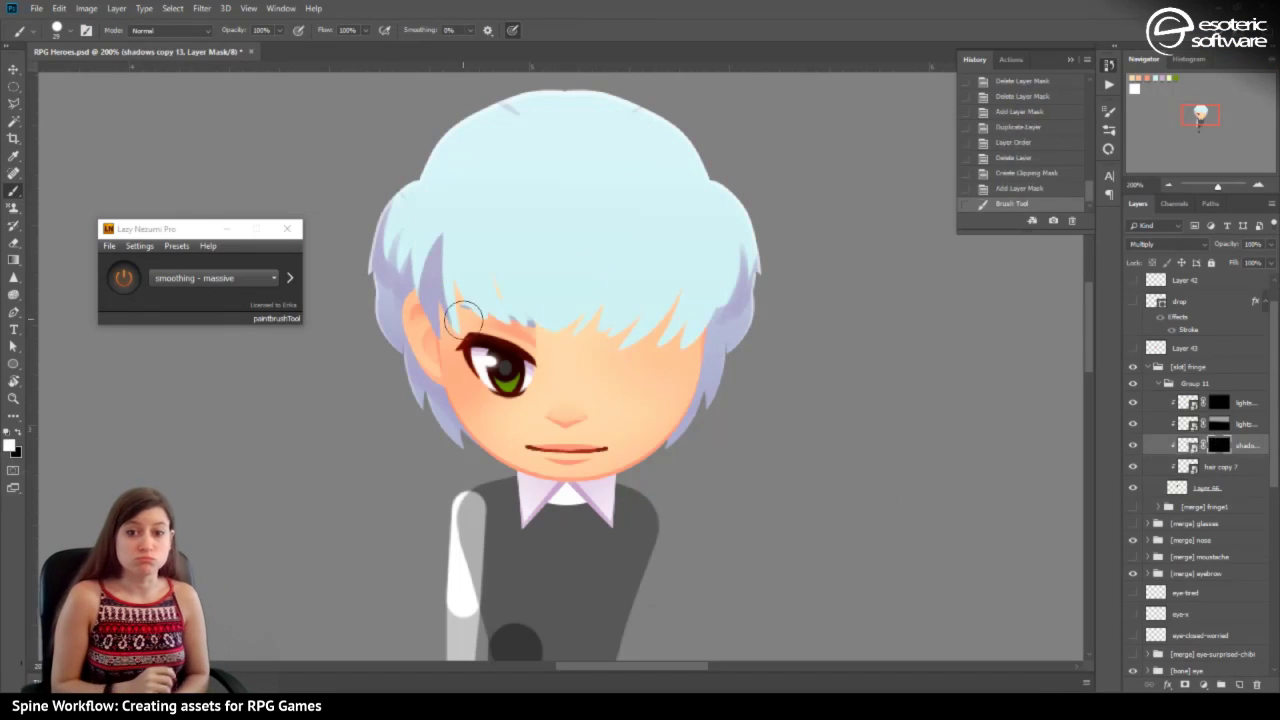
# Brush on the shadow layer's mask over the edge of the pale blue fringe.
pyautogui.moveTo(494, 243); pyautogui.dragTo(443, 249)
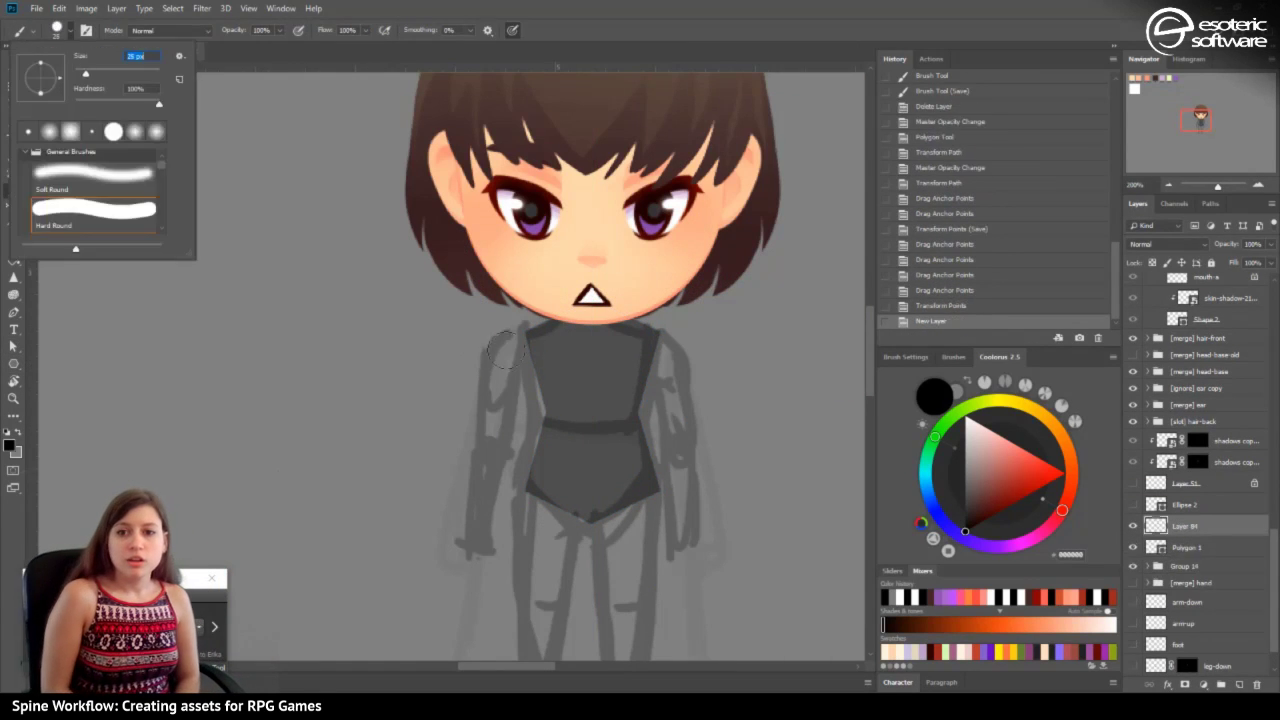
# Paint the character's arm and torso silhouette in solid black over the body sketch on Layer 84.
pyautogui.click(506, 350)
pyautogui.click(1187, 547)
pyautogui.click(1185, 526)
pyautogui.moveTo(515, 345); pyautogui.dragTo(481, 542)
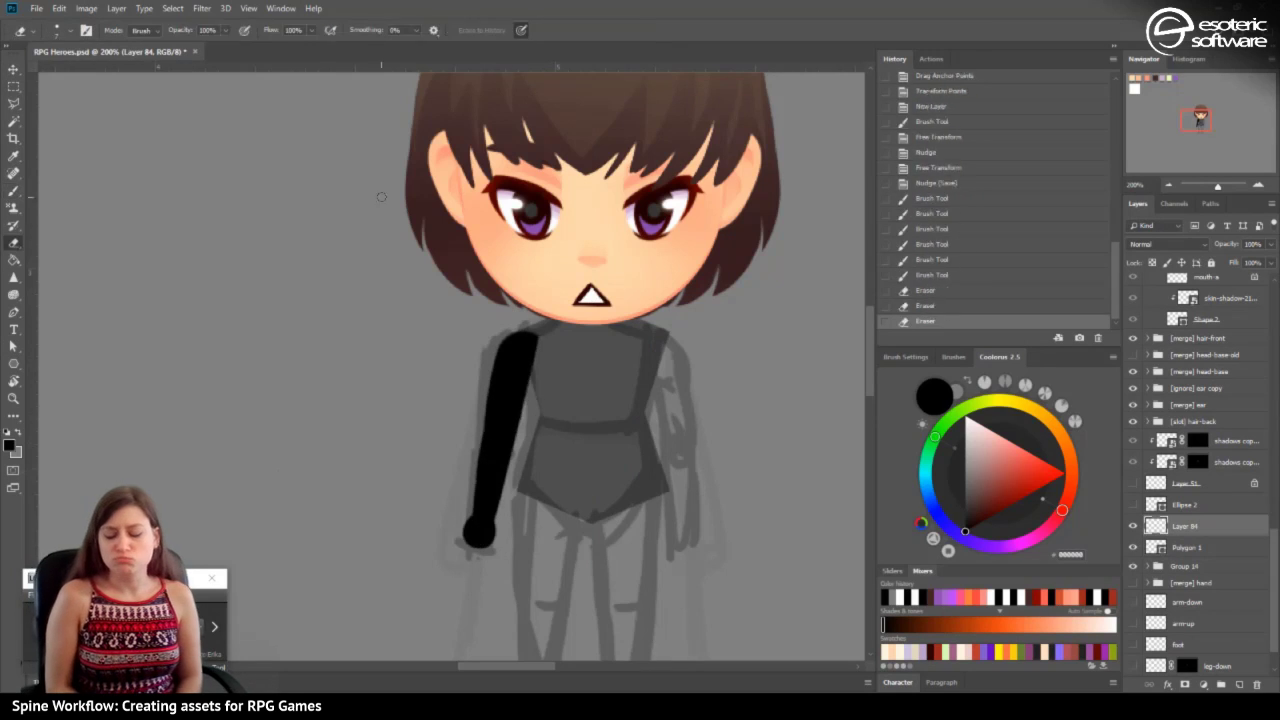
pyautogui.moveTo(661, 341); pyautogui.dragTo(648, 490)
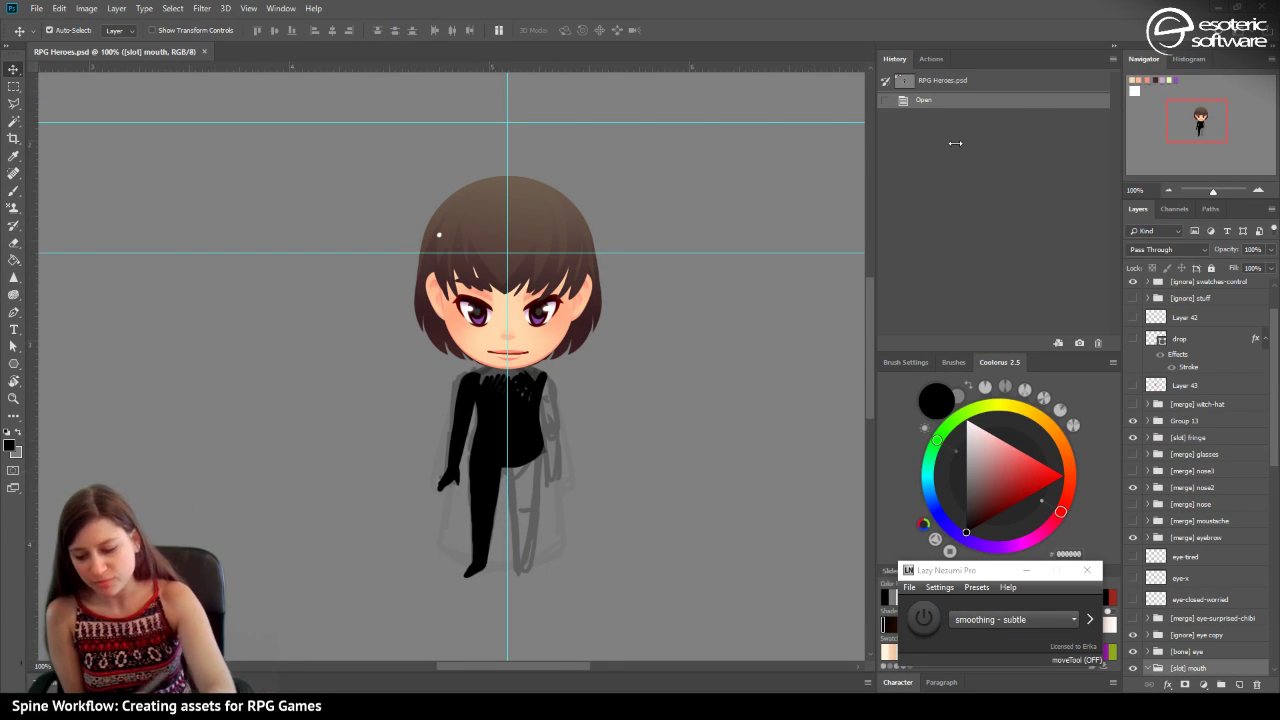
# Add a visible empty layer above all other layers for handwritten brush notes.
pyautogui.moveTo(1188, 127); pyautogui.dragTo(1186, 127)
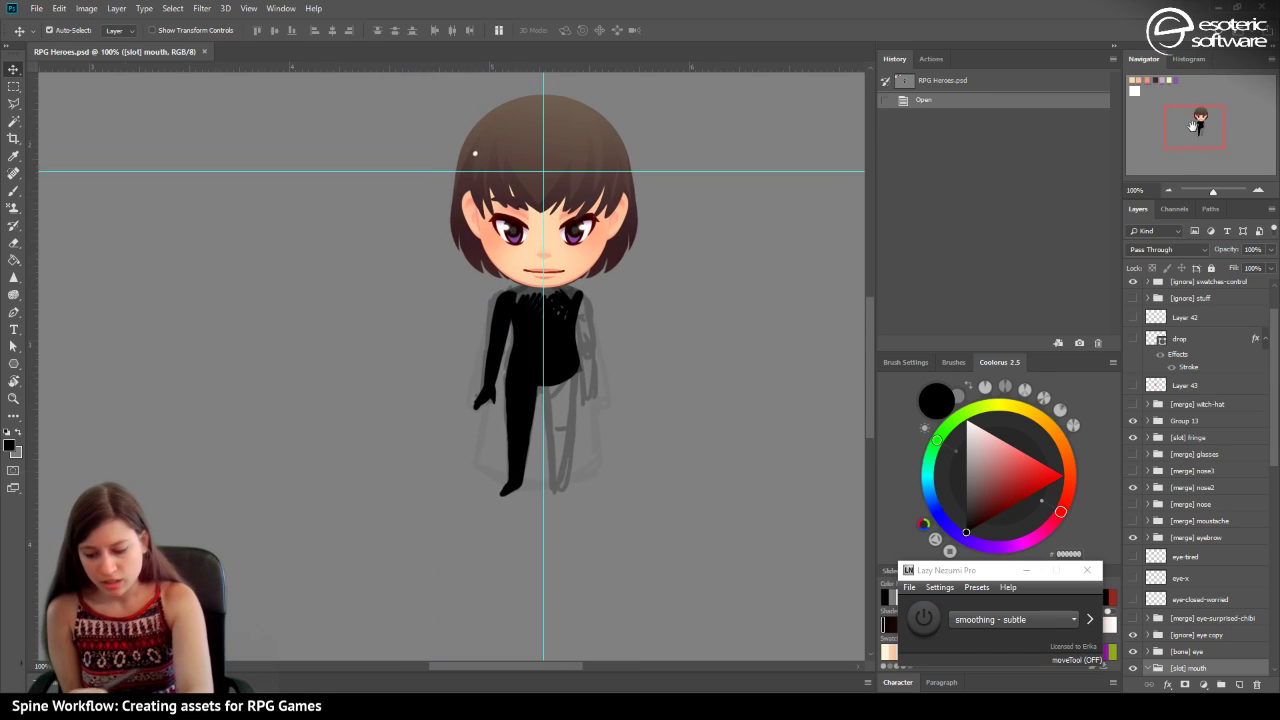
pyautogui.press('b')
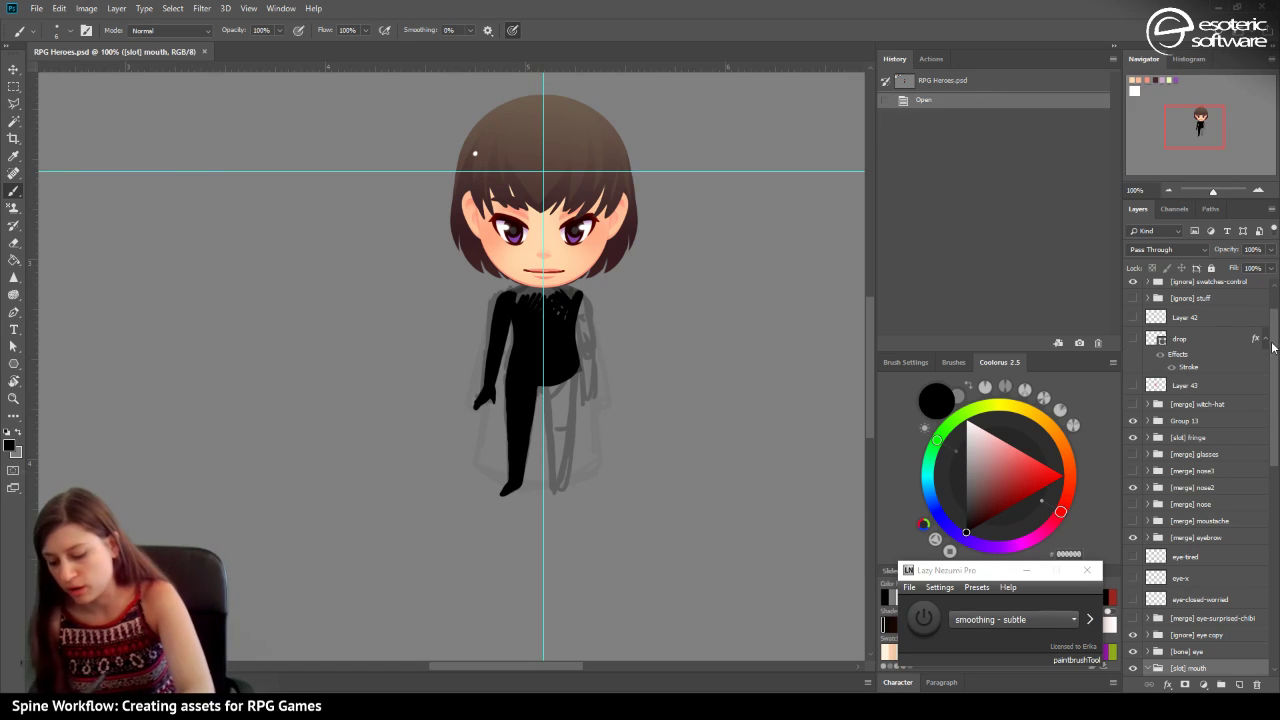
pyautogui.hotkey('ctrl', 'shift', 'alt', 'n')
pyautogui.hotkey('ctrl', 'shift', 'alt', 'n')
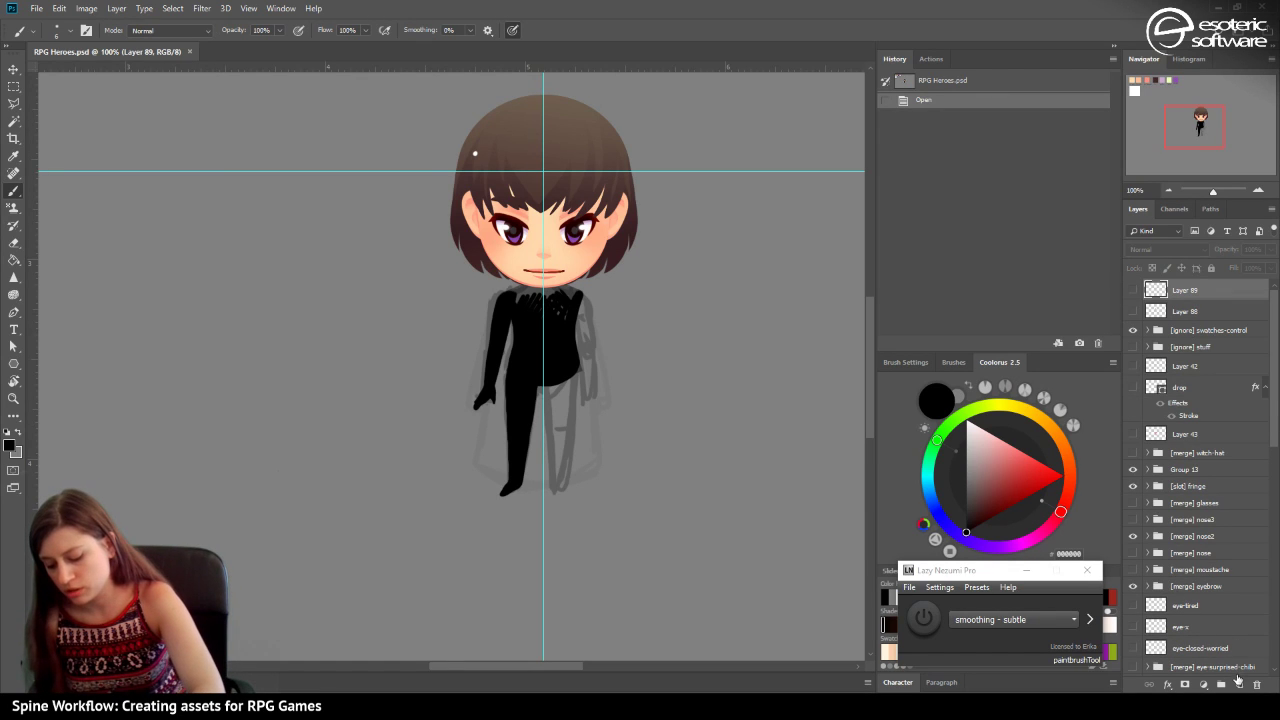
pyautogui.click(1239, 684)
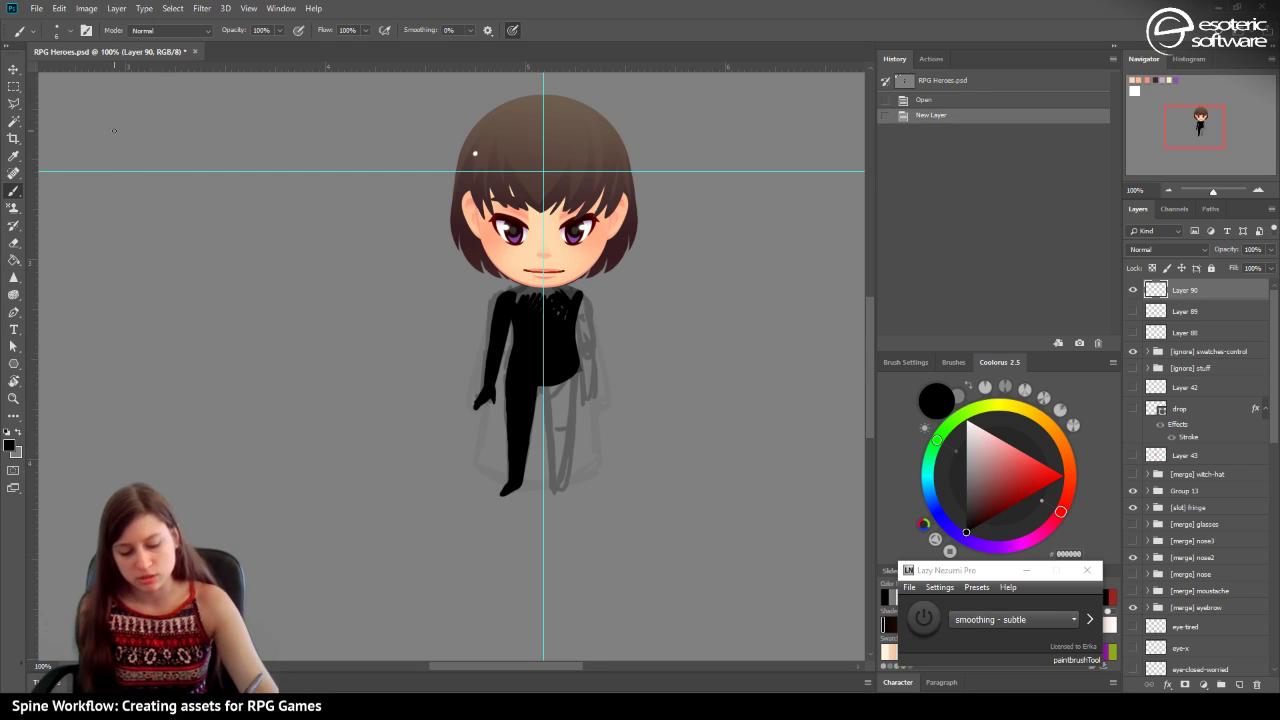
pyautogui.keyDown('shift'); pyautogui.click(97, 212); pyautogui.keyUp('shift')
pyautogui.moveTo(95, 208); pyautogui.dragTo(102, 228)
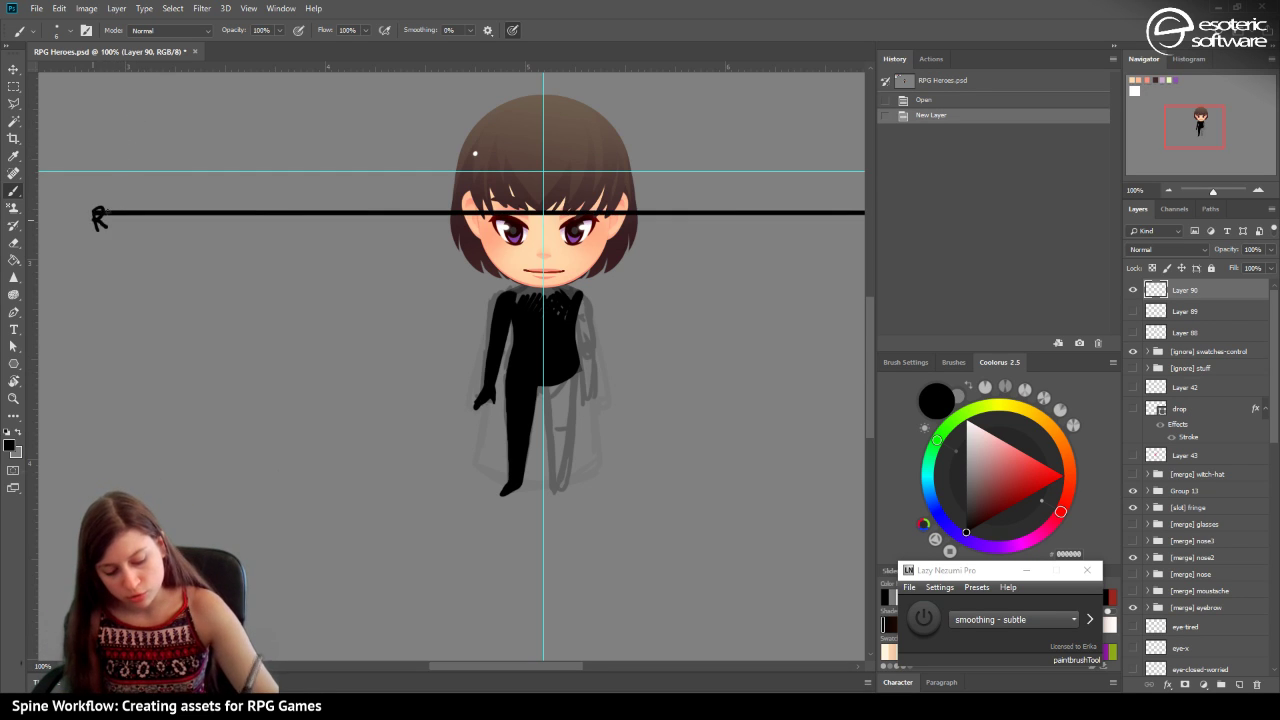
pyautogui.hotkey('ctrl', 'z')
pyautogui.hotkey('ctrl', 'z')
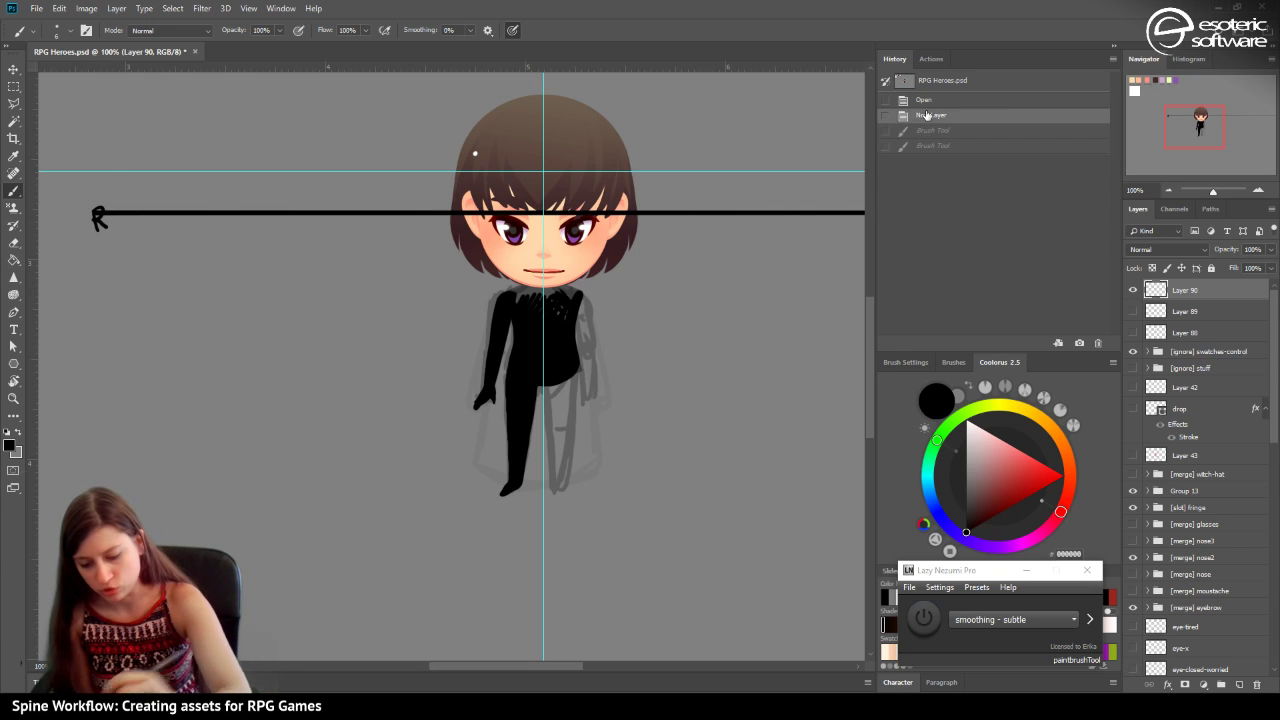
# Handwrite the title "RPG ASSETS PACK" in black on the empty canvas beside the character.
pyautogui.moveTo(85, 220); pyautogui.dragTo(85, 241)
pyautogui.moveTo(86, 220)
pyautogui.mouseDown()
pyautogui.moveTo(172, 208)
pyautogui.moveTo(199, 222)
pyautogui.moveTo(200, 203)
pyautogui.moveTo(247, 197)
pyautogui.mouseUp()
pyautogui.moveTo(257, 195); pyautogui.dragTo(259, 212)
pyautogui.moveTo(271, 193); pyautogui.dragTo(270, 211)
# Handwrite the dashed list items "MAGE", "ARCHER" and "WARRIOR" below the title.
pyautogui.moveTo(81, 279); pyautogui.dragTo(93, 279)
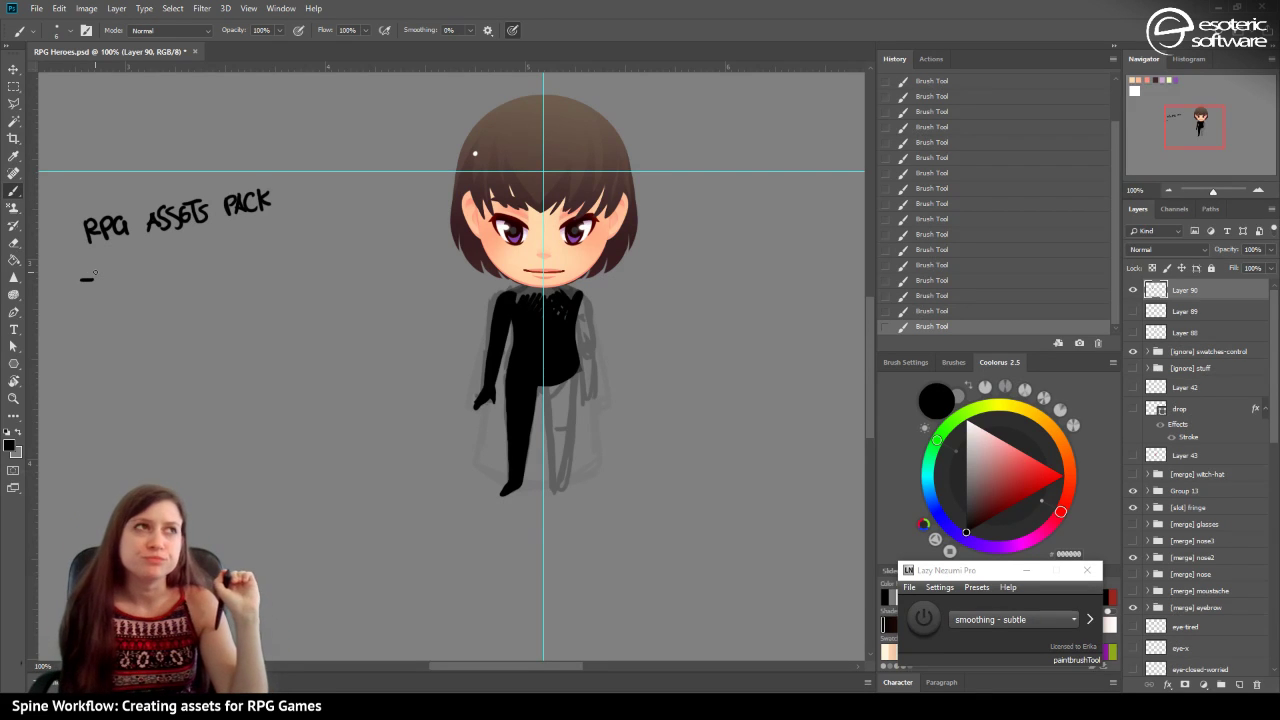
pyautogui.moveTo(104, 261)
pyautogui.mouseDown()
pyautogui.moveTo(102, 277)
pyautogui.moveTo(137, 266)
pyautogui.mouseUp()
pyautogui.moveTo(150, 254); pyautogui.dragTo(151, 261)
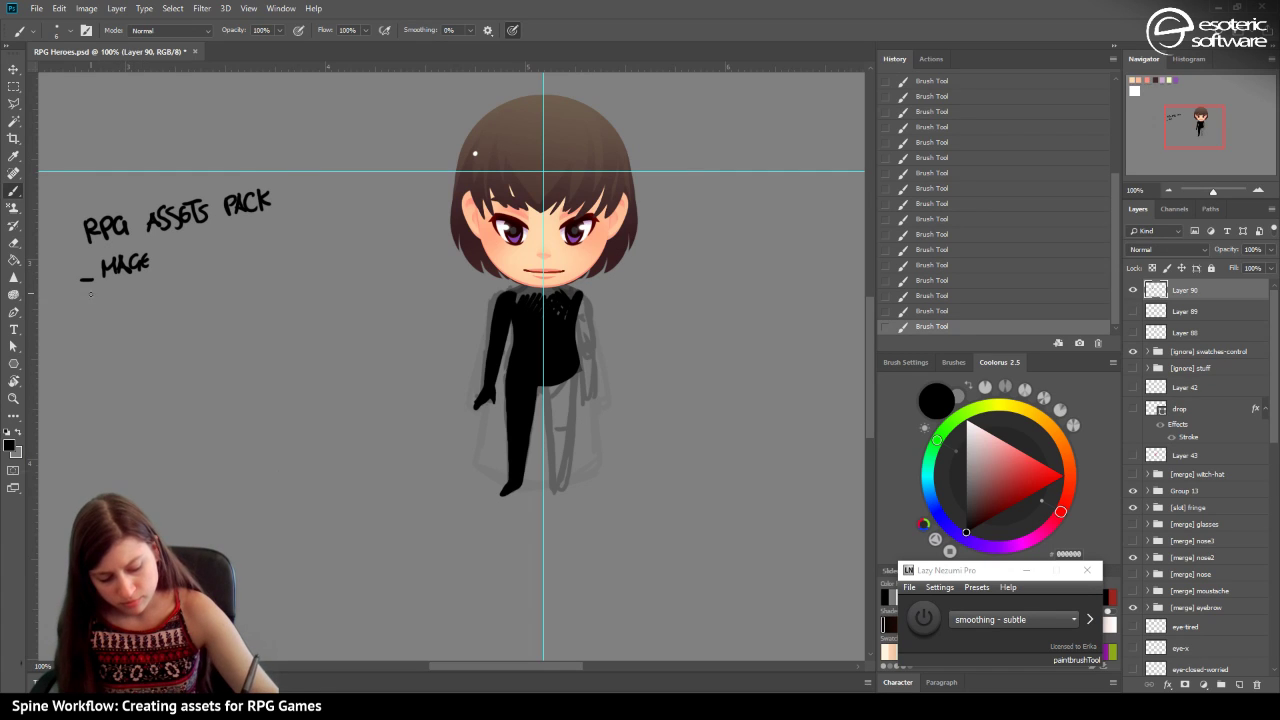
pyautogui.moveTo(103, 304); pyautogui.dragTo(155, 292)
pyautogui.moveTo(155, 283); pyautogui.dragTo(167, 290)
pyautogui.moveTo(168, 276); pyautogui.dragTo(178, 286)
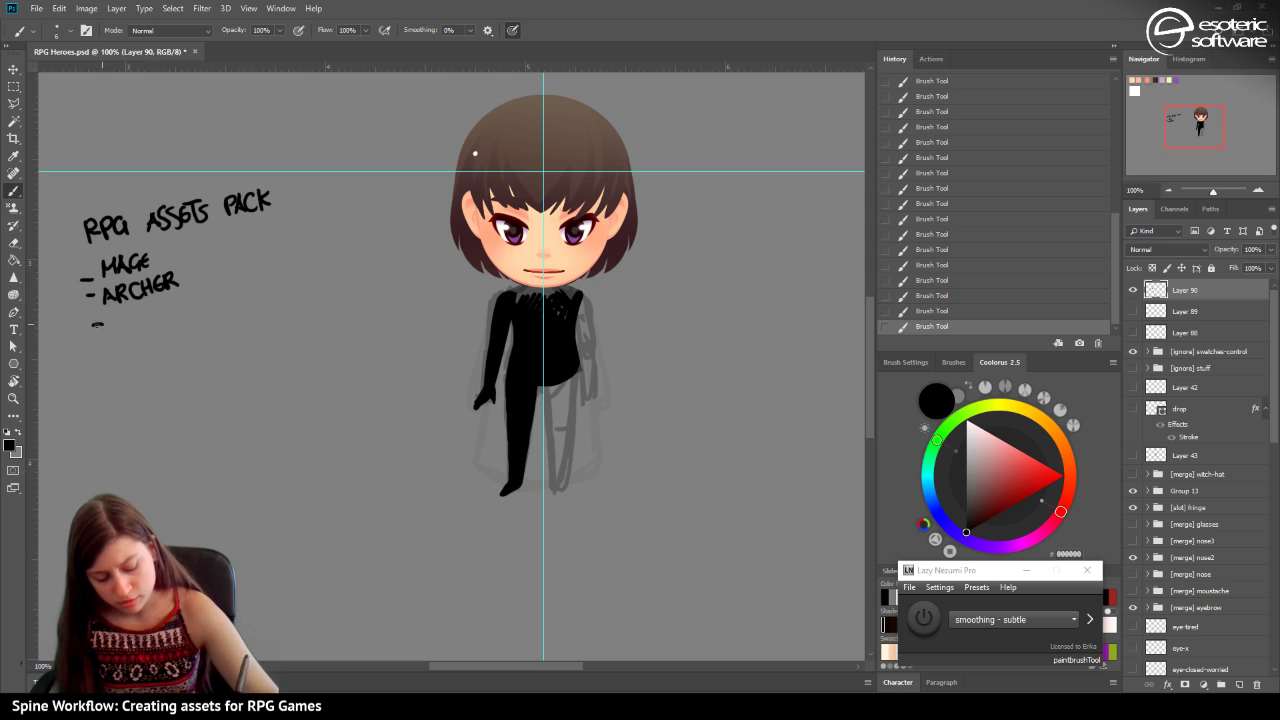
pyautogui.moveTo(109, 317)
pyautogui.mouseDown()
pyautogui.moveTo(142, 326)
pyautogui.moveTo(181, 301)
pyautogui.mouseUp()
pyautogui.moveTo(186, 310); pyautogui.dragTo(188, 293)
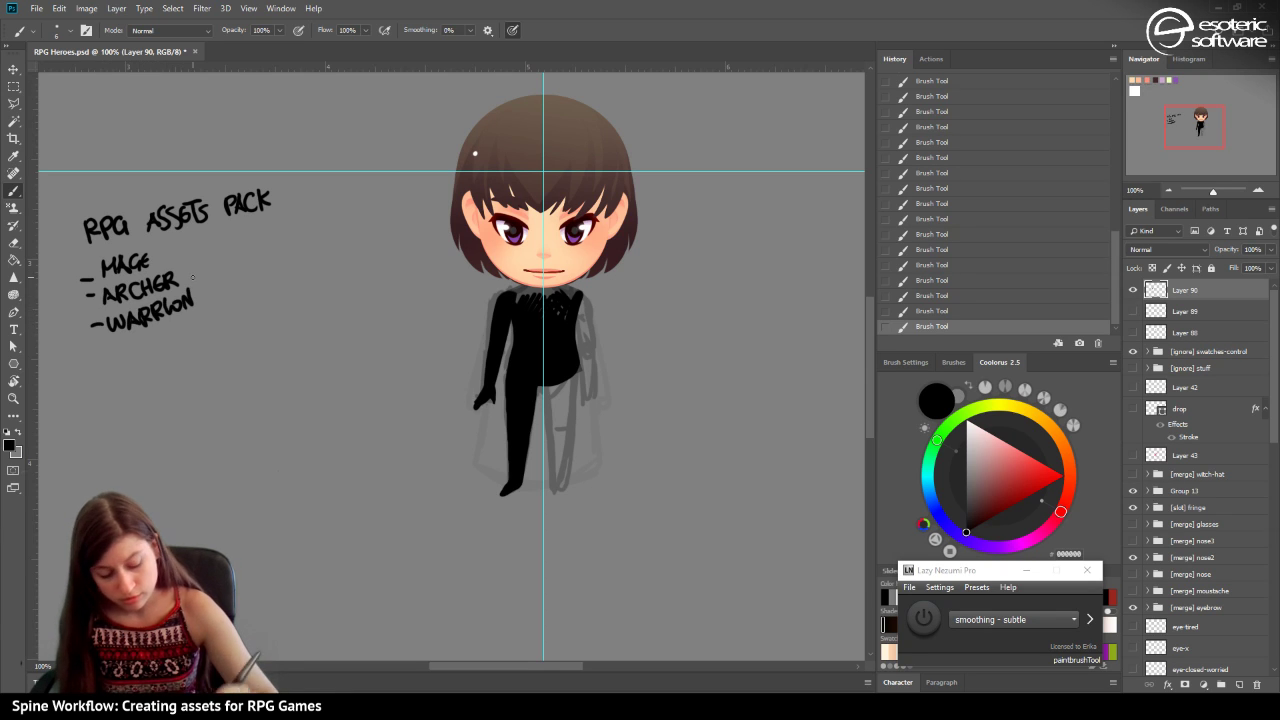
pyautogui.click(914, 311)
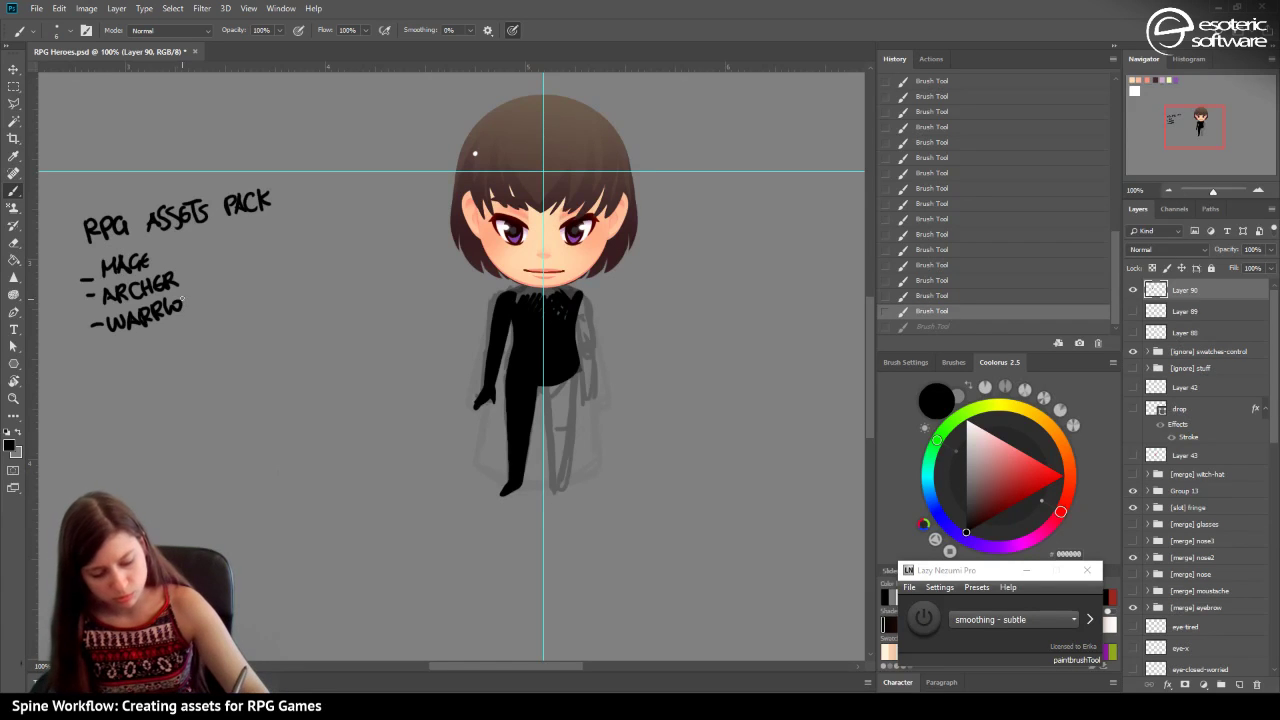
pyautogui.moveTo(184, 309)
pyautogui.mouseDown()
pyautogui.moveTo(190, 296)
pyautogui.moveTo(198, 310)
pyautogui.mouseUp()
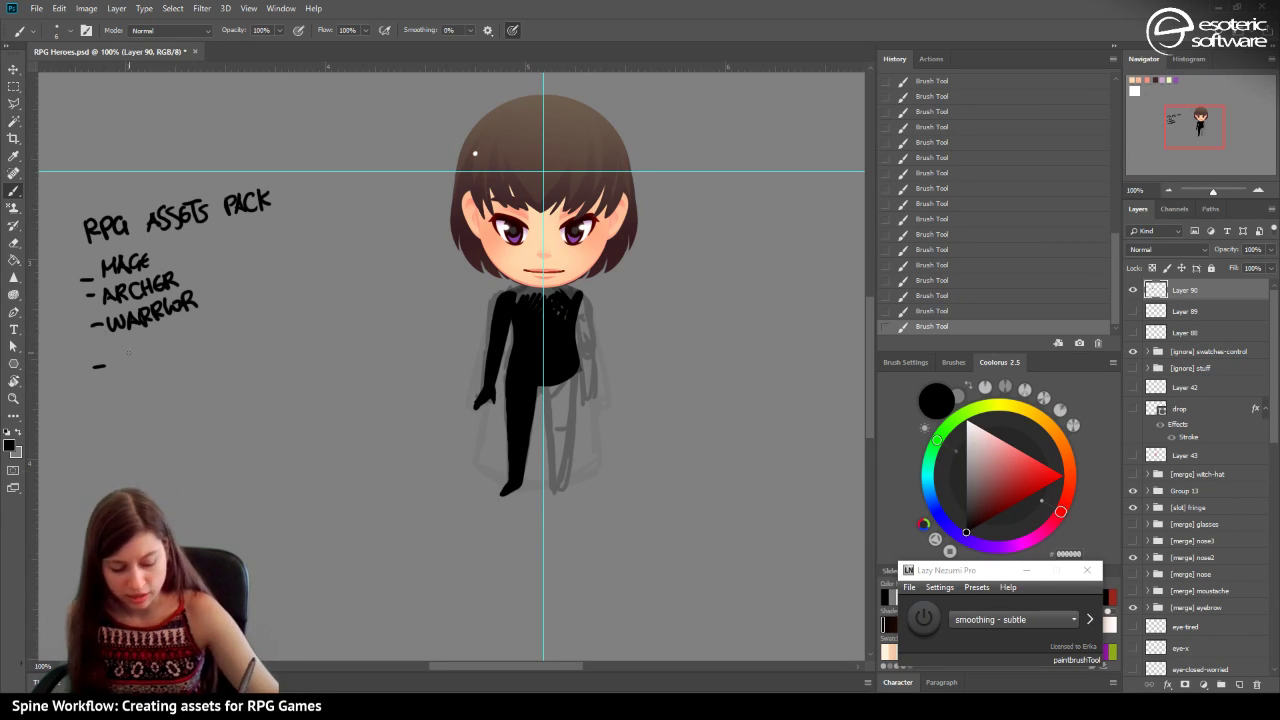
# Handwrite "MAD SCIENTIST" as a list item below the warrior and extend the mage entry with "/WITCH".
pyautogui.moveTo(130, 352)
pyautogui.mouseDown()
pyautogui.moveTo(166, 360)
pyautogui.moveTo(180, 344)
pyautogui.moveTo(182, 355)
pyautogui.mouseUp()
pyautogui.moveTo(193, 338)
pyautogui.mouseDown()
pyautogui.moveTo(191, 353)
pyautogui.moveTo(234, 320)
pyautogui.mouseUp()
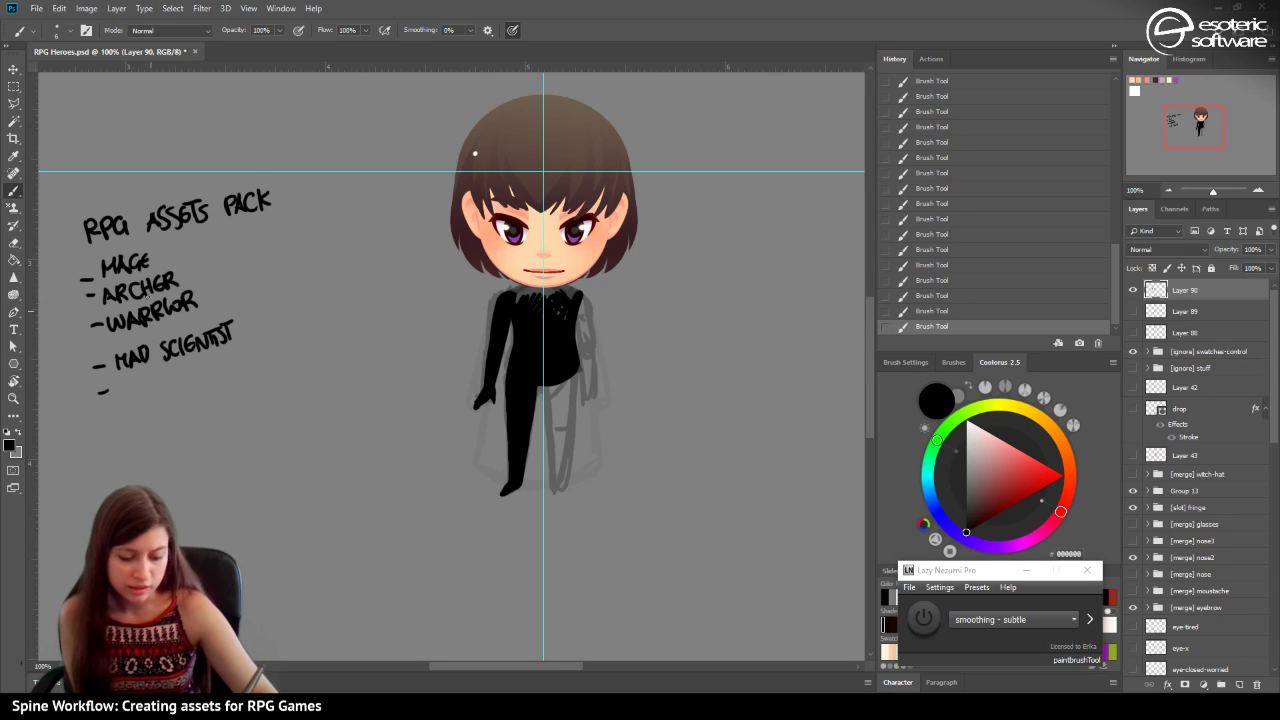
pyautogui.moveTo(166, 246); pyautogui.dragTo(158, 268)
pyautogui.moveTo(168, 250); pyautogui.dragTo(209, 246)
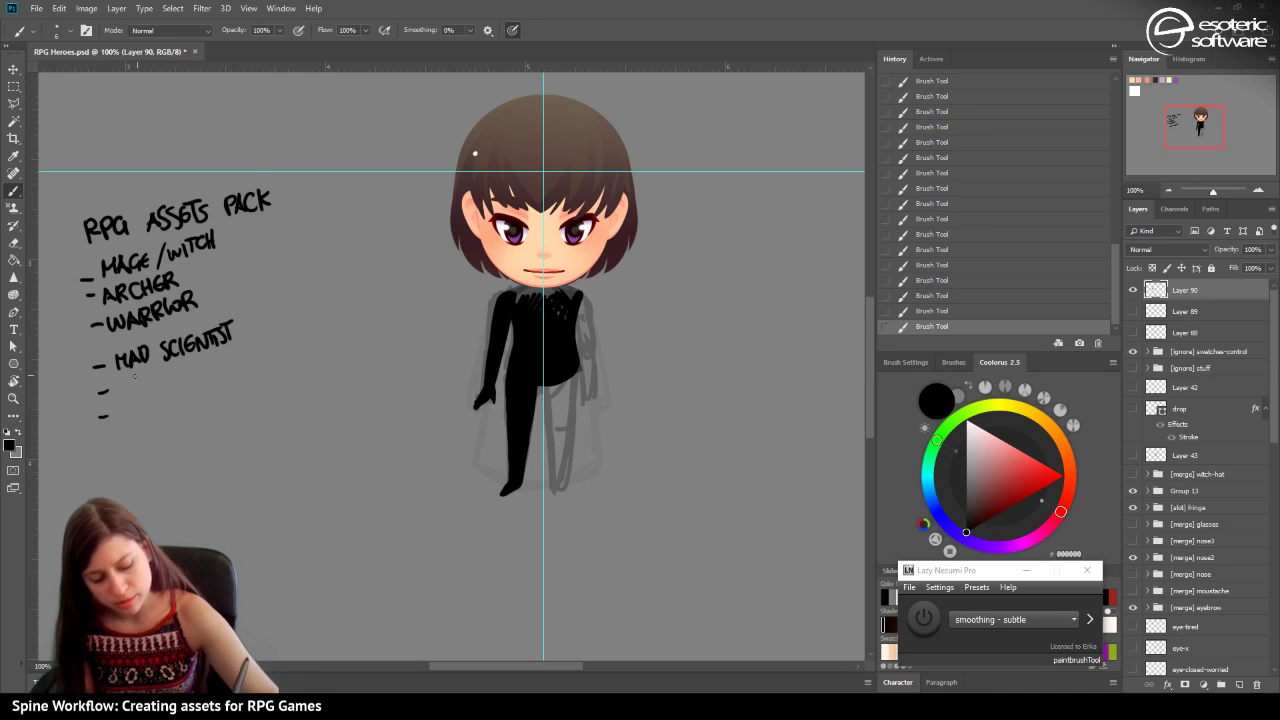
# Handwrite the list items "ENEMY" and "SKELETON" below the mad scientist entry, undoing and rewriting the faulty letters.
pyautogui.moveTo(132, 376)
pyautogui.mouseDown()
pyautogui.moveTo(120, 390)
pyautogui.moveTo(157, 372)
pyautogui.moveTo(177, 388)
pyautogui.moveTo(122, 418)
pyautogui.moveTo(191, 406)
pyautogui.mouseUp()
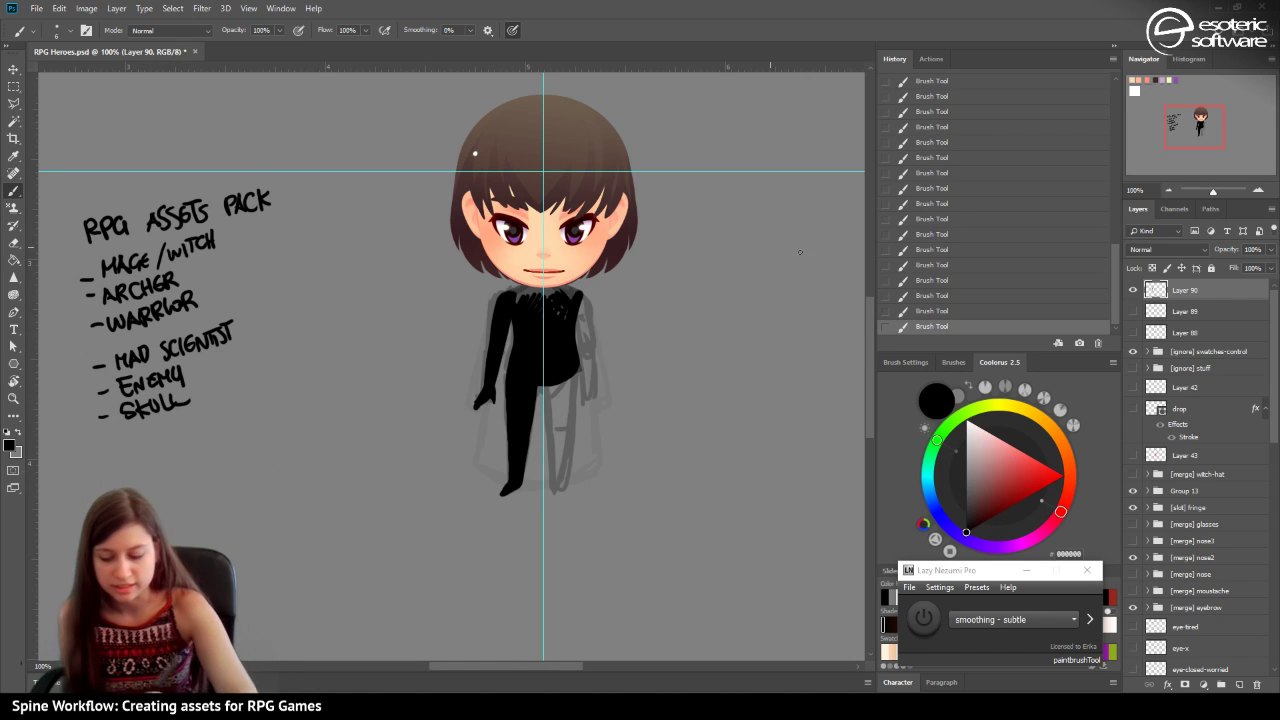
pyautogui.click(926, 295)
pyautogui.click(924, 281)
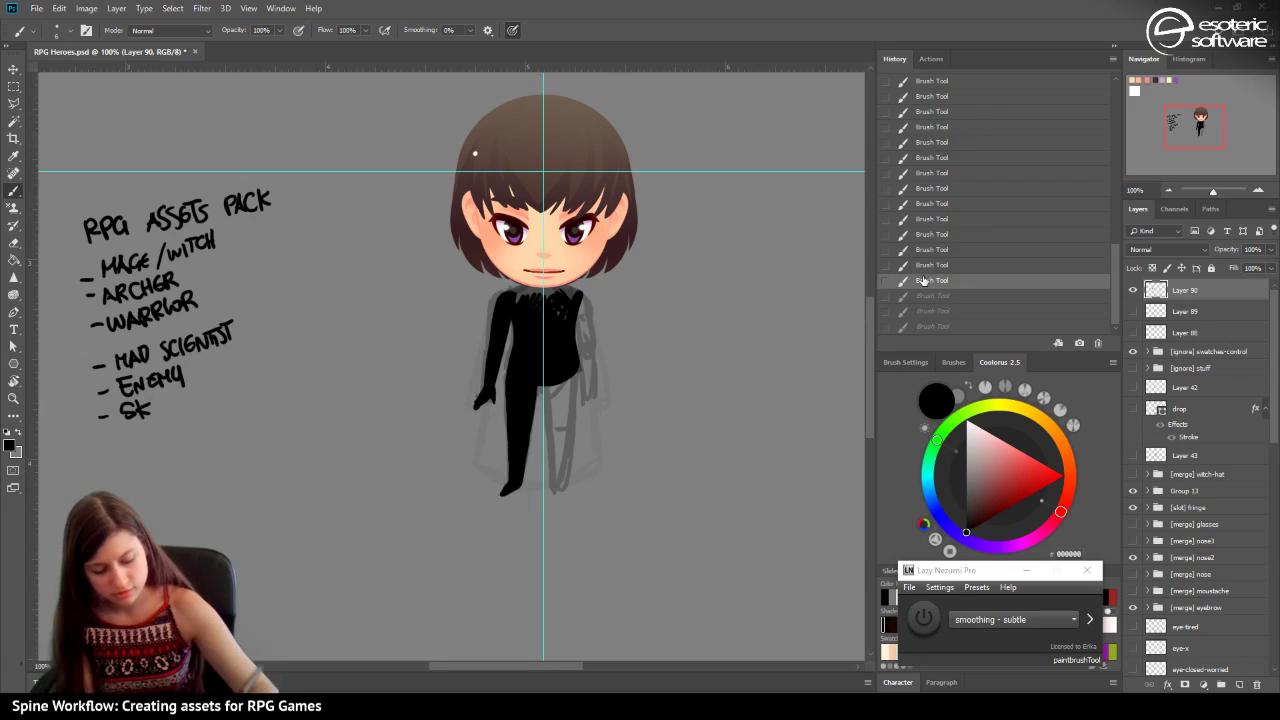
pyautogui.moveTo(157, 400); pyautogui.dragTo(167, 413)
pyautogui.moveTo(157, 400); pyautogui.dragTo(168, 399)
pyautogui.moveTo(157, 406)
pyautogui.mouseDown()
pyautogui.moveTo(190, 410)
pyautogui.moveTo(198, 390)
pyautogui.mouseUp()
pyautogui.moveTo(193, 391)
pyautogui.mouseDown()
pyautogui.moveTo(195, 406)
pyautogui.moveTo(214, 386)
pyautogui.mouseUp()
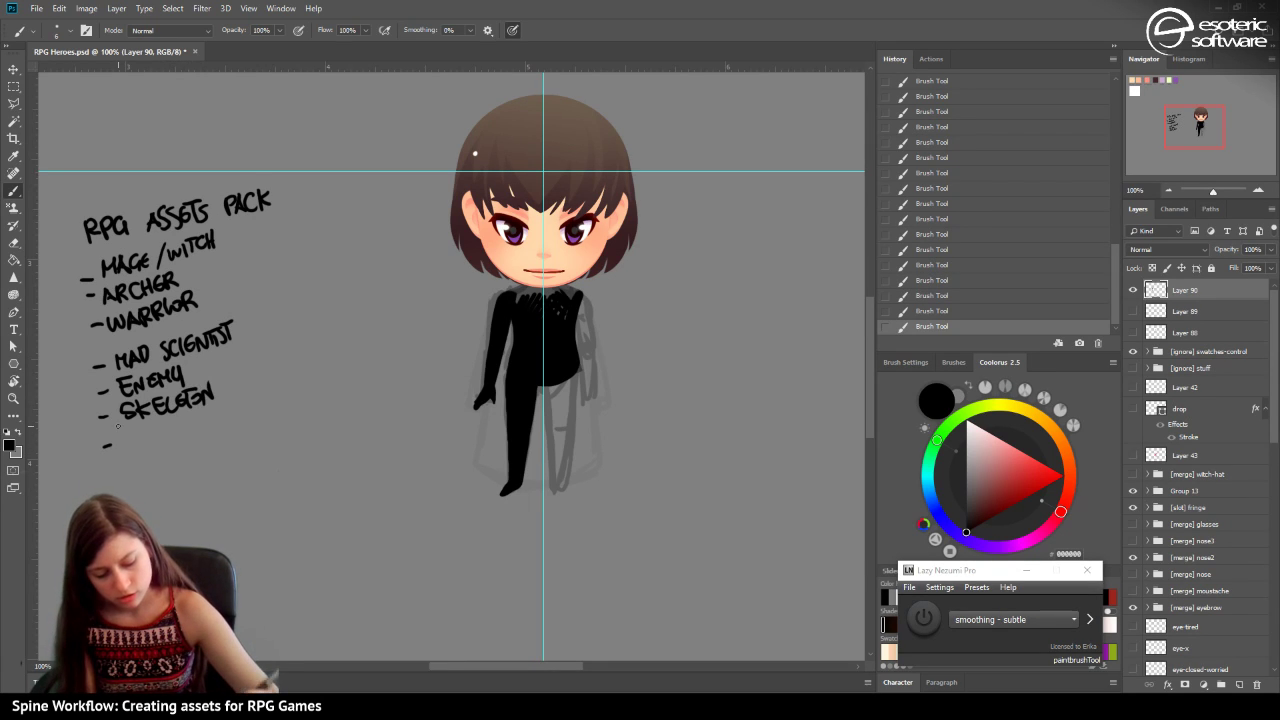
# Handwrite "EVIL ENTITY" as the next list item and draw down, up and right/left direction arrows beside the list.
pyautogui.moveTo(134, 429)
pyautogui.mouseDown()
pyautogui.moveTo(125, 446)
pyautogui.moveTo(148, 425)
pyautogui.moveTo(196, 434)
pyautogui.moveTo(222, 412)
pyautogui.moveTo(228, 425)
pyautogui.mouseUp()
pyautogui.moveTo(222, 404); pyautogui.dragTo(240, 411)
pyautogui.moveTo(245, 400); pyautogui.dragTo(238, 420)
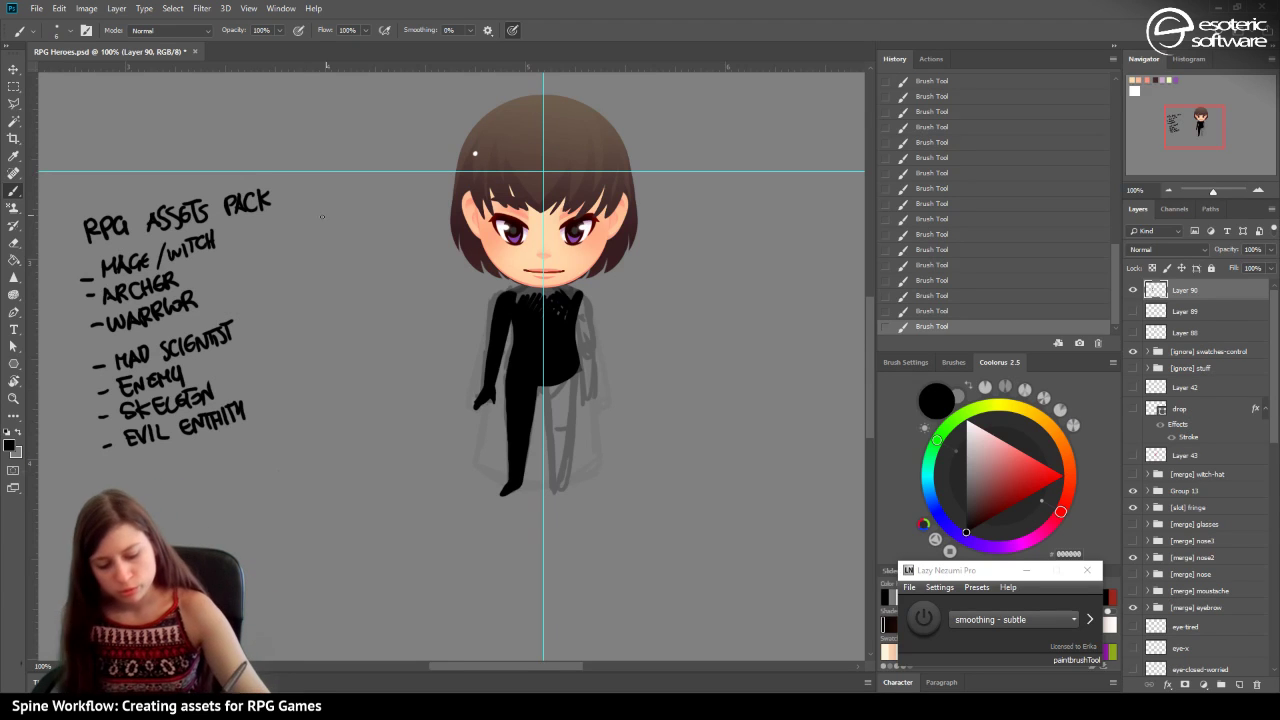
pyautogui.moveTo(282, 238)
pyautogui.mouseDown()
pyautogui.moveTo(290, 304)
pyautogui.moveTo(295, 291)
pyautogui.moveTo(310, 322)
pyautogui.moveTo(300, 329)
pyautogui.moveTo(337, 322)
pyautogui.mouseUp()
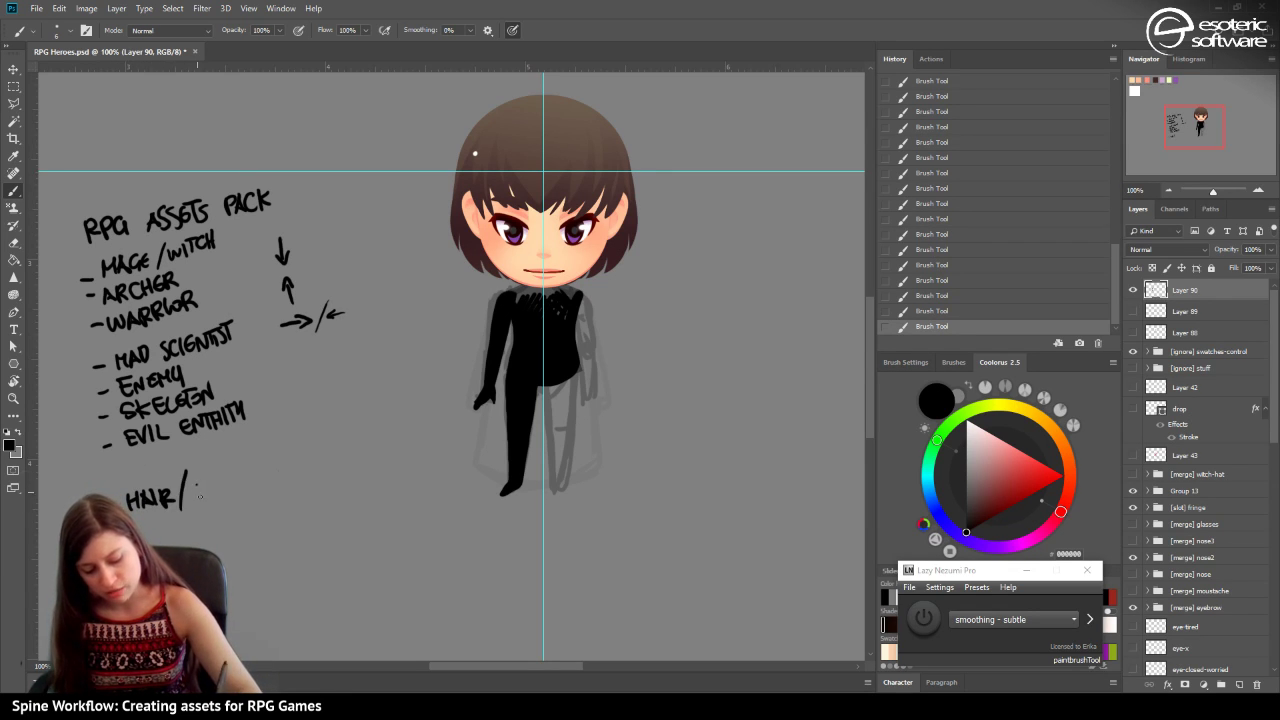
# Complete the handwritten note "HAIR/FEATURES CUSTOMPO." below the list and draw a small speech bubble saying "HI" under it.
pyautogui.moveTo(199, 497)
pyautogui.mouseDown()
pyautogui.moveTo(206, 482)
pyautogui.moveTo(222, 490)
pyautogui.moveTo(278, 462)
pyautogui.moveTo(306, 470)
pyautogui.moveTo(330, 446)
pyautogui.moveTo(342, 456)
pyautogui.moveTo(382, 432)
pyautogui.mouseUp()
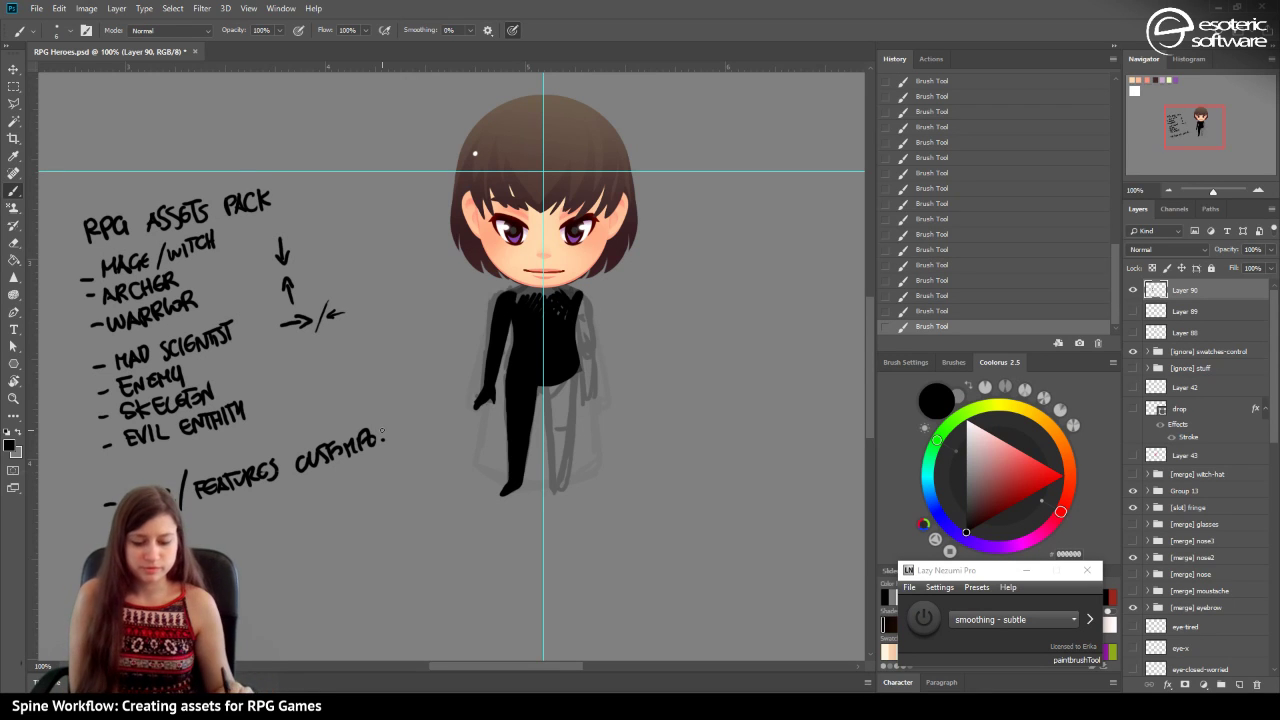
pyautogui.moveTo(268, 526)
pyautogui.mouseDown()
pyautogui.moveTo(270, 546)
pyautogui.moveTo(285, 522)
pyautogui.moveTo(292, 542)
pyautogui.moveTo(316, 516)
pyautogui.moveTo(248, 548)
pyautogui.moveTo(276, 560)
pyautogui.moveTo(270, 575)
pyautogui.mouseUp()
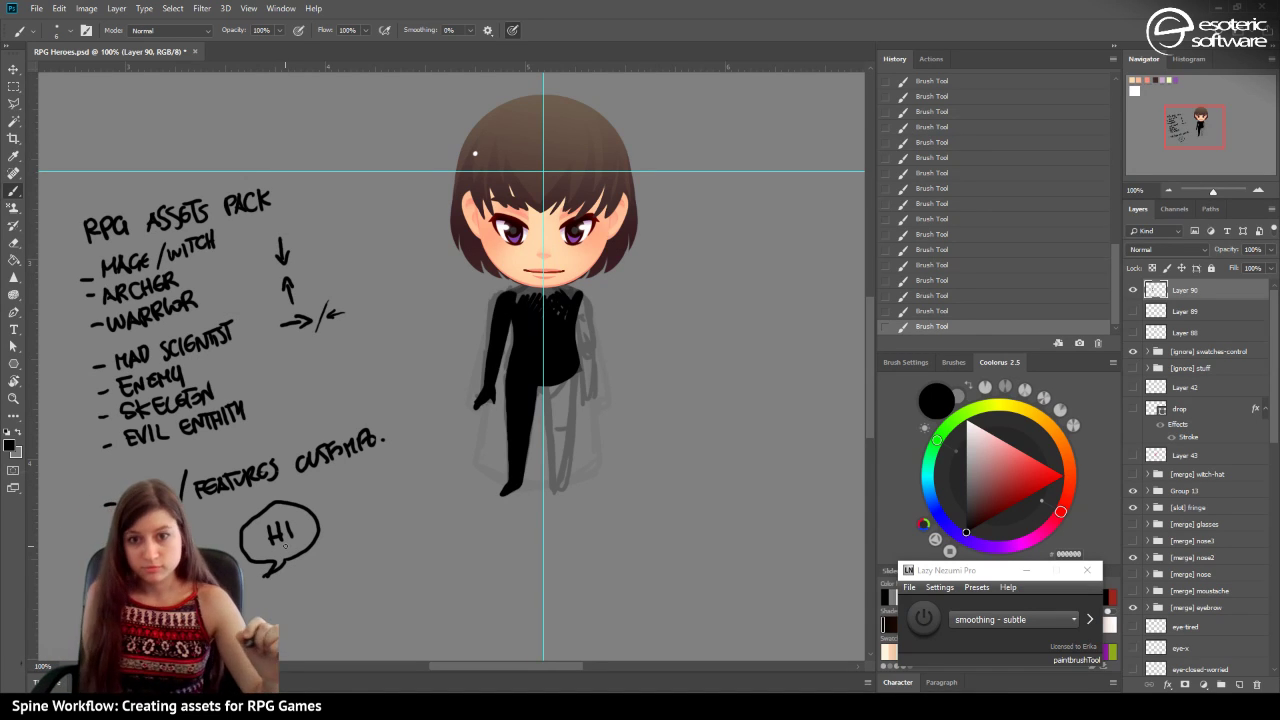
# Handwrite the two-line message "YOU CAN QUESTIONS DURING THE STREAM" below the character.
pyautogui.moveTo(357, 553)
pyautogui.mouseDown()
pyautogui.moveTo(362, 572)
pyautogui.moveTo(378, 557)
pyautogui.mouseUp()
pyautogui.moveTo(386, 556)
pyautogui.mouseDown()
pyautogui.moveTo(432, 572)
pyautogui.moveTo(460, 550)
pyautogui.moveTo(490, 572)
pyautogui.moveTo(512, 556)
pyautogui.moveTo(522, 570)
pyautogui.mouseUp()
pyautogui.moveTo(524, 553)
pyautogui.mouseDown()
pyautogui.moveTo(538, 551)
pyautogui.moveTo(540, 573)
pyautogui.mouseUp()
pyautogui.moveTo(553, 556)
pyautogui.mouseDown()
pyautogui.moveTo(572, 555)
pyautogui.moveTo(575, 572)
pyautogui.mouseUp()
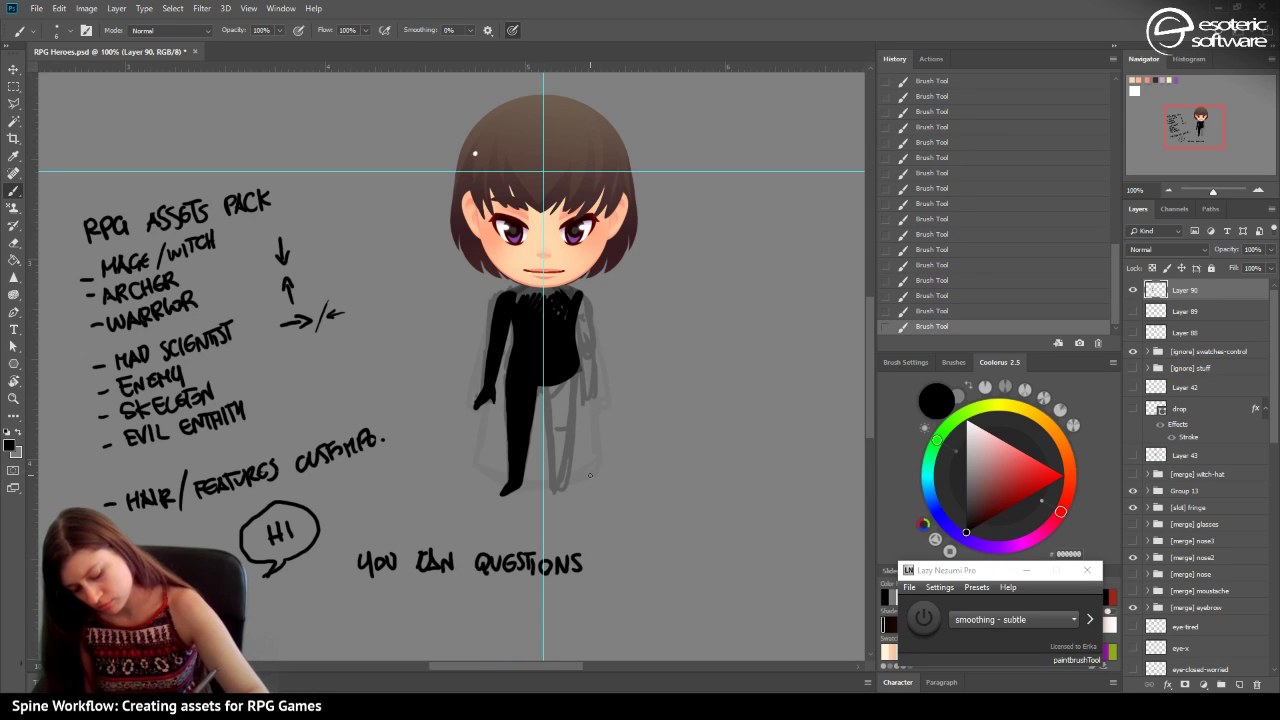
pyautogui.moveTo(363, 588); pyautogui.dragTo(366, 607)
pyautogui.moveTo(380, 590); pyautogui.dragTo(413, 606)
pyautogui.moveTo(417, 606)
pyautogui.mouseDown()
pyautogui.moveTo(424, 588)
pyautogui.moveTo(437, 600)
pyautogui.moveTo(463, 587)
pyautogui.mouseUp()
pyautogui.moveTo(457, 588)
pyautogui.mouseDown()
pyautogui.moveTo(458, 606)
pyautogui.moveTo(480, 596)
pyautogui.mouseUp()
pyautogui.moveTo(480, 588); pyautogui.dragTo(492, 607)
pyautogui.moveTo(524, 588); pyautogui.dragTo(515, 608)
pyautogui.moveTo(524, 588)
pyautogui.mouseDown()
pyautogui.moveTo(538, 588)
pyautogui.moveTo(533, 607)
pyautogui.mouseUp()
pyautogui.moveTo(546, 606)
pyautogui.mouseDown()
pyautogui.moveTo(554, 588)
pyautogui.moveTo(591, 606)
pyautogui.mouseUp()
# Enclose the two-line message in a speech bubble with a tail, redrawing the outline once, and save the document.
pyautogui.click(958, 295)
pyautogui.moveTo(329, 593)
pyautogui.mouseDown()
pyautogui.moveTo(342, 549)
pyautogui.moveTo(444, 520)
pyautogui.moveTo(572, 530)
pyautogui.moveTo(621, 595)
pyautogui.moveTo(536, 641)
pyautogui.moveTo(340, 600)
pyautogui.mouseUp()
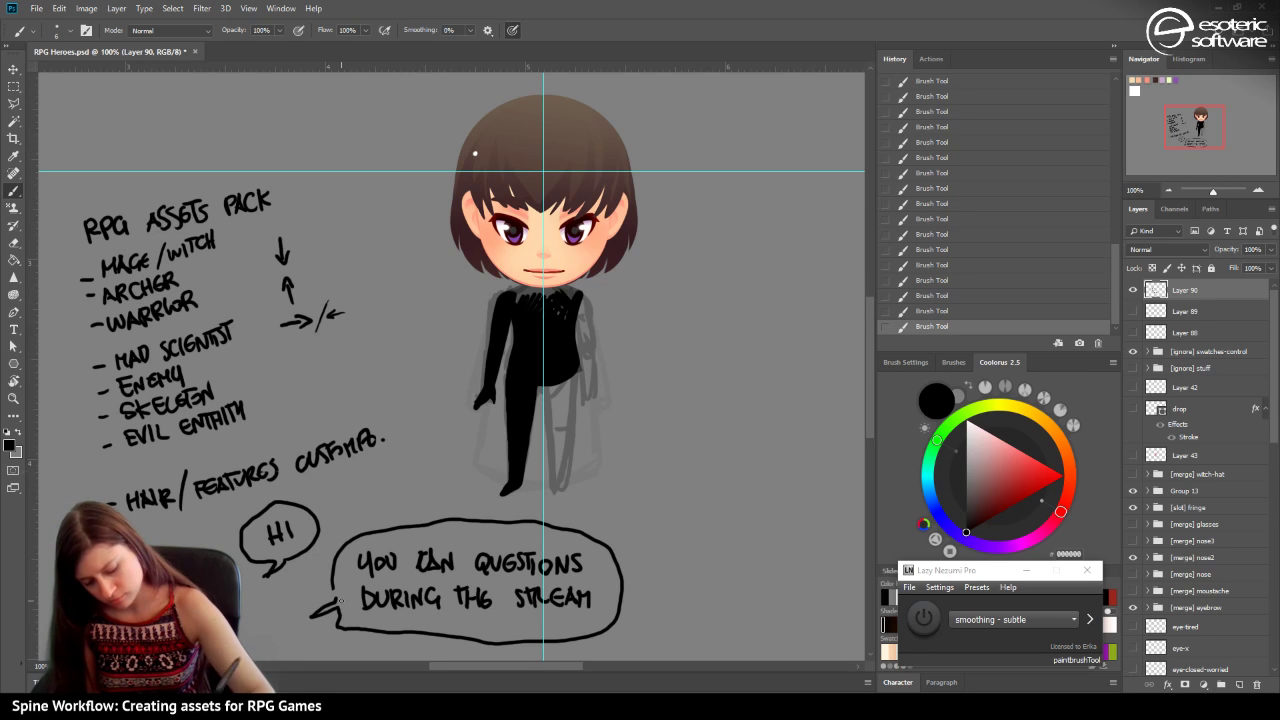
pyautogui.hotkey('ctrl', 'z')
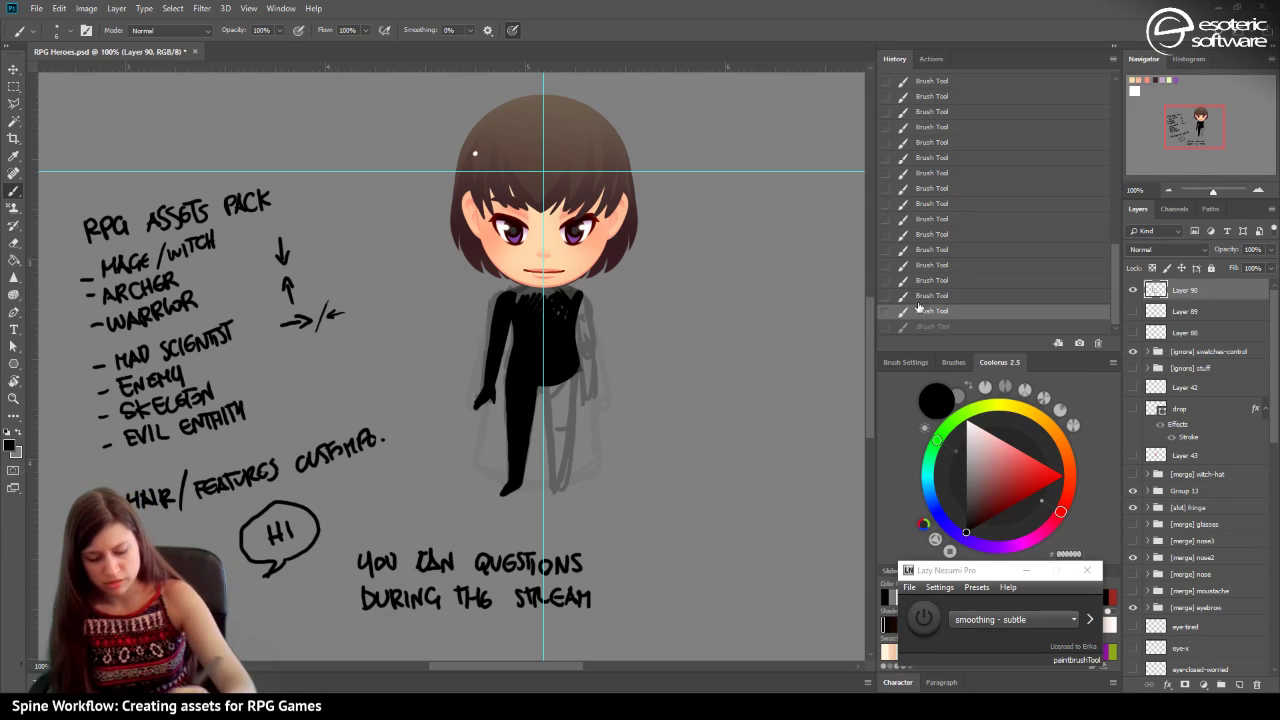
pyautogui.moveTo(337, 605)
pyautogui.mouseDown()
pyautogui.moveTo(390, 529)
pyautogui.moveTo(493, 525)
pyautogui.moveTo(591, 540)
pyautogui.moveTo(619, 611)
pyautogui.moveTo(510, 641)
pyautogui.moveTo(388, 642)
pyautogui.moveTo(340, 612)
pyautogui.mouseUp()
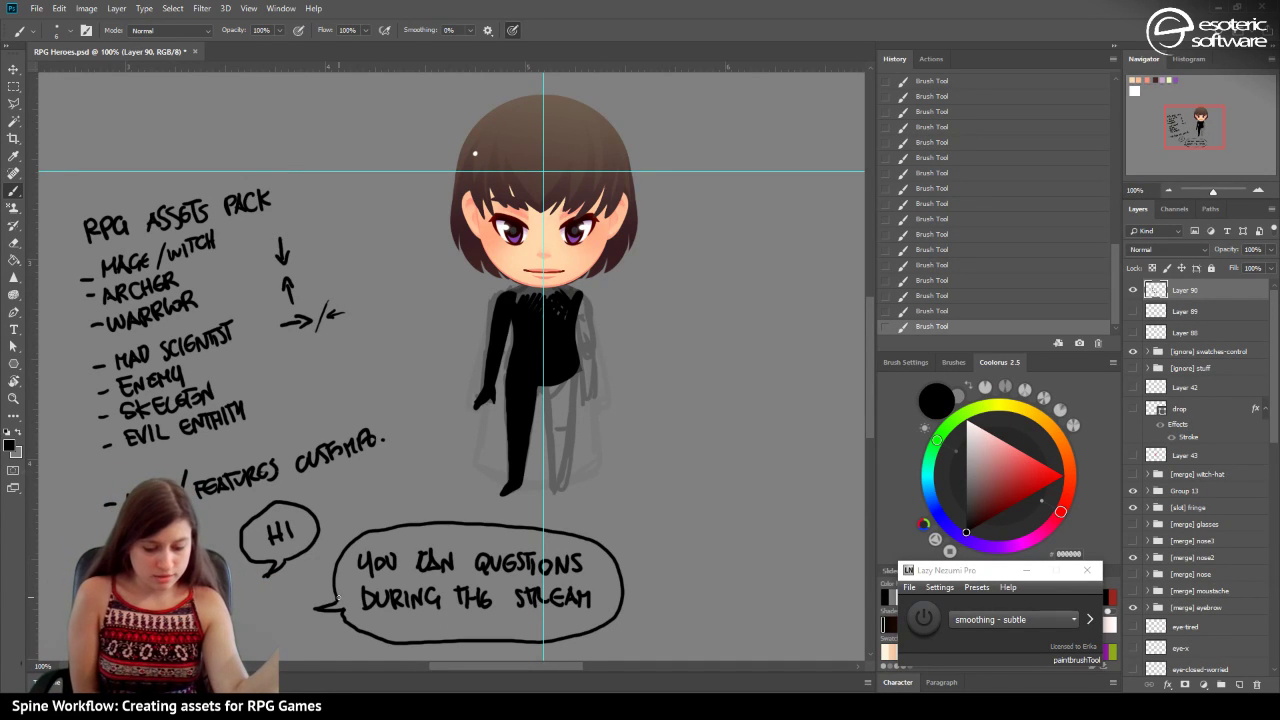
pyautogui.hotkey('ctrl', 's')
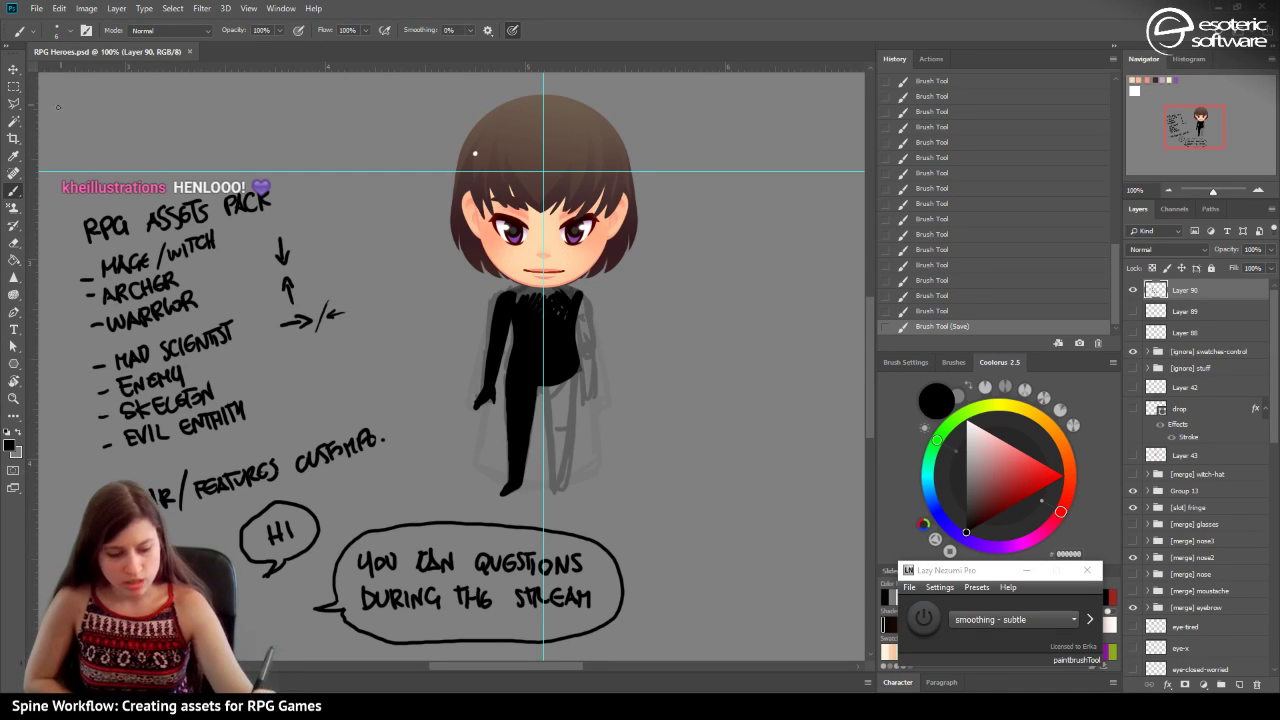
# Select the handwritten notes layer, Layer 90, and lock it completely.
pyautogui.click(13, 69)
pyautogui.click(533, 343)
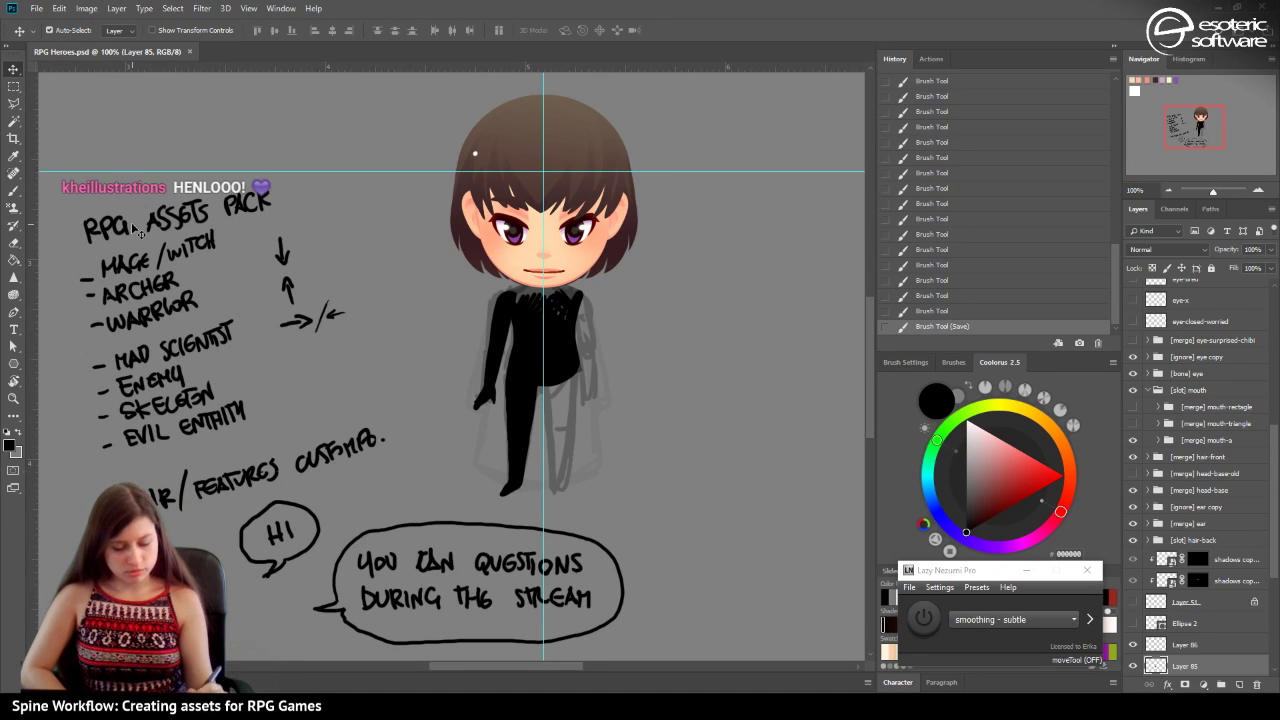
pyautogui.click(117, 258)
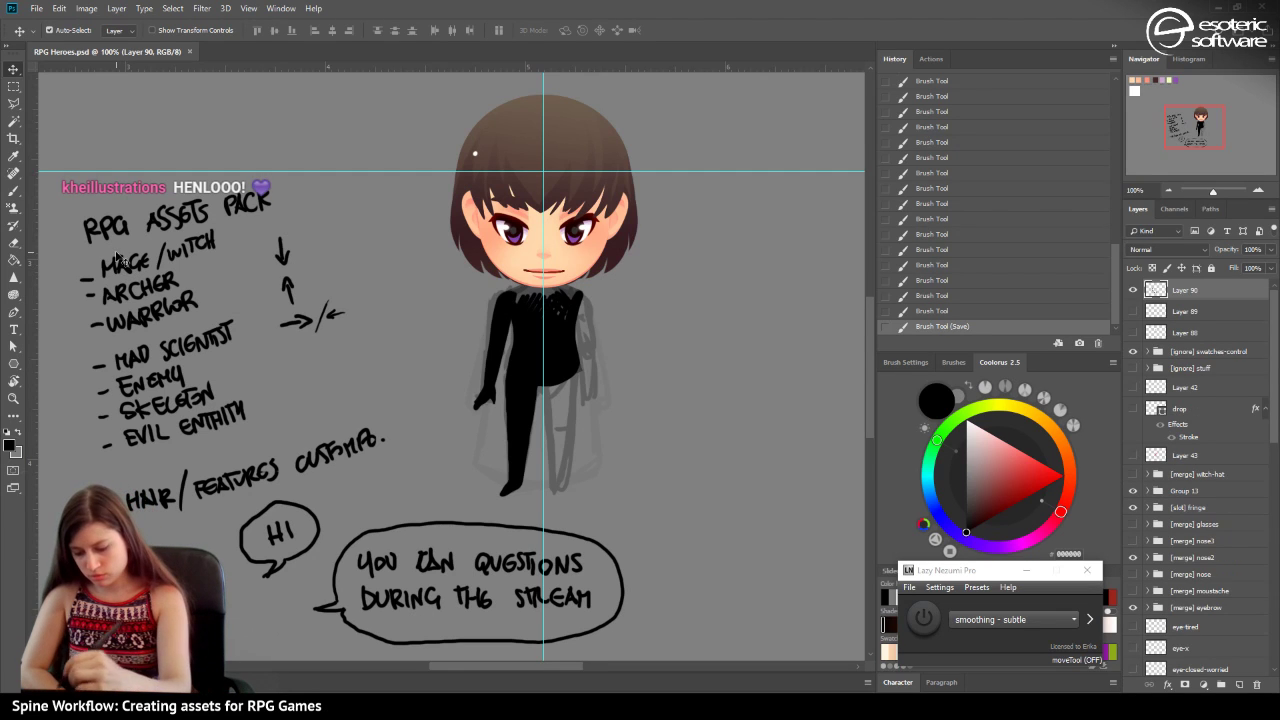
pyautogui.click(1211, 269)
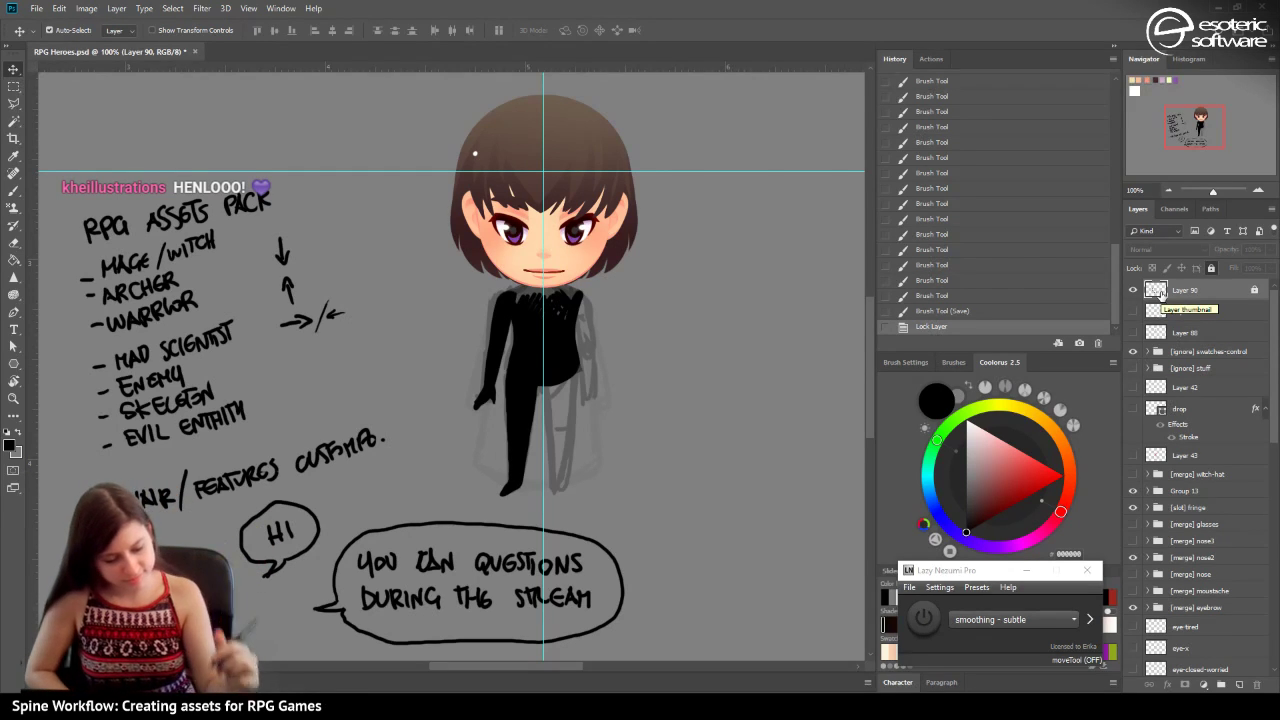
# Toggle the visibility of Layer 85, Layer 86 and Layer 84 to check which body parts each one holds.
pyautogui.hotkey('alt', ',')
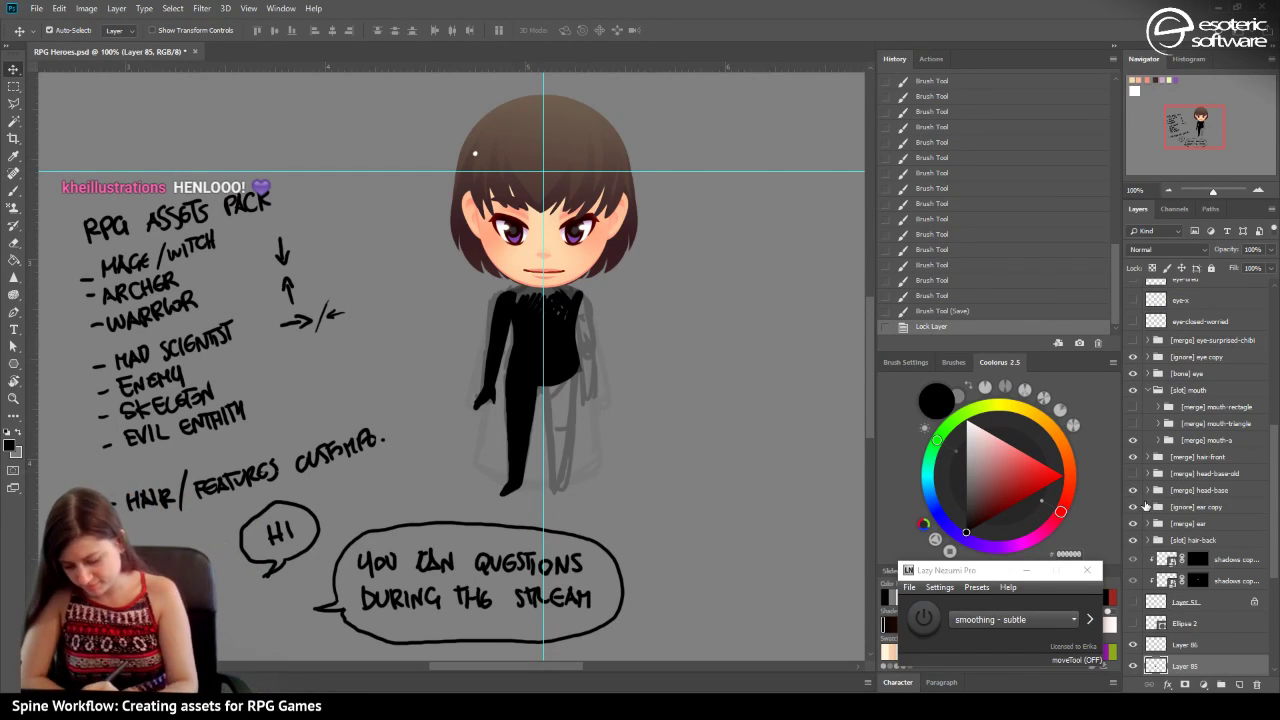
pyautogui.click(1133, 665)
pyautogui.click(1133, 665)
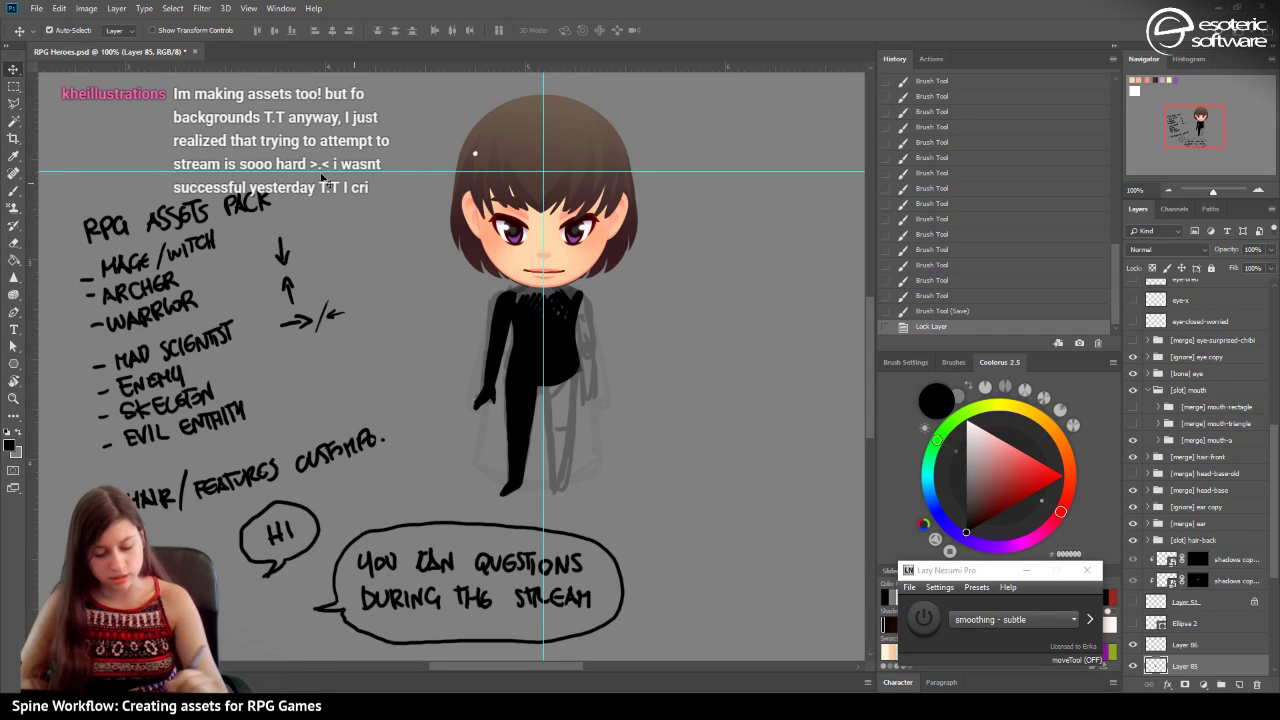
pyautogui.click(13, 190)
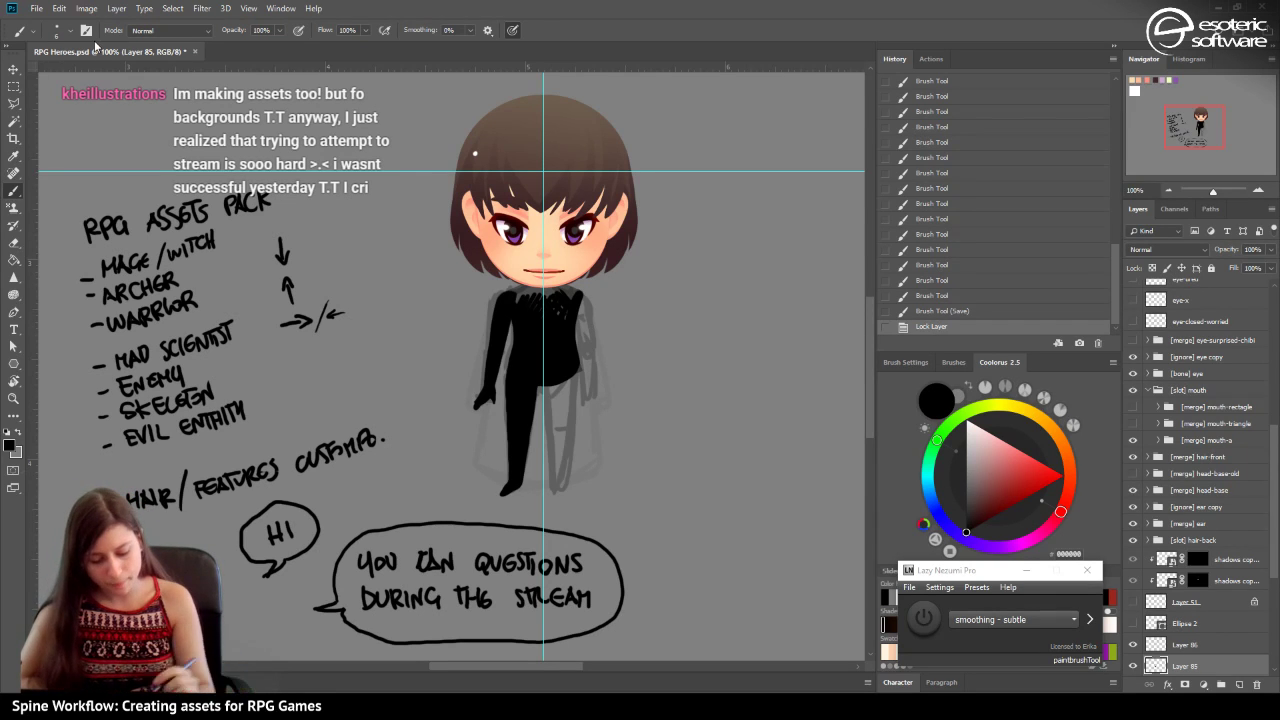
pyautogui.press('v')
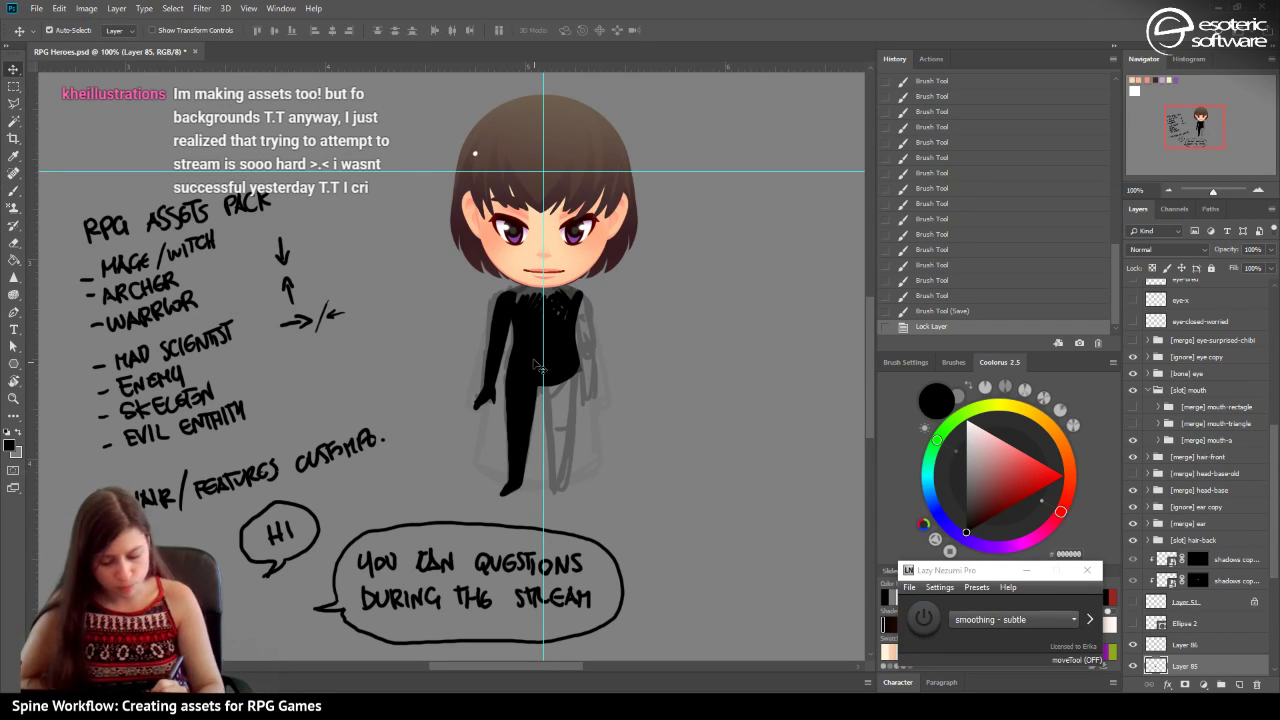
pyautogui.click(1133, 665)
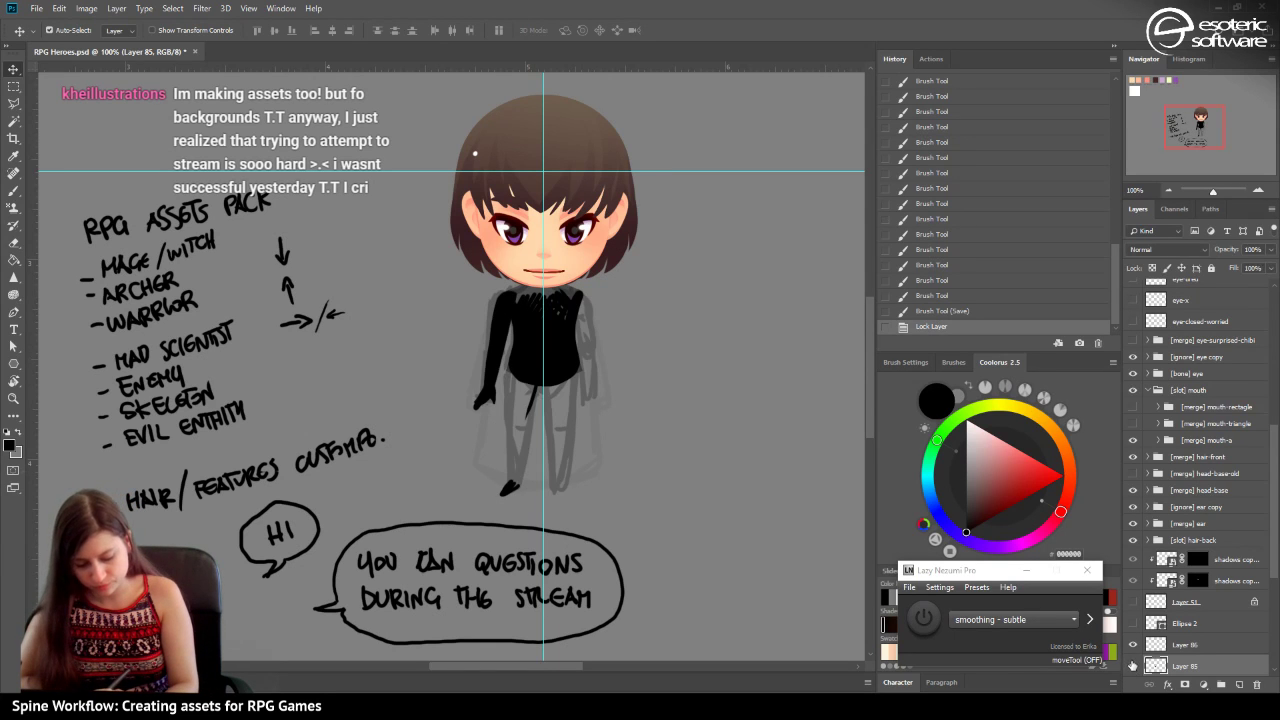
pyautogui.click(1133, 665)
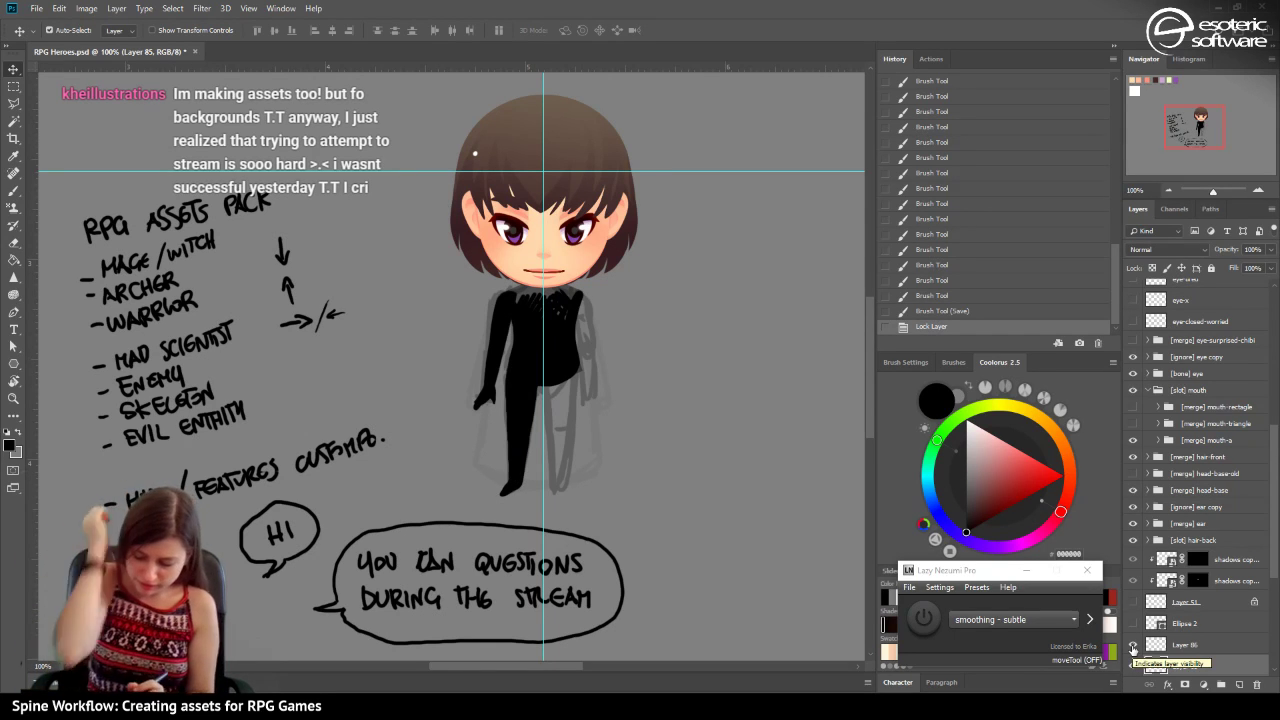
pyautogui.click(1133, 646)
pyautogui.click(1133, 646)
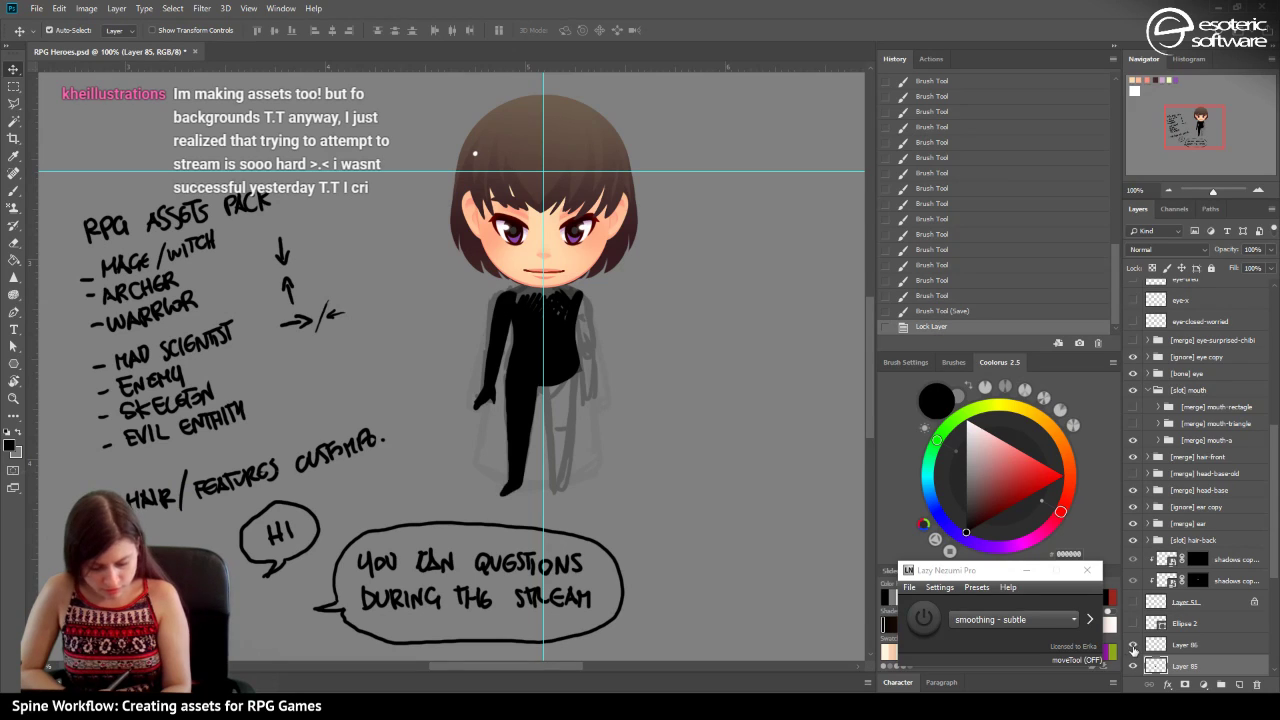
pyautogui.moveTo(1272, 487); pyautogui.dragTo(1272, 504)
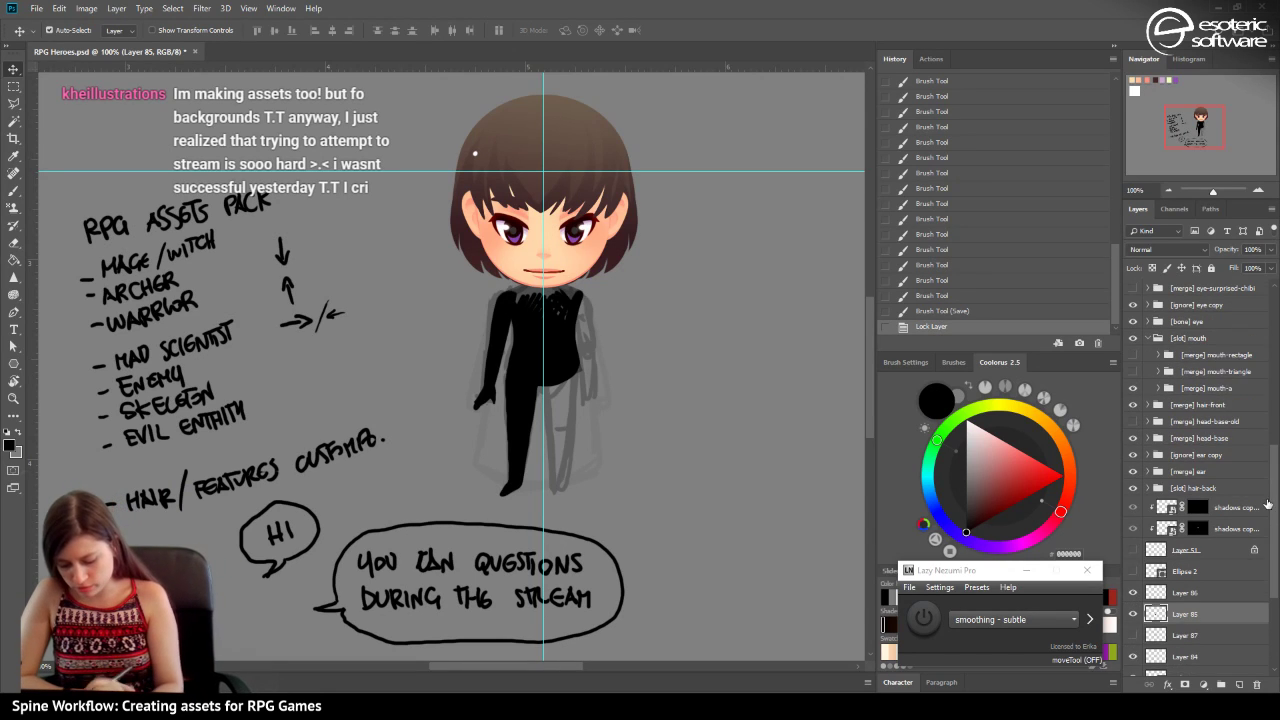
pyautogui.click(1134, 657)
pyautogui.click(1134, 657)
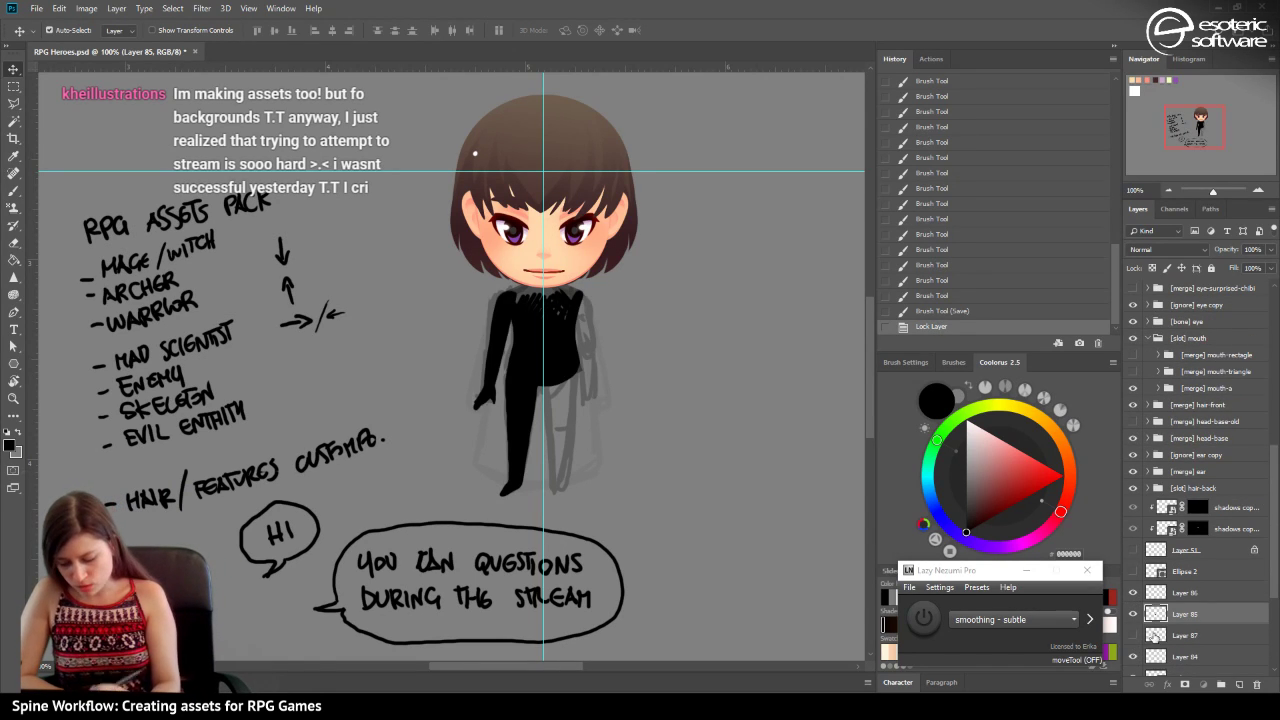
# Lower the opacity of Layer 84, the torso and arm silhouette, to 34%.
pyautogui.click(1160, 656)
pyautogui.click(1270, 249)
pyautogui.moveTo(1260, 267); pyautogui.dragTo(1234, 268)
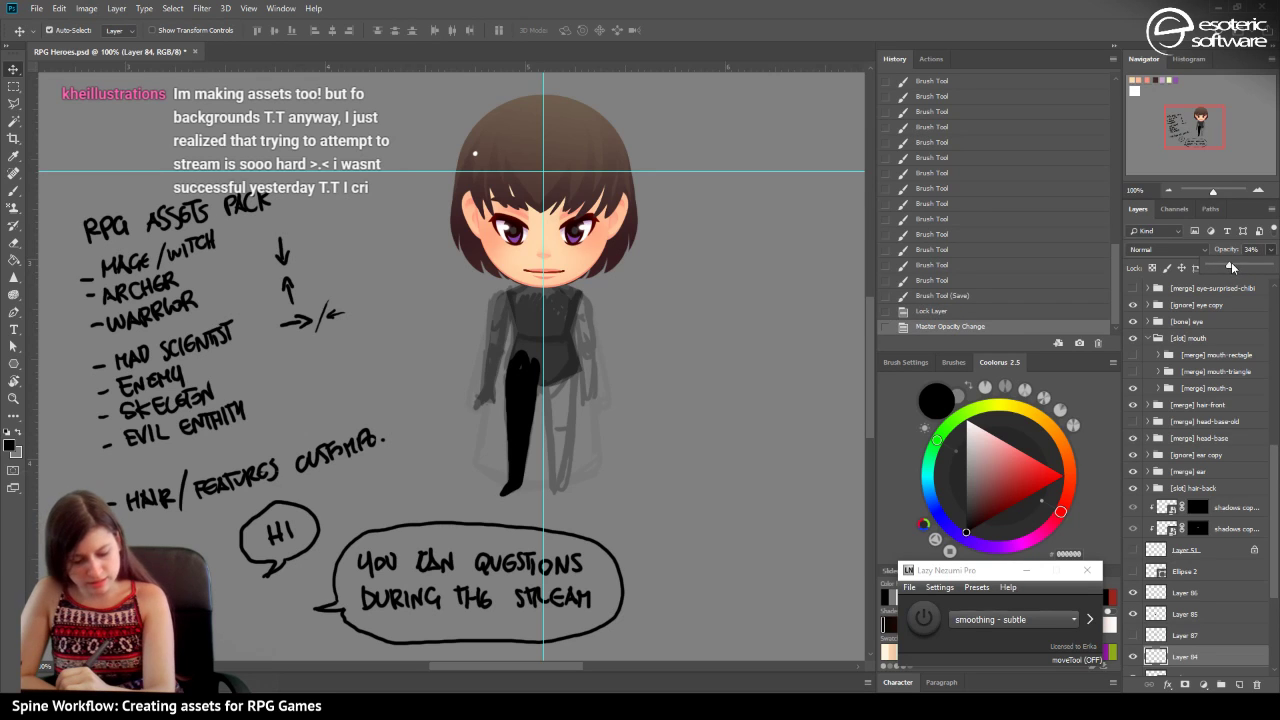
# Check what Polygon 1 contains by toggling its visibility, and hide the body sketch in Group 14.
pyautogui.moveTo(1272, 484); pyautogui.dragTo(1272, 500)
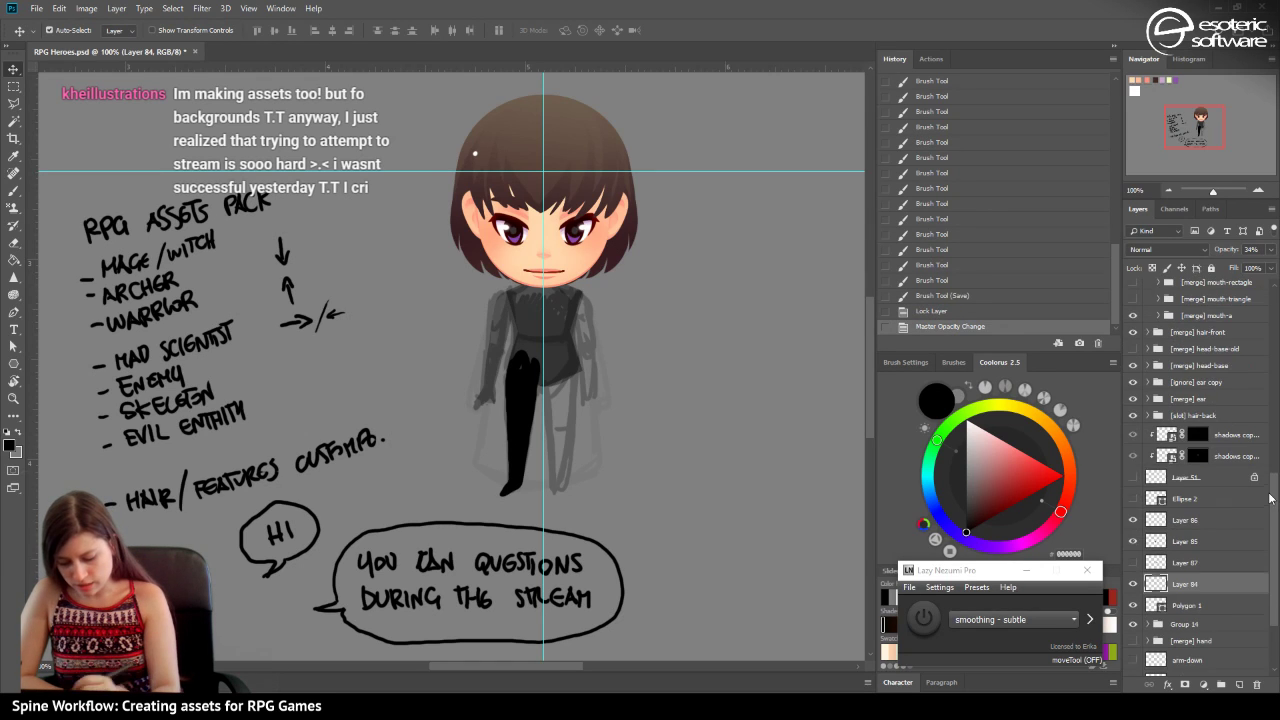
pyautogui.click(1133, 607)
pyautogui.click(1135, 604)
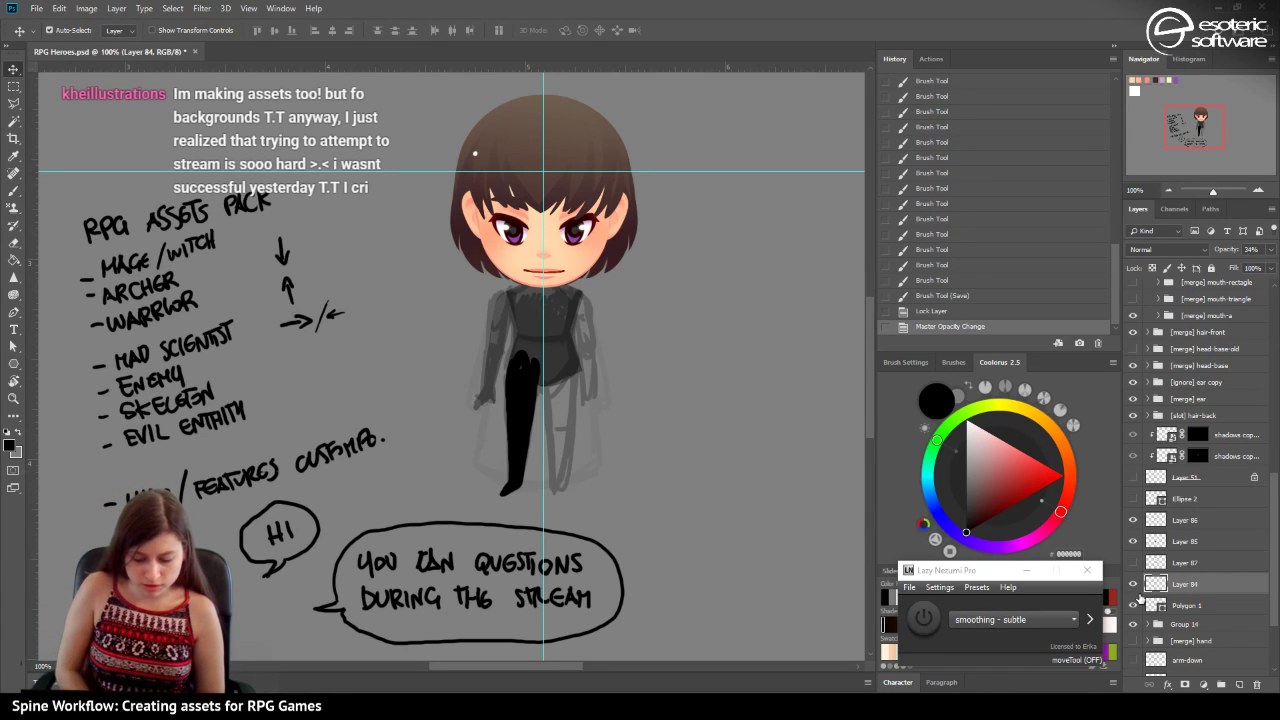
pyautogui.click(1134, 624)
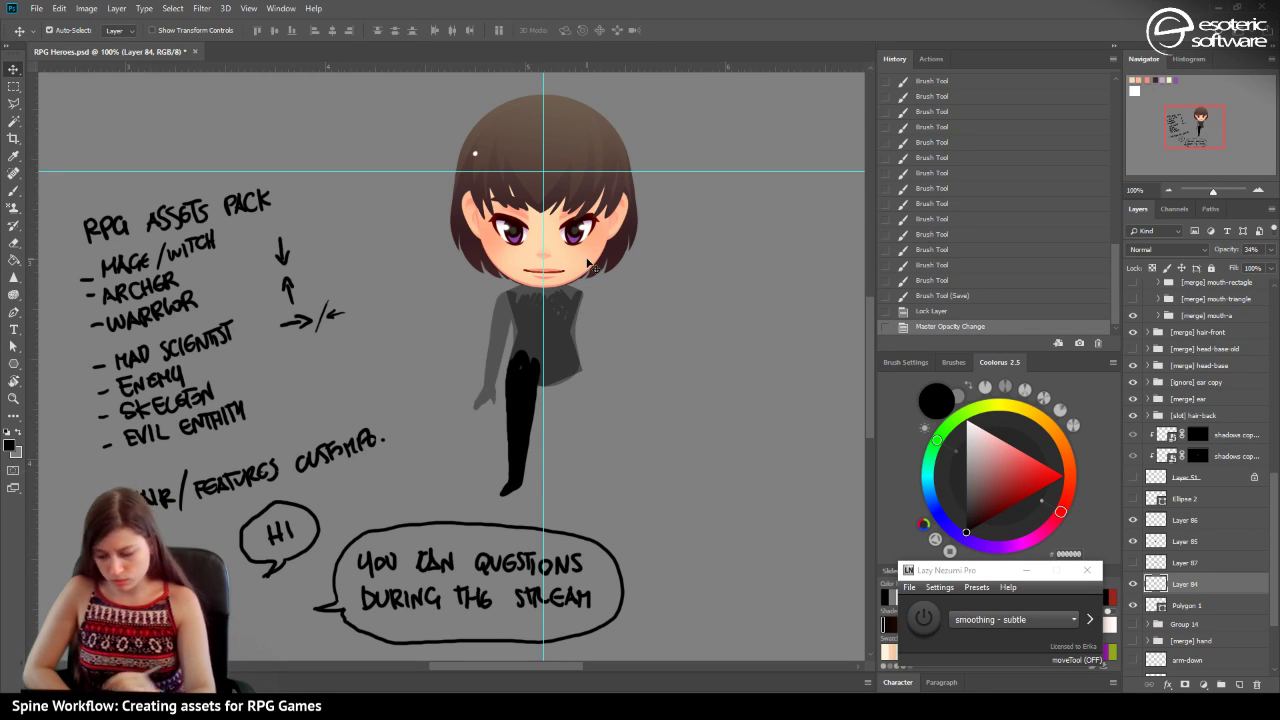
# Select the Polygon 1 layer and examine the character's torso and head both up close and within the whole composition.
pyautogui.click(1160, 602)
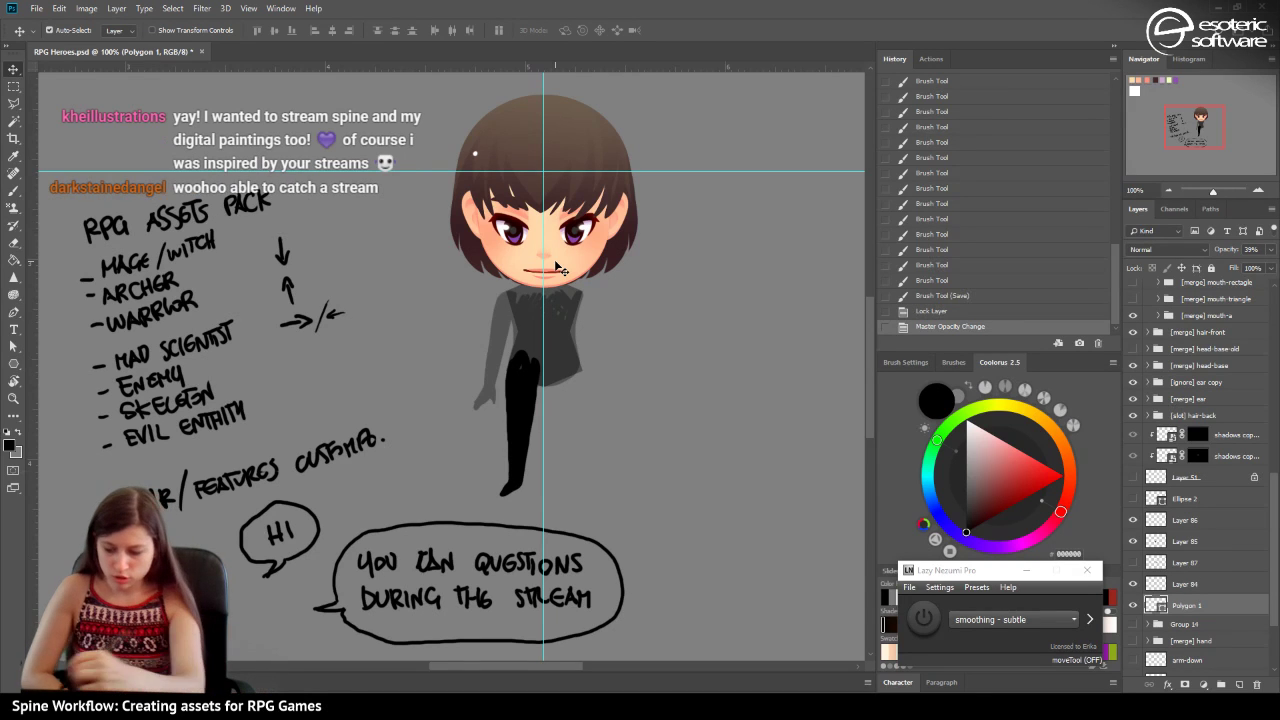
pyautogui.click(1257, 190)
pyautogui.click(1257, 192)
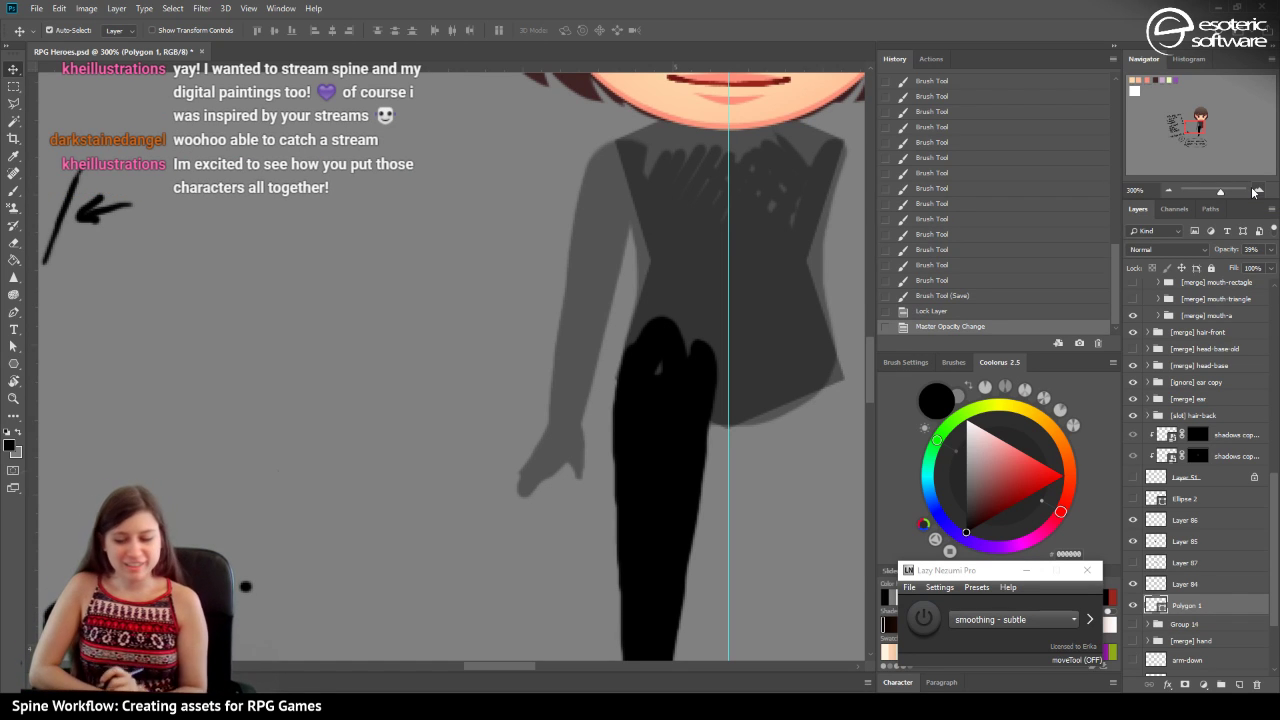
pyautogui.moveTo(1196, 125); pyautogui.dragTo(1200, 122)
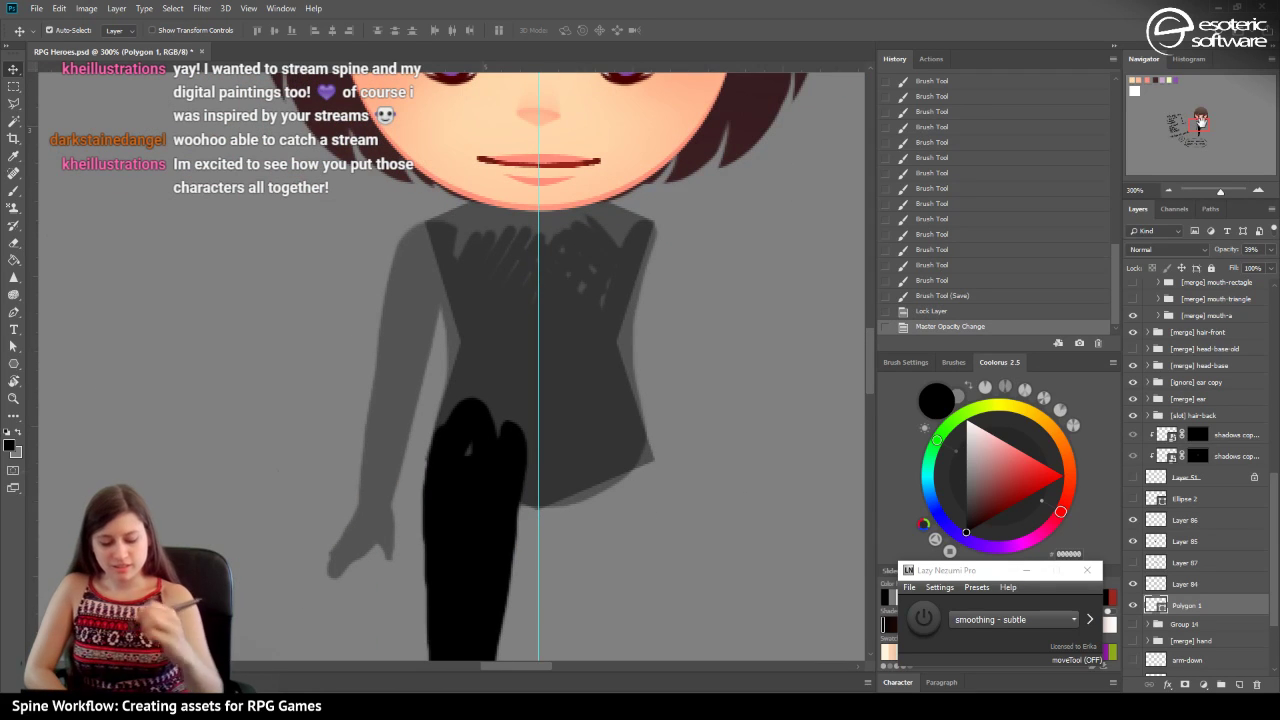
pyautogui.moveTo(513, 660); pyautogui.dragTo(510, 662)
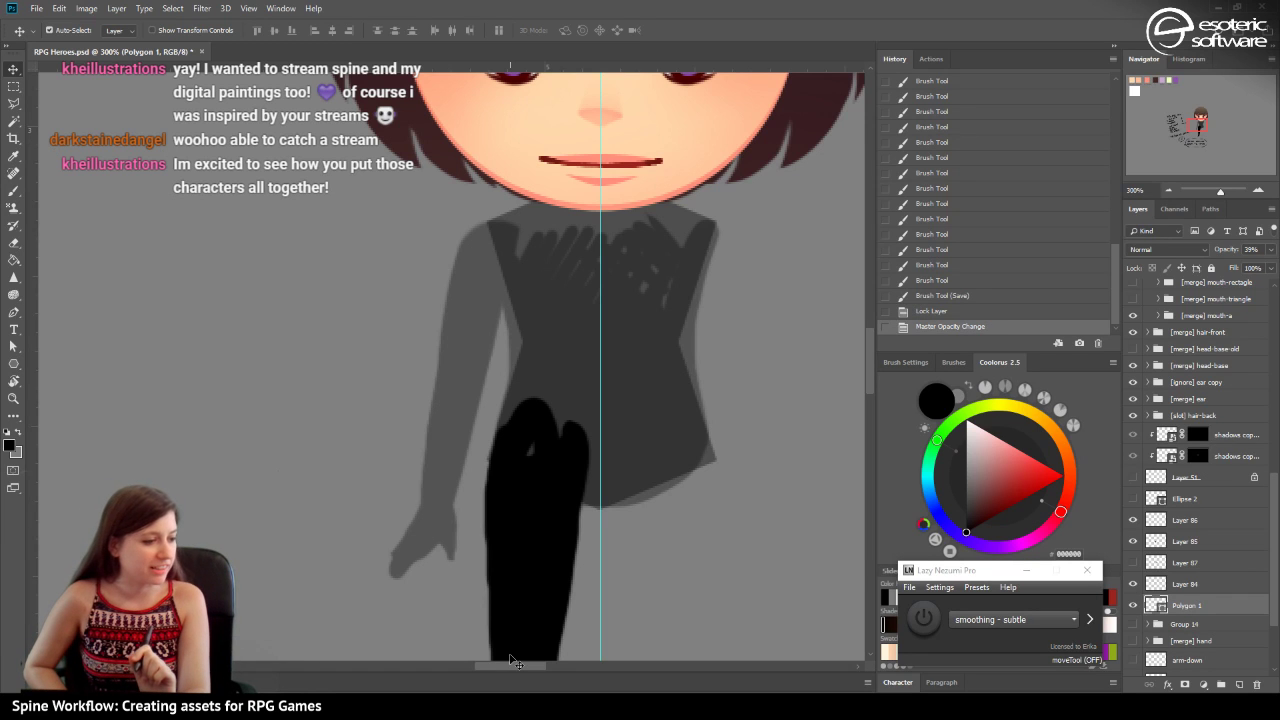
pyautogui.moveTo(1212, 144); pyautogui.dragTo(1201, 115)
pyautogui.click(1168, 190)
pyautogui.click(1168, 190)
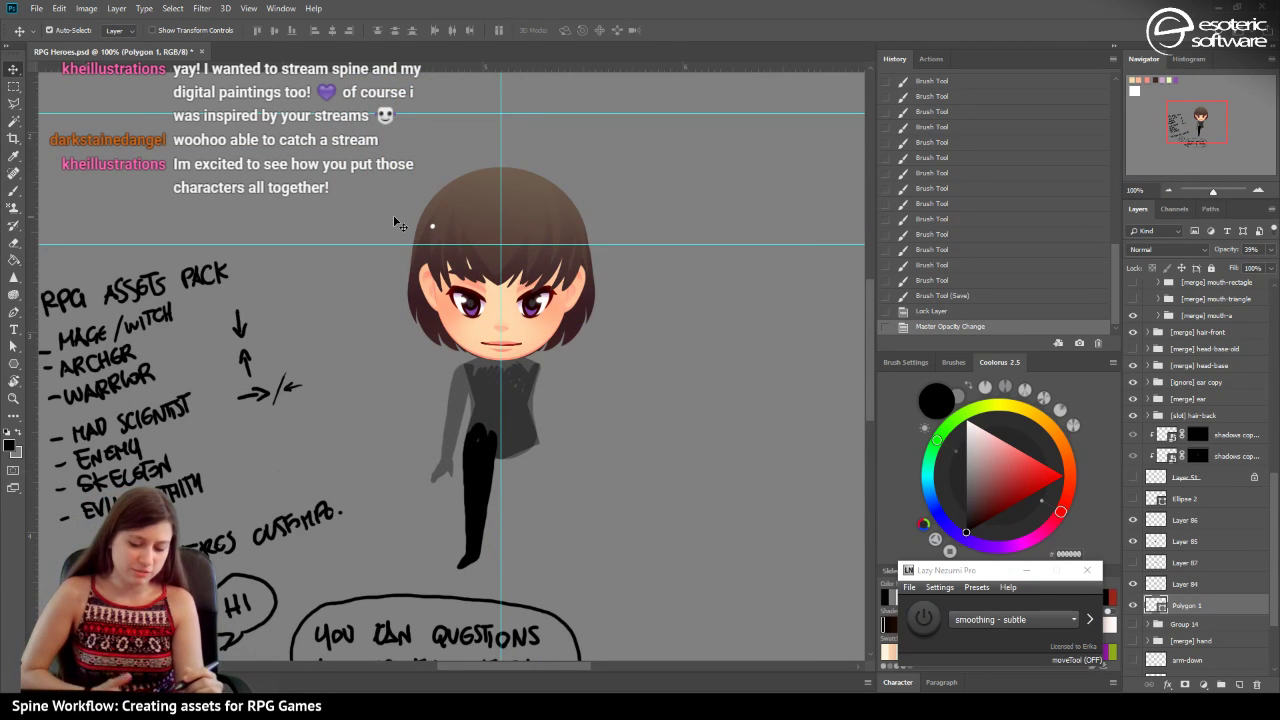
pyautogui.click(1168, 190)
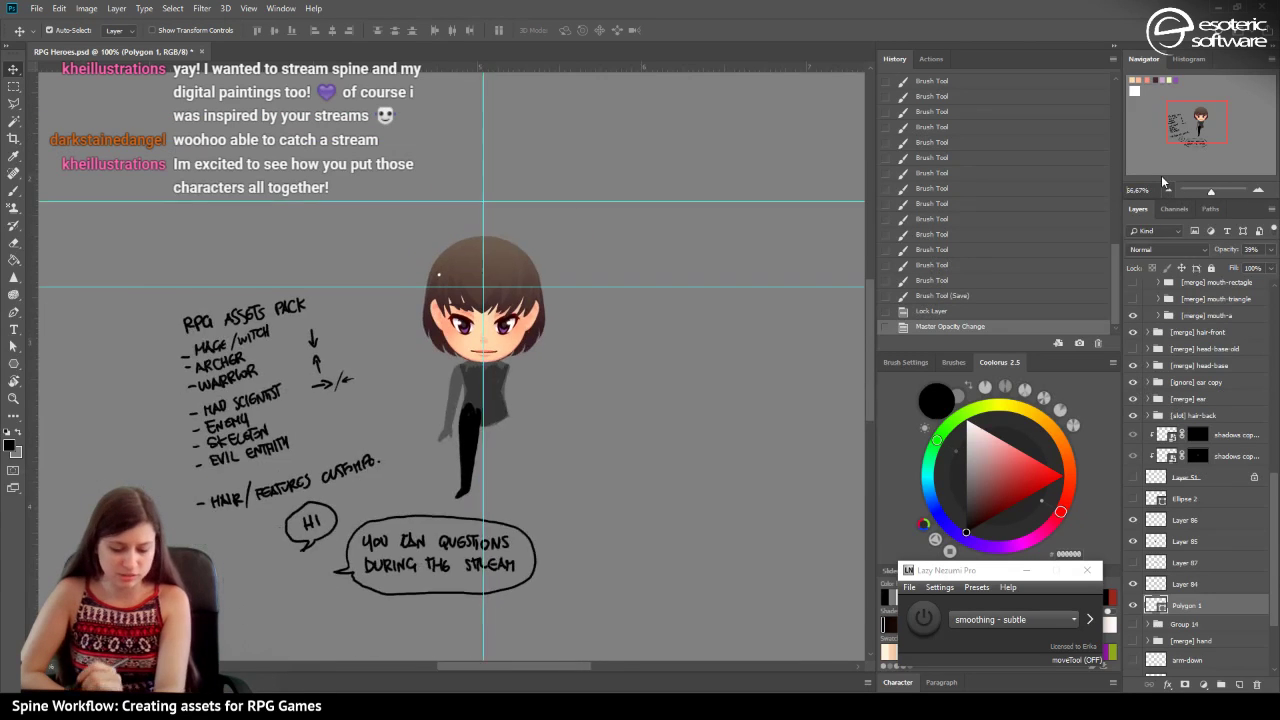
pyautogui.click(1258, 190)
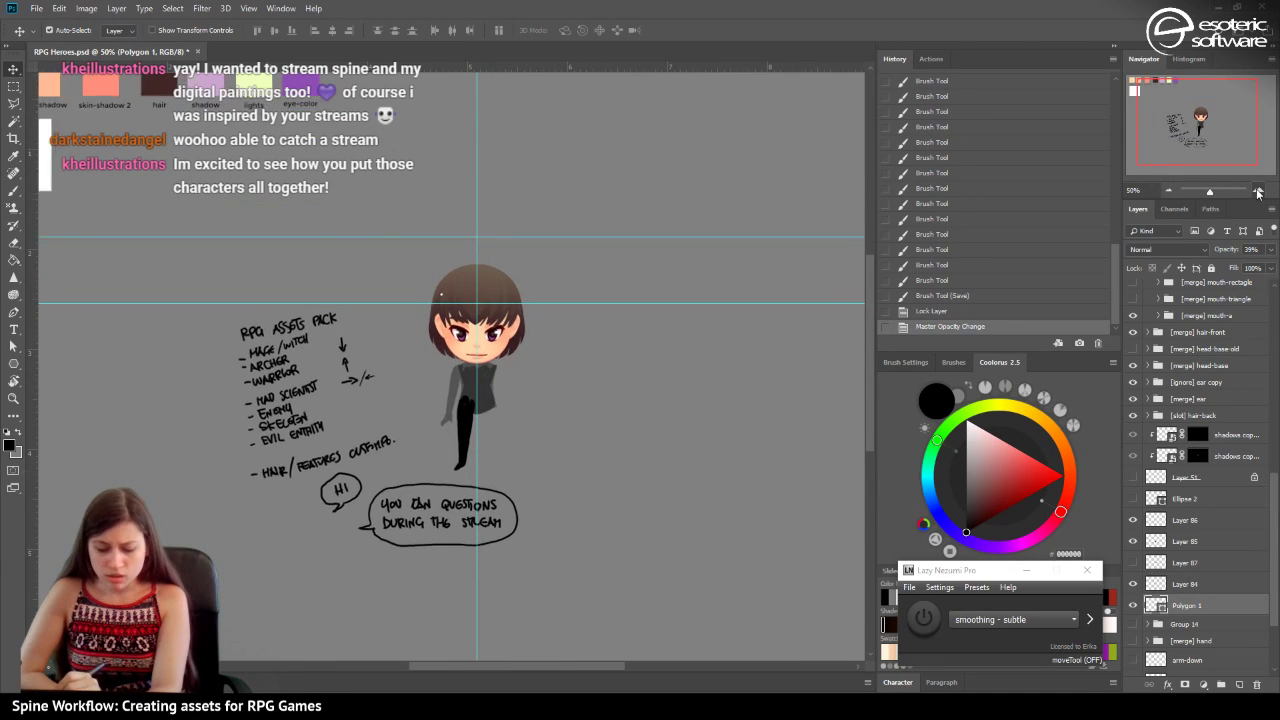
pyautogui.click(1258, 190)
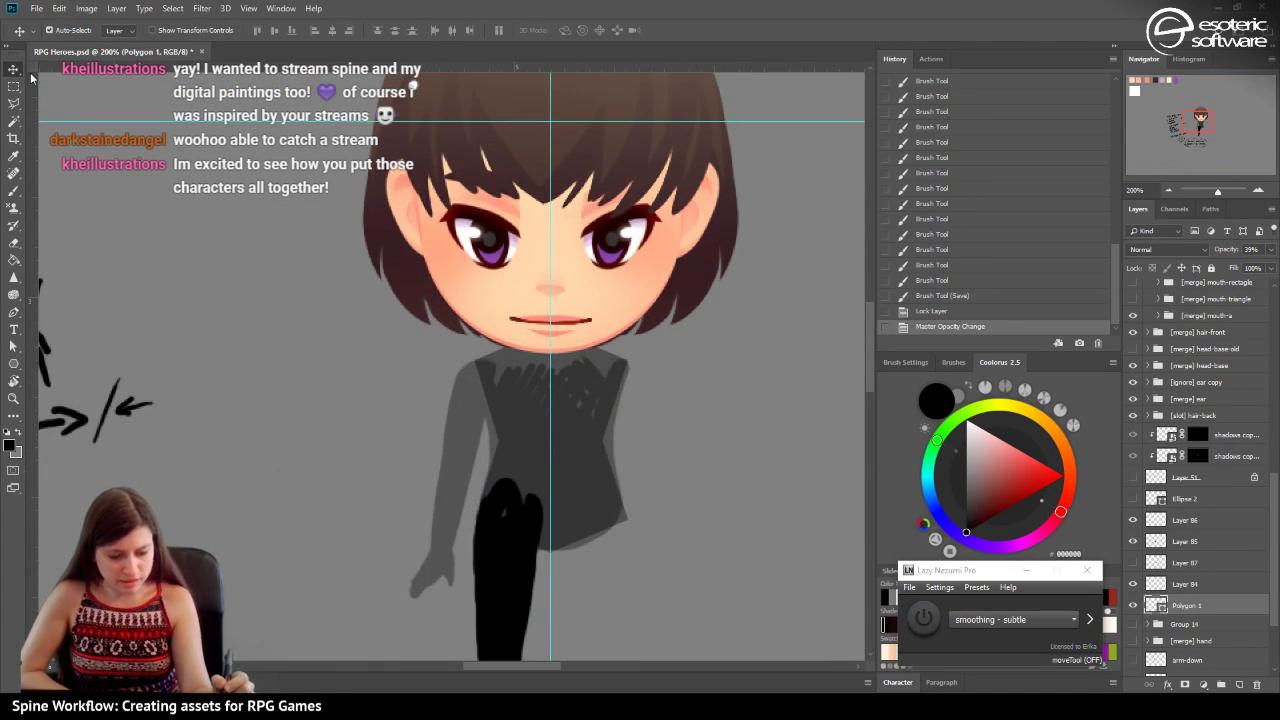
# Locate the mouth-a artwork in its merge group and create a new group containing a blank layer above it.
pyautogui.click(541, 325)
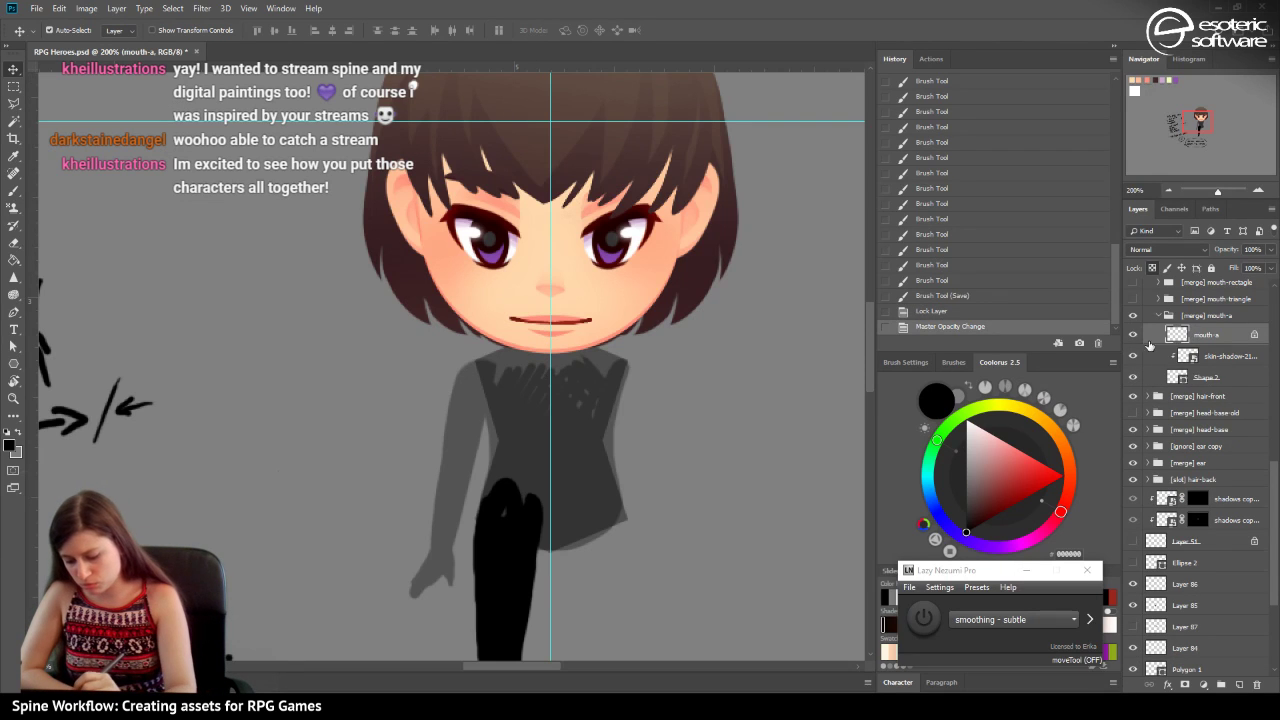
pyautogui.click(1158, 315)
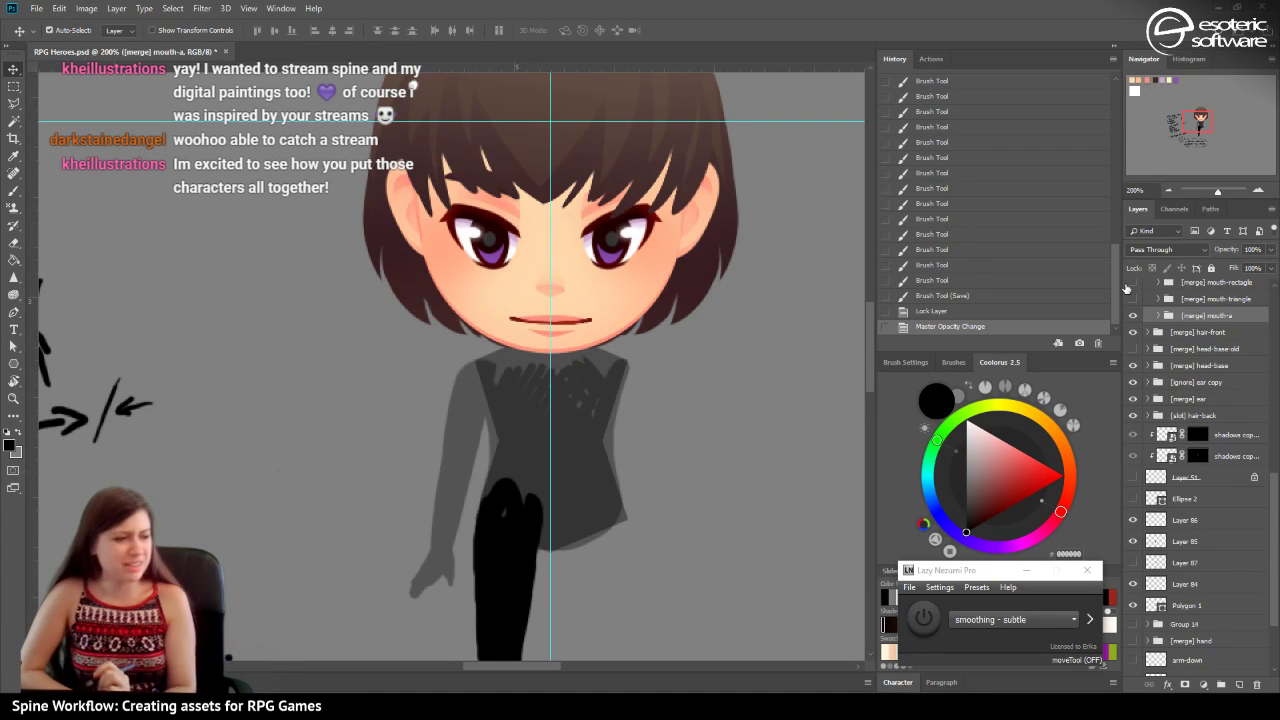
pyautogui.click(1221, 684)
pyautogui.click(1239, 684)
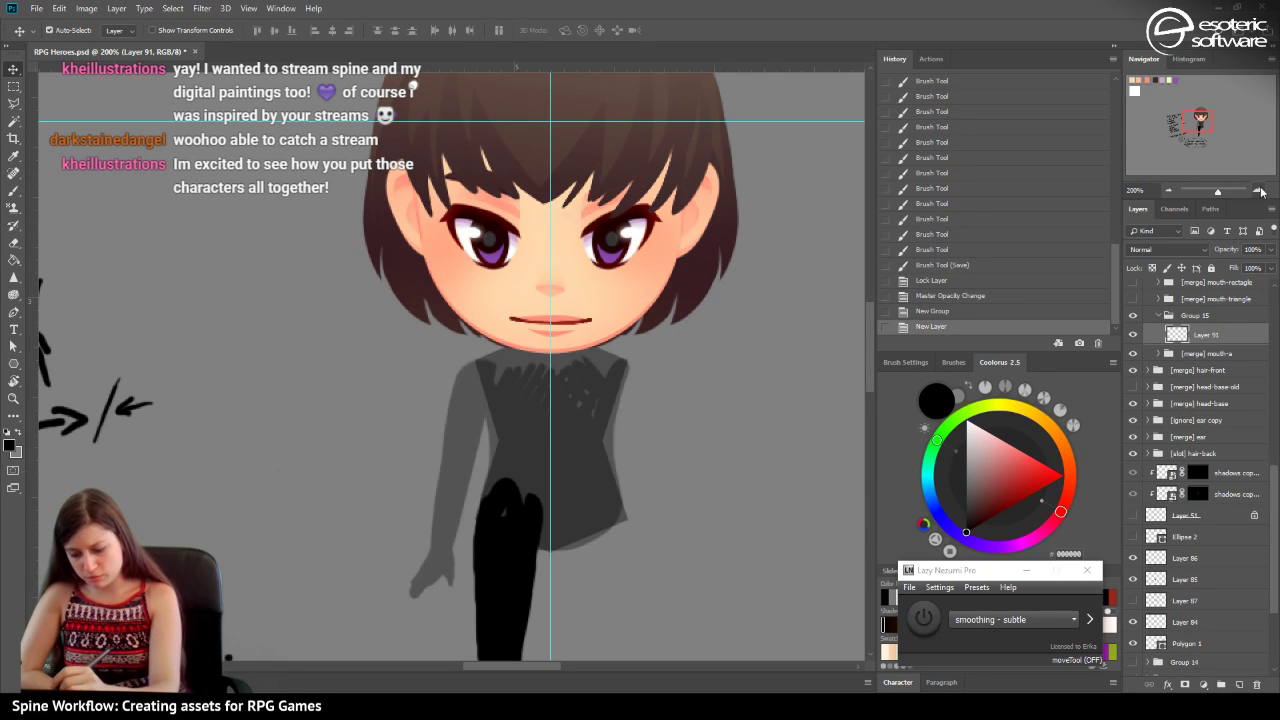
# Switch to the Brush tool and sample the dark red 721812 from the existing mouth line.
pyautogui.hotkey('ctrl', '+')
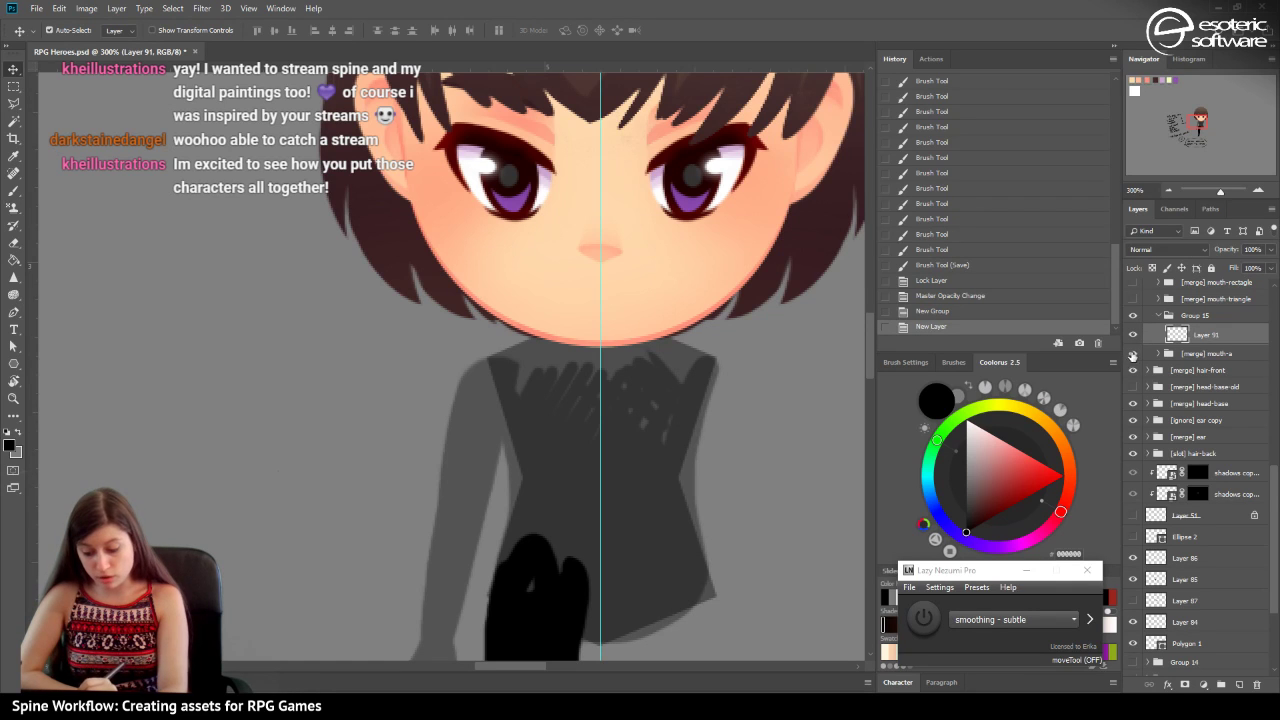
pyautogui.moveTo(662, 297); pyautogui.dragTo(541, 296)
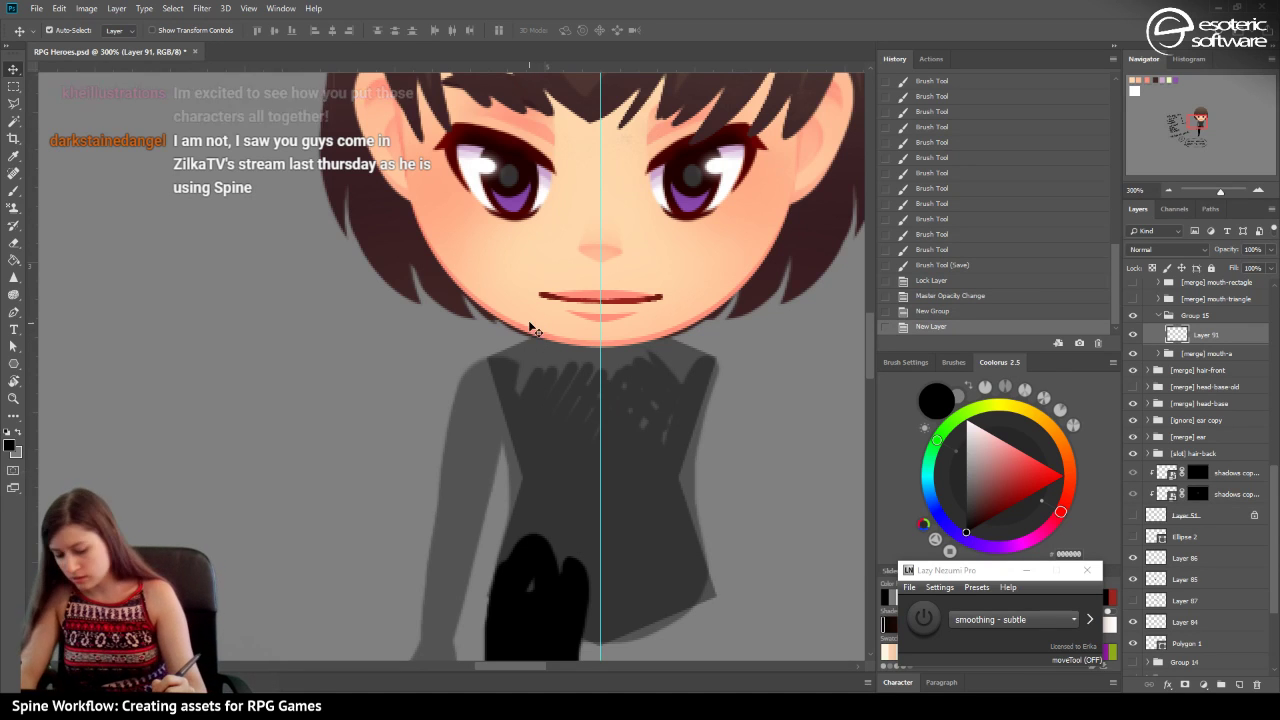
pyautogui.press('b')
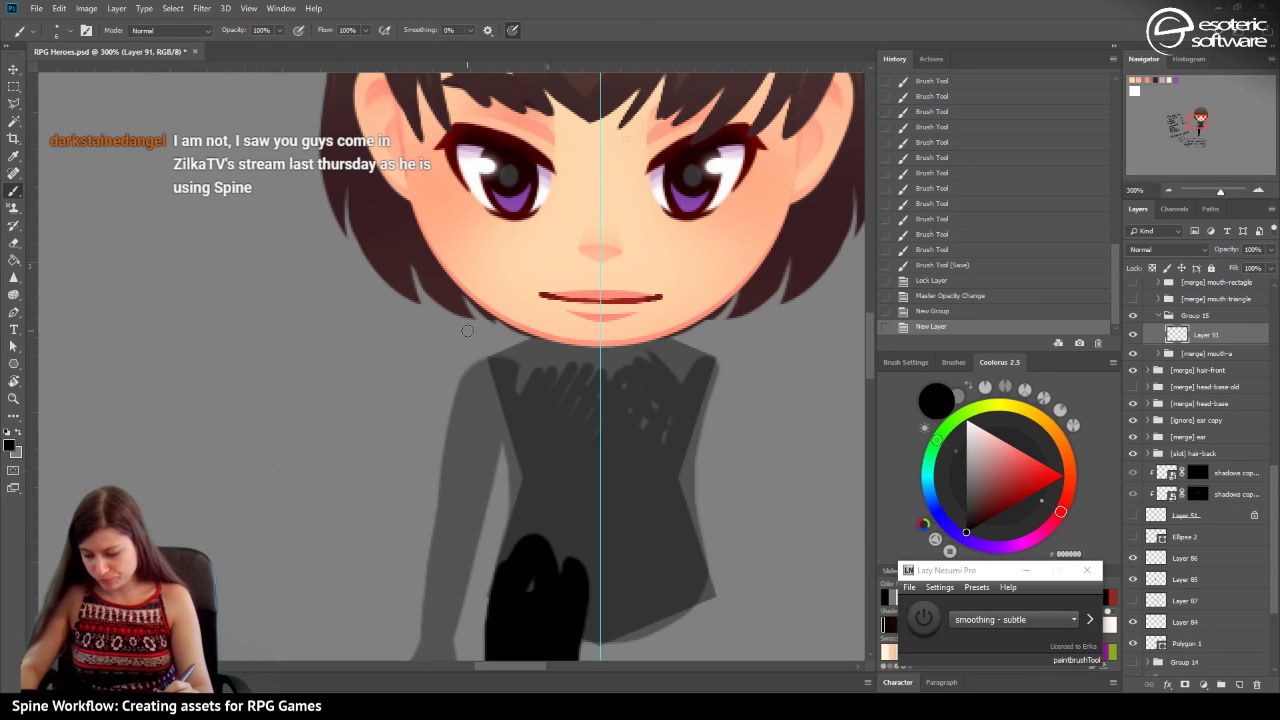
pyautogui.keyDown('alt'); pyautogui.click(551, 295); pyautogui.keyUp('alt')
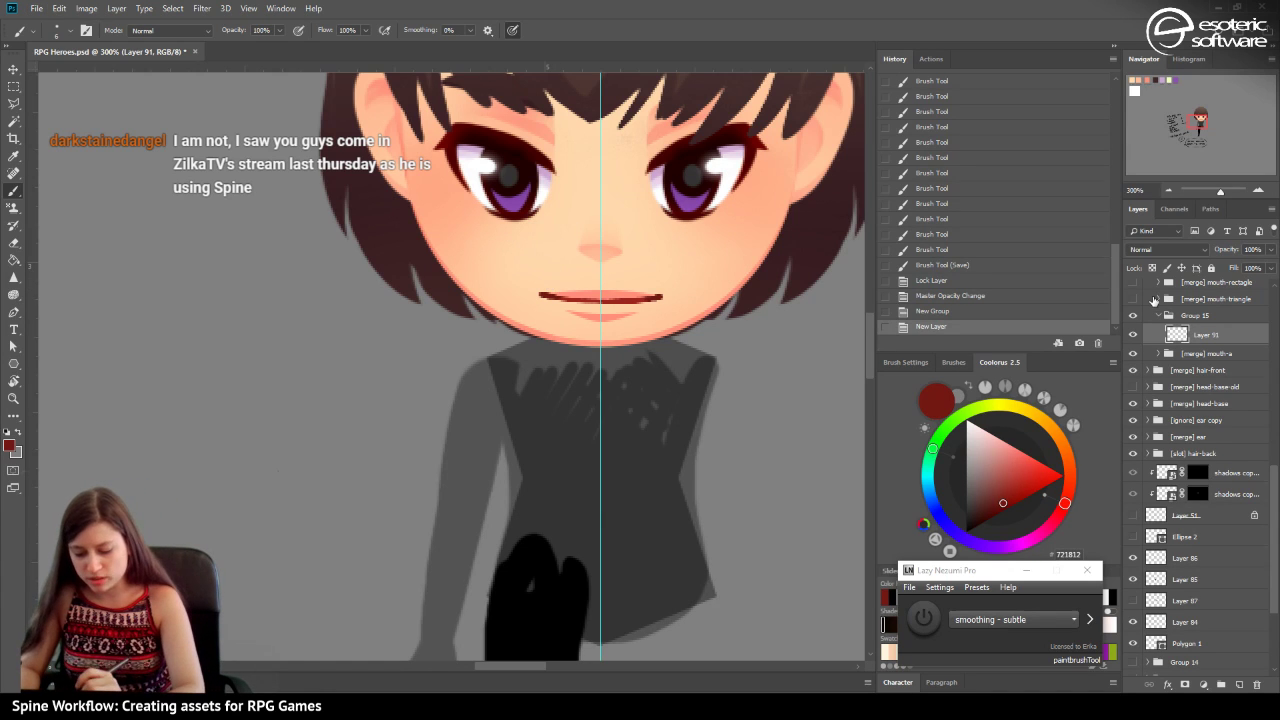
# Reduce the opacity of the [merge] mouth-a group to 26%, keeping it shown as a faint guide.
pyautogui.click(1134, 354)
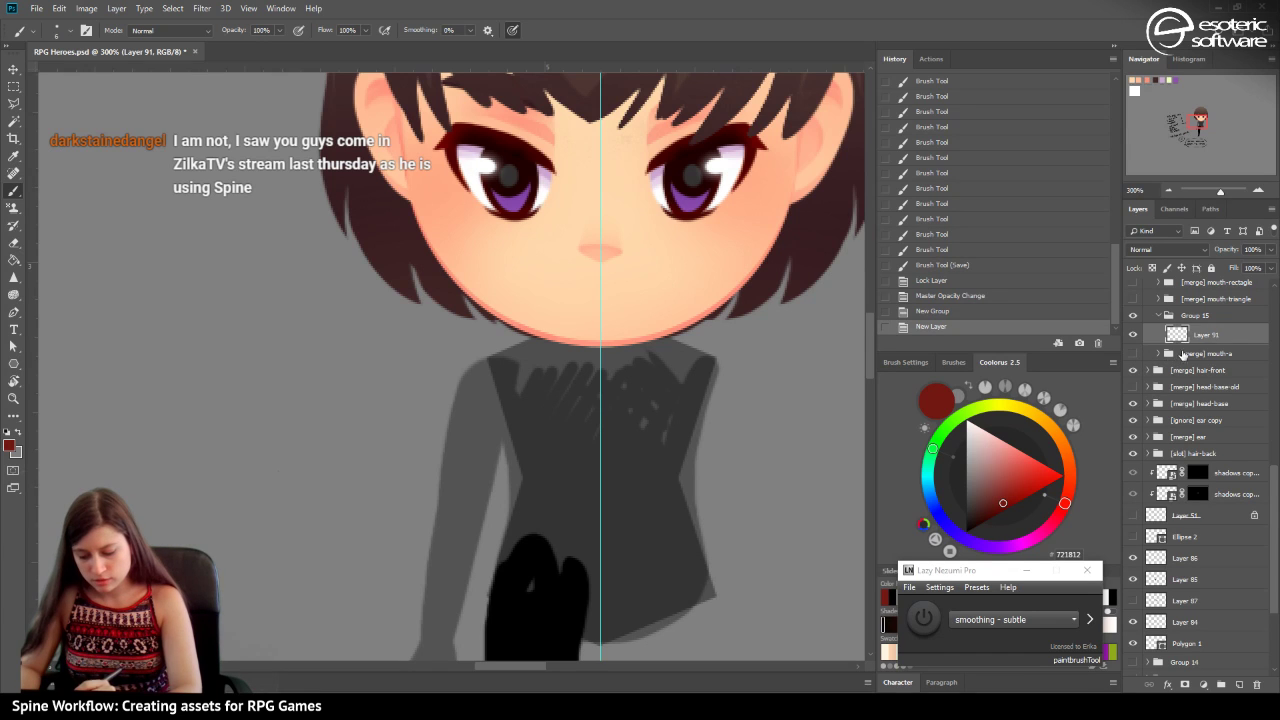
pyautogui.click(1178, 356)
pyautogui.hotkey('ctrl', ',')
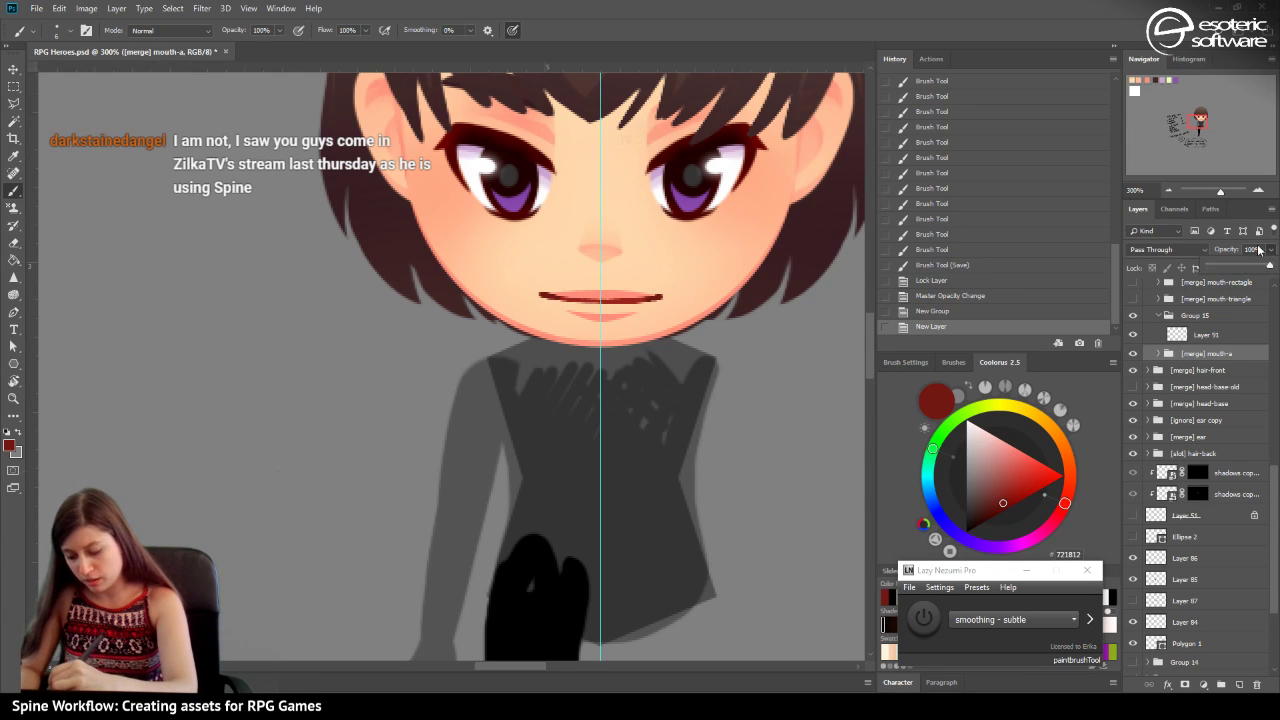
pyautogui.moveTo(1233, 250); pyautogui.dragTo(1230, 265)
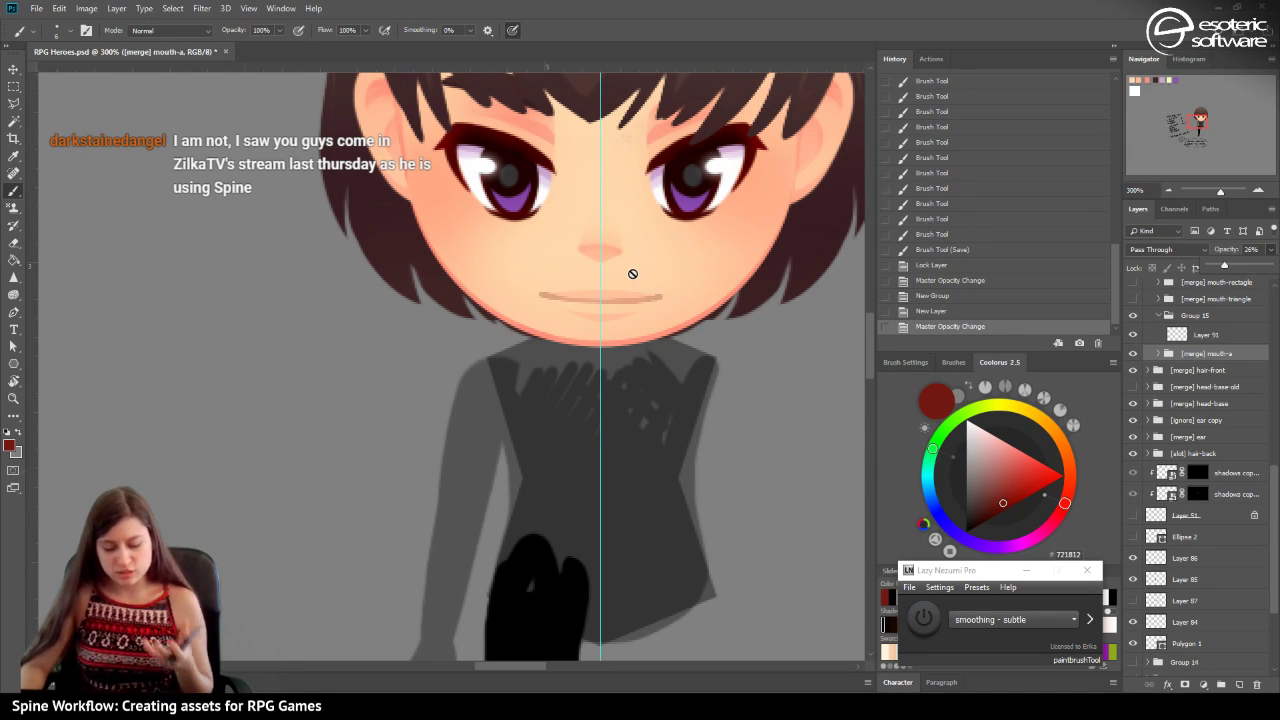
# Activate the blank layer in the new group and enable Lazy Nezumi's subtle smoothing, undoing the test strokes on the mouth guide's right half.
pyautogui.click(1178, 335)
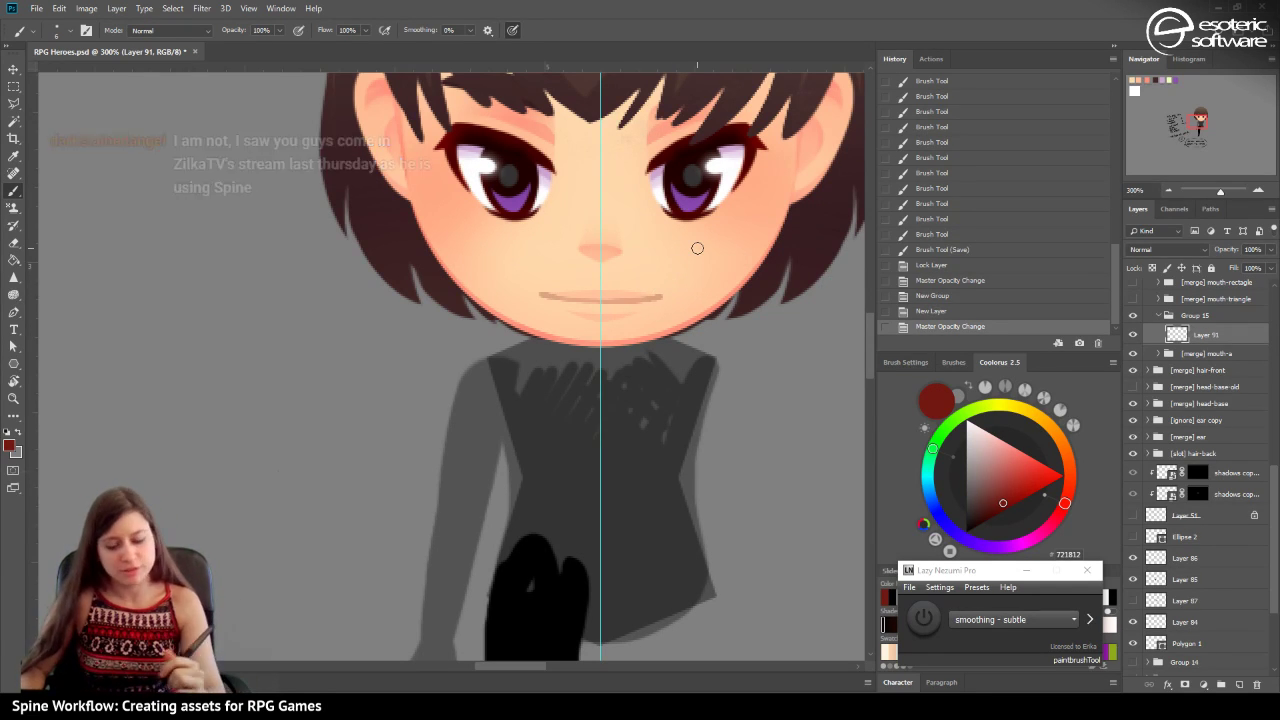
pyautogui.moveTo(656, 298); pyautogui.dragTo(622, 299)
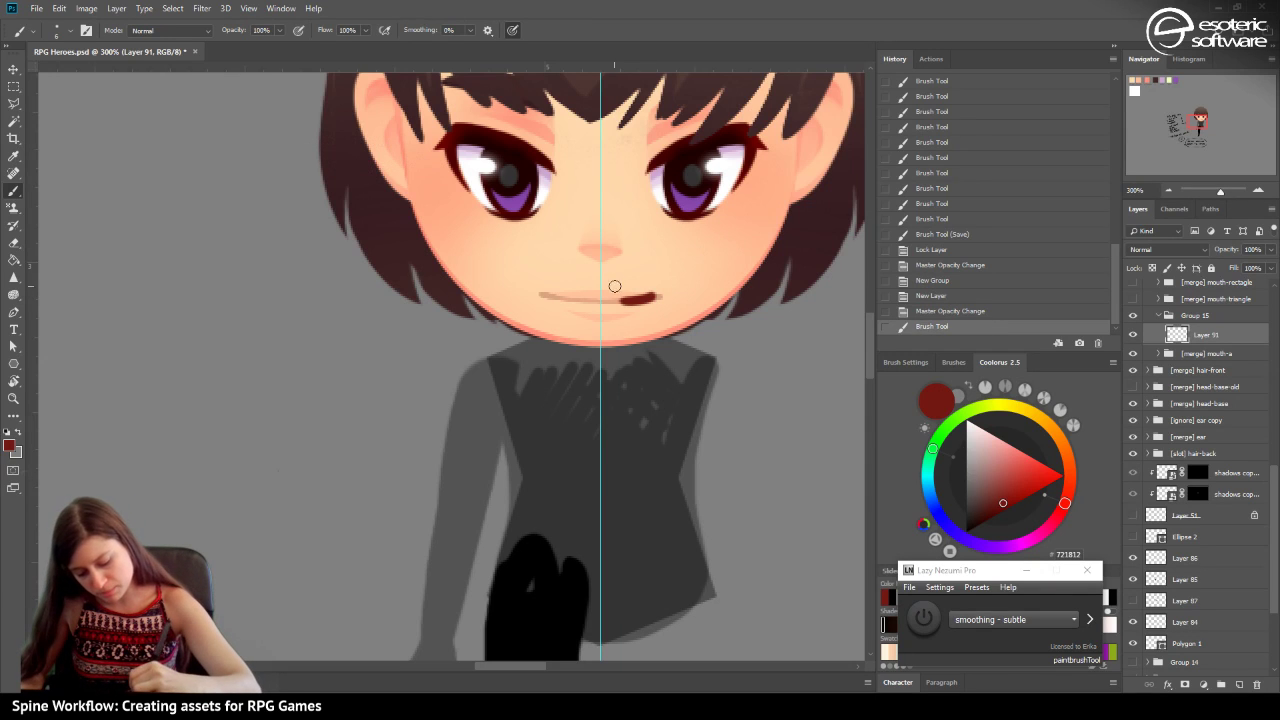
pyautogui.click(925, 311)
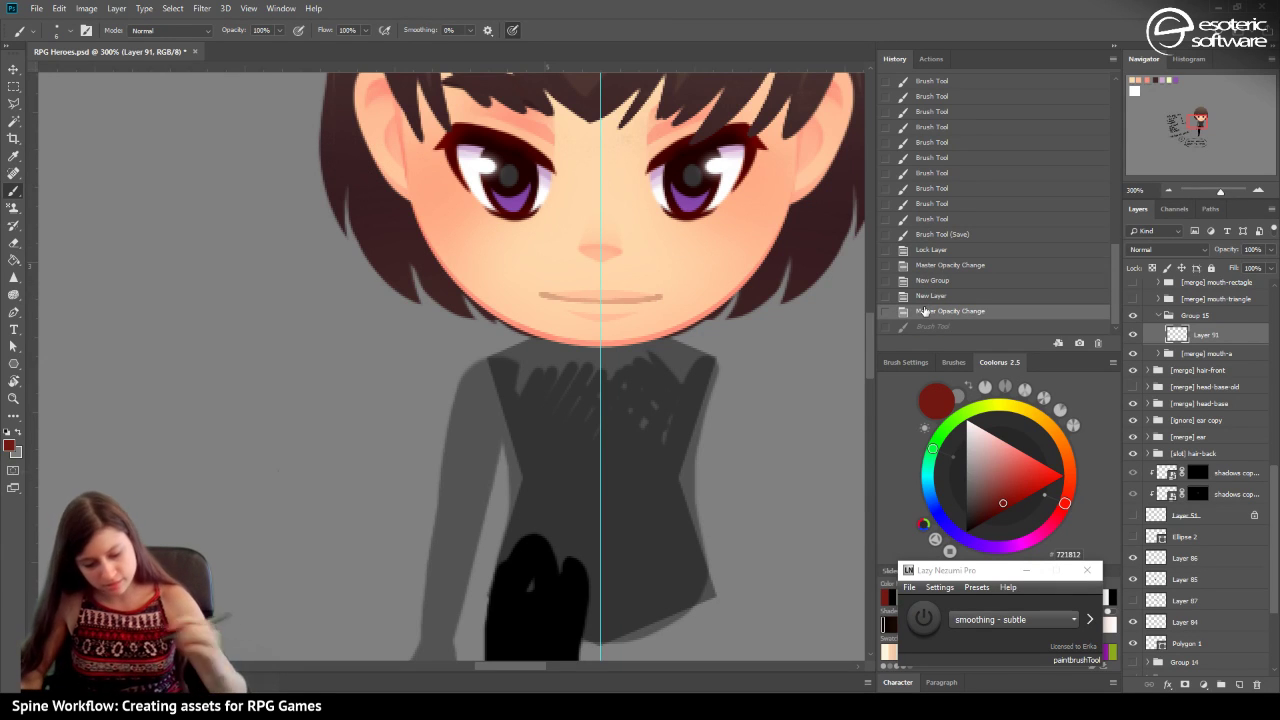
pyautogui.click(923, 617)
pyautogui.moveTo(653, 294); pyautogui.dragTo(620, 300)
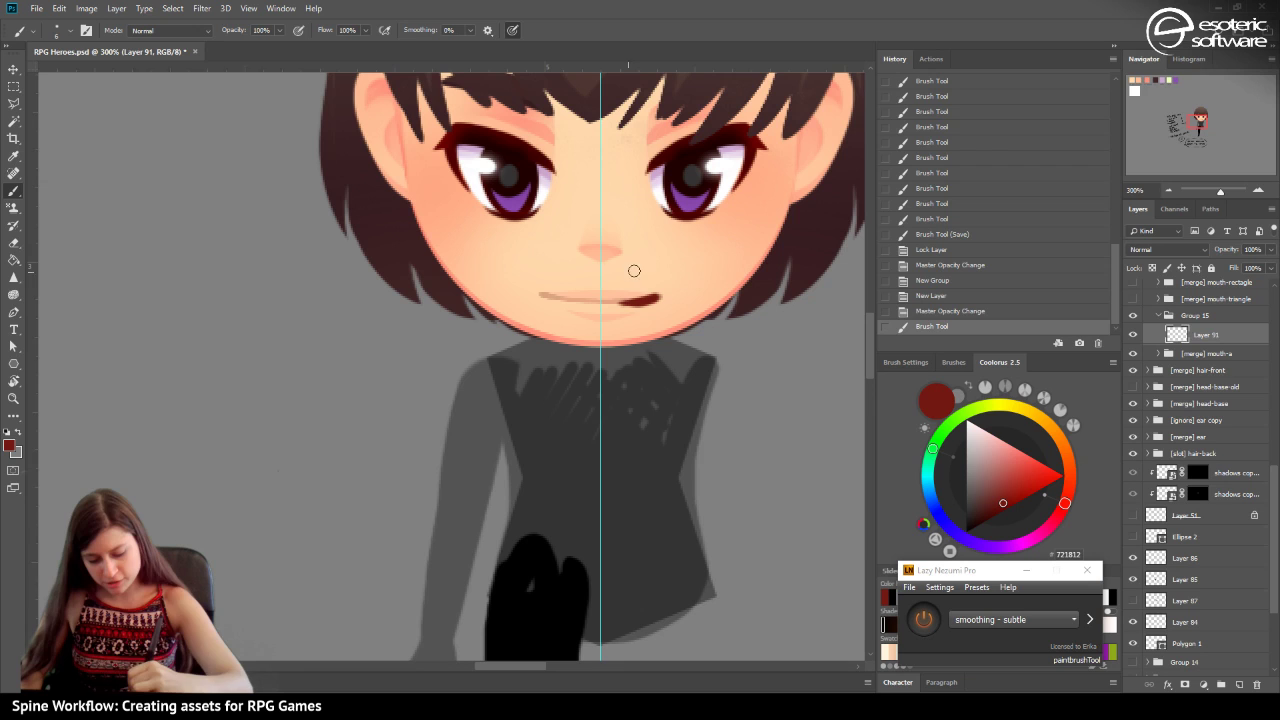
pyautogui.click(935, 311)
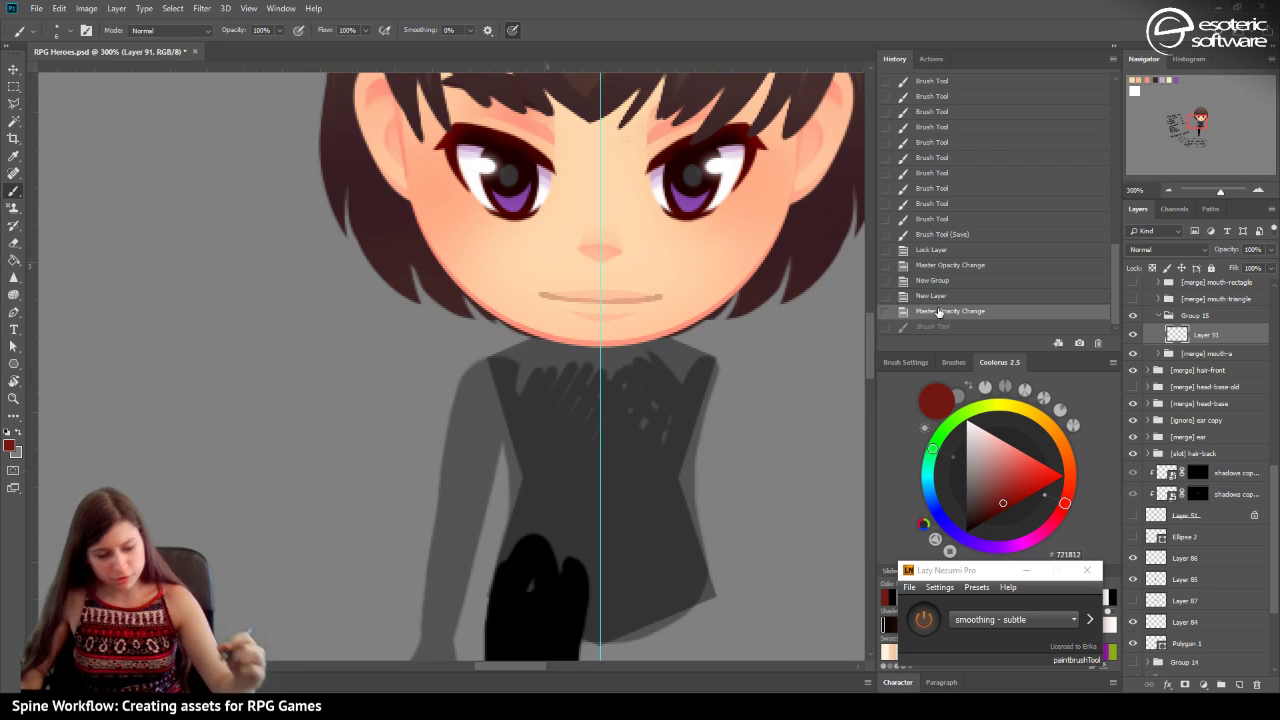
# Set the Hard Round brush size to 4 px.
pyautogui.click(62, 32)
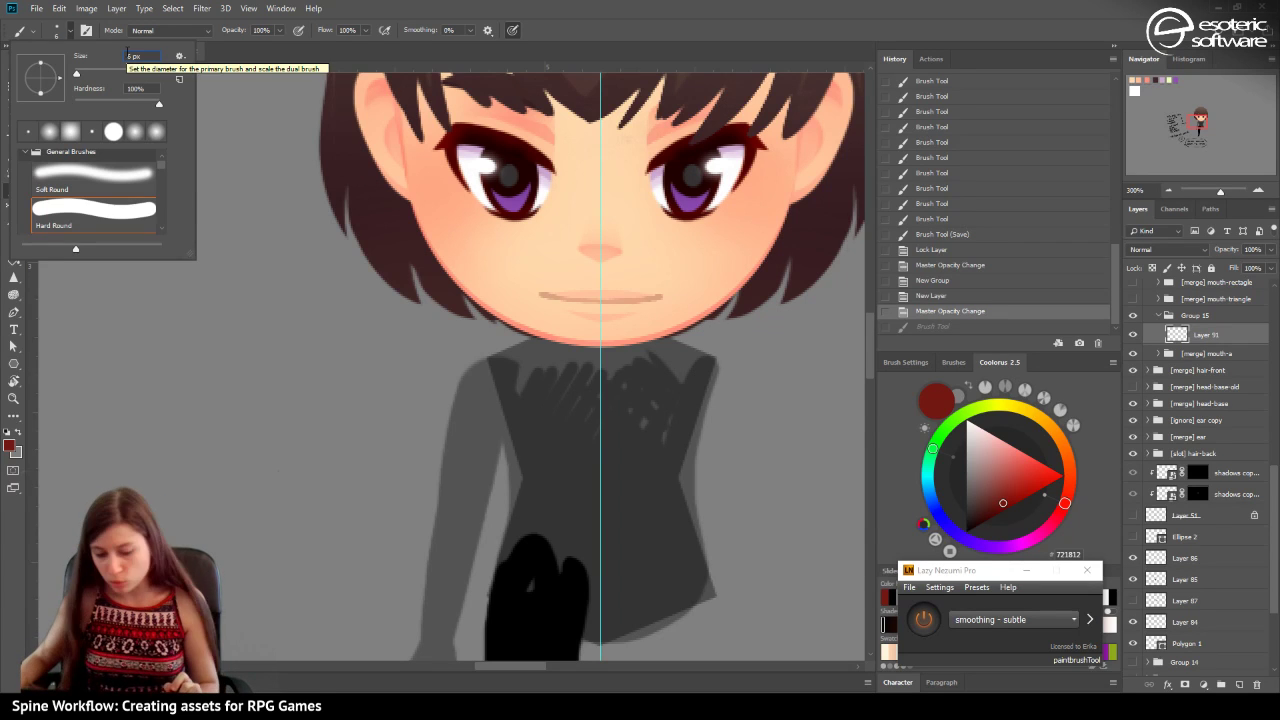
pyautogui.write('4')
pyautogui.press('Return')
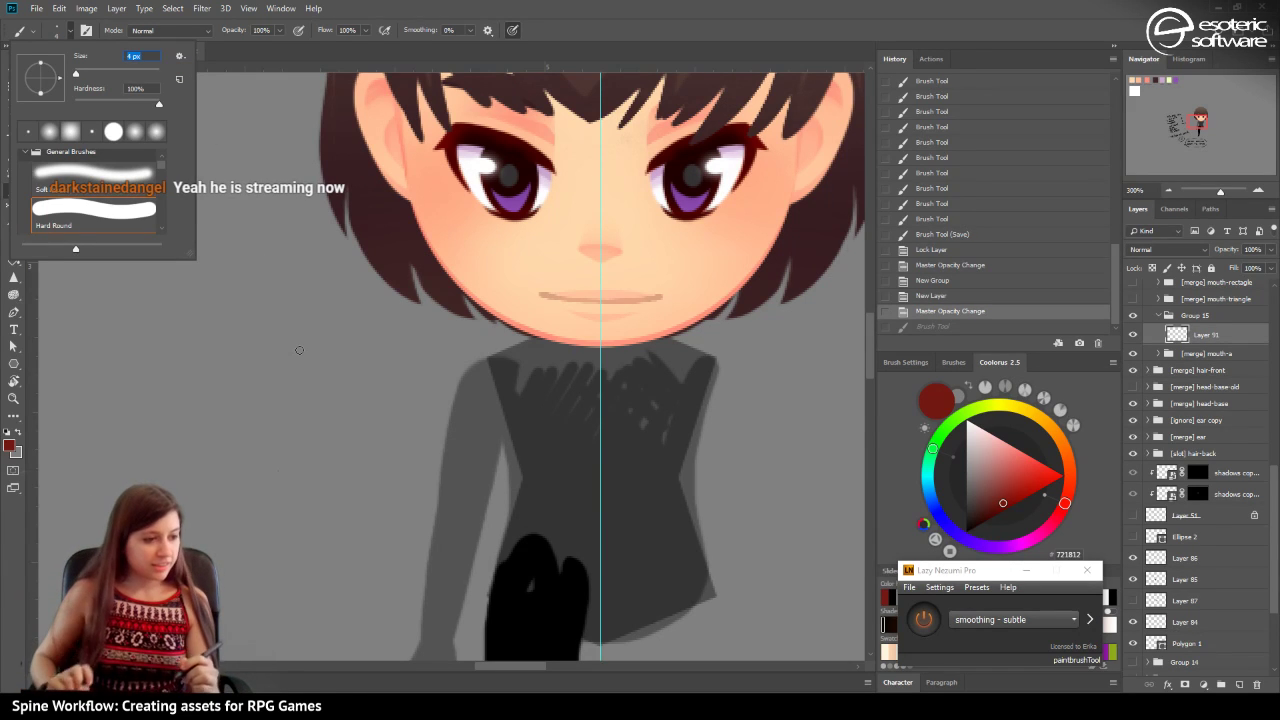
pyautogui.click(645, 296)
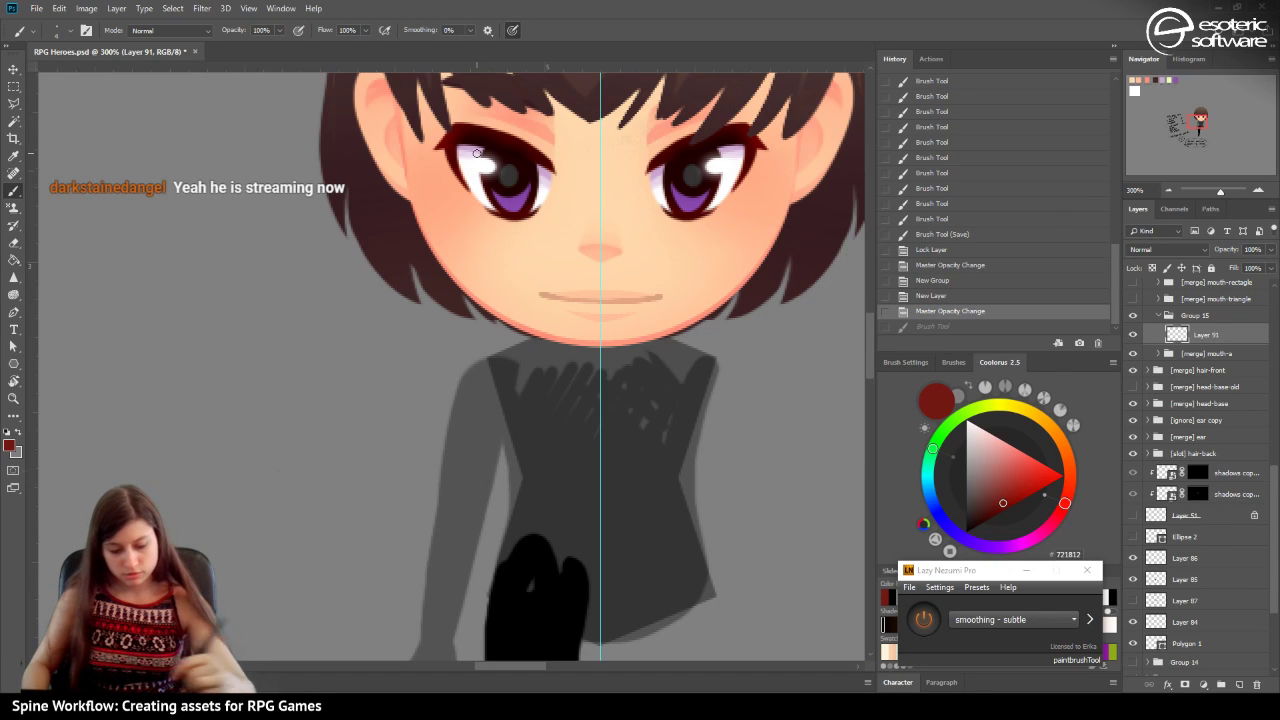
# Try painting thin dark red strokes over both halves of the mouth guide and revert the layer to blank.
pyautogui.moveTo(661, 297); pyautogui.dragTo(624, 299)
pyautogui.click(915, 311)
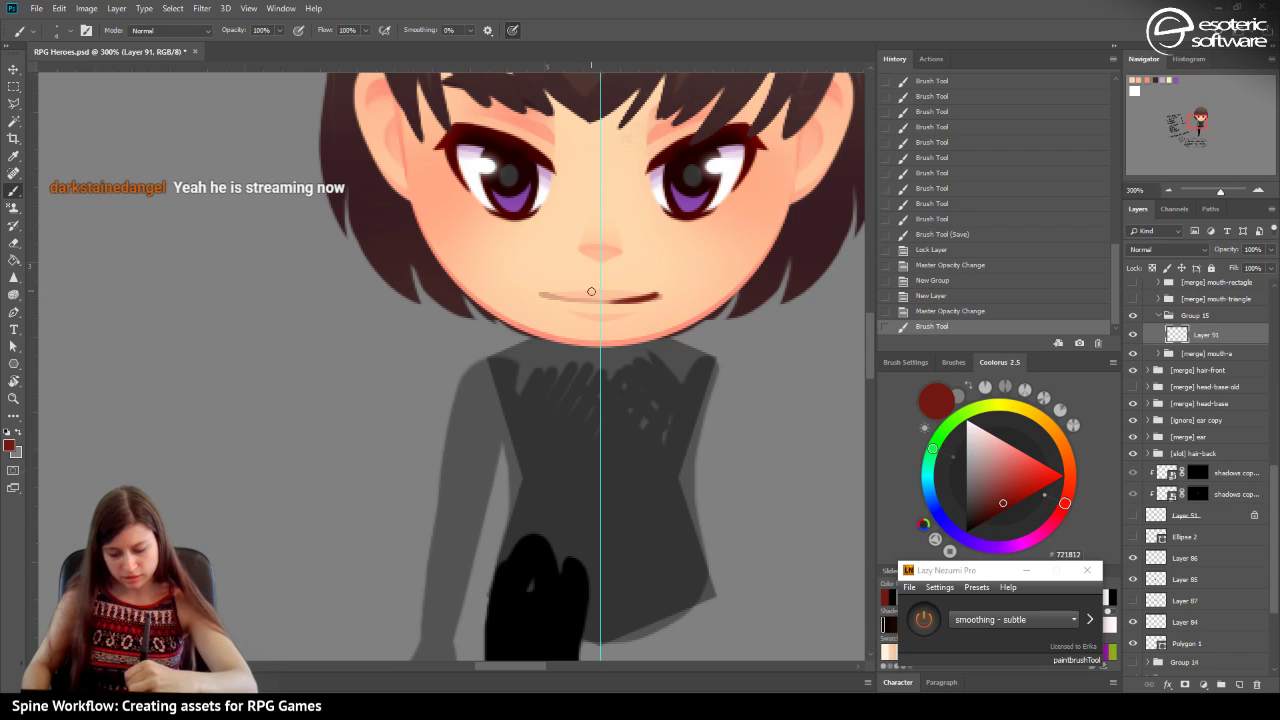
pyautogui.click(905, 326)
pyautogui.hotkey('ctrl', 'z')
pyautogui.hotkey('ctrl', 'shift', 'z')
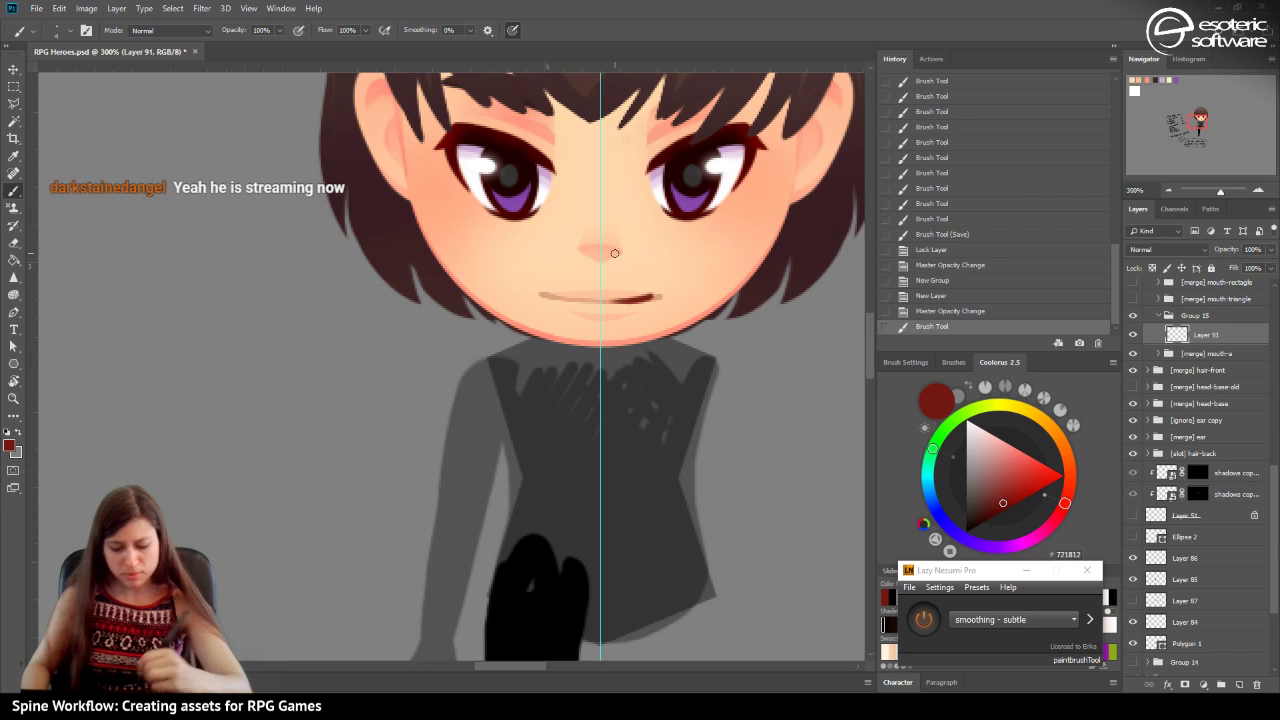
pyautogui.moveTo(548, 296); pyautogui.dragTo(588, 297)
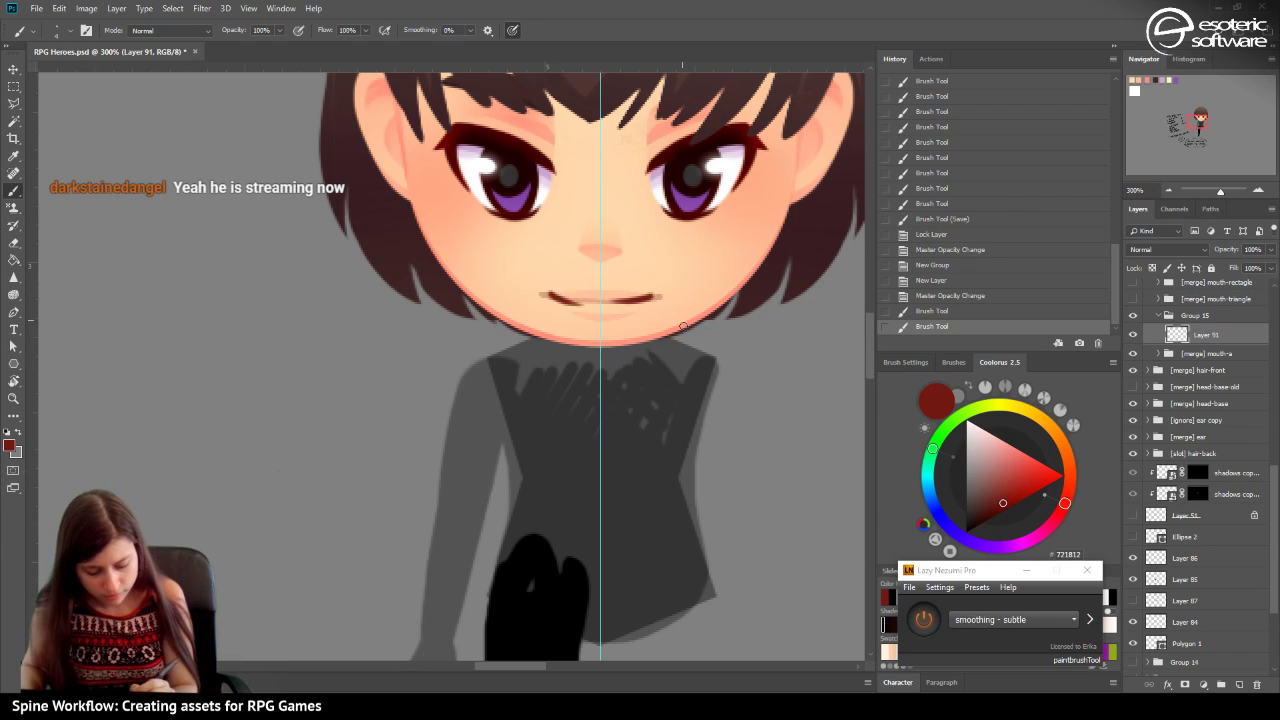
pyautogui.click(916, 311)
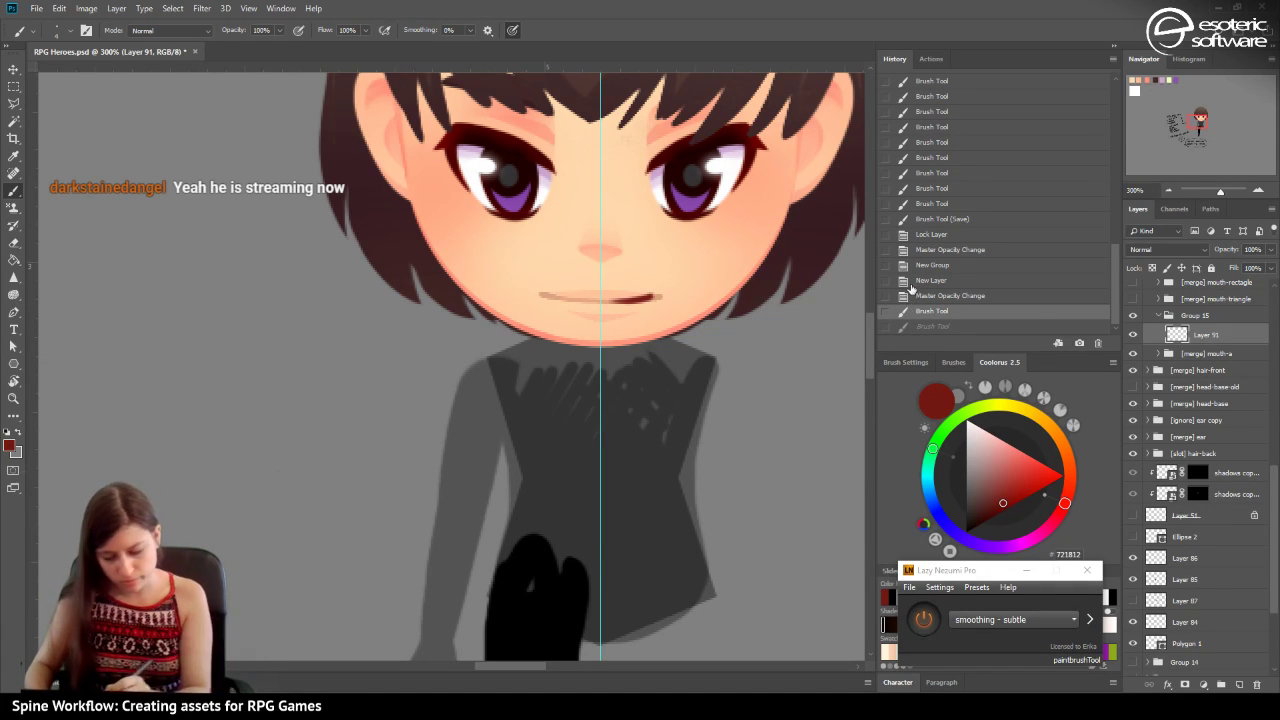
pyautogui.click(914, 293)
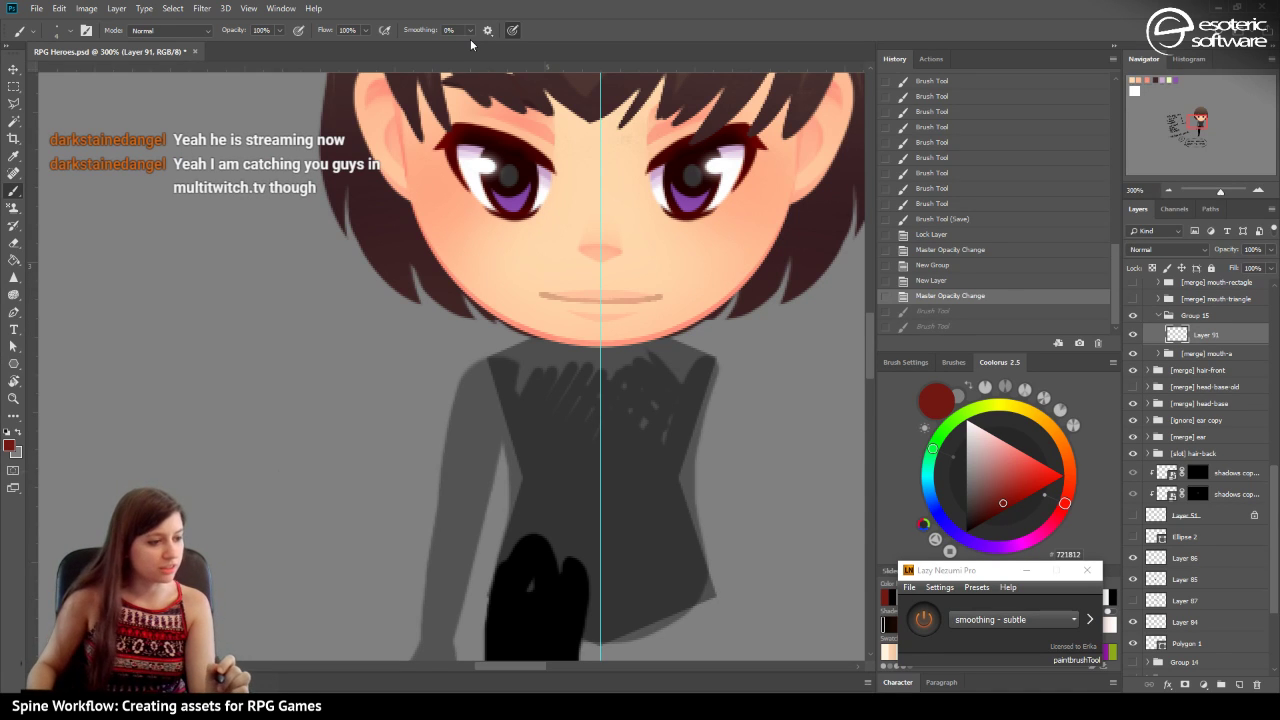
# Switch the brush to the Hard Round Pressure Size preset, keeping its 4 px size.
pyautogui.click(57, 31)
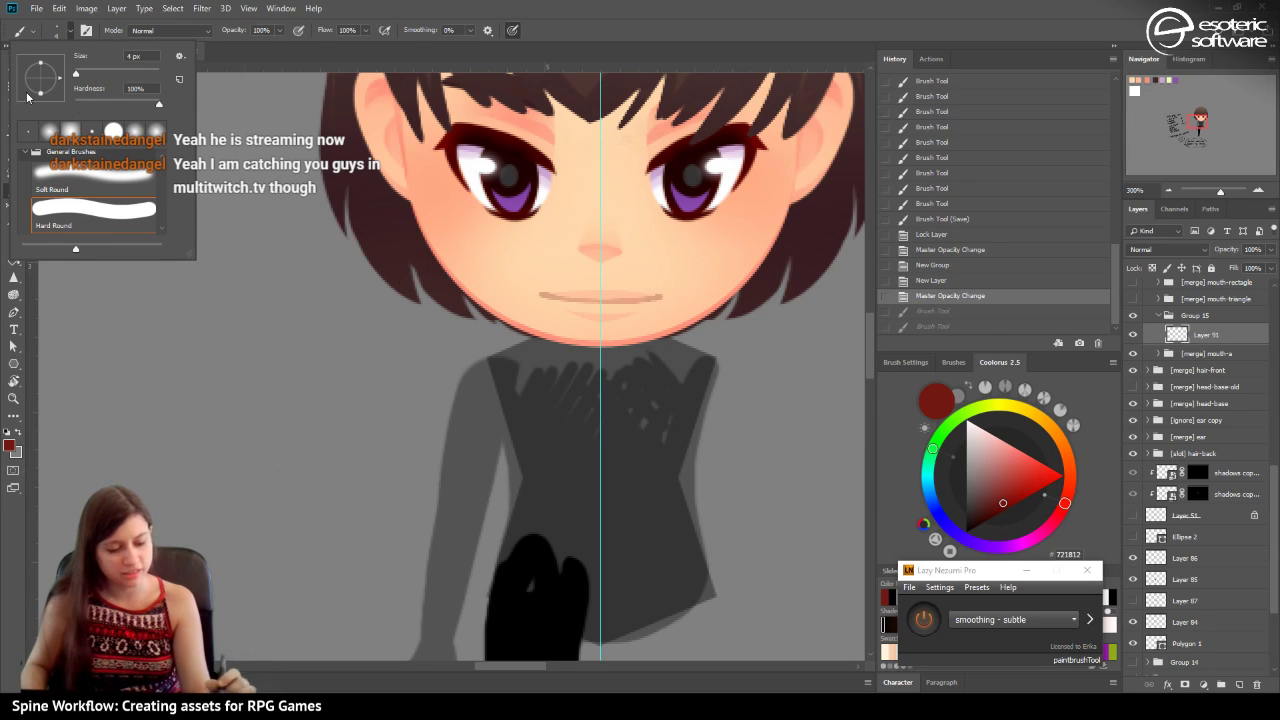
pyautogui.click(91, 130)
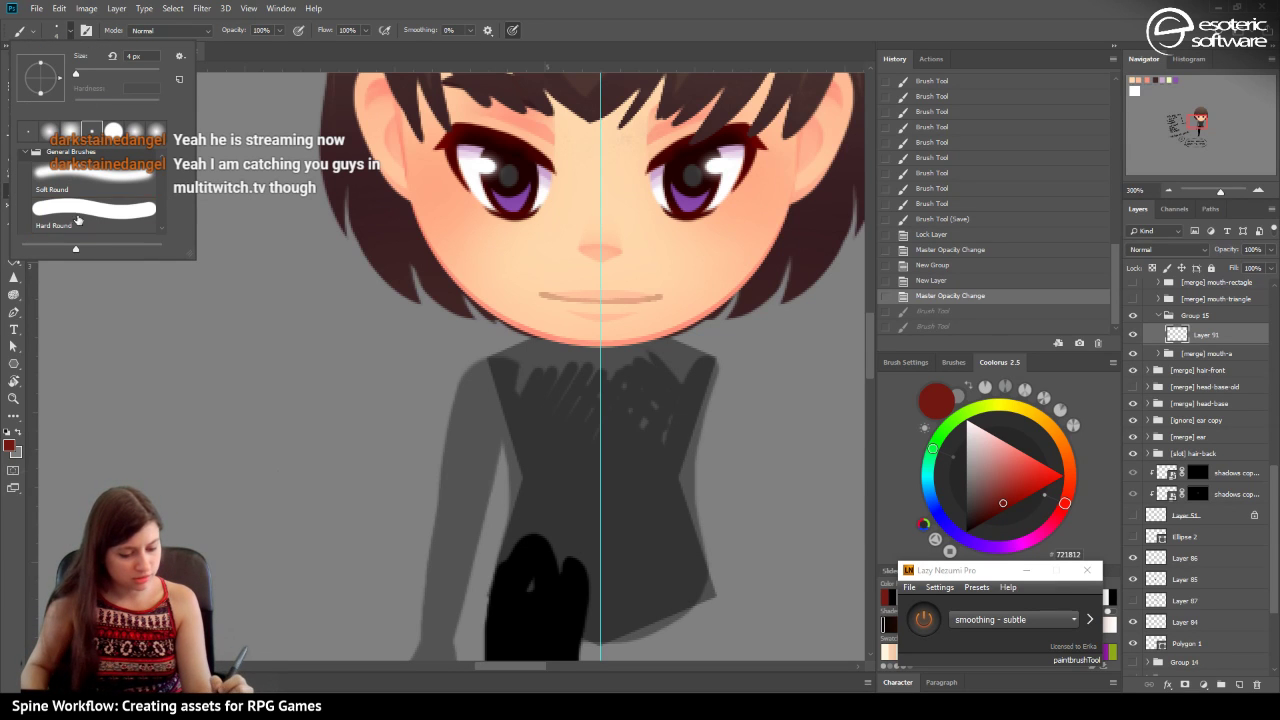
pyautogui.click(60, 222)
pyautogui.scroll(-3, 162, 170)
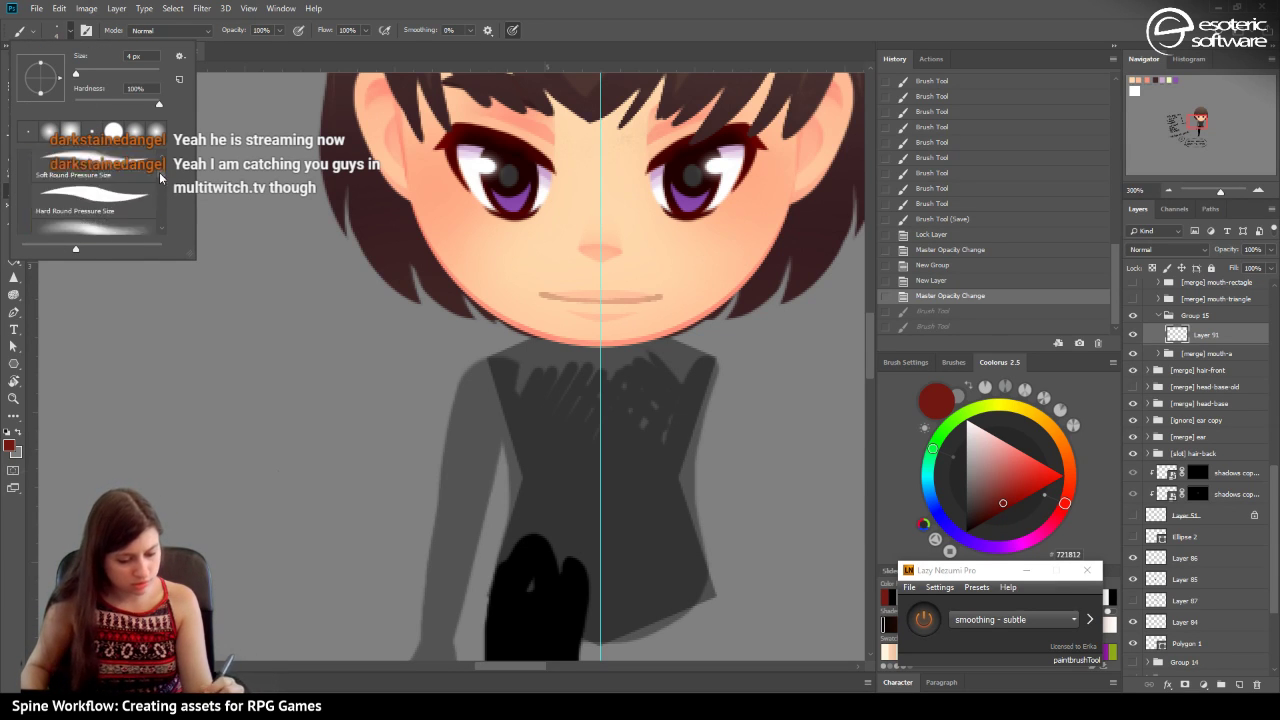
pyautogui.click(75, 183)
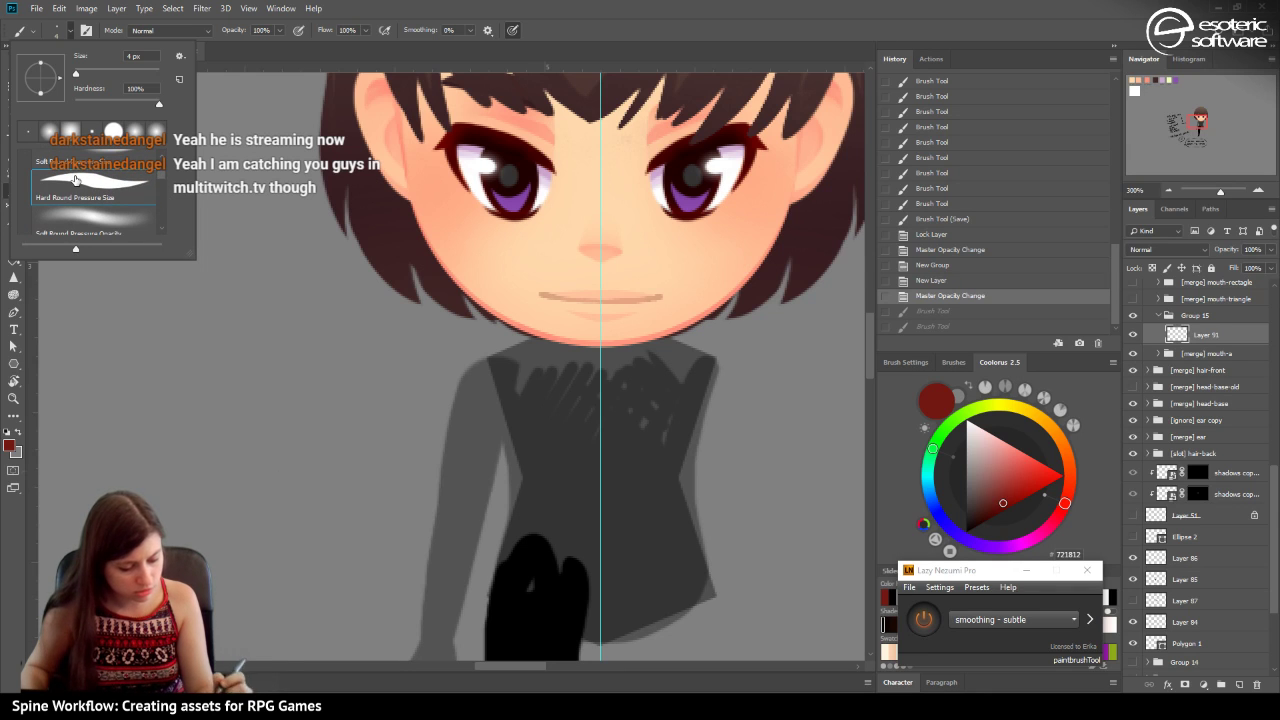
# Paint tapered dark red strokes over the right and left halves of the mouth guide, redoing the left one.
pyautogui.click(637, 301)
pyautogui.moveTo(637, 301)
pyautogui.mouseDown()
pyautogui.moveTo(650, 298)
pyautogui.moveTo(558, 296)
pyautogui.moveTo(604, 296)
pyautogui.mouseUp()
pyautogui.hotkey('ctrl', 'z')
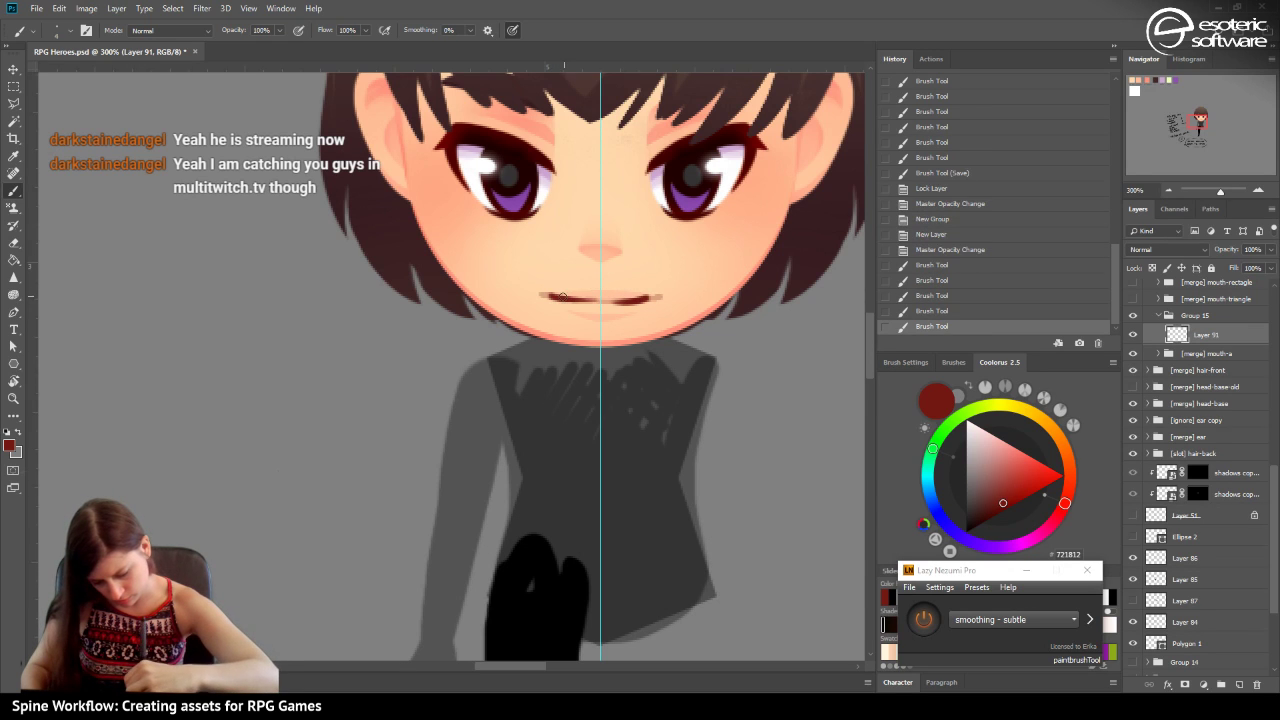
pyautogui.click(906, 311)
pyautogui.click(903, 296)
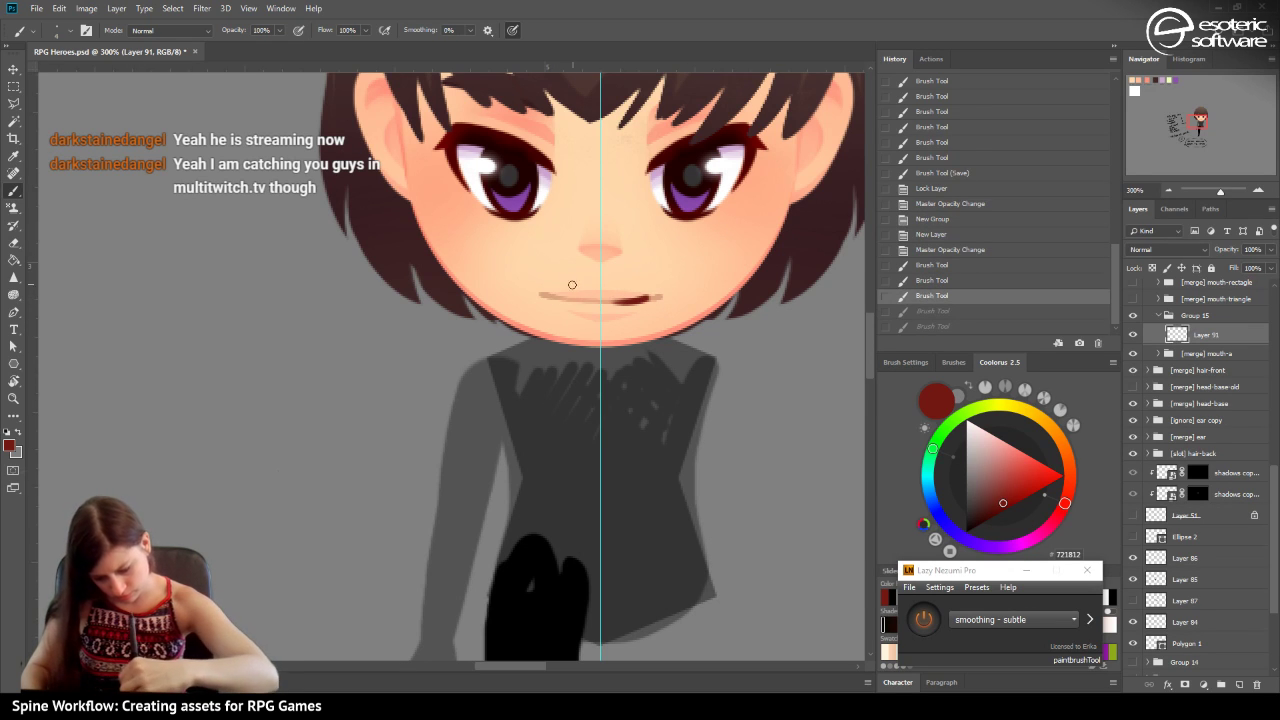
pyautogui.moveTo(557, 295); pyautogui.dragTo(600, 297)
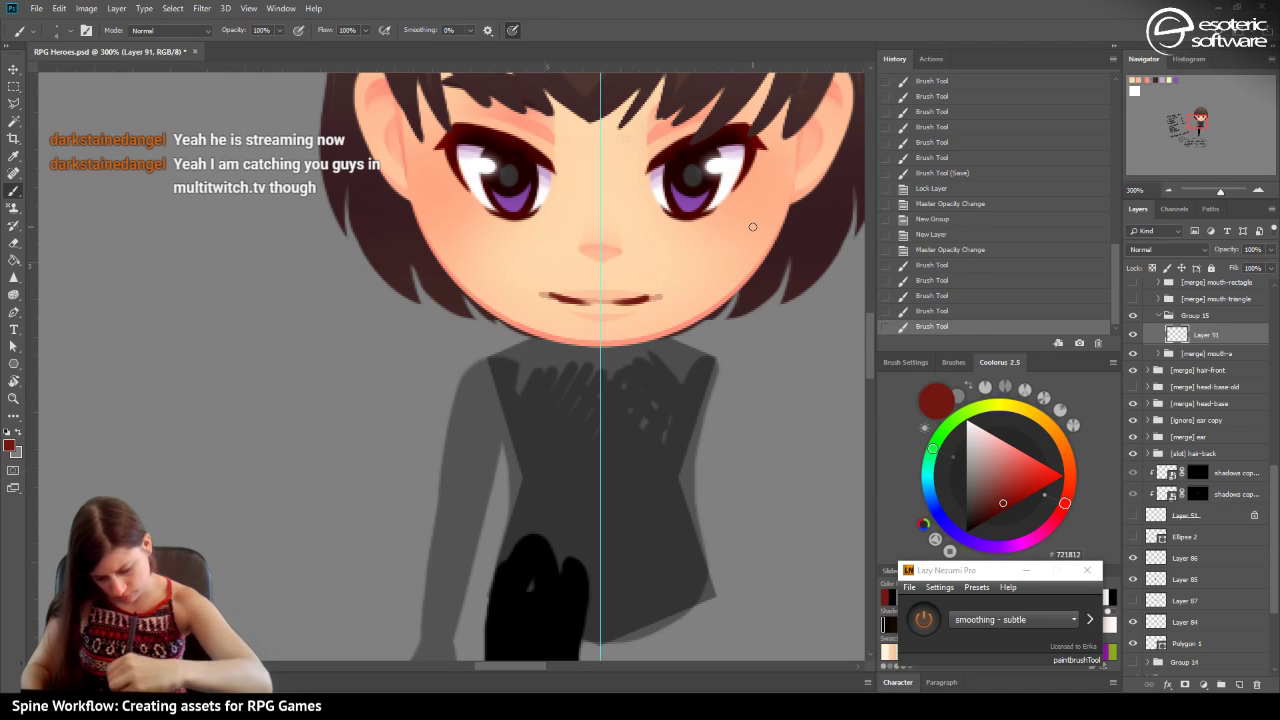
# Compare the earlier history states of the mouth strokes and revert to the first stroke on the right half.
pyautogui.click(928, 295)
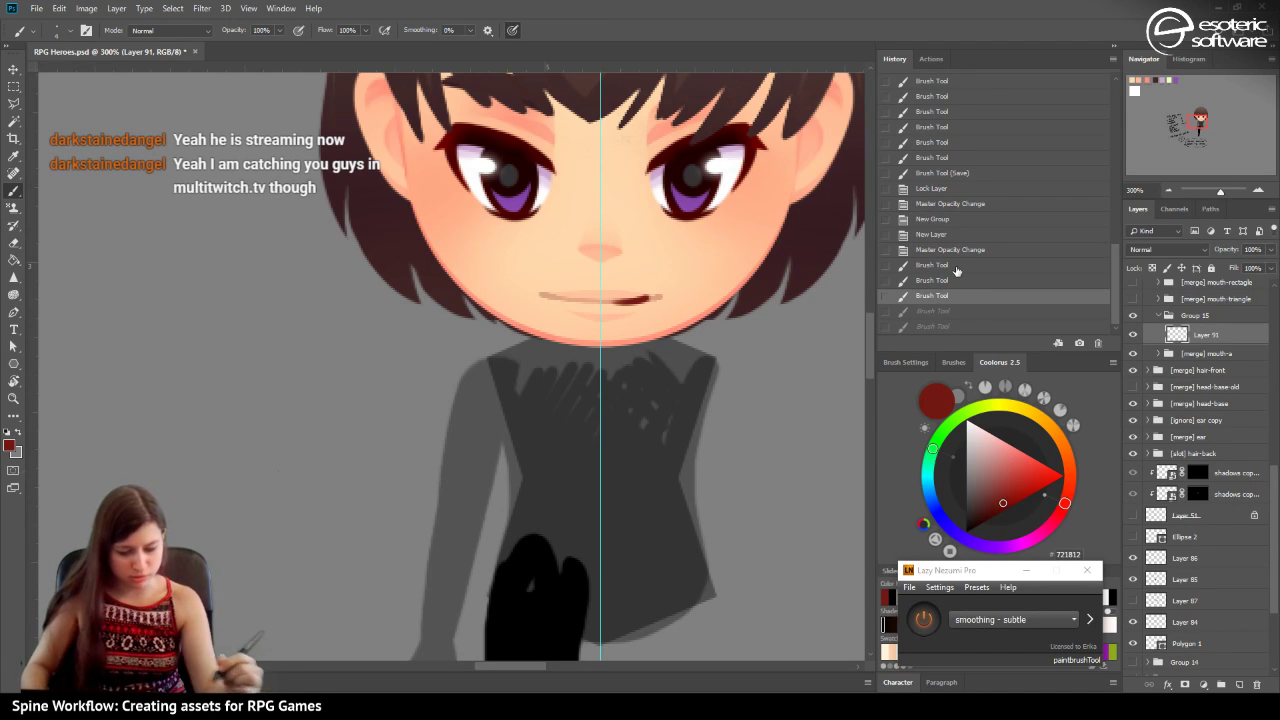
pyautogui.click(931, 249)
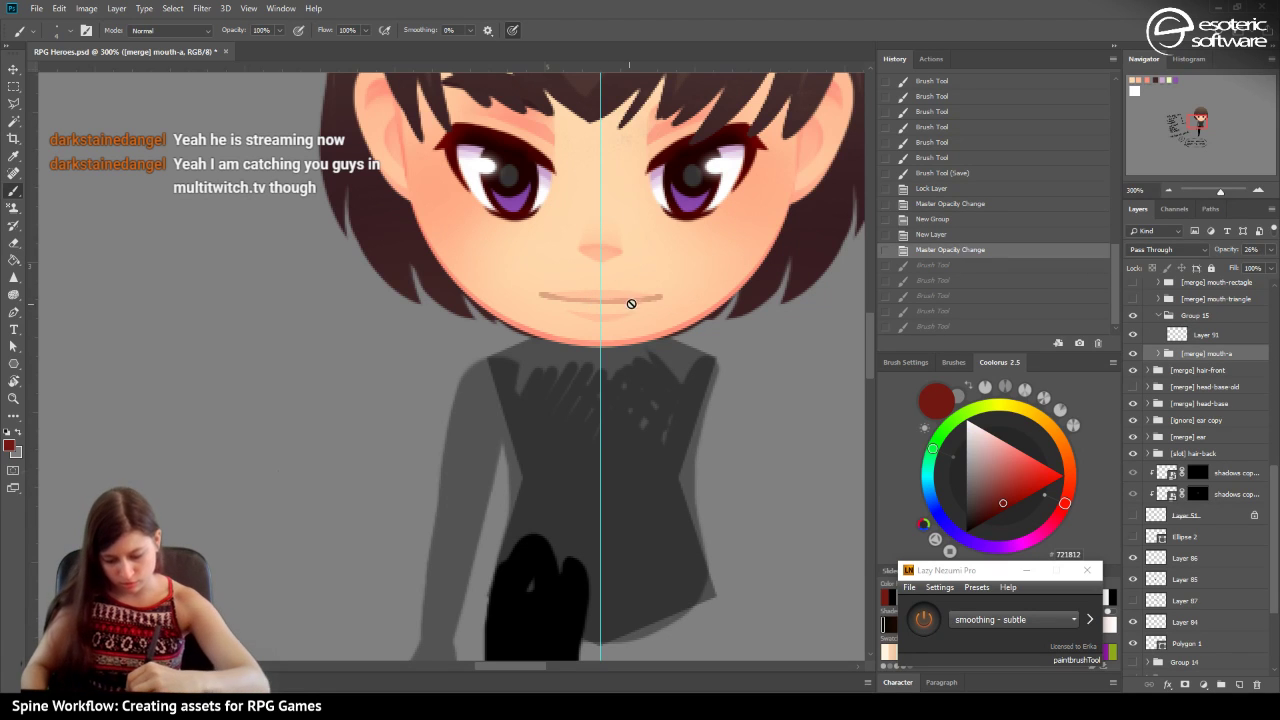
pyautogui.click(933, 265)
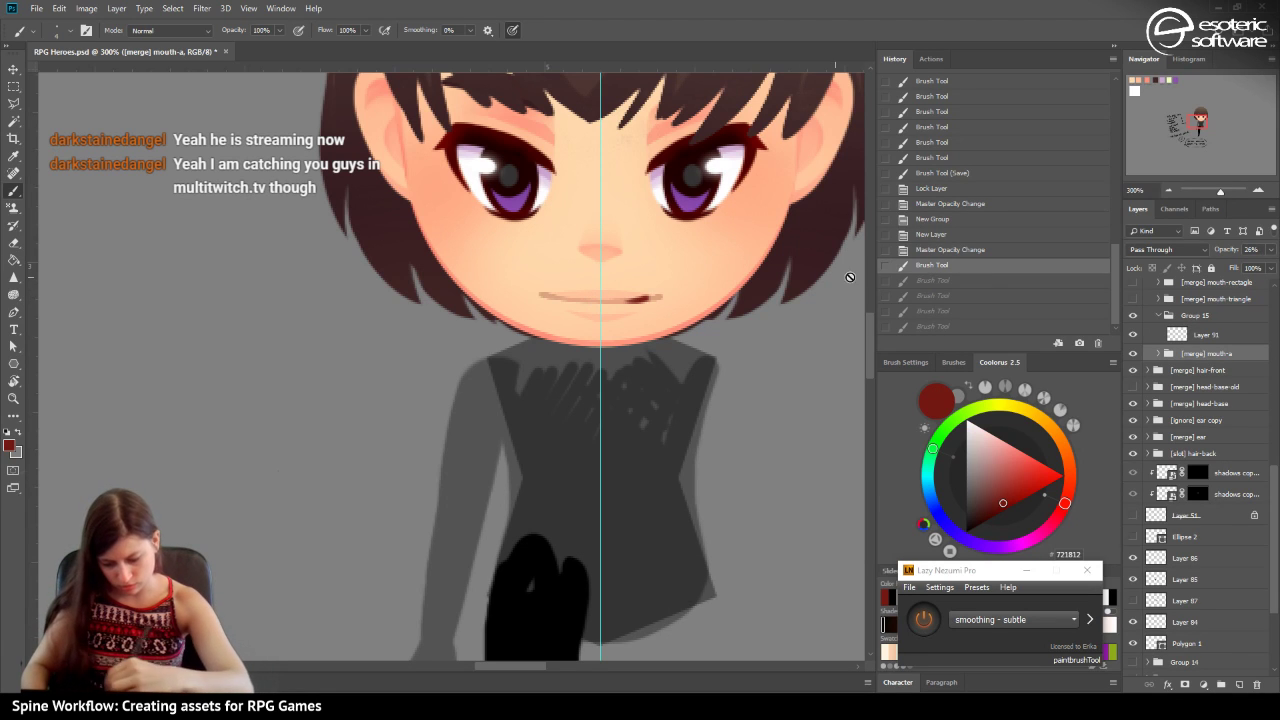
pyautogui.click(919, 281)
pyautogui.click(921, 269)
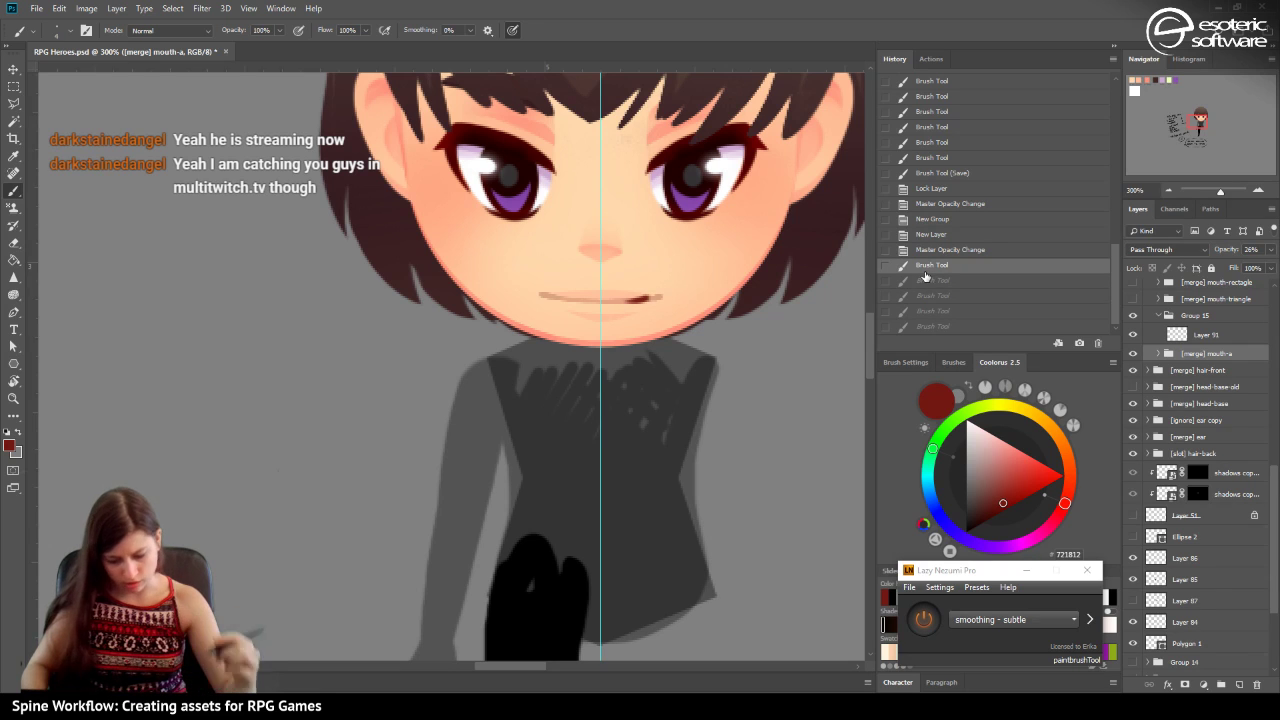
# Try to copy a rectangular selection around the mouth with the [merge] mouth-a group active.
pyautogui.click(13, 86)
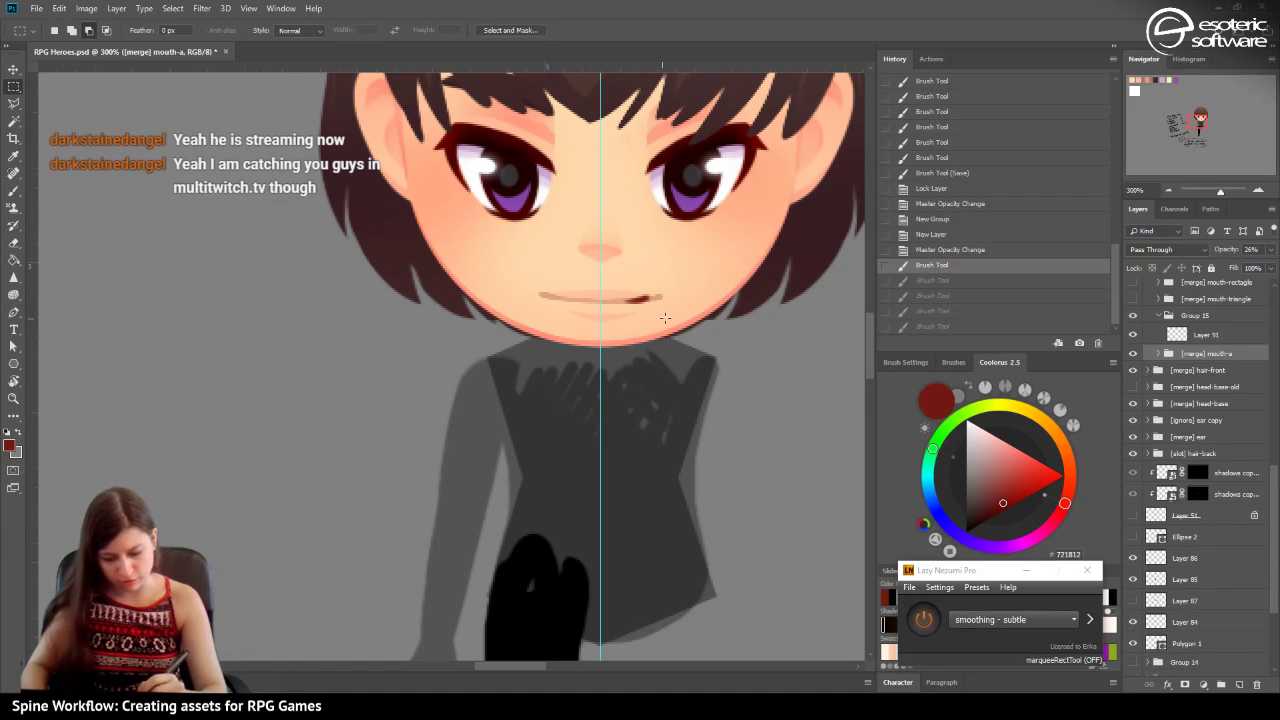
pyautogui.moveTo(700, 338); pyautogui.dragTo(548, 250)
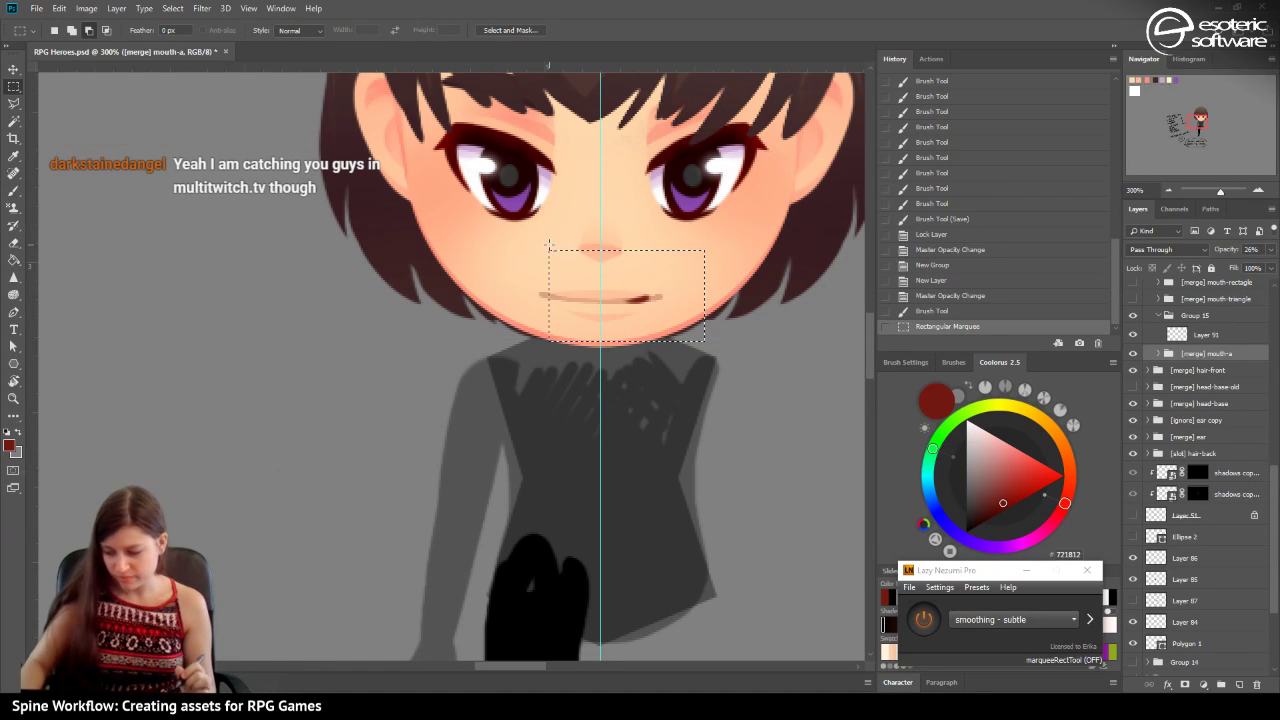
pyautogui.click(549, 246)
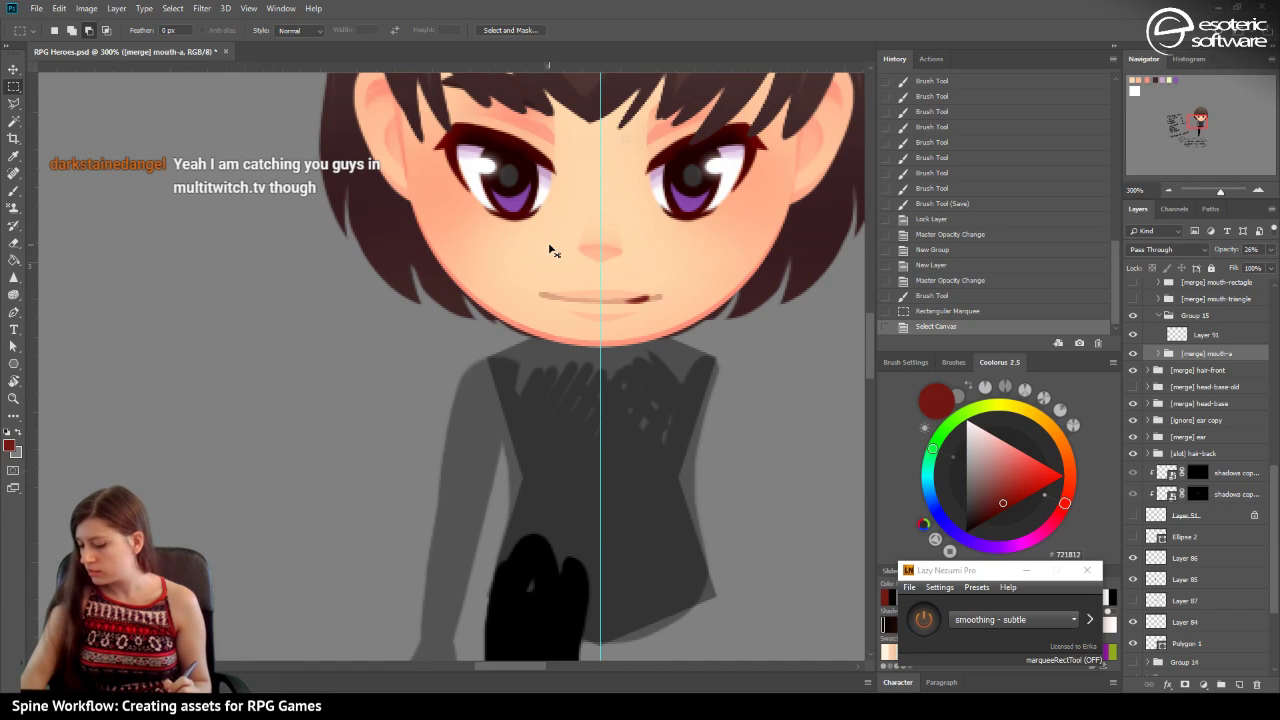
pyautogui.hotkey('ctrl', 'c')
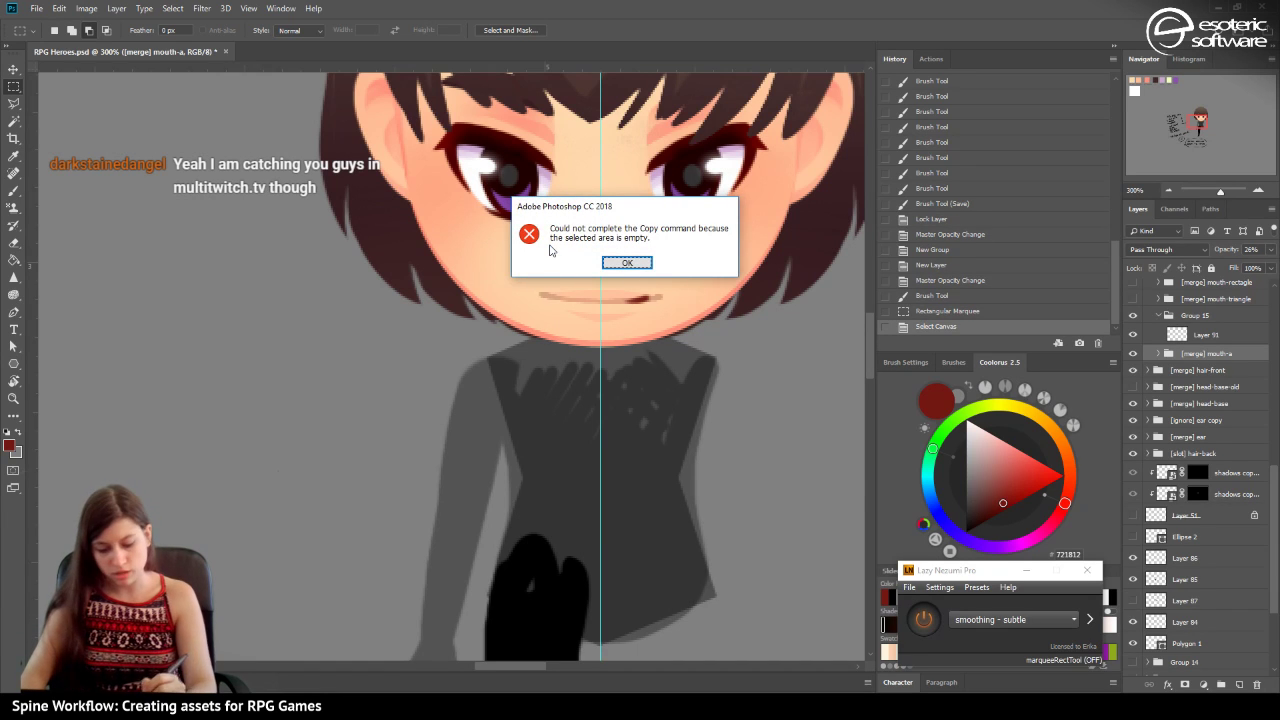
pyautogui.press('Return')
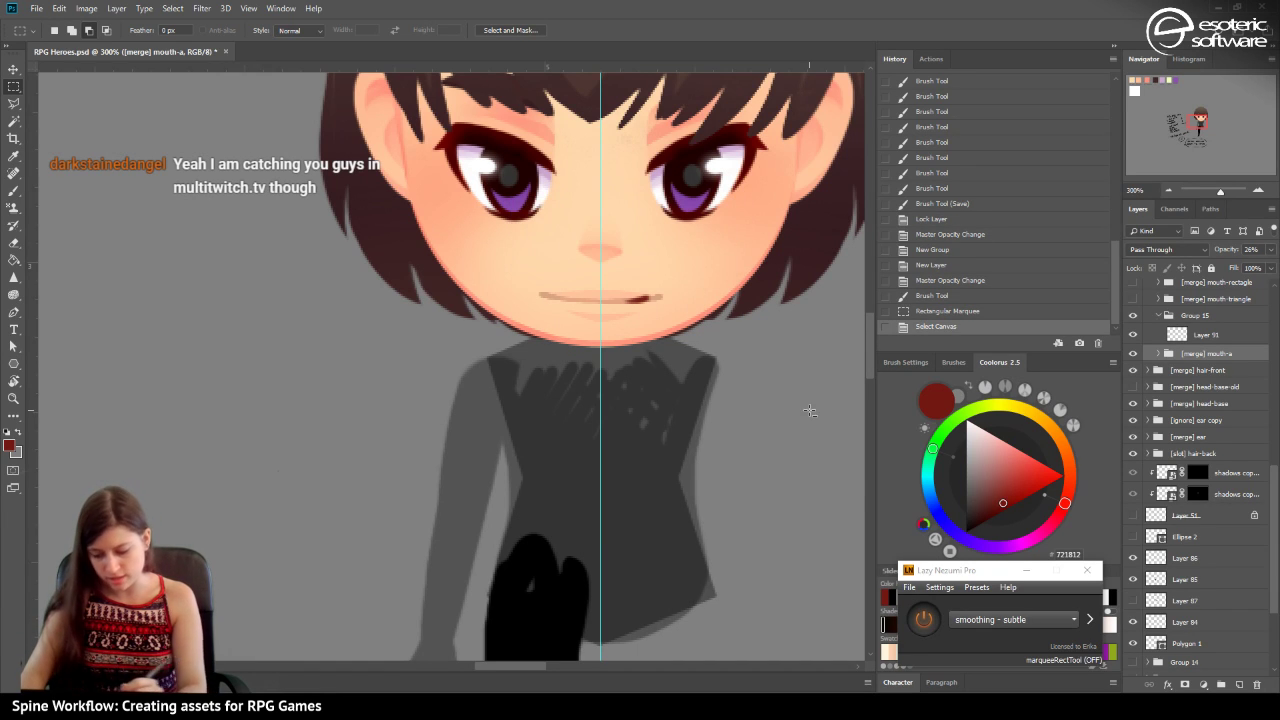
# Try to copy a rectangular selection around the whole mouth with Layer 91 active, and clear the selection.
pyautogui.click(1192, 333)
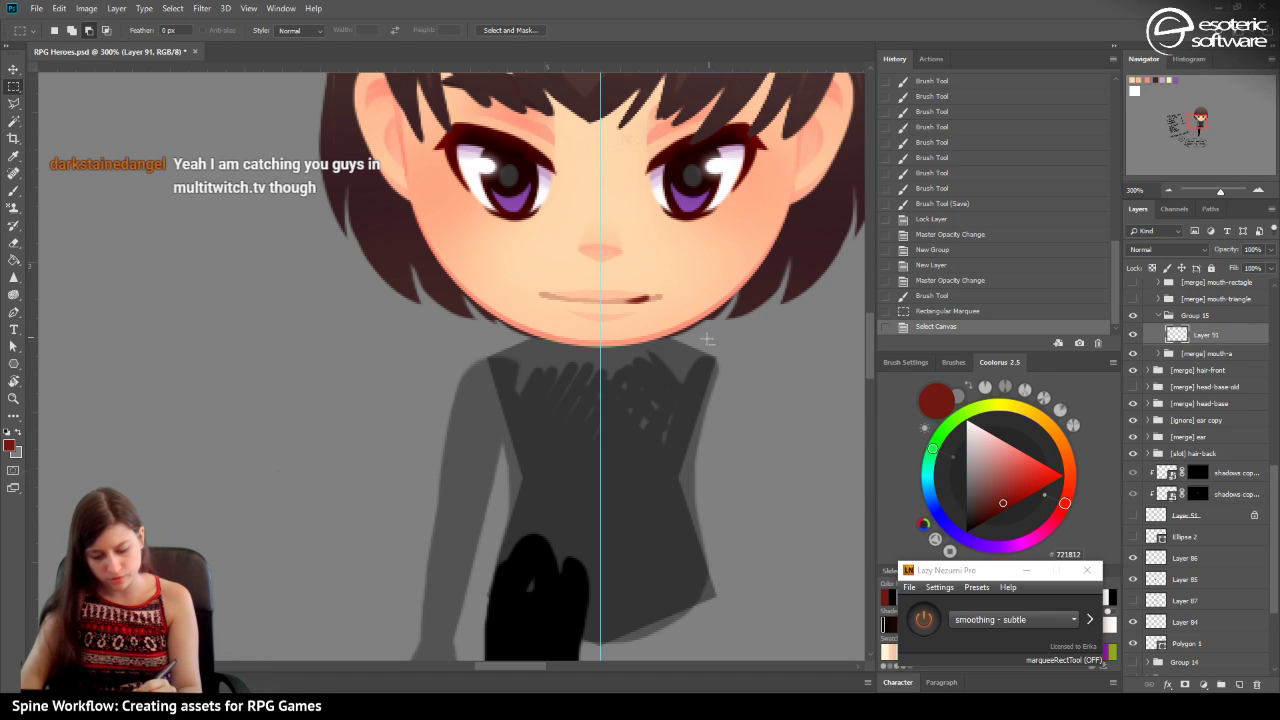
pyautogui.moveTo(706, 340); pyautogui.dragTo(530, 255)
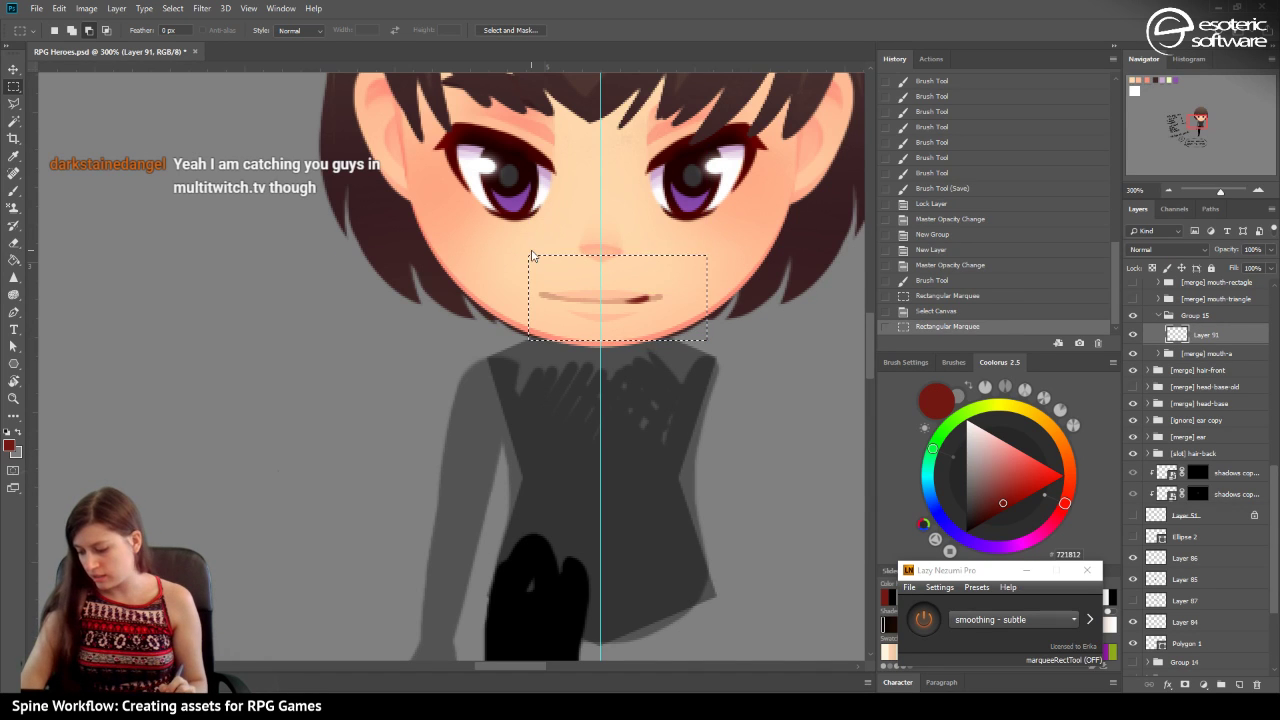
pyautogui.hotkey('ctrl', 'c')
pyautogui.click(624, 262)
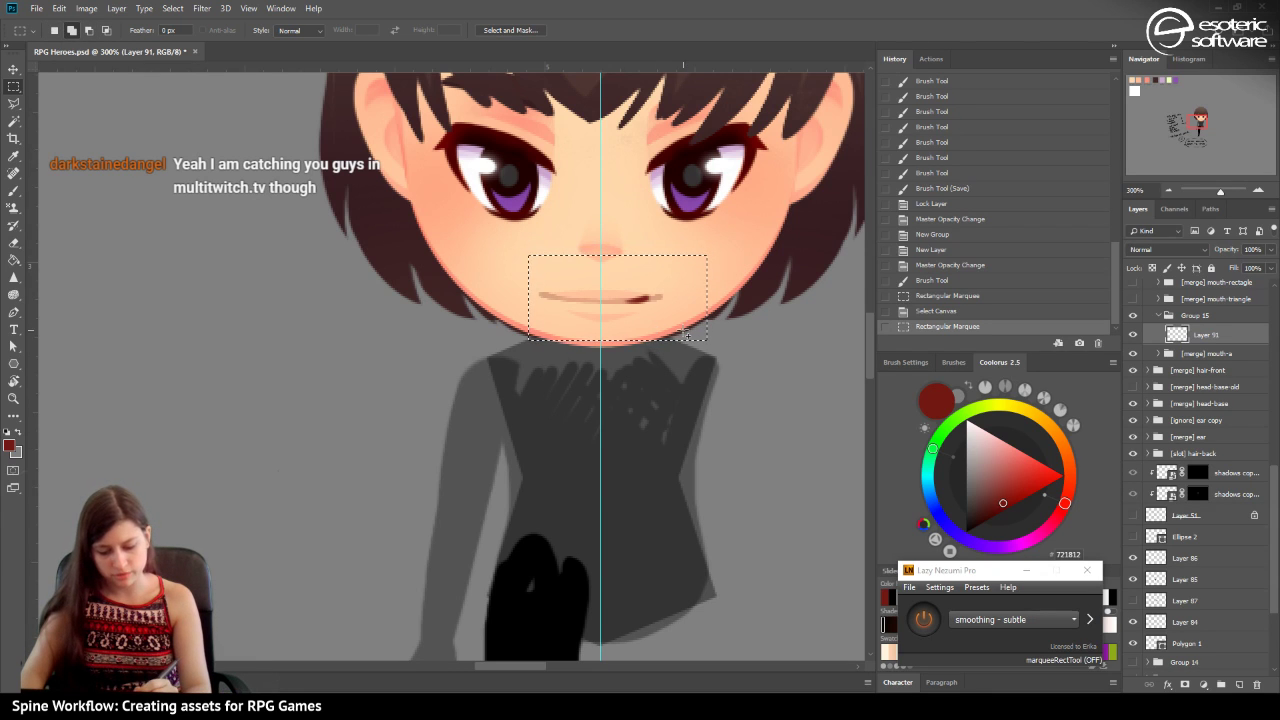
pyautogui.hotkey('ctrl', 'c')
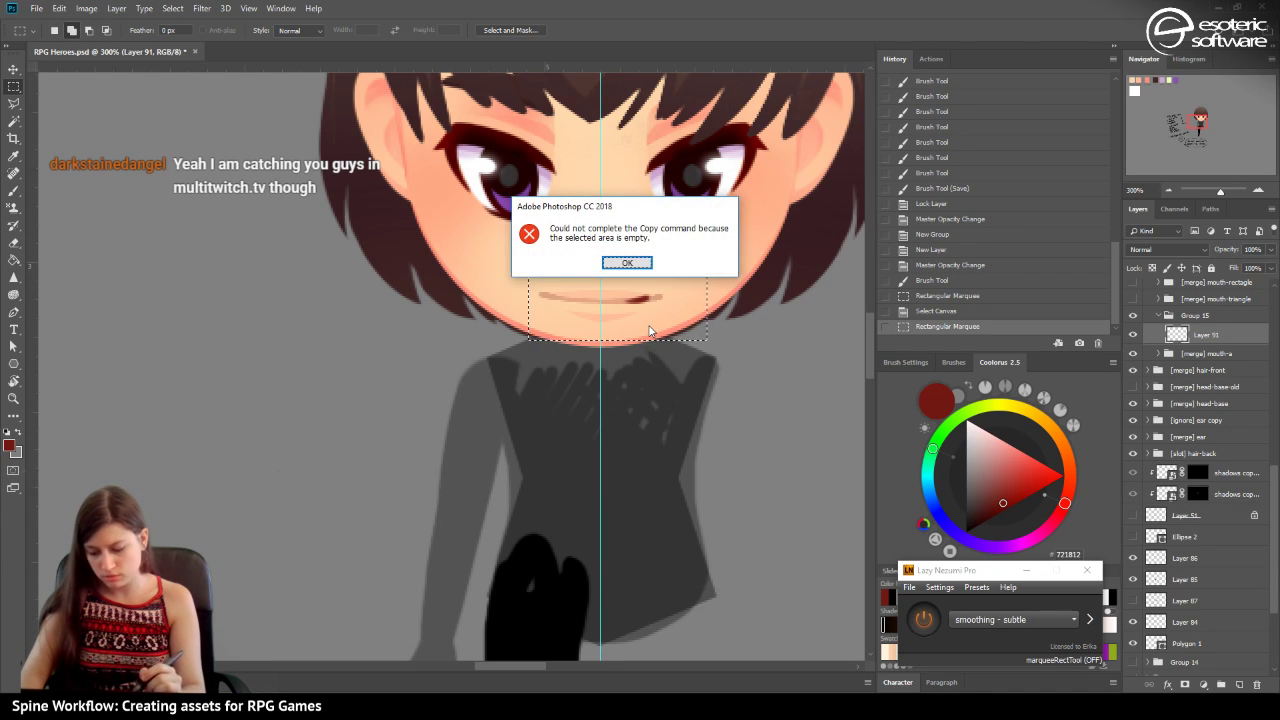
pyautogui.click(627, 264)
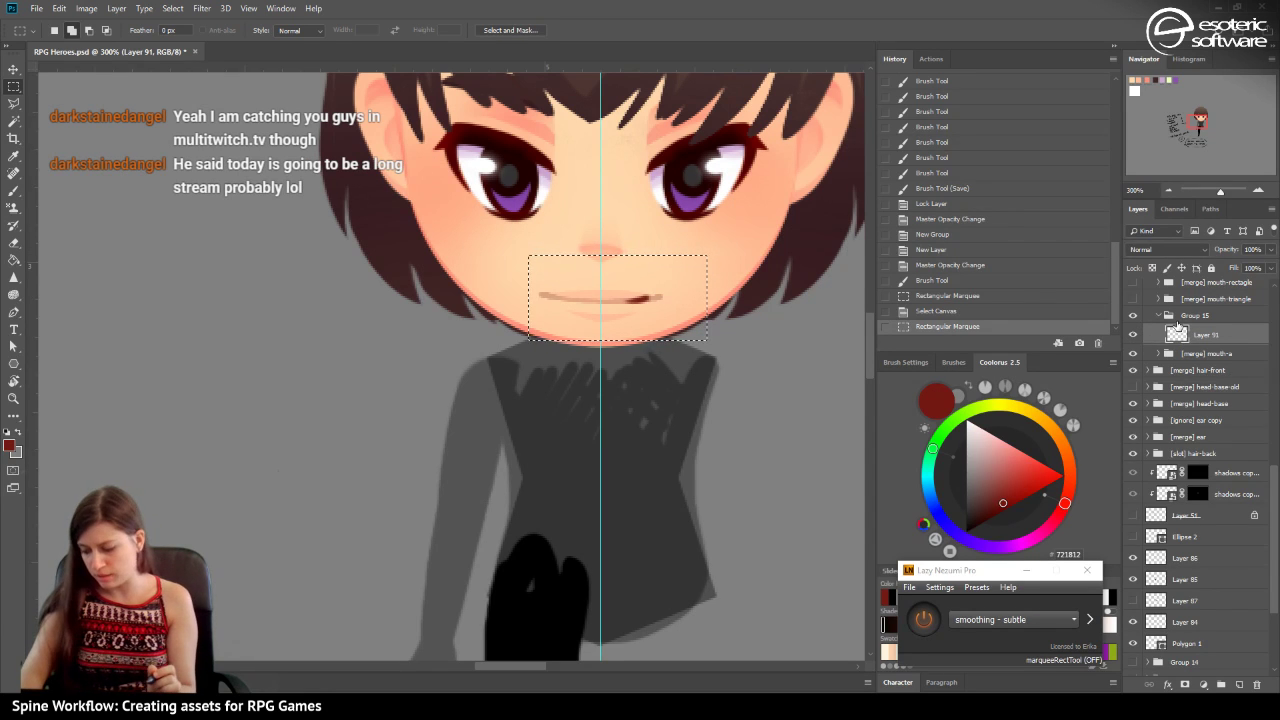
pyautogui.hotkey('ctrl', 'c')
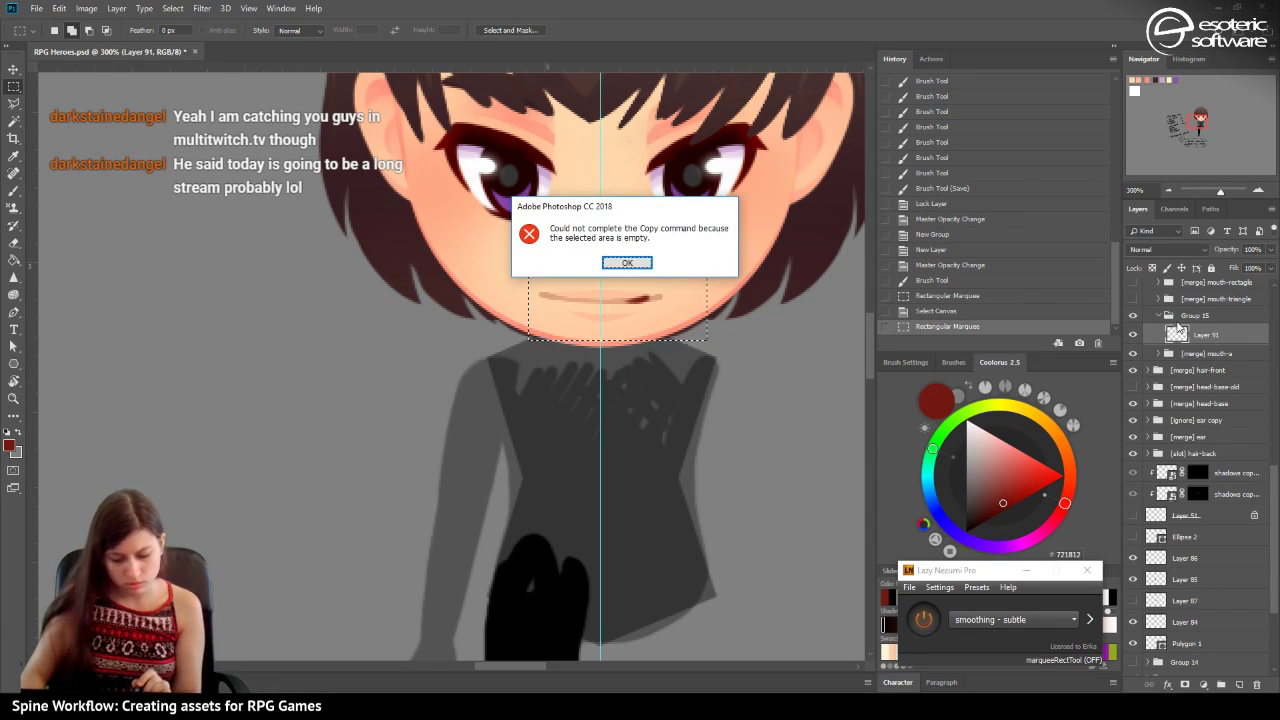
pyautogui.click(627, 263)
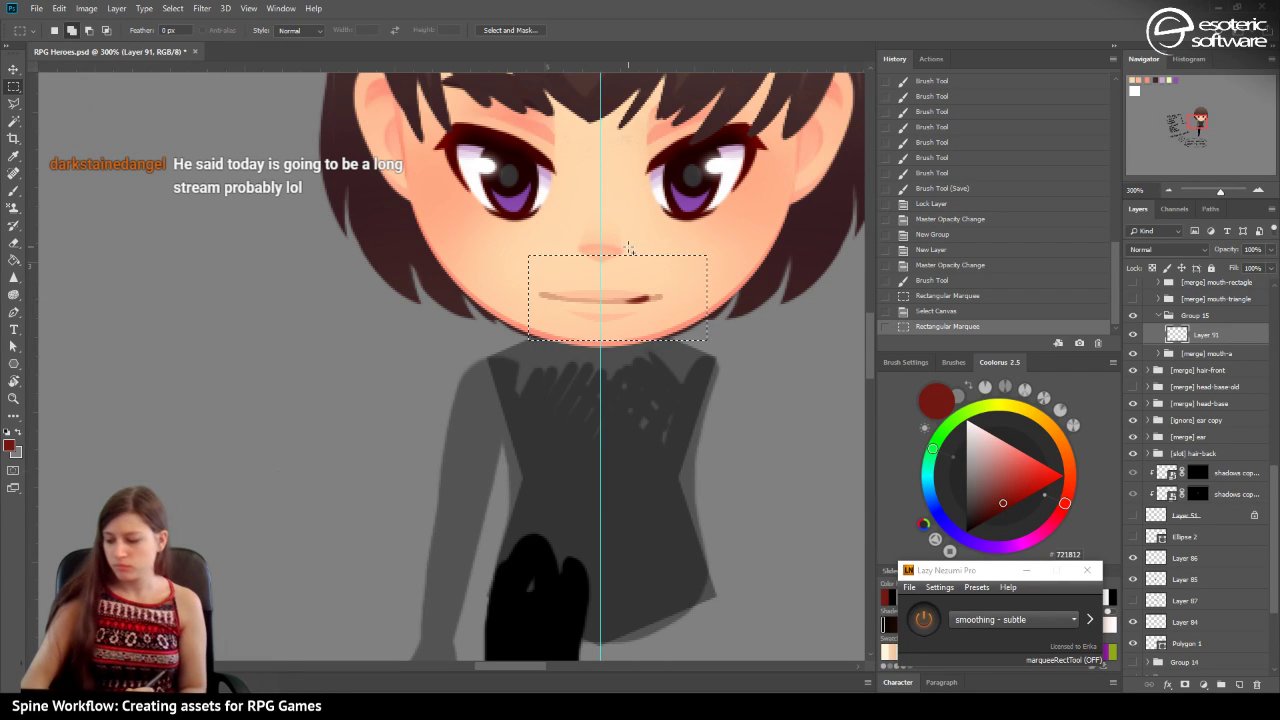
pyautogui.hotkey('ctrl', 'd')
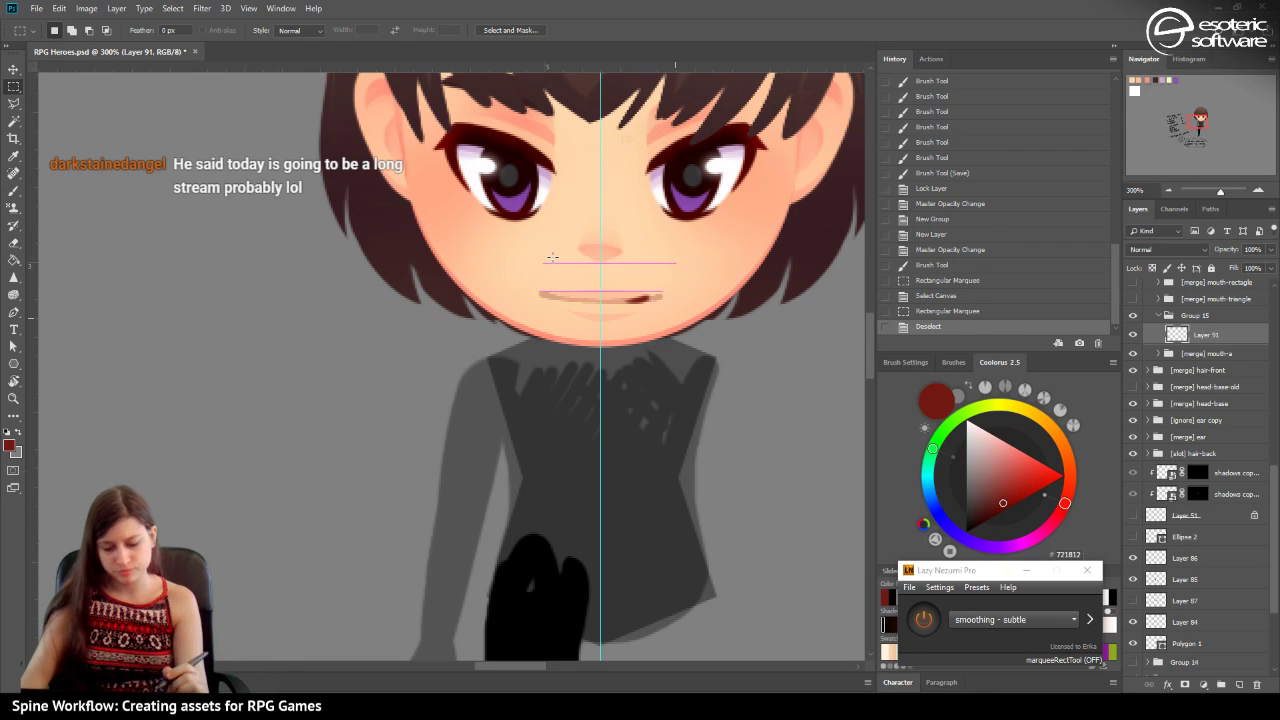
# Copy the dark red mouth stroke on Layer 91 with a rectangular selection and paste it in place as a new layer.
pyautogui.moveTo(676, 319); pyautogui.dragTo(551, 265)
pyautogui.hotkey('ctrl', 'shift', 'alt', 'n')
pyautogui.hotkey('ctrl', 'shift', 'v')
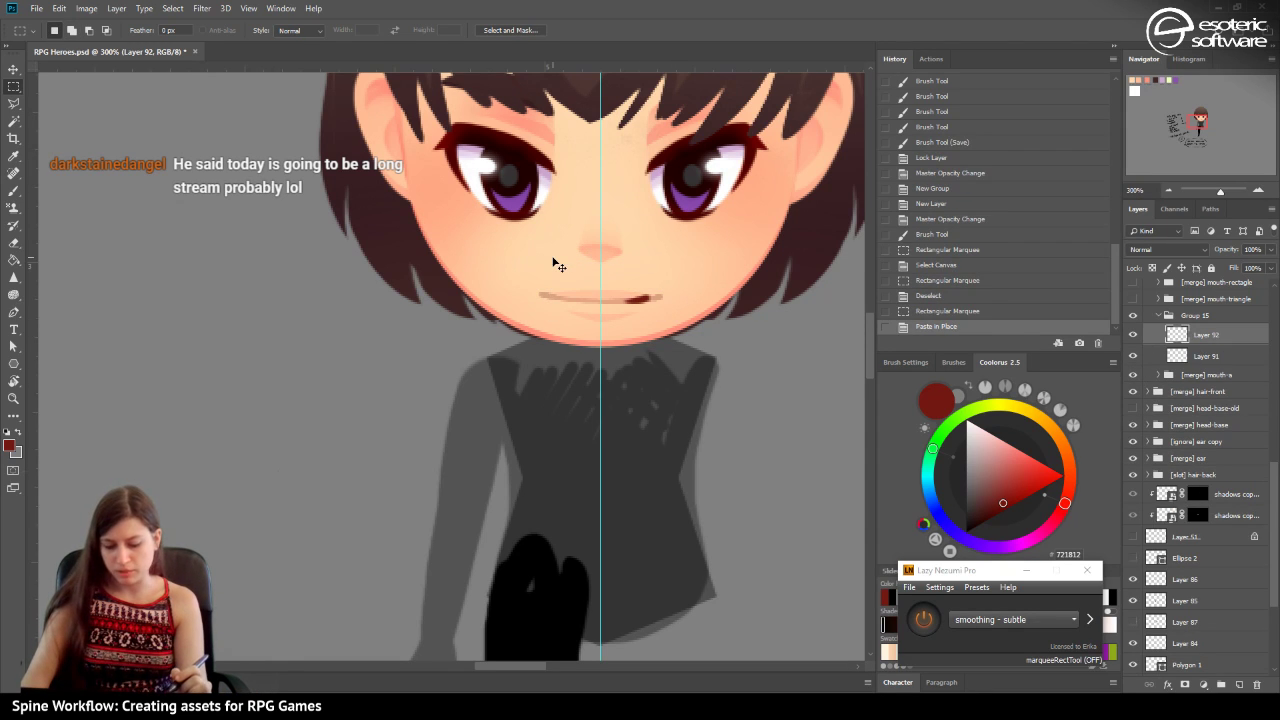
# Flip the pasted stroke horizontally and move it to X 1520.5 px, just left of the vertical centre guide.
pyautogui.hotkey('ctrl', 't')
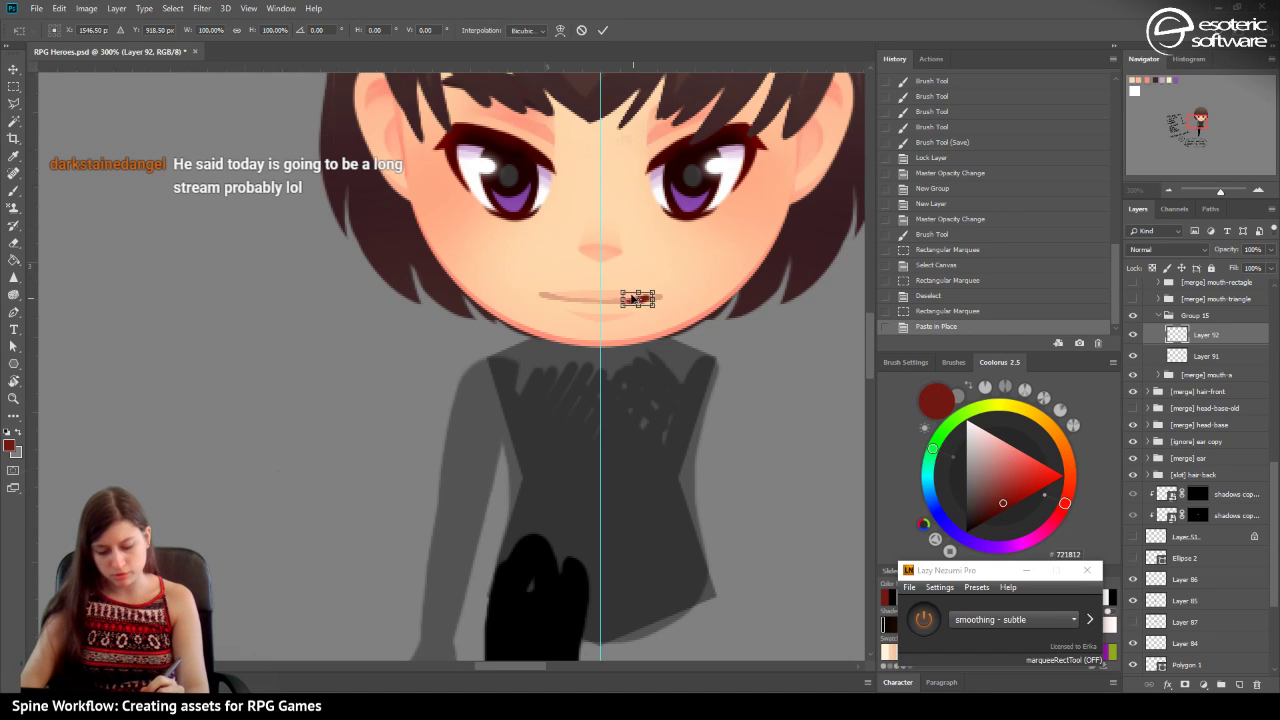
pyautogui.rightClick(632, 298)
pyautogui.click(649, 479)
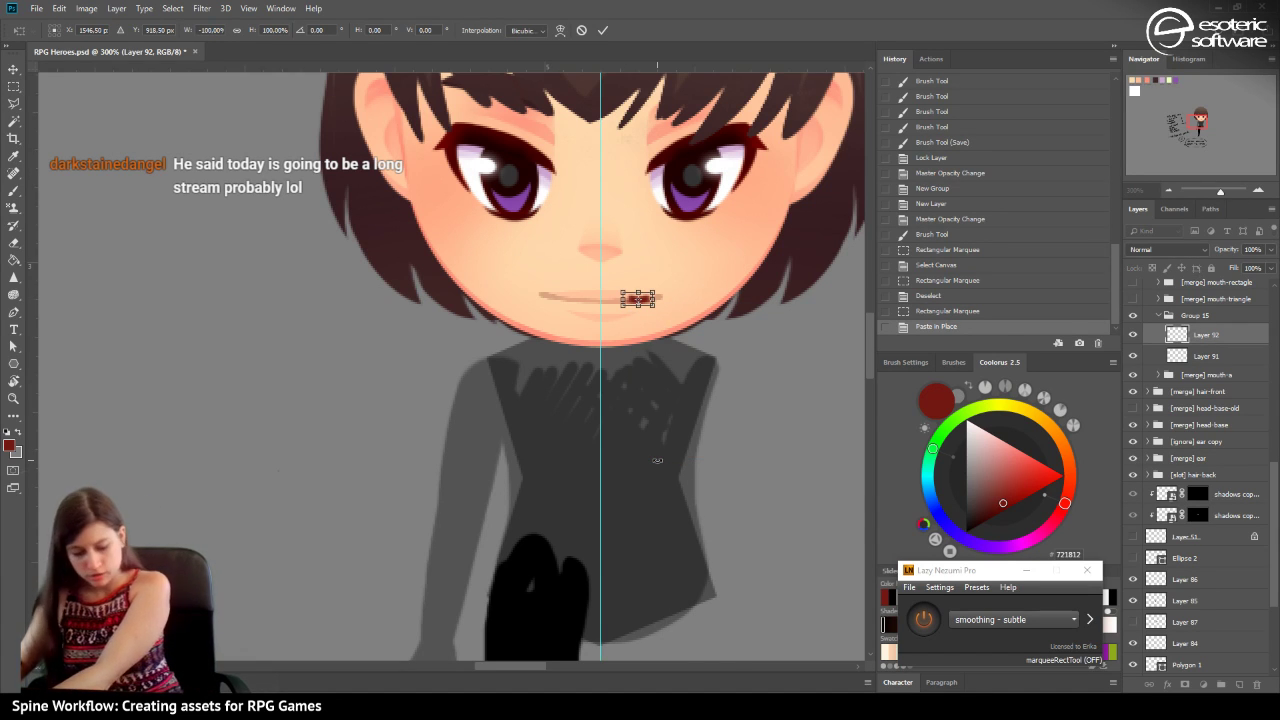
pyautogui.hotkey('shift', 'Left')
pyautogui.hotkey('shift', 'Left')
pyautogui.hotkey('shift', 'Left')
pyautogui.hotkey('shift', 'Left')
pyautogui.hotkey('shift', 'Left')
pyautogui.hotkey('shift', 'Right')
pyautogui.hotkey('shift', 'Right')
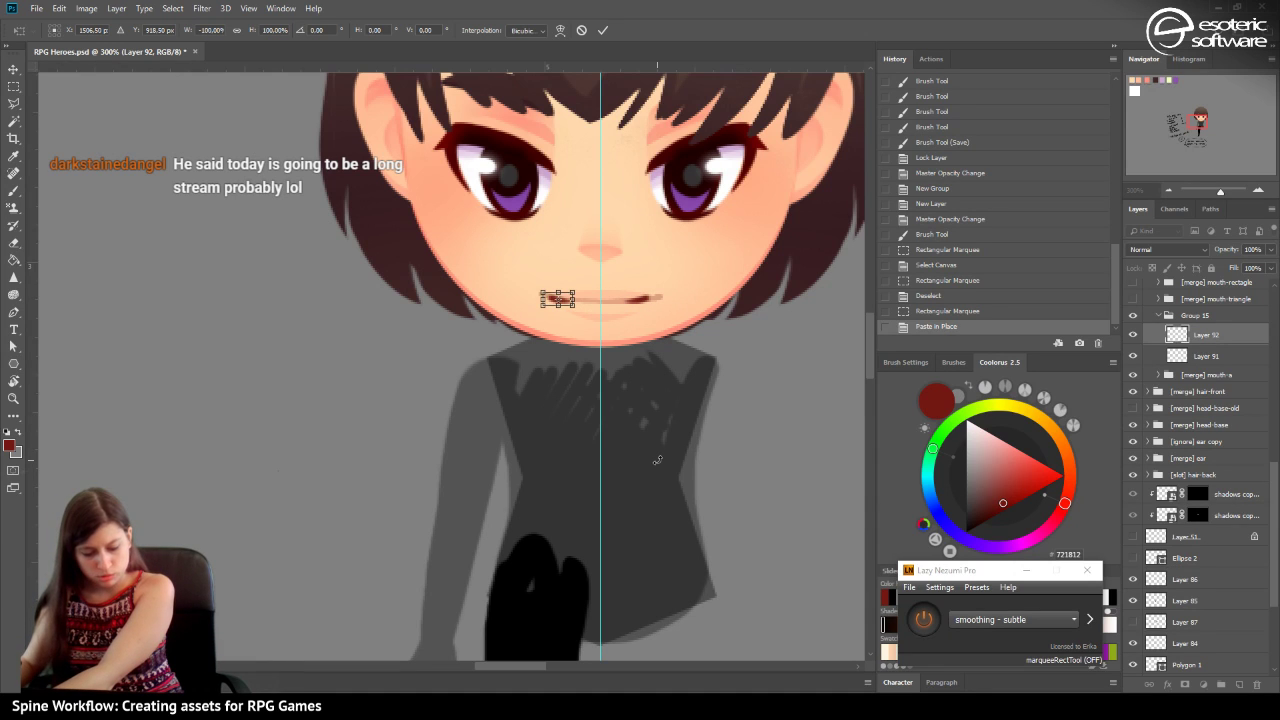
pyautogui.press('Right')
pyautogui.press('Right')
pyautogui.press('Right')
pyautogui.press('Right')
pyautogui.press('Right')
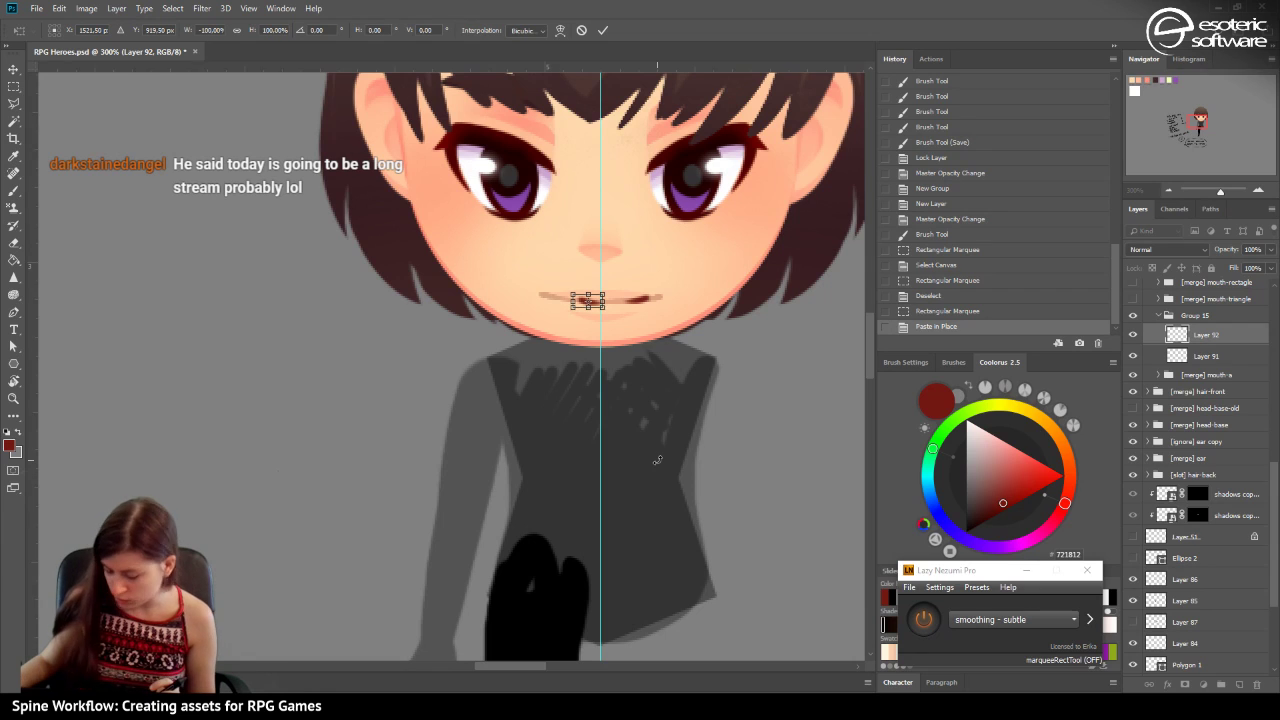
pyautogui.press('Left')
pyautogui.press('Up')
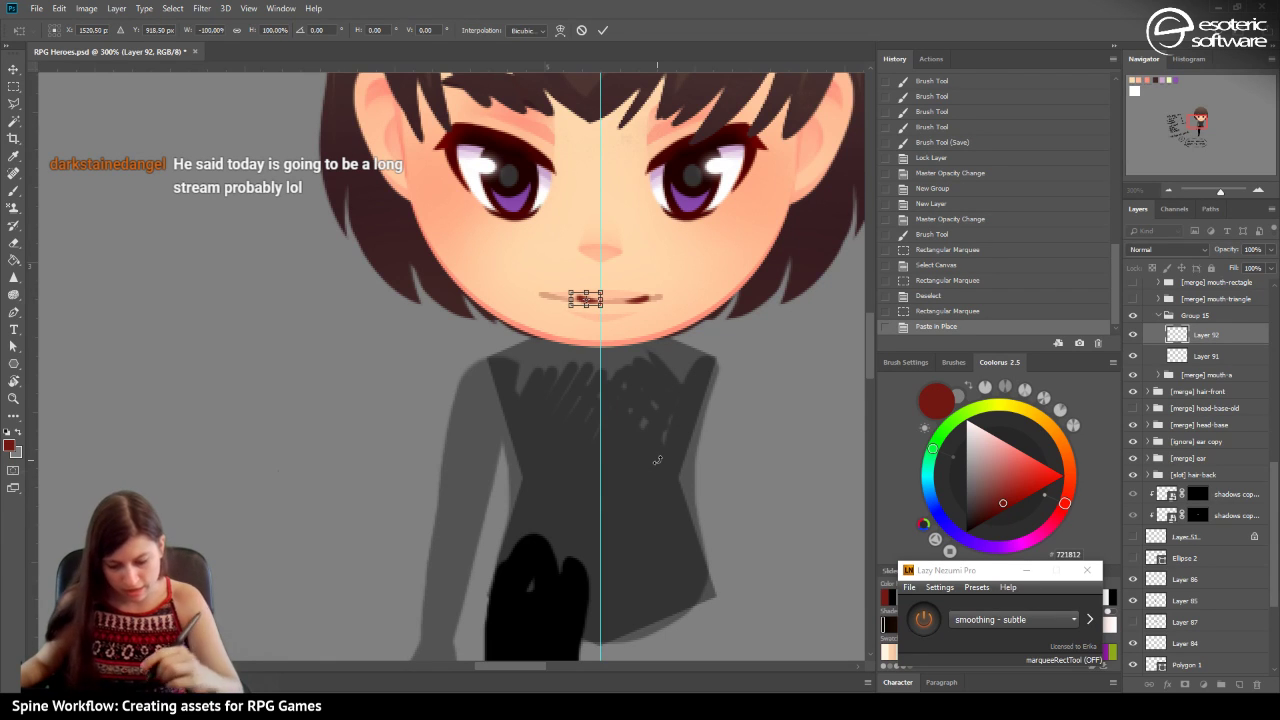
pyautogui.click(604, 33)
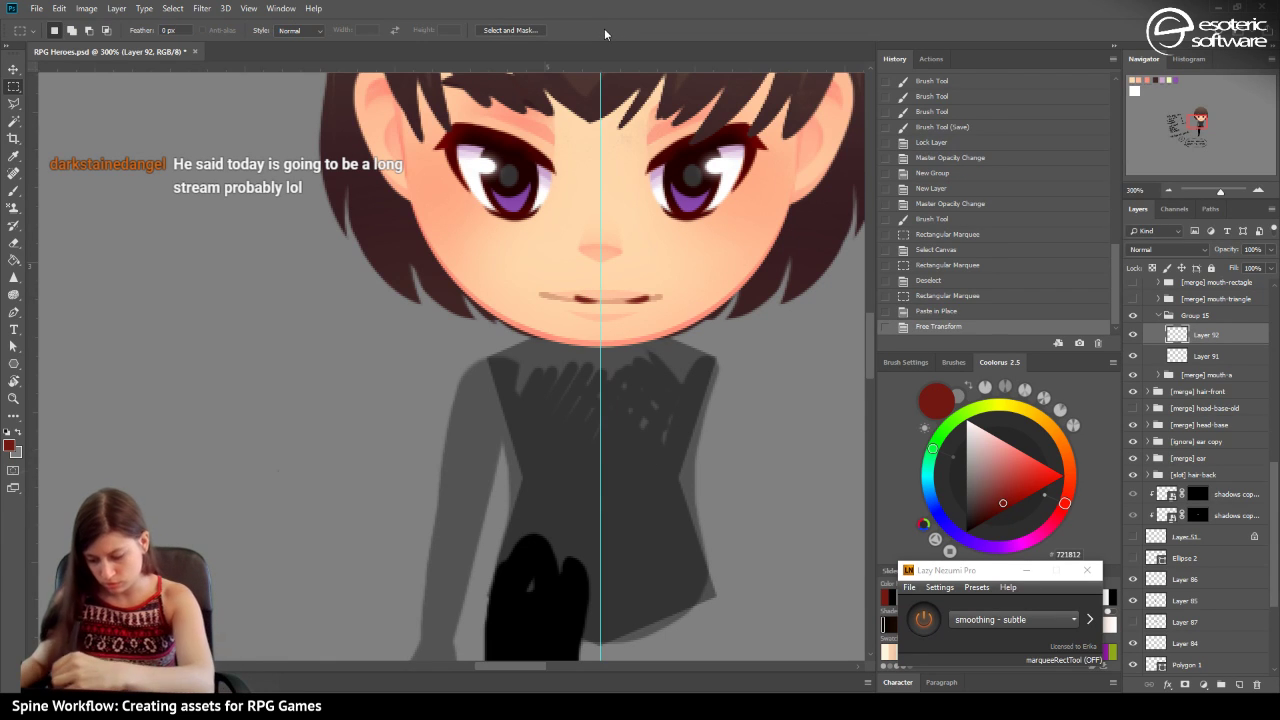
# Move the original stroke on Layer 91 to X 1535.5 px so it sits just right of the vertical guide.
pyautogui.click(1204, 357)
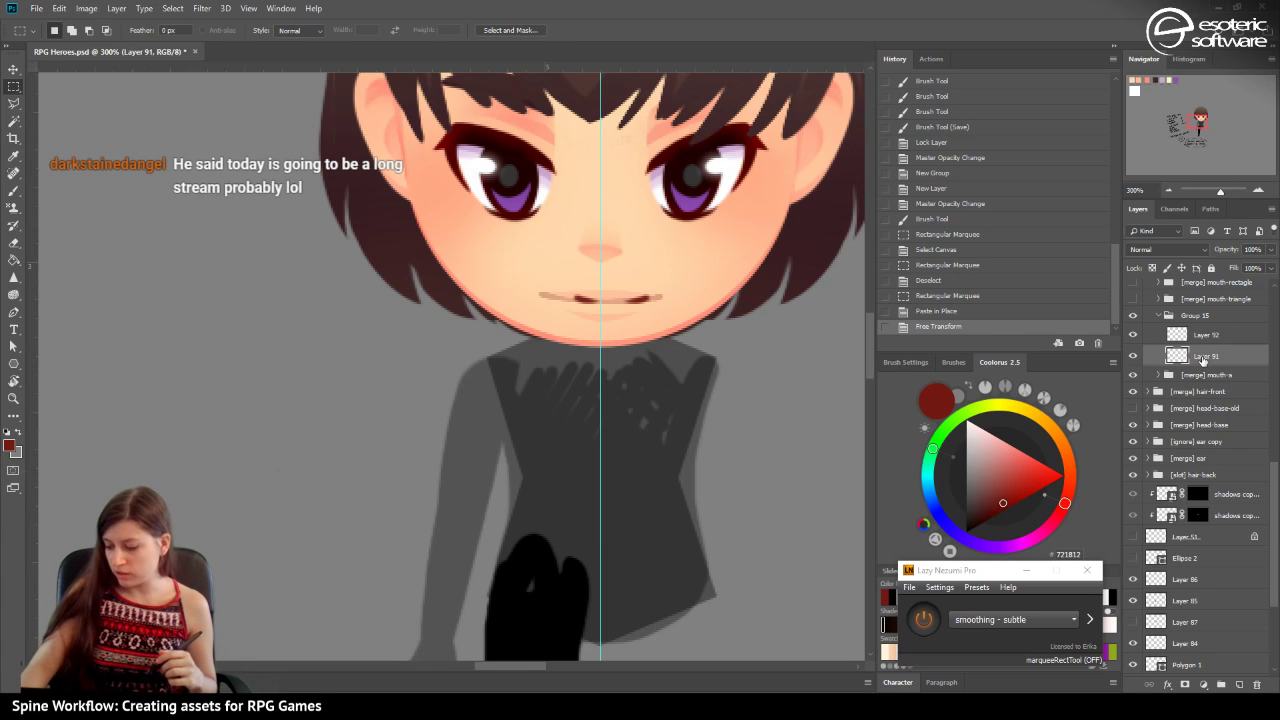
pyautogui.hotkey('ctrl', 't')
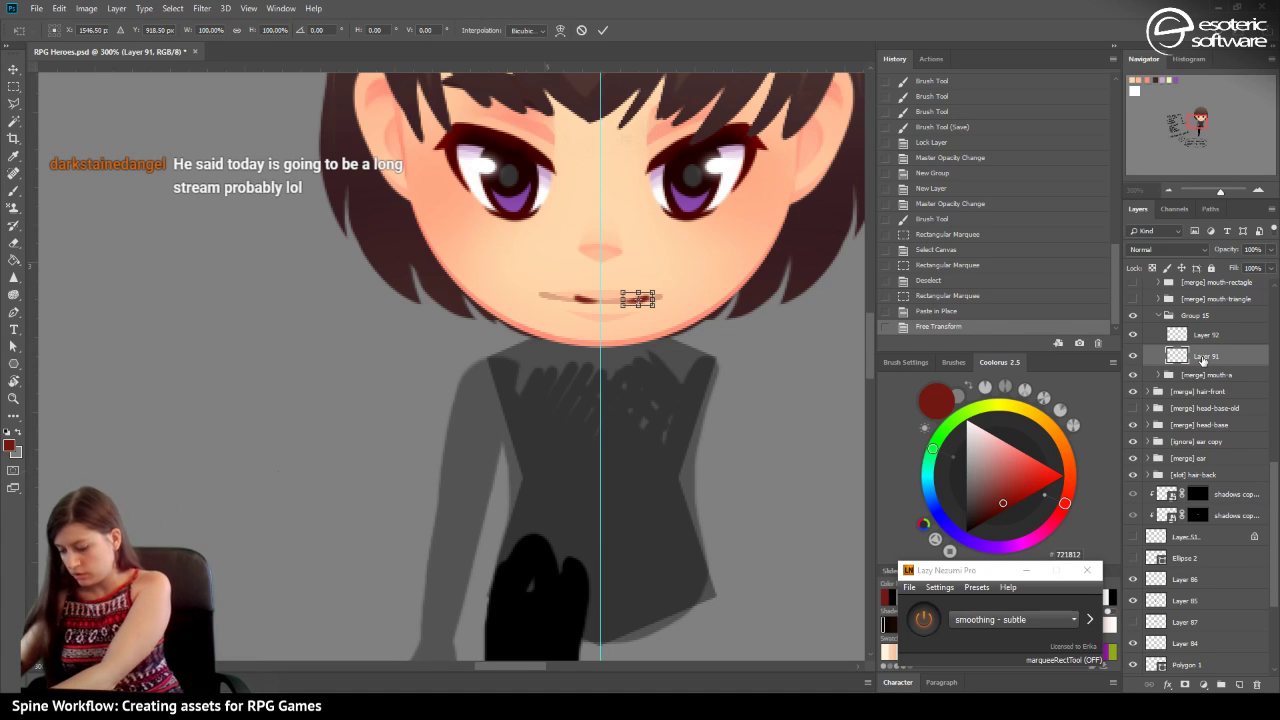
pyautogui.hotkey('shift', 'Left')
pyautogui.press('Left')
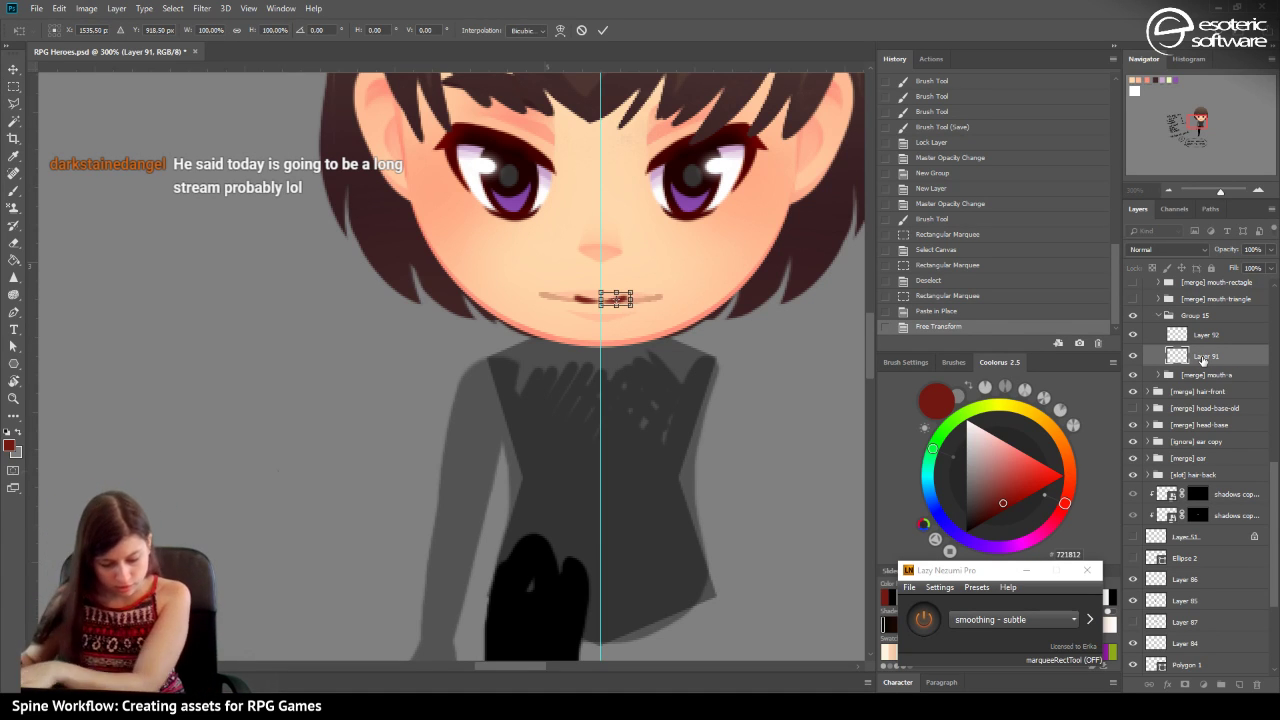
pyautogui.click(603, 30)
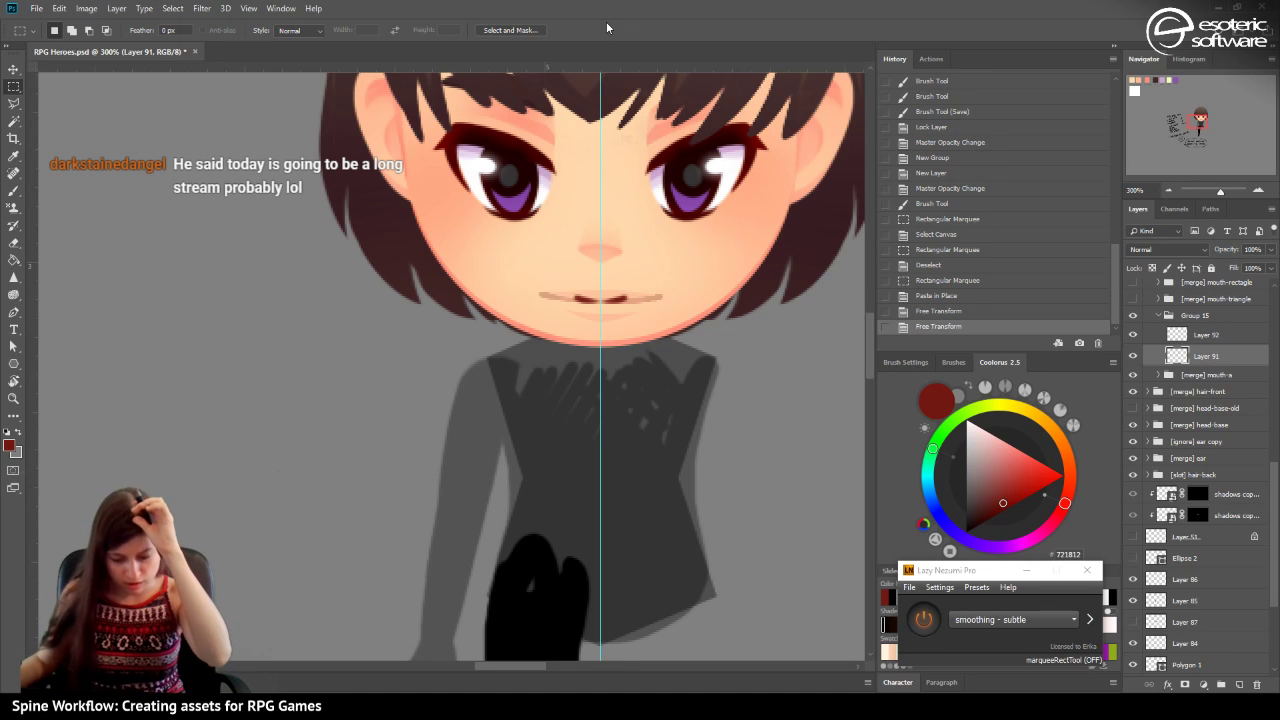
# Hide the [merge] mouth-a group and nudge the strokes on Layer 92 and Layer 91 outward from the guide to widen the gap.
pyautogui.click(1133, 374)
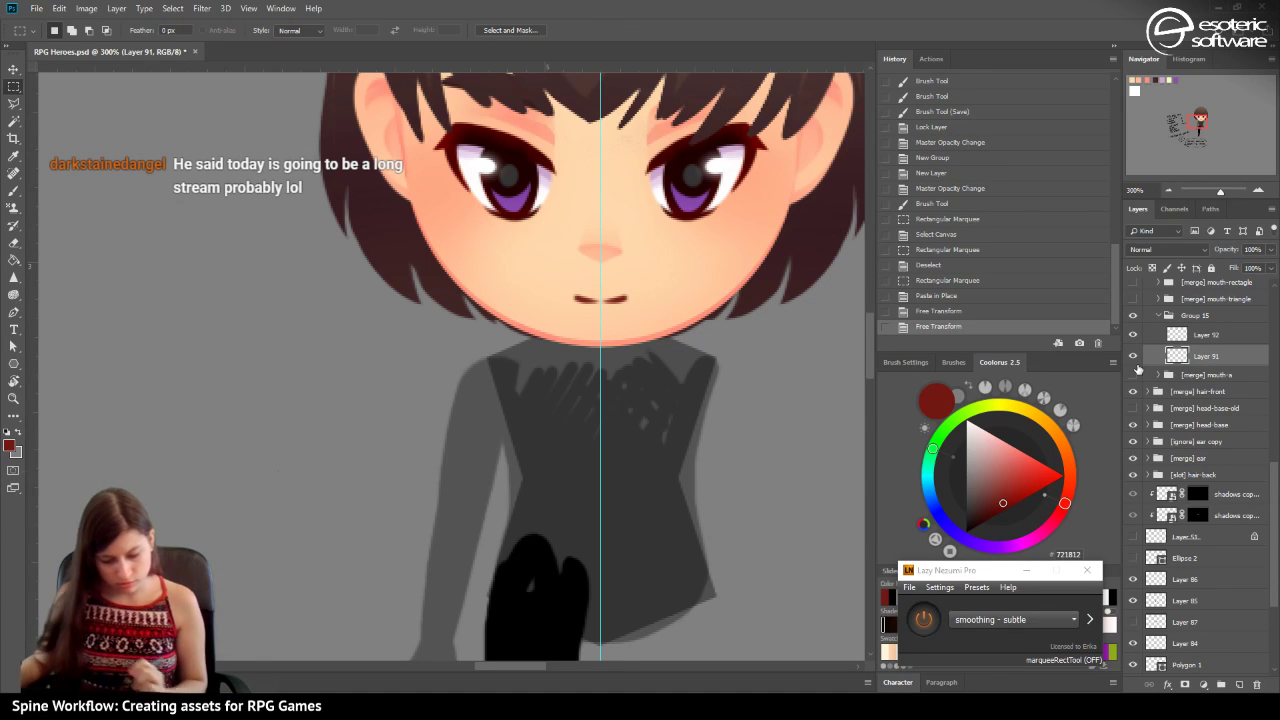
pyautogui.click(1183, 331)
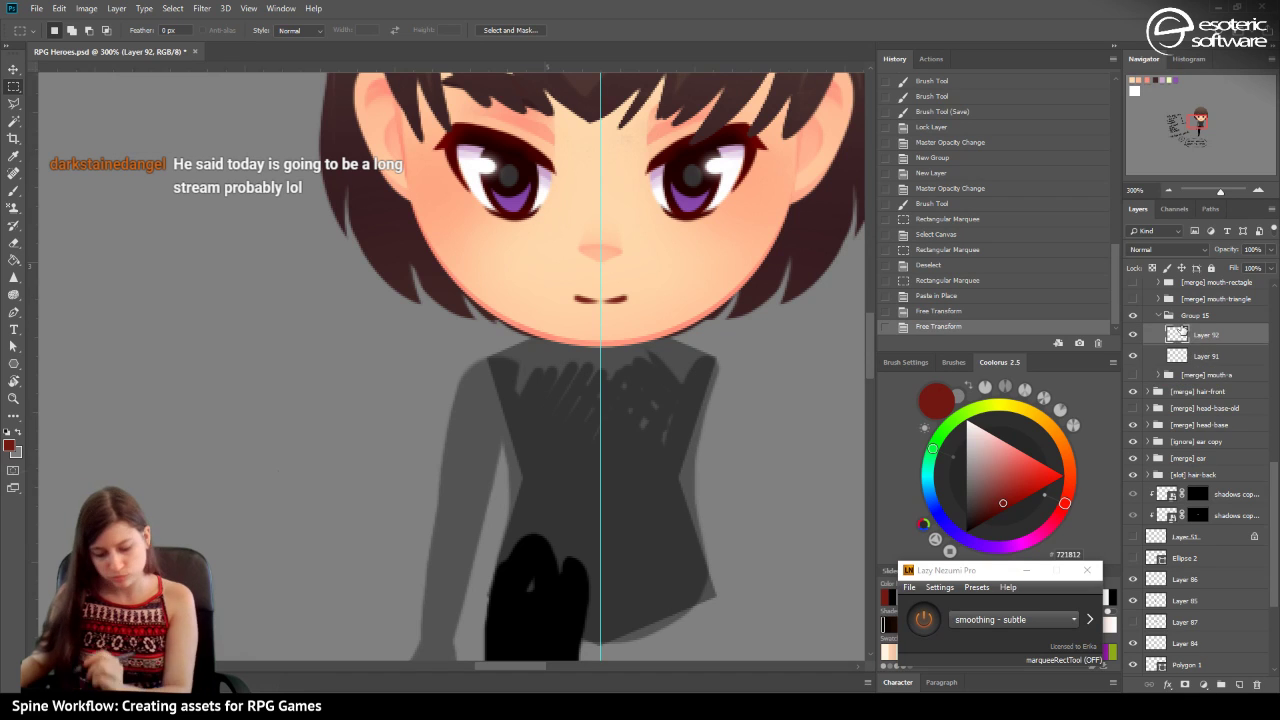
pyautogui.click(17, 69)
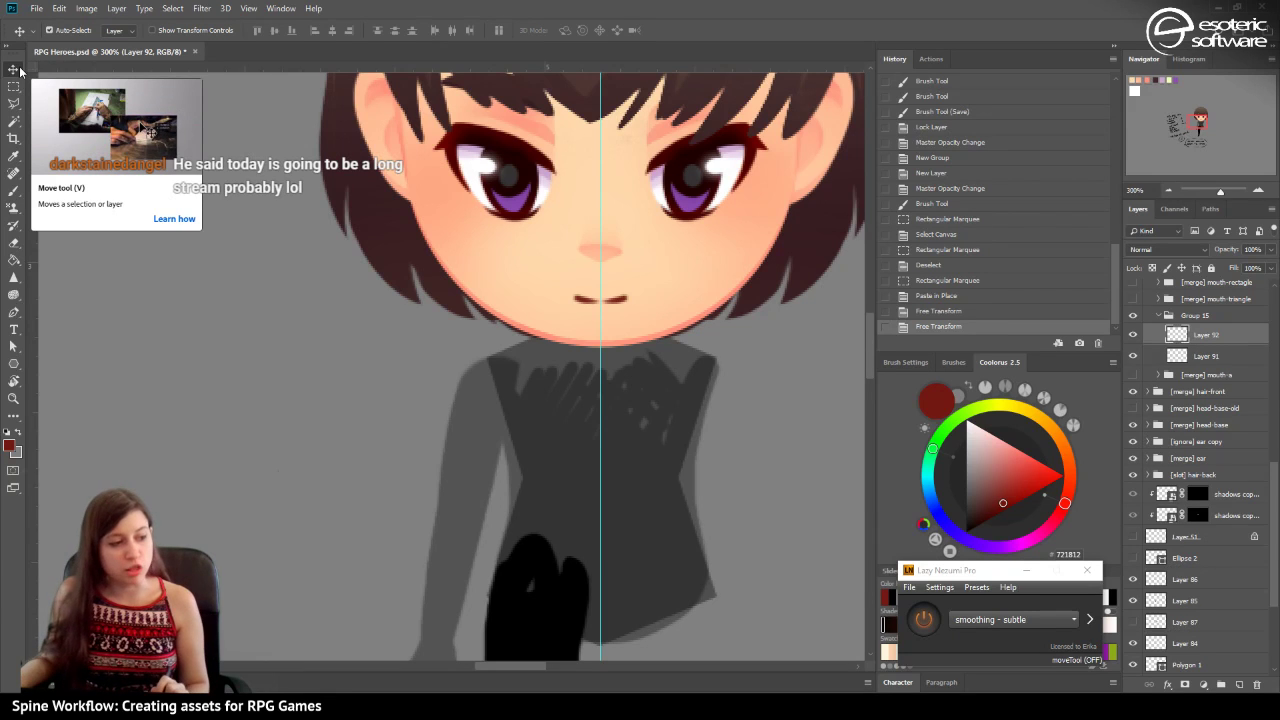
pyautogui.press('Down')
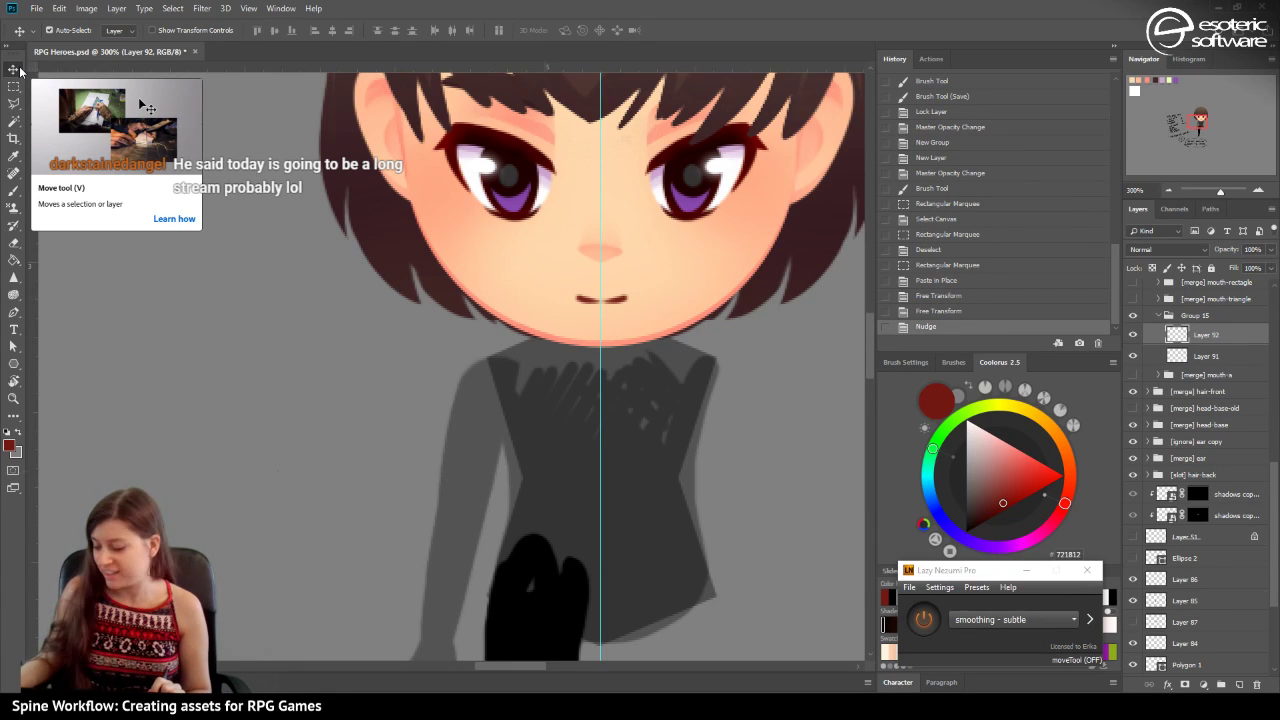
pyautogui.press('Left')
pyautogui.press('Left')
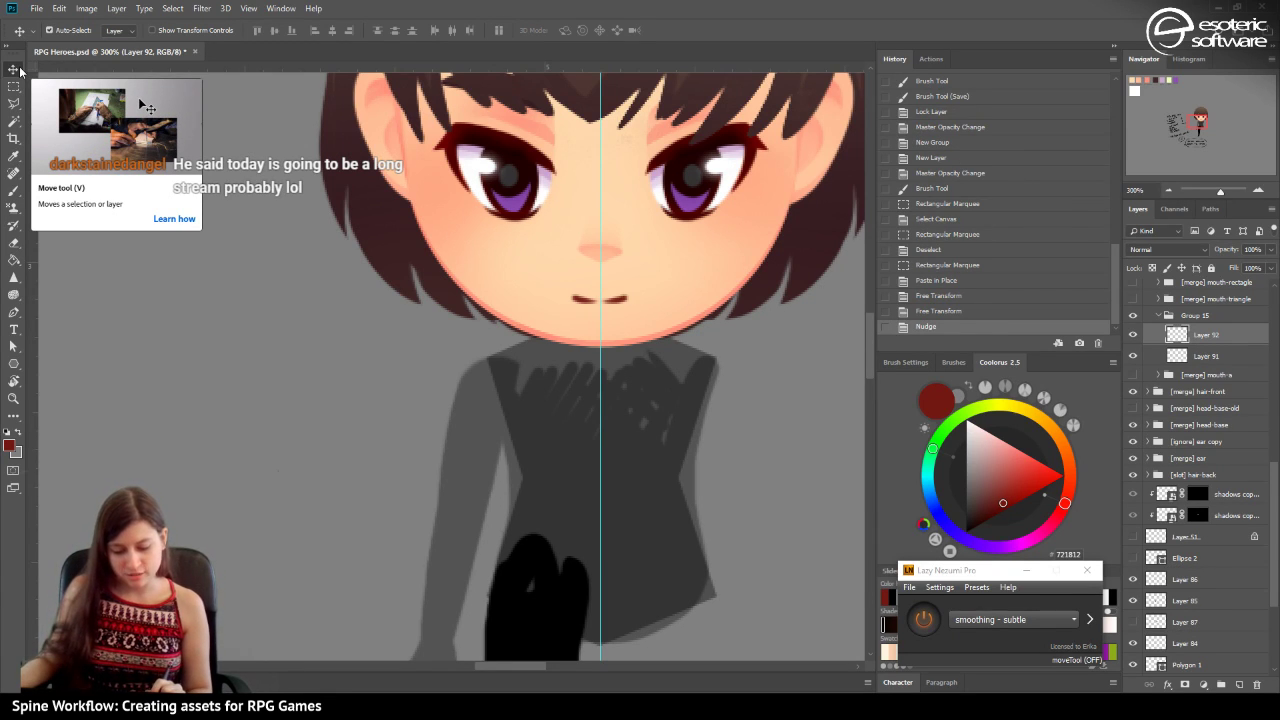
pyautogui.press('Left')
pyautogui.press('Left')
pyautogui.click(1185, 352)
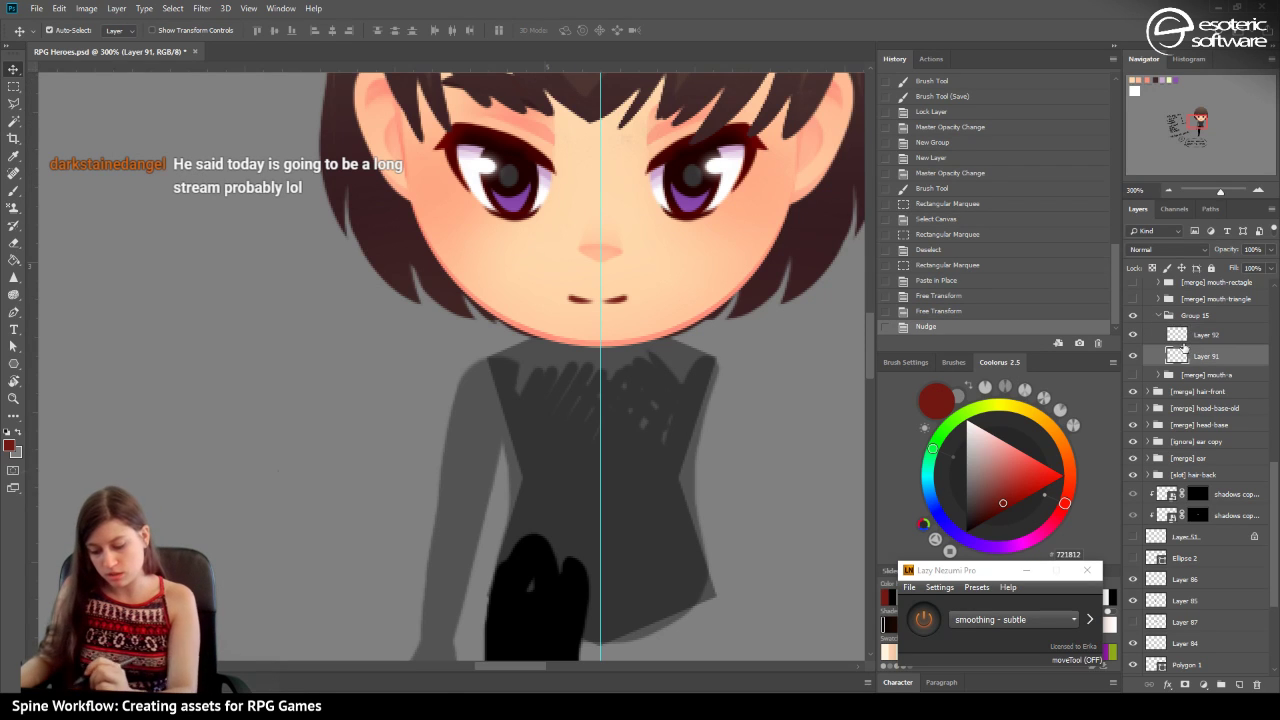
pyautogui.press('Left')
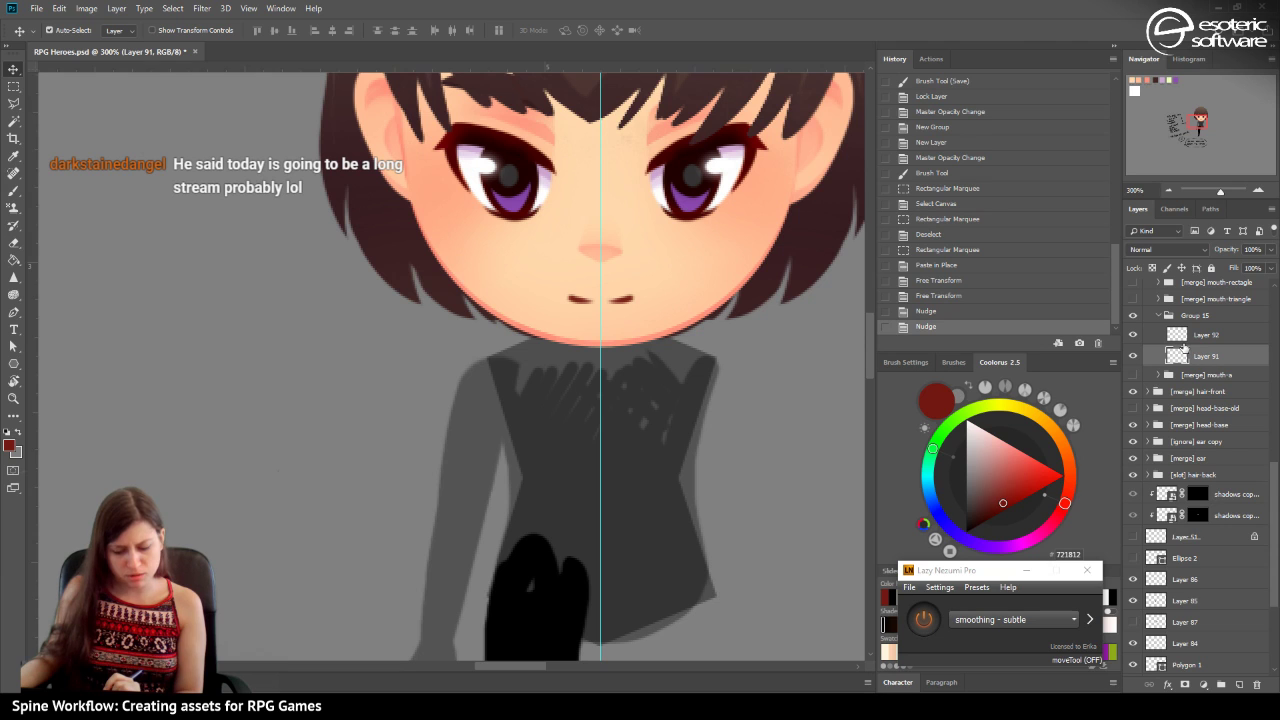
# Add a new empty layer to Group 15 and place it beneath Layer 91.
pyautogui.moveTo(1198, 114); pyautogui.dragTo(1200, 107)
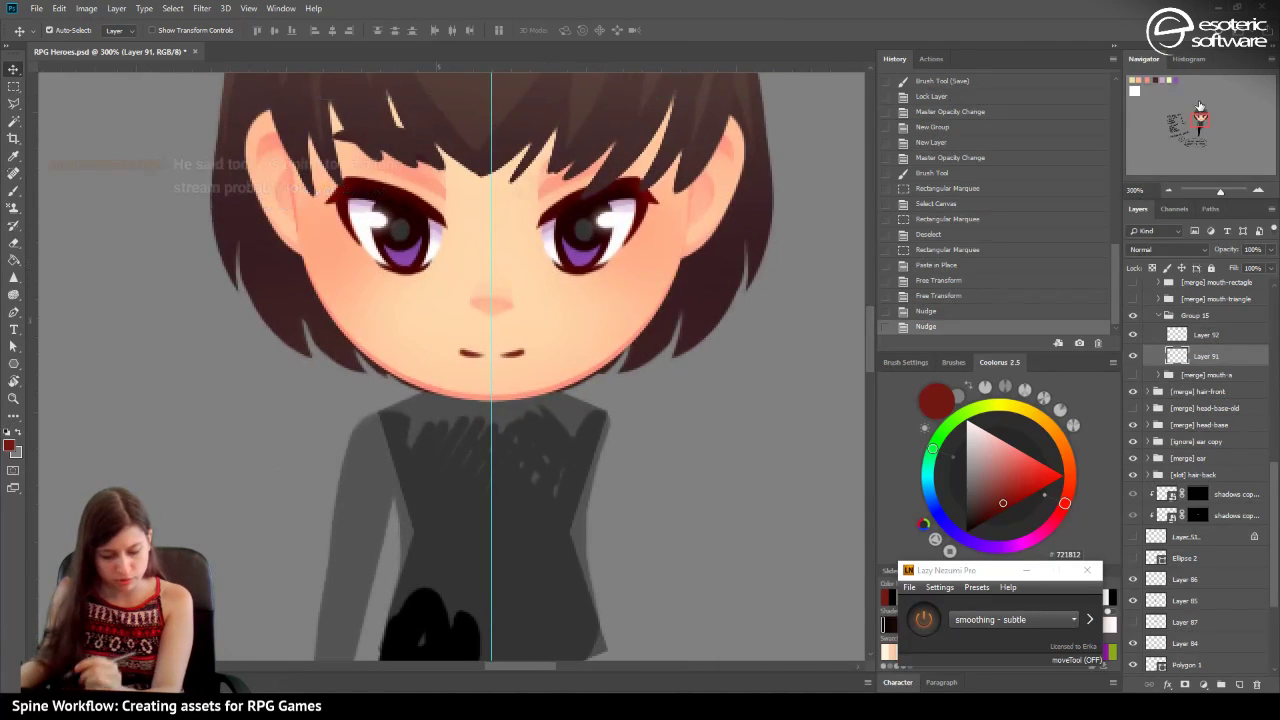
pyautogui.moveTo(866, 346); pyautogui.dragTo(870, 337)
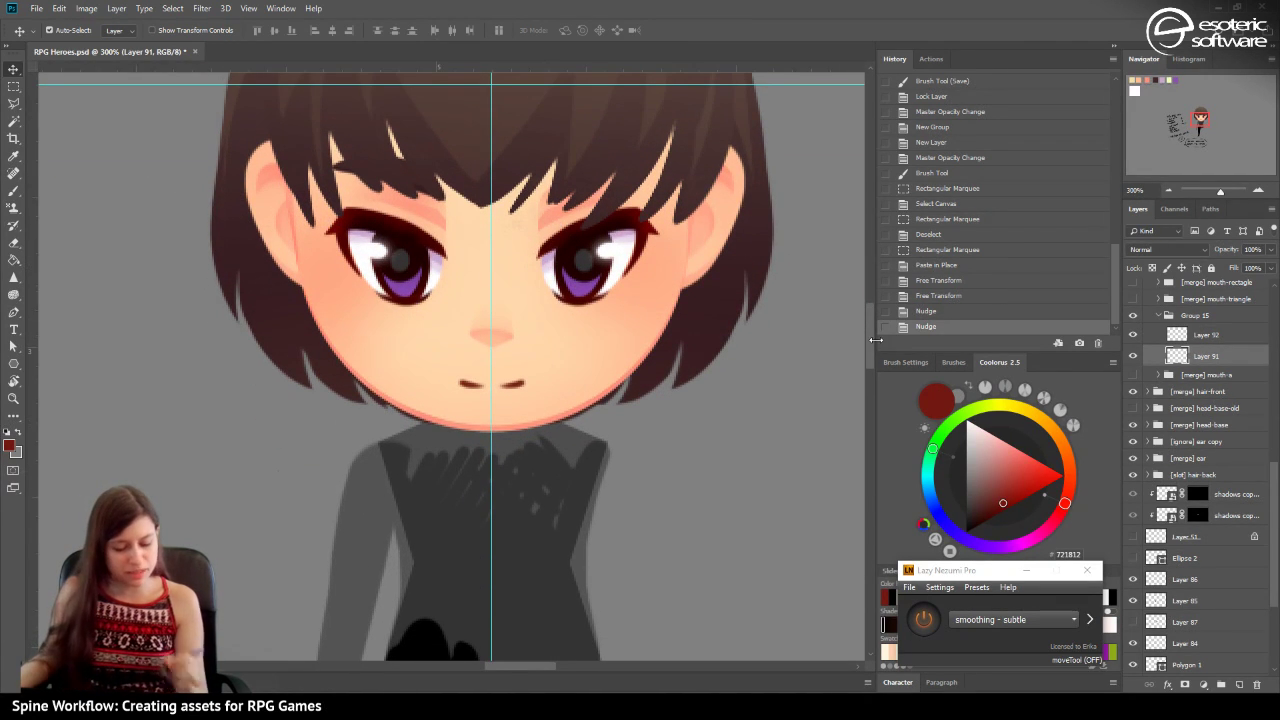
pyautogui.moveTo(506, 663)
pyautogui.mouseDown()
pyautogui.moveTo(491, 667)
pyautogui.moveTo(505, 674)
pyautogui.mouseUp()
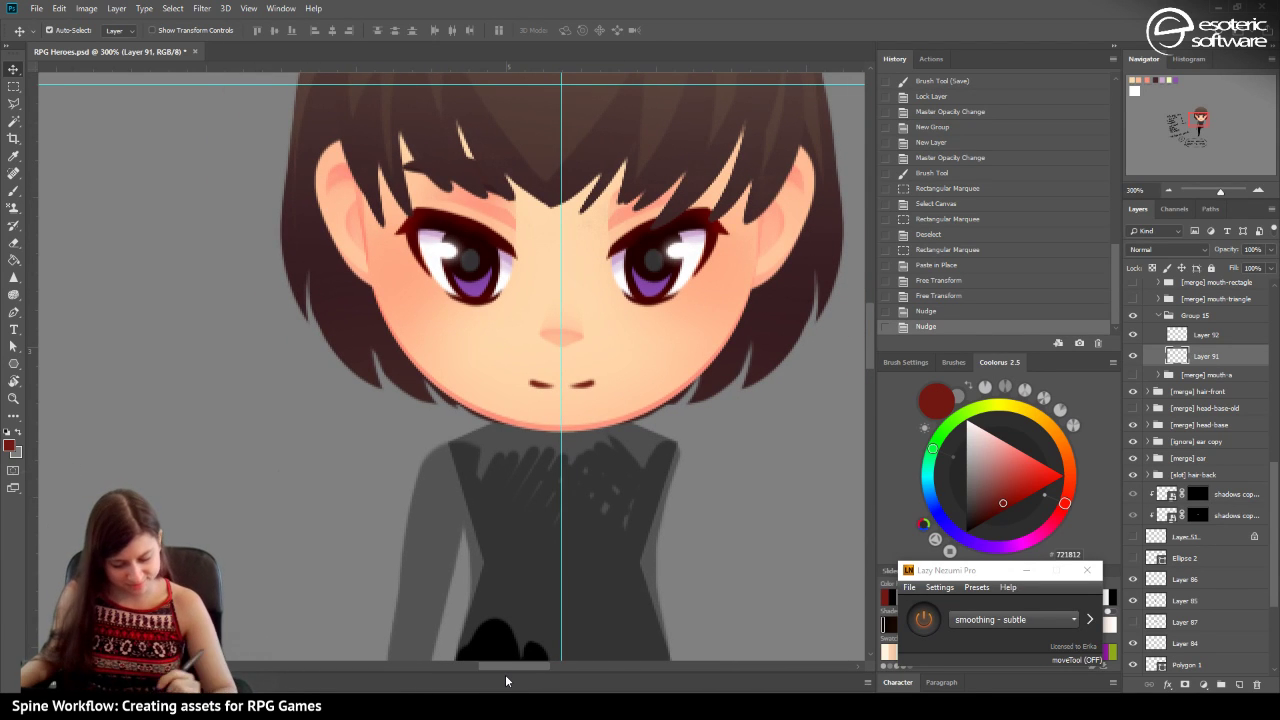
pyautogui.click(1177, 335)
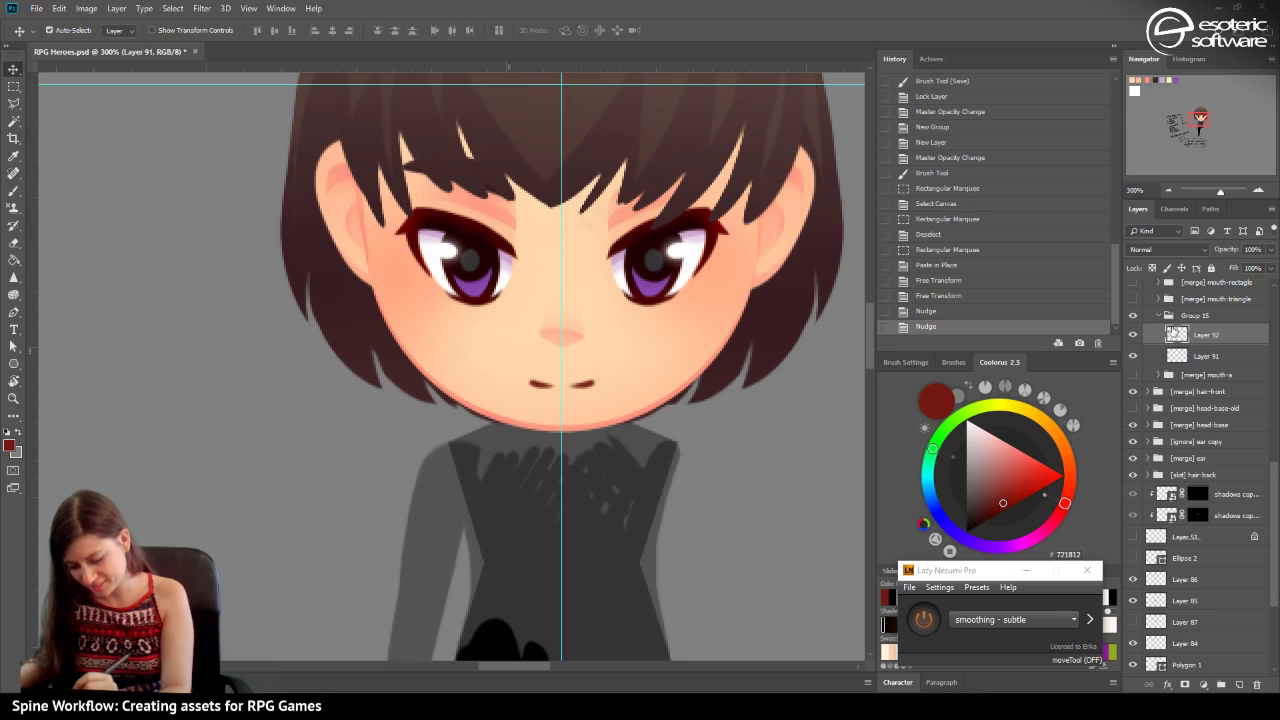
pyautogui.click(1239, 684)
pyautogui.moveTo(1177, 377); pyautogui.dragTo(1173, 383)
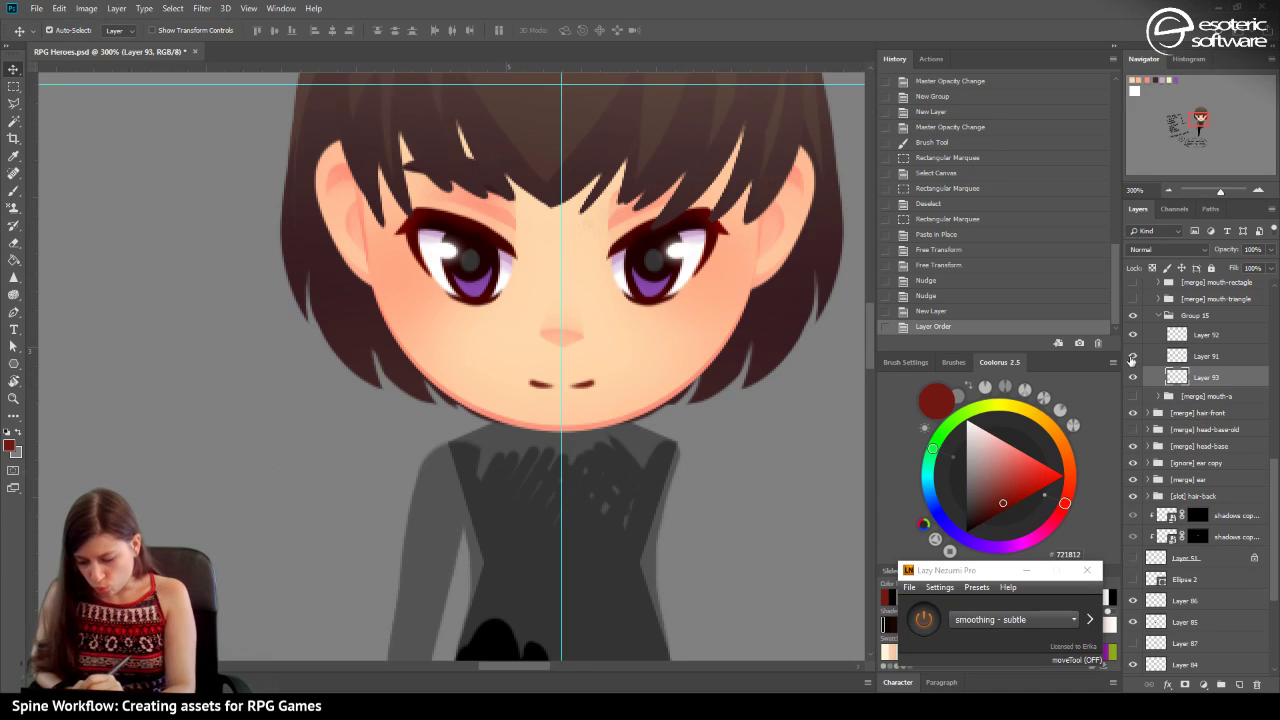
# Duplicate the skin-shadow-21 layer from [merge] mouth-a into Group 15 above Layer 93 and clip it to Layer 93.
pyautogui.click(1150, 398)
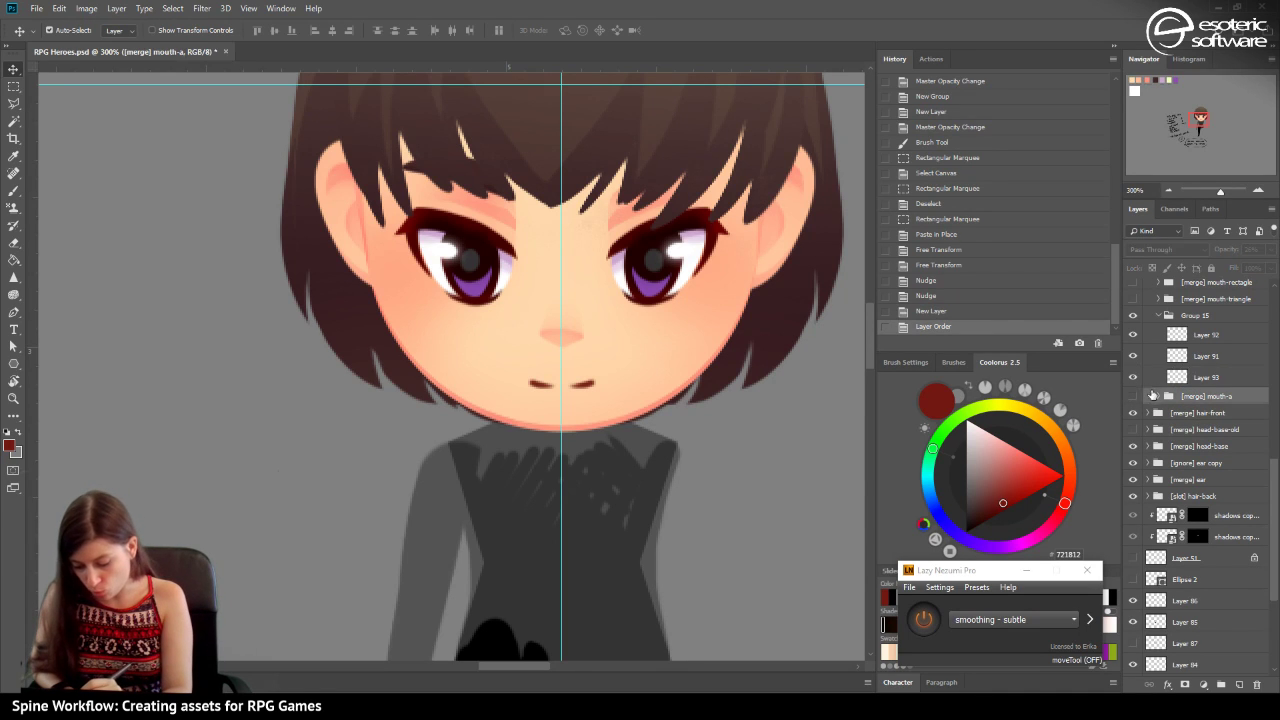
pyautogui.click(1158, 396)
pyautogui.click(1186, 438)
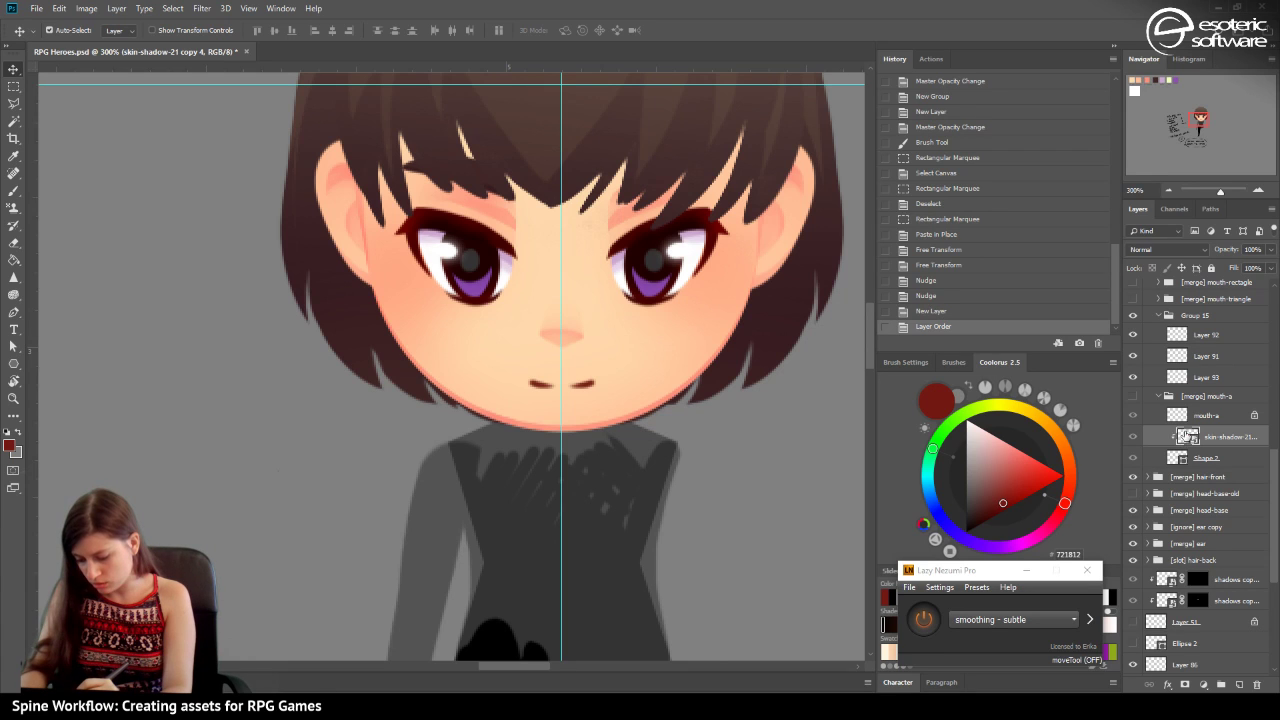
pyautogui.moveTo(1186, 438); pyautogui.dragTo(1180, 368)
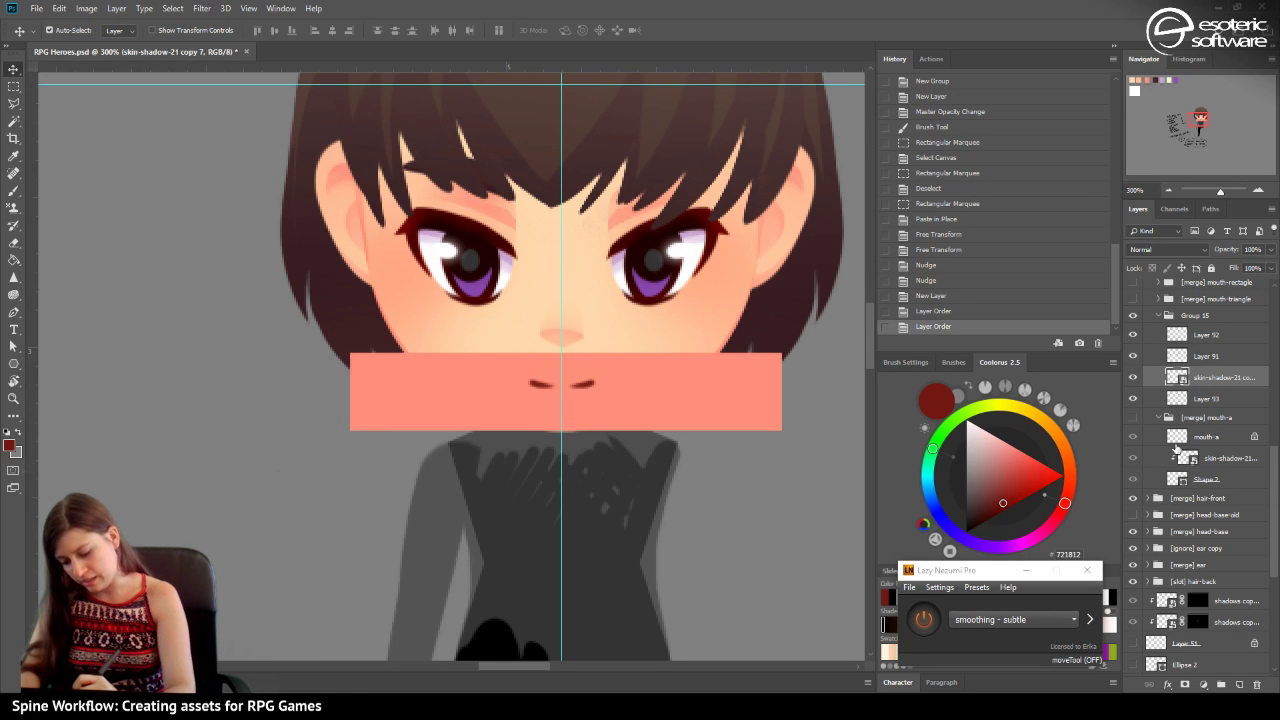
pyautogui.rightClick(1200, 378)
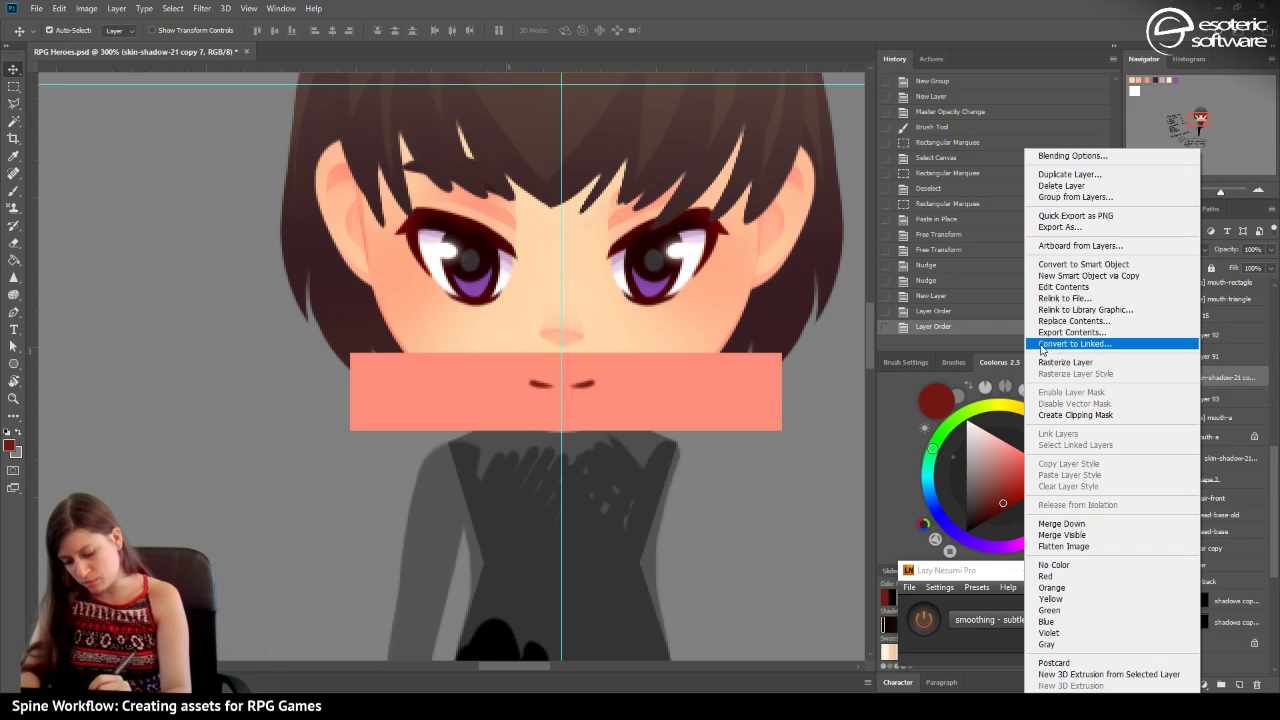
pyautogui.click(1049, 413)
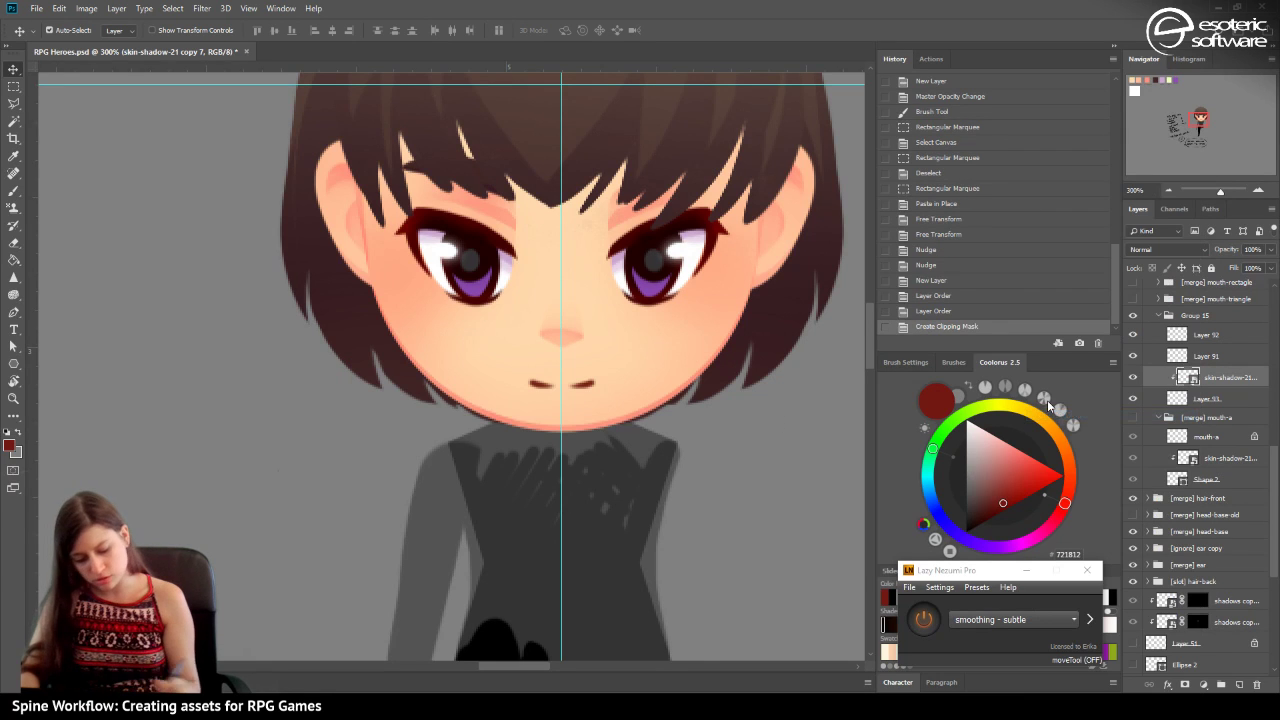
# Paint a lip shape in white on Layer 93 around the mouth strokes and trim its outline with the Eraser.
pyautogui.click(20, 430)
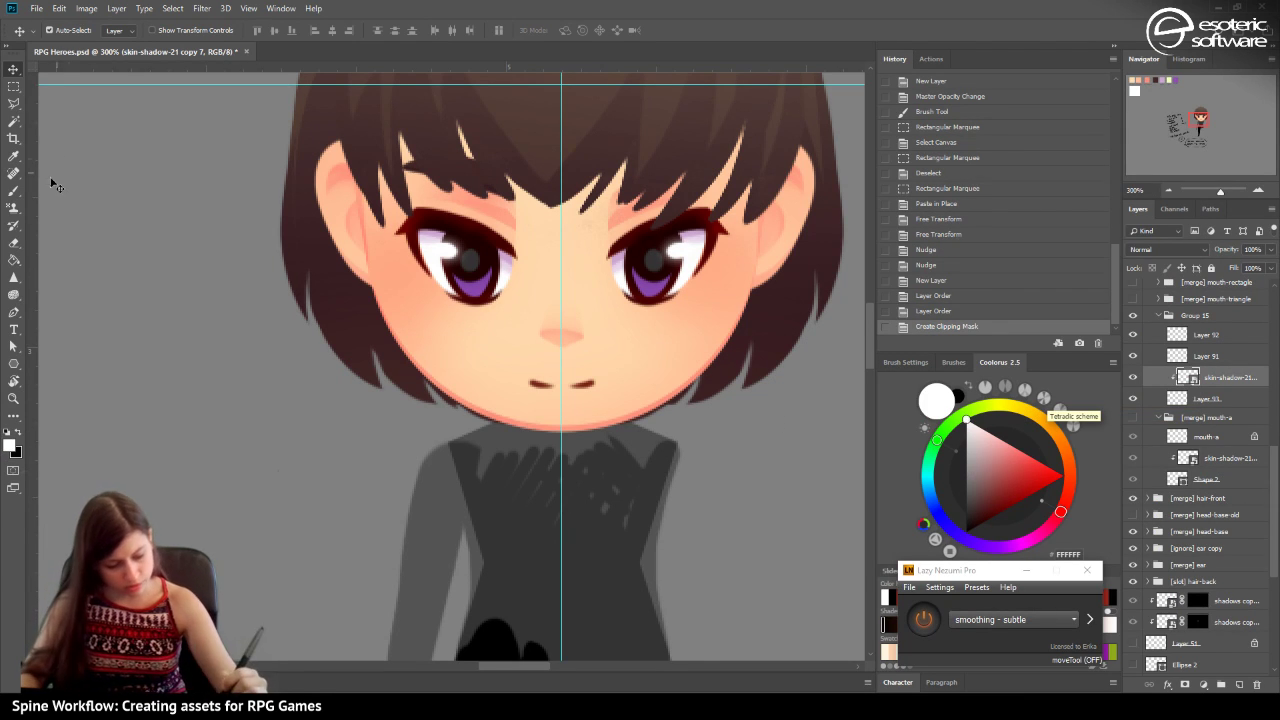
pyautogui.press('b')
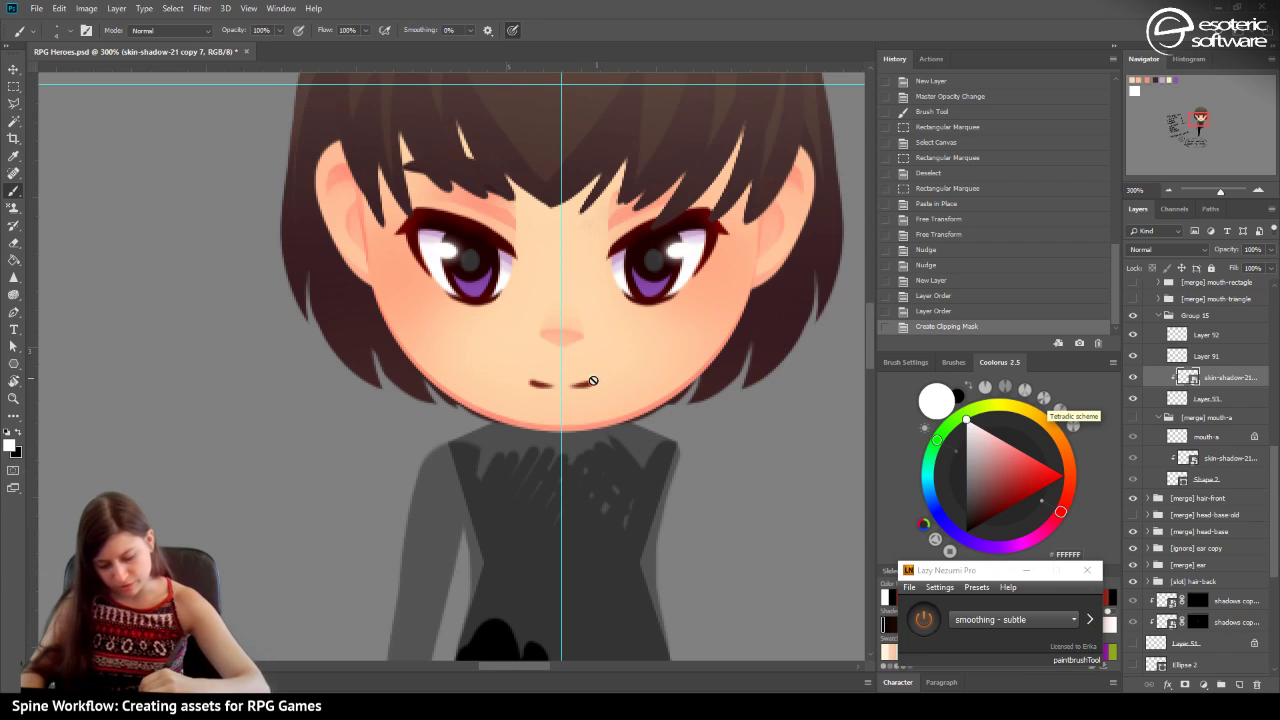
pyautogui.click(1203, 398)
pyautogui.moveTo(594, 381)
pyautogui.mouseDown()
pyautogui.moveTo(517, 378)
pyautogui.moveTo(570, 384)
pyautogui.mouseUp()
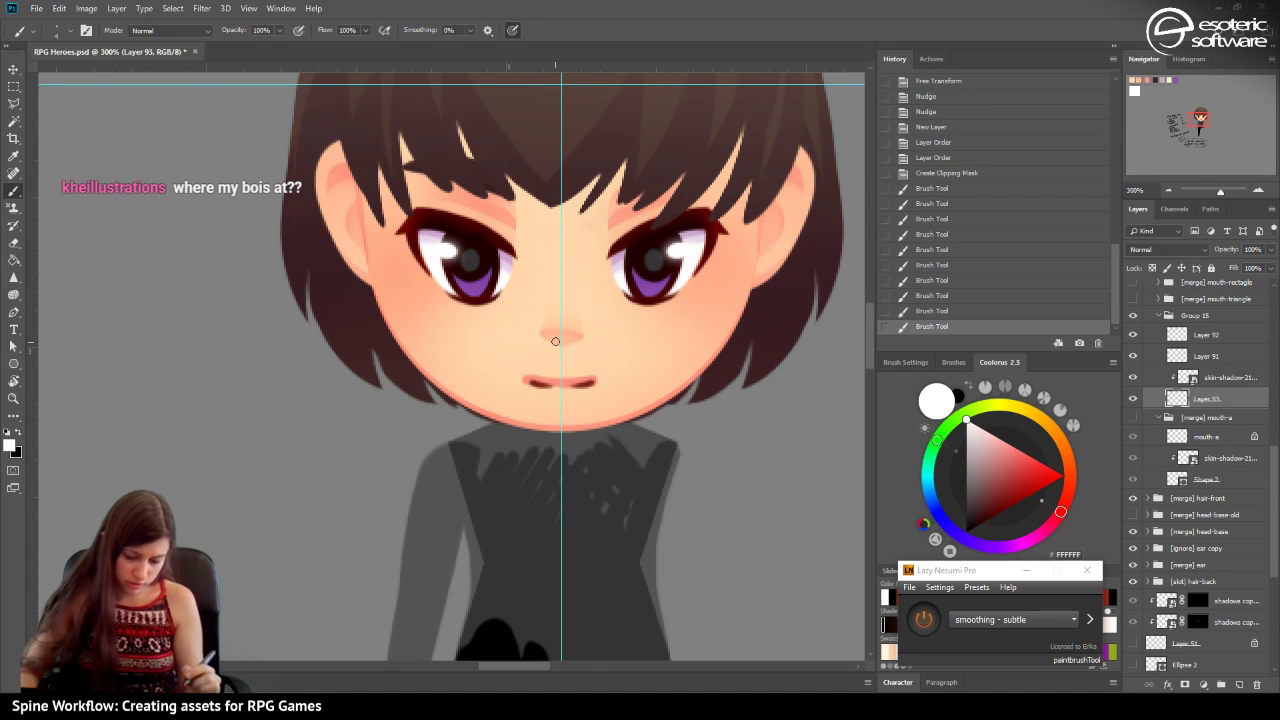
pyautogui.press('e')
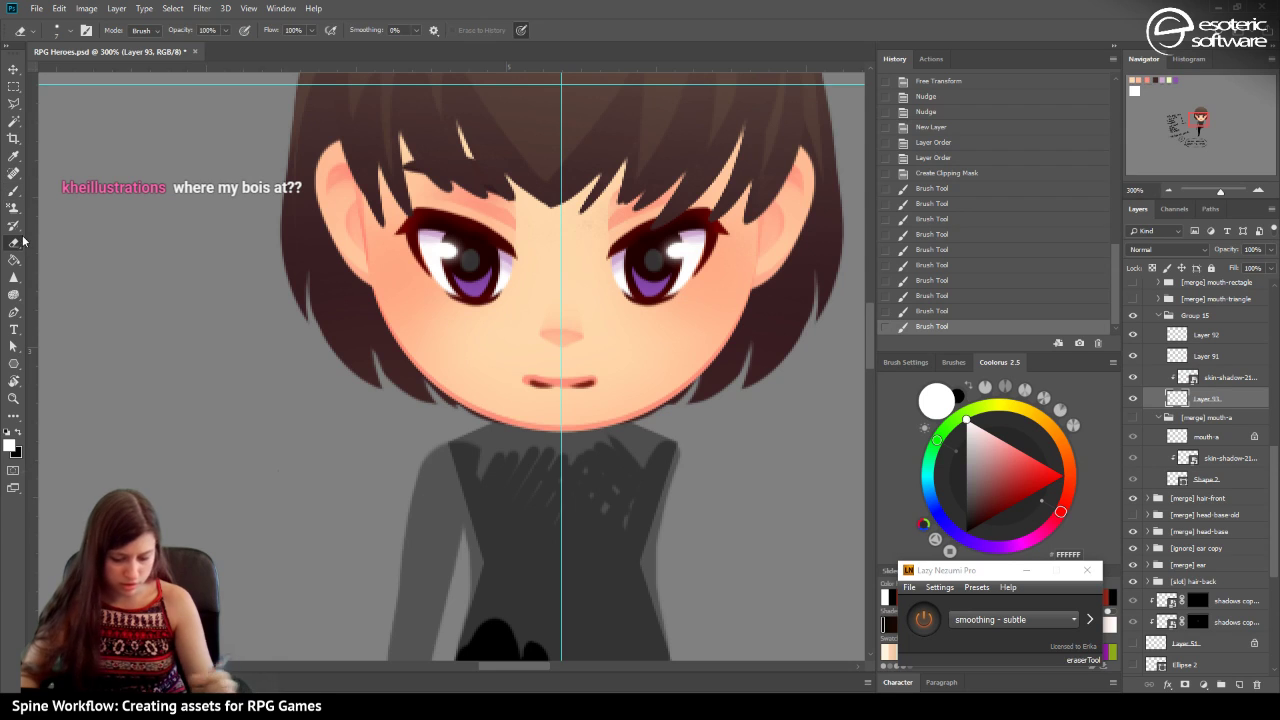
pyautogui.moveTo(518, 384)
pyautogui.mouseDown()
pyautogui.moveTo(540, 366)
pyautogui.moveTo(600, 366)
pyautogui.mouseUp()
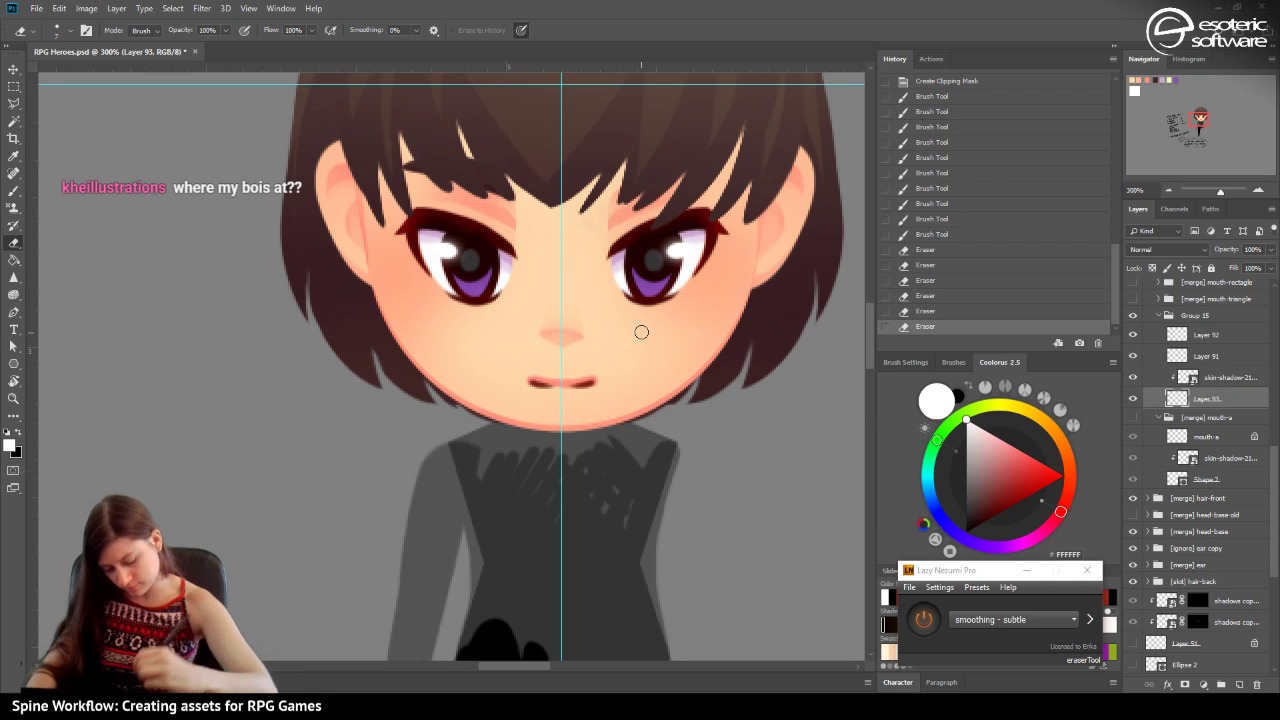
# Lower the opacity of Layer 93 to 33%.
pyautogui.click(1270, 249)
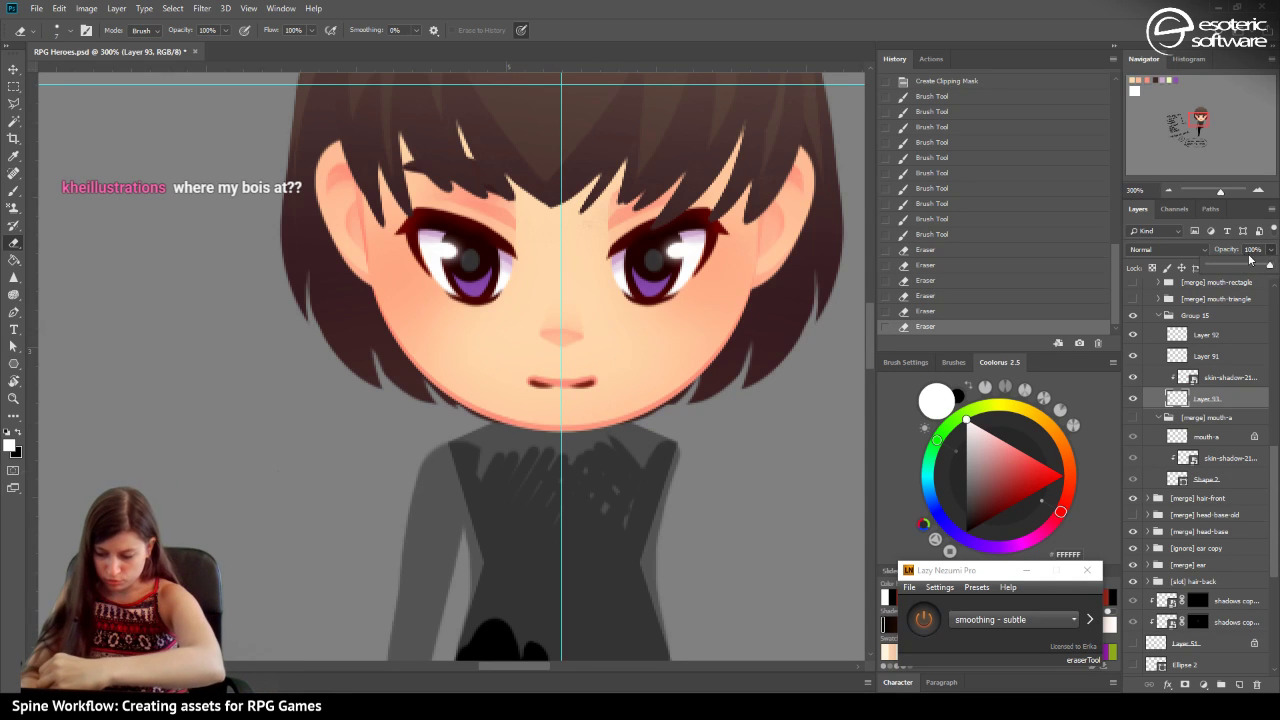
pyautogui.moveTo(1258, 266)
pyautogui.mouseDown()
pyautogui.moveTo(1240, 266)
pyautogui.moveTo(1257, 266)
pyautogui.mouseUp()
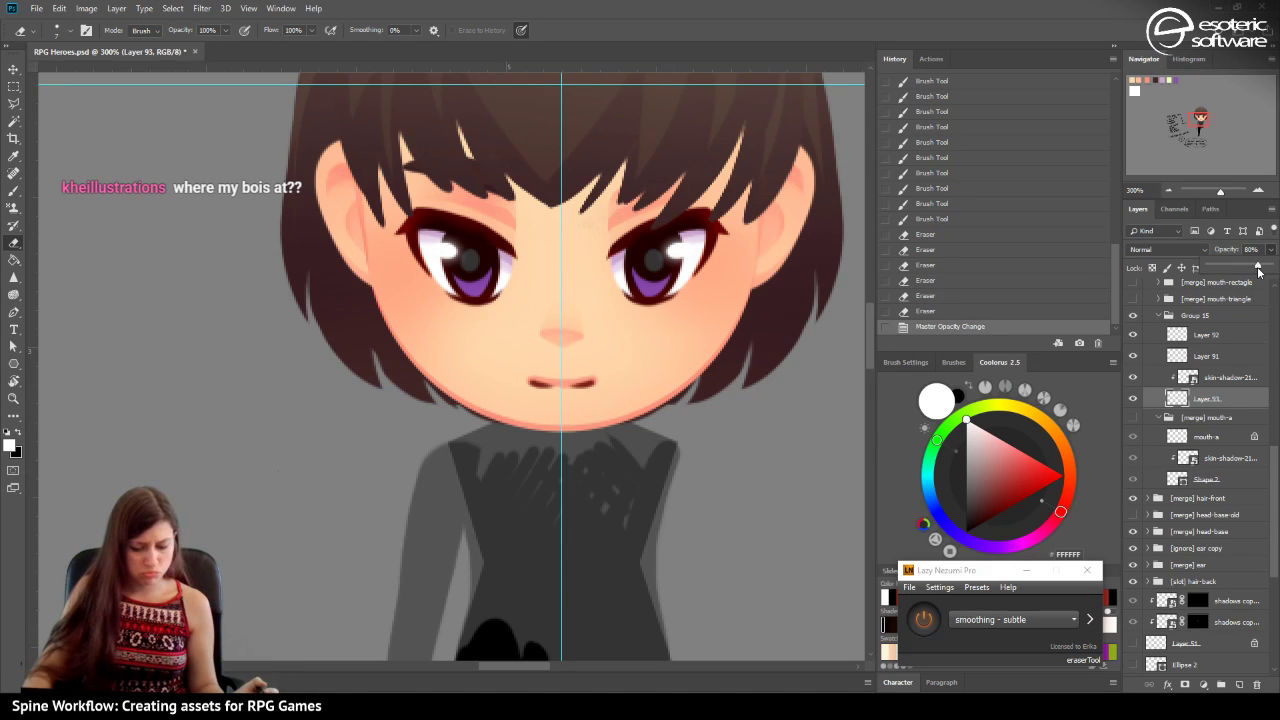
pyautogui.moveTo(1258, 266); pyautogui.dragTo(1227, 266)
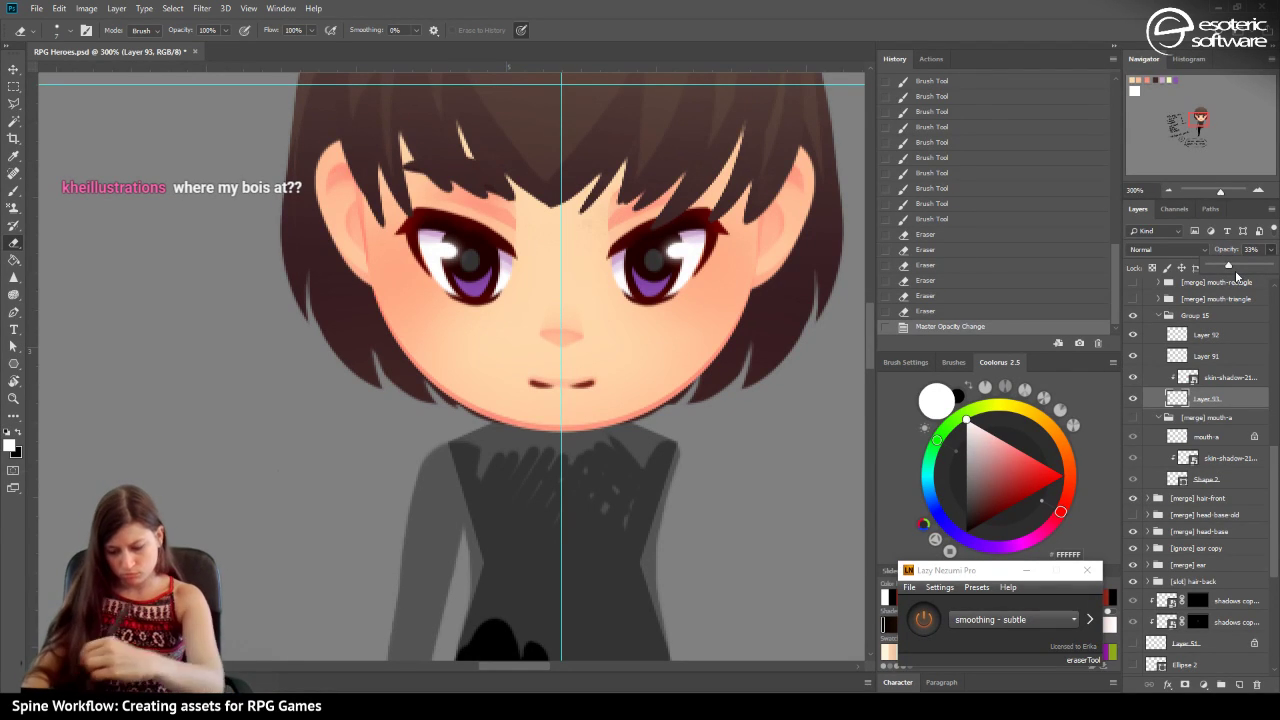
# Try adding brush strokes just below the mouth on Layer 93, and revert the document to the opacity change.
pyautogui.press('b')
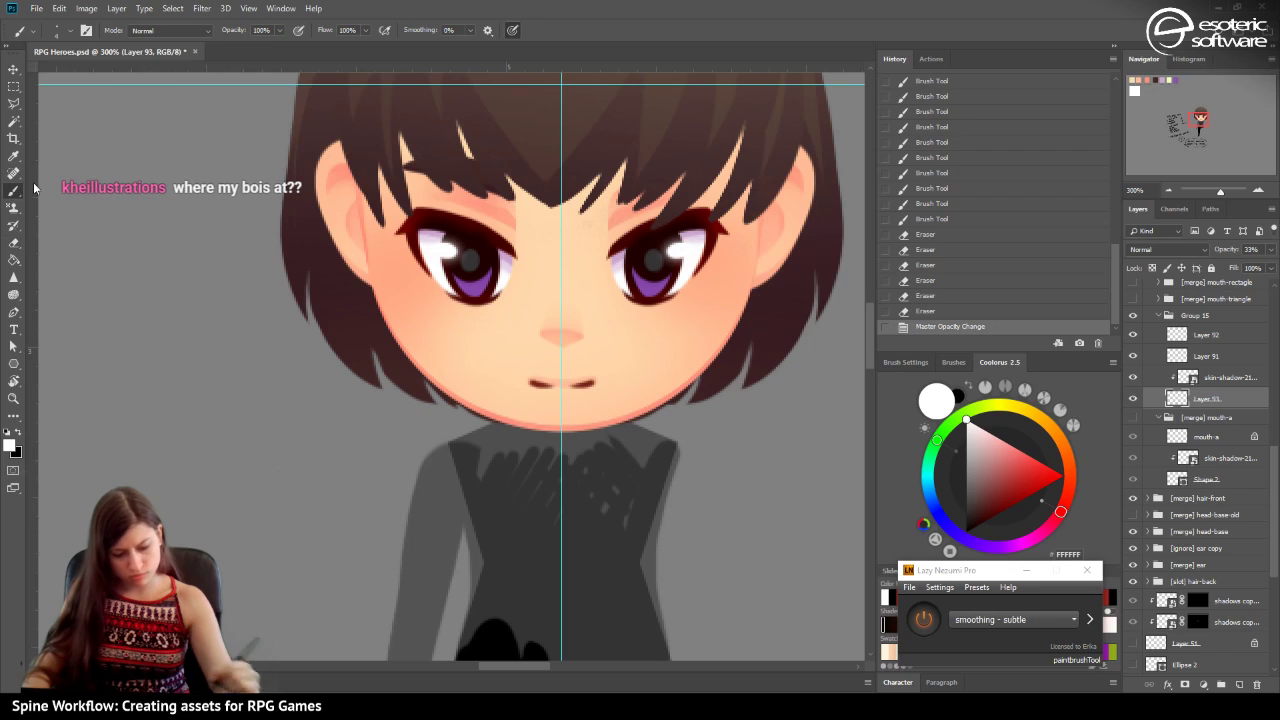
pyautogui.moveTo(562, 398); pyautogui.dragTo(575, 388)
pyautogui.click(575, 388)
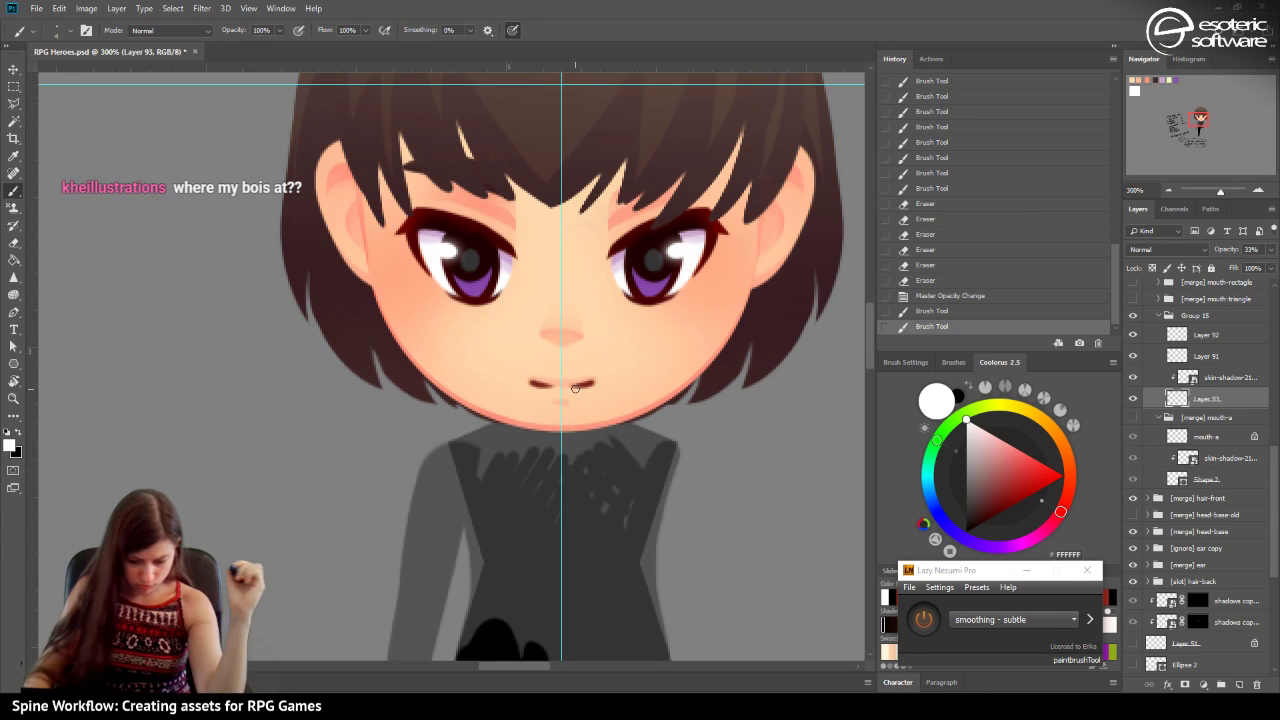
pyautogui.click(946, 295)
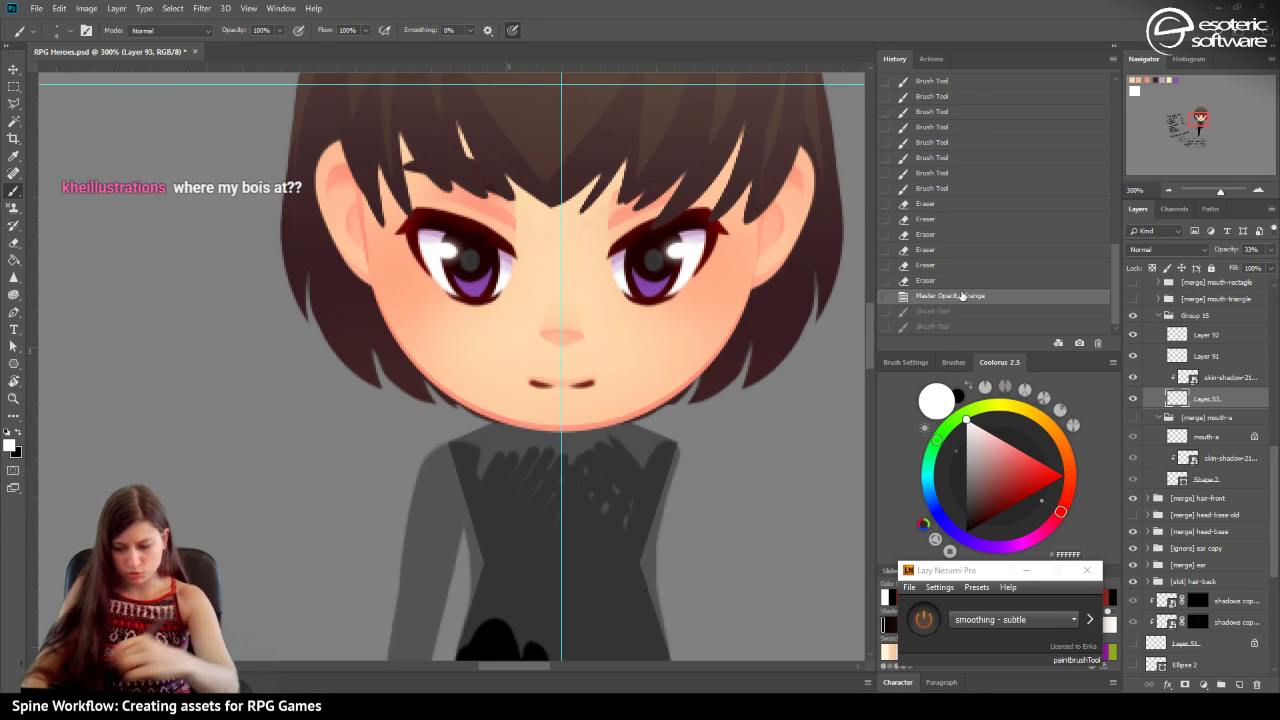
# Check the whole character at 66.67% and save the document.
pyautogui.click(1170, 189)
pyautogui.click(1170, 189)
pyautogui.click(1170, 189)
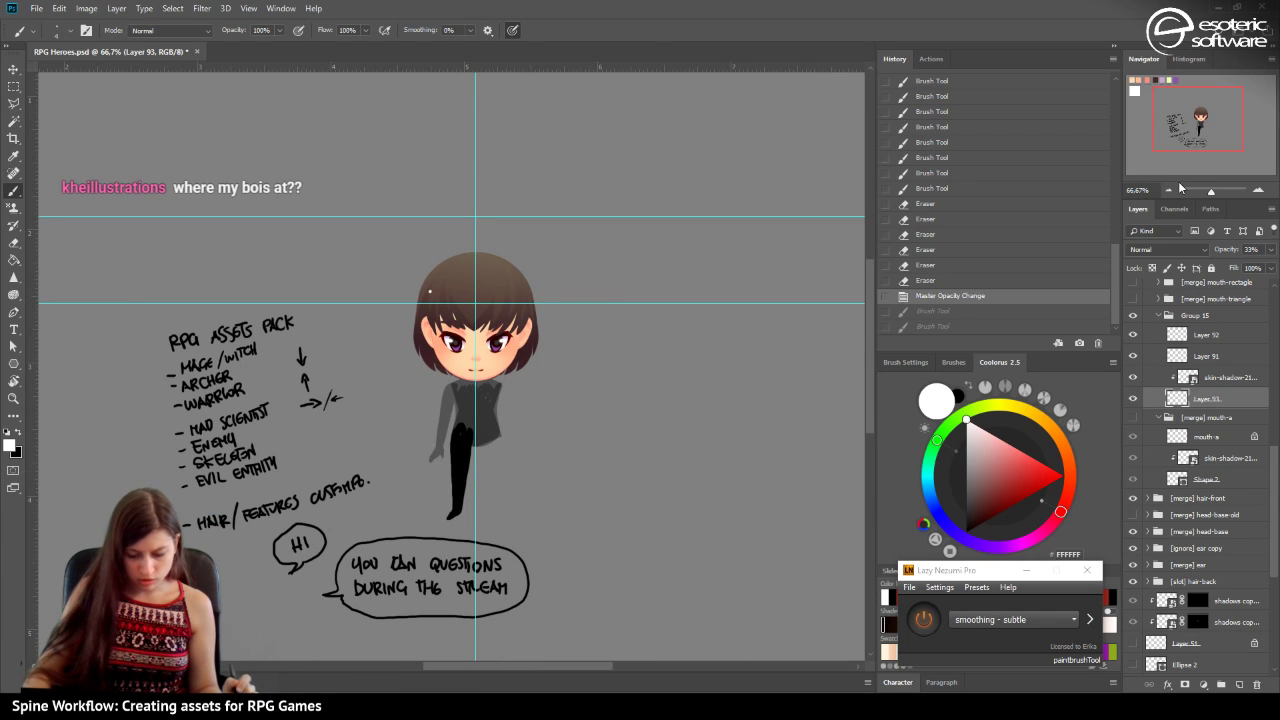
pyautogui.hotkey('ctrl', 's')
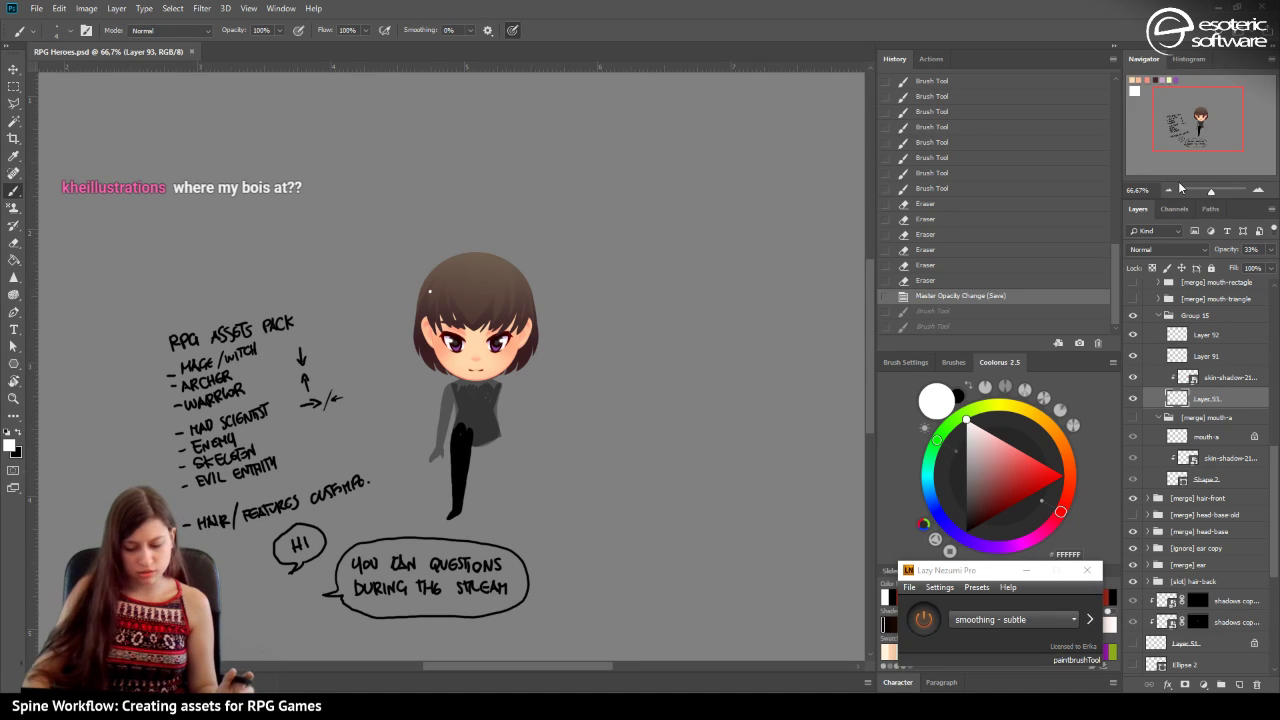
# Rename Group 15 to [merge] mouth-b, reusing the name of the [merge] mouth-a group, and save the document.
pyautogui.click(1258, 191)
pyautogui.click(1258, 191)
pyautogui.click(1258, 191)
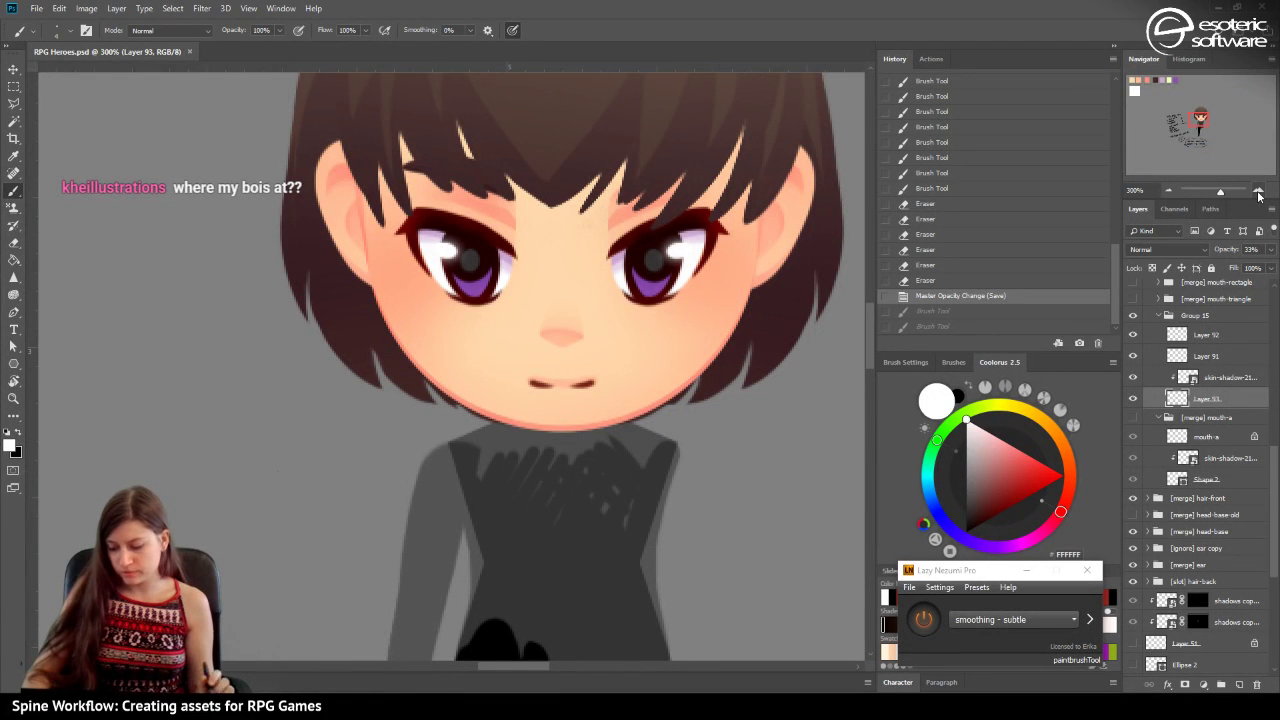
pyautogui.click(1163, 315)
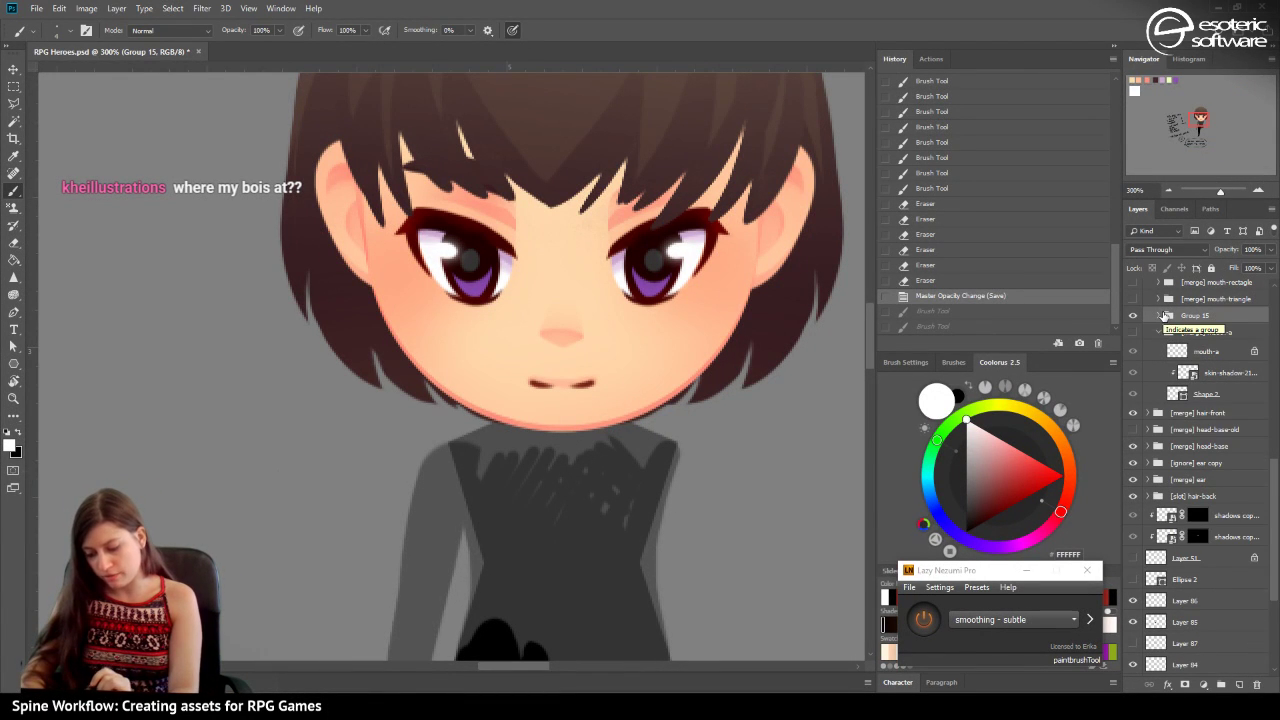
pyautogui.doubleClick(1192, 328)
pyautogui.hotkey('ctrl', 'c')
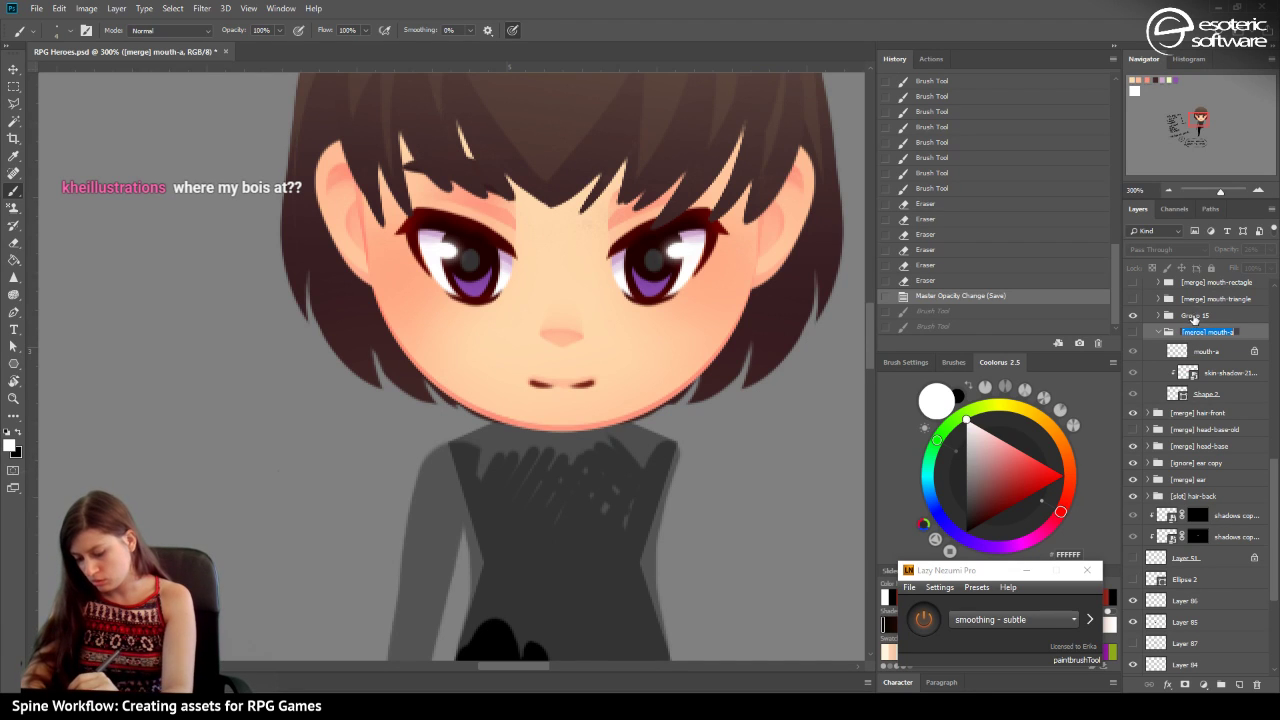
pyautogui.doubleClick(1195, 315)
pyautogui.hotkey('ctrl', 'v')
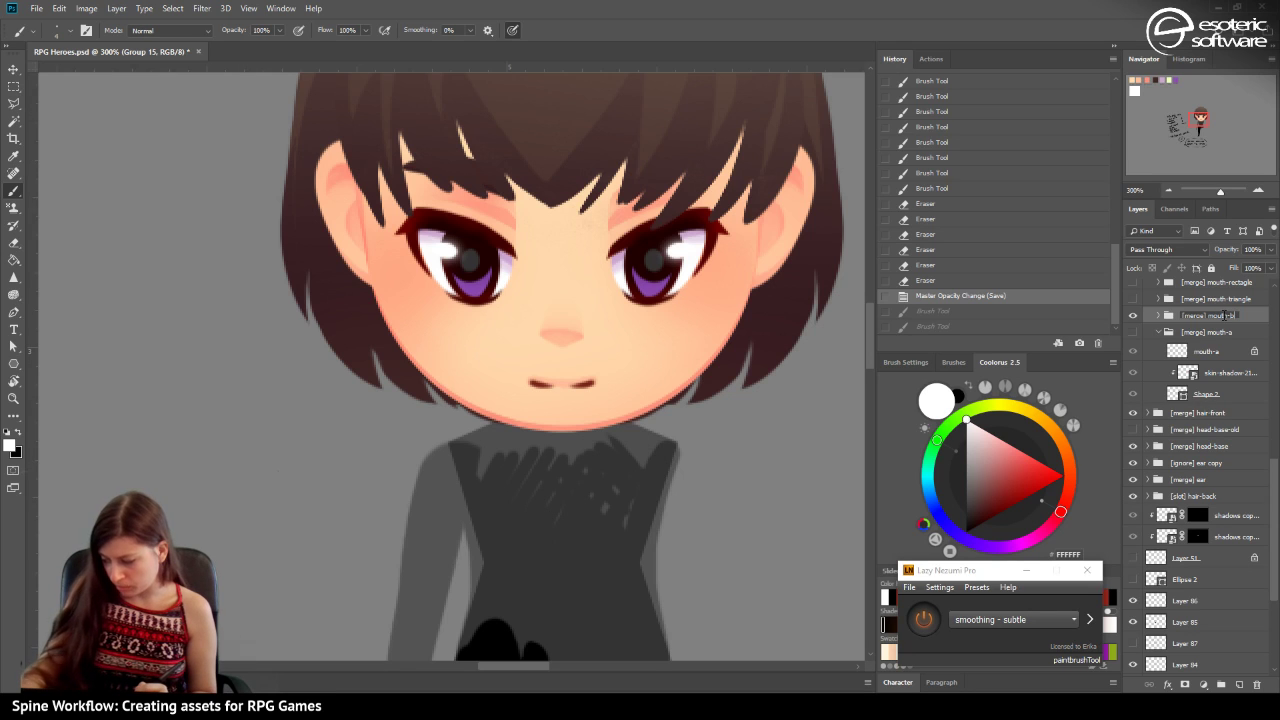
pyautogui.press('Return')
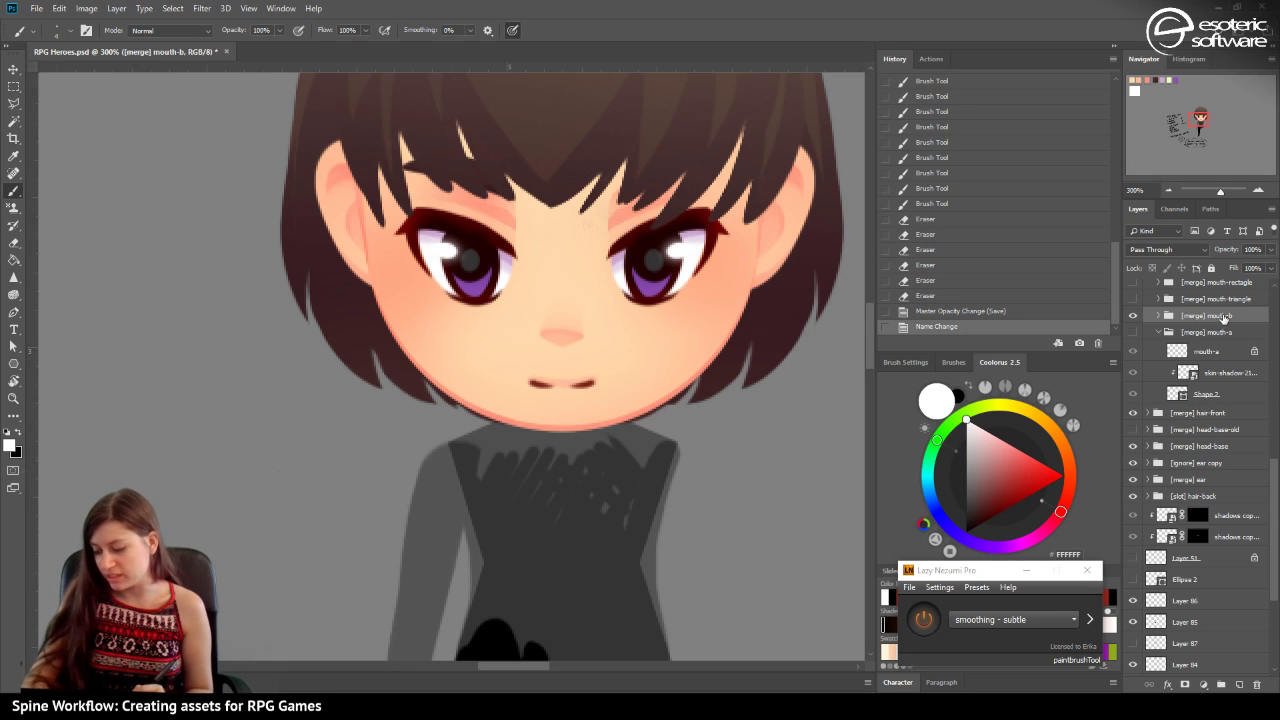
pyautogui.hotkey('ctrl', 's')
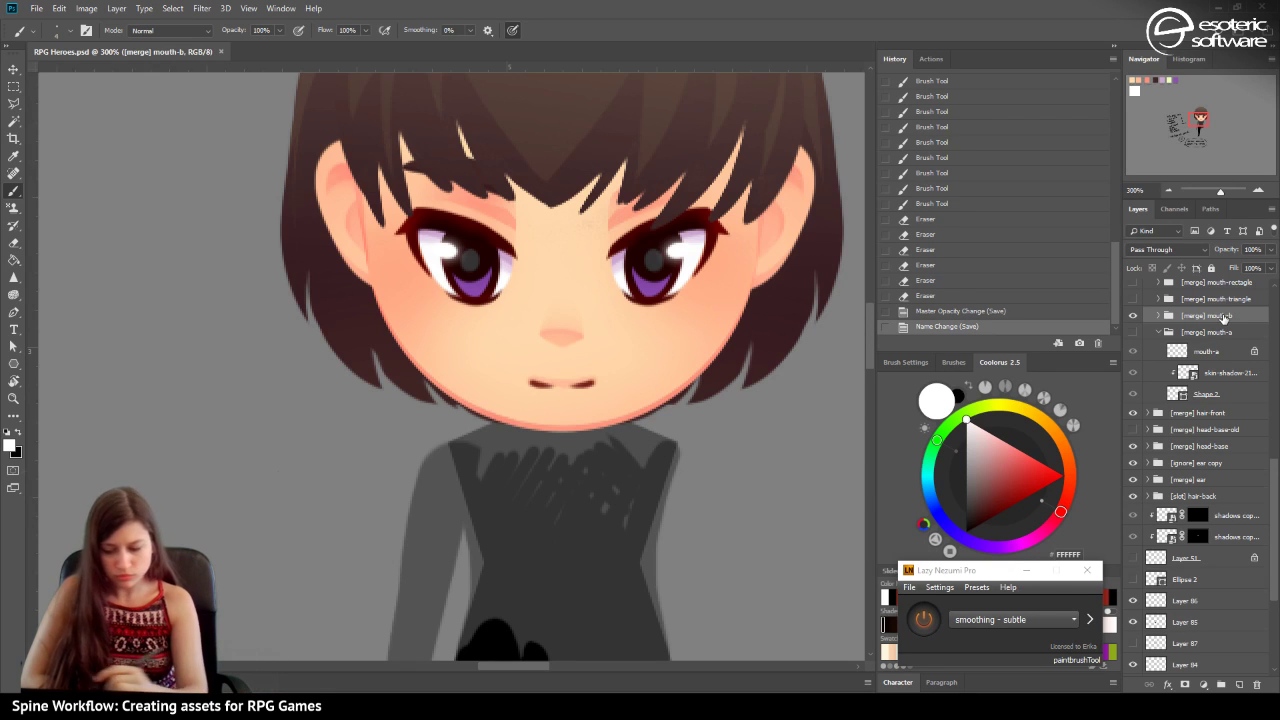
# Find the layer with the stray white dot on the hair, Layer 71, and hide it.
pyautogui.click(1170, 184)
pyautogui.click(1170, 184)
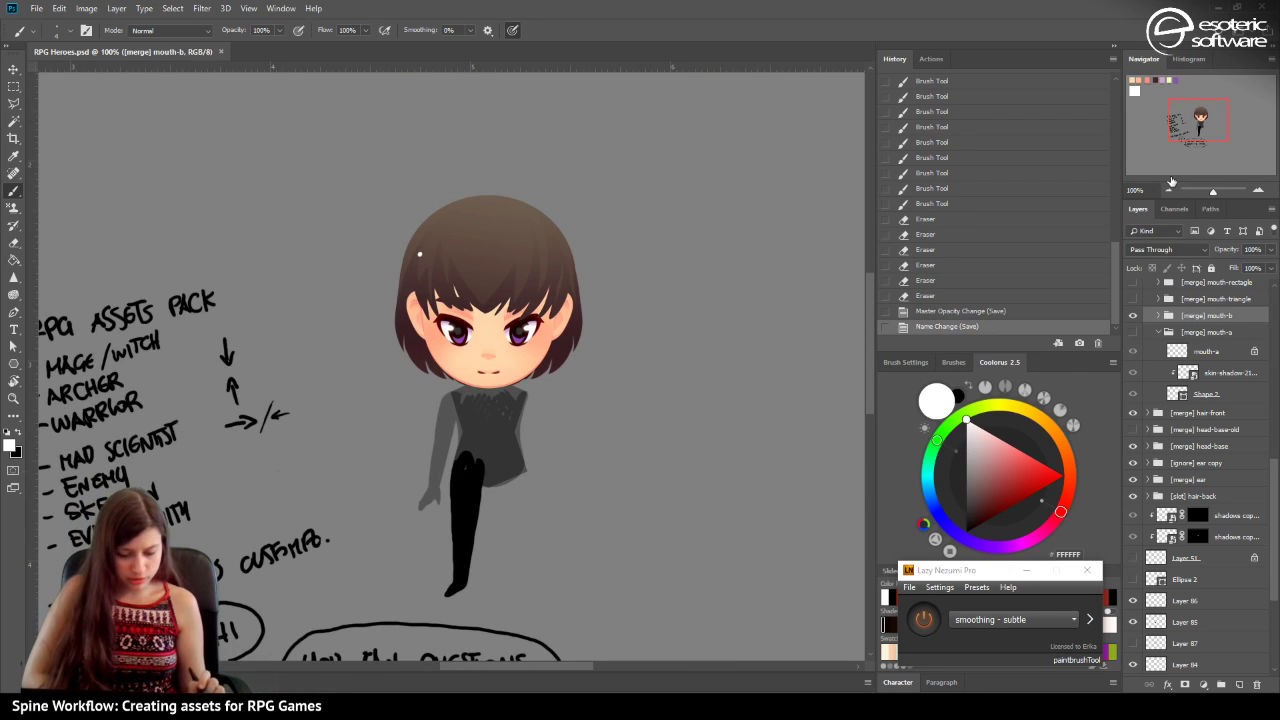
pyautogui.click(14, 68)
pyautogui.click(420, 248)
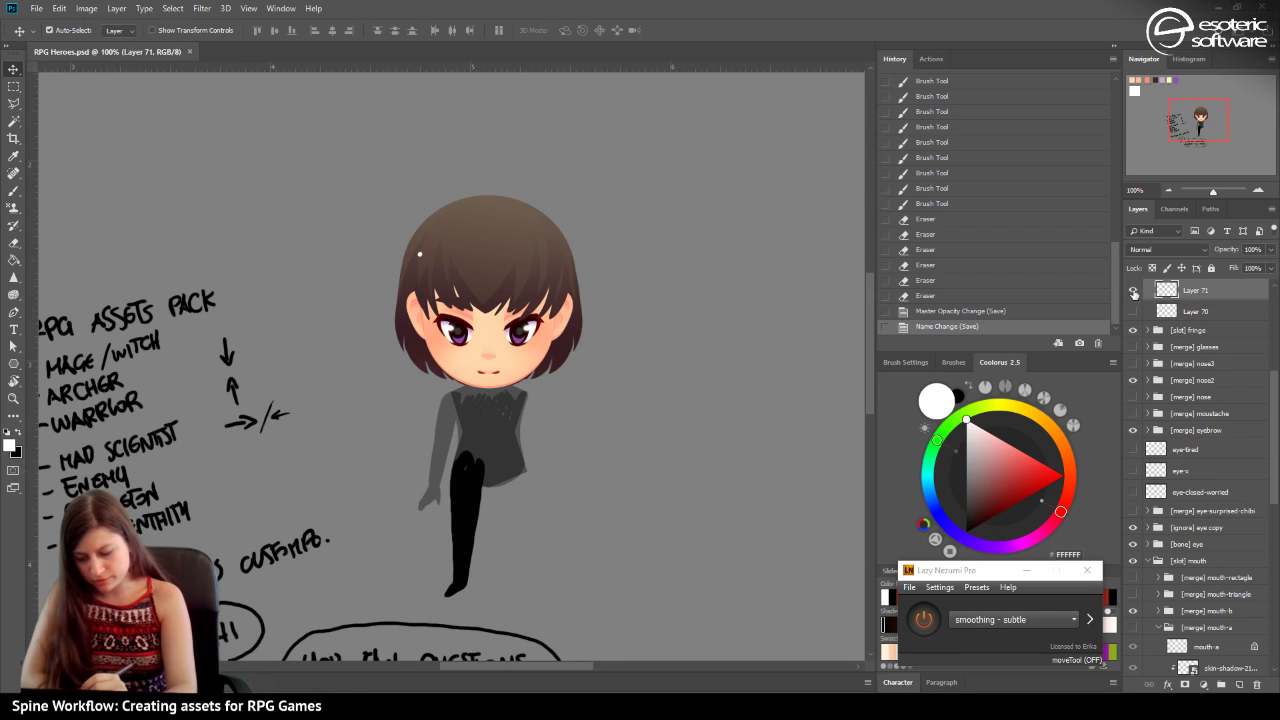
pyautogui.click(1133, 289)
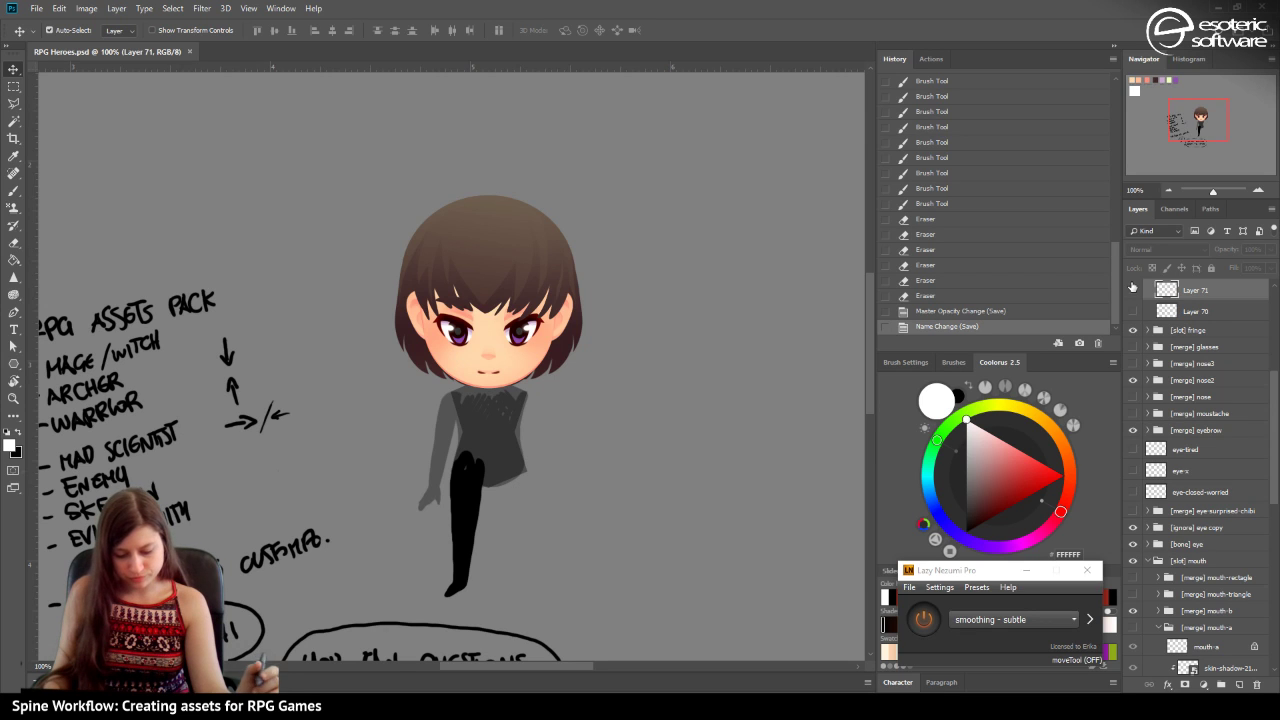
# Compare the nose3, nose and nose2 variants on the face by switching their visibility, ending with only [merge] nose2 shown.
pyautogui.click(487, 342)
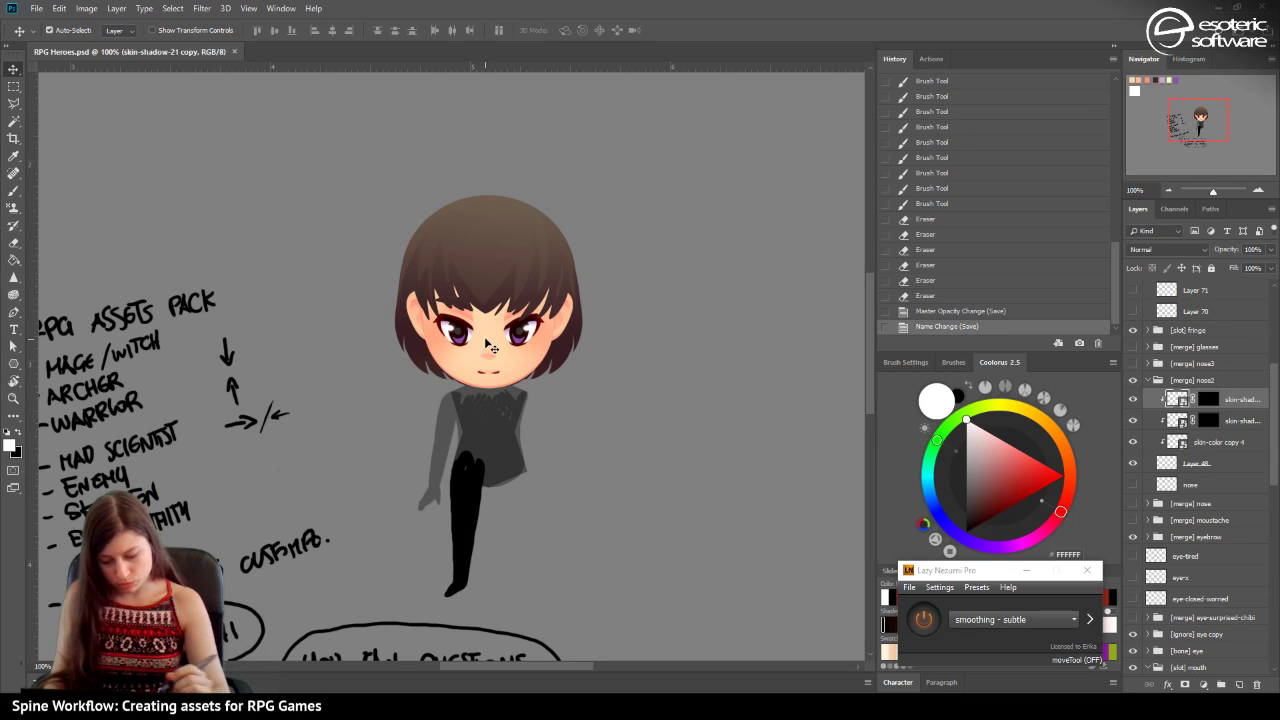
pyautogui.click(1147, 381)
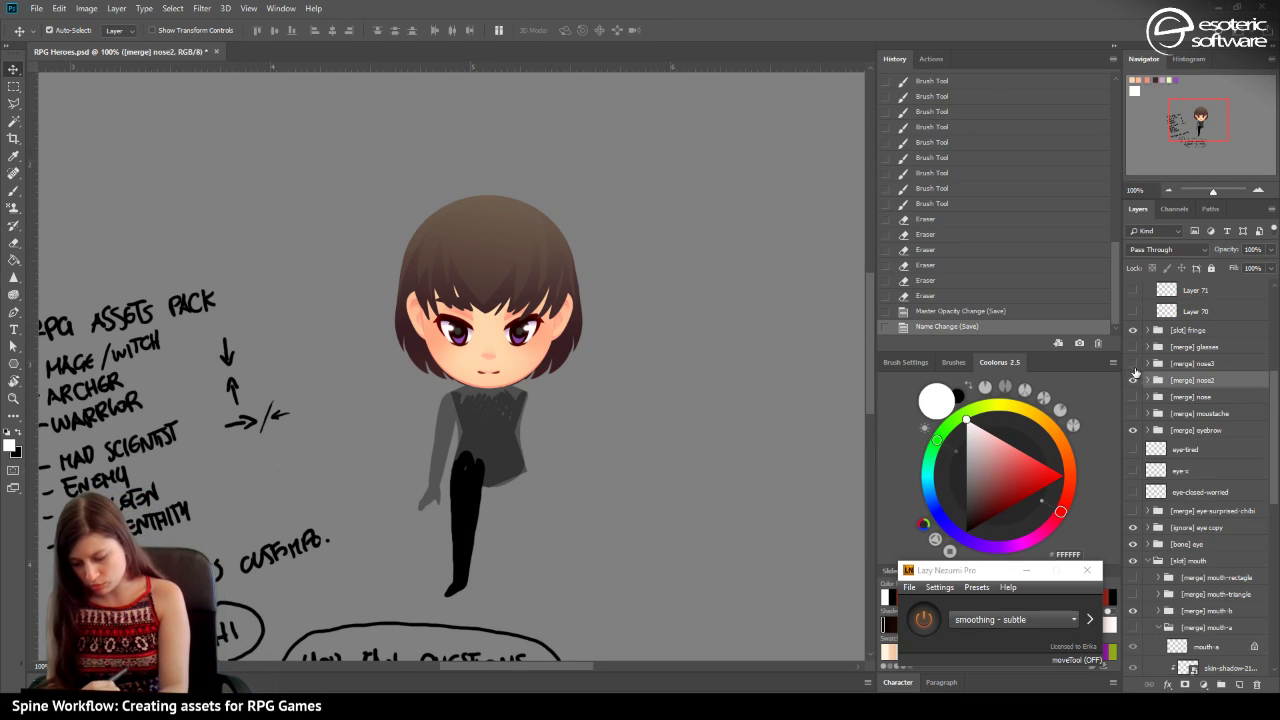
pyautogui.click(1133, 381)
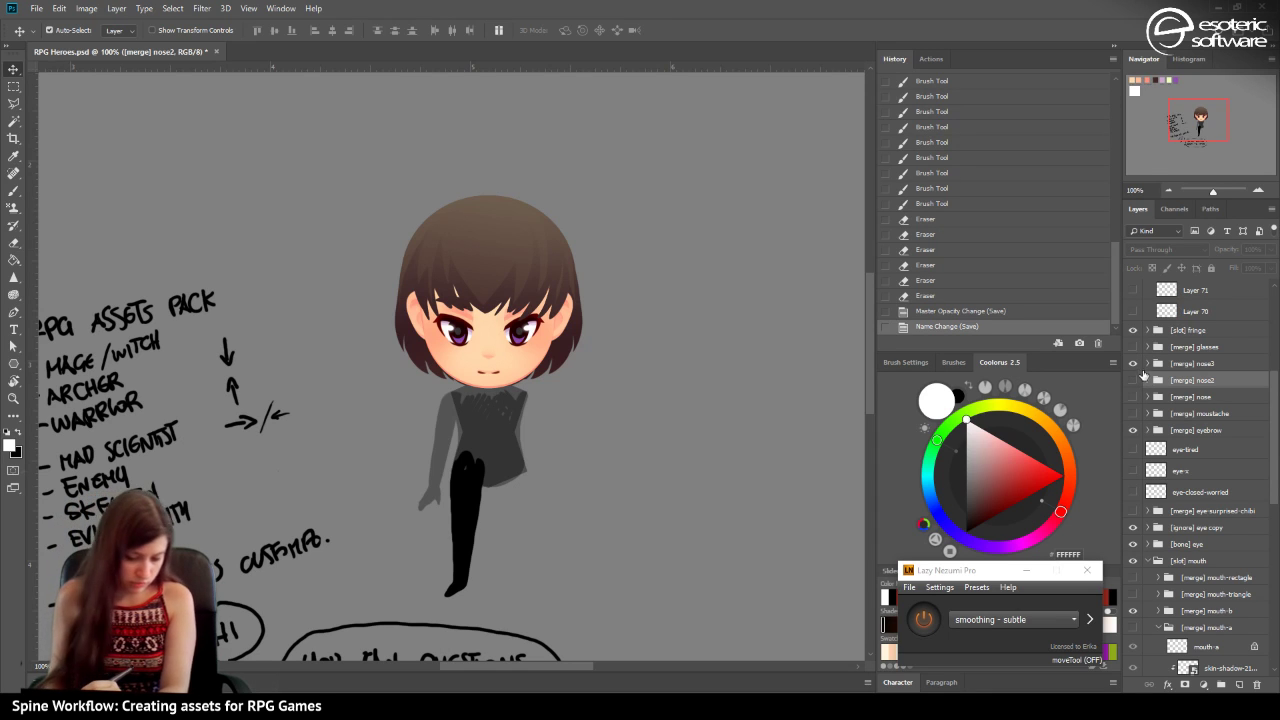
pyautogui.click(1133, 397)
pyautogui.click(1132, 363)
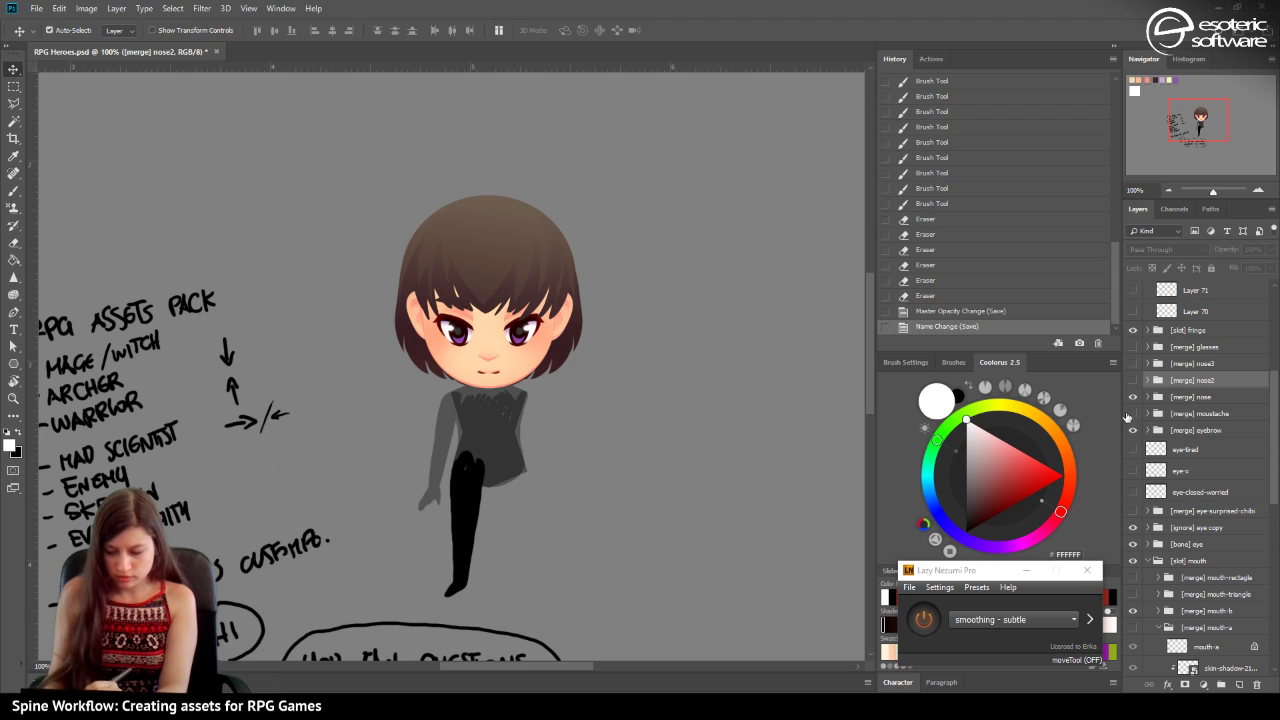
pyautogui.click(1133, 381)
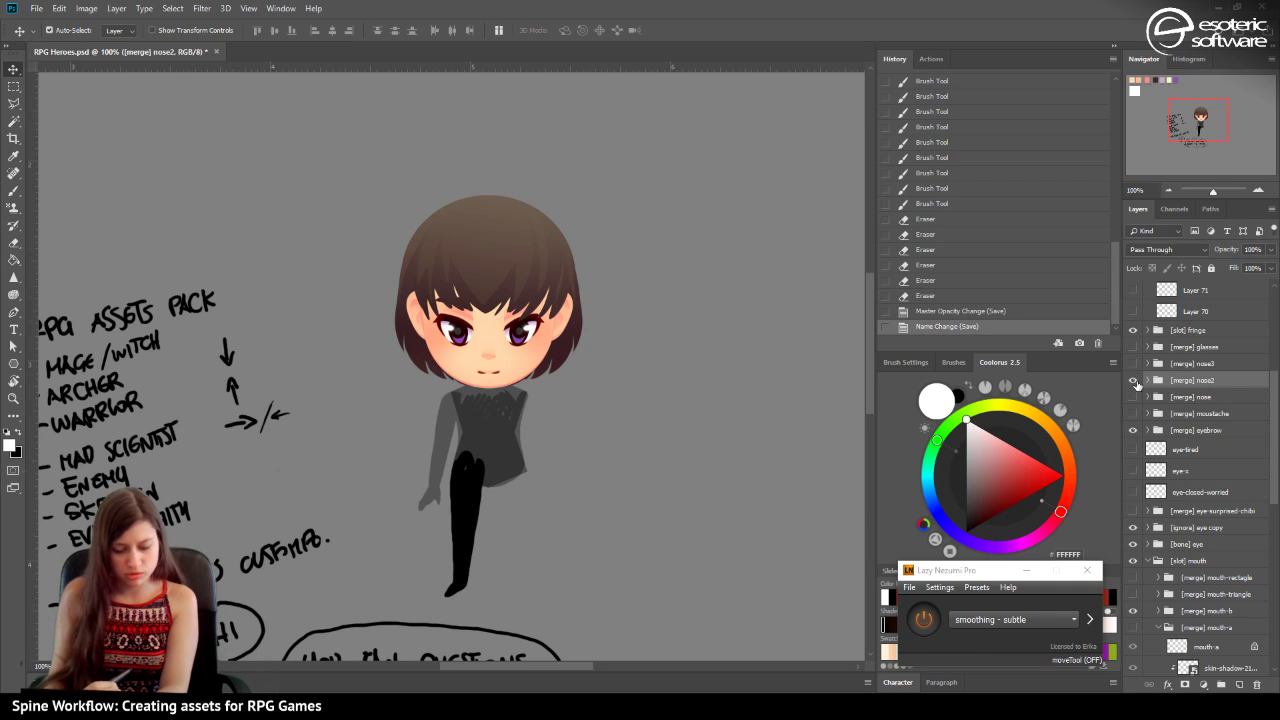
# Inspect the face at 400% and compare it with and without the topmost skin-shadow layer inside the [merge] nose2 group.
pyautogui.click(1258, 190)
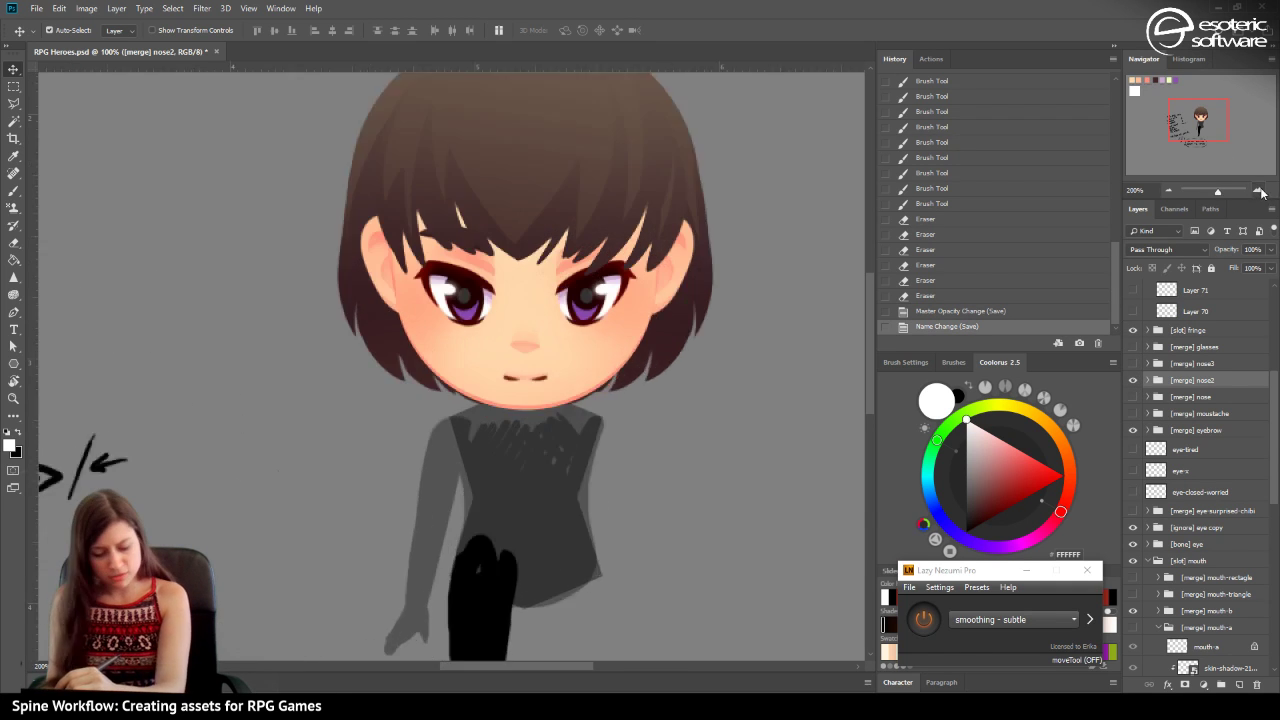
pyautogui.click(1258, 190)
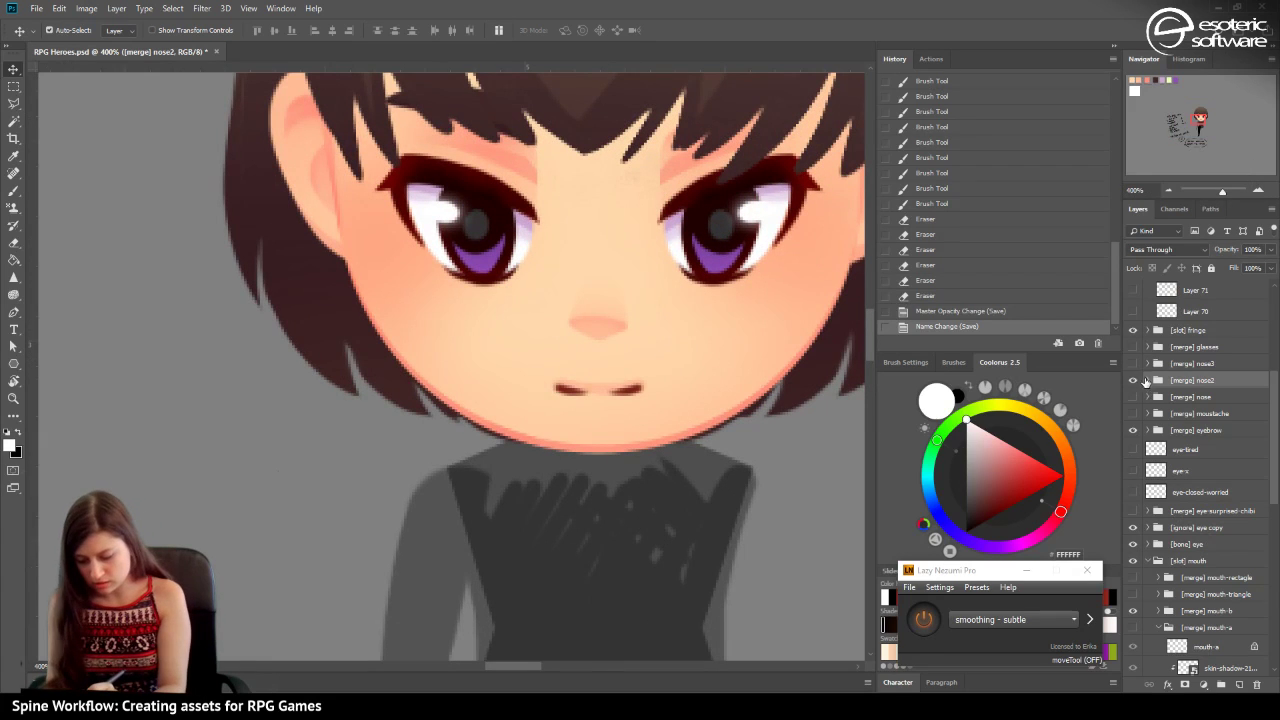
pyautogui.click(1147, 381)
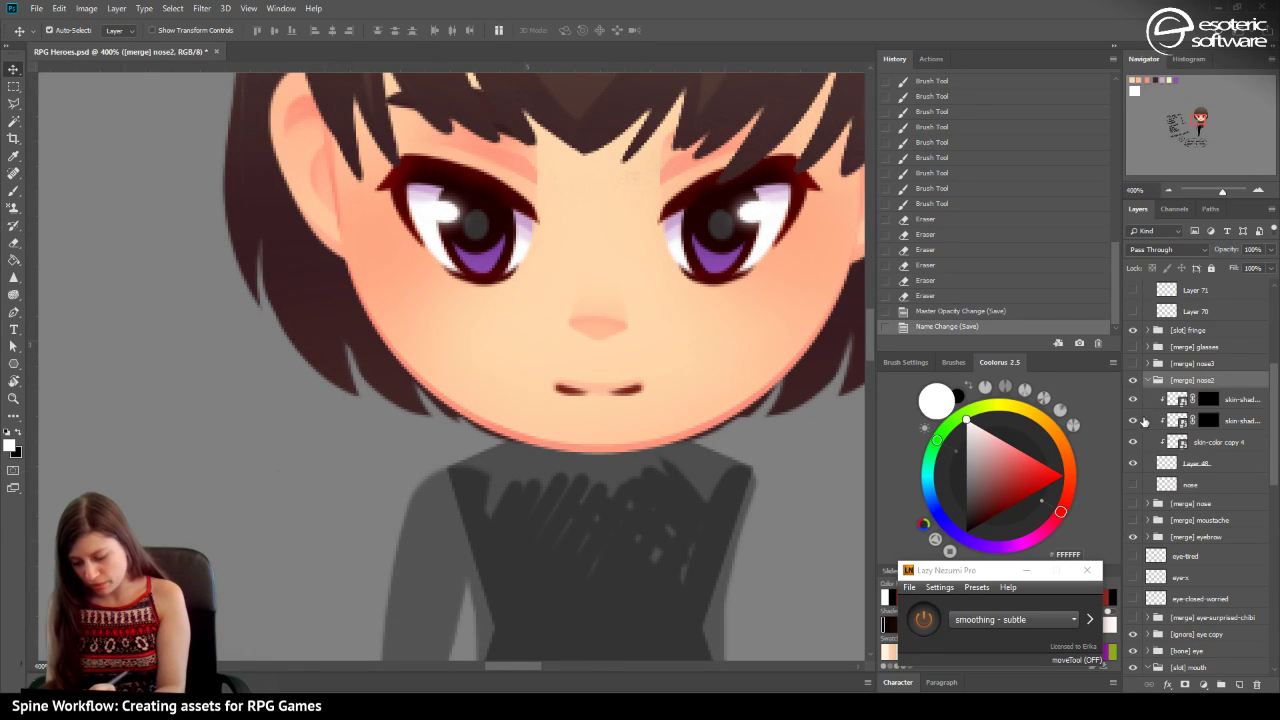
pyautogui.click(1133, 400)
pyautogui.click(1133, 400)
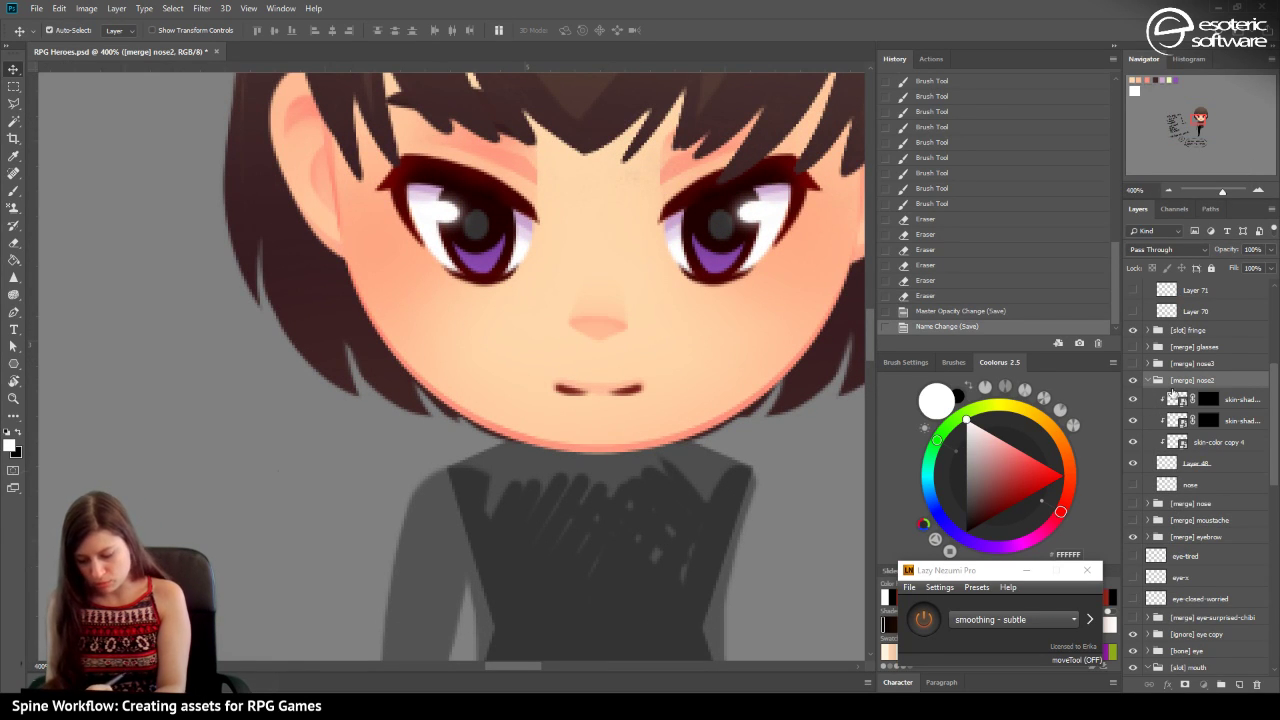
# Paint black around the nose on the mask of the topmost skin-shadow layer in [merge] nose2, and save the document.
pyautogui.click(1172, 397)
pyautogui.press('e')
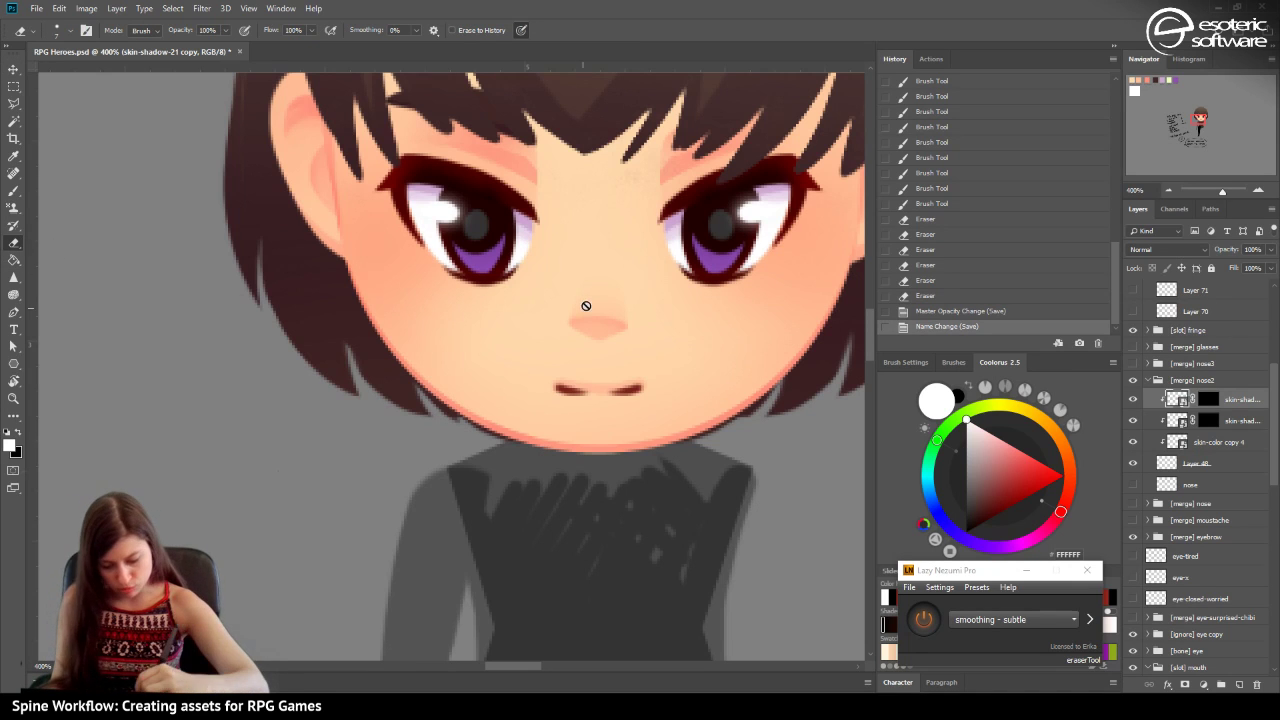
pyautogui.click(1208, 399)
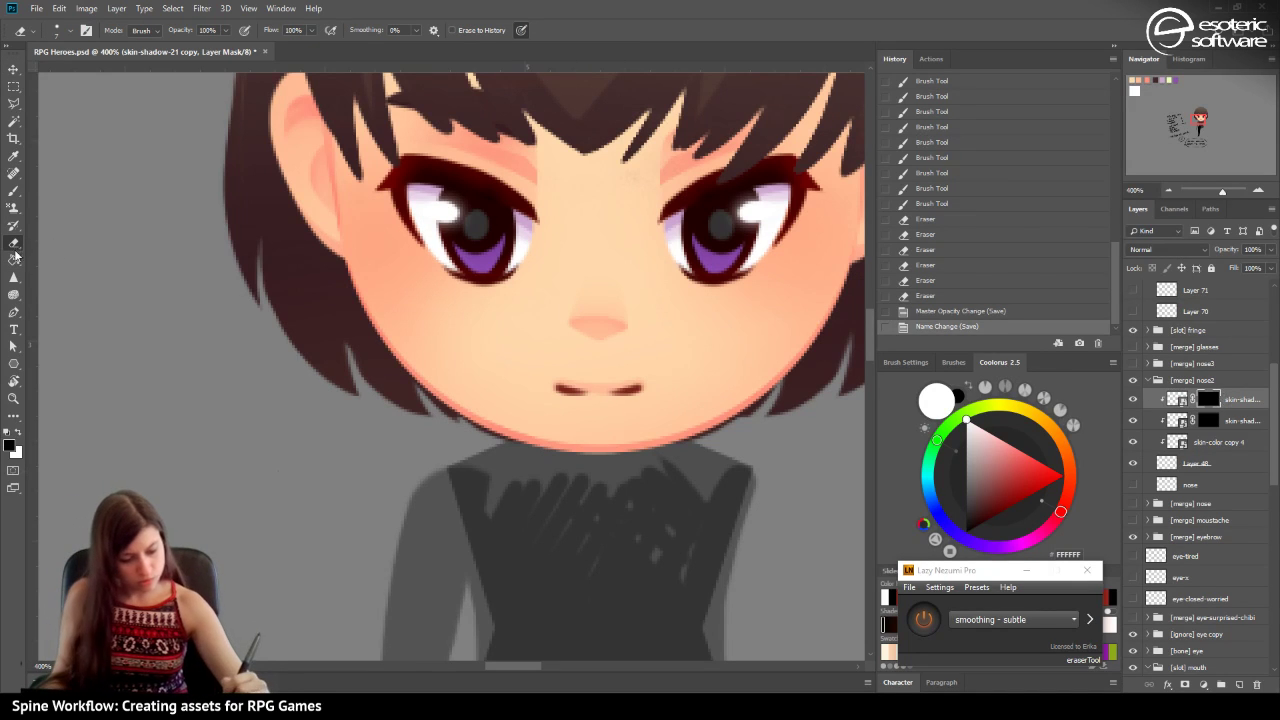
pyautogui.click(14, 191)
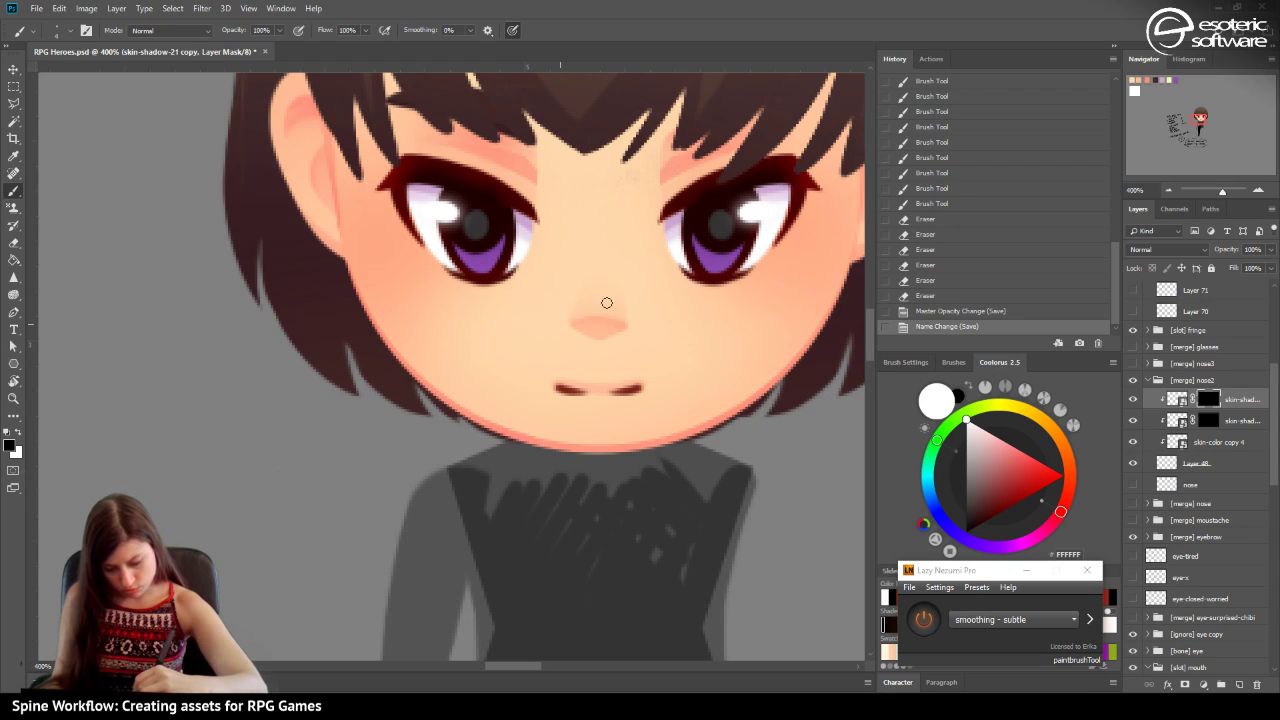
pyautogui.moveTo(607, 303); pyautogui.dragTo(563, 314)
pyautogui.click(930, 312)
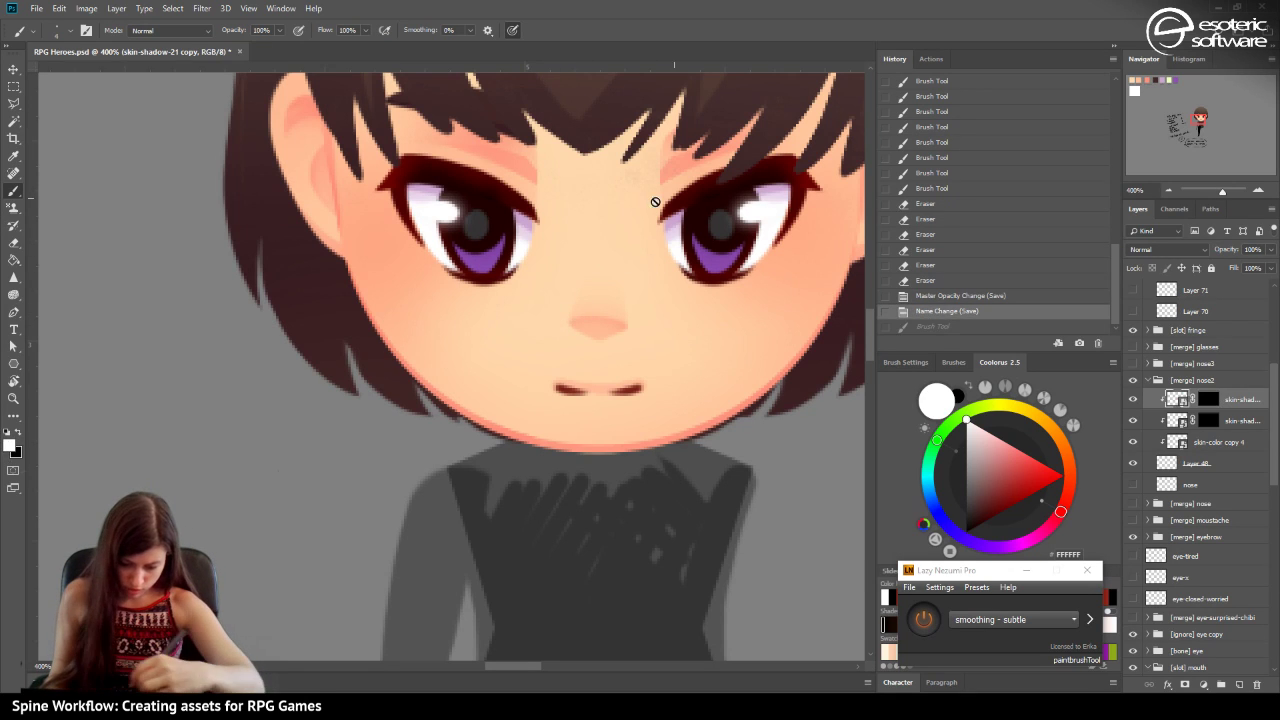
pyautogui.click(1210, 399)
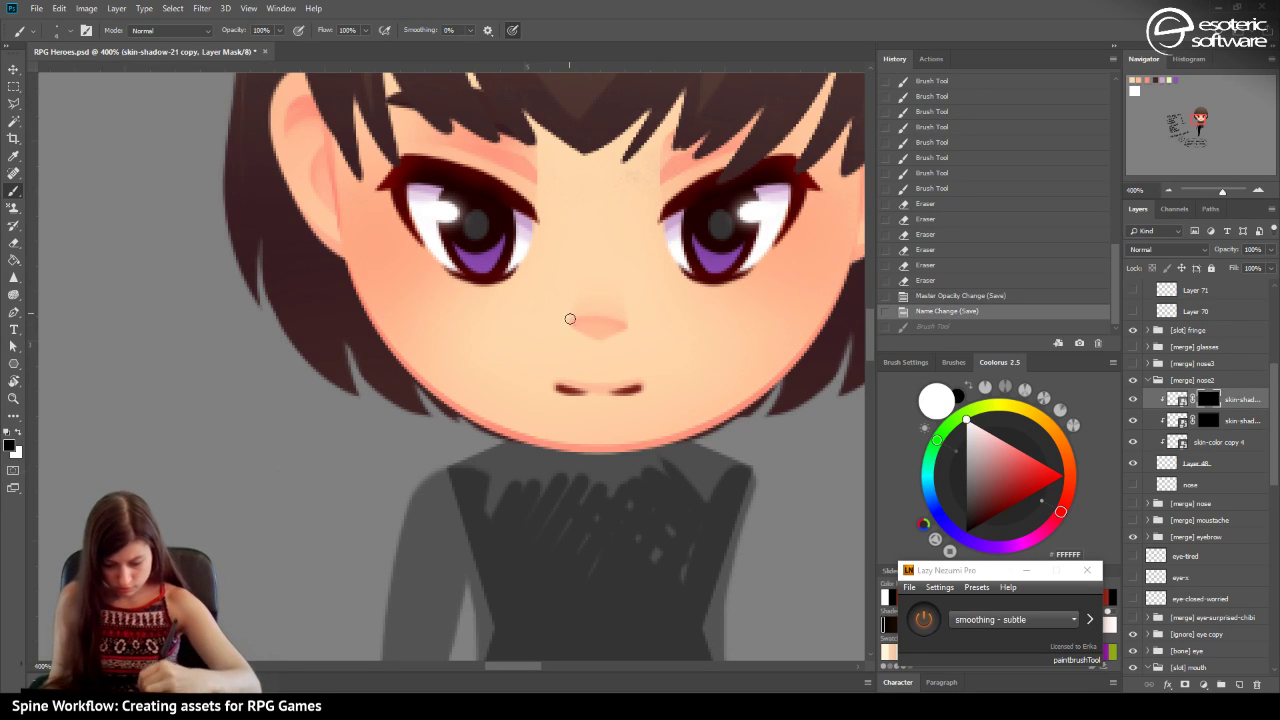
pyautogui.moveTo(580, 305); pyautogui.dragTo(560, 323)
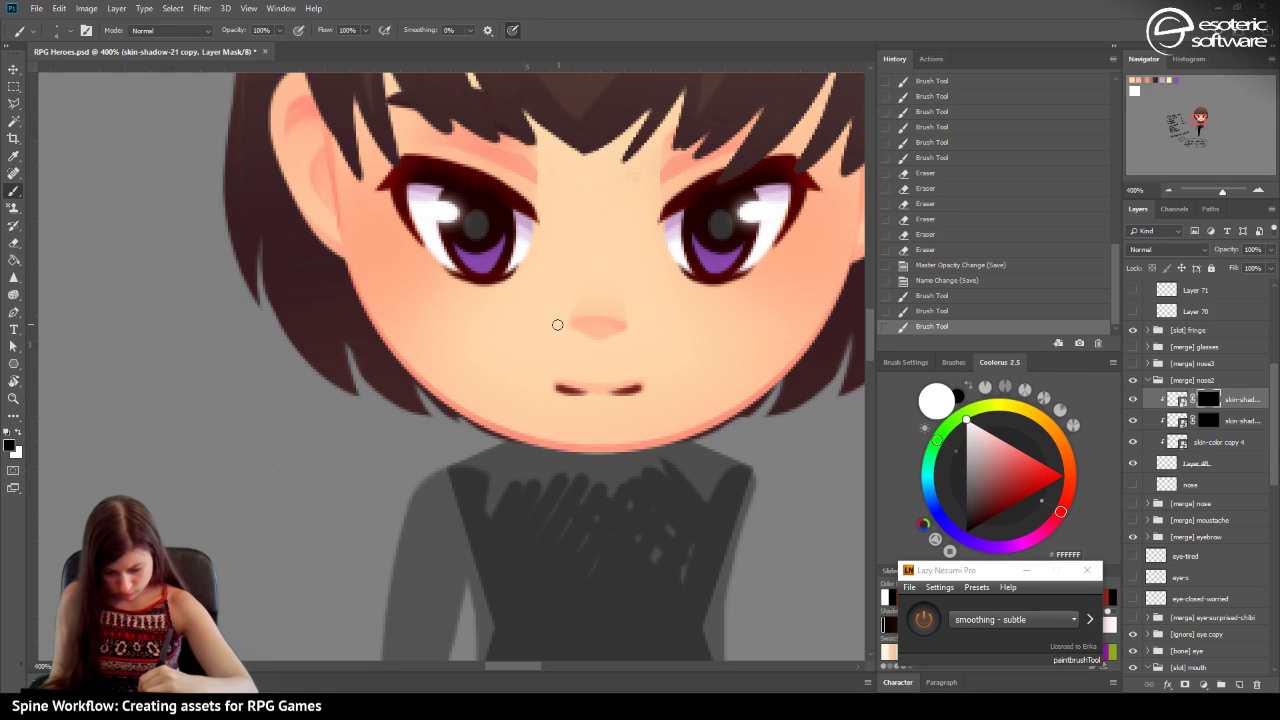
pyautogui.moveTo(622, 294)
pyautogui.mouseDown()
pyautogui.moveTo(560, 322)
pyautogui.moveTo(583, 304)
pyautogui.mouseUp()
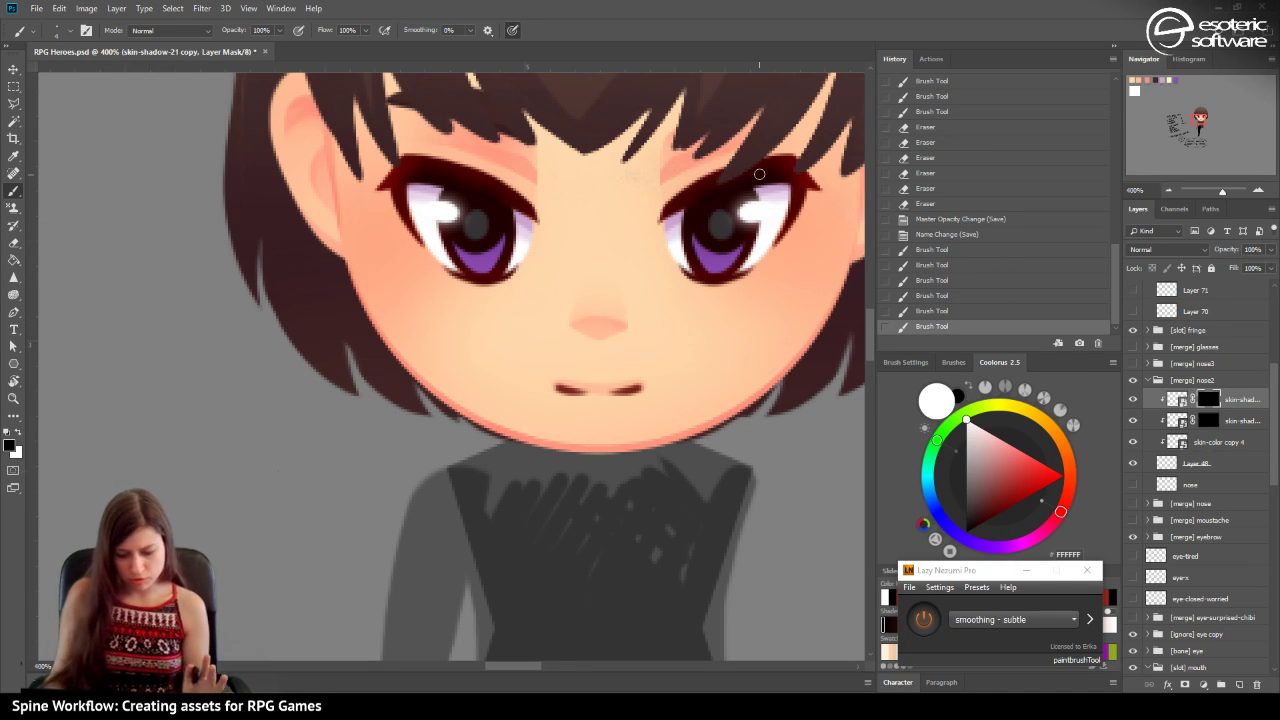
pyautogui.moveTo(592, 307); pyautogui.dragTo(578, 316)
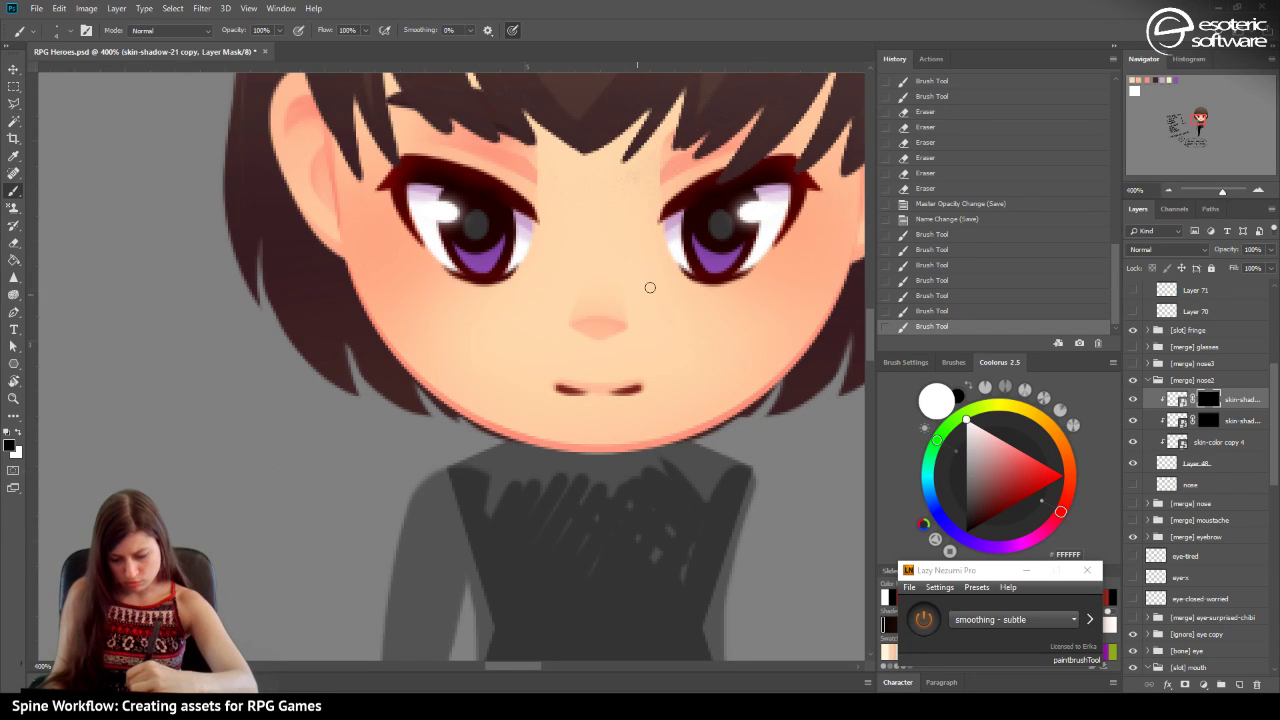
pyautogui.hotkey('ctrl', 's')
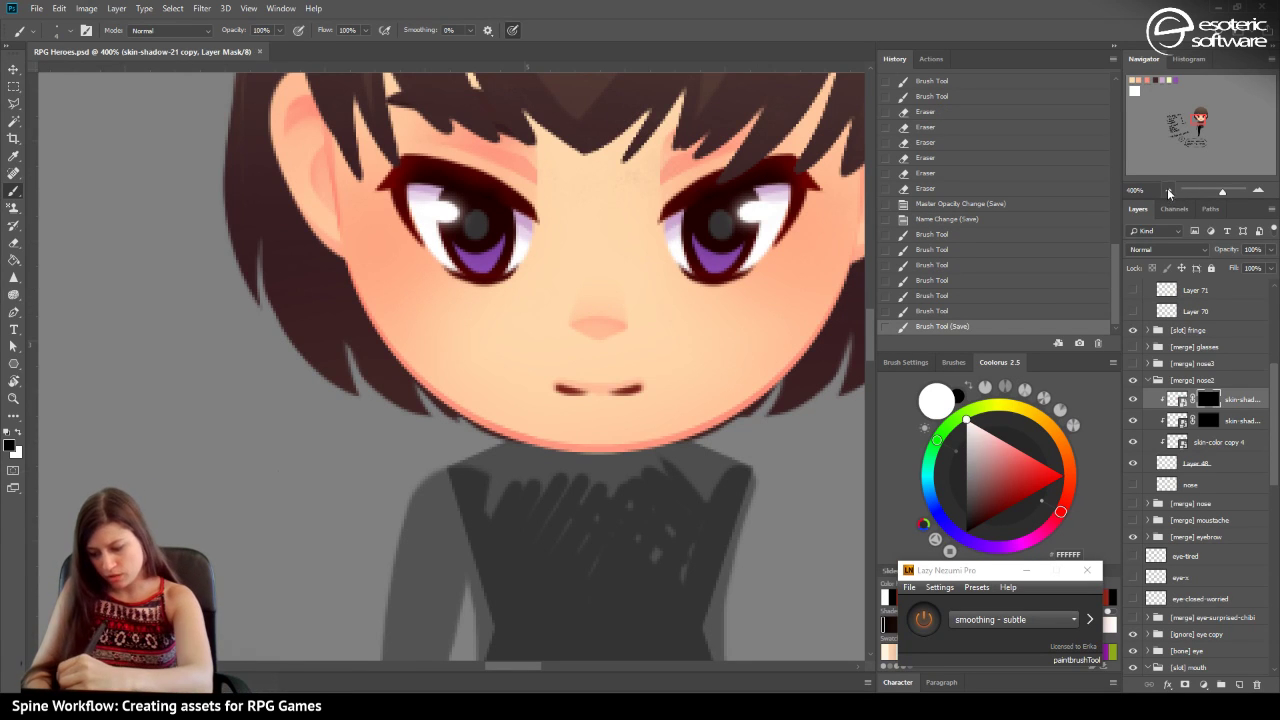
# Review the whole character at 100% and the face at 300% with the reworked nose shading.
pyautogui.click(1168, 190)
pyautogui.click(1168, 190)
pyautogui.click(1168, 197)
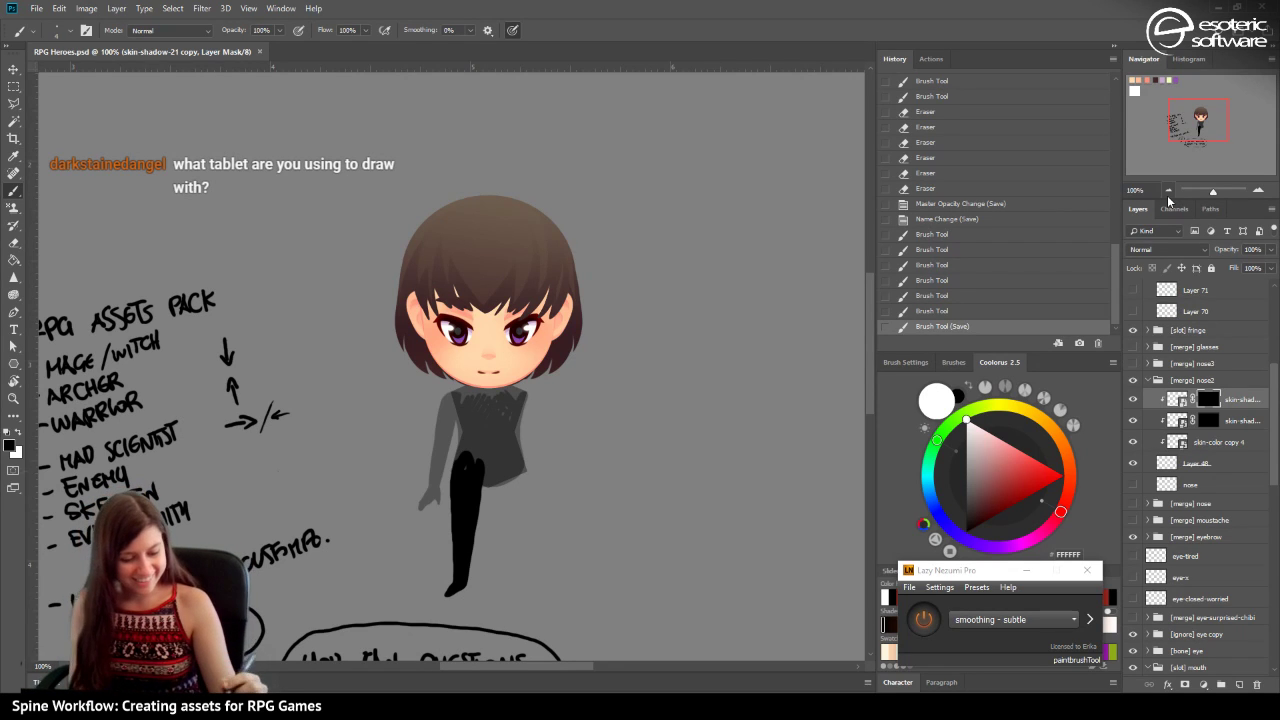
pyautogui.click(14, 69)
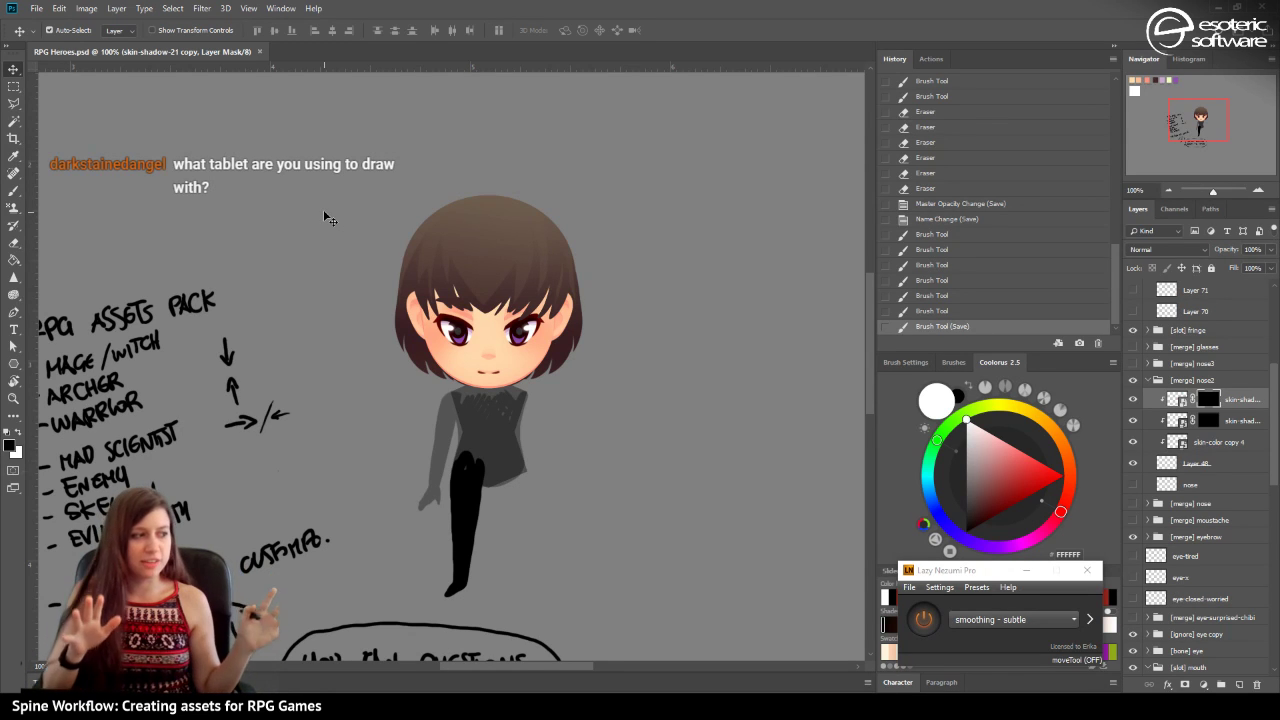
pyautogui.click(1259, 189)
pyautogui.click(1259, 189)
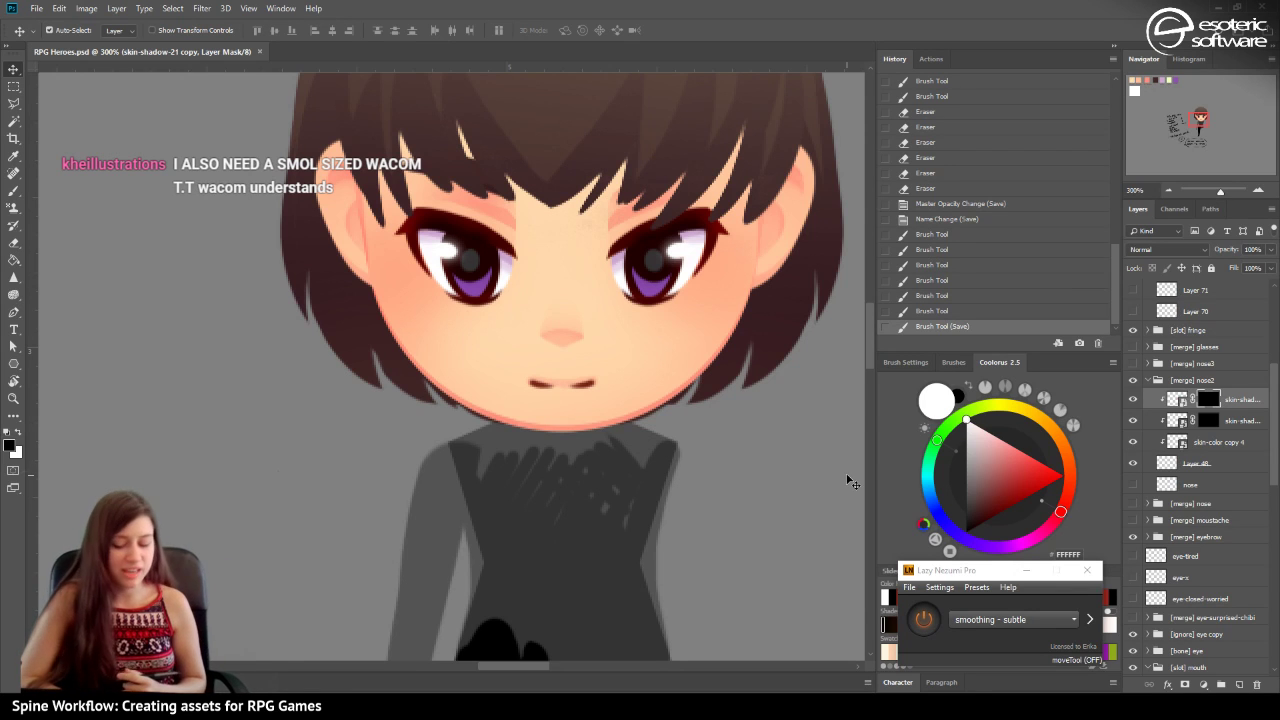
pyautogui.click(1169, 189)
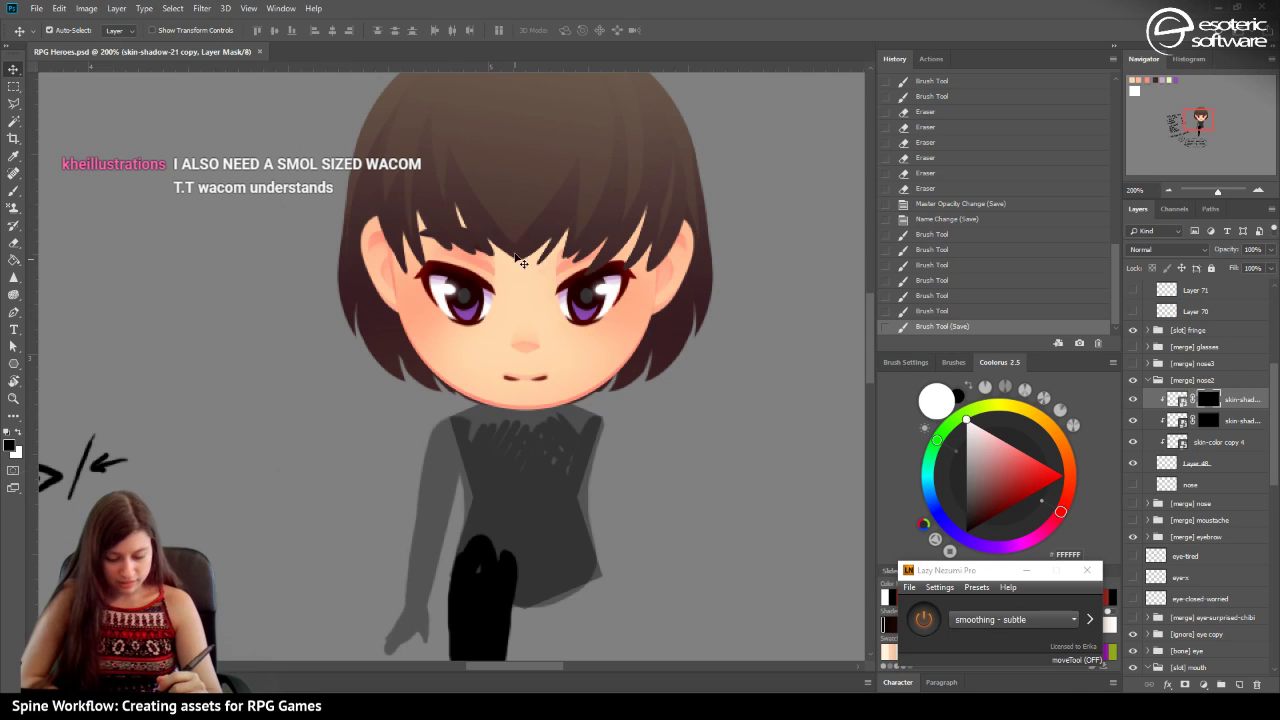
# Duplicate the torso shape layer Polygon 1 under the default name and hide the copy.
pyautogui.click(14, 190)
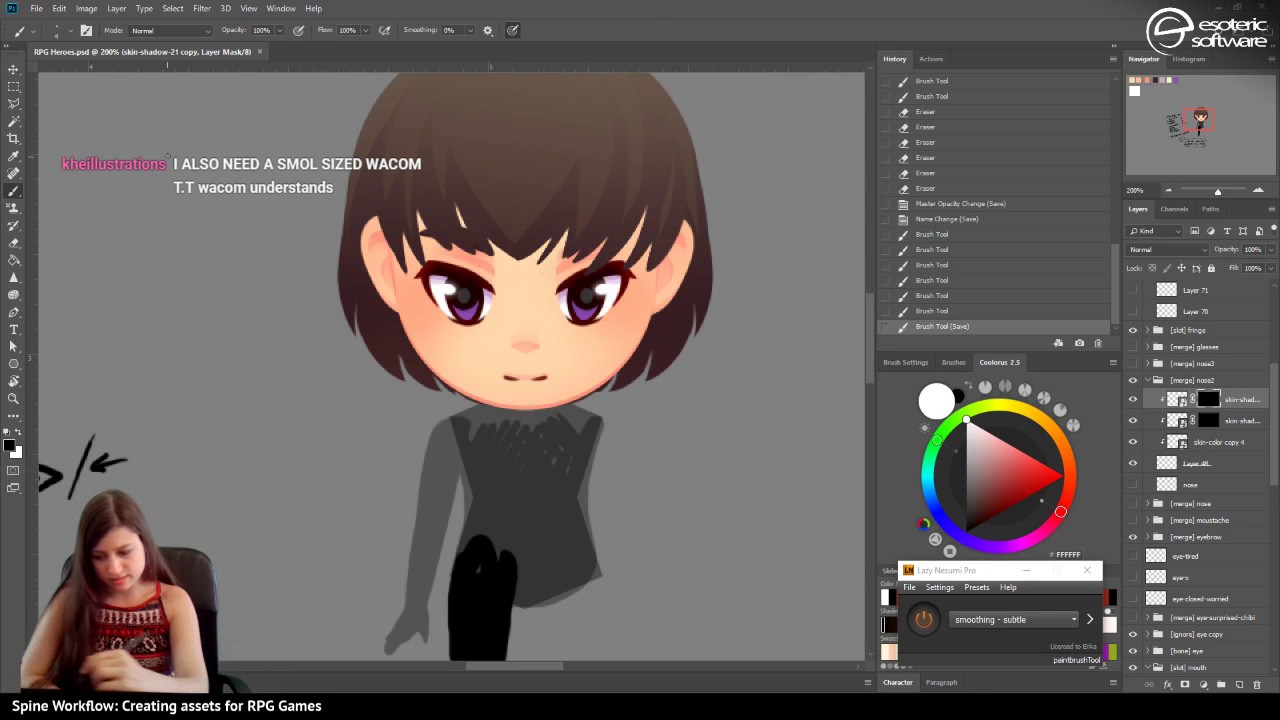
pyautogui.moveTo(1200, 115); pyautogui.dragTo(1200, 116)
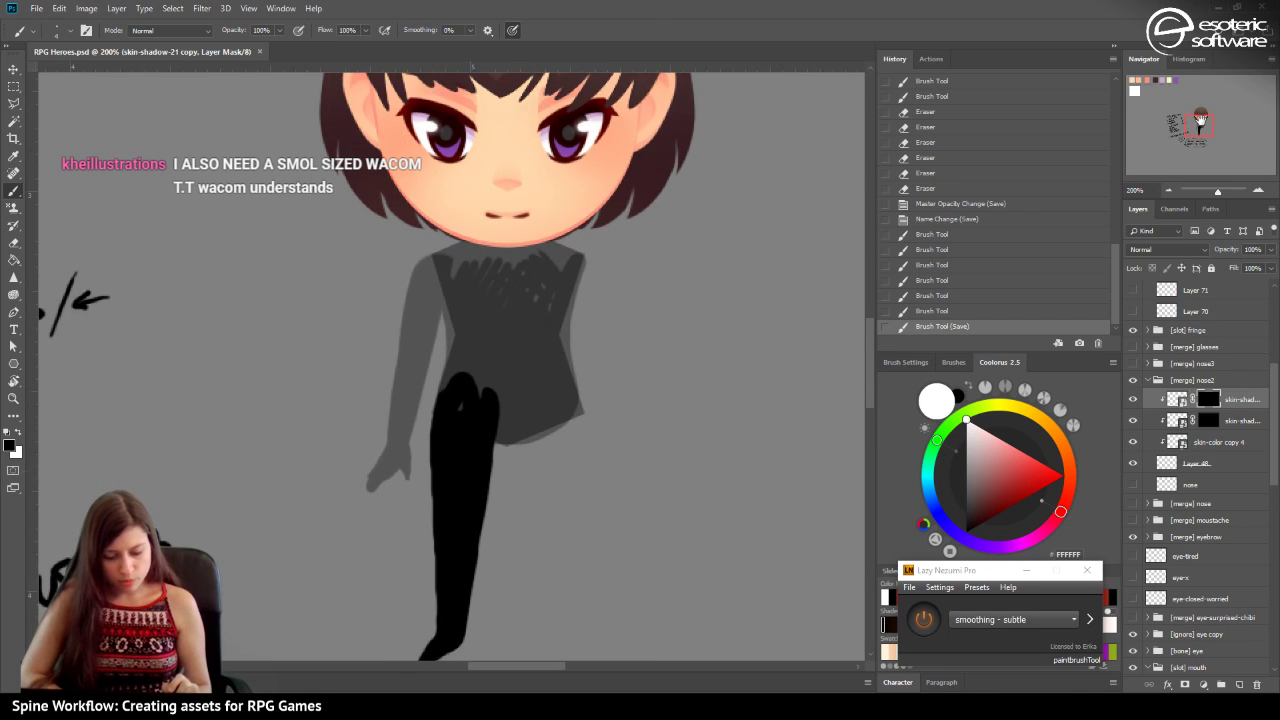
pyautogui.press('v')
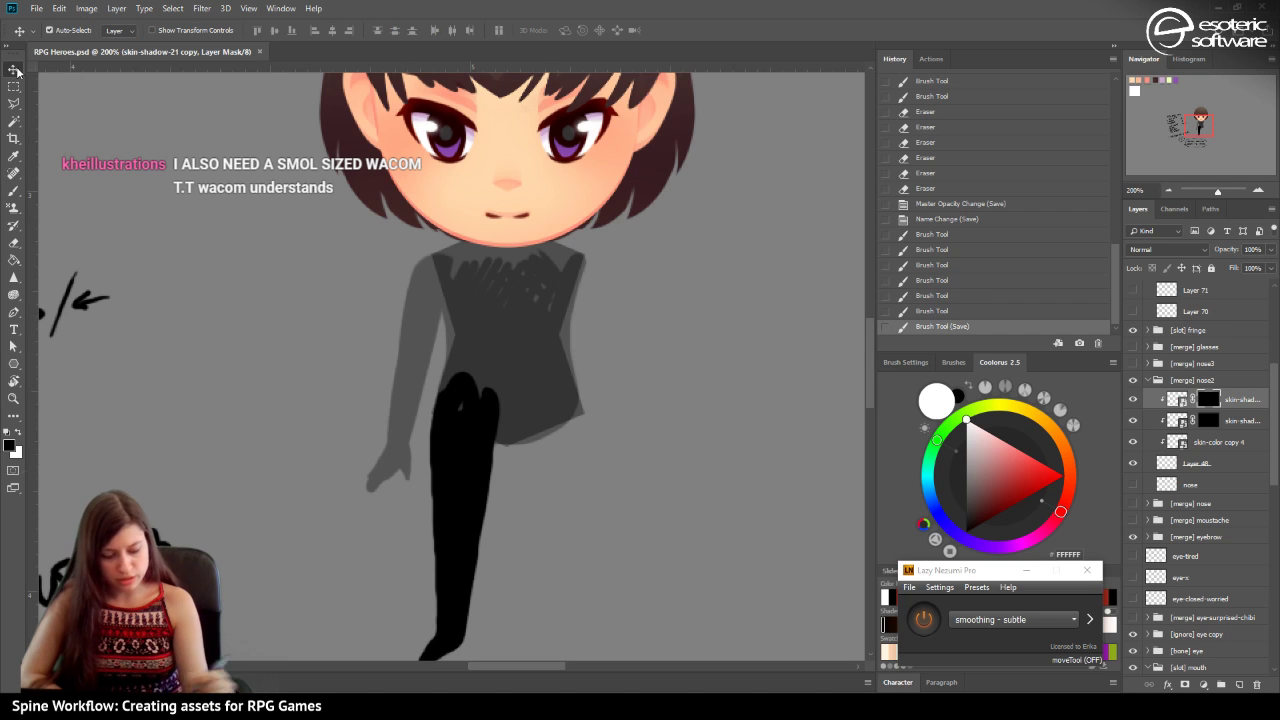
pyautogui.click(583, 411)
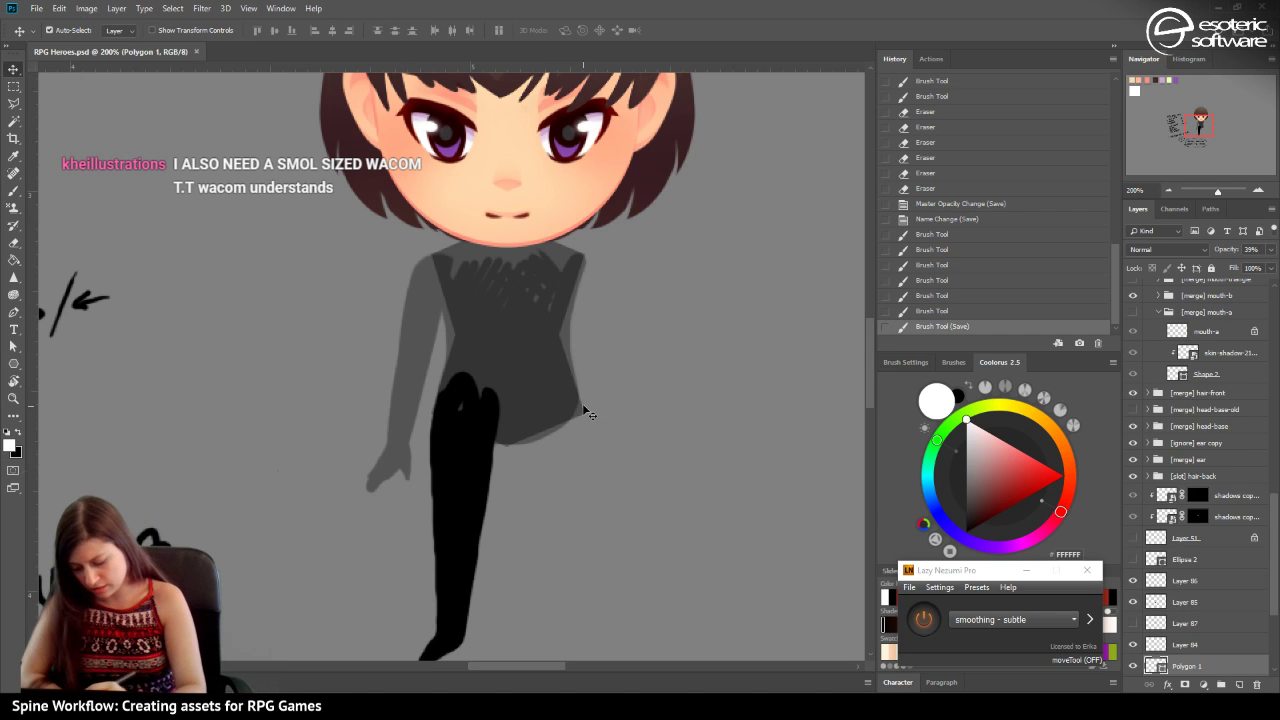
pyautogui.rightClick(1204, 666)
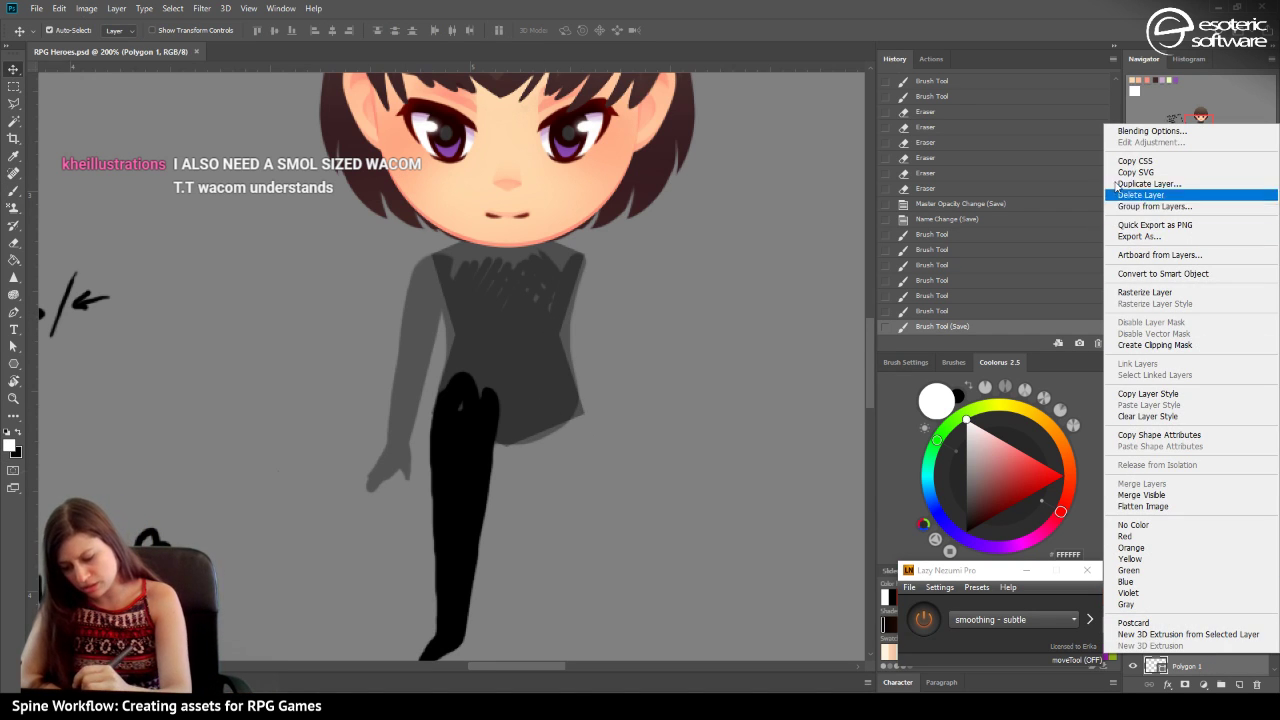
pyautogui.click(1124, 184)
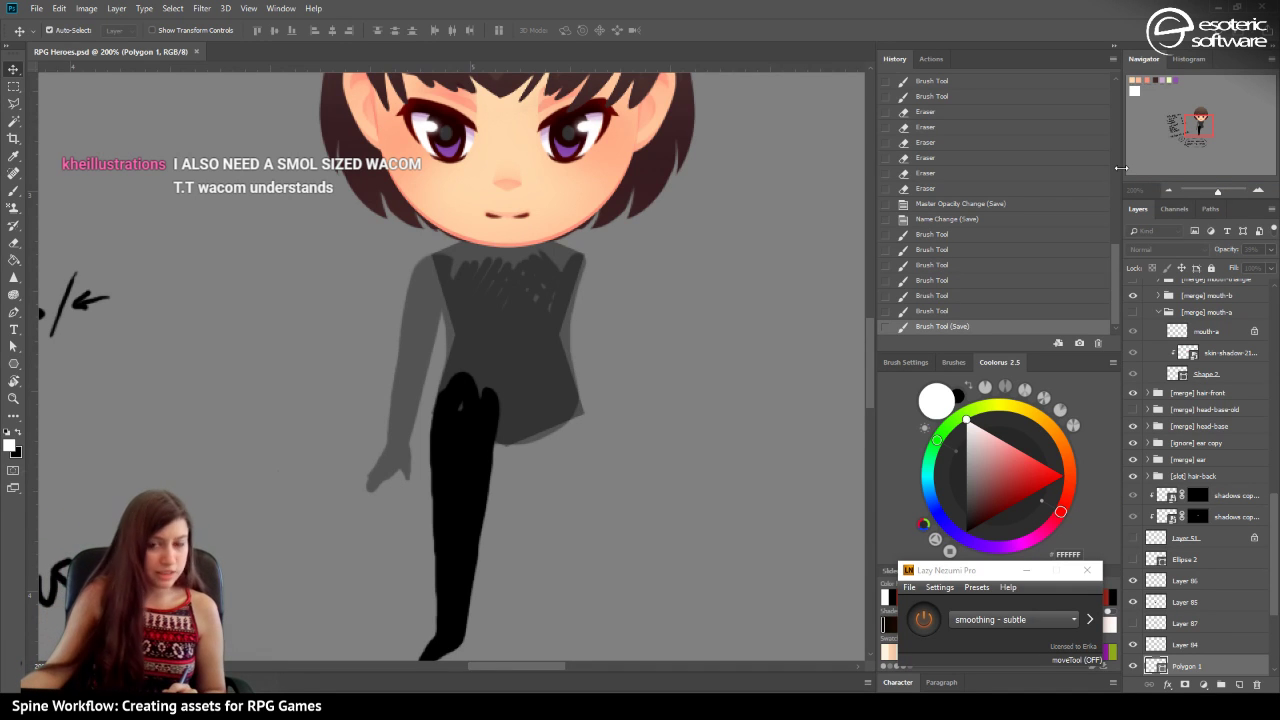
pyautogui.press('Return')
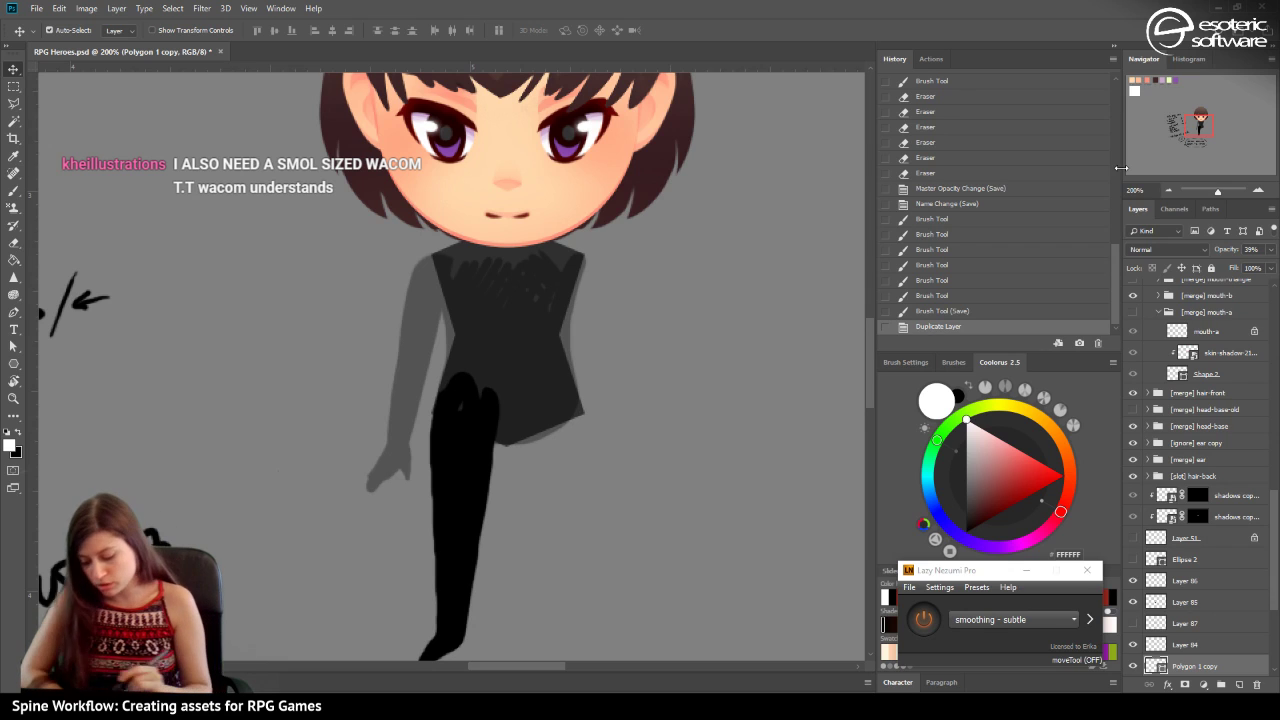
pyautogui.scroll(-3, 1262, 540)
pyautogui.click(1133, 587)
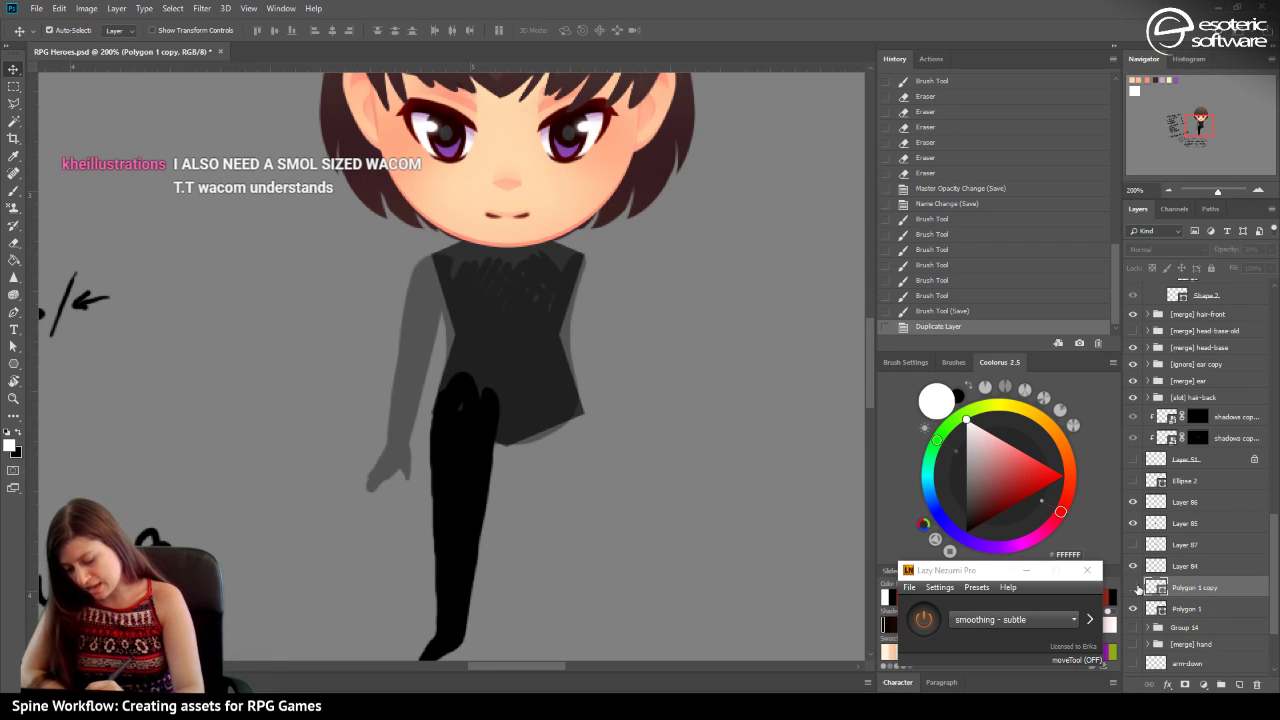
# Select the original Polygon 1 torso shape with the Direct Selection tool and show its path and the vertical guide.
pyautogui.click(1164, 610)
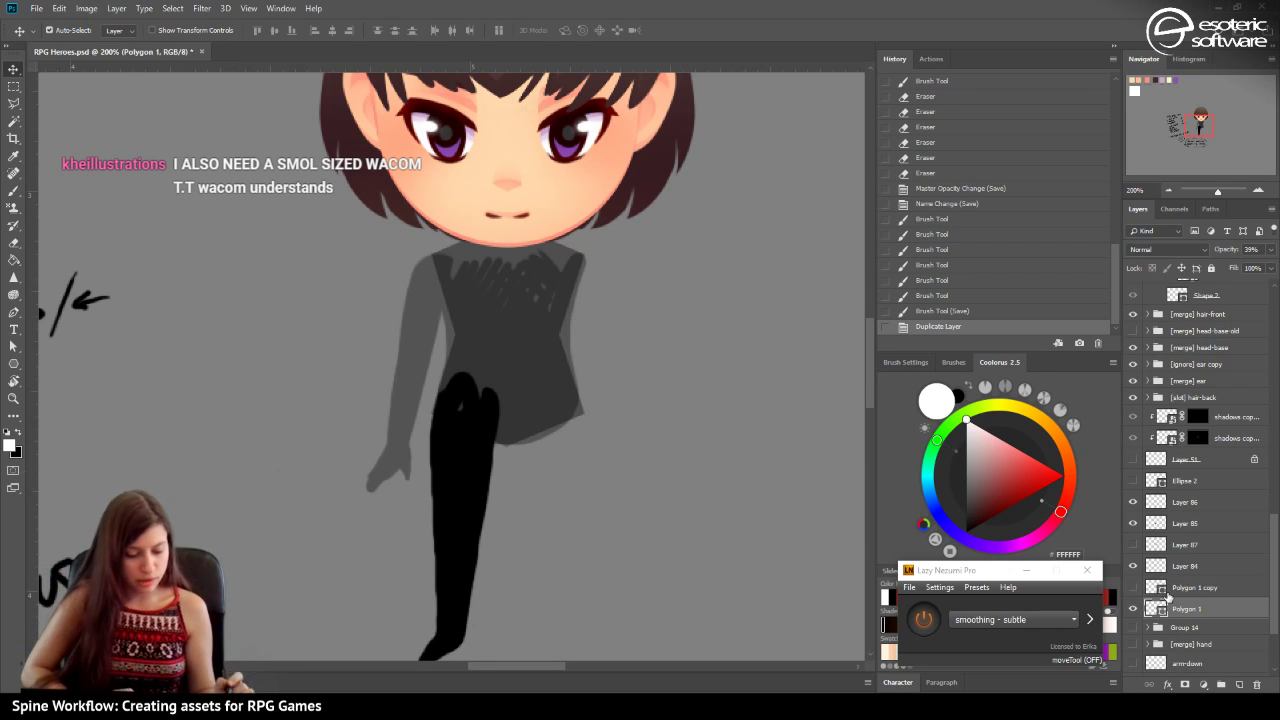
pyautogui.press('a')
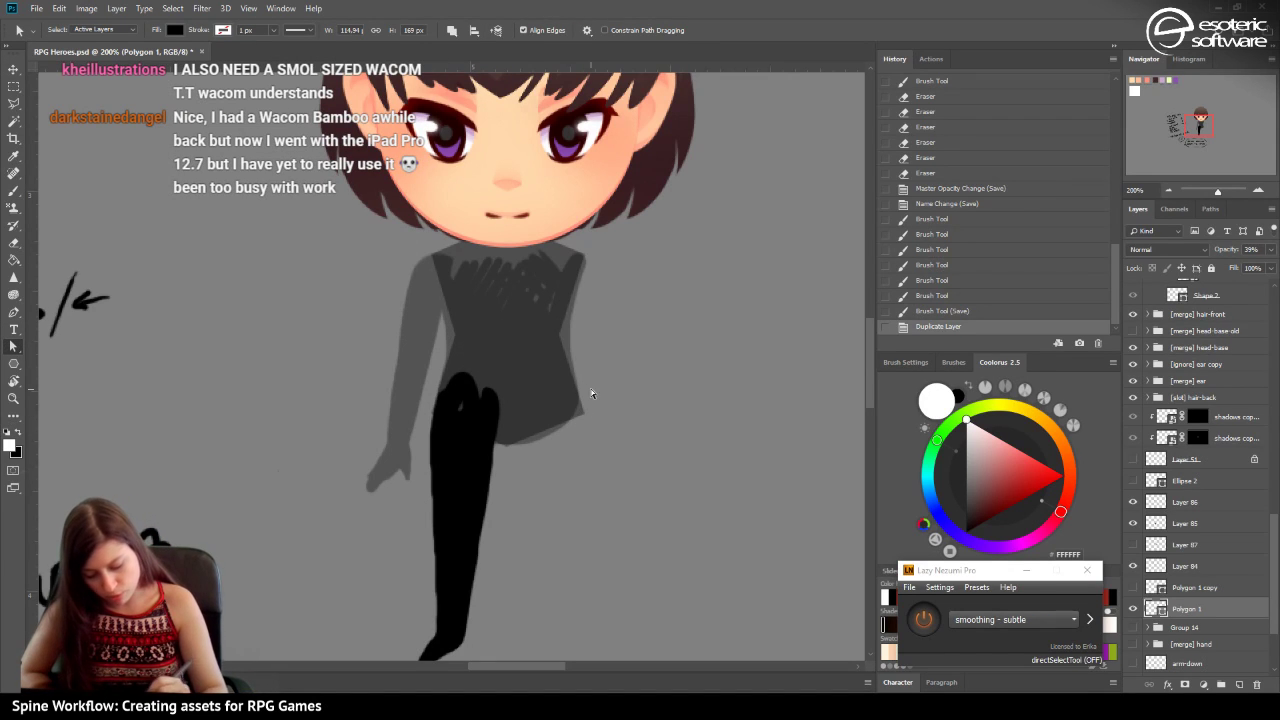
pyautogui.doubleClick(1156, 608)
pyautogui.click(751, 145)
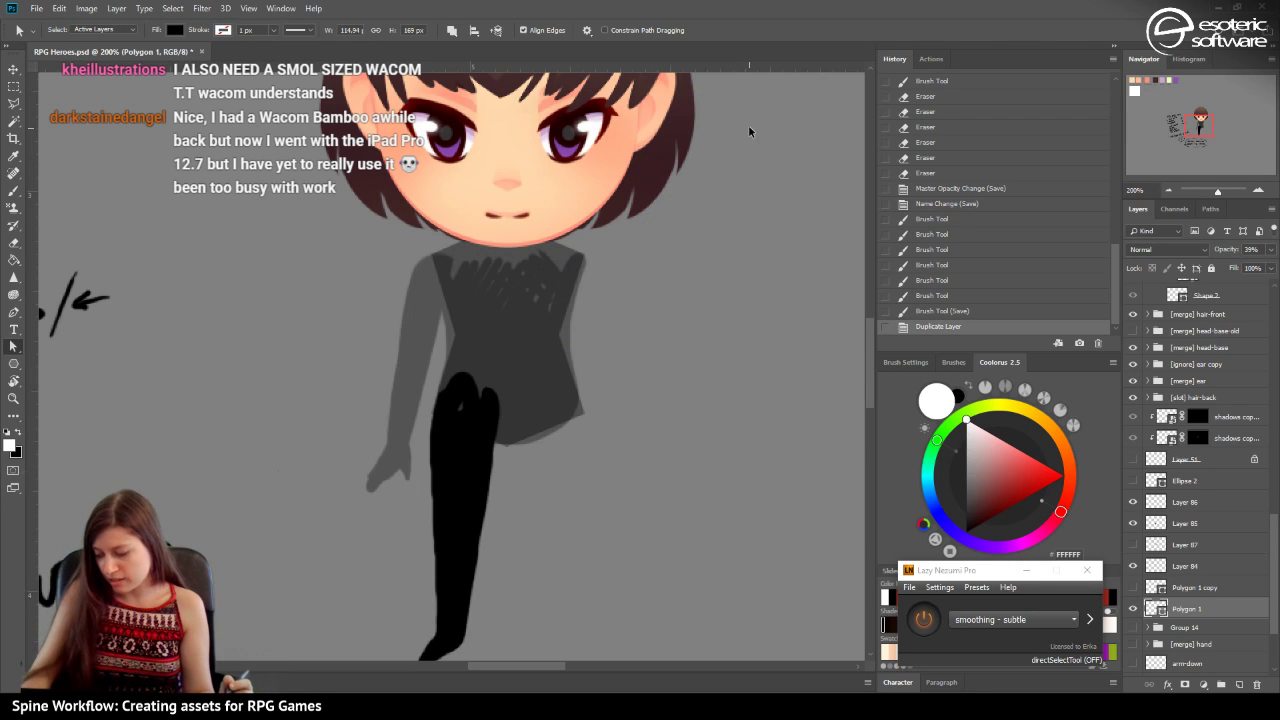
pyautogui.hotkey('ctrl', 'h')
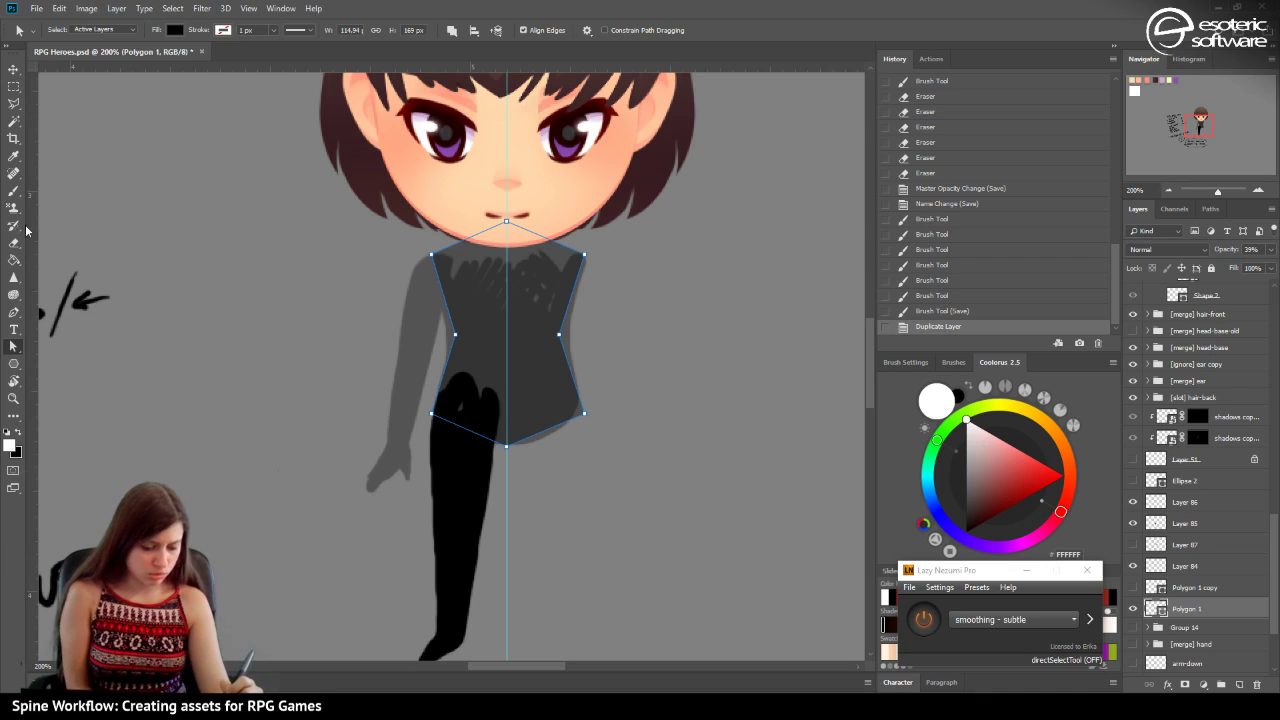
# Convert the two lower side anchor points of the torso path to corner points with the Convert Point tool.
pyautogui.click(17, 313)
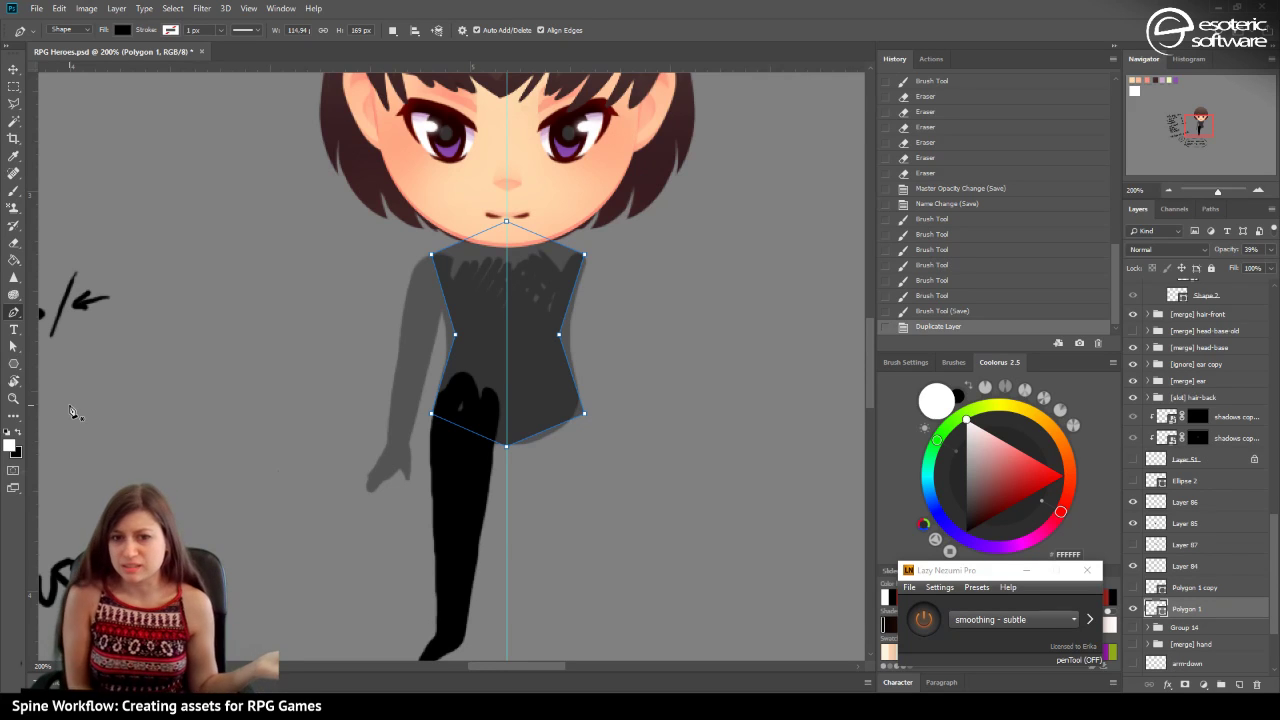
pyautogui.click(19, 71)
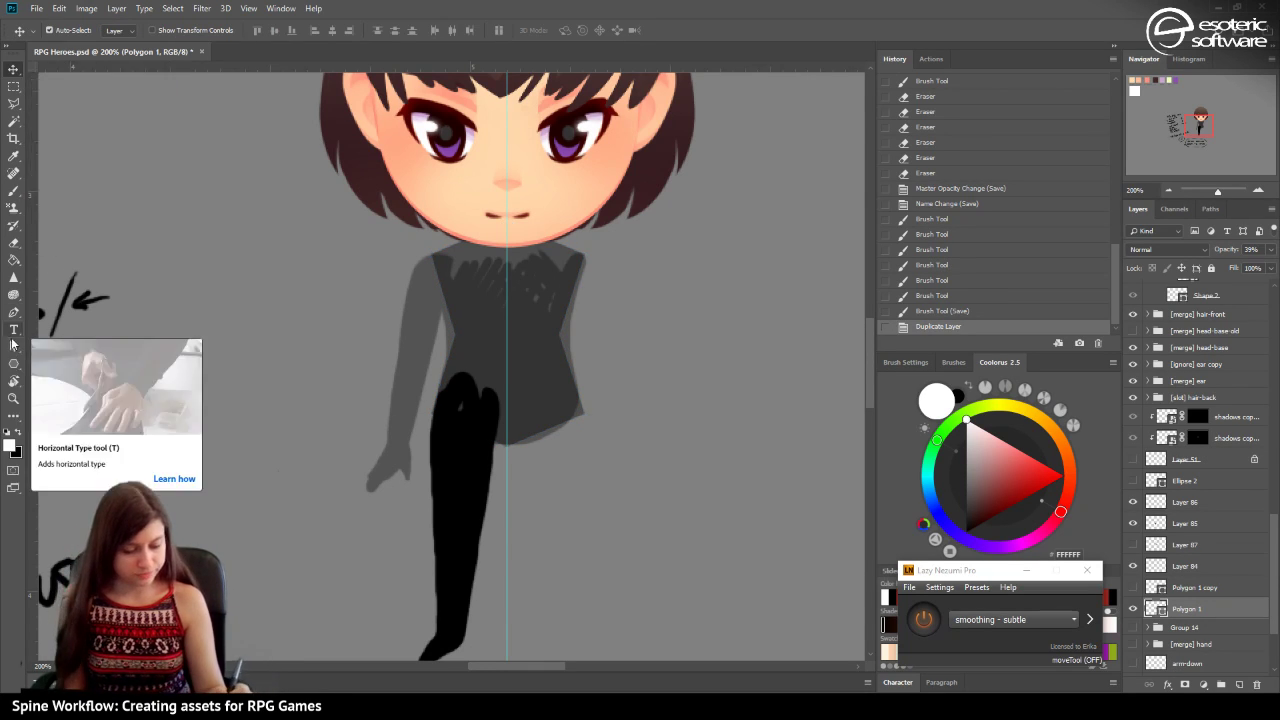
pyautogui.click(14, 346)
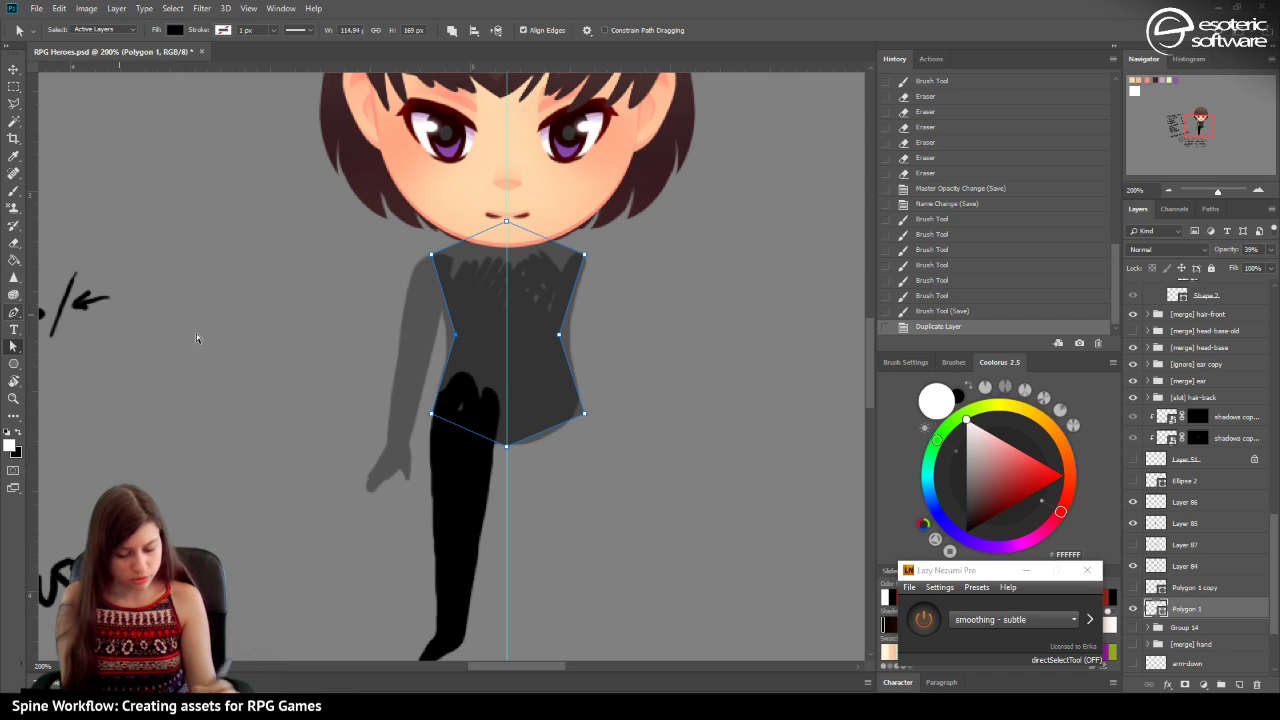
pyautogui.moveTo(14, 314); pyautogui.dragTo(58, 378)
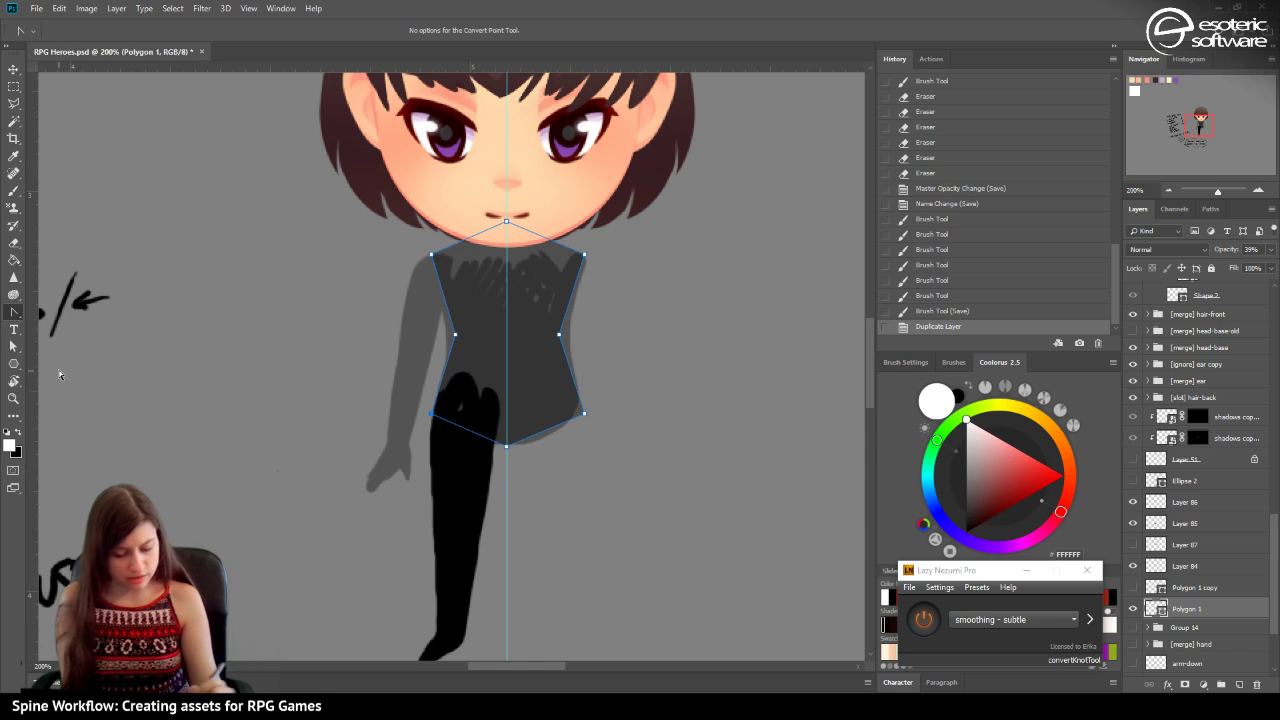
pyautogui.click(431, 414)
pyautogui.click(432, 415)
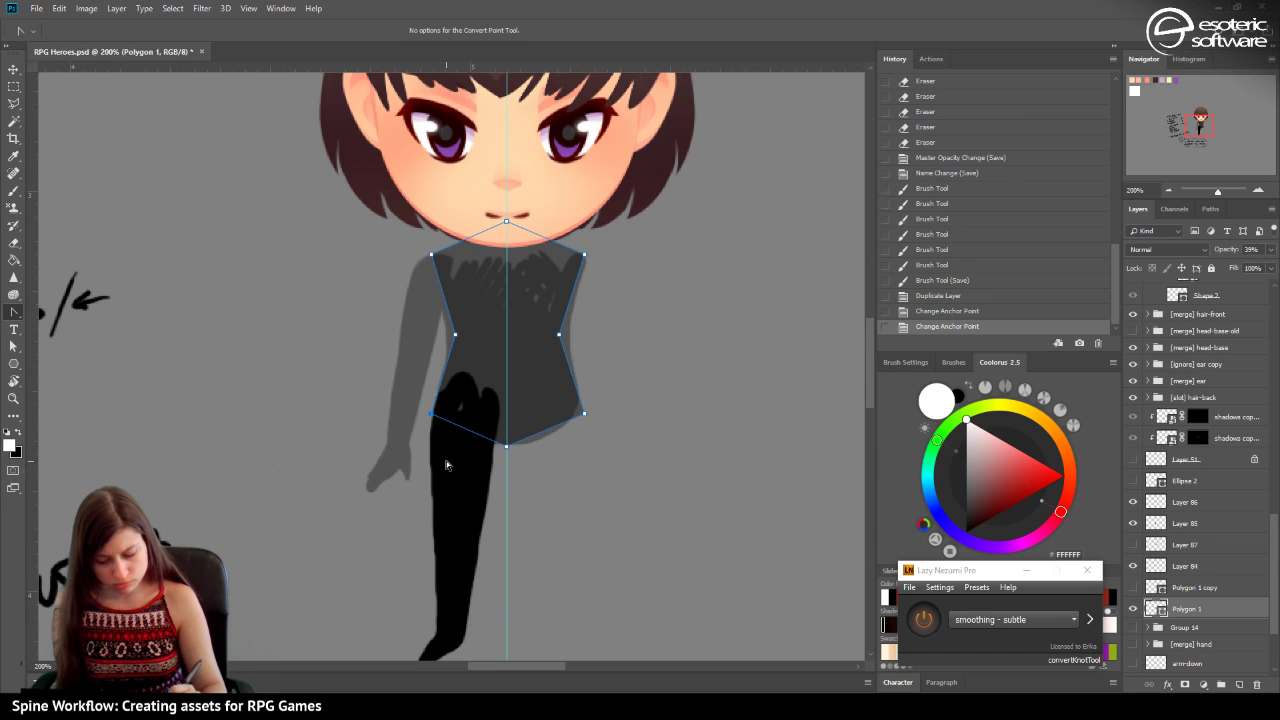
pyautogui.click(583, 412)
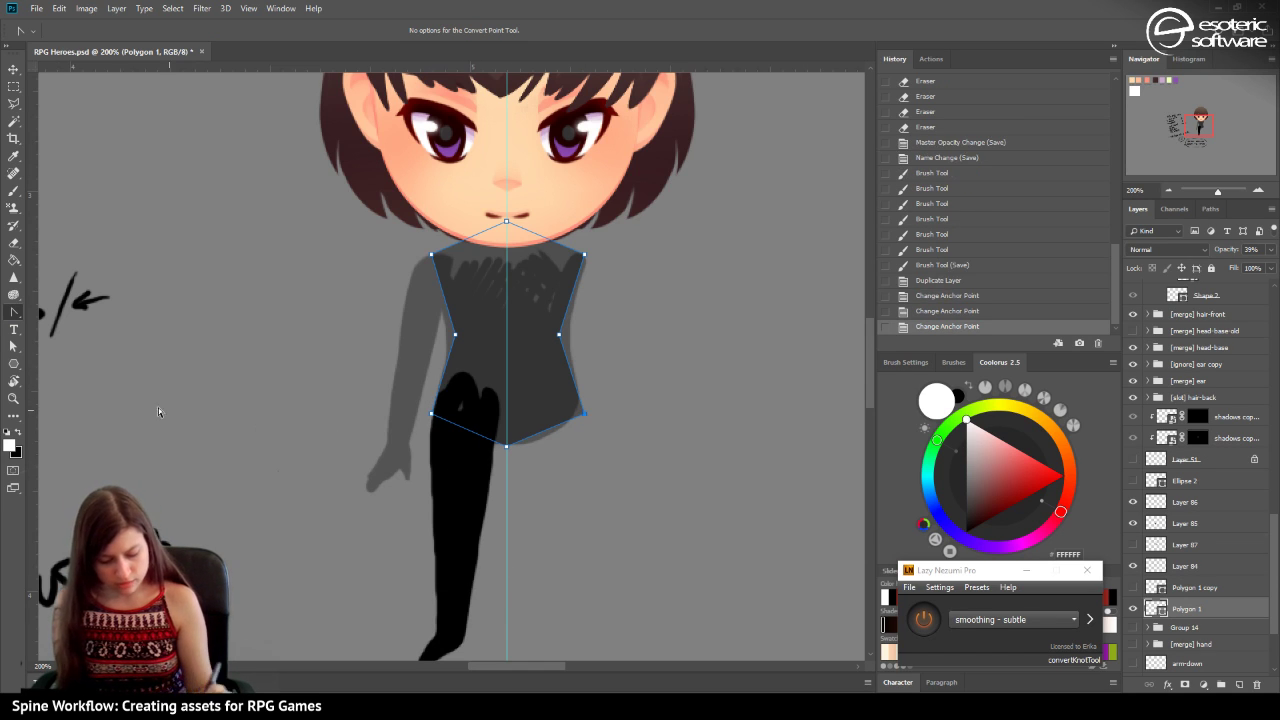
# Try to shift the torso path's lower-left anchor outward with the Direct Selection tool.
pyautogui.rightClick(14, 315)
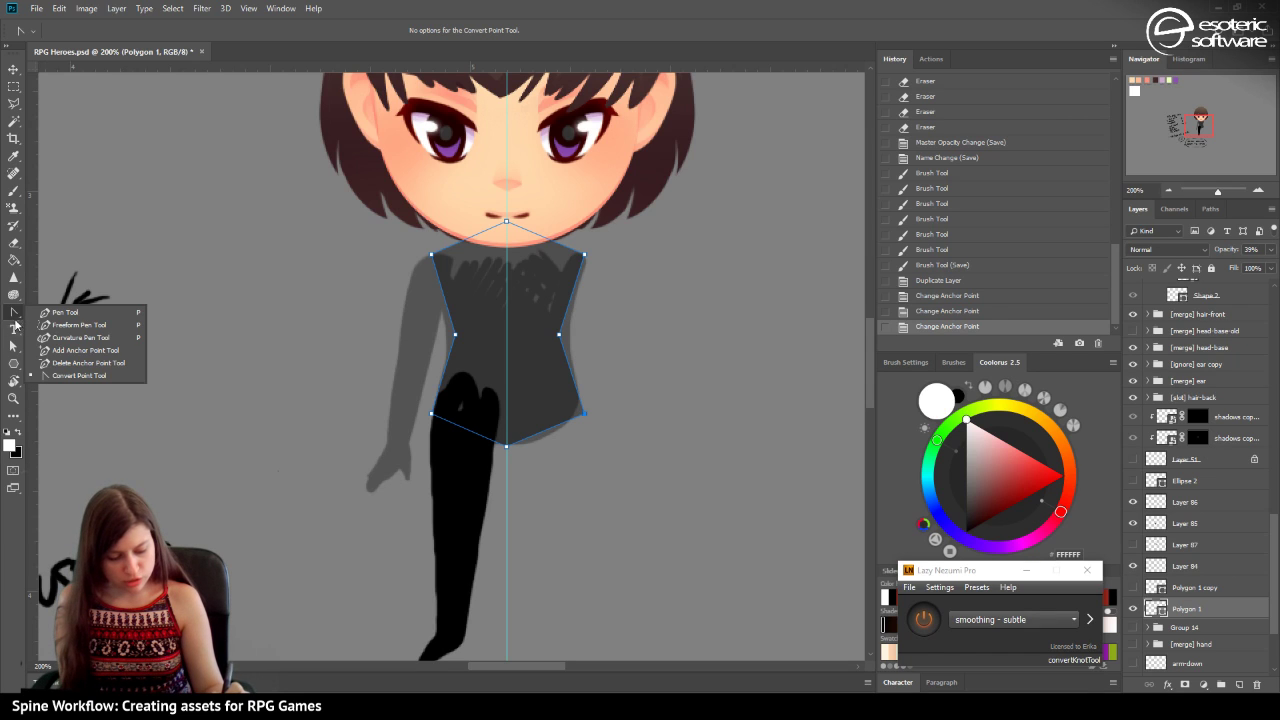
pyautogui.click(16, 350)
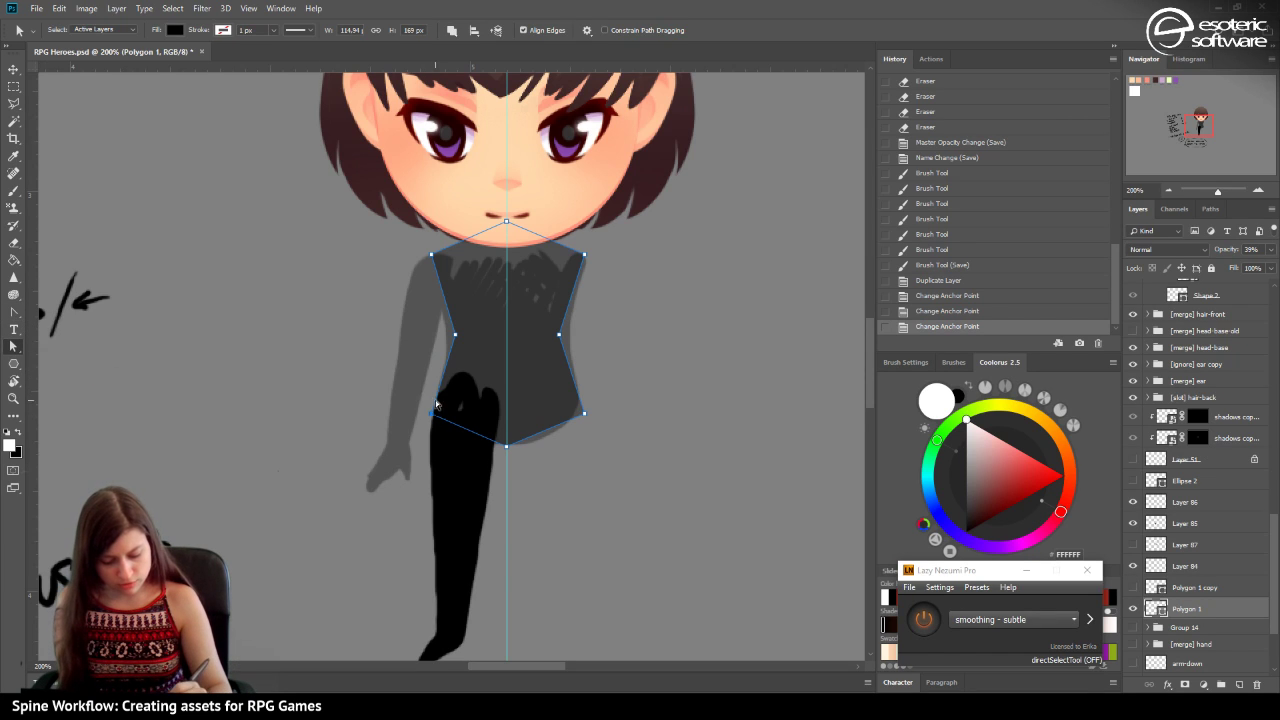
pyautogui.moveTo(437, 401); pyautogui.dragTo(419, 370)
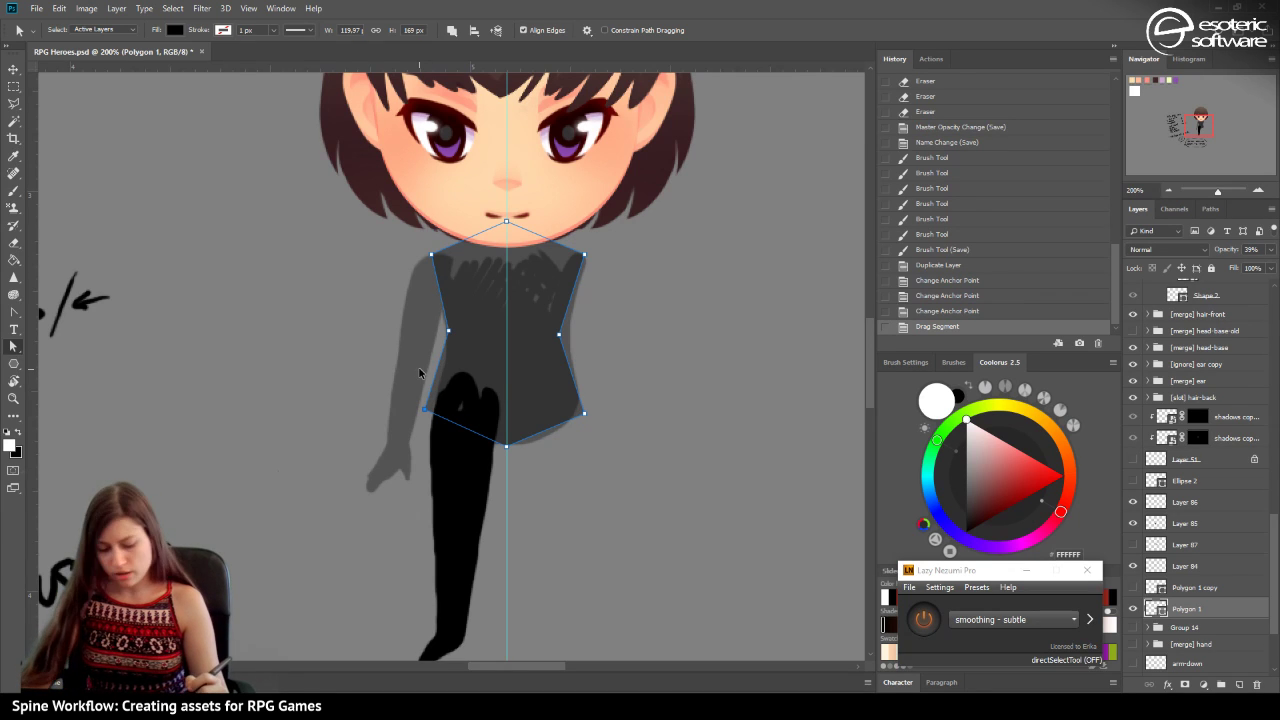
pyautogui.click(420, 371)
pyautogui.hotkey('ctrl', 'z')
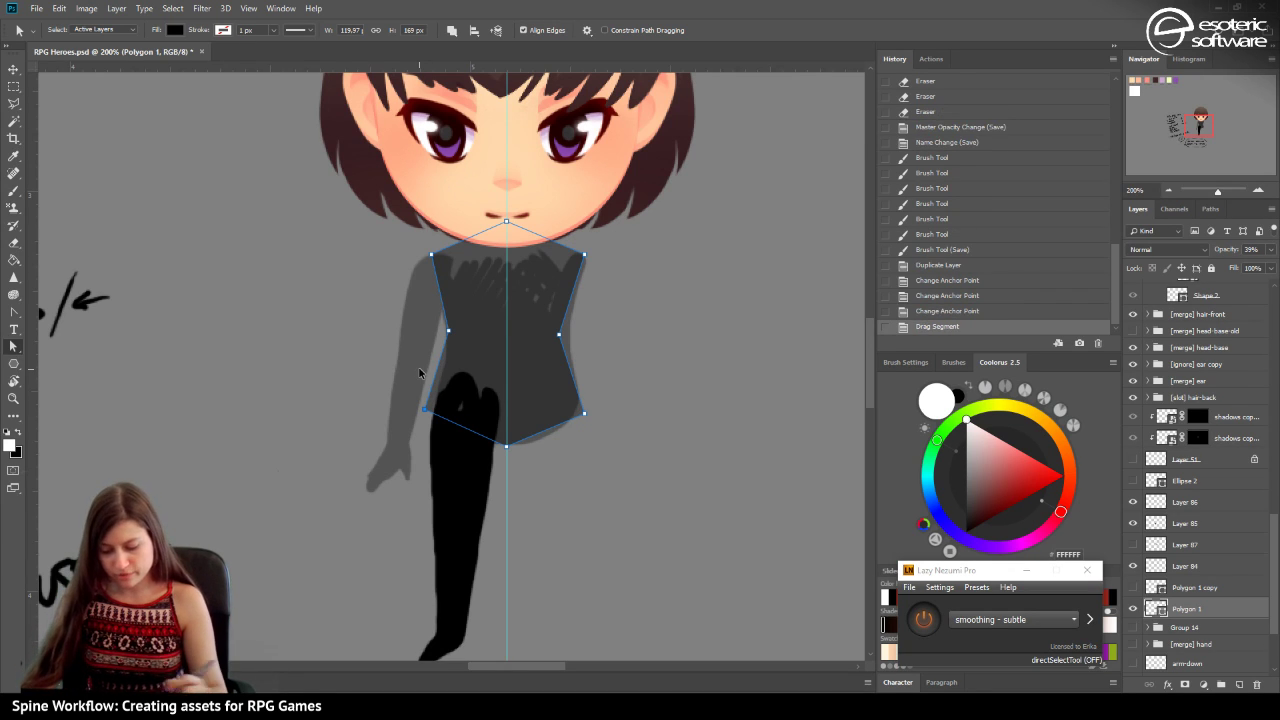
# Roll the document back through its history to the Duplicate Layer state.
pyautogui.click(15, 312)
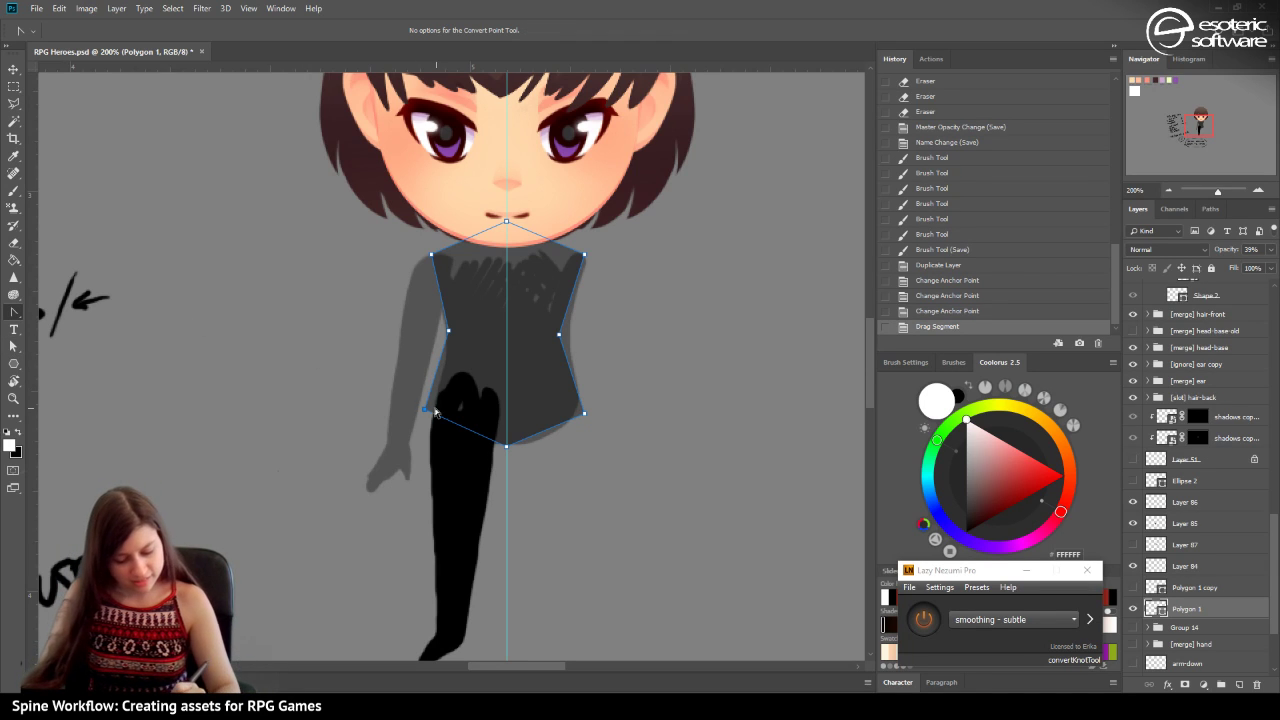
pyautogui.click(935, 311)
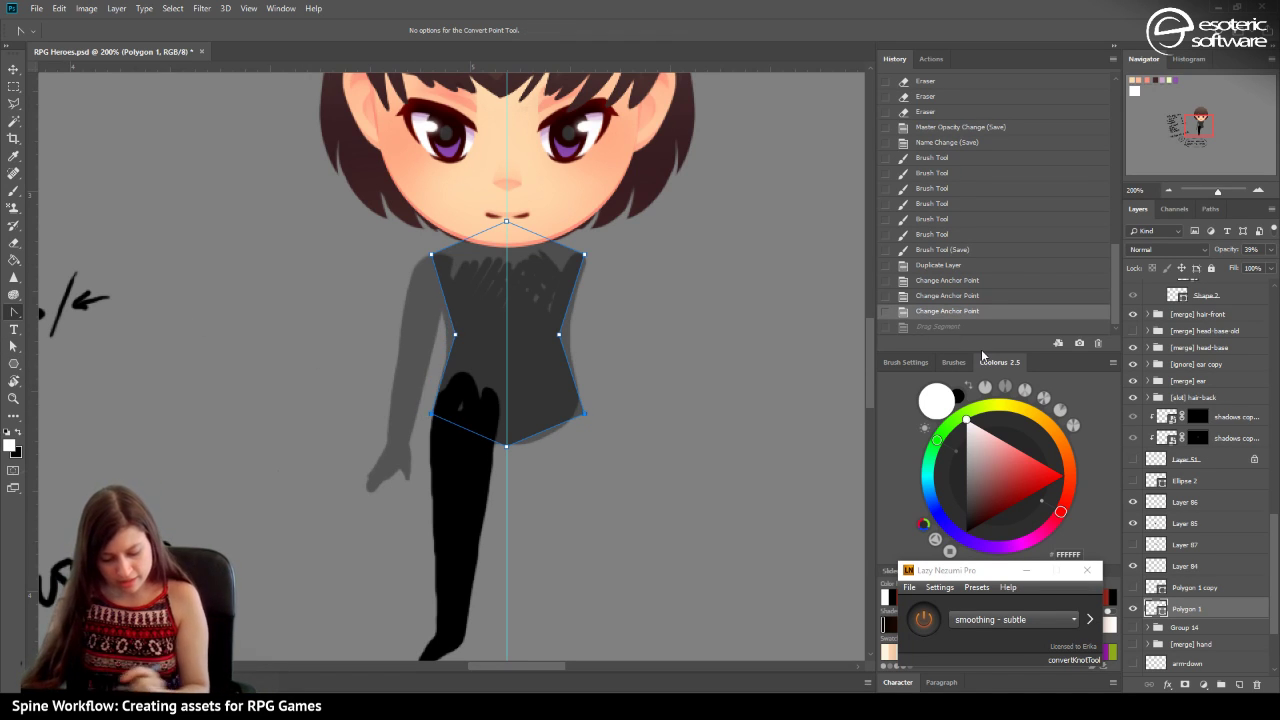
pyautogui.click(952, 294)
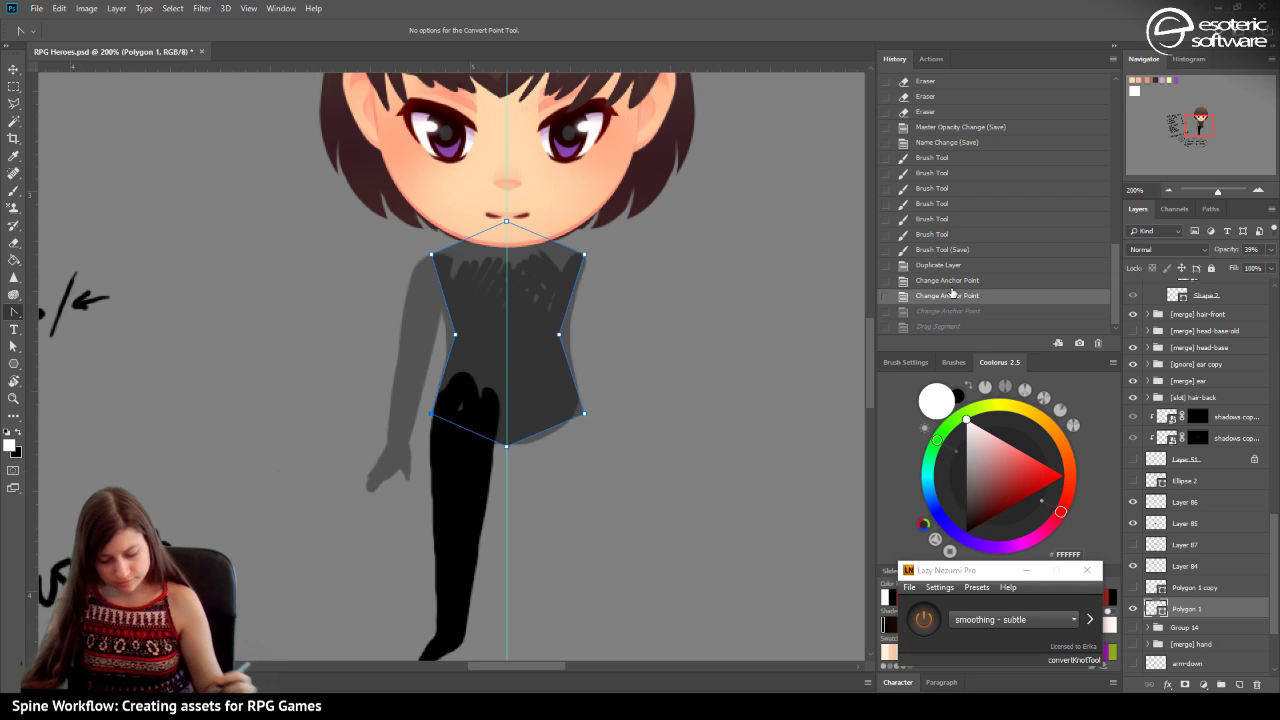
pyautogui.click(937, 265)
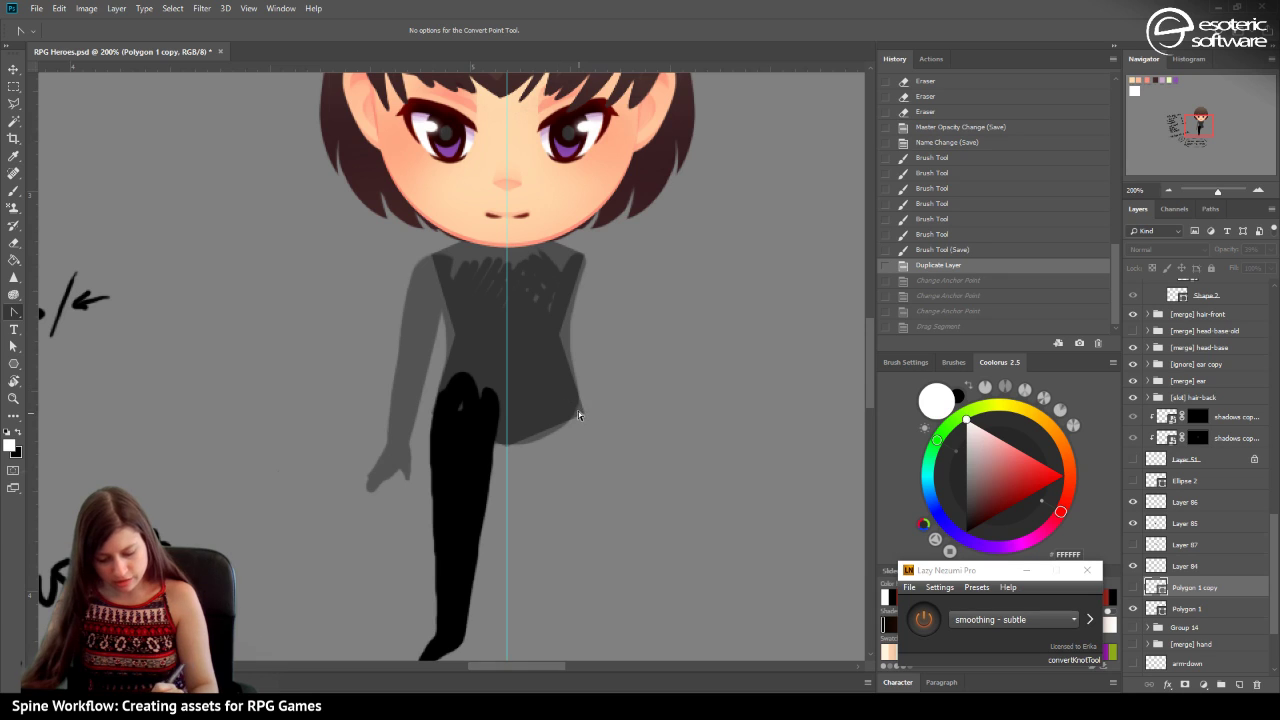
# Reselect the Polygon 1 torso shape and convert its two lower side anchors with the Convert Point tool.
pyautogui.click(1160, 608)
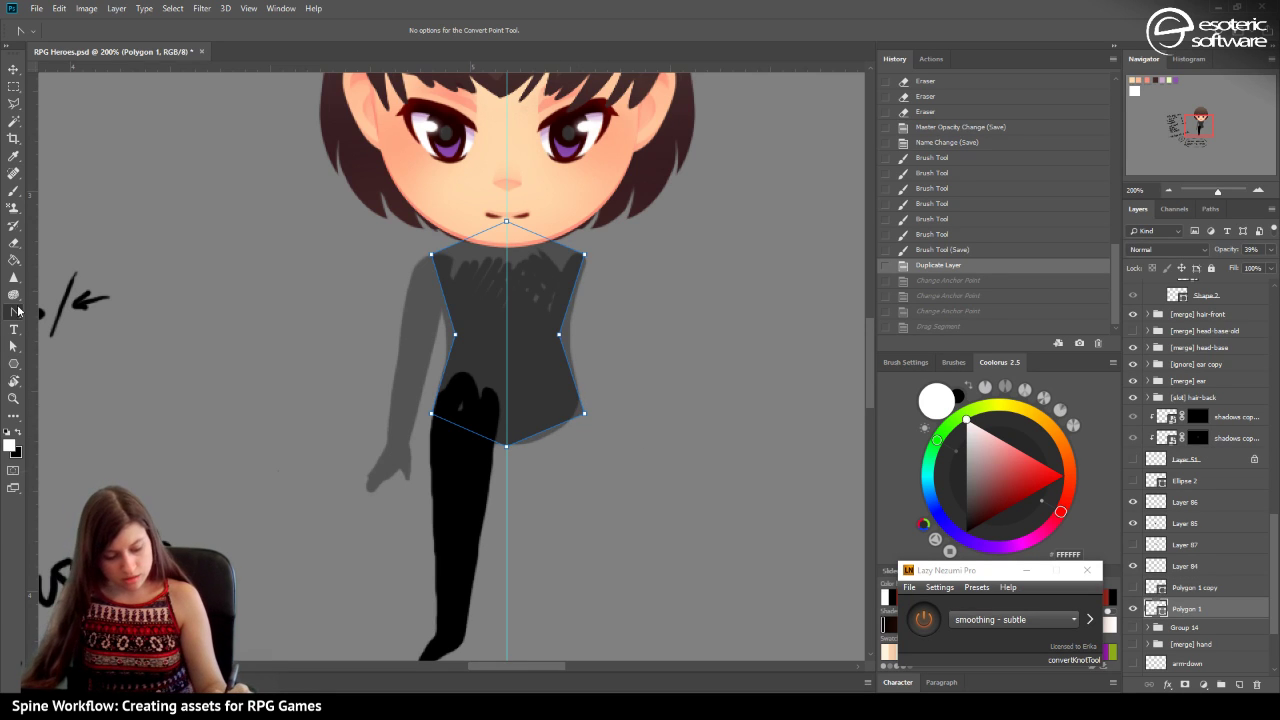
pyautogui.click(432, 414)
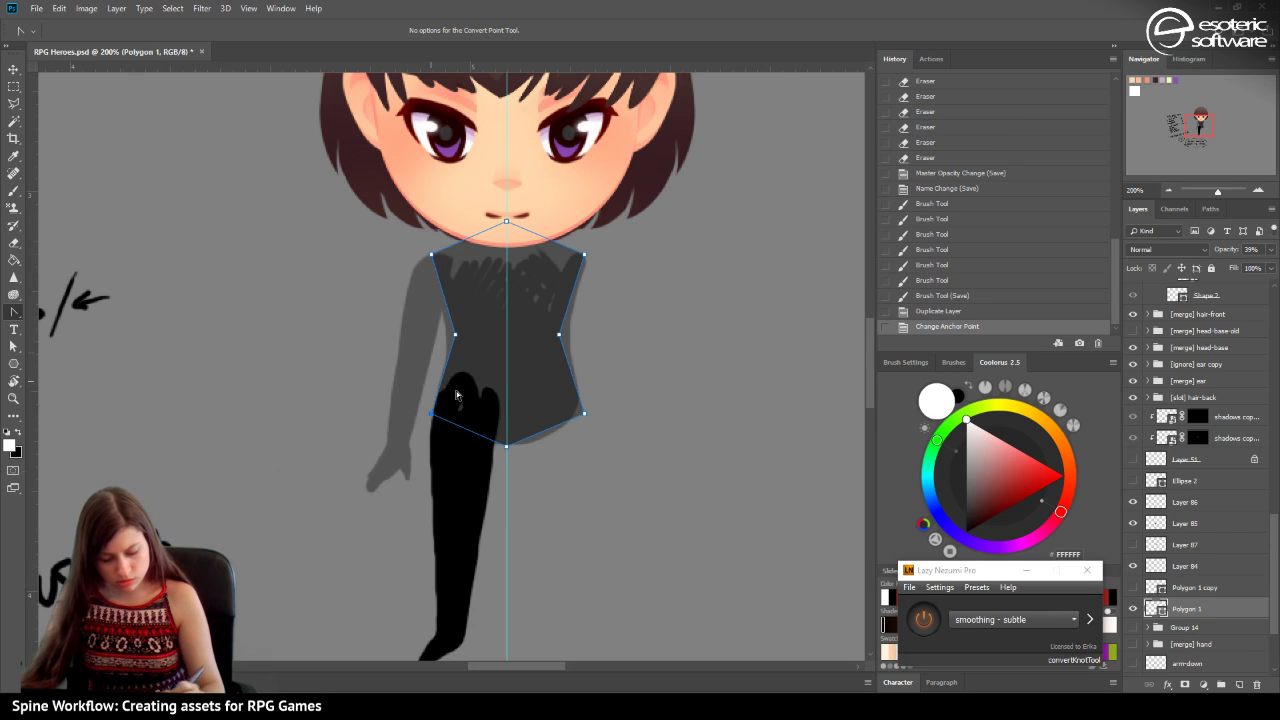
pyautogui.click(584, 413)
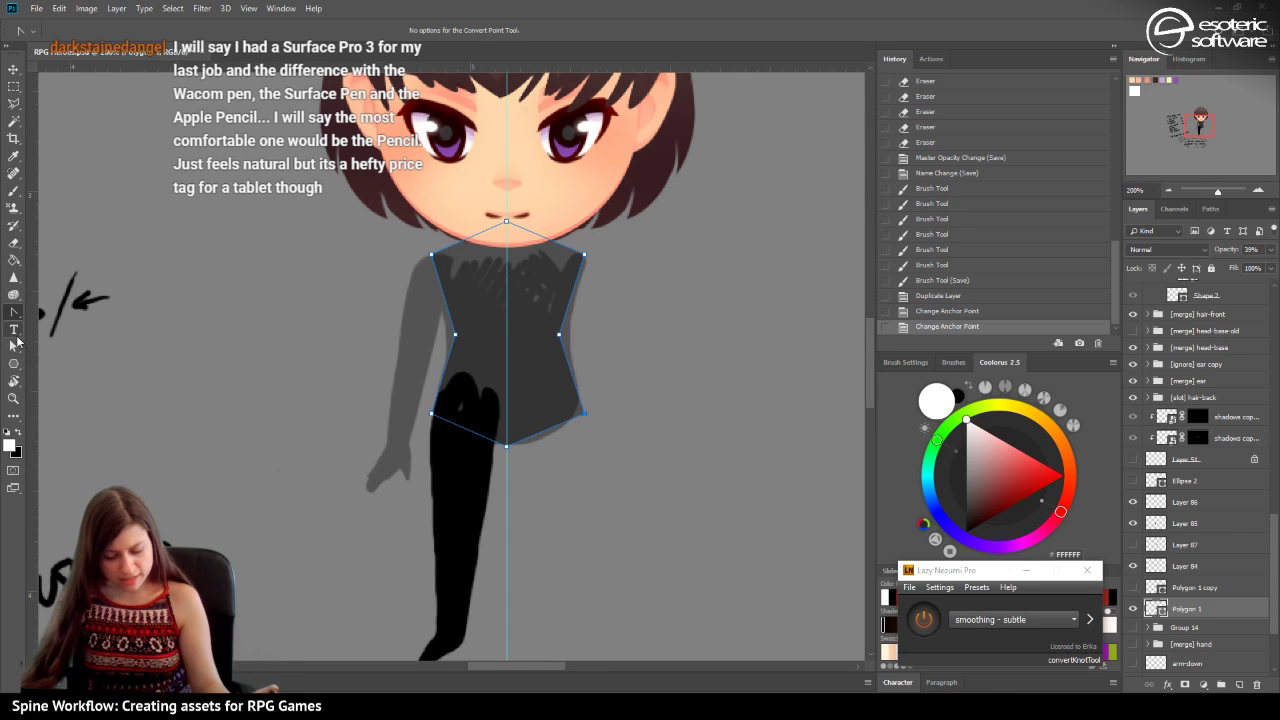
# Try to move the torso's lower-left anchor with Direct Selection, then revert to the last anchor conversion.
pyautogui.click(14, 343)
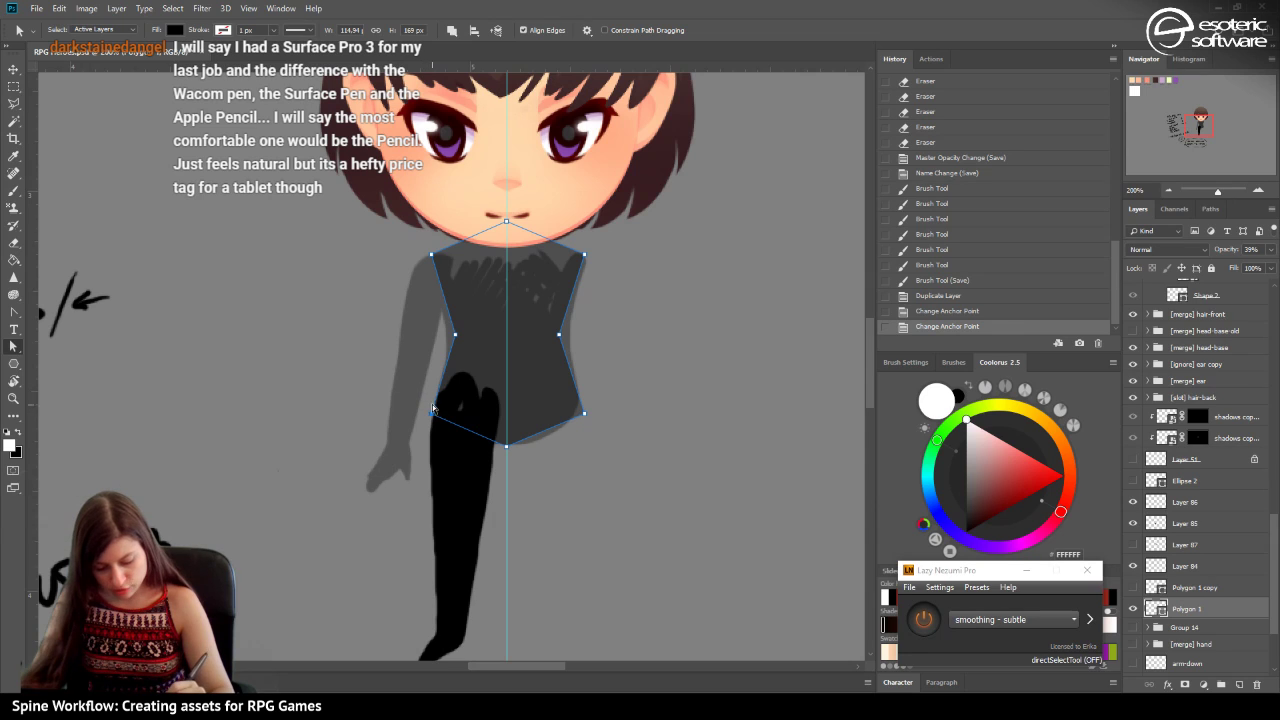
pyautogui.moveTo(432, 404); pyautogui.dragTo(423, 430)
pyautogui.click(922, 293)
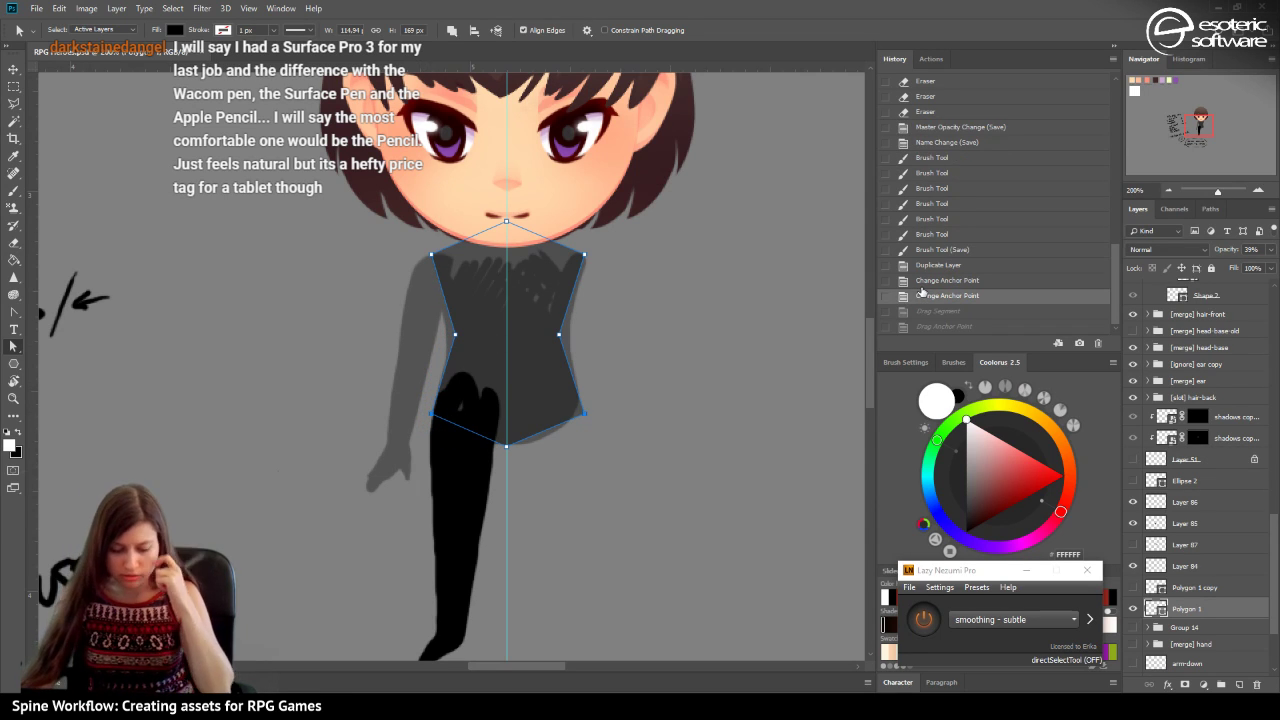
pyautogui.click(14, 346)
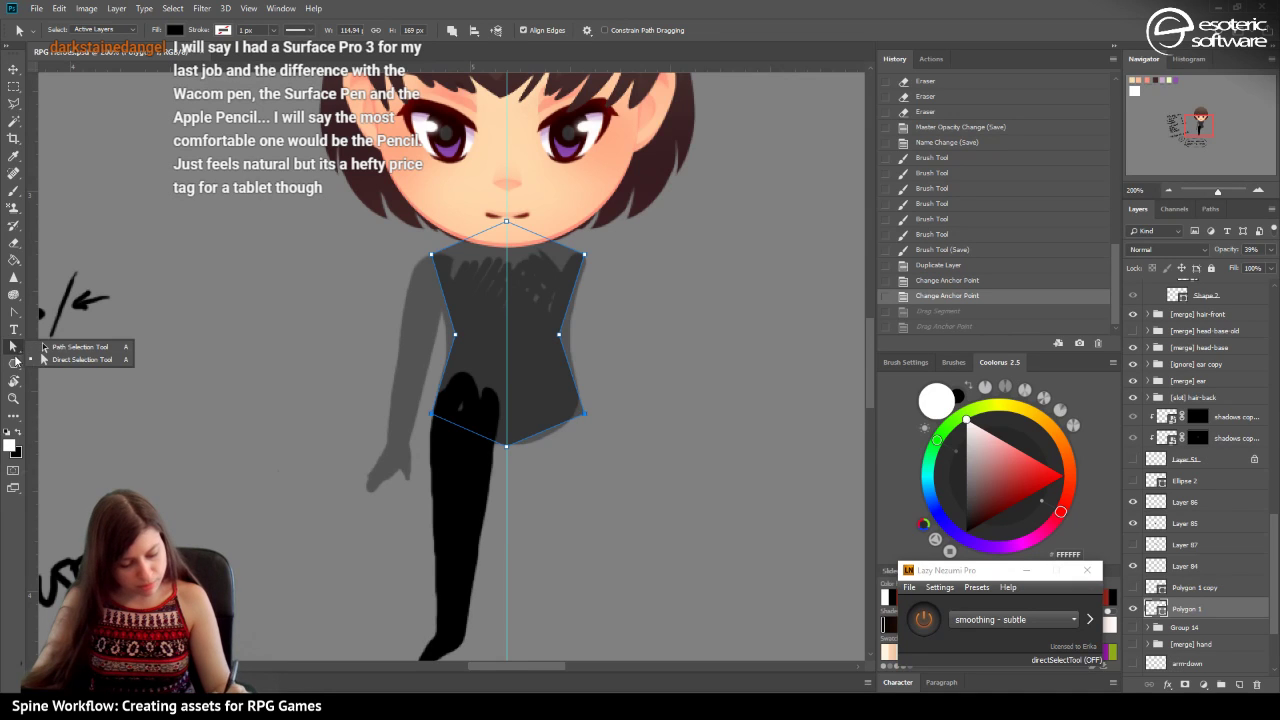
pyautogui.click(14, 350)
pyautogui.click(14, 348)
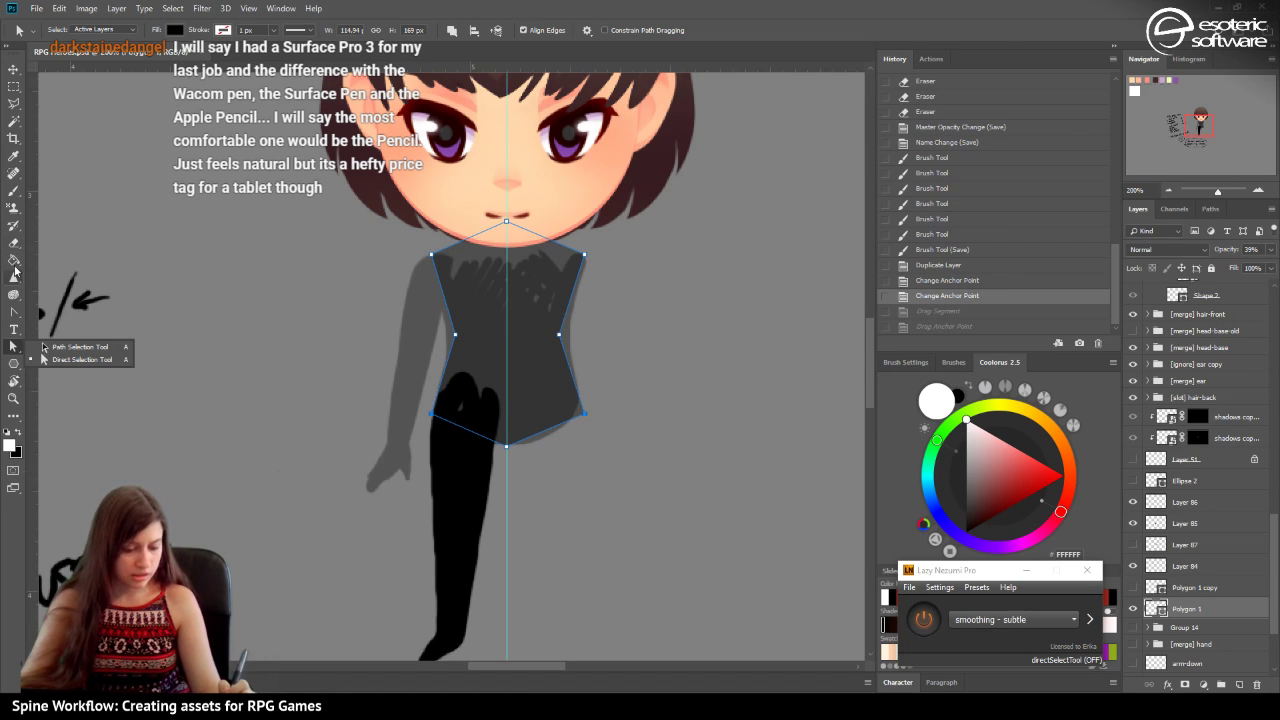
pyautogui.click(14, 192)
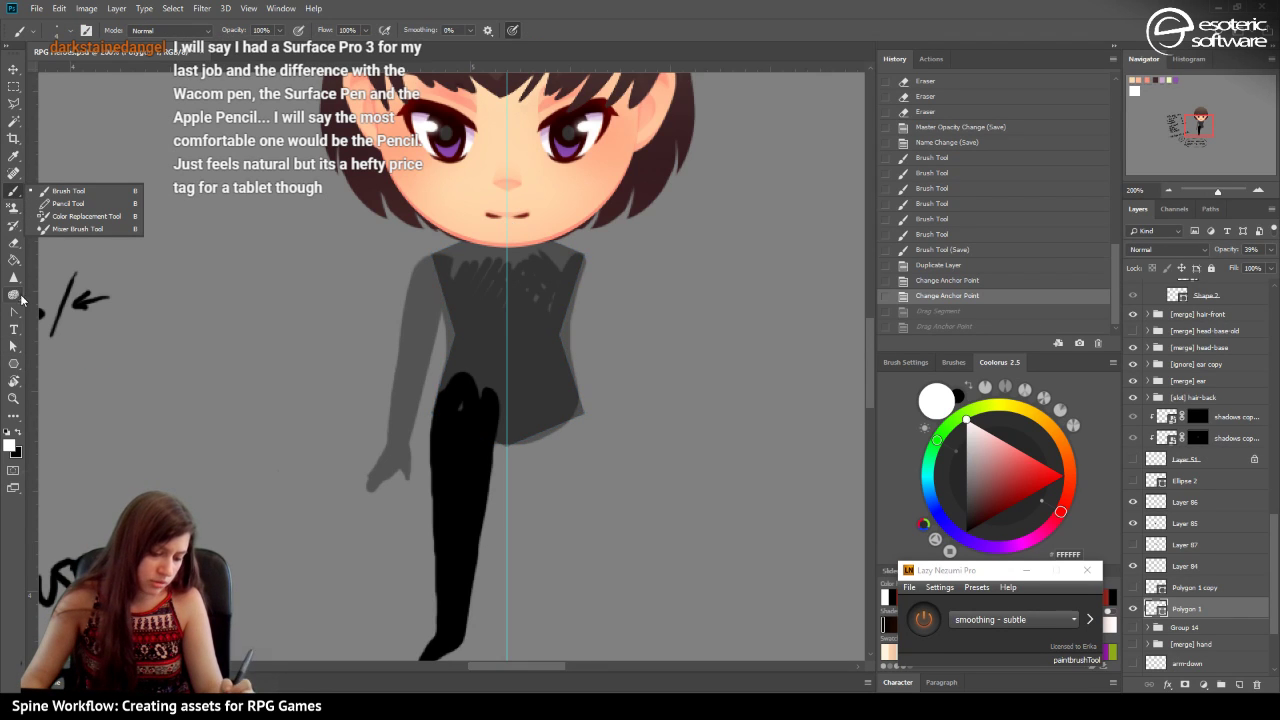
pyautogui.click(11, 229)
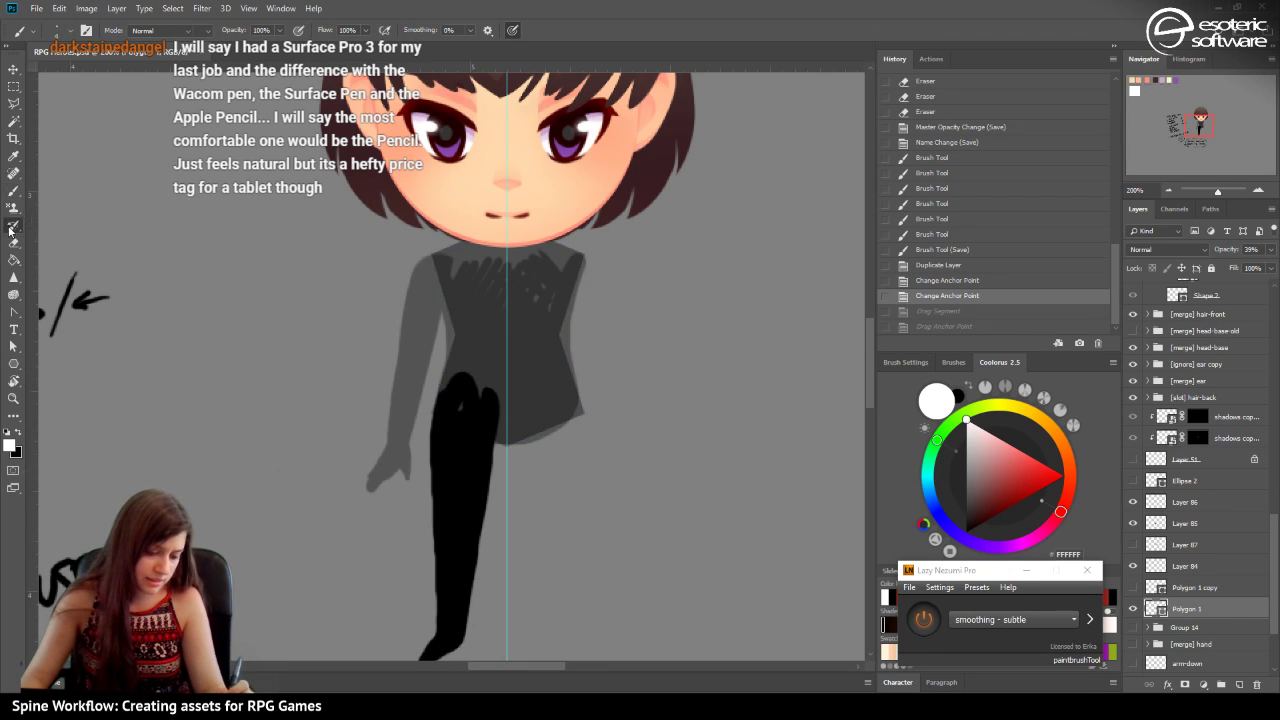
pyautogui.click(11, 229)
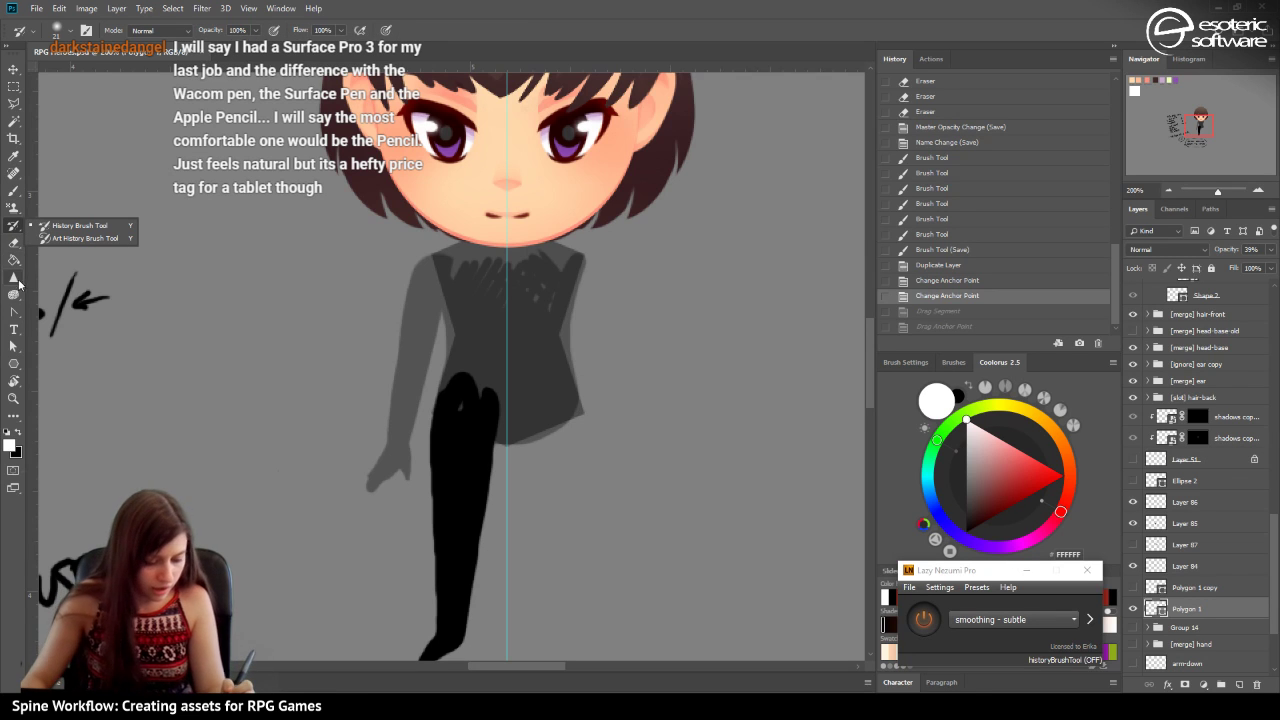
# Replace the torso path's lower-left corner anchor with a curved one by adding and deleting anchor points with the Pen tool.
pyautogui.click(15, 316)
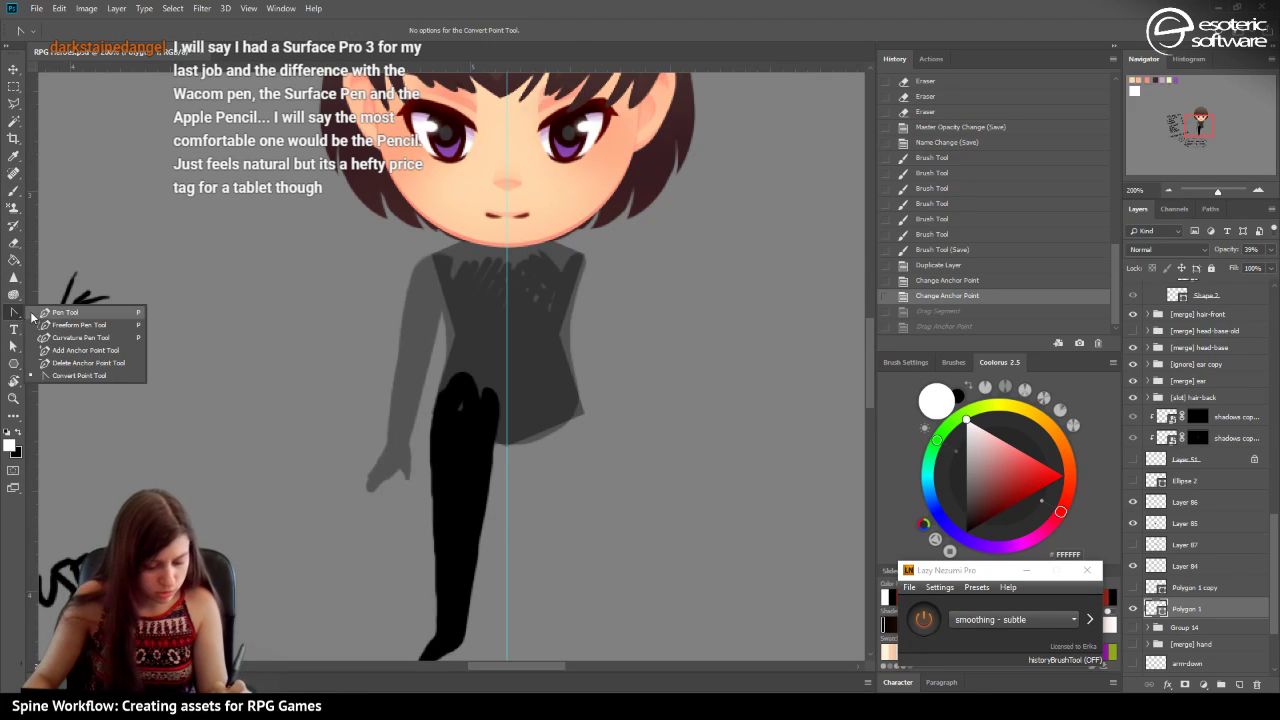
pyautogui.click(52, 312)
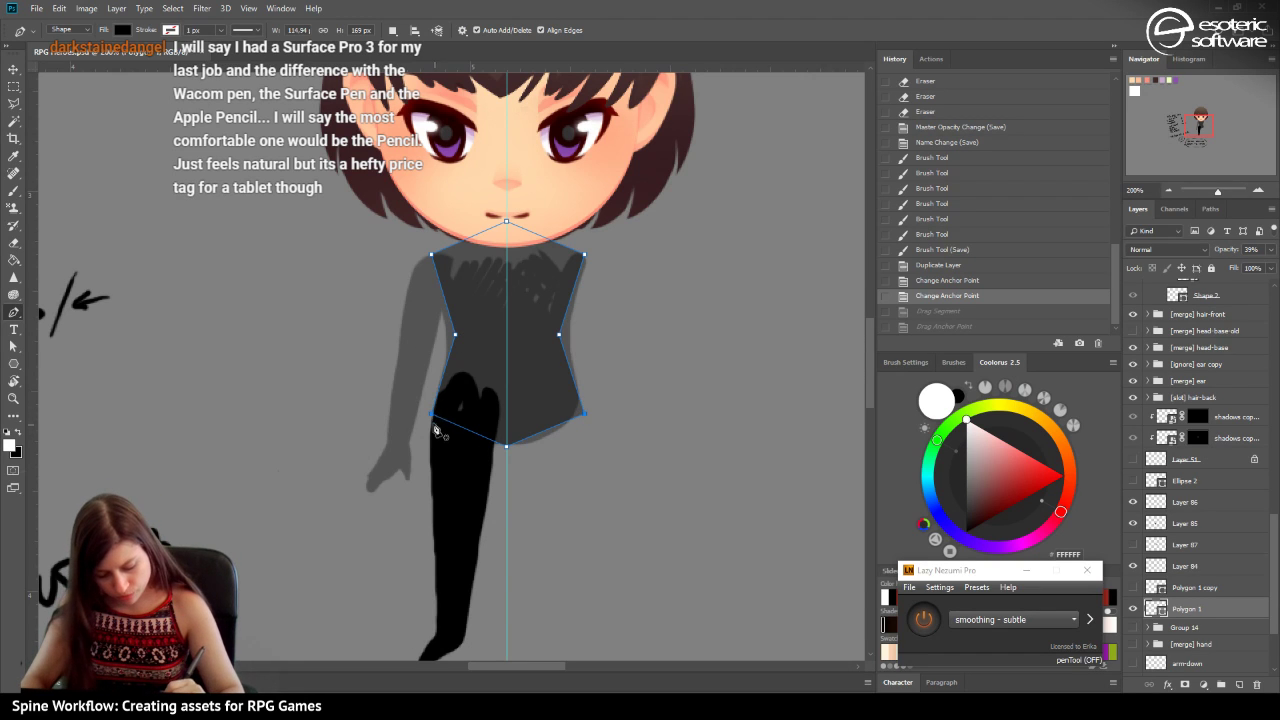
pyautogui.click(466, 429)
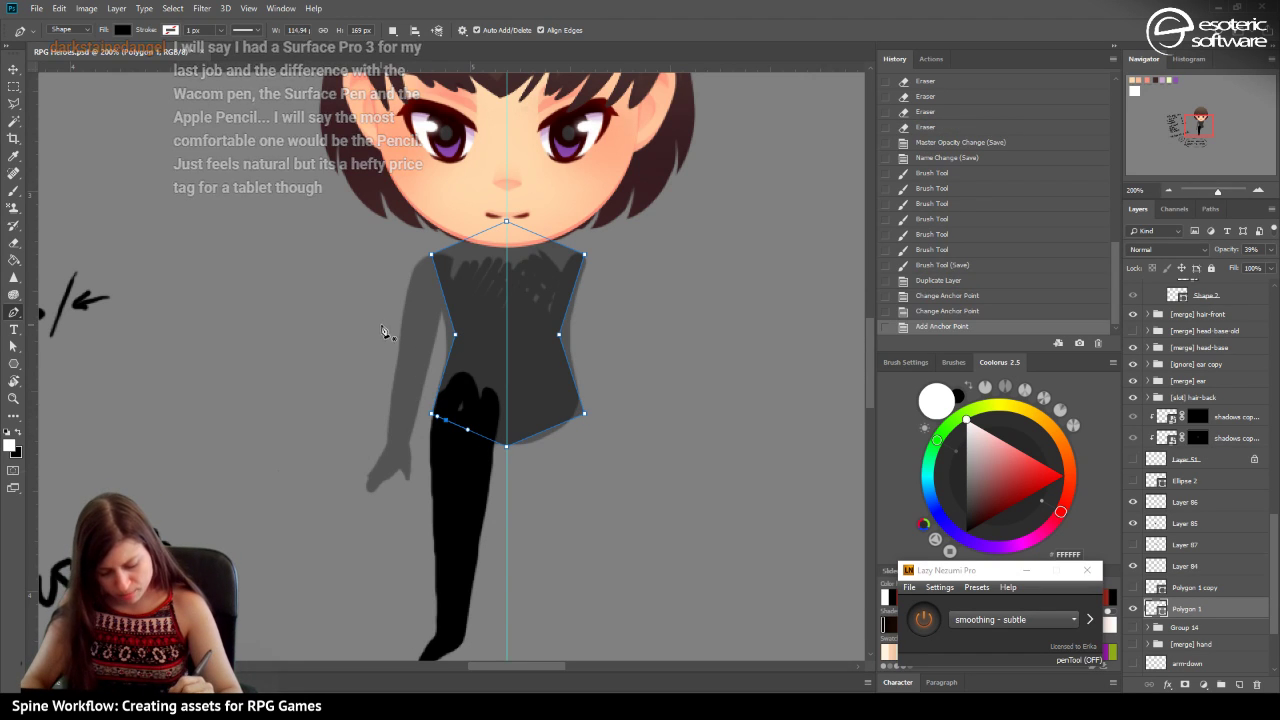
pyautogui.click(433, 404)
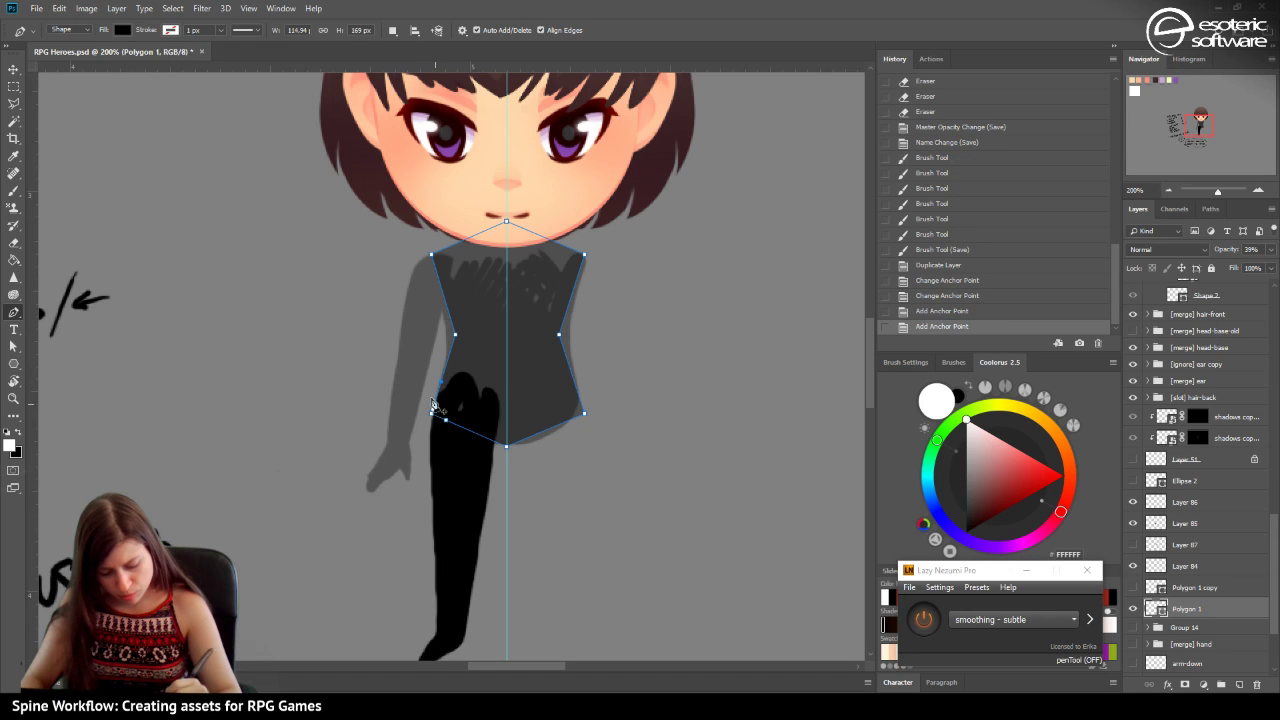
pyautogui.click(436, 416)
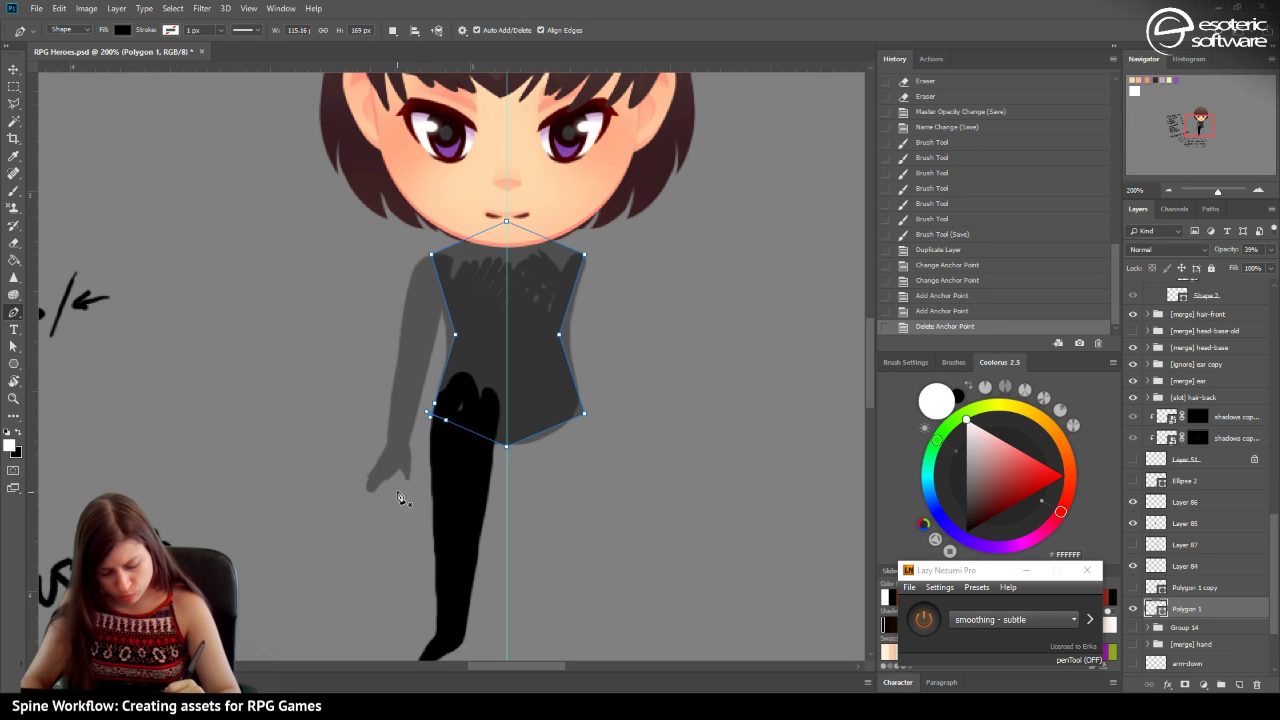
pyautogui.click(444, 419)
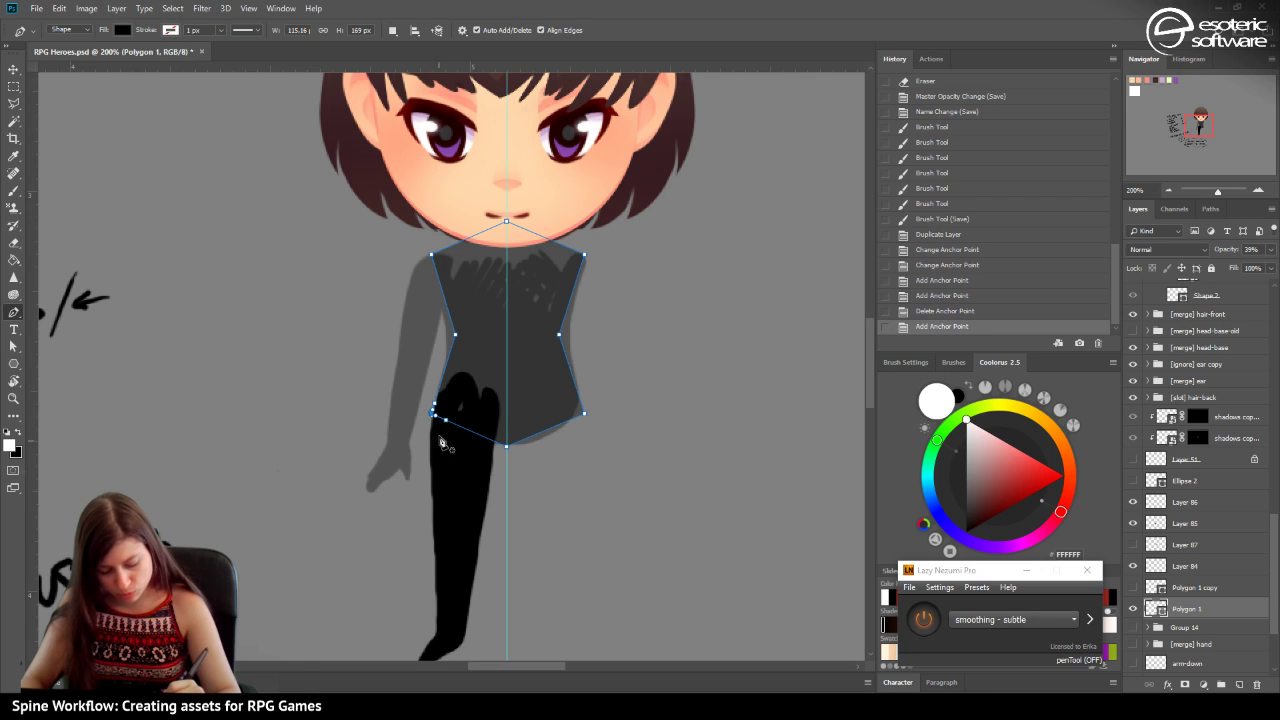
pyautogui.click(445, 419)
pyautogui.click(434, 405)
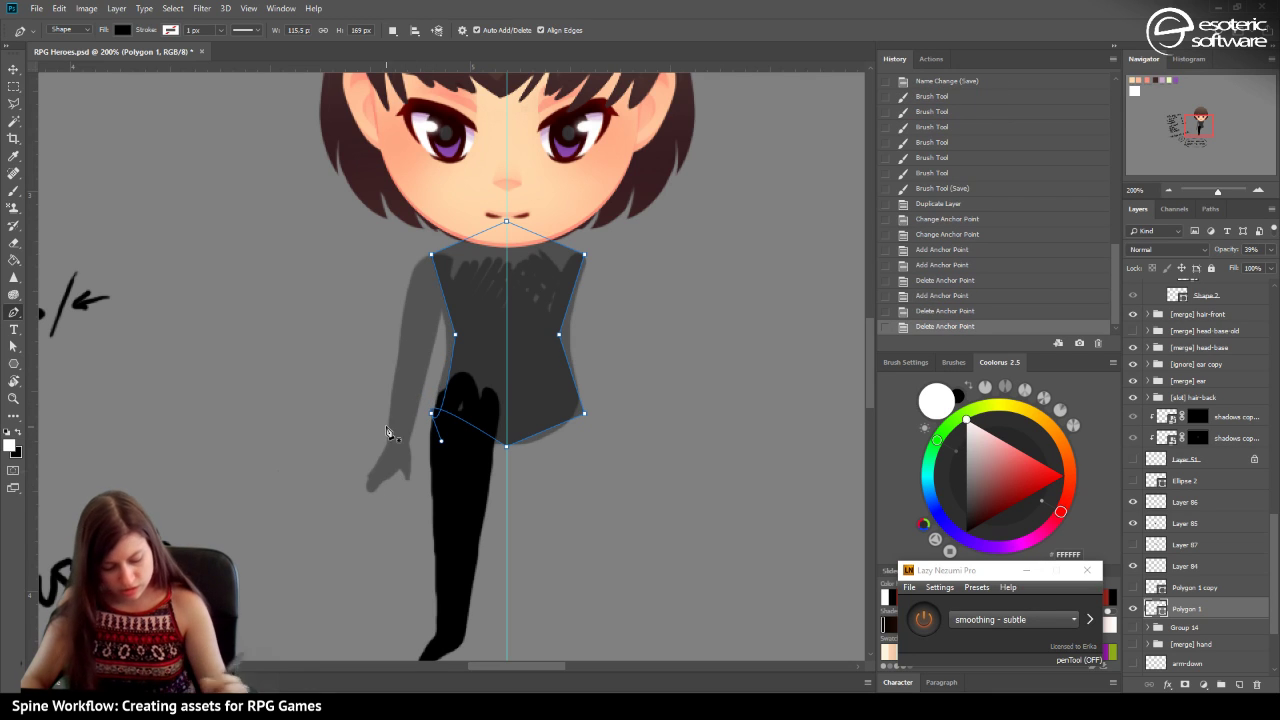
# Adjust both direction handles of the torso's lower-left anchor with Direct Selection to round the hip along the sketch.
pyautogui.click(13, 347)
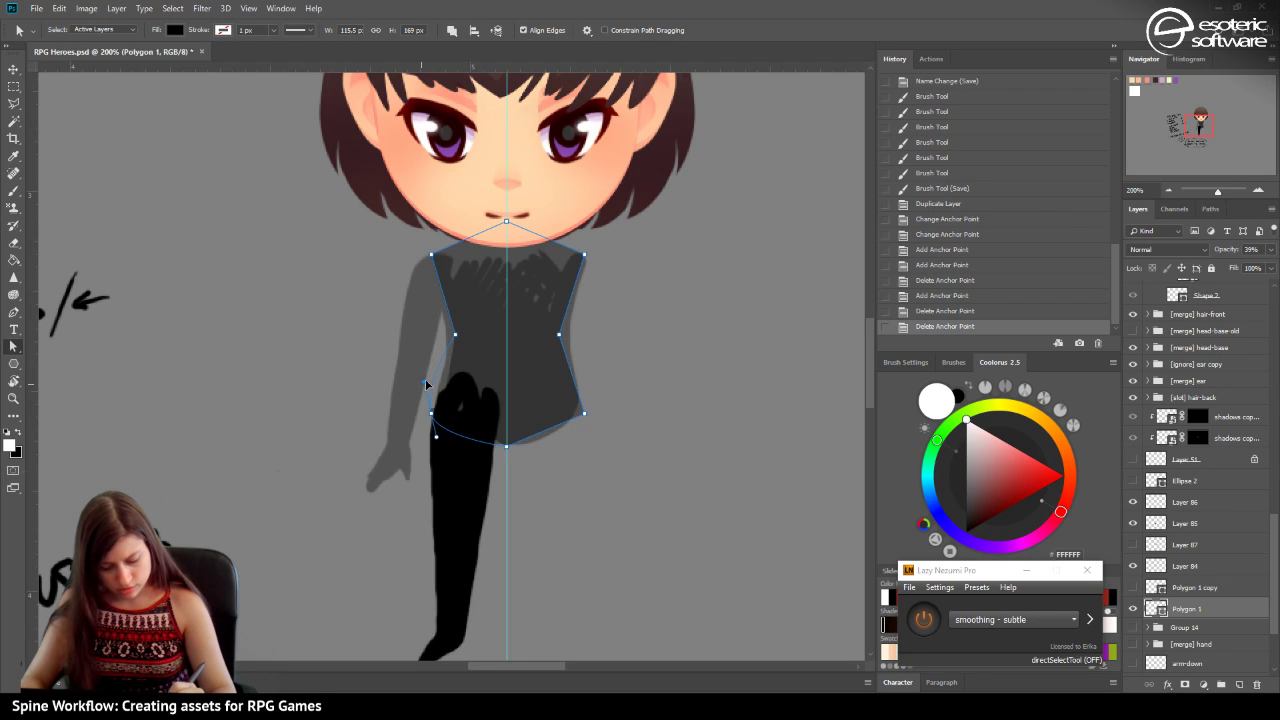
pyautogui.moveTo(436, 436); pyautogui.dragTo(449, 448)
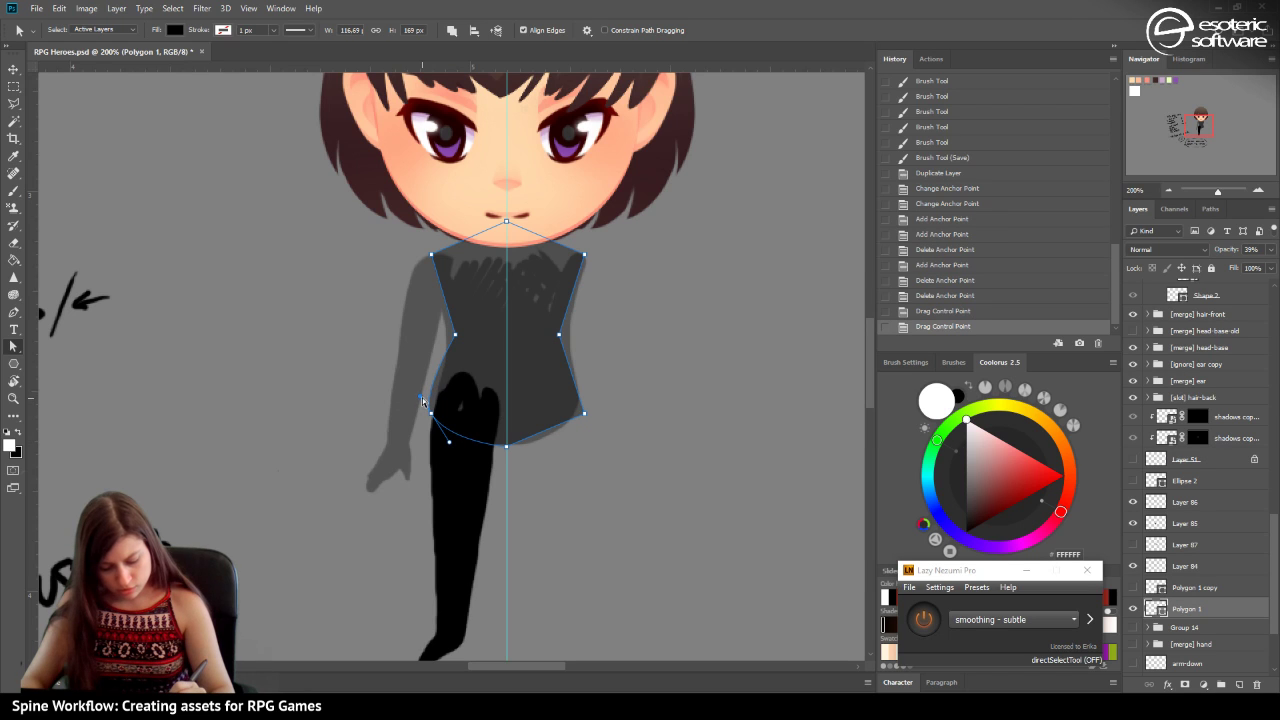
pyautogui.moveTo(423, 401); pyautogui.dragTo(424, 405)
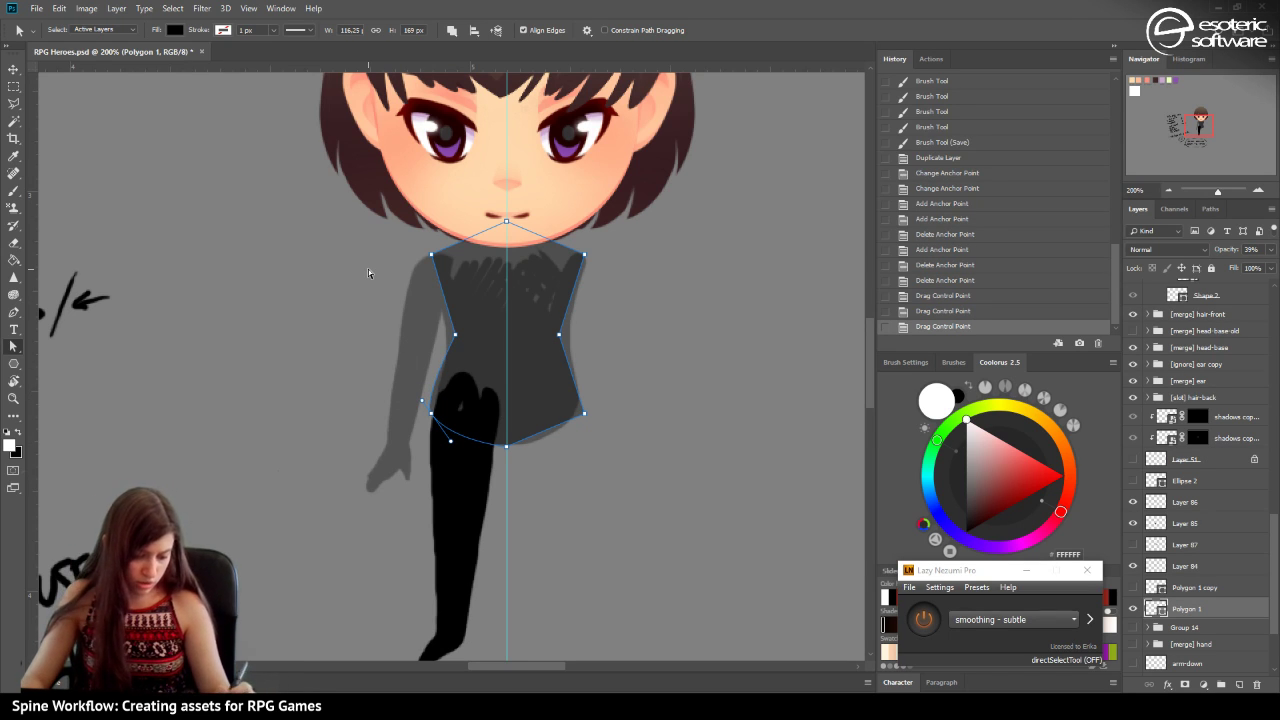
# Convert the left waist anchor of the torso path with the Convert Point tool.
pyautogui.click(14, 313)
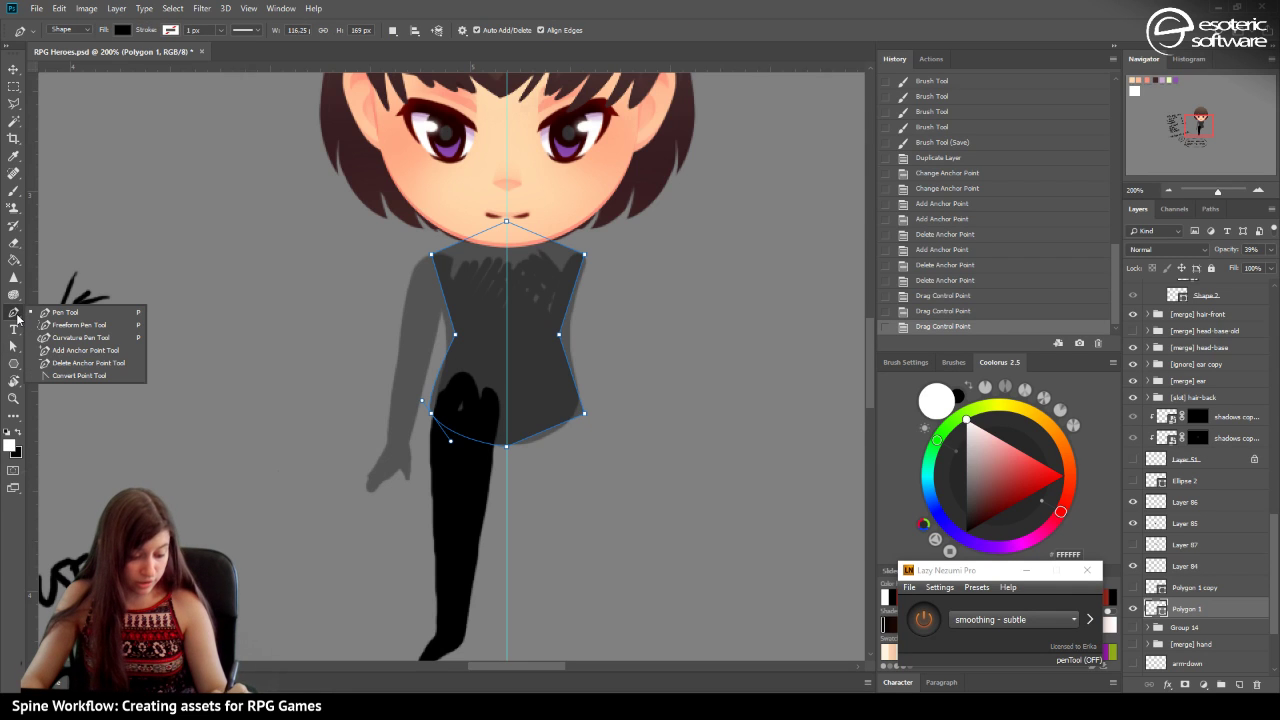
pyautogui.click(70, 375)
pyautogui.click(431, 412)
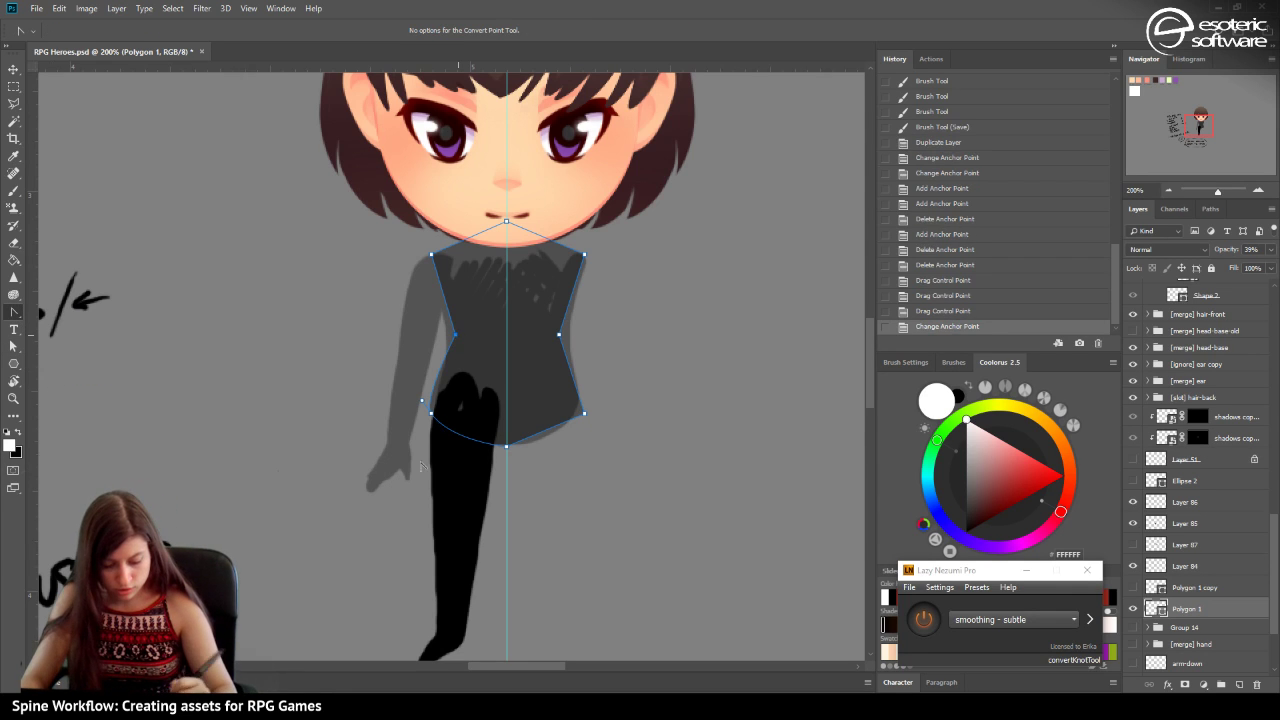
pyautogui.click(454, 336)
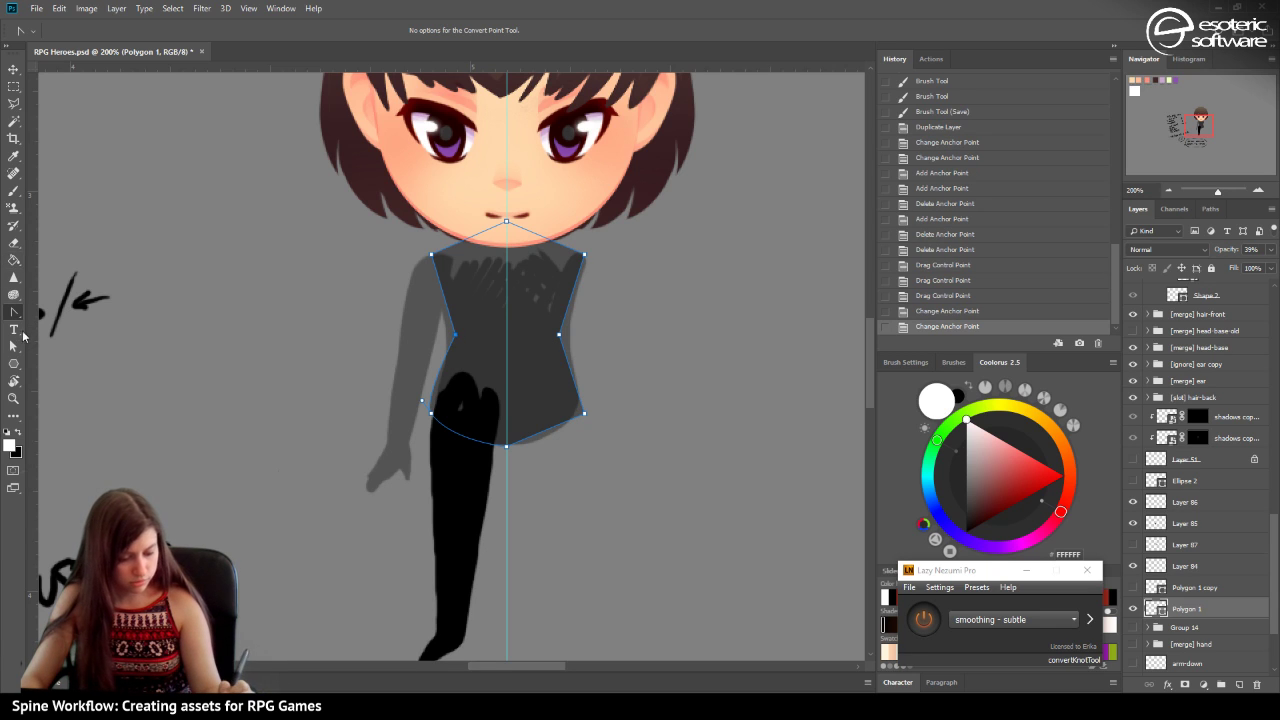
# Try replacing the left waist anchor using the Pen tool, then revert to the state after the anchor conversion.
pyautogui.rightClick(14, 314)
pyautogui.click(50, 312)
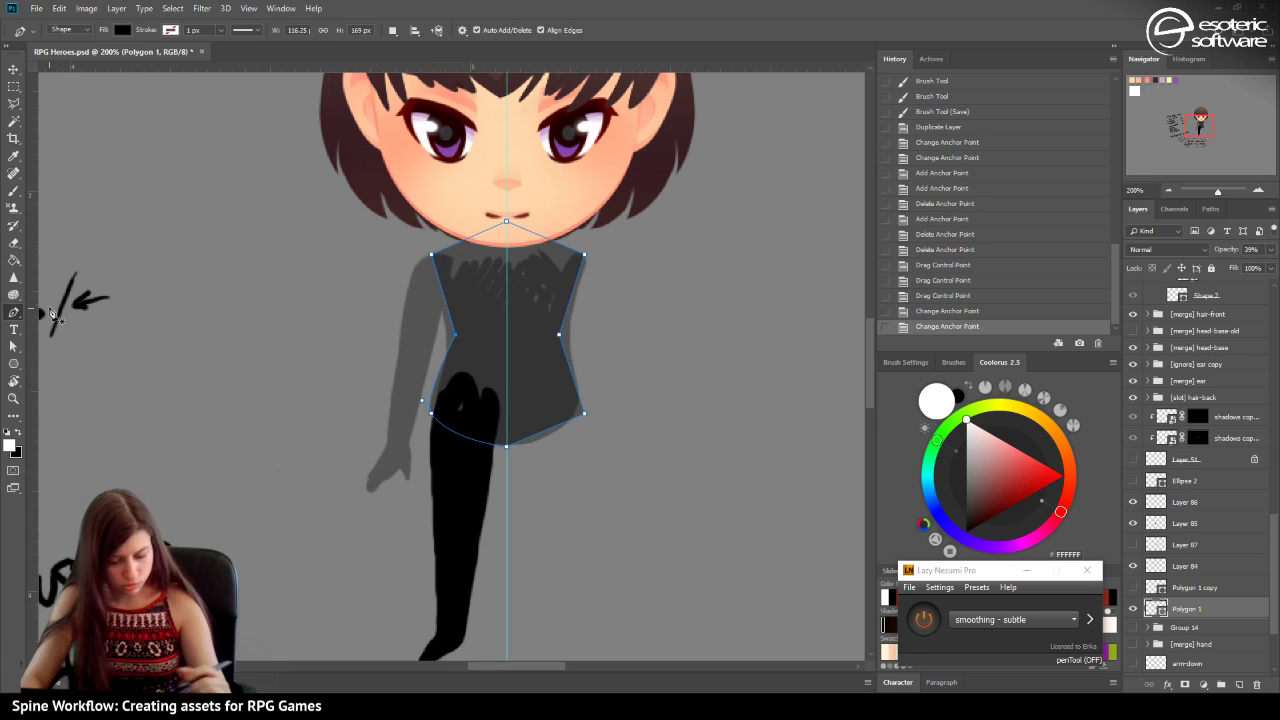
pyautogui.click(451, 345)
pyautogui.click(451, 321)
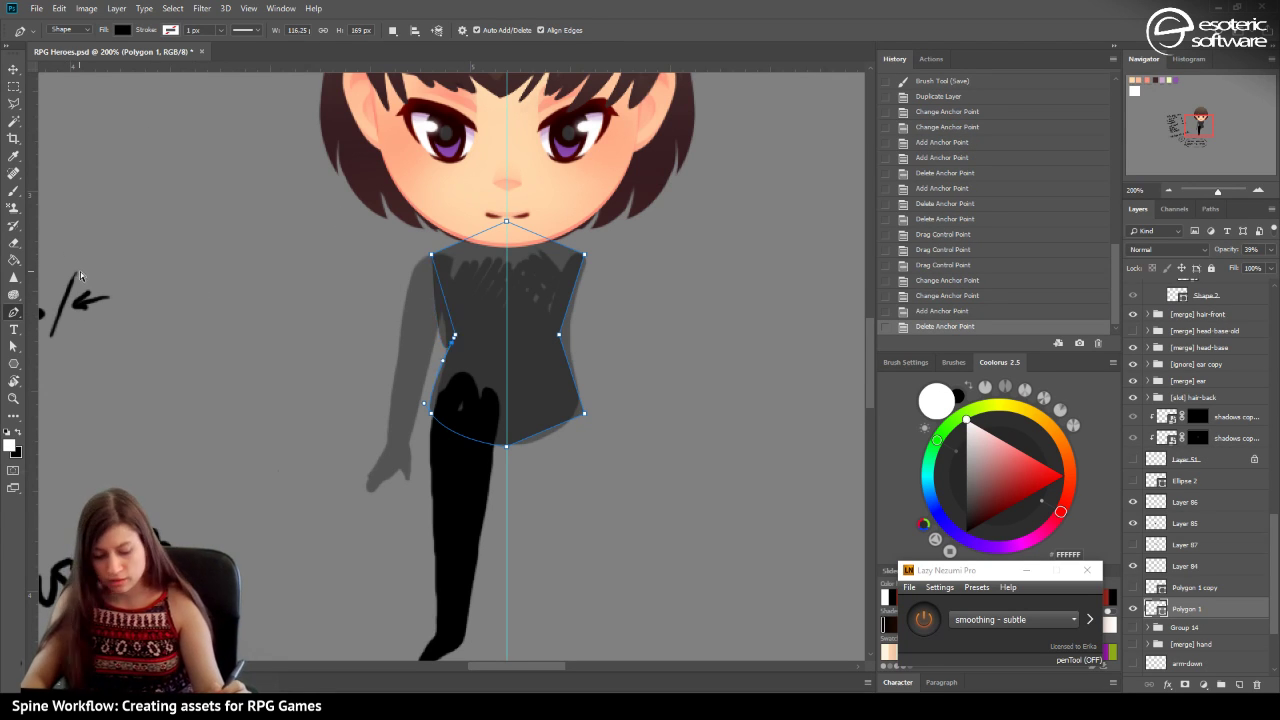
pyautogui.click(930, 311)
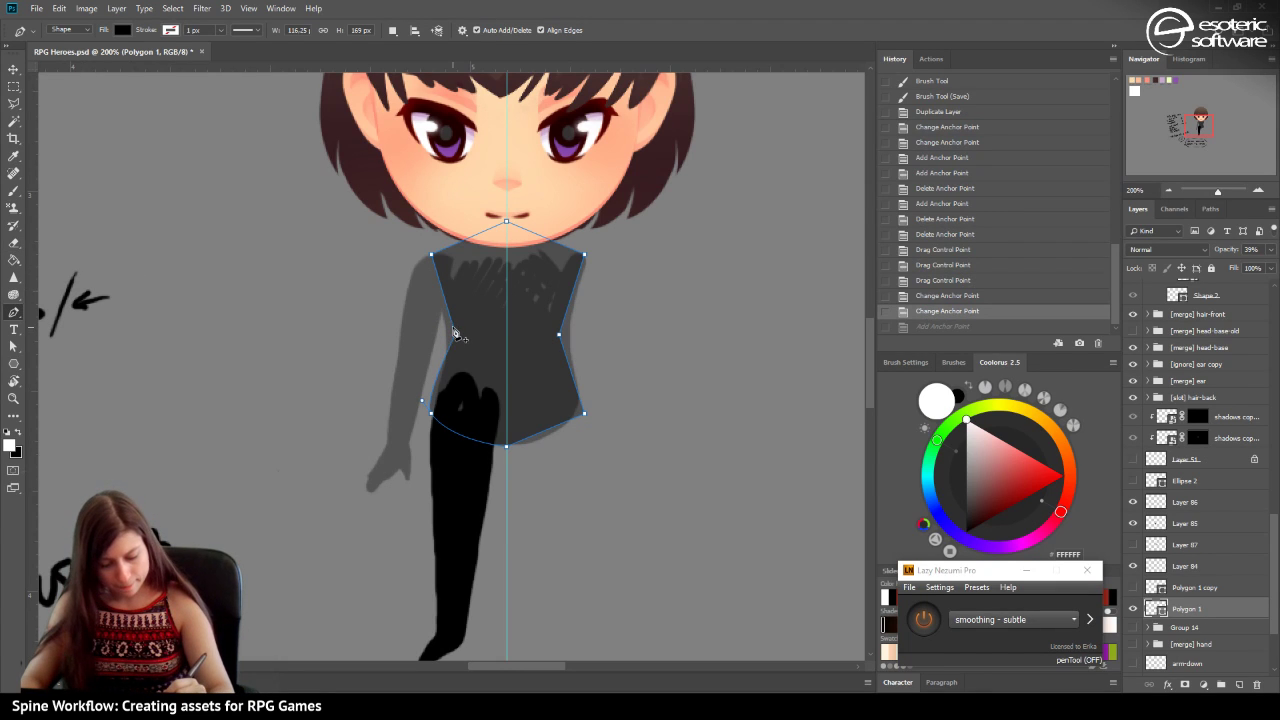
# Replace the torso path's left waist anchor with a curved one using the Pen tool, and pull the segment below it inward.
pyautogui.click(441, 425)
pyautogui.click(457, 337)
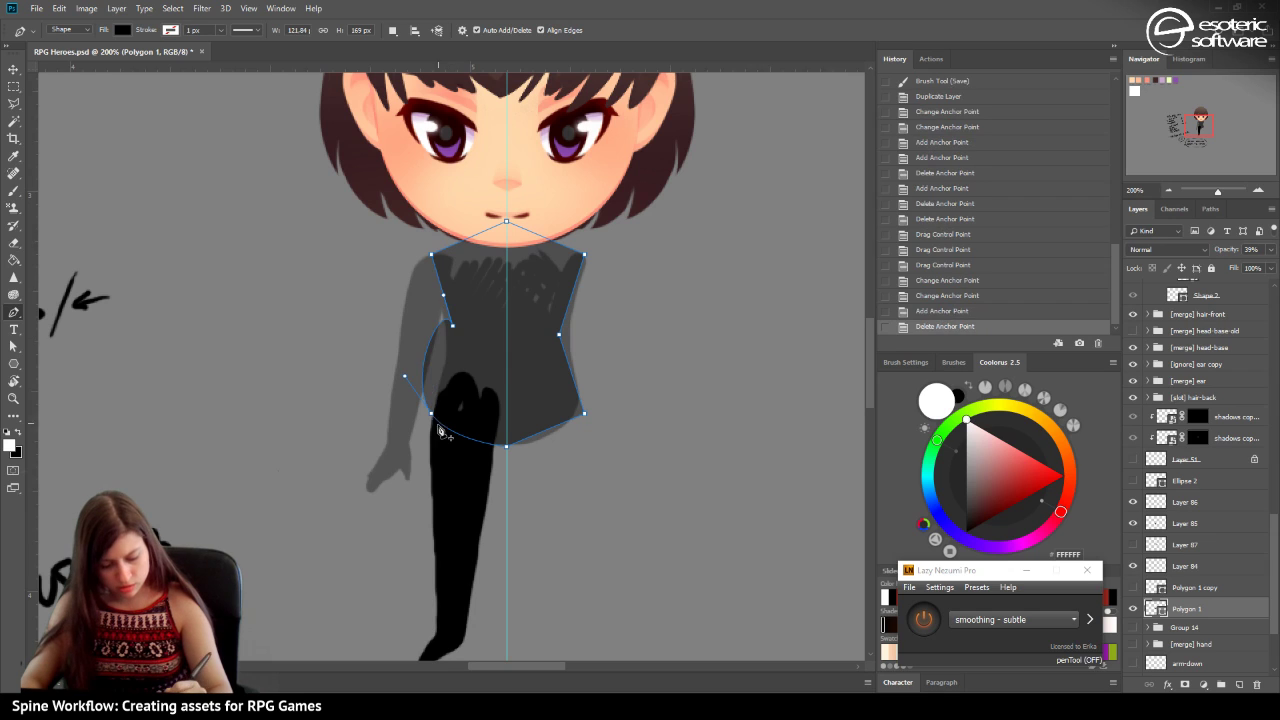
pyautogui.click(27, 341)
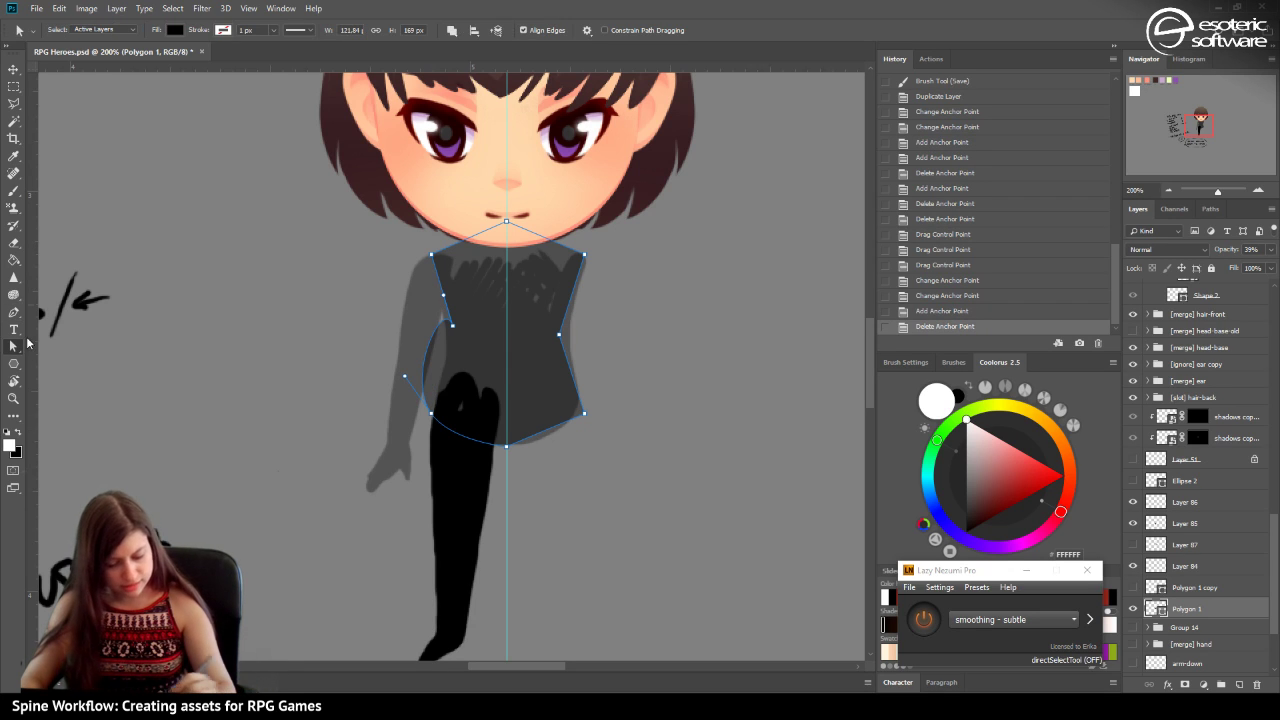
pyautogui.moveTo(441, 338); pyautogui.dragTo(464, 378)
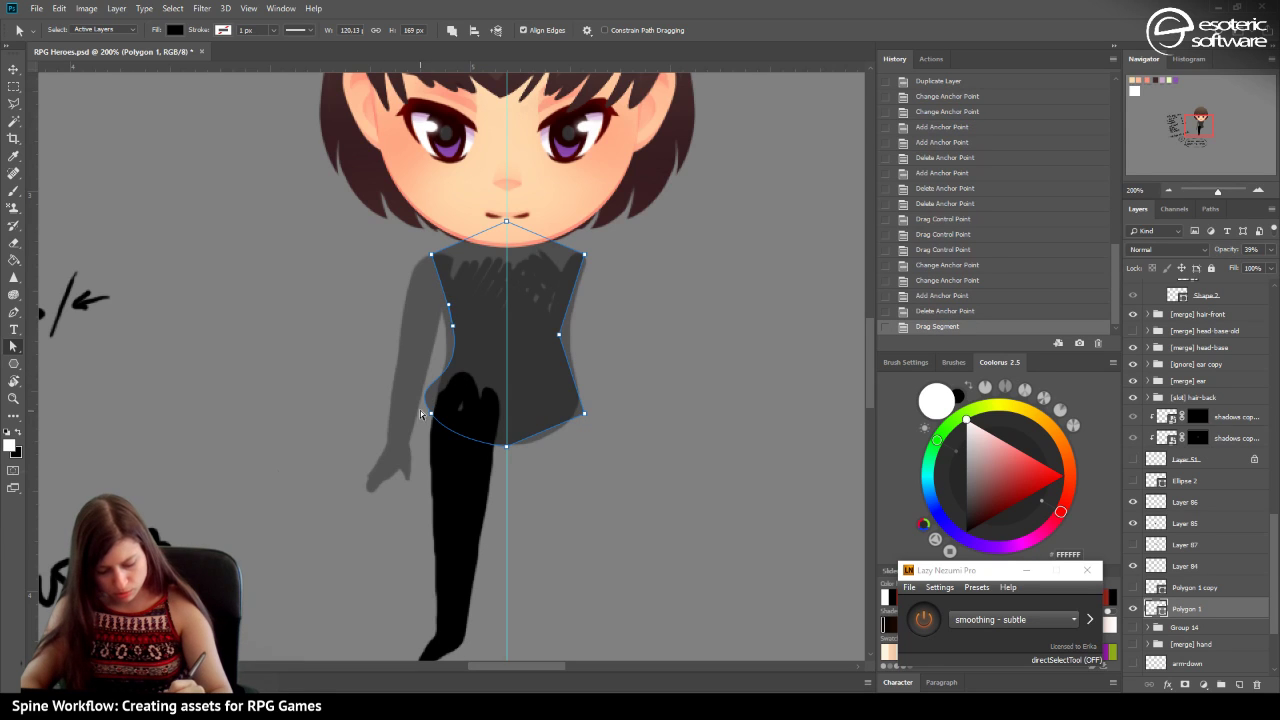
# Shorten the facing direction handles of the left hip and waist anchors to smooth the curve between them.
pyautogui.moveTo(420, 419); pyautogui.dragTo(407, 381)
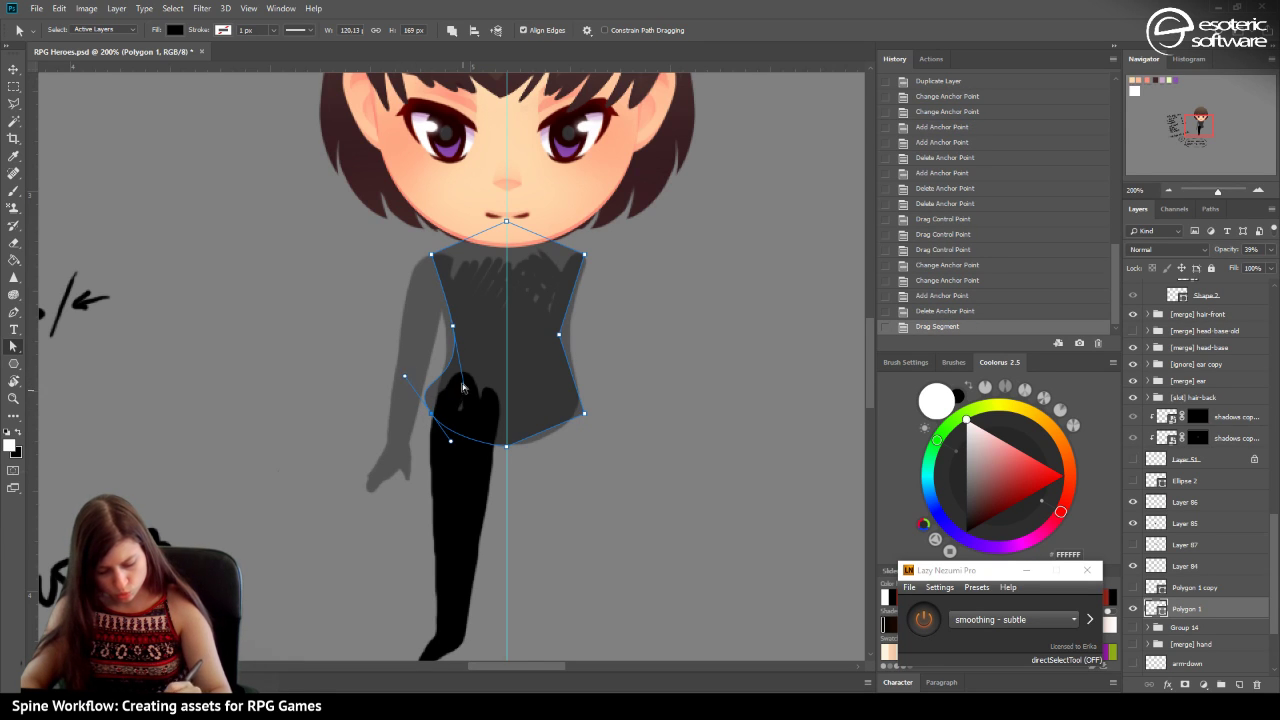
pyautogui.click(426, 396)
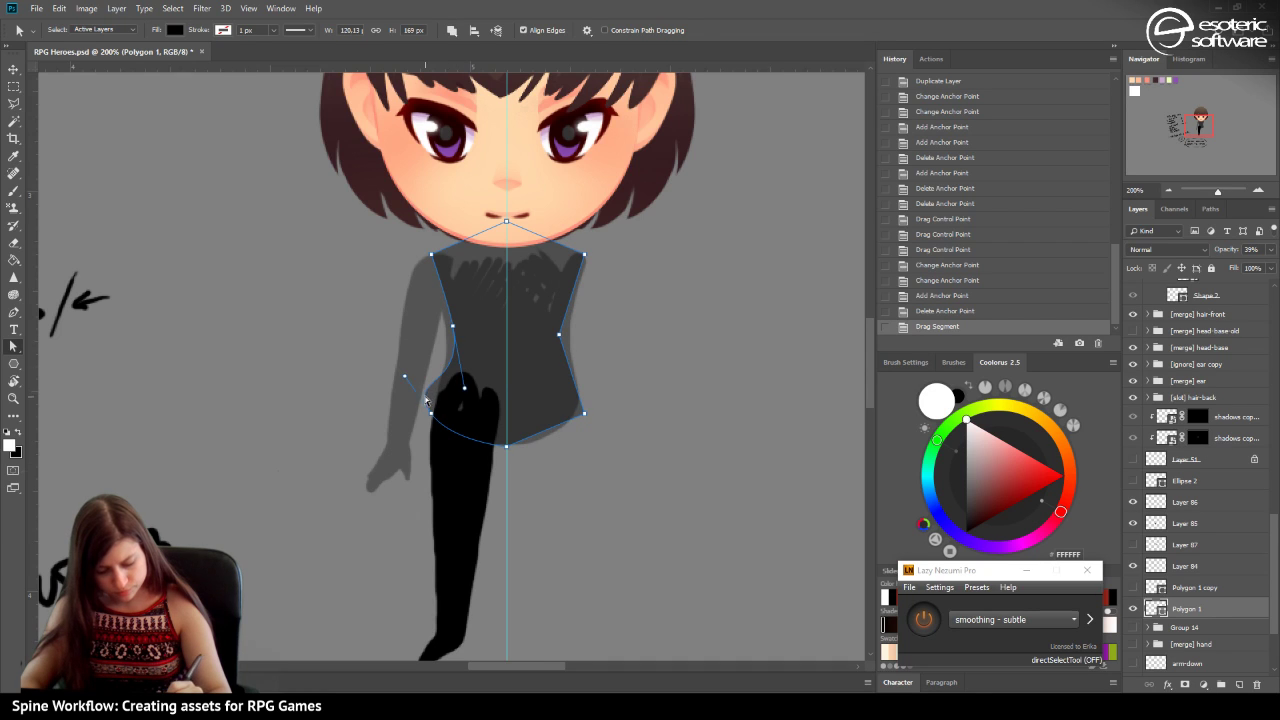
pyautogui.moveTo(464, 388); pyautogui.dragTo(420, 398)
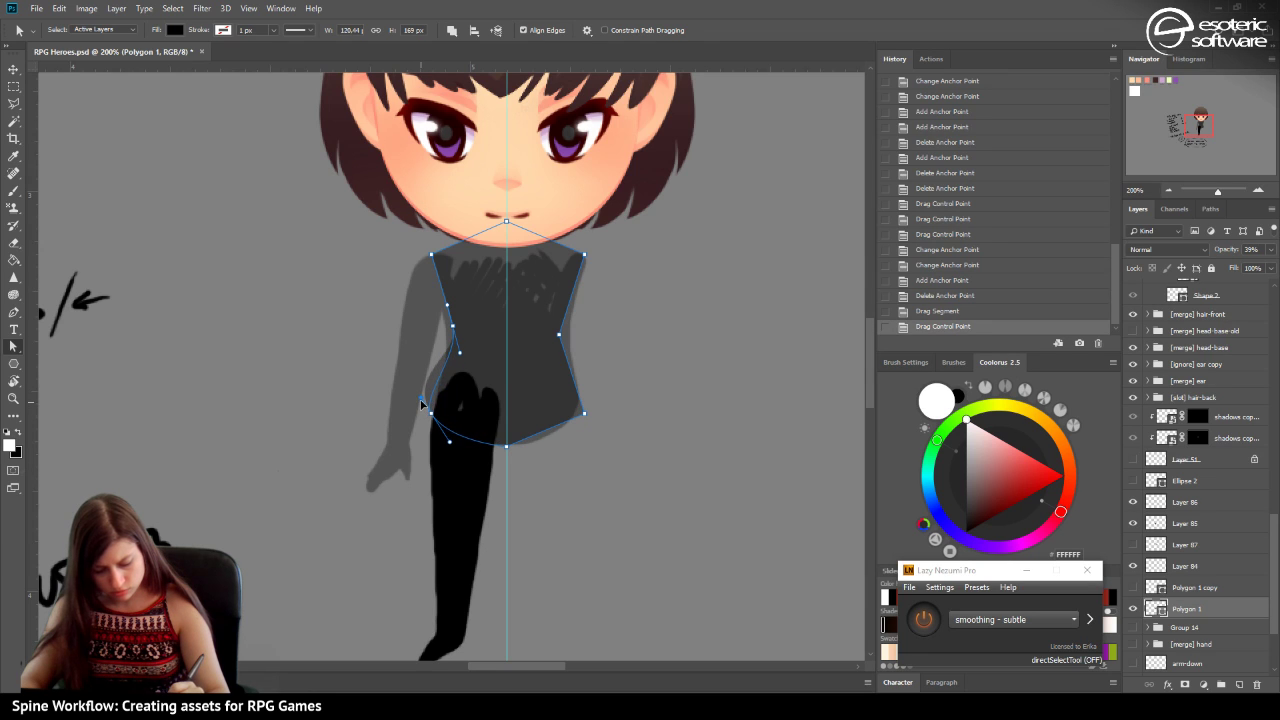
pyautogui.moveTo(457, 342); pyautogui.dragTo(458, 344)
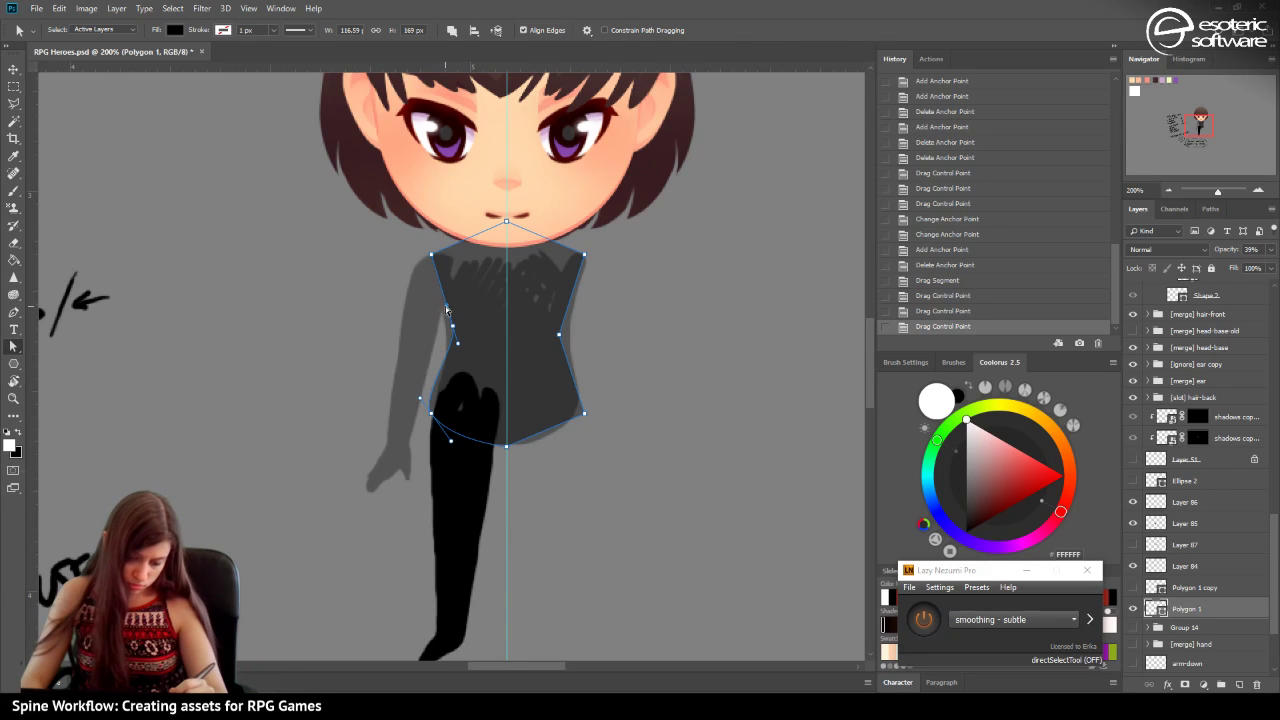
# Lower the left waist anchor, shift the left hip anchor inward, and refine their handles to follow the sketched torso side.
pyautogui.moveTo(441, 282); pyautogui.dragTo(434, 287)
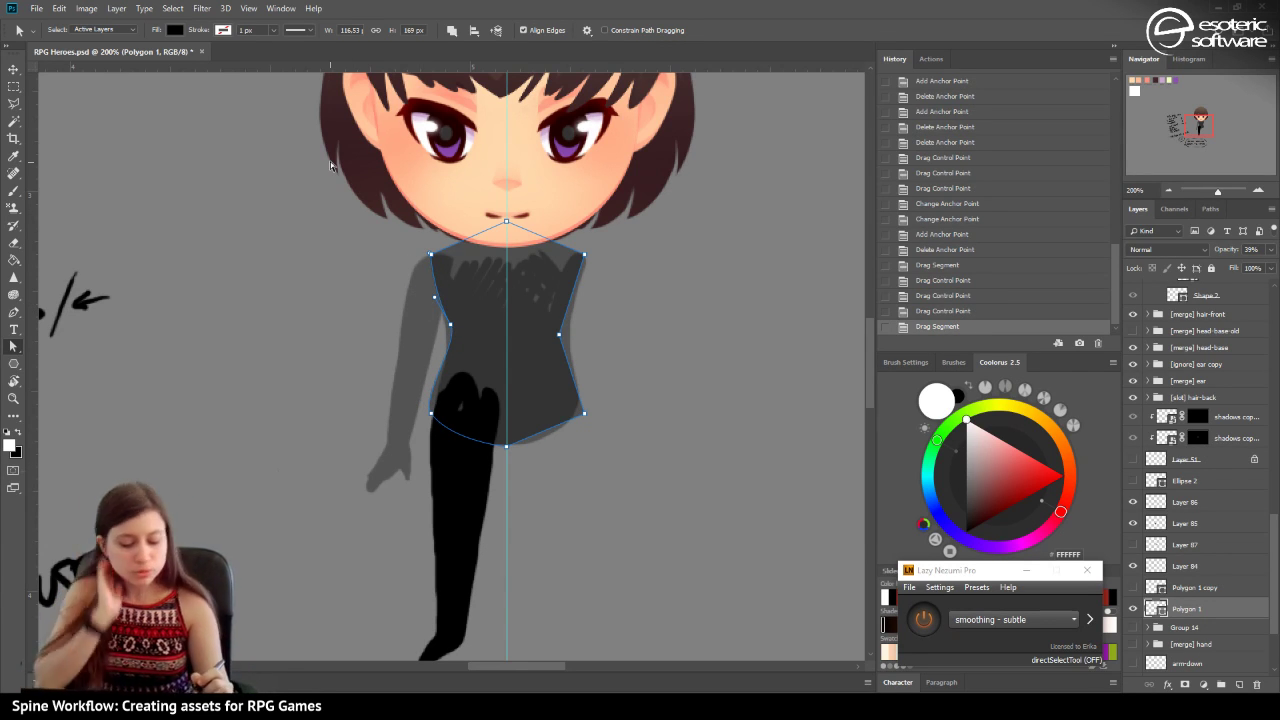
pyautogui.moveTo(435, 298); pyautogui.dragTo(441, 290)
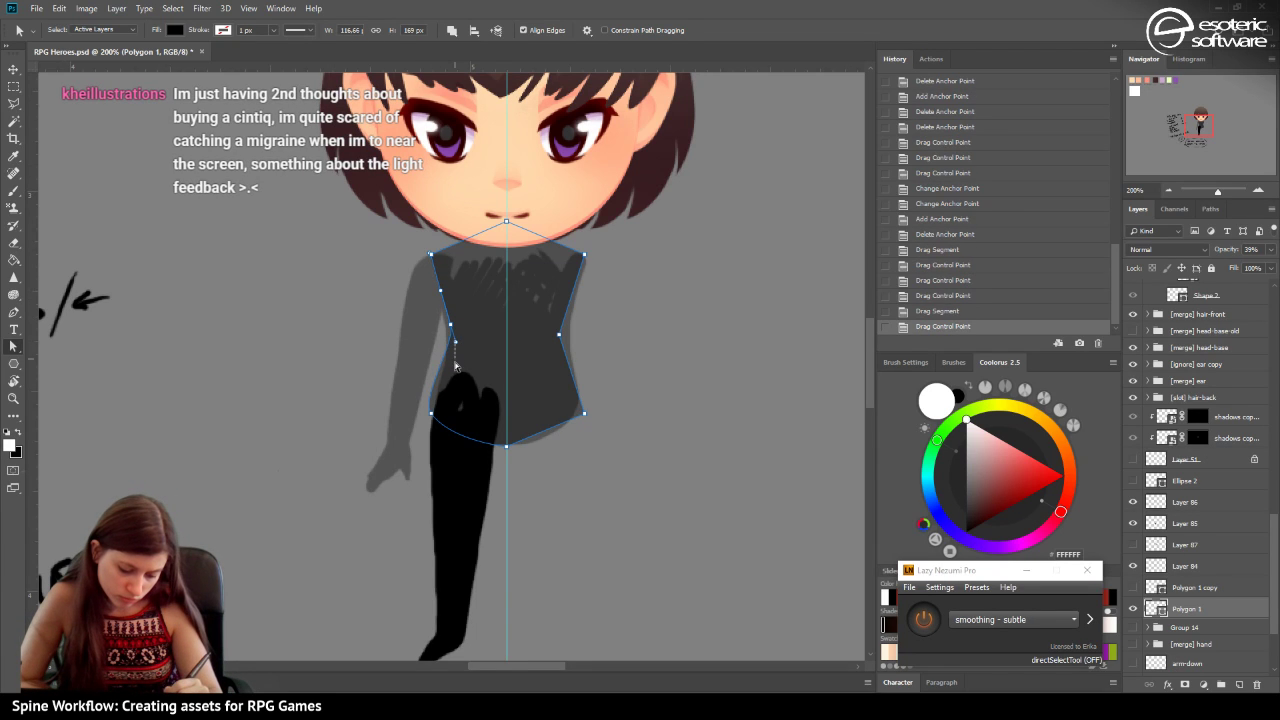
pyautogui.click(458, 358)
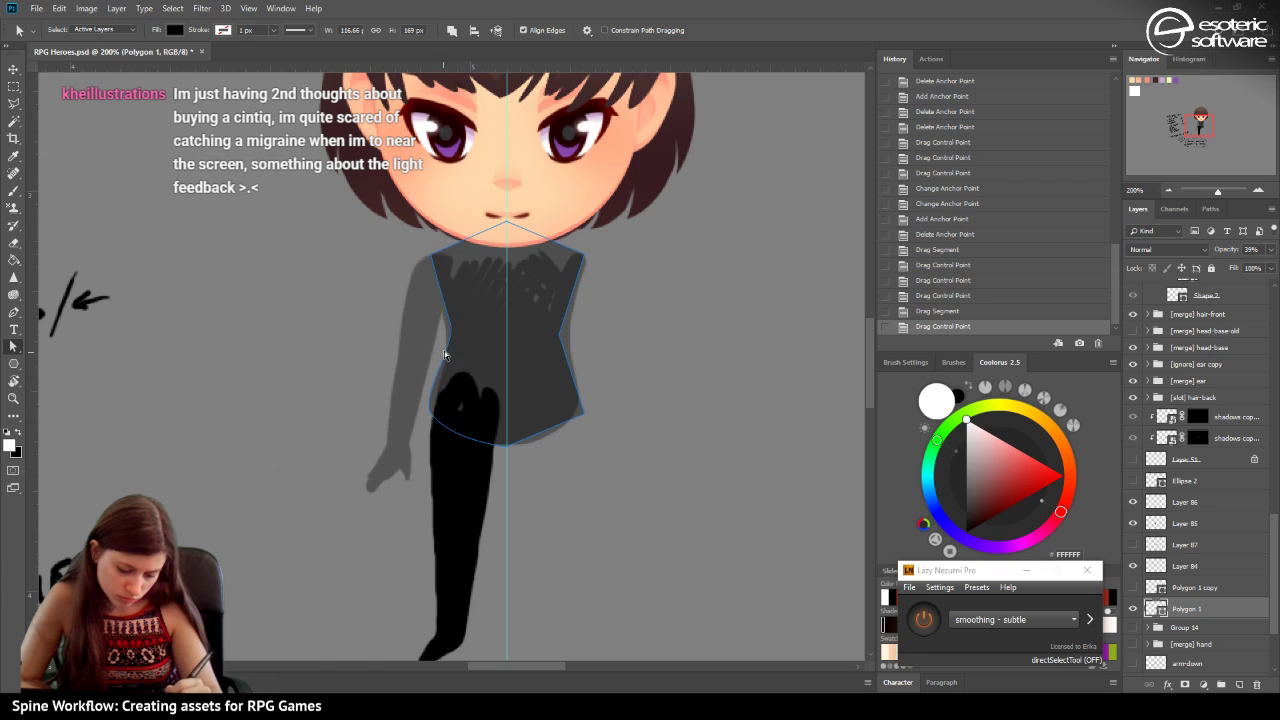
pyautogui.click(452, 336)
pyautogui.moveTo(455, 349)
pyautogui.mouseDown()
pyautogui.moveTo(457, 362)
pyautogui.moveTo(453, 330)
pyautogui.mouseUp()
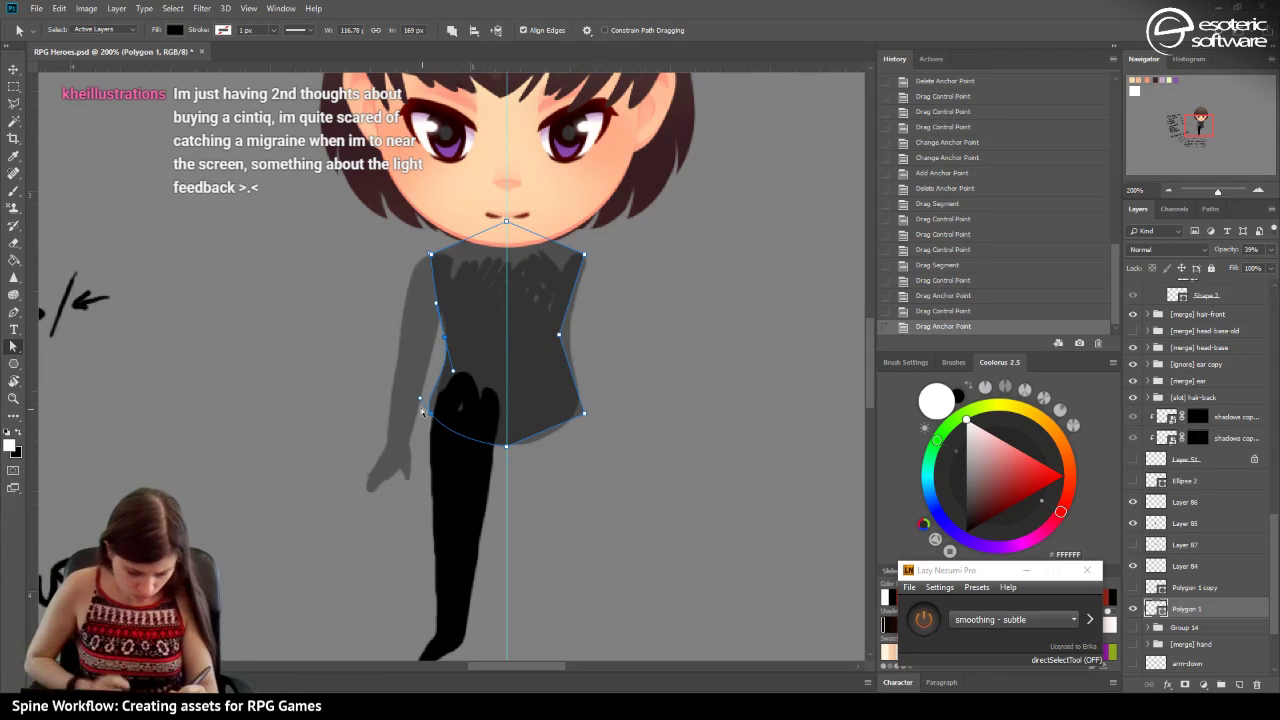
pyautogui.moveTo(419, 398); pyautogui.dragTo(460, 448)
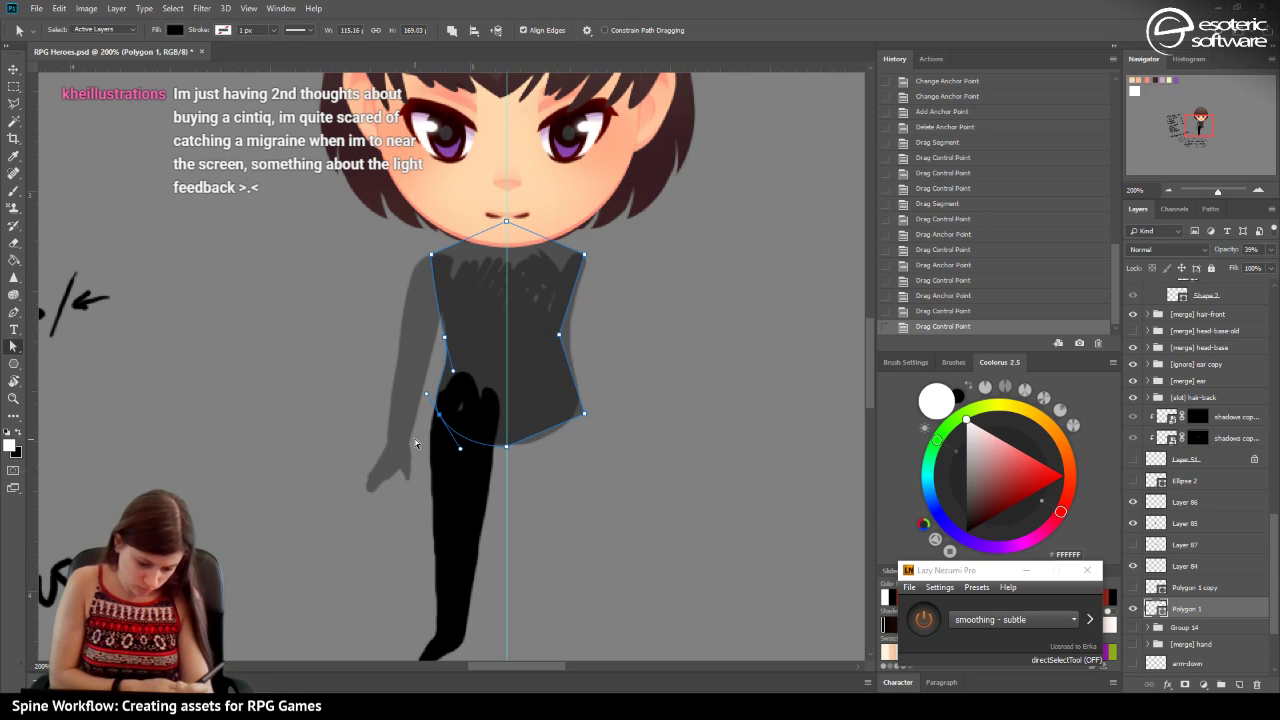
# Deselect the torso path and hide the sketch layers Layer 84, Layer 85 and Layer 86.
pyautogui.click(344, 349)
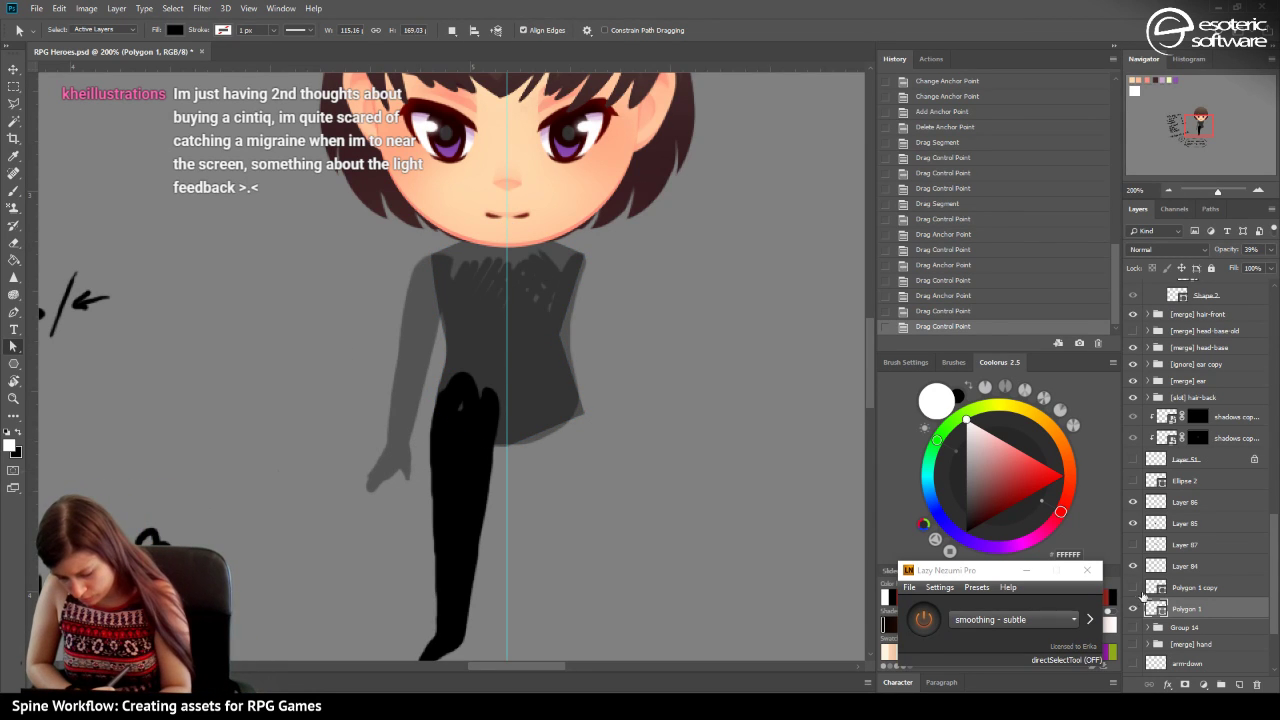
pyautogui.moveTo(1134, 568); pyautogui.dragTo(1135, 500)
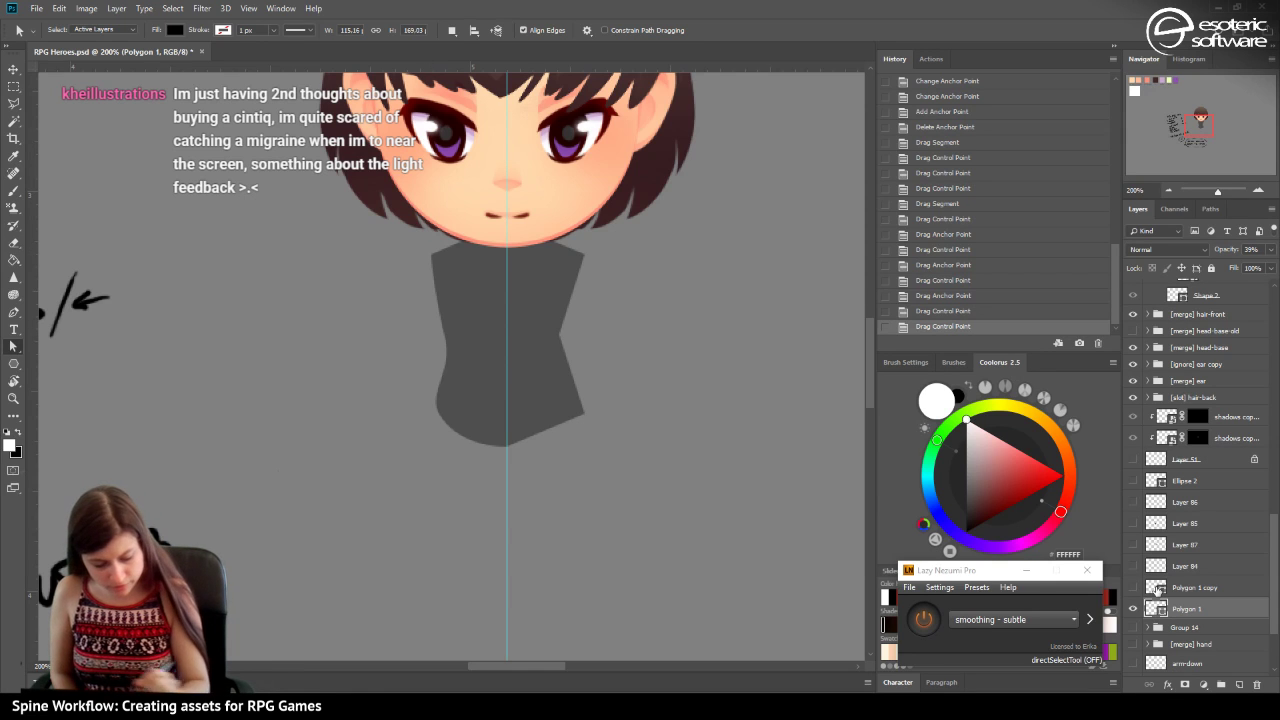
# Replace the torso path's upper-left shoulder corner with two anchor points, one on each adjoining edge, using the Pen tool.
pyautogui.click(439, 289)
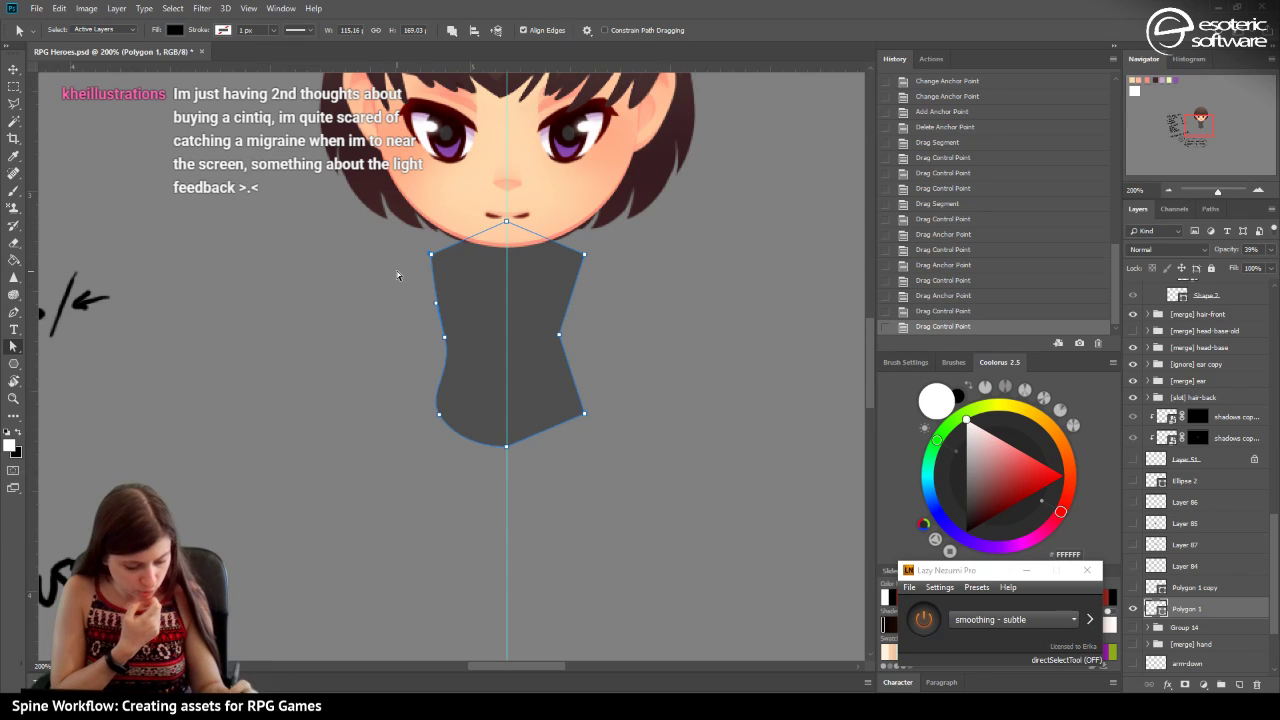
pyautogui.click(14, 312)
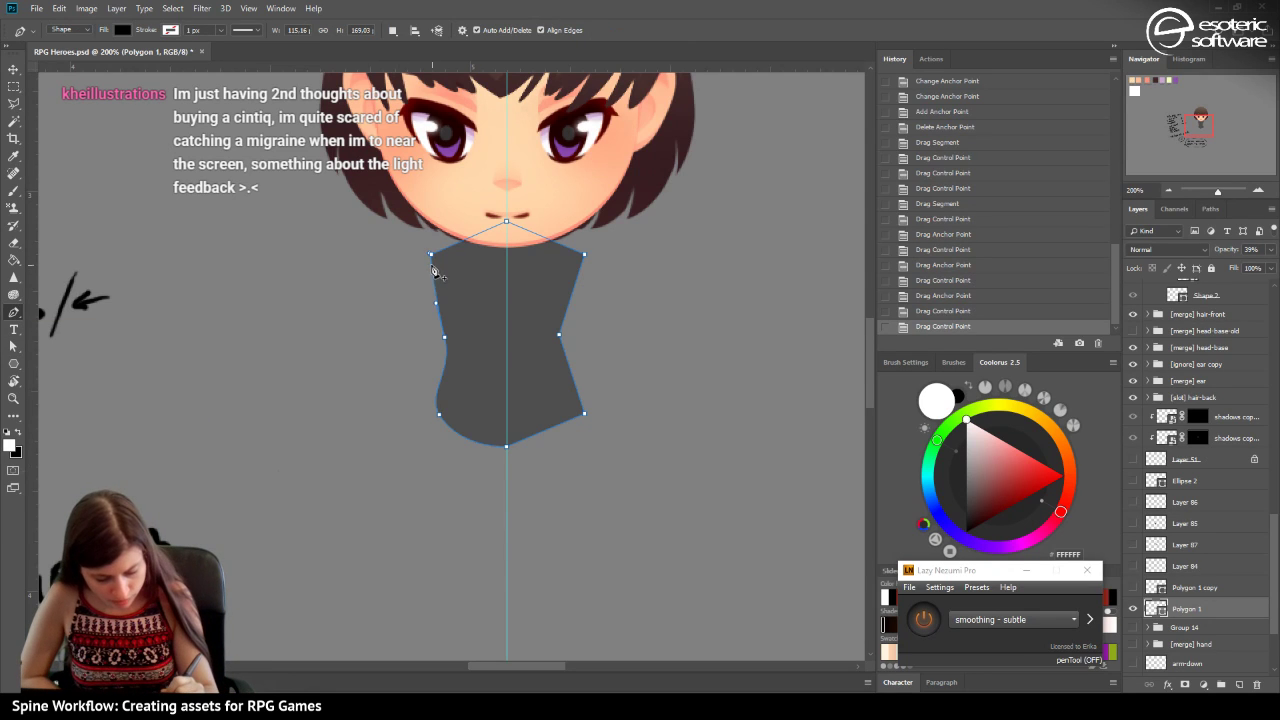
pyautogui.click(452, 248)
pyautogui.click(436, 256)
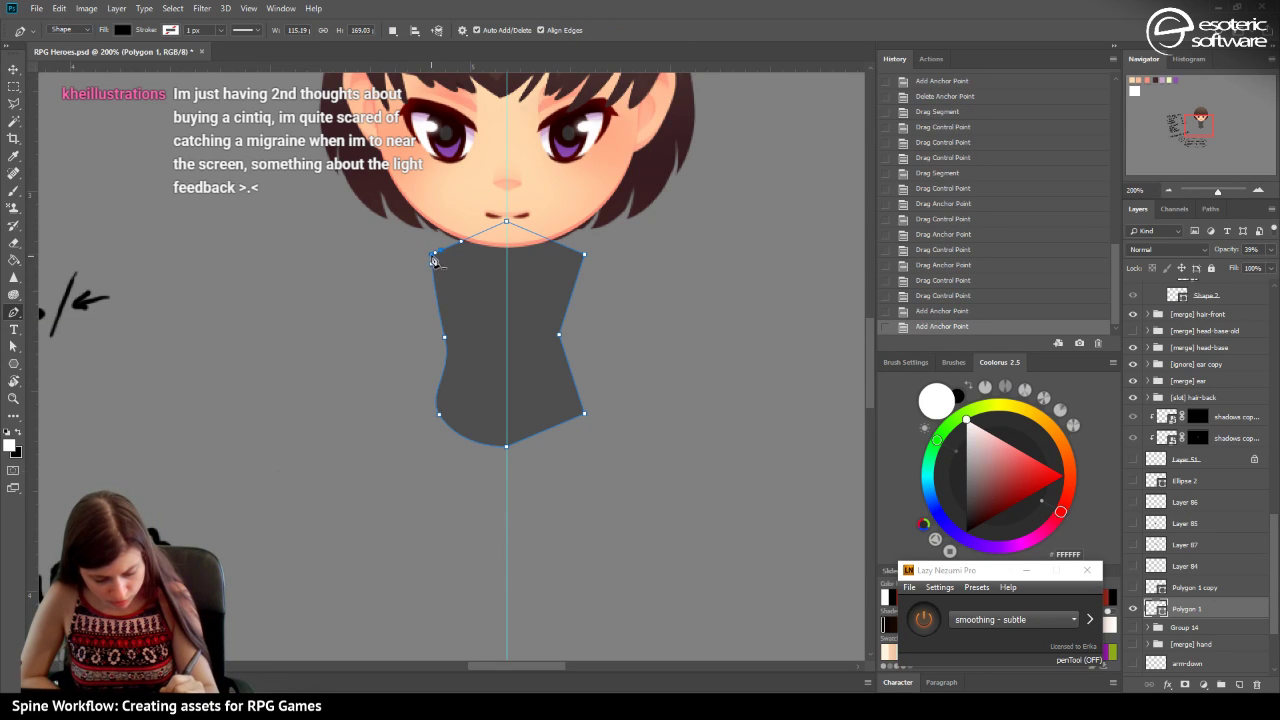
pyautogui.click(433, 257)
# Adjust the direction handles of the two new left shoulder anchors with Direct Selection to round the corner.
pyautogui.click(14, 346)
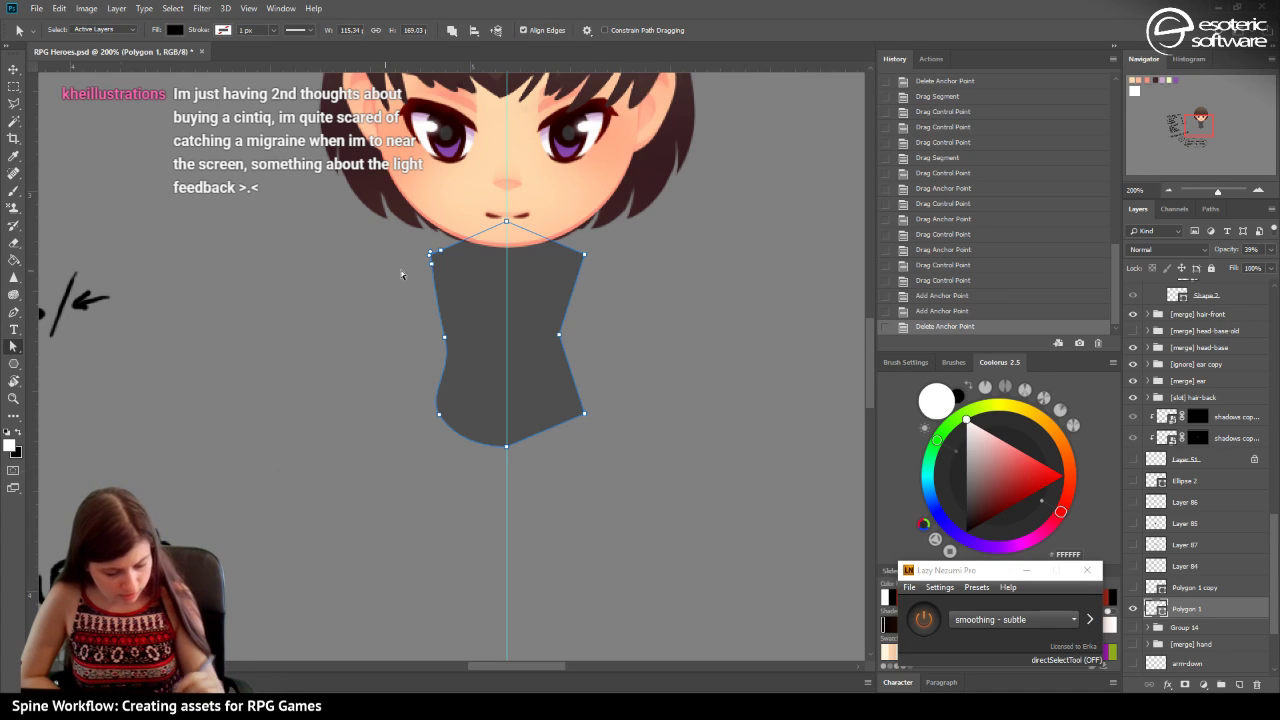
pyautogui.click(429, 253)
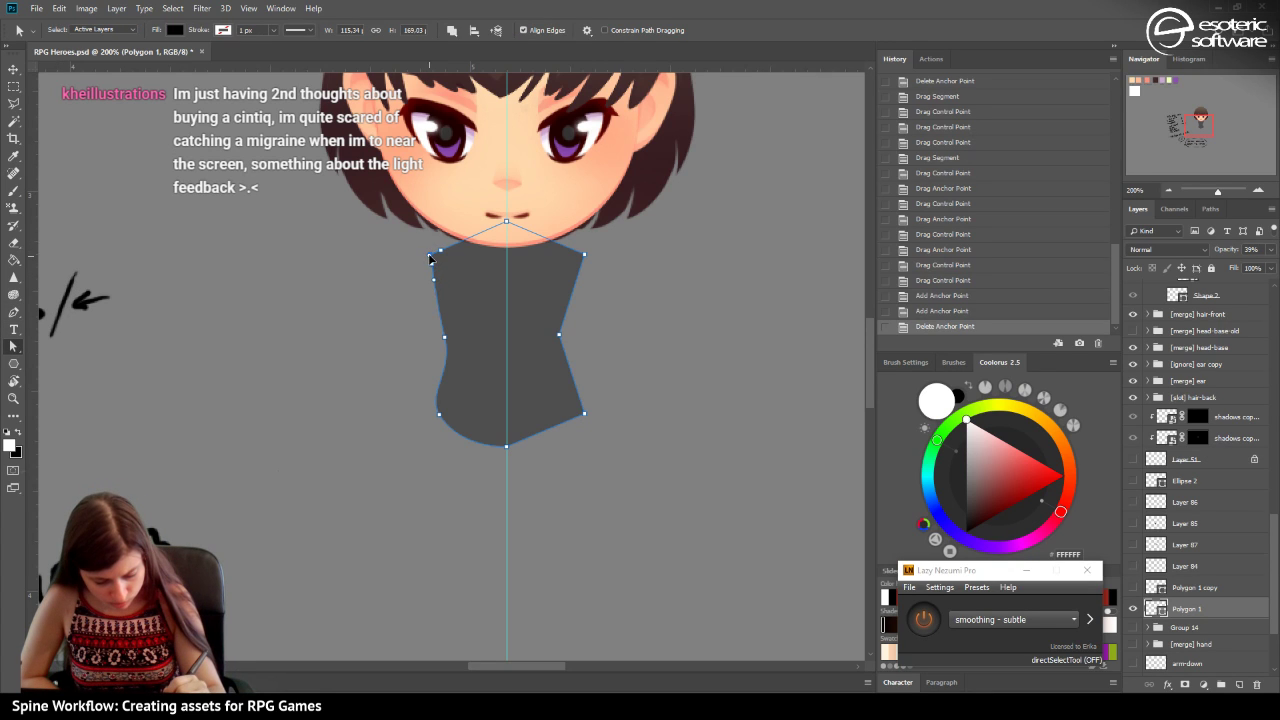
pyautogui.moveTo(429, 258); pyautogui.dragTo(465, 235)
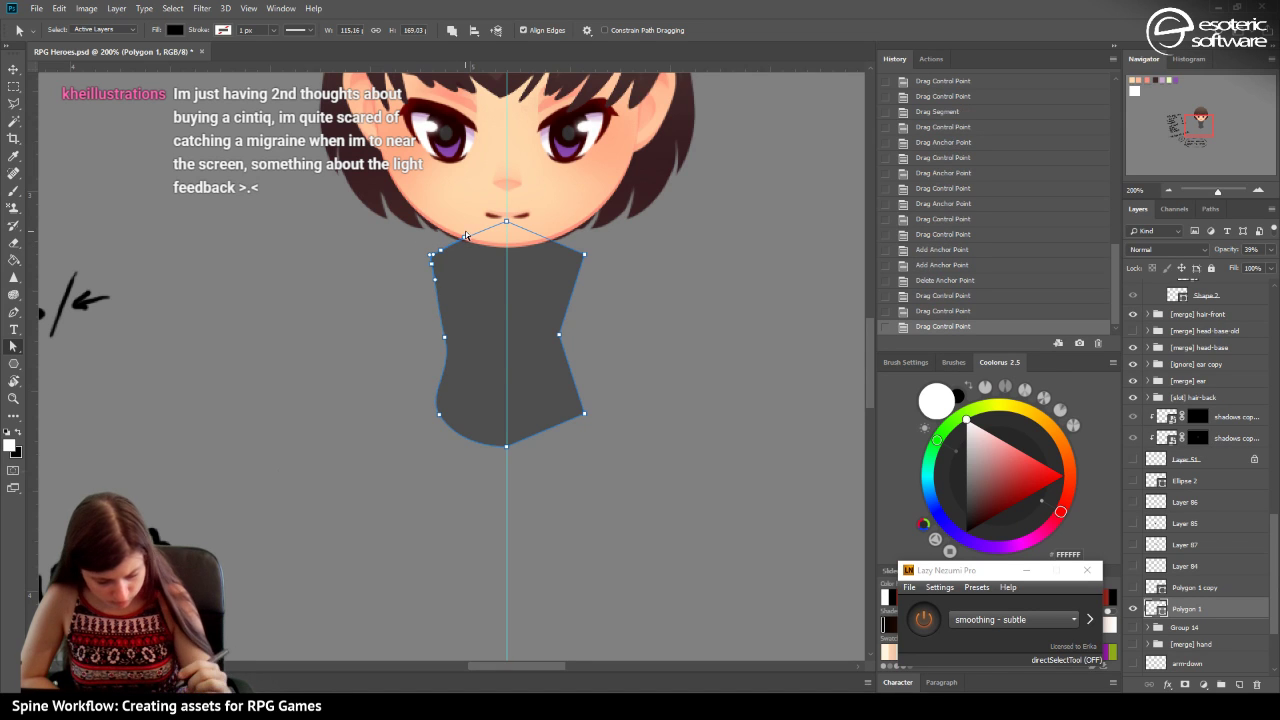
pyautogui.click(356, 297)
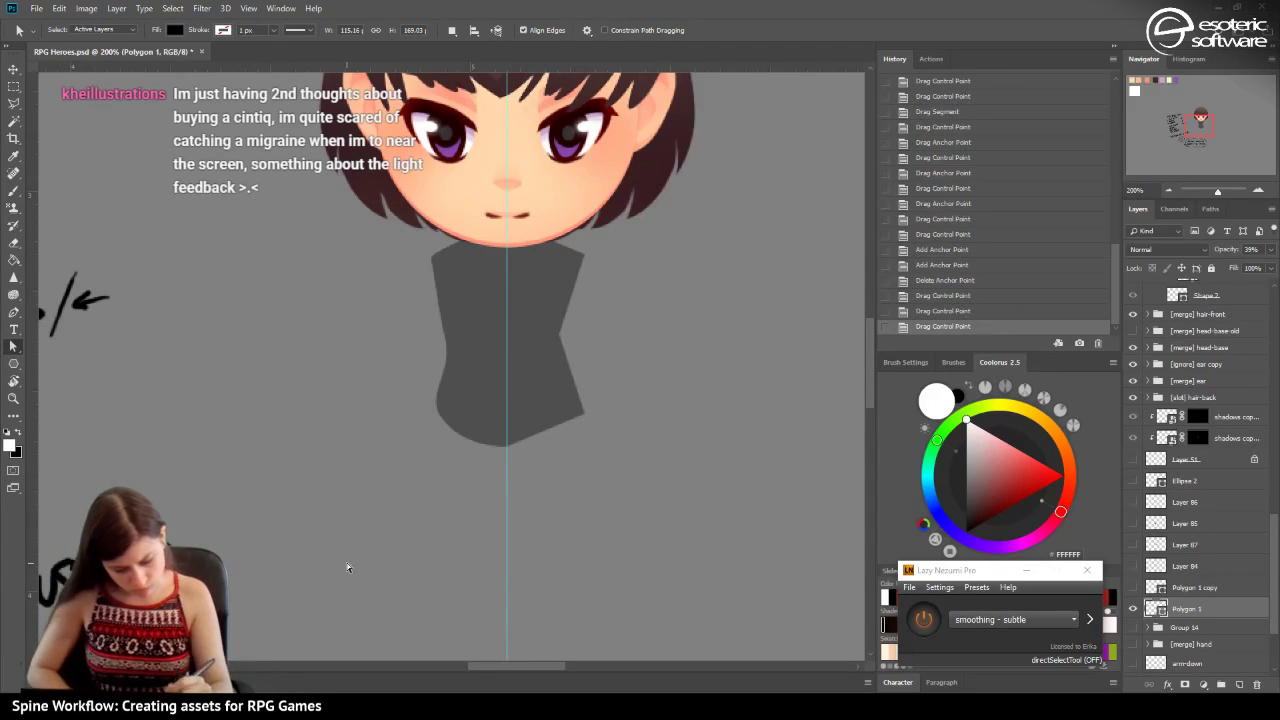
# Adjust the direction handles between the left shoulder and waist anchors to curve the upper side of the torso.
pyautogui.click(445, 340)
pyautogui.click(432, 287)
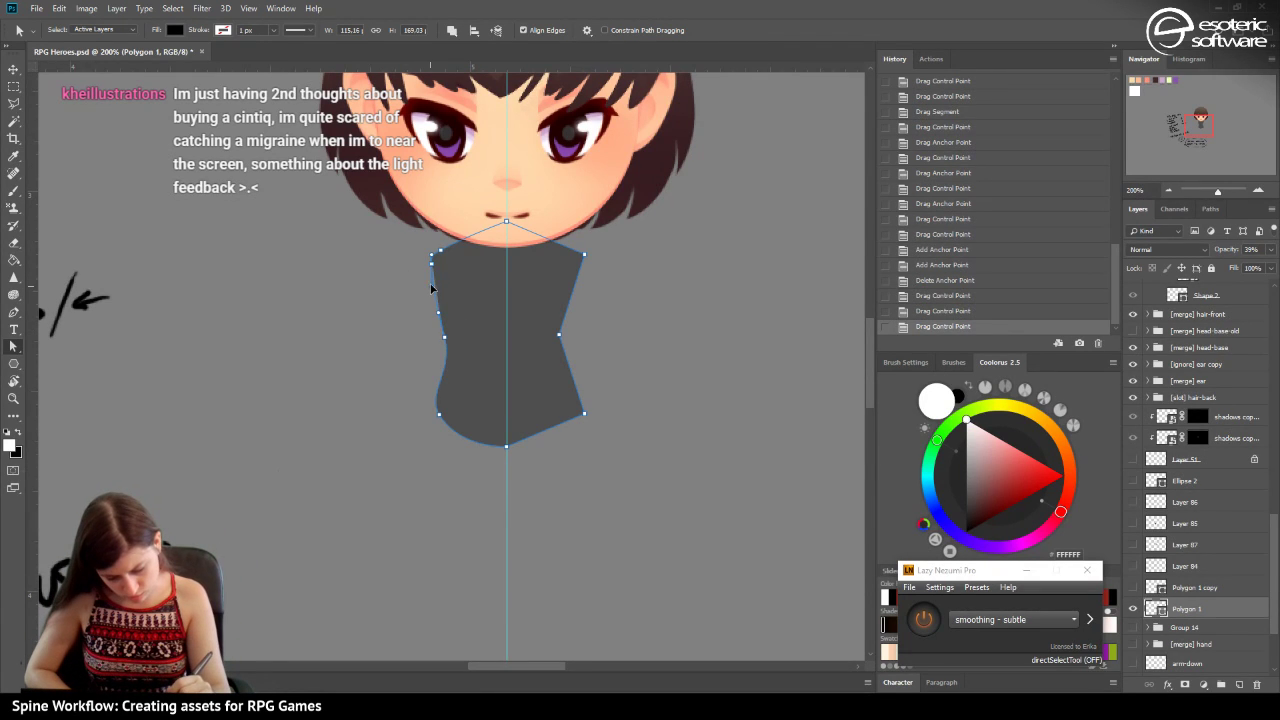
pyautogui.moveTo(426, 333); pyautogui.dragTo(432, 340)
pyautogui.click(388, 420)
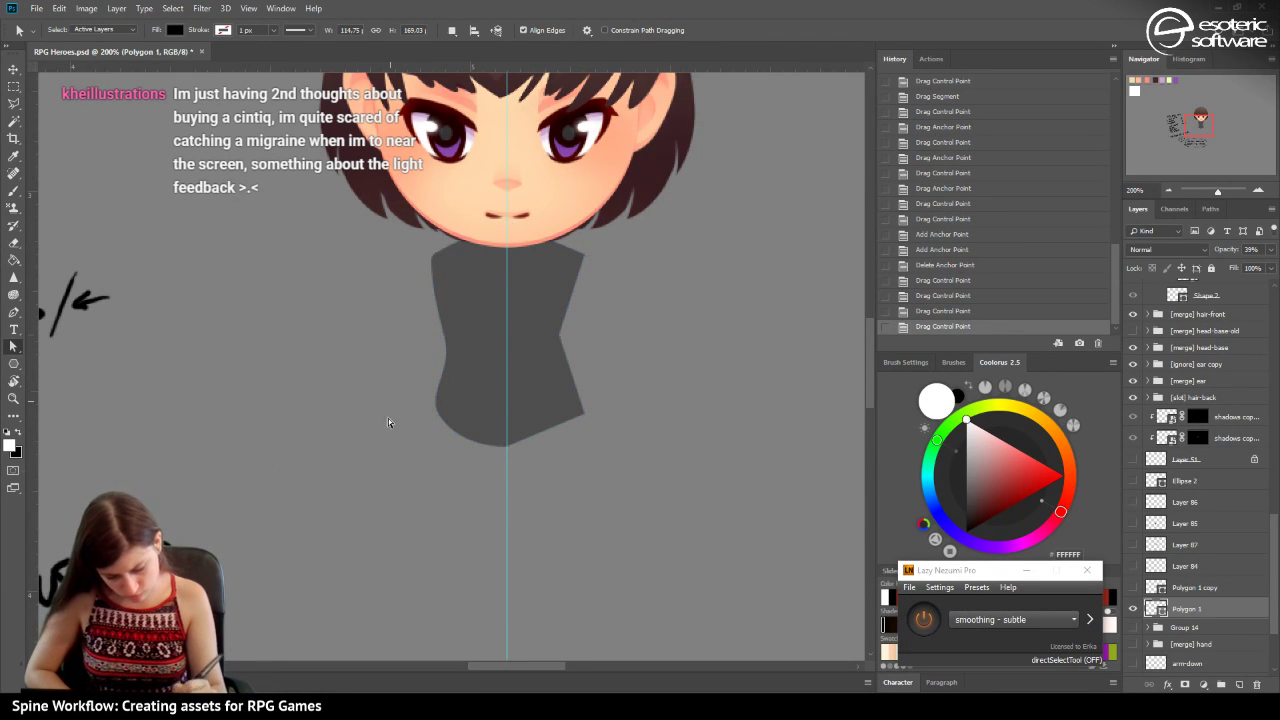
# Extend the left shoulder's upper handle toward the neck and nudge the path's top centre anchor down by 2 px.
pyautogui.click(456, 430)
pyautogui.click(506, 455)
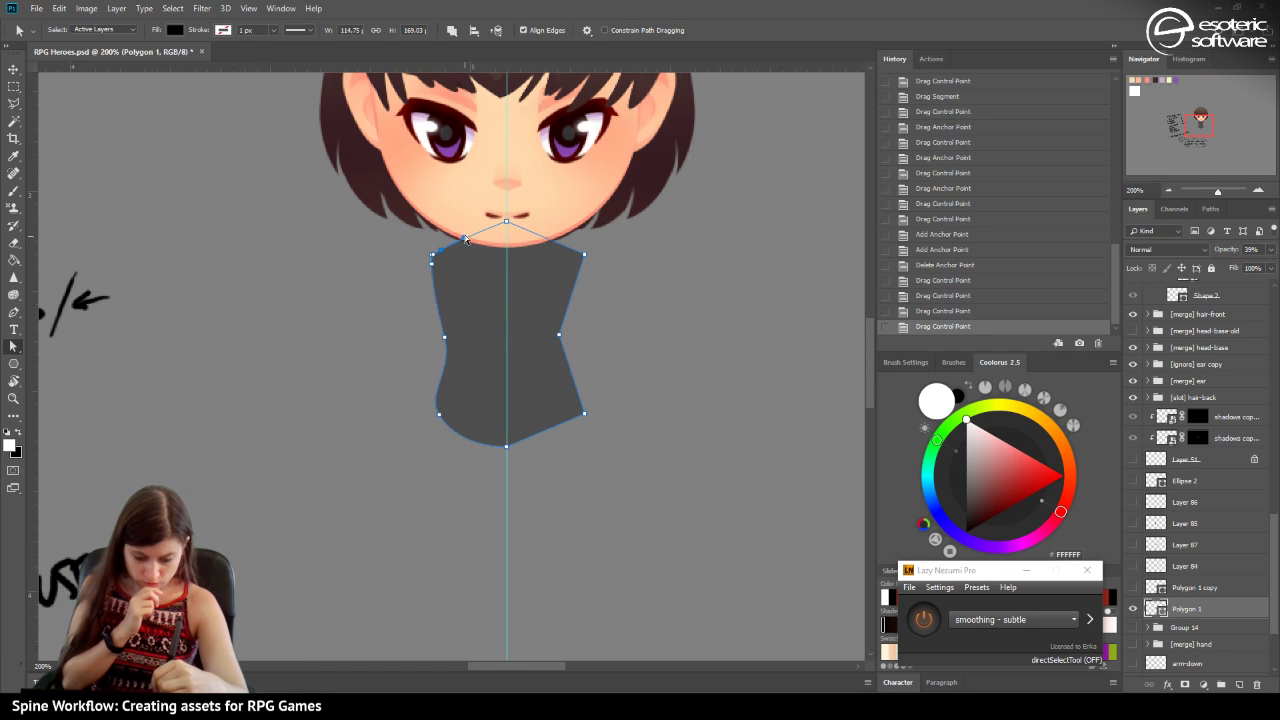
pyautogui.moveTo(465, 237); pyautogui.dragTo(480, 232)
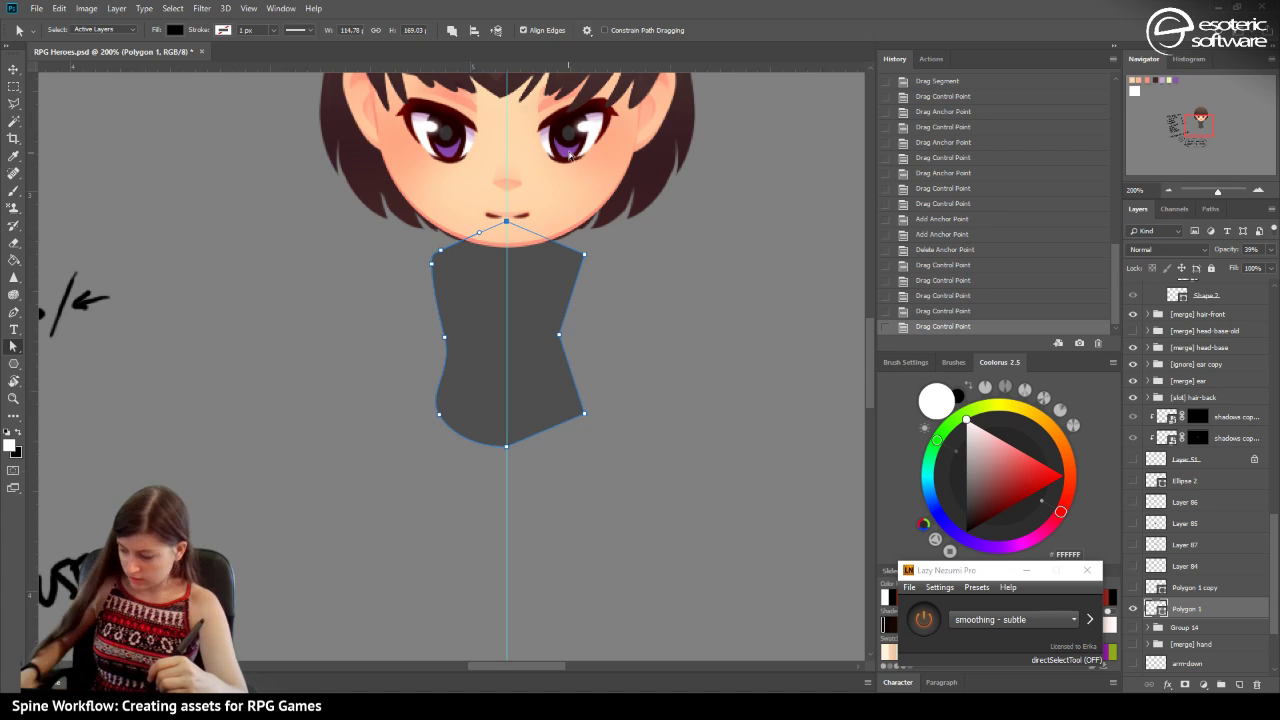
pyautogui.press('Down')
pyautogui.press('Down')
pyautogui.press('Down')
pyautogui.press('Down')
pyautogui.press('Down')
pyautogui.press('Down')
pyautogui.press('Down')
pyautogui.press('Down')
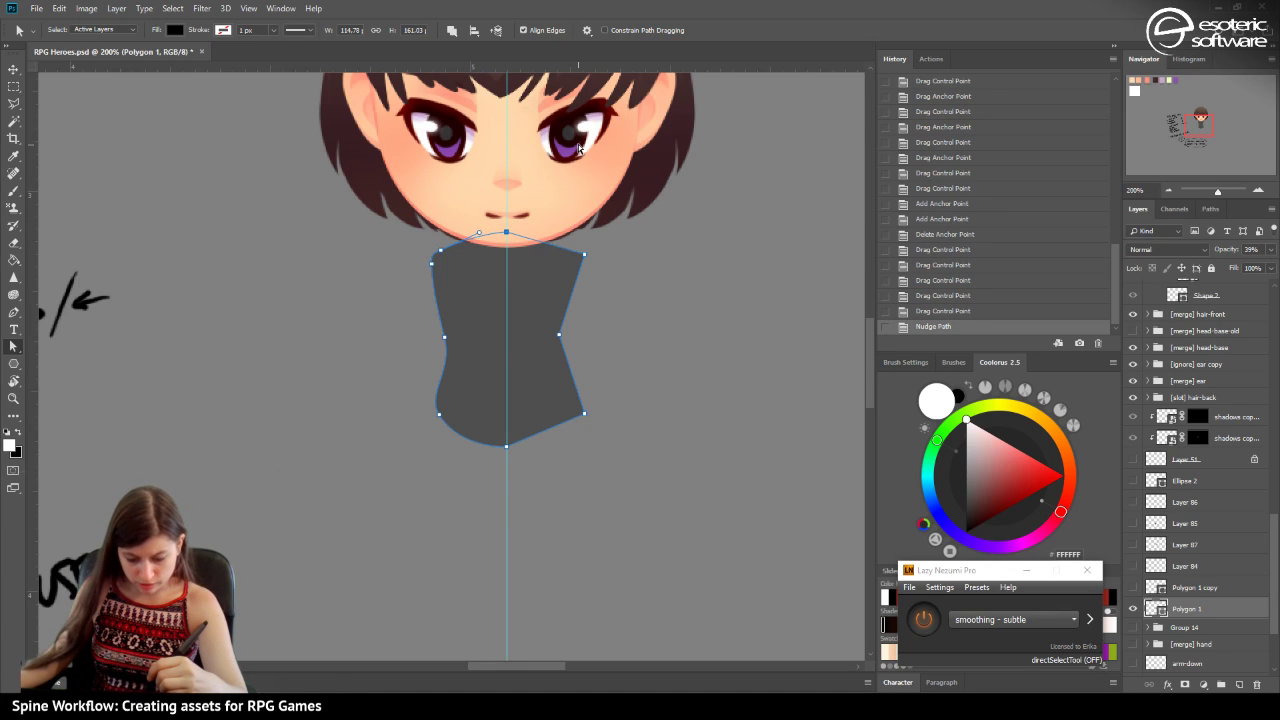
pyautogui.press('Up')
pyautogui.press('Up')
pyautogui.press('Up')
pyautogui.press('Up')
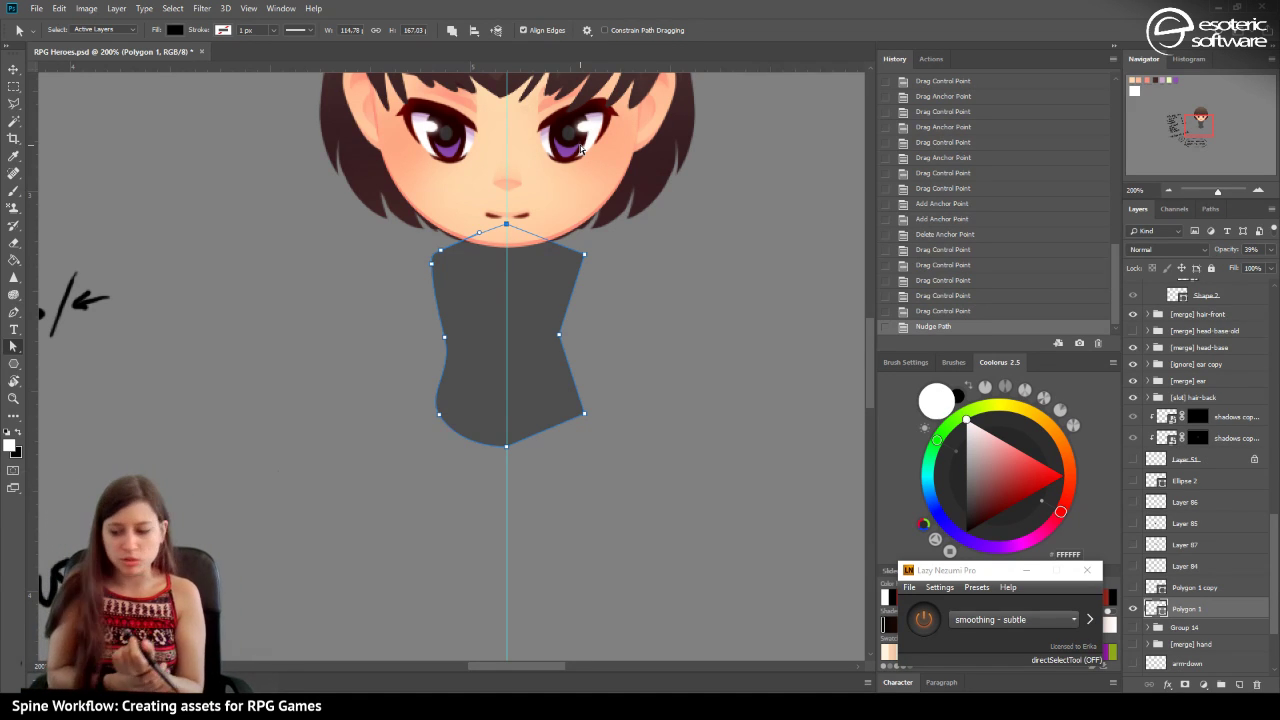
pyautogui.click(1177, 591)
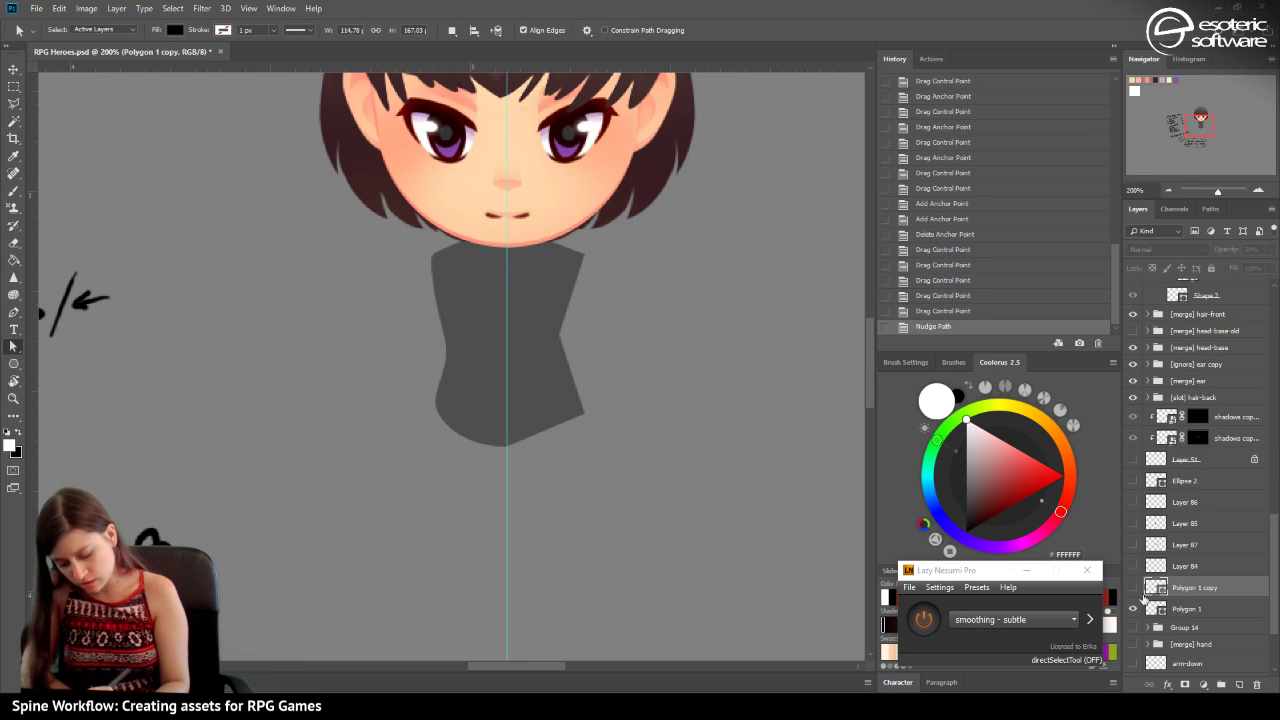
pyautogui.click(1133, 609)
pyautogui.click(1133, 609)
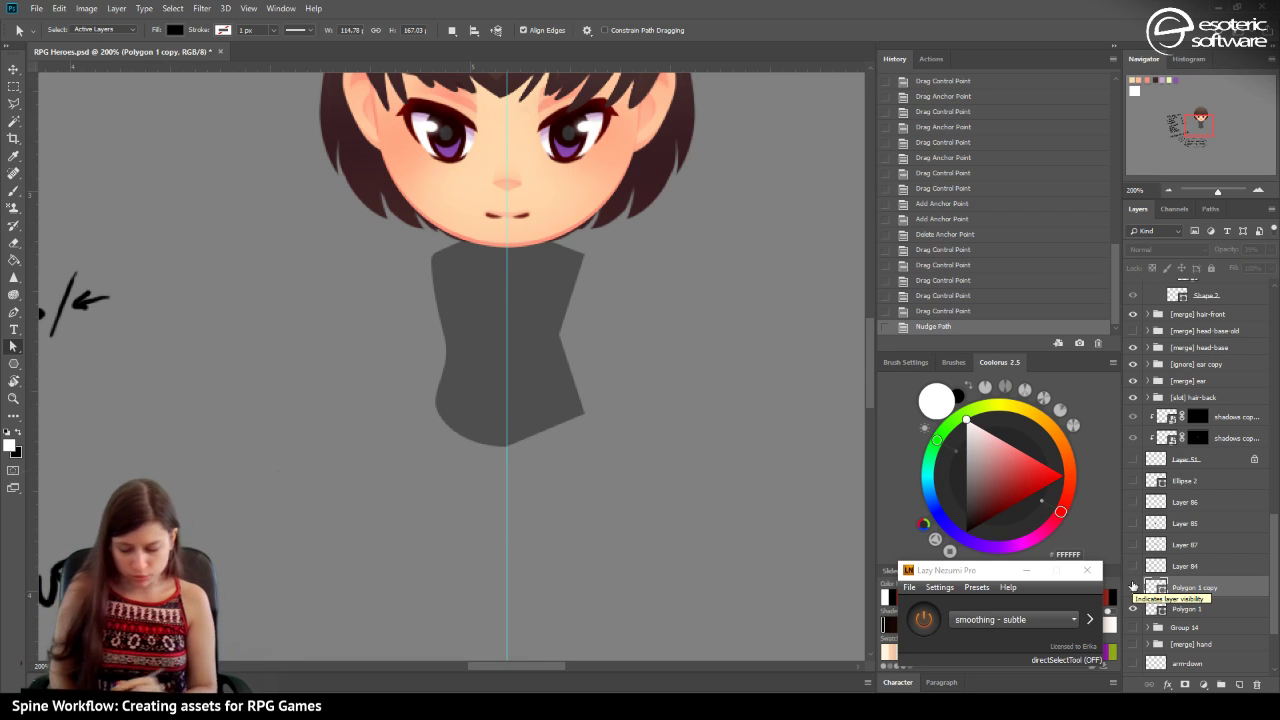
pyautogui.doubleClick(1156, 608)
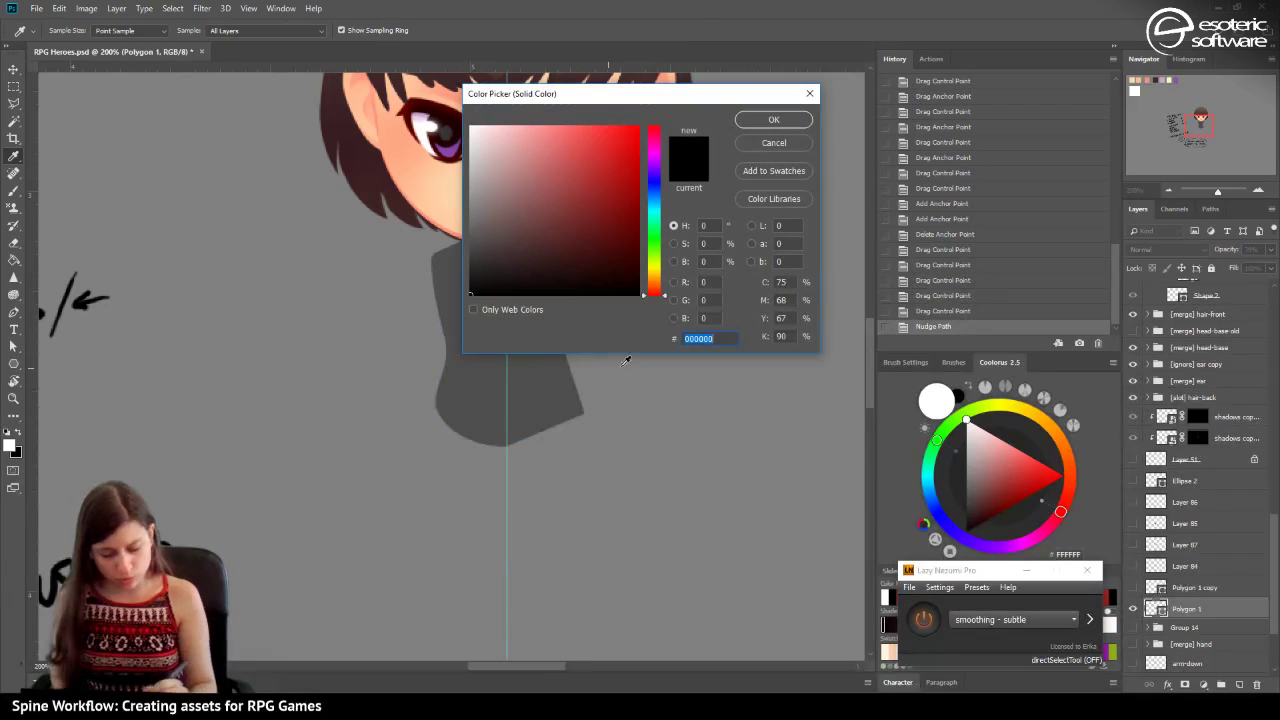
pyautogui.click(765, 145)
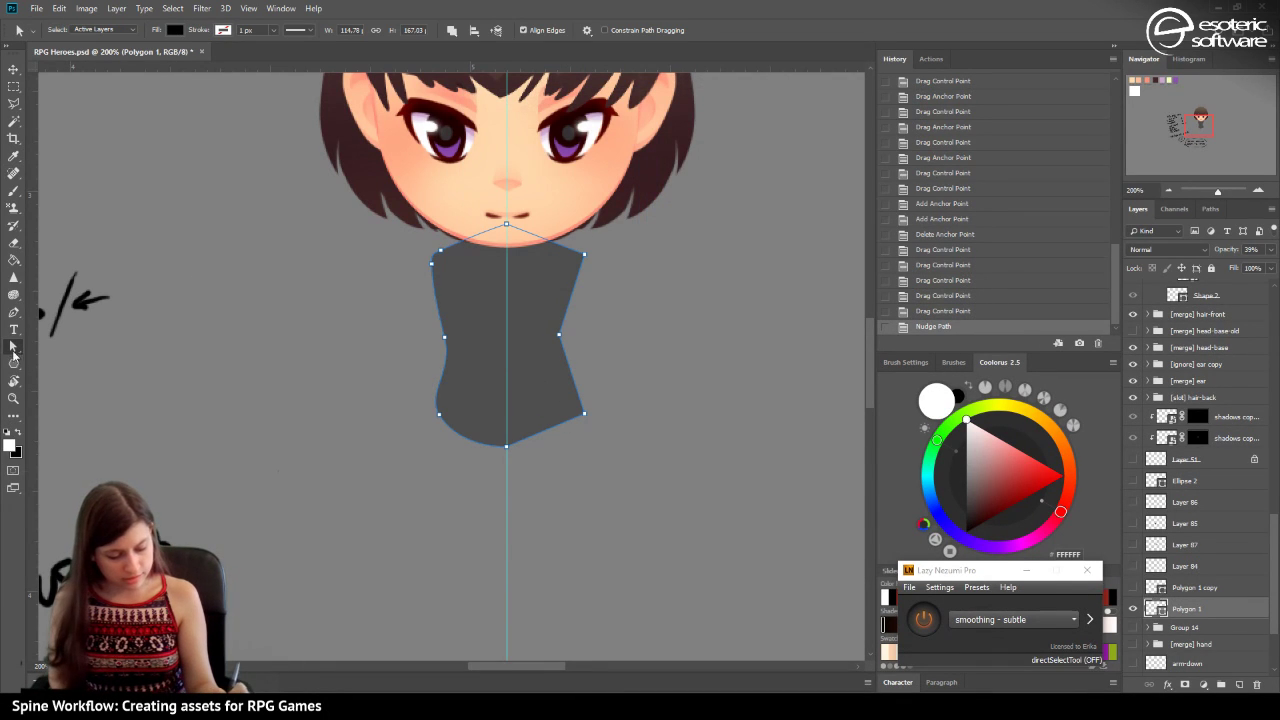
# Delete the right hip, waist and shoulder anchors of the torso path with the Pen tool, keeping only the left half.
pyautogui.click(14, 312)
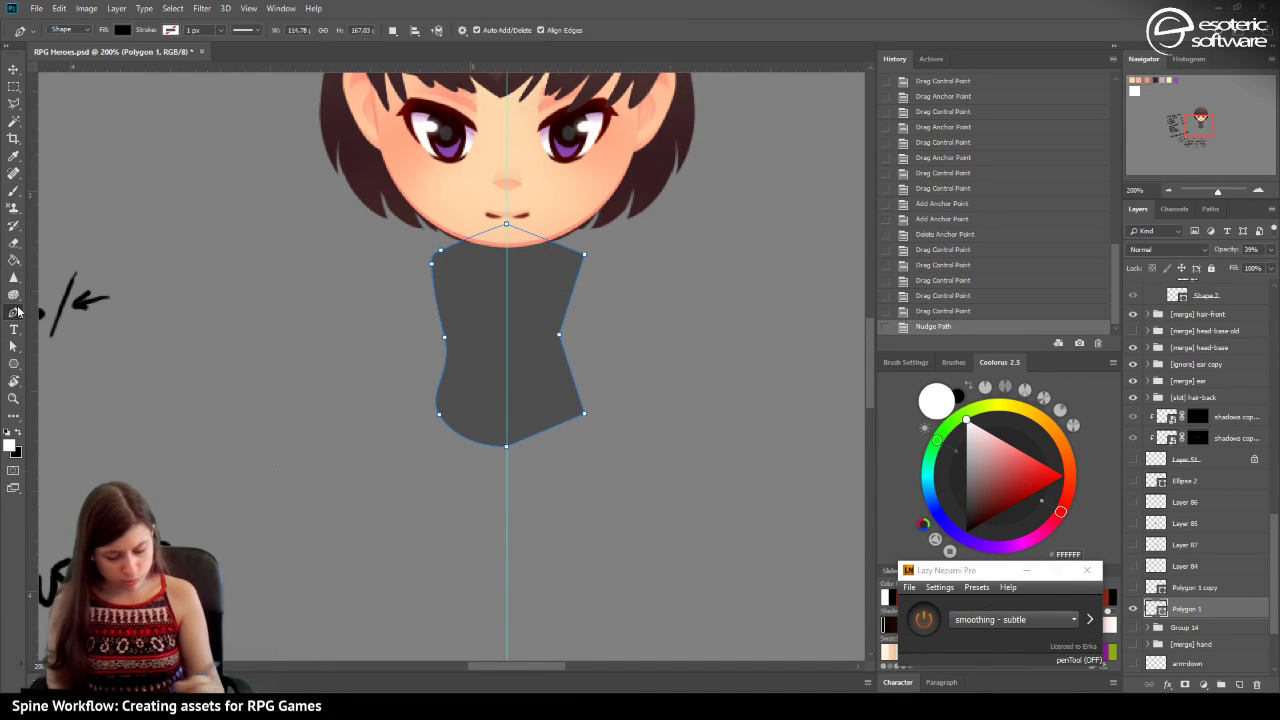
pyautogui.click(579, 415)
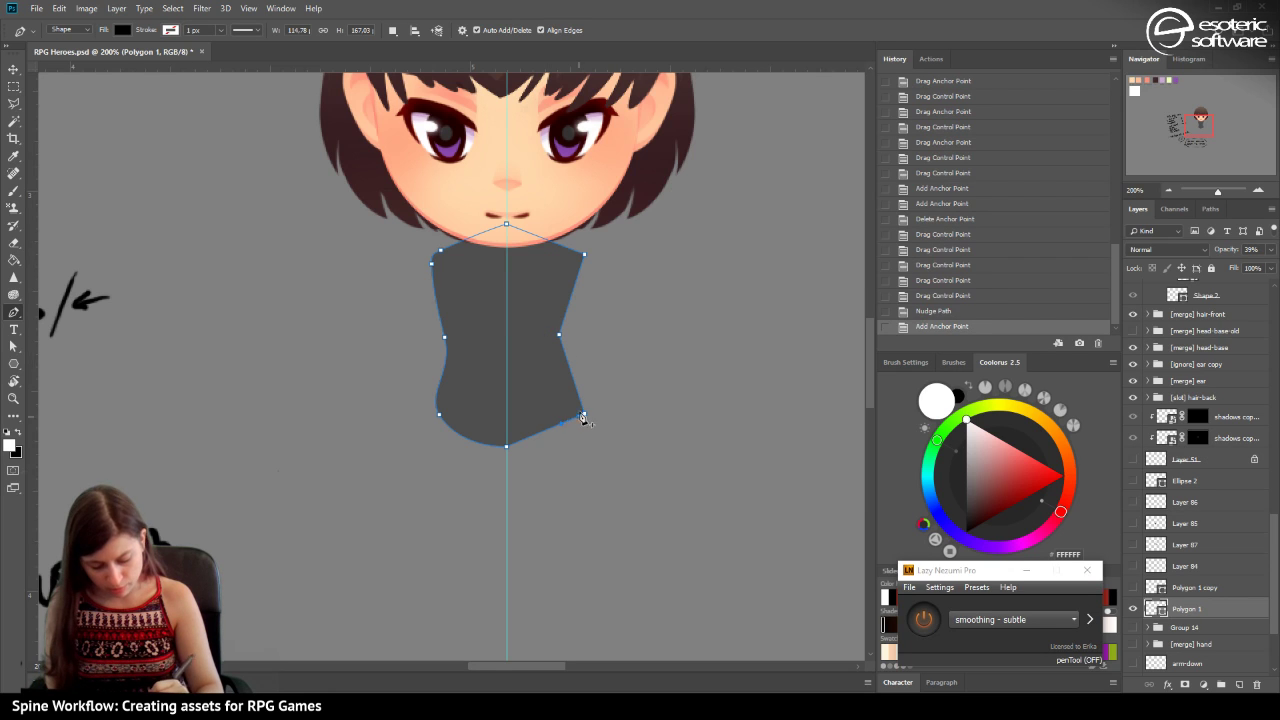
pyautogui.click(561, 423)
pyautogui.click(583, 414)
pyautogui.click(561, 423)
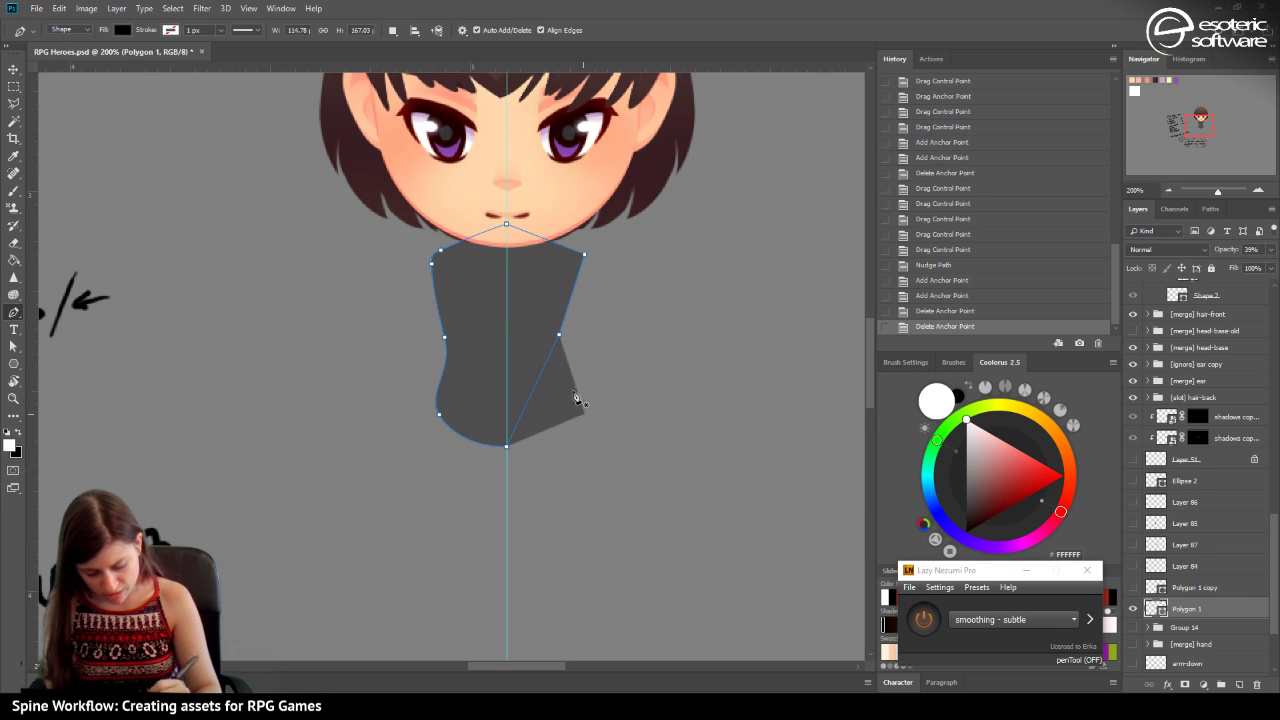
pyautogui.click(559, 335)
pyautogui.click(560, 338)
pyautogui.click(584, 254)
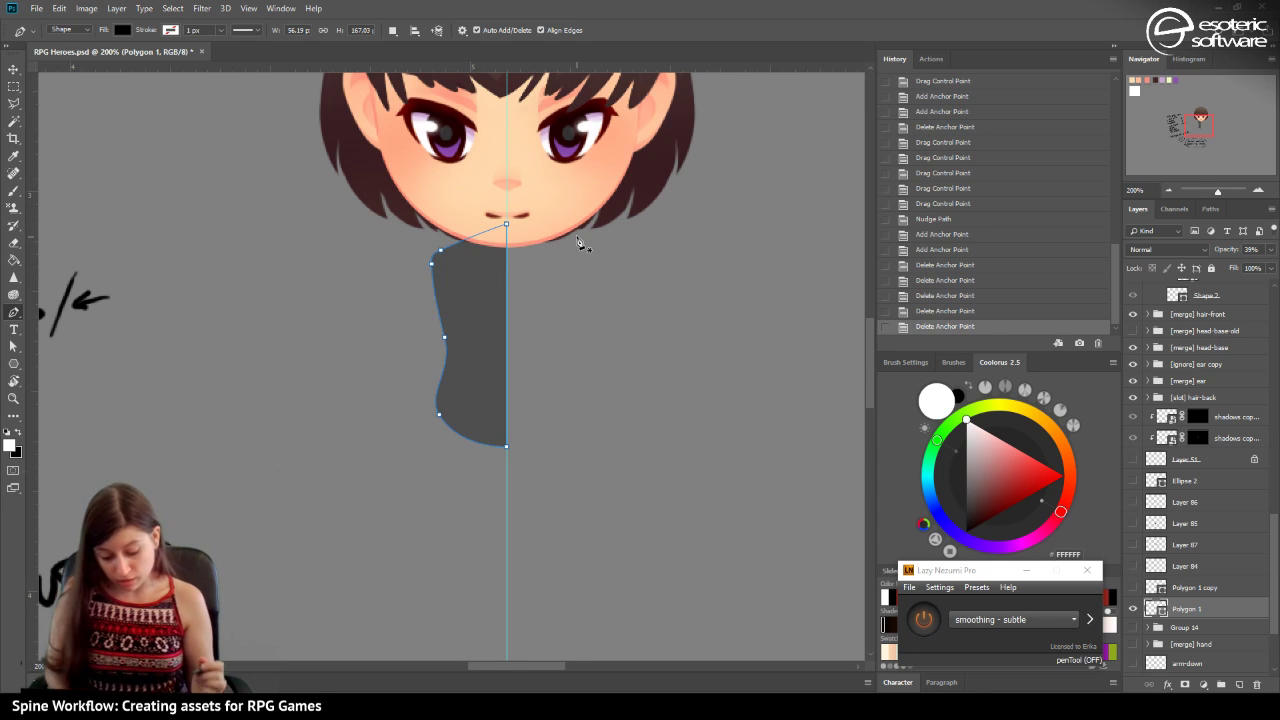
# Duplicate the Polygon 1 half-torso layer and flip the copy horizontally with Free Transform.
pyautogui.rightClick(1188, 610)
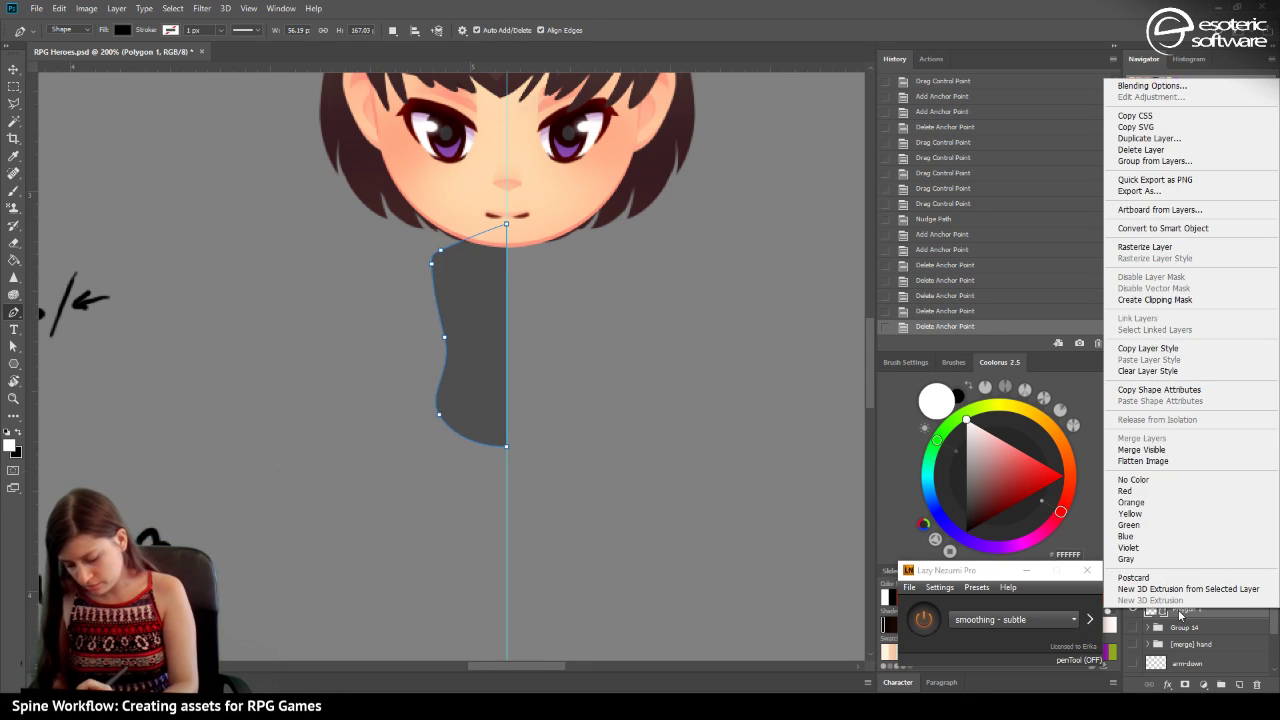
pyautogui.click(1135, 138)
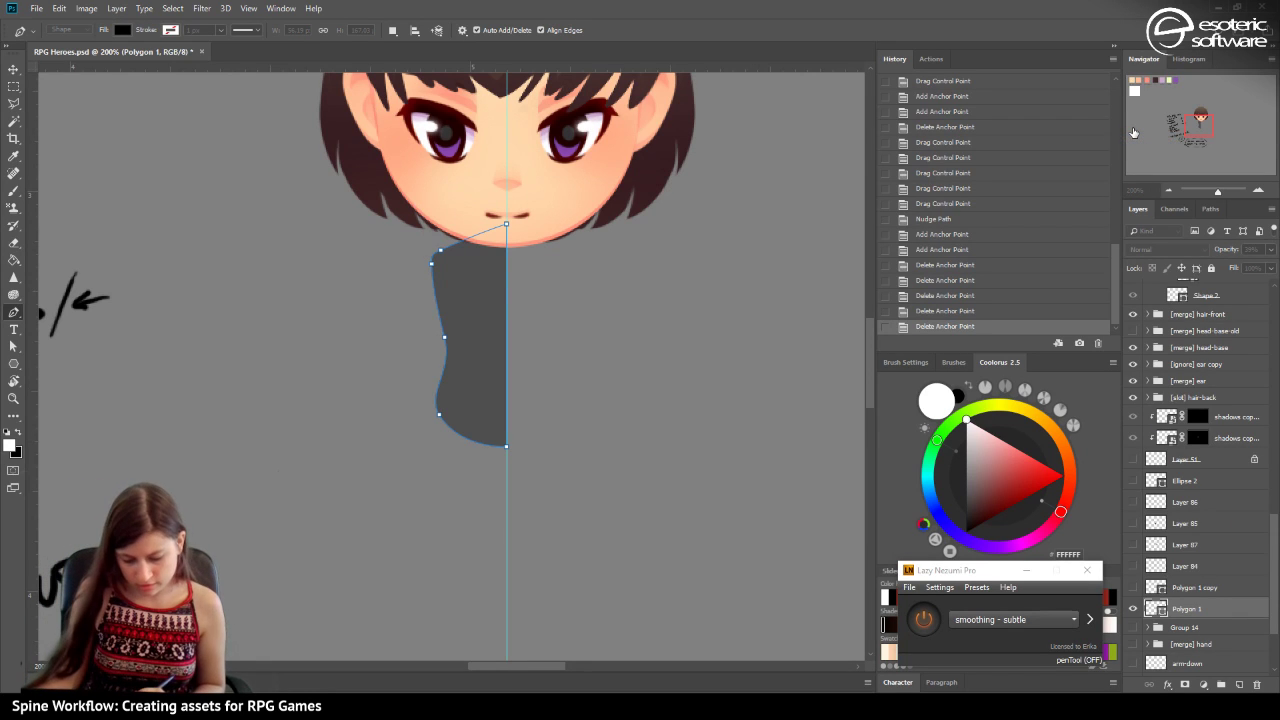
pyautogui.hotkey('ctrl', 'j')
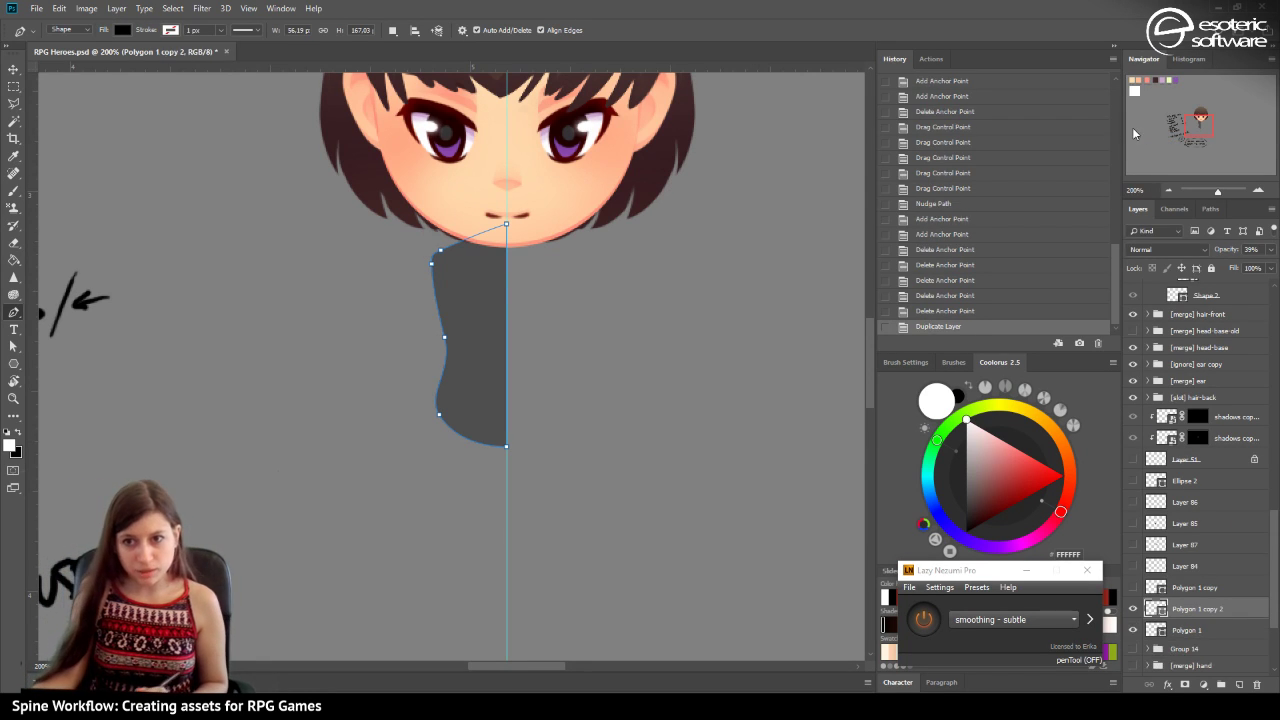
pyautogui.hotkey('ctrl', 't')
pyautogui.rightClick(477, 374)
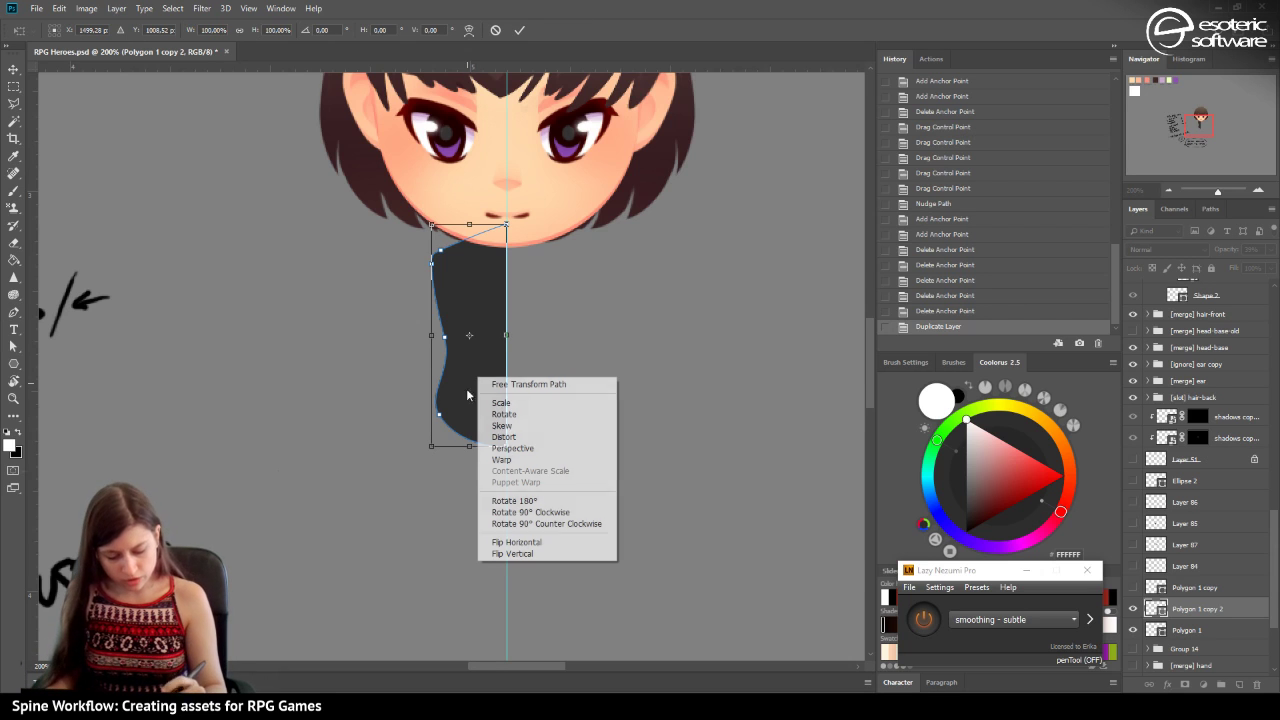
pyautogui.click(500, 541)
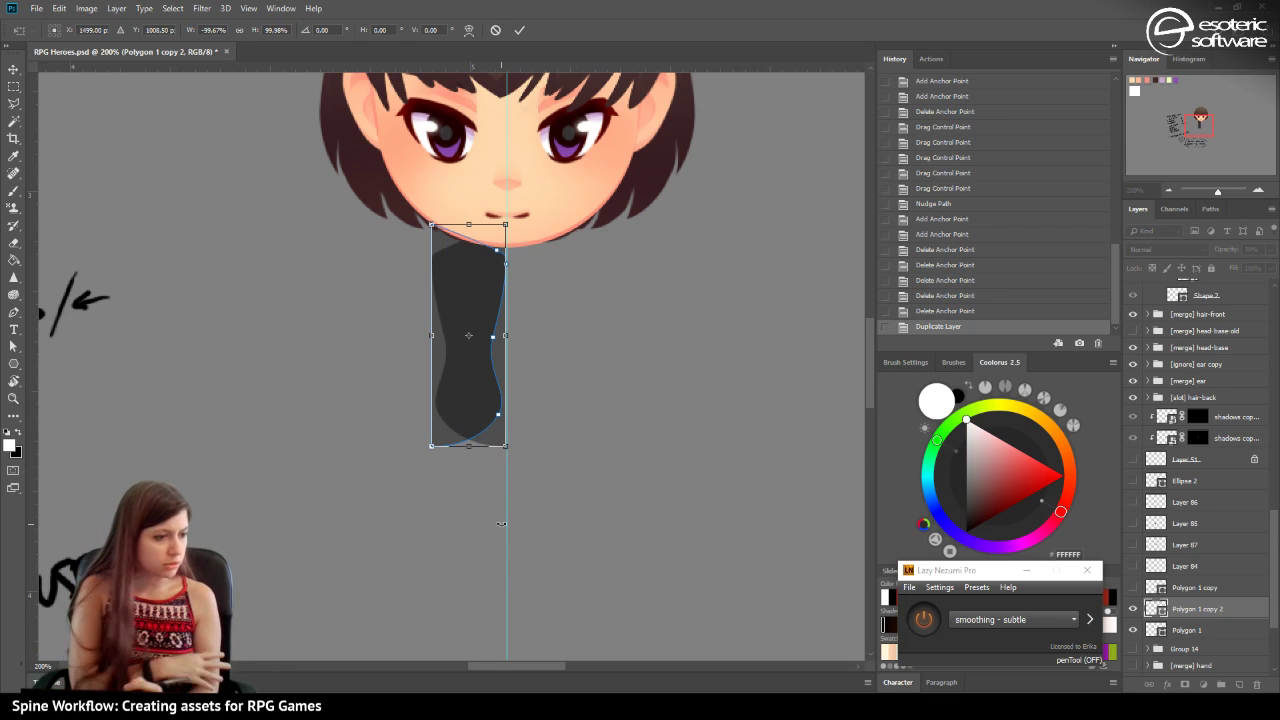
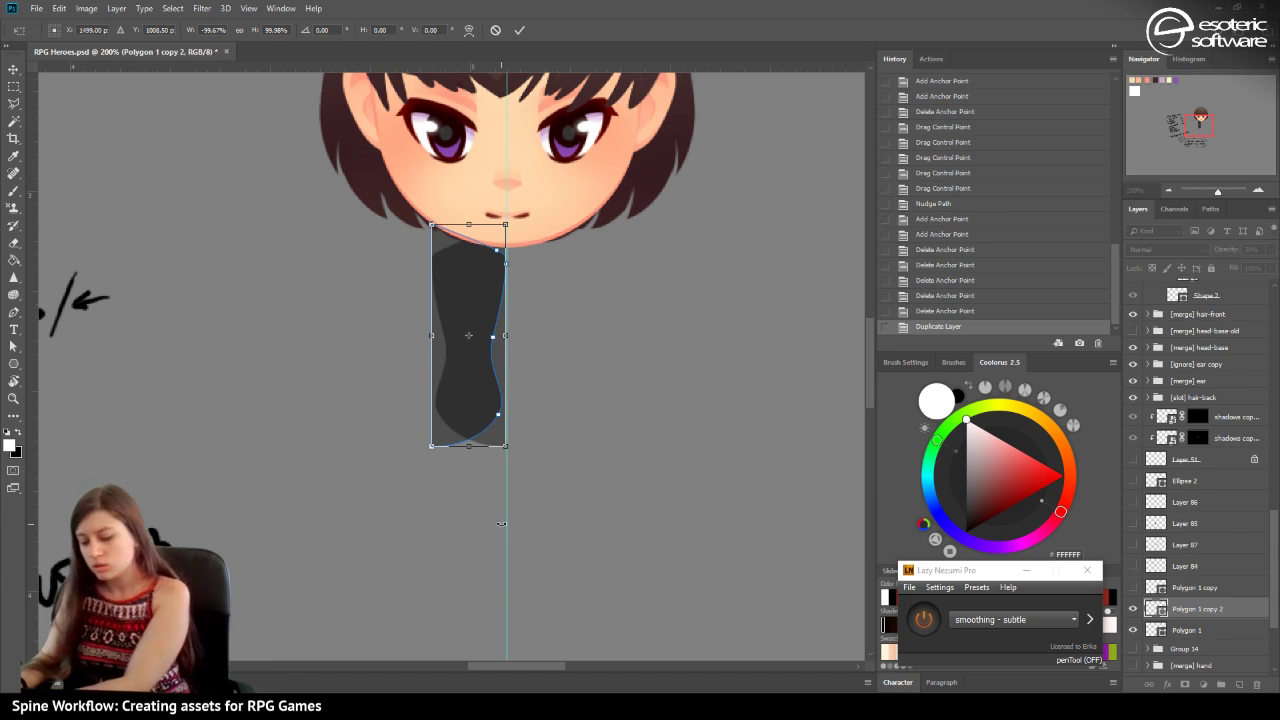
# Move the flipped half to the other side of the vertical centre guide so it meets the original half, and apply the transform.
pyautogui.hotkey('shift', 'Right')
pyautogui.hotkey('shift', 'Right')
pyautogui.hotkey('shift', 'Right')
pyautogui.hotkey('shift', 'Right')
pyautogui.hotkey('shift', 'Right')
pyautogui.hotkey('shift', 'Right')
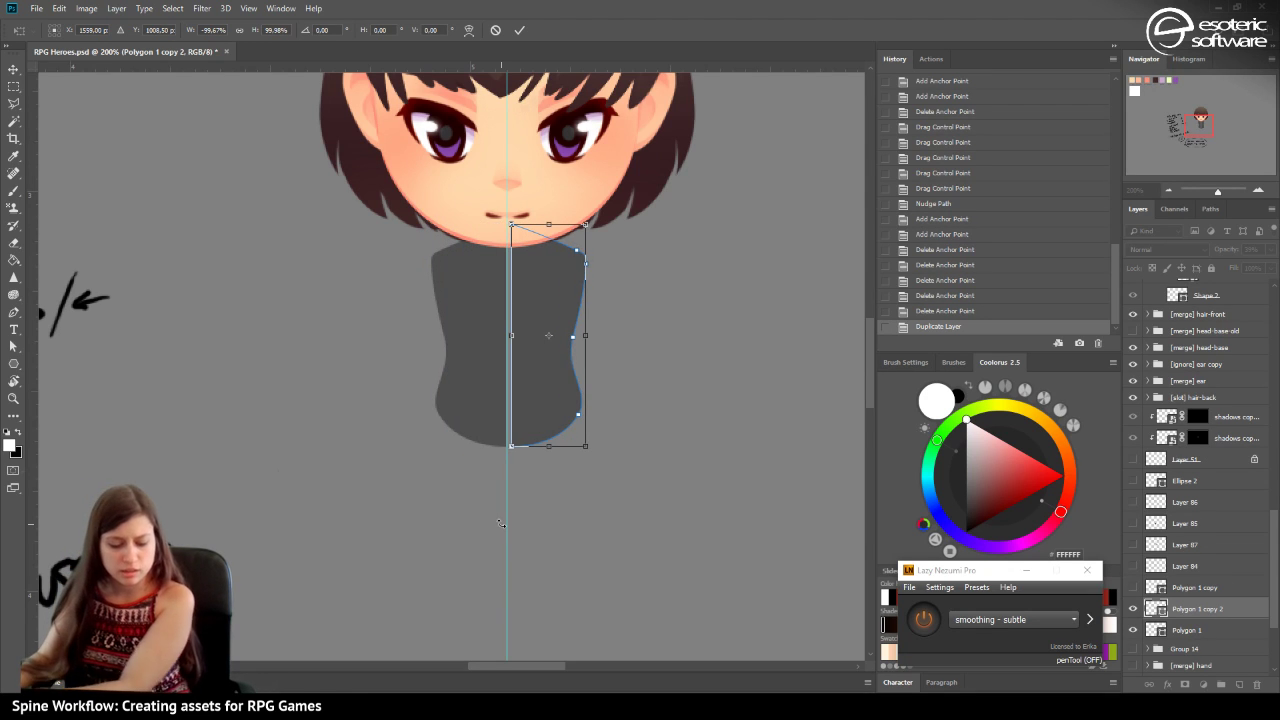
pyautogui.press('Left')
pyautogui.press('Left')
pyautogui.press('Left')
pyautogui.press('Left')
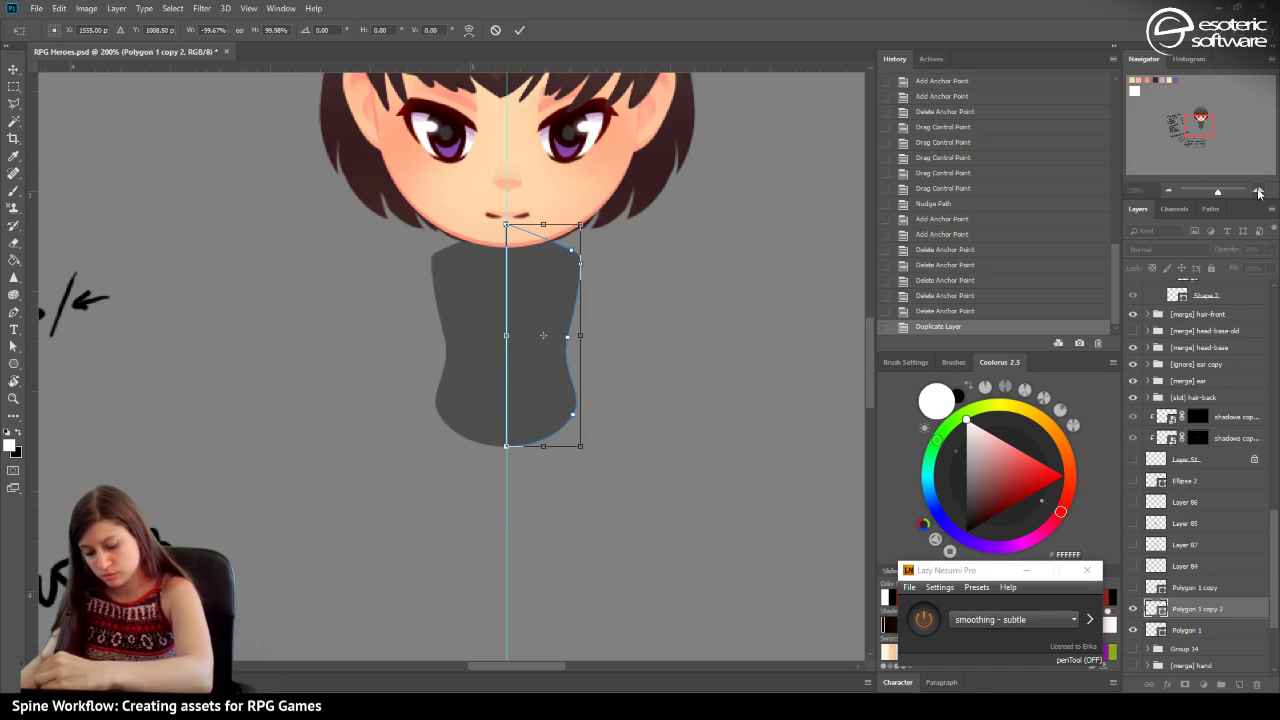
pyautogui.press('Return')
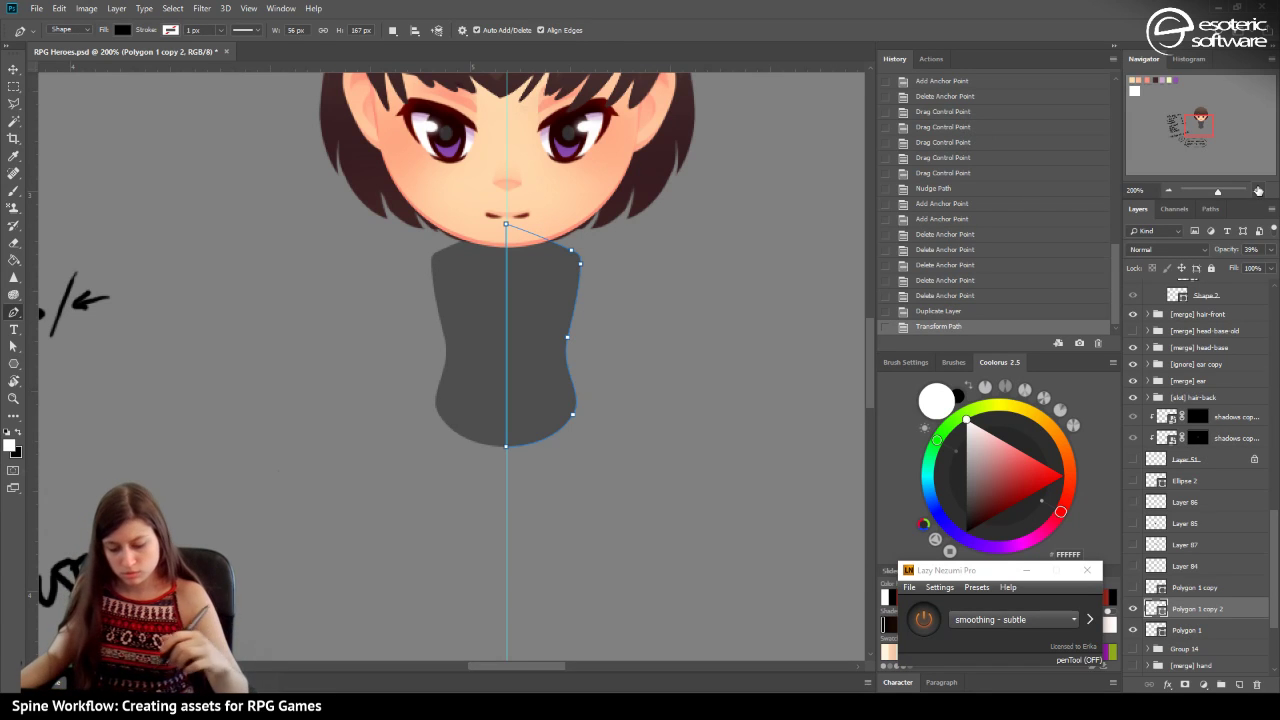
# Try nudging the mirrored torso half sideways with the Move tool to check the seam at the centre guide.
pyautogui.press('p')
pyautogui.click(1258, 191)
pyautogui.click(1258, 191)
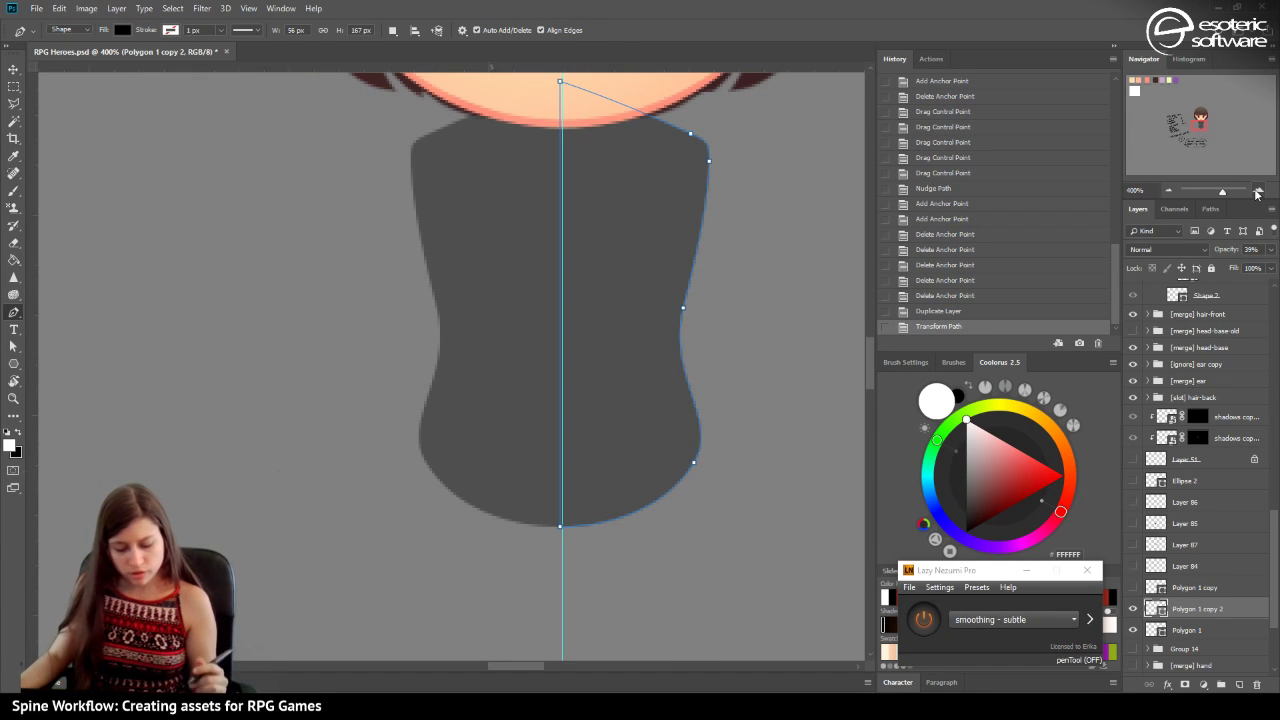
pyautogui.click(14, 69)
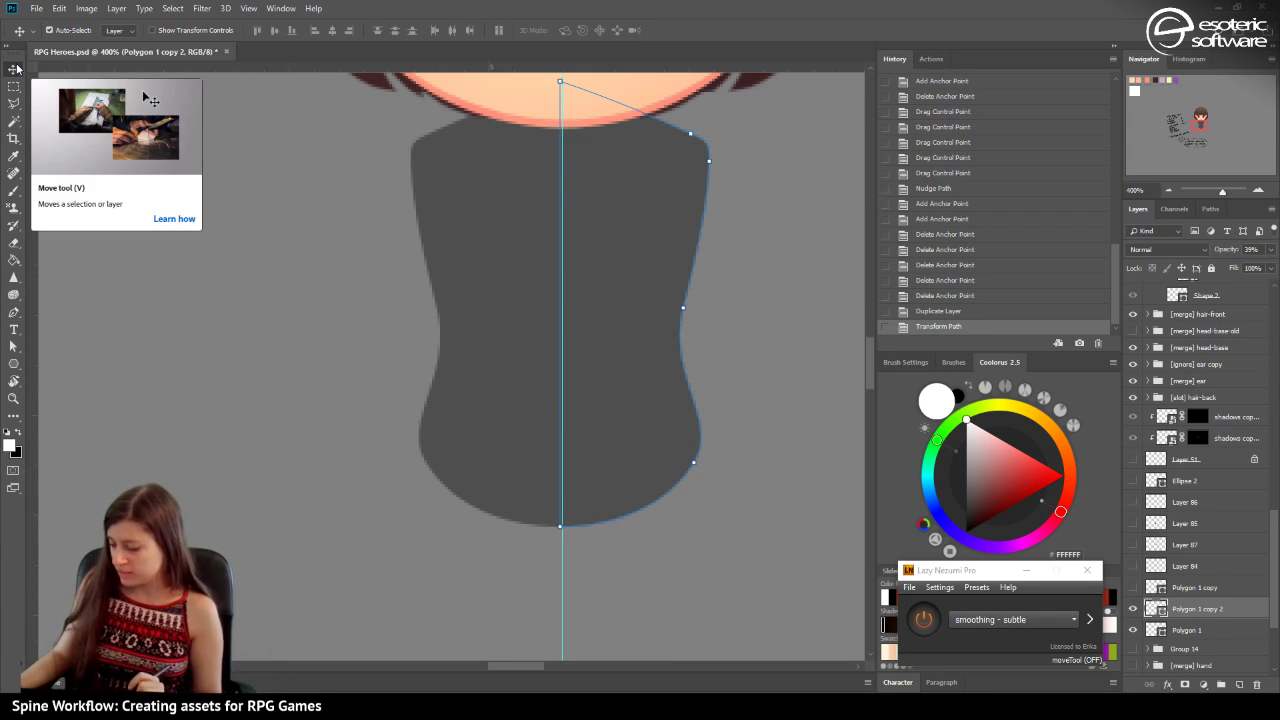
pyautogui.press('Right')
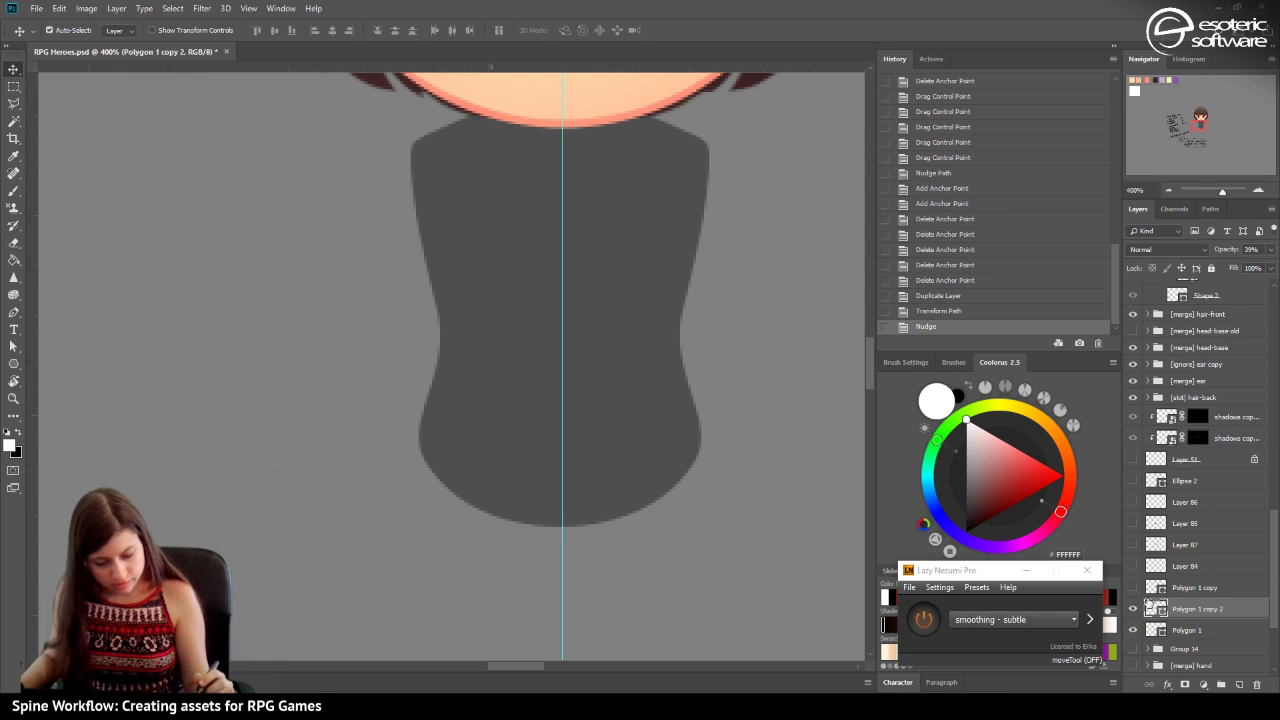
pyautogui.press('Right')
pyautogui.press('Left')
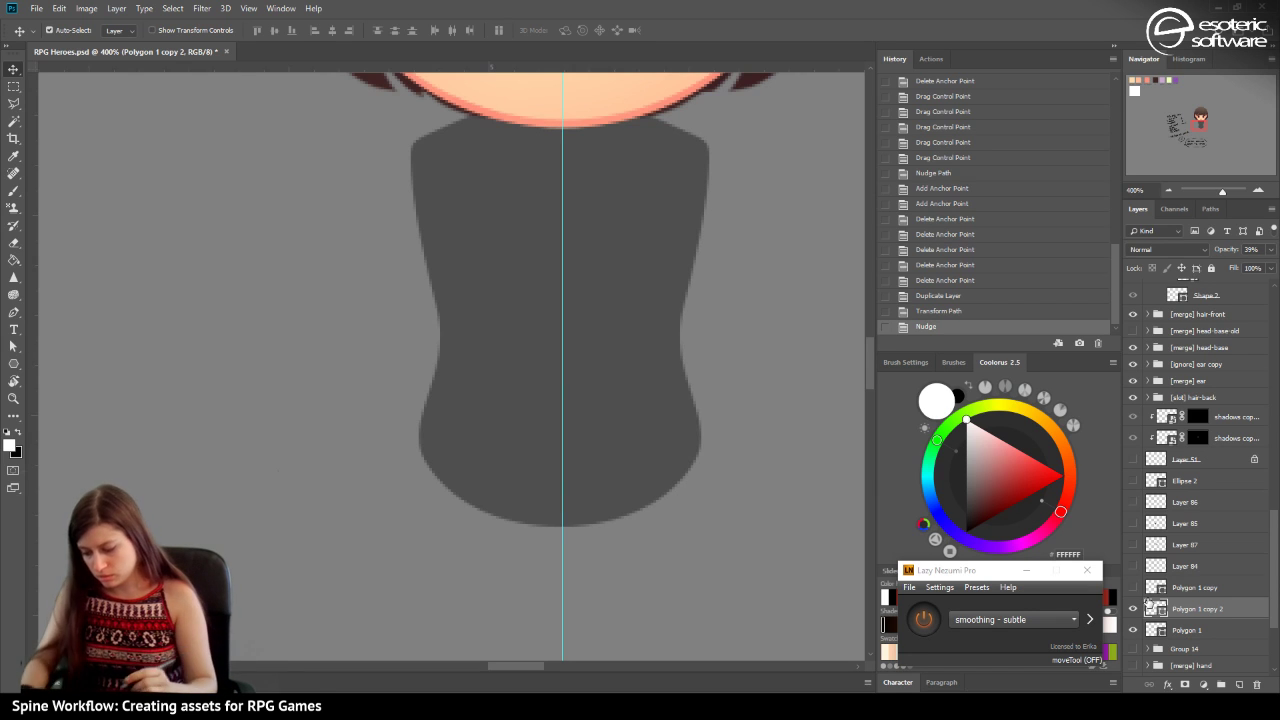
# Merge the Polygon 1 and Polygon 1 copy 2 shape layers and combine their path components into one torso outline.
pyautogui.keyDown('shift'); pyautogui.click(1180, 632); pyautogui.keyUp('shift')
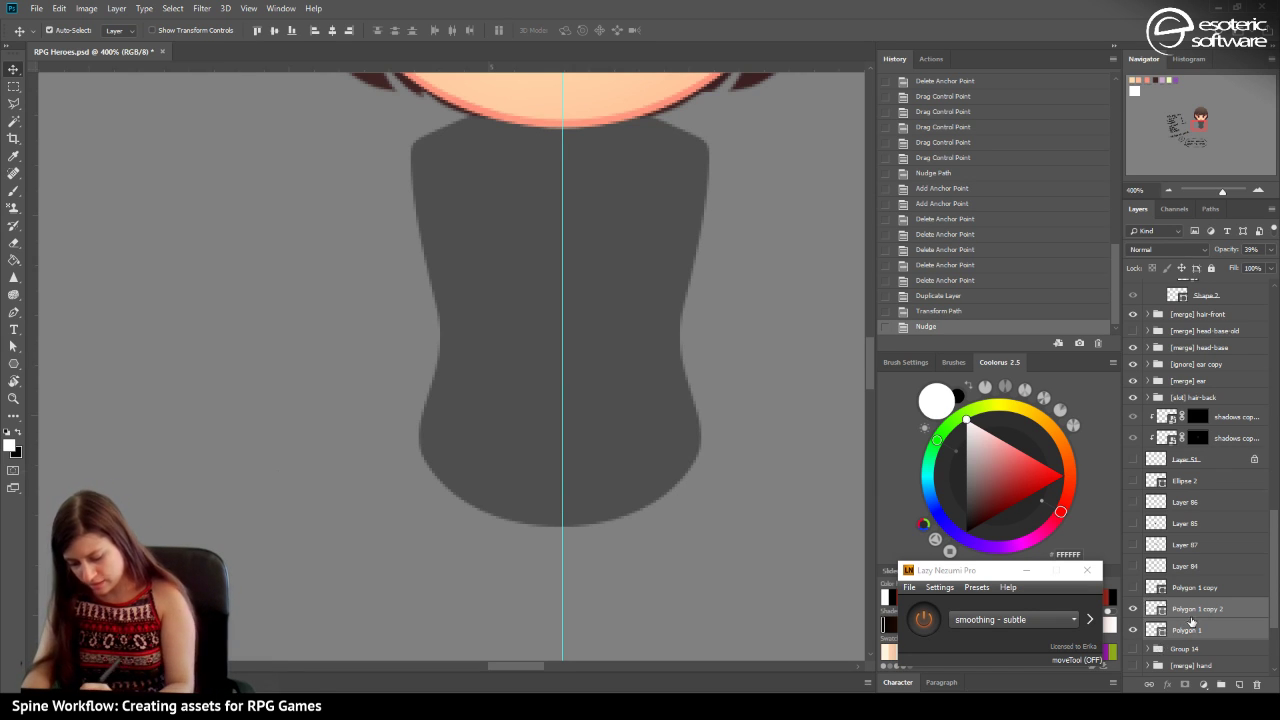
pyautogui.click(15, 345)
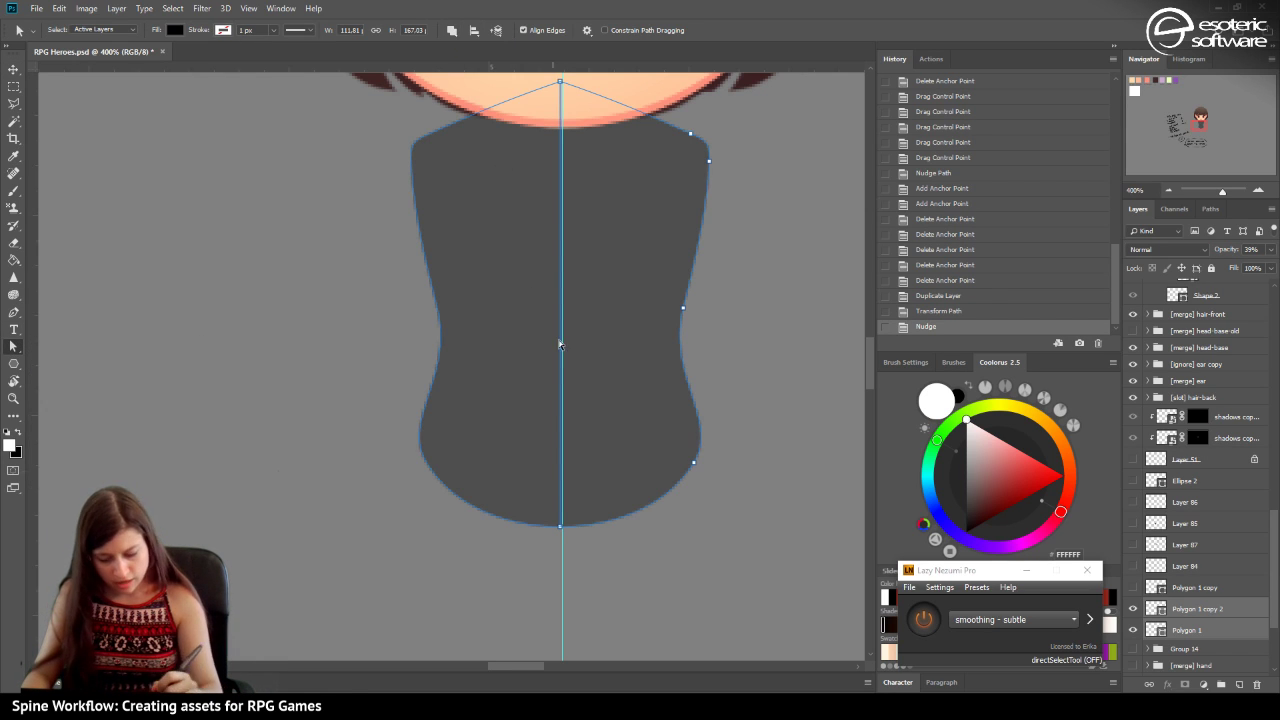
pyautogui.rightClick(1178, 612)
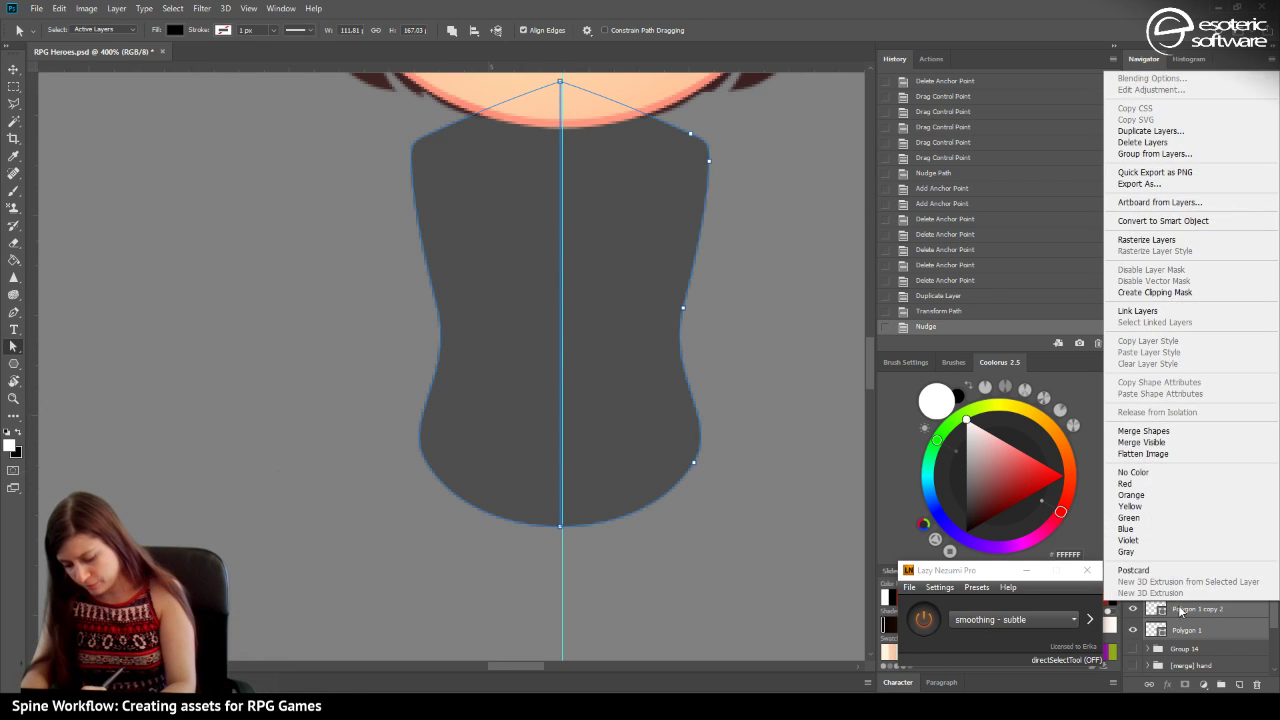
pyautogui.click(1134, 428)
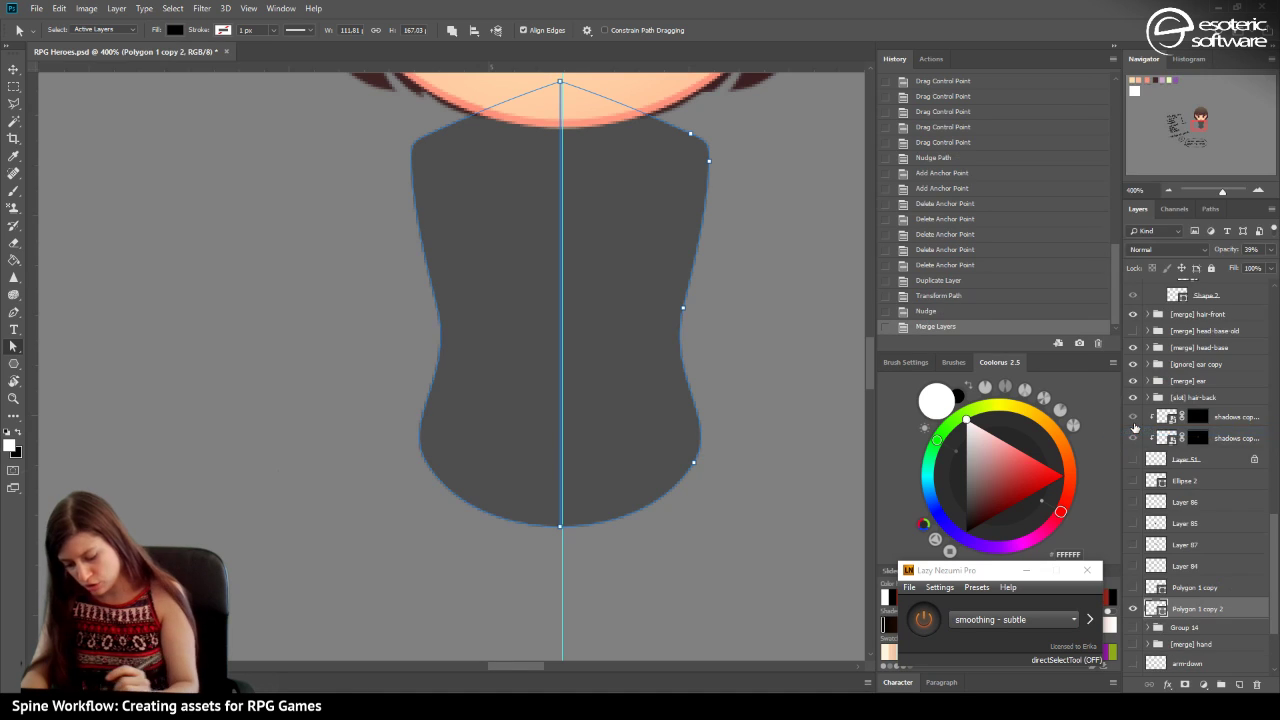
pyautogui.click(451, 30)
pyautogui.click(463, 120)
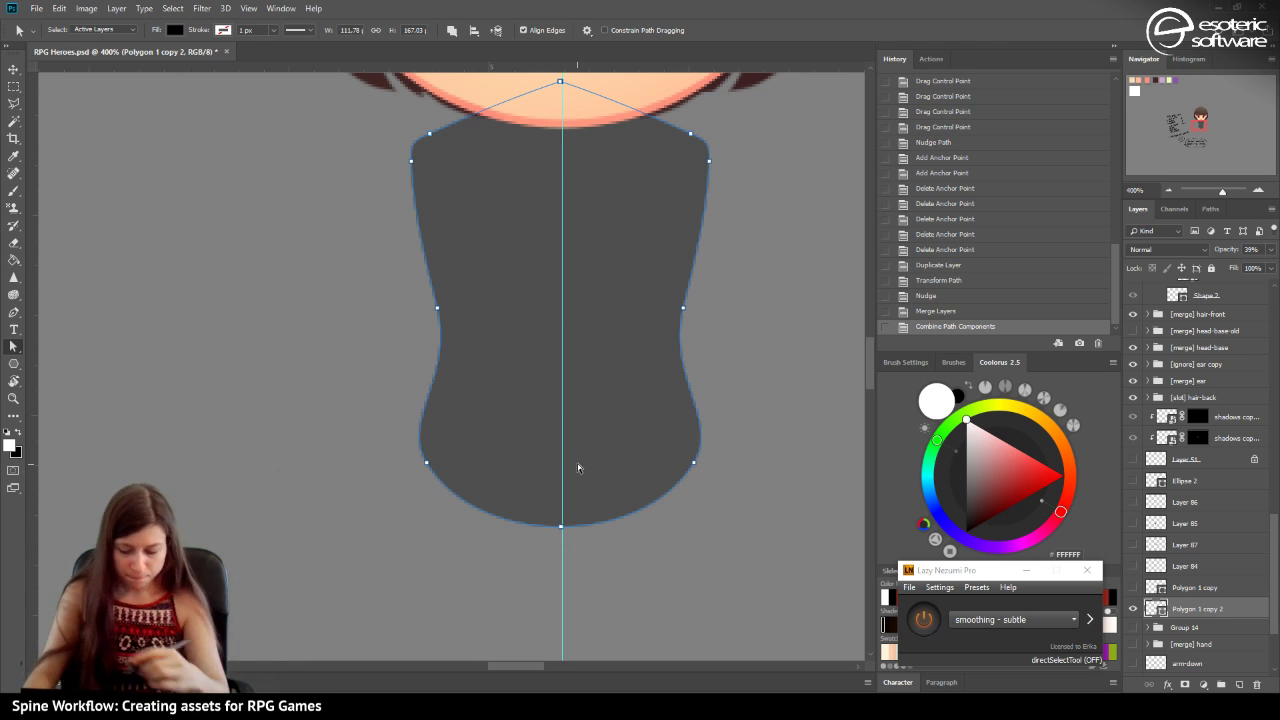
# Shift the combined torso with Free Transform to X 1528 px so its centre sits on the vertical guide.
pyautogui.hotkey('ctrl', 't')
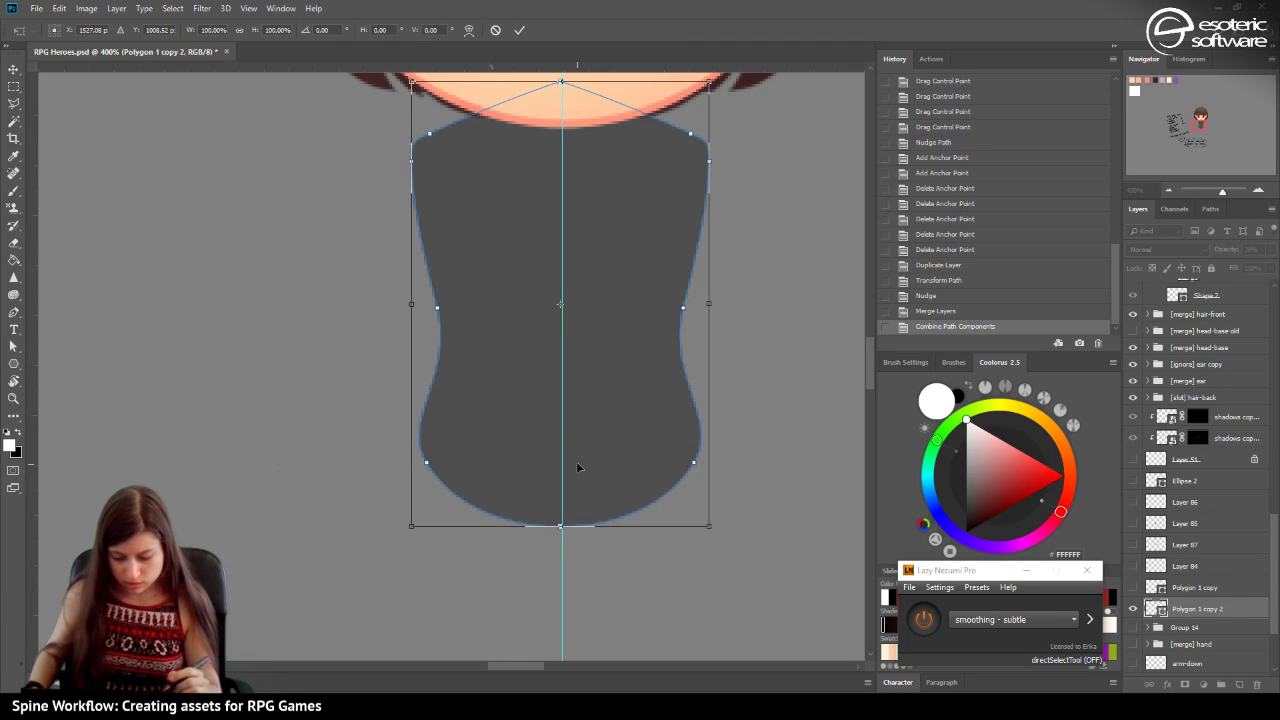
pyautogui.moveTo(549, 423); pyautogui.dragTo(535, 391)
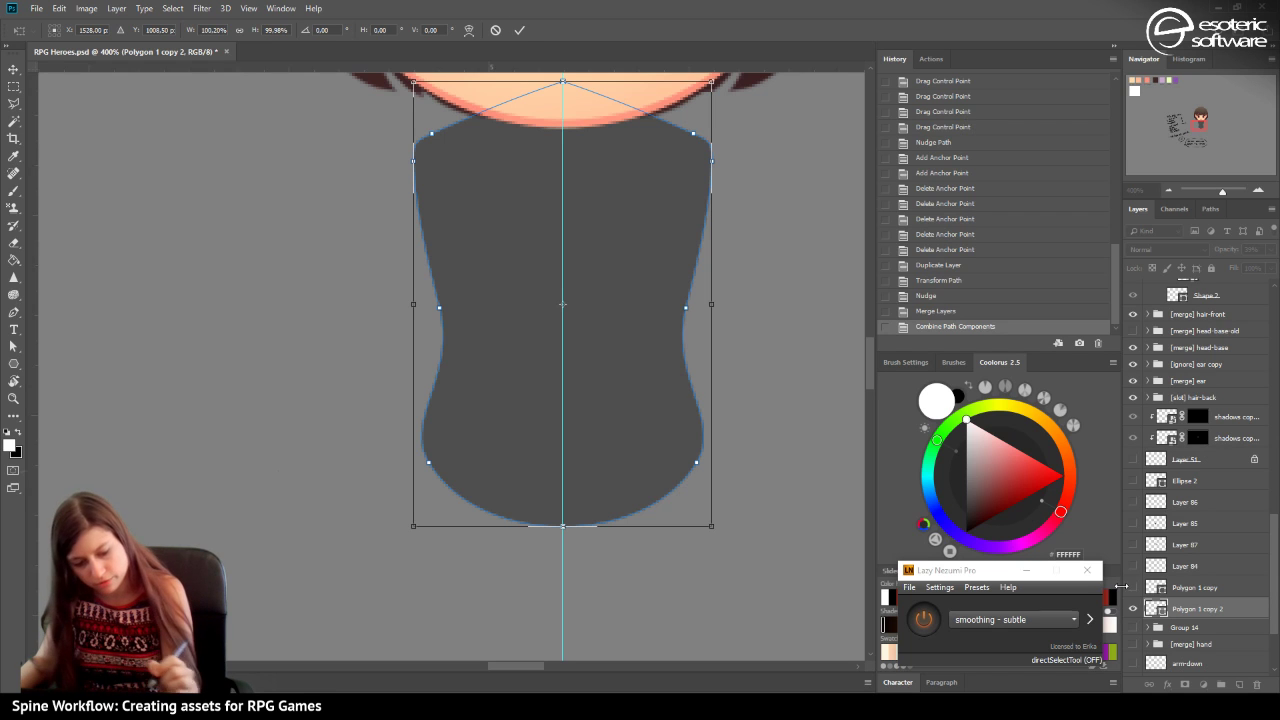
pyautogui.click(518, 31)
# Compare the smooth torso with the body sketch in Group 14 and the angular Polygon 1 copy shape.
pyautogui.click(1133, 628)
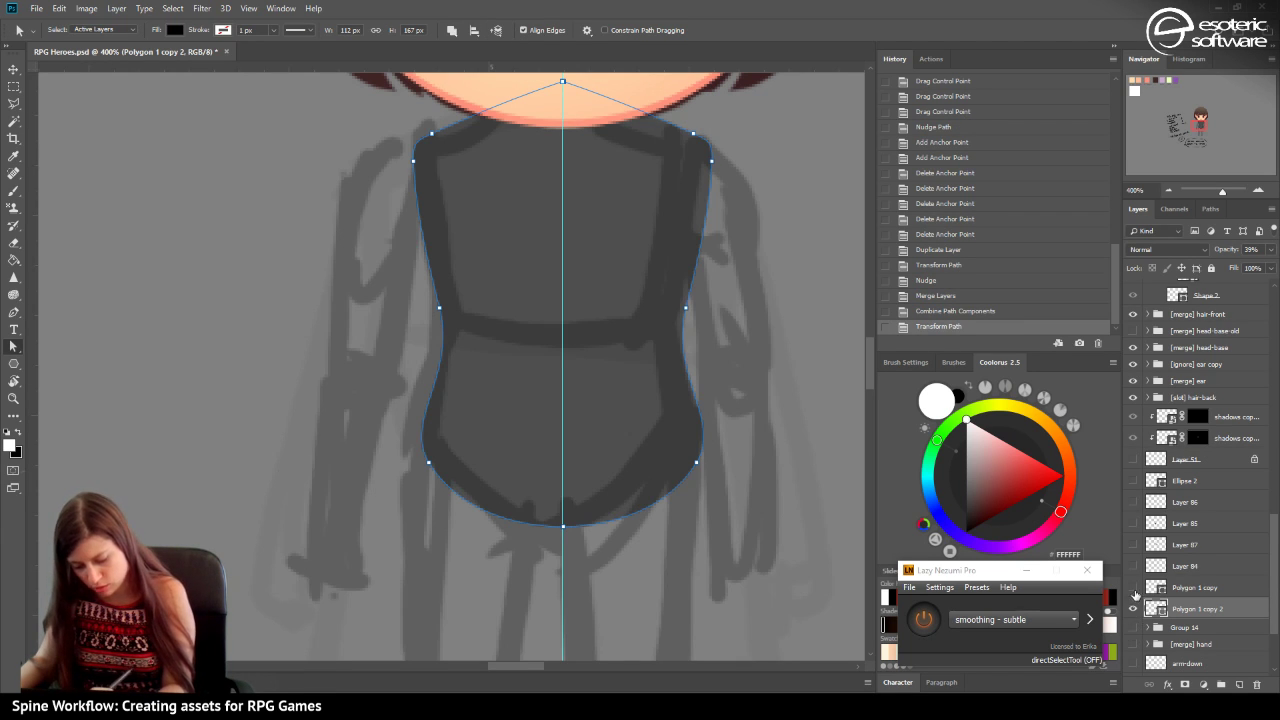
pyautogui.click(1133, 588)
pyautogui.click(1133, 588)
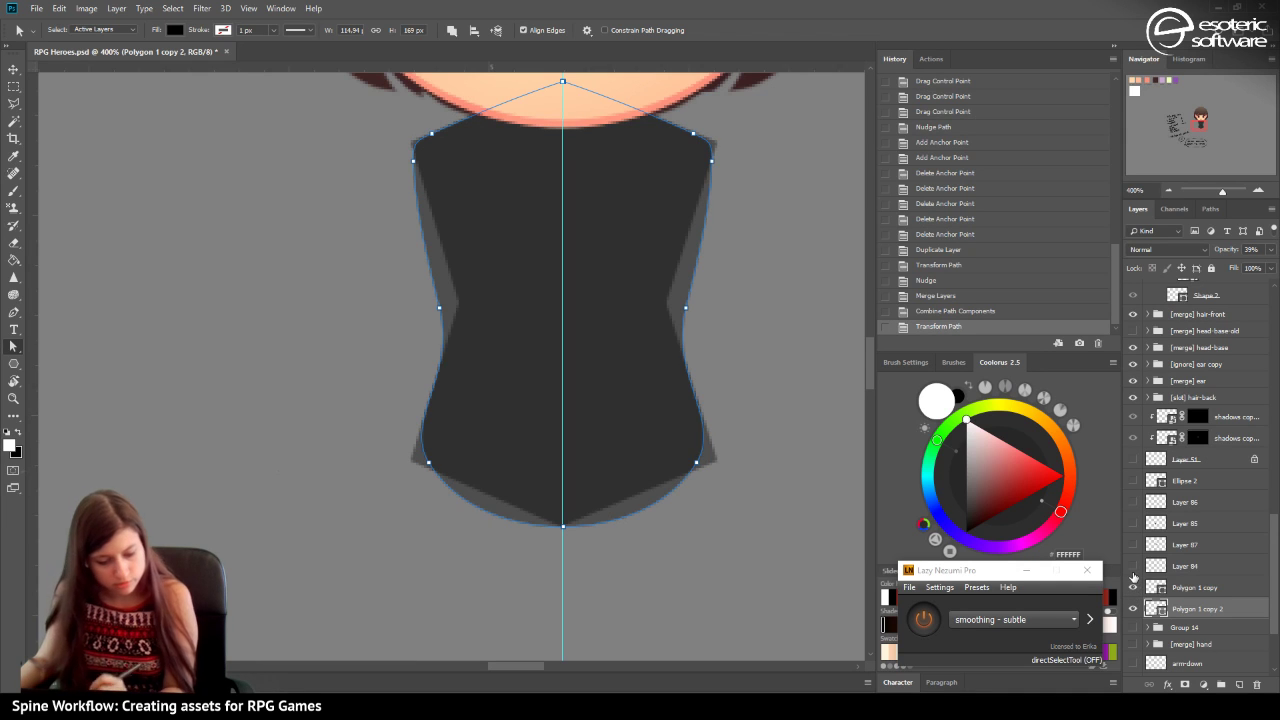
pyautogui.click(1131, 584)
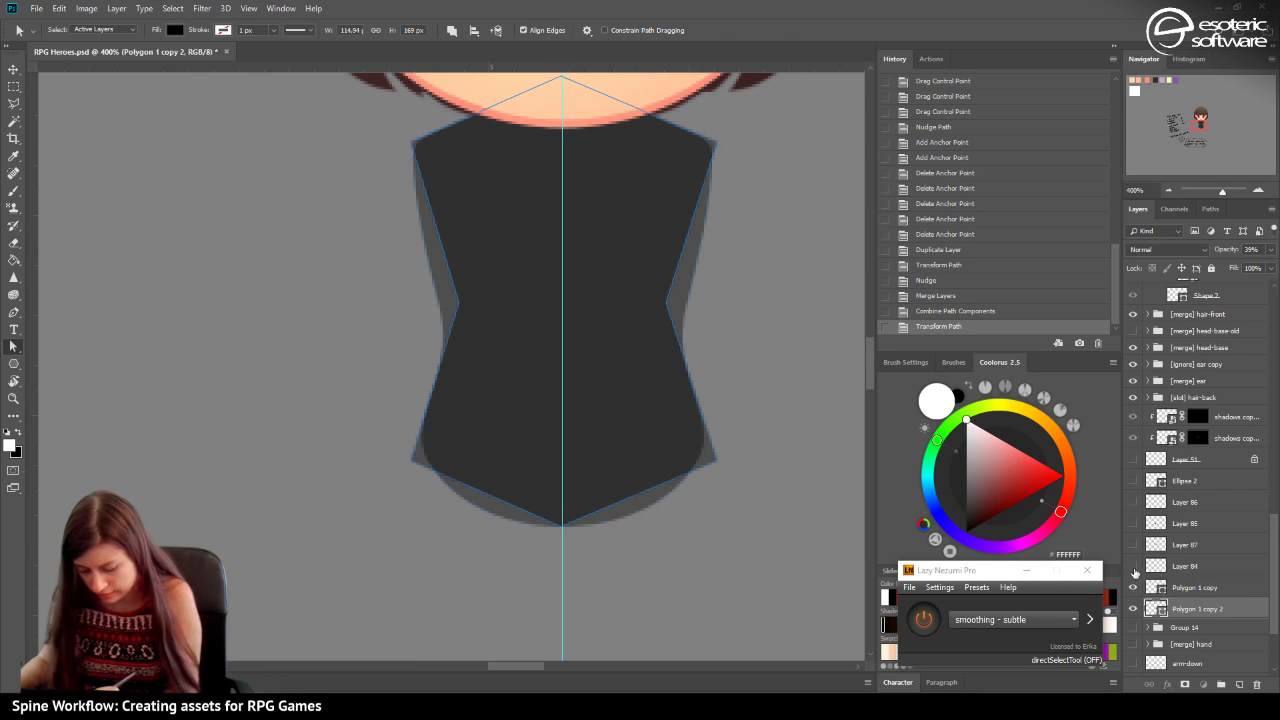
pyautogui.click(1182, 609)
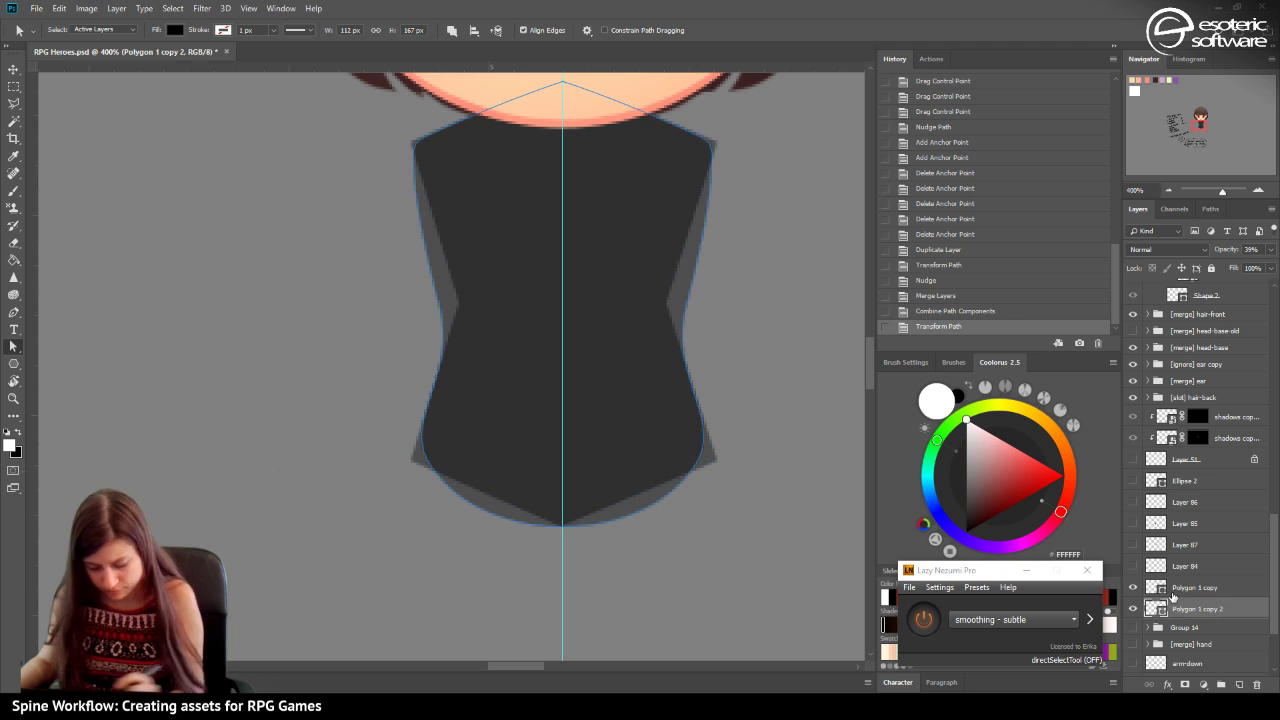
# Try nudging the smooth torso up and down against the angular Polygon 1 copy shape.
pyautogui.click(14, 69)
pyautogui.press('Down')
pyautogui.press('Up')
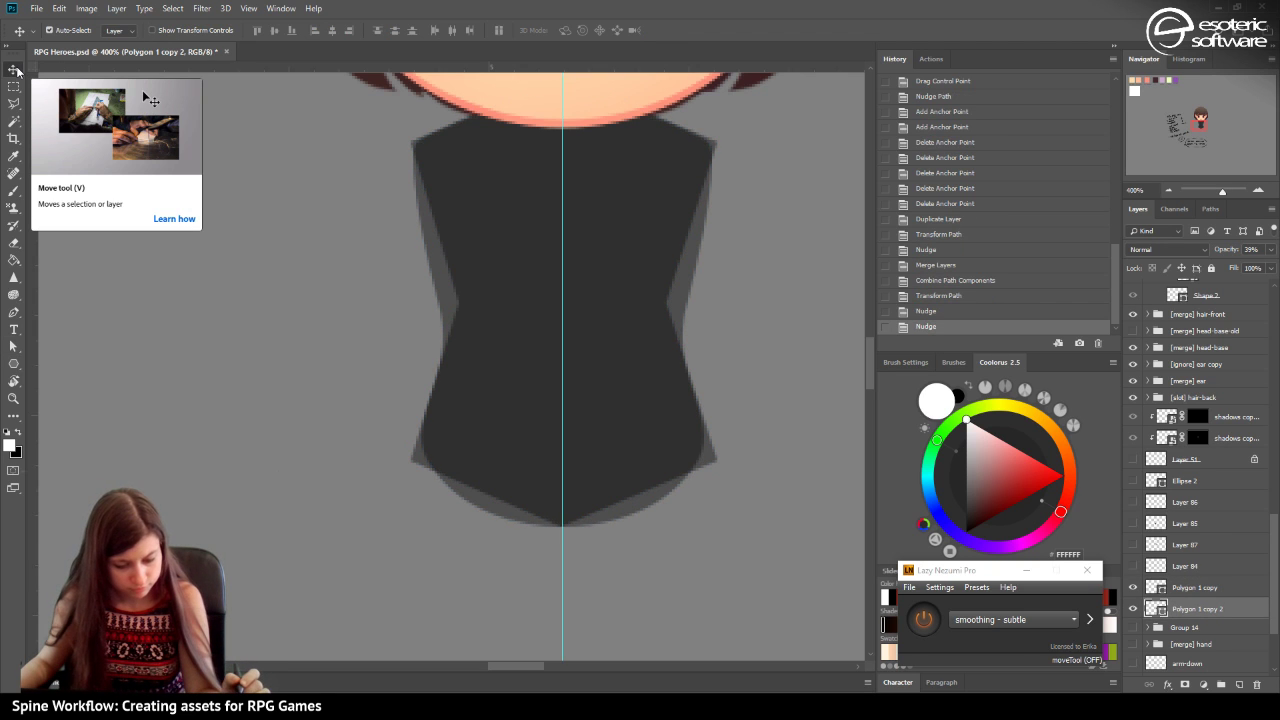
pyautogui.press('Up')
pyautogui.press('Down')
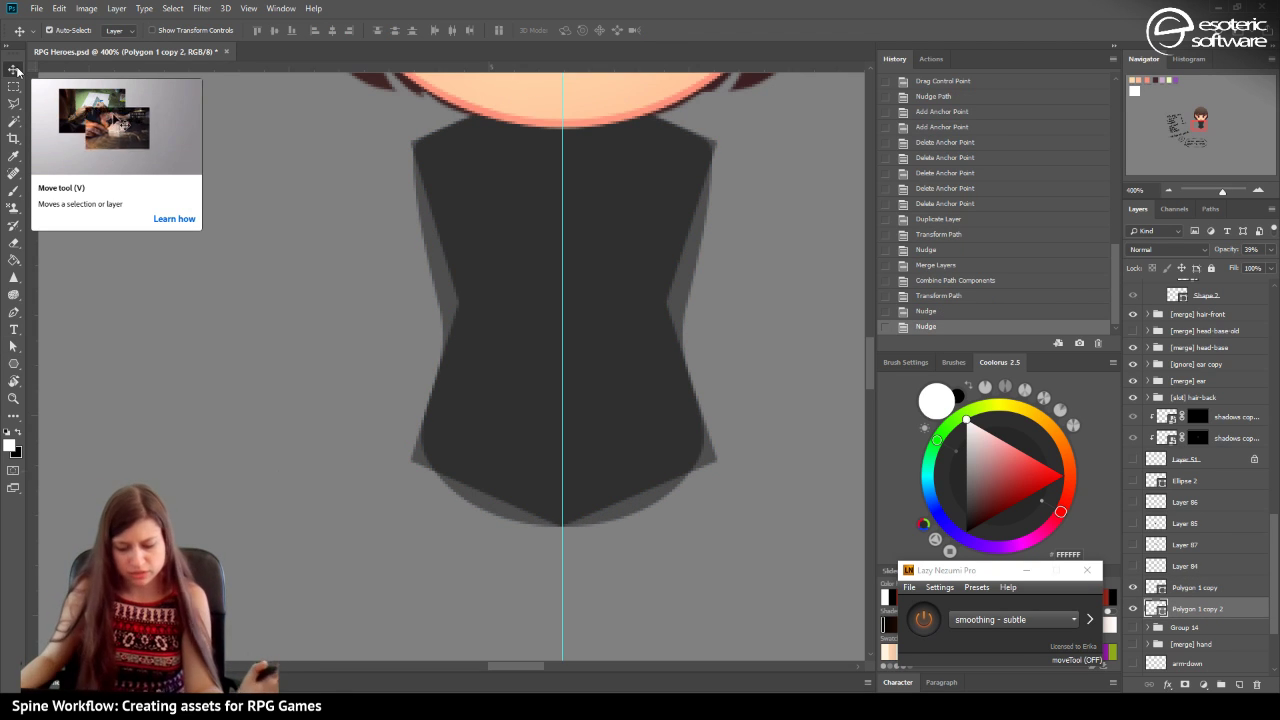
# Check the smooth torso against the angular shape, hide the Polygon 1 copy layer and save the document.
pyautogui.click(1133, 608)
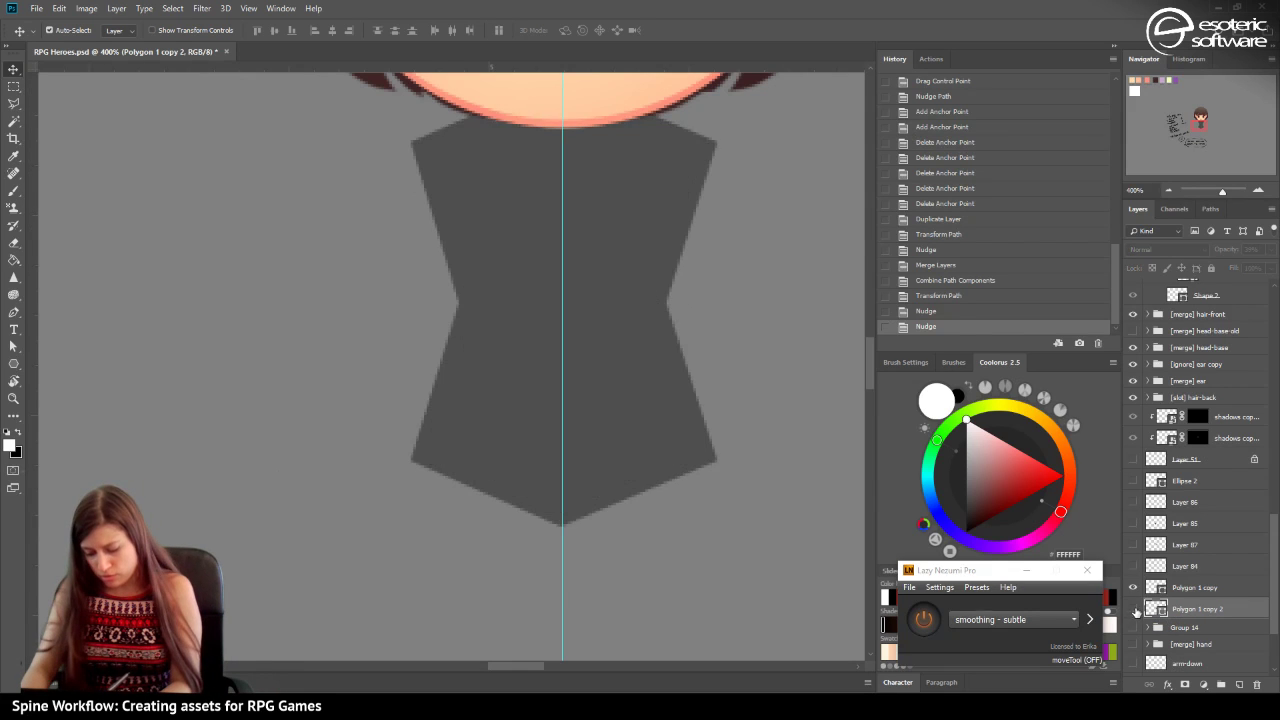
pyautogui.click(1133, 608)
pyautogui.click(1133, 587)
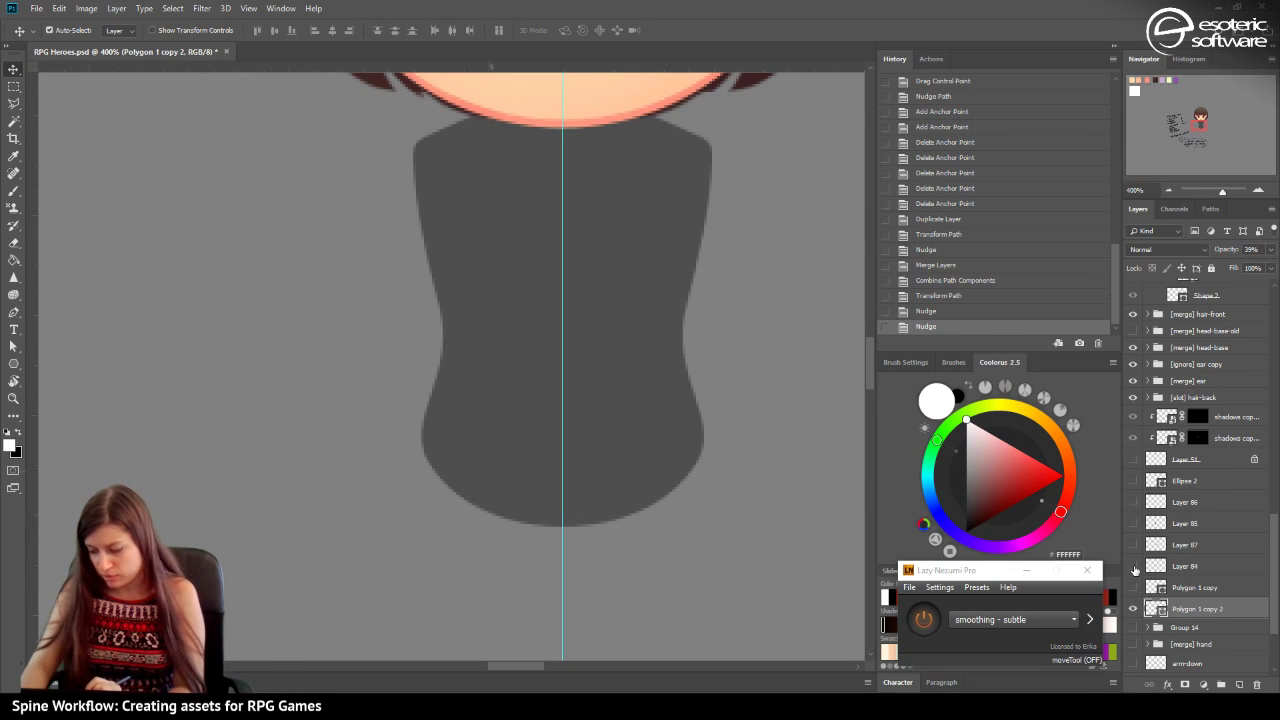
pyautogui.hotkey('ctrl', 's')
# Set the smooth torso layer's opacity to 100% and toggle its visibility to judge the body under the head.
pyautogui.hotkey('ctrl', '1')
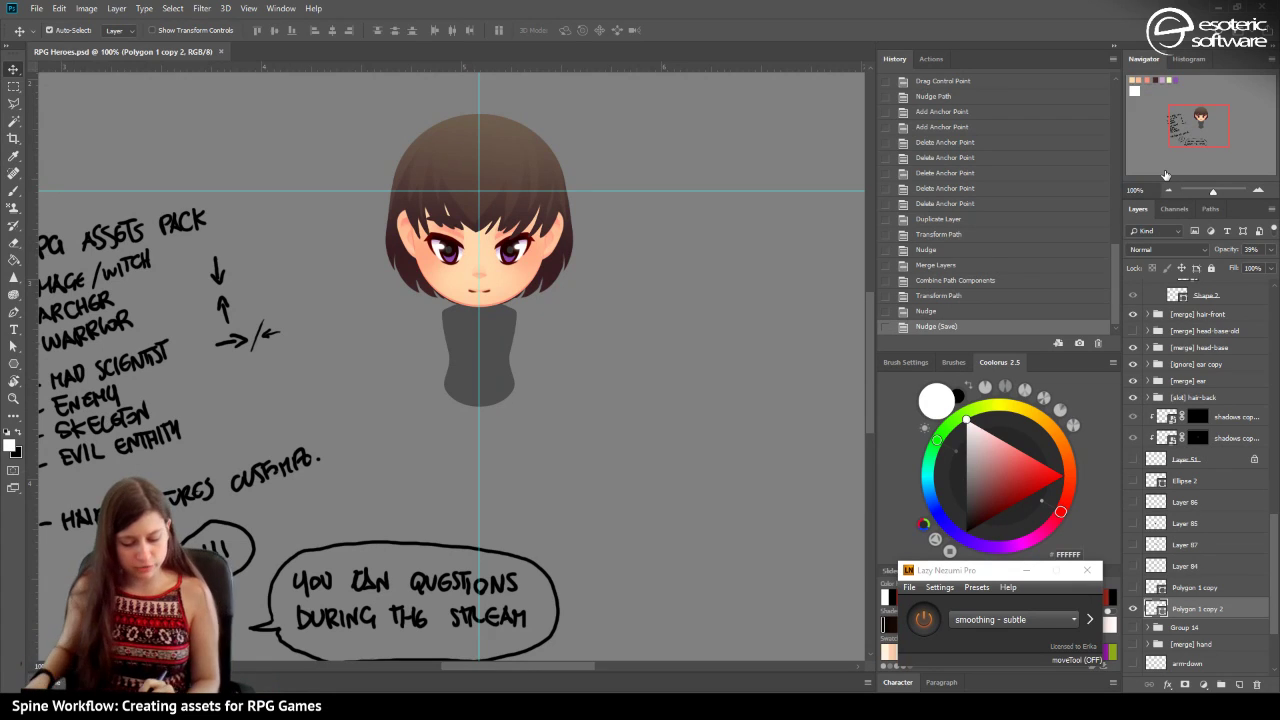
pyautogui.click(1133, 610)
pyautogui.click(1133, 609)
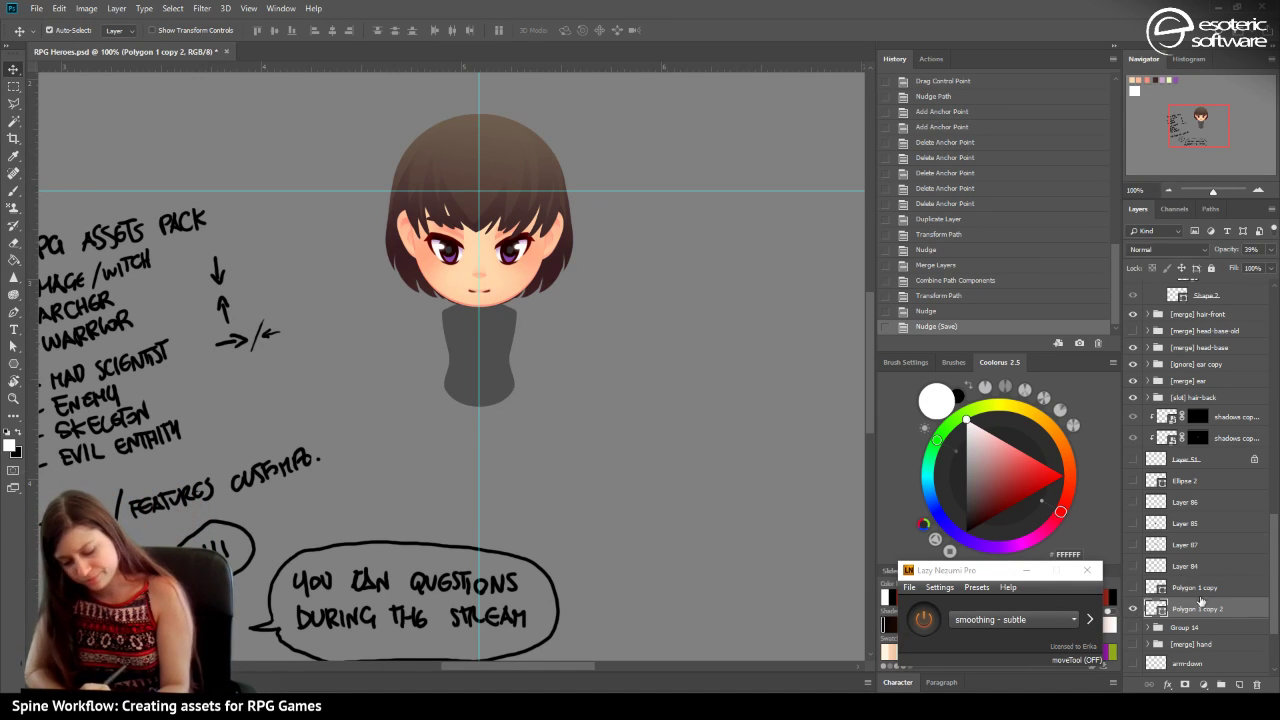
pyautogui.click(1270, 249)
pyautogui.moveTo(1250, 266); pyautogui.dragTo(1270, 266)
pyautogui.click(1133, 609)
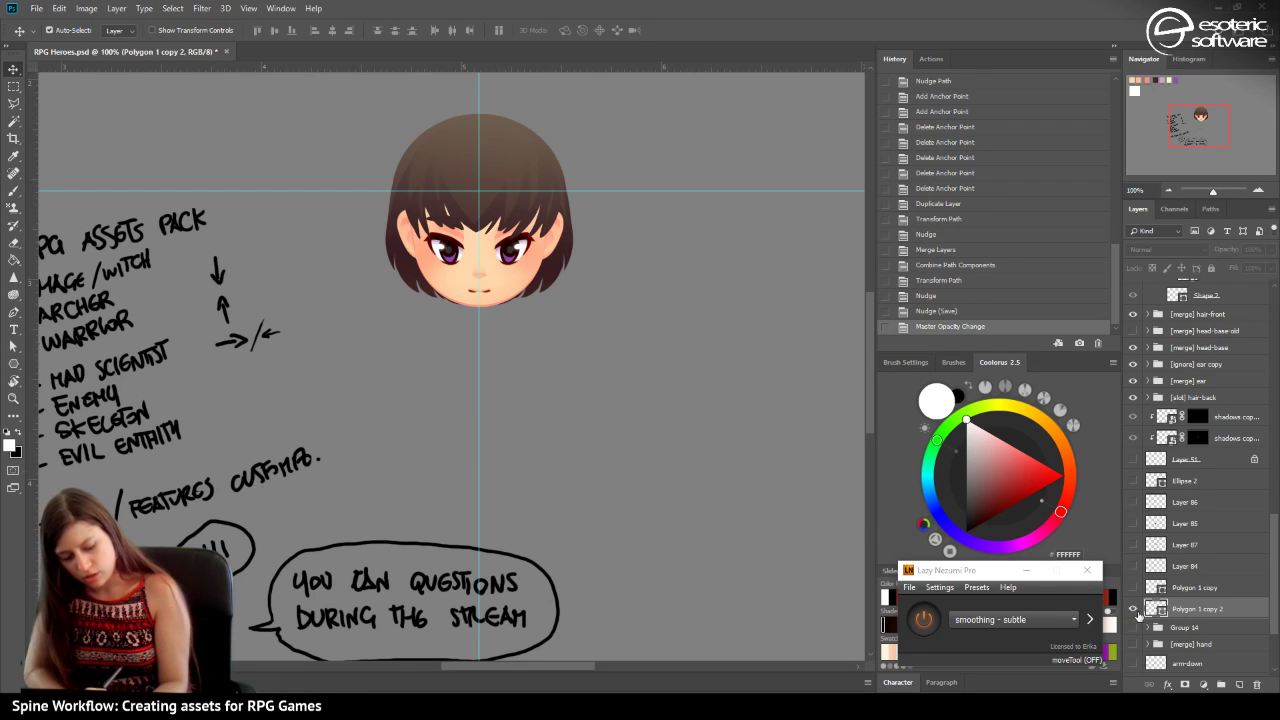
pyautogui.click(1133, 609)
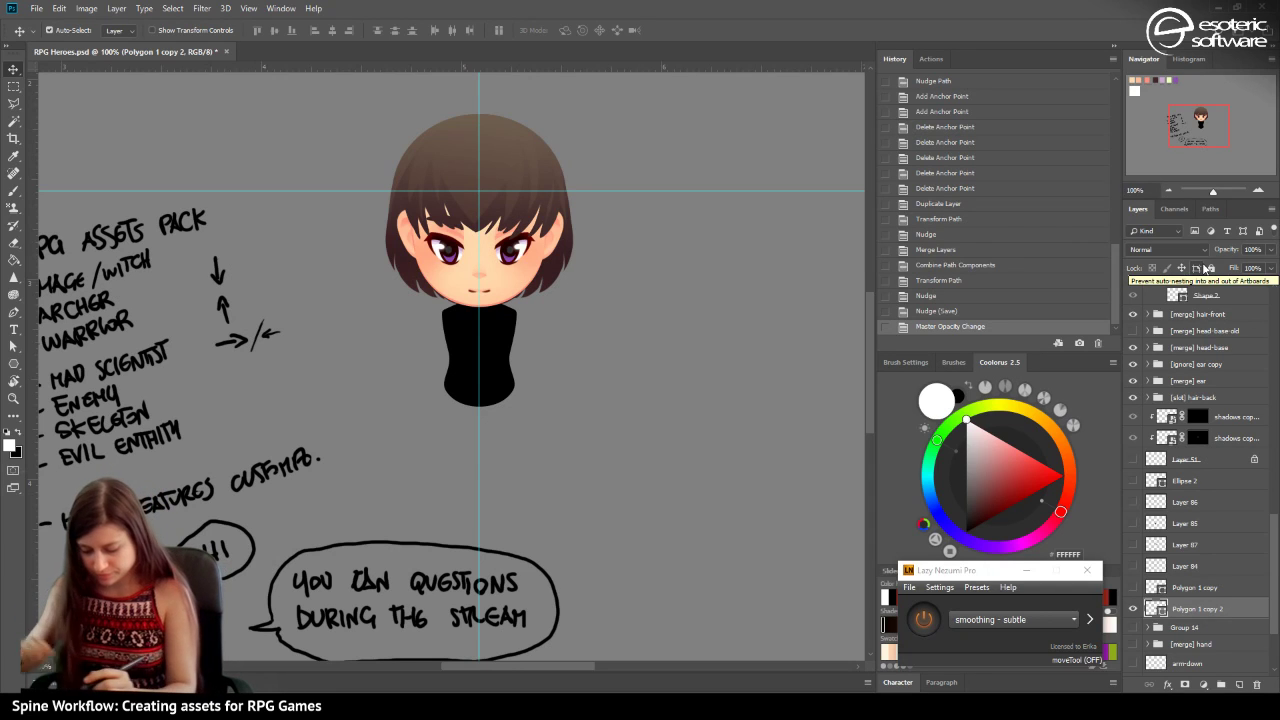
pyautogui.click(1133, 608)
pyautogui.click(1133, 608)
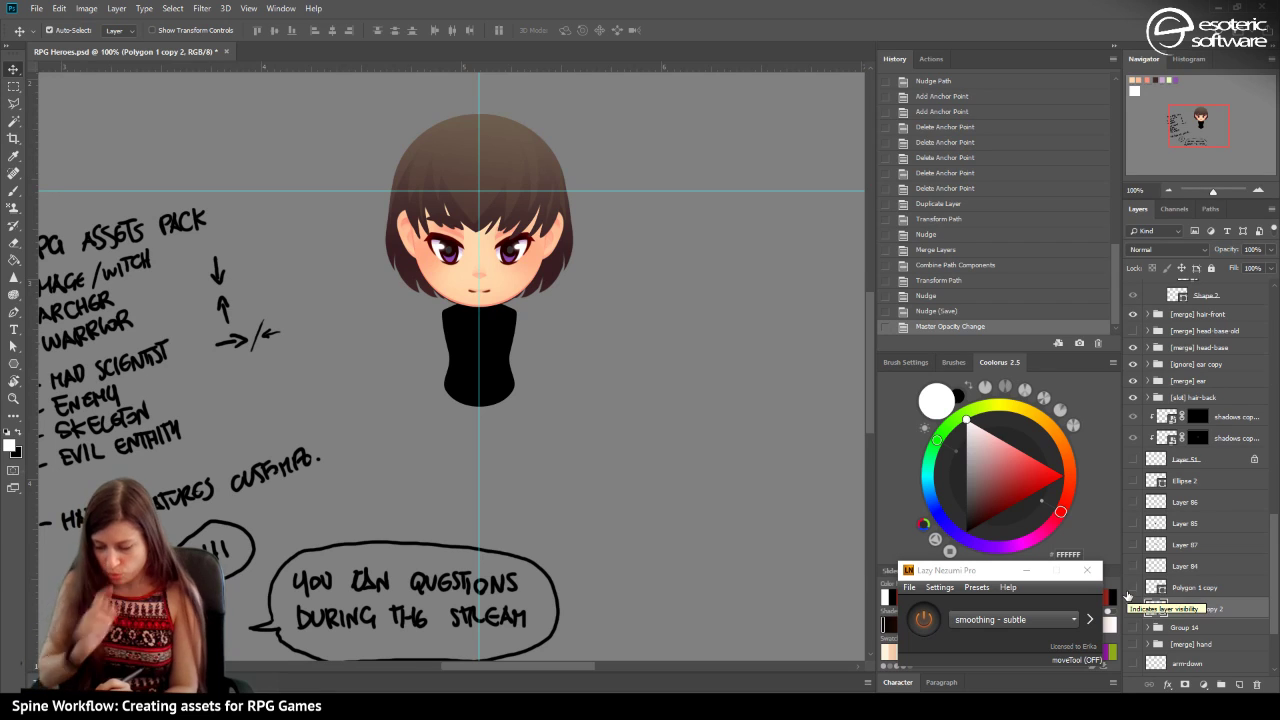
# Put the Polygon 1 copy 2 torso layer into a new group and save the document.
pyautogui.hotkey('ctrl', 'g')
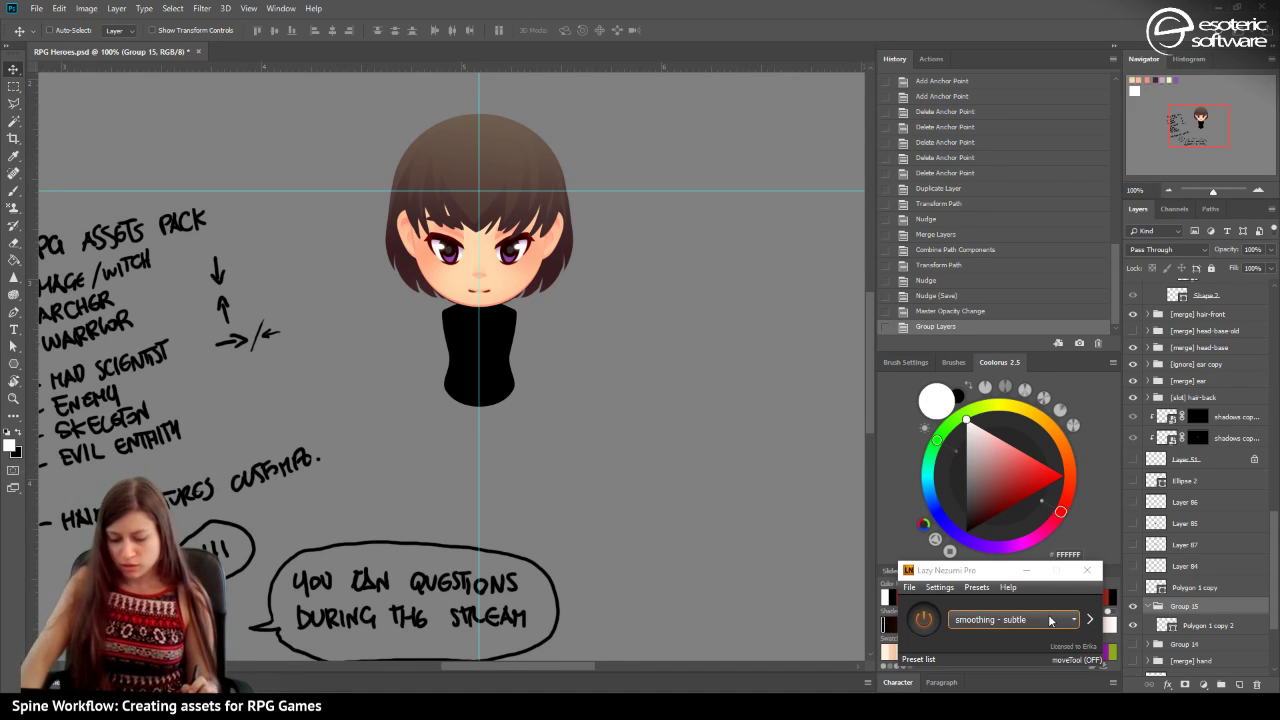
pyautogui.hotkey('ctrl', 's')
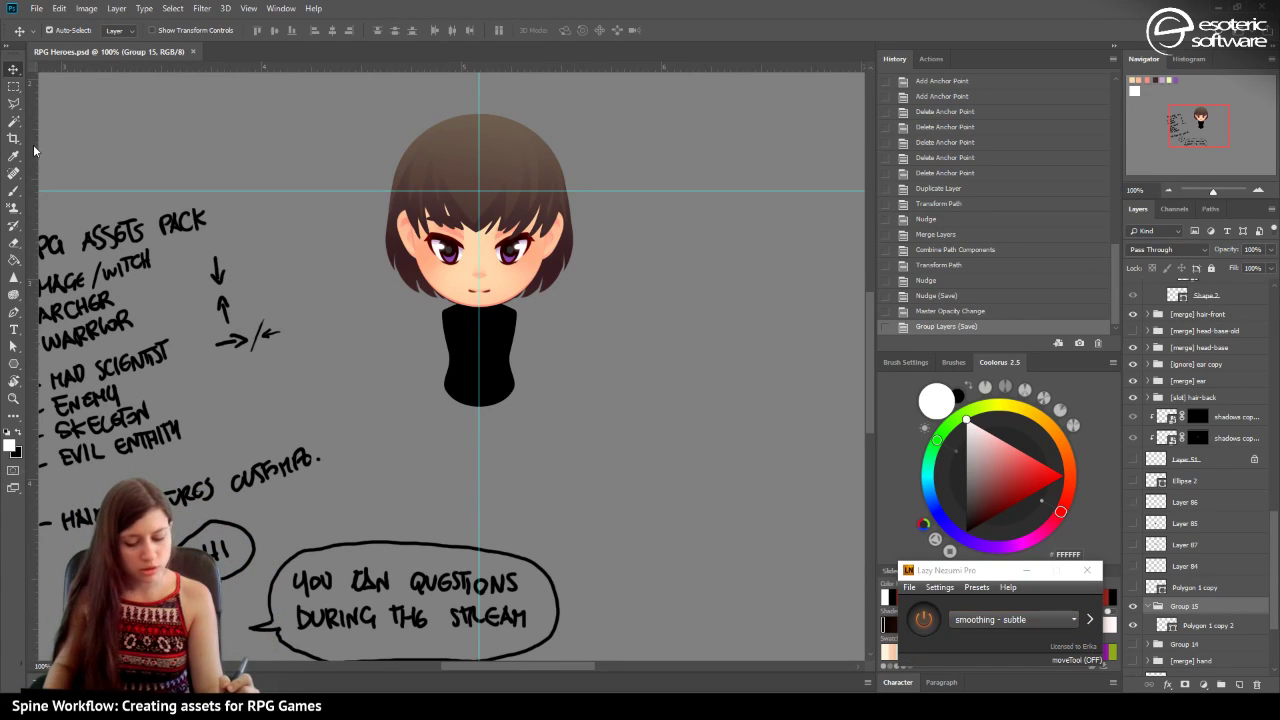
# Check the Layer 84 body sketch against the torso and examine the head groups for reusable skin layers.
pyautogui.click(13, 190)
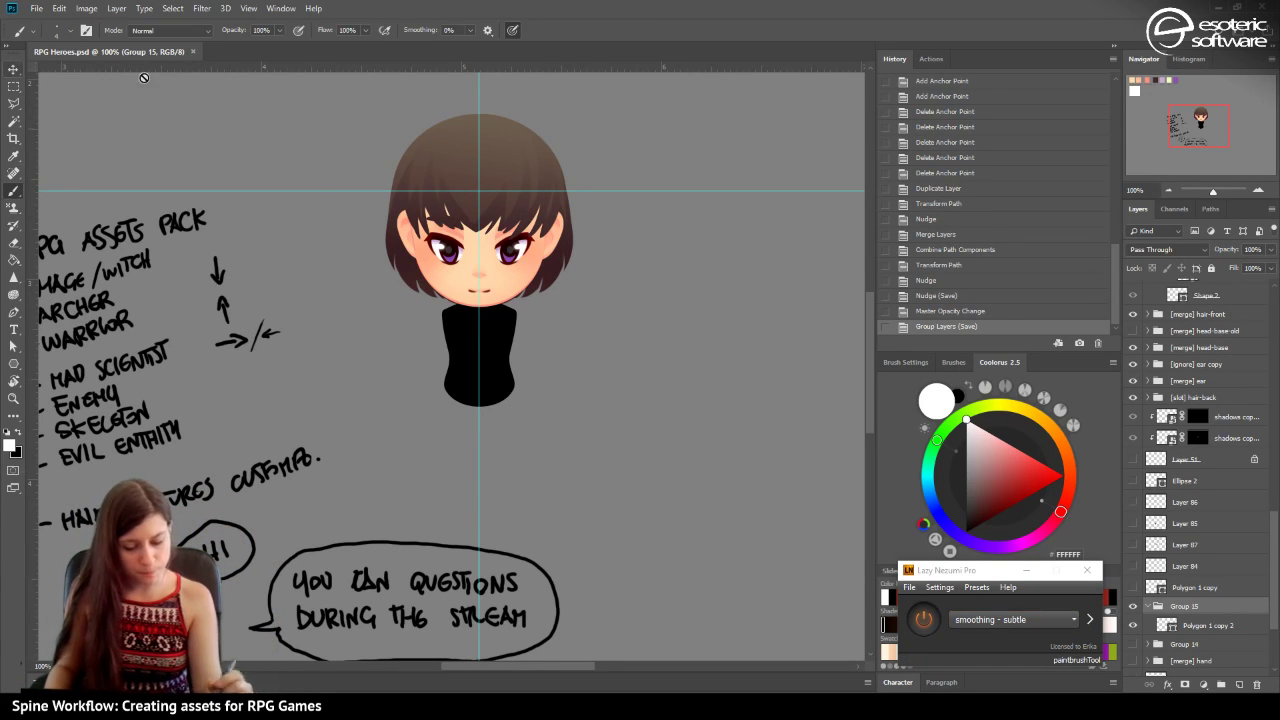
pyautogui.press('v')
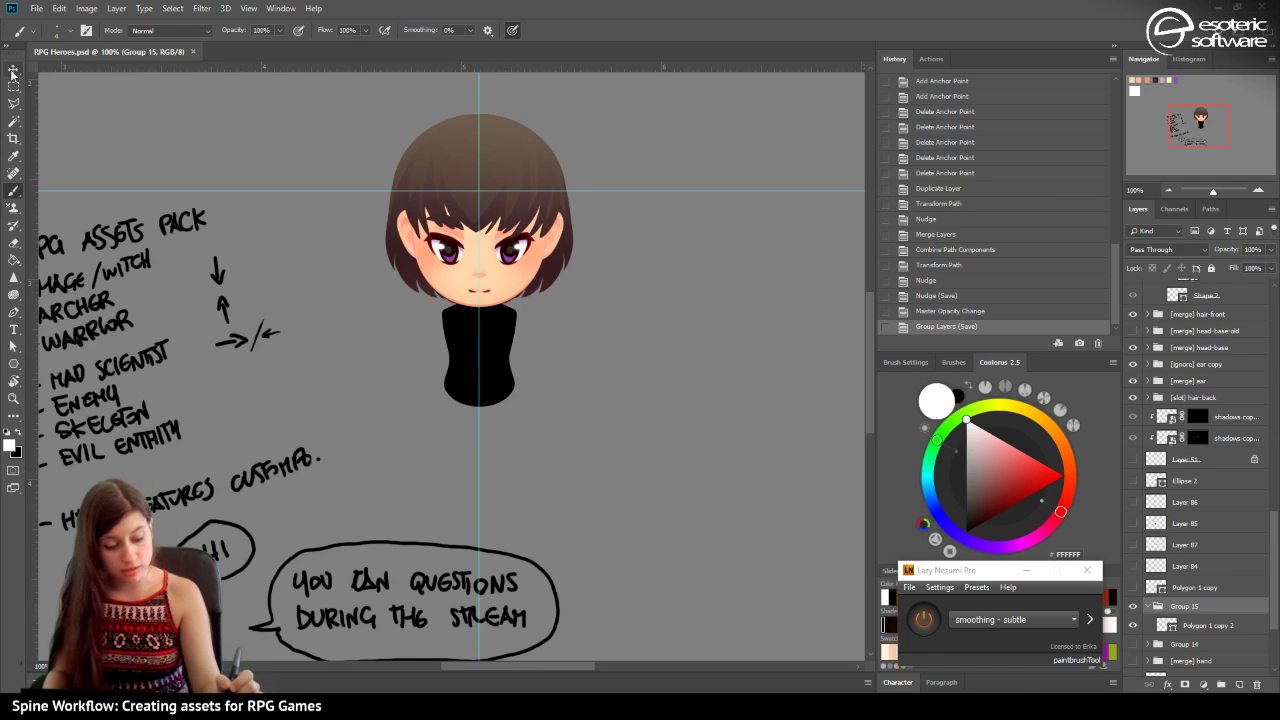
pyautogui.click(464, 288)
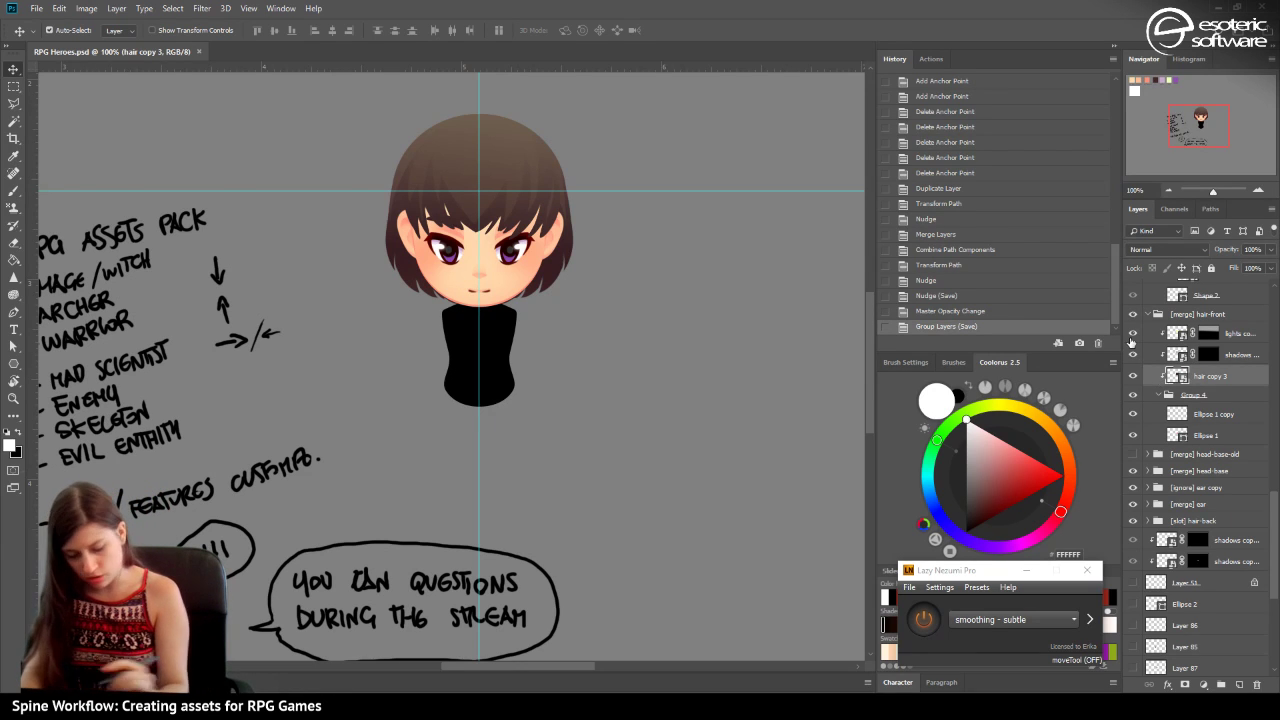
pyautogui.click(1150, 314)
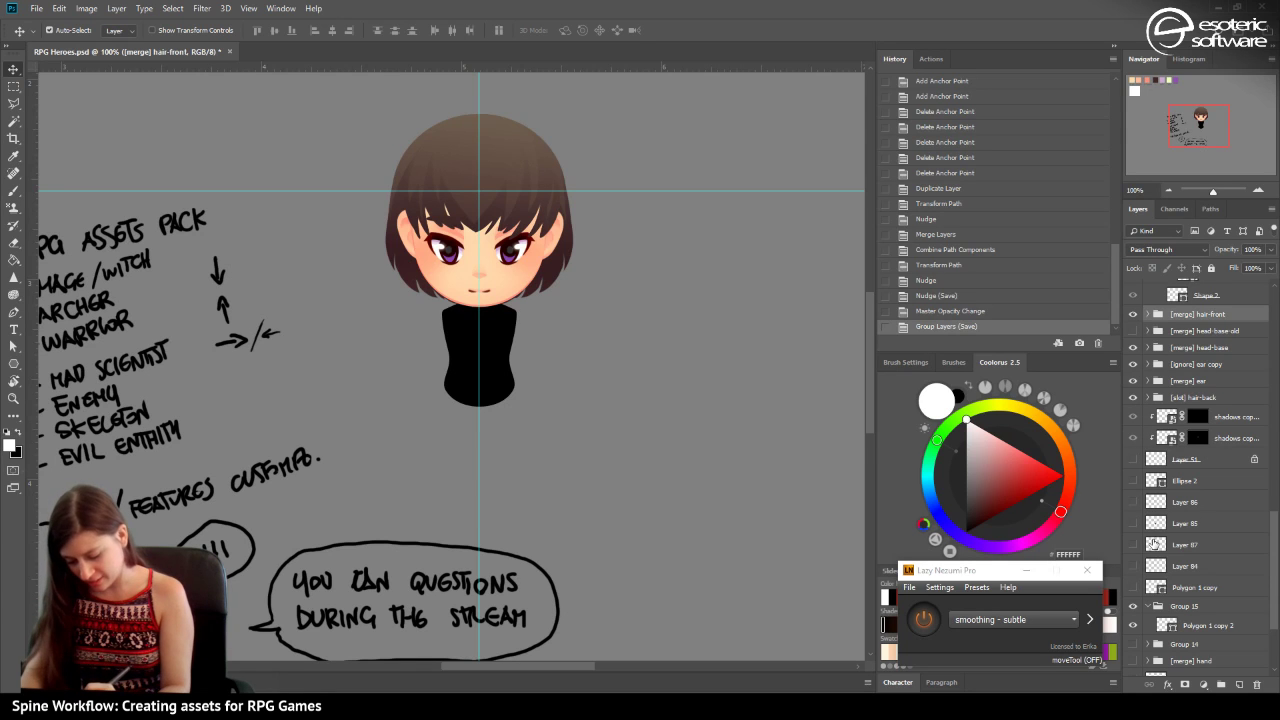
pyautogui.click(1133, 566)
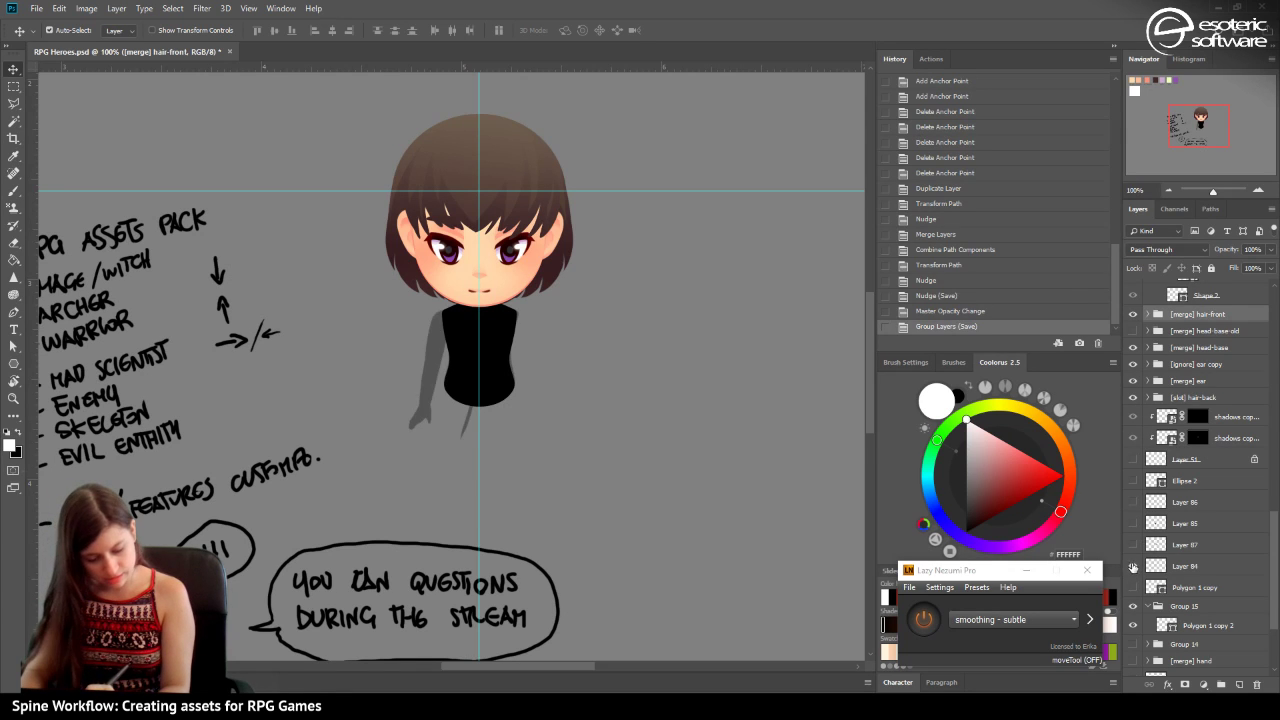
pyautogui.click(1133, 566)
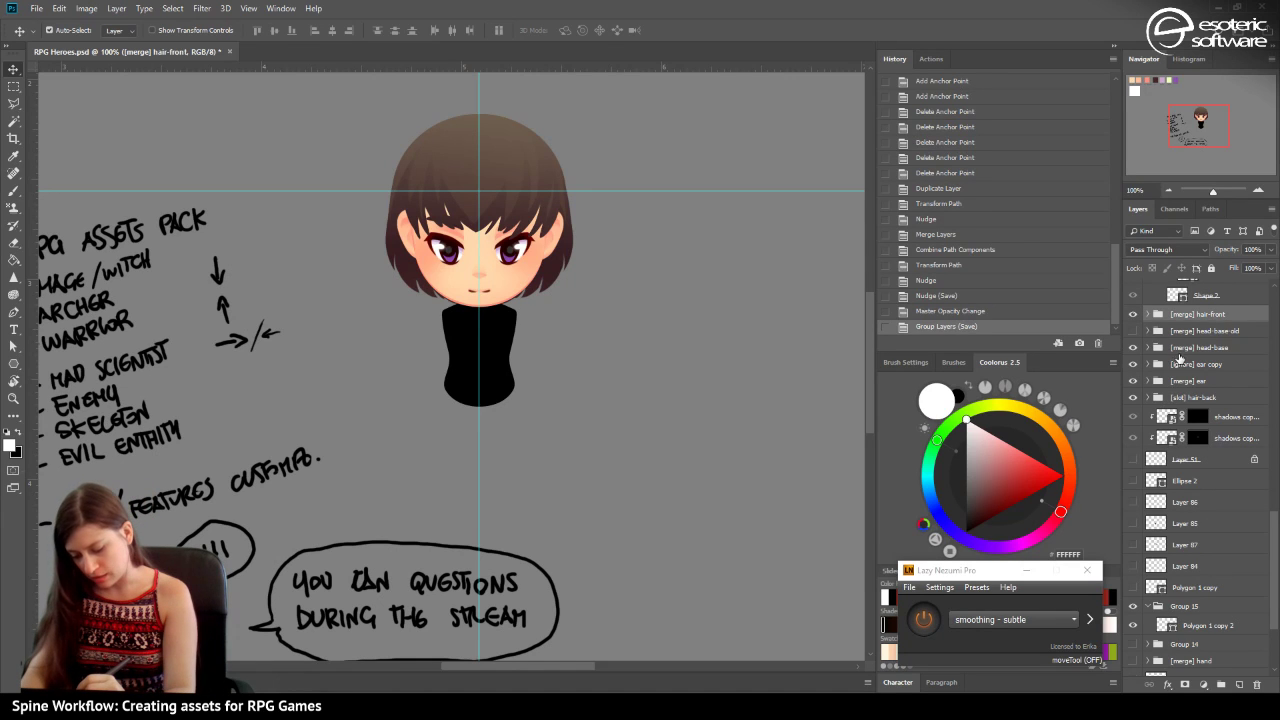
pyautogui.click(1148, 350)
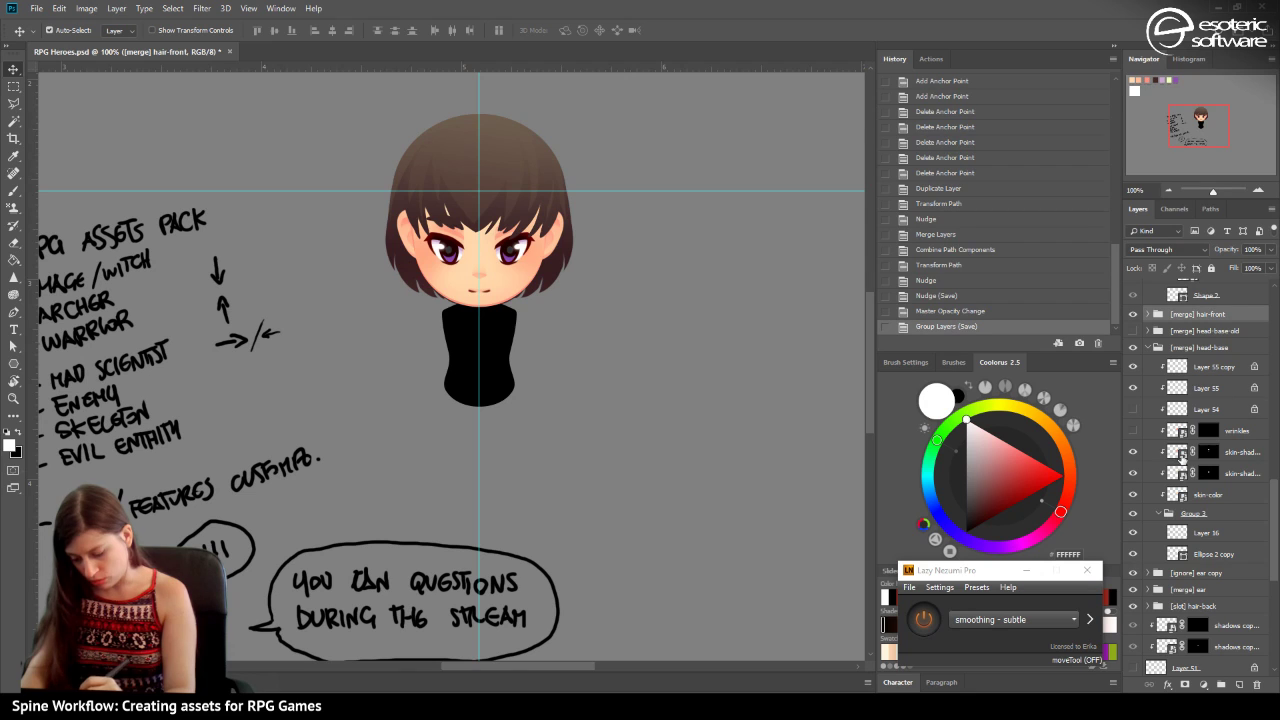
pyautogui.click(1148, 348)
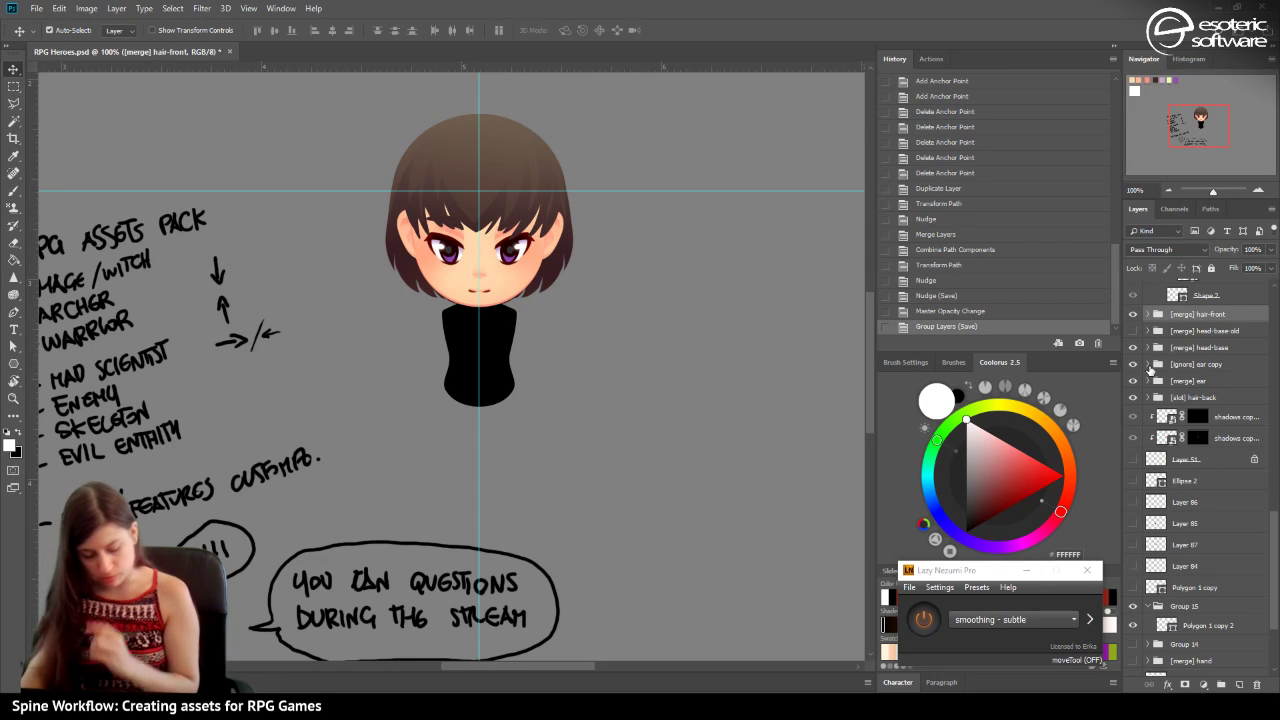
pyautogui.click(402, 219)
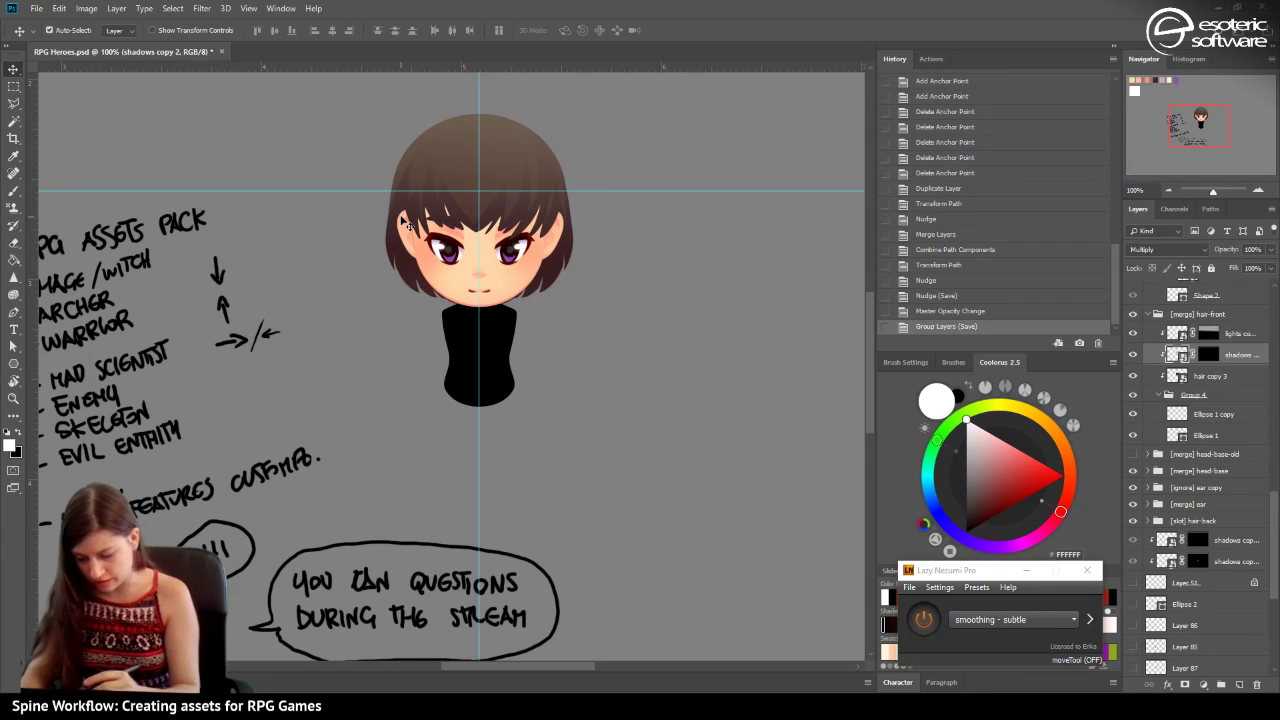
pyautogui.click(1157, 315)
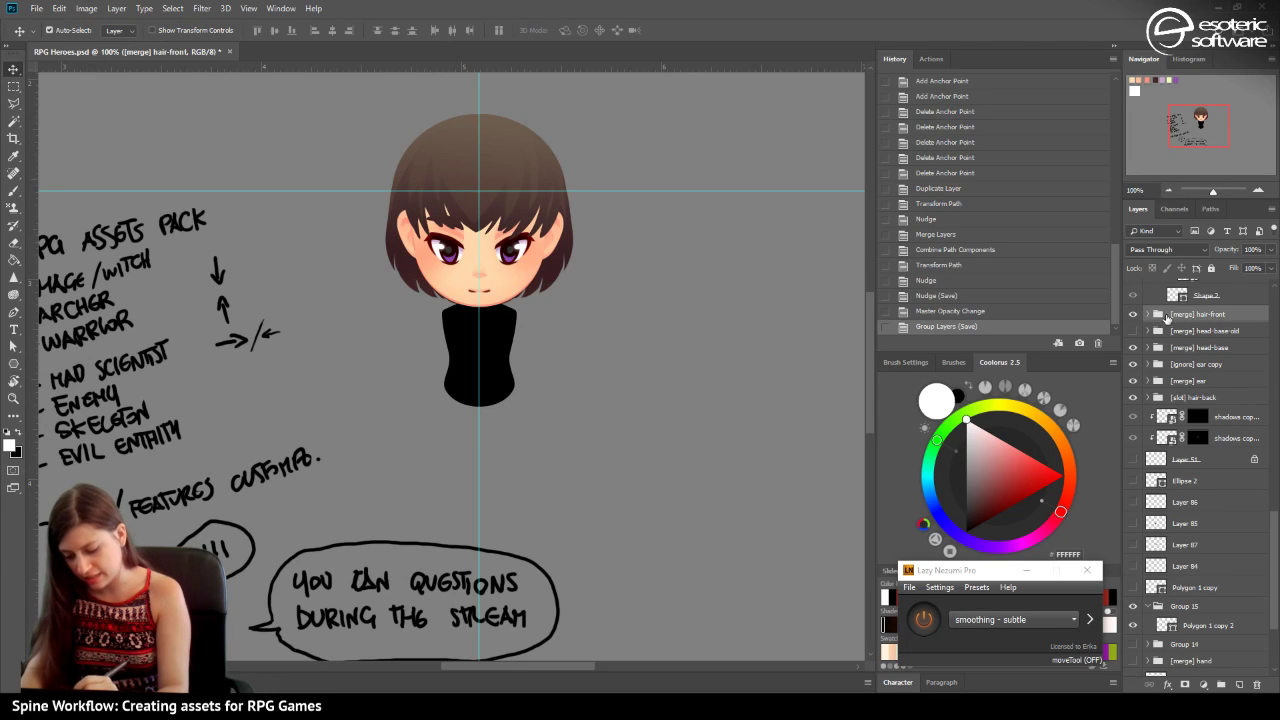
# Duplicate the skin-color copy 3 layer and the two skin shading layers above it in the [ignore] ear copy group.
pyautogui.click(1148, 364)
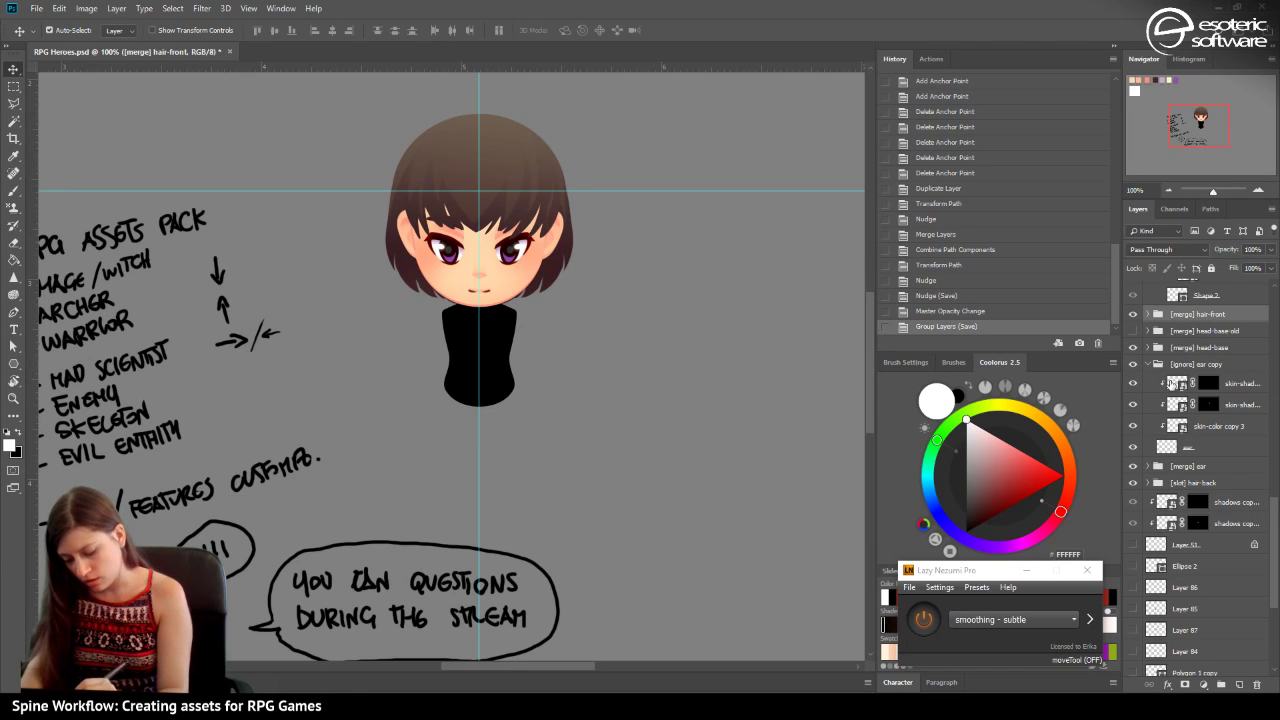
pyautogui.click(1170, 383)
pyautogui.keyDown('shift'); pyautogui.click(1200, 430); pyautogui.keyUp('shift')
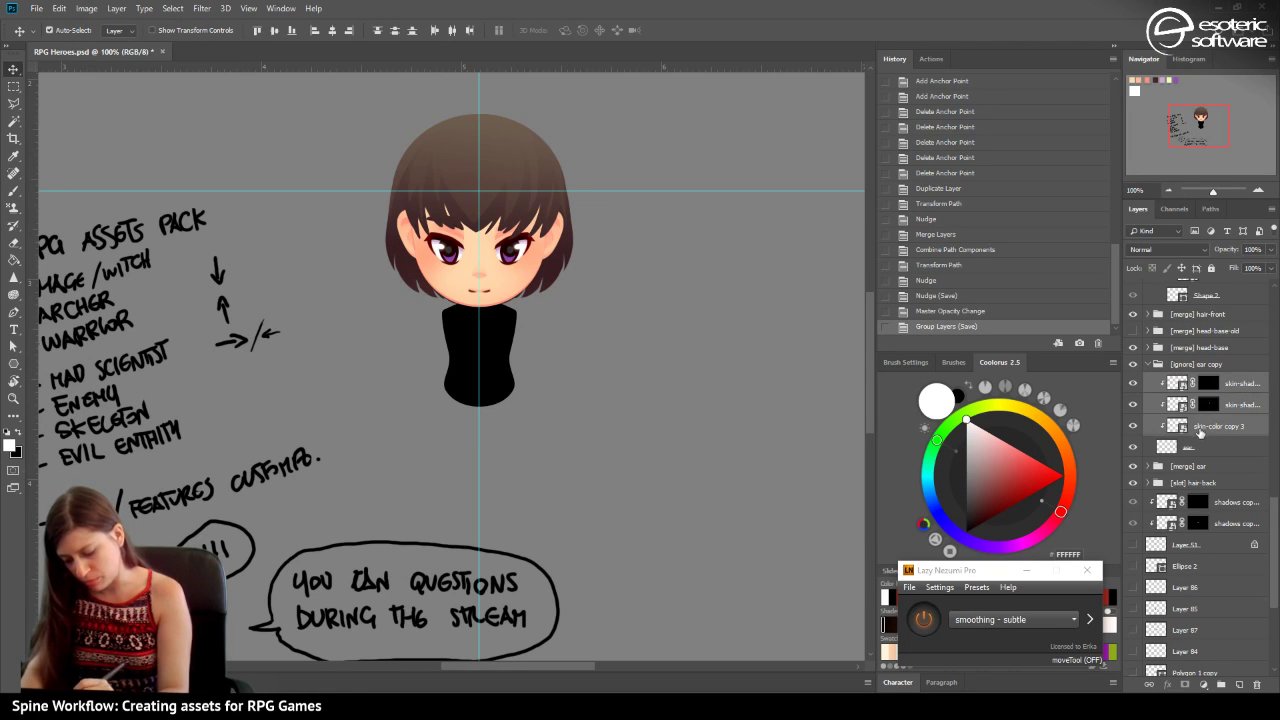
pyautogui.rightClick(1200, 432)
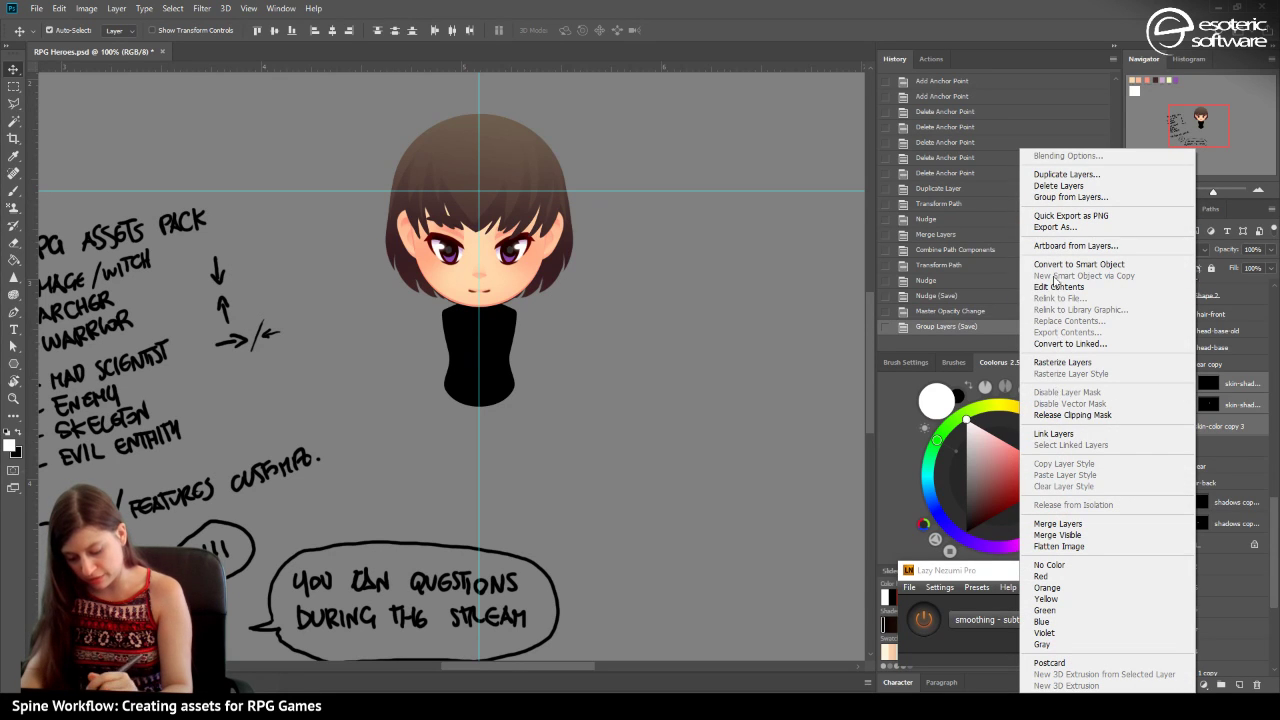
pyautogui.rightClick(1247, 425)
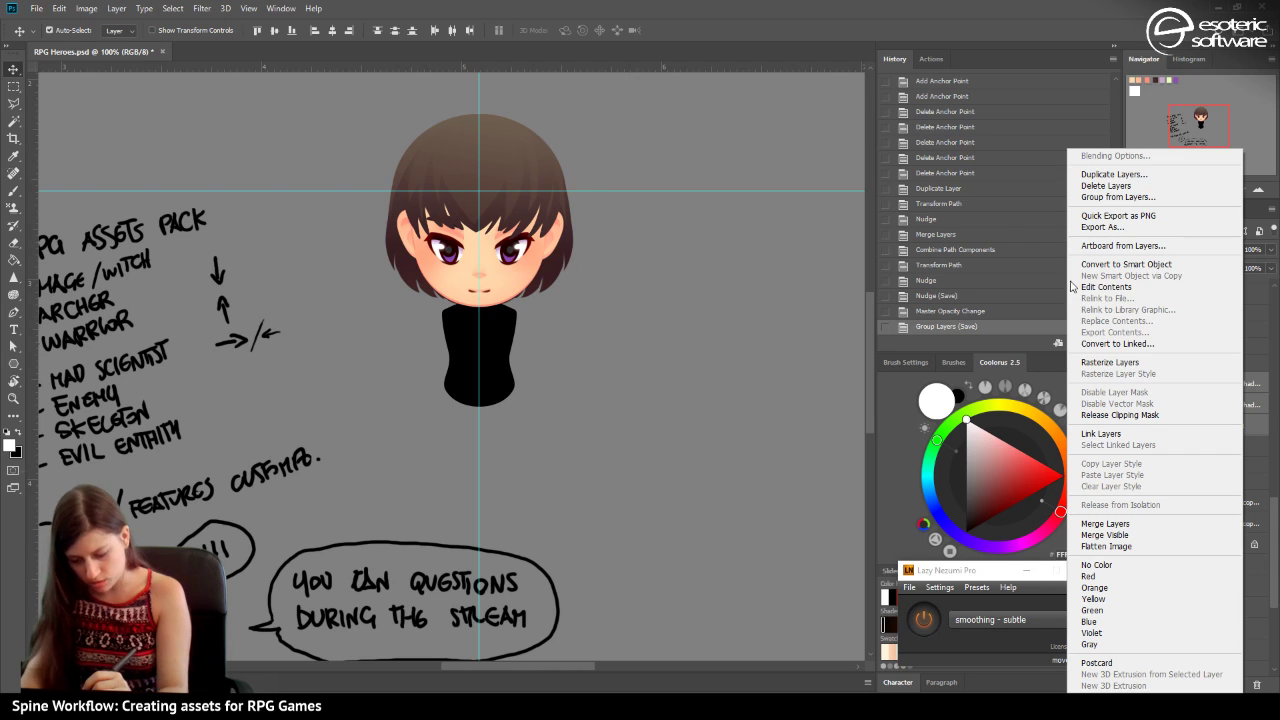
pyautogui.click(1082, 174)
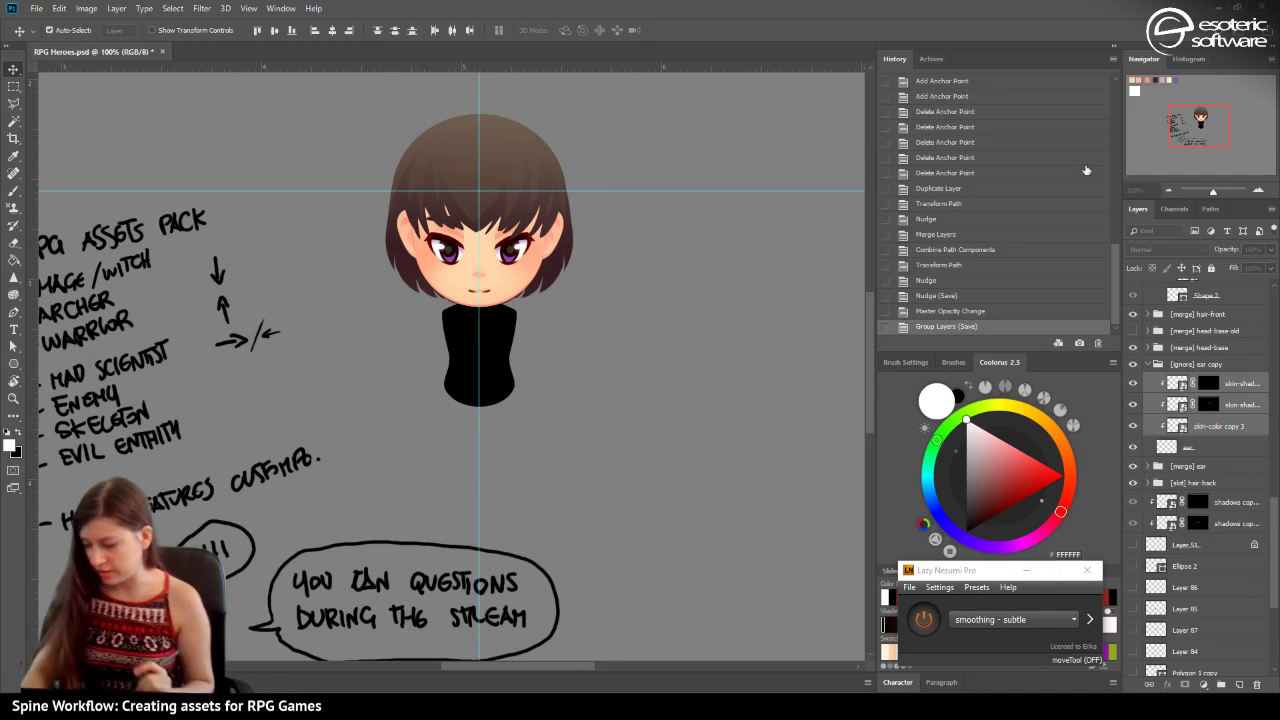
pyautogui.press('Return')
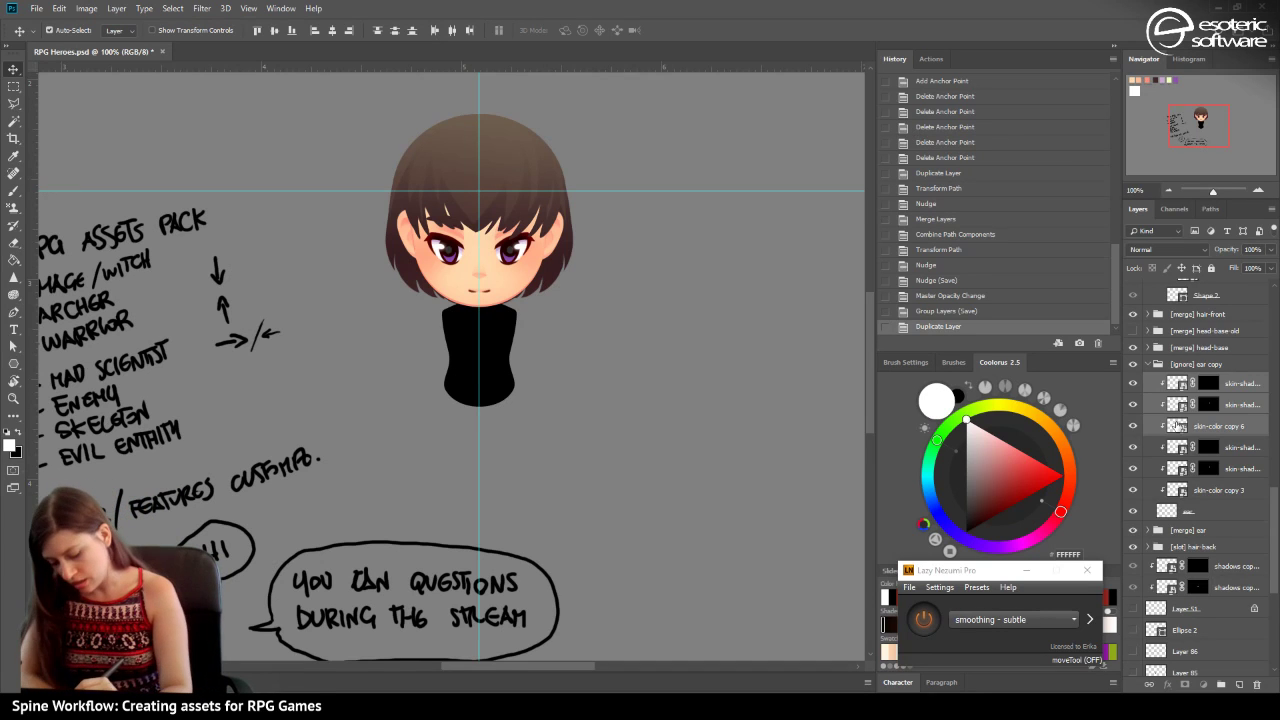
# Move the duplicated skin layers into Group 15 above Polygon 1 copy 2 and clip them to the torso shape.
pyautogui.moveTo(1180, 427); pyautogui.dragTo(1220, 510)
pyautogui.rightClick(1236, 505)
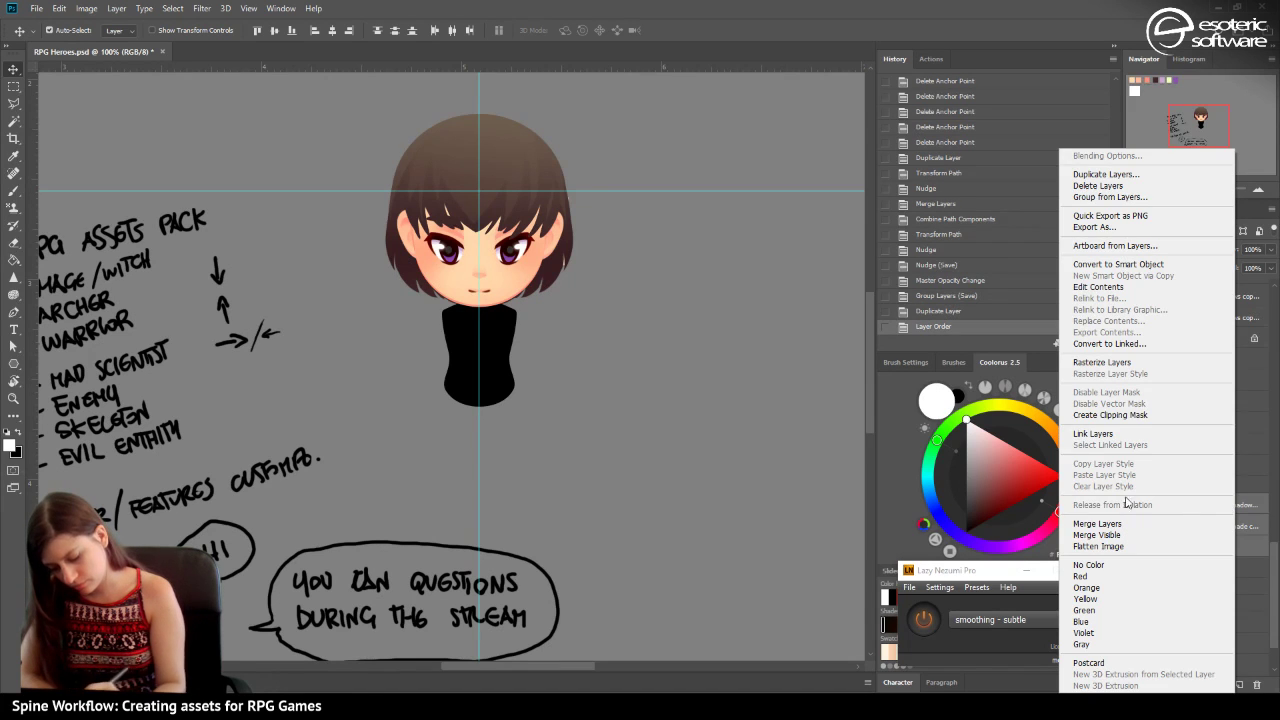
pyautogui.click(1094, 418)
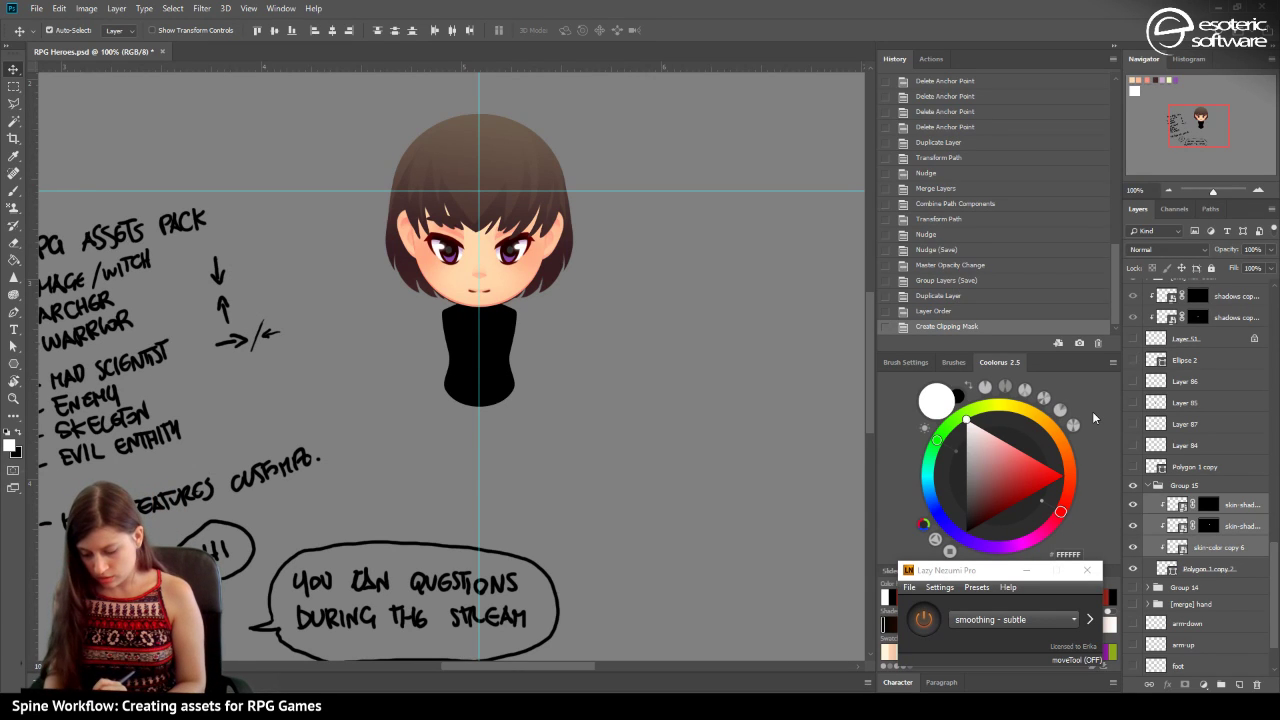
pyautogui.click(1133, 568)
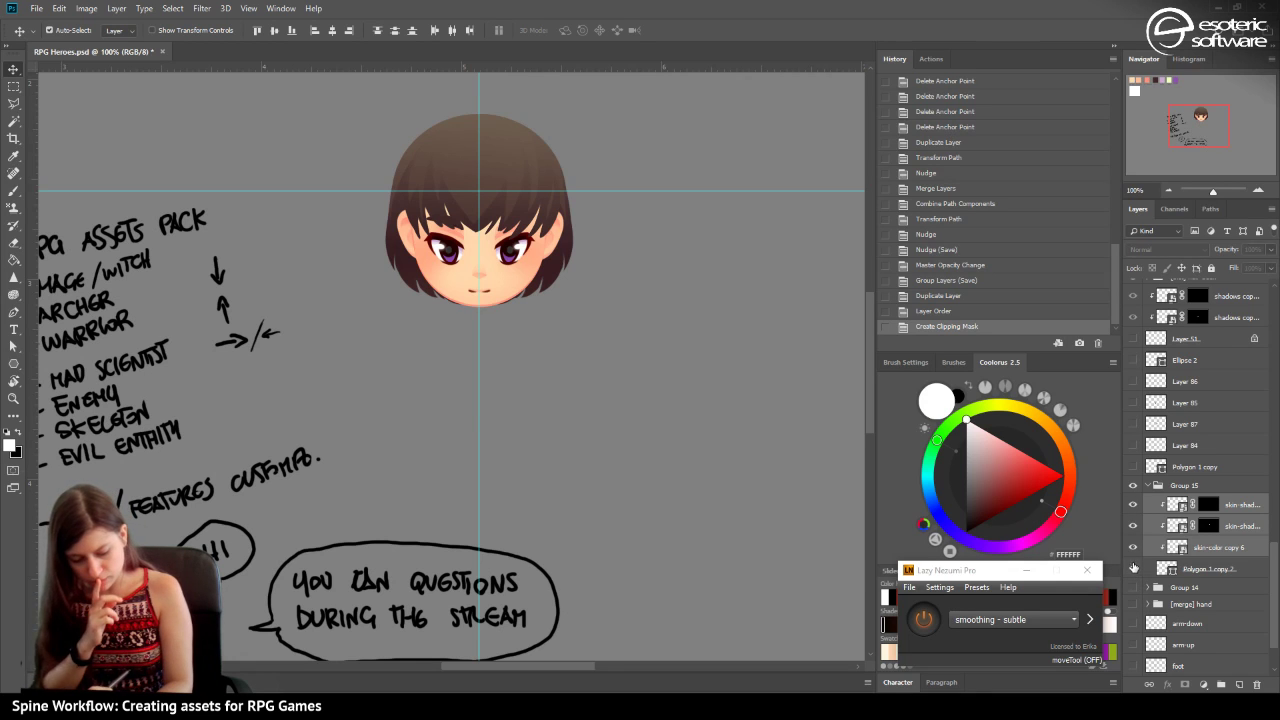
pyautogui.click(1133, 568)
# Move and enlarge the skin-color copy 6 layer with Free Transform so it covers the whole torso.
pyautogui.click(1176, 546)
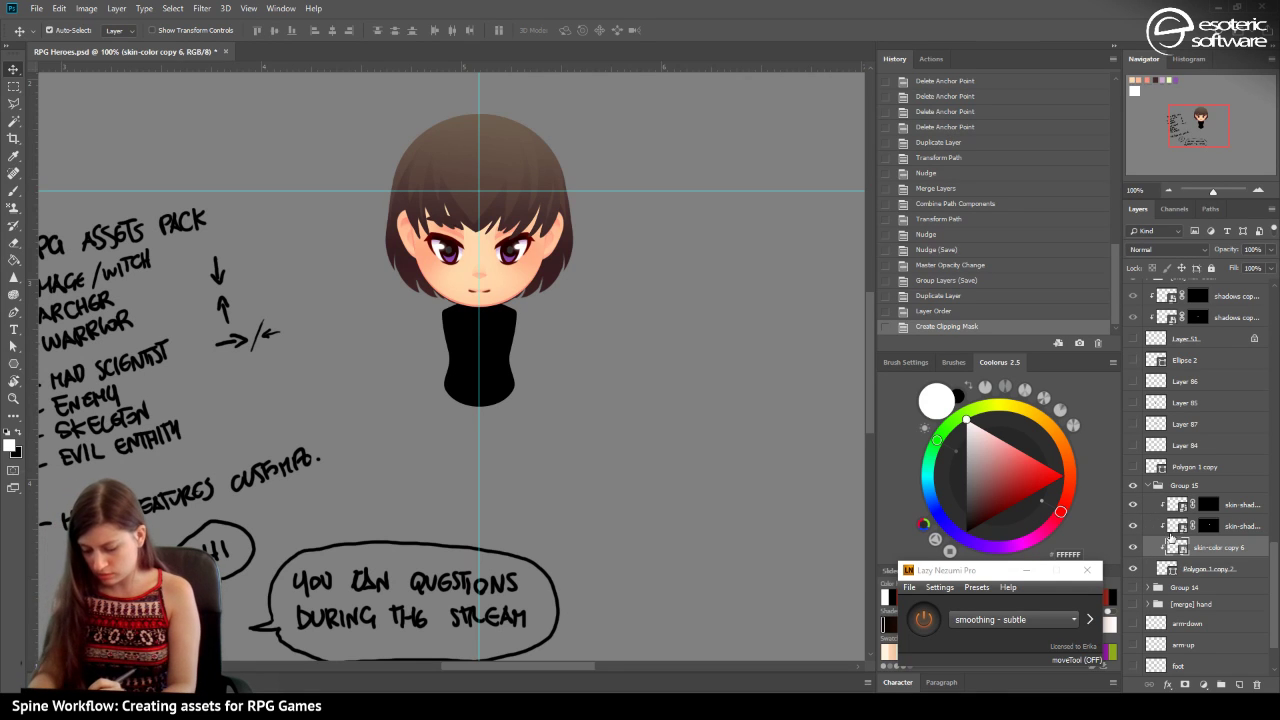
pyautogui.hotkey('ctrl', 't')
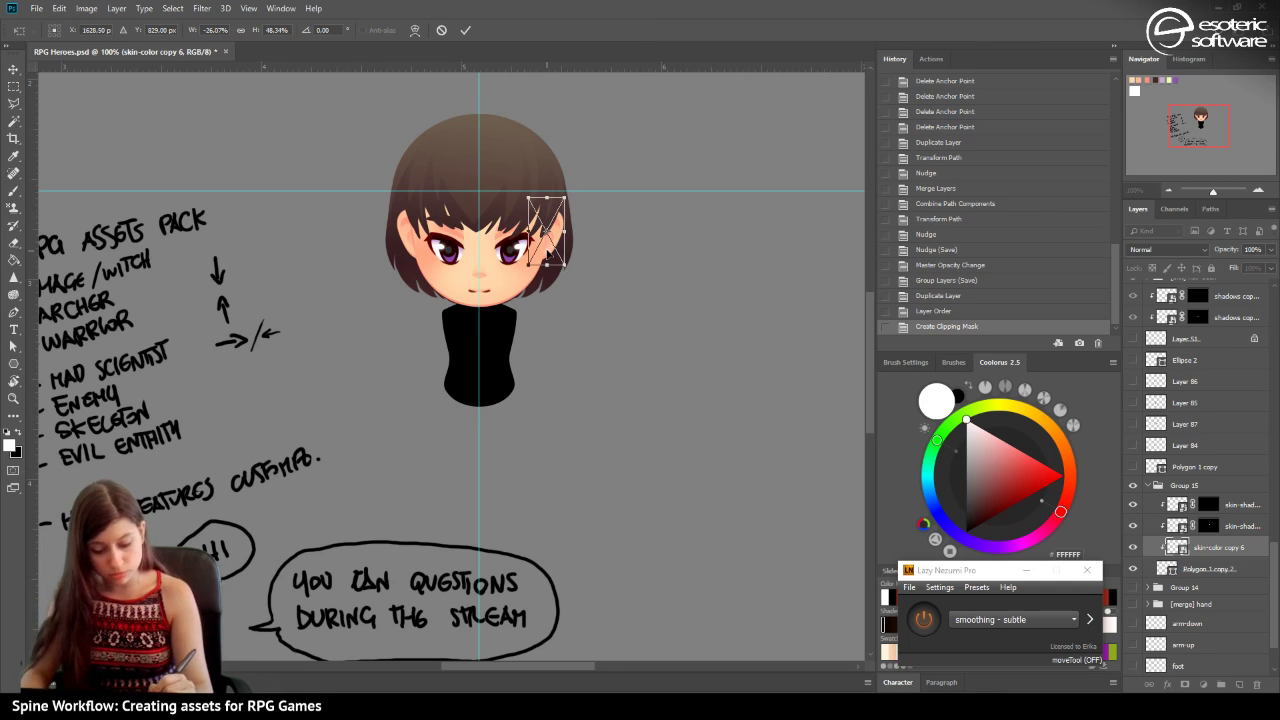
pyautogui.moveTo(479, 345); pyautogui.dragTo(520, 416)
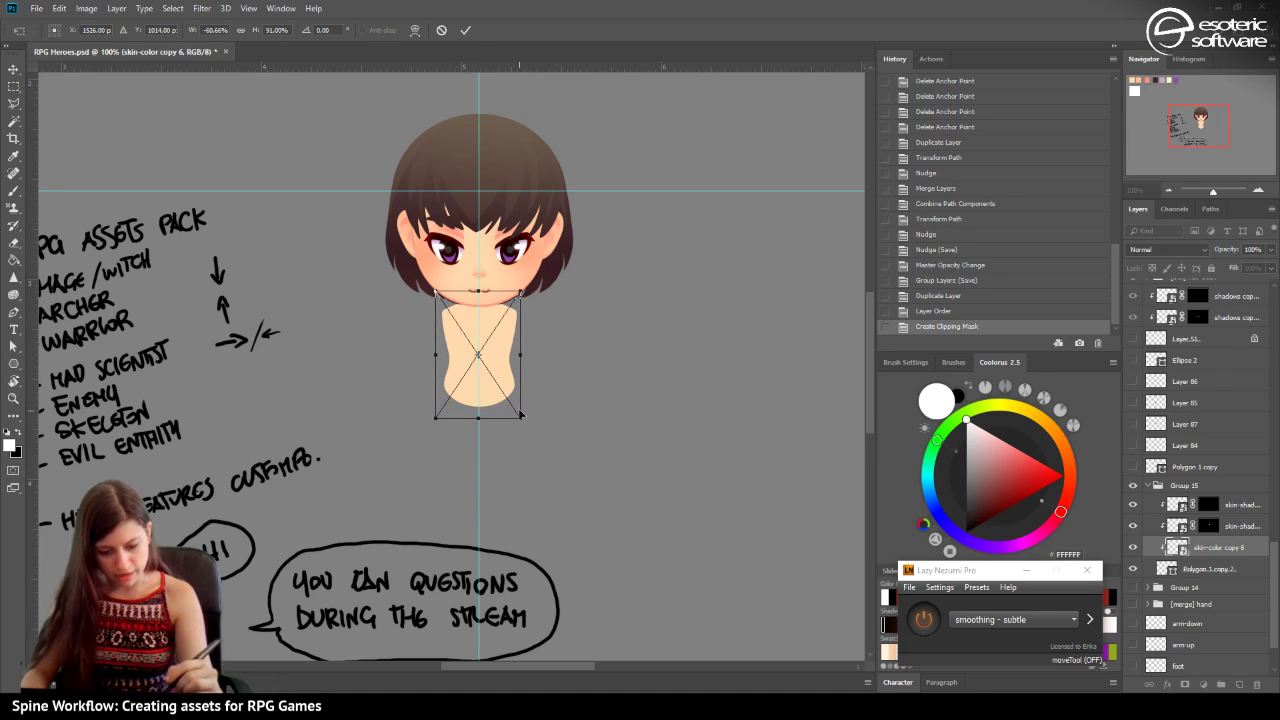
pyautogui.click(462, 31)
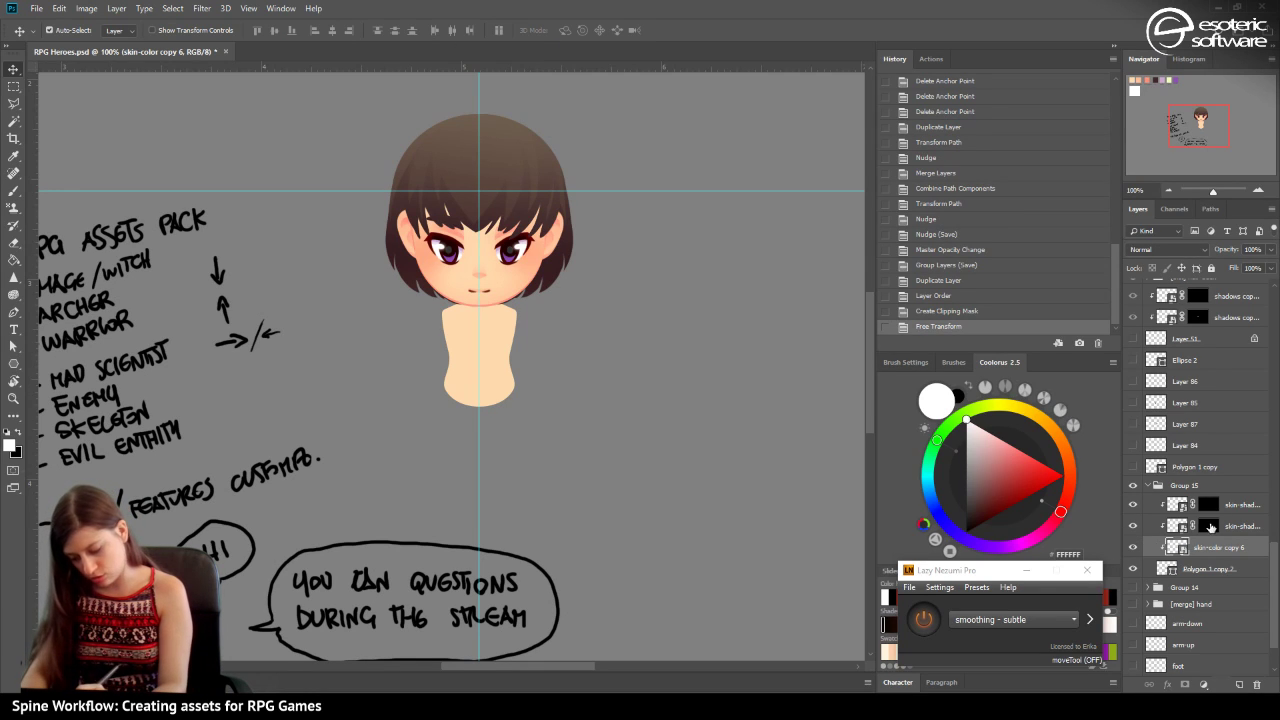
# Delete the layer masks from the skin-shade copy 5 and skin-shadow-21 layers in Group 15.
pyautogui.click(1210, 526)
pyautogui.scroll(-1, 1240, 654)
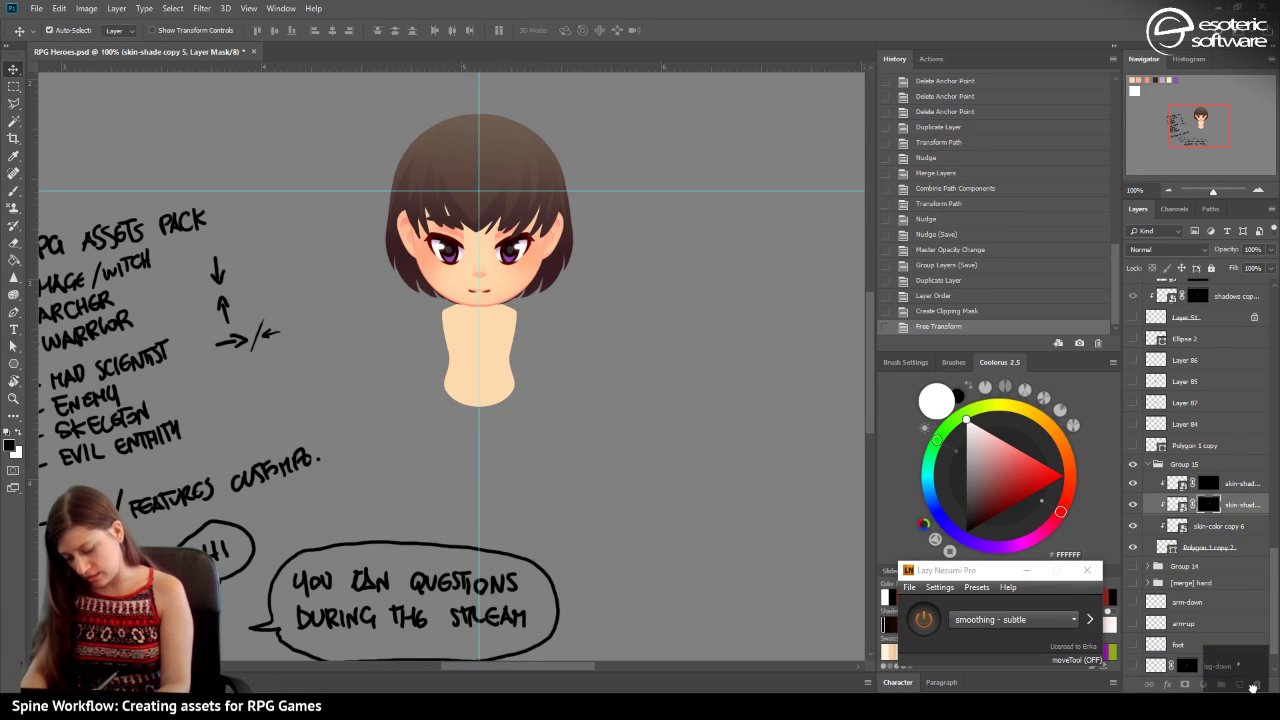
pyautogui.click(1257, 684)
pyautogui.moveTo(1212, 463); pyautogui.dragTo(1257, 685)
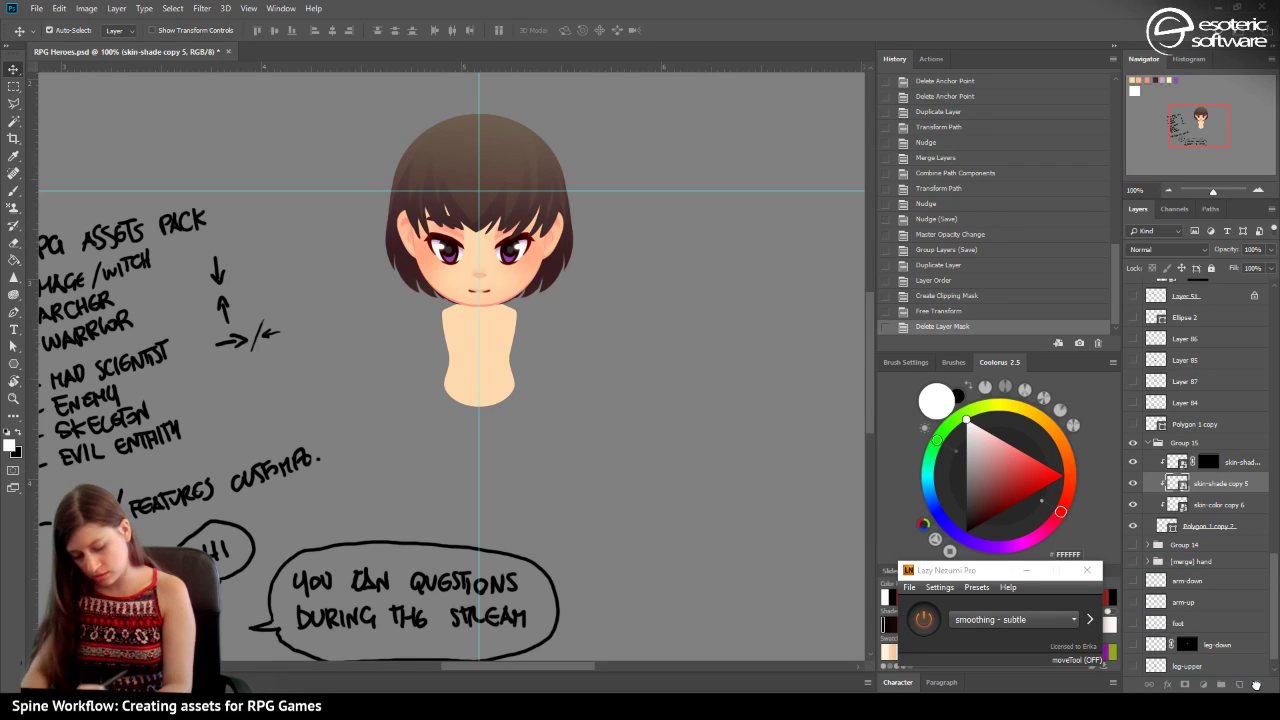
pyautogui.click(1134, 505)
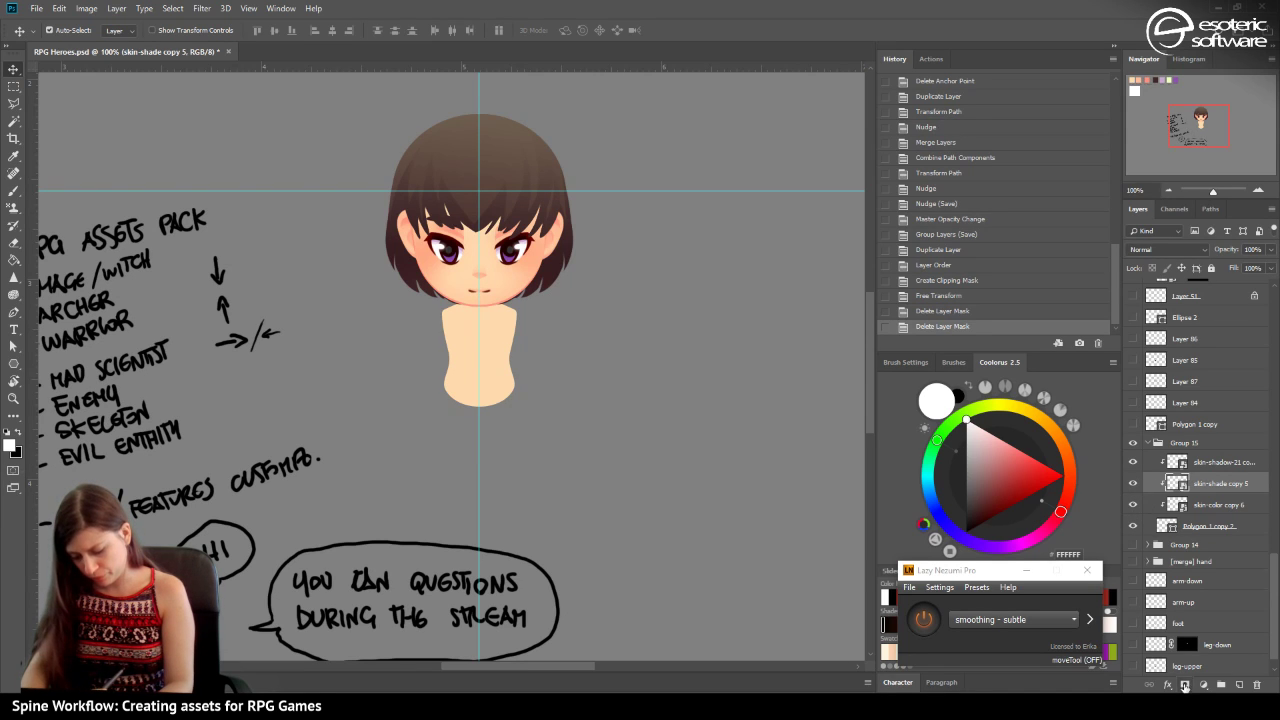
# Move and enlarge the skin-shade copy 5 layer with Free Transform to cover the torso.
pyautogui.click(1178, 461)
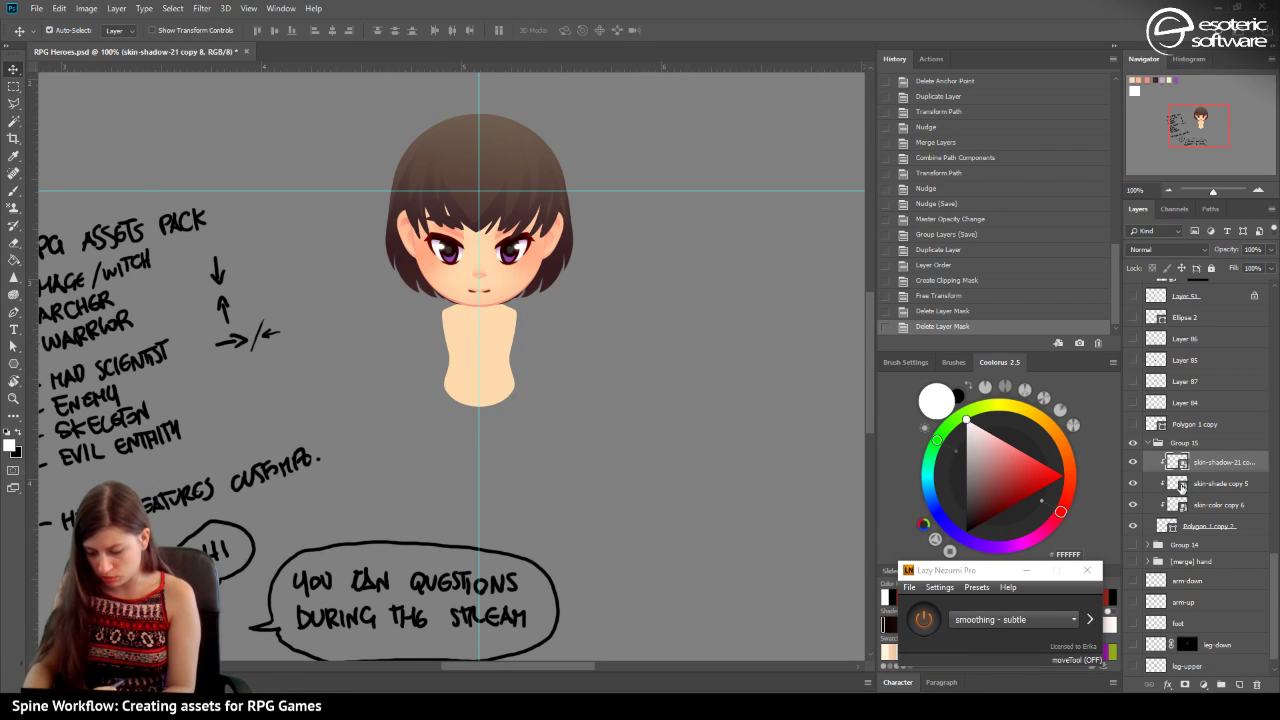
pyautogui.click(1181, 486)
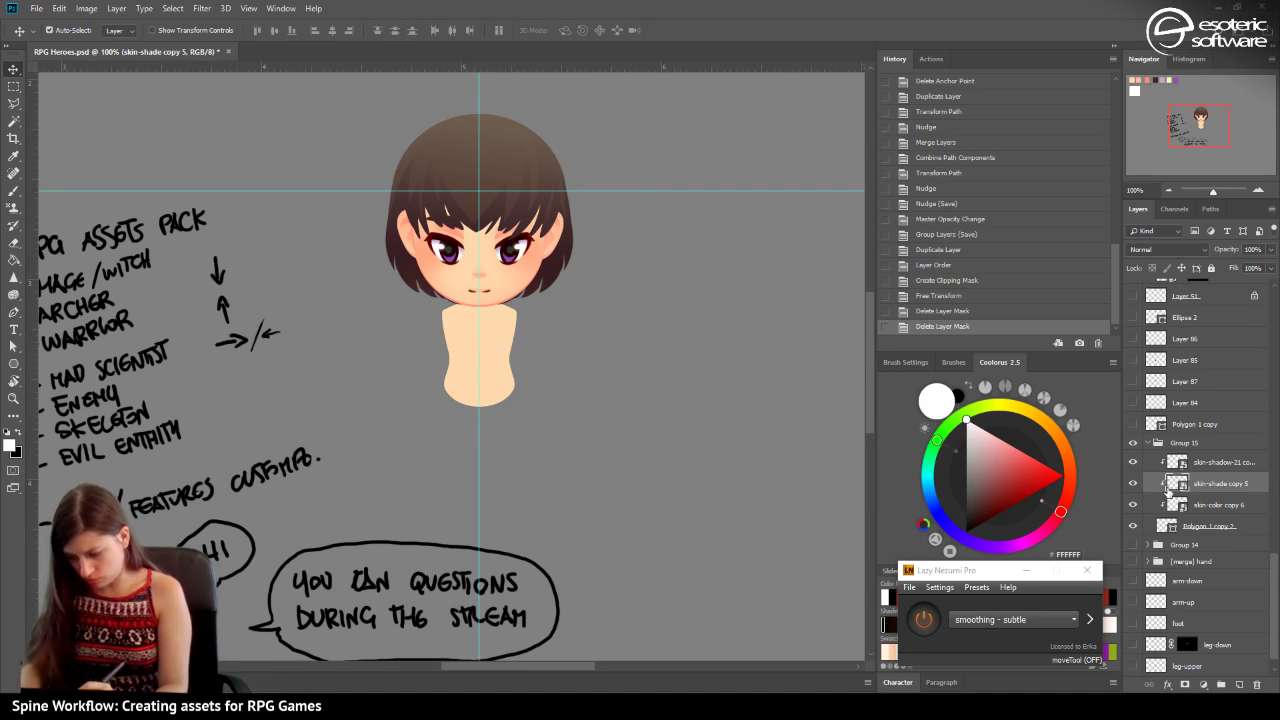
pyautogui.hotkey('ctrl', 't')
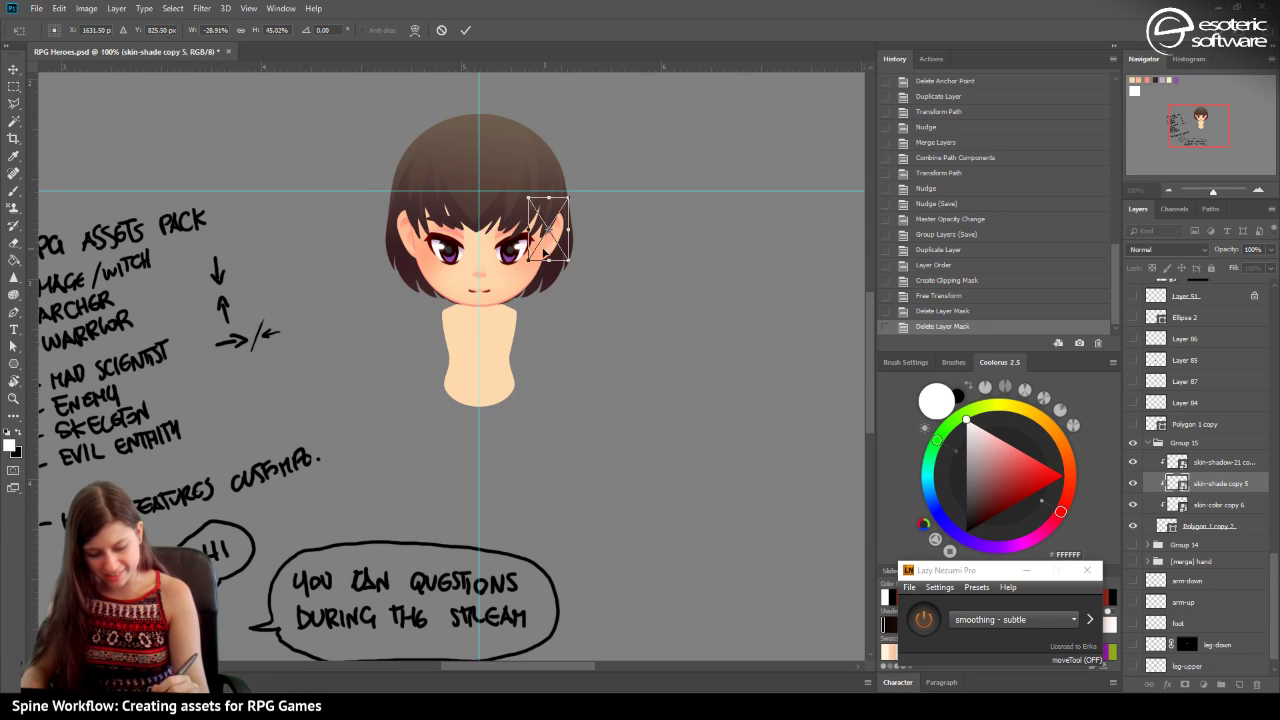
pyautogui.moveTo(545, 252); pyautogui.dragTo(516, 407)
pyautogui.click(466, 31)
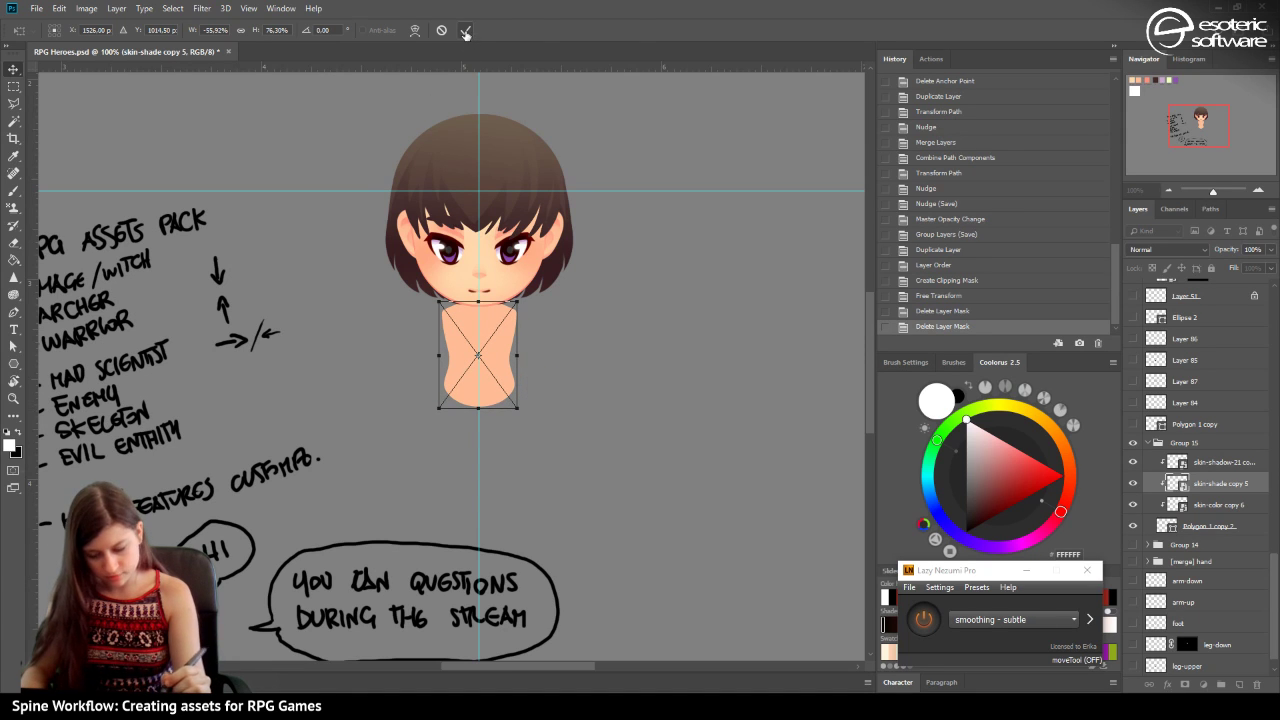
# Fit the skin-shadow-21 copy 8 layer over the whole torso with Free Transform and save the document.
pyautogui.click(1181, 459)
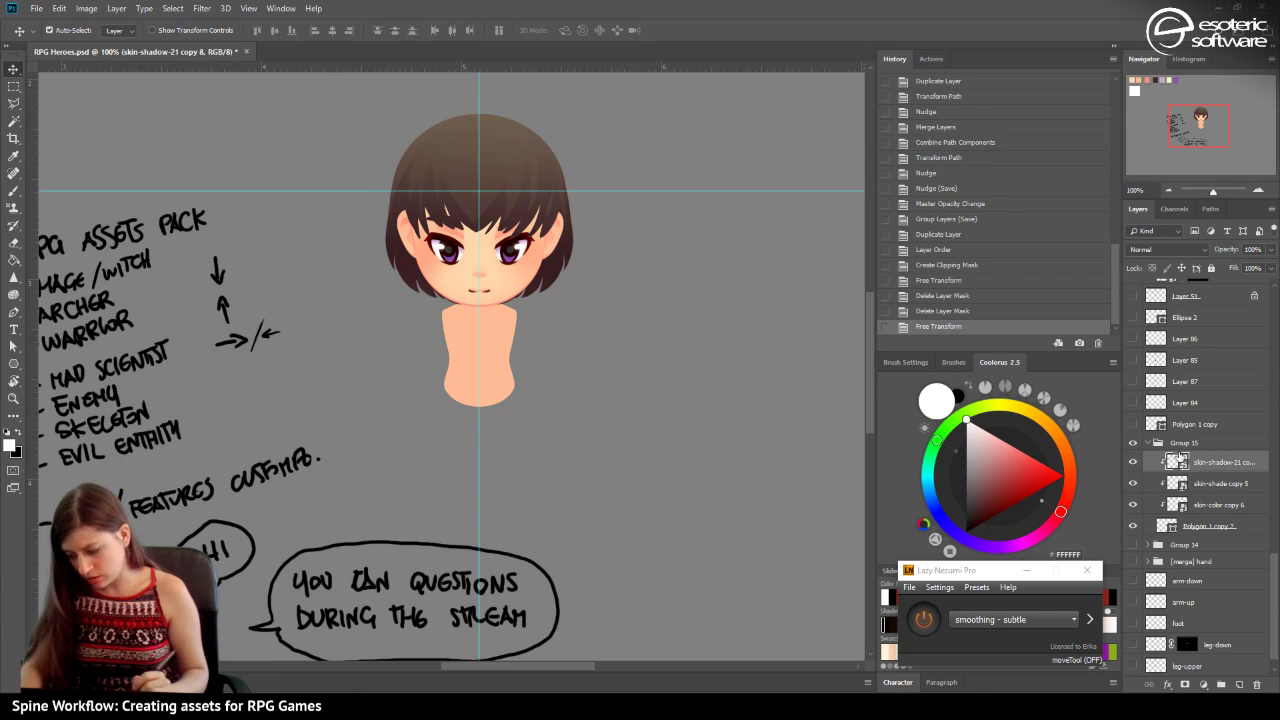
pyautogui.hotkey('ctrl', 't')
pyautogui.moveTo(520, 272); pyautogui.dragTo(514, 405)
pyautogui.click(465, 31)
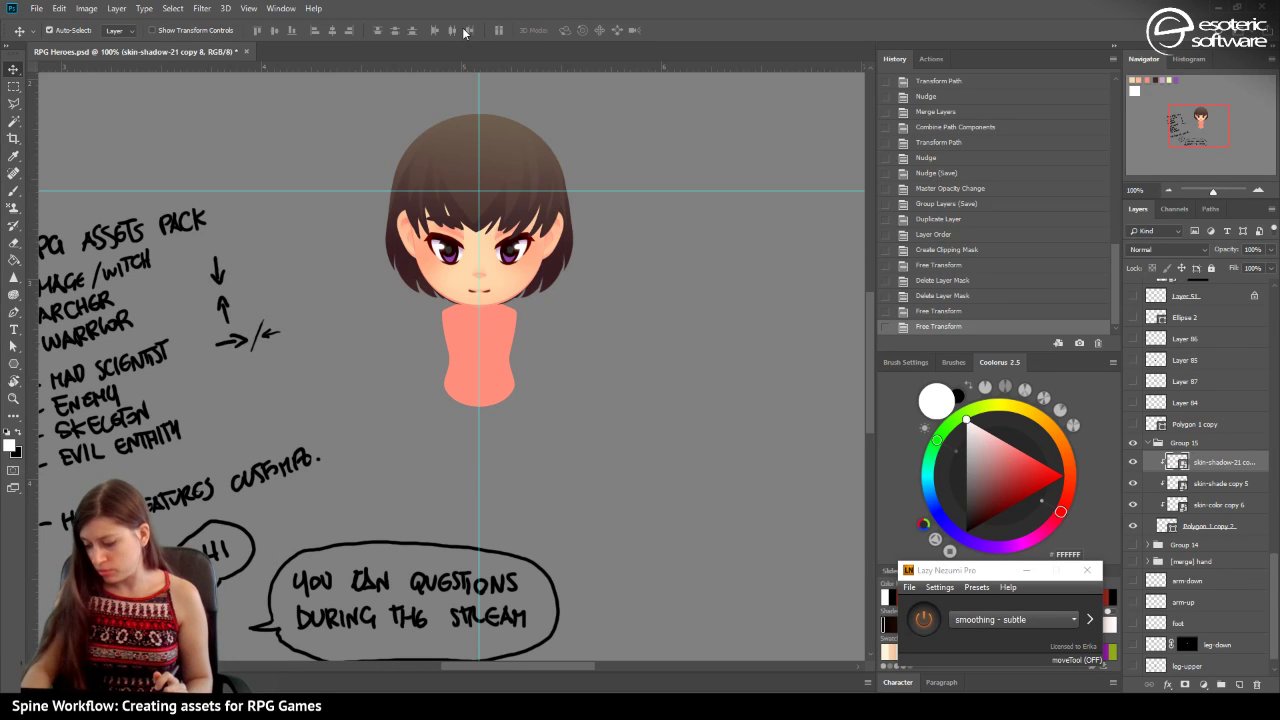
pyautogui.hotkey('ctrl', 's')
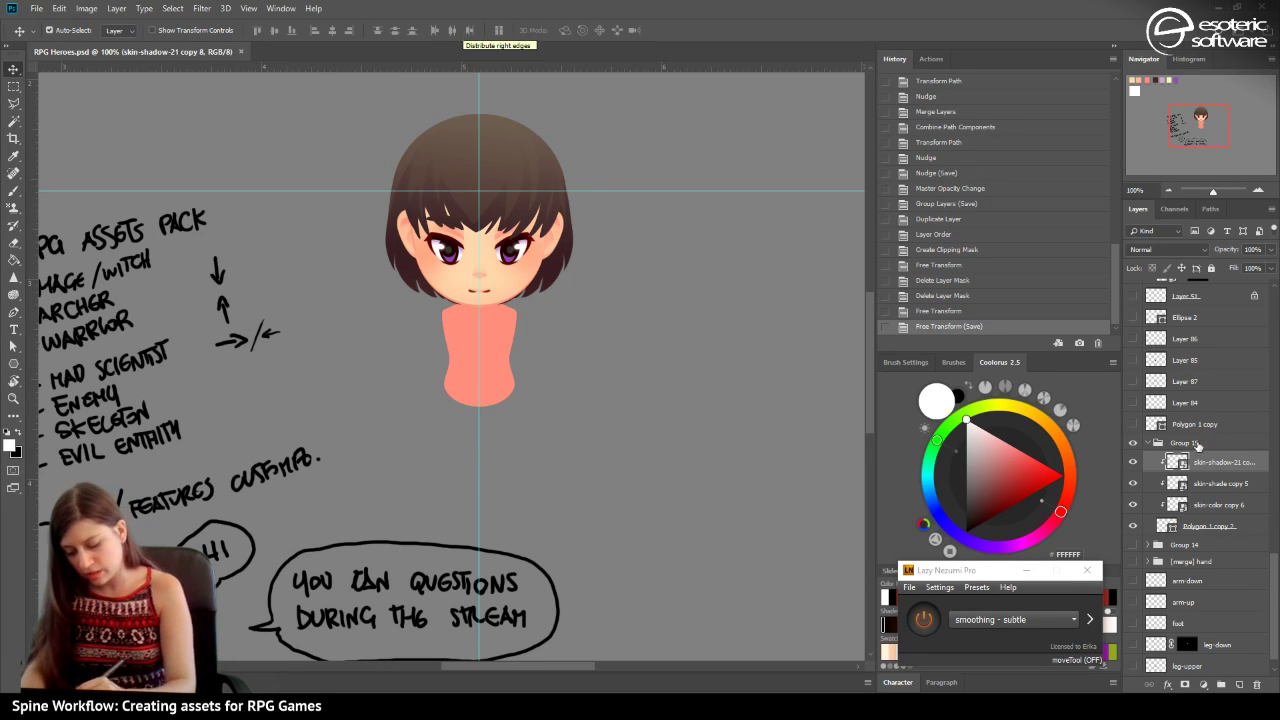
# Add a black layer mask to the skin-color copy 6 layer.
pyautogui.click(1172, 502)
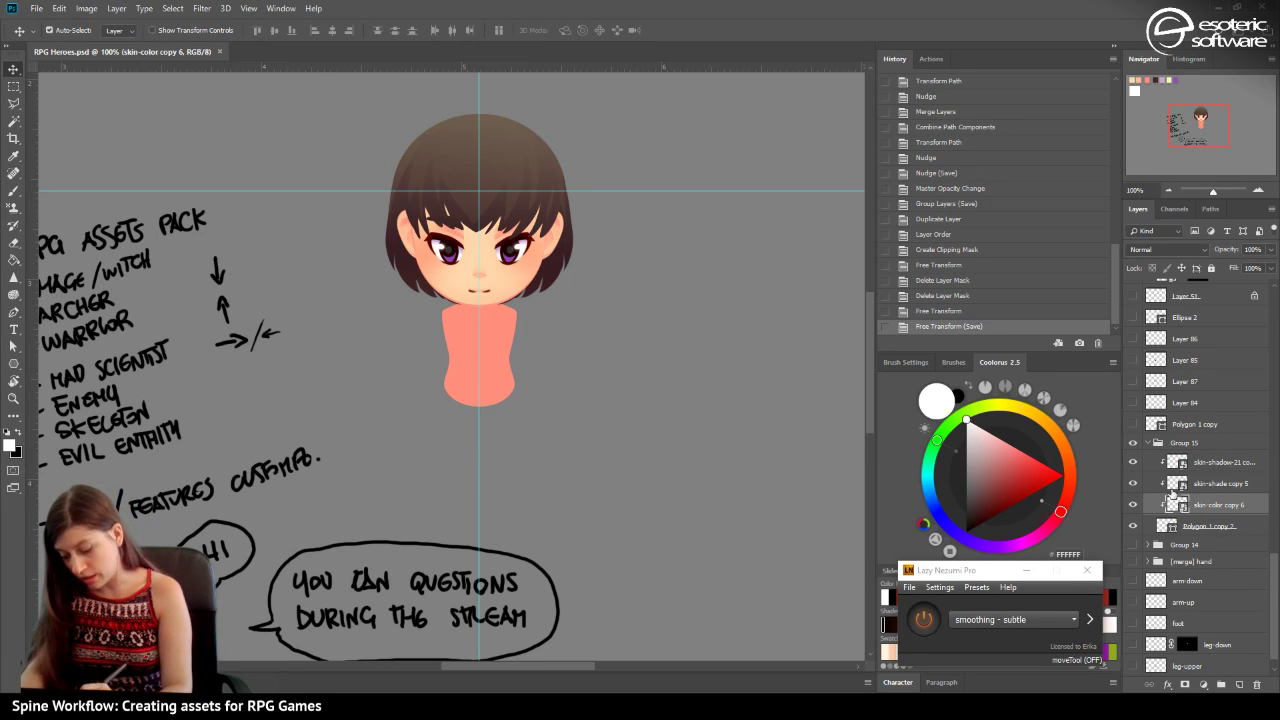
pyautogui.click(1185, 685)
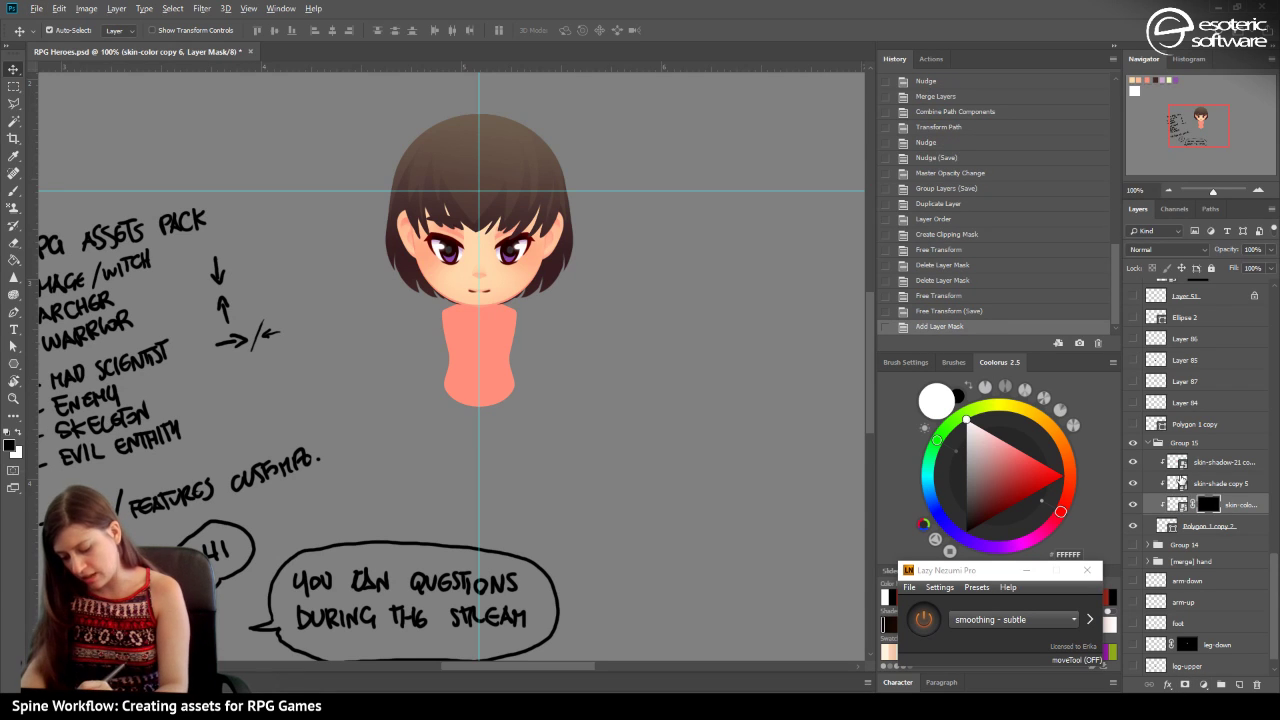
# Add black layer masks to the skin-shade copy 5 and skin-shadow-21 copy 8 layers in Group 15.
pyautogui.click(1181, 483)
pyautogui.click(1185, 685)
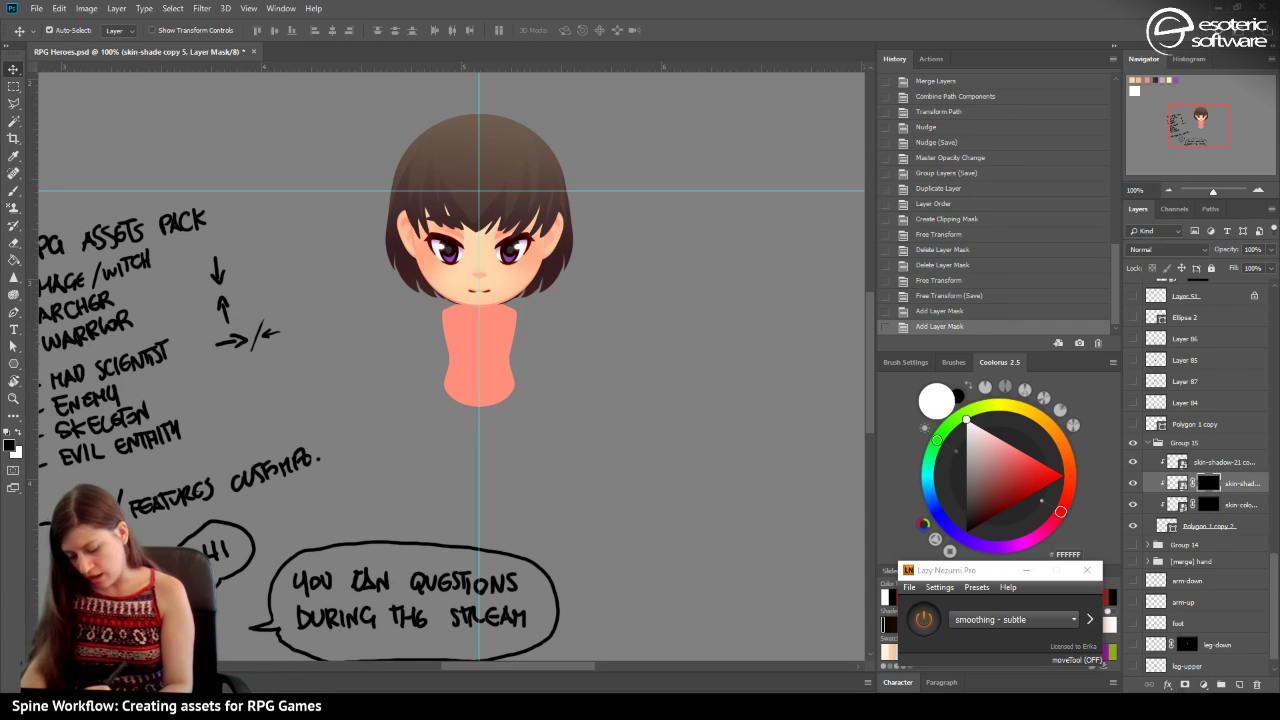
pyautogui.click(1210, 462)
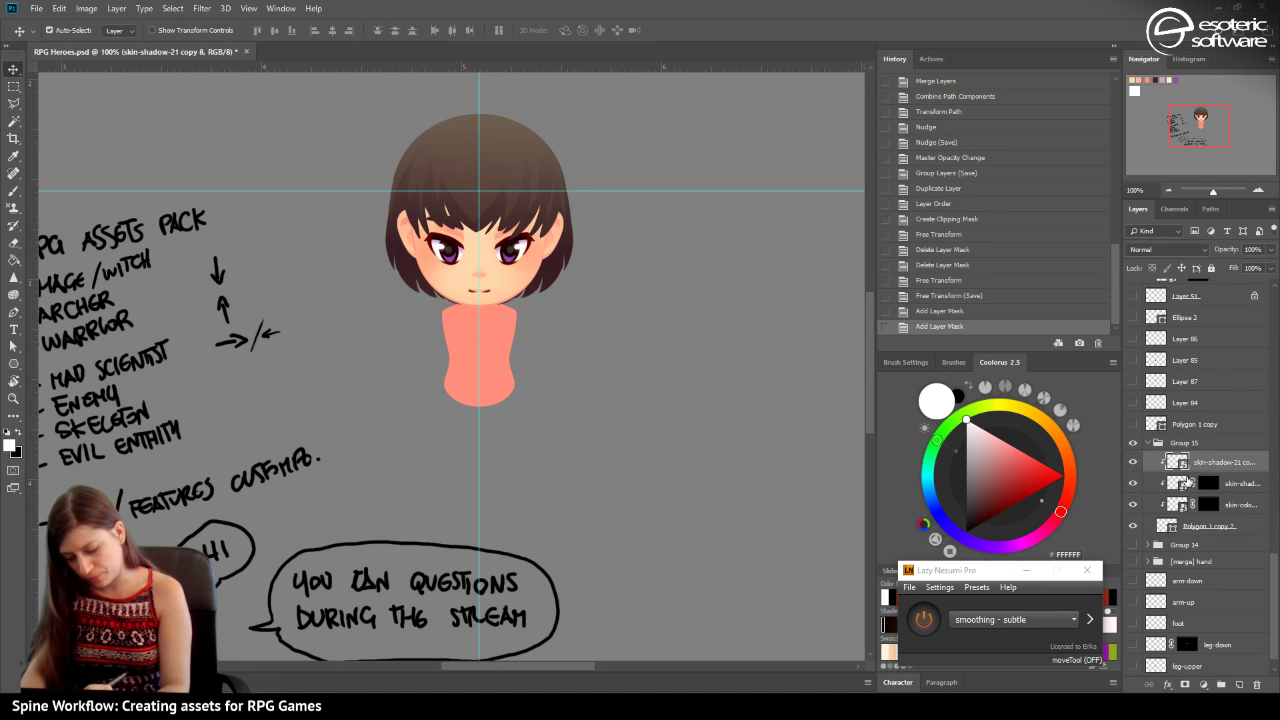
pyautogui.click(1185, 685)
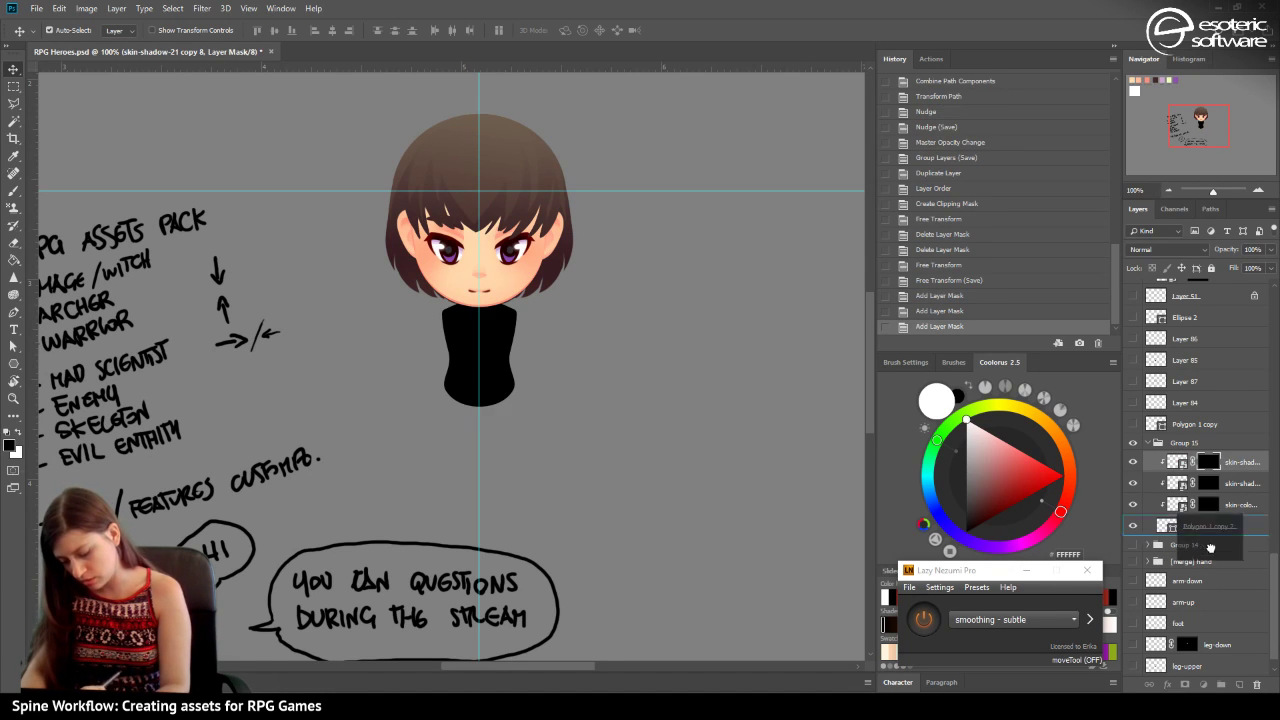
# Delete the layer mask from the skin-color copy 6 layer and save the document.
pyautogui.scroll(-1, 1200, 620)
pyautogui.click(1254, 686)
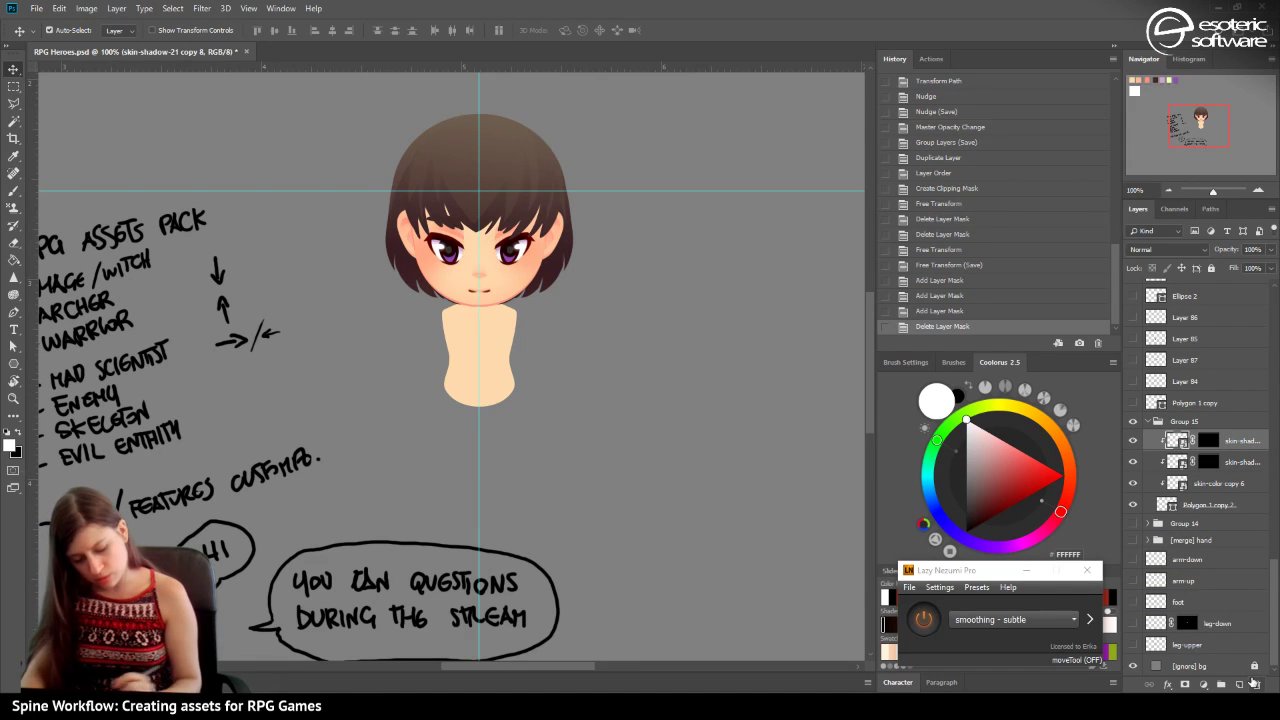
pyautogui.hotkey('ctrl', 's')
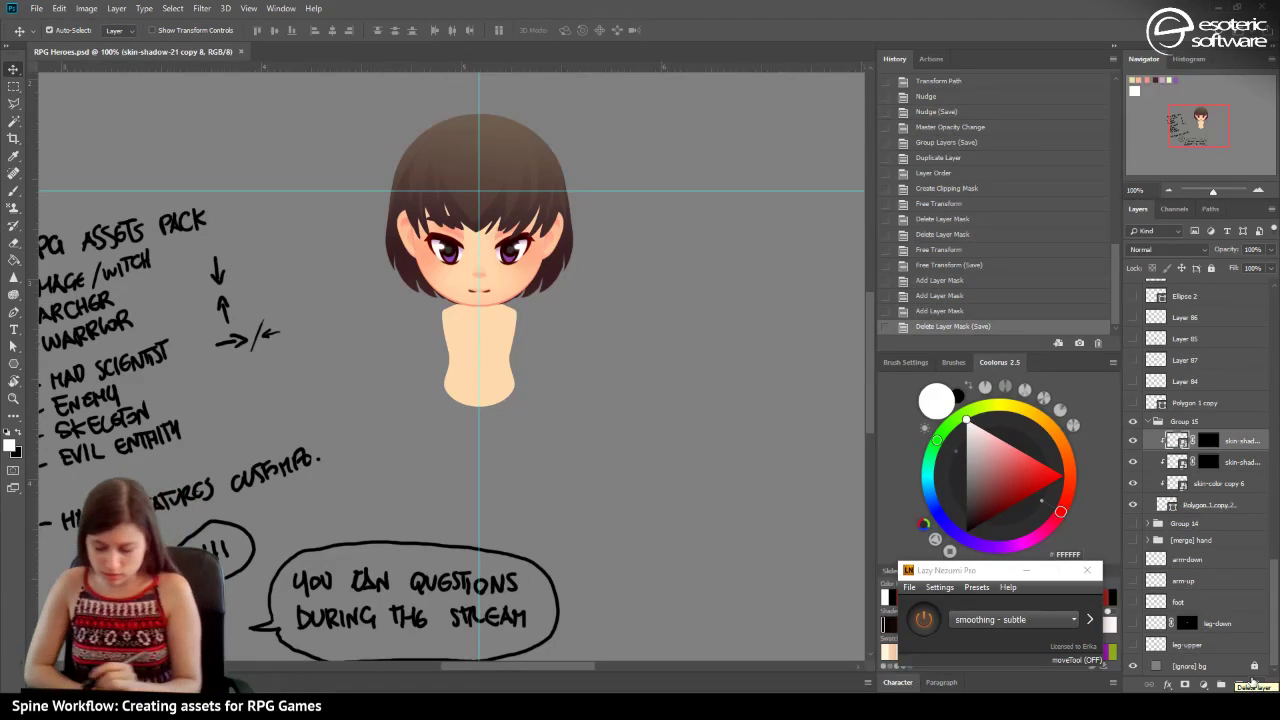
# Activate the Brush tool with a hard 42 px tip and target the skin-shadow-21 copy 8 layer mask.
pyautogui.click(1210, 460)
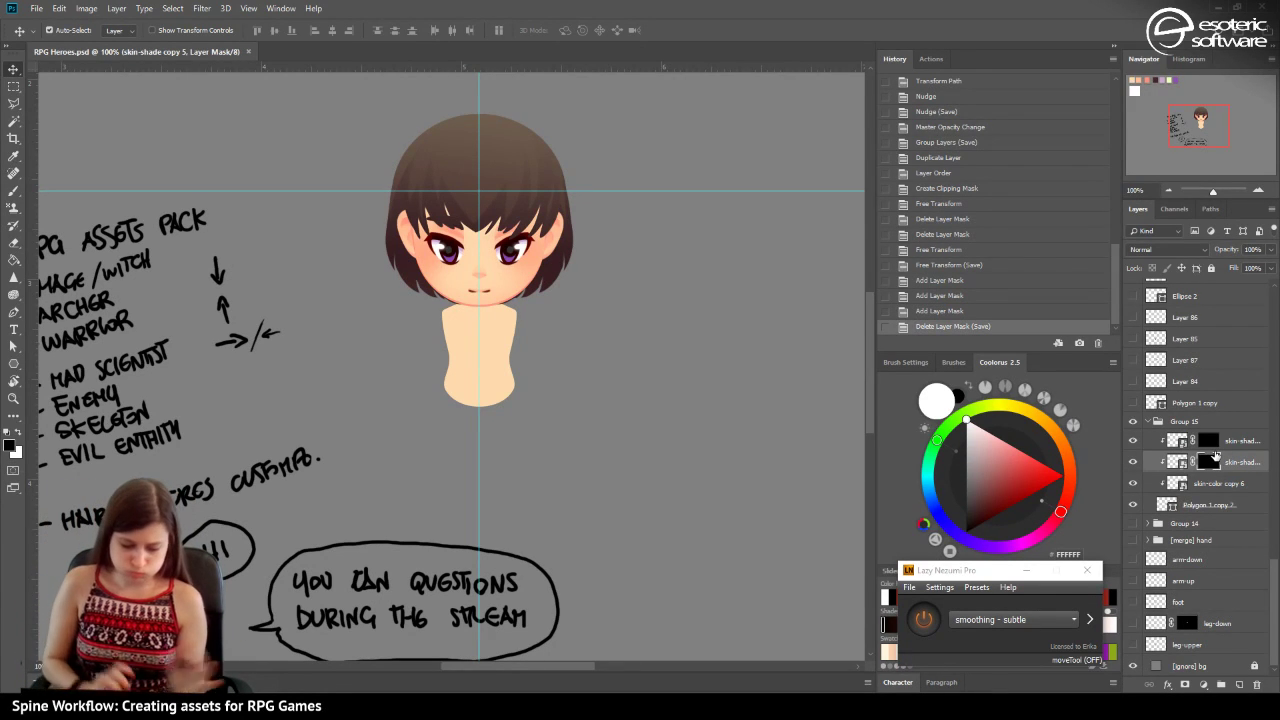
pyautogui.click(14, 190)
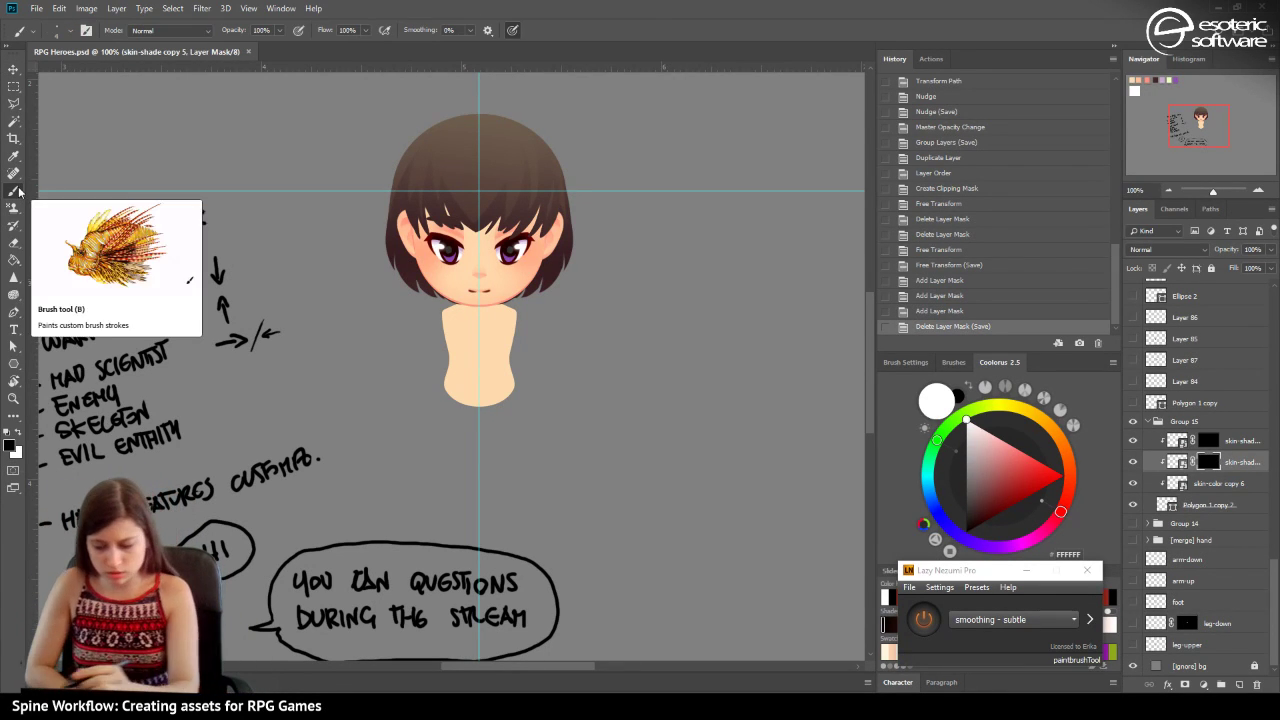
pyautogui.click(1257, 189)
pyautogui.click(1257, 189)
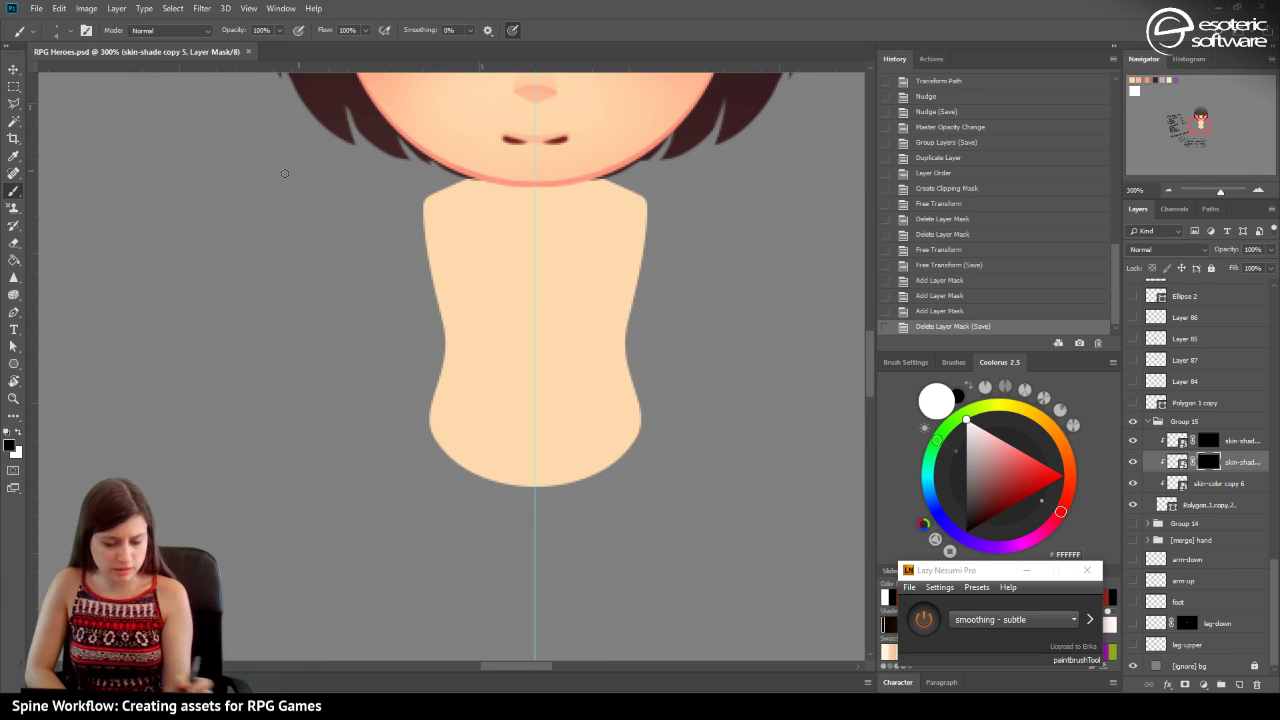
pyautogui.click(1208, 440)
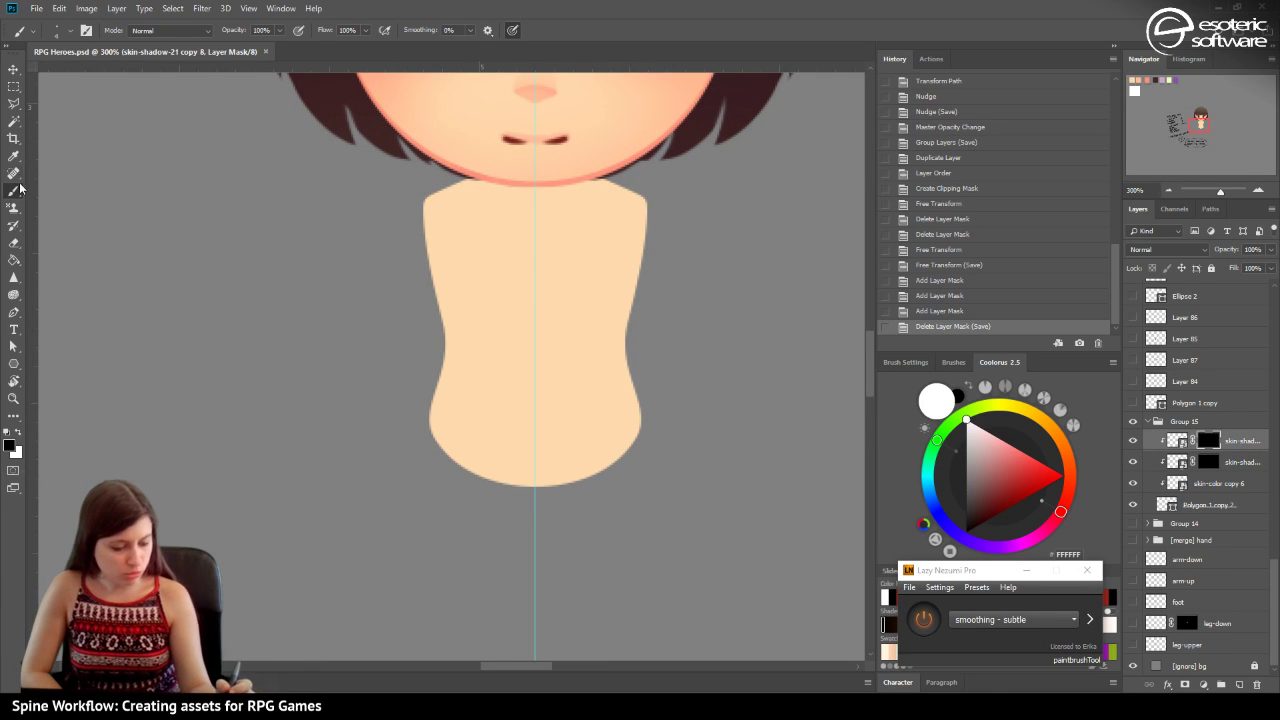
pyautogui.click(58, 31)
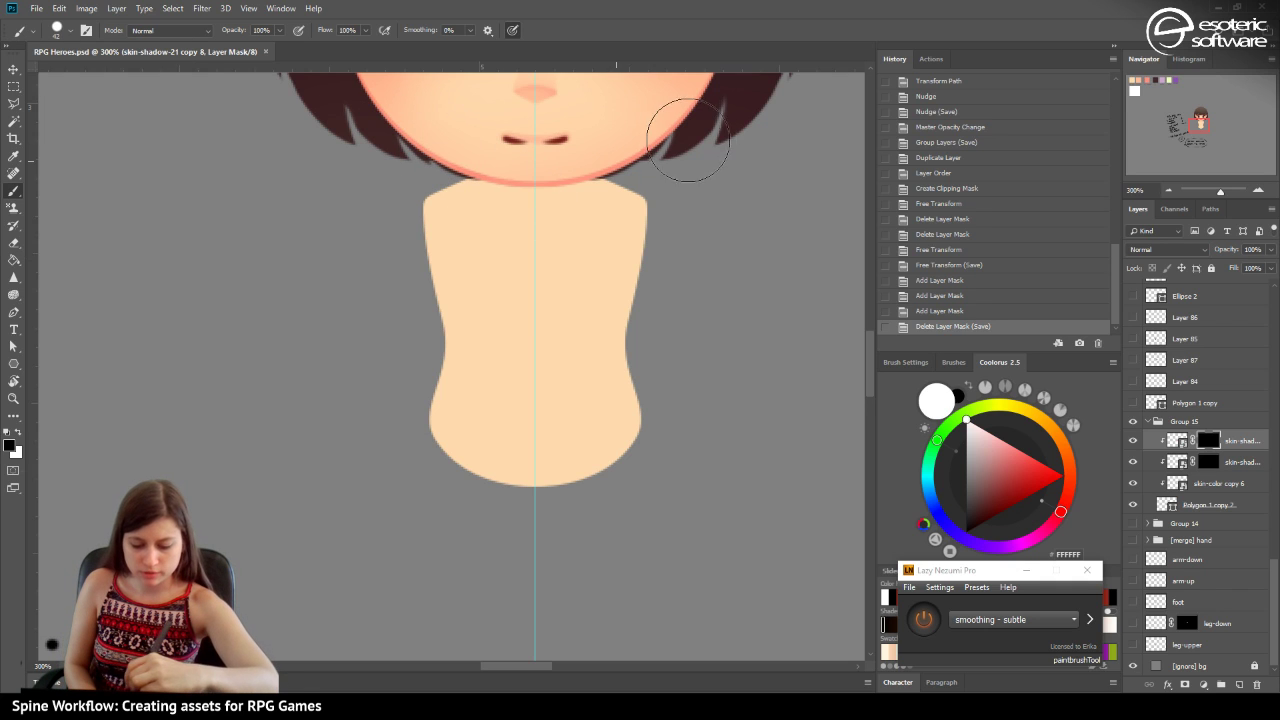
# Paint a hard-edged shadow in white on the skin-shadow-21 copy 8 mask, across the top of the torso below the chin.
pyautogui.moveTo(688, 140); pyautogui.dragTo(666, 146)
pyautogui.moveTo(420, 131); pyautogui.dragTo(472, 114)
pyautogui.press('x')
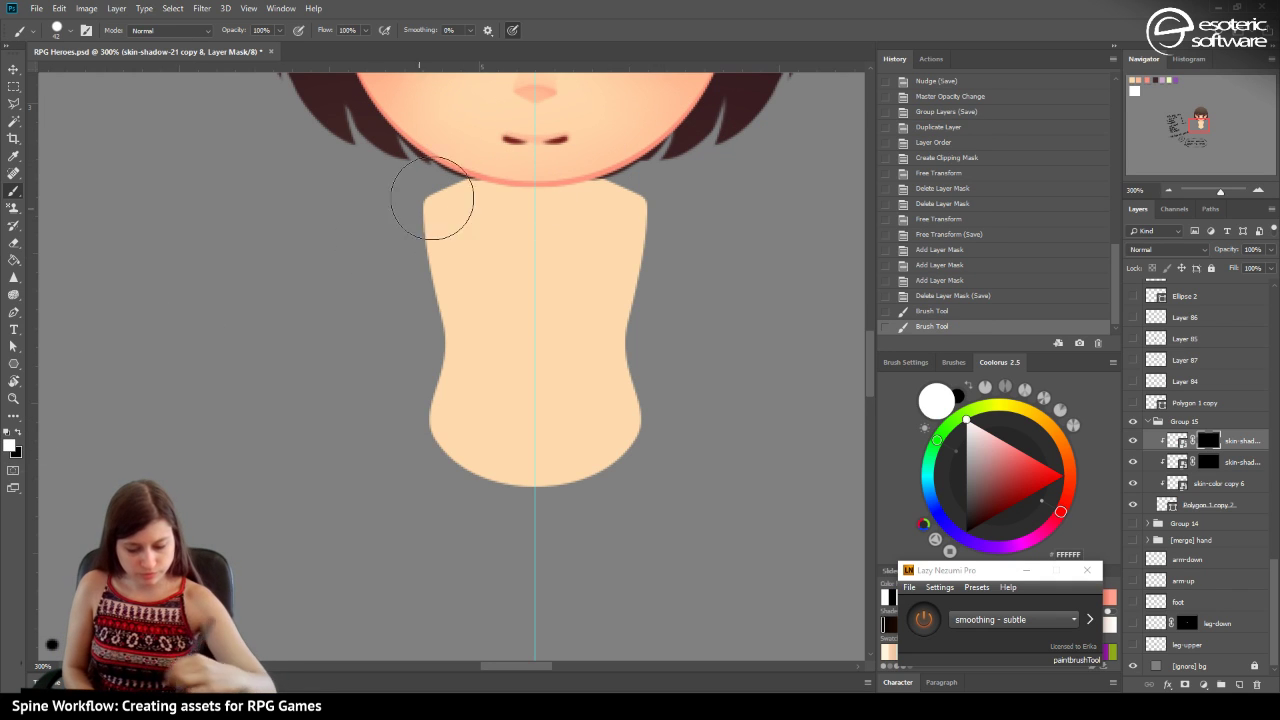
pyautogui.moveTo(432, 198)
pyautogui.mouseDown()
pyautogui.moveTo(466, 143)
pyautogui.moveTo(463, 158)
pyautogui.moveTo(651, 145)
pyautogui.moveTo(660, 160)
pyautogui.moveTo(548, 181)
pyautogui.moveTo(400, 137)
pyautogui.mouseUp()
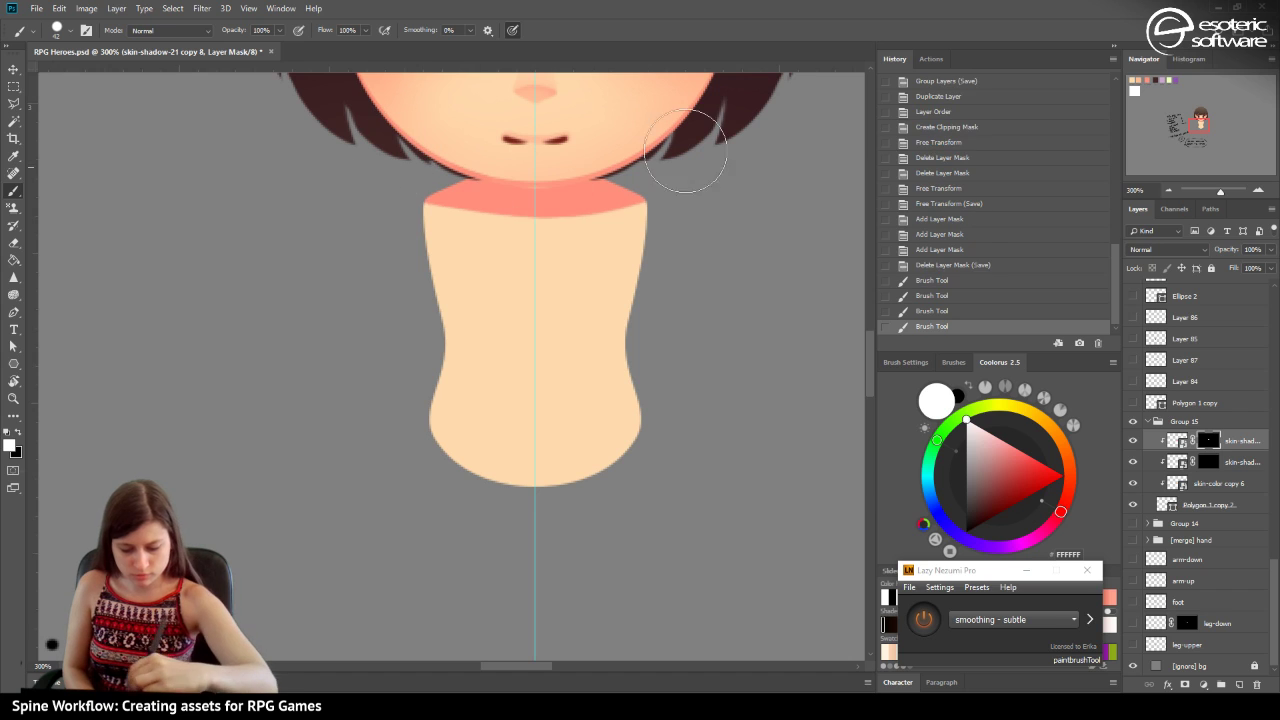
pyautogui.moveTo(685, 150); pyautogui.dragTo(775, 90)
pyautogui.click(1170, 190)
pyautogui.click(1170, 190)
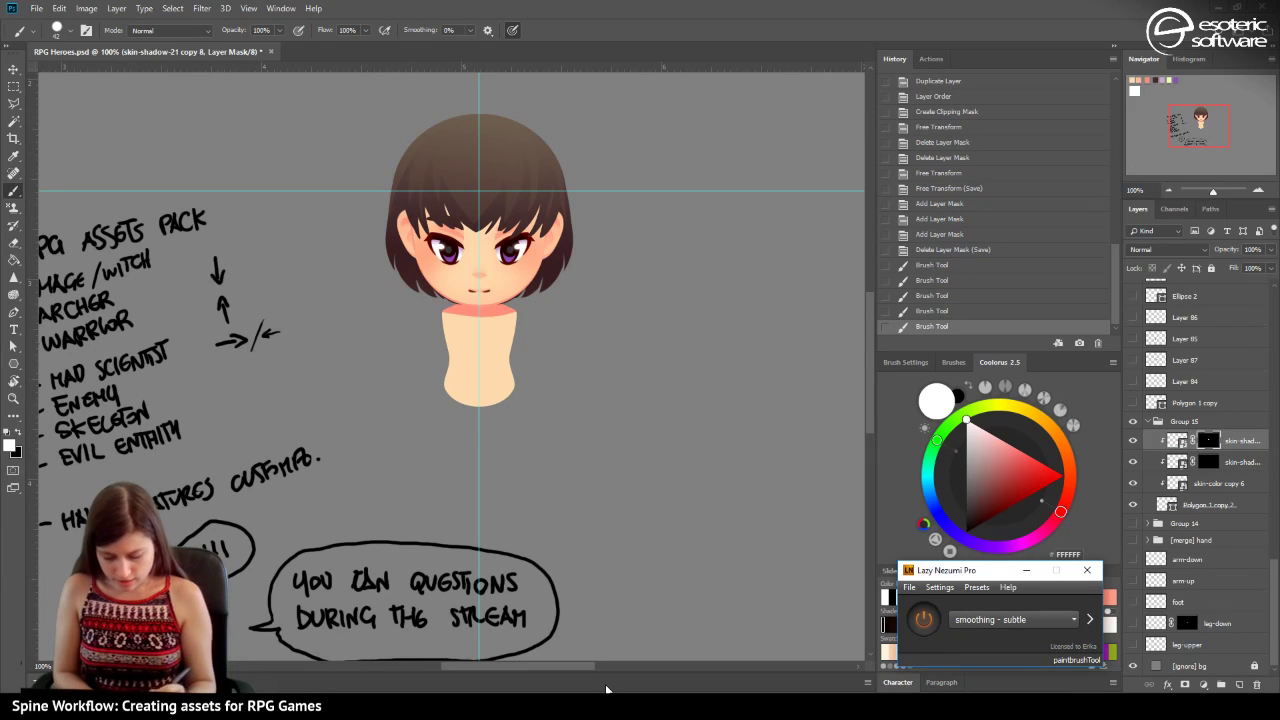
# Set the stroke smoothing preset to smoothing - massive, undo a test stroke, and choose the Soft Round brush.
pyautogui.click(1010, 619)
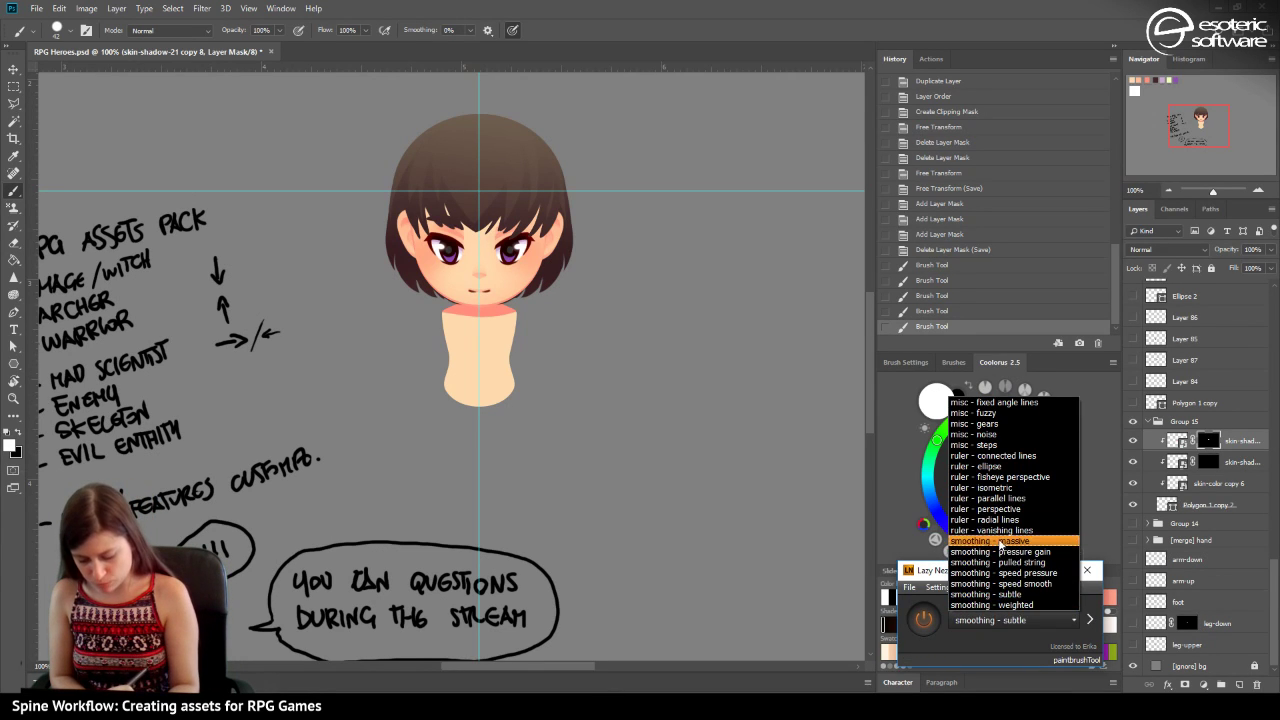
pyautogui.click(1000, 541)
pyautogui.moveTo(431, 308)
pyautogui.mouseDown()
pyautogui.moveTo(515, 309)
pyautogui.moveTo(445, 322)
pyautogui.mouseUp()
pyautogui.click(939, 314)
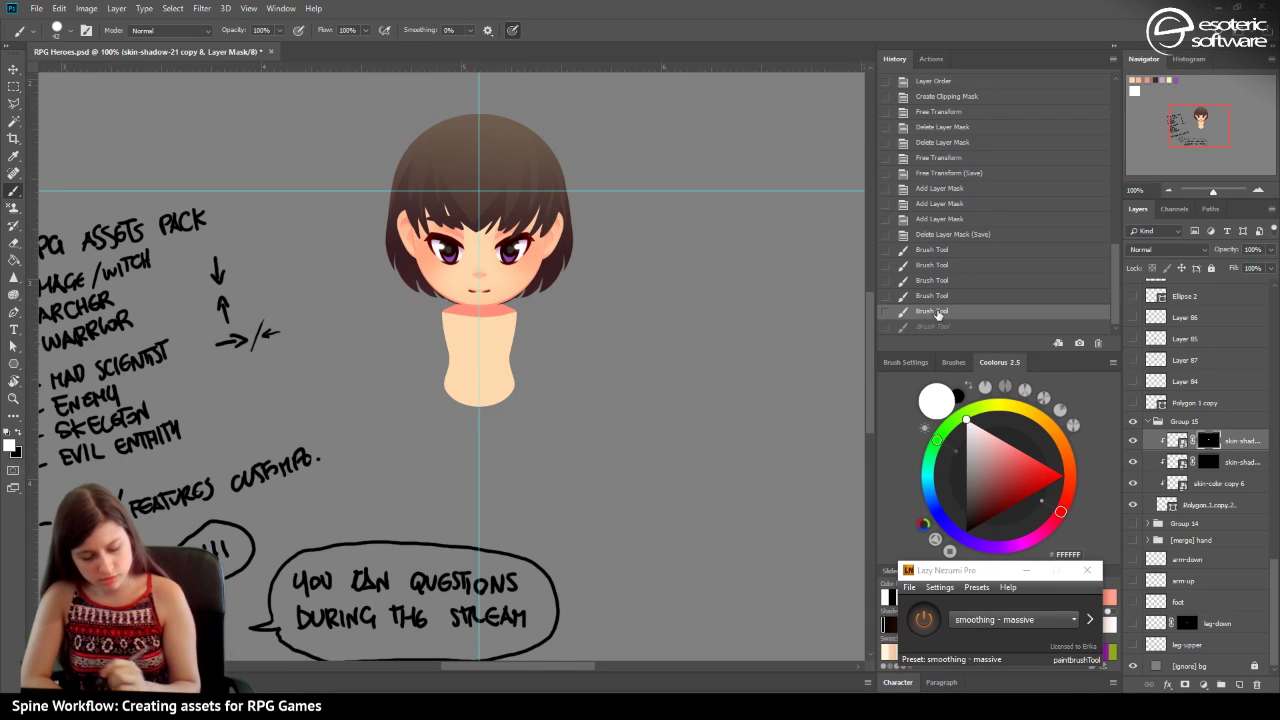
pyautogui.click(57, 31)
pyautogui.scroll(-1, 154, 156)
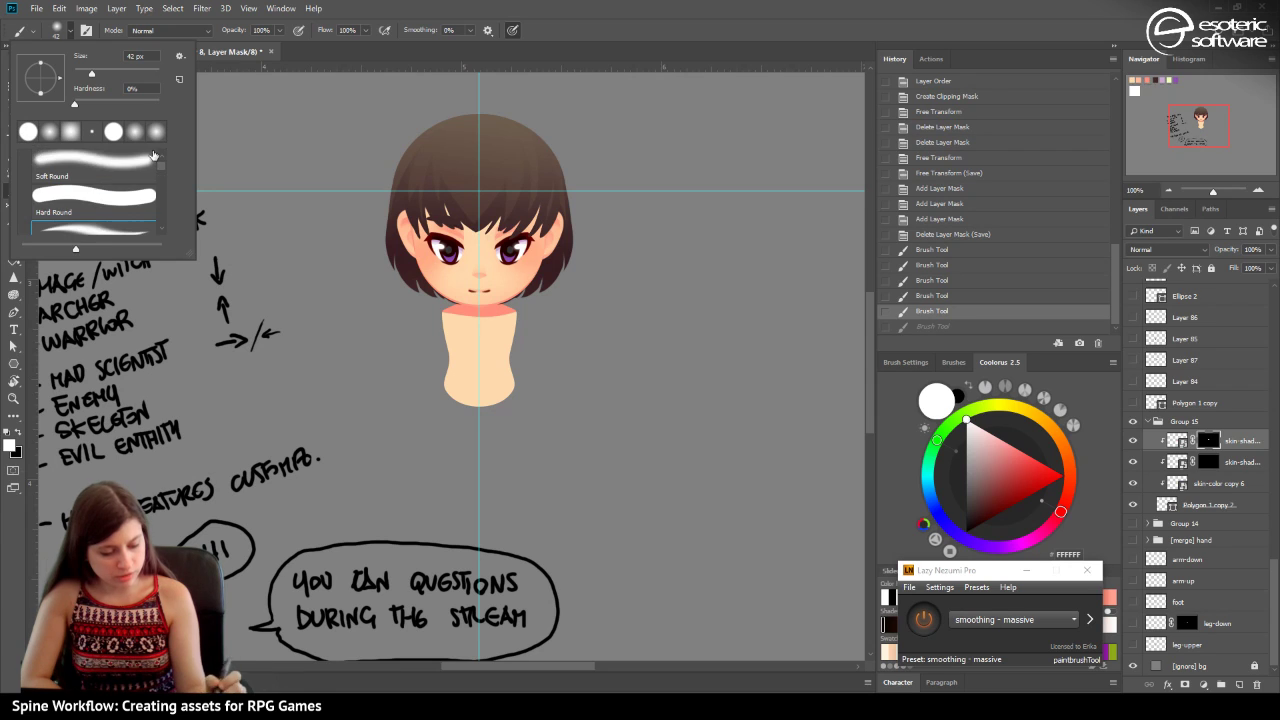
pyautogui.click(93, 160)
# Try softening the shadow's edge below the chin, and revert the mask to its state before all the brush strokes.
pyautogui.click(500, 312)
pyautogui.moveTo(484, 312)
pyautogui.mouseDown()
pyautogui.moveTo(430, 300)
pyautogui.moveTo(506, 296)
pyautogui.moveTo(418, 248)
pyautogui.mouseUp()
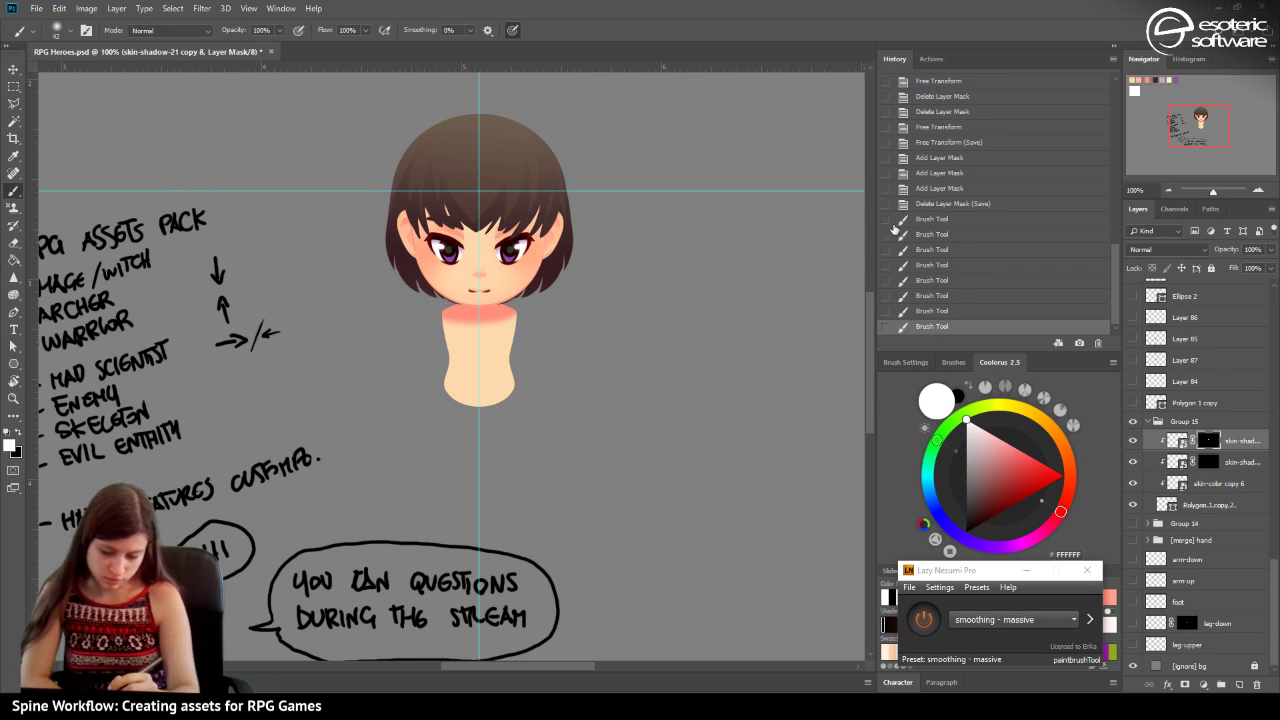
pyautogui.click(908, 204)
# Paint a soft shadow on the skin-shadow-21 copy 8 mask along the torso's upper edge, just below the chin.
pyautogui.moveTo(450, 295); pyautogui.dragTo(525, 290)
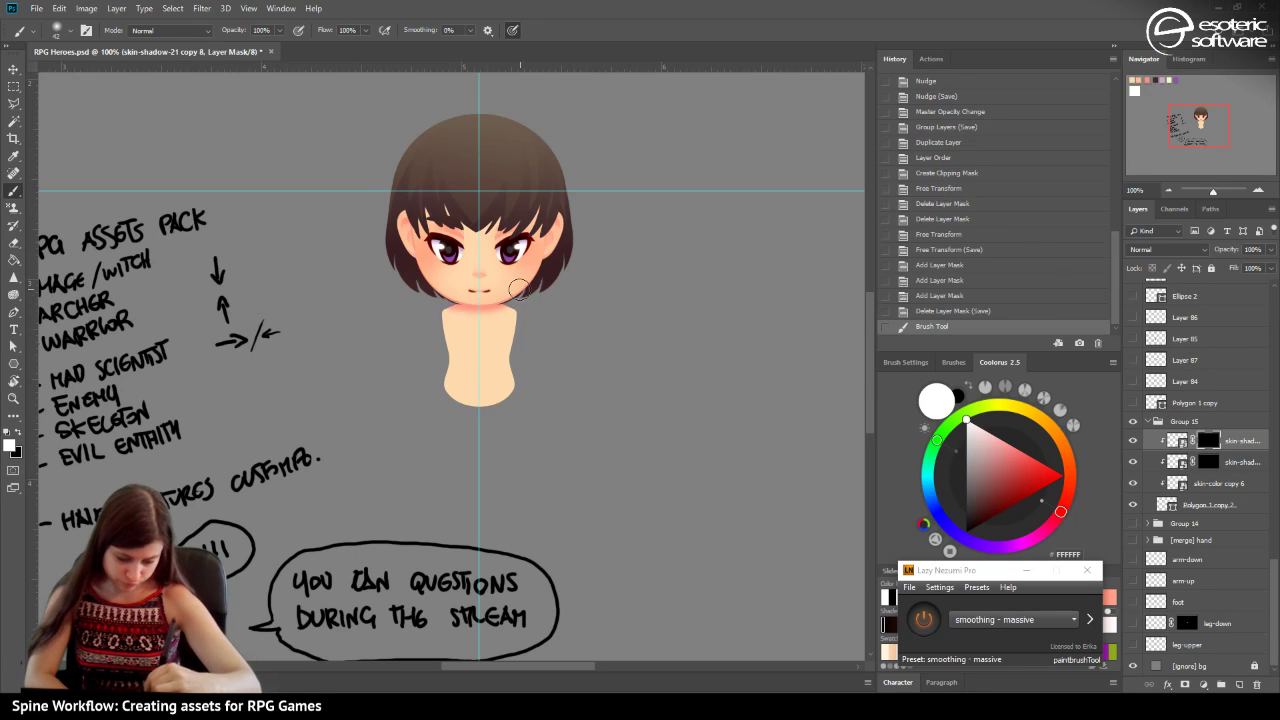
pyautogui.moveTo(440, 292)
pyautogui.mouseDown()
pyautogui.moveTo(524, 300)
pyautogui.moveTo(420, 290)
pyautogui.mouseUp()
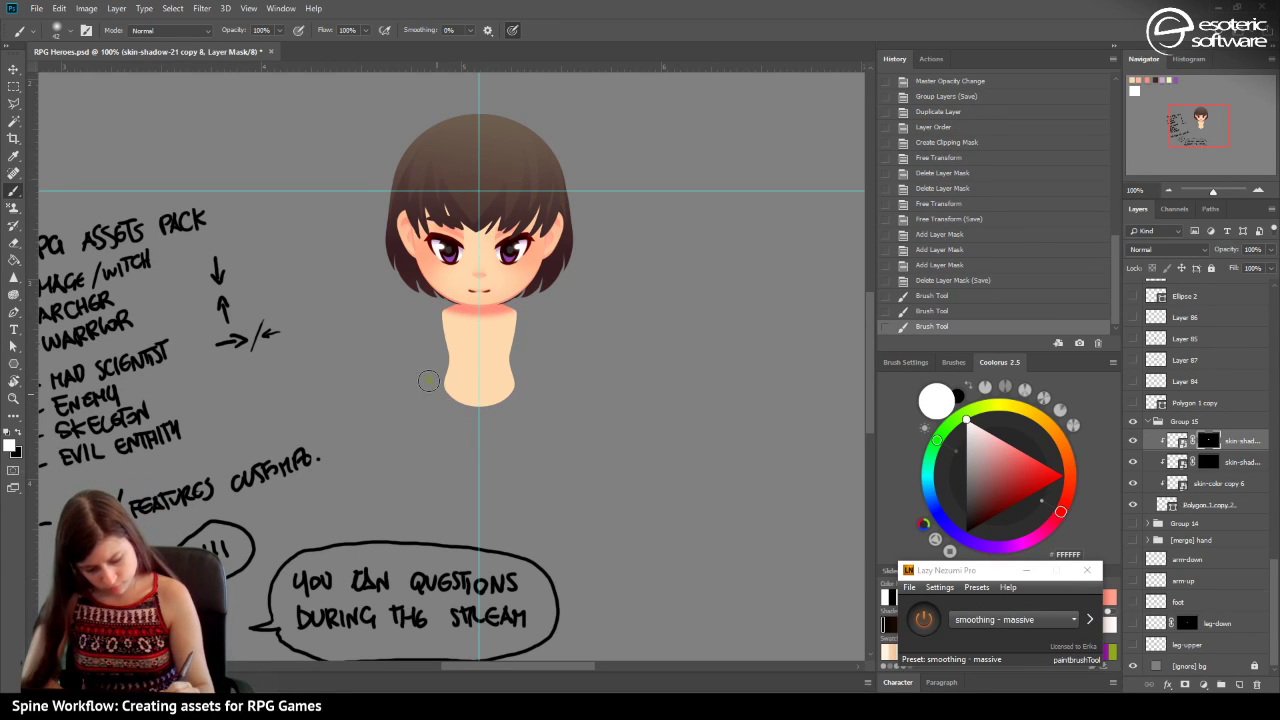
# Try soft shadow strokes around the base of the torso, and undo them in the history.
pyautogui.moveTo(430, 379)
pyautogui.mouseDown()
pyautogui.moveTo(450, 411)
pyautogui.moveTo(482, 400)
pyautogui.moveTo(474, 415)
pyautogui.moveTo(519, 391)
pyautogui.moveTo(452, 410)
pyautogui.mouseUp()
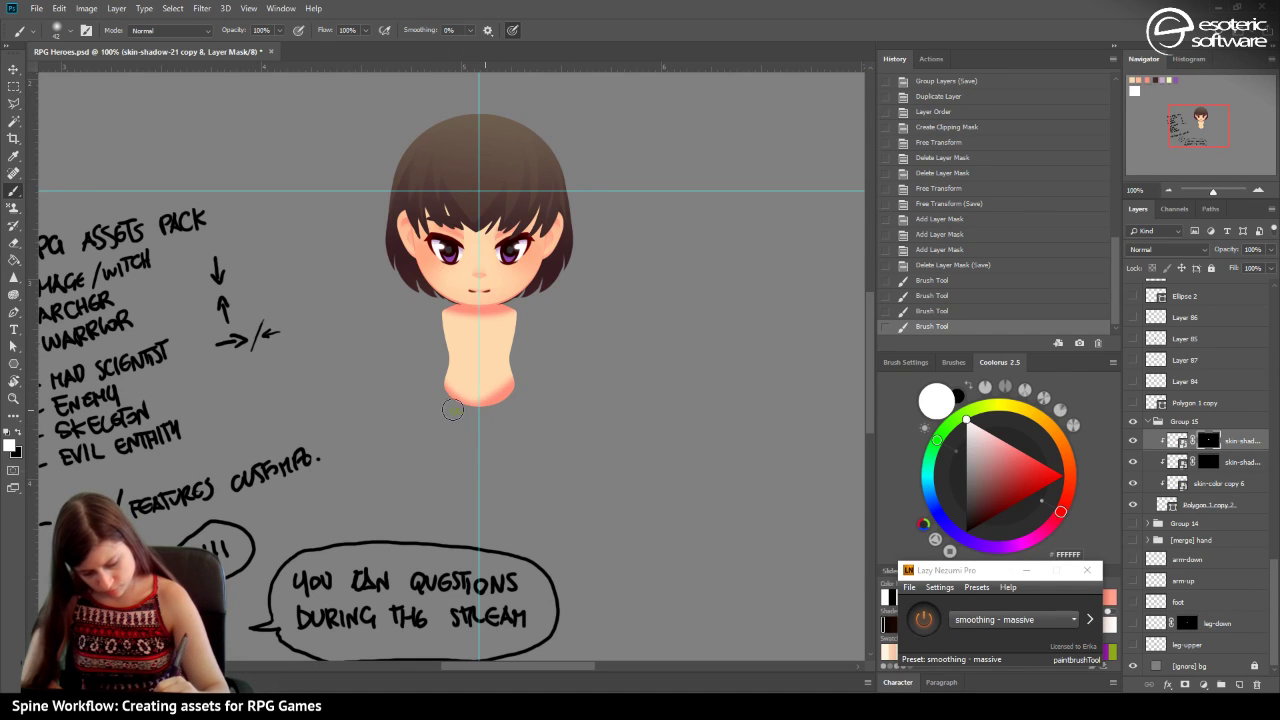
pyautogui.click(929, 312)
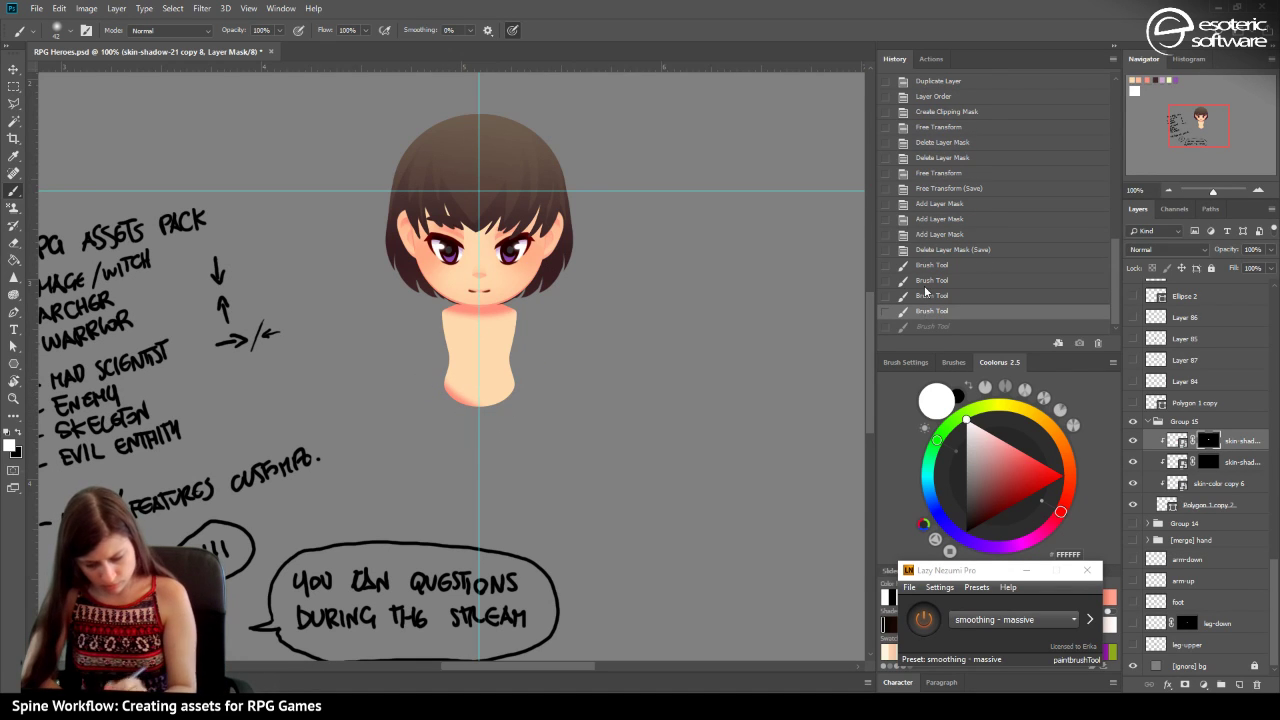
pyautogui.click(923, 290)
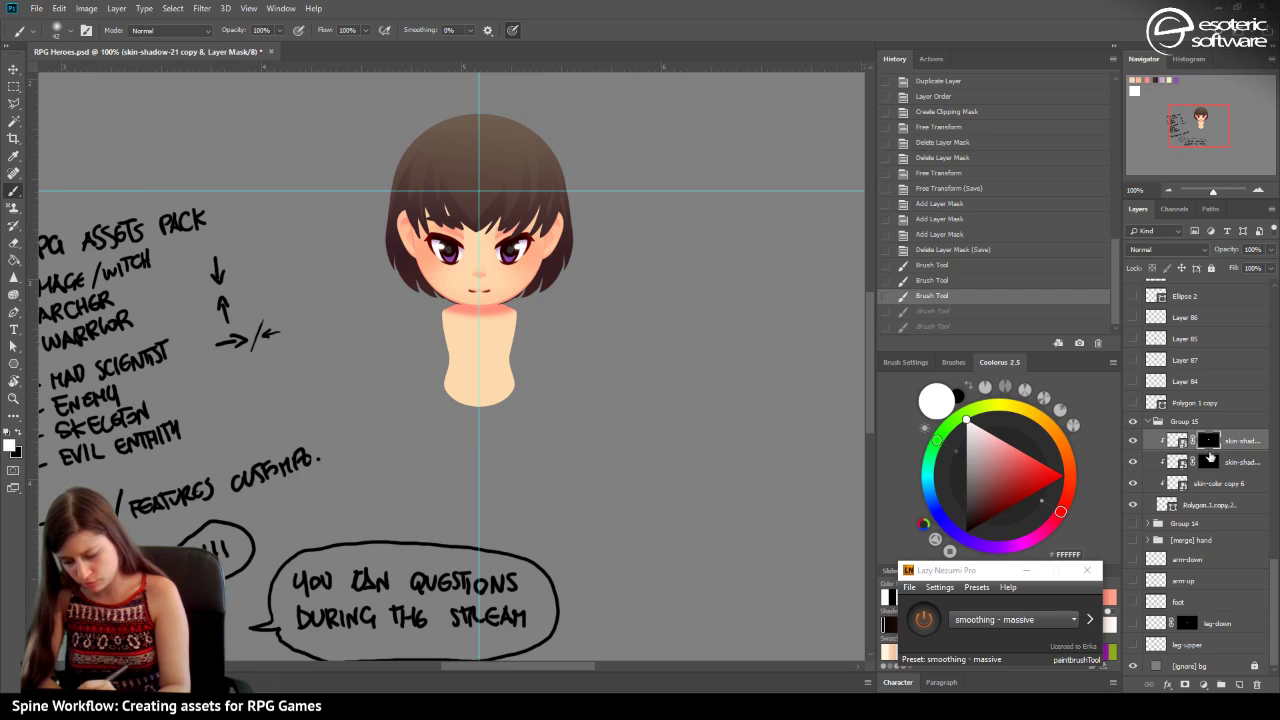
# Paint soft shading on the skin-shade copy 5 mask along the torso's lower edge, sides and upper area.
pyautogui.click(1210, 460)
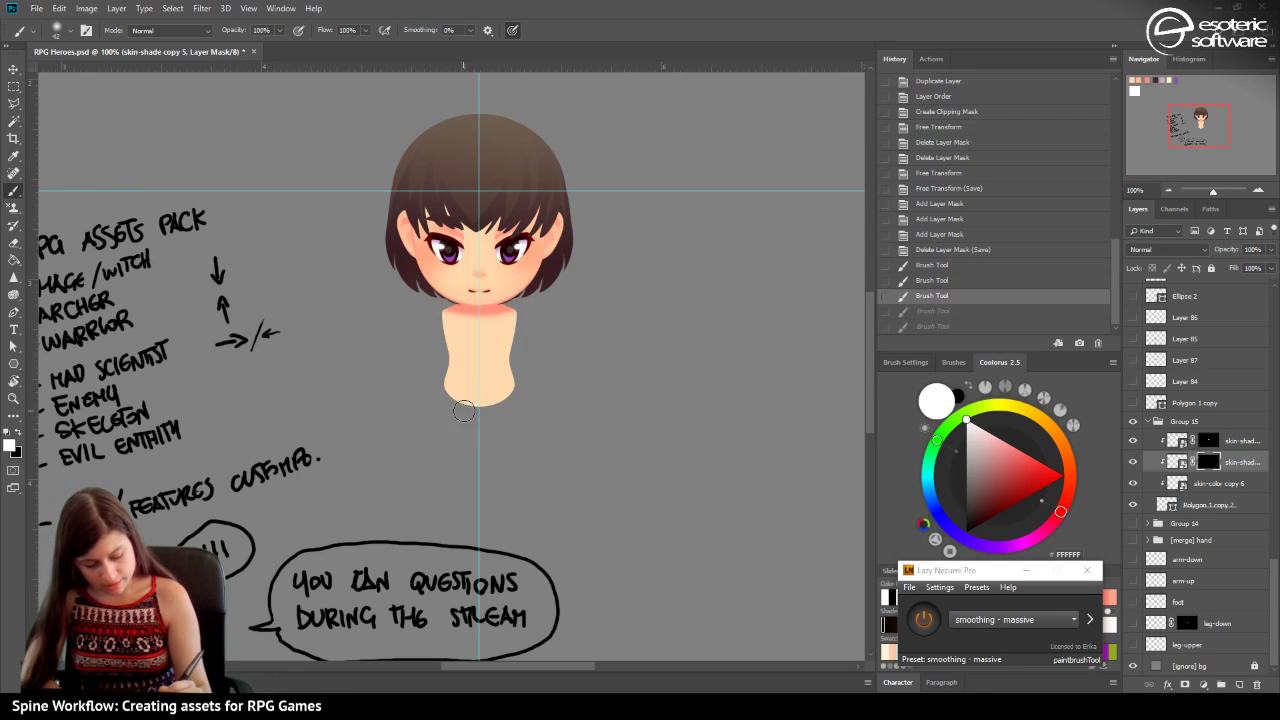
pyautogui.moveTo(473, 418)
pyautogui.mouseDown()
pyautogui.moveTo(442, 377)
pyautogui.moveTo(445, 328)
pyautogui.moveTo(450, 397)
pyautogui.moveTo(445, 344)
pyautogui.moveTo(419, 294)
pyautogui.moveTo(435, 327)
pyautogui.moveTo(438, 286)
pyautogui.moveTo(437, 336)
pyautogui.moveTo(453, 285)
pyautogui.moveTo(433, 324)
pyautogui.moveTo(472, 276)
pyautogui.moveTo(443, 306)
pyautogui.moveTo(486, 311)
pyautogui.moveTo(460, 262)
pyautogui.moveTo(449, 308)
pyautogui.moveTo(514, 302)
pyautogui.moveTo(462, 266)
pyautogui.moveTo(449, 306)
pyautogui.moveTo(488, 312)
pyautogui.mouseUp()
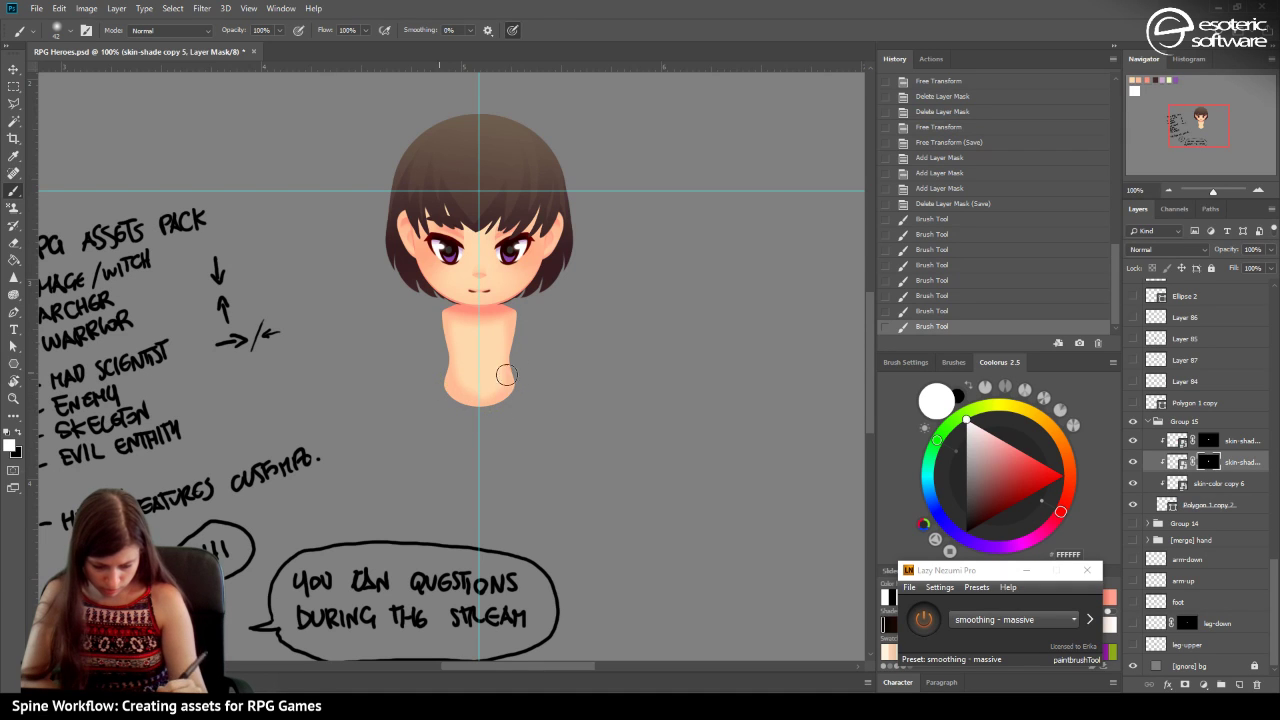
# Paint white on the skin-shade layer's mask to shade the torso's side and lower edge.
pyautogui.moveTo(506, 375); pyautogui.dragTo(498, 406)
pyautogui.moveTo(508, 337); pyautogui.dragTo(498, 280)
pyautogui.moveTo(458, 397)
pyautogui.mouseDown()
pyautogui.moveTo(452, 374)
pyautogui.moveTo(476, 410)
pyautogui.mouseUp()
pyautogui.click(932, 312)
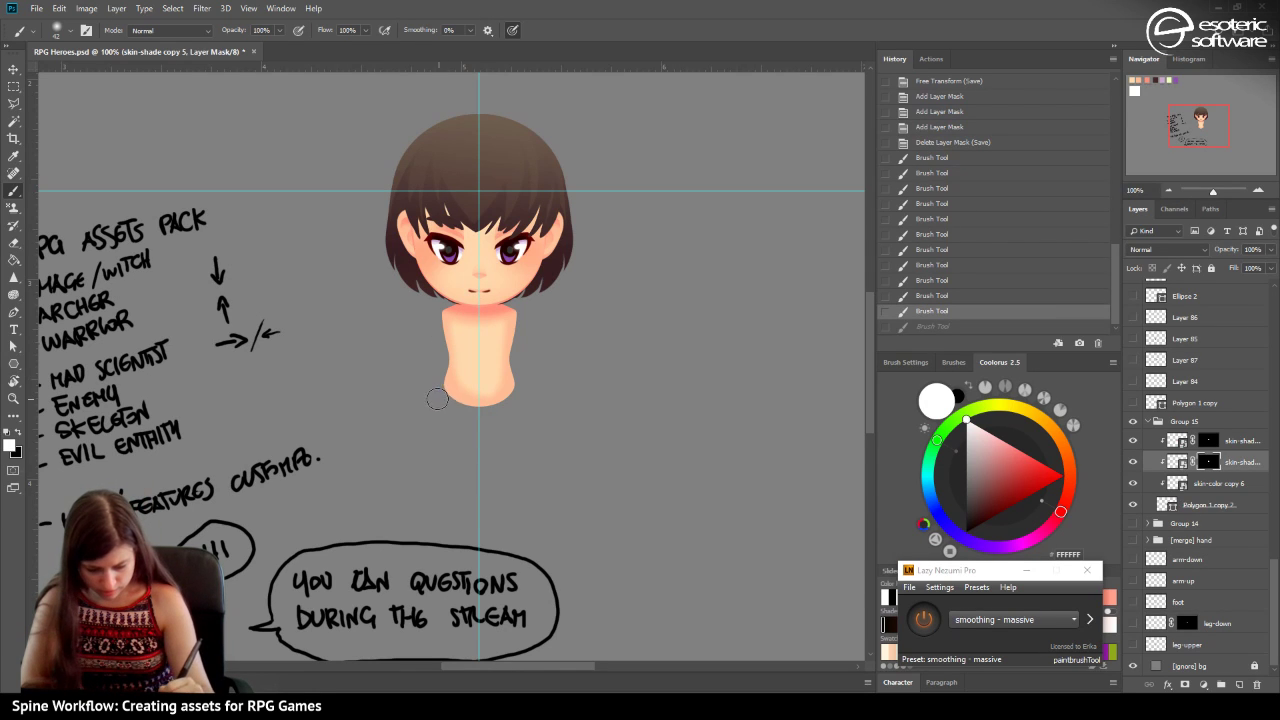
pyautogui.moveTo(426, 304)
pyautogui.mouseDown()
pyautogui.moveTo(445, 364)
pyautogui.moveTo(437, 305)
pyautogui.mouseUp()
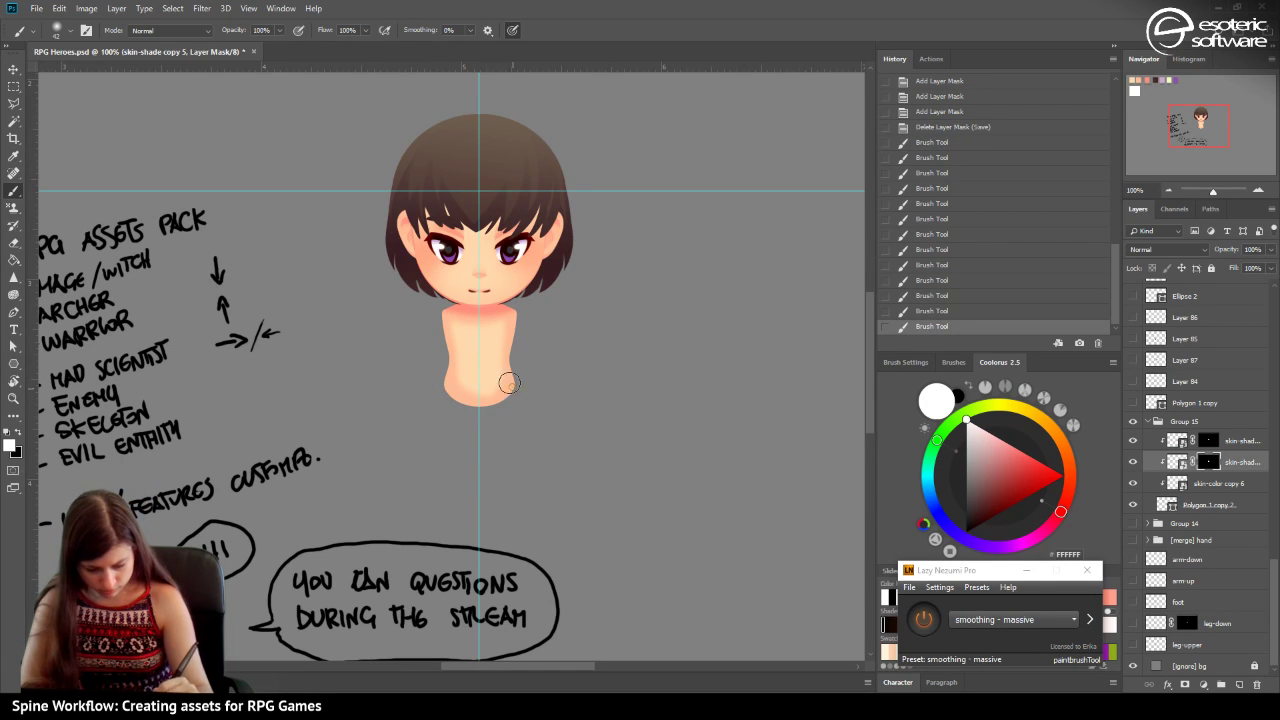
pyautogui.moveTo(506, 380); pyautogui.dragTo(500, 260)
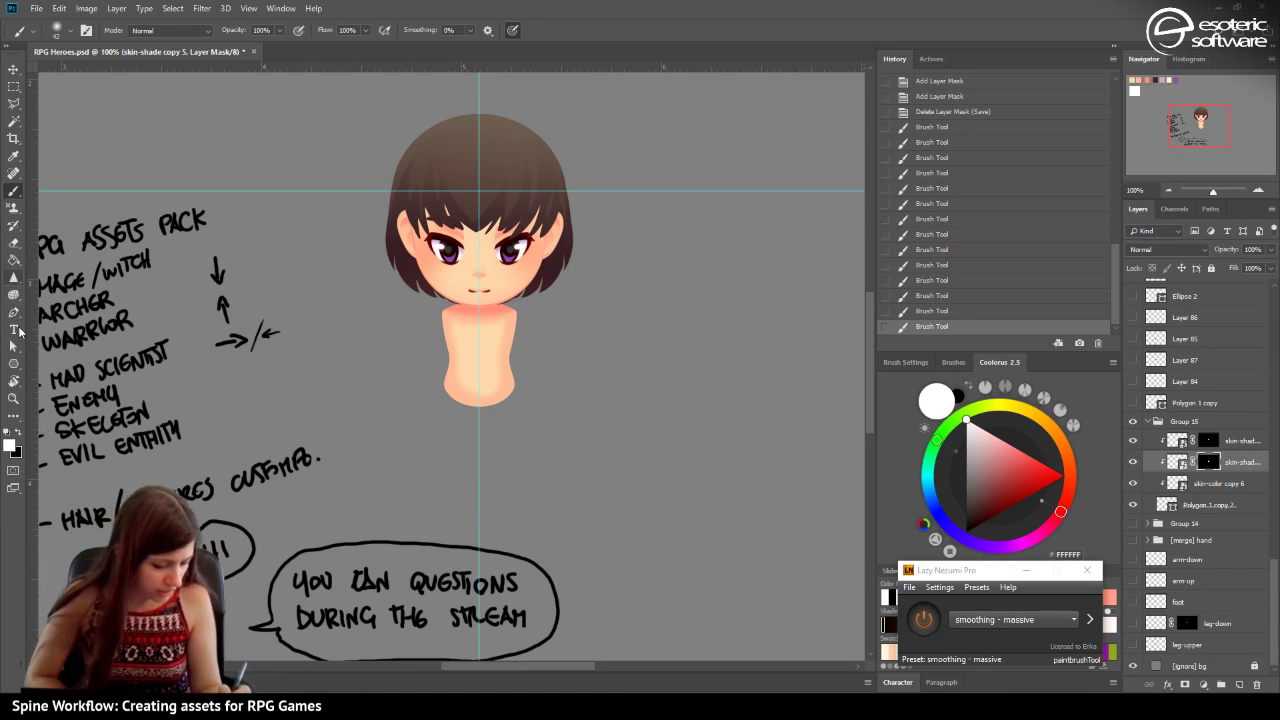
# Try shading the torso from its lower edge upward with white gradients on the mask, and revert them.
pyautogui.moveTo(13, 259); pyautogui.dragTo(60, 259)
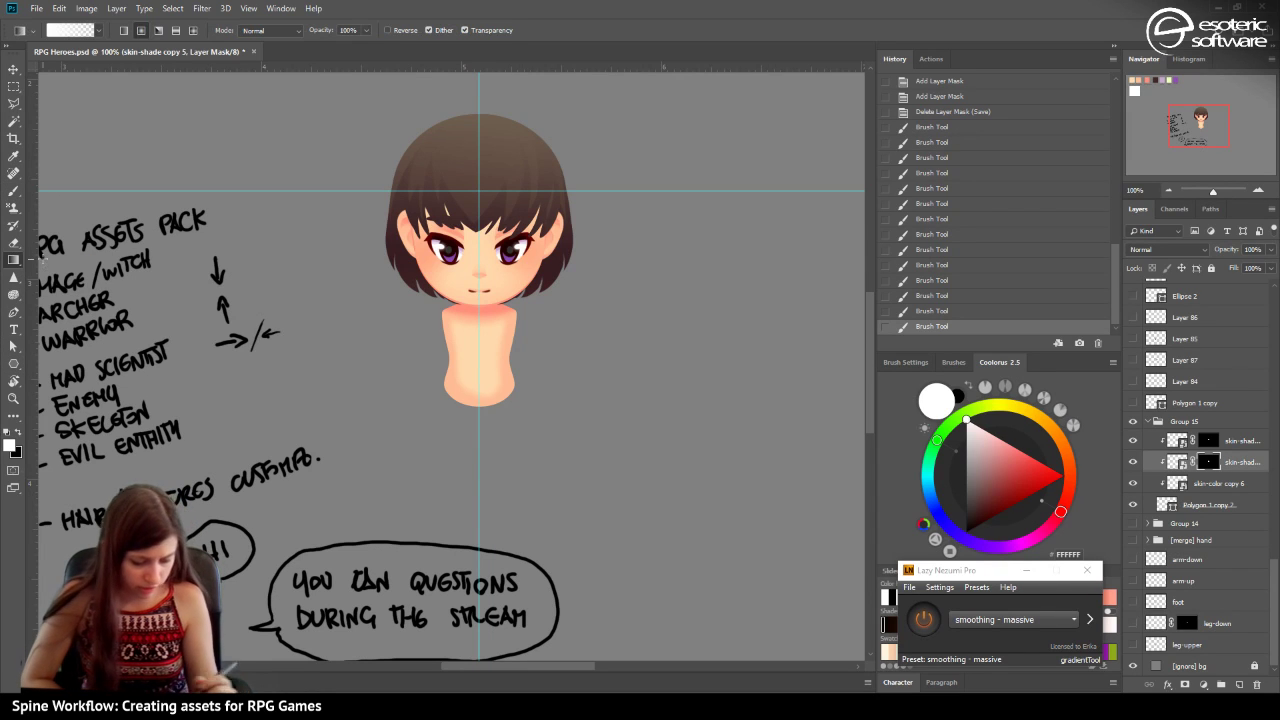
pyautogui.moveTo(477, 414); pyautogui.dragTo(464, 333)
pyautogui.moveTo(480, 426); pyautogui.dragTo(461, 289)
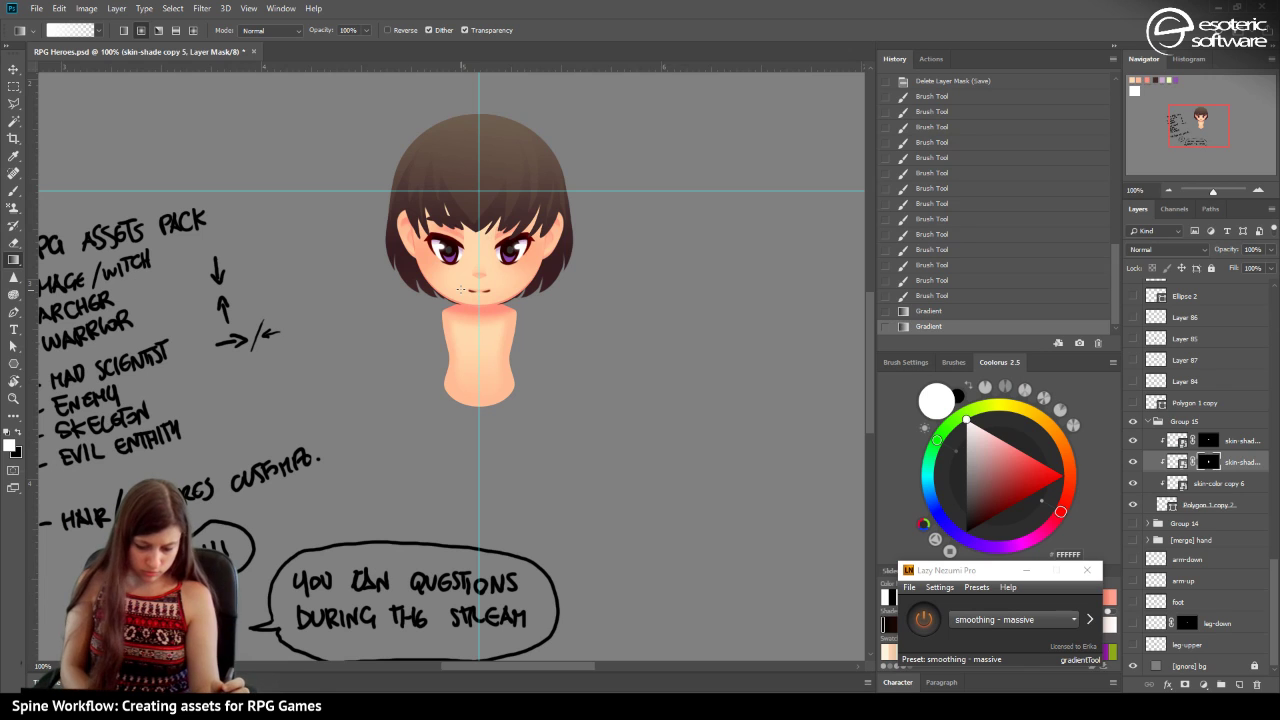
pyautogui.click(938, 295)
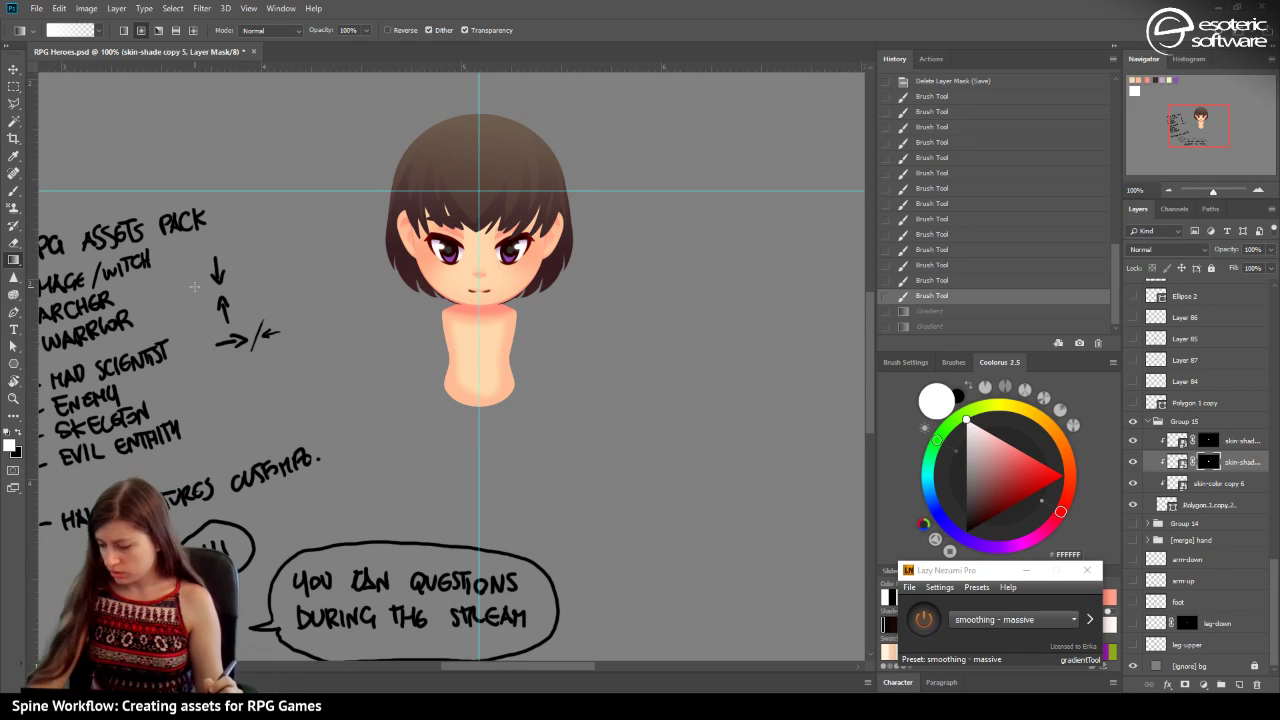
# Hide the guides and paint black on the skin-shade mask to clean up the shading inside the torso.
pyautogui.hotkey('ctrl', 'h')
pyautogui.click(1257, 190)
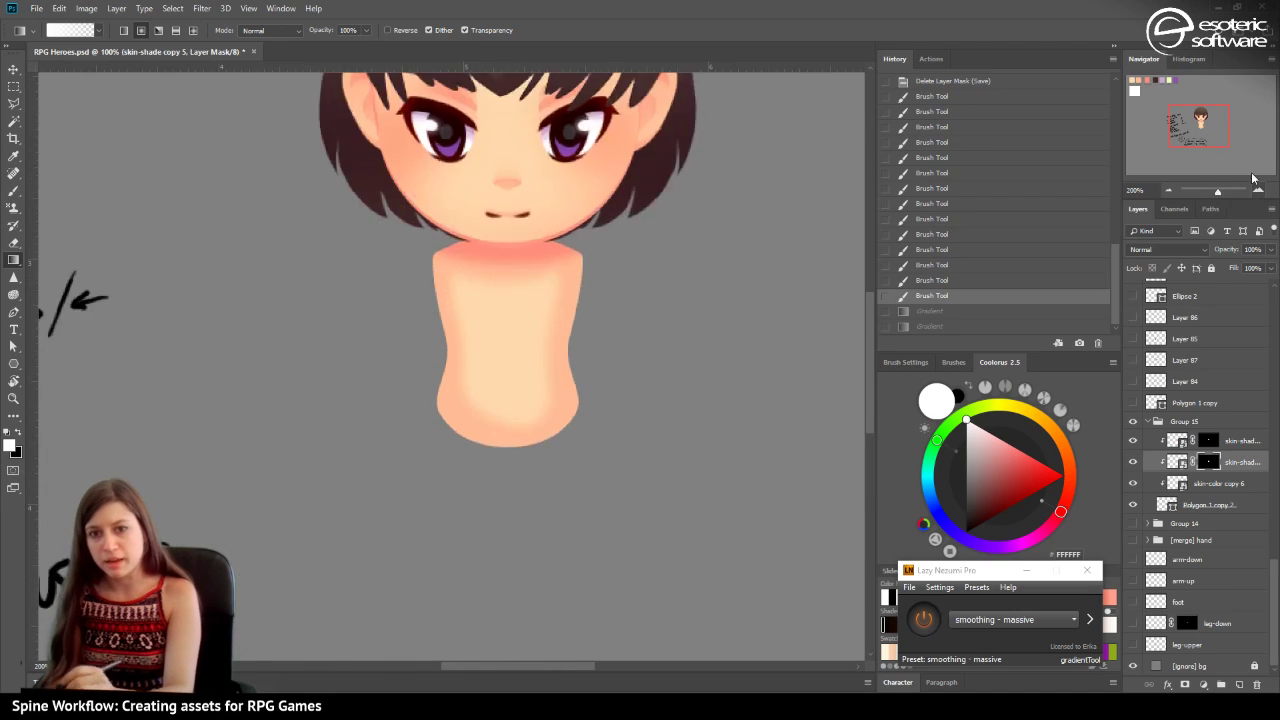
pyautogui.click(1257, 190)
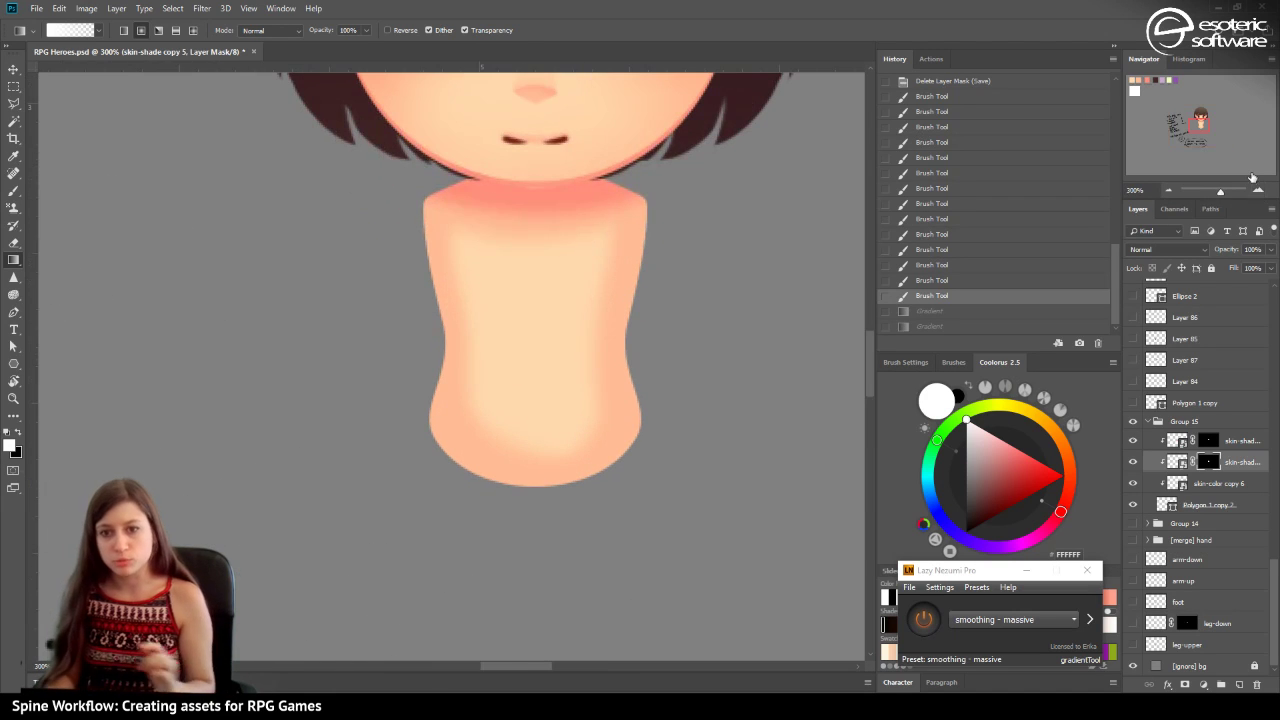
pyautogui.click(13, 190)
pyautogui.moveTo(475, 410)
pyautogui.mouseDown()
pyautogui.moveTo(533, 435)
pyautogui.moveTo(563, 386)
pyautogui.mouseUp()
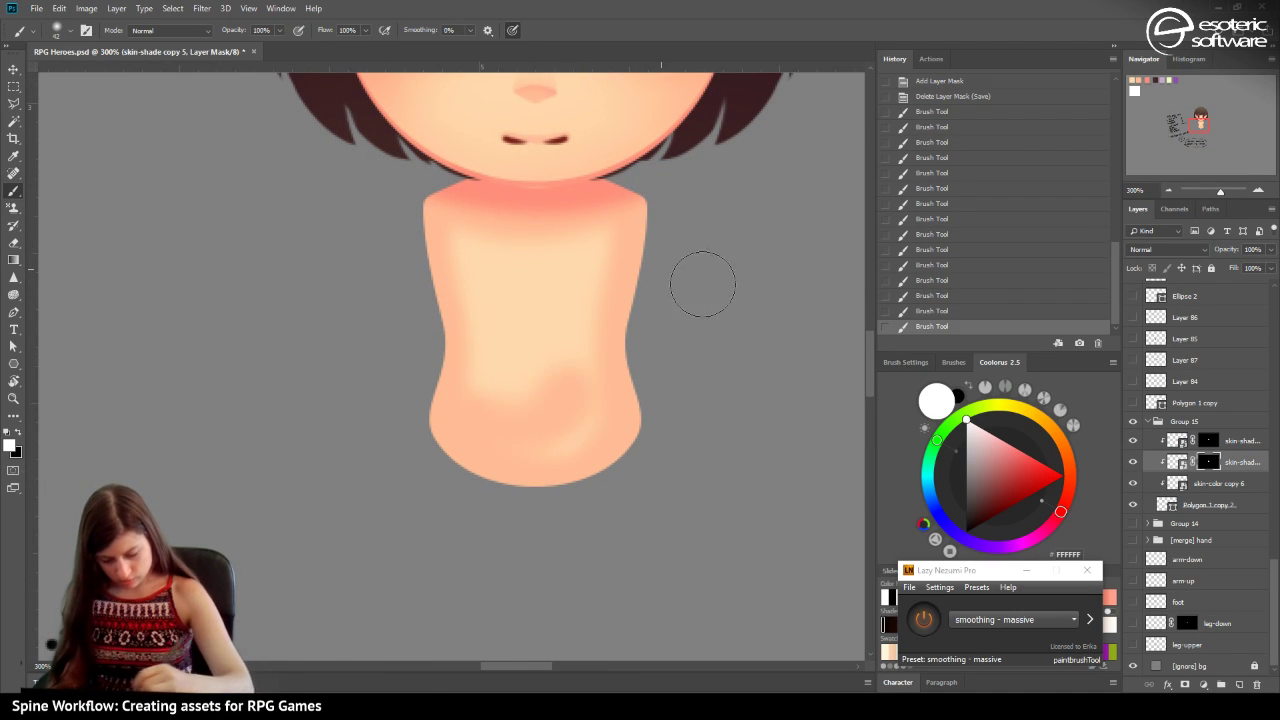
pyautogui.hotkey('ctrl', 'z')
pyautogui.click(20, 432)
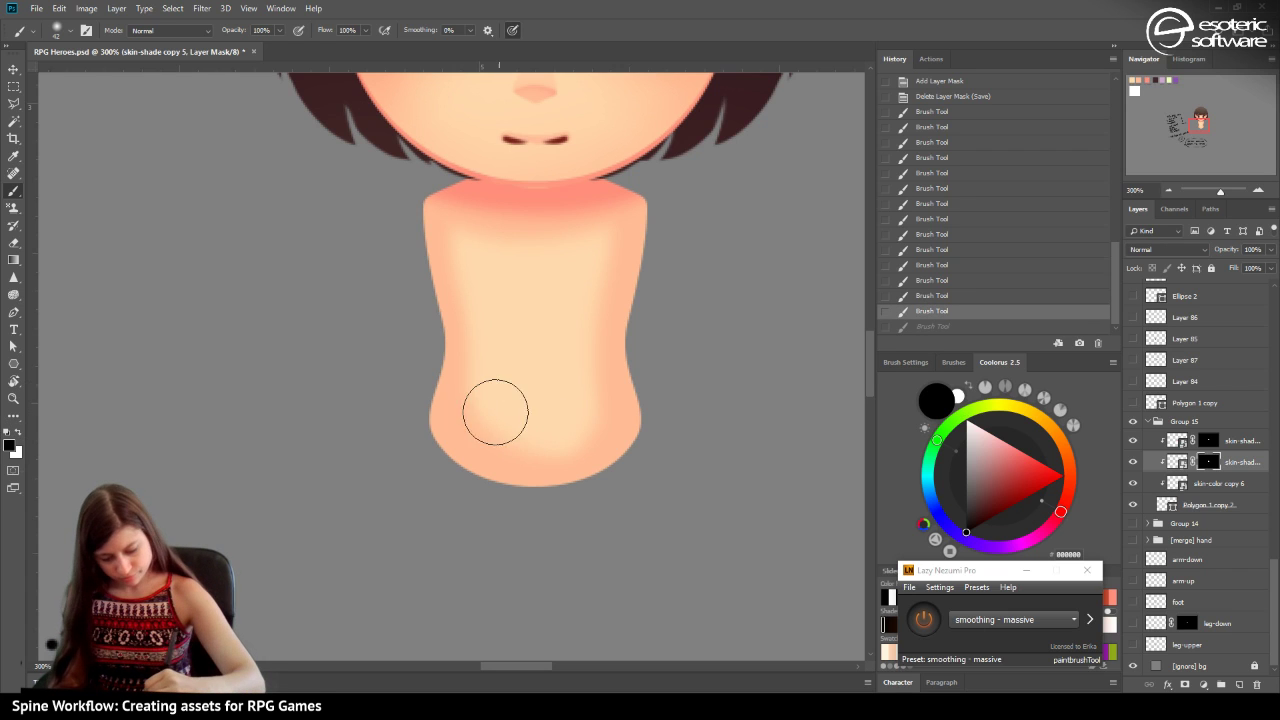
pyautogui.moveTo(501, 409)
pyautogui.mouseDown()
pyautogui.moveTo(525, 433)
pyautogui.moveTo(563, 409)
pyautogui.mouseUp()
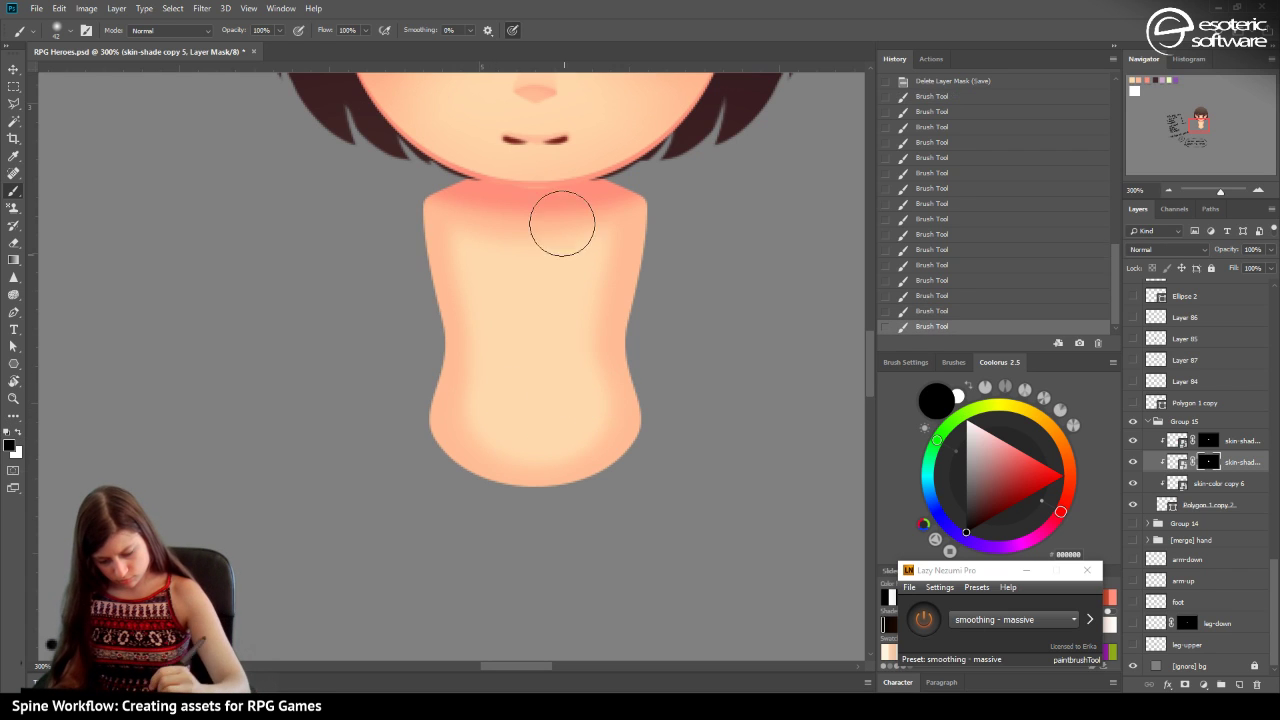
pyautogui.moveTo(507, 317)
pyautogui.mouseDown()
pyautogui.moveTo(500, 337)
pyautogui.moveTo(508, 277)
pyautogui.moveTo(574, 257)
pyautogui.moveTo(513, 263)
pyautogui.mouseUp()
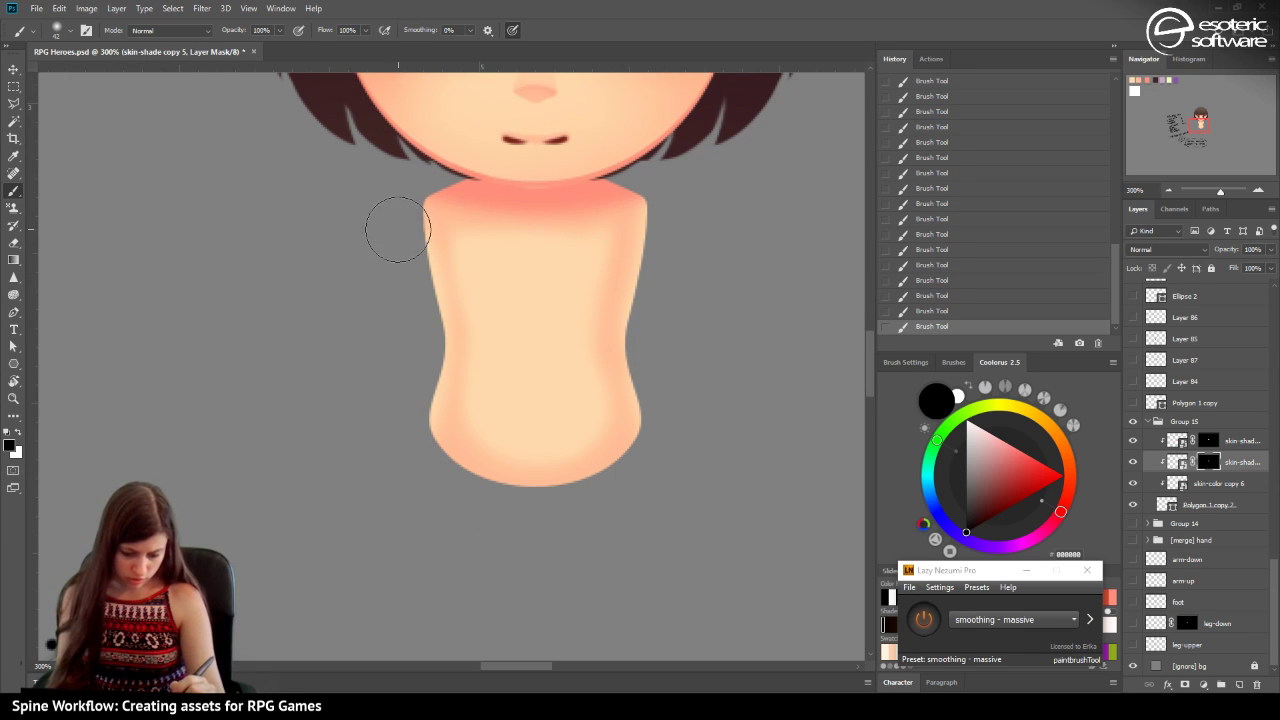
# Roll back the recent mask strokes and repaint with black to thin the shading at the waist and lower belly.
pyautogui.press('x')
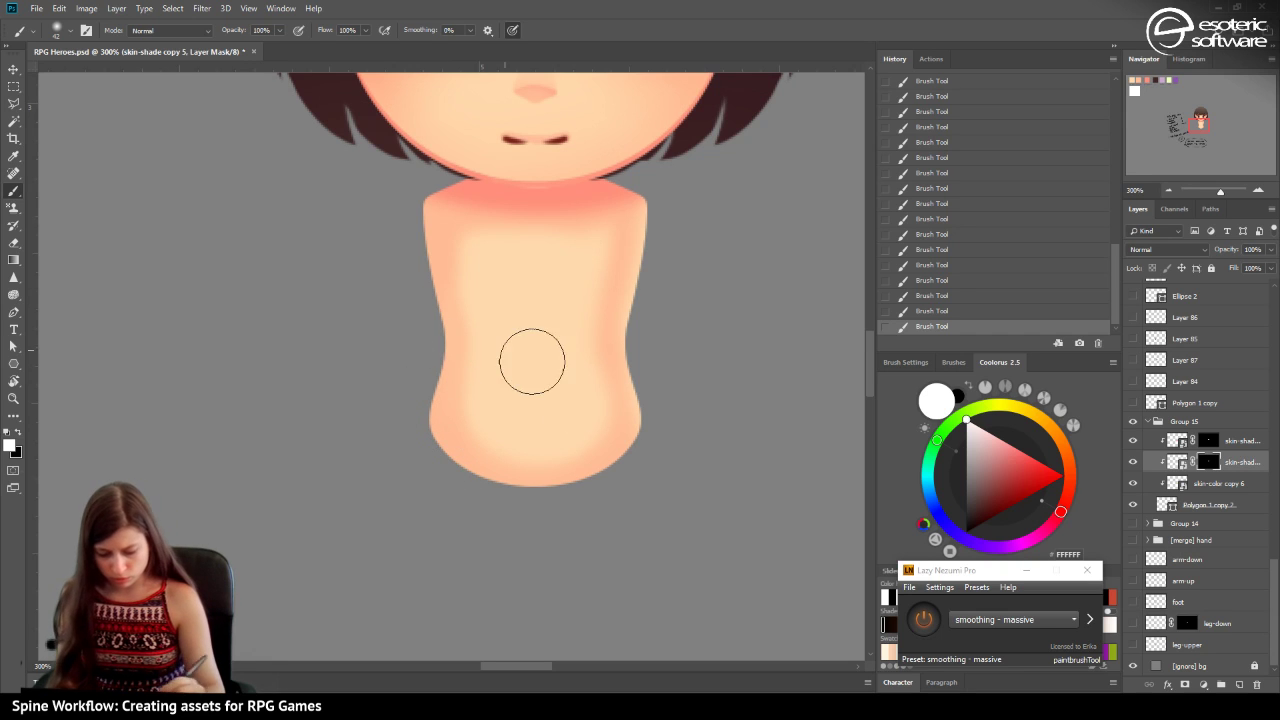
pyautogui.click(965, 158)
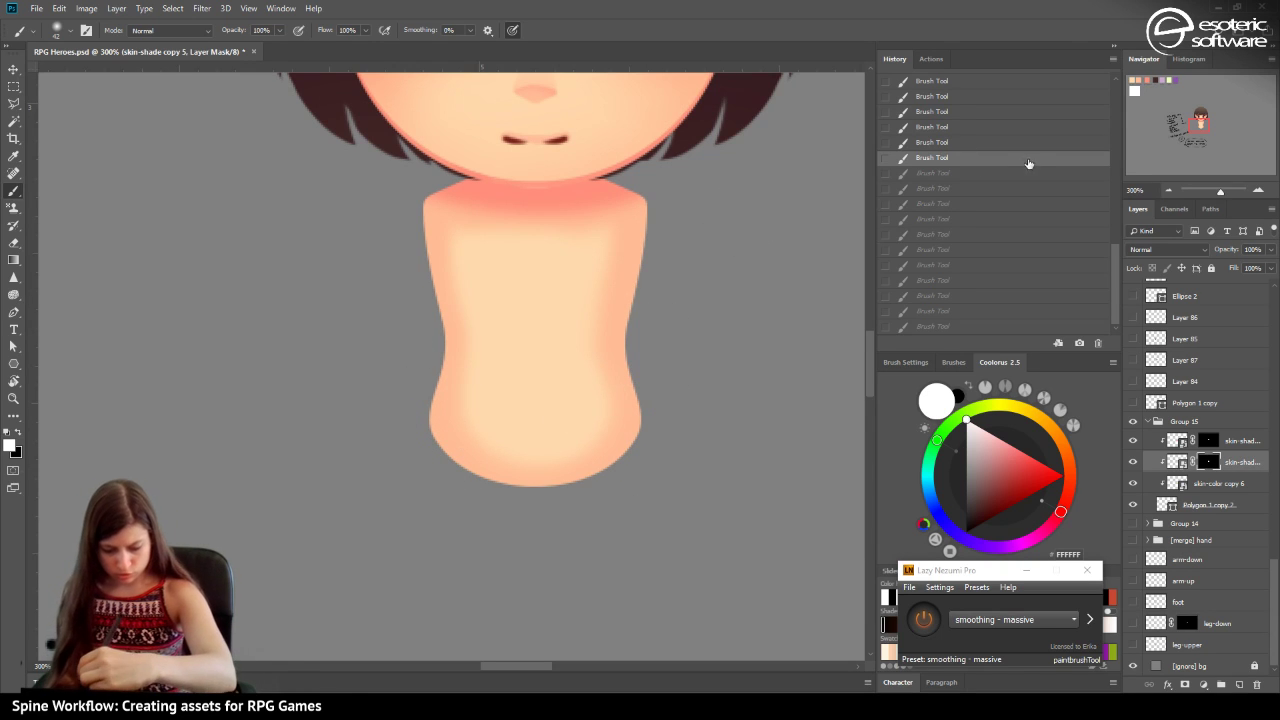
pyautogui.click(19, 432)
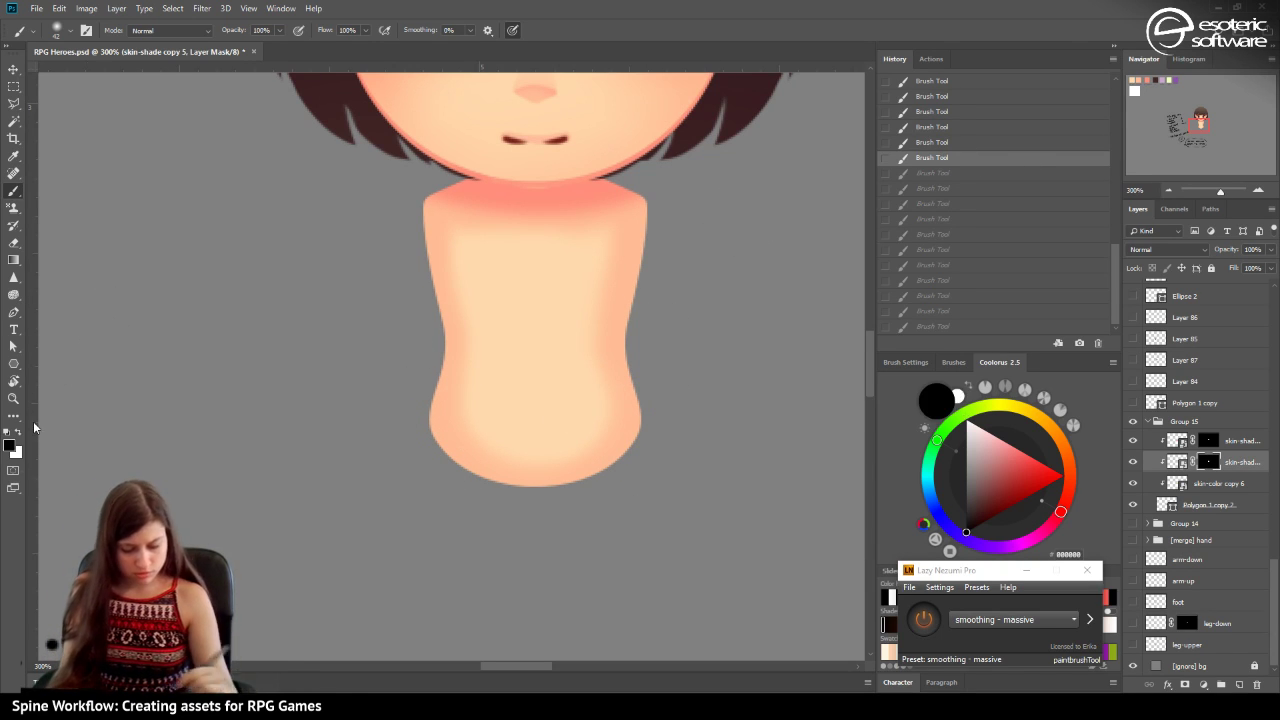
pyautogui.hotkey('ctrl', 'z')
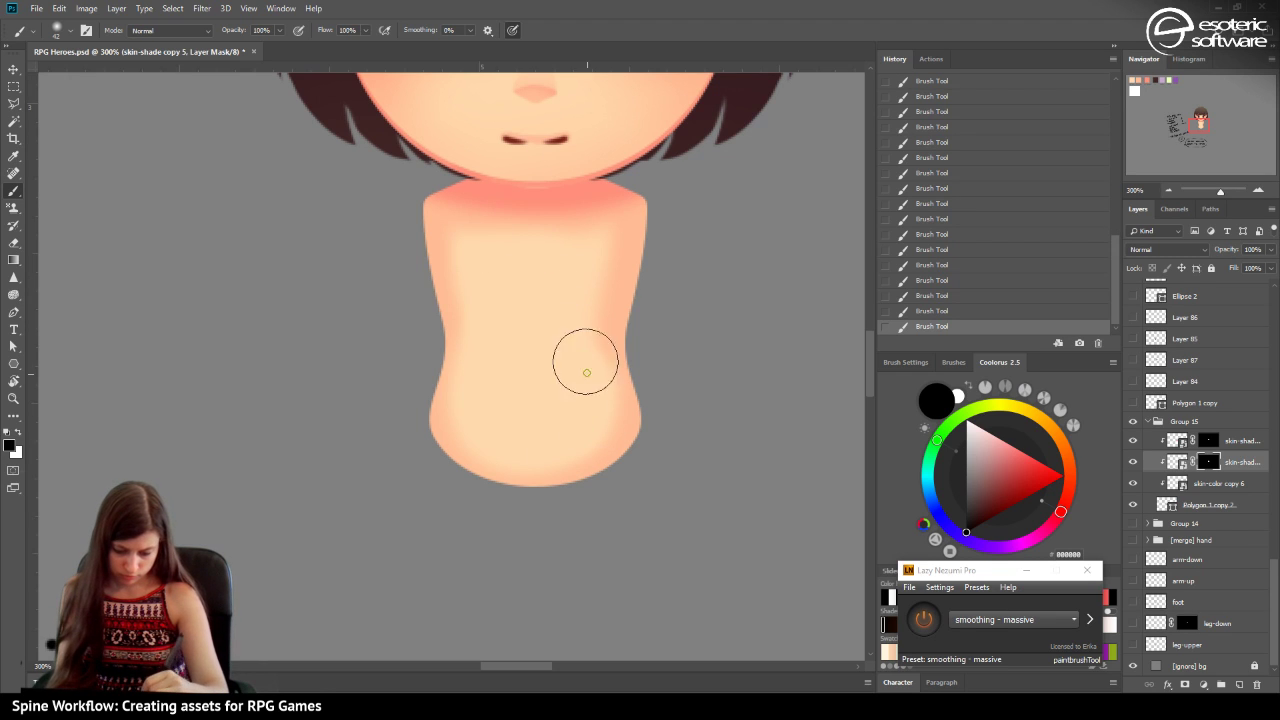
pyautogui.click(925, 311)
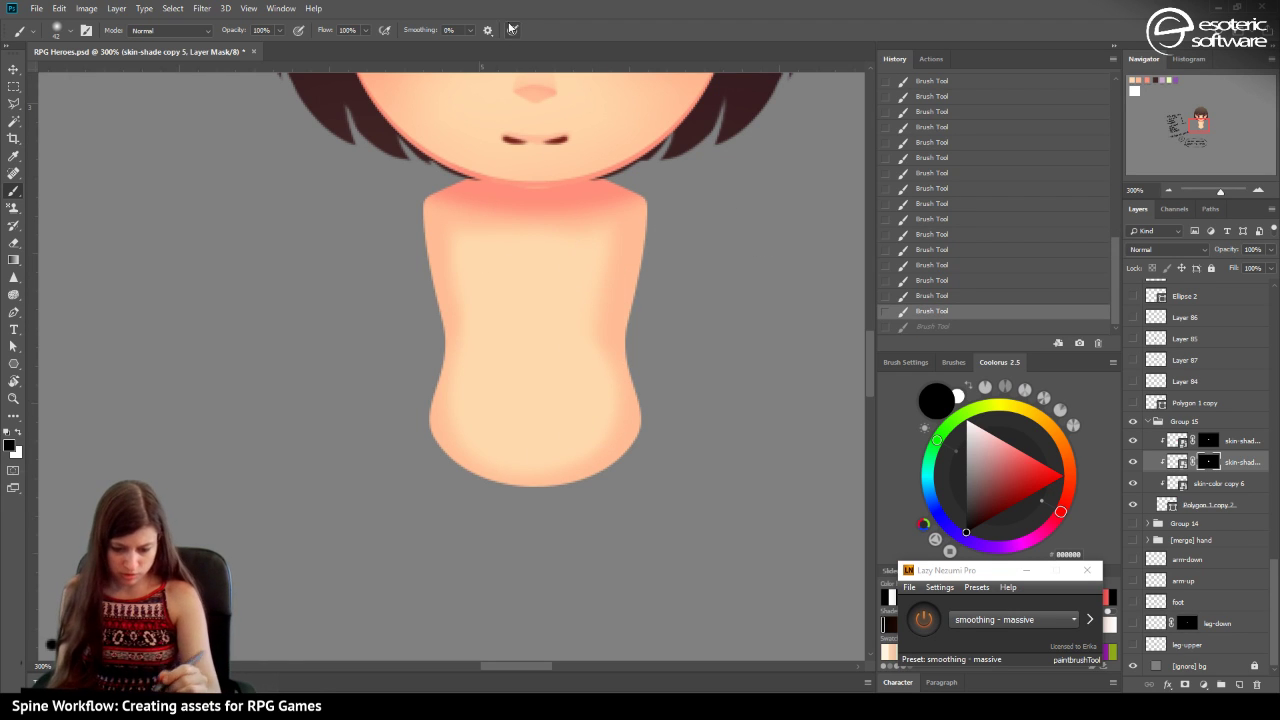
pyautogui.moveTo(571, 329); pyautogui.dragTo(564, 230)
pyautogui.click(905, 311)
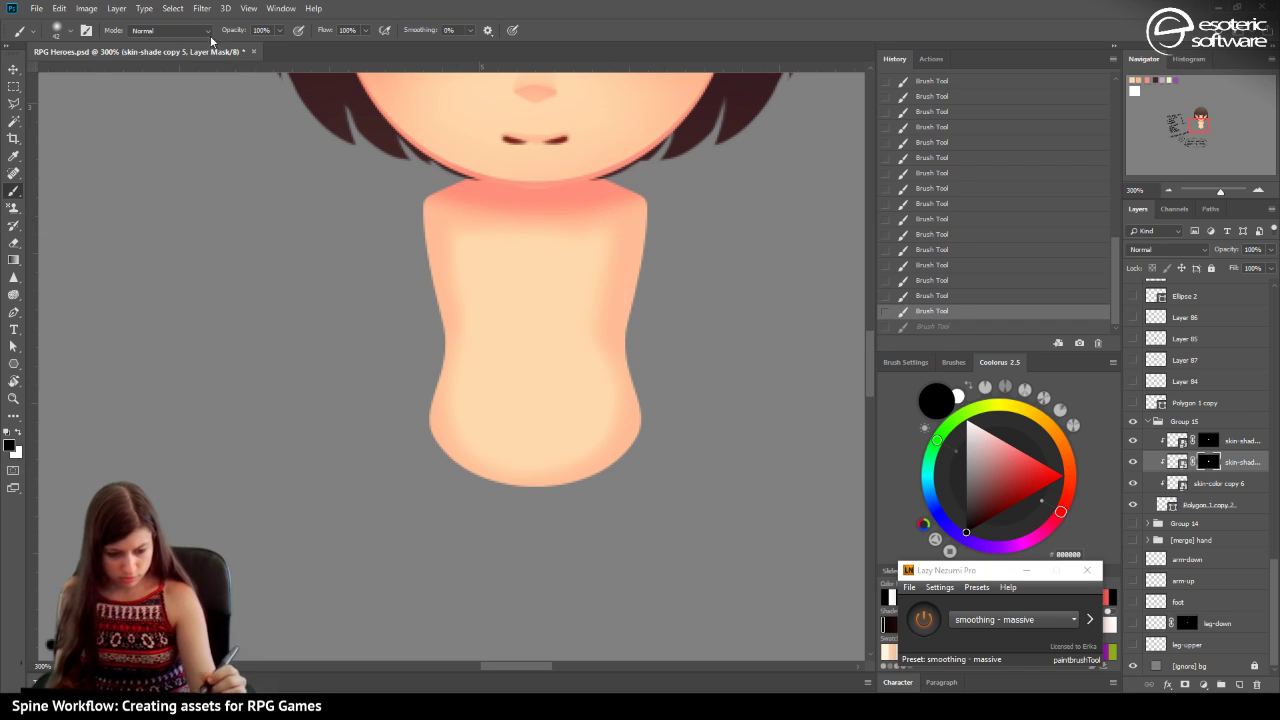
# Set the brush opacity to 39% with pen-pressure opacity and soften the torso's side shading with black.
pyautogui.click(280, 30)
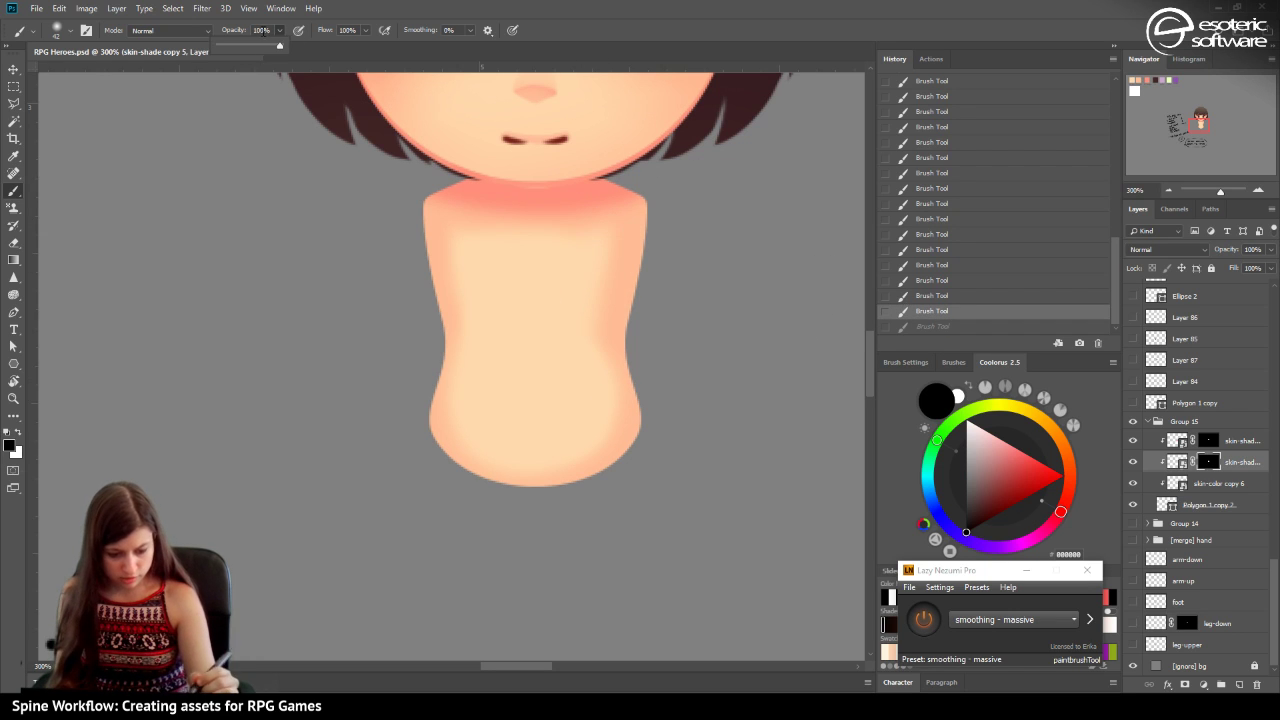
pyautogui.click(290, 30)
pyautogui.moveTo(580, 230); pyautogui.dragTo(597, 251)
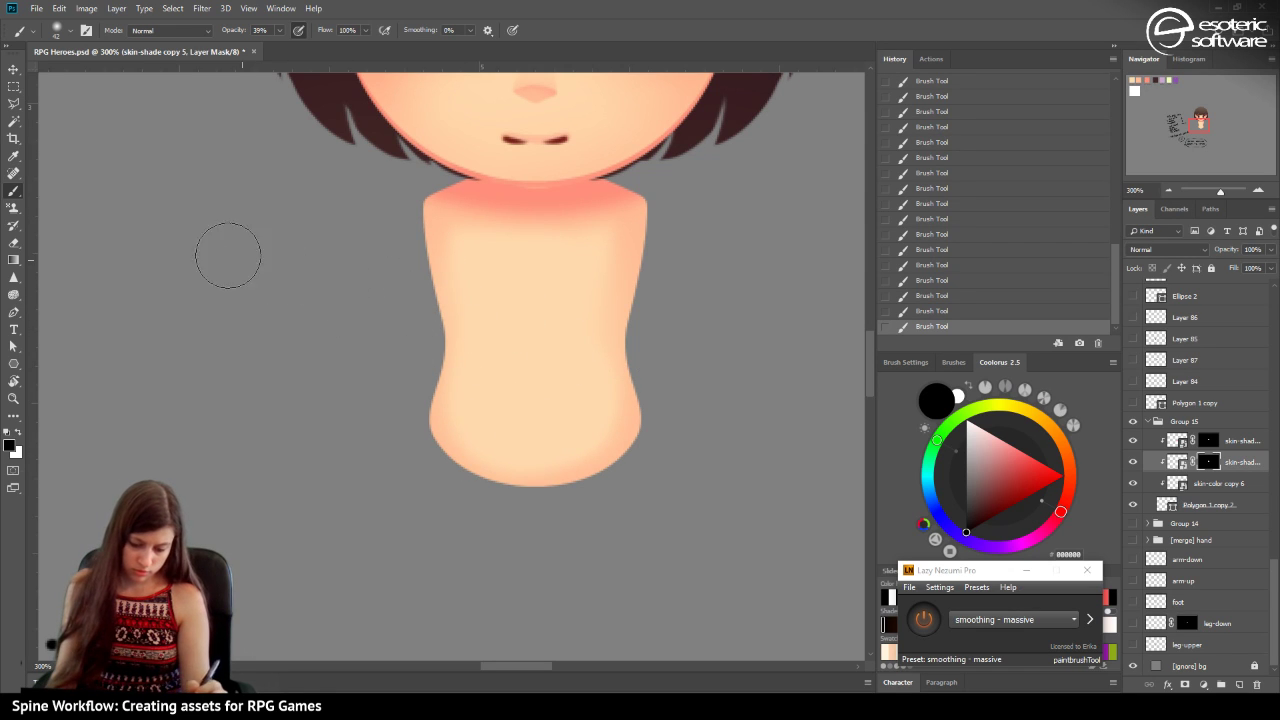
# Brush white onto the skin-shade mask to build soft shading around the torso's sides, lower edge and shoulders.
pyautogui.click(18, 433)
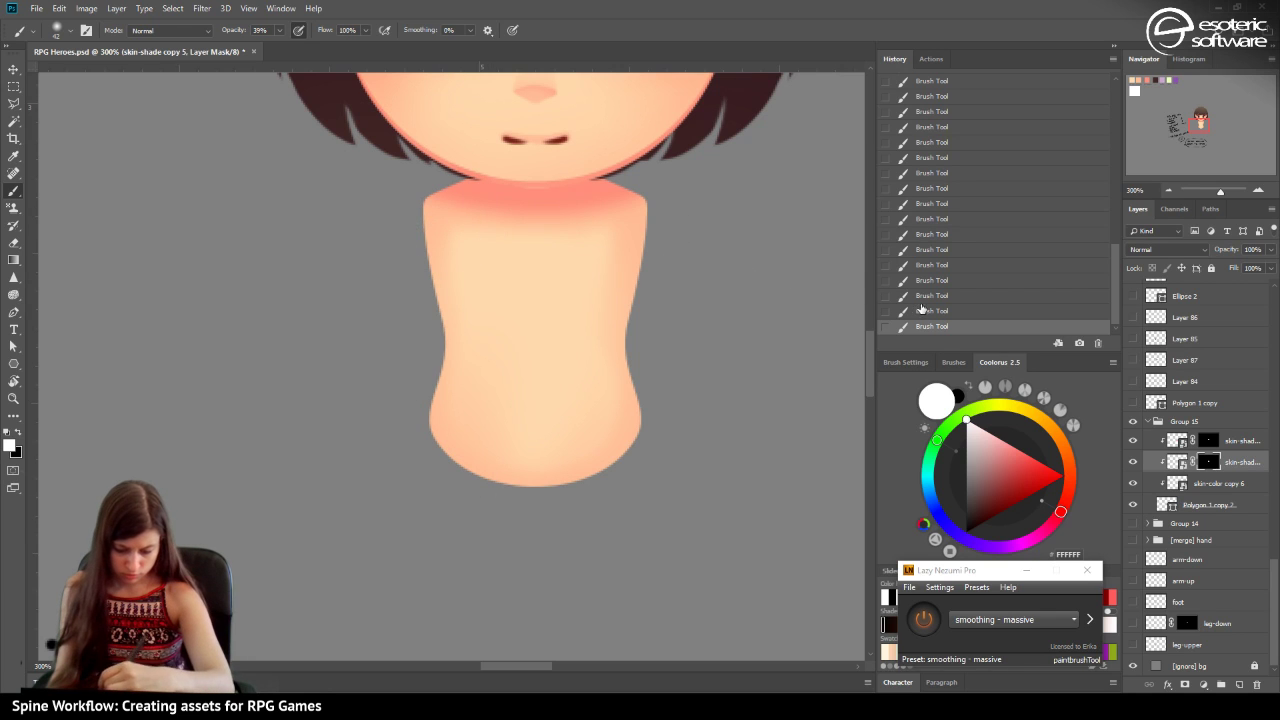
pyautogui.moveTo(680, 250); pyautogui.dragTo(592, 322)
pyautogui.moveTo(543, 457); pyautogui.dragTo(561, 233)
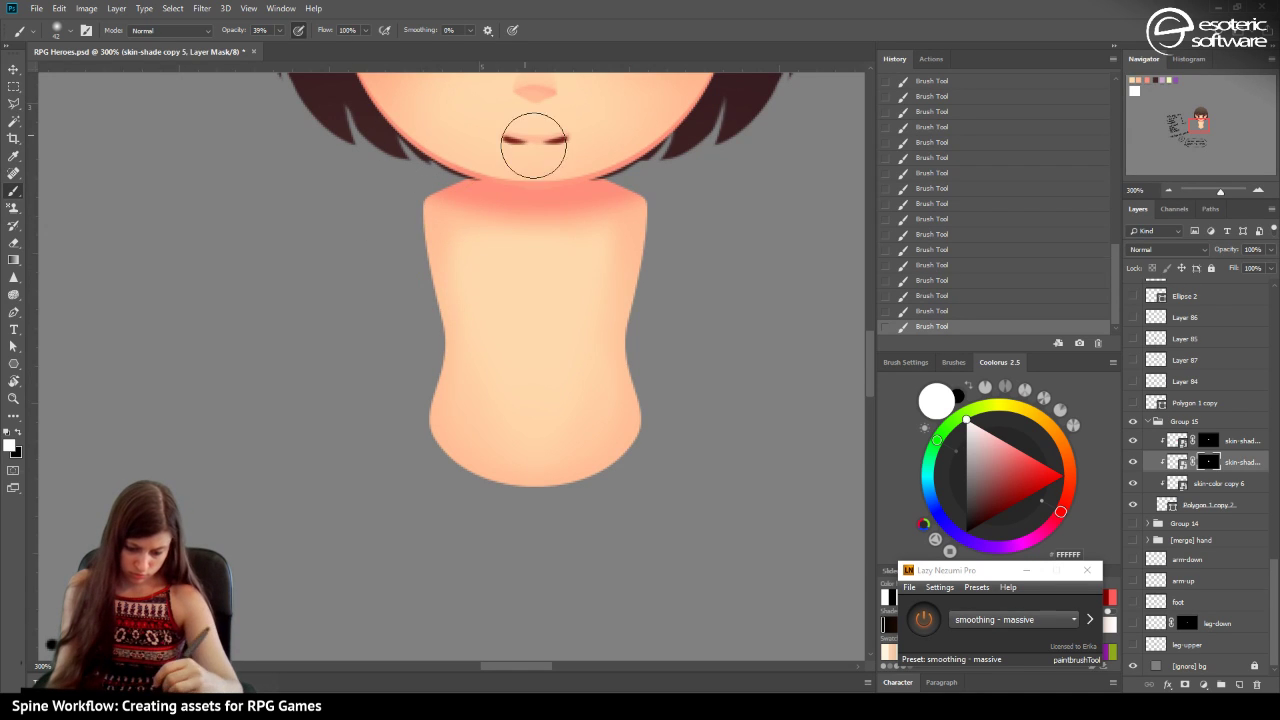
pyautogui.moveTo(623, 163)
pyautogui.mouseDown()
pyautogui.moveTo(552, 175)
pyautogui.moveTo(593, 200)
pyautogui.moveTo(448, 196)
pyautogui.moveTo(456, 178)
pyautogui.moveTo(558, 232)
pyautogui.moveTo(637, 135)
pyautogui.moveTo(551, 153)
pyautogui.moveTo(573, 198)
pyautogui.moveTo(442, 155)
pyautogui.mouseUp()
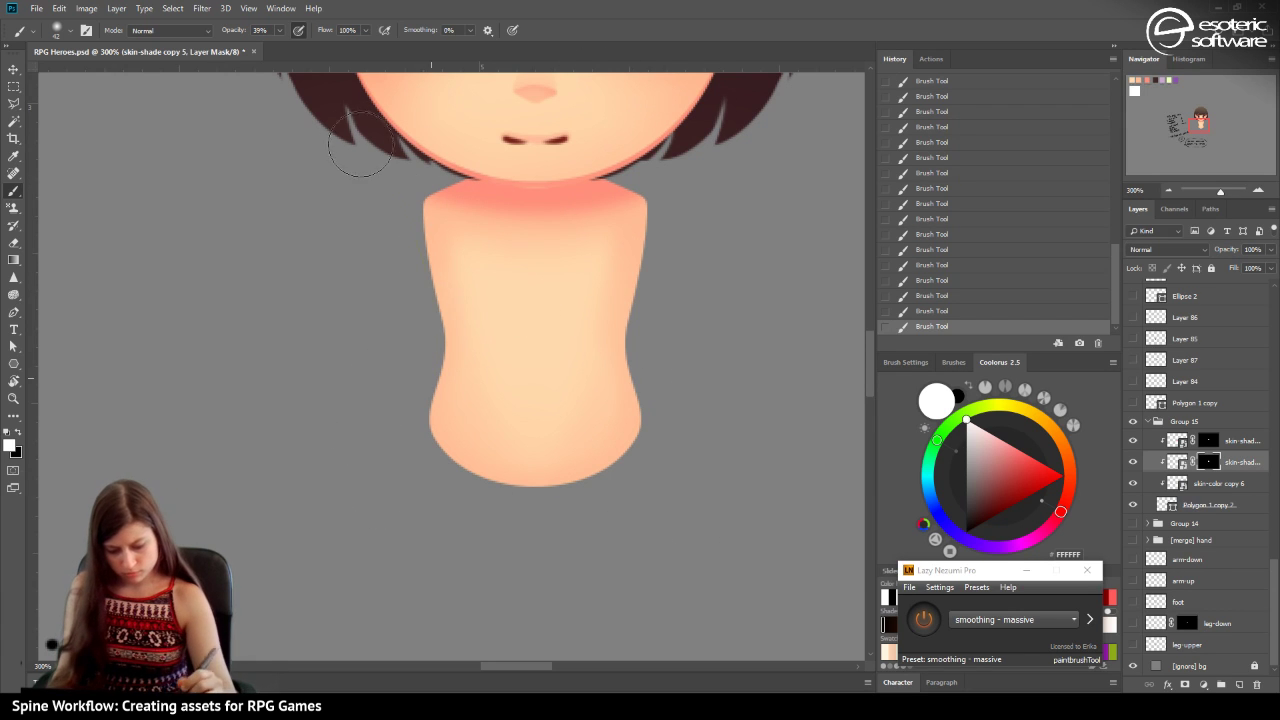
# Select the mask of the skin-shadow-21 copy 8 layer and paint black to soften the shadow below the chin.
pyautogui.click(1168, 190)
pyautogui.click(1168, 190)
pyautogui.click(1168, 190)
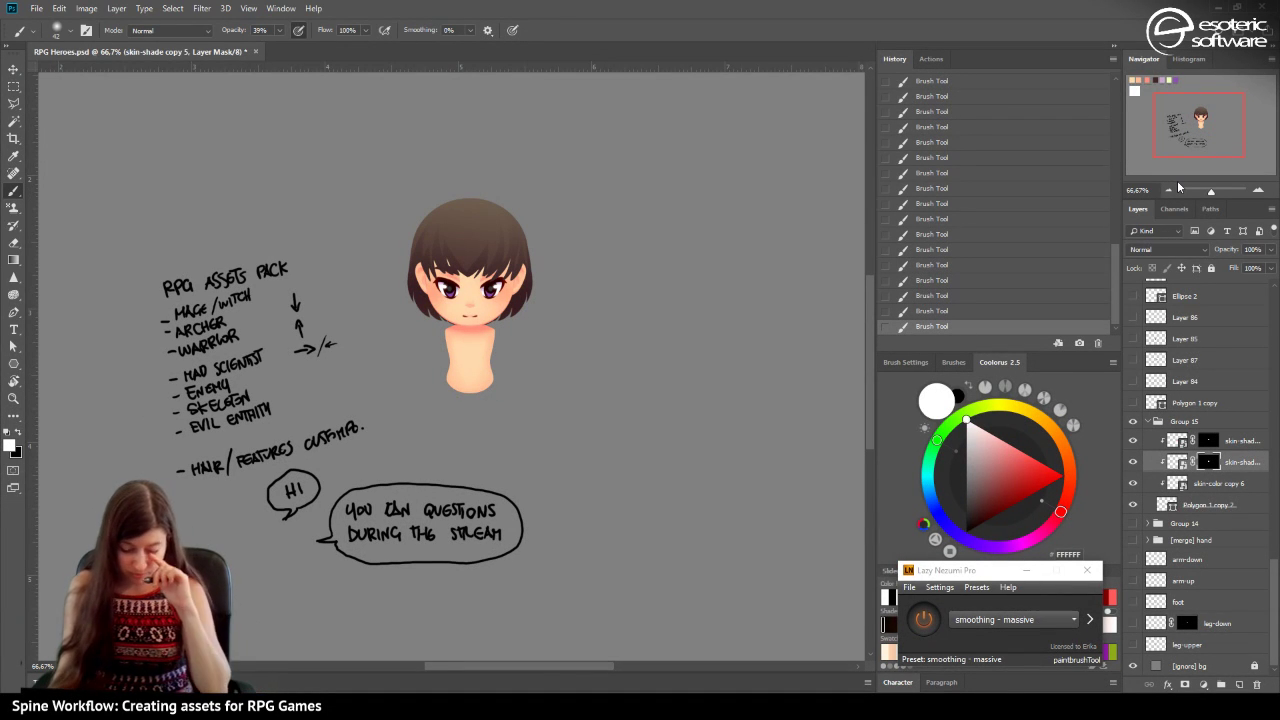
pyautogui.click(1232, 437)
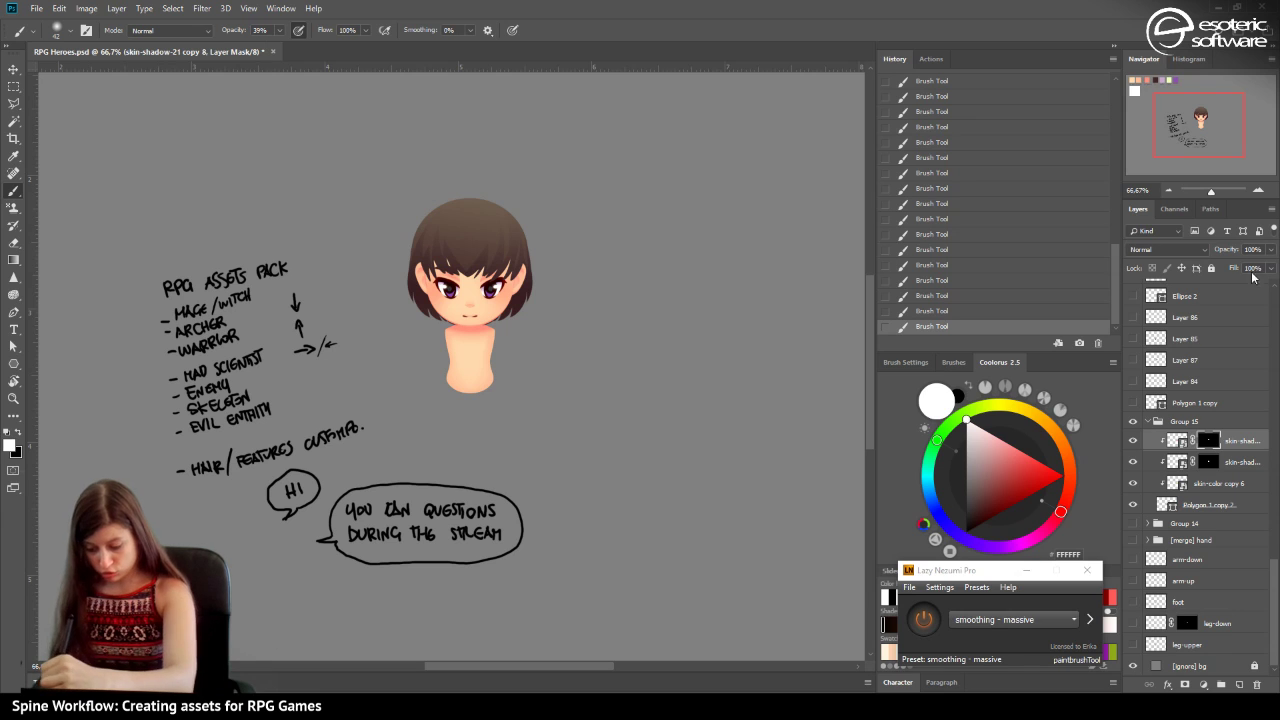
pyautogui.click(1258, 190)
pyautogui.click(1258, 190)
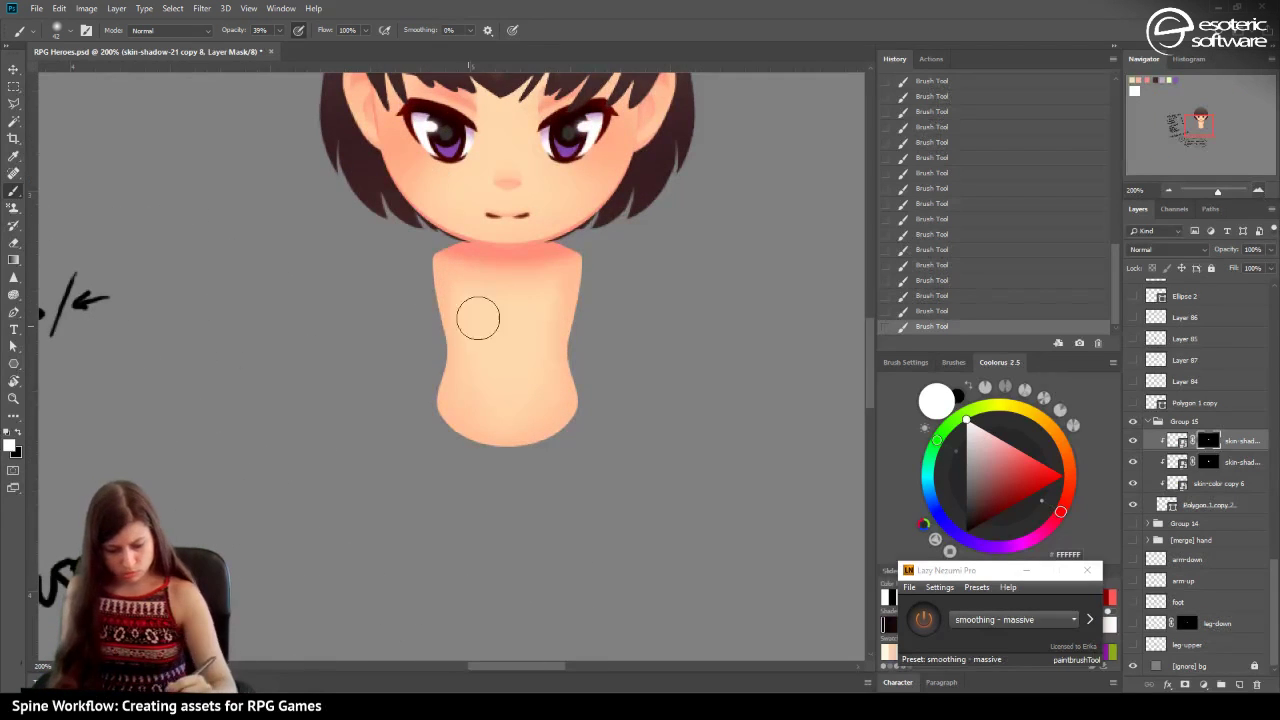
pyautogui.press('x')
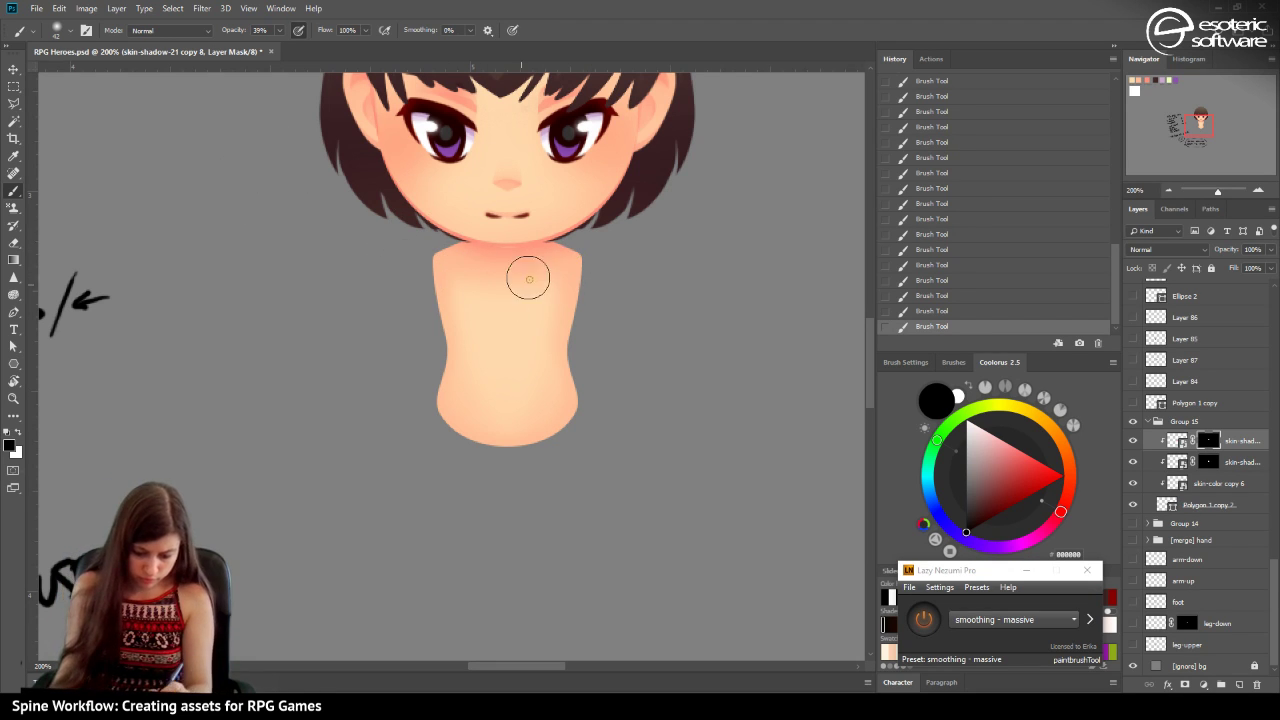
# Compare the torso's shadow without and with the last two brush strokes, and with Group 15 hidden and shown.
pyautogui.click(950, 311)
pyautogui.click(928, 295)
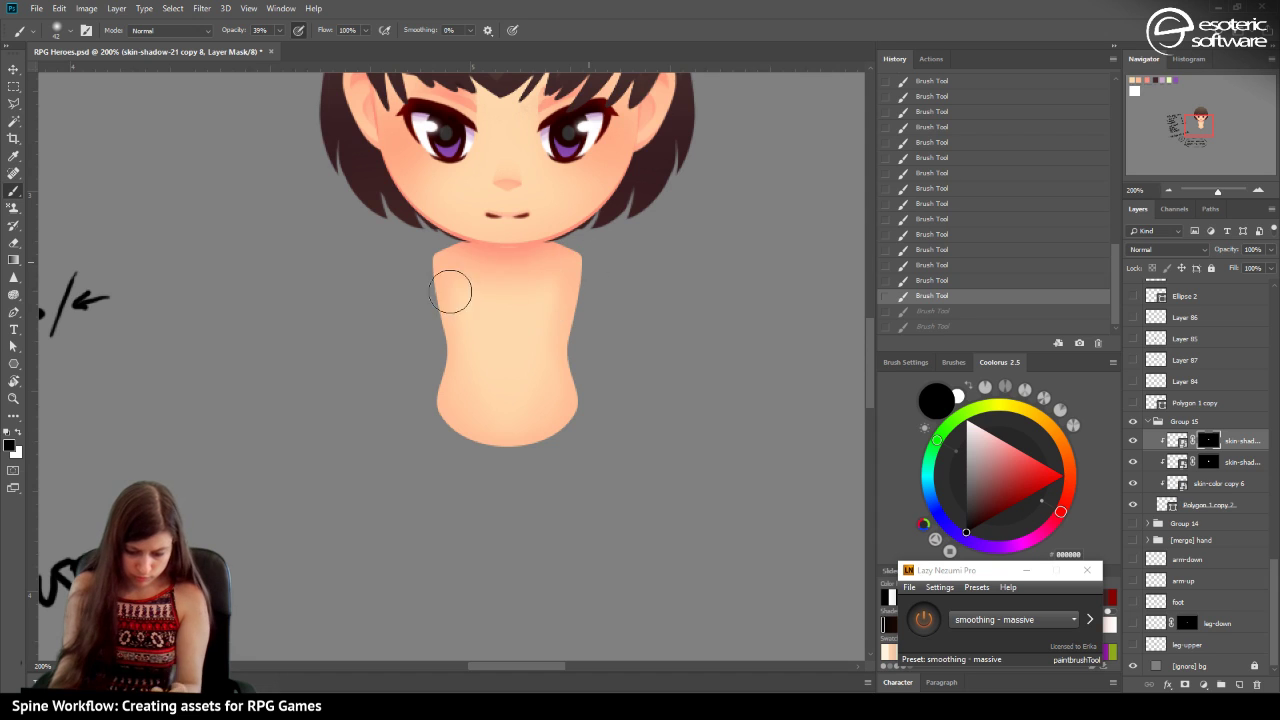
pyautogui.hotkey('ctrl', 'shift', 'z')
pyautogui.hotkey('ctrl', 'shift', 'z')
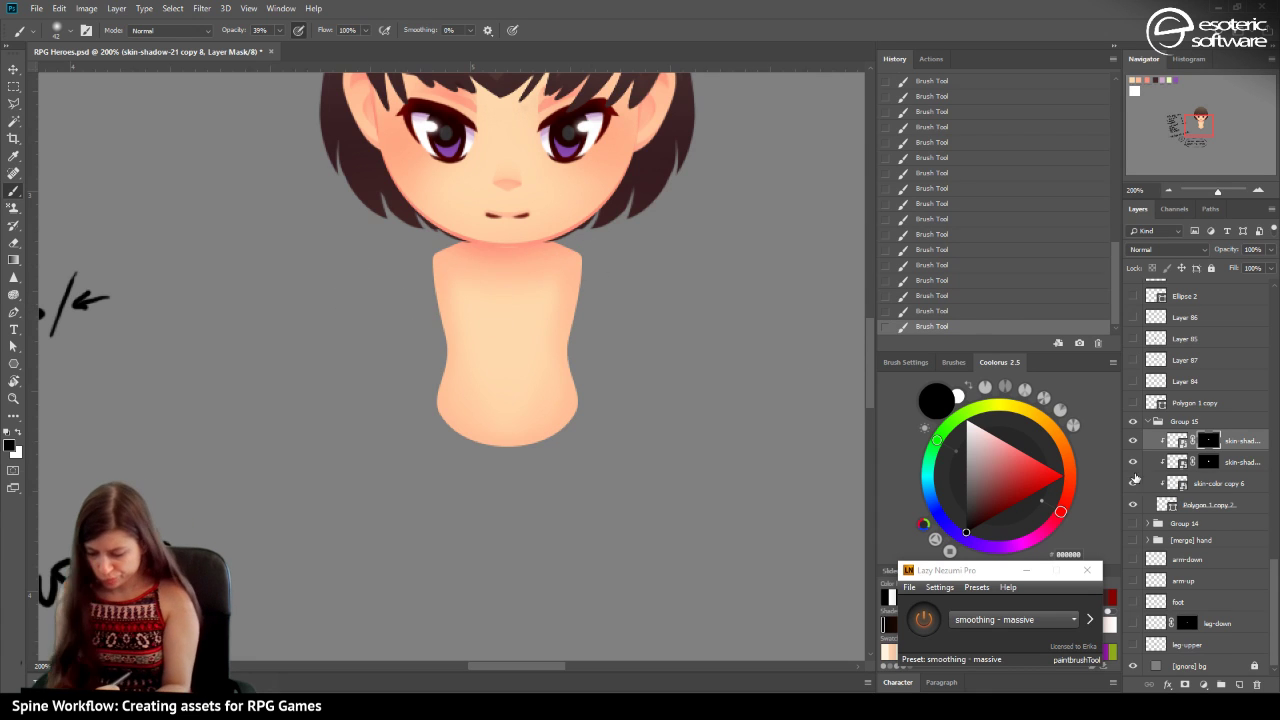
pyautogui.click(1134, 424)
pyautogui.click(1134, 424)
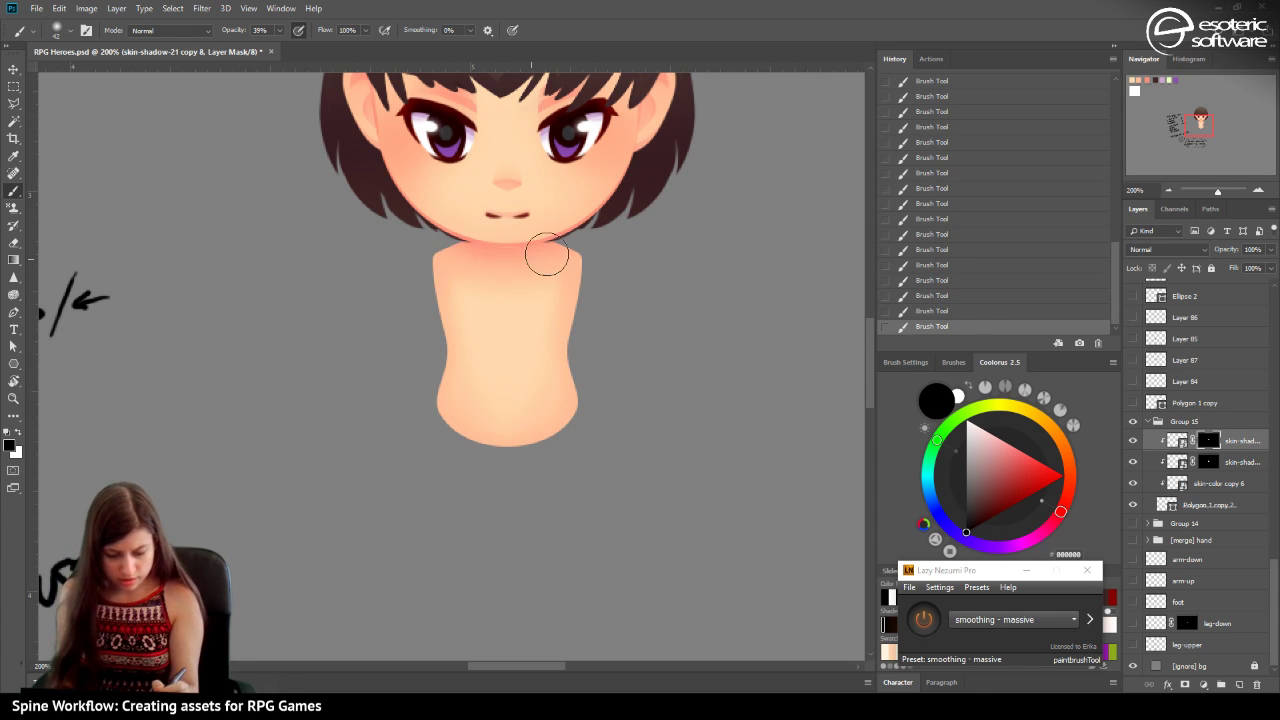
# Select the face's skin-shadow-21 copy 3 layer, check it hidden and shown, and make its layer mask active.
pyautogui.click(13, 69)
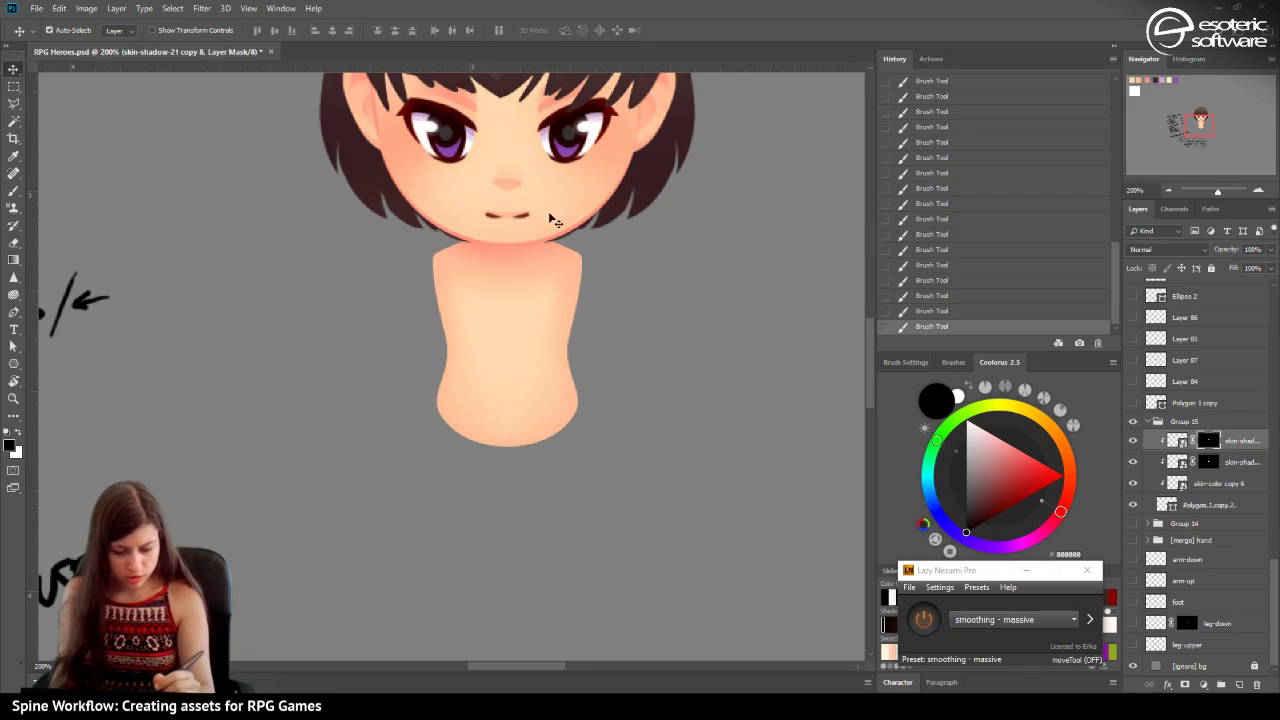
pyautogui.click(505, 240)
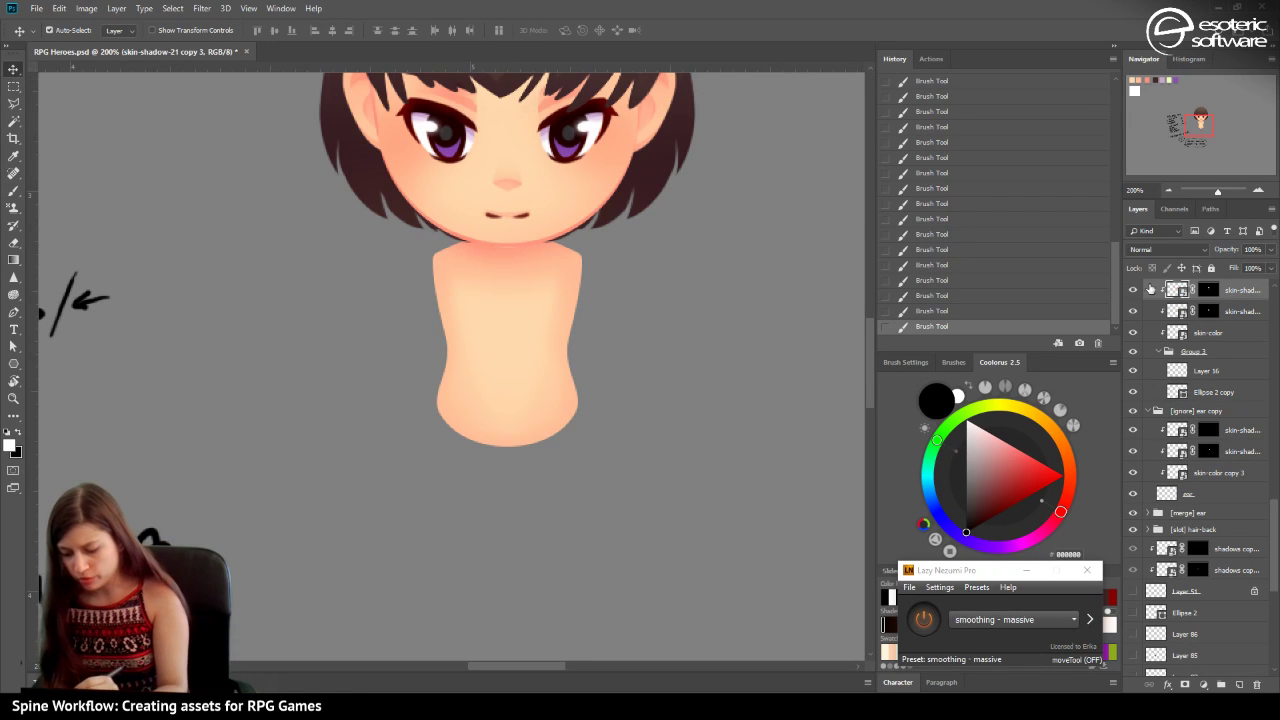
pyautogui.click(1133, 290)
pyautogui.click(1133, 290)
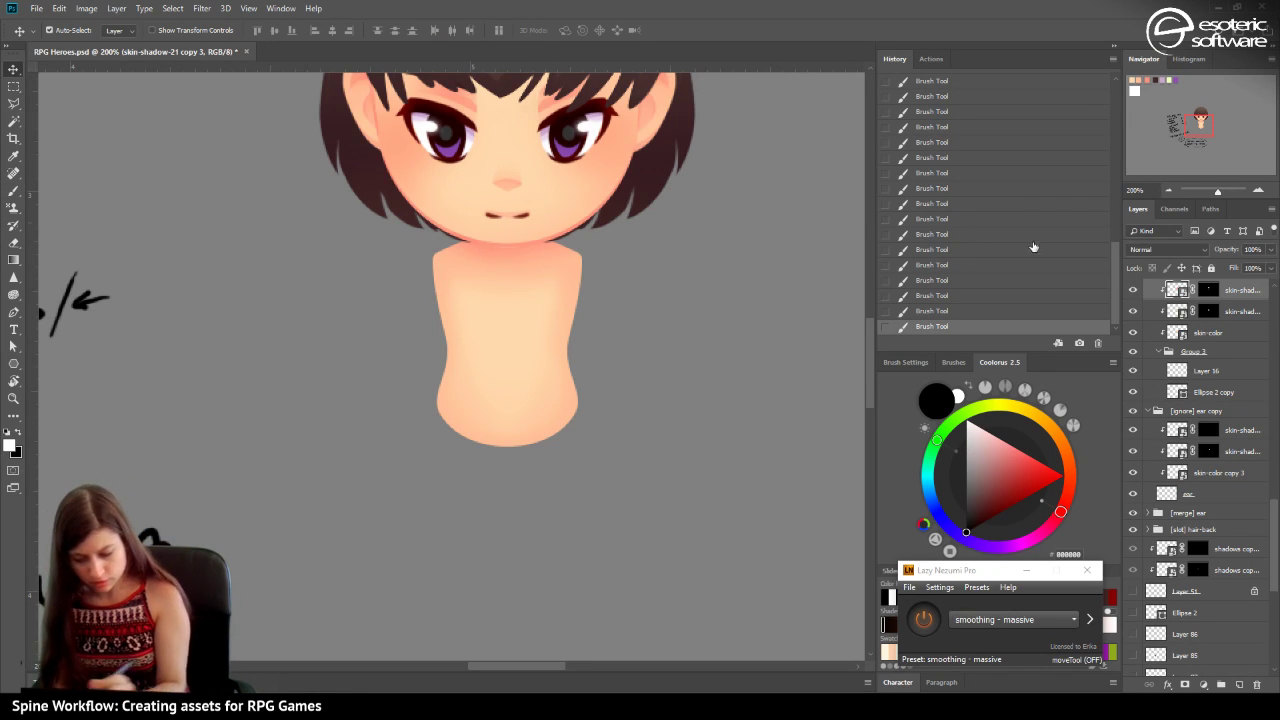
pyautogui.click(1208, 290)
pyautogui.click(1258, 190)
pyautogui.click(1258, 190)
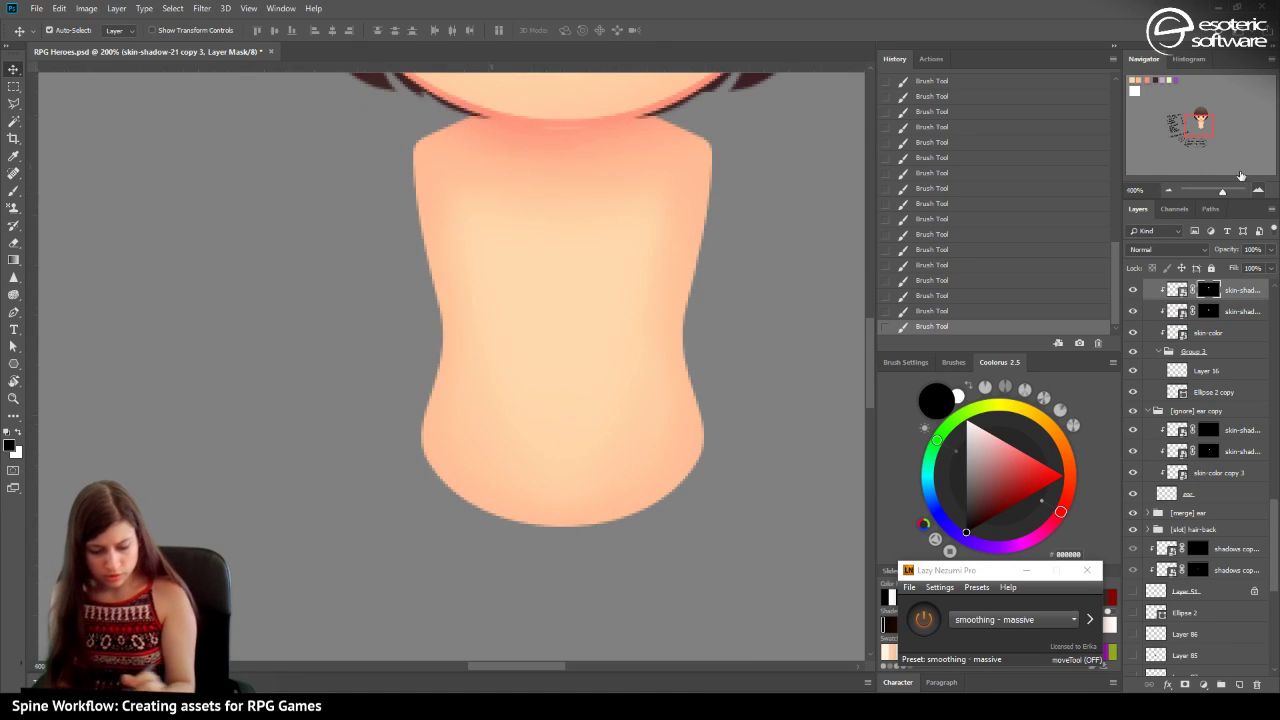
# Reduce the brush size to 12 px and paint white onto the face shadow's mask near the chin edge, undoing the black stroke.
pyautogui.click(13, 190)
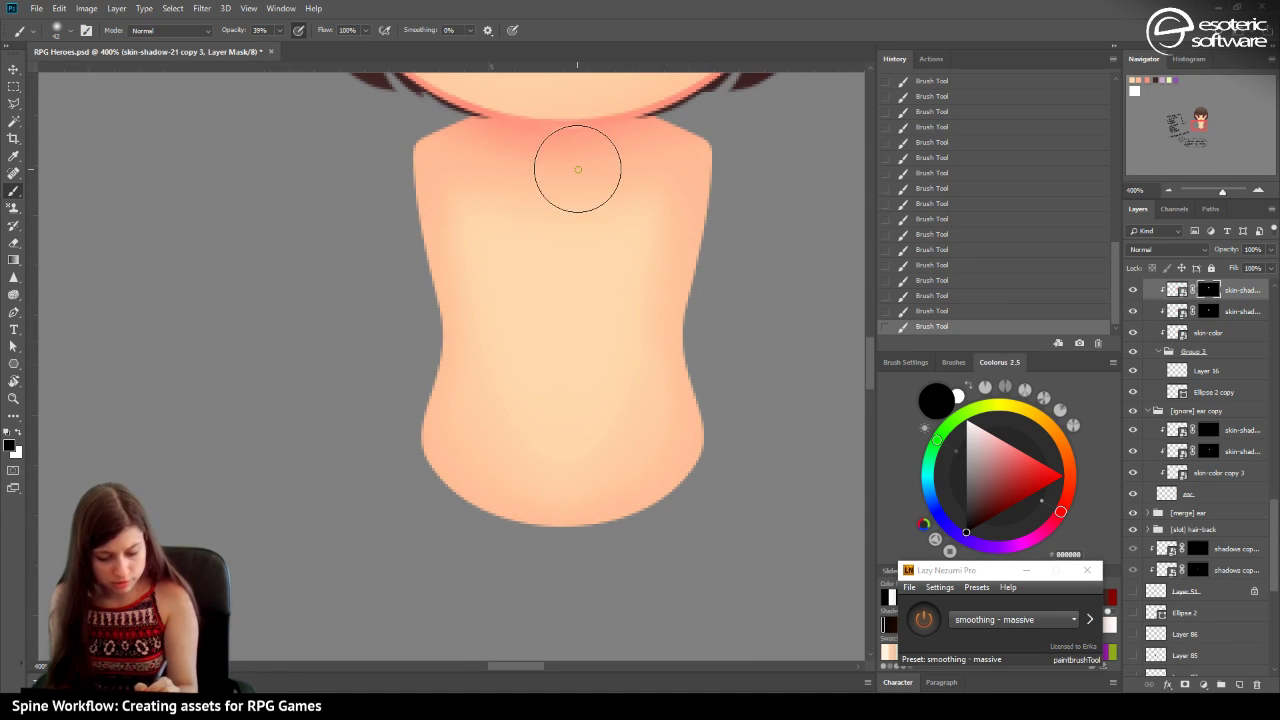
pyautogui.click(57, 30)
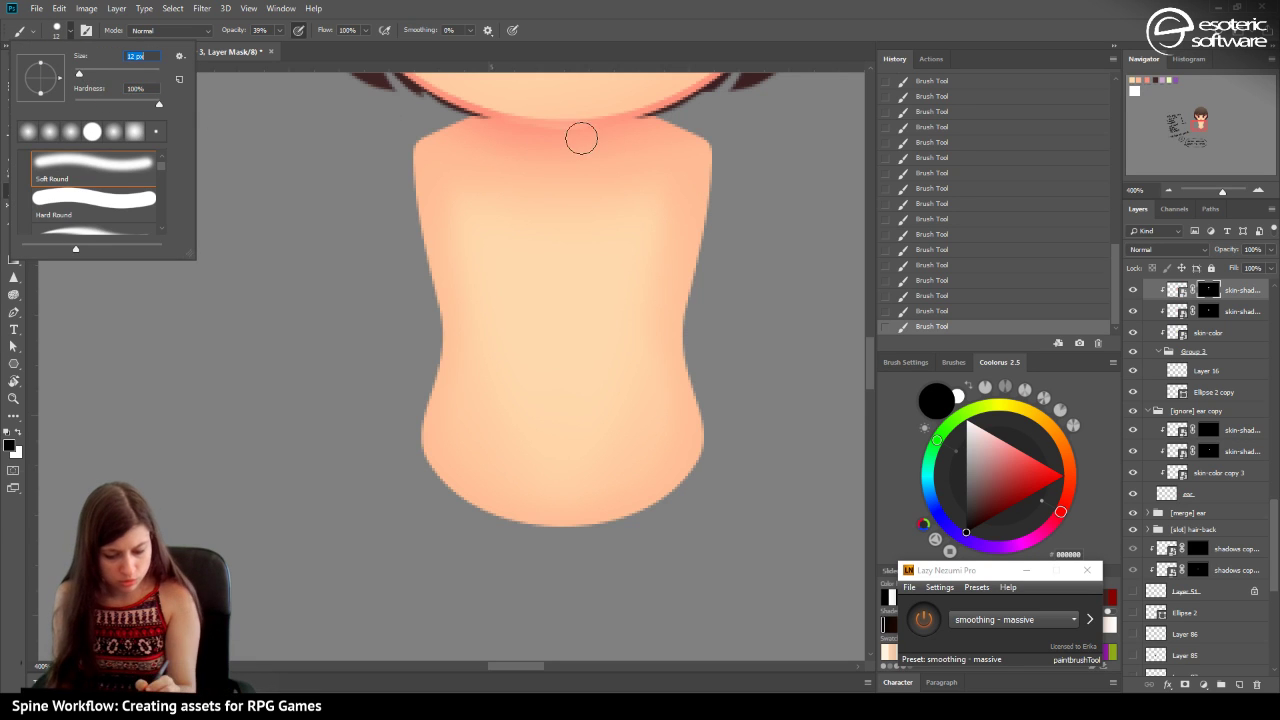
pyautogui.press('Return')
pyautogui.hotkey('ctrl', 'z')
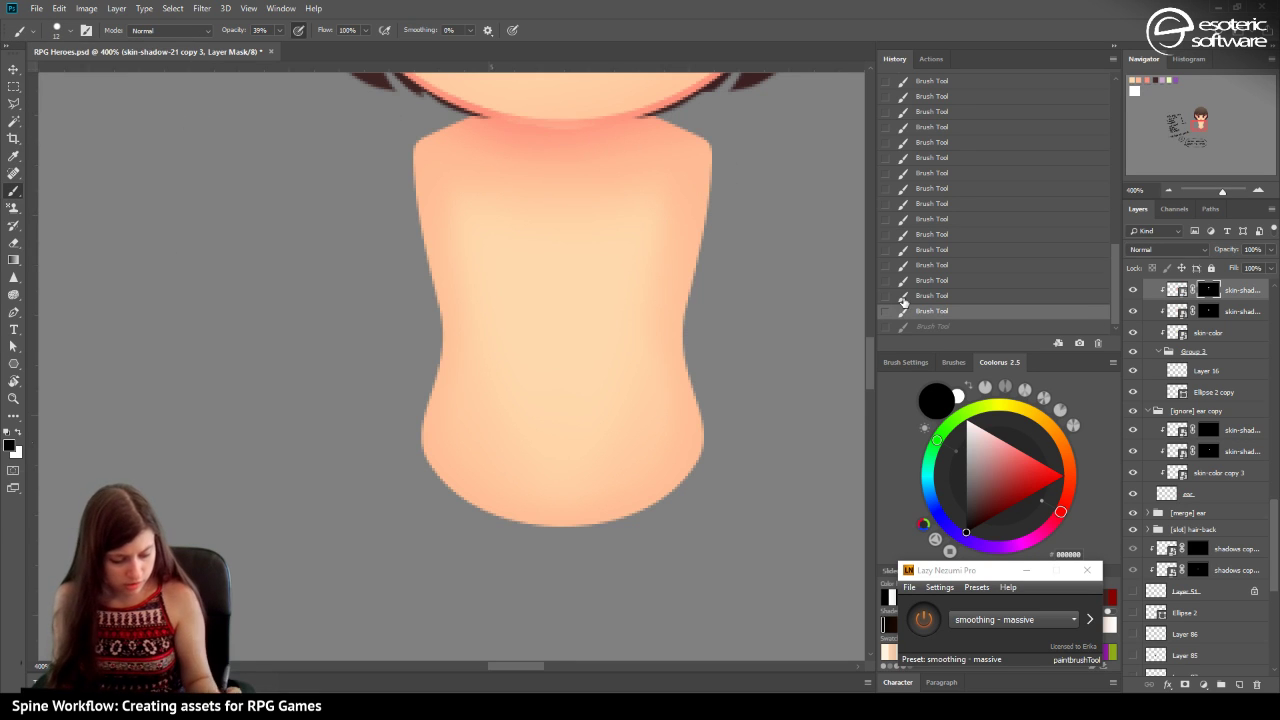
pyautogui.press('x')
pyautogui.moveTo(483, 140); pyautogui.dragTo(469, 130)
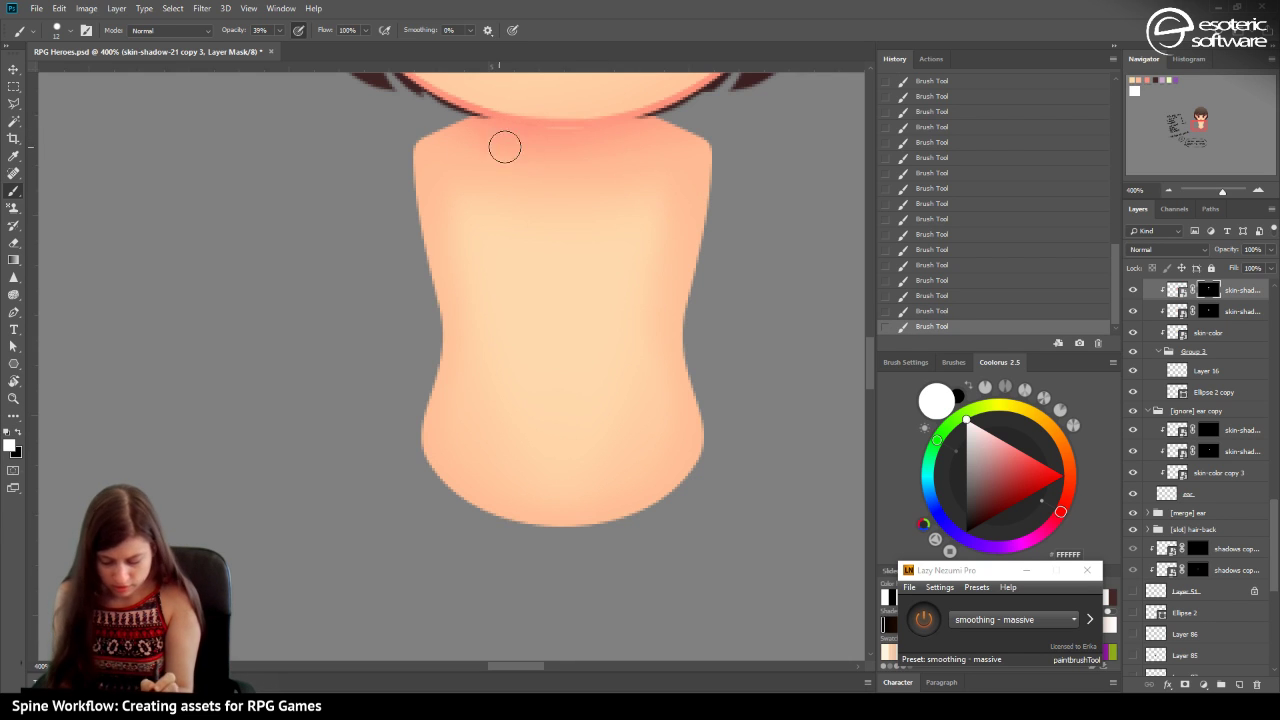
# Compare the face with the skin-color layer hidden and shown, and select the skin-shadow-21 copy 3 layer's content instead of its mask.
pyautogui.click(1133, 331)
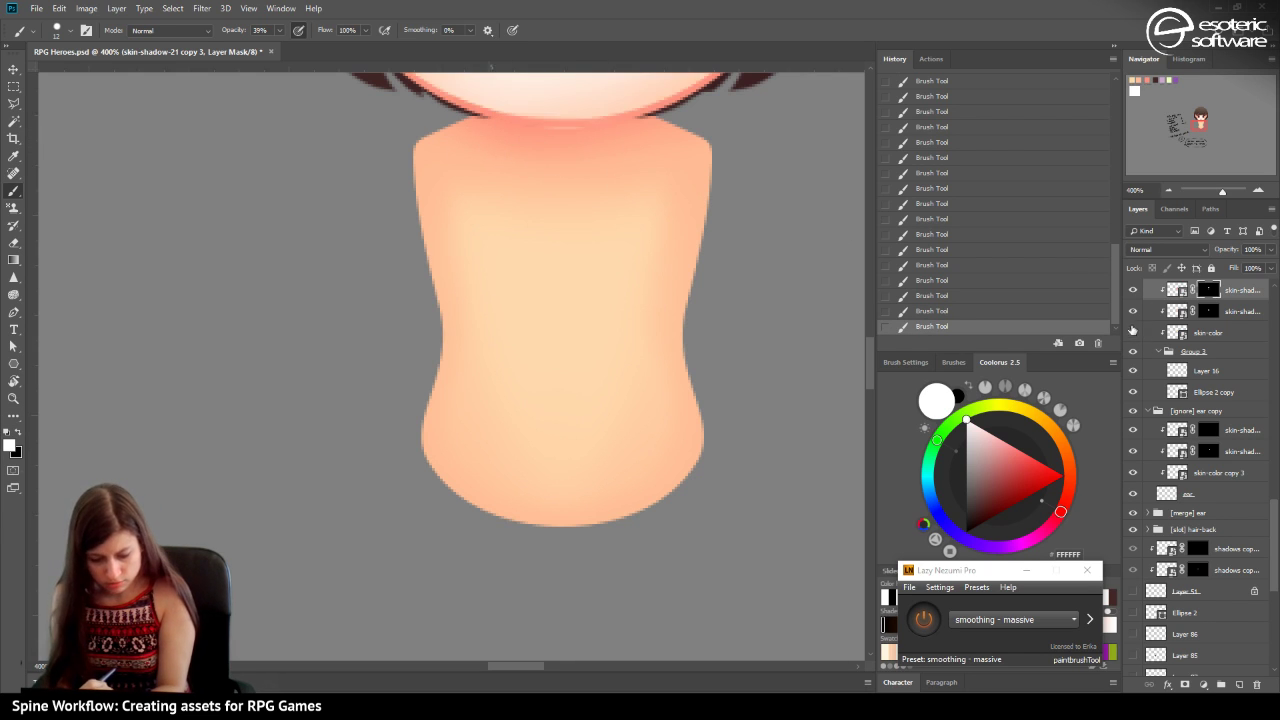
pyautogui.click(1133, 331)
pyautogui.click(1166, 292)
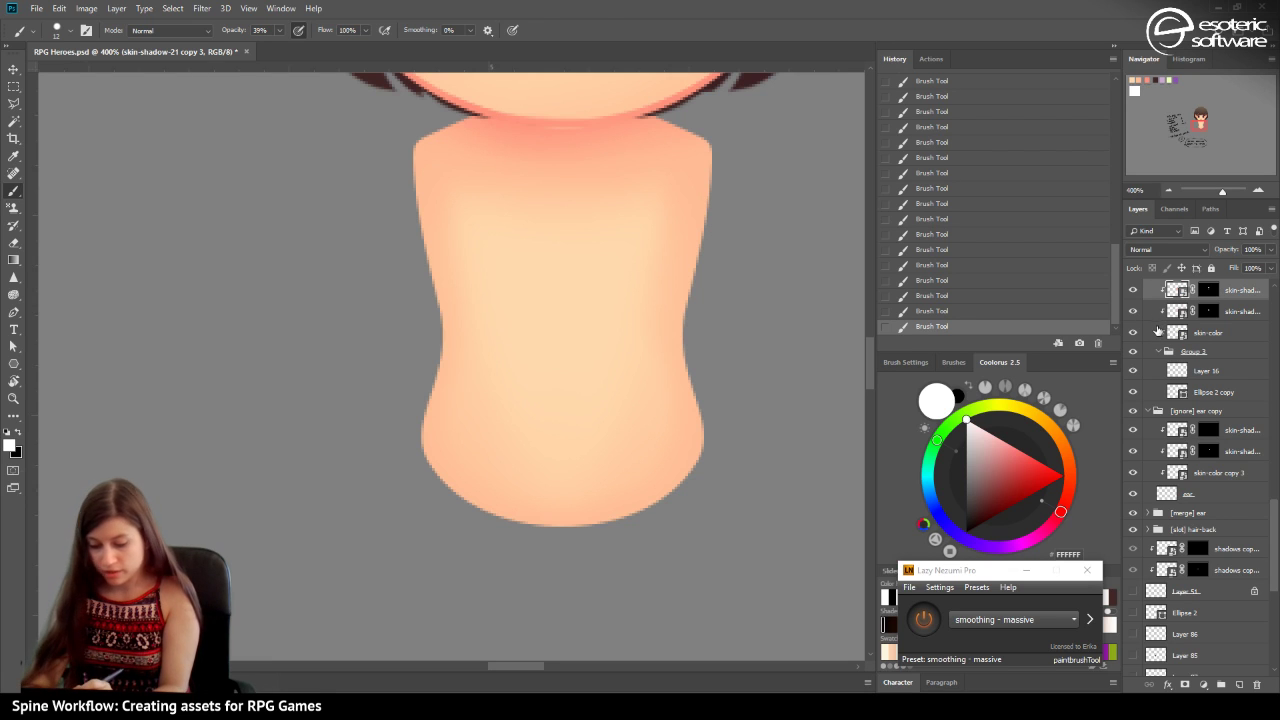
pyautogui.hotkey('ctrl', 't')
pyautogui.moveTo(561, 126); pyautogui.dragTo(561, 131)
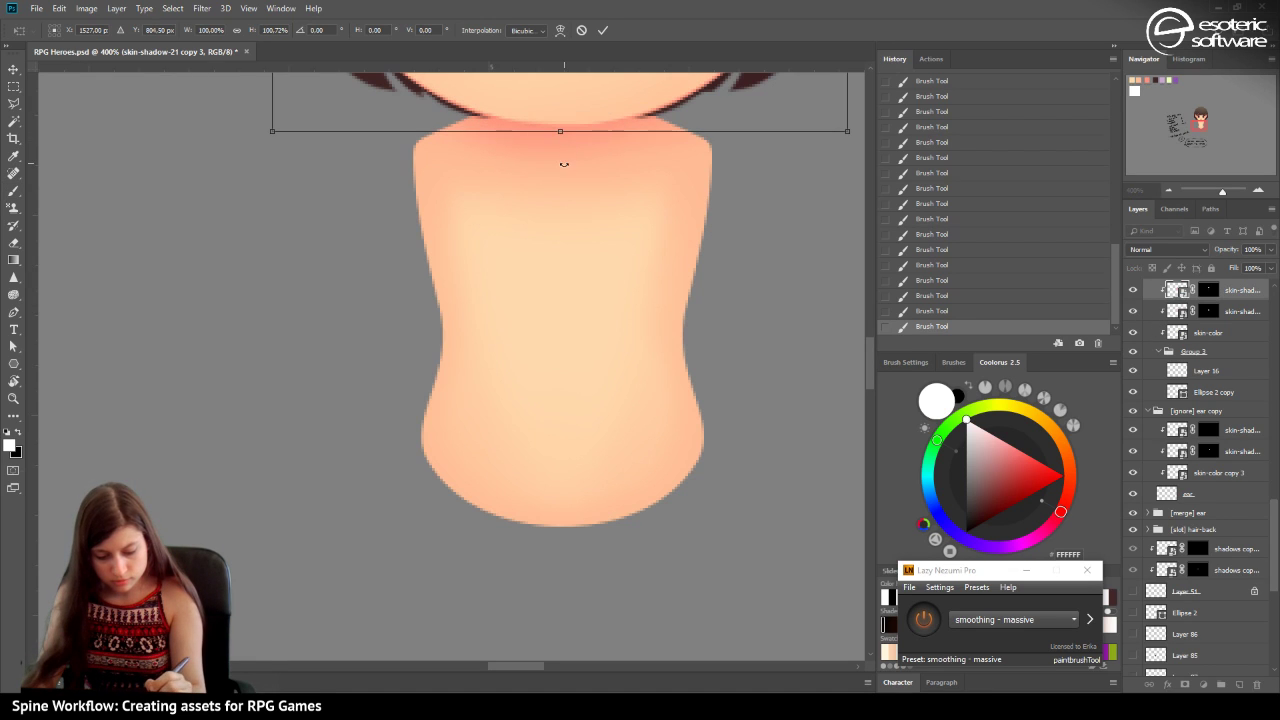
pyautogui.press('Escape')
# Unlink the skin-shadow-21 copy 3 mask, stretch only the shadow slightly downward past the chin, relink the mask and save the file.
pyautogui.click(1189, 291)
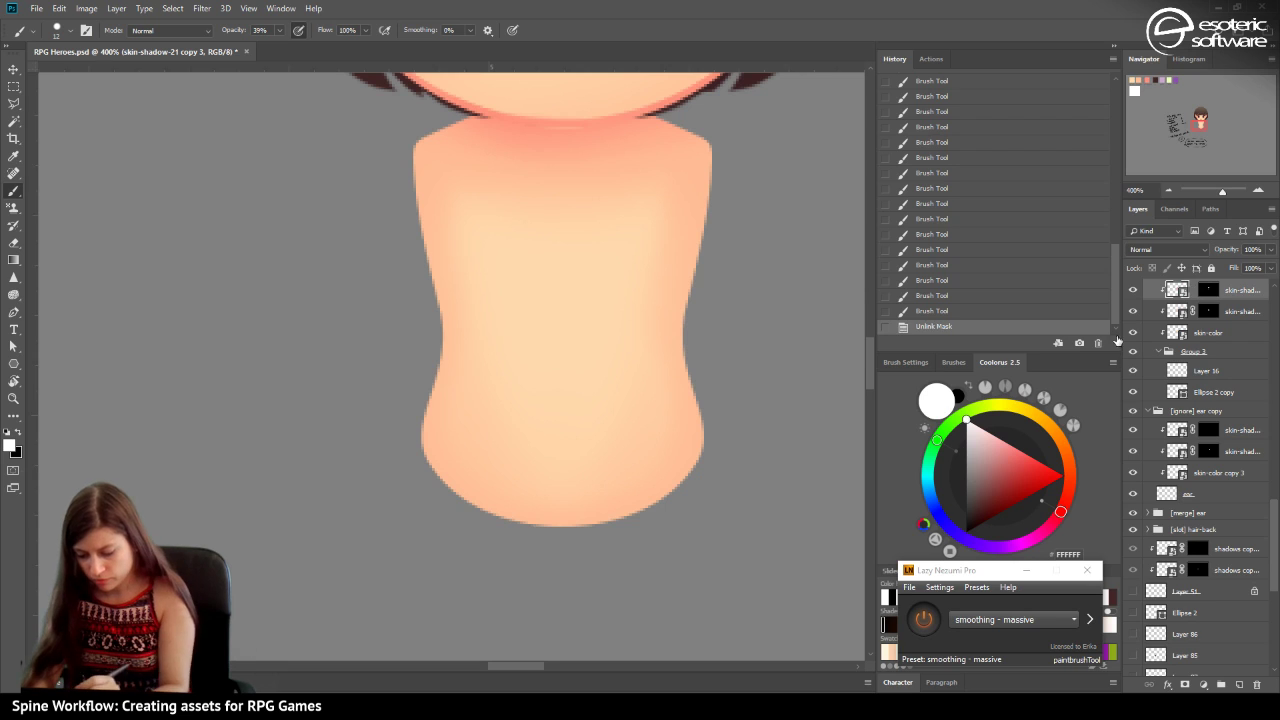
pyautogui.hotkey('ctrl', 't')
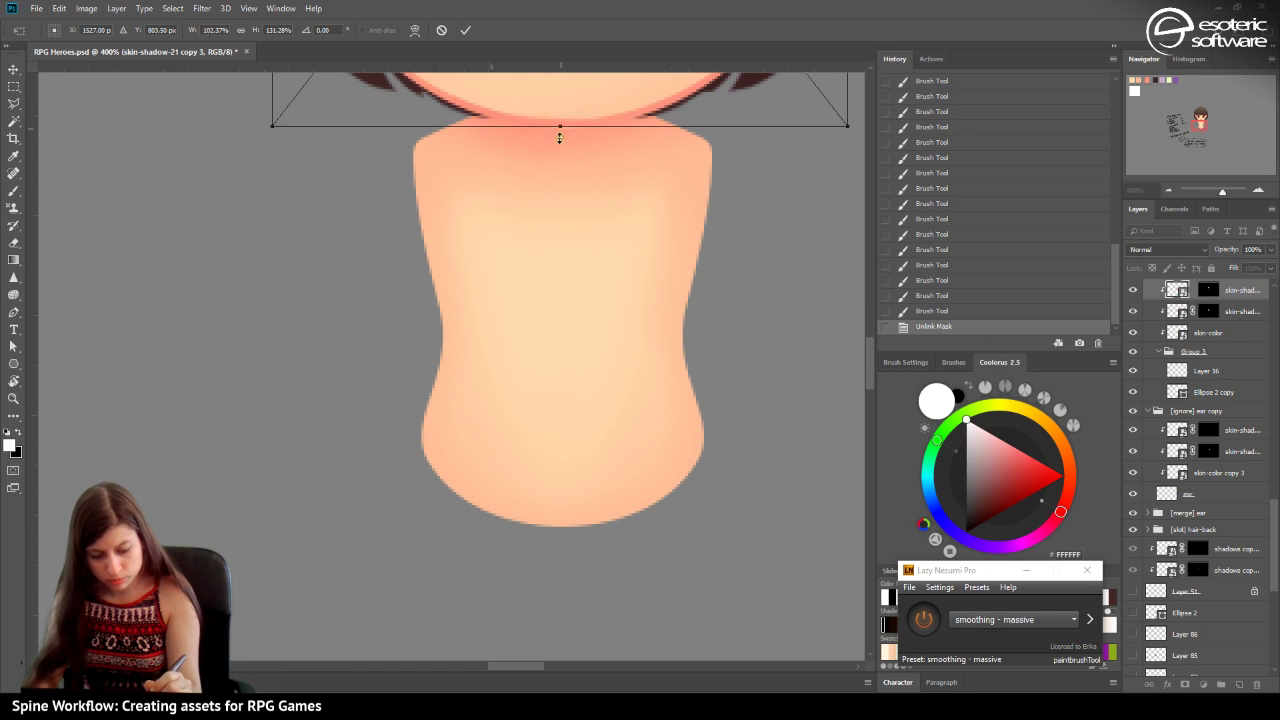
pyautogui.press('Return')
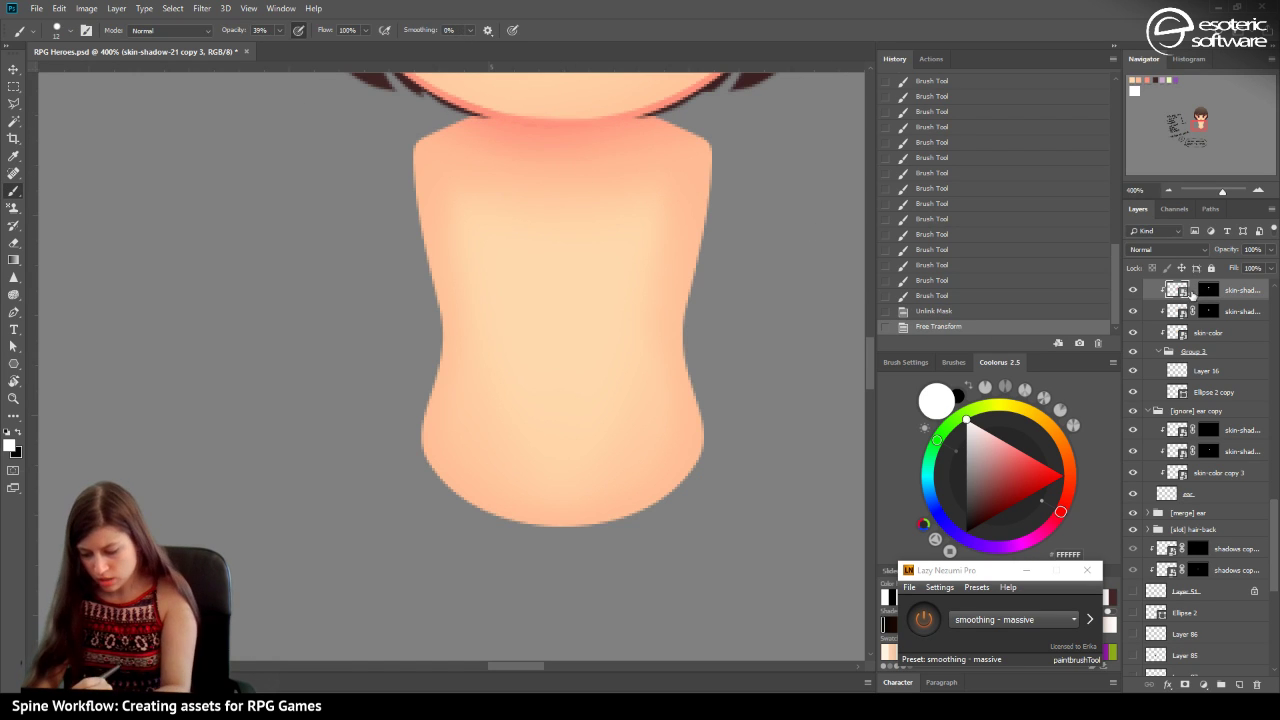
pyautogui.click(1190, 291)
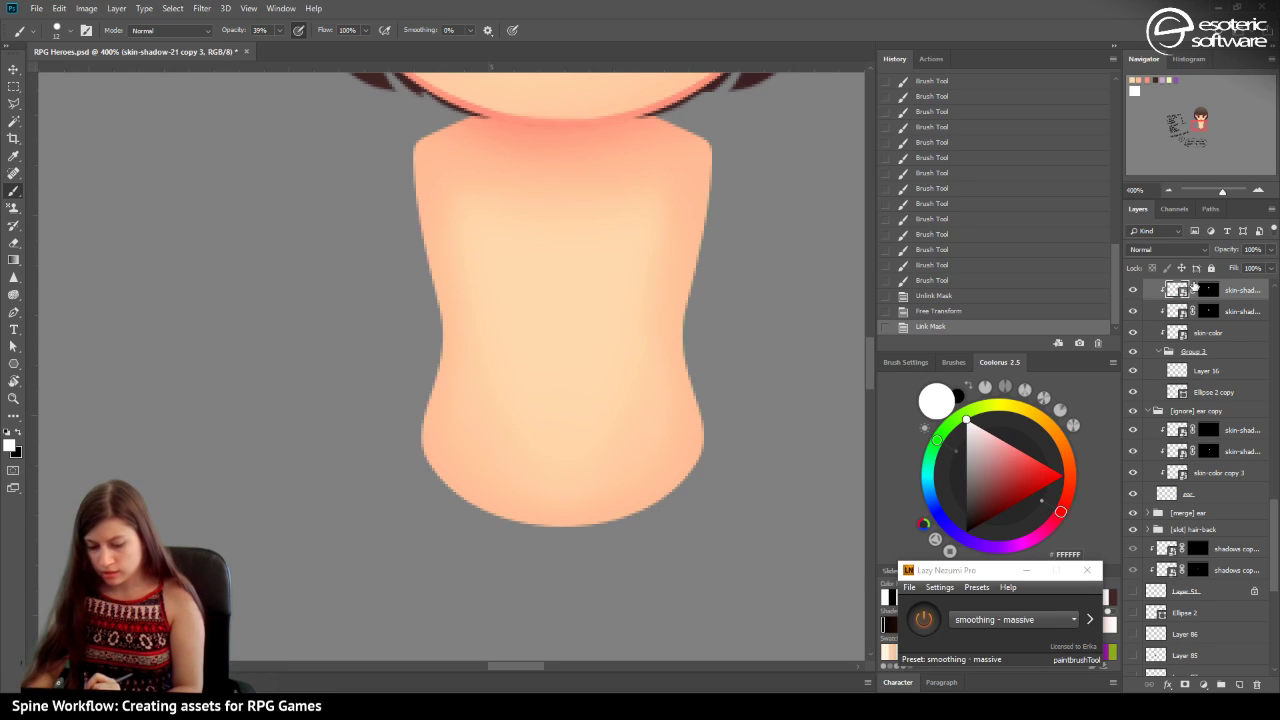
pyautogui.hotkey('ctrl', 's')
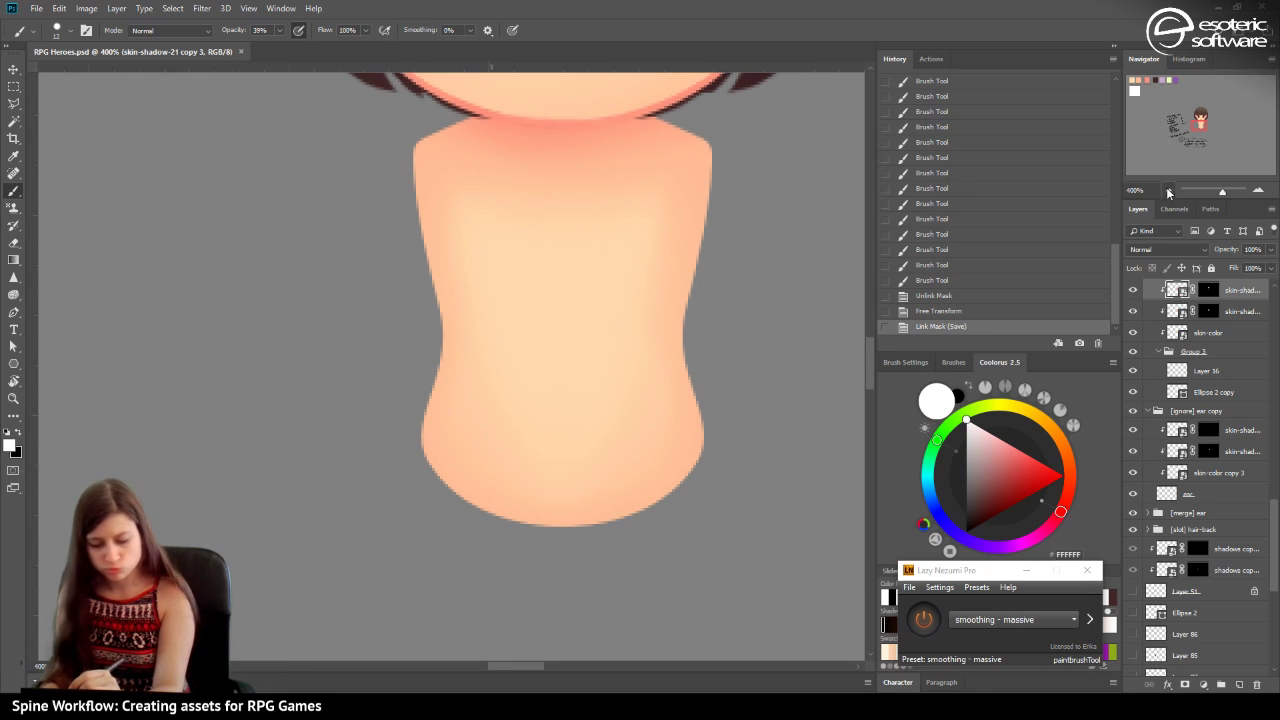
# Add a new empty layer above the torso's skin shadow layers in Group 15.
pyautogui.click(1168, 191)
pyautogui.moveTo(1196, 123); pyautogui.dragTo(1197, 105)
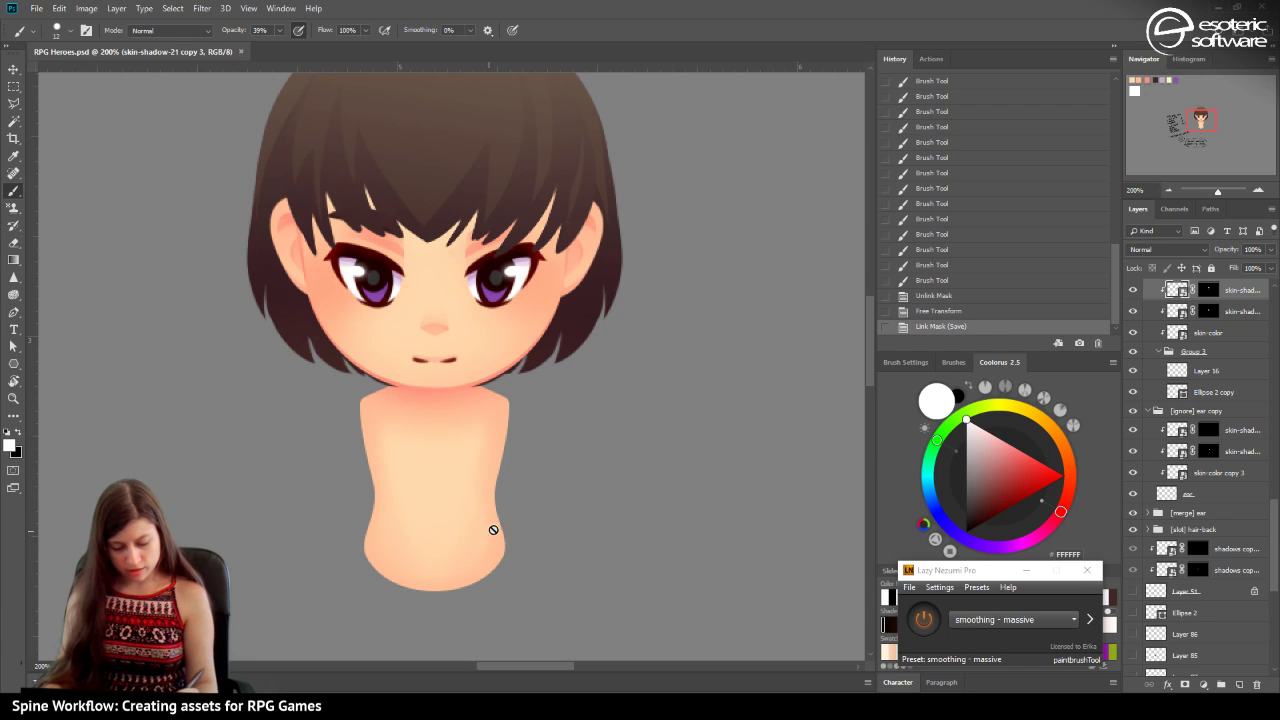
pyautogui.press('v')
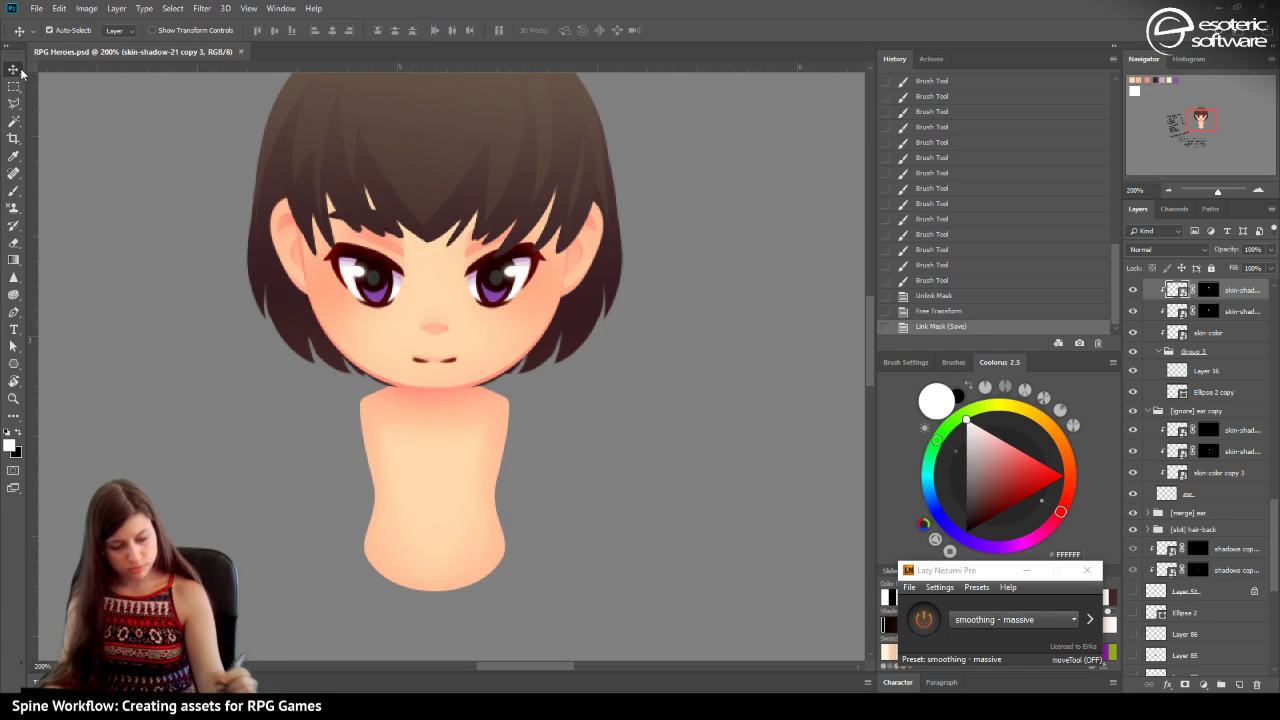
pyautogui.click(404, 463)
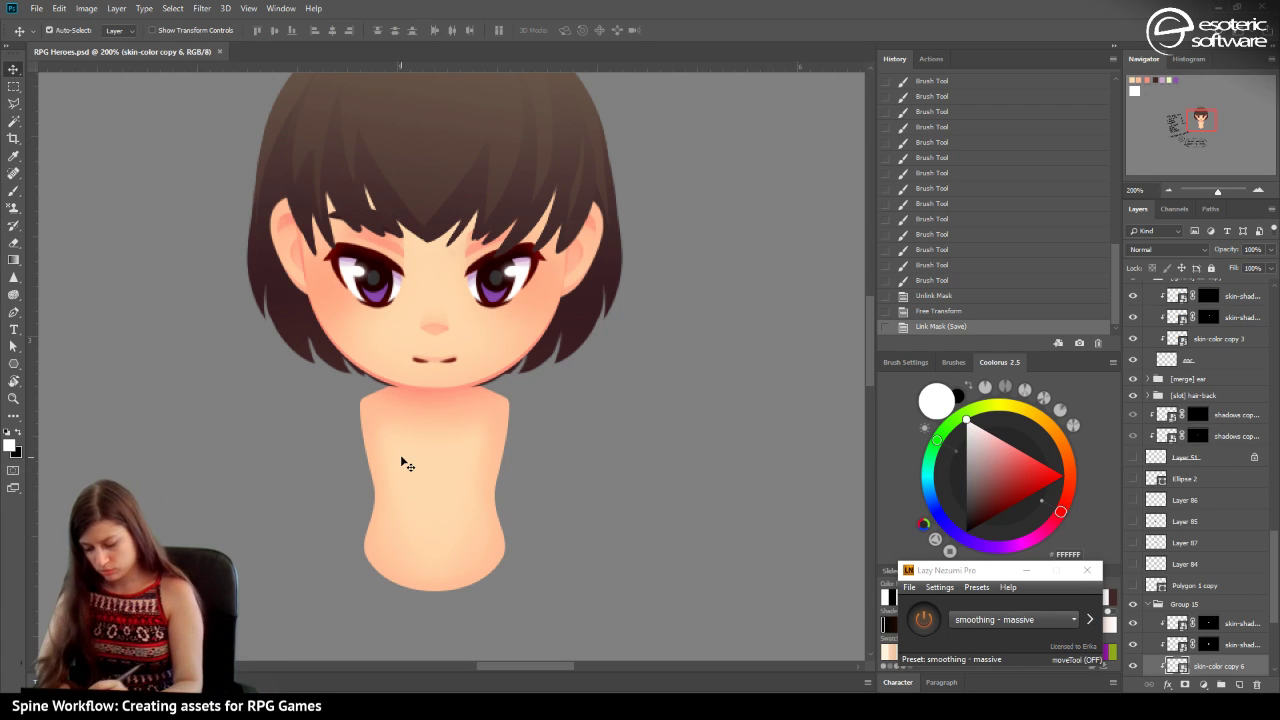
pyautogui.click(1182, 607)
pyautogui.click(1176, 626)
pyautogui.click(1237, 685)
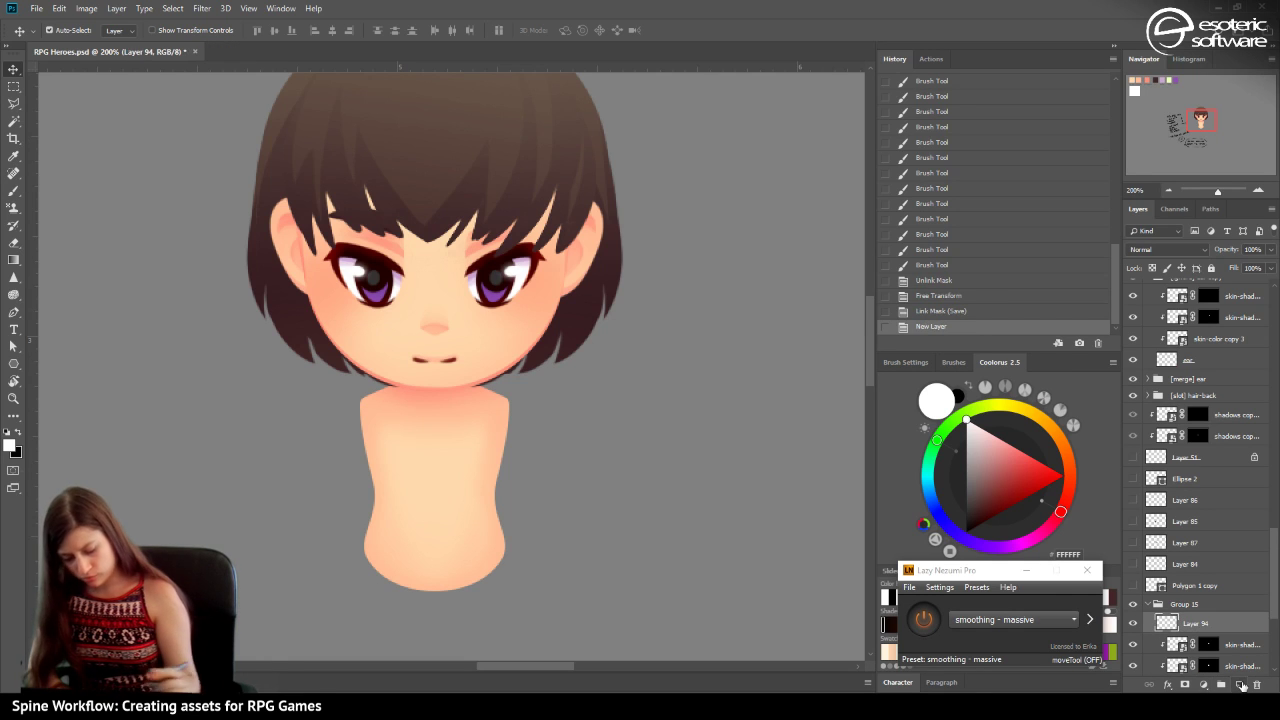
# Set up a black brush at 100% opacity with pen pressure controlling size instead of opacity, undoing the test strokes across the torso.
pyautogui.click(19, 431)
pyautogui.click(18, 194)
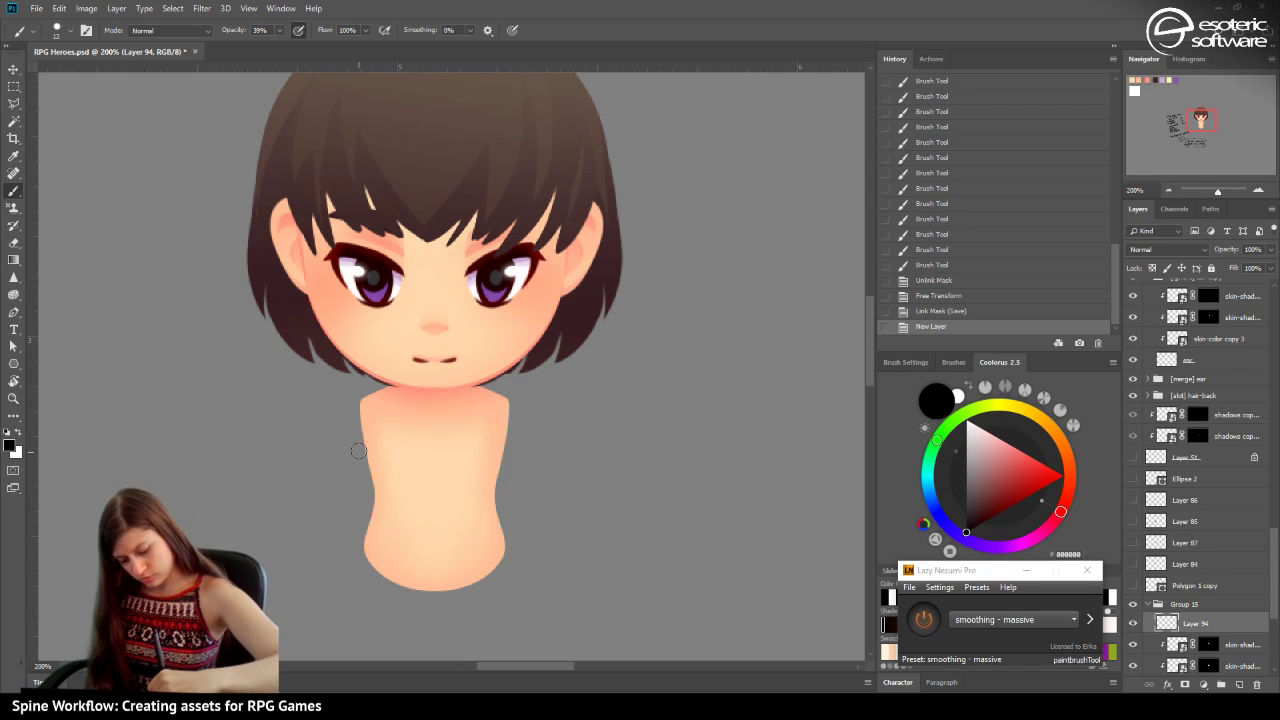
pyautogui.moveTo(358, 451)
pyautogui.mouseDown()
pyautogui.moveTo(478, 465)
pyautogui.moveTo(513, 453)
pyautogui.moveTo(390, 461)
pyautogui.moveTo(333, 437)
pyautogui.mouseUp()
pyautogui.click(926, 296)
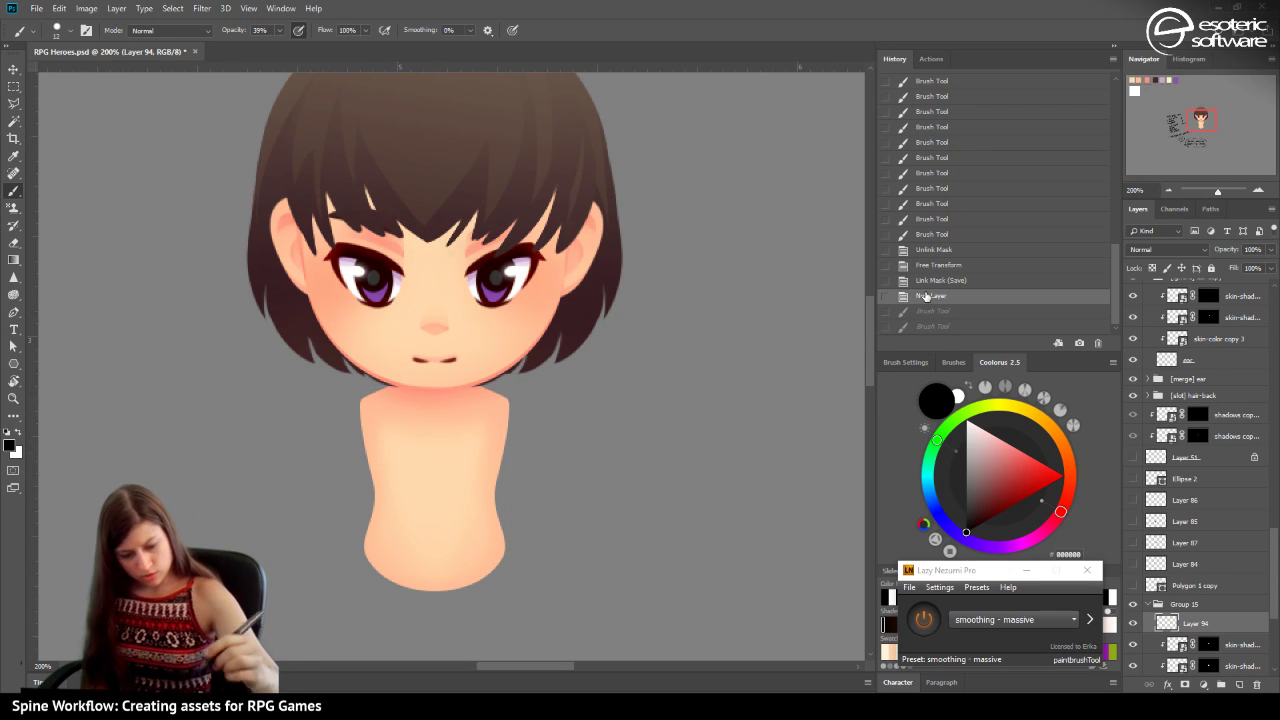
pyautogui.click(277, 32)
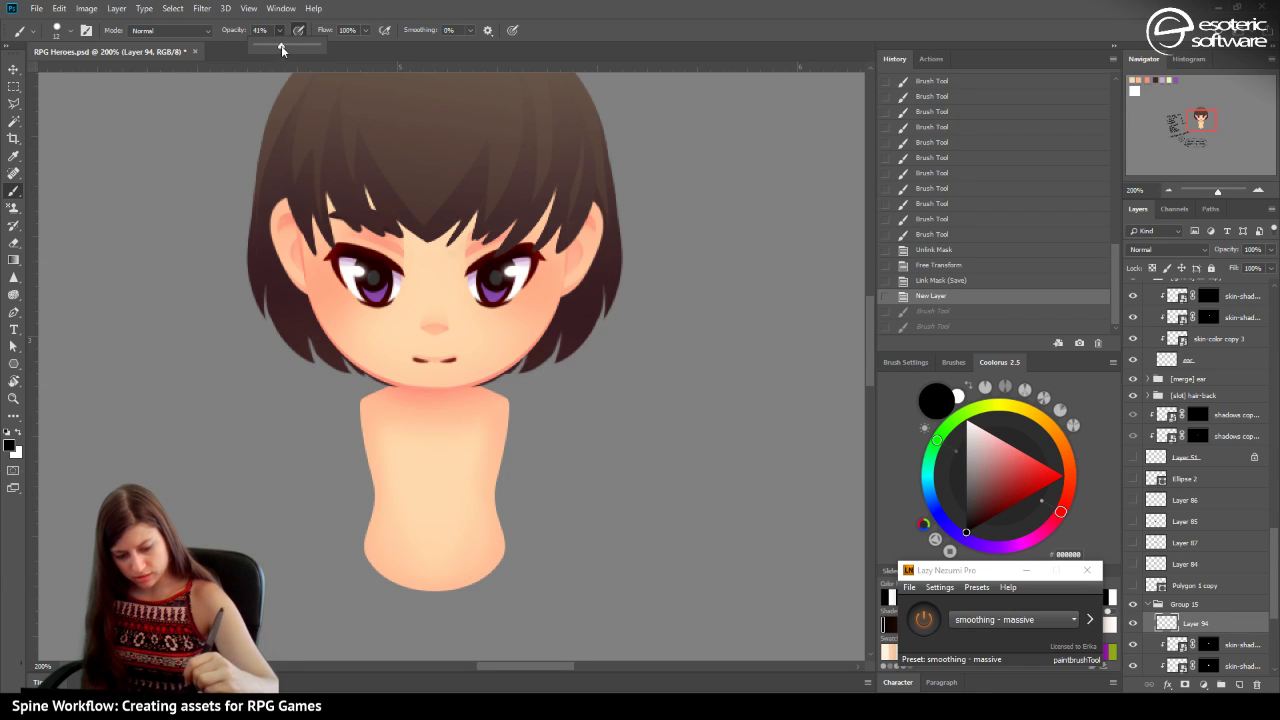
pyautogui.click(297, 32)
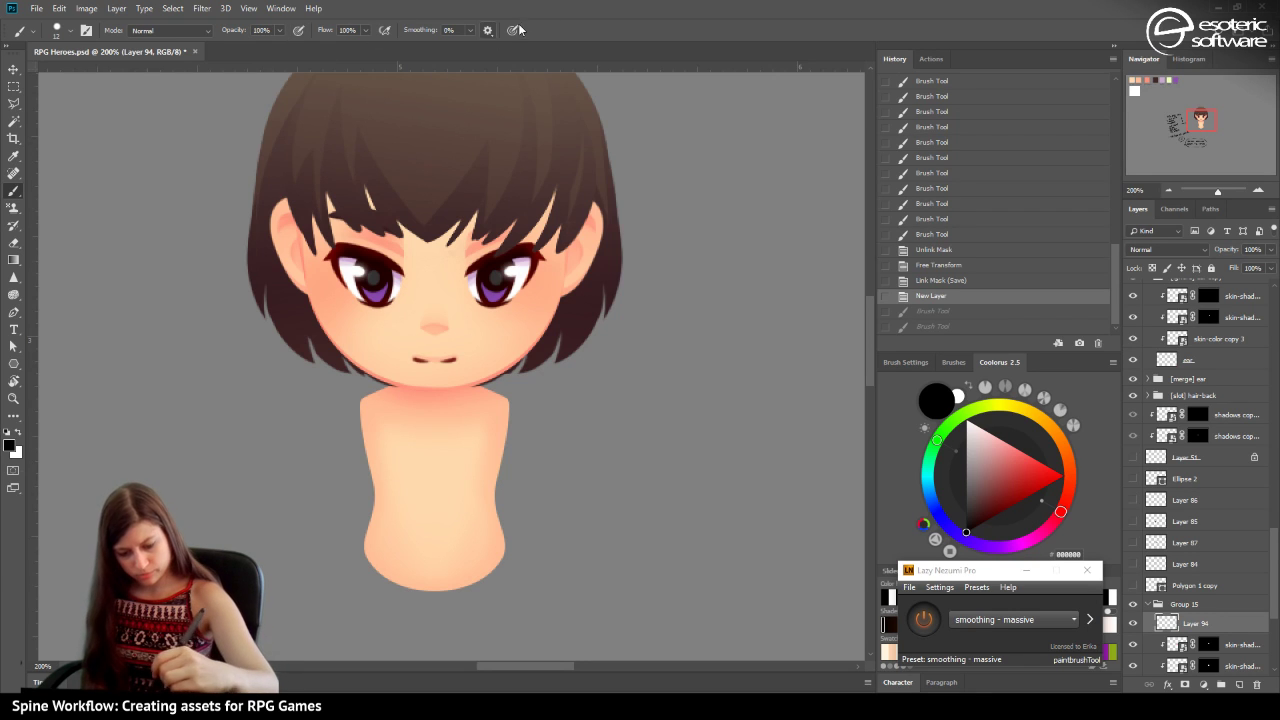
pyautogui.moveTo(344, 454)
pyautogui.mouseDown()
pyautogui.moveTo(437, 465)
pyautogui.moveTo(528, 440)
pyautogui.mouseUp()
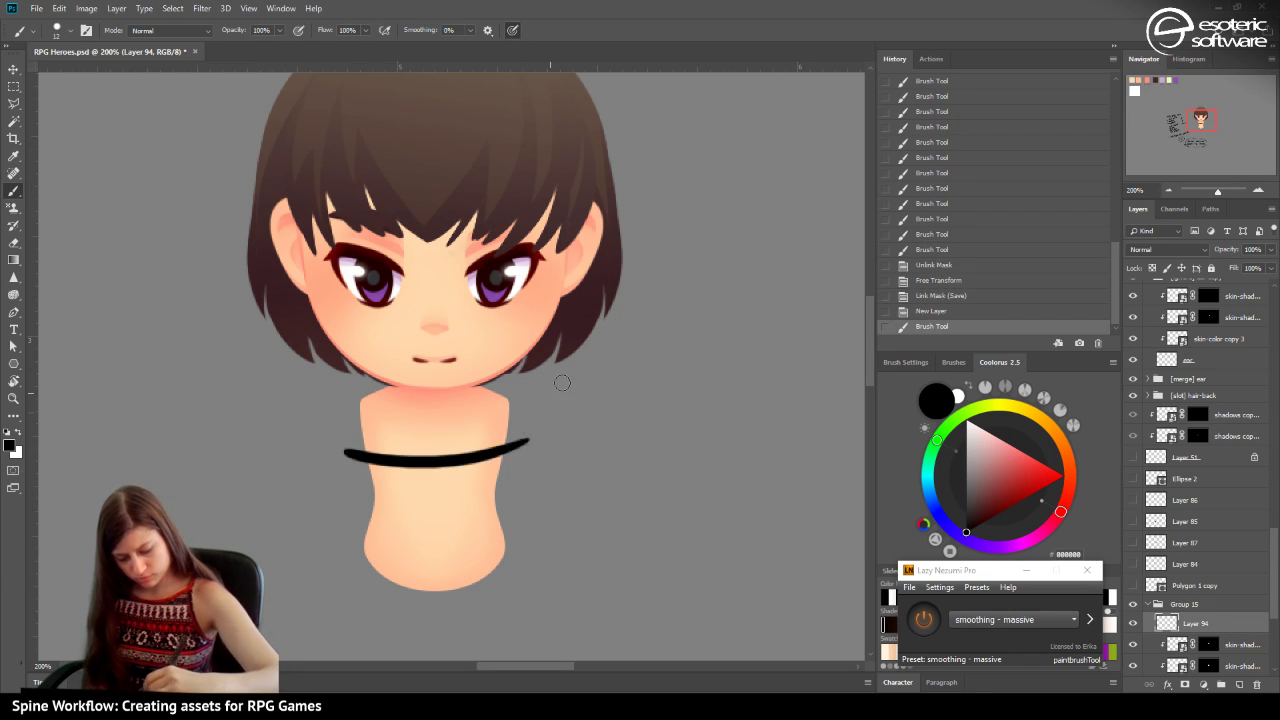
pyautogui.click(918, 313)
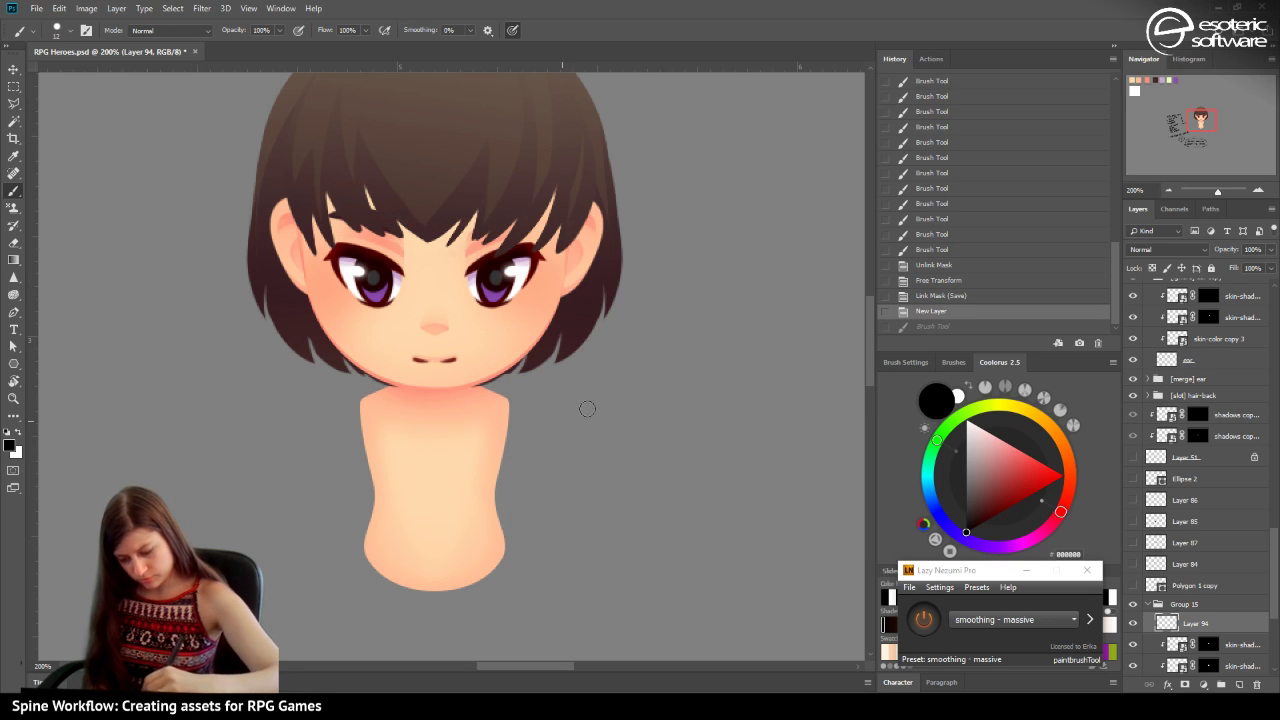
# Show the guides, add a horizontal one at chest height, and use it to draw a downward-curved black line across the torso.
pyautogui.hotkey('ctrl', ';')
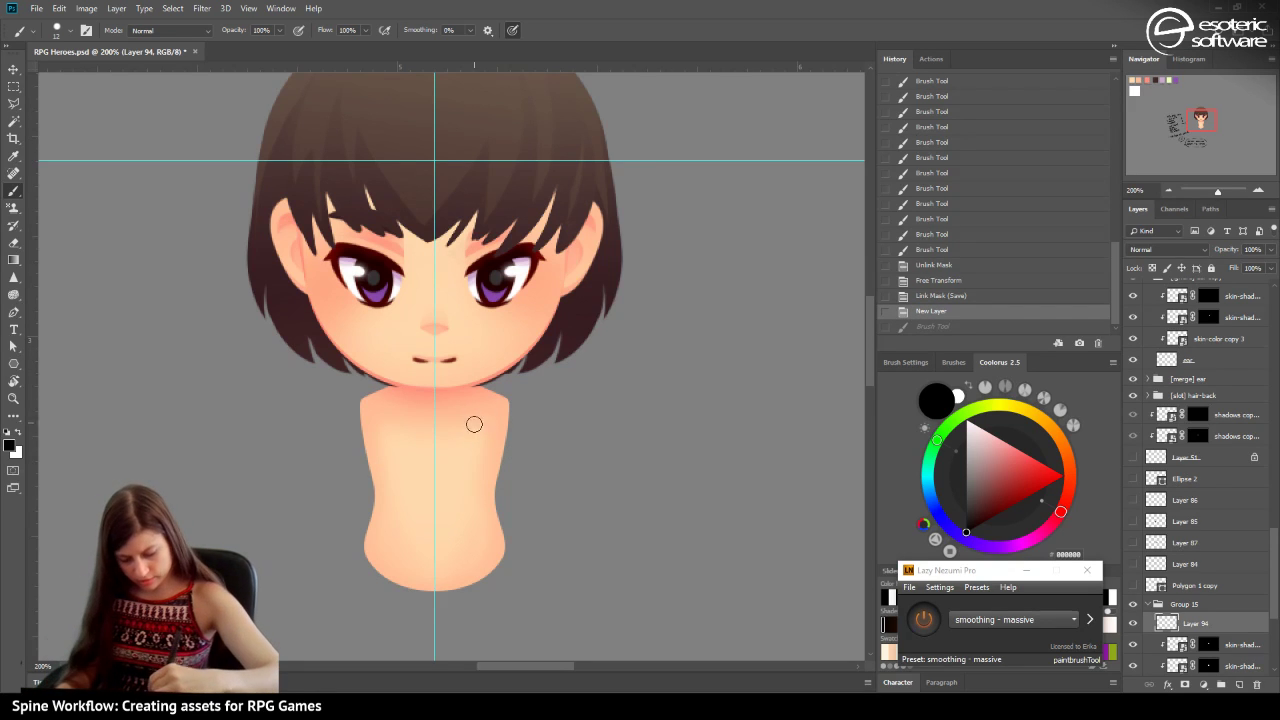
pyautogui.moveTo(340, 72); pyautogui.dragTo(378, 466)
pyautogui.moveTo(496, 466); pyautogui.dragTo(378, 458)
pyautogui.hotkey('ctrl', 'z')
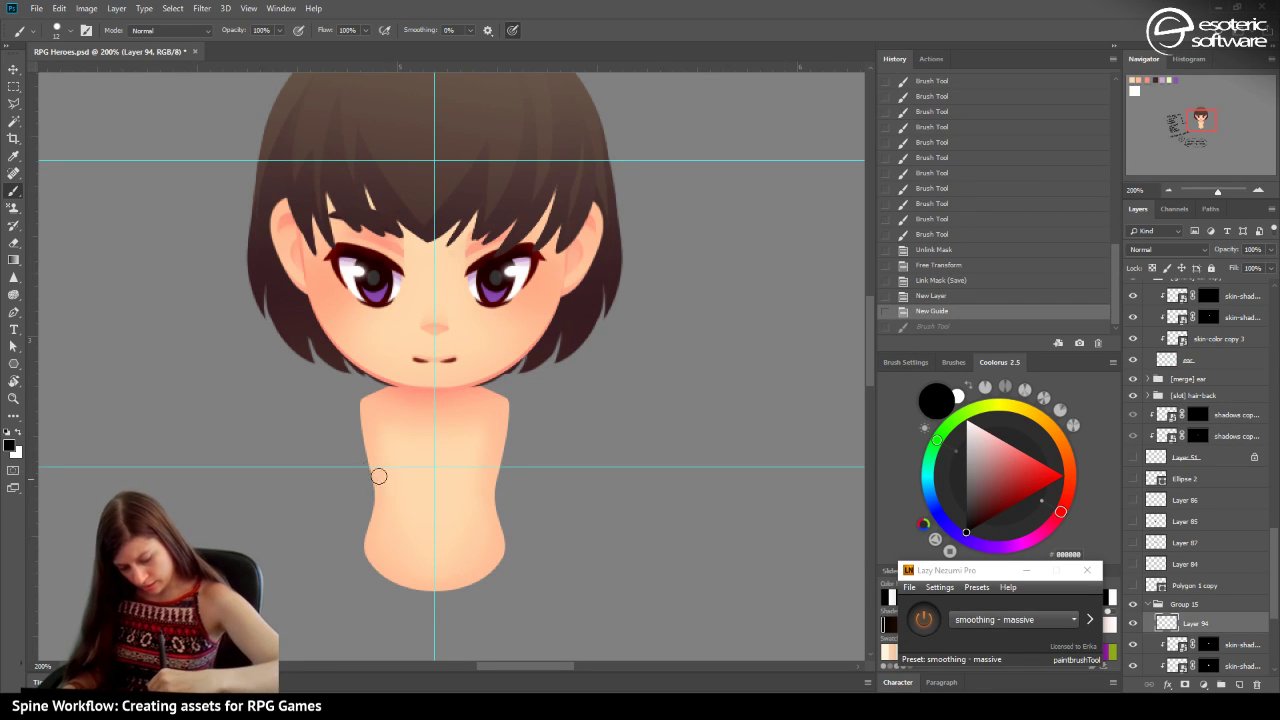
pyautogui.moveTo(363, 466)
pyautogui.mouseDown()
pyautogui.moveTo(468, 481)
pyautogui.moveTo(503, 469)
pyautogui.mouseUp()
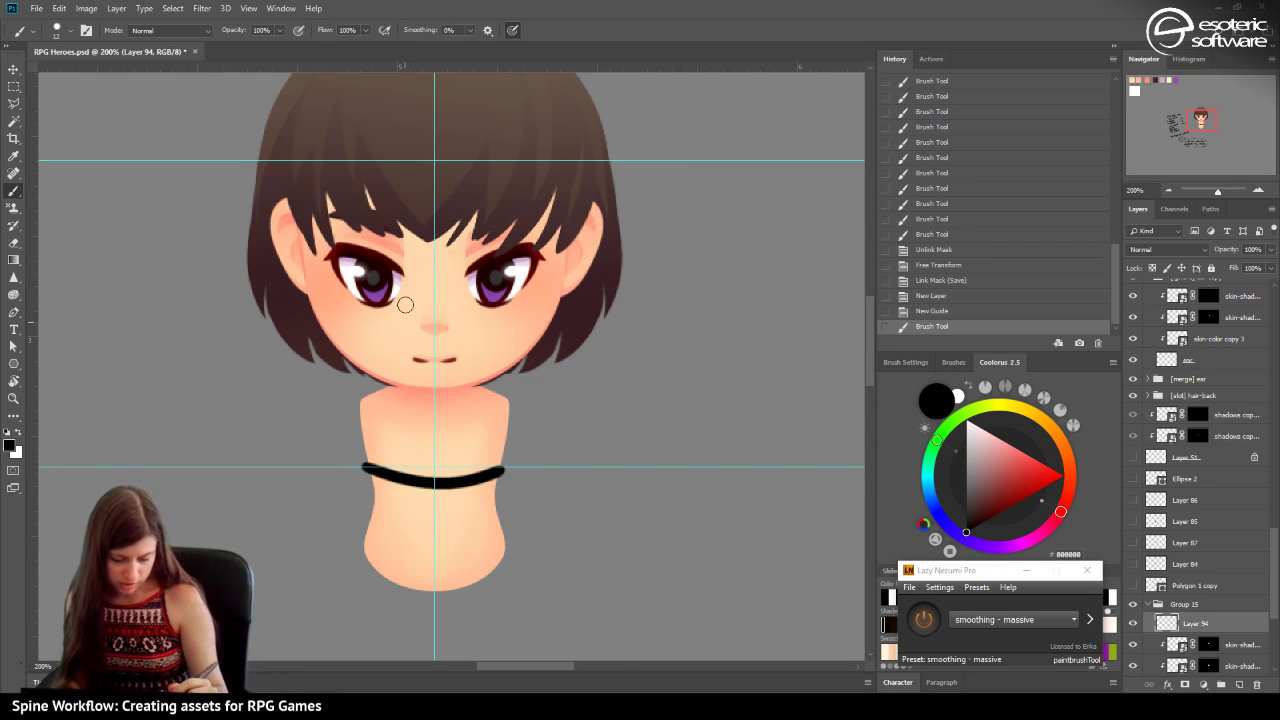
# Nudge the black chest line slightly upward in small increments until its height on the torso looks right.
pyautogui.click(21, 68)
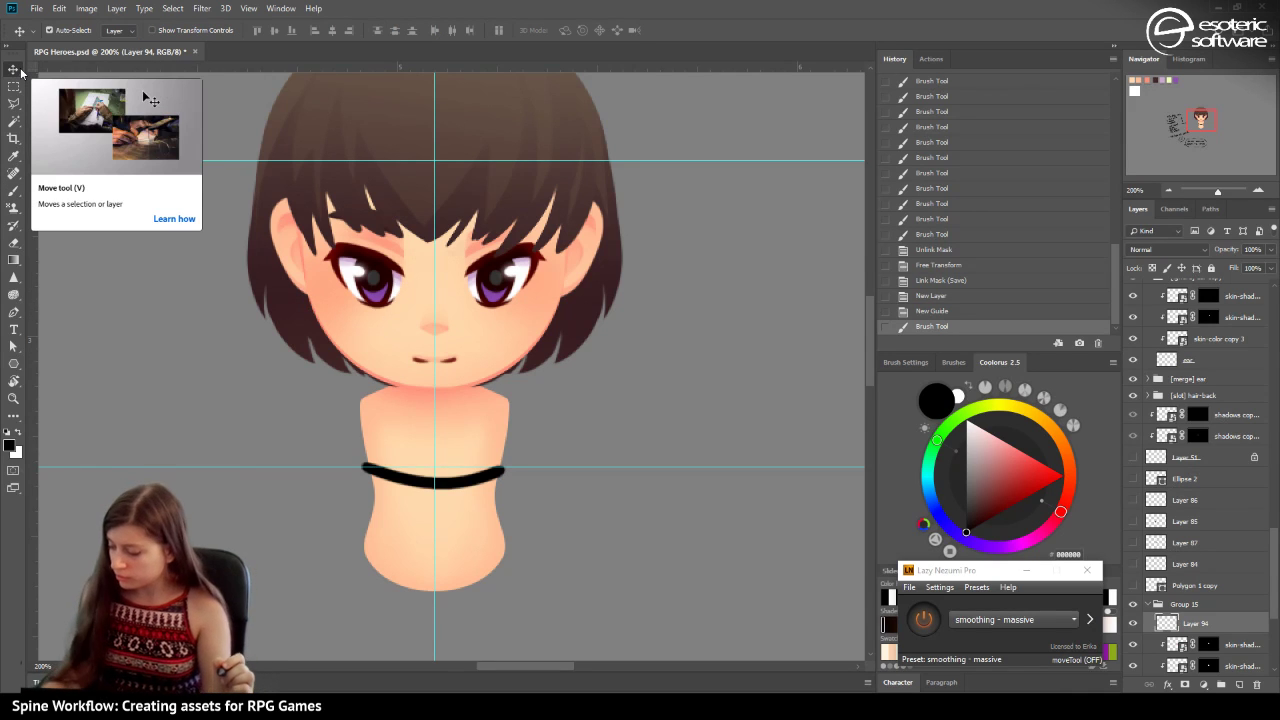
pyautogui.press('Up')
pyautogui.press('Up')
pyautogui.press('Up')
pyautogui.press('Up')
pyautogui.press('Up')
pyautogui.press('Up')
pyautogui.press('Up')
pyautogui.press('Up')
pyautogui.press('Up')
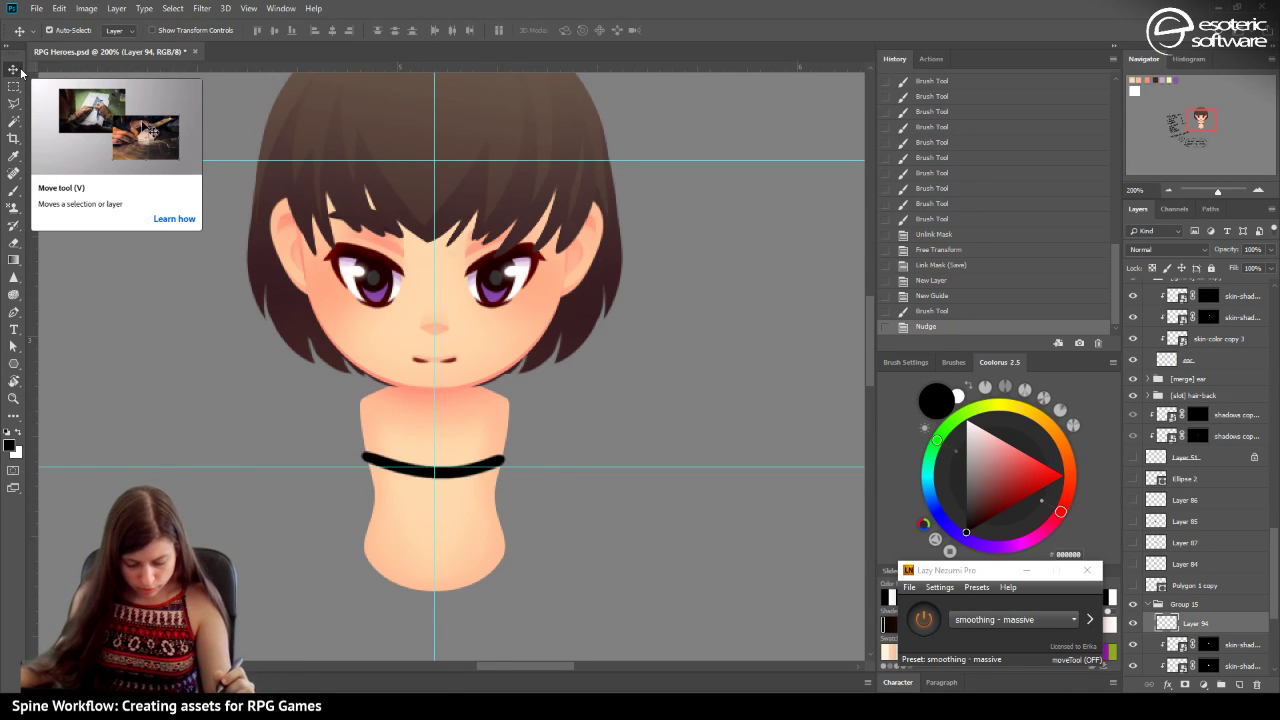
pyautogui.press('Up')
pyautogui.press('Up')
pyautogui.press('Up')
pyautogui.press('Up')
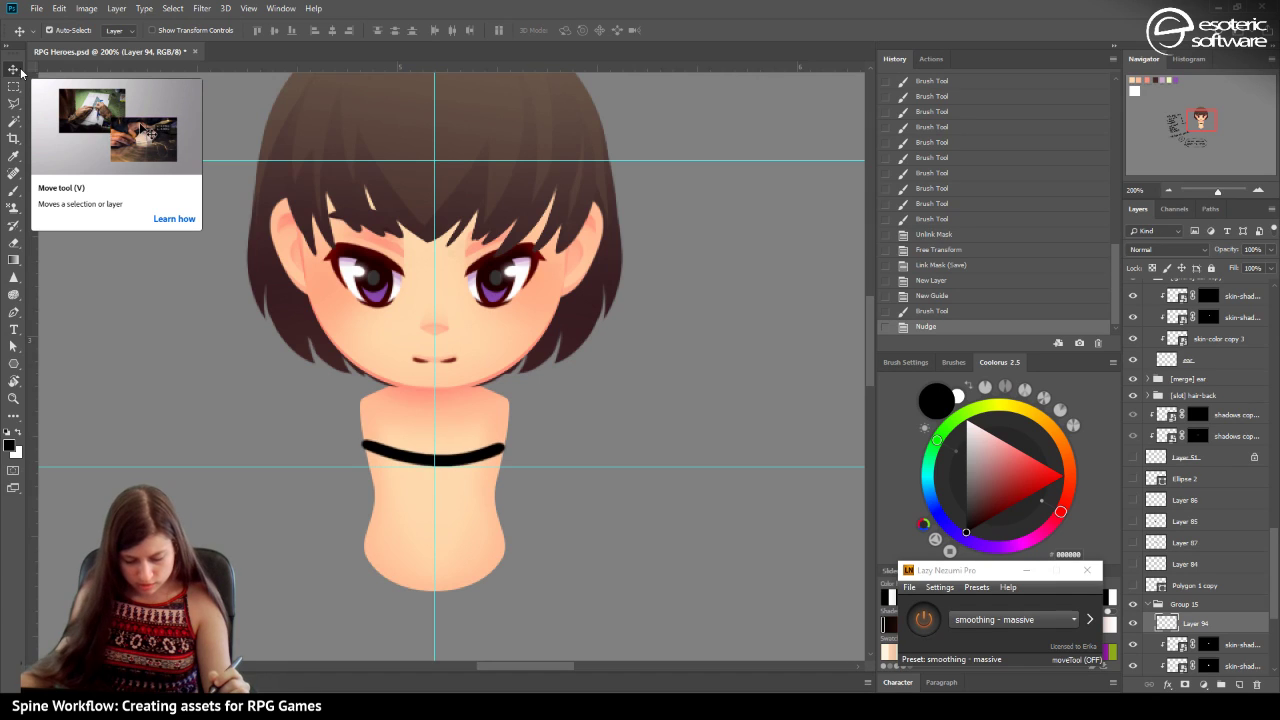
pyautogui.press('Down')
pyautogui.press('Down')
pyautogui.press('Down')
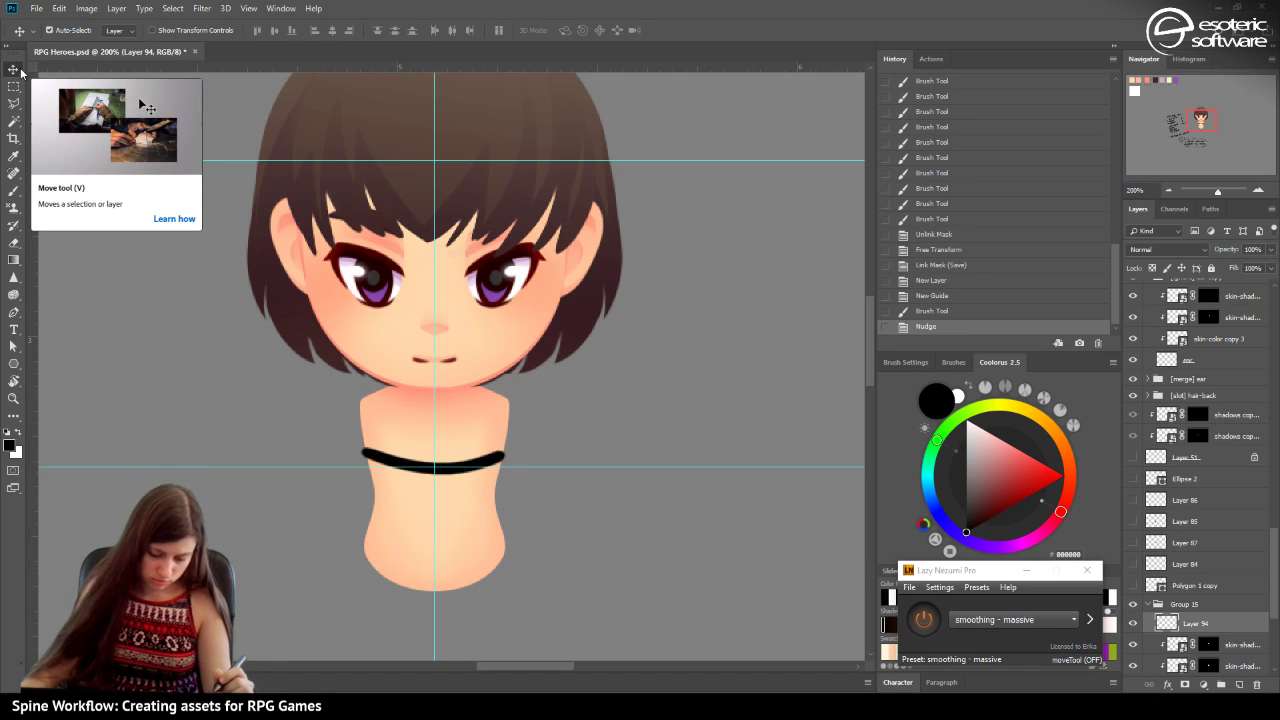
pyautogui.press('Up')
pyautogui.press('Up')
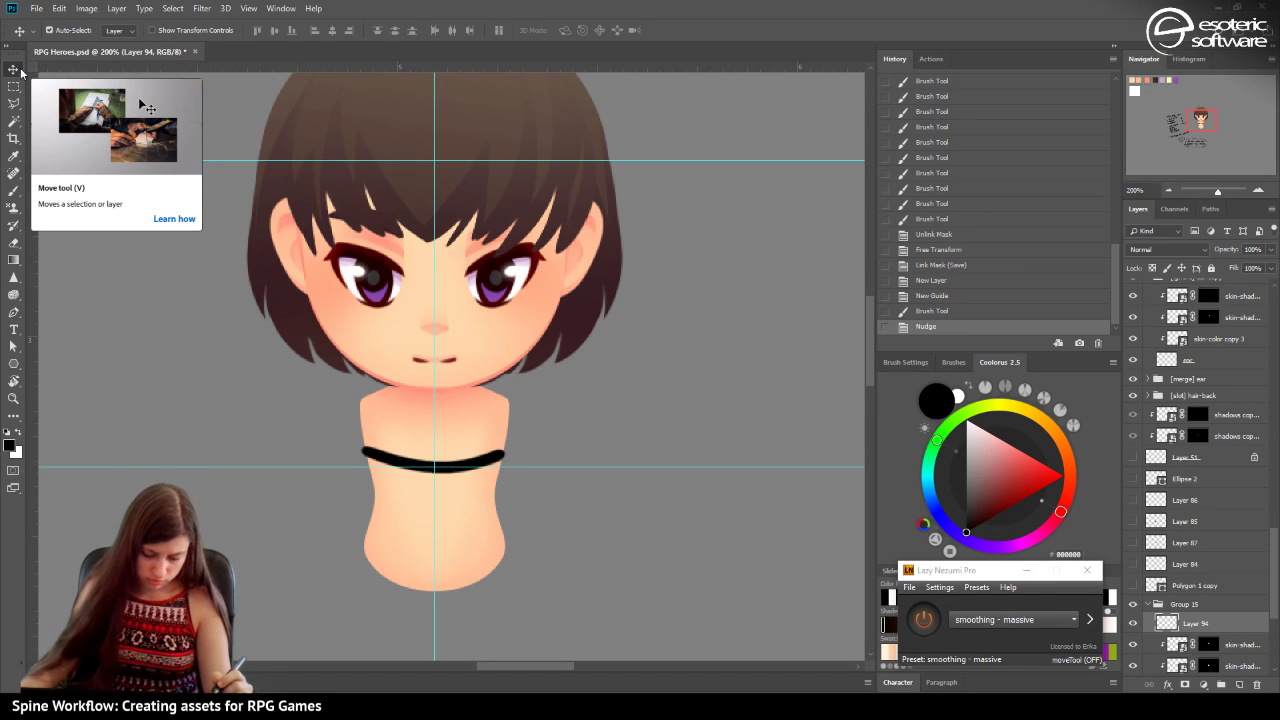
pyautogui.press('Down')
pyautogui.press('Down')
pyautogui.press('Up')
pyautogui.press('Up')
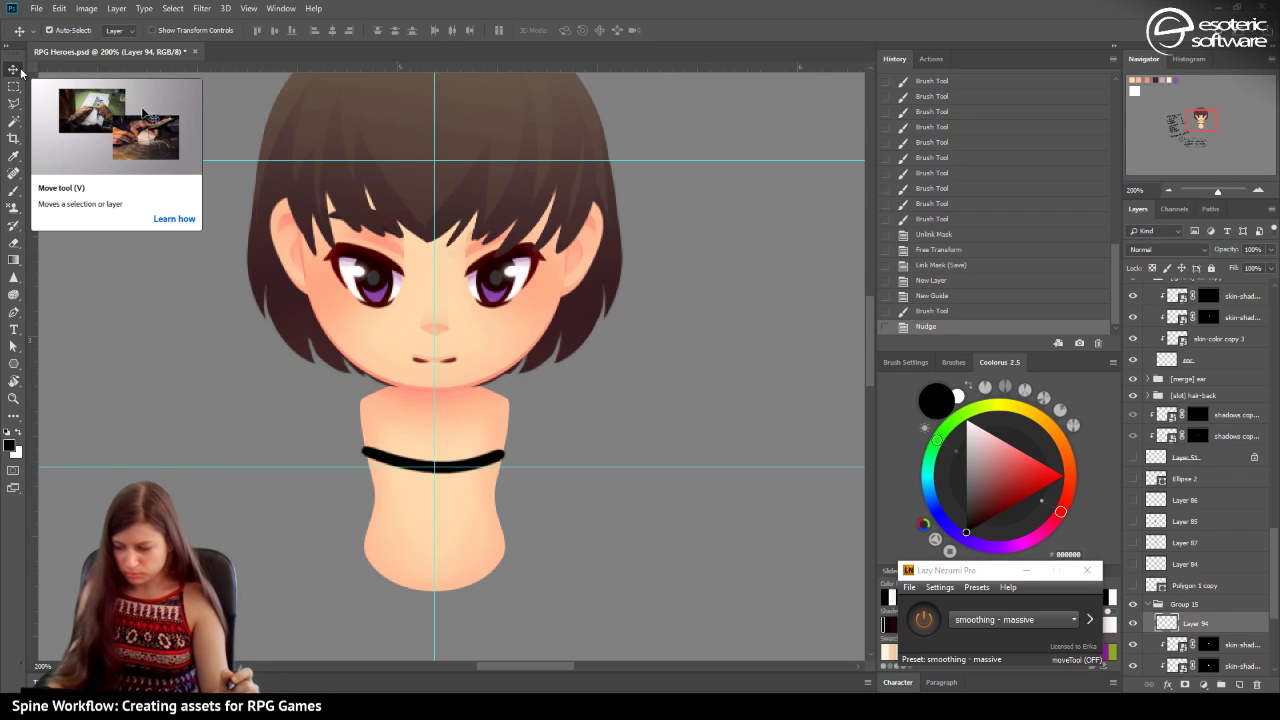
# Reposition the black chest line slightly on the torso with Free Transform.
pyautogui.hotkey('ctrl', 't')
pyautogui.moveTo(516, 498); pyautogui.dragTo(515, 485)
pyautogui.press('Return')
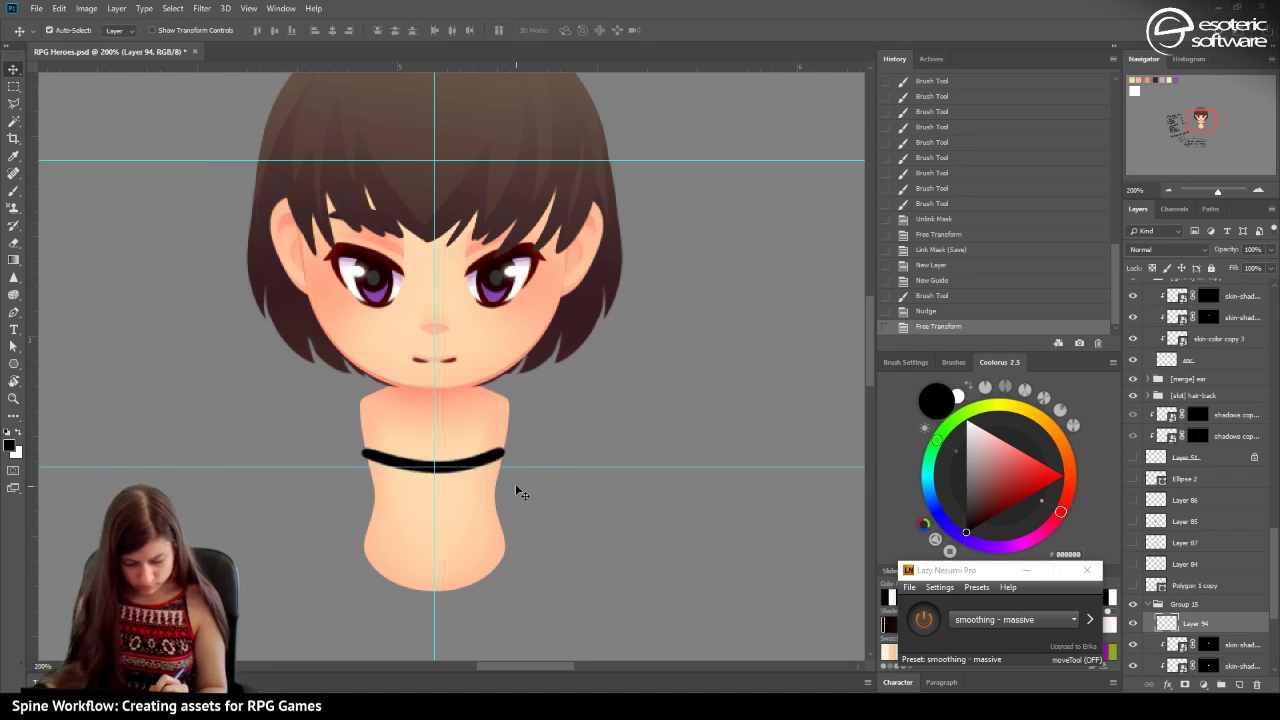
# Paint a black bikini-style top from the chest line with two shoulder straps and filled cups, and clip its layer to the torso.
pyautogui.click(24, 187)
pyautogui.moveTo(502, 457); pyautogui.dragTo(515, 445)
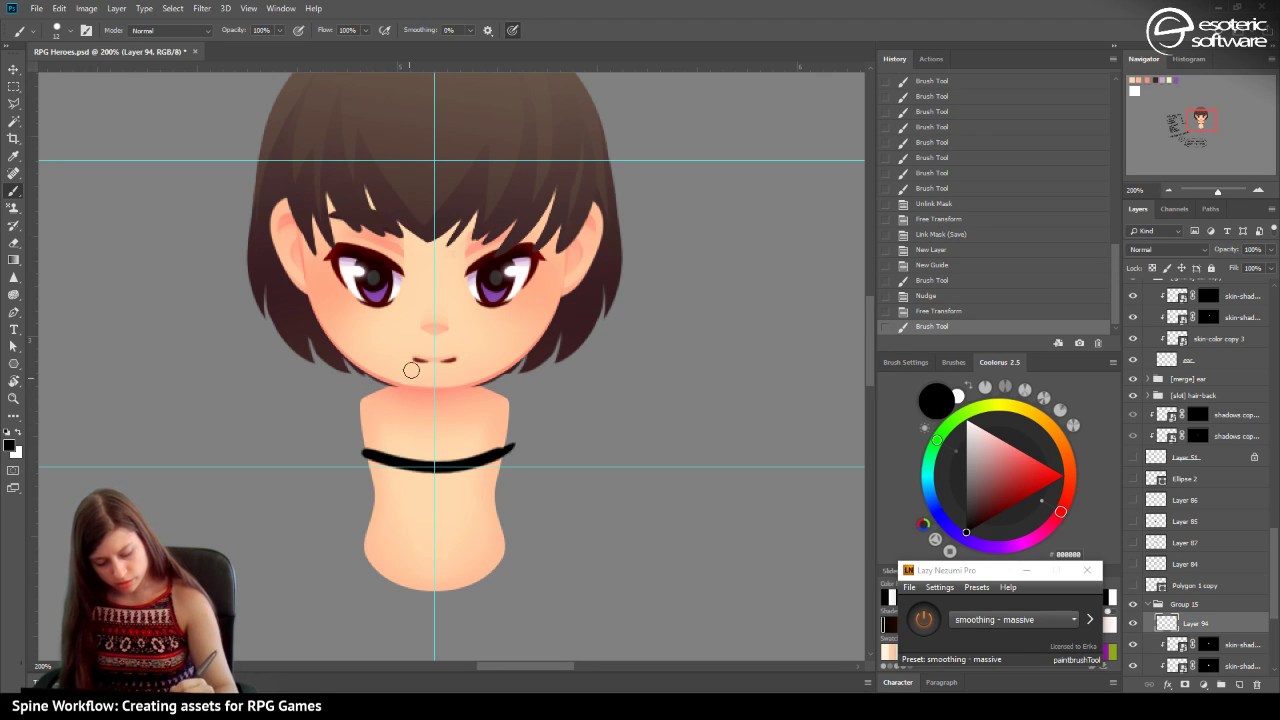
pyautogui.moveTo(386, 452); pyautogui.dragTo(401, 386)
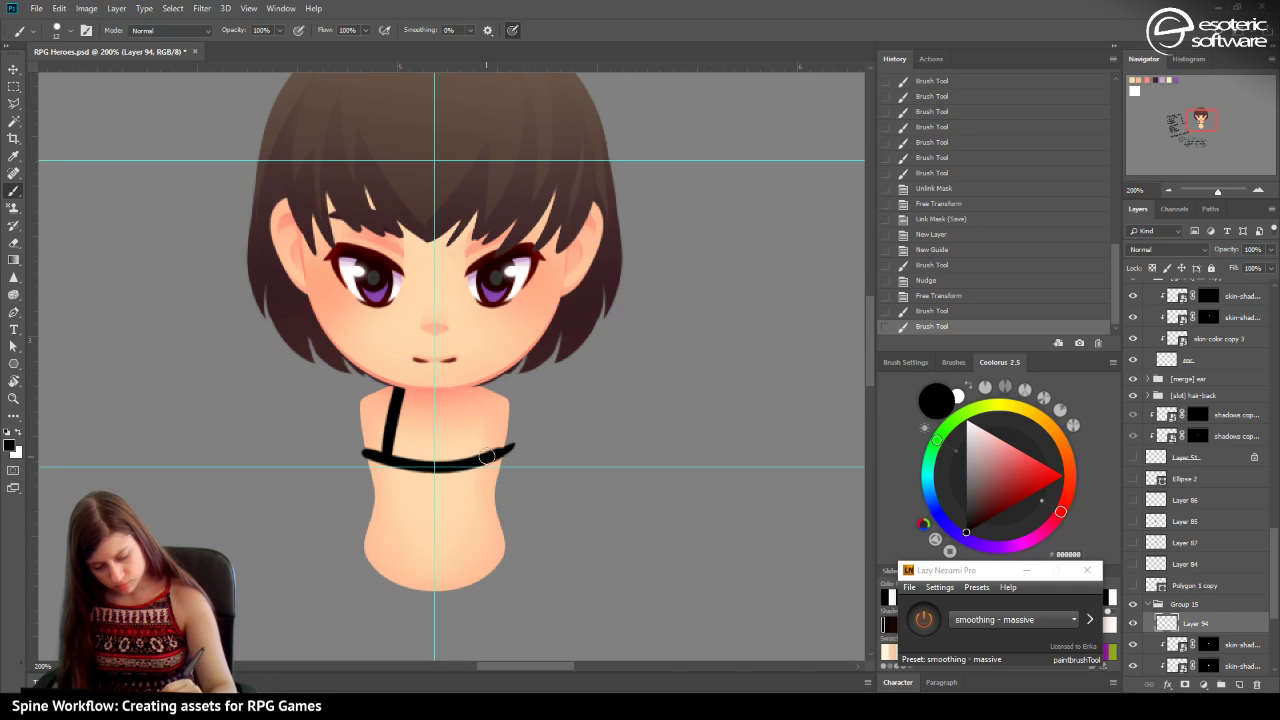
pyautogui.moveTo(486, 456)
pyautogui.mouseDown()
pyautogui.moveTo(473, 388)
pyautogui.moveTo(448, 466)
pyautogui.moveTo(374, 414)
pyautogui.mouseUp()
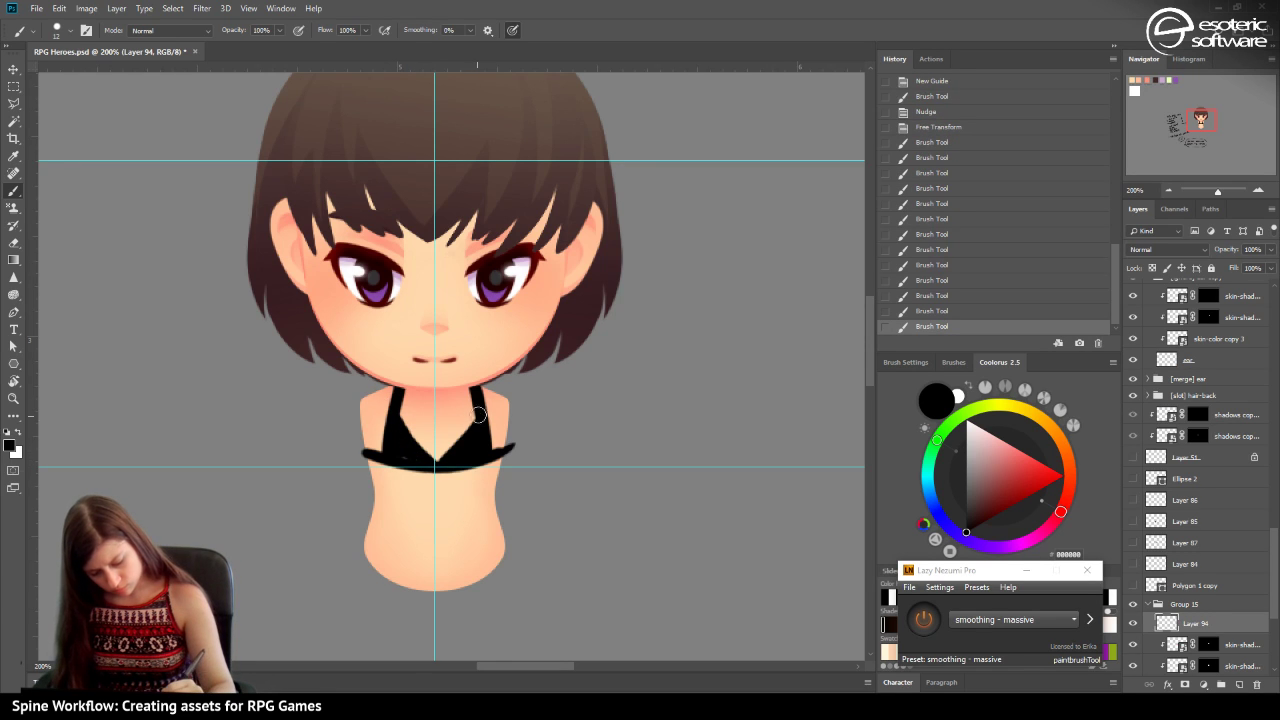
pyautogui.moveTo(482, 410)
pyautogui.mouseDown()
pyautogui.moveTo(429, 467)
pyautogui.moveTo(482, 410)
pyautogui.mouseUp()
pyautogui.click(912, 312)
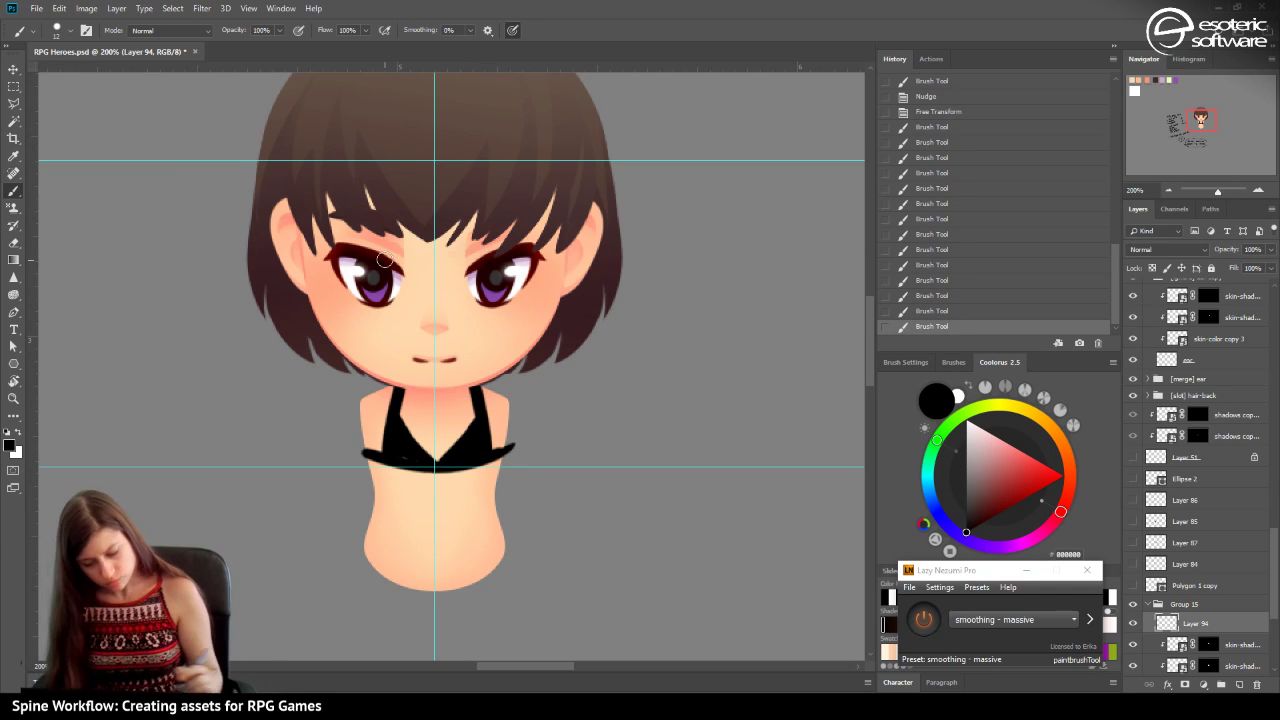
pyautogui.rightClick(1230, 626)
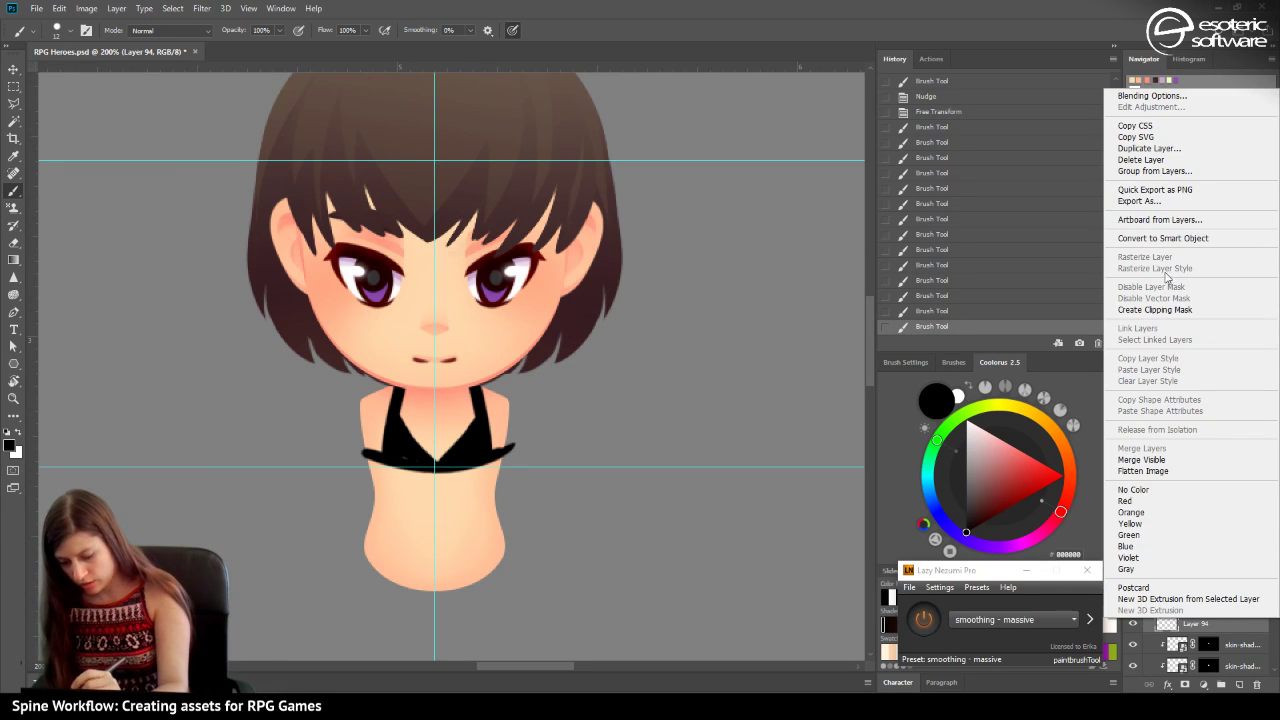
pyautogui.click(1136, 310)
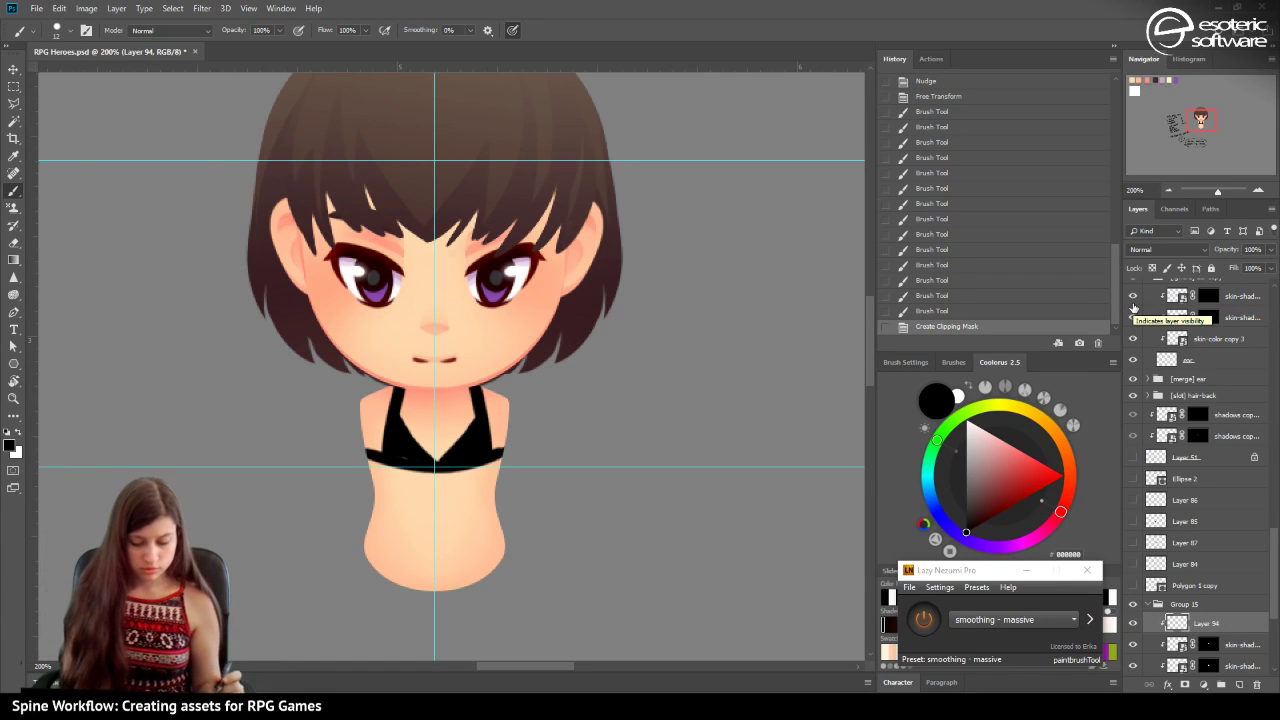
# Erase along the V-neckline and the strap edges of the black top to clean up and slim their outlines.
pyautogui.press('e')
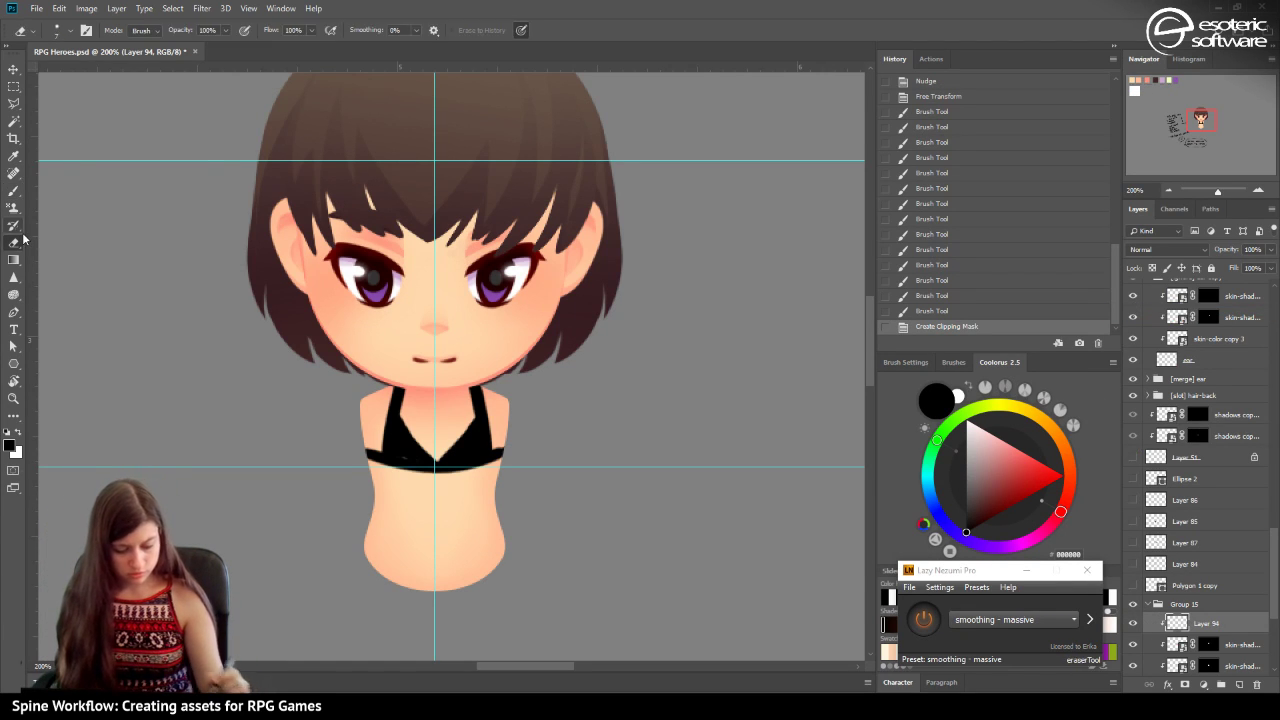
pyautogui.moveTo(435, 461)
pyautogui.mouseDown()
pyautogui.moveTo(378, 374)
pyautogui.moveTo(416, 379)
pyautogui.moveTo(401, 415)
pyautogui.moveTo(415, 358)
pyautogui.moveTo(403, 406)
pyautogui.moveTo(461, 385)
pyautogui.mouseUp()
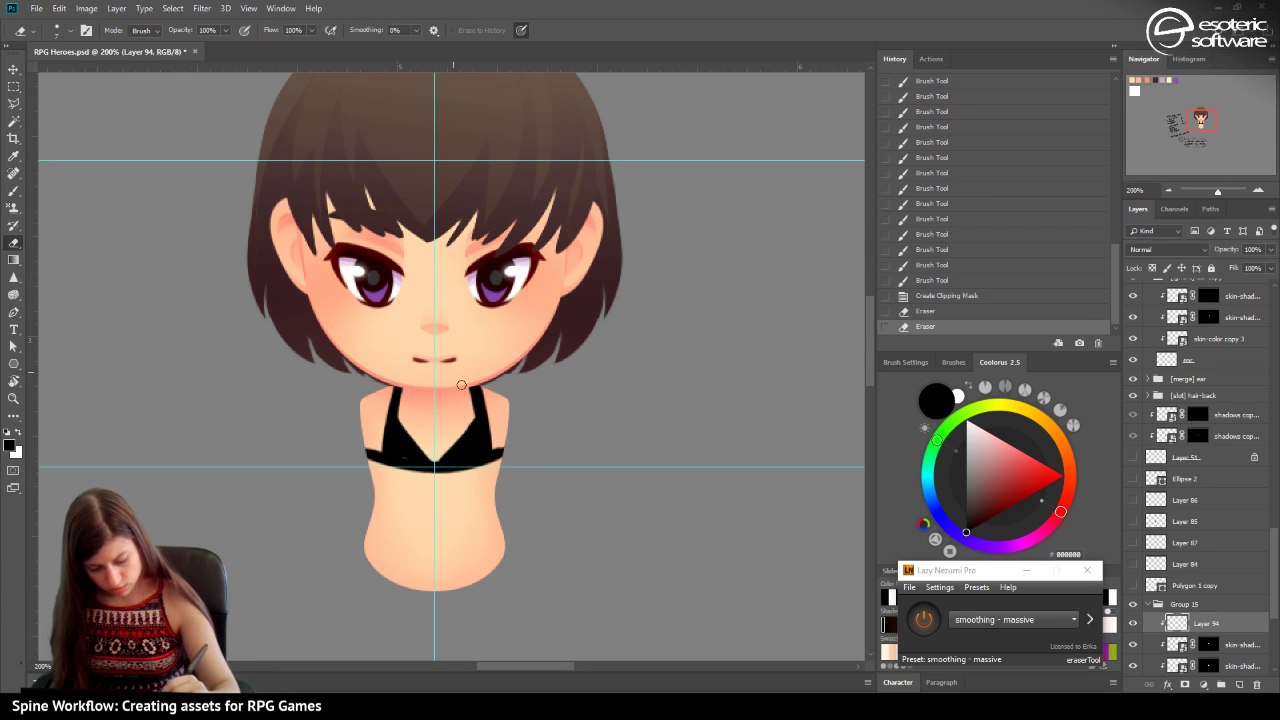
pyautogui.moveTo(468, 423)
pyautogui.mouseDown()
pyautogui.moveTo(461, 362)
pyautogui.moveTo(468, 418)
pyautogui.moveTo(480, 390)
pyautogui.mouseUp()
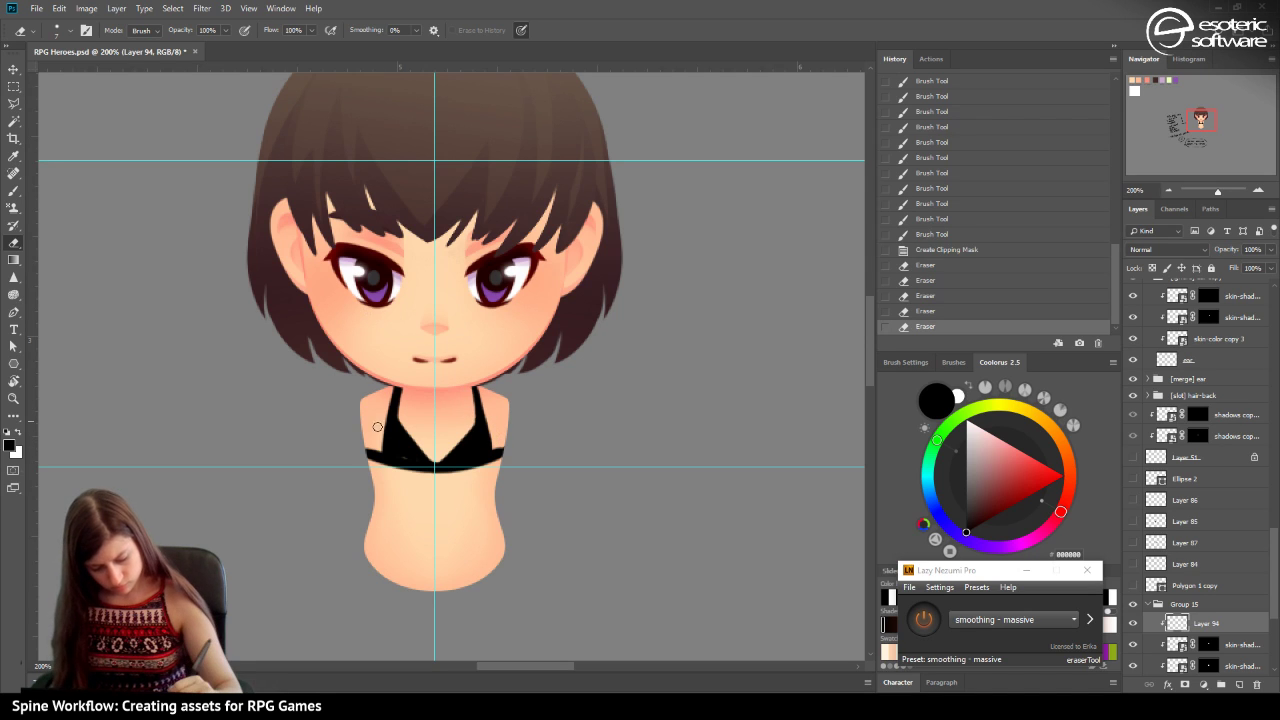
pyautogui.moveTo(374, 445); pyautogui.dragTo(391, 375)
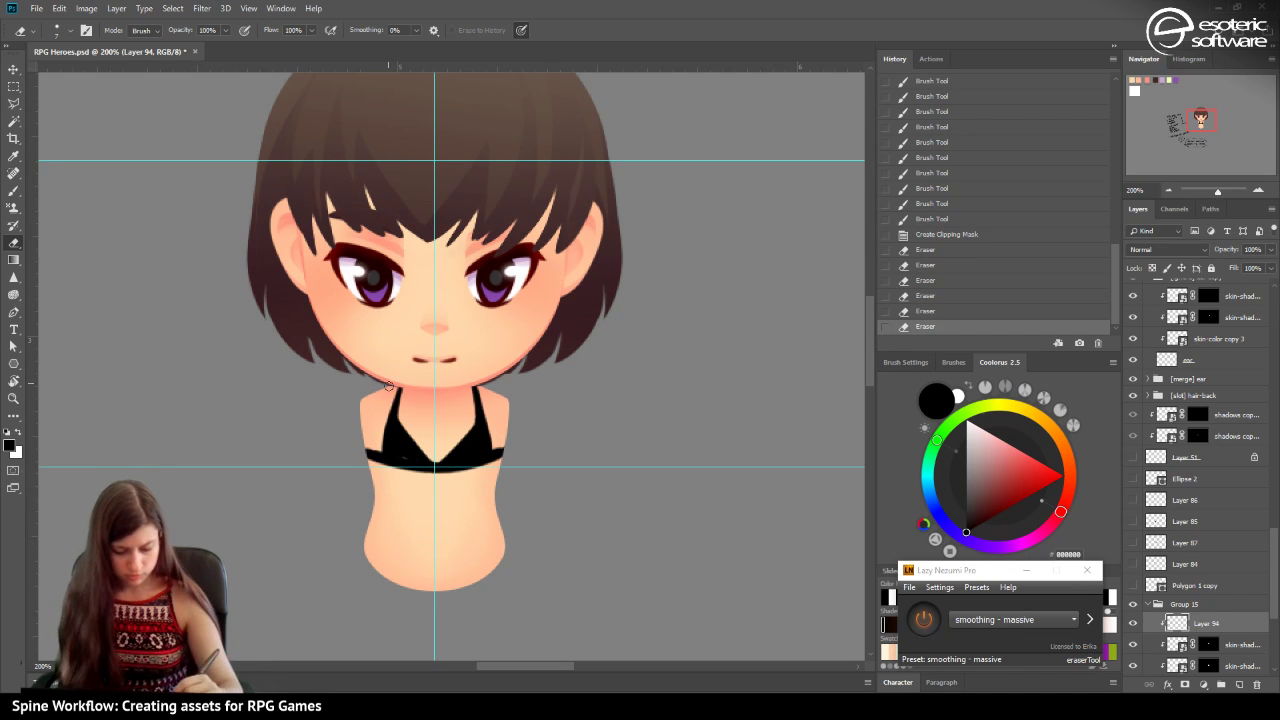
pyautogui.click(14, 190)
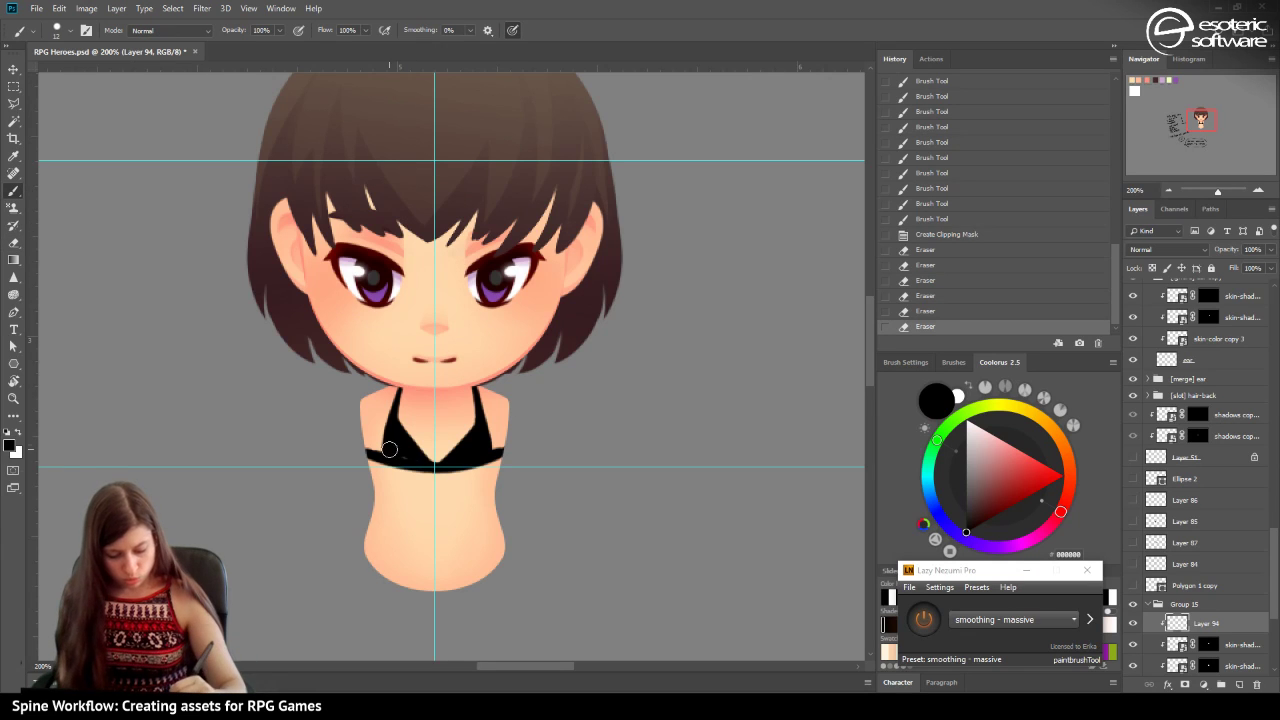
pyautogui.moveTo(382, 452); pyautogui.dragTo(384, 420)
pyautogui.moveTo(490, 445); pyautogui.dragTo(465, 380)
pyautogui.click(902, 311)
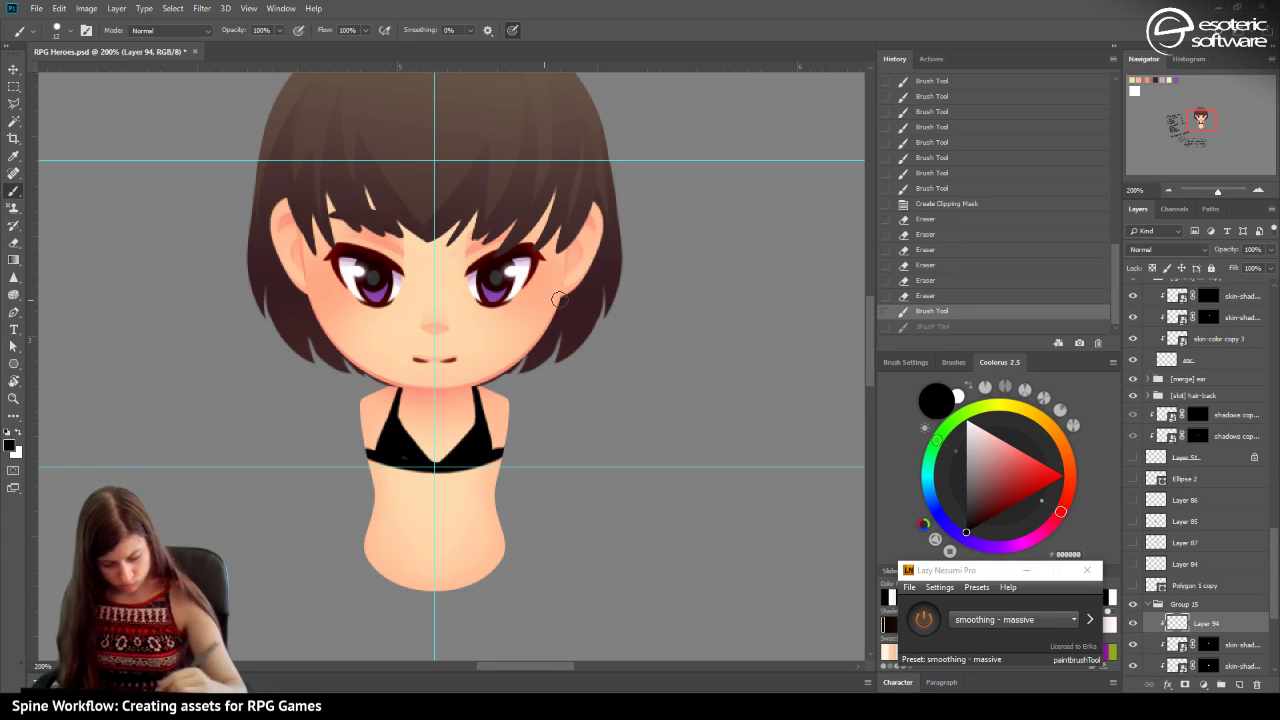
pyautogui.click(887, 296)
pyautogui.moveTo(386, 421); pyautogui.dragTo(378, 451)
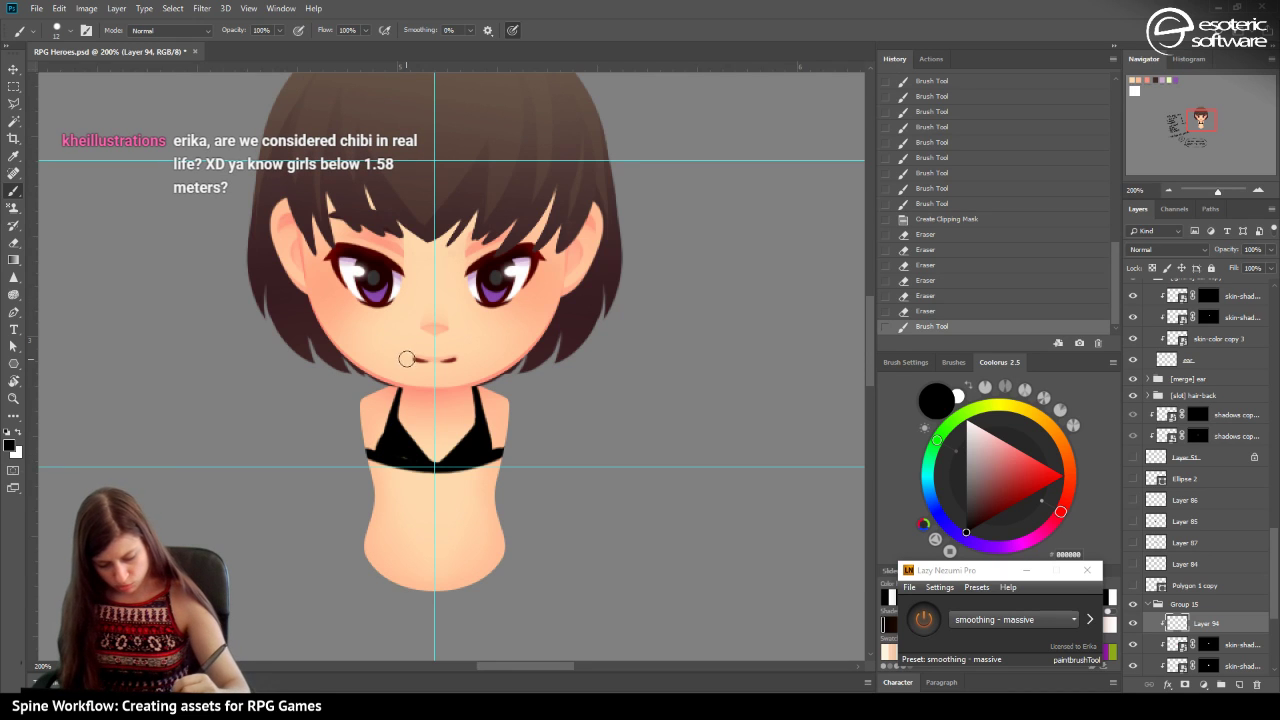
pyautogui.click(921, 311)
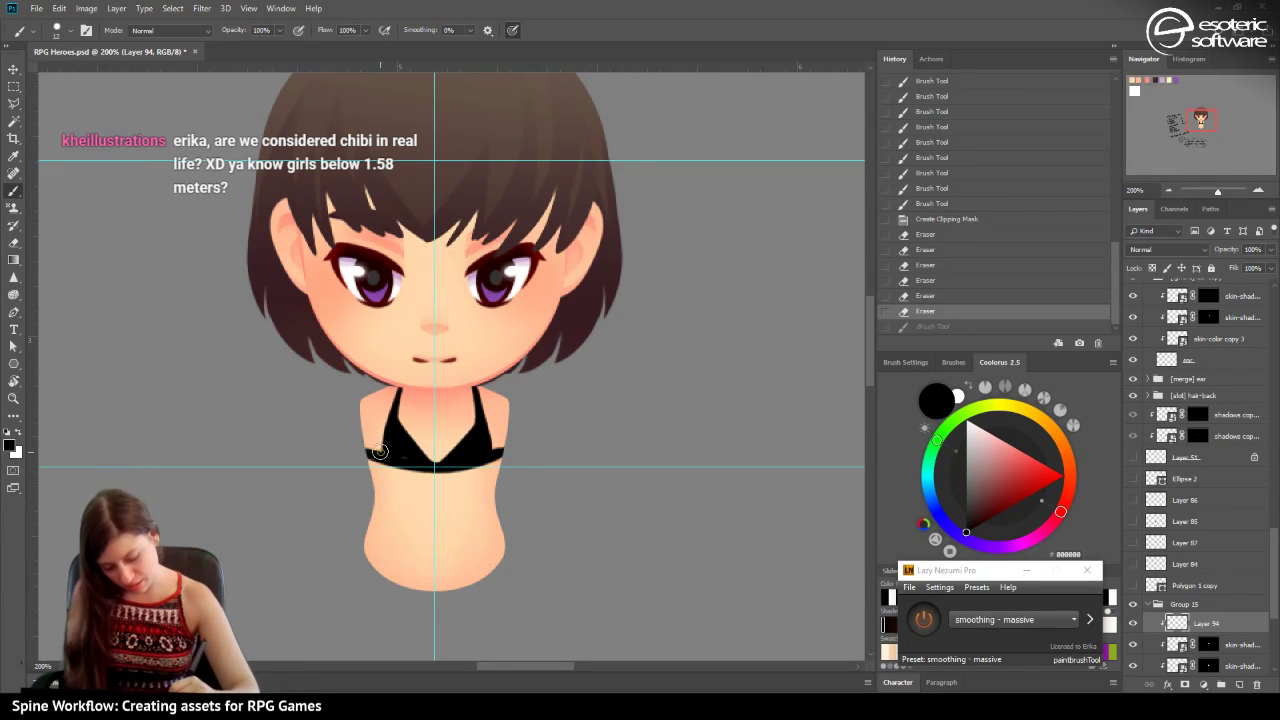
pyautogui.moveTo(384, 450); pyautogui.dragTo(404, 406)
pyautogui.click(922, 311)
pyautogui.moveTo(490, 446); pyautogui.dragTo(479, 403)
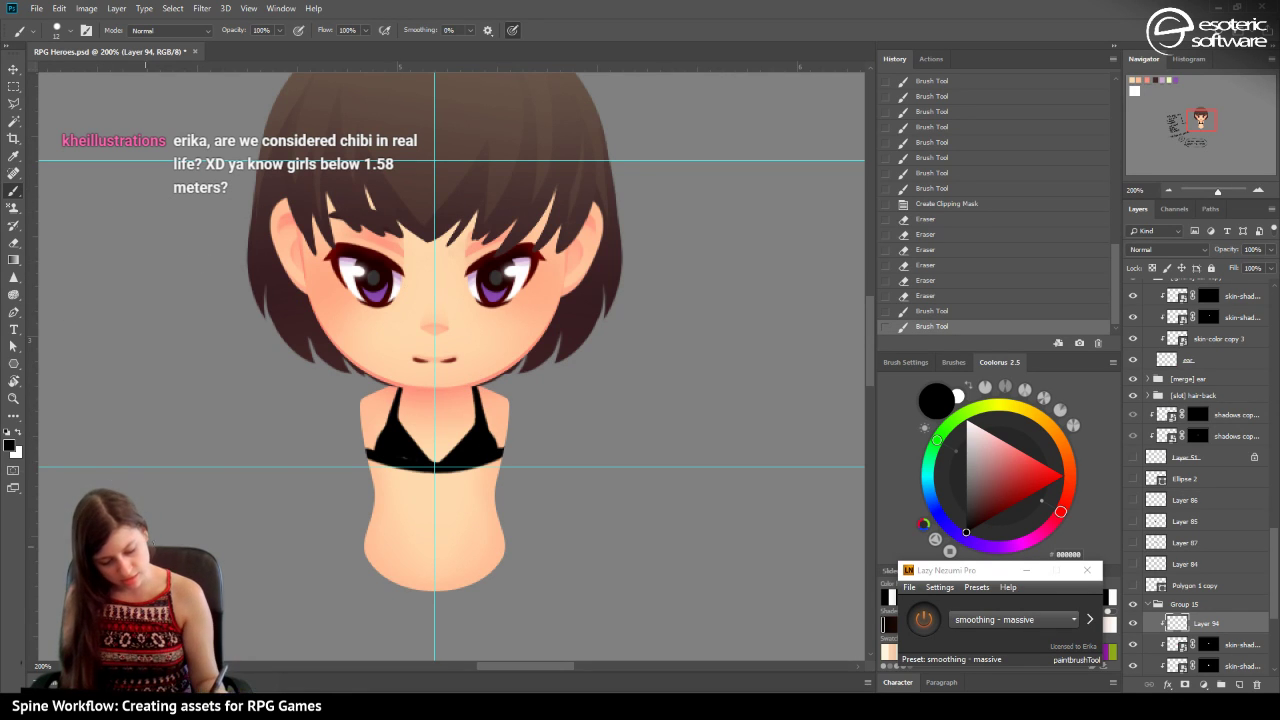
pyautogui.click(937, 296)
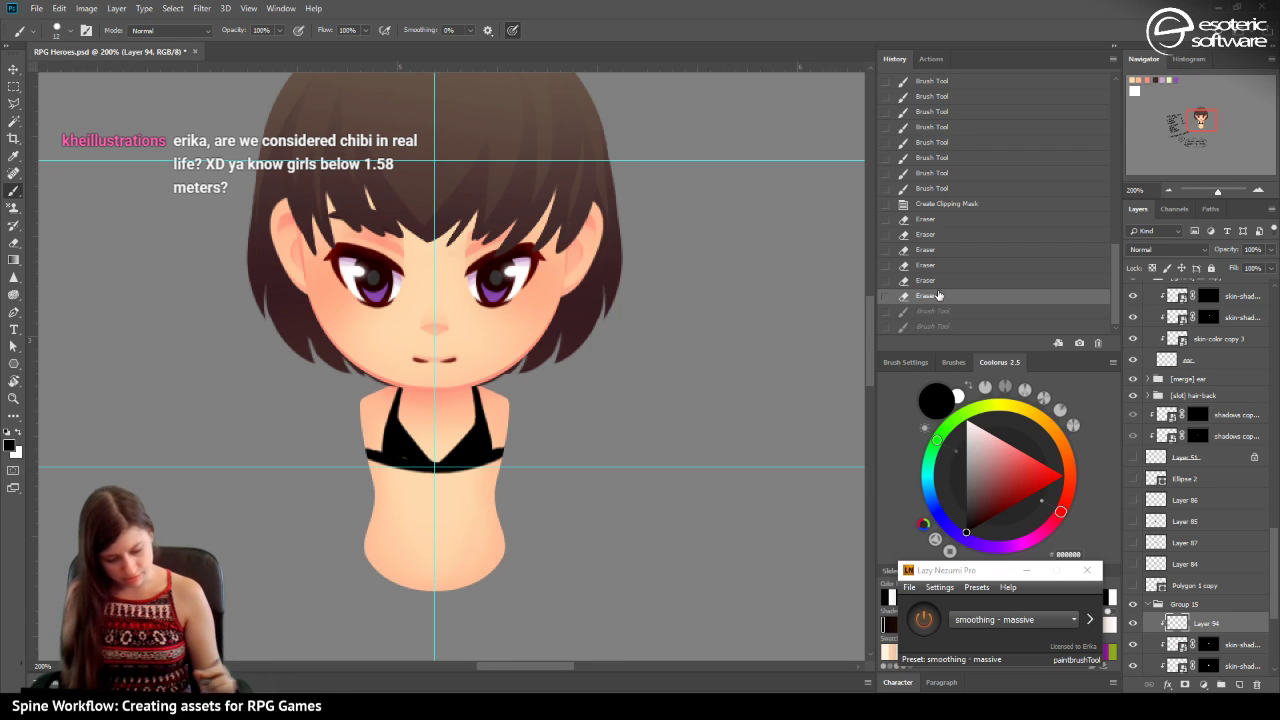
# Paint black along the outer edges of both cups to fill them out toward the ends of the chest band.
pyautogui.moveTo(398, 432); pyautogui.dragTo(380, 452)
pyautogui.click(915, 311)
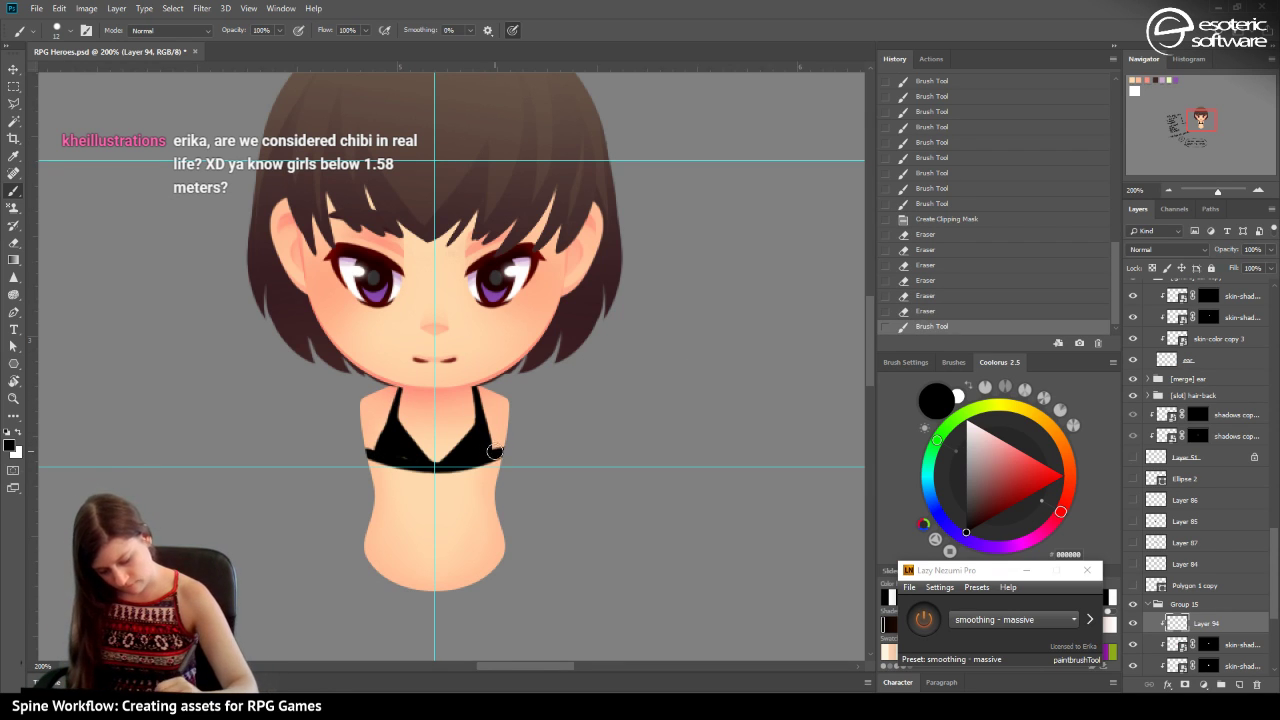
pyautogui.moveTo(494, 452); pyautogui.dragTo(484, 438)
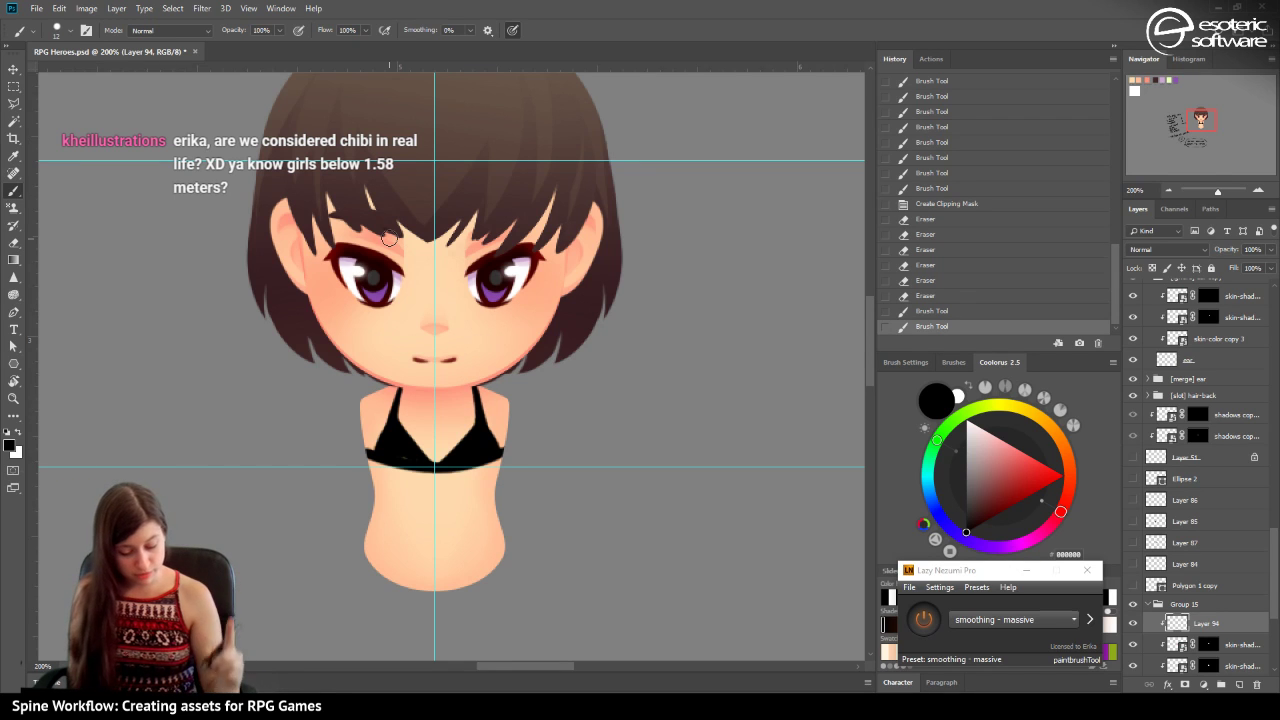
# Erase the outer corners of the chest band on both sides so they taper into the cups, redoing unsatisfying strokes.
pyautogui.press('e')
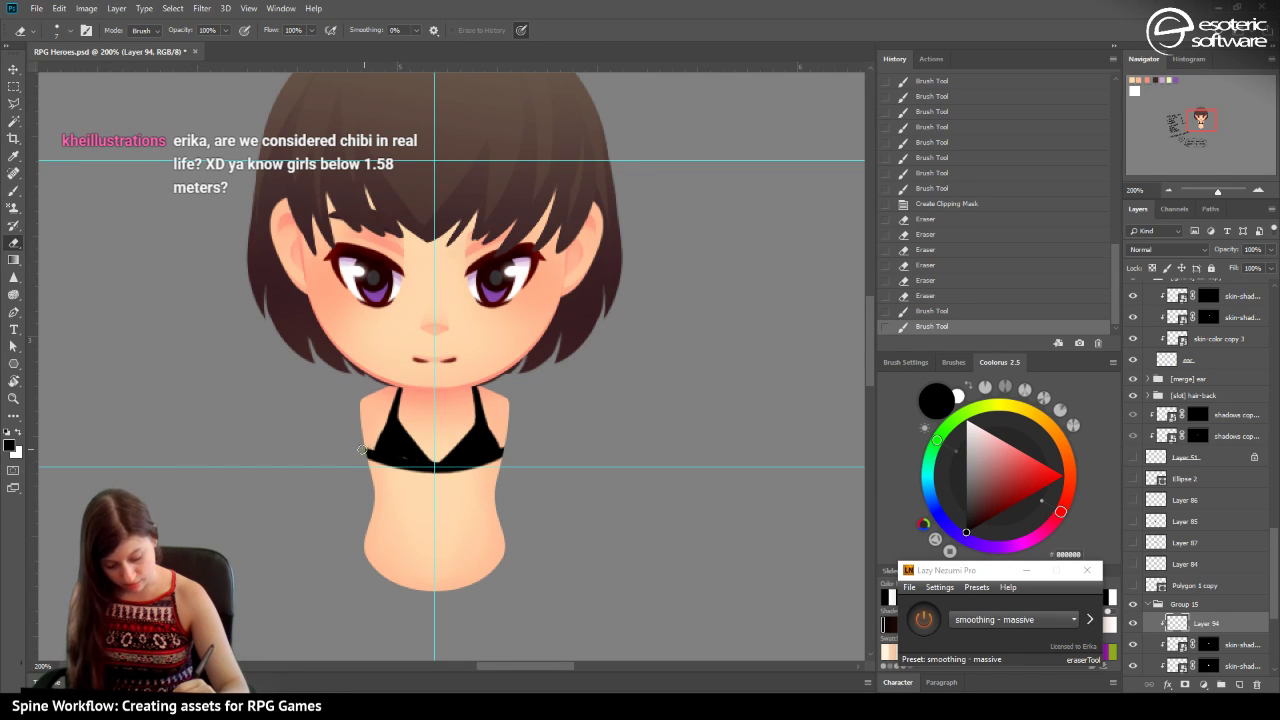
pyautogui.moveTo(362, 450); pyautogui.dragTo(368, 437)
pyautogui.moveTo(368, 437); pyautogui.dragTo(374, 423)
pyautogui.hotkey('ctrl', 'z')
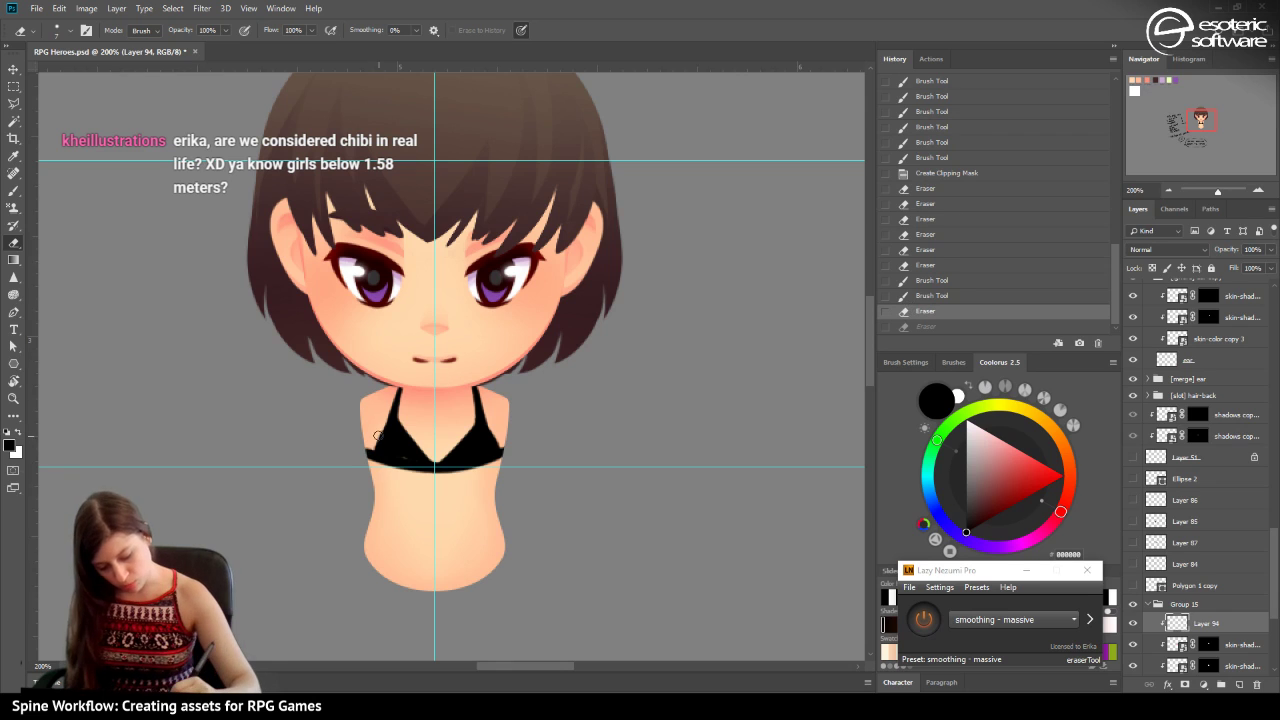
pyautogui.hotkey('ctrl', 'shift', 'z')
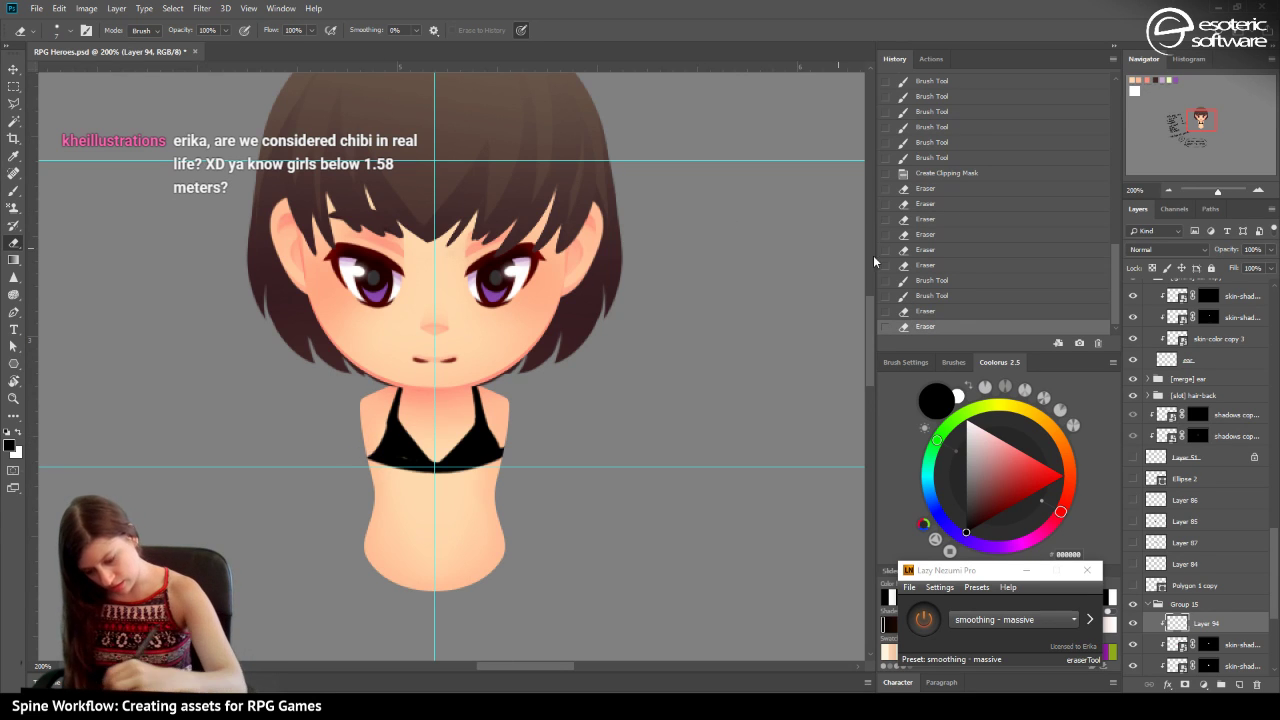
pyautogui.hotkey('ctrl', 'z')
pyautogui.moveTo(505, 443); pyautogui.dragTo(507, 452)
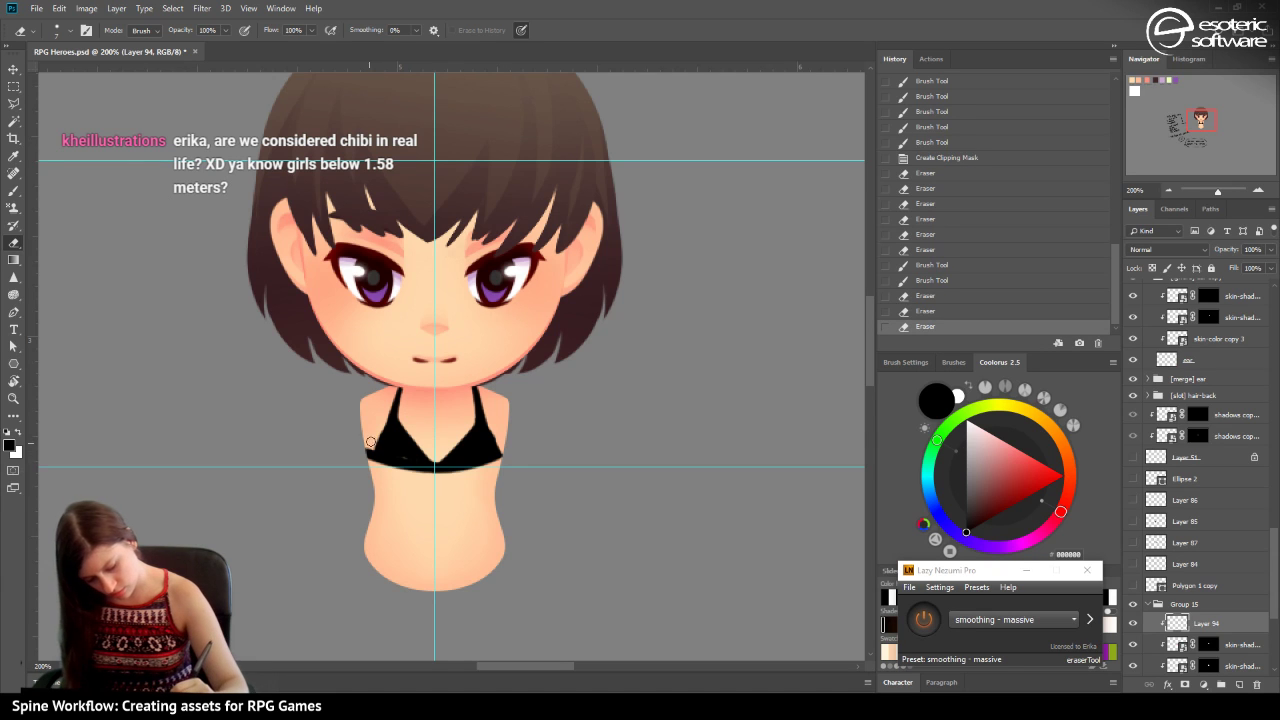
pyautogui.moveTo(370, 442); pyautogui.dragTo(366, 456)
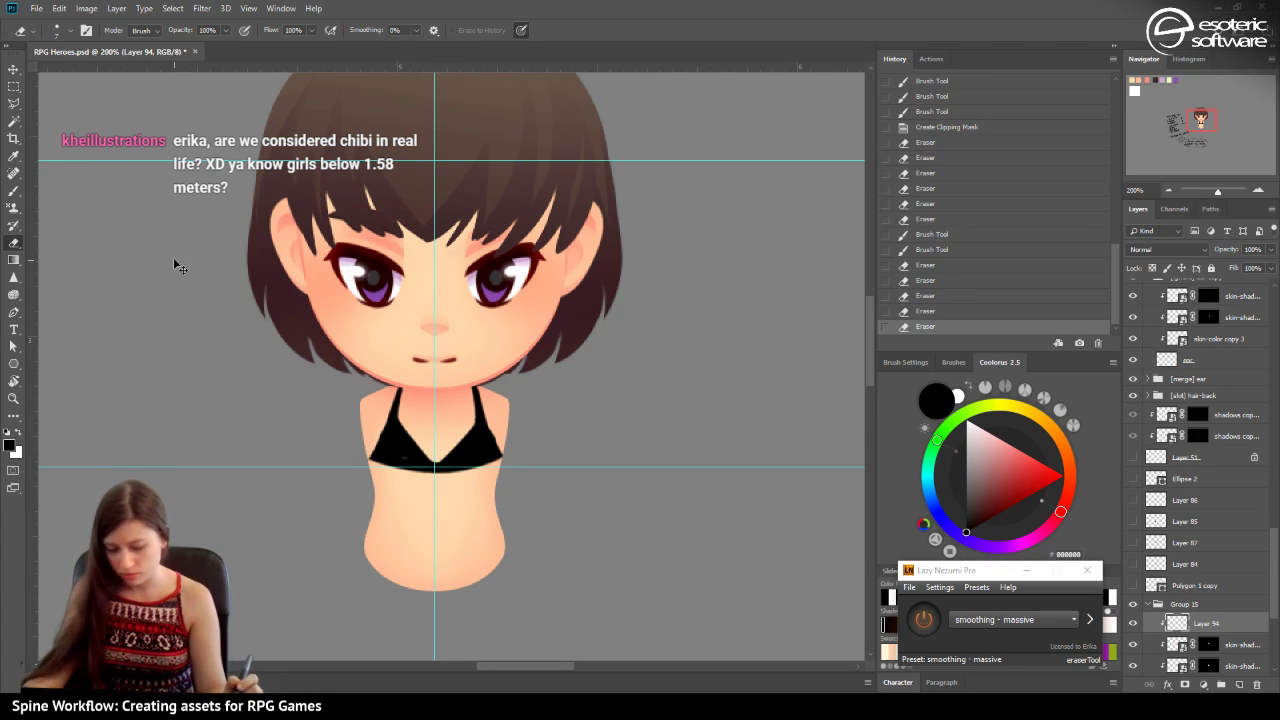
# Stretch the black top horizontally to about 104% width with Free Transform.
pyautogui.hotkey('ctrl', 't')
pyautogui.moveTo(361, 410); pyautogui.dragTo(355, 406)
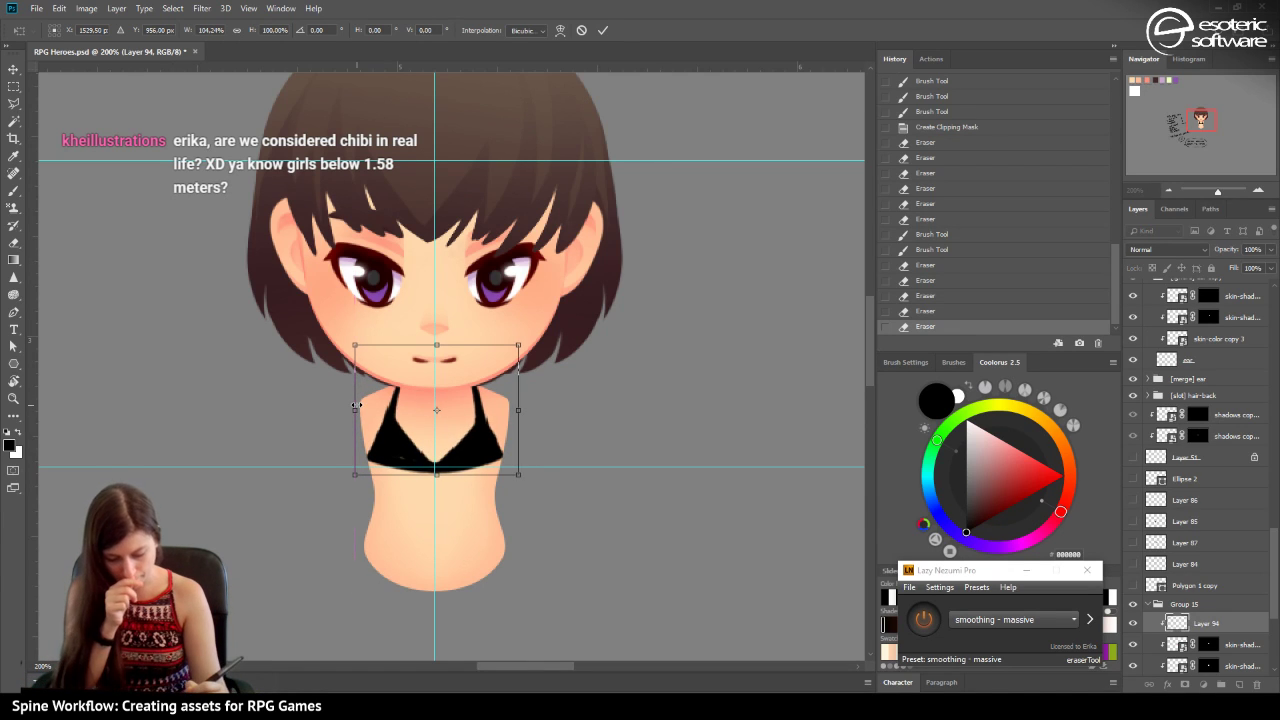
pyautogui.click(602, 30)
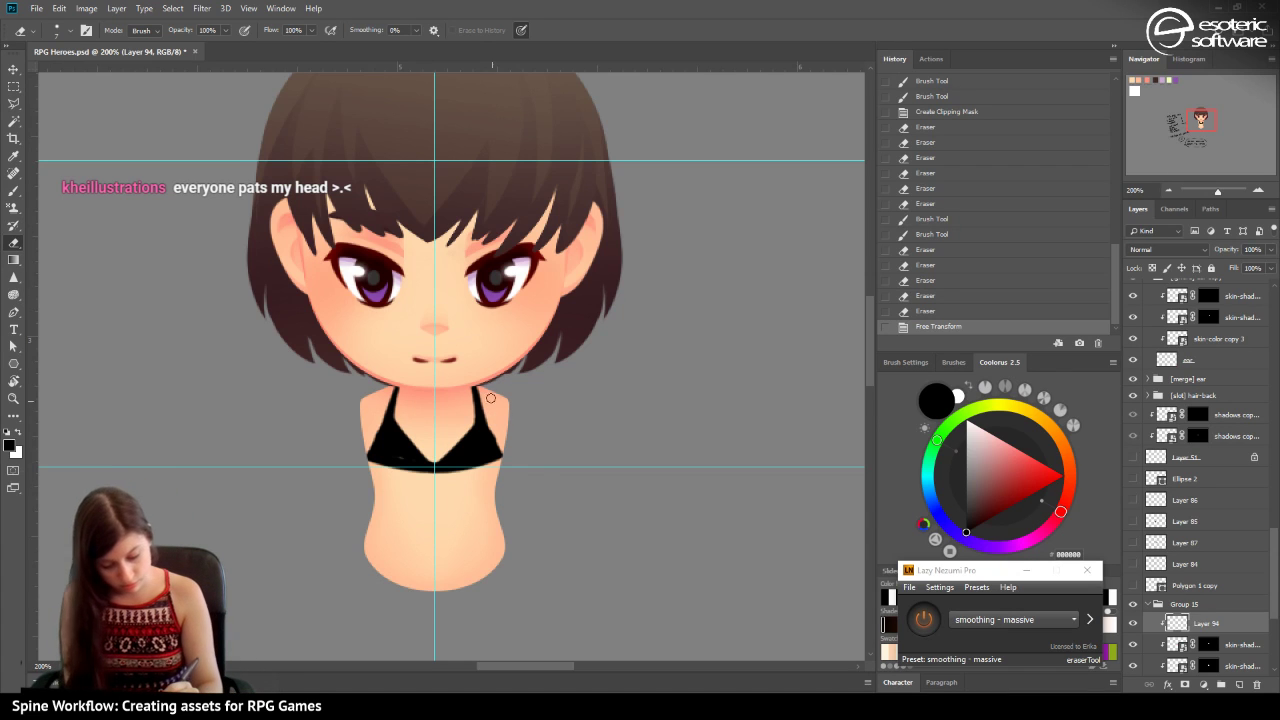
# Trim the outer edges of both cups and straps with the Eraser, undoing the last erasure.
pyautogui.moveTo(491, 420); pyautogui.dragTo(498, 452)
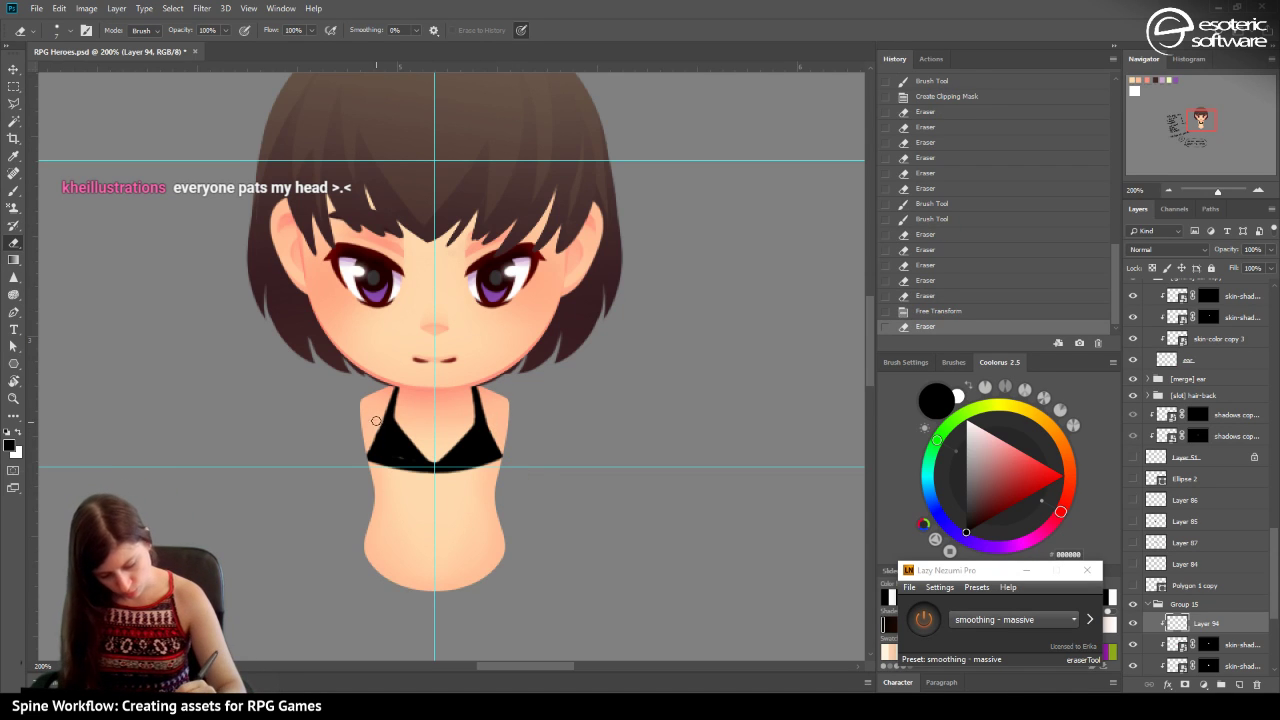
pyautogui.moveTo(376, 421)
pyautogui.mouseDown()
pyautogui.moveTo(367, 455)
pyautogui.moveTo(388, 392)
pyautogui.mouseUp()
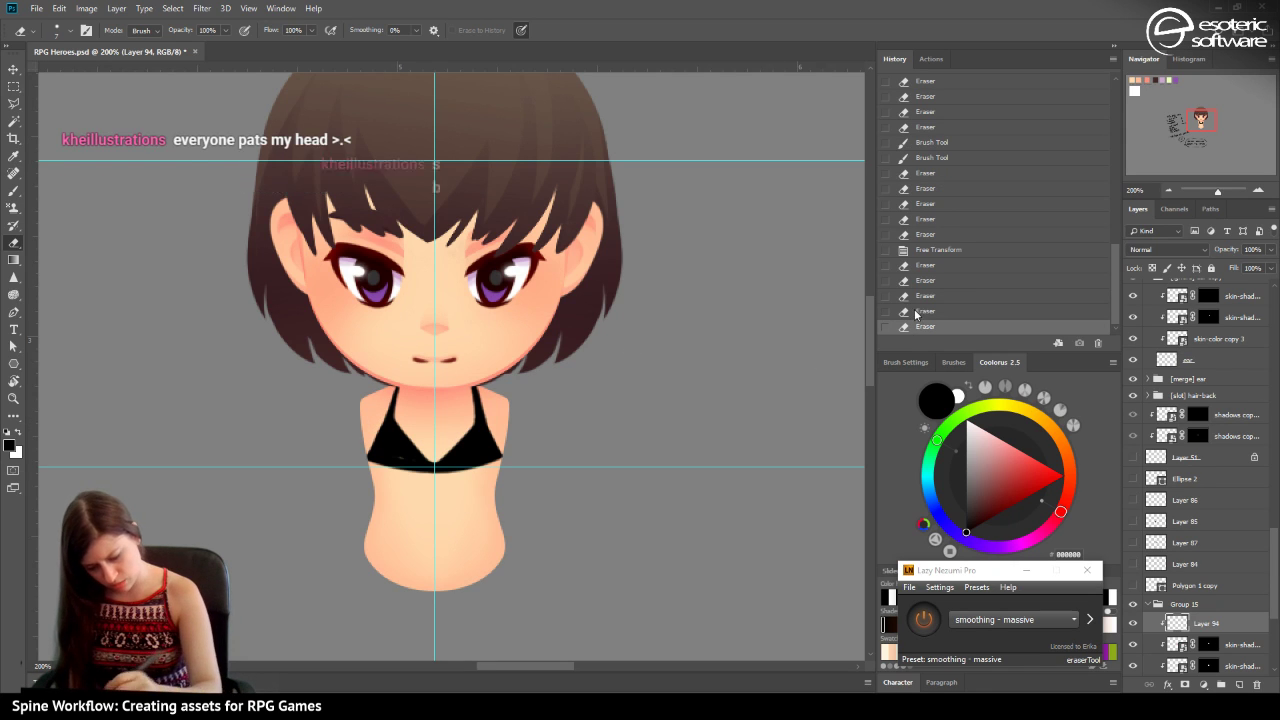
pyautogui.hotkey('ctrl', 'z')
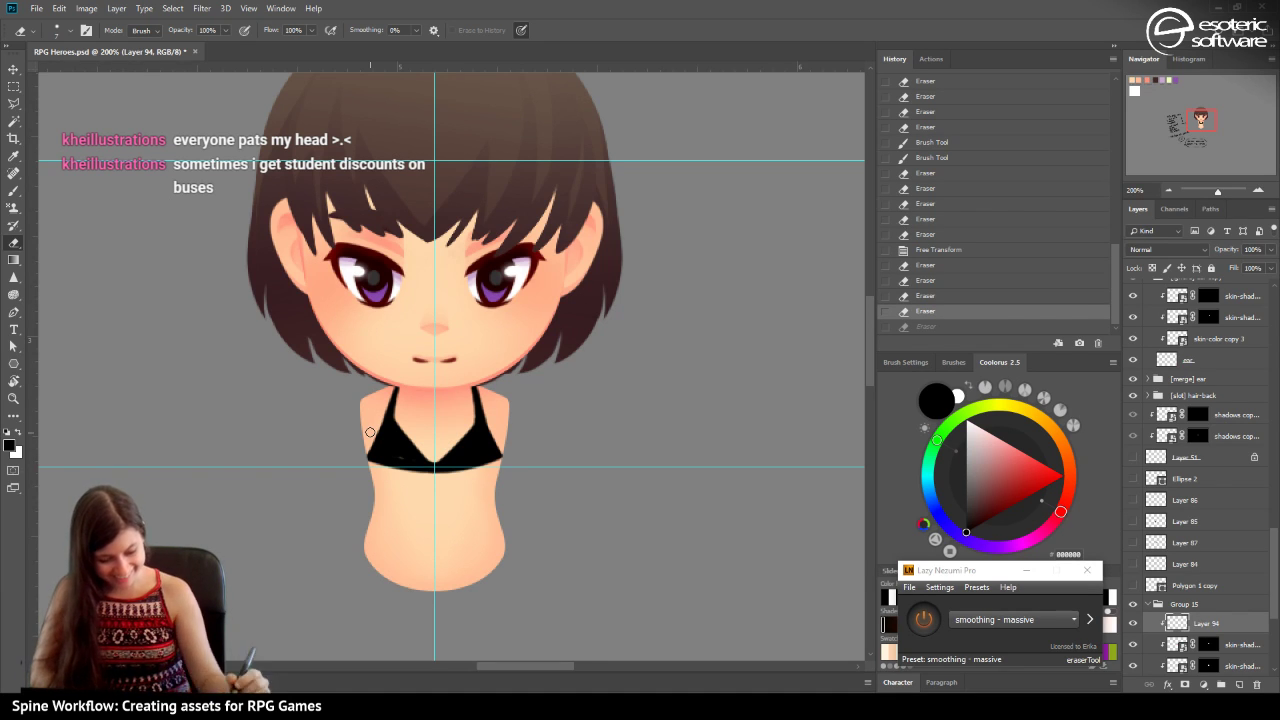
# Repaint the right cup's outer edge in black from strap to band, undoing and retrying the stroke until its curve looks right.
pyautogui.press('b')
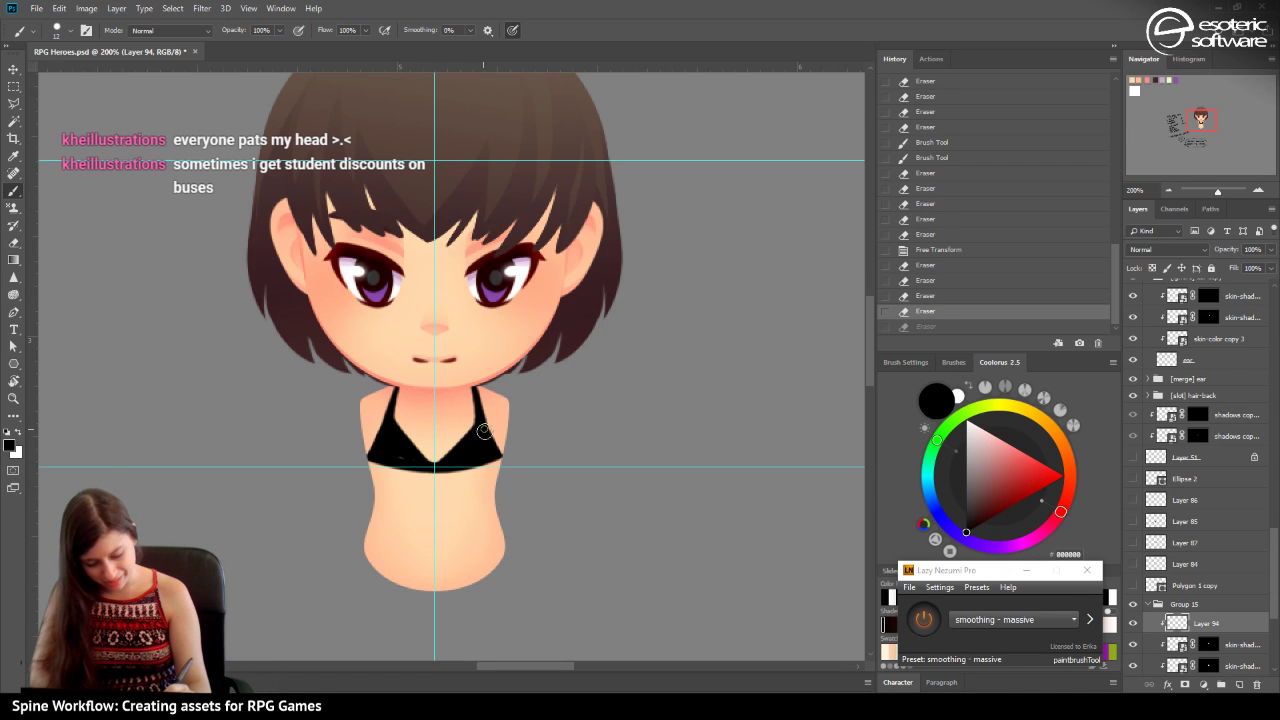
pyautogui.moveTo(489, 438); pyautogui.dragTo(496, 456)
pyautogui.click(926, 313)
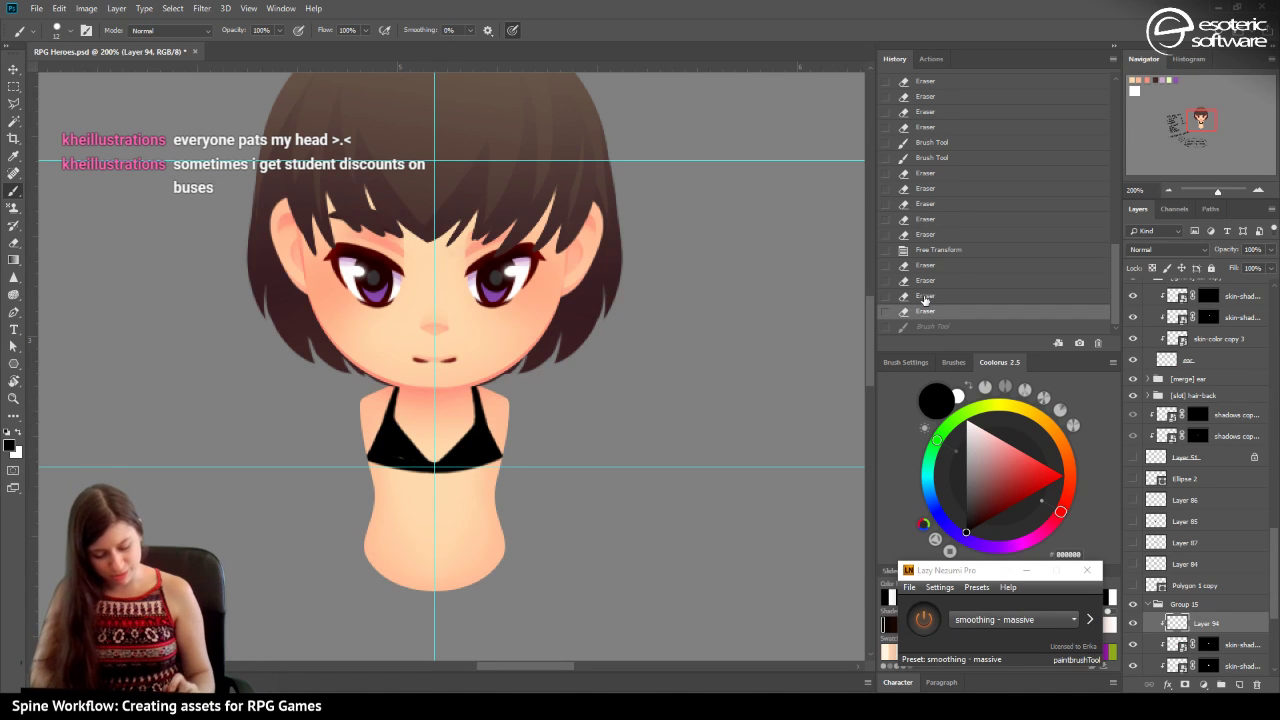
pyautogui.moveTo(487, 420); pyautogui.dragTo(498, 456)
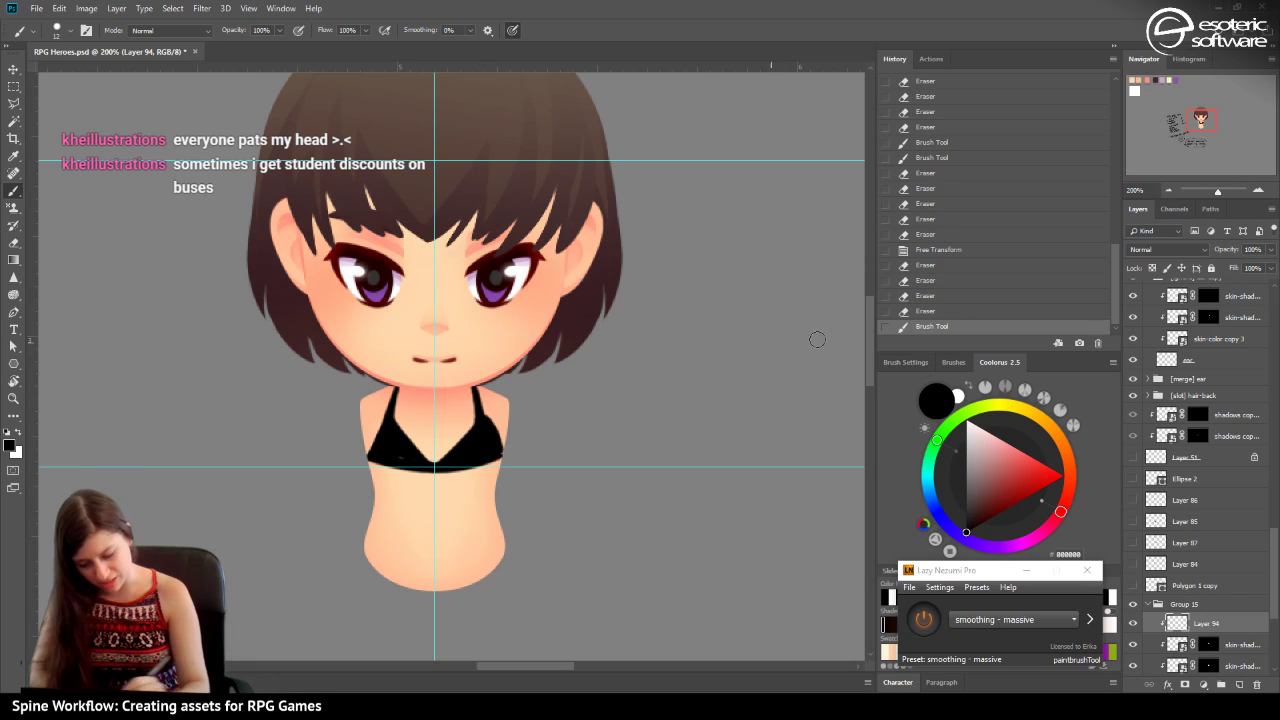
pyautogui.click(923, 310)
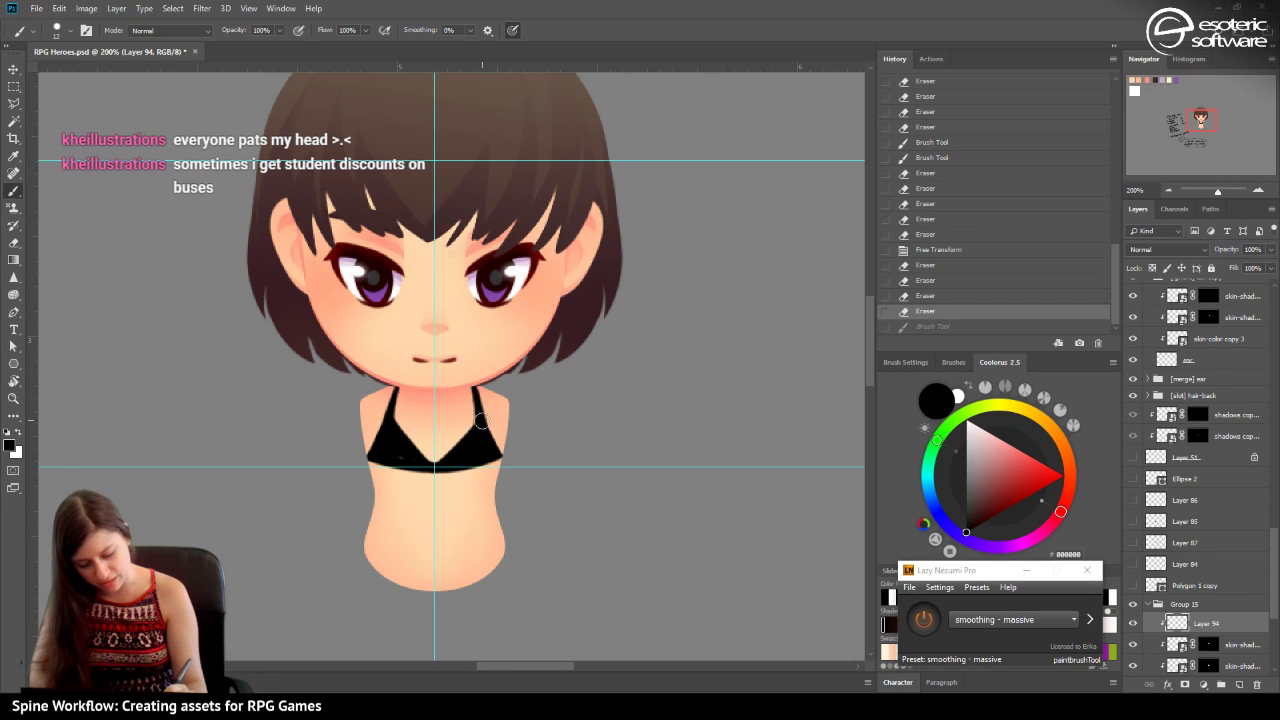
pyautogui.moveTo(488, 420); pyautogui.dragTo(498, 455)
pyautogui.click(918, 313)
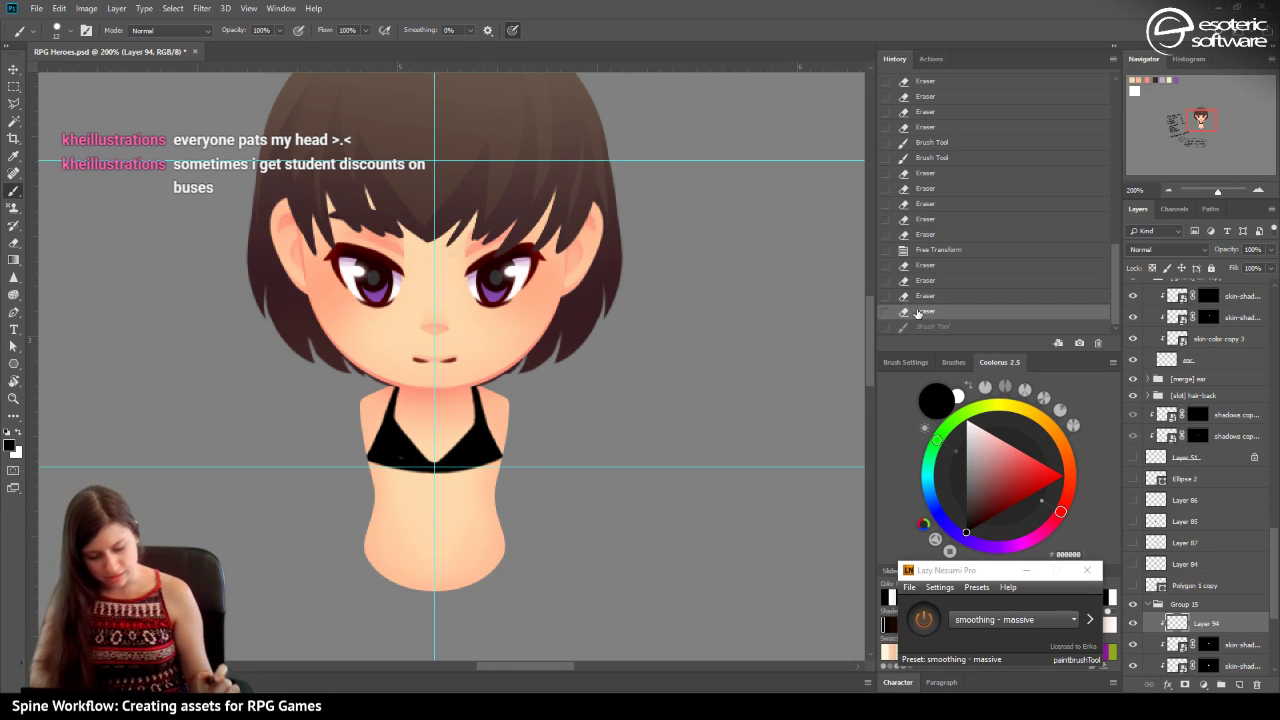
pyautogui.moveTo(488, 420); pyautogui.dragTo(502, 456)
pyautogui.click(917, 310)
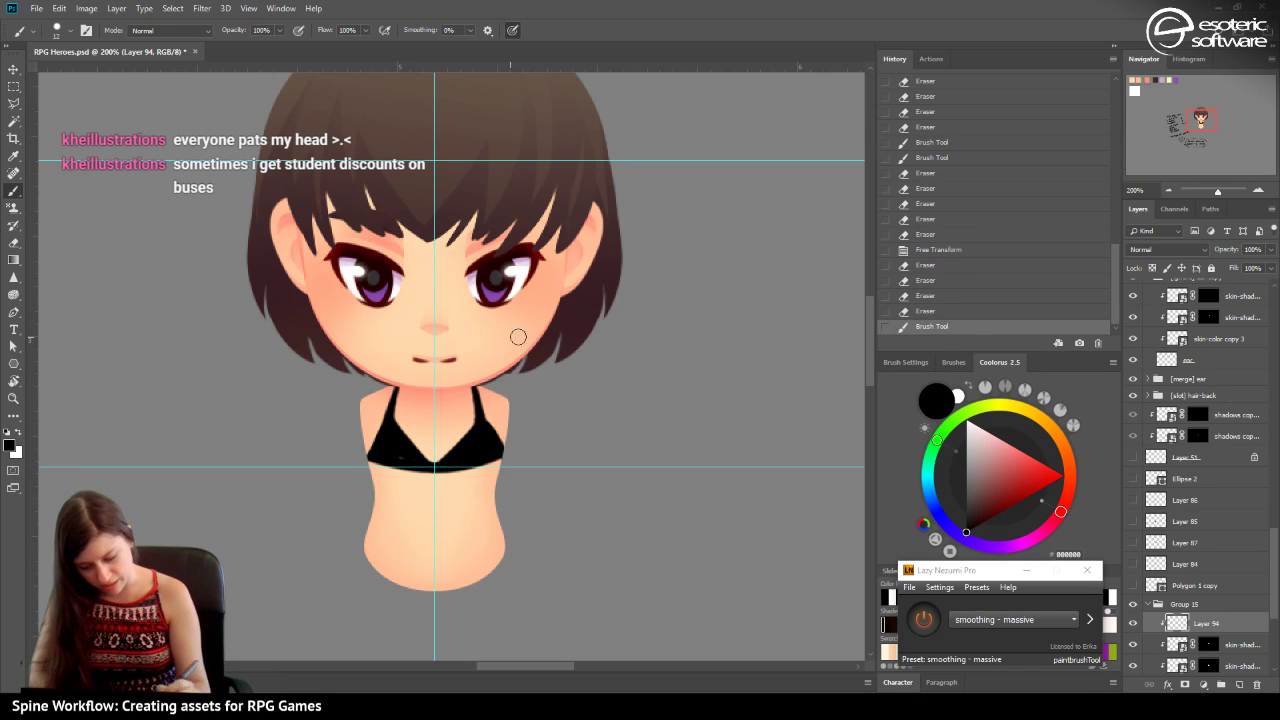
# Discard the last brush stroke and stretch the black top horizontally to about 101% width with Free Transform.
pyautogui.click(922, 307)
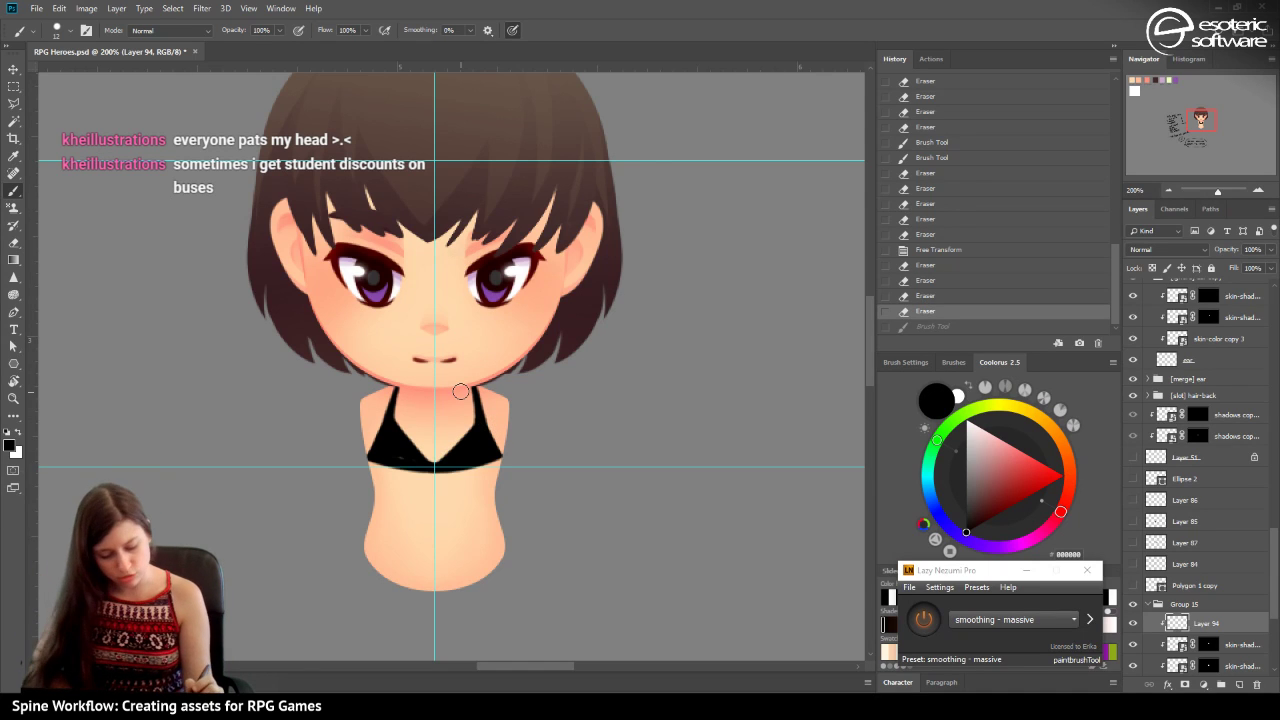
pyautogui.hotkey('ctrl', 't')
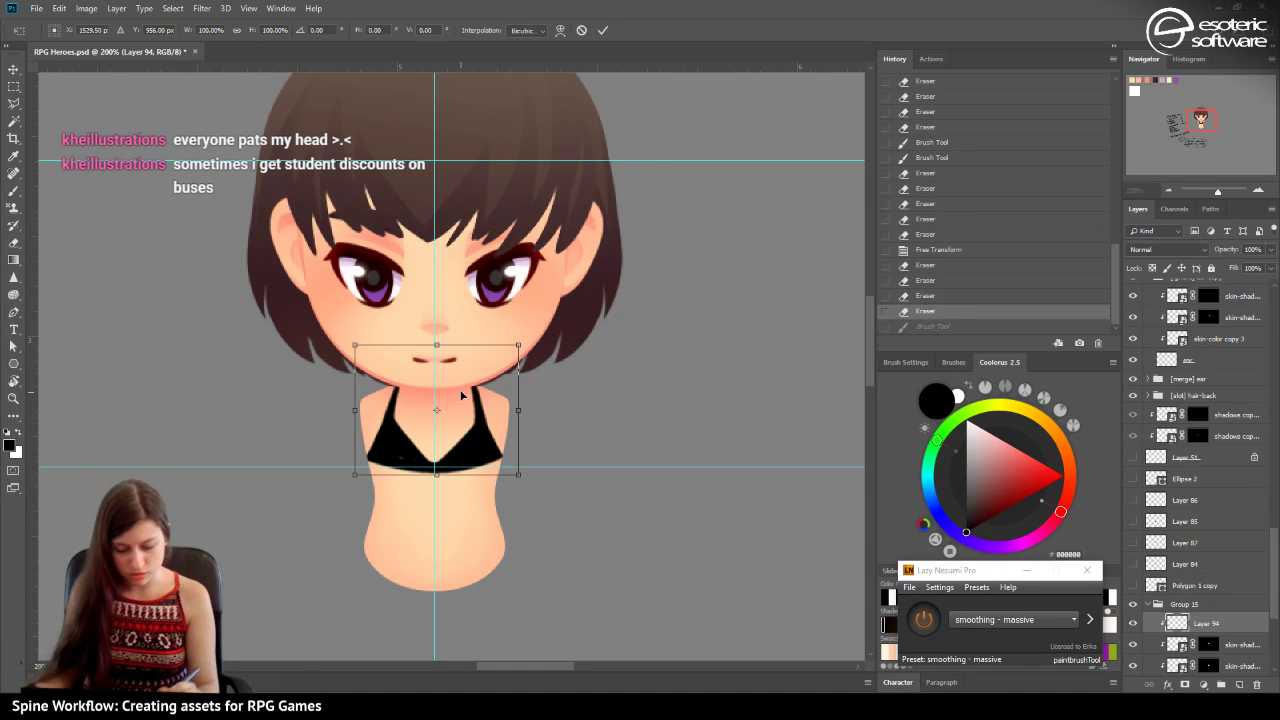
pyautogui.moveTo(519, 412); pyautogui.dragTo(518, 409)
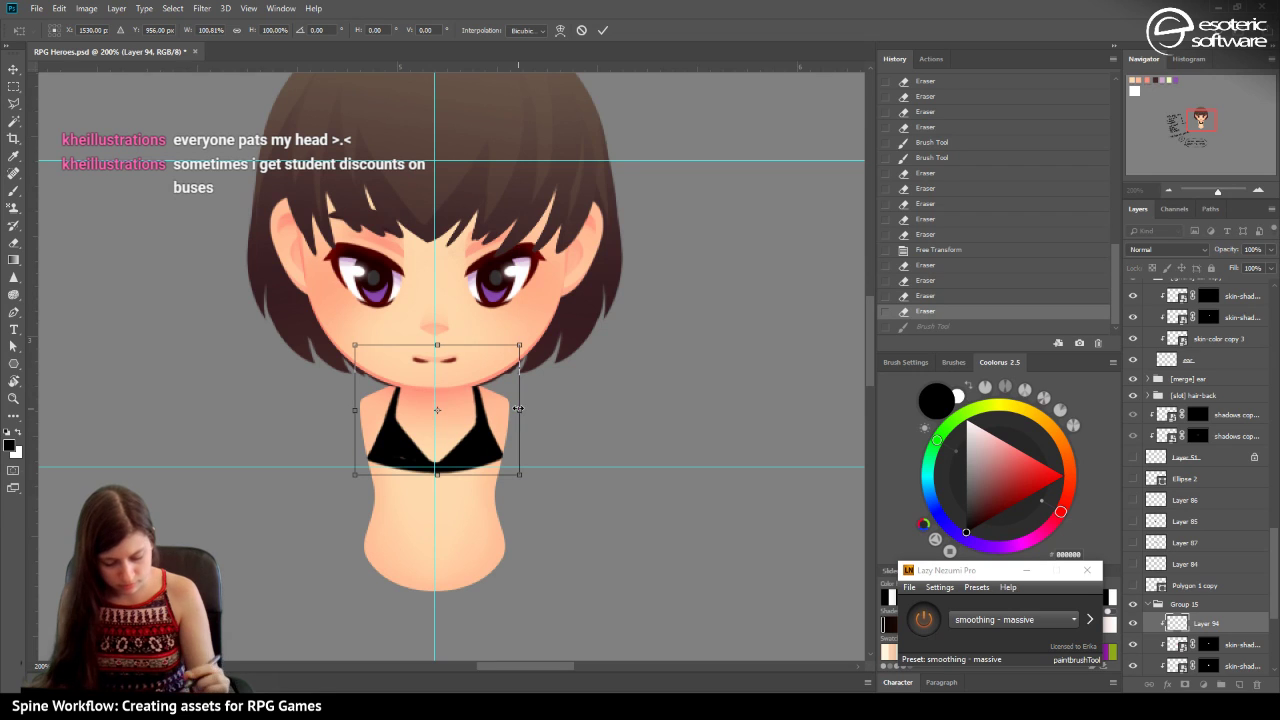
pyautogui.click(603, 30)
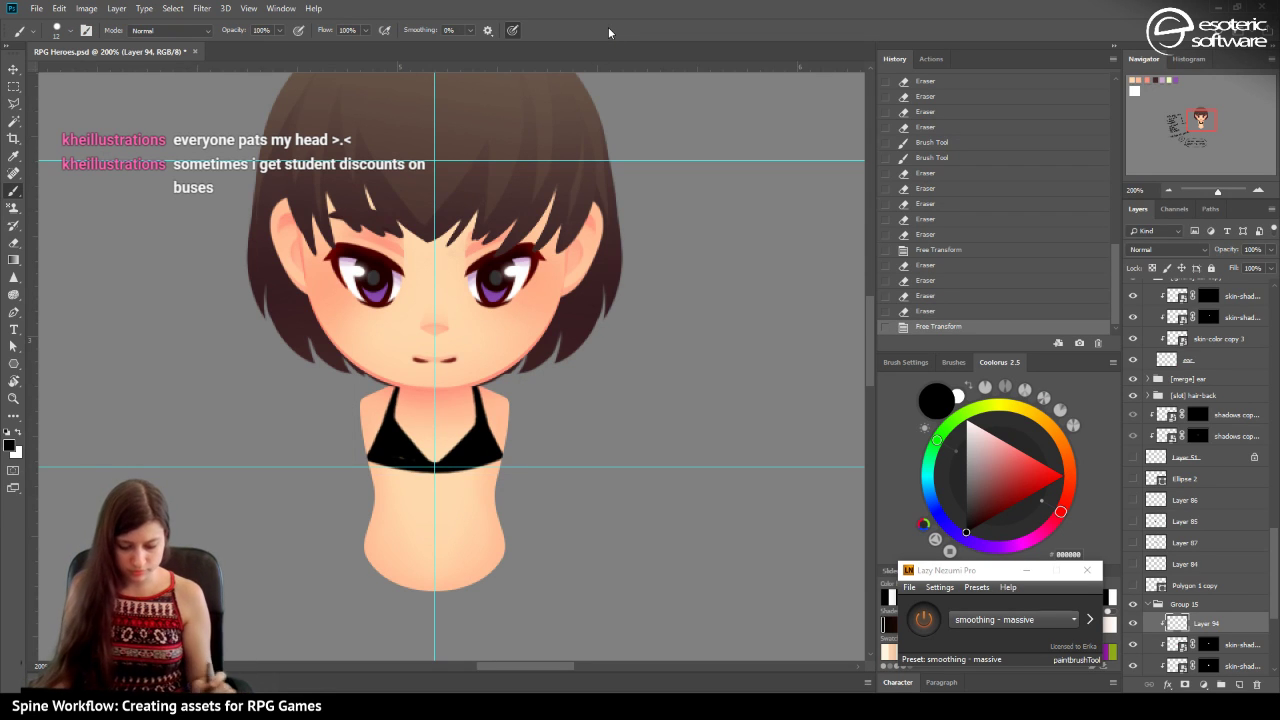
# Save the document and check the black top on the figure at several magnifications.
pyautogui.click(1168, 189)
pyautogui.click(1168, 189)
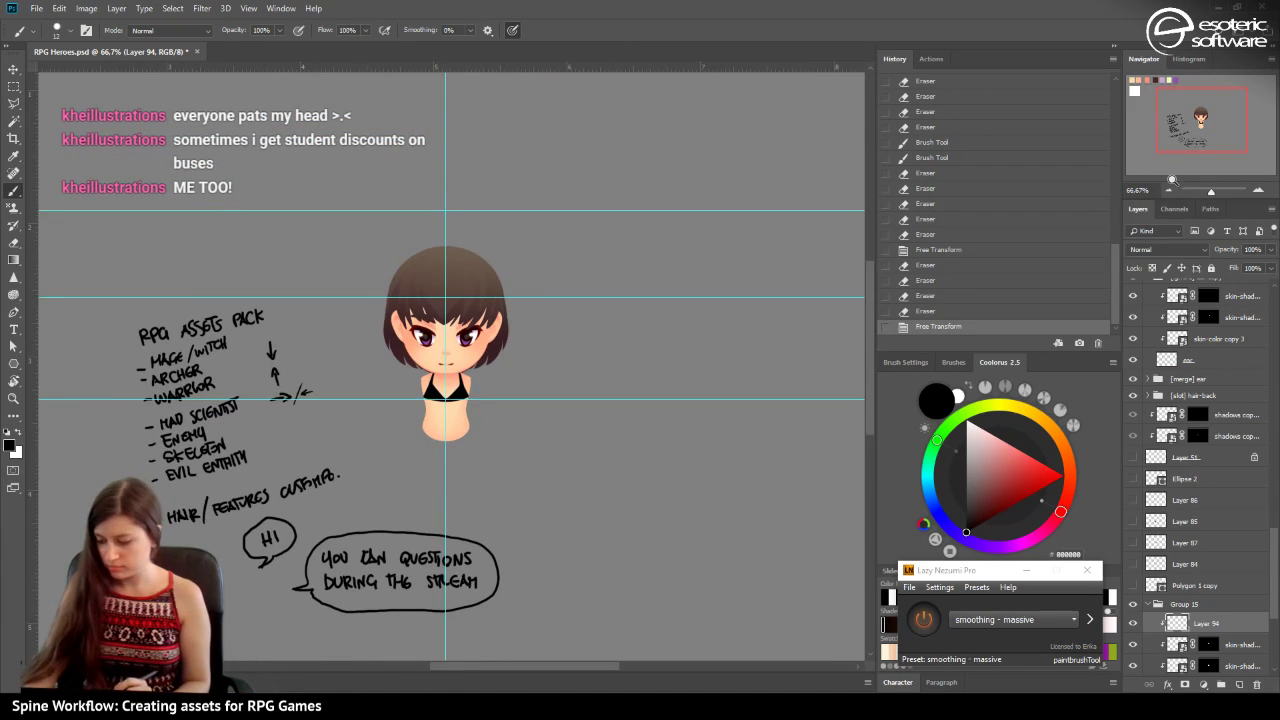
pyautogui.hotkey('ctrl', 's')
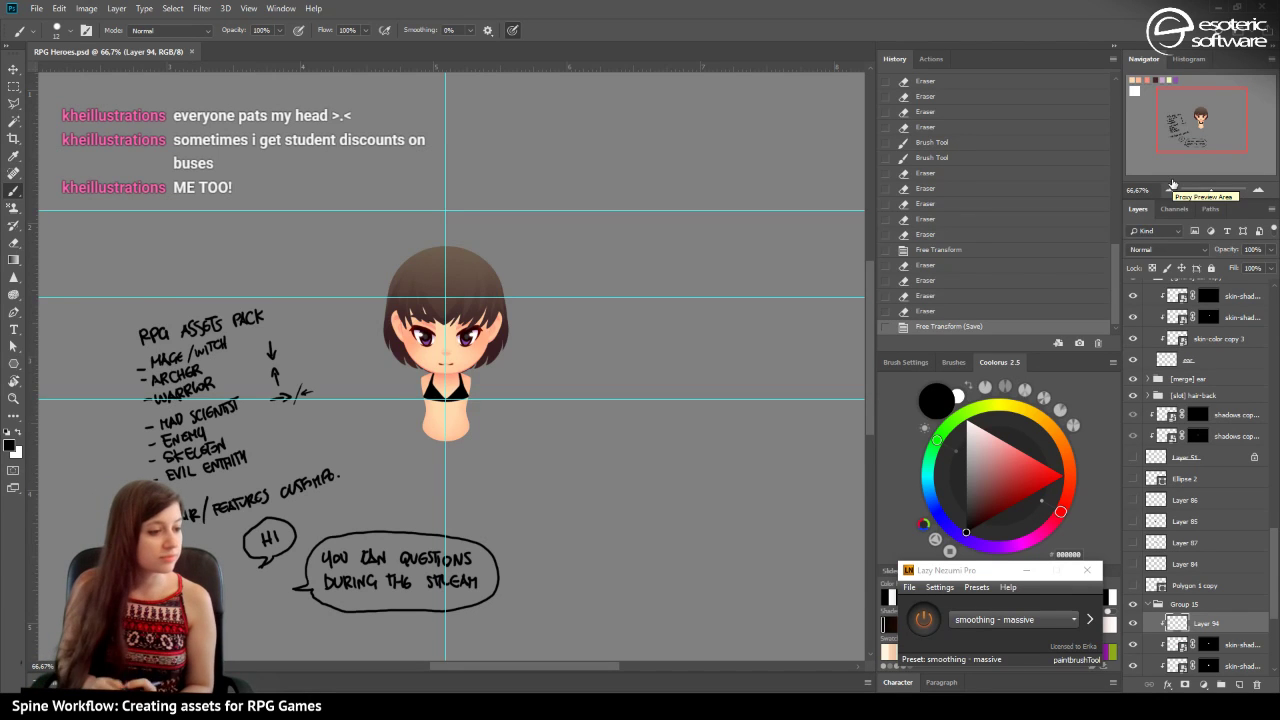
pyautogui.click(1258, 190)
pyautogui.click(1258, 190)
pyautogui.click(1258, 190)
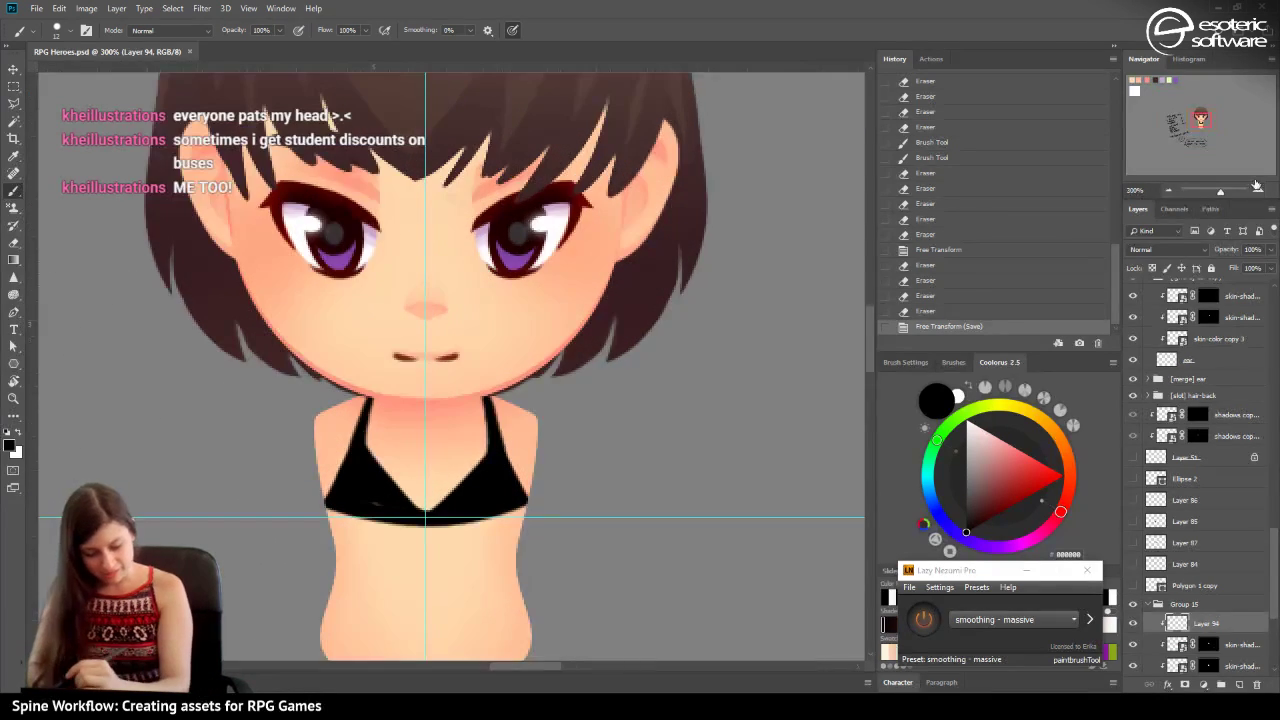
pyautogui.click(1168, 189)
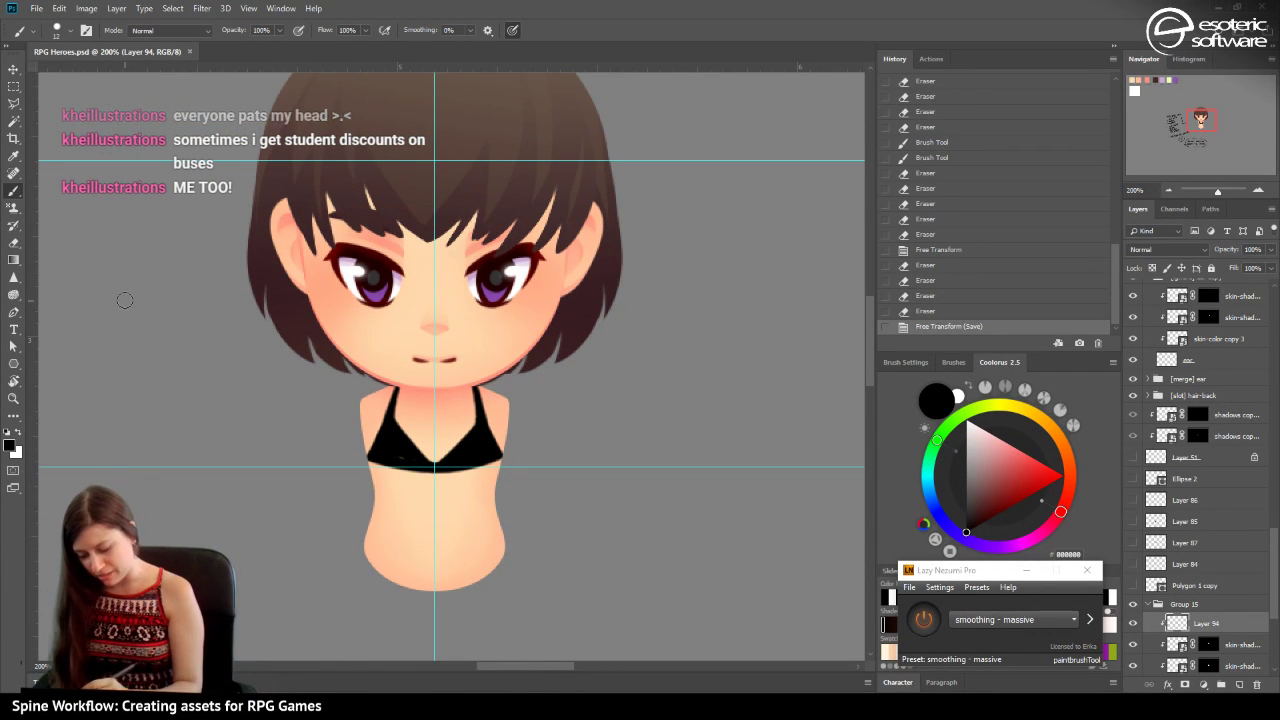
# Add a new layer and place it directly beneath the black top's layer, clipped to the body, discarding the test stroke.
pyautogui.click(1239, 685)
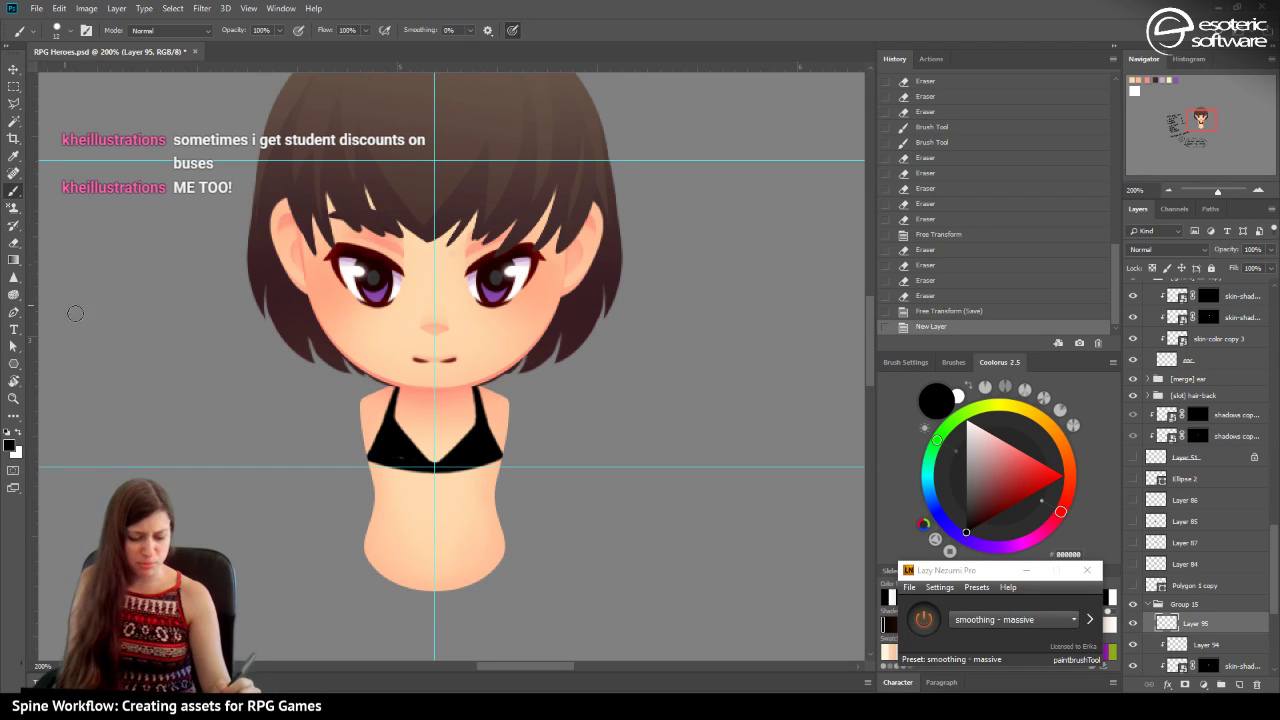
pyautogui.moveTo(358, 556)
pyautogui.mouseDown()
pyautogui.moveTo(431, 586)
pyautogui.moveTo(533, 545)
pyautogui.mouseUp()
pyautogui.click(928, 313)
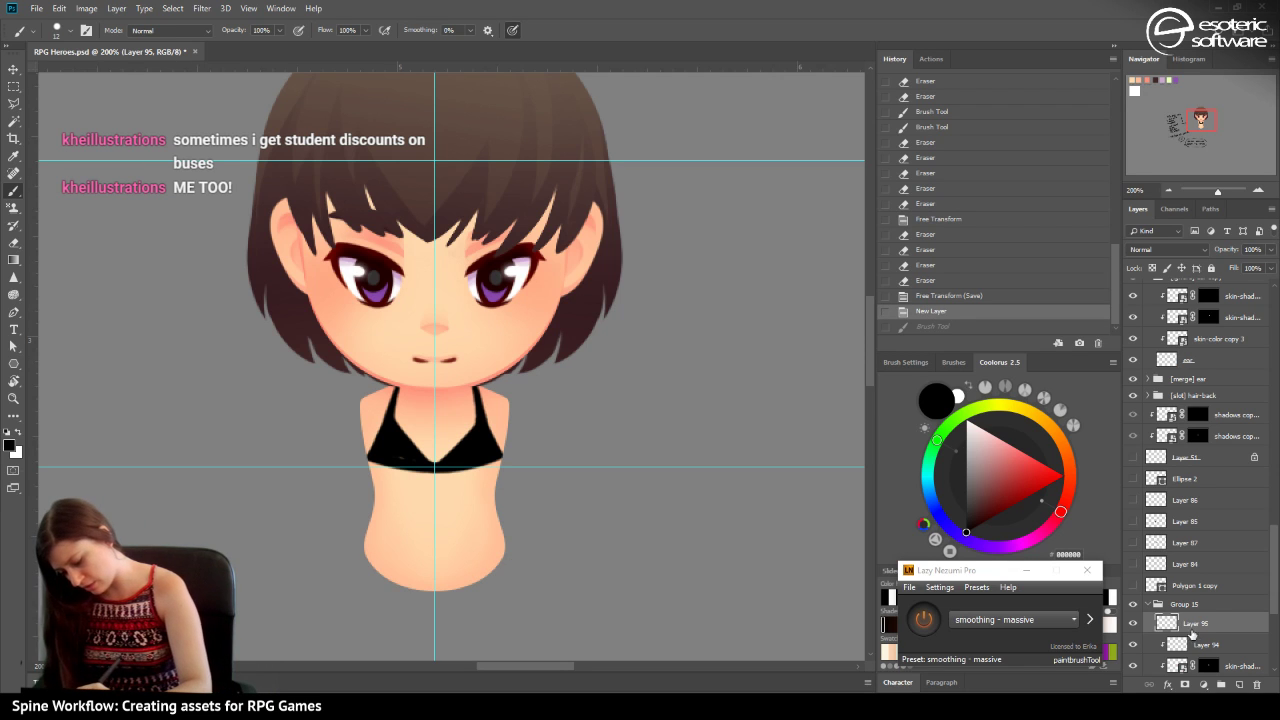
pyautogui.moveTo(1190, 624); pyautogui.dragTo(1175, 647)
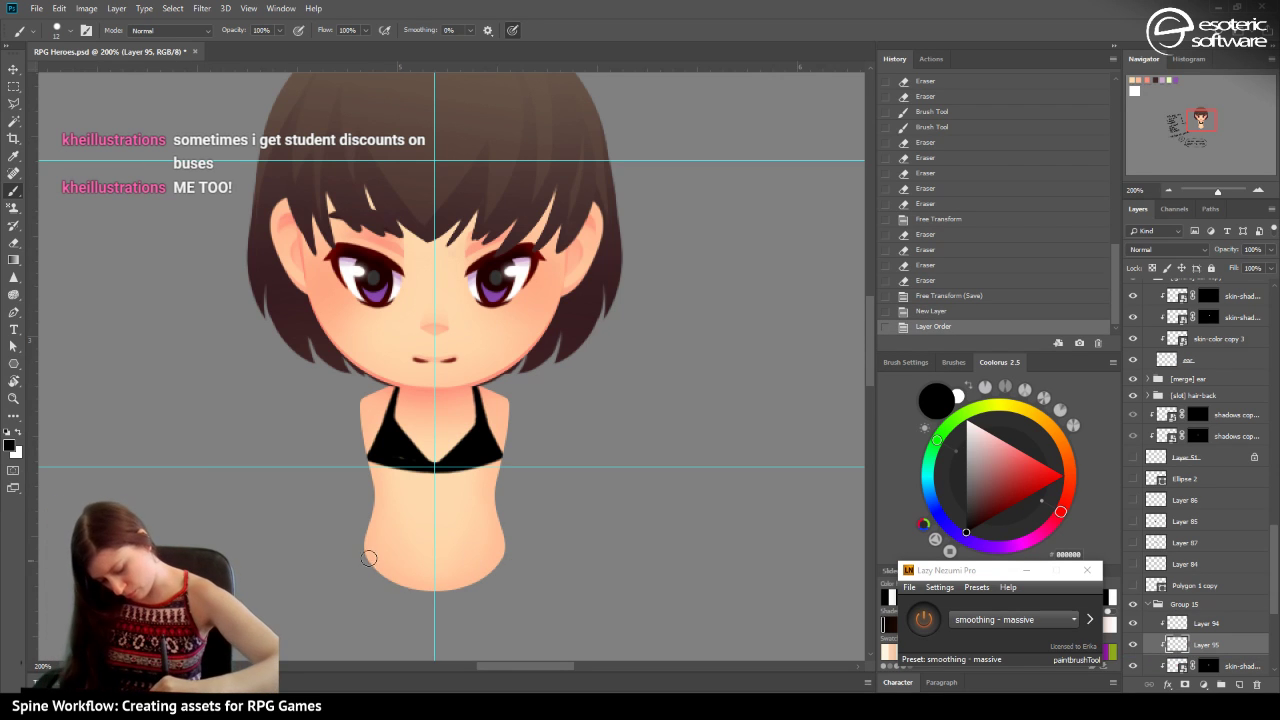
# Paint a curved black band along the torso's lower edge and trim its upper edge with the Eraser.
pyautogui.moveTo(368, 556)
pyautogui.mouseDown()
pyautogui.moveTo(493, 575)
pyautogui.moveTo(528, 533)
pyautogui.mouseUp()
pyautogui.moveTo(480, 574); pyautogui.dragTo(534, 514)
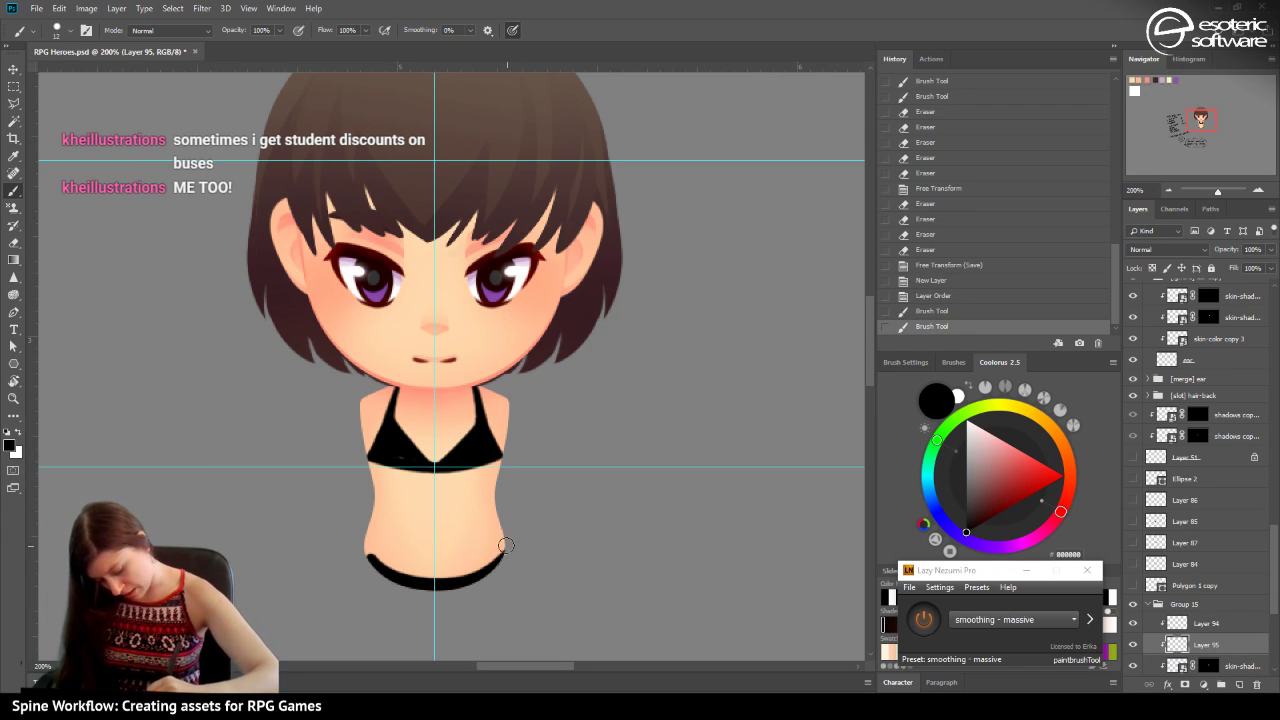
pyautogui.click(20, 242)
pyautogui.moveTo(382, 551)
pyautogui.mouseDown()
pyautogui.moveTo(362, 548)
pyautogui.moveTo(385, 566)
pyautogui.moveTo(490, 532)
pyautogui.mouseUp()
# Fill in the bikini bottom with black and repaint its curved upper edge, undoing and retrying the stroke.
pyautogui.press('b')
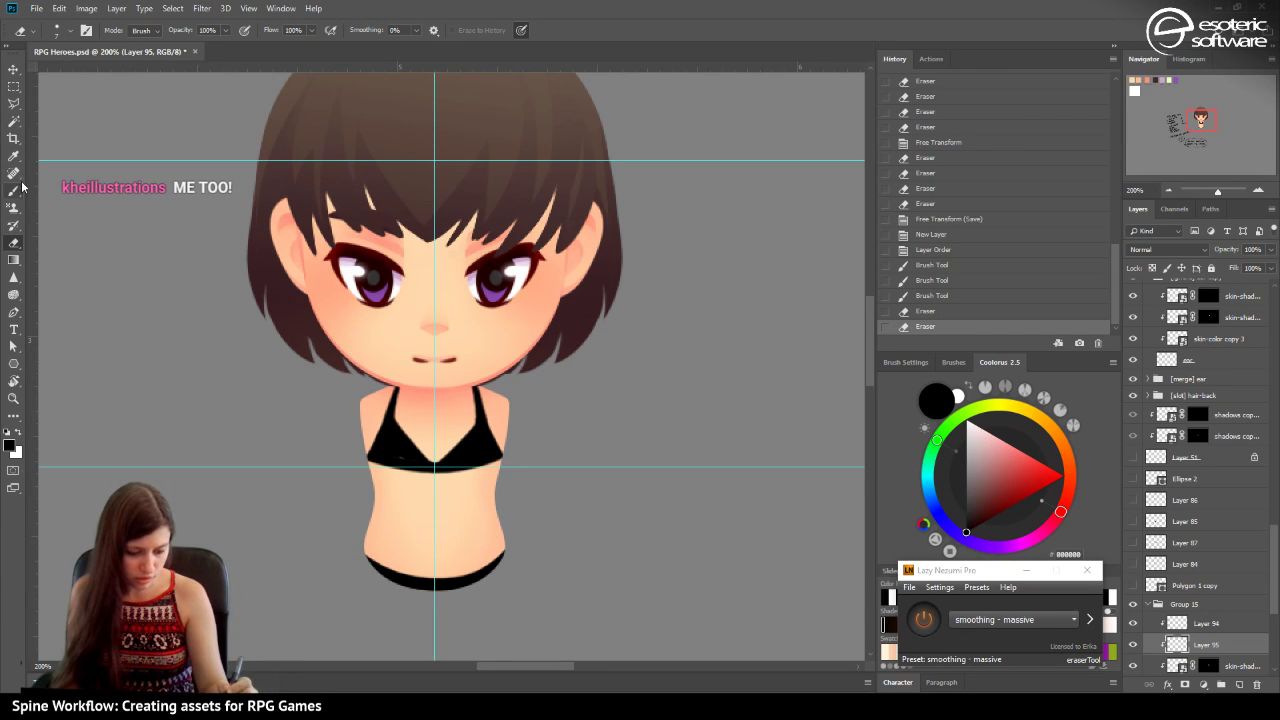
pyautogui.moveTo(479, 584)
pyautogui.mouseDown()
pyautogui.moveTo(436, 603)
pyautogui.moveTo(403, 595)
pyautogui.moveTo(427, 600)
pyautogui.moveTo(376, 585)
pyautogui.moveTo(429, 591)
pyautogui.moveTo(347, 568)
pyautogui.moveTo(379, 581)
pyautogui.moveTo(337, 548)
pyautogui.moveTo(388, 583)
pyautogui.moveTo(346, 538)
pyautogui.moveTo(368, 572)
pyautogui.mouseUp()
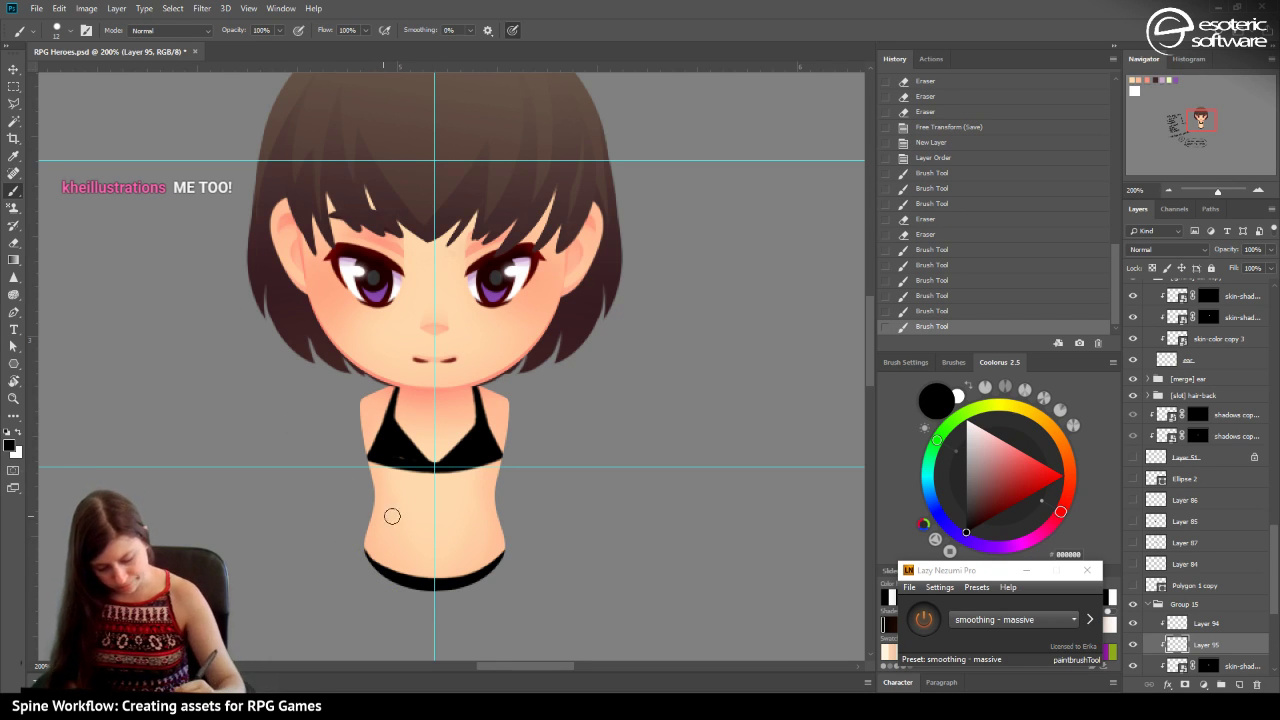
pyautogui.moveTo(362, 558); pyautogui.dragTo(504, 562)
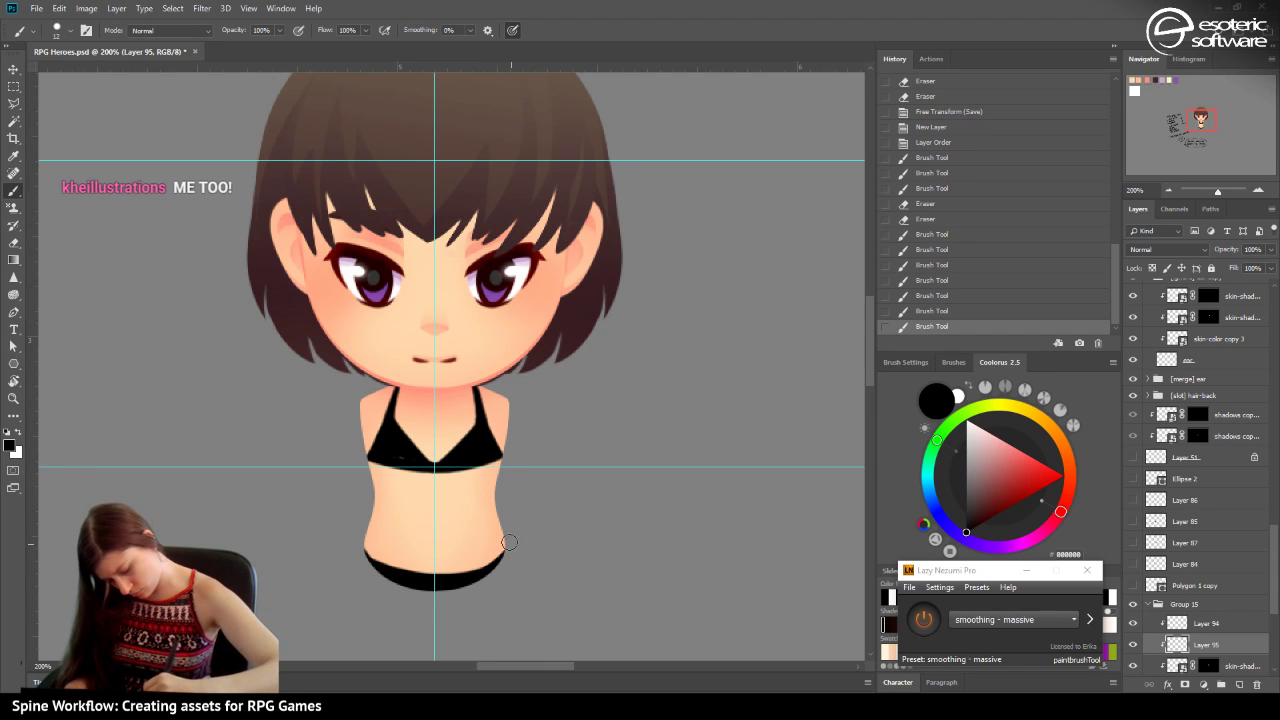
pyautogui.hotkey('ctrl', 'z')
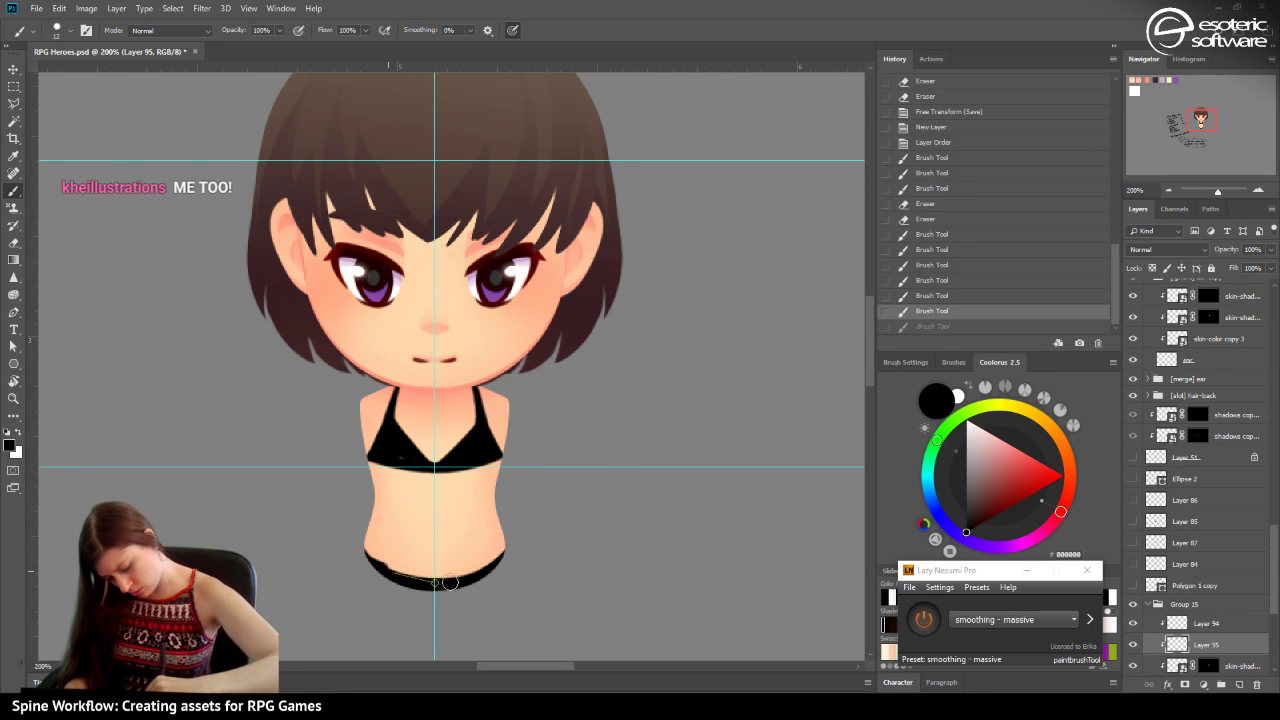
pyautogui.hotkey('ctrl', 'z')
pyautogui.moveTo(356, 552)
pyautogui.mouseDown()
pyautogui.moveTo(382, 570)
pyautogui.moveTo(504, 560)
pyautogui.mouseUp()
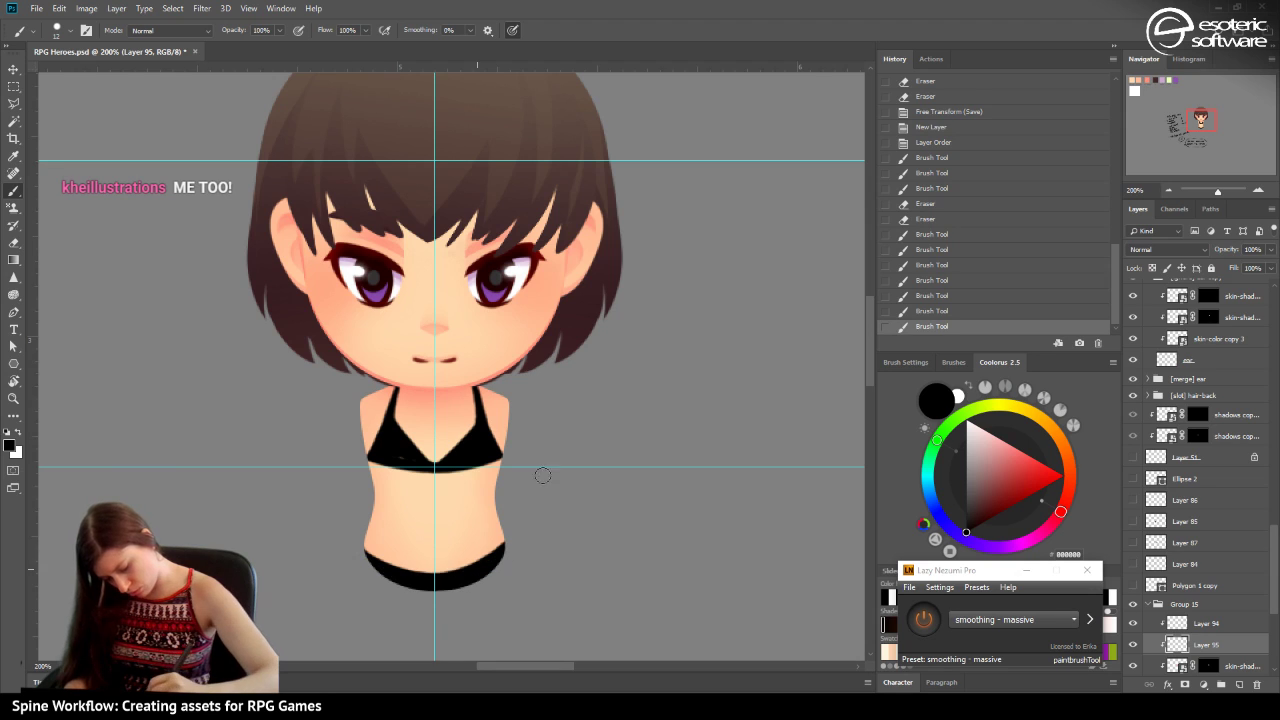
# Compare the bikini bottom with and without the last stroke, touch up its left corner in black, and save the document.
pyautogui.click(920, 311)
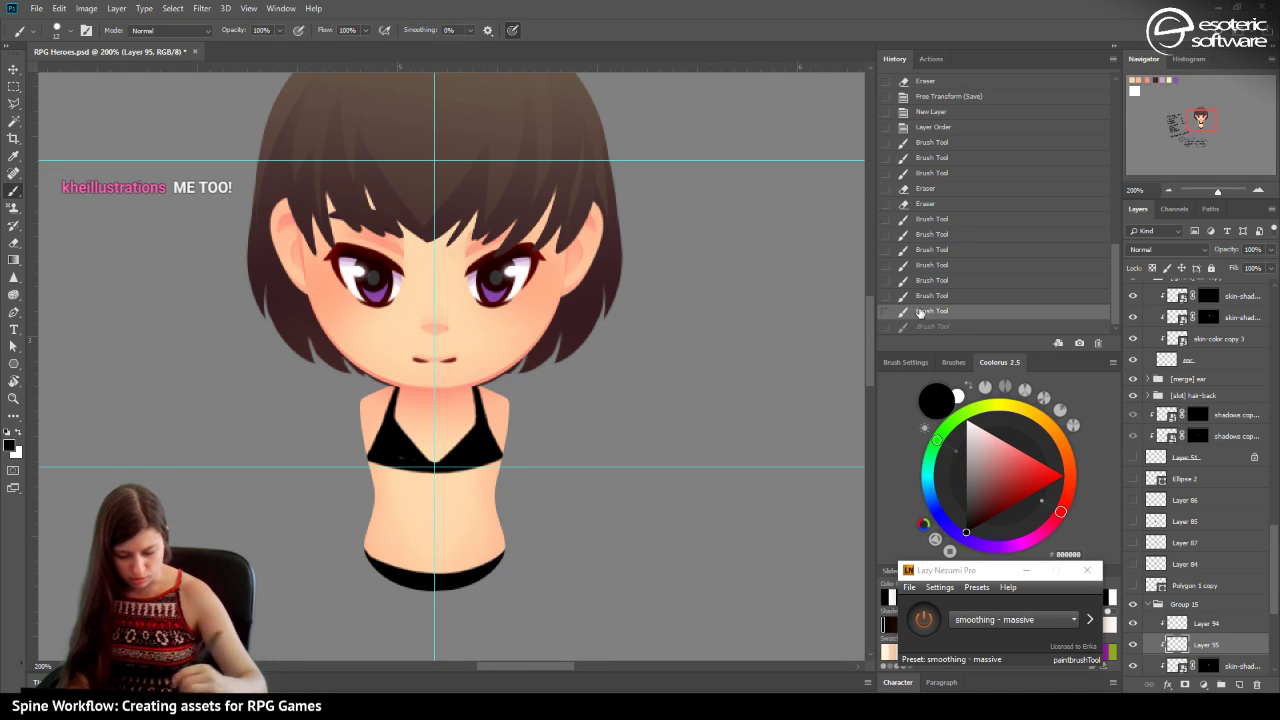
pyautogui.hotkey('ctrl', 'z')
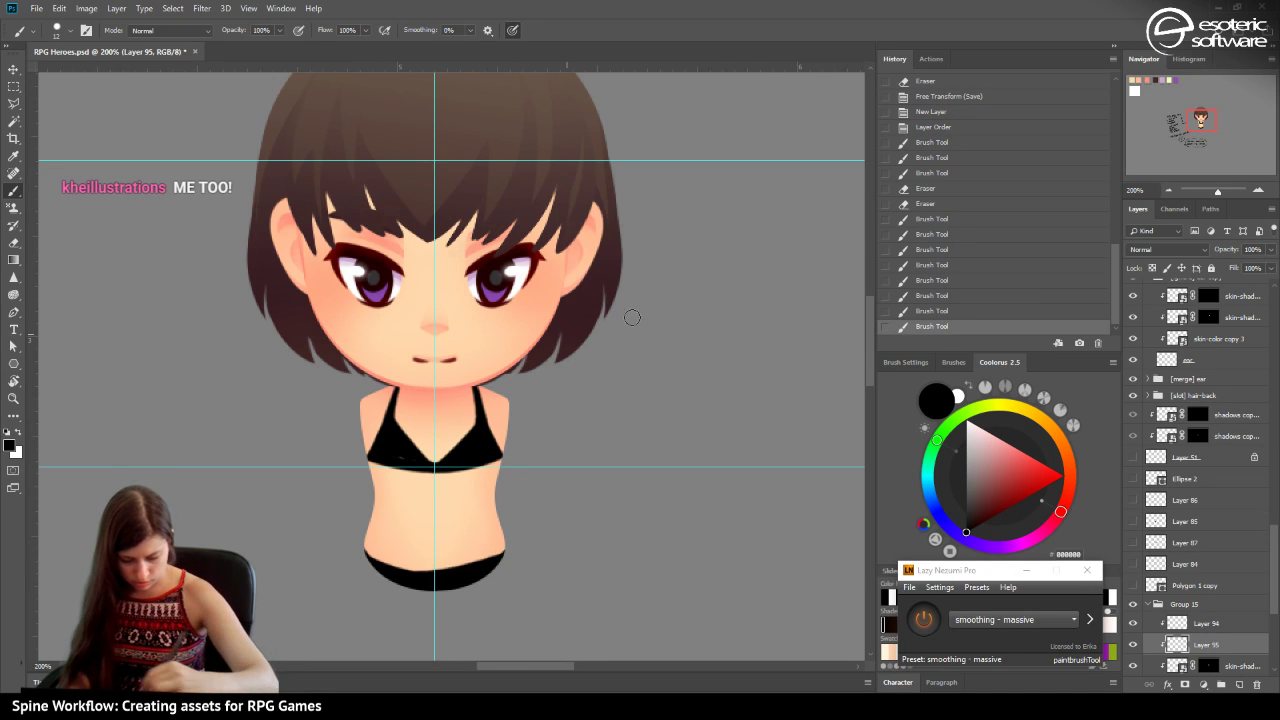
pyautogui.click(925, 316)
pyautogui.hotkey('ctrl', 'z')
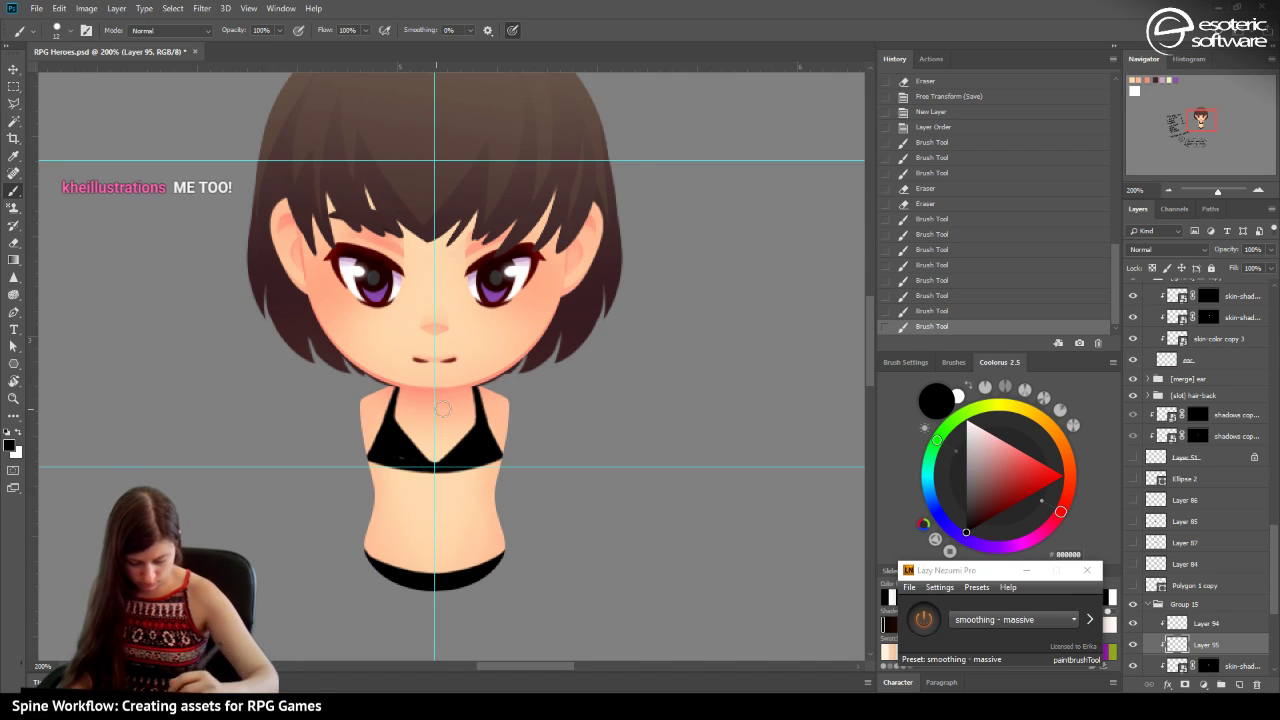
pyautogui.moveTo(380, 572)
pyautogui.mouseDown()
pyautogui.moveTo(336, 541)
pyautogui.moveTo(394, 583)
pyautogui.moveTo(335, 538)
pyautogui.moveTo(362, 556)
pyautogui.mouseUp()
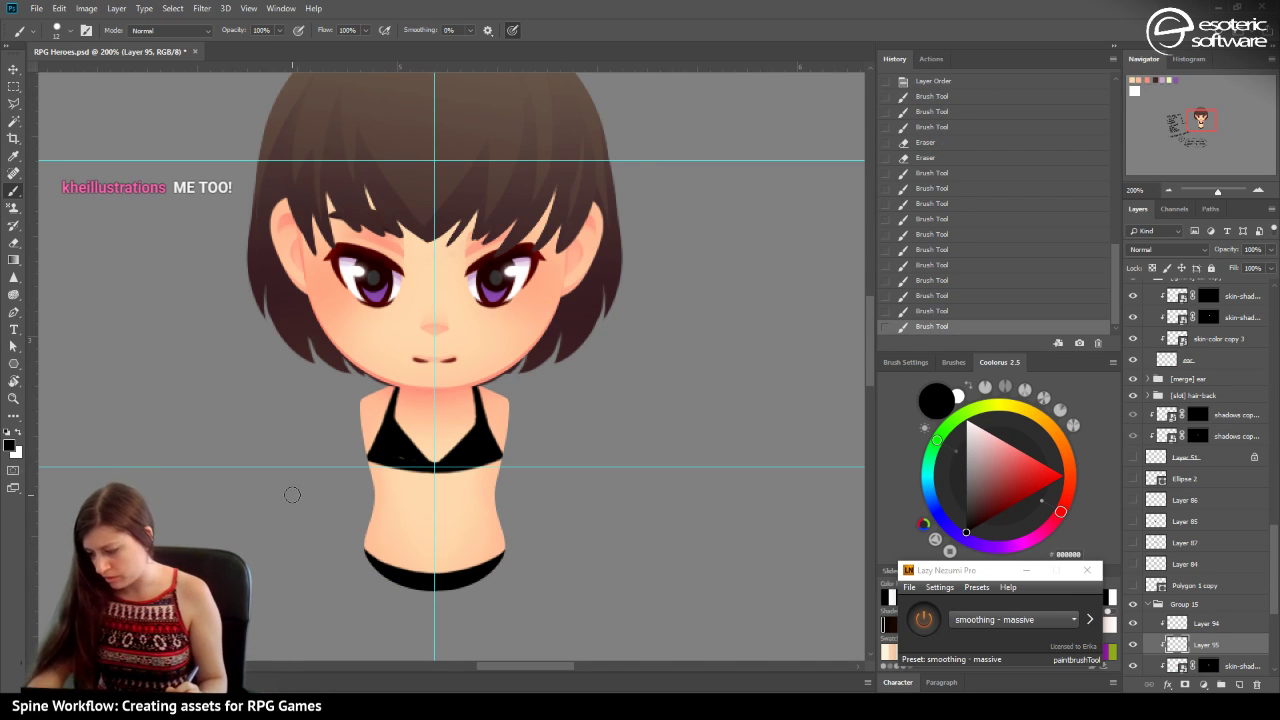
pyautogui.hotkey('ctrl', 's')
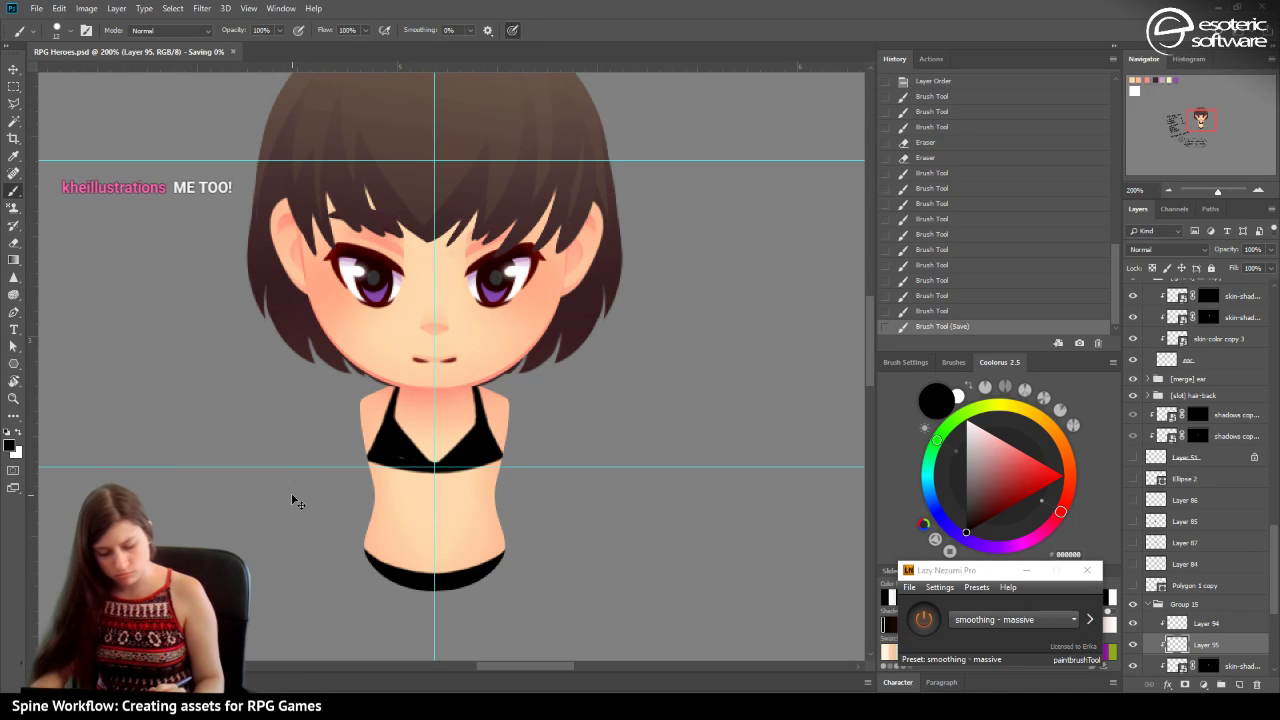
# Hide the guides and the black top's layer, with the whole figure in view at 100%.
pyautogui.click(1169, 190)
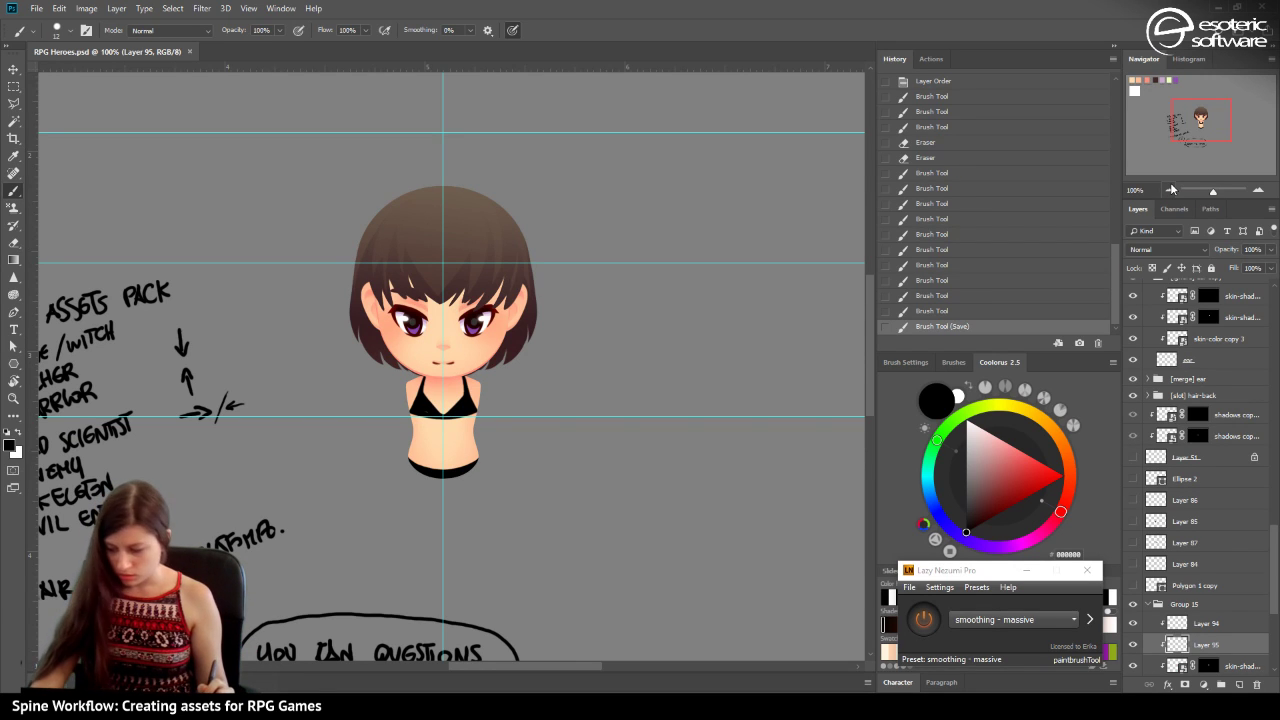
pyautogui.hotkey('ctrl', ';')
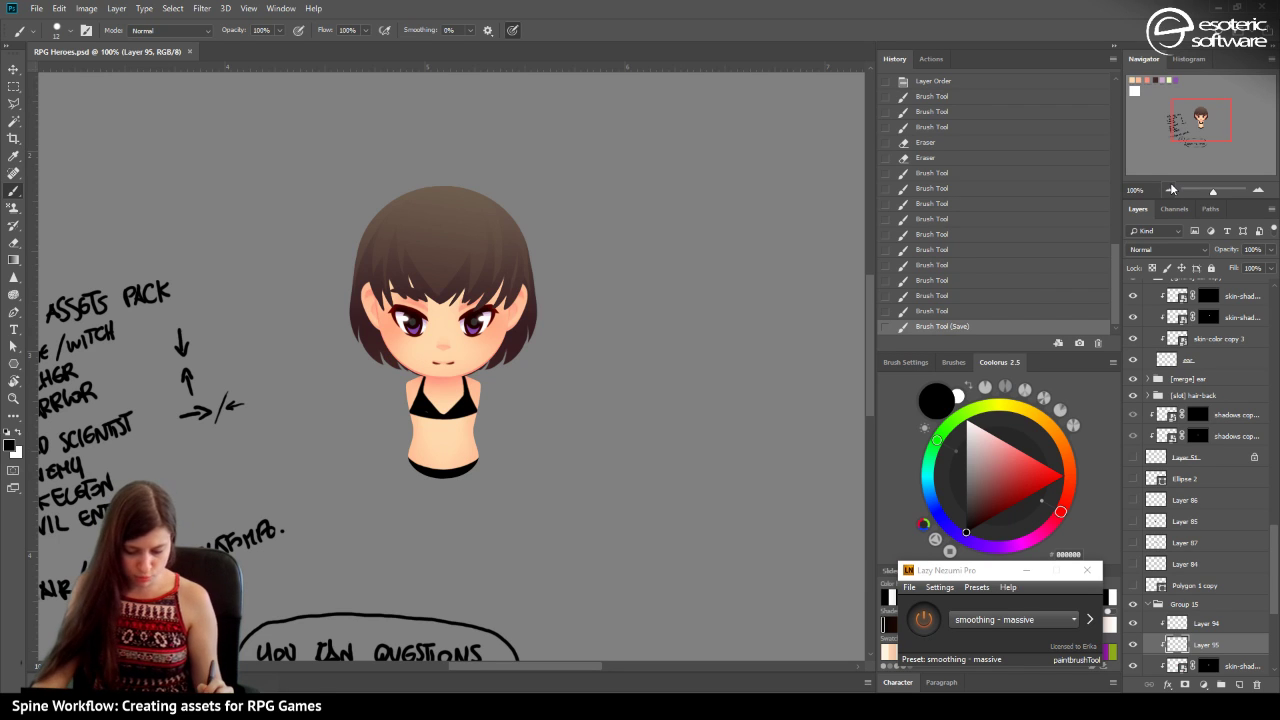
pyautogui.click(1133, 605)
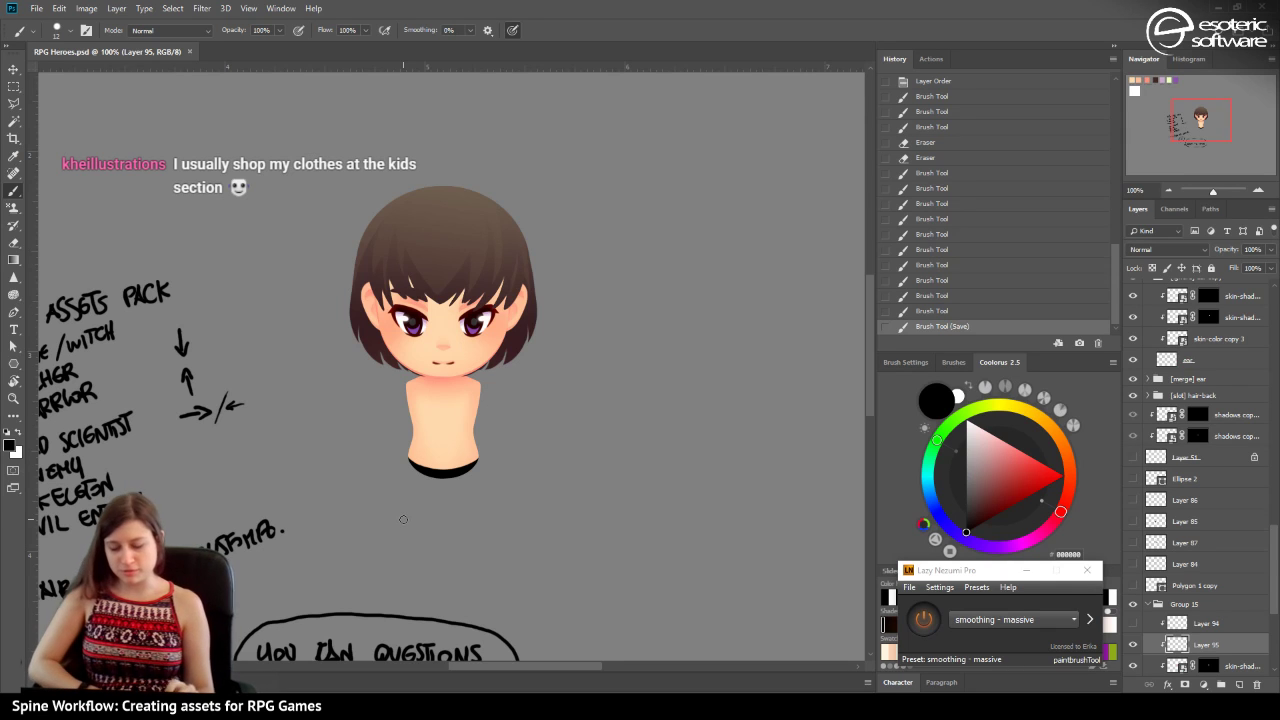
# Select Group 15, toggle its visibility to check what it contains, and collapse the group.
pyautogui.click(14, 69)
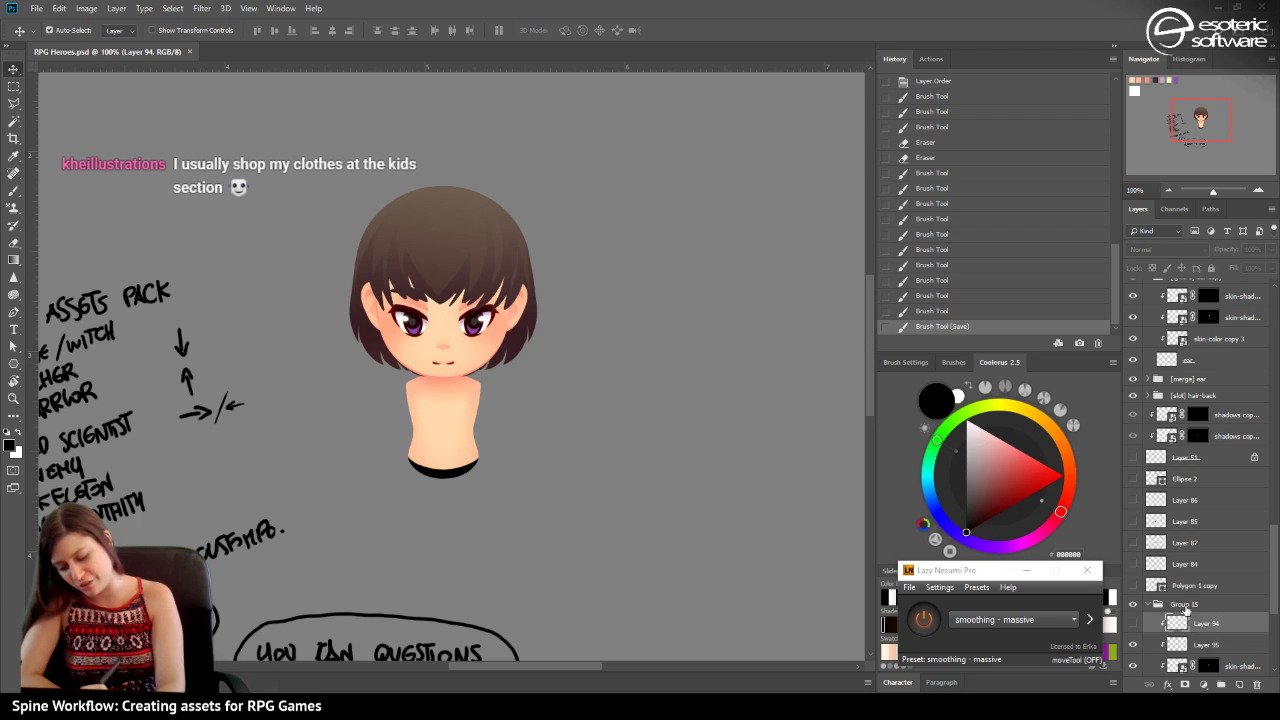
pyautogui.click(1165, 604)
pyautogui.click(1133, 605)
pyautogui.click(1133, 605)
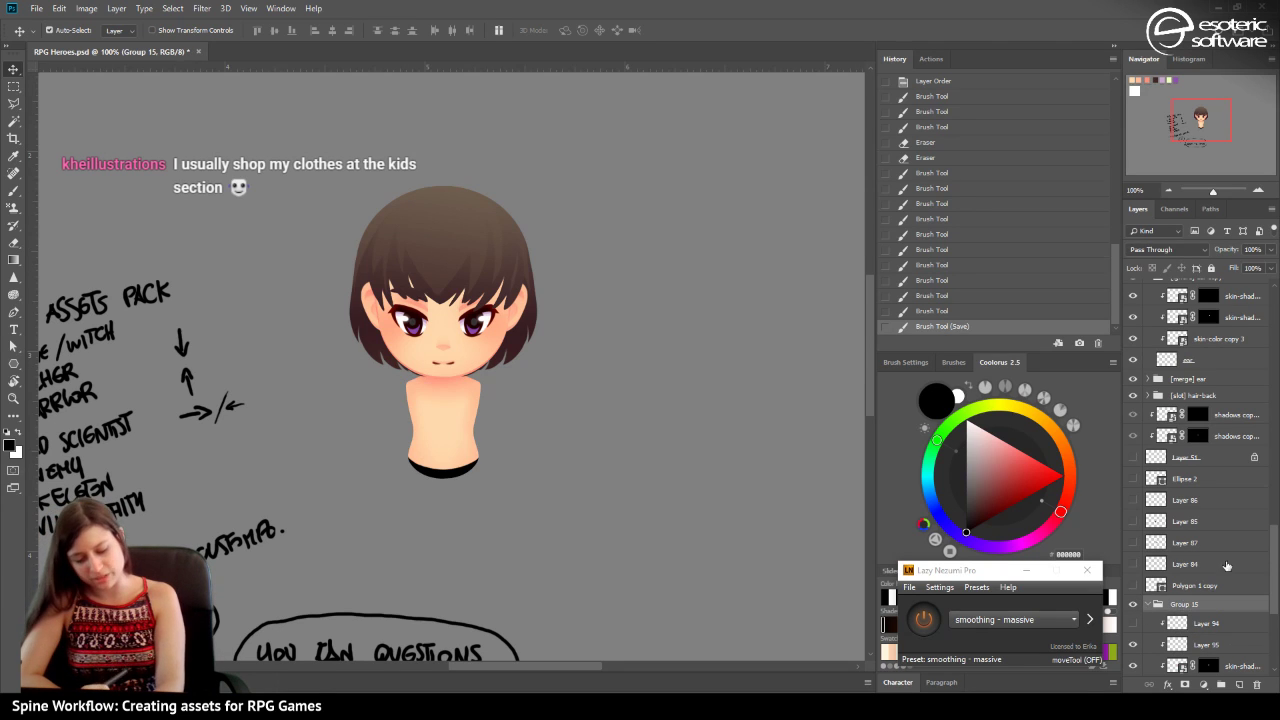
pyautogui.click(1147, 605)
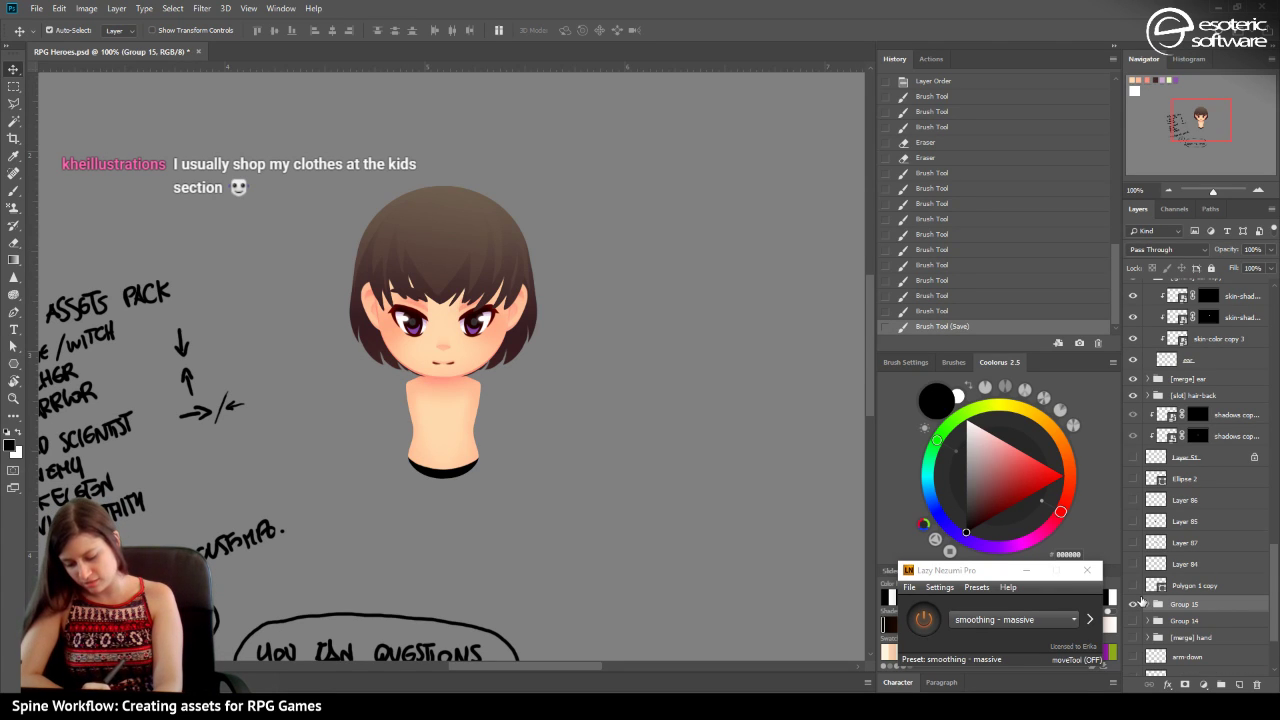
# Toggle the visibility of Group 14, Group 15 and Polygon 1 copy to check which body parts and sketches they hold.
pyautogui.click(1133, 621)
pyautogui.click(1133, 605)
pyautogui.click(1133, 605)
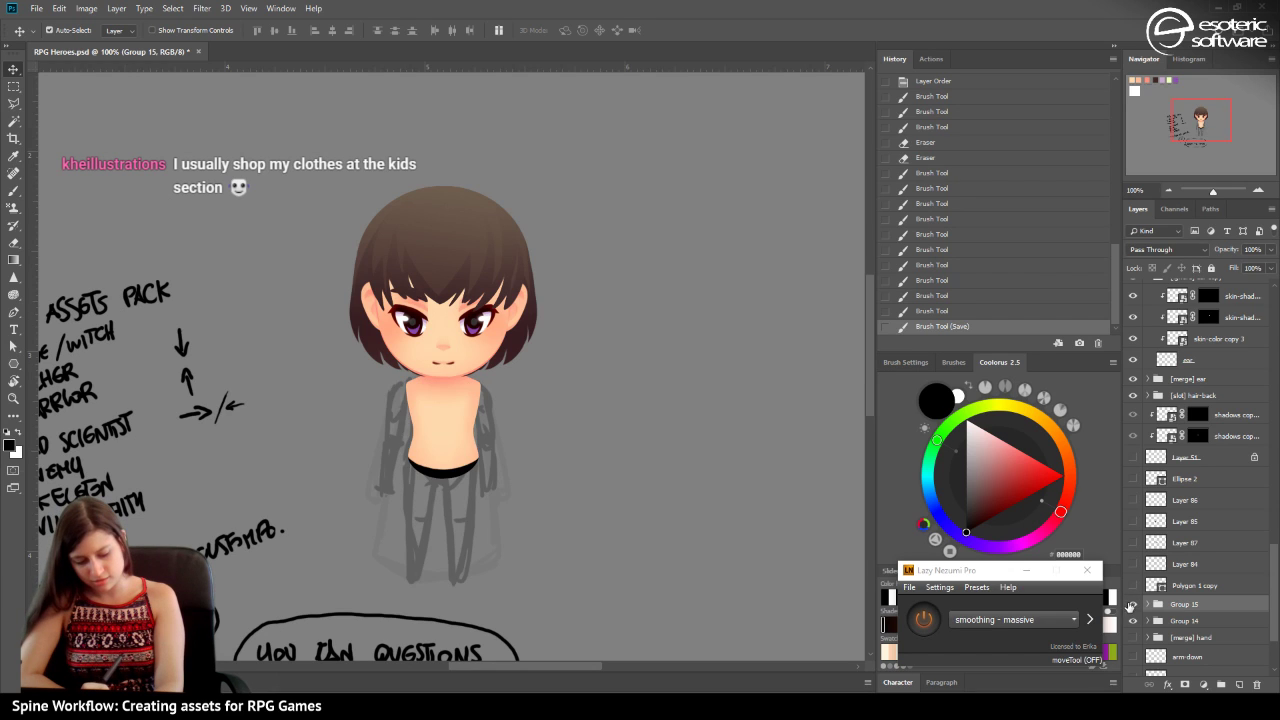
pyautogui.click(1133, 621)
pyautogui.click(1133, 585)
pyautogui.click(1133, 585)
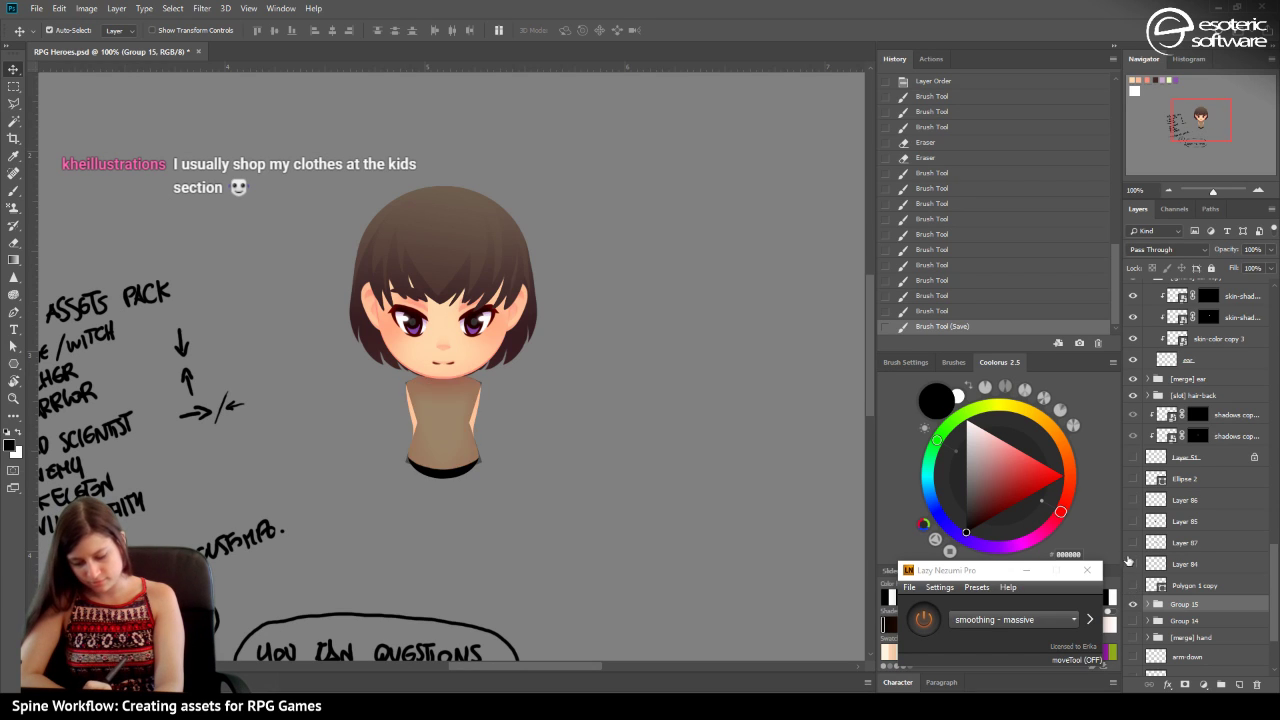
# Show Layer 84 with the arm silhouette, move it beneath Group 15, and select the Brush for working on it.
pyautogui.click(1133, 564)
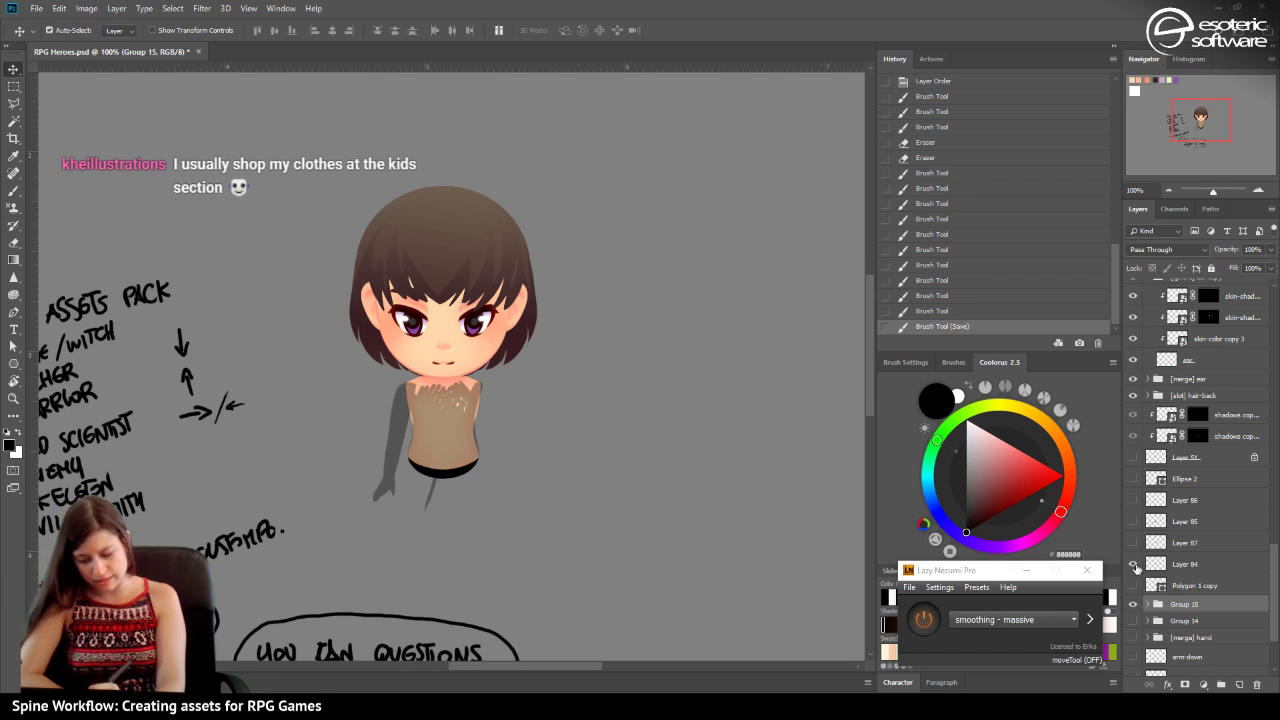
pyautogui.click(1157, 565)
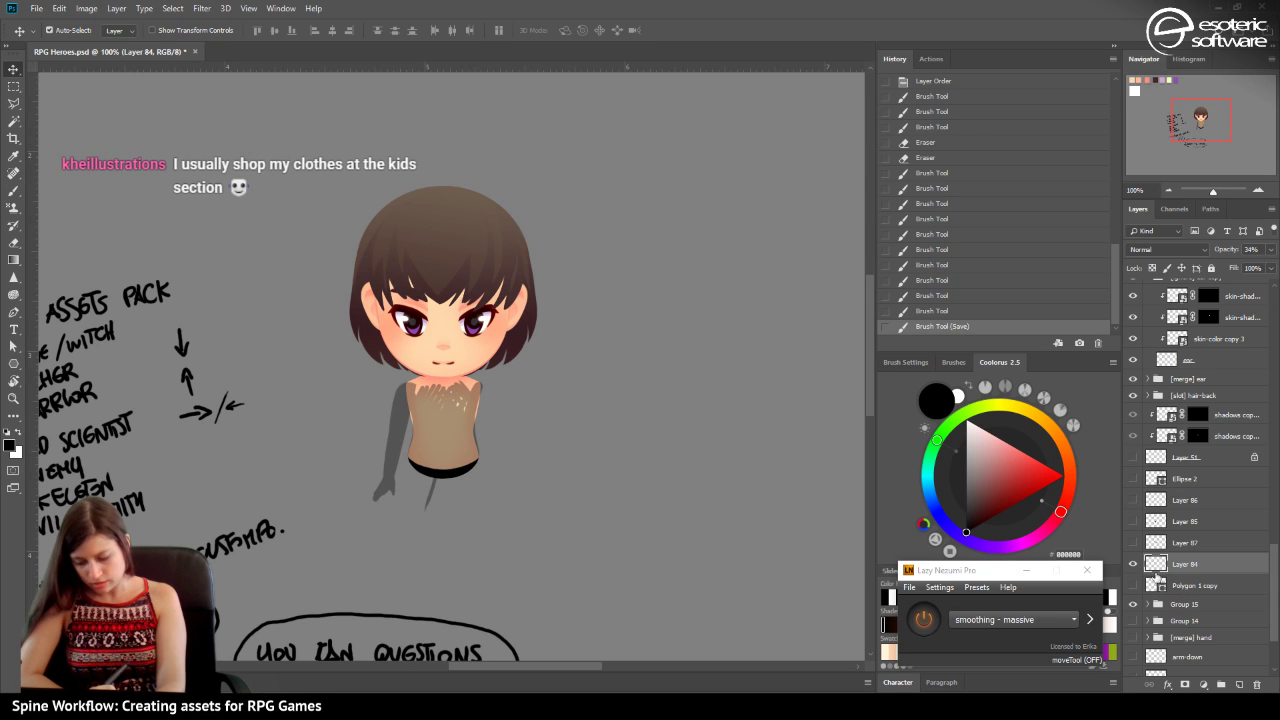
pyautogui.doubleClick(1157, 566)
pyautogui.click(1143, 104)
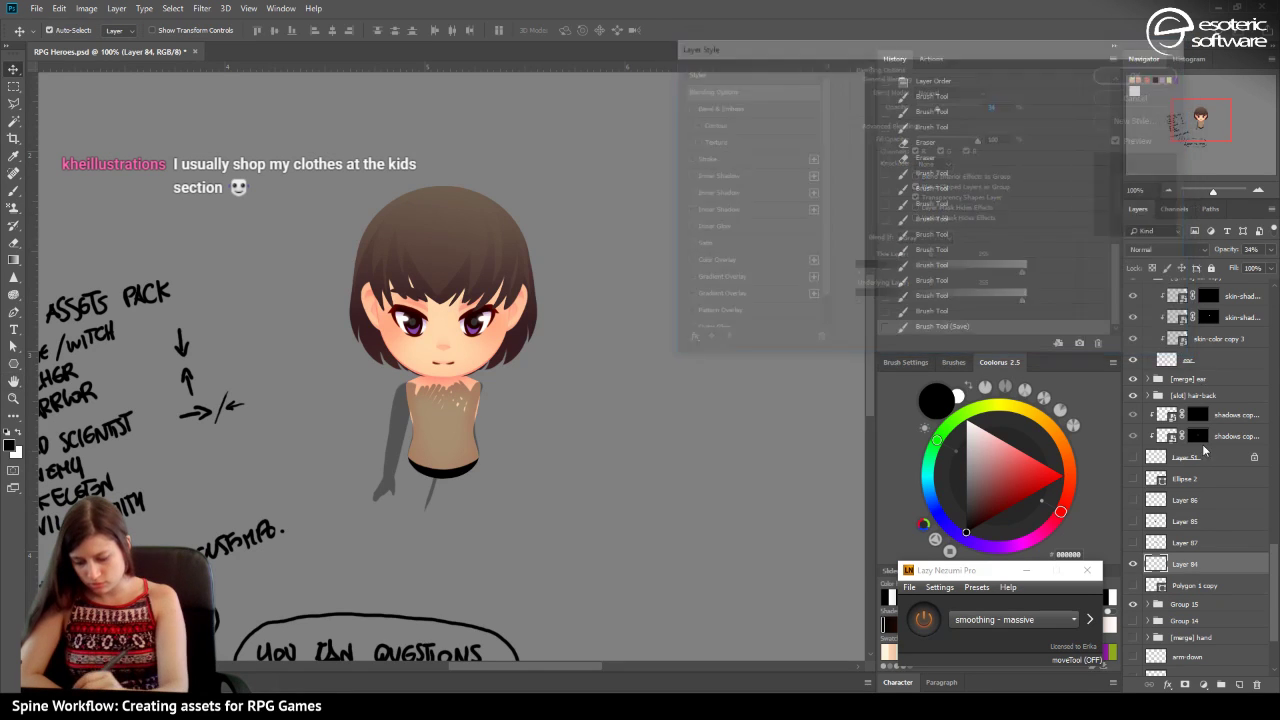
pyautogui.moveTo(1157, 566); pyautogui.dragTo(1158, 610)
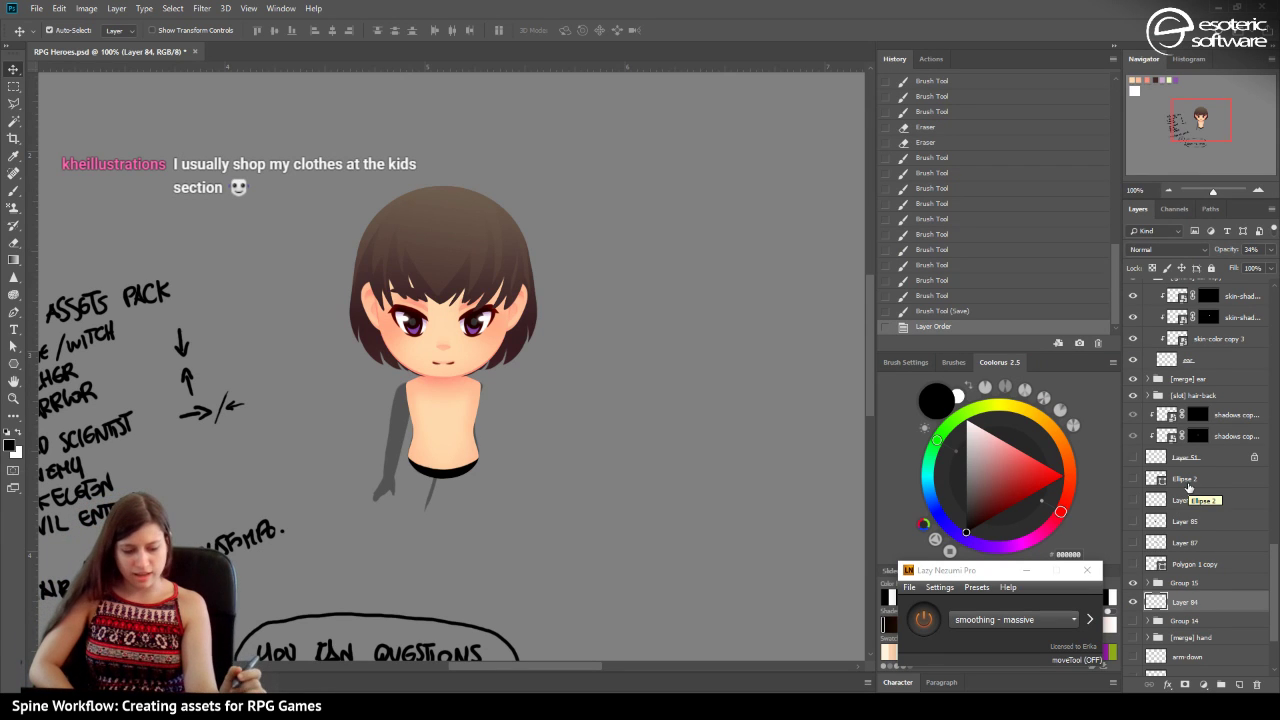
pyautogui.press('b')
pyautogui.click(1256, 189)
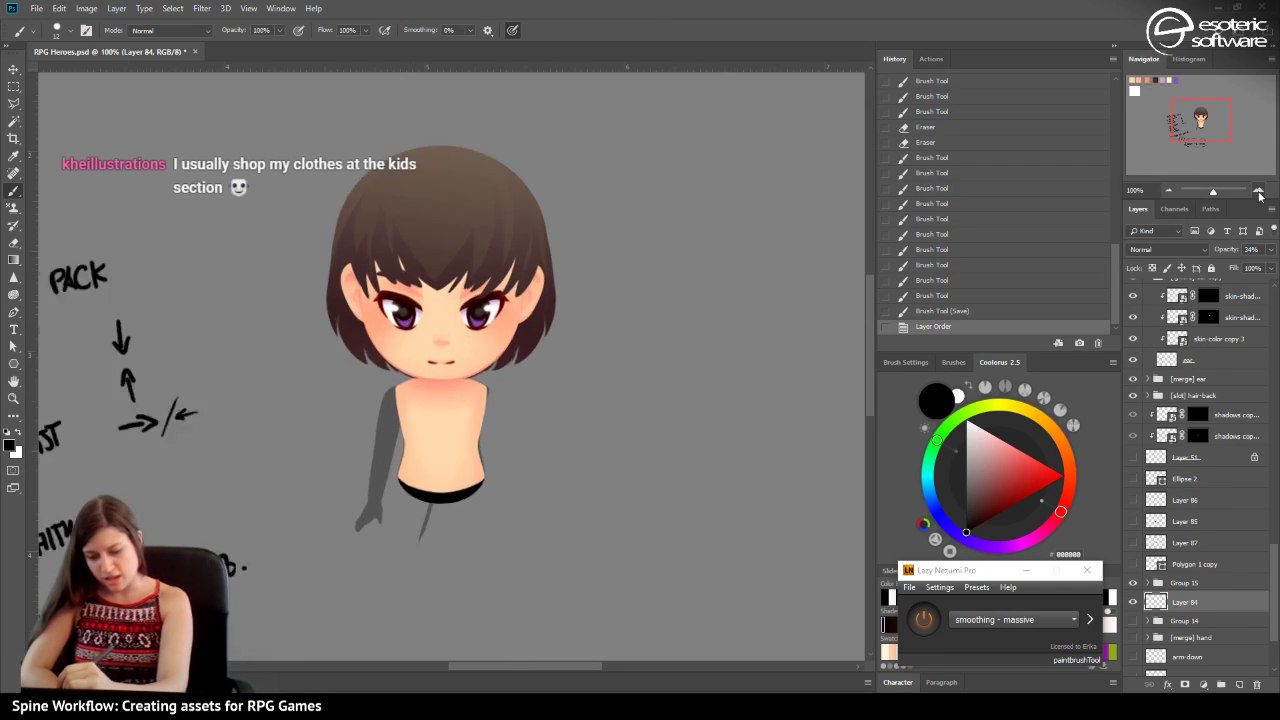
# Check Polygon 1 copy and Group 15 against the arm silhouette by toggling their visibility at 300%, and save the document.
pyautogui.click(1256, 189)
pyautogui.moveTo(1201, 116); pyautogui.dragTo(1197, 123)
pyautogui.scroll(3, 865, 355)
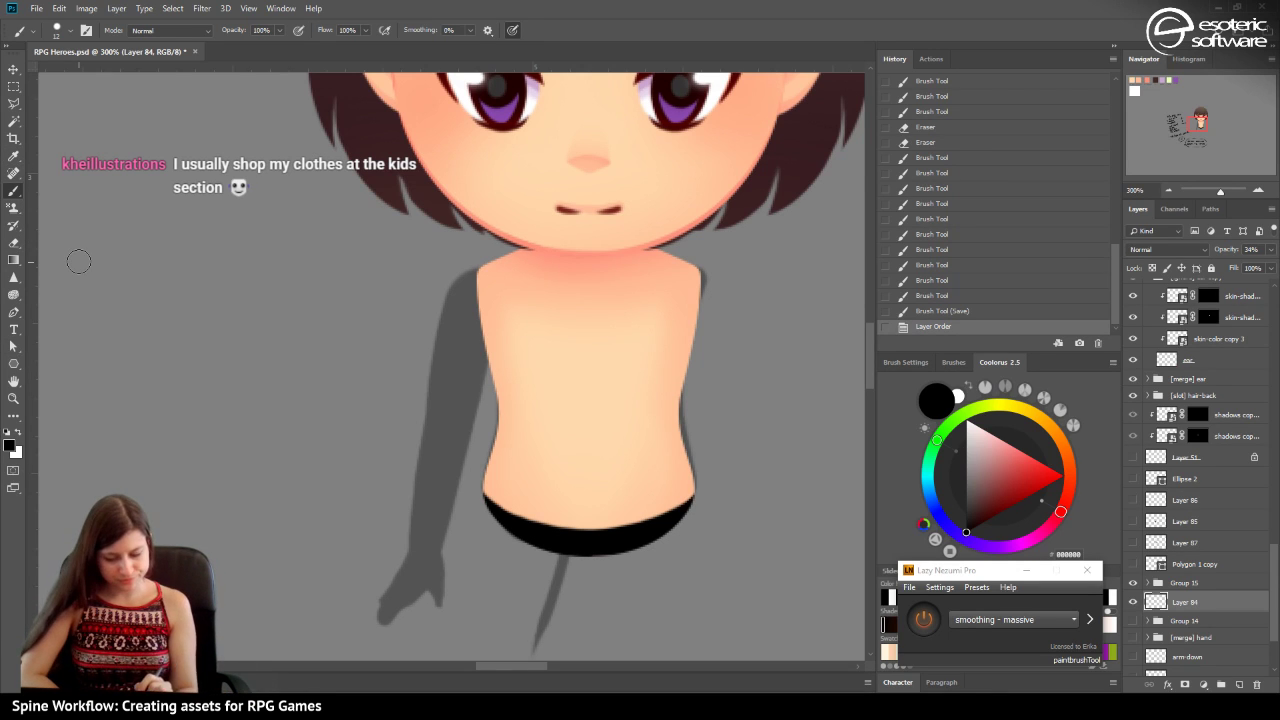
pyautogui.click(1133, 565)
pyautogui.click(1133, 565)
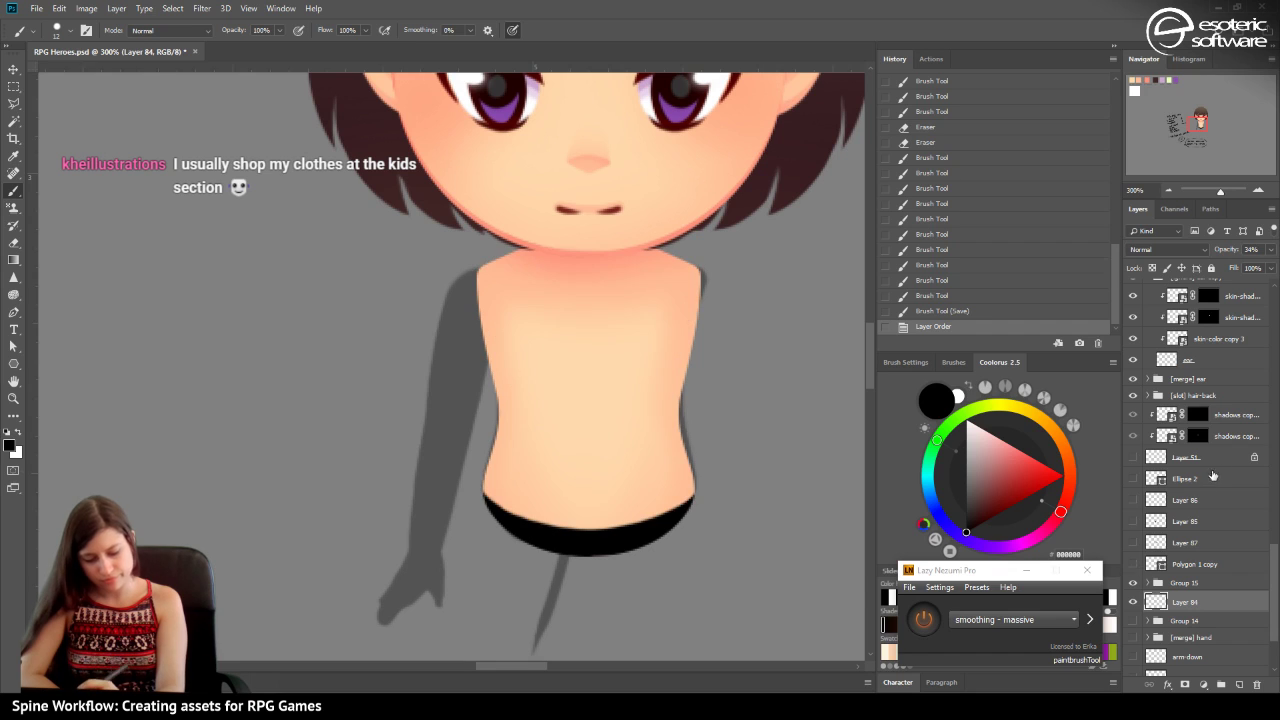
pyautogui.click(1133, 583)
pyautogui.click(1133, 583)
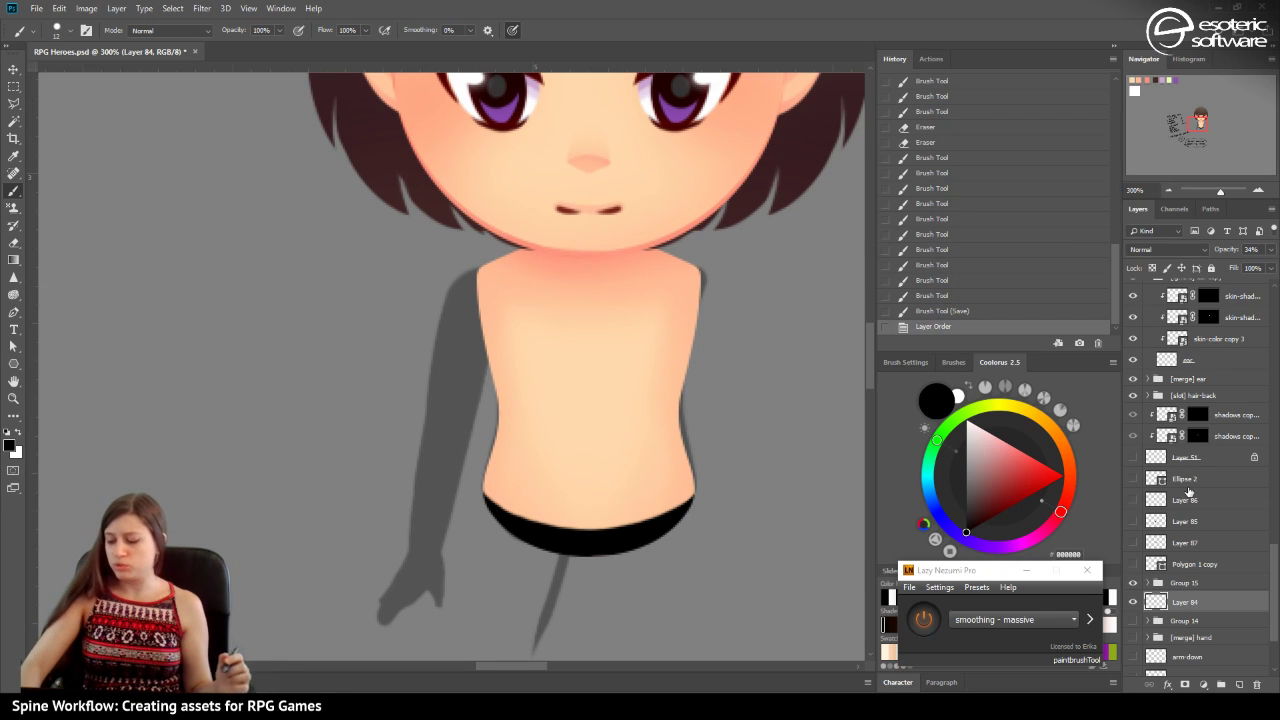
pyautogui.hotkey('ctrl', 's')
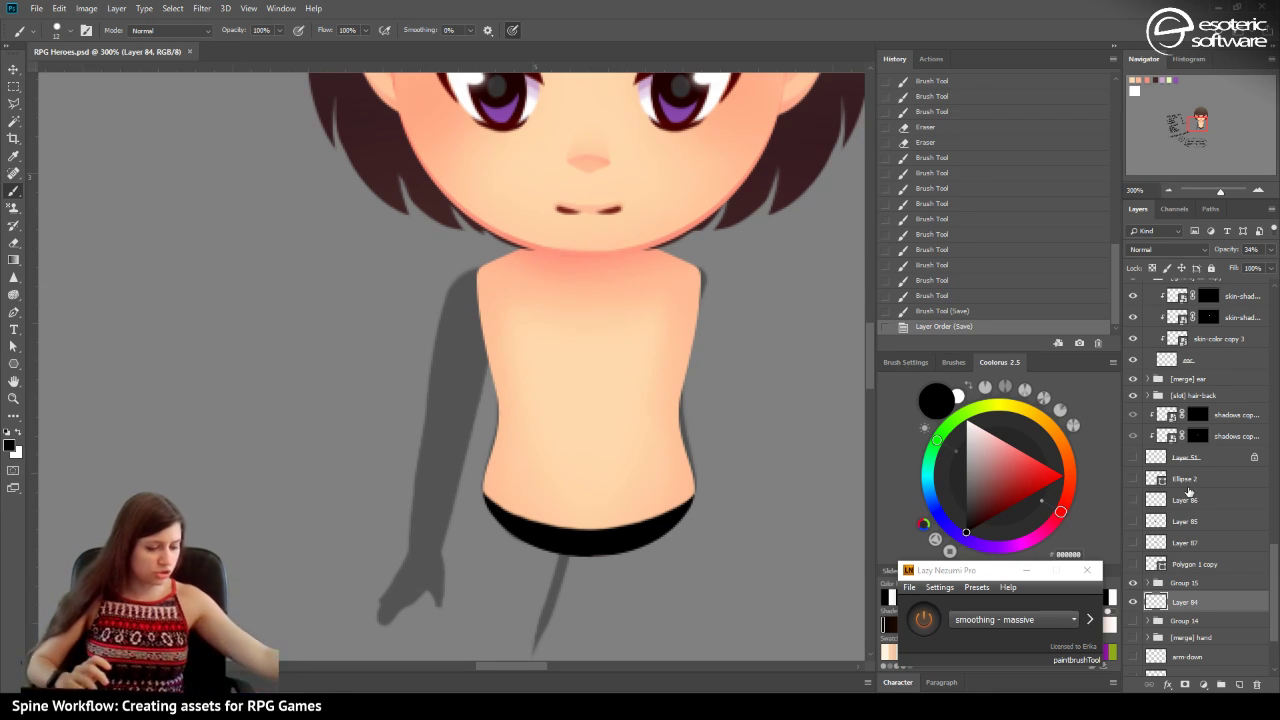
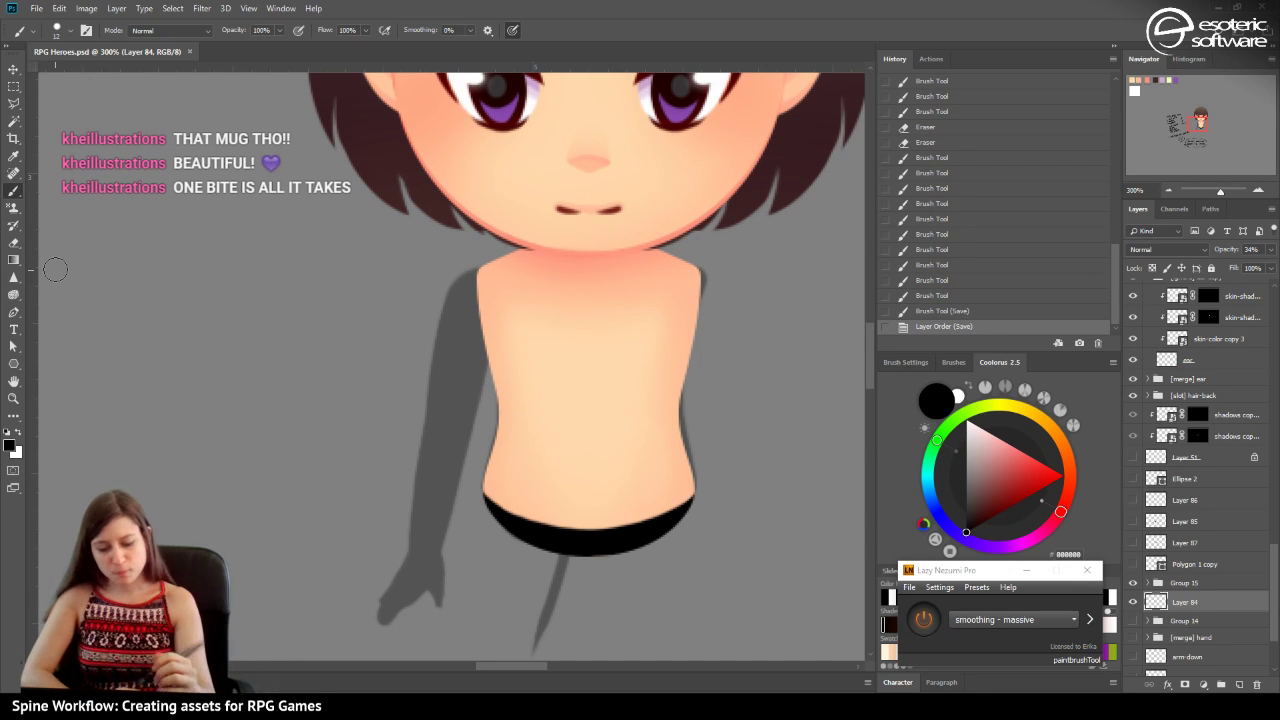
# Toggle the visibility of Group 15 repeatedly to compare its content with the arm silhouette beneath it.
pyautogui.click(14, 70)
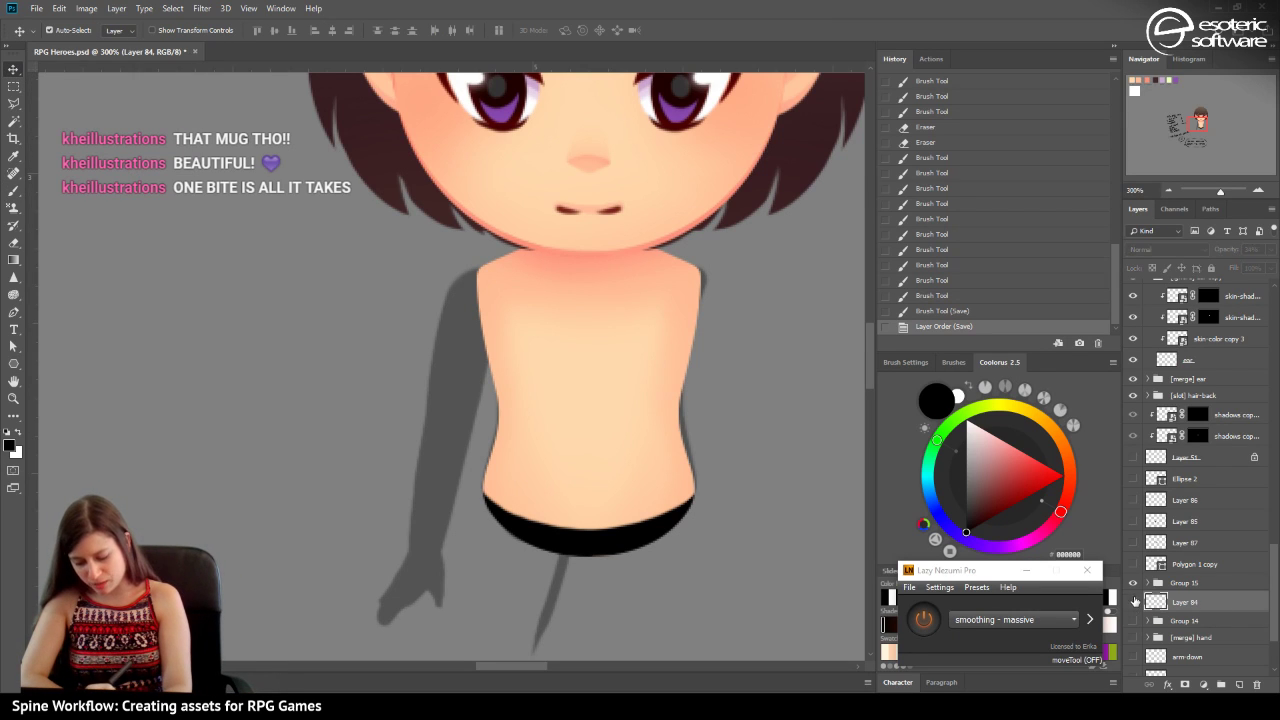
pyautogui.click(1134, 582)
pyautogui.click(1134, 582)
pyautogui.click(1134, 582)
pyautogui.click(1134, 583)
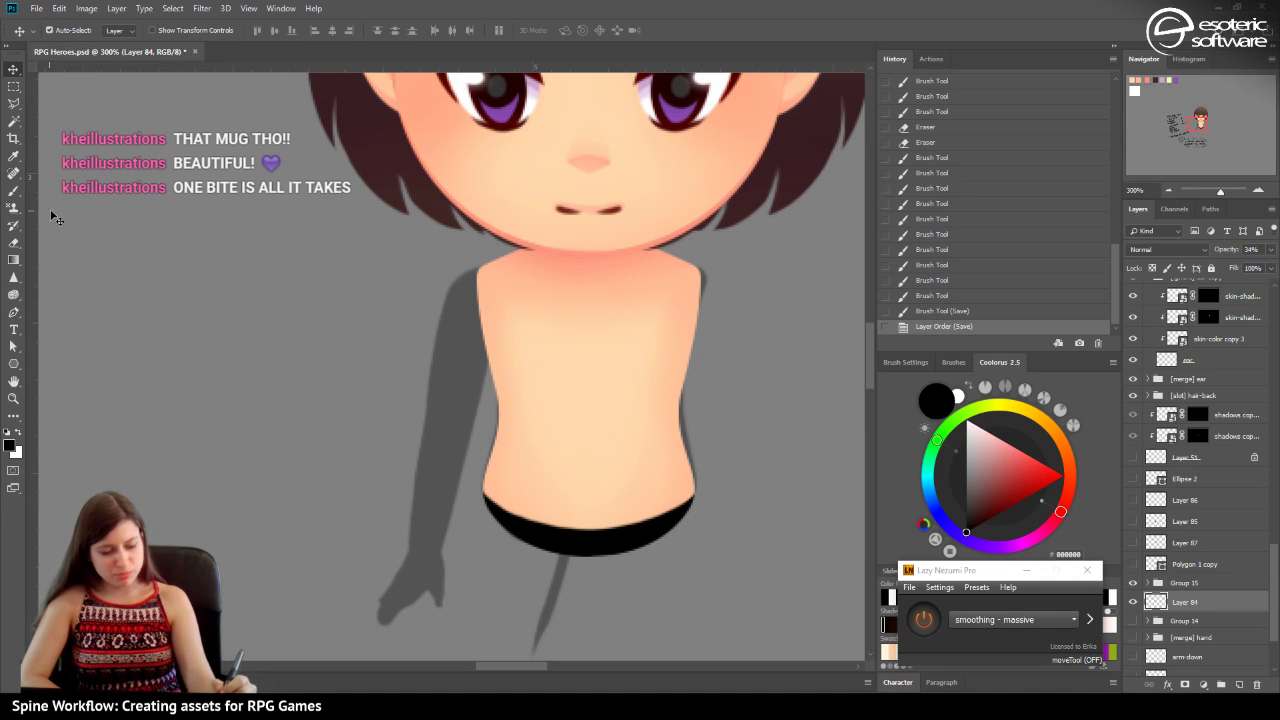
pyautogui.press('b')
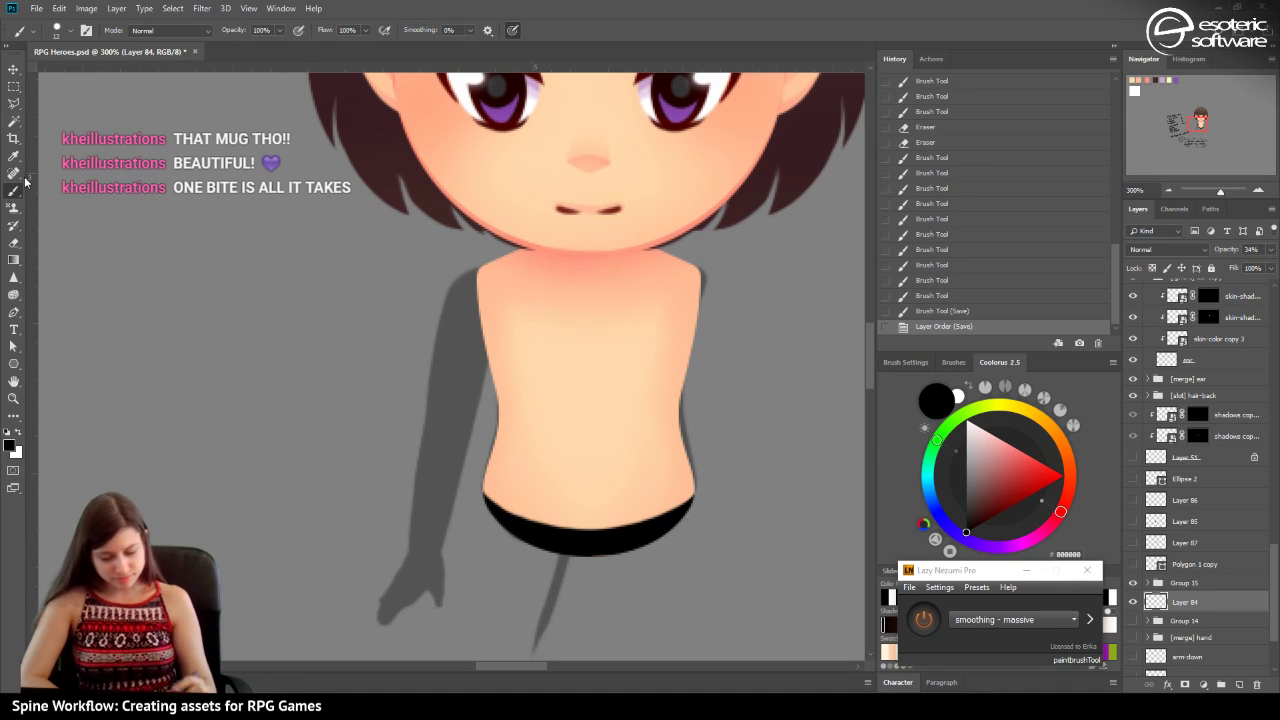
pyautogui.click(441, 353)
pyautogui.hotkey('ctrl', 'z')
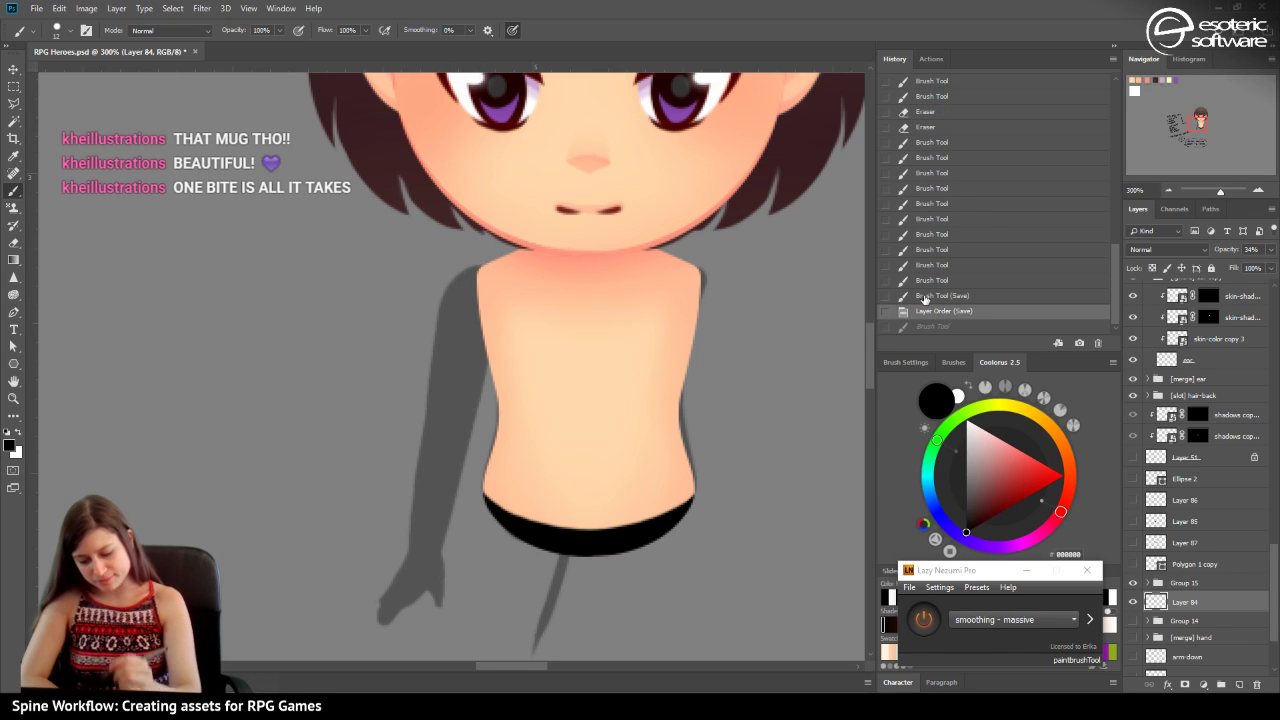
# Check Group 15 and Layer 84 by toggling their visibility, and add a new empty layer directly above Layer 84.
pyautogui.click(1134, 584)
pyautogui.click(1134, 581)
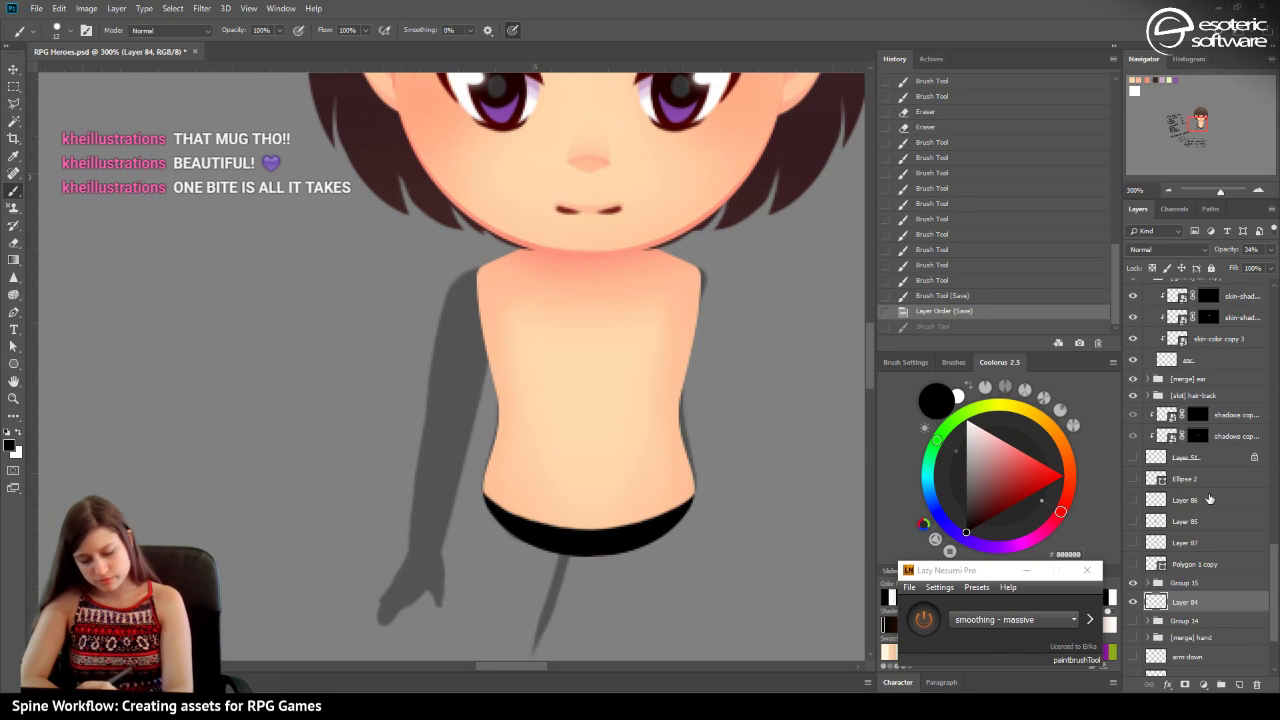
pyautogui.click(1133, 602)
pyautogui.click(1133, 602)
pyautogui.click(1240, 684)
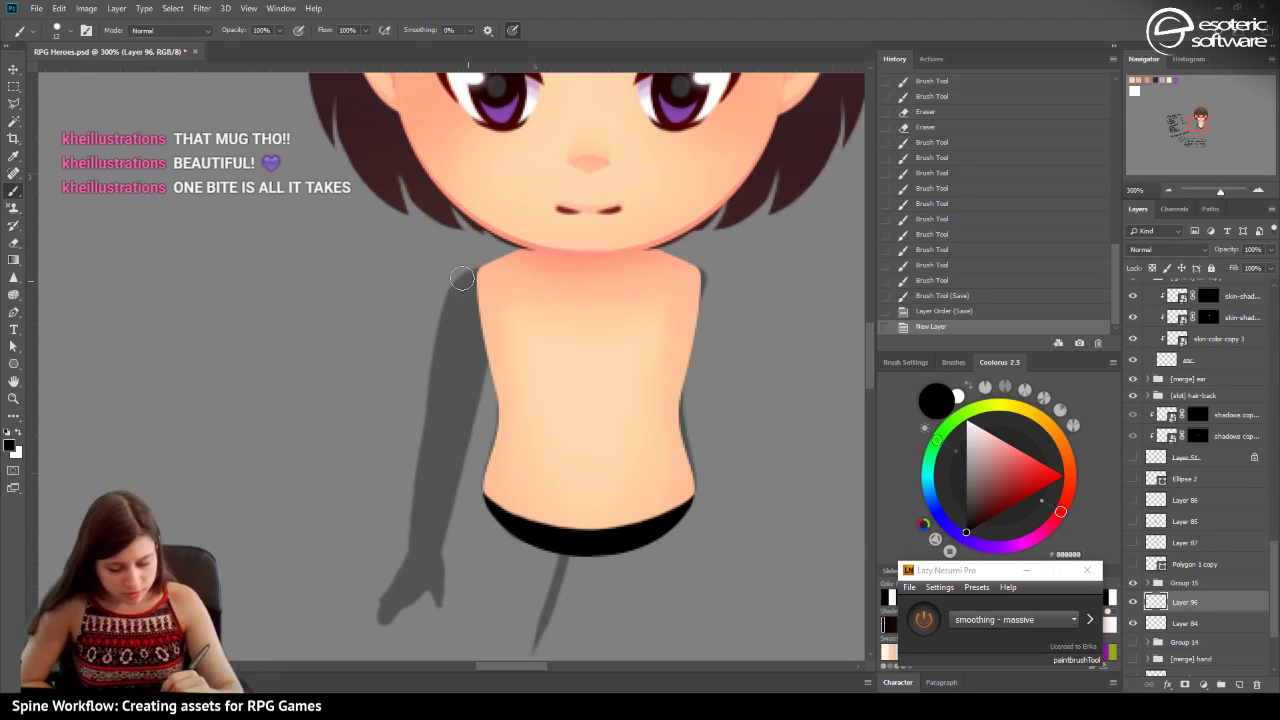
# Set the brush size to 56 px and paint a round black shoulder where the arm silhouette meets the torso.
pyautogui.click(62, 30)
pyautogui.click(98, 74)
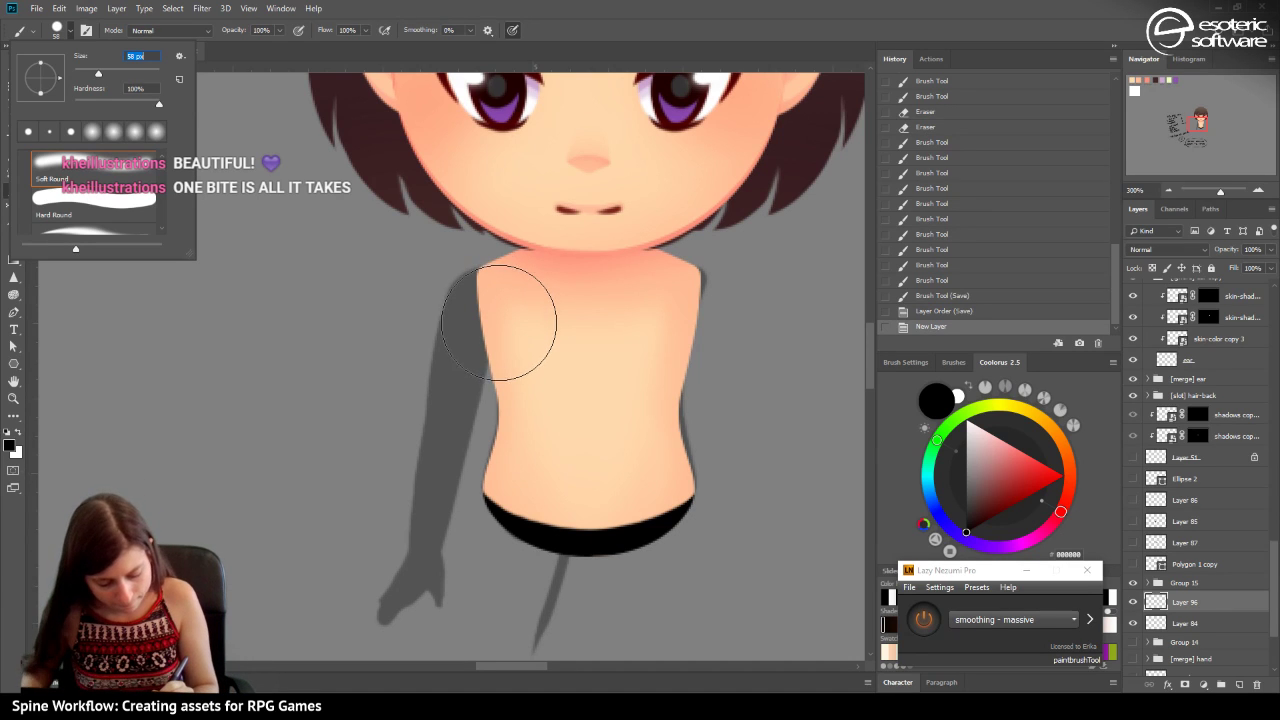
pyautogui.press('Down')
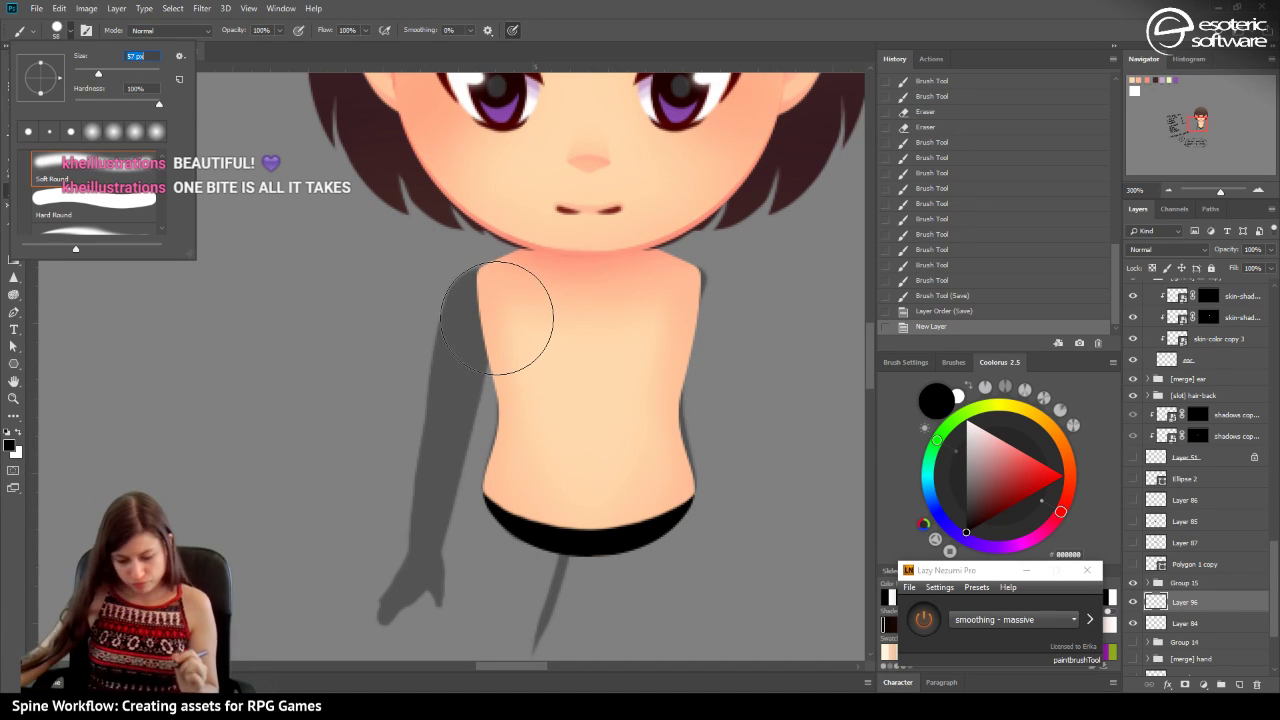
pyautogui.press('Down')
pyautogui.press('Down')
pyautogui.press('Down')
pyautogui.press('Down')
pyautogui.press('Down')
pyautogui.press('Down')
pyautogui.press('Down')
pyautogui.press('Down')
pyautogui.press('Down')
pyautogui.press('Down')
pyautogui.press('Down')
pyautogui.press('Down')
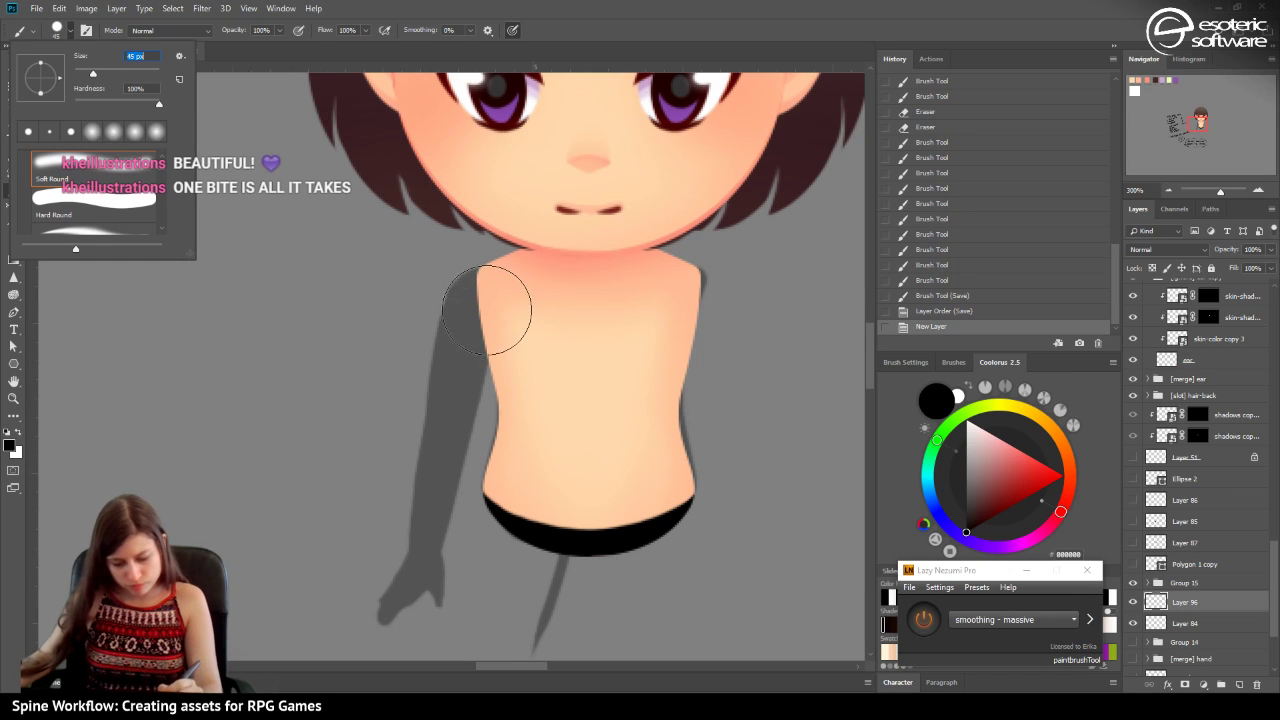
pyautogui.press('Up')
pyautogui.press('Up')
pyautogui.press('Up')
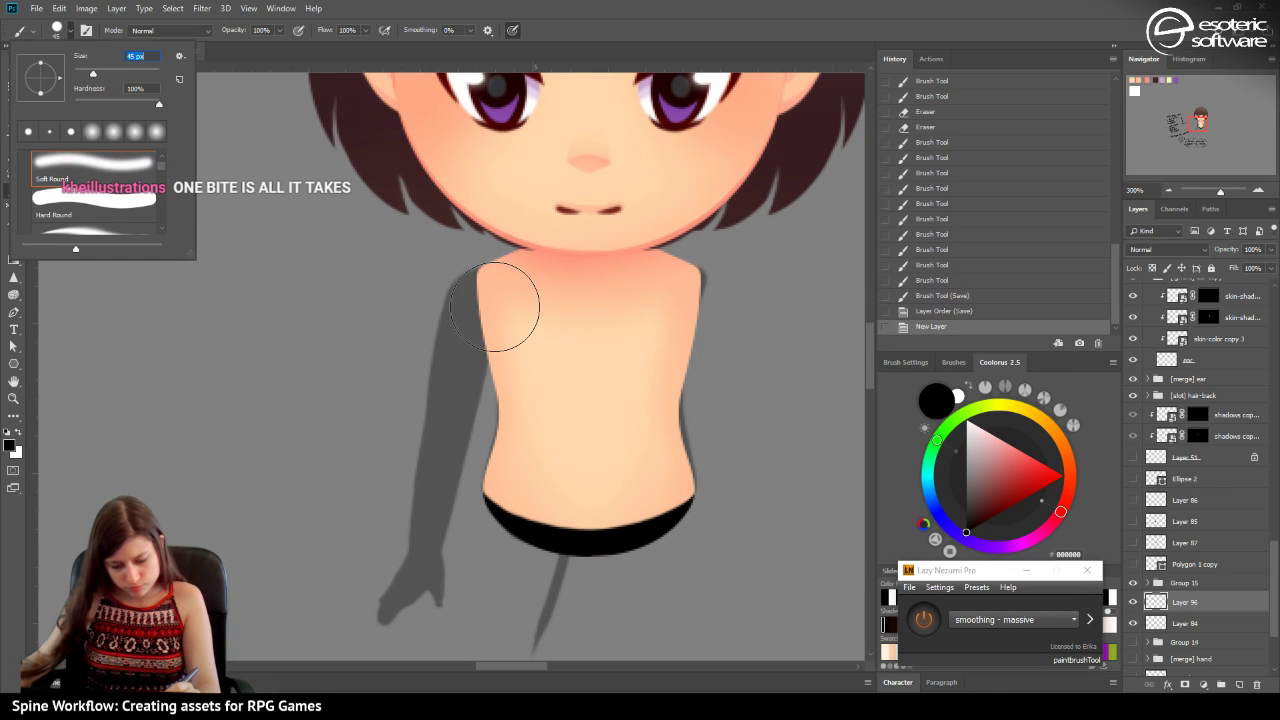
pyautogui.press('Up')
pyautogui.press('Up')
pyautogui.press('Up')
pyautogui.press('Up')
pyautogui.press('Up')
pyautogui.press('Up')
pyautogui.press('Up')
pyautogui.press('Up')
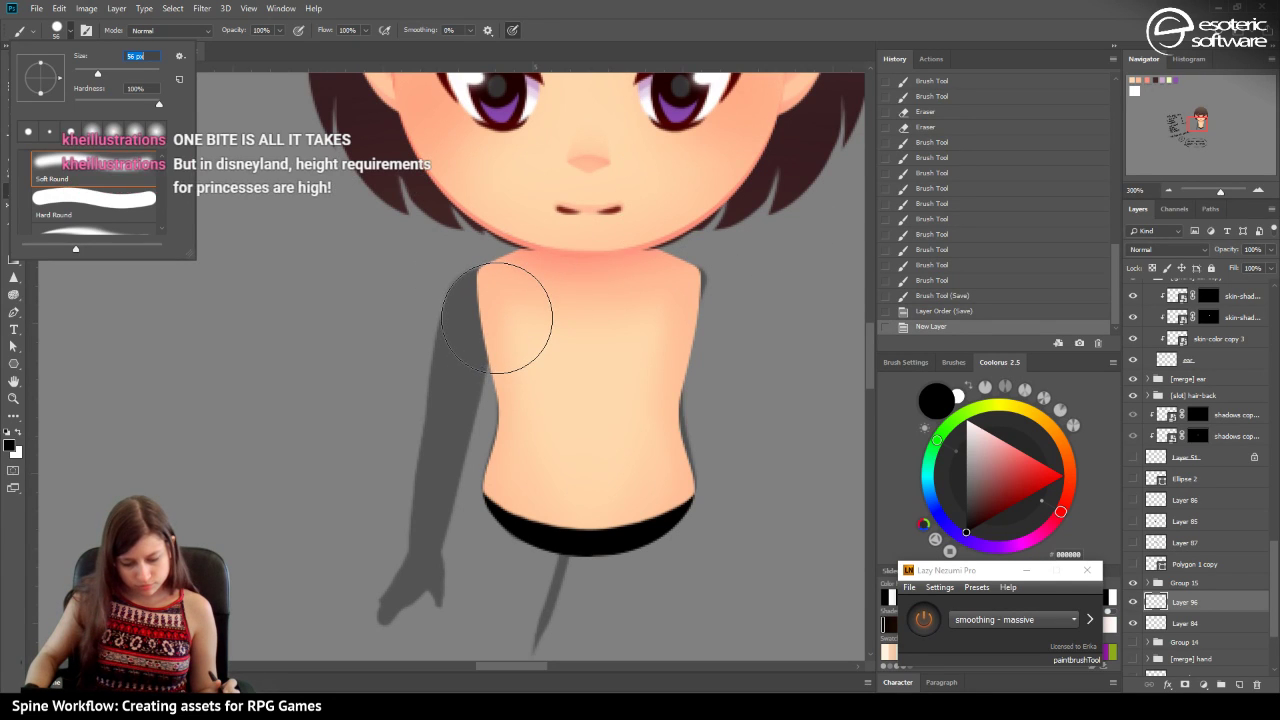
pyautogui.press('Return')
pyautogui.moveTo(508, 320); pyautogui.dragTo(594, 331)
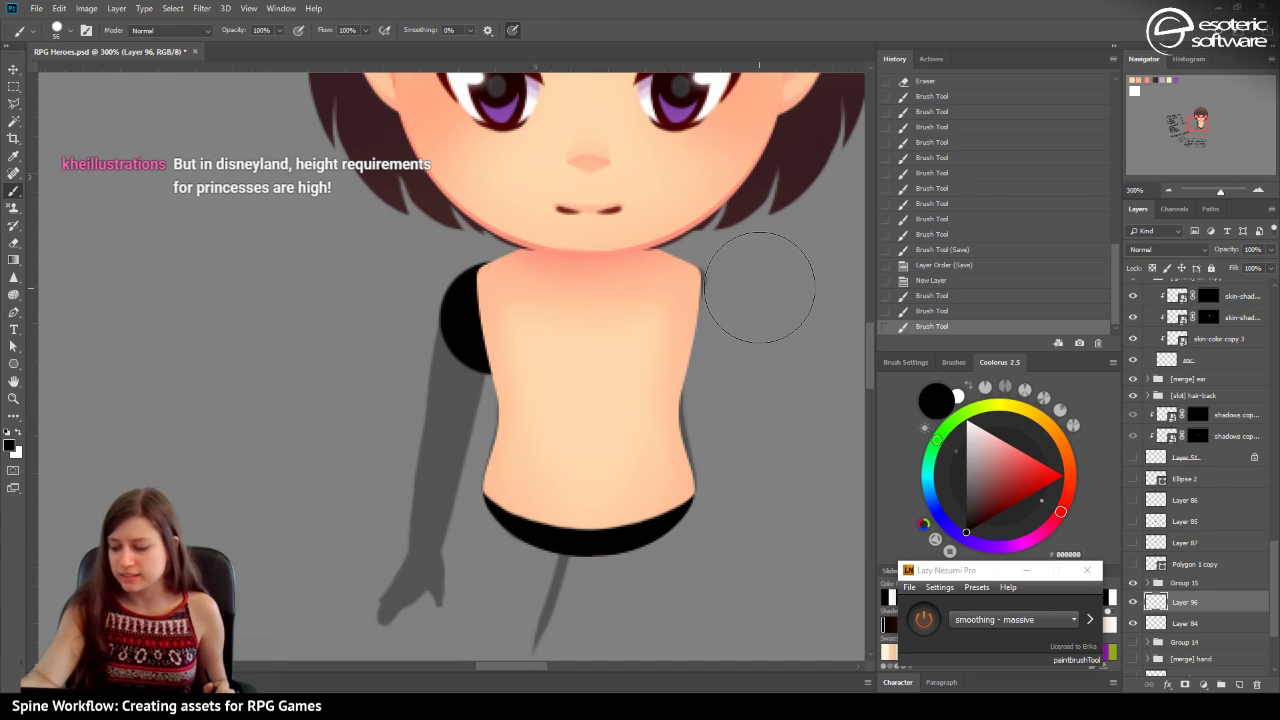
# Scale the black shoulder circle proportionally to about 96% with Free Transform and fit it over the silhouette's shoulder.
pyautogui.hotkey('ctrl', 't')
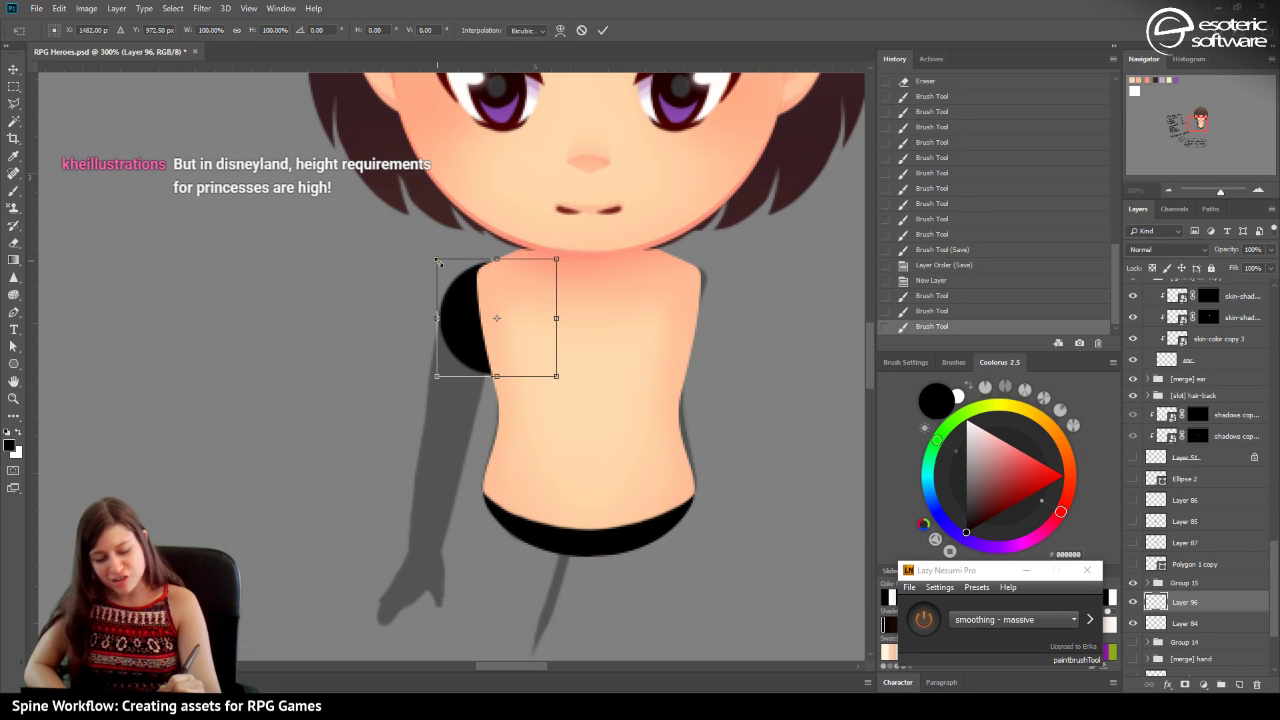
pyautogui.moveTo(438, 261)
pyautogui.mouseDown()
pyautogui.moveTo(482, 266)
pyautogui.moveTo(440, 265)
pyautogui.mouseUp()
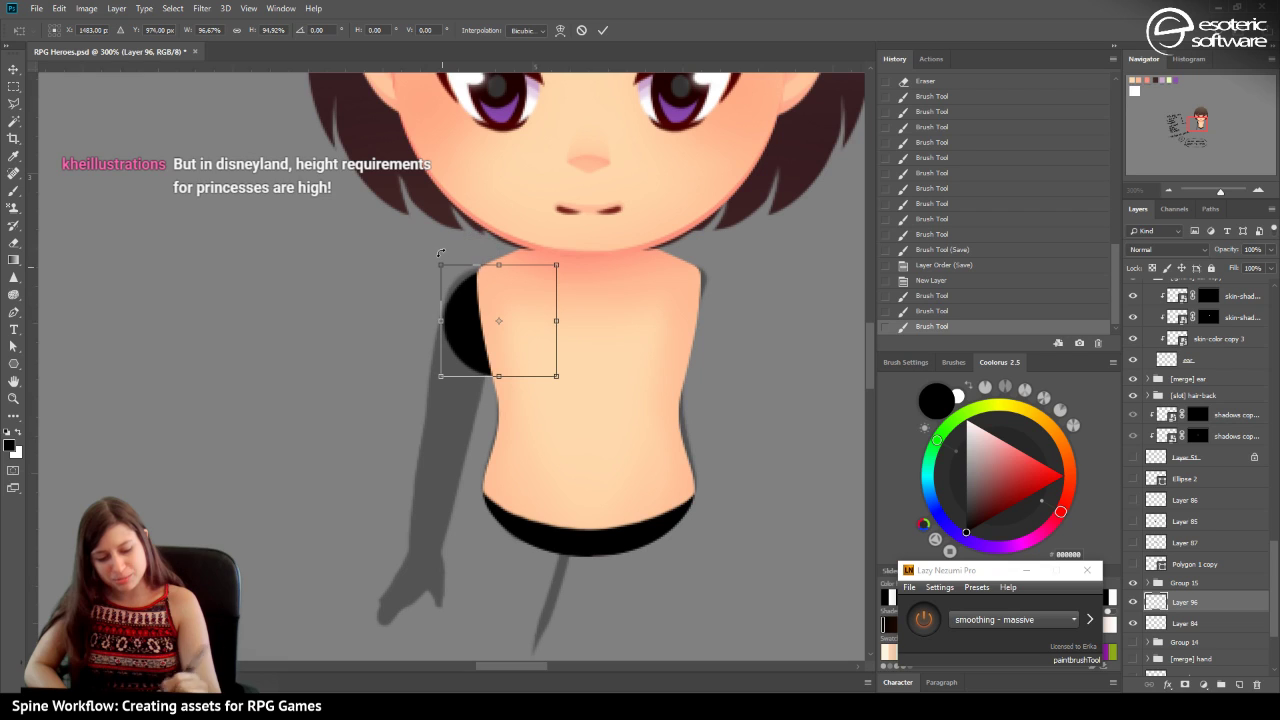
pyautogui.click(237, 30)
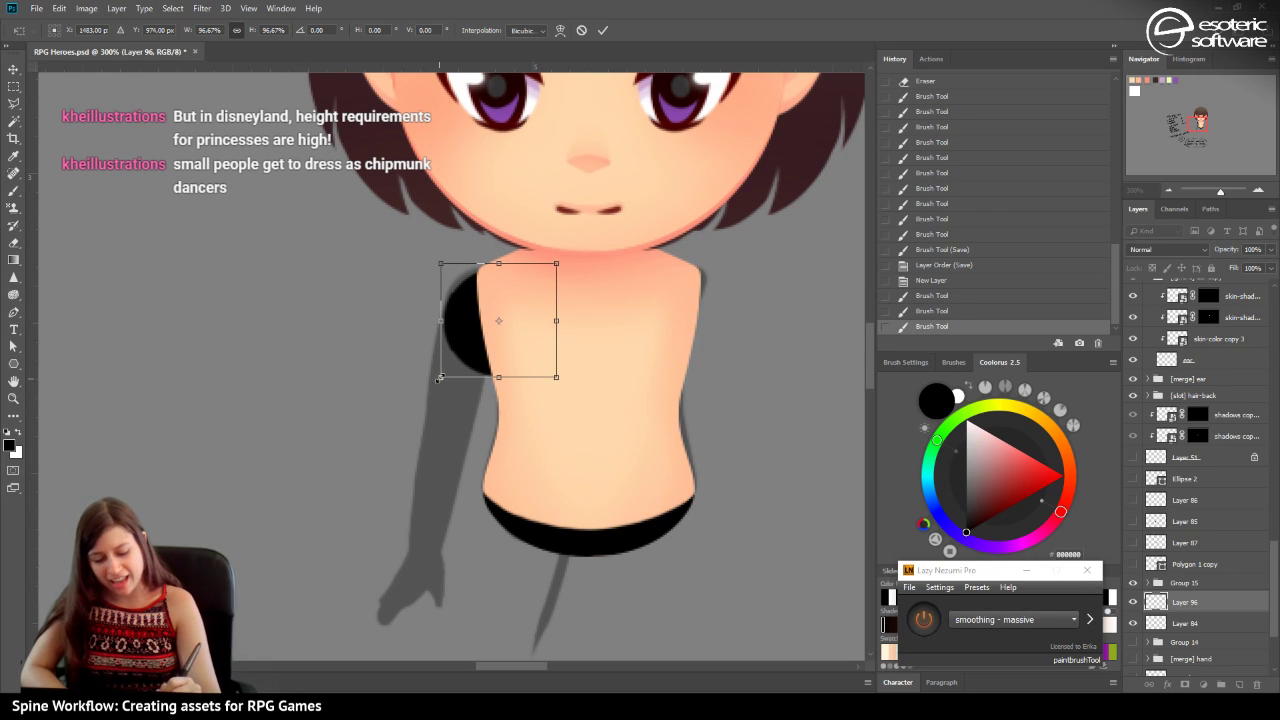
pyautogui.moveTo(440, 320); pyautogui.dragTo(453, 316)
pyautogui.moveTo(438, 368); pyautogui.dragTo(432, 377)
pyautogui.moveTo(466, 333); pyautogui.dragTo(464, 330)
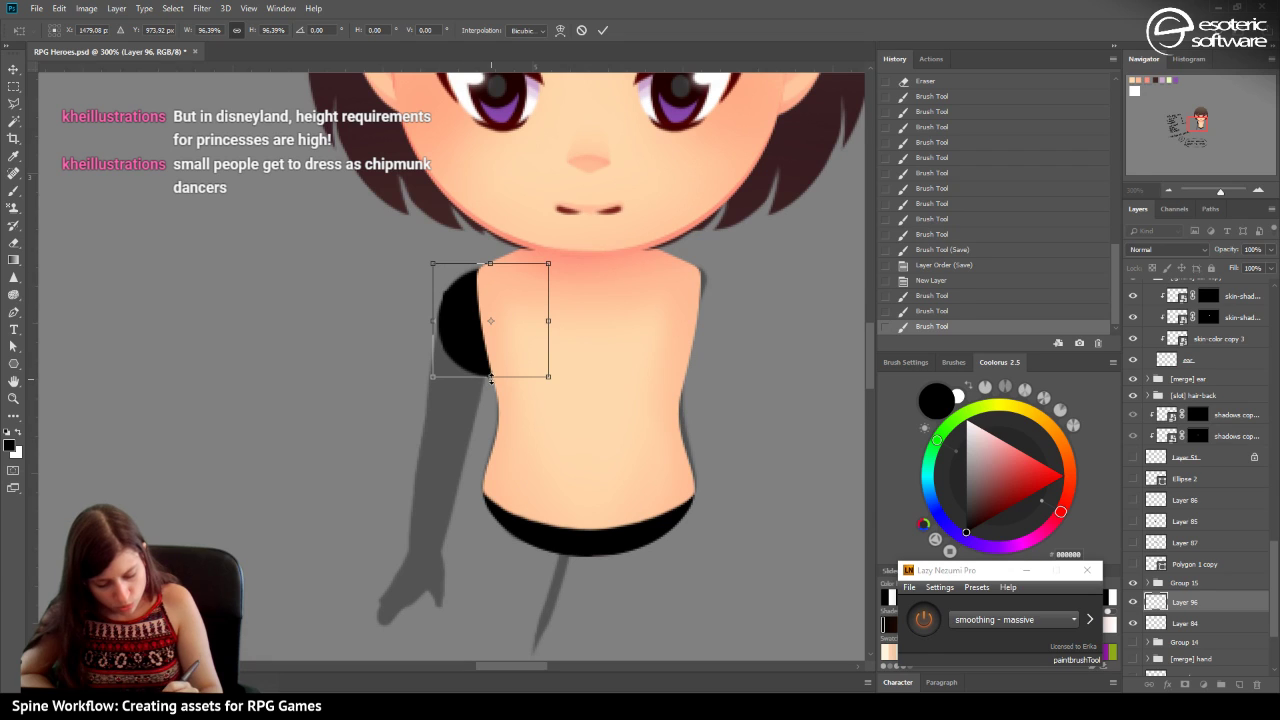
pyautogui.moveTo(491, 381); pyautogui.dragTo(491, 372)
pyautogui.click(237, 30)
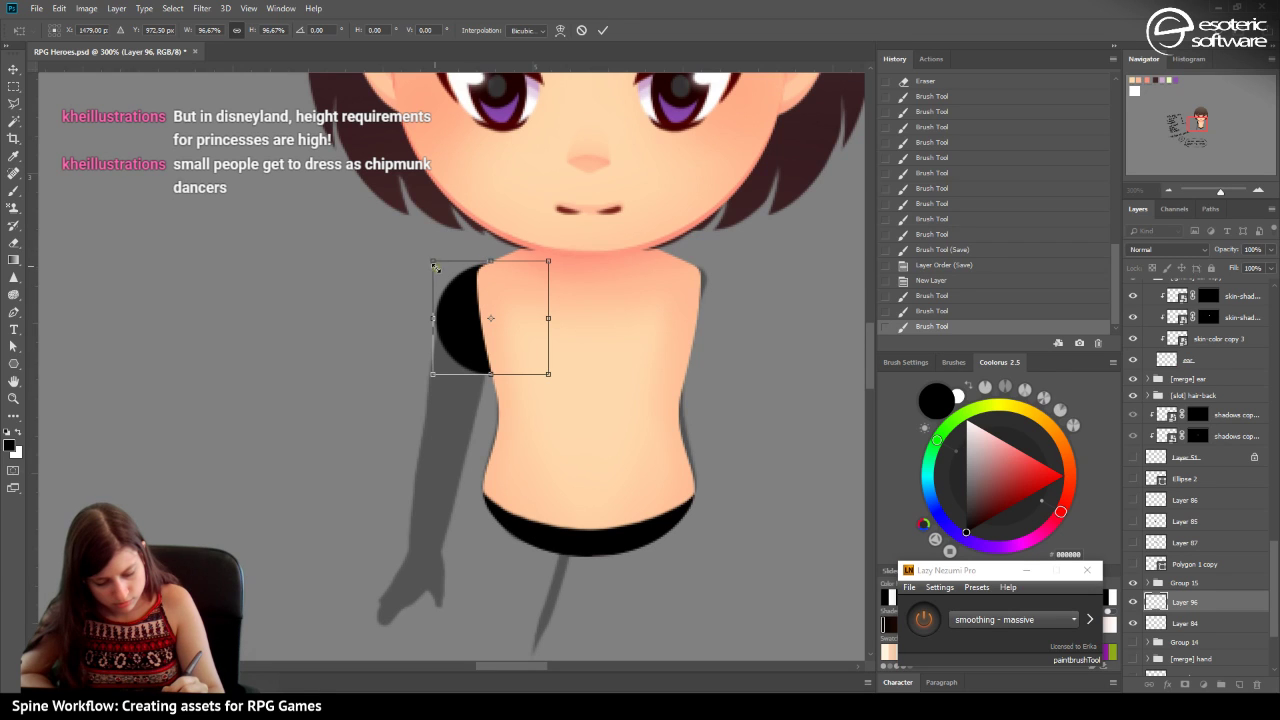
pyautogui.moveTo(434, 266); pyautogui.dragTo(434, 263)
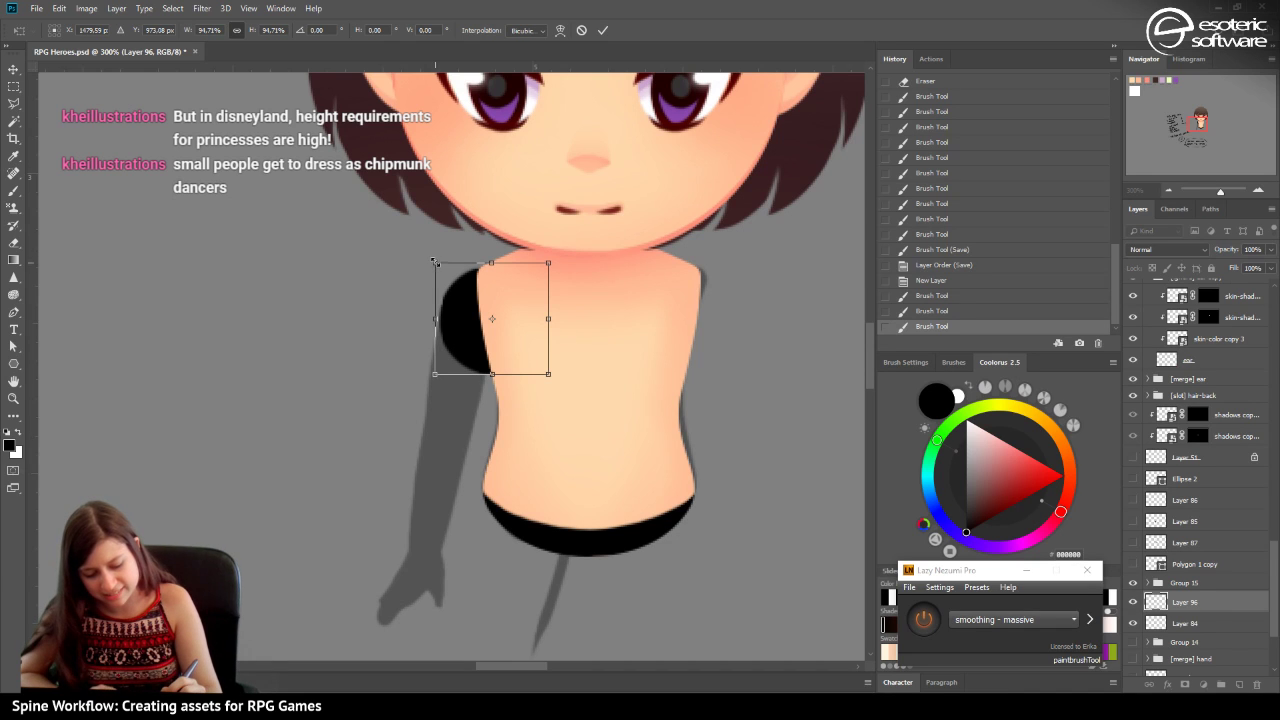
pyautogui.moveTo(434, 266); pyautogui.dragTo(434, 260)
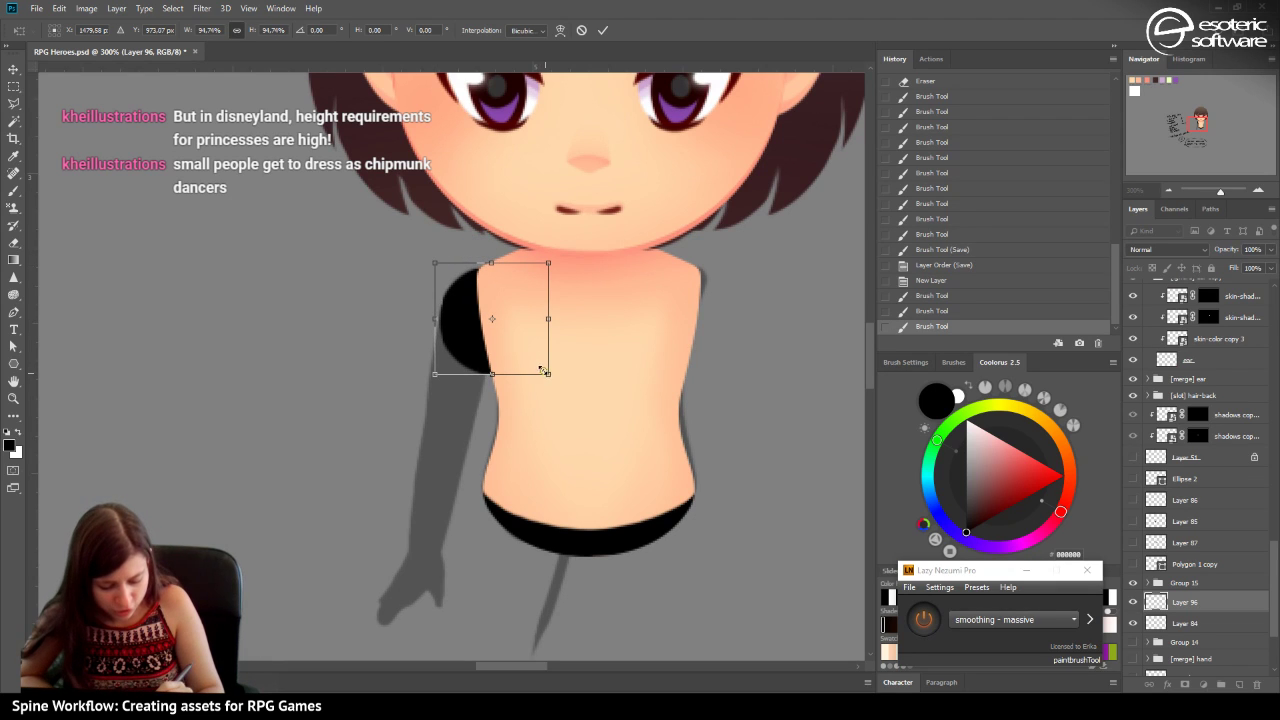
pyautogui.moveTo(548, 374); pyautogui.dragTo(546, 371)
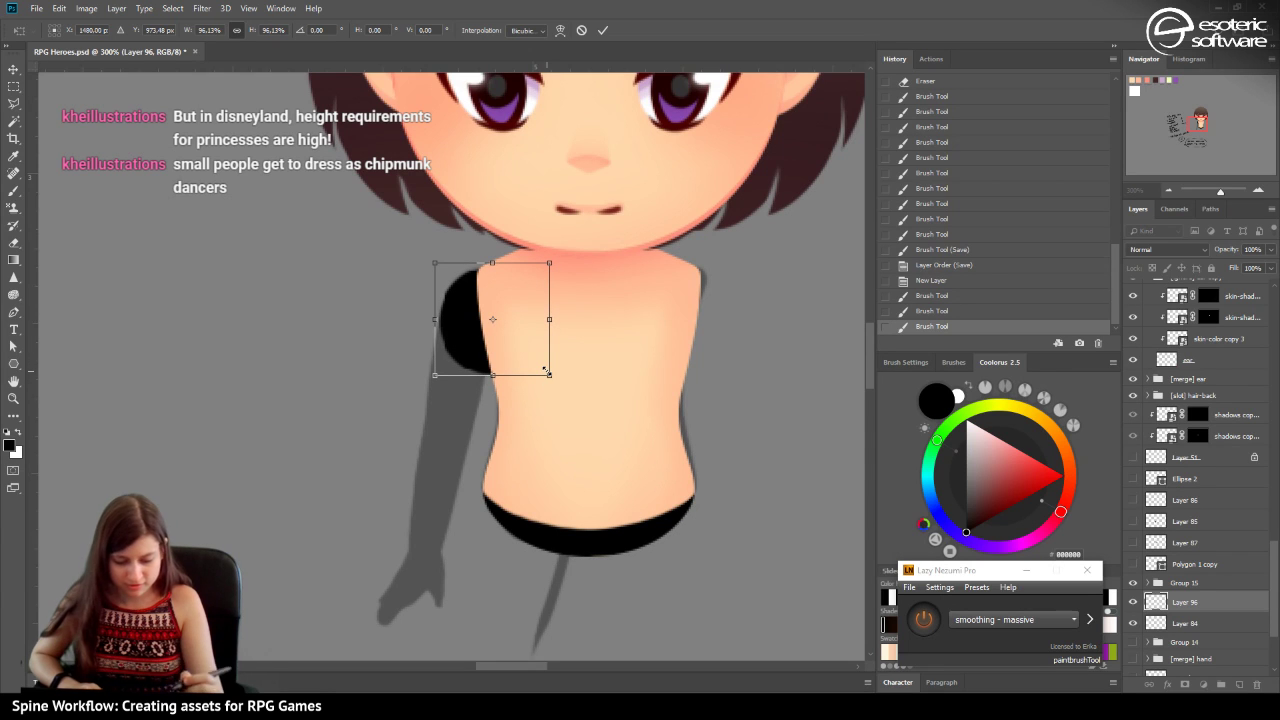
pyautogui.press('Return')
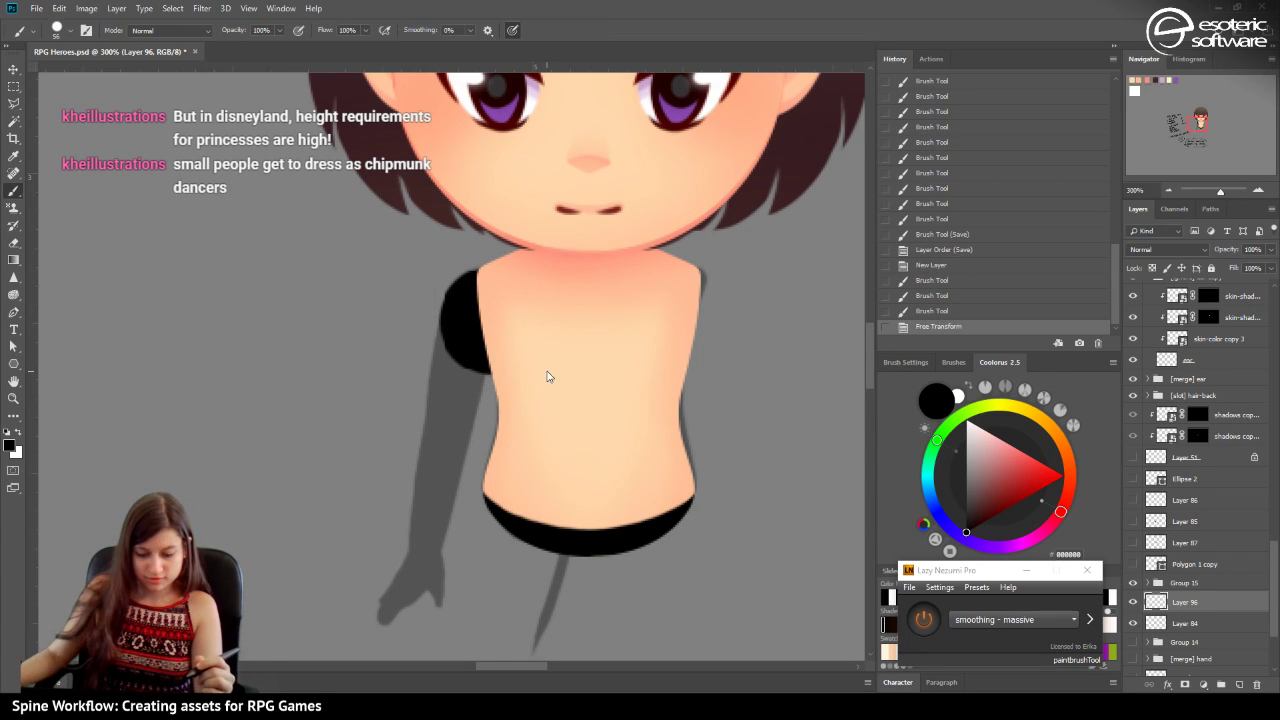
# Nudge the black shoulder circle with the Move tool to line it up with the arm silhouette.
pyautogui.click(15, 70)
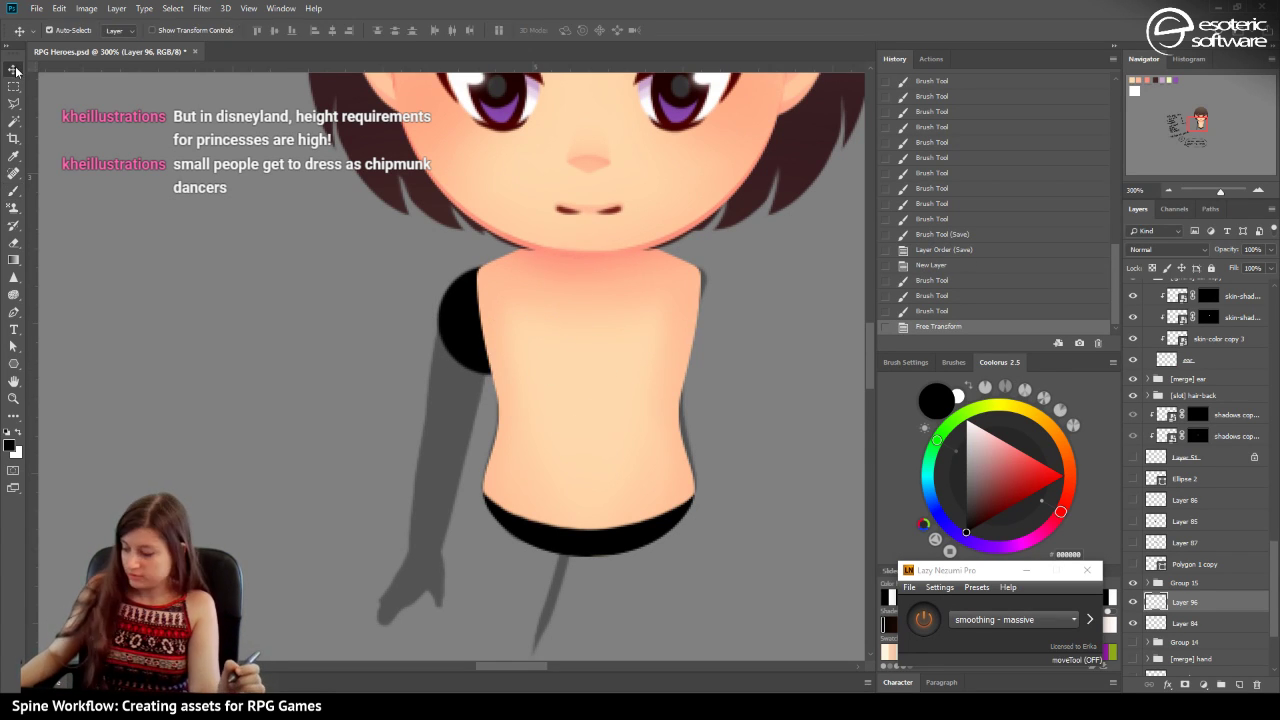
pyautogui.press('Down')
pyautogui.press('Up')
pyautogui.press('Right')
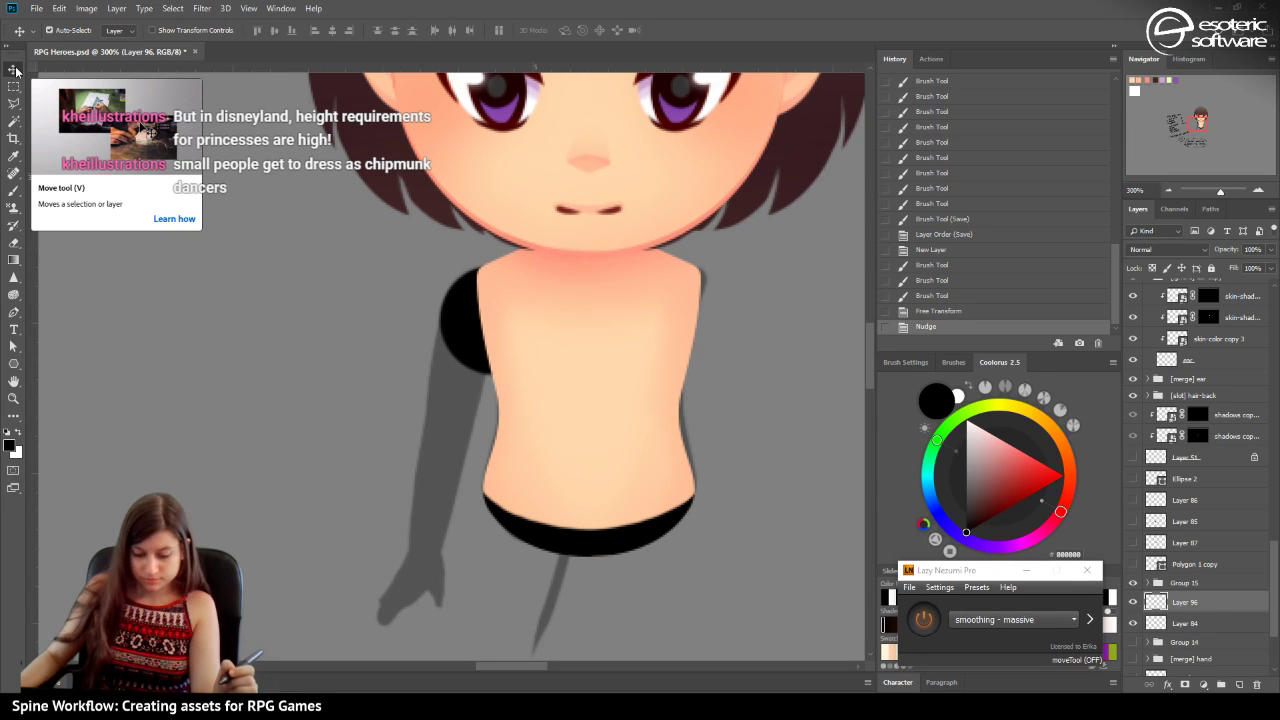
pyautogui.press('Left')
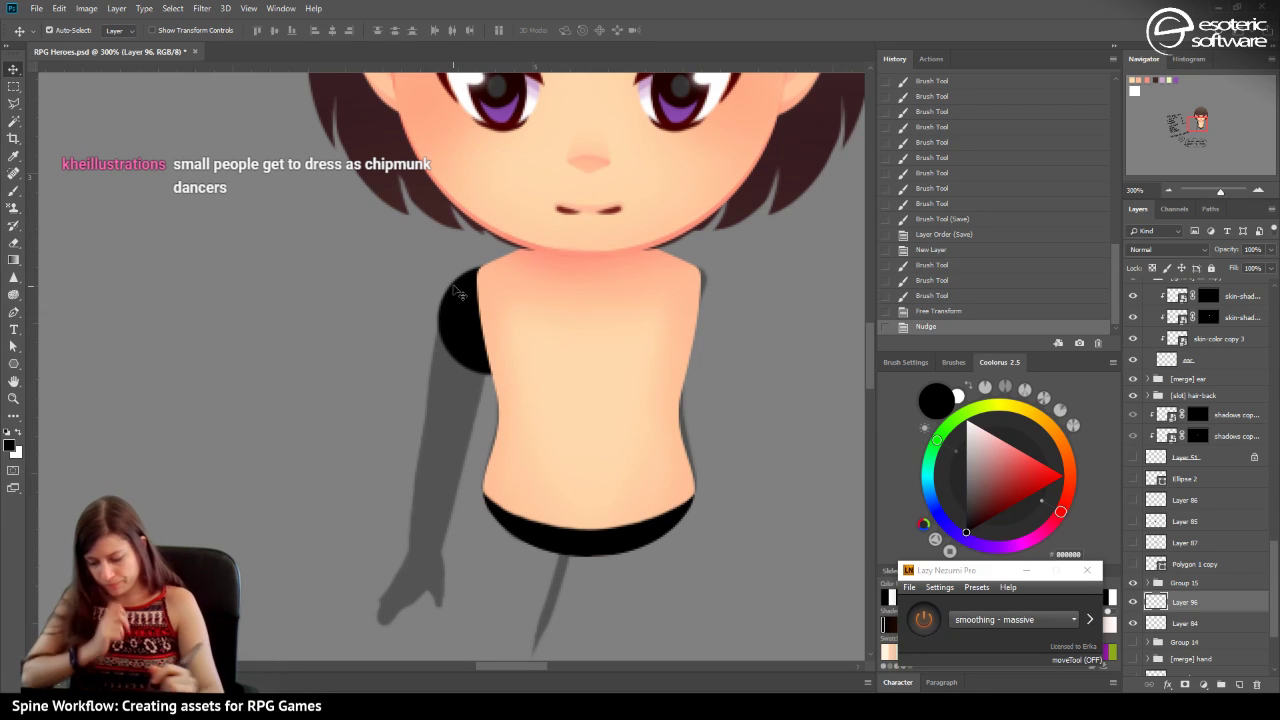
# Add a new layer above the shoulder circle and paint the black upper arm along the silhouette with a 26 px brush.
pyautogui.click(1239, 684)
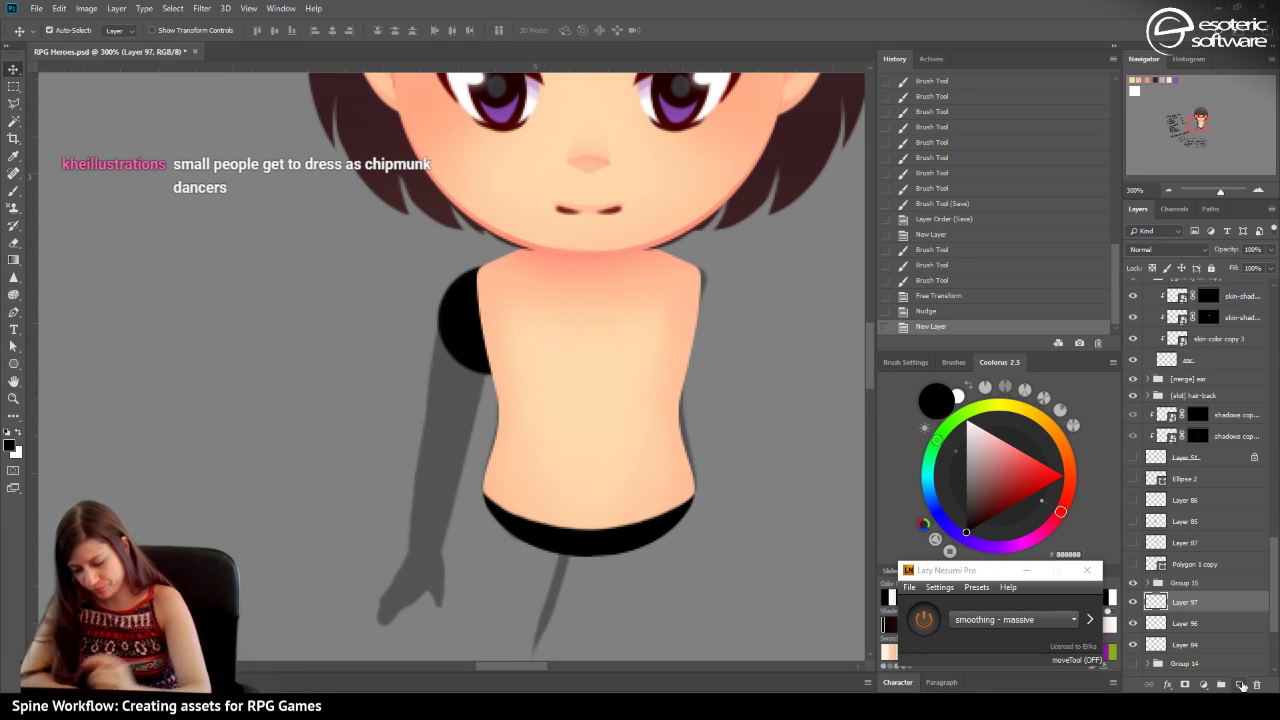
pyautogui.click(14, 192)
pyautogui.click(66, 31)
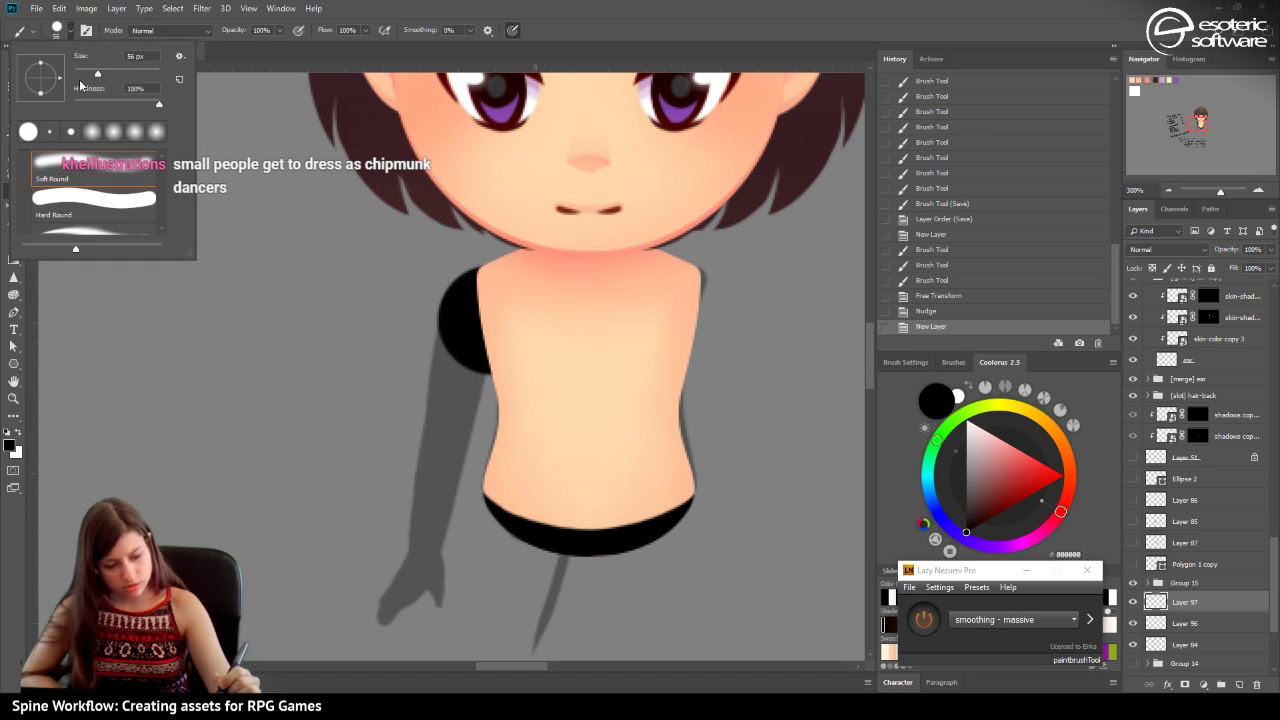
pyautogui.moveTo(96, 74); pyautogui.dragTo(85, 74)
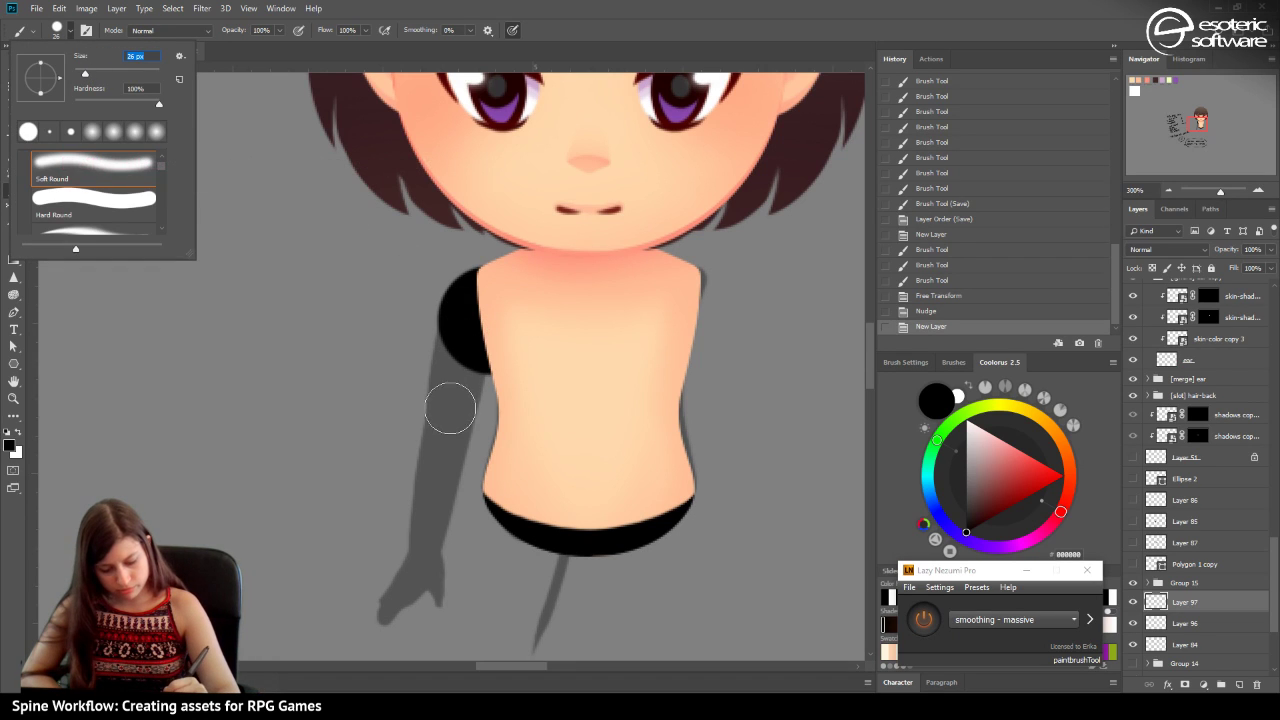
pyautogui.click(458, 322)
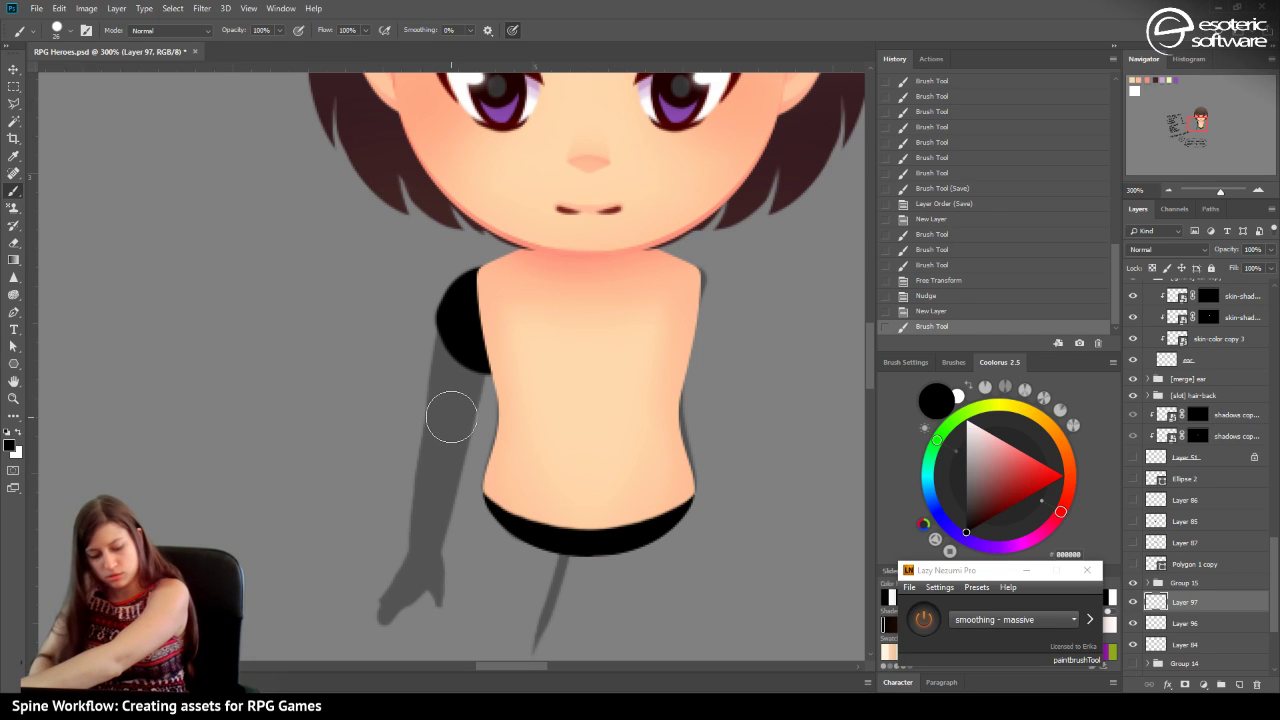
pyautogui.moveTo(445, 330); pyautogui.dragTo(449, 412)
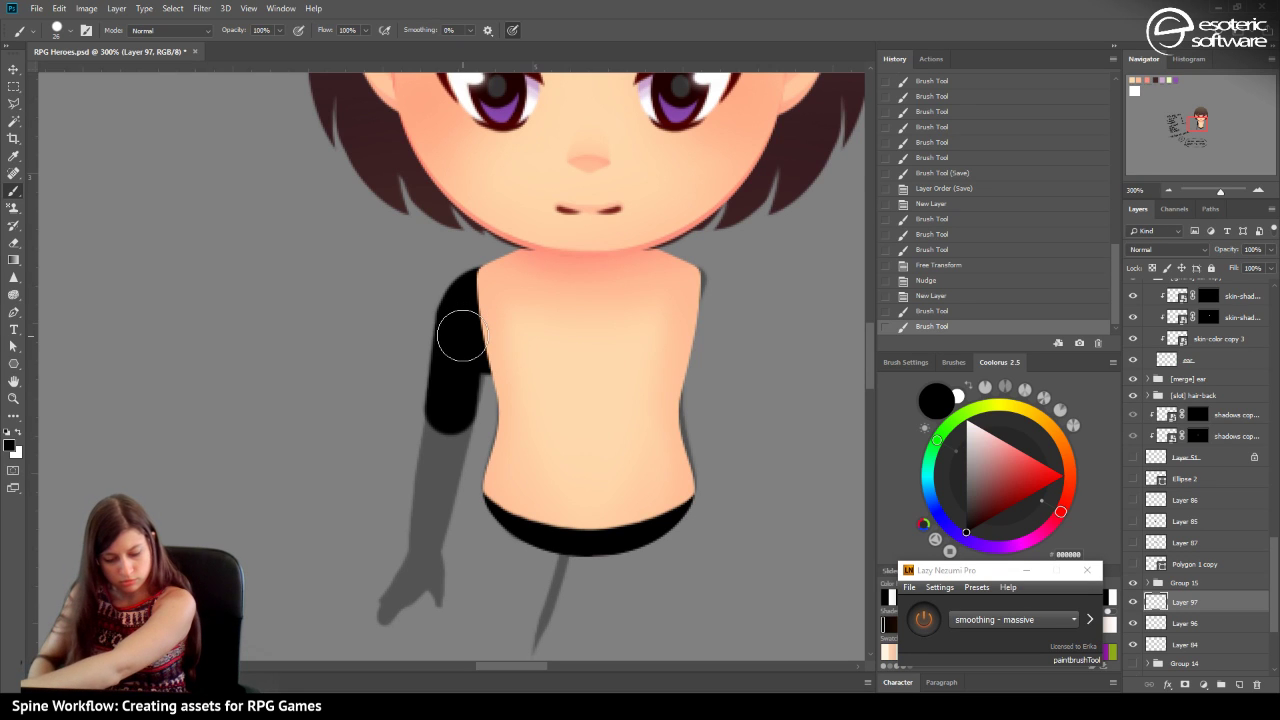
pyautogui.moveTo(461, 336)
pyautogui.mouseDown()
pyautogui.moveTo(451, 403)
pyautogui.moveTo(466, 395)
pyautogui.mouseUp()
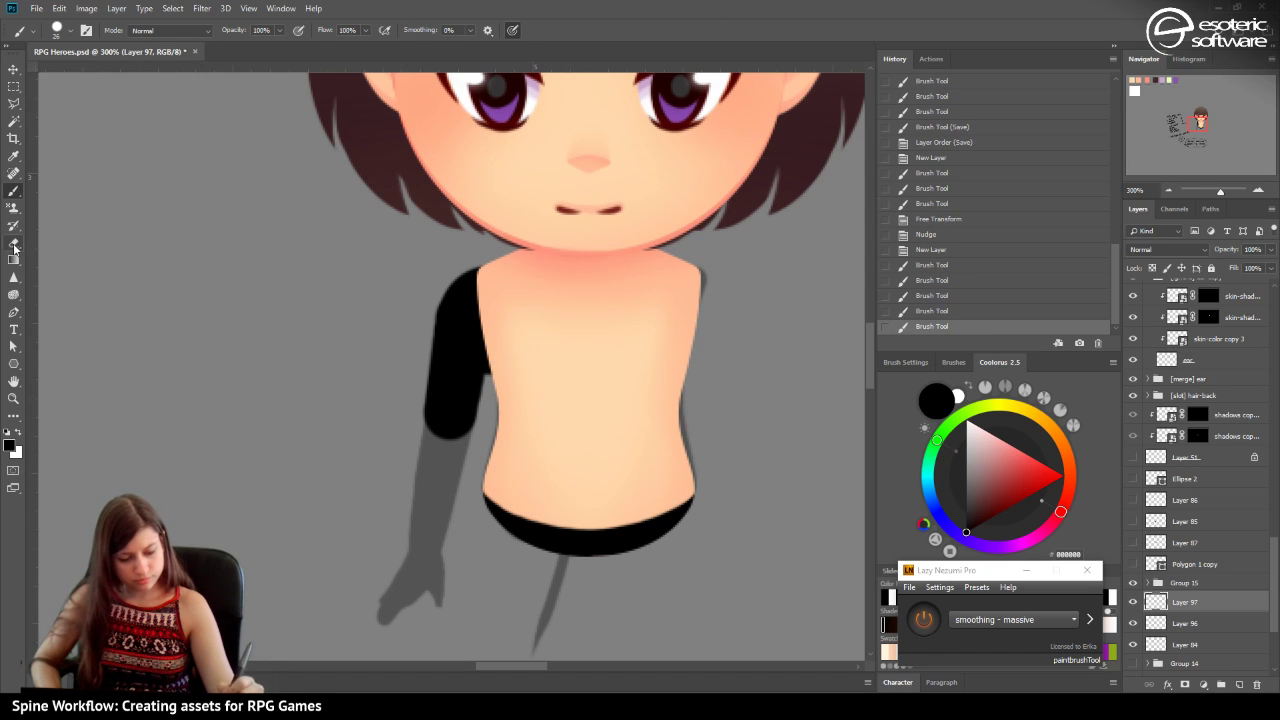
# Clean up the edges of the black upper arm with the Eraser along the arm silhouette.
pyautogui.press('e')
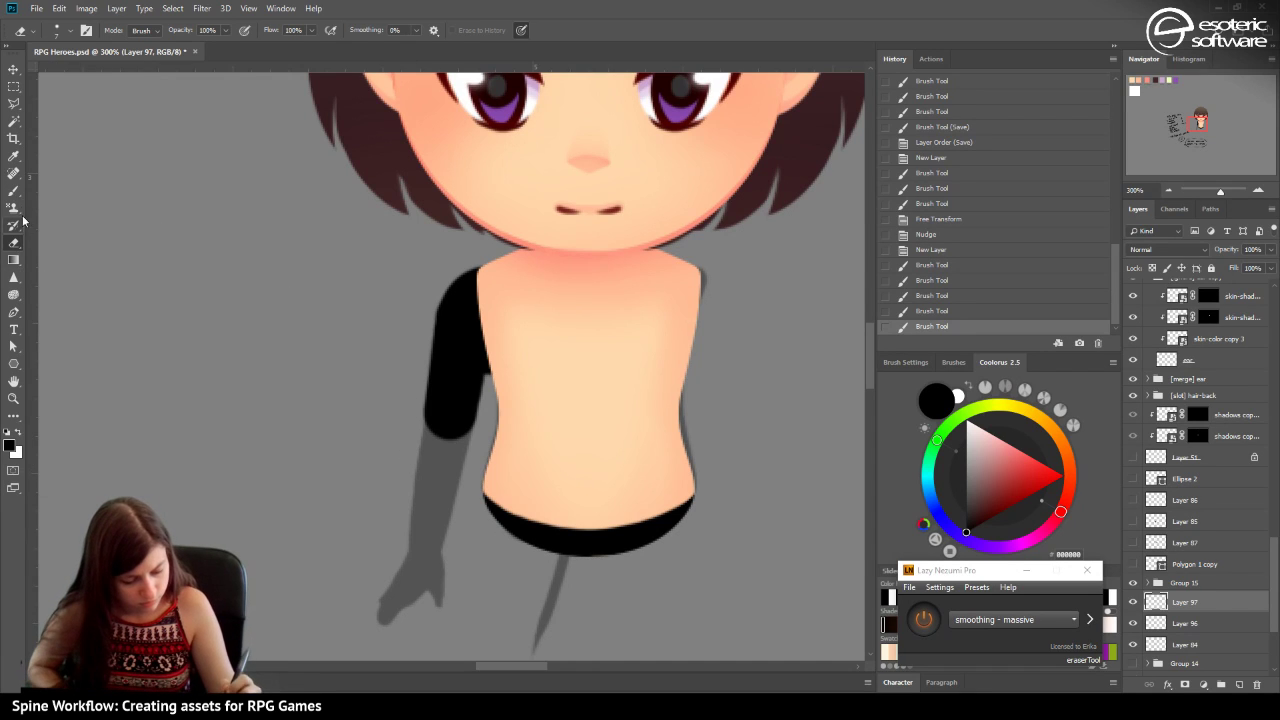
pyautogui.moveTo(416, 324)
pyautogui.mouseDown()
pyautogui.moveTo(440, 272)
pyautogui.moveTo(438, 290)
pyautogui.mouseUp()
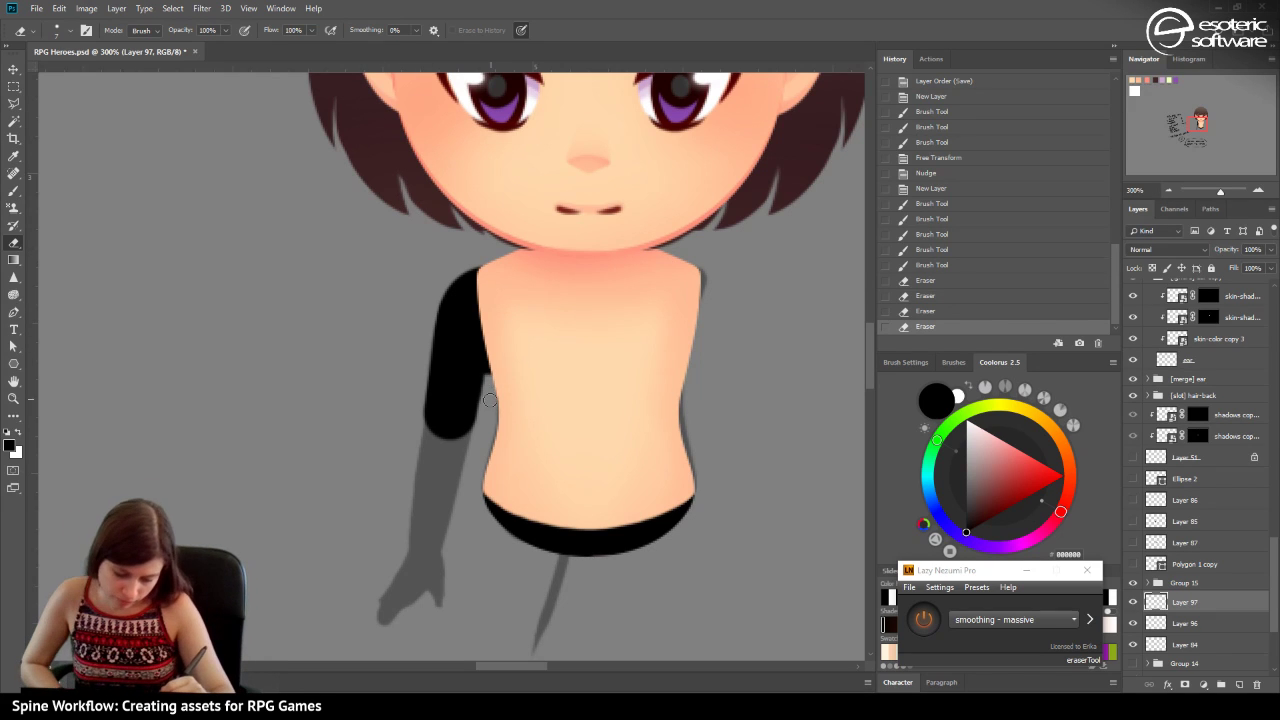
pyautogui.moveTo(489, 400); pyautogui.dragTo(494, 357)
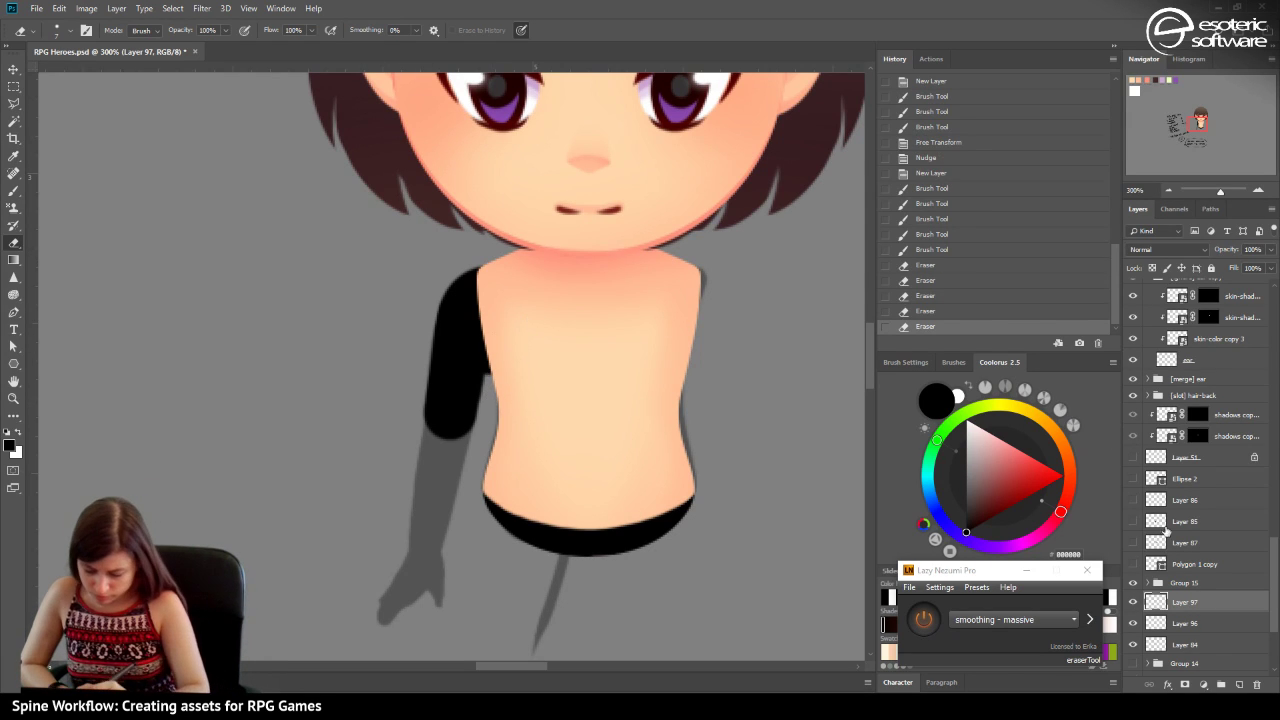
# Duplicate the black shoulder circle's layer and hide the copy, keeping the original visible.
pyautogui.click(1160, 622)
pyautogui.click(1133, 623)
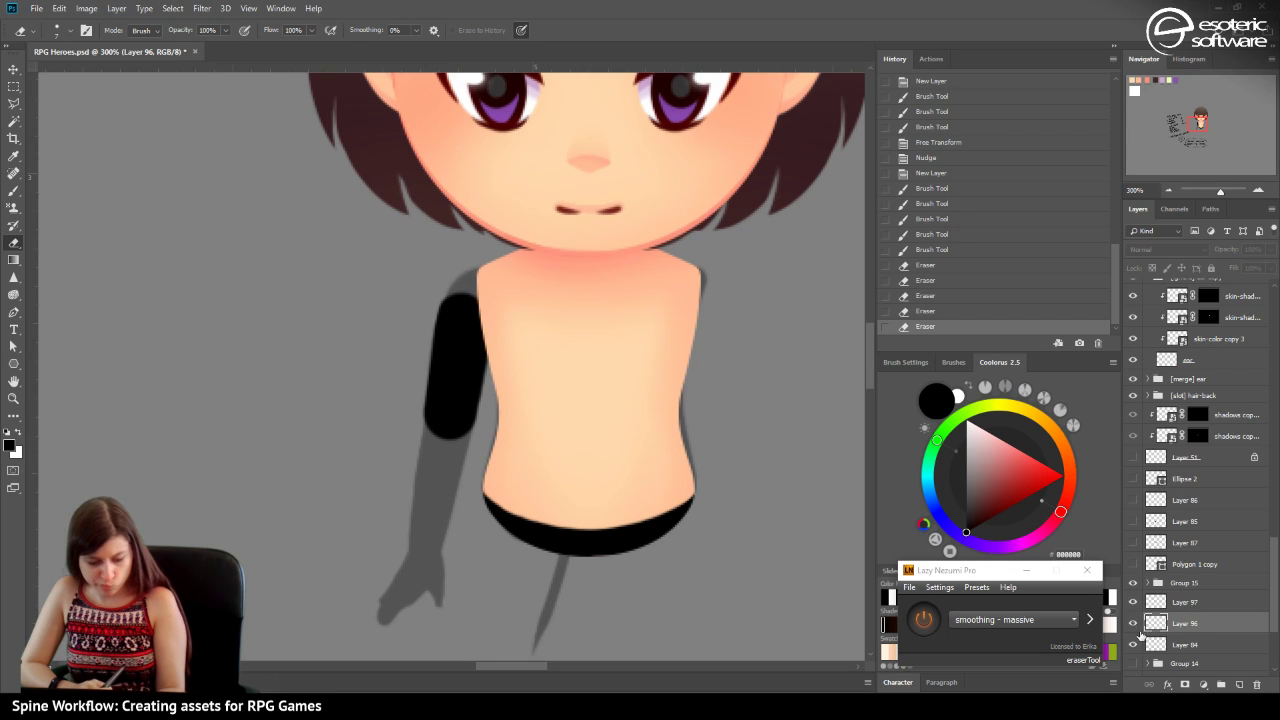
pyautogui.click(1133, 623)
pyautogui.rightClick(1179, 626)
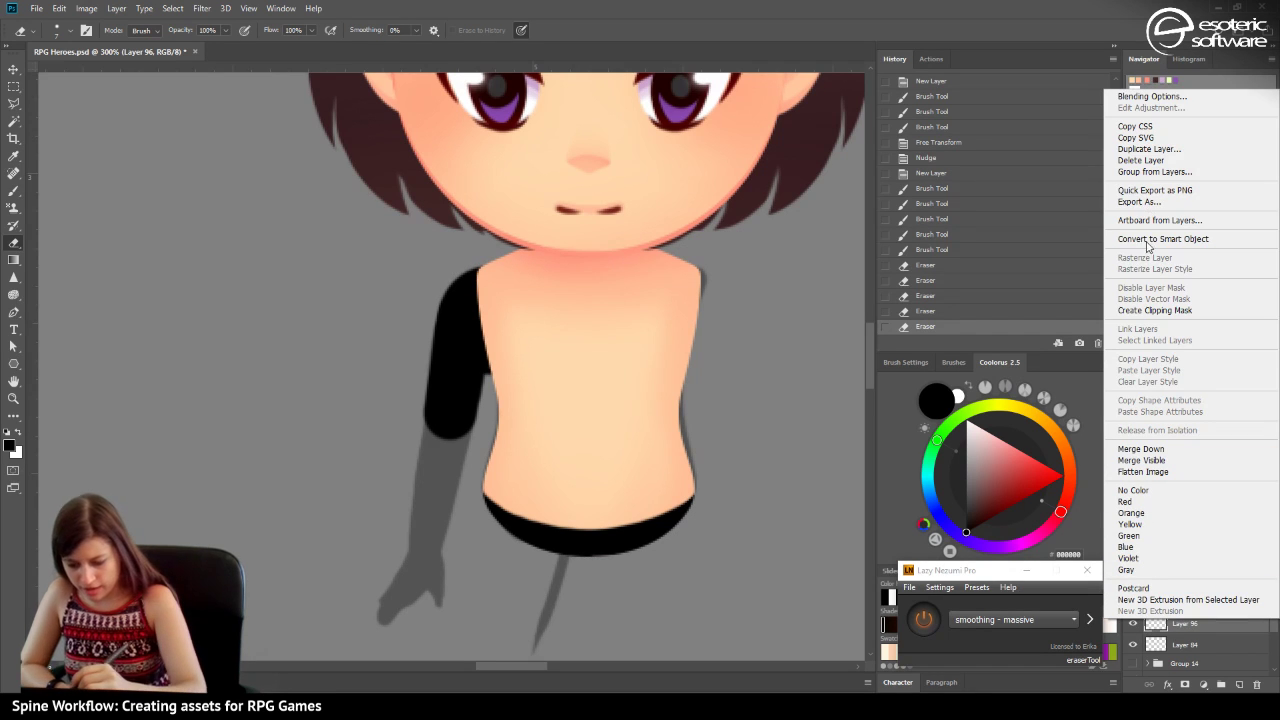
pyautogui.click(1134, 148)
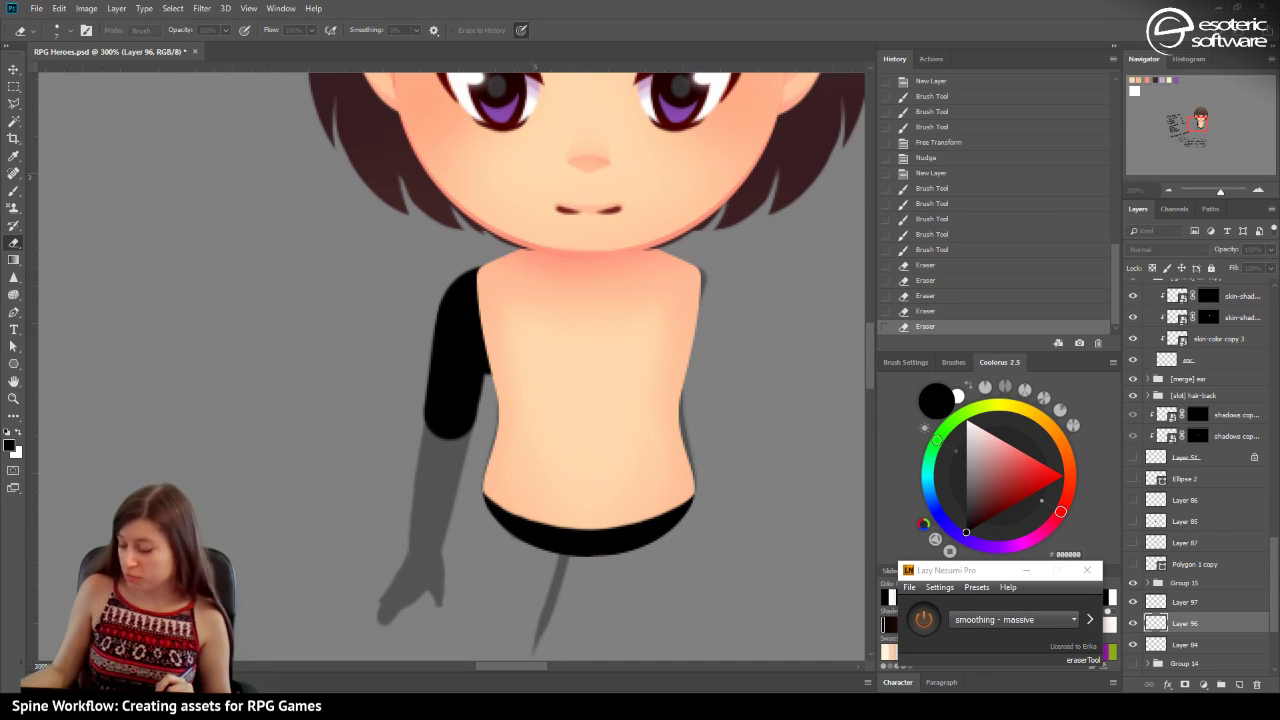
pyautogui.press('Return')
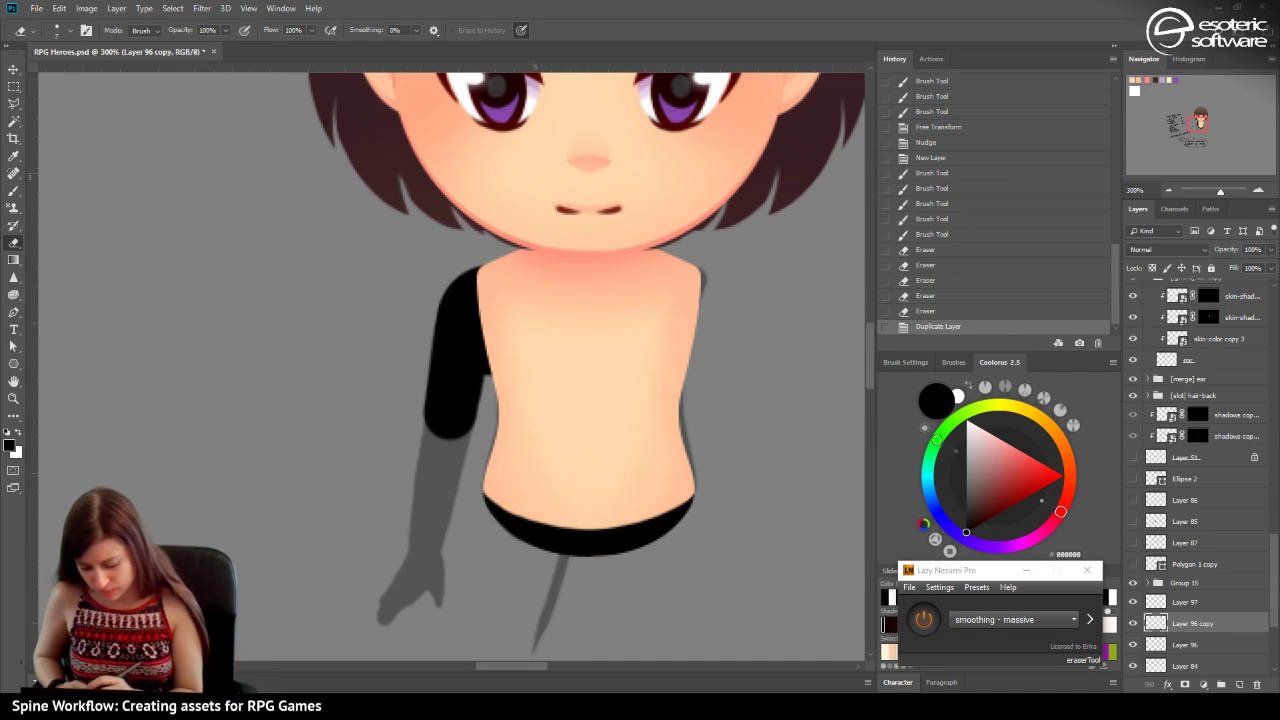
pyautogui.click(1133, 623)
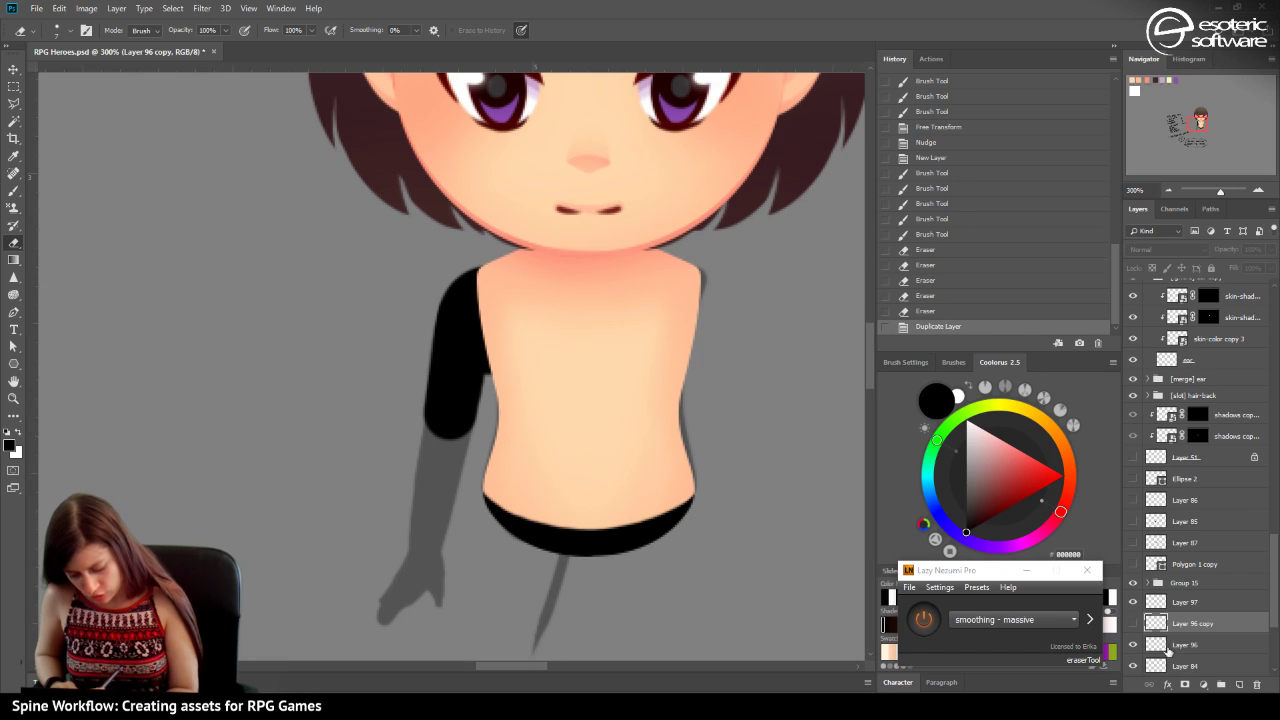
# Erase the part of the original shoulder circle that sticks out under the armpit between upper arm and torso.
pyautogui.click(1155, 645)
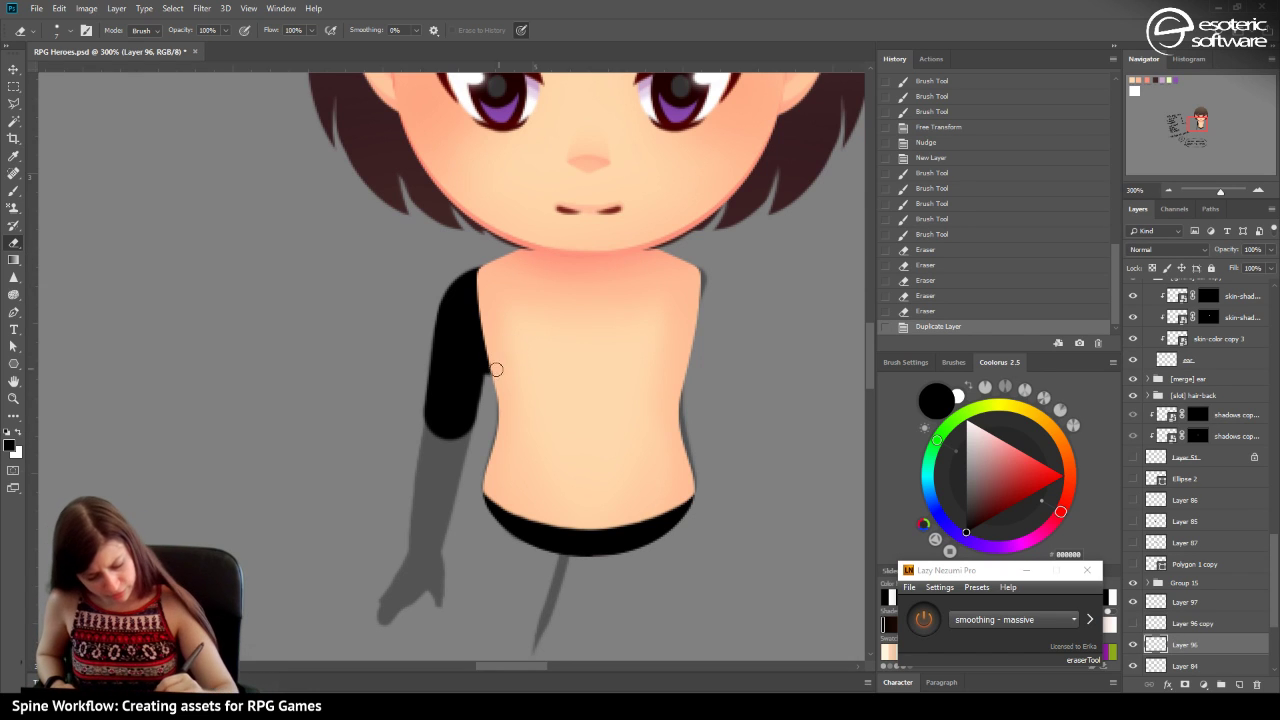
pyautogui.moveTo(490, 380)
pyautogui.mouseDown()
pyautogui.moveTo(492, 398)
pyautogui.moveTo(494, 368)
pyautogui.mouseUp()
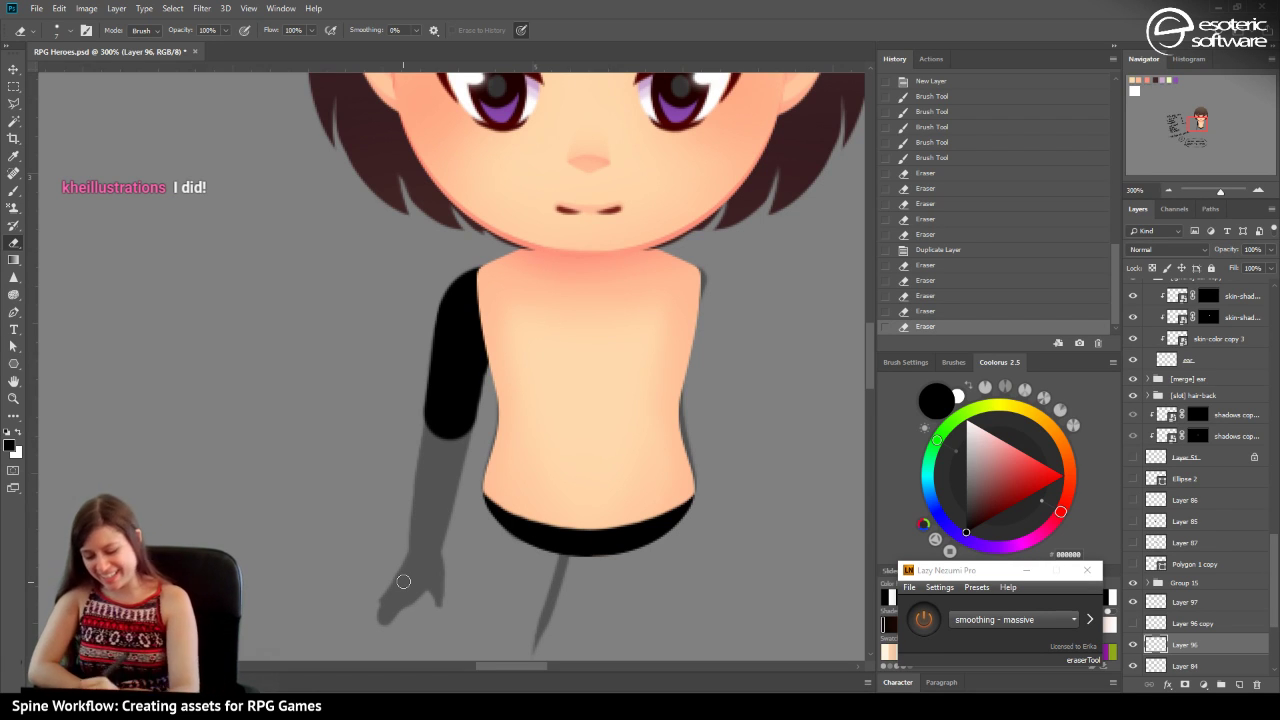
pyautogui.click(1133, 644)
pyautogui.click(1133, 644)
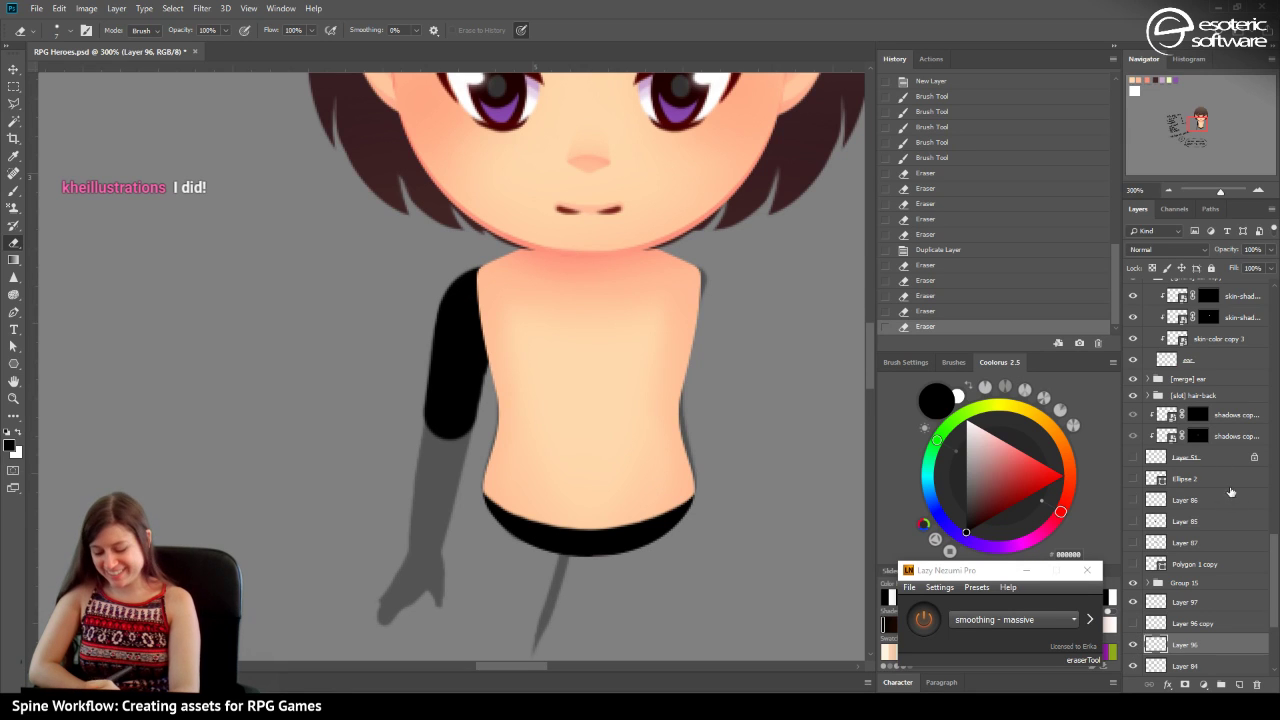
# Group the upper arm, the shoulder copy and the shoulder layers together.
pyautogui.click(1155, 593)
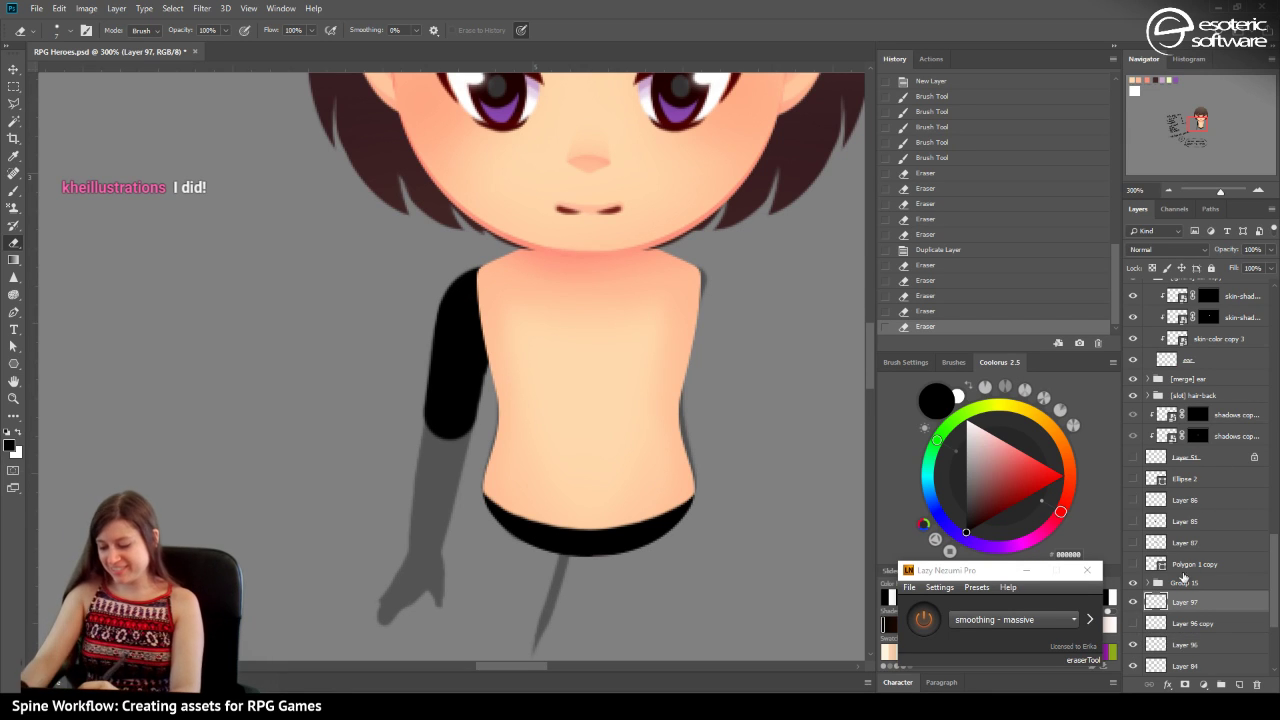
pyautogui.keyDown('shift'); pyautogui.click(1163, 645); pyautogui.keyUp('shift')
pyautogui.hotkey('ctrl', 'g')
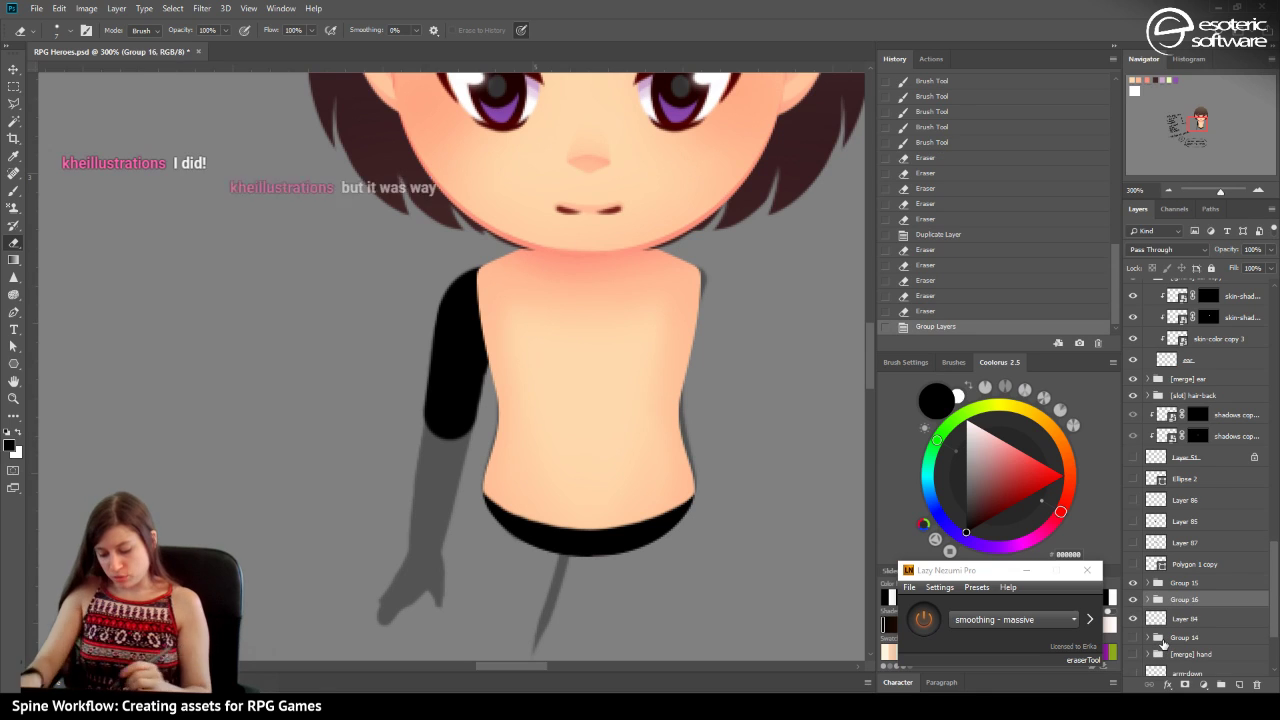
# Compare the black arm shapes with the grey silhouette by switching the new arm group's visibility off and on.
pyautogui.click(1133, 599)
pyautogui.click(1133, 599)
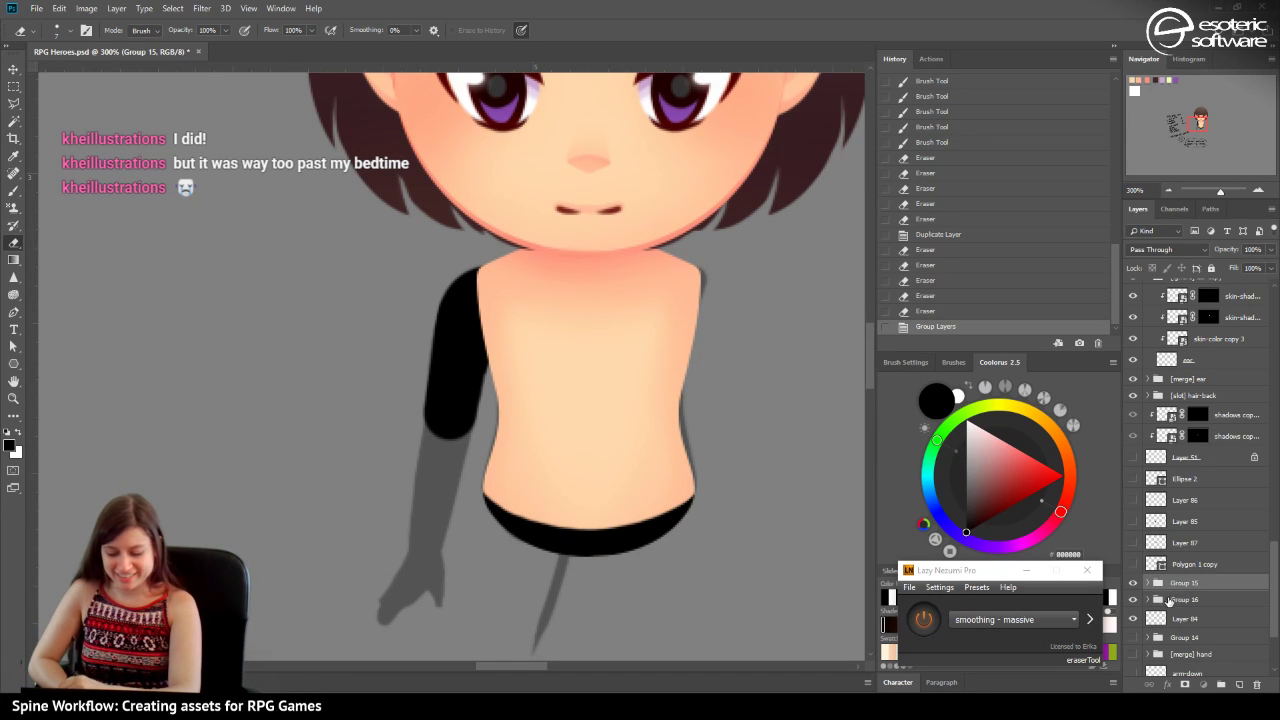
pyautogui.click(1133, 599)
pyautogui.click(1133, 599)
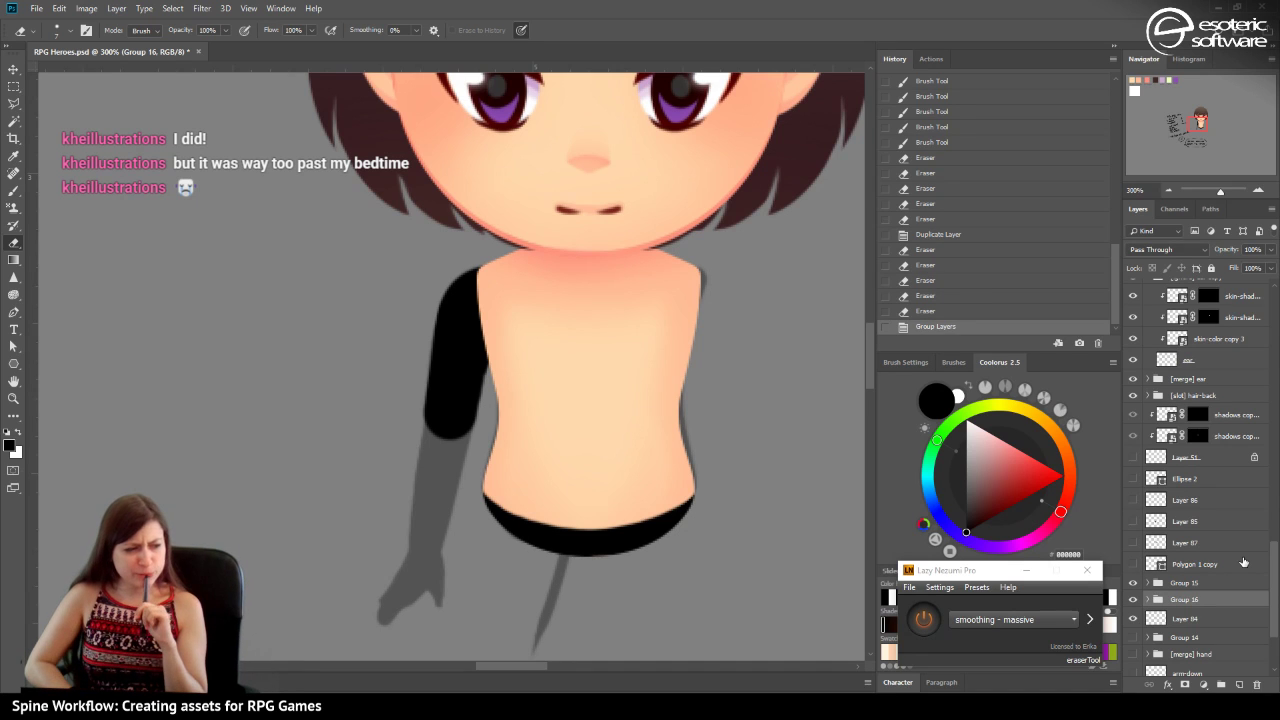
pyautogui.click(13, 68)
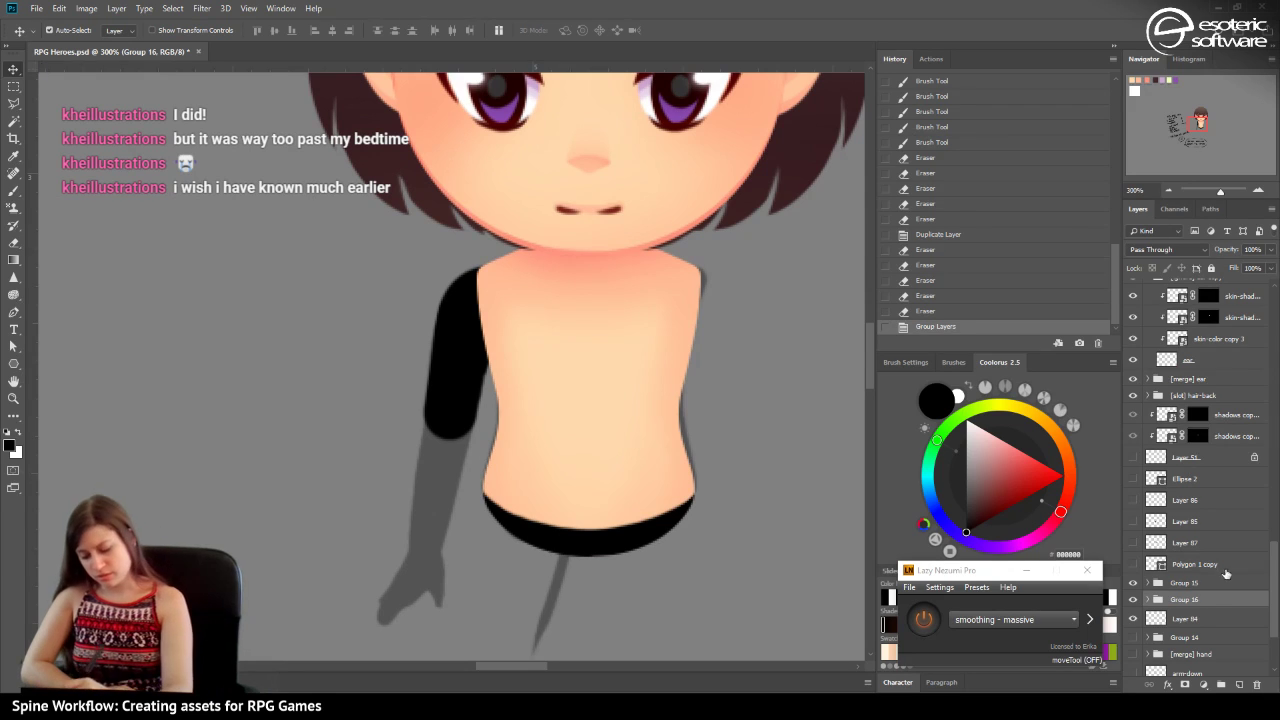
pyautogui.click(1133, 600)
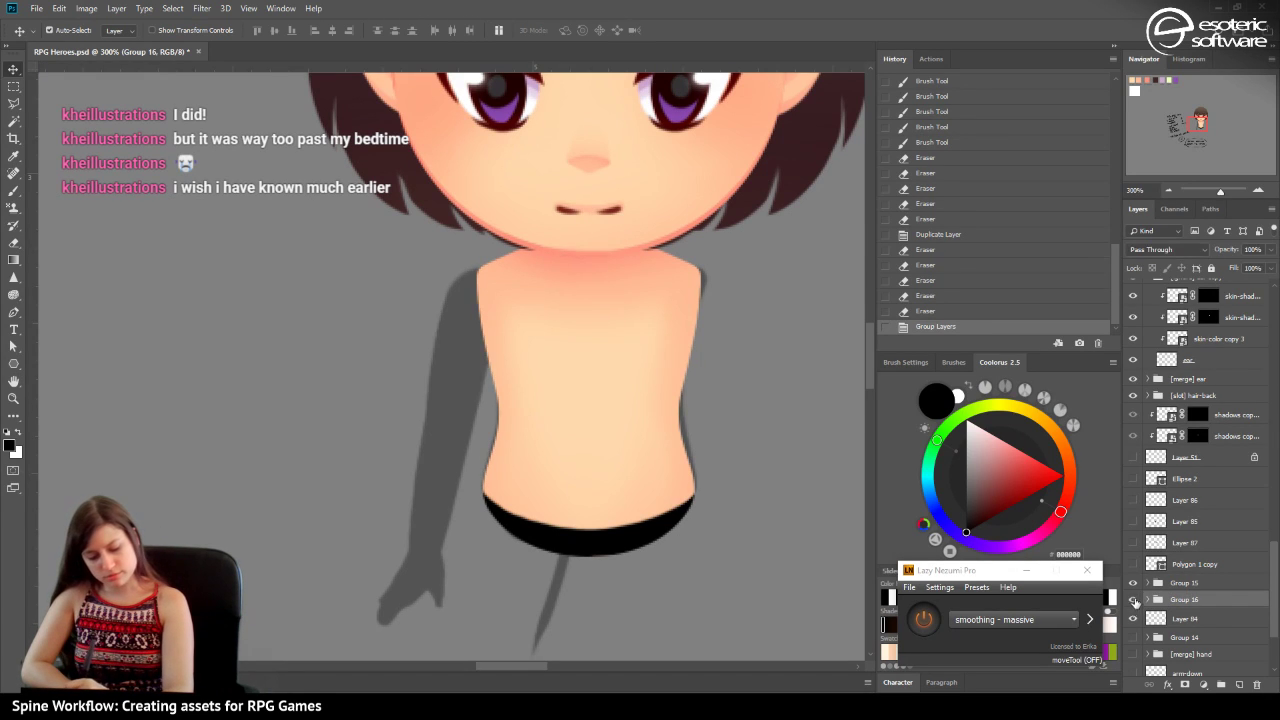
pyautogui.click(1133, 600)
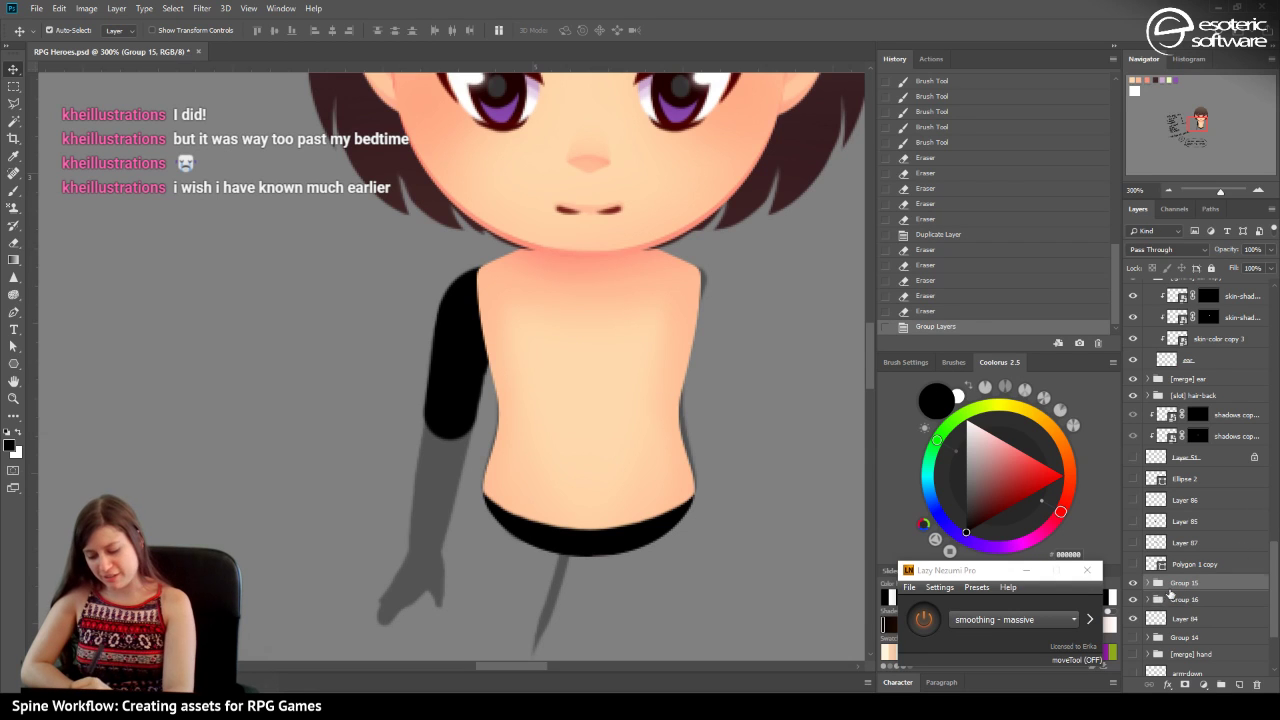
pyautogui.click(1133, 600)
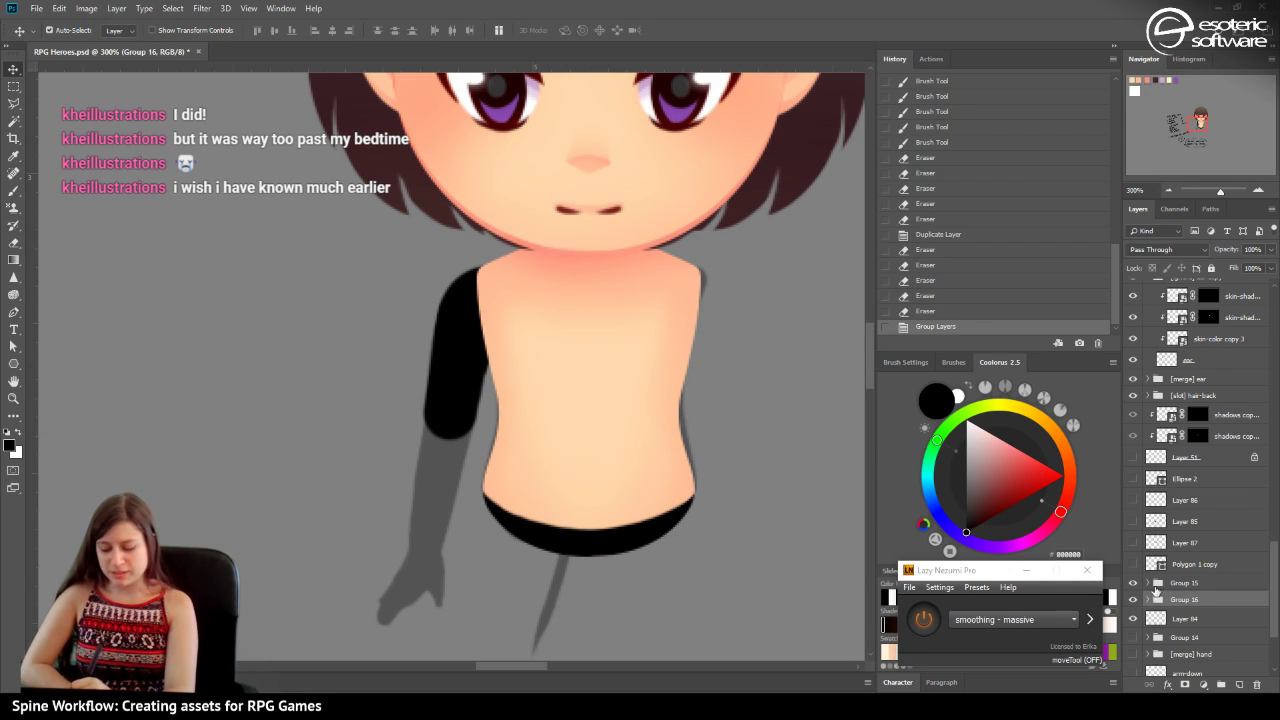
pyautogui.click(1156, 589)
pyautogui.click(1133, 600)
pyautogui.click(1136, 599)
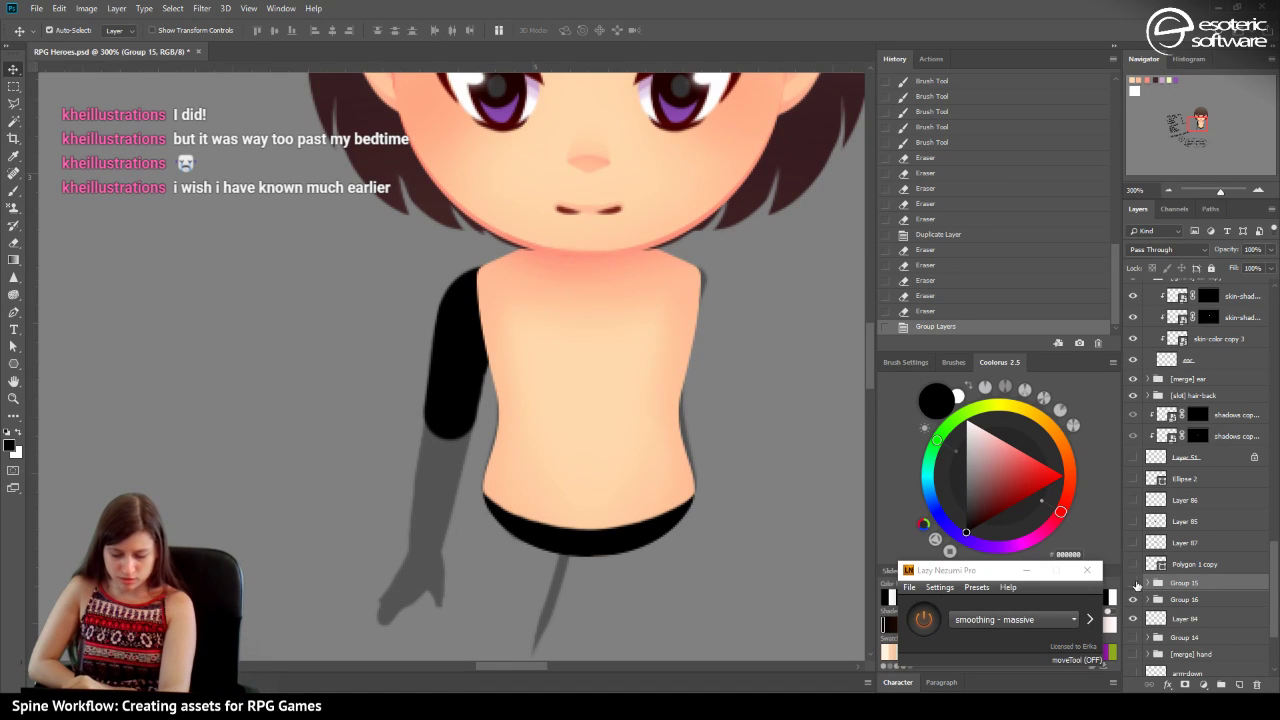
# Hide the torso group and expand the arm group to identify its upper arm and shoulder layers.
pyautogui.click(1134, 583)
pyautogui.click(1133, 584)
pyautogui.click(1133, 584)
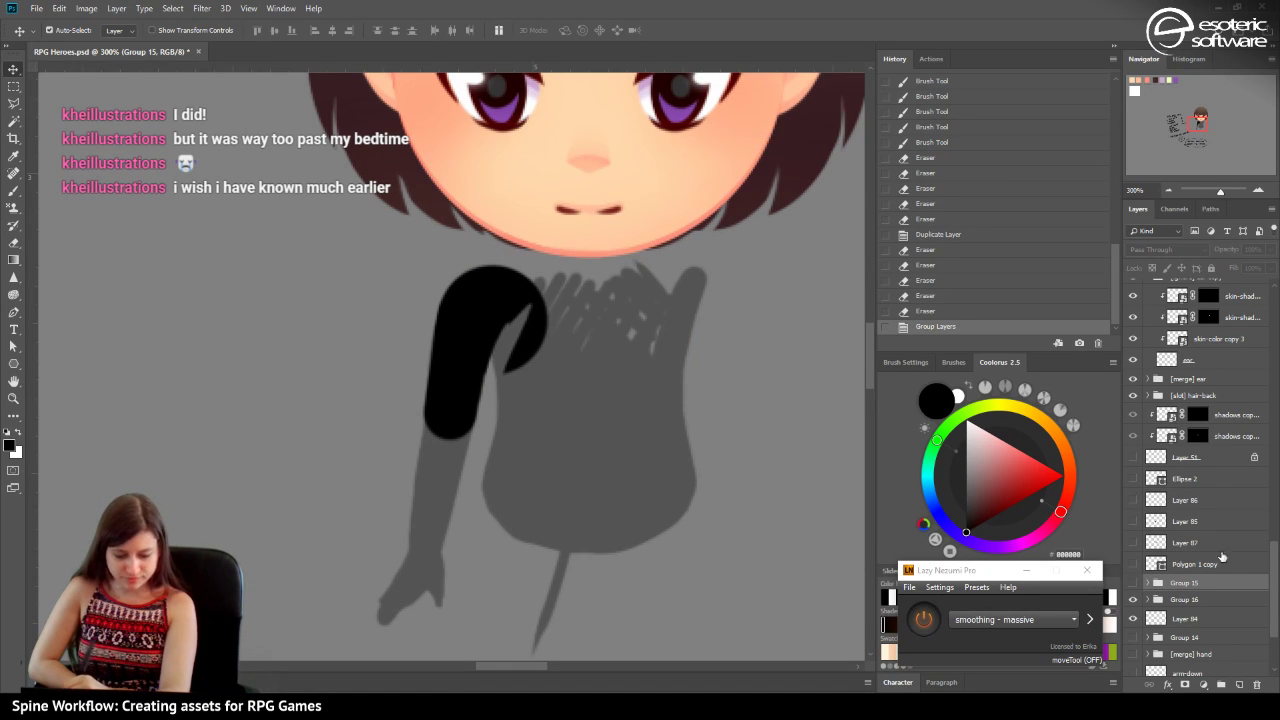
pyautogui.click(1154, 599)
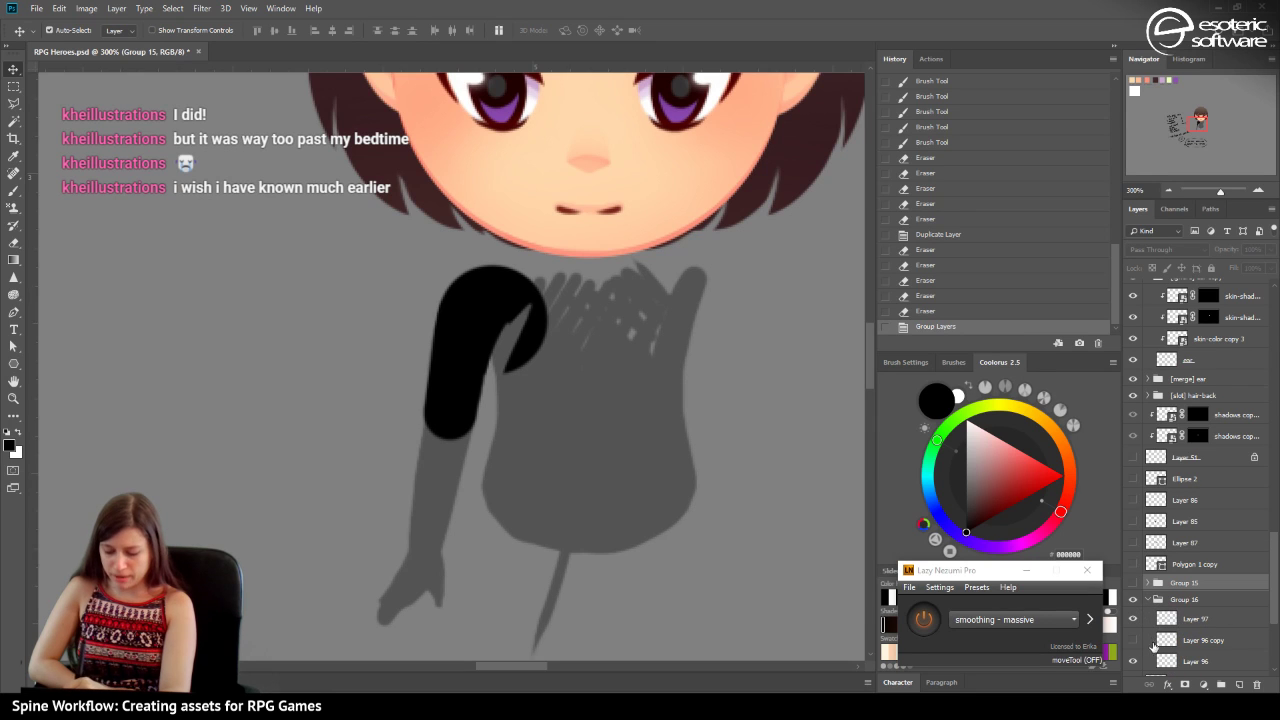
pyautogui.click(1133, 620)
pyautogui.click(1134, 620)
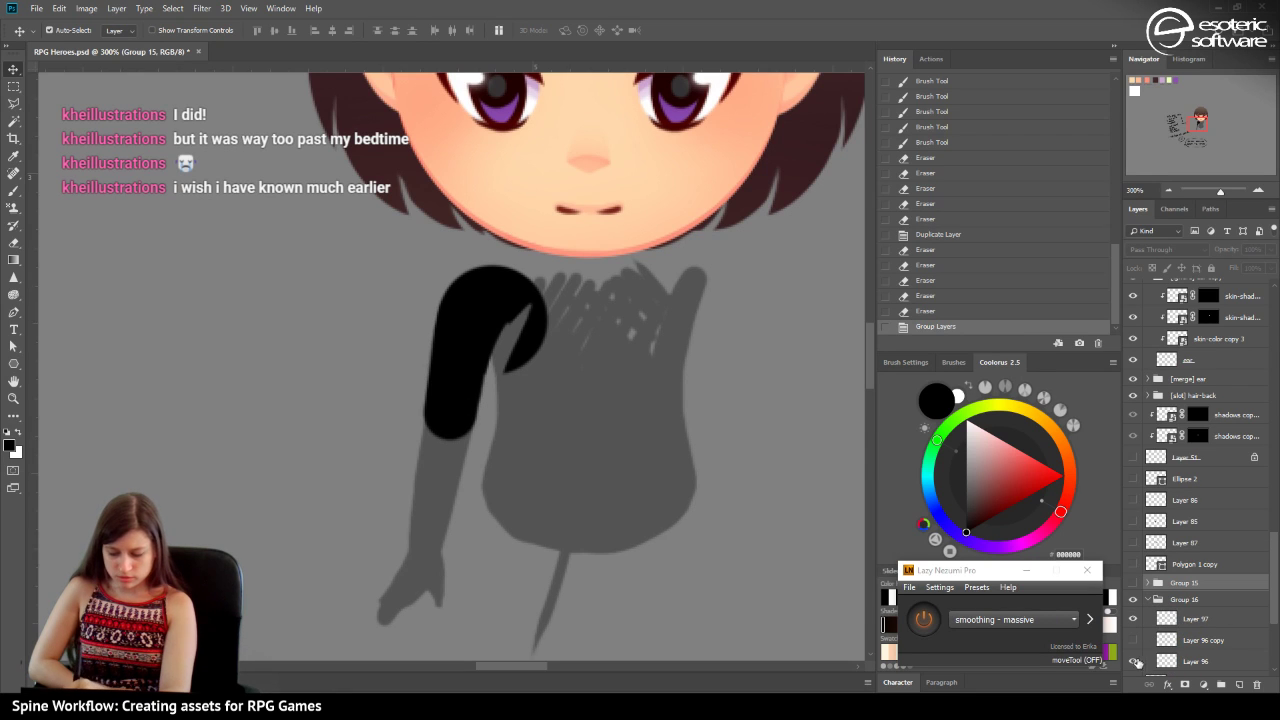
pyautogui.click(1134, 661)
pyautogui.click(1134, 661)
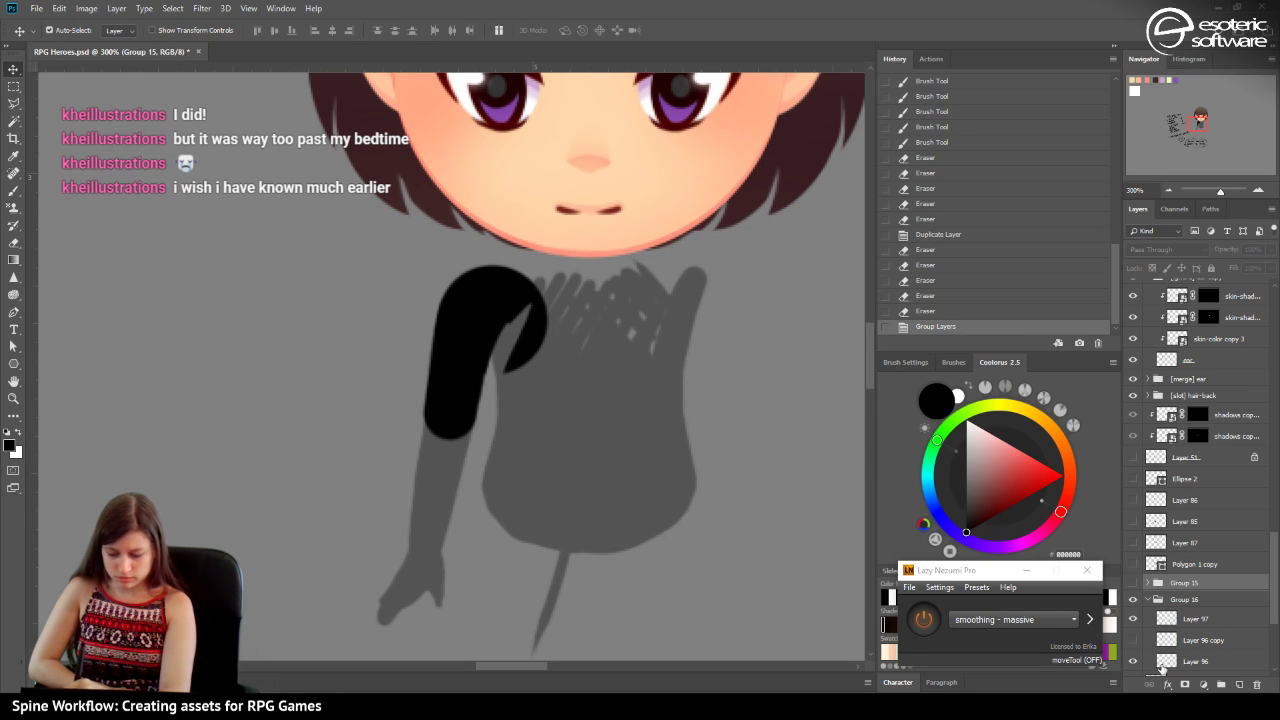
# Erase the inner part of the shoulder circle so the shoulder narrows smoothly into the upper arm.
pyautogui.click(1170, 662)
pyautogui.click(22, 242)
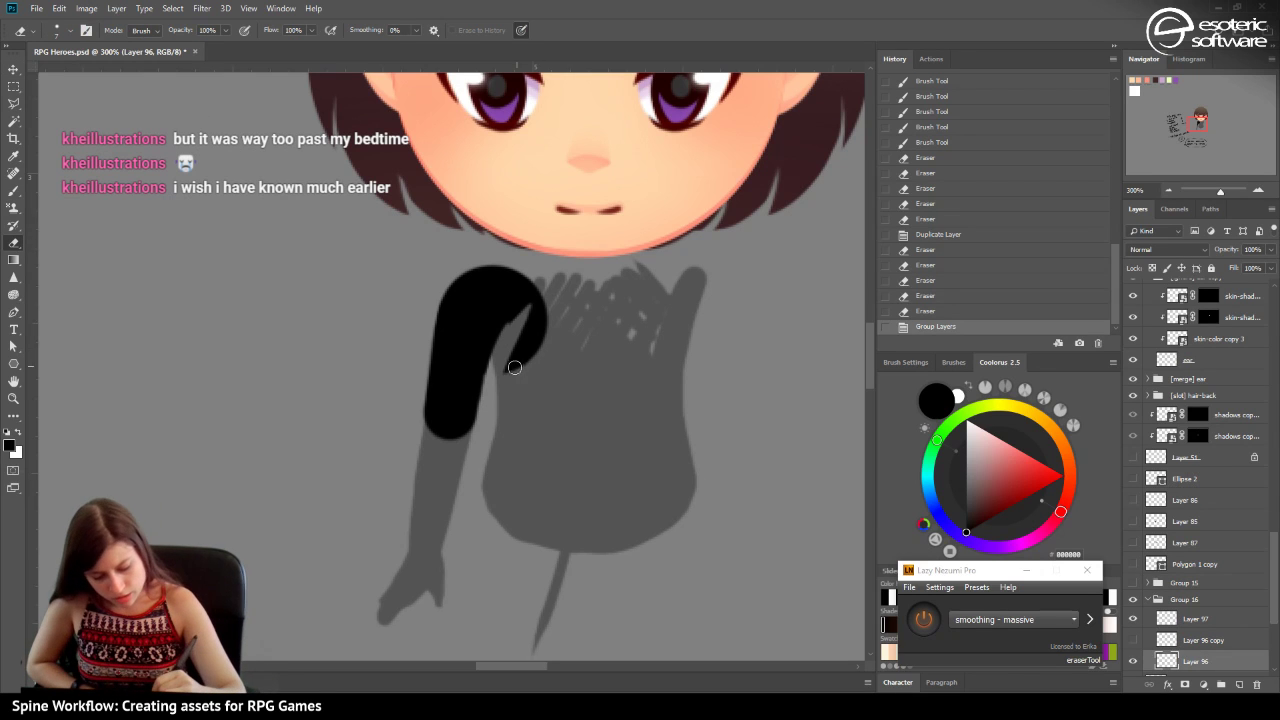
pyautogui.moveTo(514, 368)
pyautogui.mouseDown()
pyautogui.moveTo(533, 313)
pyautogui.moveTo(505, 376)
pyautogui.moveTo(542, 301)
pyautogui.moveTo(503, 385)
pyautogui.moveTo(548, 281)
pyautogui.moveTo(522, 311)
pyautogui.moveTo(518, 384)
pyautogui.moveTo(546, 318)
pyautogui.moveTo(525, 360)
pyautogui.mouseUp()
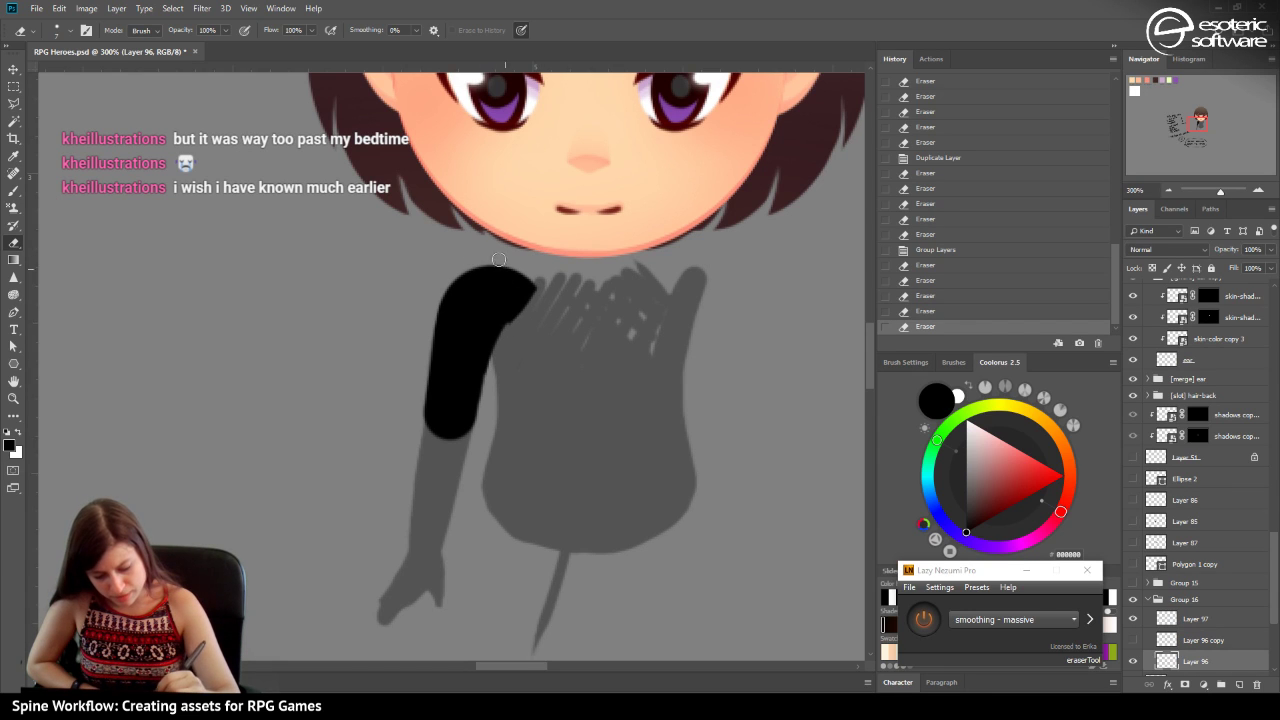
pyautogui.moveTo(508, 330)
pyautogui.mouseDown()
pyautogui.moveTo(526, 296)
pyautogui.moveTo(519, 258)
pyautogui.moveTo(494, 233)
pyautogui.moveTo(527, 311)
pyautogui.moveTo(536, 271)
pyautogui.moveTo(500, 232)
pyautogui.moveTo(520, 268)
pyautogui.mouseUp()
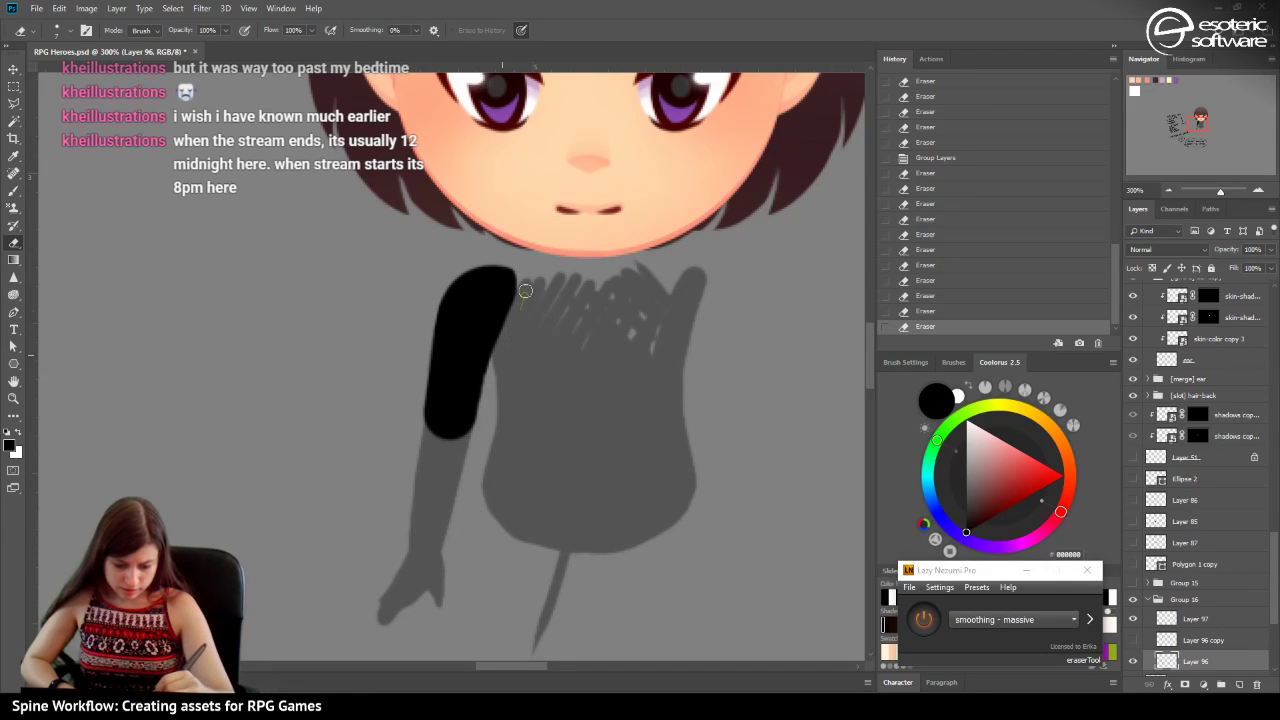
pyautogui.moveTo(504, 356); pyautogui.dragTo(518, 322)
pyautogui.moveTo(519, 246)
pyautogui.mouseDown()
pyautogui.moveTo(520, 308)
pyautogui.moveTo(510, 233)
pyautogui.mouseUp()
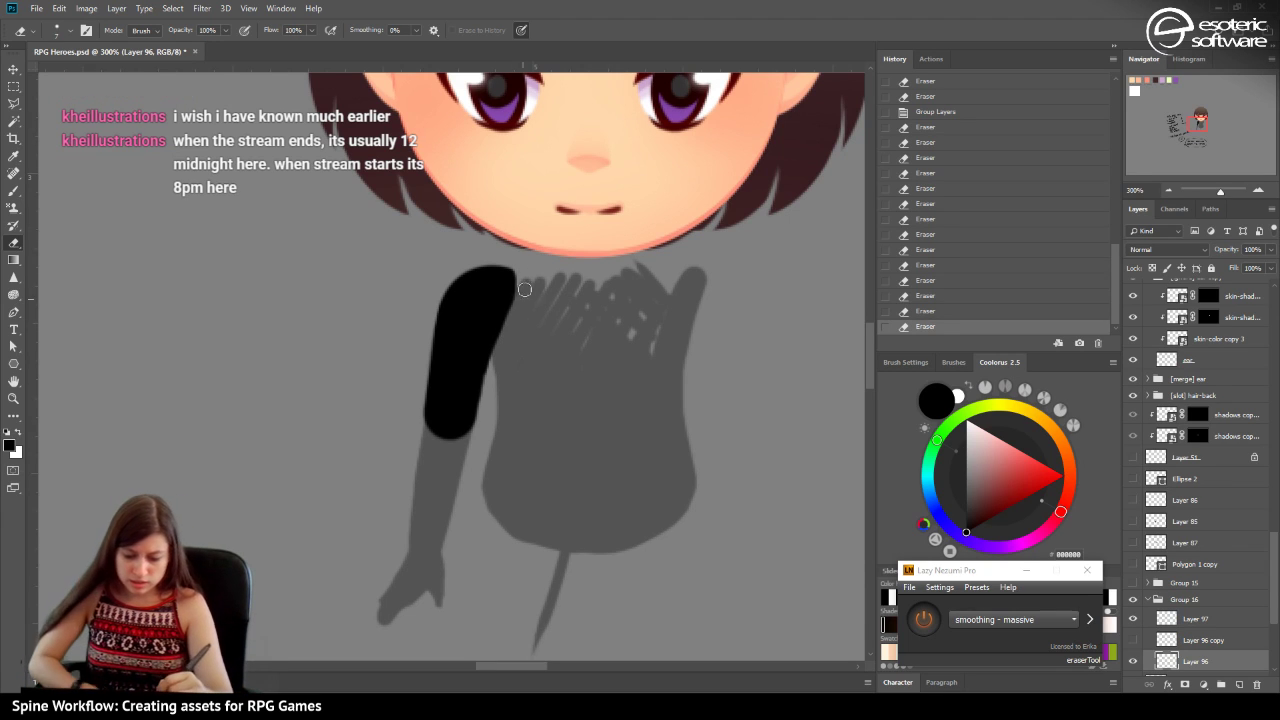
# Compare the trimmed shoulder with its full-circle copy, show the torso group again and save the document.
pyautogui.click(1134, 640)
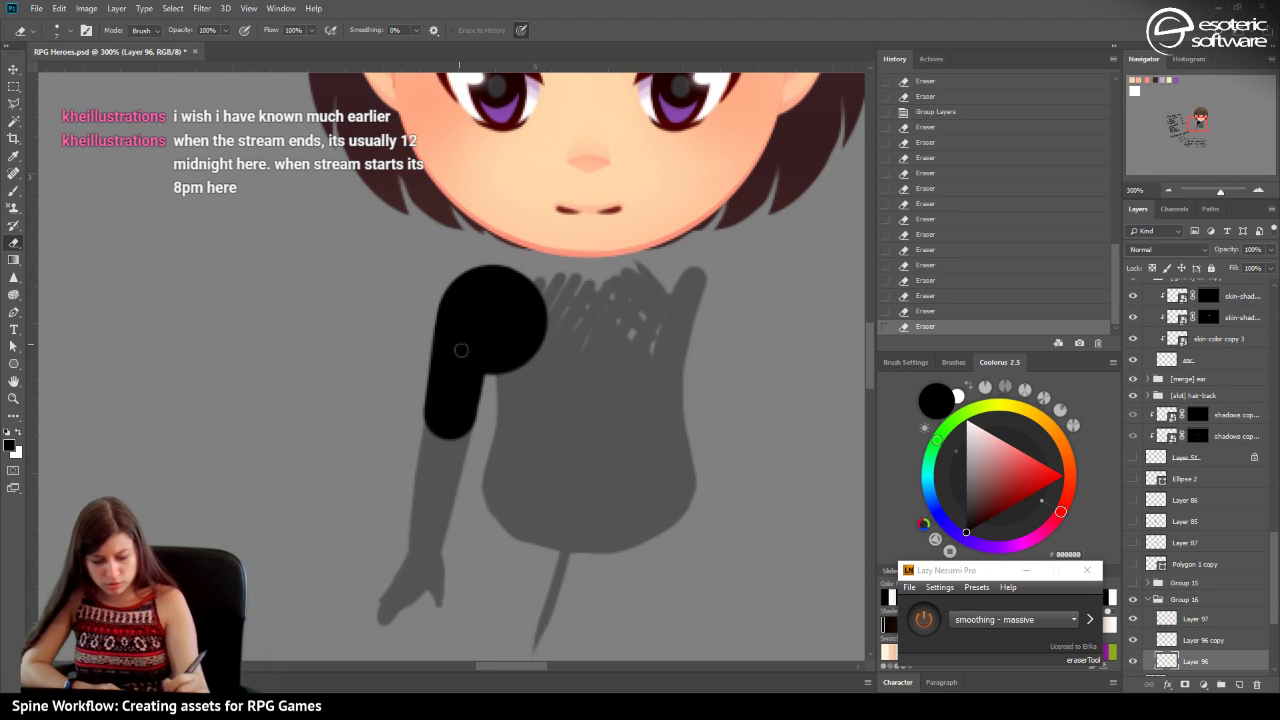
pyautogui.click(1133, 640)
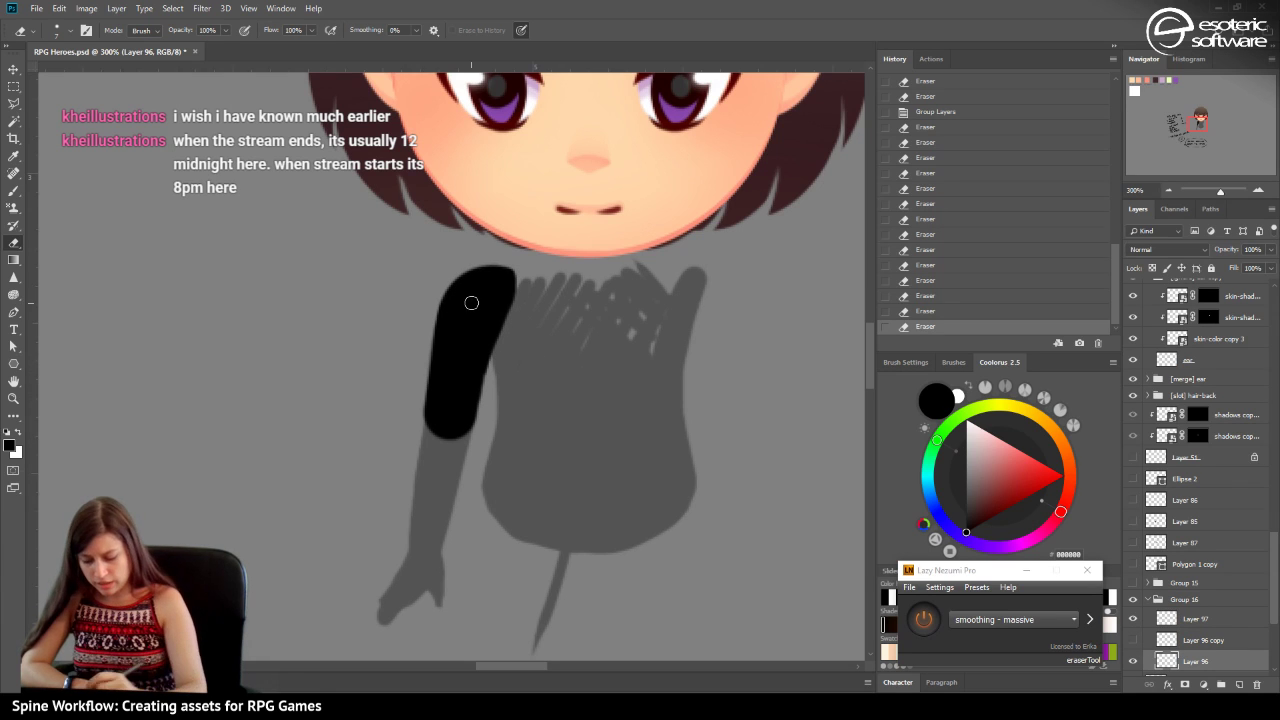
pyautogui.click(1134, 583)
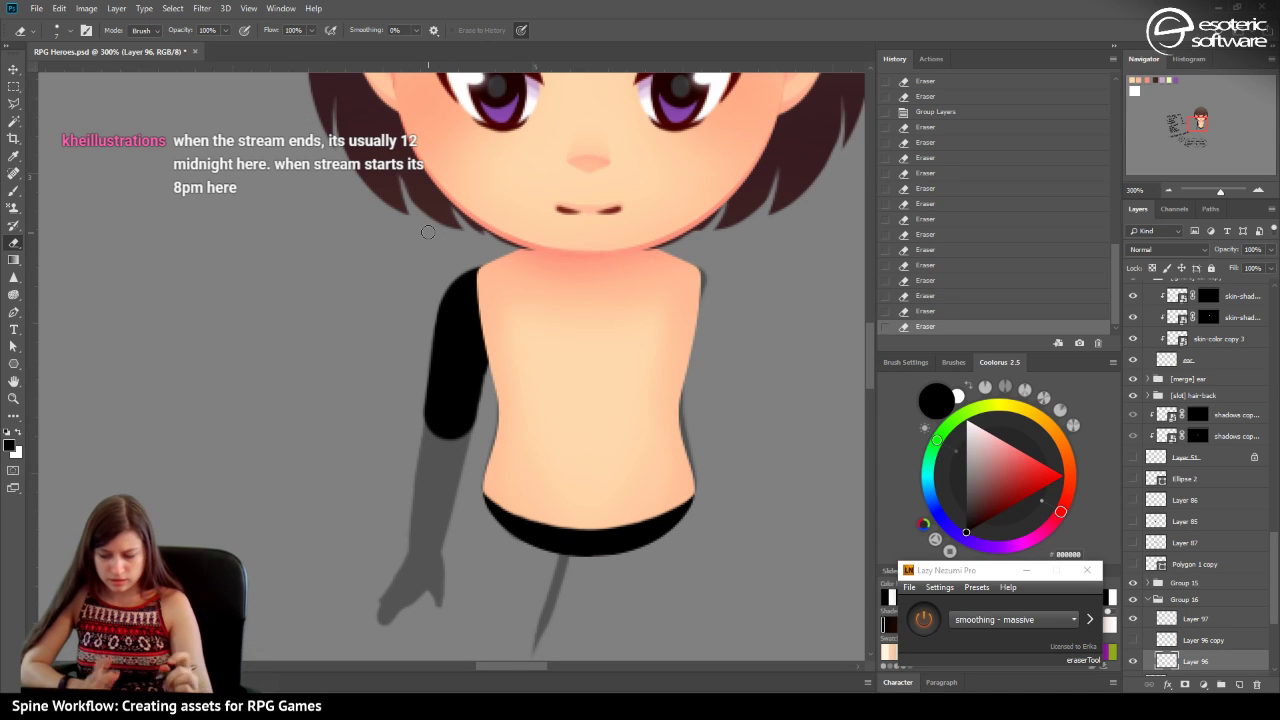
pyautogui.hotkey('ctrl', 's')
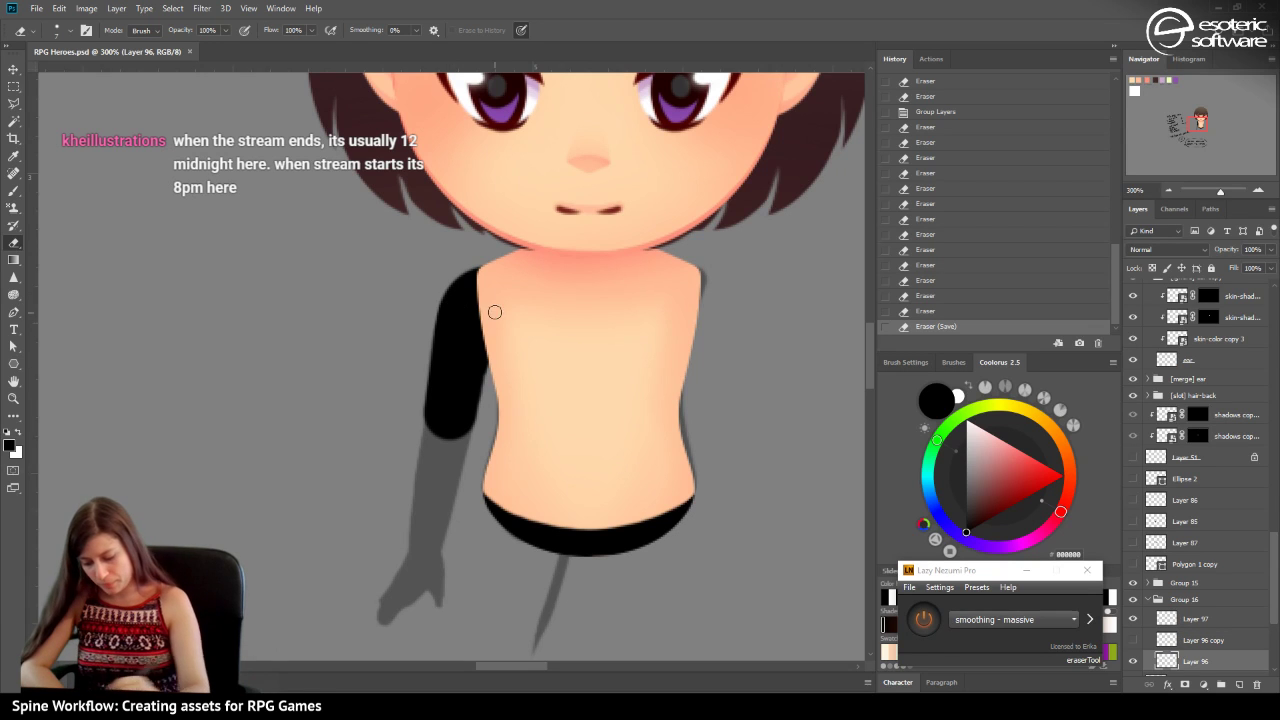
# Nest the shoulder and upper arm group inside a new parent group.
pyautogui.click(1164, 601)
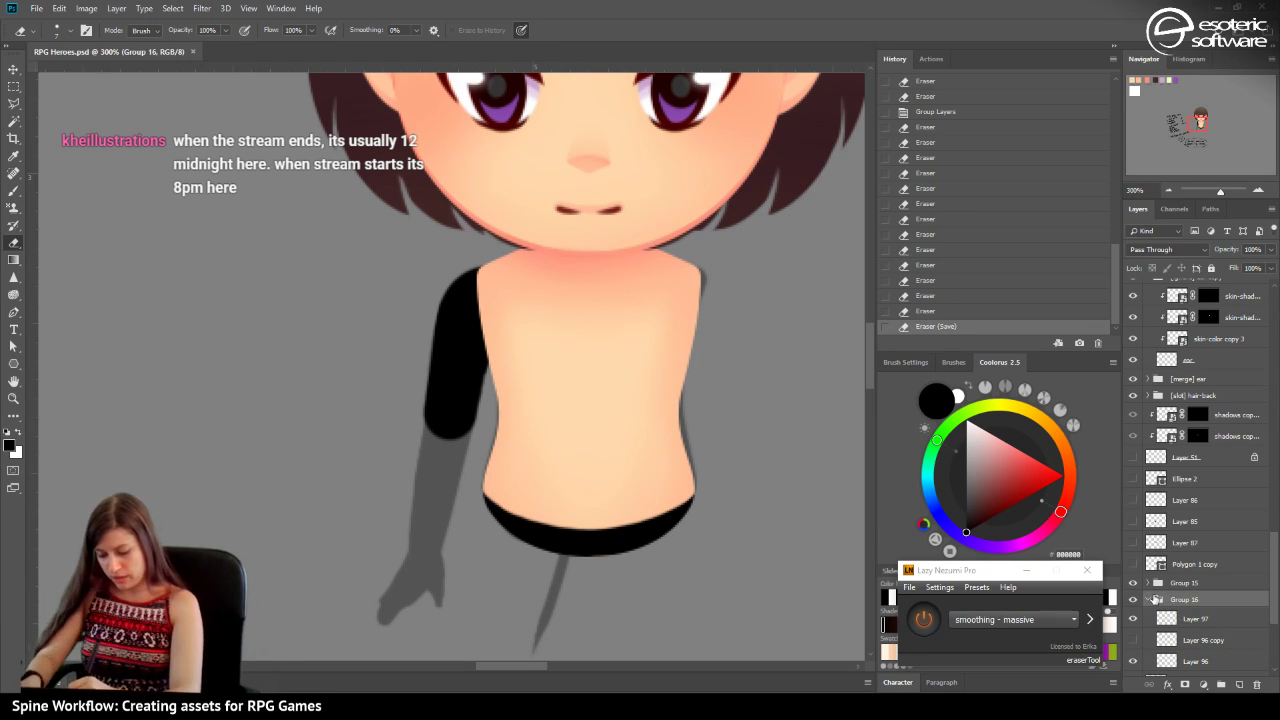
pyautogui.hotkey('ctrl', 'g')
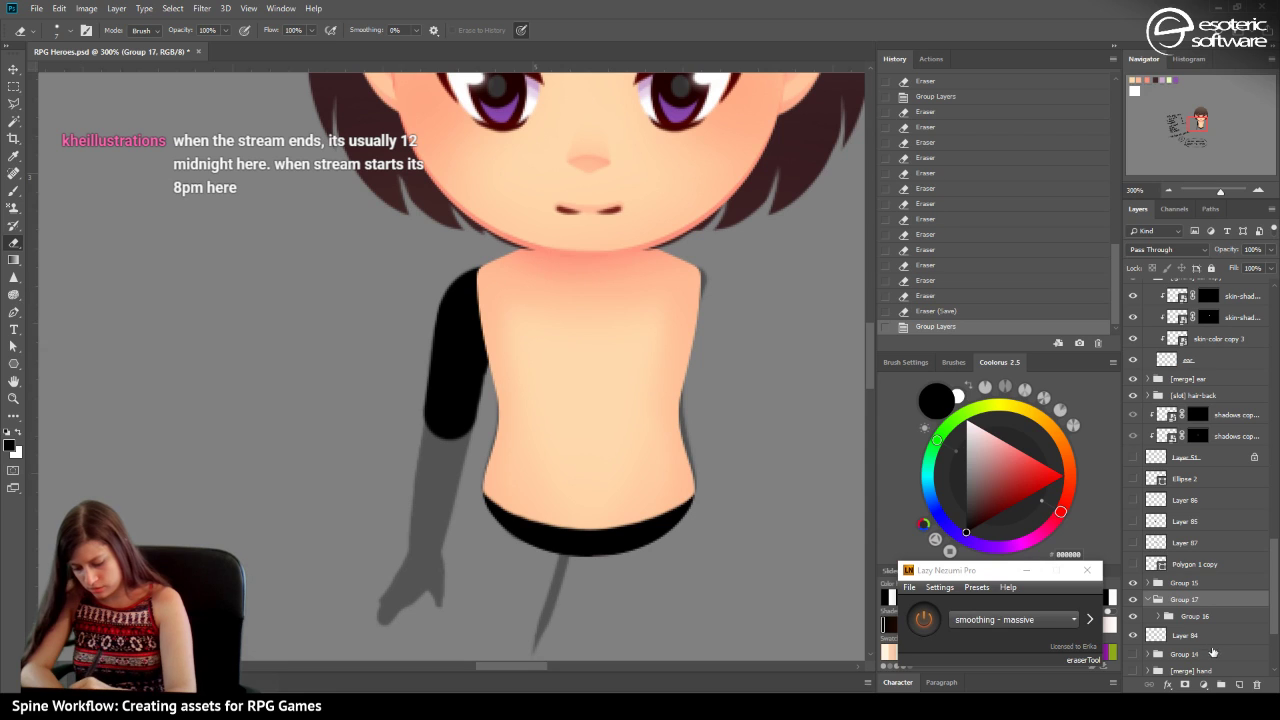
pyautogui.scroll(-3, 1251, 588)
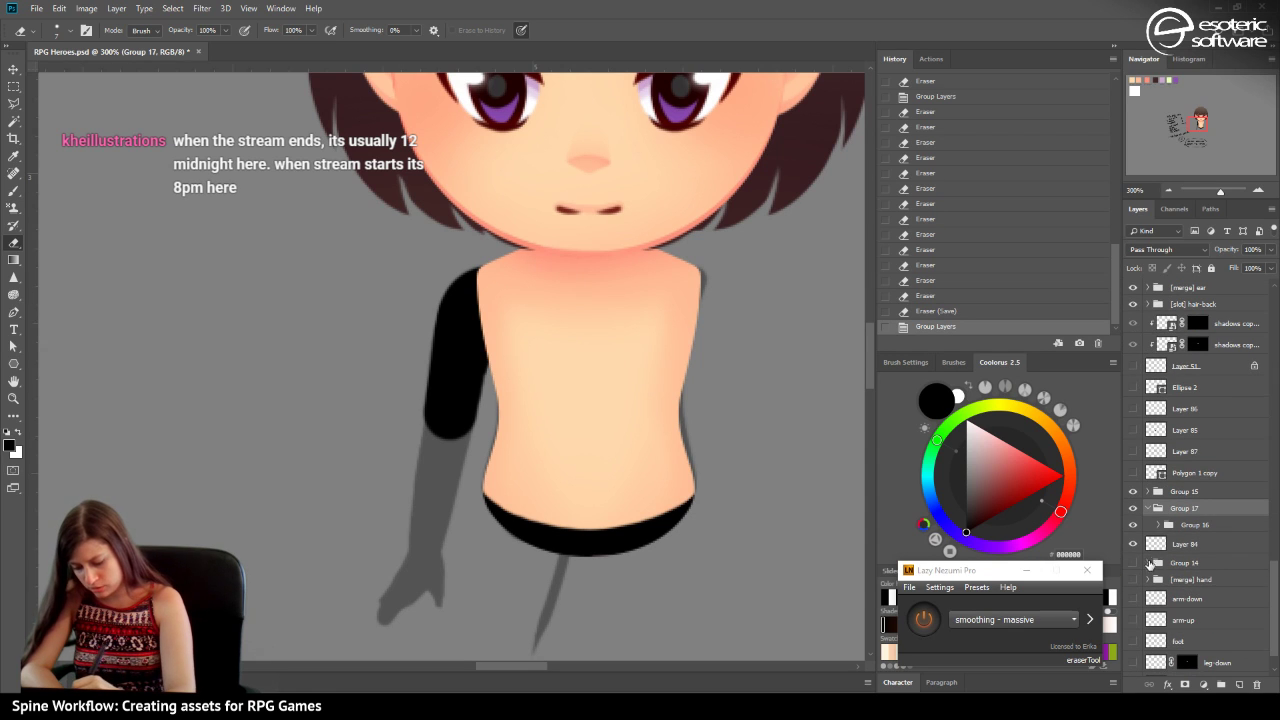
# Show the body sketch in Group 14 to check the arm against the whole character, and hide the sketch again.
pyautogui.click(1149, 563)
pyautogui.click(1148, 563)
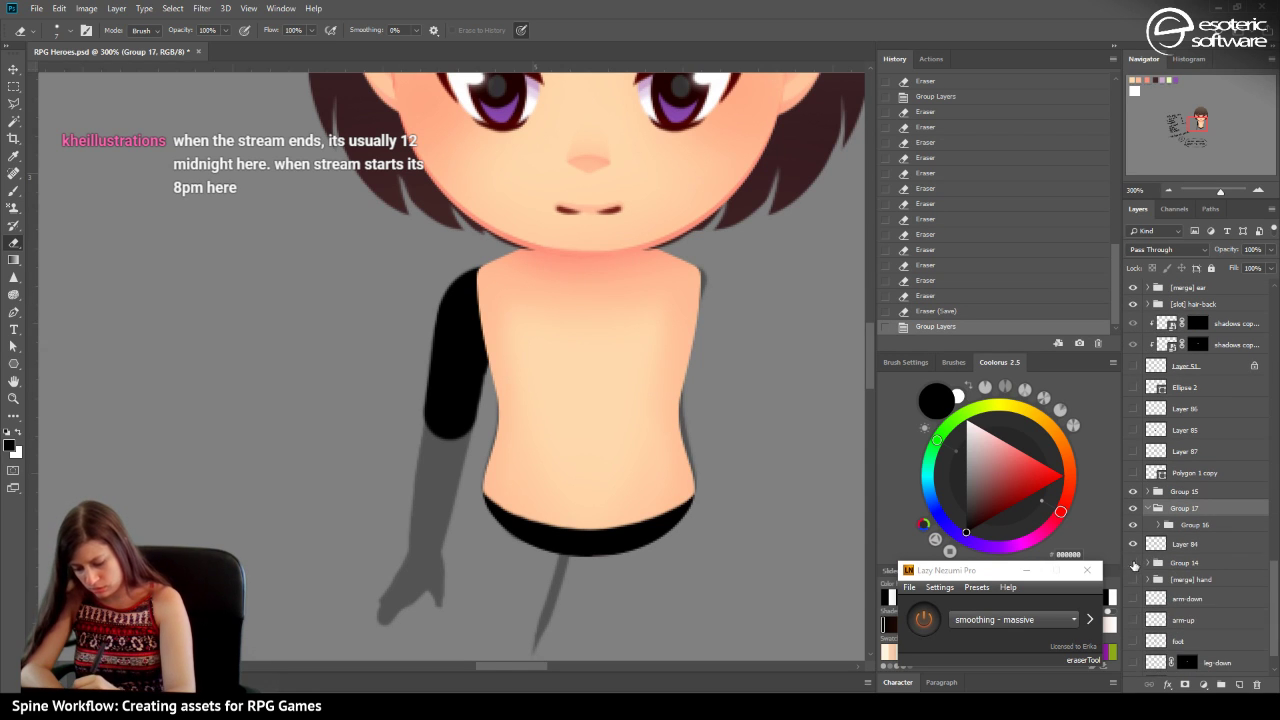
pyautogui.click(1133, 564)
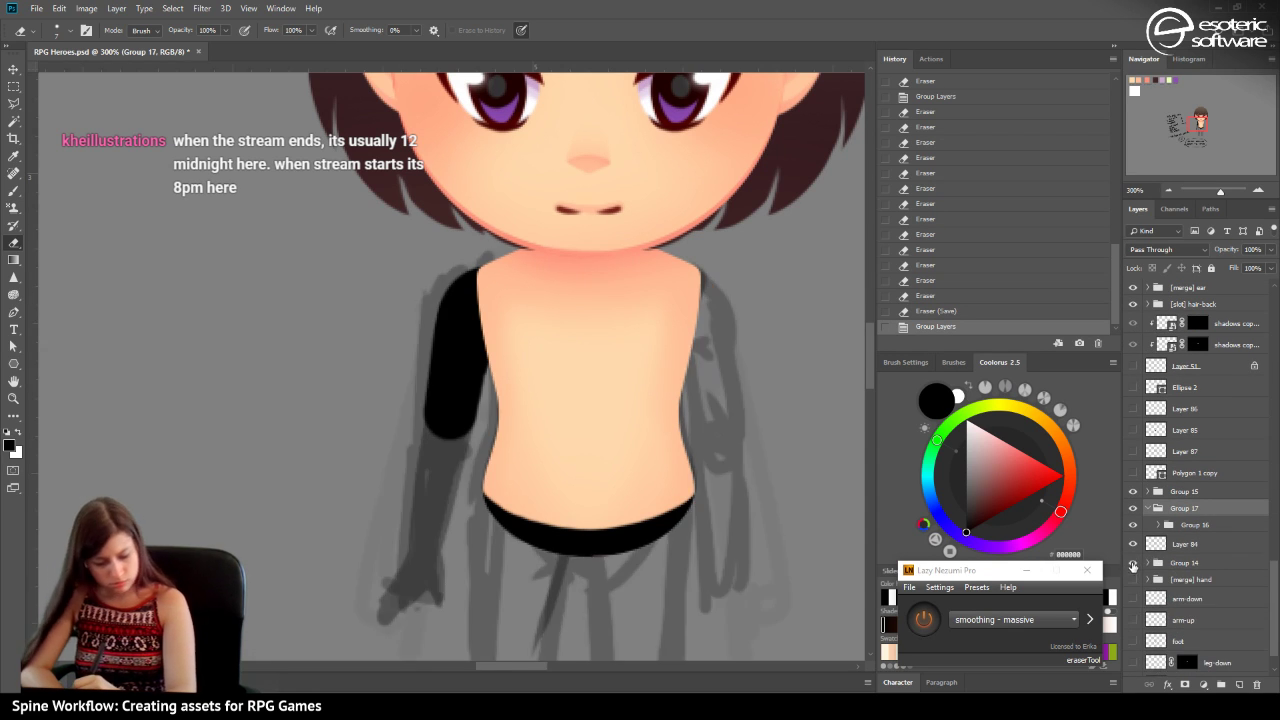
pyautogui.click(1168, 190)
pyautogui.click(1168, 190)
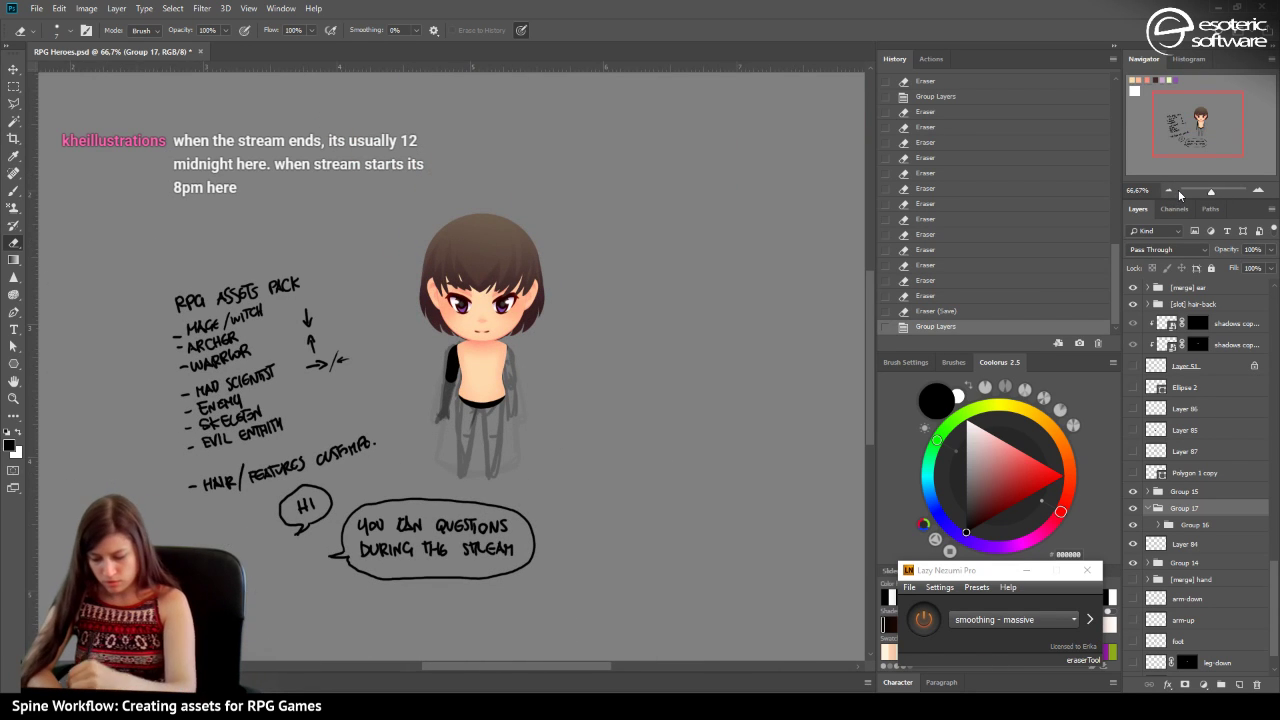
pyautogui.click(1133, 564)
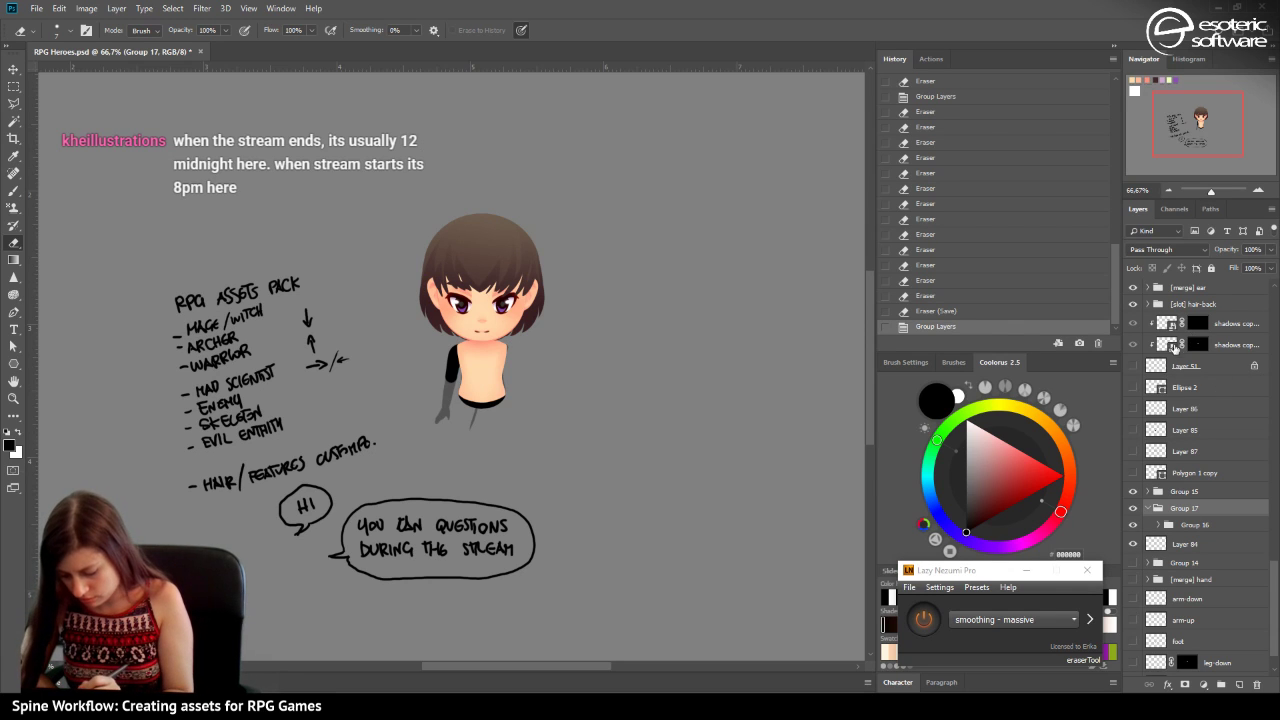
# Duplicate the torso group's clipped layers, from skin-color copy 6 up to Layer 94.
pyautogui.click(1133, 491)
pyautogui.click(1133, 491)
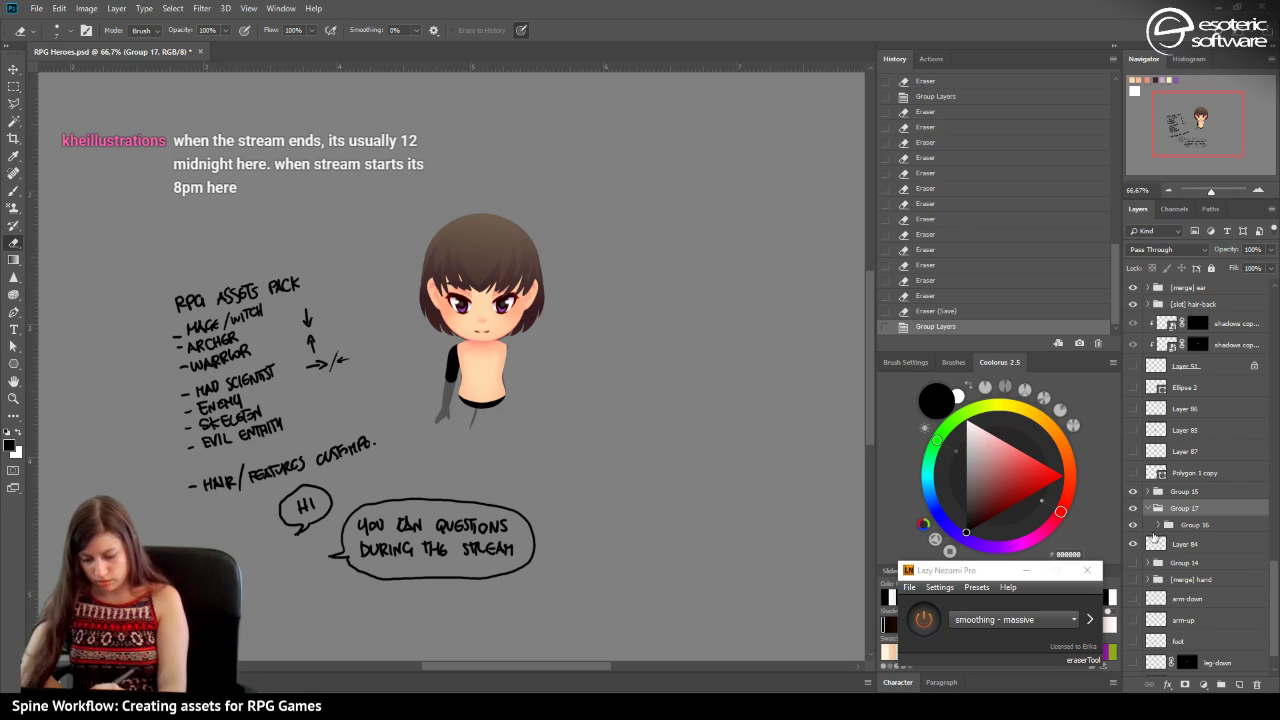
pyautogui.click(1151, 492)
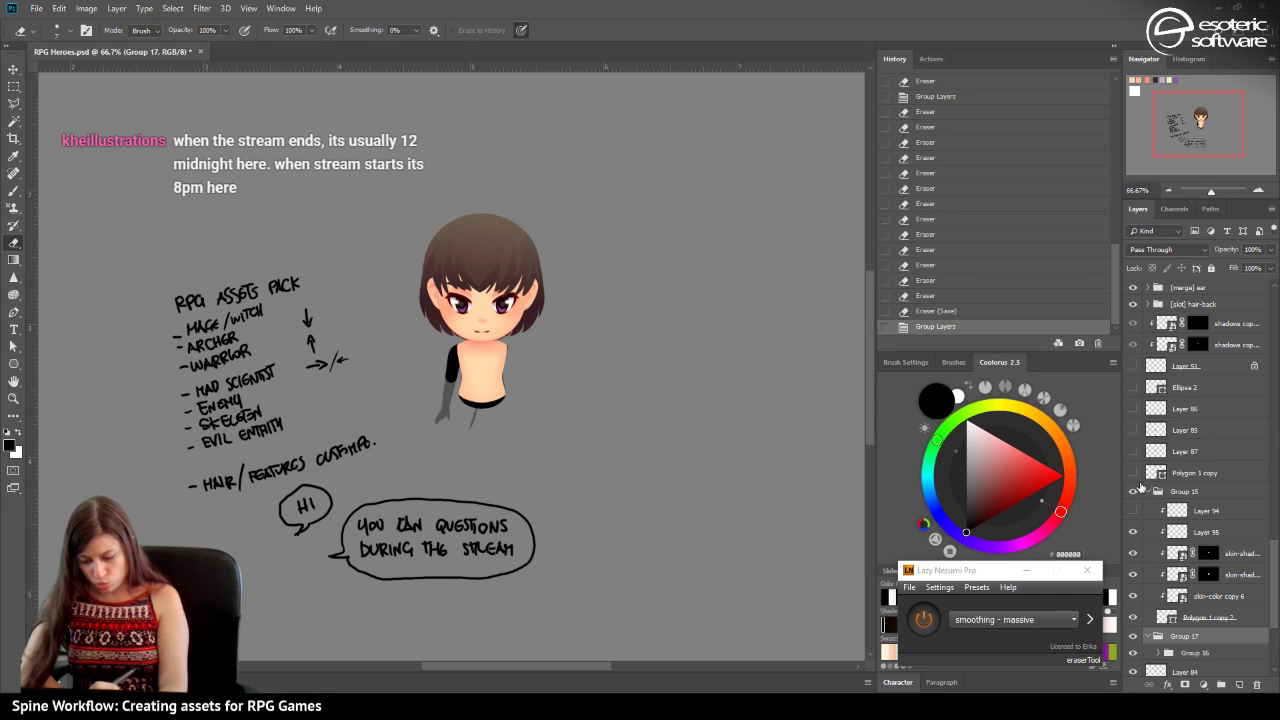
pyautogui.click(1180, 596)
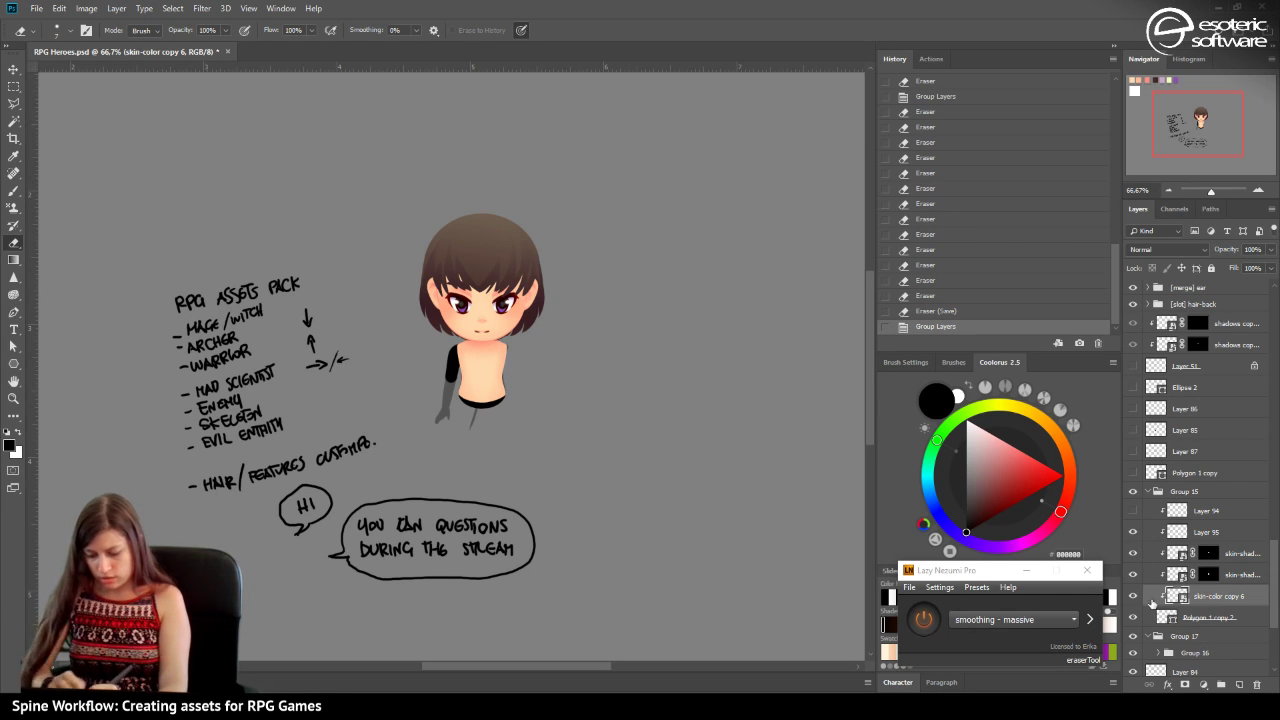
pyautogui.keyDown('shift'); pyautogui.click(1210, 512); pyautogui.keyUp('shift')
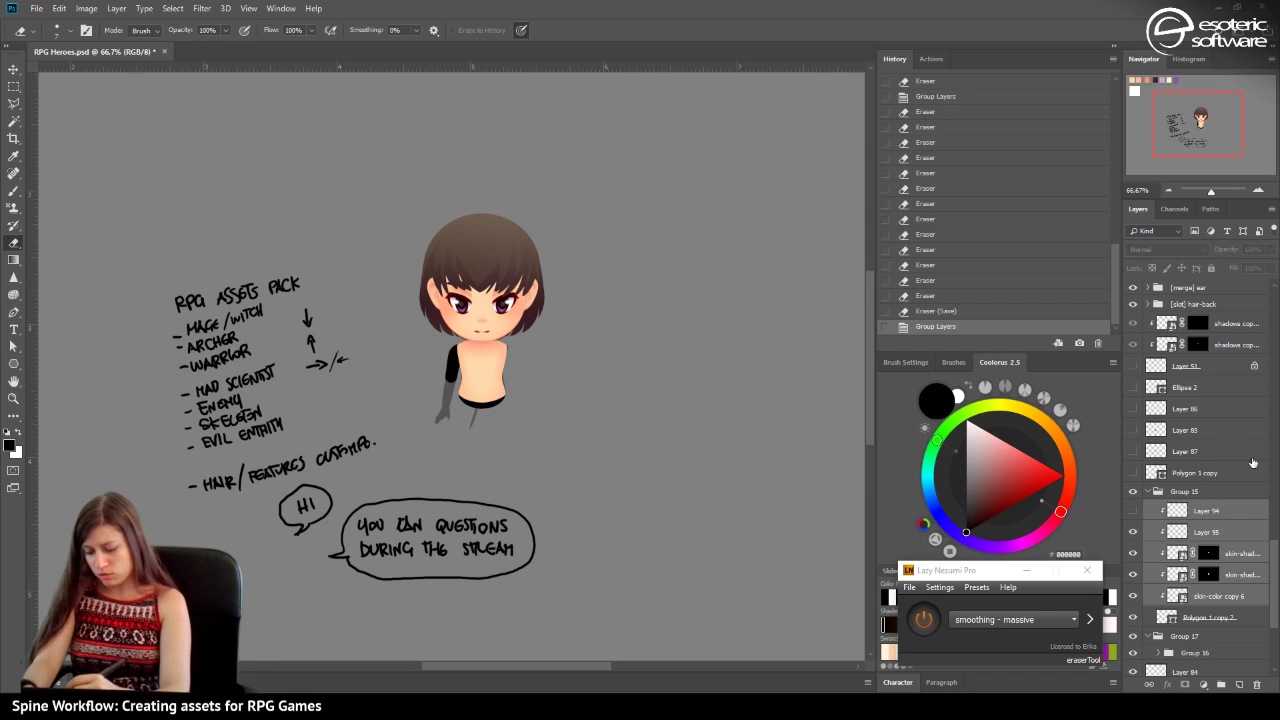
pyautogui.rightClick(1212, 520)
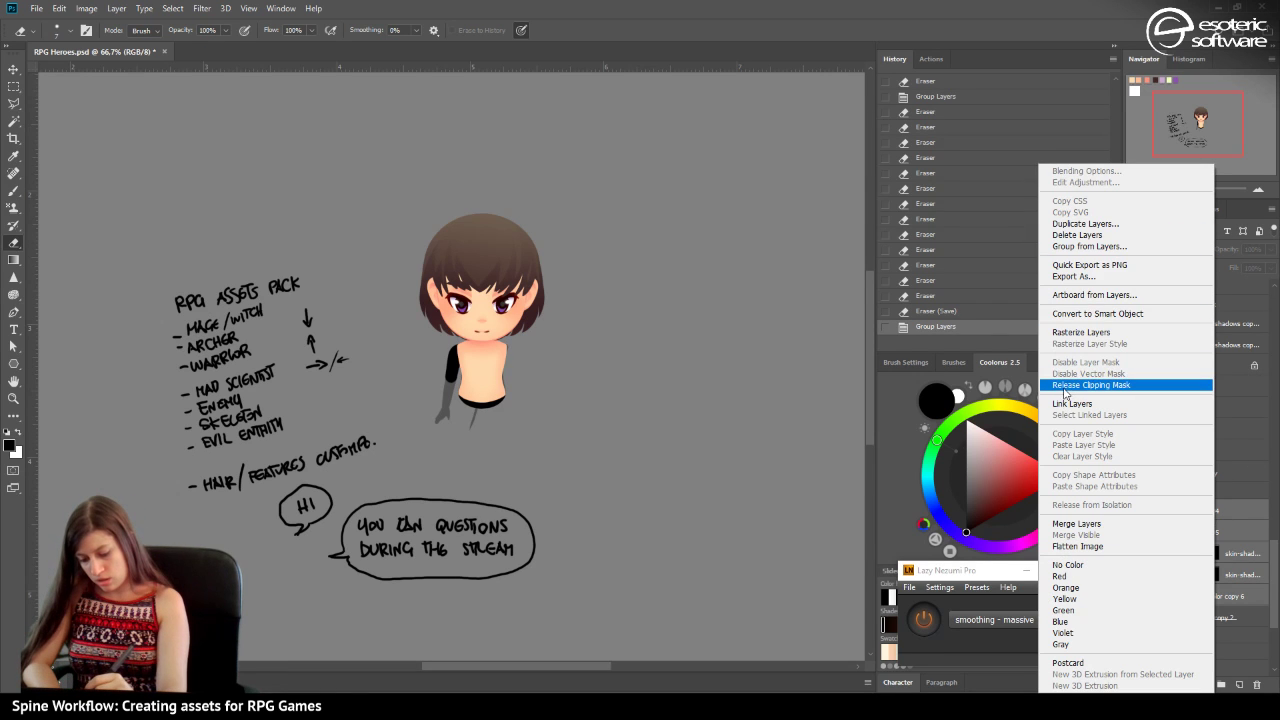
pyautogui.click(1066, 223)
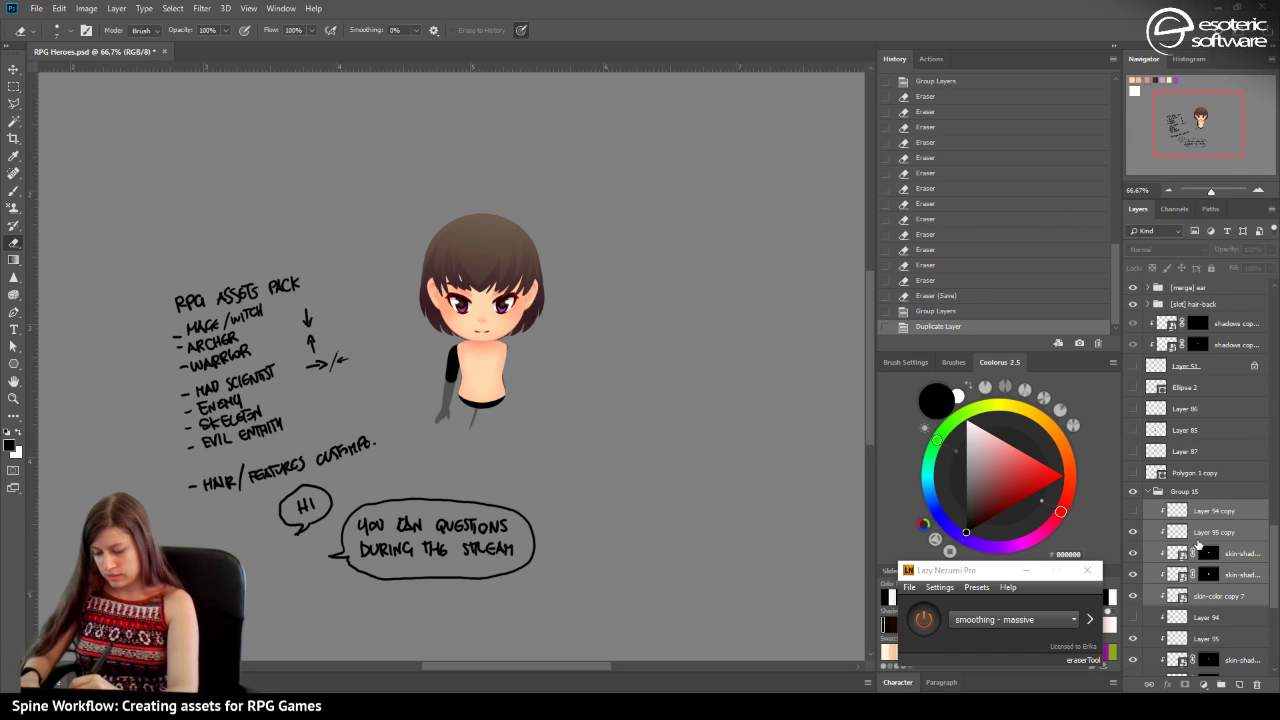
# Move the duplicated layers into Group 17 above the arm's Group 16 and clip them to that group.
pyautogui.moveTo(1166, 547); pyautogui.dragTo(1168, 600)
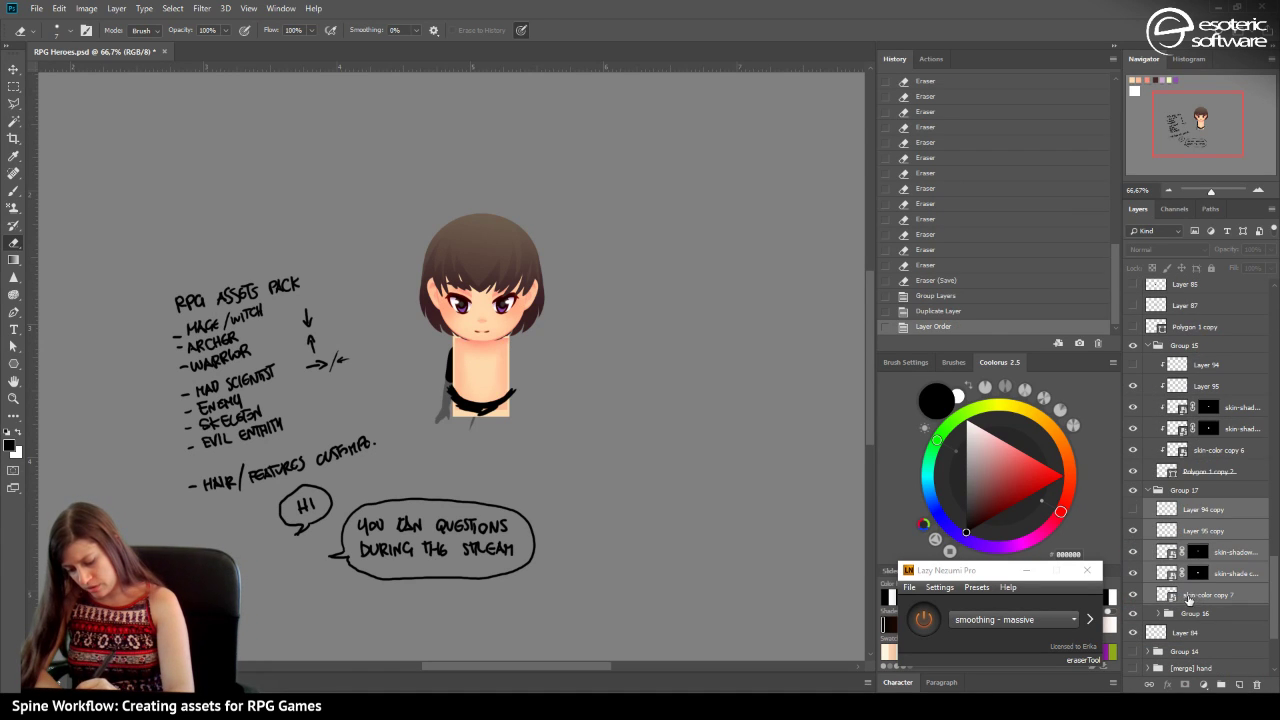
pyautogui.rightClick(1188, 598)
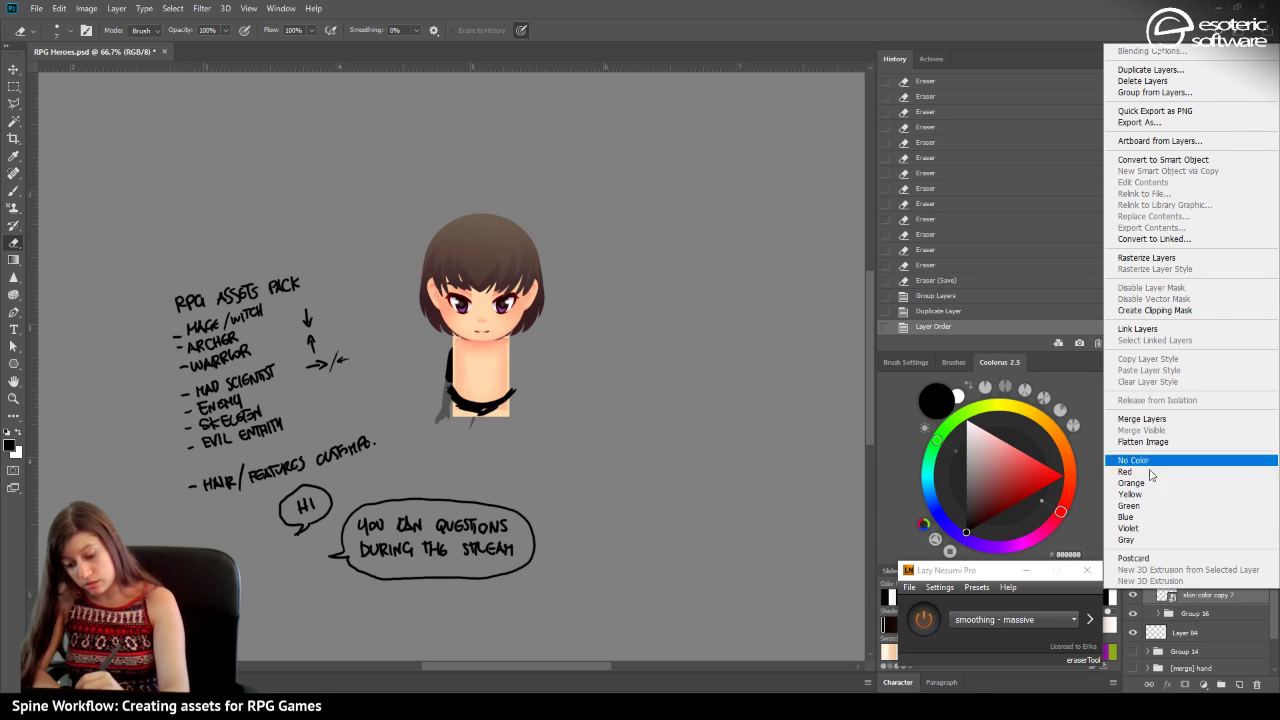
pyautogui.click(1158, 311)
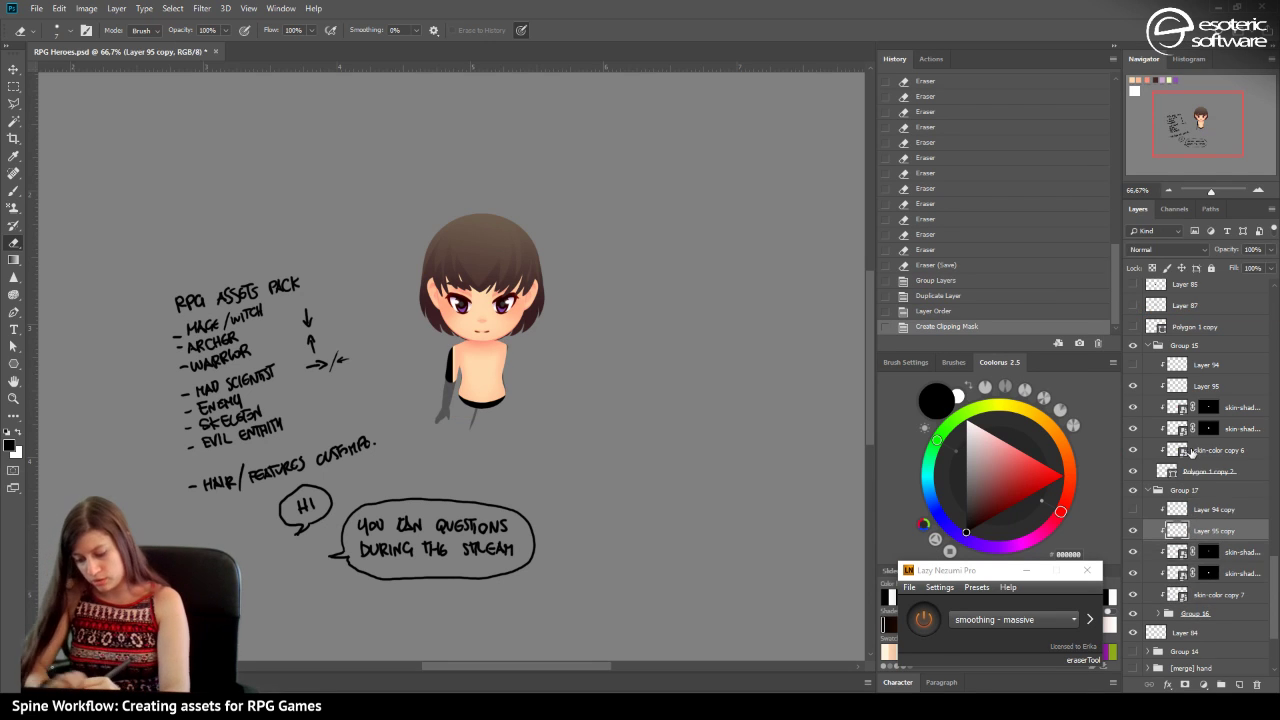
# Delete the copies of Layer 94 and Layer 95, and shift the remaining skin layer copies sideways to cover the upper arm.
pyautogui.keyDown('shift'); pyautogui.click(1192, 510); pyautogui.keyUp('shift')
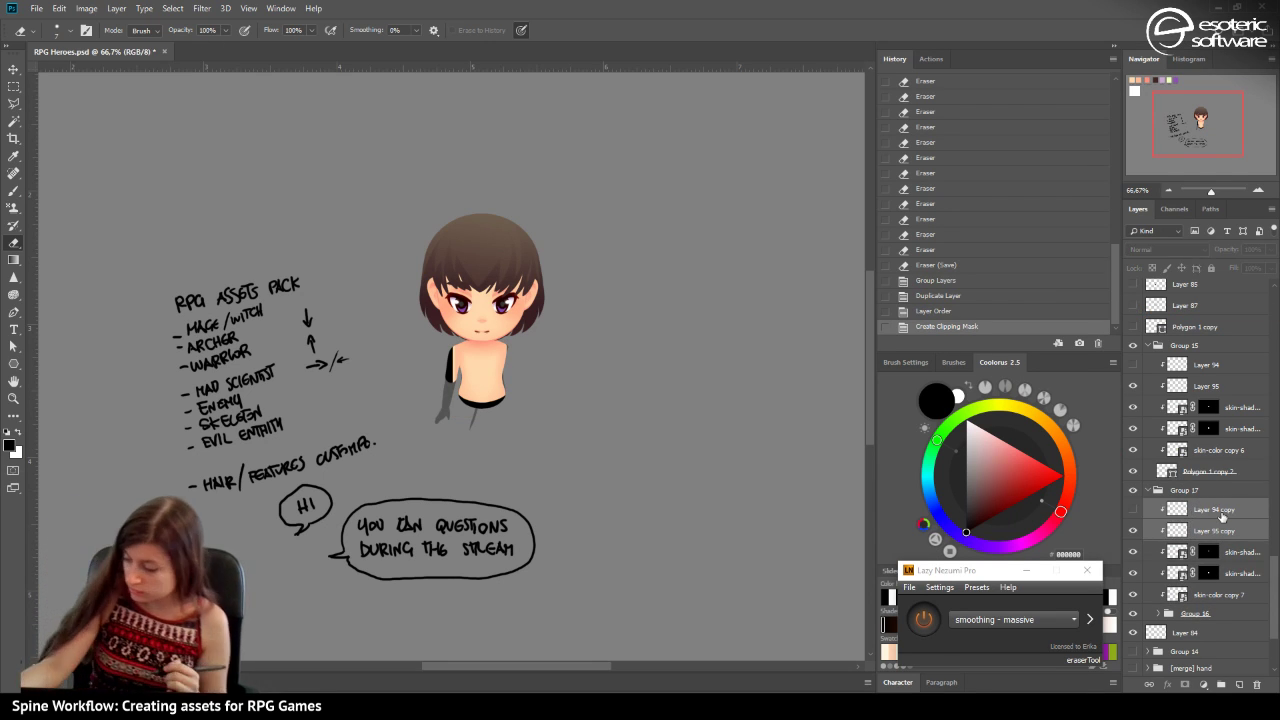
pyautogui.press('Delete')
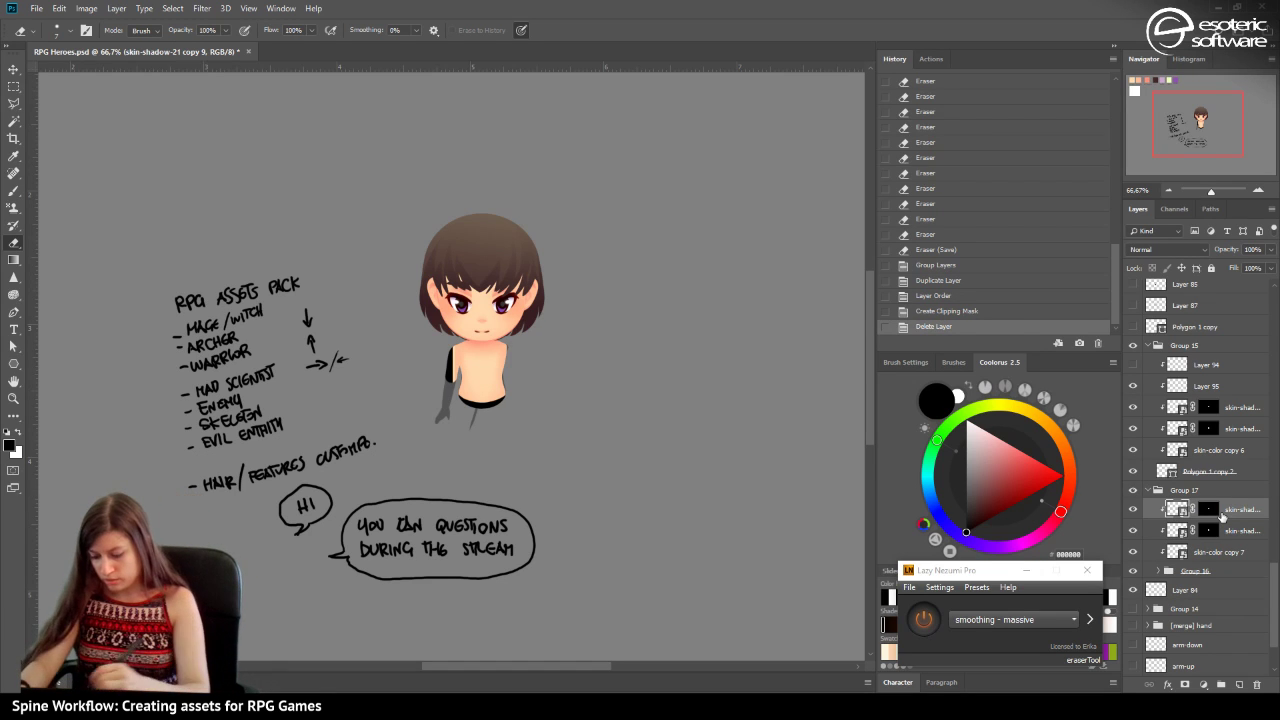
pyautogui.keyDown('shift'); pyautogui.click(1178, 553); pyautogui.keyUp('shift')
pyautogui.hotkey('ctrl', 't')
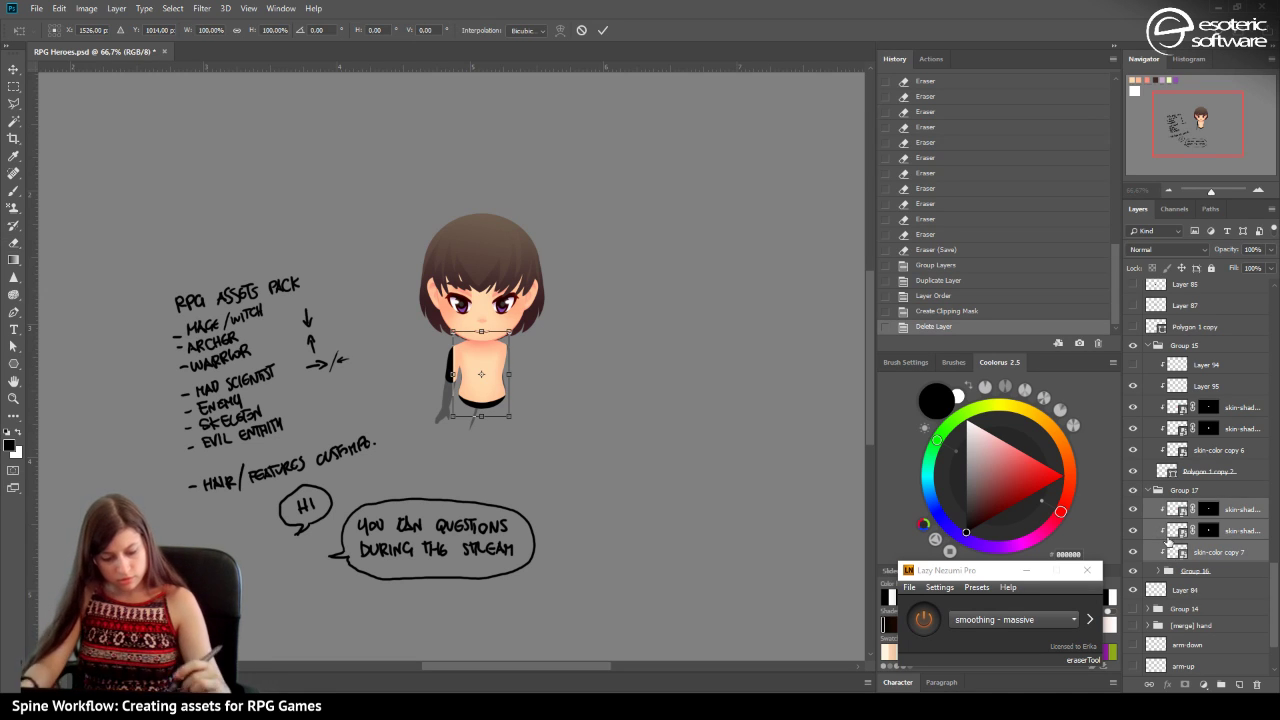
pyautogui.moveTo(472, 397); pyautogui.dragTo(451, 394)
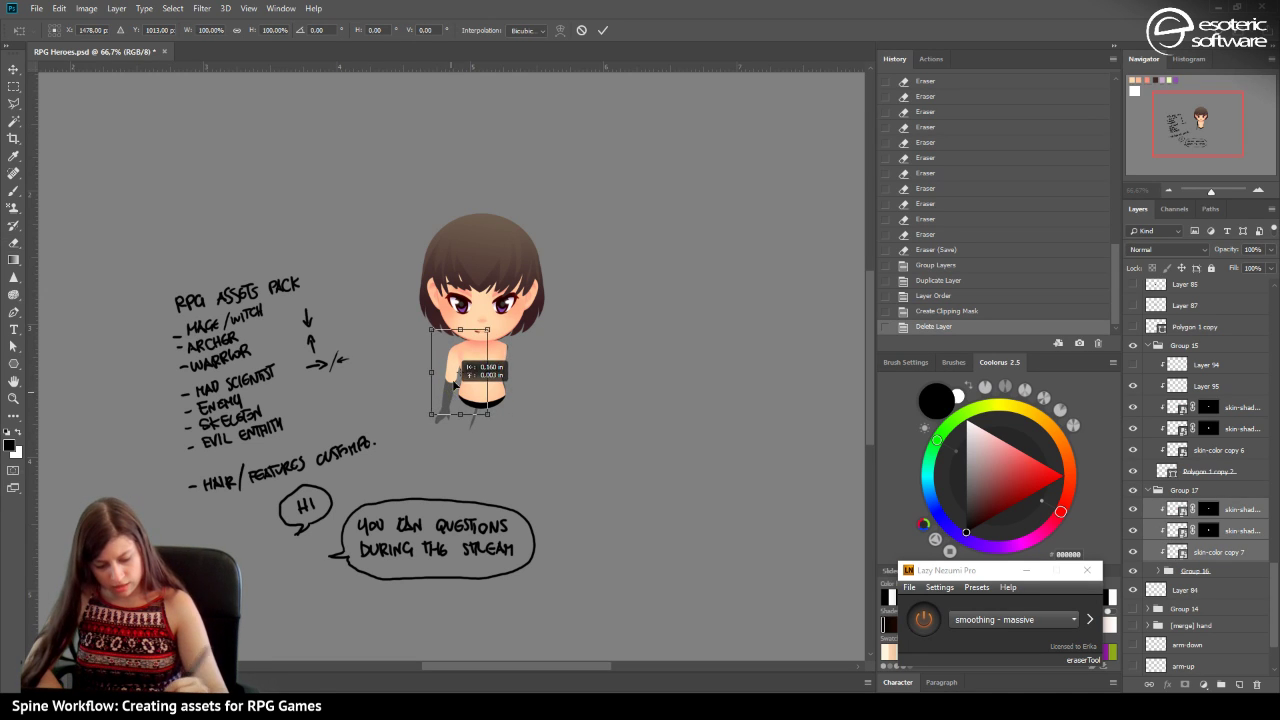
pyautogui.click(602, 30)
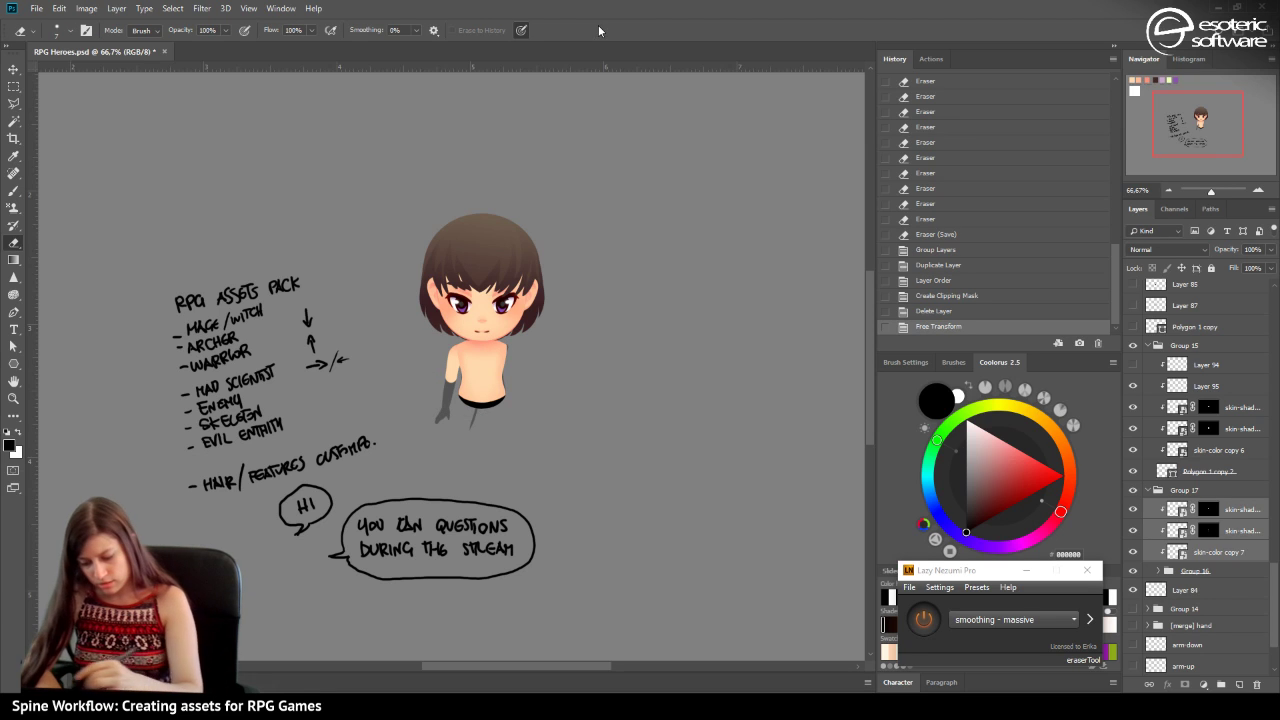
# Replace the masks on the arm's skin-shade and skin-shadow layers with new all-black masks and save the document.
pyautogui.click(1205, 531)
pyautogui.moveTo(1208, 535); pyautogui.dragTo(1257, 684)
pyautogui.moveTo(1200, 570)
pyautogui.mouseDown()
pyautogui.moveTo(1232, 598)
pyautogui.moveTo(1257, 684)
pyautogui.mouseUp()
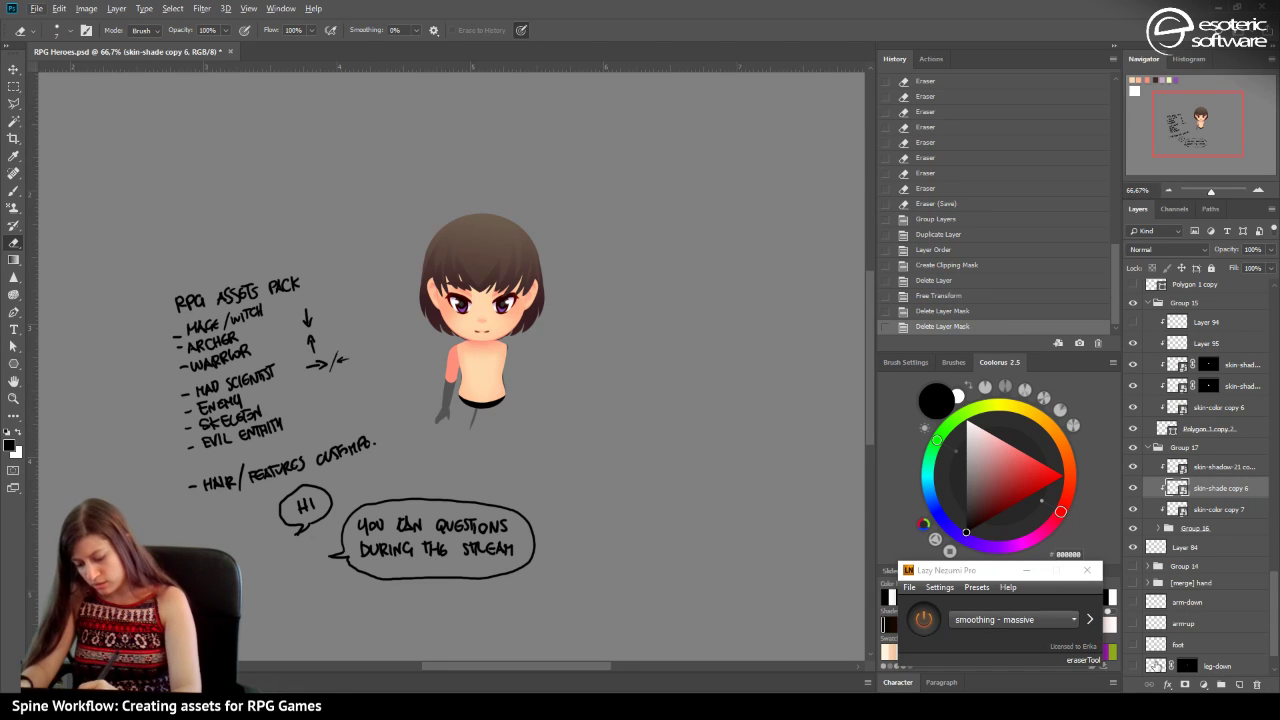
pyautogui.keyDown('alt'); pyautogui.click(1183, 685); pyautogui.keyUp('alt')
pyautogui.click(1206, 466)
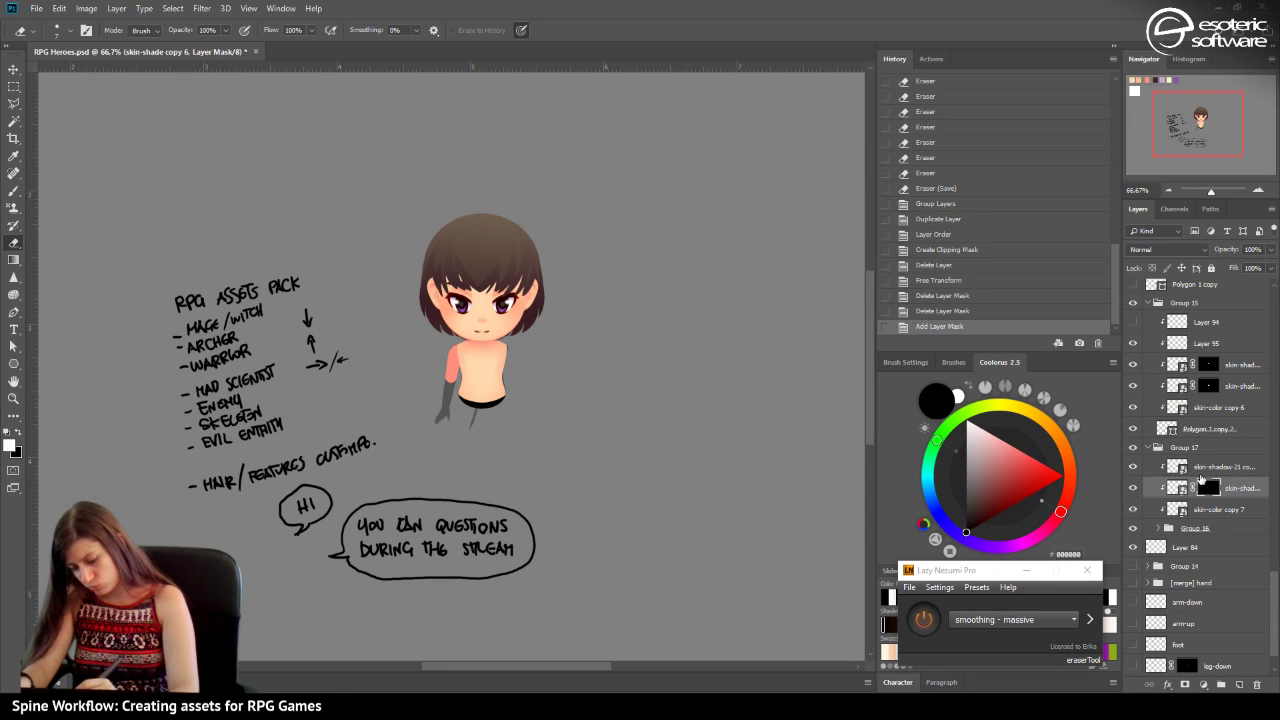
pyautogui.keyDown('alt'); pyautogui.click(1185, 685); pyautogui.keyUp('alt')
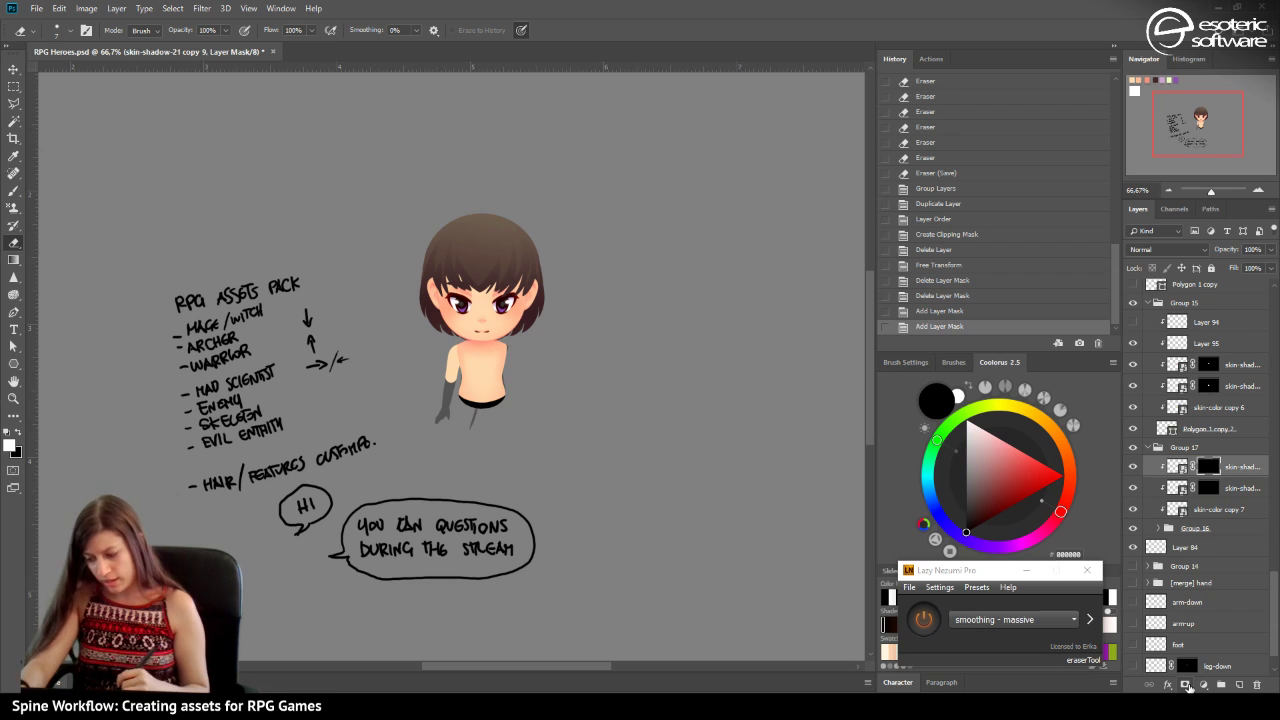
pyautogui.hotkey('ctrl', 's')
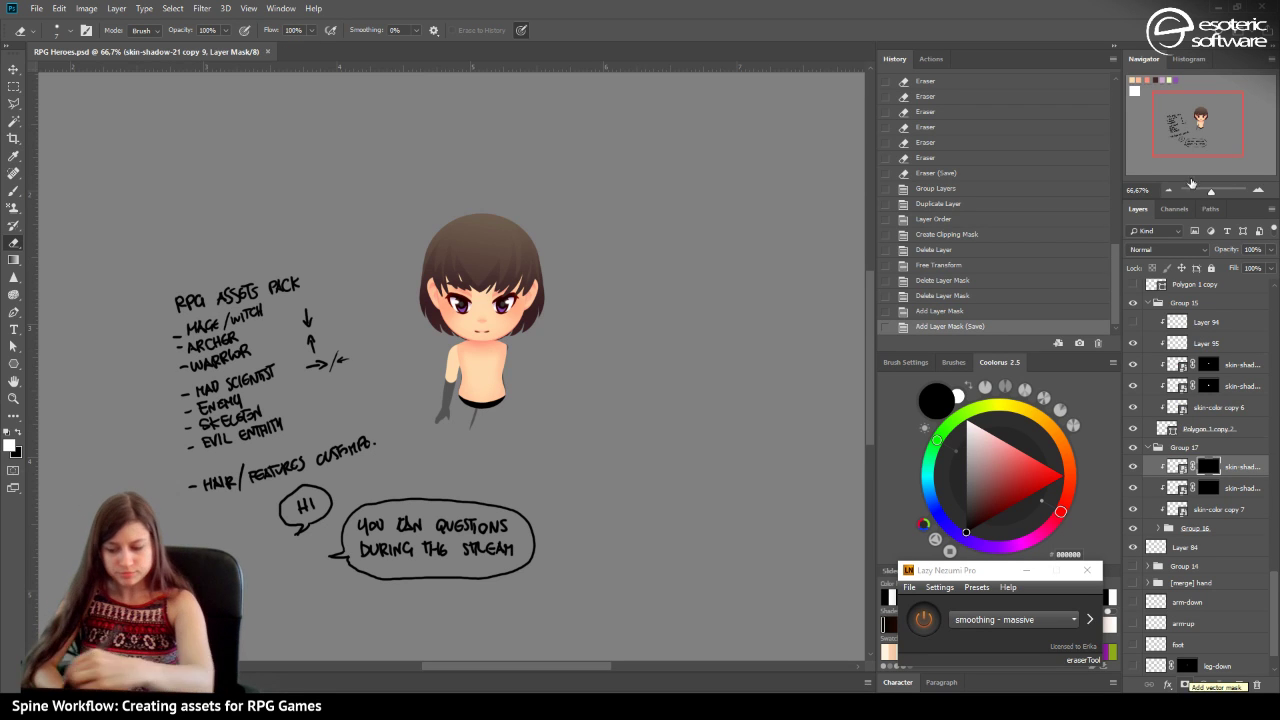
# Draw white-to-transparent gradients on the arm's skin-shade mask to reveal soft reddish shading around the shoulder and upper arm.
pyautogui.click(1259, 191)
pyautogui.click(1259, 191)
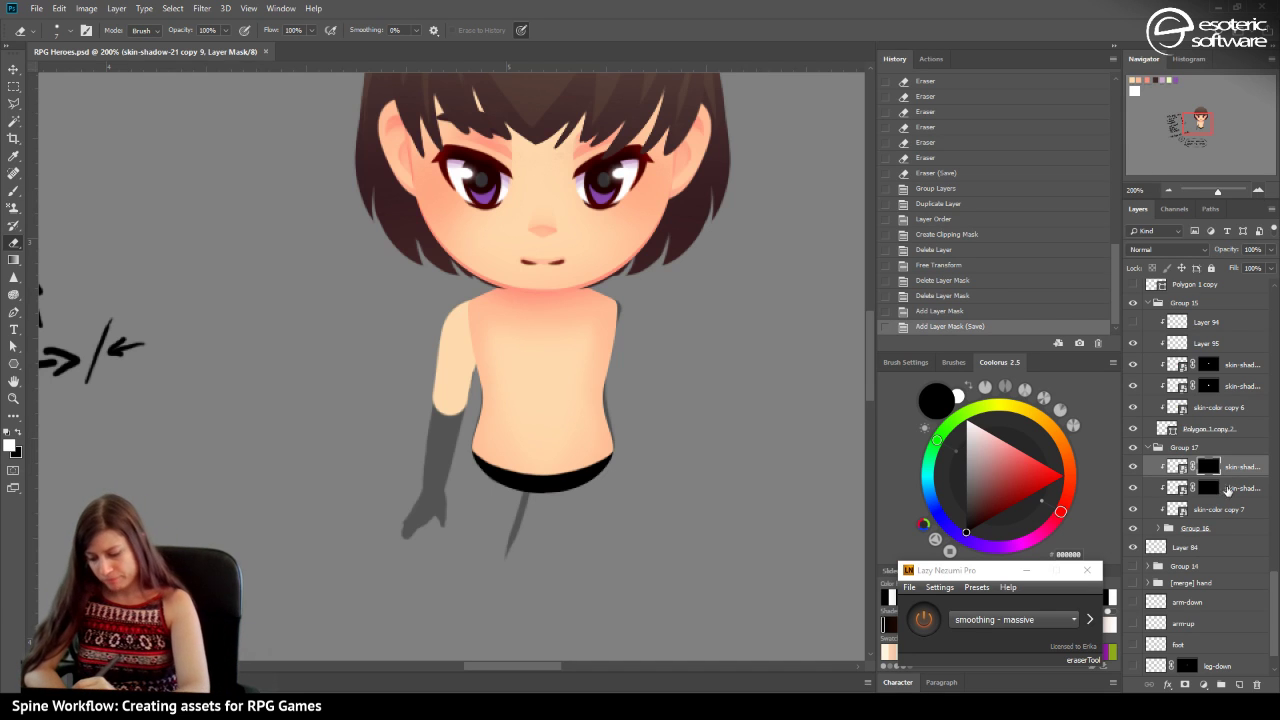
pyautogui.click(1211, 486)
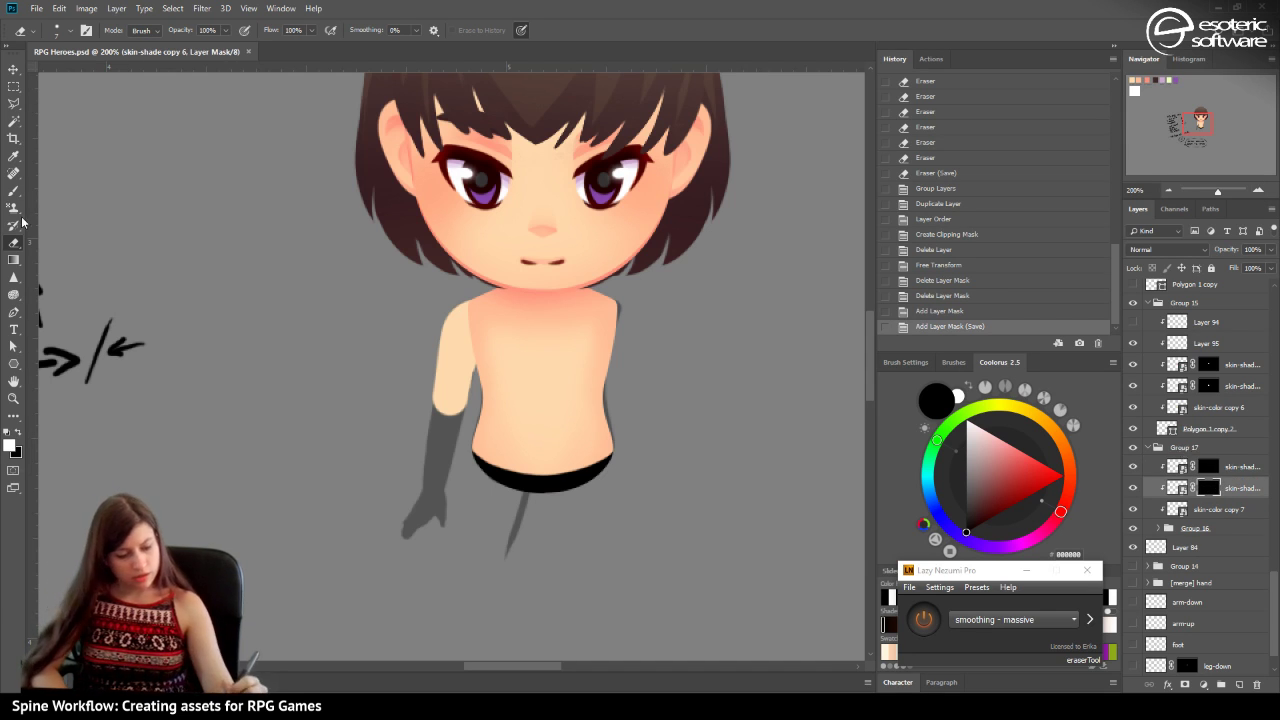
pyautogui.click(13, 259)
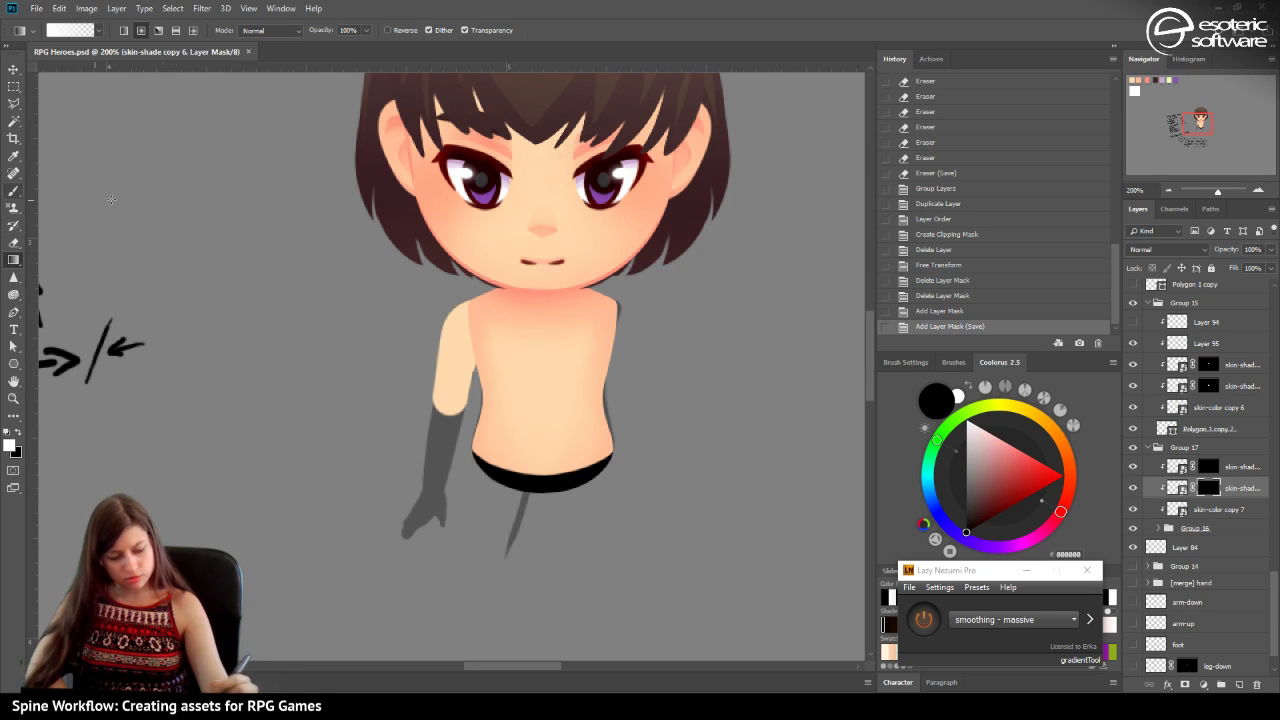
pyautogui.moveTo(473, 322); pyautogui.dragTo(444, 336)
pyautogui.moveTo(474, 292); pyautogui.dragTo(446, 392)
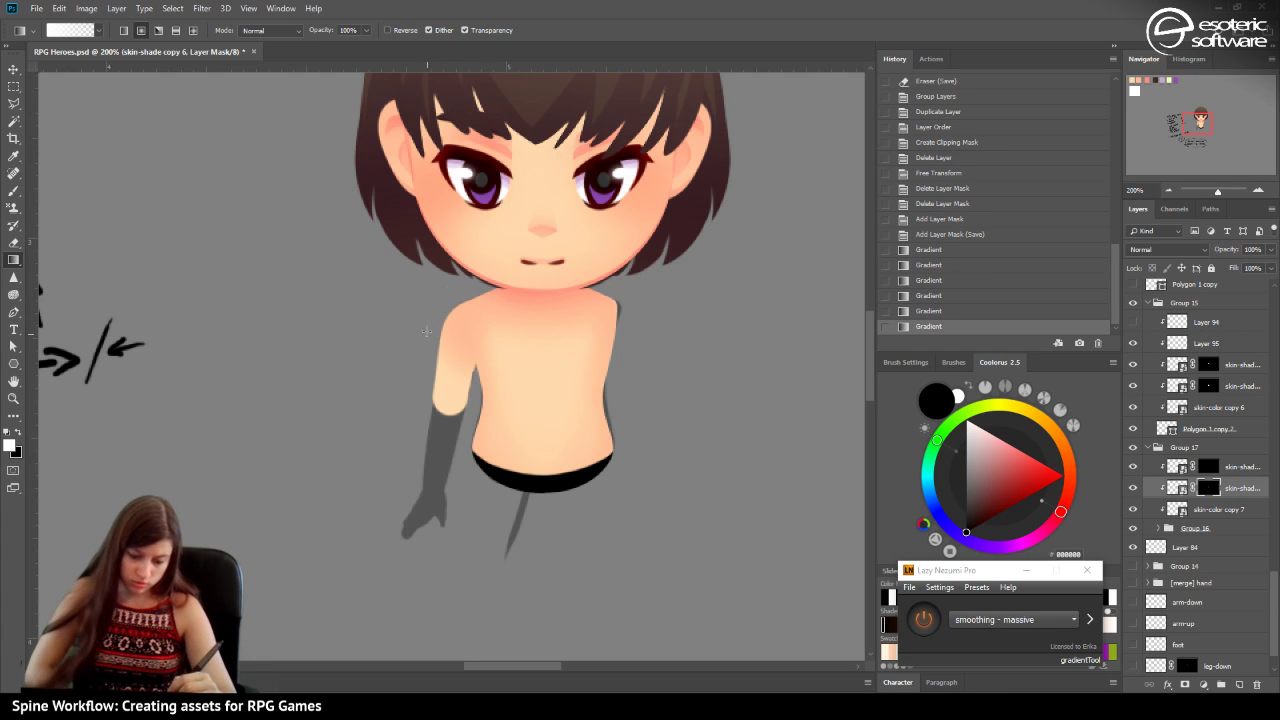
pyautogui.press('b')
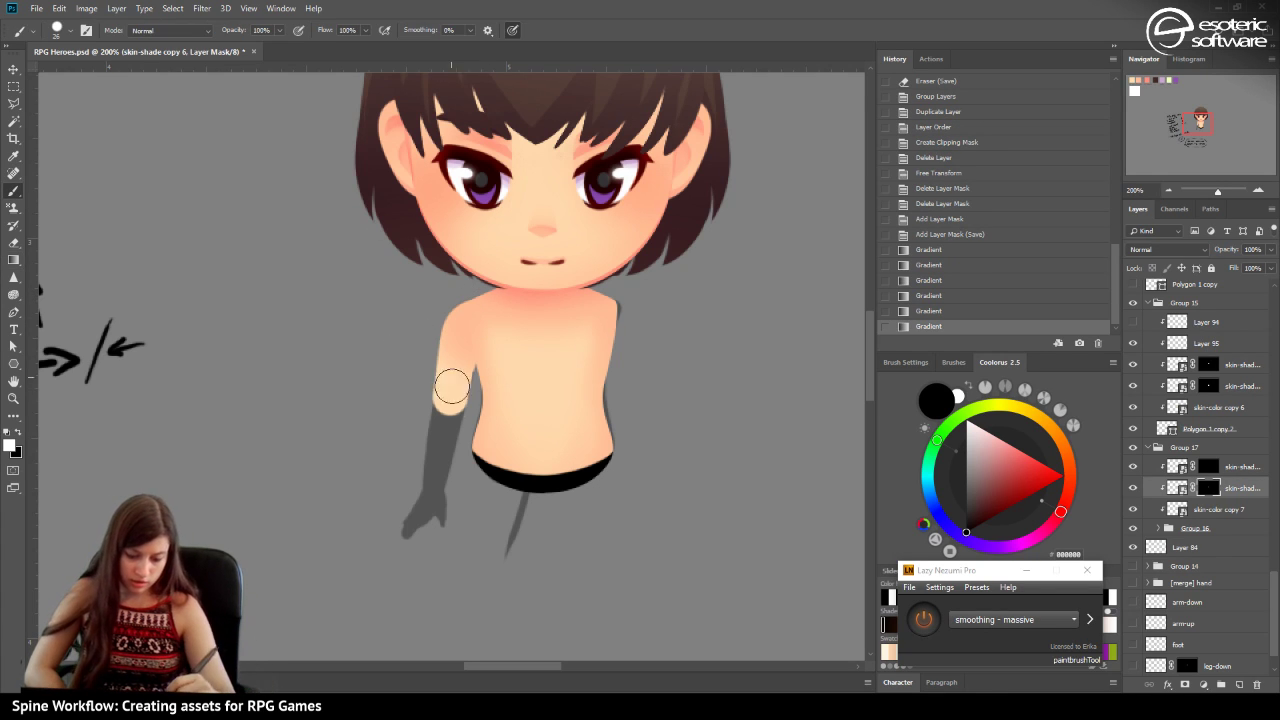
pyautogui.moveTo(455, 388)
pyautogui.mouseDown()
pyautogui.moveTo(468, 425)
pyautogui.moveTo(470, 380)
pyautogui.mouseUp()
pyautogui.click(938, 298)
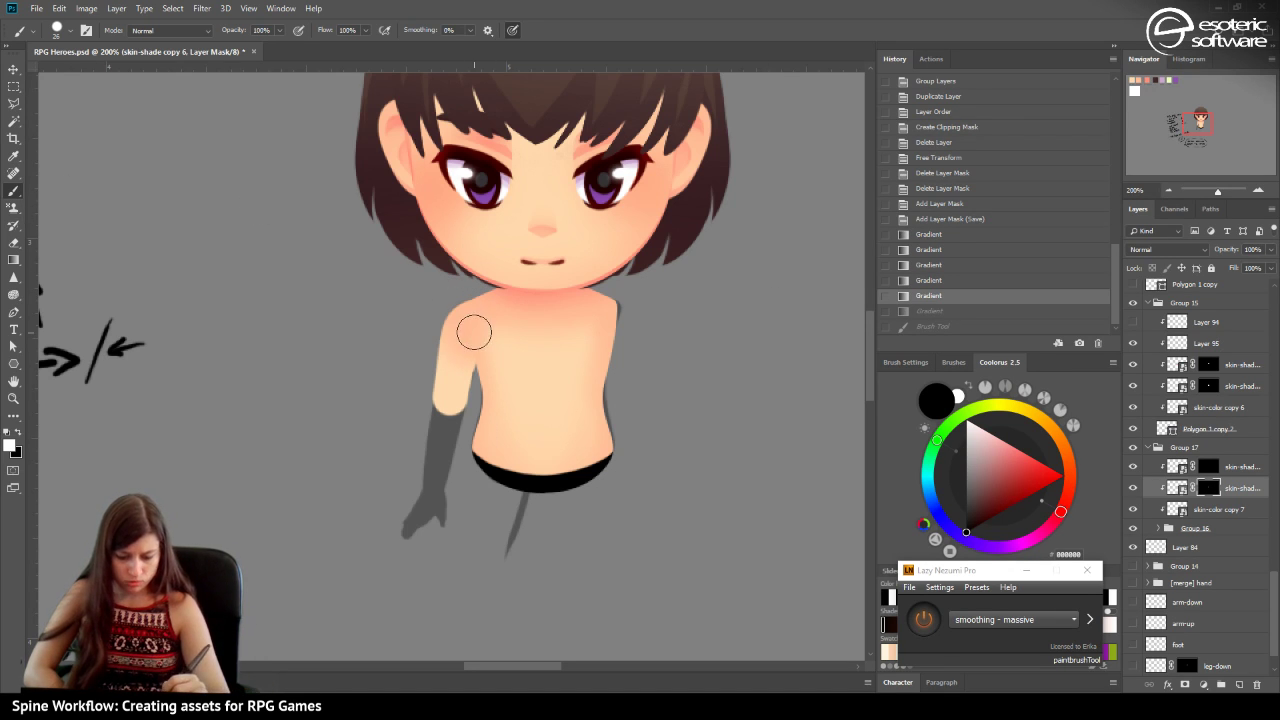
# Set the brush hardness to 0% and paint white on the skin-shade mask along the upper arm's inner edge.
pyautogui.click(58, 31)
pyautogui.click(95, 103)
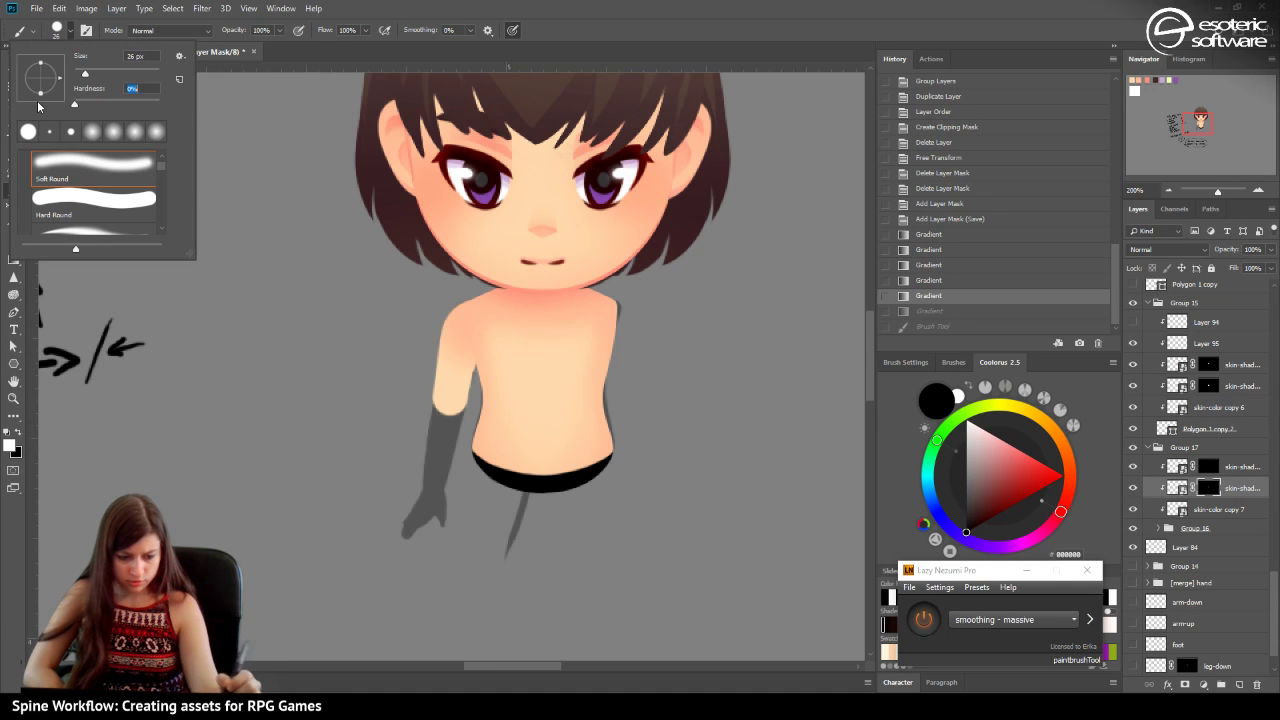
pyautogui.click(480, 357)
pyautogui.moveTo(482, 410); pyautogui.dragTo(491, 347)
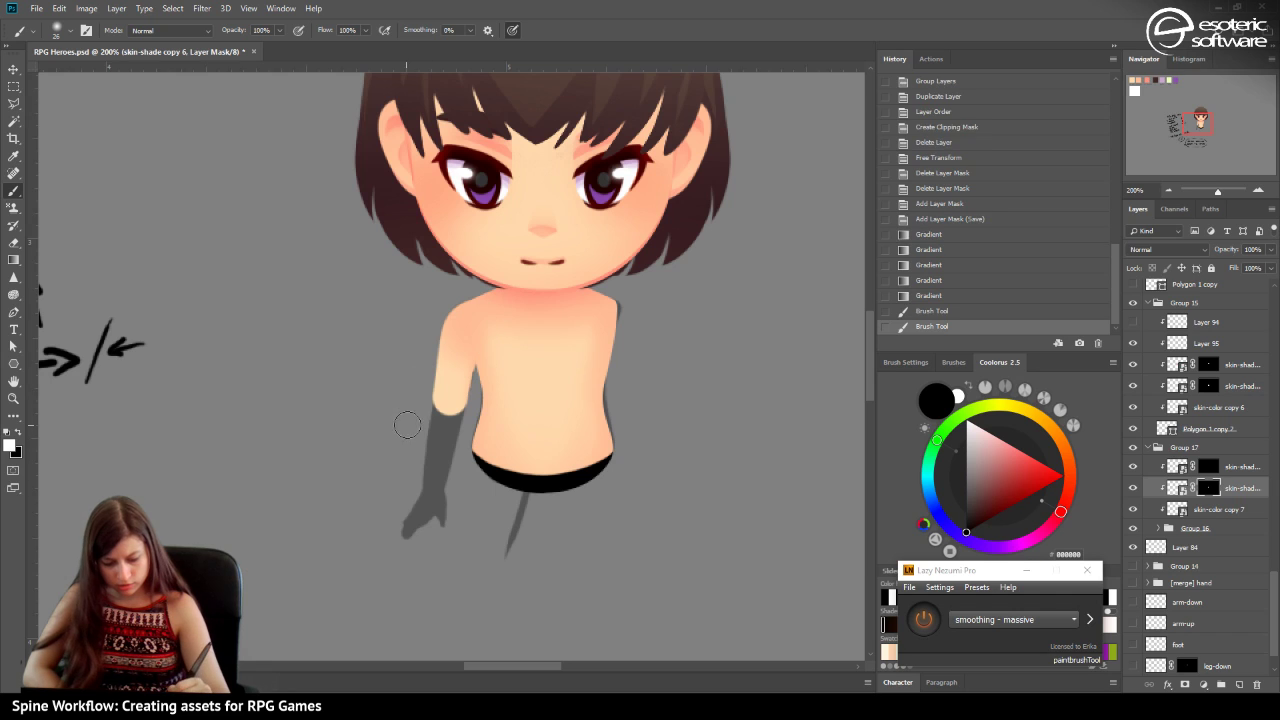
# Paint soft shading on the skin-shade mask along the outer edge of the upper arm, undoing unwanted strokes.
pyautogui.moveTo(405, 425); pyautogui.dragTo(440, 319)
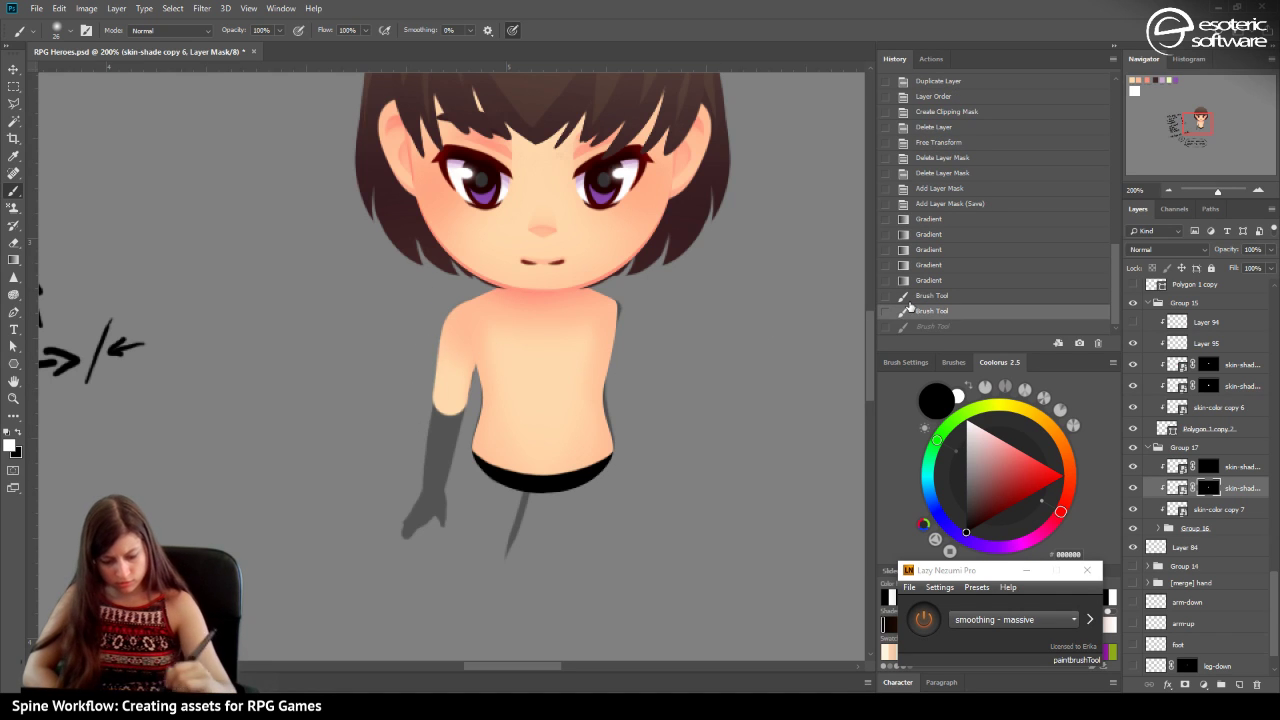
pyautogui.moveTo(405, 425)
pyautogui.mouseDown()
pyautogui.moveTo(420, 425)
pyautogui.moveTo(432, 336)
pyautogui.mouseUp()
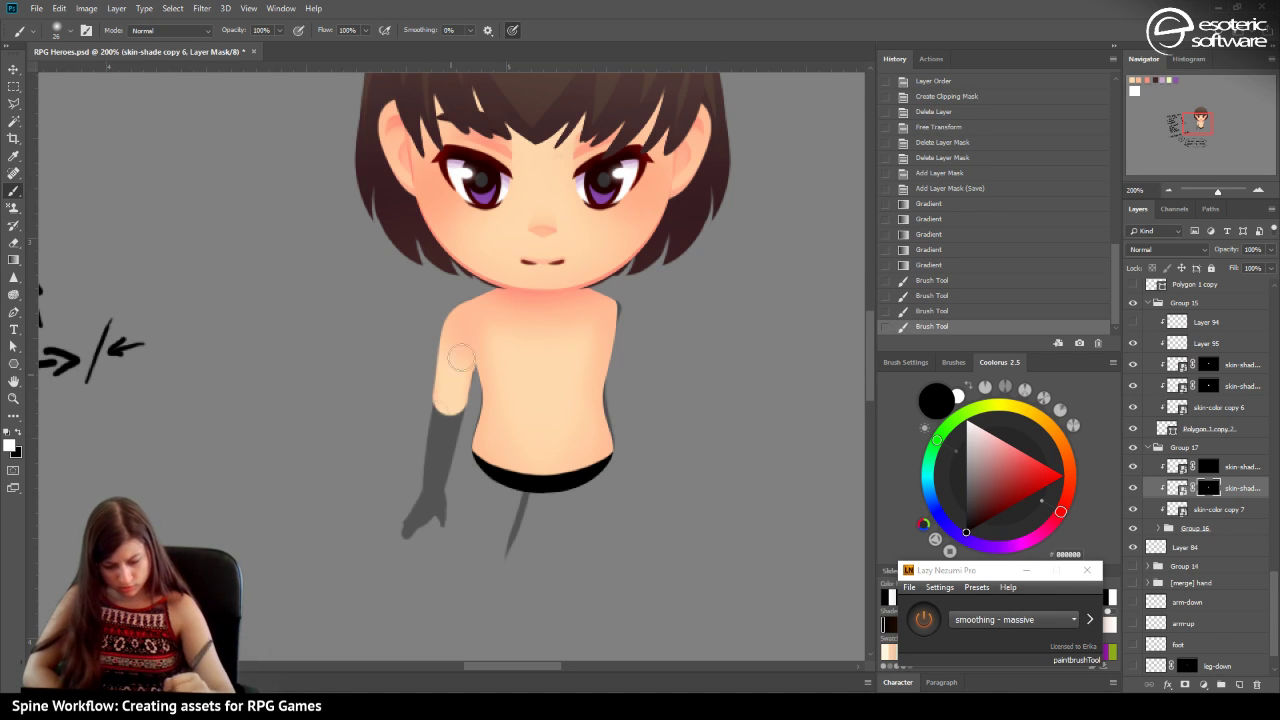
pyautogui.hotkey('ctrl', 'z')
# Build up the soft shading on the skin-shade mask beside the torso and near the elbow, redoing an unwanted stroke.
pyautogui.moveTo(478, 380); pyautogui.dragTo(481, 316)
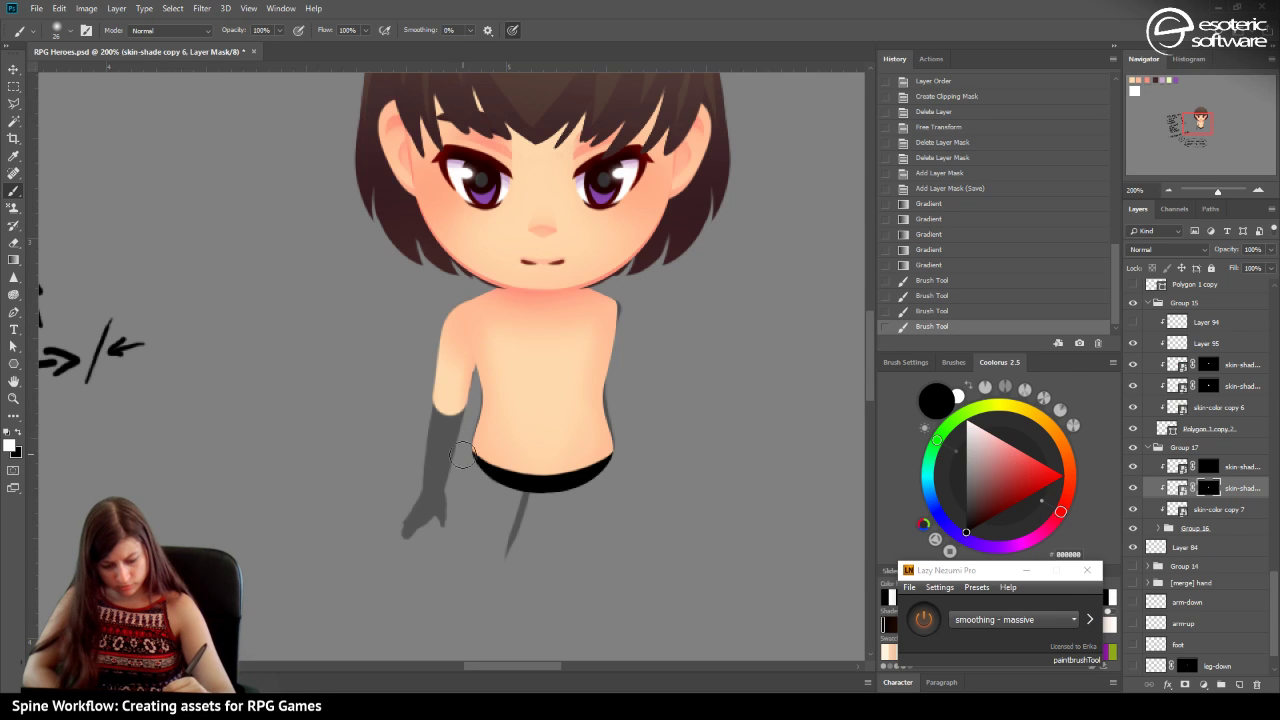
pyautogui.click(930, 311)
pyautogui.moveTo(474, 402)
pyautogui.mouseDown()
pyautogui.moveTo(476, 322)
pyautogui.moveTo(475, 416)
pyautogui.moveTo(482, 302)
pyautogui.mouseUp()
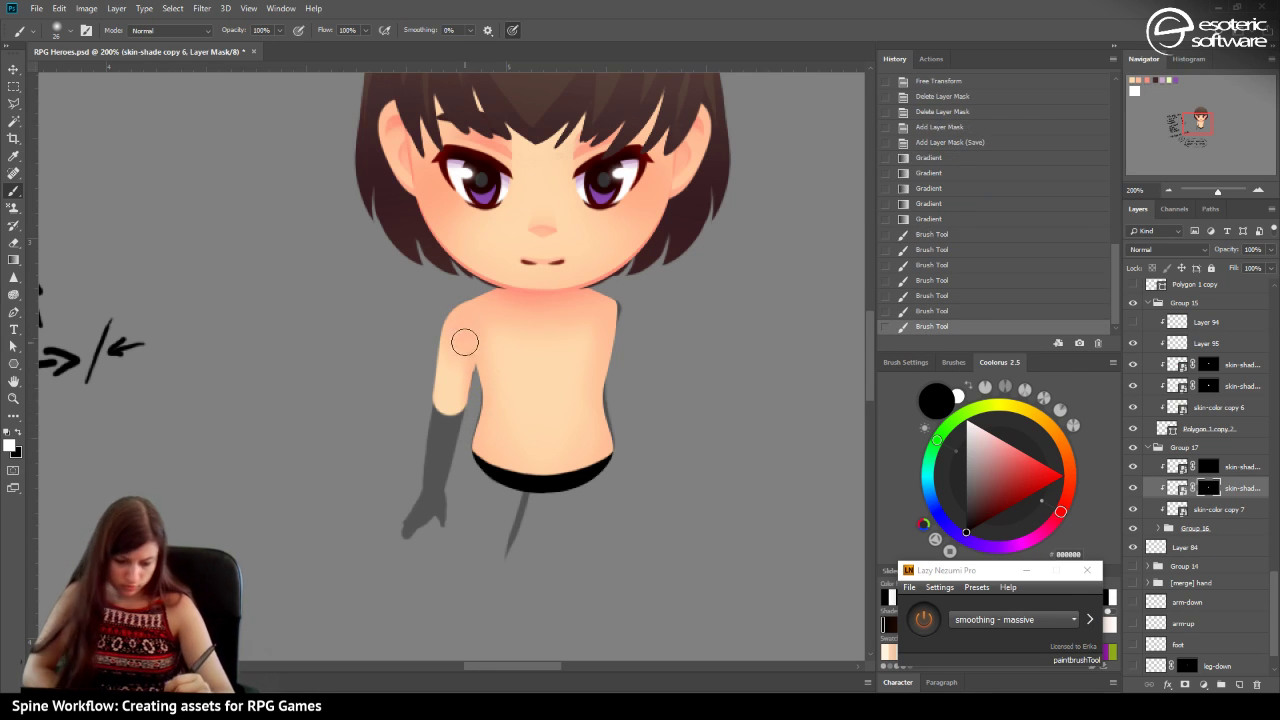
pyautogui.moveTo(474, 385); pyautogui.dragTo(470, 300)
pyautogui.moveTo(457, 430); pyautogui.dragTo(460, 360)
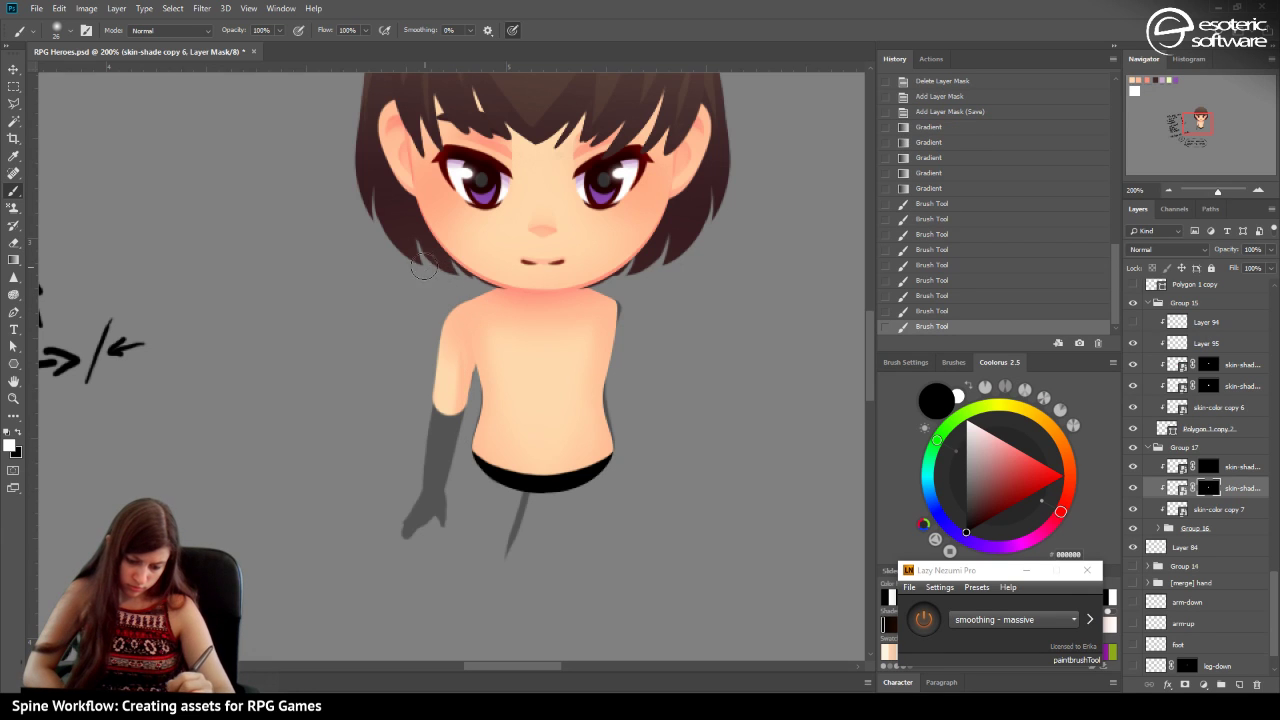
# Undo the last mask stroke, repaint soft shading up the arm's inner edge beside the torso, and save the document.
pyautogui.click(928, 311)
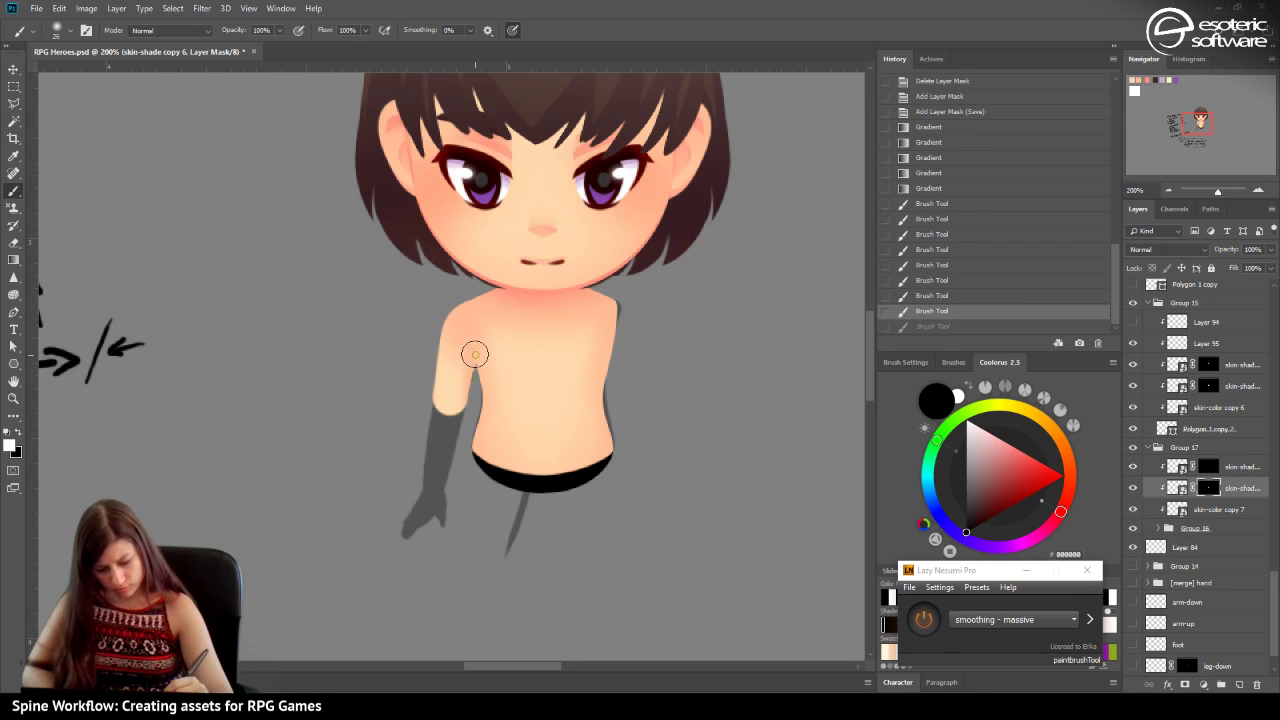
pyautogui.moveTo(459, 461); pyautogui.dragTo(468, 352)
pyautogui.moveTo(459, 461); pyautogui.dragTo(462, 466)
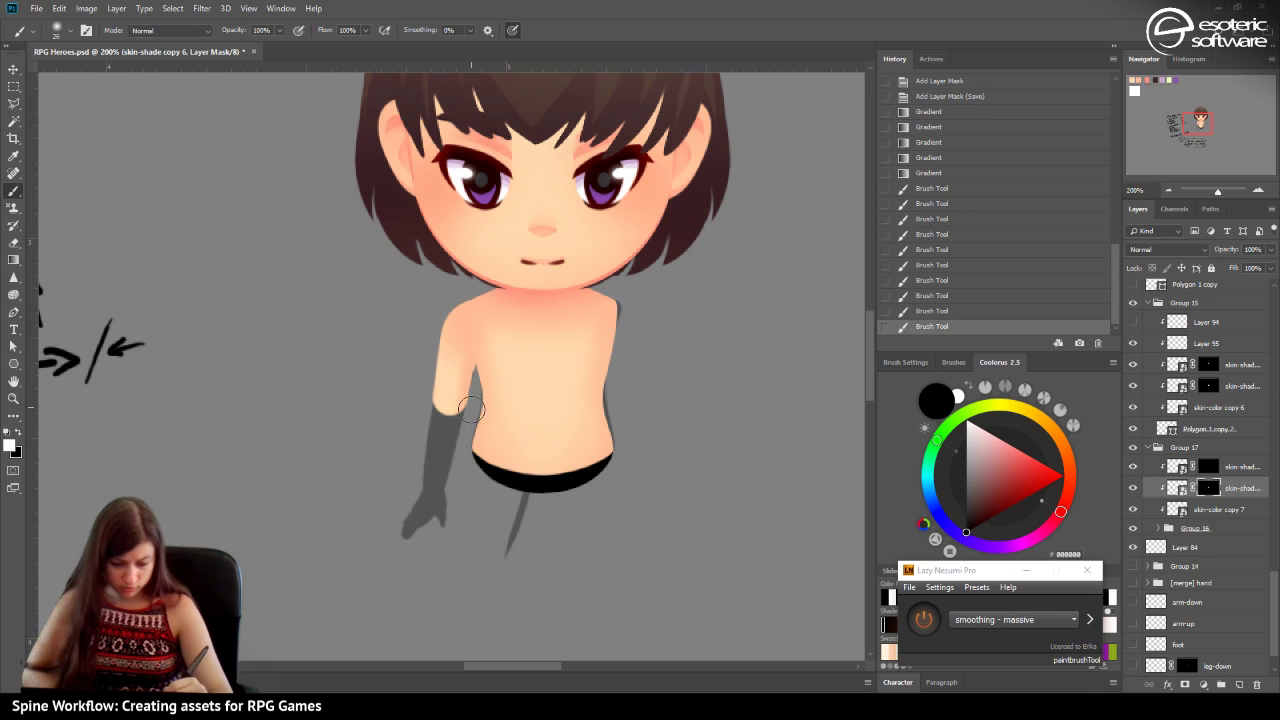
pyautogui.moveTo(469, 406); pyautogui.dragTo(484, 298)
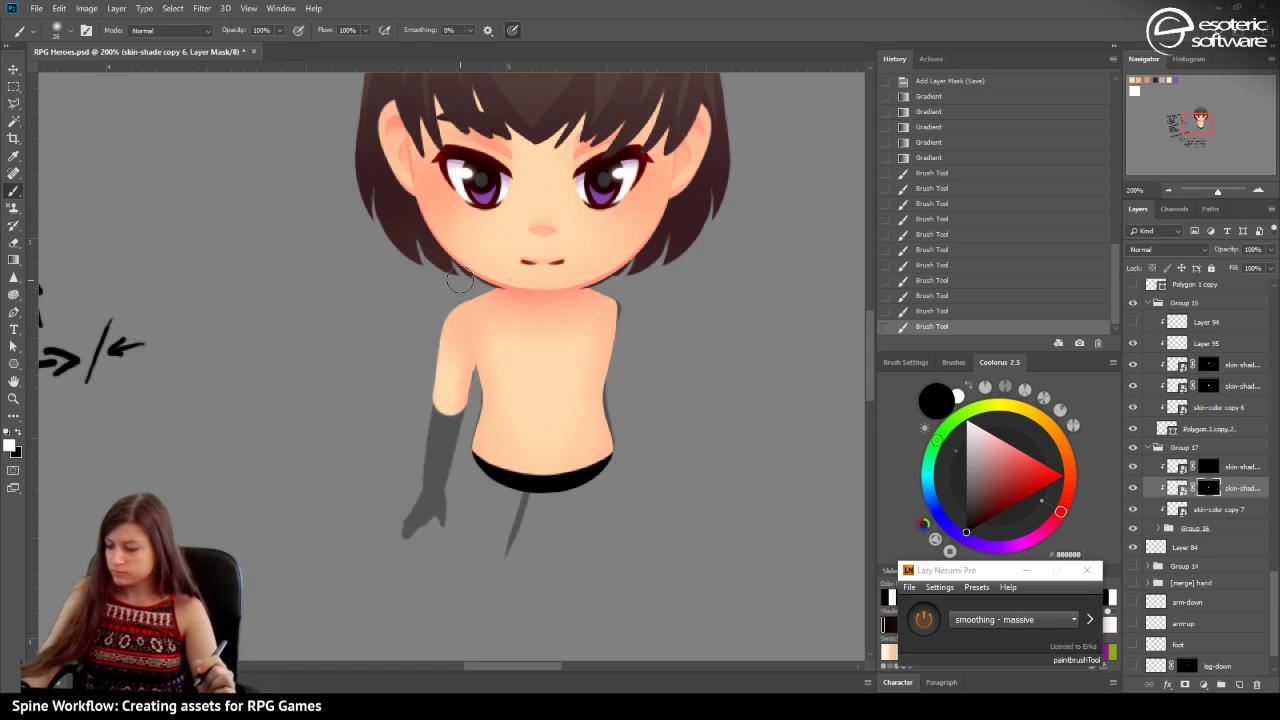
pyautogui.hotkey('ctrl', 's')
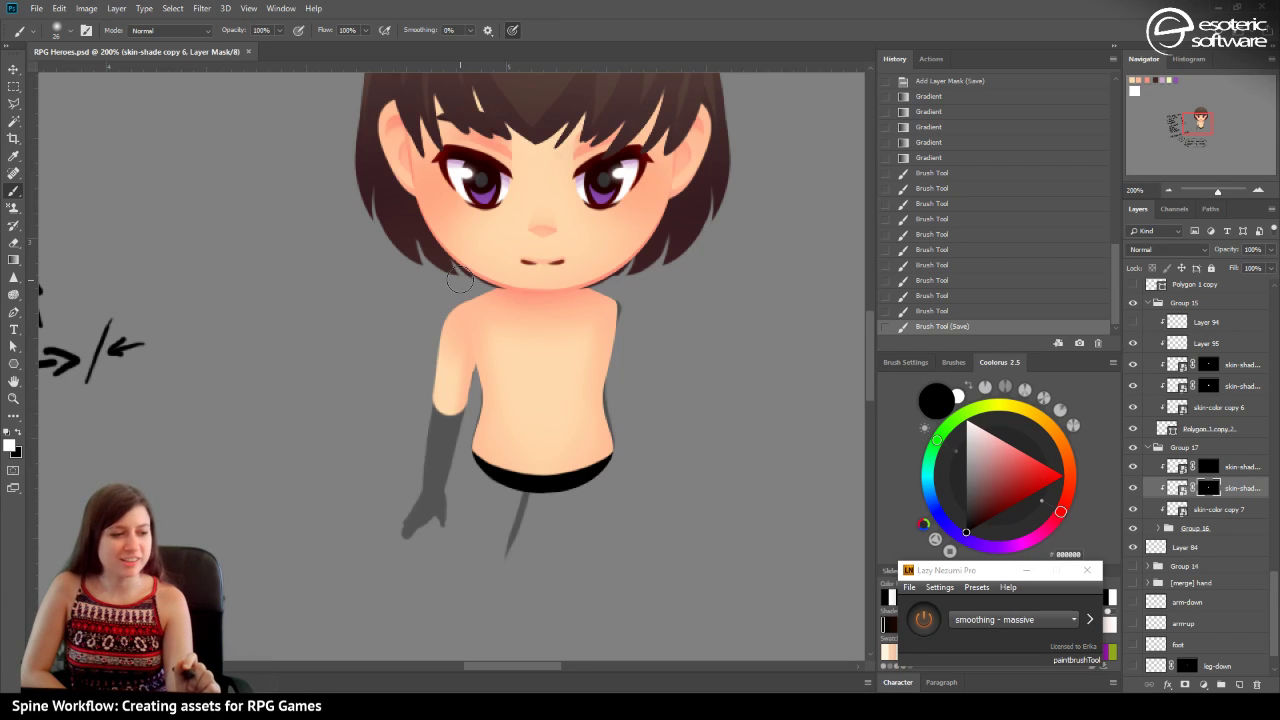
# Collapse Group 17 and Group 15 and add a new empty layer above Group 15.
pyautogui.click(14, 69)
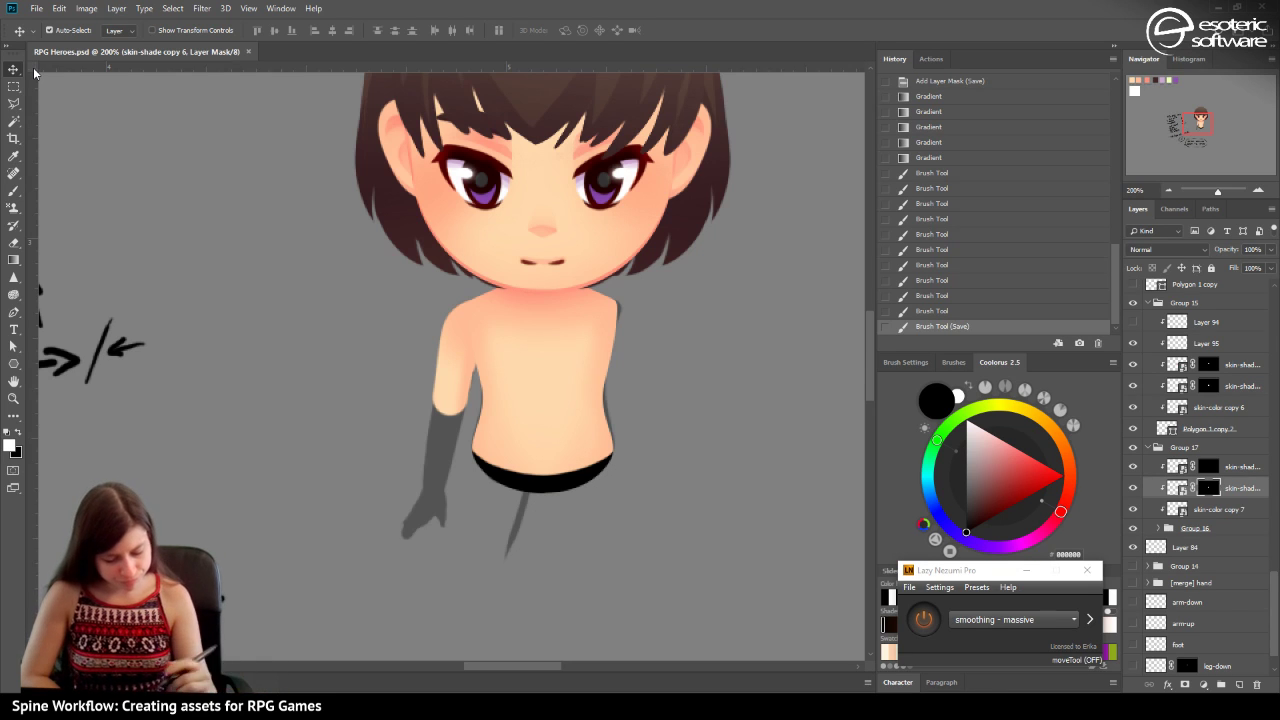
pyautogui.click(13, 191)
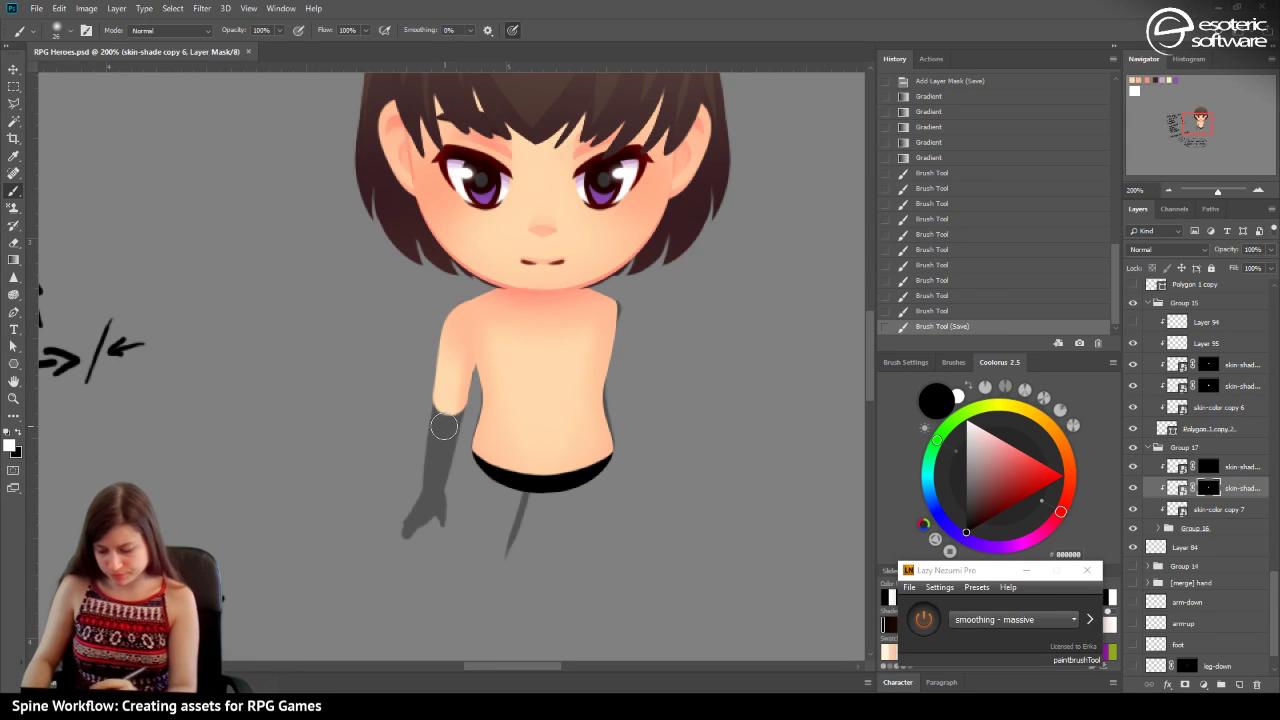
pyautogui.click(1160, 447)
pyautogui.click(1148, 447)
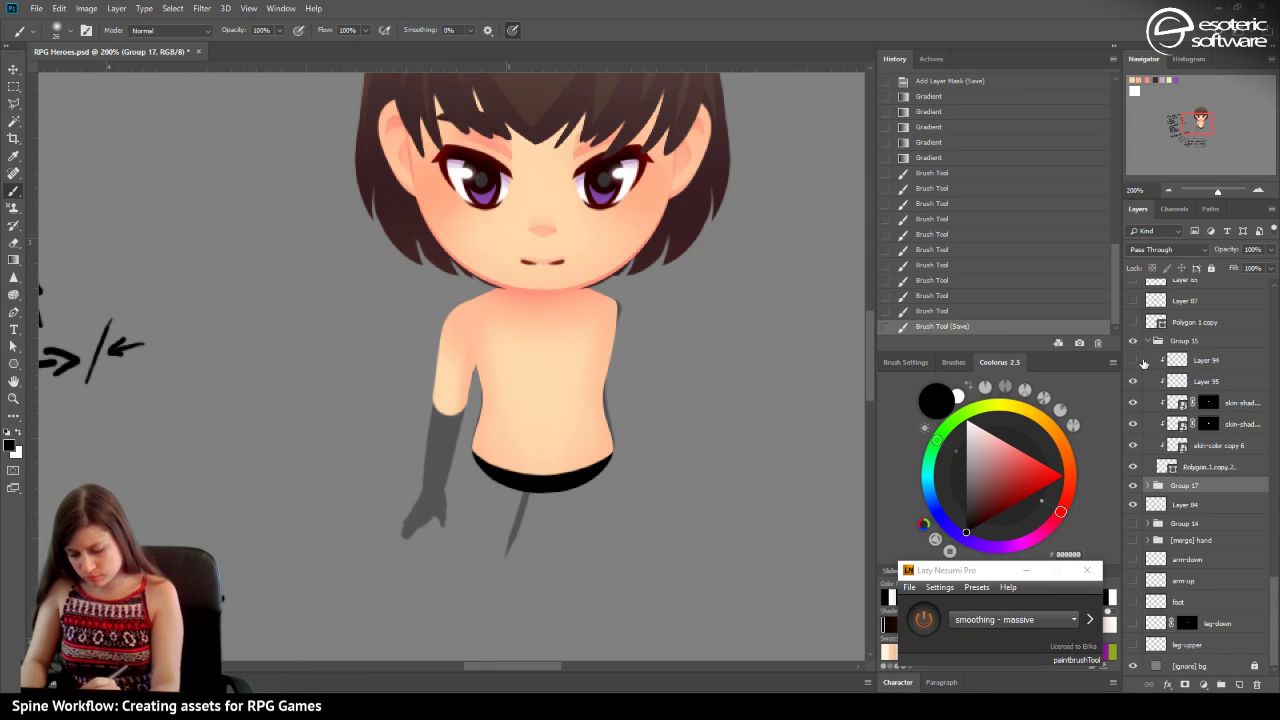
pyautogui.click(1147, 341)
pyautogui.click(1172, 469)
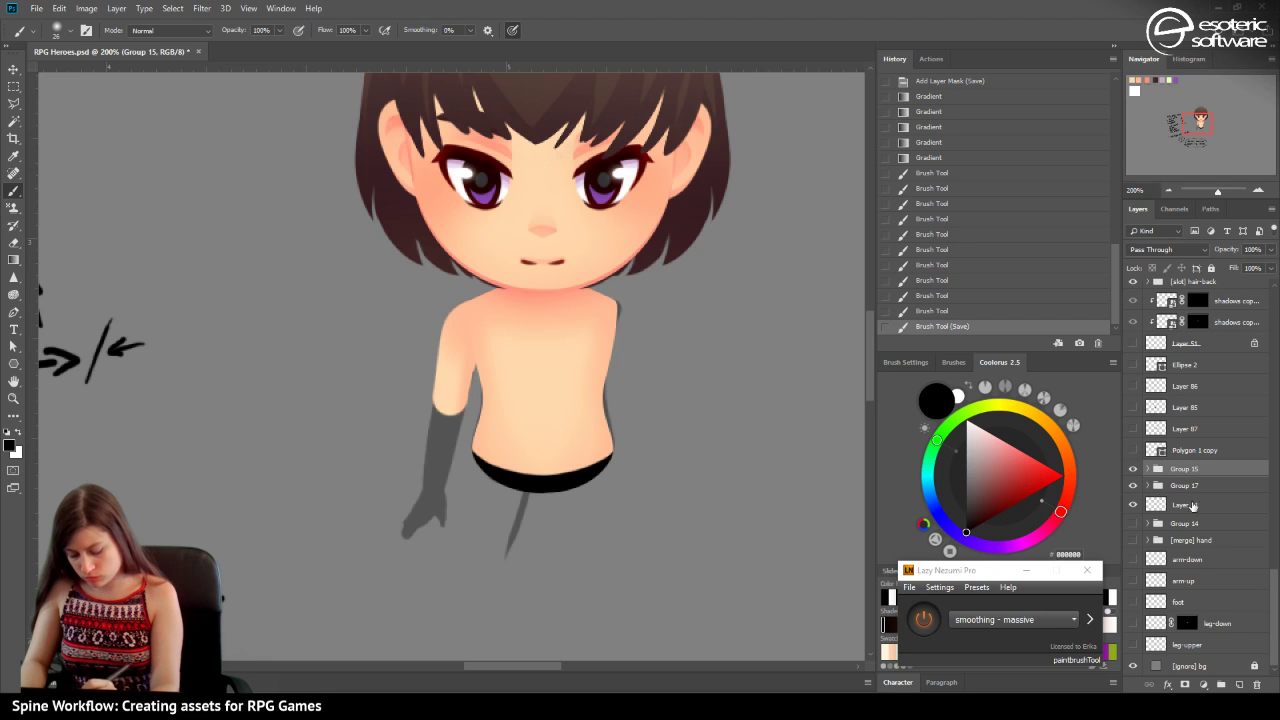
pyautogui.click(1239, 684)
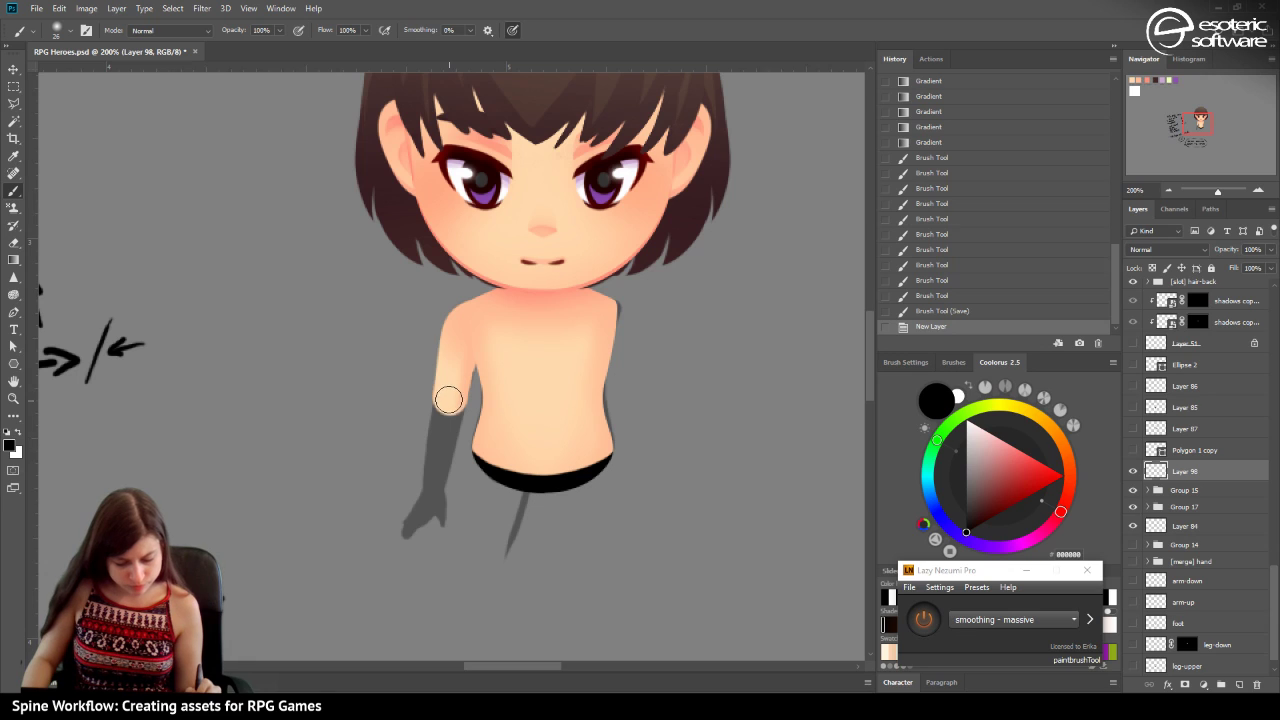
pyautogui.click(449, 399)
pyautogui.click(449, 399)
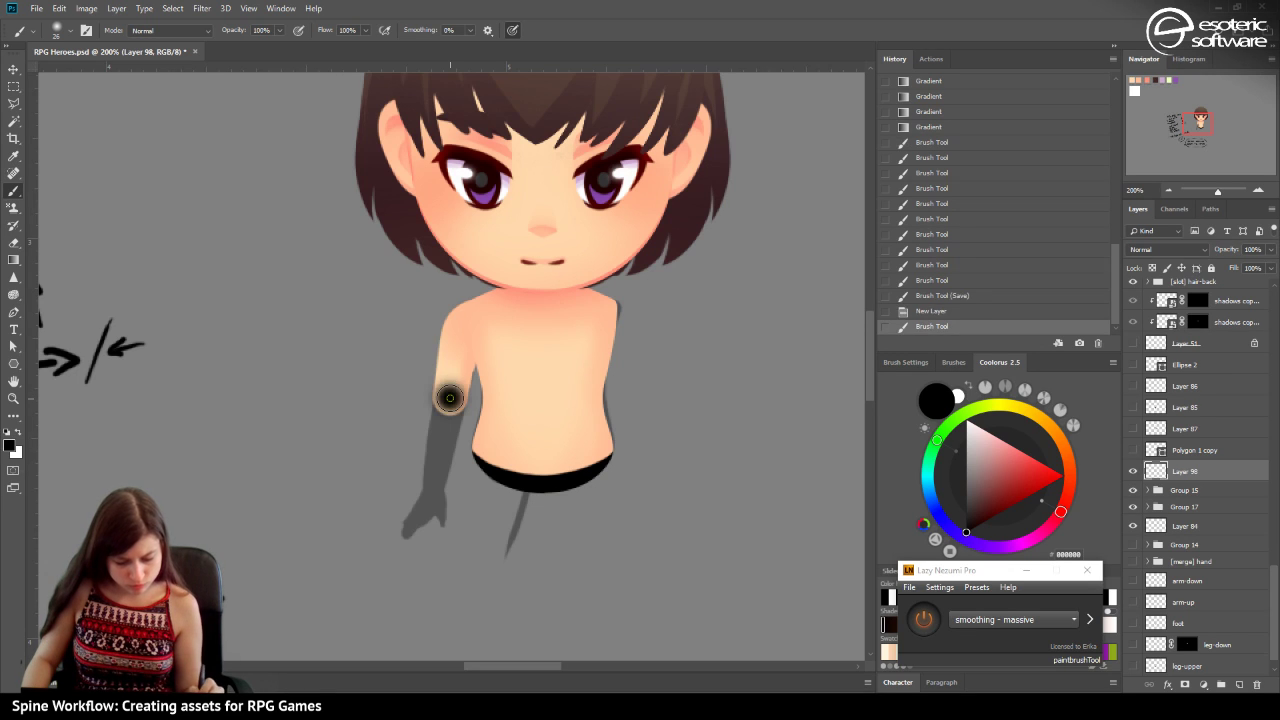
pyautogui.click(909, 295)
# Stamp a black circle over the elbow with a 26 px Hard Round brush and reduce the brush size to 15 px.
pyautogui.click(70, 30)
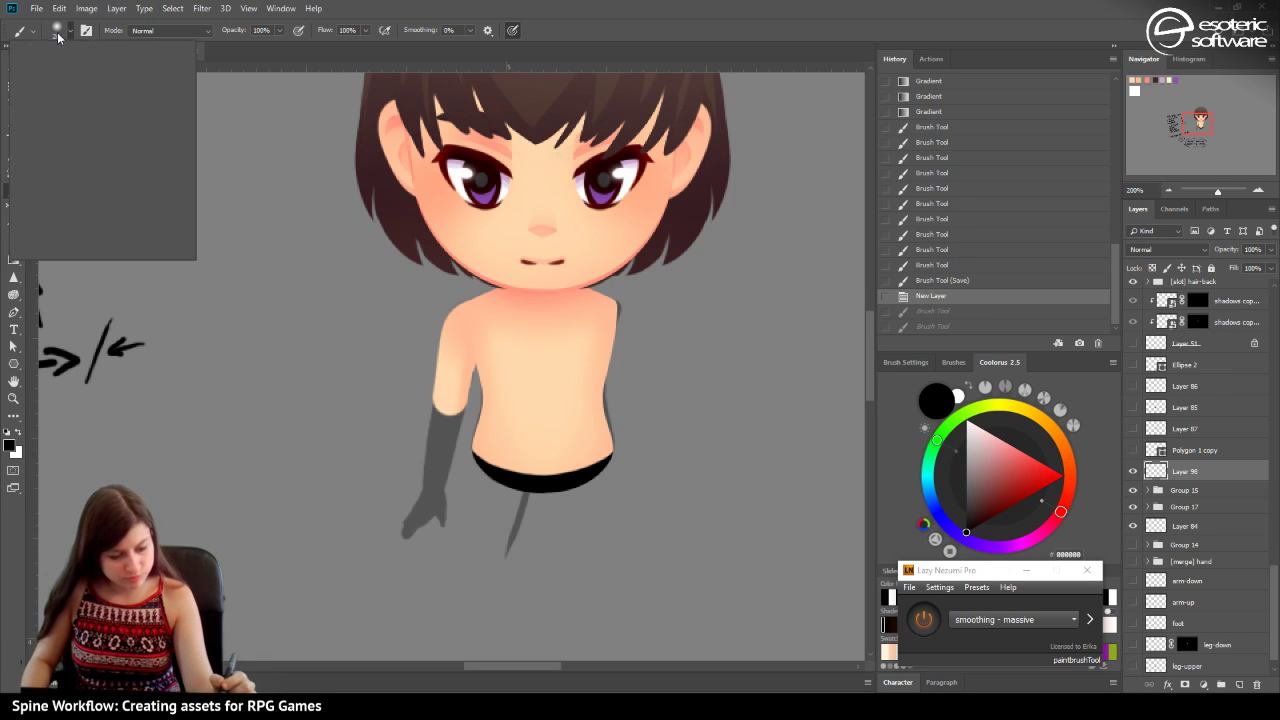
pyautogui.click(90, 195)
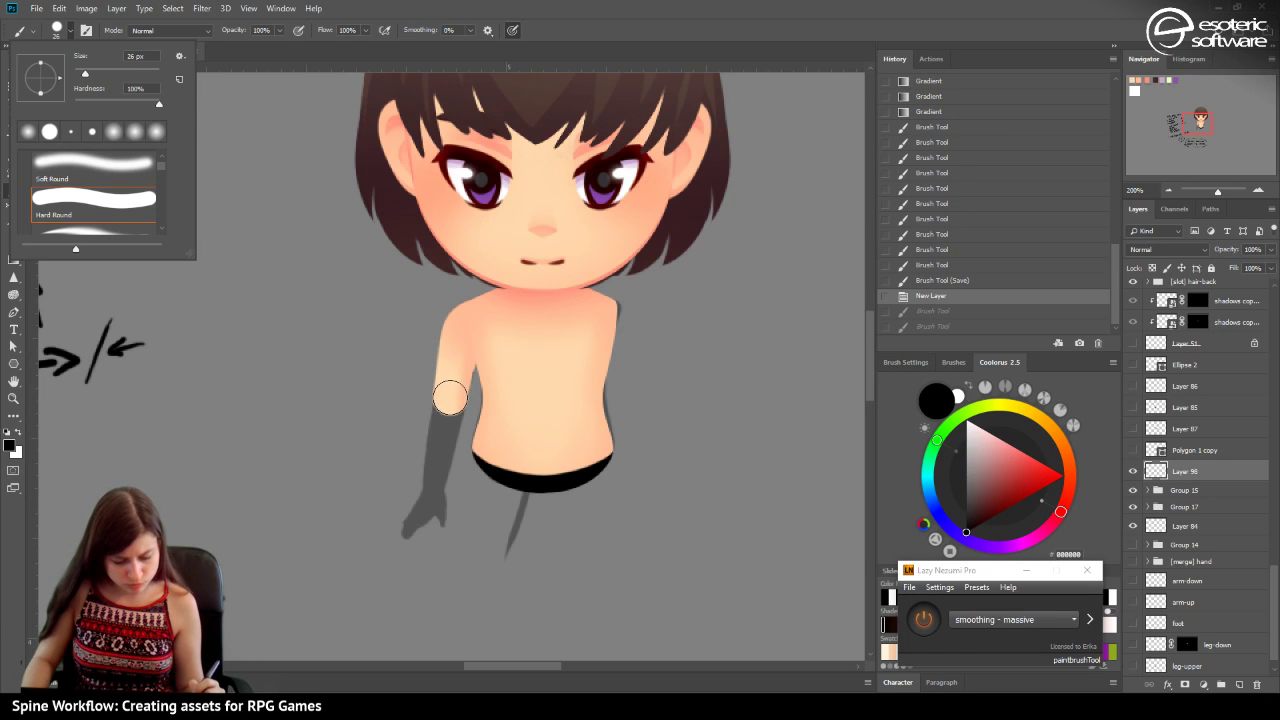
pyautogui.click(449, 399)
pyautogui.click(449, 399)
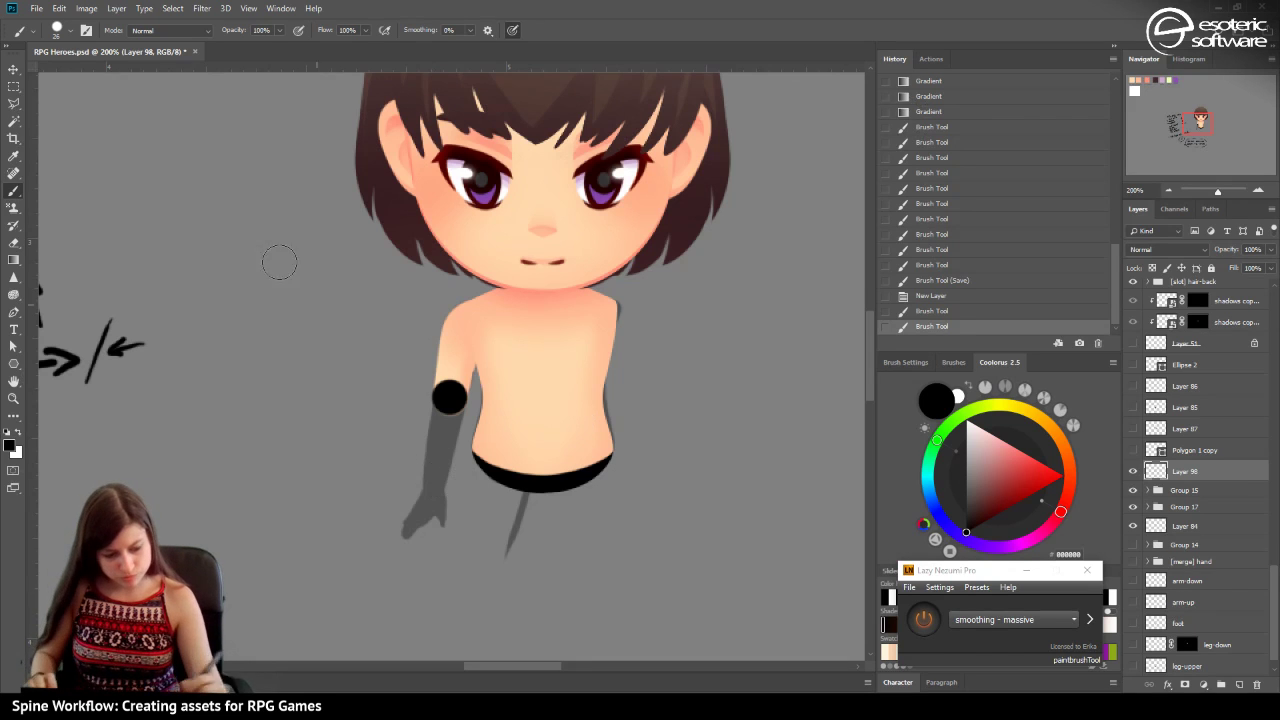
pyautogui.click(60, 32)
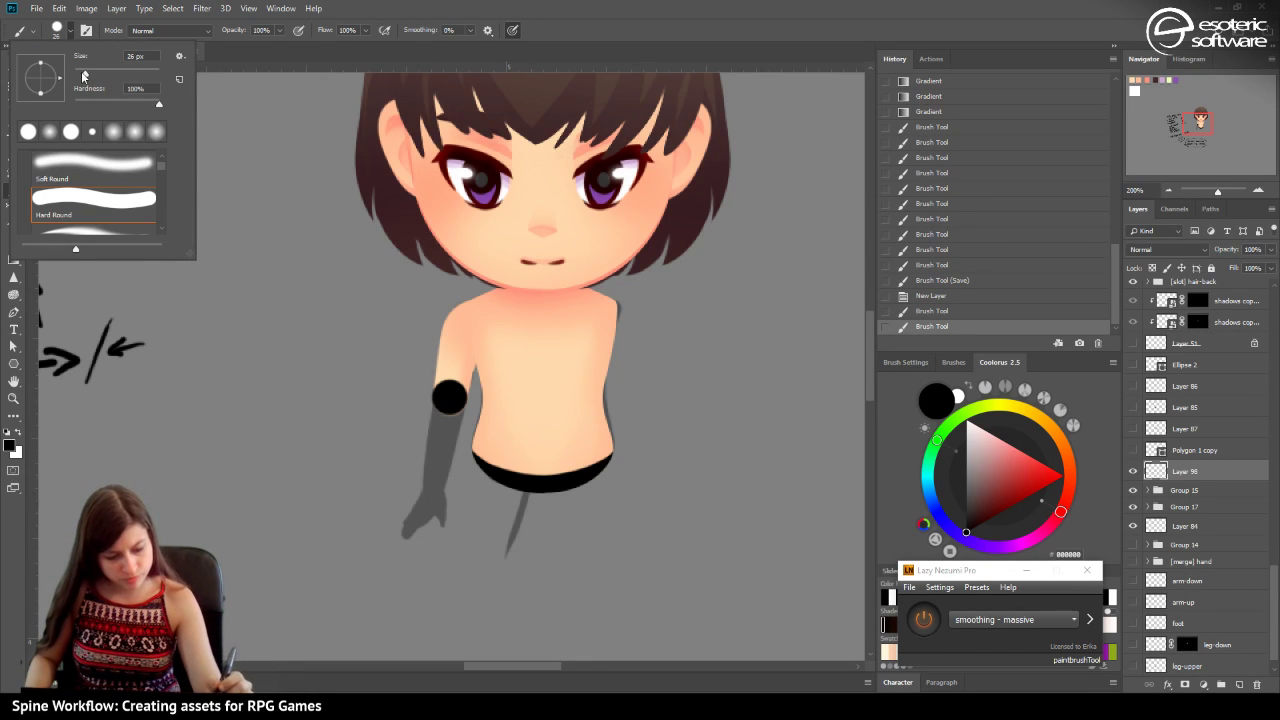
pyautogui.moveTo(85, 73); pyautogui.dragTo(80, 73)
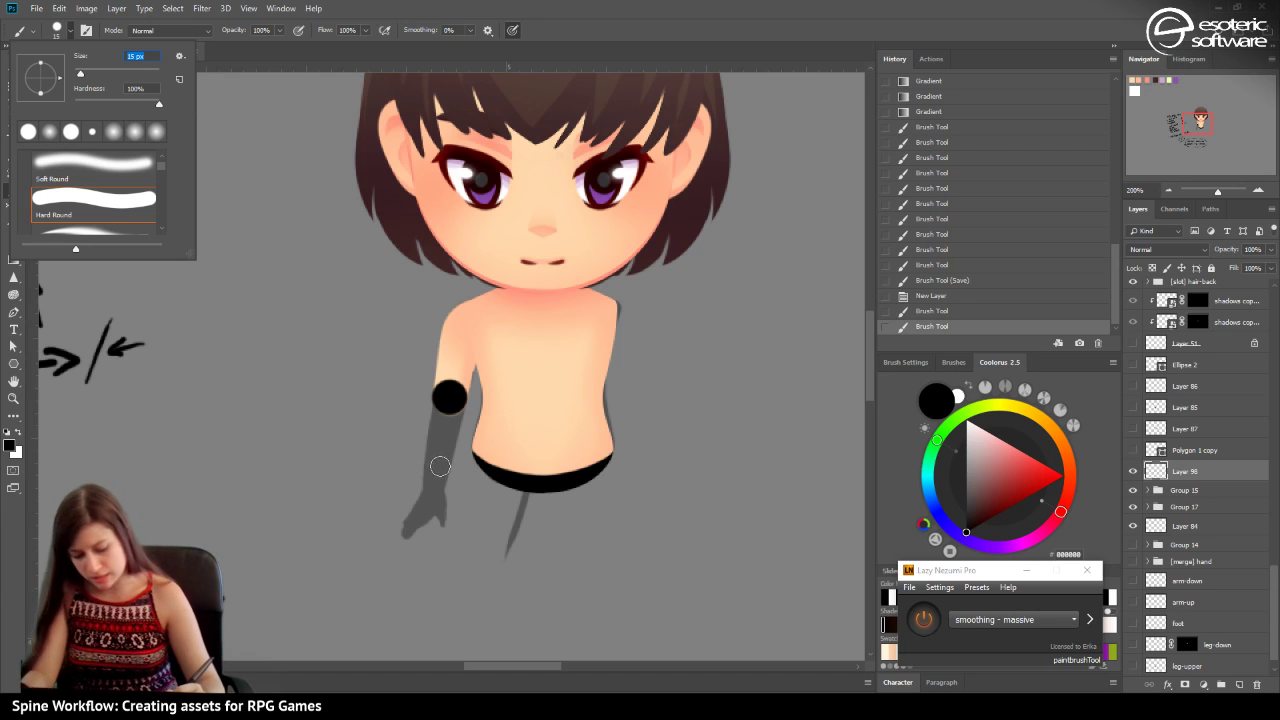
pyautogui.click(433, 484)
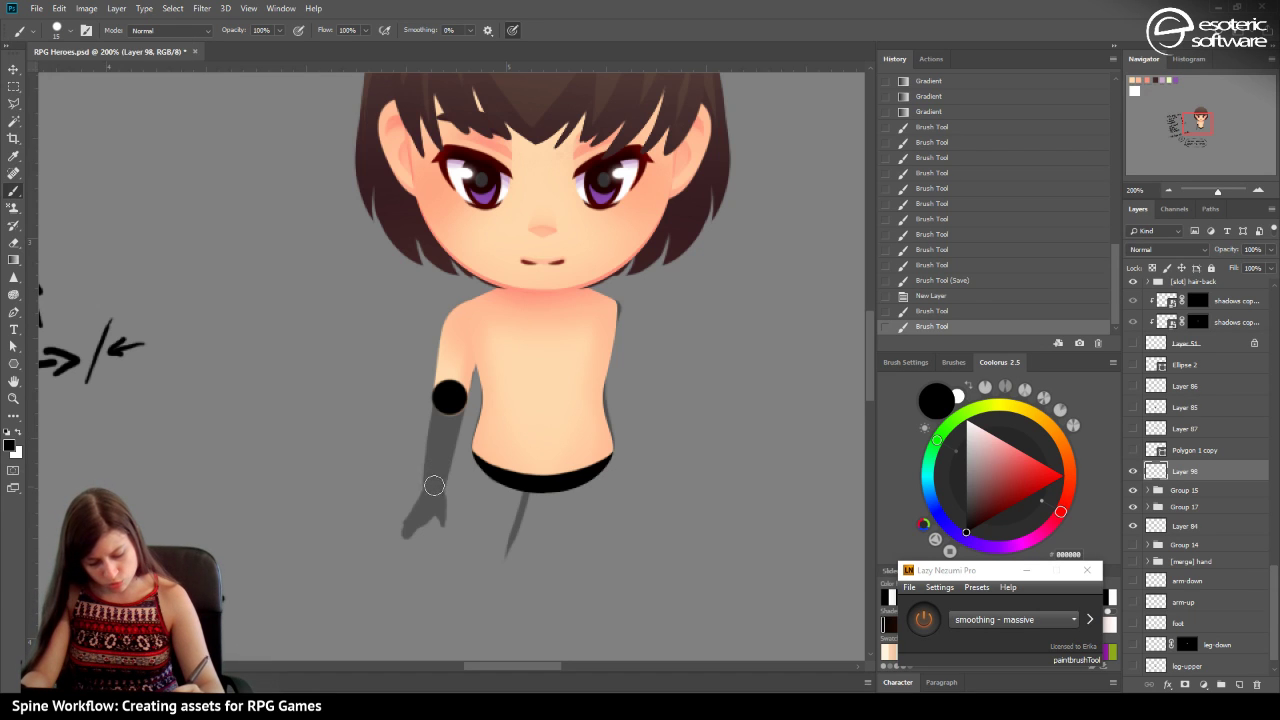
pyautogui.click(433, 485)
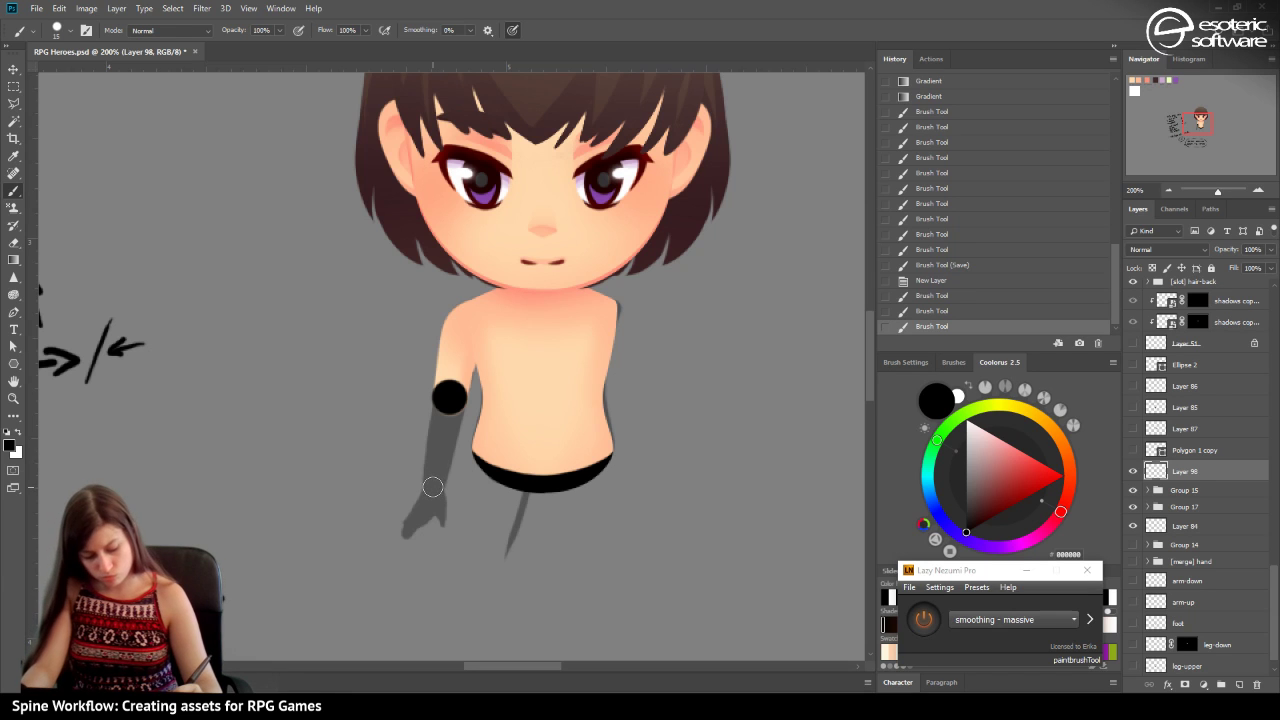
pyautogui.click(433, 486)
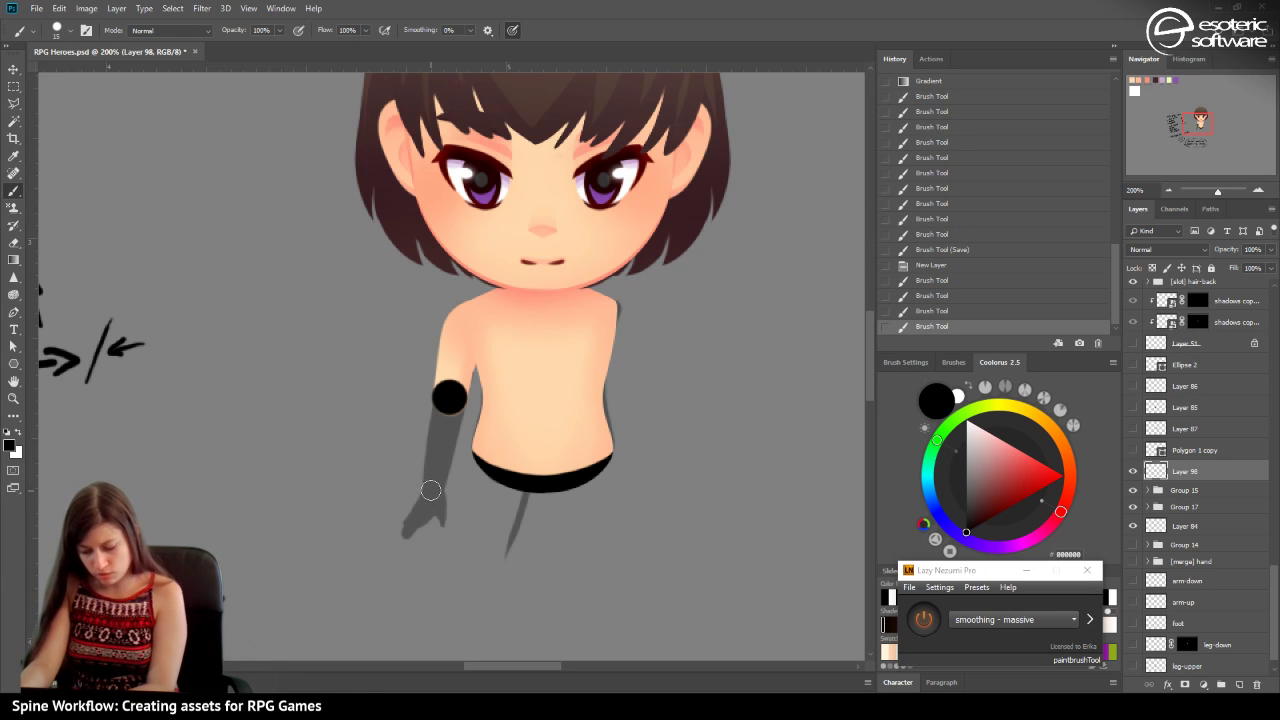
pyautogui.click(430, 490)
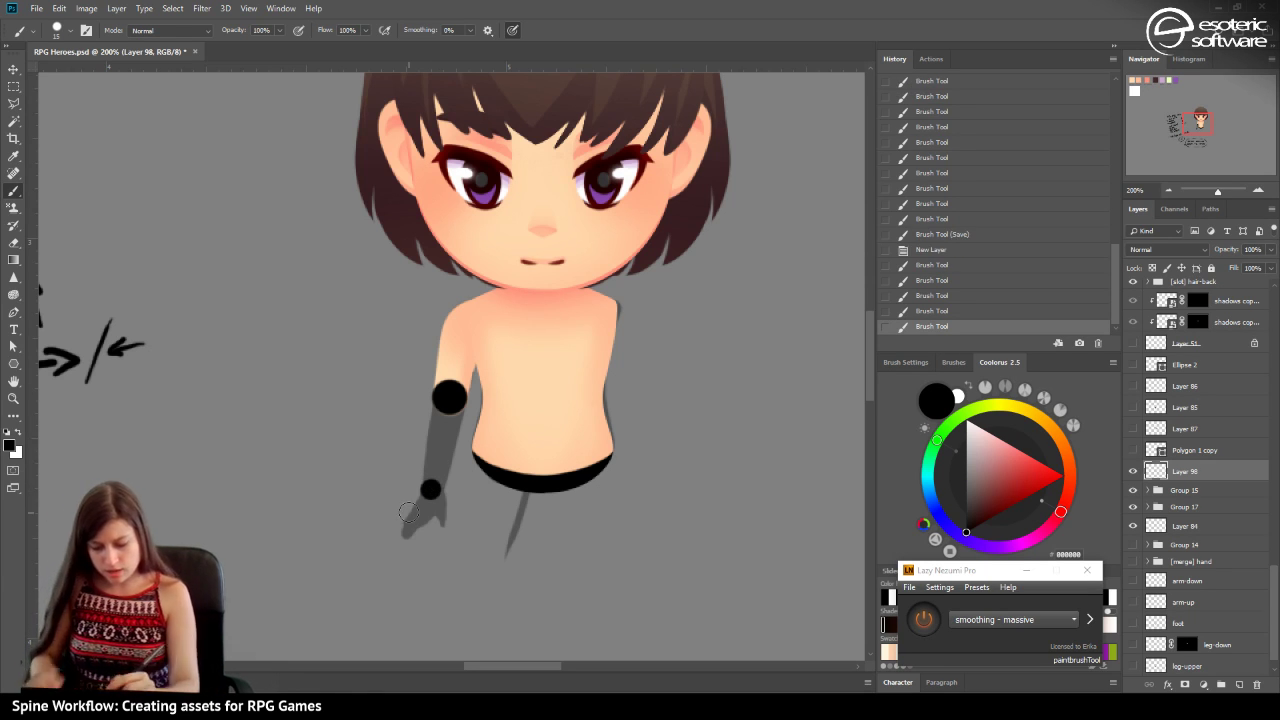
pyautogui.click(917, 281)
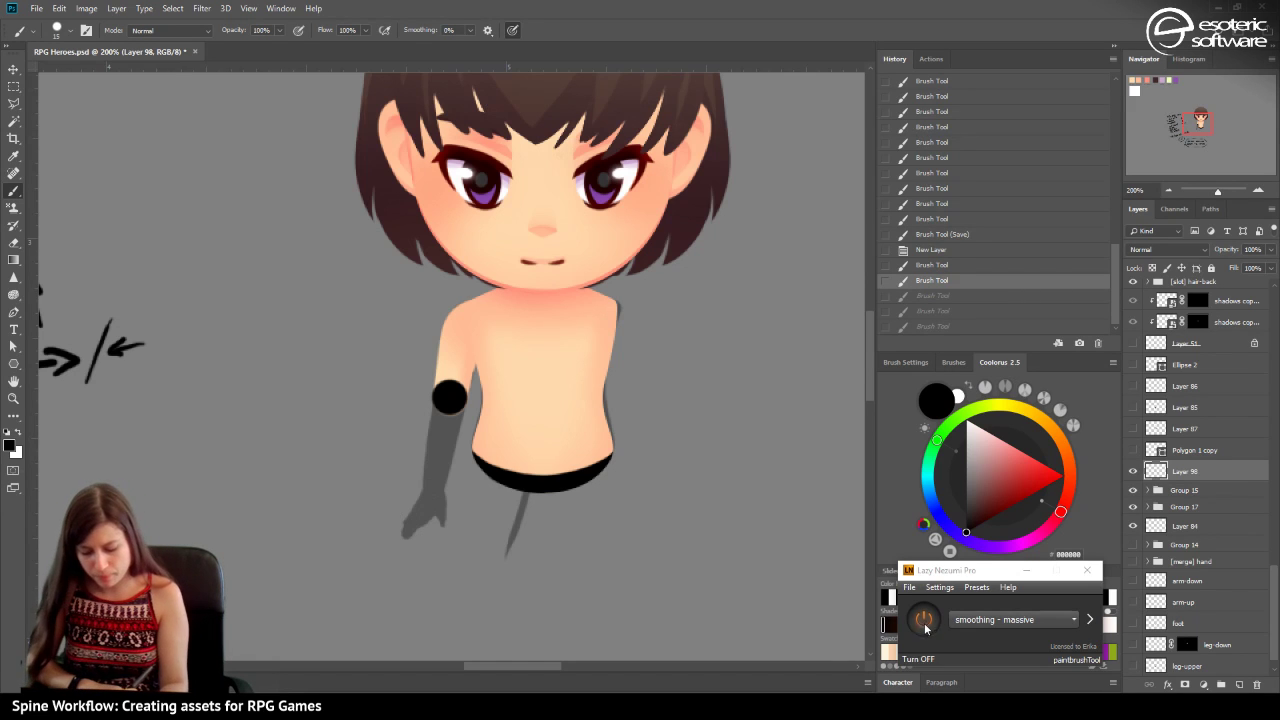
# Turn off Lazy Nezumi's smoothing and paint a black tapered forearm by joining the elbow circle to a wrist dab with straight strokes.
pyautogui.click(925, 620)
pyautogui.click(449, 392)
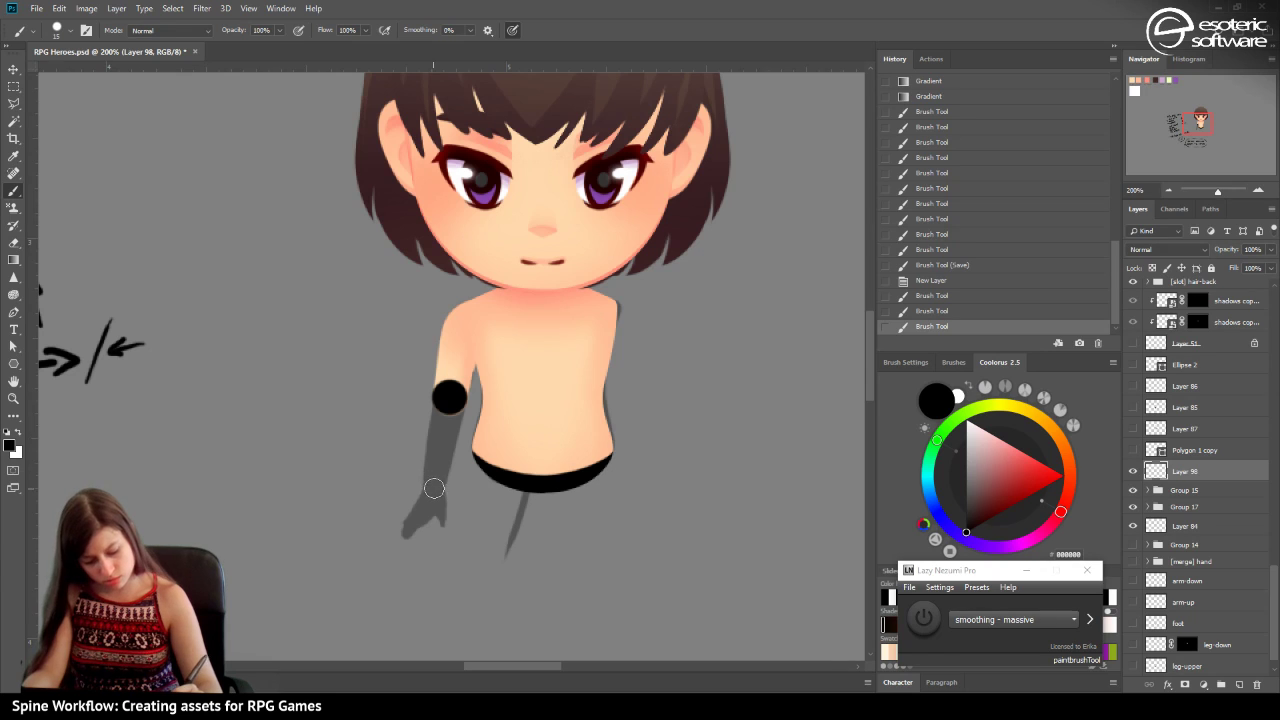
pyautogui.click(433, 488)
pyautogui.keyDown('shift'); pyautogui.click(451, 399); pyautogui.keyUp('shift')
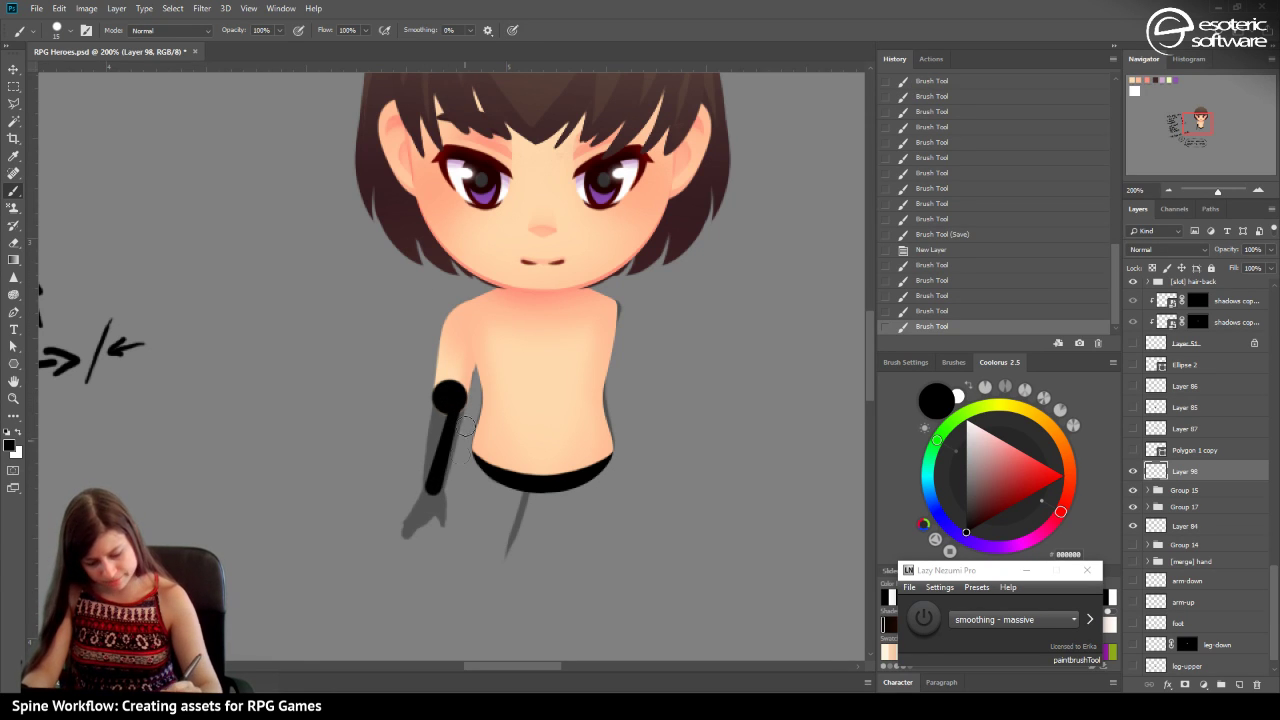
pyautogui.moveTo(450, 396); pyautogui.dragTo(433, 488)
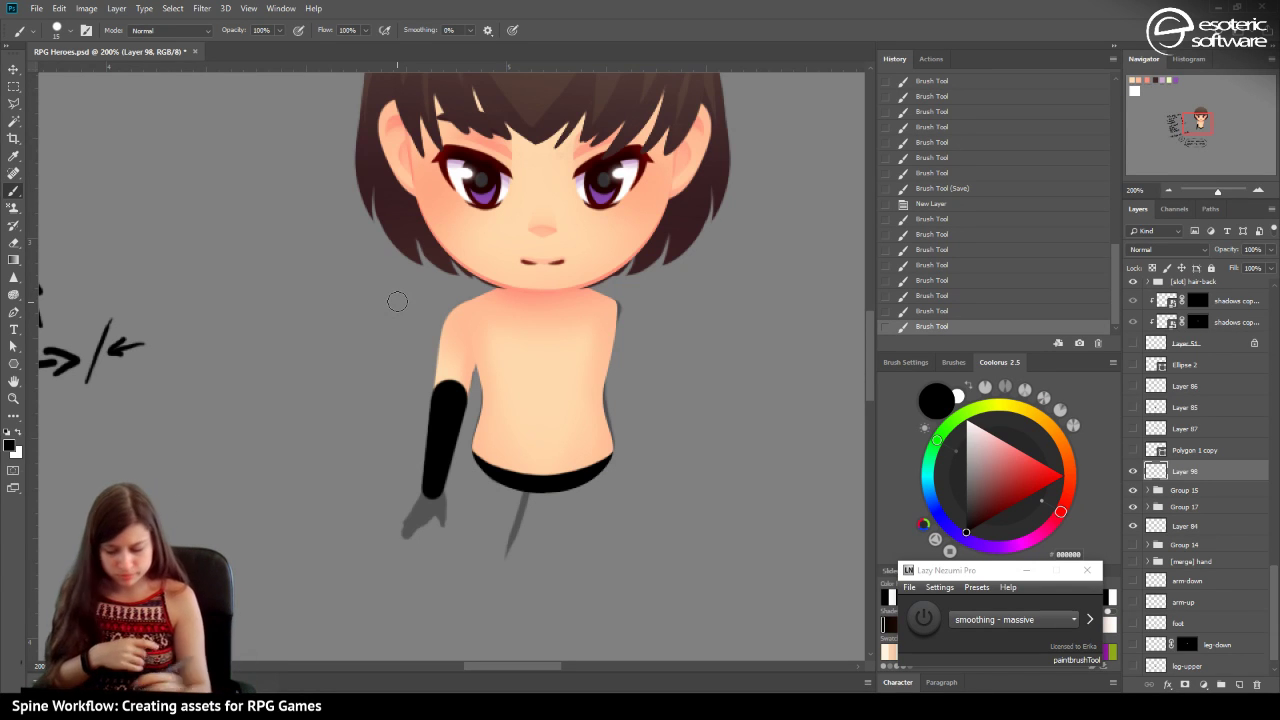
# Lower the black forearm layer's opacity to 42% and nudge the shape slightly to the right.
pyautogui.click(1134, 471)
pyautogui.click(1134, 470)
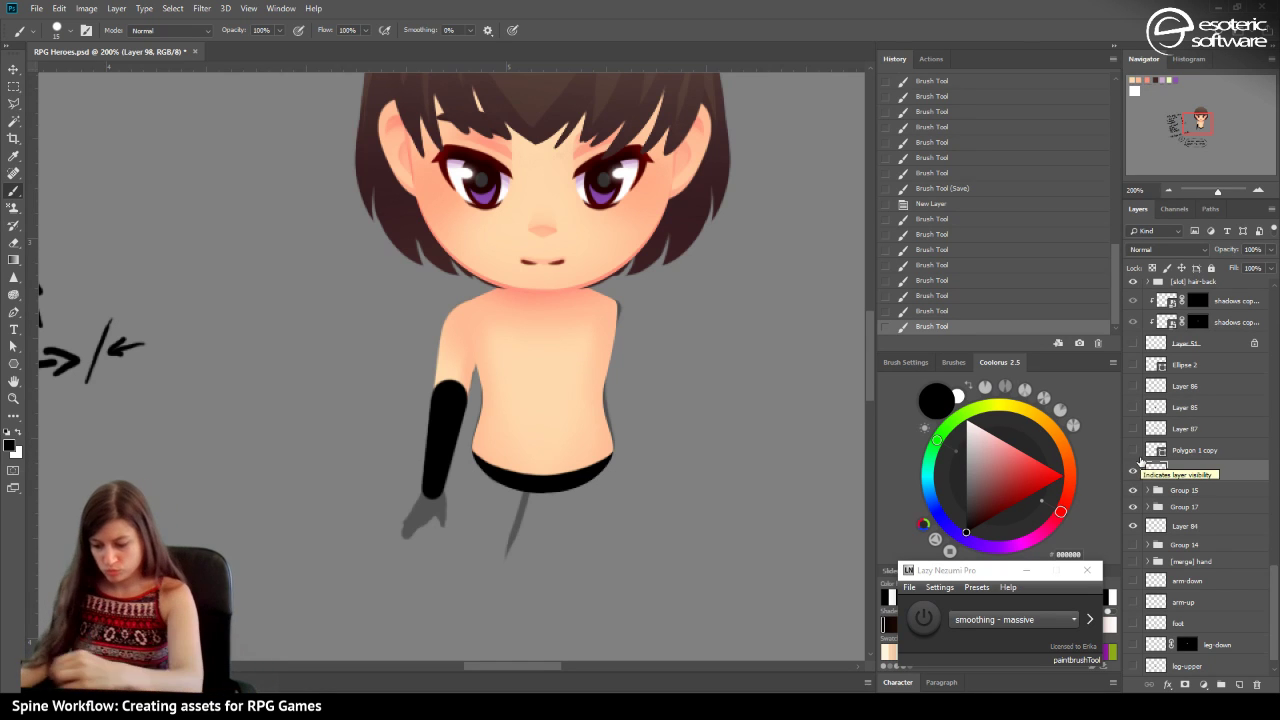
pyautogui.moveTo(1270, 249); pyautogui.dragTo(1241, 264)
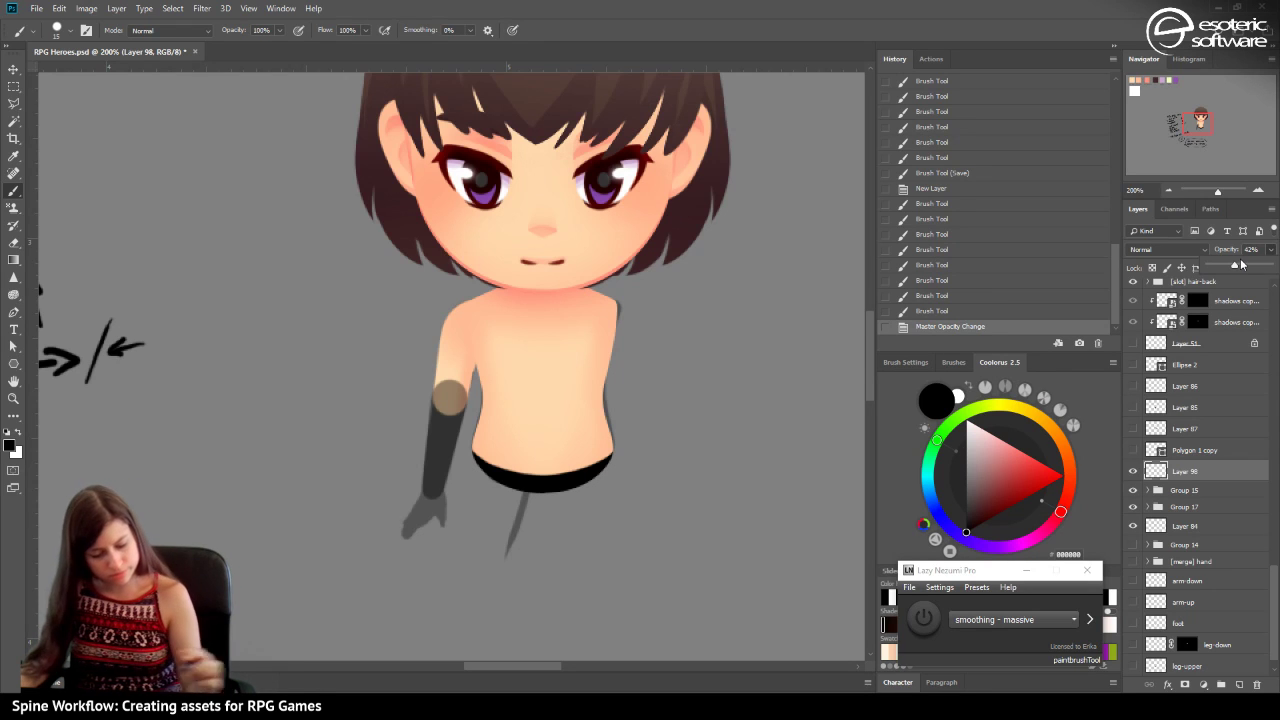
pyautogui.click(20, 72)
pyautogui.press('Right')
pyautogui.press('Right')
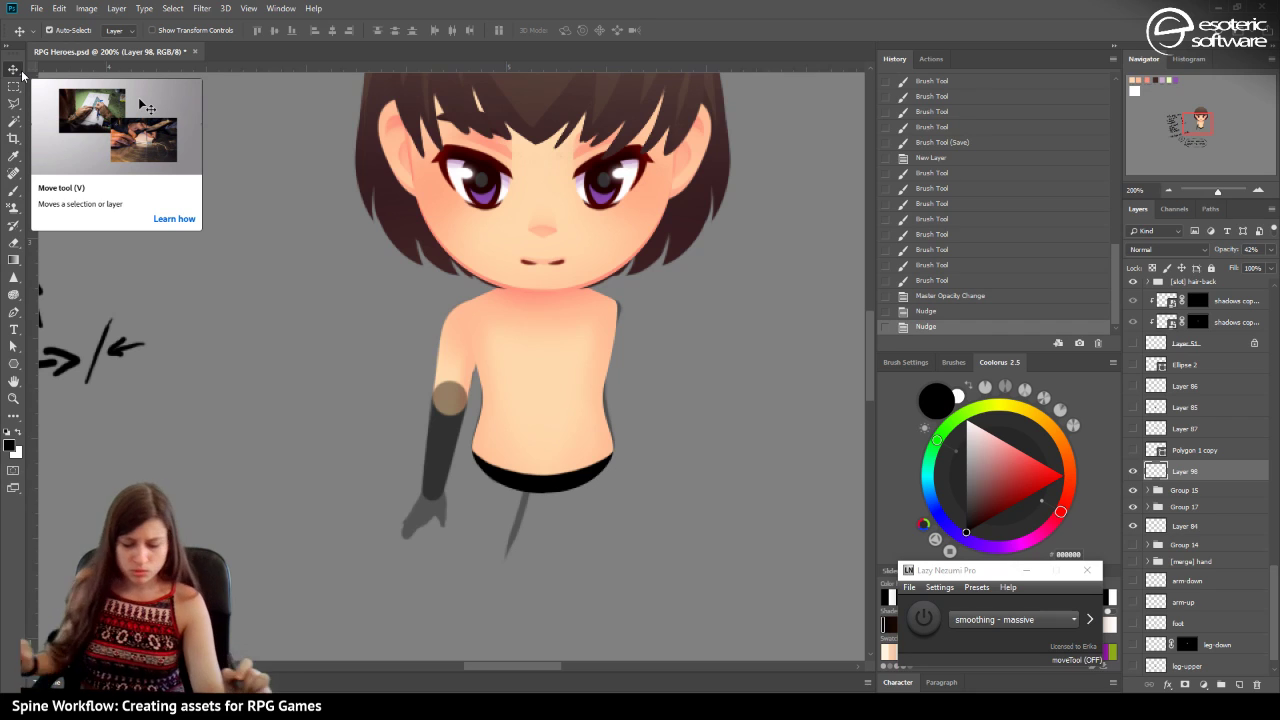
# Erase around the wrist and forearm edges up to the elbow to refine the silhouette, undoing unwanted strokes.
pyautogui.click(13, 242)
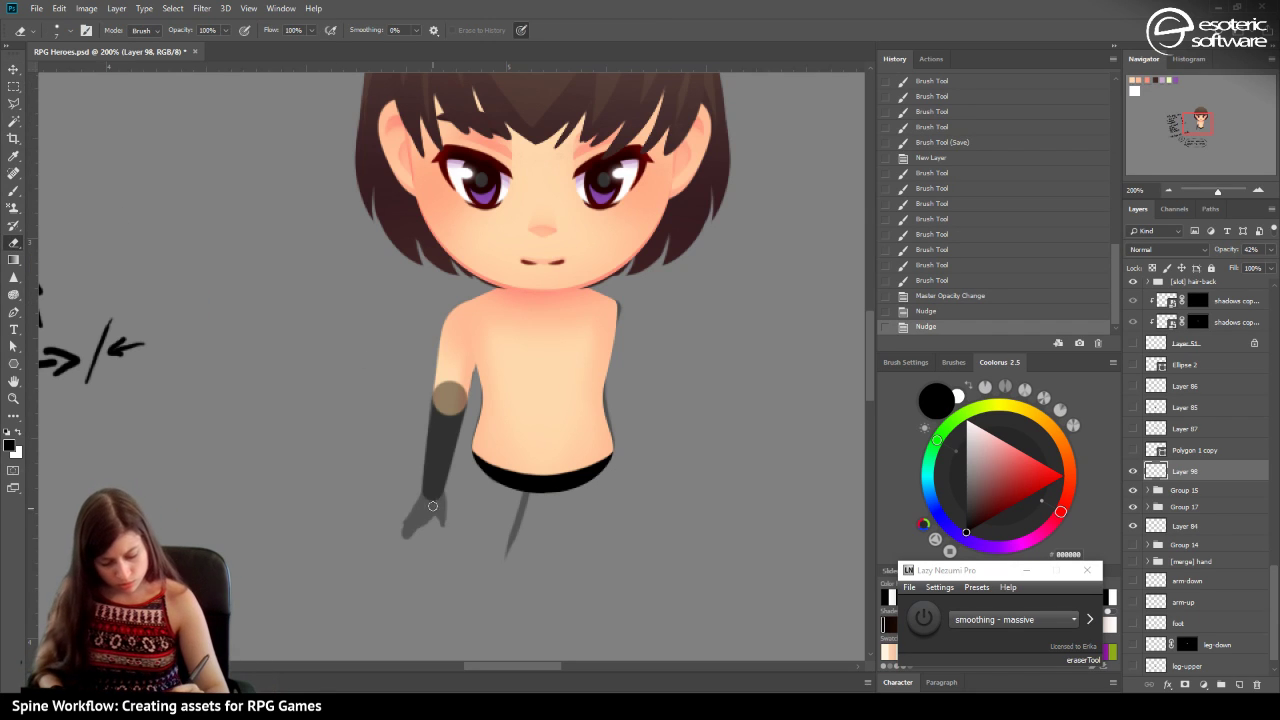
pyautogui.moveTo(440, 505)
pyautogui.mouseDown()
pyautogui.moveTo(416, 490)
pyautogui.moveTo(436, 498)
pyautogui.moveTo(427, 508)
pyautogui.moveTo(441, 488)
pyautogui.moveTo(416, 476)
pyautogui.moveTo(418, 492)
pyautogui.moveTo(442, 467)
pyautogui.moveTo(443, 437)
pyautogui.mouseUp()
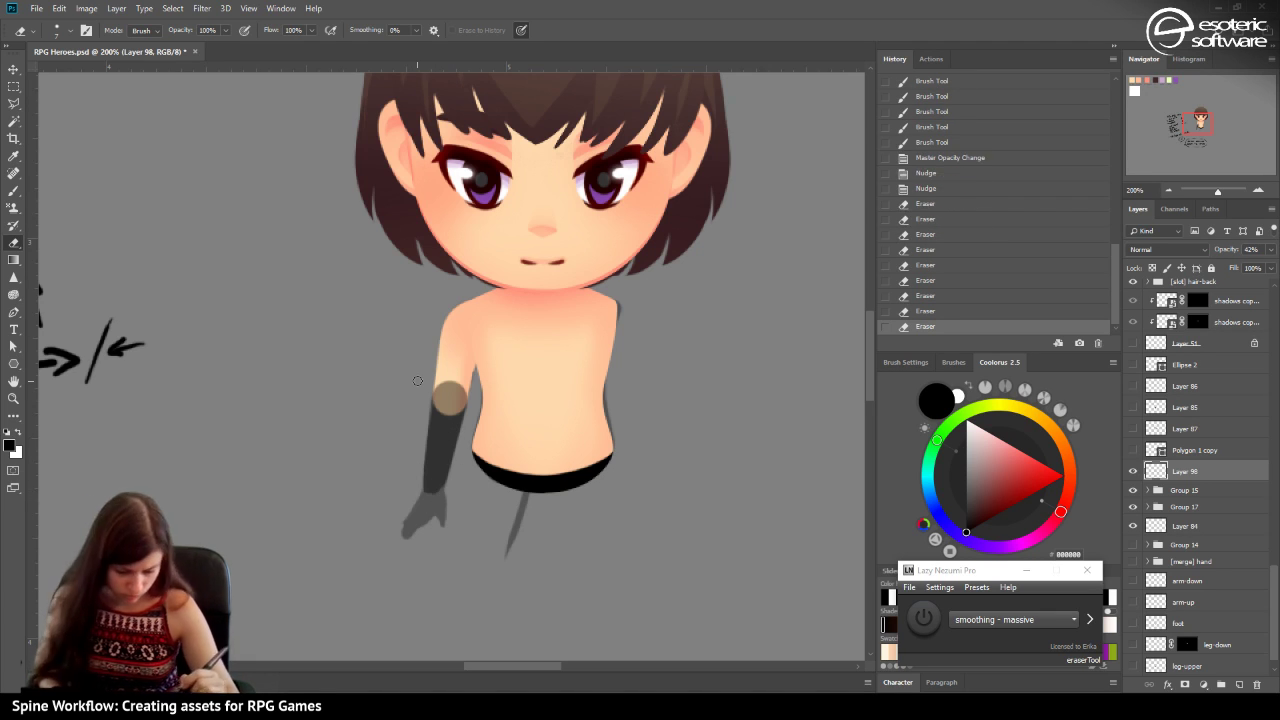
pyautogui.click(936, 309)
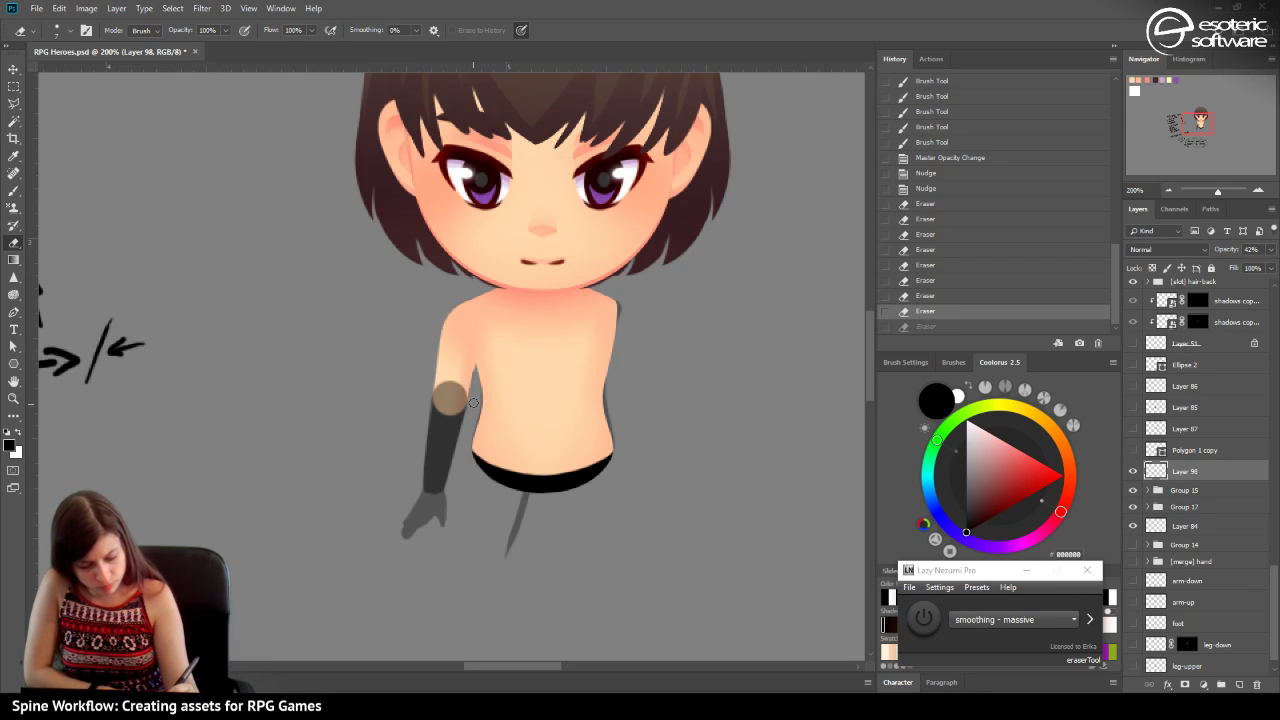
pyautogui.moveTo(474, 403); pyautogui.dragTo(427, 381)
pyautogui.hotkey('ctrl', 'z')
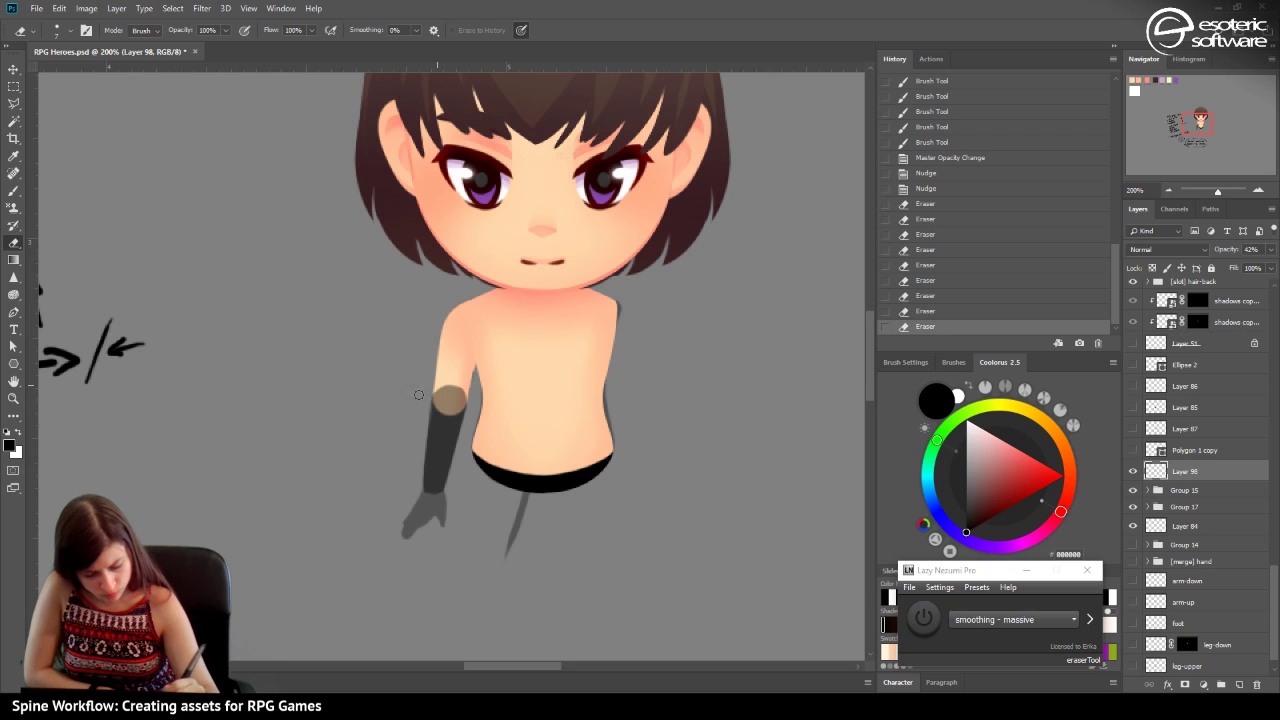
pyautogui.moveTo(444, 369)
pyautogui.mouseDown()
pyautogui.moveTo(418, 425)
pyautogui.moveTo(427, 389)
pyautogui.moveTo(428, 430)
pyautogui.mouseUp()
pyautogui.moveTo(428, 395); pyautogui.dragTo(418, 478)
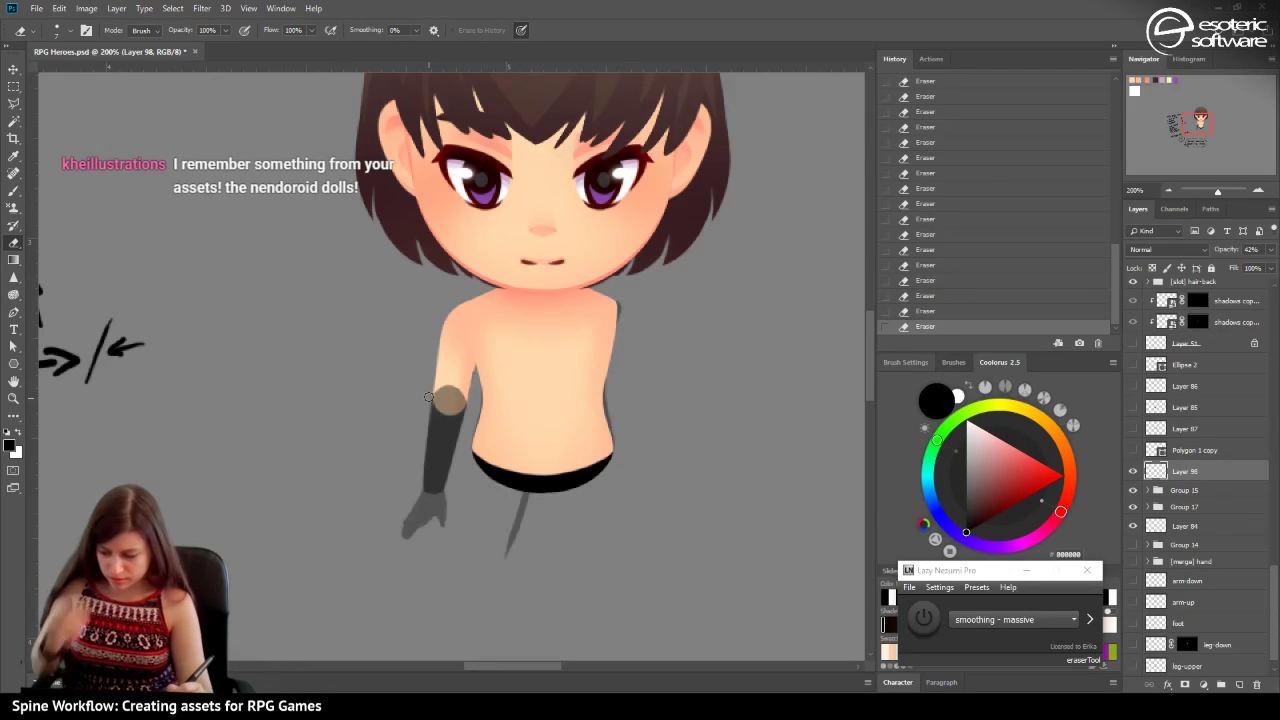
# Test the elbow joint by rotating the forearm shape with Free Transform around a pivot at the elbow circle's centre.
pyautogui.hotkey('ctrl', 't')
pyautogui.moveTo(446, 437); pyautogui.dragTo(450, 397)
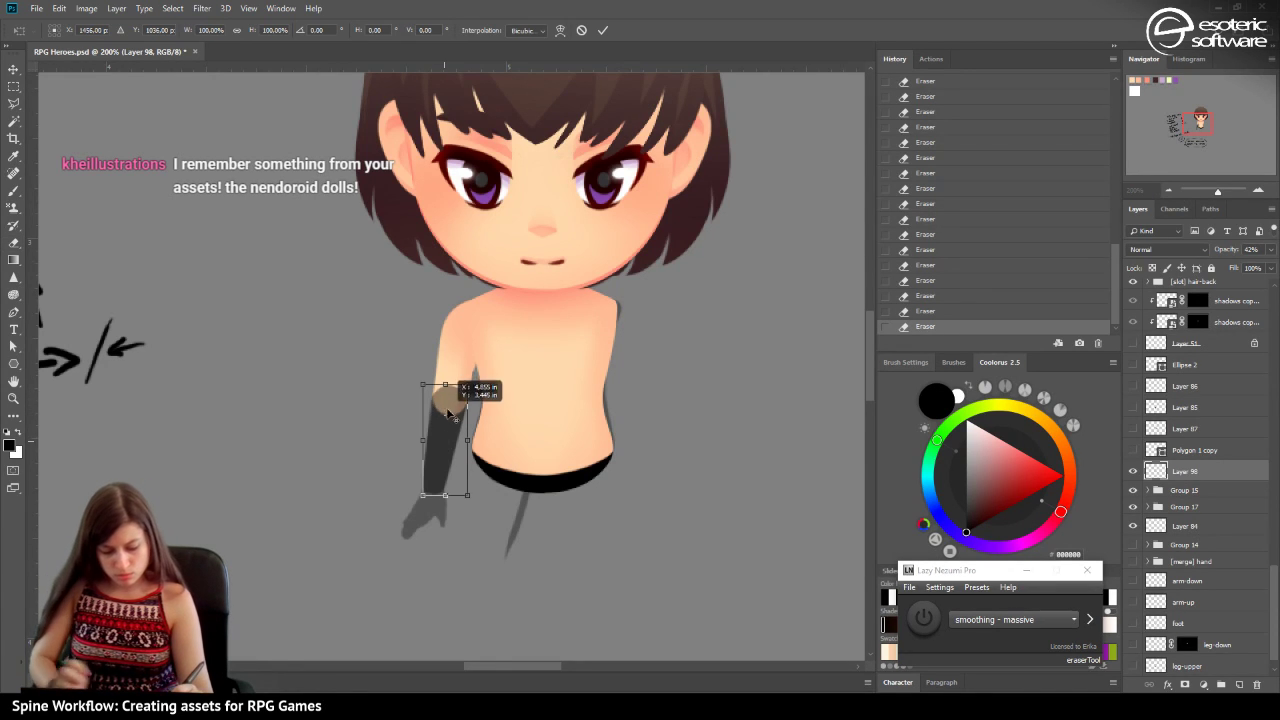
pyautogui.moveTo(380, 495)
pyautogui.mouseDown()
pyautogui.moveTo(437, 517)
pyautogui.moveTo(500, 450)
pyautogui.mouseUp()
pyautogui.press('Return')
pyautogui.click(581, 30)
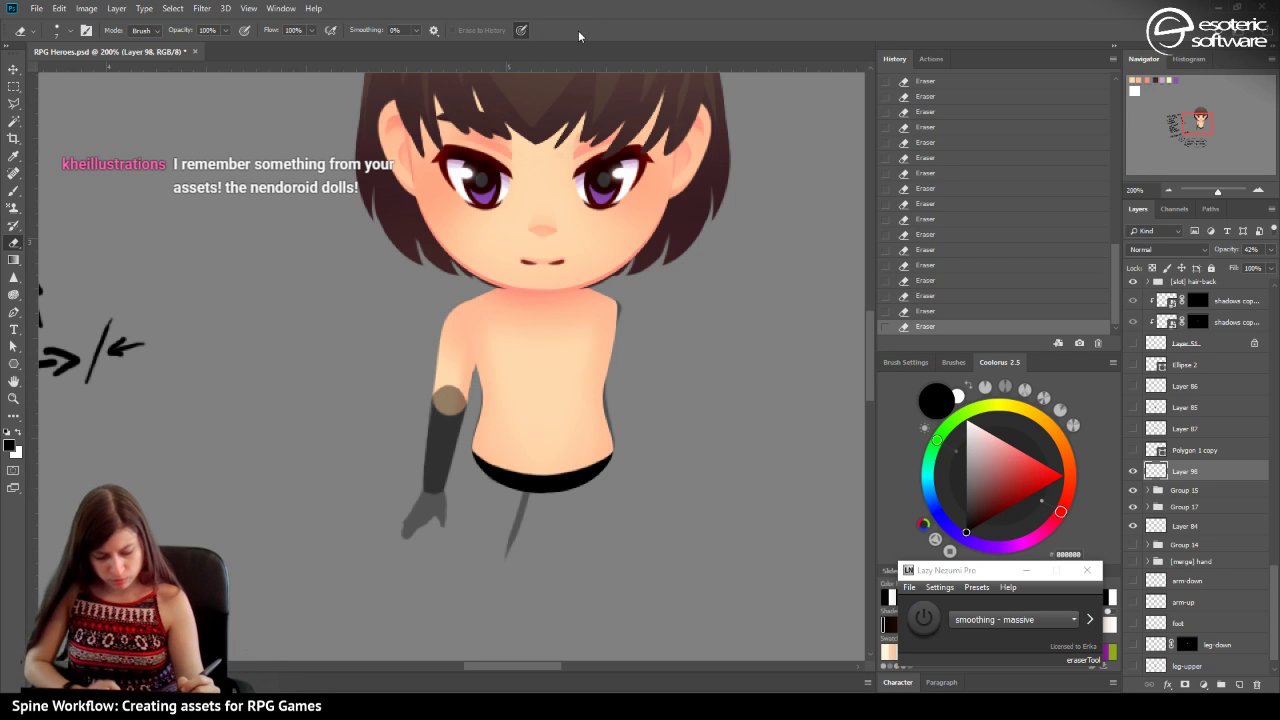
pyautogui.hotkey('ctrl', 't')
pyautogui.moveTo(446, 440); pyautogui.dragTo(448, 401)
pyautogui.moveTo(381, 497)
pyautogui.mouseDown()
pyautogui.moveTo(478, 540)
pyautogui.moveTo(568, 447)
pyautogui.moveTo(555, 380)
pyautogui.moveTo(520, 405)
pyautogui.moveTo(515, 360)
pyautogui.moveTo(338, 330)
pyautogui.moveTo(412, 268)
pyautogui.moveTo(462, 250)
pyautogui.moveTo(537, 263)
pyautogui.moveTo(400, 240)
pyautogui.mouseUp()
pyautogui.press('Return')
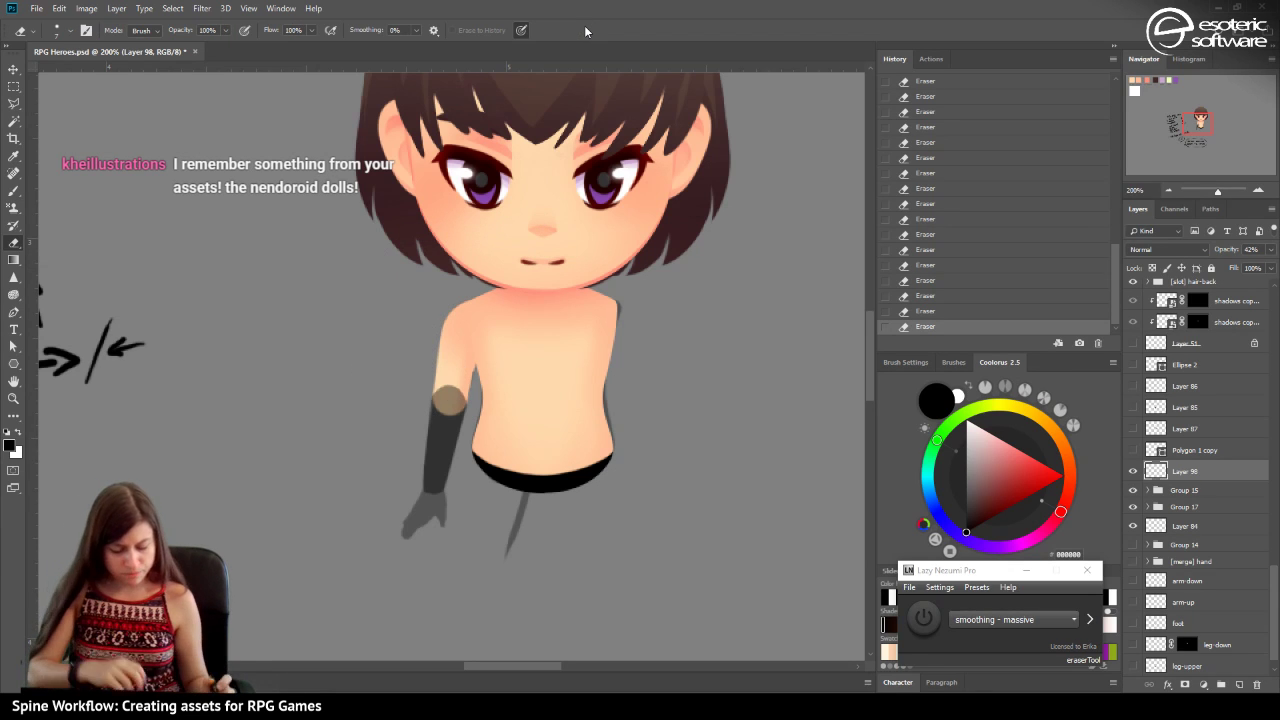
# Save the document.
pyautogui.hotkey('ctrl', 's')
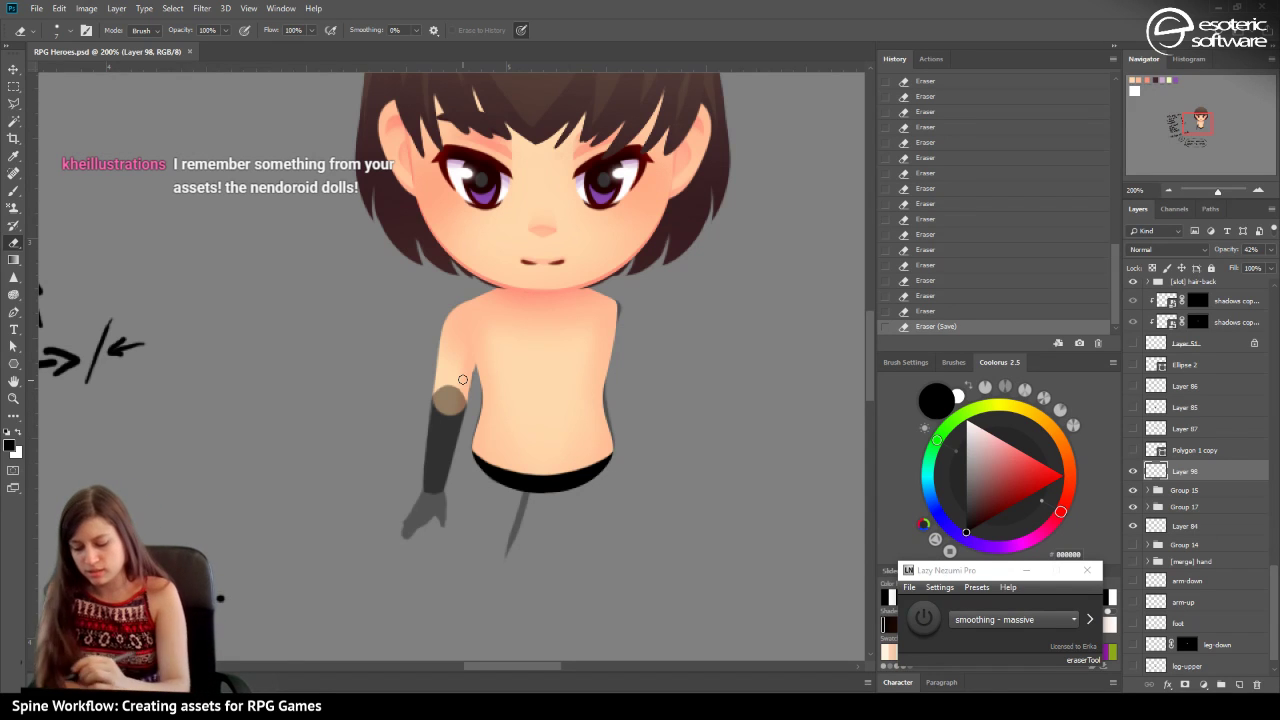
# Raise the black forearm layer's opacity to 100% and place the layer in its own group.
pyautogui.click(1271, 249)
pyautogui.moveTo(1240, 267); pyautogui.dragTo(1270, 267)
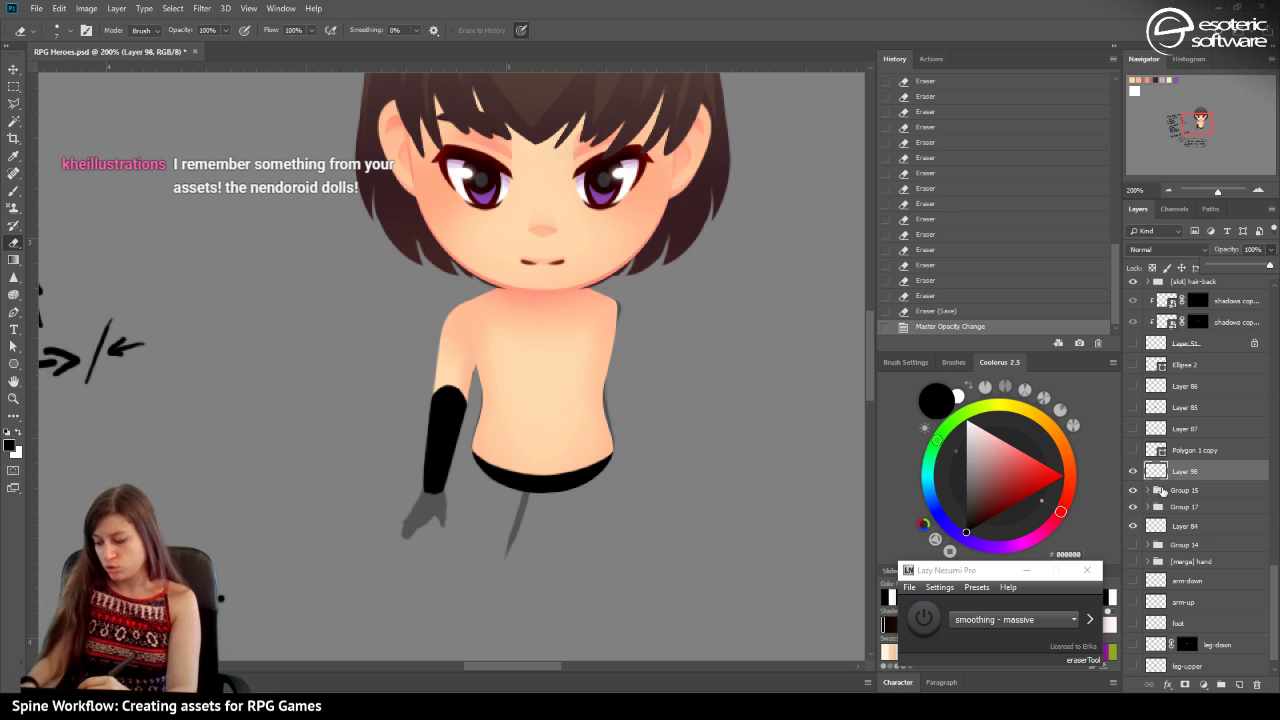
pyautogui.hotkey('ctrl', 'g')
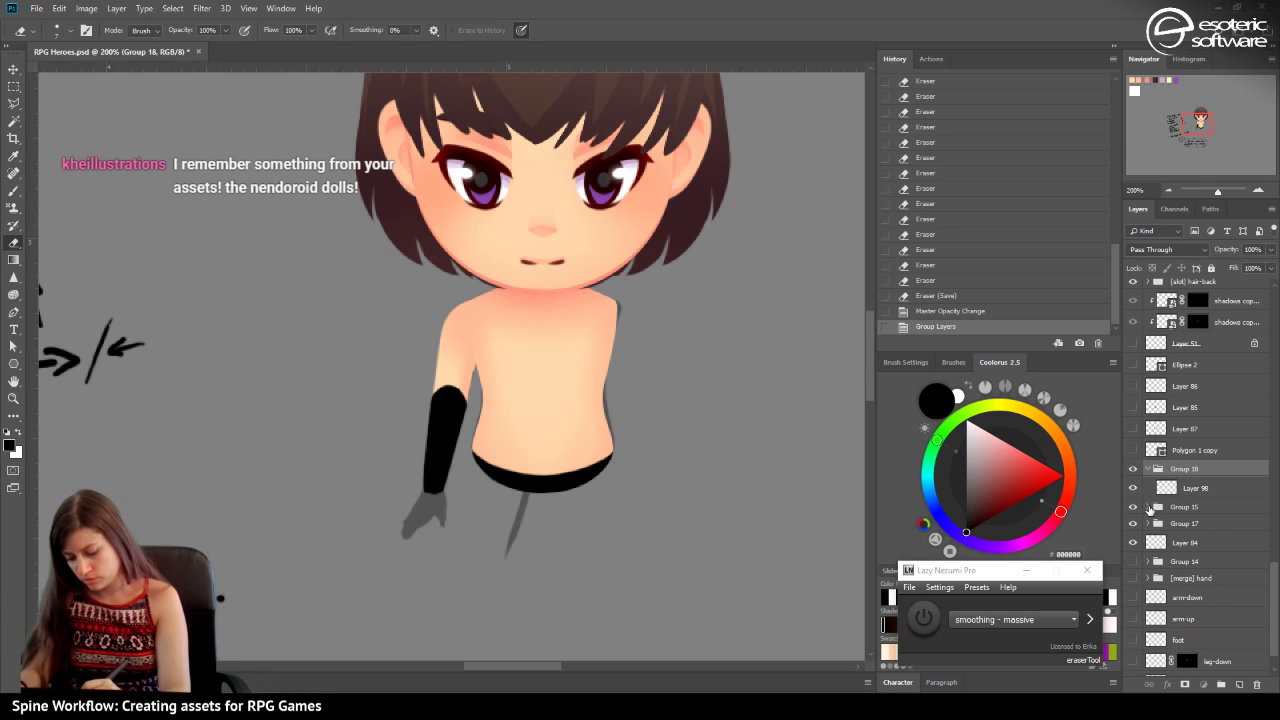
# Duplicate the two skin-shade layers and the skin-color copy 7 layer from Group 17.
pyautogui.click(1156, 507)
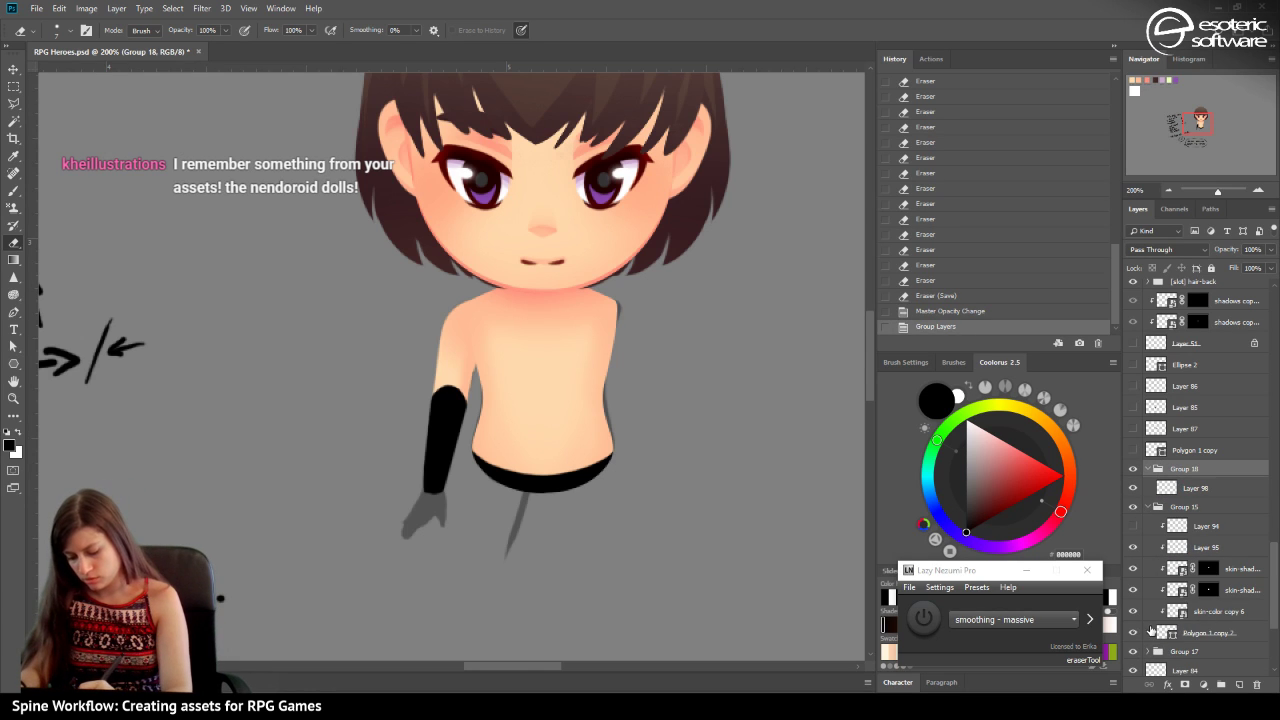
pyautogui.click(1148, 507)
pyautogui.click(1148, 523)
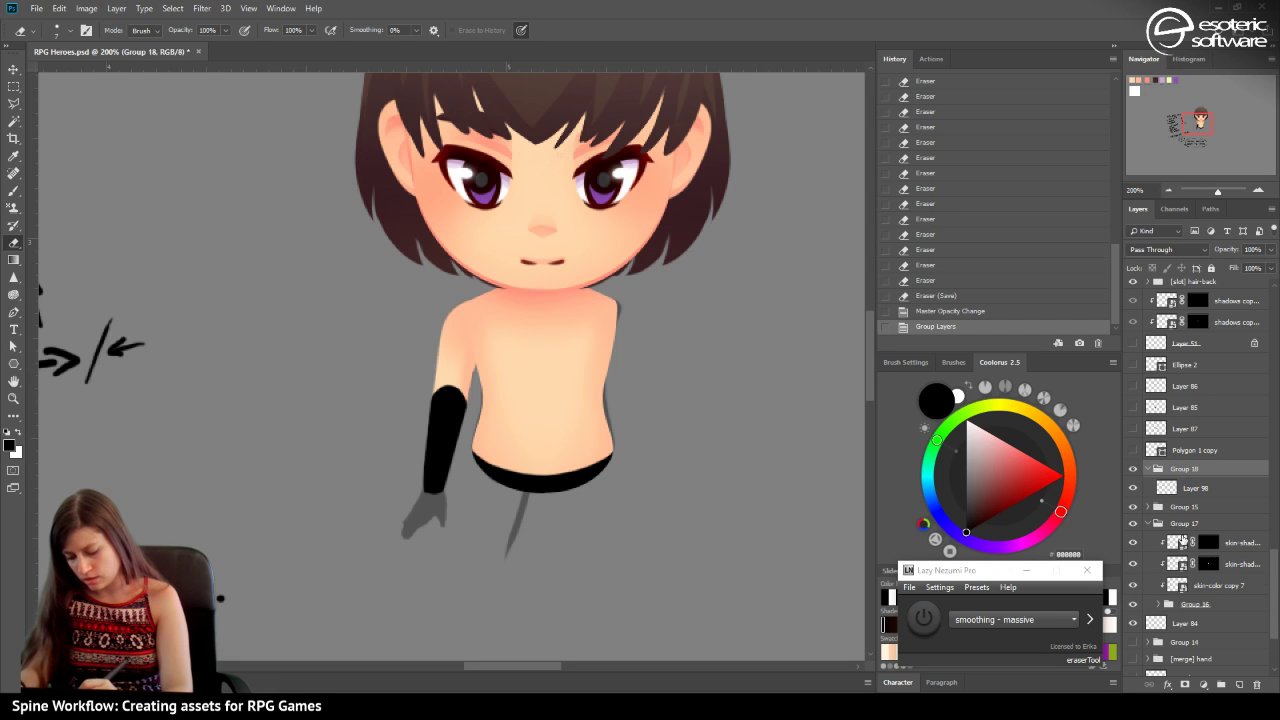
pyautogui.click(1221, 540)
pyautogui.keyDown('shift'); pyautogui.click(1203, 585); pyautogui.keyUp('shift')
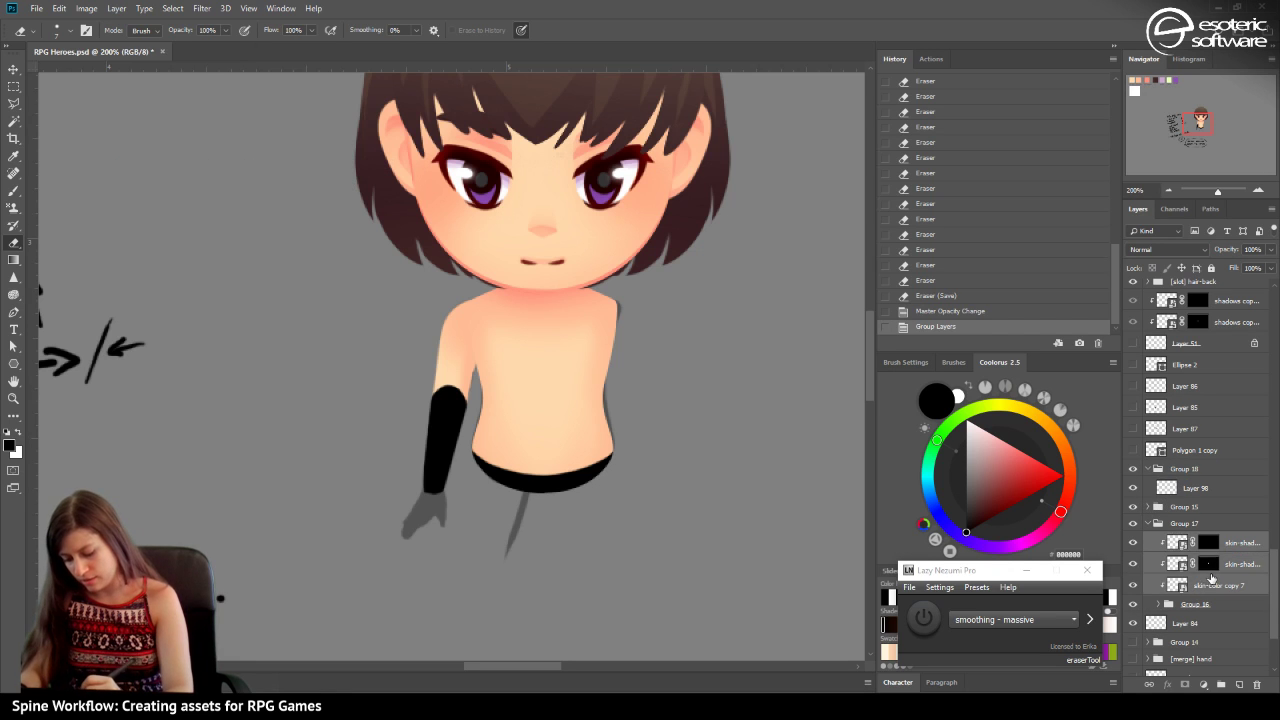
pyautogui.rightClick(1224, 588)
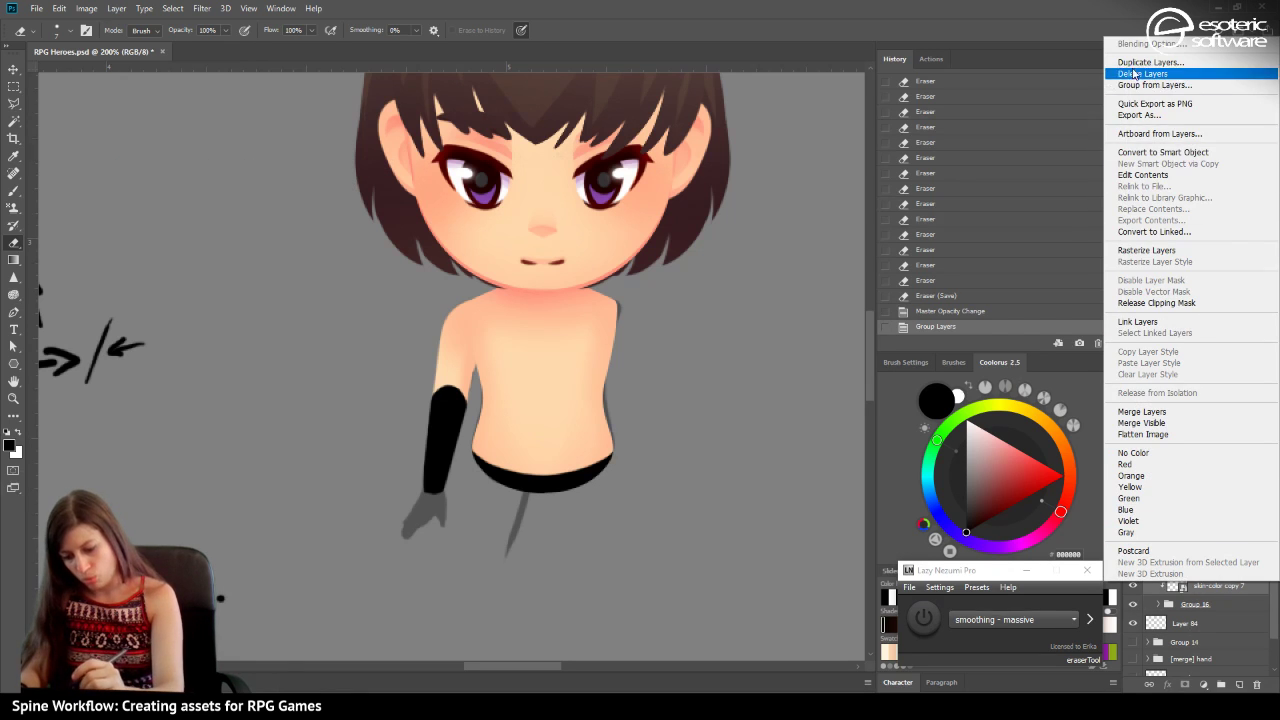
pyautogui.press('Escape')
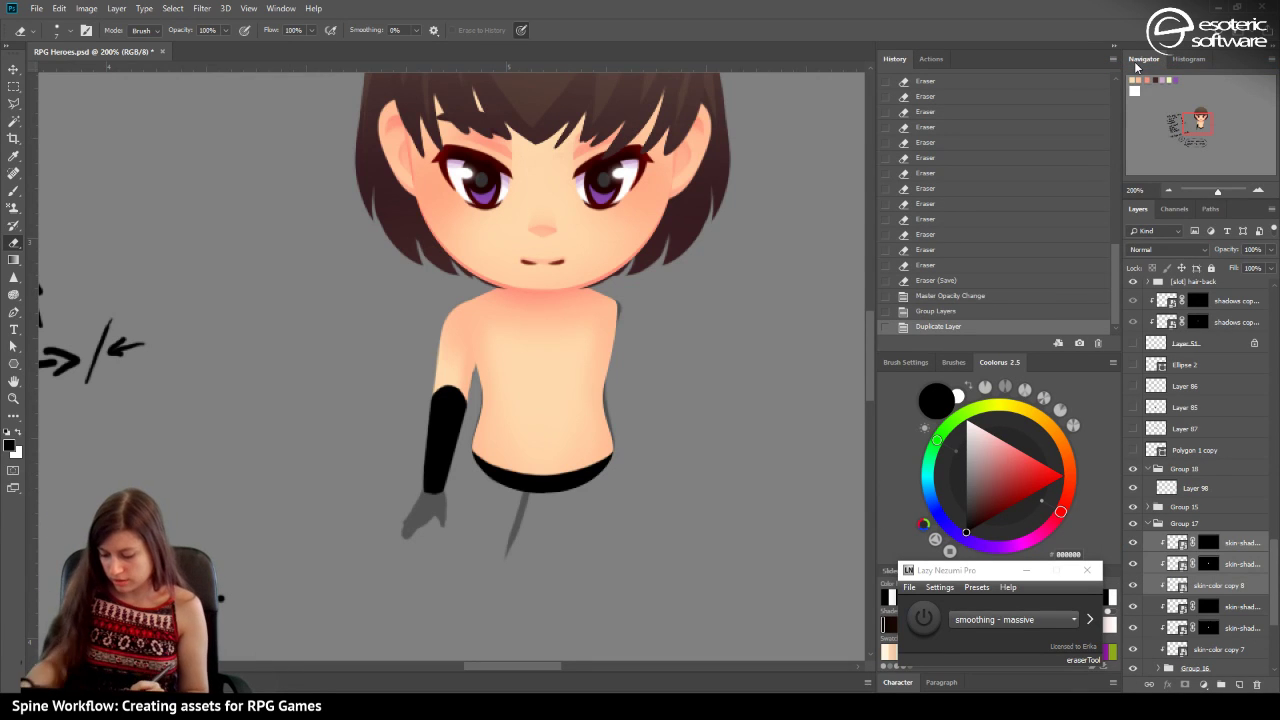
# Move the duplicated skin layers into the new group above the forearm shape and clip them to it.
pyautogui.moveTo(1245, 542); pyautogui.dragTo(1200, 482)
pyautogui.rightClick(1197, 488)
pyautogui.rightClick(1238, 487)
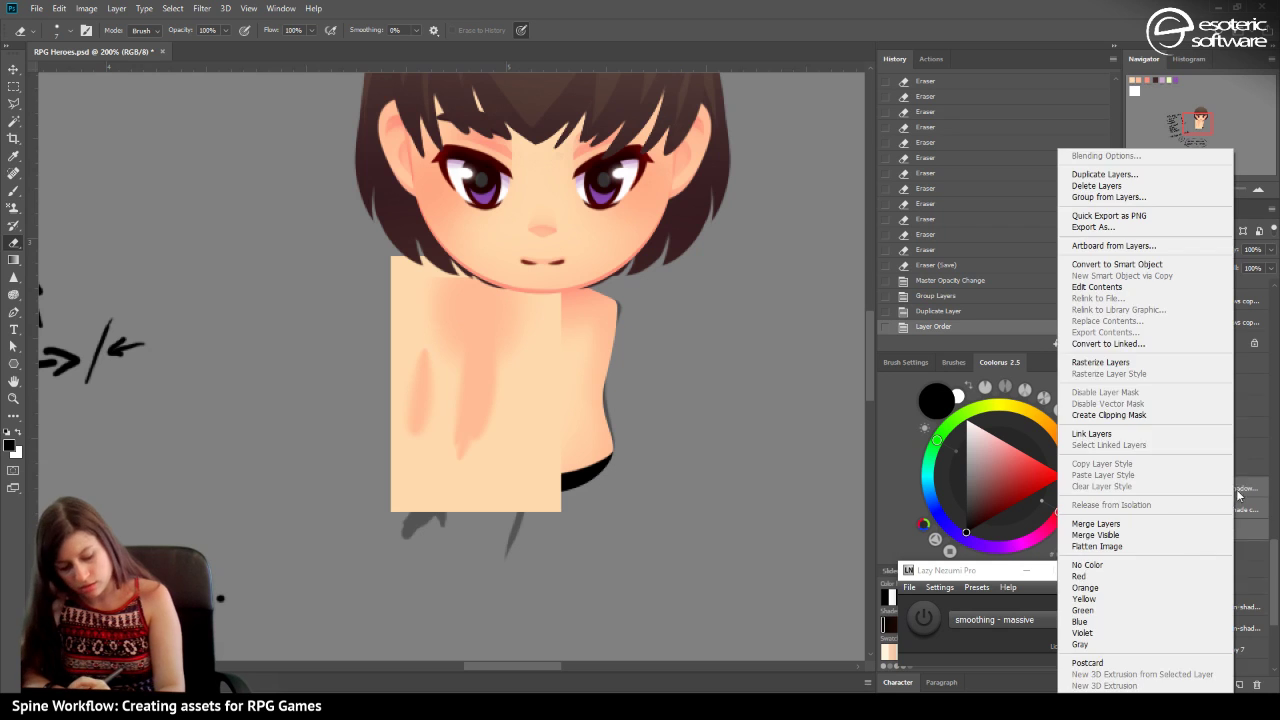
pyautogui.click(1108, 415)
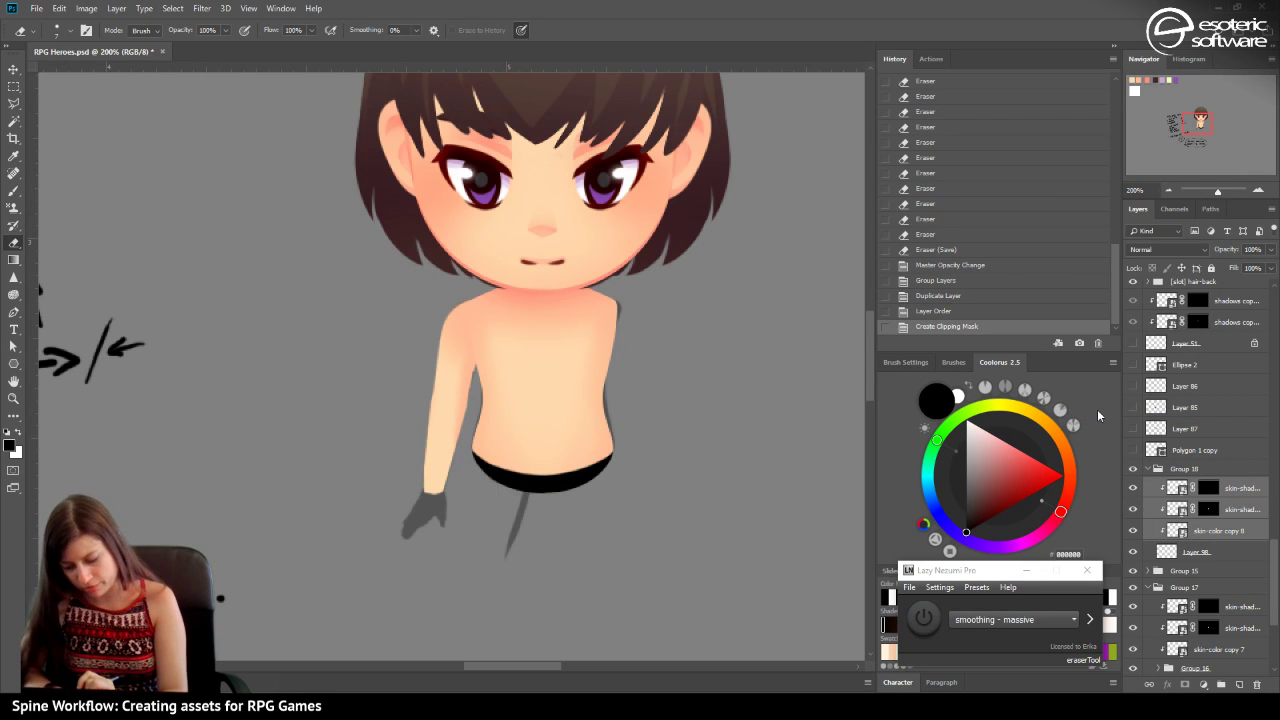
# Try a black brush stroke on the lower skin-shade layer's mask over the forearm, and undo it.
pyautogui.click(1205, 530)
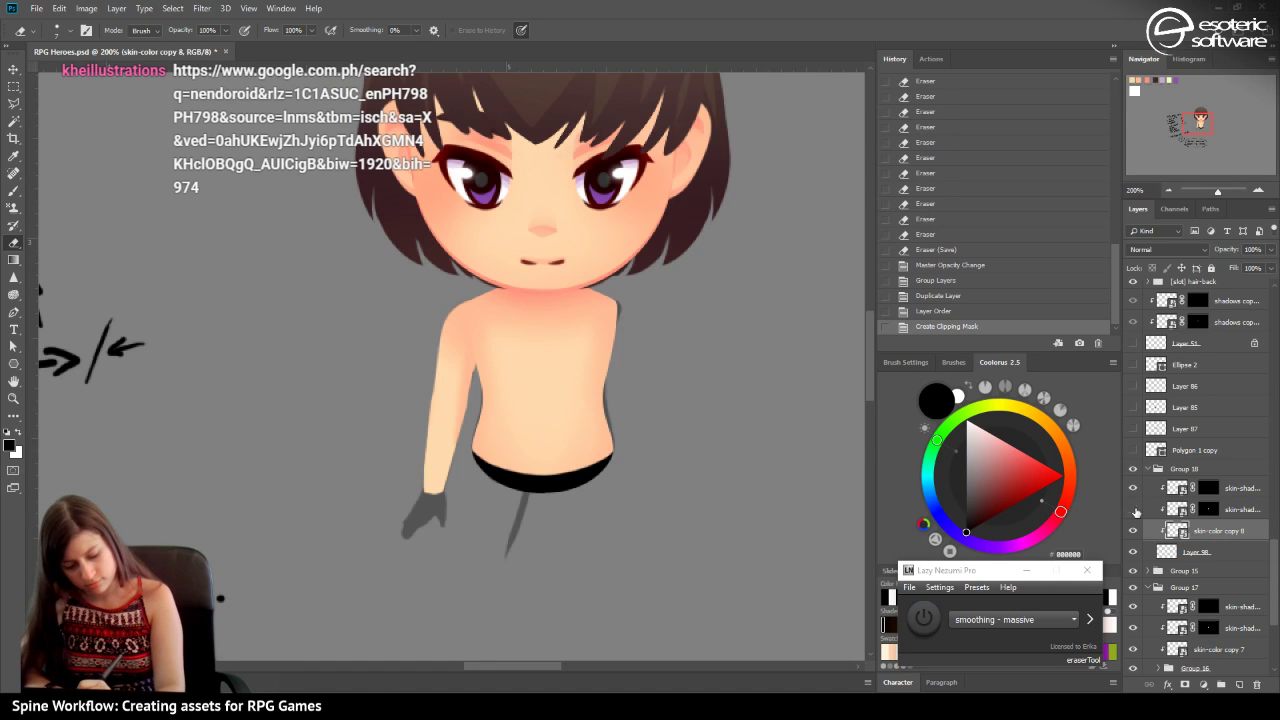
pyautogui.click(1208, 509)
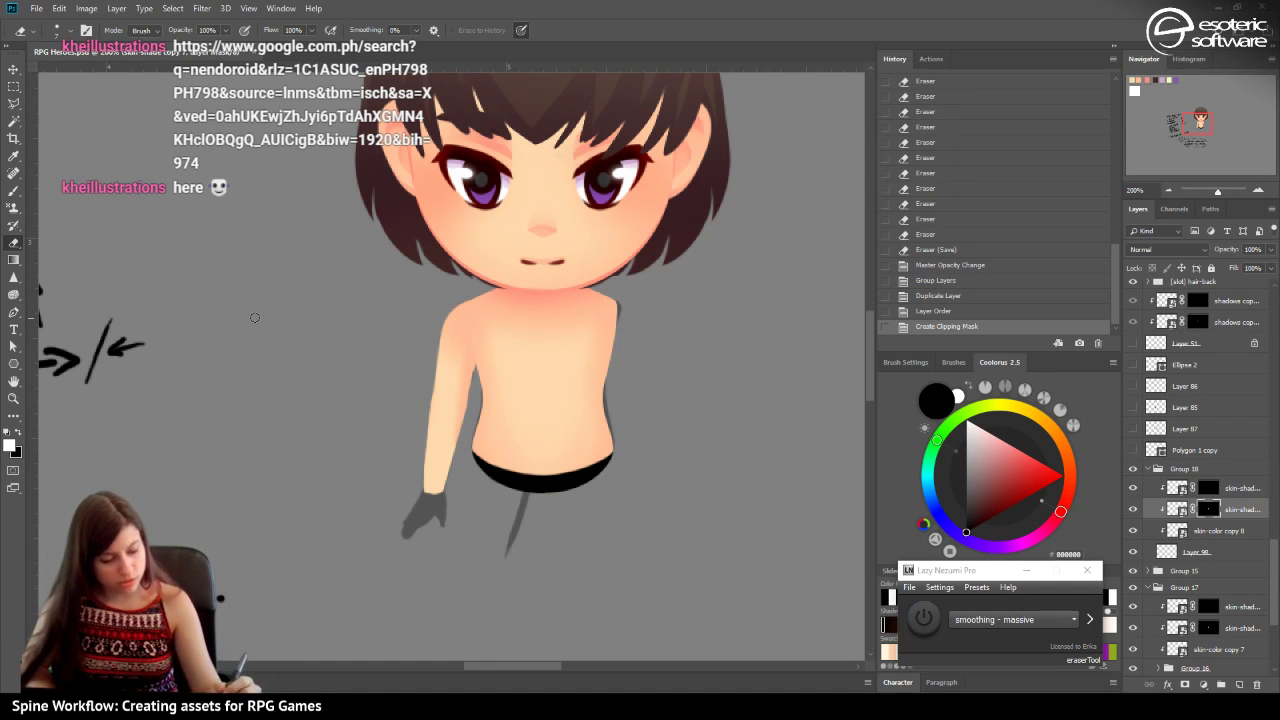
pyautogui.click(18, 190)
pyautogui.click(22, 436)
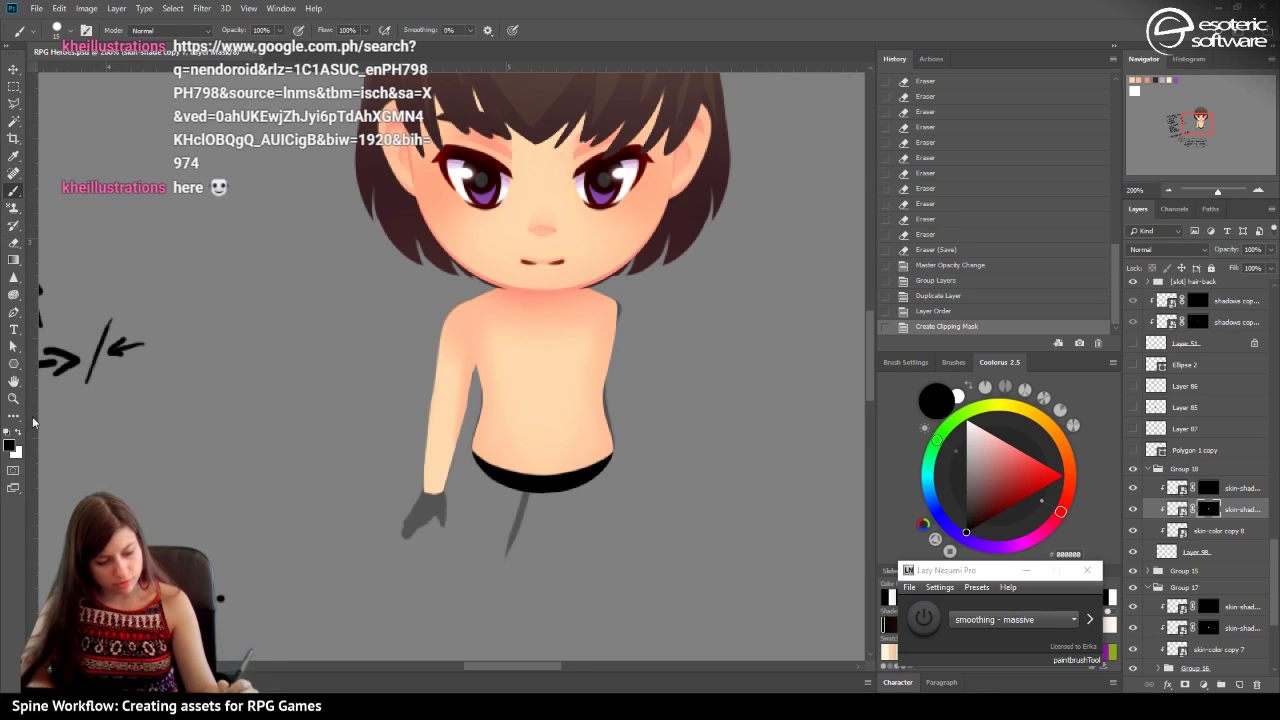
pyautogui.click(57, 30)
pyautogui.click(463, 455)
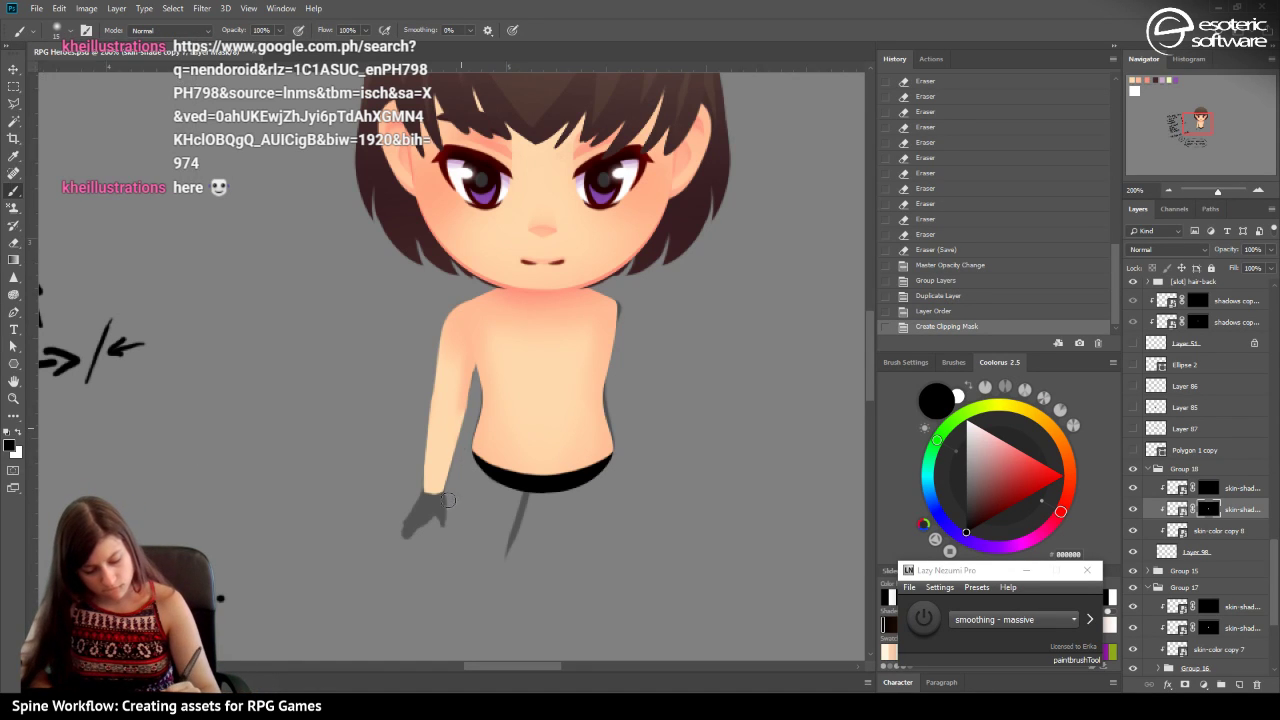
pyautogui.moveTo(462, 428); pyautogui.dragTo(437, 379)
pyautogui.click(935, 311)
pyautogui.click(22, 429)
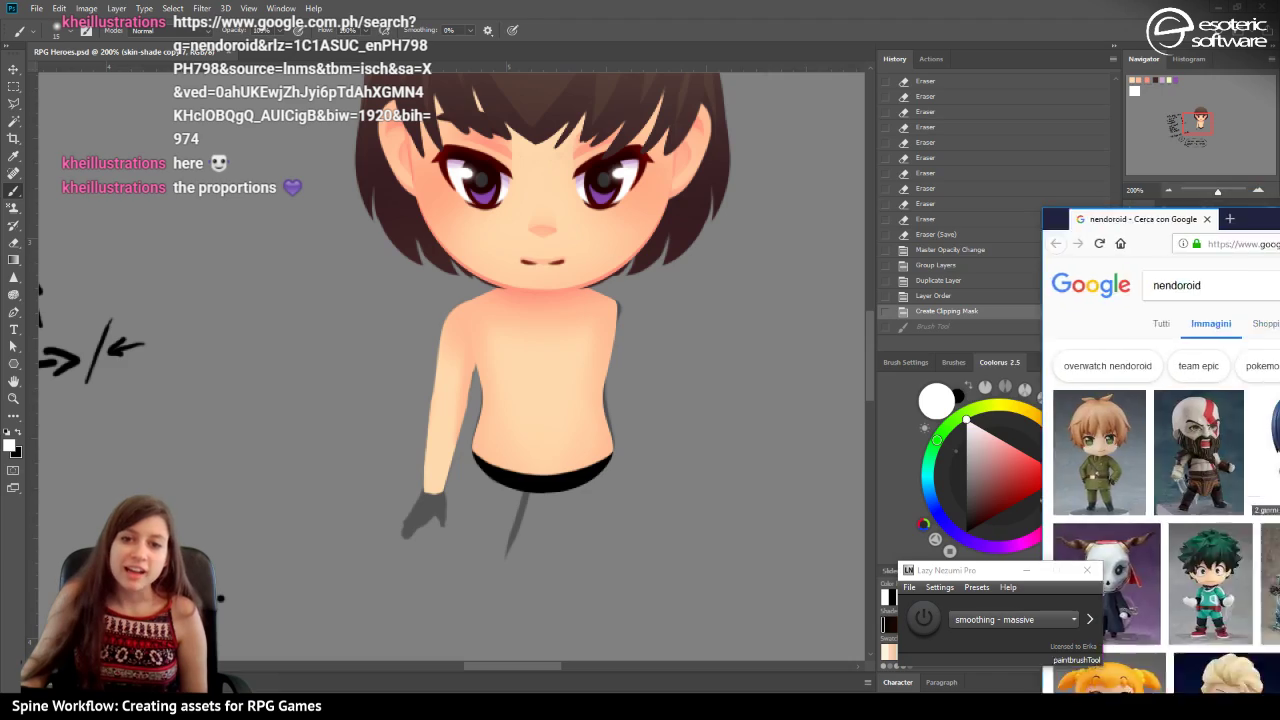
# Switch to the browser, dismiss the master password prompt and examine the proportions of the nendoroid figures in the first row of image results.
pyautogui.moveTo(1279, 215); pyautogui.dragTo(759, 102)
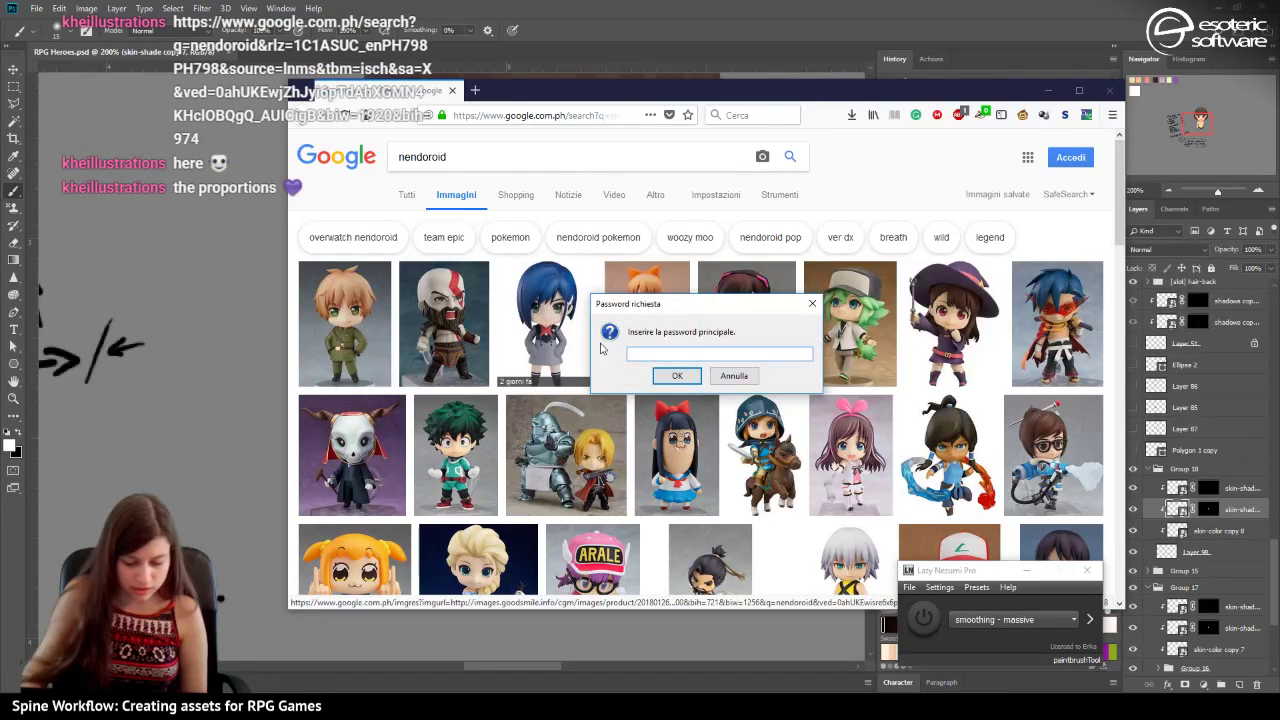
pyautogui.click(731, 378)
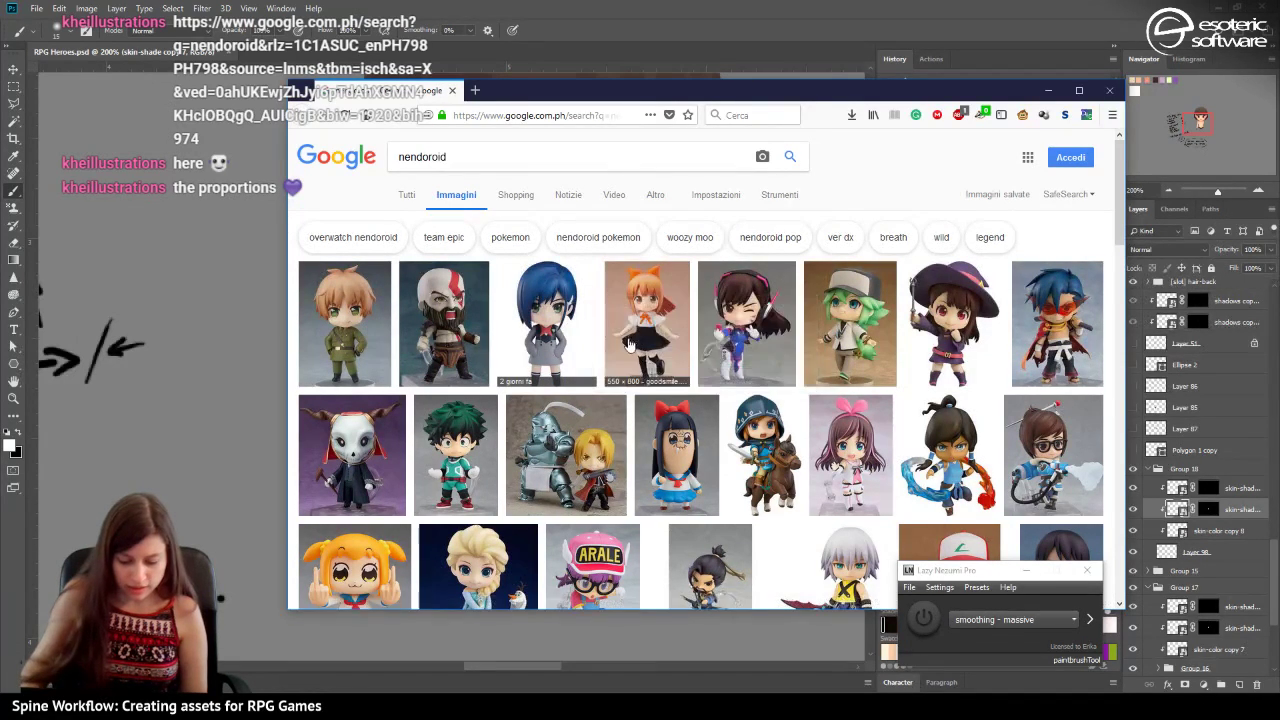
pyautogui.click(645, 322)
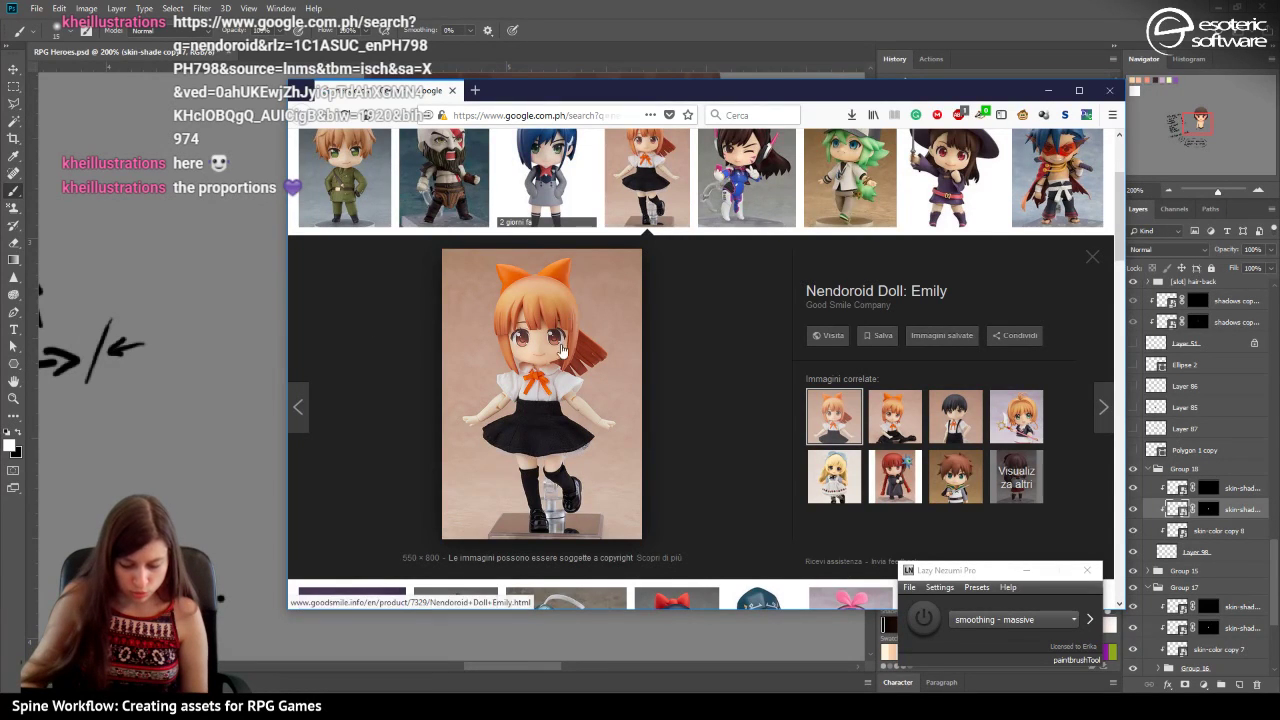
pyautogui.click(498, 198)
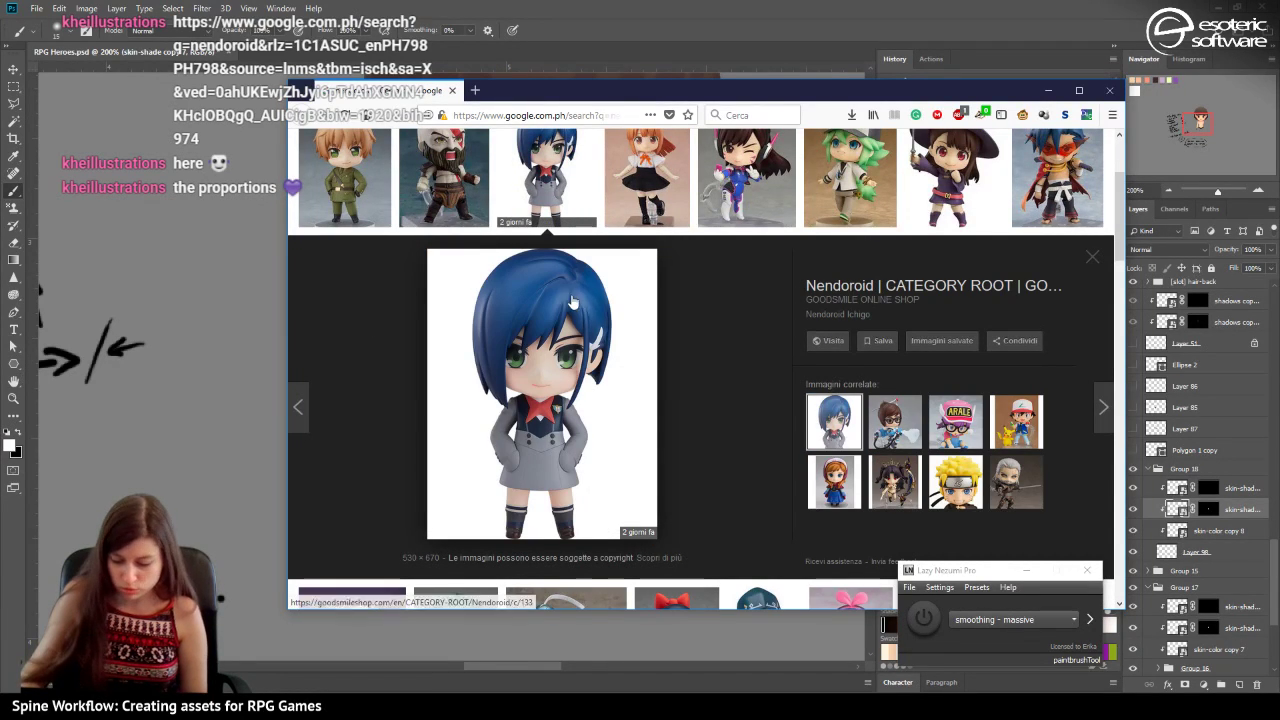
pyautogui.click(363, 179)
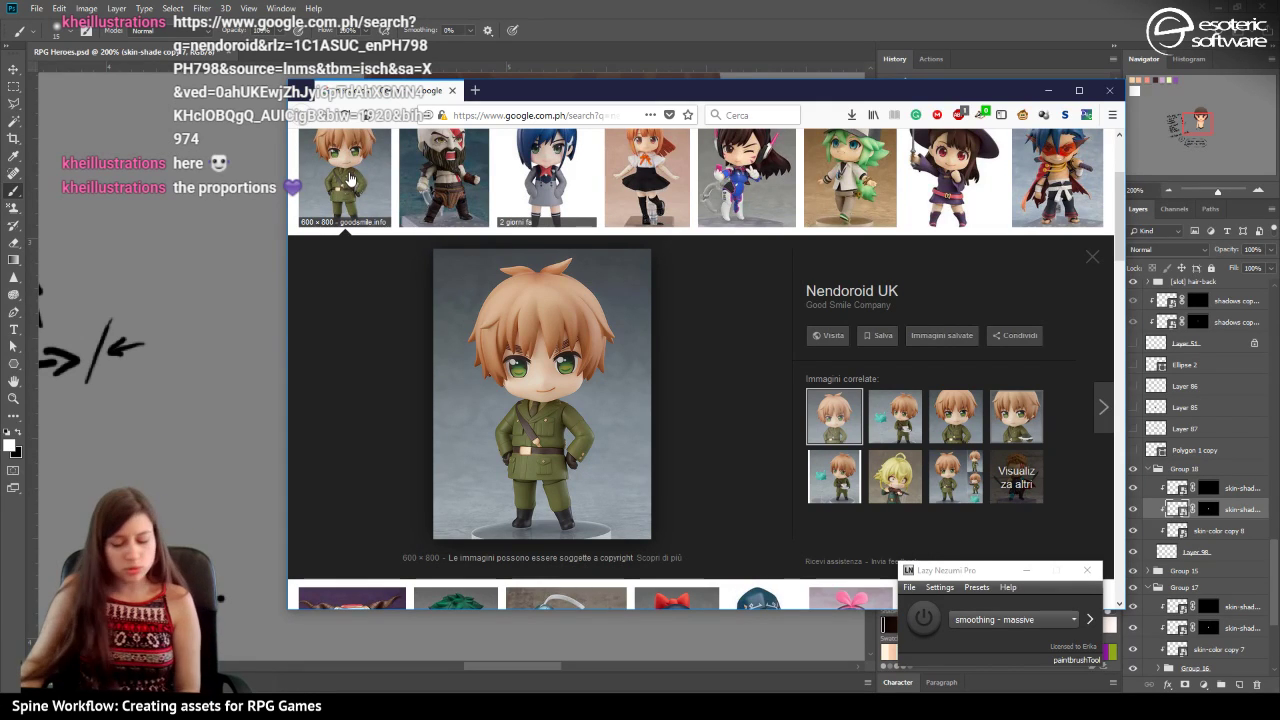
pyautogui.click(640, 175)
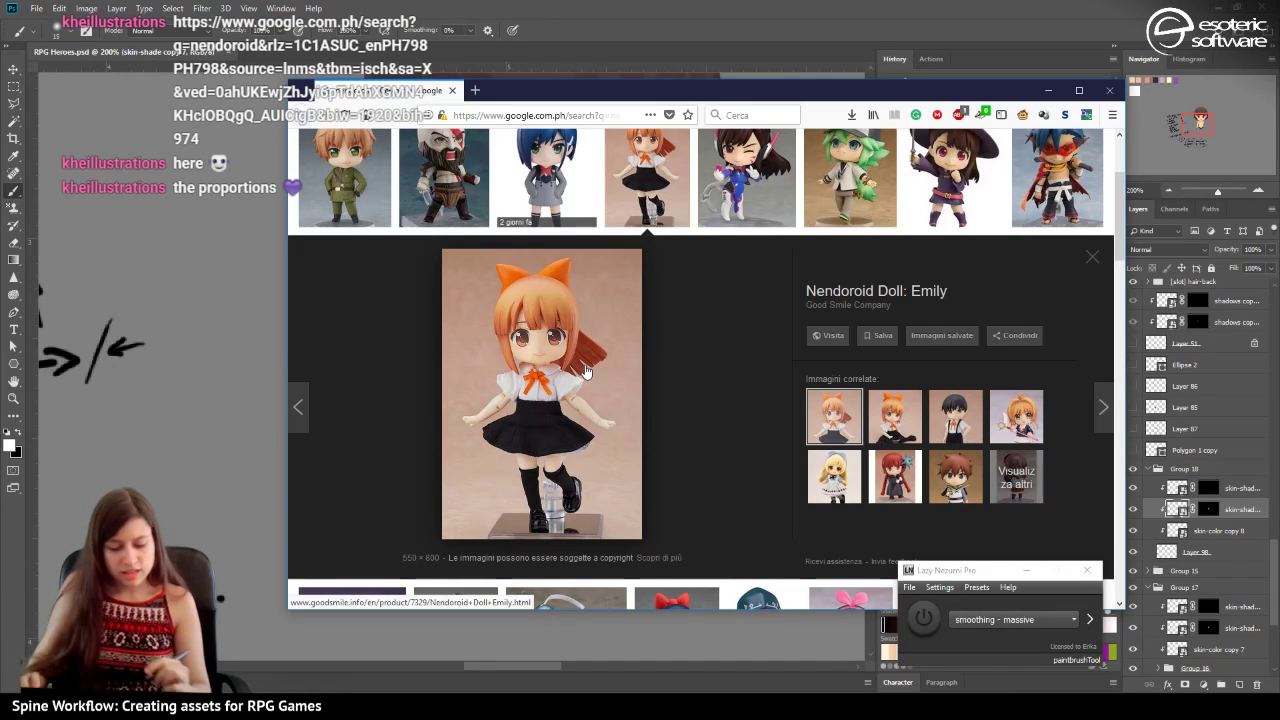
pyautogui.click(333, 185)
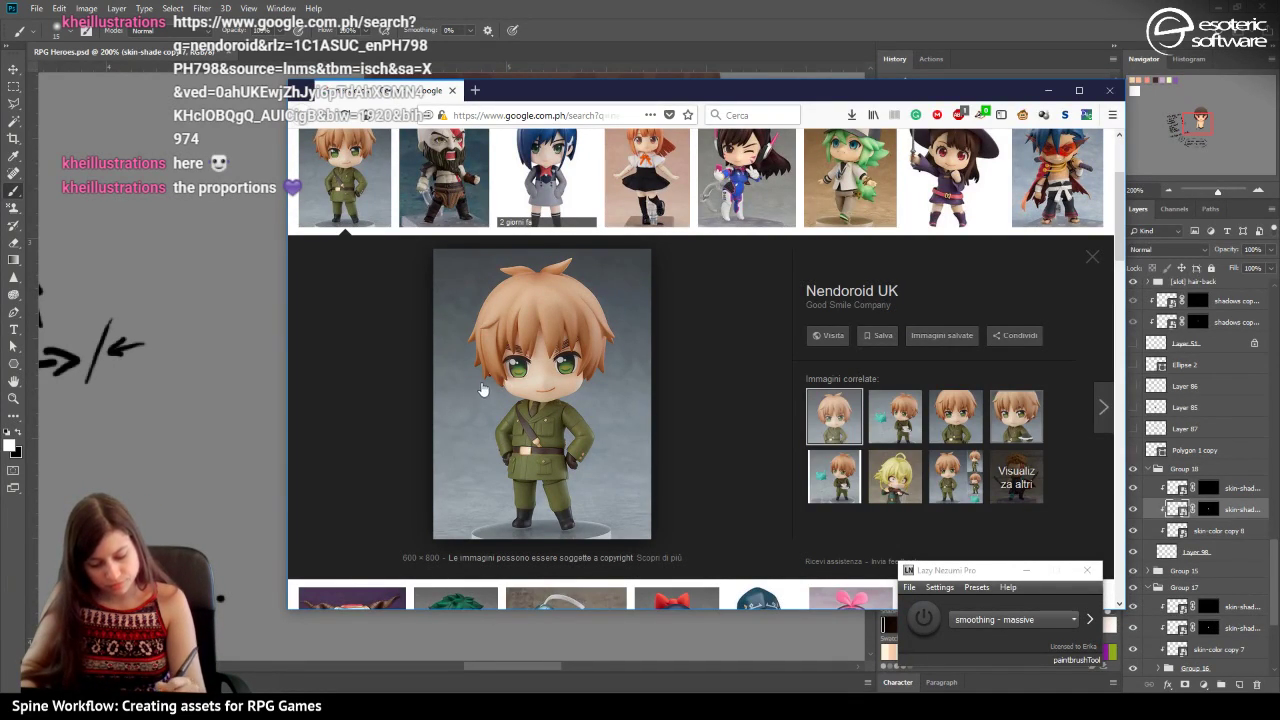
pyautogui.click(946, 184)
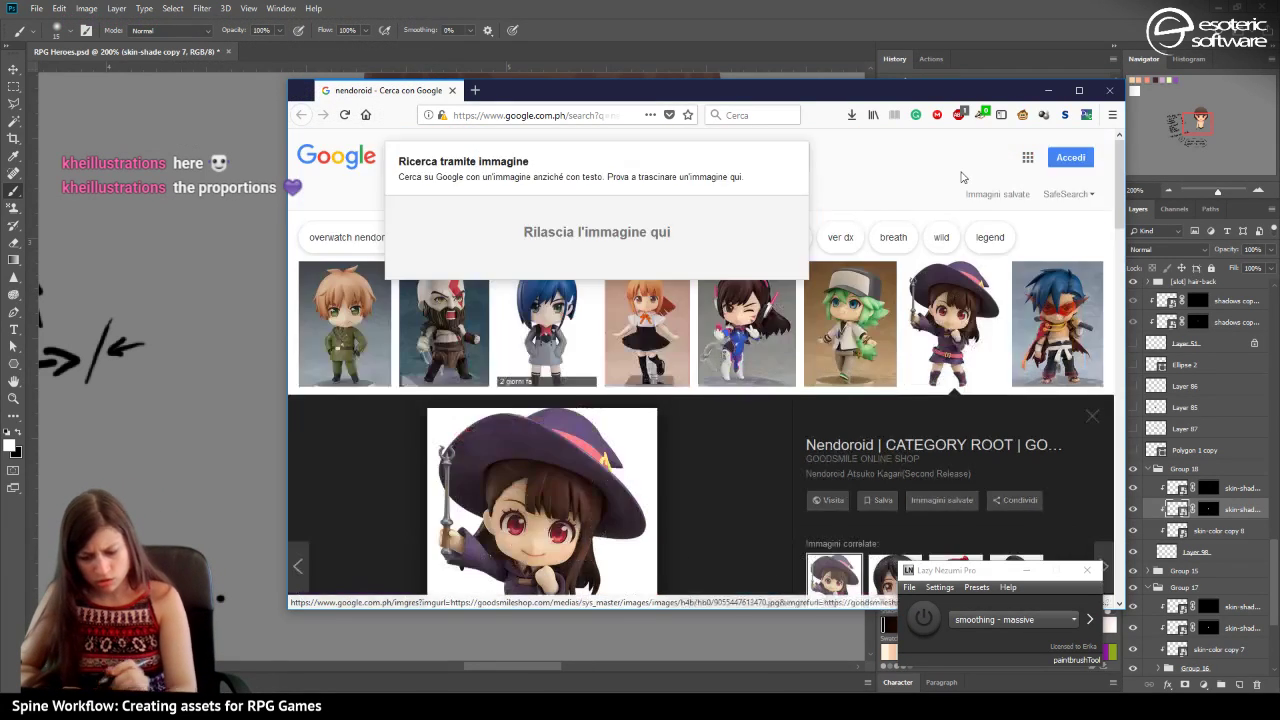
pyautogui.moveTo(950, 185); pyautogui.dragTo(830, 207)
pyautogui.click(830, 207)
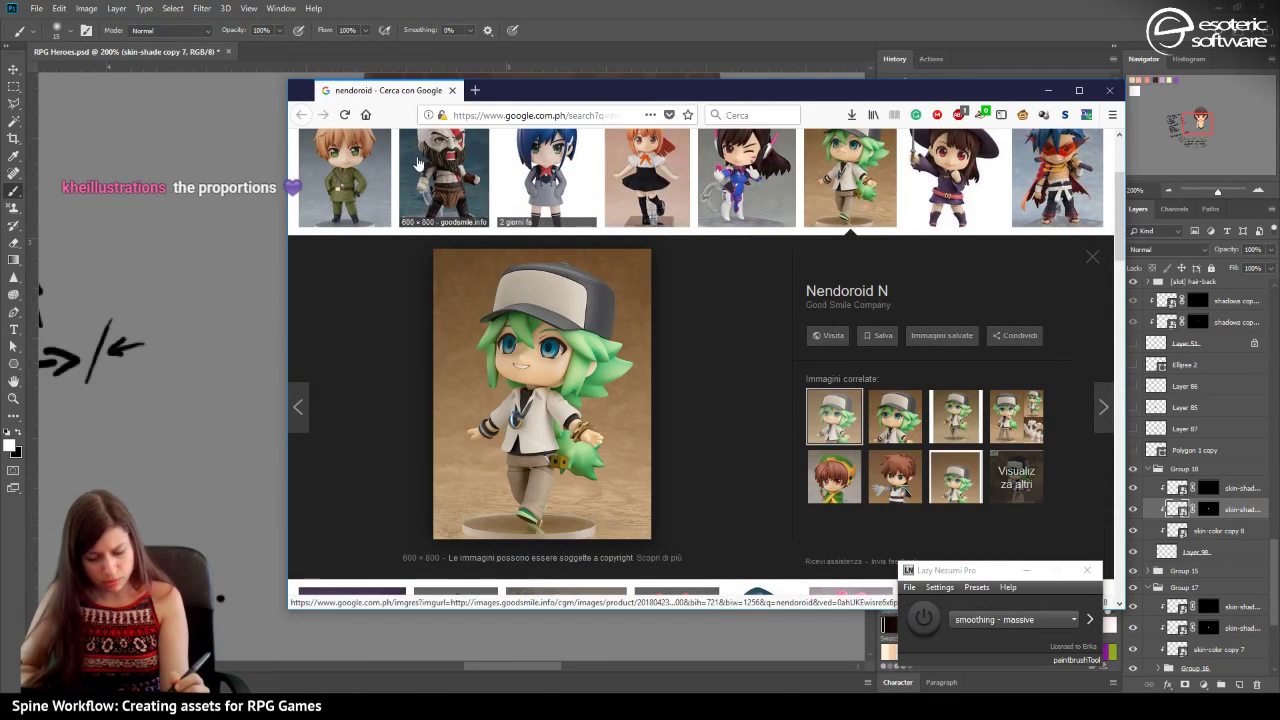
pyautogui.click(928, 203)
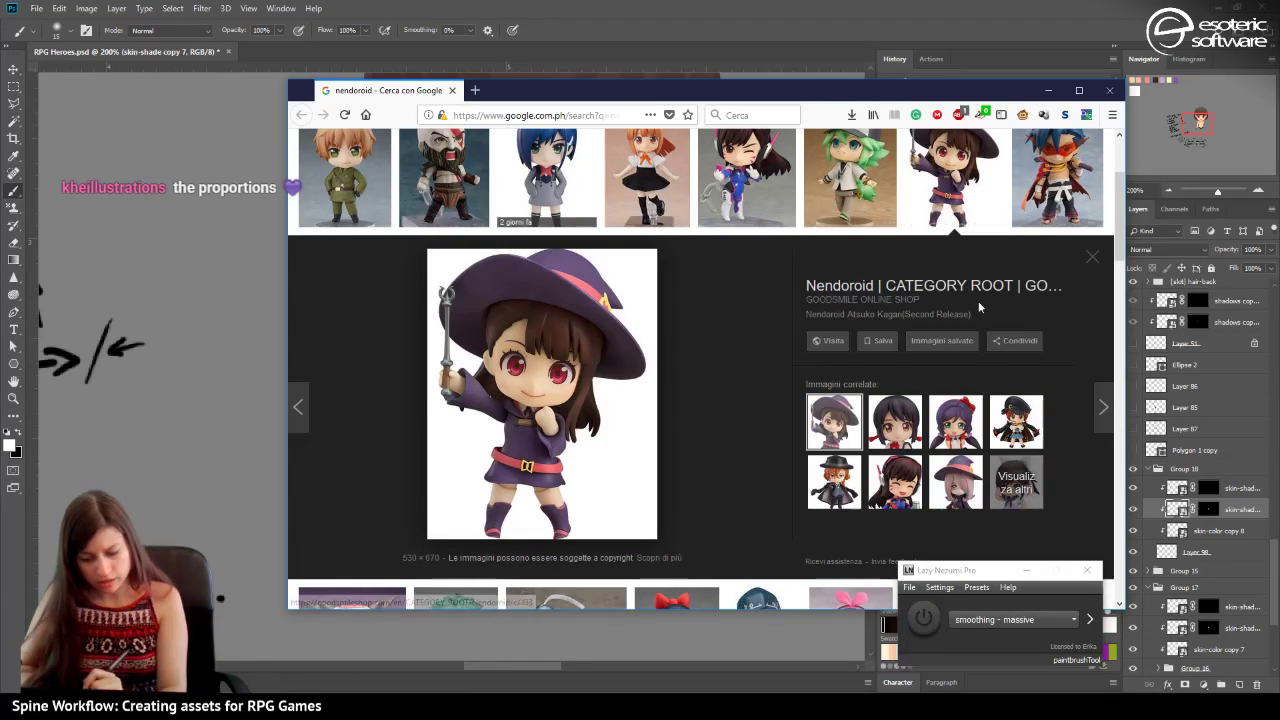
# Examine the proportions of nendoroids further down the results, including Izuku Midoriya, Mei, Elsa, Riku and Ash & Pikachu, and return to Photoshop.
pyautogui.click(924, 200)
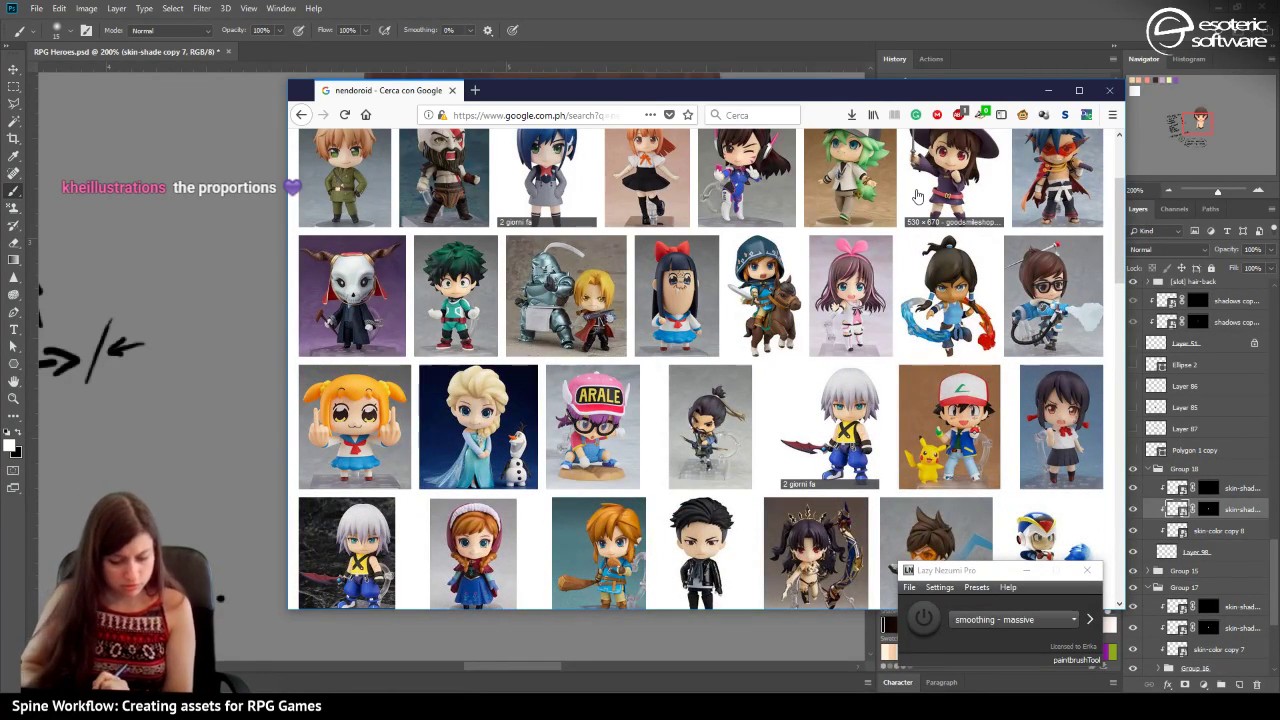
pyautogui.click(455, 300)
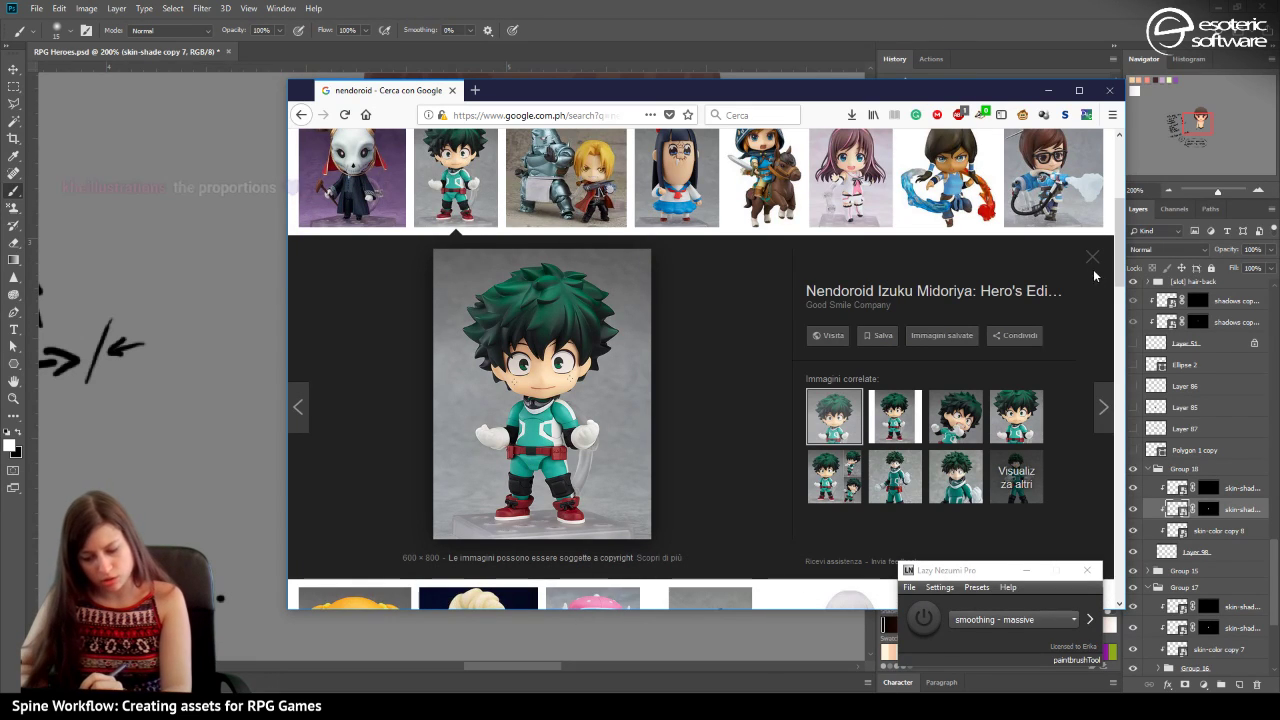
pyautogui.click(1050, 195)
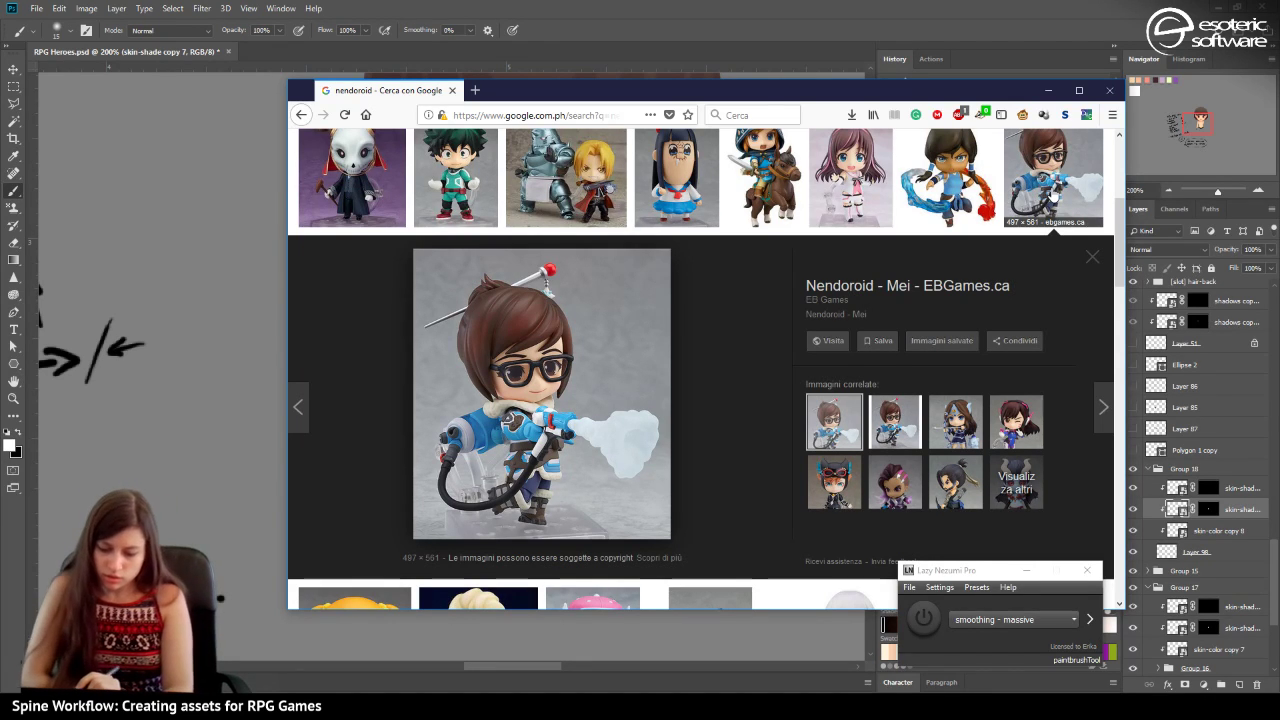
pyautogui.click(1091, 257)
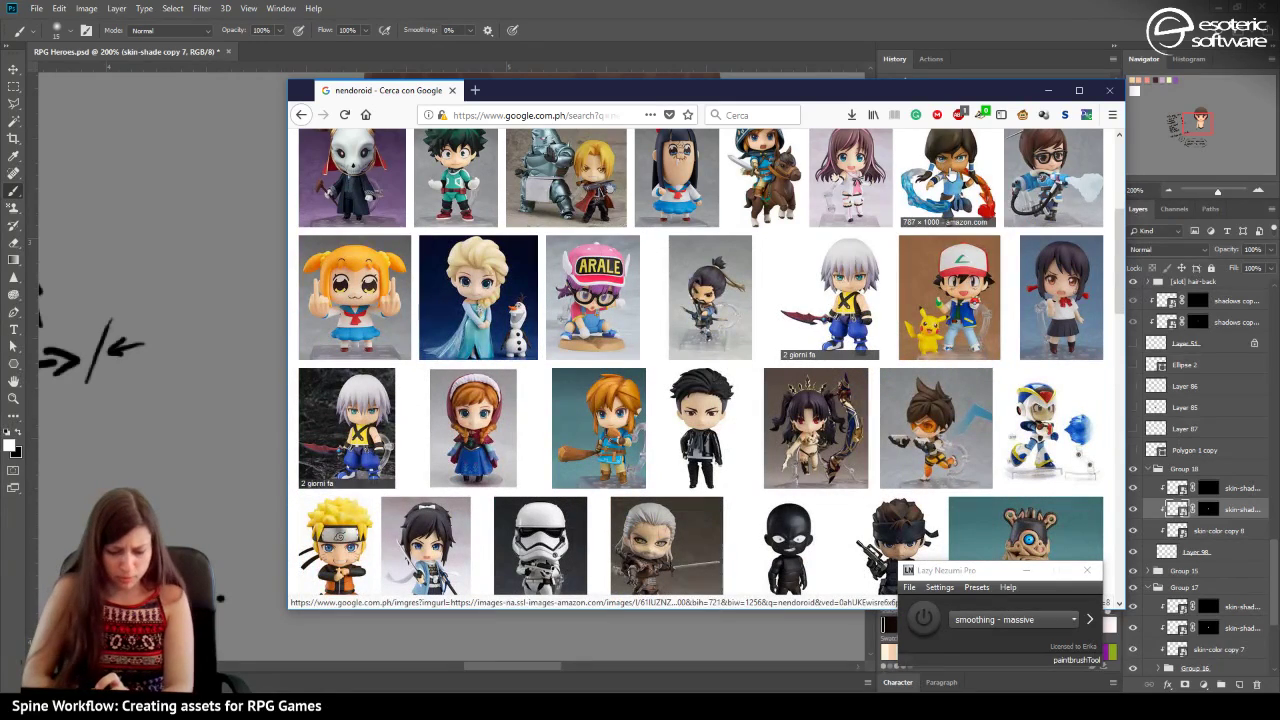
pyautogui.click(536, 320)
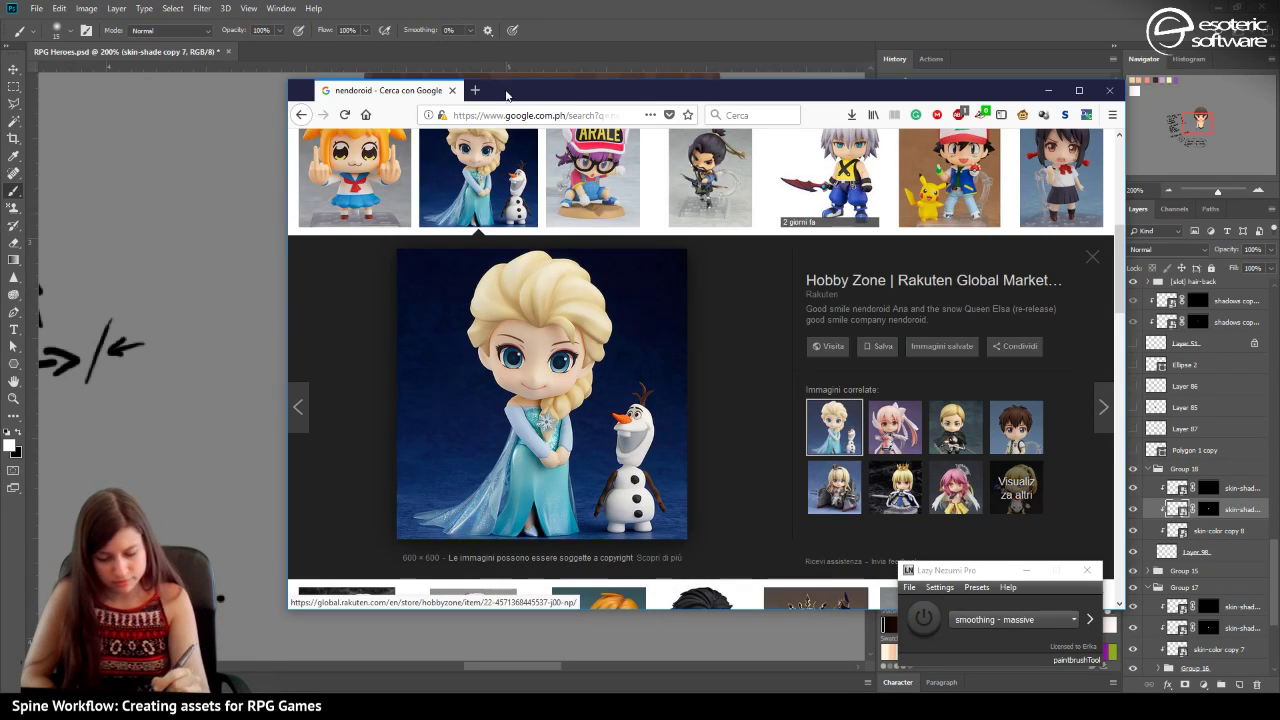
pyautogui.moveTo(507, 88); pyautogui.dragTo(446, 395)
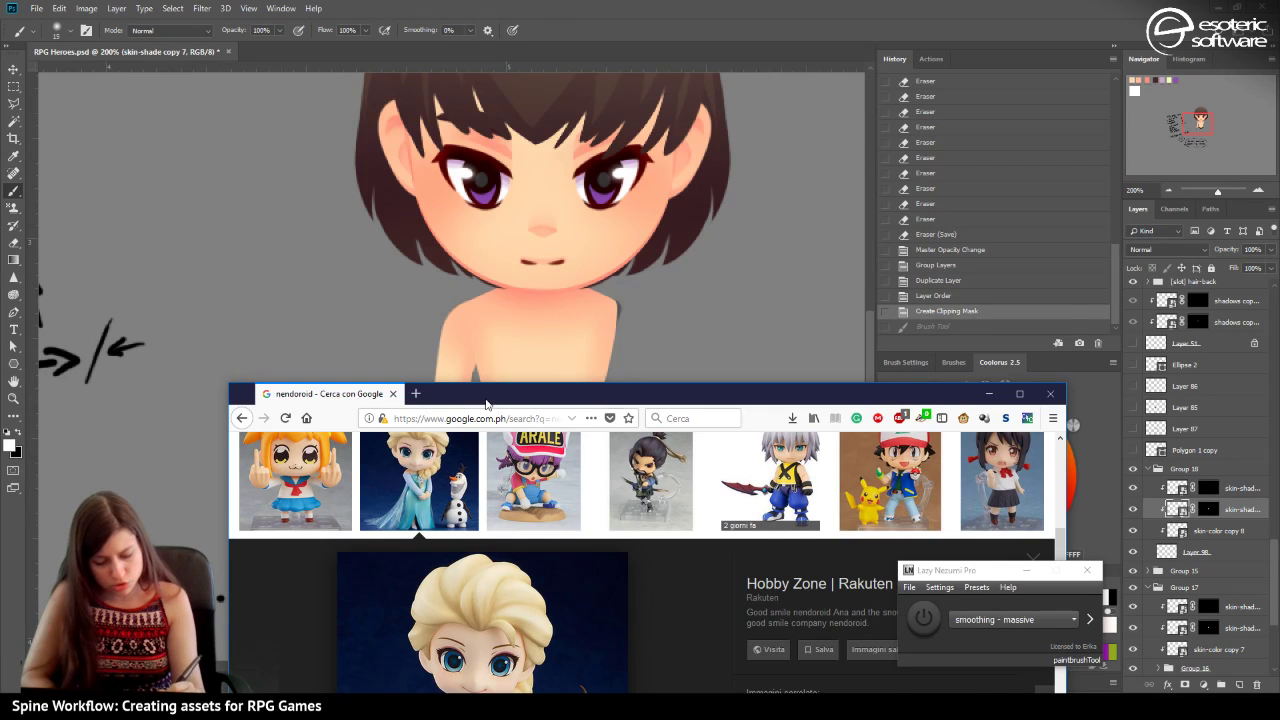
pyautogui.moveTo(490, 393); pyautogui.dragTo(430, 94)
pyautogui.click(755, 161)
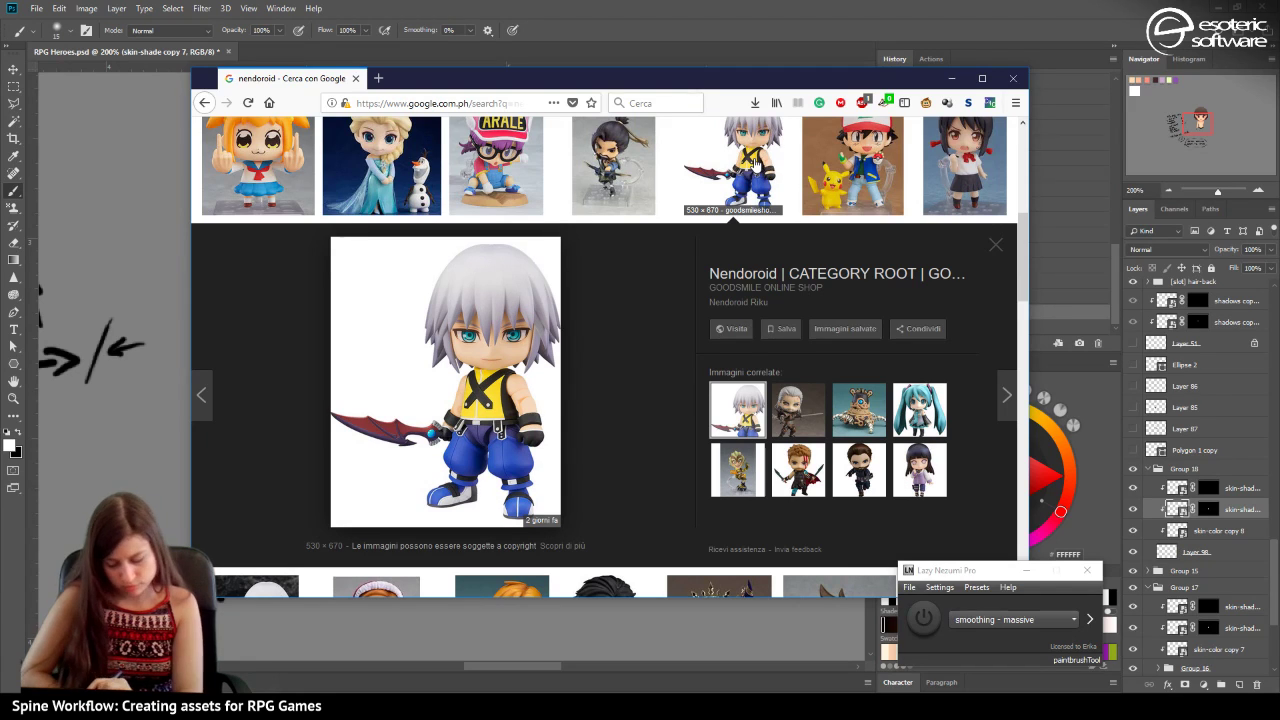
pyautogui.click(847, 150)
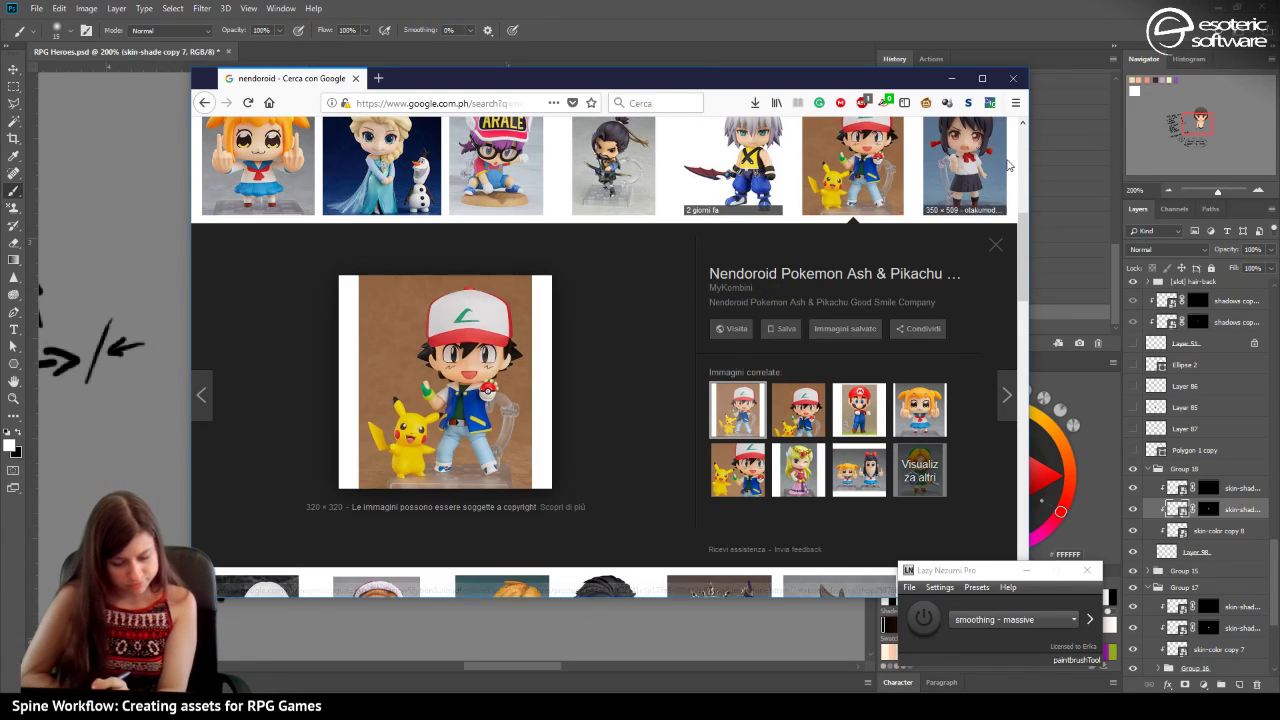
pyautogui.click(940, 76)
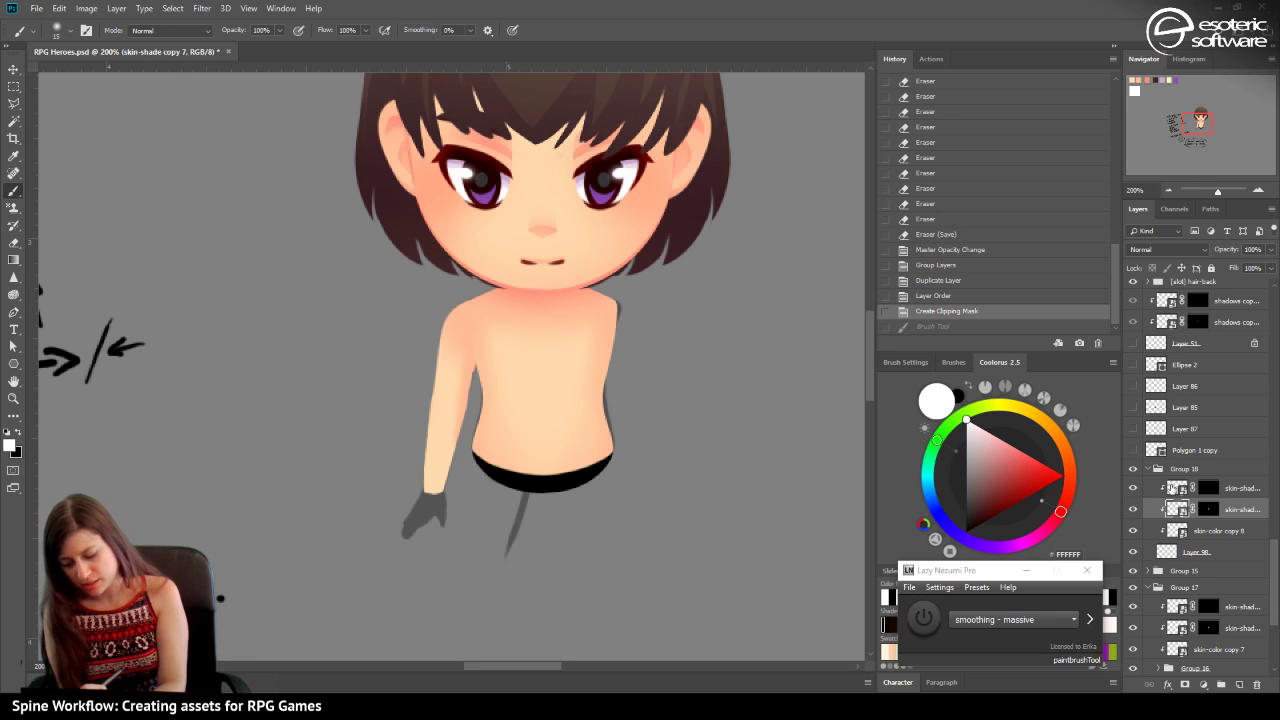
# Collapse the forearm's layer group and show the [merge] hand group.
pyautogui.click(1149, 470)
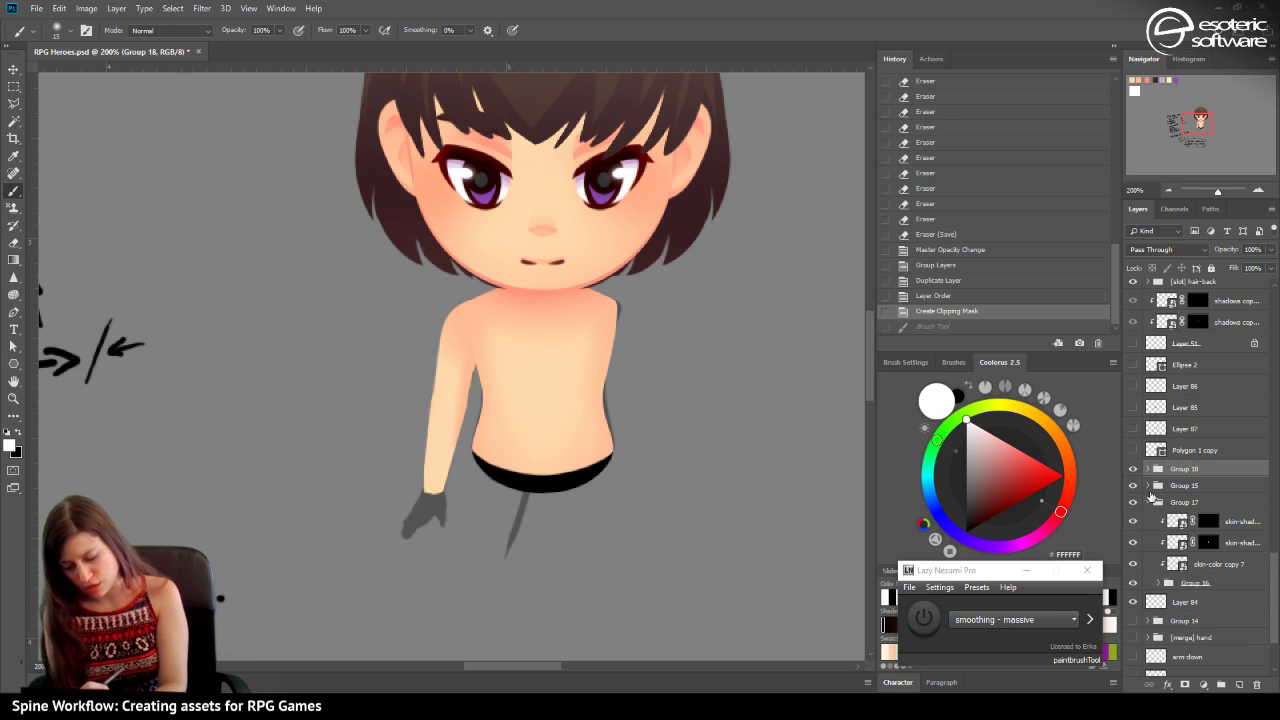
pyautogui.click(1133, 637)
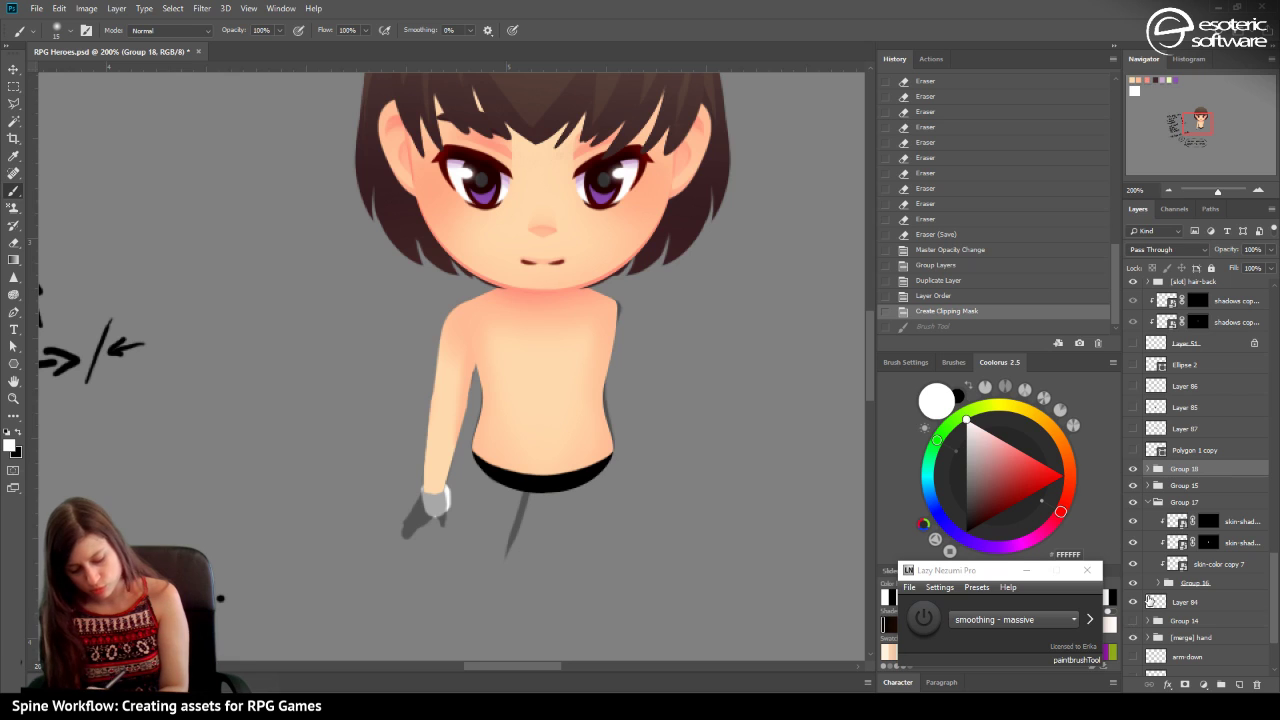
# Expand the [merge] hand group and compare the hand with and without Layer 29.
pyautogui.click(1168, 638)
pyautogui.click(1148, 637)
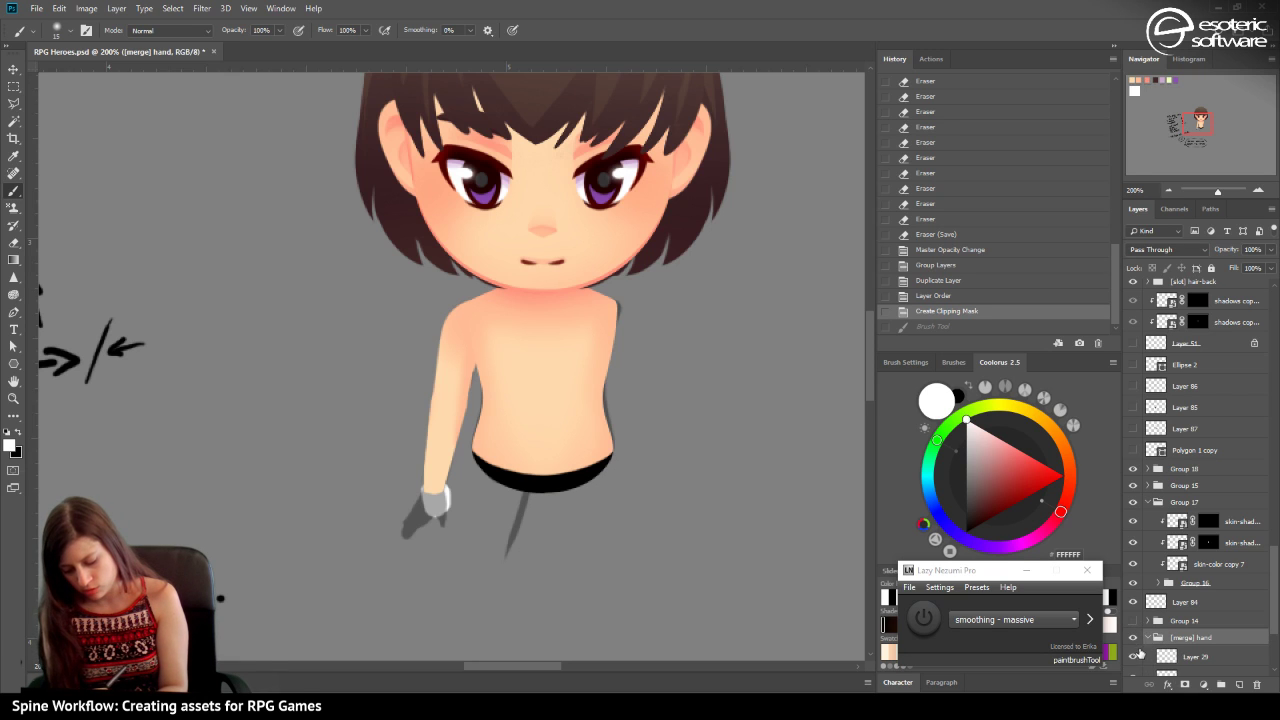
pyautogui.scroll(-3, 1206, 494)
pyautogui.click(1180, 541)
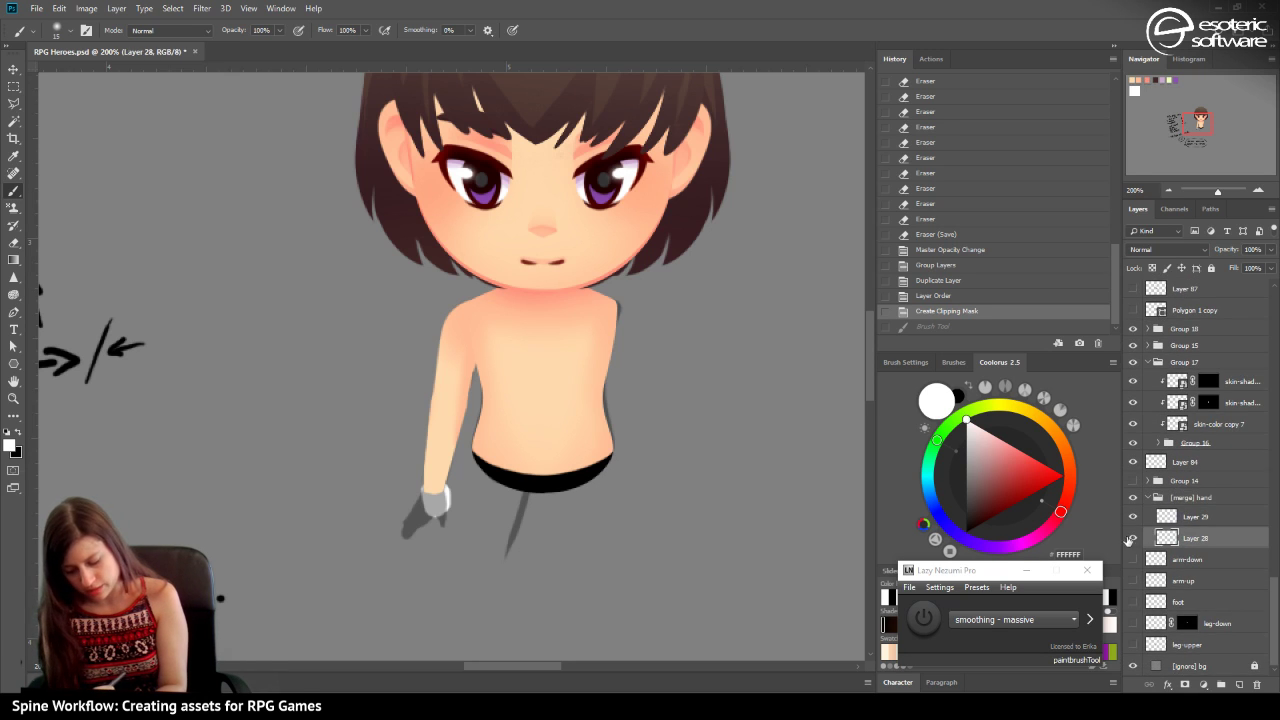
pyautogui.click(1135, 517)
pyautogui.click(1135, 517)
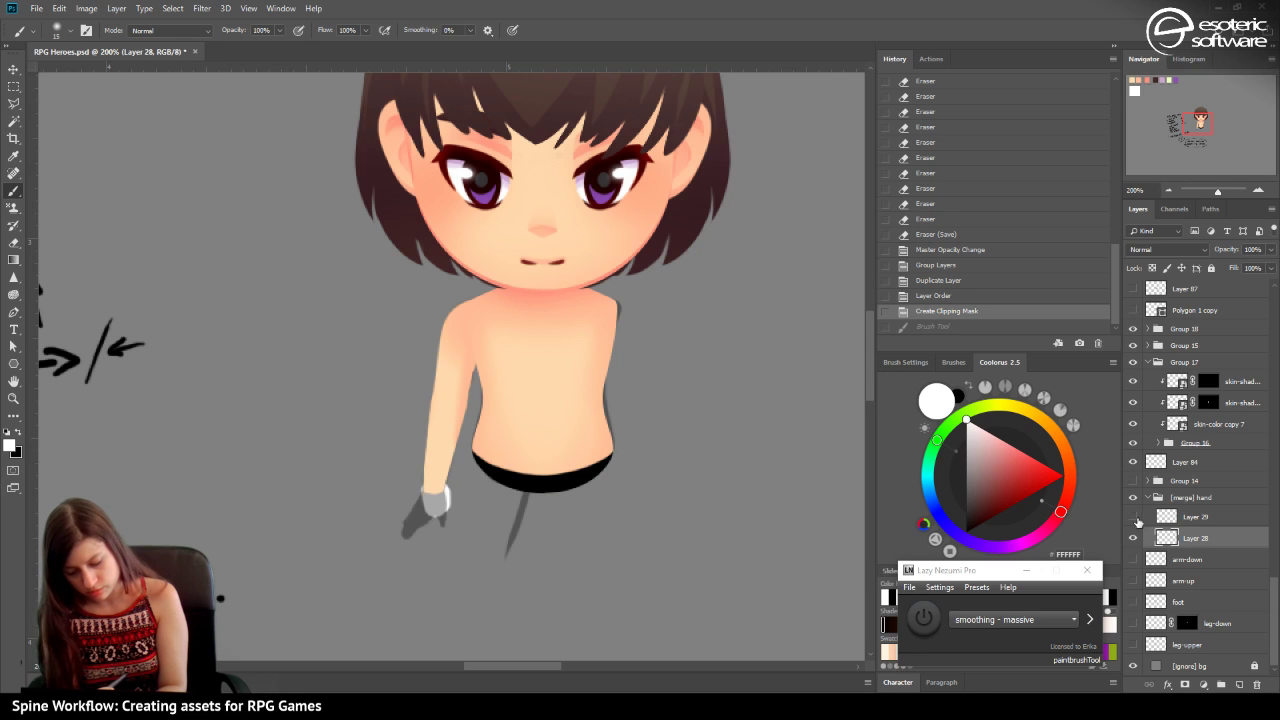
pyautogui.click(1135, 518)
pyautogui.click(1137, 526)
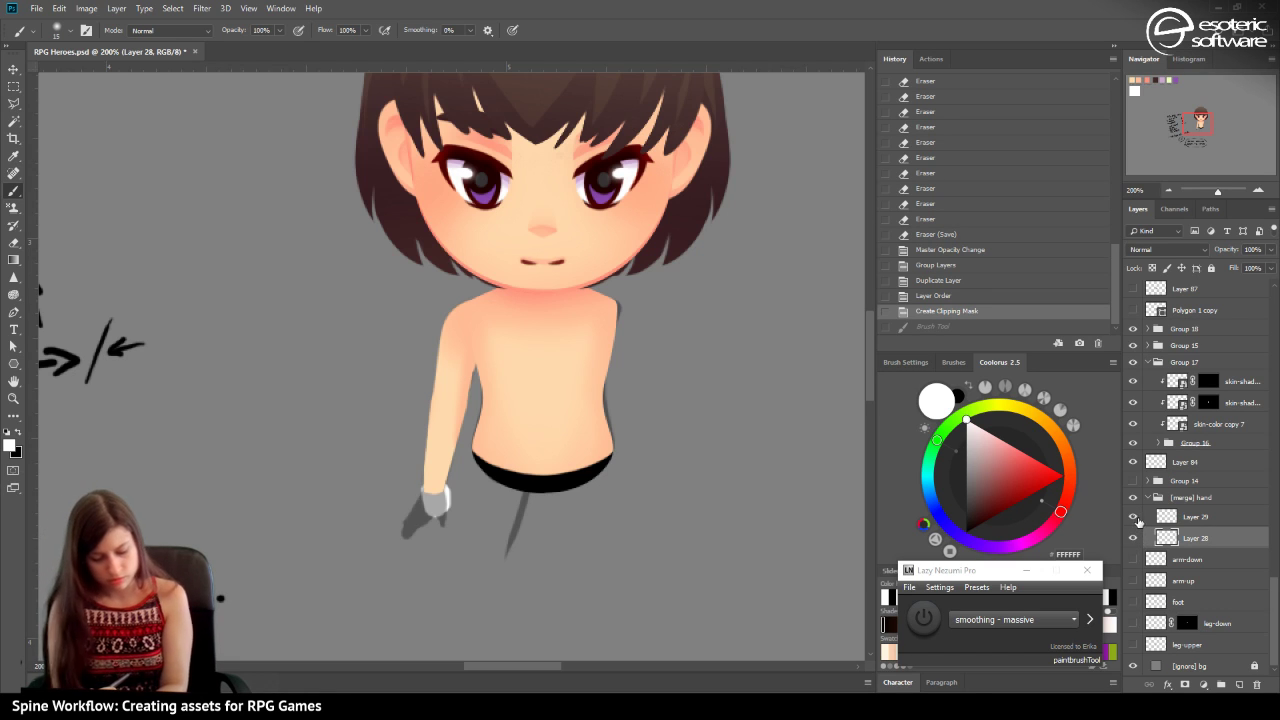
pyautogui.click(1134, 516)
pyautogui.click(1134, 516)
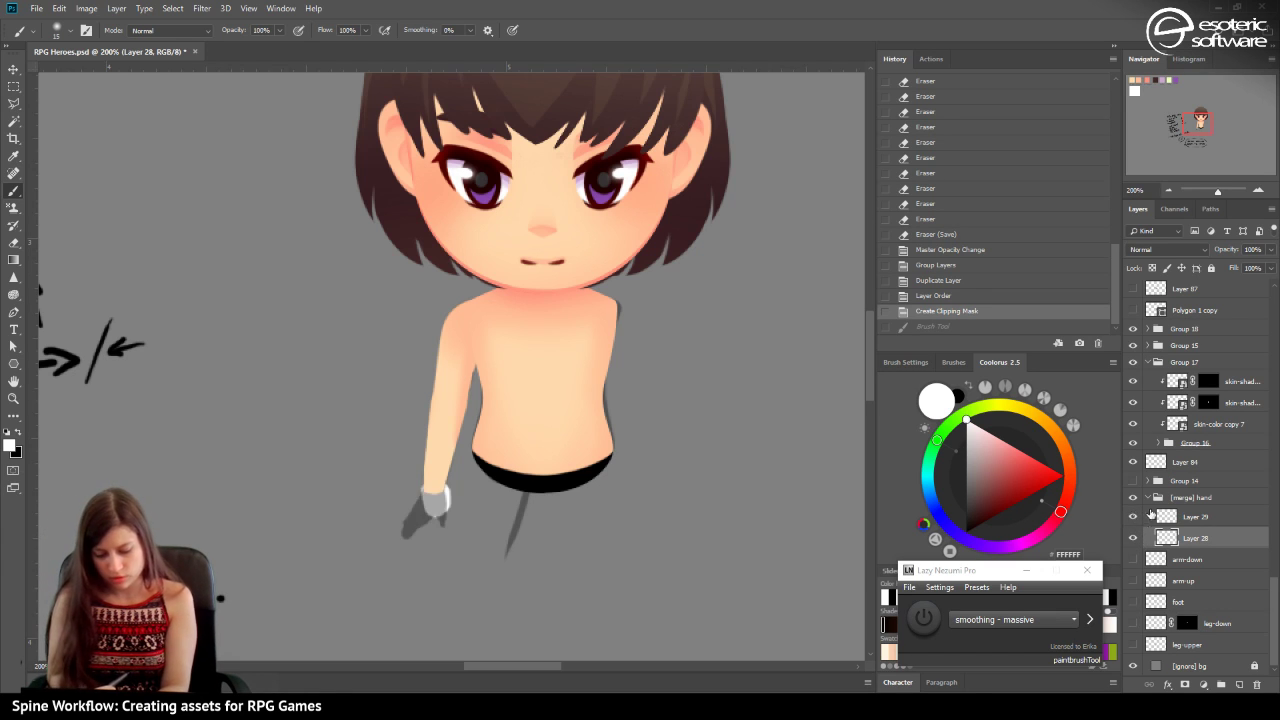
# Delete Layer 29, the white hand shape in the [merge] hand group, and save the document.
pyautogui.click(1180, 518)
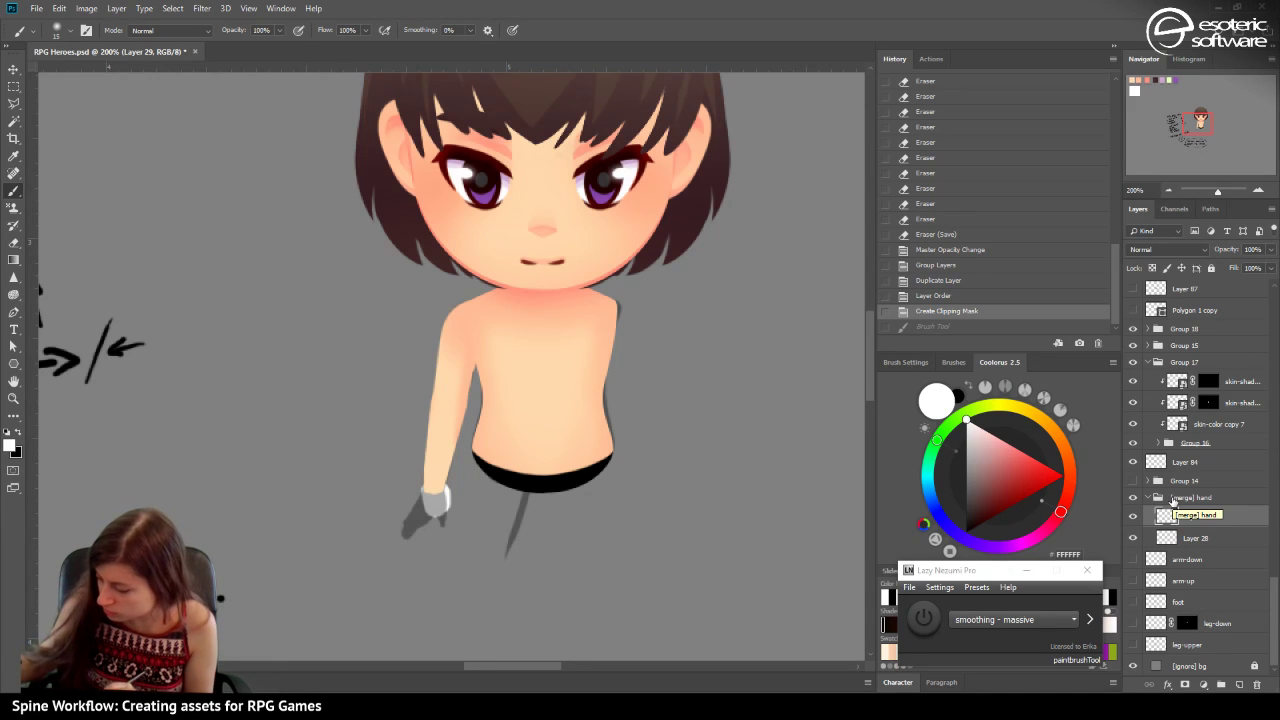
pyautogui.press('Delete')
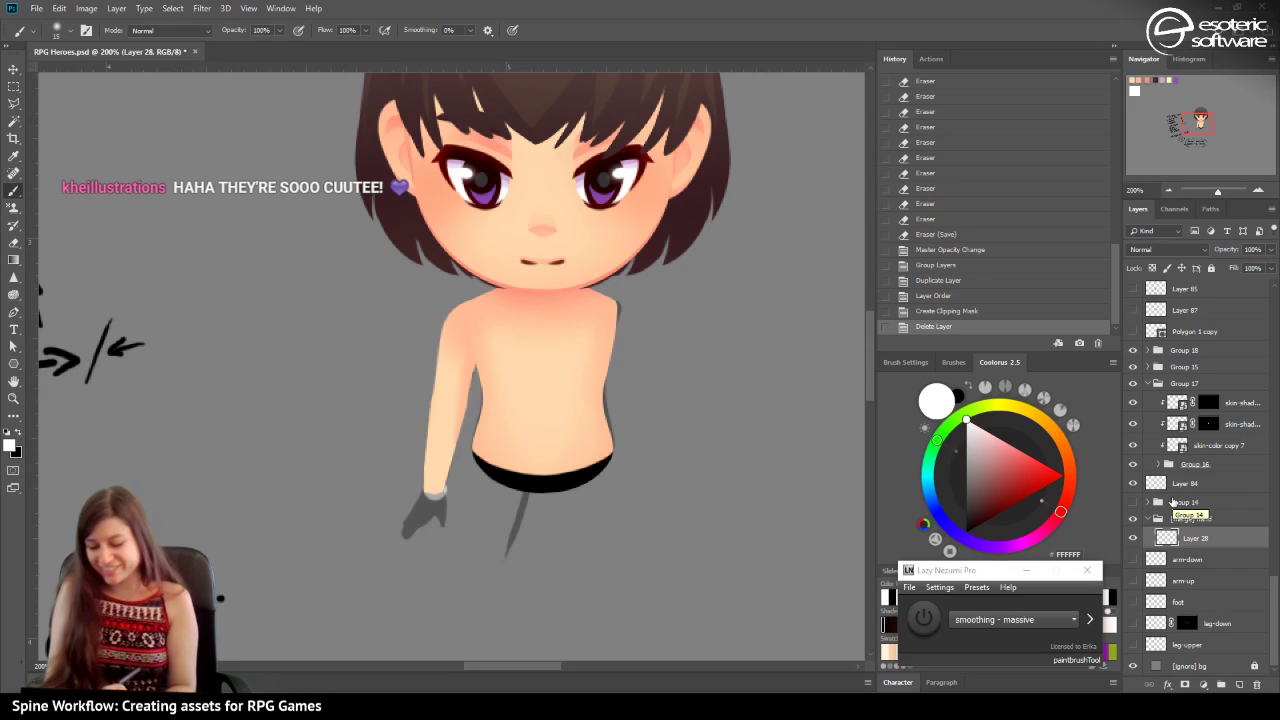
pyautogui.click(1178, 519)
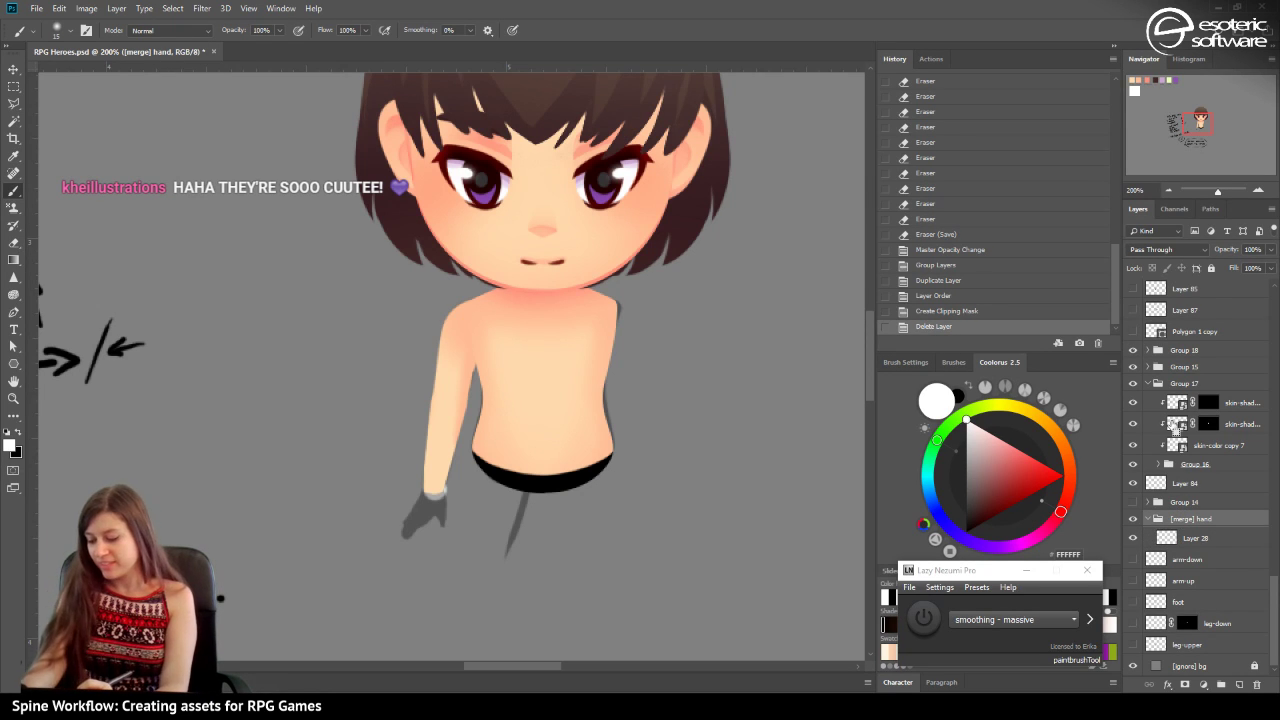
pyautogui.hotkey('ctrl', 's')
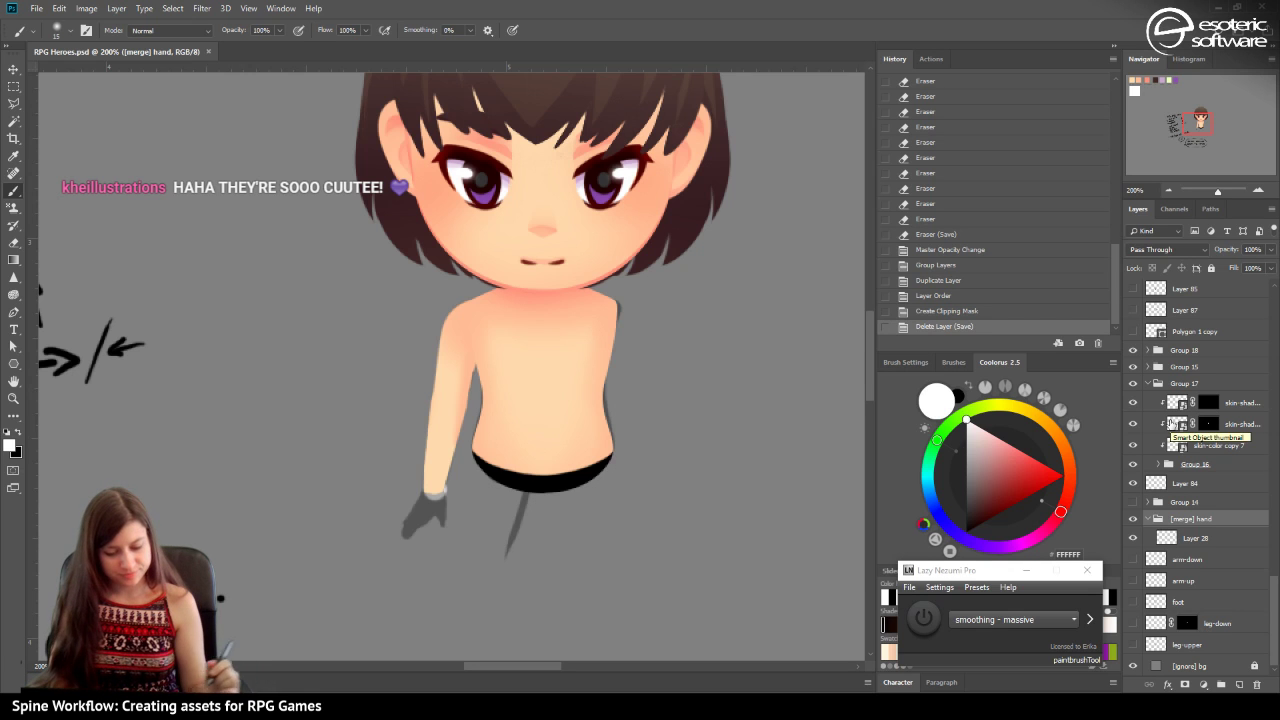
# Check the whole figure and collapse Group 13 and the [merge] nose2 group in the layer stack.
pyautogui.moveTo(1200, 121)
pyautogui.mouseDown()
pyautogui.moveTo(1188, 112)
pyautogui.moveTo(1208, 121)
pyautogui.mouseUp()
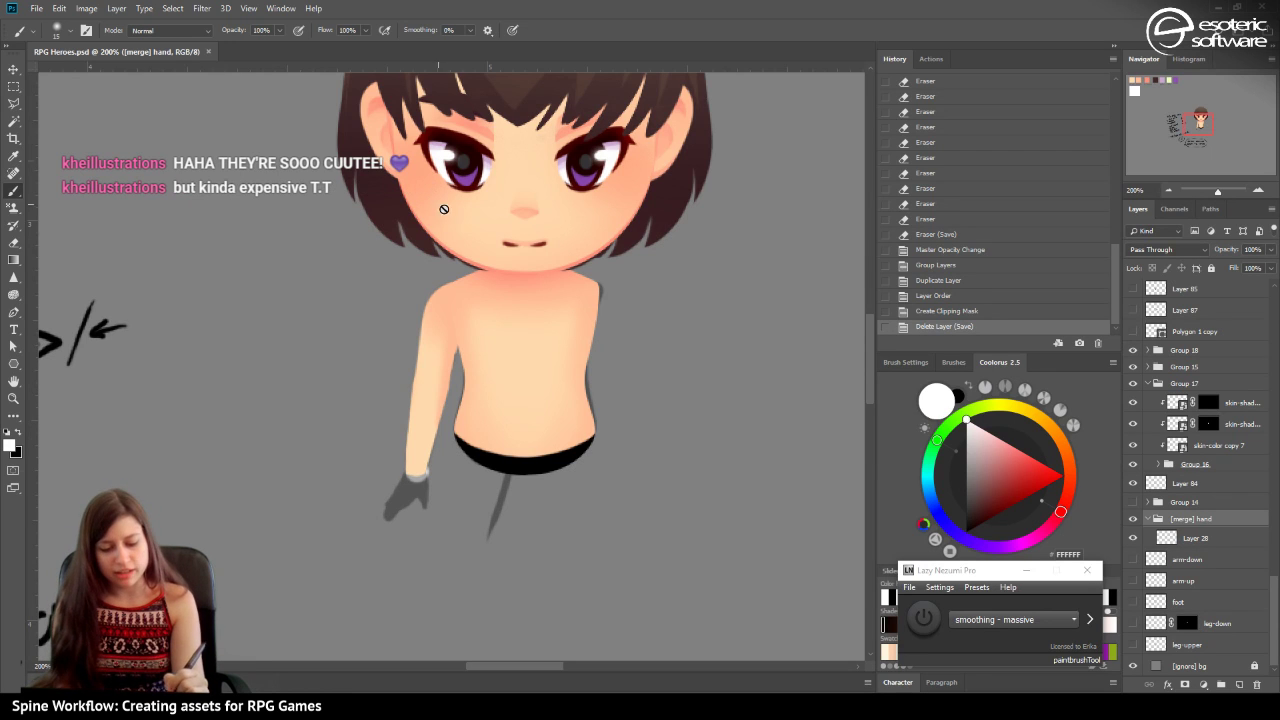
pyautogui.click(1168, 190)
pyautogui.click(1168, 190)
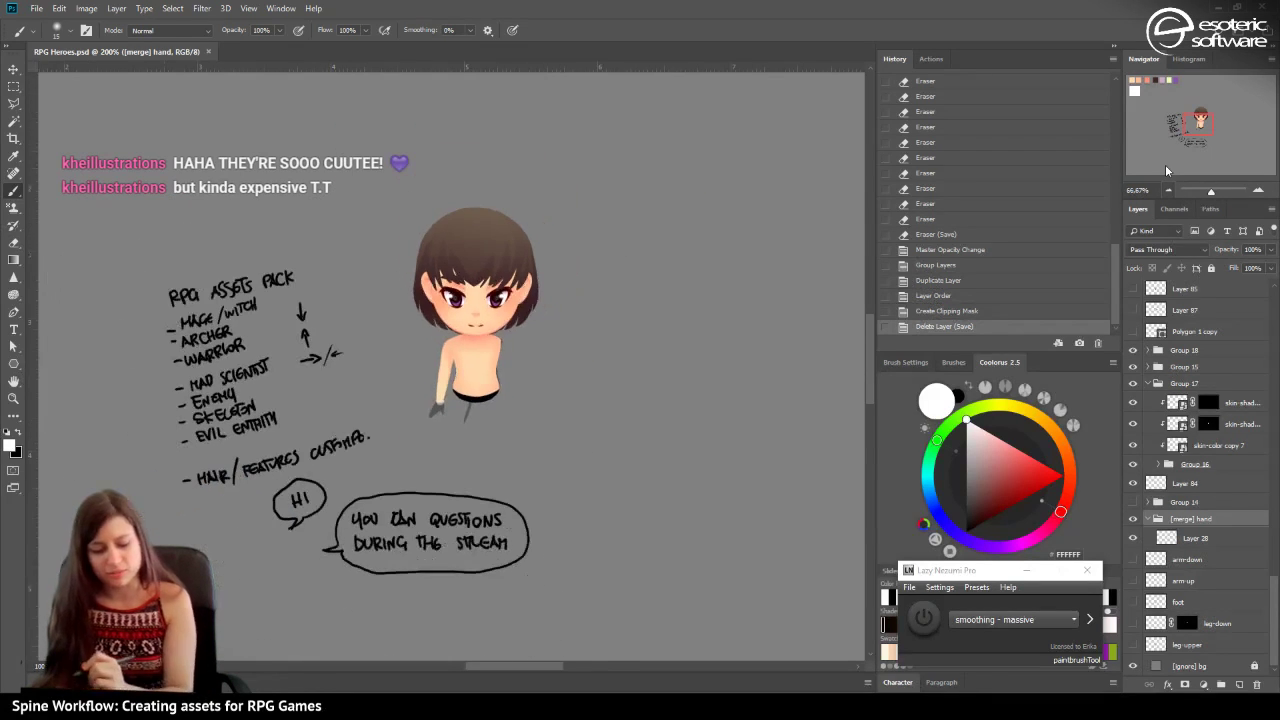
pyautogui.click(1257, 190)
pyautogui.click(1257, 190)
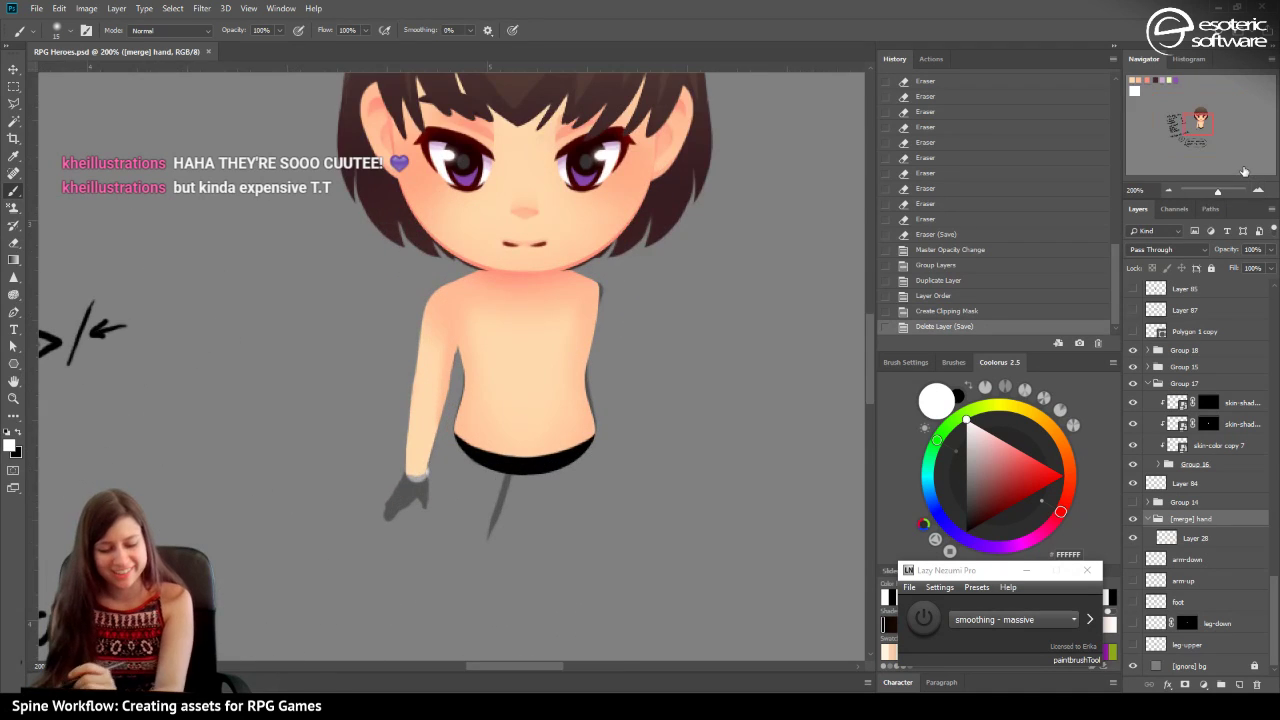
pyautogui.click(18, 67)
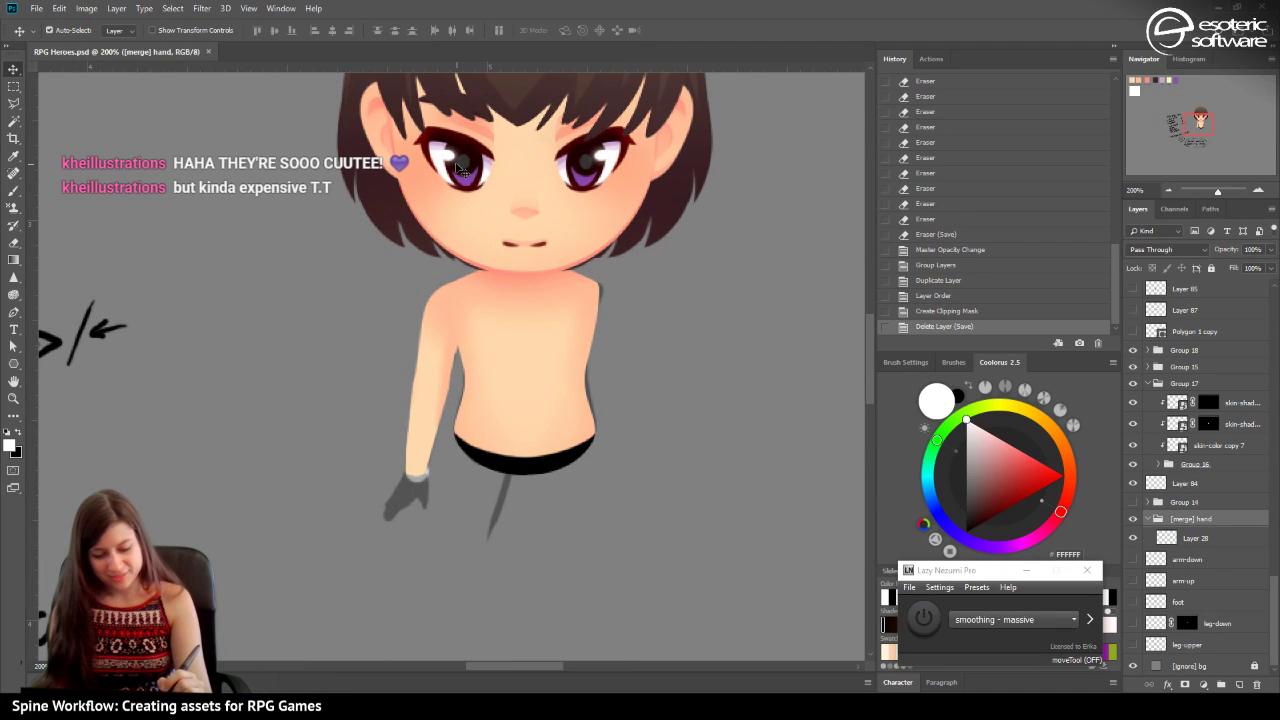
pyautogui.moveTo(1266, 597); pyautogui.dragTo(1255, 289)
pyautogui.click(1148, 491)
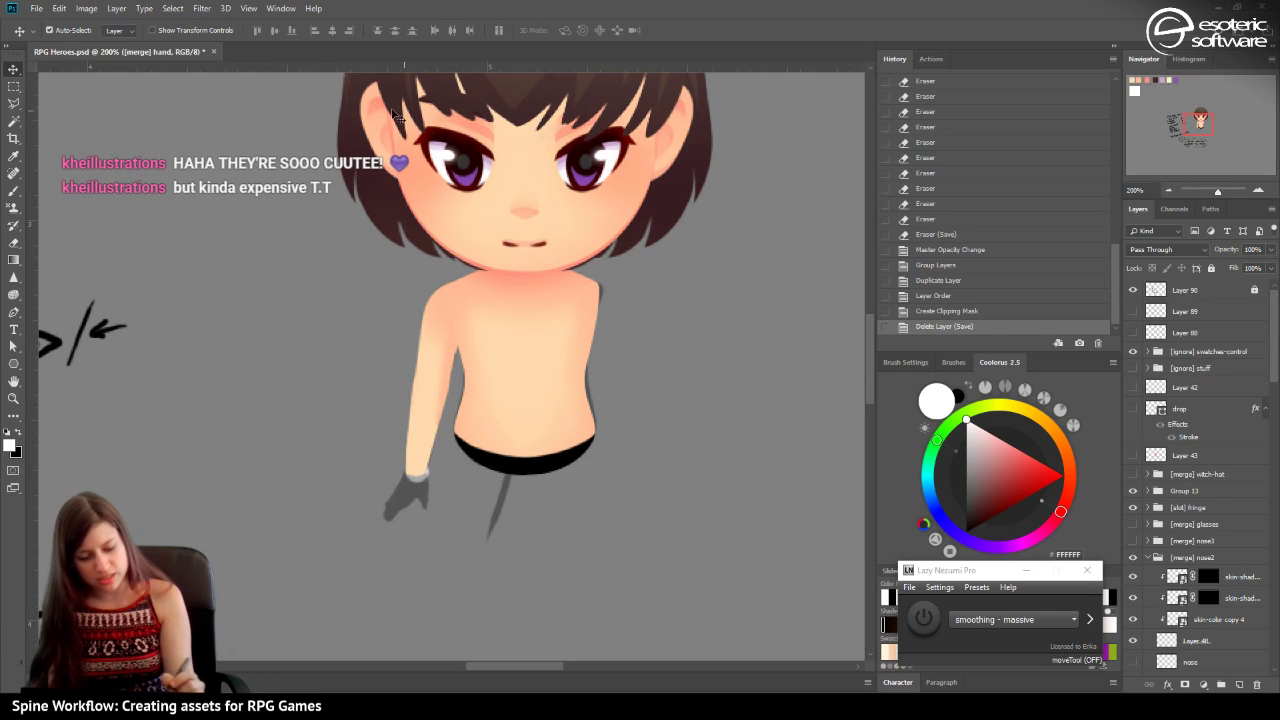
pyautogui.click(1148, 558)
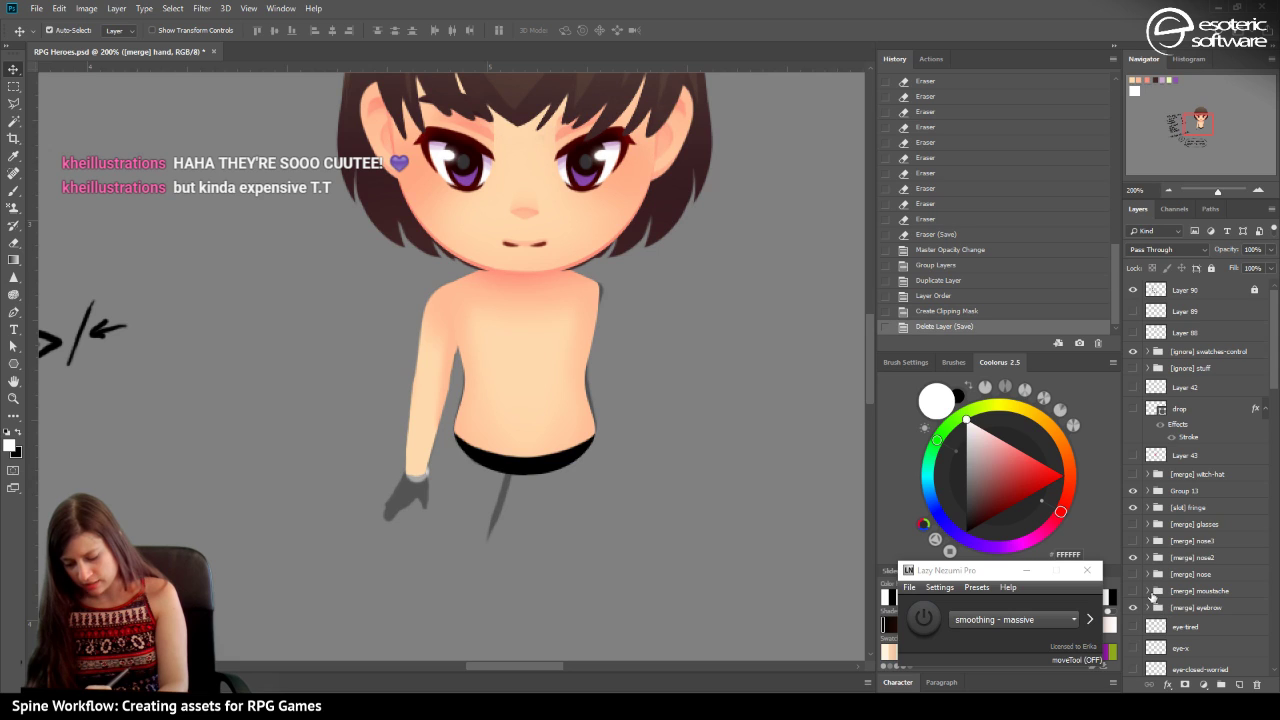
# Select the layers from [merge] eyebrow through [merge] eye-surprised-chibi plus [bone] eye, and nudge them together slightly to the left.
pyautogui.click(1157, 609)
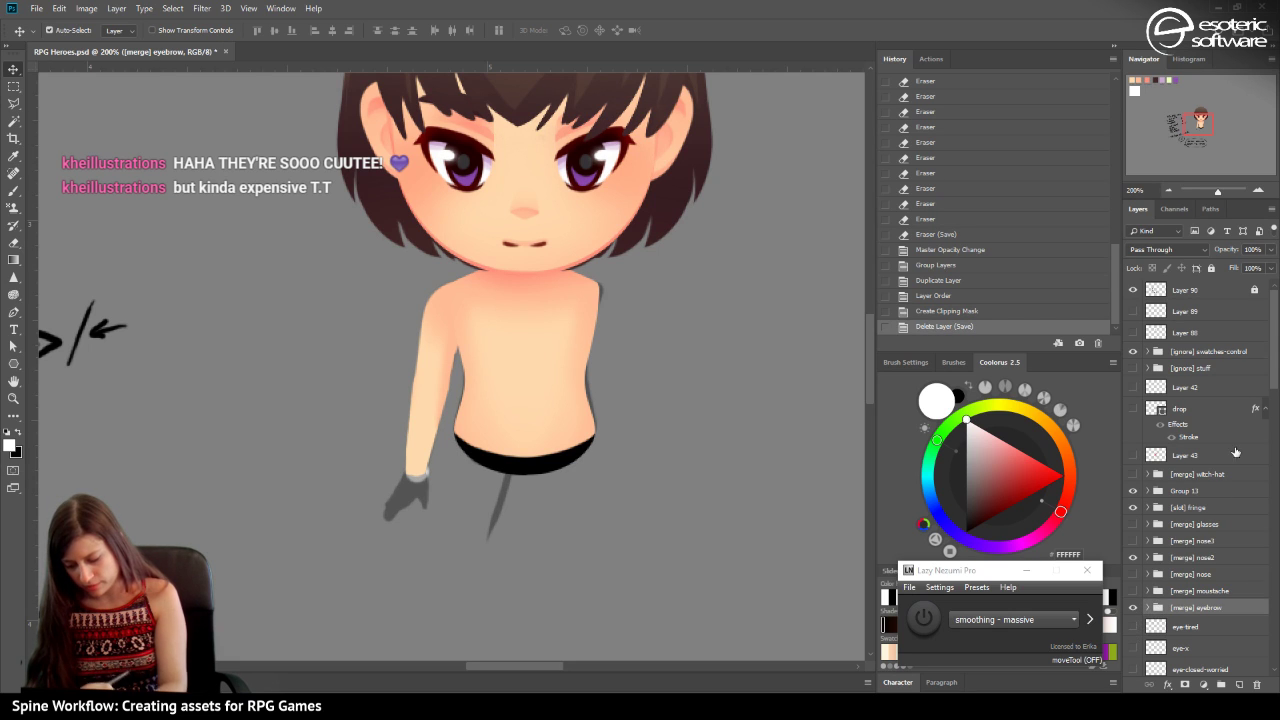
pyautogui.scroll(-3, 1142, 580)
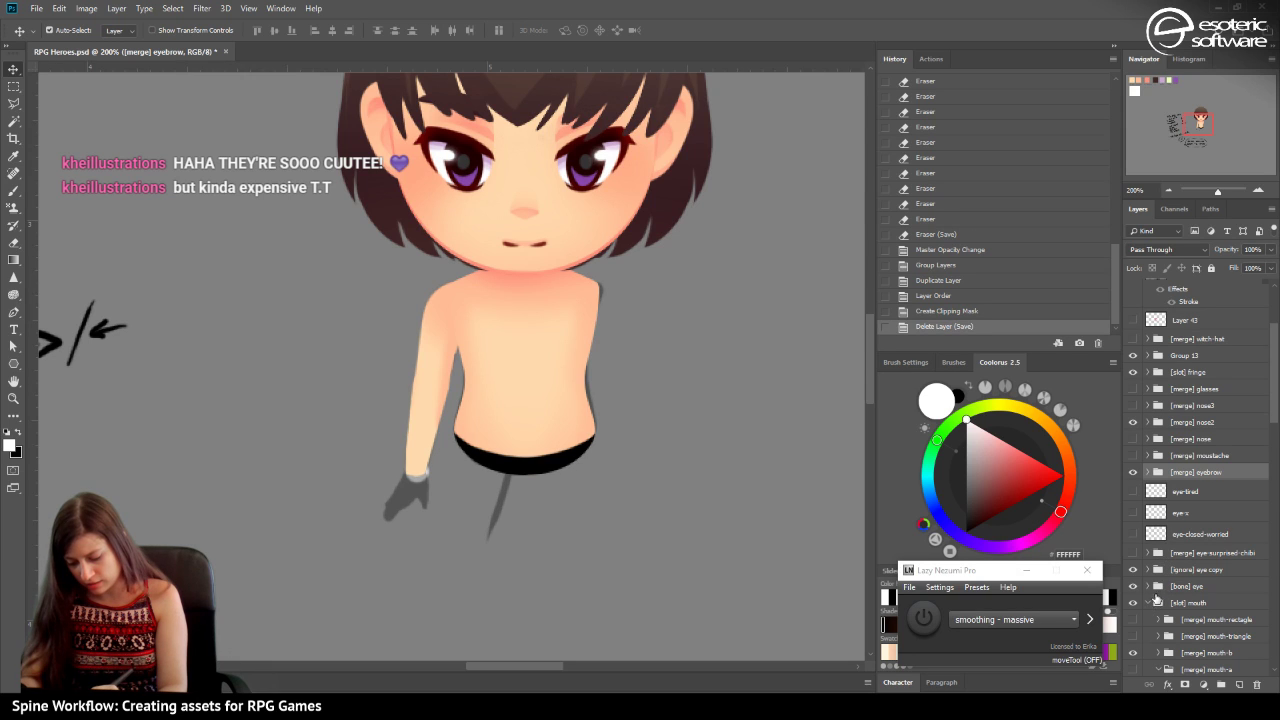
pyautogui.click(1134, 553)
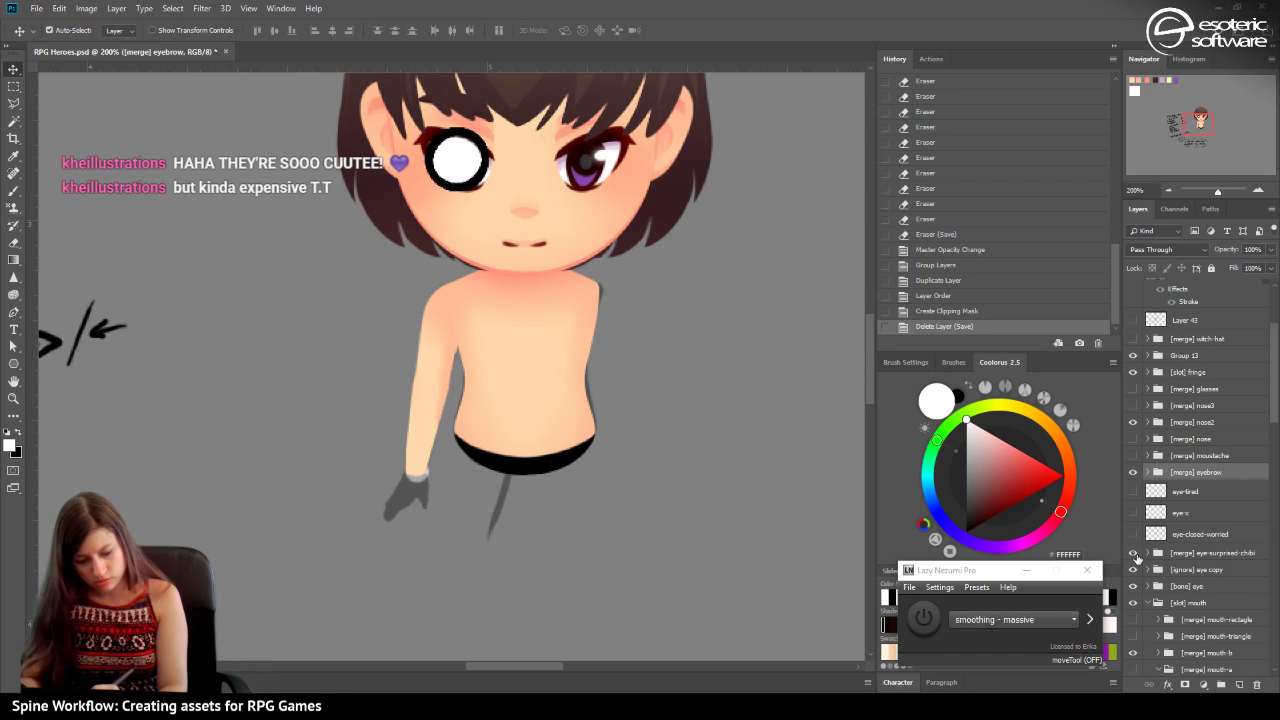
pyautogui.click(1134, 553)
pyautogui.keyDown('shift'); pyautogui.click(1160, 553); pyautogui.keyUp('shift')
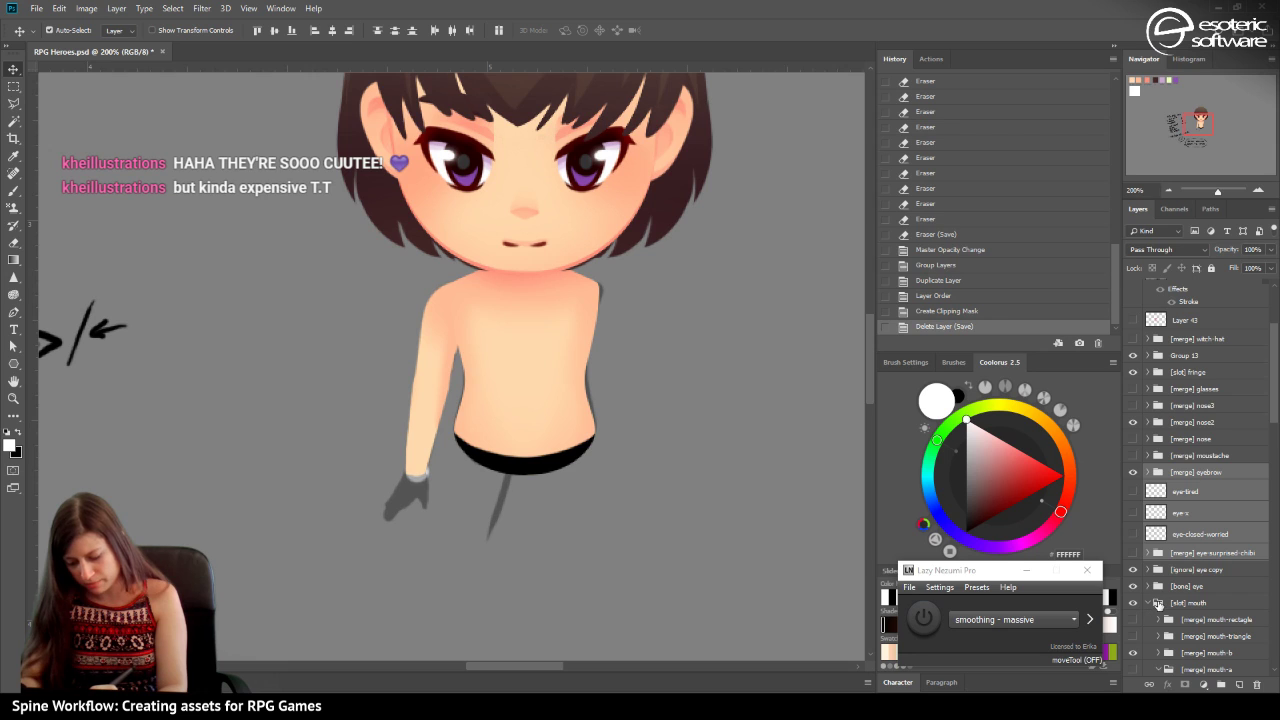
pyautogui.keyDown('shift'); pyautogui.click(1170, 586); pyautogui.keyUp('shift')
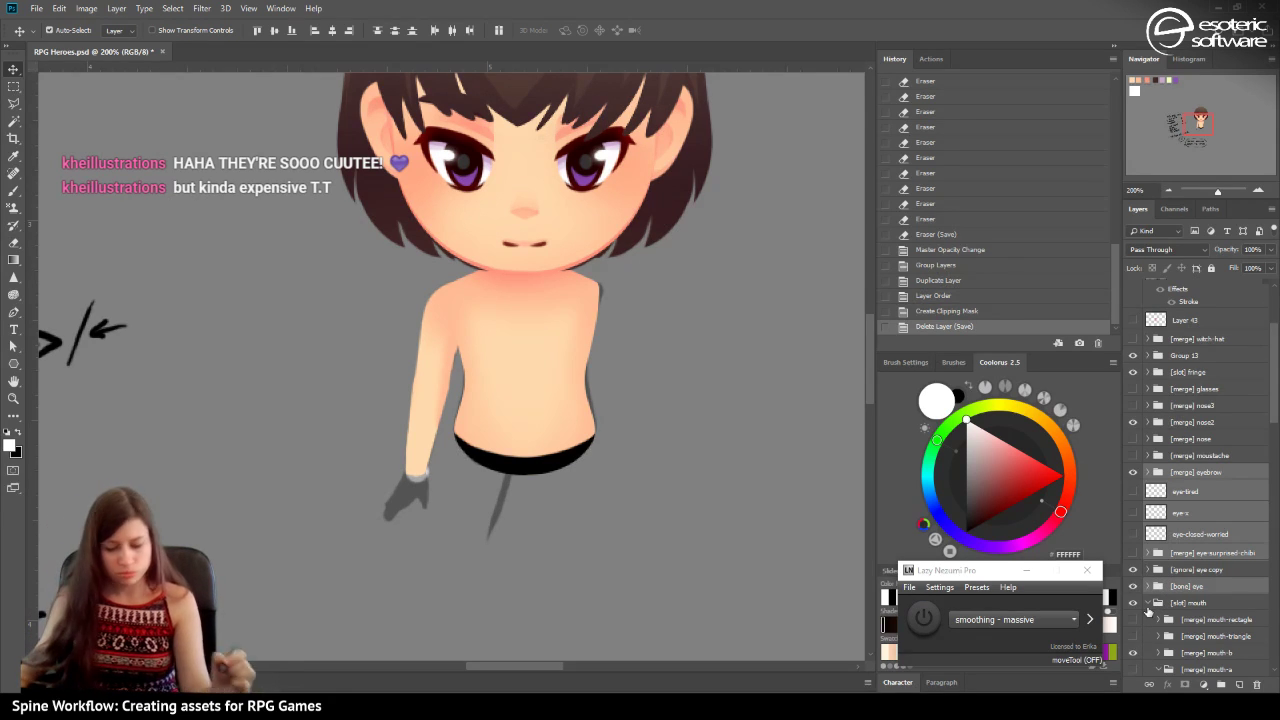
pyautogui.press('Left')
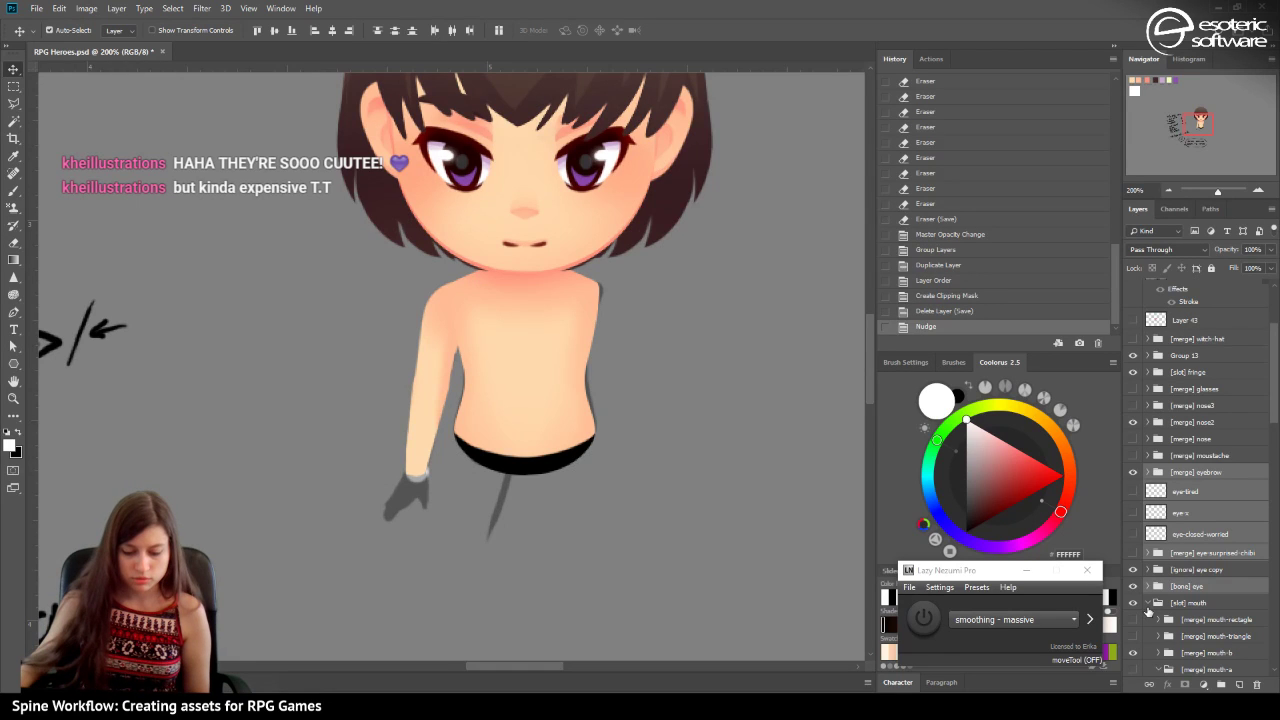
pyautogui.press('Left')
pyautogui.press('Left')
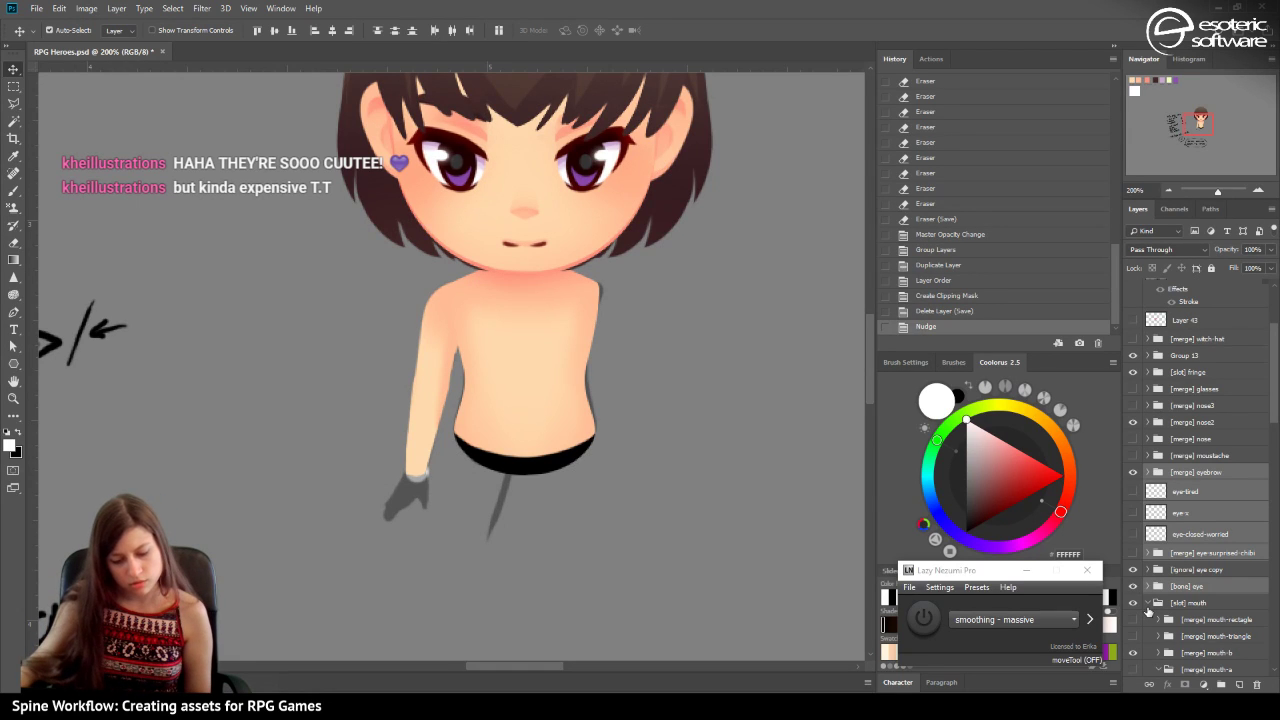
pyautogui.press('Left')
pyautogui.press('Left')
pyautogui.press('Left')
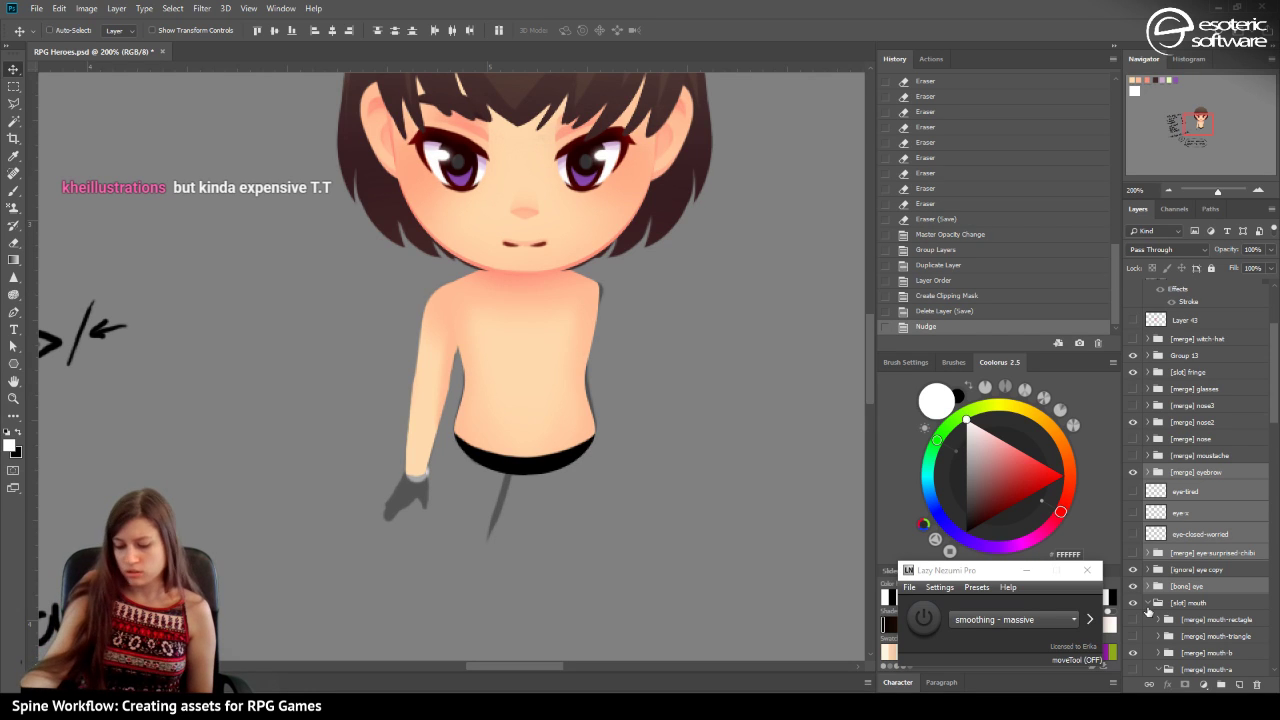
# Show the guides and free-transform the selected eyebrow and eye layers to X 1524.50 px.
pyautogui.hotkey('ctrl', 't')
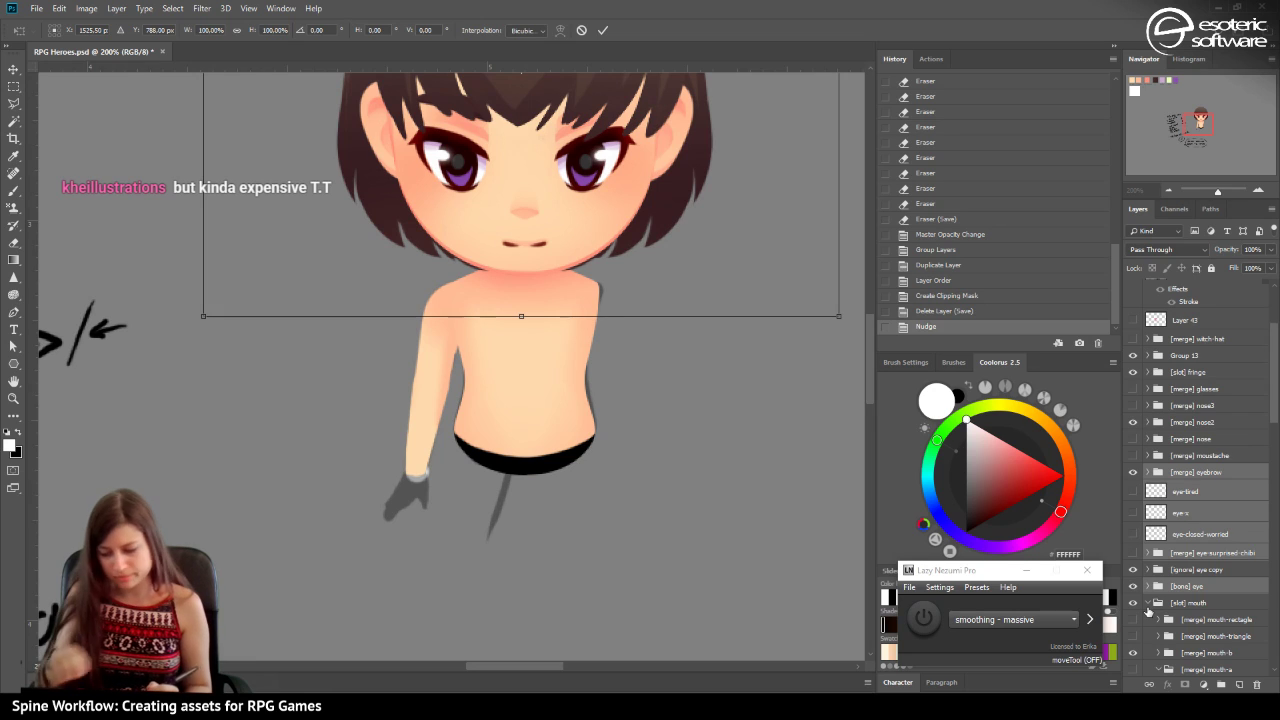
pyautogui.hotkey('ctrl', ';')
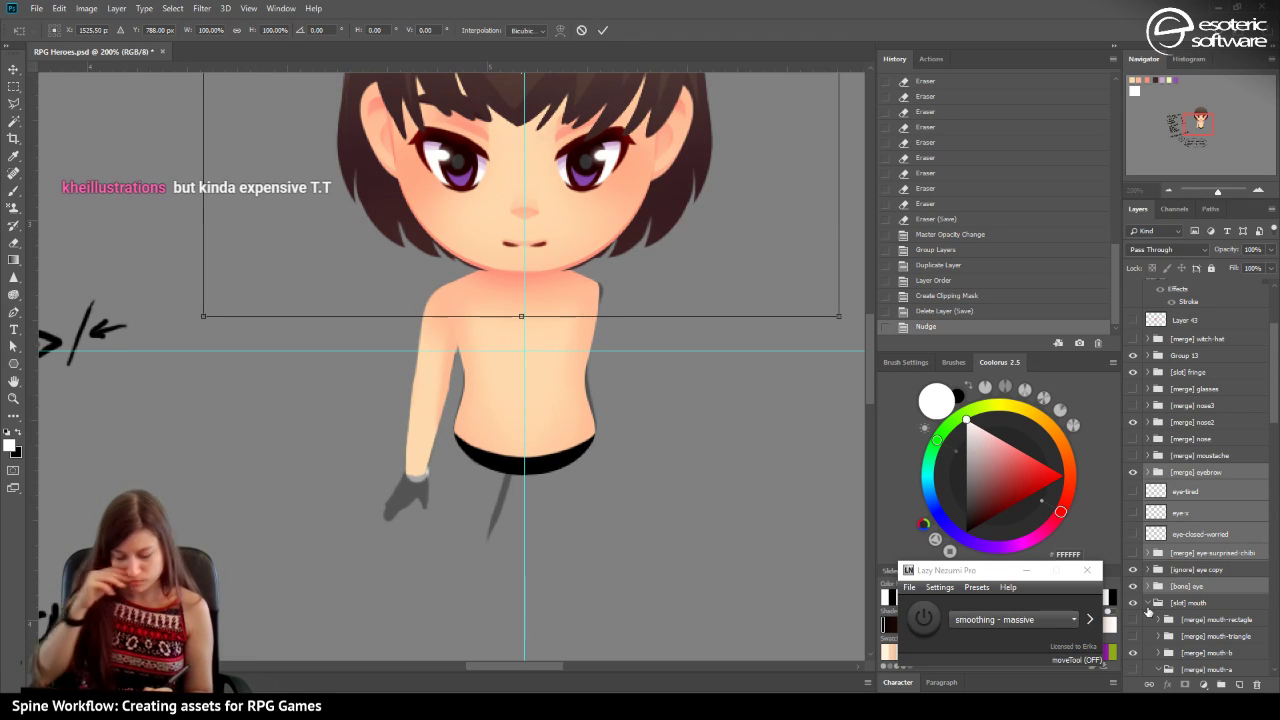
pyautogui.press('Right')
pyautogui.press('Right')
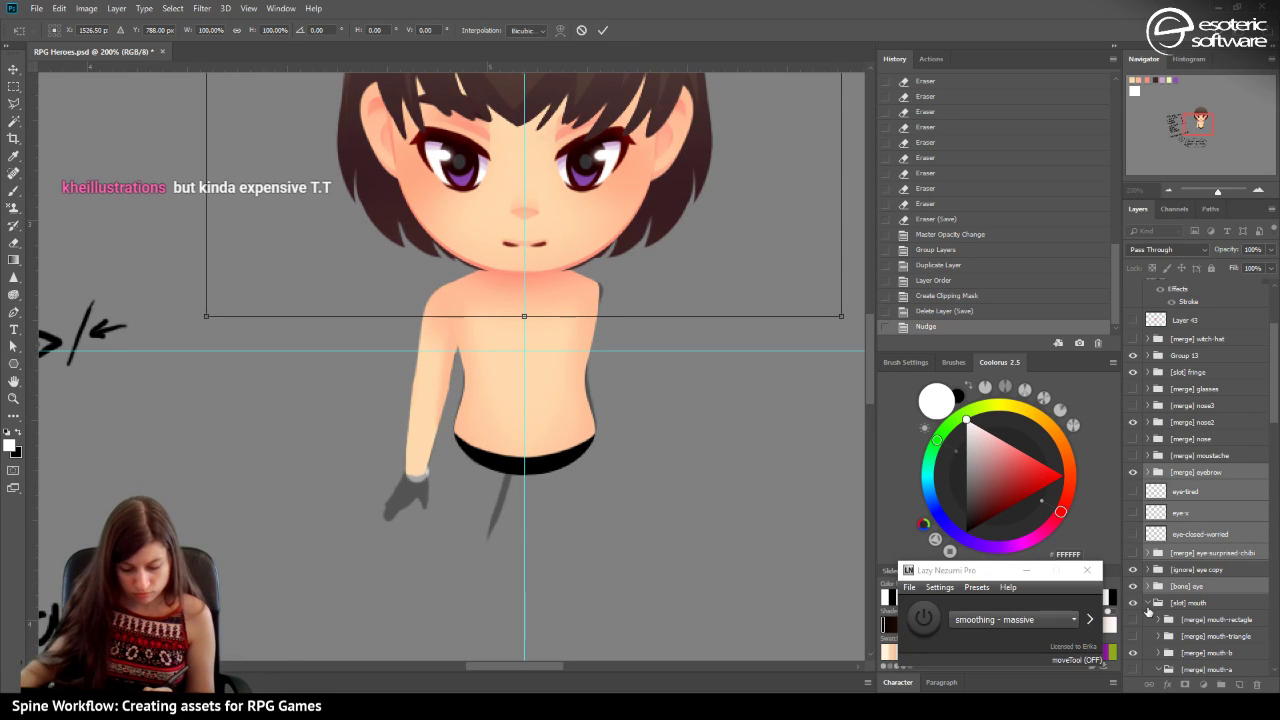
pyautogui.press('Left')
pyautogui.press('Left')
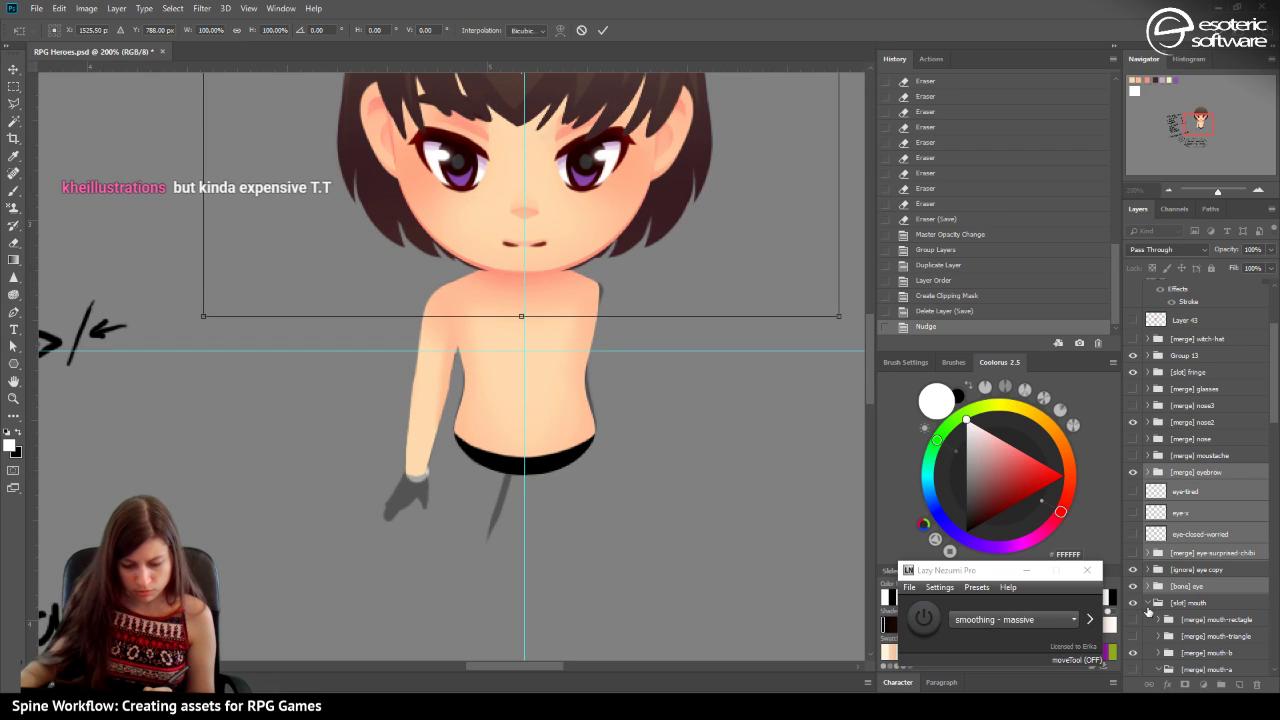
pyautogui.press('Left')
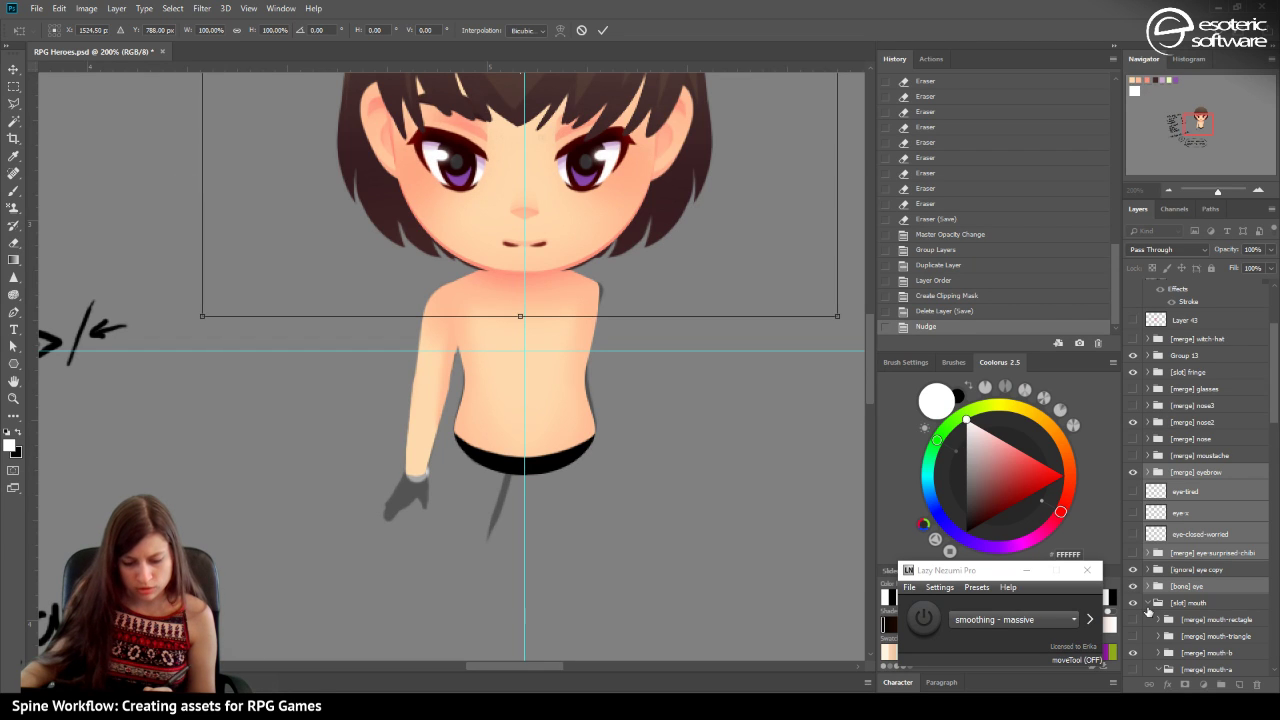
pyautogui.click(603, 30)
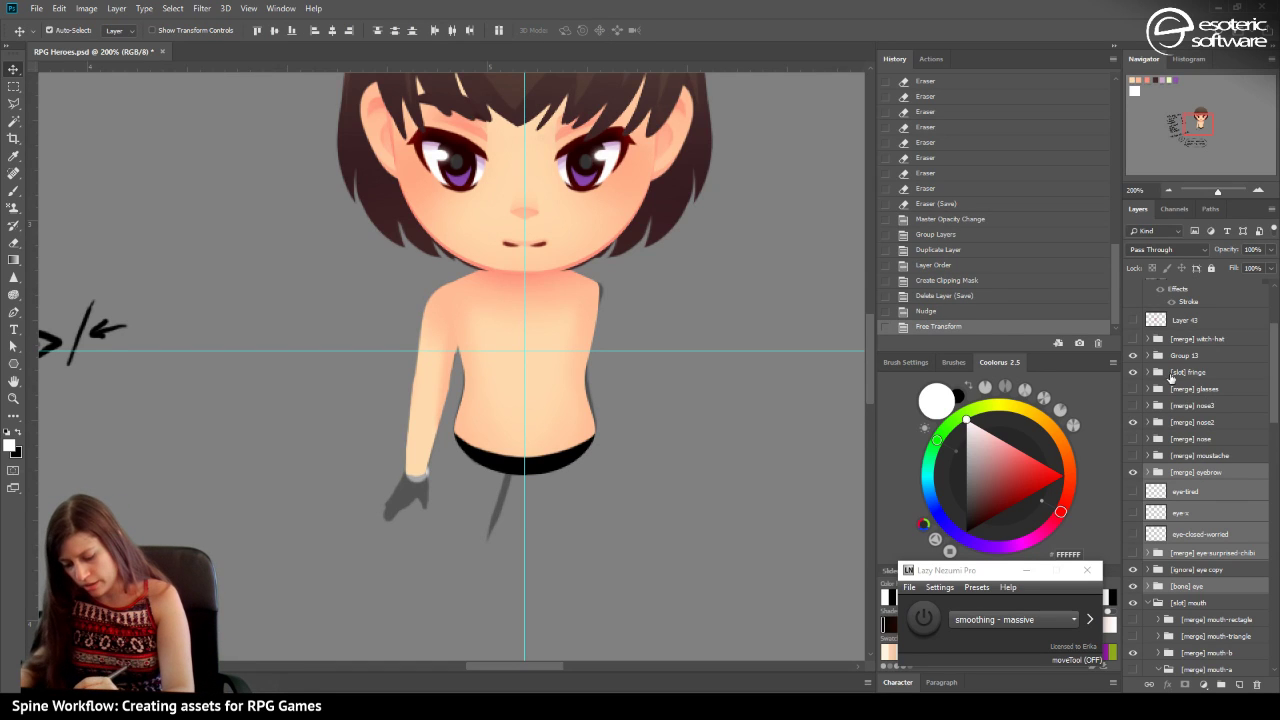
# Duplicate the selected eyebrow and eye layers and put the copies into a group of their own.
pyautogui.rightClick(1178, 476)
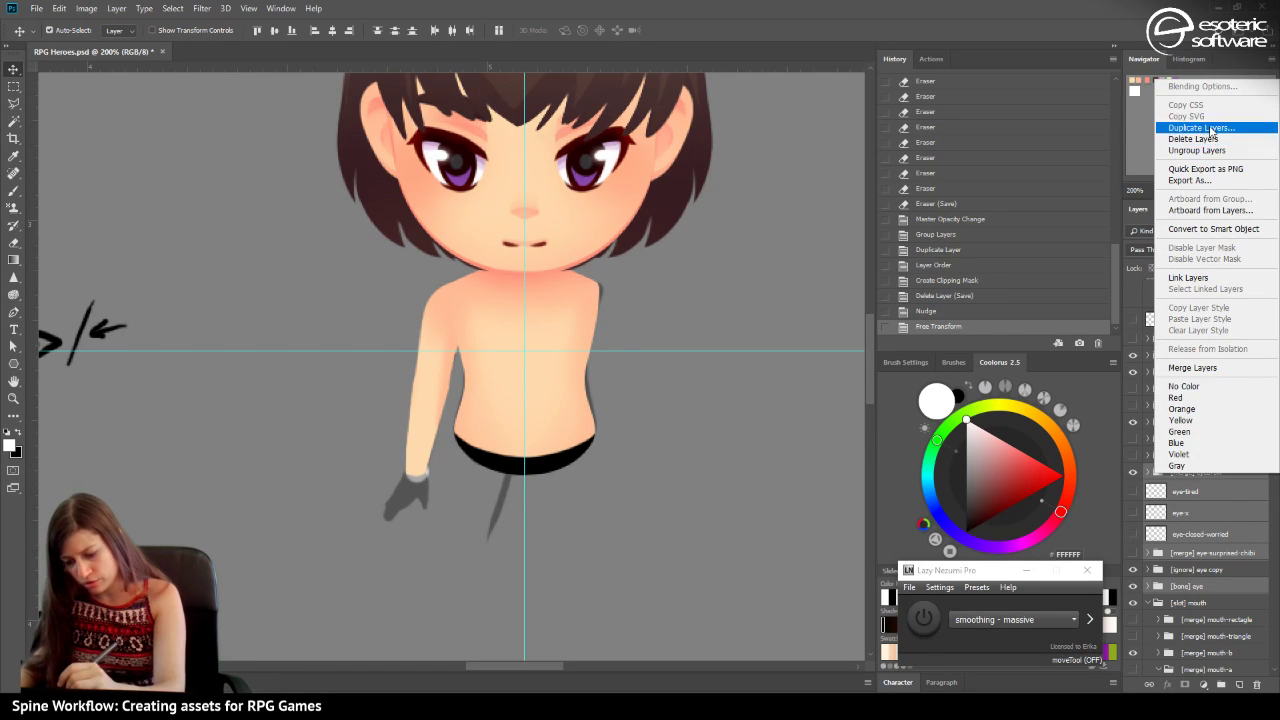
pyautogui.press('Escape')
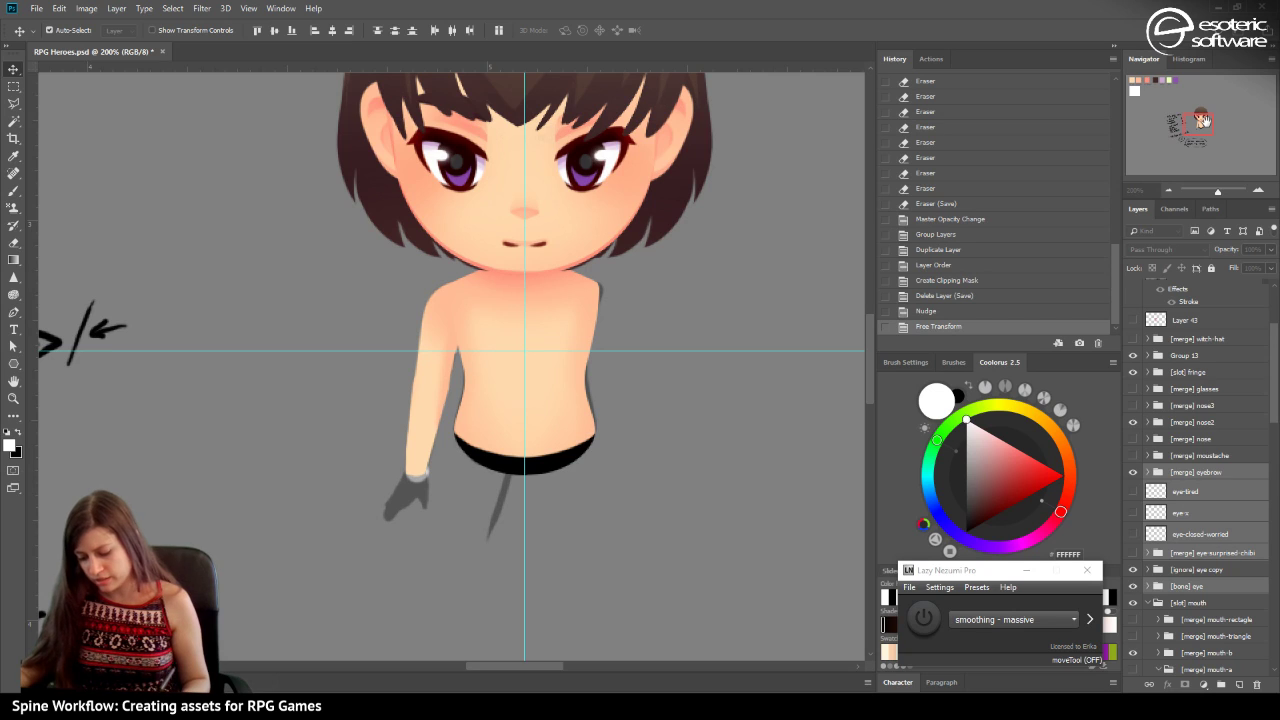
pyautogui.press('ctrl')
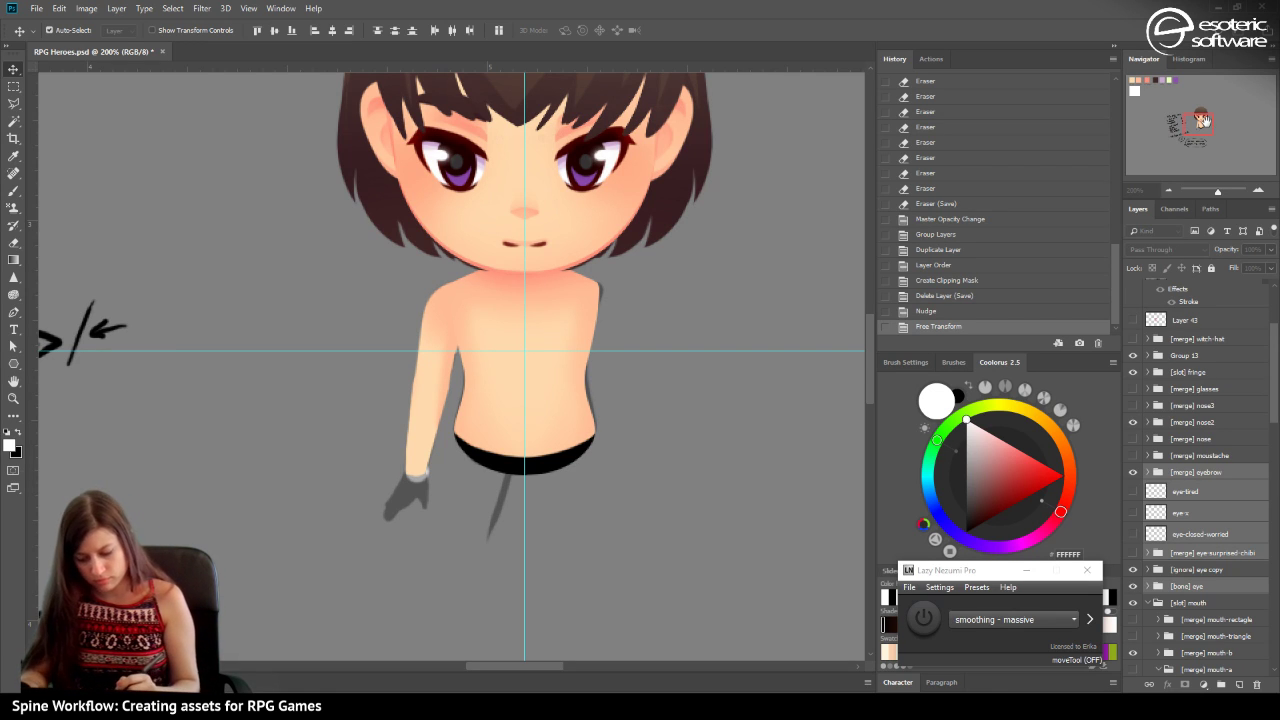
pyautogui.hotkey('ctrl', 'j')
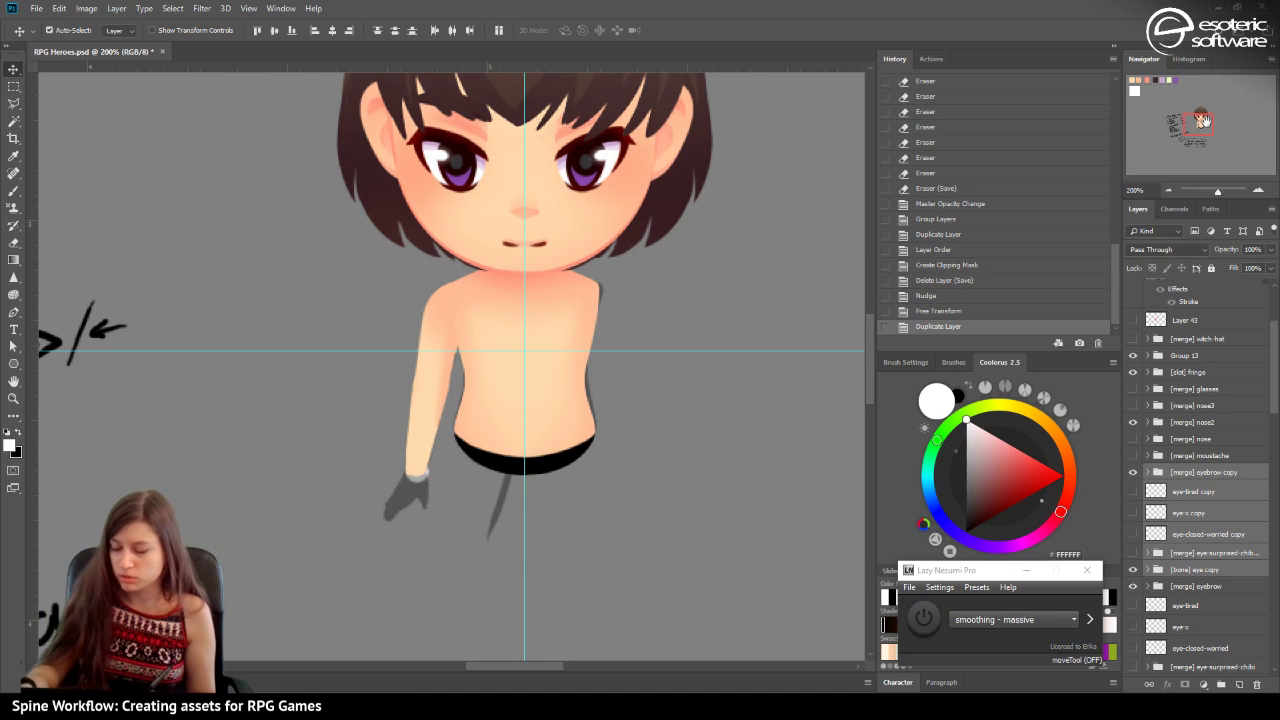
pyautogui.hotkey('ctrl', 'g')
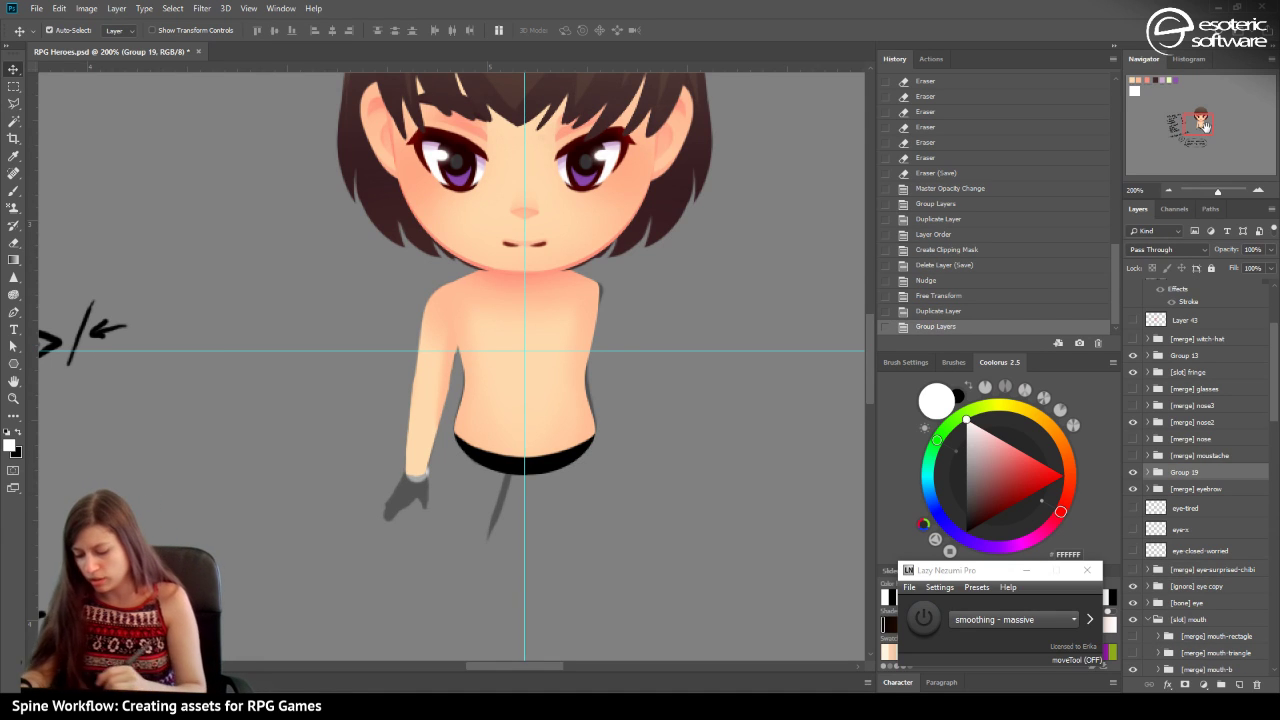
# Flip the group of copied eye and eyebrow layers horizontally and shift it right to X 1530.50 px.
pyautogui.hotkey('ctrl', 't')
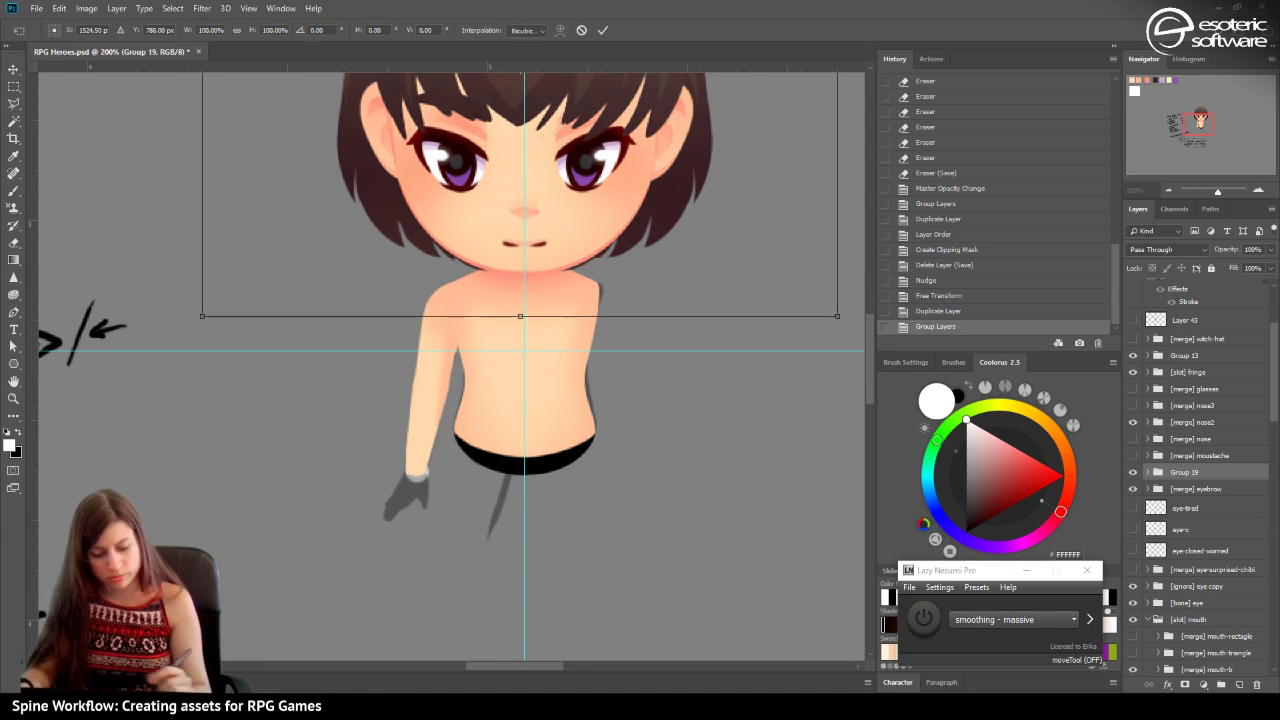
pyautogui.rightClick(479, 244)
pyautogui.click(517, 406)
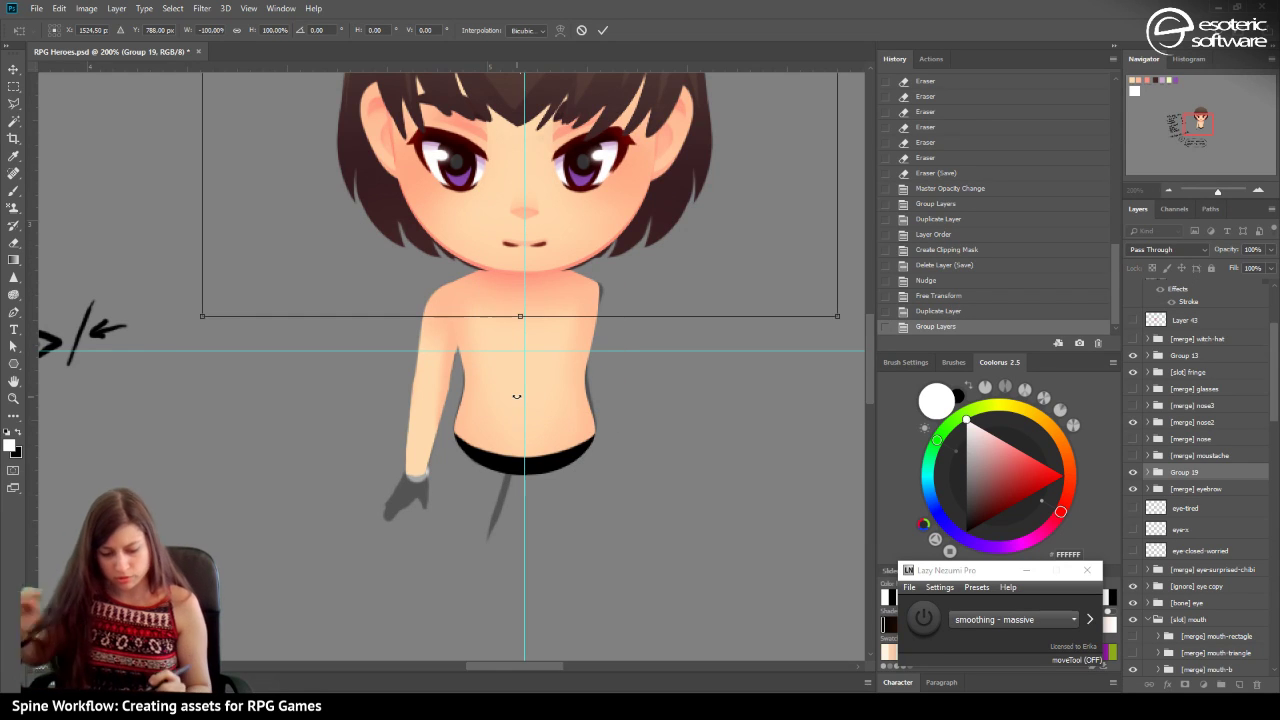
pyautogui.press('Right')
pyautogui.press('Right')
pyautogui.press('Right')
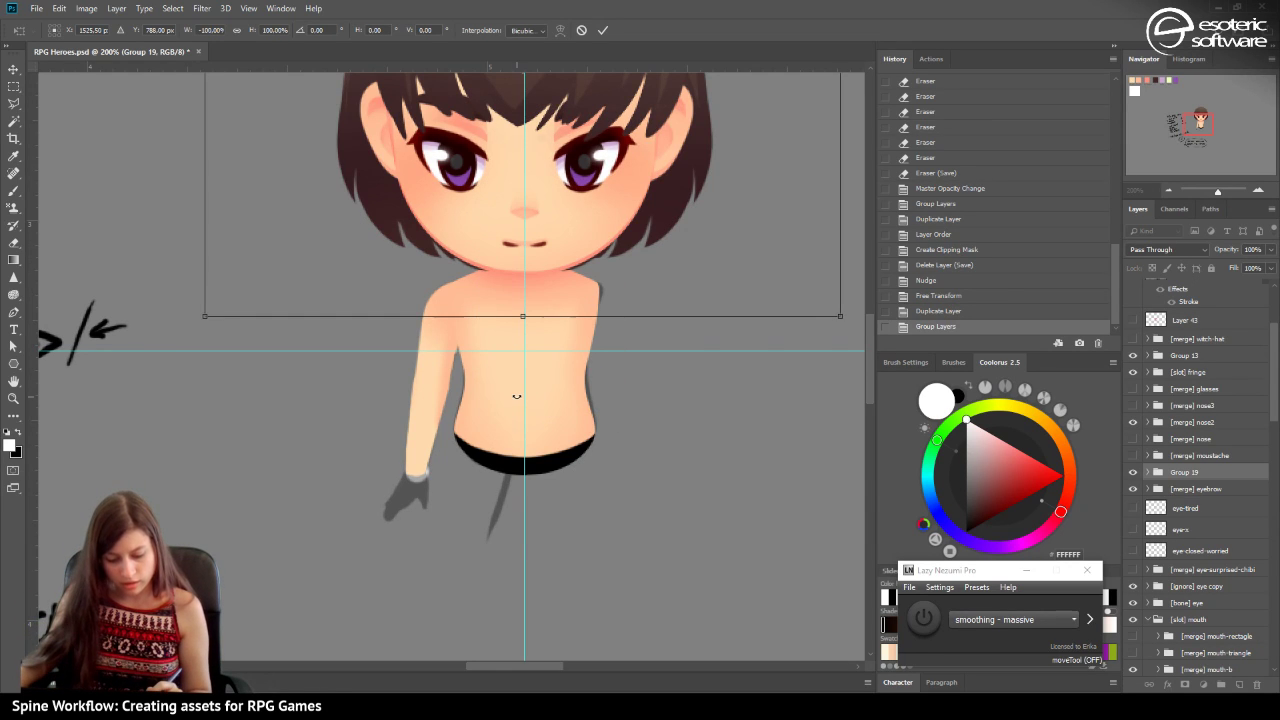
pyautogui.press('Right')
pyautogui.press('Right')
pyautogui.press('Right')
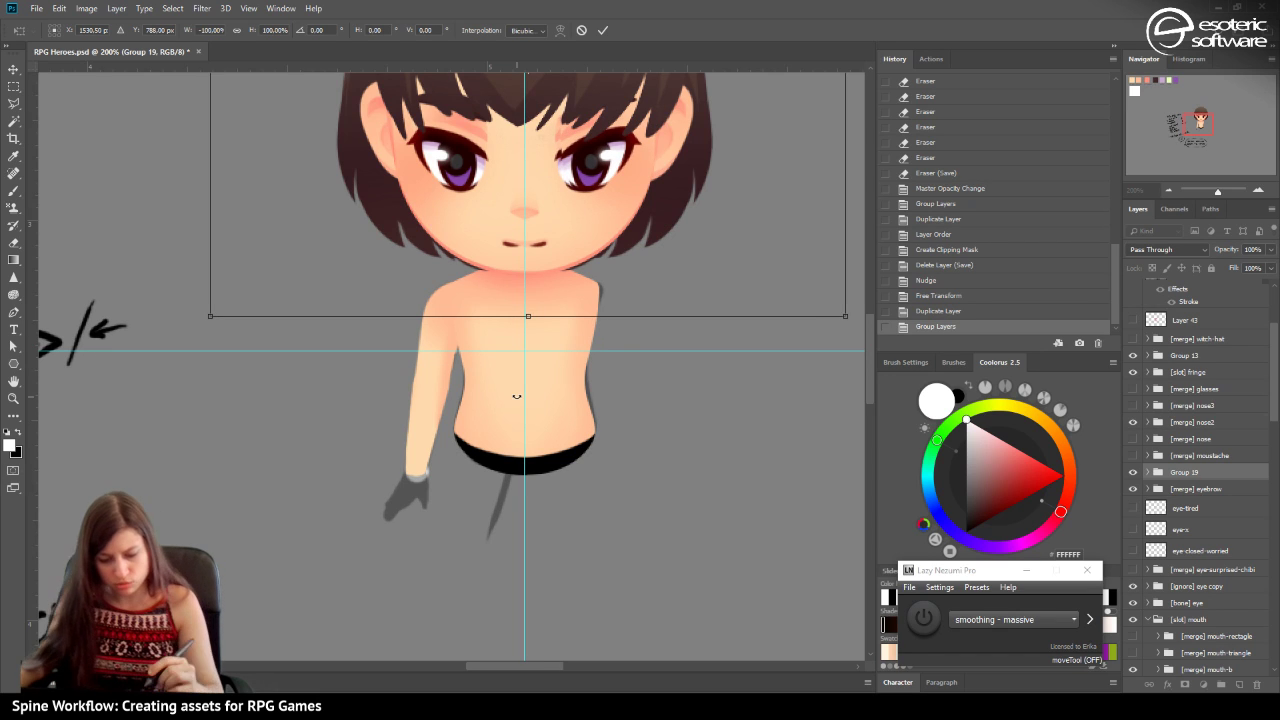
pyautogui.click(603, 30)
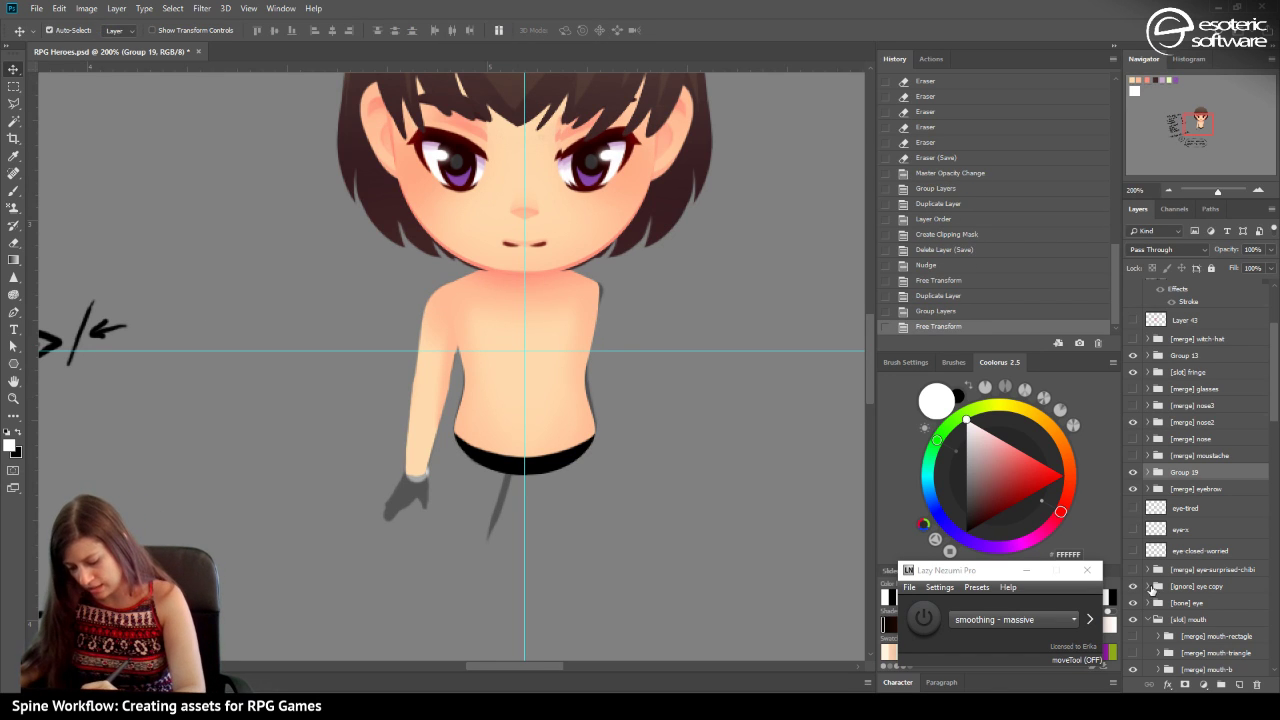
# Delete the [ignore] eye copy group and hide the guides to view the whole figure.
pyautogui.click(1182, 586)
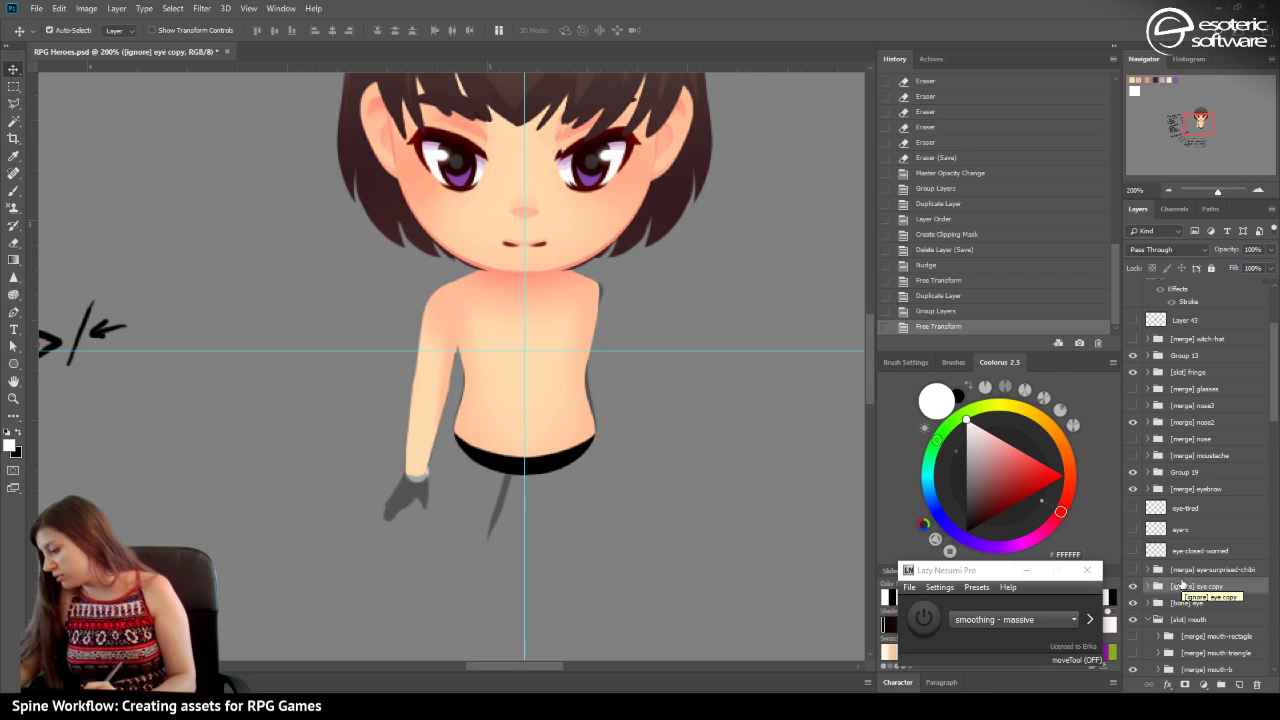
pyautogui.press('Delete')
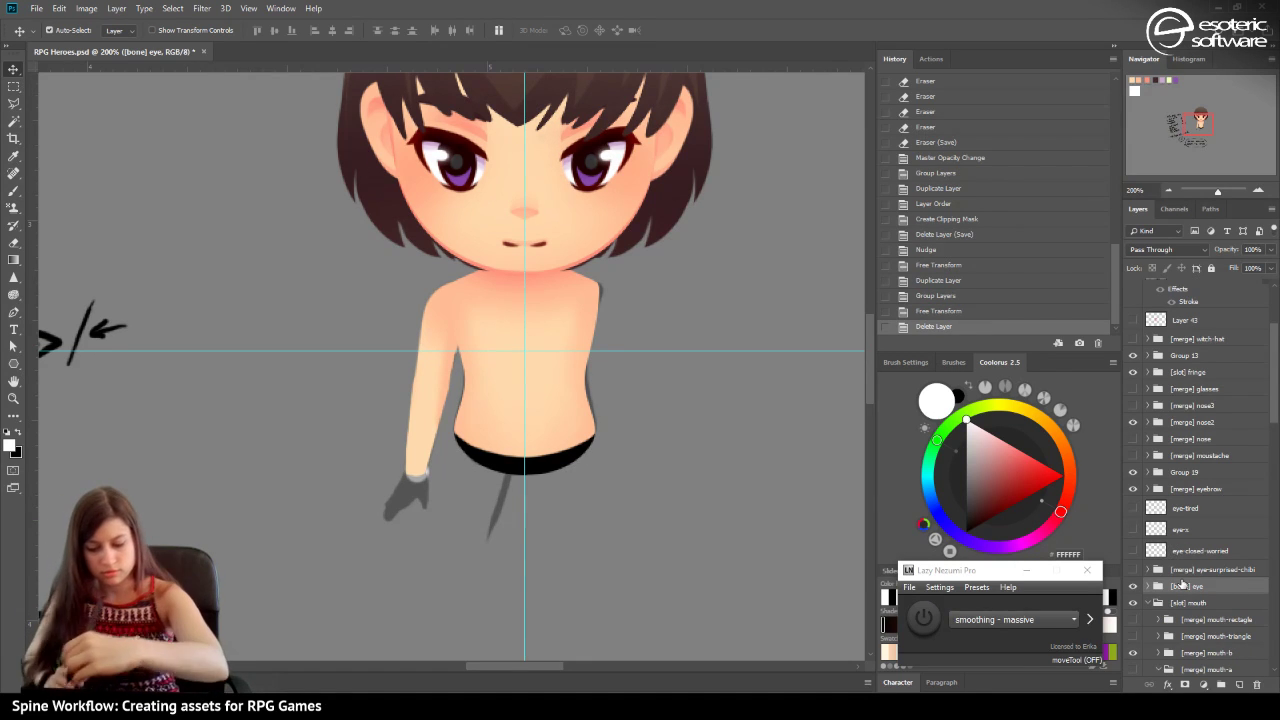
pyautogui.click(1170, 190)
pyautogui.click(1170, 190)
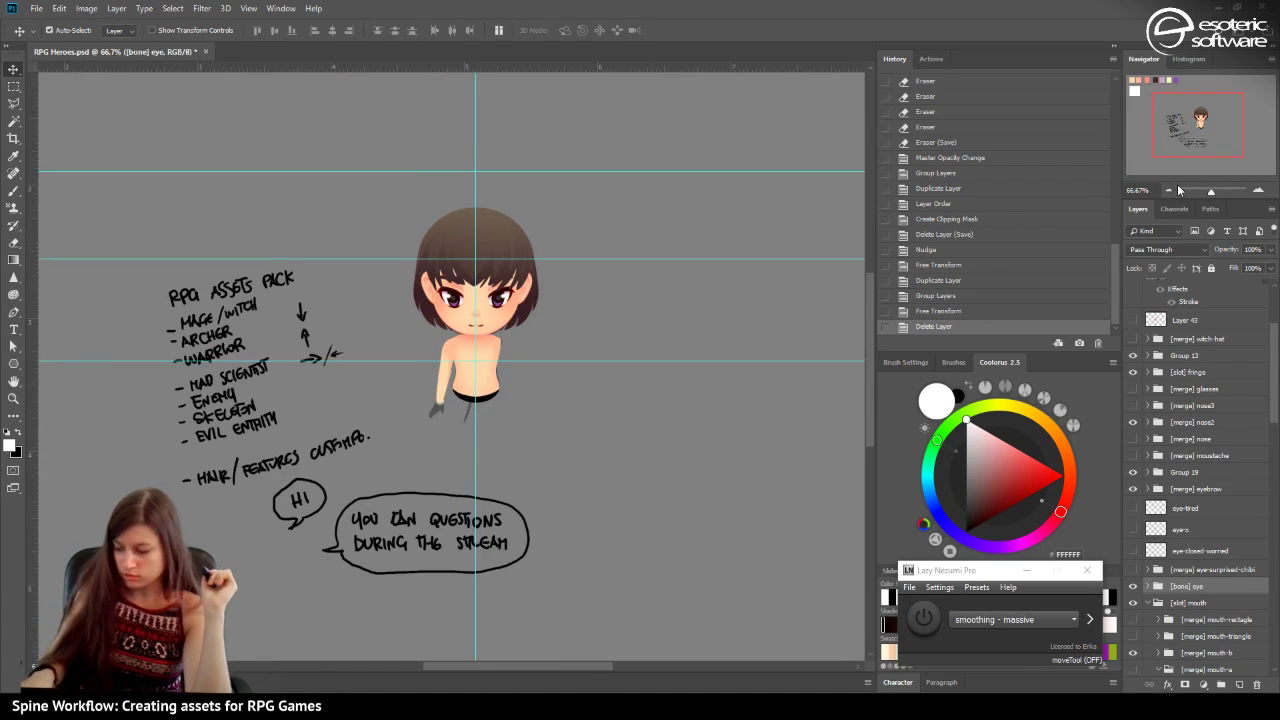
pyautogui.hotkey('ctrl', ';')
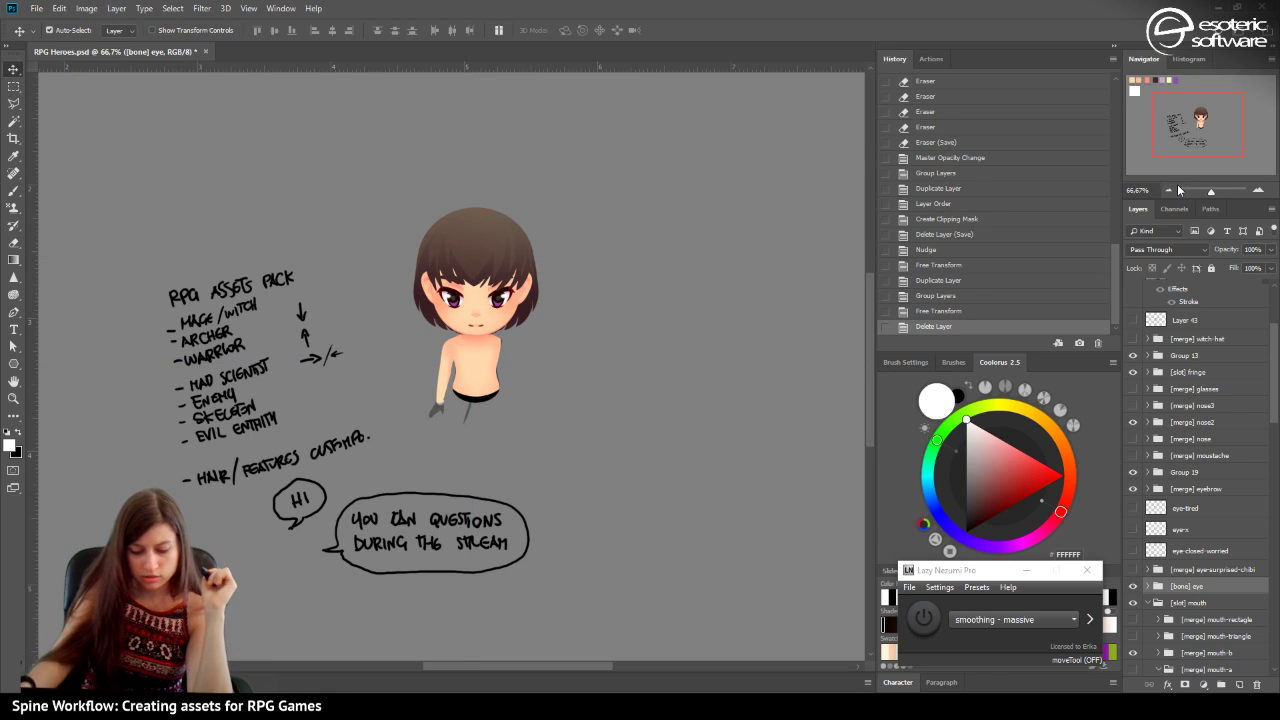
# Save the RPG Heroes document.
pyautogui.hotkey('ctrl', 's')
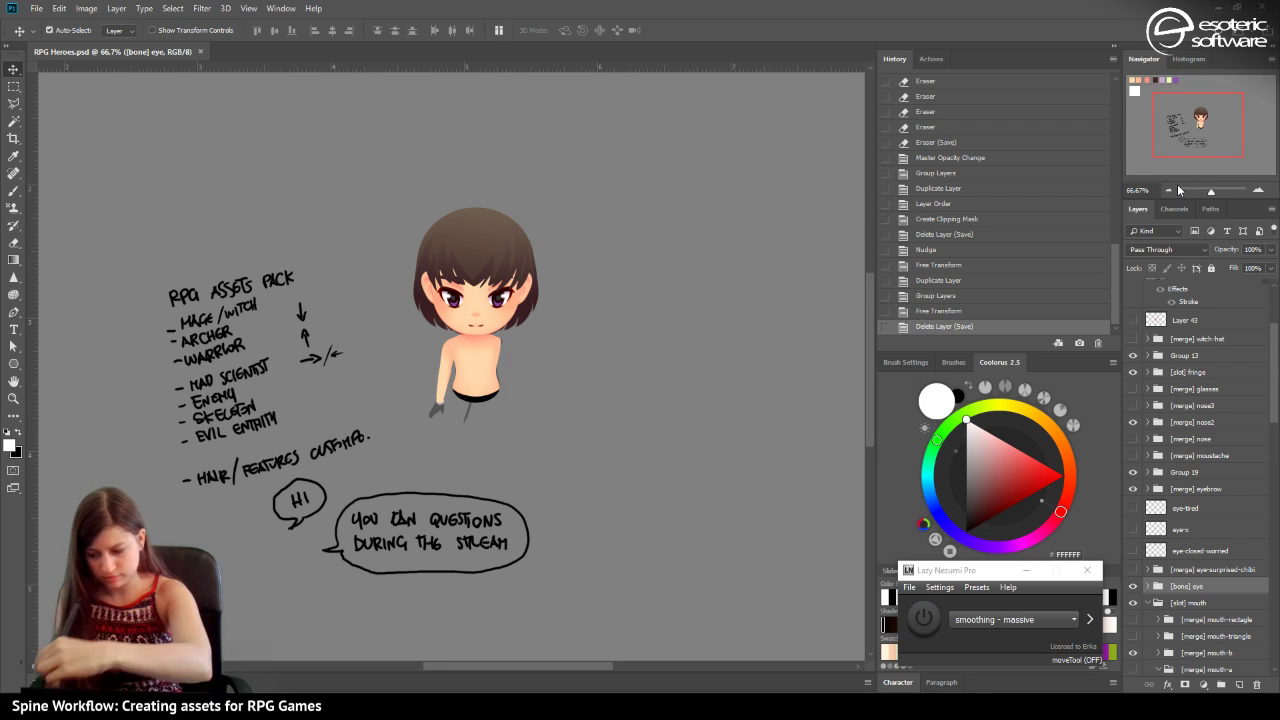
pyautogui.click(1259, 189)
pyautogui.click(1259, 189)
pyautogui.click(1172, 189)
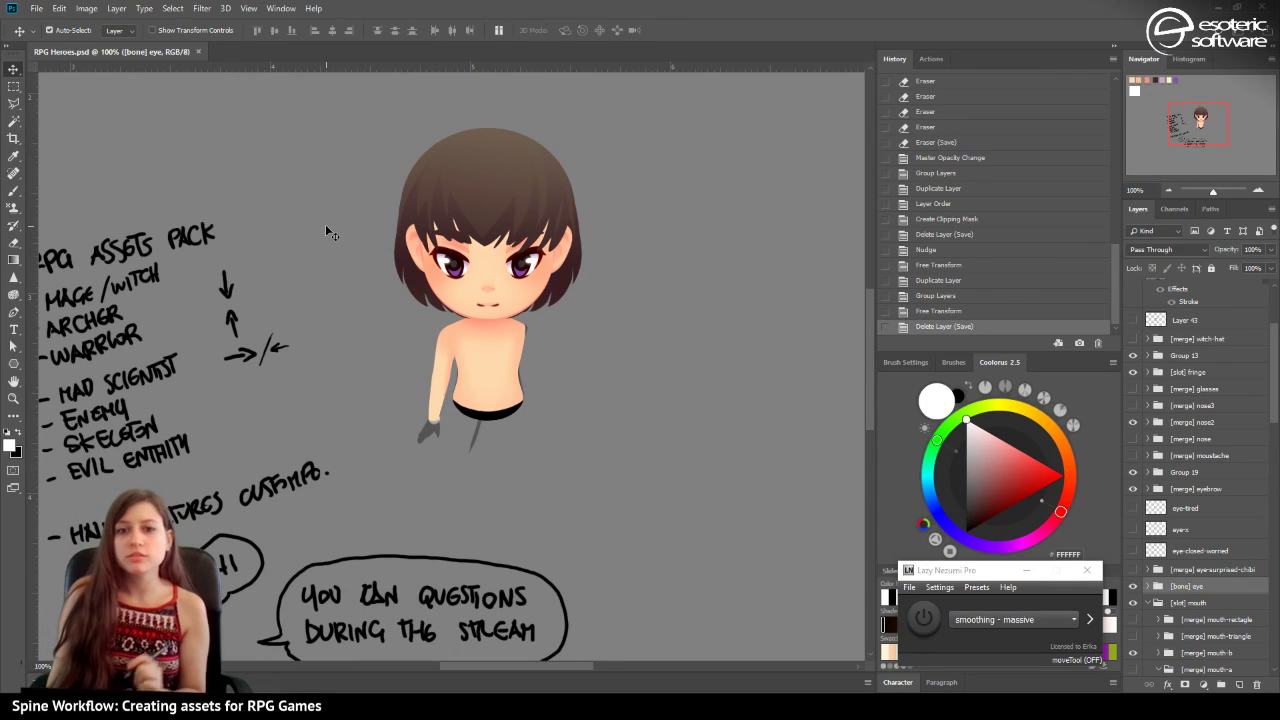
pyautogui.moveTo(1196, 124); pyautogui.dragTo(1197, 124)
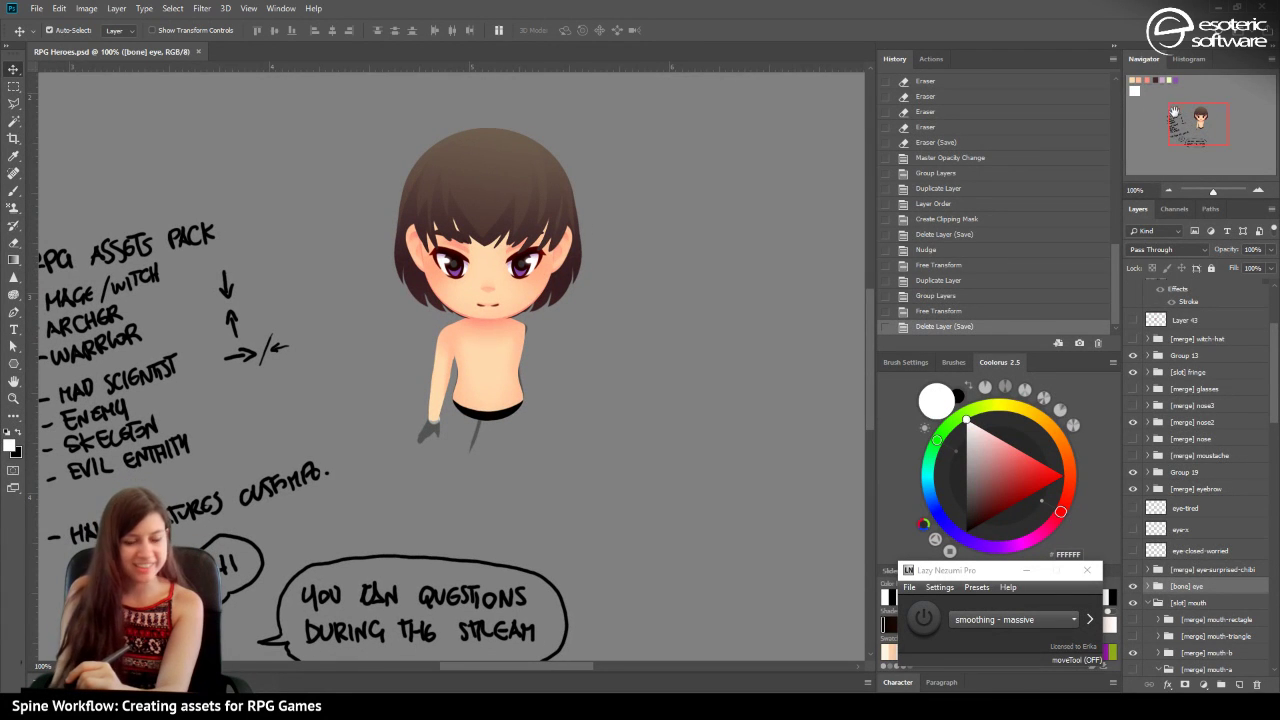
pyautogui.click(1258, 190)
pyautogui.click(1258, 190)
pyautogui.click(1166, 189)
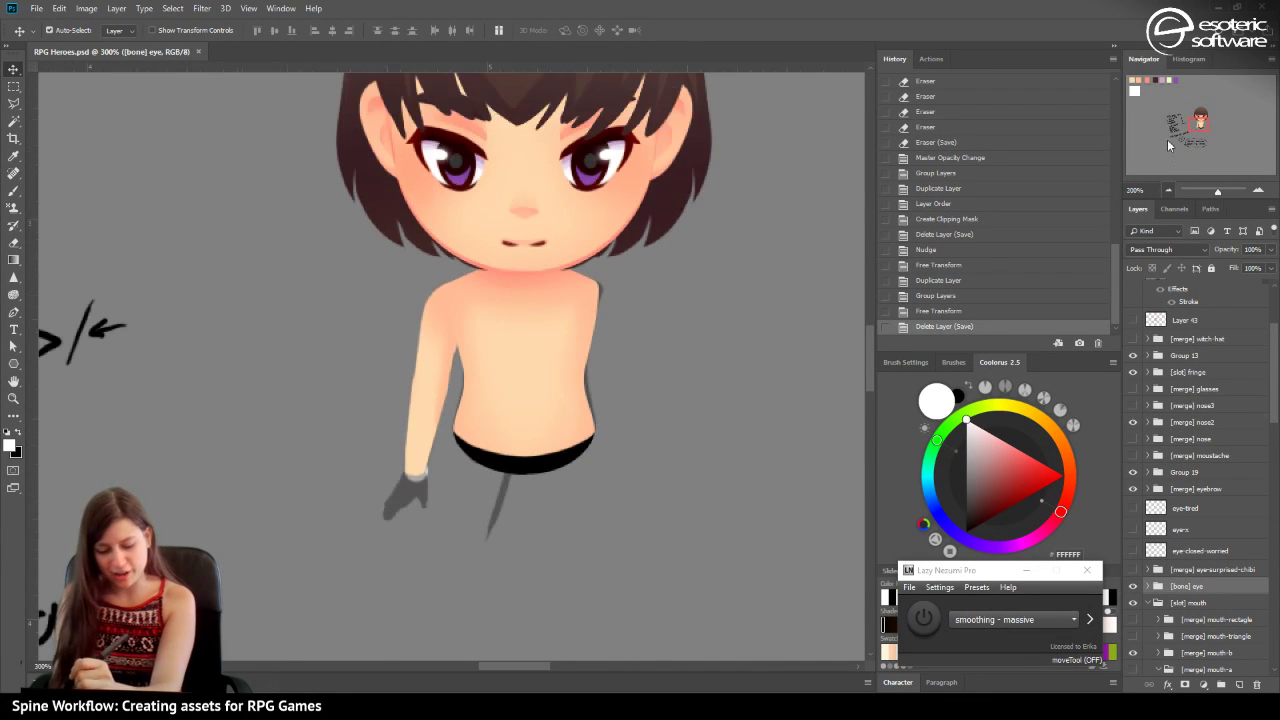
pyautogui.click(1168, 190)
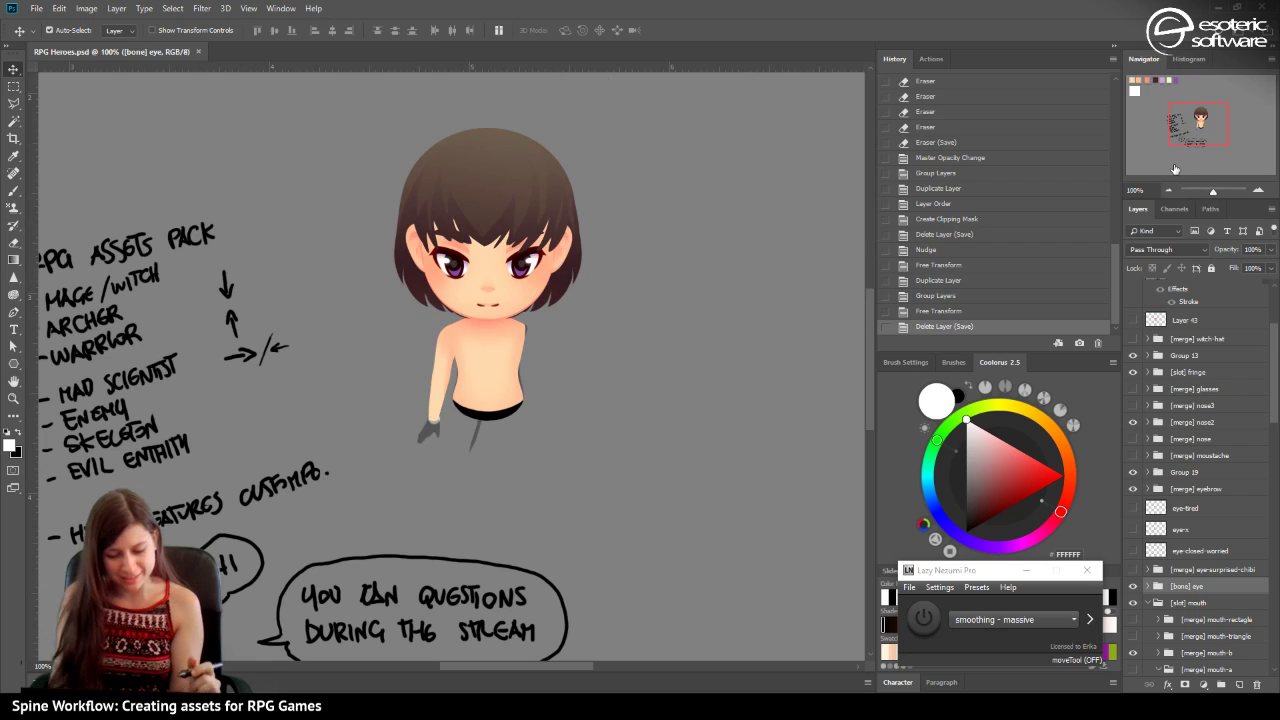
pyautogui.moveTo(508, 661); pyautogui.dragTo(488, 665)
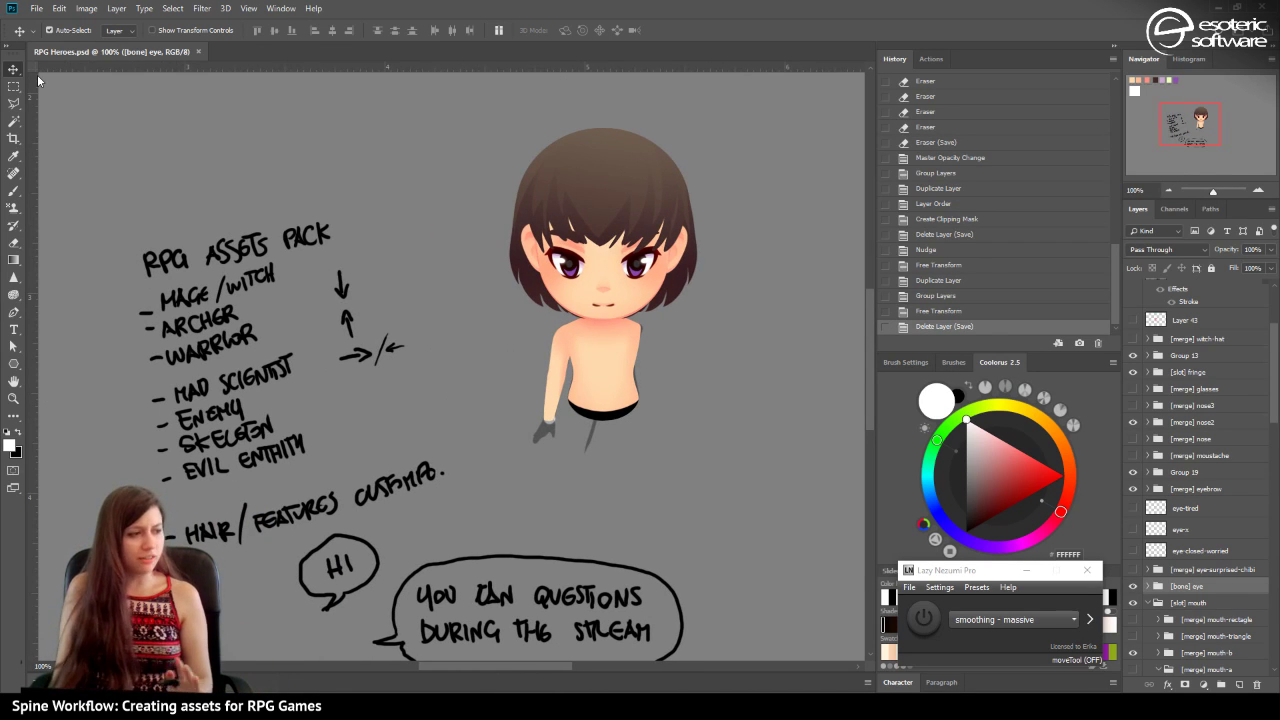
# Collapse the [slot] mouth group in the layer stack.
pyautogui.click(15, 192)
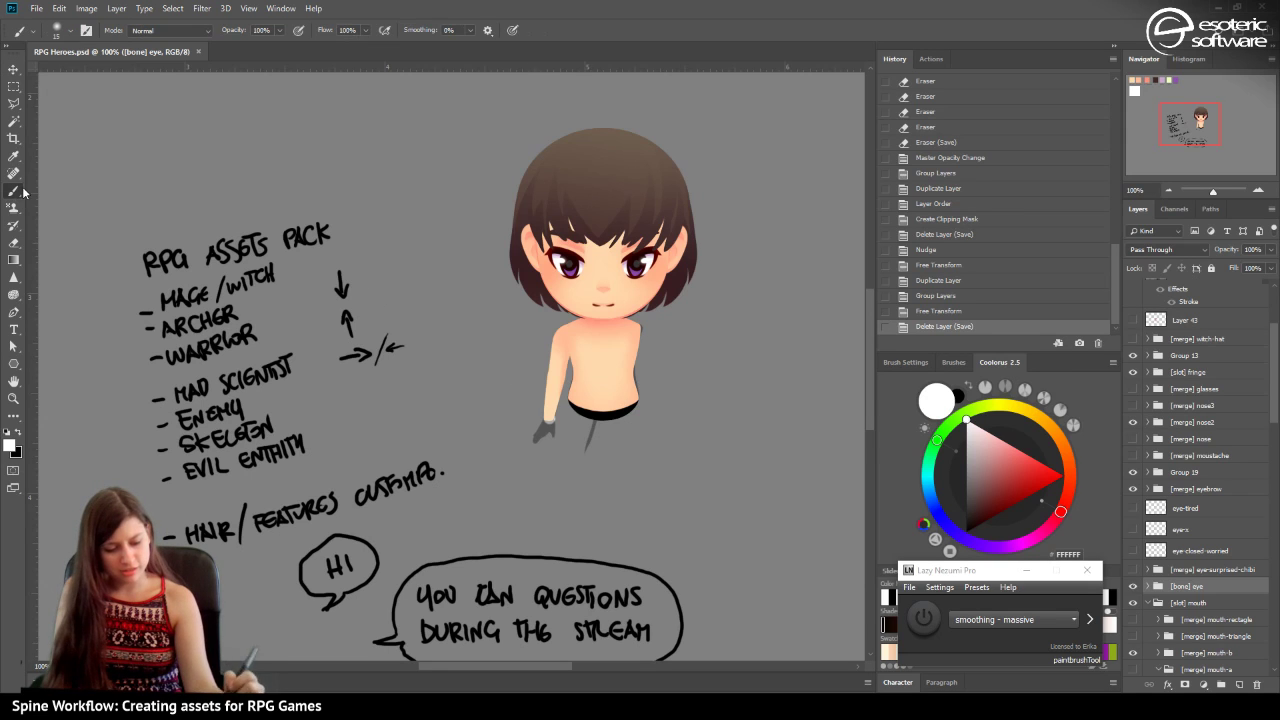
pyautogui.click(1160, 601)
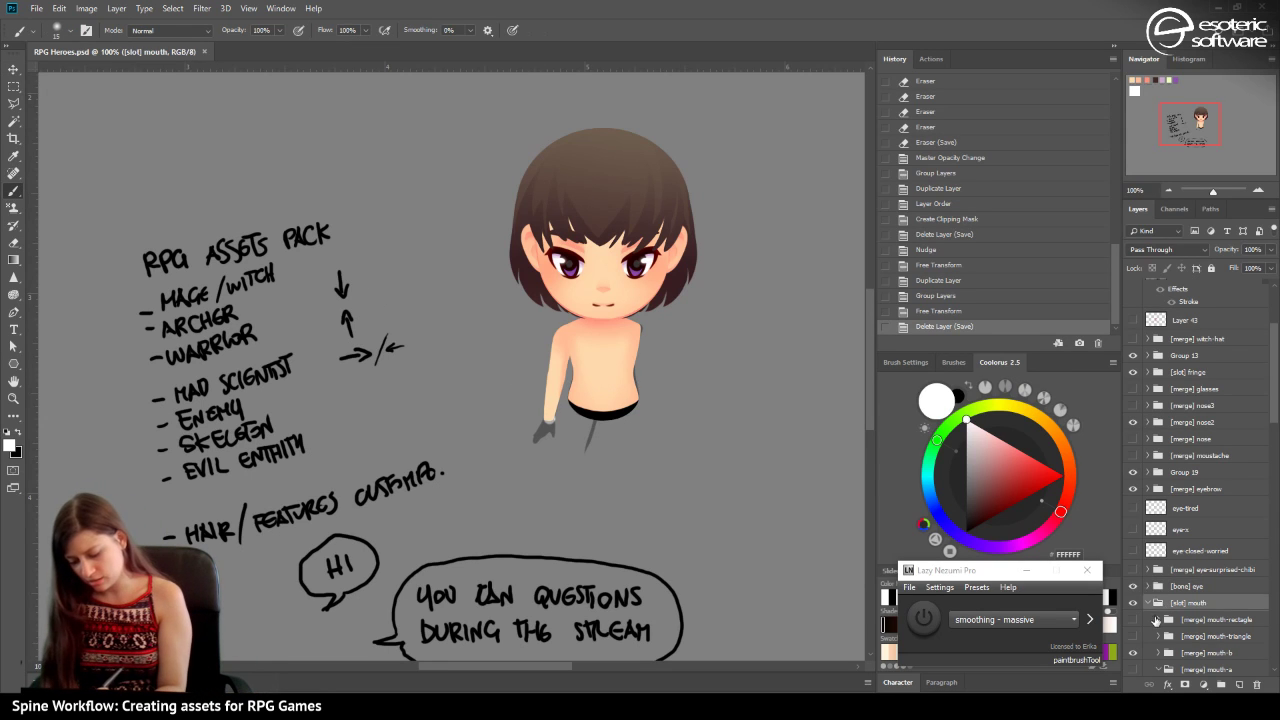
pyautogui.click(1148, 603)
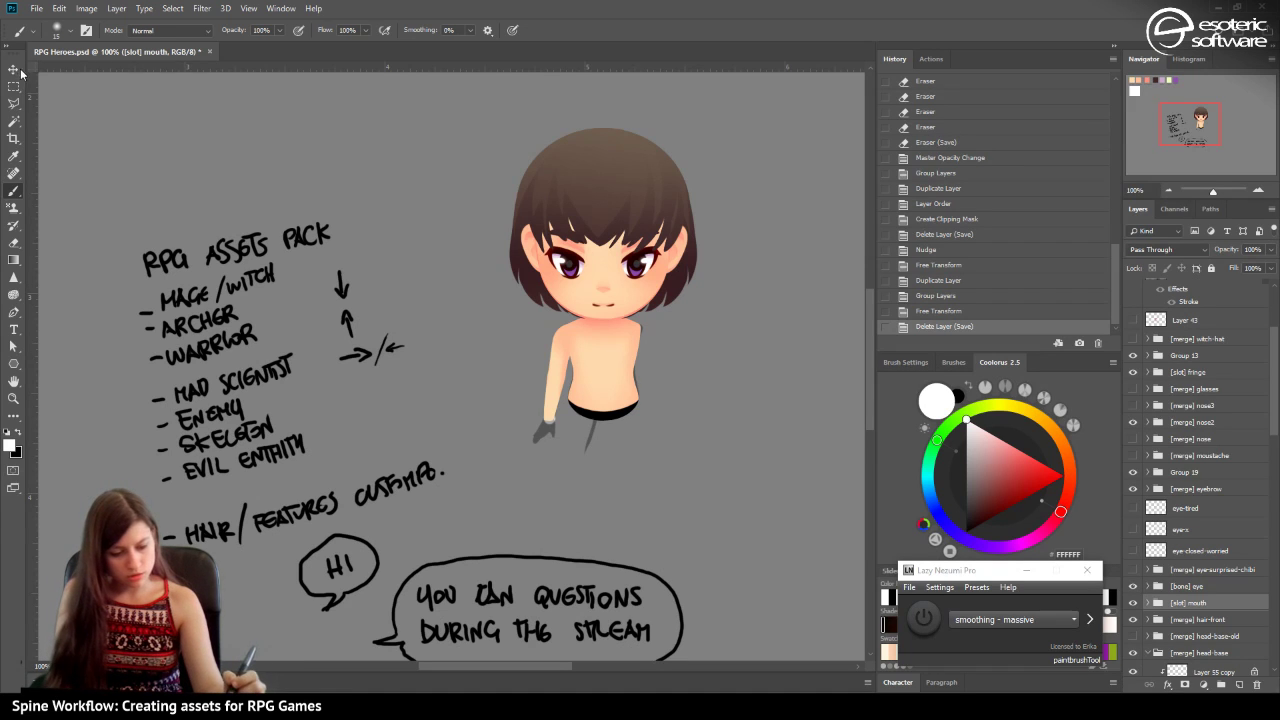
# Locate the character's forearm layer by selecting it on the canvas, and collapse Group 17 in the layer stack.
pyautogui.click(15, 70)
pyautogui.click(553, 411)
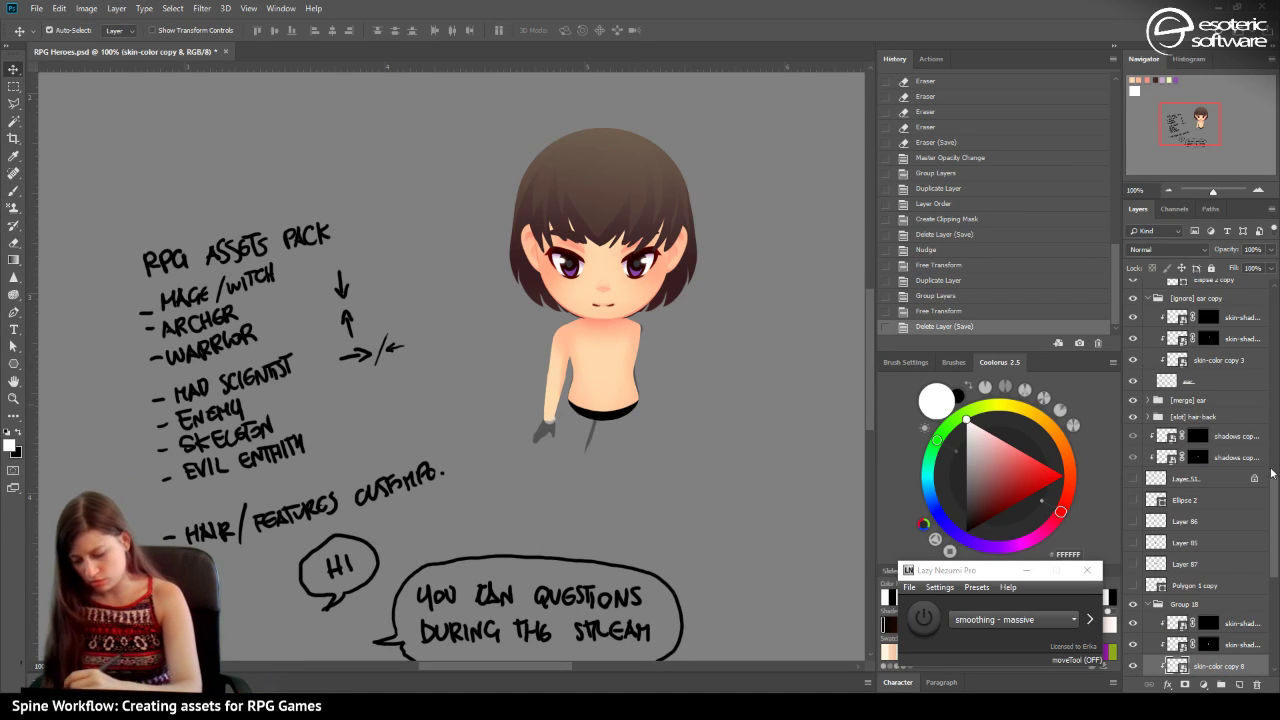
pyautogui.scroll(-3, 1206, 500)
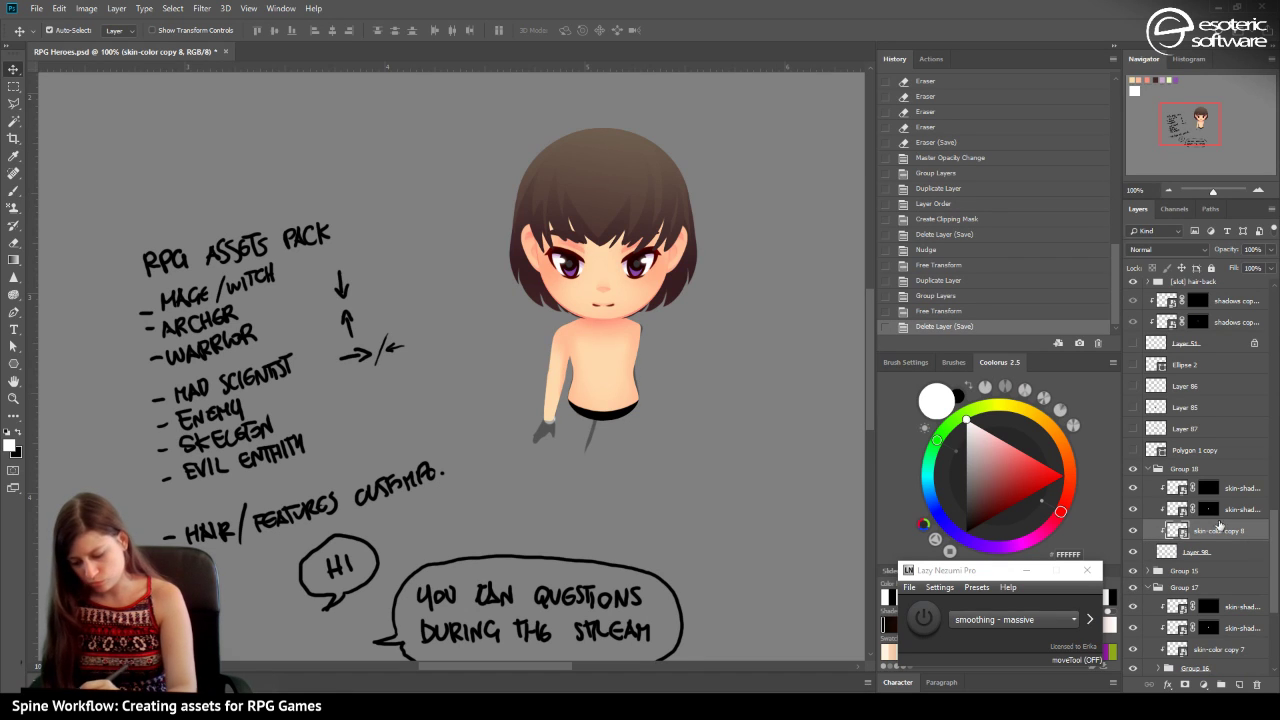
pyautogui.moveTo(1270, 541); pyautogui.dragTo(1275, 547)
pyautogui.scroll(-3, 1275, 547)
pyautogui.click(1149, 467)
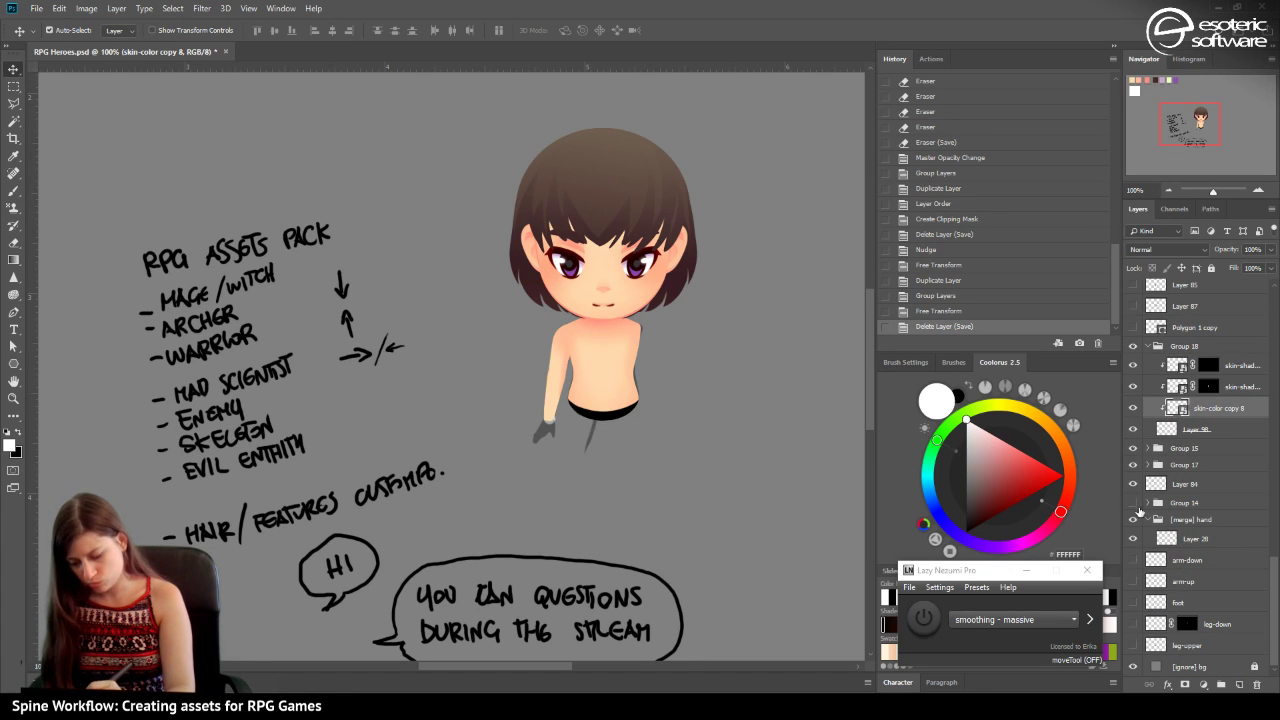
# Check which part Group 15 holds by toggling its visibility, then collapse the [merge] hand group and move it above Group 18.
pyautogui.click(1135, 448)
pyautogui.click(1135, 448)
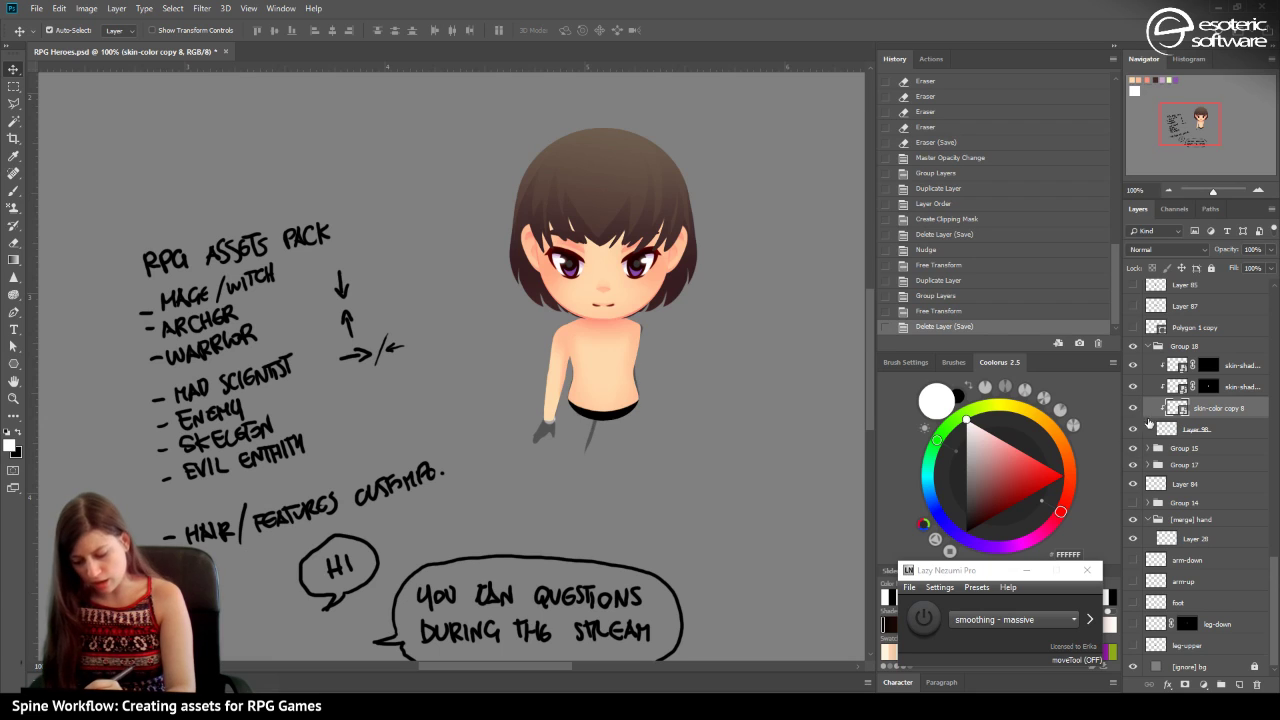
pyautogui.click(1174, 528)
pyautogui.click(1149, 520)
pyautogui.moveTo(1172, 540); pyautogui.dragTo(1142, 382)
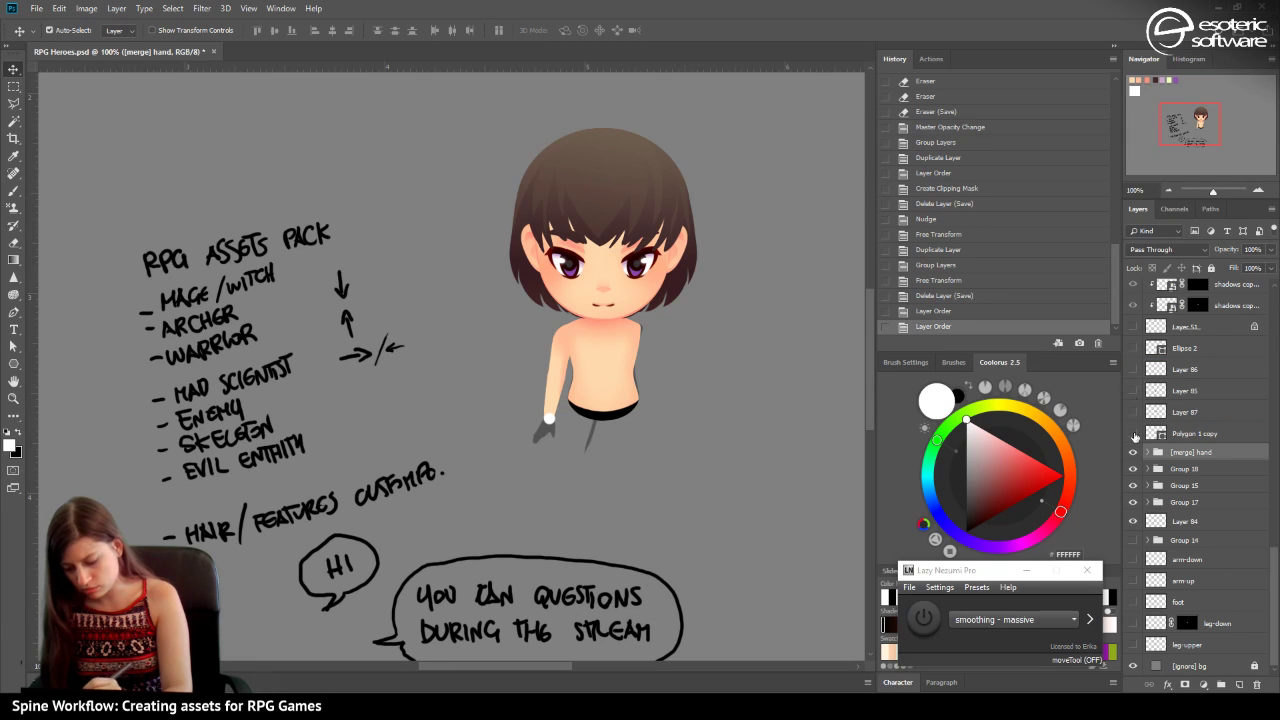
# Scale the white wrist circle on Layer 28 of the [merge] hand group proportionally to 91.25% with Free Transform.
pyautogui.click(1157, 452)
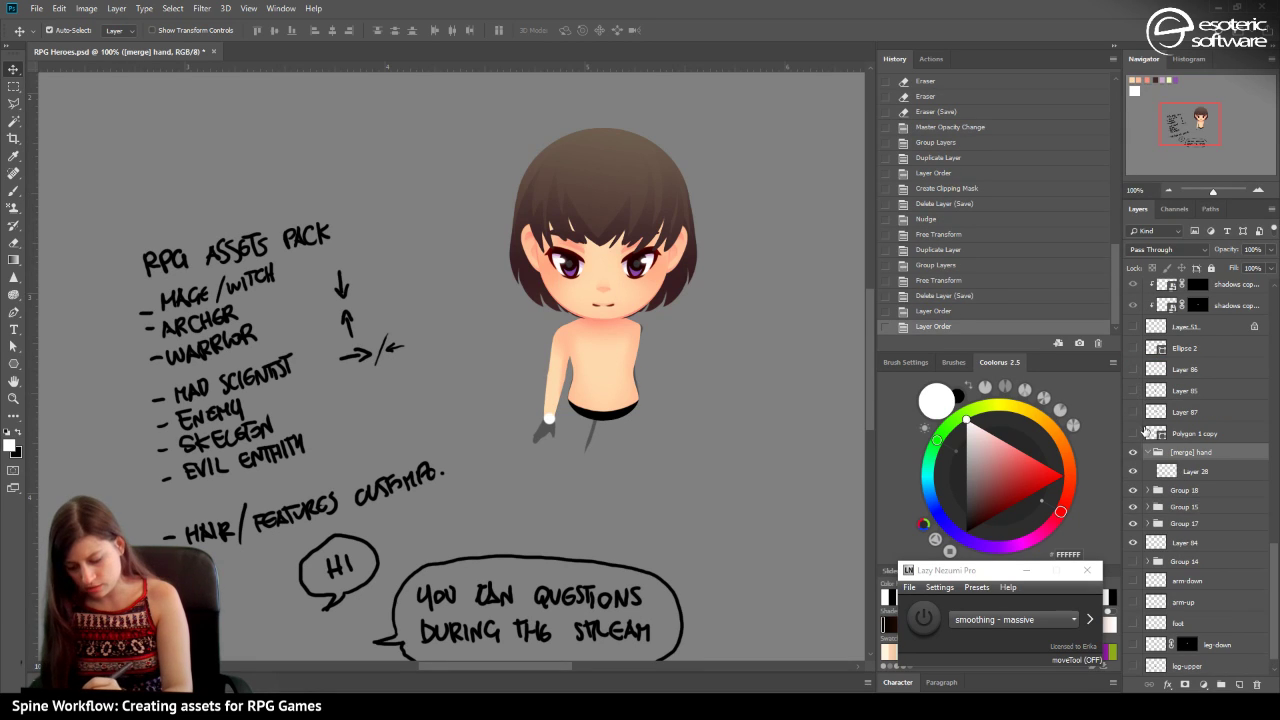
pyautogui.click(1160, 470)
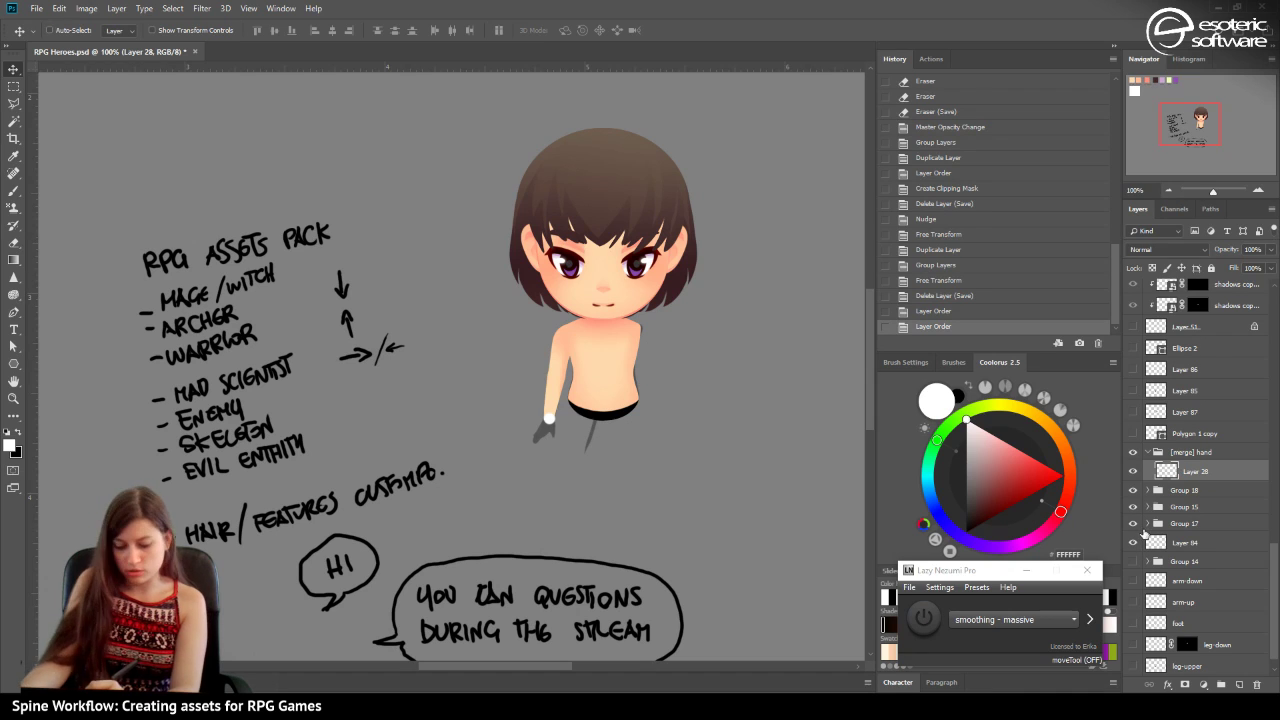
pyautogui.hotkey('ctrl', 't')
pyautogui.click(1258, 191)
pyautogui.click(1258, 191)
pyautogui.click(1258, 191)
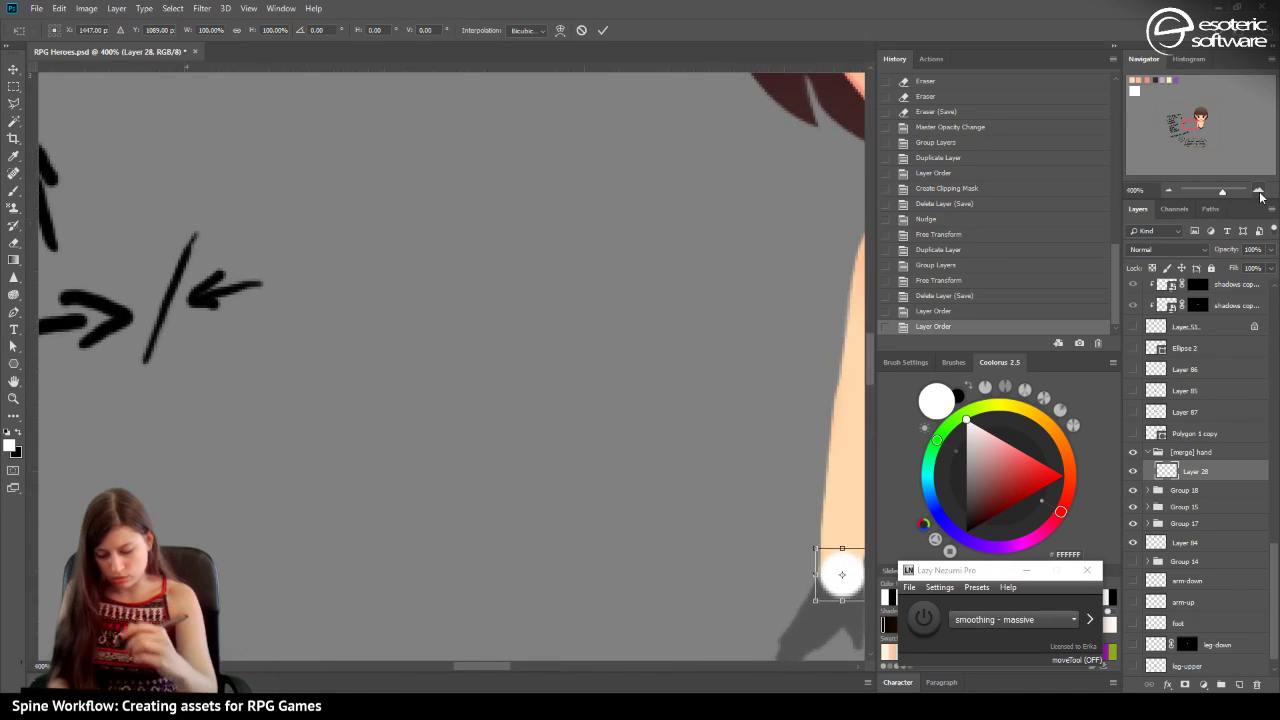
pyautogui.moveTo(1197, 114); pyautogui.dragTo(1198, 115)
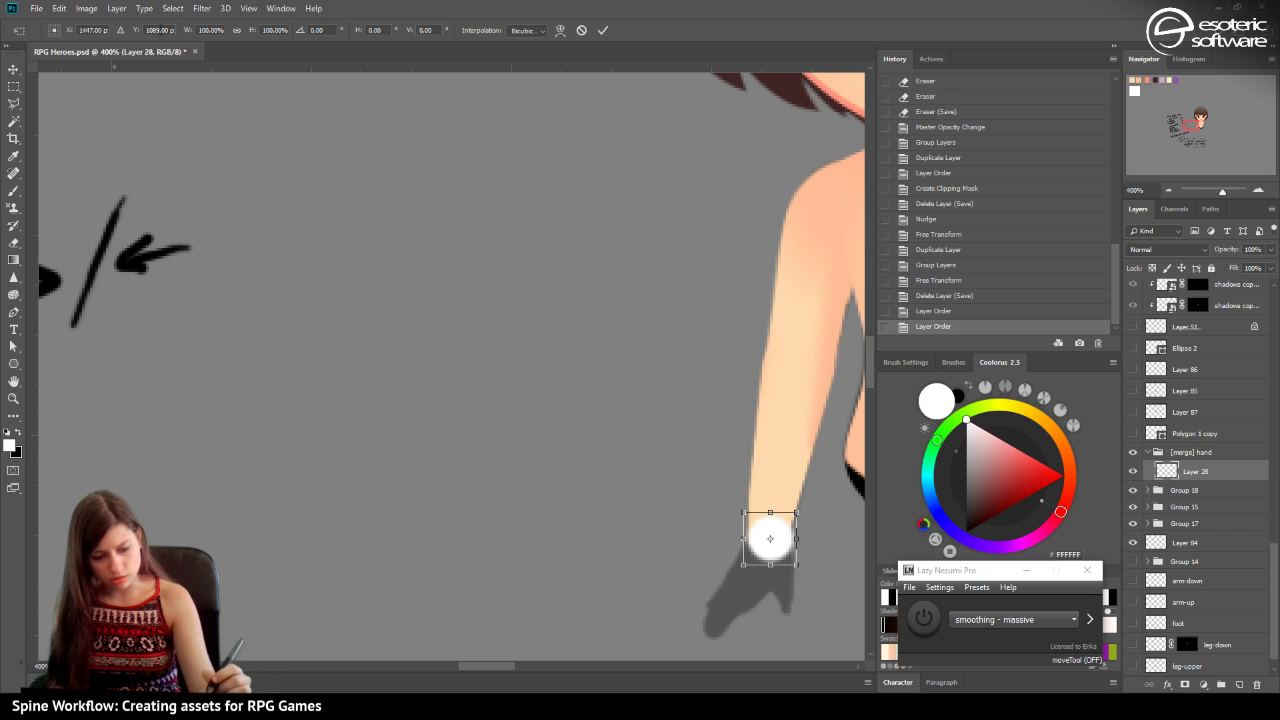
pyautogui.click(237, 30)
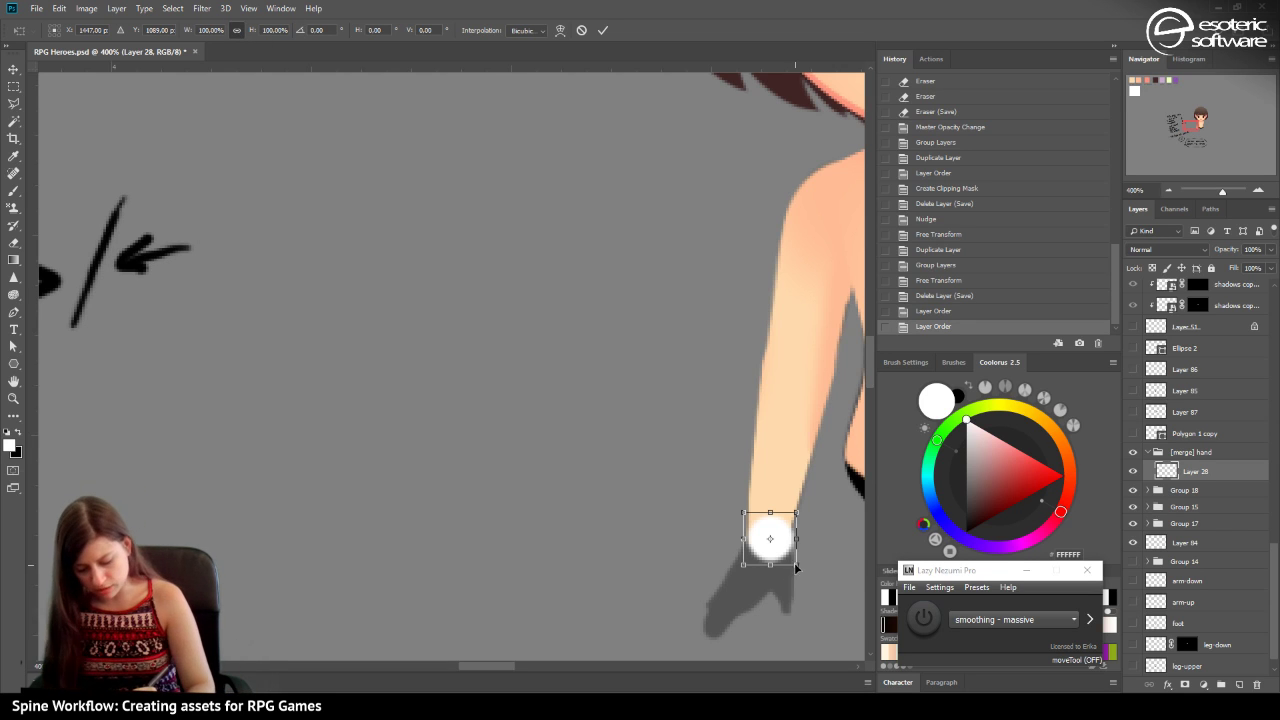
pyautogui.moveTo(796, 567); pyautogui.dragTo(775, 573)
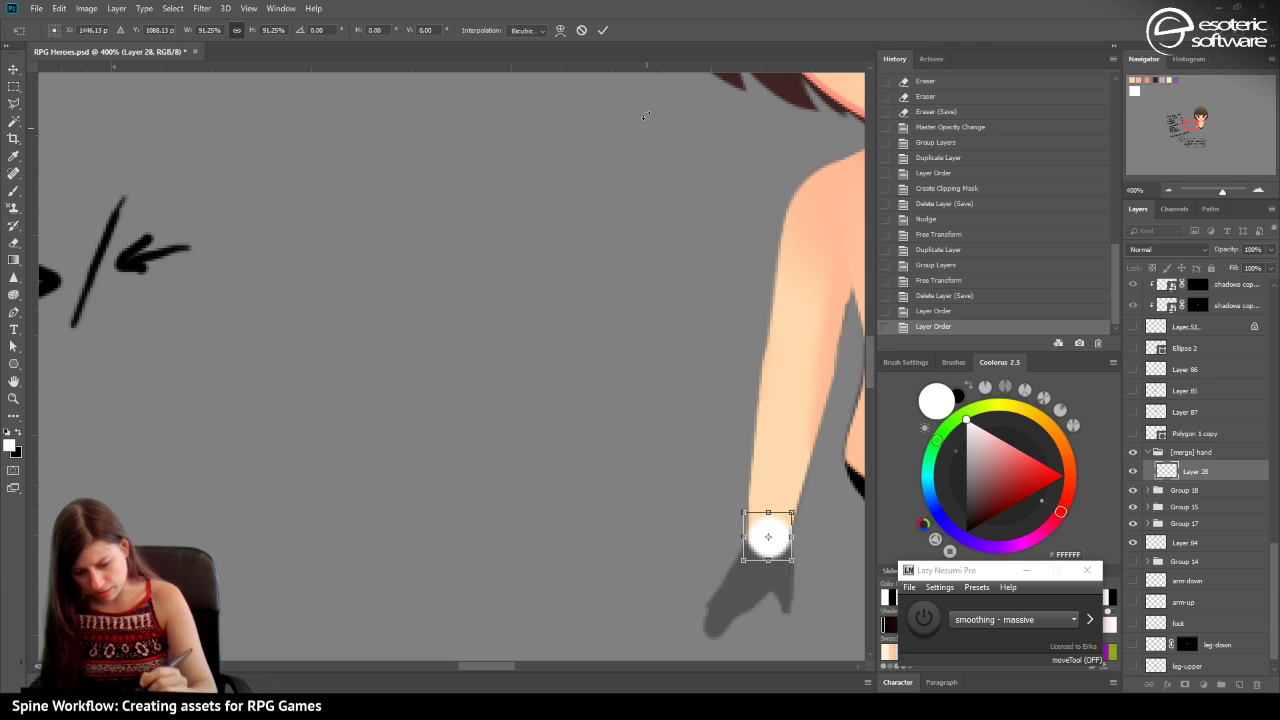
pyautogui.click(603, 30)
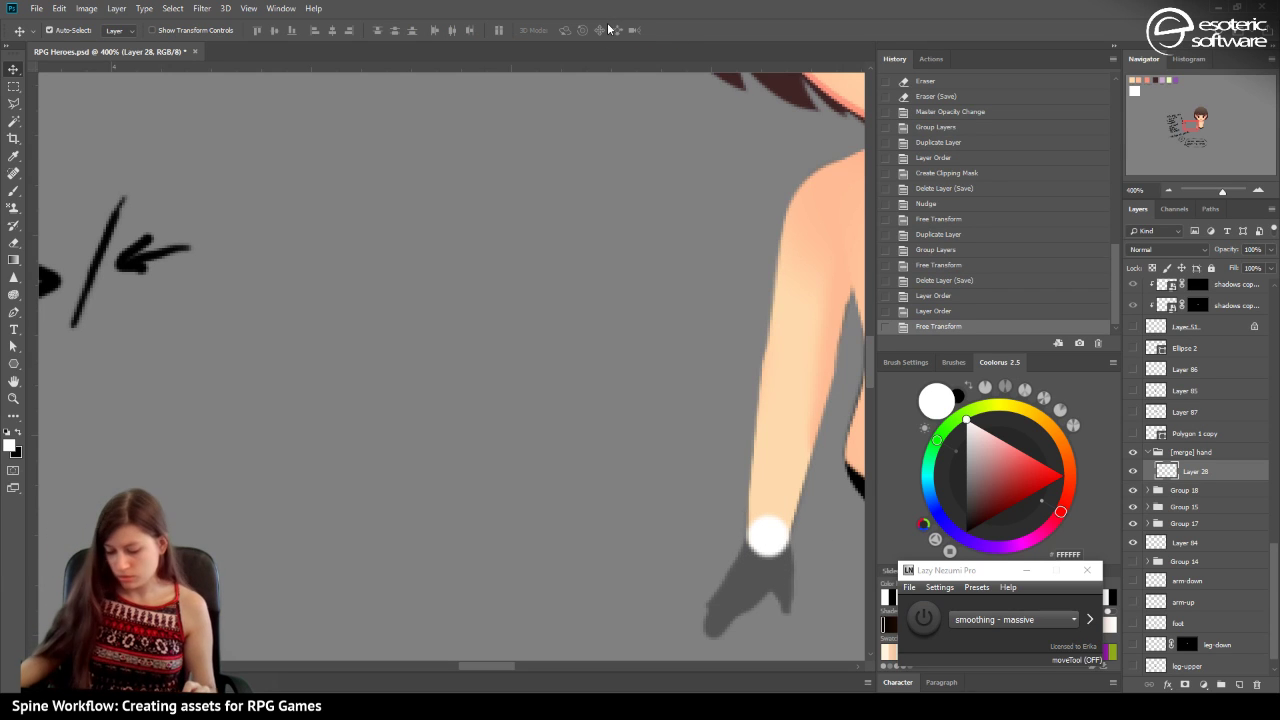
# Nudge the white wrist circle slightly down so it sits at the end of the forearm.
pyautogui.press('Down')
pyautogui.press('Down')
pyautogui.press('Down')
pyautogui.press('Down')
pyautogui.press('Down')
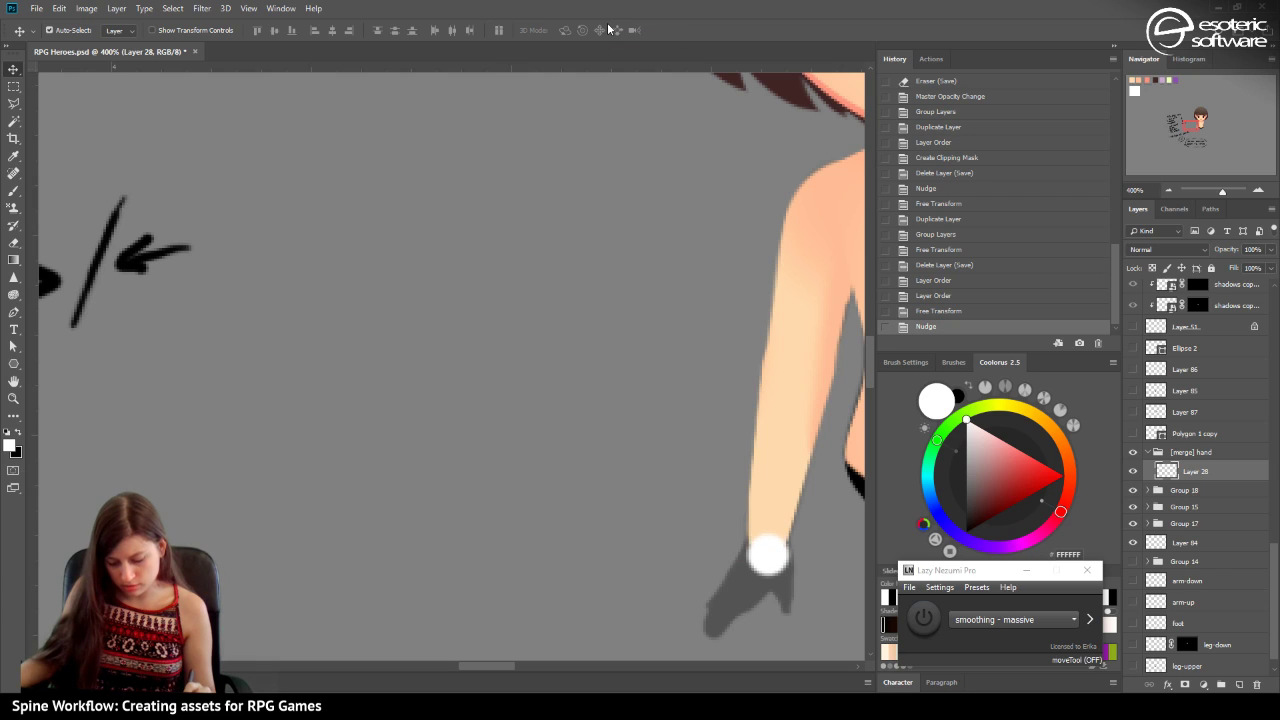
pyautogui.press('Down')
pyautogui.press('Down')
pyautogui.press('Up')
pyautogui.press('Up')
pyautogui.press('Up')
pyautogui.press('Up')
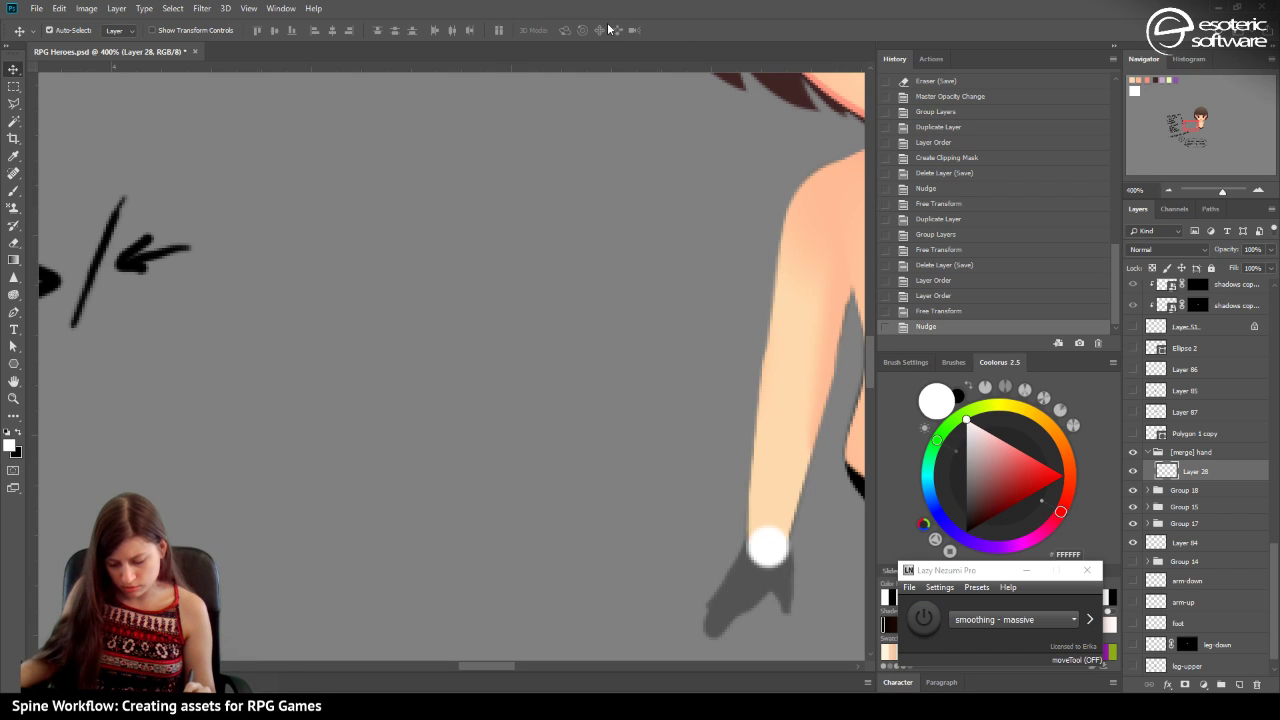
pyautogui.press('Left')
pyautogui.press('Right')
pyautogui.press('Up')
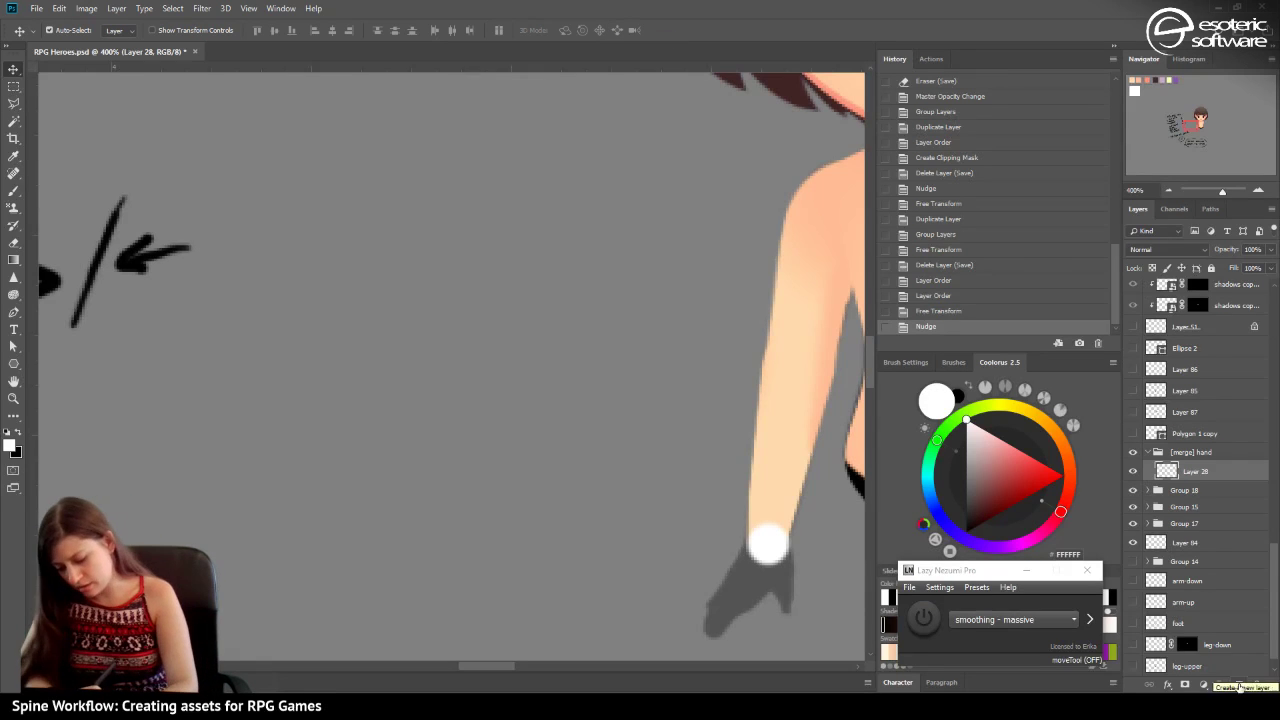
# Add a new layer above the wrist circle in the [merge] hand group and ready the Brush with black as foreground colour.
pyautogui.click(1239, 685)
pyautogui.click(20, 432)
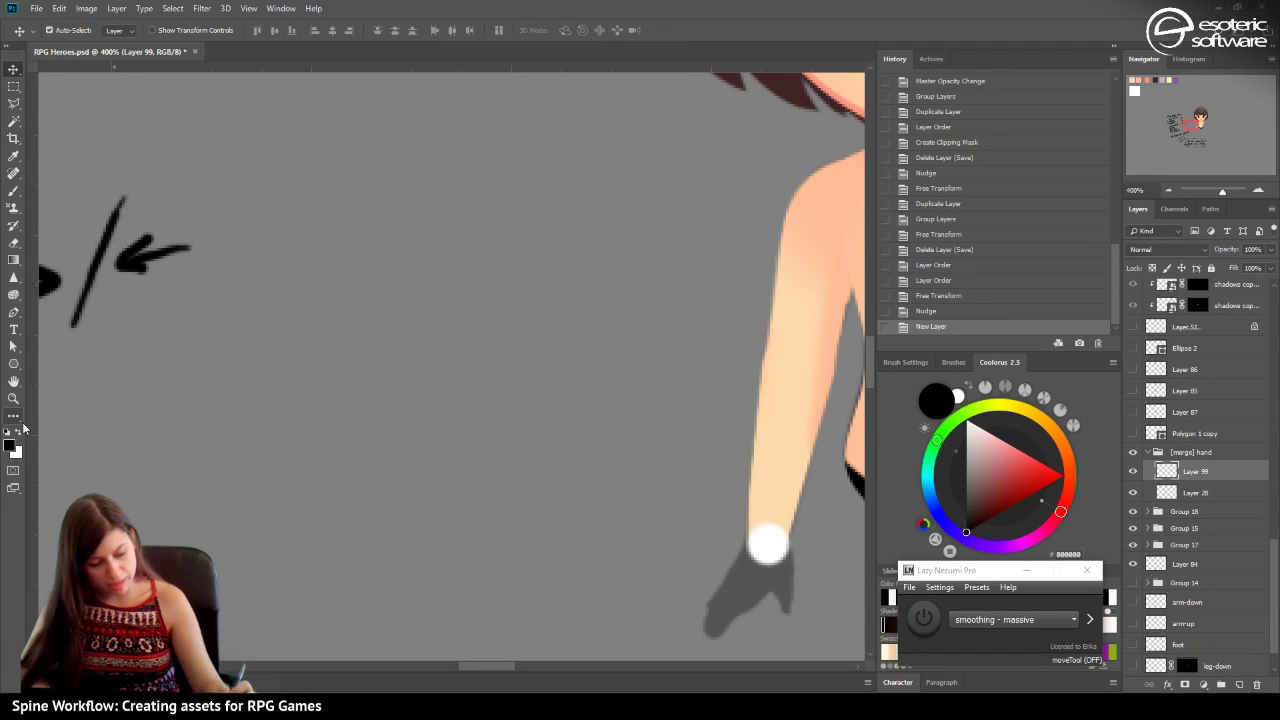
pyautogui.click(20, 193)
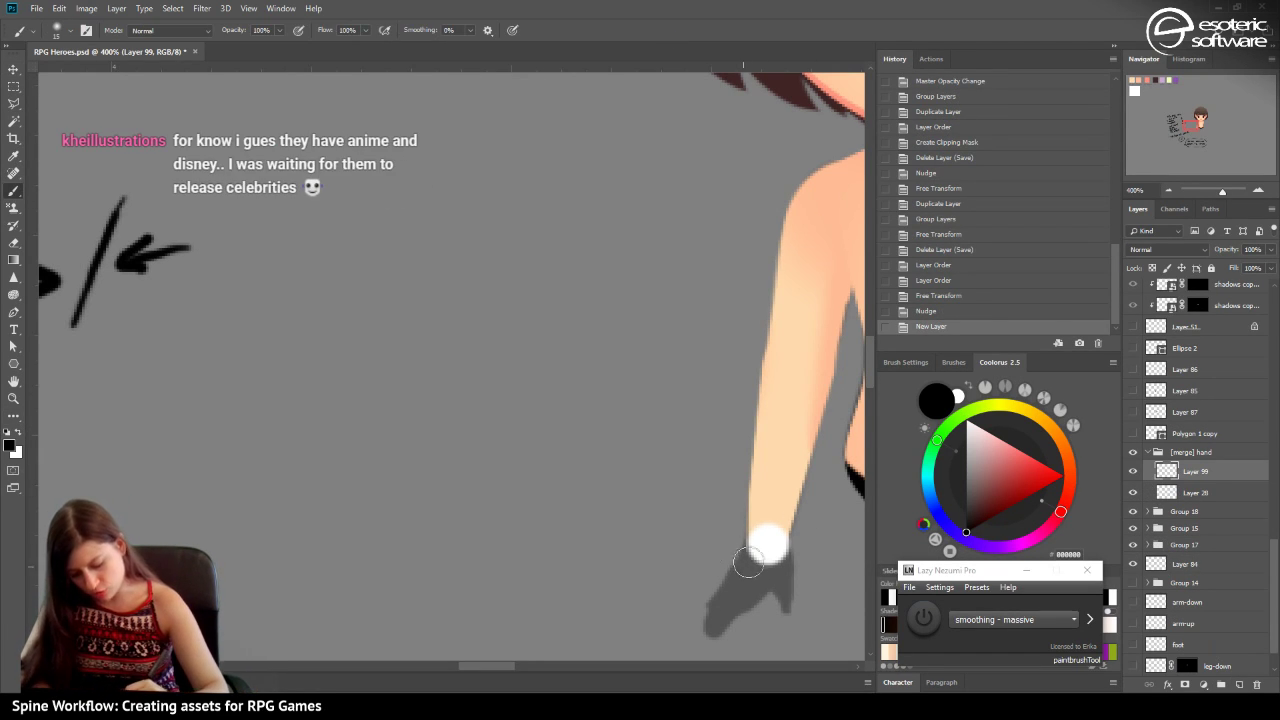
pyautogui.moveTo(762, 538); pyautogui.dragTo(726, 593)
pyautogui.hotkey('ctrl', 'z')
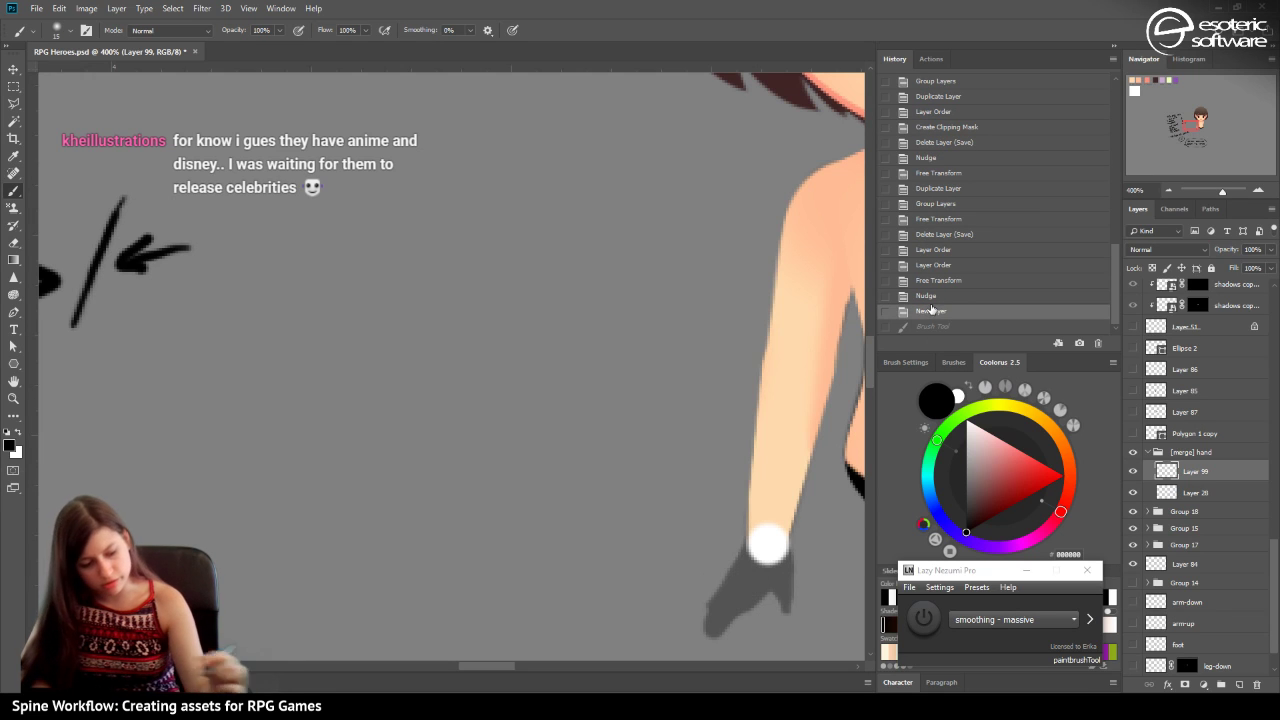
pyautogui.click(62, 30)
pyautogui.moveTo(127, 105); pyautogui.dragTo(186, 117)
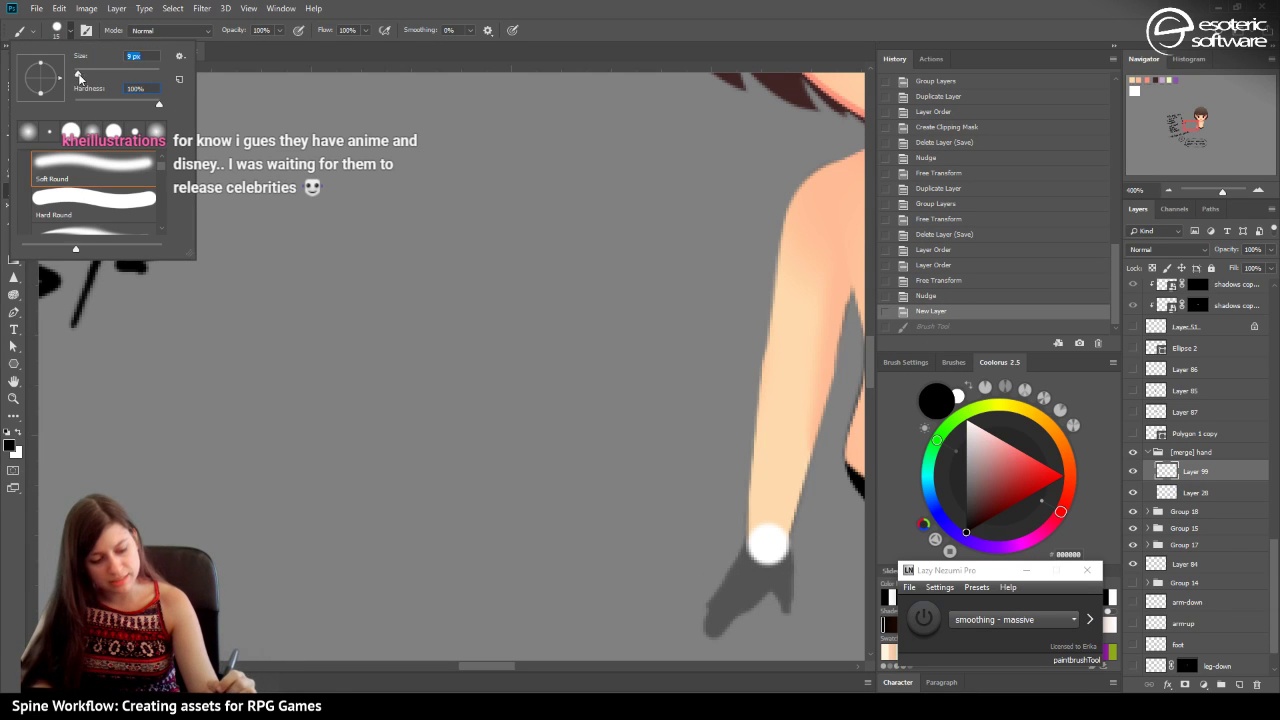
pyautogui.moveTo(80, 74); pyautogui.dragTo(77, 74)
pyautogui.moveTo(757, 563); pyautogui.dragTo(722, 604)
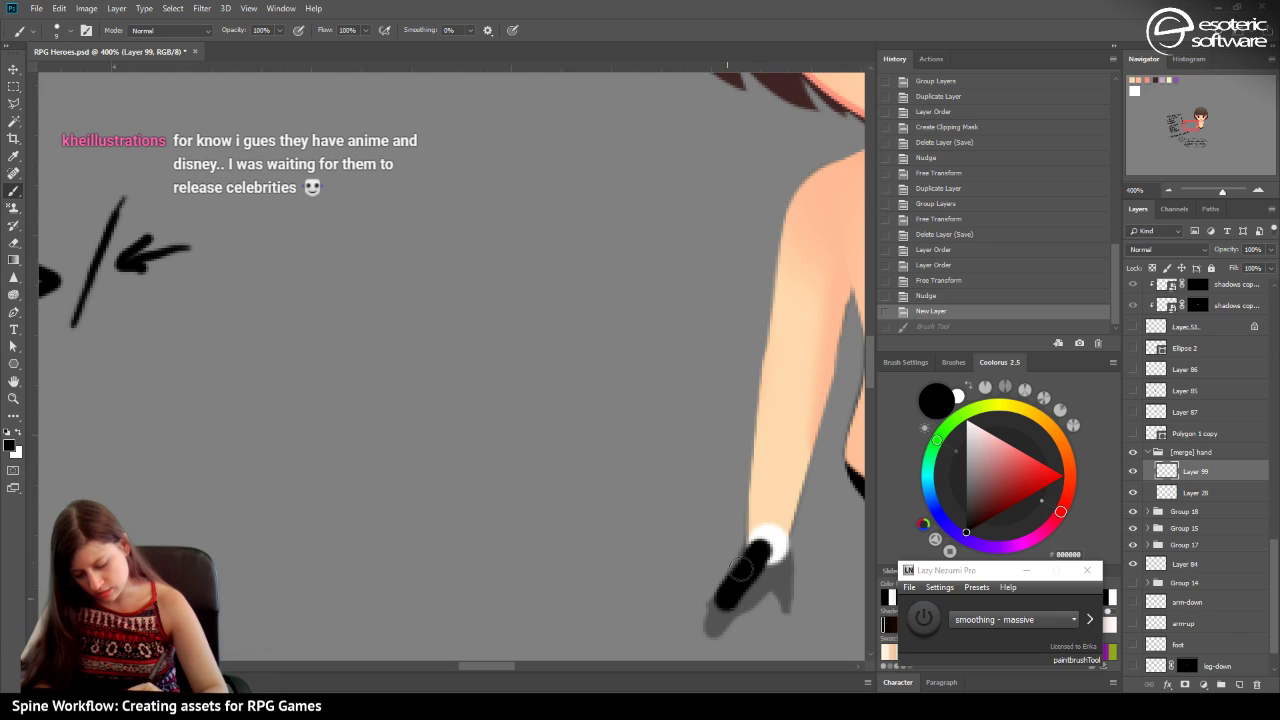
pyautogui.click(925, 310)
# Paint the hand silhouette solid black over the grey sketch using a 3 px brush.
pyautogui.click(68, 30)
pyautogui.moveTo(77, 76); pyautogui.dragTo(76, 76)
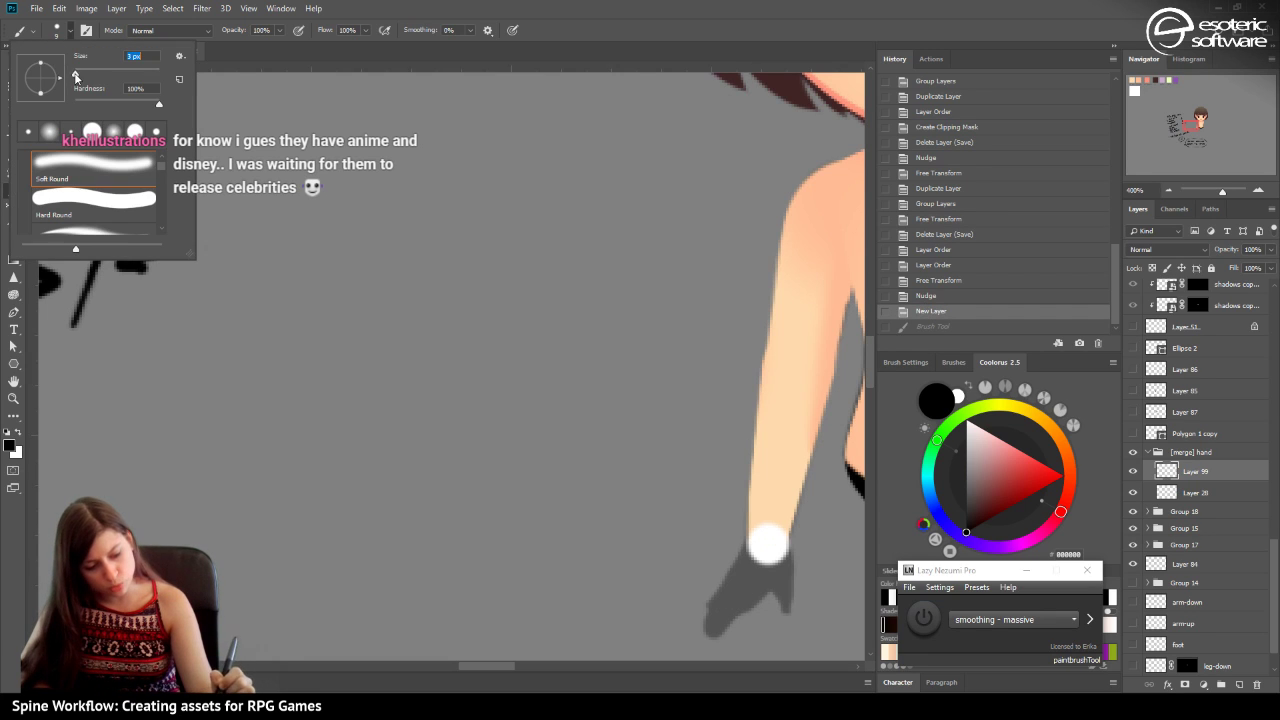
pyautogui.moveTo(778, 585)
pyautogui.mouseDown()
pyautogui.moveTo(743, 609)
pyautogui.moveTo(776, 571)
pyautogui.moveTo(736, 609)
pyautogui.moveTo(725, 603)
pyautogui.moveTo(749, 544)
pyautogui.moveTo(723, 595)
pyautogui.moveTo(780, 577)
pyautogui.moveTo(787, 606)
pyautogui.moveTo(785, 549)
pyautogui.moveTo(787, 585)
pyautogui.moveTo(774, 558)
pyautogui.moveTo(712, 633)
pyautogui.moveTo(728, 587)
pyautogui.moveTo(721, 623)
pyautogui.moveTo(731, 615)
pyautogui.moveTo(718, 612)
pyautogui.moveTo(733, 569)
pyautogui.moveTo(718, 626)
pyautogui.moveTo(722, 580)
pyautogui.moveTo(752, 596)
pyautogui.moveTo(734, 605)
pyautogui.moveTo(751, 572)
pyautogui.moveTo(730, 589)
pyautogui.moveTo(755, 554)
pyautogui.moveTo(767, 570)
pyautogui.moveTo(776, 552)
pyautogui.mouseUp()
pyautogui.moveTo(784, 600); pyautogui.dragTo(796, 604)
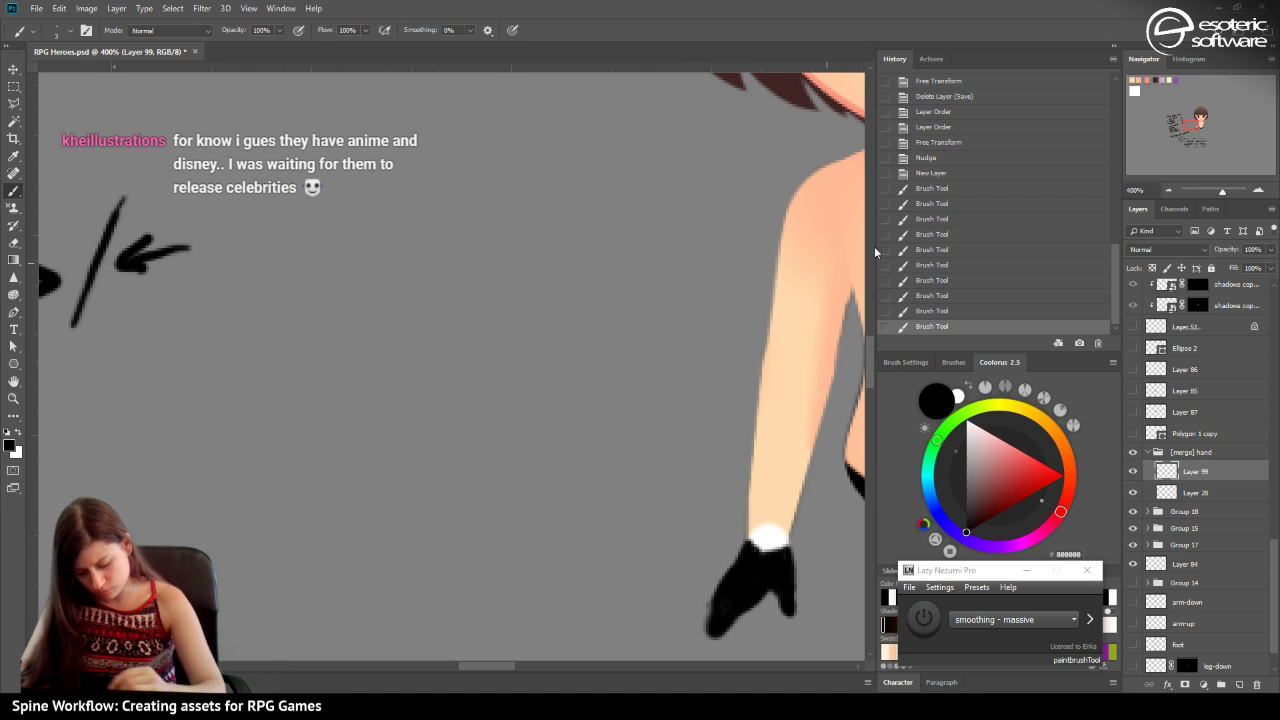
# Trim the outer edge of the black hand silhouette near the wrist with the Eraser.
pyautogui.click(1169, 189)
pyautogui.click(1169, 189)
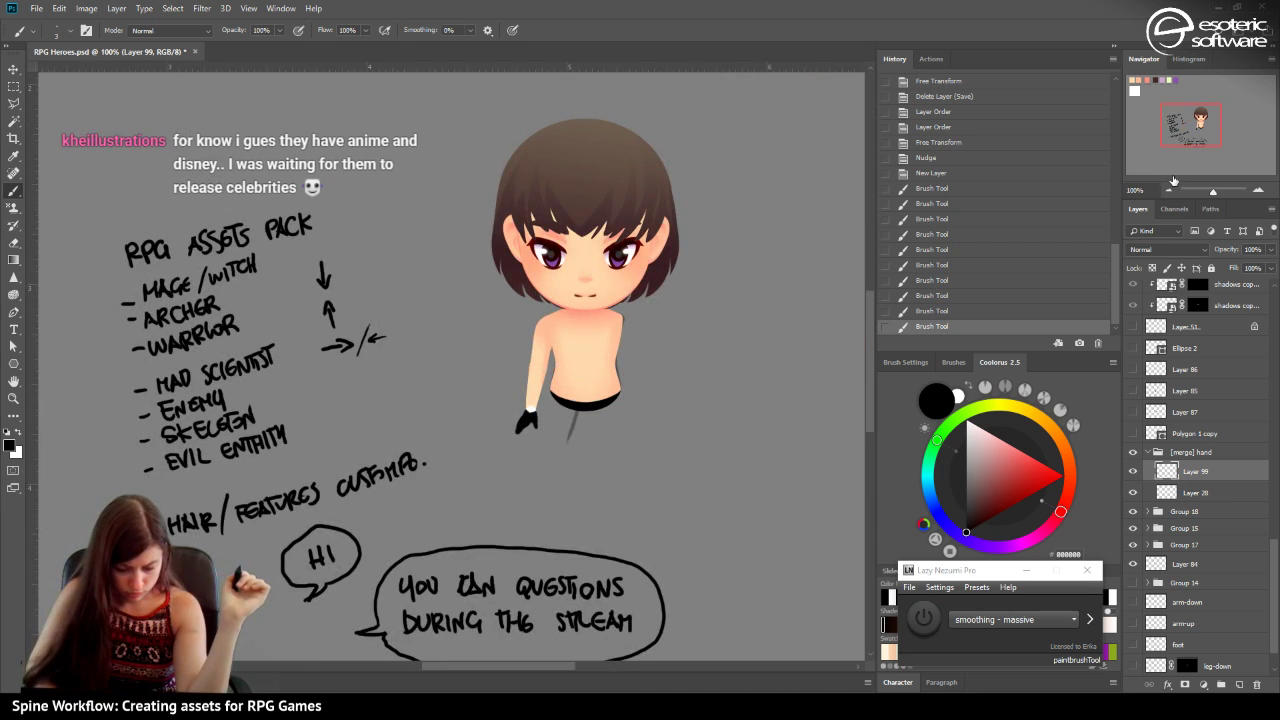
pyautogui.click(1258, 191)
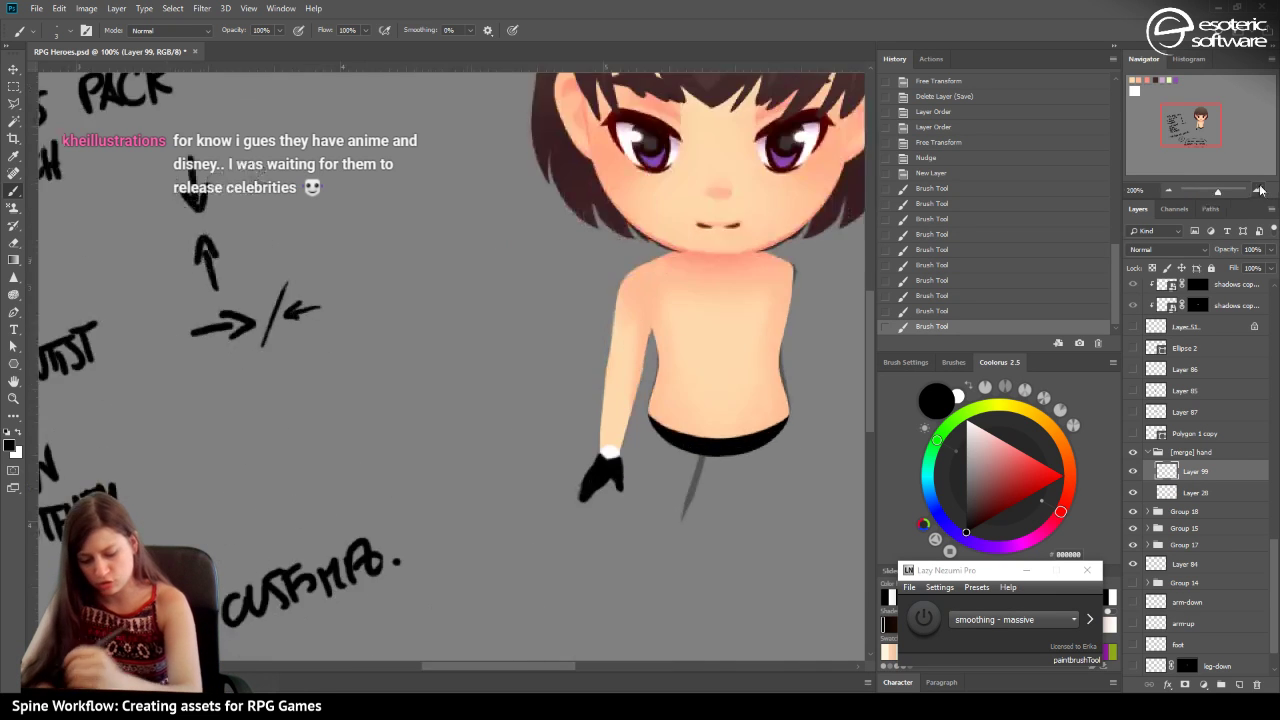
pyautogui.click(1258, 191)
pyautogui.click(14, 242)
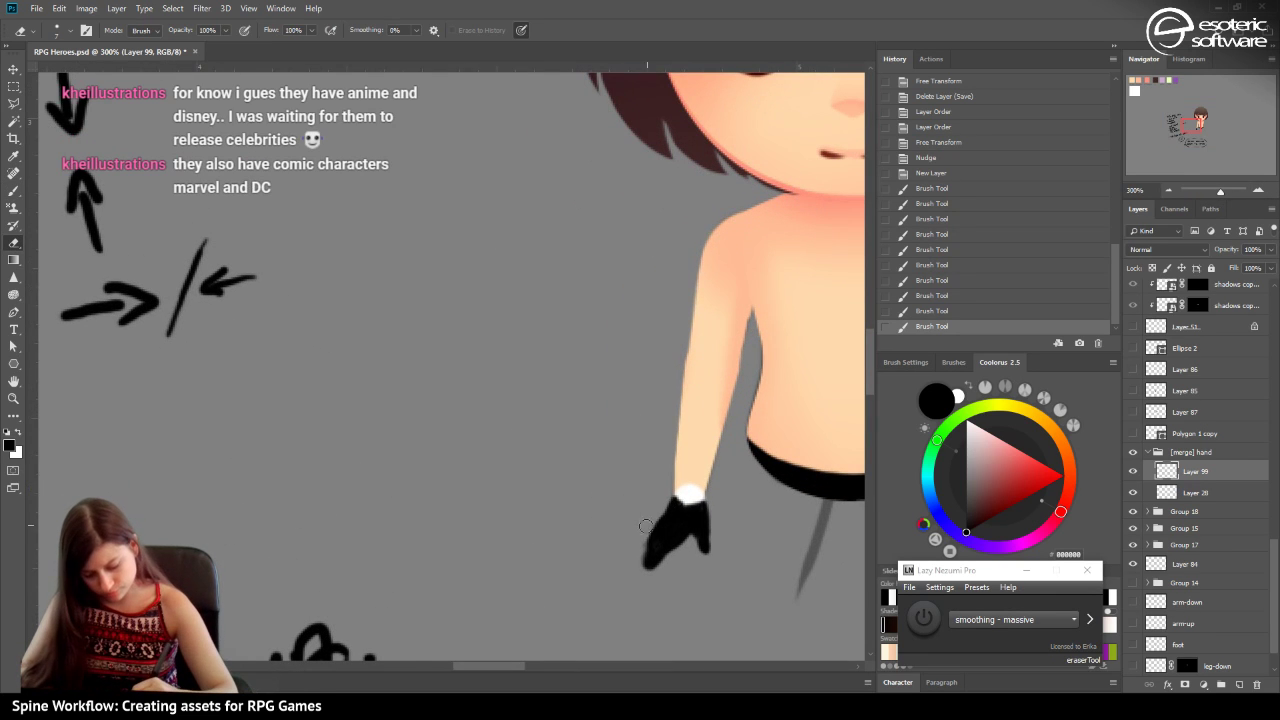
pyautogui.moveTo(676, 486); pyautogui.dragTo(642, 530)
pyautogui.moveTo(684, 466); pyautogui.dragTo(640, 538)
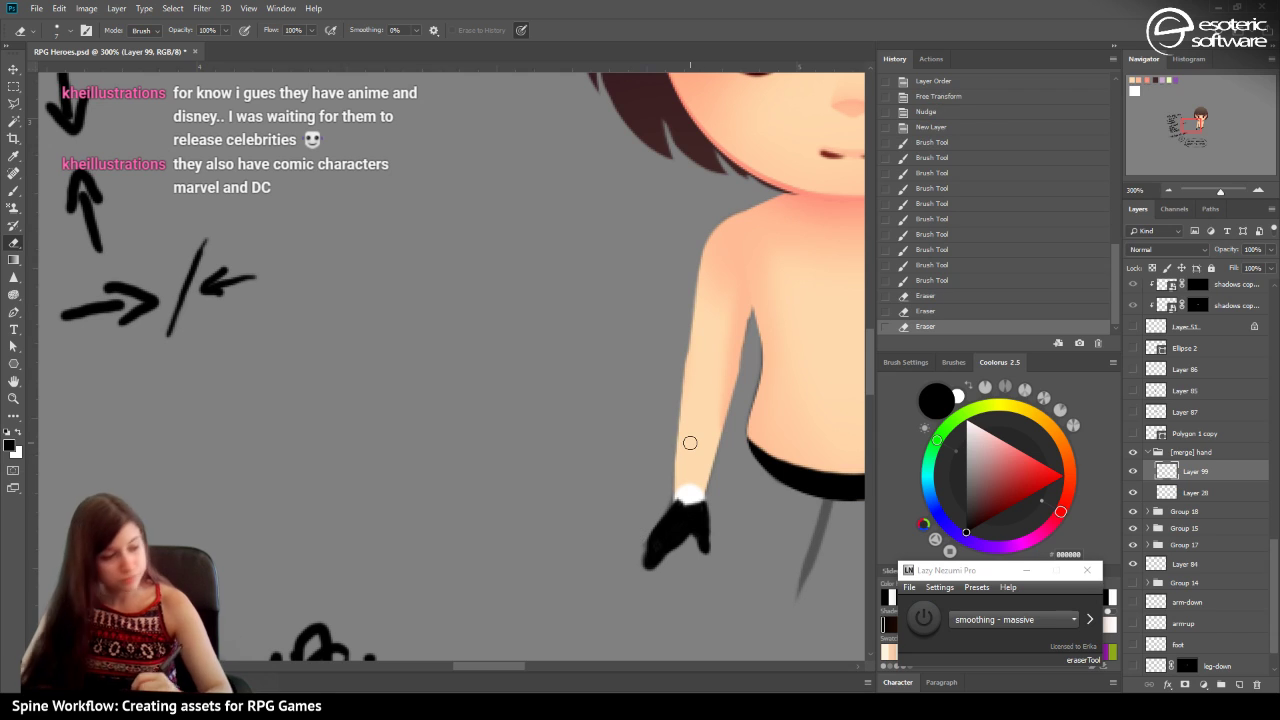
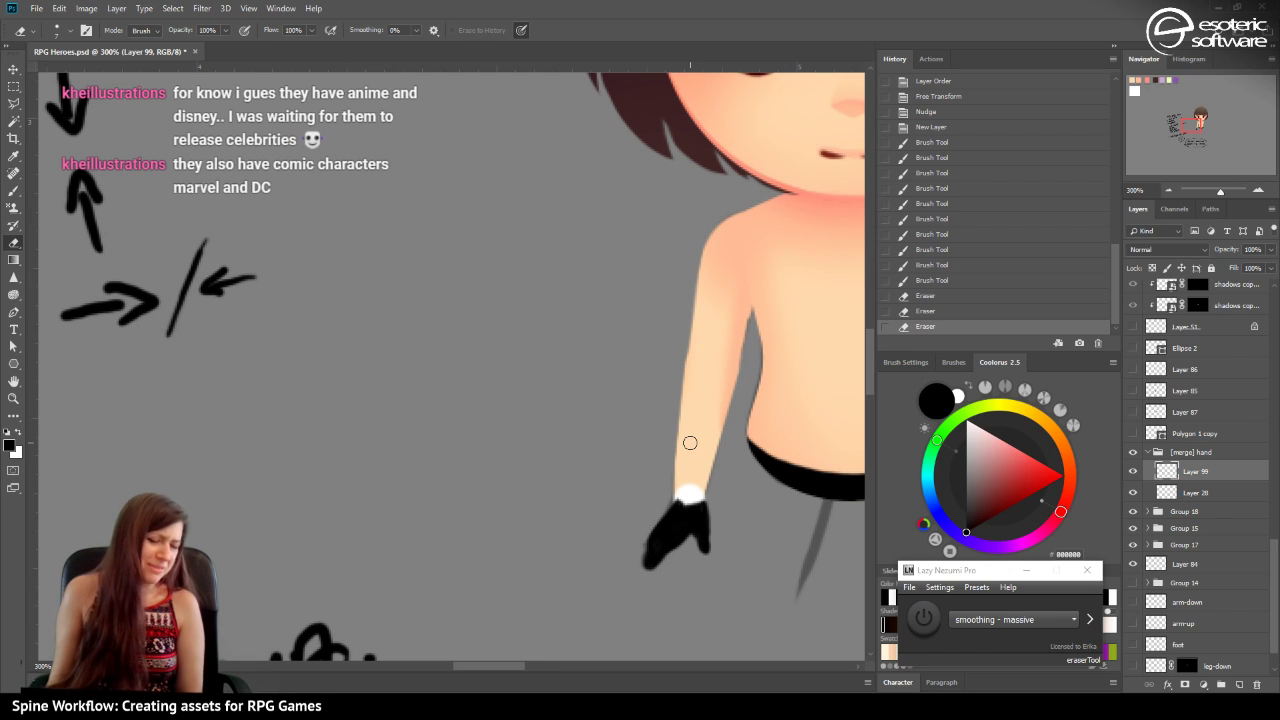
# Trim the thumb side and the wrist edges of the black hand silhouette with the Eraser.
pyautogui.click(717, 550)
pyautogui.click(722, 519)
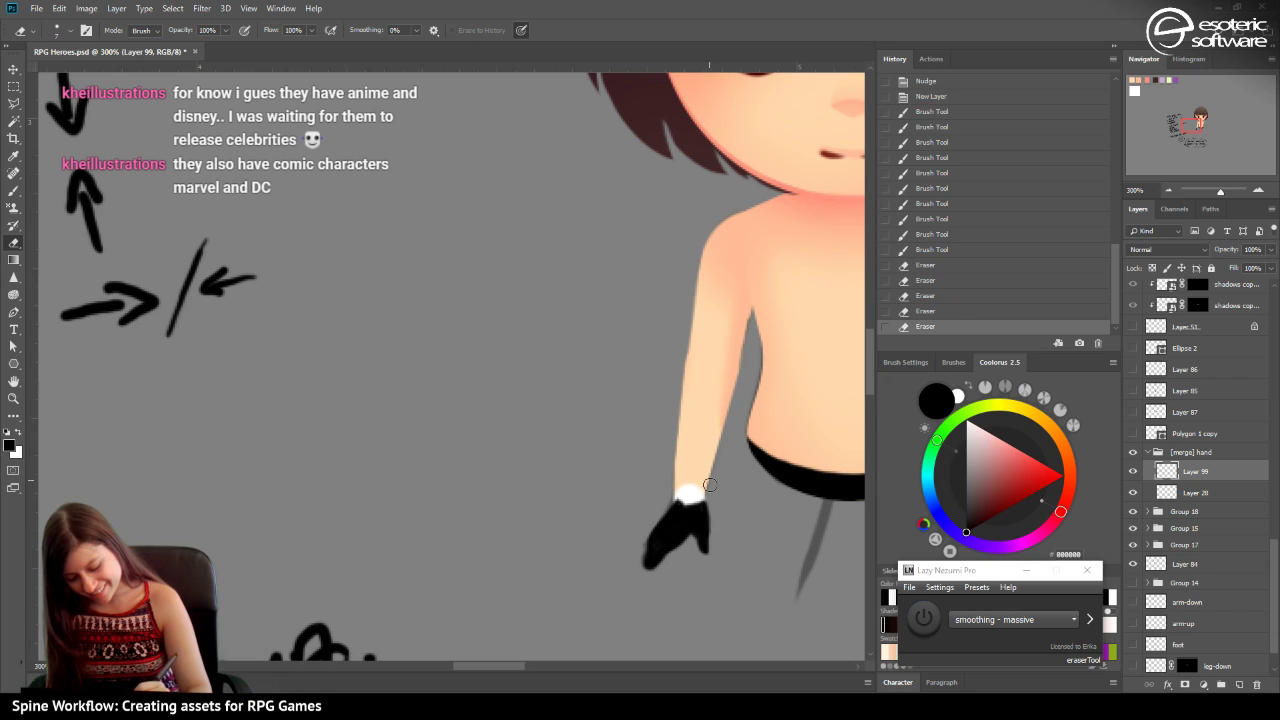
pyautogui.click(718, 524)
pyautogui.click(717, 523)
pyautogui.click(716, 522)
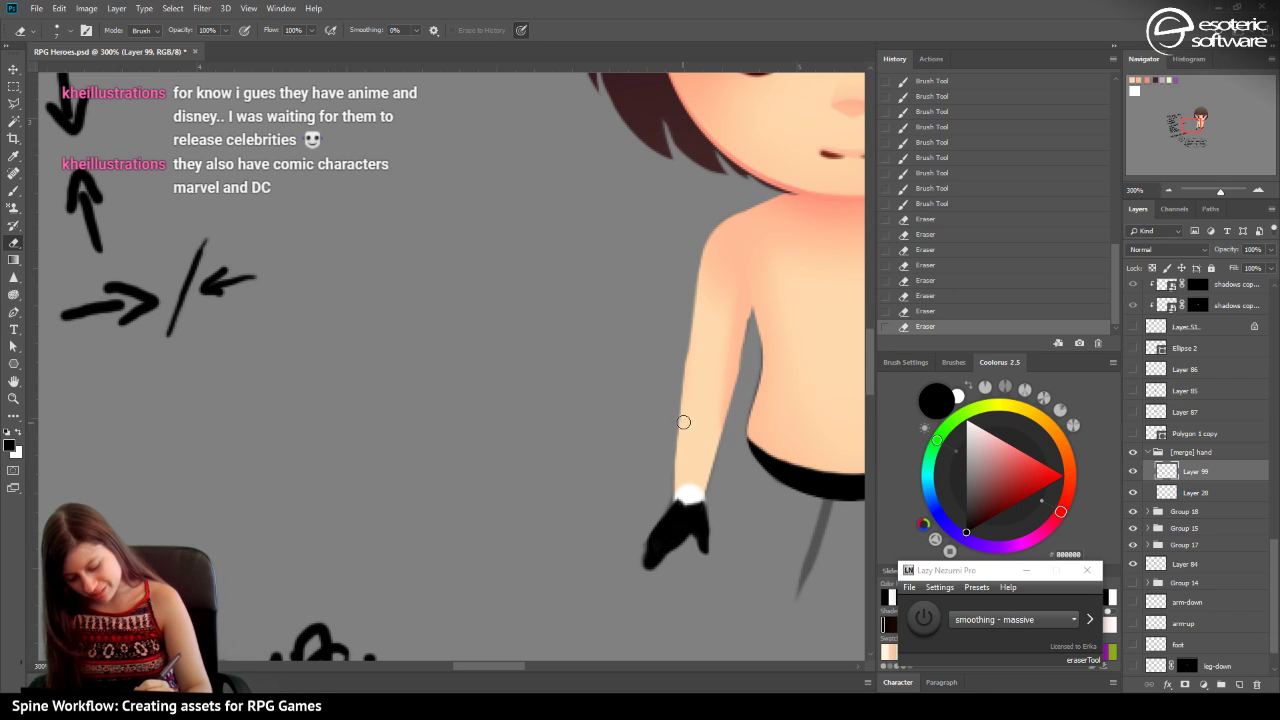
pyautogui.click(652, 500)
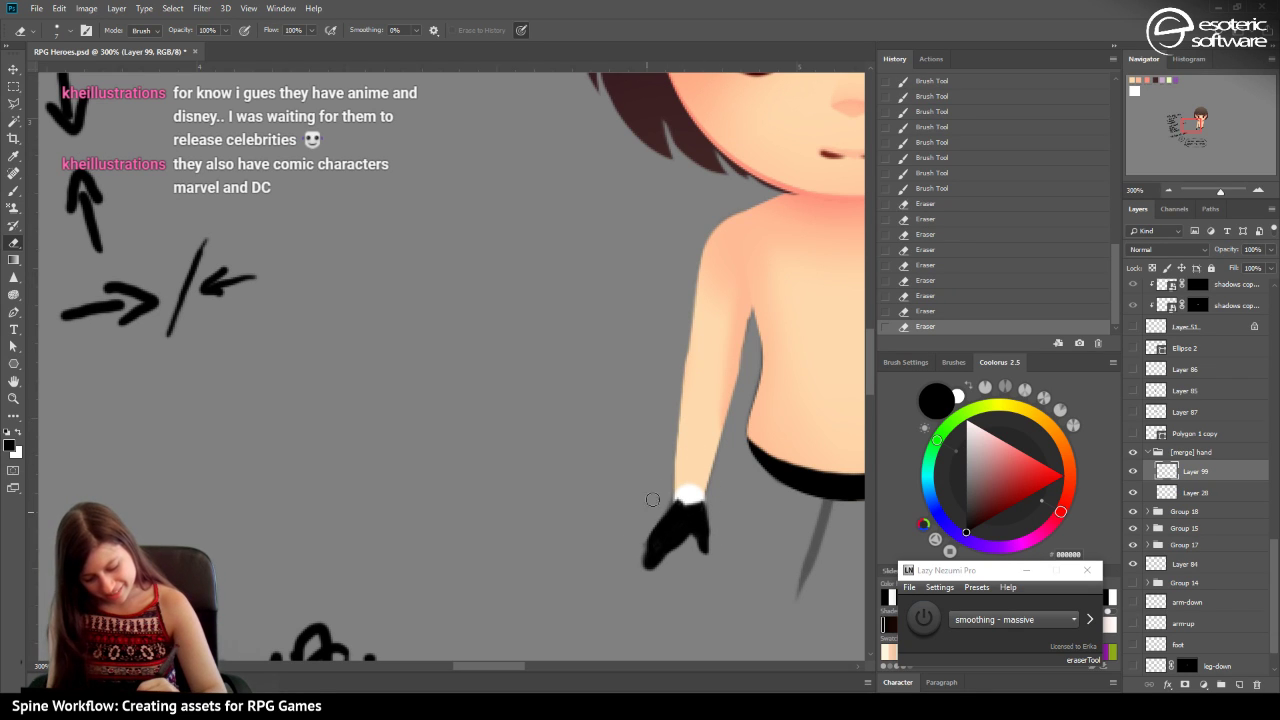
# Refine the fingertips and the gap between fingers and thumb with the Eraser, undoing a stray stroke along the way.
pyautogui.click(664, 564)
pyautogui.click(642, 586)
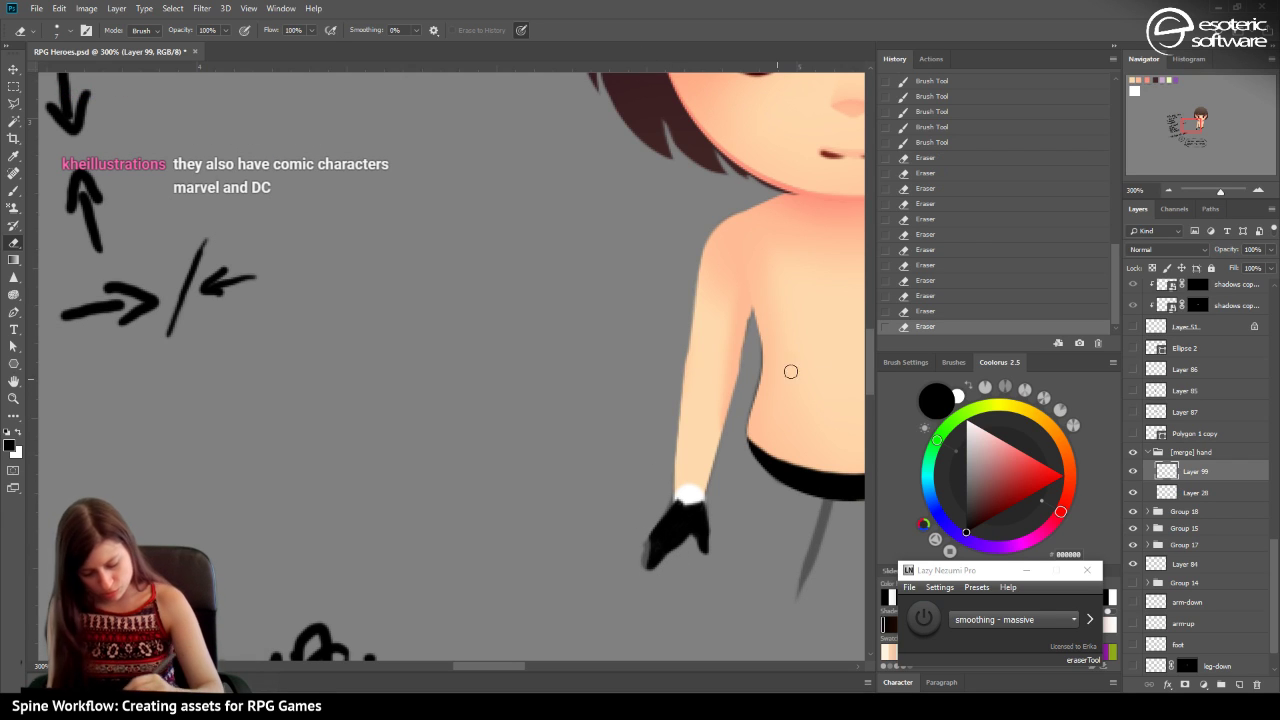
pyautogui.hotkey('ctrl', 'z')
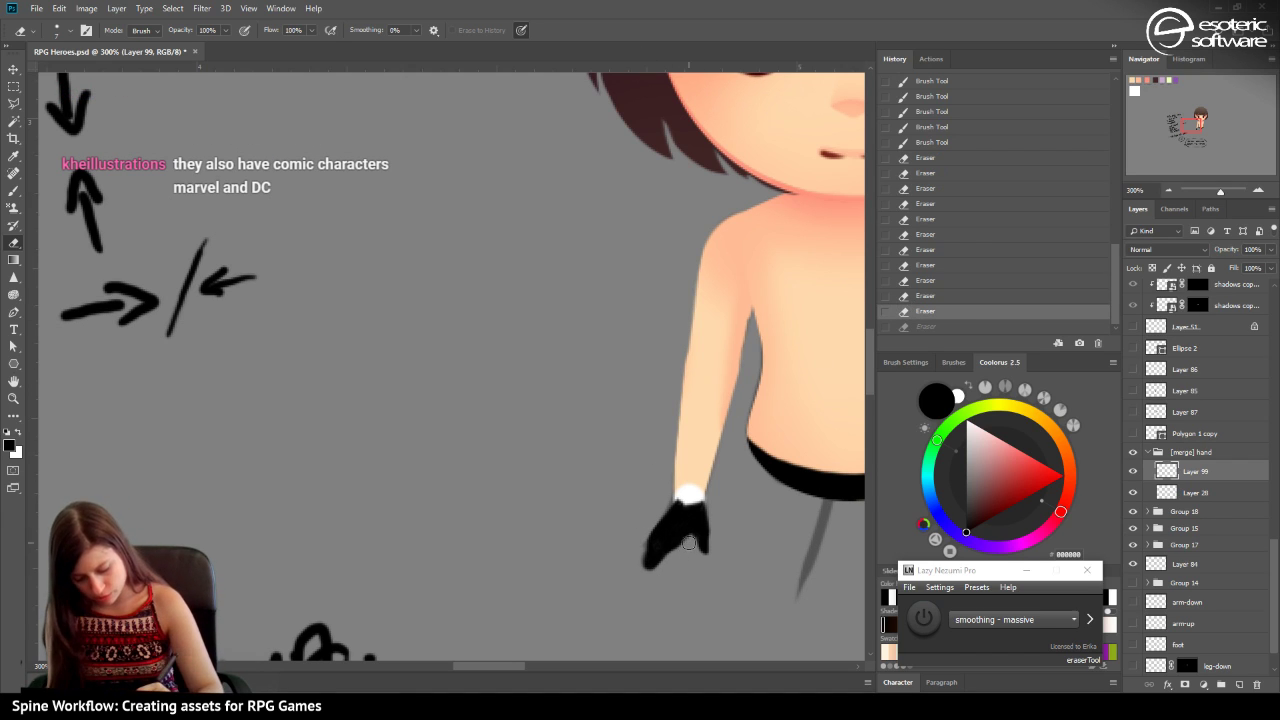
pyautogui.click(674, 563)
pyautogui.click(662, 578)
pyautogui.click(669, 571)
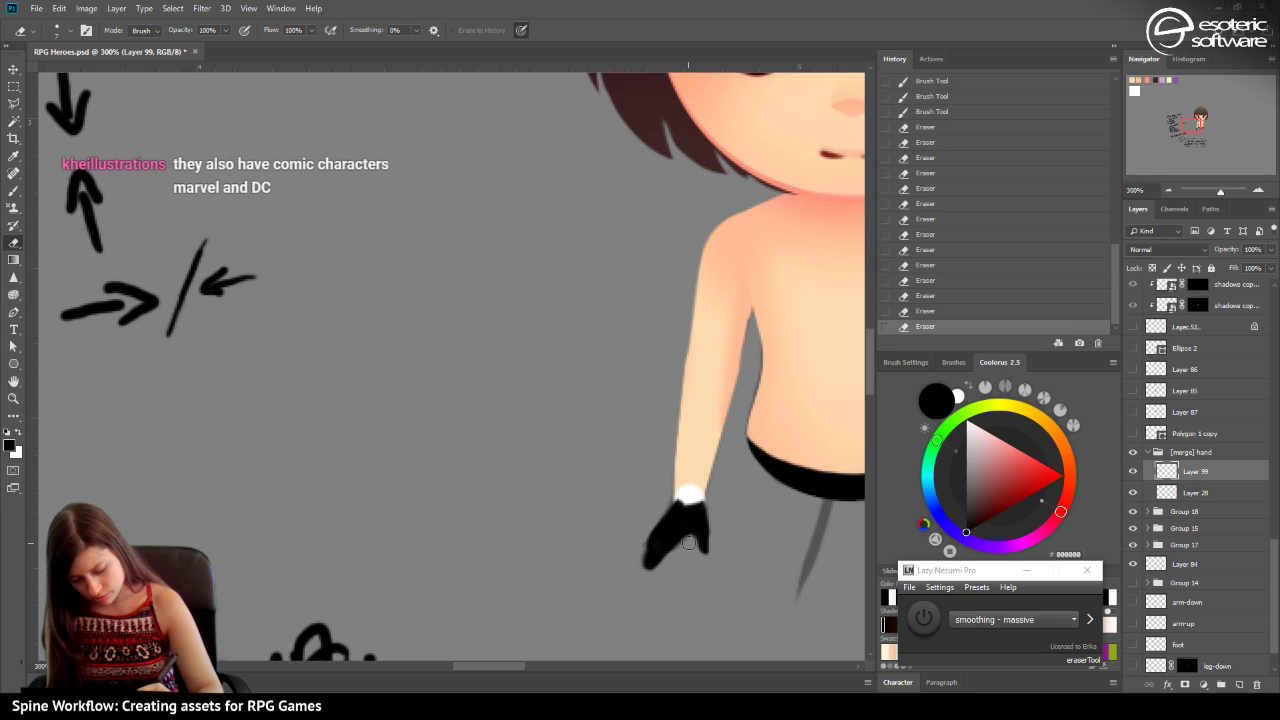
pyautogui.click(665, 588)
pyautogui.click(639, 560)
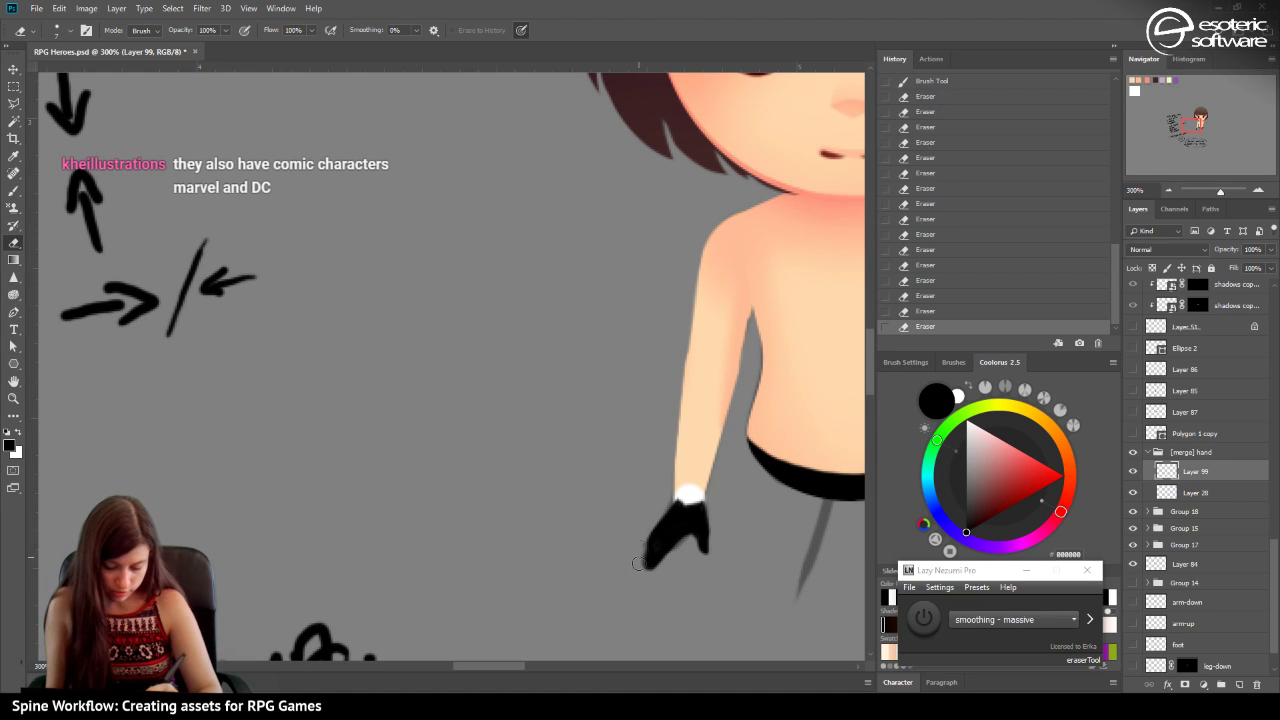
pyautogui.click(641, 553)
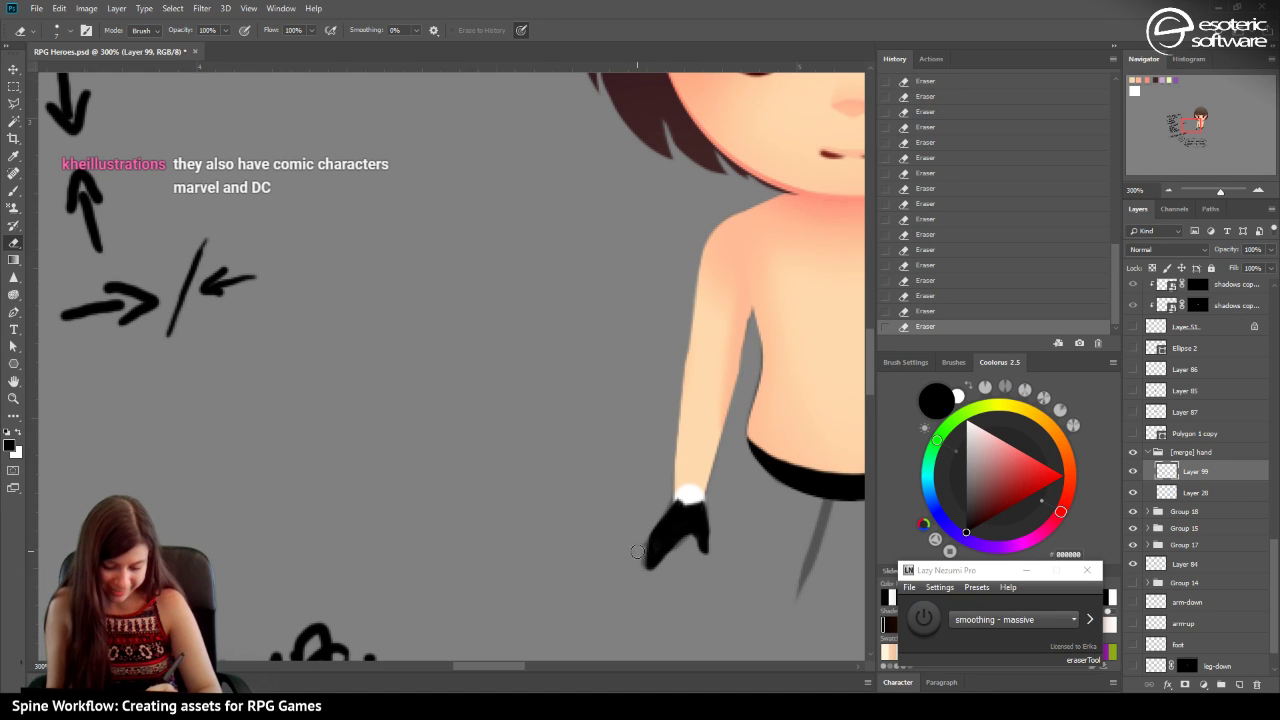
# Group the hand silhouette and wrist circle layers inside [merge] hand, and add a new layer above that group.
pyautogui.click(1180, 452)
pyautogui.click(1178, 472)
pyautogui.keyDown('shift'); pyautogui.click(1170, 492); pyautogui.keyUp('shift')
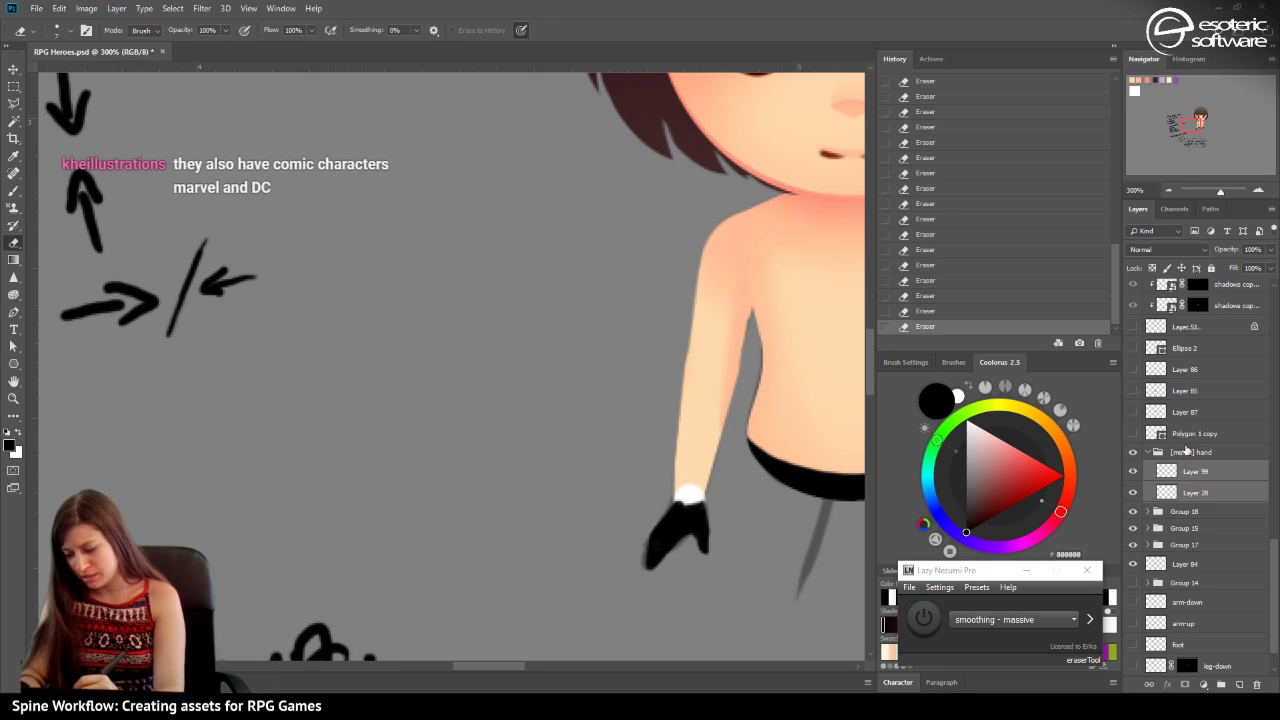
pyautogui.hotkey('ctrl', 'g')
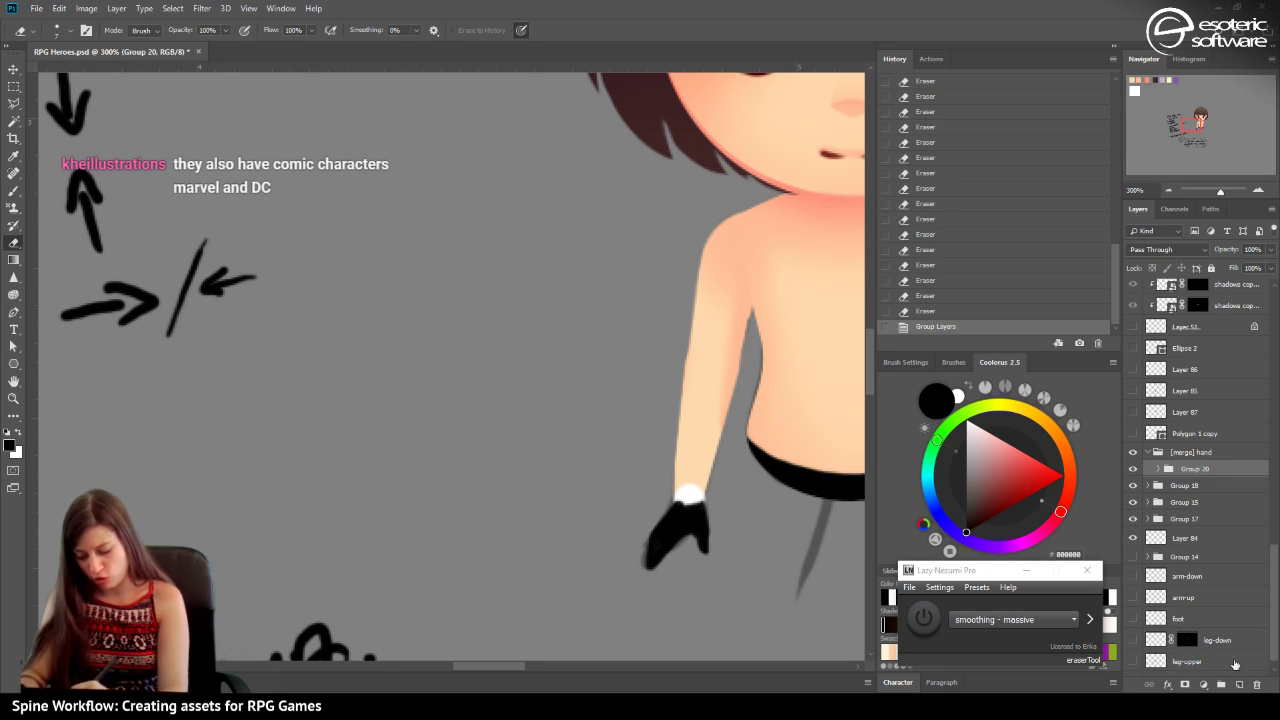
pyautogui.click(1239, 684)
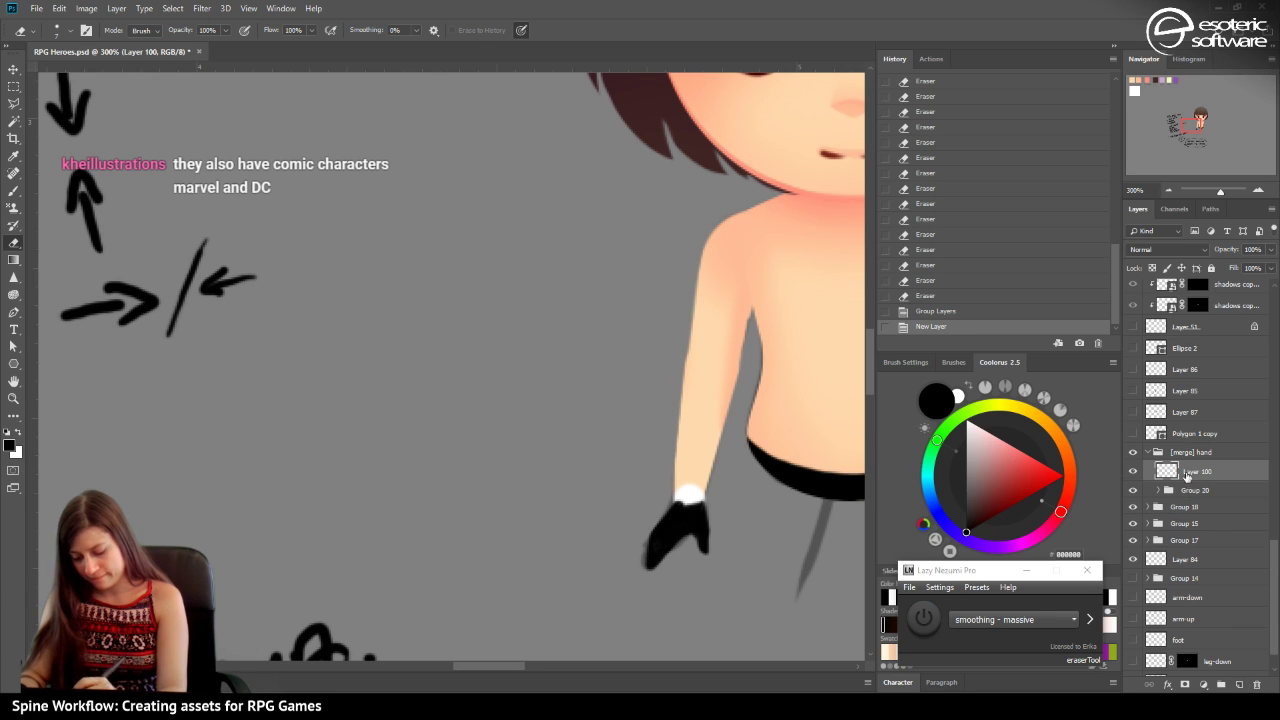
pyautogui.press('b')
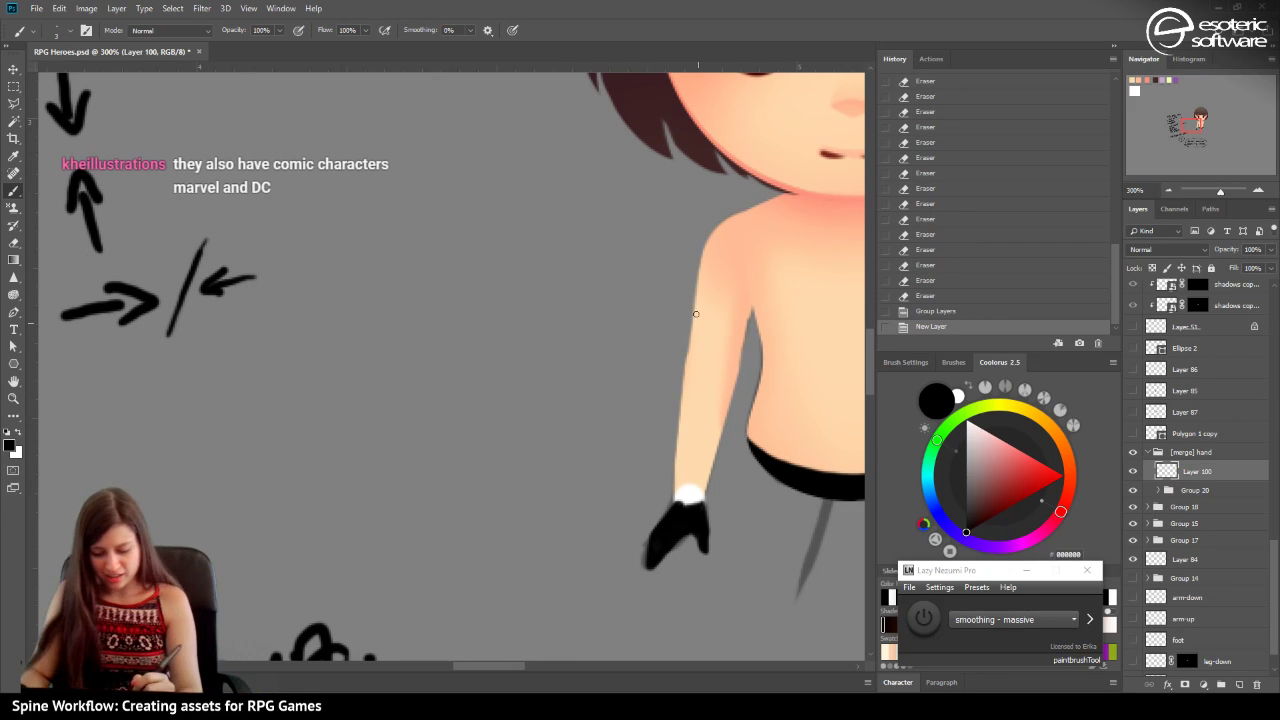
# Duplicate the skin-shadow, skin-shade and skin-color layers of Group 18 and move the copies above the new layer in [merge] hand.
pyautogui.click(1157, 507)
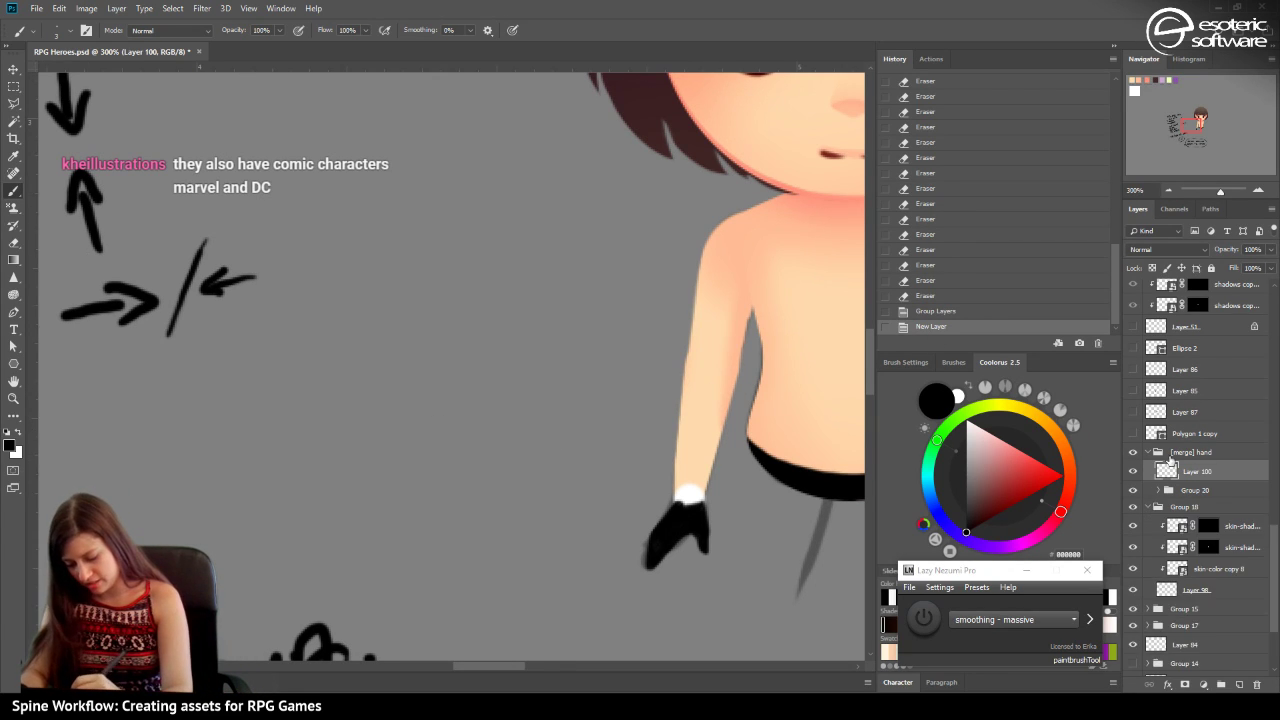
pyautogui.click(1172, 527)
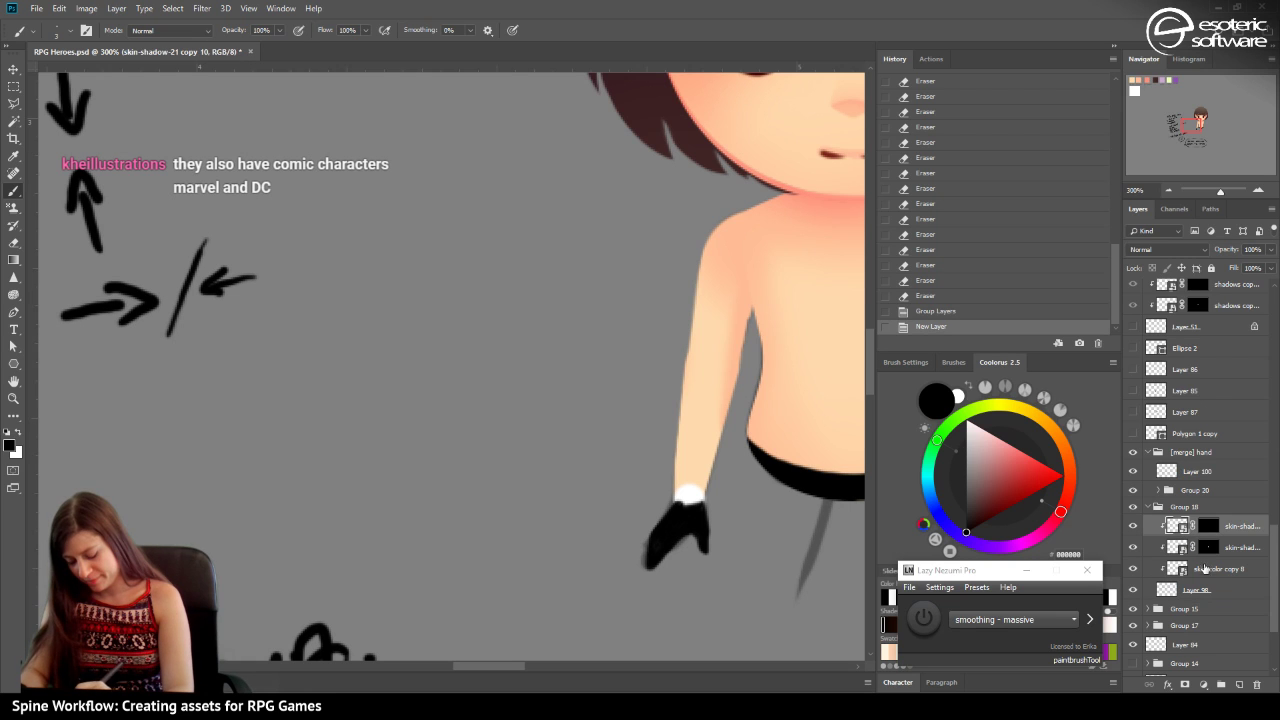
pyautogui.keyDown('shift'); pyautogui.click(1205, 568); pyautogui.keyUp('shift')
pyautogui.rightClick(1208, 570)
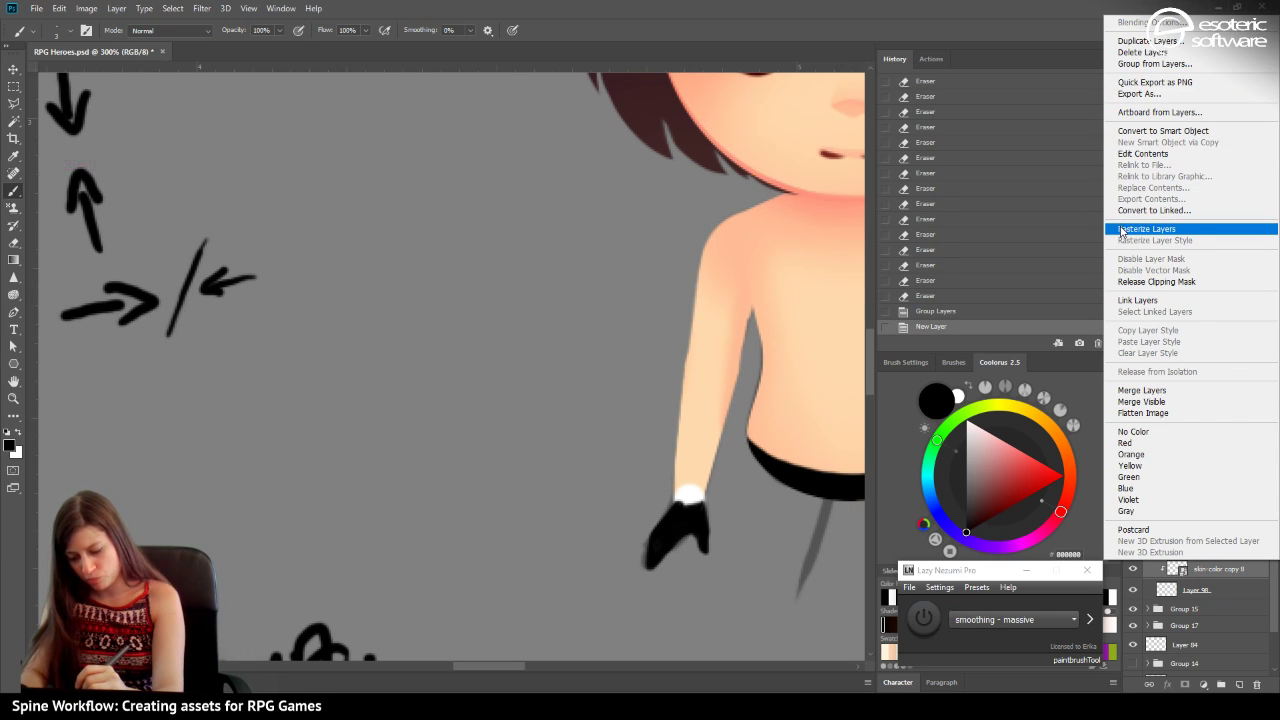
pyautogui.click(1128, 37)
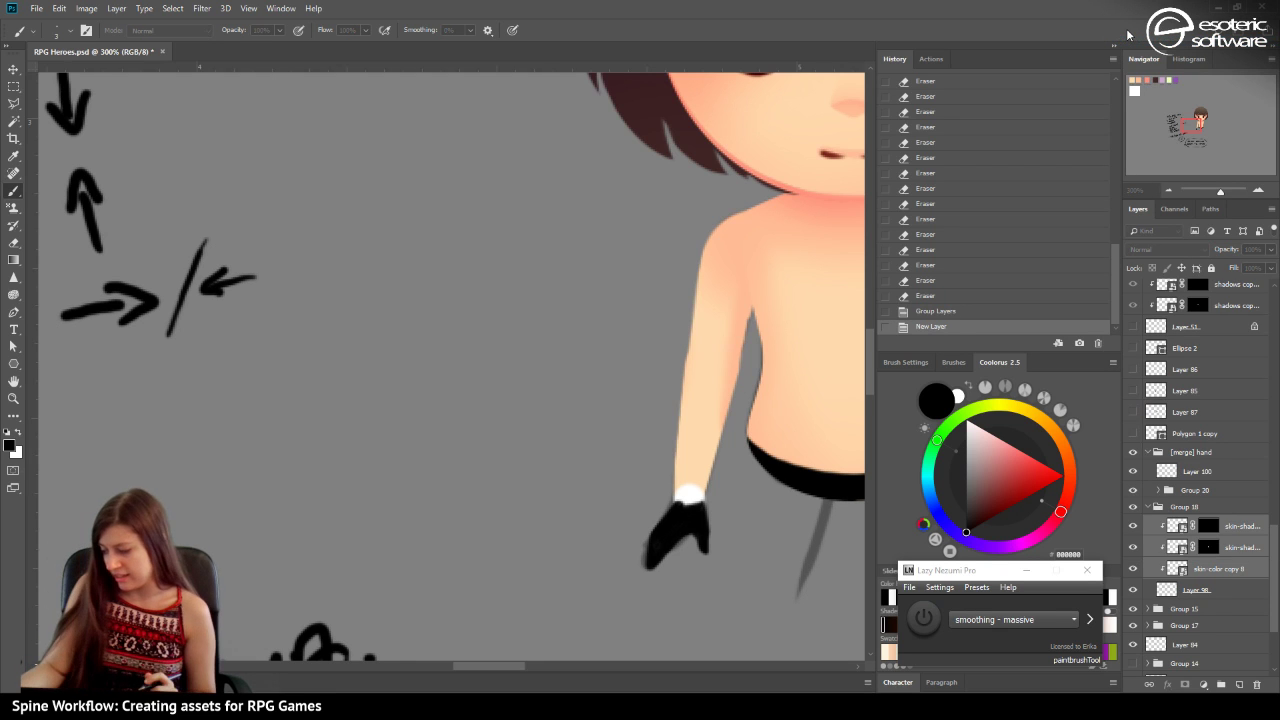
pyautogui.press('Return')
pyautogui.moveTo(1182, 532); pyautogui.dragTo(1176, 449)
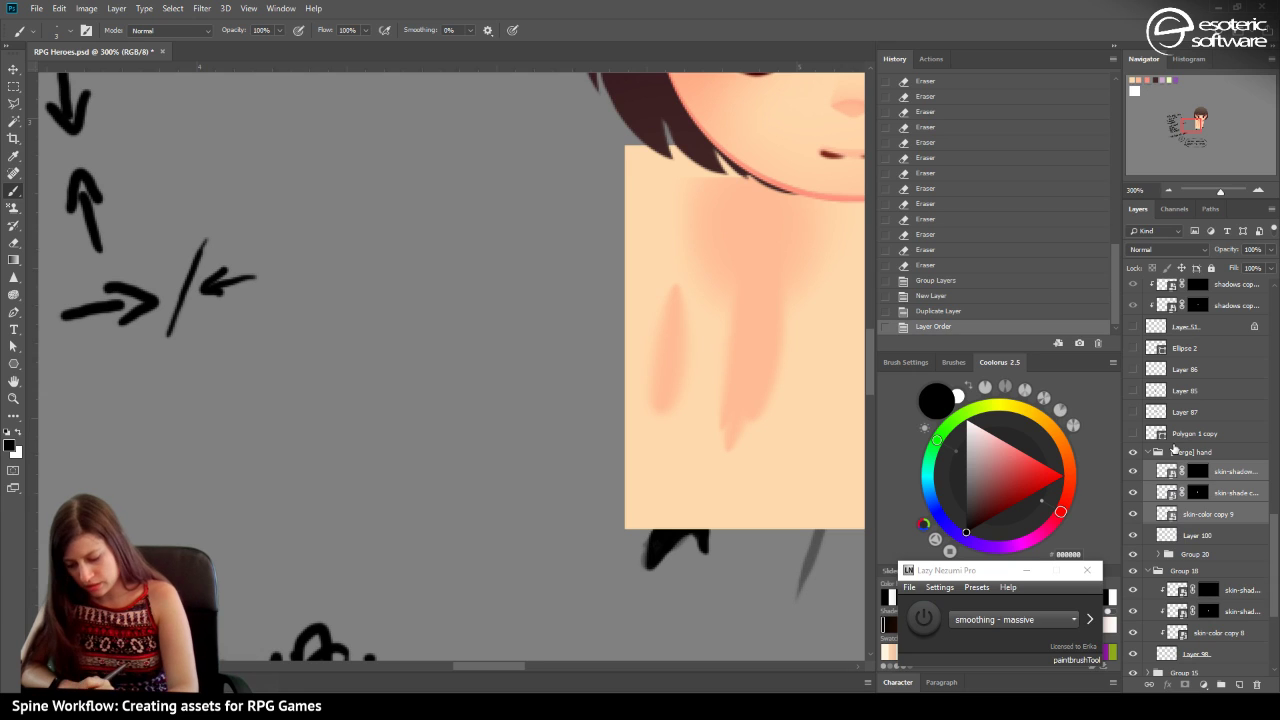
# Clip the three copied skin layers to the new layer and scale them down to fit around the hand.
pyautogui.rightClick(1202, 513)
pyautogui.click(1056, 415)
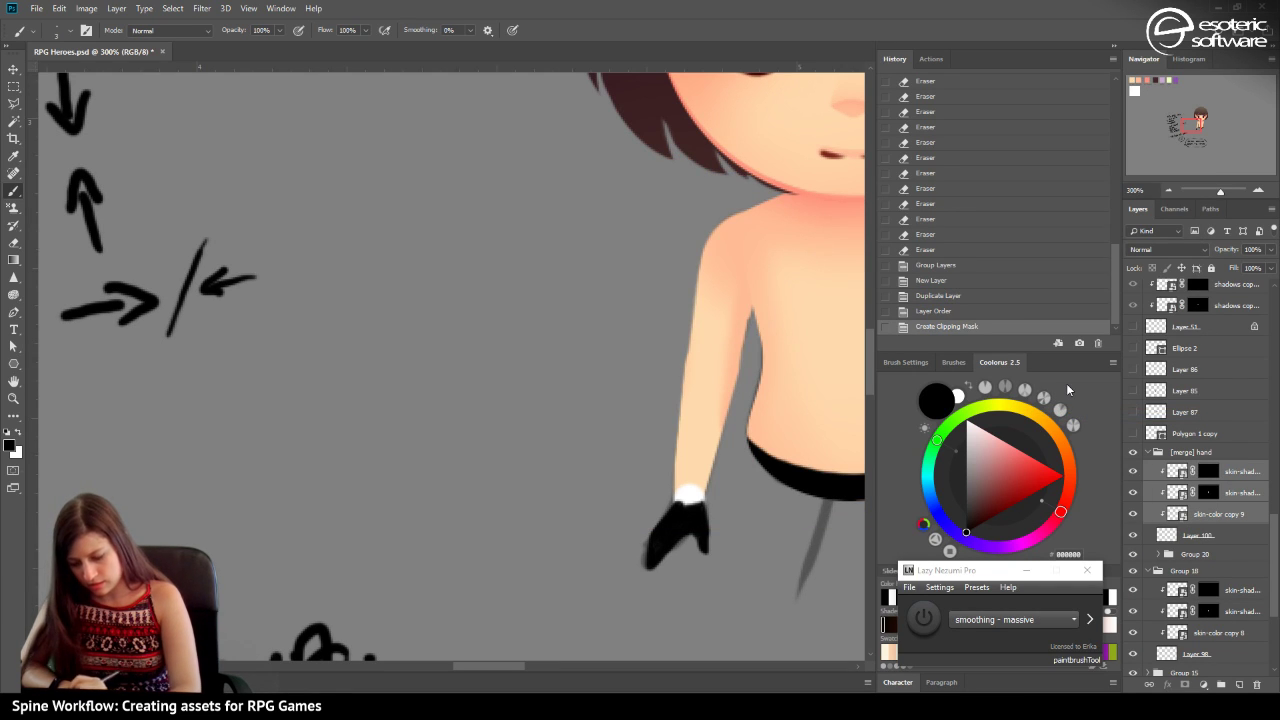
pyautogui.hotkey('ctrl', 't')
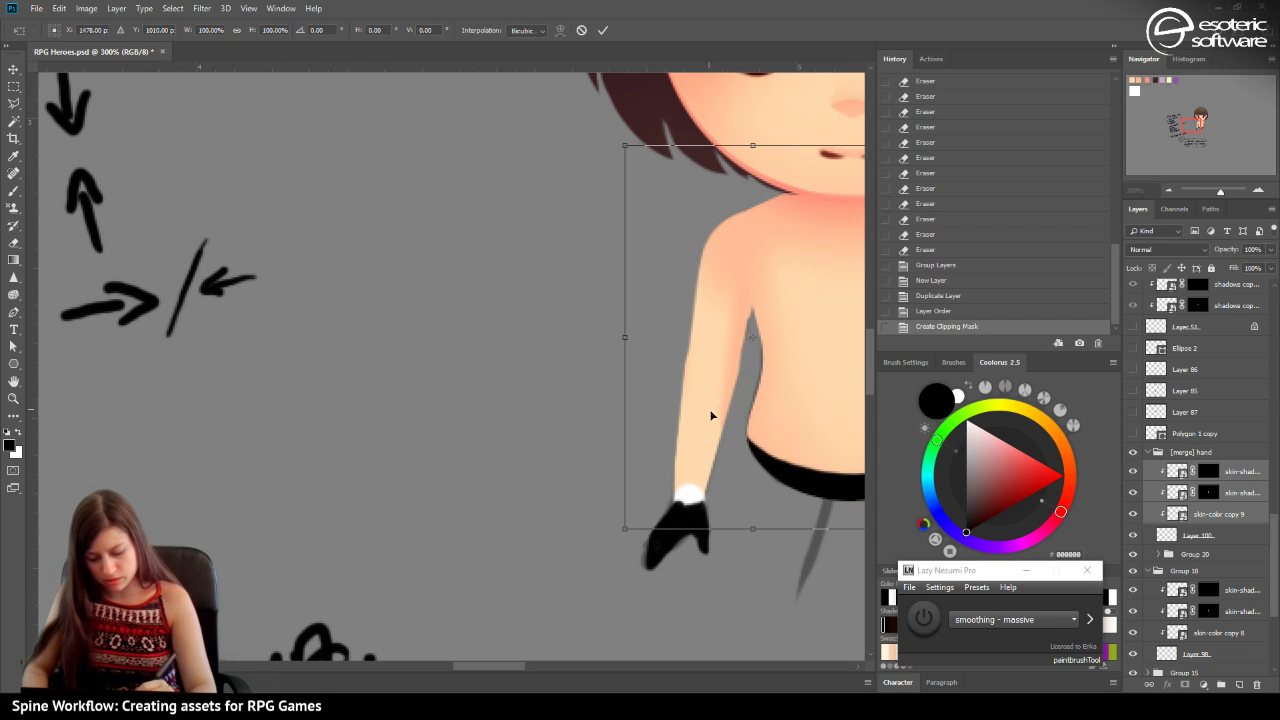
pyautogui.moveTo(714, 417); pyautogui.dragTo(700, 449)
pyautogui.moveTo(836, 219); pyautogui.dragTo(720, 491)
pyautogui.moveTo(584, 600); pyautogui.dragTo(656, 575)
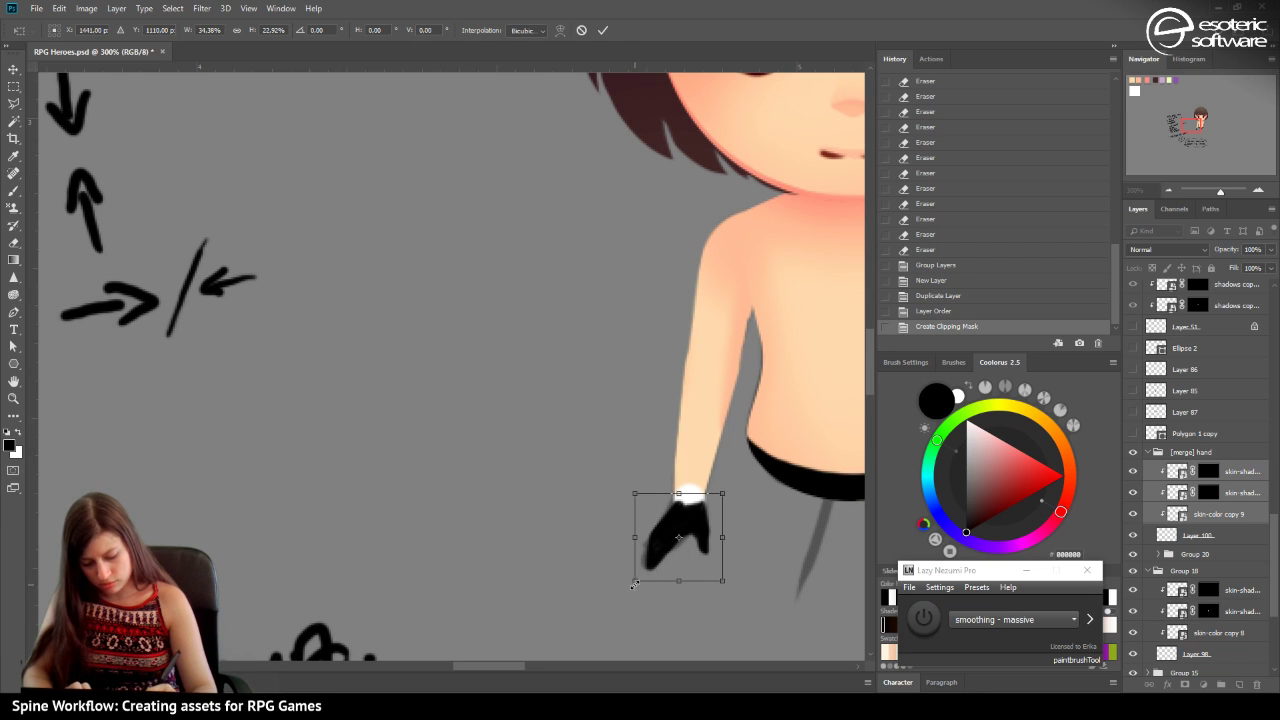
pyautogui.moveTo(724, 493); pyautogui.dragTo(730, 468)
pyautogui.click(604, 31)
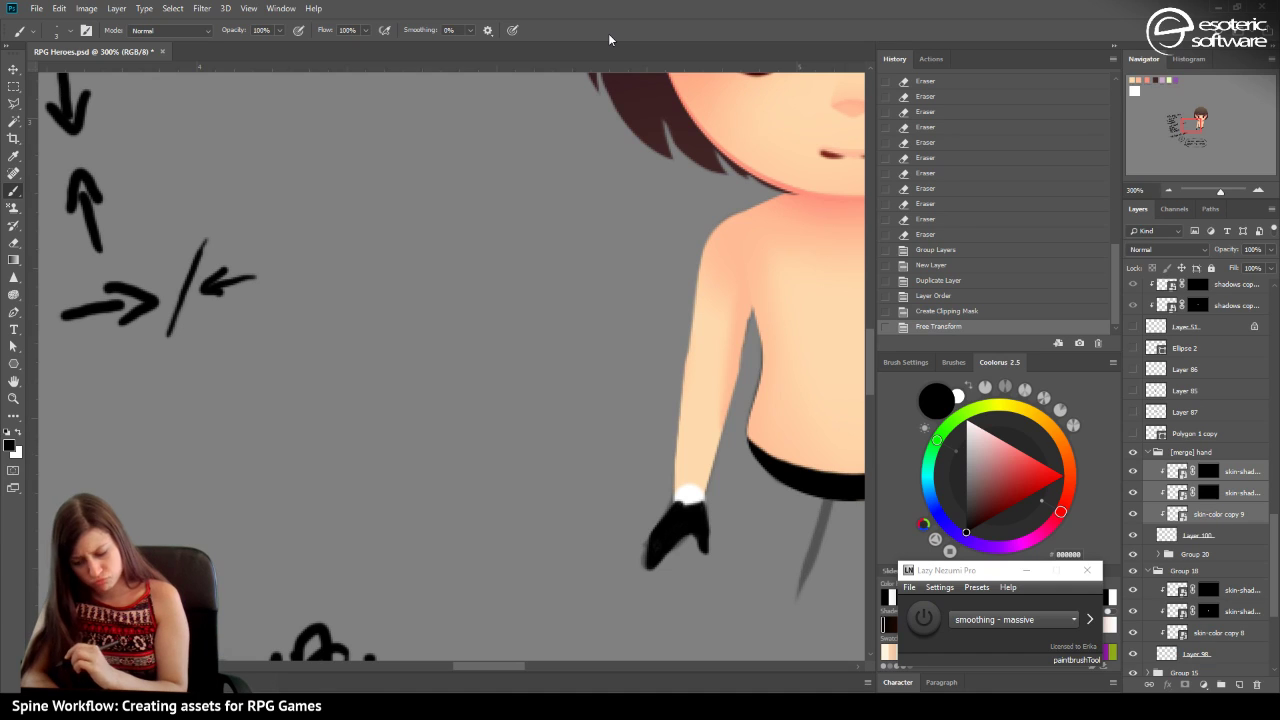
# Delete the layer masks of the copied skin-shade and skin-shadow layers in the [merge] hand group.
pyautogui.click(1210, 492)
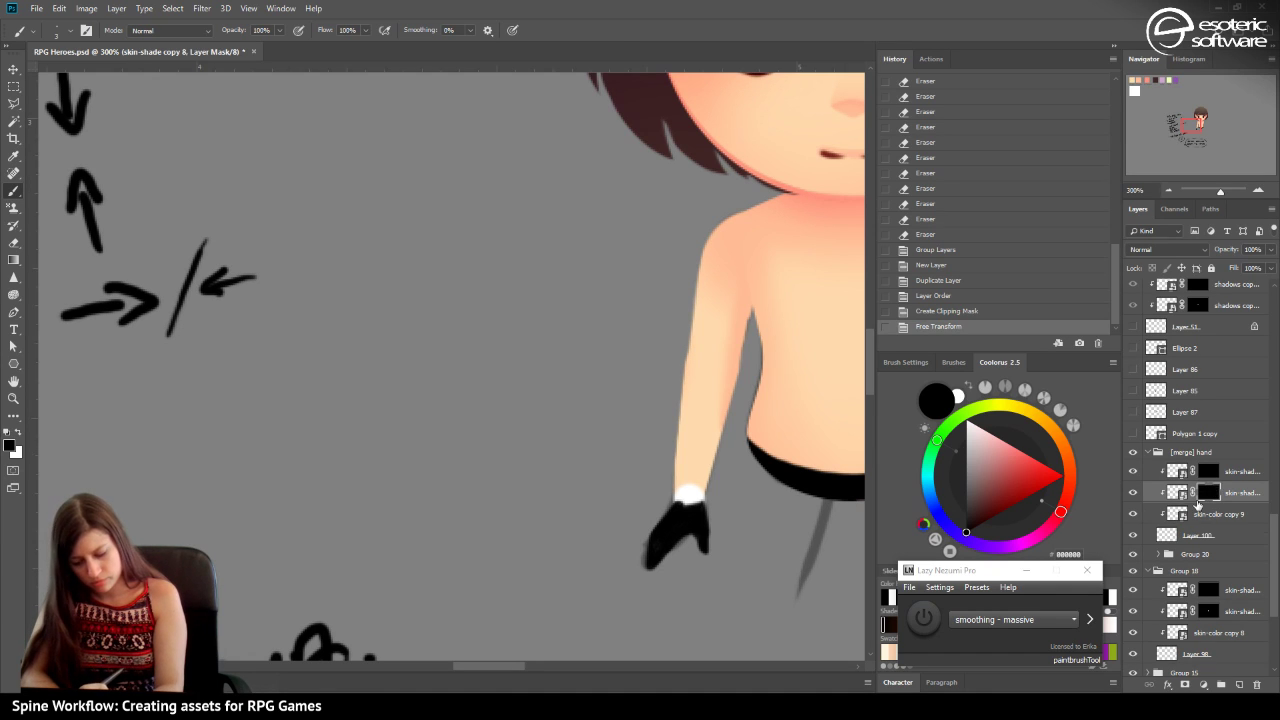
pyautogui.moveTo(1208, 494); pyautogui.dragTo(1257, 684)
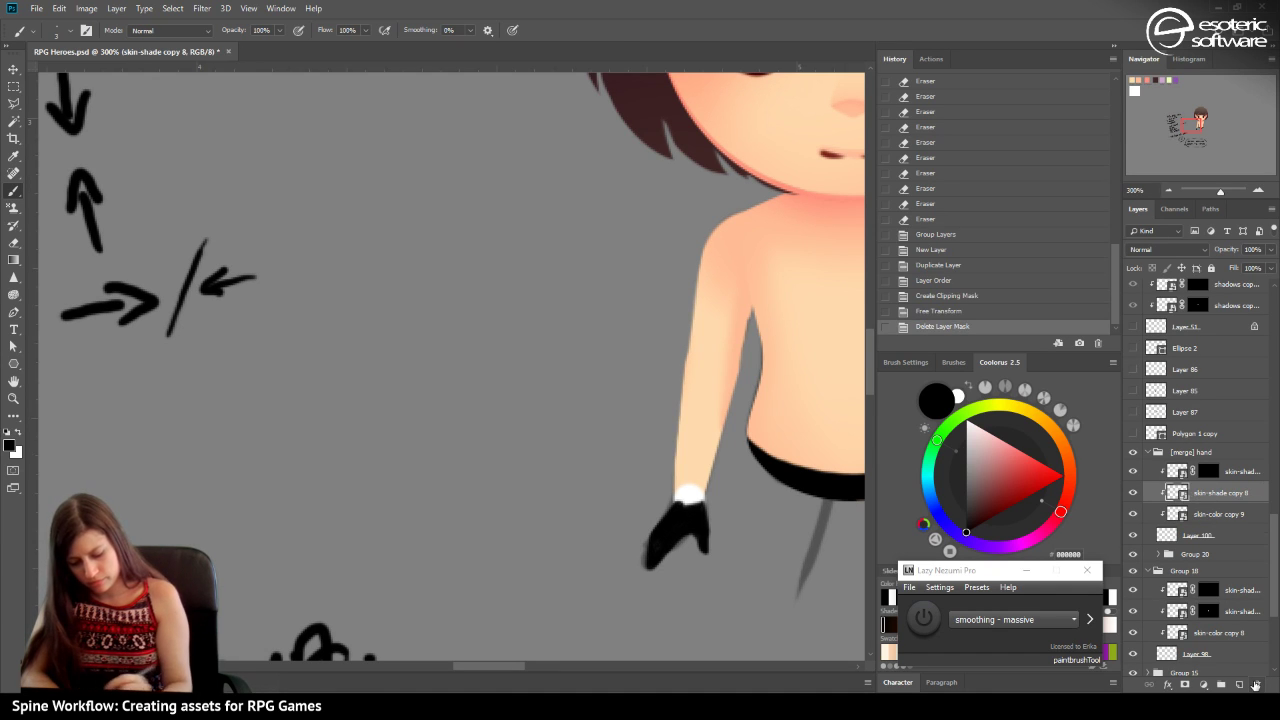
pyautogui.moveTo(1218, 470); pyautogui.dragTo(1257, 684)
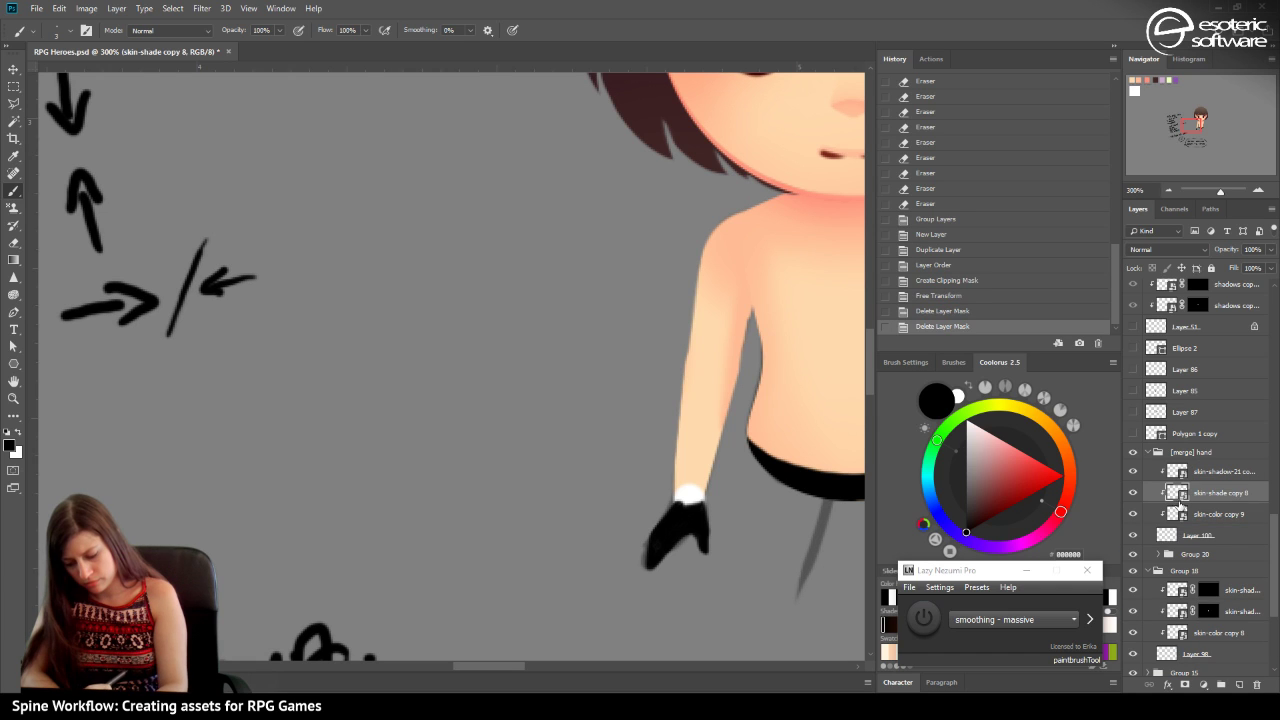
# Free-transform the skin-color copy 9 layer so it covers the whole hand and wrist.
pyautogui.hotkey('alt', '[')
pyautogui.hotkey('ctrl', 't')
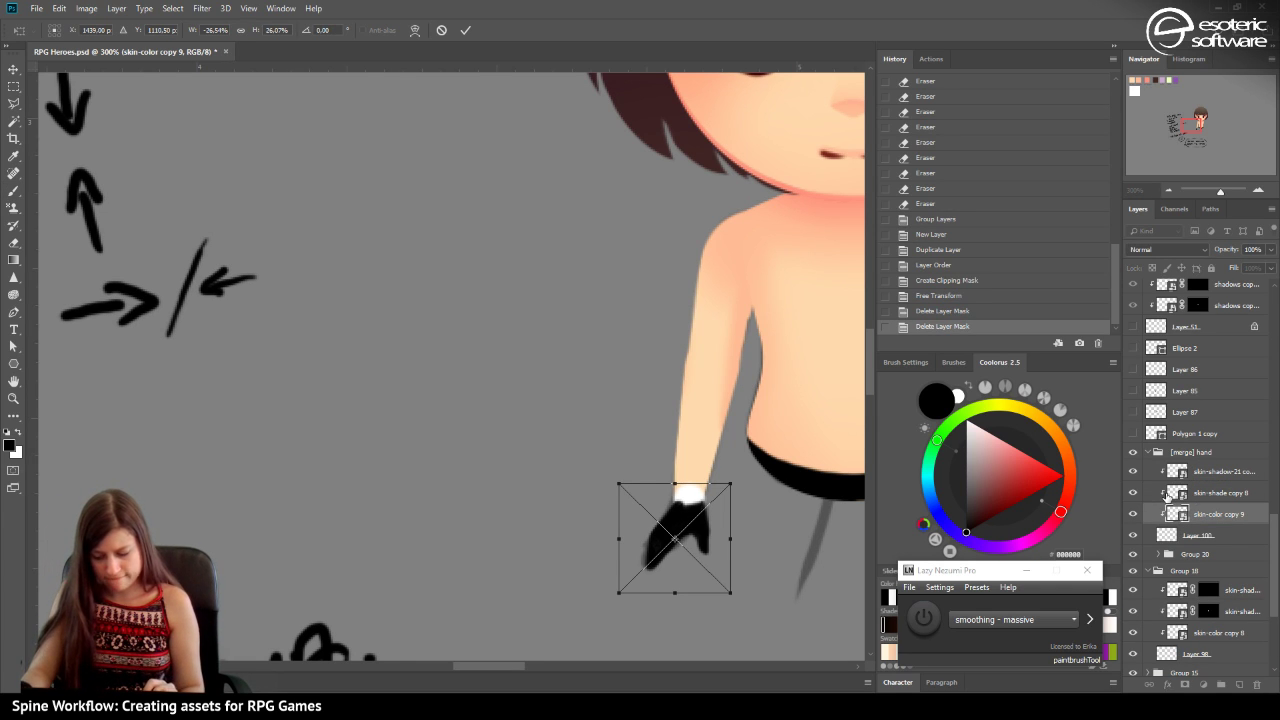
pyautogui.click(465, 30)
pyautogui.press('b')
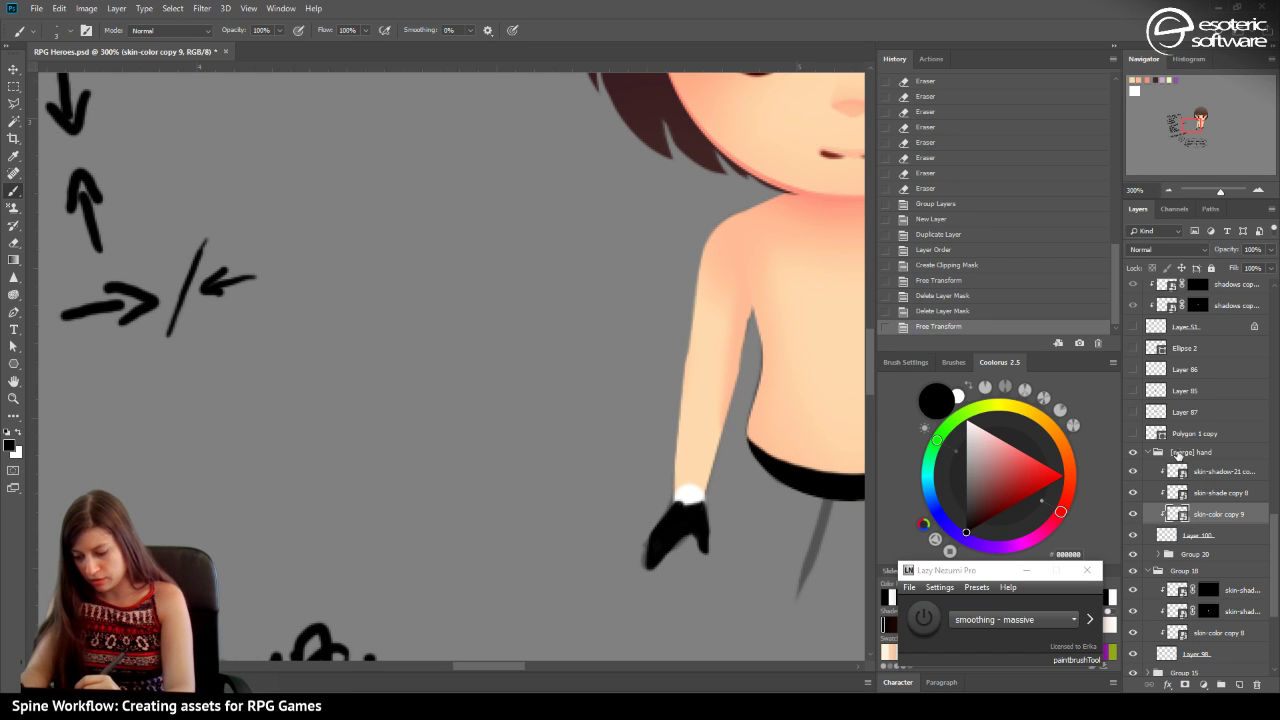
# Delete the empty layer and clip the three skin layers to the group holding the hand silhouette and wrist circle.
pyautogui.moveTo(1177, 537); pyautogui.dragTo(1256, 685)
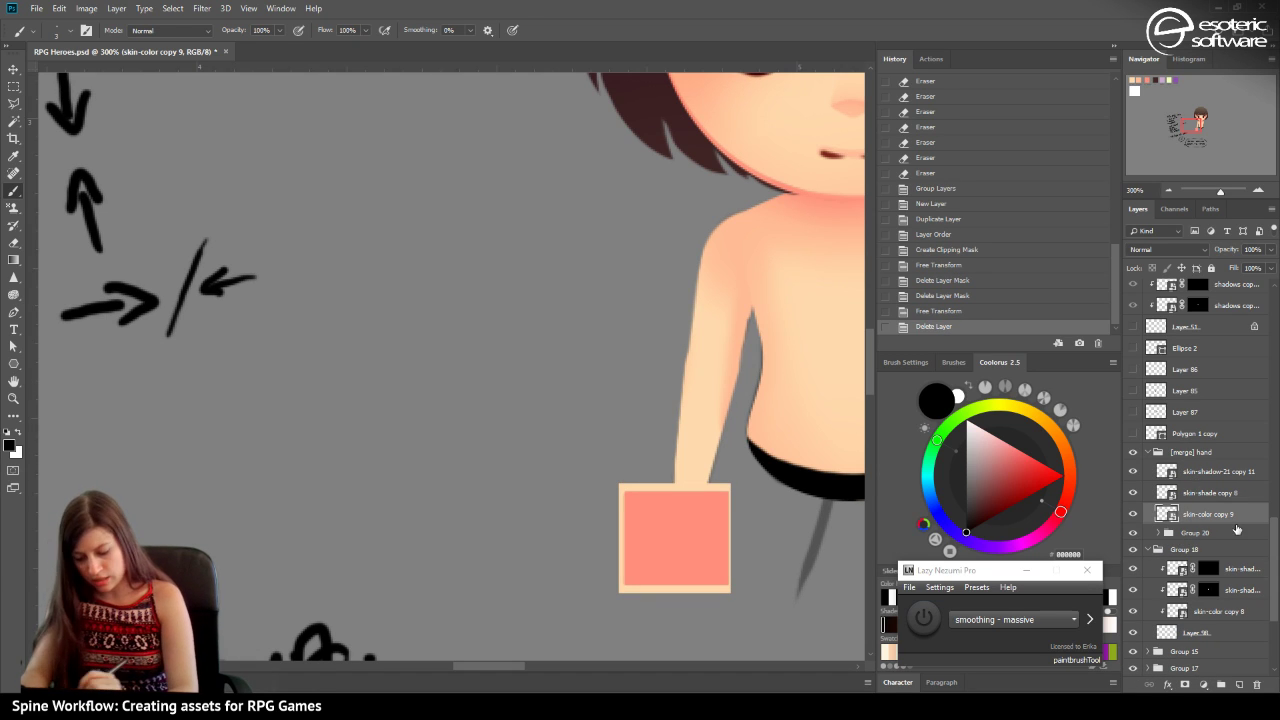
pyautogui.keyDown('shift'); pyautogui.click(1190, 478); pyautogui.keyUp('shift')
pyautogui.rightClick(1189, 479)
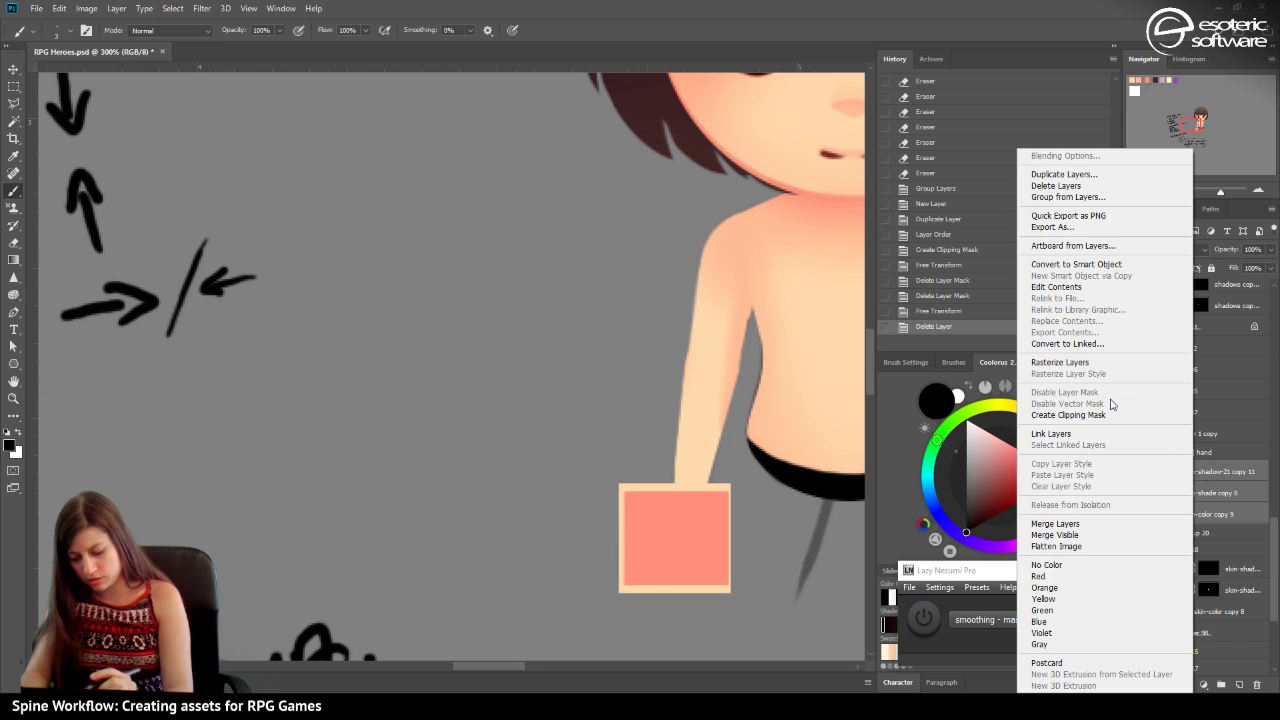
pyautogui.click(1048, 414)
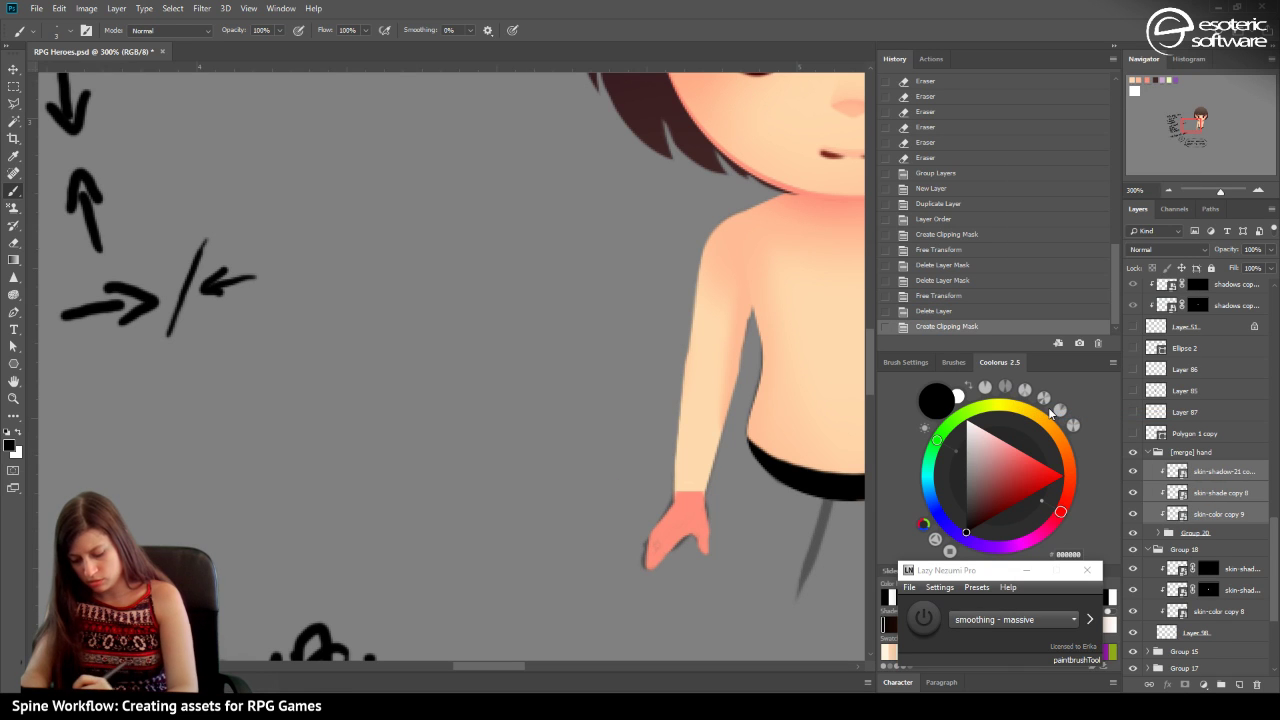
# Add black layer masks to the hand's skin-shade and skin-shadow layers to hide them.
pyautogui.click(1190, 496)
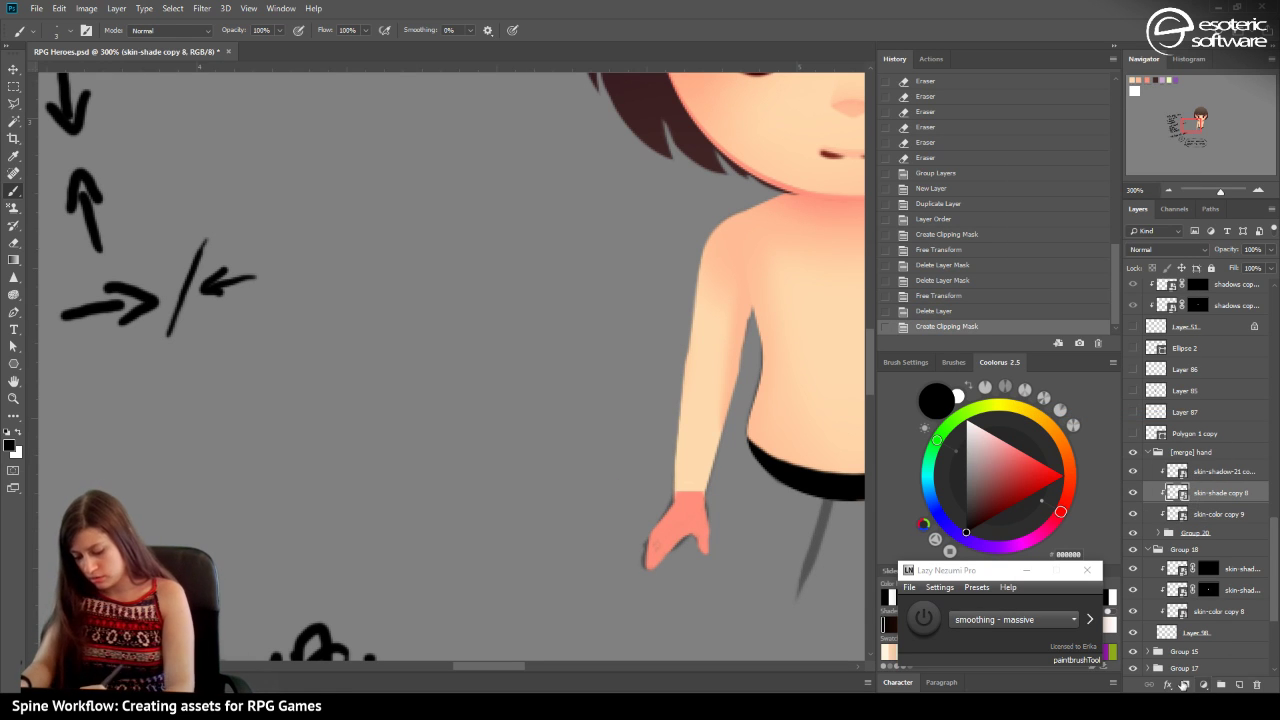
pyautogui.keyDown('alt'); pyautogui.click(1203, 684); pyautogui.keyUp('alt')
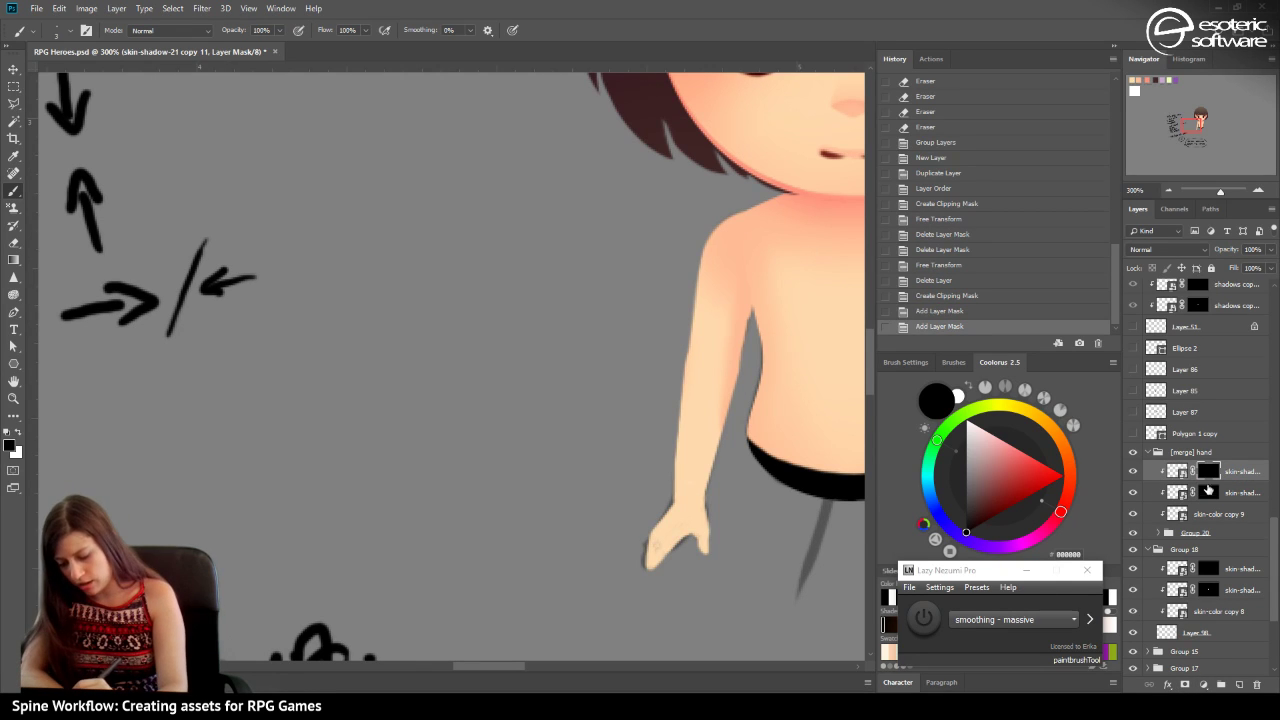
# Paint white on the hand's skin-shade mask with a 37 px brush to bring in shading along the hand.
pyautogui.click(1208, 491)
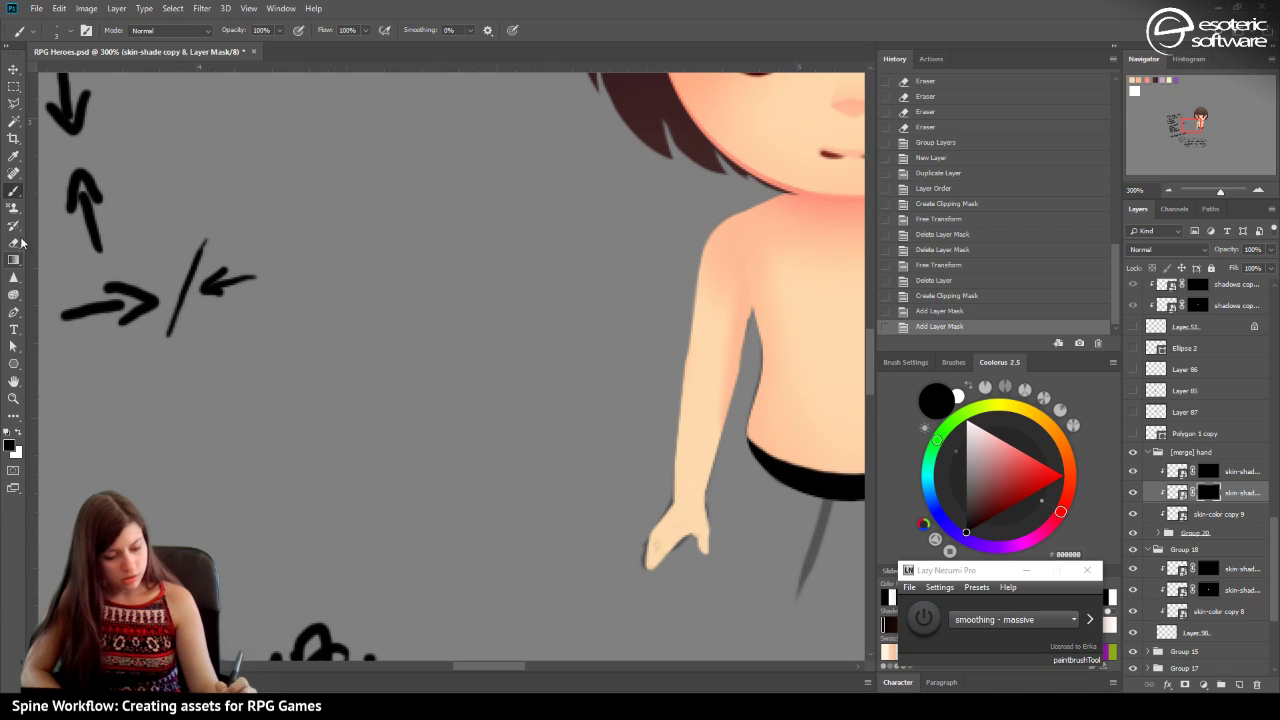
pyautogui.click(18, 435)
pyautogui.rightClick(90, 175)
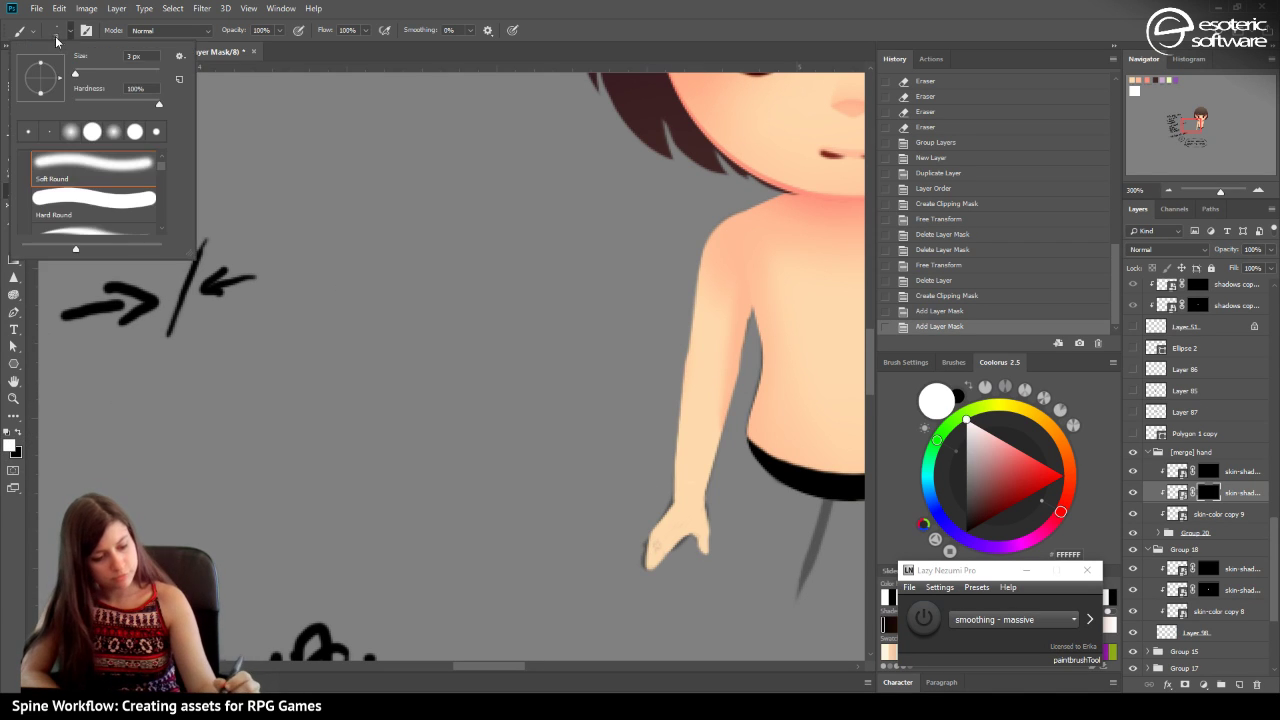
pyautogui.moveTo(100, 55); pyautogui.dragTo(136, 56)
pyautogui.moveTo(686, 552)
pyautogui.mouseDown()
pyautogui.moveTo(653, 583)
pyautogui.moveTo(611, 514)
pyautogui.mouseUp()
pyautogui.press('e')
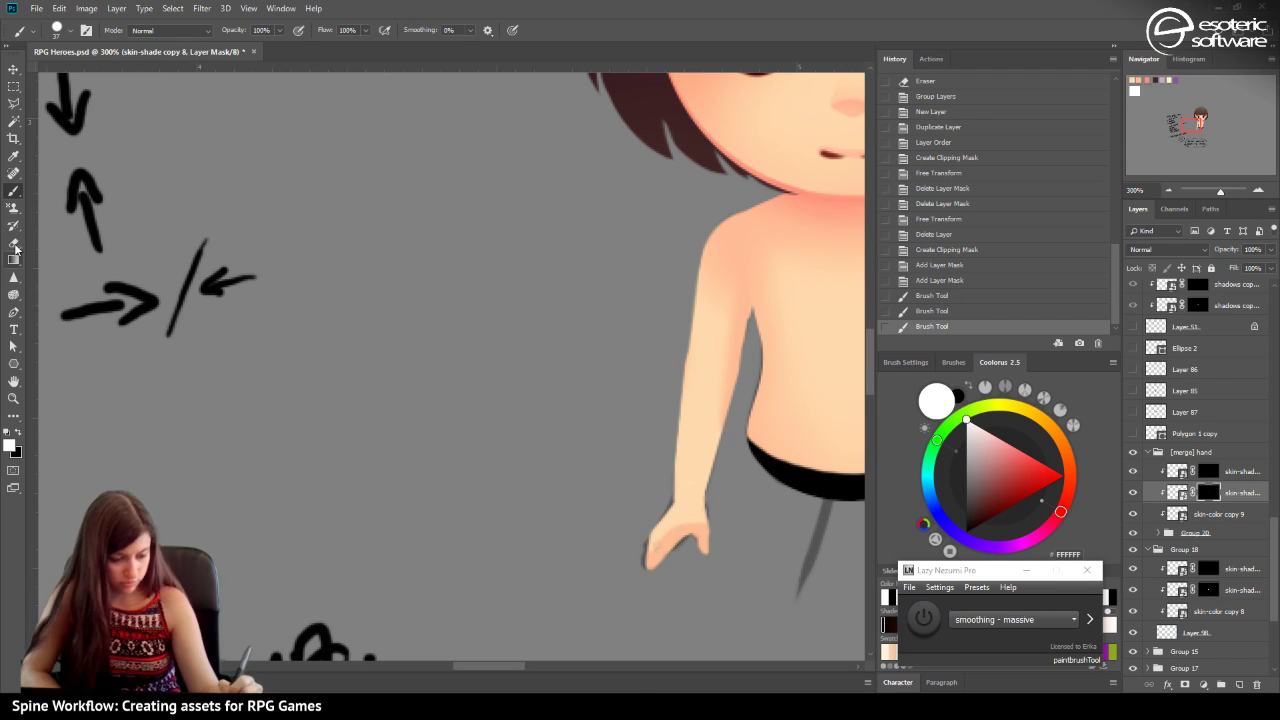
# Erase excess shading near the fingertips on the hand's skin-shade mask and step back the last eraser stroke.
pyautogui.moveTo(645, 557)
pyautogui.mouseDown()
pyautogui.moveTo(700, 500)
pyautogui.moveTo(655, 545)
pyautogui.mouseUp()
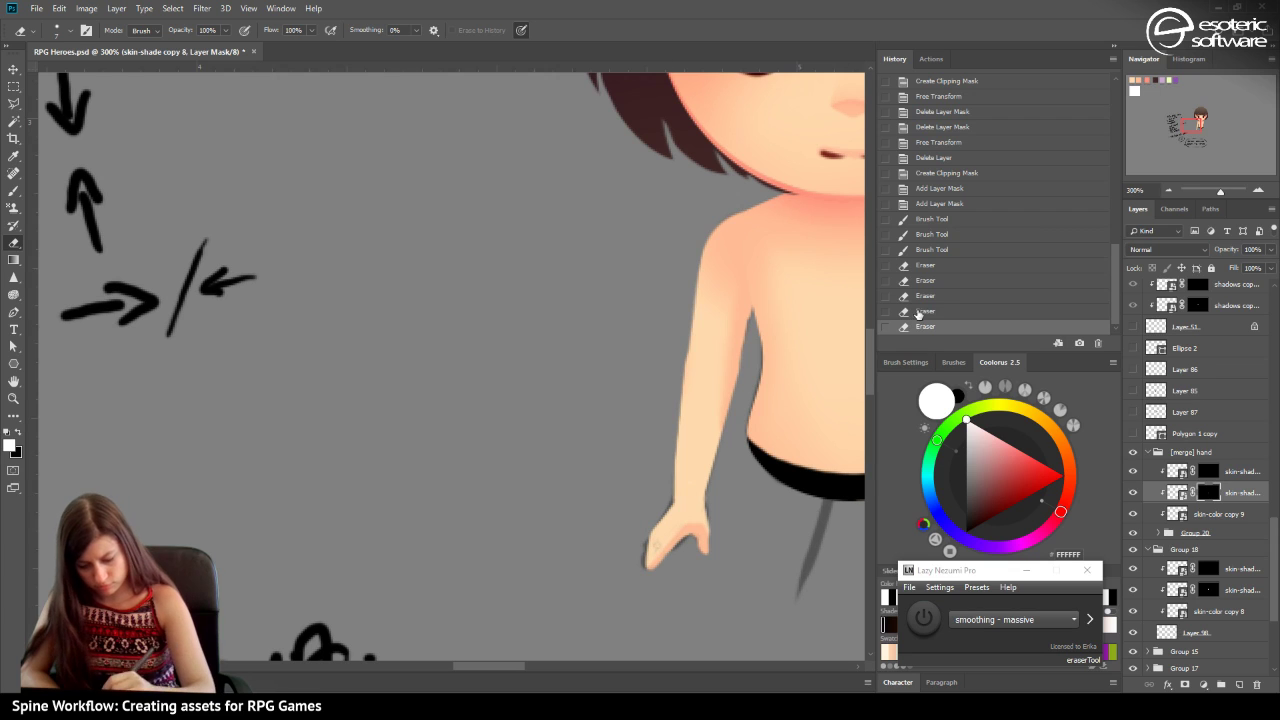
pyautogui.click(918, 312)
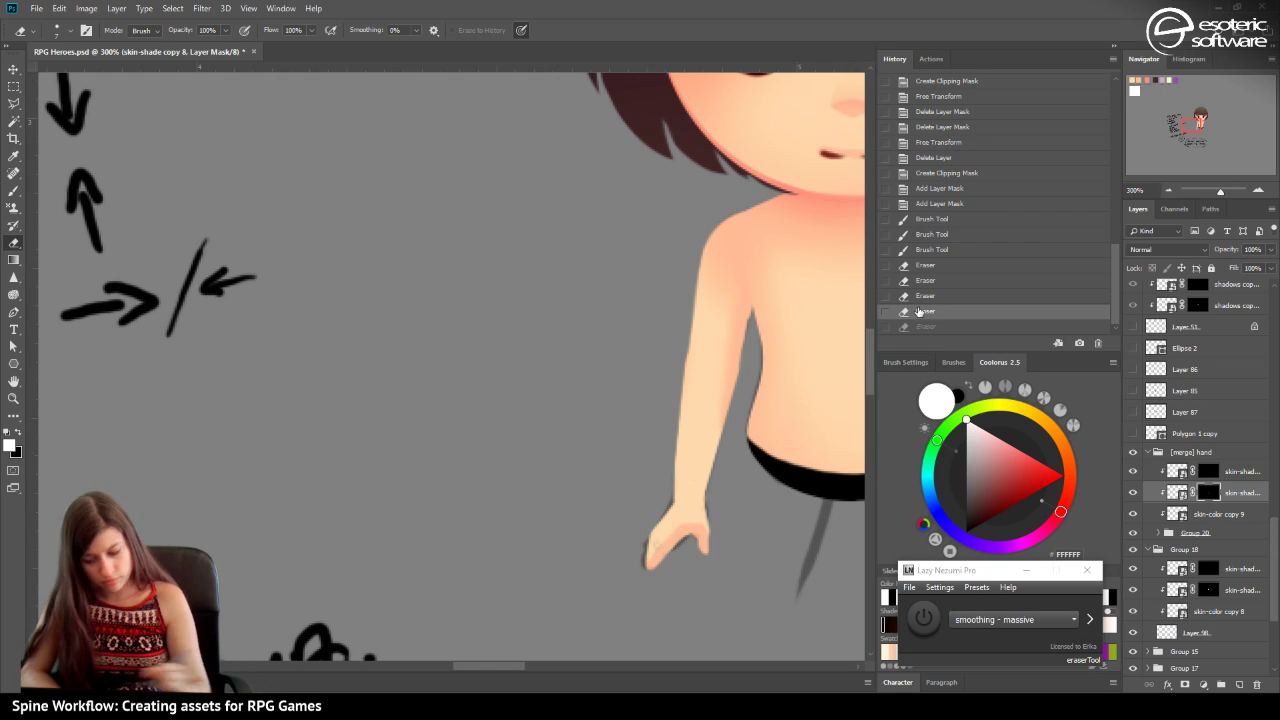
# Try painting shadow onto the fingertips through the hand's skin-shadow mask with the hard brush, and undo the stroke.
pyautogui.click(1208, 479)
pyautogui.click(15, 193)
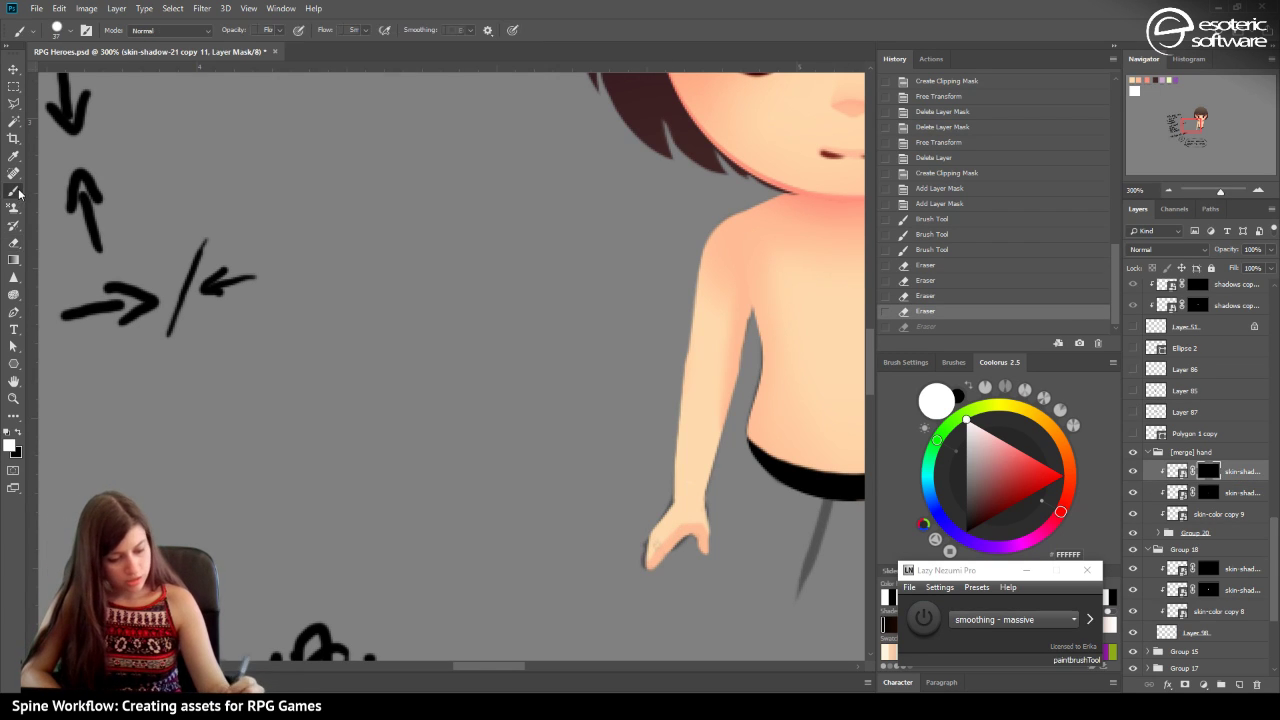
pyautogui.press('x')
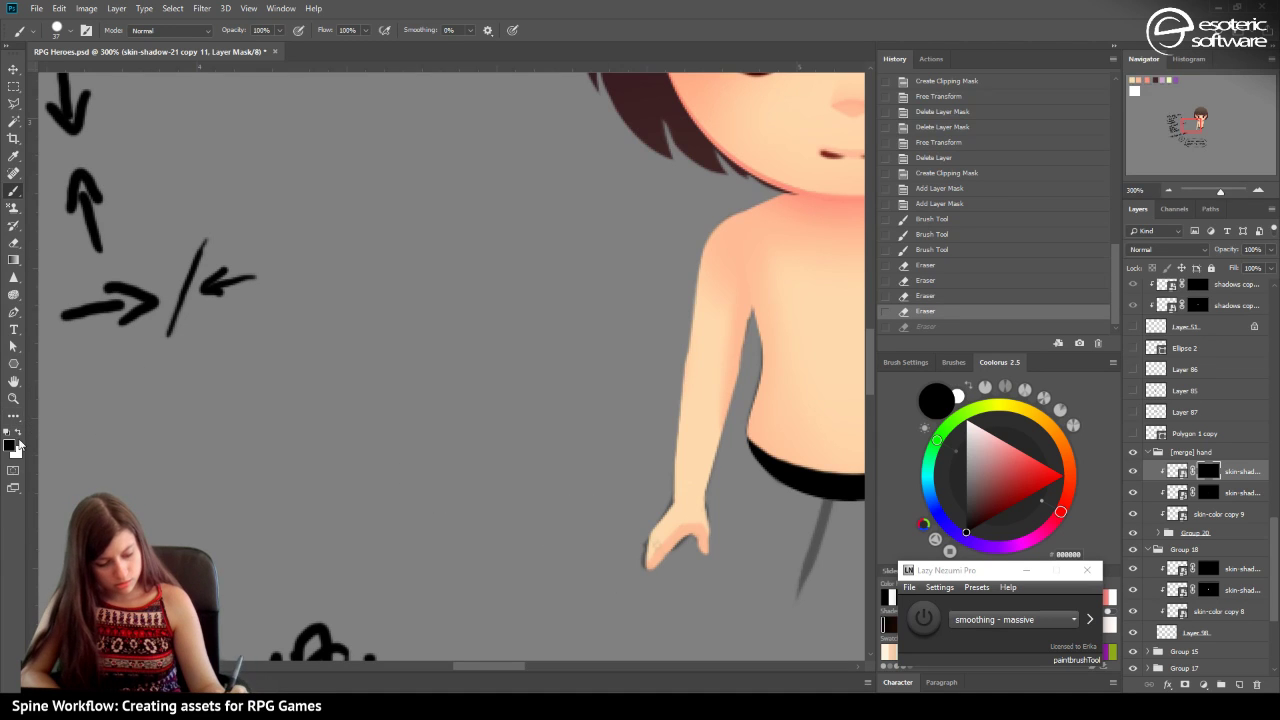
pyautogui.press('x')
pyautogui.click(634, 571)
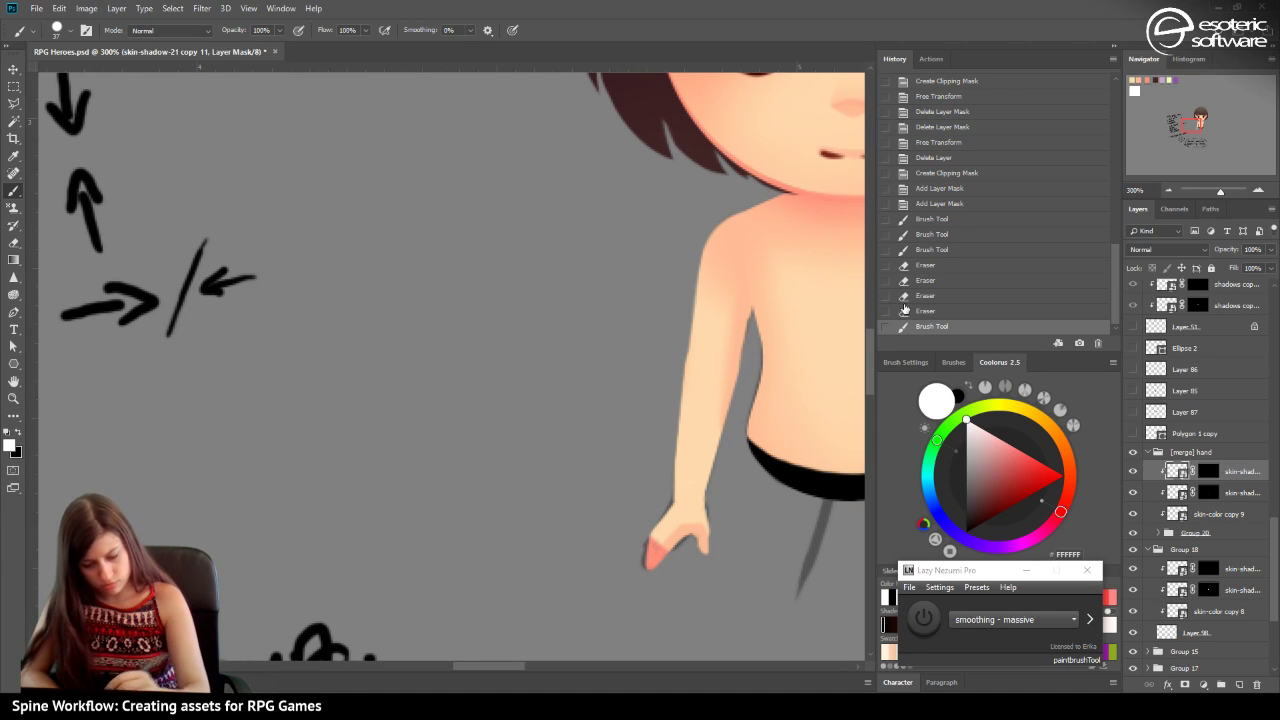
pyautogui.hotkey('ctrl', 'z')
# Switch to the Soft Round brush at 37 px and target the hand's skin-shadow mask with white as the foreground color.
pyautogui.click(48, 38)
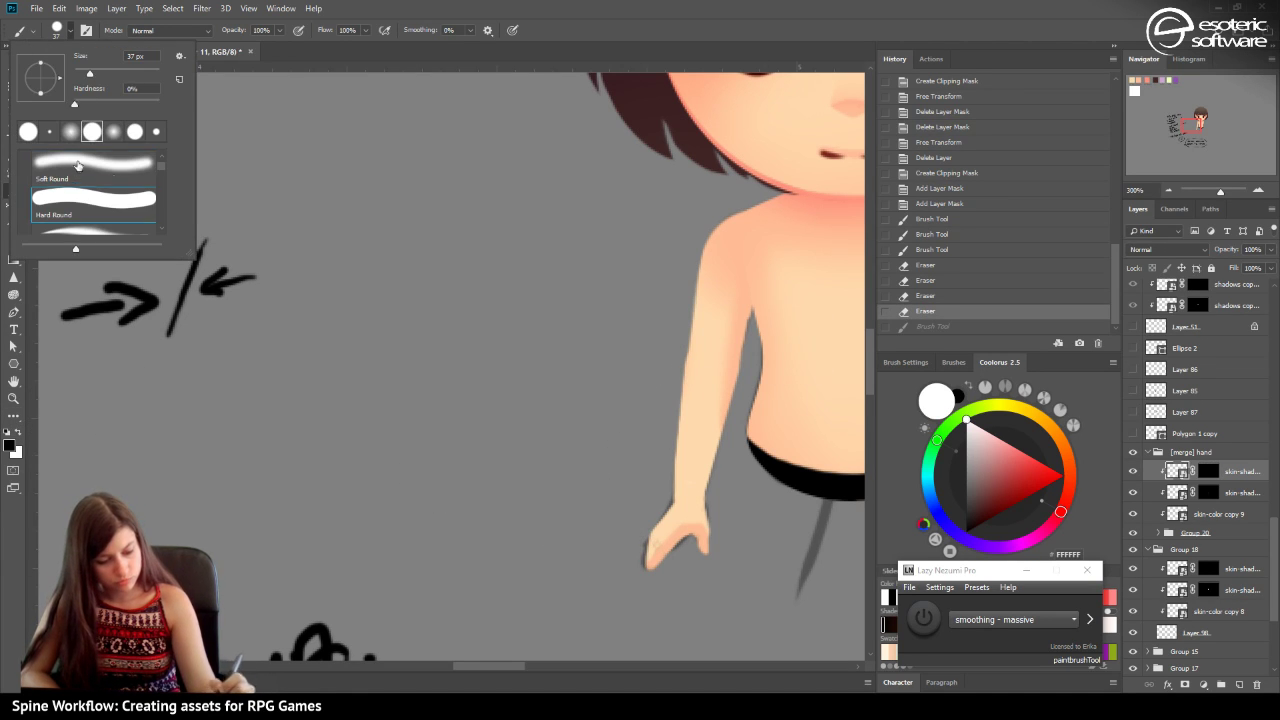
pyautogui.click(78, 165)
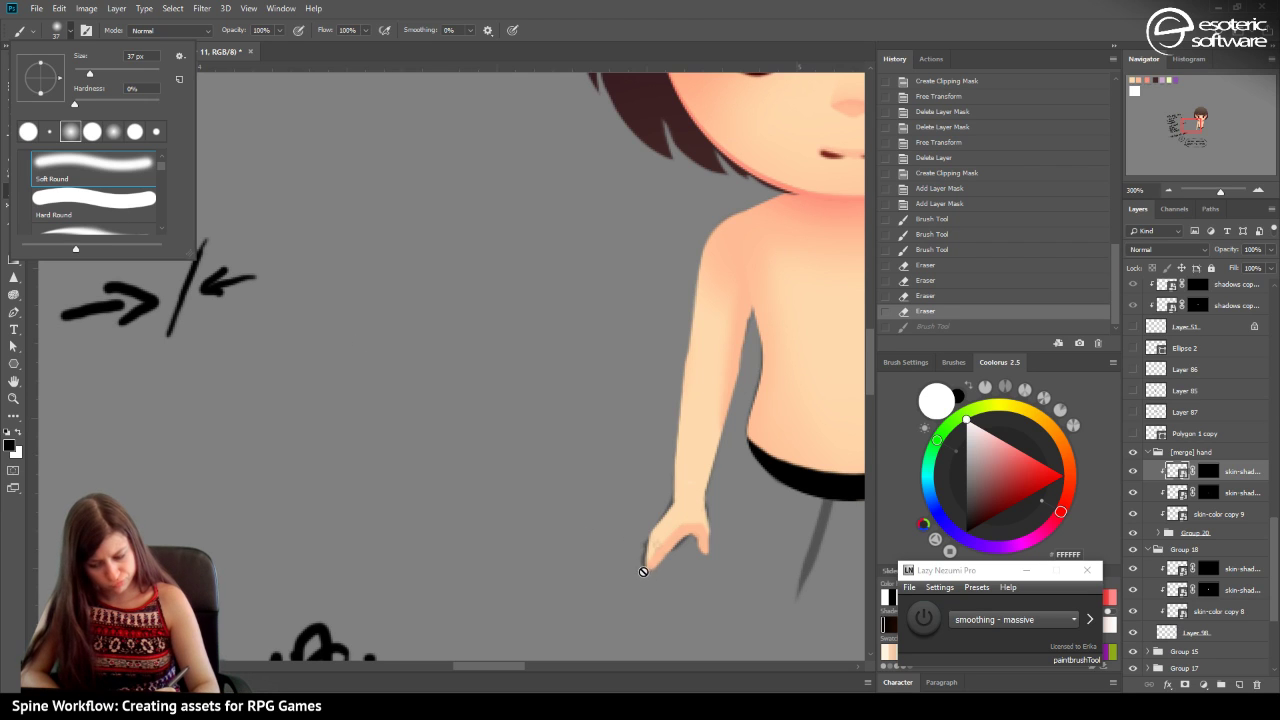
pyautogui.click(1208, 471)
pyautogui.press('x')
# Try painting soft shadow over the fingers through the hand's skin-shadow mask, stepping back in the history to discard the strokes.
pyautogui.moveTo(662, 550)
pyautogui.mouseDown()
pyautogui.moveTo(612, 528)
pyautogui.moveTo(657, 580)
pyautogui.moveTo(612, 522)
pyautogui.mouseUp()
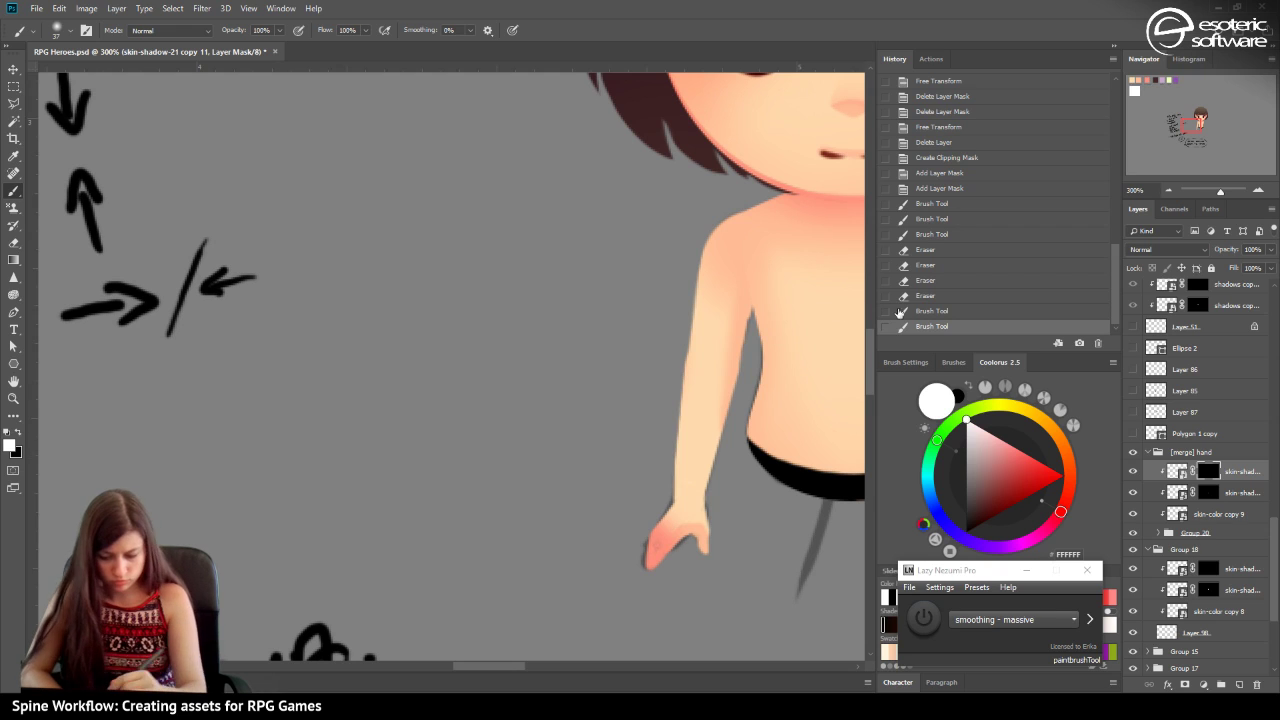
pyautogui.click(918, 292)
pyautogui.click(660, 581)
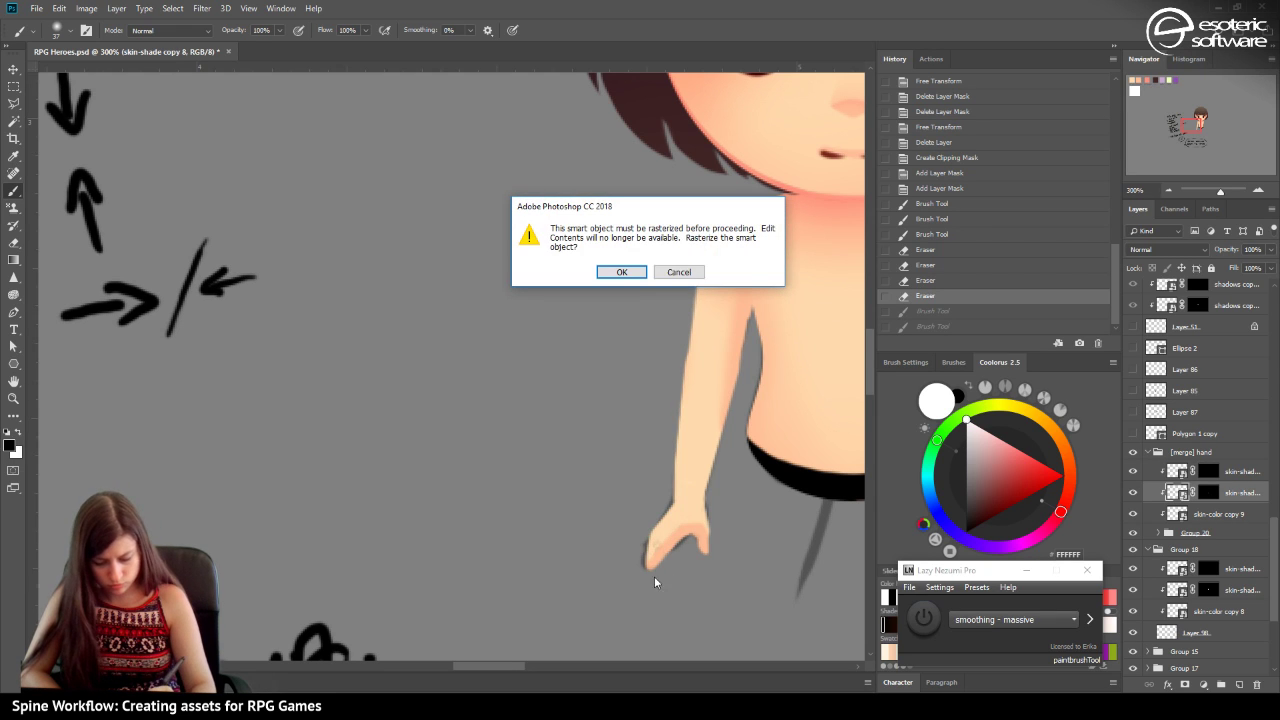
pyautogui.click(672, 270)
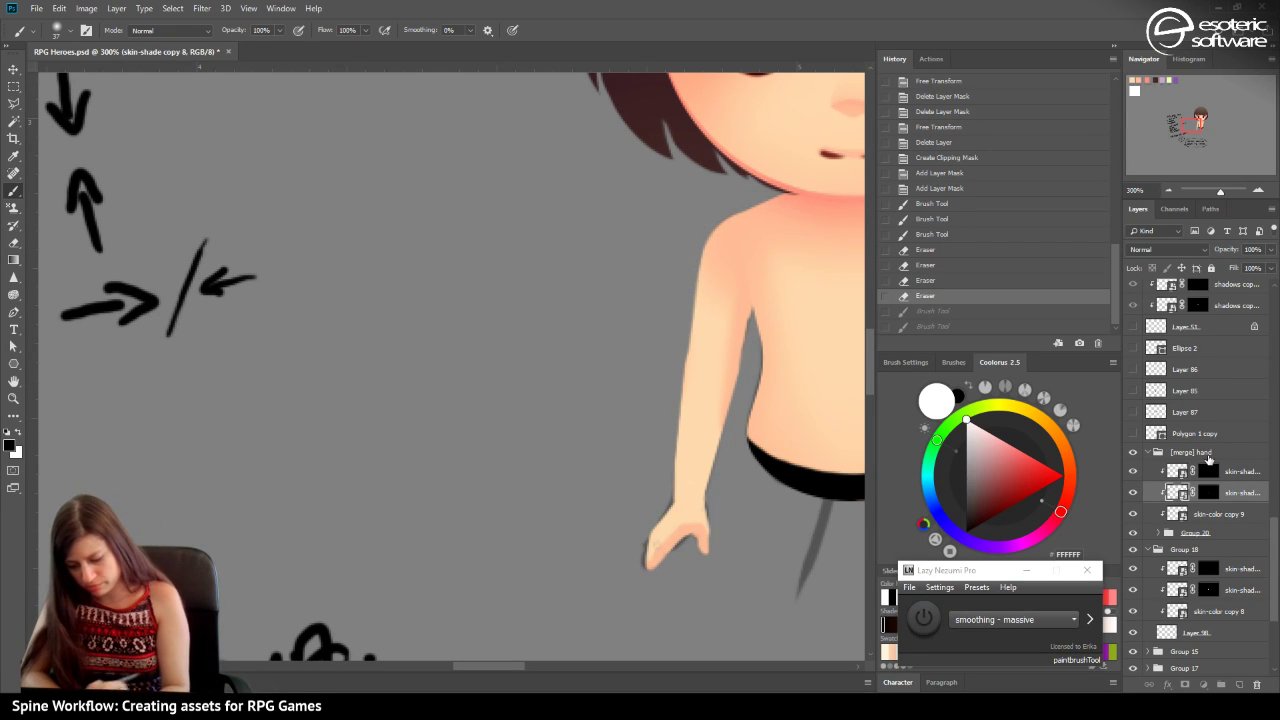
pyautogui.click(1208, 471)
pyautogui.moveTo(651, 574)
pyautogui.mouseDown()
pyautogui.moveTo(639, 613)
pyautogui.moveTo(619, 547)
pyautogui.moveTo(637, 595)
pyautogui.moveTo(616, 577)
pyautogui.moveTo(668, 592)
pyautogui.mouseUp()
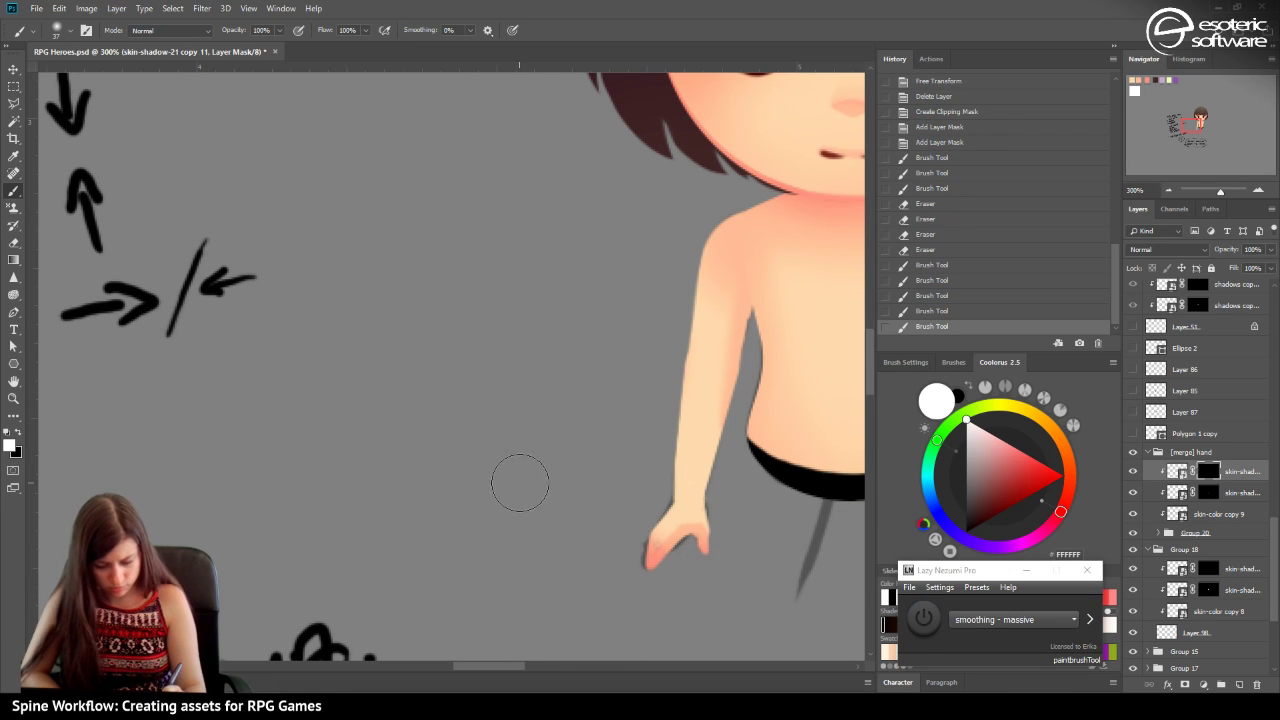
pyautogui.hotkey('alt', '[')
pyautogui.click(912, 246)
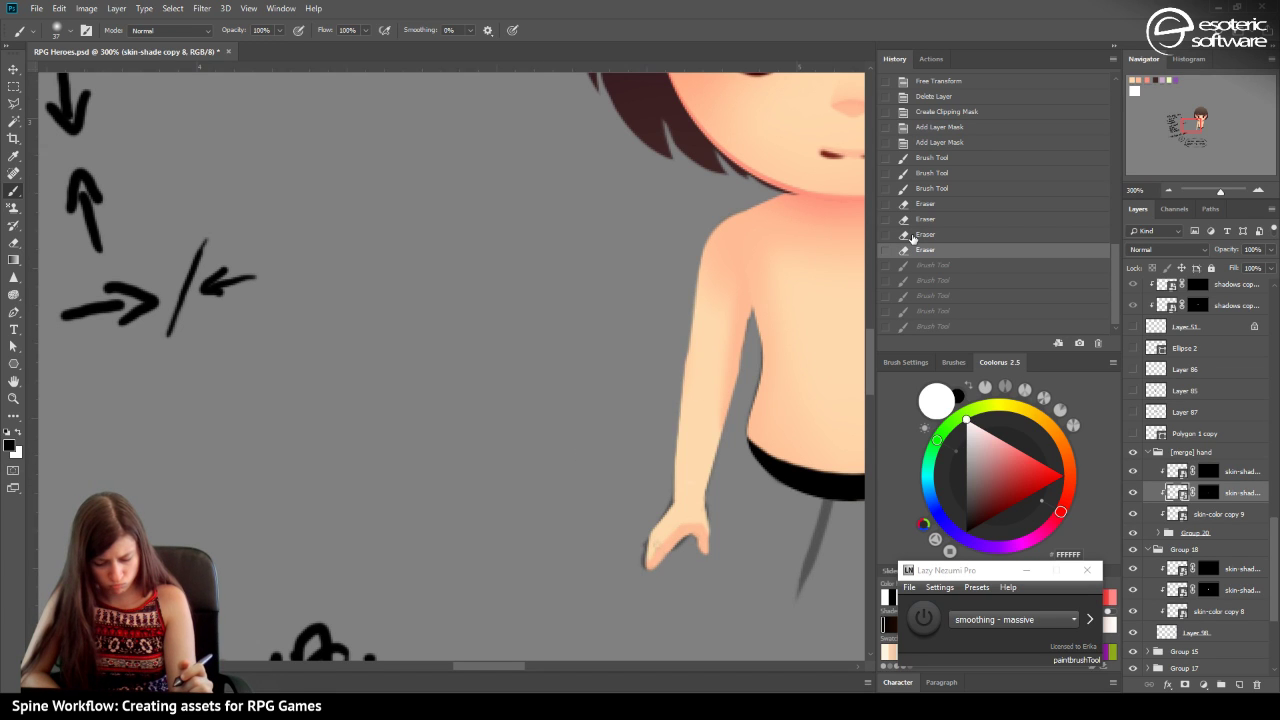
# Try a soft white stroke over the fingers on the hand's skin-shade mask and revert it.
pyautogui.click(1208, 471)
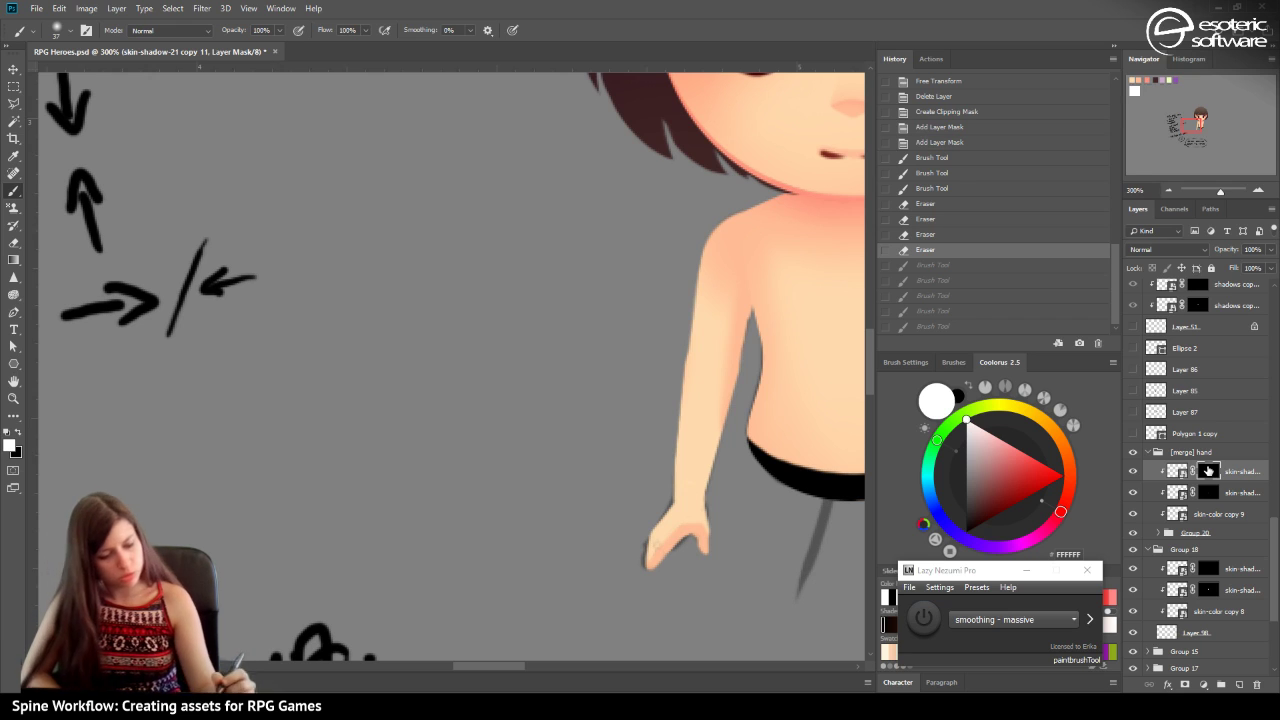
pyautogui.click(1208, 486)
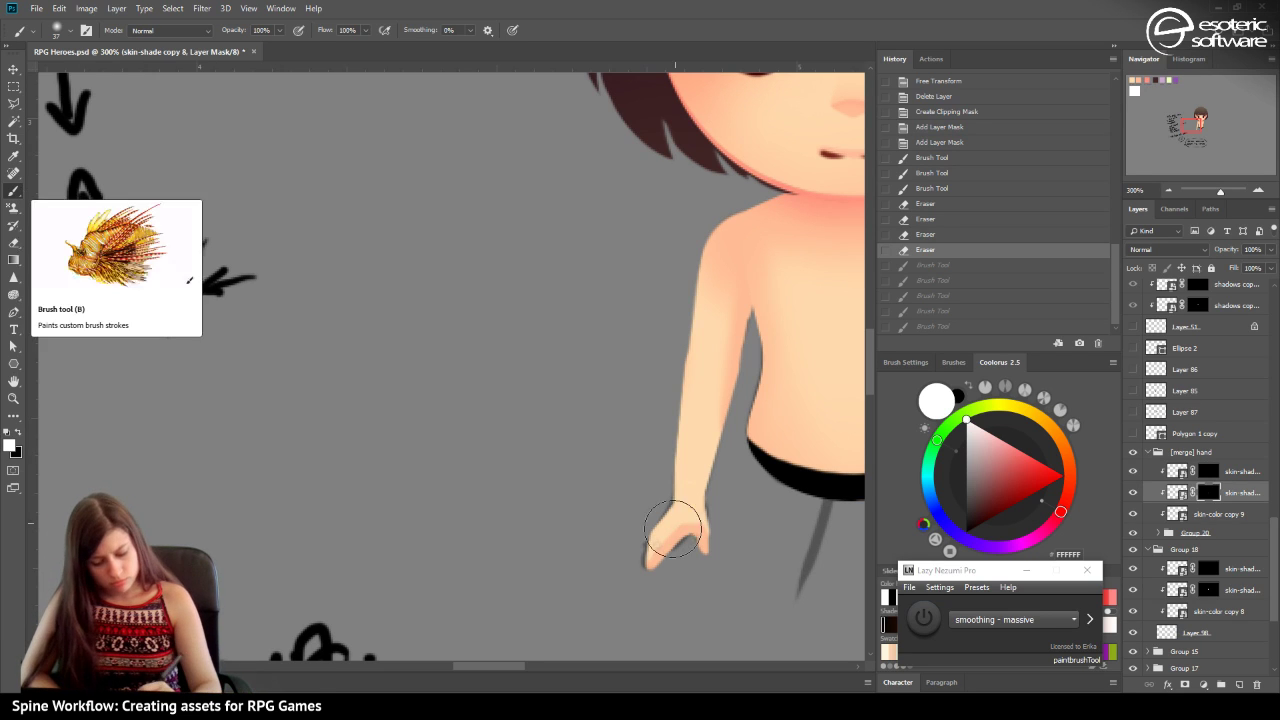
pyautogui.click(637, 540)
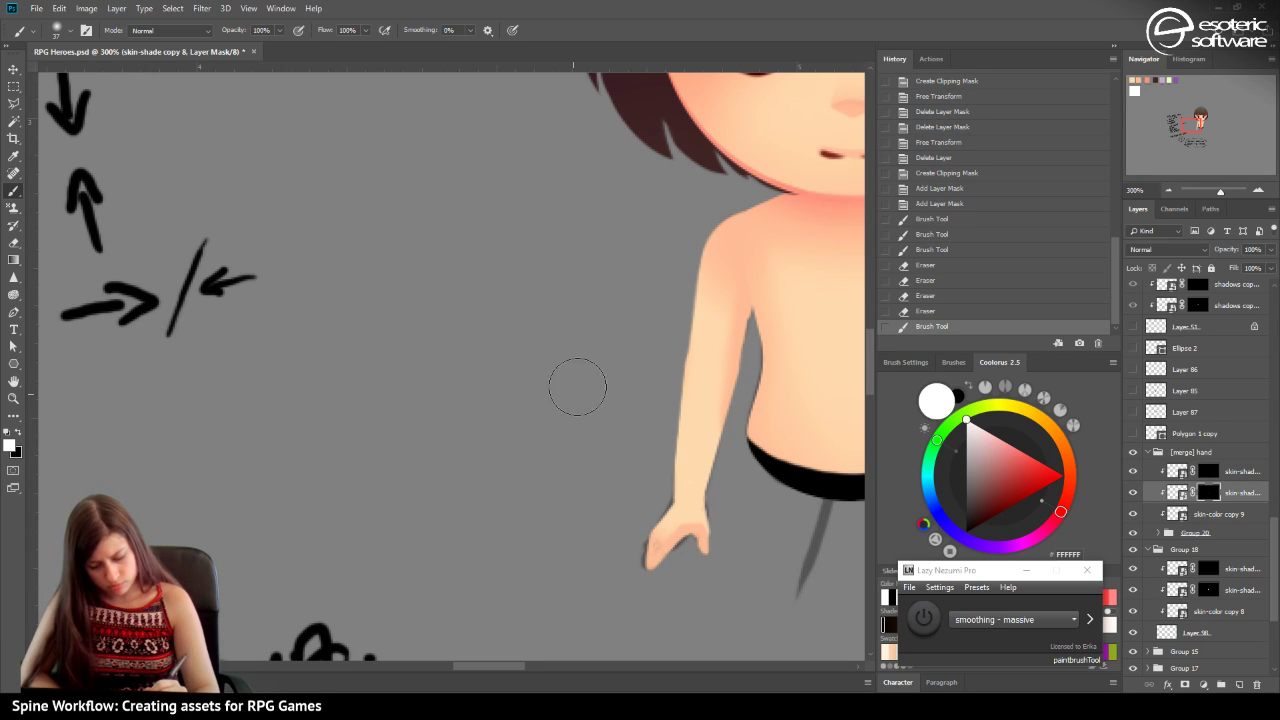
pyautogui.click(904, 314)
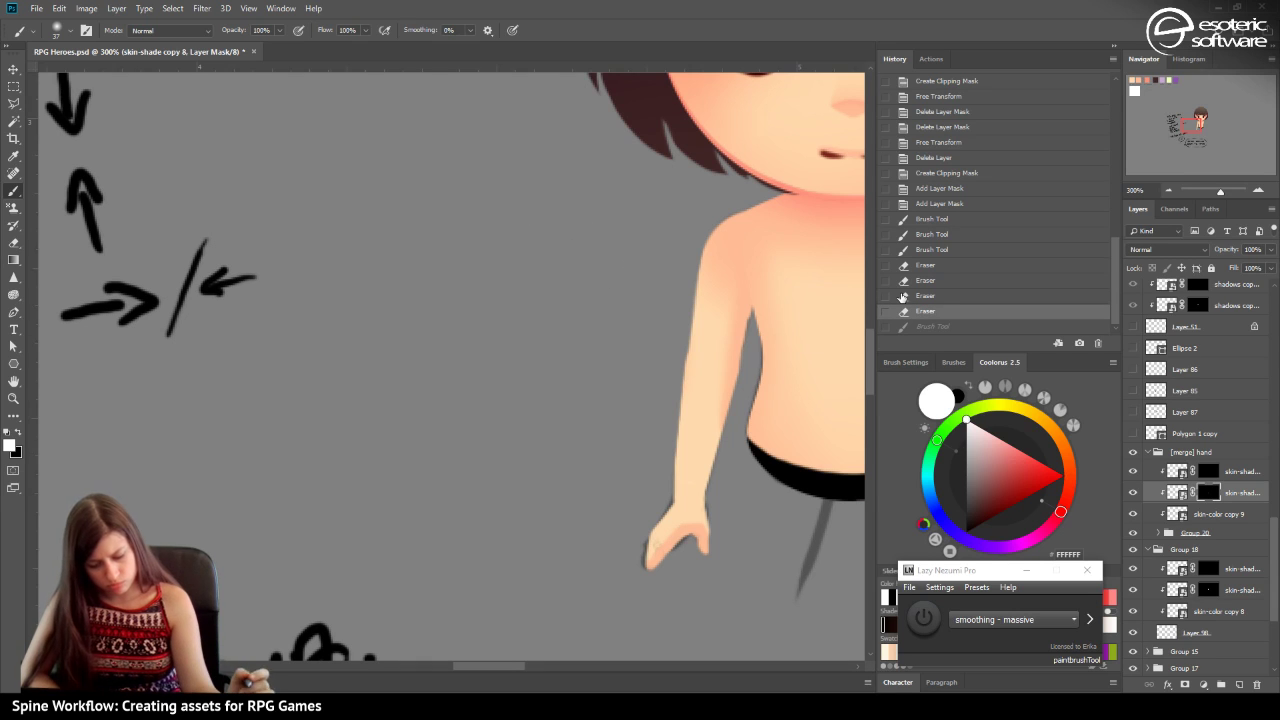
# Erase shading across the hand on its skin-shade mask and repaint the fingertips softly with the 37 px white brush.
pyautogui.click(15, 243)
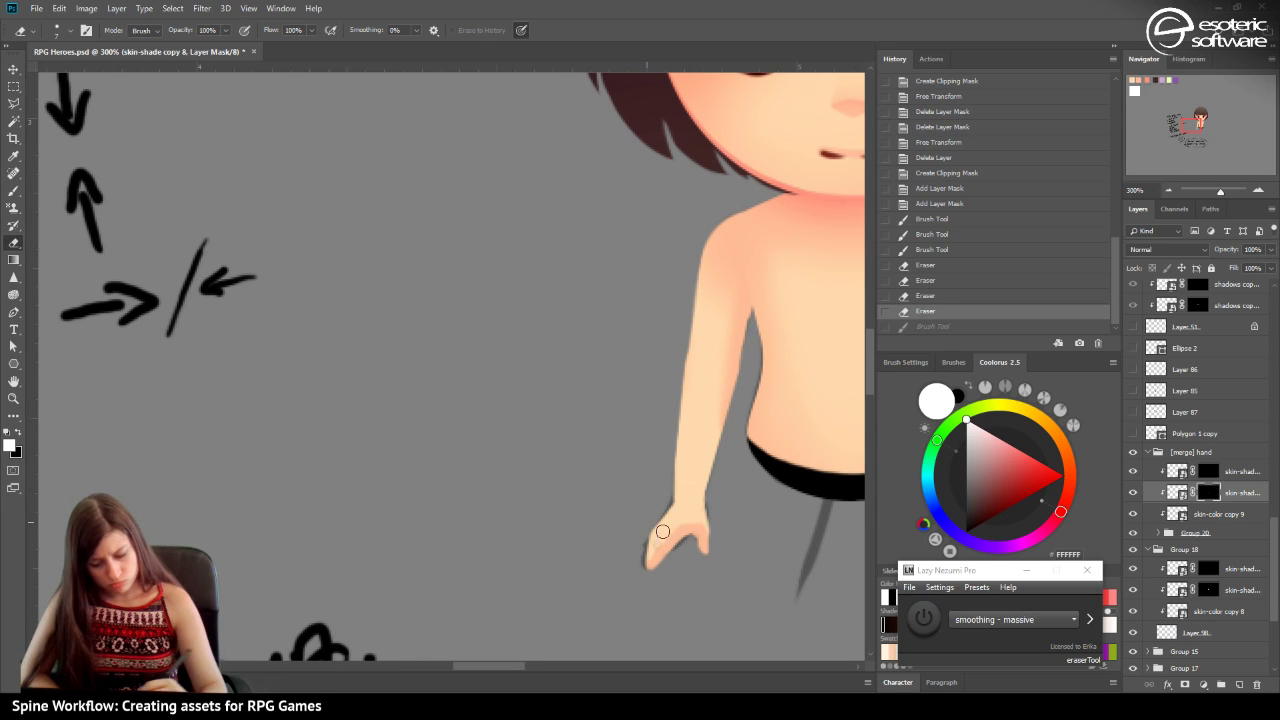
pyautogui.moveTo(678, 519); pyautogui.dragTo(640, 552)
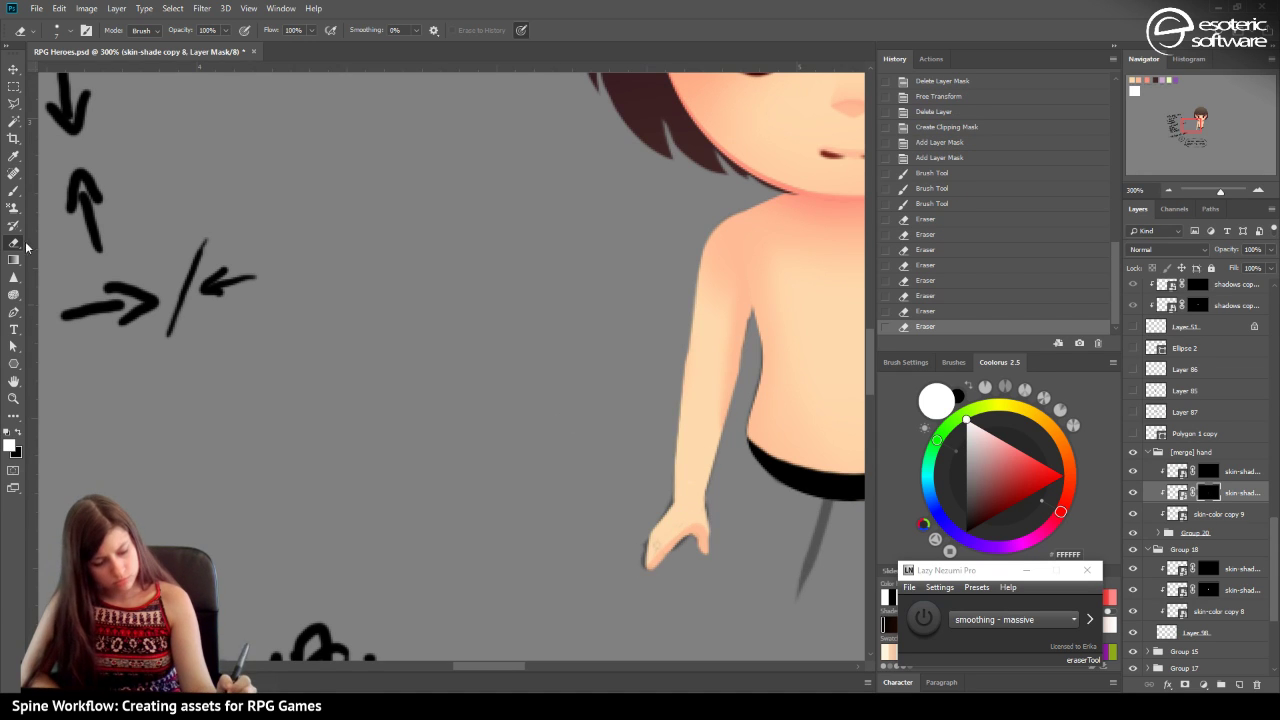
pyautogui.click(17, 191)
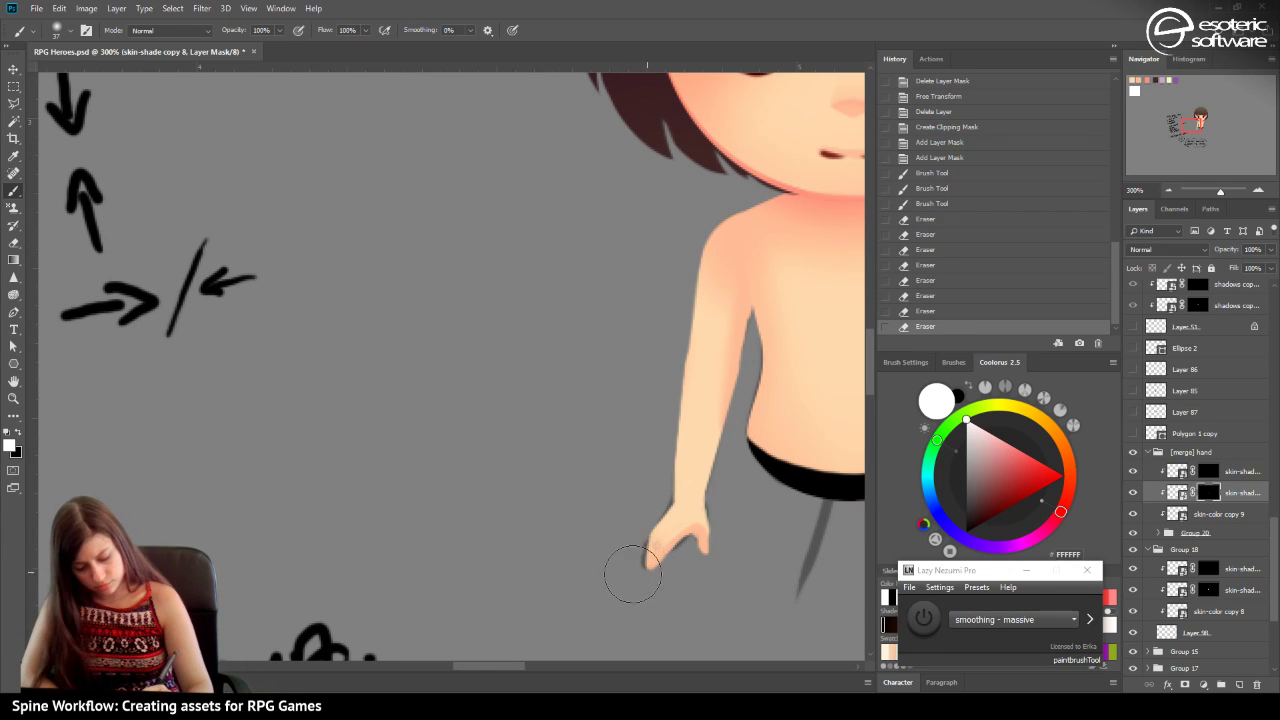
pyautogui.moveTo(632, 574)
pyautogui.mouseDown()
pyautogui.moveTo(664, 558)
pyautogui.moveTo(600, 540)
pyautogui.mouseUp()
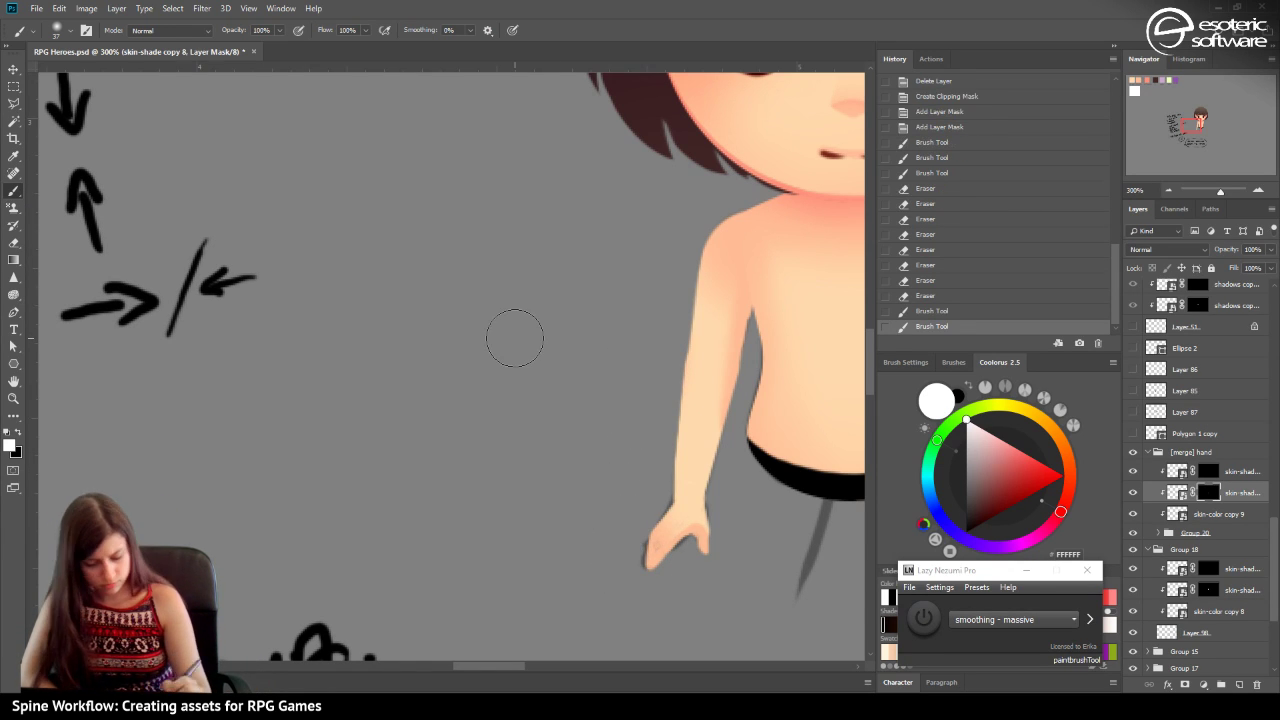
# Trim the fingertip shading with the eraser on the hand's skin-shade mask and step back the unwanted strokes.
pyautogui.click(15, 243)
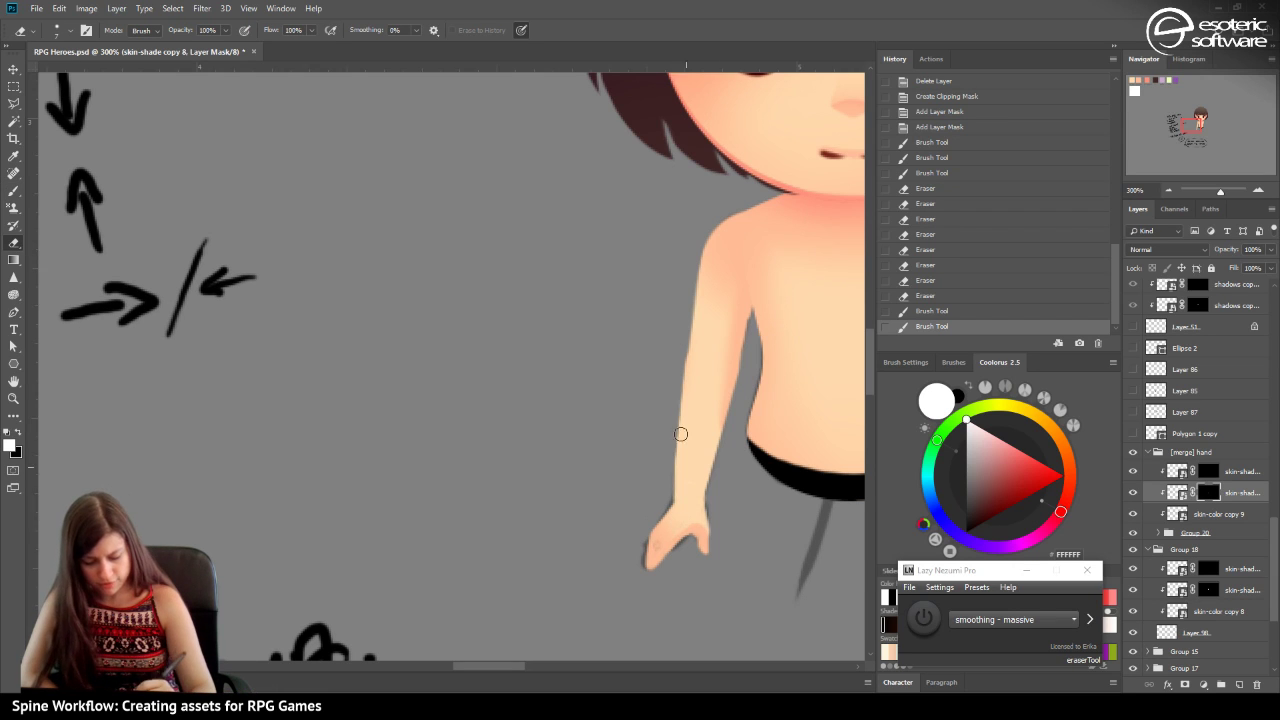
pyautogui.moveTo(670, 530)
pyautogui.mouseDown()
pyautogui.moveTo(650, 552)
pyautogui.moveTo(670, 512)
pyautogui.moveTo(625, 595)
pyautogui.mouseUp()
pyautogui.click(918, 311)
pyautogui.click(918, 311)
# Reduce the Soft Round brush to a very small size and paint fine shading between the fingers on the skin-shade mask.
pyautogui.press('b')
pyautogui.click(48, 28)
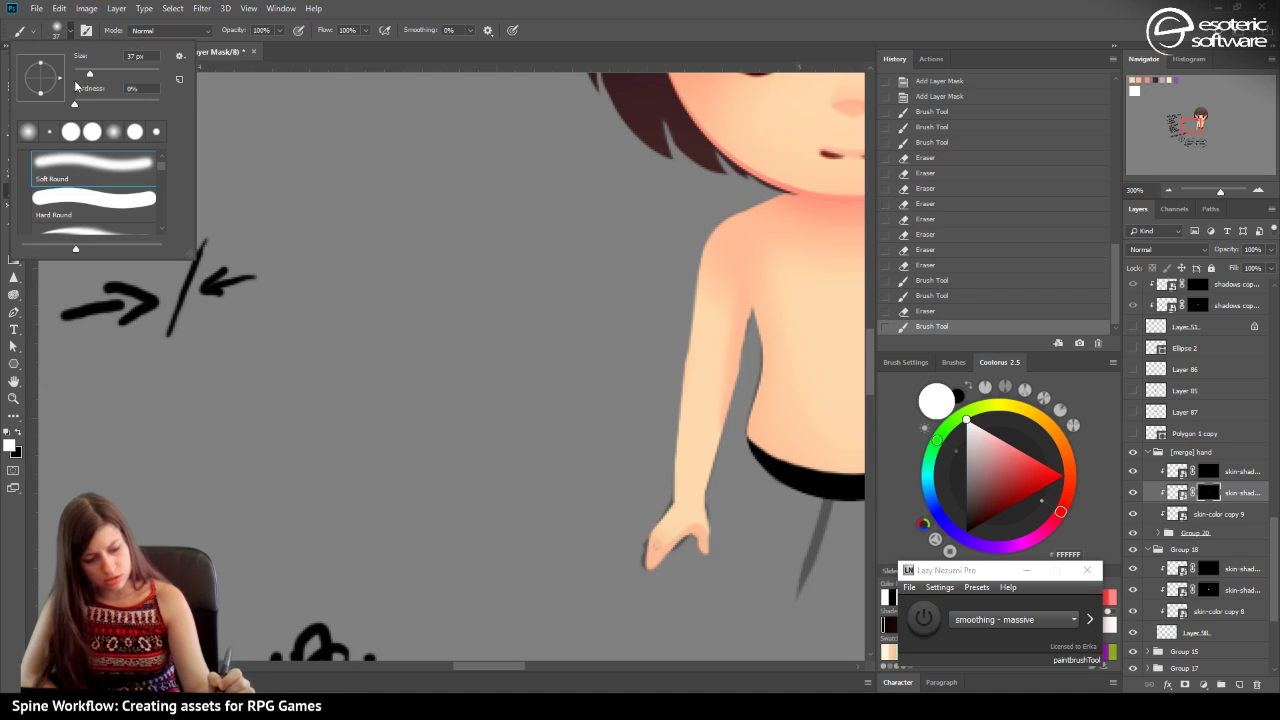
pyautogui.press('Return')
pyautogui.moveTo(665, 542)
pyautogui.mouseDown()
pyautogui.moveTo(651, 526)
pyautogui.moveTo(660, 532)
pyautogui.mouseUp()
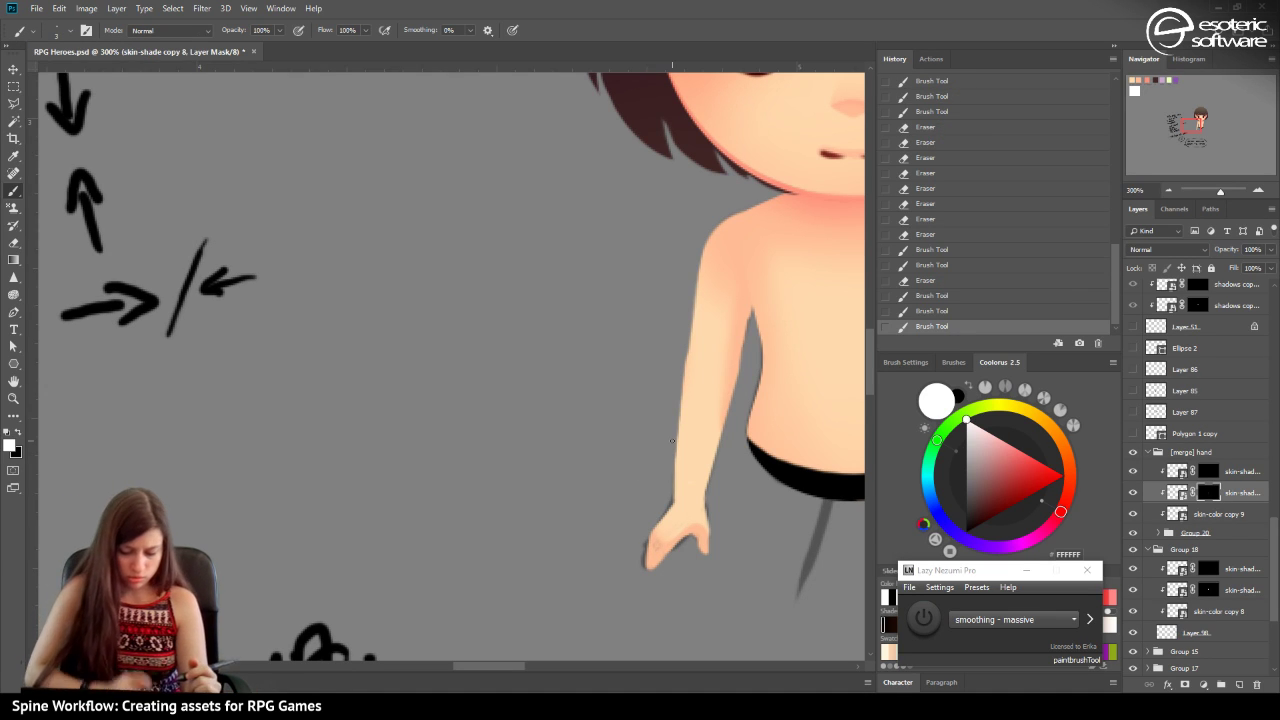
# Erase surplus shading around the knuckles, wrist and outer finger edge on the hand's skin-shade mask.
pyautogui.press('e')
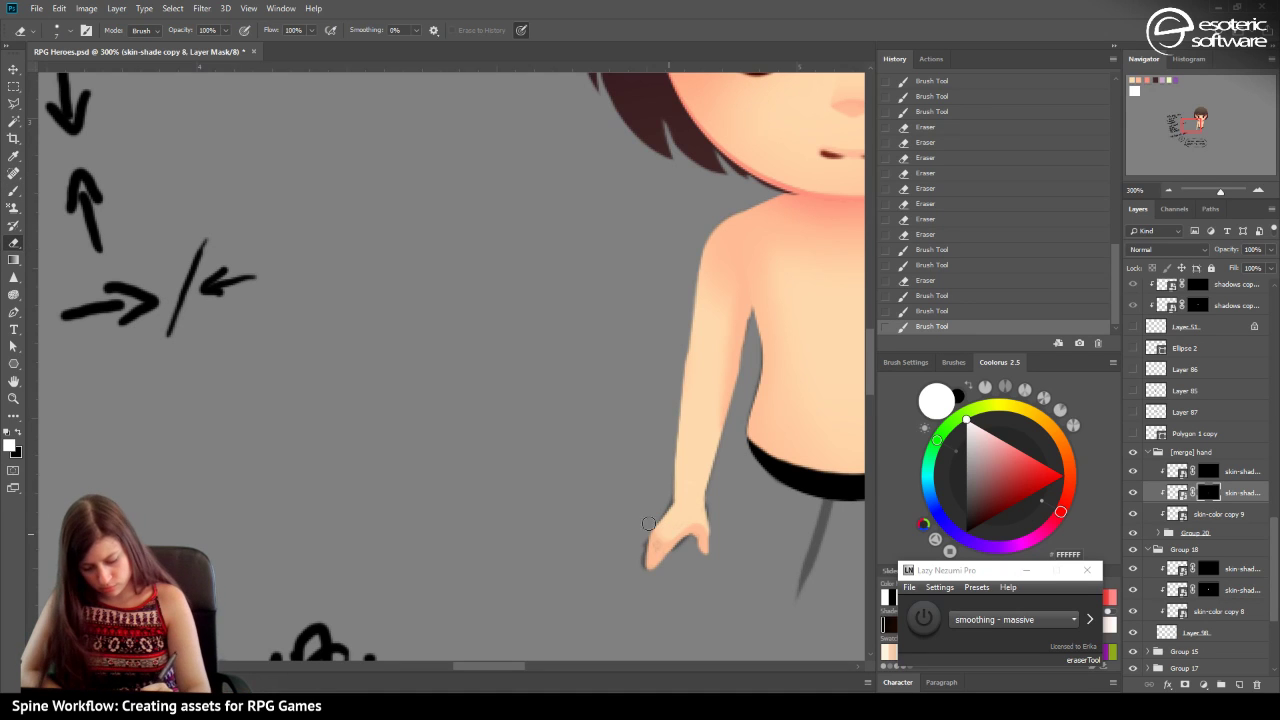
pyautogui.moveTo(662, 530)
pyautogui.mouseDown()
pyautogui.moveTo(650, 513)
pyautogui.moveTo(658, 530)
pyautogui.mouseUp()
pyautogui.moveTo(656, 522)
pyautogui.mouseDown()
pyautogui.moveTo(664, 508)
pyautogui.moveTo(668, 530)
pyautogui.mouseUp()
pyautogui.moveTo(672, 480); pyautogui.dragTo(720, 522)
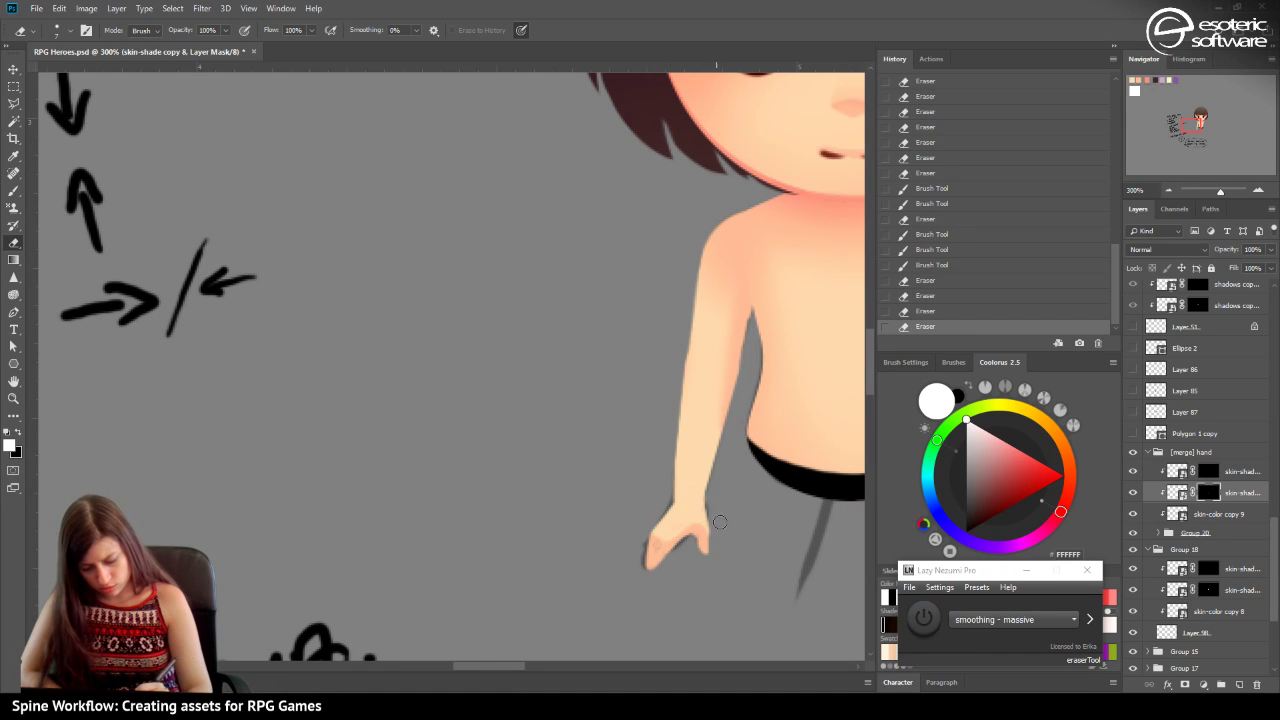
pyautogui.moveTo(630, 558); pyautogui.dragTo(636, 542)
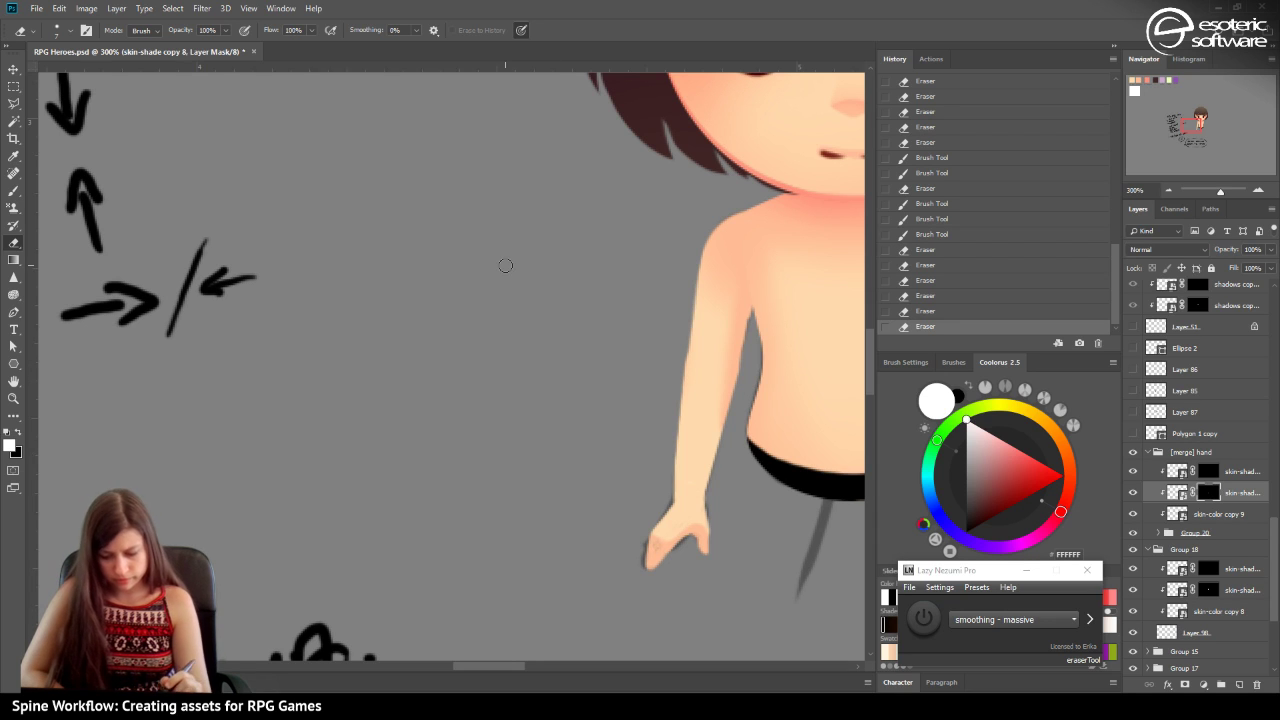
# Toggle the visibility of Group 18's skin-shadow and skin-shade layers to examine what each adds to the forearm.
pyautogui.click(1209, 569)
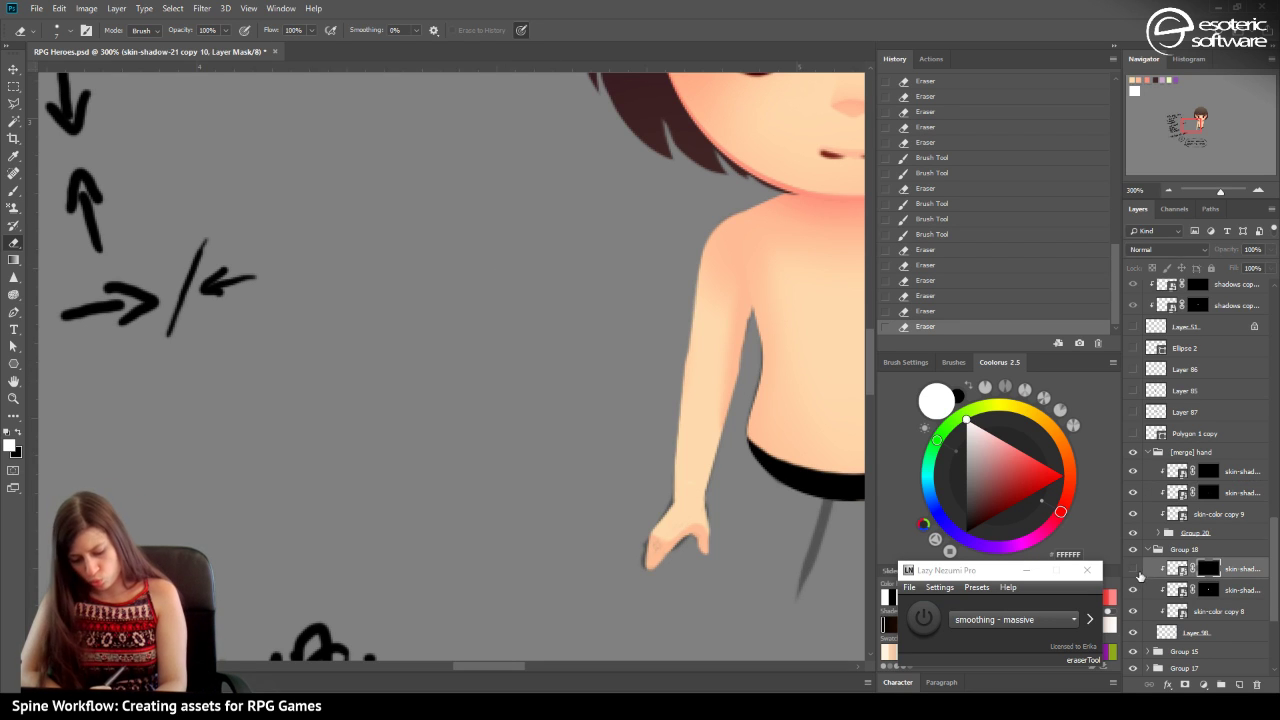
pyautogui.click(1134, 570)
pyautogui.click(1134, 570)
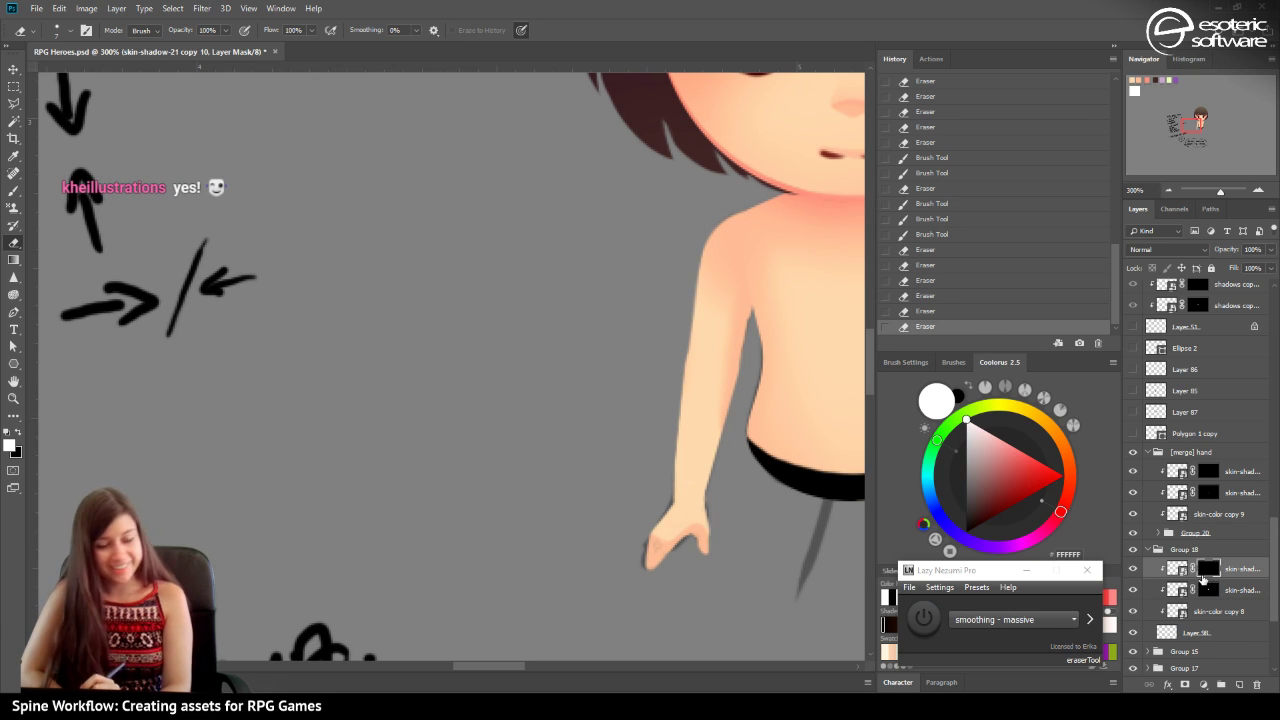
pyautogui.click(1134, 571)
pyautogui.click(1134, 571)
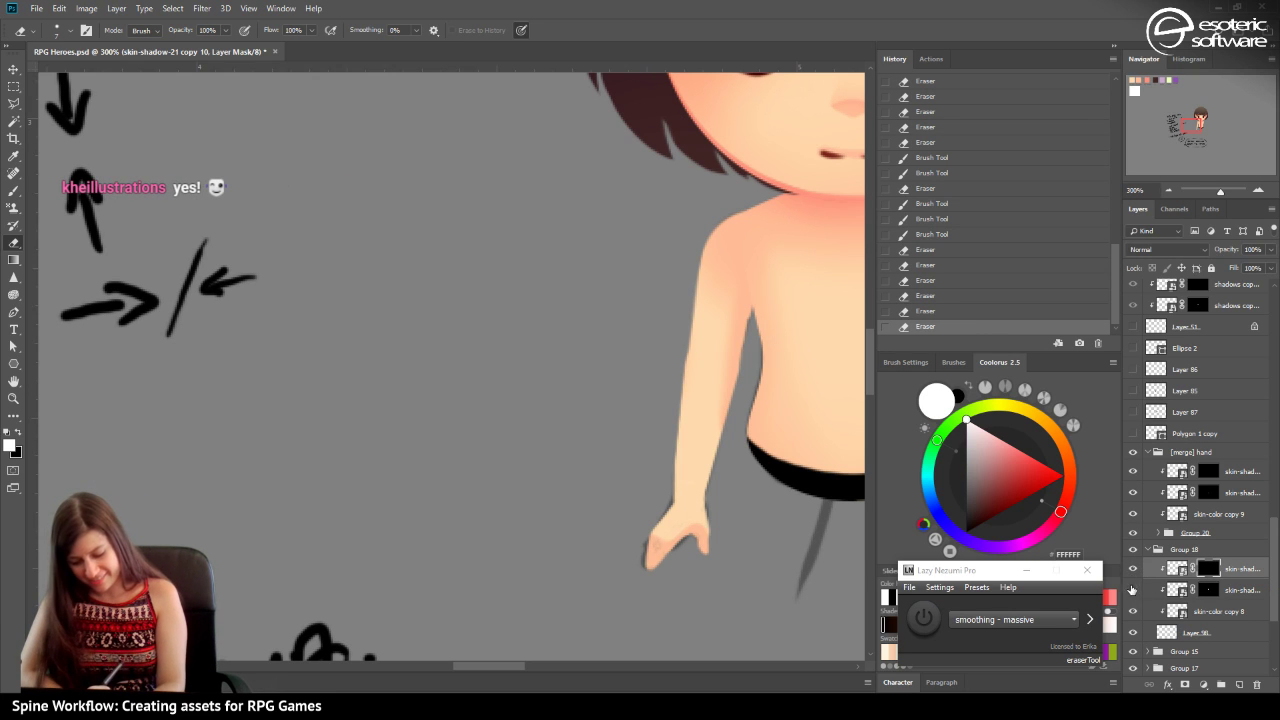
pyautogui.click(1133, 590)
pyautogui.click(1133, 590)
# Try shading the forearm's inner edge on Group 18's skin-shade mask with a 36 px Soft Round brush, and revert the stroke.
pyautogui.click(1212, 589)
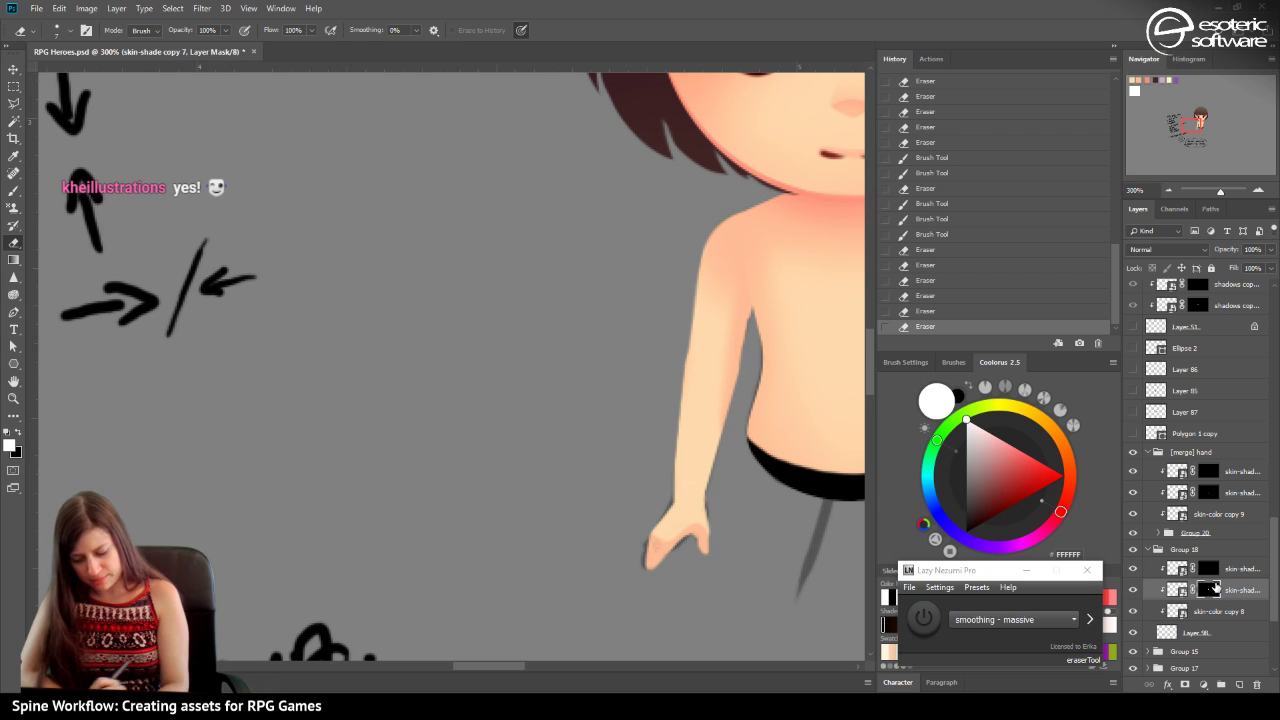
pyautogui.click(15, 190)
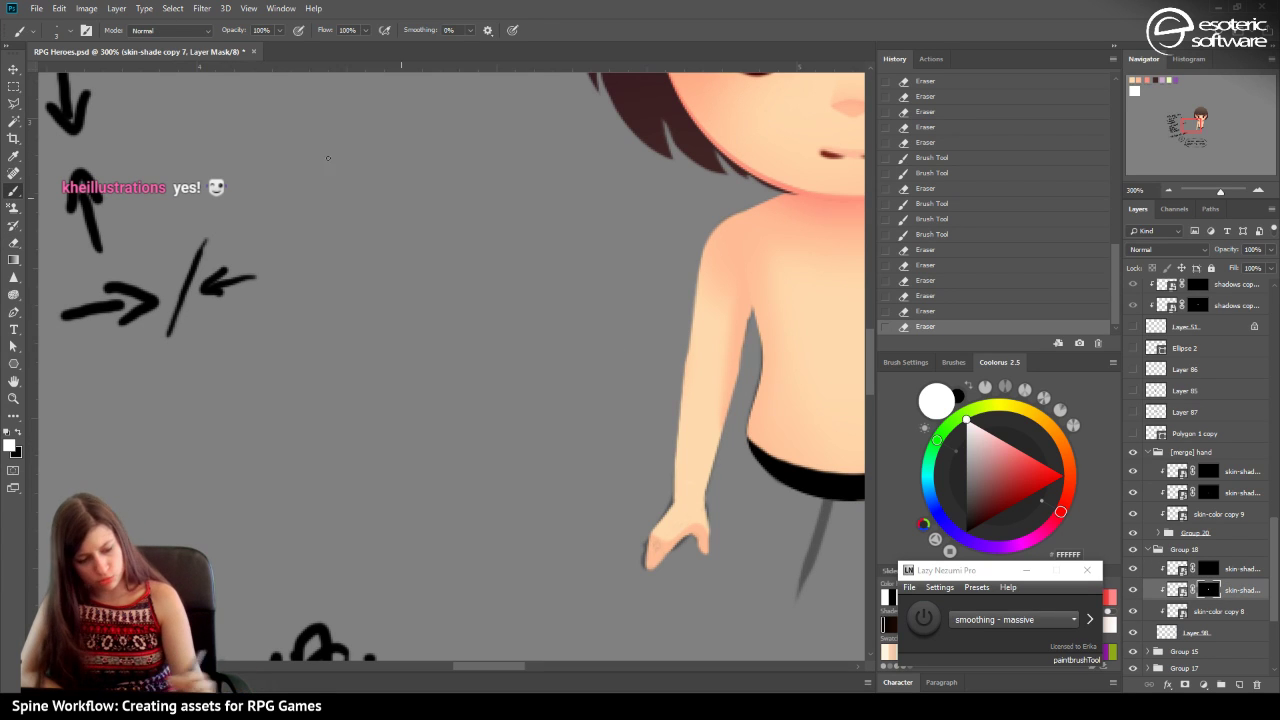
pyautogui.click(60, 30)
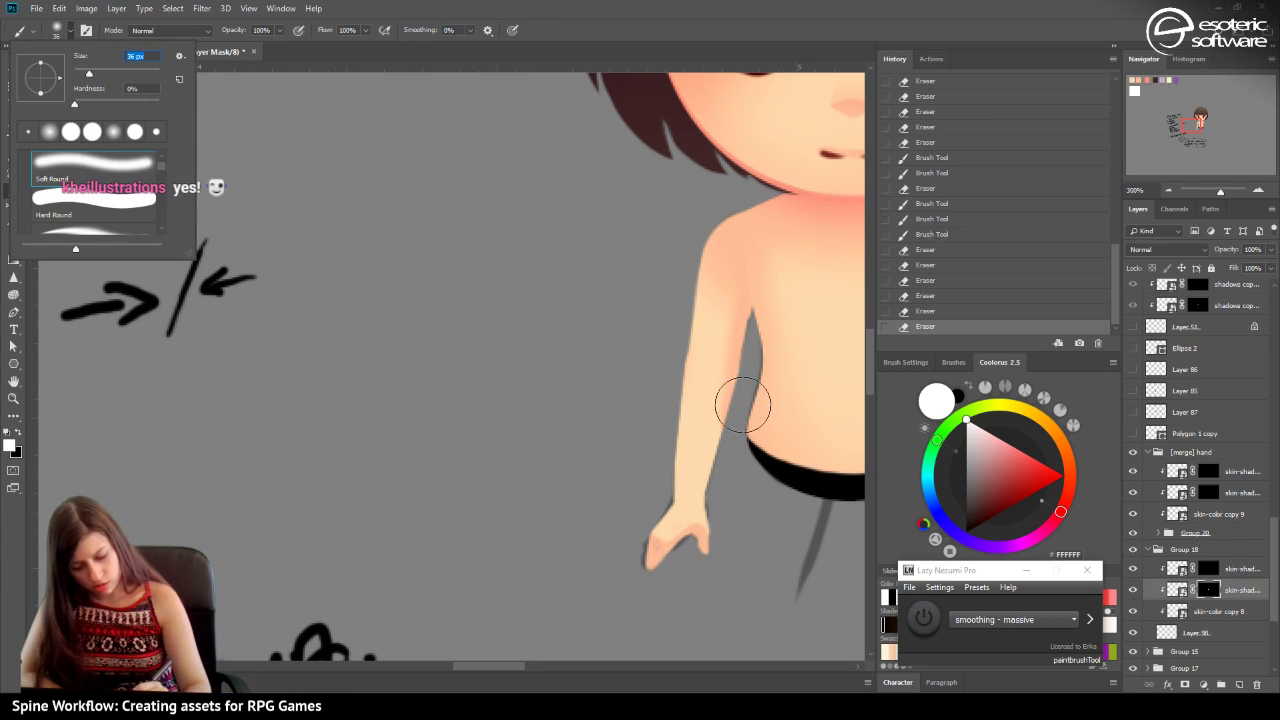
pyautogui.click(742, 404)
pyautogui.click(924, 306)
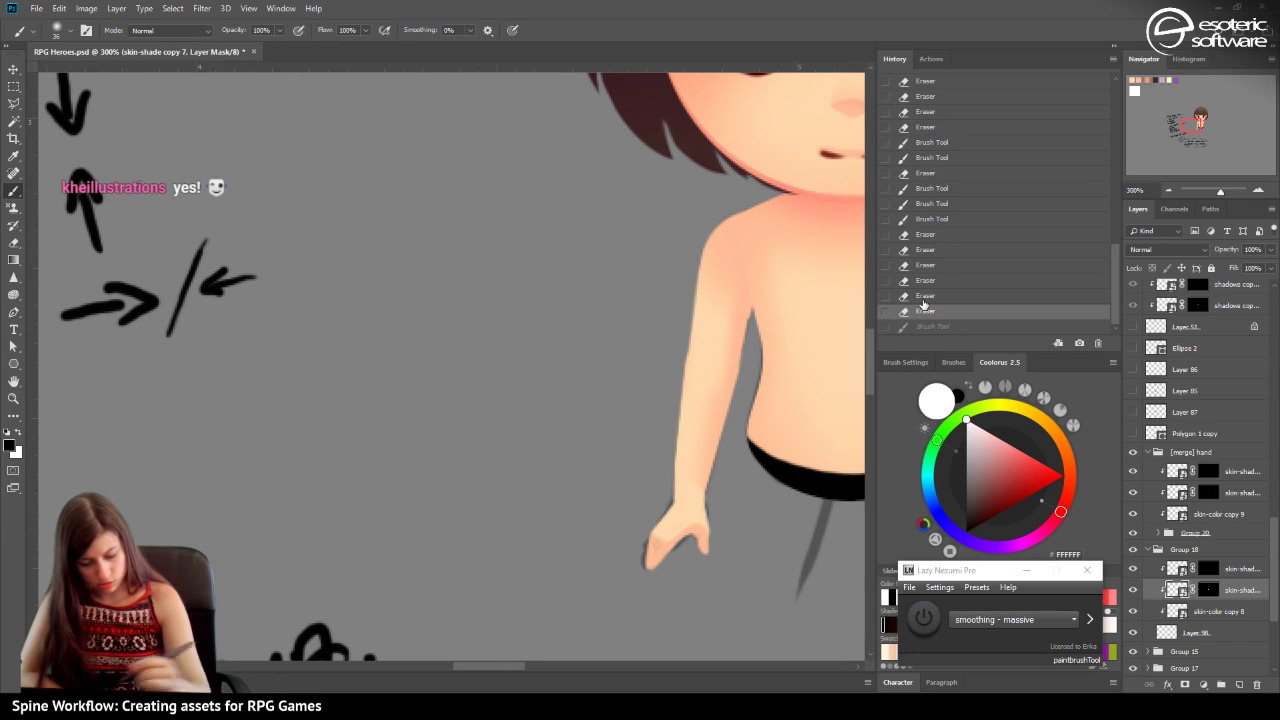
# Paint white shading along the forearm's inner edge on Group 18's skin-shade mask with a 26 px Soft Round brush.
pyautogui.click(57, 30)
pyautogui.moveTo(90, 73); pyautogui.dragTo(85, 73)
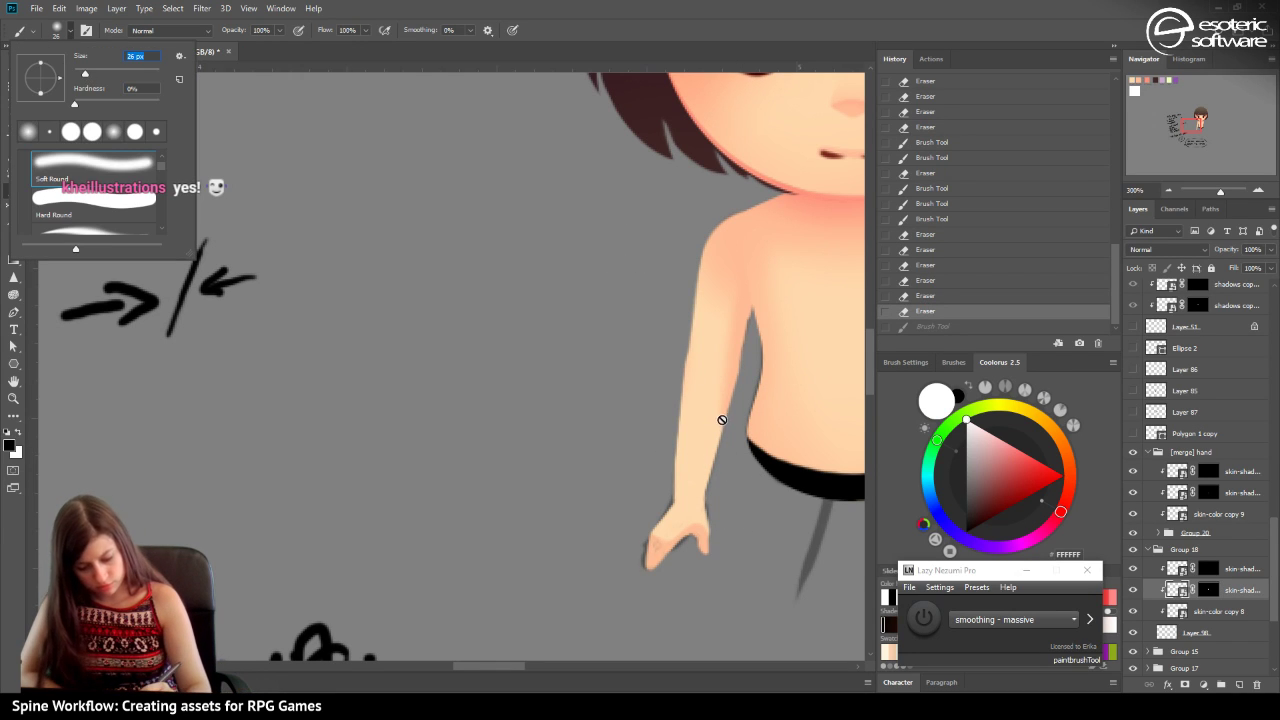
pyautogui.press('Return')
pyautogui.press('x')
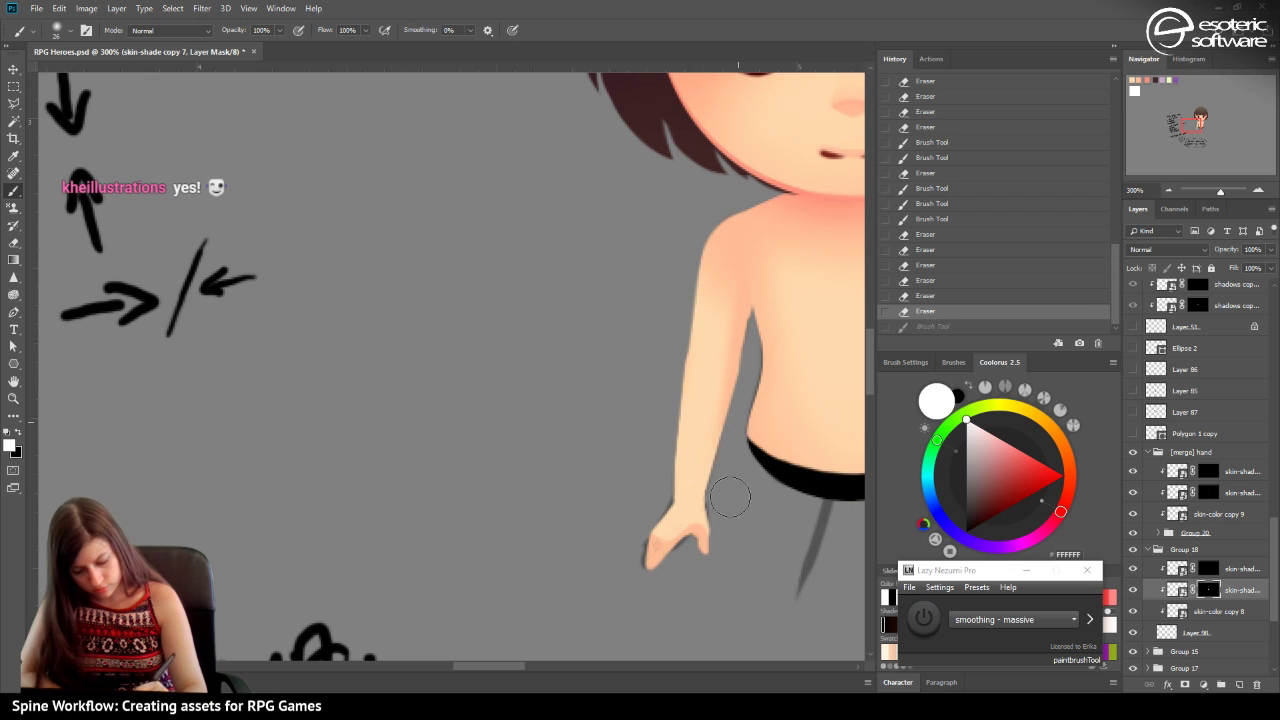
pyautogui.moveTo(733, 417)
pyautogui.mouseDown()
pyautogui.moveTo(739, 493)
pyautogui.moveTo(738, 455)
pyautogui.moveTo(740, 480)
pyautogui.mouseUp()
pyautogui.moveTo(735, 440); pyautogui.dragTo(735, 489)
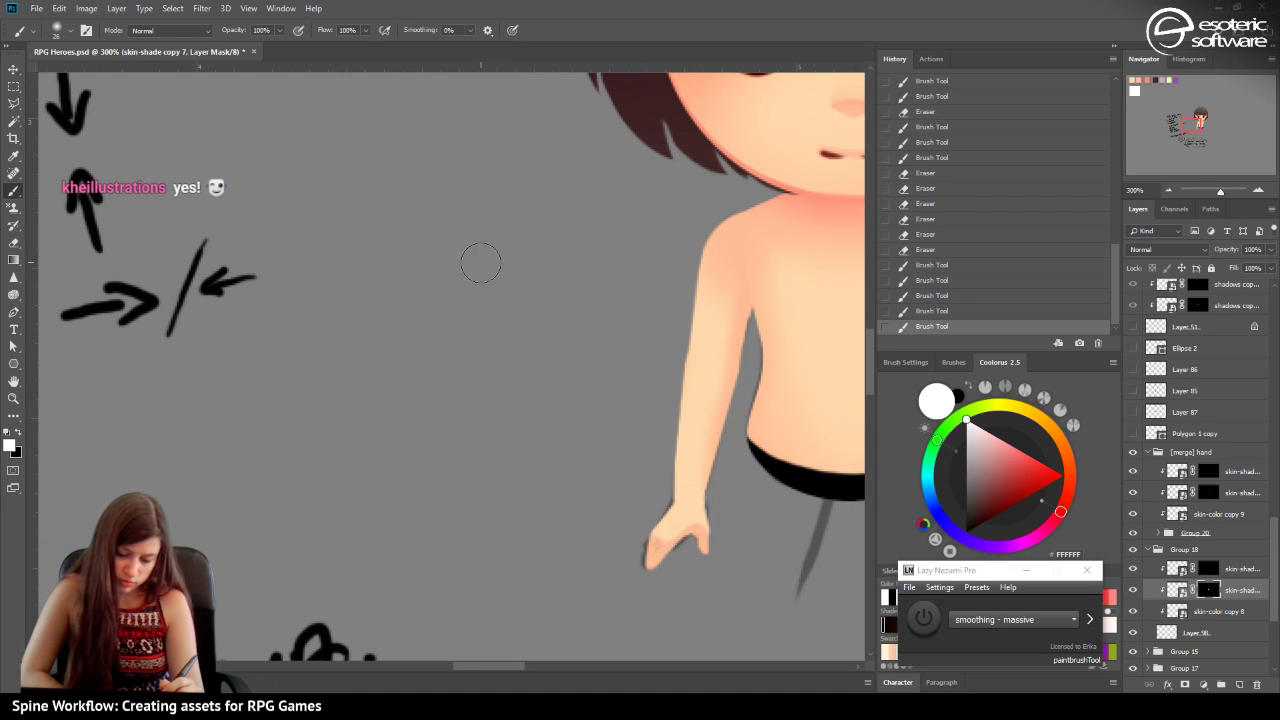
# Try removing shade beside the wrist on the skin-shade mask with a 17 px black brush, and undo the stroke.
pyautogui.click(18, 432)
pyautogui.click(57, 33)
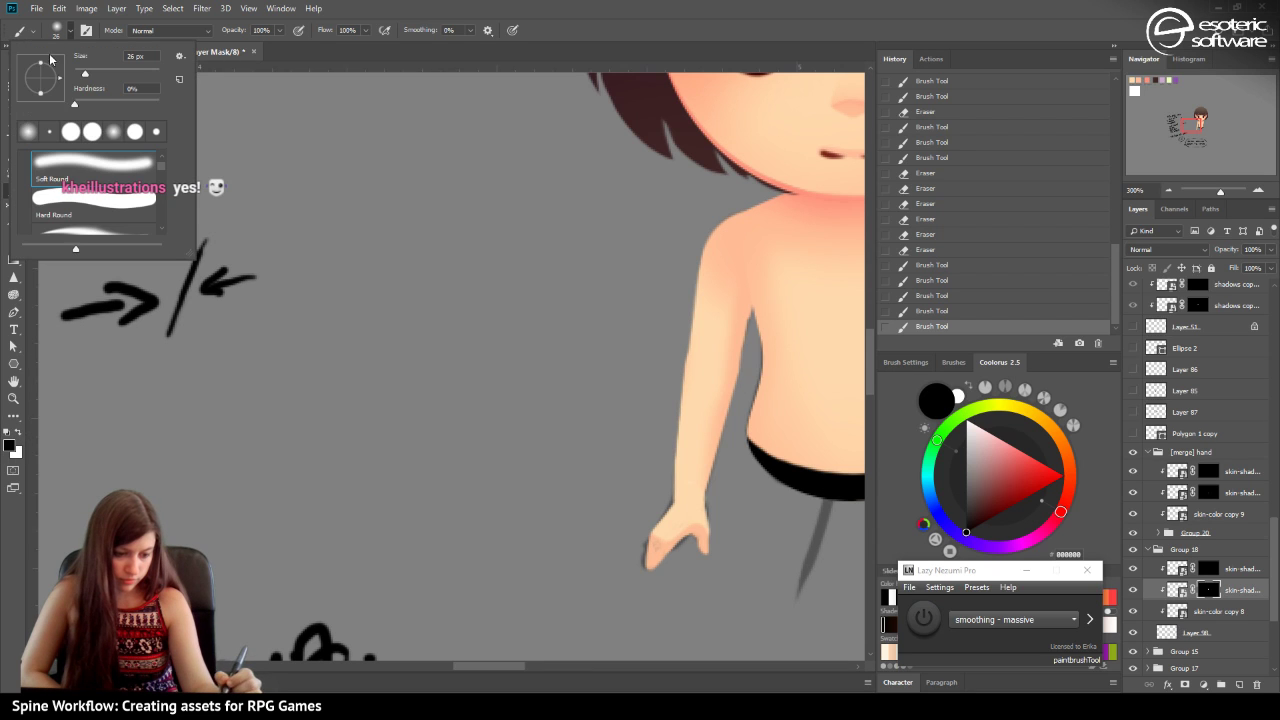
pyautogui.moveTo(86, 75); pyautogui.dragTo(82, 75)
pyautogui.moveTo(688, 466); pyautogui.dragTo(693, 488)
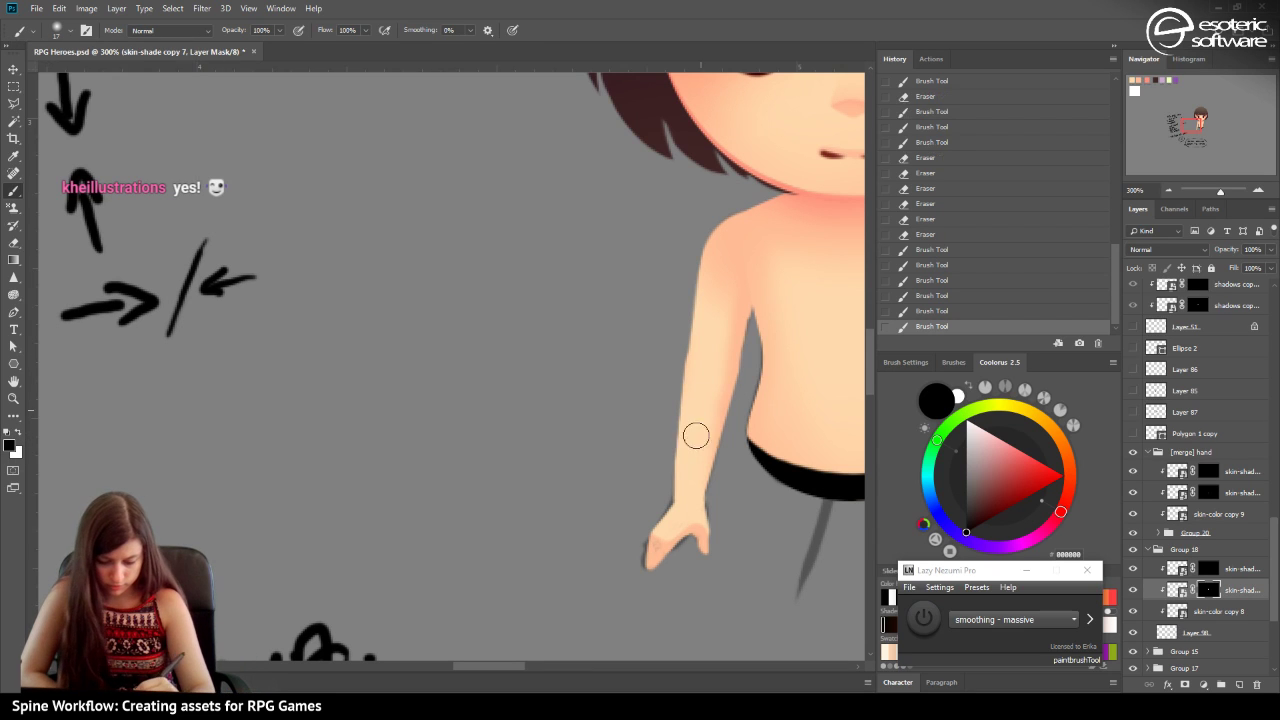
pyautogui.hotkey('ctrl', 'z')
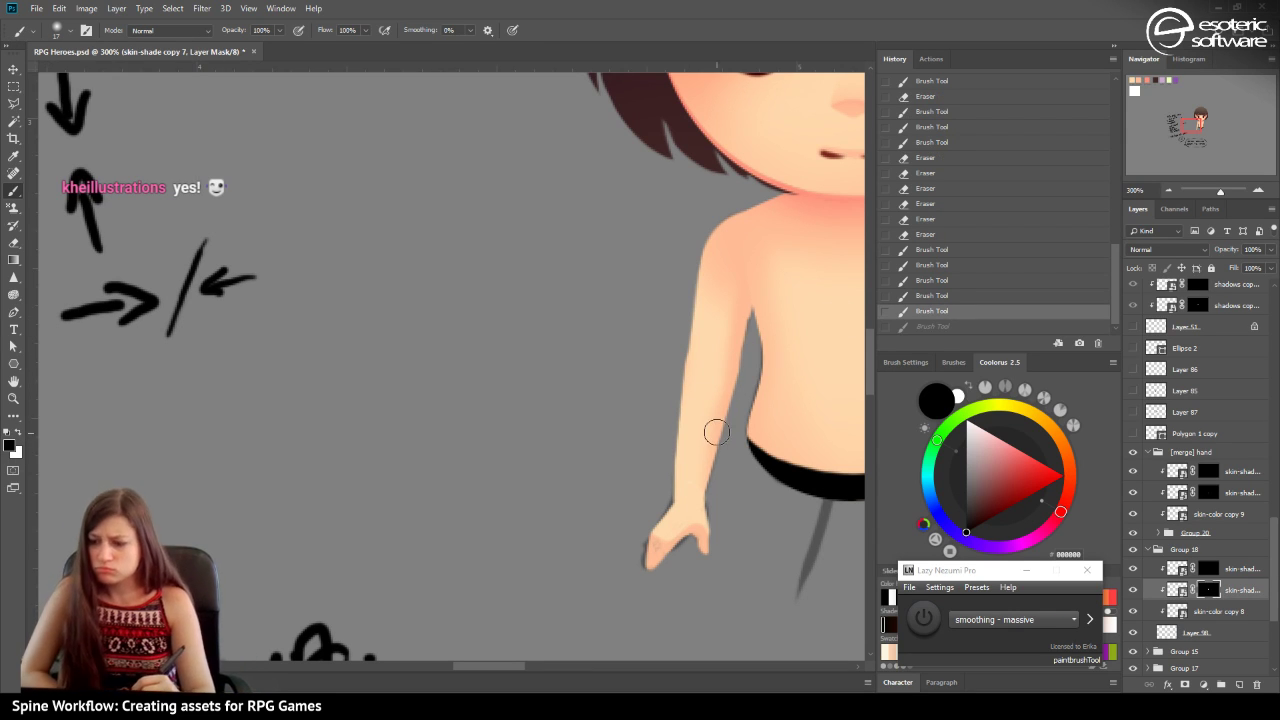
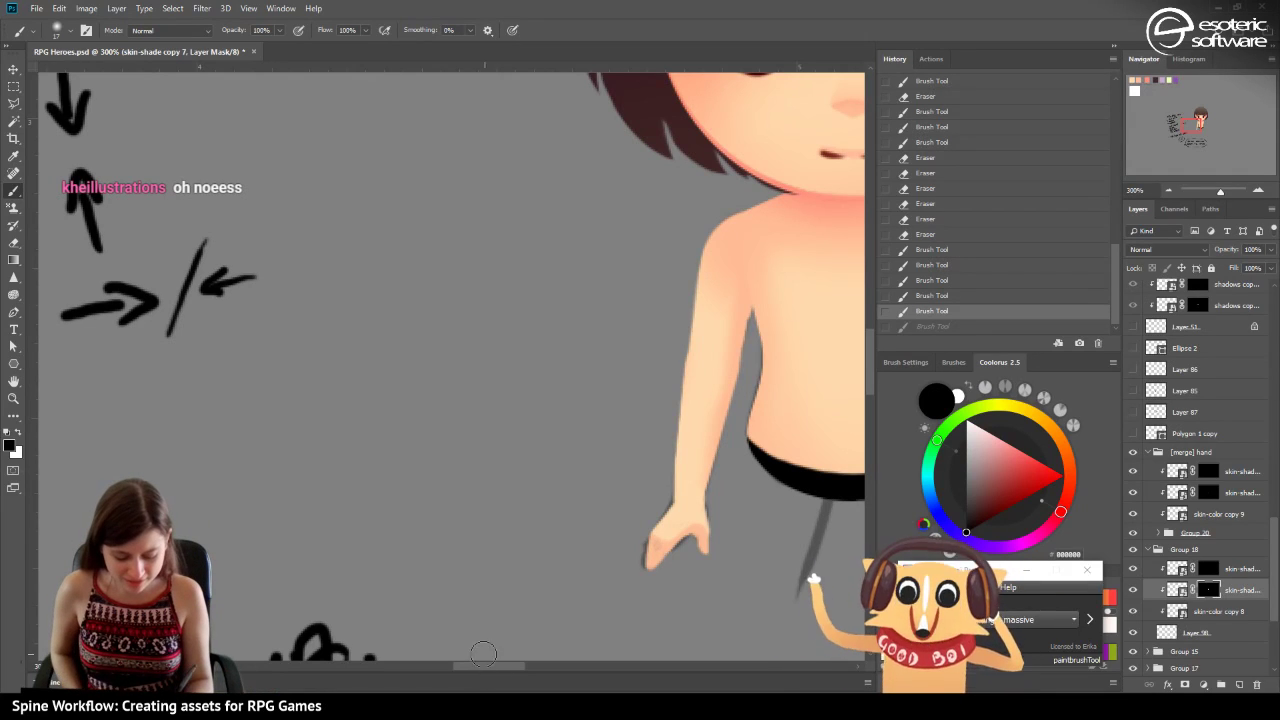
# Try black brush strokes over the fingers on Group 18's skin-shade mask, and revert each of them.
pyautogui.moveTo(480, 665); pyautogui.dragTo(504, 669)
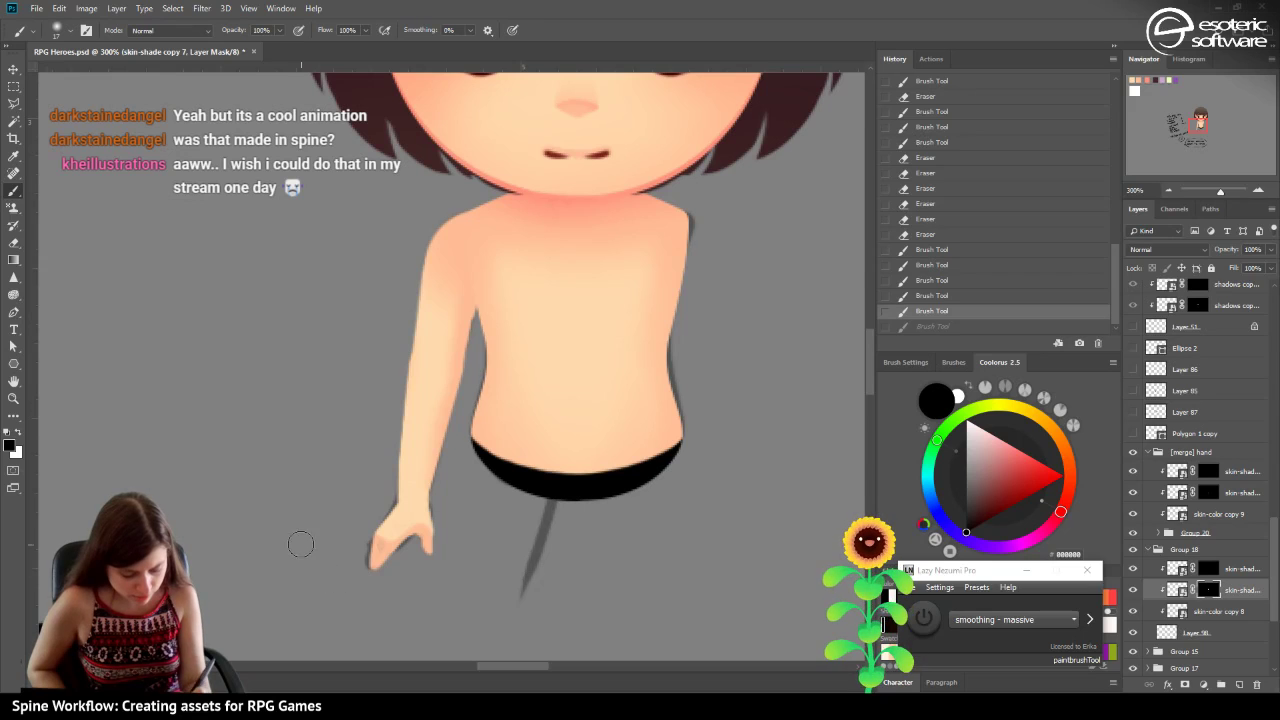
pyautogui.moveTo(357, 537); pyautogui.dragTo(397, 559)
pyautogui.click(914, 306)
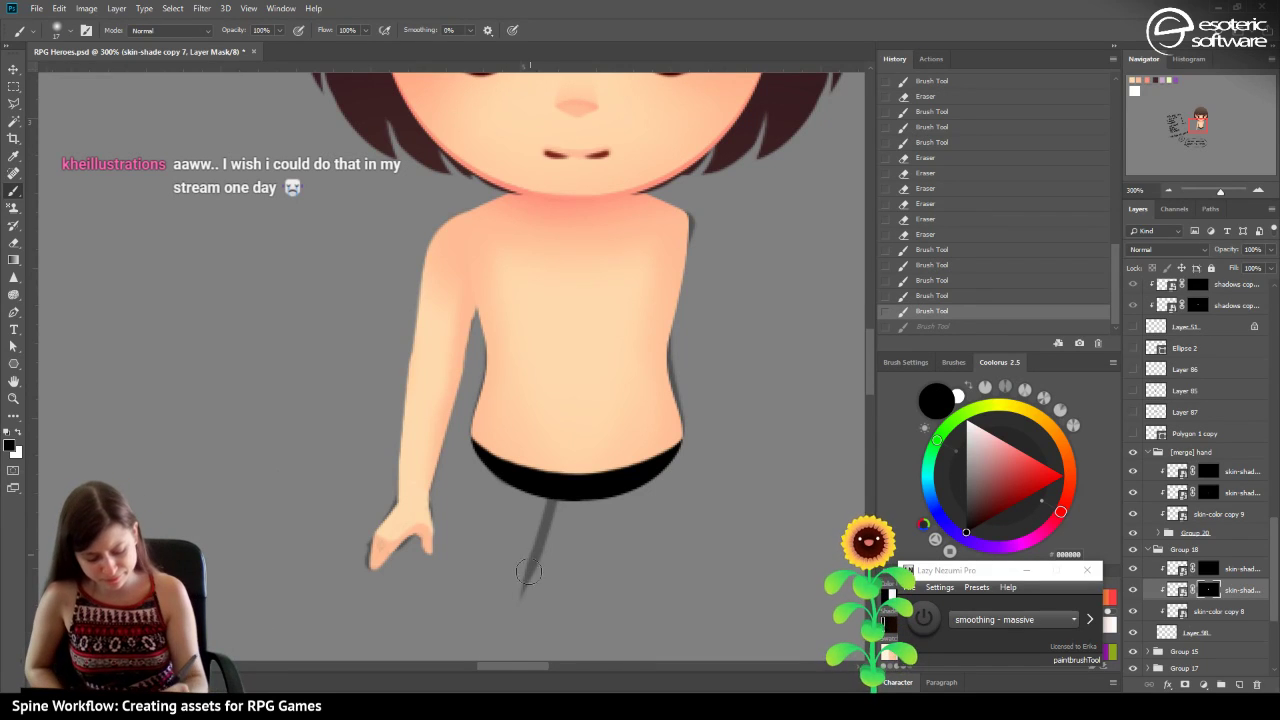
pyautogui.hscroll(3, 500, 665)
pyautogui.hscroll(-2, 498, 668)
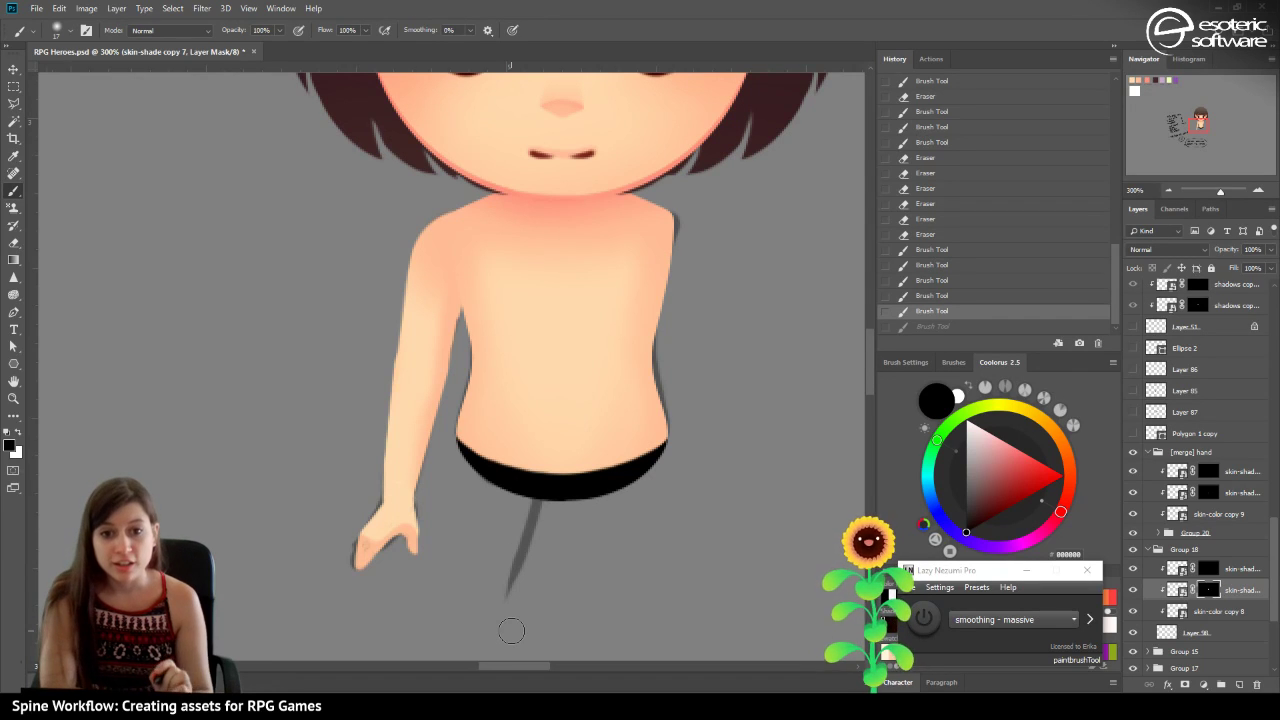
pyautogui.hscroll(-3, 496, 663)
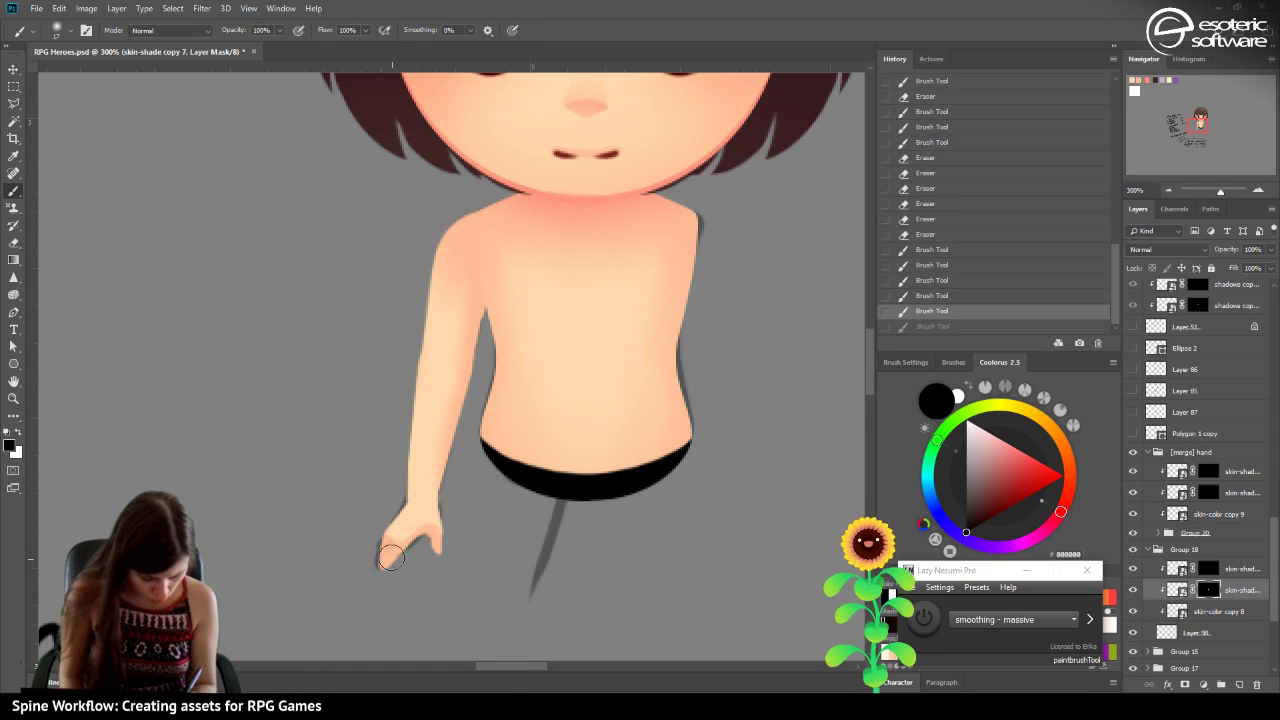
pyautogui.moveTo(422, 560); pyautogui.dragTo(408, 551)
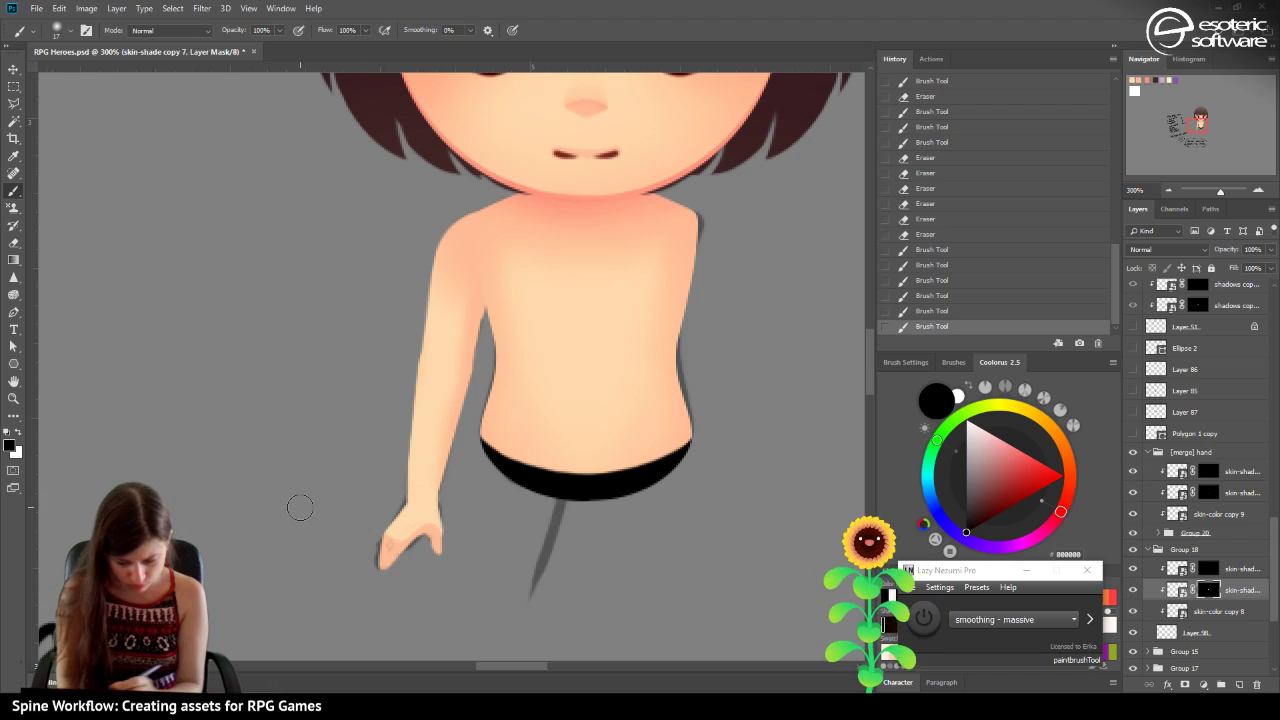
pyautogui.click(929, 309)
# Toggle the visibility of the skin-color, base and skin-shade layers and of Group 20 to examine which one forms the hand.
pyautogui.click(1133, 612)
pyautogui.click(1133, 612)
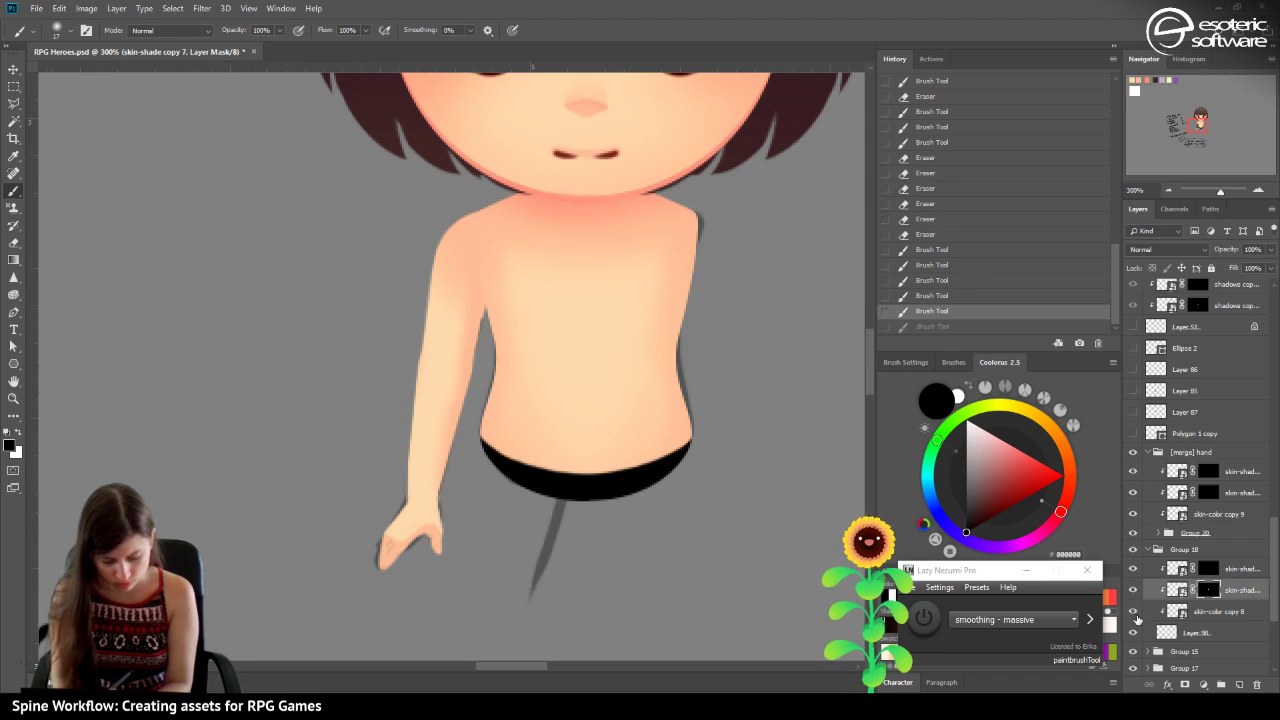
pyautogui.click(1133, 613)
pyautogui.click(1135, 631)
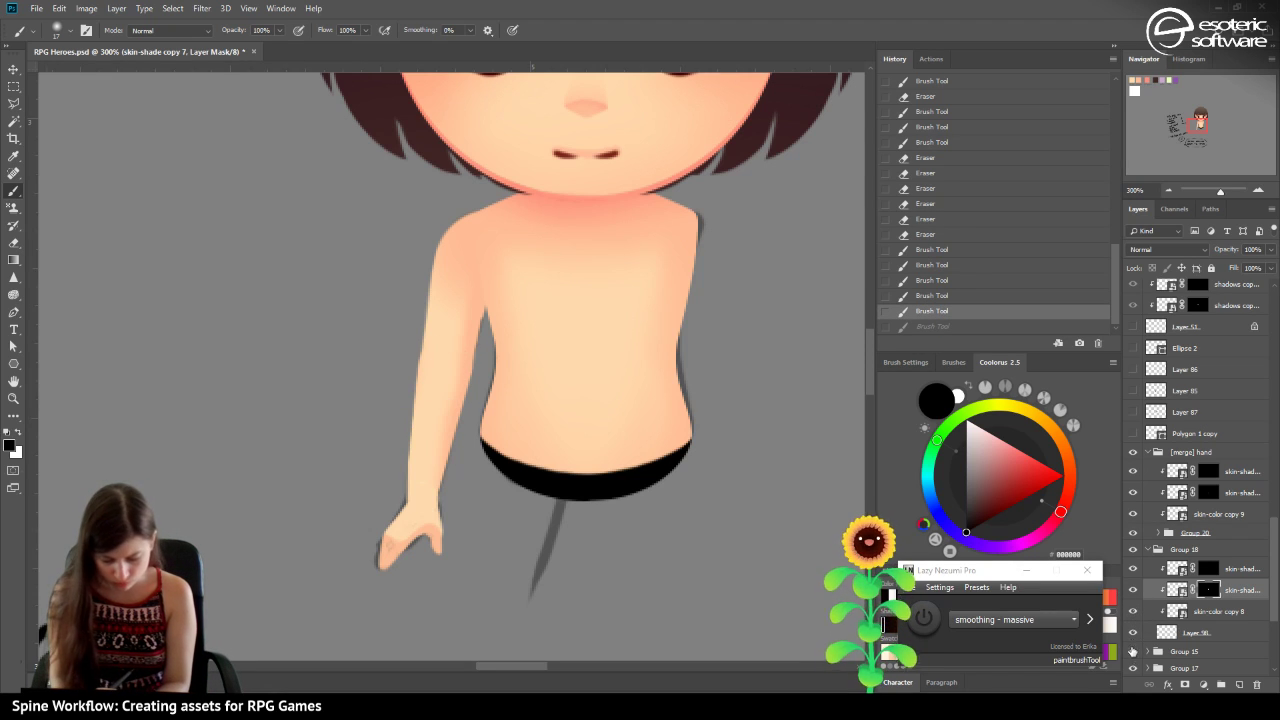
pyautogui.click(1136, 631)
pyautogui.click(1137, 631)
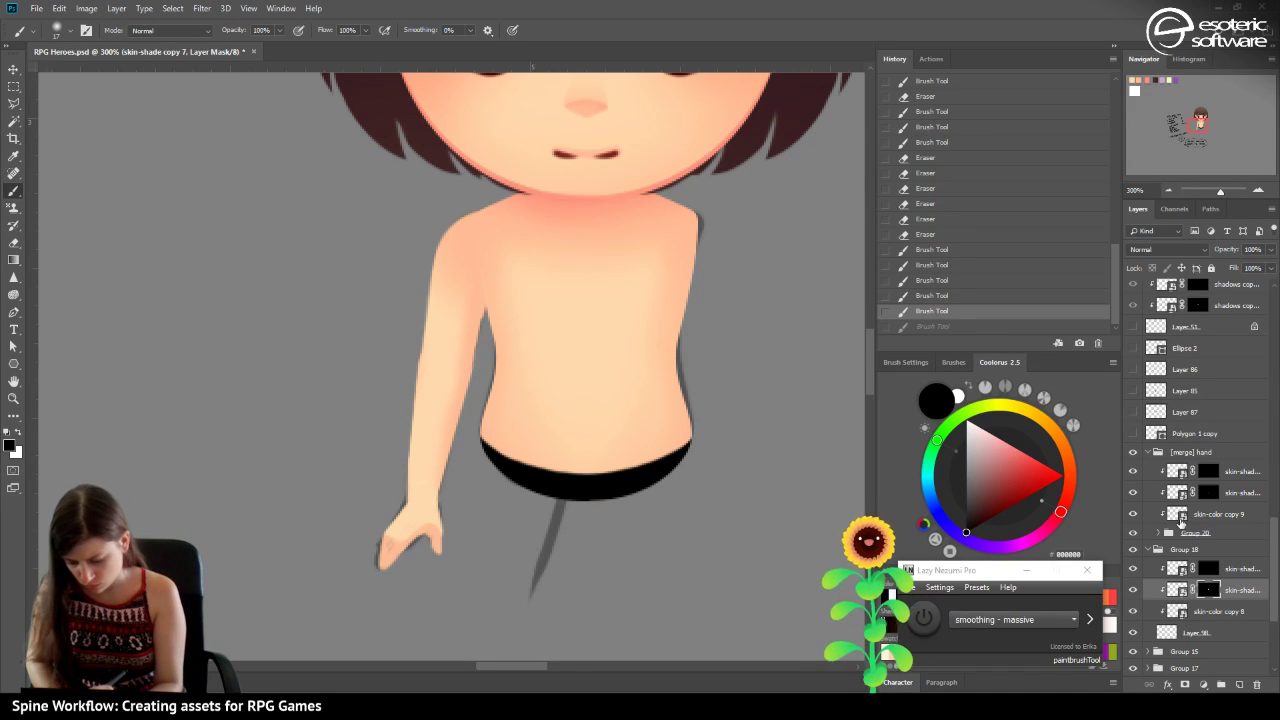
pyautogui.click(1136, 538)
pyautogui.click(1136, 538)
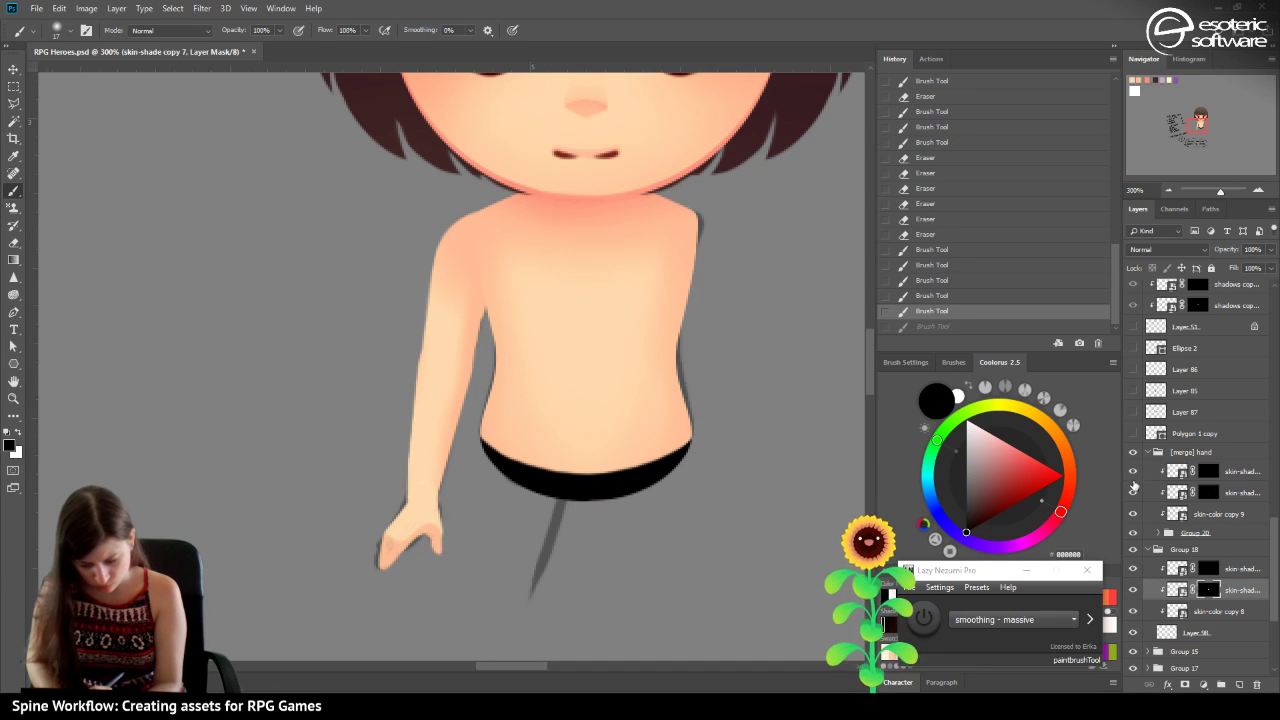
pyautogui.click(1135, 493)
pyautogui.click(1135, 493)
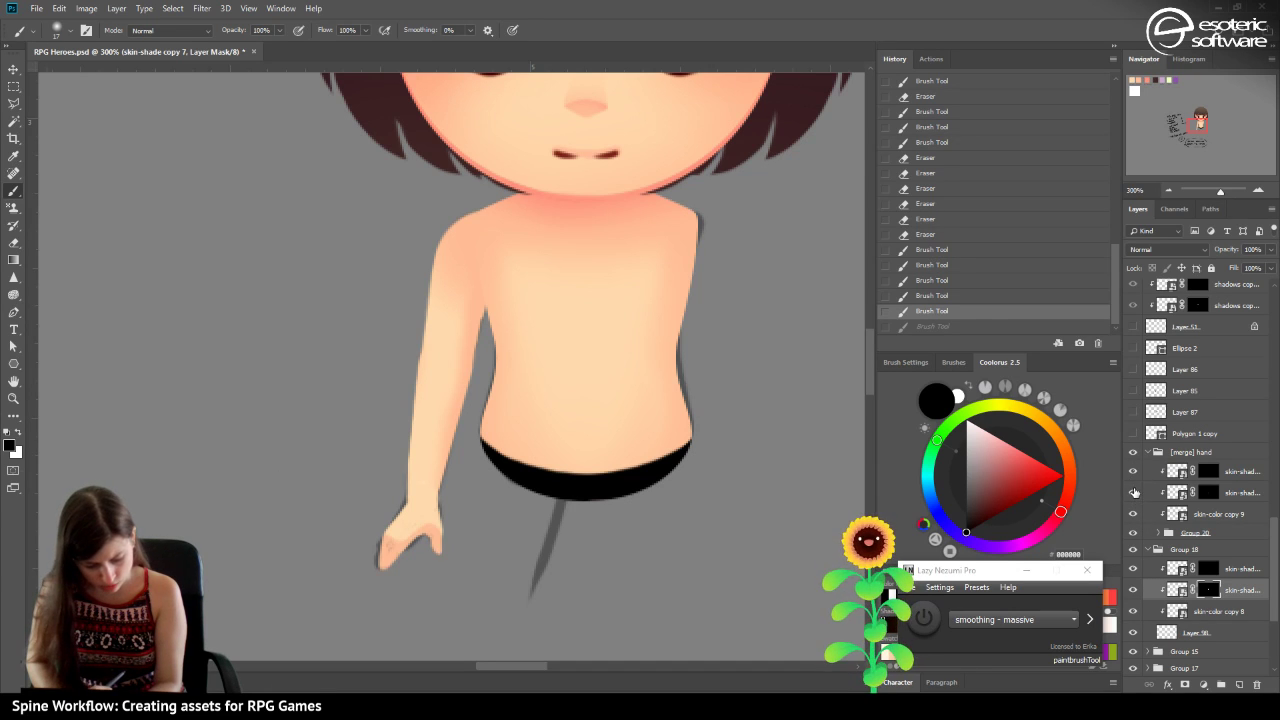
# Select Layer 99 inside Group 20 and set the brush to 9 px with 100% hardness.
pyautogui.click(1155, 533)
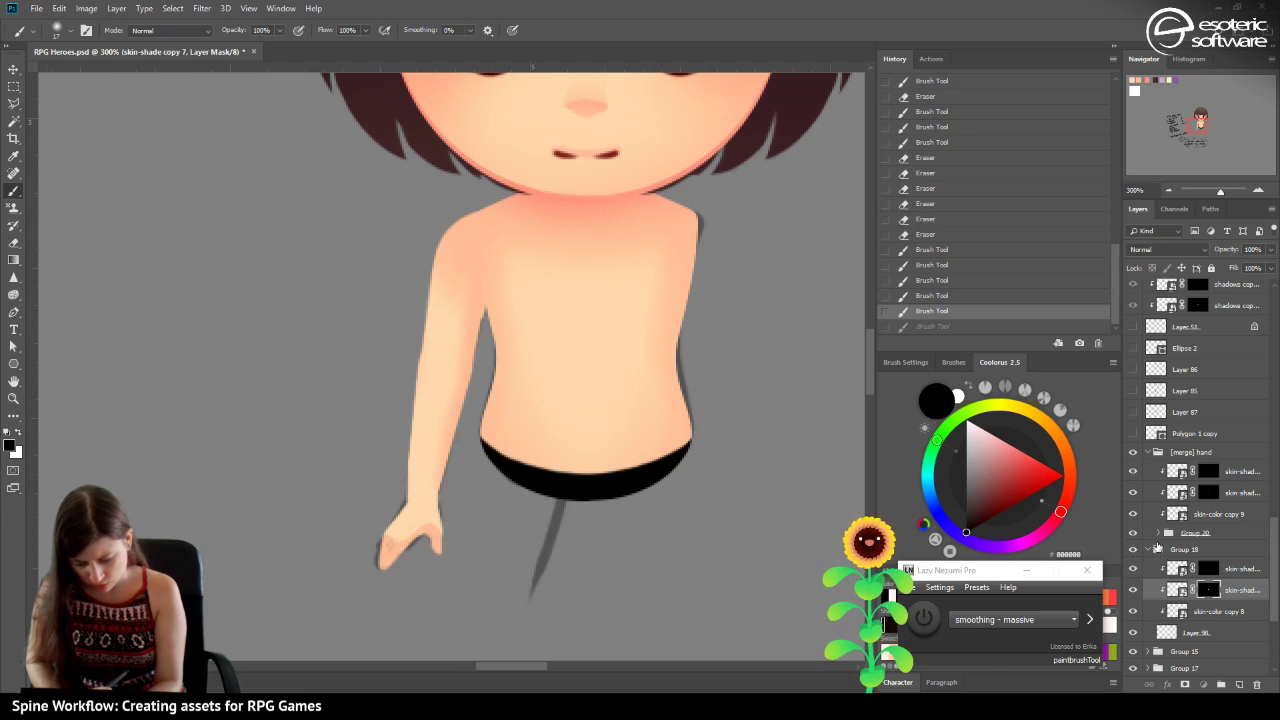
pyautogui.click(1172, 556)
pyautogui.click(1133, 553)
pyautogui.click(1134, 553)
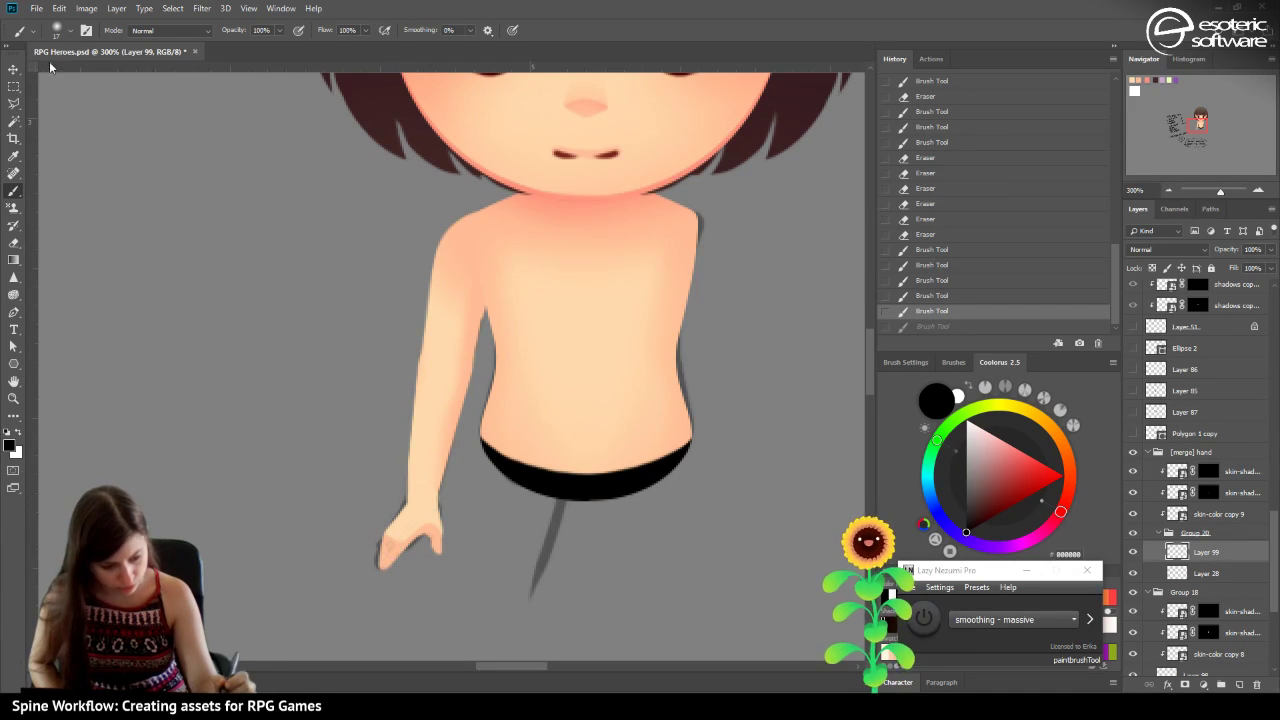
pyautogui.click(66, 34)
pyautogui.moveTo(81, 73); pyautogui.dragTo(159, 103)
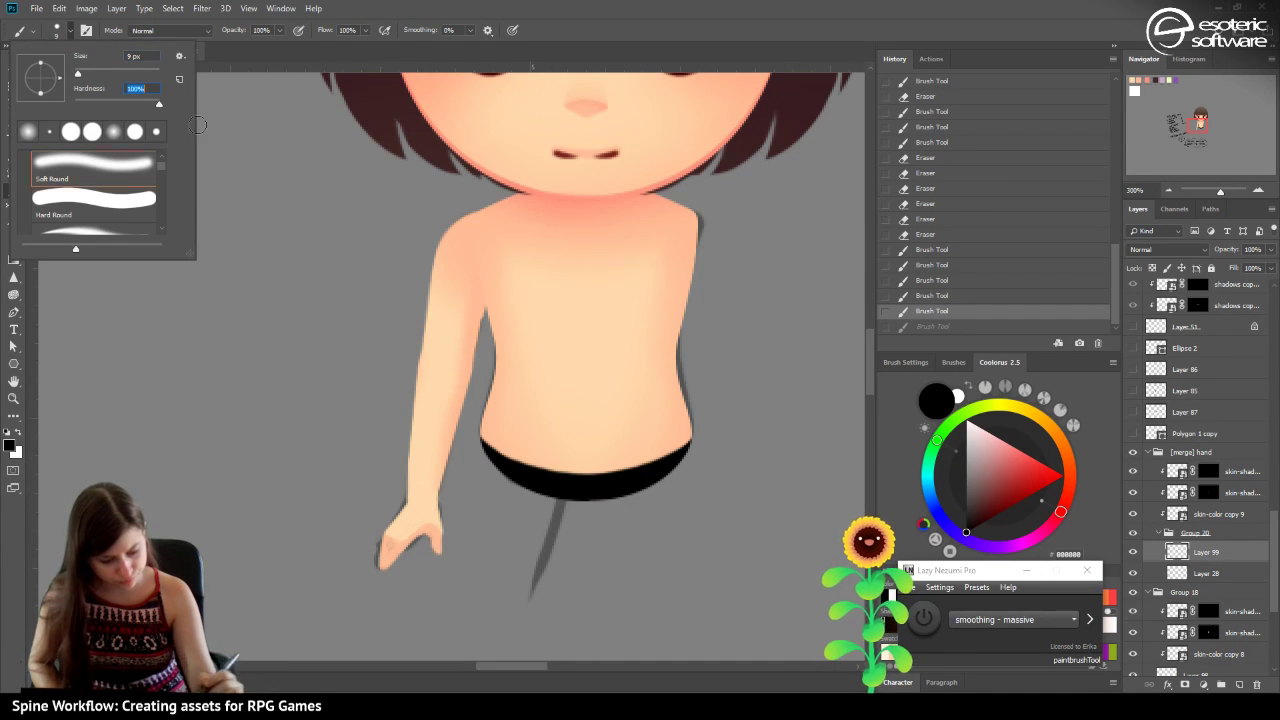
# Touch up the finger shape on Layer 99 with the hard brush, reverting failed strokes, and save the document.
pyautogui.click(387, 565)
pyautogui.moveTo(384, 566); pyautogui.dragTo(396, 522)
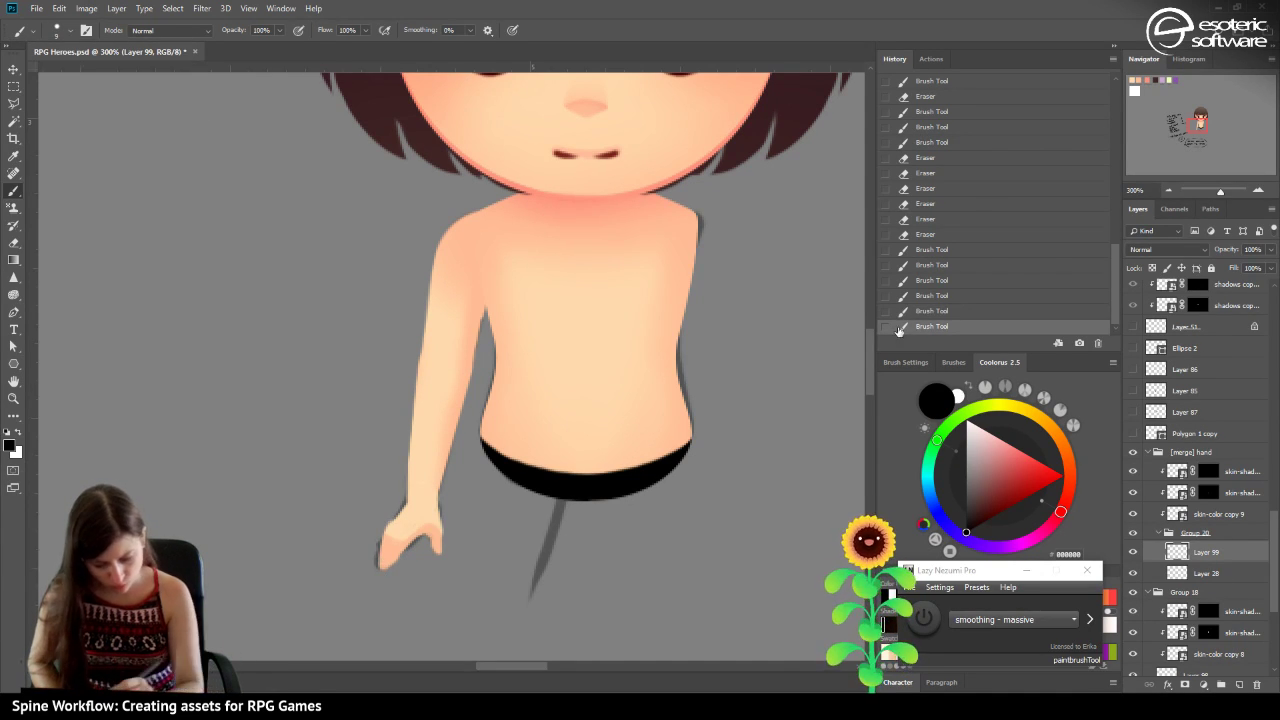
pyautogui.click(926, 311)
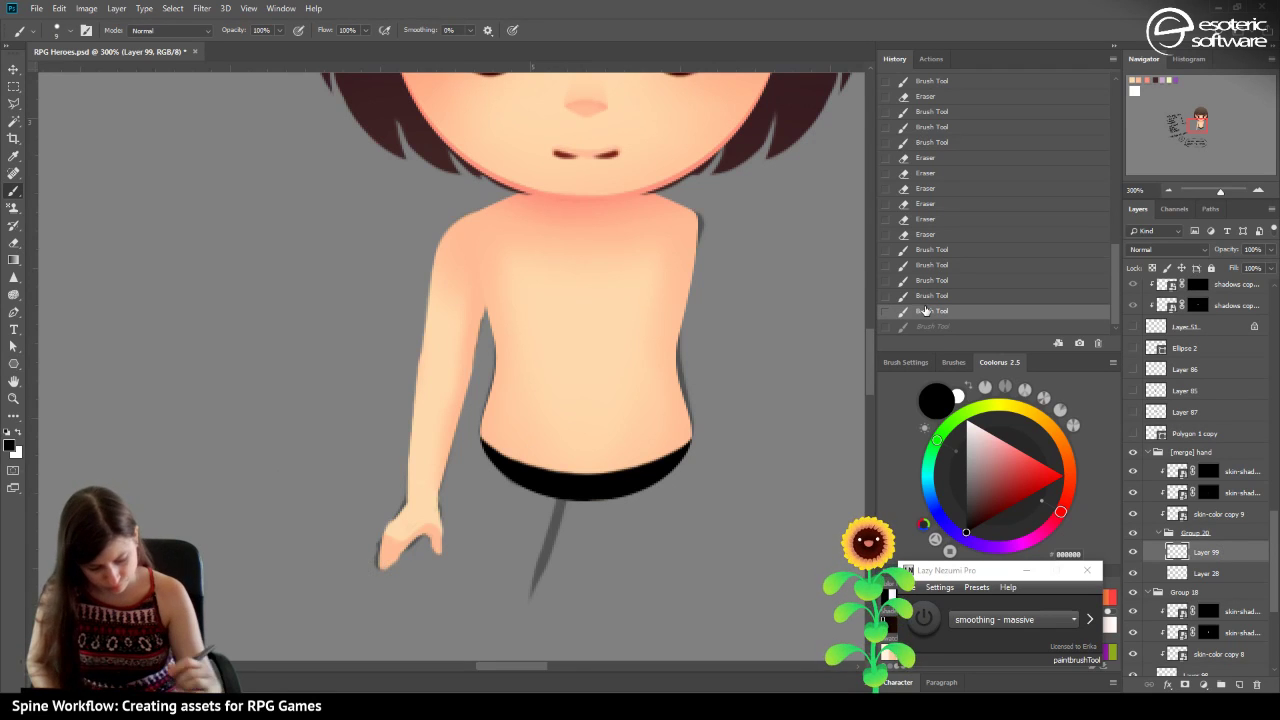
pyautogui.moveTo(384, 556)
pyautogui.mouseDown()
pyautogui.moveTo(420, 517)
pyautogui.moveTo(420, 492)
pyautogui.moveTo(397, 560)
pyautogui.mouseUp()
pyautogui.click(904, 312)
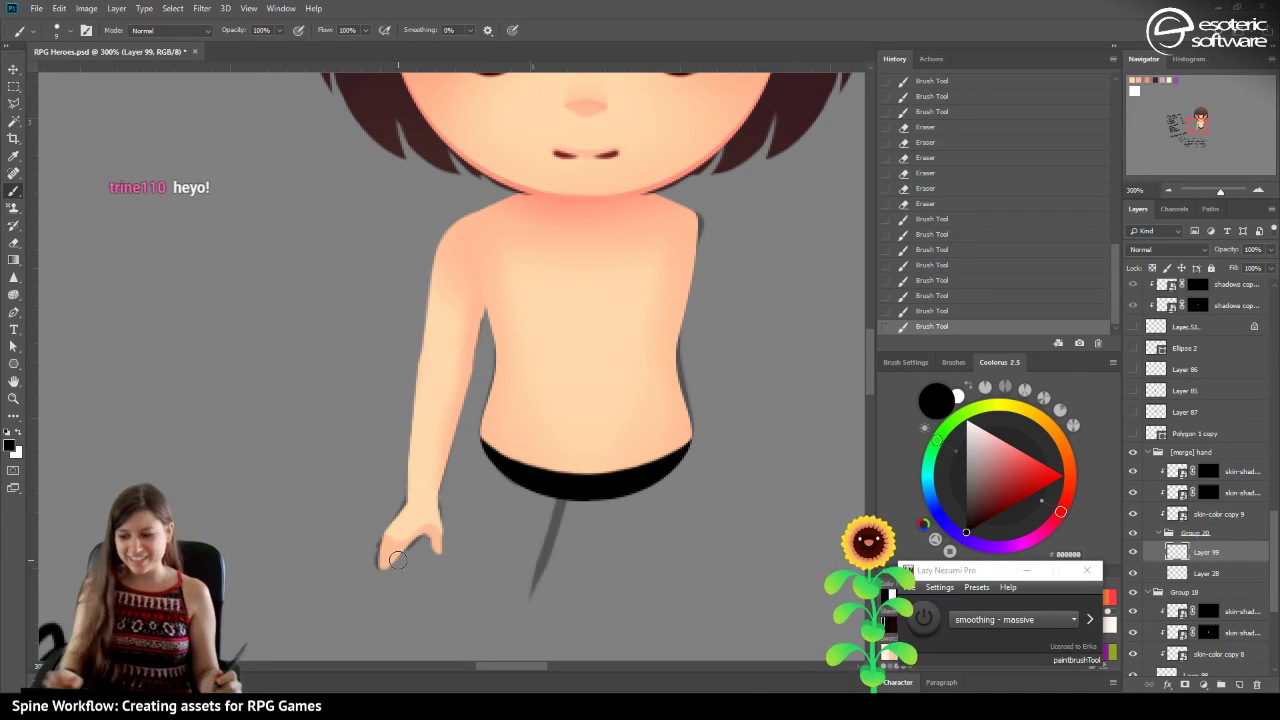
pyautogui.hotkey('ctrl', 's')
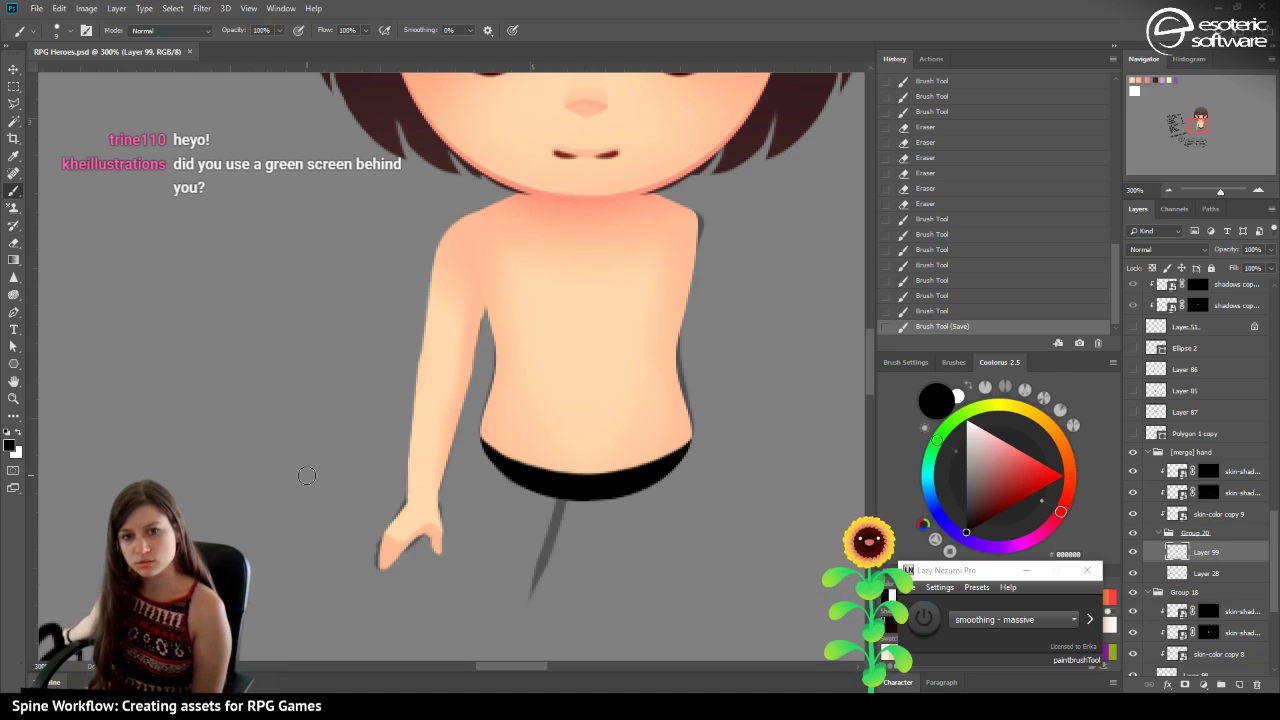
# Examine the shaded arm, hand and torso up close and the whole character at 100% zoom.
pyautogui.moveTo(495, 666)
pyautogui.mouseDown()
pyautogui.moveTo(513, 670)
pyautogui.moveTo(501, 671)
pyautogui.mouseUp()
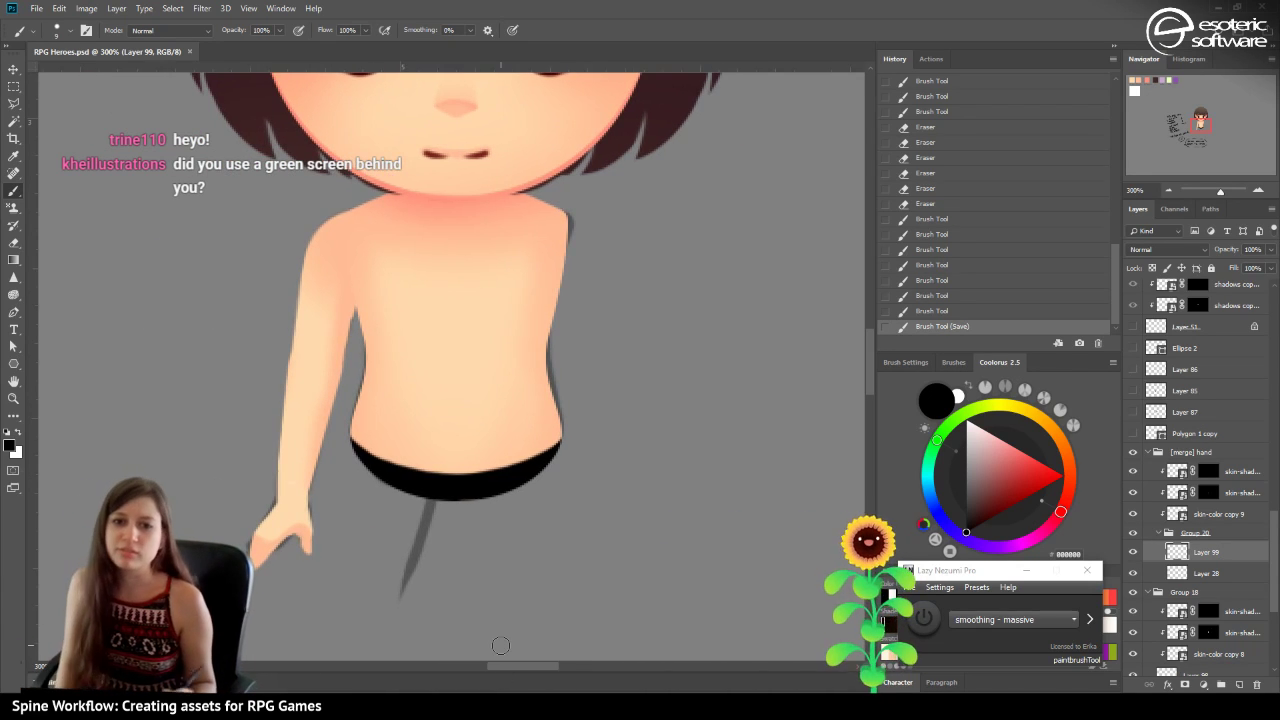
pyautogui.moveTo(1205, 117); pyautogui.dragTo(1206, 118)
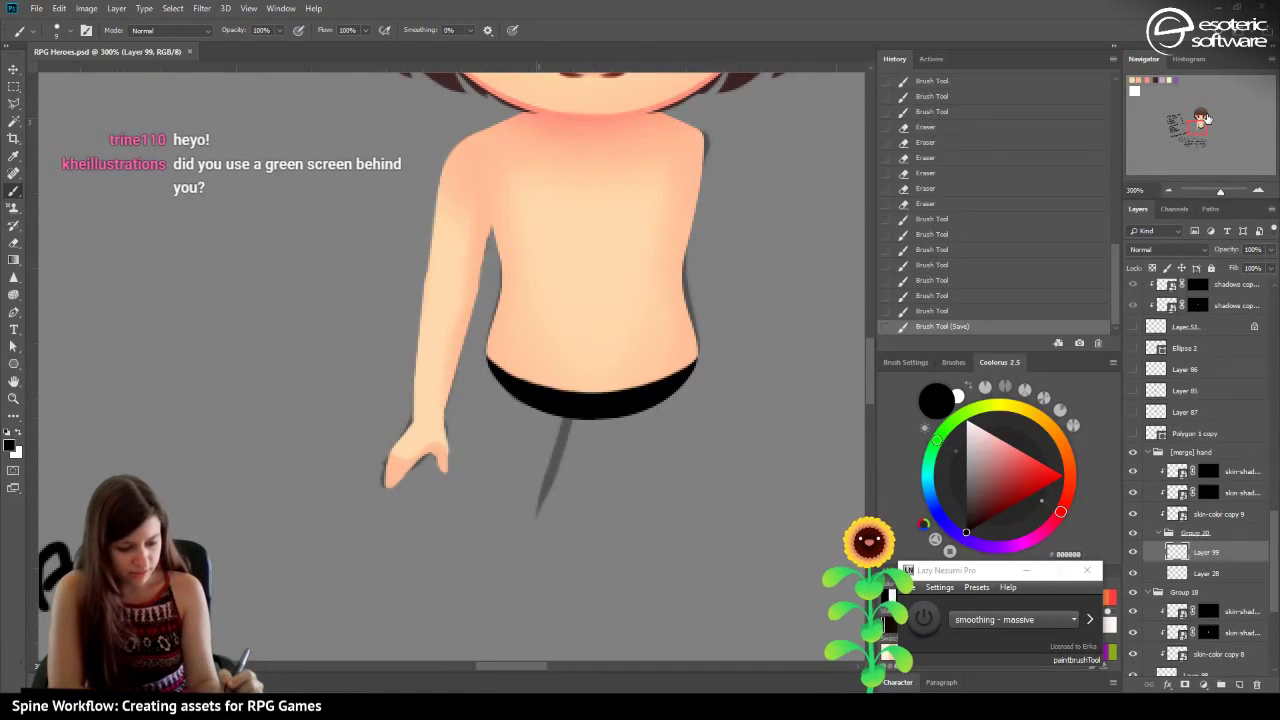
pyautogui.press('v')
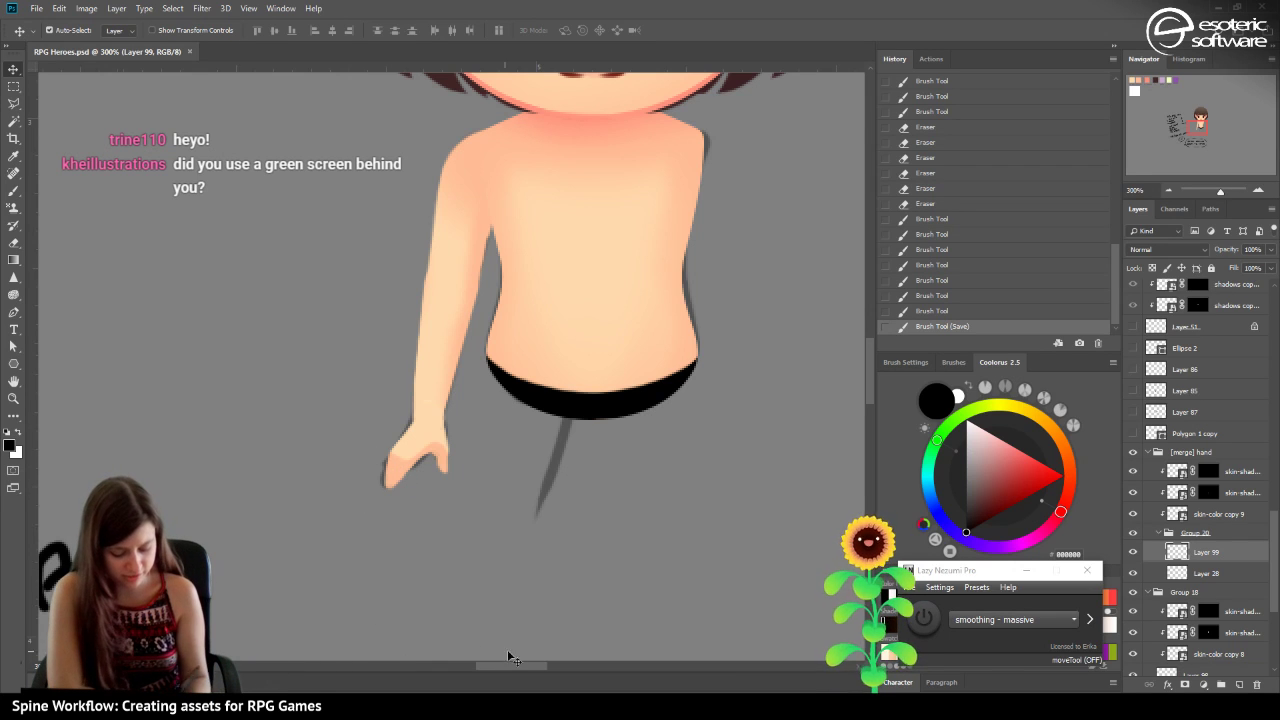
pyautogui.hscroll(-3, 485, 660)
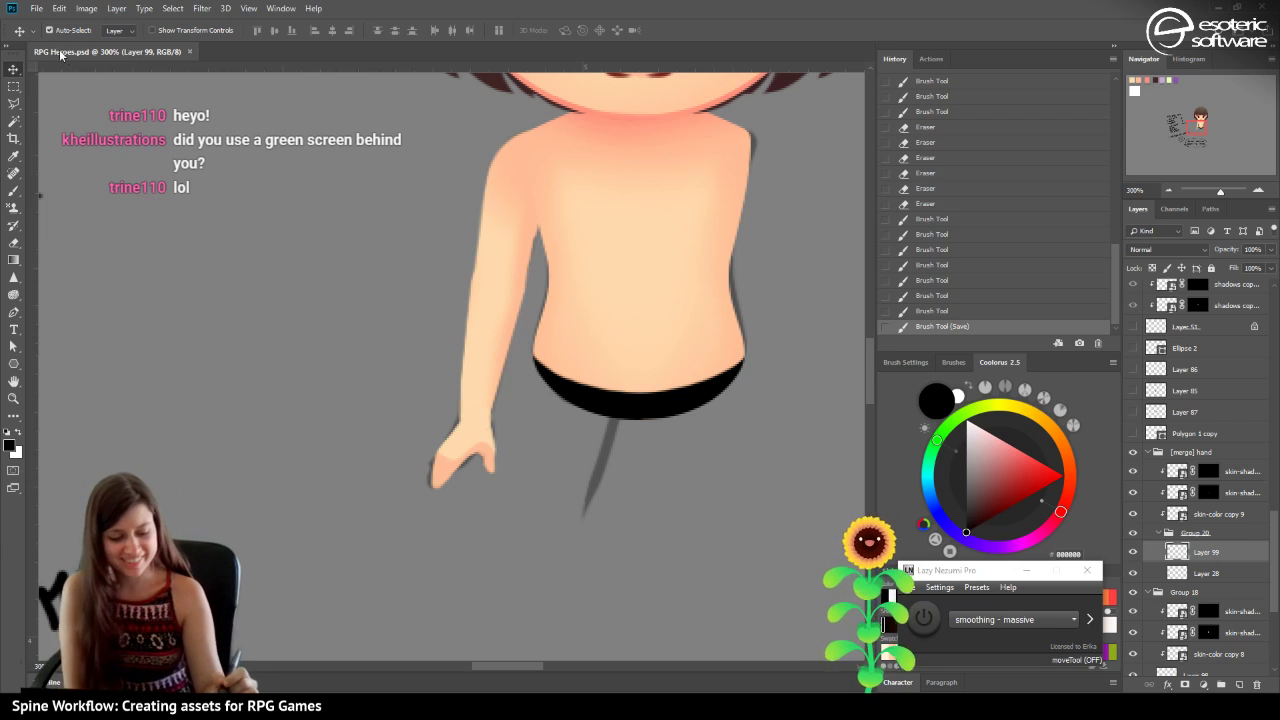
pyautogui.click(1197, 127)
pyautogui.moveTo(1198, 125); pyautogui.dragTo(1189, 121)
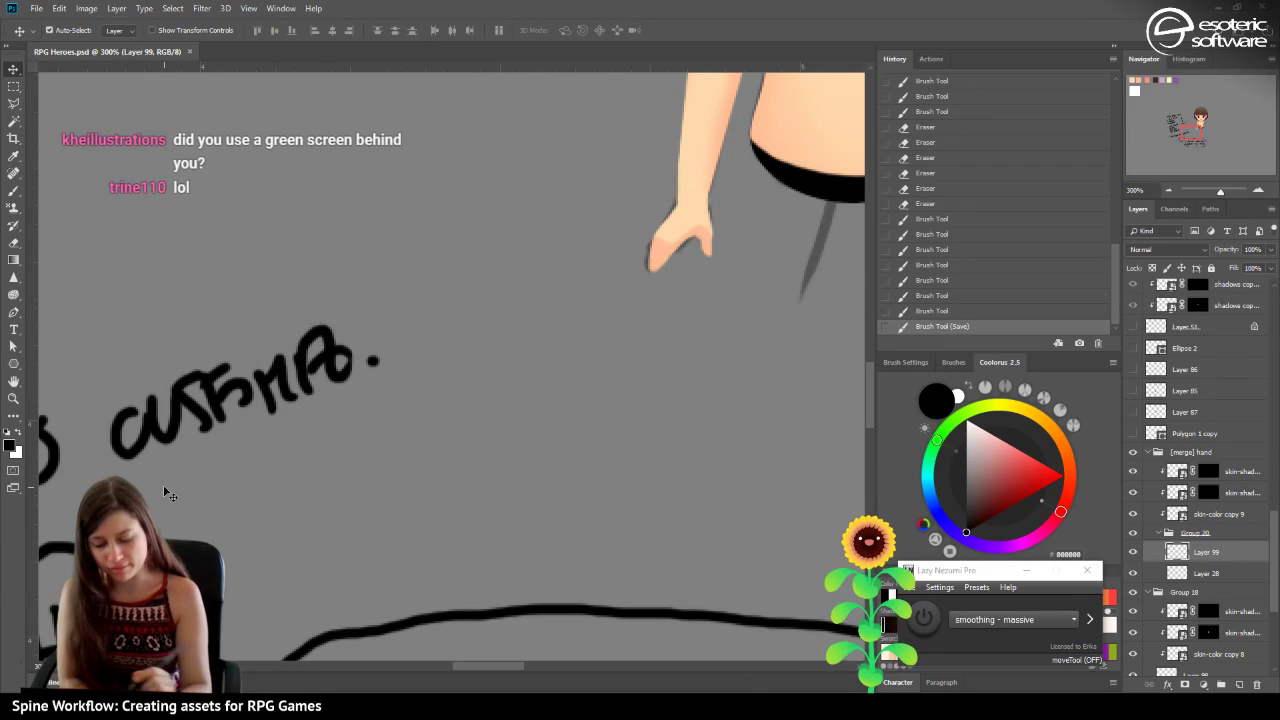
pyautogui.moveTo(1198, 118); pyautogui.dragTo(1205, 112)
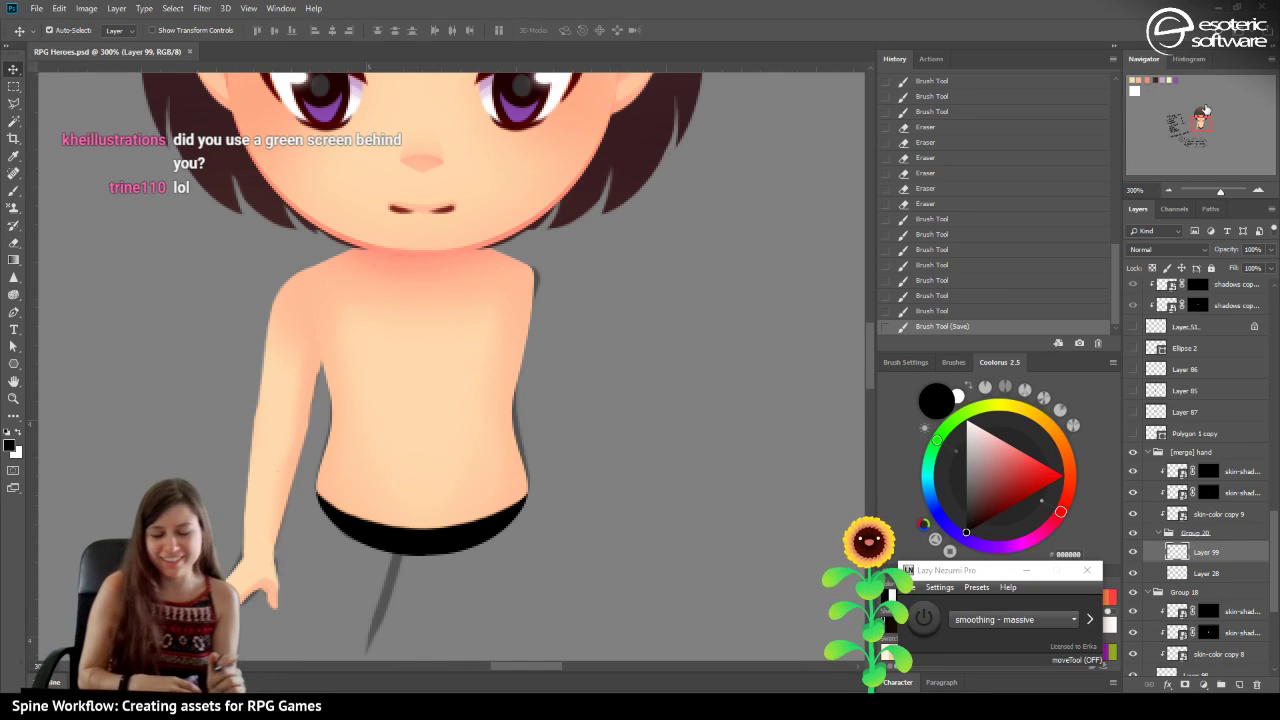
pyautogui.moveTo(1206, 112); pyautogui.dragTo(1201, 120)
pyautogui.moveTo(515, 670); pyautogui.dragTo(505, 643)
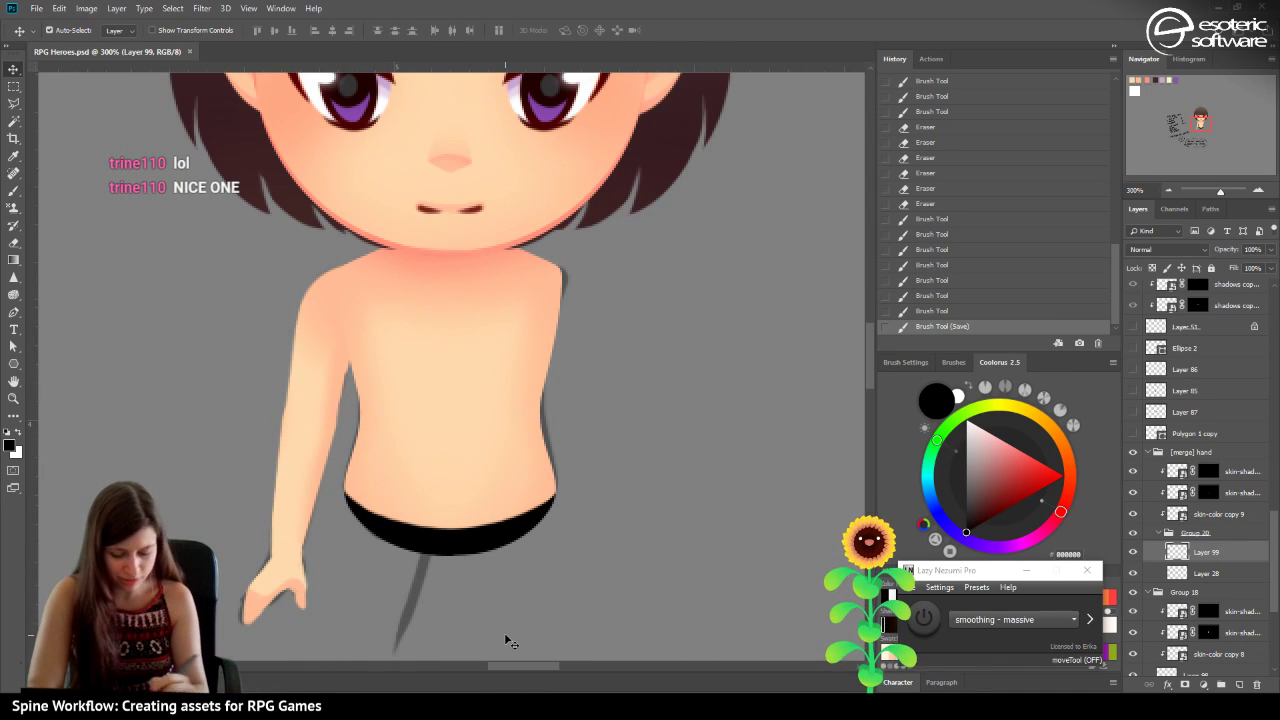
pyautogui.moveTo(1199, 118); pyautogui.dragTo(1199, 121)
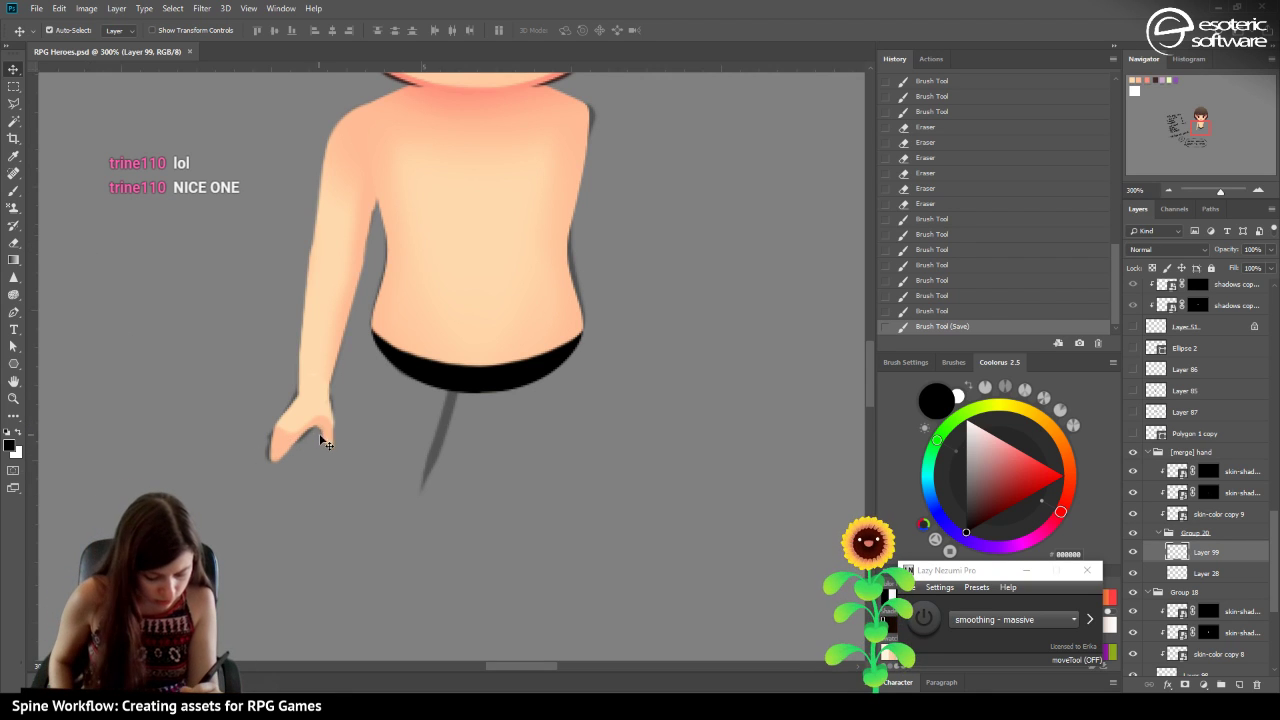
pyautogui.click(1168, 190)
pyautogui.click(1168, 190)
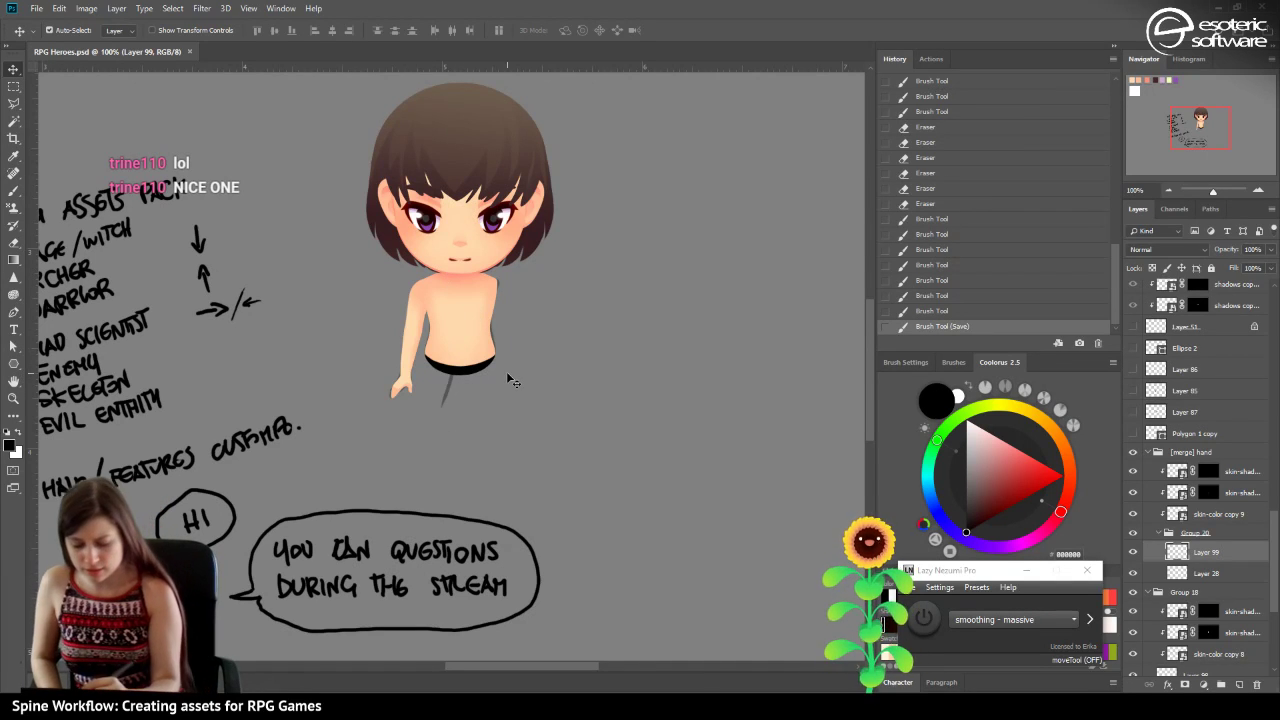
# Collapse the [merge] hand group and Group 18, and select the Polygon 1 copy layer above them.
pyautogui.click(1147, 452)
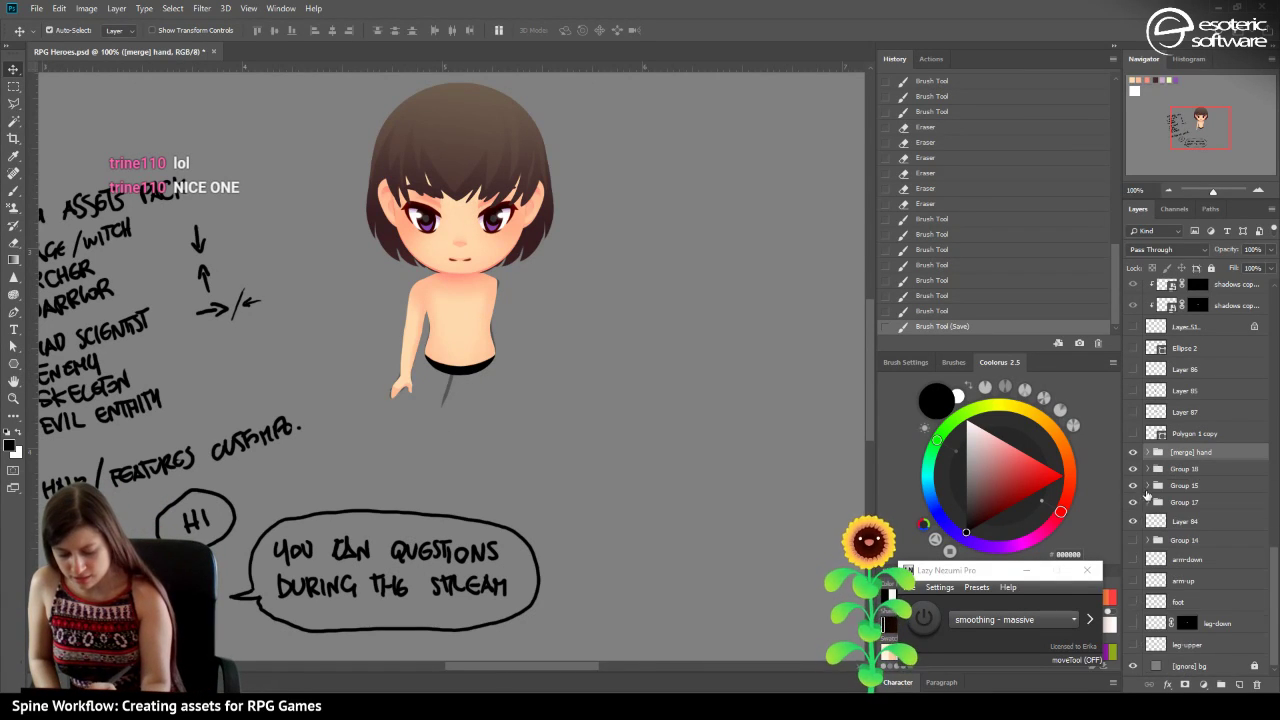
pyautogui.click(1133, 433)
pyautogui.click(1133, 433)
pyautogui.click(1168, 433)
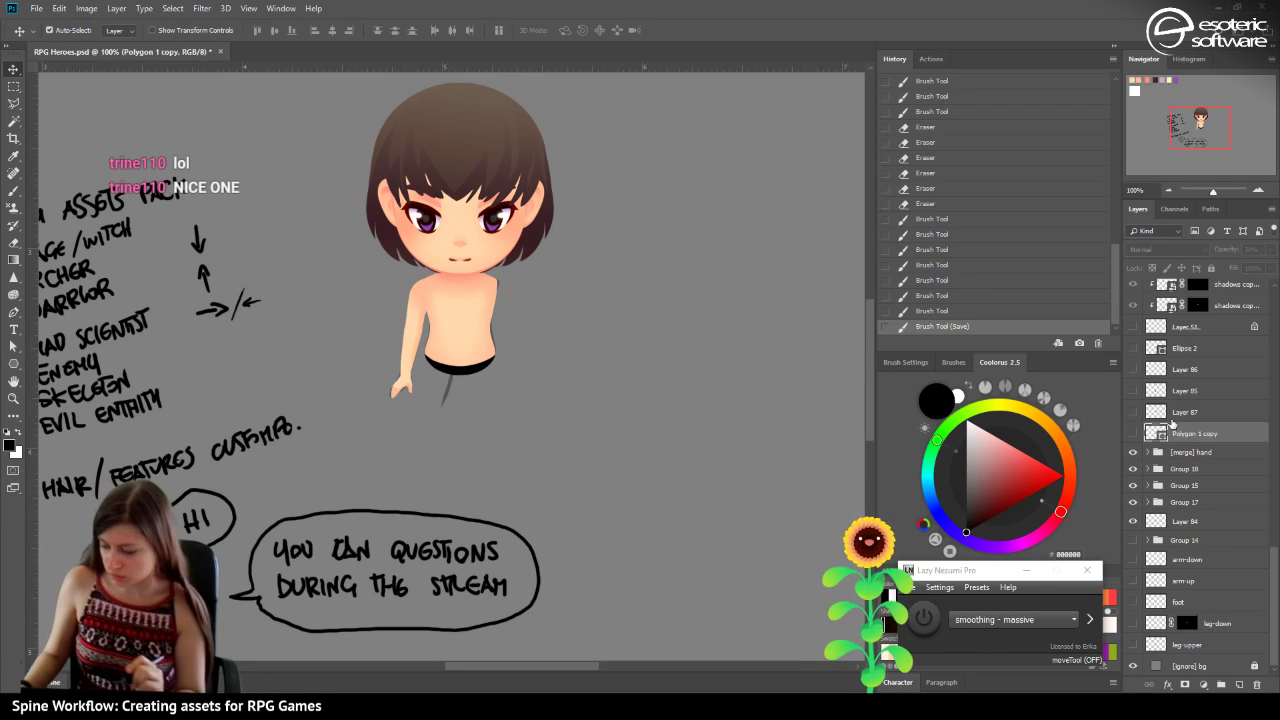
pyautogui.press('Delete')
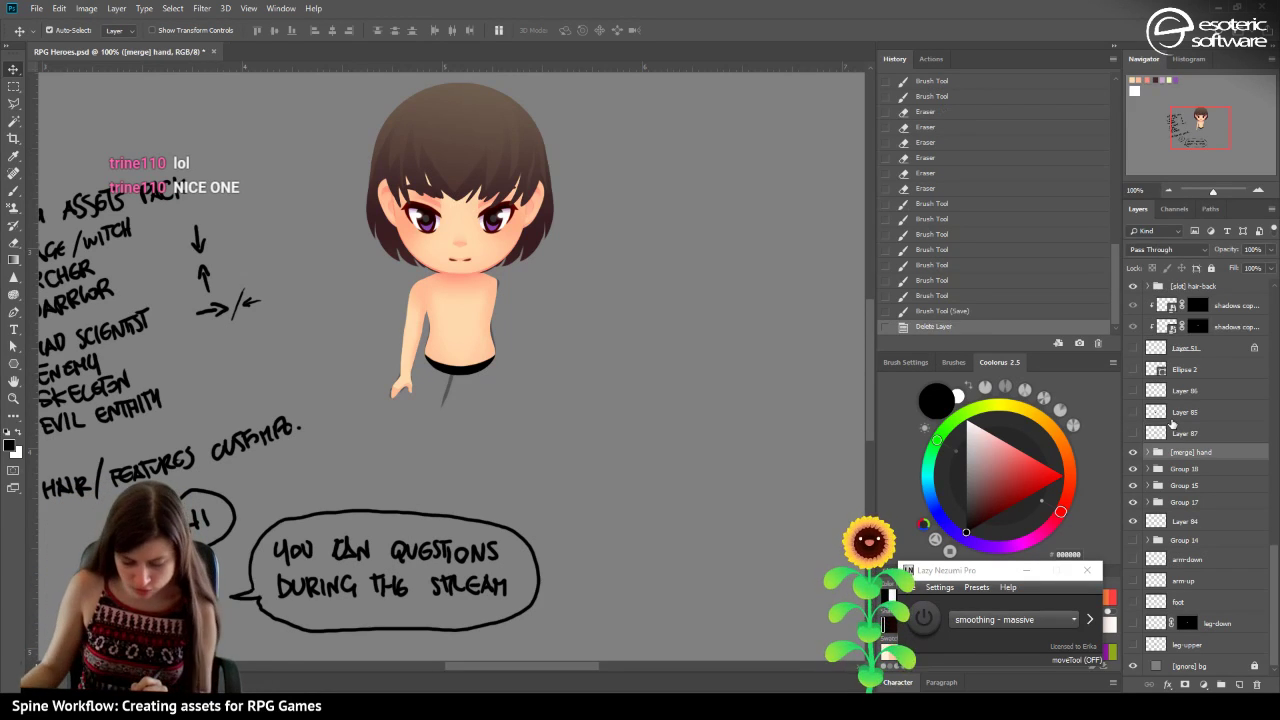
pyautogui.click(1133, 433)
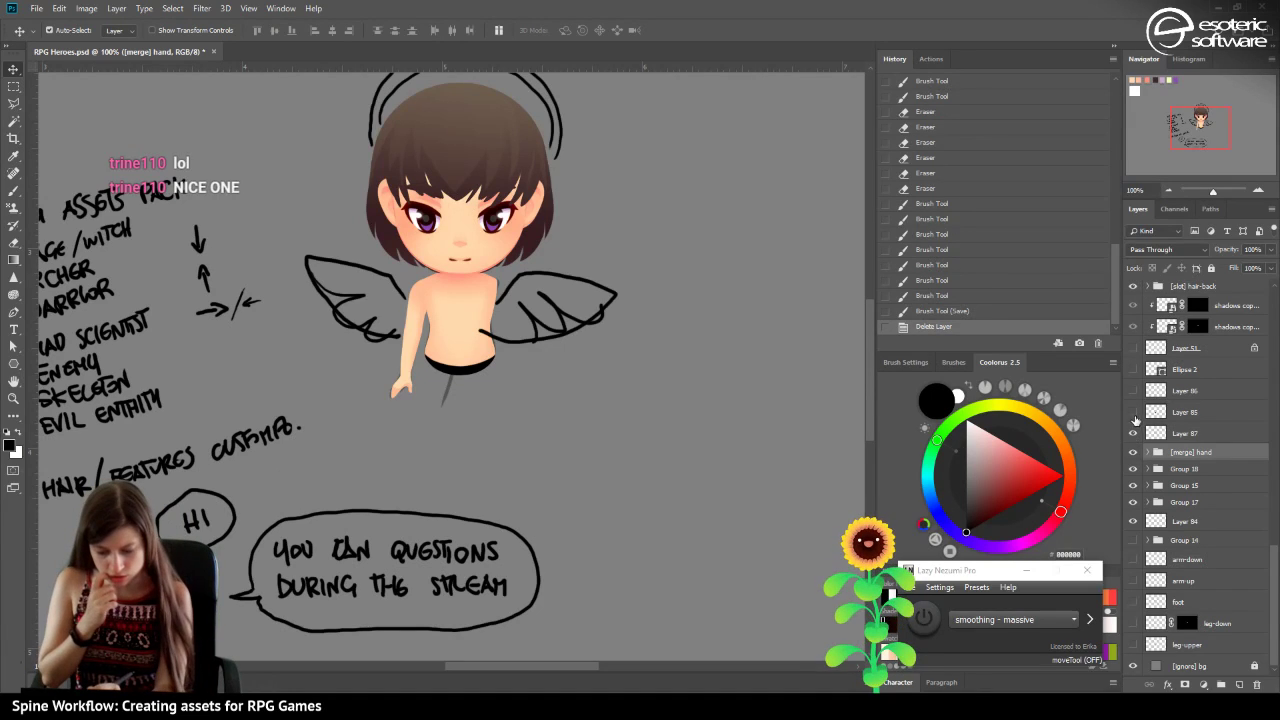
pyautogui.click(930, 312)
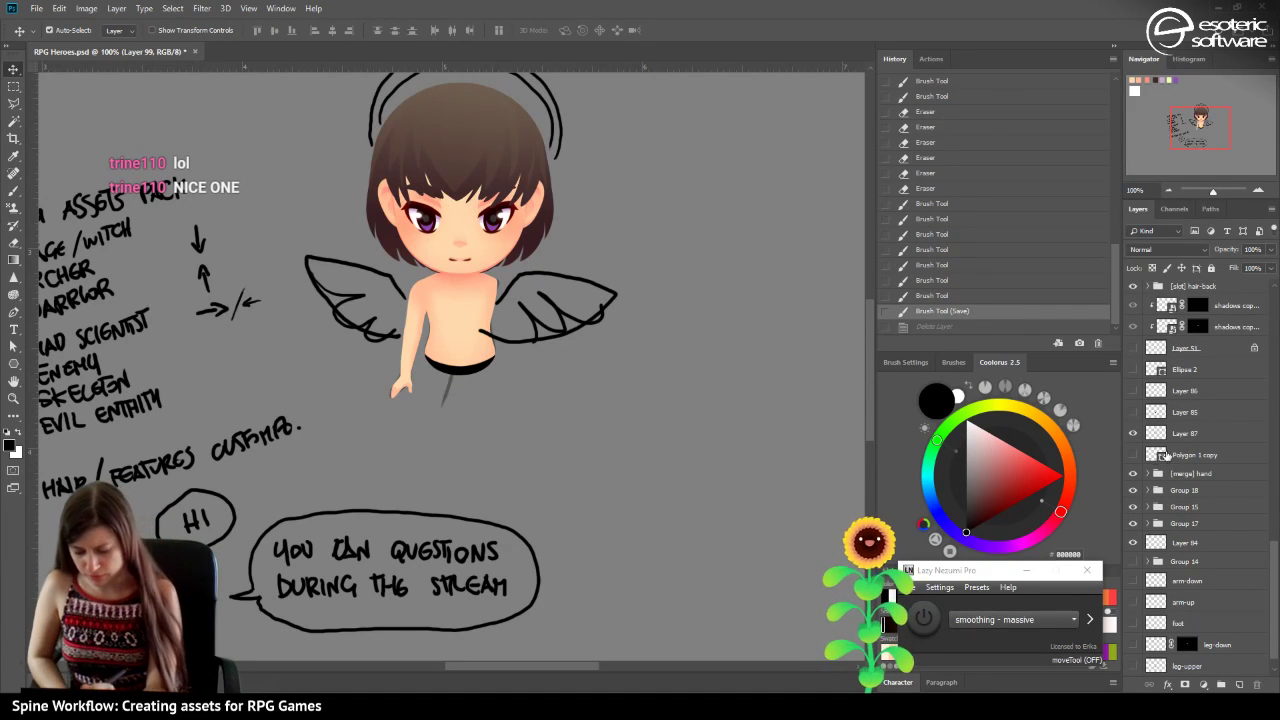
# Delete Layer 87, which holds the sketch of the wings and halo.
pyautogui.click(1133, 430)
pyautogui.click(1133, 431)
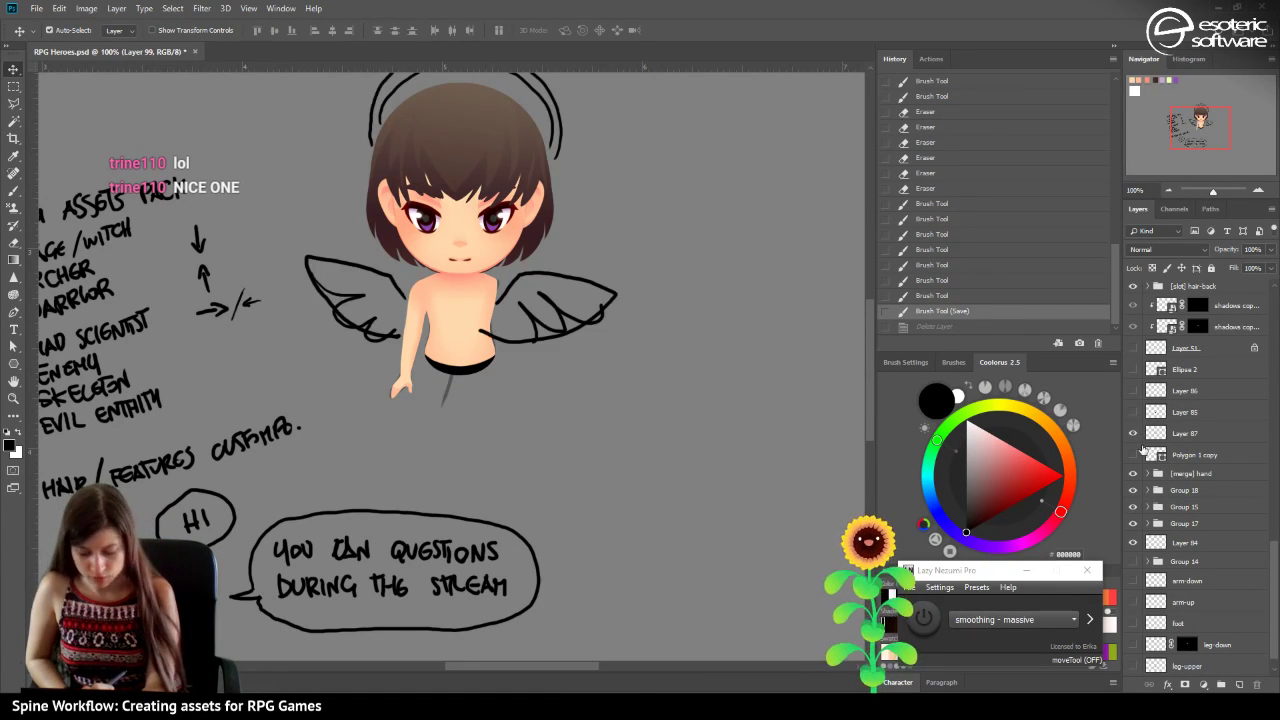
pyautogui.click(1160, 431)
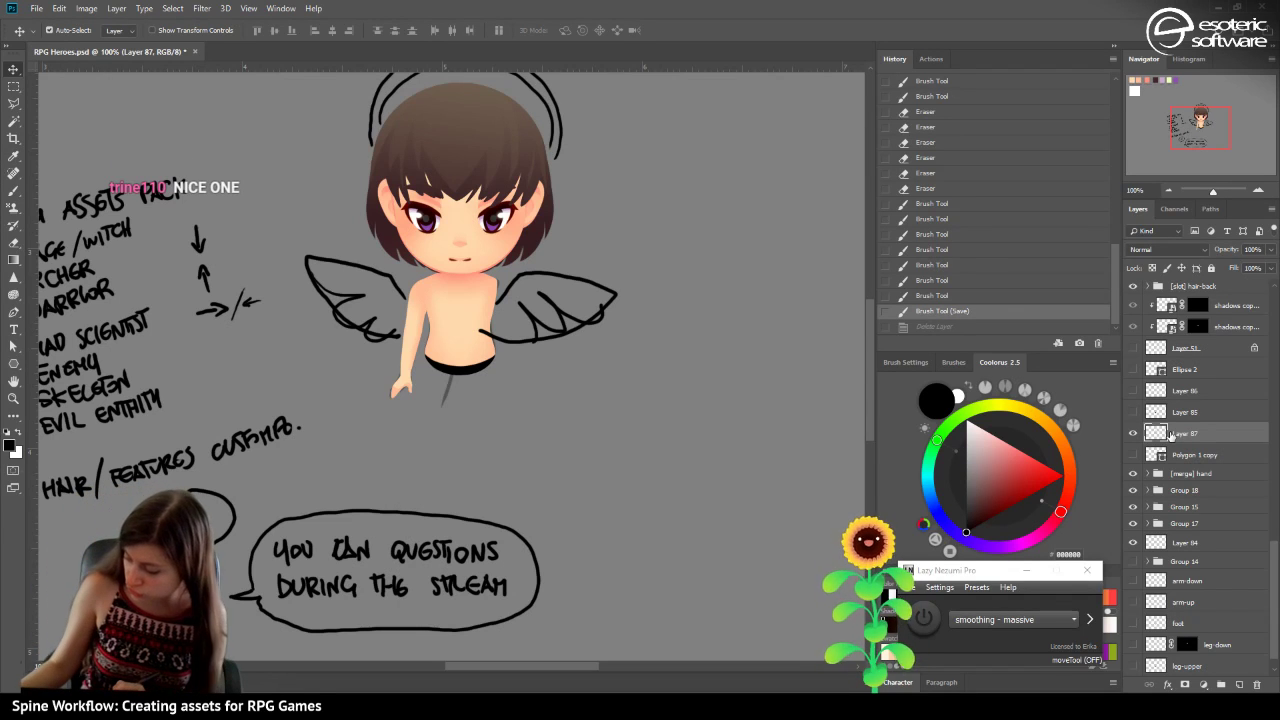
pyautogui.press('Delete')
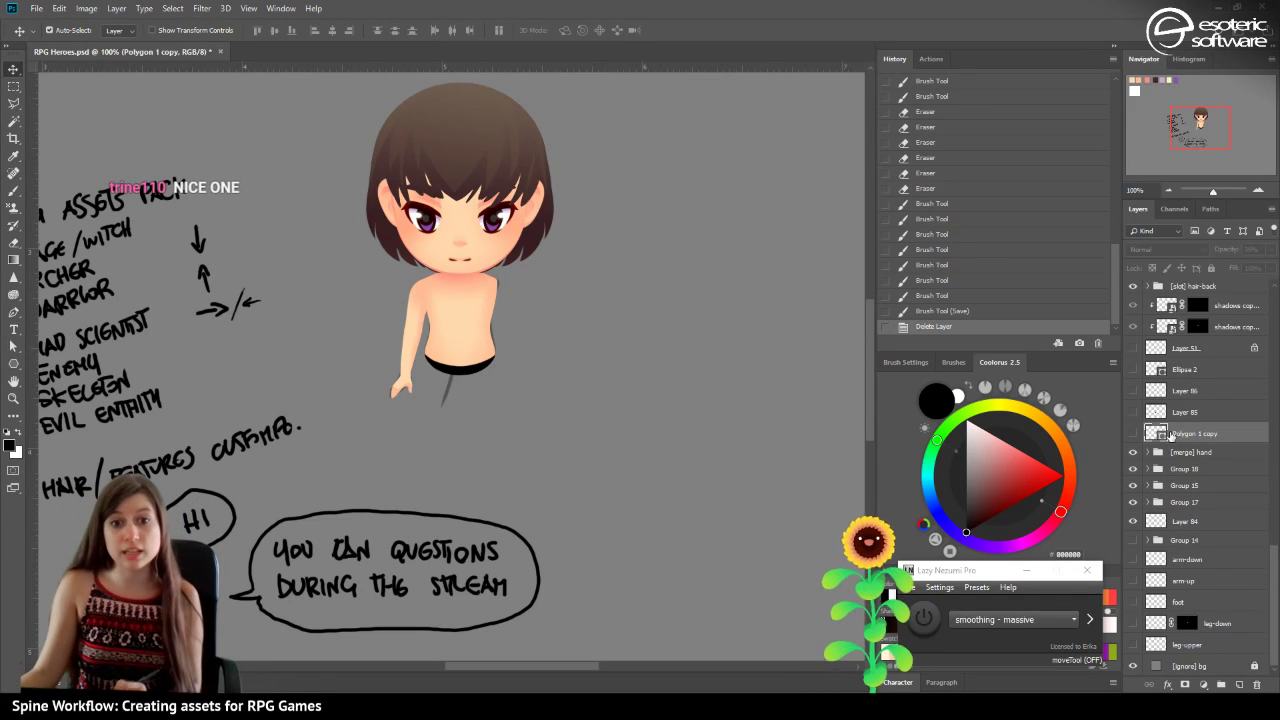
# Make the black leg sketch on Layer 85 and Layer 86 visible.
pyautogui.moveTo(500, 669); pyautogui.dragTo(485, 672)
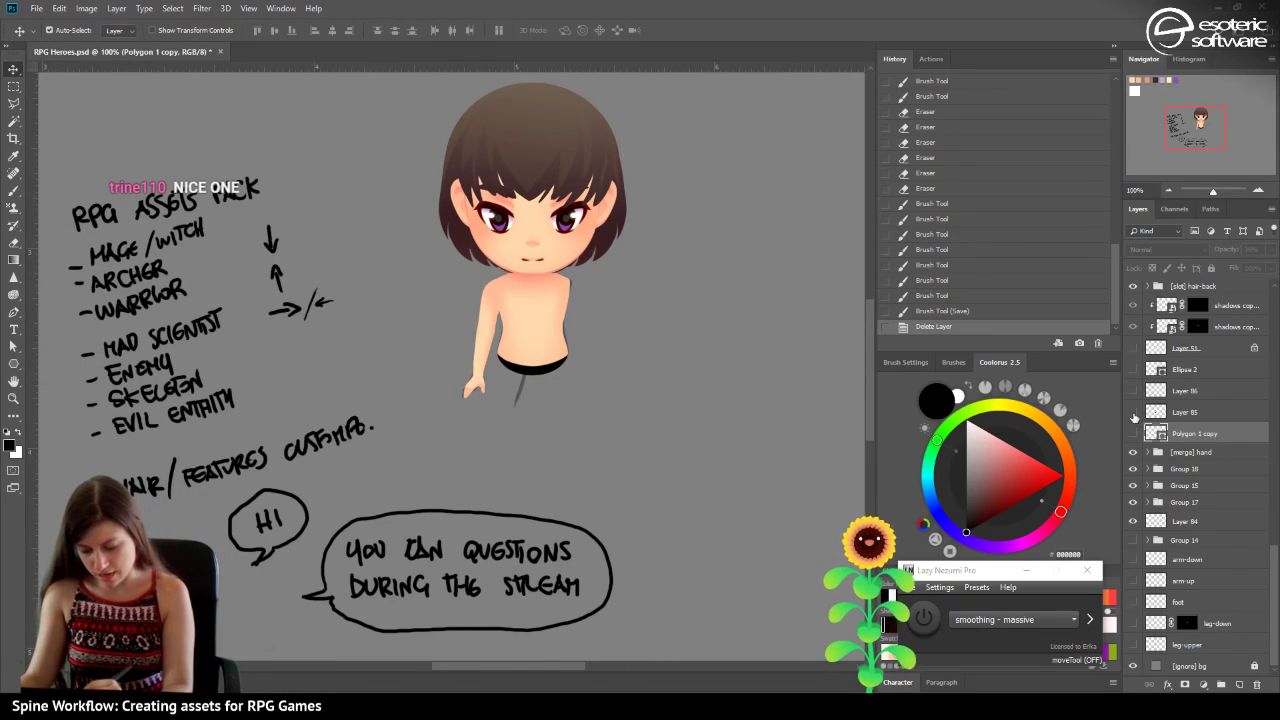
pyautogui.click(1133, 412)
pyautogui.click(1134, 412)
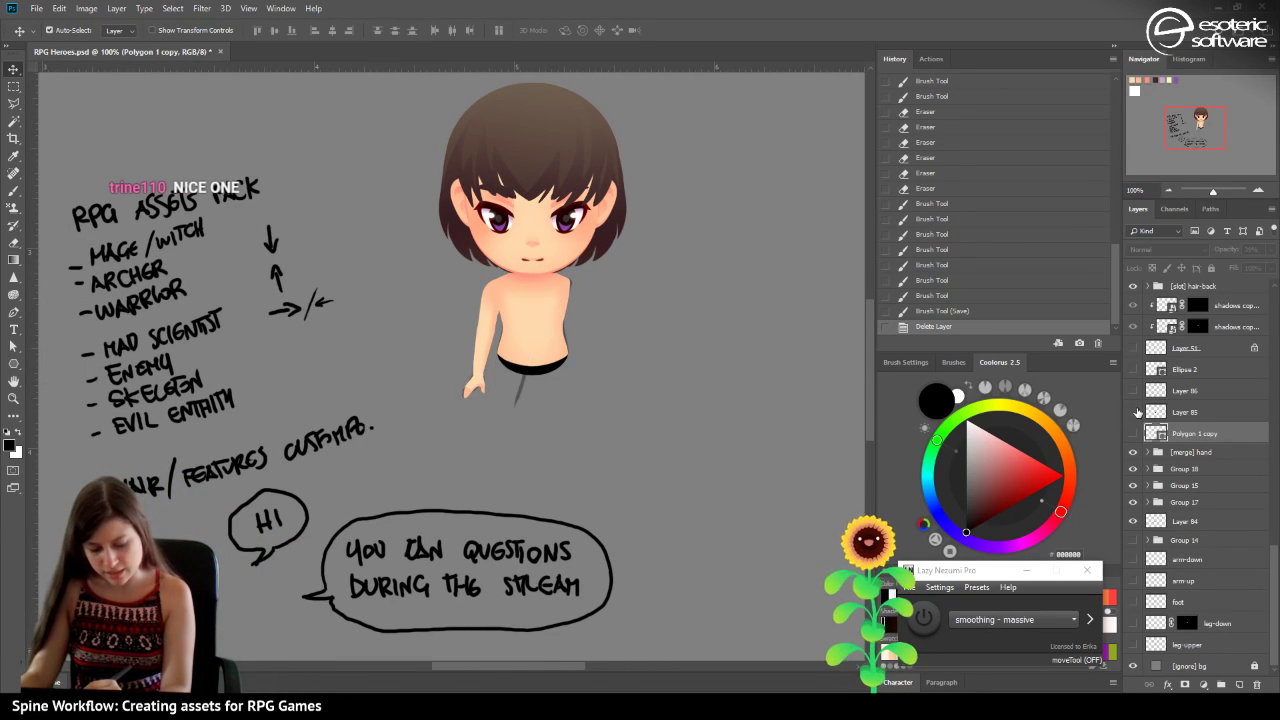
pyautogui.click(1134, 412)
pyautogui.click(1133, 391)
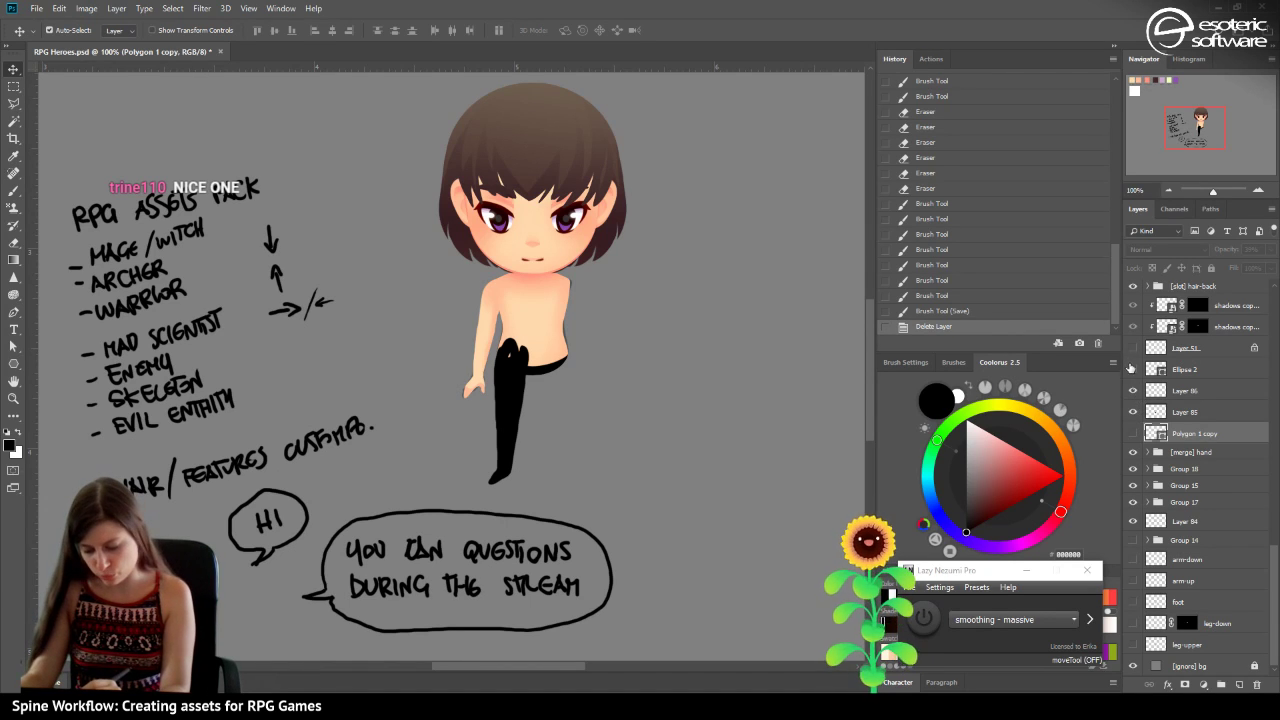
# Check the contents of Ellipse 2 and the locked layer above it, hide both again and save the document.
pyautogui.click(1133, 370)
pyautogui.click(1135, 368)
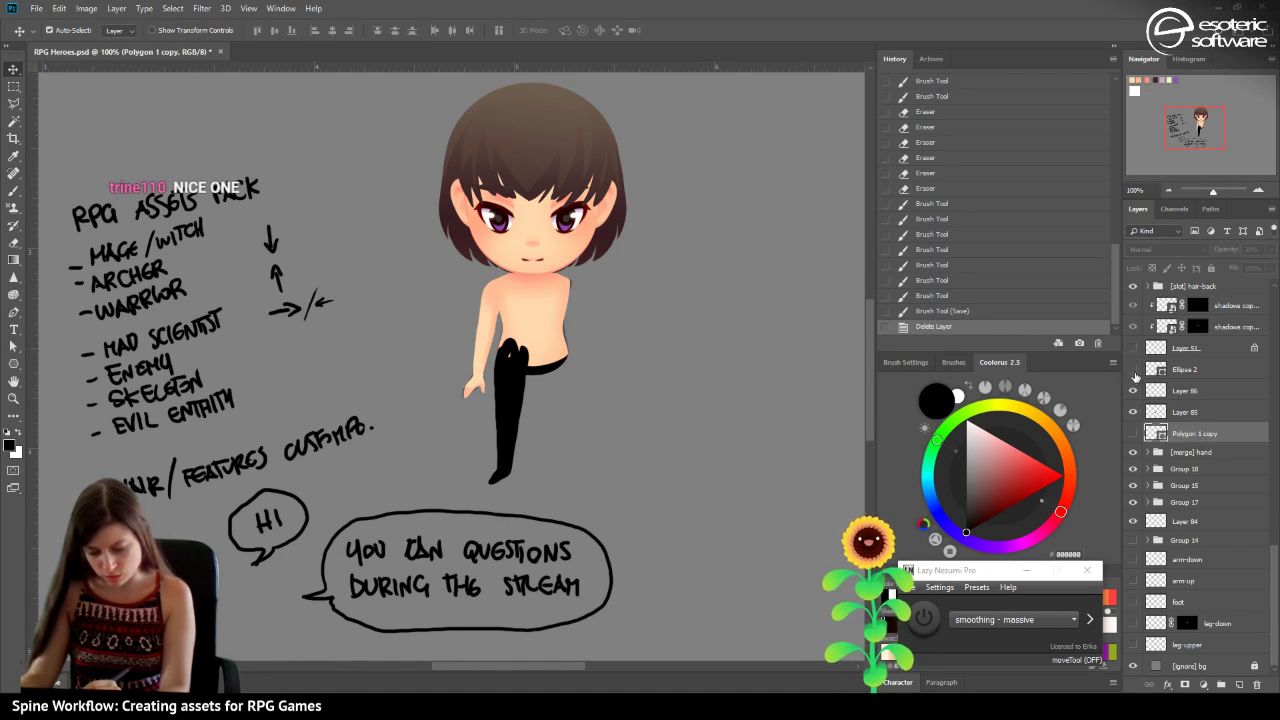
pyautogui.click(1133, 370)
pyautogui.click(1134, 347)
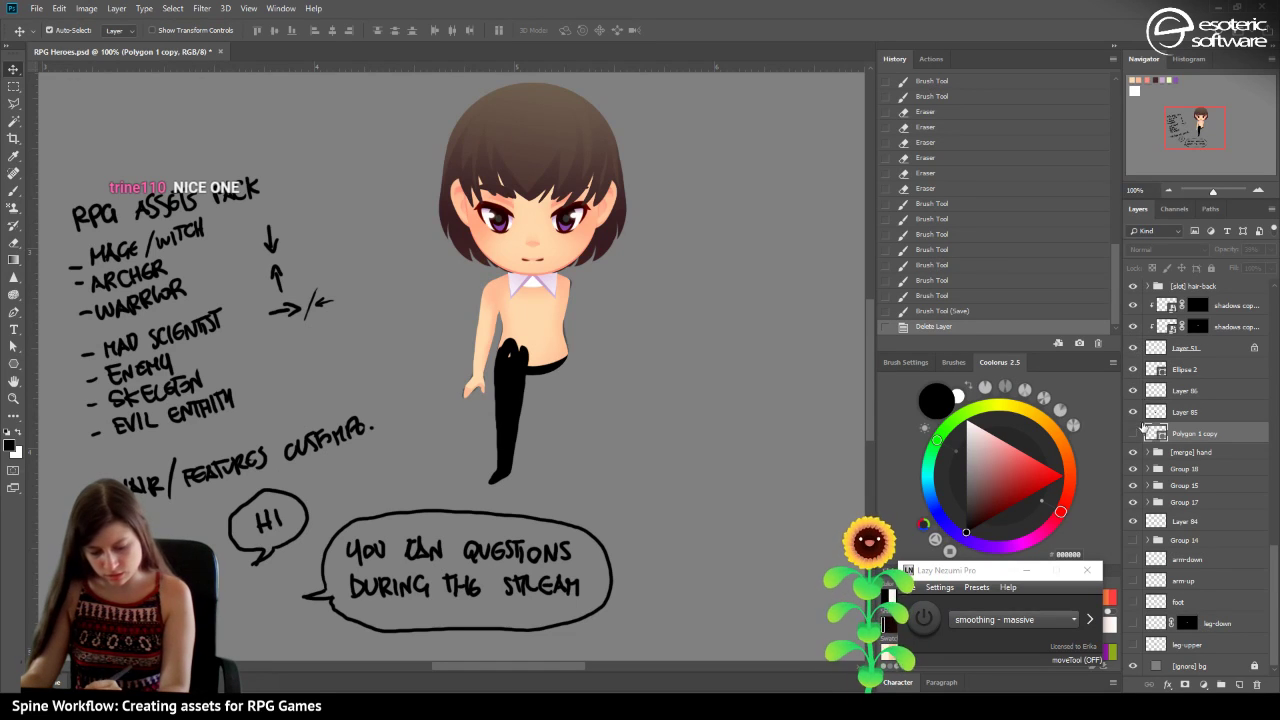
pyautogui.click(1134, 347)
pyautogui.click(1133, 370)
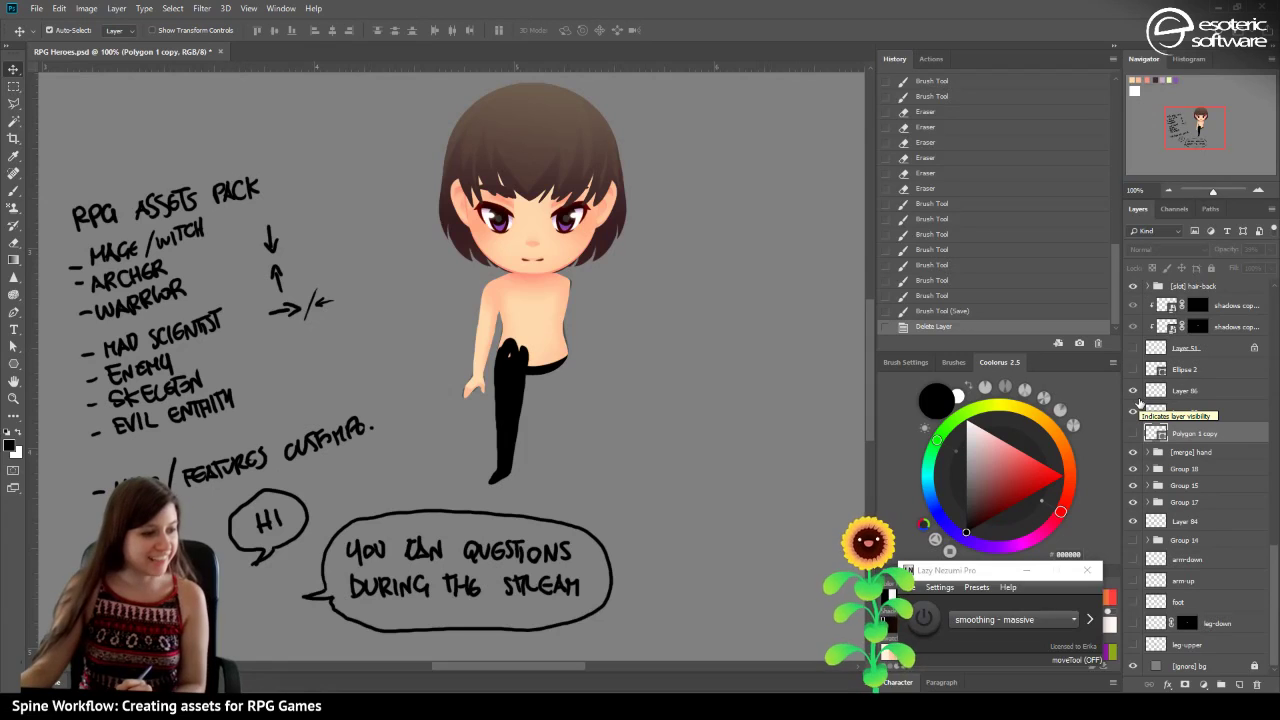
pyautogui.hotkey('ctrl', 's')
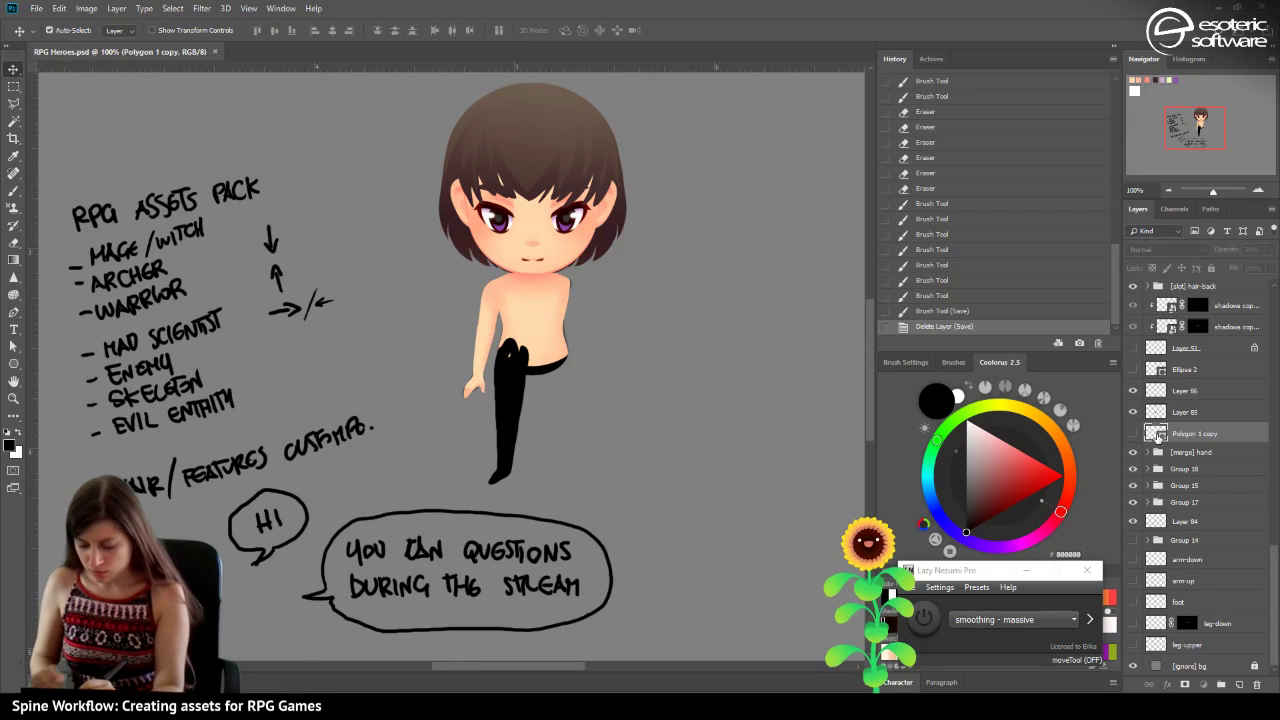
# Group Layer 85 and Layer 86 and reduce the group's opacity to 34%.
pyautogui.click(1165, 412)
pyautogui.keyDown('shift'); pyautogui.click(1165, 388); pyautogui.keyUp('shift')
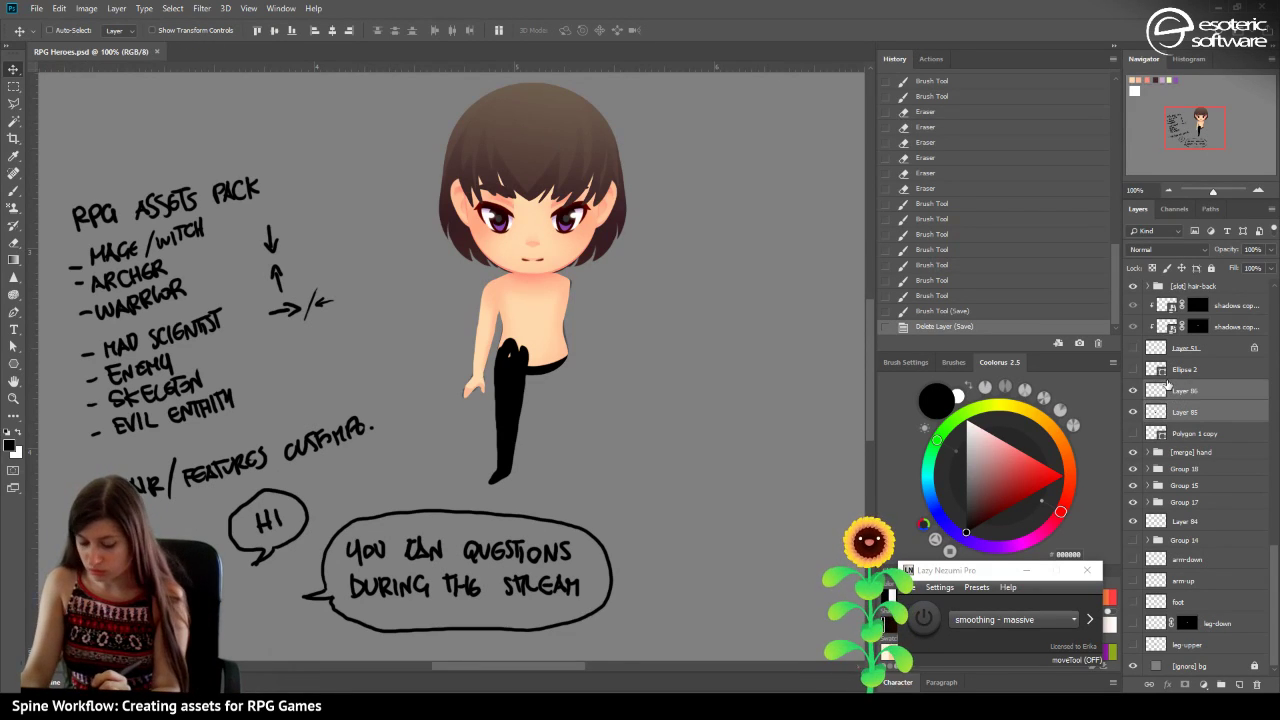
pyautogui.hotkey('ctrl', 'g')
pyautogui.moveTo(1271, 252); pyautogui.dragTo(1226, 265)
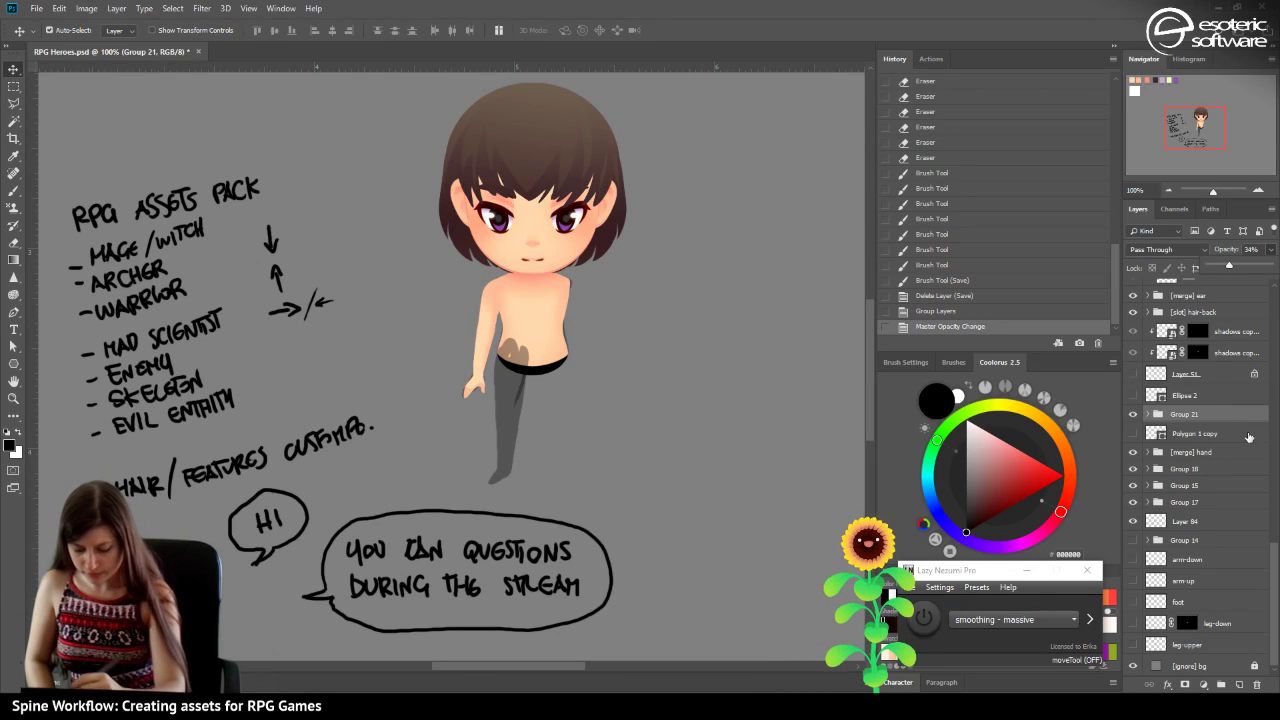
# Add a new layer above the leg sketch group and stamp a black 52 px hard circle at the hip.
pyautogui.click(1239, 684)
pyautogui.click(1258, 191)
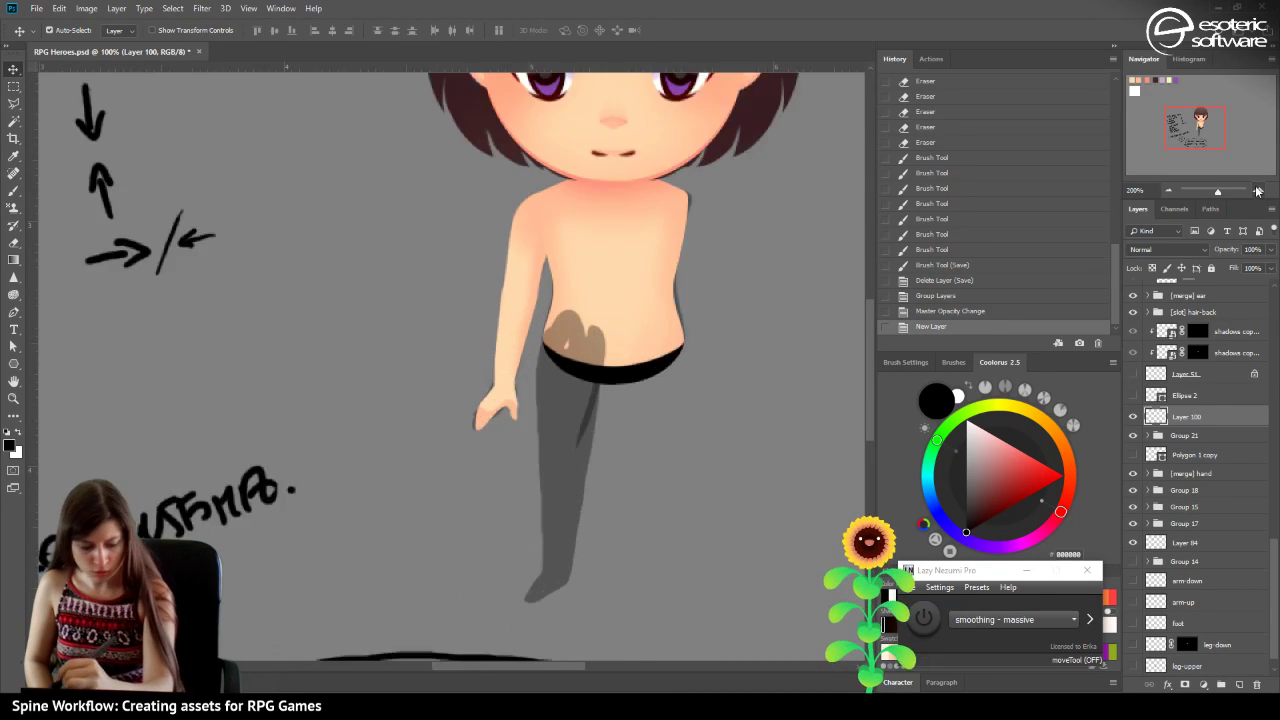
pyautogui.click(1258, 191)
pyautogui.click(1170, 190)
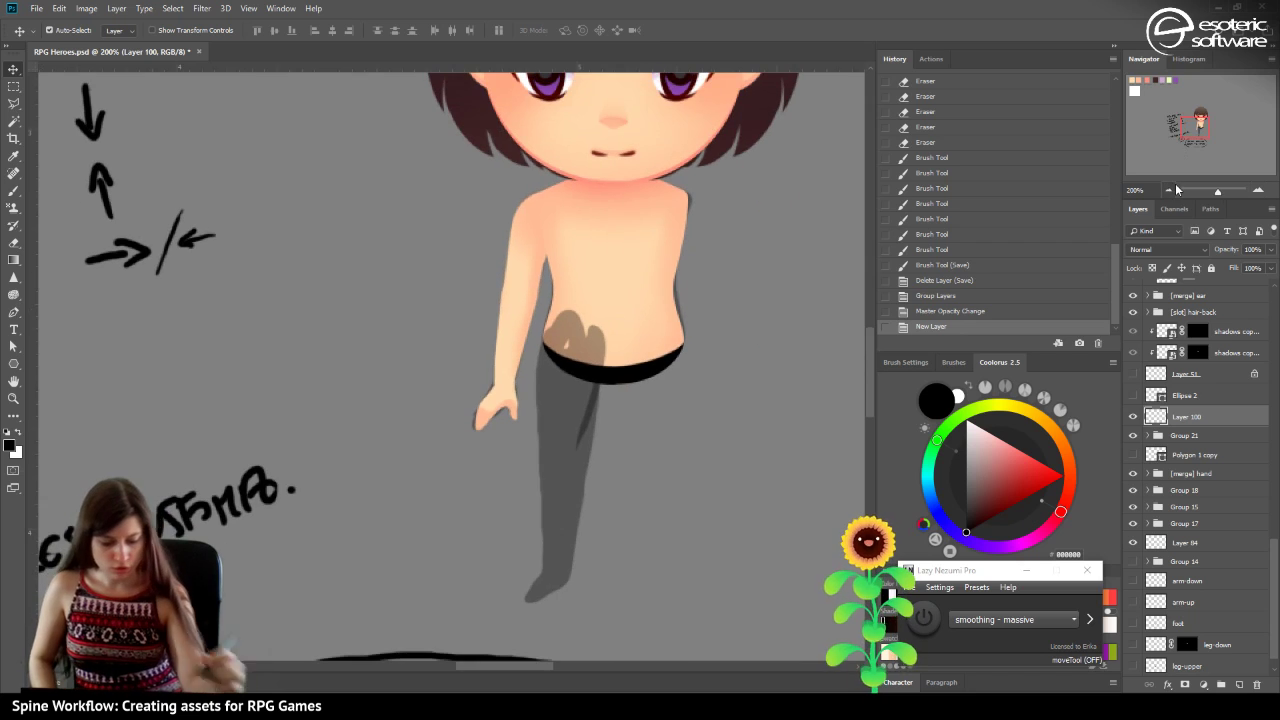
pyautogui.press('b')
pyautogui.click(57, 30)
pyautogui.moveTo(76, 75); pyautogui.dragTo(95, 77)
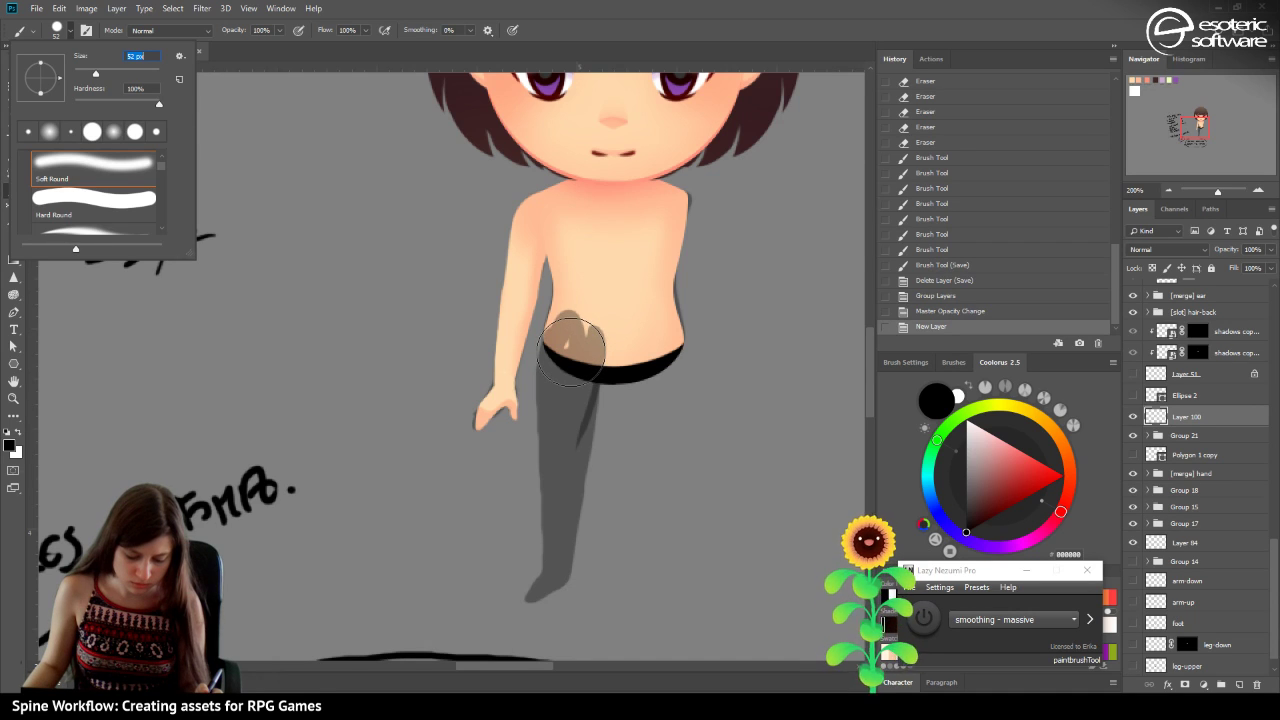
pyautogui.press('Return')
pyautogui.click(571, 347)
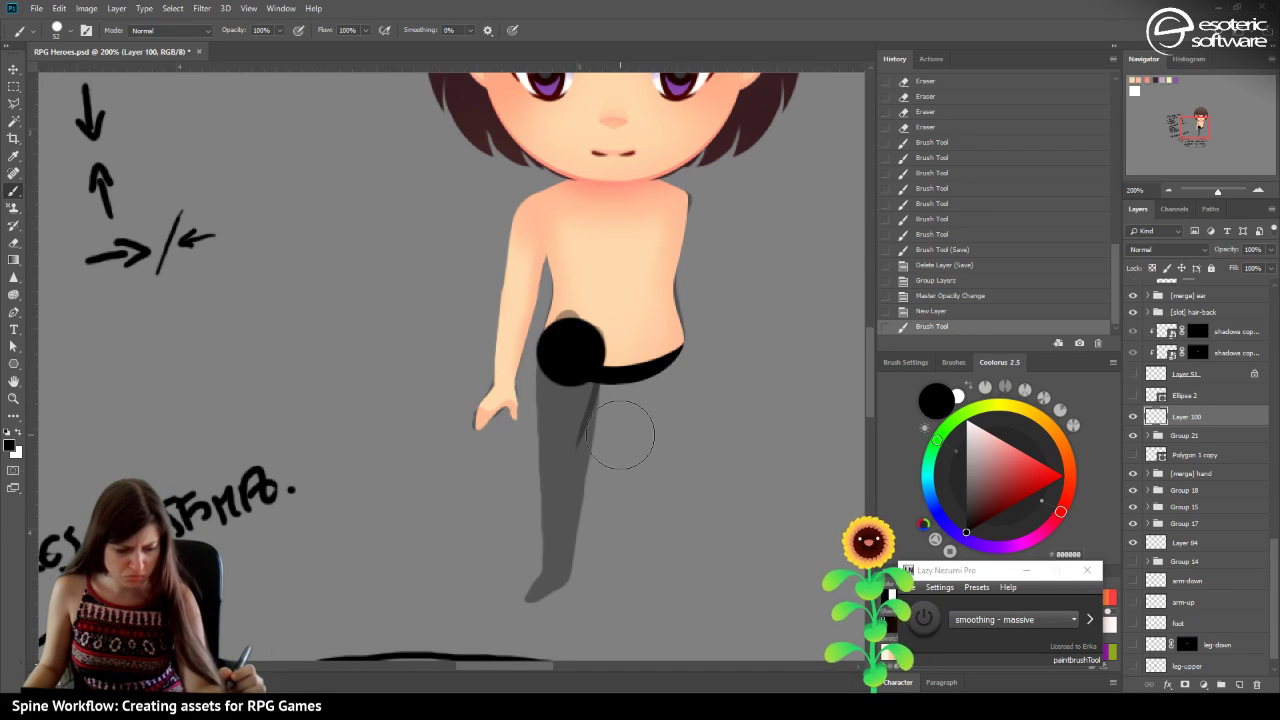
# Set the brush to 37 px and stamp a black circle at the knee of the leg sketch.
pyautogui.click(70, 30)
pyautogui.moveTo(96, 73); pyautogui.dragTo(82, 73)
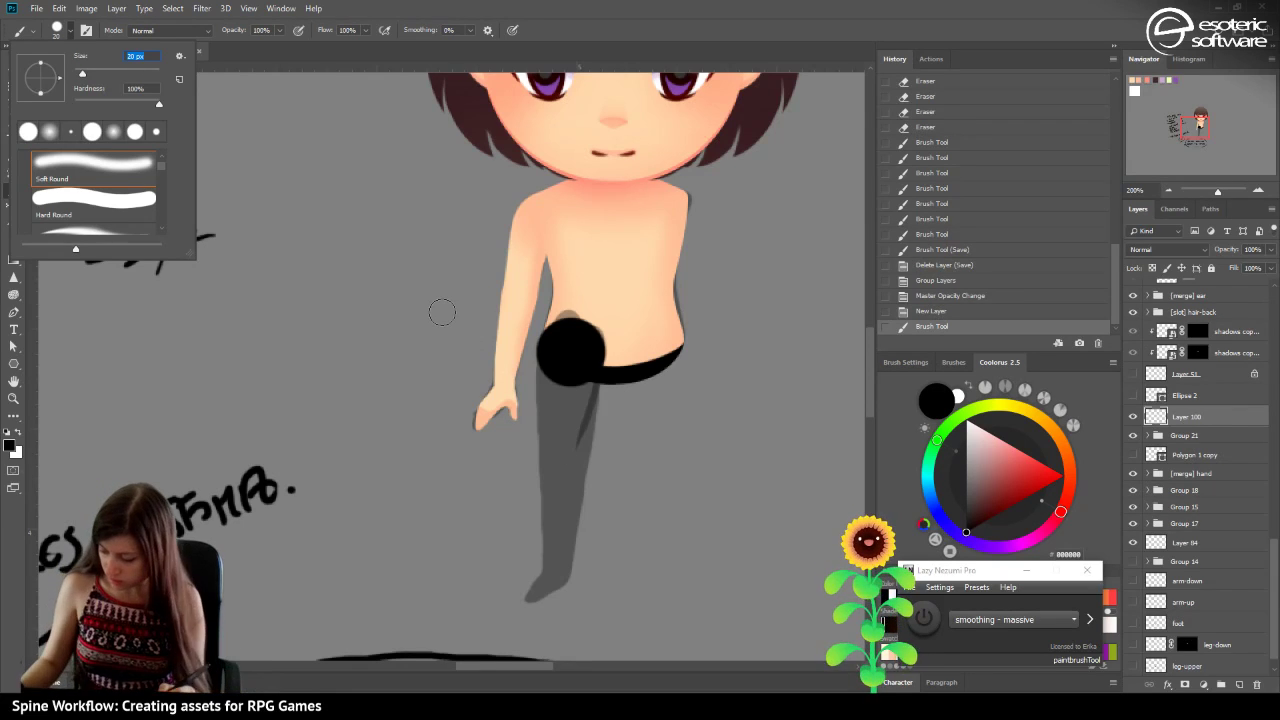
pyautogui.press(']')
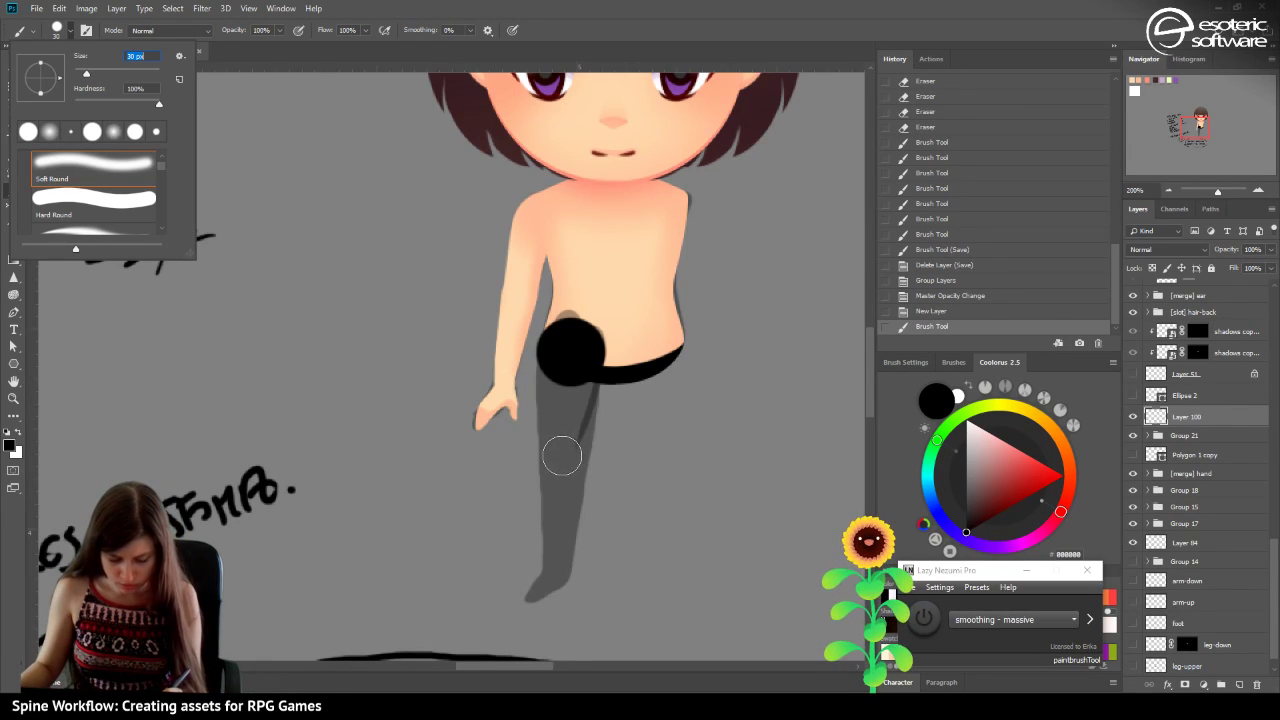
pyautogui.press('Up')
pyautogui.press('Up')
pyautogui.press('Up')
pyautogui.press('Up')
pyautogui.press('Up')
pyautogui.press('Up')
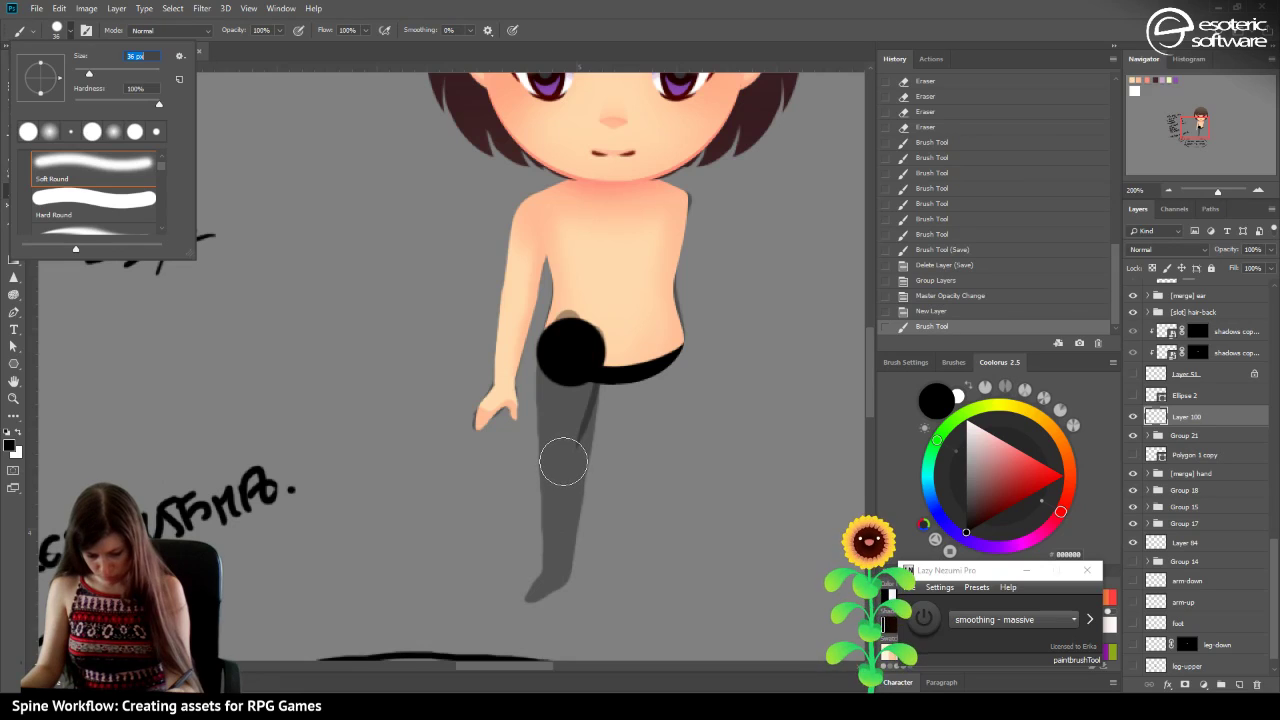
pyautogui.press('Up')
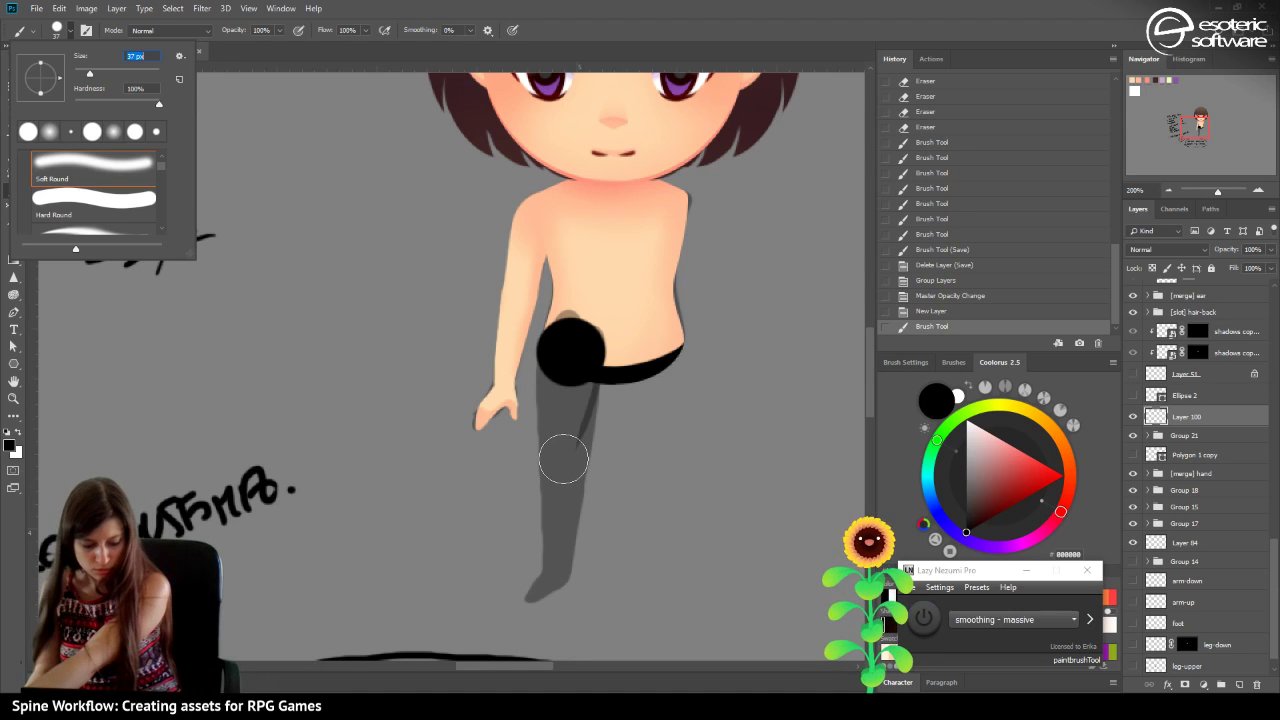
pyautogui.press('Return')
pyautogui.click(563, 458)
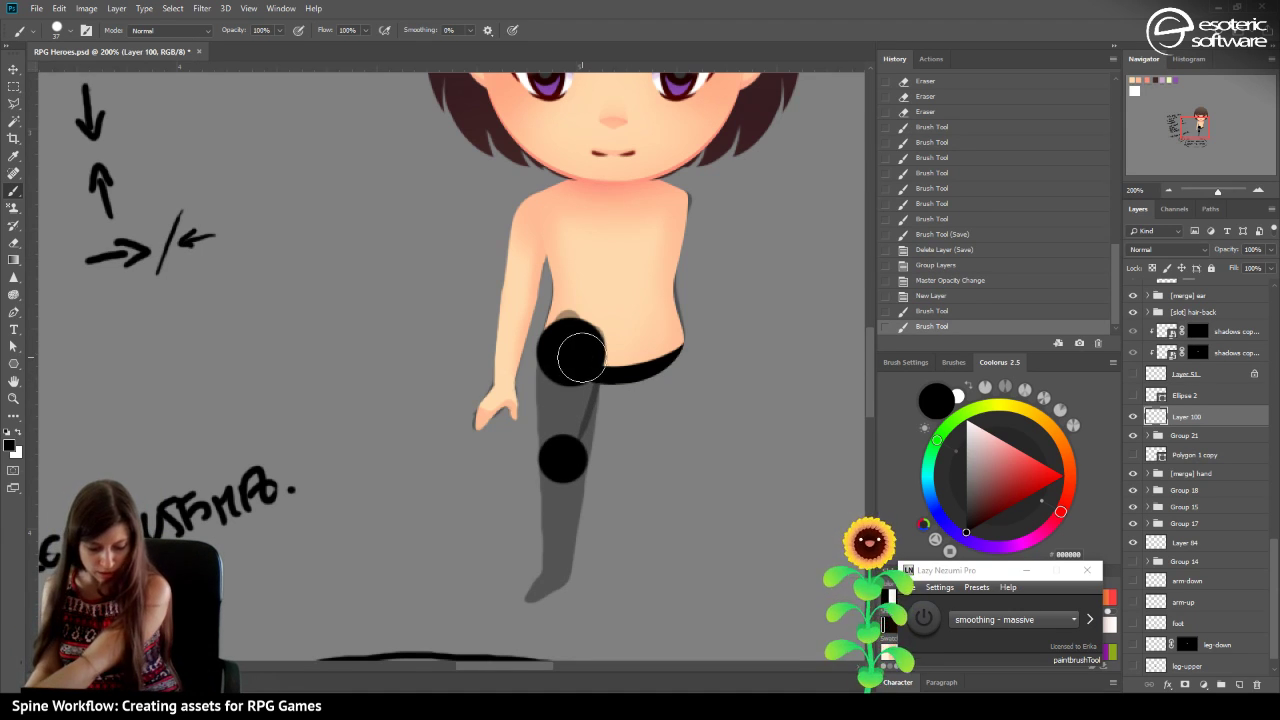
# Fill the thigh with straight black strokes joining the knee and hip circles, and undo the last extra stroke.
pyautogui.keyDown('shift'); pyautogui.click(578, 355); pyautogui.keyUp('shift')
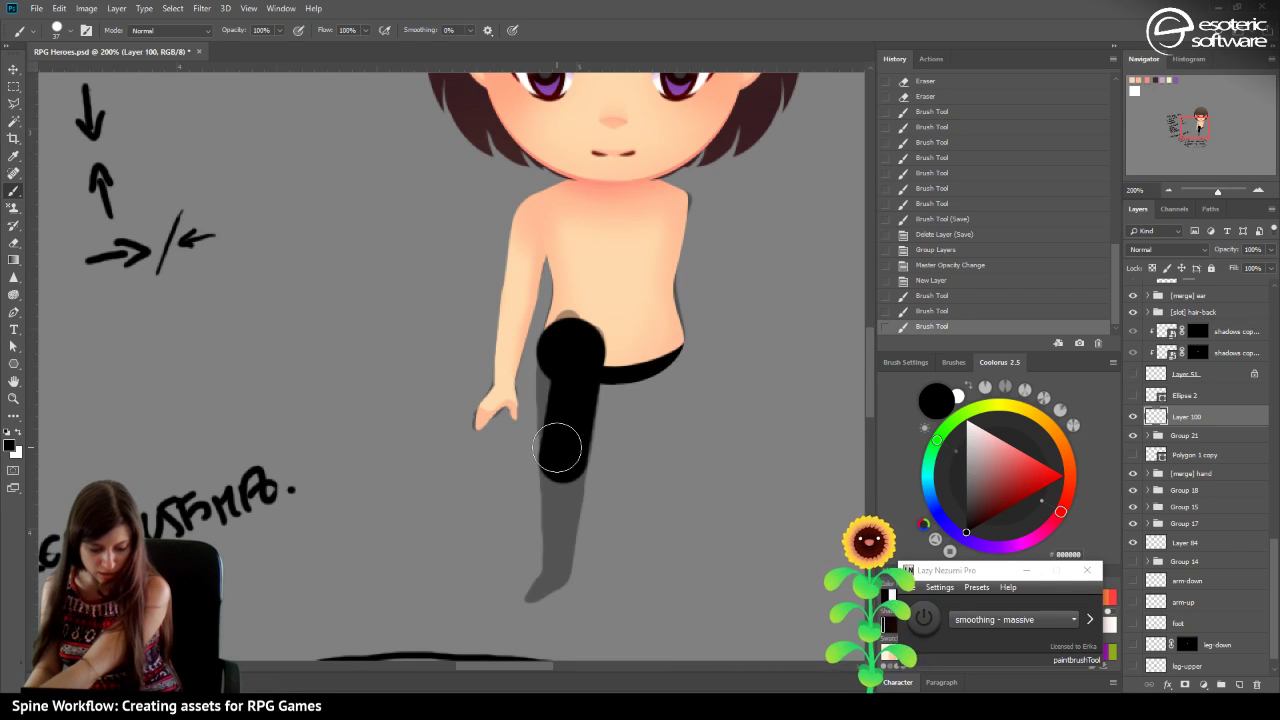
pyautogui.moveTo(560, 452)
pyautogui.mouseDown()
pyautogui.moveTo(562, 351)
pyautogui.moveTo(573, 389)
pyautogui.moveTo(561, 357)
pyautogui.mouseUp()
pyautogui.keyDown('shift'); pyautogui.click(563, 351); pyautogui.keyUp('shift')
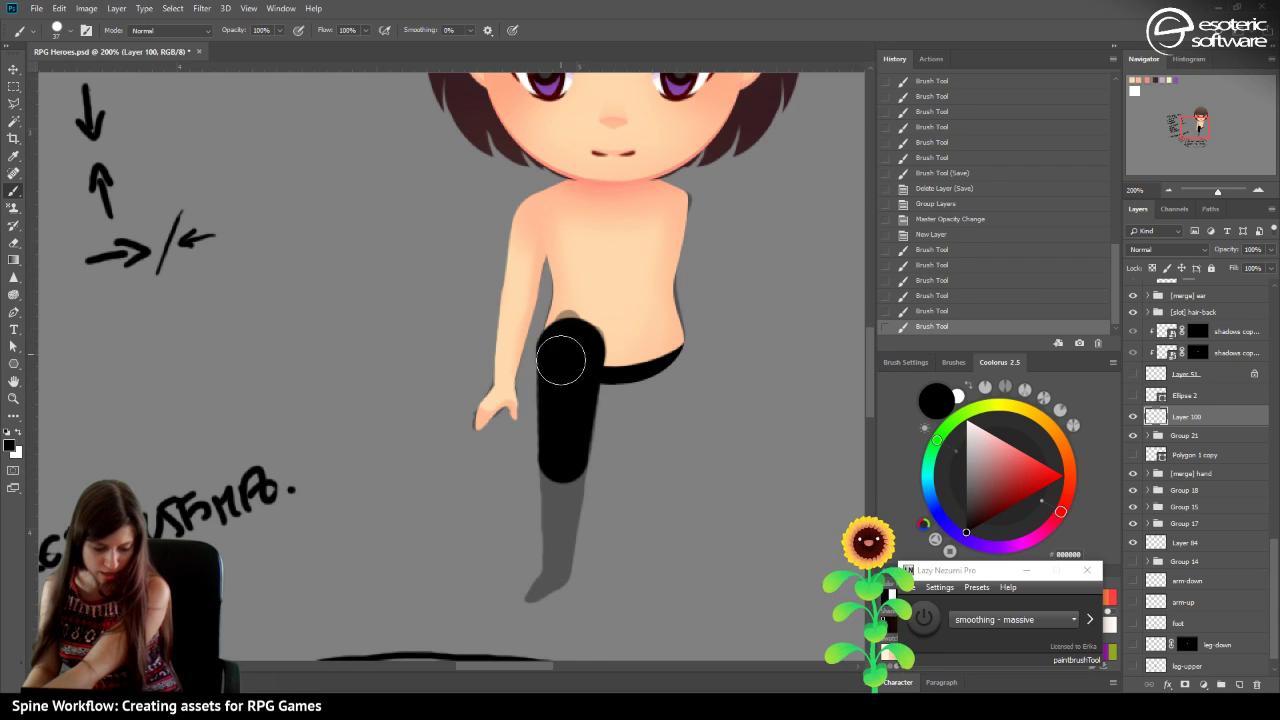
pyautogui.moveTo(563, 445); pyautogui.dragTo(560, 443)
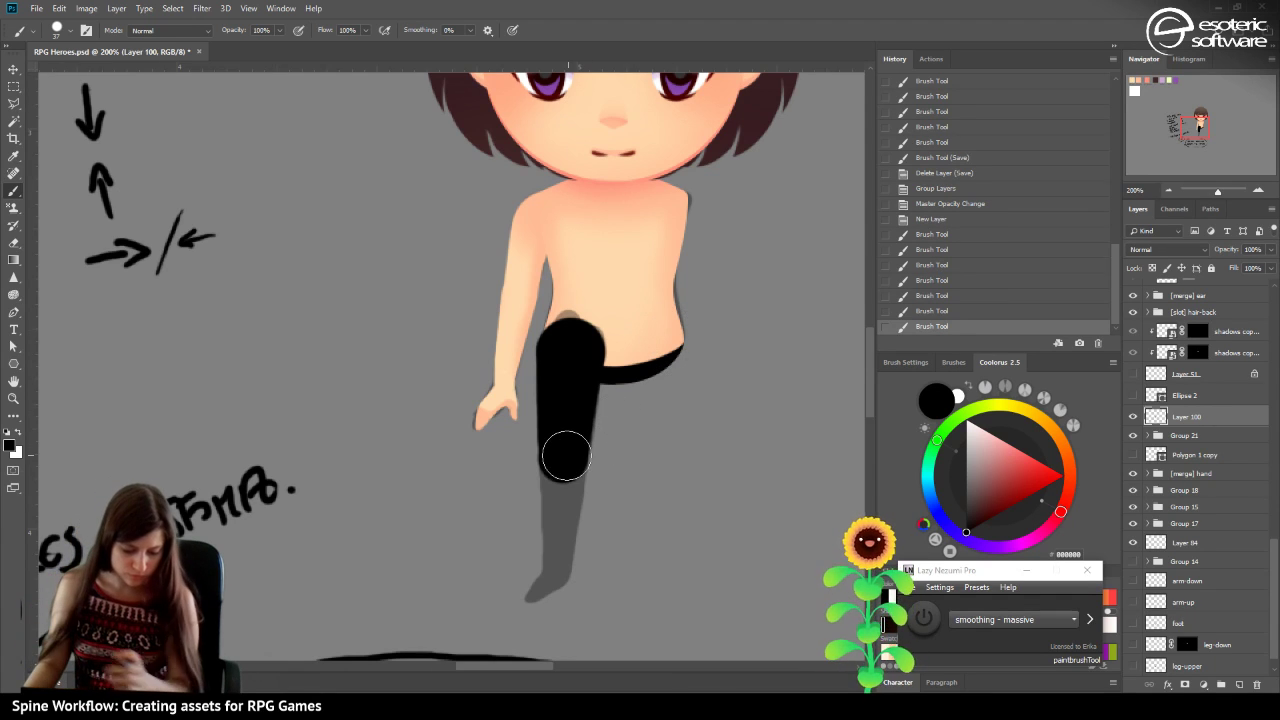
pyautogui.click(562, 450)
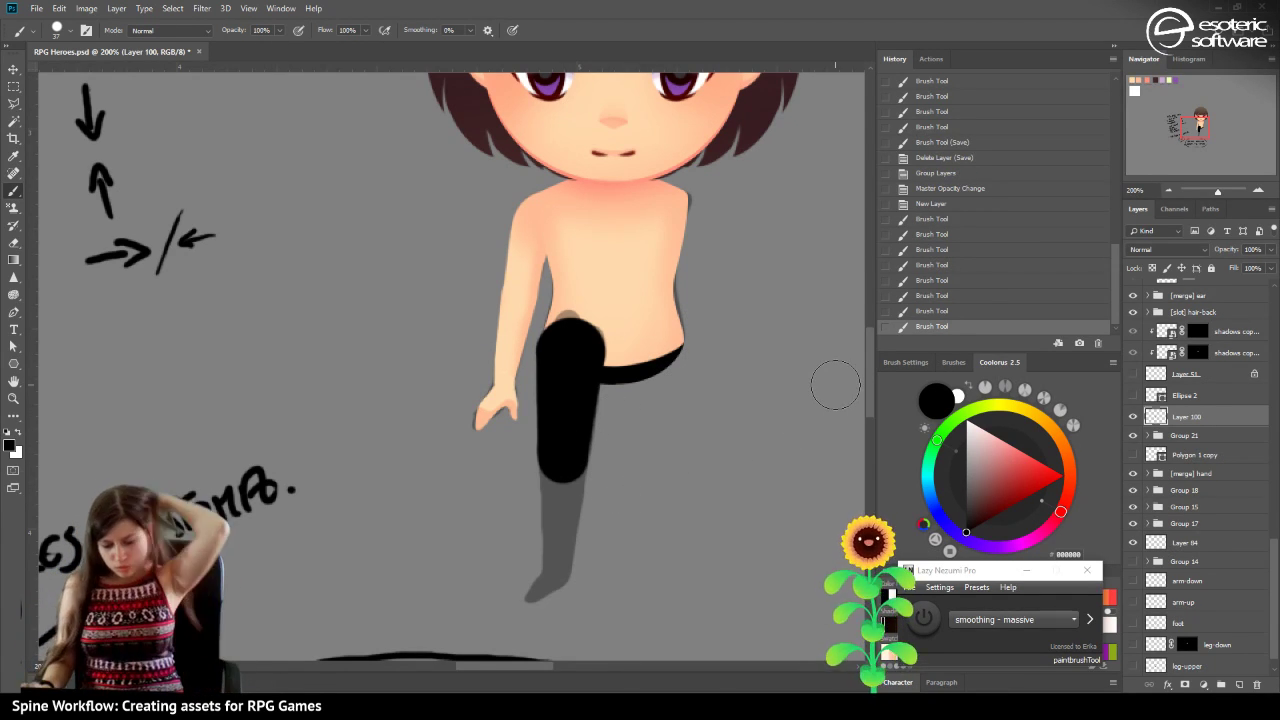
pyautogui.hotkey('ctrl', 'z')
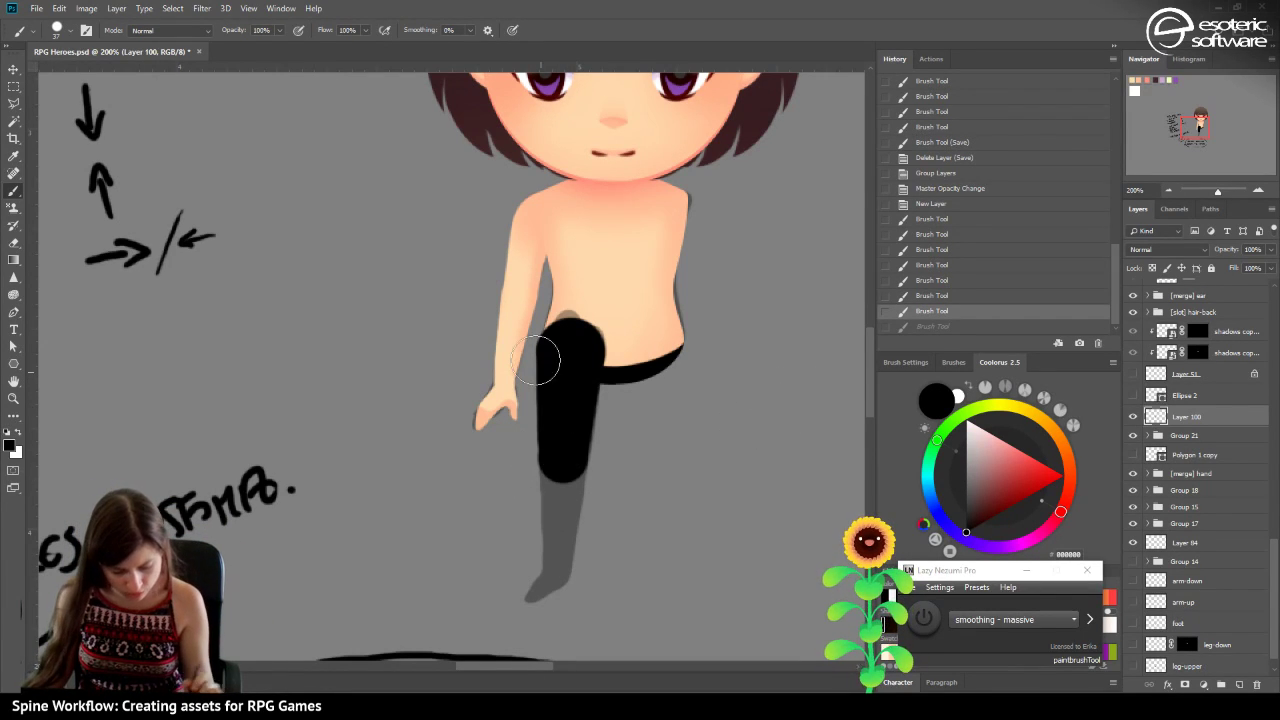
# Set the brush to 10 px and touch up the thigh's outer edge just above the knee with short black strokes.
pyautogui.click(69, 30)
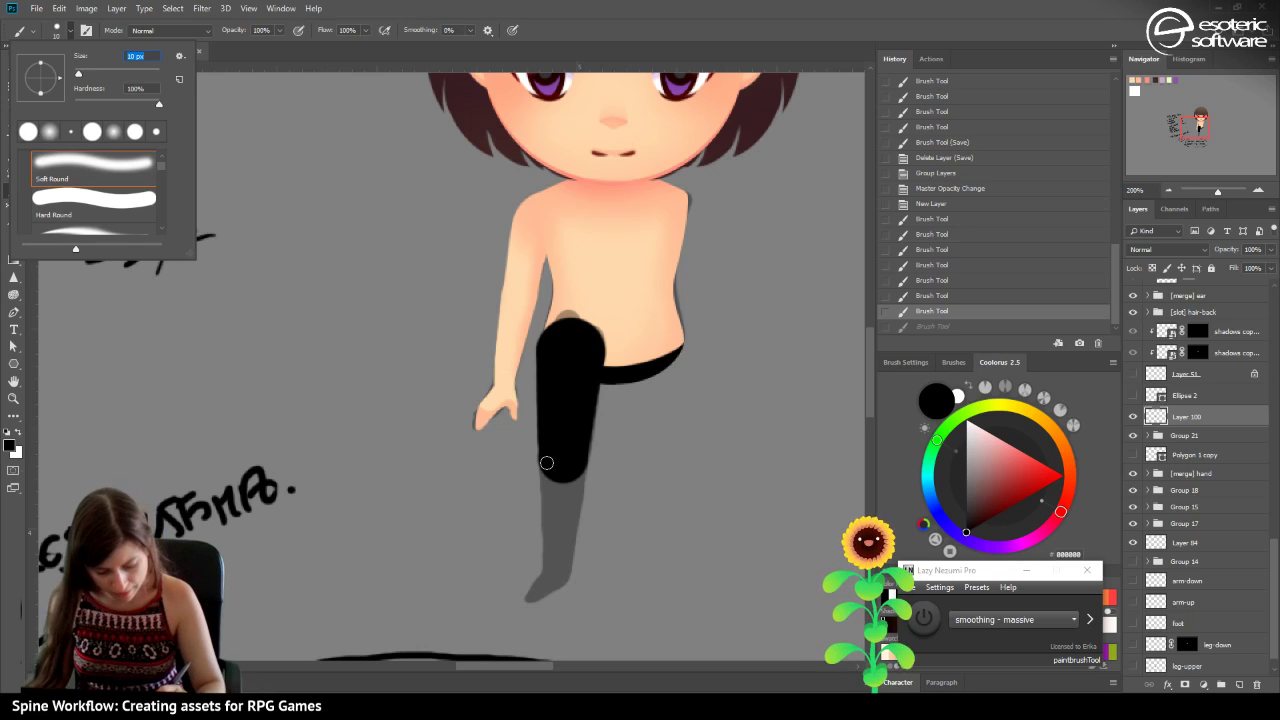
pyautogui.click(540, 450)
pyautogui.click(916, 322)
pyautogui.click(926, 298)
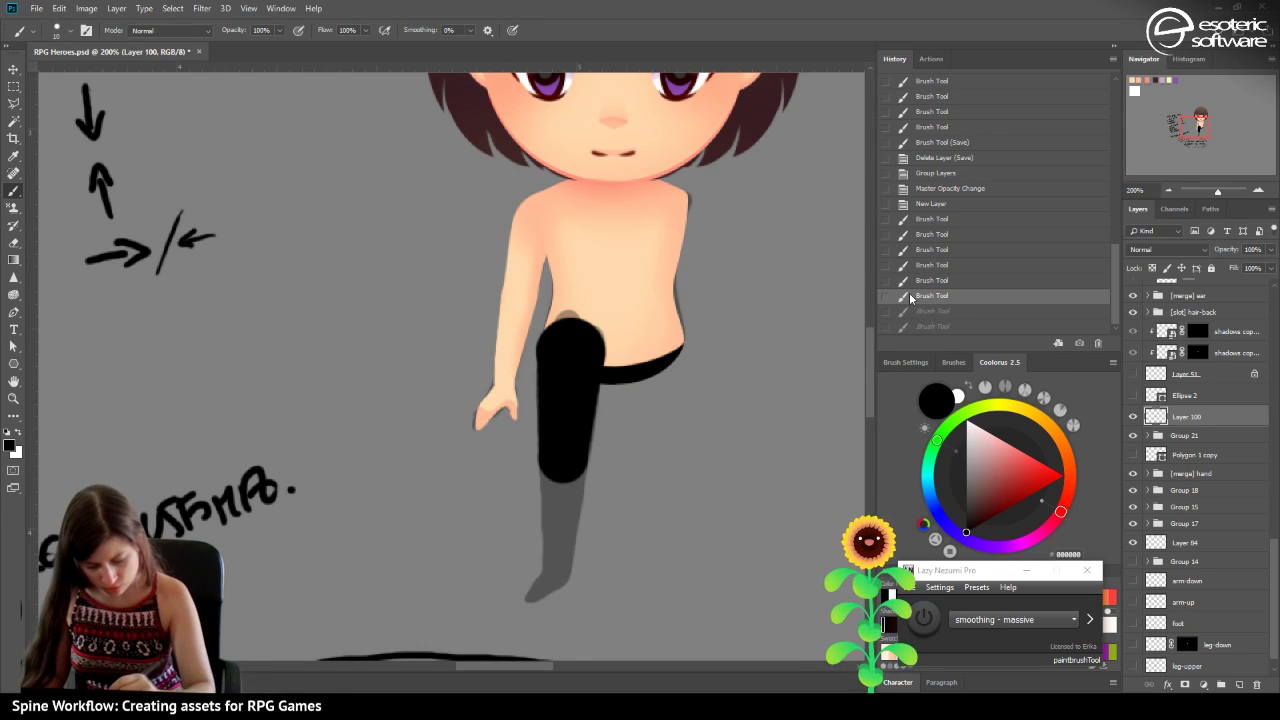
pyautogui.click(907, 311)
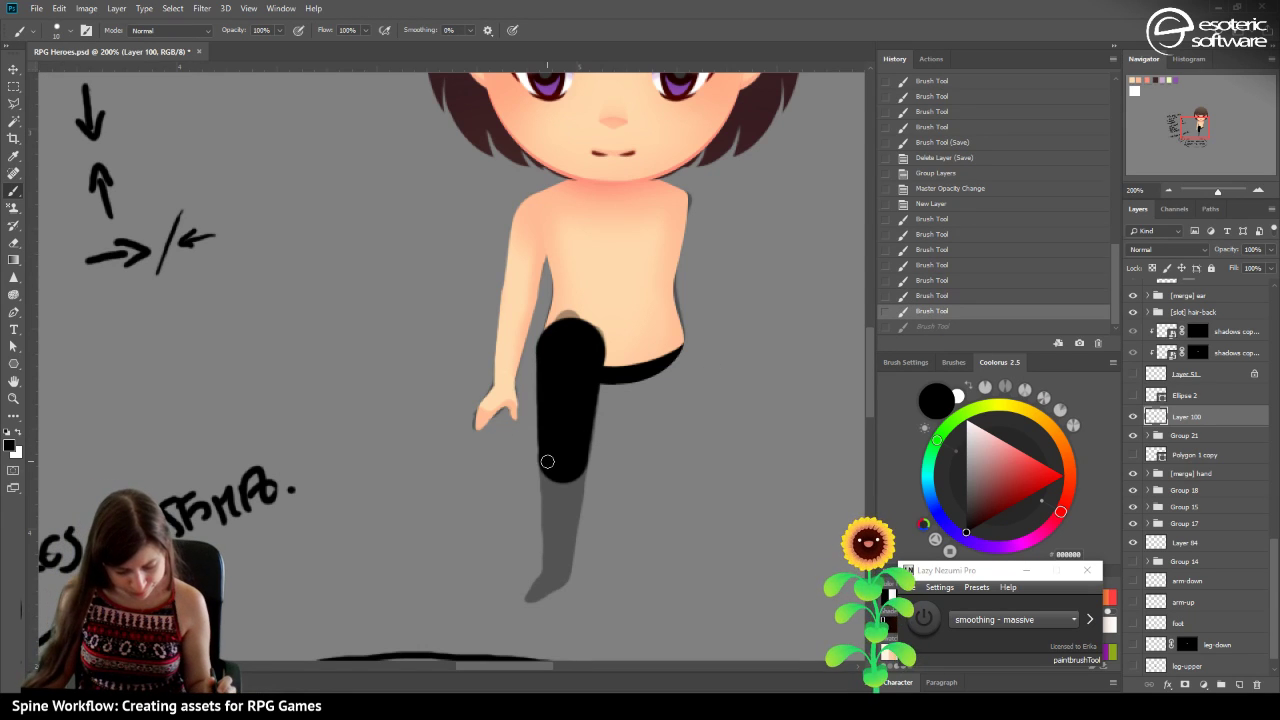
pyautogui.click(545, 461)
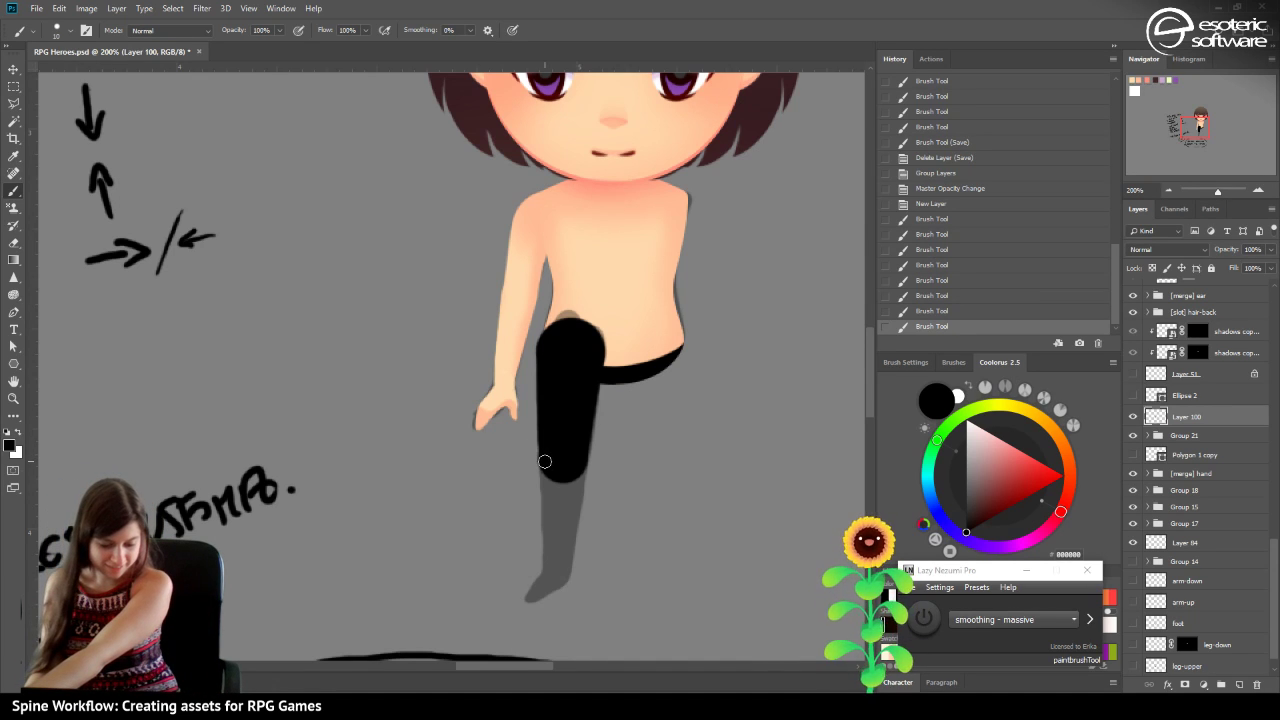
pyautogui.moveTo(545, 461); pyautogui.dragTo(543, 443)
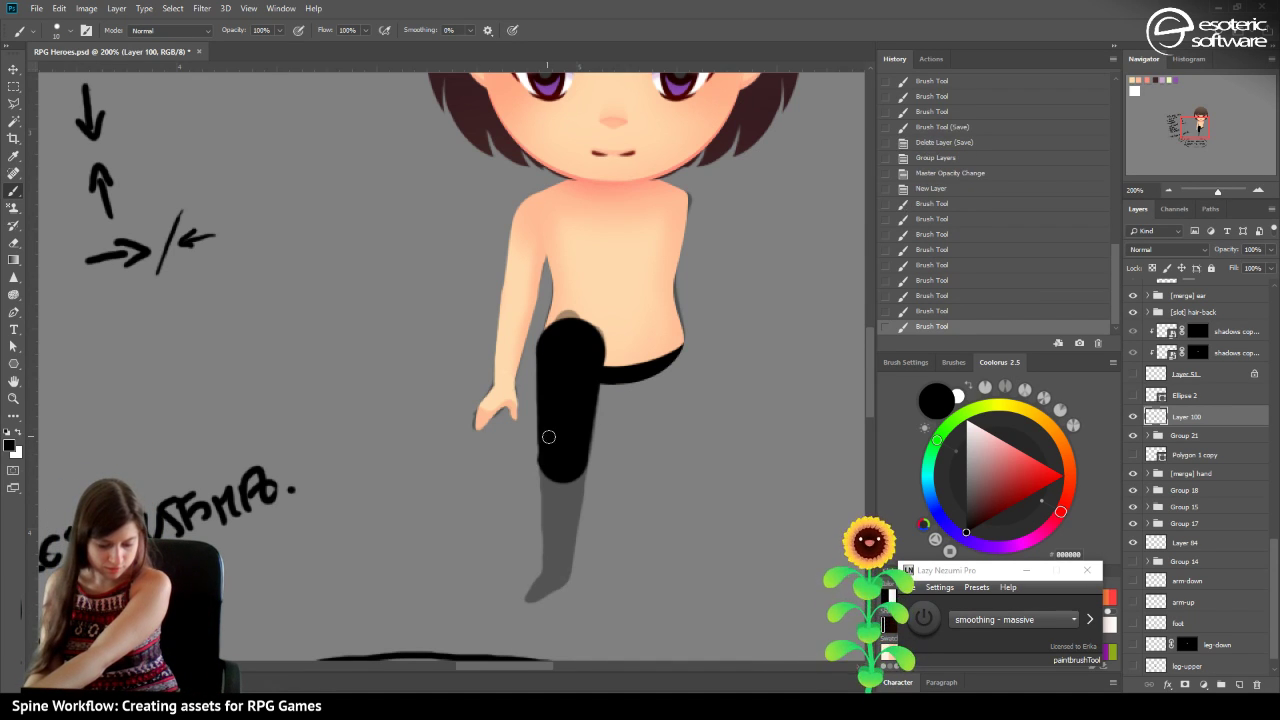
pyautogui.click(915, 314)
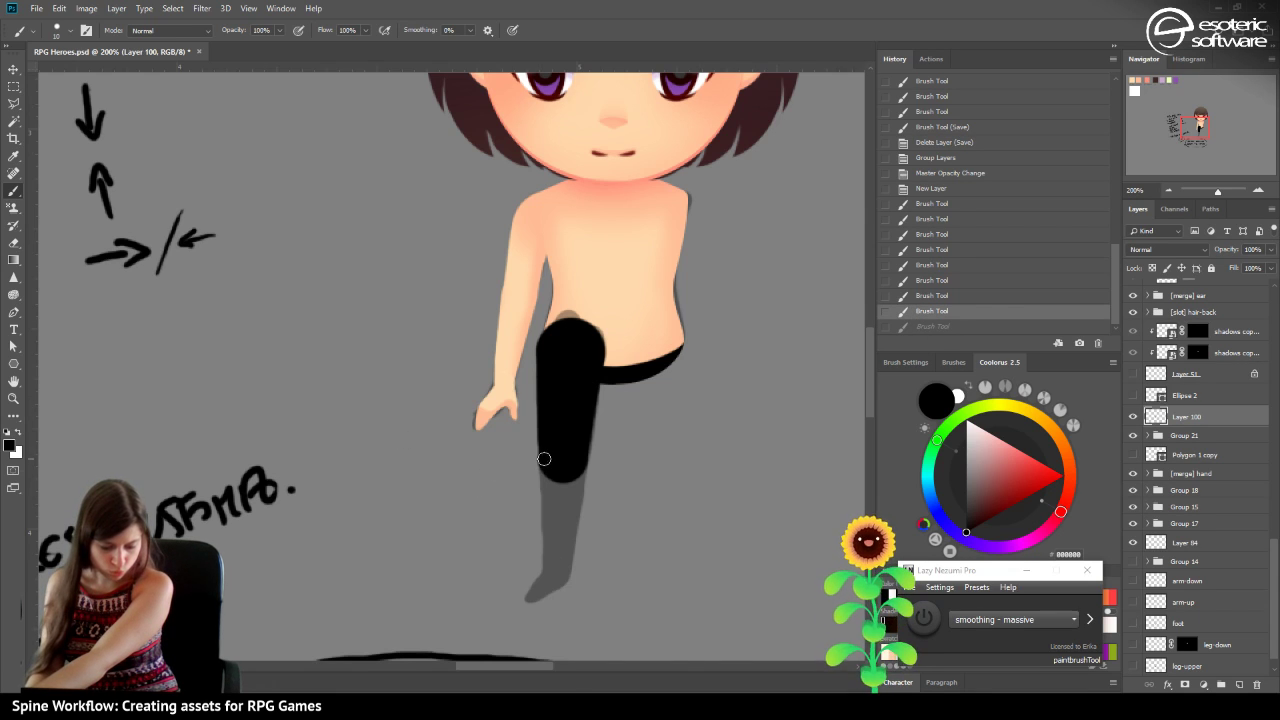
pyautogui.moveTo(545, 458); pyautogui.dragTo(543, 434)
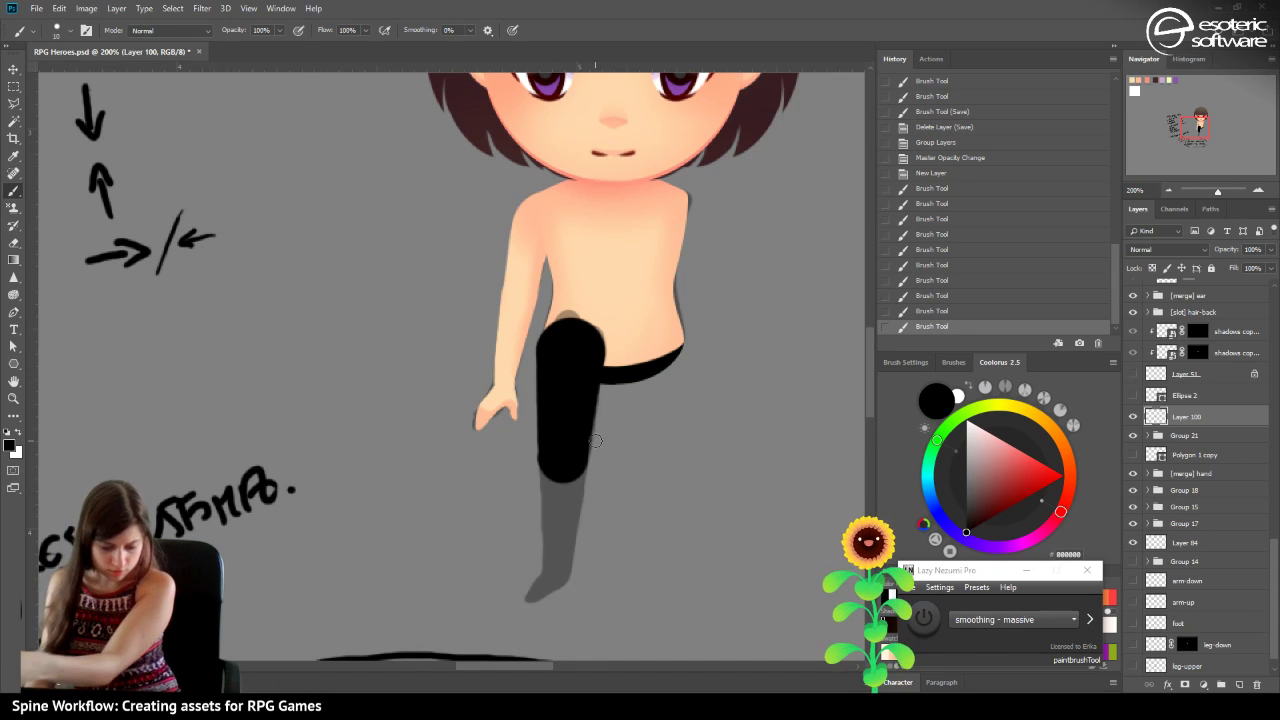
# Smooth the thigh shape on Layer 100 with a few more black brush strokes along its lower half.
pyautogui.hotkey('ctrl', '+')
pyautogui.hotkey('ctrl', '+')
pyautogui.hotkey('ctrl', '+')
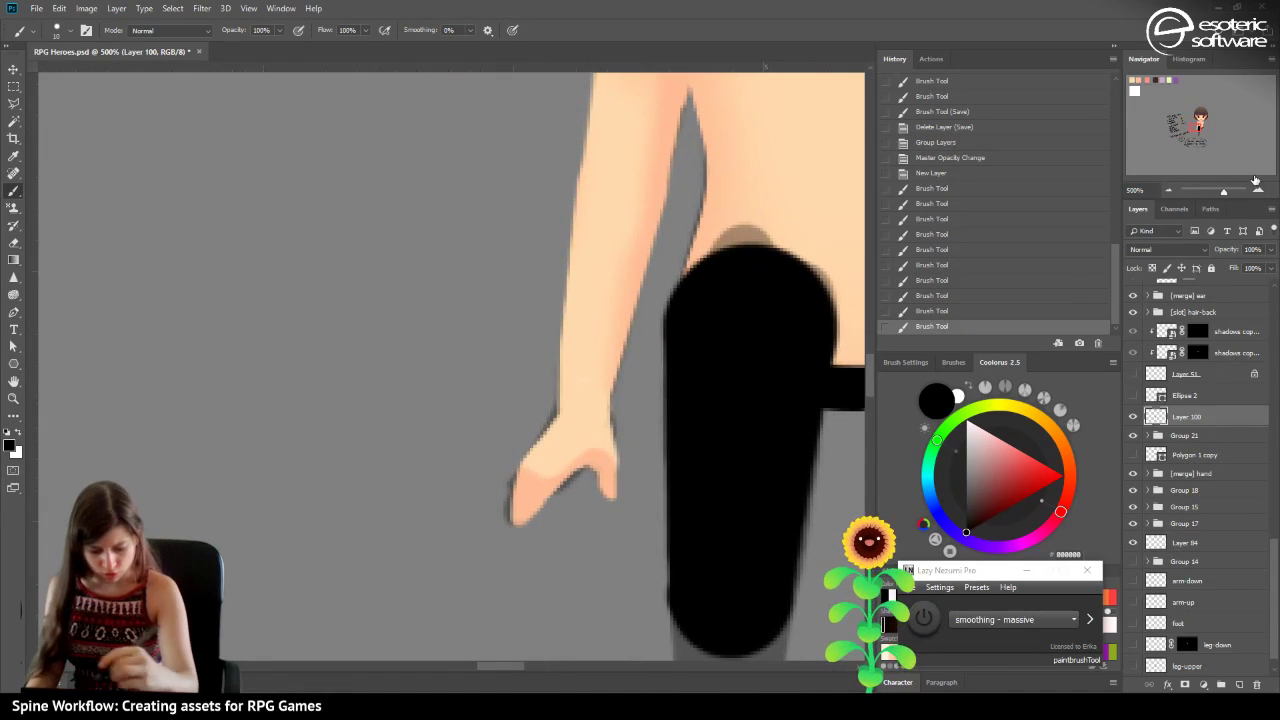
pyautogui.moveTo(692, 596)
pyautogui.mouseDown()
pyautogui.moveTo(689, 469)
pyautogui.moveTo(718, 470)
pyautogui.mouseUp()
pyautogui.moveTo(762, 560); pyautogui.dragTo(786, 423)
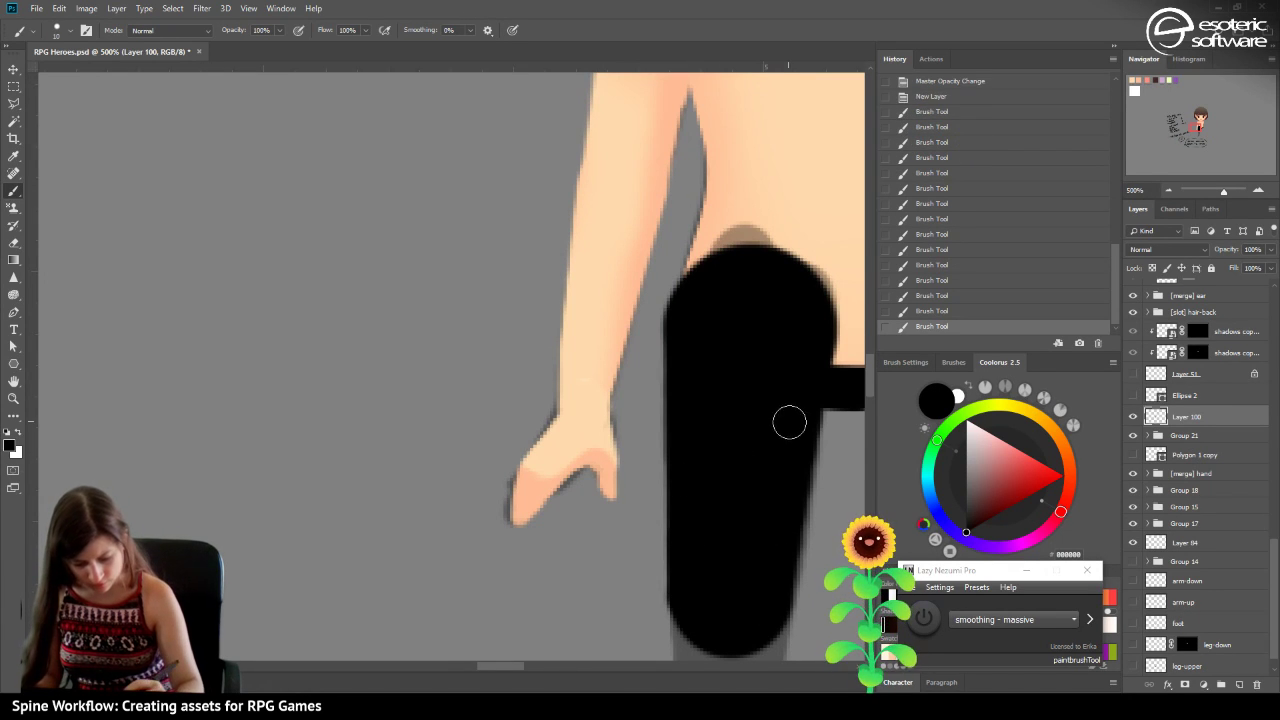
# Erase the rough pixels along the thigh's outer edge near the hip.
pyautogui.press('e')
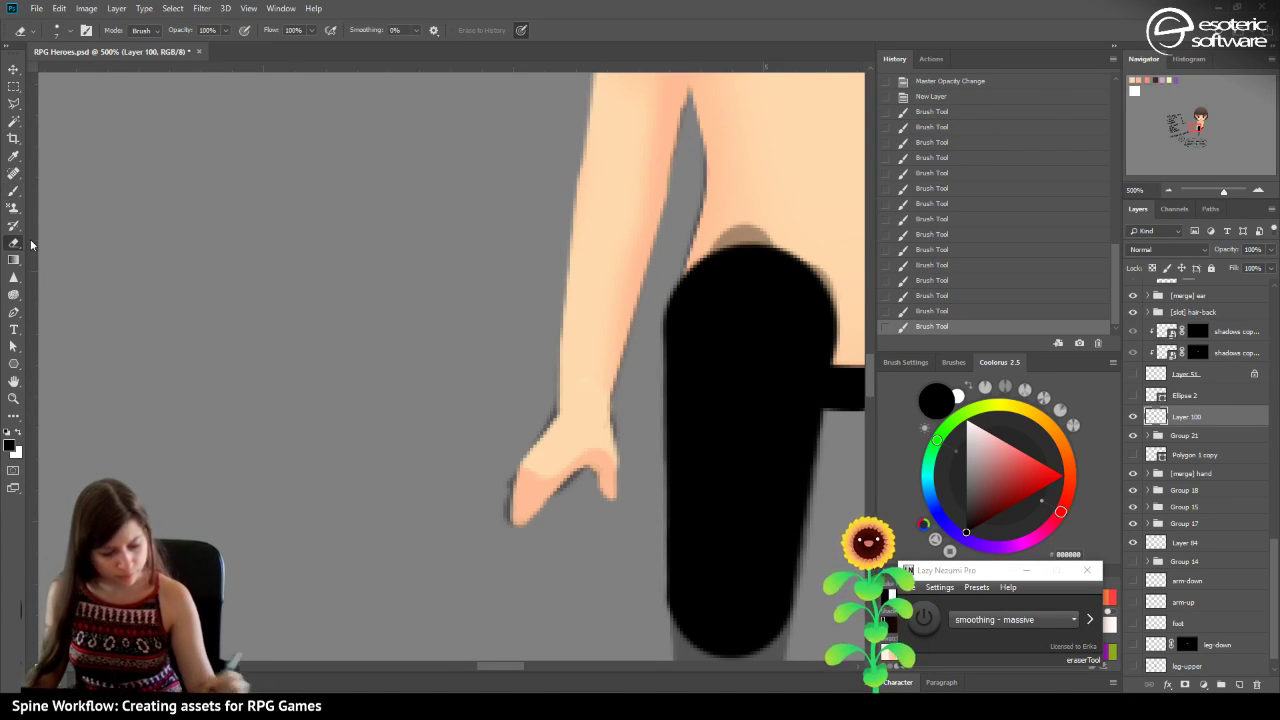
pyautogui.moveTo(649, 328); pyautogui.dragTo(670, 199)
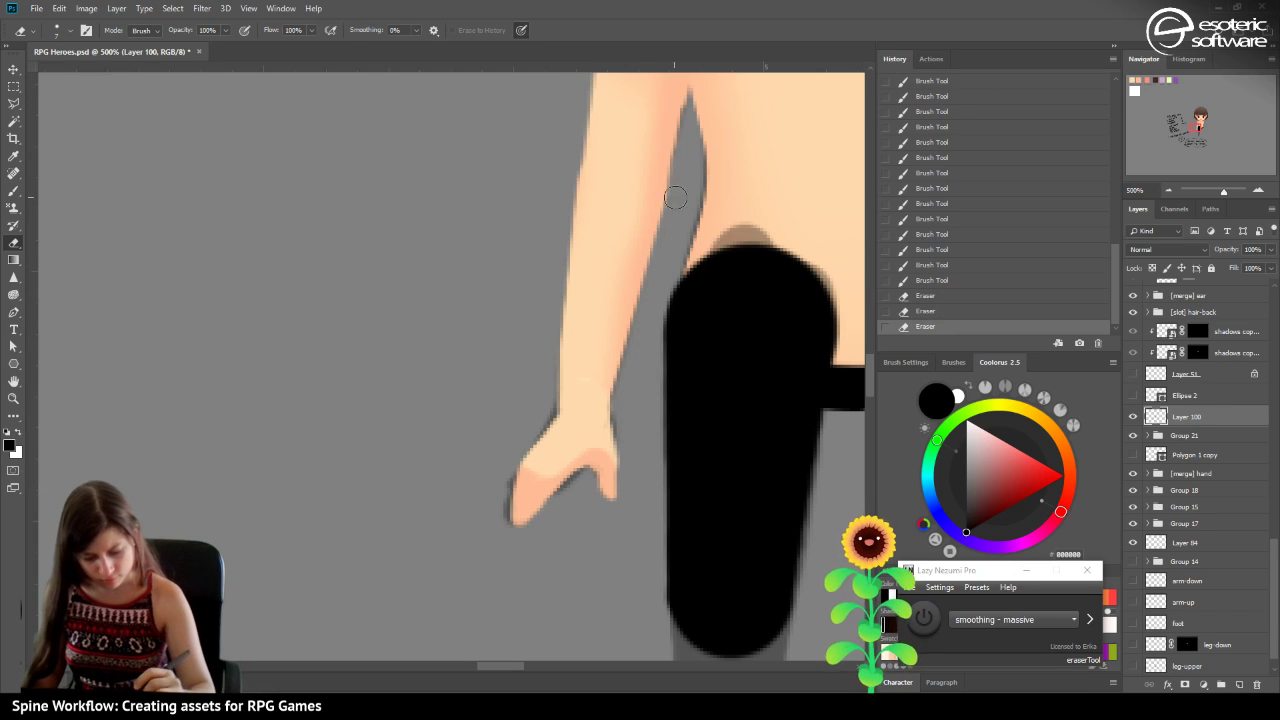
pyautogui.click(1171, 190)
pyautogui.click(1171, 190)
pyautogui.click(1171, 190)
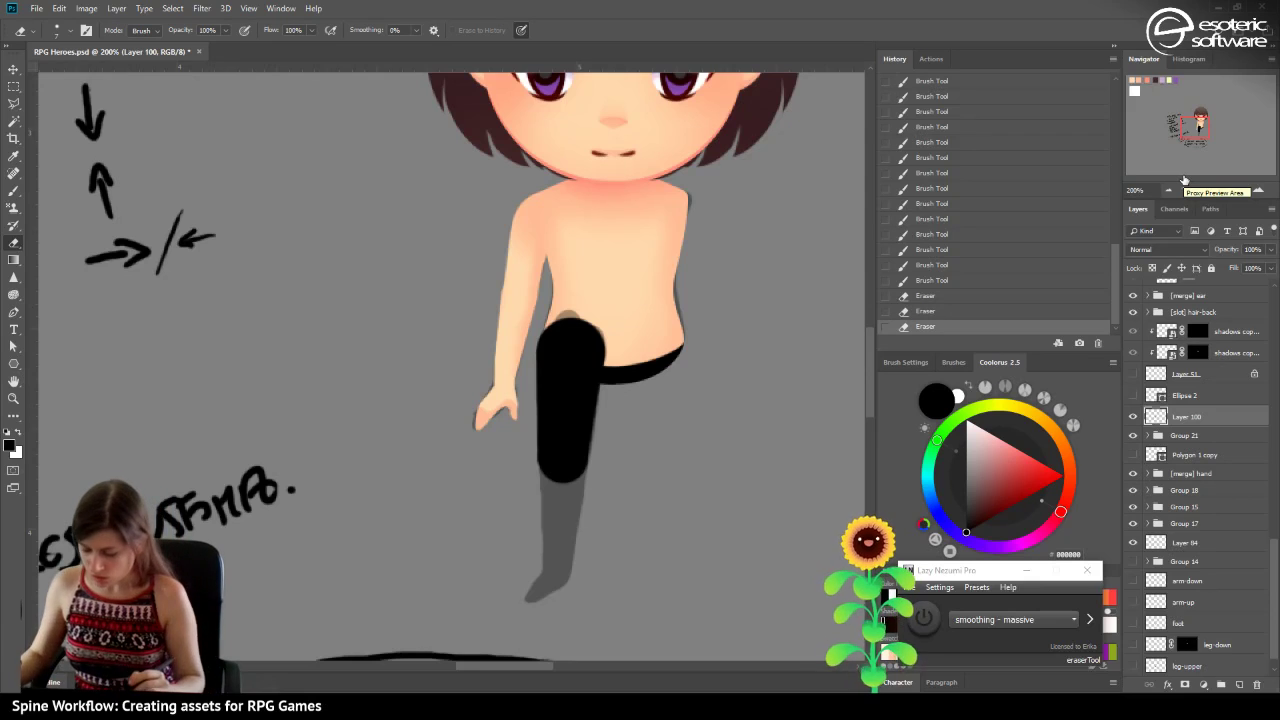
# Hide the leg sketch group, nudge the thigh layer slightly toward the body's centre, and save the document.
pyautogui.click(1132, 417)
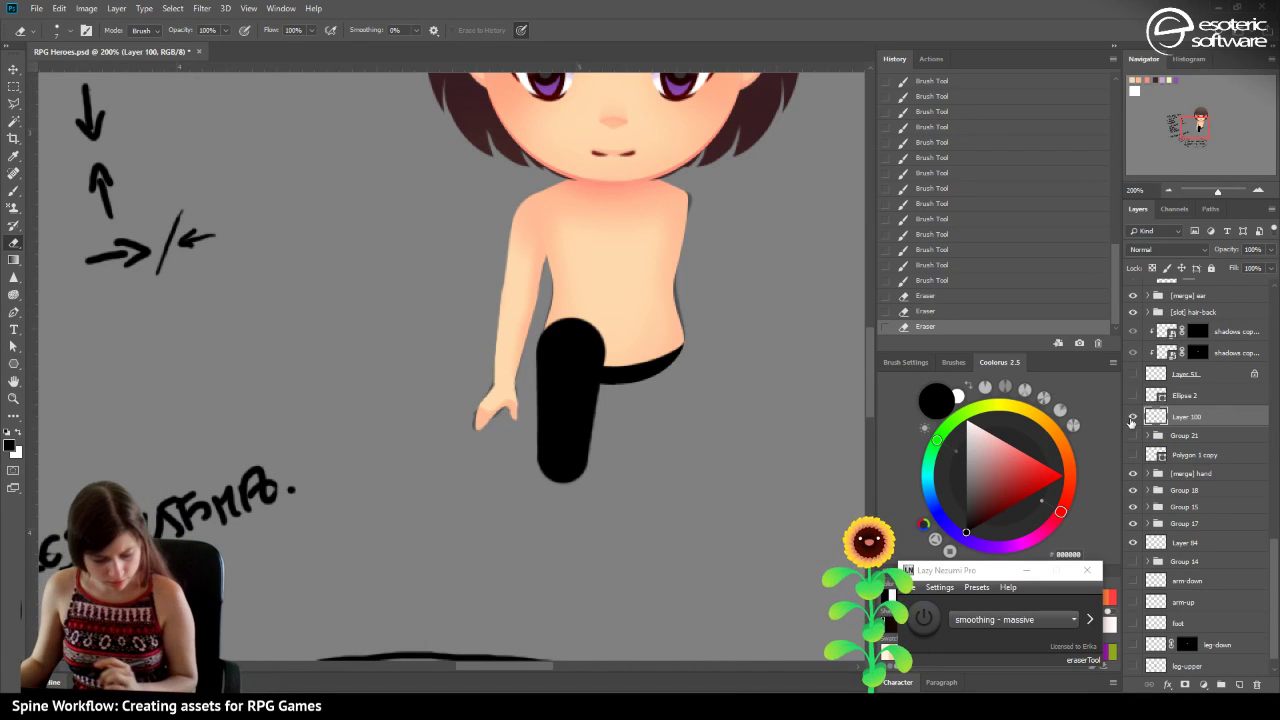
pyautogui.click(19, 70)
pyautogui.press('Right')
pyautogui.press('Right')
pyautogui.press('Right')
pyautogui.press('Right')
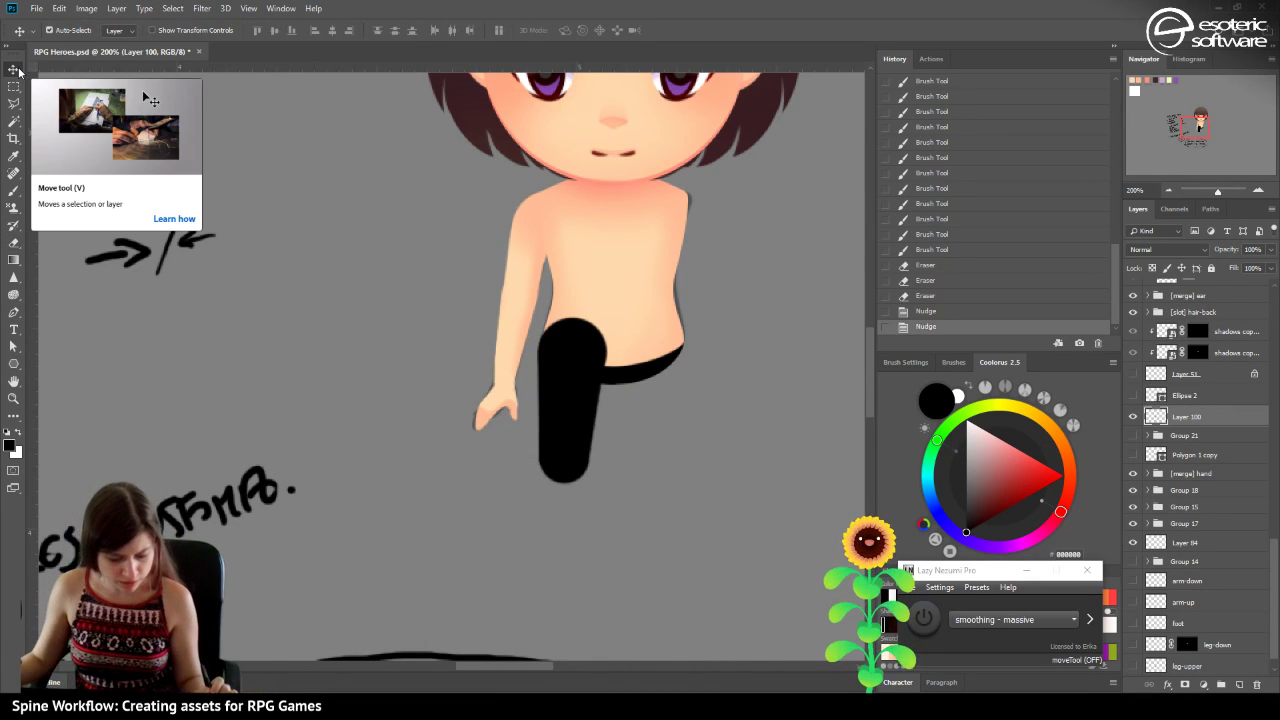
pyautogui.press('Left')
pyautogui.press('Left')
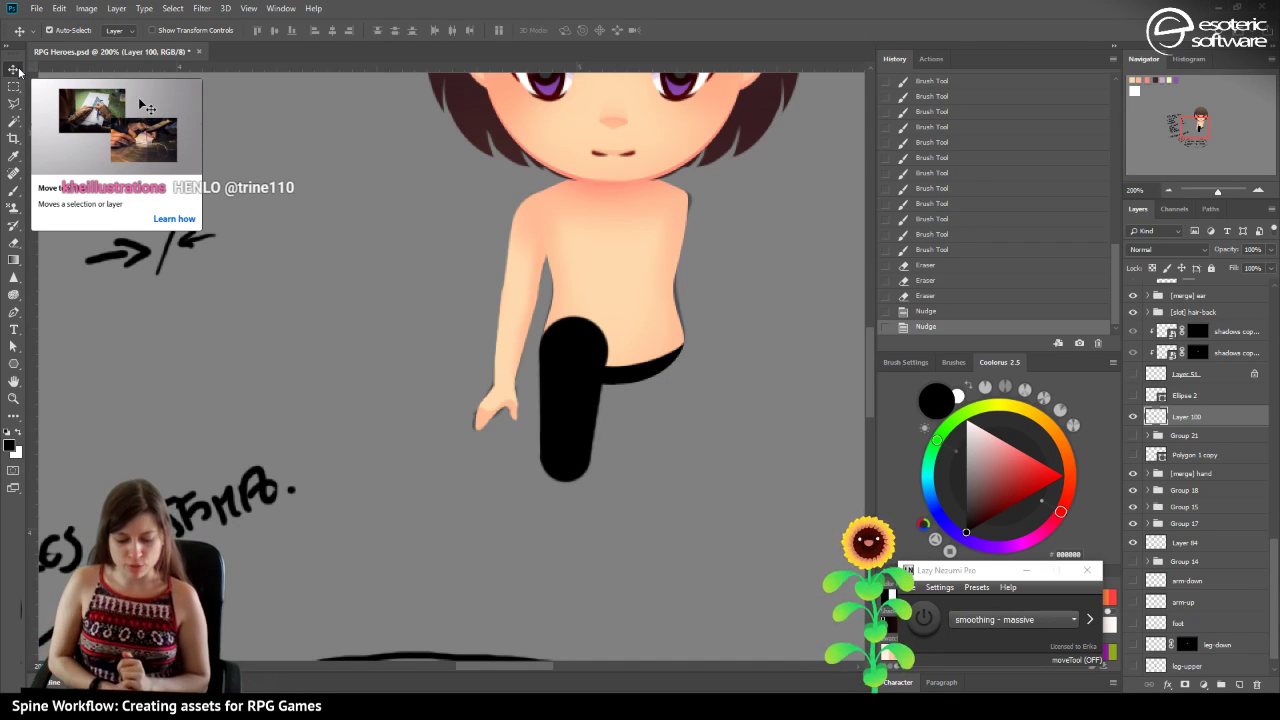
pyautogui.hotkey('ctrl', 's')
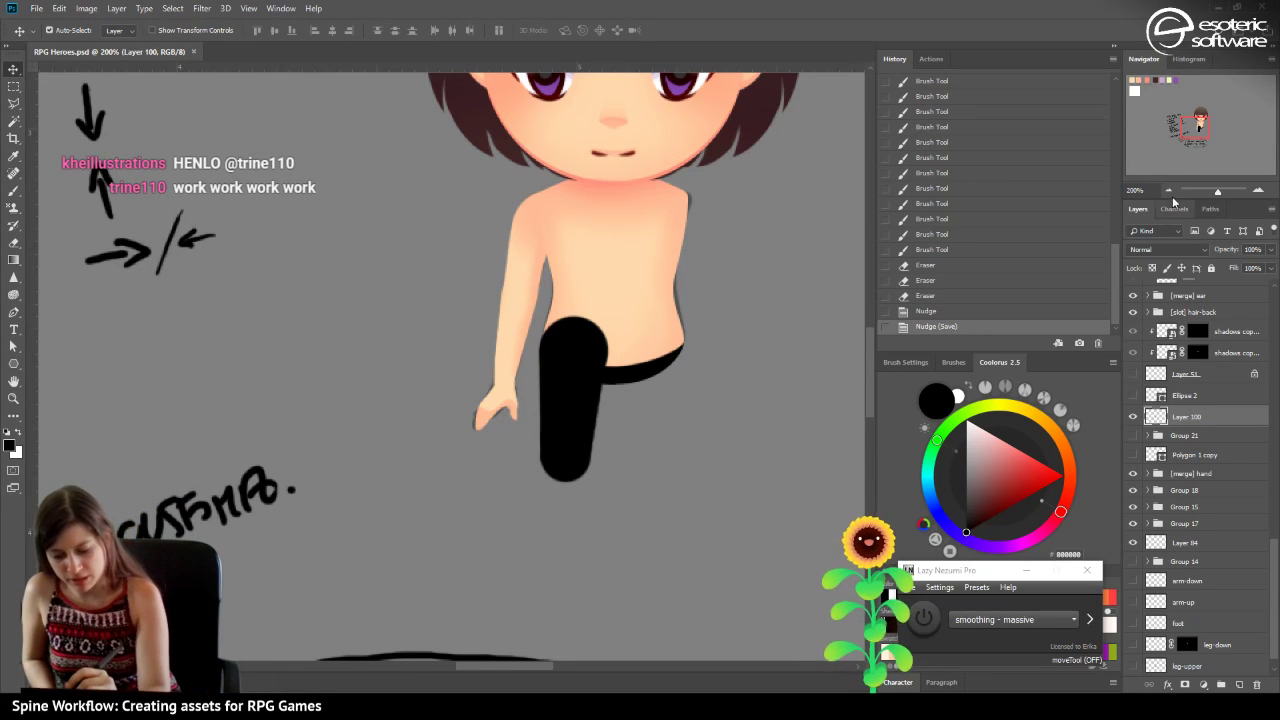
# Show the leg sketch group again and nudge it into line beneath the black thigh shape.
pyautogui.moveTo(1192, 122); pyautogui.dragTo(1196, 124)
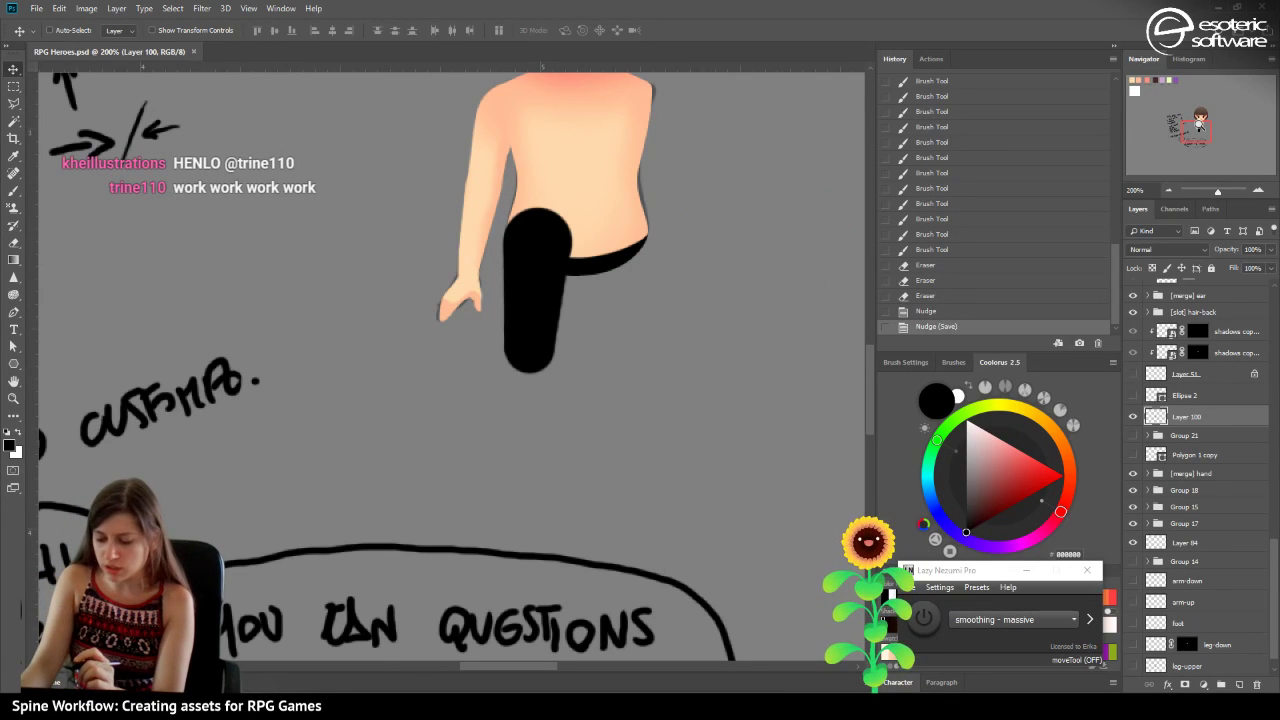
pyautogui.moveTo(1199, 123); pyautogui.dragTo(1199, 121)
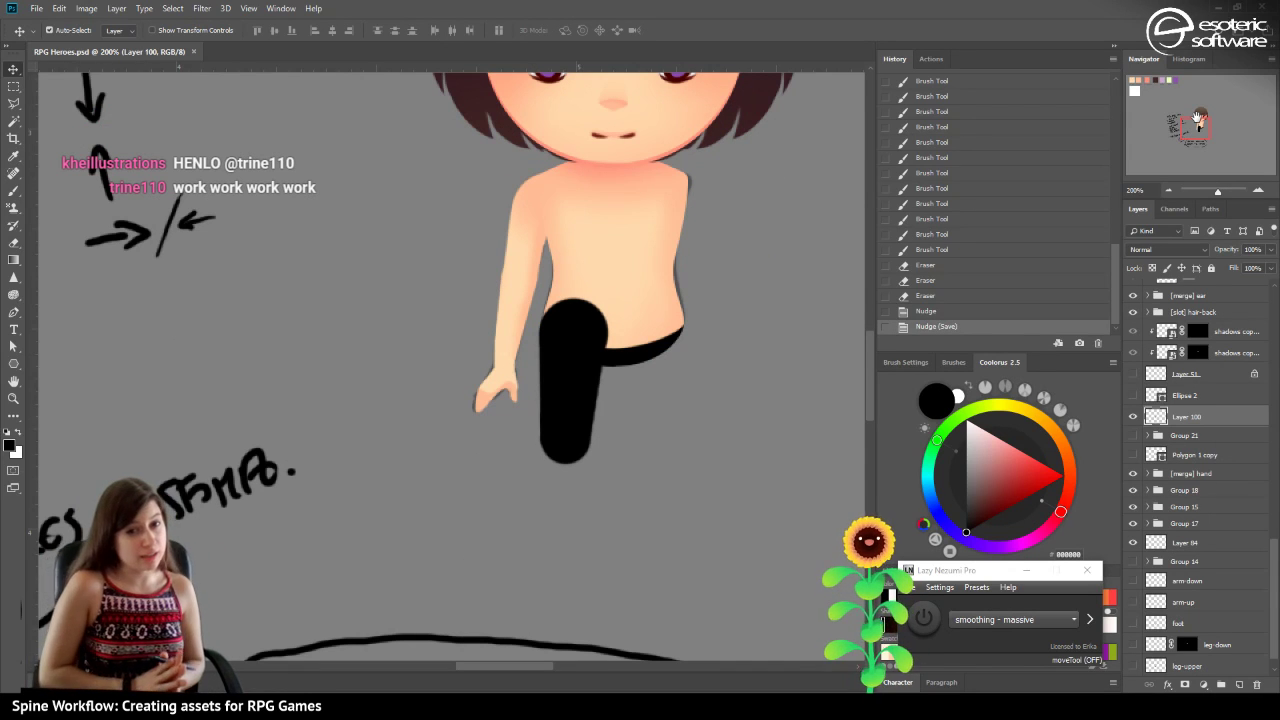
pyautogui.moveTo(1199, 121); pyautogui.dragTo(1202, 120)
pyautogui.click(1133, 415)
pyautogui.click(1133, 415)
pyautogui.click(1133, 396)
pyautogui.click(1133, 393)
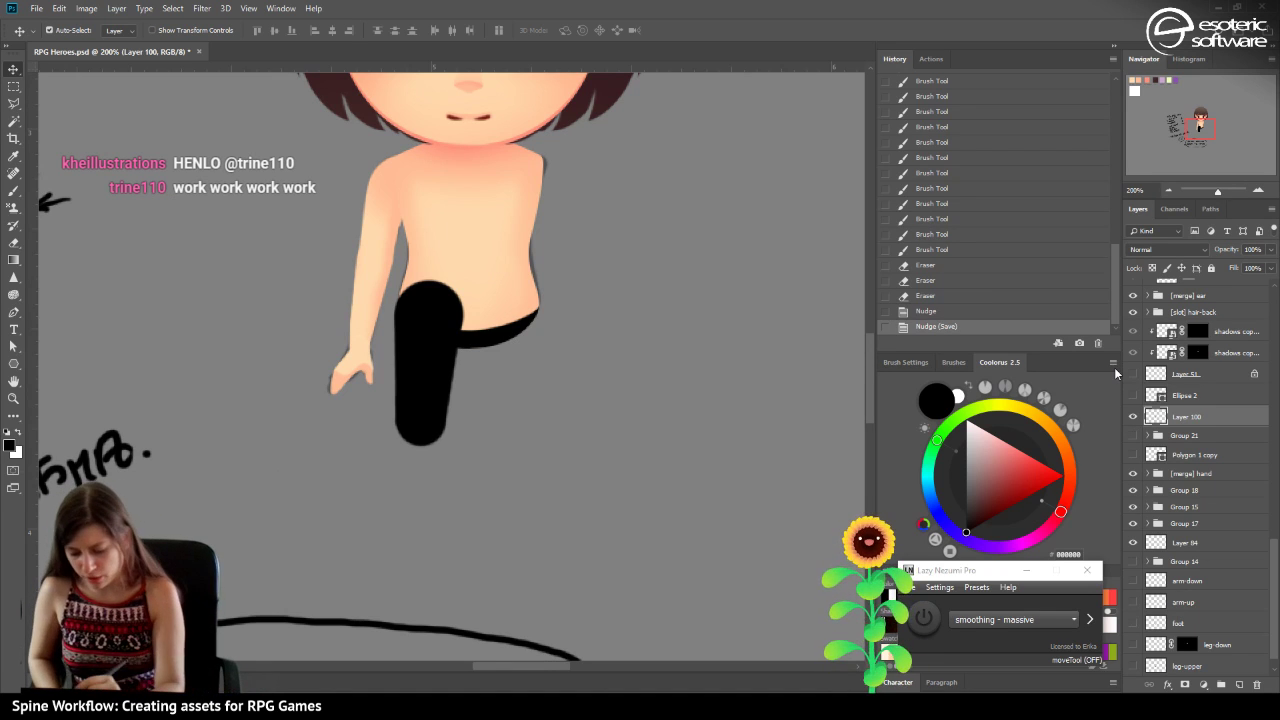
pyautogui.click(1134, 435)
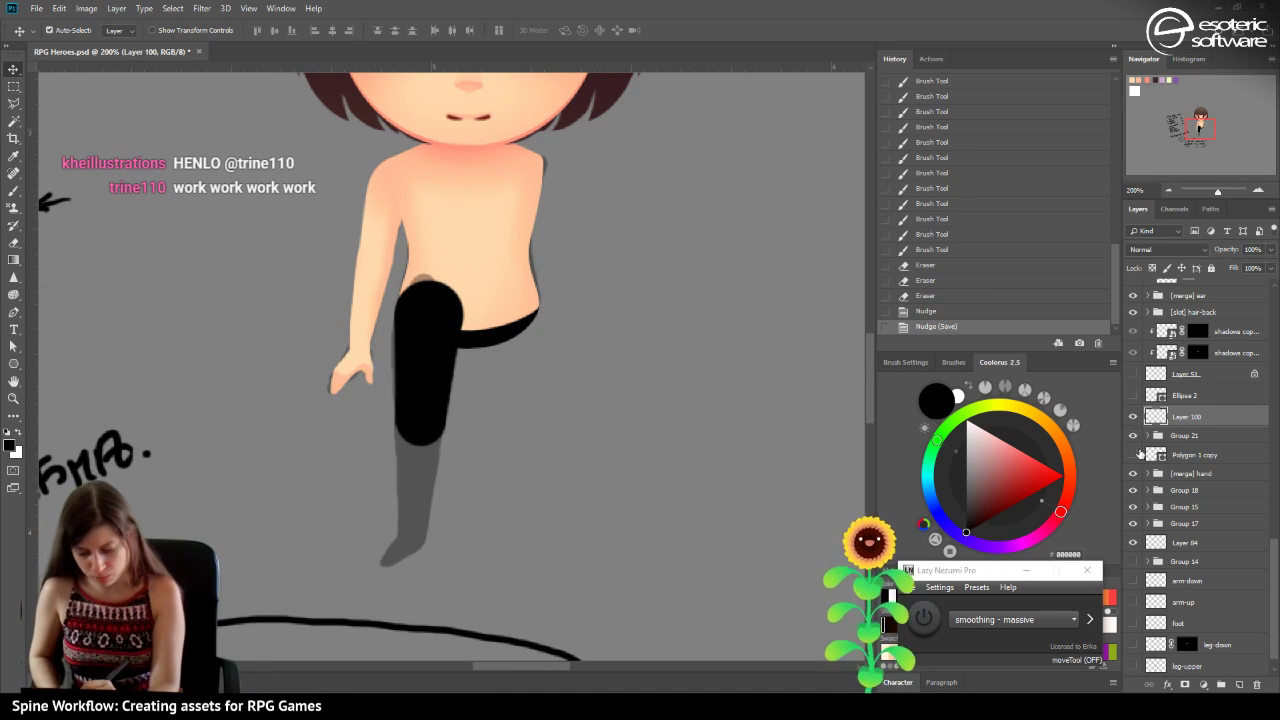
pyautogui.click(1158, 430)
pyautogui.hotkey('shift', 'Right')
pyautogui.hotkey('shift', 'Right')
pyautogui.hotkey('shift', 'Left')
pyautogui.hotkey('shift', 'Left')
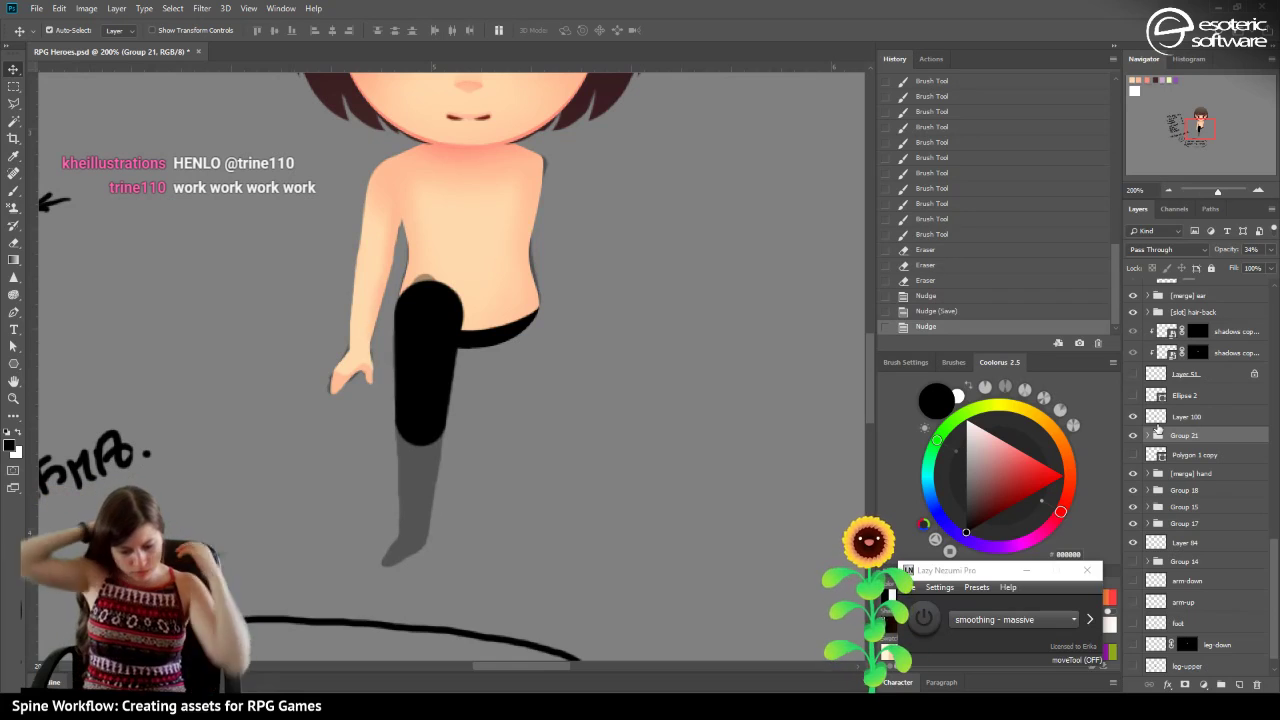
# Reduce the opacity of the thigh layer, Layer 100, to 59%.
pyautogui.click(1133, 416)
pyautogui.click(1133, 416)
pyautogui.click(1160, 418)
pyautogui.click(1270, 249)
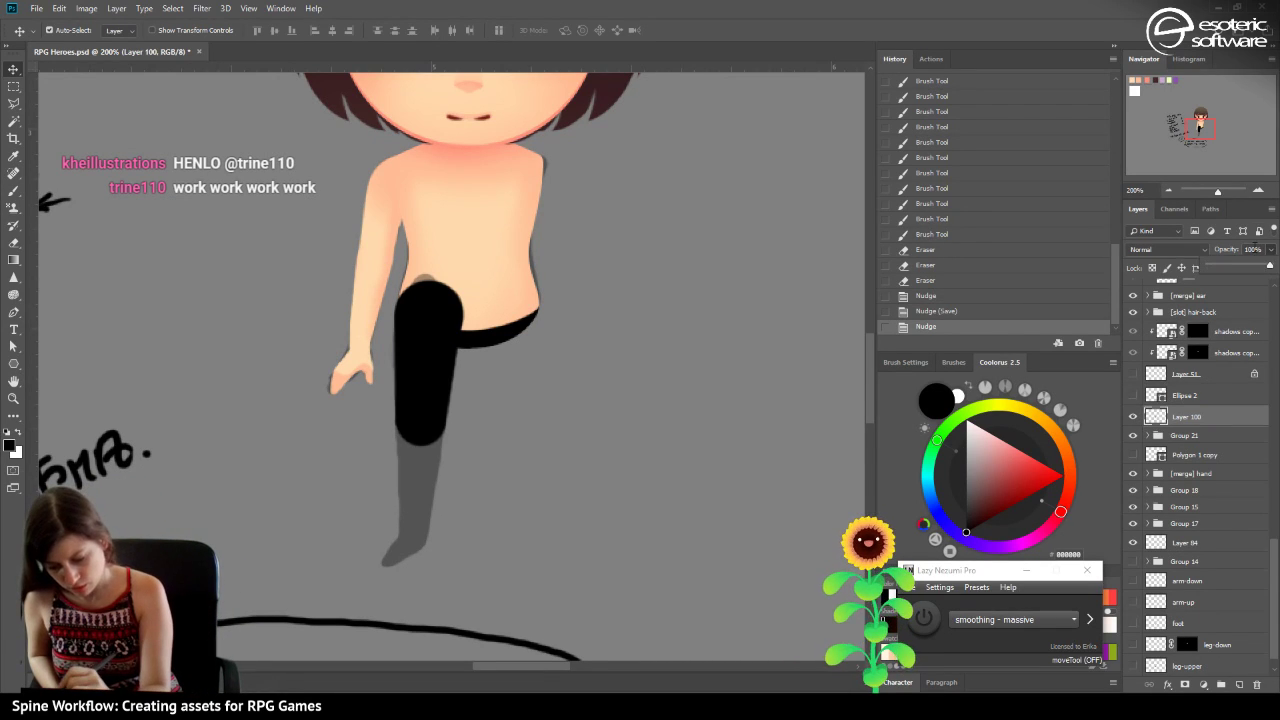
pyautogui.moveTo(1276, 266); pyautogui.dragTo(1246, 267)
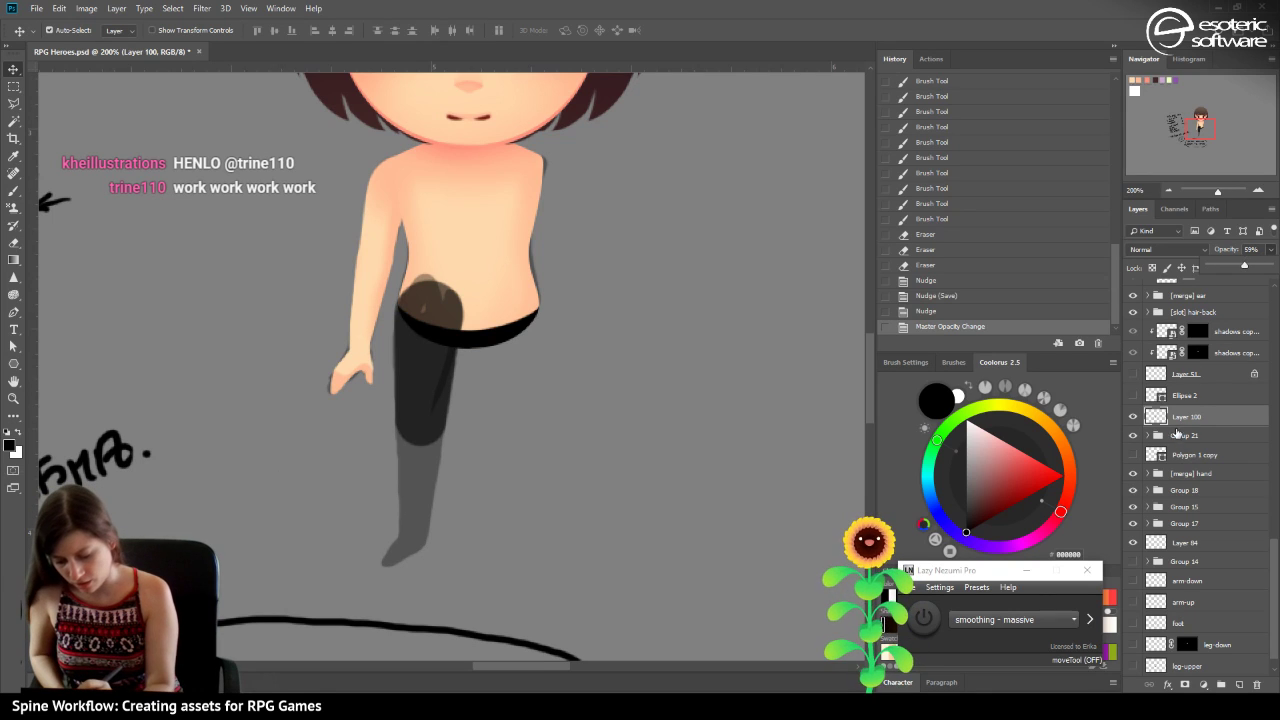
# Add a new layer above the thigh and stamp a black 36 px circle at the knee.
pyautogui.click(1239, 683)
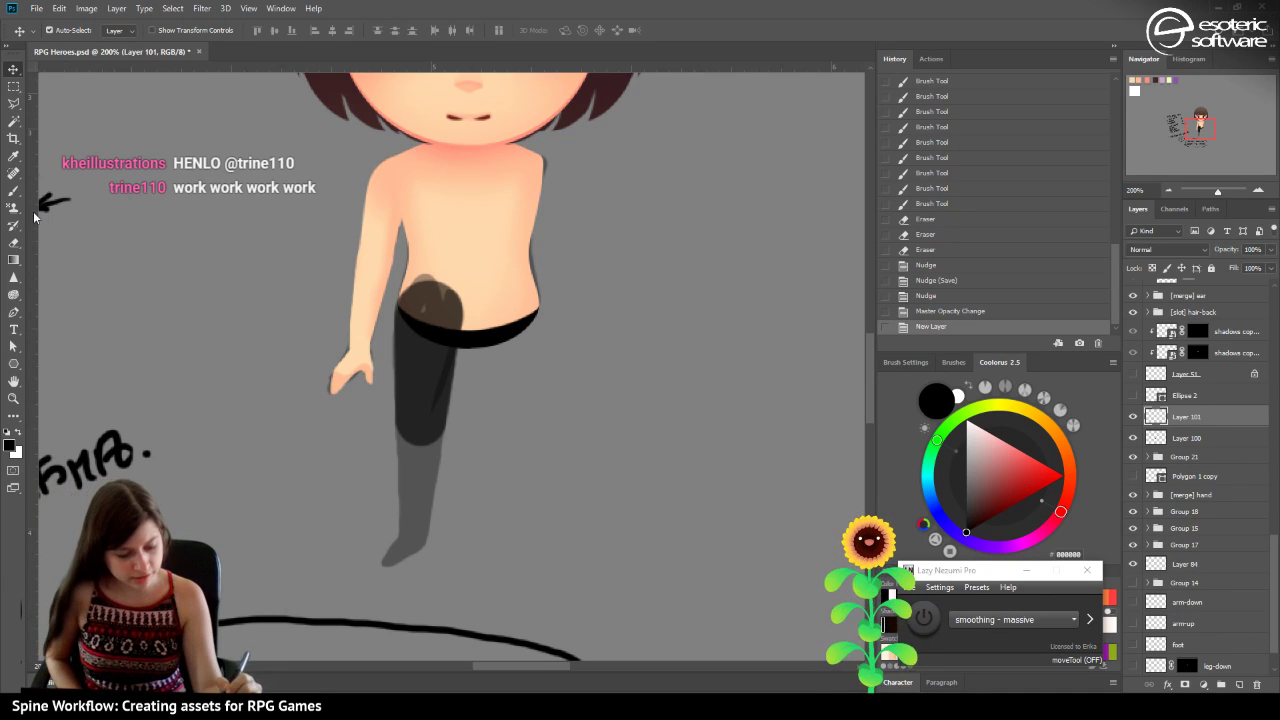
pyautogui.click(14, 190)
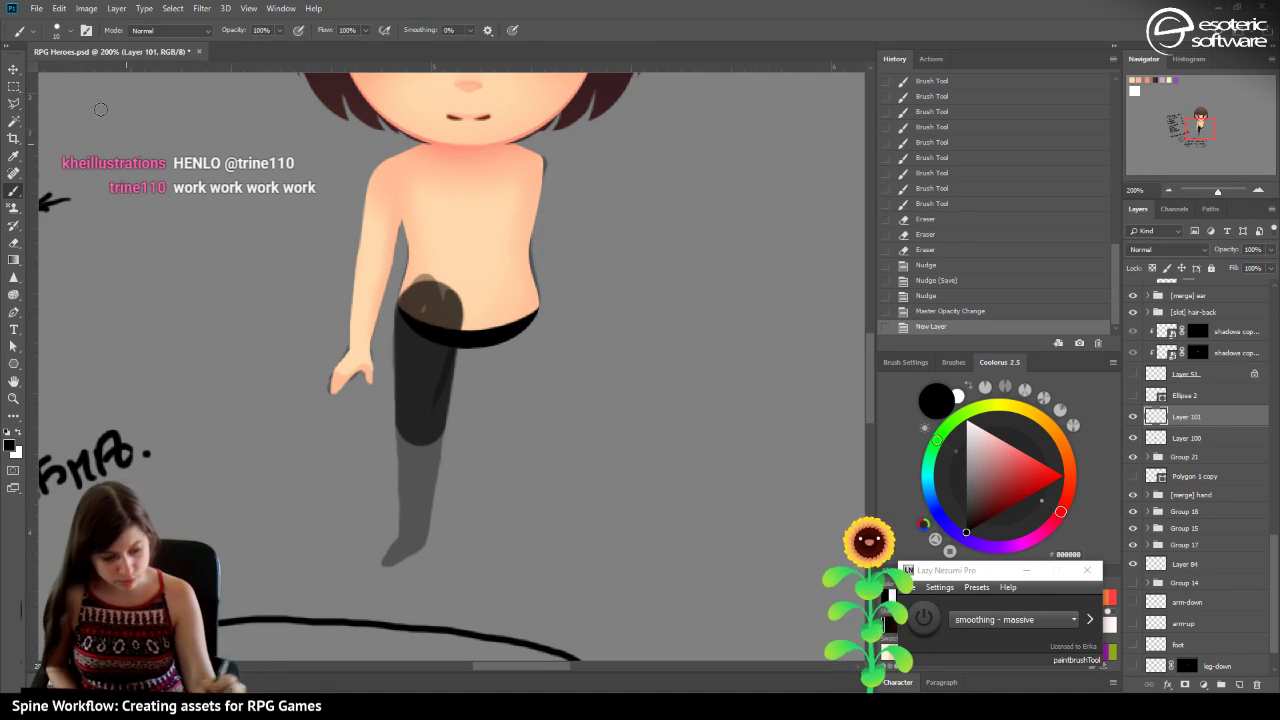
pyautogui.click(57, 30)
pyautogui.moveTo(82, 73); pyautogui.dragTo(89, 73)
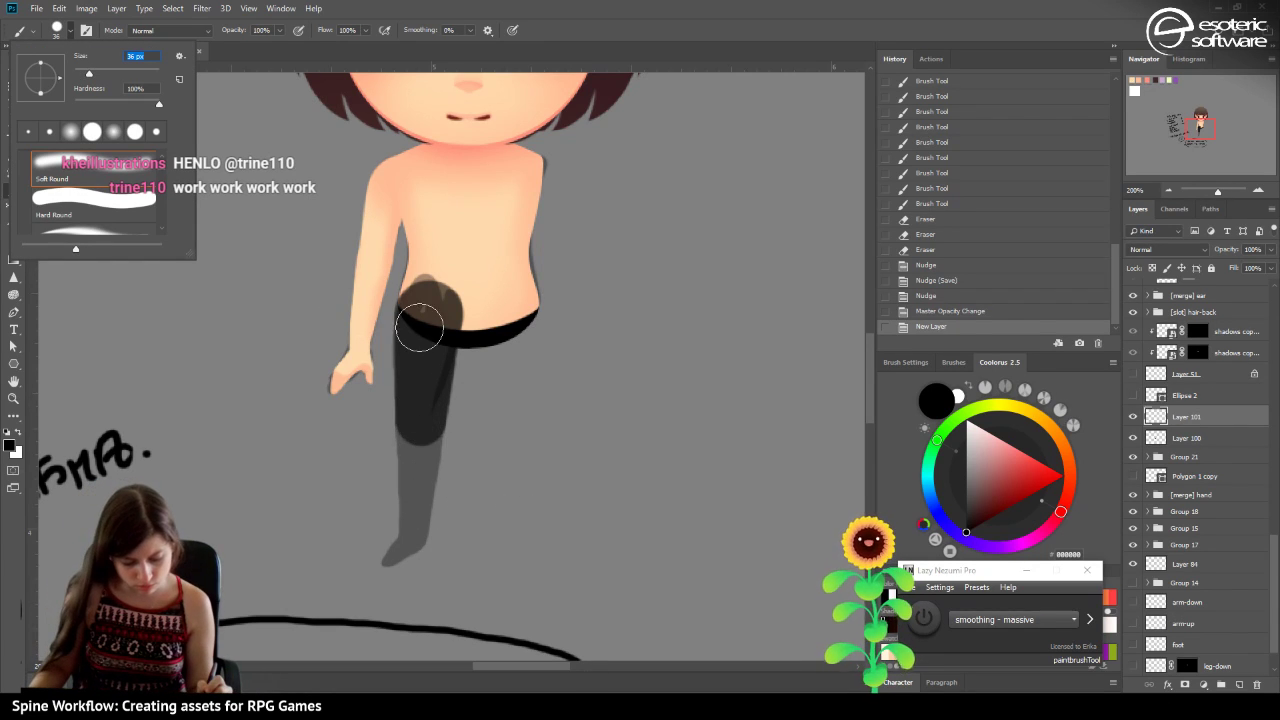
pyautogui.click(420, 420)
pyautogui.click(420, 420)
pyautogui.click(420, 420)
# Set the brush to 18 px and stamp a black circle at the ankle of the leg sketch.
pyautogui.click(62, 30)
pyautogui.moveTo(90, 74); pyautogui.dragTo(82, 74)
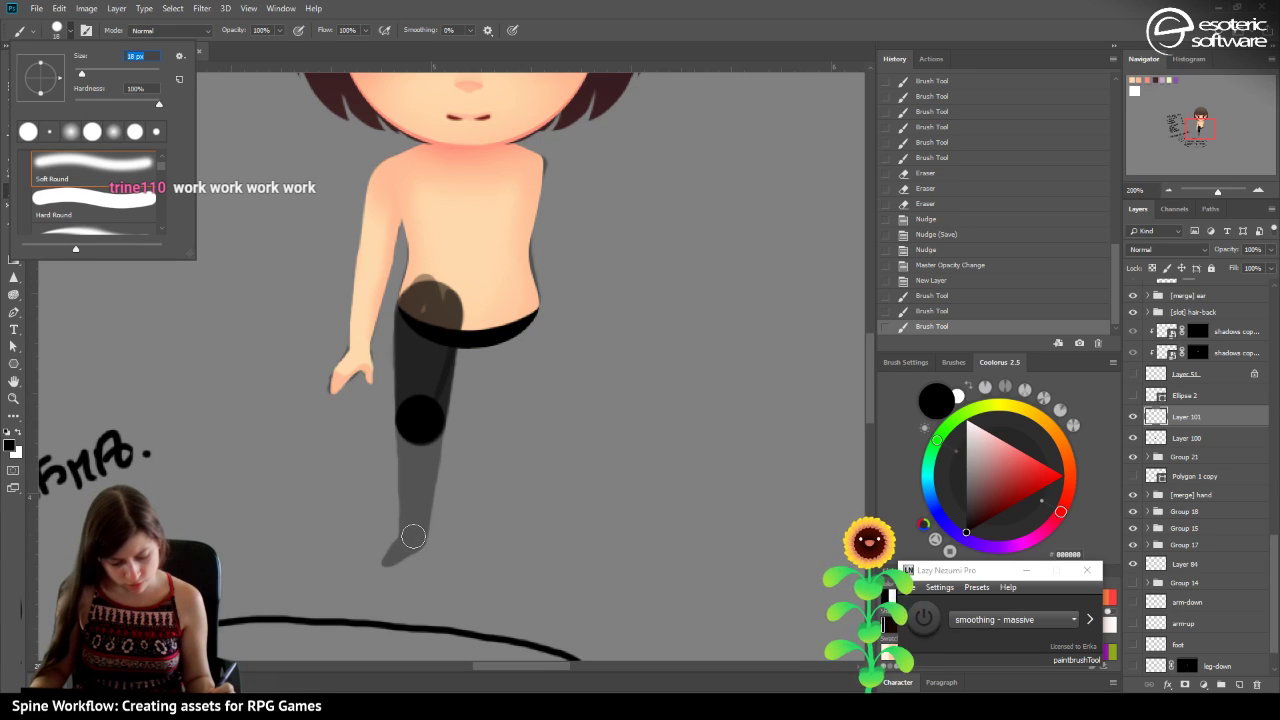
pyautogui.click(412, 537)
pyautogui.click(412, 537)
pyautogui.click(412, 537)
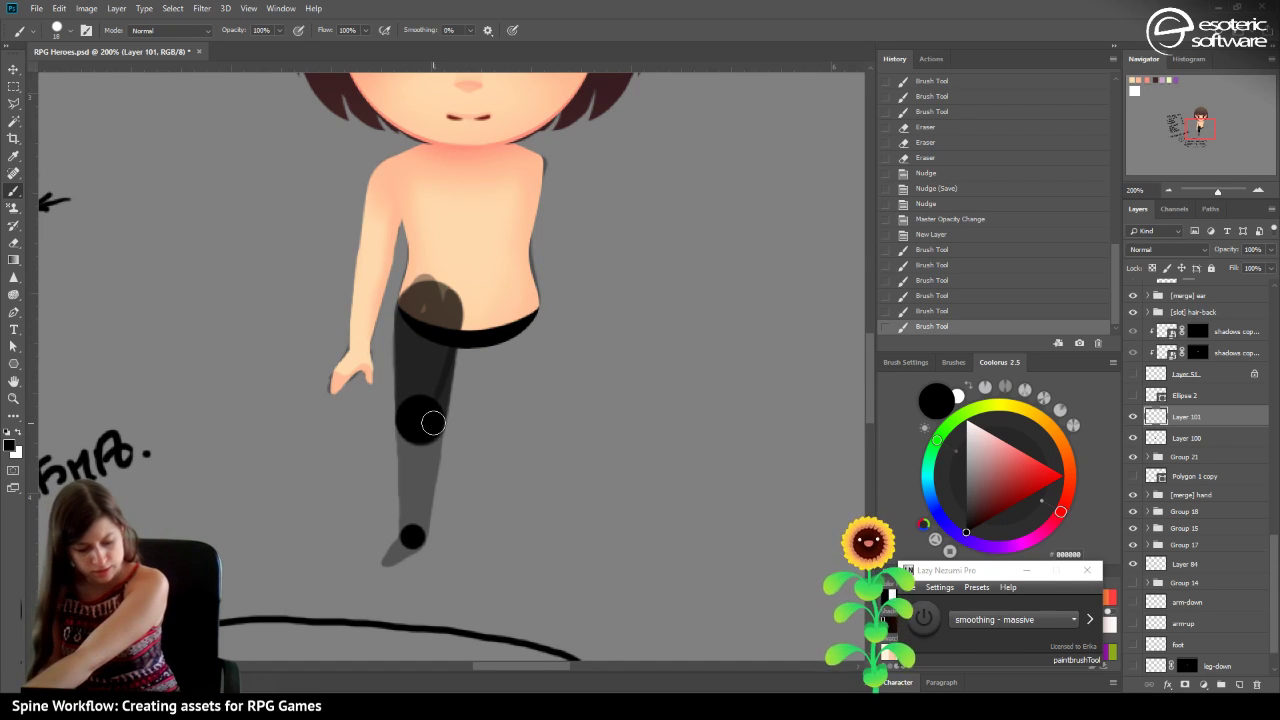
# Fill the lower leg with straight black strokes joining the knee and ankle circles, and save the document.
pyautogui.keyDown('shift'); pyautogui.click(432, 423); pyautogui.keyUp('shift')
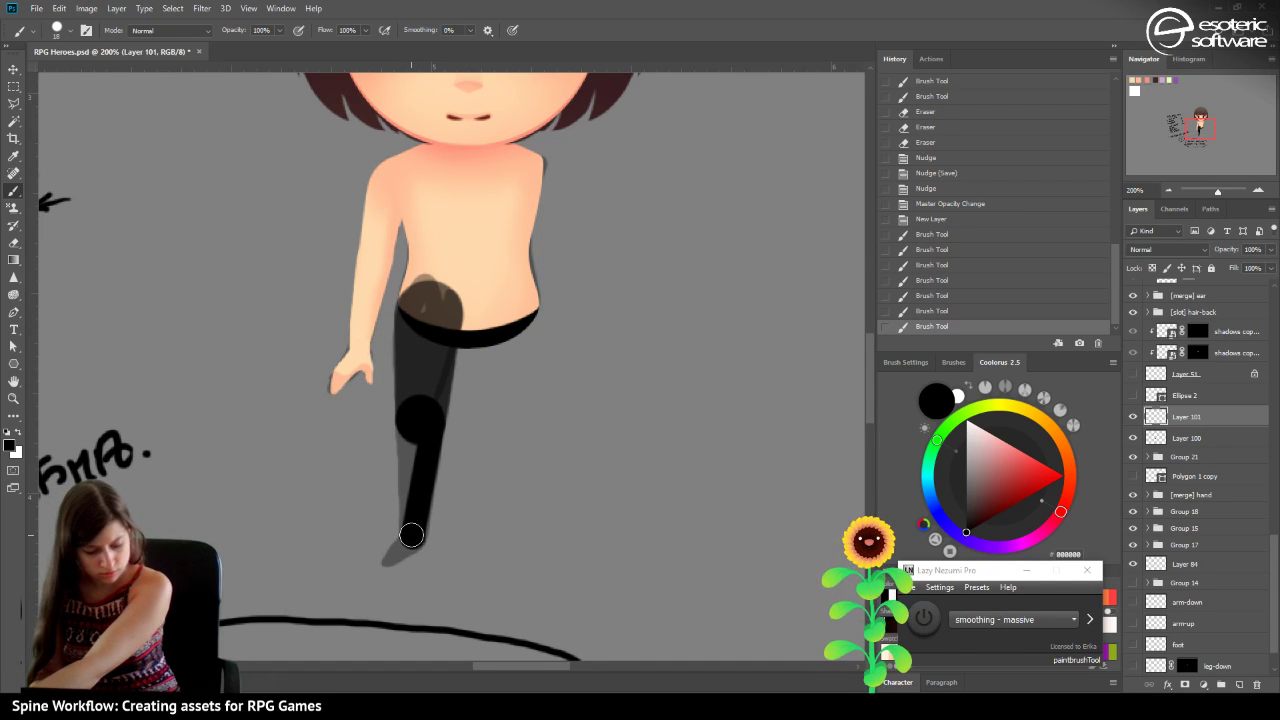
pyautogui.keyDown('shift'); pyautogui.click(407, 420); pyautogui.keyUp('shift')
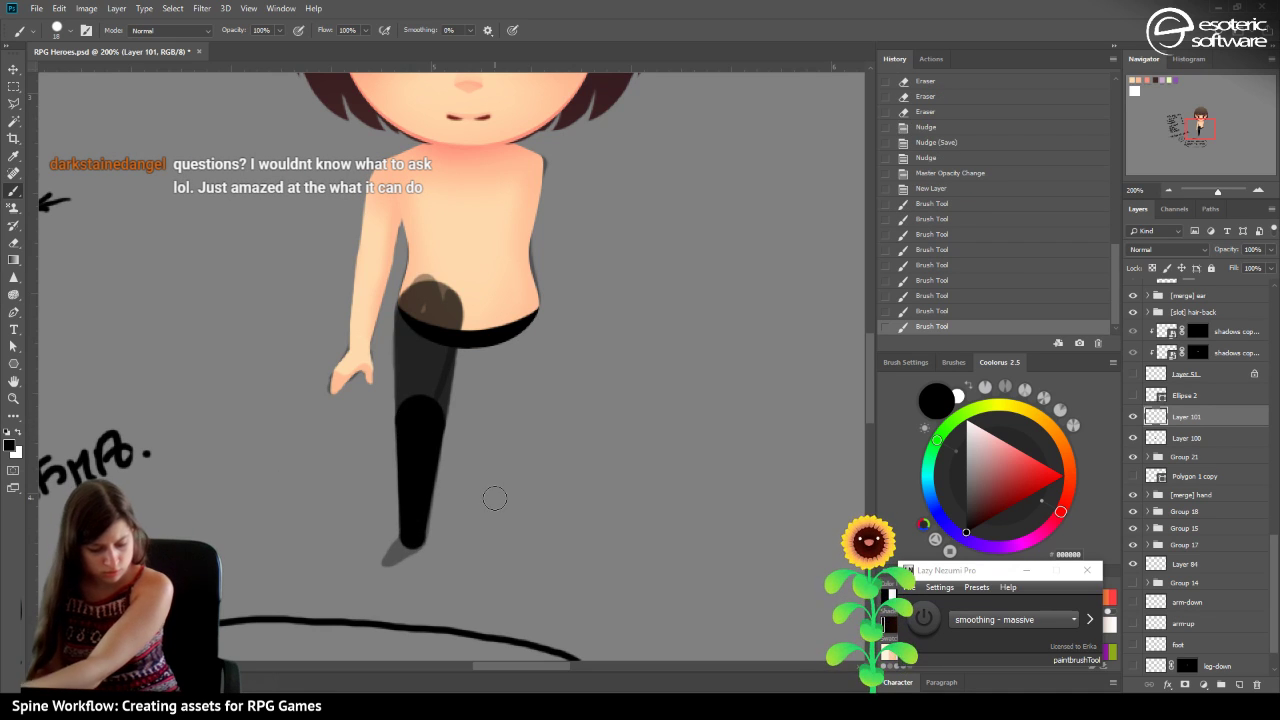
pyautogui.keyDown('shift'); pyautogui.click(418, 507); pyautogui.keyUp('shift')
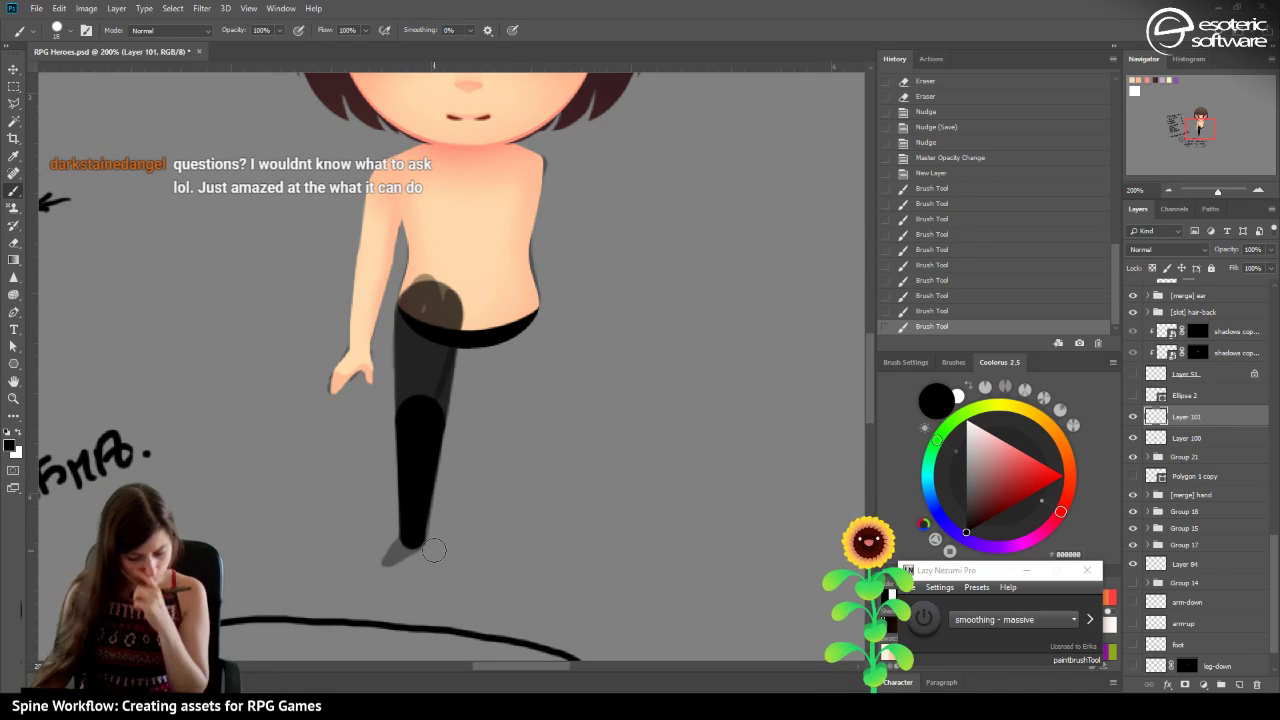
pyautogui.hotkey('ctrl', 's')
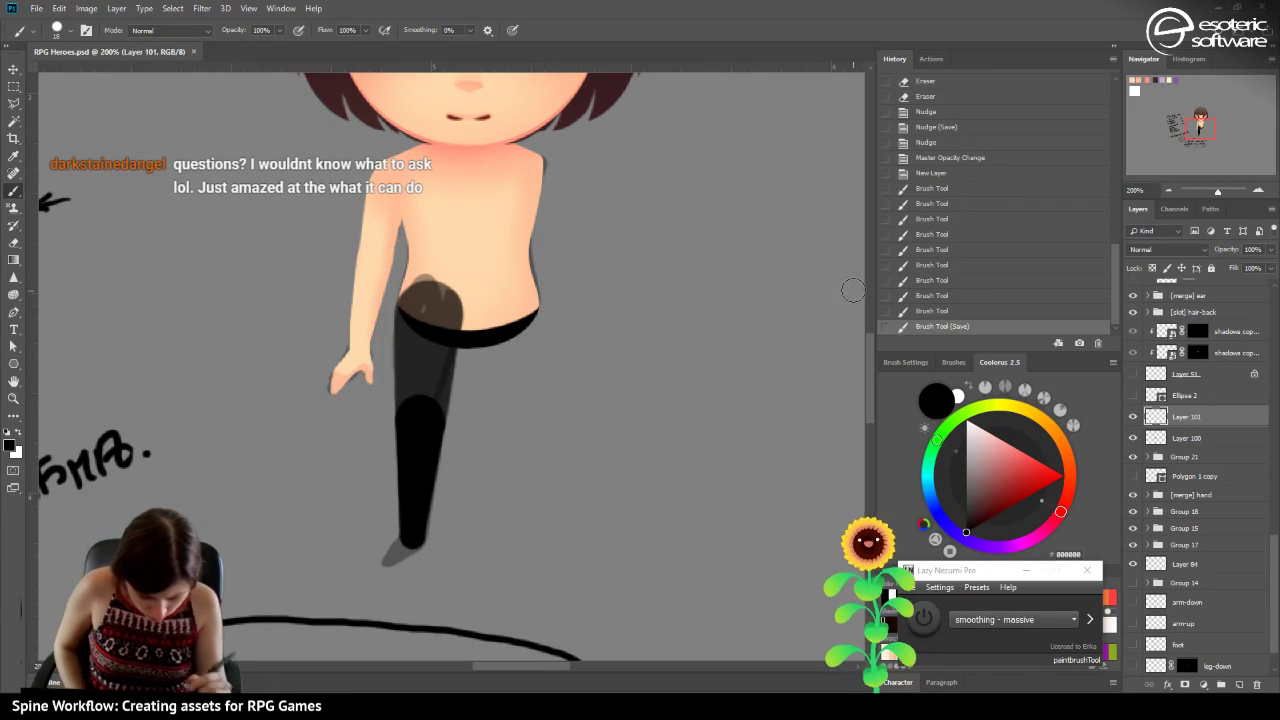
pyautogui.moveTo(413, 533); pyautogui.dragTo(421, 405)
# Add a new layer above the lower leg and reduce the lower leg layer's opacity to 47%.
pyautogui.click(1240, 682)
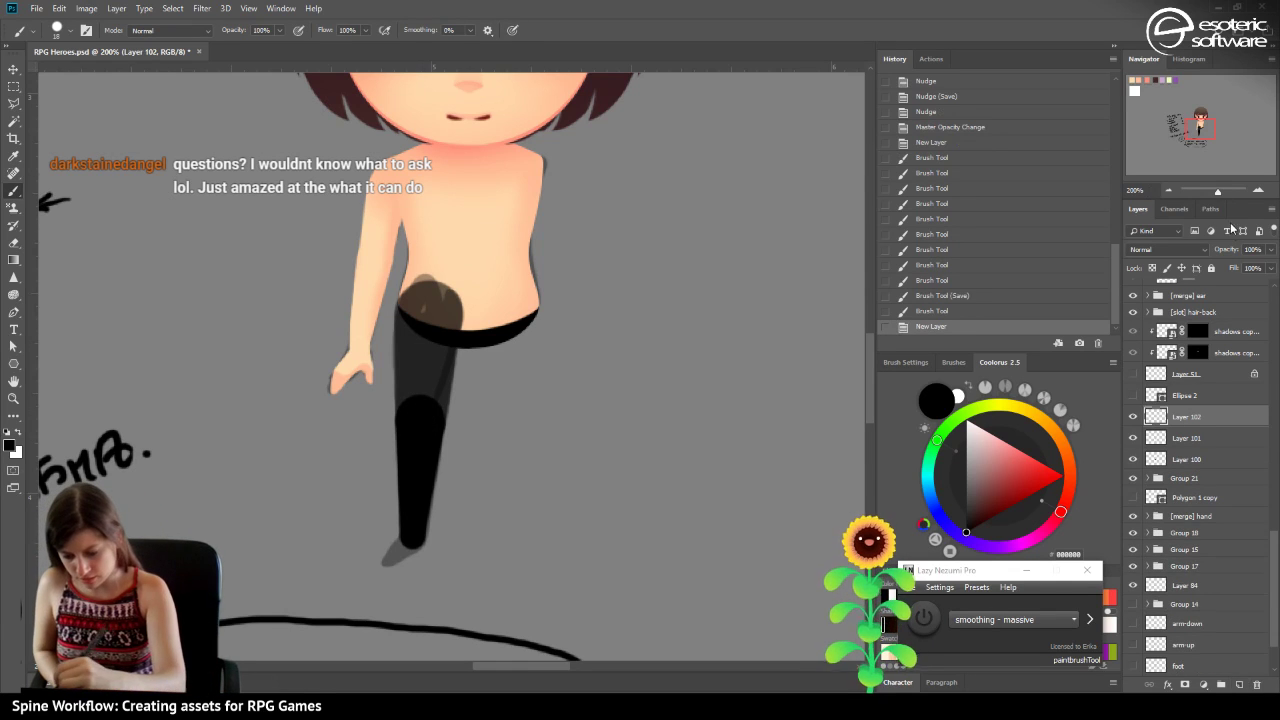
pyautogui.click(1260, 248)
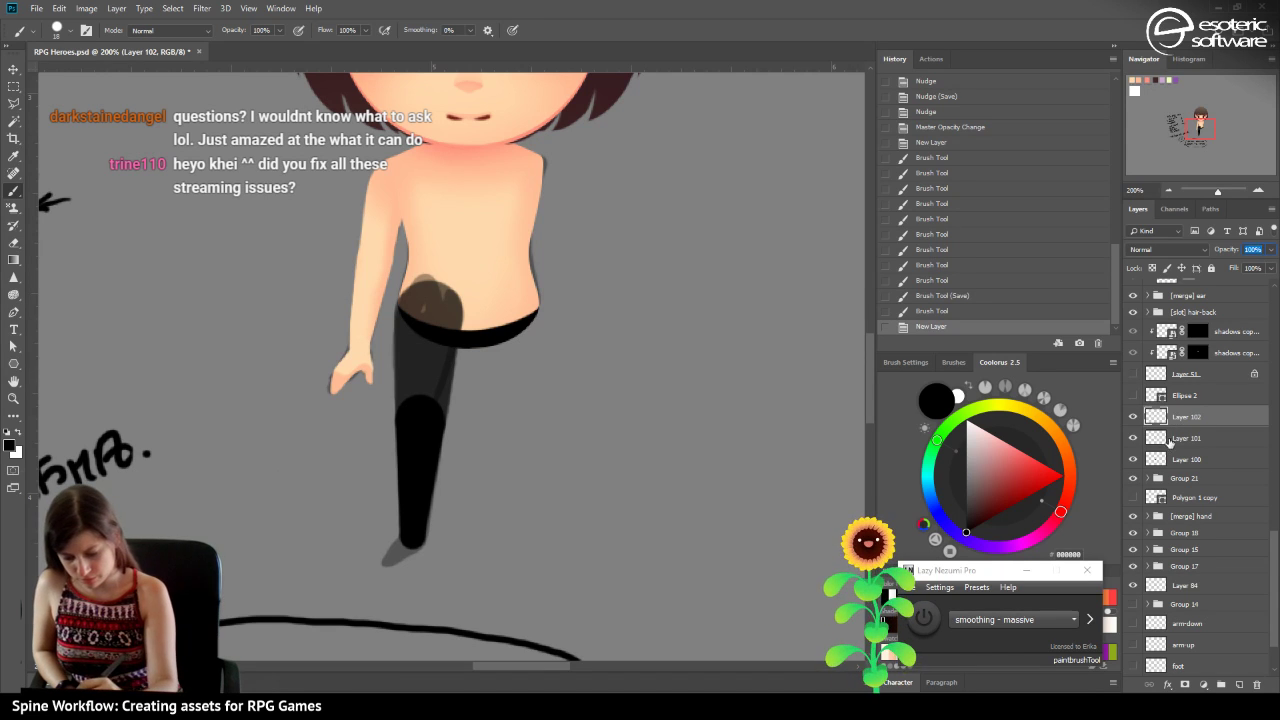
pyautogui.click(1170, 440)
pyautogui.click(1270, 249)
pyautogui.moveTo(1264, 266); pyautogui.dragTo(1237, 266)
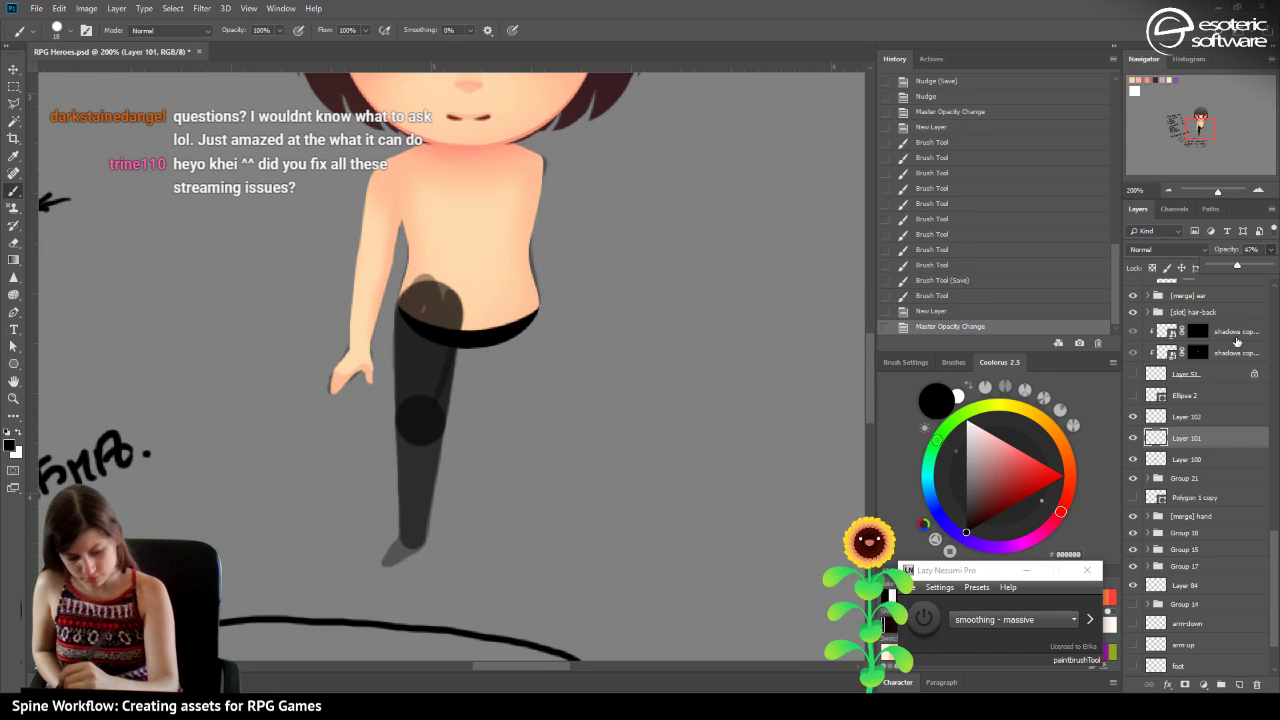
# Set the brush to 17 px and stamp a black circle at the ankle on Layer 102, above the lower leg.
pyautogui.click(1171, 415)
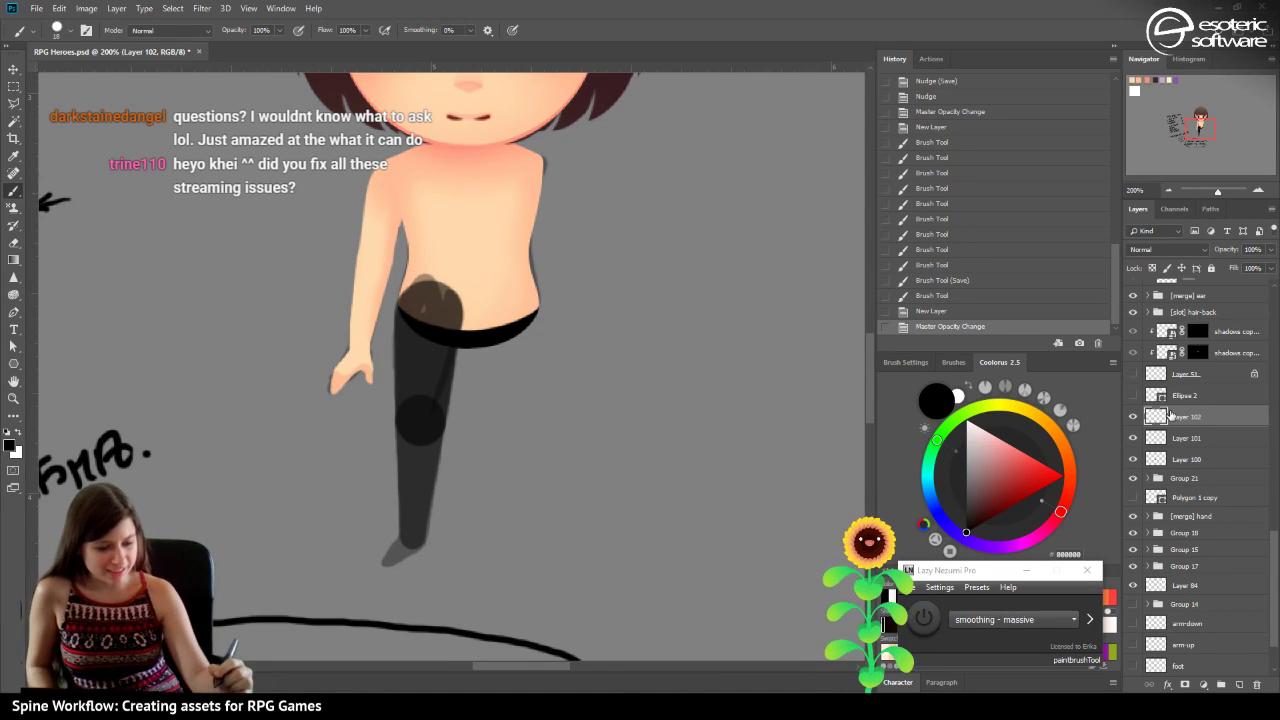
pyautogui.click(68, 31)
pyautogui.moveTo(82, 73); pyautogui.dragTo(84, 72)
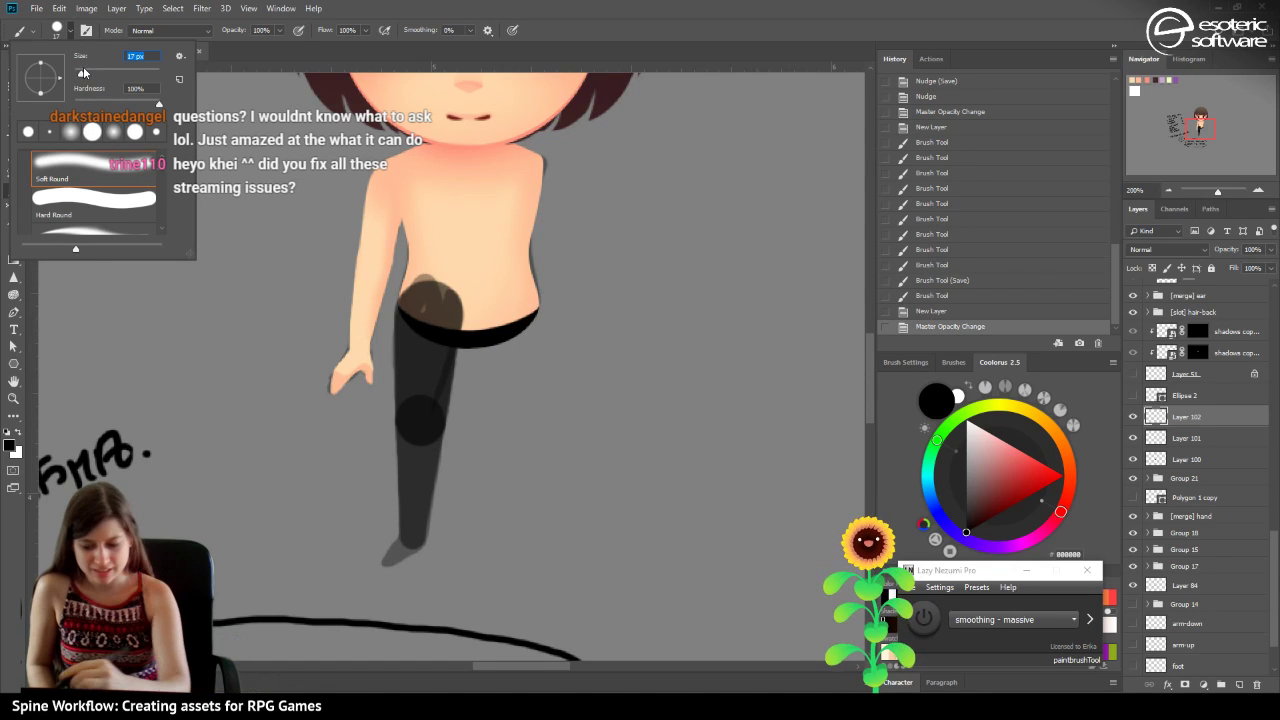
pyautogui.click(1258, 190)
pyautogui.moveTo(1200, 112); pyautogui.dragTo(1205, 122)
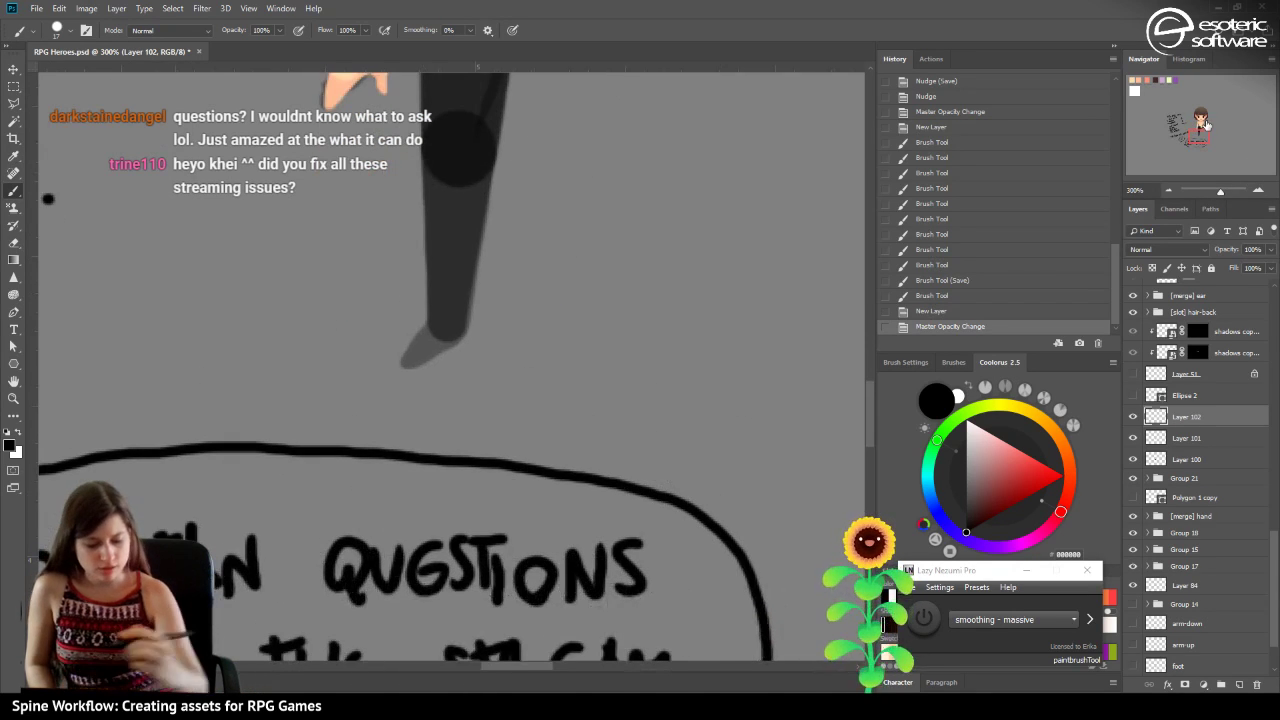
pyautogui.click(68, 31)
pyautogui.moveTo(81, 78); pyautogui.dragTo(76, 78)
pyautogui.moveTo(448, 323)
pyautogui.mouseDown()
pyautogui.moveTo(440, 335)
pyautogui.moveTo(450, 322)
pyautogui.mouseUp()
pyautogui.hotkey('ctrl', 'z')
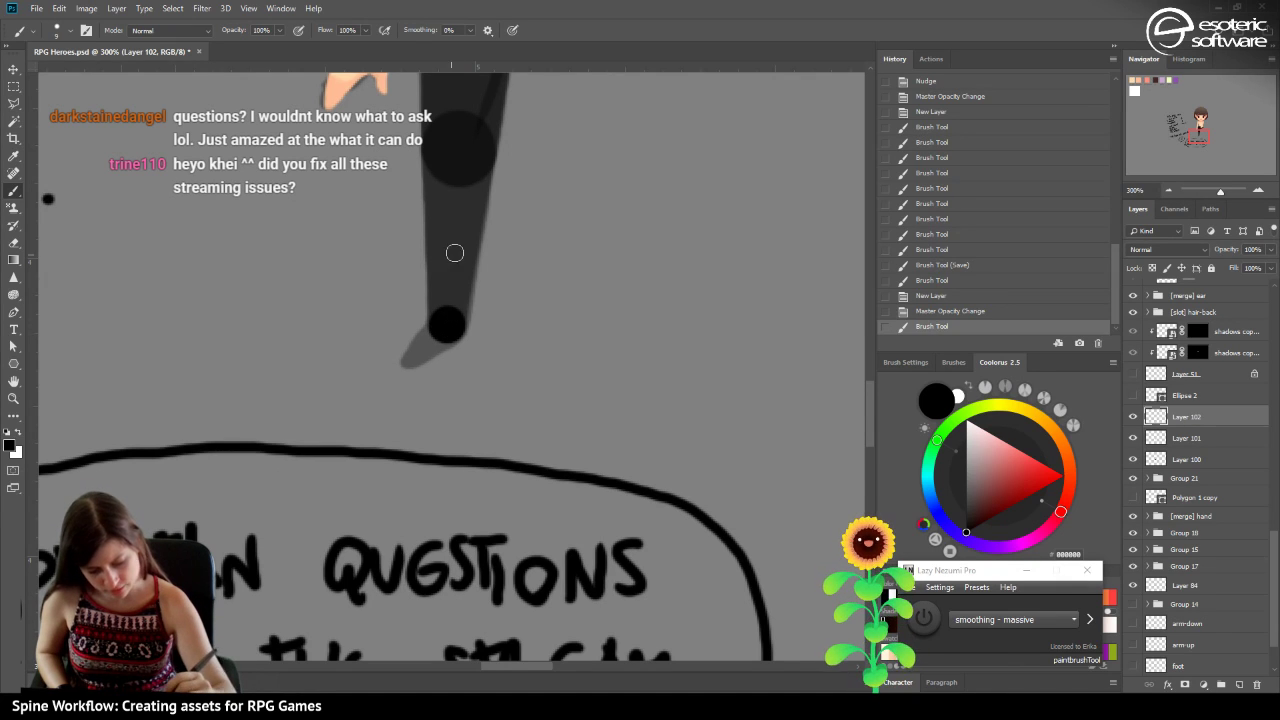
# Paint the foot in black from the ankle circle to the toe of the sketch with a smaller brush.
pyautogui.click(59, 34)
pyautogui.click(440, 341)
pyautogui.moveTo(440, 335); pyautogui.dragTo(412, 356)
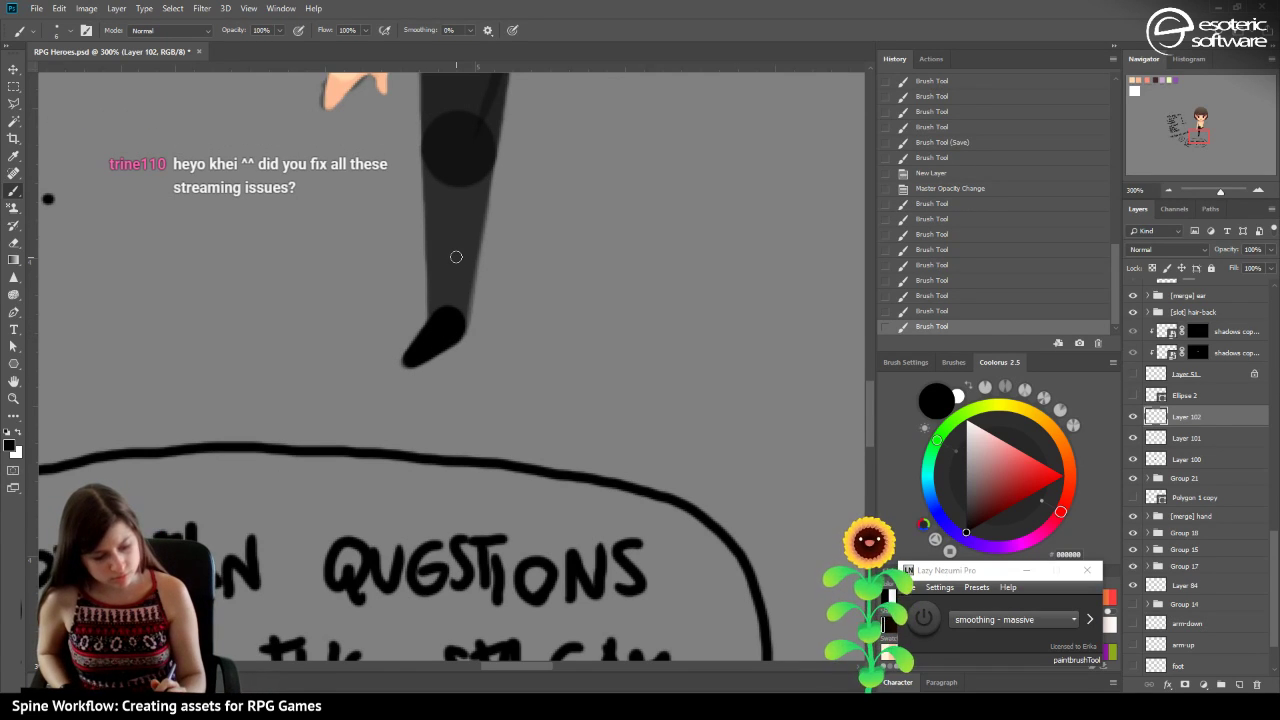
pyautogui.click(1134, 416)
pyautogui.click(1134, 416)
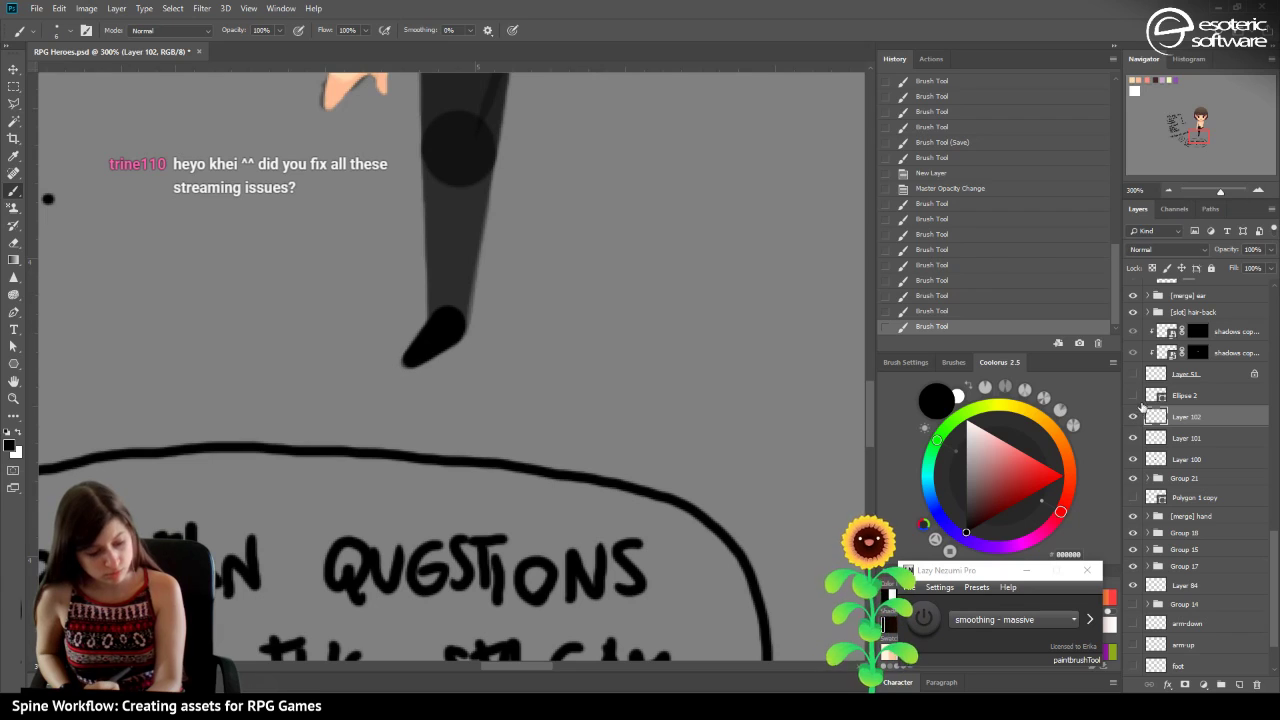
# Rename the painted foot's layer as foot and save the document.
pyautogui.doubleClick(1185, 418)
pyautogui.write('s')
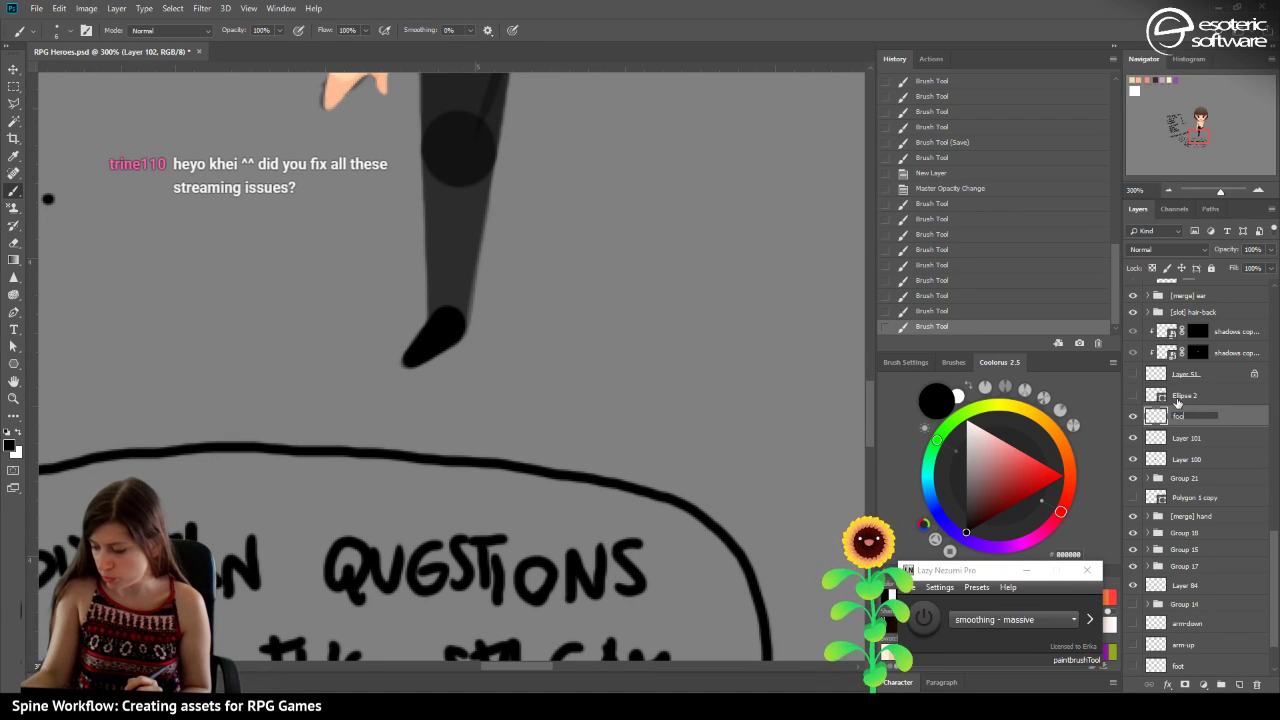
pyautogui.press('Return')
pyautogui.hotkey('ctrl', 's')
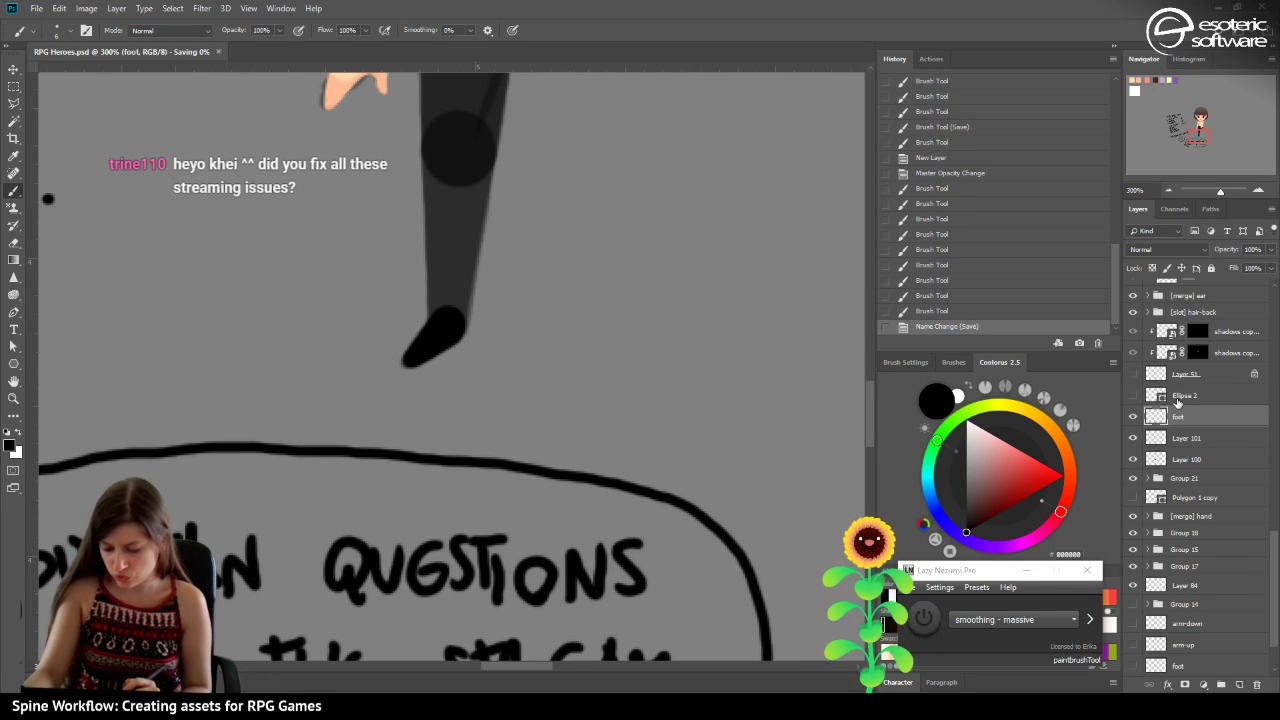
# Delete Group 21, which holds the faded leg sketch.
pyautogui.click(1168, 190)
pyautogui.click(1168, 190)
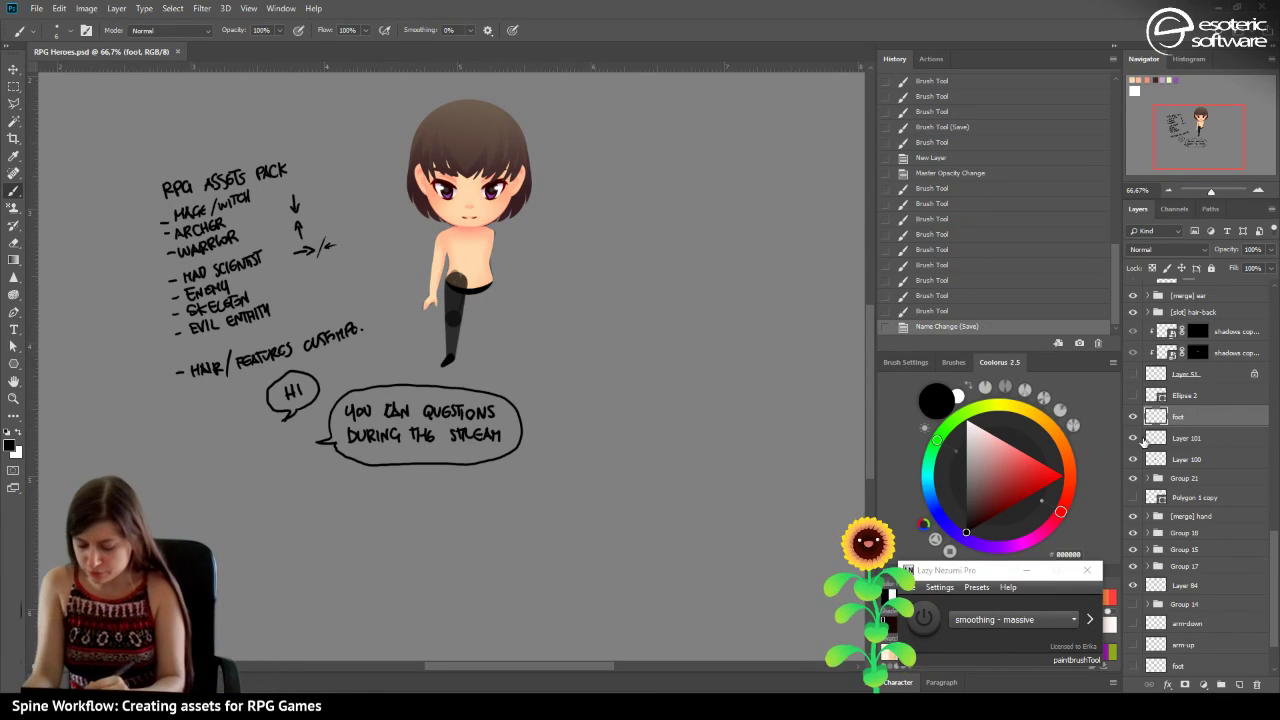
pyautogui.click(1160, 480)
pyautogui.click(1134, 479)
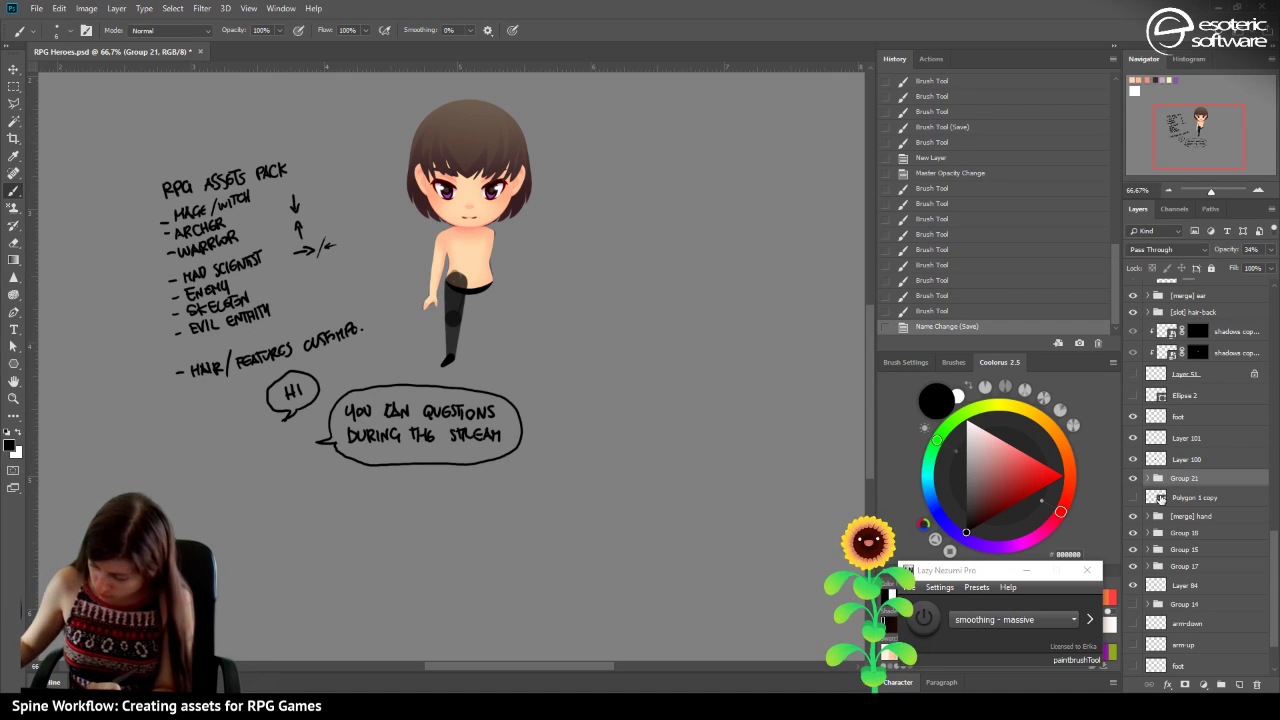
pyautogui.press('Delete')
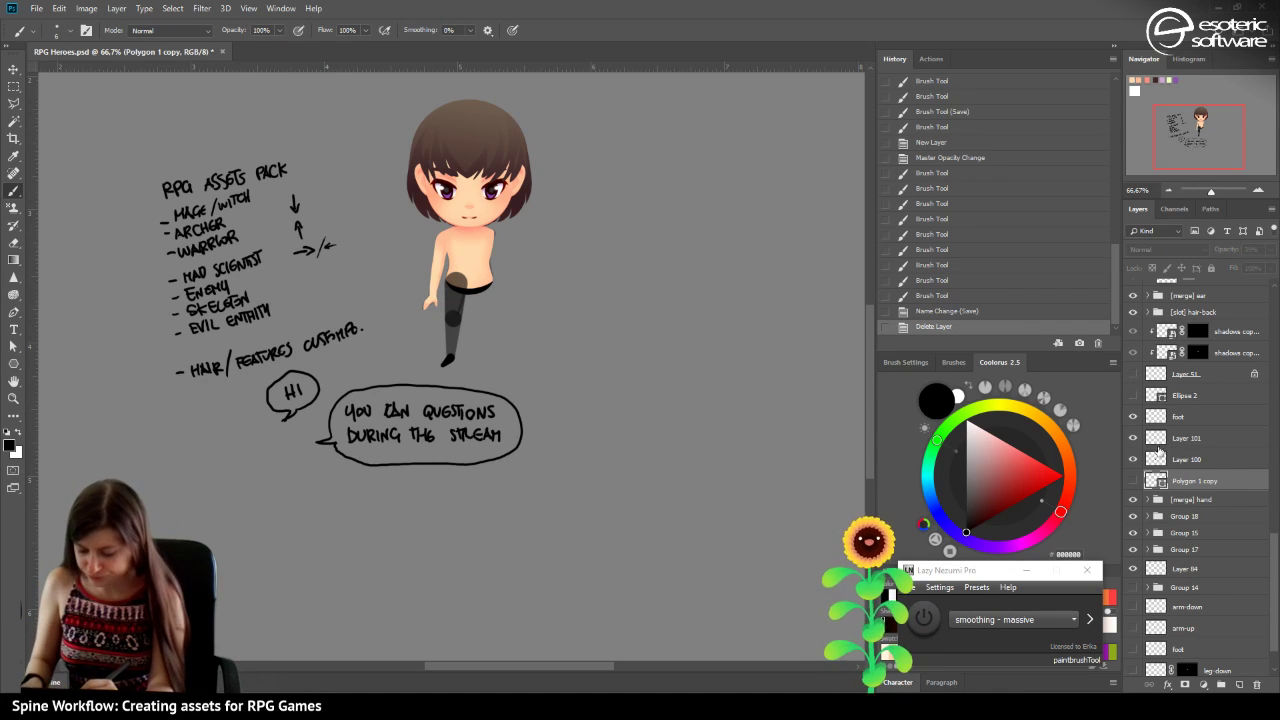
# Move the new foot layer, Layer 101 and Layer 100 together to just above the leg-down layer.
pyautogui.click(1157, 452)
pyautogui.keyDown('shift'); pyautogui.click(1162, 416); pyautogui.keyUp('shift')
pyautogui.moveTo(1142, 462); pyautogui.dragTo(1158, 612)
# Delete the old foot, arm-up and arm-down layers one by one.
pyautogui.click(1163, 540)
pyautogui.click(1133, 538)
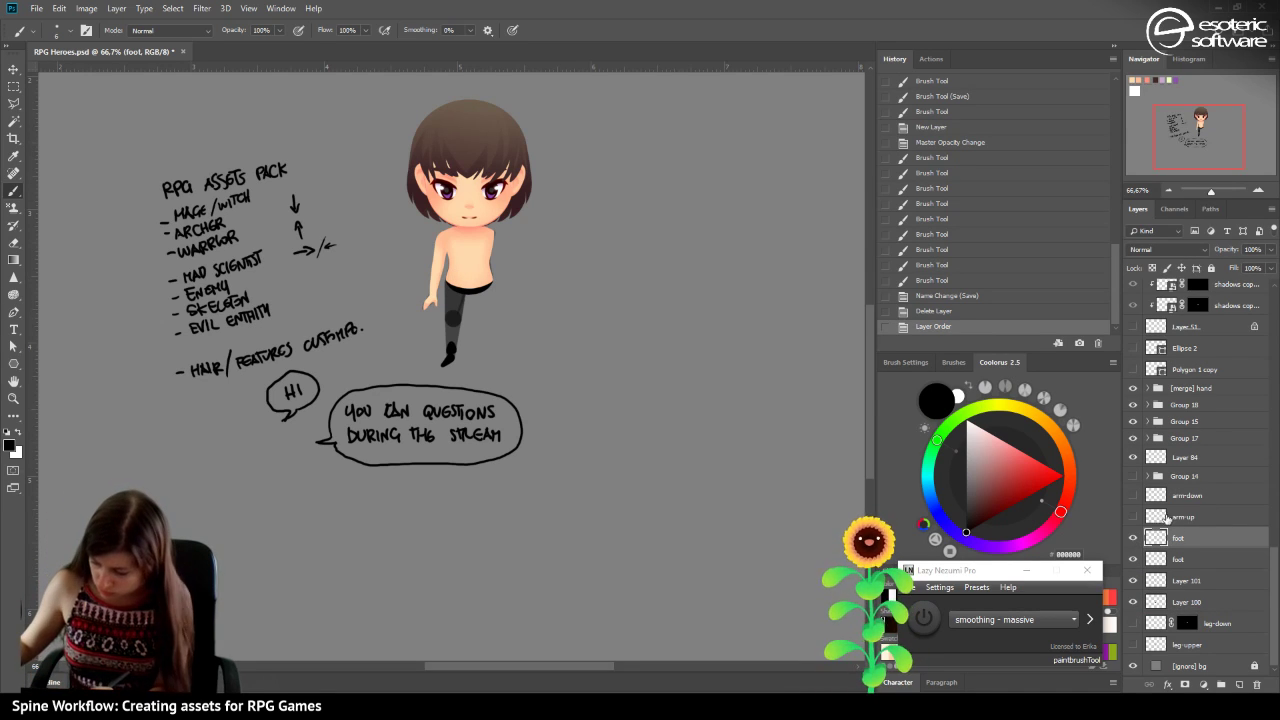
pyautogui.press('Delete')
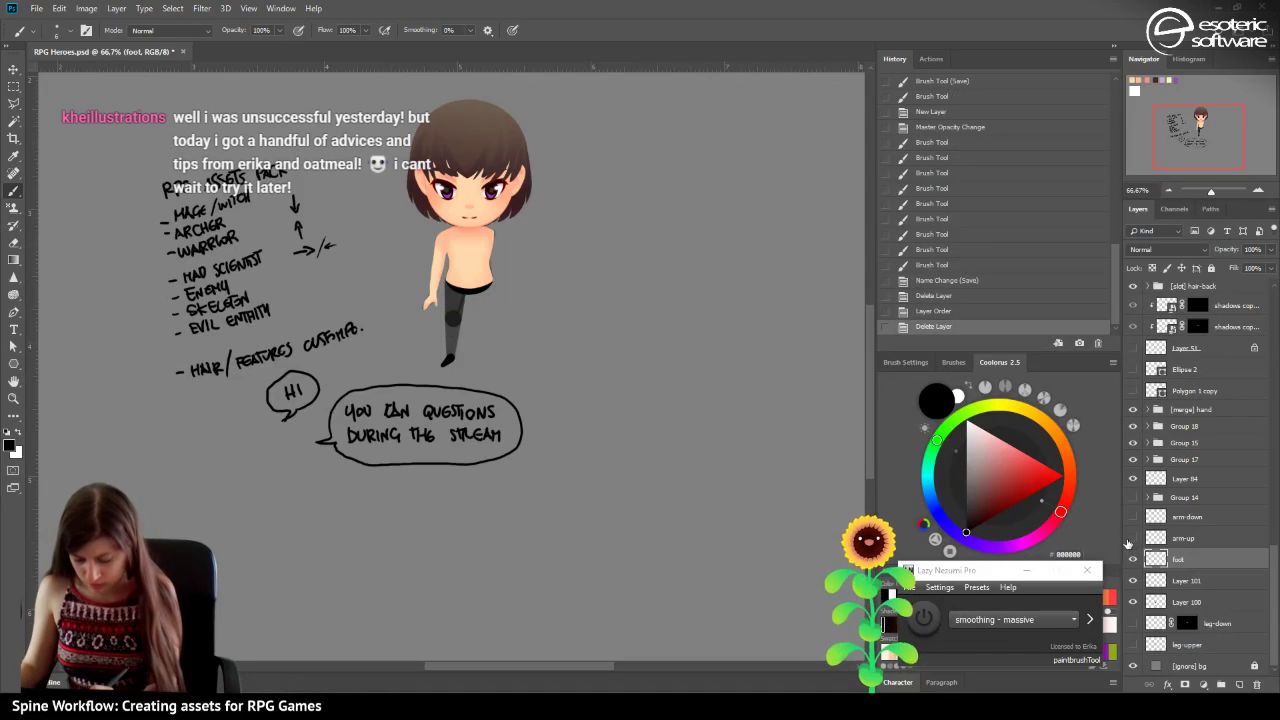
pyautogui.click(1133, 538)
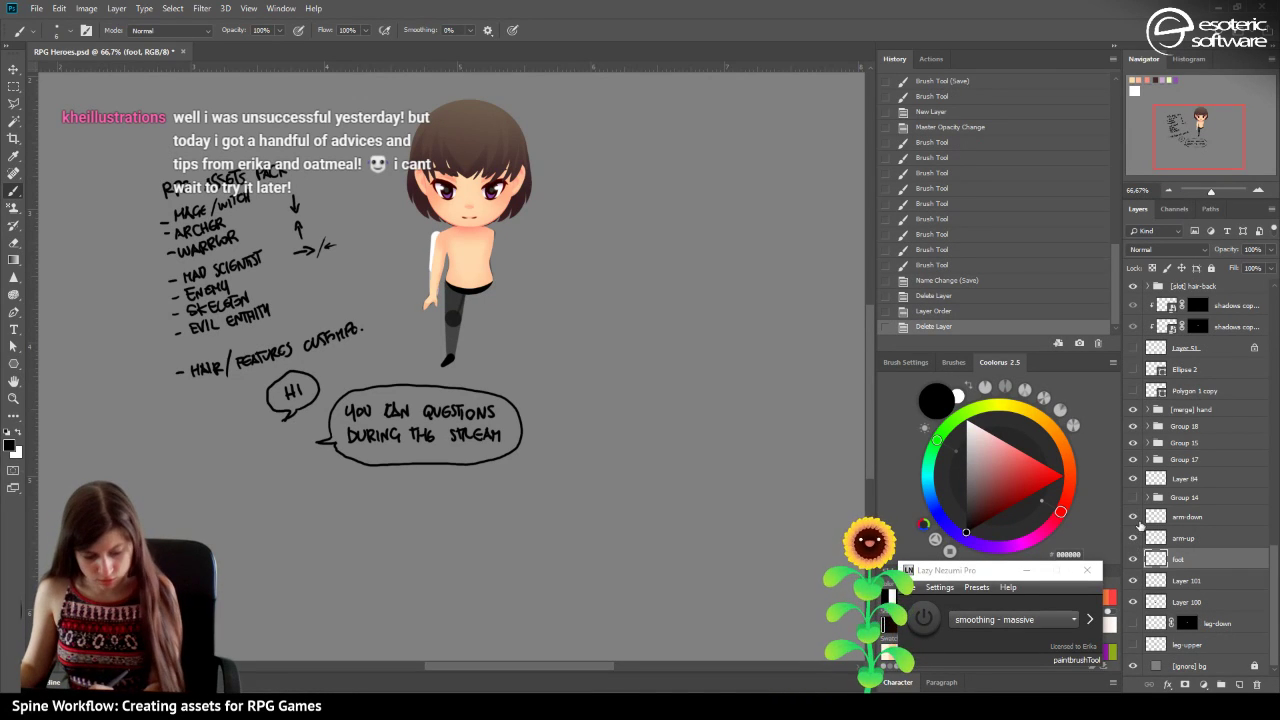
pyautogui.click(1165, 540)
pyautogui.press('Delete')
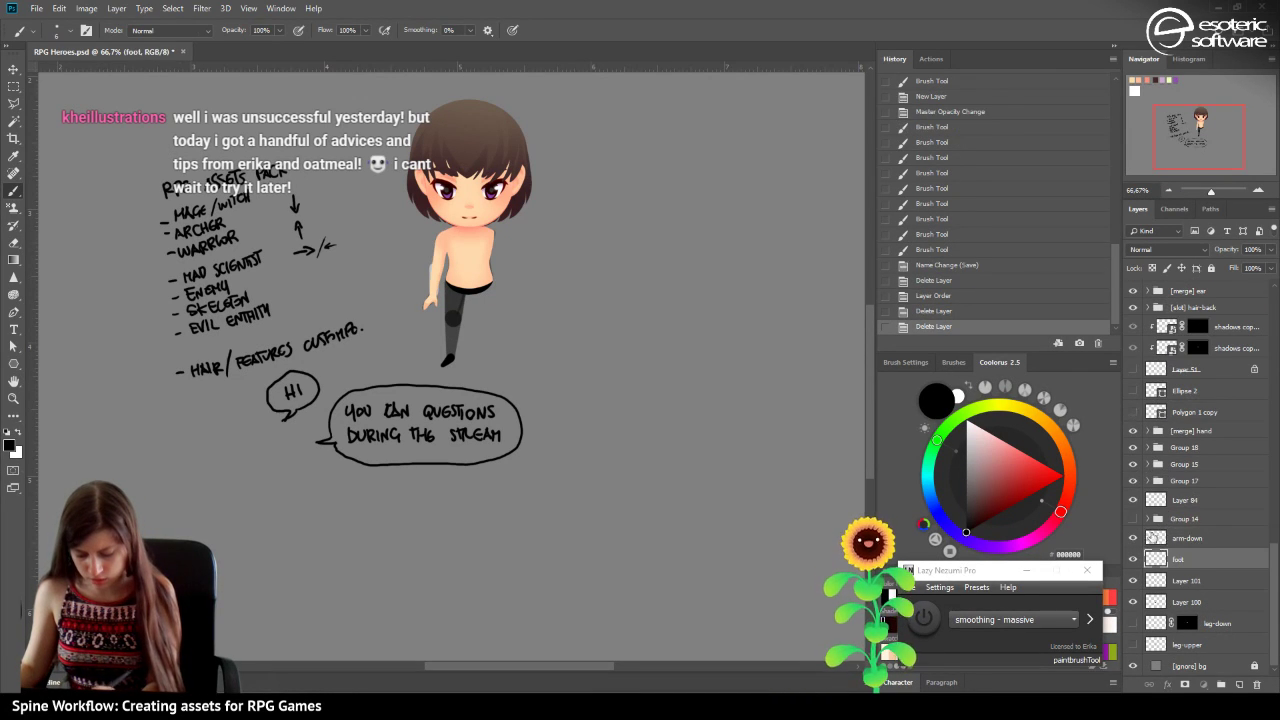
pyautogui.click(1158, 538)
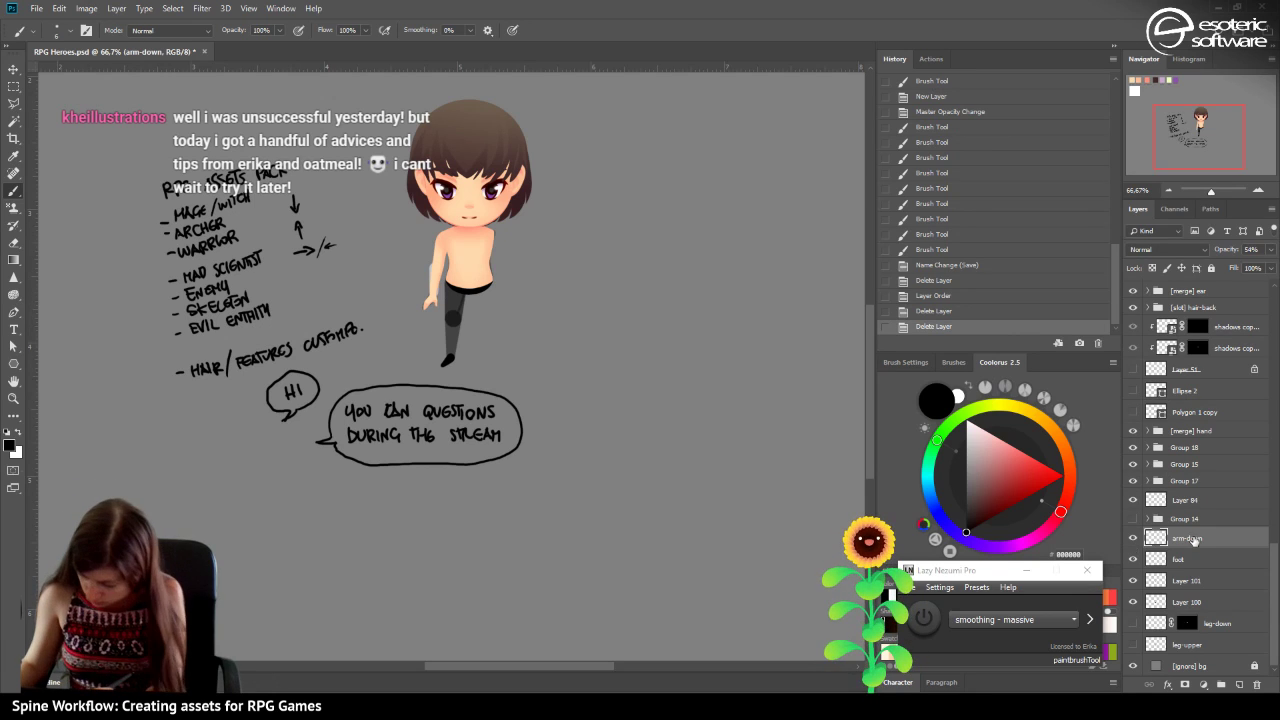
pyautogui.press('Delete')
pyautogui.click(1133, 540)
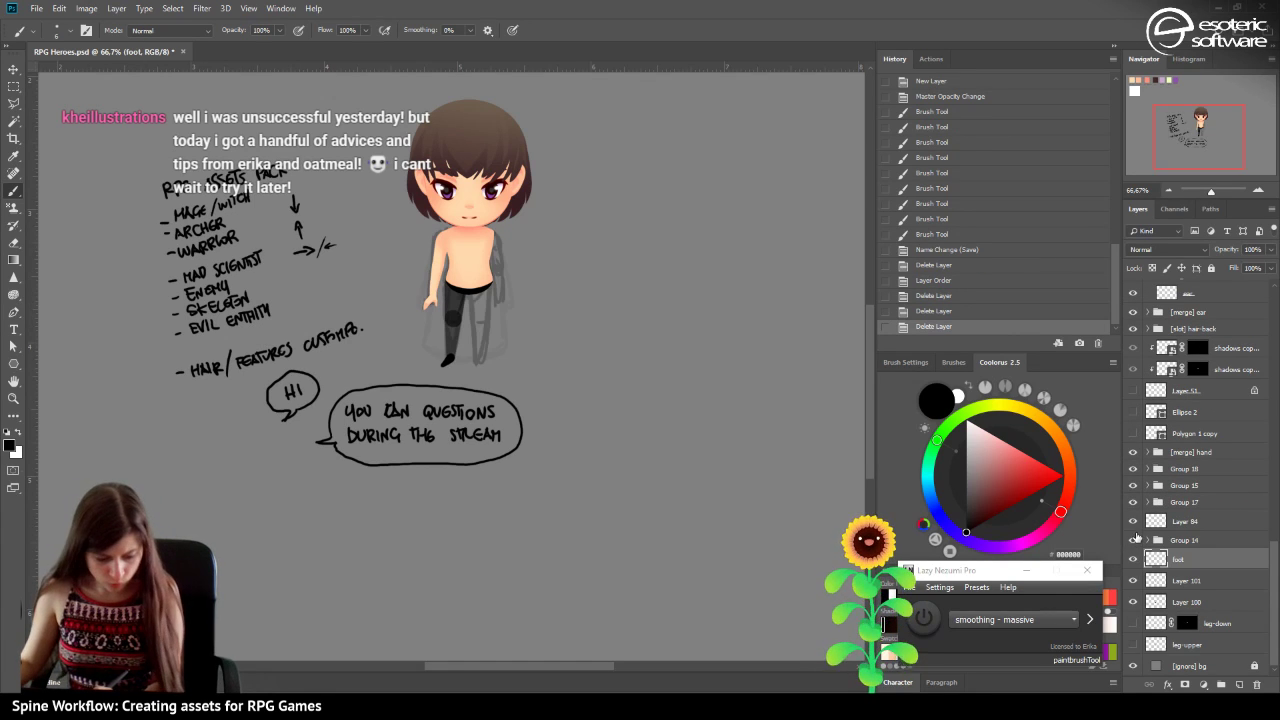
pyautogui.click(1133, 540)
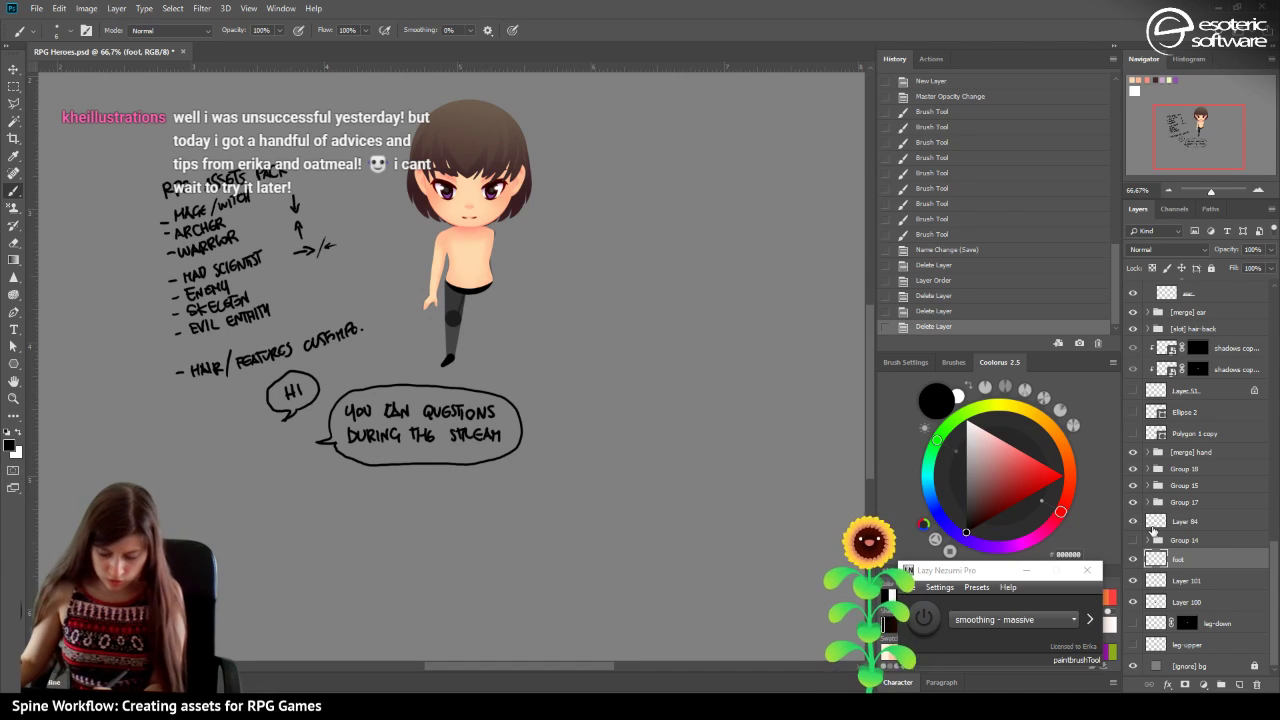
pyautogui.click(1150, 523)
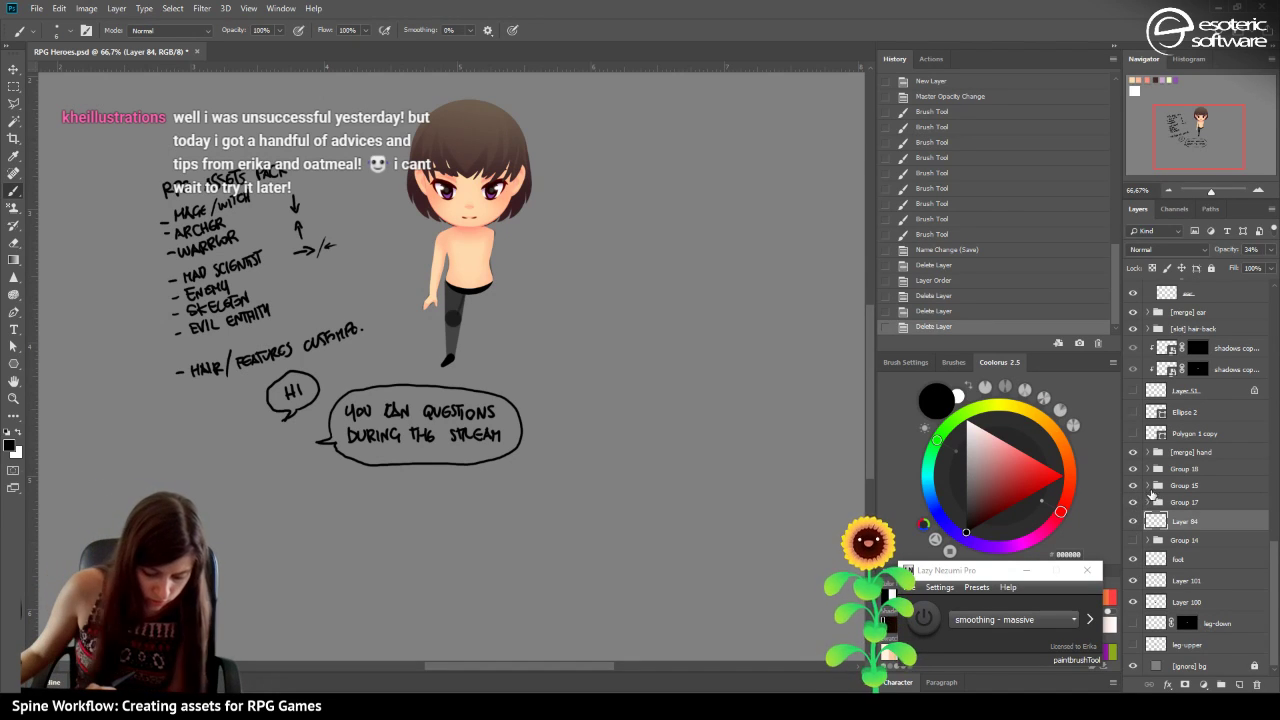
pyautogui.press('Delete')
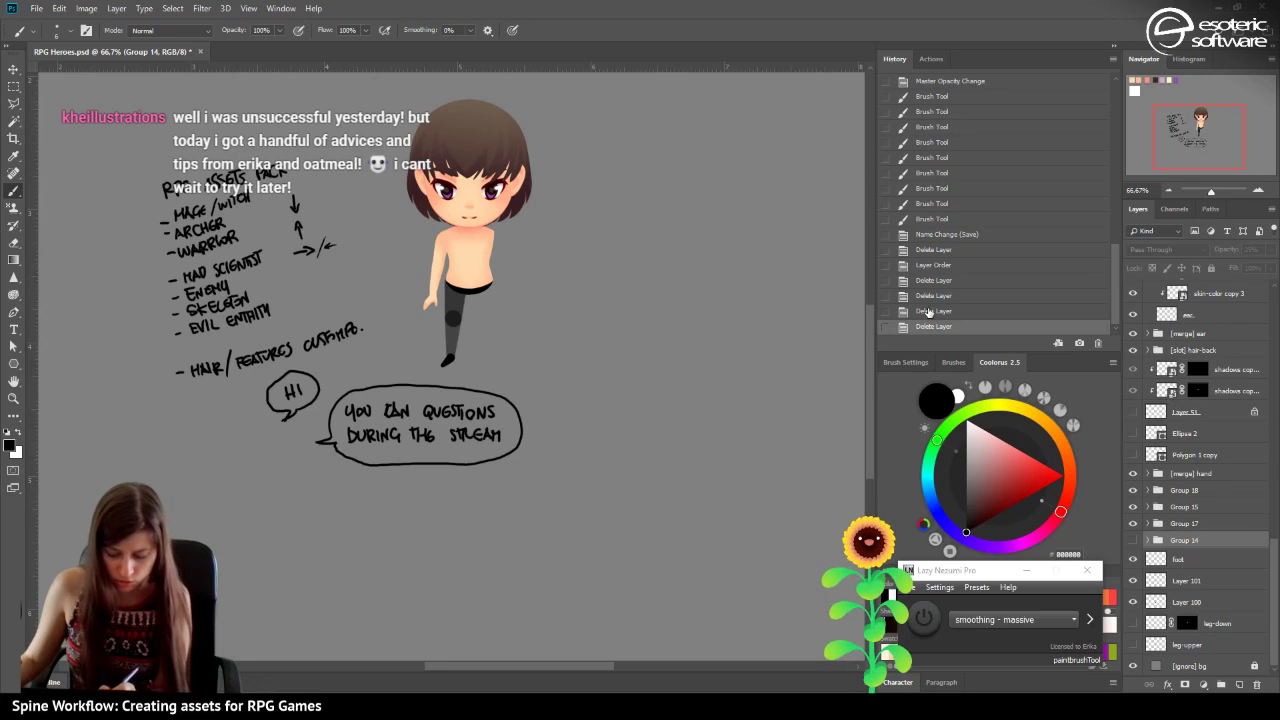
pyautogui.hotkey('ctrl', 'z')
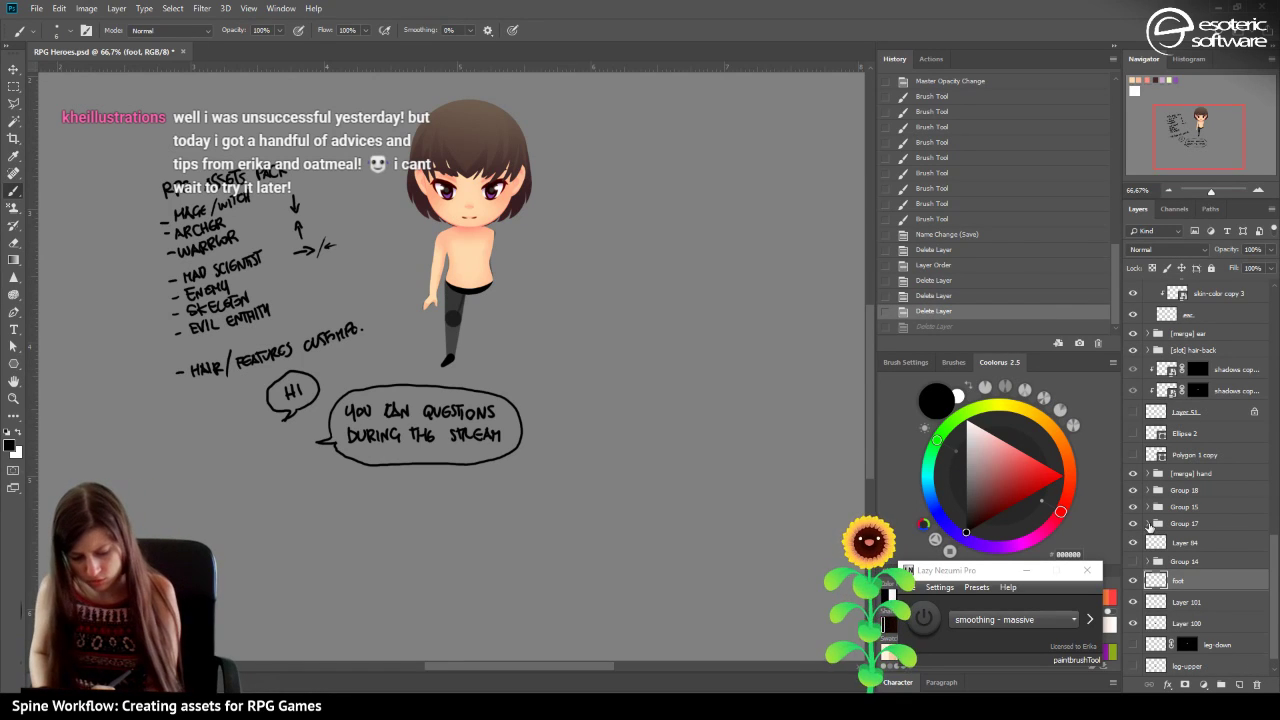
# Move Layer 84 to just above Polygon 1 copy, hide it and save the document.
pyautogui.moveTo(1155, 543); pyautogui.dragTo(1133, 455)
pyautogui.click(1133, 455)
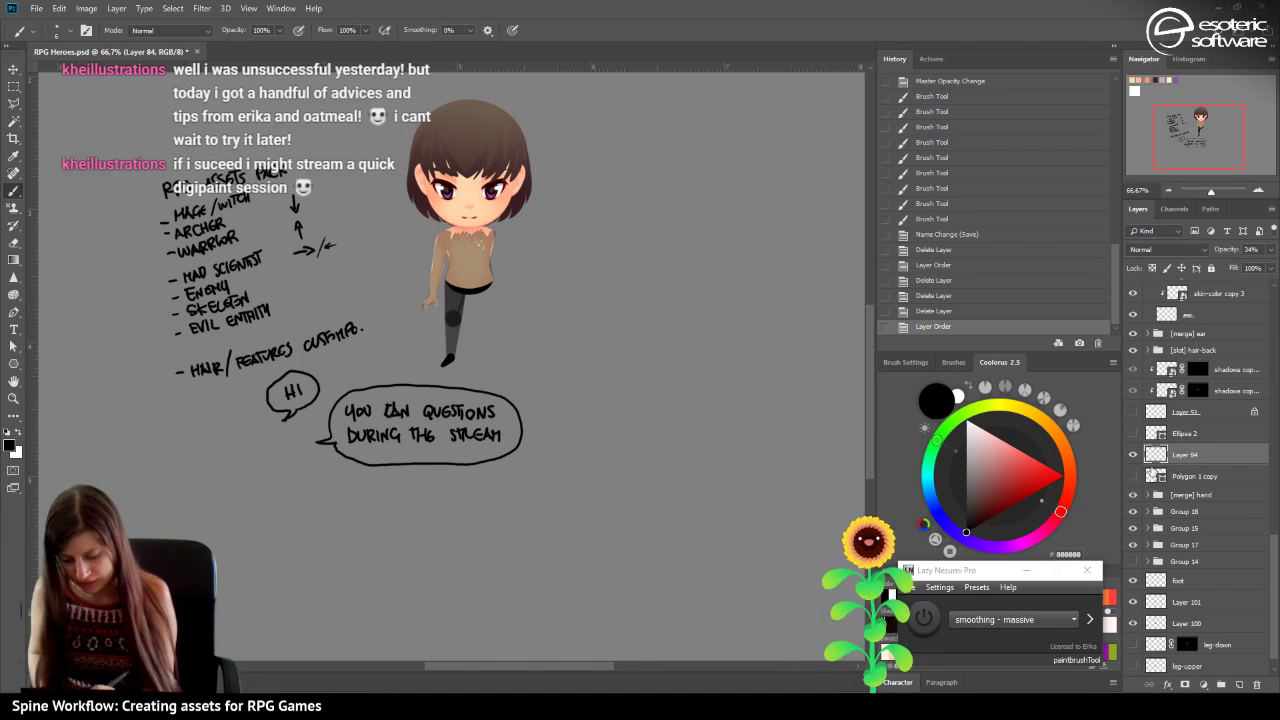
pyautogui.click(1133, 455)
pyautogui.hotkey('ctrl', 's')
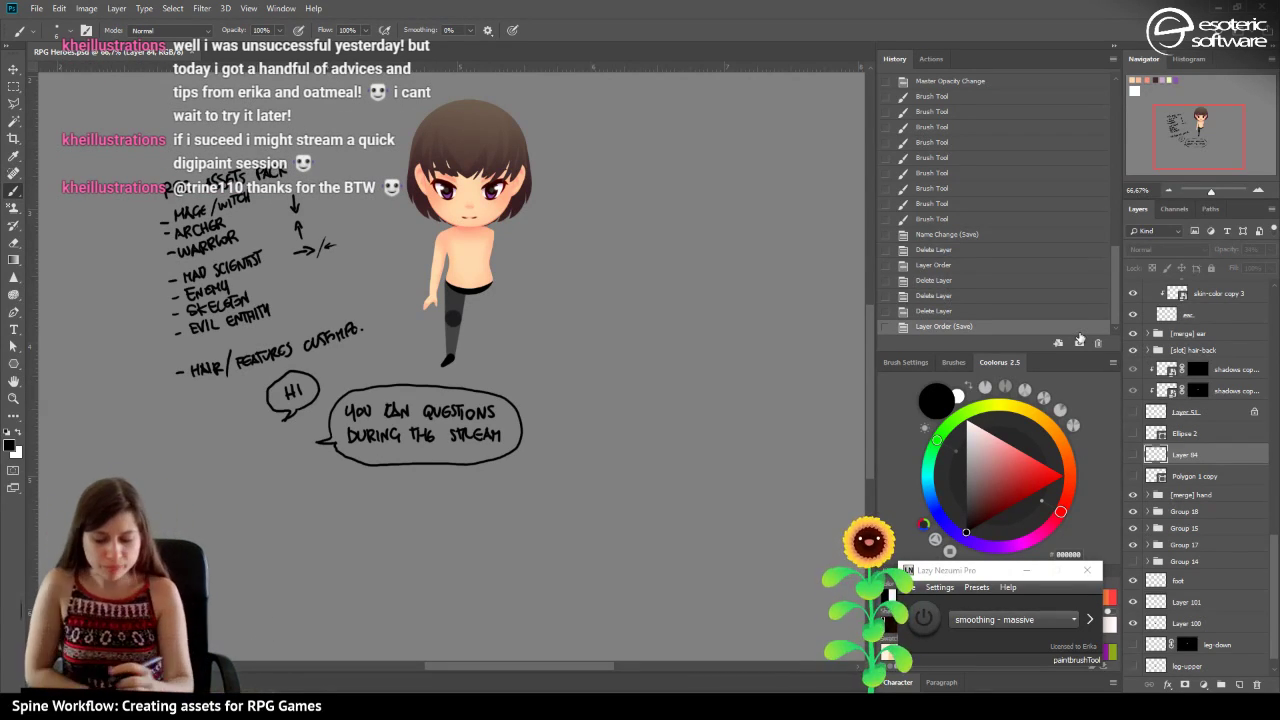
# Locate the arm's layers from the canvas and examine which part Group 18 holds by toggling its visibility.
pyautogui.click(1258, 190)
pyautogui.moveTo(1222, 146); pyautogui.dragTo(1186, 118)
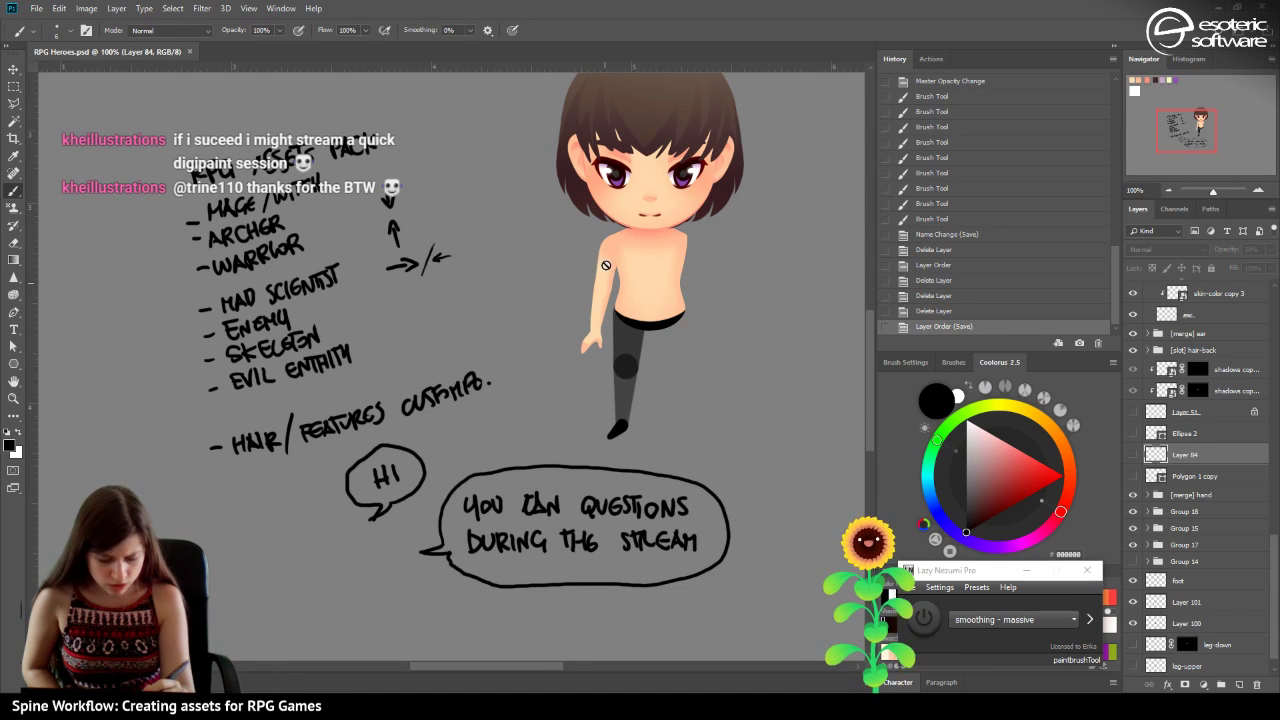
pyautogui.click(1258, 193)
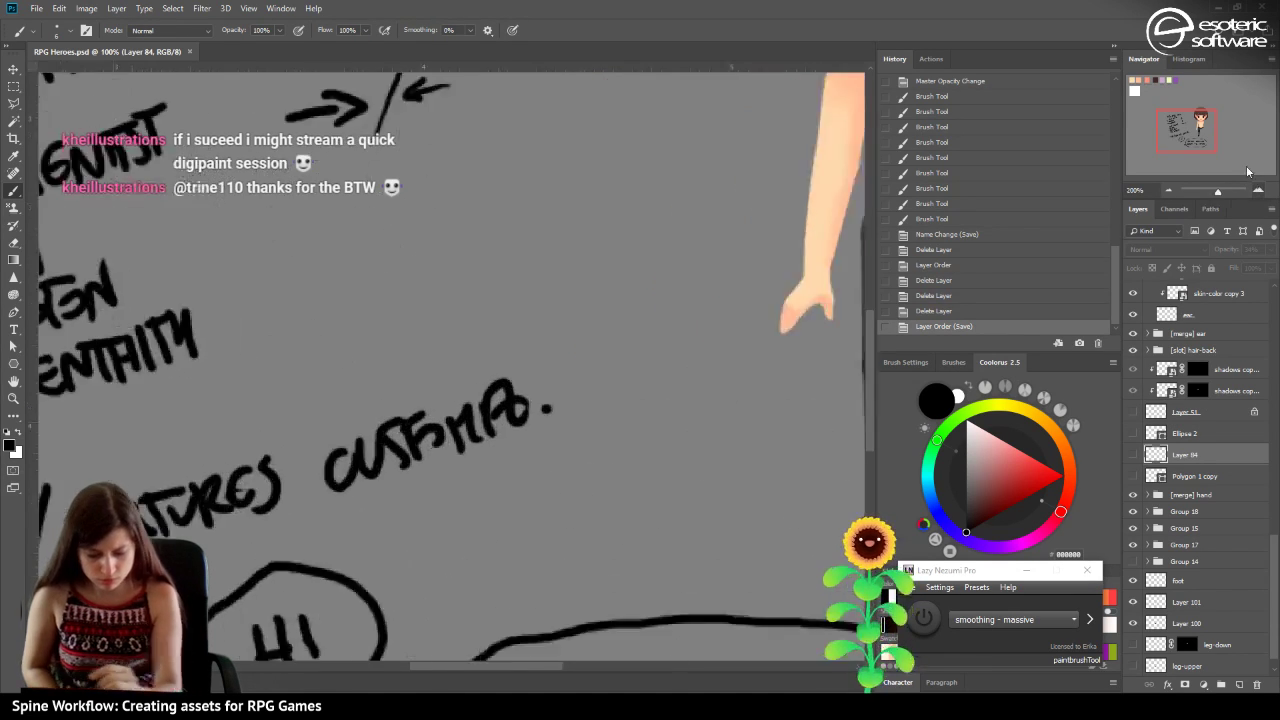
pyautogui.moveTo(1162, 142); pyautogui.dragTo(1180, 143)
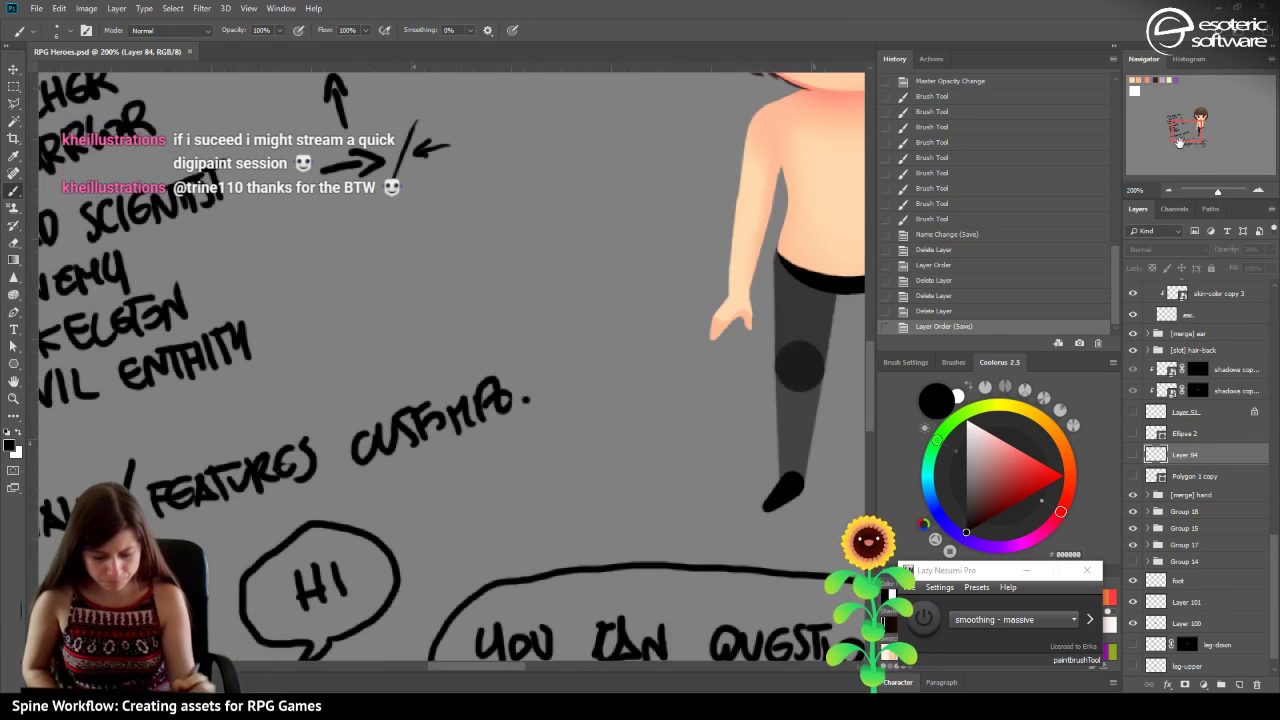
pyautogui.press('v')
pyautogui.click(760, 178)
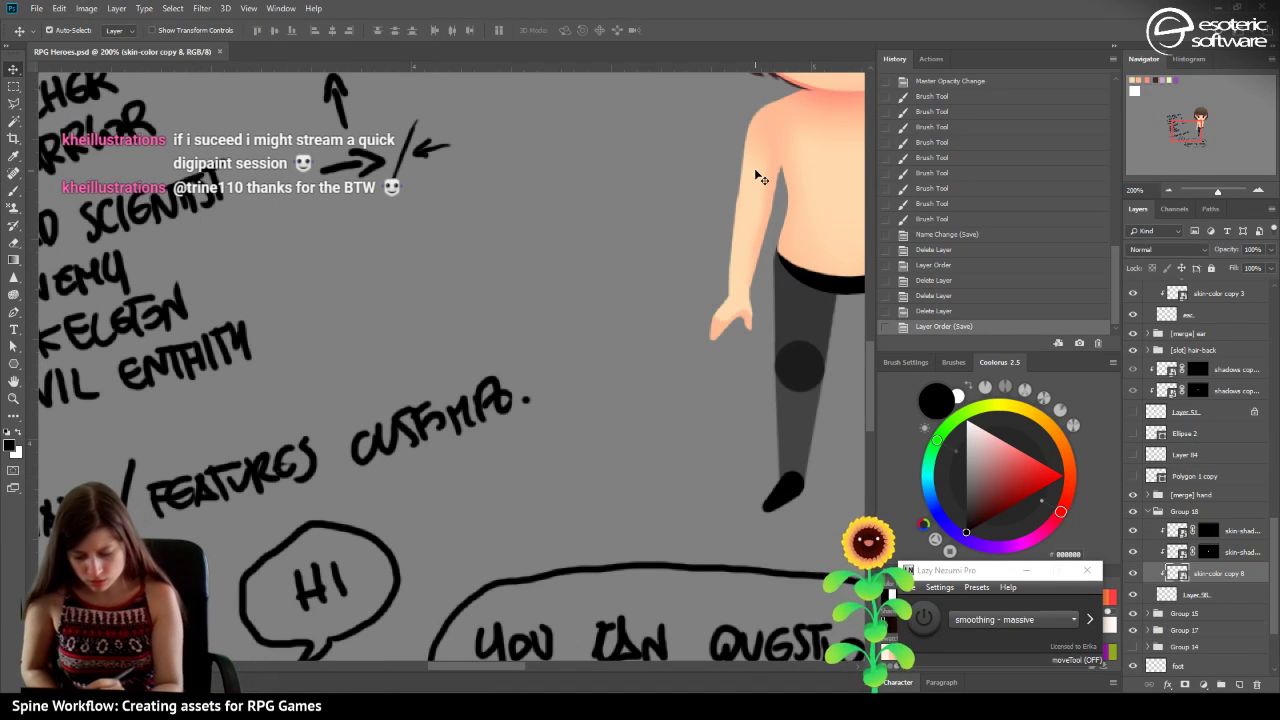
pyautogui.click(1135, 592)
pyautogui.click(1136, 590)
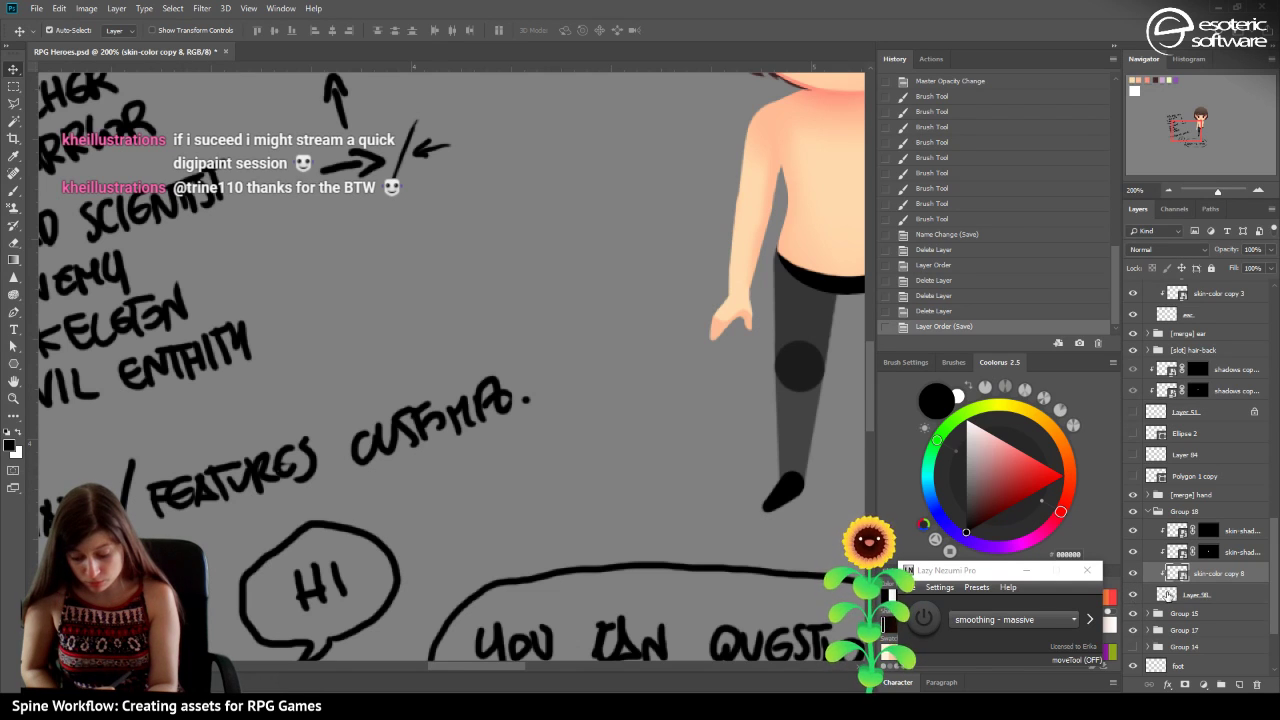
pyautogui.click(1165, 512)
pyautogui.click(1134, 511)
pyautogui.click(1134, 511)
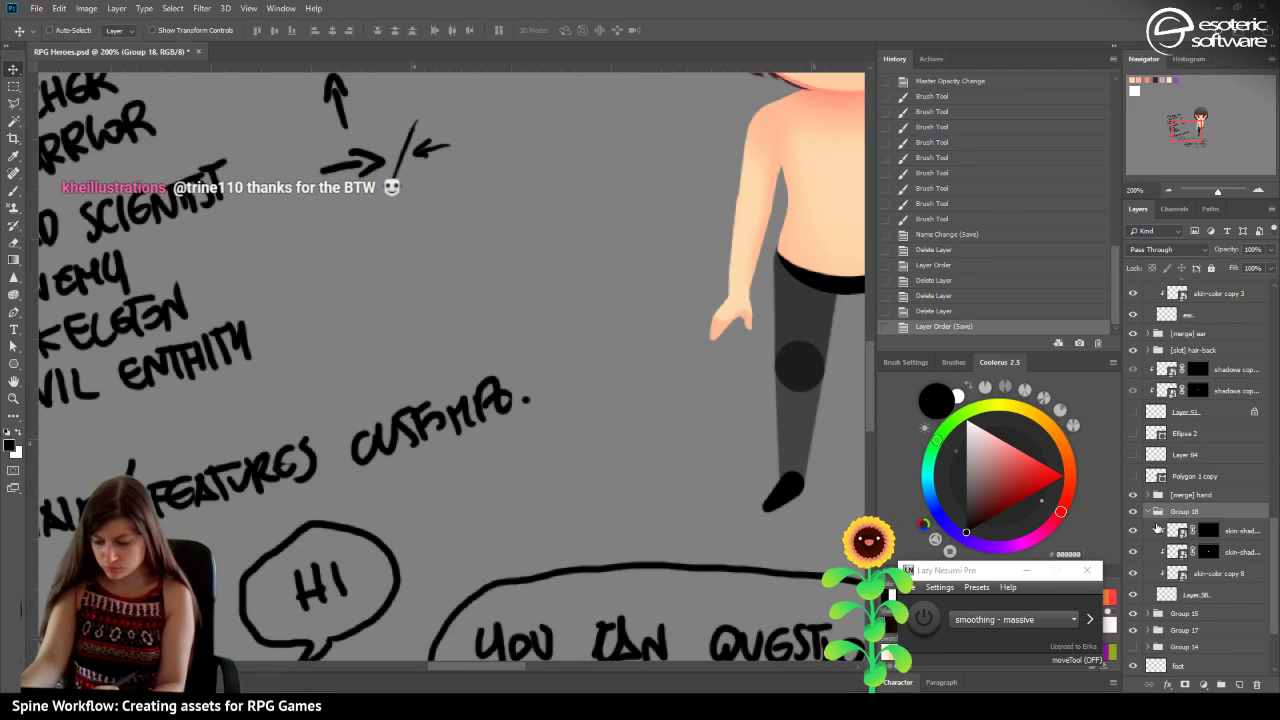
pyautogui.hotkey('ctrl', 't')
pyautogui.click(1164, 192)
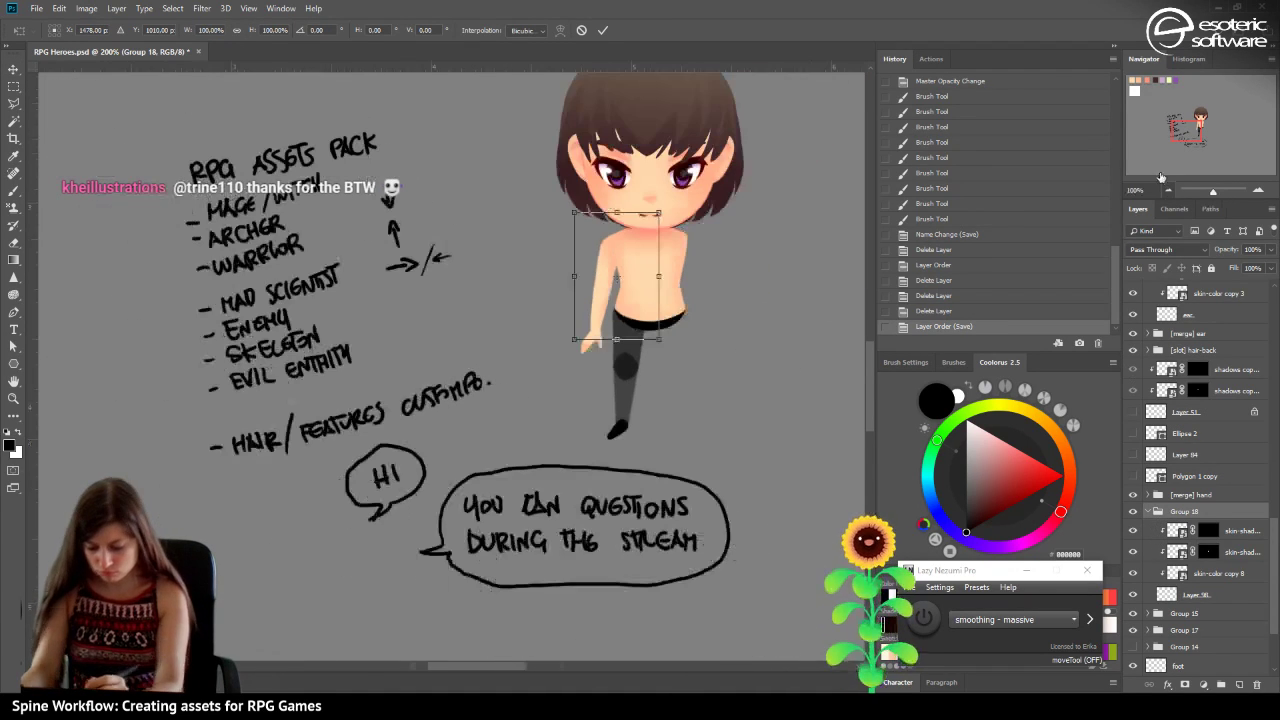
pyautogui.click(1166, 193)
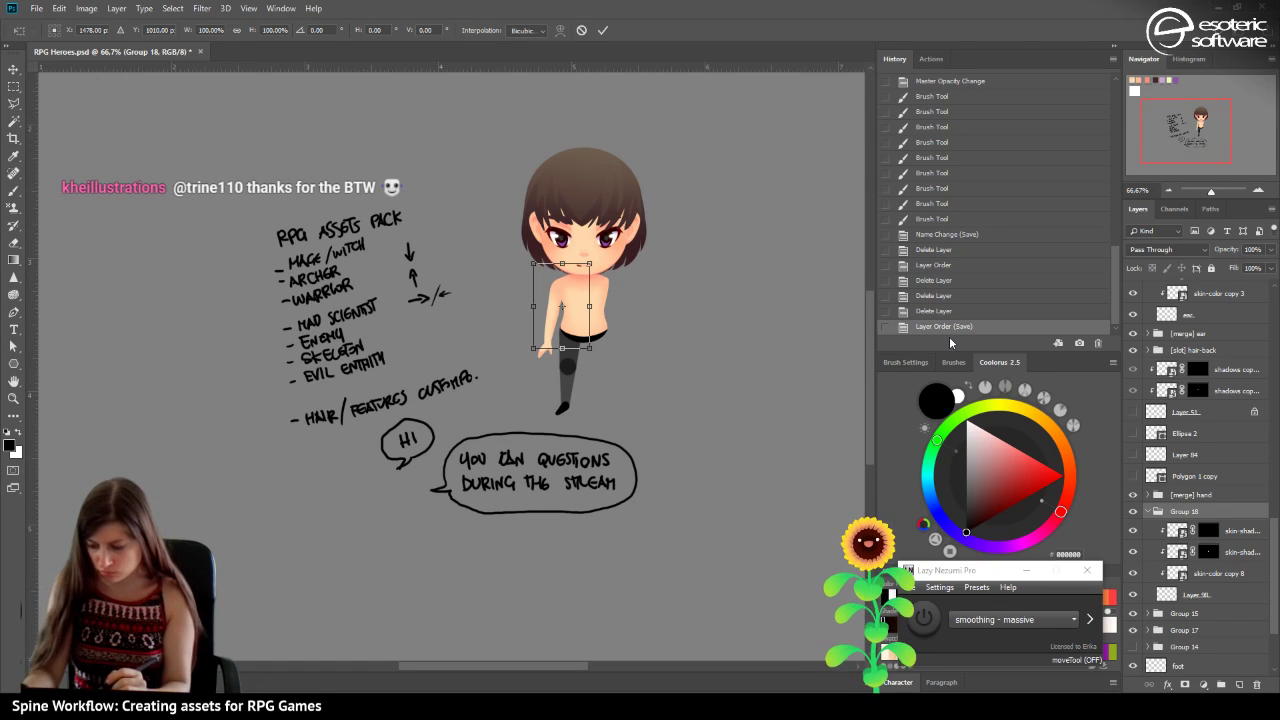
pyautogui.click(581, 30)
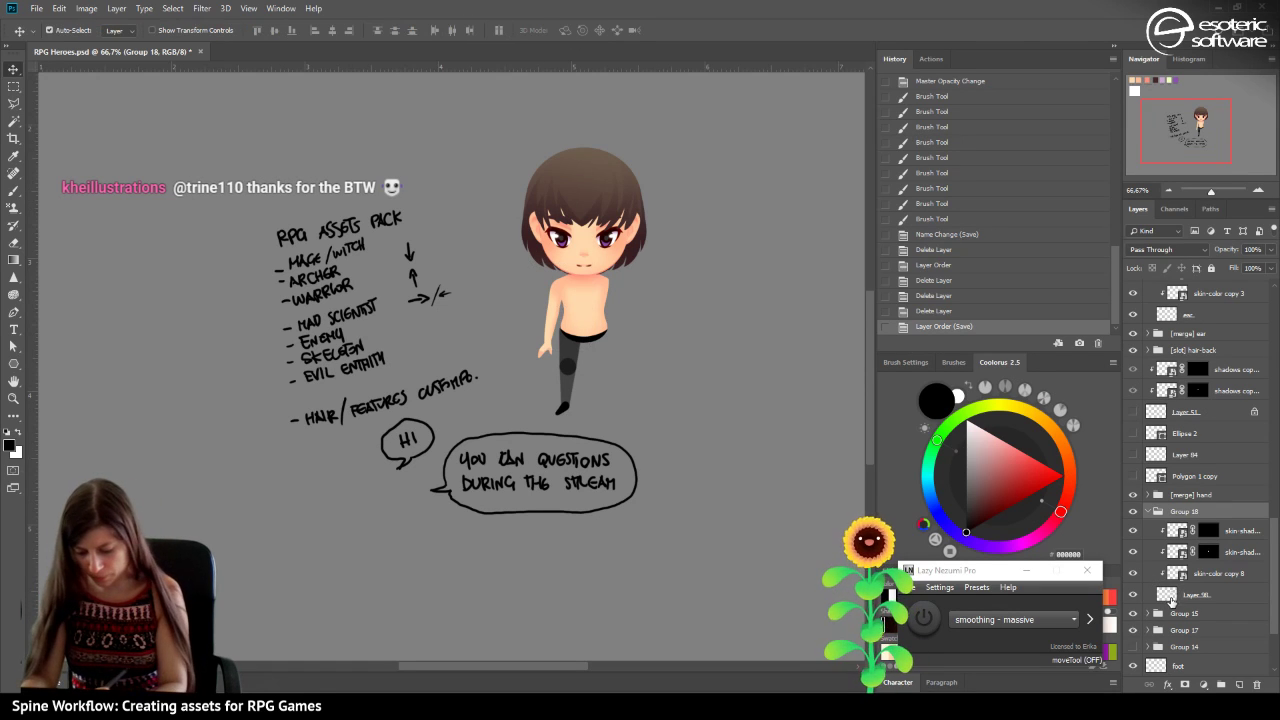
# Narrow the forearm shape on Layer 98 to about 94% width and nudge it one pixel to the right.
pyautogui.click(1172, 594)
pyautogui.hotkey('ctrl', 't')
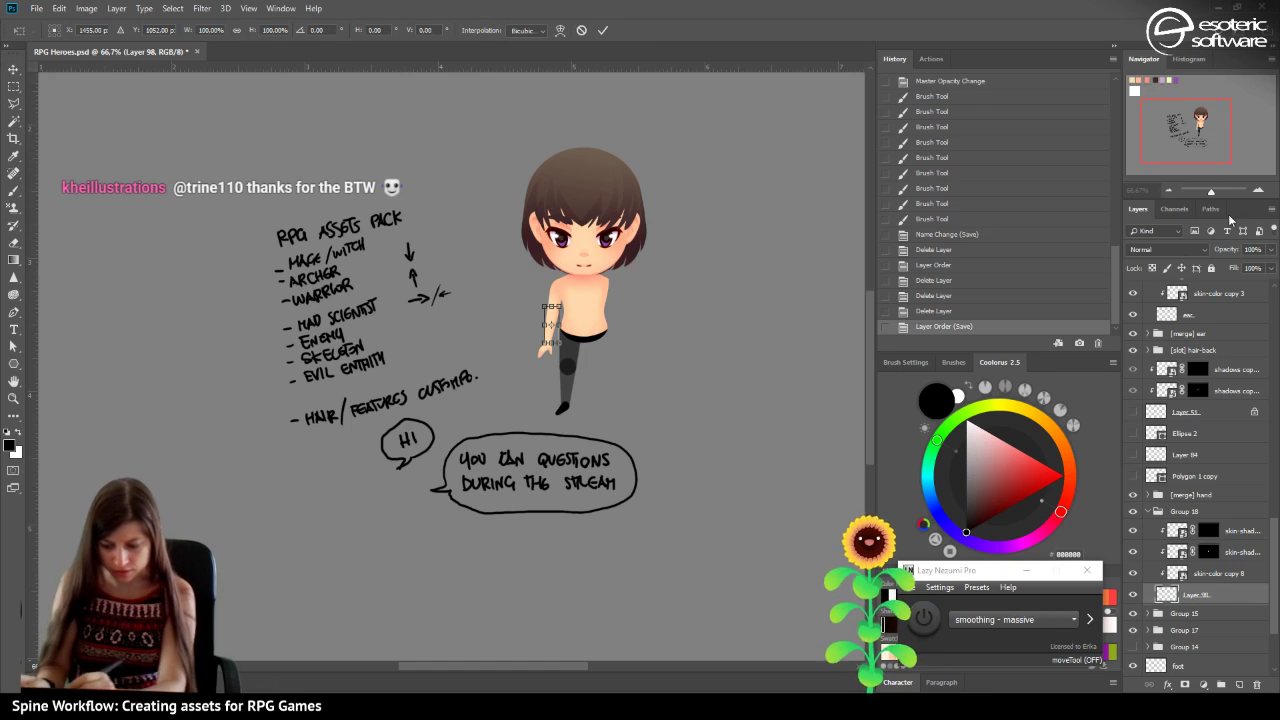
pyautogui.click(1256, 189)
pyautogui.click(1256, 189)
pyautogui.click(1250, 178)
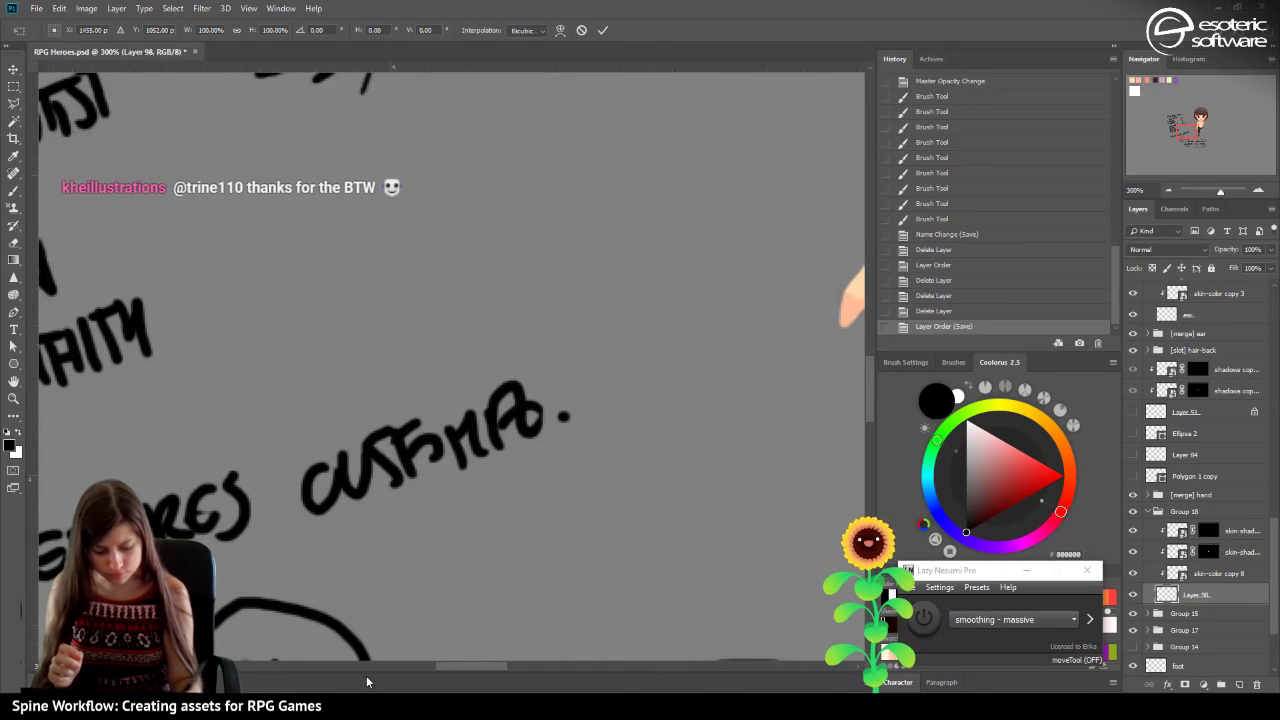
pyautogui.moveTo(449, 668); pyautogui.dragTo(471, 667)
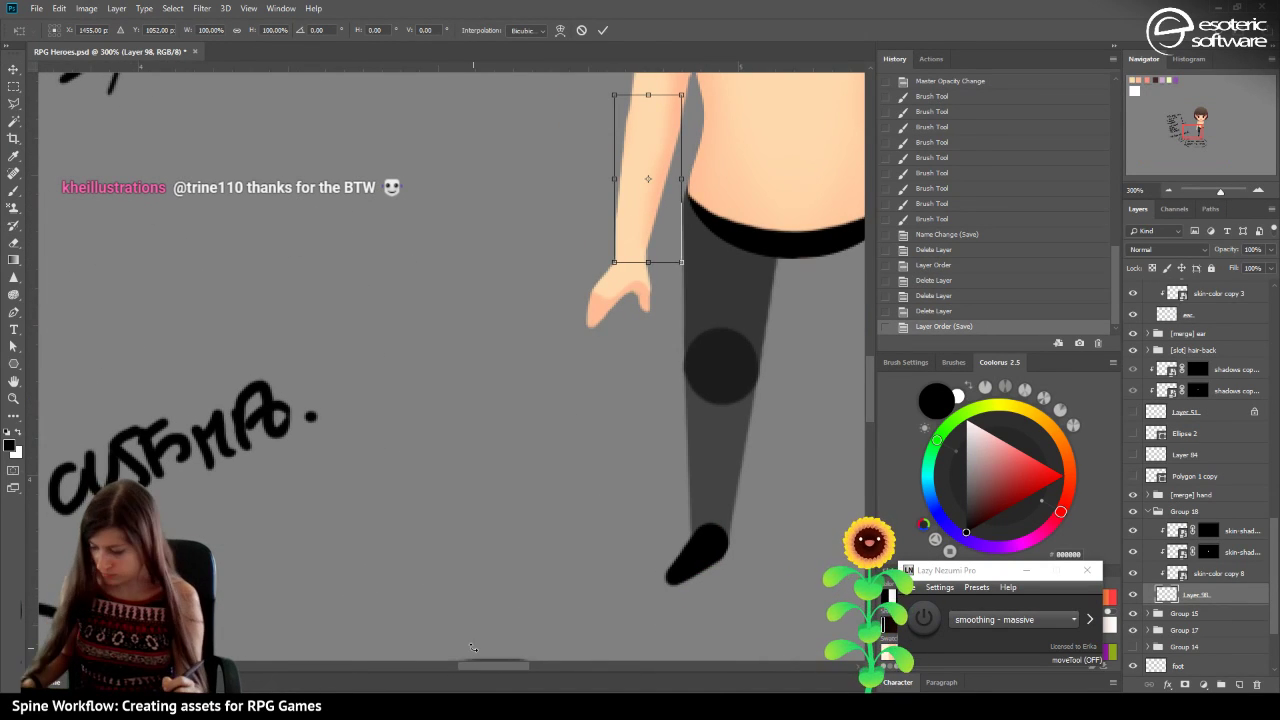
pyautogui.press('Right')
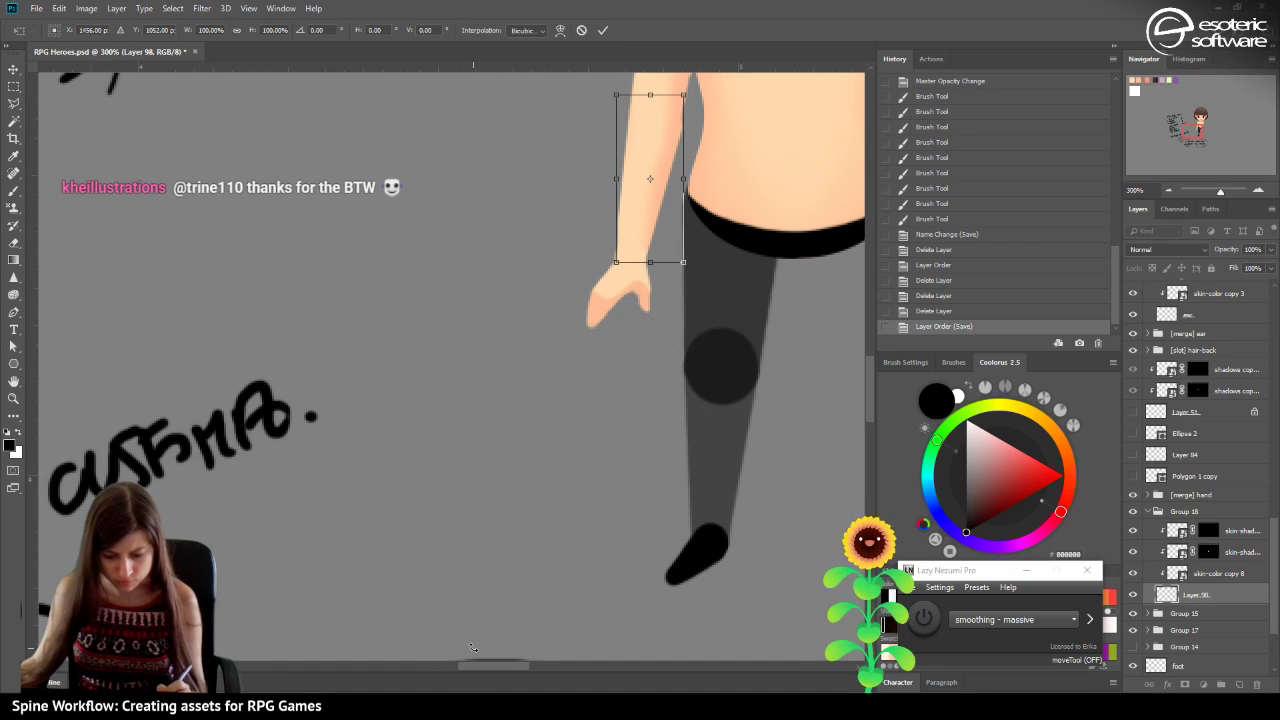
pyautogui.moveTo(680, 178); pyautogui.dragTo(679, 174)
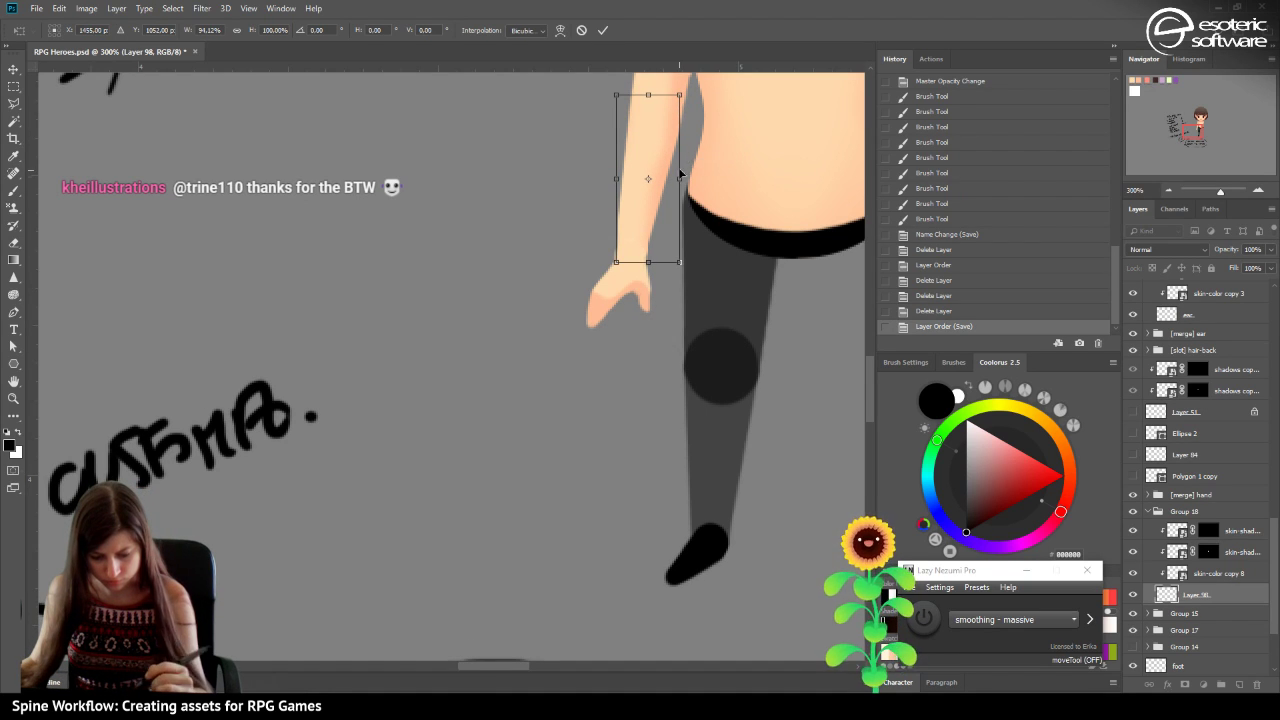
pyautogui.click(603, 30)
pyautogui.press('Right')
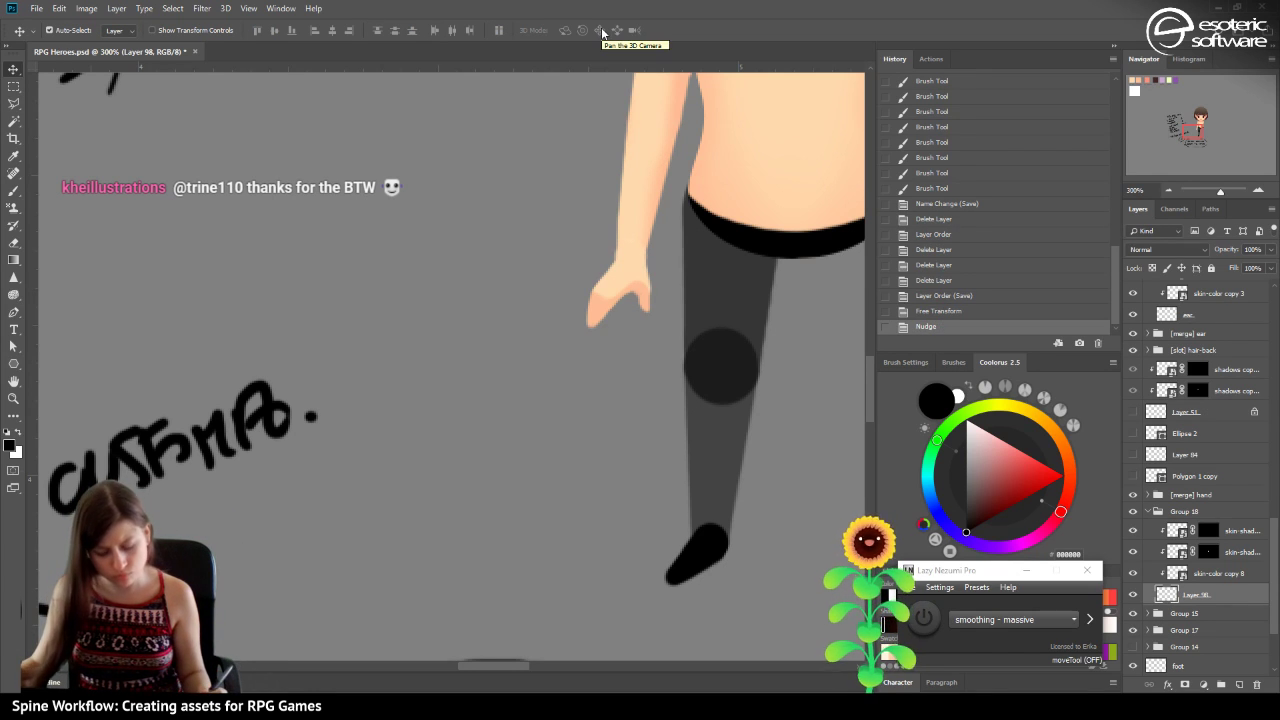
# Examine how the hand and forearm are split by toggling the visibility of Layer 28 and Group 18.
pyautogui.click(1168, 189)
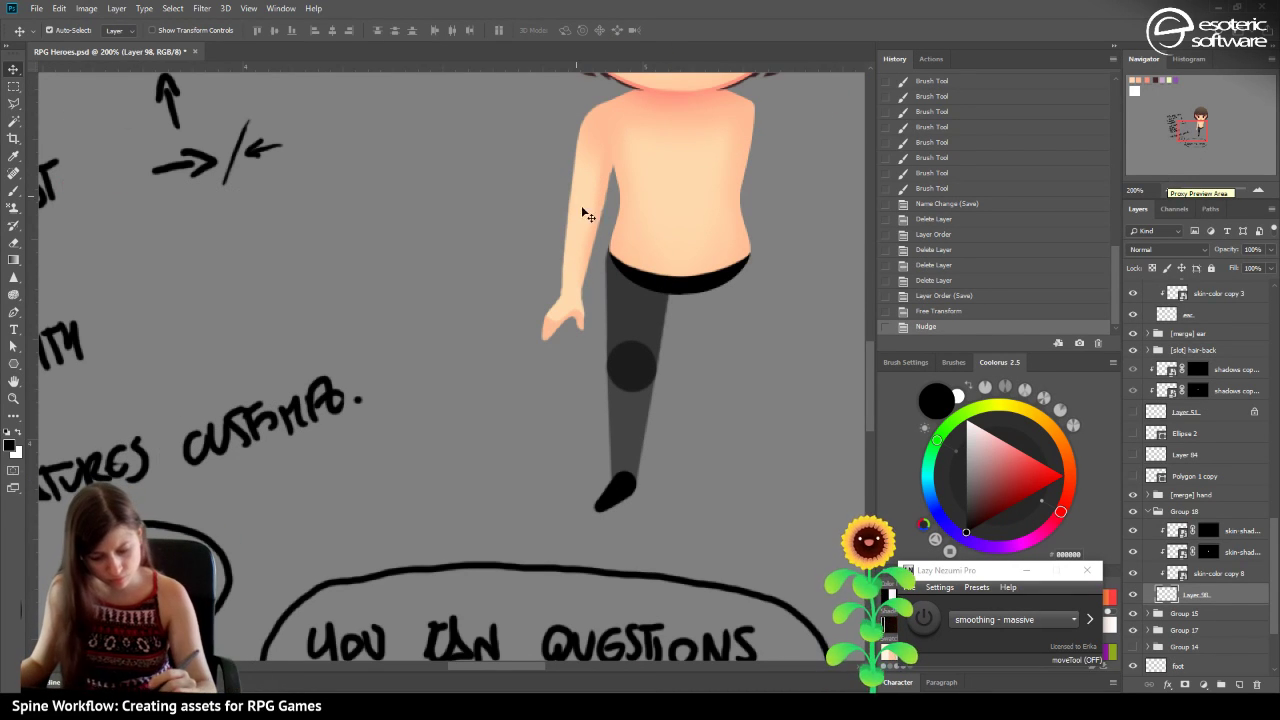
pyautogui.click(552, 308)
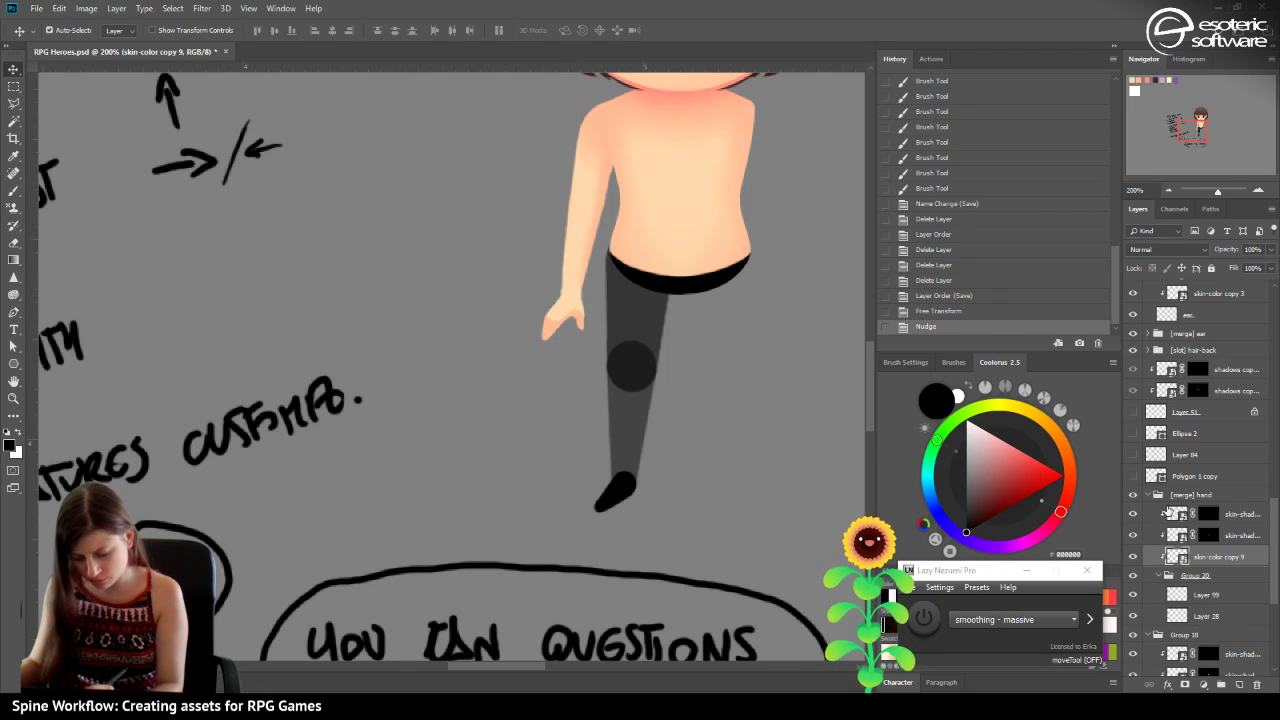
pyautogui.click(1133, 616)
pyautogui.click(1134, 614)
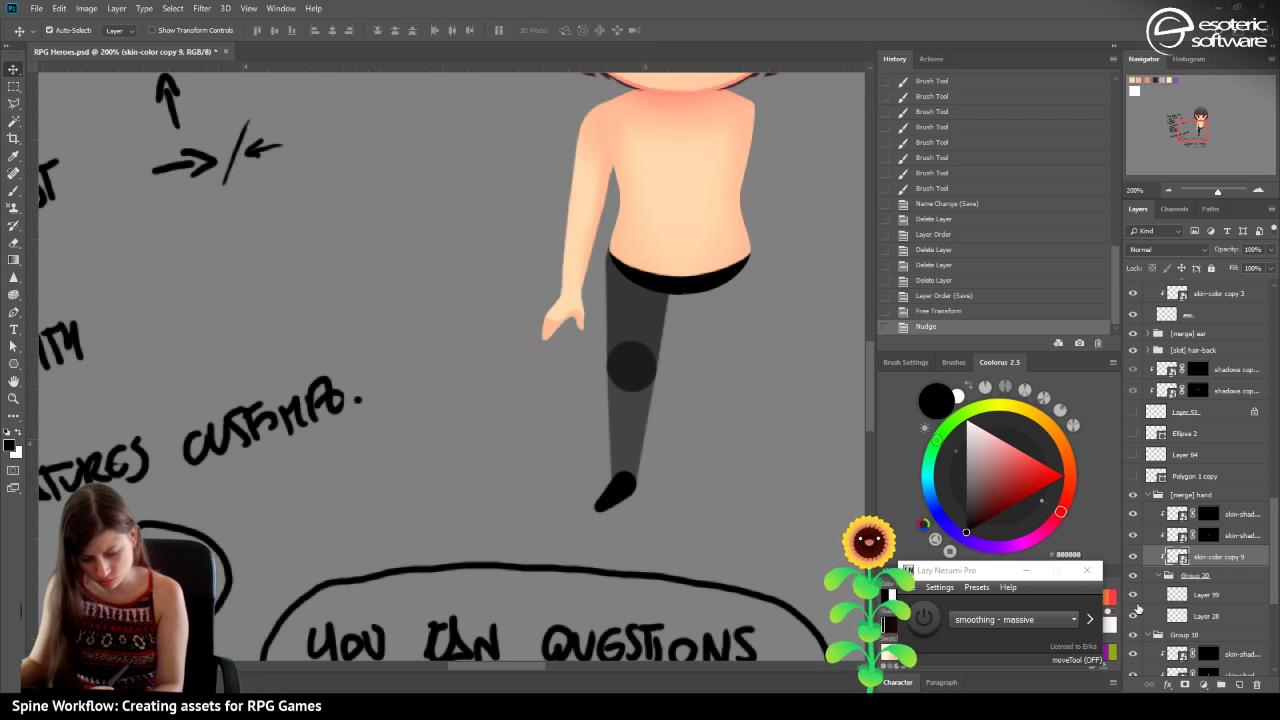
pyautogui.click(1133, 615)
pyautogui.click(1133, 616)
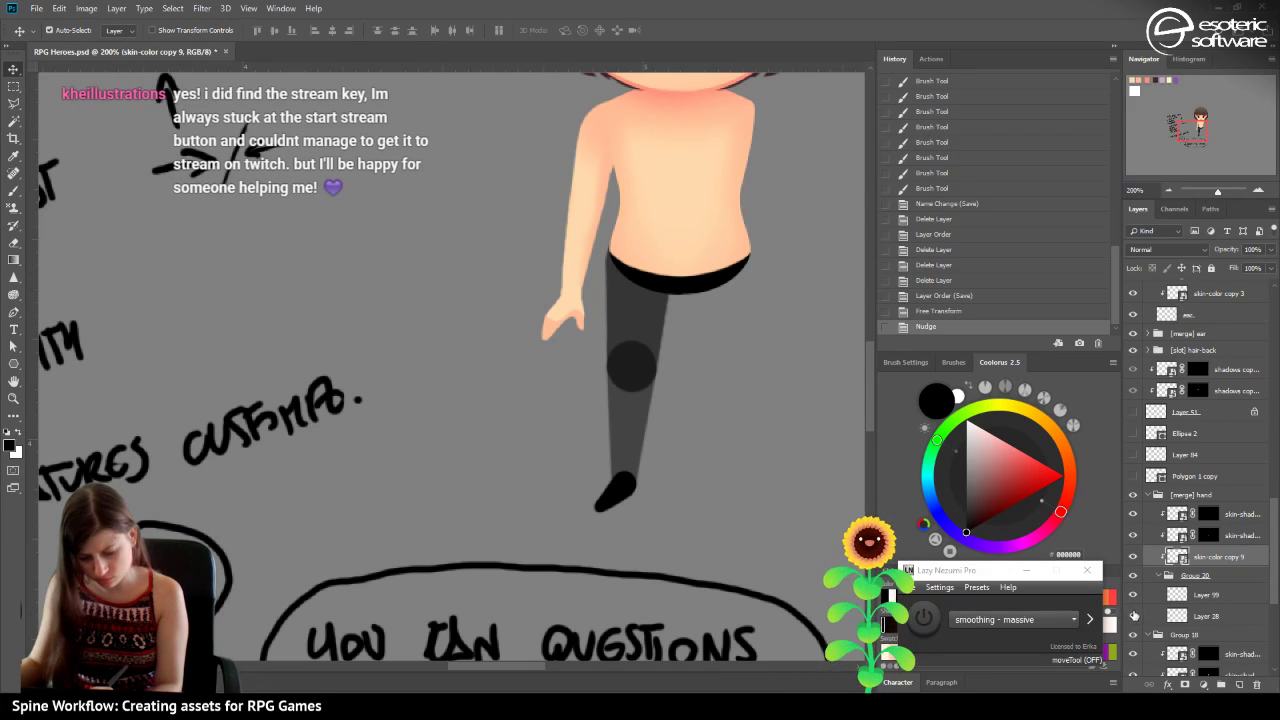
pyautogui.click(1159, 578)
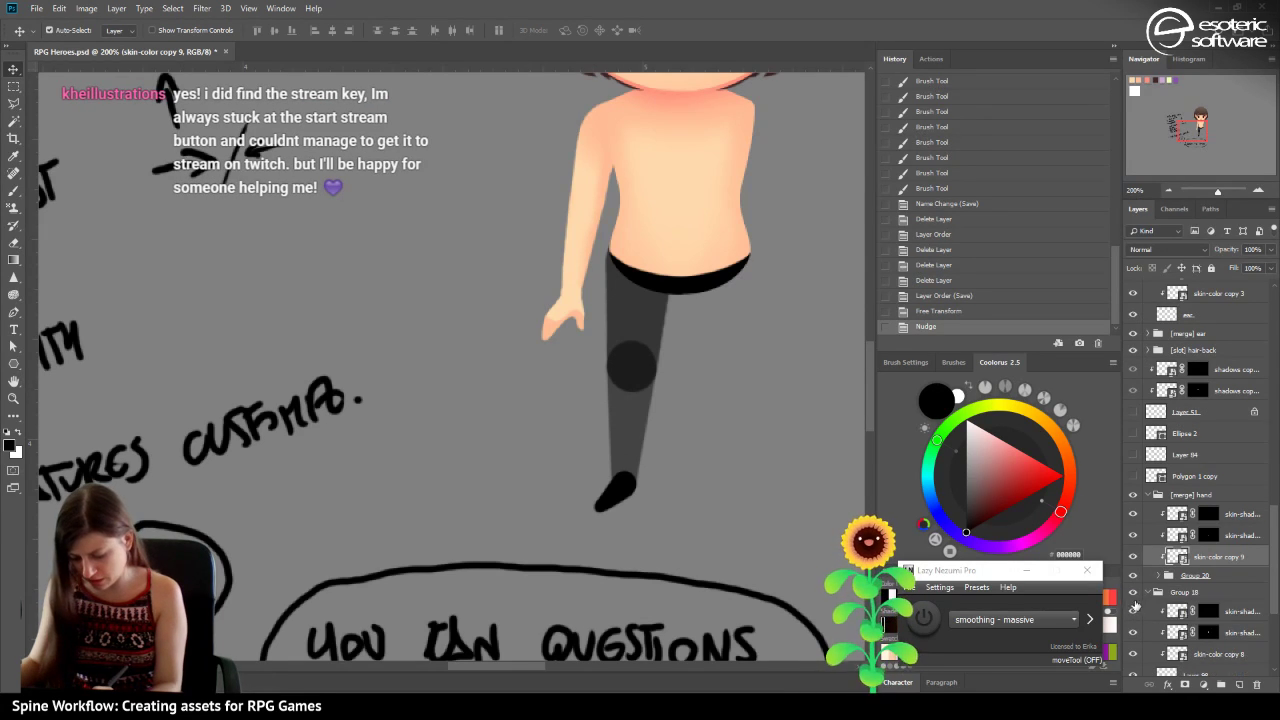
pyautogui.click(1134, 594)
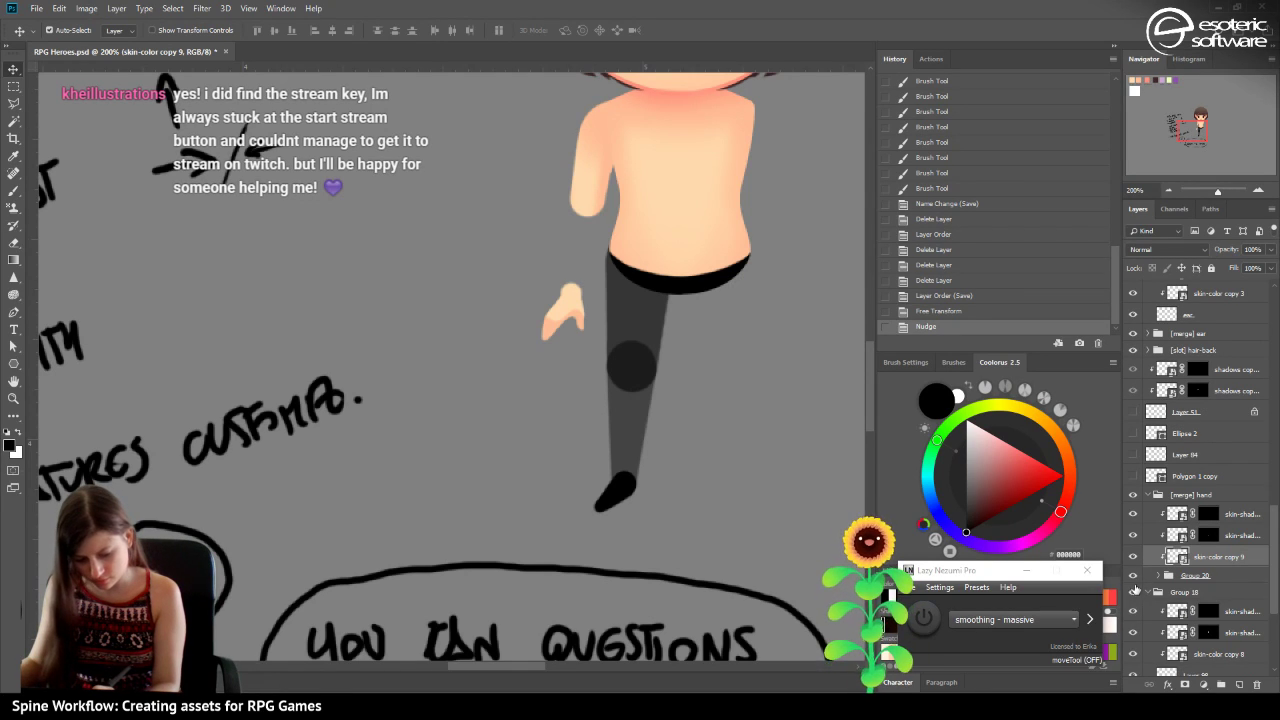
pyautogui.click(1133, 593)
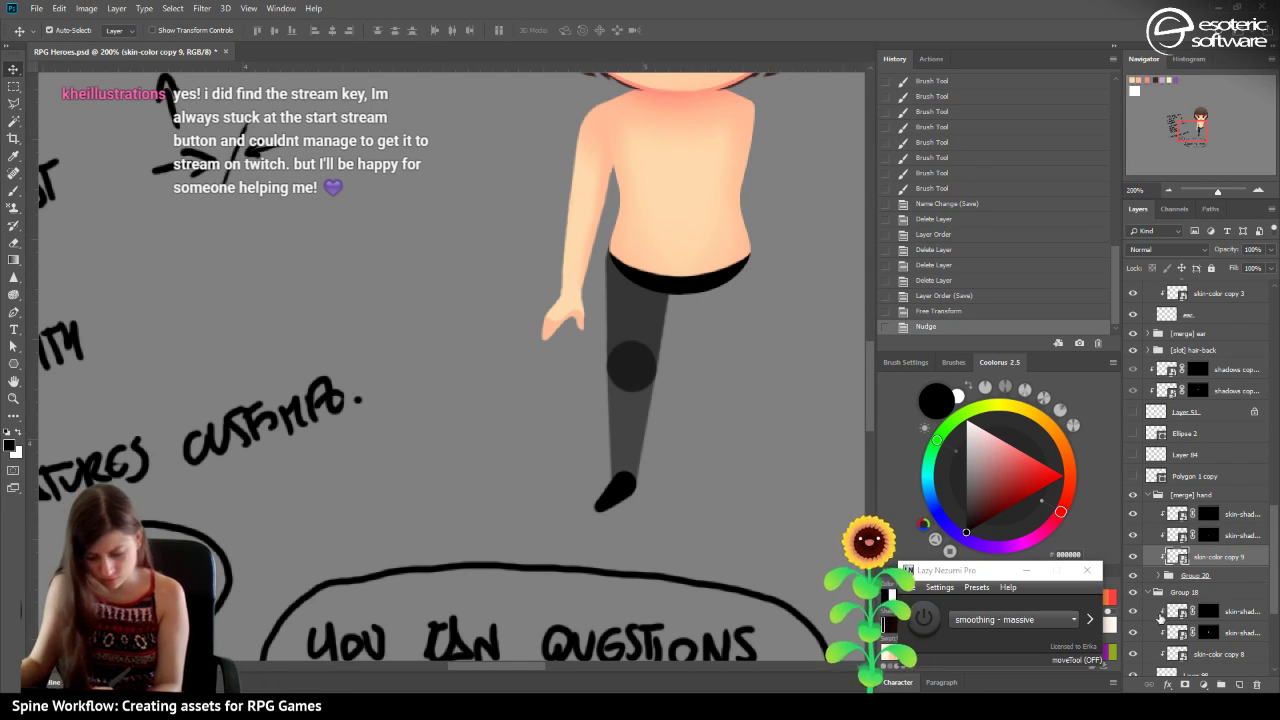
pyautogui.click(1159, 576)
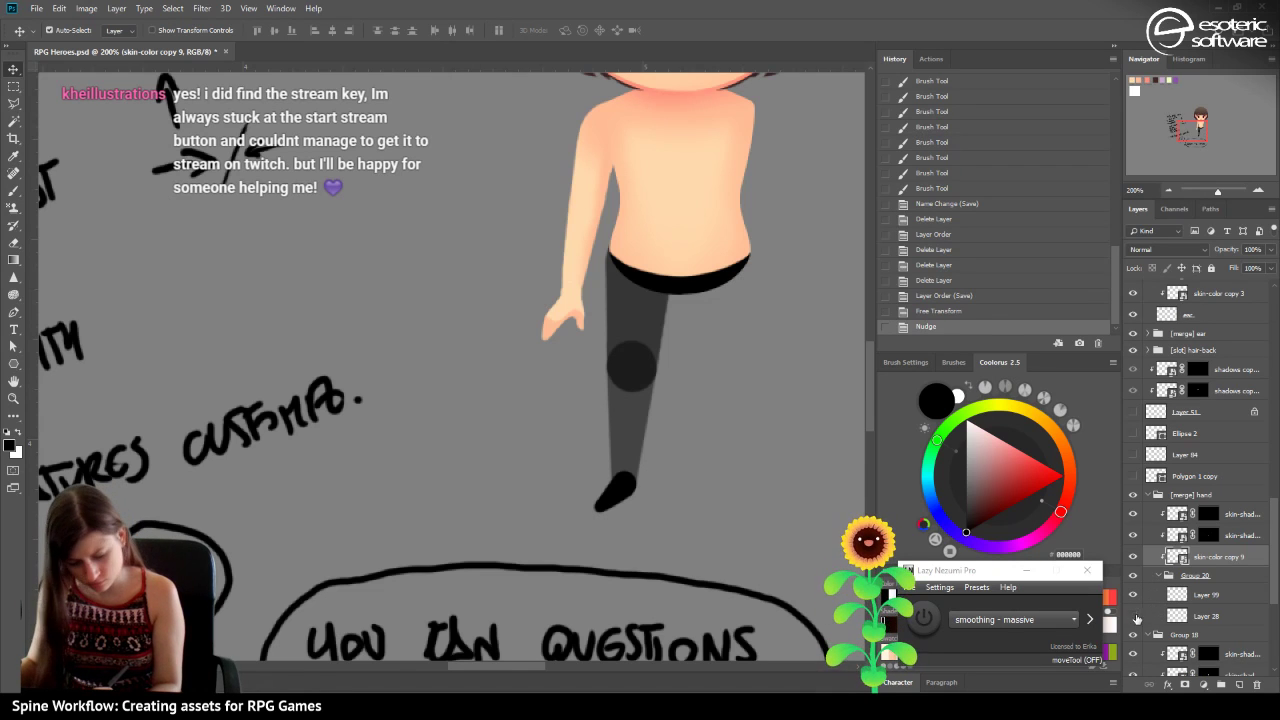
# Scale the wrist shape on Layer 28 proportionally to 99% and save the document.
pyautogui.click(1176, 606)
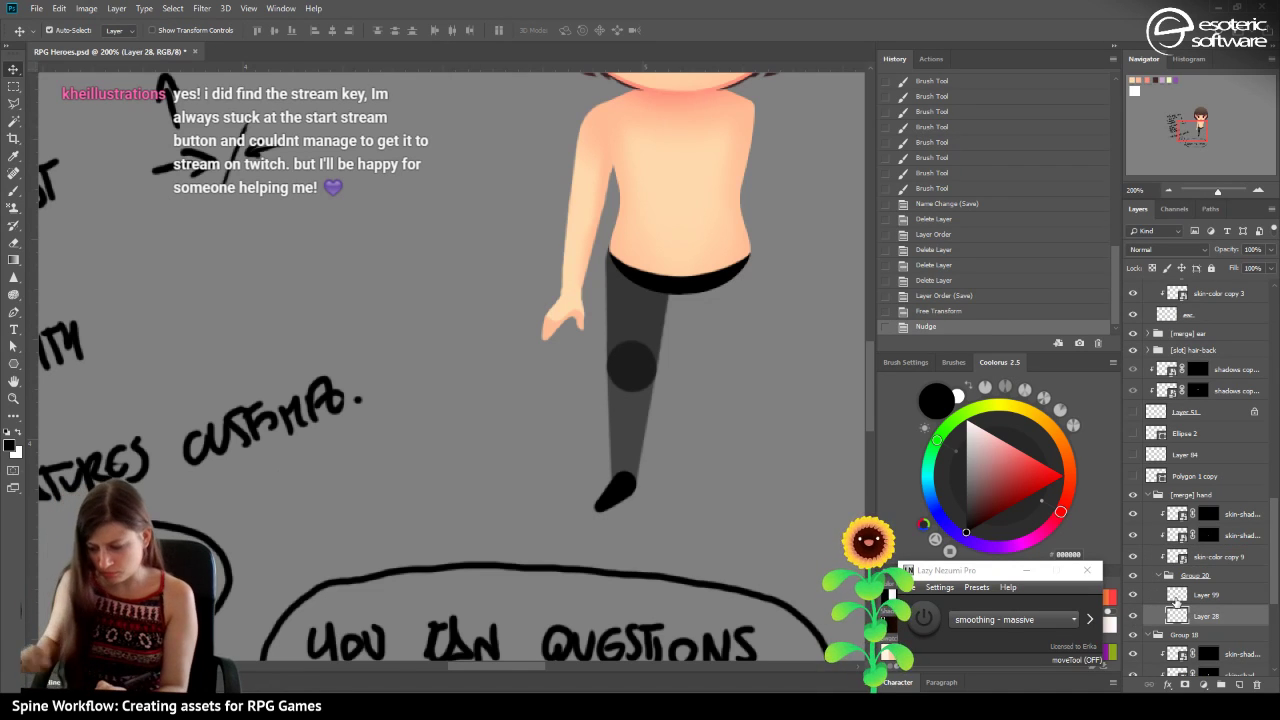
pyautogui.hotkey('ctrl', 't')
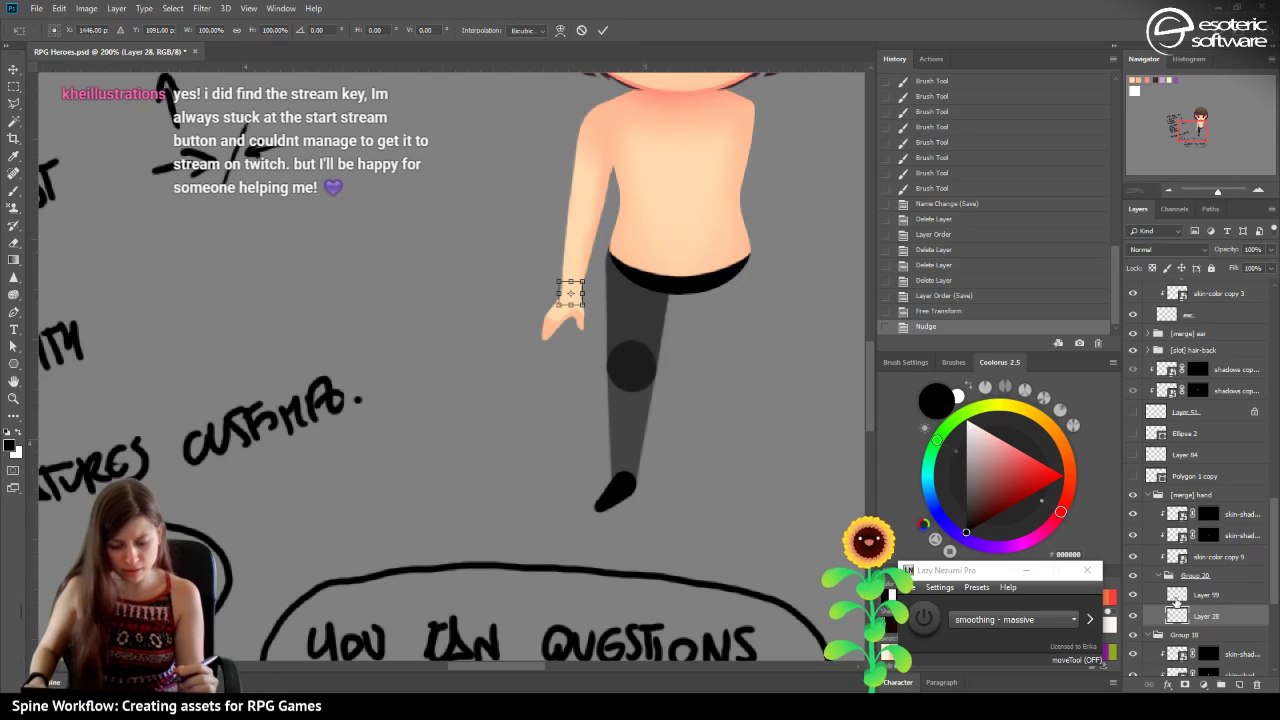
pyautogui.click(236, 30)
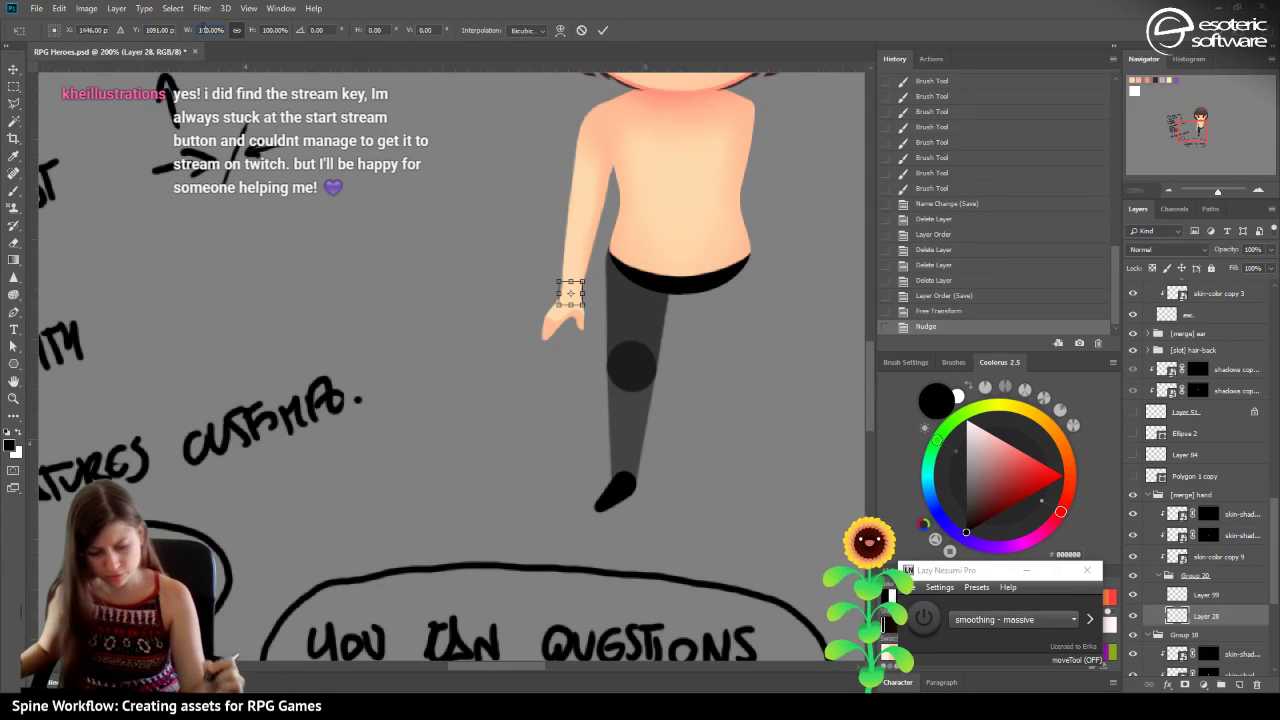
pyautogui.click(200, 29)
pyautogui.write('91')
pyautogui.press('Return')
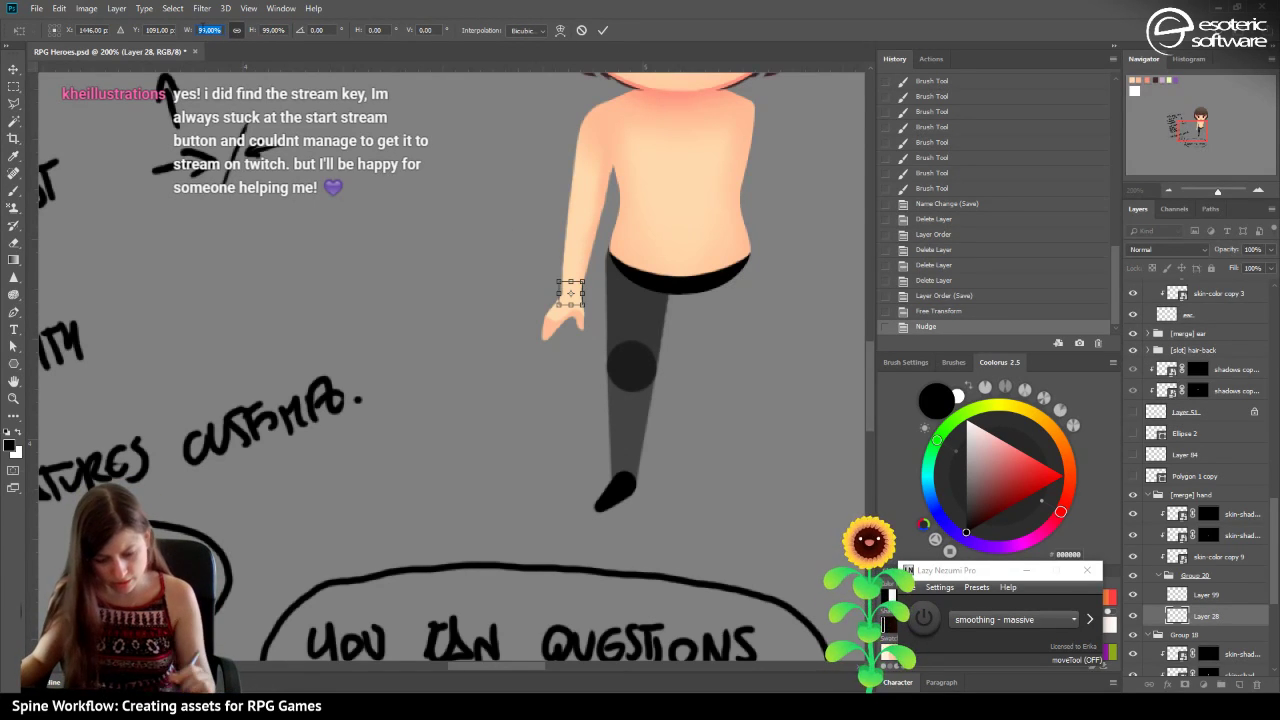
pyautogui.click(602, 30)
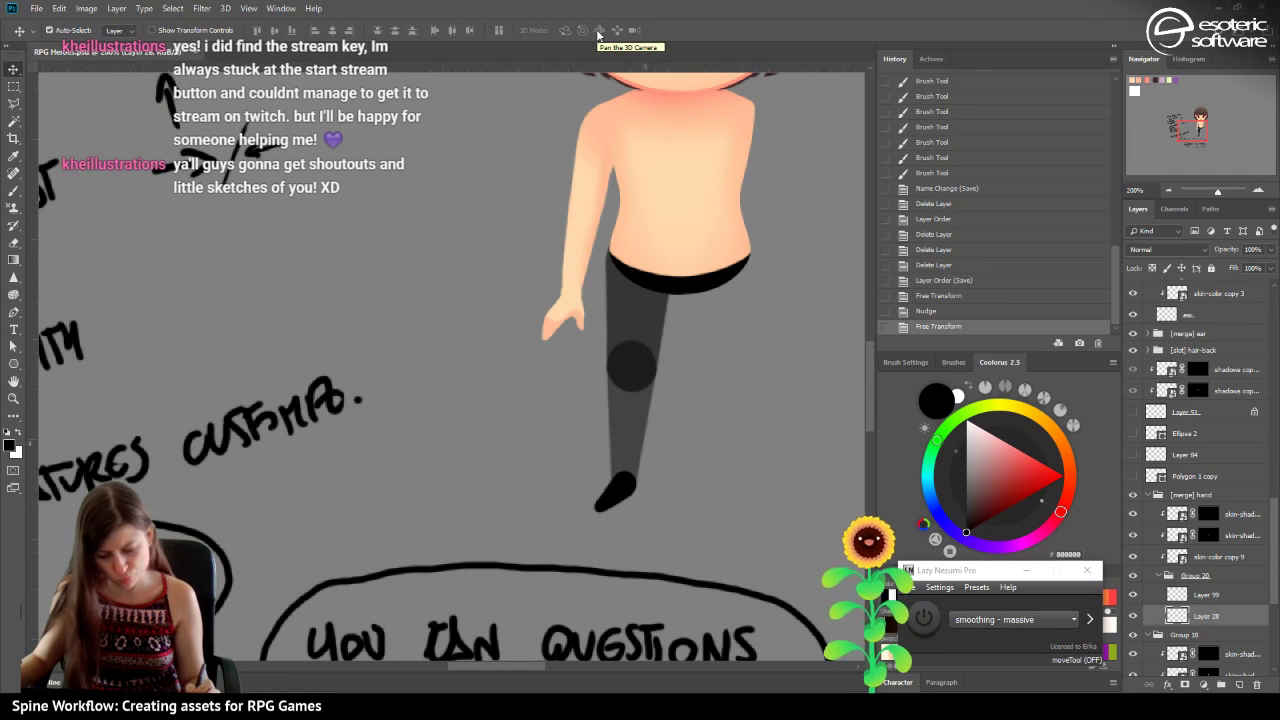
pyautogui.hotkey('ctrl', 's')
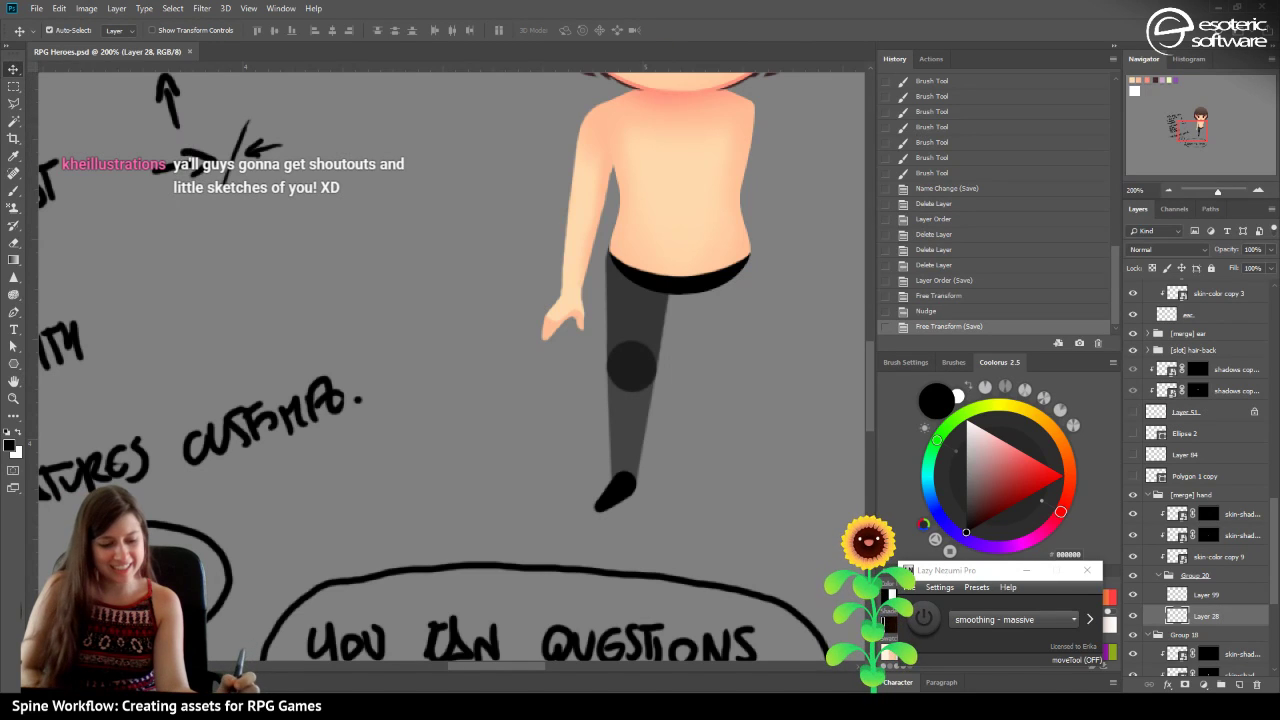
# Examine the whole character's proportions and locate the black hip band's layer from the canvas.
pyautogui.moveTo(500, 250); pyautogui.dragTo(315, 586)
pyautogui.moveTo(1195, 119); pyautogui.dragTo(1192, 122)
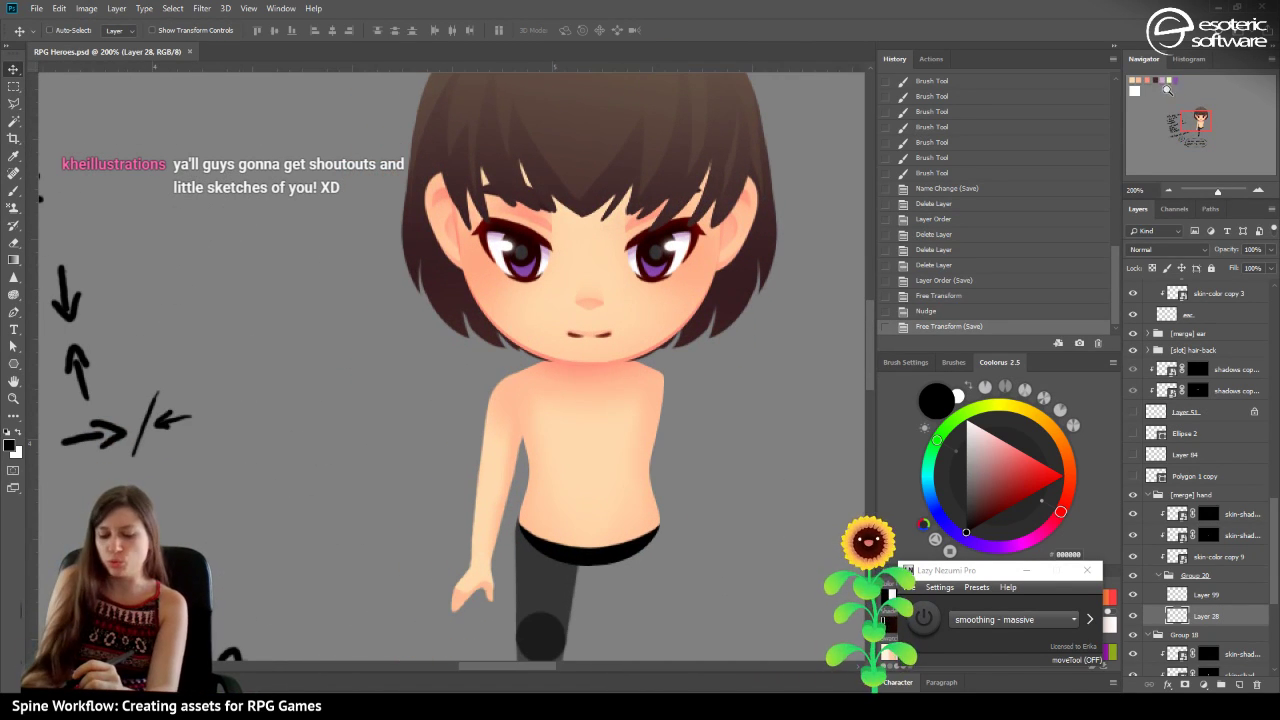
pyautogui.click(1168, 190)
pyautogui.click(1168, 190)
pyautogui.moveTo(1185, 120)
pyautogui.mouseDown()
pyautogui.moveTo(1186, 132)
pyautogui.moveTo(1194, 116)
pyautogui.mouseUp()
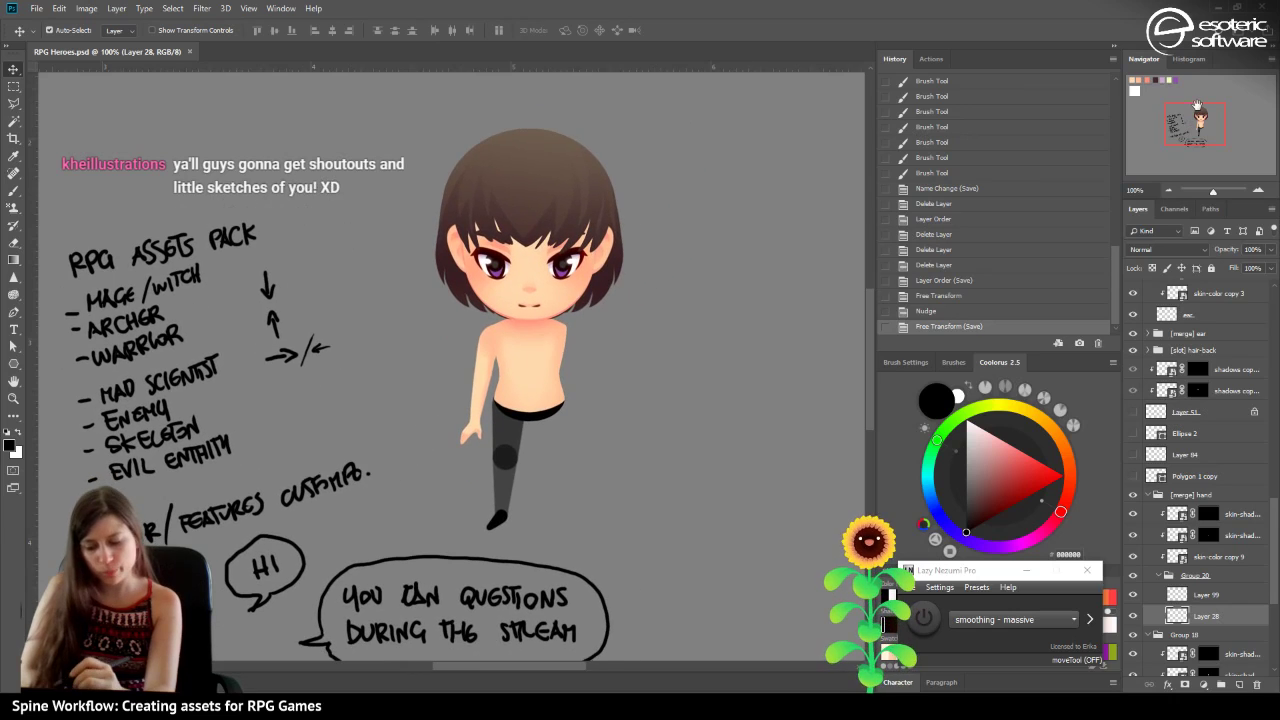
pyautogui.click(1258, 190)
pyautogui.click(1168, 190)
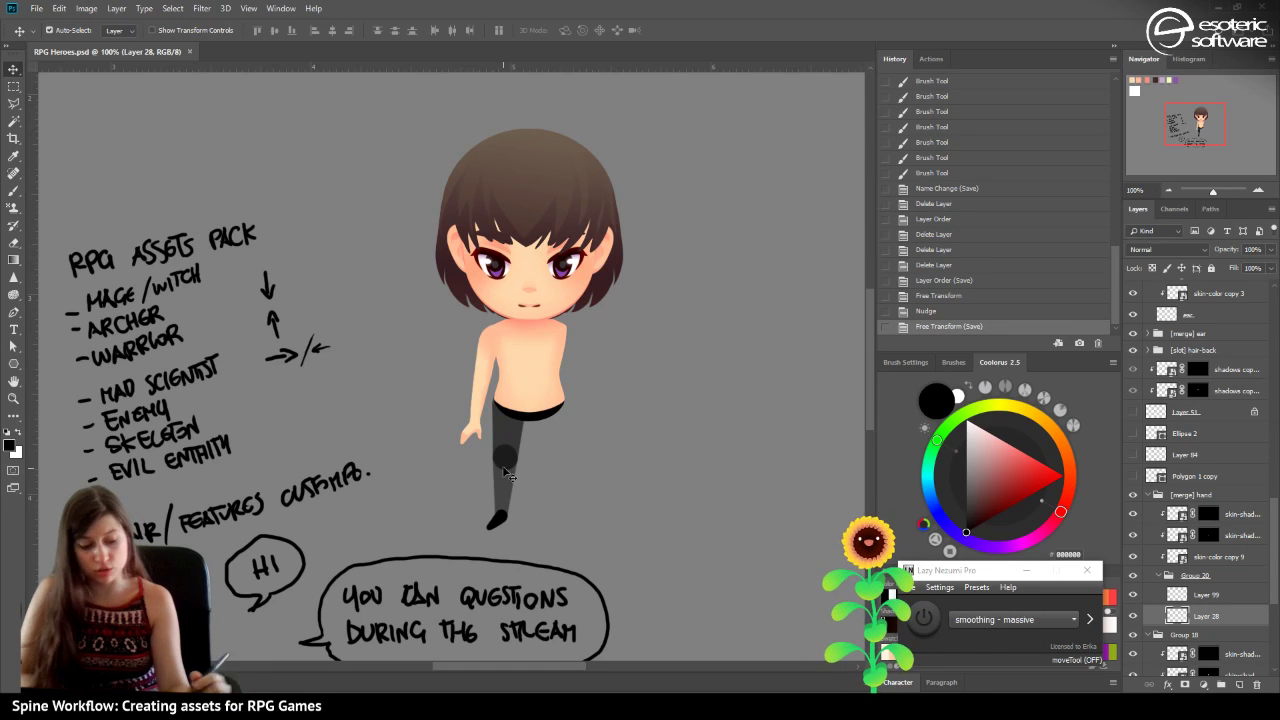
pyautogui.click(540, 422)
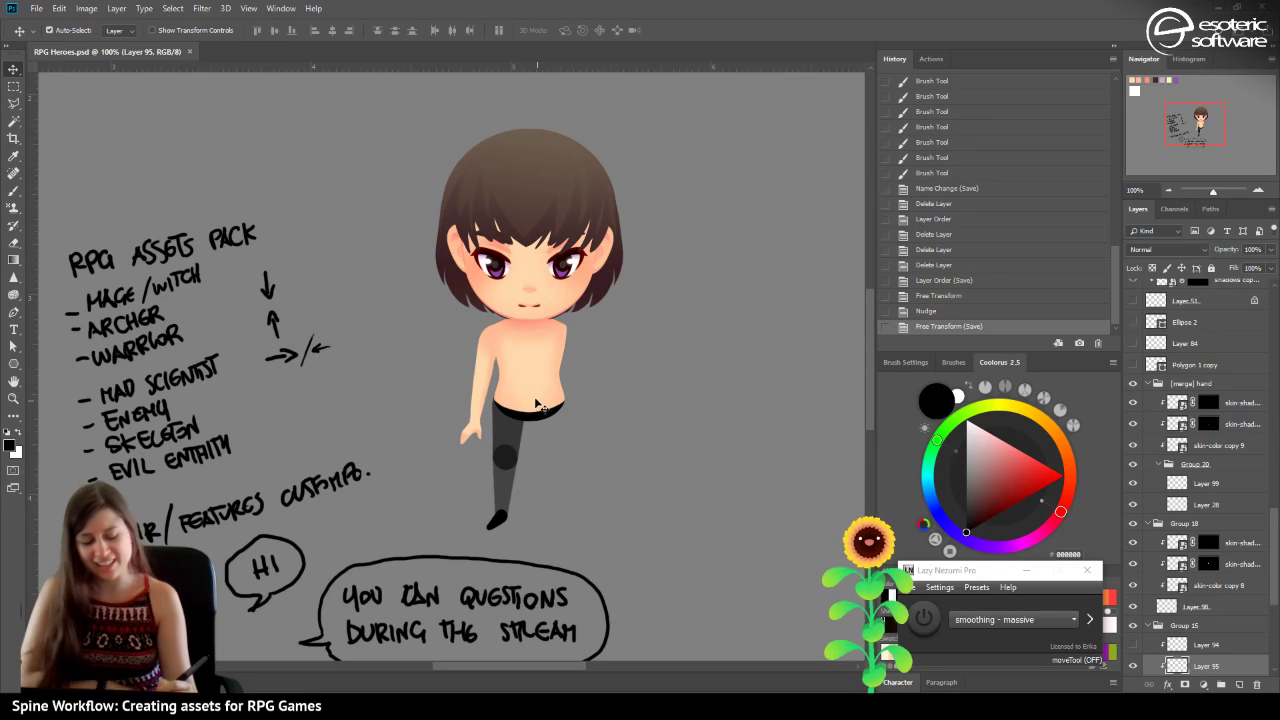
# Put Layer 100, Layer 101 and the foot layer each into a separate group of its own.
pyautogui.click(512, 443)
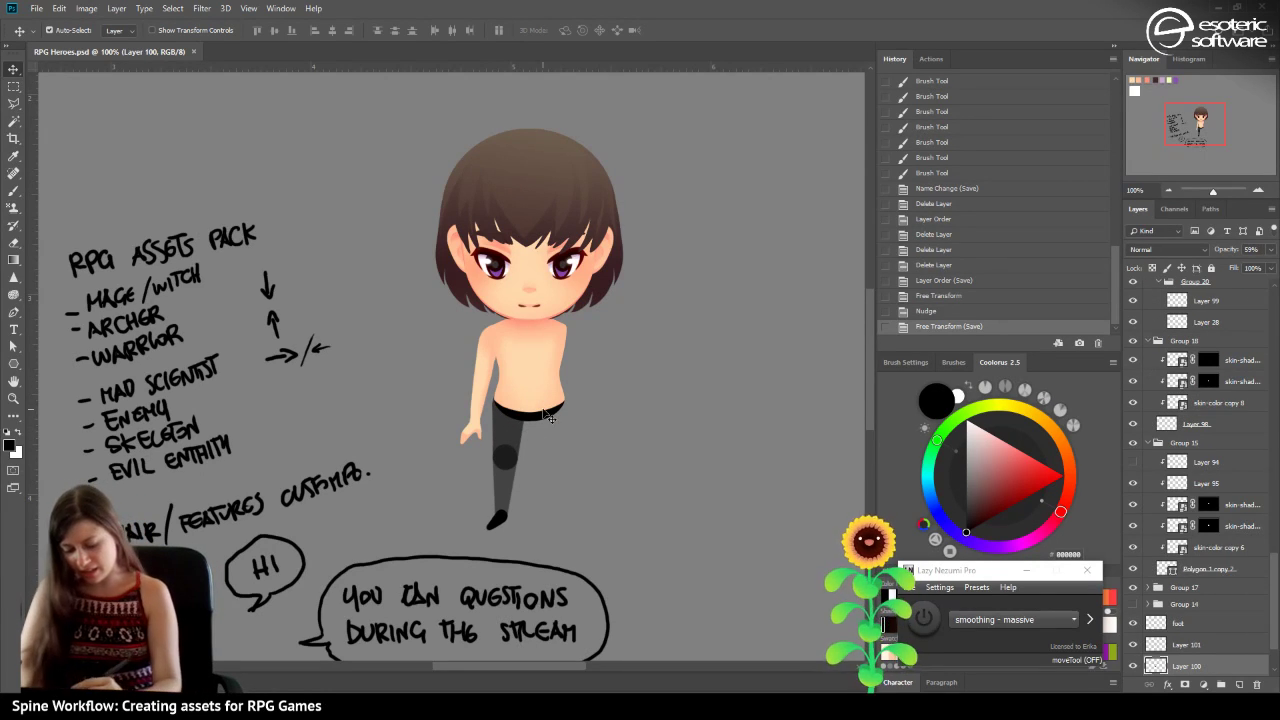
pyautogui.hotkey('ctrl', 'g')
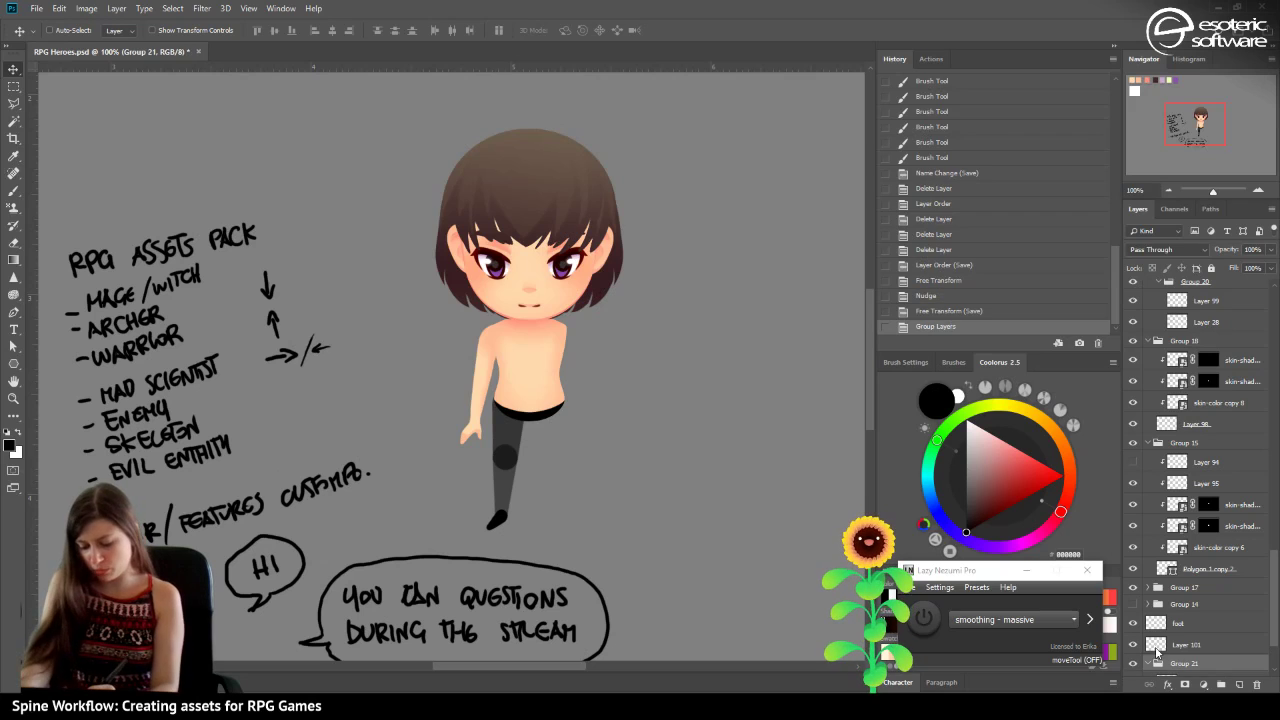
pyautogui.click(1156, 648)
pyautogui.hotkey('ctrl', 'g')
pyautogui.click(1162, 624)
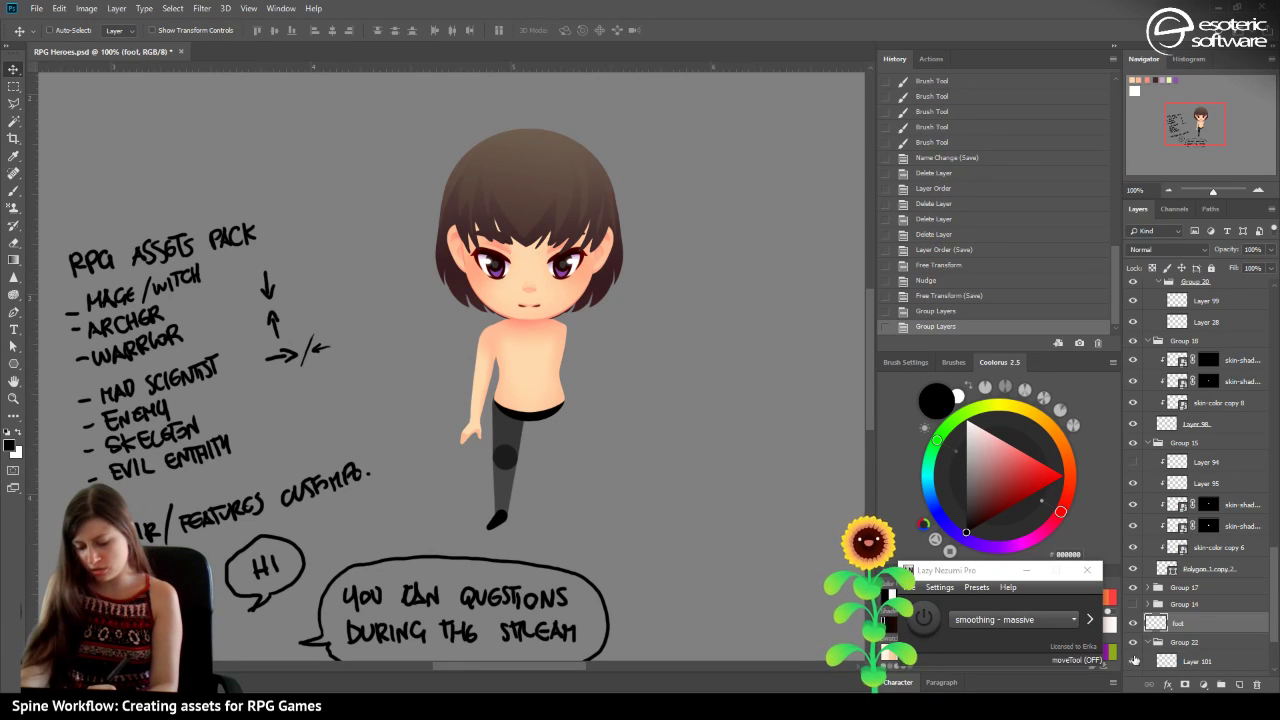
pyautogui.hotkey('ctrl', 'g')
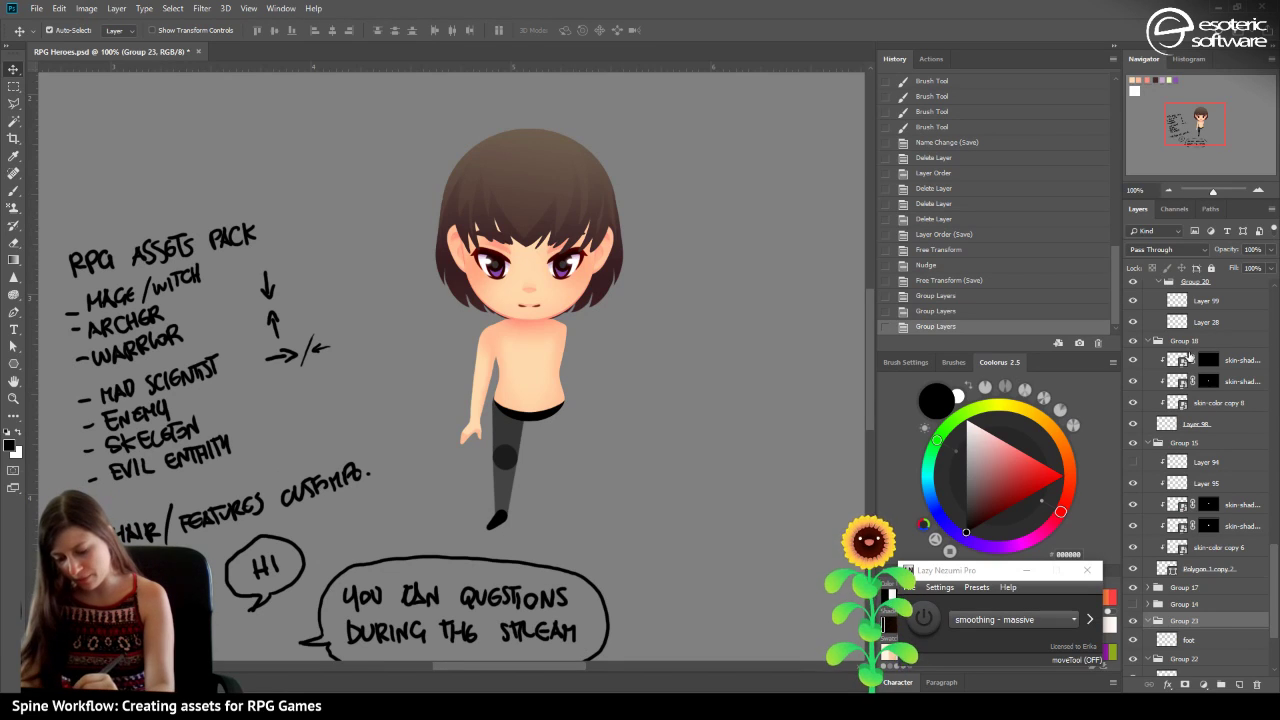
# Duplicate the forearm's two skin shading layers and skin-color copy 8, and place the duplicates above the foot layer in its group.
pyautogui.click(1222, 360)
pyautogui.keyDown('shift'); pyautogui.click(1203, 403); pyautogui.keyUp('shift')
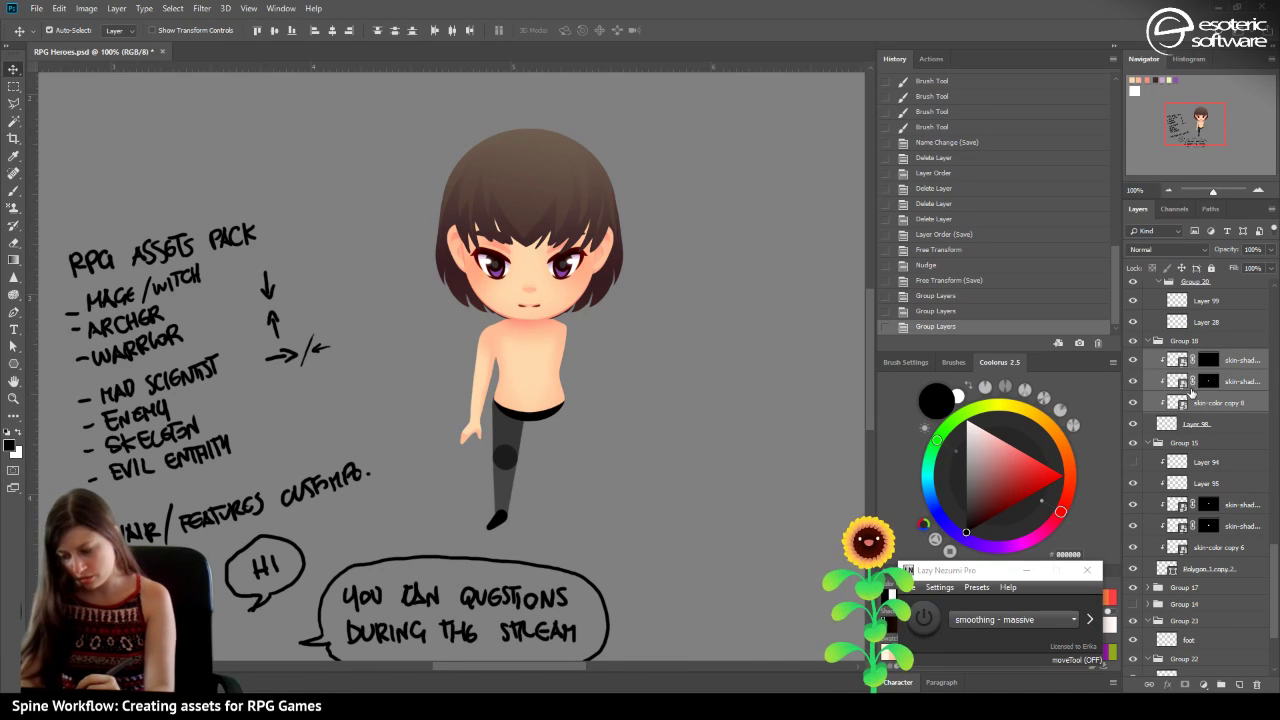
pyautogui.rightClick(1202, 408)
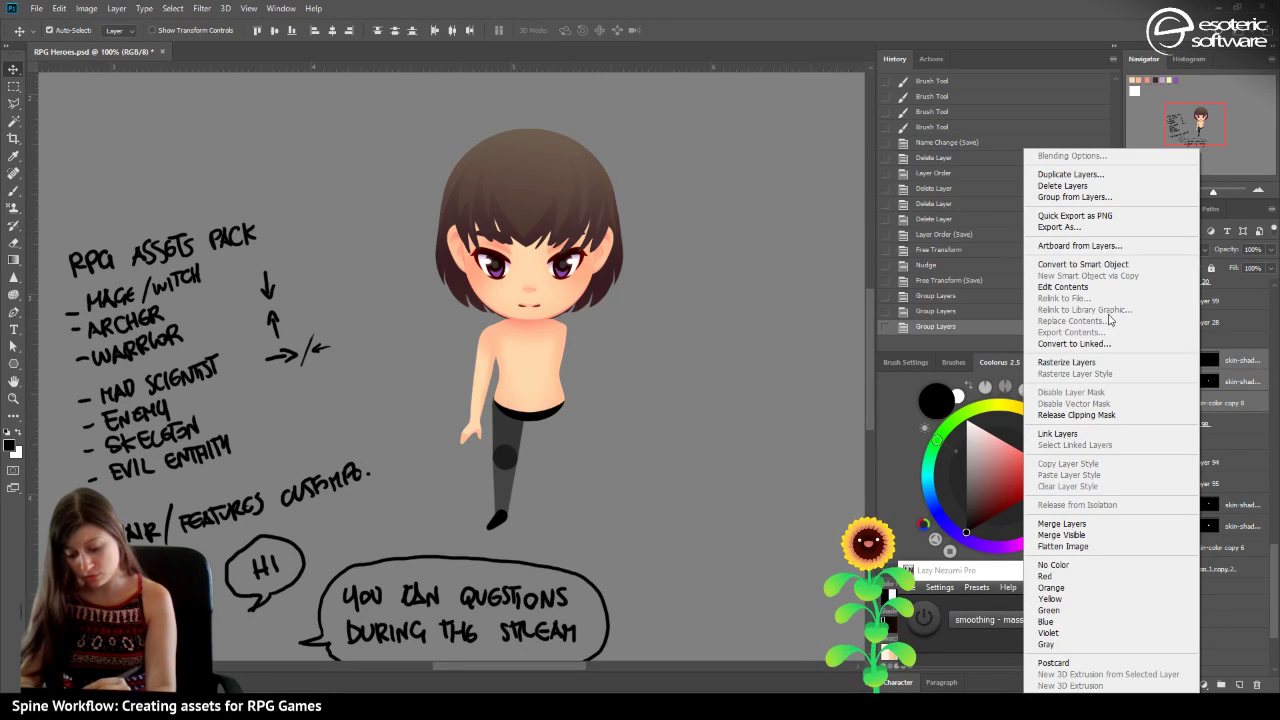
pyautogui.click(1050, 174)
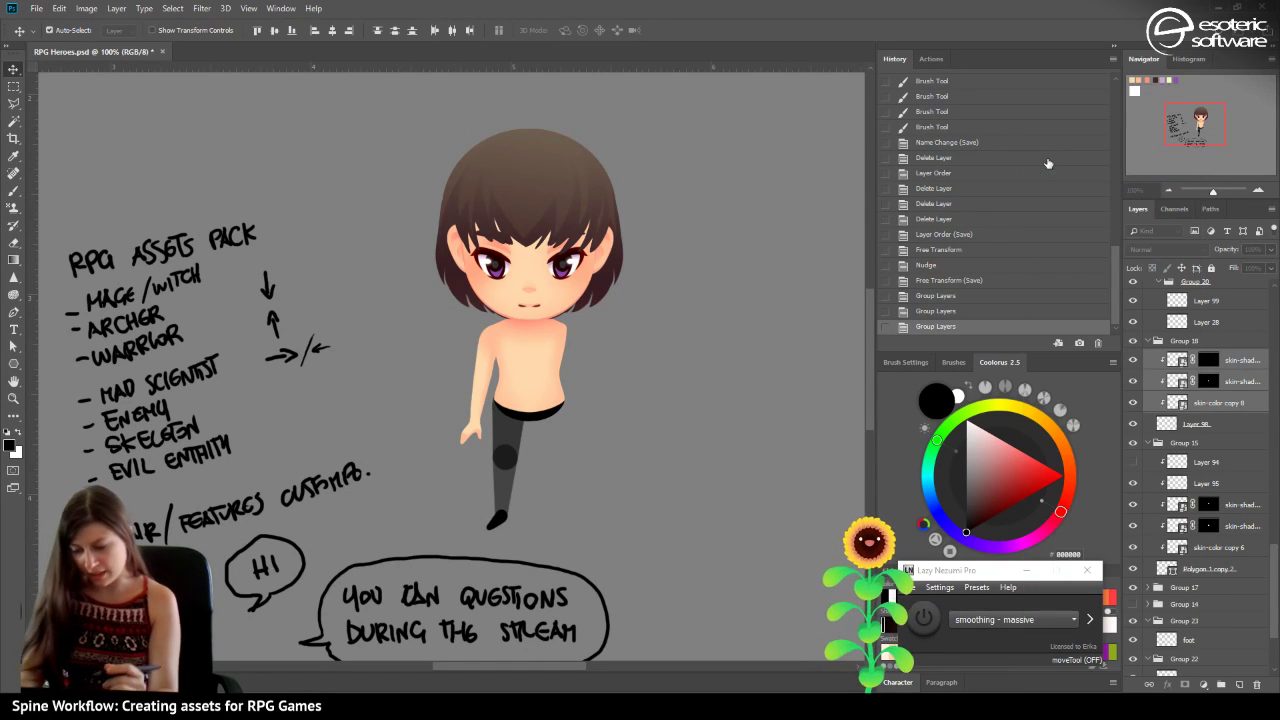
pyautogui.press('Return')
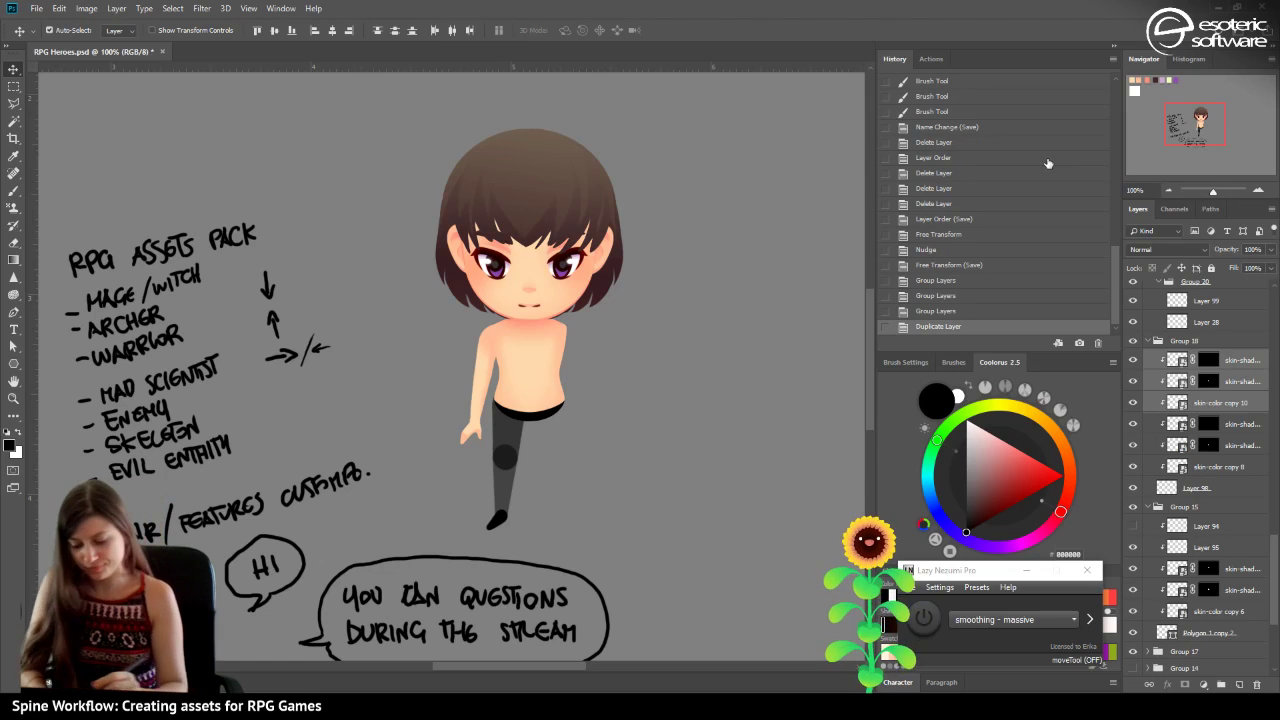
pyautogui.moveTo(1198, 404); pyautogui.dragTo(1153, 655)
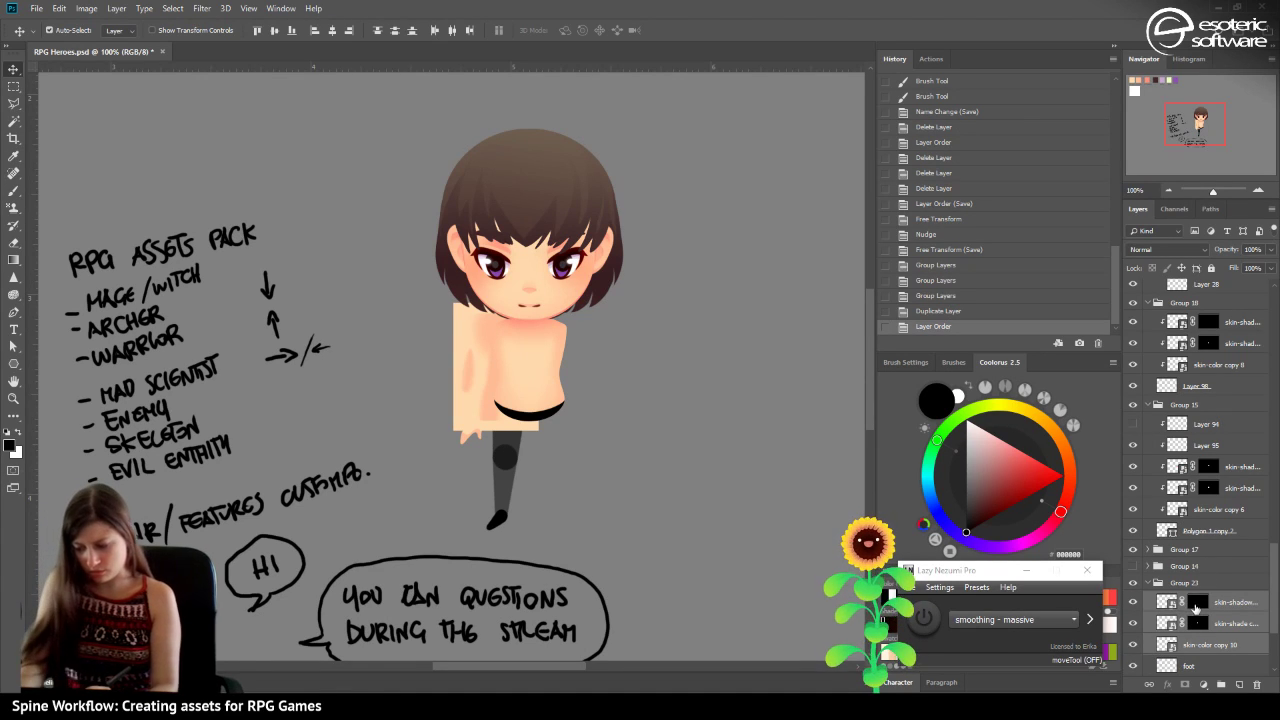
# Move the duplicated skin color and shading layers down over the leg and stretch them vertically to cover it.
pyautogui.hotkey('ctrl', 't')
pyautogui.moveTo(470, 401); pyautogui.dragTo(473, 508)
pyautogui.moveTo(463, 407); pyautogui.dragTo(464, 382)
pyautogui.click(603, 30)
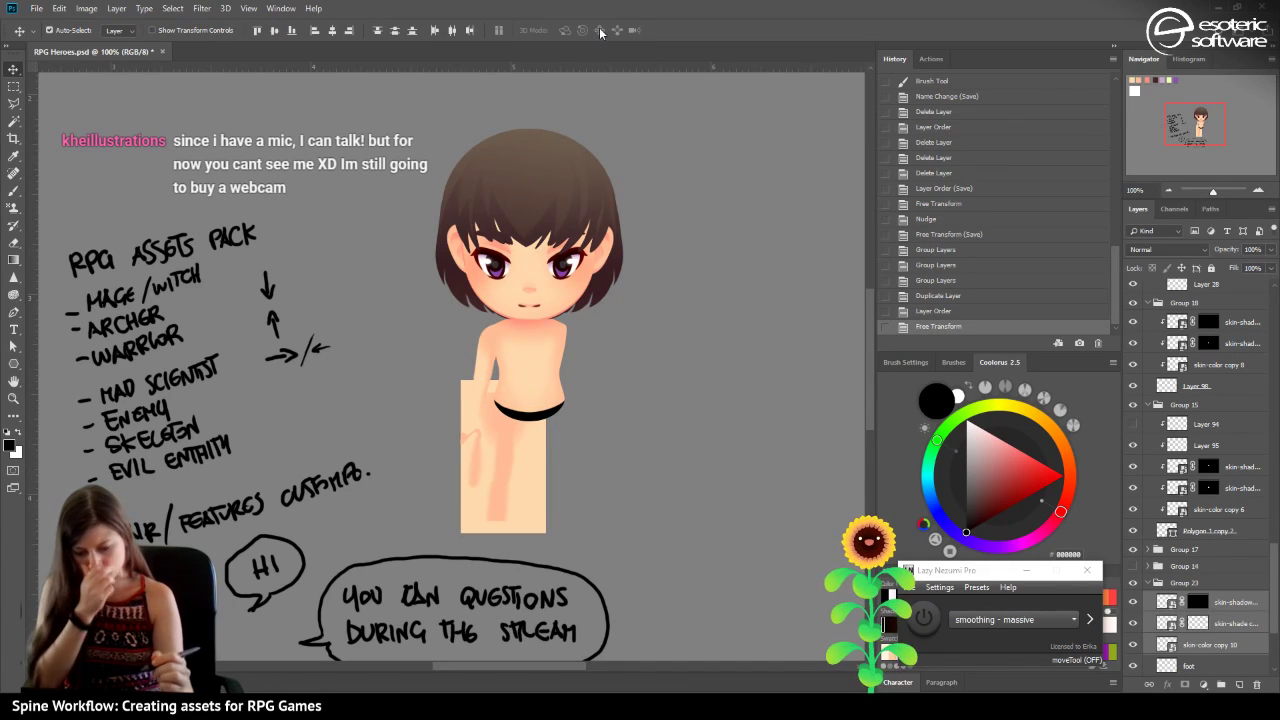
# Replace the layer masks on skin-shade copy 9 and skin-shadow-21 copy 12 in Group 23 with solid black masks.
pyautogui.click(1198, 622)
pyautogui.hotkey('ctrl', 'i')
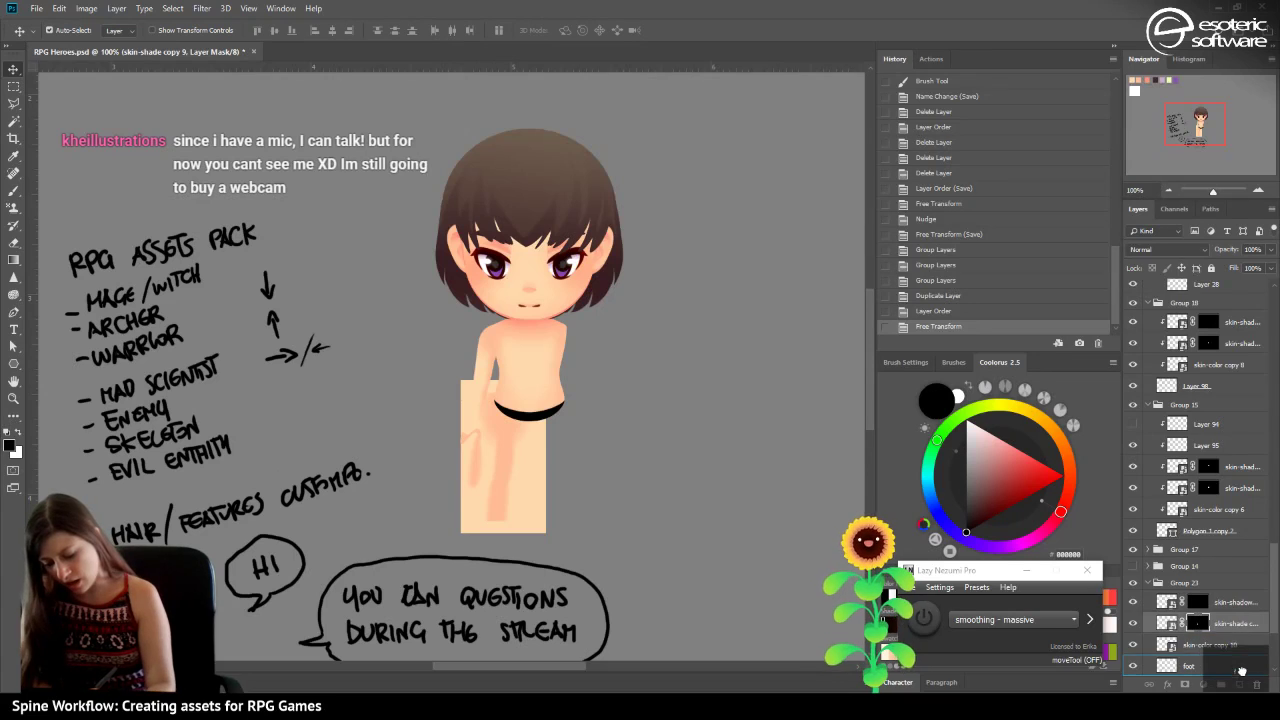
pyautogui.scroll(-1, 1239, 668)
pyautogui.click(1255, 685)
pyautogui.click(1198, 584)
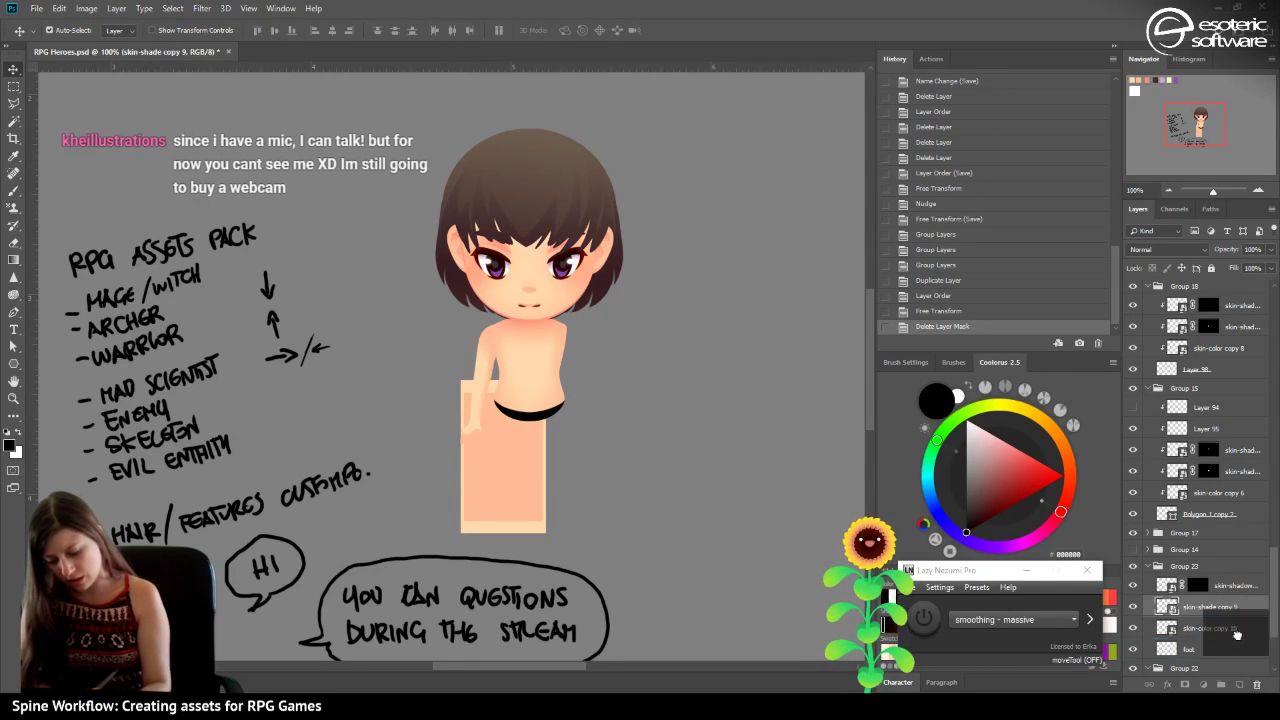
pyautogui.click(1255, 685)
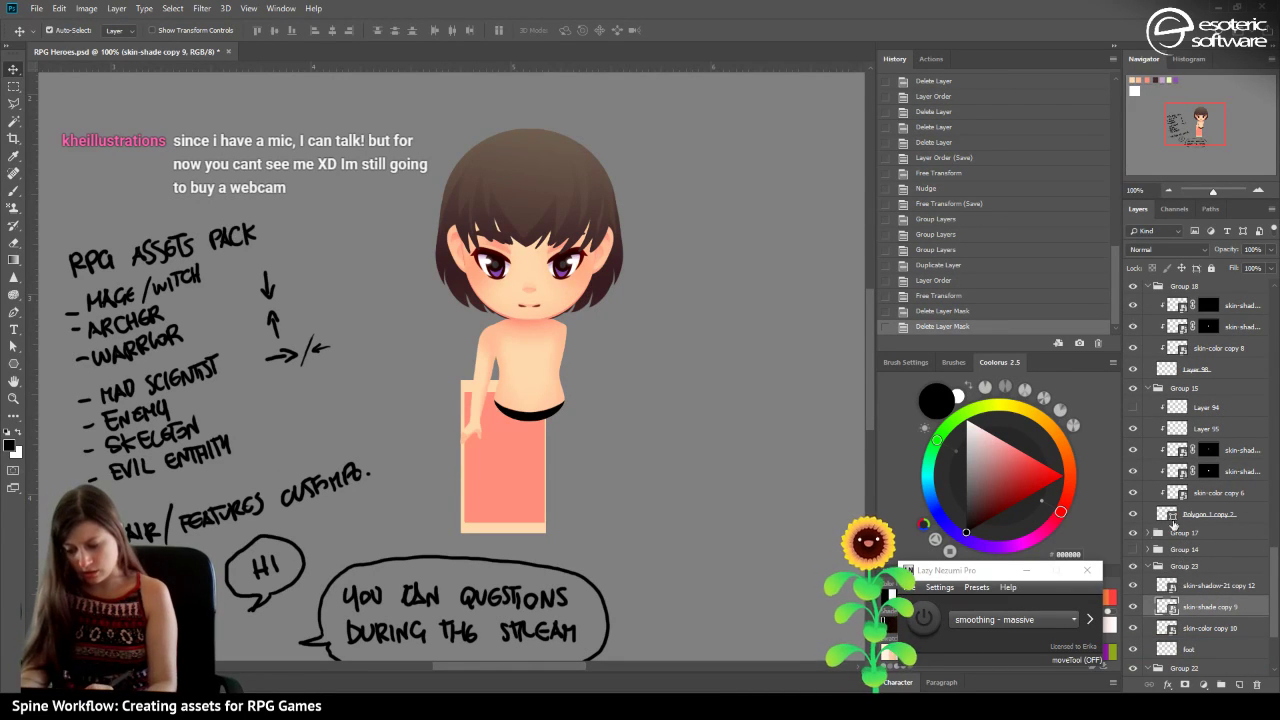
pyautogui.keyDown('alt'); pyautogui.click(1185, 685); pyautogui.keyUp('alt')
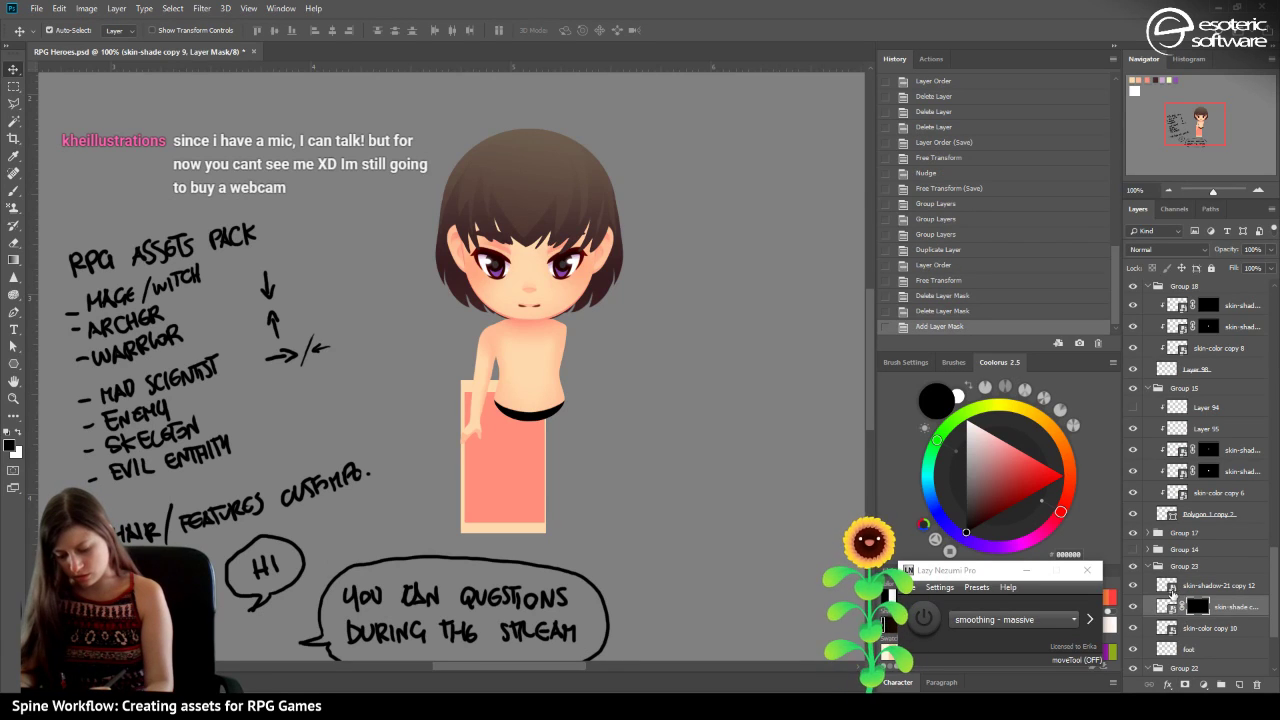
pyautogui.click(1172, 588)
pyautogui.keyDown('alt'); pyautogui.click(1185, 685); pyautogui.keyUp('alt')
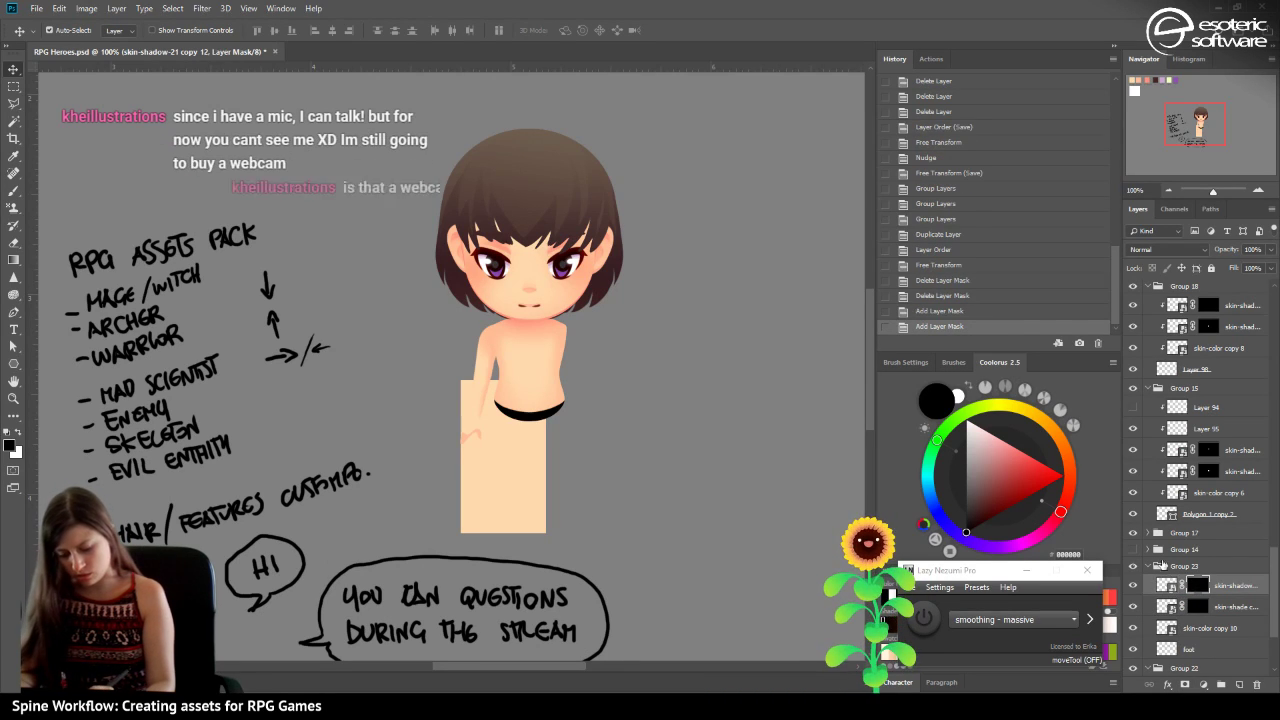
# Clip the skin shadow, skin shade and skin-color copy 10 layers in Group 23 to the foot layer.
pyautogui.keyDown('shift'); pyautogui.click(1212, 632); pyautogui.keyUp('shift')
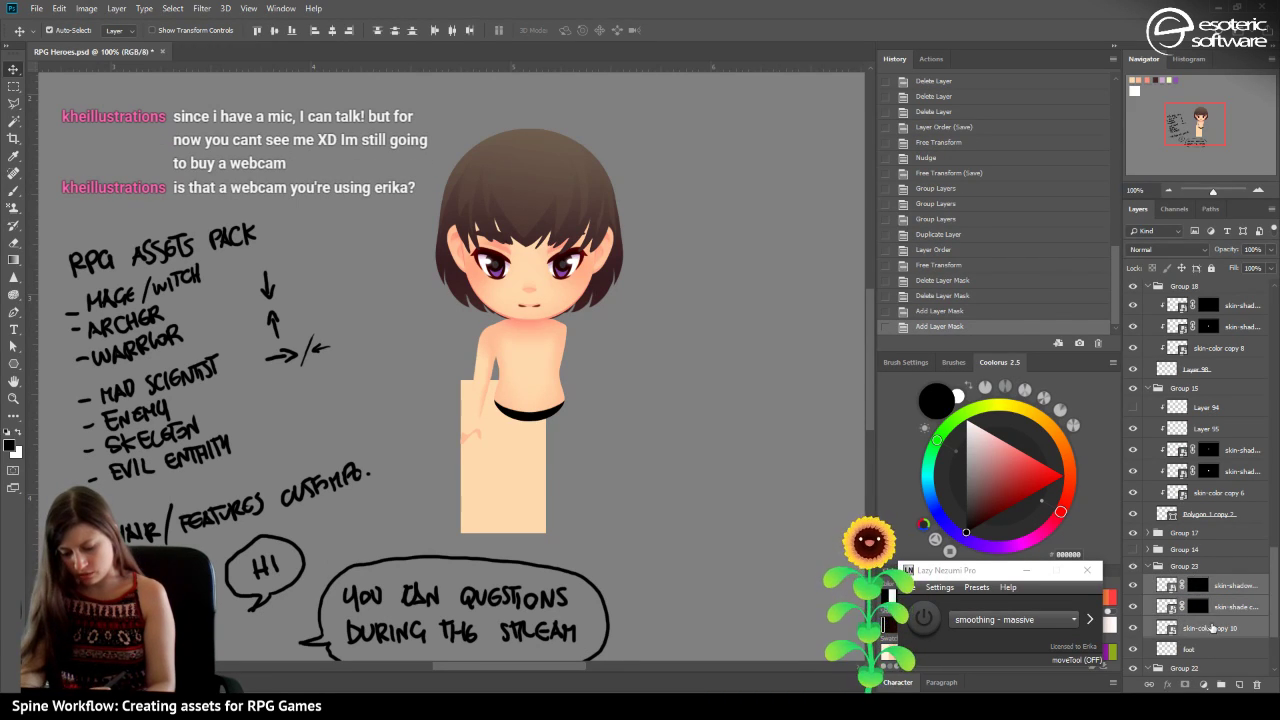
pyautogui.rightClick(1212, 628)
pyautogui.click(1153, 344)
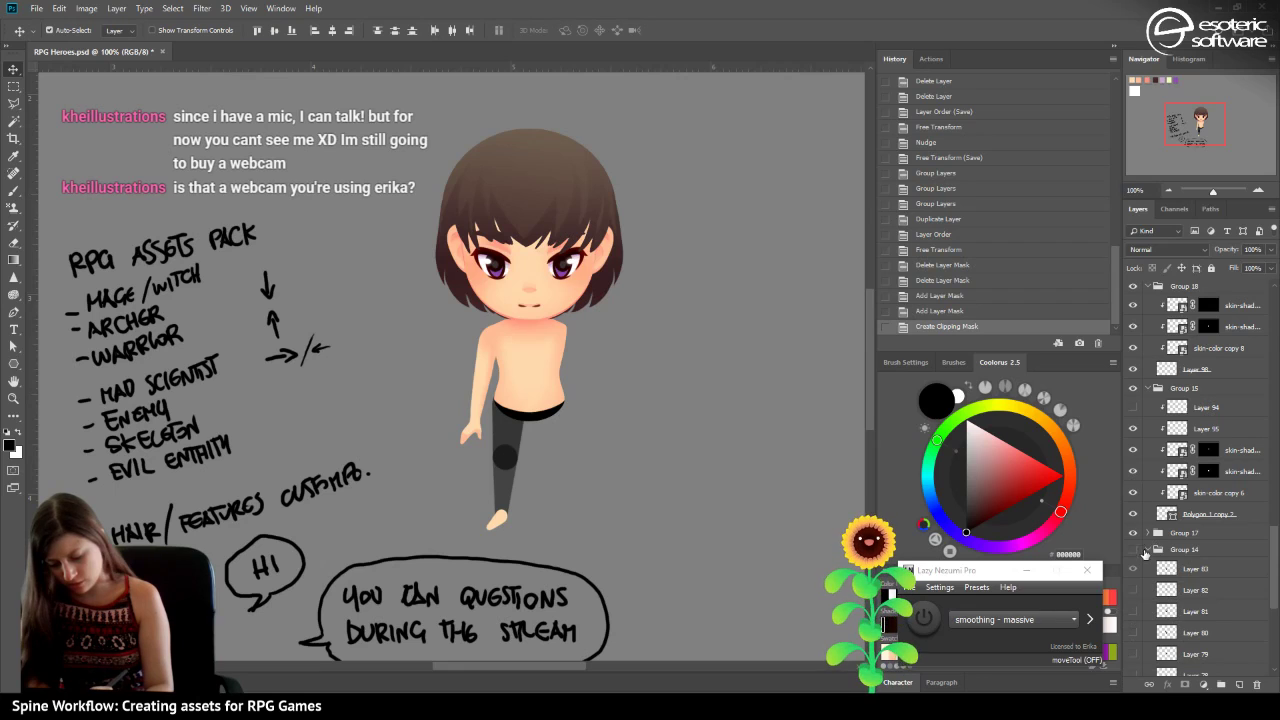
# Duplicate Group 23's three skin layers into Group 22 above Layer 101 and clip the duplicates to it.
pyautogui.scroll(-3, 1145, 530)
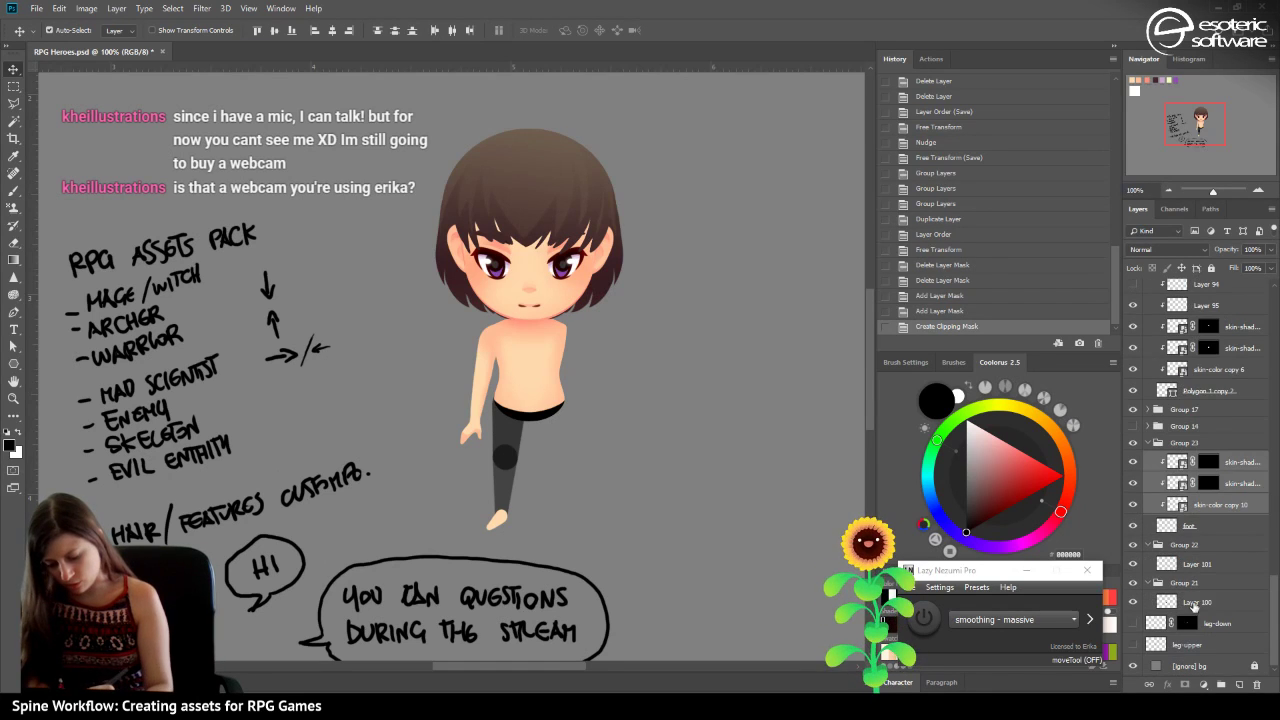
pyautogui.rightClick(1214, 505)
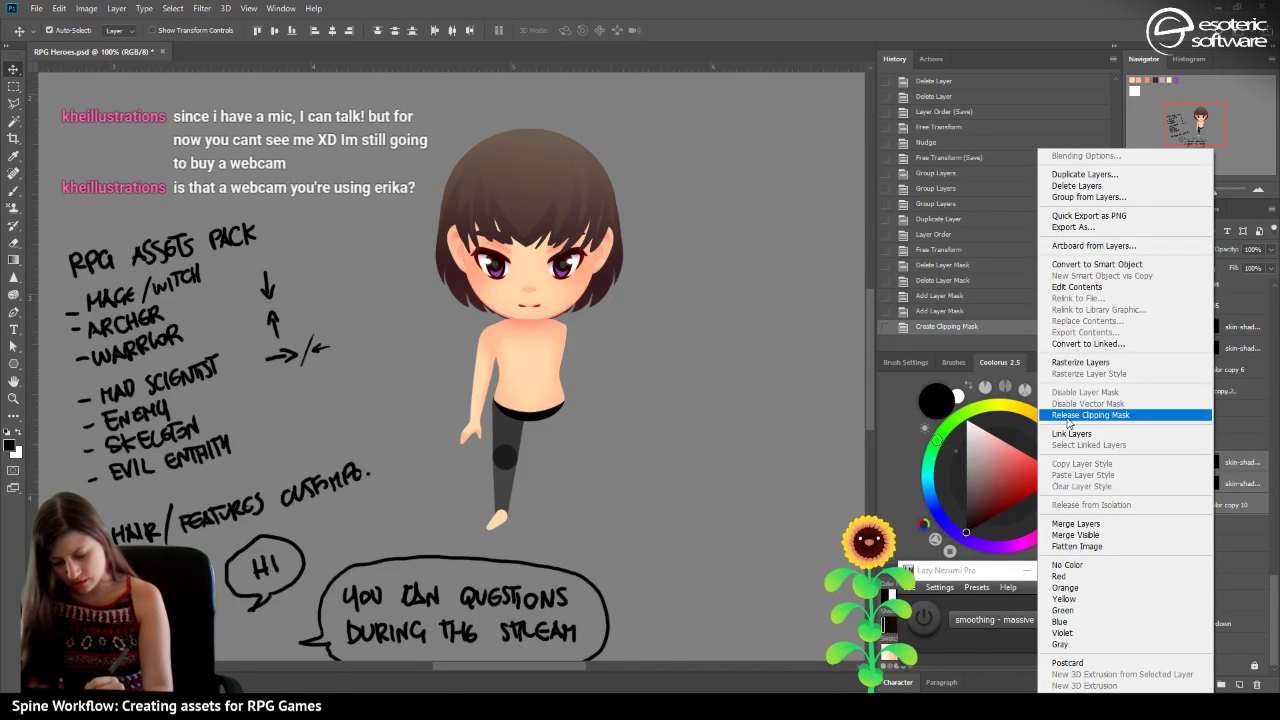
pyautogui.click(1070, 173)
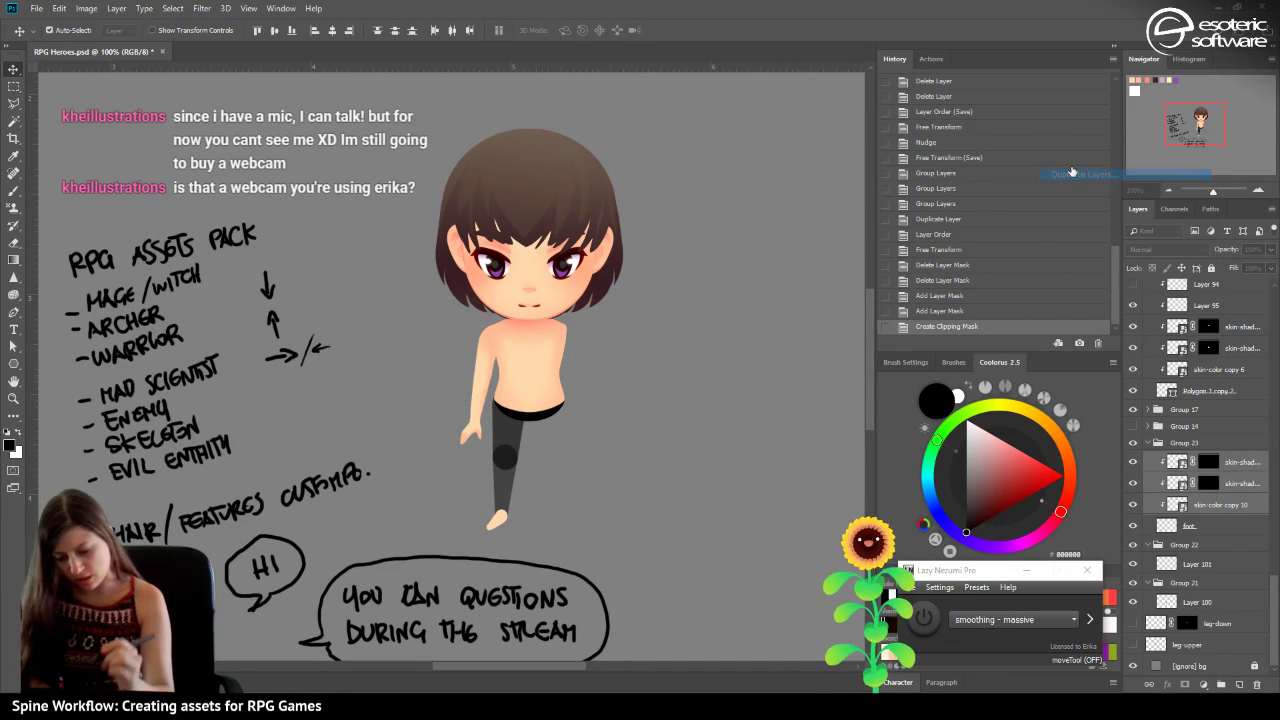
pyautogui.moveTo(1198, 504); pyautogui.dragTo(1168, 617)
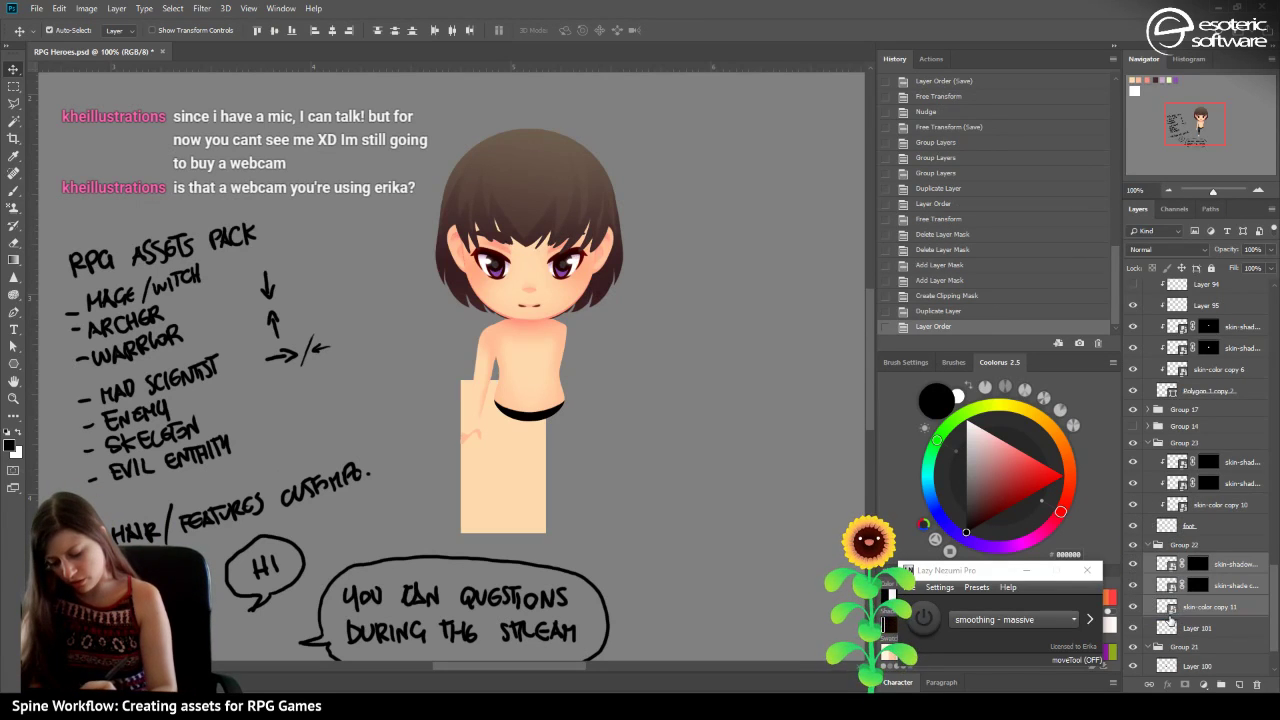
pyautogui.rightClick(1212, 560)
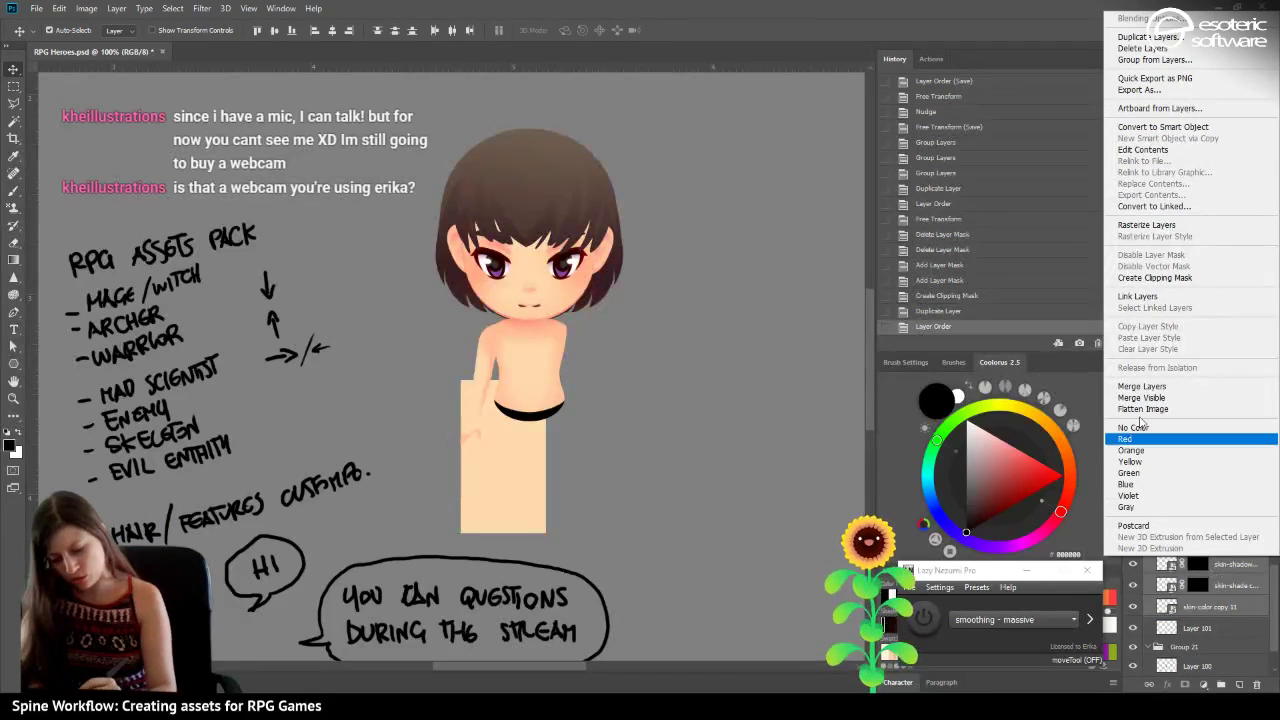
pyautogui.click(1141, 278)
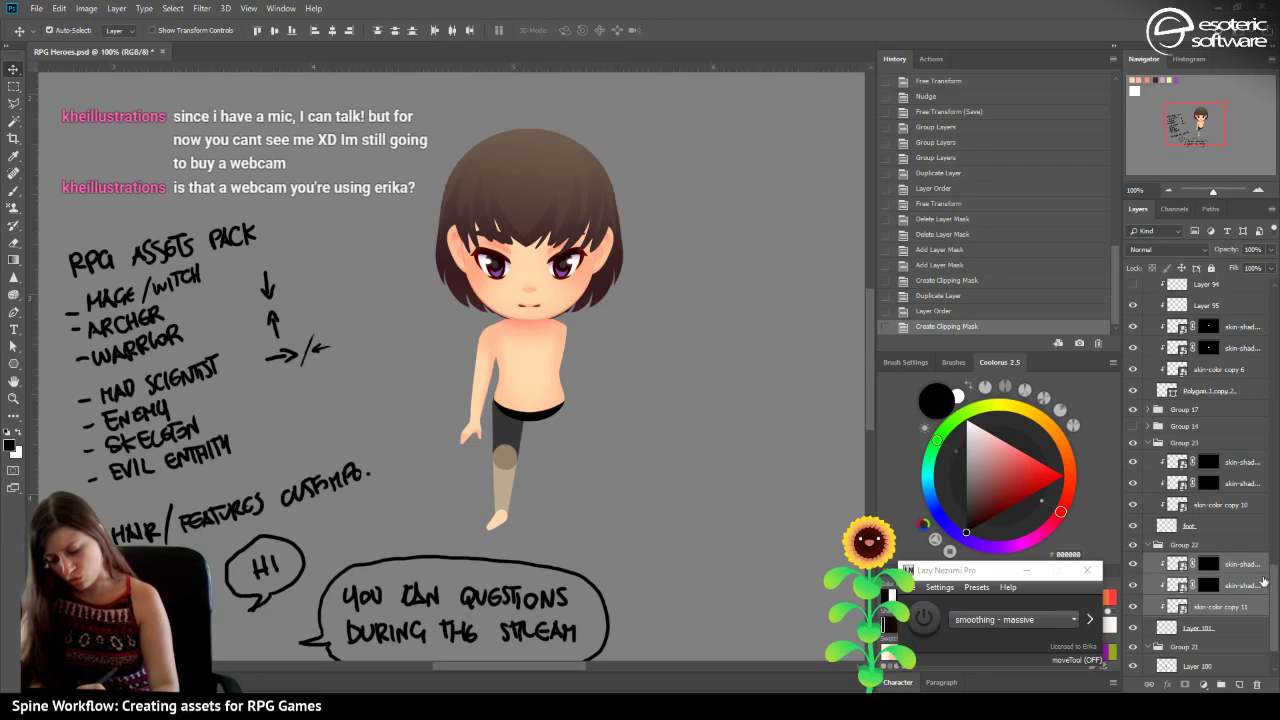
# Duplicate Group 22's three skin layers into Group 21, clip the duplicates to Layer 100, and save the document.
pyautogui.scroll(-3, 1262, 585)
pyautogui.rightClick(1206, 558)
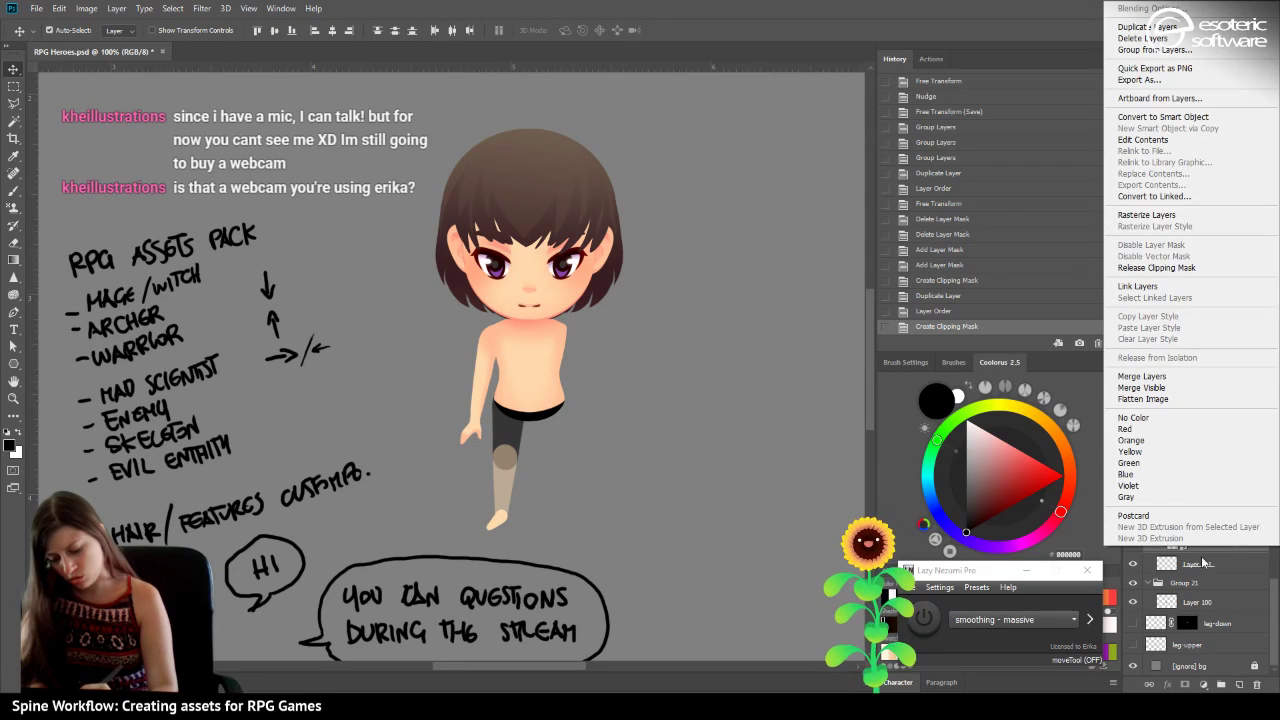
pyautogui.press('Escape')
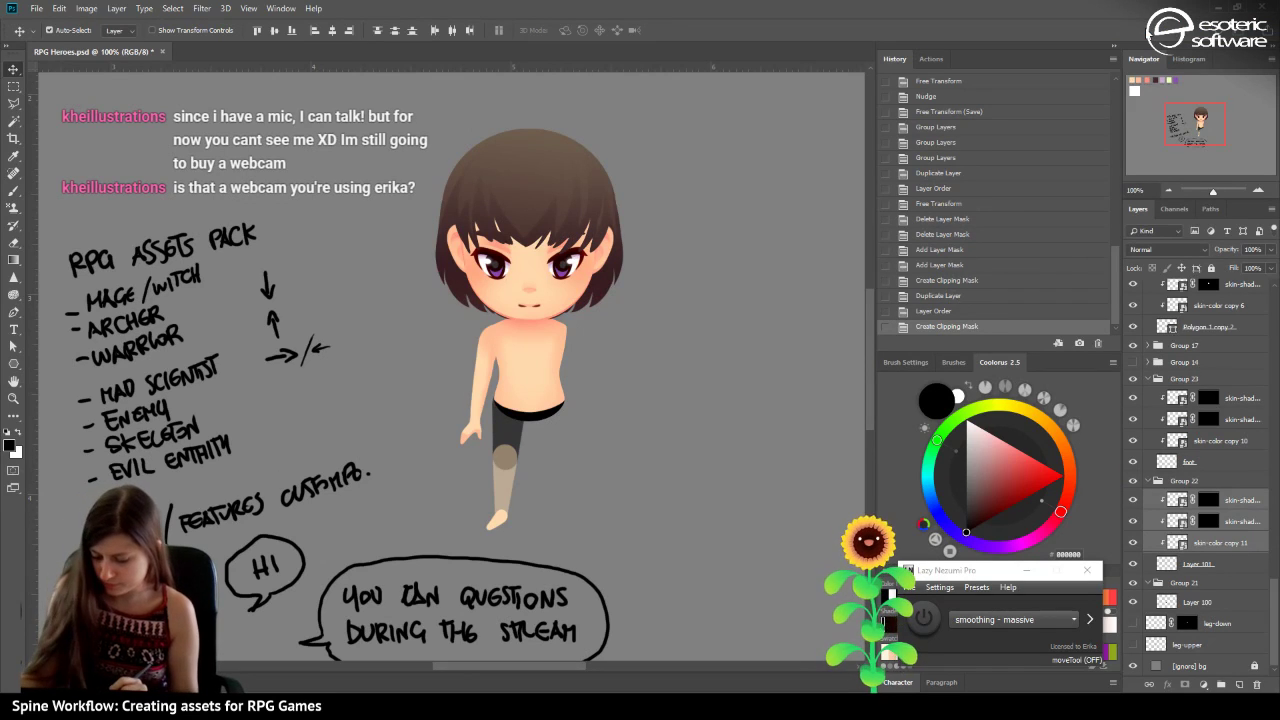
pyautogui.hotkey('ctrl', 'j')
pyautogui.moveTo(1205, 545); pyautogui.dragTo(1170, 662)
pyautogui.rightClick(1196, 604)
pyautogui.rightClick(1163, 541)
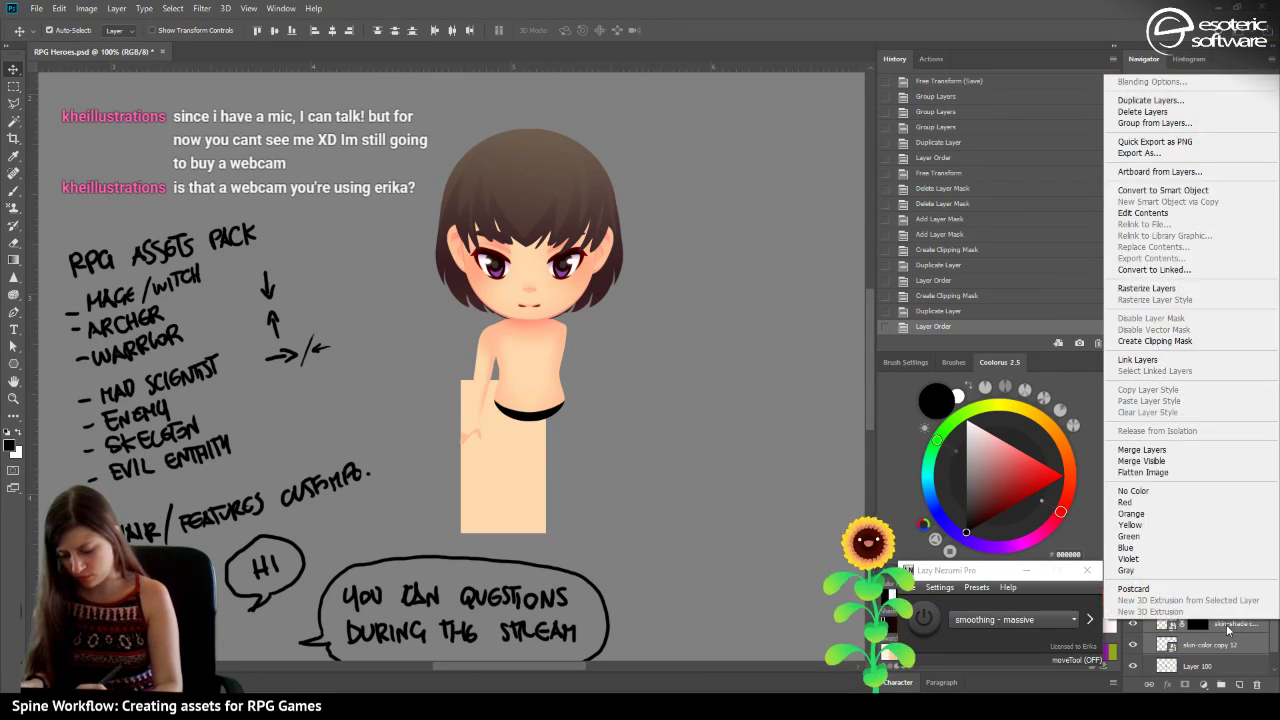
pyautogui.click(1150, 341)
pyautogui.hotkey('ctrl', 's')
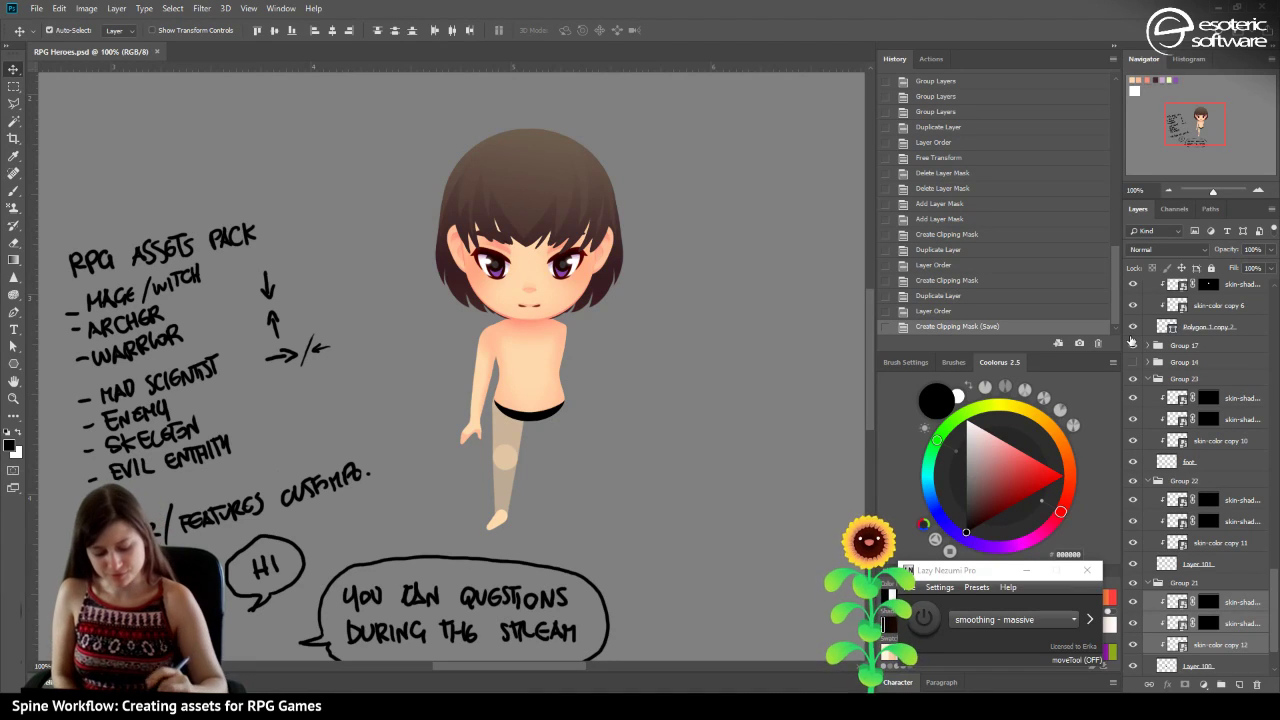
# Raise the opacity of the leg base shapes, Layer 100 and Layer 101, to 100%.
pyautogui.moveTo(525, 671); pyautogui.dragTo(530, 674)
pyautogui.hscroll(-2, 528, 680)
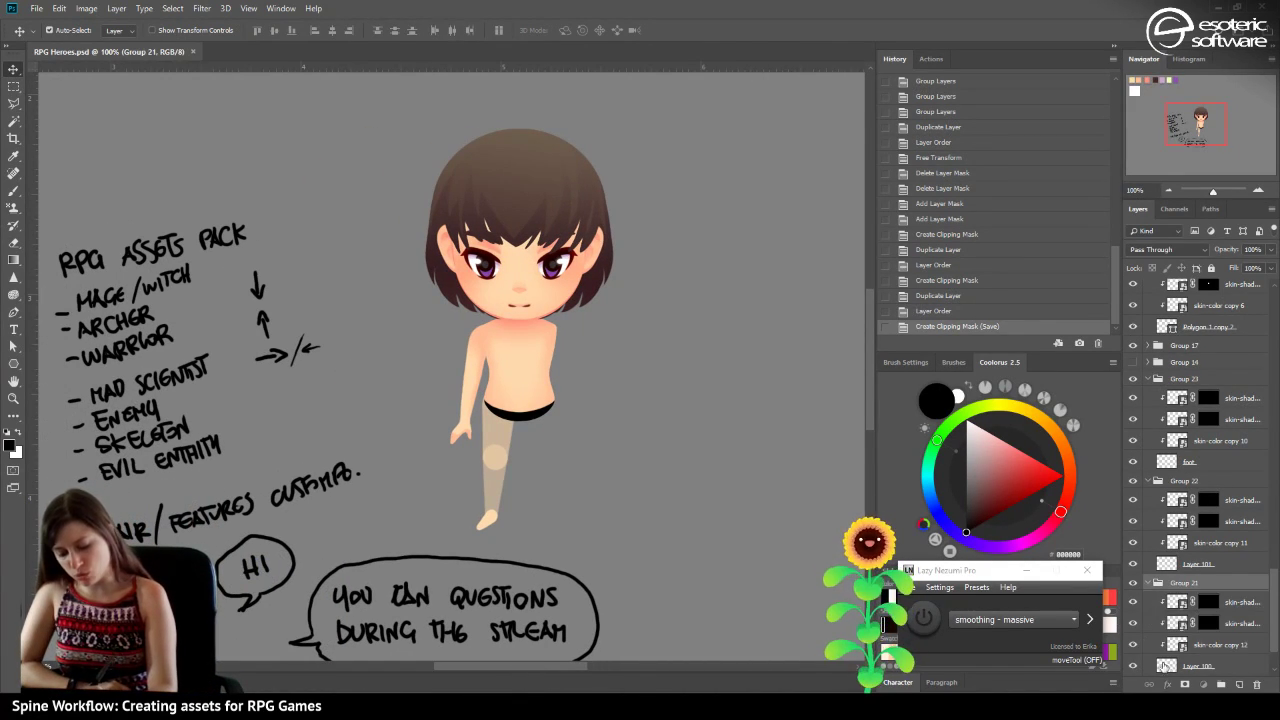
pyautogui.click(1166, 666)
pyautogui.click(1271, 251)
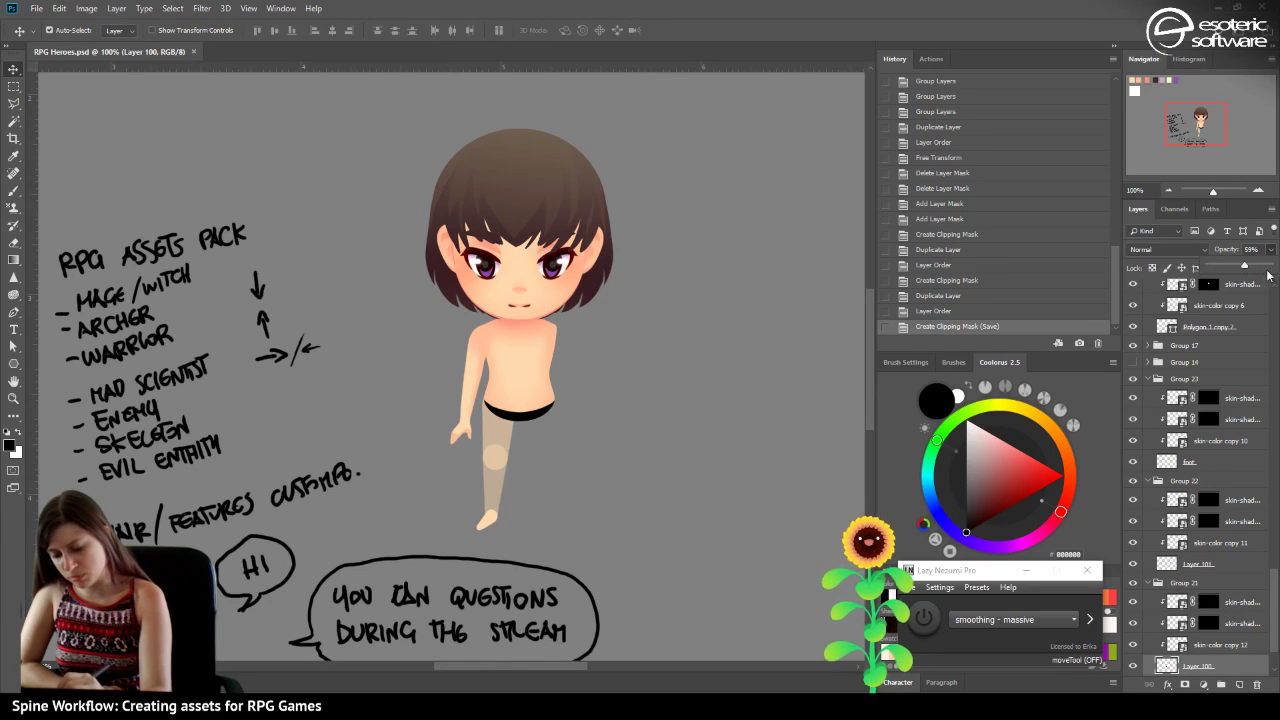
pyautogui.moveTo(1245, 266); pyautogui.dragTo(1266, 266)
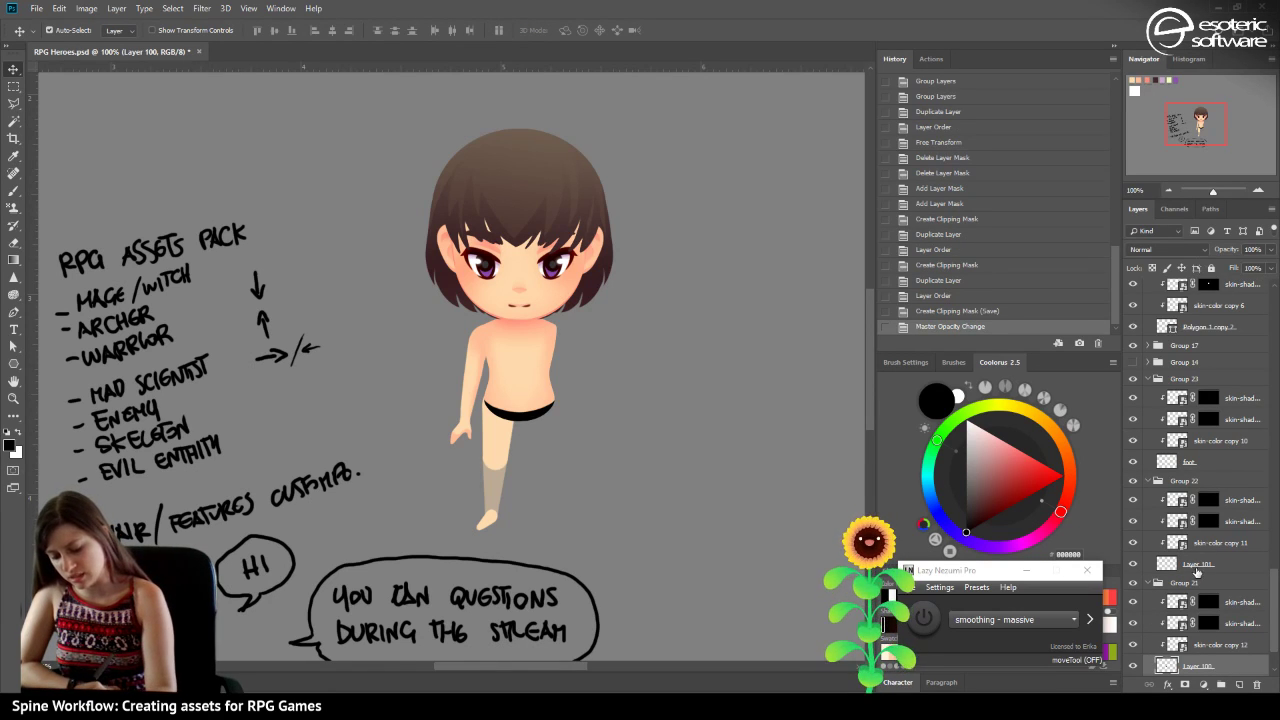
pyautogui.click(1196, 568)
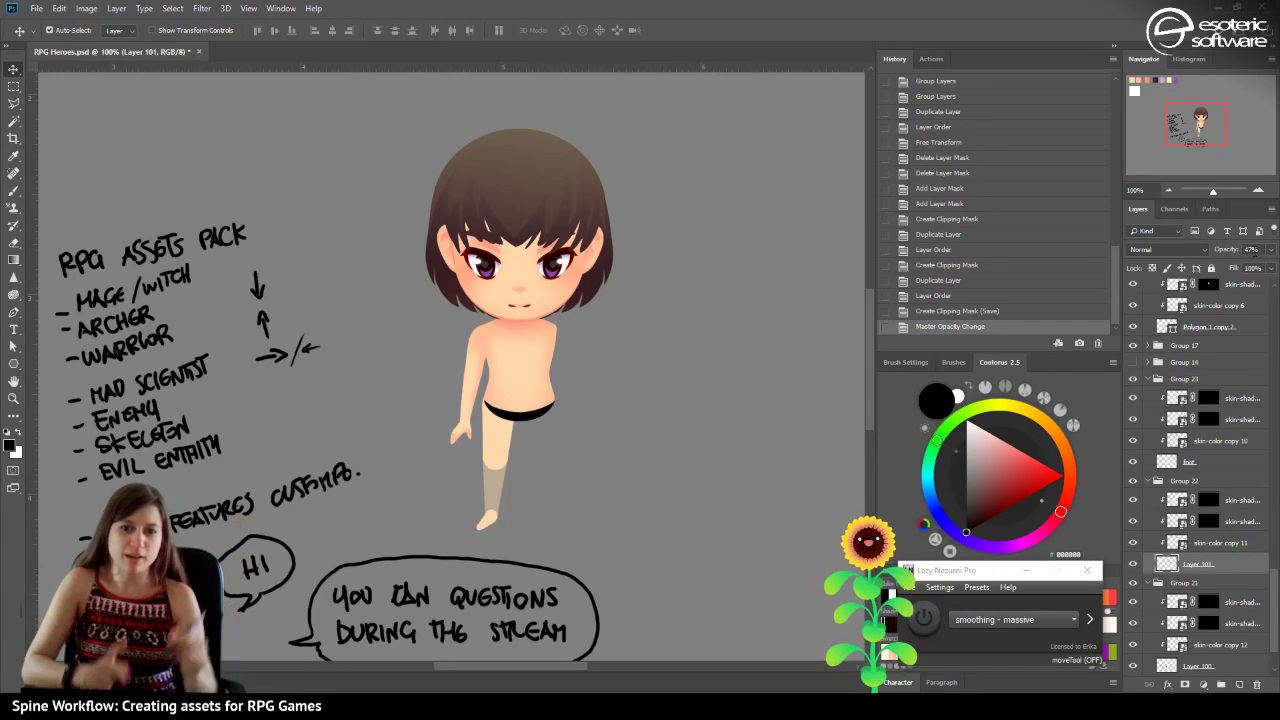
pyautogui.click(1270, 249)
pyautogui.moveTo(1239, 268); pyautogui.dragTo(1272, 266)
# Check the opacity of the foot and leg layers and Groups 21, 22 and 23, and save the document.
pyautogui.click(1188, 461)
pyautogui.click(1185, 567)
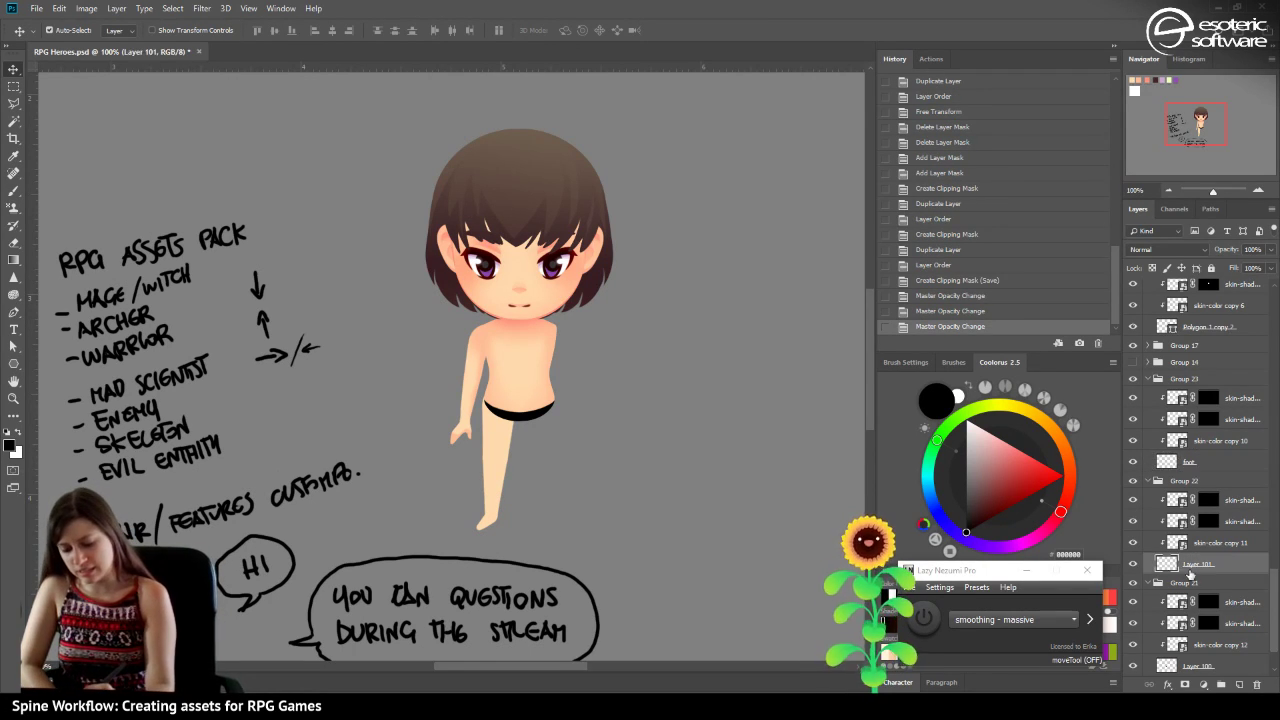
pyautogui.click(1170, 665)
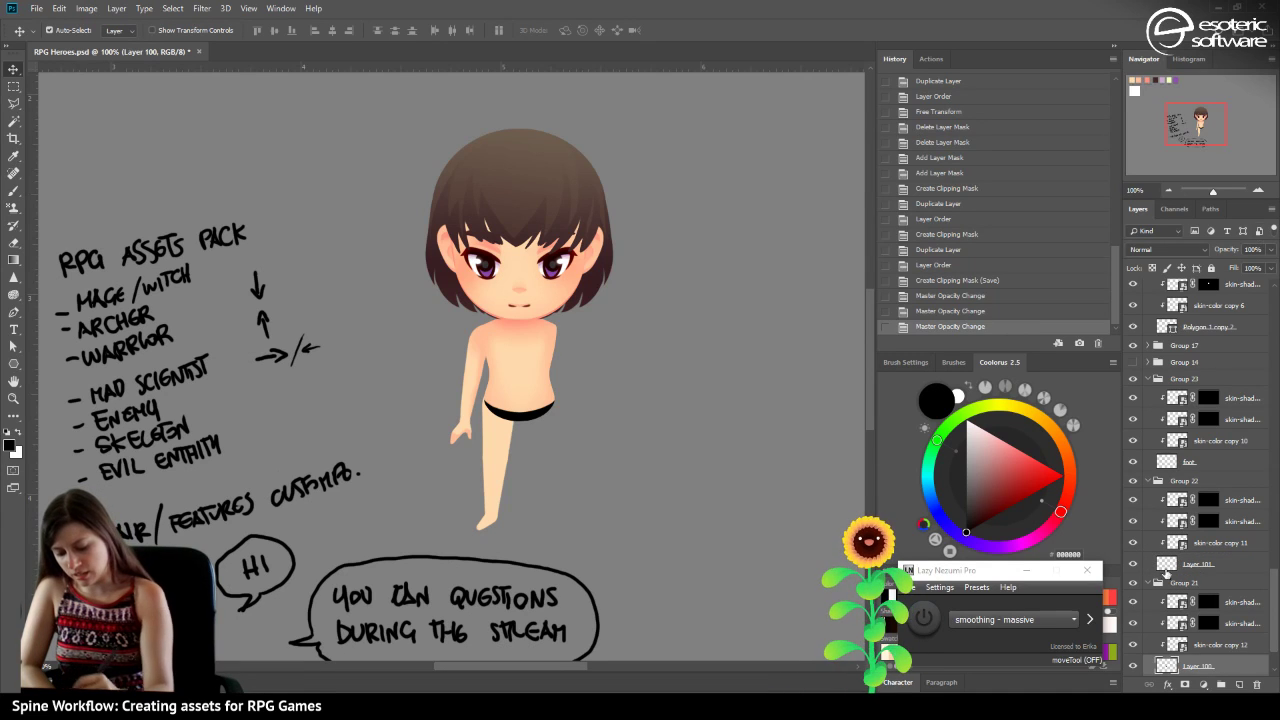
pyautogui.click(1172, 583)
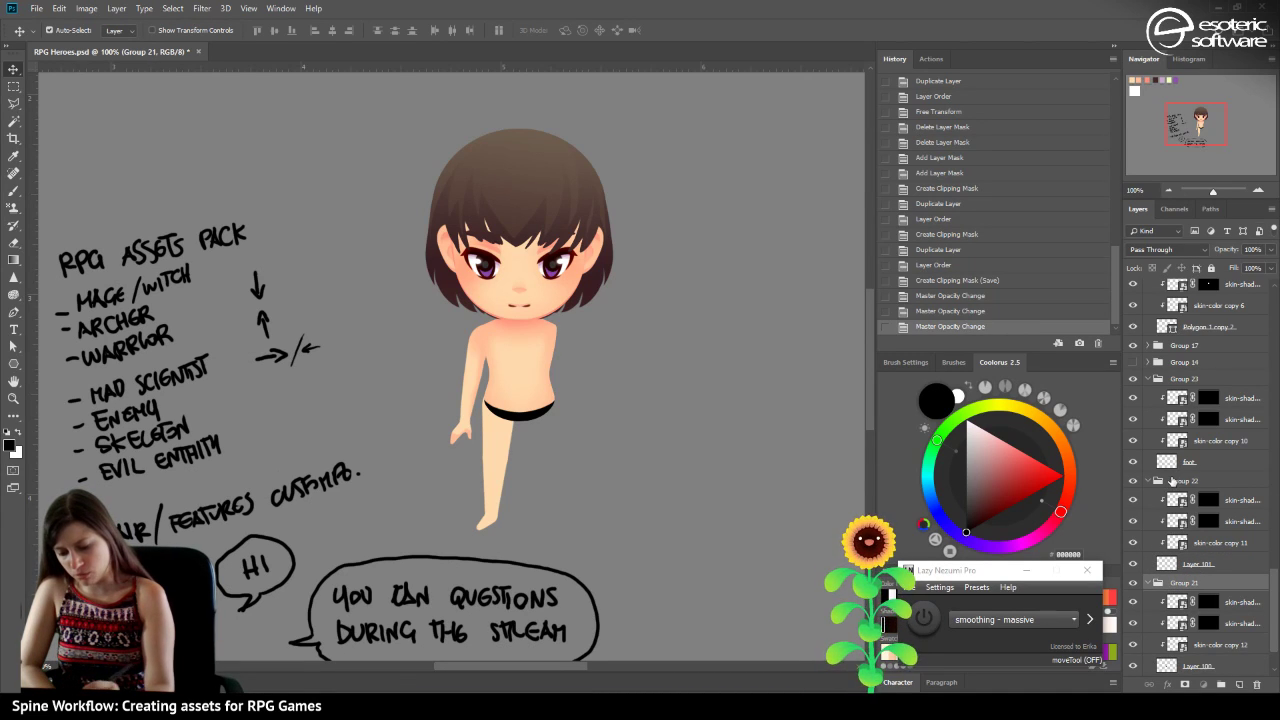
pyautogui.click(1174, 481)
pyautogui.click(1170, 379)
pyautogui.hotkey('ctrl', 's')
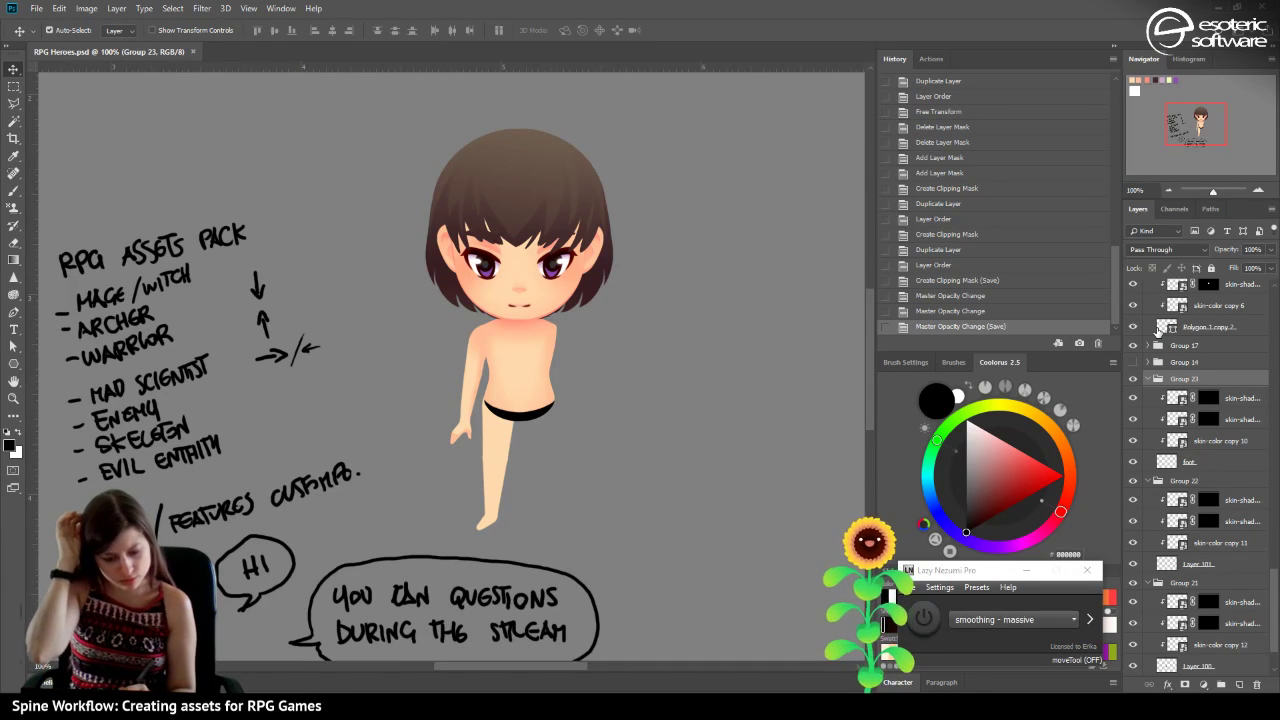
# Brush white into the mask of skin-shade copy 11 to shade the upper thigh below the hip band, reverting the last stroke.
pyautogui.click(1210, 644)
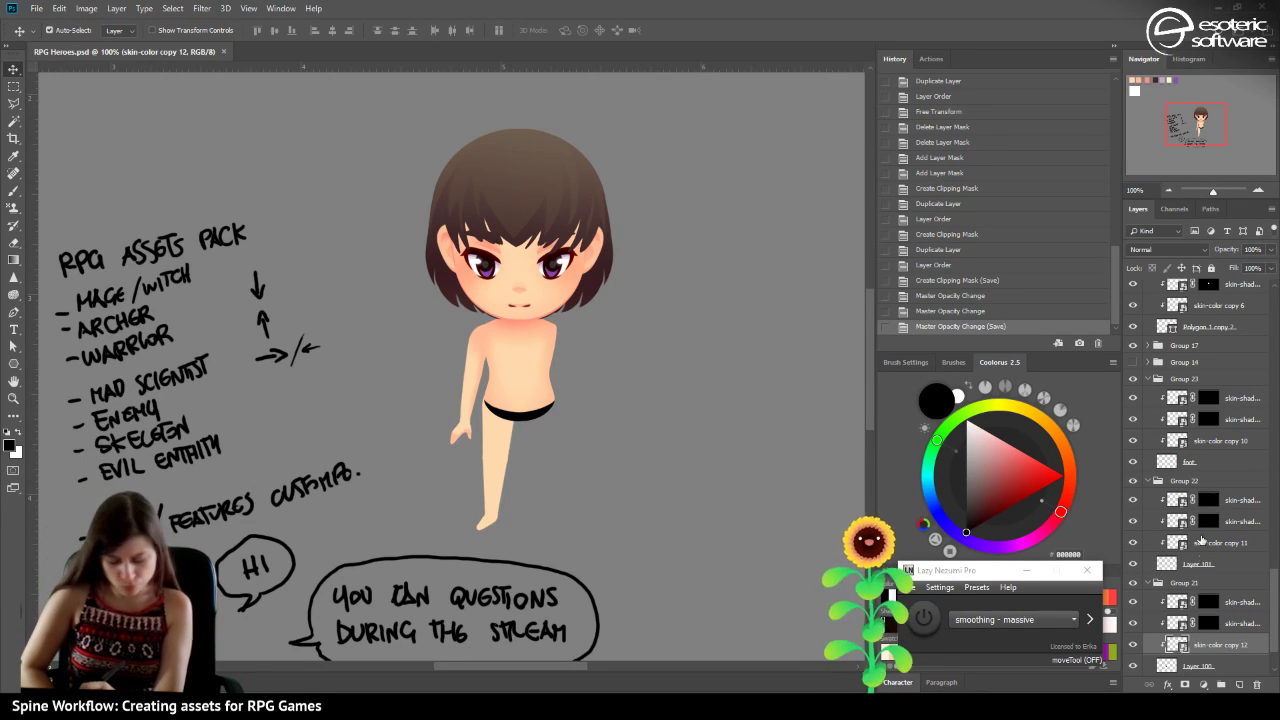
pyautogui.click(1133, 644)
pyautogui.click(1134, 642)
pyautogui.click(1201, 622)
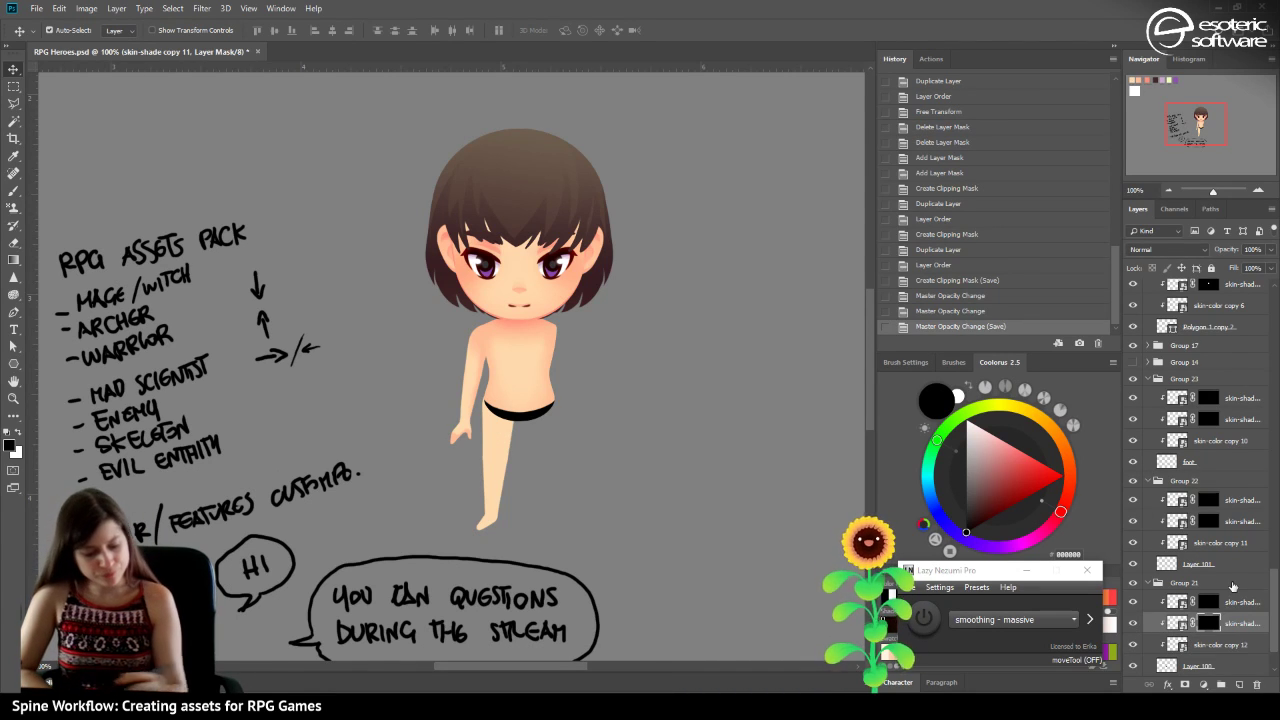
pyautogui.press('b')
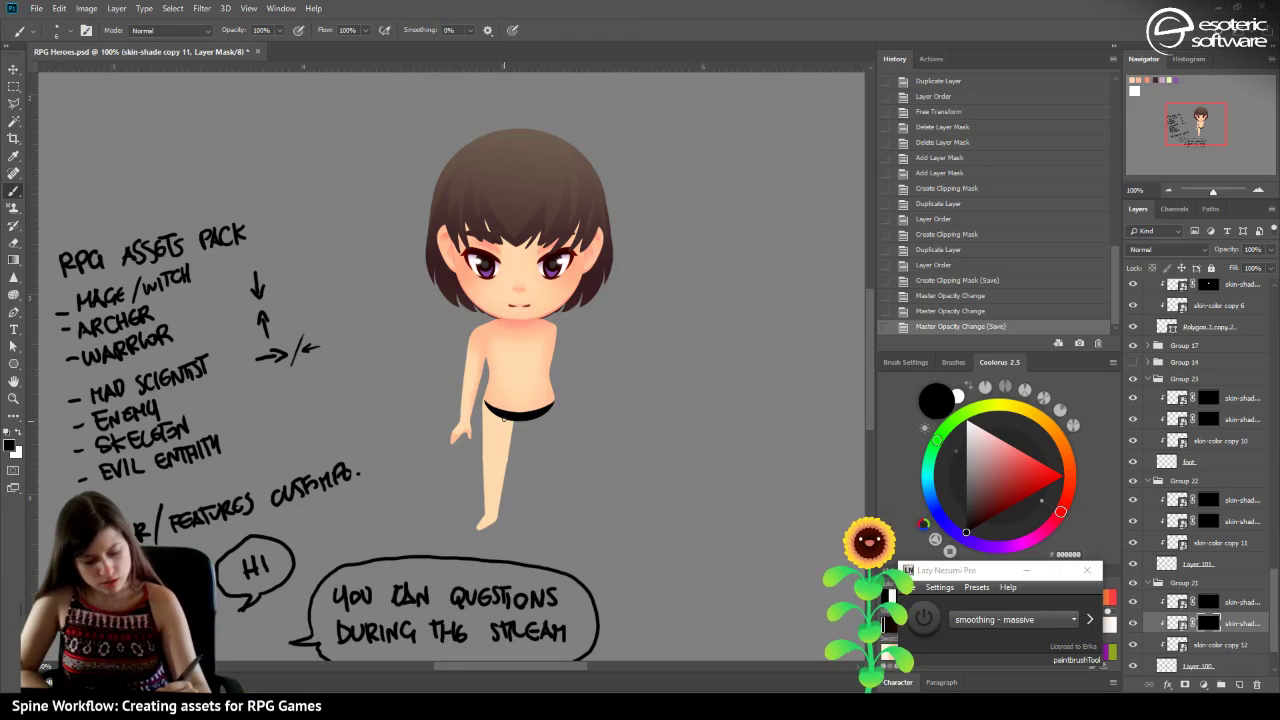
pyautogui.click(60, 30)
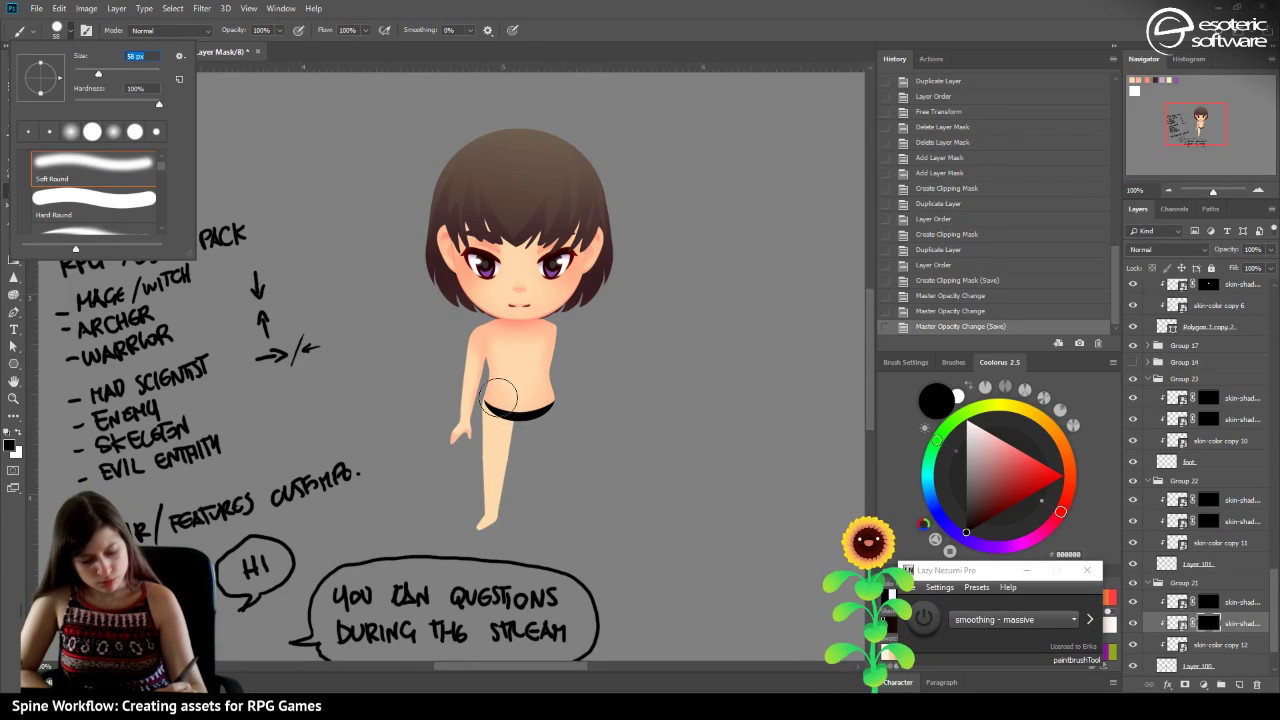
pyautogui.click(502, 398)
pyautogui.click(18, 441)
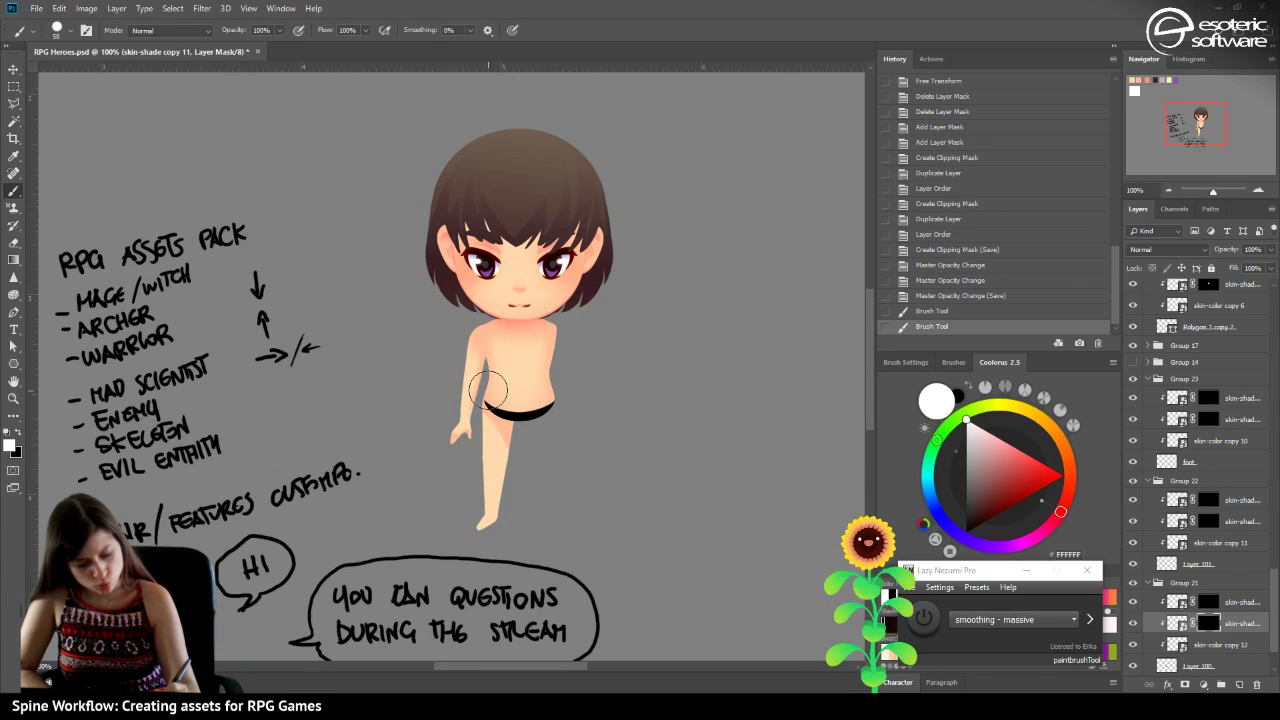
pyautogui.moveTo(492, 420); pyautogui.dragTo(520, 450)
pyautogui.click(520, 452)
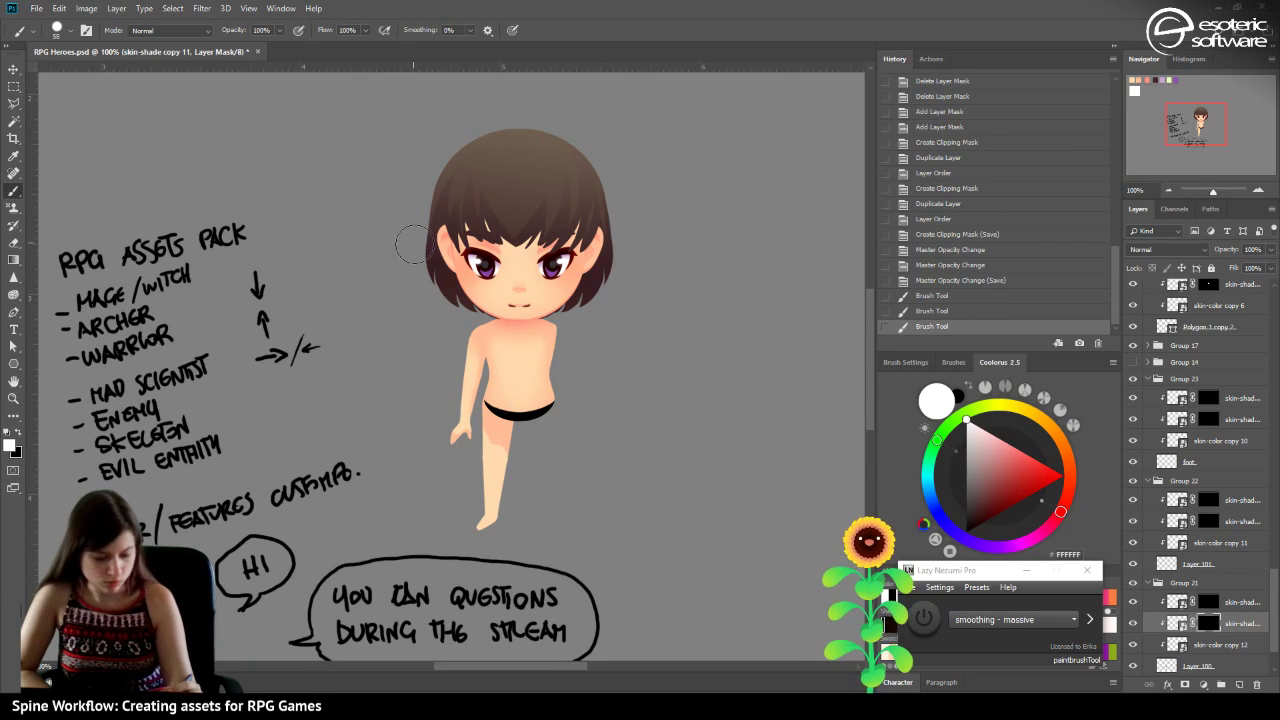
pyautogui.click(932, 311)
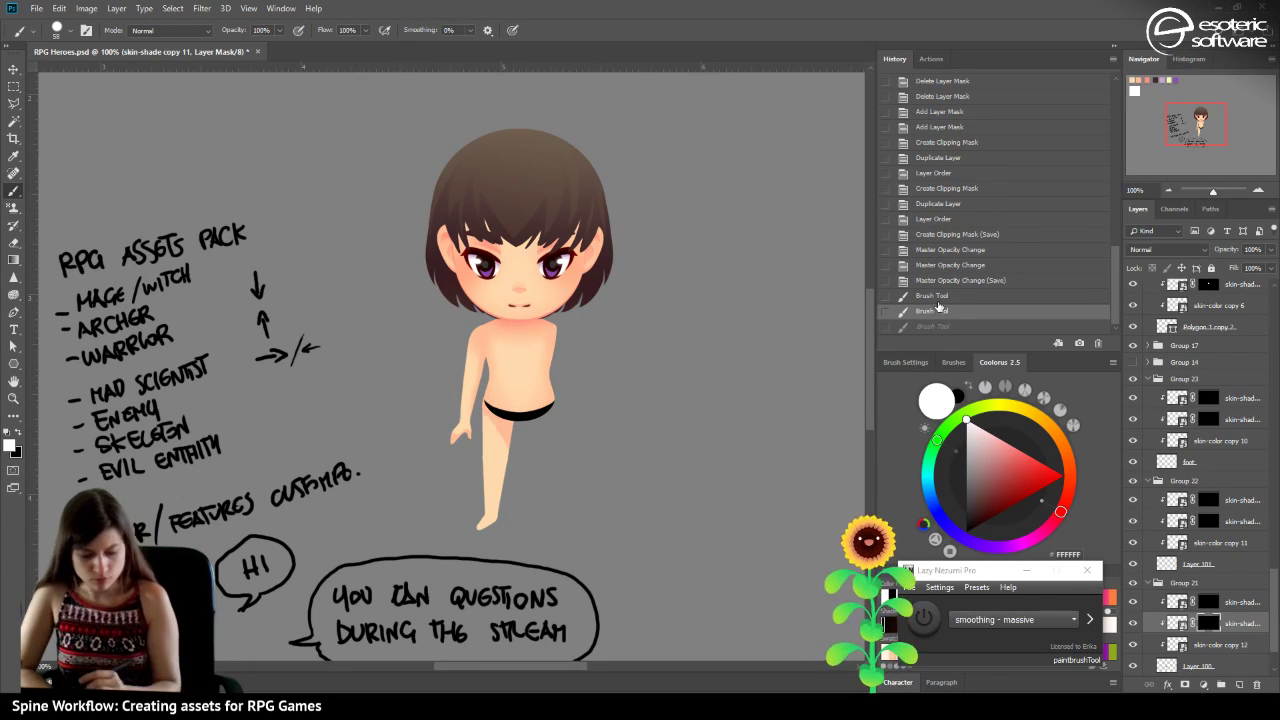
# Move Group 21 out to sit between Group 23 and Group 22 in the layer stack, and collapse the leg groups.
pyautogui.click(1184, 582)
pyautogui.click(1158, 582)
pyautogui.moveTo(1157, 607); pyautogui.dragTo(1144, 507)
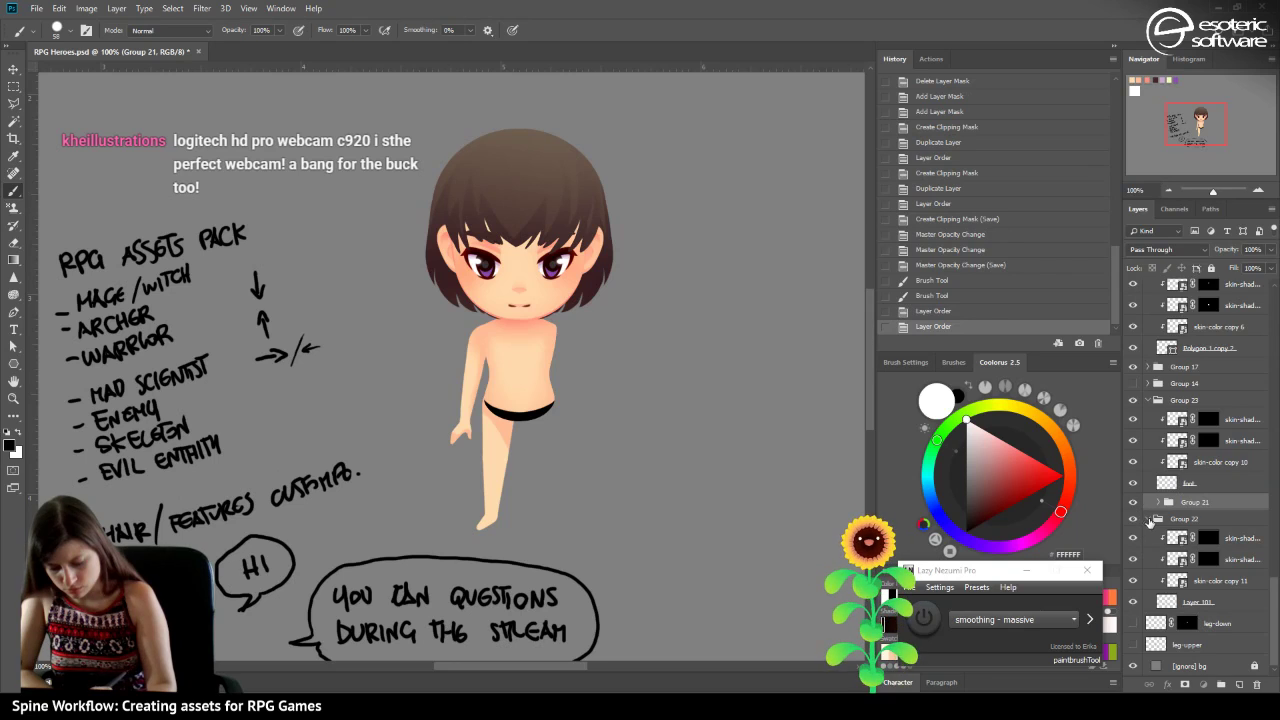
pyautogui.click(1152, 520)
pyautogui.click(1152, 486)
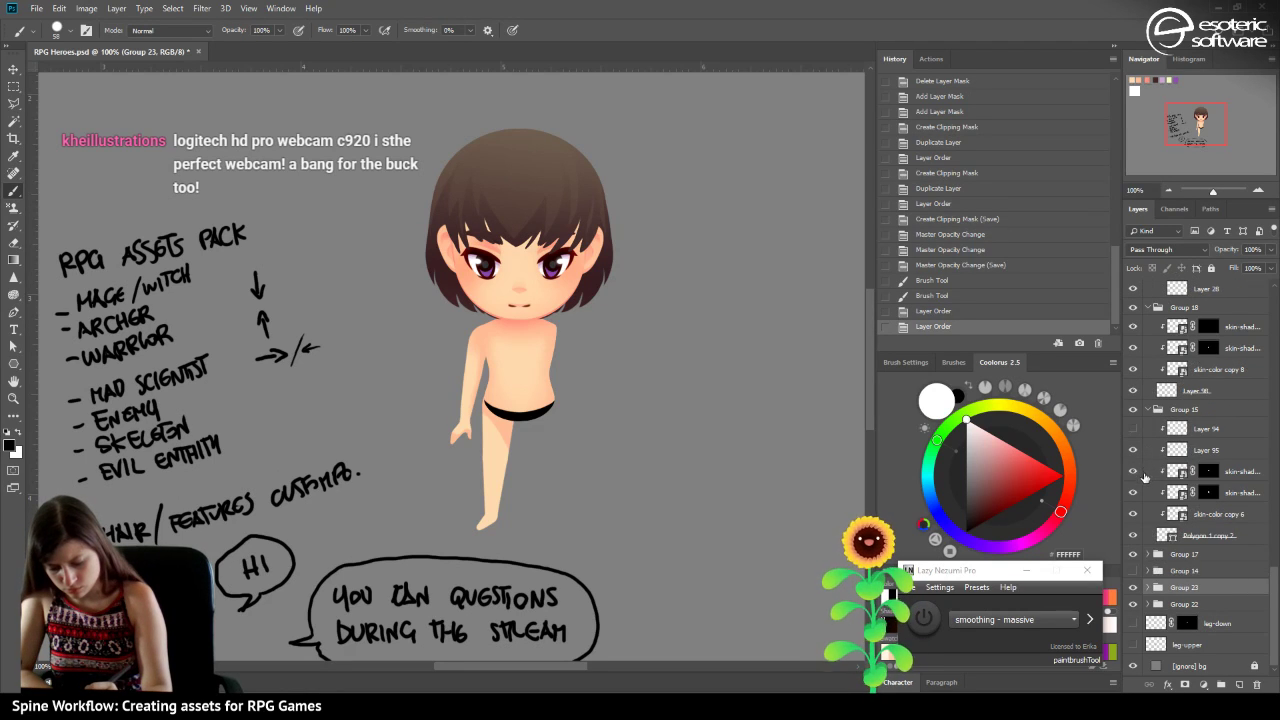
pyautogui.click(1157, 588)
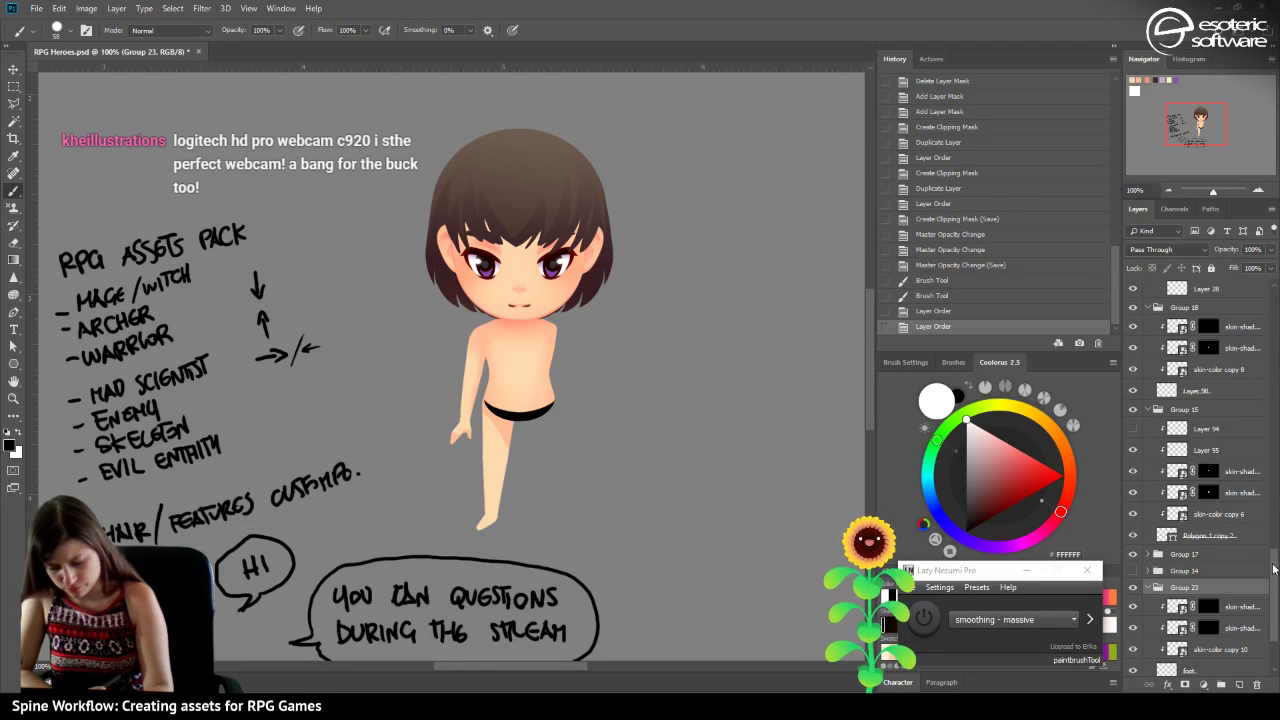
pyautogui.scroll(-2, 1181, 561)
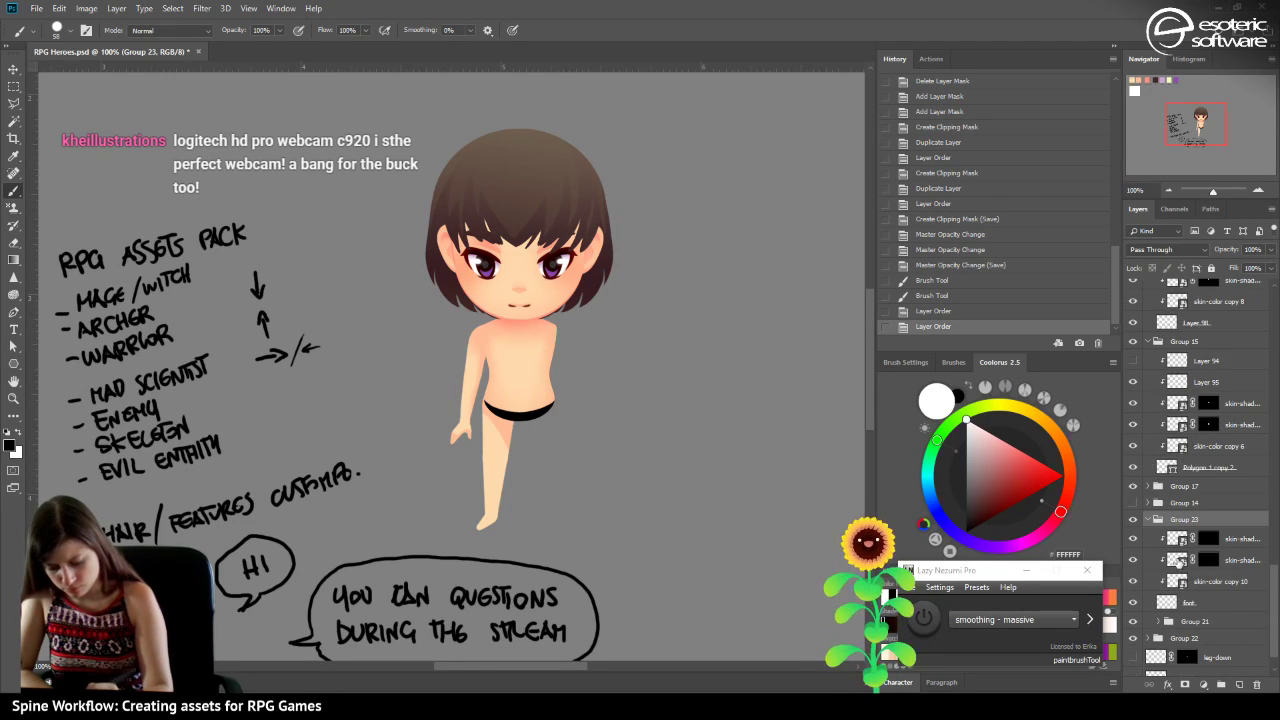
pyautogui.click(1147, 621)
pyautogui.click(1149, 521)
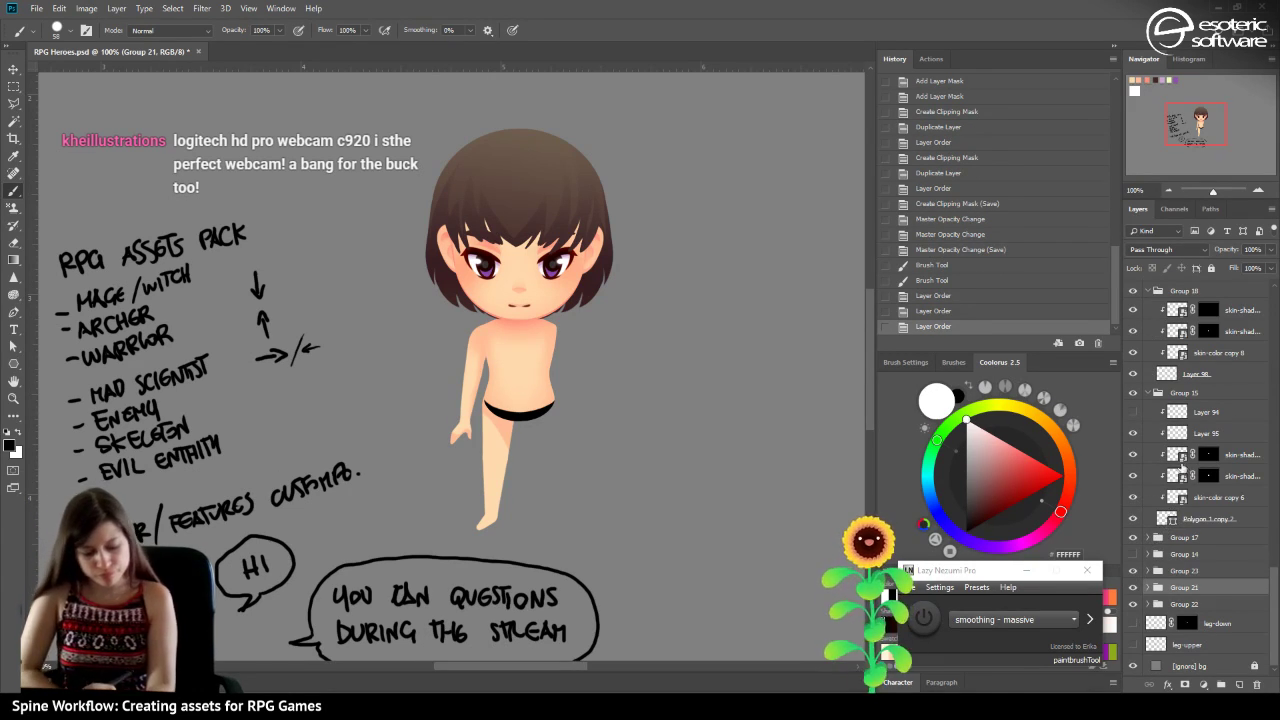
# Expand Group 21, select skin-color copy 12 and save the document.
pyautogui.click(1148, 588)
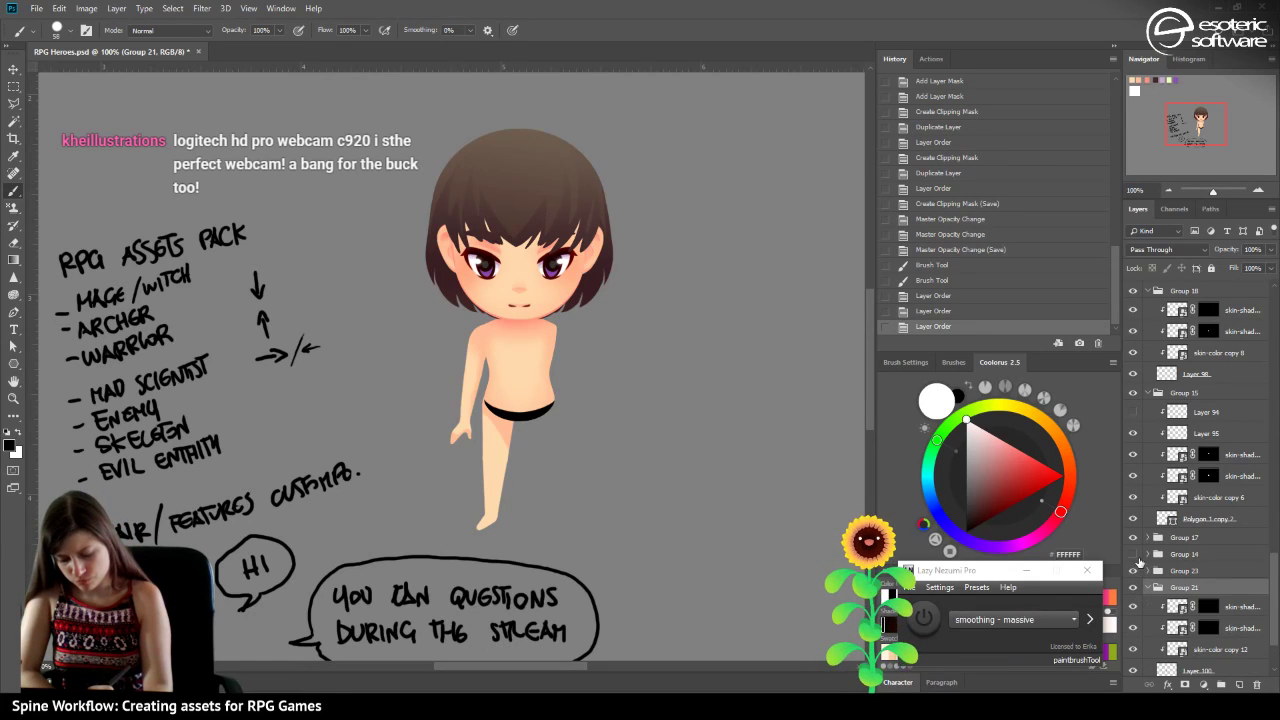
pyautogui.scroll(-3, 1272, 592)
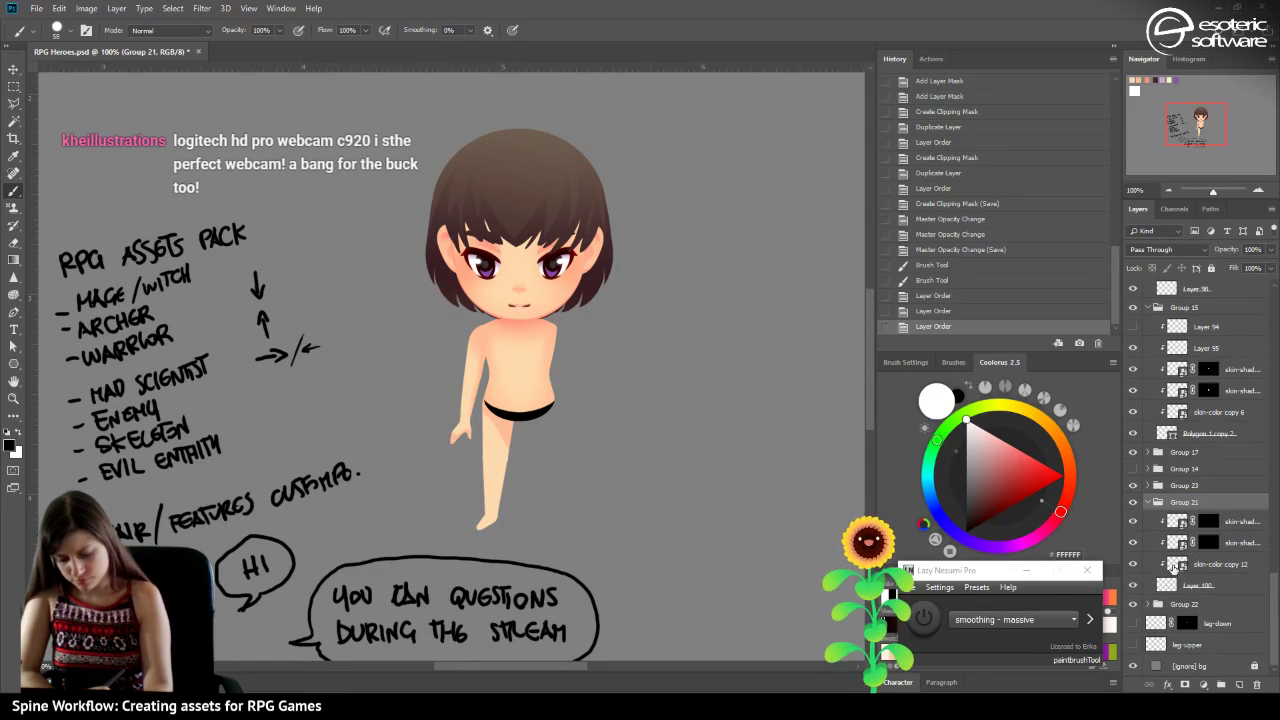
pyautogui.click(1172, 564)
pyautogui.hotkey('ctrl', 's')
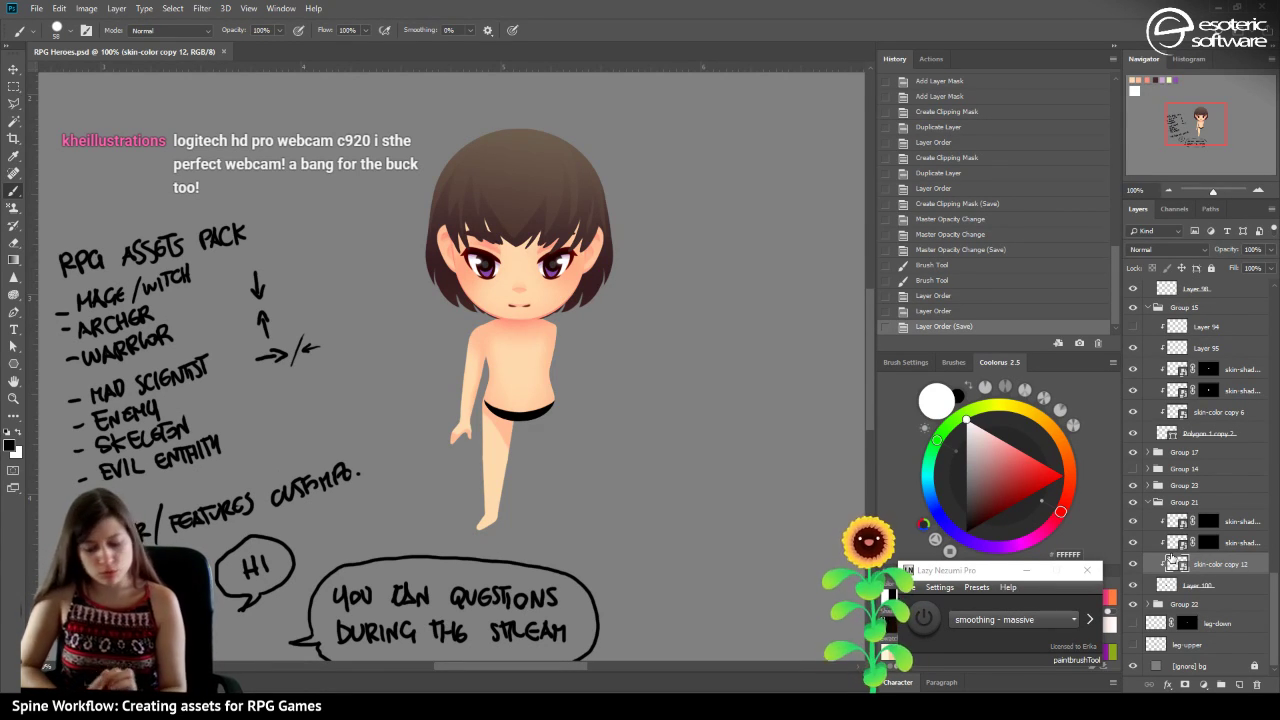
# Try a hard-edged white stroke on the thigh in the mask of Group 21's skin-shade copy 11, and revert it.
pyautogui.click(1160, 585)
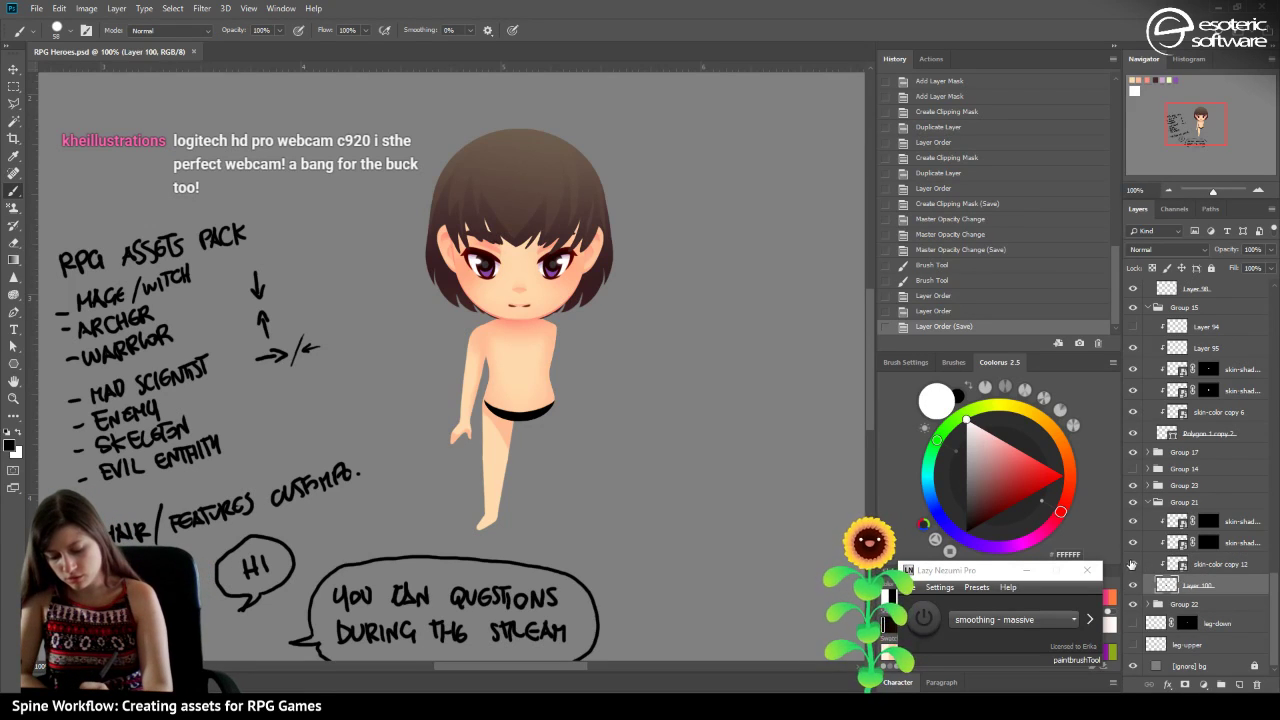
pyautogui.click(1190, 568)
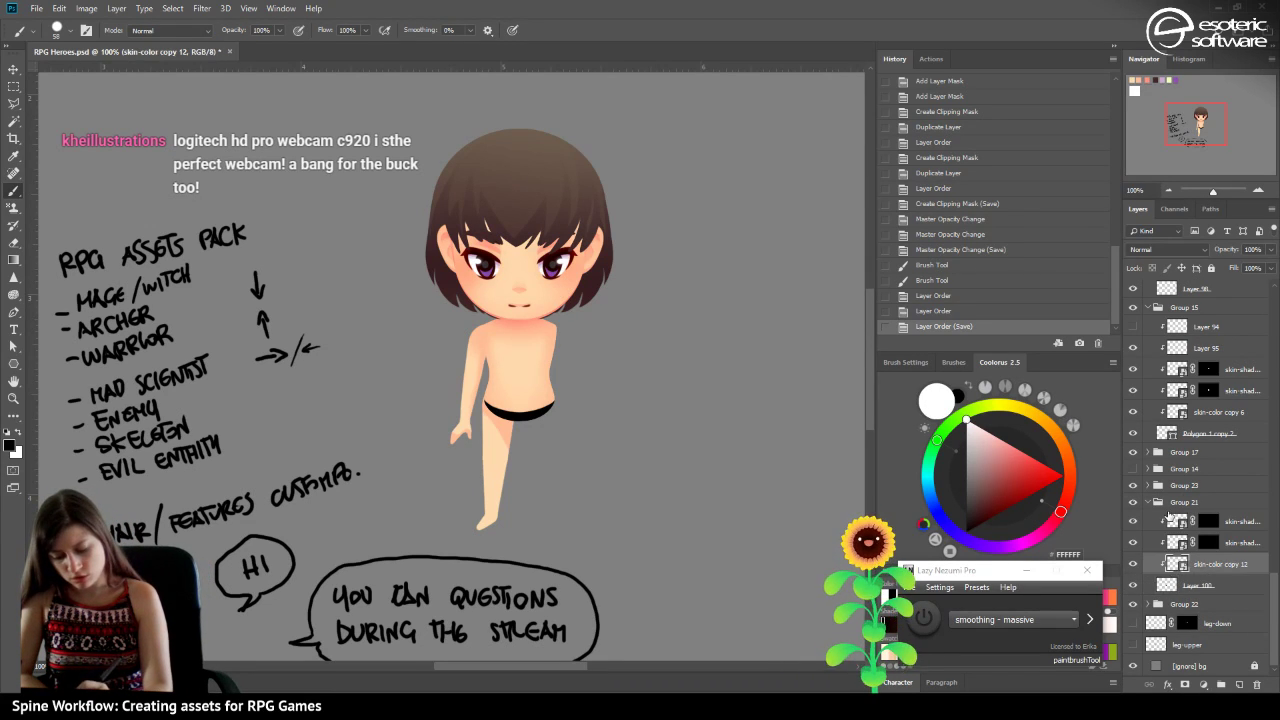
pyautogui.click(1208, 542)
pyautogui.click(1134, 543)
pyautogui.click(1134, 543)
pyautogui.moveTo(495, 432); pyautogui.dragTo(518, 460)
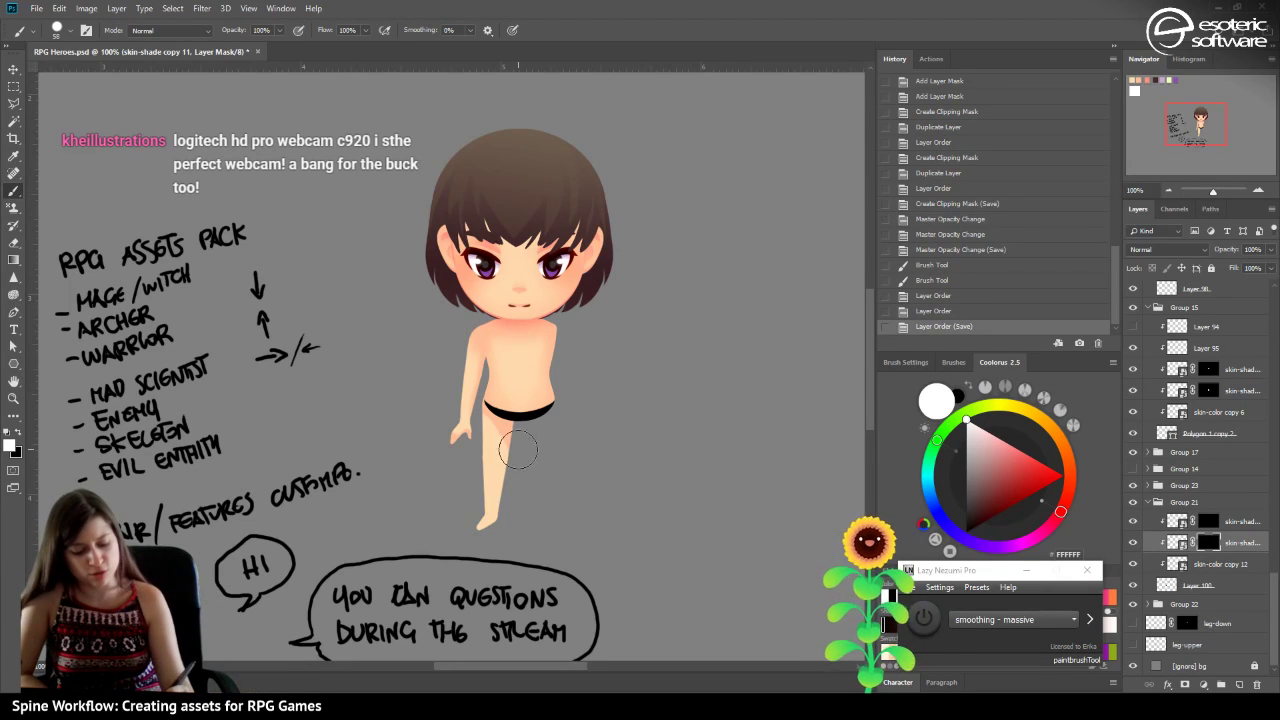
pyautogui.click(912, 310)
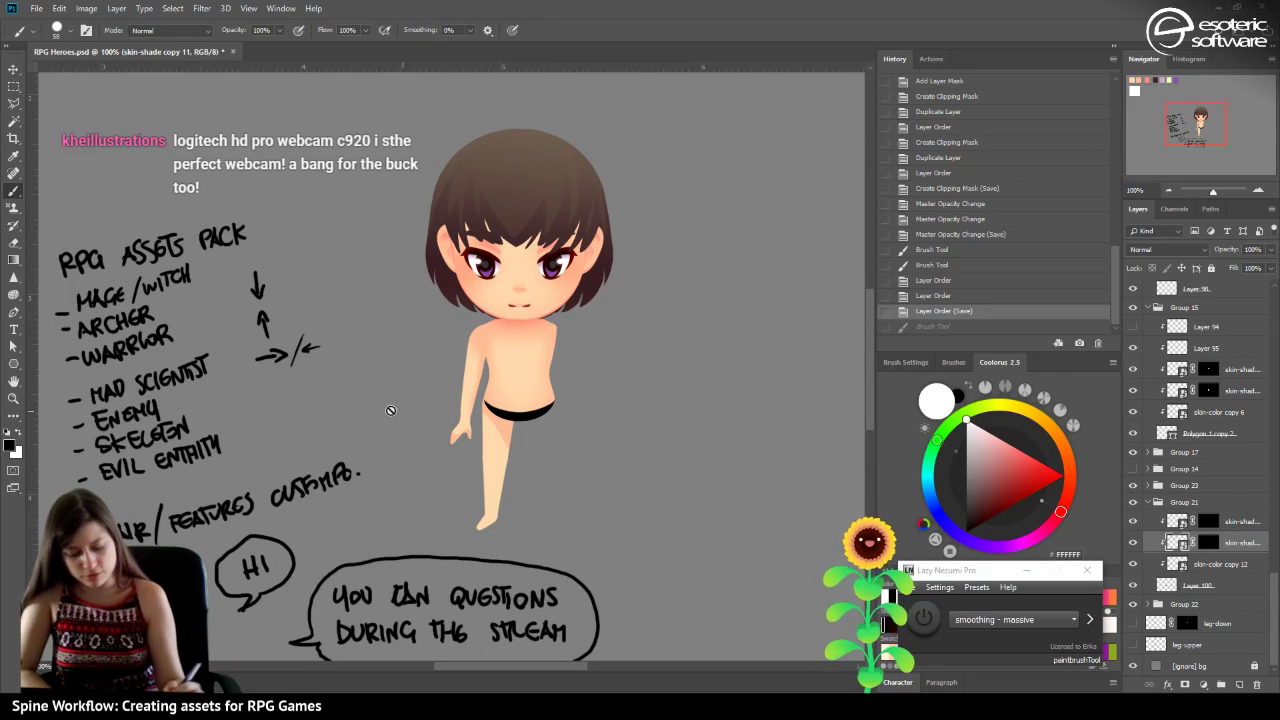
# Switch to the Soft Round brush with 0% hardness and test white strokes in the mask of skin-shade copy 11, reverting them.
pyautogui.click(57, 33)
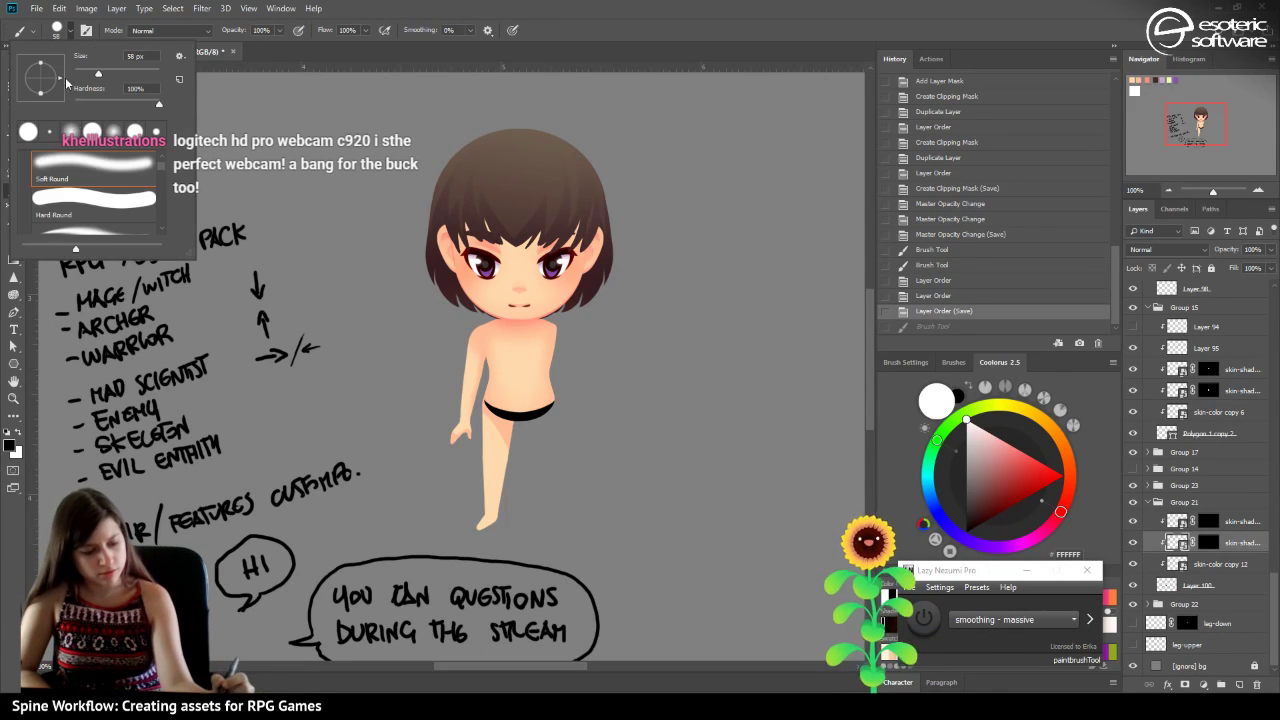
pyautogui.click(73, 168)
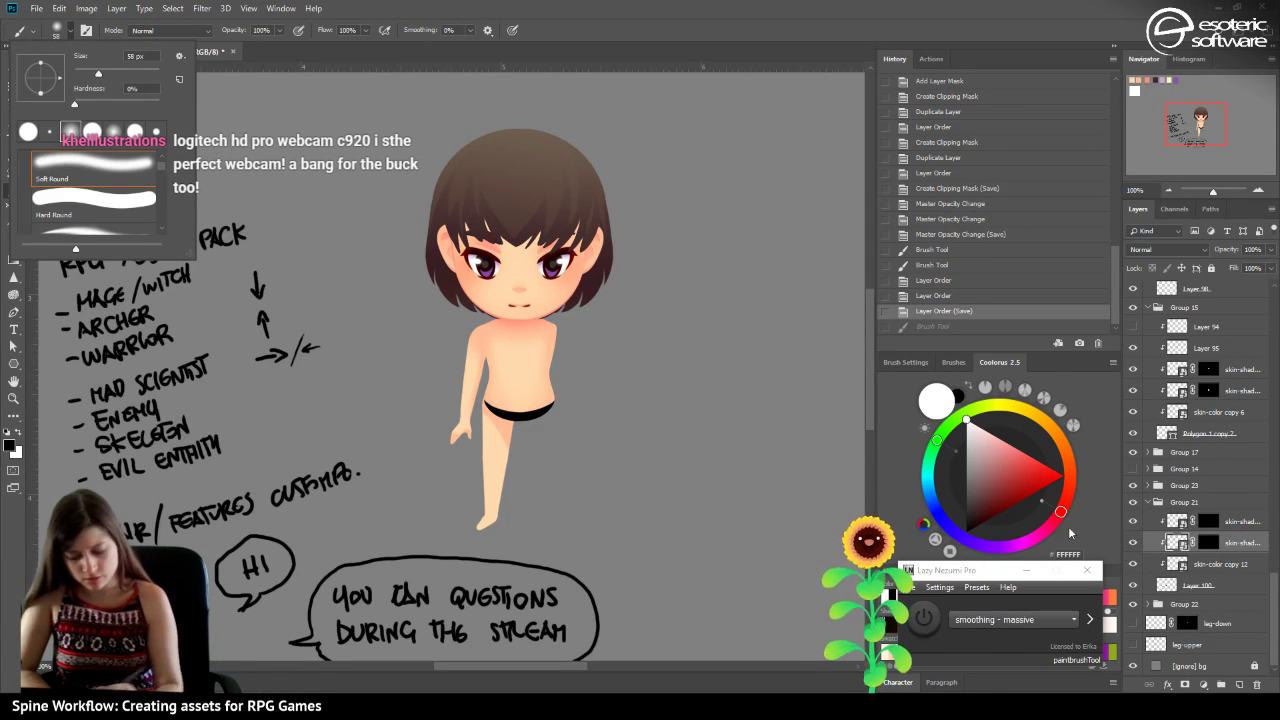
pyautogui.click(1208, 542)
pyautogui.press('x')
pyautogui.moveTo(518, 446); pyautogui.dragTo(474, 389)
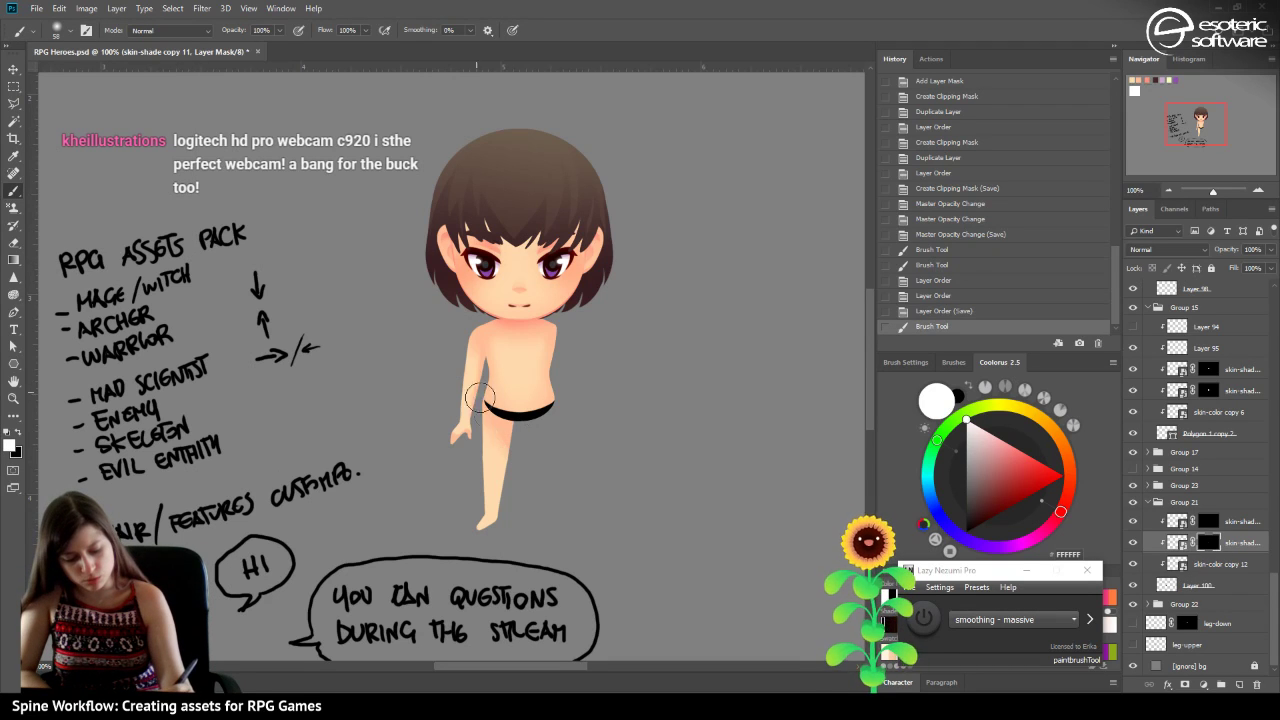
pyautogui.click(506, 437)
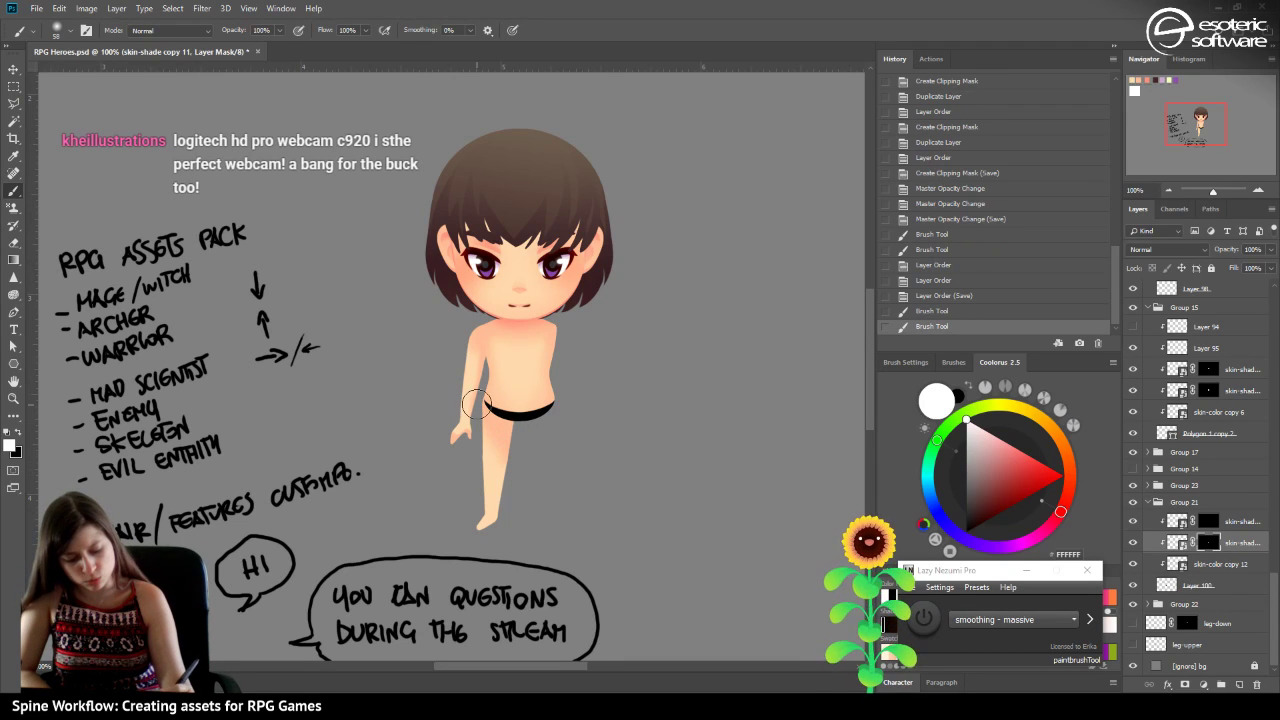
pyautogui.click(924, 298)
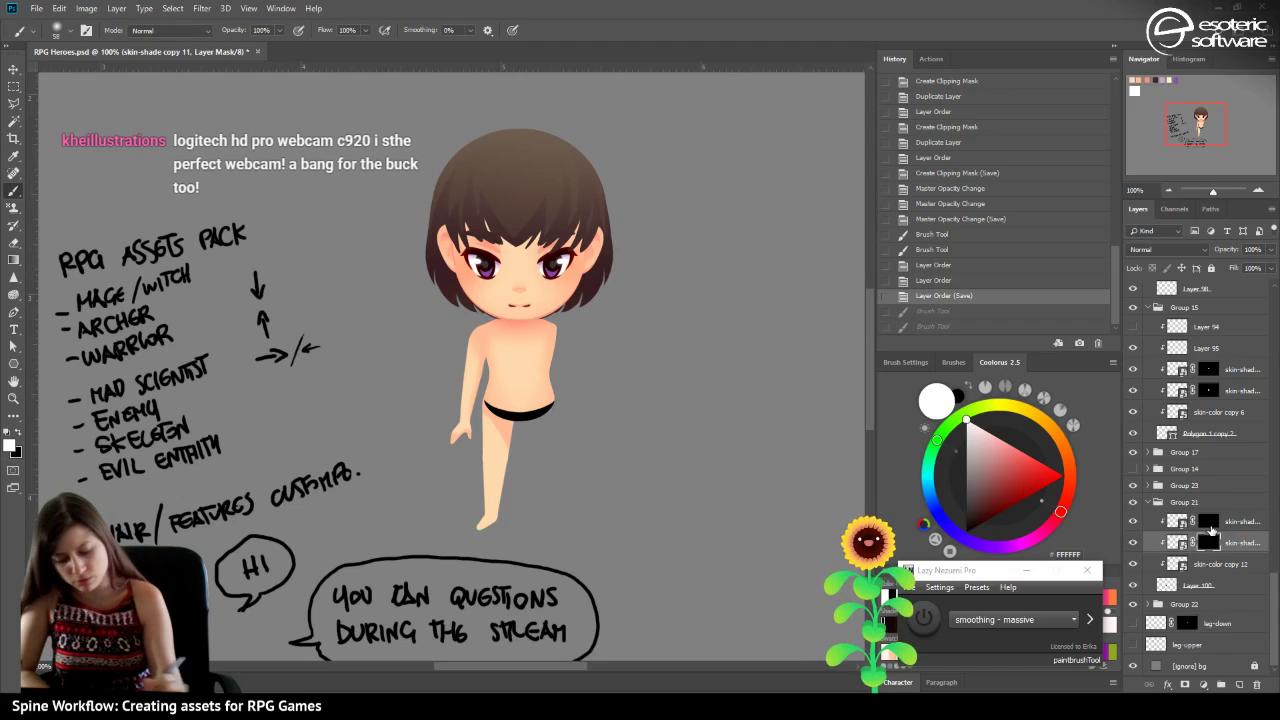
# Brush soft white strokes into the mask of skin-shade copy 11 to shade the thigh's edges below the hip band.
pyautogui.moveTo(521, 456)
pyautogui.mouseDown()
pyautogui.moveTo(466, 352)
pyautogui.moveTo(468, 497)
pyautogui.moveTo(466, 413)
pyautogui.moveTo(462, 470)
pyautogui.mouseUp()
pyautogui.moveTo(460, 496); pyautogui.dragTo(462, 420)
pyautogui.moveTo(460, 478); pyautogui.dragTo(462, 505)
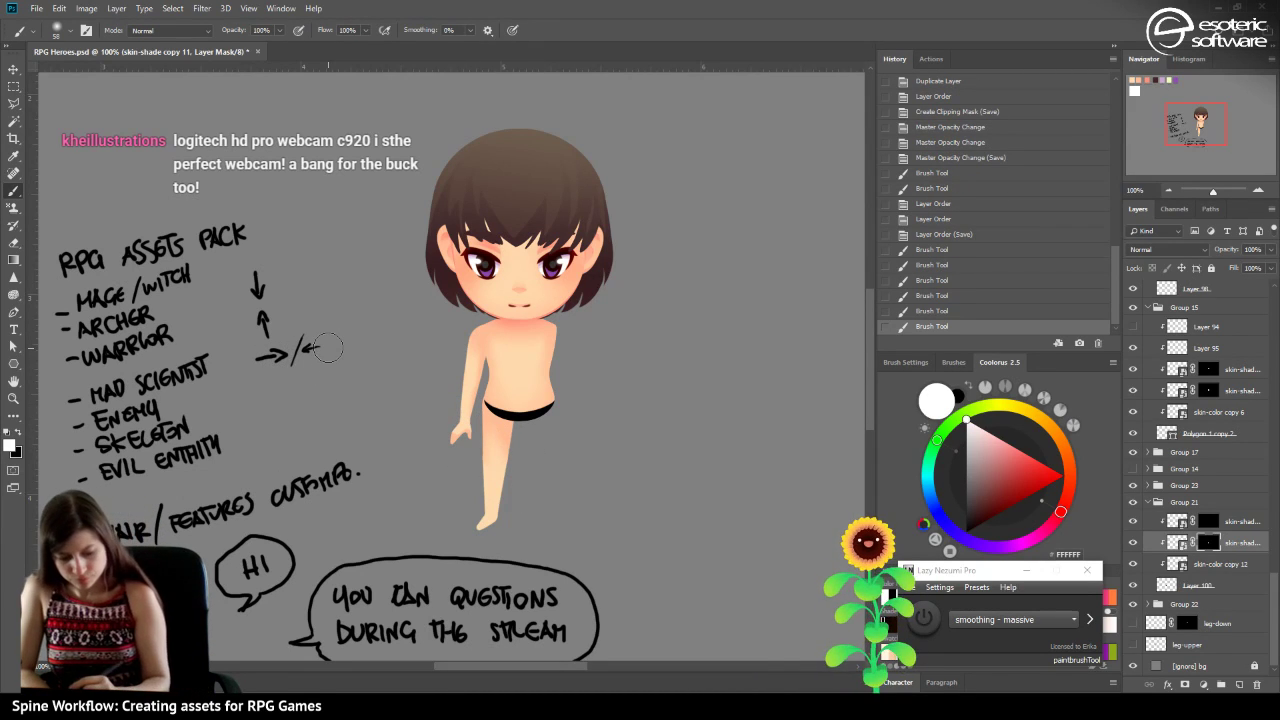
pyautogui.moveTo(470, 410); pyautogui.dragTo(464, 432)
pyautogui.moveTo(464, 412); pyautogui.dragTo(460, 391)
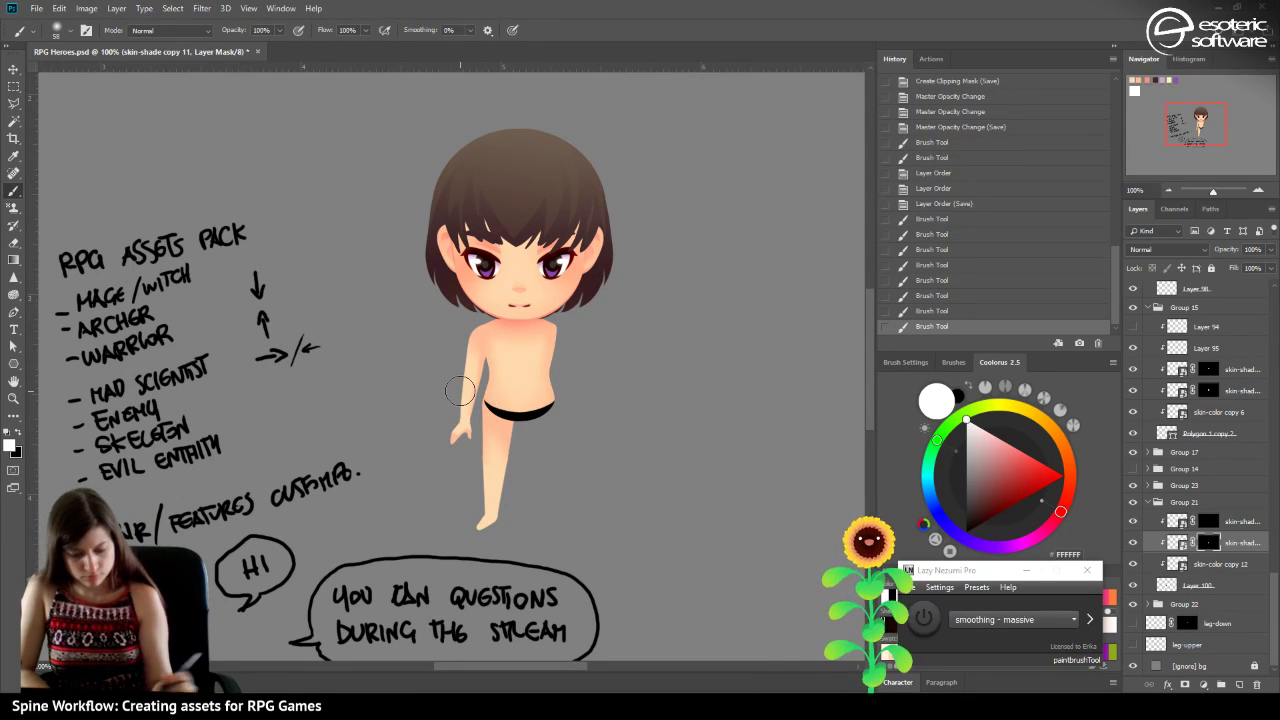
# Try brushing white into the mask of skin-shadow-21 copy 14 to add darker shadow on the thigh and knee, reverting the strokes.
pyautogui.click(1210, 522)
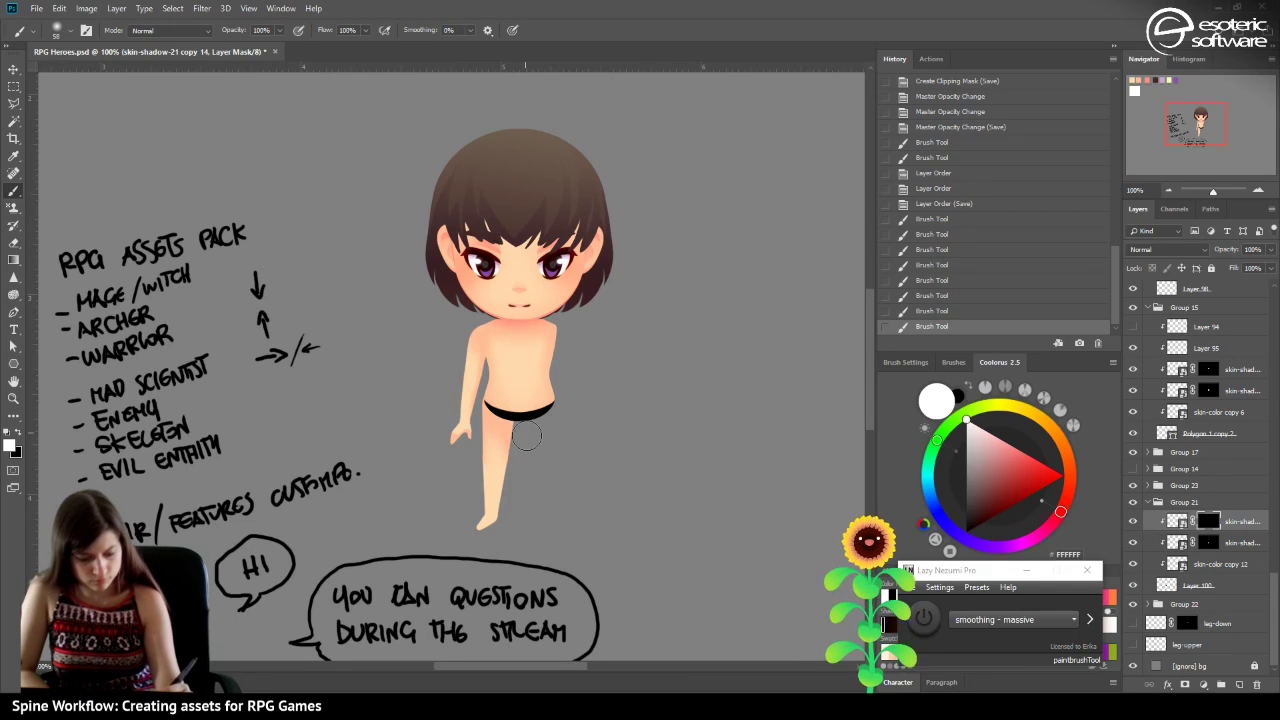
pyautogui.click(933, 297)
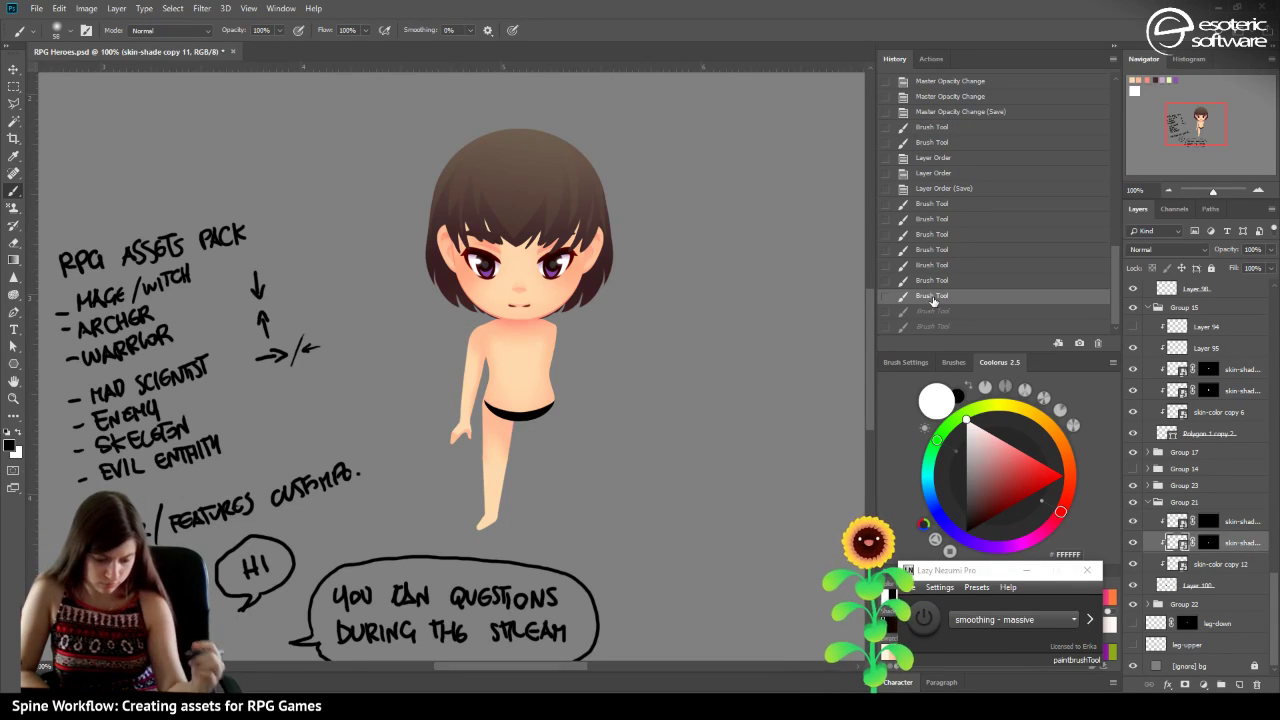
pyautogui.click(490, 478)
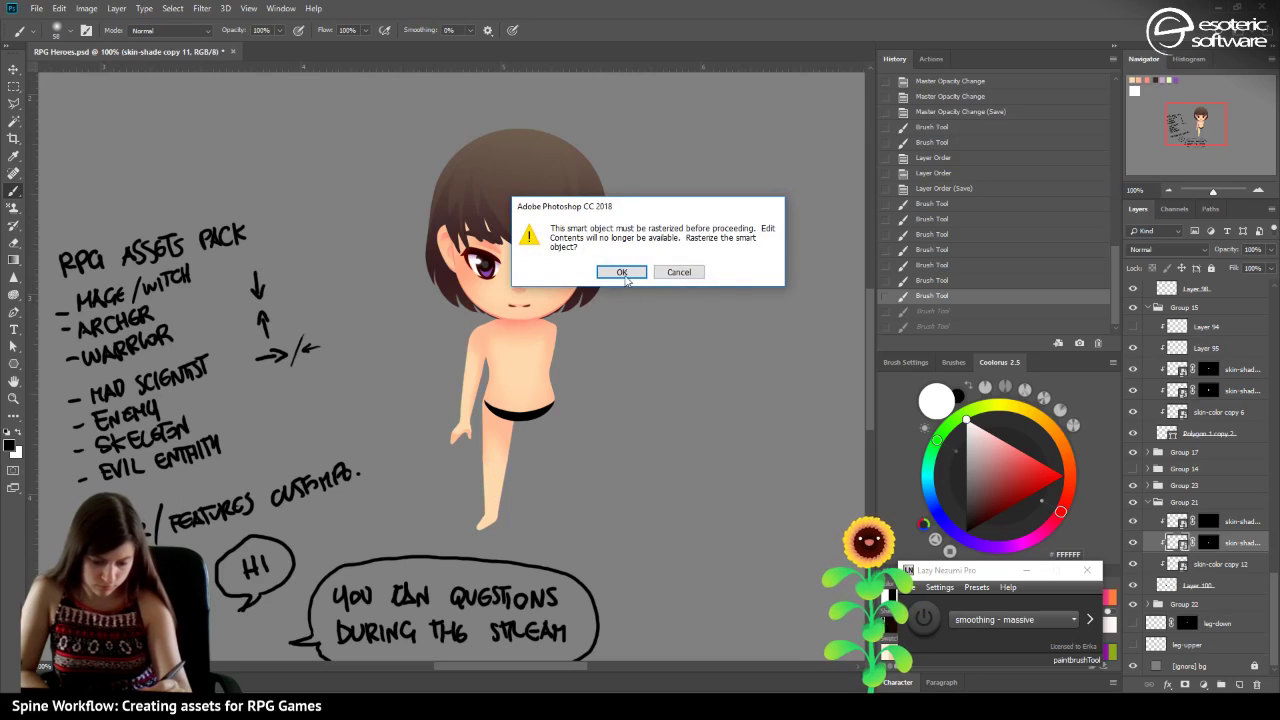
pyautogui.click(680, 275)
pyautogui.click(1208, 521)
pyautogui.press('x')
pyautogui.moveTo(488, 472)
pyautogui.mouseDown()
pyautogui.moveTo(495, 462)
pyautogui.moveTo(492, 478)
pyautogui.mouseUp()
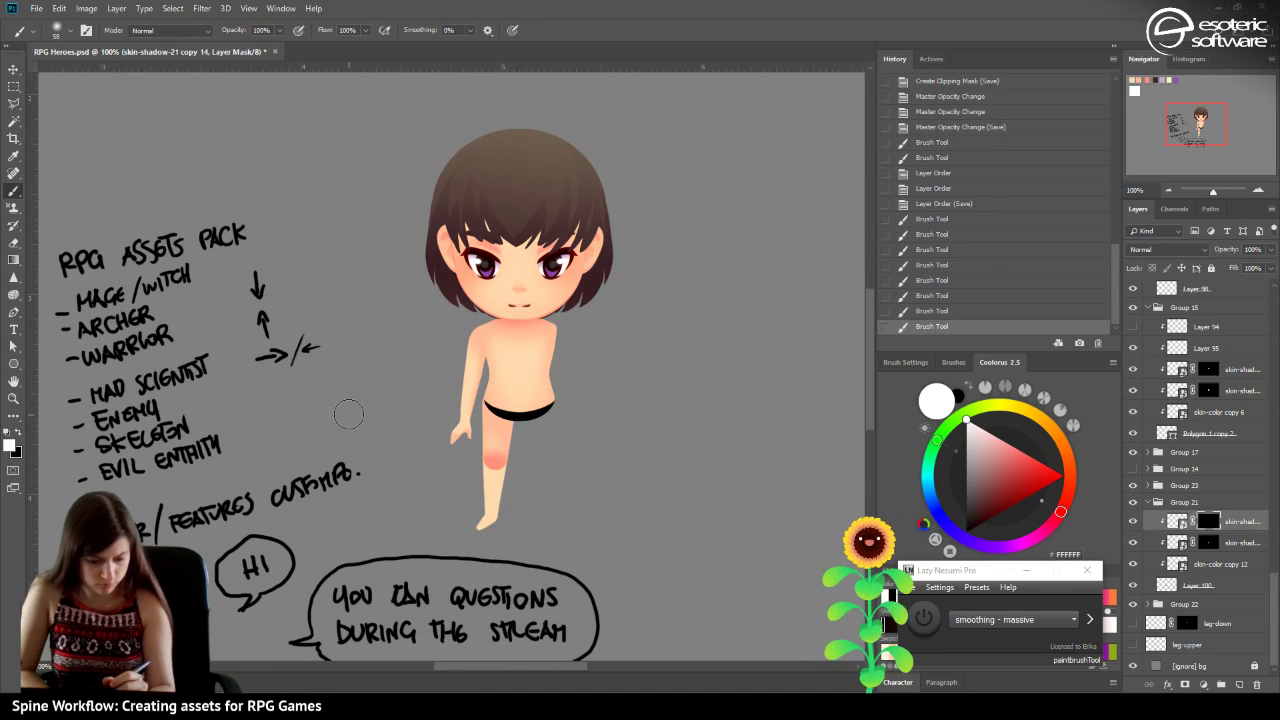
pyautogui.click(948, 311)
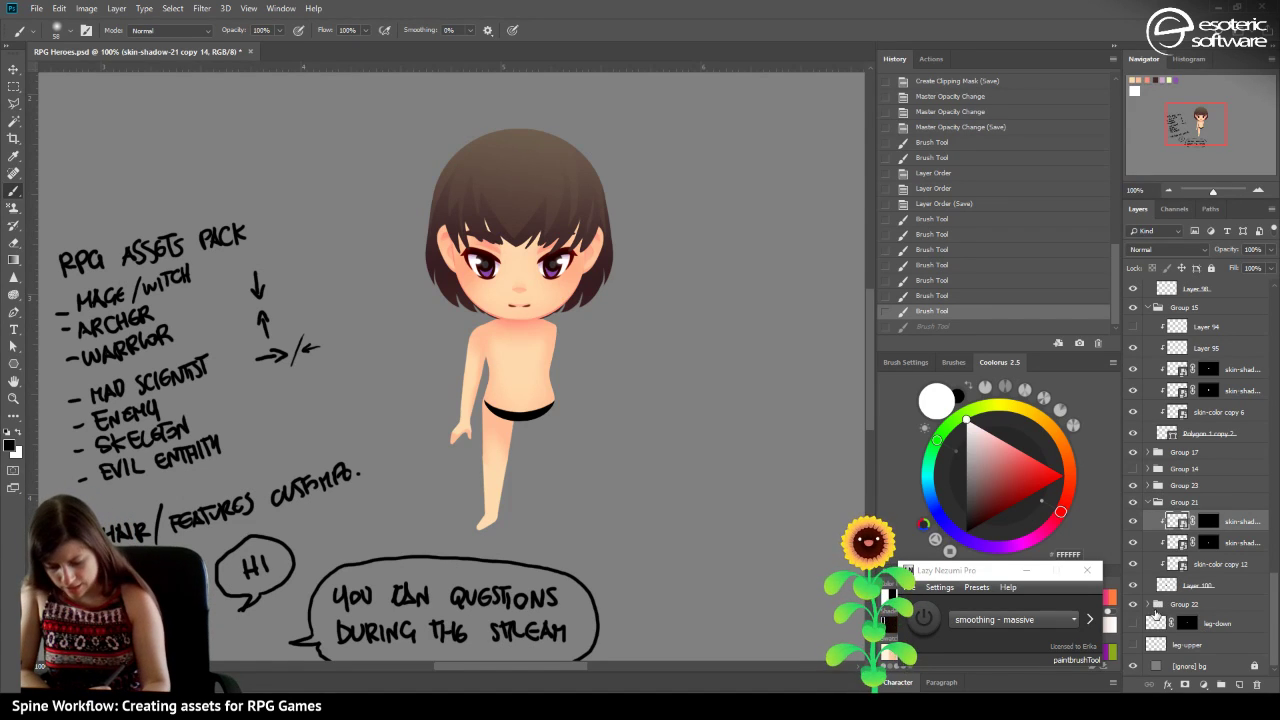
# Expand Group 22 and try shading the lower leg in the mask of skin-shade copy 10, reverting the strokes.
pyautogui.click(1157, 604)
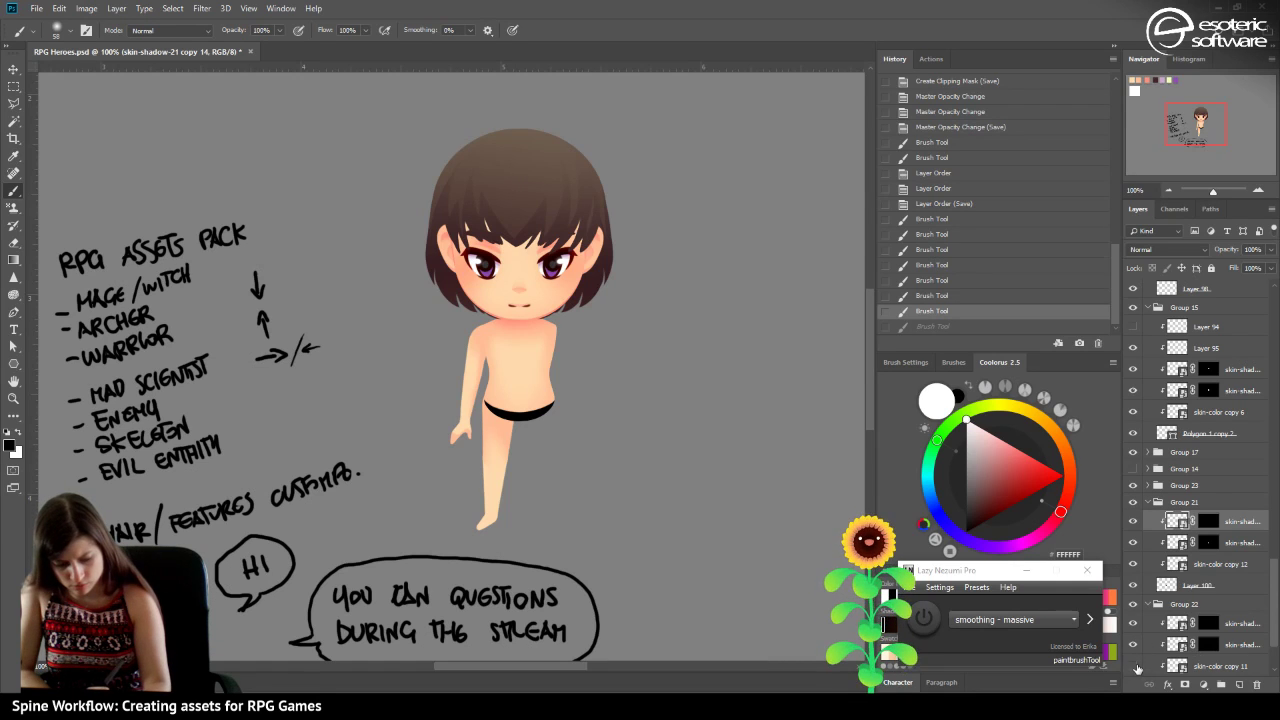
pyautogui.click(1207, 644)
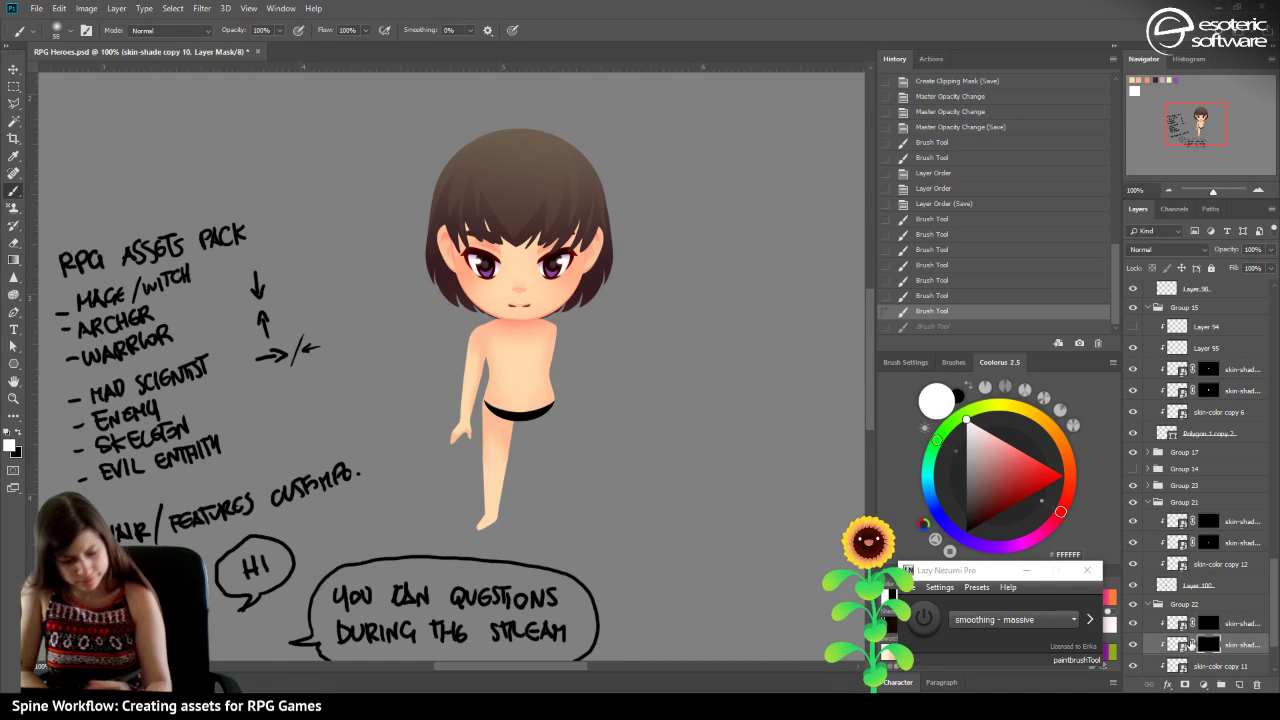
pyautogui.moveTo(512, 427); pyautogui.dragTo(506, 453)
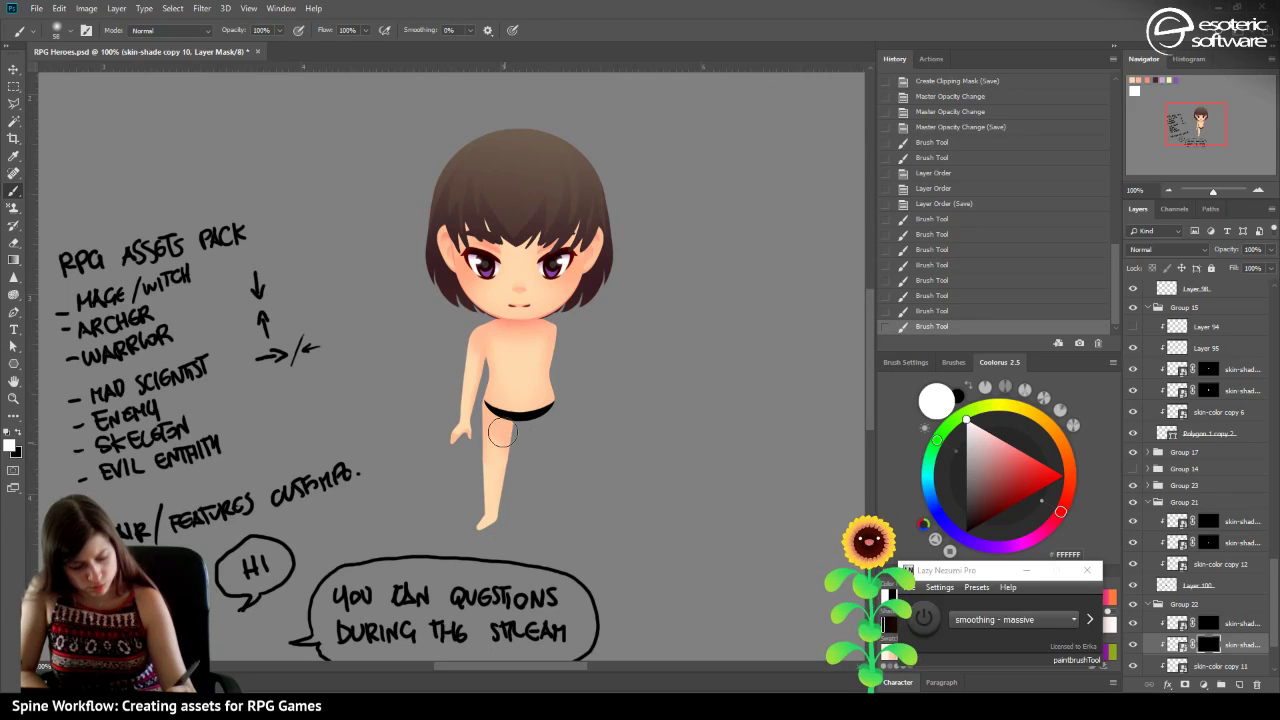
pyautogui.hotkey('ctrl', 'z')
pyautogui.click(473, 504)
pyautogui.click(678, 272)
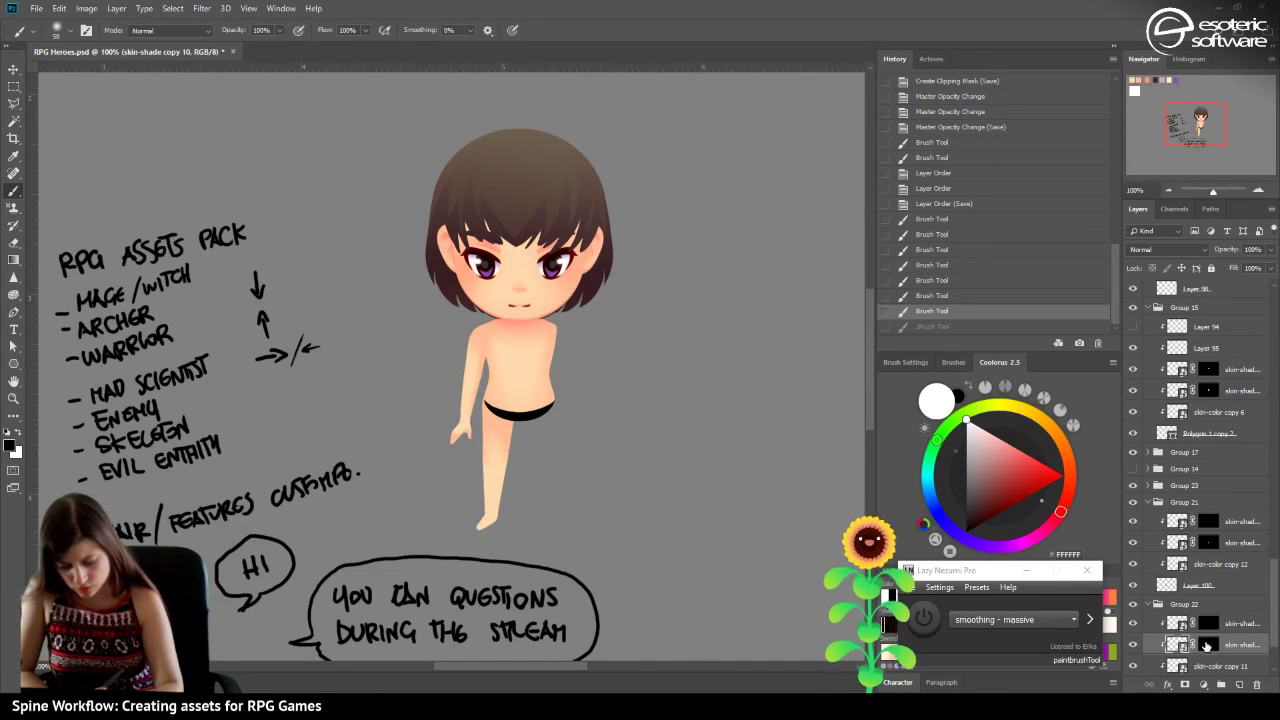
pyautogui.click(1207, 645)
pyautogui.press('x')
pyautogui.moveTo(490, 466); pyautogui.dragTo(482, 504)
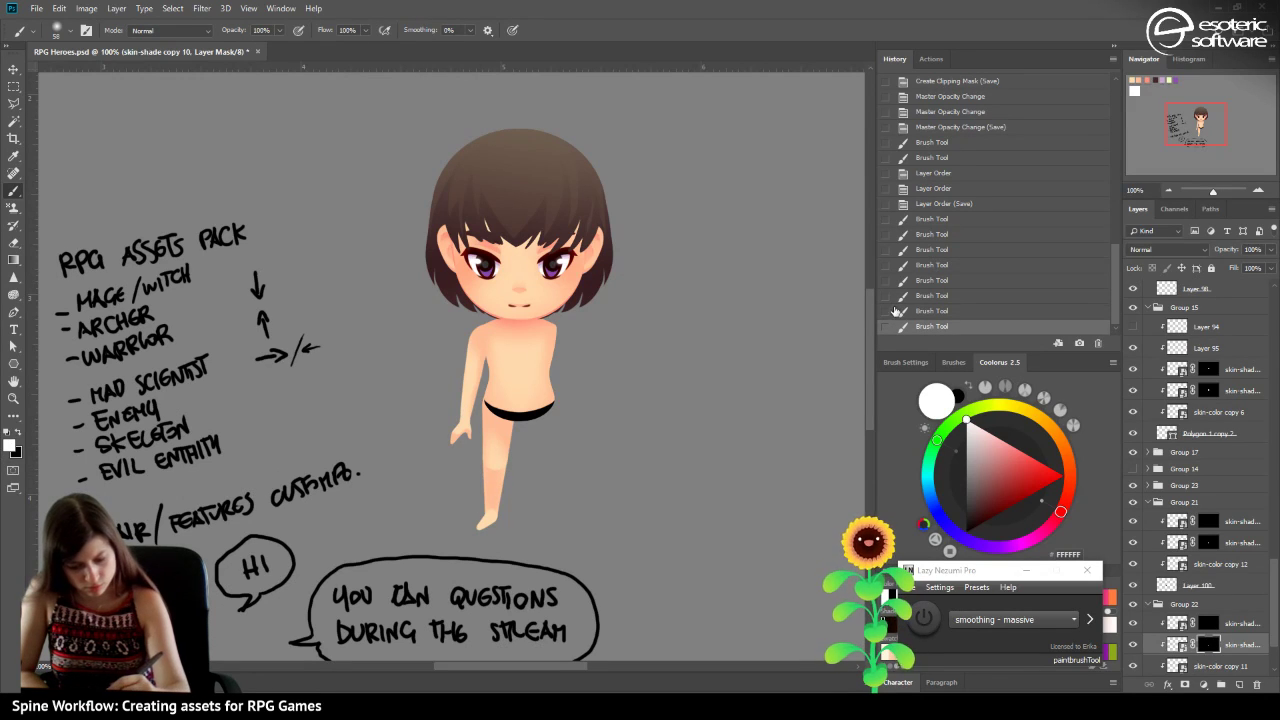
pyautogui.click(910, 311)
# Return to Snapshot 2 in the history and brush white into the mask of skin-shade copy 10 to shade the lower leg.
pyautogui.click(1210, 647)
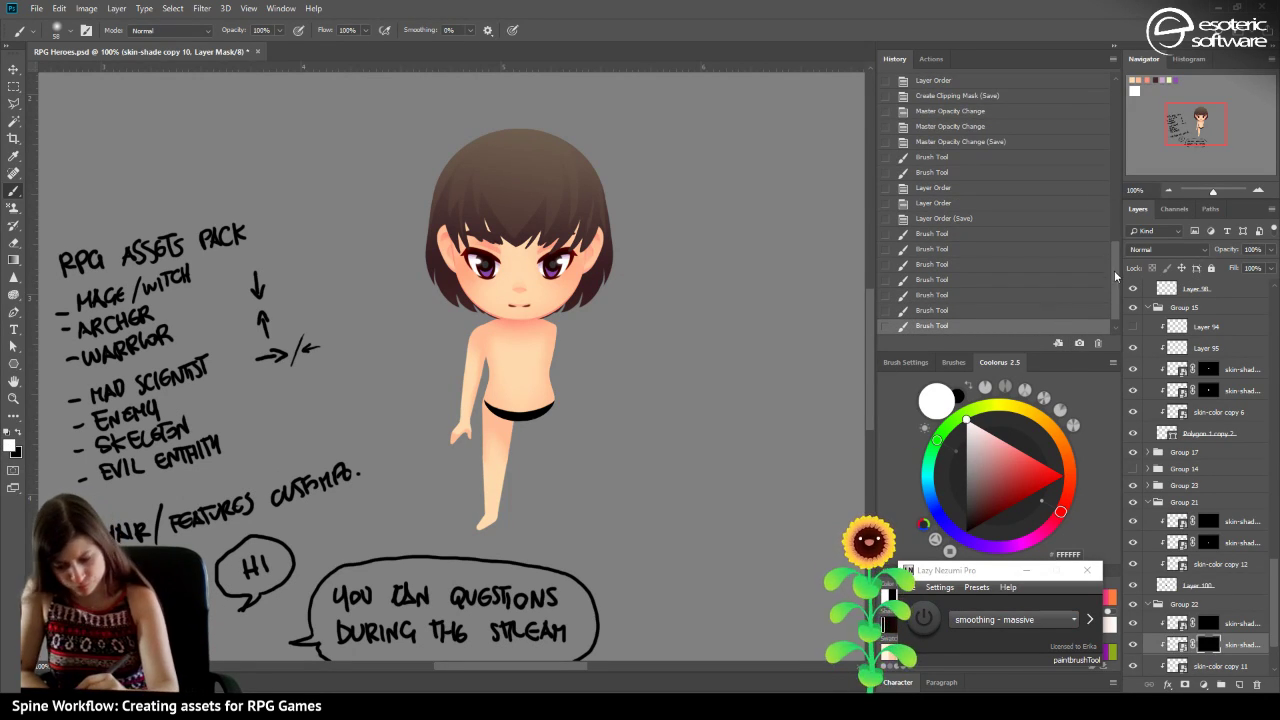
pyautogui.moveTo(1116, 283); pyautogui.dragTo(1114, 58)
pyautogui.click(912, 112)
pyautogui.moveTo(509, 396)
pyautogui.mouseDown()
pyautogui.moveTo(493, 509)
pyautogui.moveTo(479, 409)
pyautogui.moveTo(483, 500)
pyautogui.moveTo(487, 455)
pyautogui.mouseUp()
pyautogui.moveTo(487, 455)
pyautogui.mouseDown()
pyautogui.moveTo(498, 521)
pyautogui.moveTo(480, 430)
pyautogui.moveTo(483, 470)
pyautogui.mouseUp()
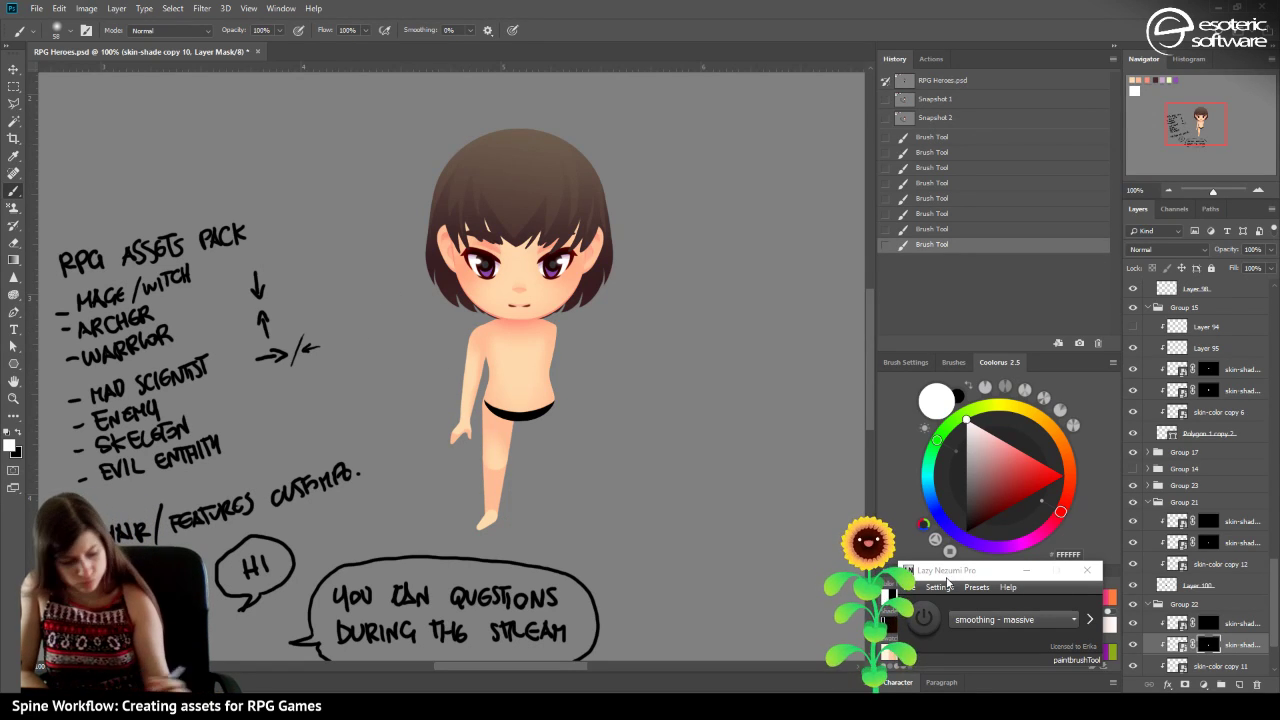
# Switch the brush colour to black at 39 px and try erasing shading below the knee, reverting the stroke.
pyautogui.click(21, 429)
pyautogui.click(58, 33)
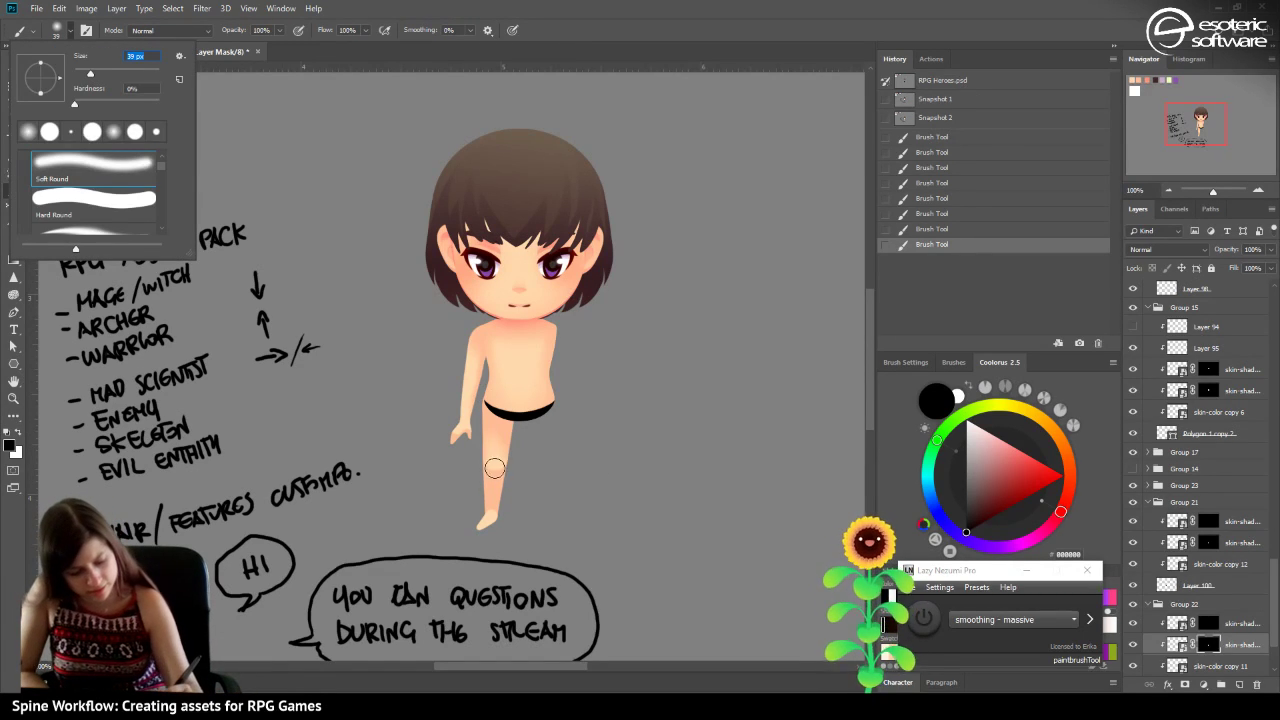
pyautogui.moveTo(496, 469); pyautogui.dragTo(492, 493)
pyautogui.click(913, 244)
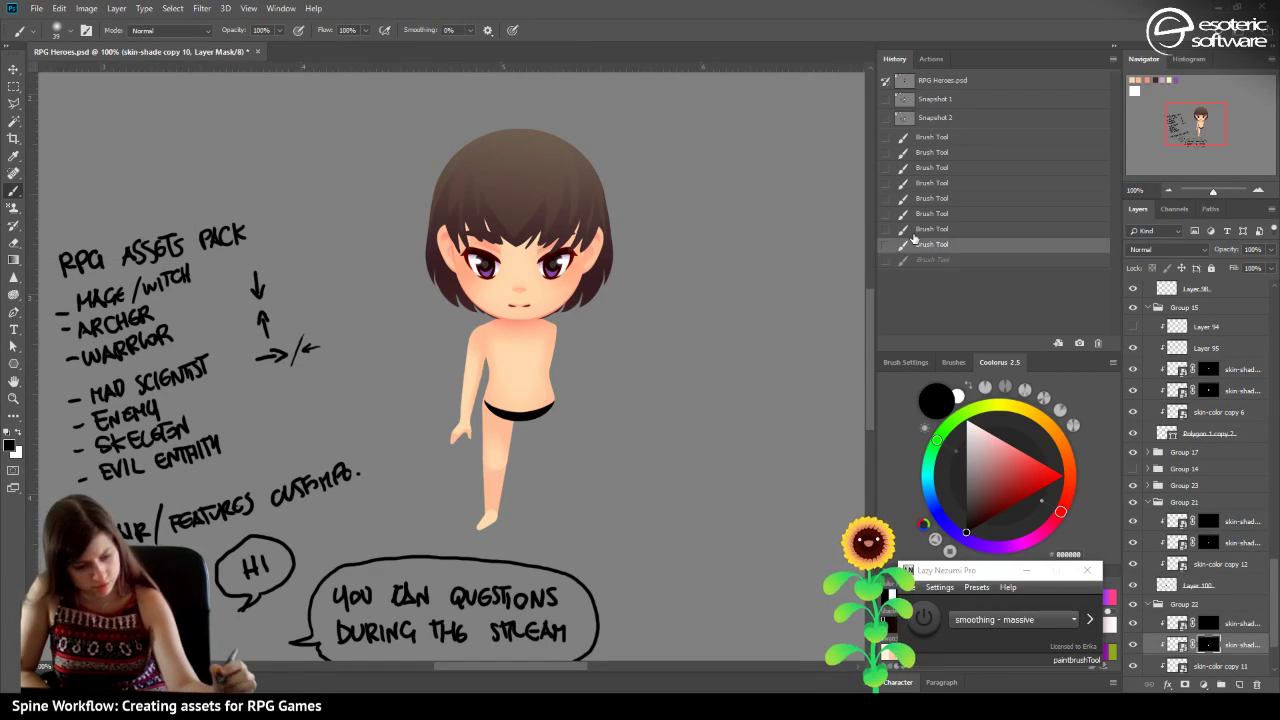
# Shrink the brush, enable pressure-controlled opacity and brush black into the mask of skin-shade copy 10 to soften the lower-leg shading.
pyautogui.click(62, 31)
pyautogui.moveTo(92, 74)
pyautogui.mouseDown()
pyautogui.moveTo(70, 74)
pyautogui.moveTo(84, 74)
pyautogui.mouseUp()
pyautogui.click(298, 31)
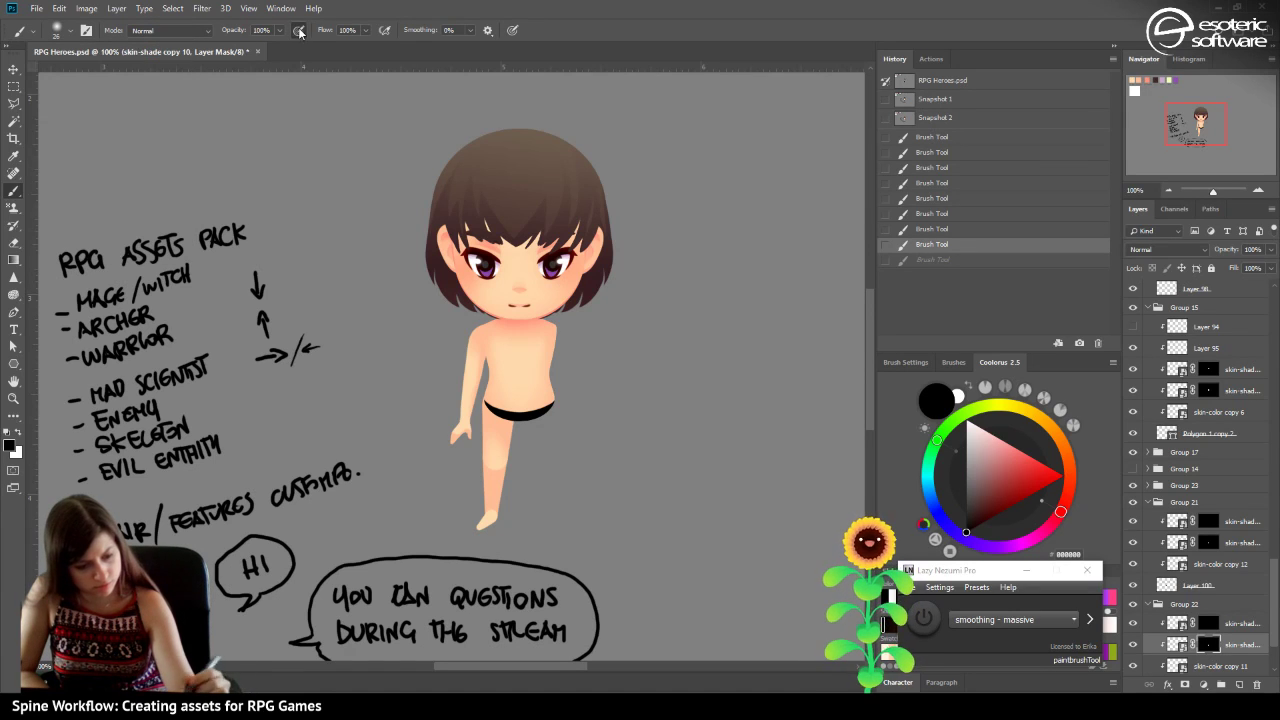
pyautogui.moveTo(498, 481); pyautogui.dragTo(490, 510)
pyautogui.moveTo(496, 452); pyautogui.dragTo(495, 478)
pyautogui.moveTo(496, 474); pyautogui.dragTo(494, 488)
pyautogui.moveTo(486, 436); pyautogui.dragTo(490, 516)
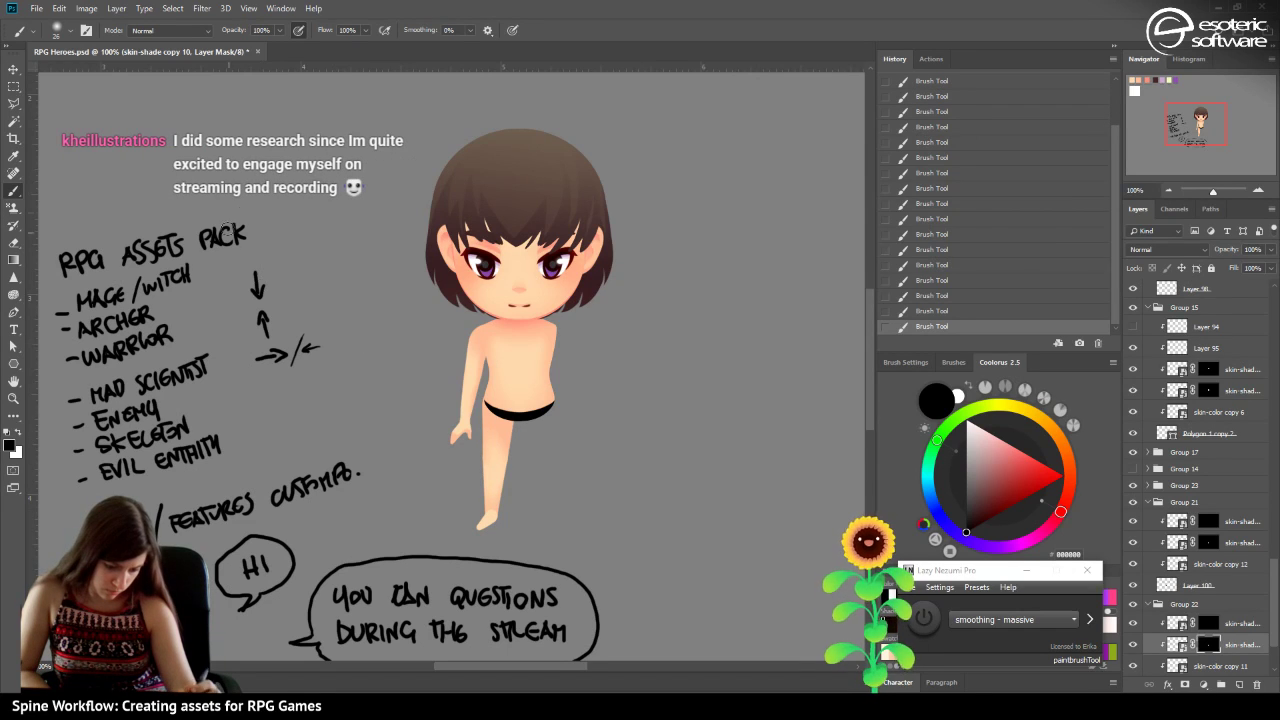
# Soften the lower-leg shading with black in the mask of skin-shade copy 10, and brush white shading along the leg.
pyautogui.moveTo(493, 498); pyautogui.dragTo(486, 470)
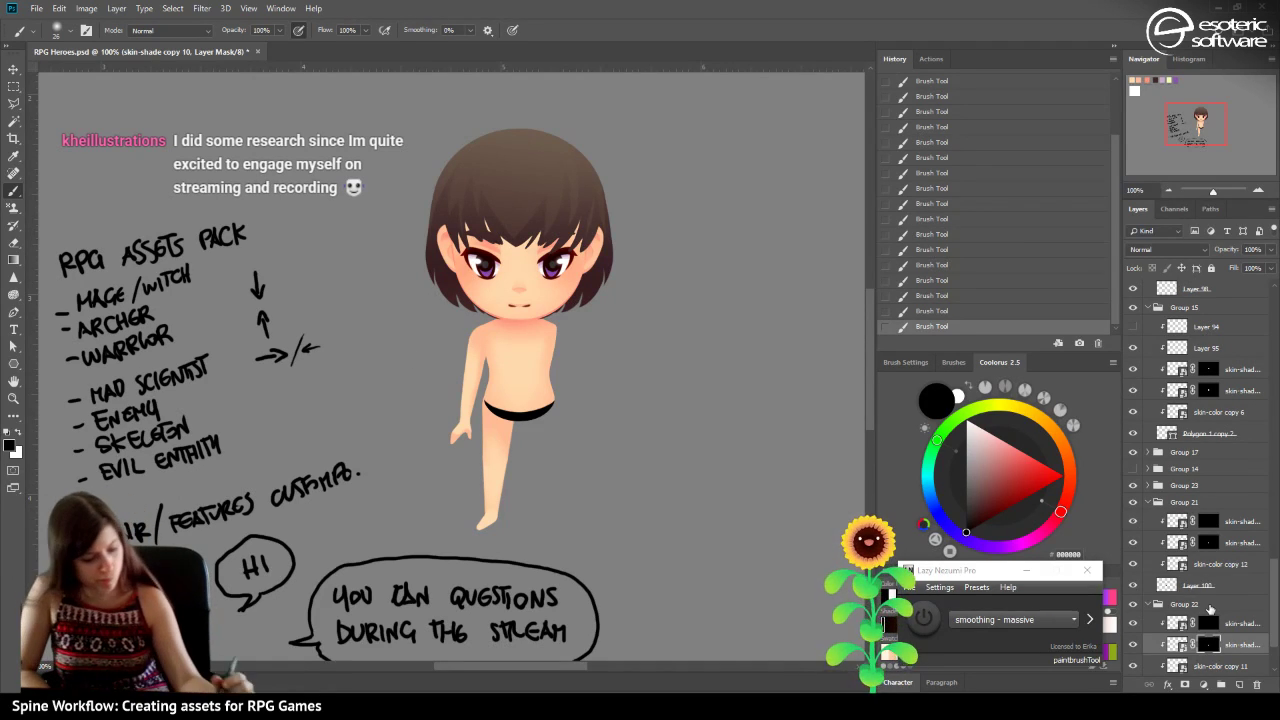
pyautogui.click(20, 434)
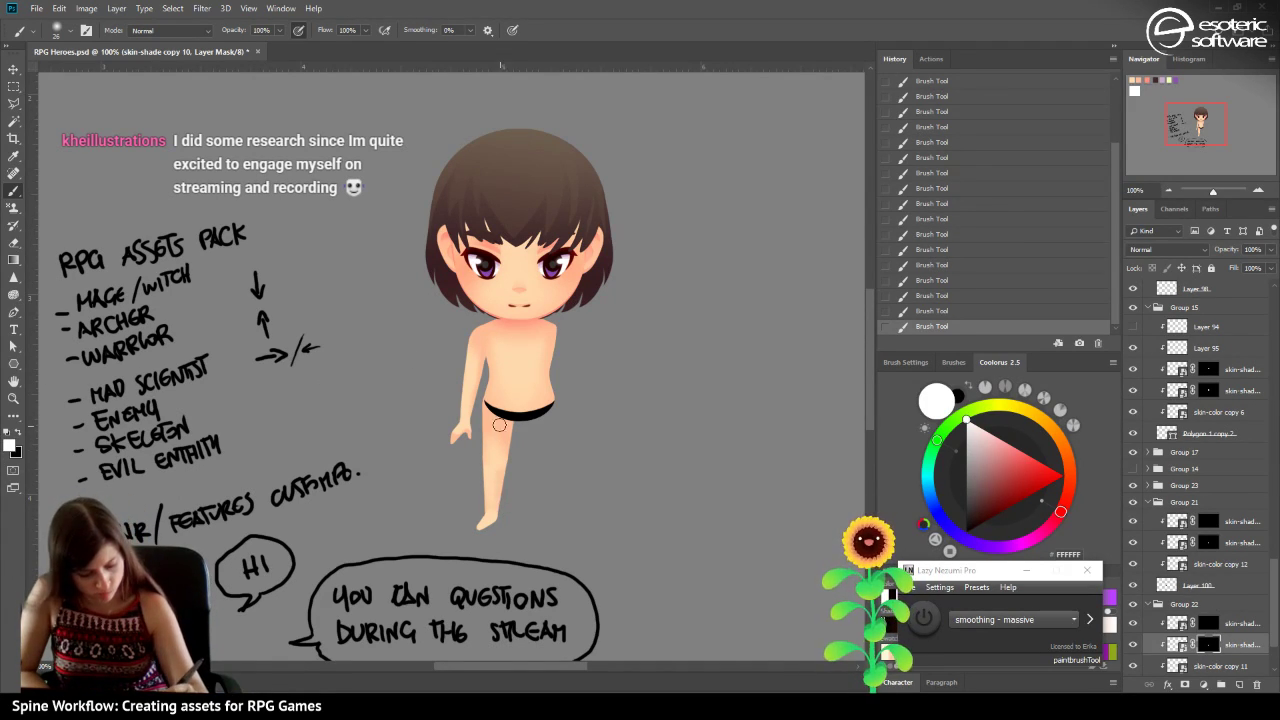
pyautogui.moveTo(500, 516); pyautogui.dragTo(510, 426)
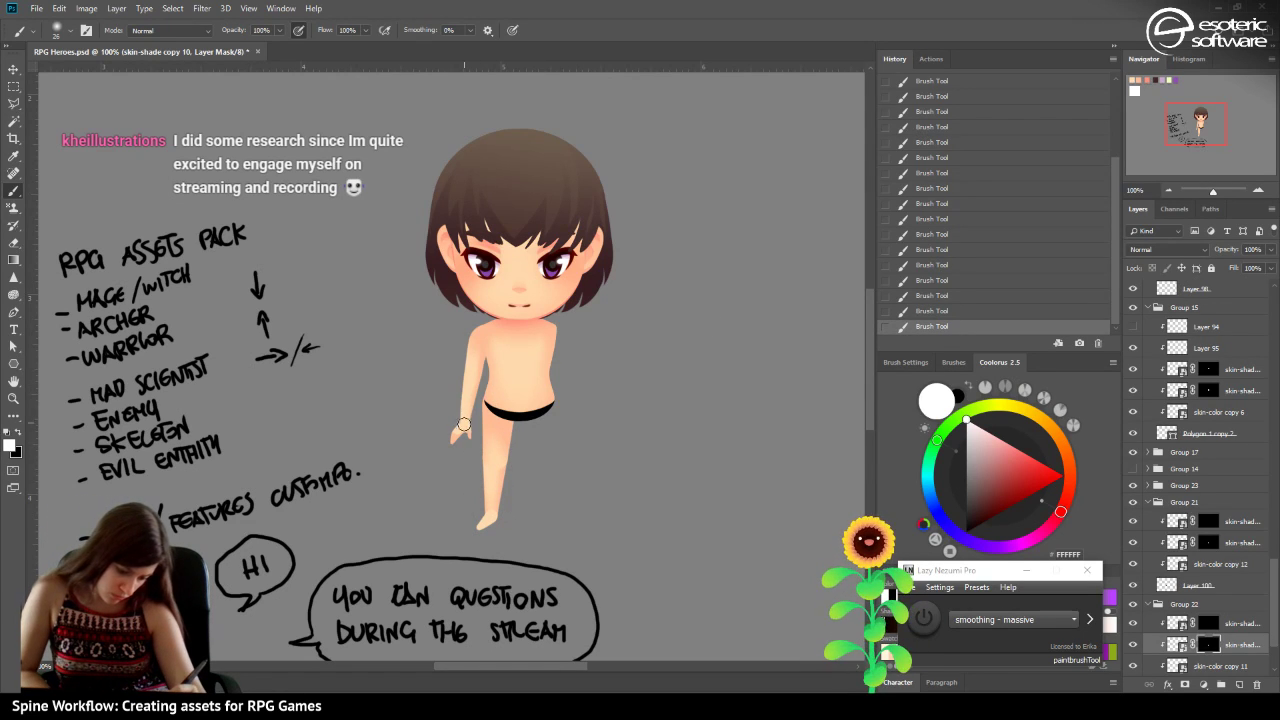
pyautogui.moveTo(468, 407); pyautogui.dragTo(466, 412)
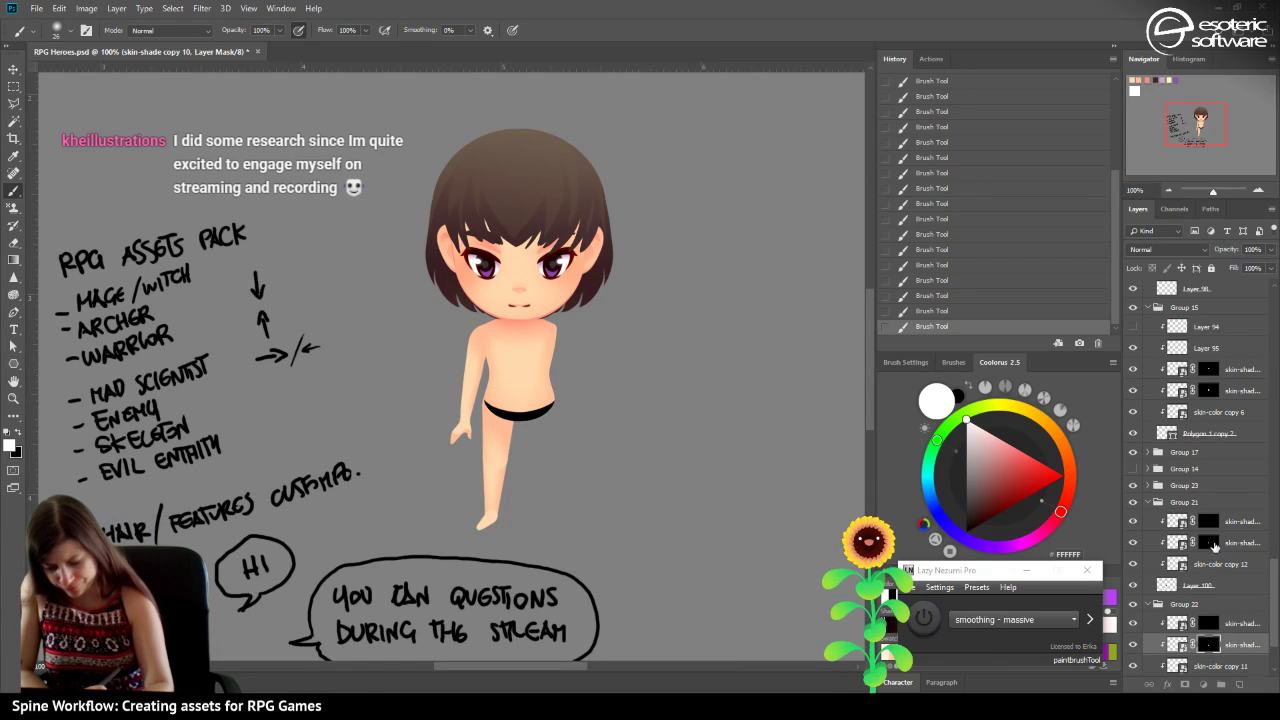
# In the mask of skin-shade copy 11, revert the last stroke, soften the leg shading with black and save the document.
pyautogui.click(1212, 543)
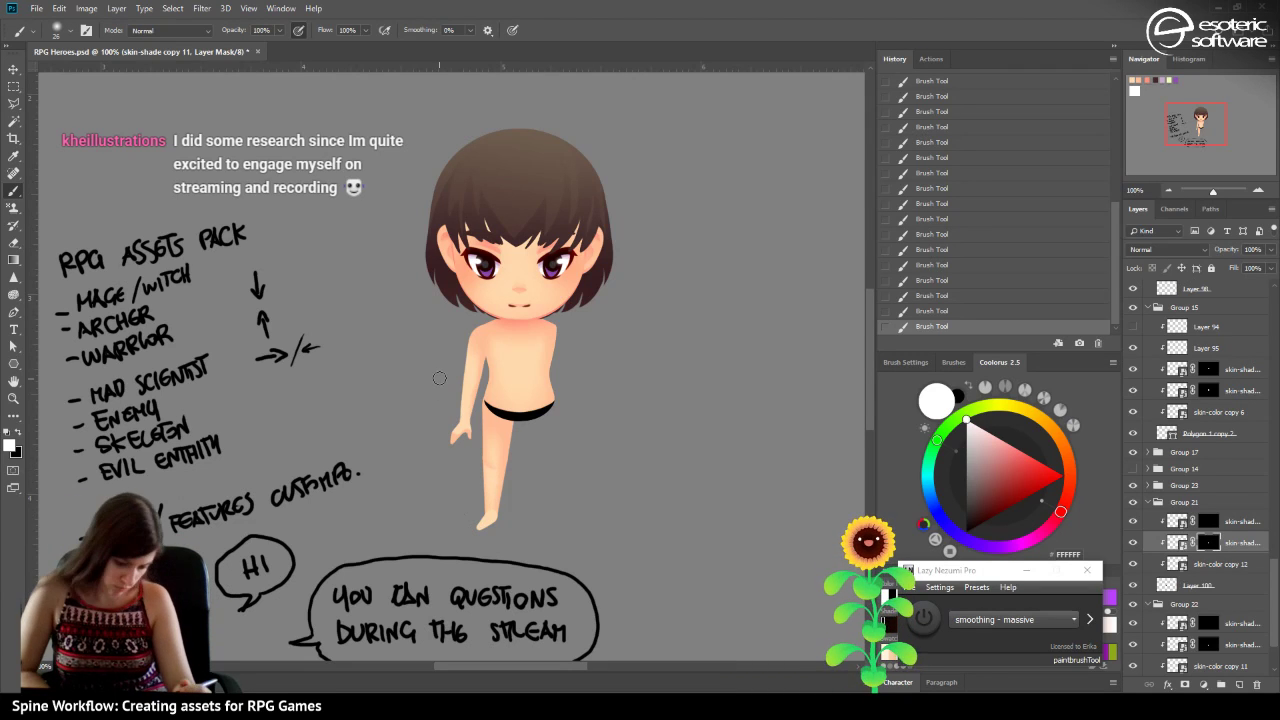
pyautogui.click(928, 306)
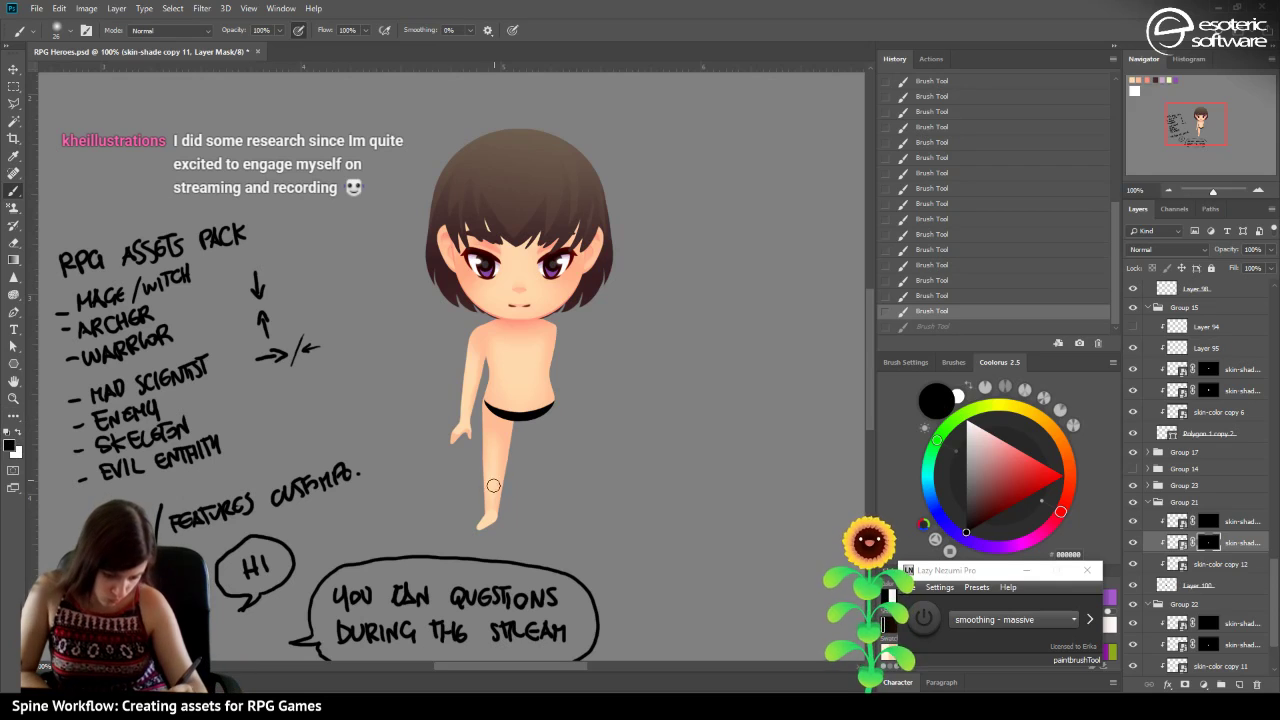
pyautogui.moveTo(492, 486); pyautogui.dragTo(485, 480)
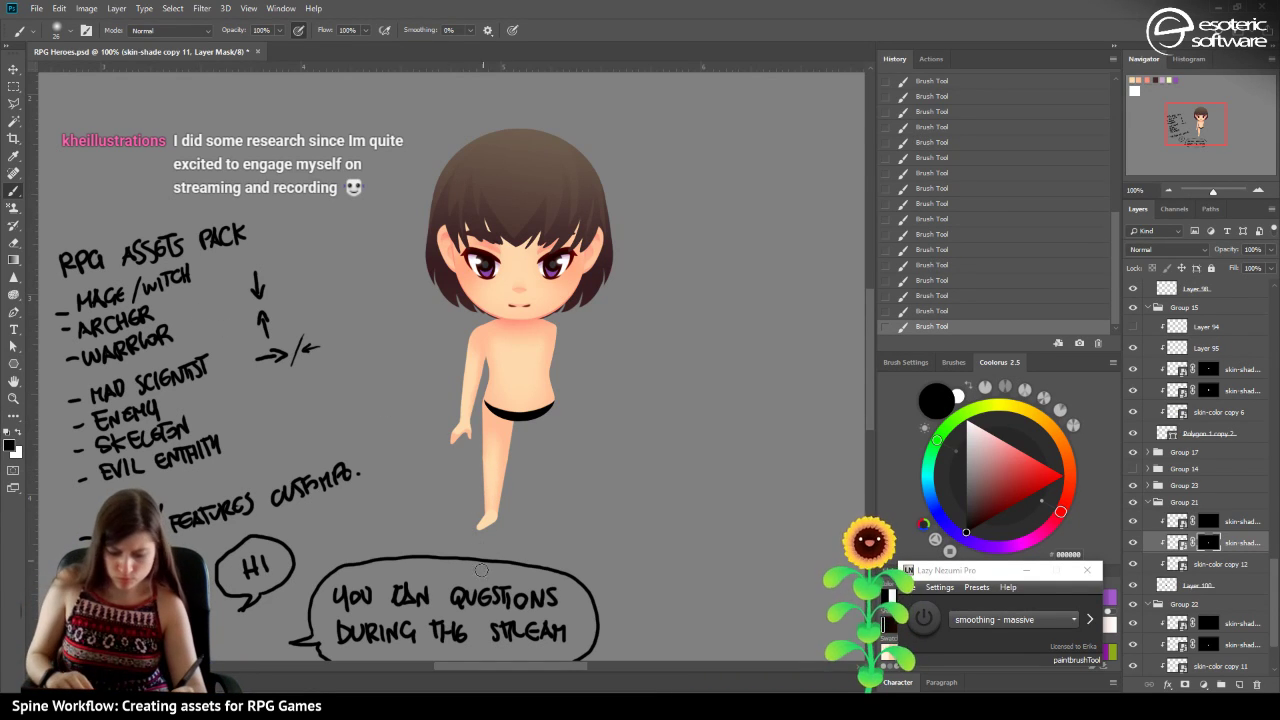
pyautogui.hotkey('ctrl', 's')
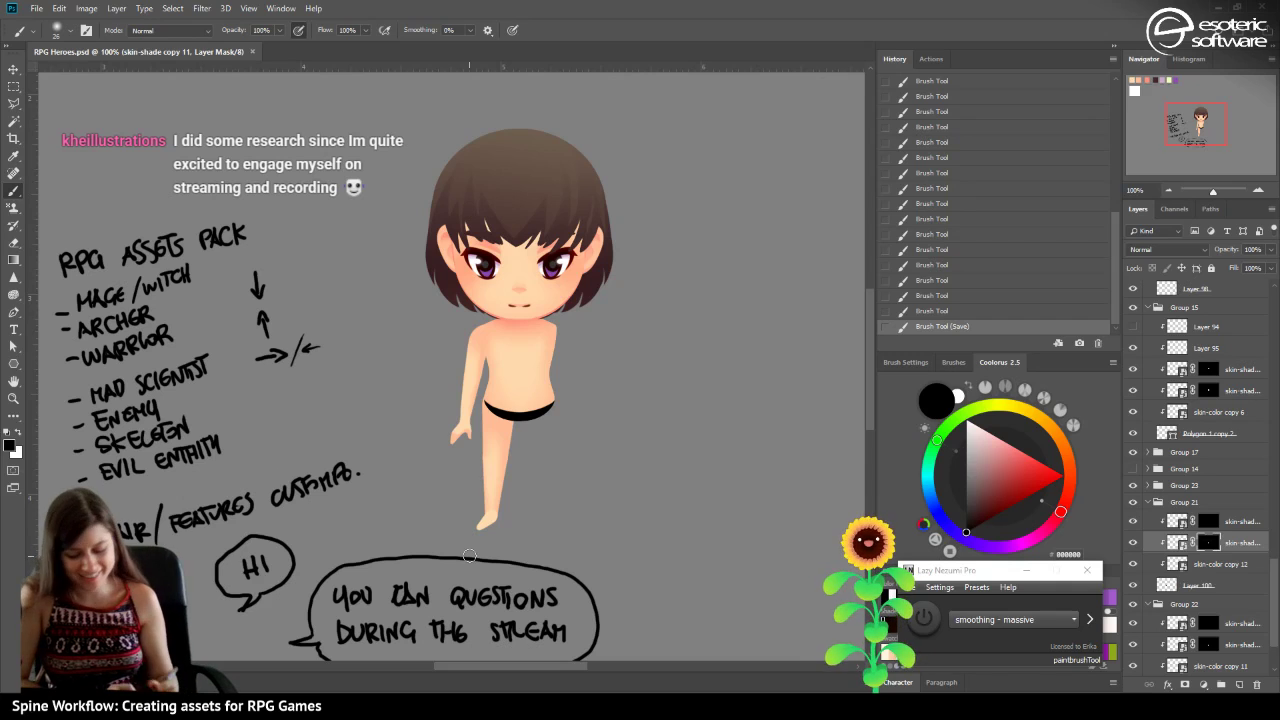
# Collapse Group 21, expand Group 23 and brush around the foot in the mask of skin-shade copy 9, switching to white.
pyautogui.click(1174, 521)
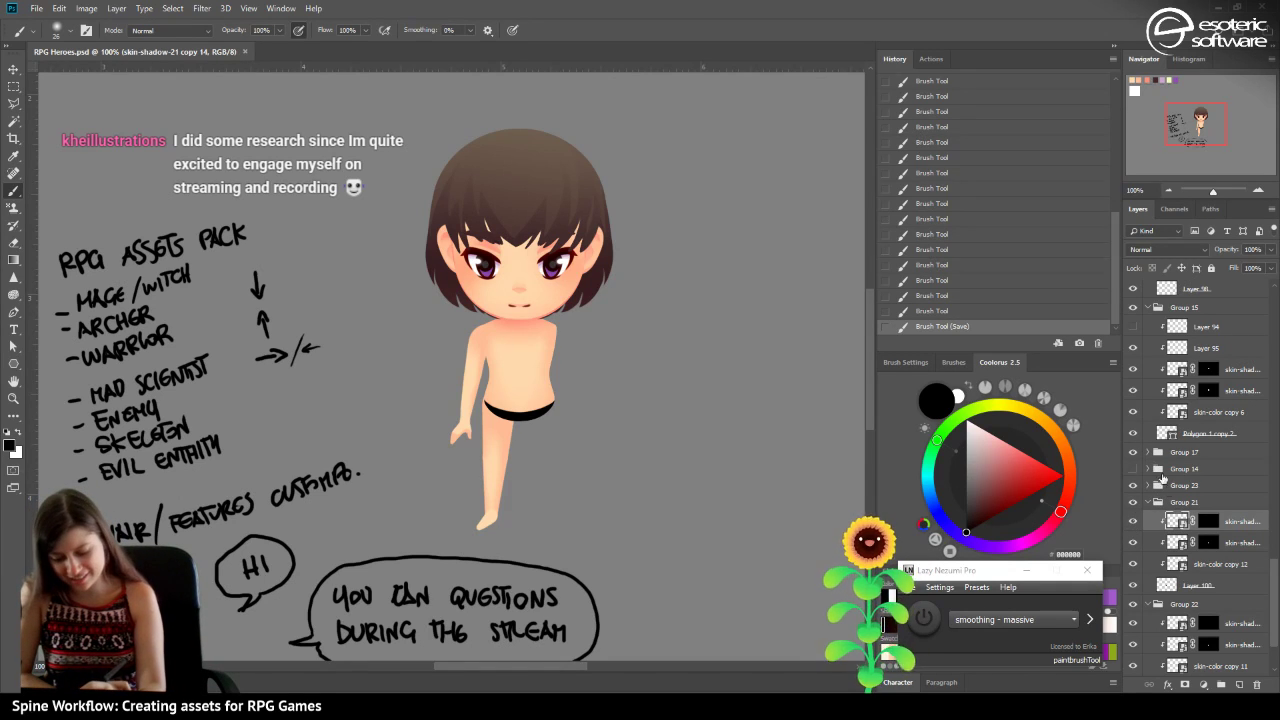
pyautogui.click(1147, 502)
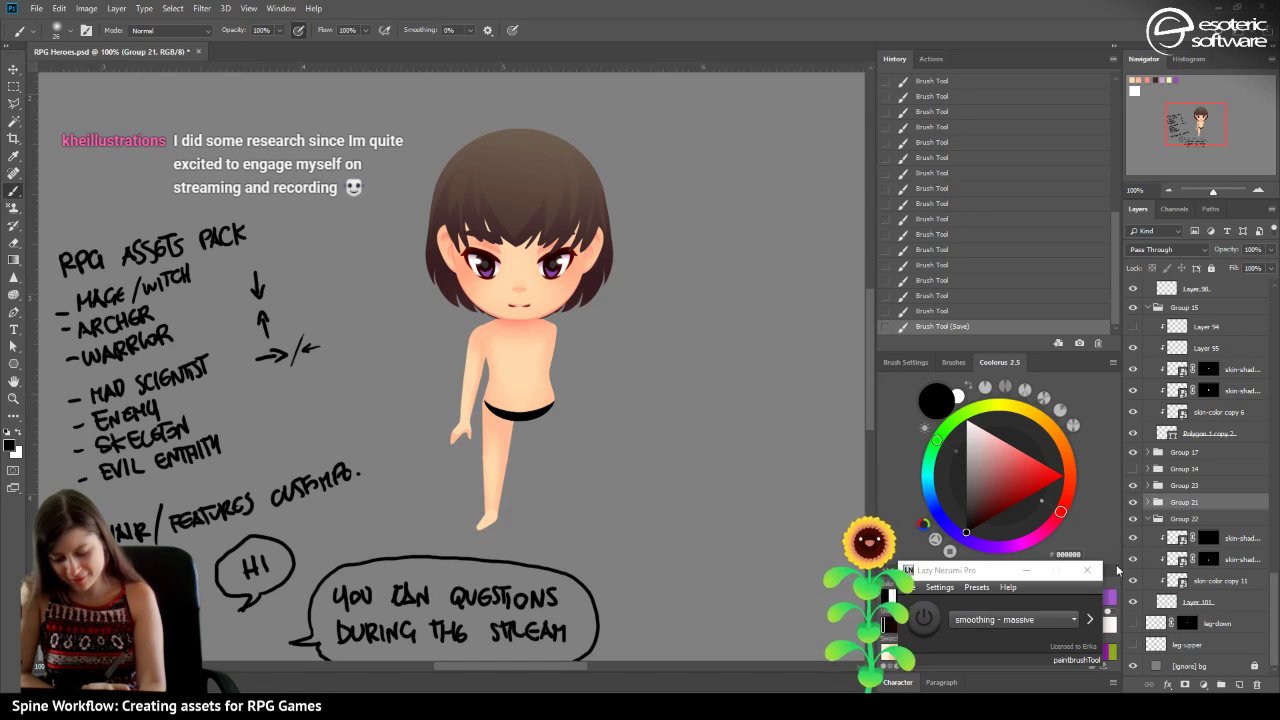
pyautogui.click(1136, 485)
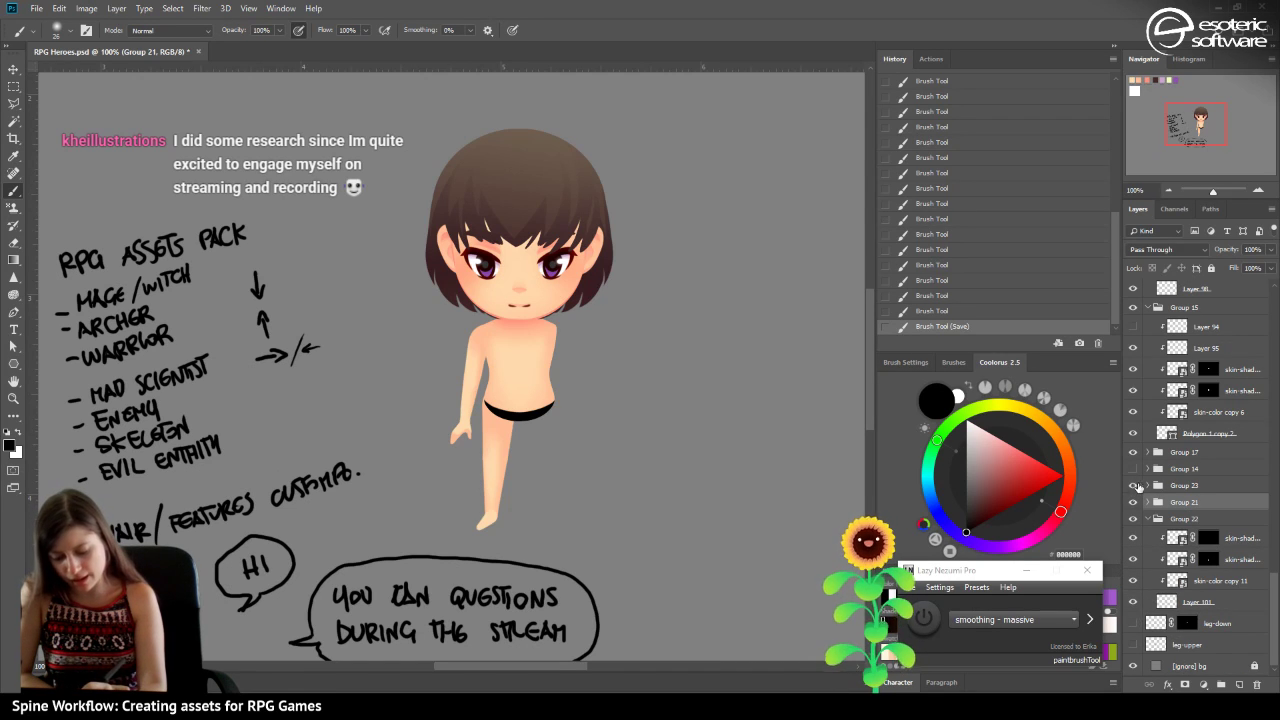
pyautogui.click(1147, 485)
pyautogui.click(1208, 525)
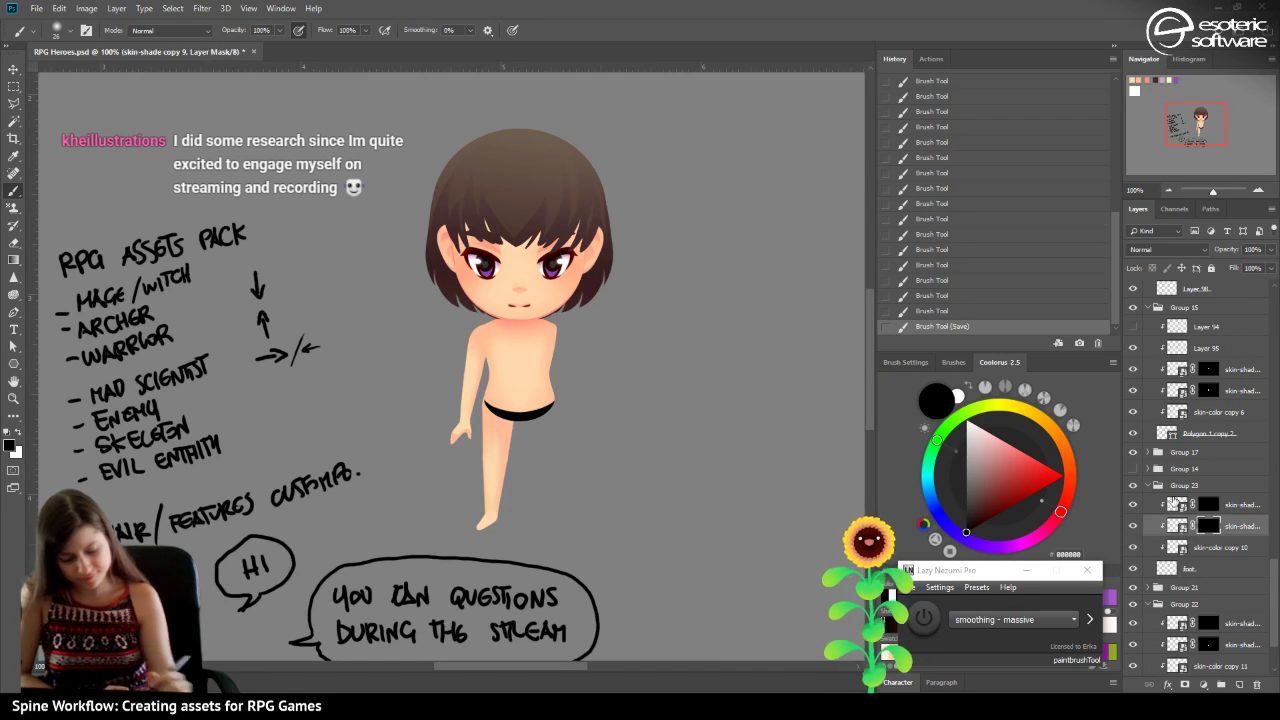
pyautogui.moveTo(486, 511)
pyautogui.mouseDown()
pyautogui.moveTo(485, 526)
pyautogui.moveTo(492, 518)
pyautogui.mouseUp()
pyautogui.click(16, 434)
pyautogui.click(449, 556)
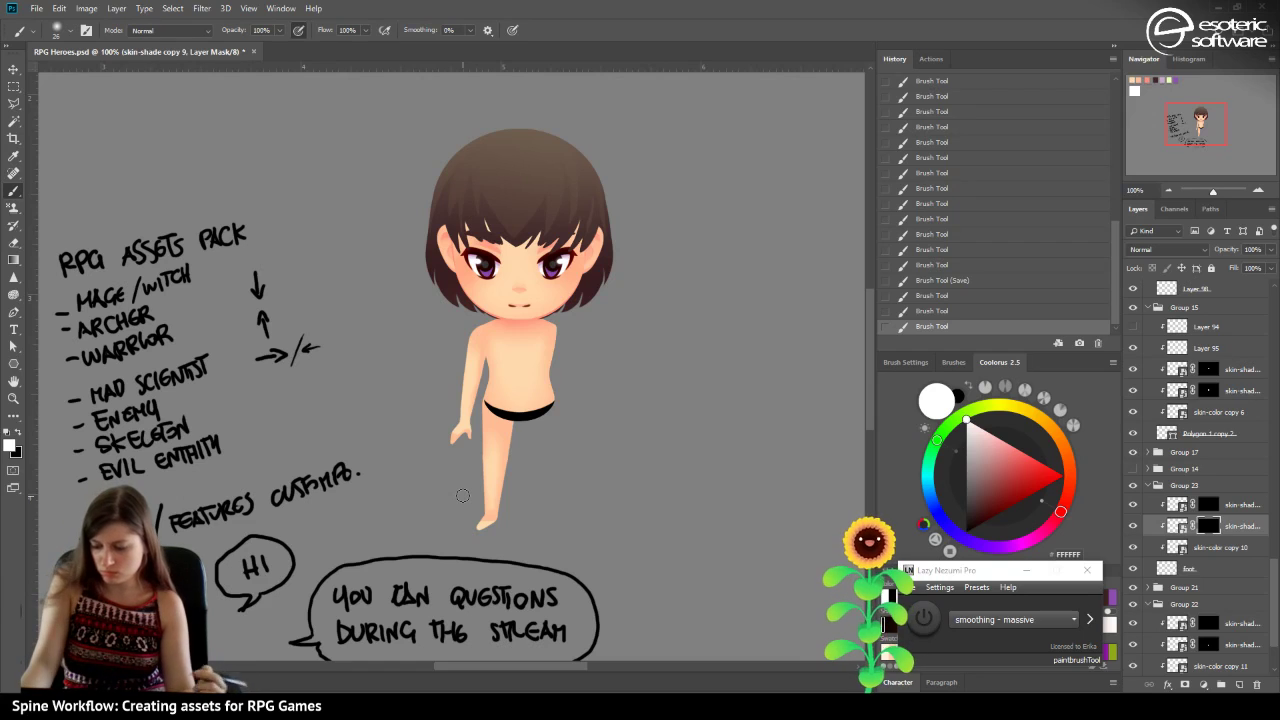
# Free-transform skin-color copy 10 and the two clipped shading layers above it in Group 23 to refit them over the foot.
pyautogui.click(1178, 547)
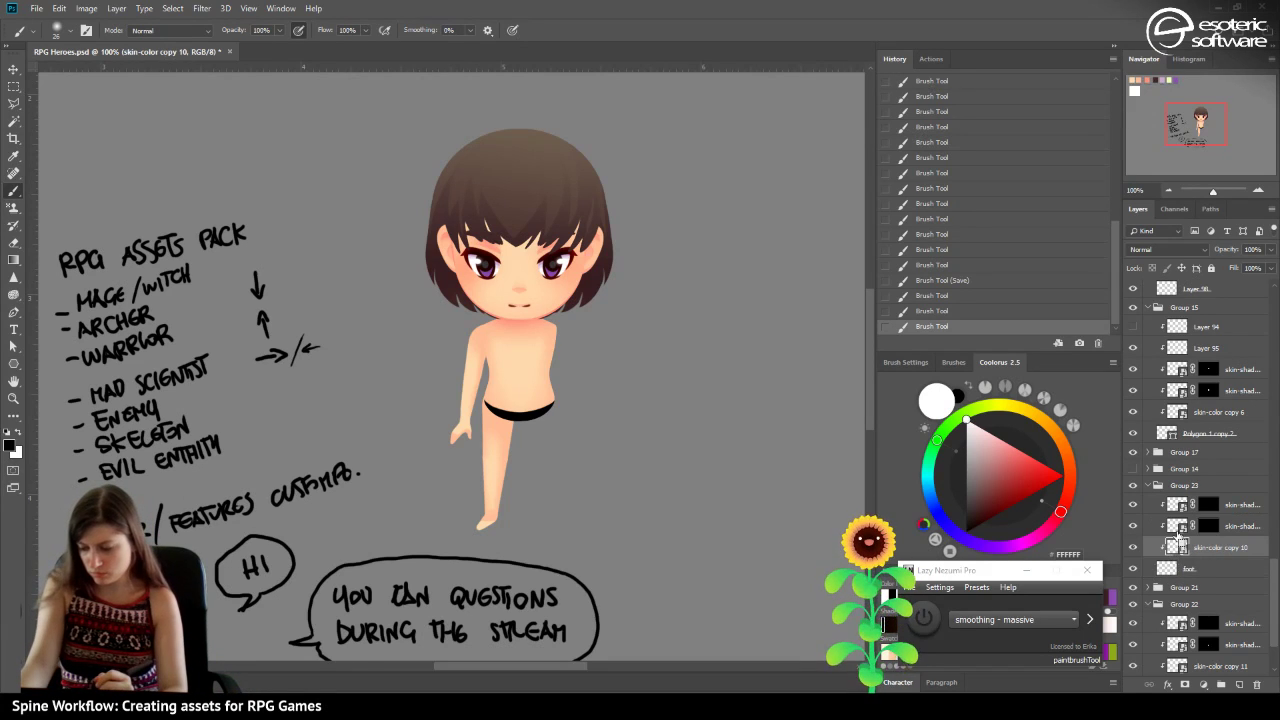
pyautogui.click(1177, 524)
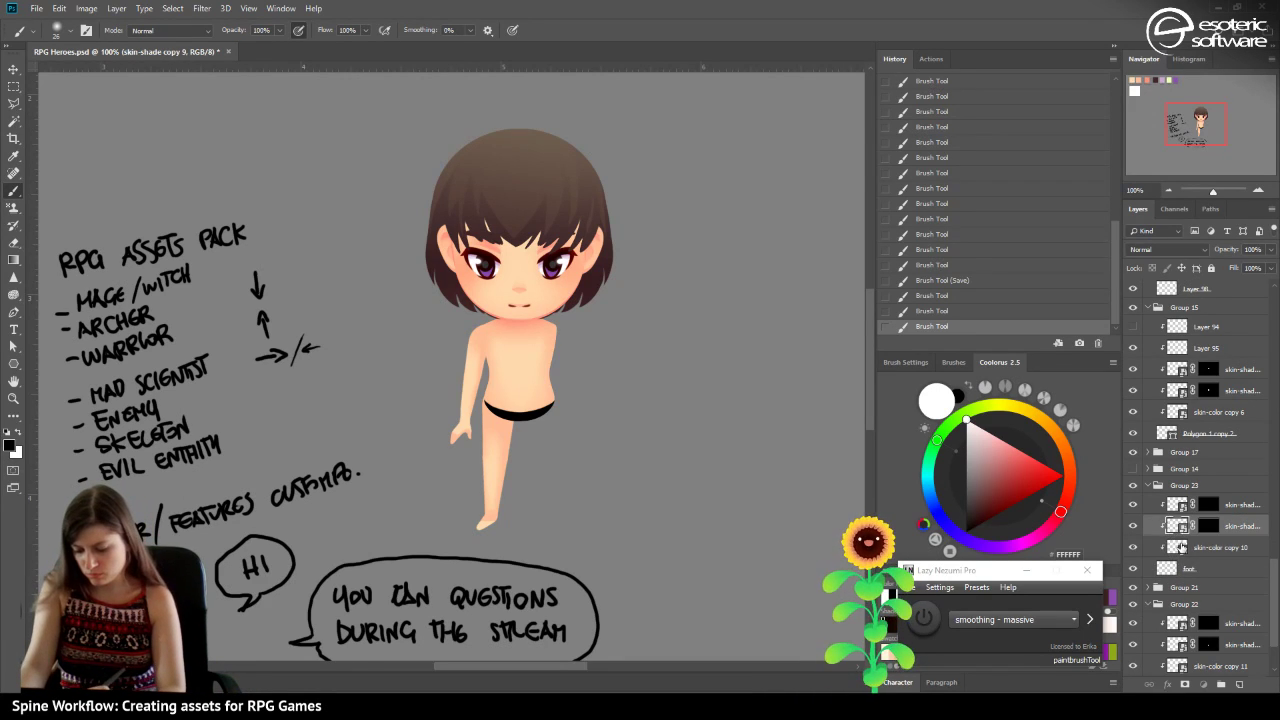
pyautogui.click(1178, 547)
pyautogui.keyDown('shift'); pyautogui.click(1181, 505); pyautogui.keyUp('shift')
pyautogui.hotkey('ctrl', 't')
pyautogui.moveTo(493, 532); pyautogui.dragTo(493, 547)
pyautogui.moveTo(493, 381); pyautogui.dragTo(493, 468)
pyautogui.click(603, 30)
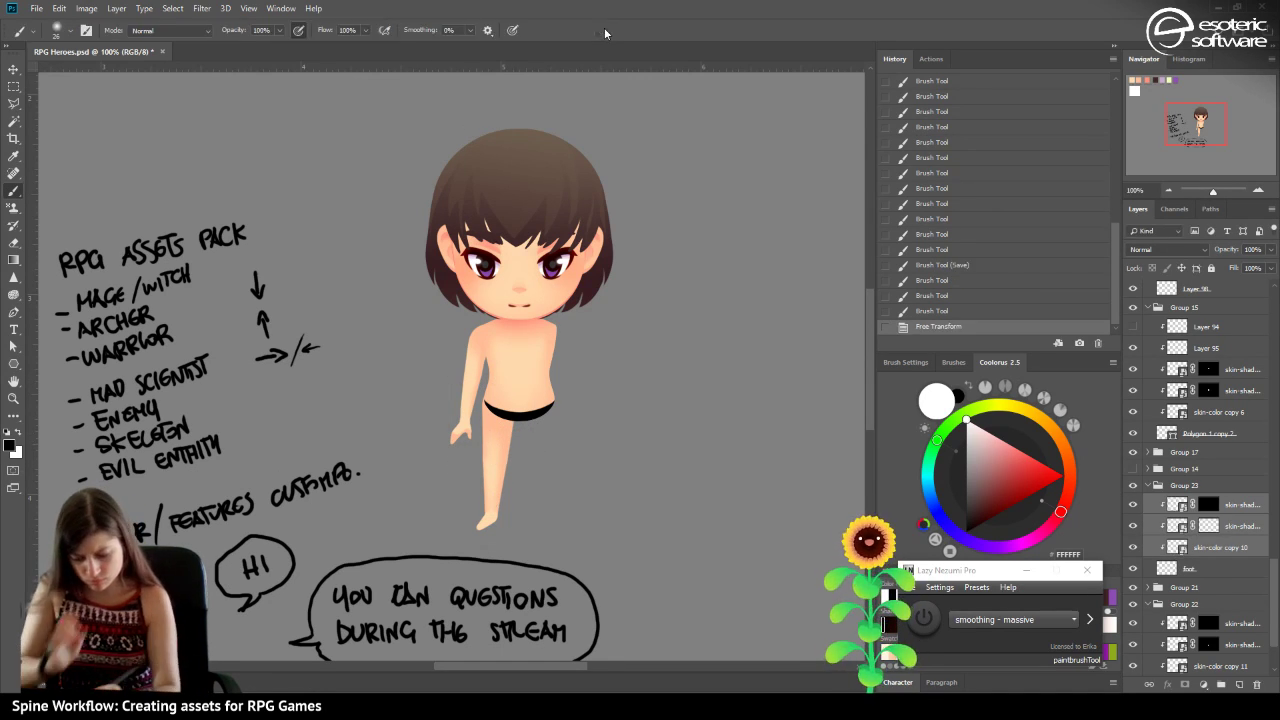
# Brush white shading onto the foot in the mask of skin-shade copy 9, and switch the brush colour to black.
pyautogui.click(1208, 525)
pyautogui.press('x')
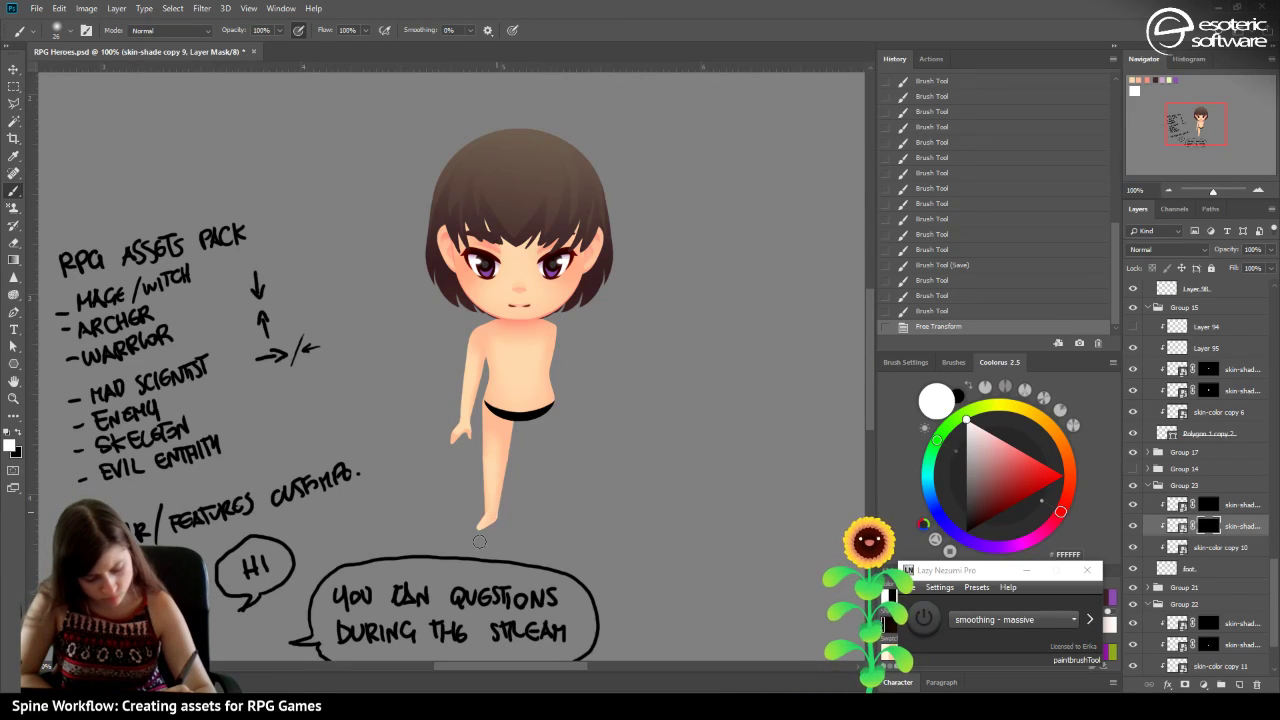
pyautogui.moveTo(480, 525)
pyautogui.mouseDown()
pyautogui.moveTo(490, 506)
pyautogui.moveTo(494, 524)
pyautogui.moveTo(494, 476)
pyautogui.mouseUp()
pyautogui.click(21, 432)
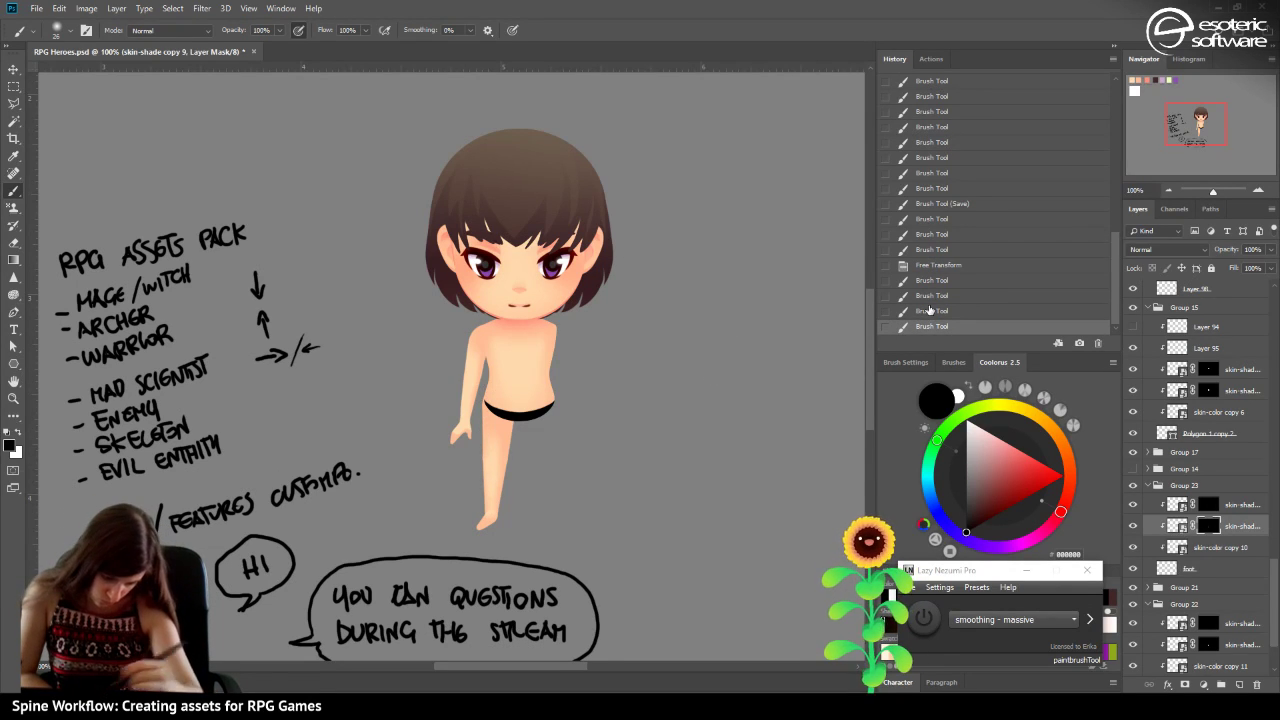
# Brush at the foot on the skin-shade copy 9 layer mask and step the history back to an earlier brush stroke.
pyautogui.click(930, 310)
pyautogui.moveTo(474, 524)
pyautogui.mouseDown()
pyautogui.moveTo(459, 534)
pyautogui.moveTo(486, 524)
pyautogui.mouseUp()
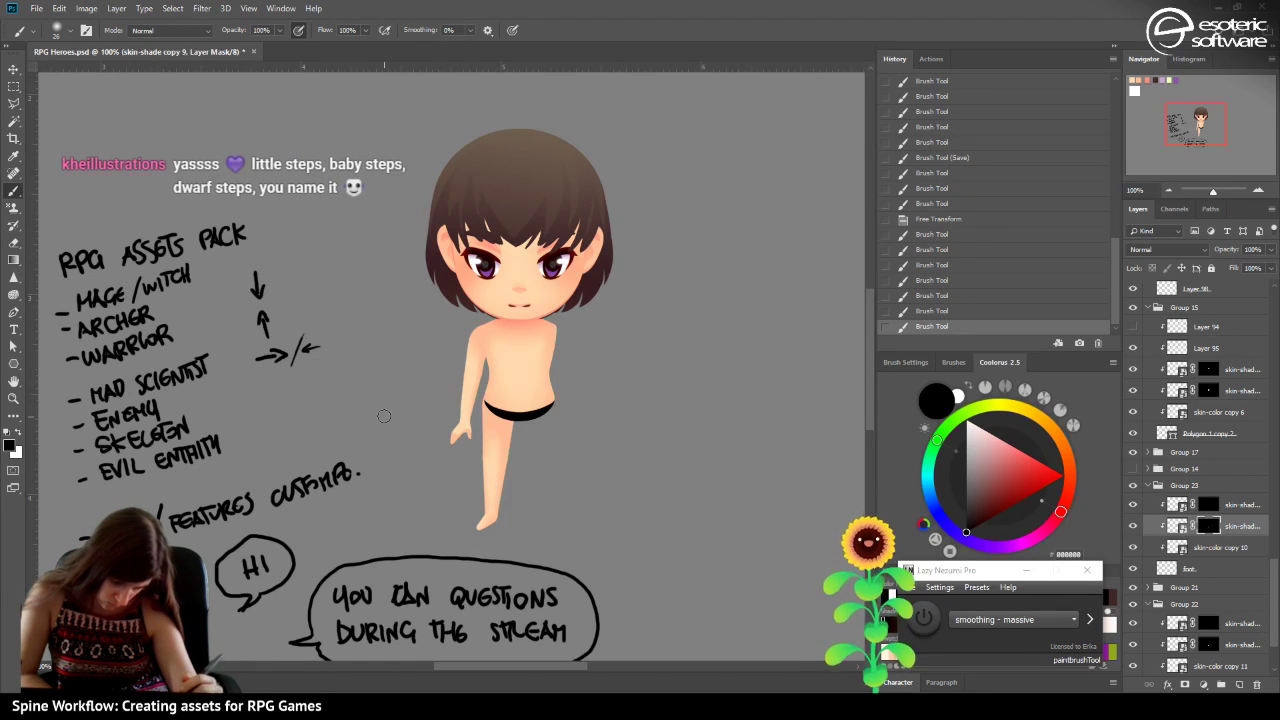
pyautogui.click(904, 309)
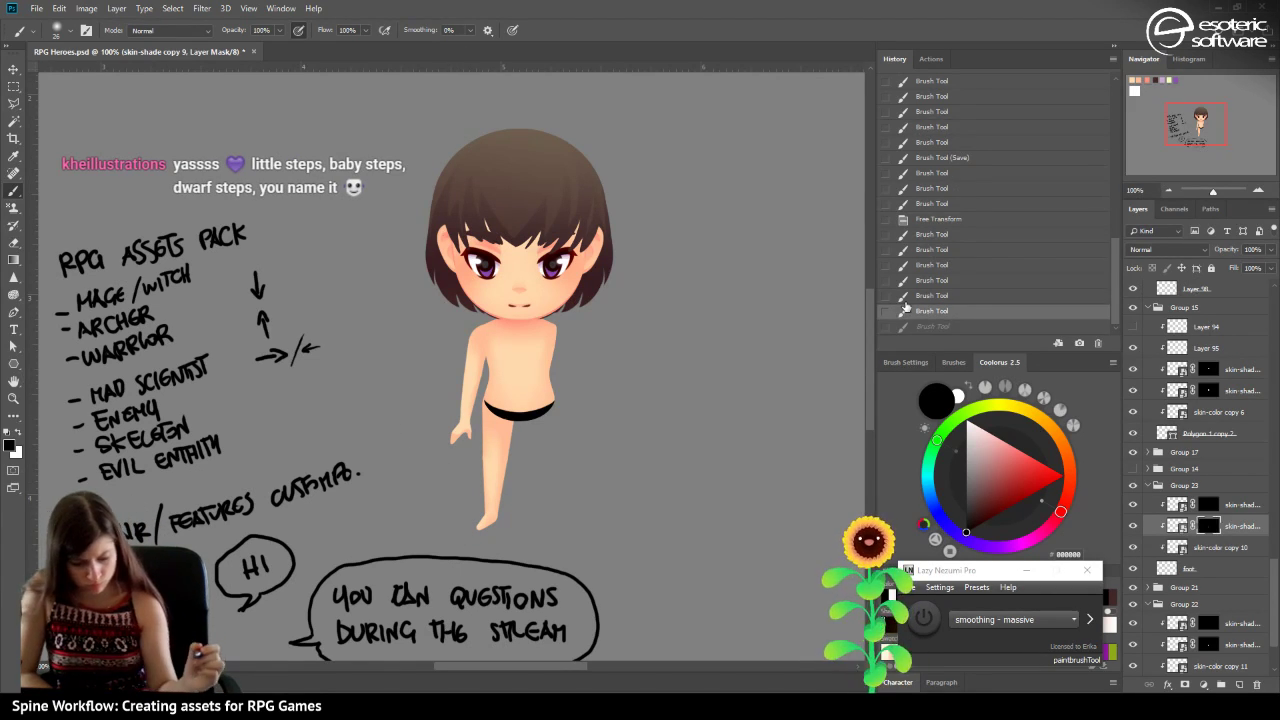
pyautogui.click(970, 300)
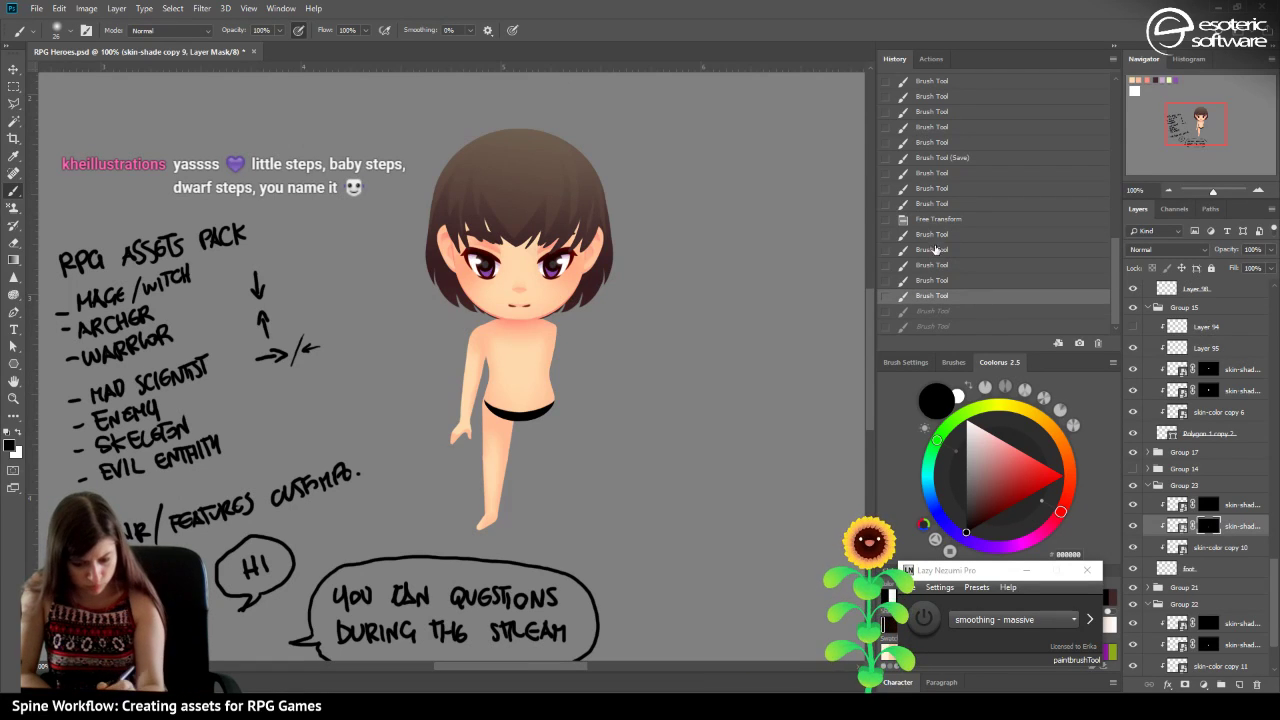
pyautogui.click(935, 251)
pyautogui.click(938, 268)
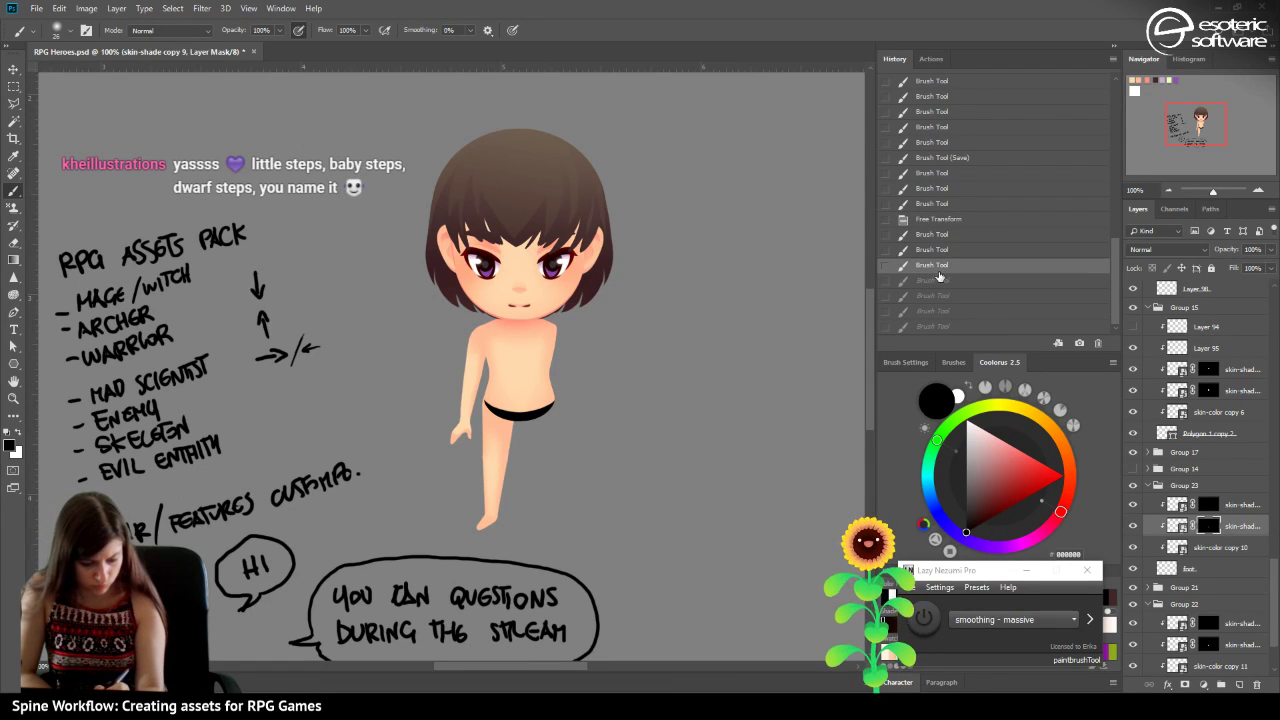
# Try a white brush stroke along the foot on the skin-shadow-21 copy 12 layer mask and undo it.
pyautogui.click(1212, 503)
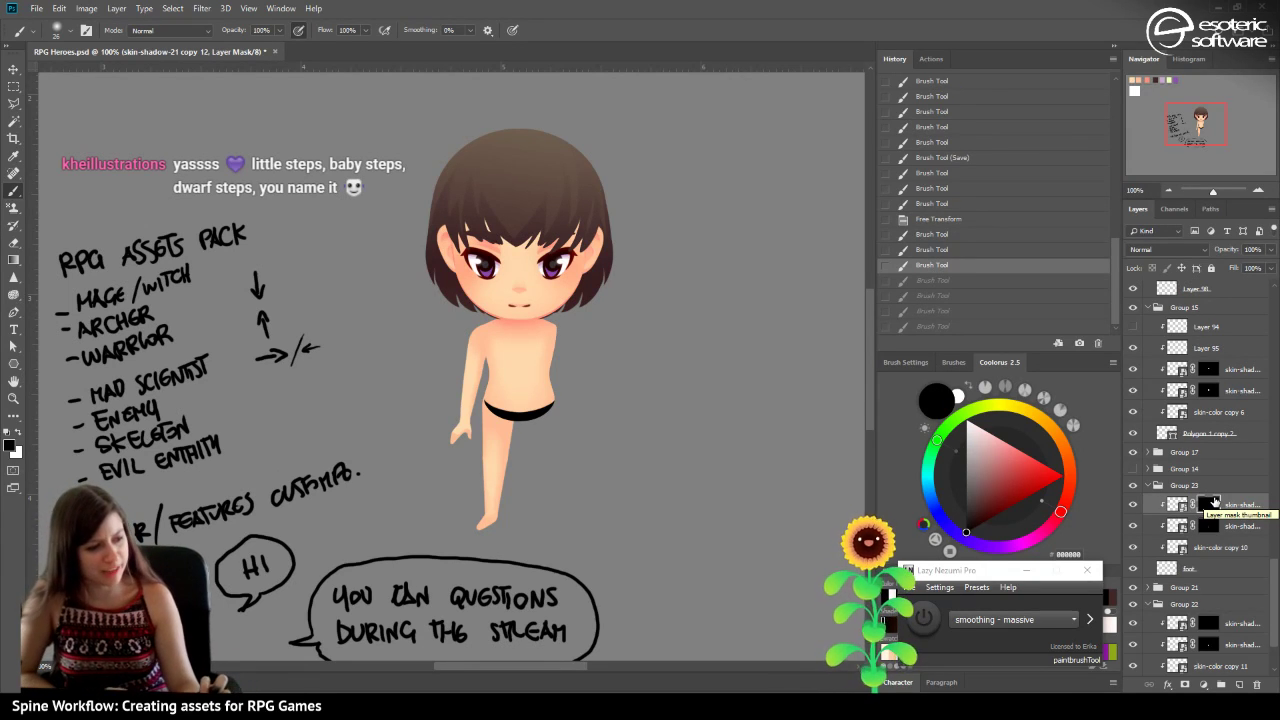
pyautogui.click(21, 427)
pyautogui.moveTo(480, 531); pyautogui.dragTo(474, 532)
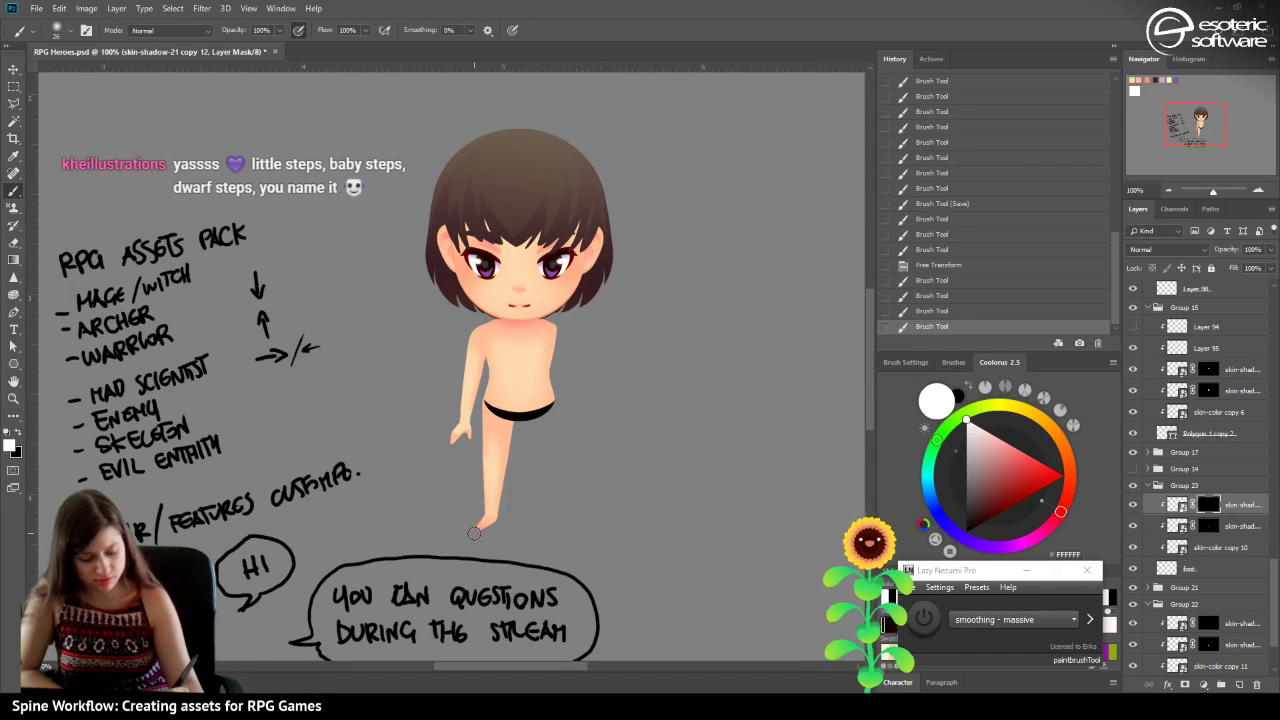
pyautogui.click(909, 311)
pyautogui.click(497, 527)
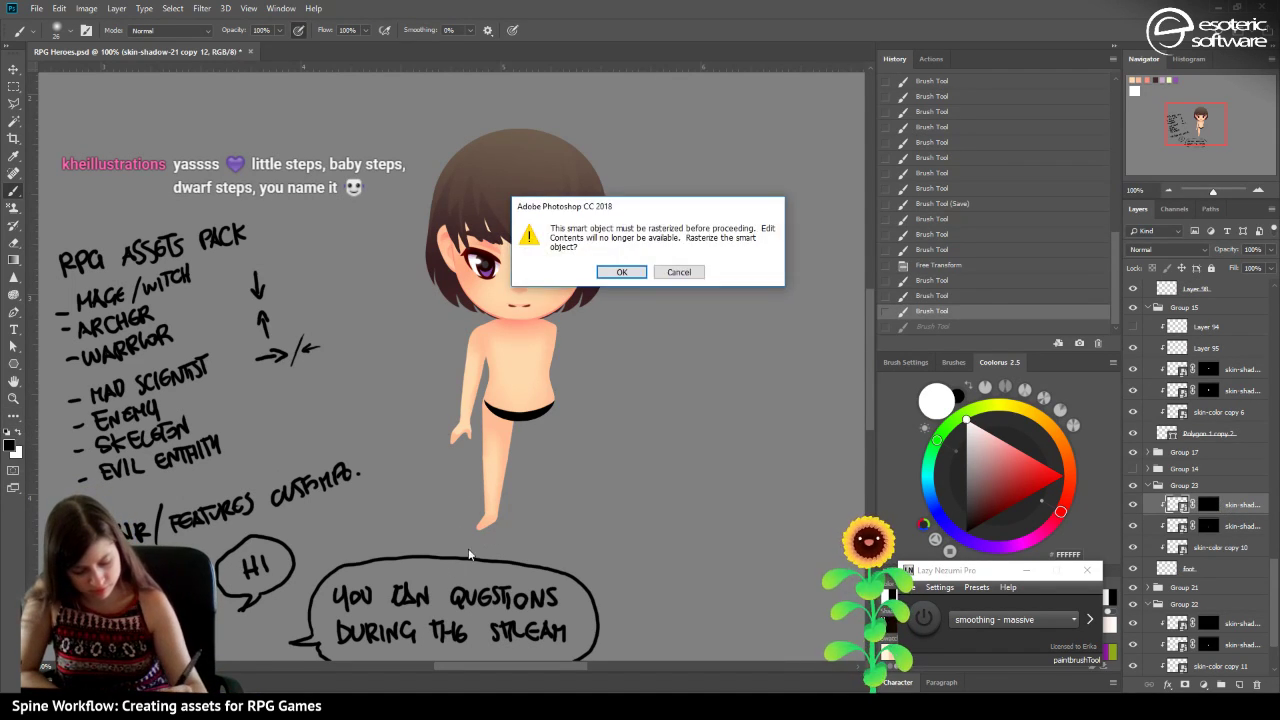
pyautogui.click(679, 272)
pyautogui.click(1208, 506)
# Paint white shadow strokes around the foot on the layer mask, revert the latest ones and save the document.
pyautogui.moveTo(497, 525)
pyautogui.mouseDown()
pyautogui.moveTo(455, 560)
pyautogui.moveTo(465, 525)
pyautogui.mouseUp()
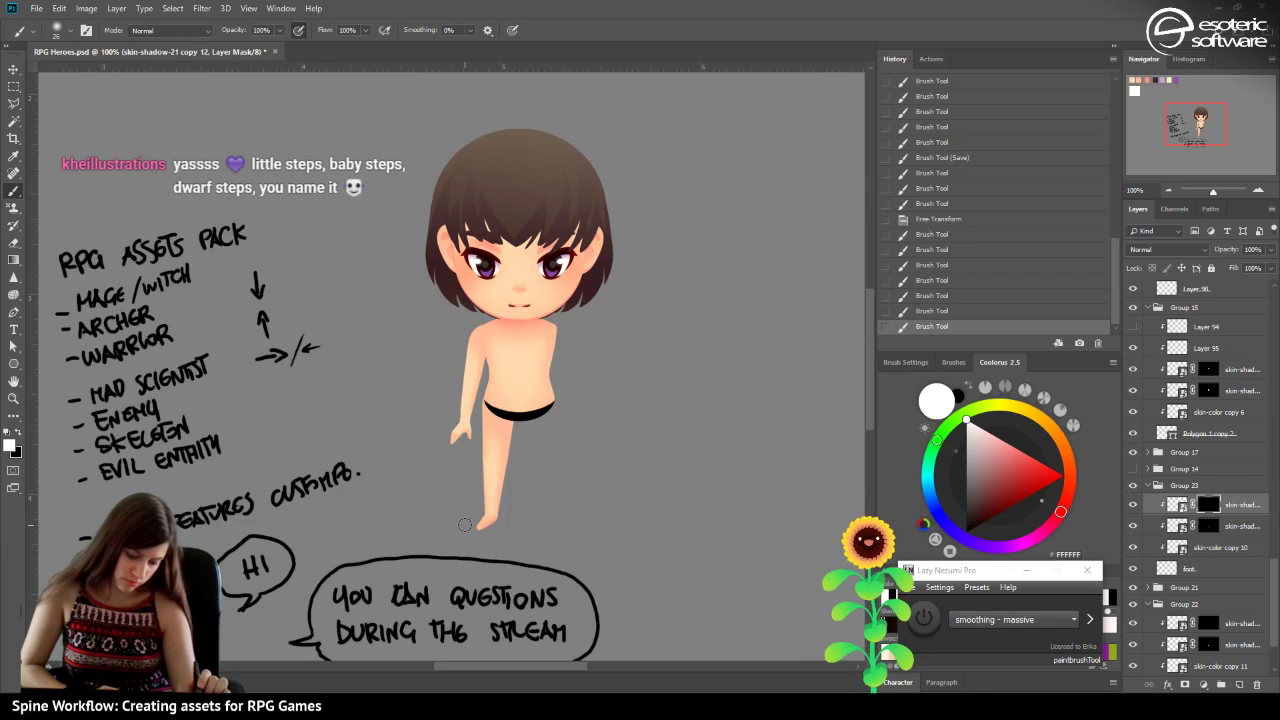
pyautogui.click(925, 310)
pyautogui.click(920, 295)
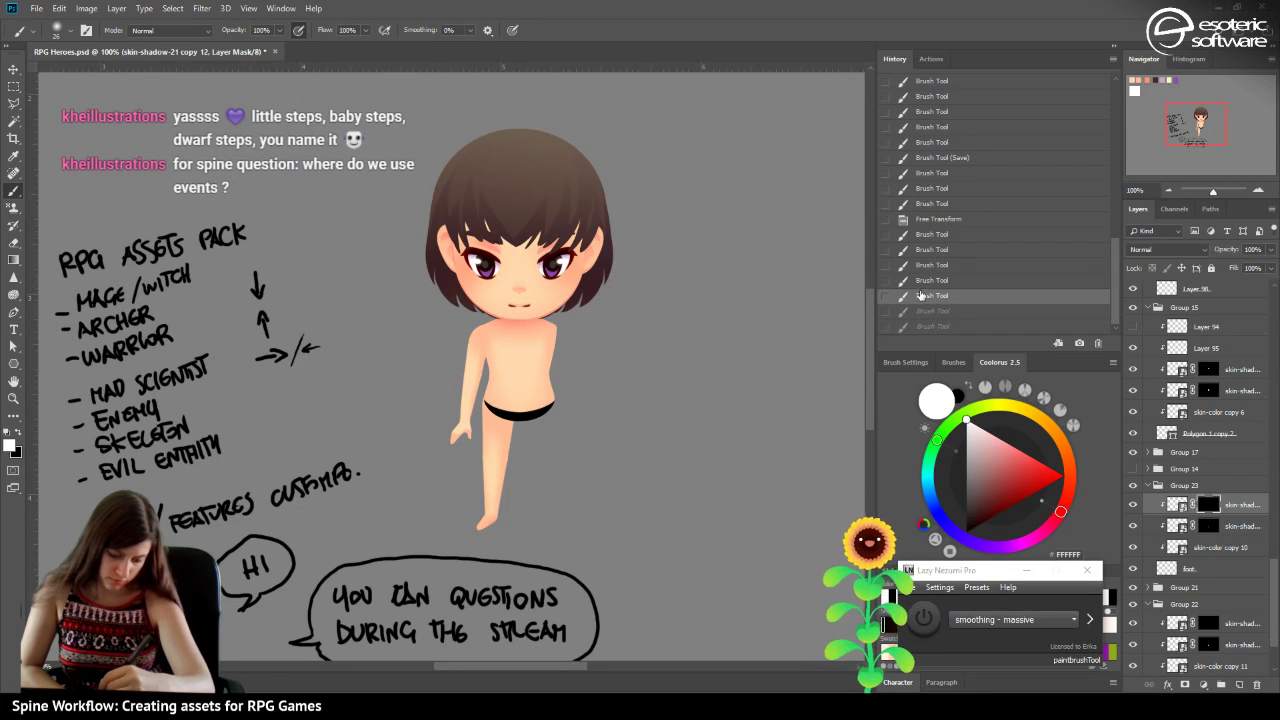
pyautogui.click(922, 279)
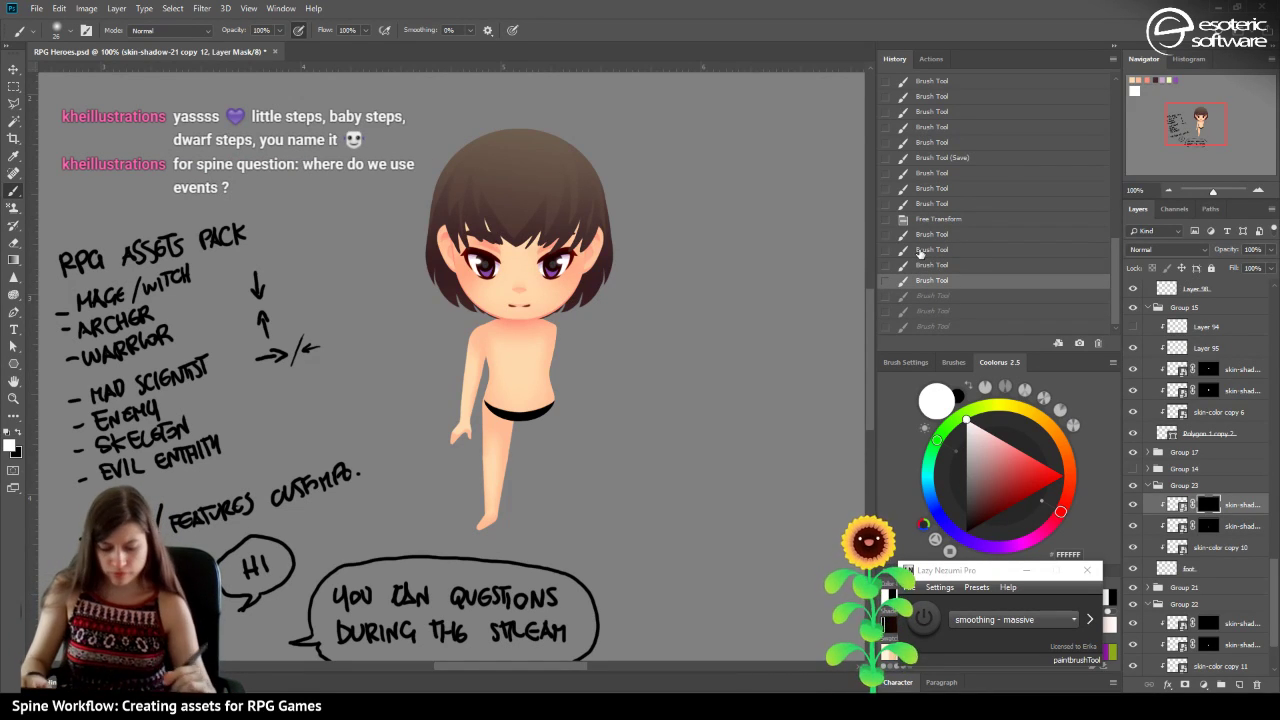
pyautogui.hotkey('ctrl', 's')
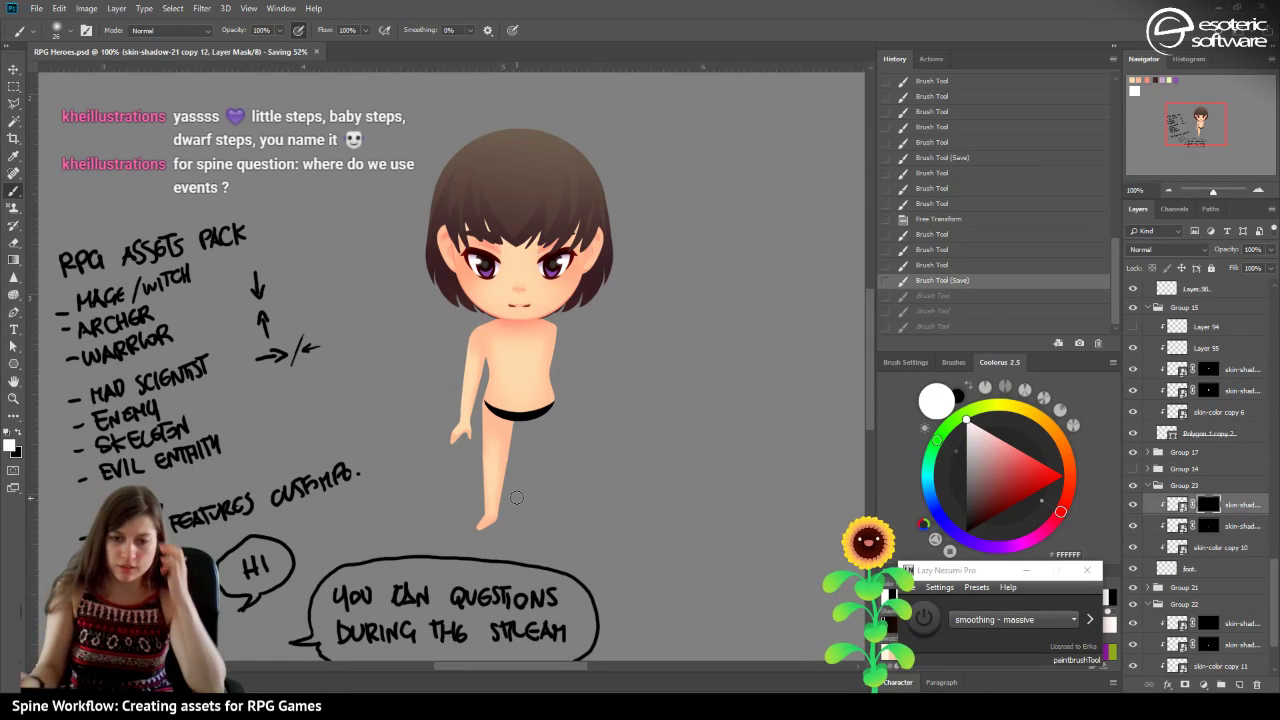
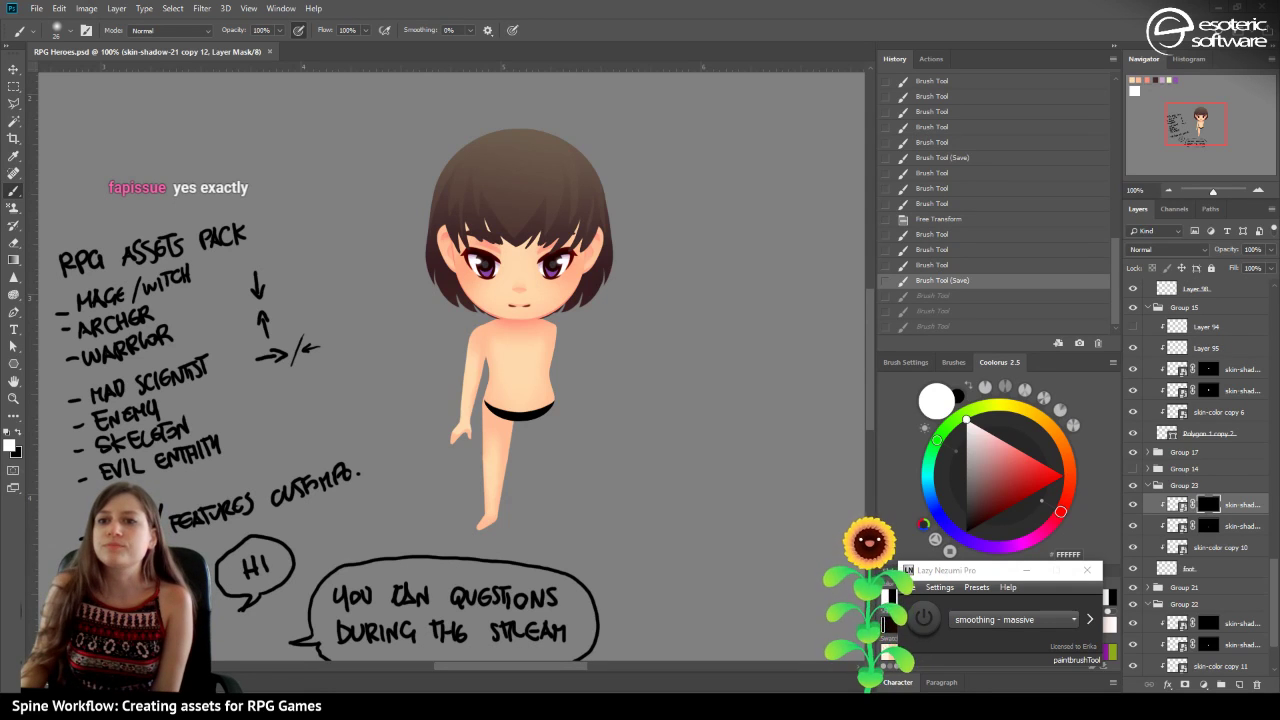
# Switch to Spine with the elderly-lady-rosalba-carrera-painting project and play the nonono animation in the preview.
pyautogui.moveTo(1279, 370)
pyautogui.mouseDown()
pyautogui.moveTo(604, 525)
pyautogui.moveTo(549, 135)
pyautogui.moveTo(550, 0)
pyautogui.mouseUp()
pyautogui.scroll(-3, 479, 648)
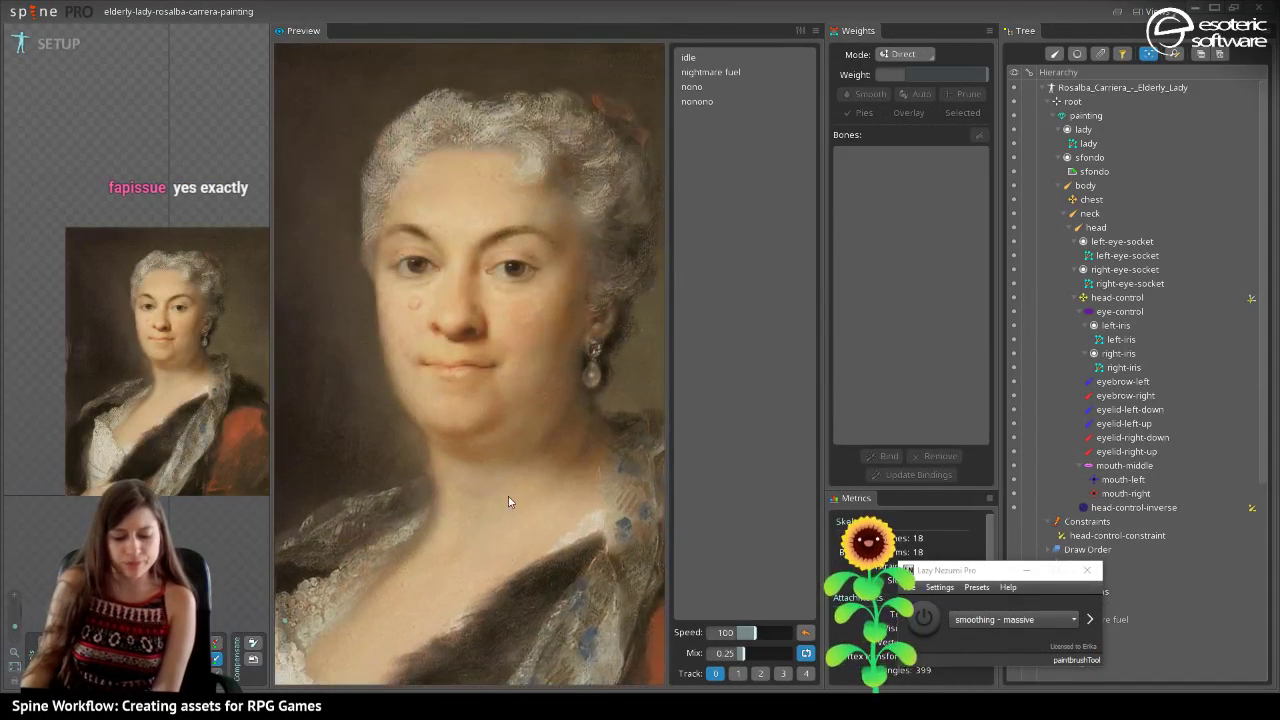
pyautogui.click(685, 103)
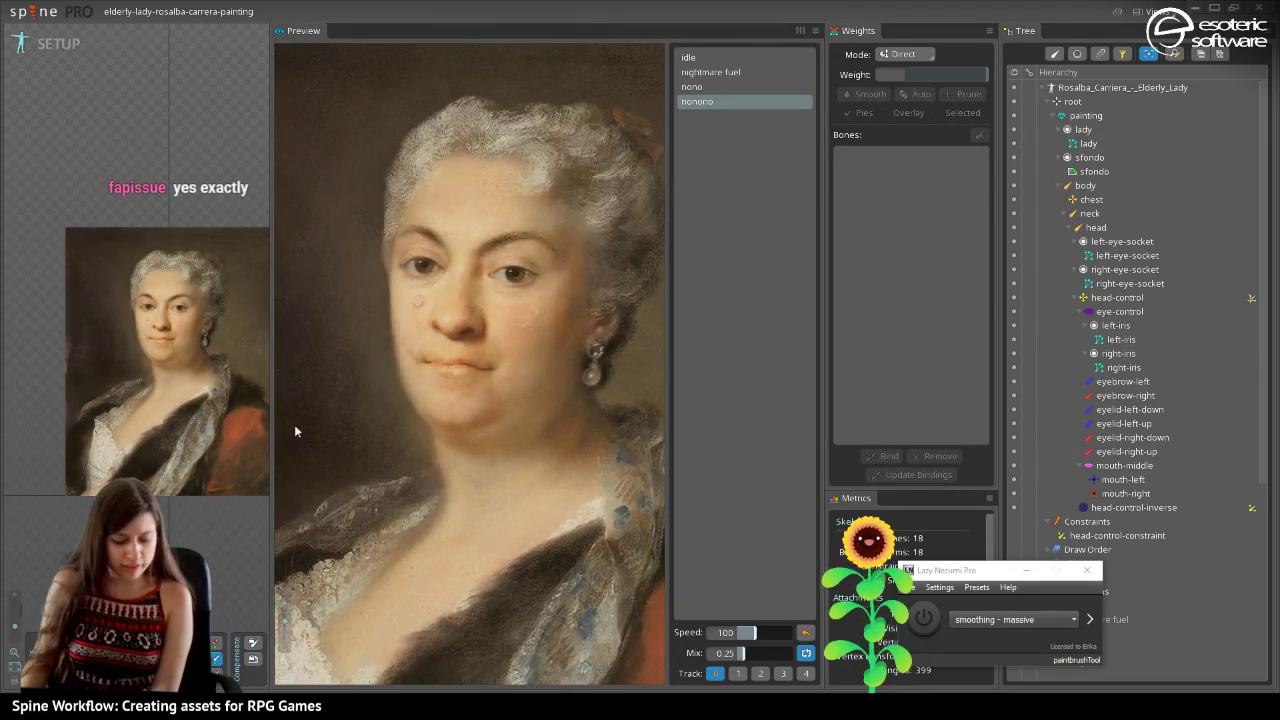
# Close the Weights and Metrics views and widen the animation preview.
pyautogui.click(989, 31)
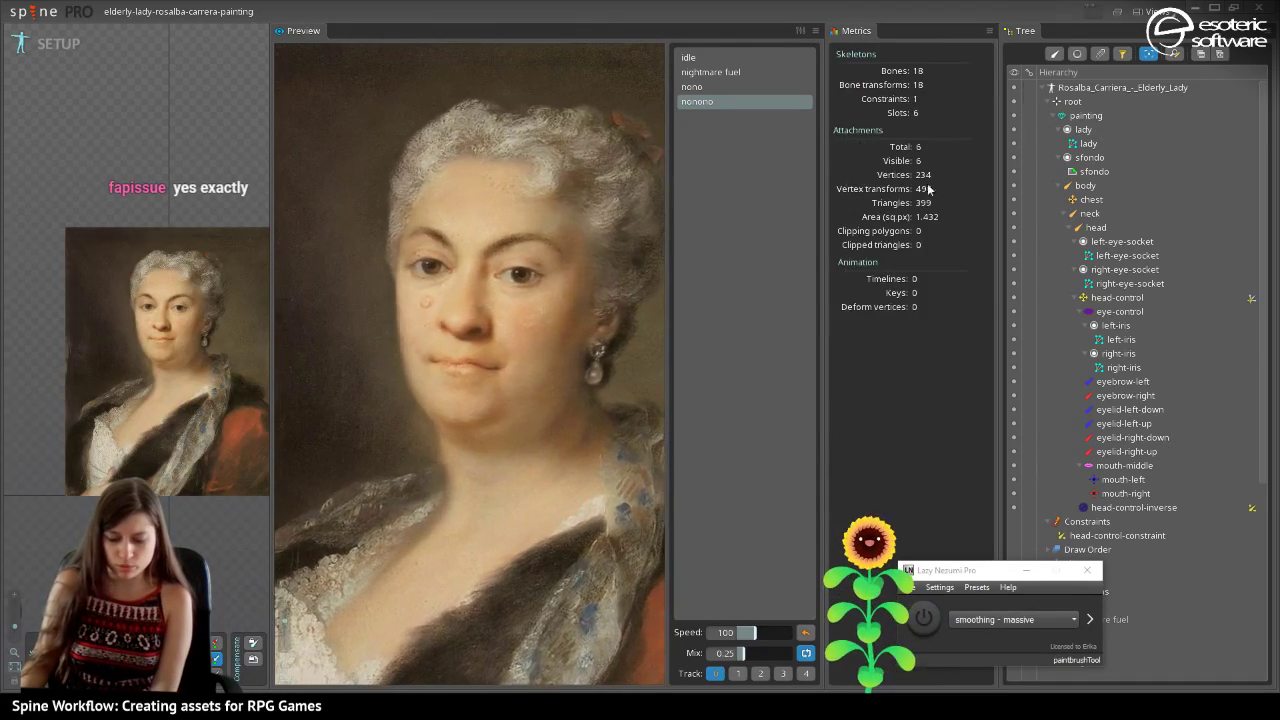
pyautogui.click(989, 31)
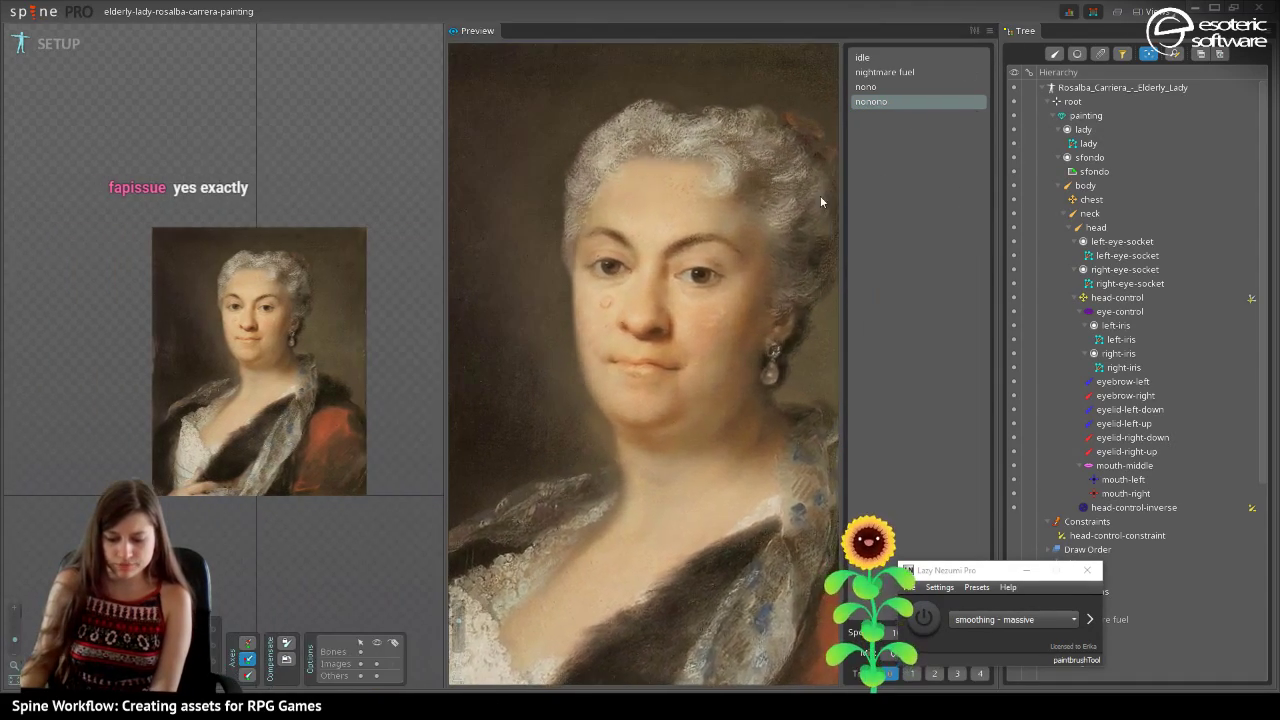
pyautogui.moveTo(444, 202); pyautogui.dragTo(321, 233)
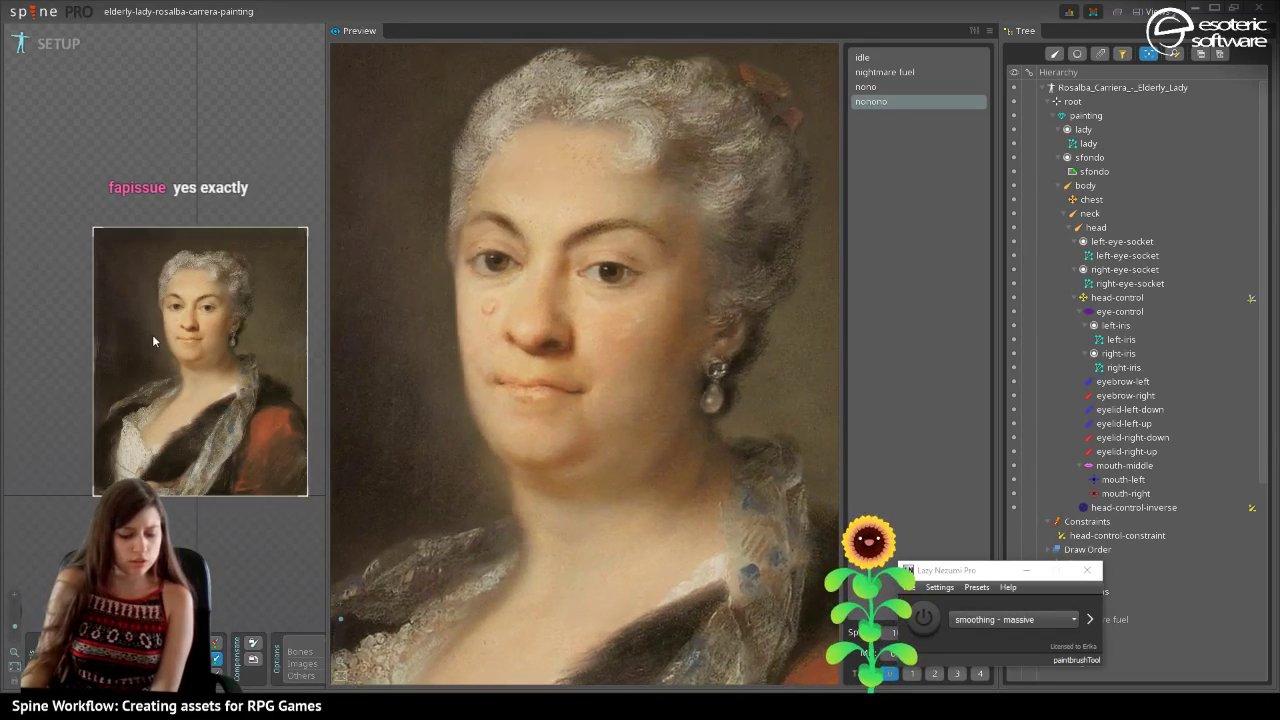
# Select the head-control bone on the portrait's nose, and select the lady mesh to show its vertices.
pyautogui.scroll(2, 152, 336)
pyautogui.scroll(2, 151, 336)
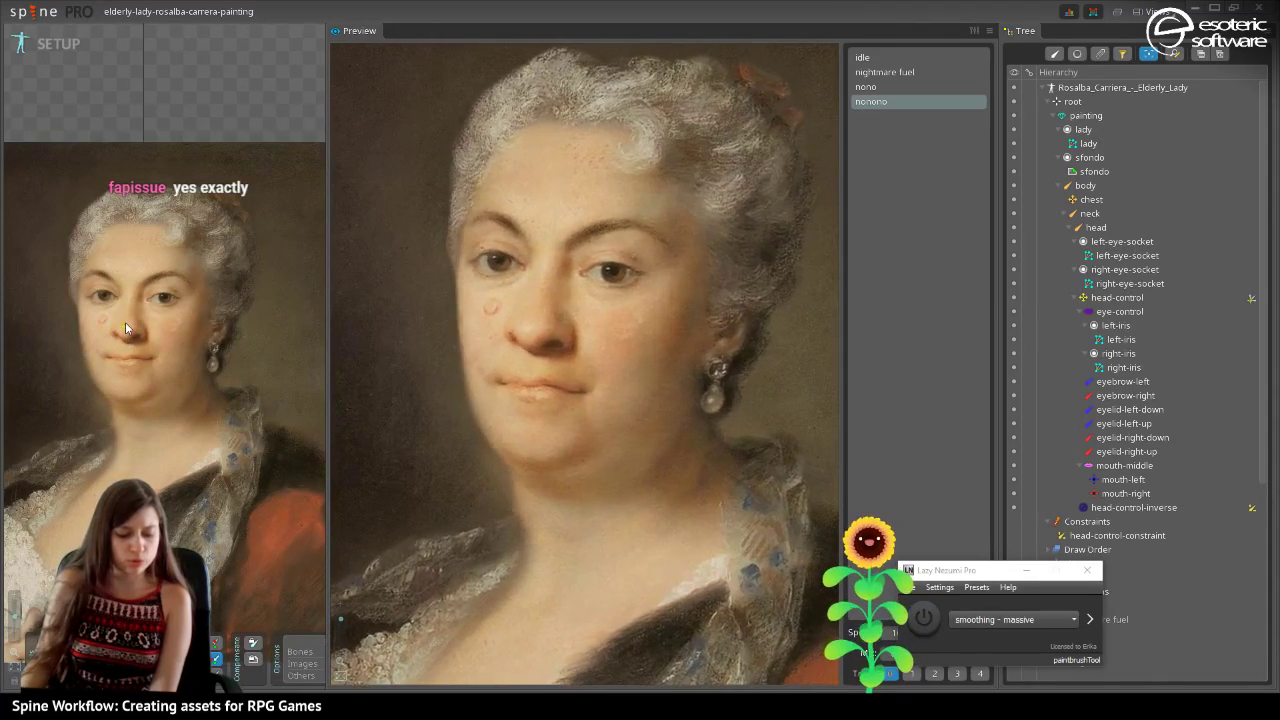
pyautogui.click(123, 324)
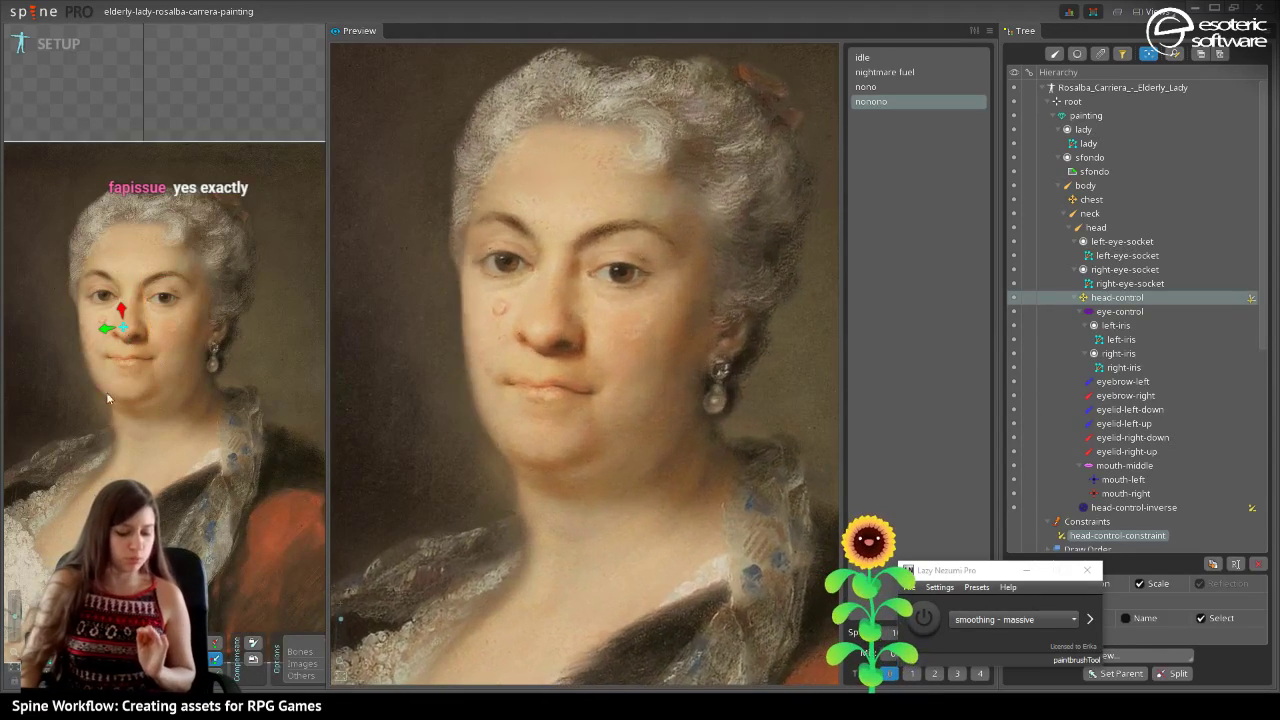
pyautogui.click(175, 375)
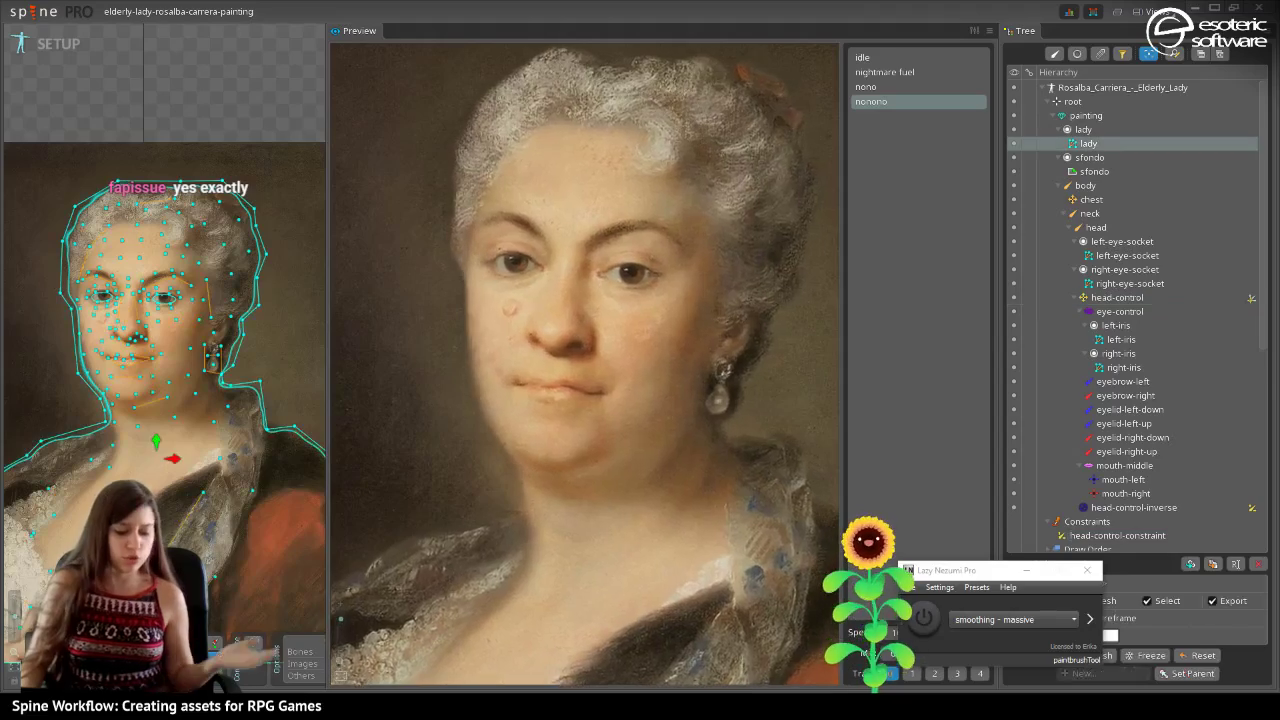
pyautogui.scroll(2, 180, 370)
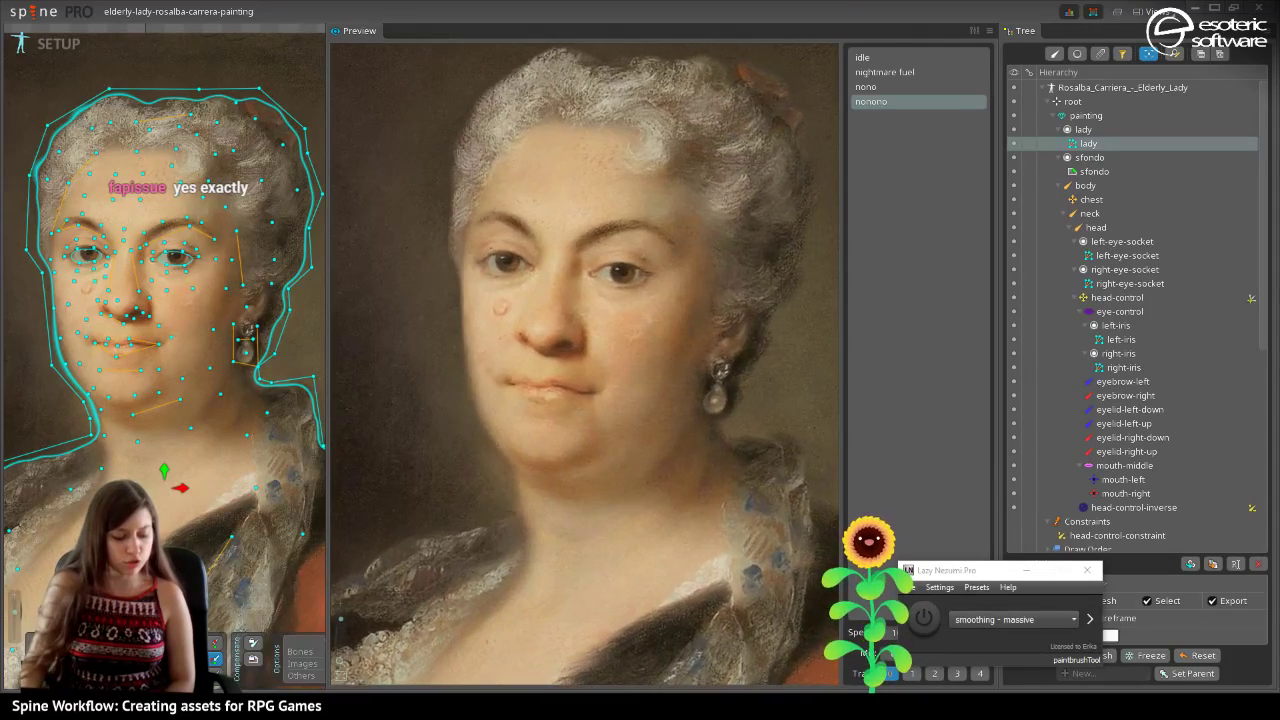
# Show the mesh's bone weights, hide the hierarchy tree and make the bones visible over the portrait.
pyautogui.hotkey('ctrl', 'w')
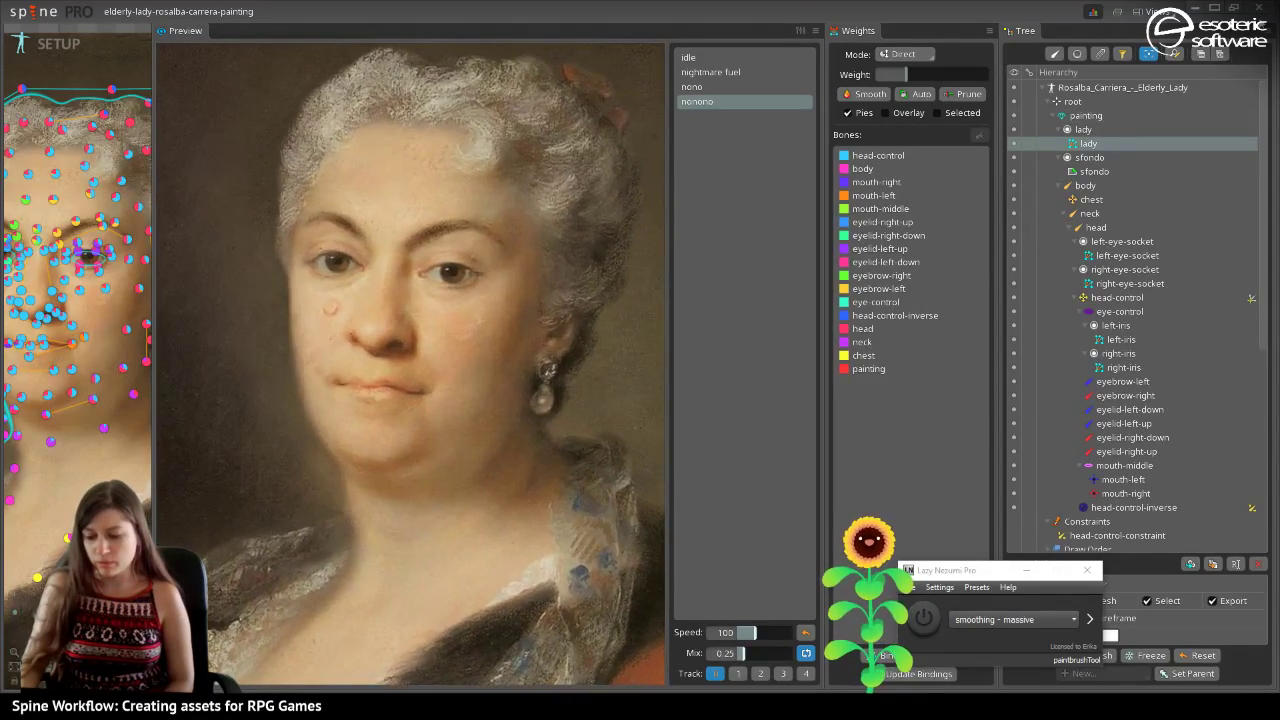
pyautogui.hotkey('ctrl', 't')
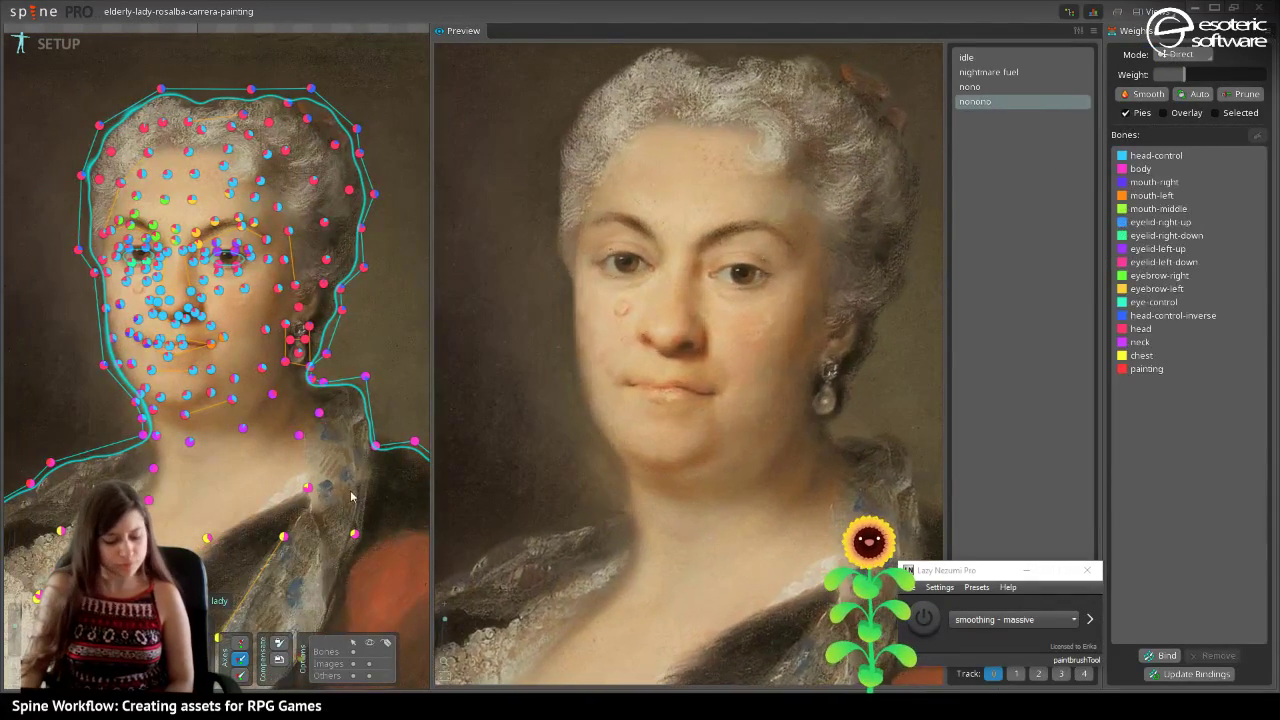
pyautogui.click(369, 652)
pyautogui.scroll(5, 212, 363)
pyautogui.scroll(-2, 212, 363)
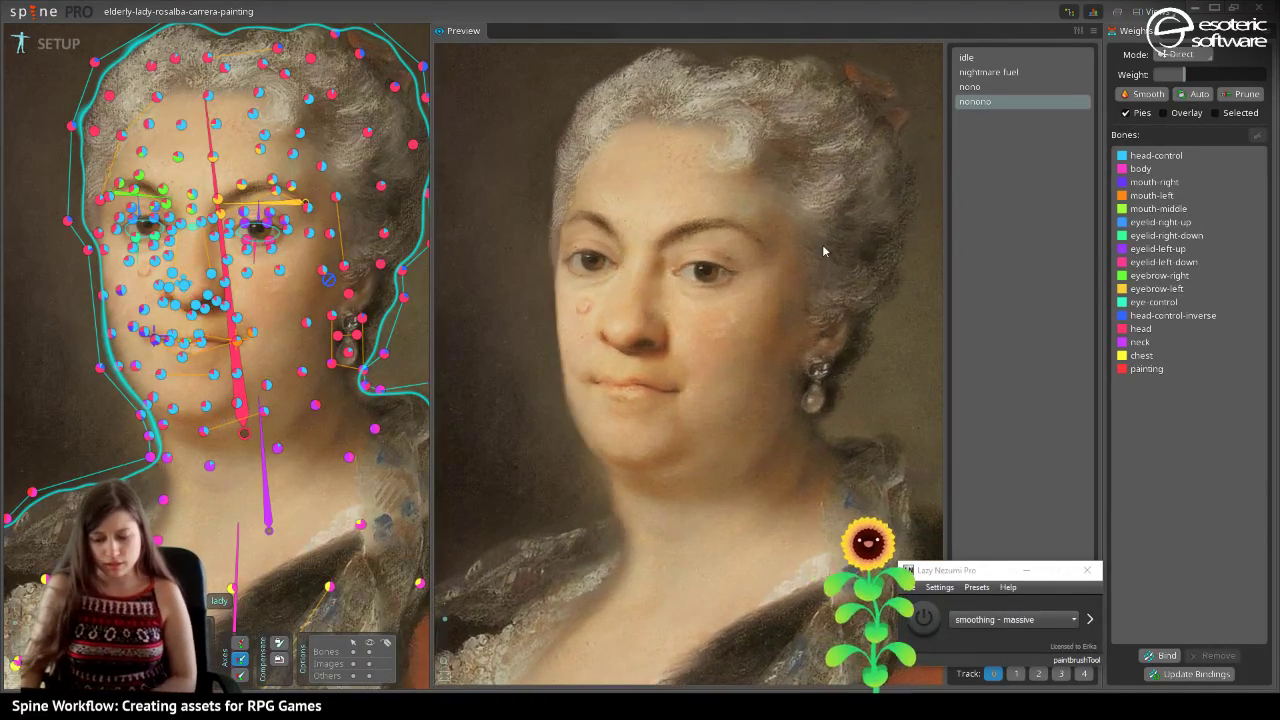
# Deselect the lady mesh and rotate the head bone slightly counterclockwise, leaving the project unsaved.
pyautogui.click(300, 268)
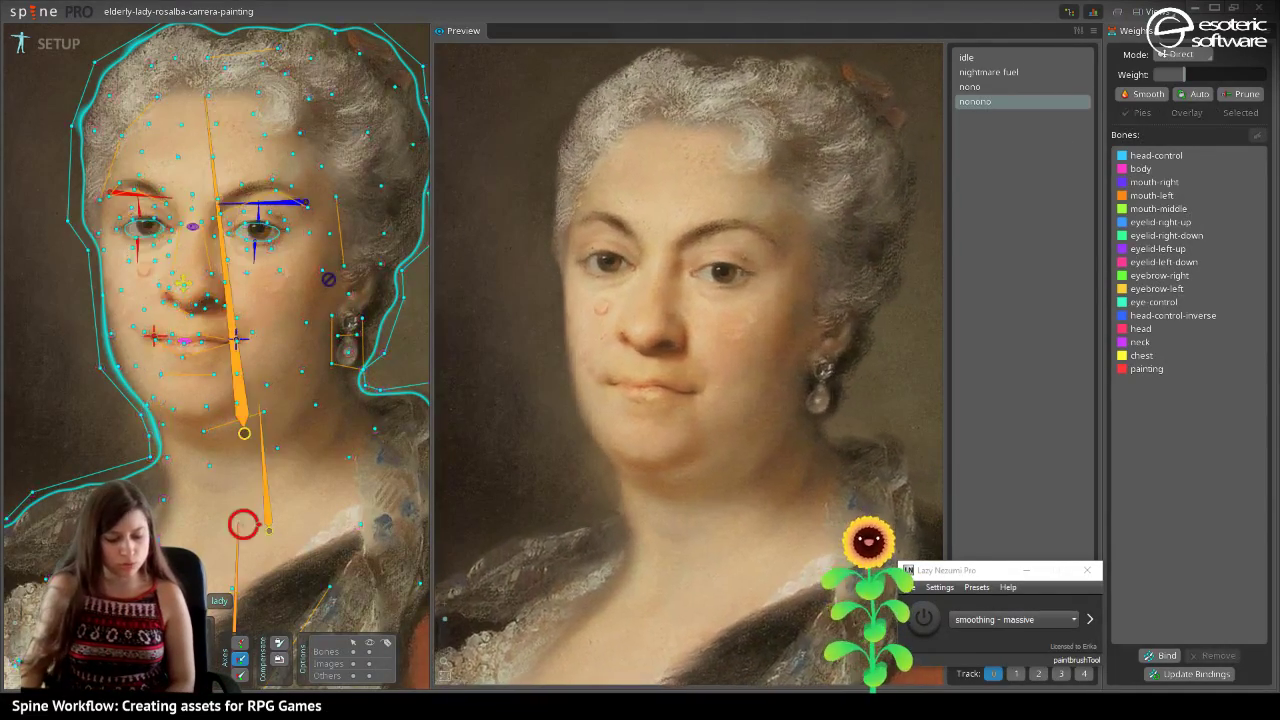
pyautogui.click(300, 268)
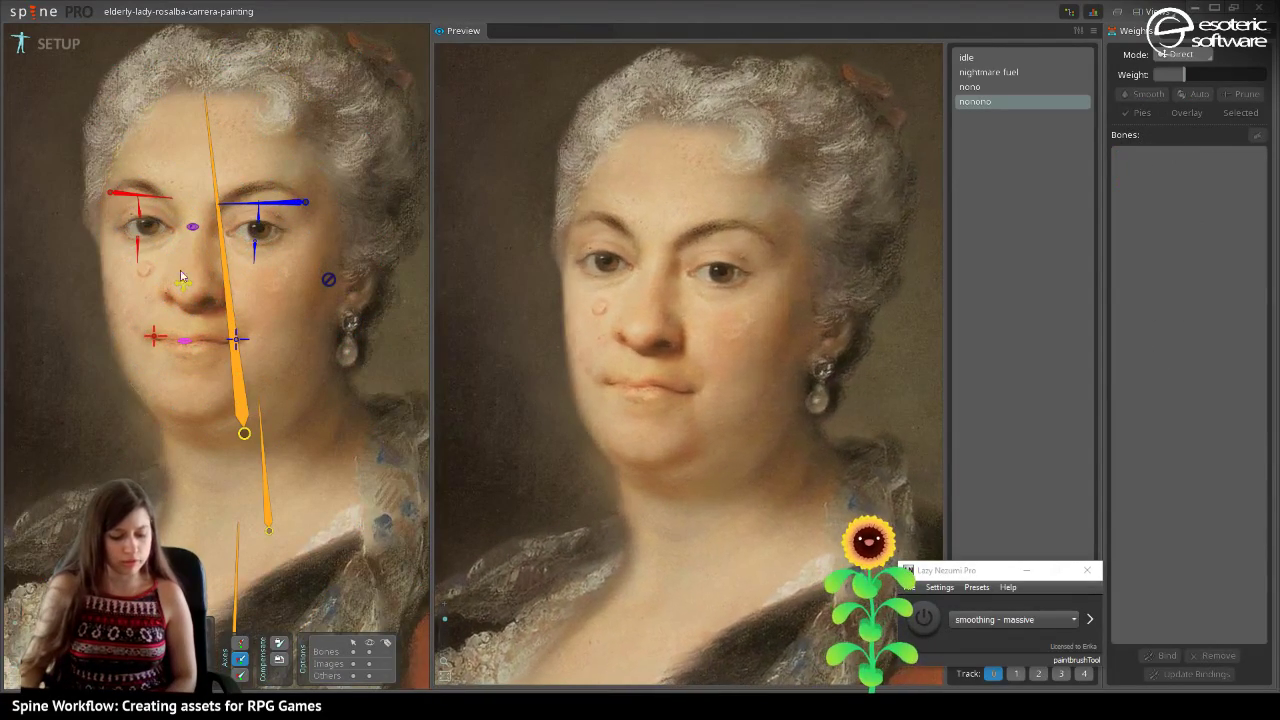
pyautogui.moveTo(206, 100); pyautogui.dragTo(195, 152)
pyautogui.click(244, 153)
pyautogui.hotkey('ctrl', 's')
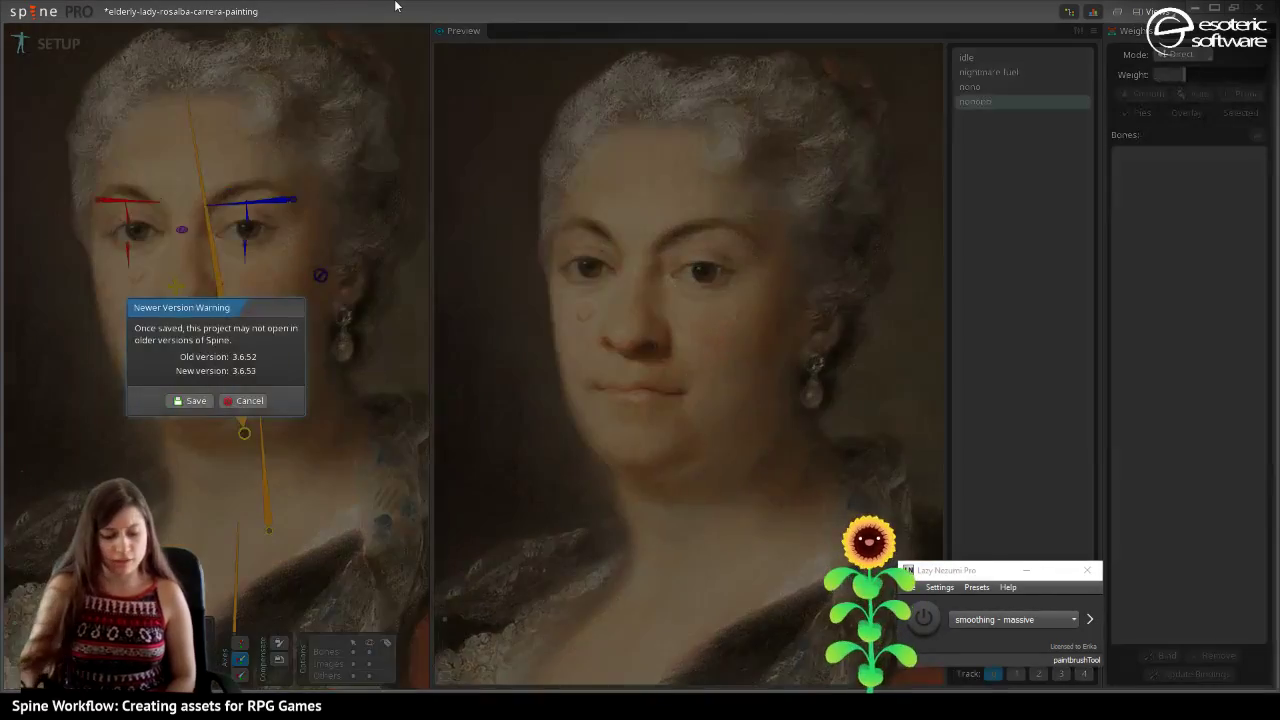
pyautogui.click(249, 400)
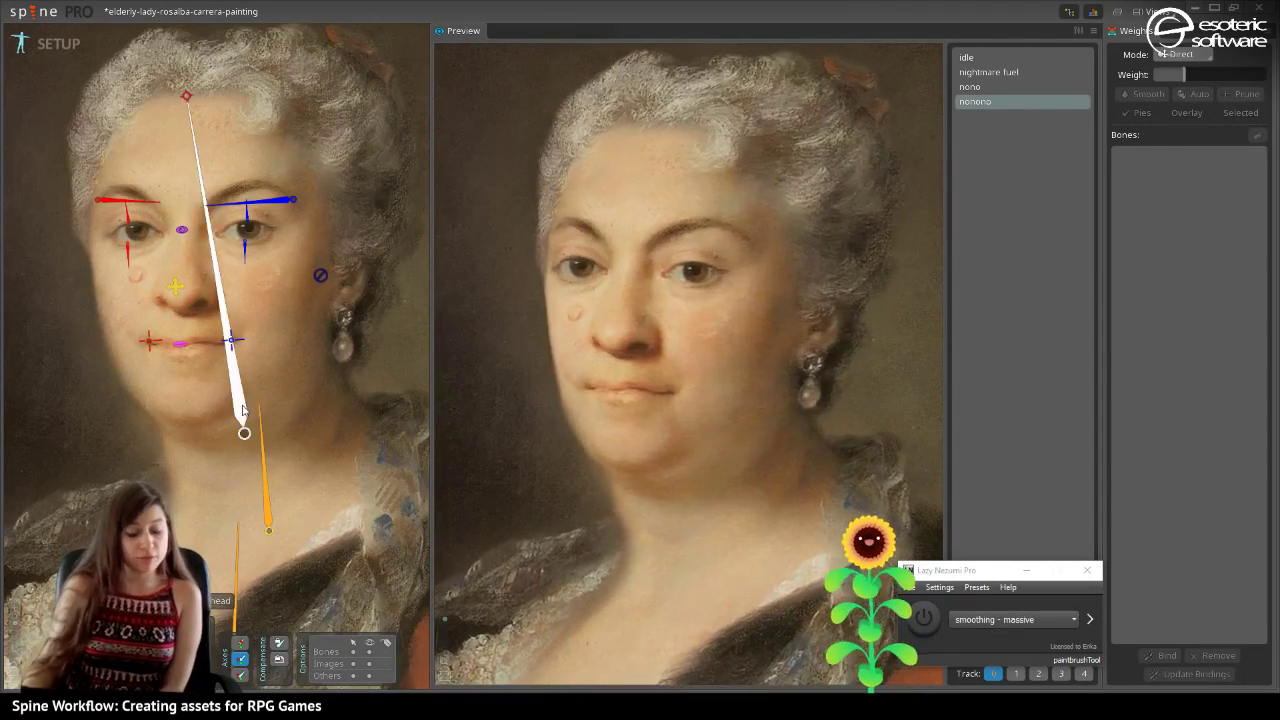
# Test rotating the eyebrow-right bone down and up, and move the head-control bone slightly downward.
pyautogui.click(133, 213)
pyautogui.moveTo(156, 207); pyautogui.dragTo(152, 245)
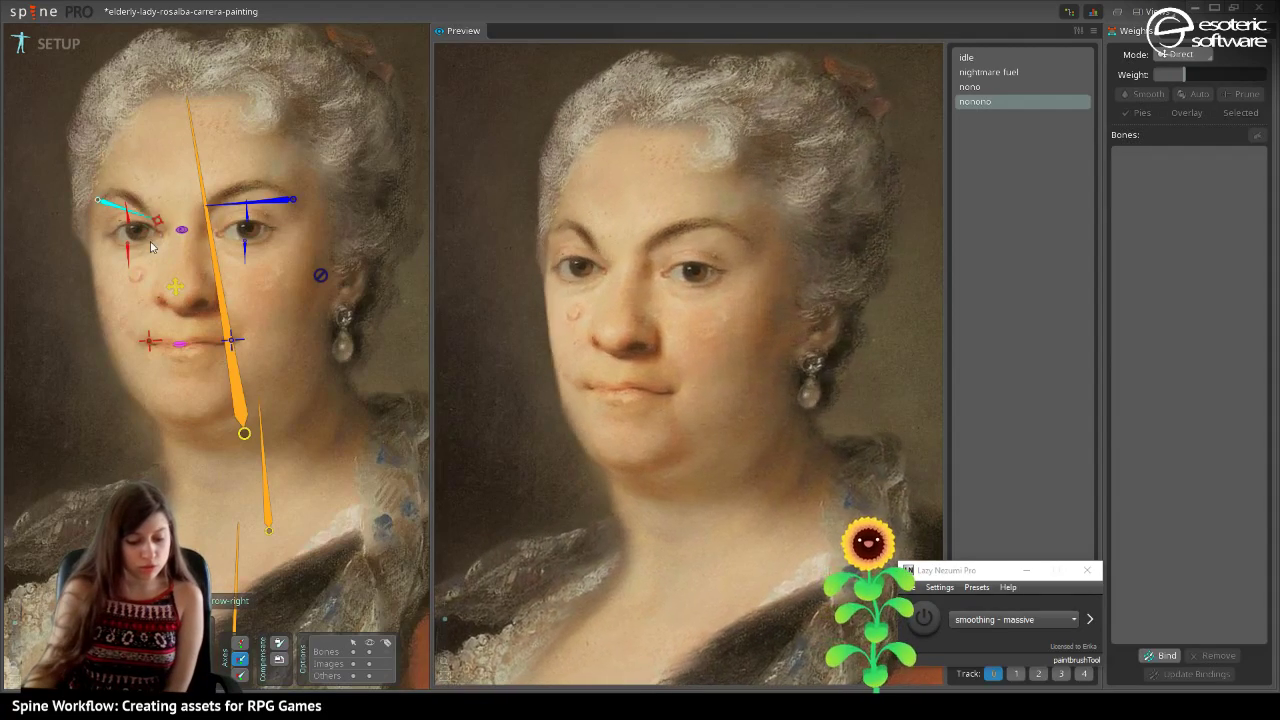
pyautogui.click(184, 204)
pyautogui.hotkey('ctrl', 's')
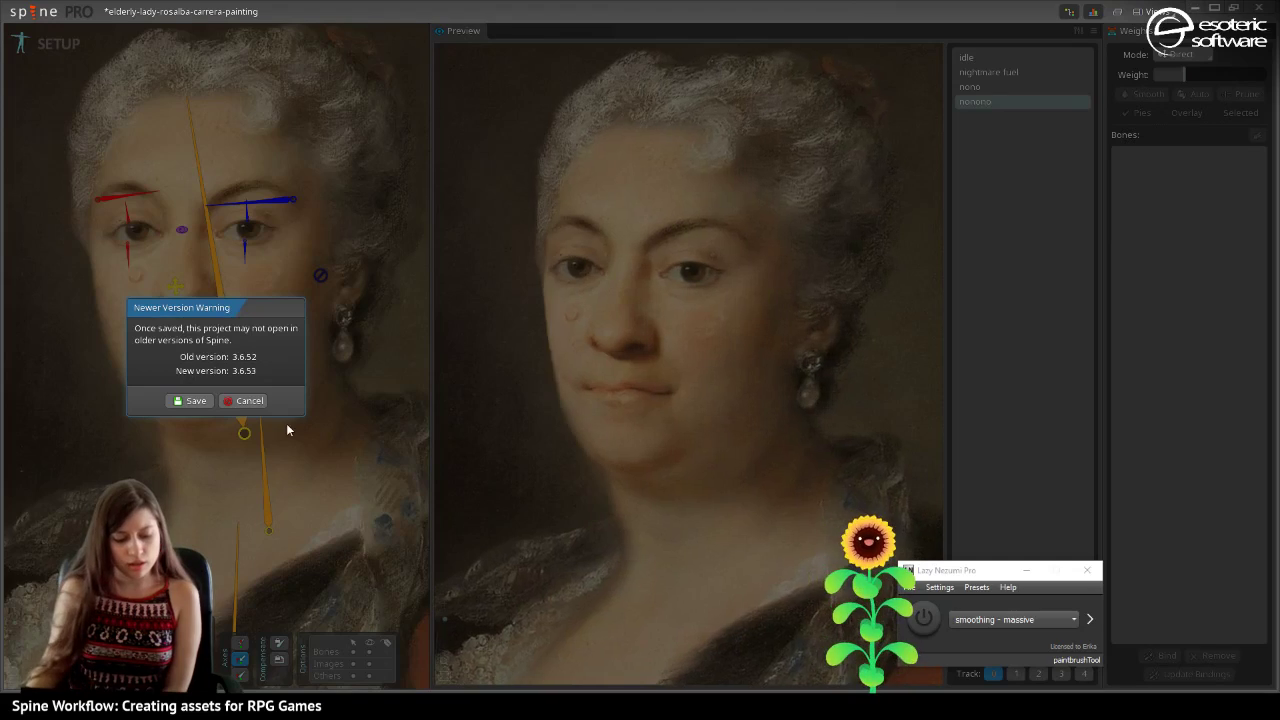
pyautogui.click(255, 400)
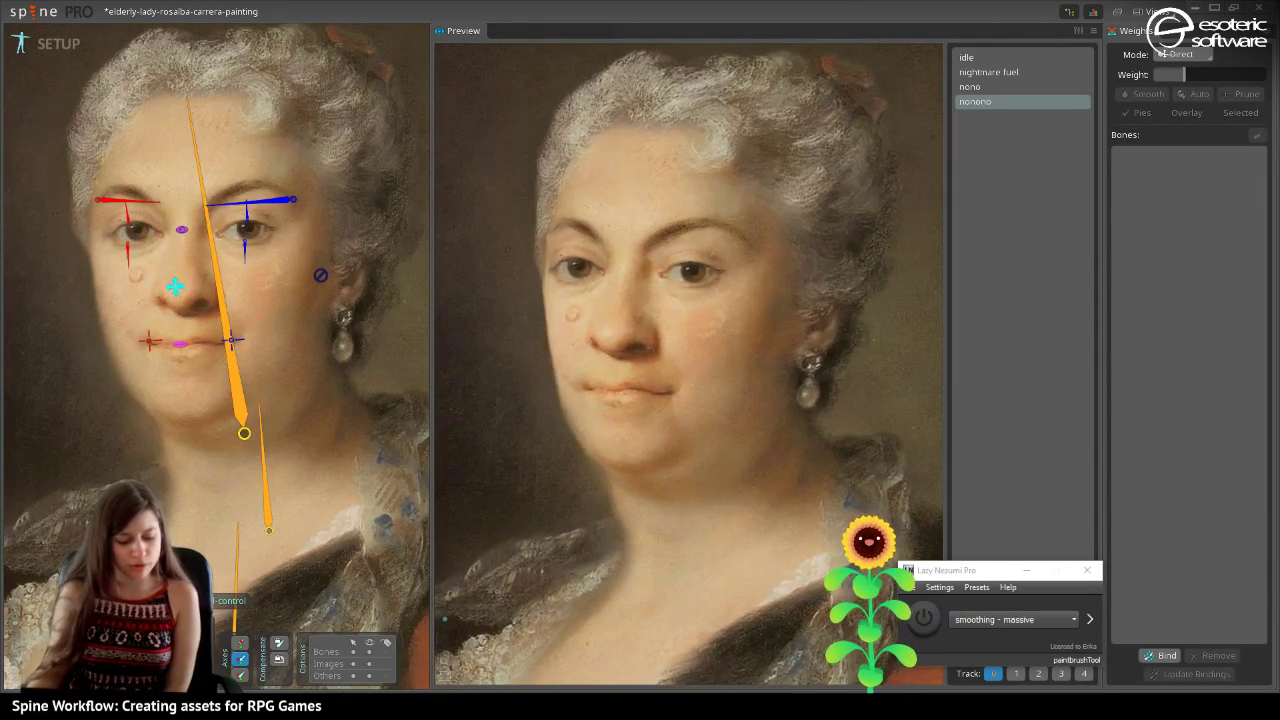
pyautogui.moveTo(172, 292)
pyautogui.mouseDown()
pyautogui.moveTo(186, 286)
pyautogui.moveTo(171, 297)
pyautogui.moveTo(163, 283)
pyautogui.moveTo(200, 295)
pyautogui.moveTo(160, 317)
pyautogui.moveTo(166, 272)
pyautogui.moveTo(200, 298)
pyautogui.moveTo(131, 271)
pyautogui.moveTo(200, 263)
pyautogui.moveTo(166, 306)
pyautogui.moveTo(195, 257)
pyautogui.moveTo(176, 318)
pyautogui.moveTo(168, 263)
pyautogui.moveTo(158, 303)
pyautogui.mouseUp()
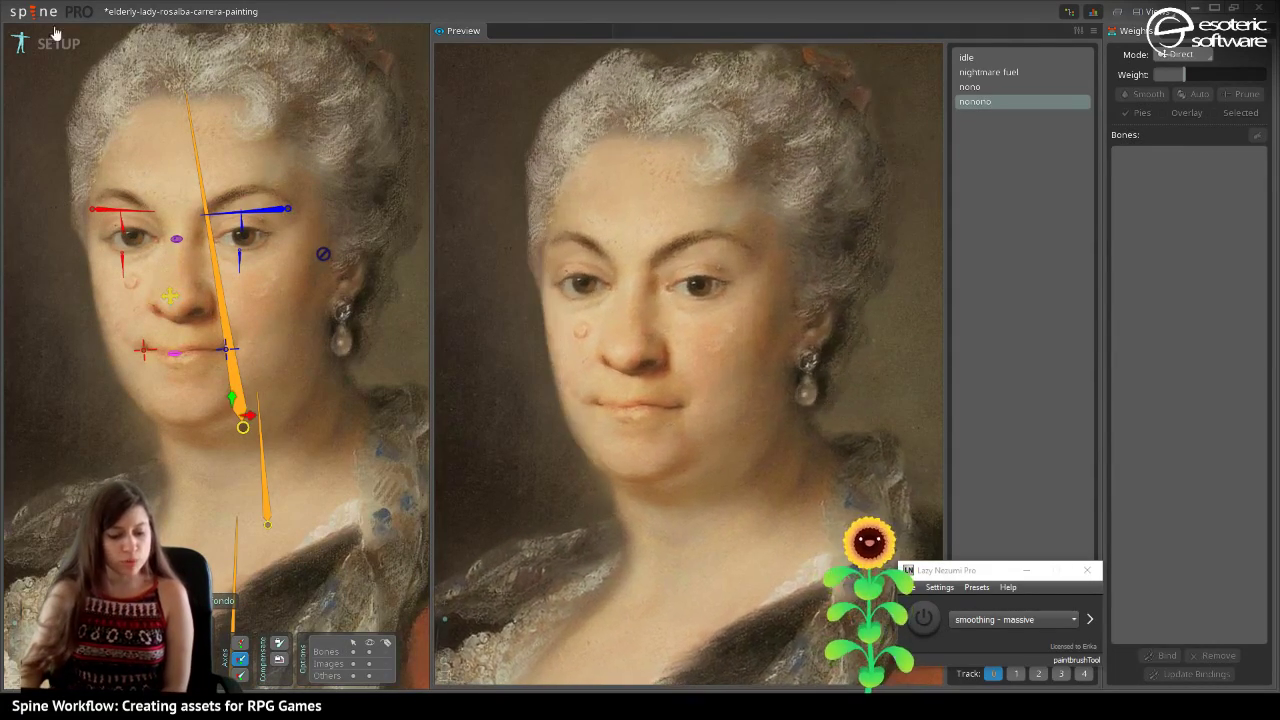
# Switch to Animate mode, enlarge the Dopesheet and select the head-control bone to show its idle animation keys.
pyautogui.click(62, 44)
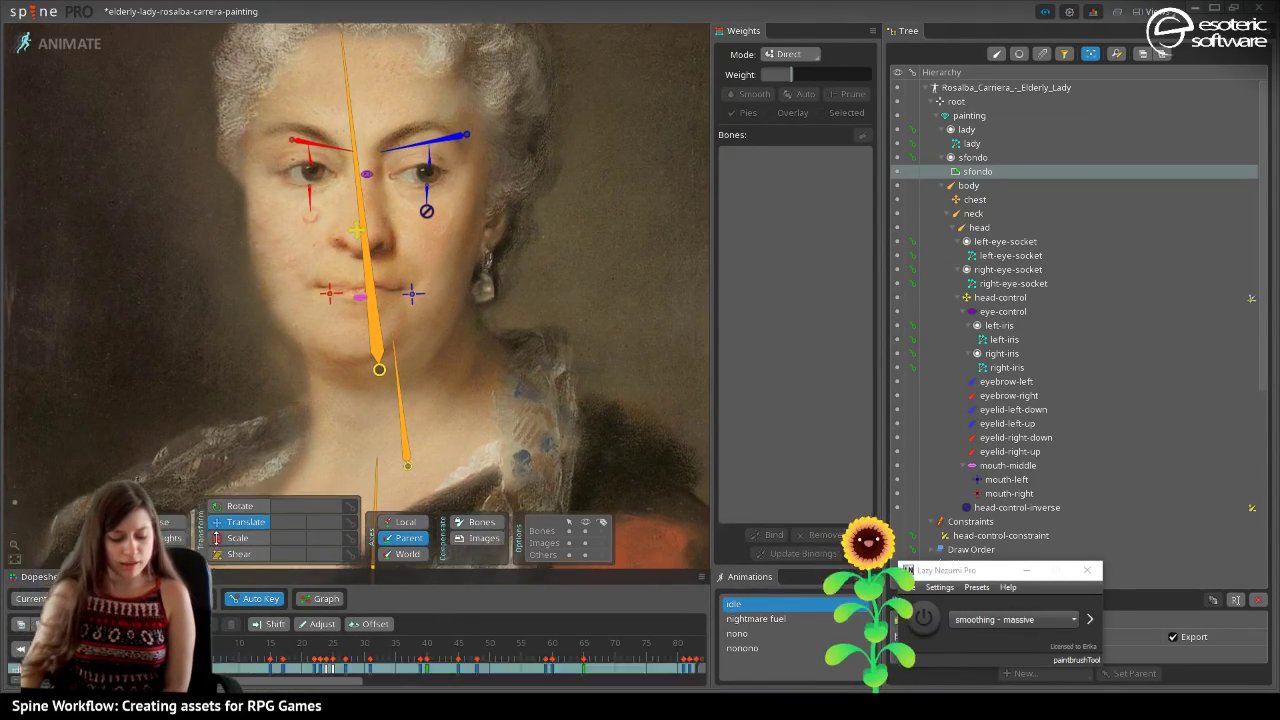
pyautogui.moveTo(214, 588); pyautogui.dragTo(229, 403)
pyautogui.moveTo(222, 474); pyautogui.dragTo(212, 500)
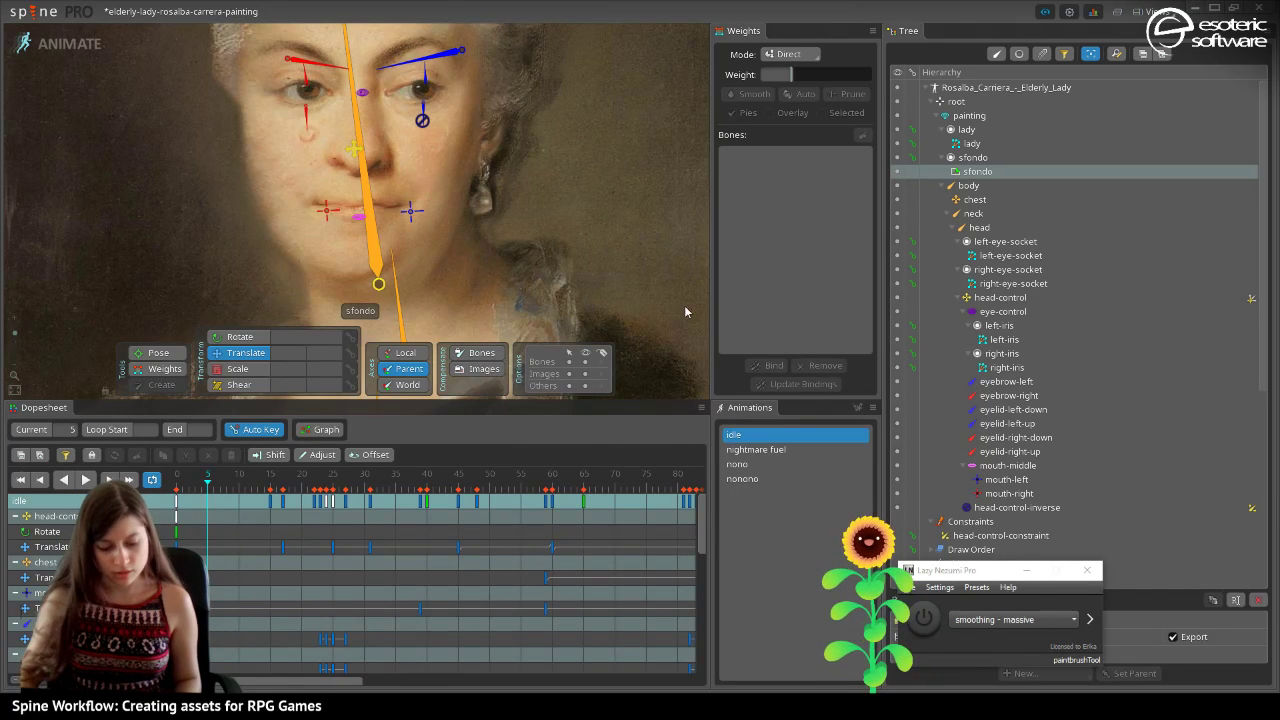
pyautogui.click(353, 149)
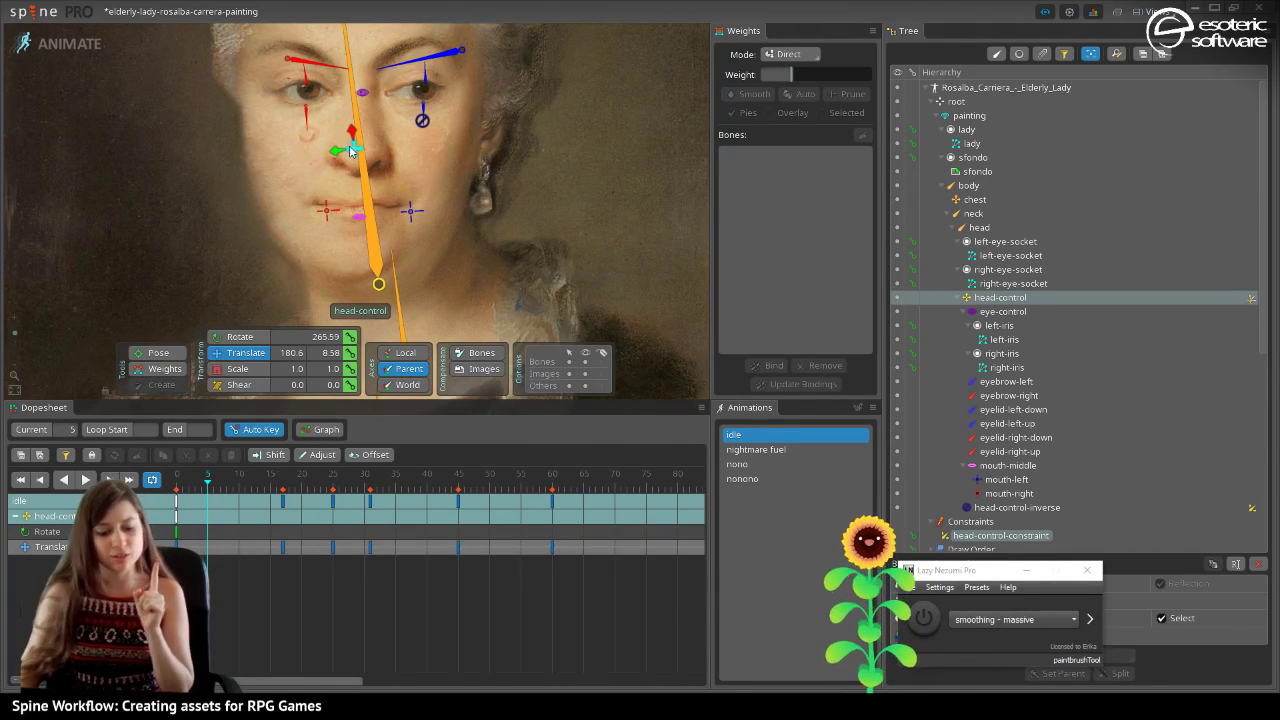
# In the idle animation at frame 5, move the head-control bone slightly up and left, and rotate the eyebrow-left bone using the Pose tool.
pyautogui.moveTo(350, 150)
pyautogui.mouseDown()
pyautogui.moveTo(320, 151)
pyautogui.moveTo(291, 177)
pyautogui.moveTo(294, 134)
pyautogui.moveTo(307, 182)
pyautogui.moveTo(323, 125)
pyautogui.moveTo(323, 187)
pyautogui.moveTo(340, 137)
pyautogui.mouseUp()
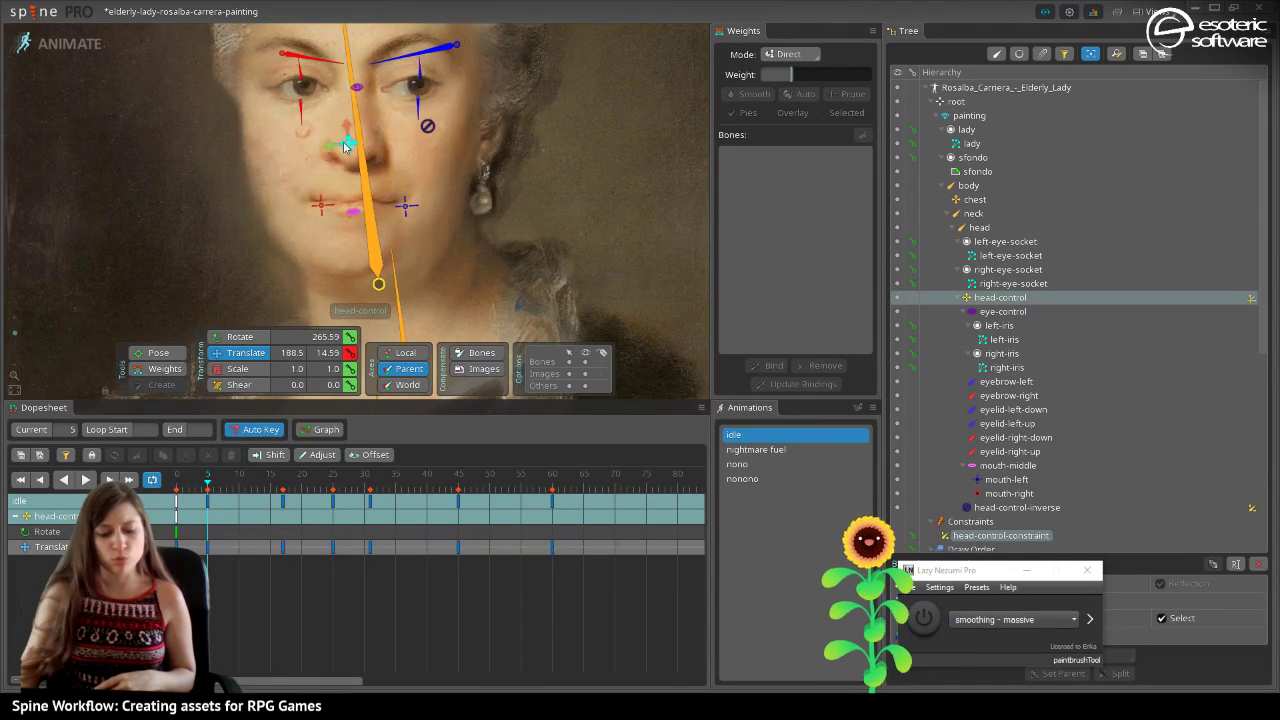
pyautogui.click(373, 65)
pyautogui.click(373, 66)
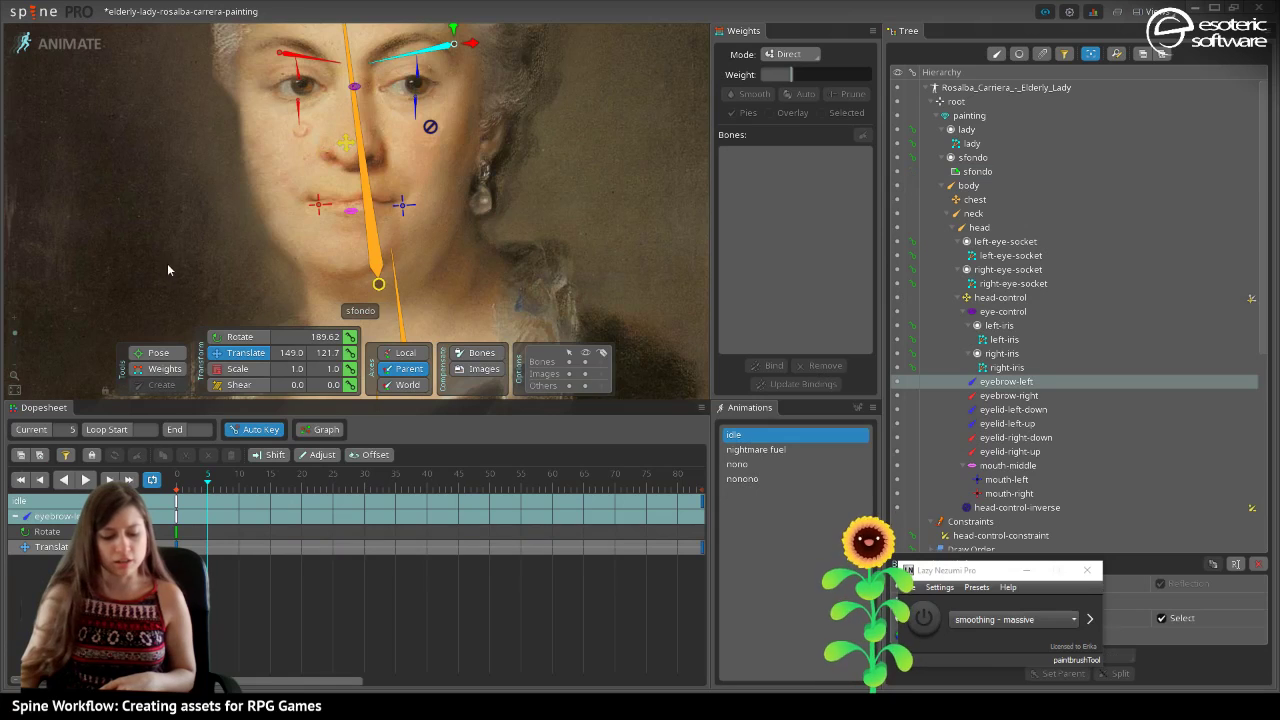
pyautogui.click(136, 352)
pyautogui.moveTo(378, 64); pyautogui.dragTo(363, 34)
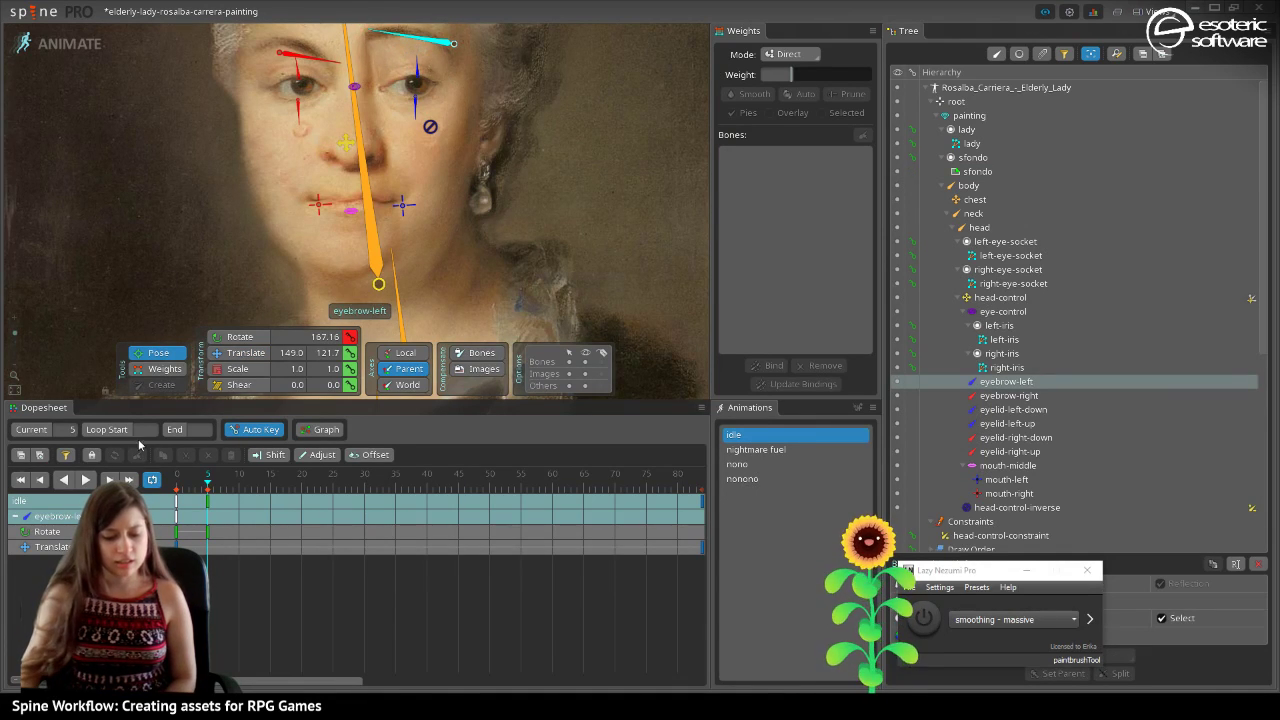
# Try moving the head-control bone with the Pose tool, undo it, and translate the bone down and left instead.
pyautogui.moveTo(345, 143); pyautogui.dragTo(315, 174)
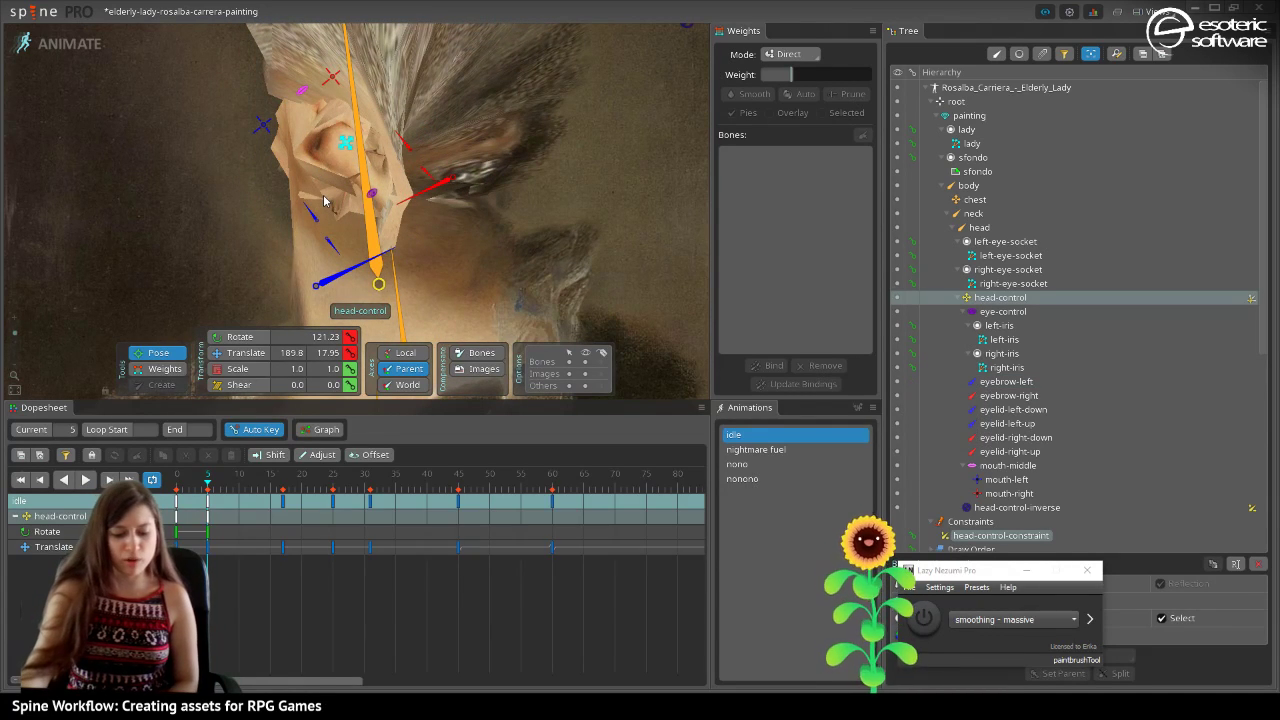
pyautogui.hotkey('ctrl', 'z')
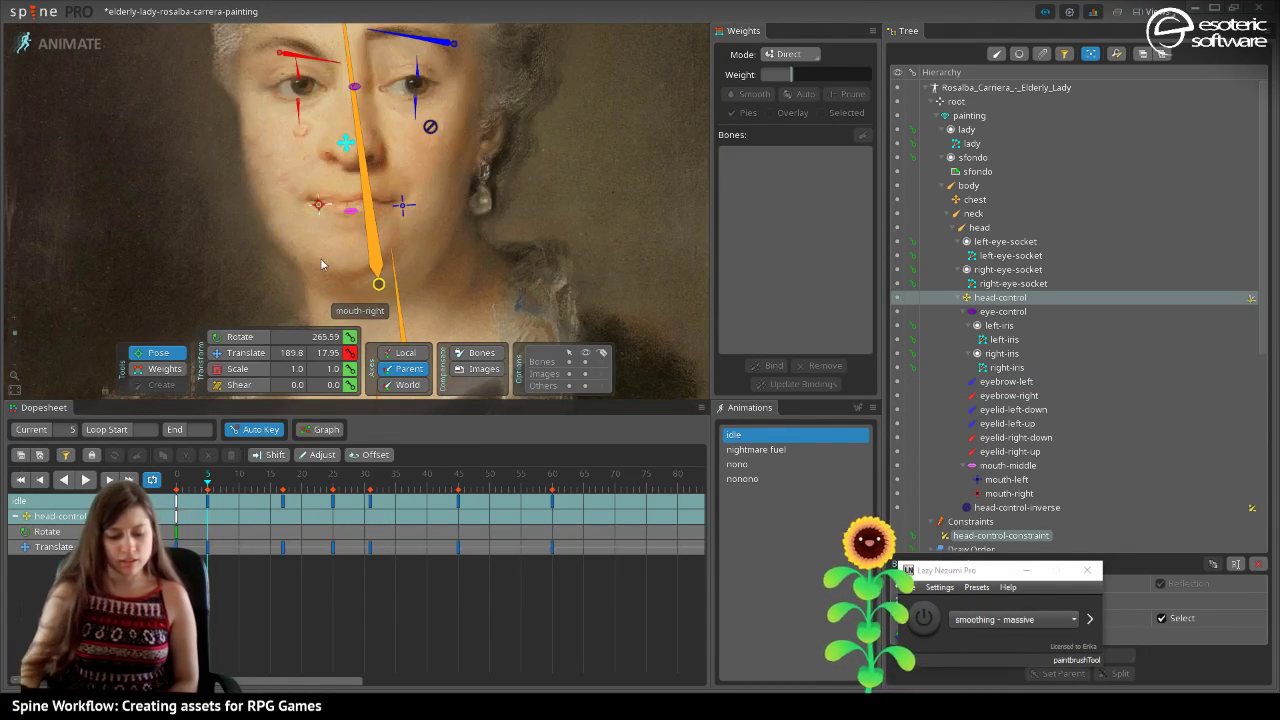
pyautogui.click(221, 356)
pyautogui.moveTo(342, 142); pyautogui.dragTo(308, 180)
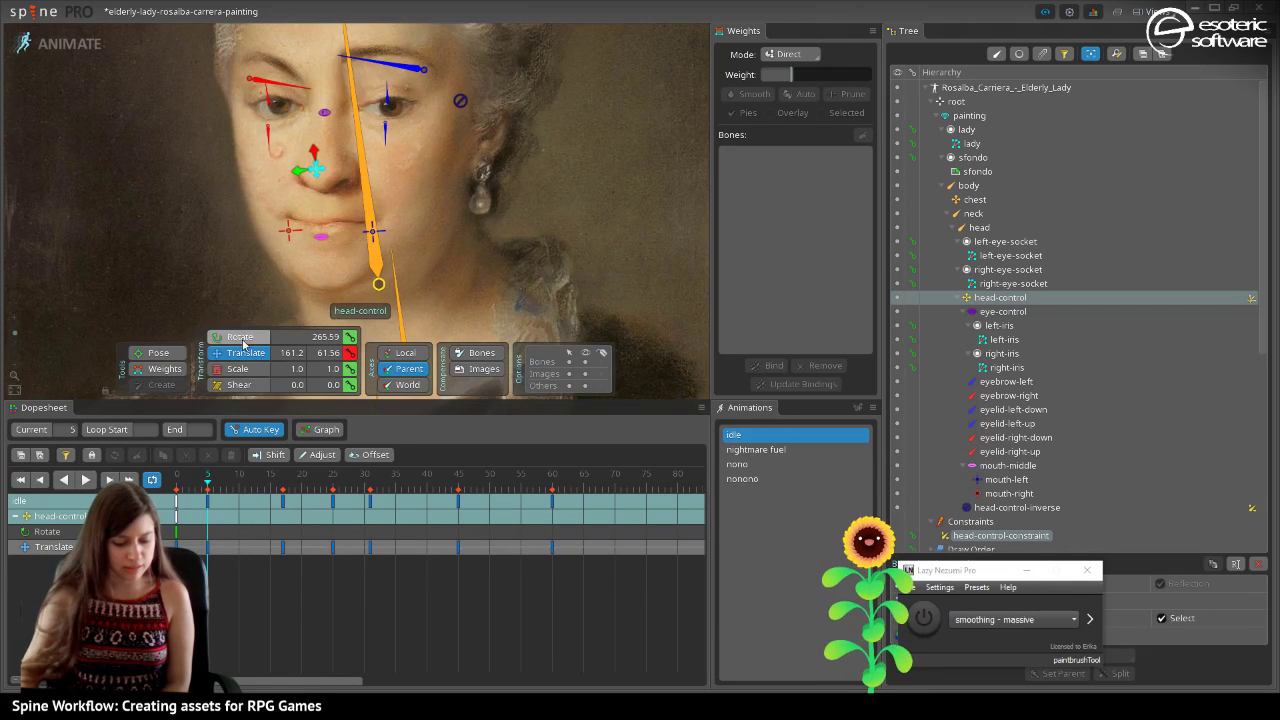
# Select the lady mesh, dock the Mesh Tools view beside Weights and enlarge the viewport.
pyautogui.click(383, 178)
pyautogui.click(155, 353)
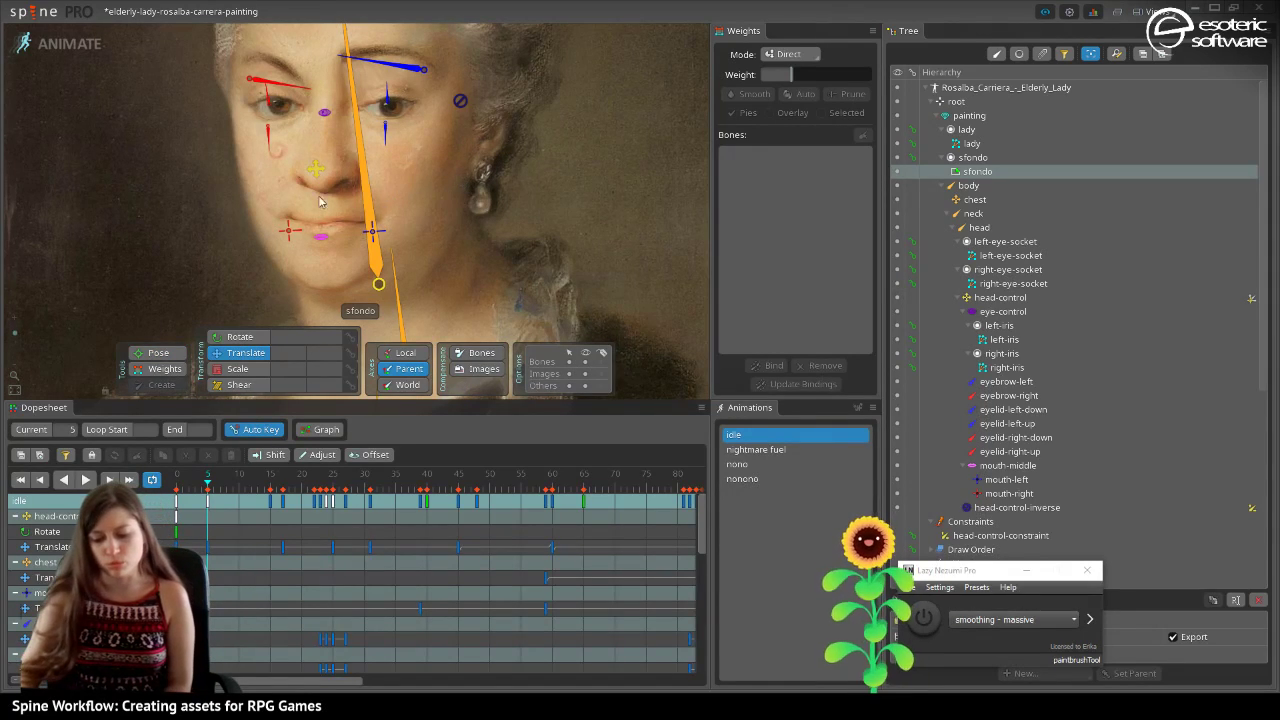
pyautogui.click(972, 146)
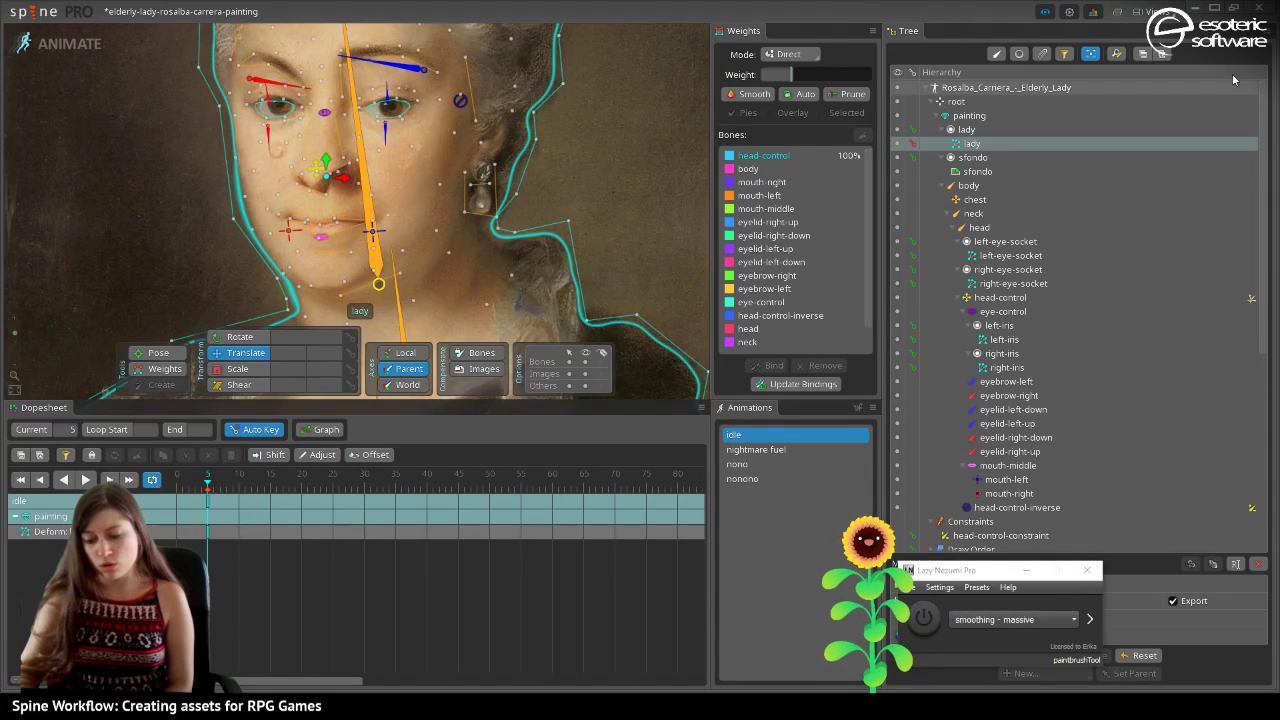
pyautogui.click(1145, 12)
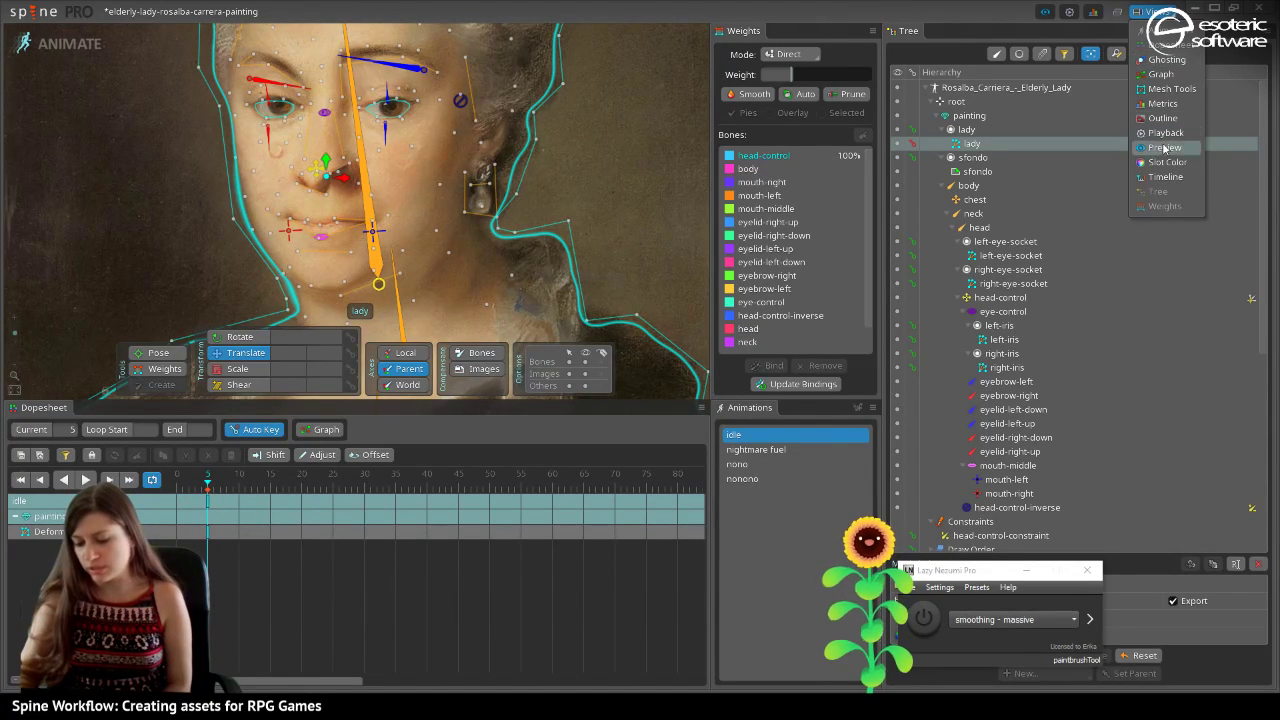
pyautogui.click(1172, 88)
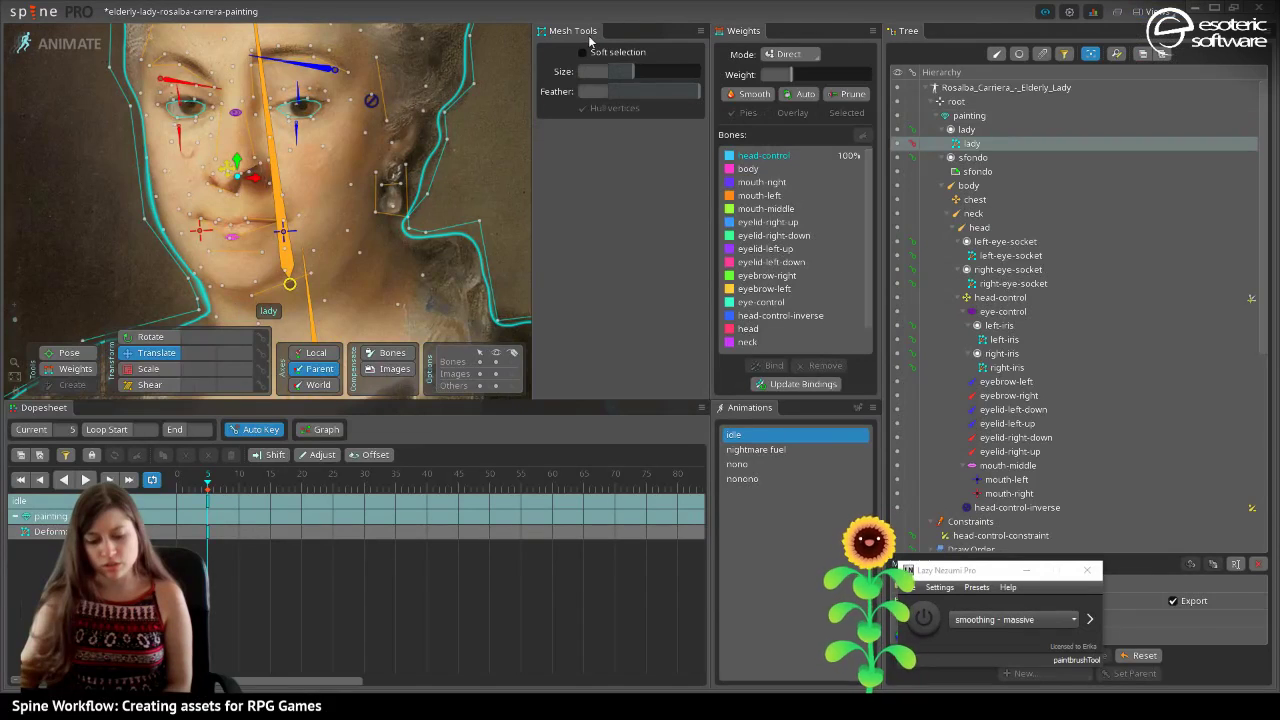
pyautogui.moveTo(770, 32); pyautogui.dragTo(775, 32)
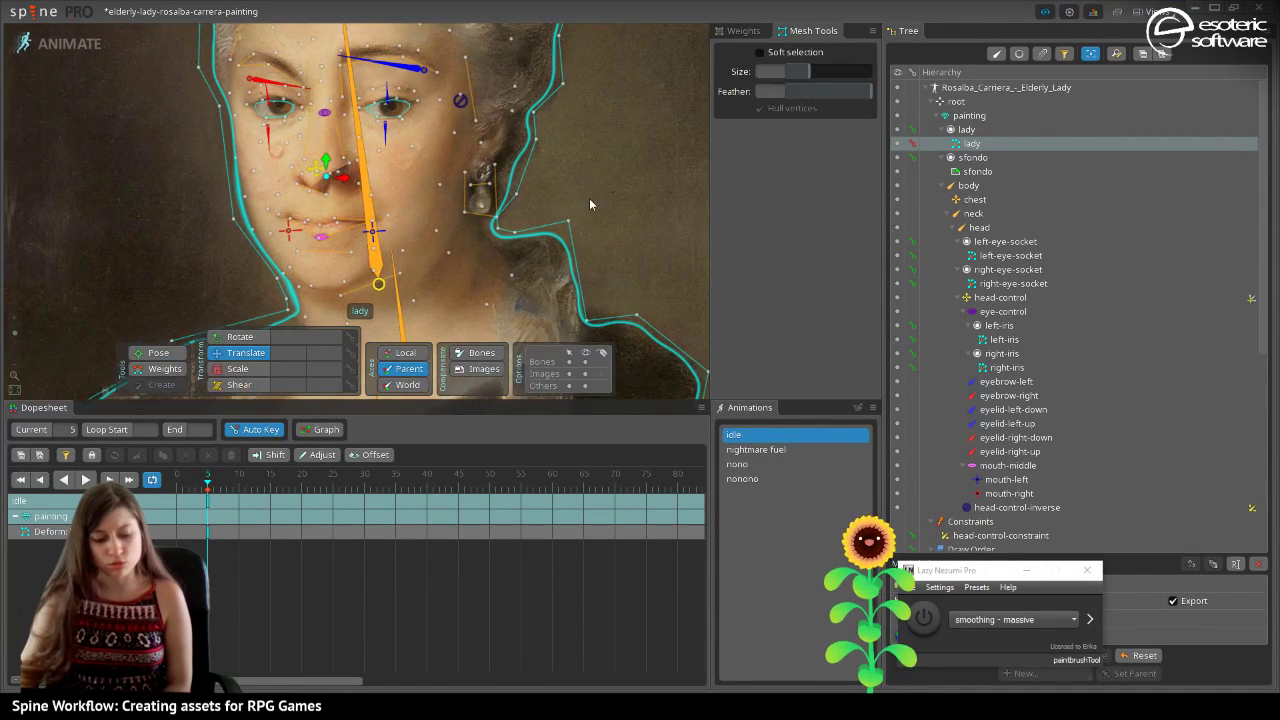
pyautogui.moveTo(449, 398); pyautogui.dragTo(450, 561)
pyautogui.moveTo(886, 365); pyautogui.dragTo(1047, 365)
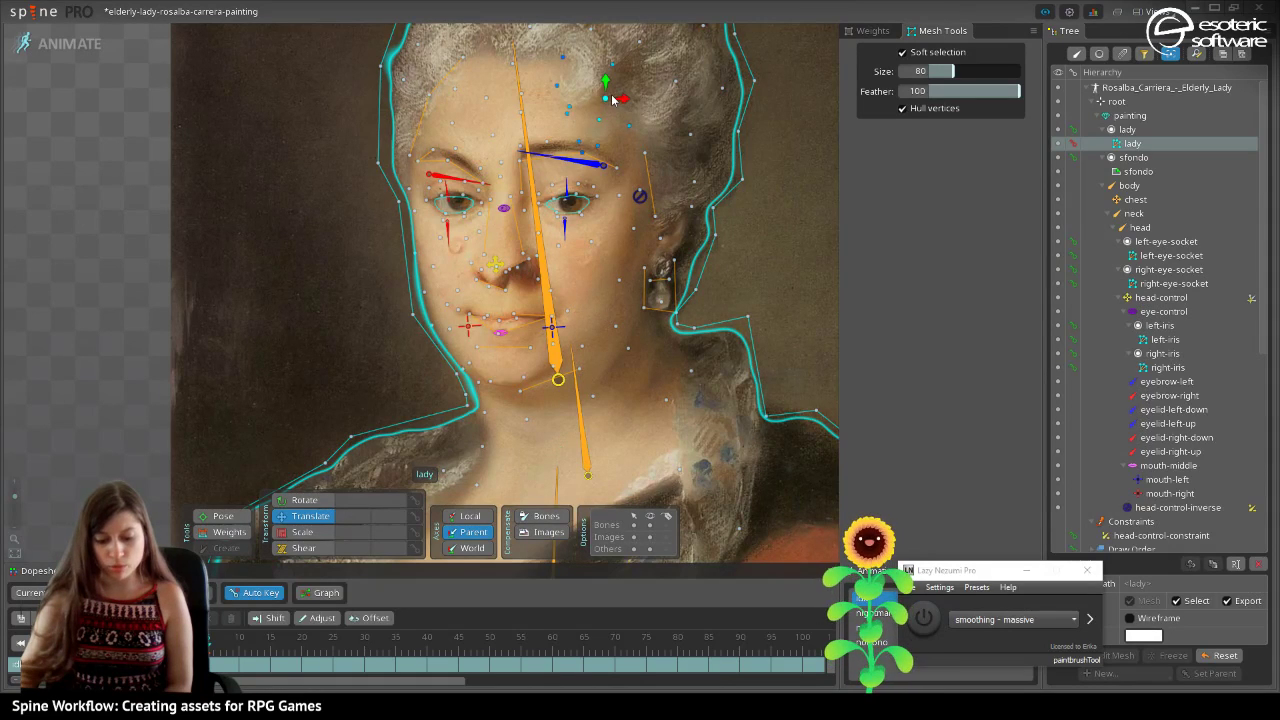
# Test soft-selection vertex moves on the lady mesh's hairline and scarf, using sizes 80 and 183 with feather 100.
pyautogui.moveTo(594, 116); pyautogui.dragTo(643, 117)
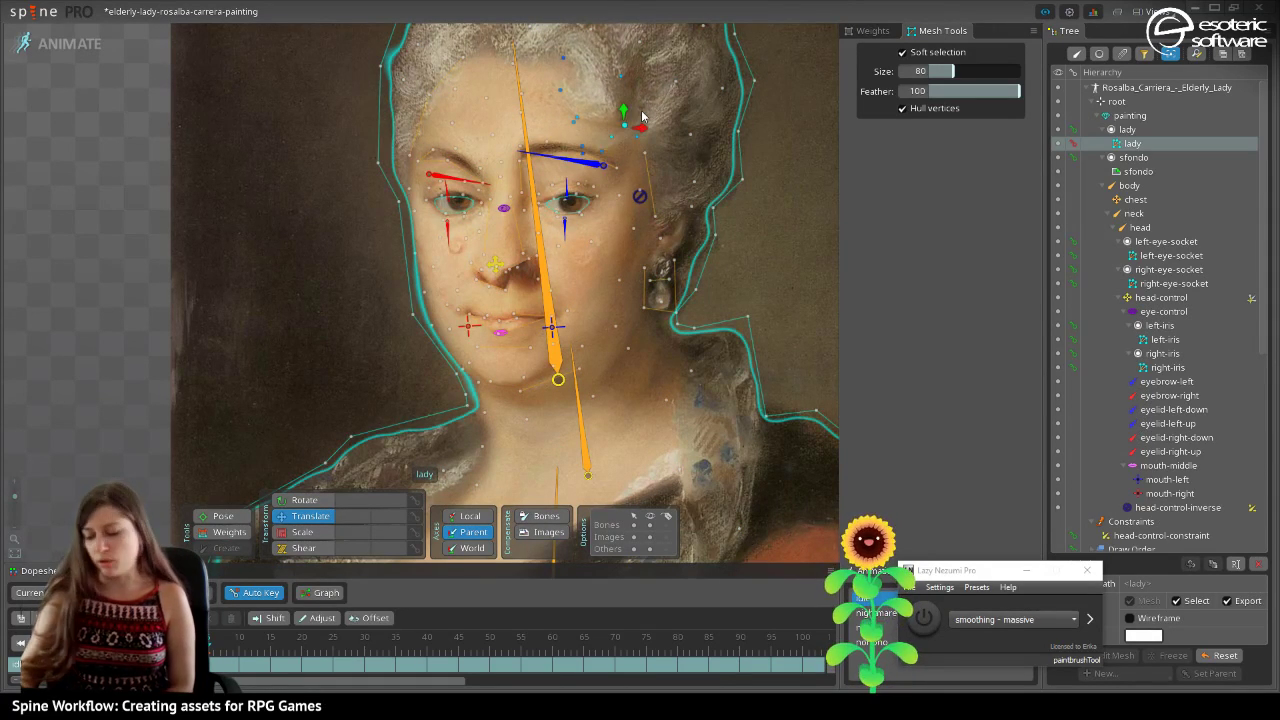
pyautogui.hotkey('ctrl', 'z')
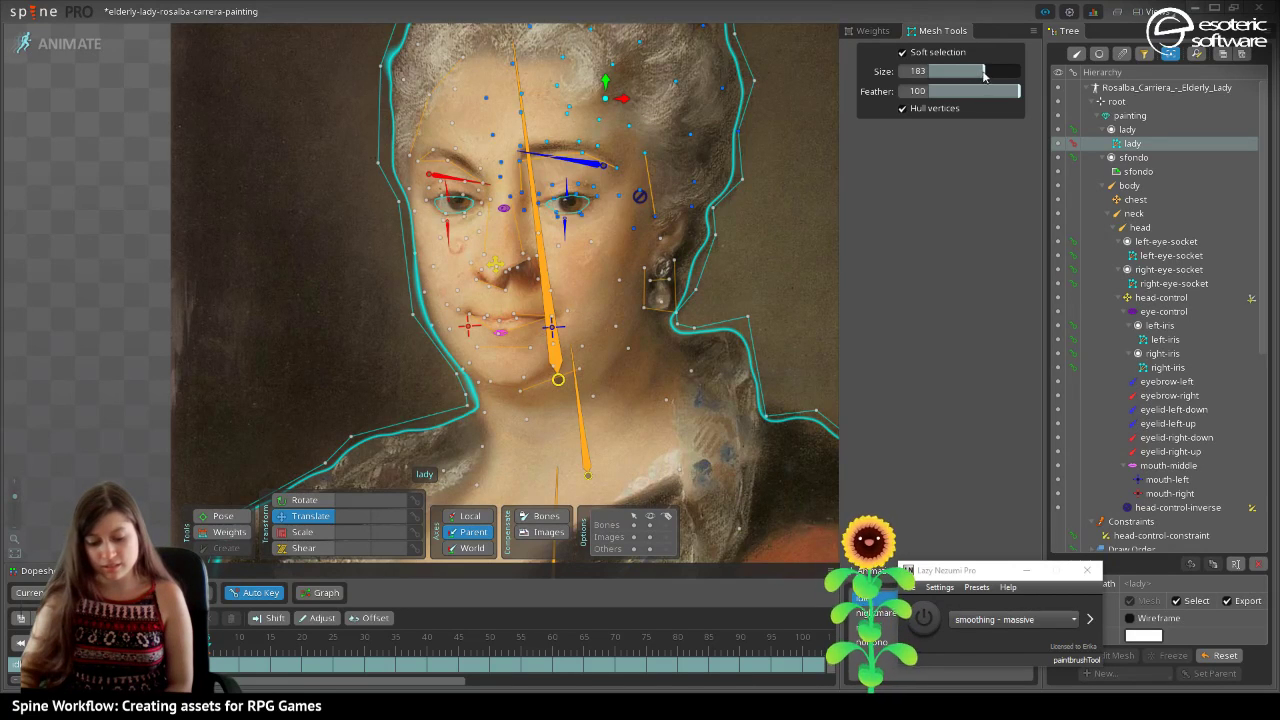
pyautogui.moveTo(607, 102)
pyautogui.mouseDown()
pyautogui.moveTo(503, 107)
pyautogui.moveTo(598, 106)
pyautogui.mouseUp()
pyautogui.scroll(5, 651, 397)
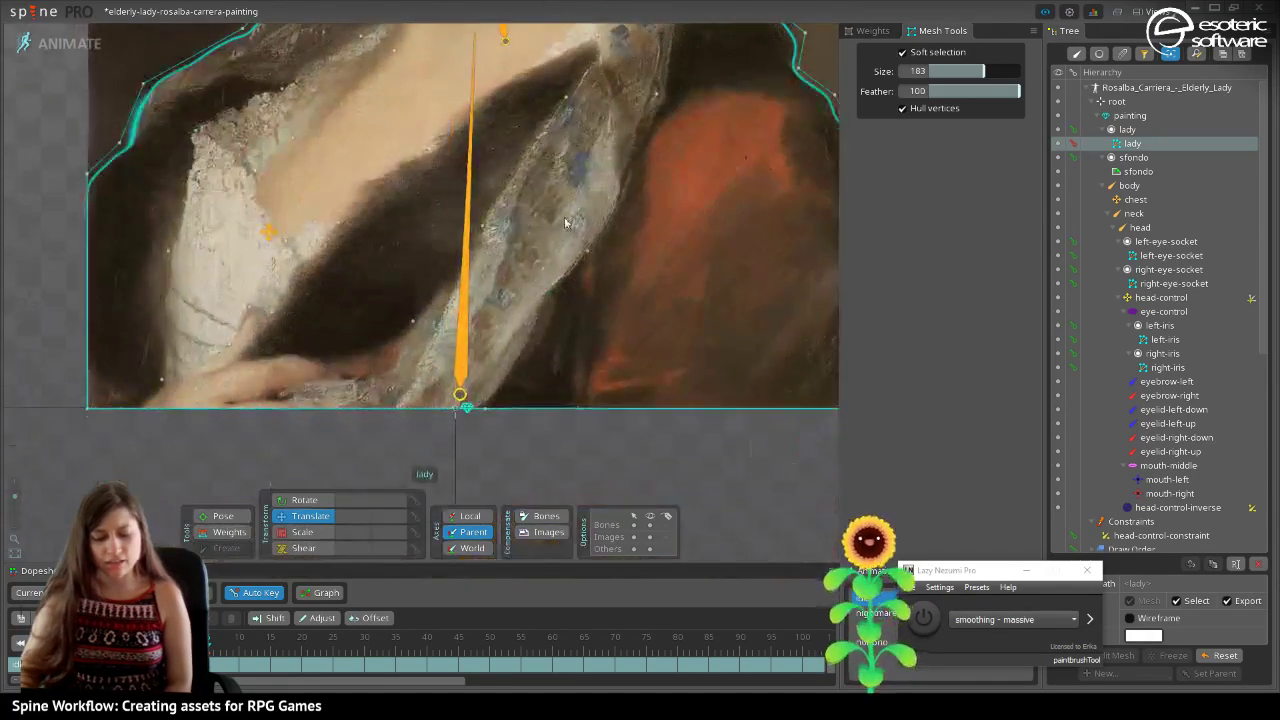
pyautogui.moveTo(485, 226)
pyautogui.mouseDown()
pyautogui.moveTo(409, 134)
pyautogui.moveTo(409, 163)
pyautogui.moveTo(563, 255)
pyautogui.moveTo(451, 183)
pyautogui.moveTo(557, 271)
pyautogui.moveTo(409, 166)
pyautogui.moveTo(489, 260)
pyautogui.moveTo(504, 242)
pyautogui.mouseUp()
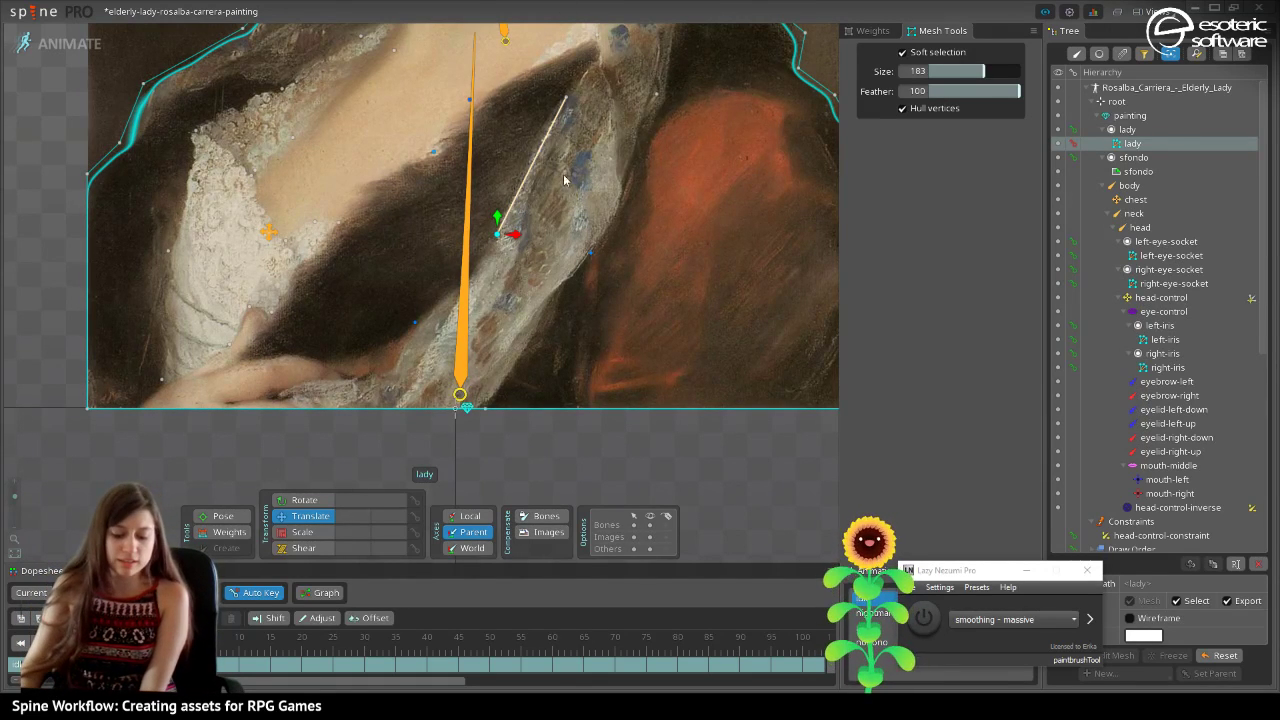
pyautogui.scroll(-5, 544, 169)
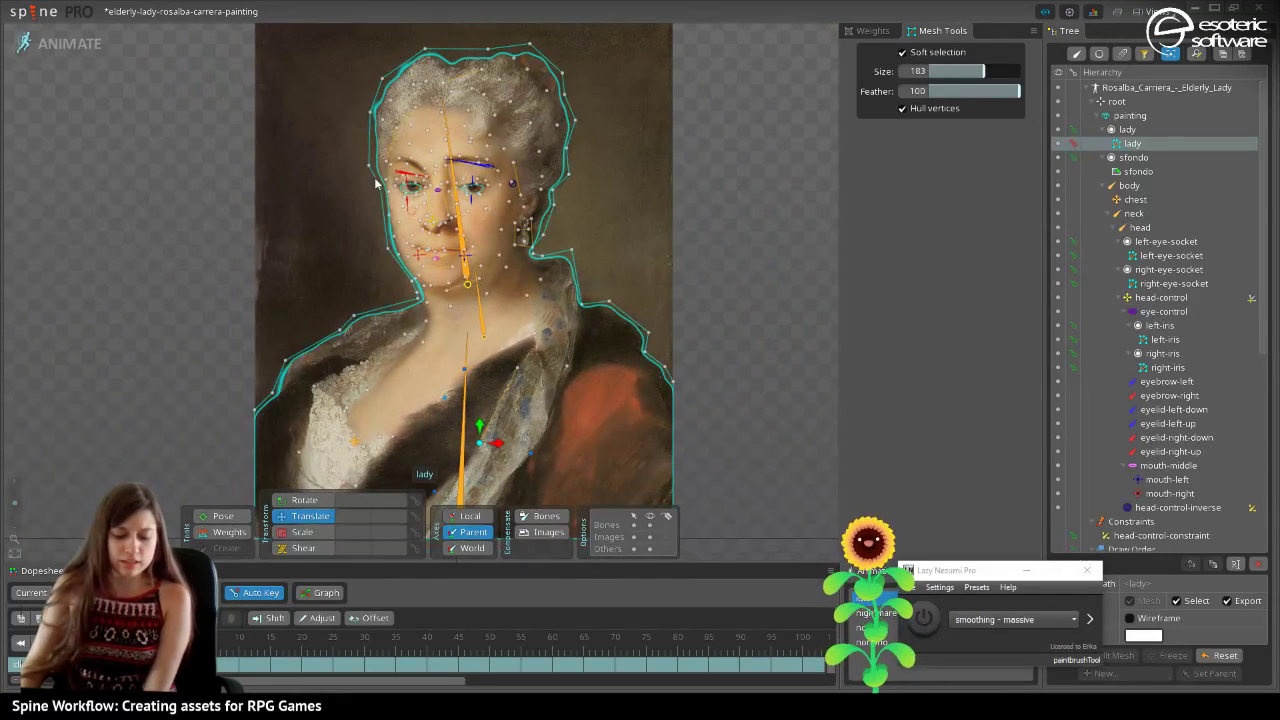
# Deselect the lady mesh and hide the bones to view the portrait without overlays.
pyautogui.click(761, 213)
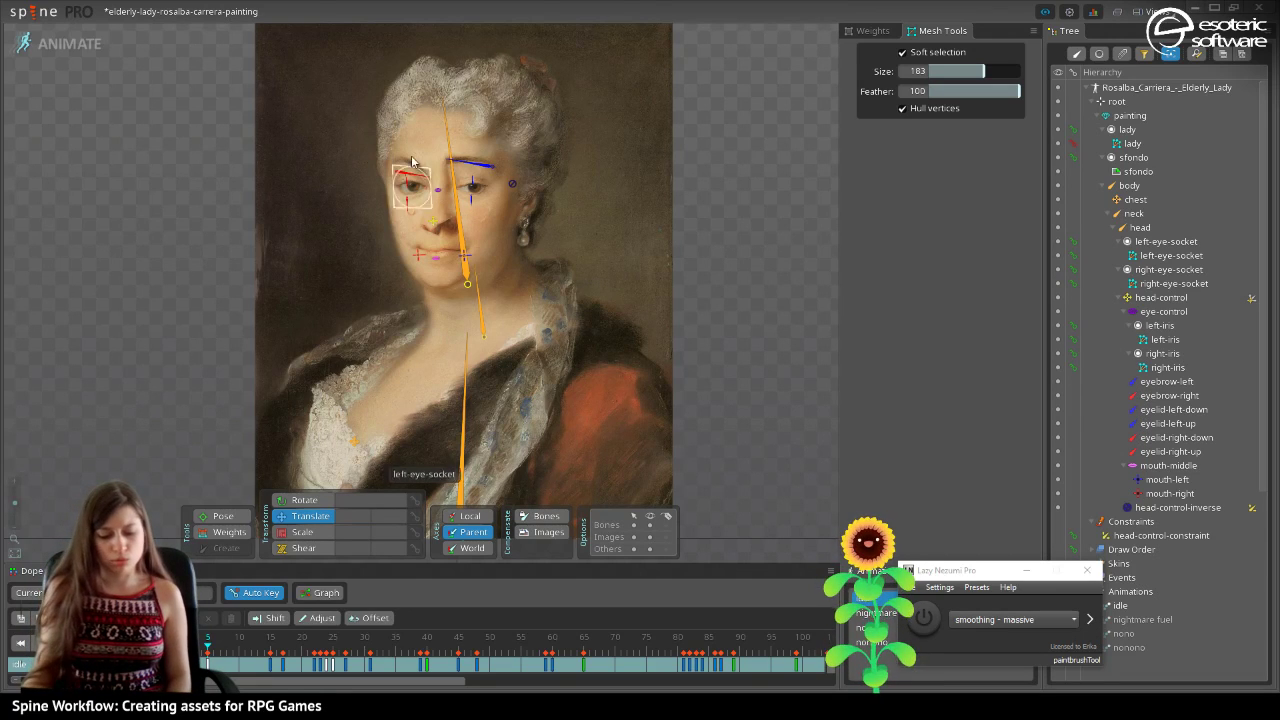
pyautogui.click(649, 526)
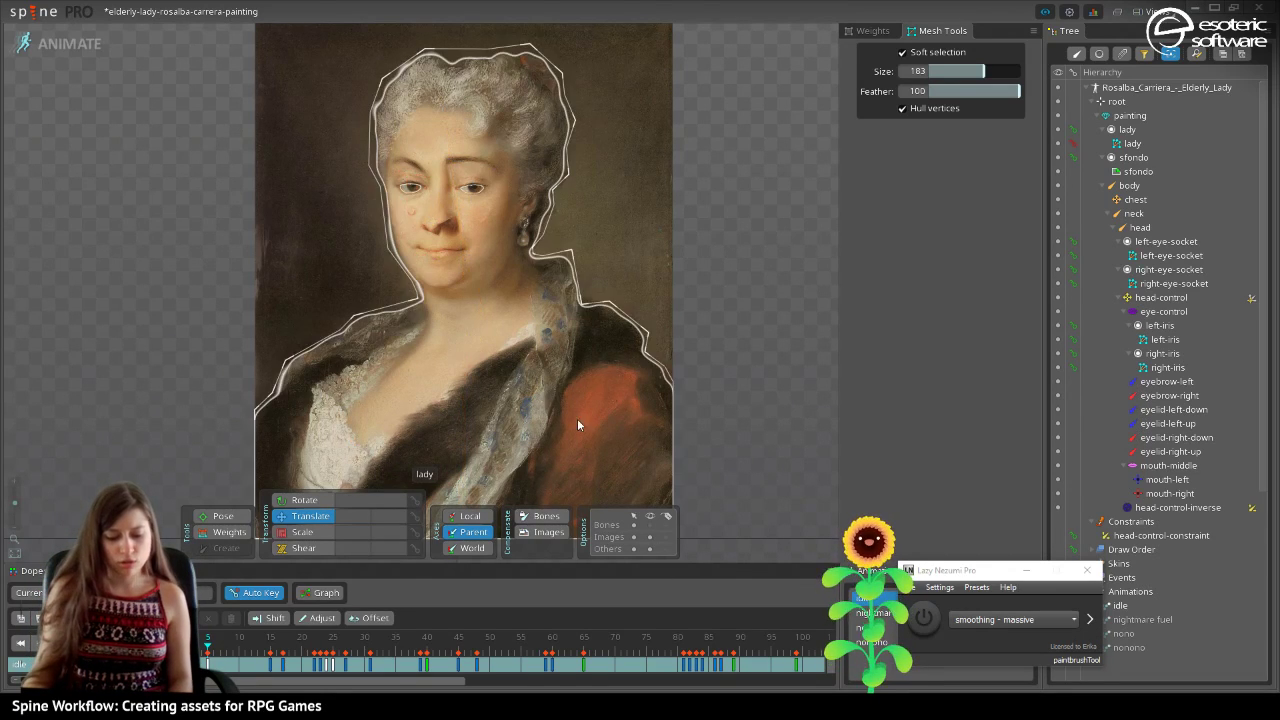
pyautogui.scroll(4, 806, 297)
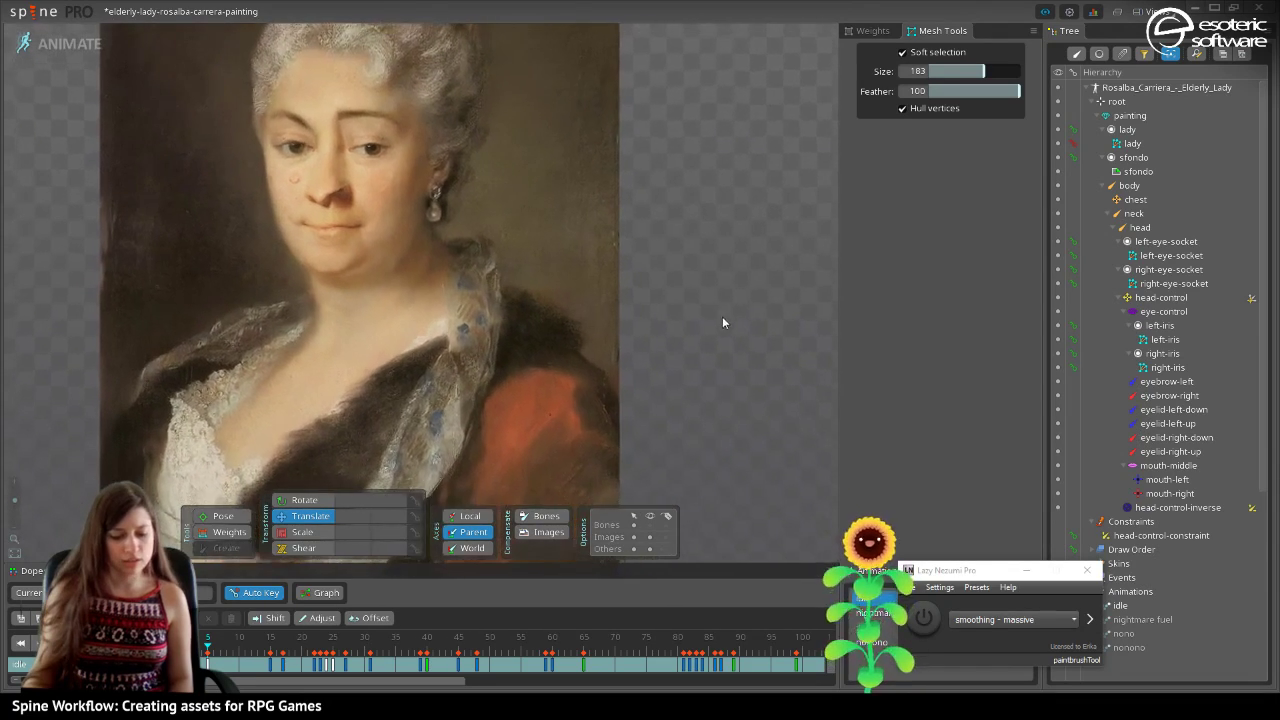
pyautogui.scroll(-1, 752, 397)
pyautogui.scroll(1, 689, 364)
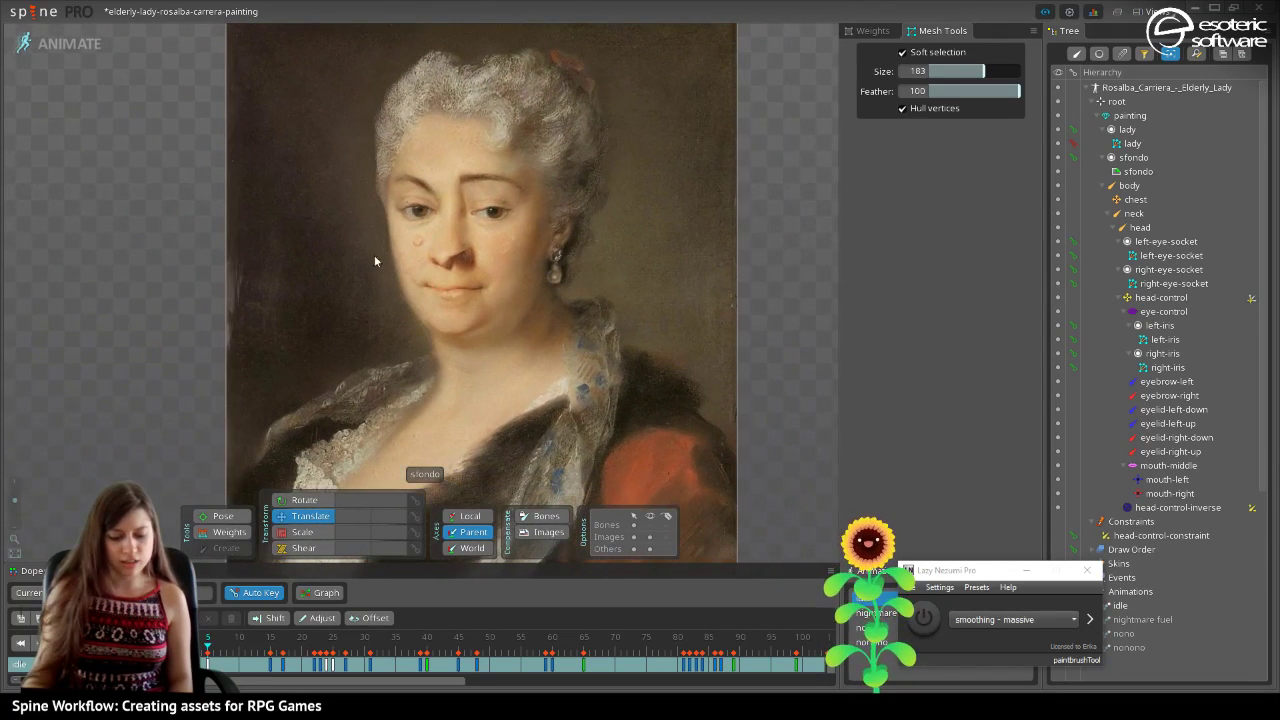
pyautogui.moveTo(452, 255); pyautogui.dragTo(492, 302)
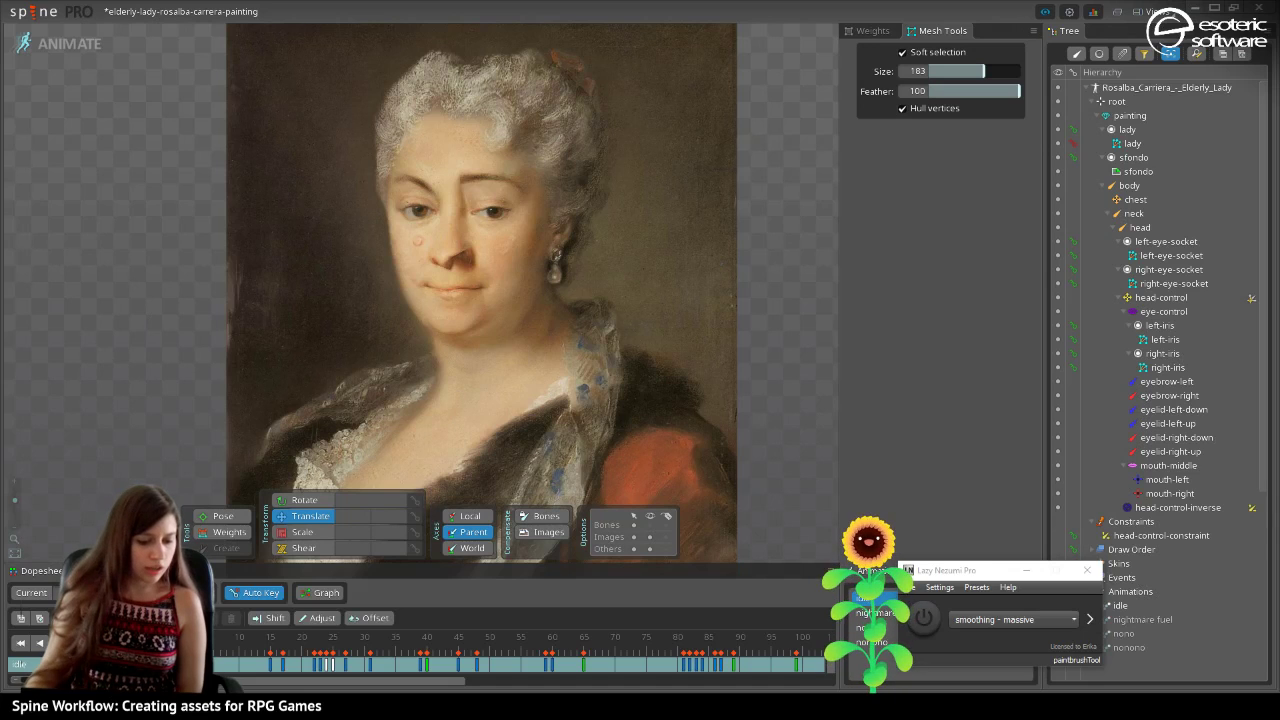
# Open the recent project twitch-dudes-dance, discarding the portrait project's unsaved changes.
pyautogui.click(38, 19)
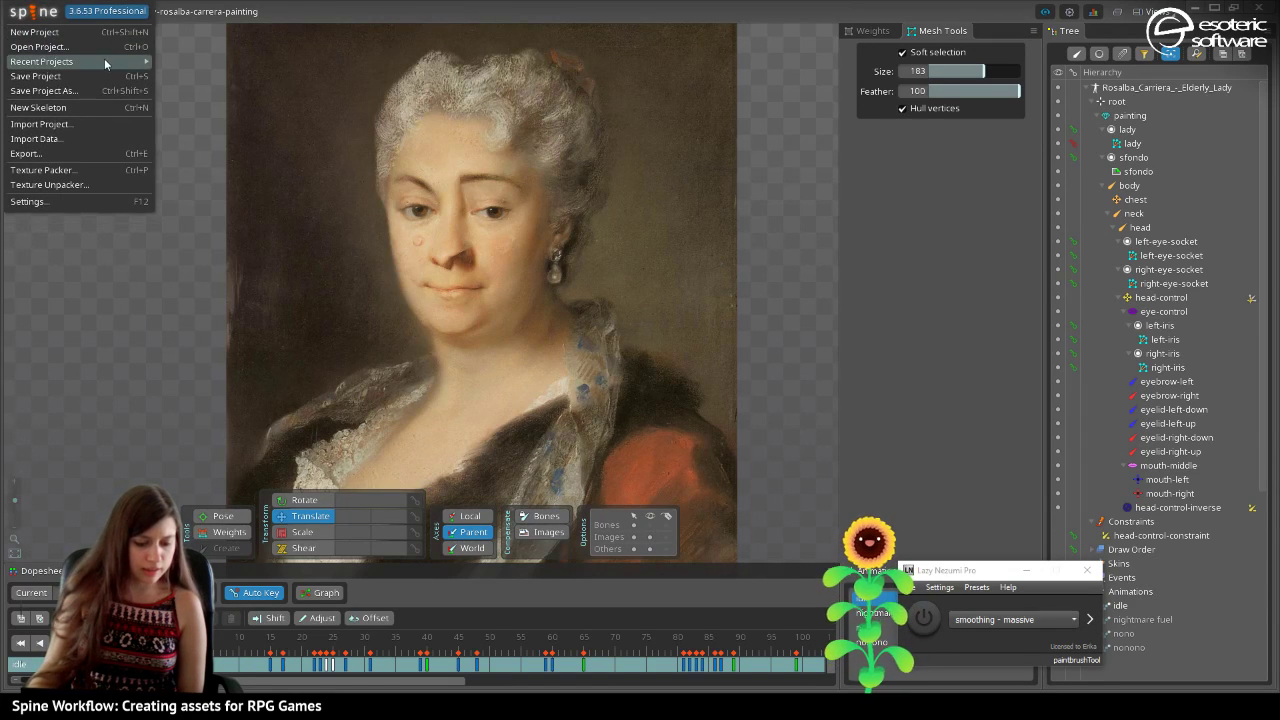
pyautogui.moveTo(104, 62)
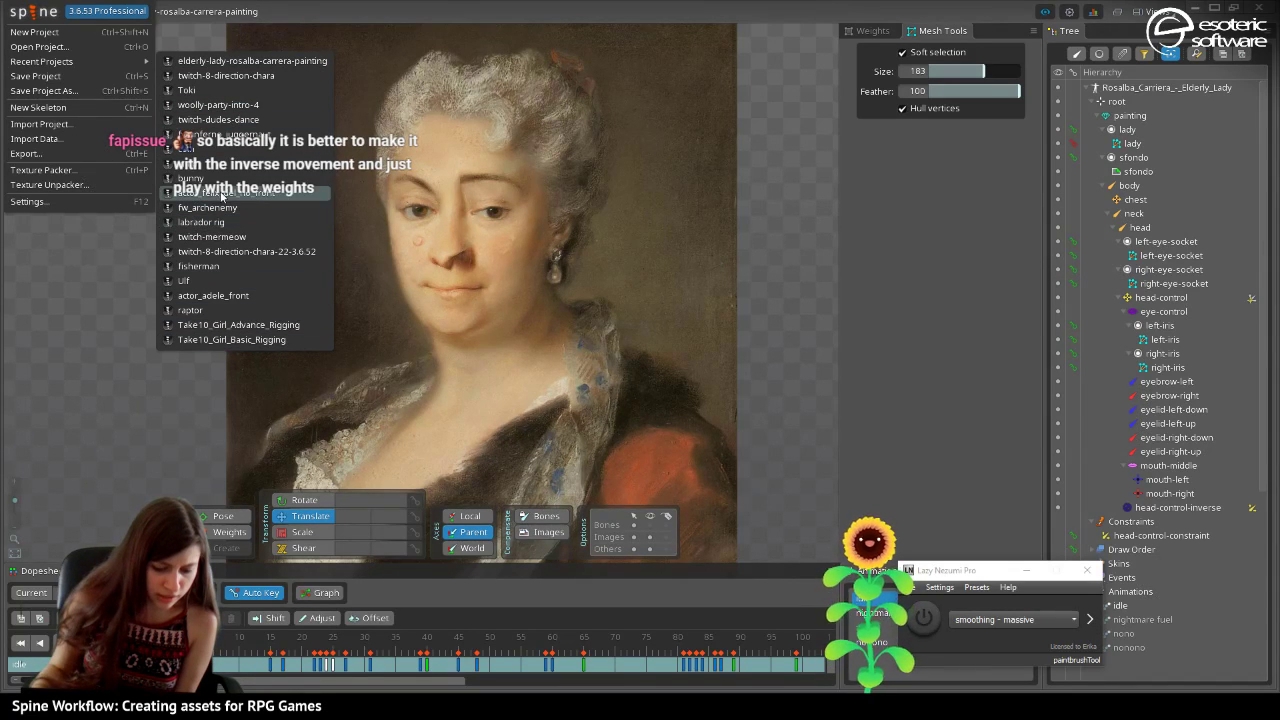
pyautogui.click(230, 121)
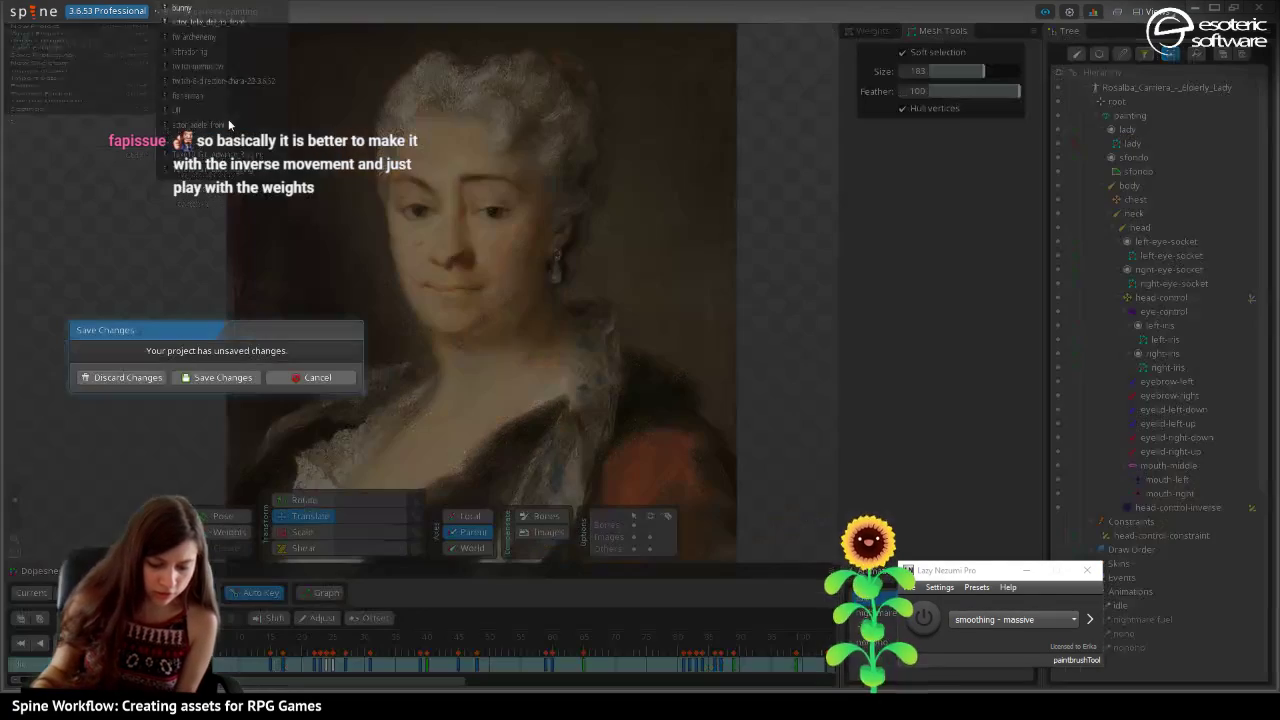
pyautogui.click(117, 378)
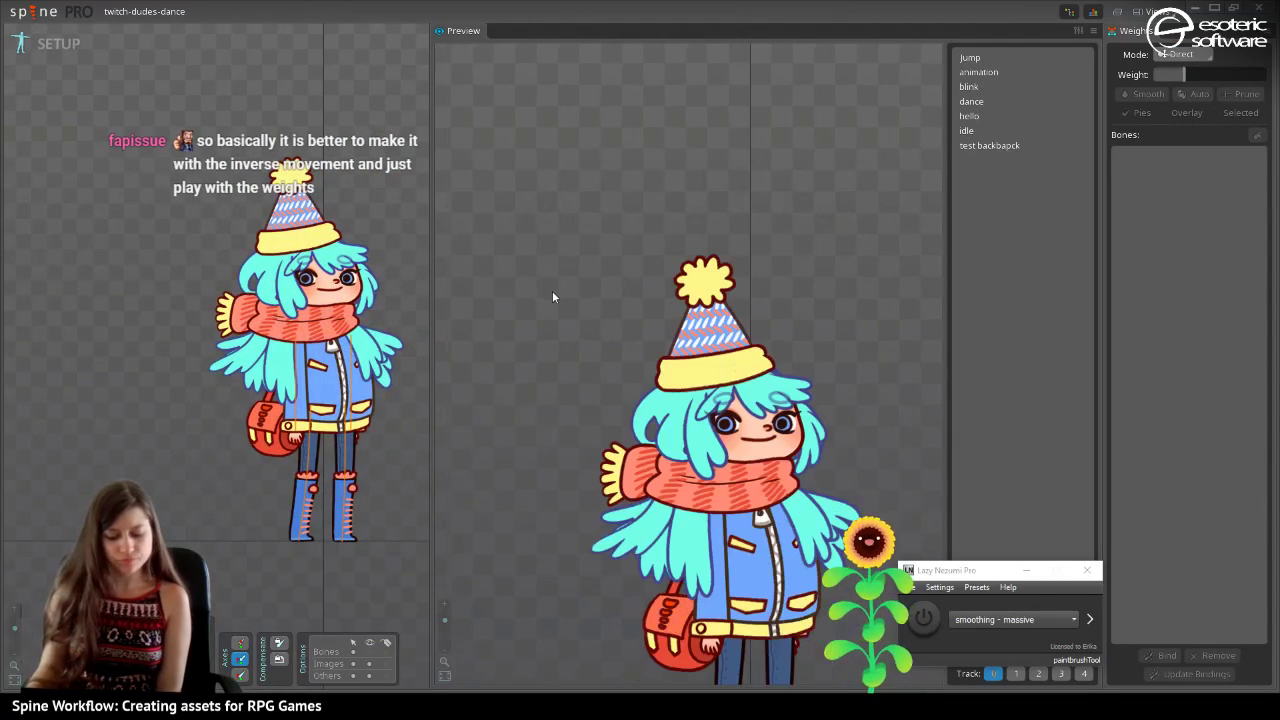
# Select the mesh of the hair behind the blue-haired character's head to show its bone weights.
pyautogui.scroll(5, 415, 300)
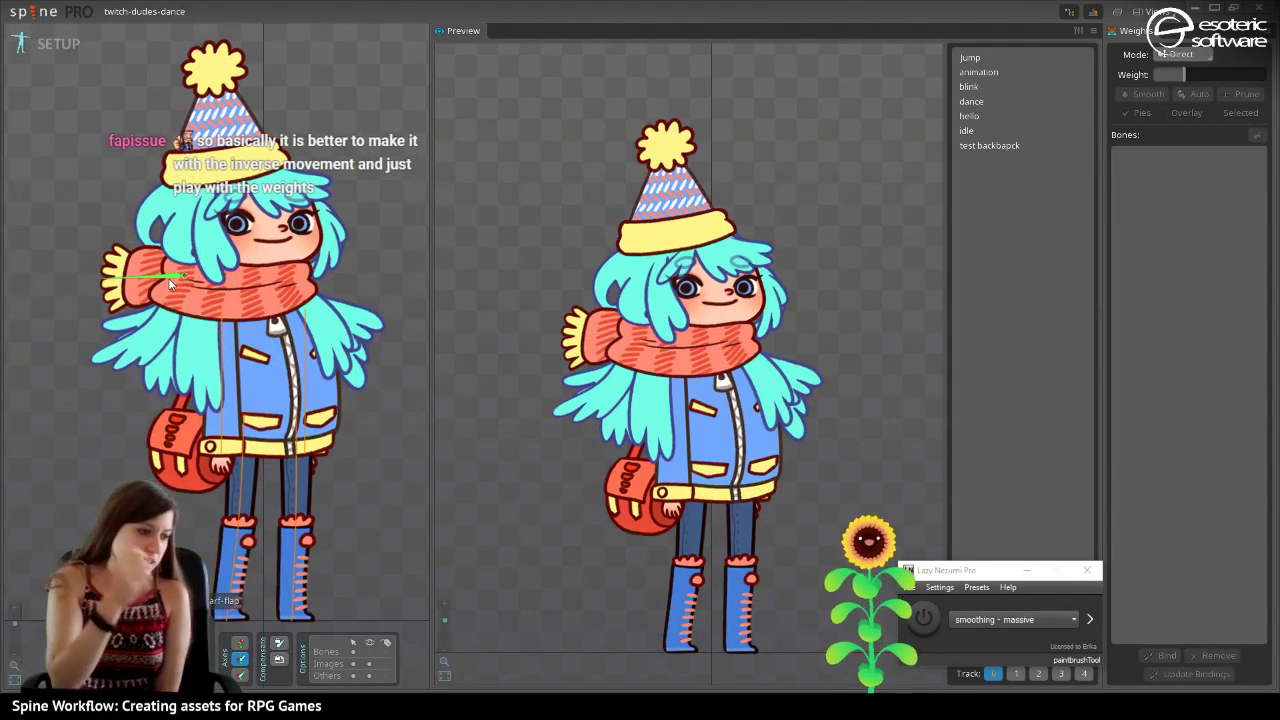
pyautogui.click(150, 185)
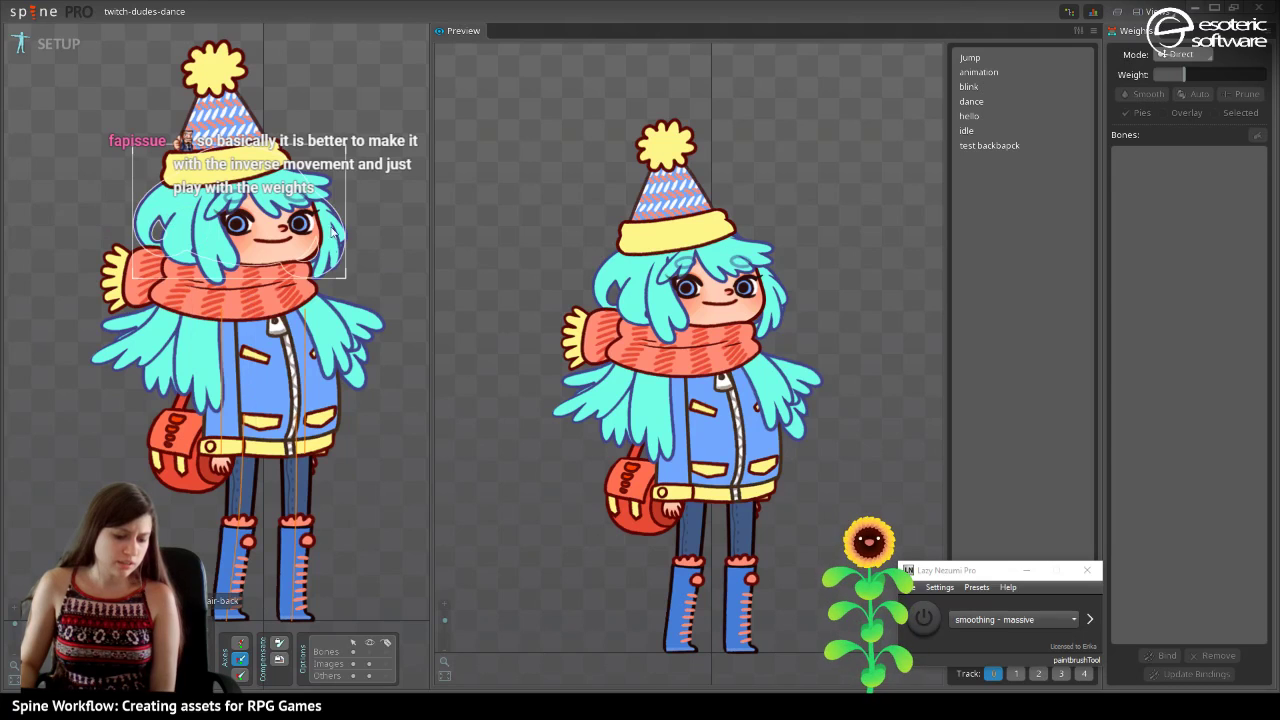
pyautogui.click(195, 237)
pyautogui.scroll(5, 175, 284)
pyautogui.click(175, 284)
pyautogui.click(123, 237)
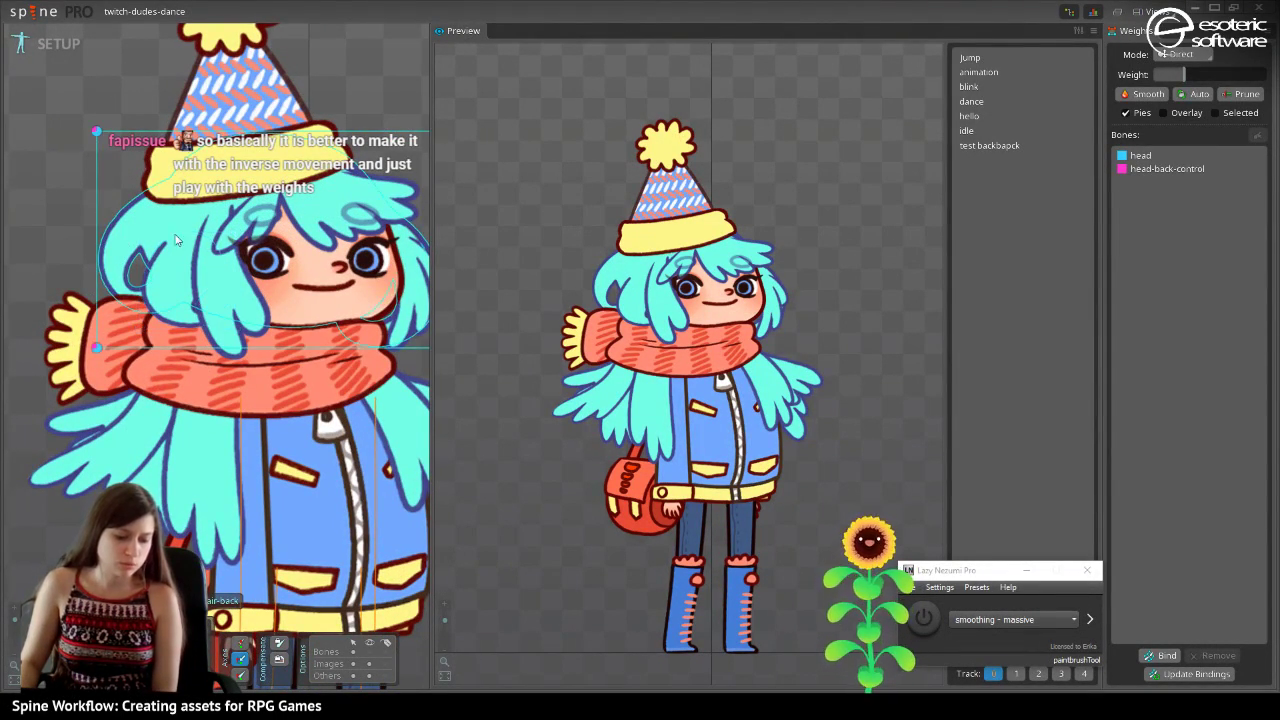
pyautogui.scroll(-3, 214, 228)
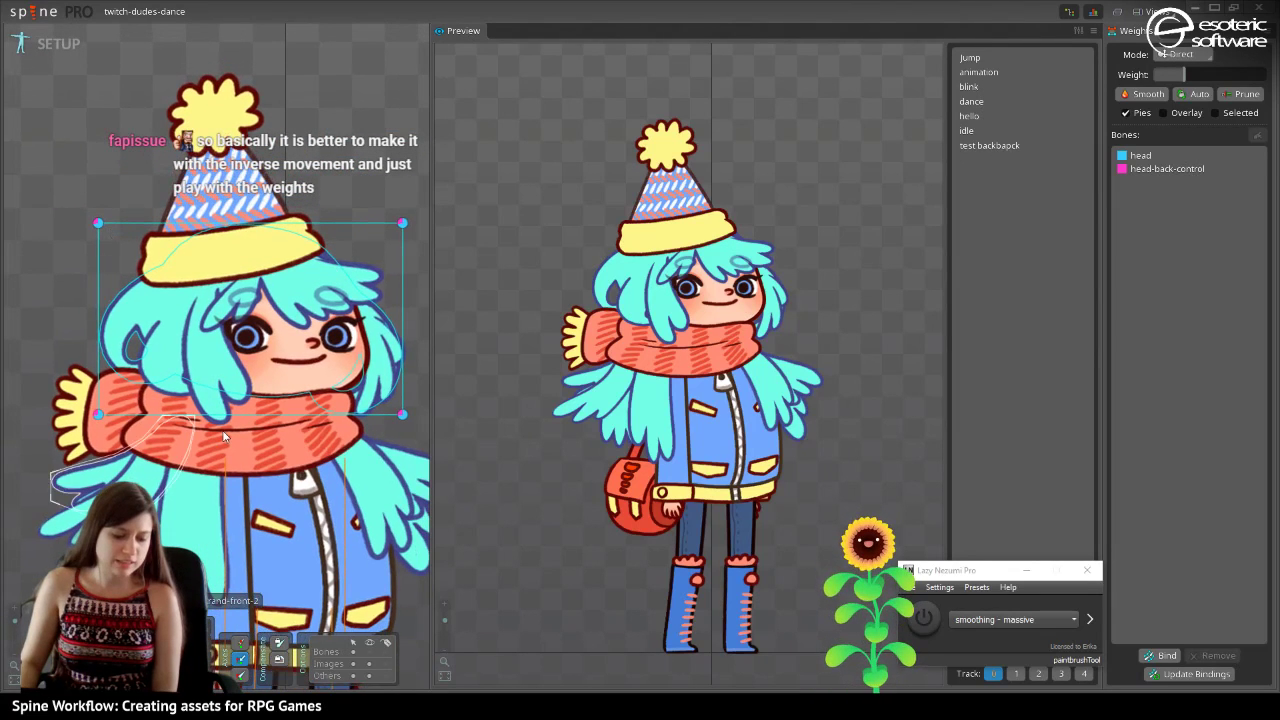
# Make the bones visible over the character, and examine the head-control bone and a face mesh bound to it.
pyautogui.click(300, 313)
pyautogui.click(369, 652)
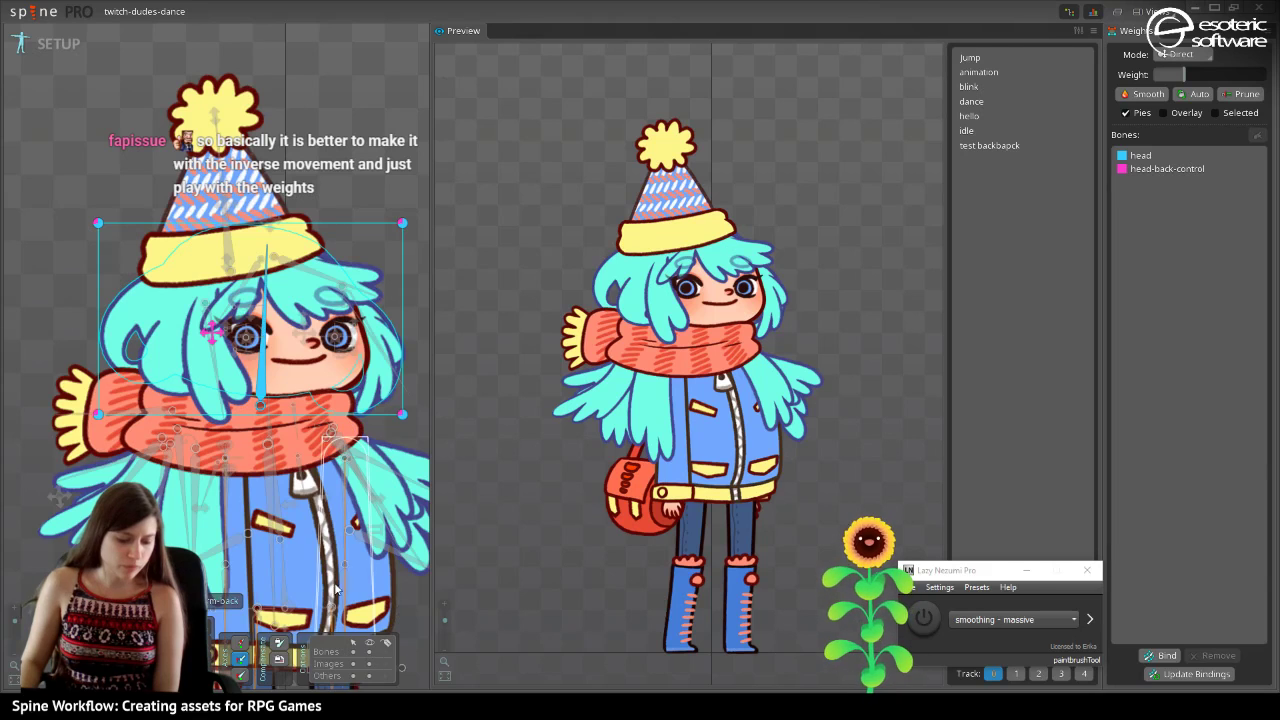
pyautogui.click(305, 363)
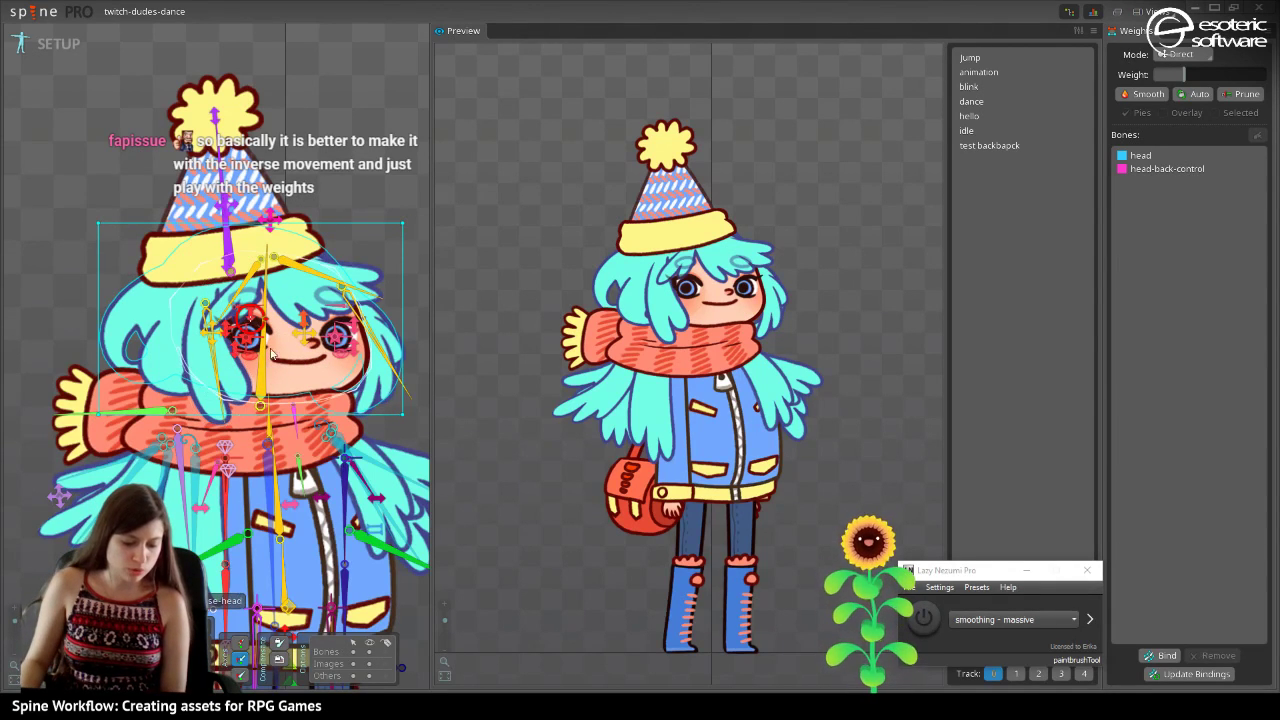
pyautogui.click(299, 338)
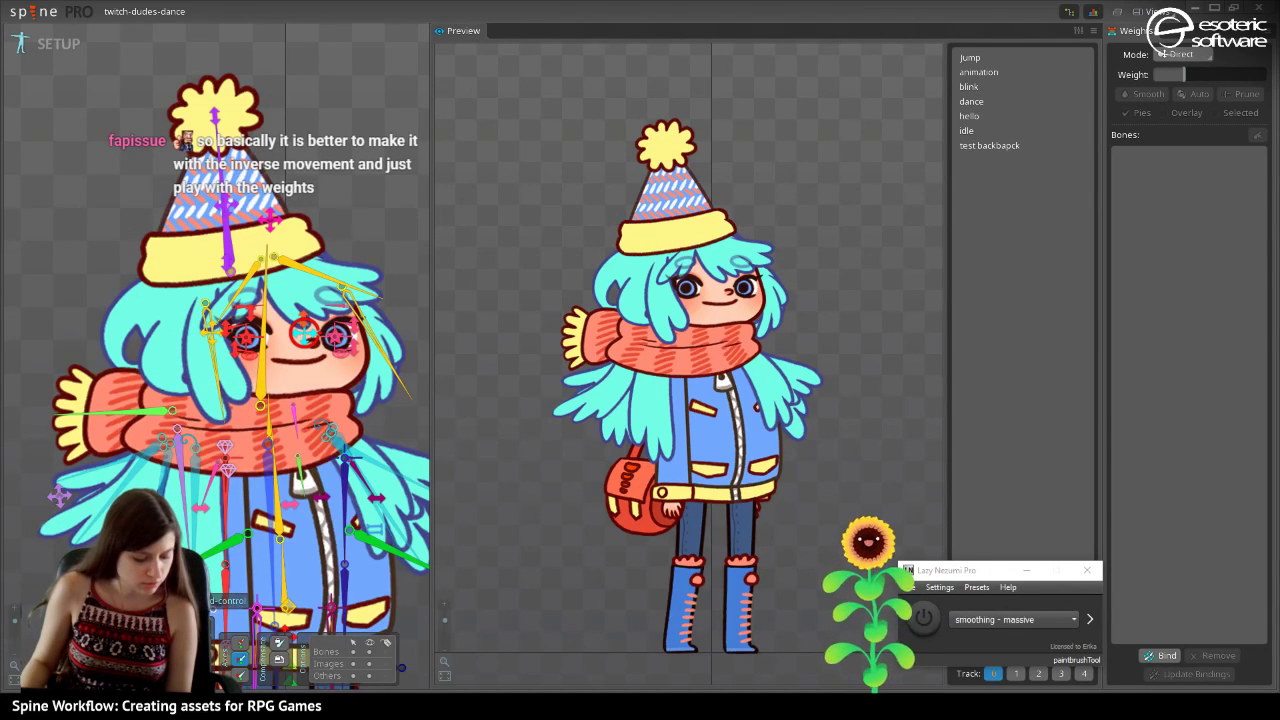
pyautogui.click(288, 349)
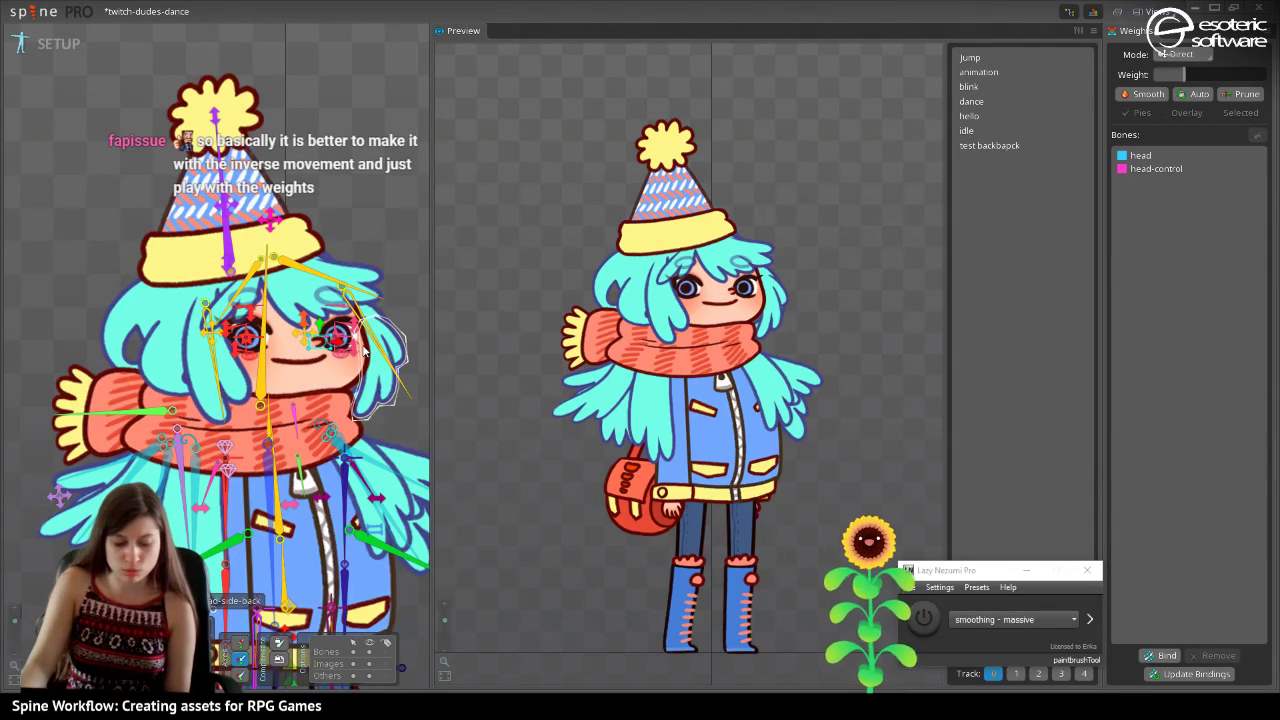
pyautogui.click(302, 345)
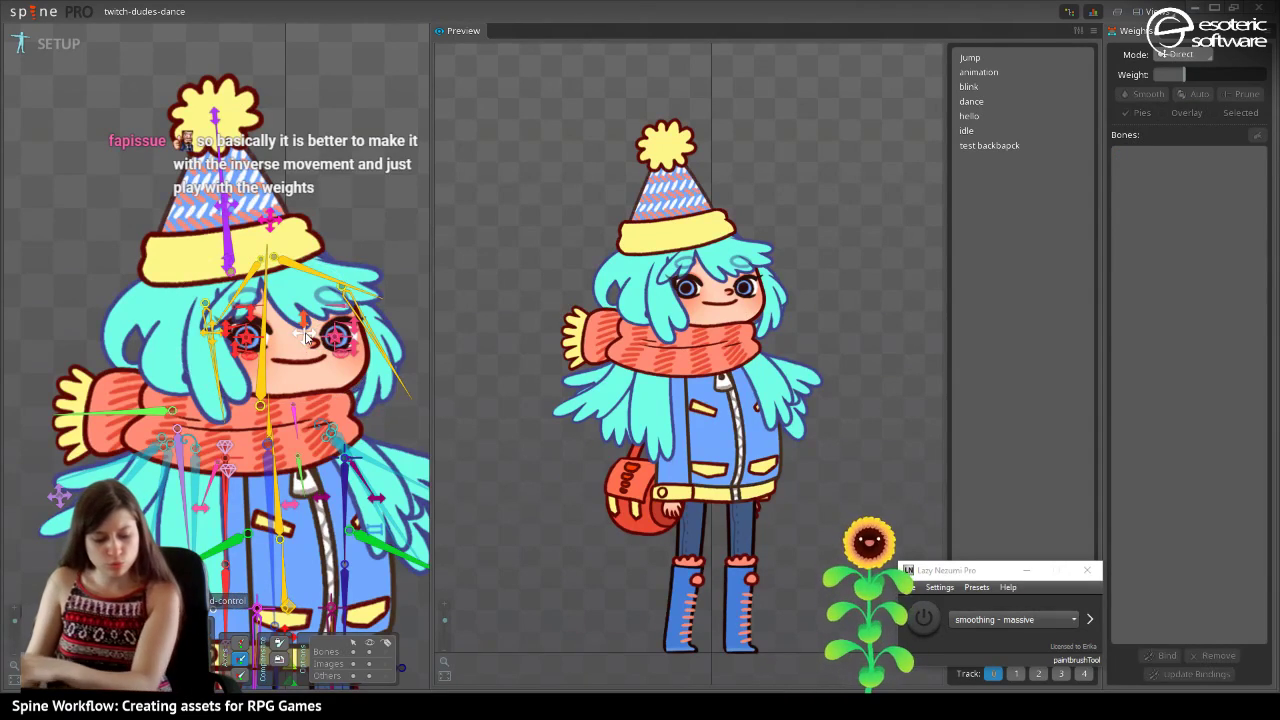
# Test a head turn on the blue-haired character by moving the head-control bone sideways across the face, and undo the move.
pyautogui.moveTo(307, 339); pyautogui.dragTo(184, 342)
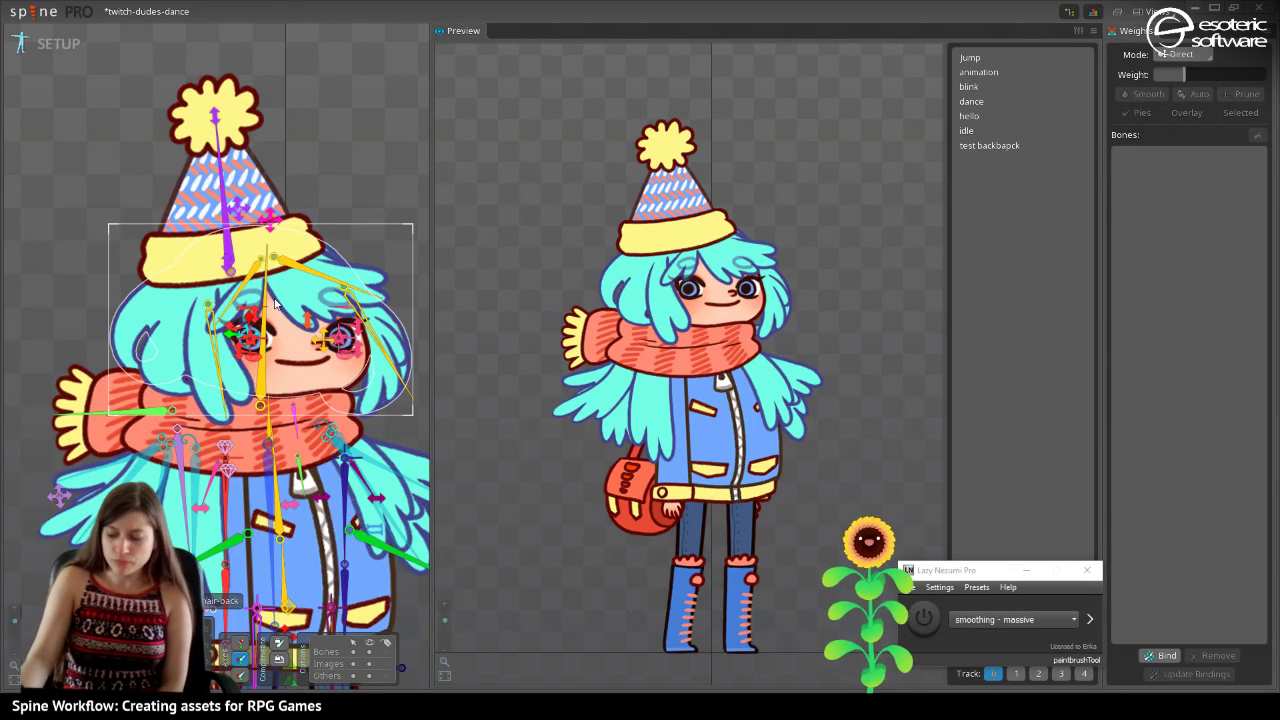
pyautogui.hotkey('ctrl', 'z')
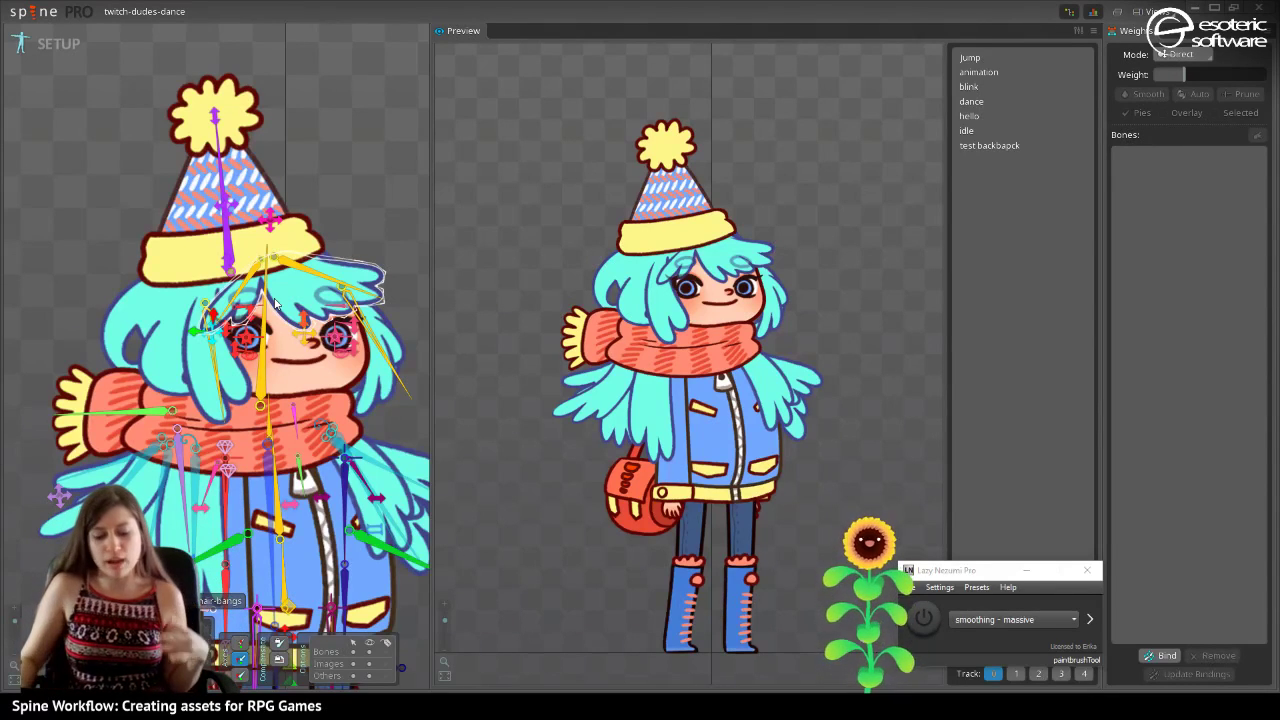
# Cycle the character's skins through the hooded pink-haired girl and the brown-haired girl in red to the red-haired hiker.
pyautogui.hotkey('ctrl', 'z')
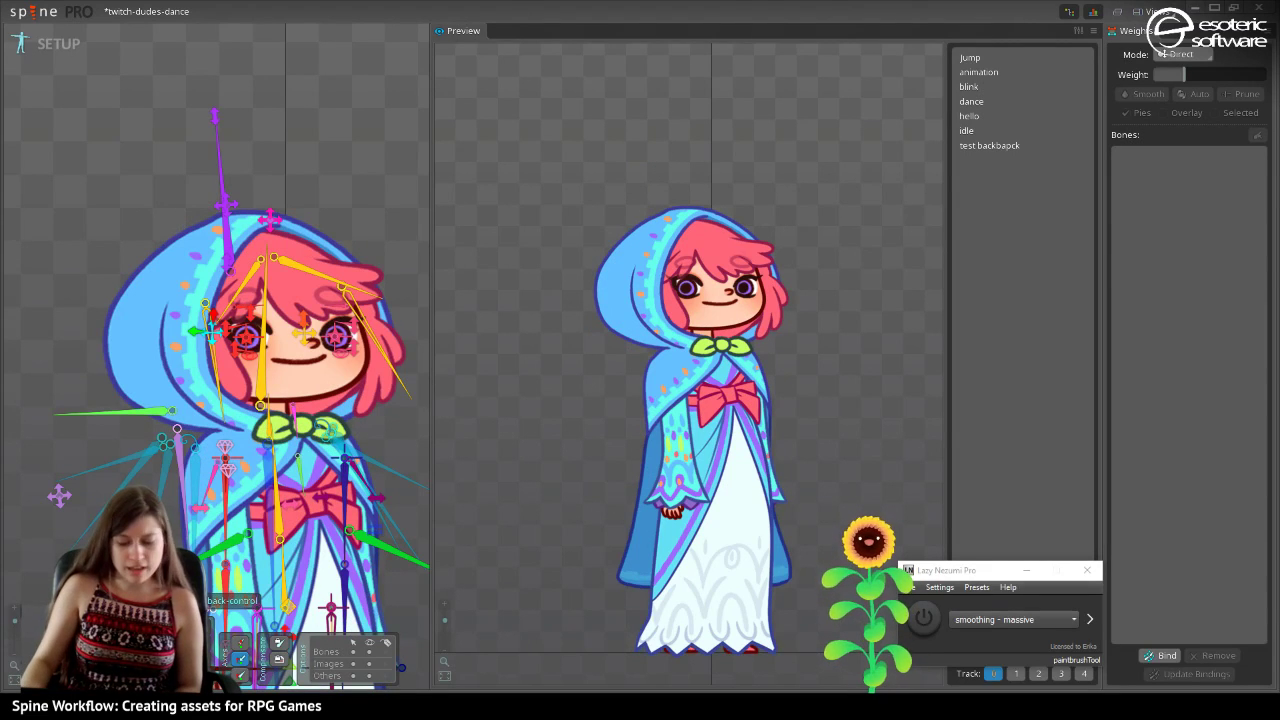
pyautogui.hotkey('ctrl', 'z')
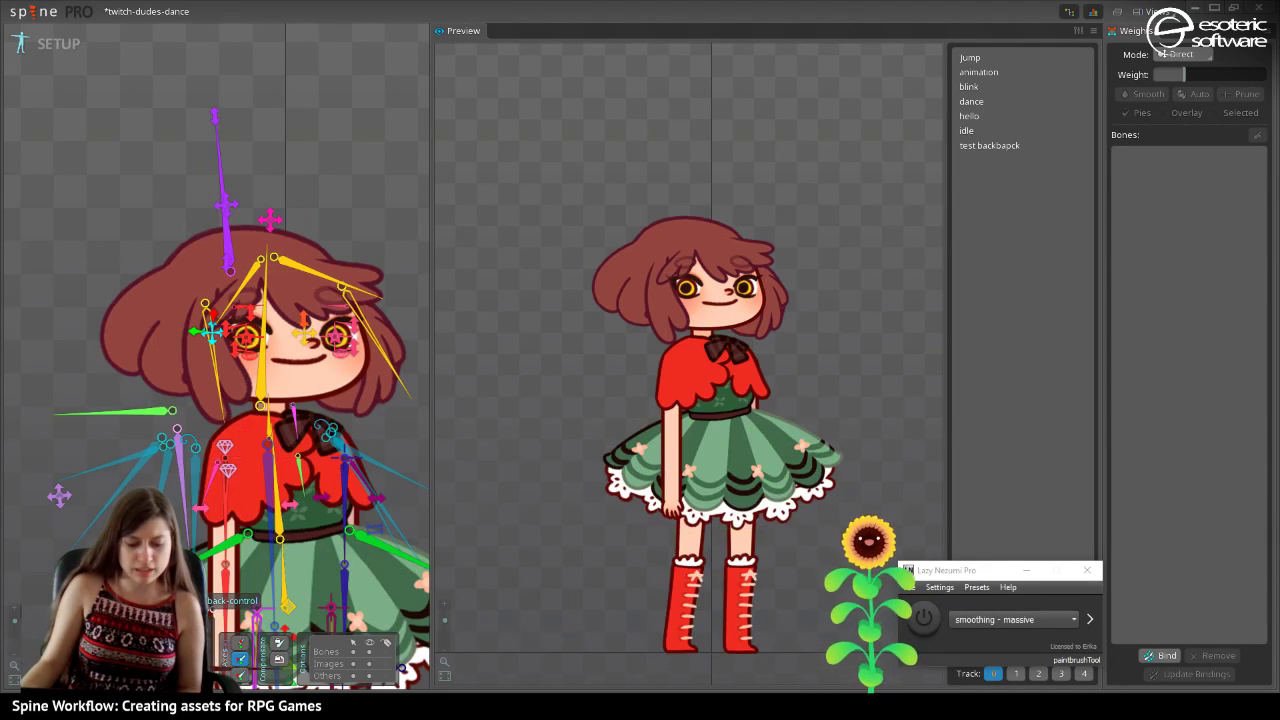
pyautogui.hotkey('ctrl', 'z')
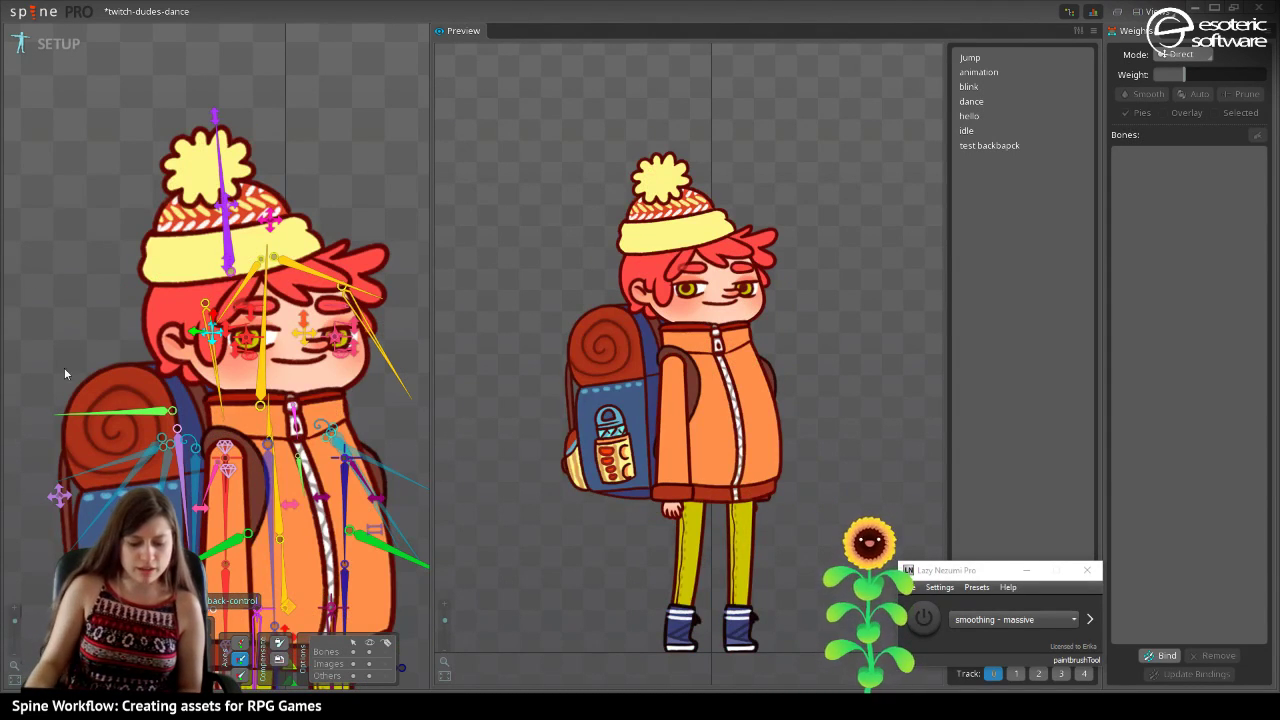
# Test the hiker's head turn by moving the head-control bone diagonally in front of the face, and undo the move.
pyautogui.moveTo(307, 340); pyautogui.dragTo(326, 378)
pyautogui.moveTo(374, 341); pyautogui.dragTo(426, 367)
pyautogui.hotkey('ctrl', 'z')
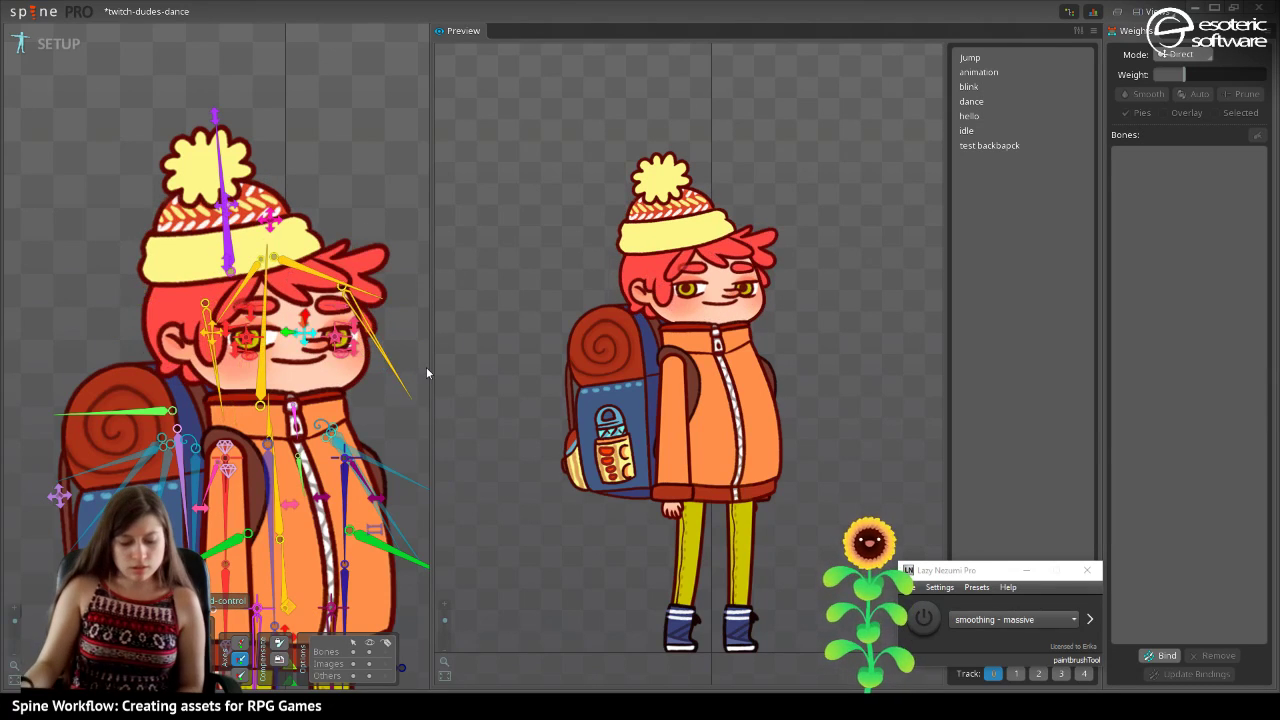
# Play the dance animation in the preview with the hiker skin, and test raising the head-control bone to tilt the face upward.
pyautogui.click(985, 102)
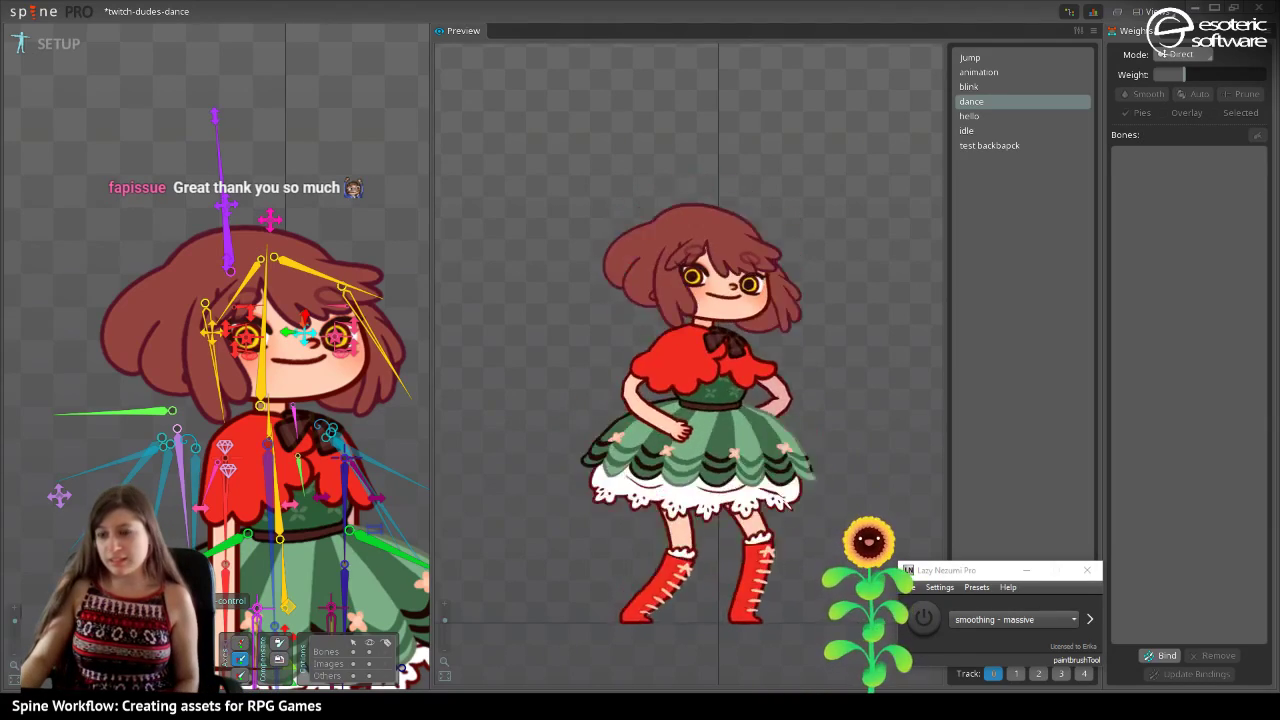
pyautogui.hotkey('ctrl', 'z')
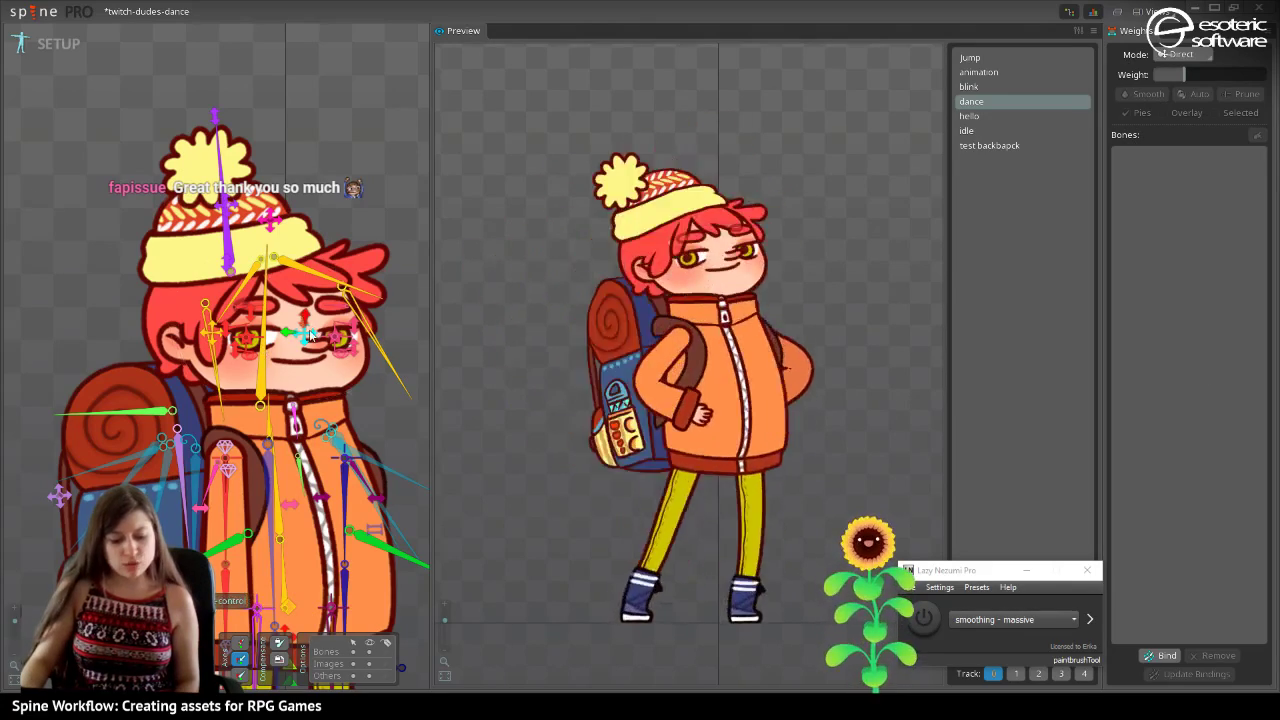
pyautogui.moveTo(308, 332); pyautogui.dragTo(297, 237)
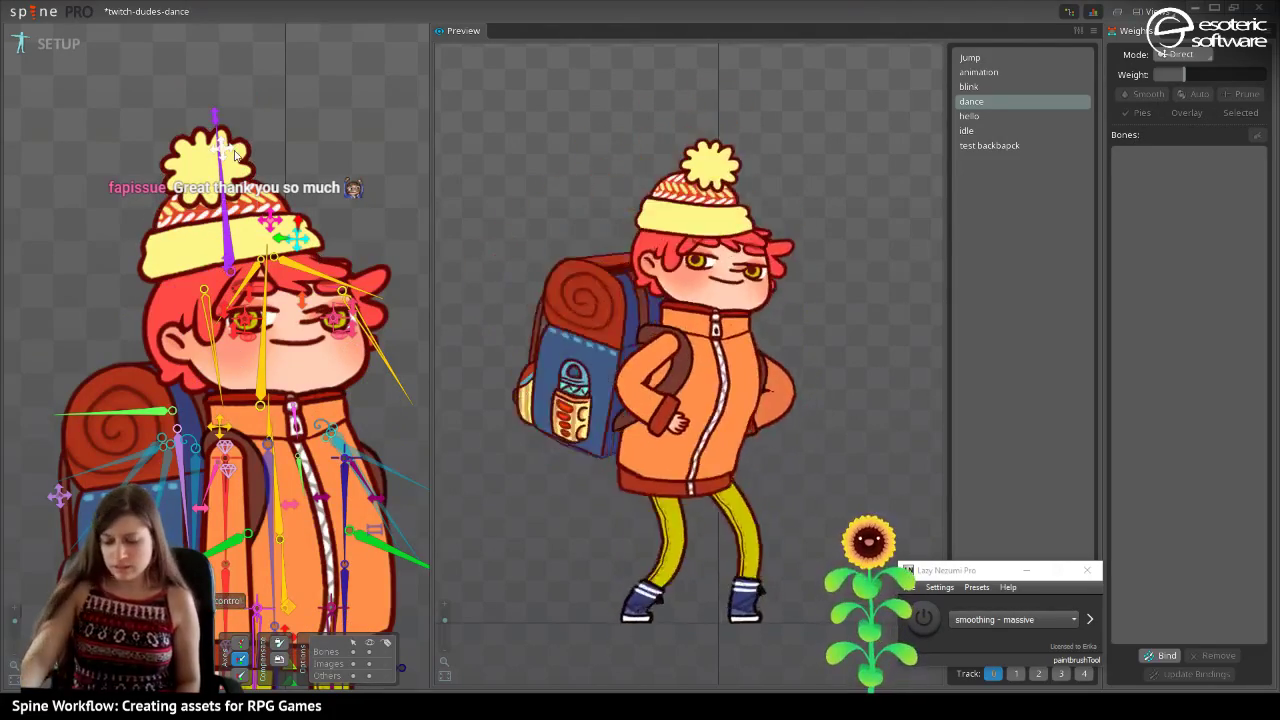
pyautogui.hotkey('ctrl', 'z')
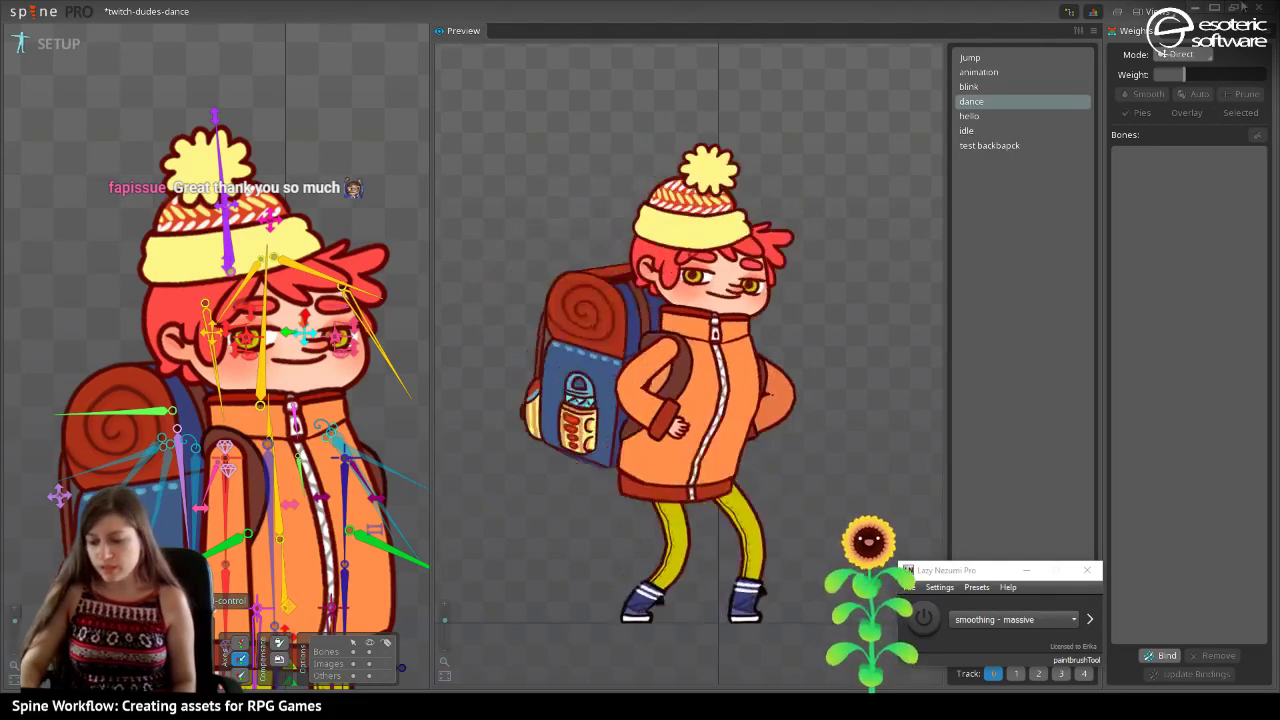
# Close Spine, discarding the twitch-dudes-dance project's unsaved changes, and return to RPG Heroes.psd in Photoshop.
pyautogui.hotkey('alt', 'F4')
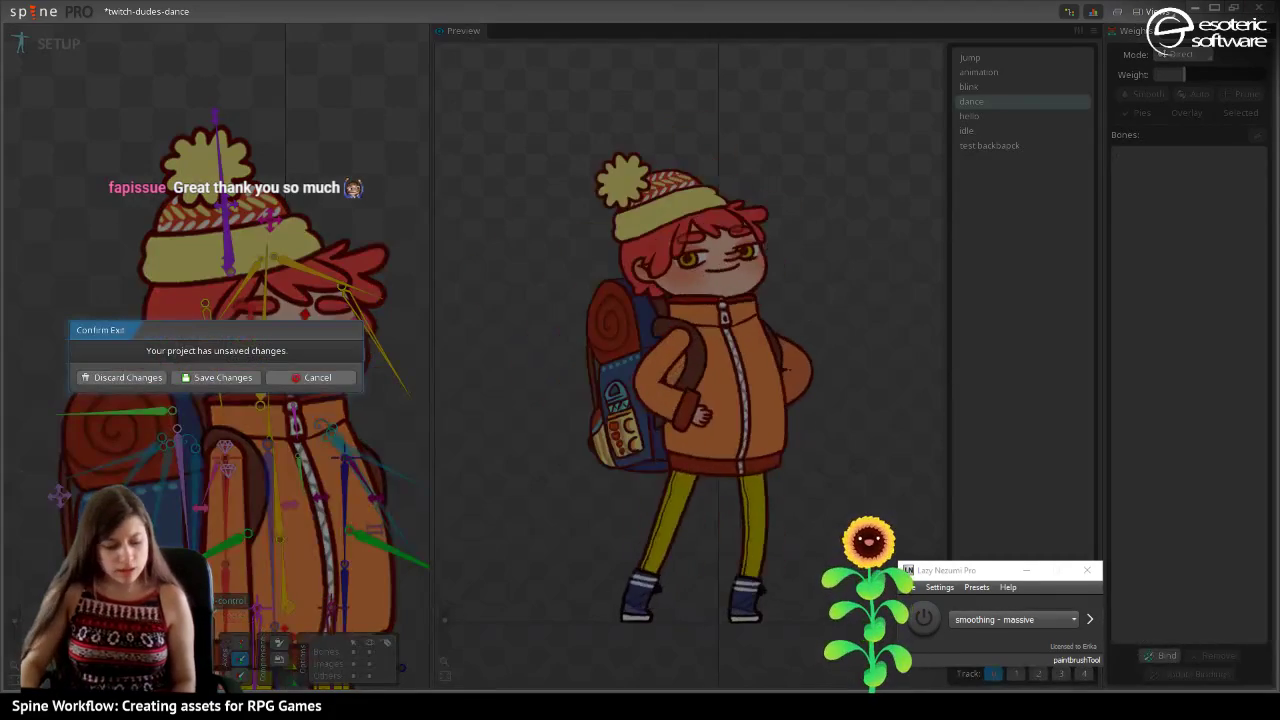
pyautogui.click(124, 378)
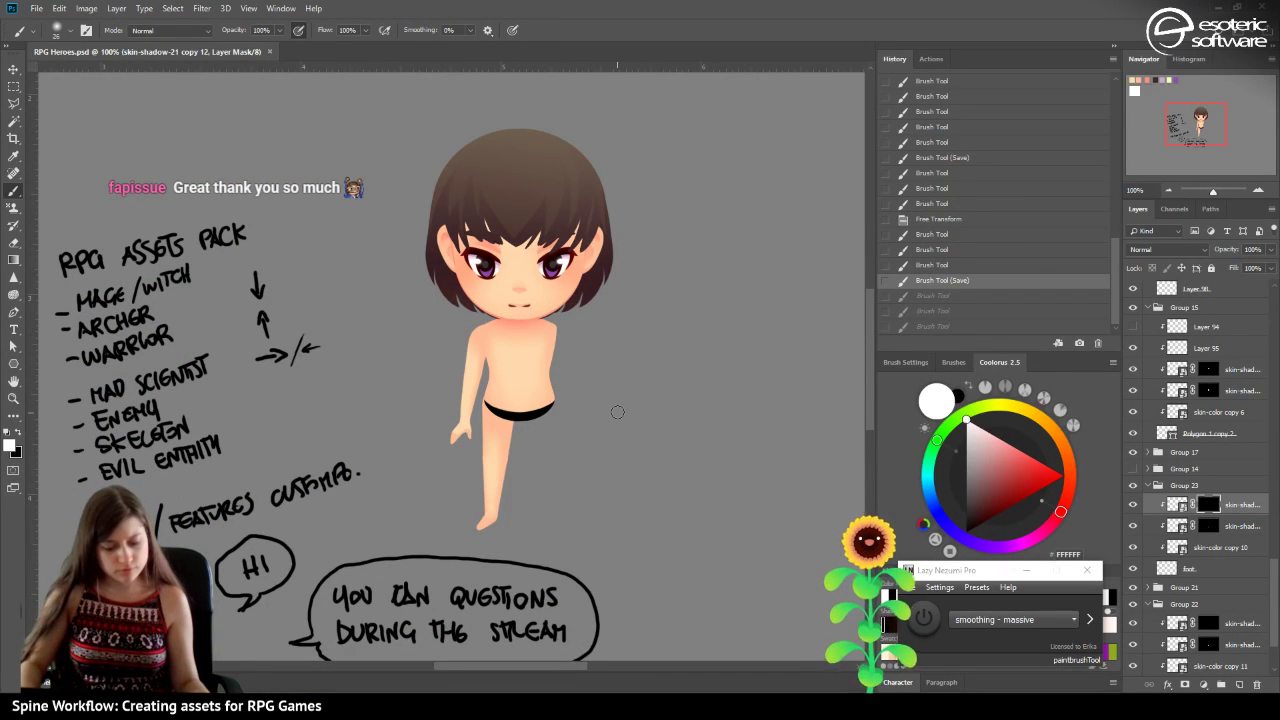
# Dab the brush on the skin-shadow-21 copy 12 layer mask, save the document, and revert to the previous saved history state.
pyautogui.click(617, 411)
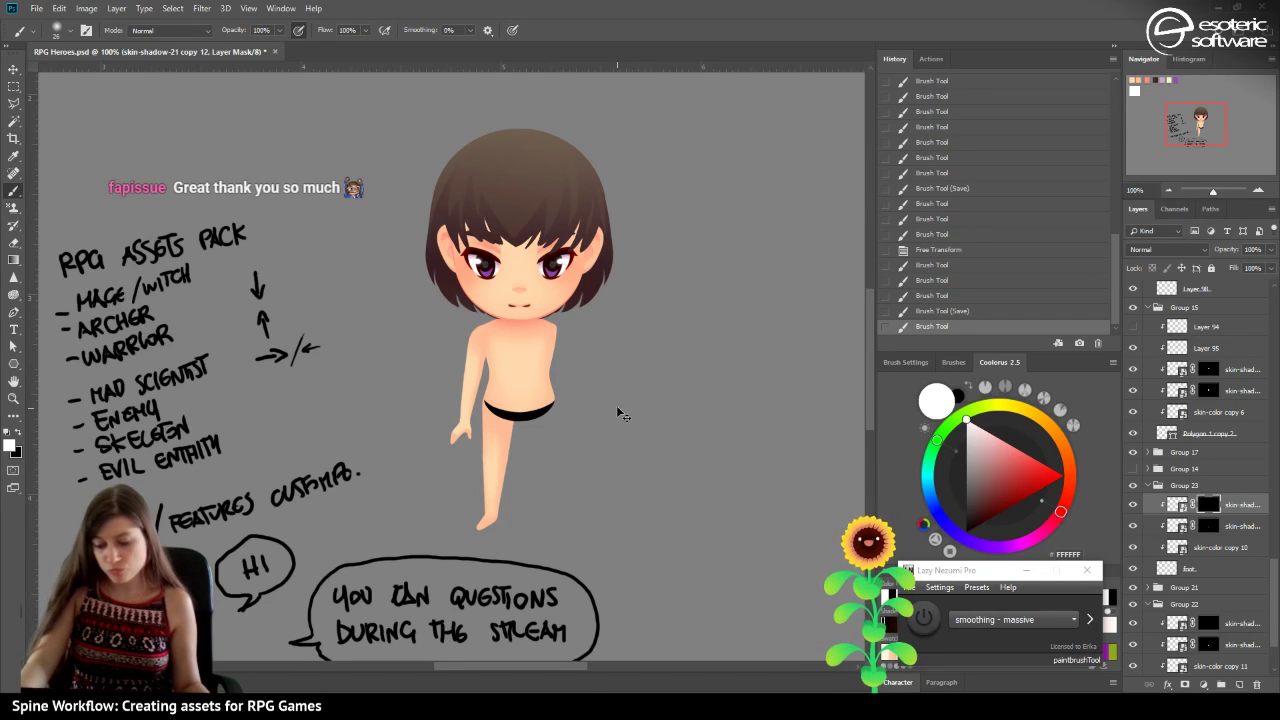
pyautogui.hotkey('ctrl', 's')
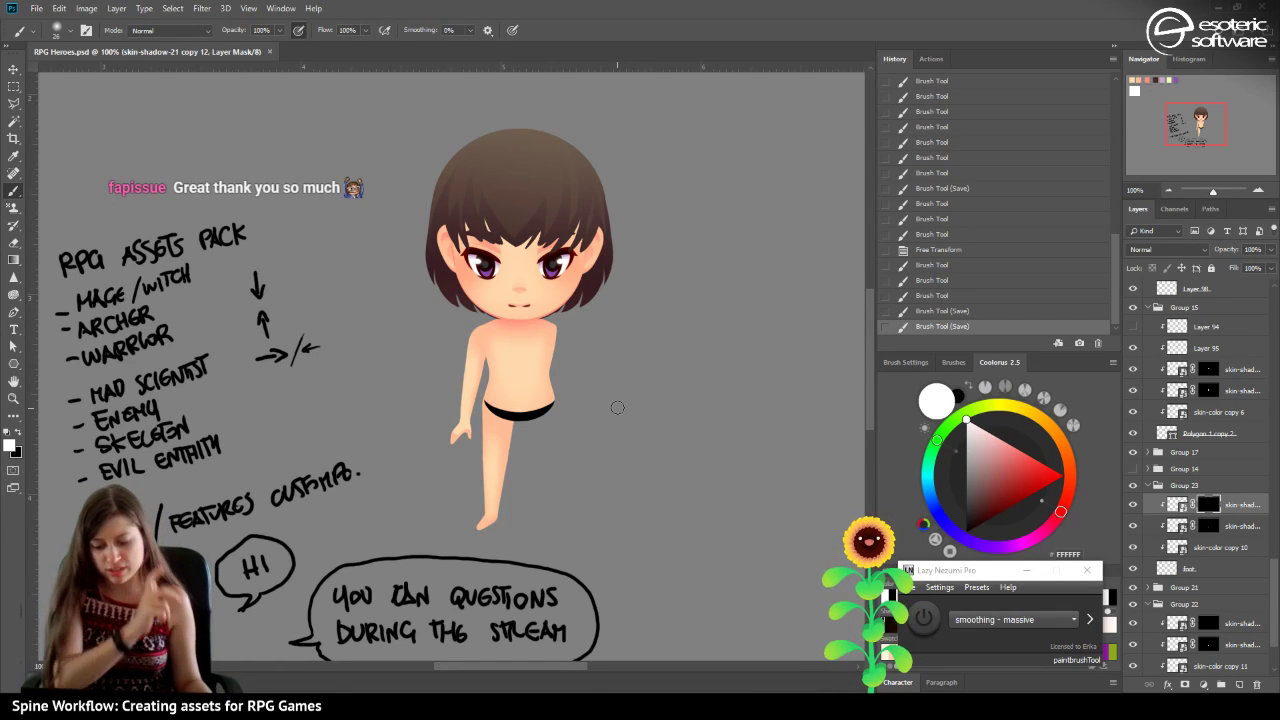
pyautogui.click(960, 312)
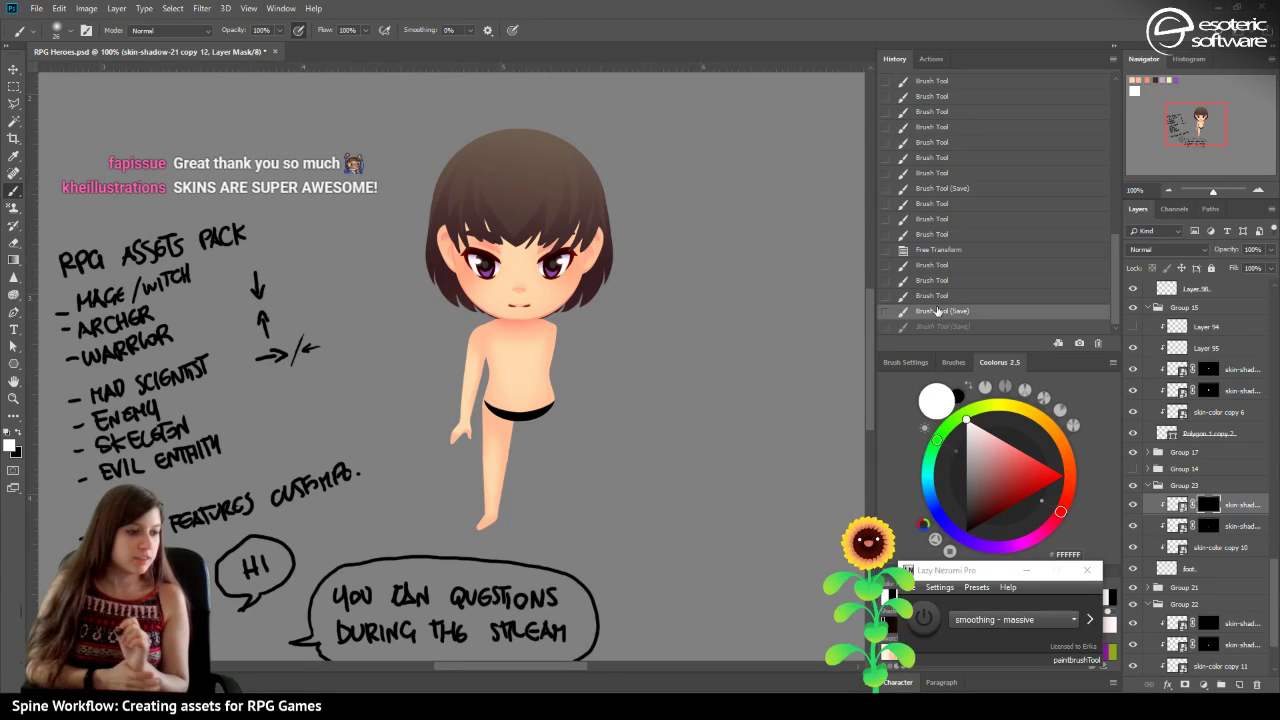
pyautogui.click(1258, 190)
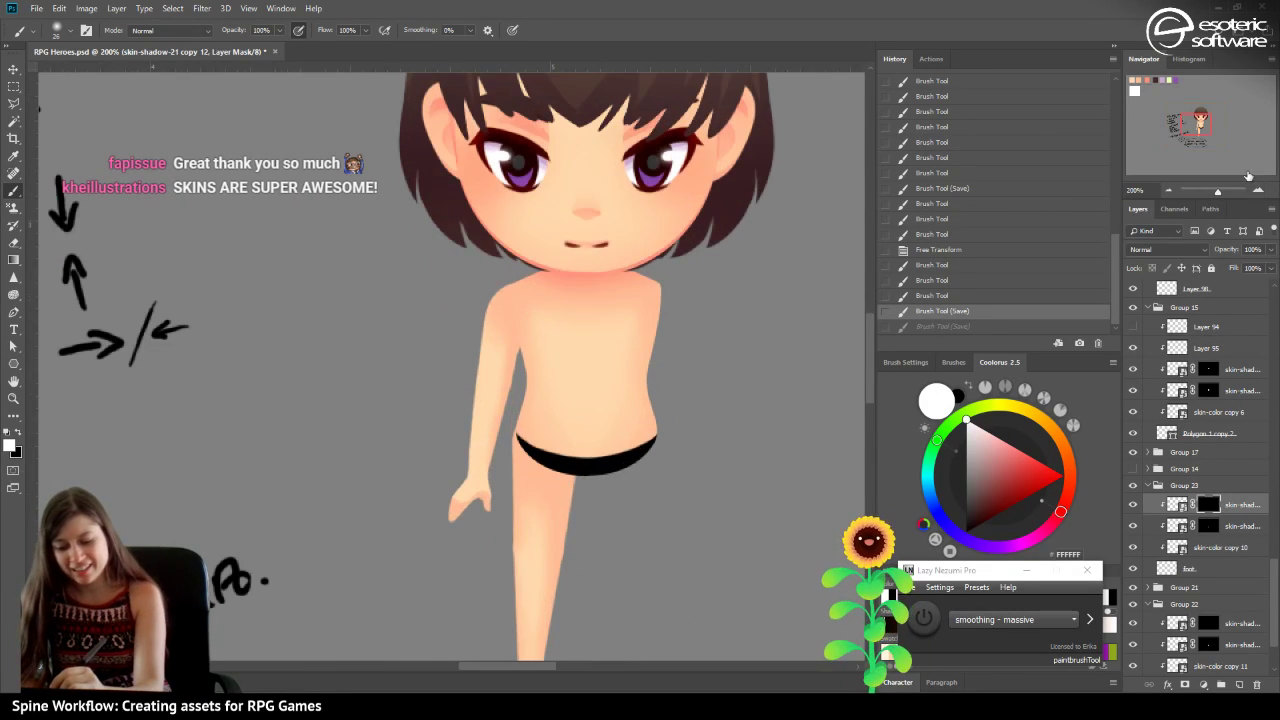
pyautogui.click(1168, 190)
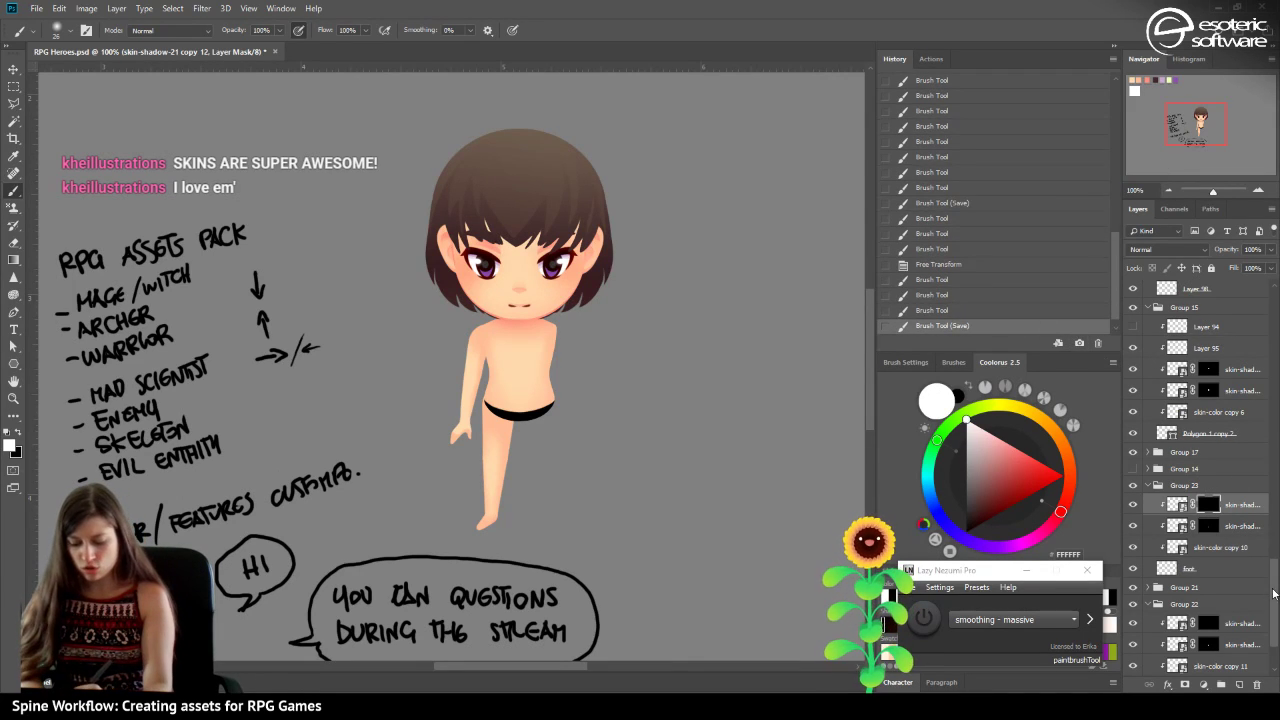
# Open the skin-base swatch's smart object and place its window below the colour swatches.
pyautogui.scroll(10, 1272, 592)
pyautogui.moveTo(1193, 140); pyautogui.dragTo(1138, 82)
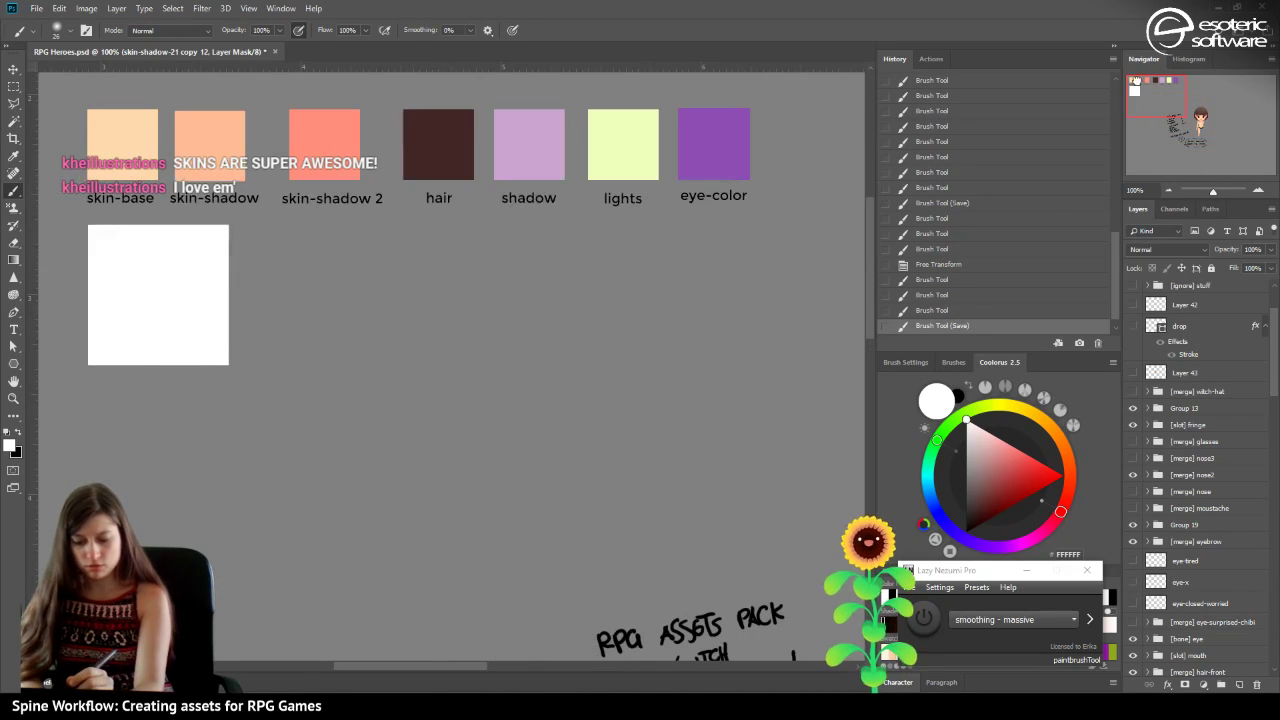
pyautogui.click(13, 69)
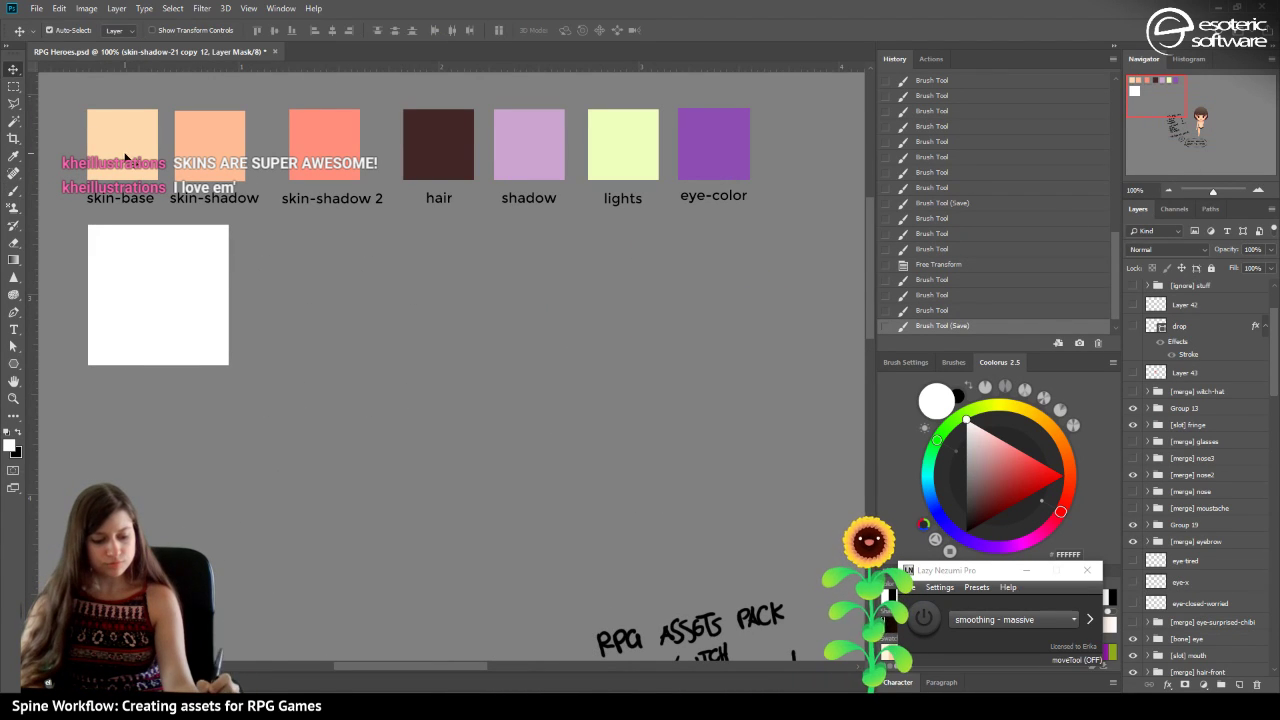
pyautogui.click(123, 149)
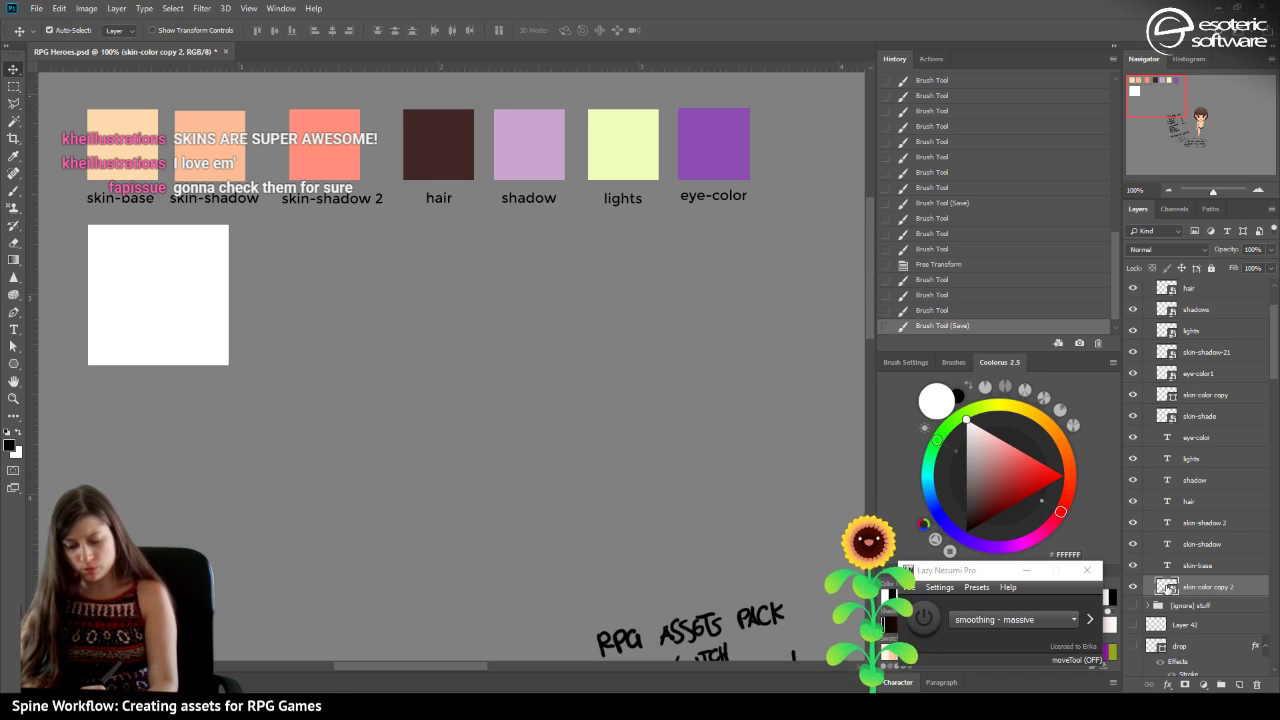
pyautogui.doubleClick(1160, 588)
pyautogui.moveTo(310, 52); pyautogui.dragTo(300, 238)
pyautogui.click(203, 157)
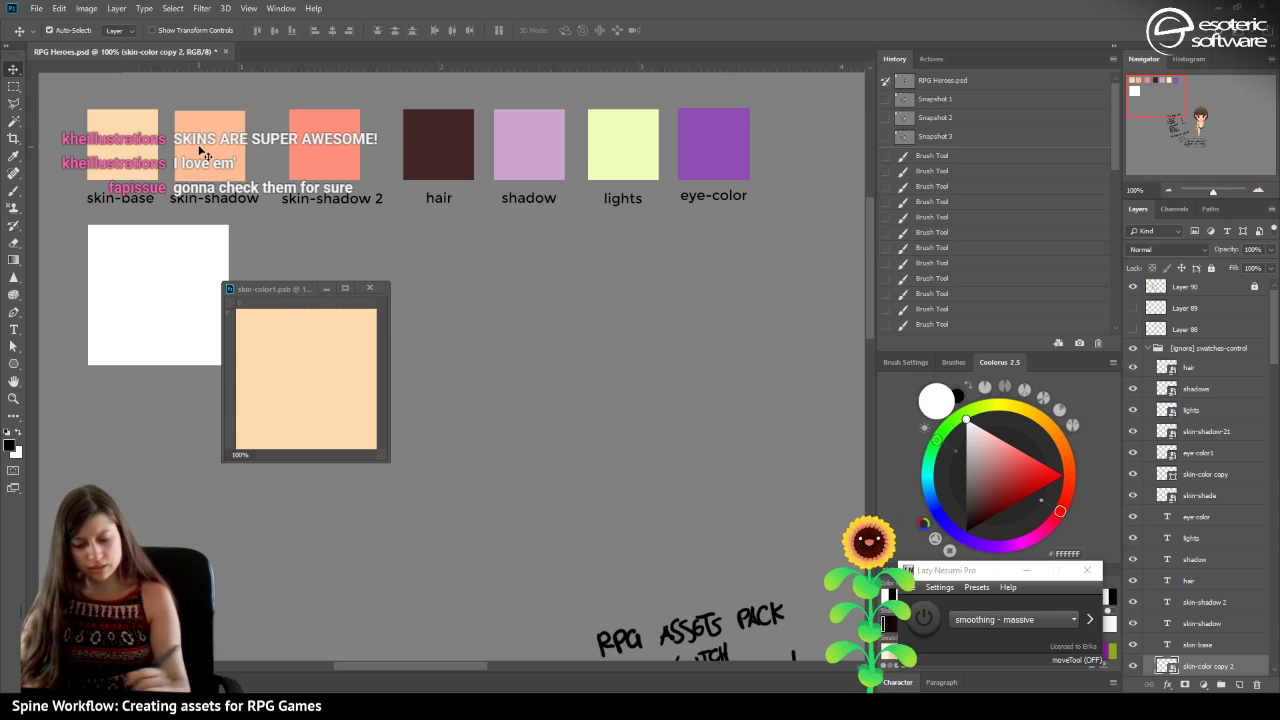
pyautogui.doubleClick(1164, 667)
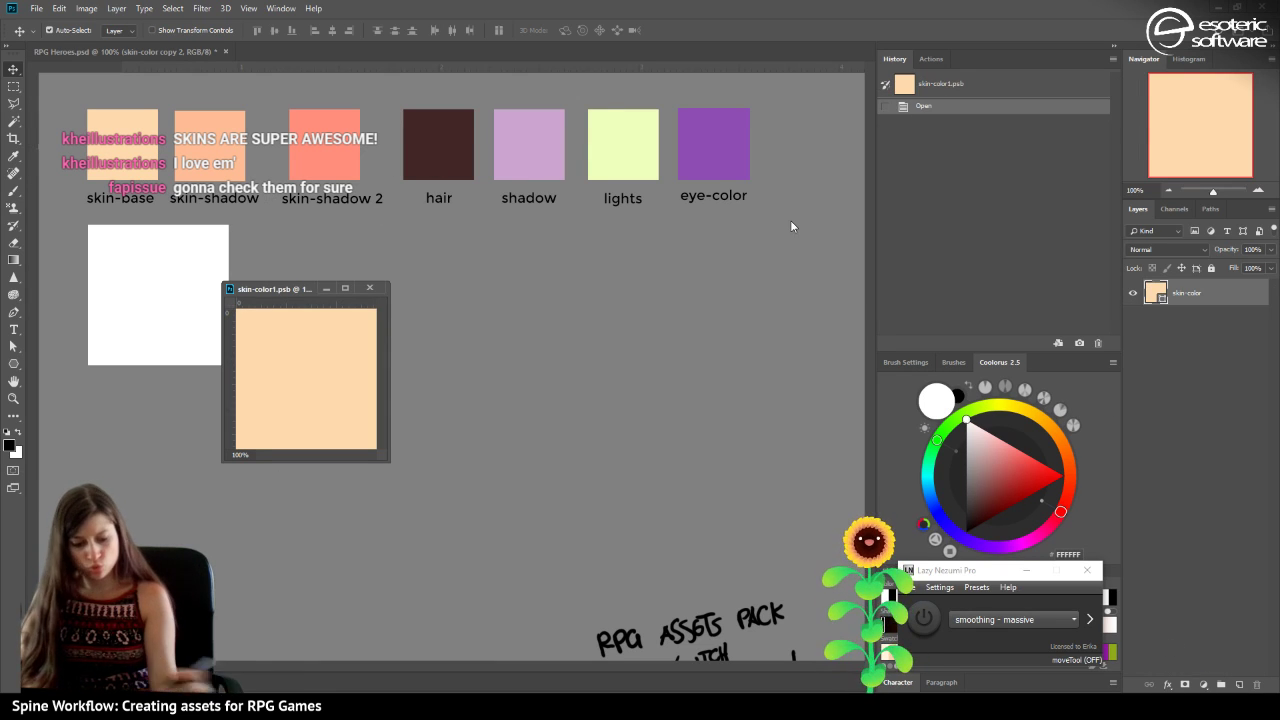
pyautogui.moveTo(266, 289); pyautogui.dragTo(138, 324)
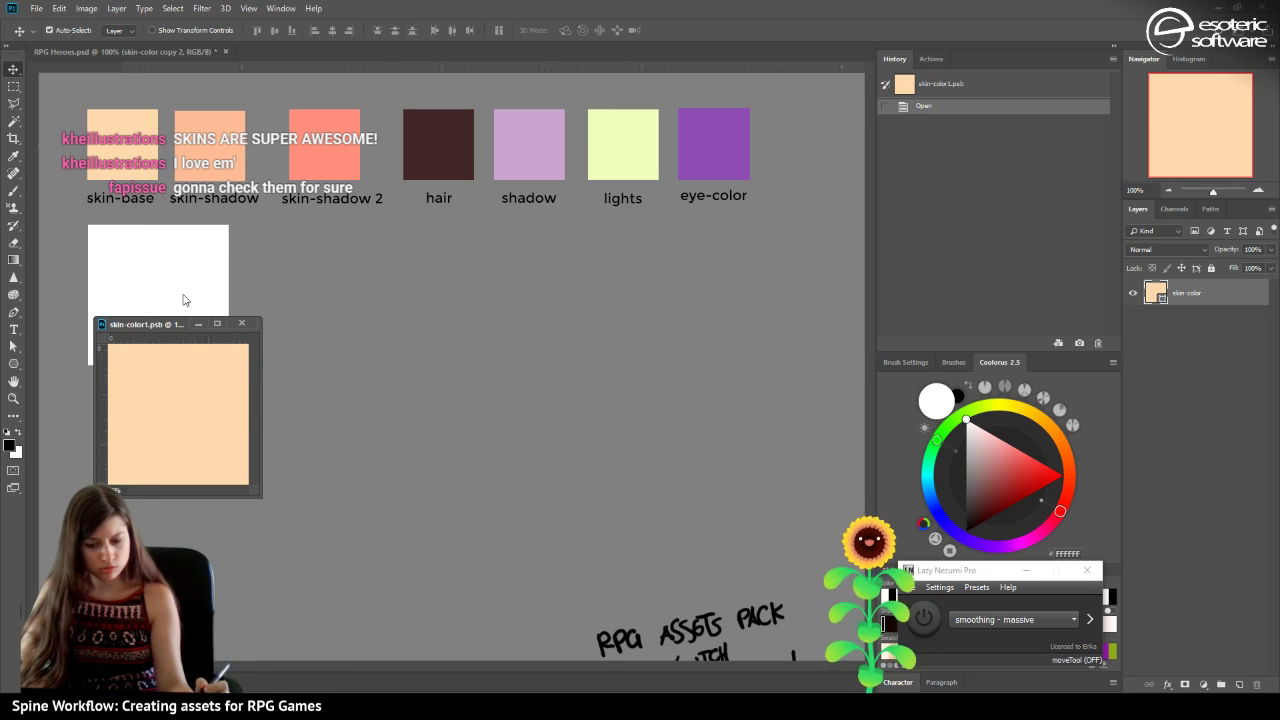
# Open the skin-shadow swatch's smart object and place its window beside the skin-base one.
pyautogui.click(211, 167)
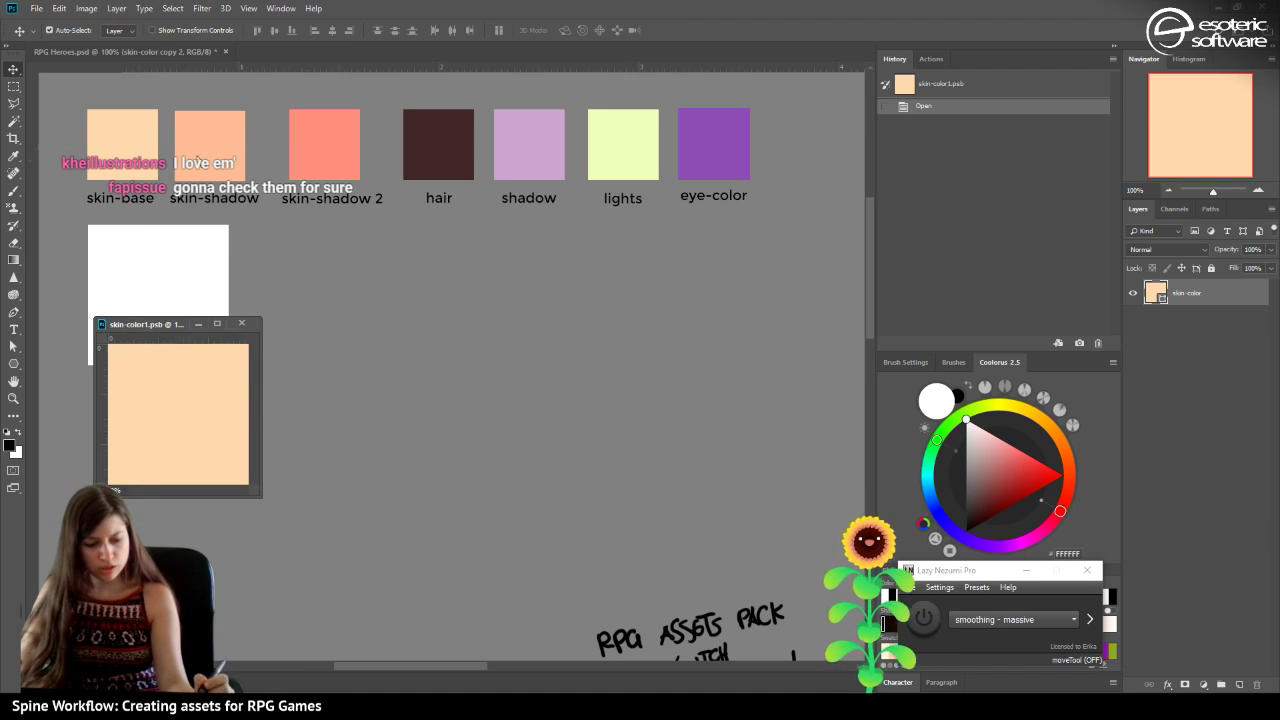
pyautogui.click(200, 159)
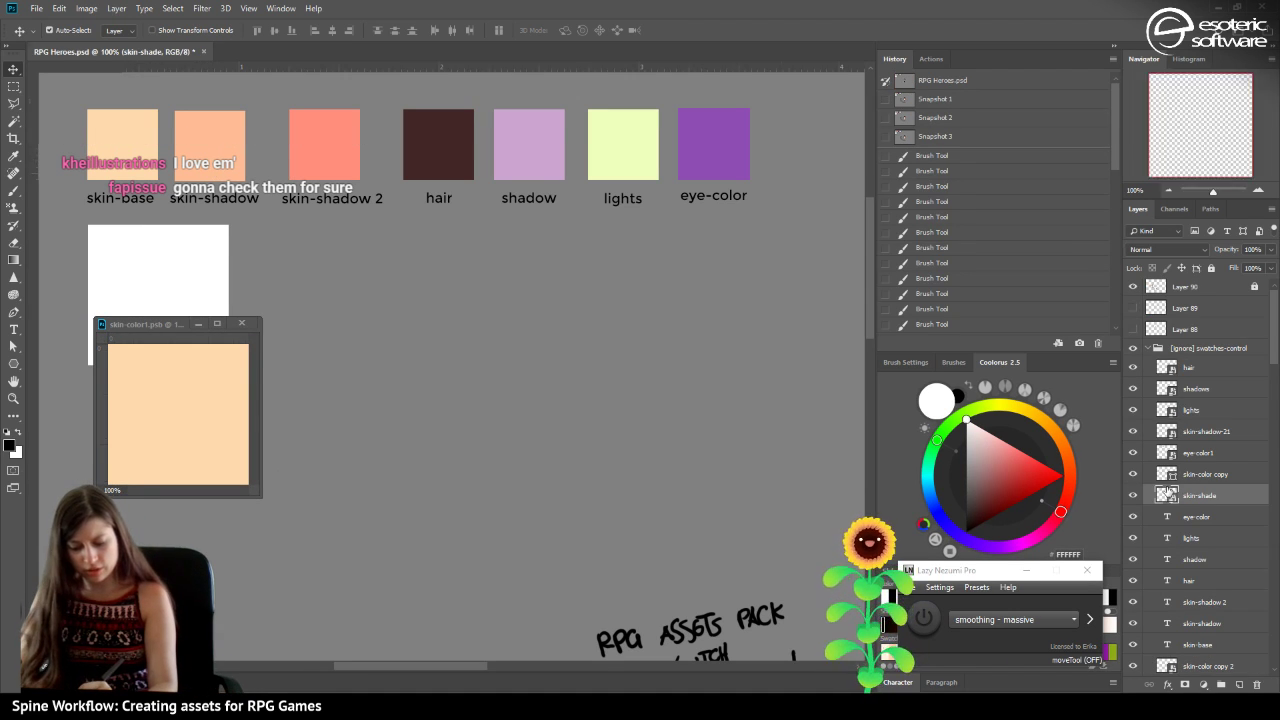
pyautogui.doubleClick(1168, 494)
pyautogui.moveTo(264, 58); pyautogui.dragTo(232, 253)
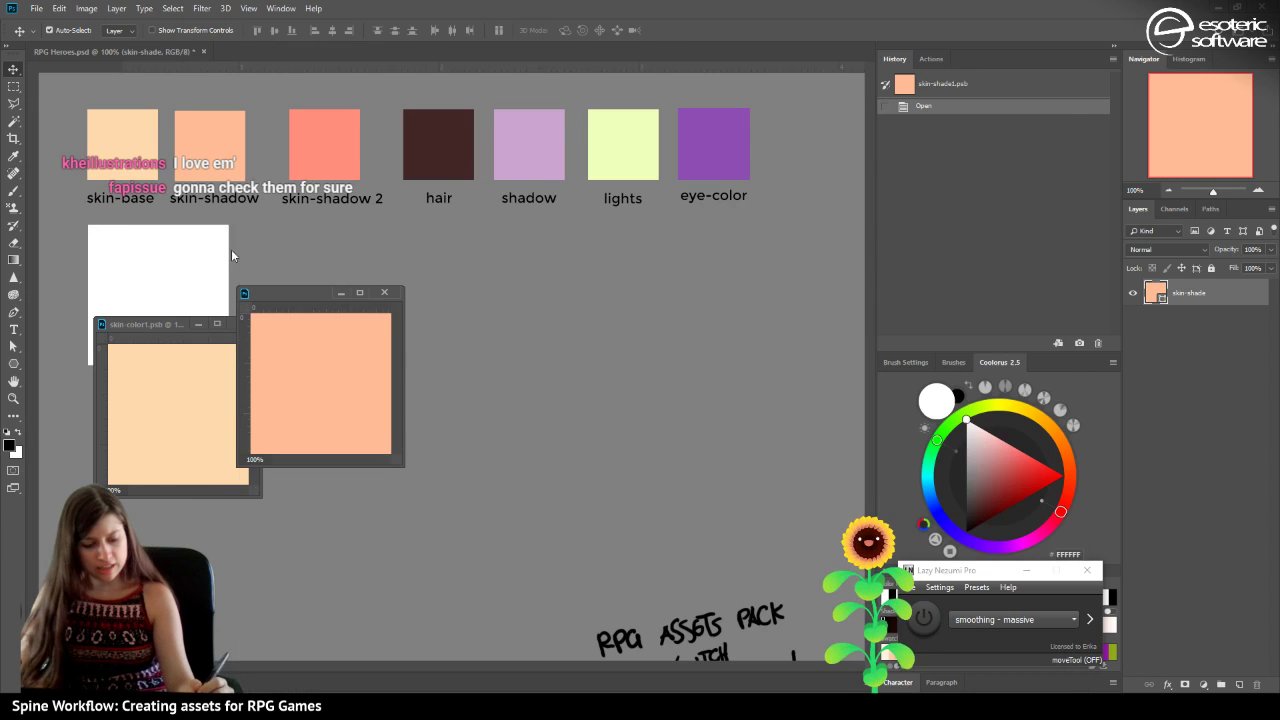
# Open the skin-shadow 2 swatch's smart object and place its window below and beside the skin-shadow one.
pyautogui.click(340, 155)
pyautogui.click(328, 164)
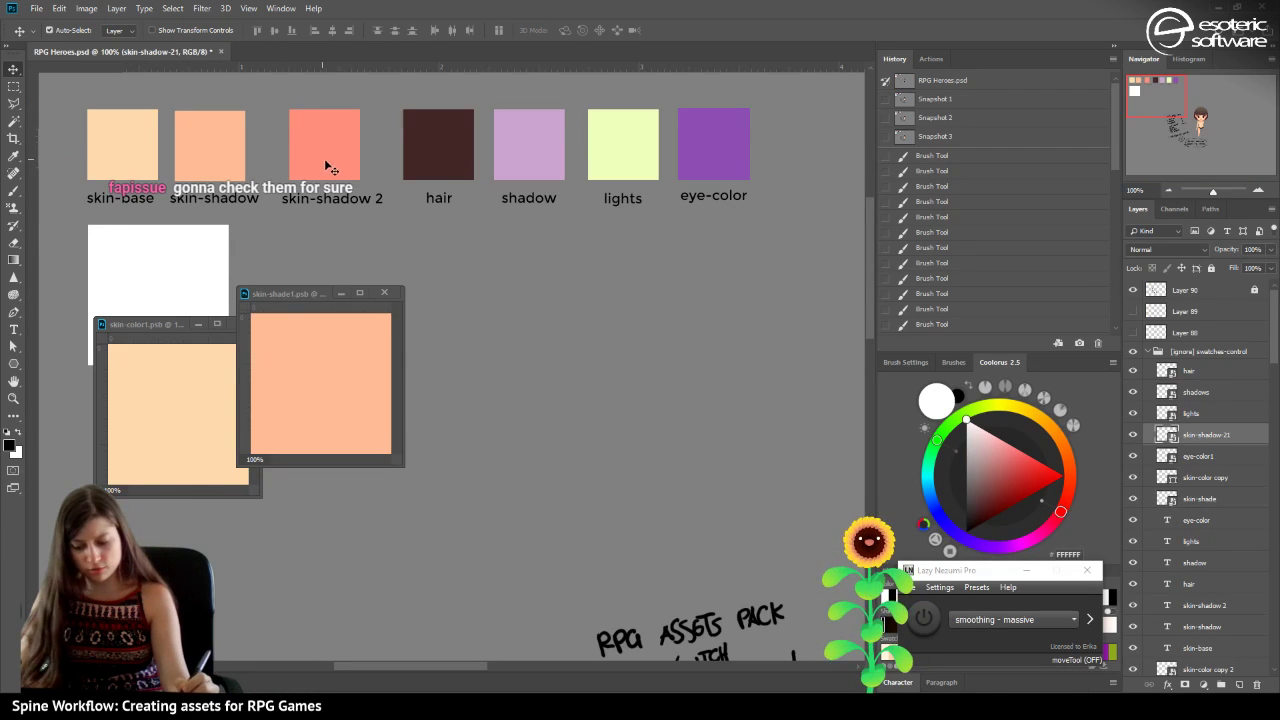
pyautogui.doubleClick(1163, 437)
pyautogui.moveTo(312, 50); pyautogui.dragTo(379, 450)
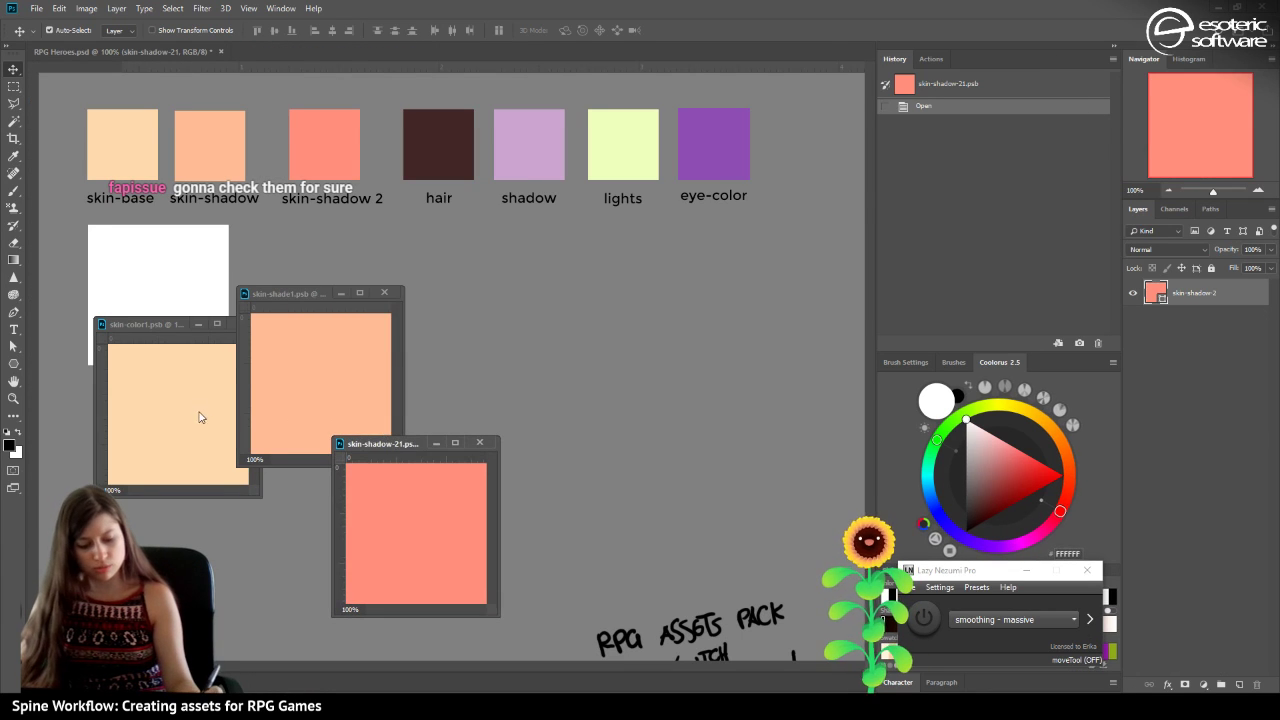
# Duplicate the skin-color layer in the skin-color1.psb smart object.
pyautogui.click(176, 395)
pyautogui.rightClick(1202, 293)
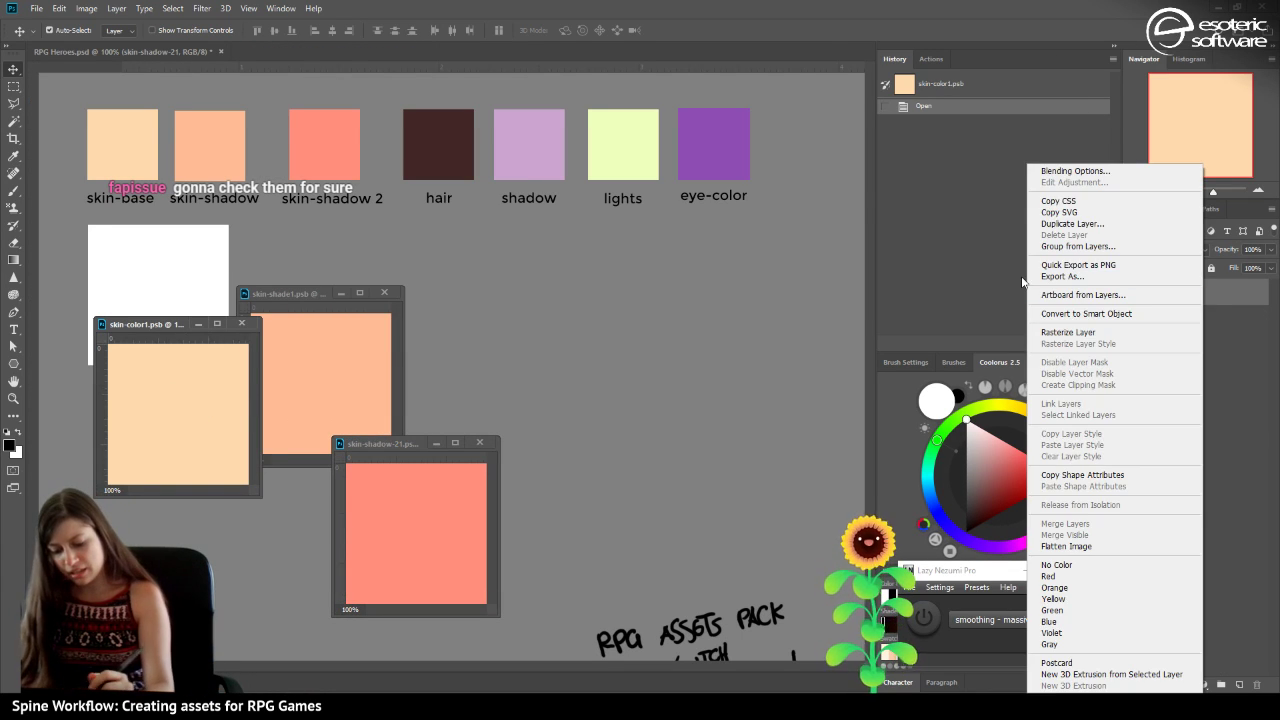
pyautogui.click(1057, 221)
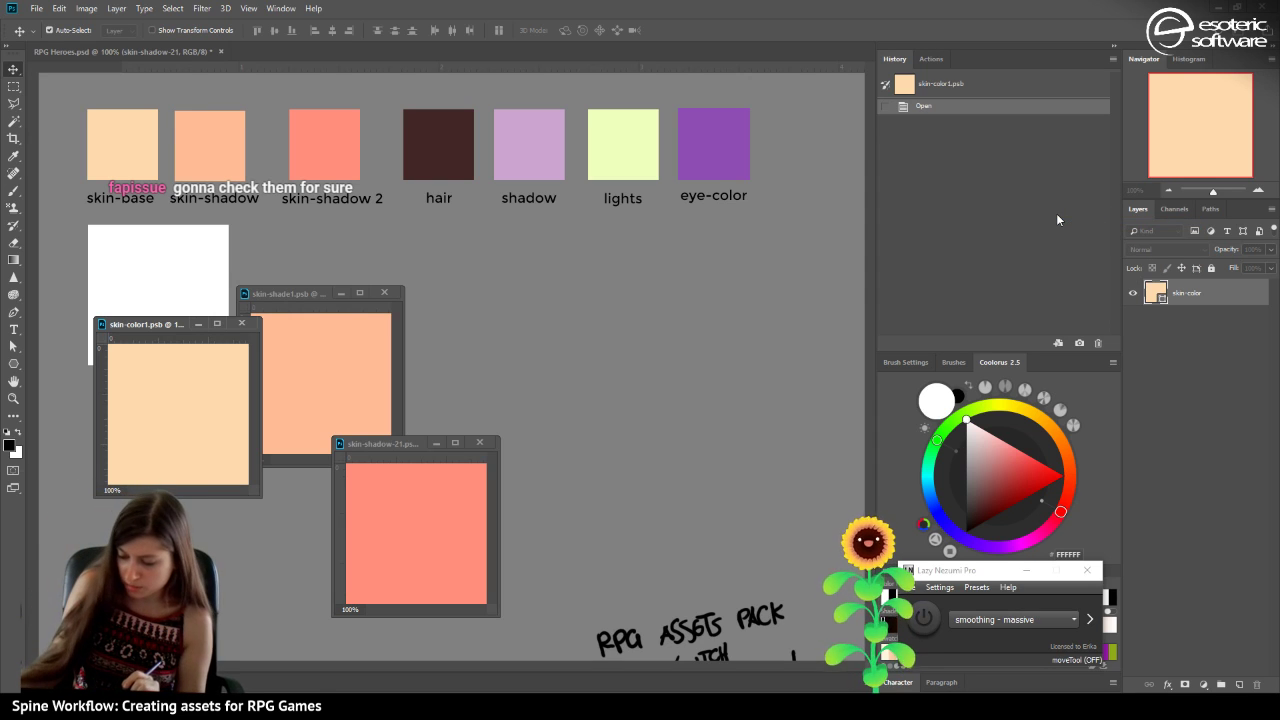
# Duplicate the skin-shade layer in the skin-shade1.psb smart object.
pyautogui.click(309, 372)
pyautogui.rightClick(371, 372)
pyautogui.rightClick(1200, 294)
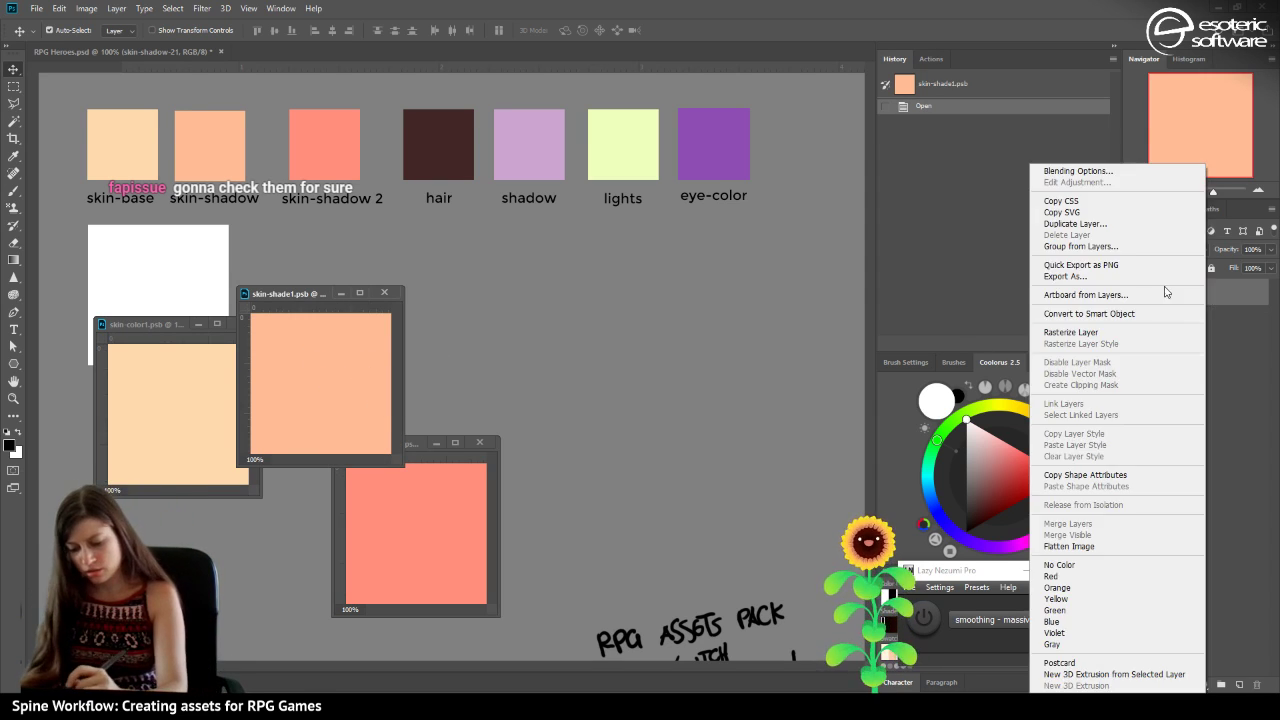
pyautogui.click(1057, 223)
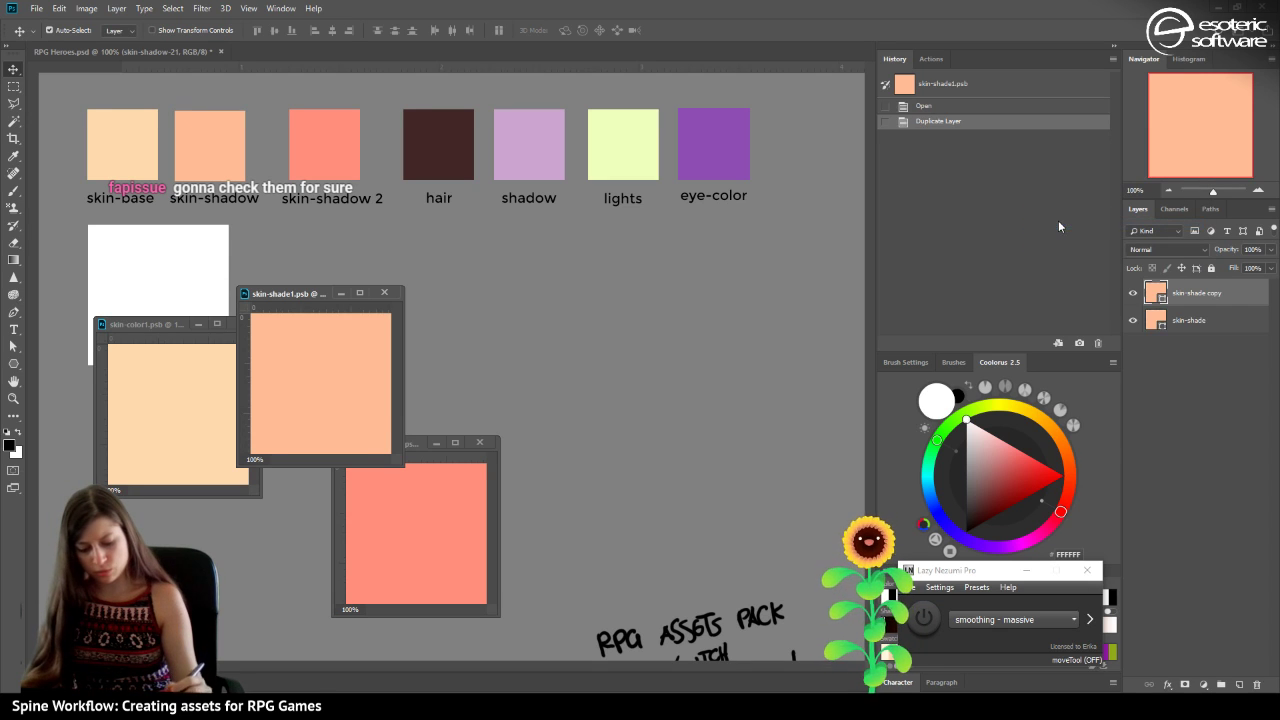
# Duplicate the skin-shadow-2 layer in the skin-shadow-21 smart object, and switch back to RPG Heroes.psd.
pyautogui.click(406, 512)
pyautogui.rightClick(436, 488)
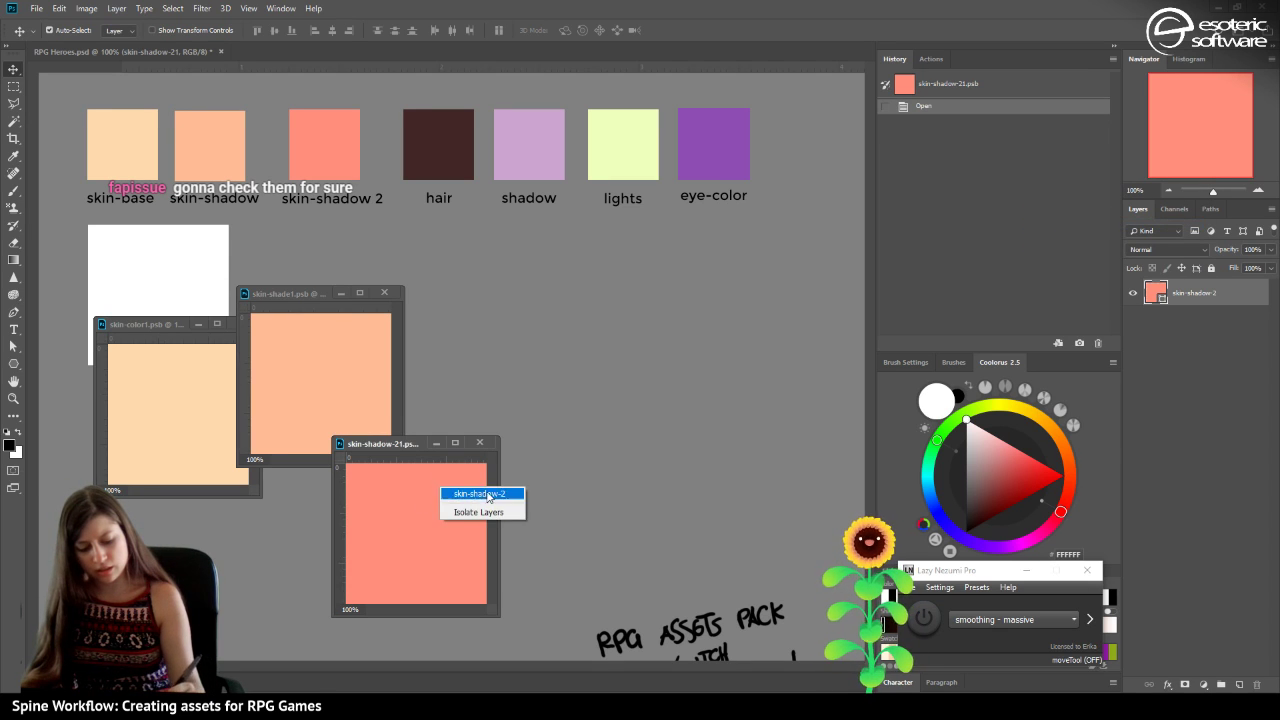
pyautogui.rightClick(1180, 296)
pyautogui.click(1052, 223)
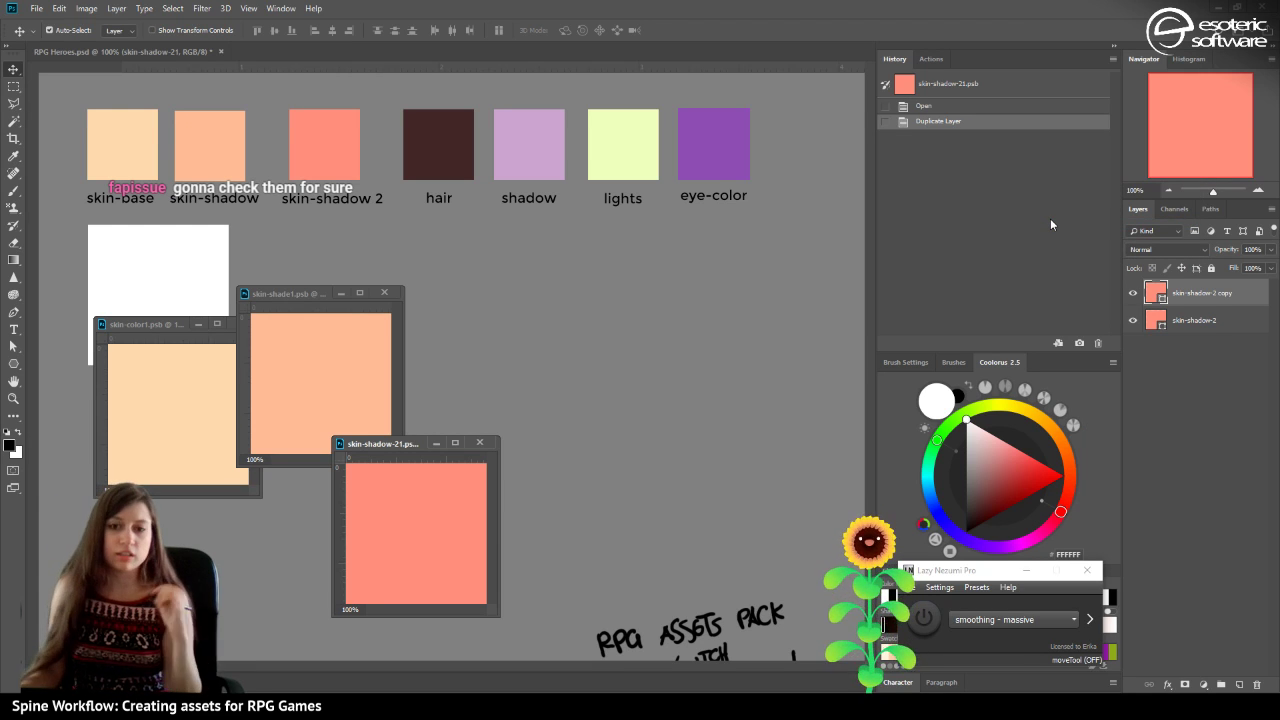
pyautogui.click(749, 231)
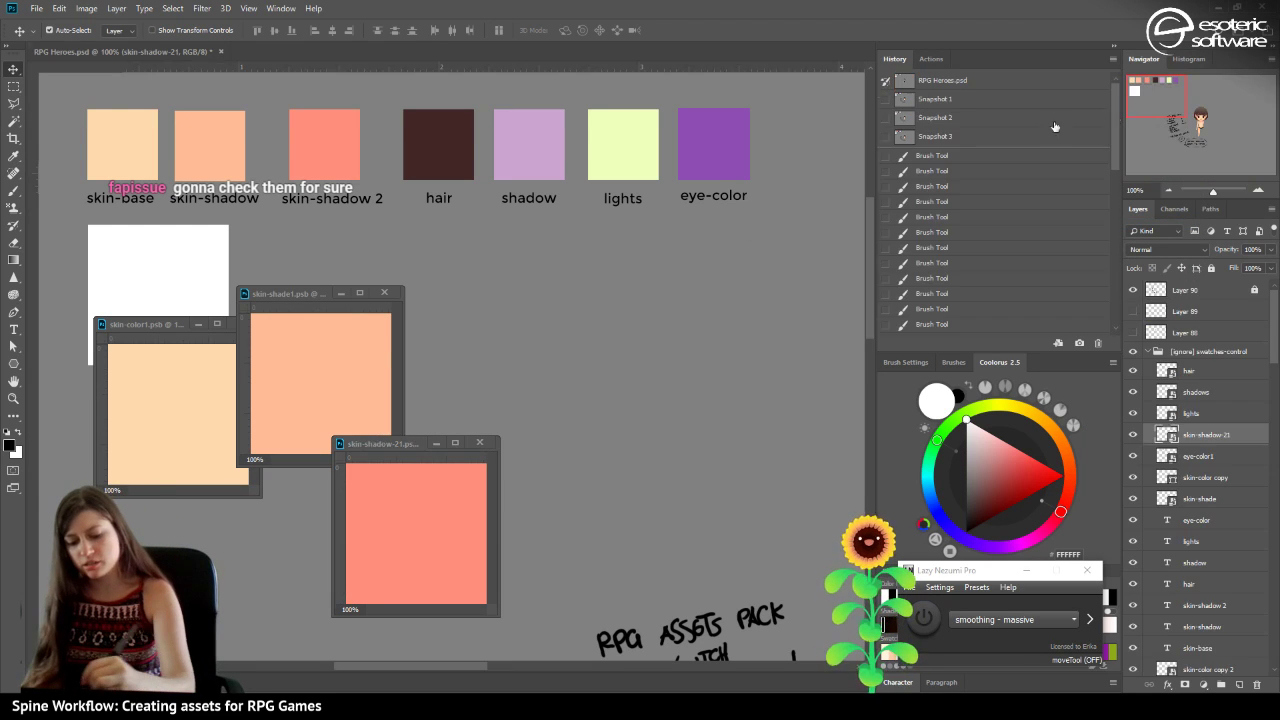
# Recolour the skin-color copy layer in skin-color1.psb to brown with hue 23°, saturation 62% and brightness 58%, and save it.
pyautogui.moveTo(1166, 99); pyautogui.dragTo(1201, 126)
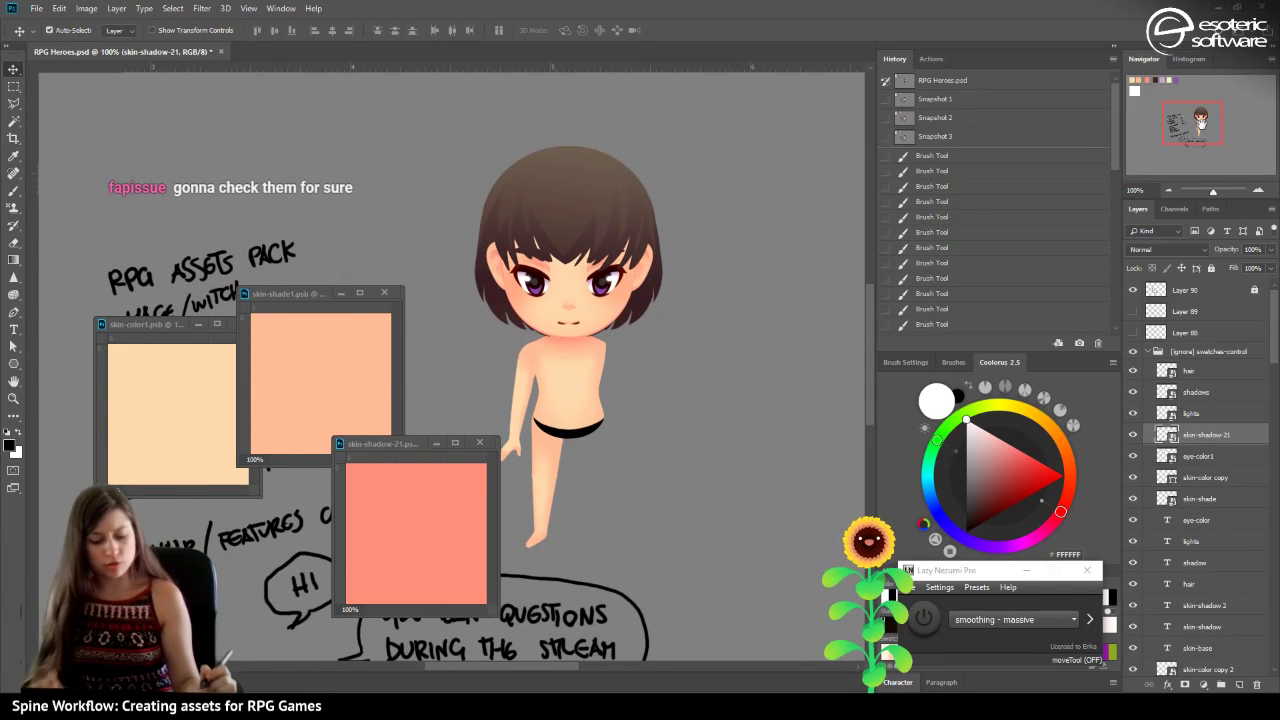
pyautogui.click(148, 406)
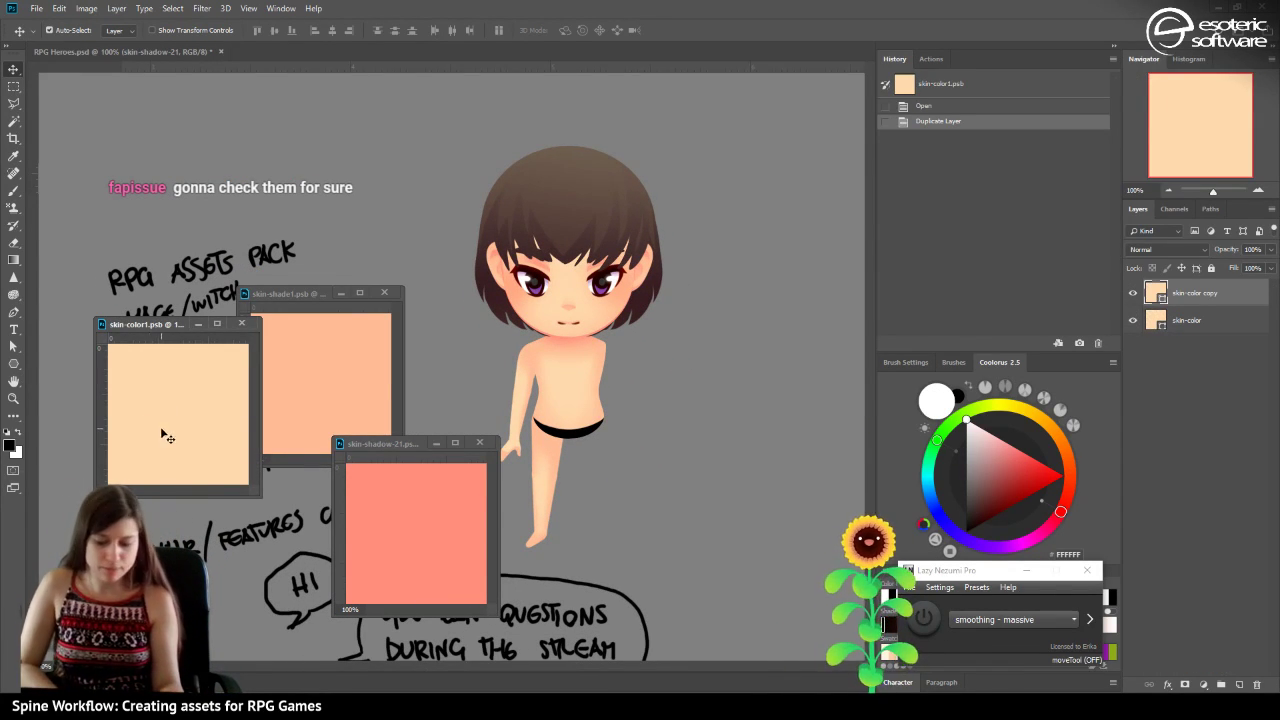
pyautogui.doubleClick(1157, 292)
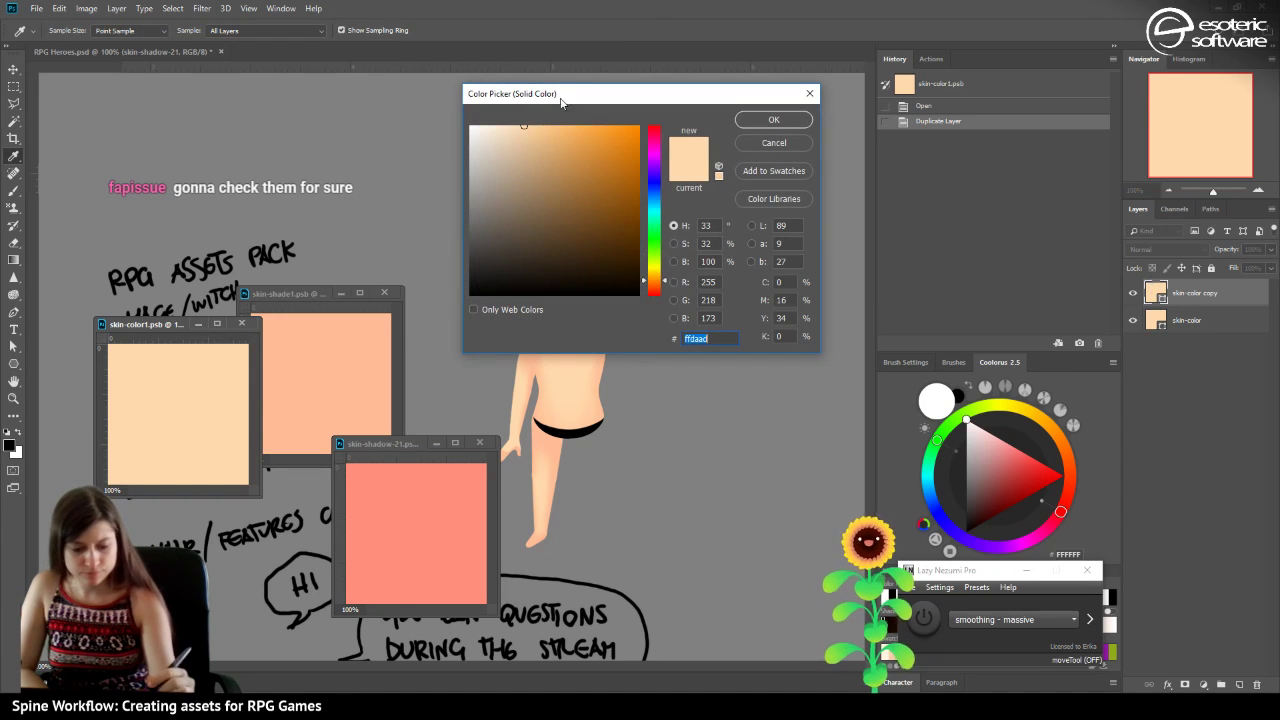
pyautogui.click(571, 126)
pyautogui.moveTo(557, 94); pyautogui.dragTo(834, 346)
pyautogui.moveTo(905, 450)
pyautogui.mouseDown()
pyautogui.moveTo(851, 468)
pyautogui.moveTo(857, 447)
pyautogui.moveTo(839, 440)
pyautogui.moveTo(850, 449)
pyautogui.mouseUp()
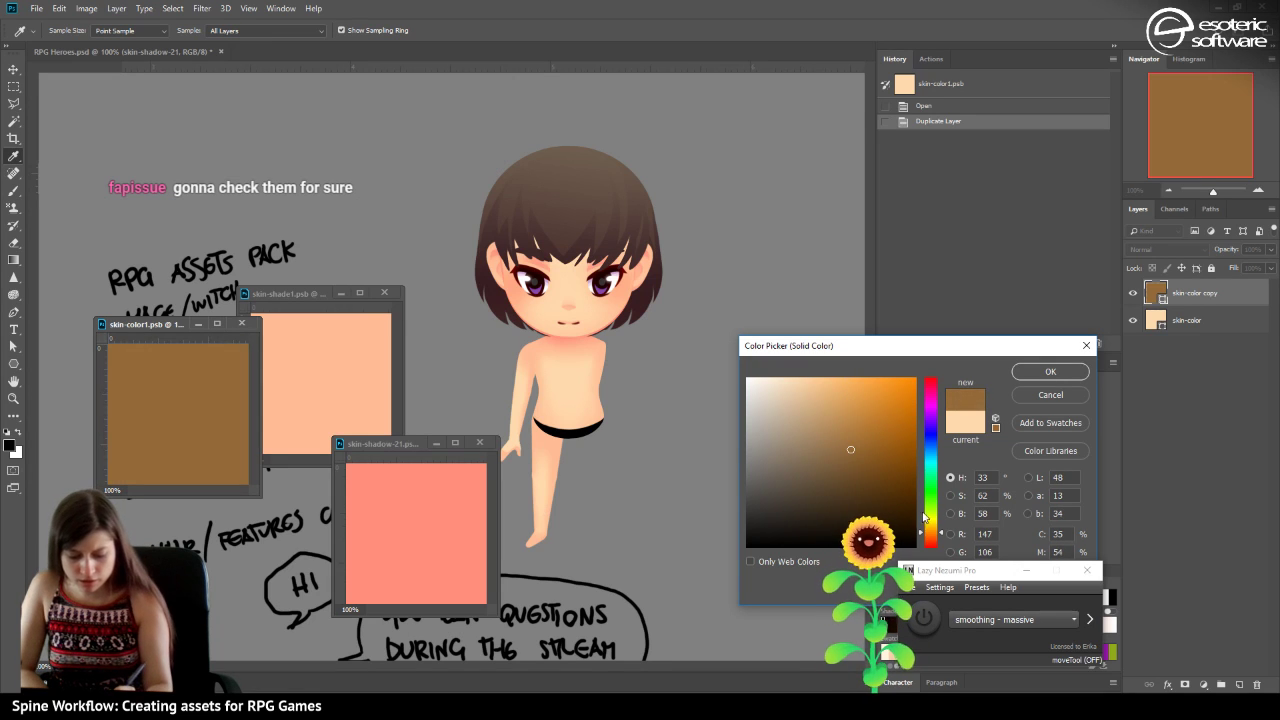
pyautogui.moveTo(929, 533); pyautogui.dragTo(922, 540)
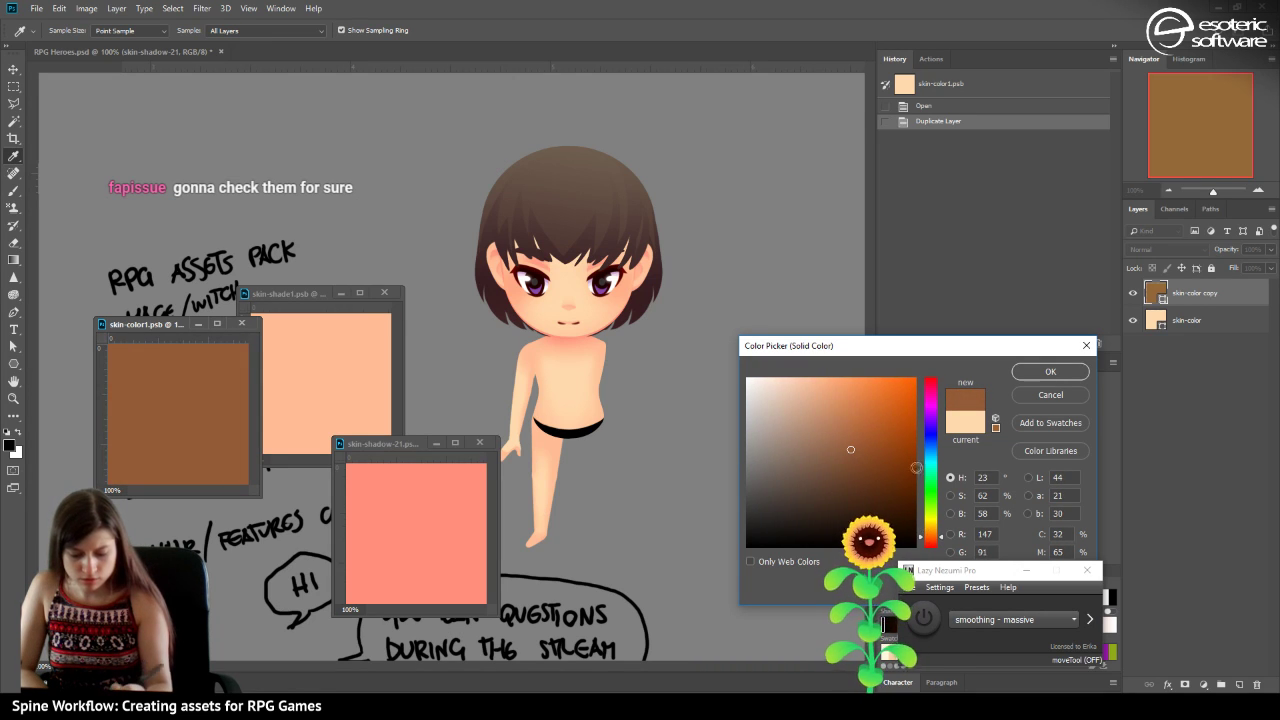
pyautogui.click(1040, 370)
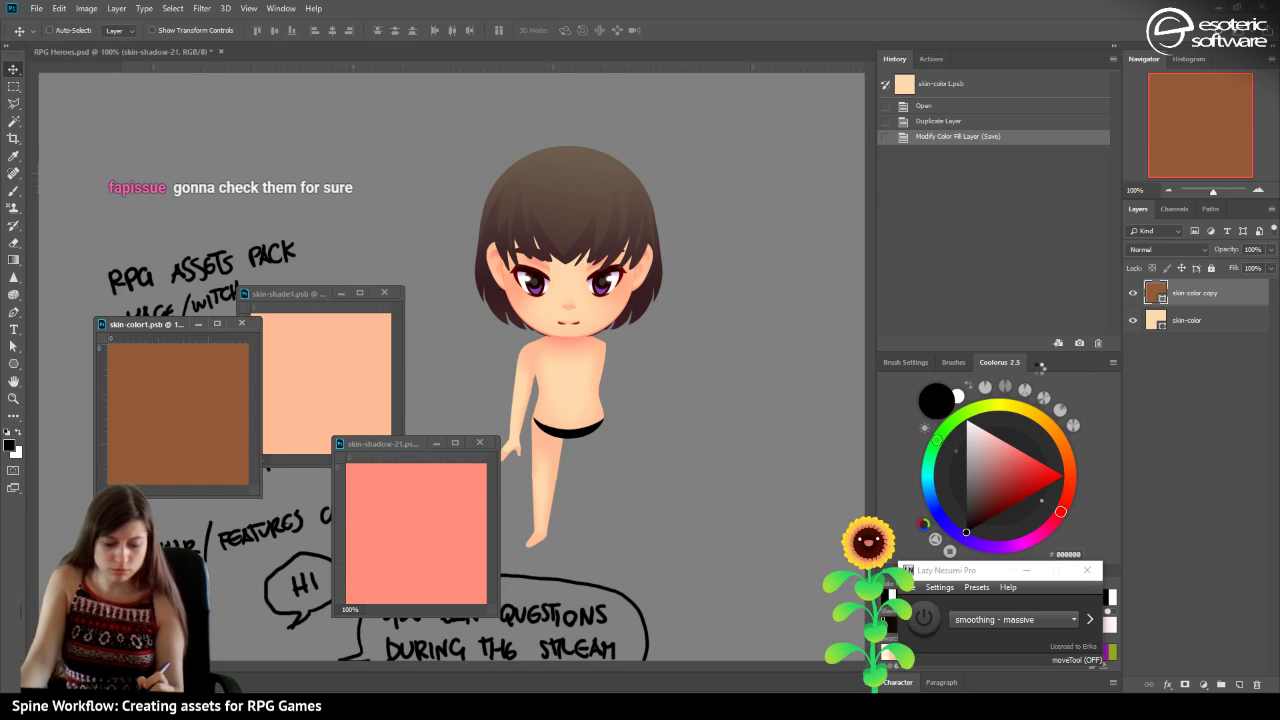
# Recolour the skin-shade copy layer in skin-shade1.psb to a darker brown and save the smart object.
pyautogui.click(288, 388)
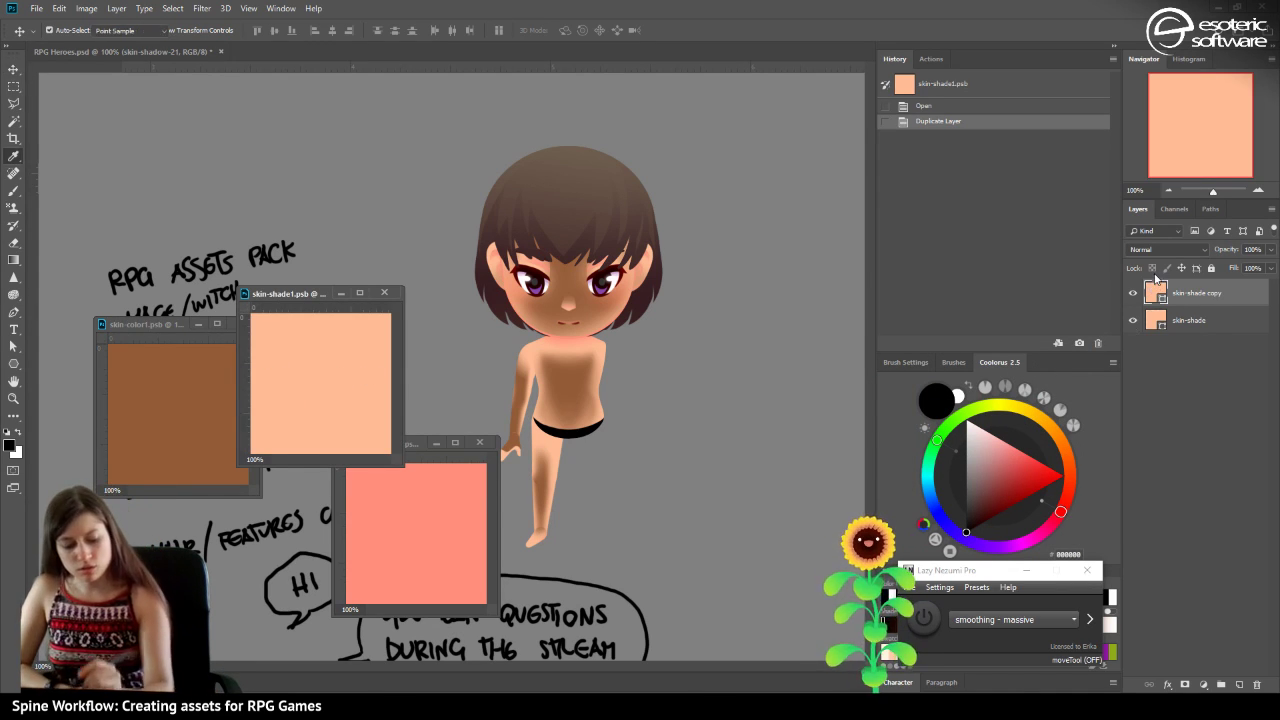
pyautogui.doubleClick(1155, 289)
pyautogui.moveTo(848, 437); pyautogui.dragTo(843, 476)
pyautogui.click(1030, 372)
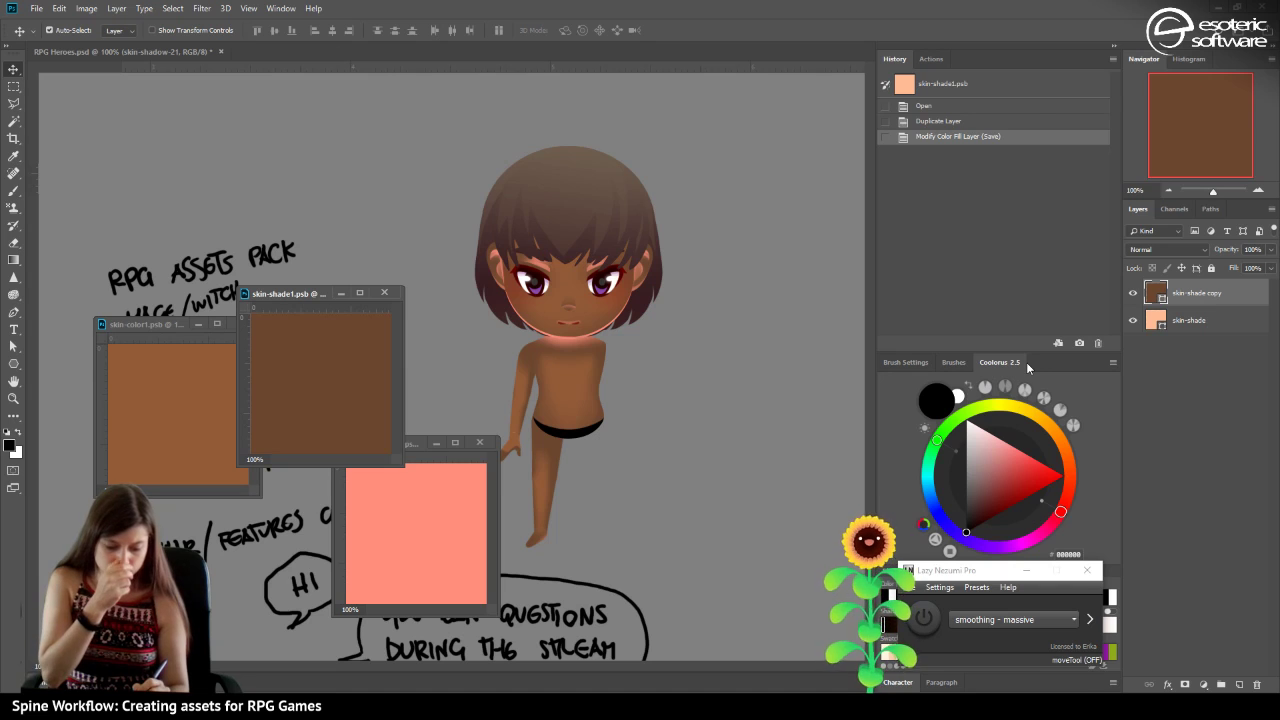
# Recolour the skin-shadow-2 copy layer to dark reddish brown with hue 9°, saturation 60% and brightness 36%, and save the smart object.
pyautogui.click(424, 525)
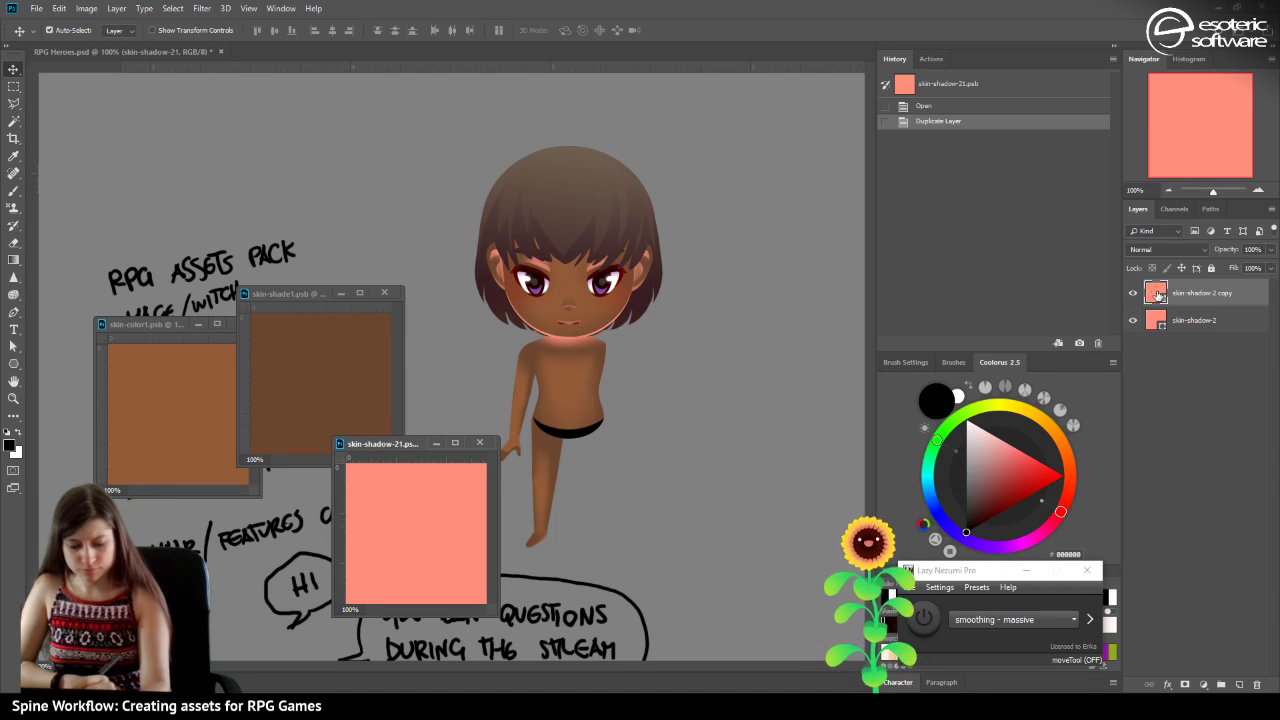
pyautogui.doubleClick(1157, 292)
pyautogui.click(847, 485)
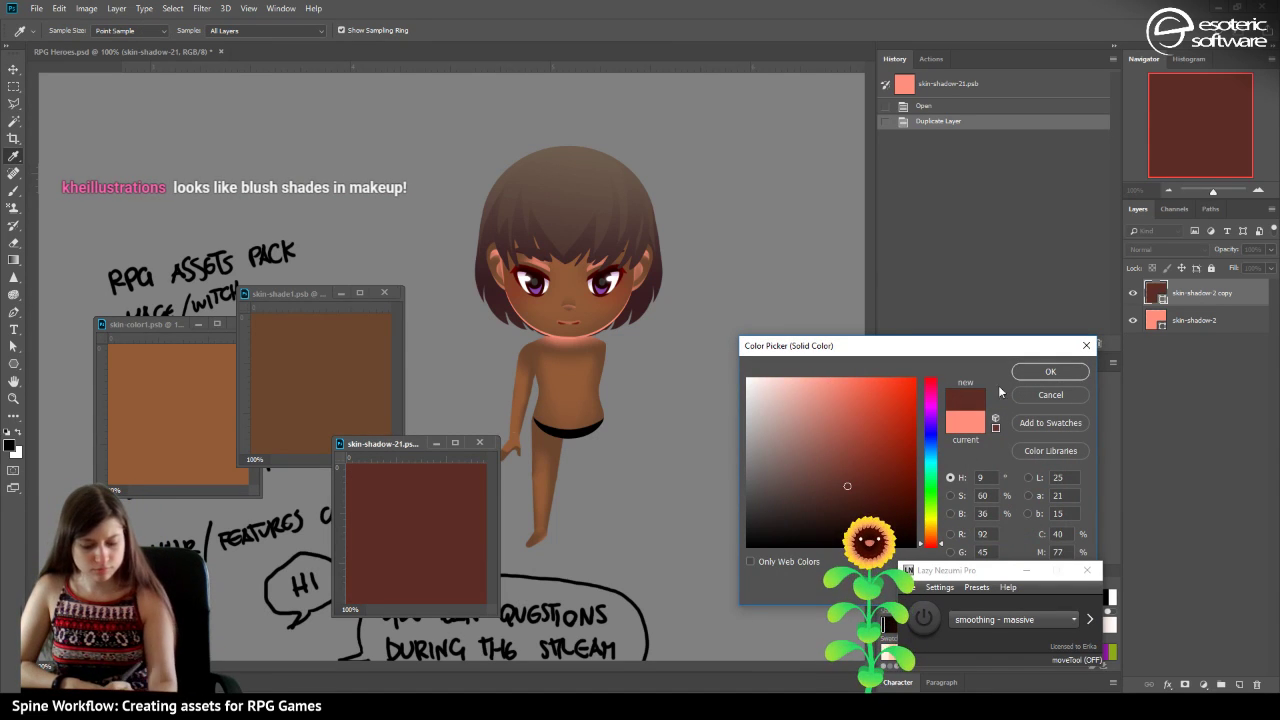
pyautogui.click(1034, 366)
pyautogui.hotkey('ctrl', 's')
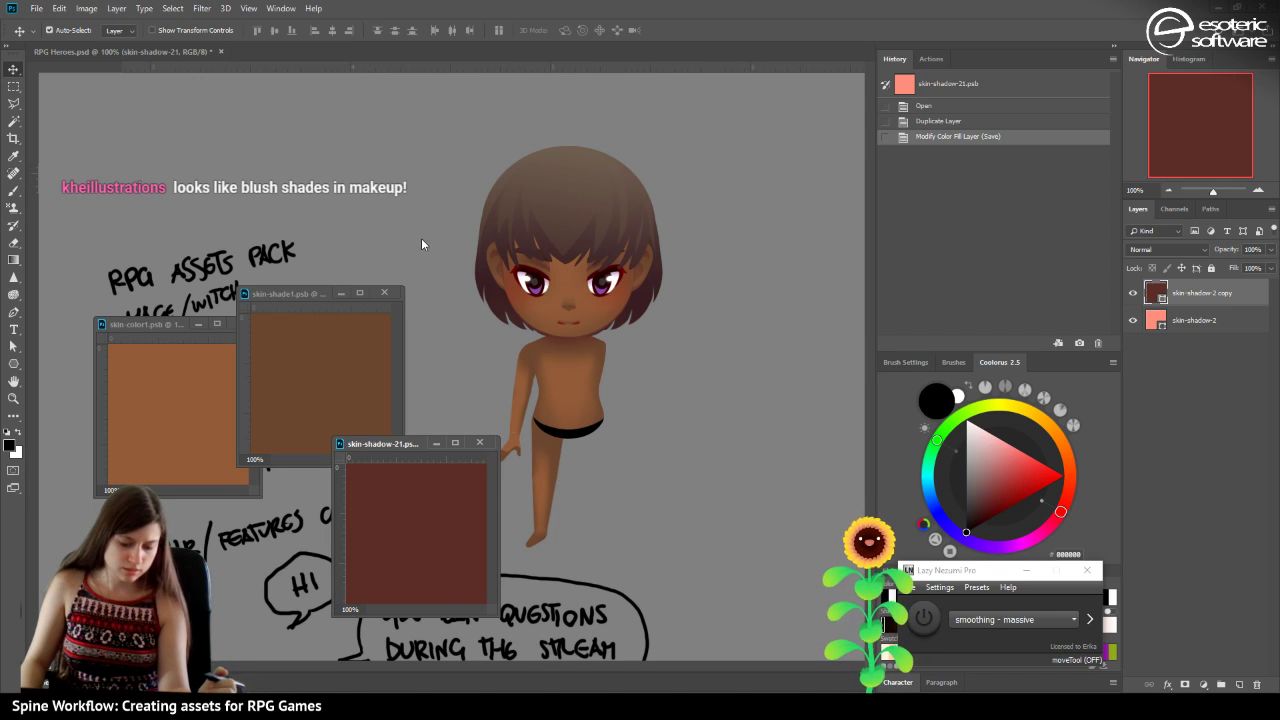
# Change the skin-shade copy fill to a warmer brown with hue 23°, saturation 73% and brightness 49%, and save skin-shade1.psb.
pyautogui.click(293, 364)
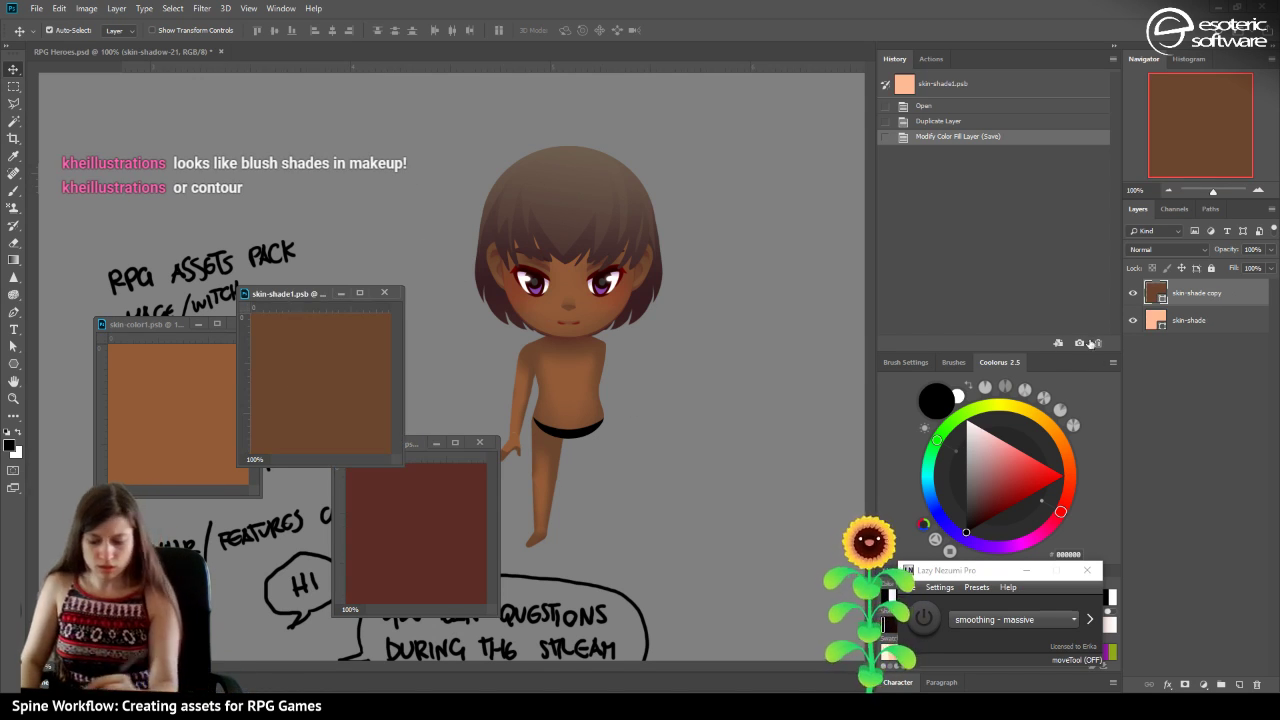
pyautogui.doubleClick(1158, 292)
pyautogui.click(836, 470)
pyautogui.click(195, 404)
pyautogui.click(862, 457)
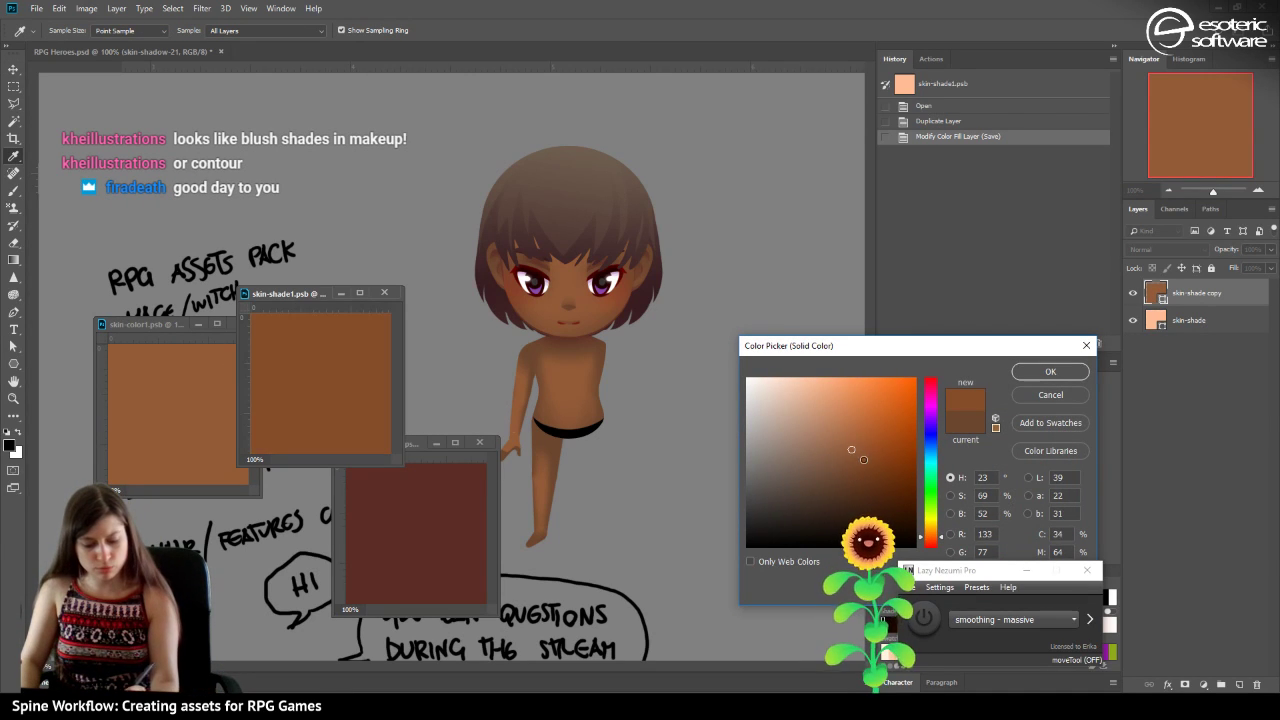
pyautogui.click(860, 461)
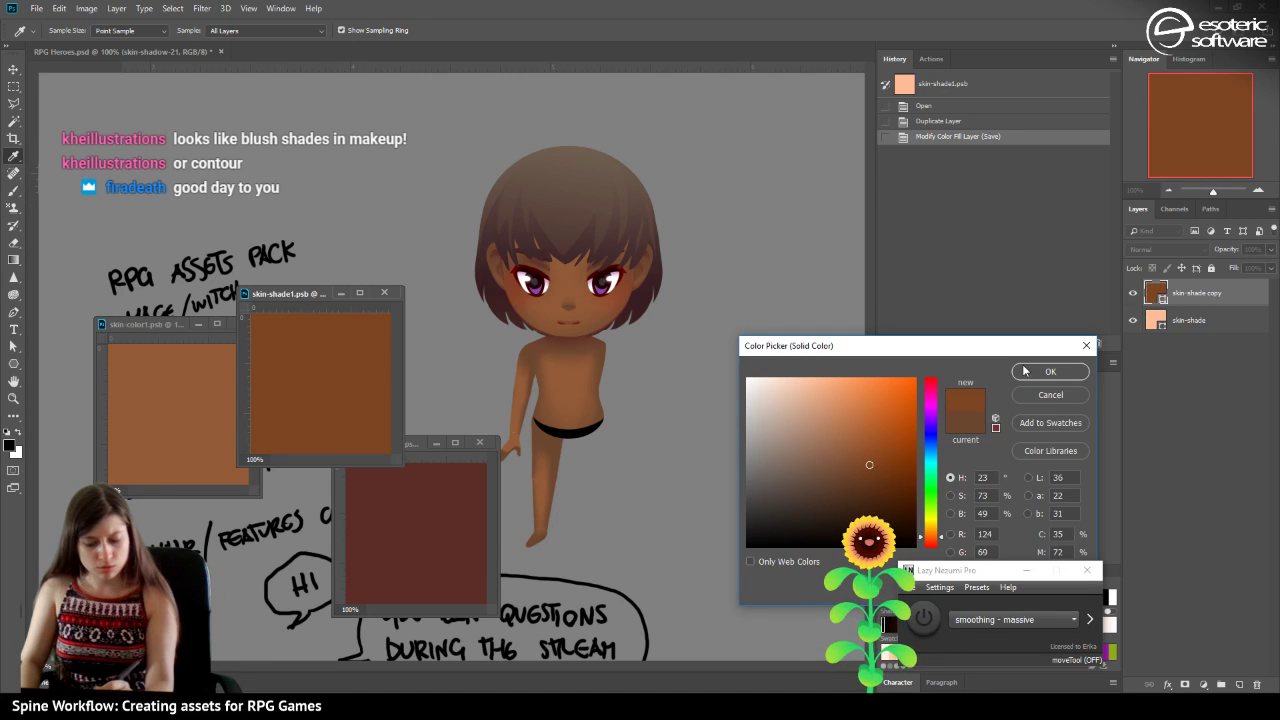
pyautogui.click(1025, 368)
pyautogui.hotkey('ctrl', 's')
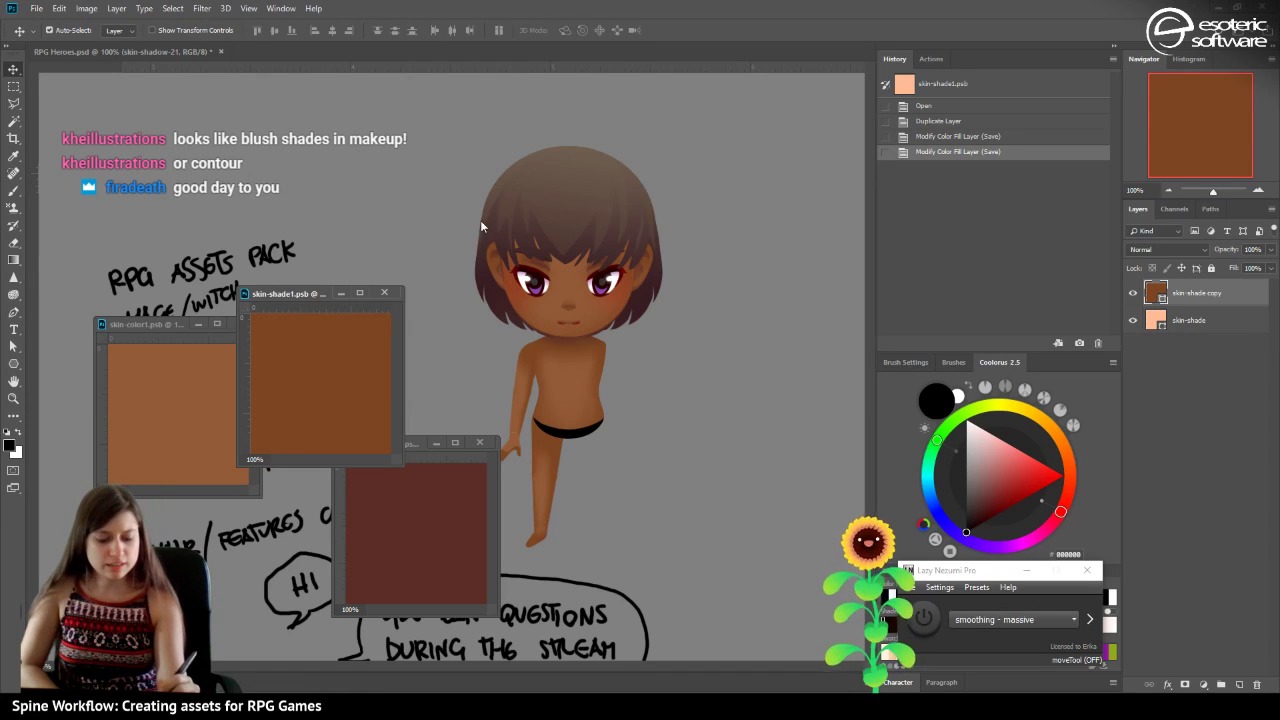
# Stack the skin-color1, skin-shade1 and skin-shadow-21 windows in a column beside the character.
pyautogui.click(1168, 190)
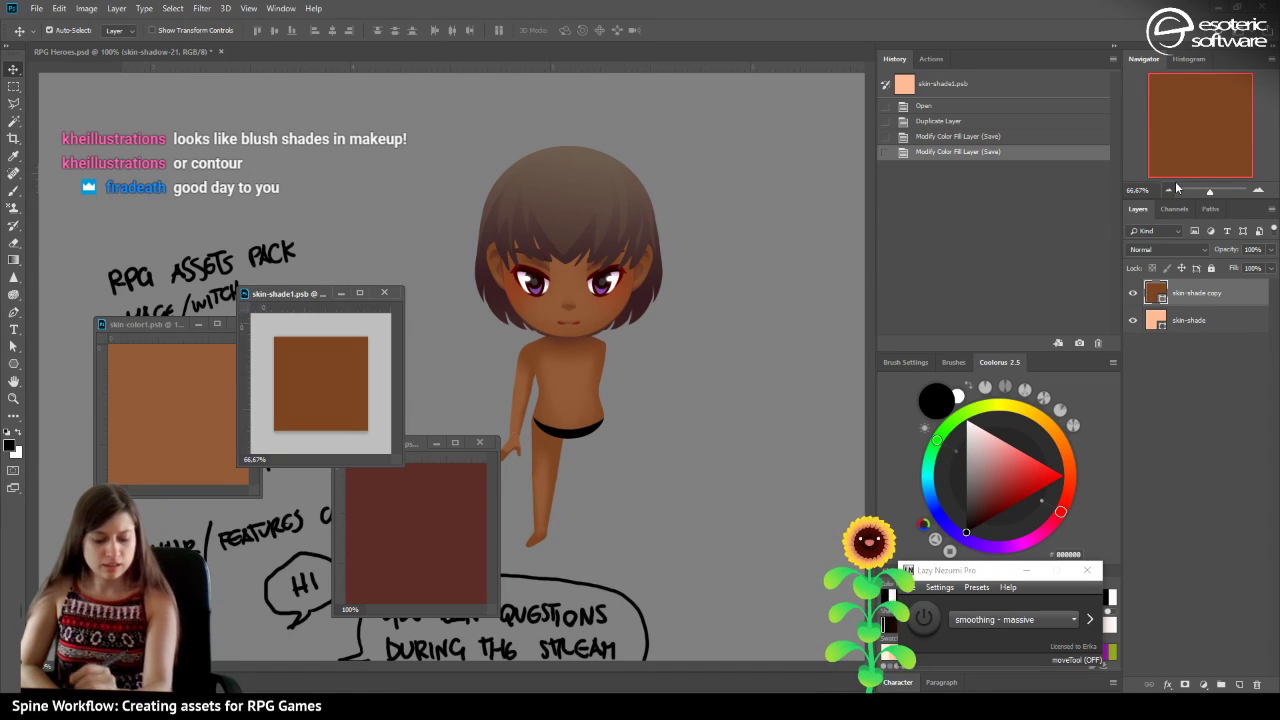
pyautogui.click(1168, 190)
pyautogui.click(1258, 190)
pyautogui.click(1258, 190)
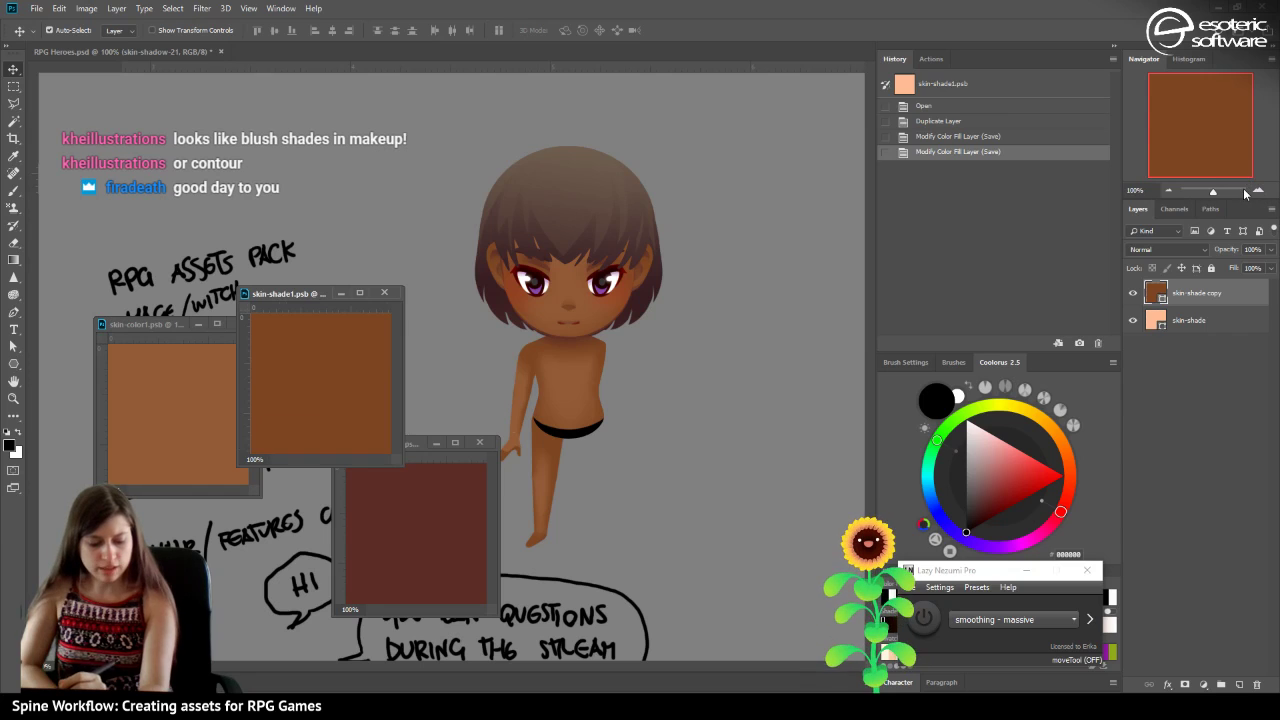
pyautogui.moveTo(188, 325); pyautogui.dragTo(197, 153)
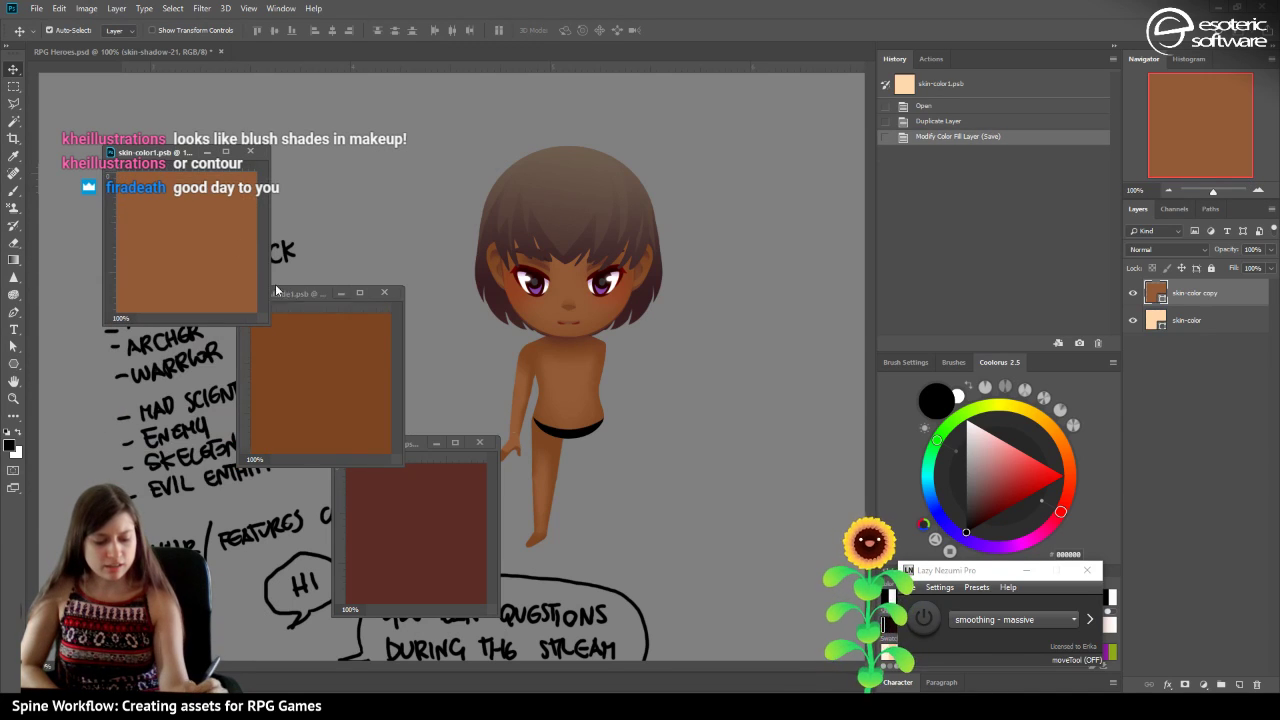
pyautogui.moveTo(299, 295); pyautogui.dragTo(155, 337)
pyautogui.moveTo(387, 441); pyautogui.dragTo(142, 505)
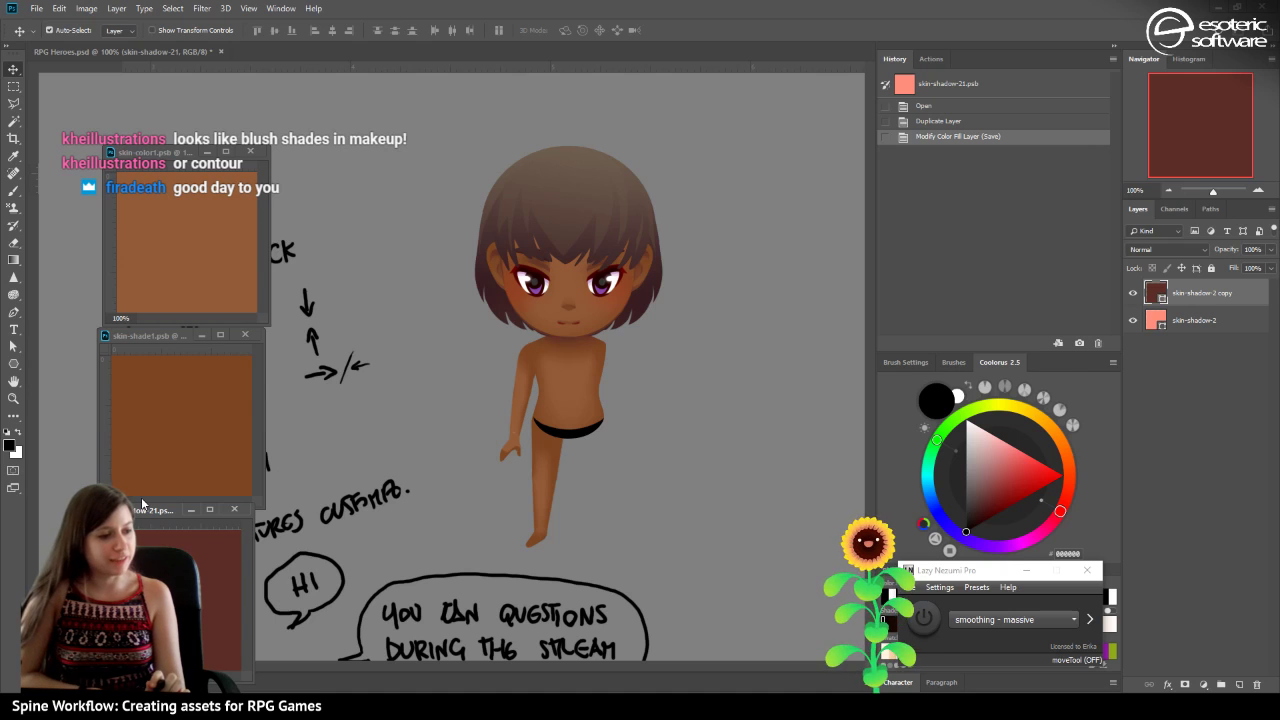
pyautogui.moveTo(143, 503); pyautogui.dragTo(156, 498)
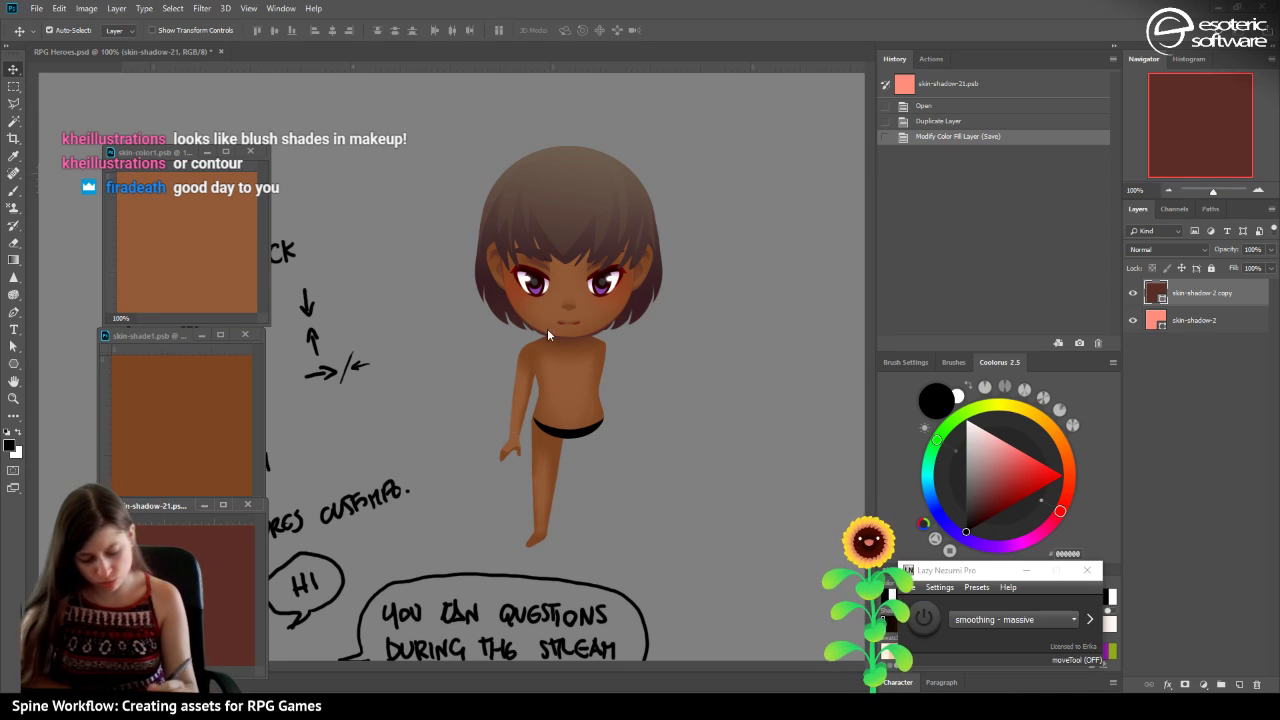
# Sample the base skin brown with the Brush tool active and change the skin-color copy fill to saturated orange C34B00.
pyautogui.click(183, 236)
pyautogui.doubleClick(1154, 293)
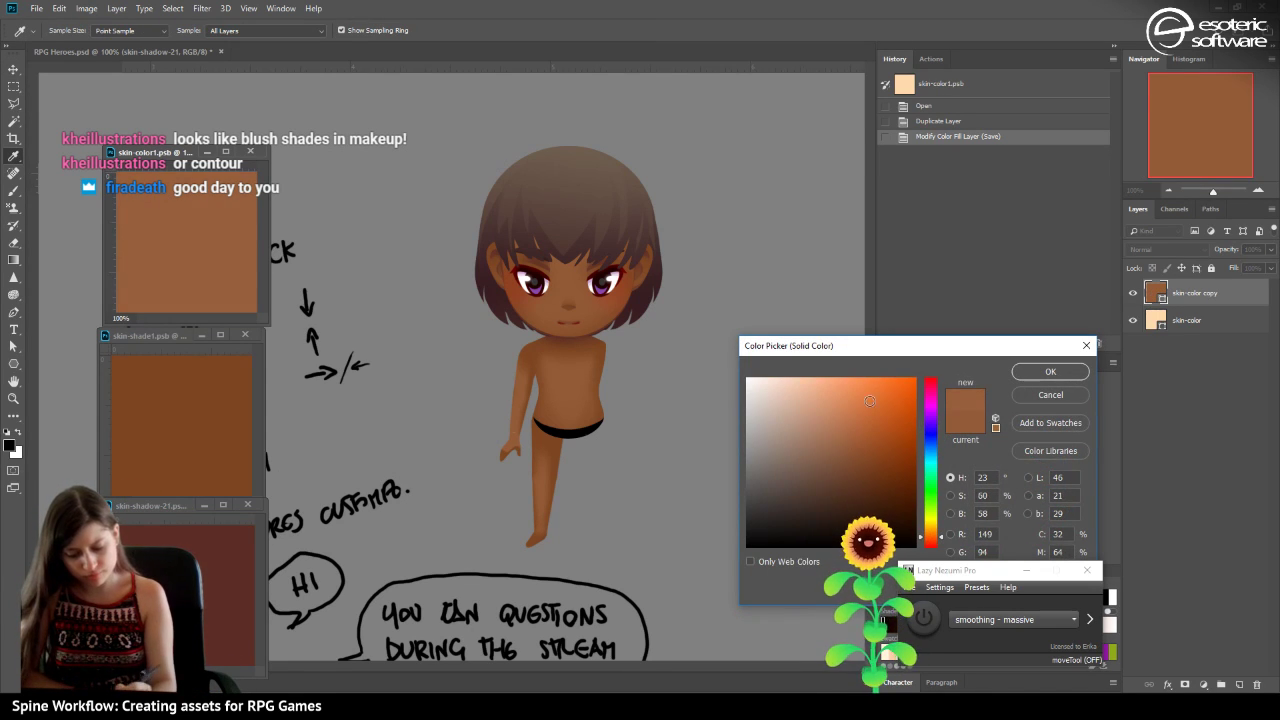
pyautogui.click(1050, 371)
pyautogui.press('b')
pyautogui.keyDown('alt'); pyautogui.click(195, 245); pyautogui.keyUp('alt')
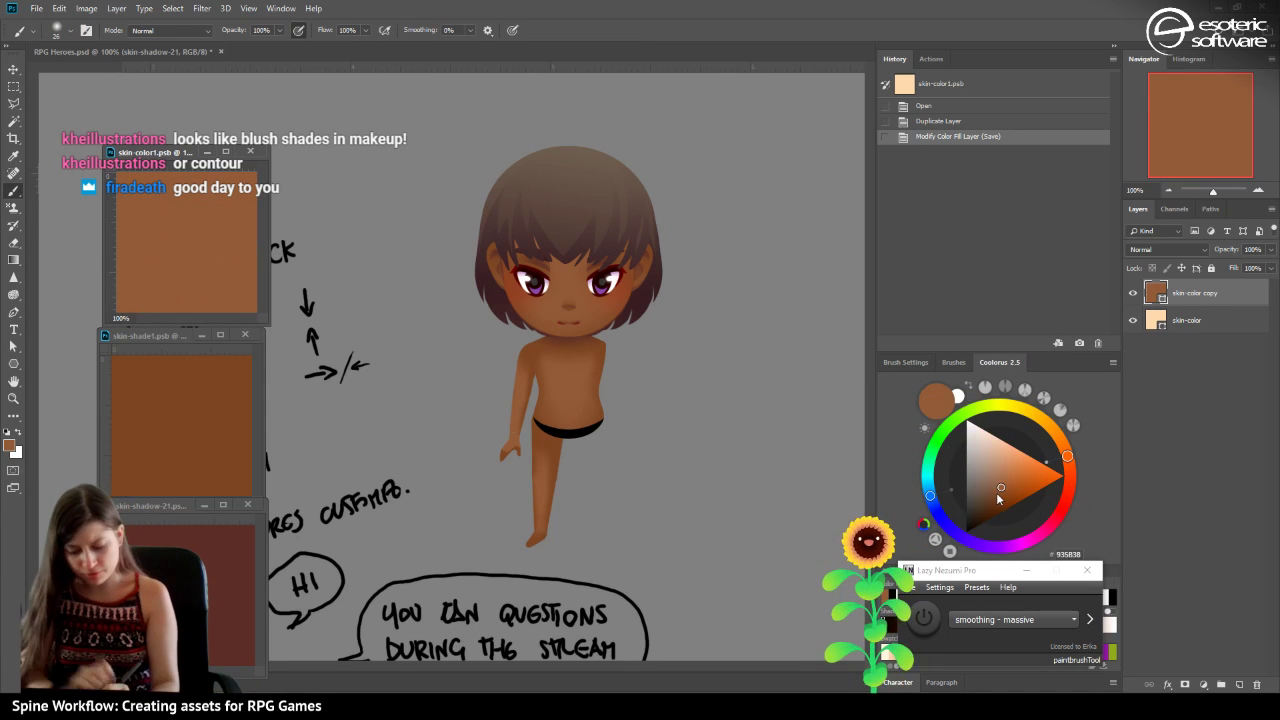
pyautogui.moveTo(1002, 486); pyautogui.dragTo(1044, 508)
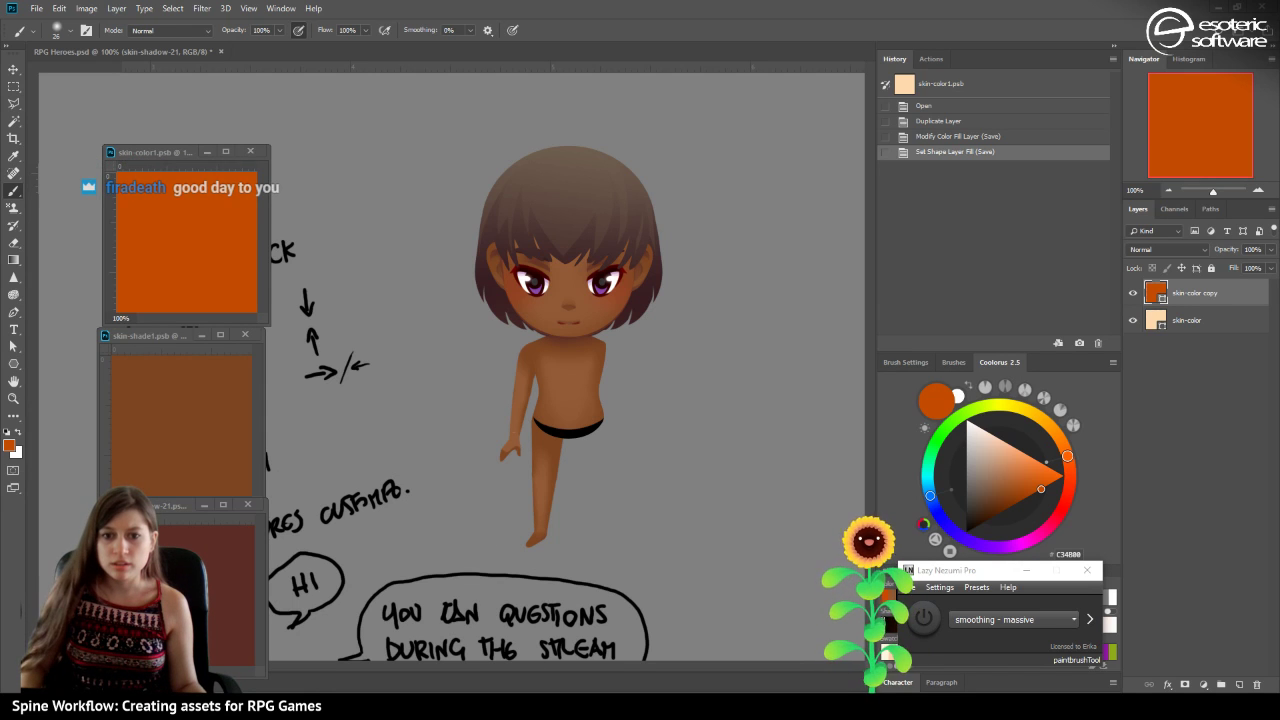
# Bring the reopened Photoshop window back onto the visible screen and maximise it.
pyautogui.press('super+d')
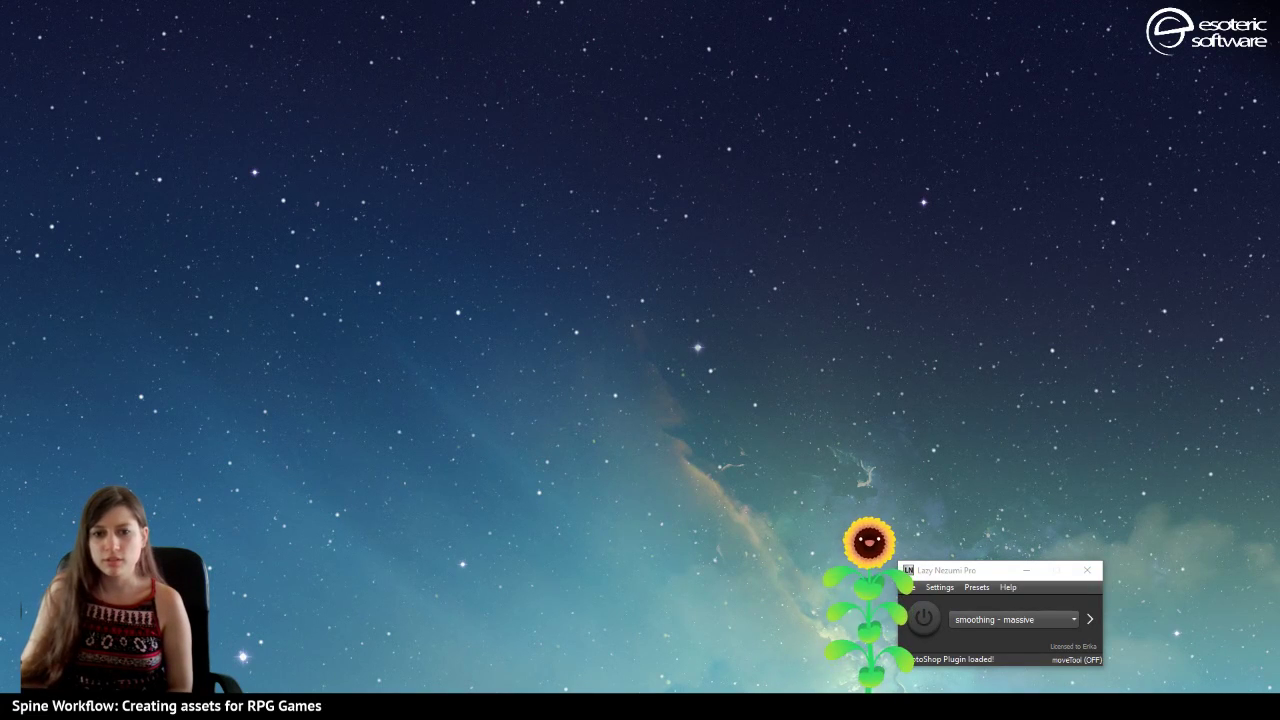
pyautogui.moveTo(1279, 560); pyautogui.dragTo(1142, 166)
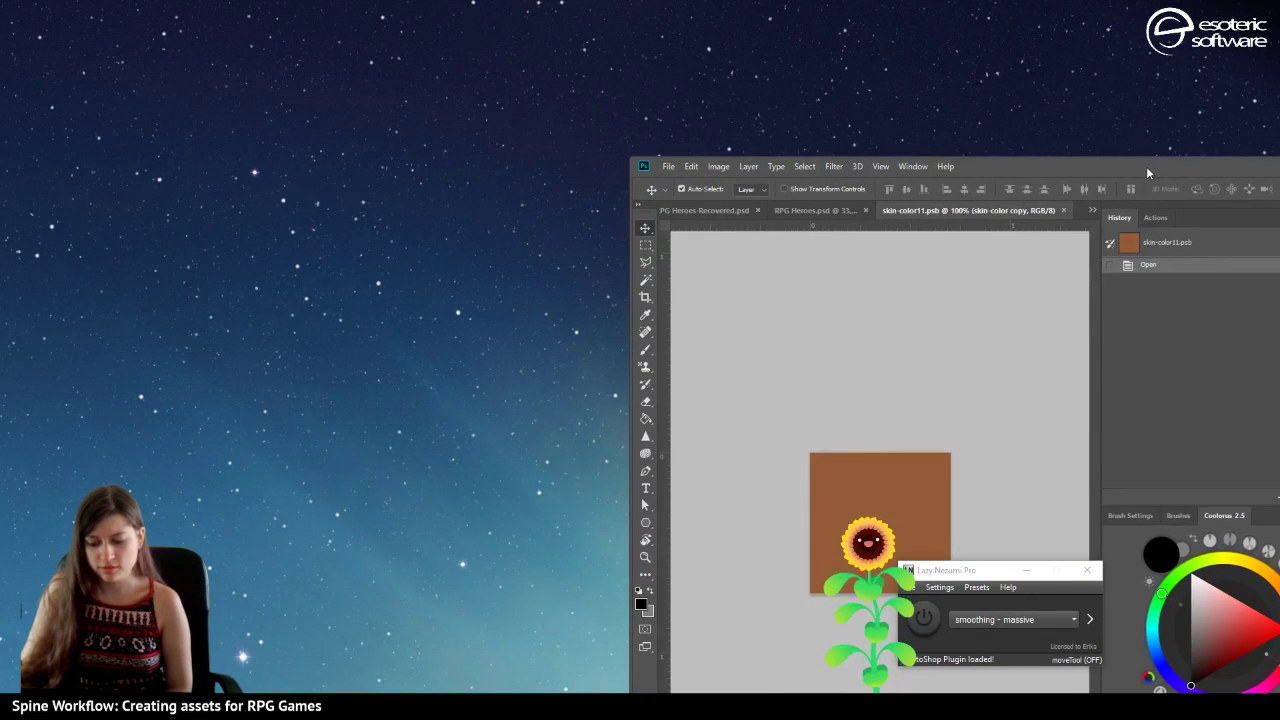
pyautogui.doubleClick(1146, 166)
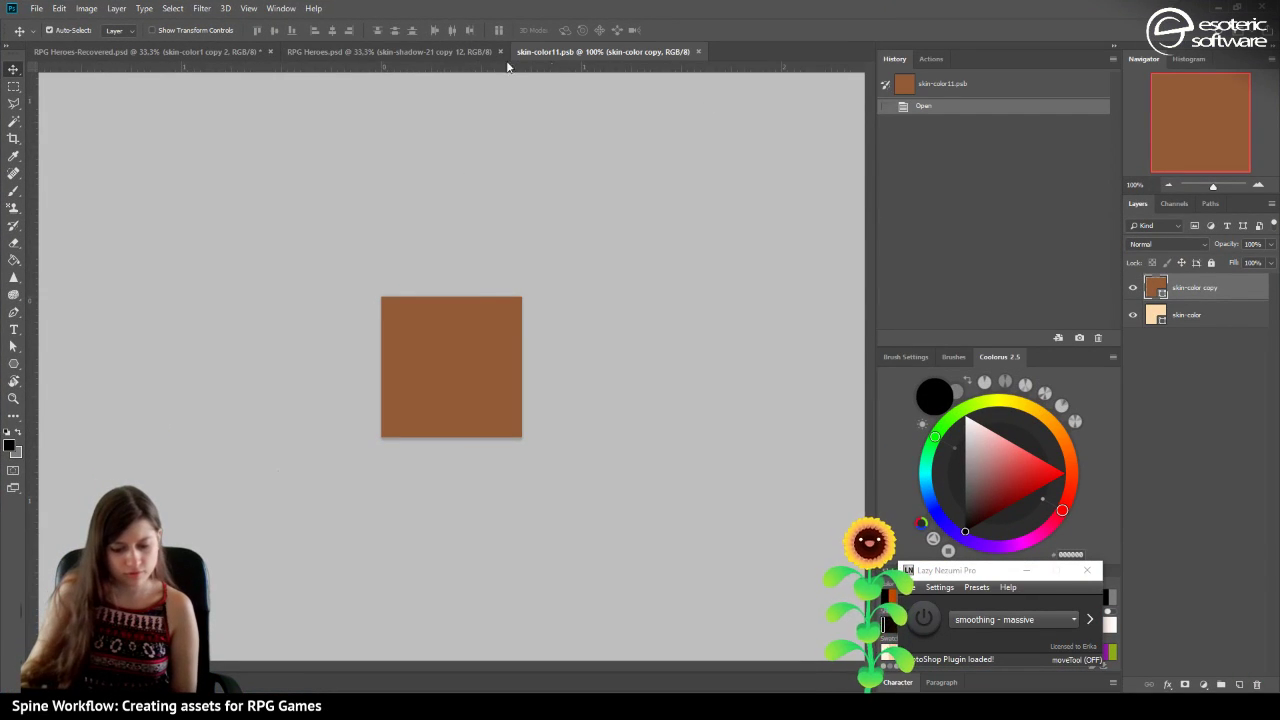
# Float the skin-color11.psb window over RPG Heroes-Recovered.psd and show the recovered document at 100% around the character.
pyautogui.moveTo(550, 54); pyautogui.dragTo(157, 218)
pyautogui.click(146, 274)
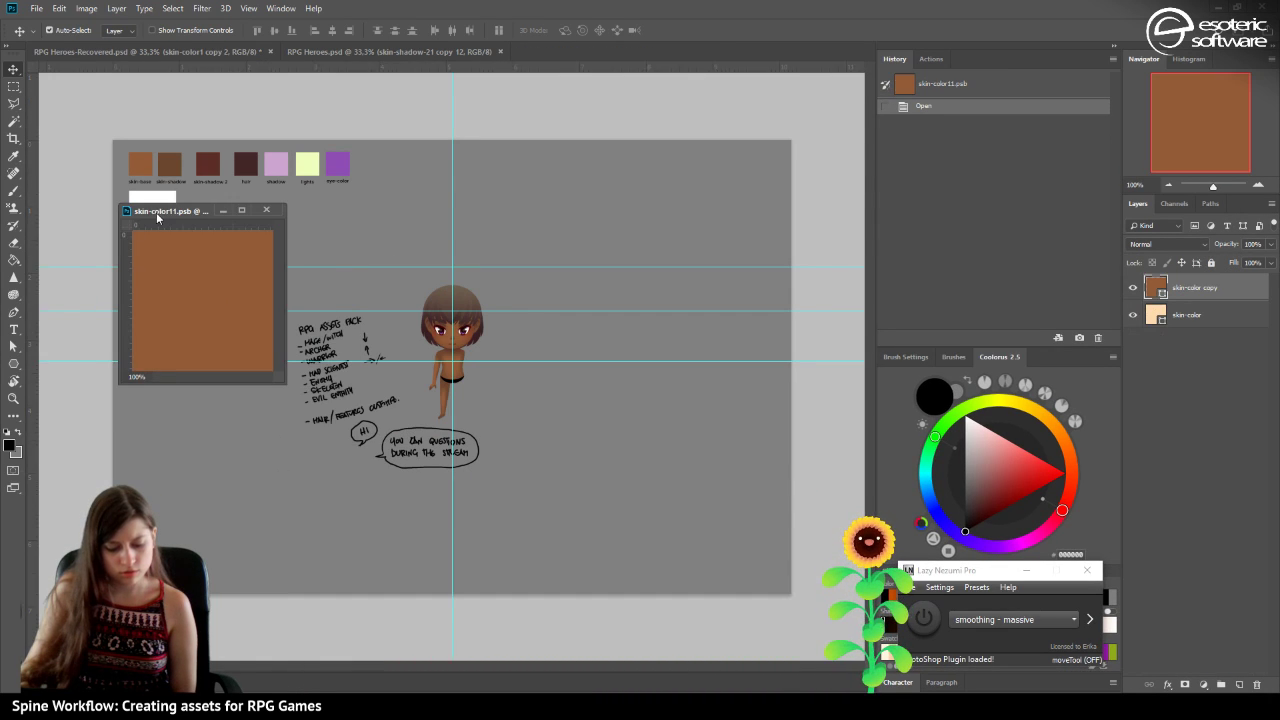
pyautogui.click(874, 197)
pyautogui.click(1258, 186)
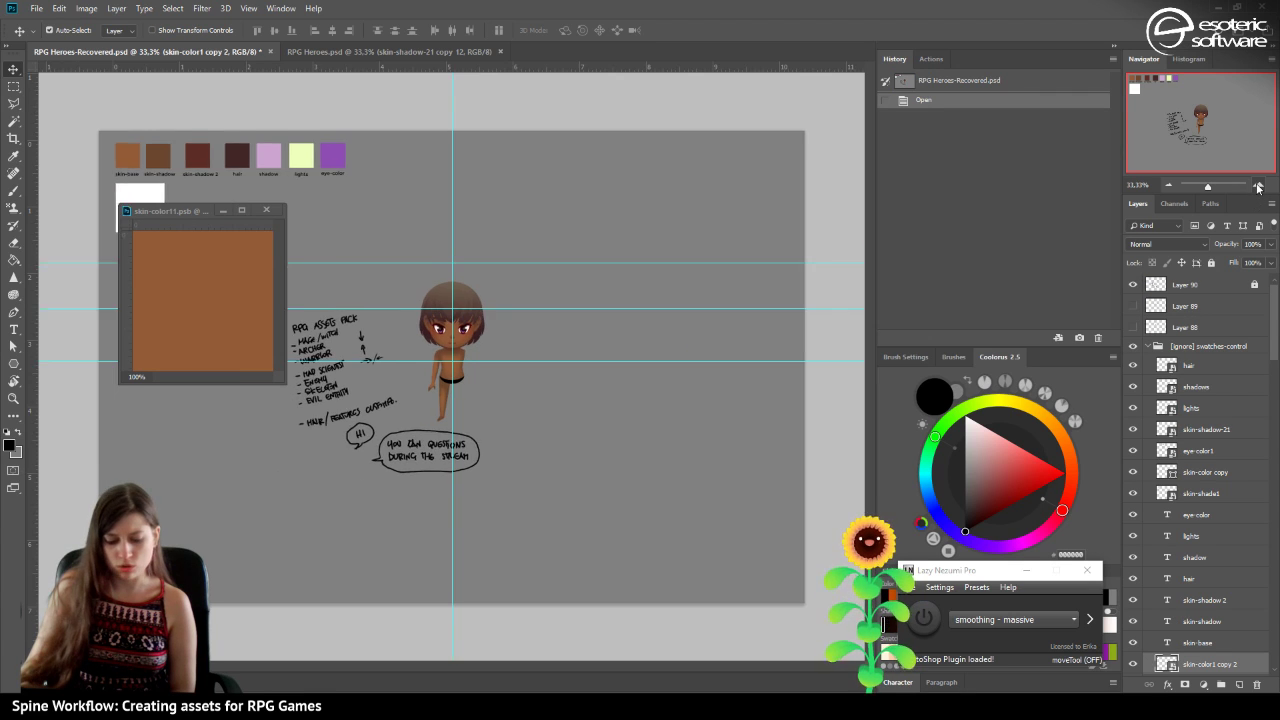
pyautogui.click(1258, 186)
pyautogui.click(1258, 186)
pyautogui.moveTo(1198, 133)
pyautogui.mouseDown()
pyautogui.moveTo(1183, 134)
pyautogui.moveTo(1204, 134)
pyautogui.mouseUp()
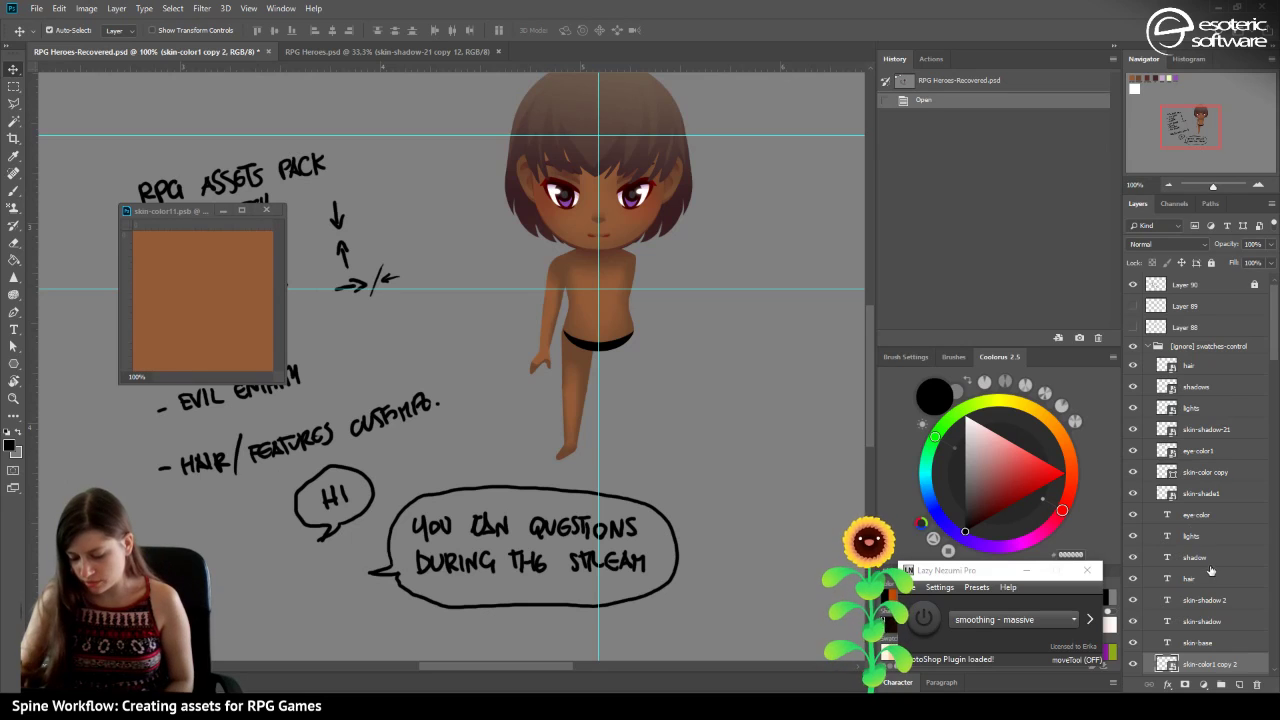
# Open the skin-shade1 swatch's smart object and place its window directly below the skin-color11 one.
pyautogui.doubleClick(1166, 494)
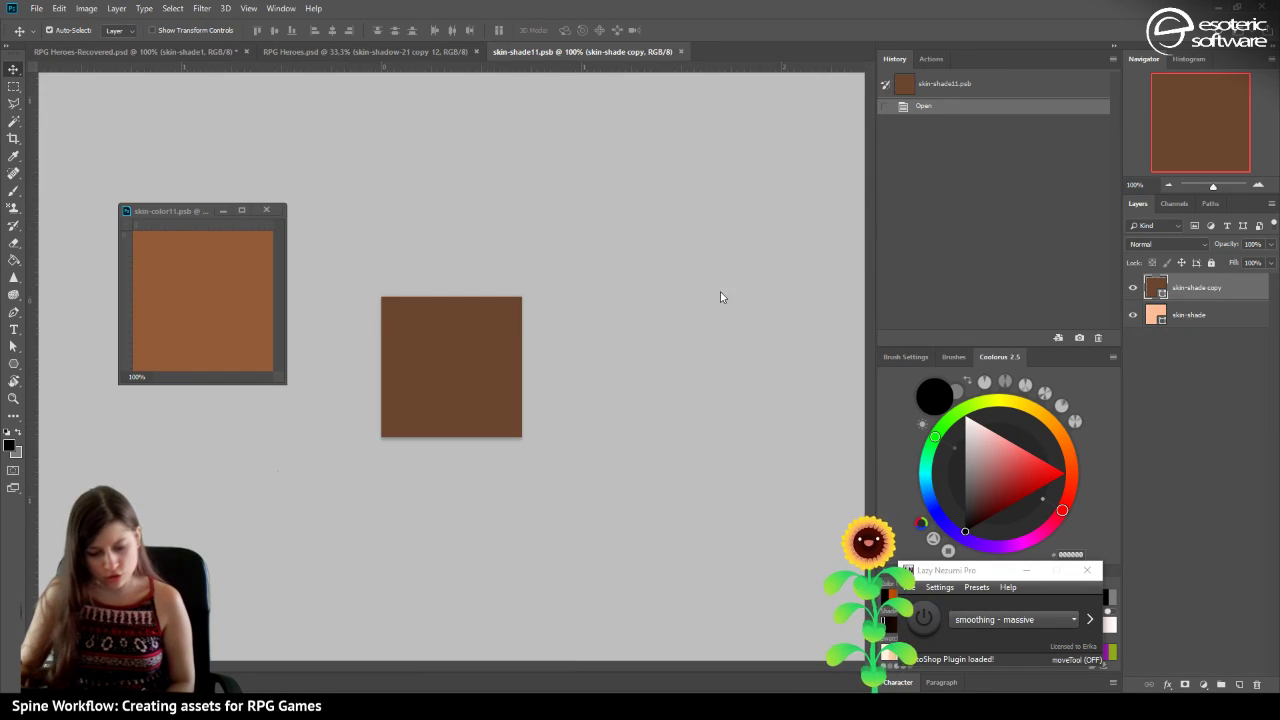
pyautogui.moveTo(533, 50); pyautogui.dragTo(173, 371)
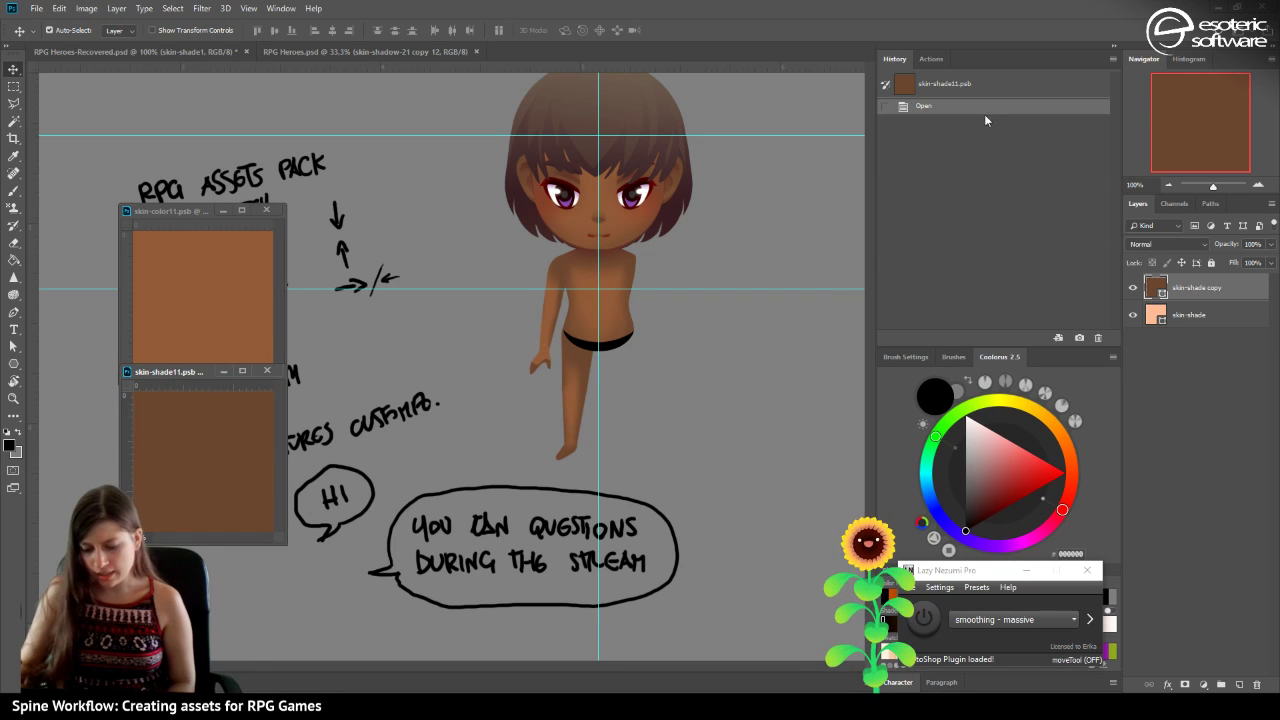
# Close RPG Heroes.psd, open the skin-shadow-21 swatch's smart object and place its window directly below the skin-shade11 one.
pyautogui.click(288, 50)
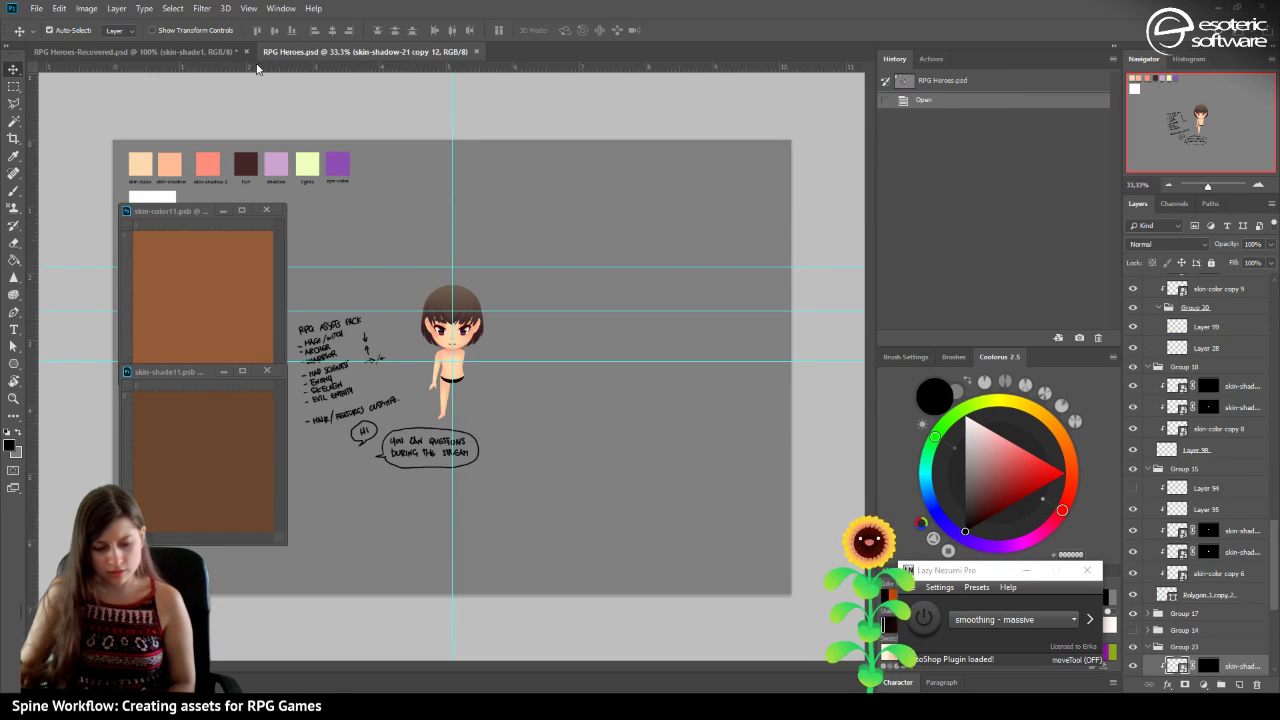
pyautogui.click(477, 52)
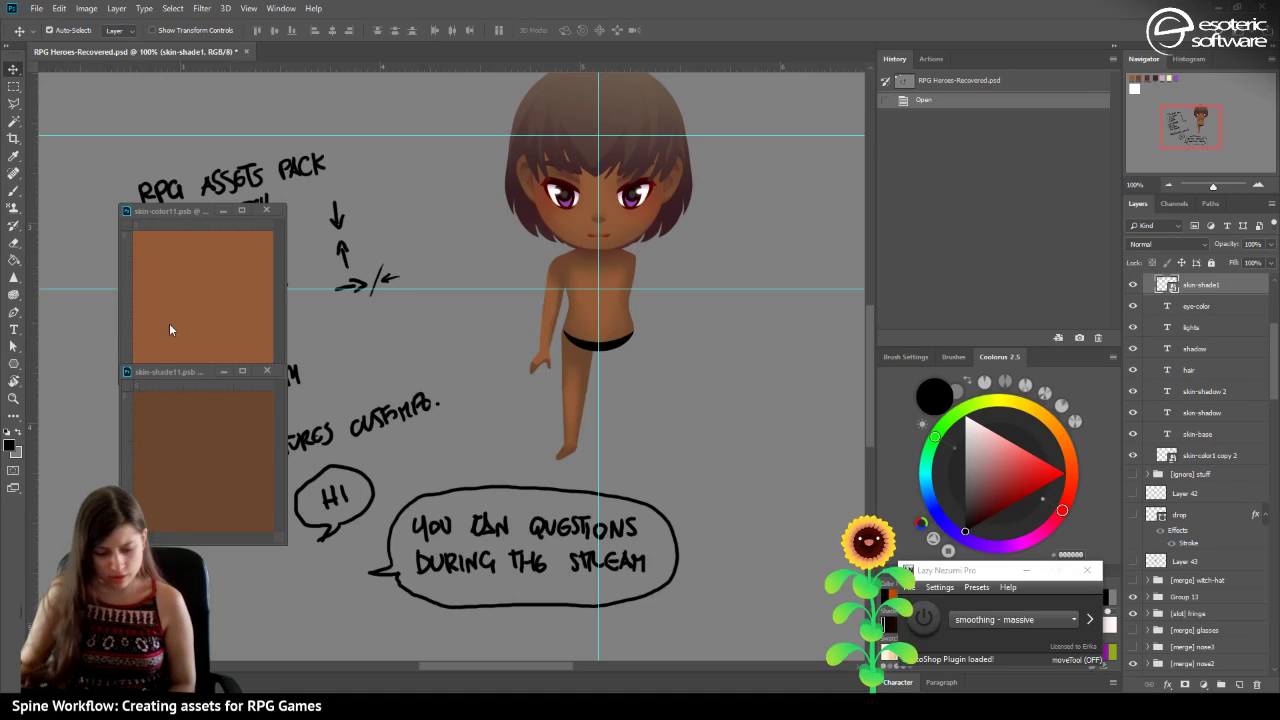
pyautogui.scroll(5, 1168, 447)
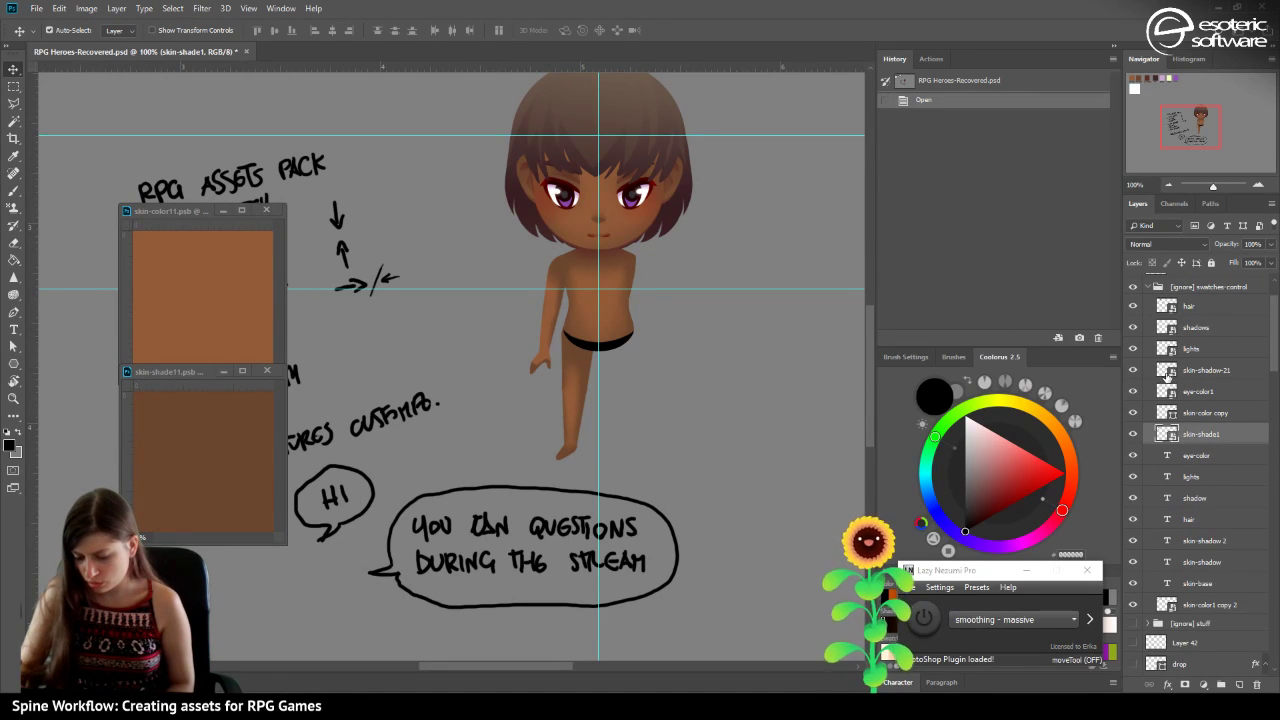
pyautogui.doubleClick(1164, 372)
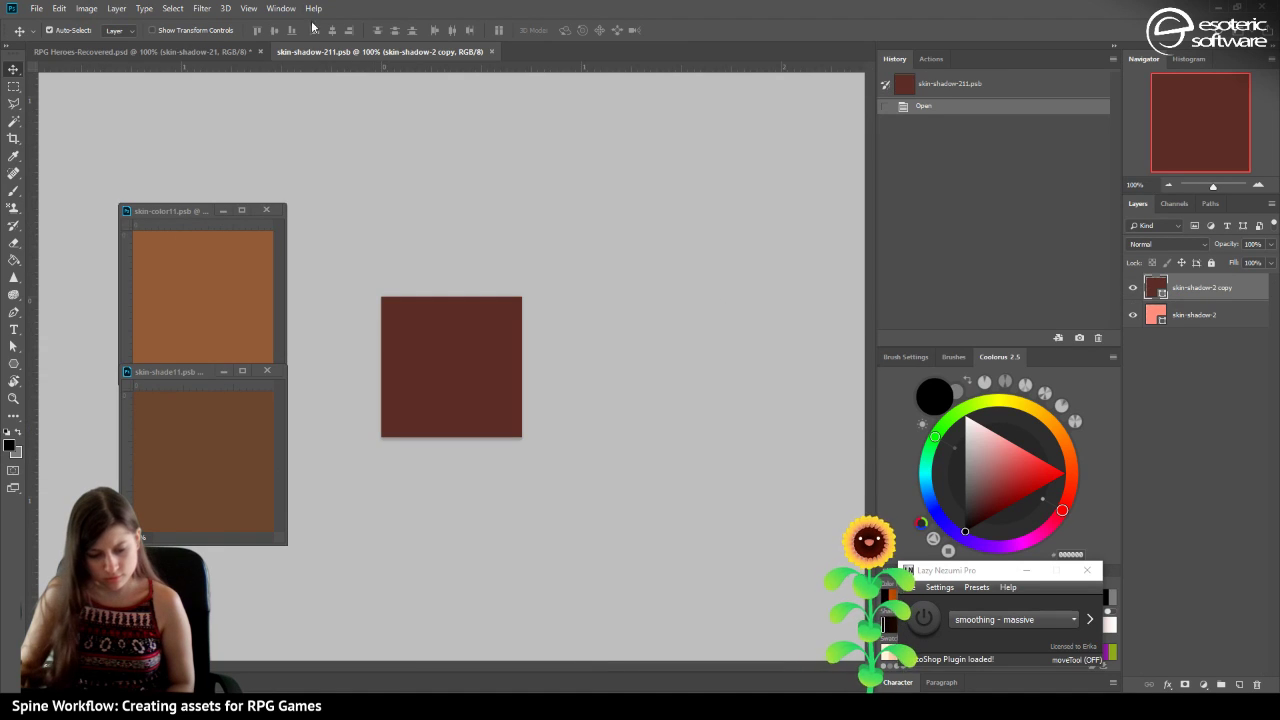
pyautogui.moveTo(374, 51); pyautogui.dragTo(186, 524)
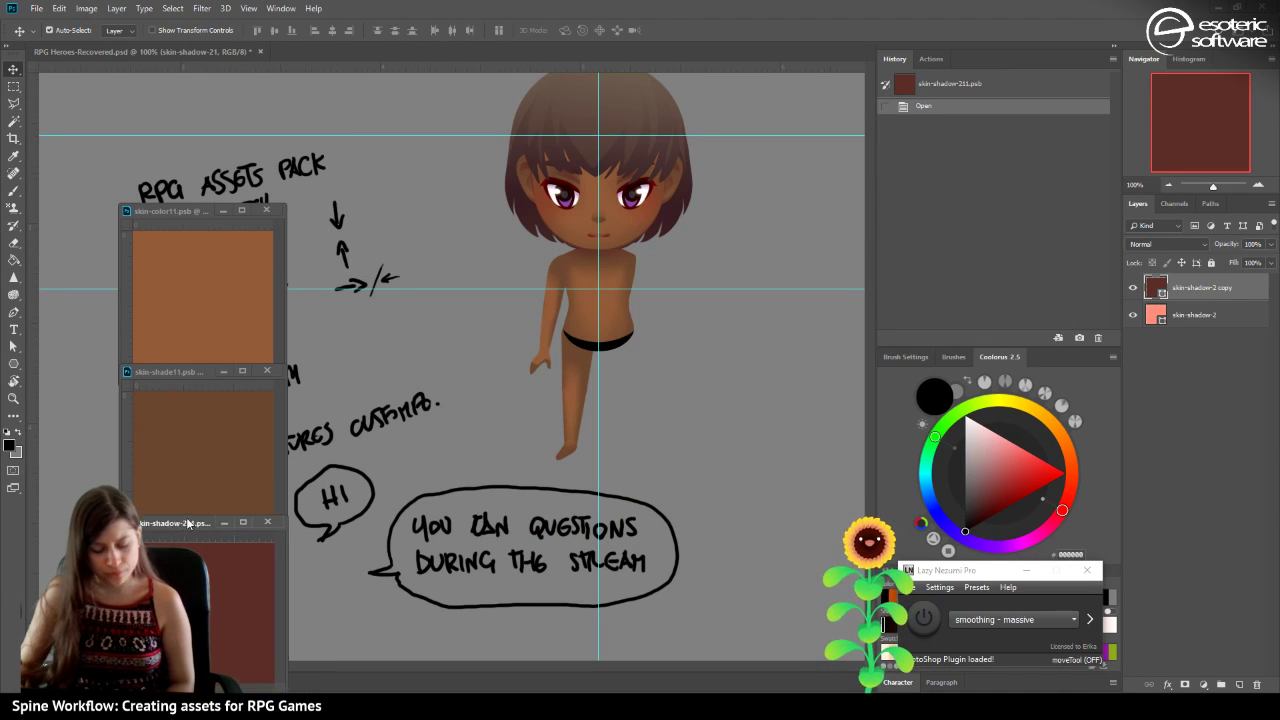
# Match the skin-shade copy fill to the brown sampled from the skin-color11 swatch, 935b38.
pyautogui.click(206, 422)
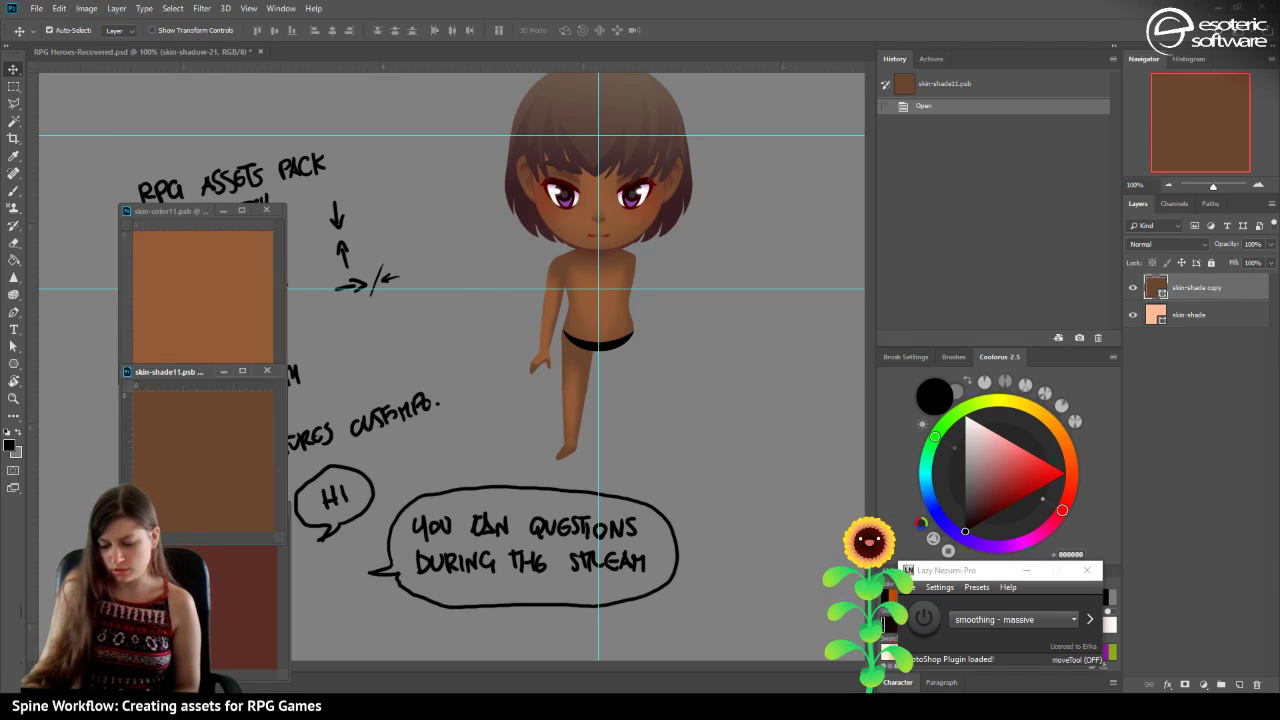
pyautogui.doubleClick(1155, 287)
pyautogui.click(214, 312)
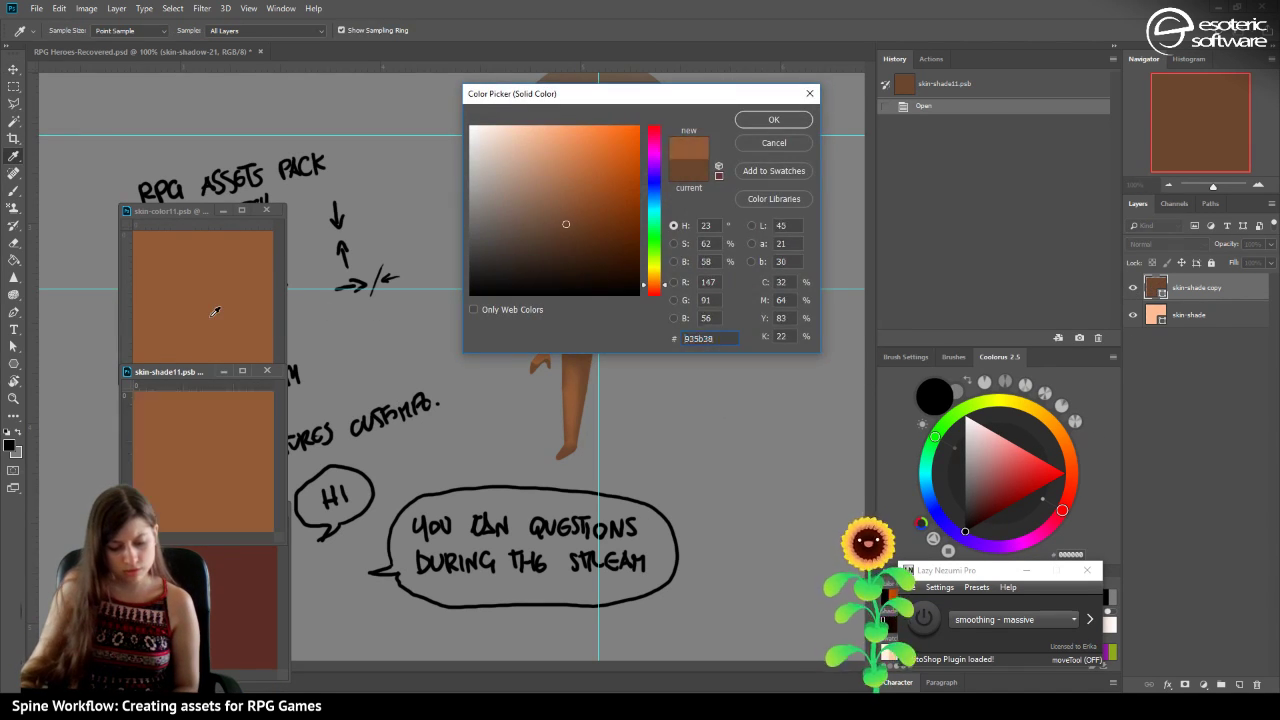
pyautogui.click(774, 120)
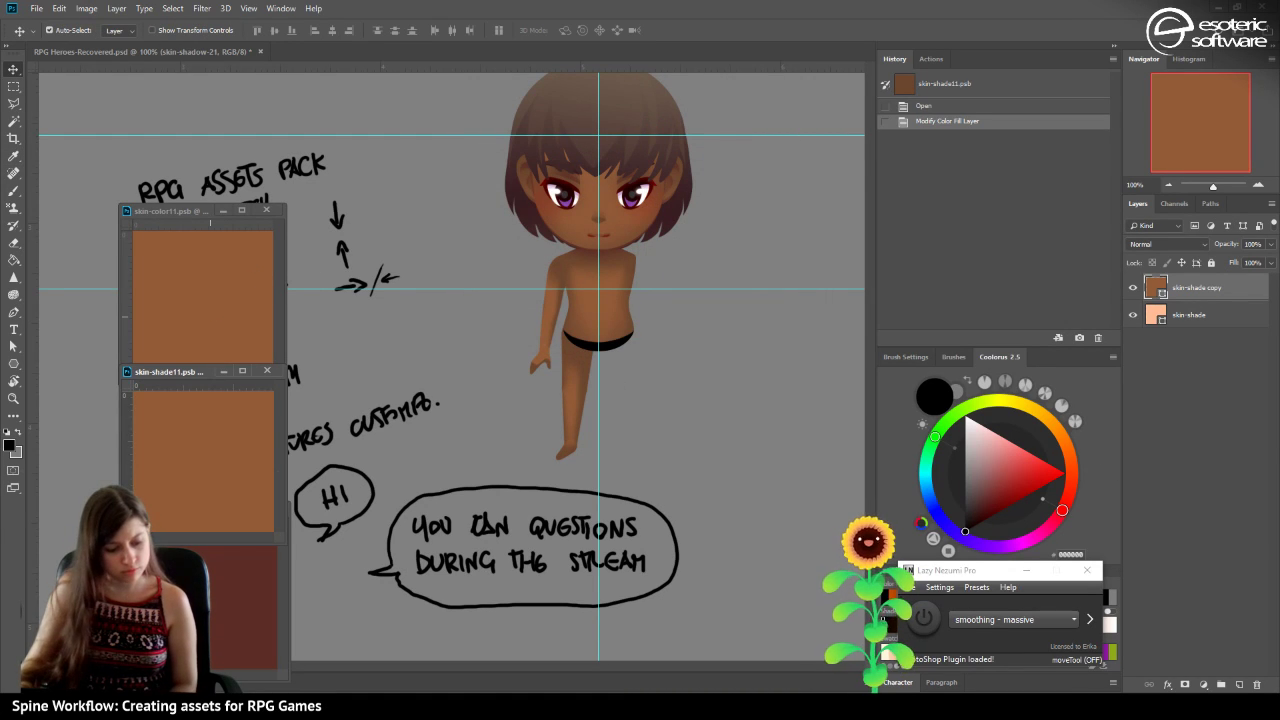
# With the Brush tool active, sample the swatch brown, set the skin-shade copy fill to darker brown 7C3E18 and save the smart object.
pyautogui.click(15, 193)
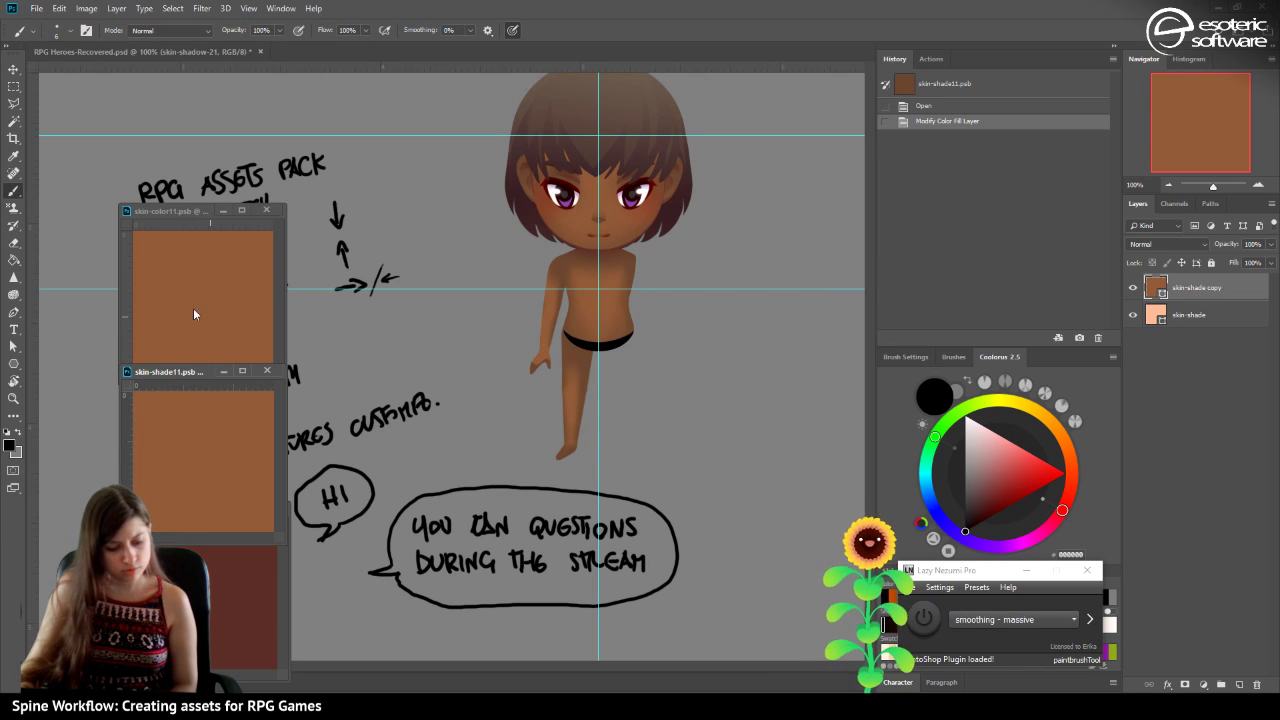
pyautogui.keyDown('alt'); pyautogui.click(221, 423); pyautogui.keyUp('alt')
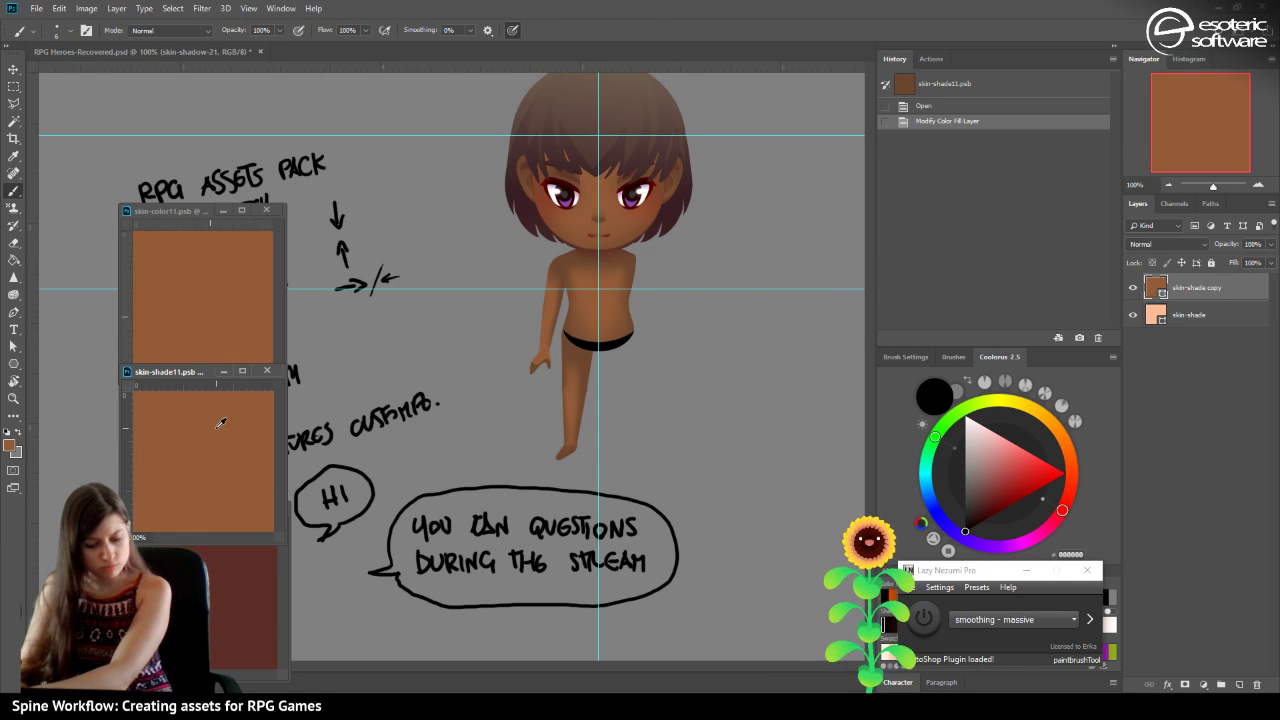
pyautogui.click(1007, 490)
pyautogui.click(1004, 497)
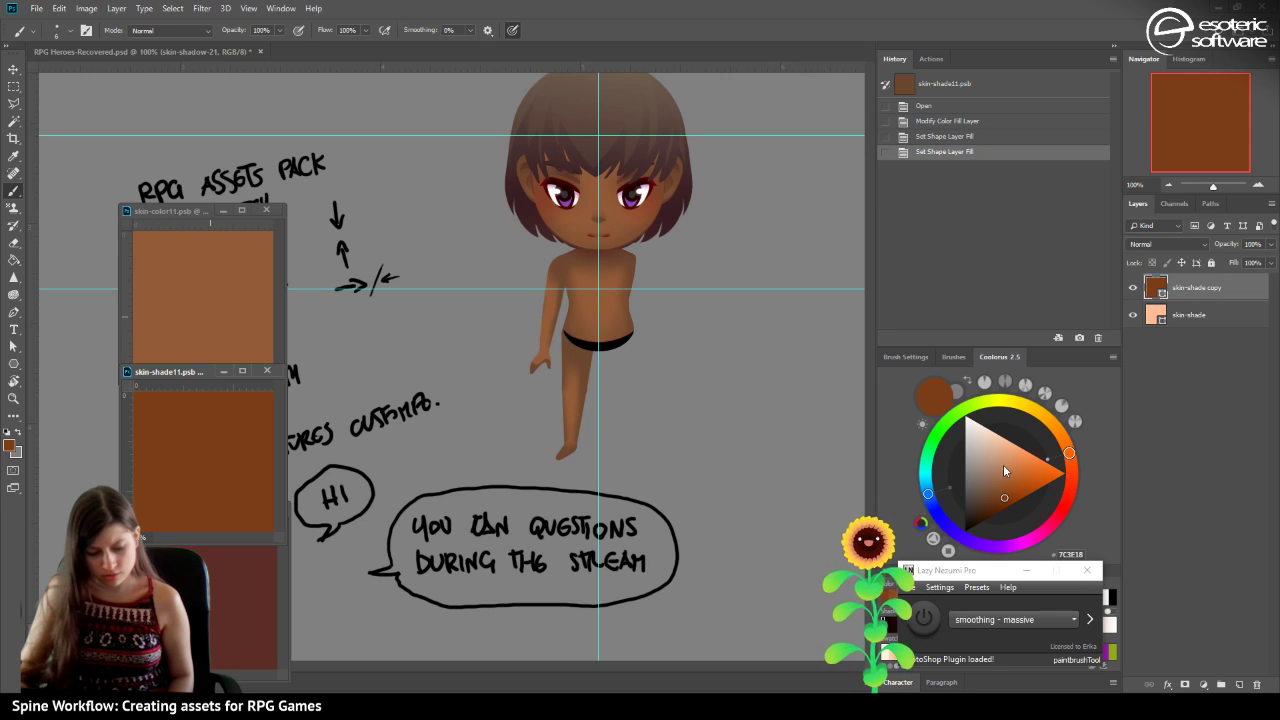
pyautogui.hotkey('ctrl', 's')
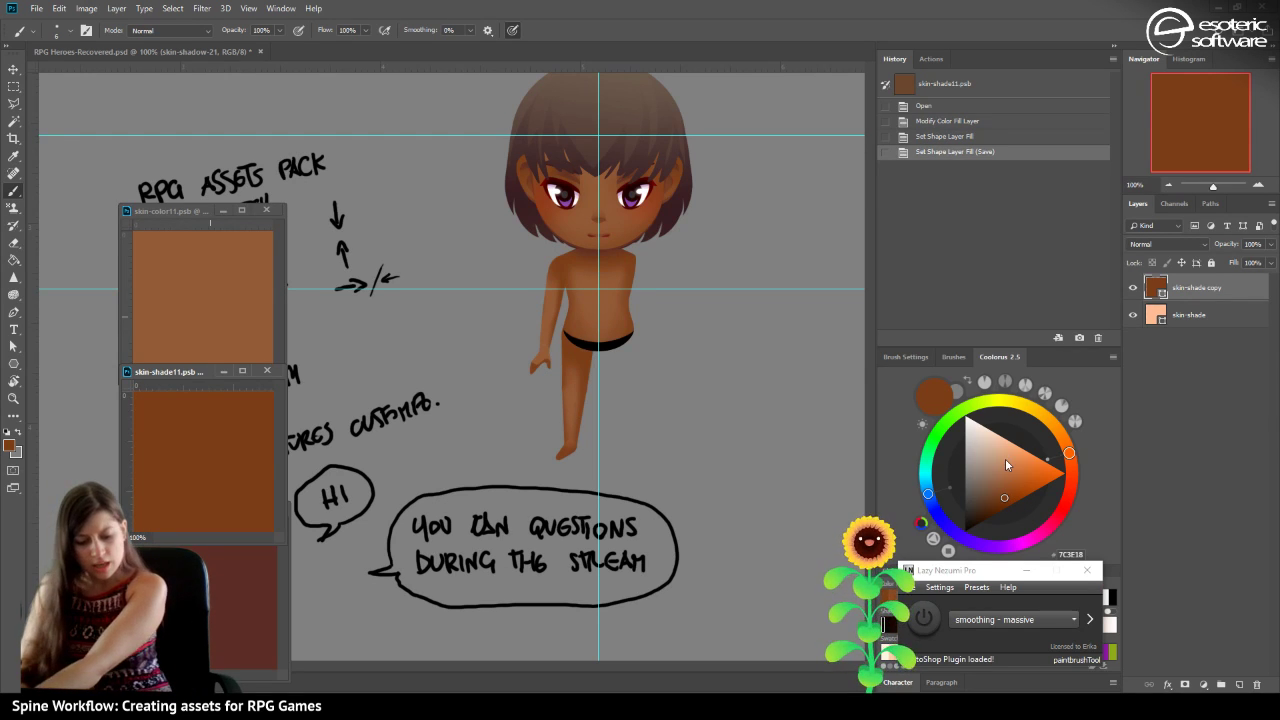
# In skin-color11.psb, try a saturated orange fill on skin-color copy, settle on the softer orange-brown B0612F and save.
pyautogui.click(201, 262)
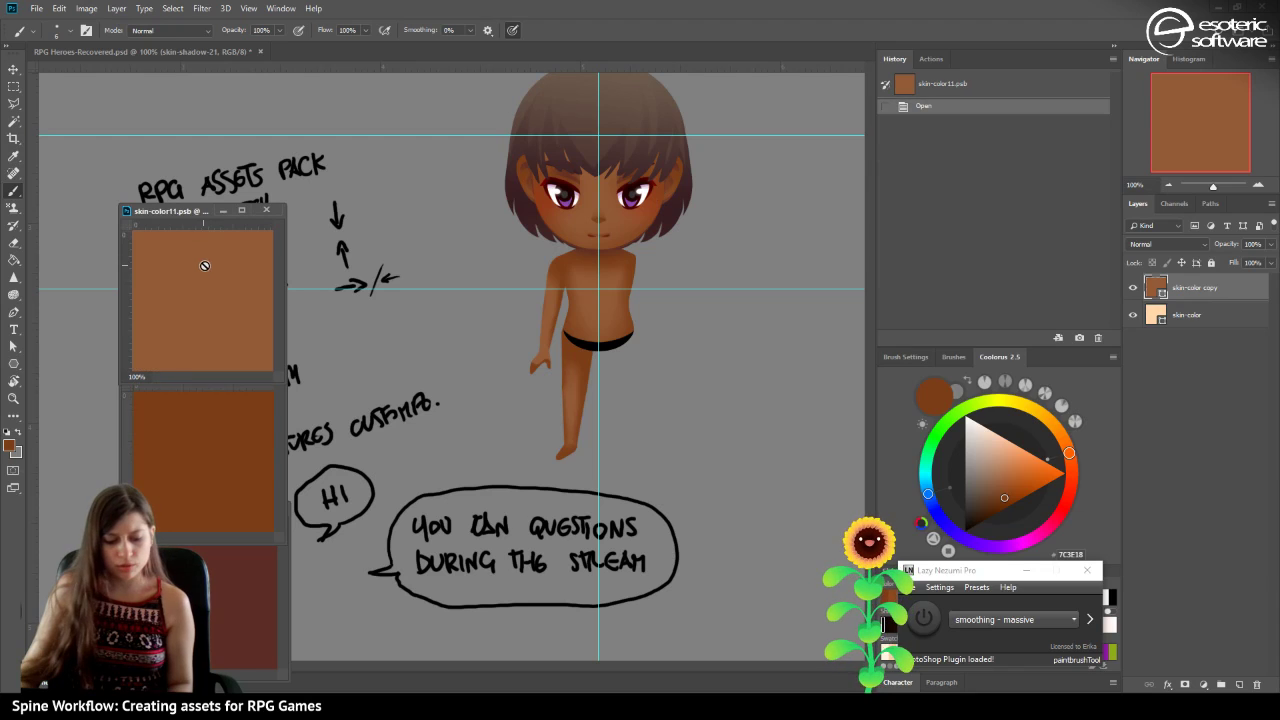
pyautogui.click(1028, 495)
pyautogui.moveTo(1030, 510); pyautogui.dragTo(1046, 503)
pyautogui.hotkey('ctrl', 's')
pyautogui.moveTo(1002, 474)
pyautogui.mouseDown()
pyautogui.moveTo(1027, 471)
pyautogui.moveTo(1016, 480)
pyautogui.mouseUp()
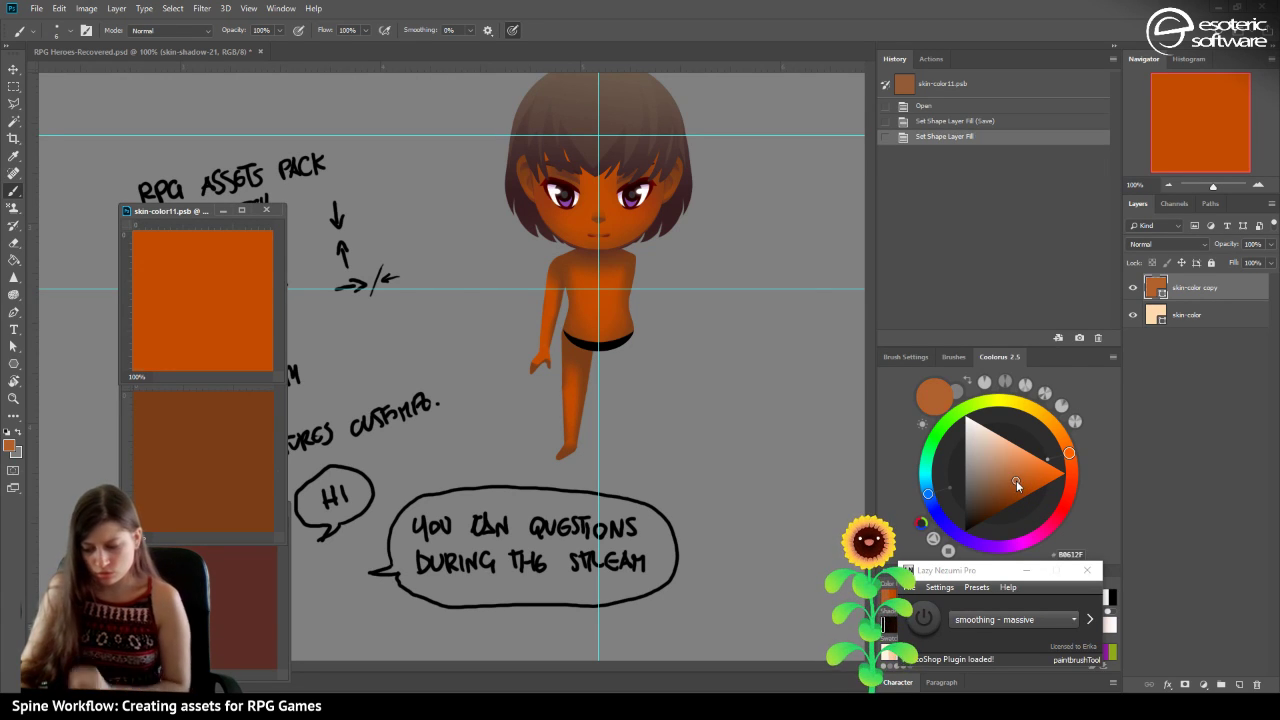
pyautogui.hotkey('ctrl', 's')
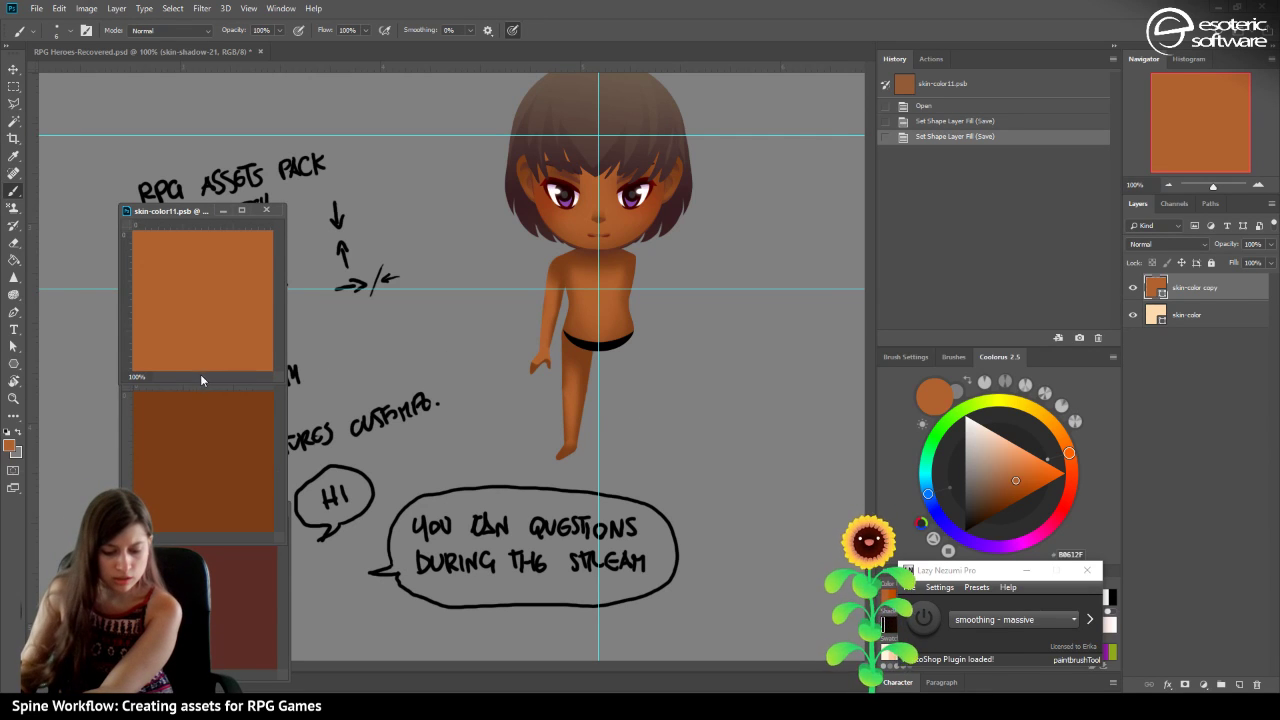
# Shift the skin-color copy fill to the redder orange A64213 and save the smart object.
pyautogui.click(231, 452)
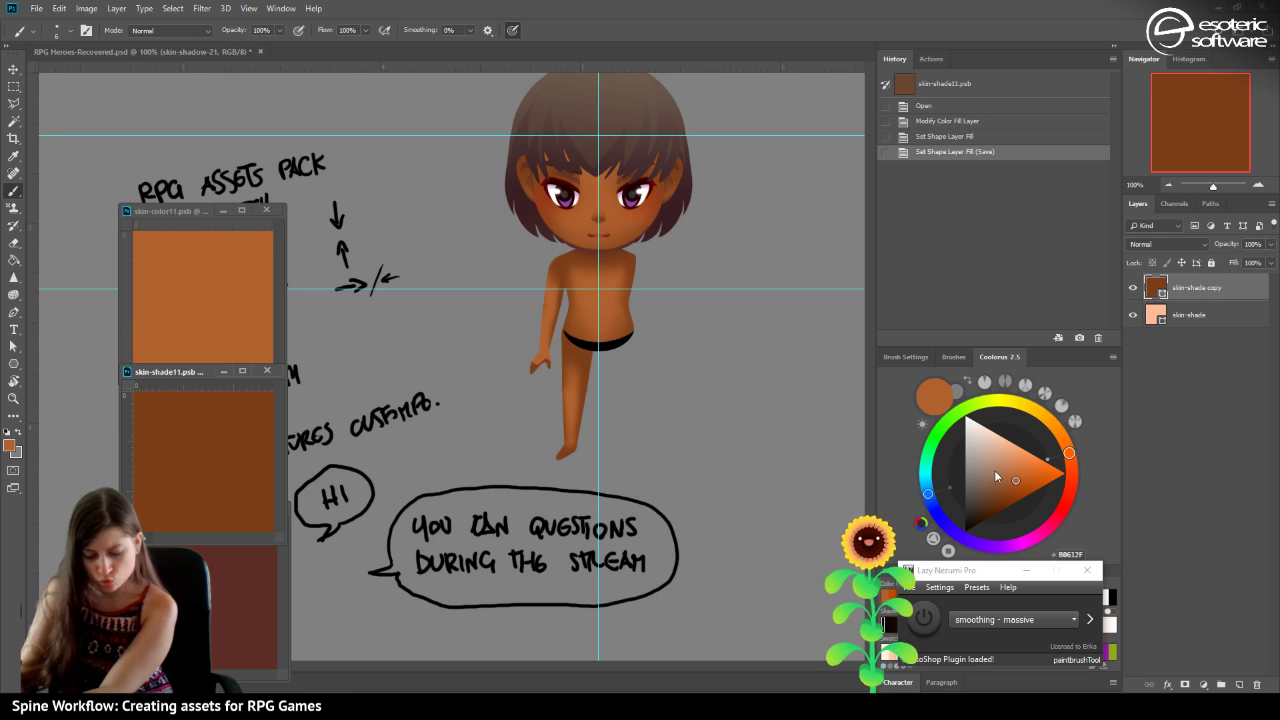
pyautogui.click(263, 296)
pyautogui.moveTo(1012, 485); pyautogui.dragTo(1071, 464)
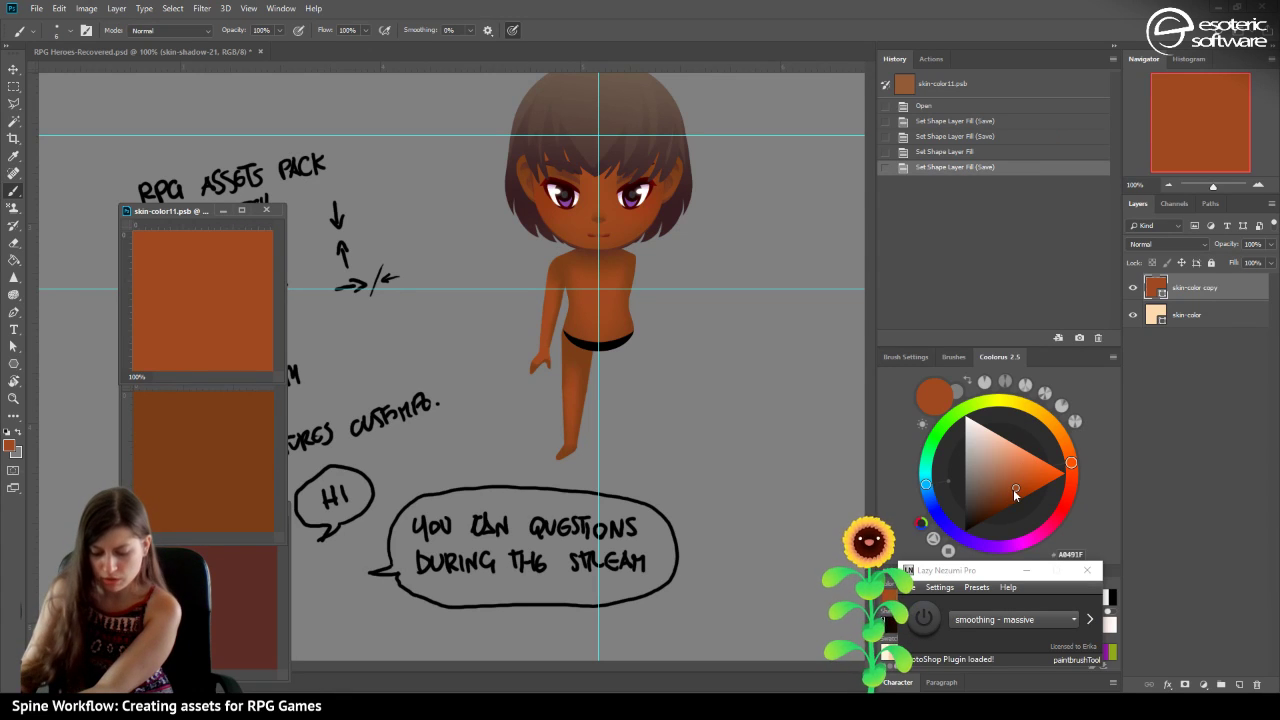
pyautogui.moveTo(1021, 485); pyautogui.dragTo(1021, 490)
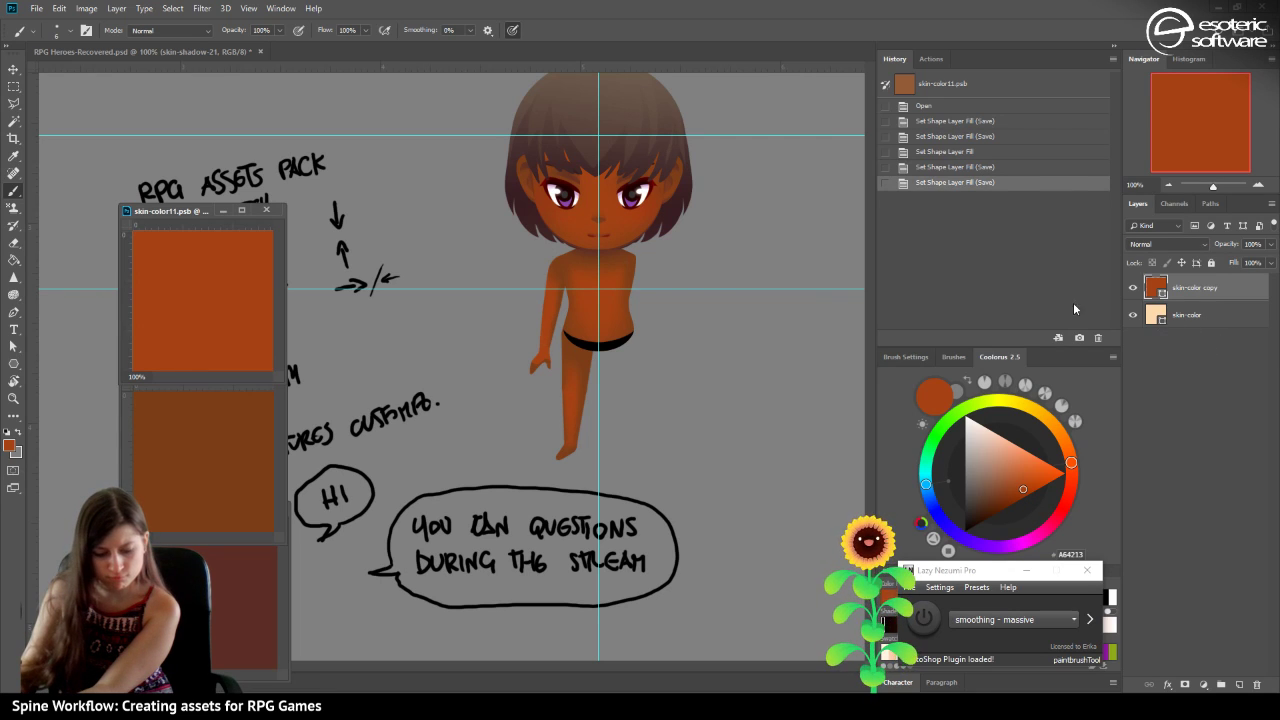
# Compare the latest skin-color fills through the history, revert to the state before the last two changes and save.
pyautogui.click(984, 152)
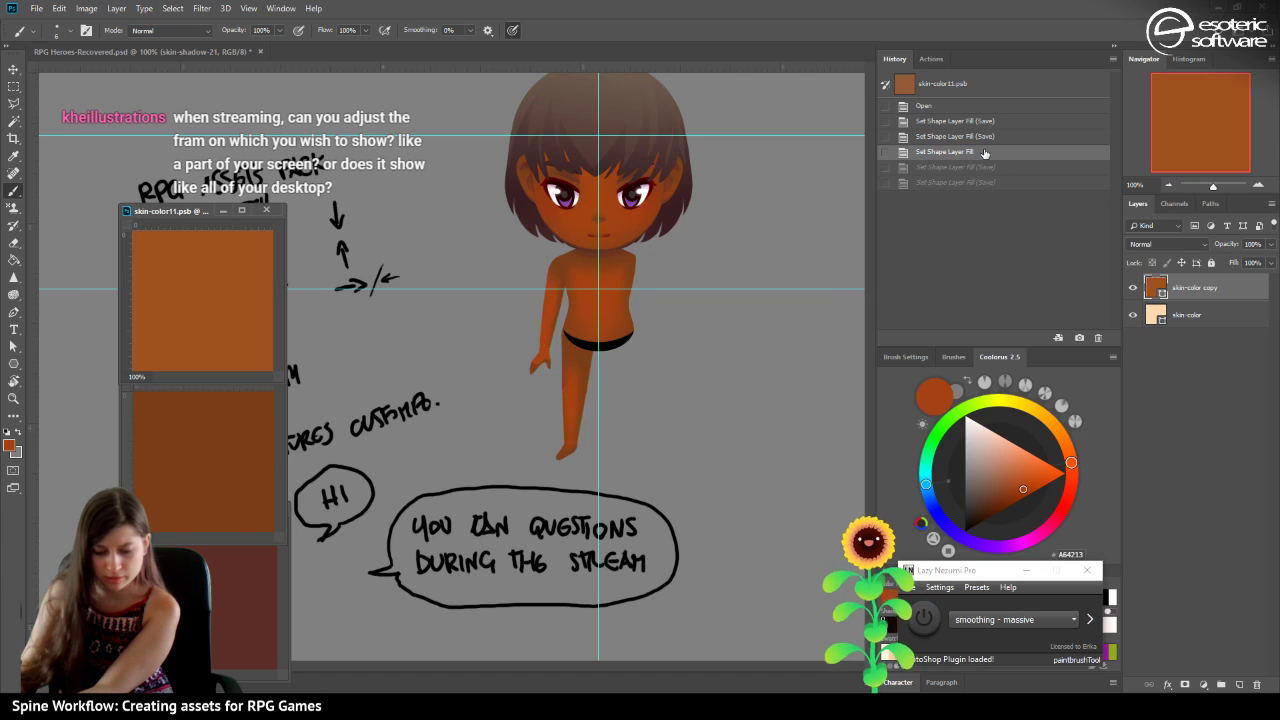
pyautogui.rightClick(950, 189)
pyautogui.click(930, 182)
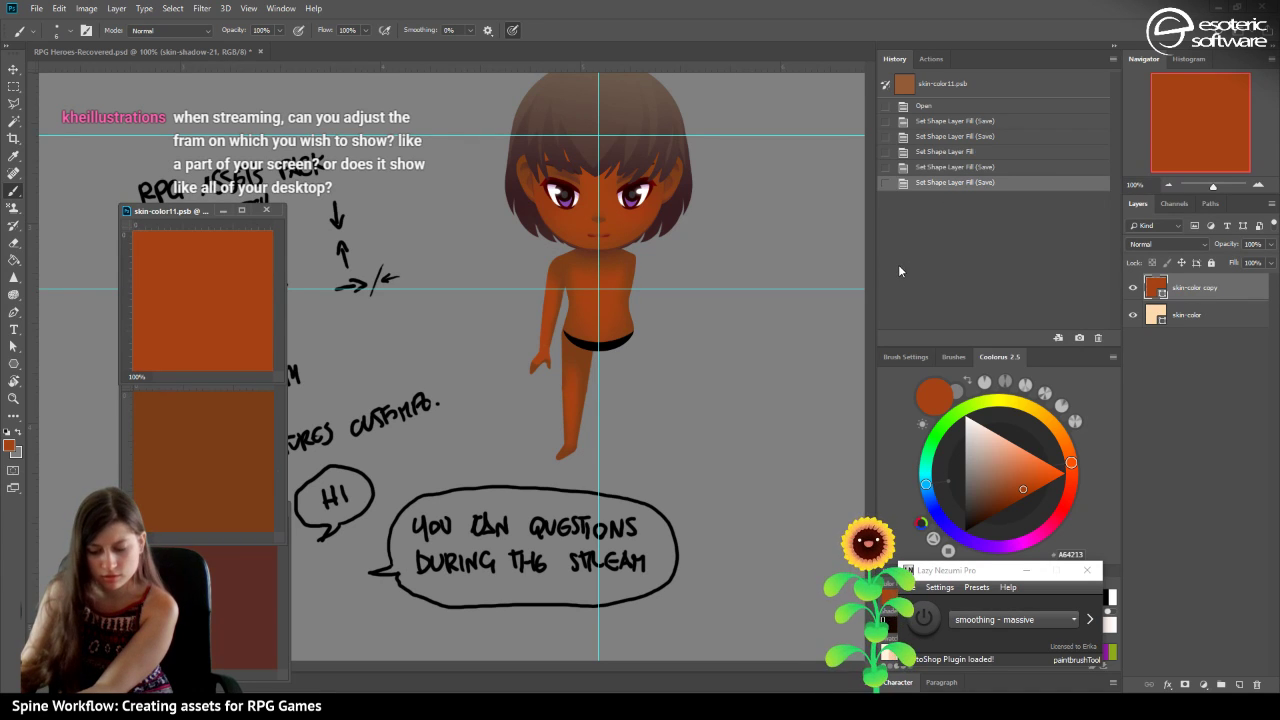
pyautogui.click(978, 153)
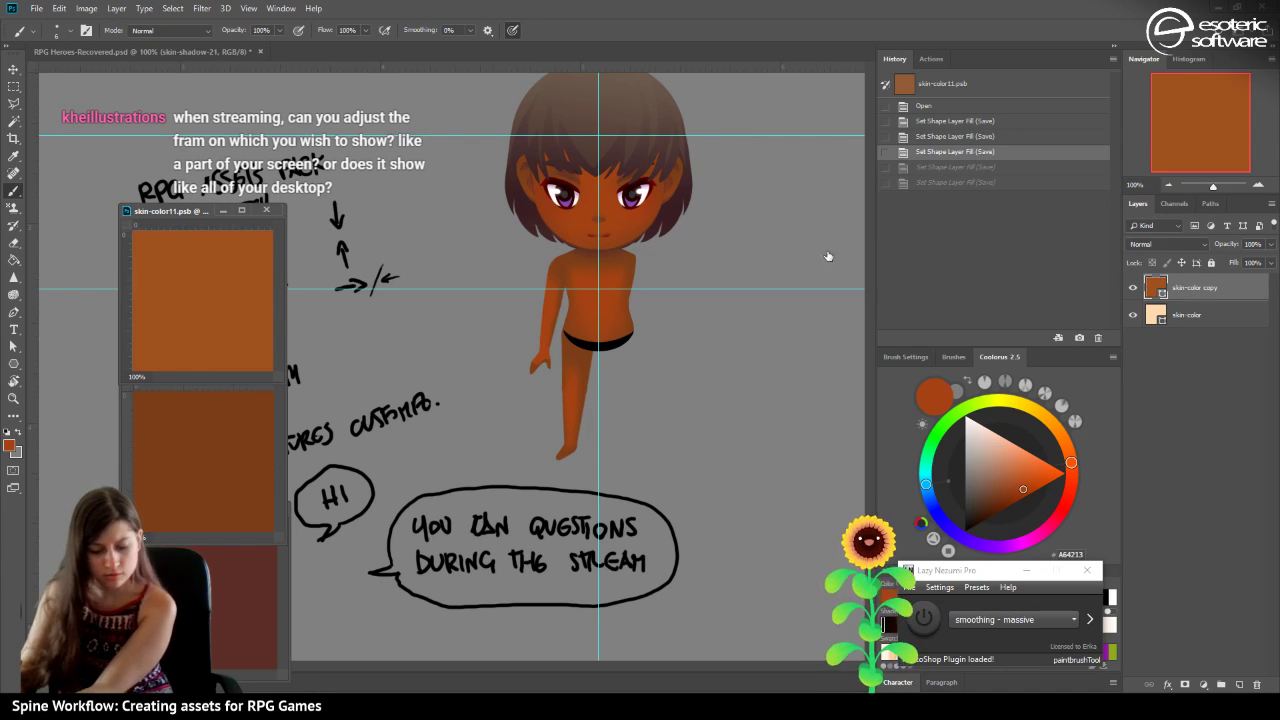
# Set the skin-shade copy fill to reddish brown 863E1C and save the smart object.
pyautogui.click(202, 400)
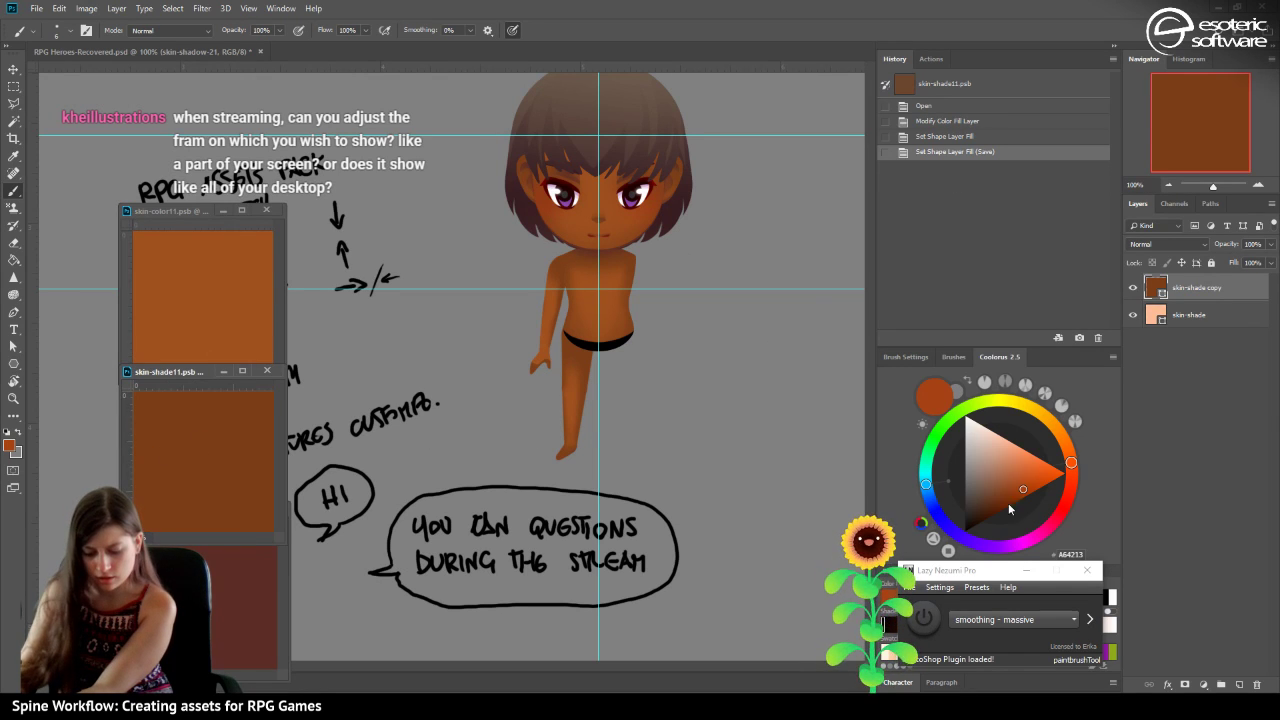
pyautogui.moveTo(1014, 493); pyautogui.dragTo(1000, 499)
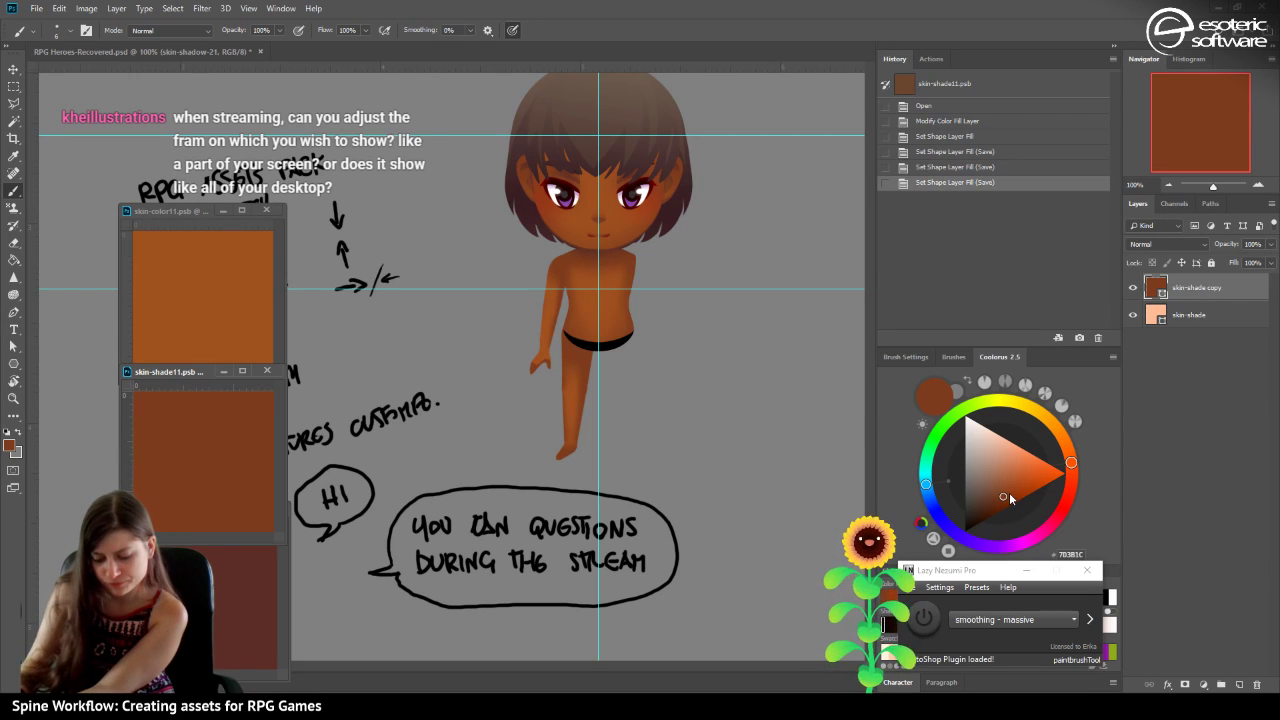
pyautogui.moveTo(1004, 491); pyautogui.dragTo(1007, 492)
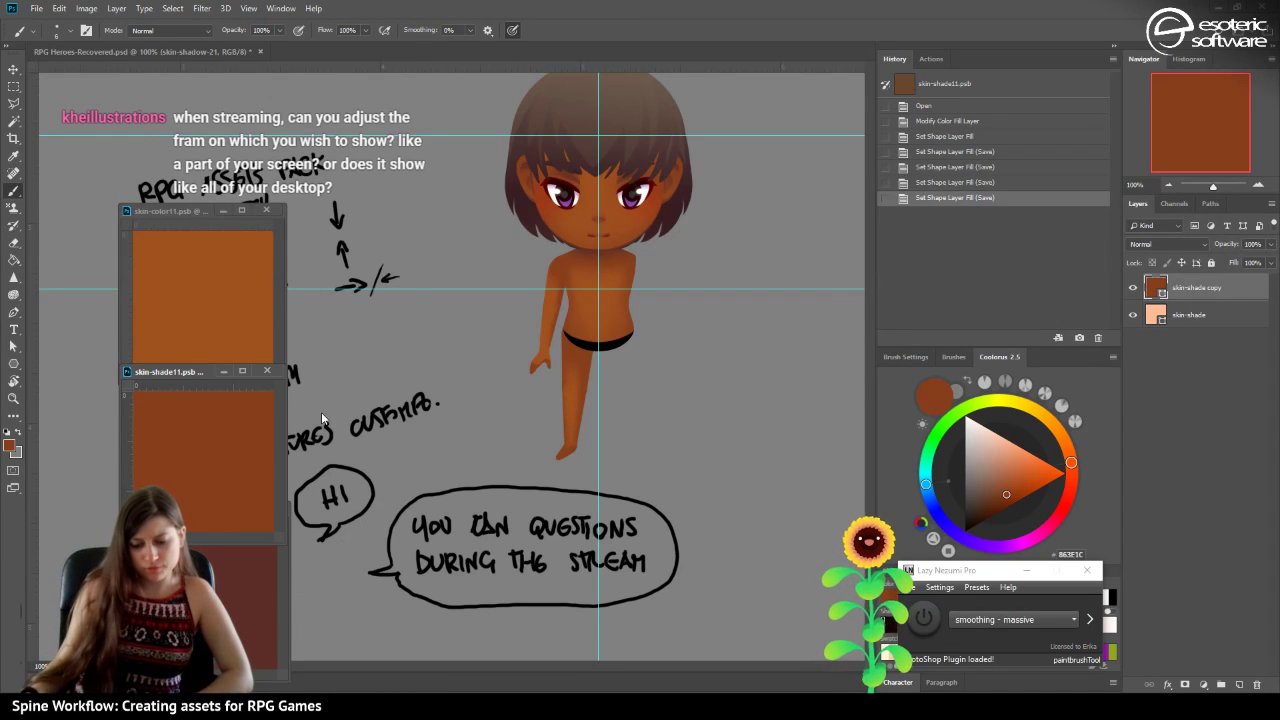
# Set the skin-color copy fill to bright orange FF8247 and the skin-shade copy fill to deep orange D44E1D, saving both smart objects.
pyautogui.click(240, 342)
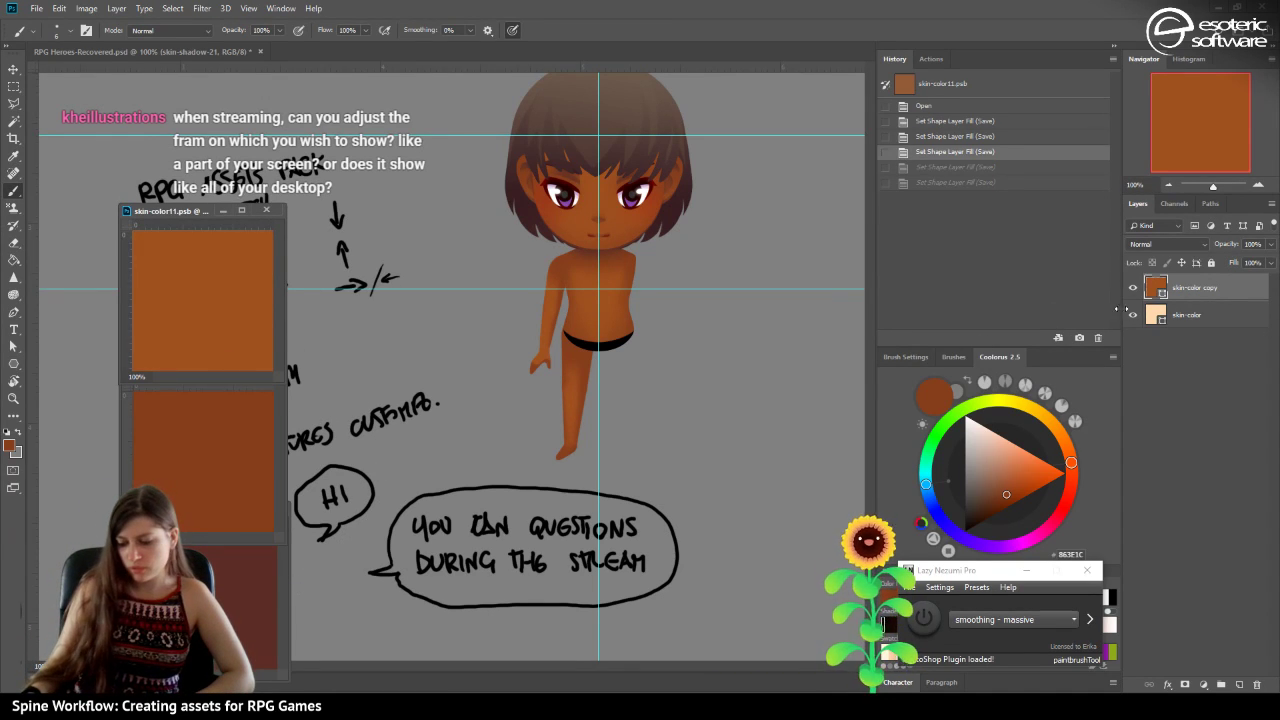
pyautogui.moveTo(1000, 475)
pyautogui.mouseDown()
pyautogui.moveTo(1048, 463)
pyautogui.moveTo(1037, 457)
pyautogui.mouseUp()
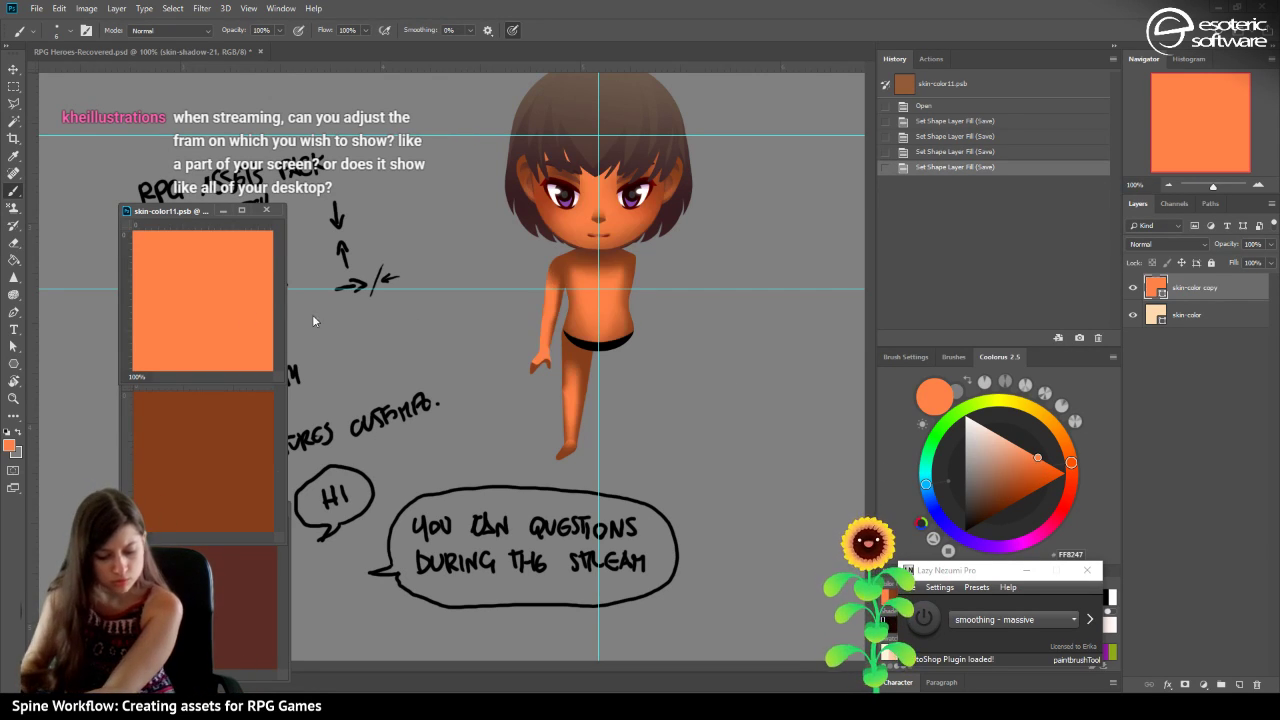
pyautogui.click(178, 458)
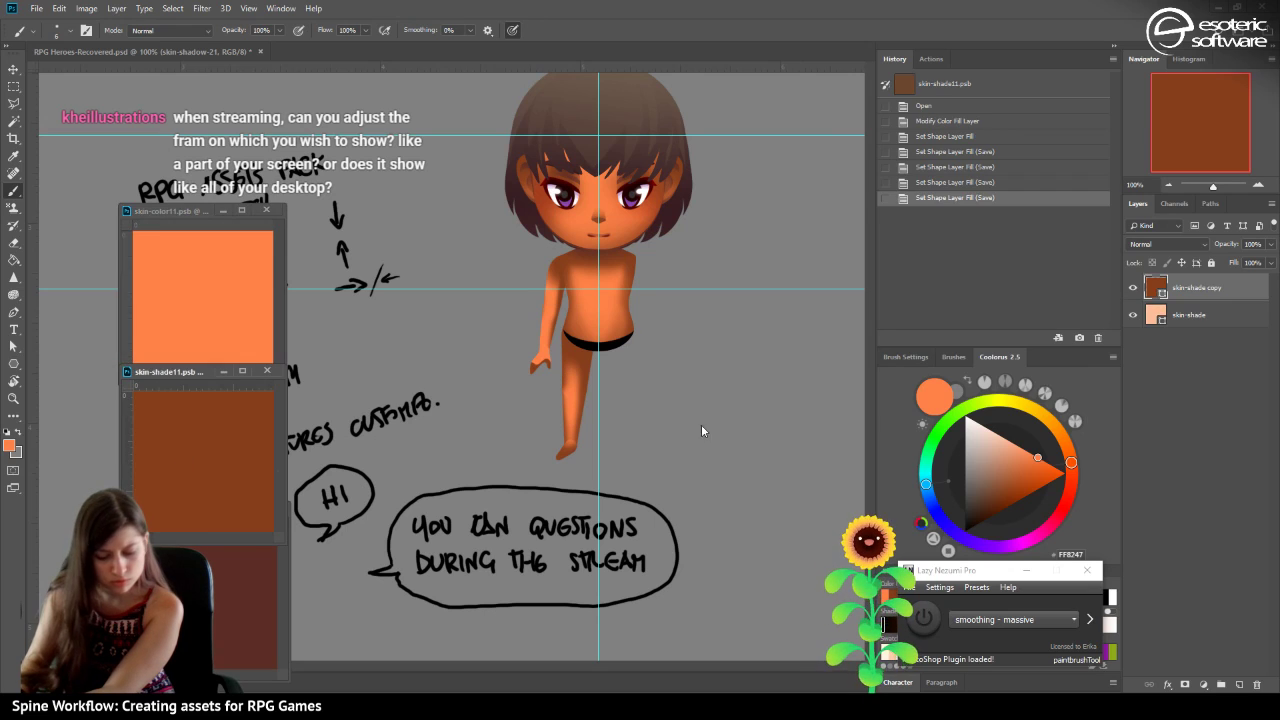
pyautogui.moveTo(1037, 462); pyautogui.dragTo(1046, 471)
pyautogui.click(1046, 471)
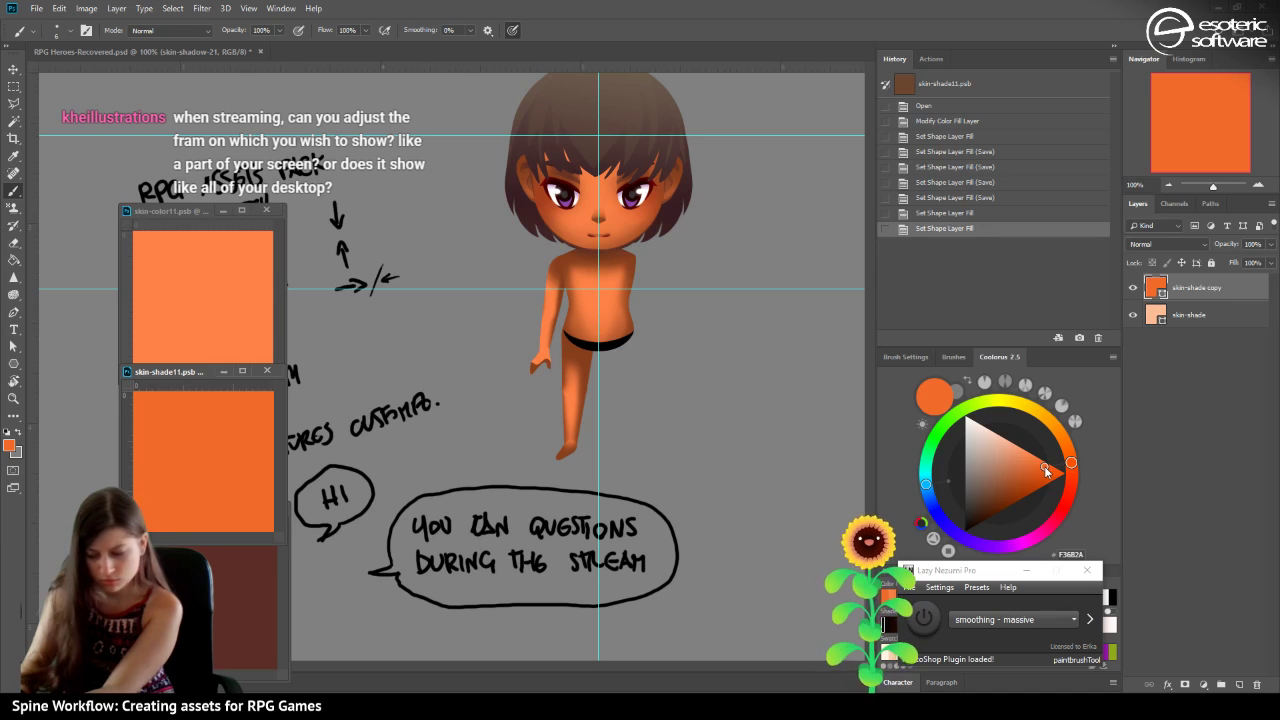
pyautogui.hotkey('ctrl', 's')
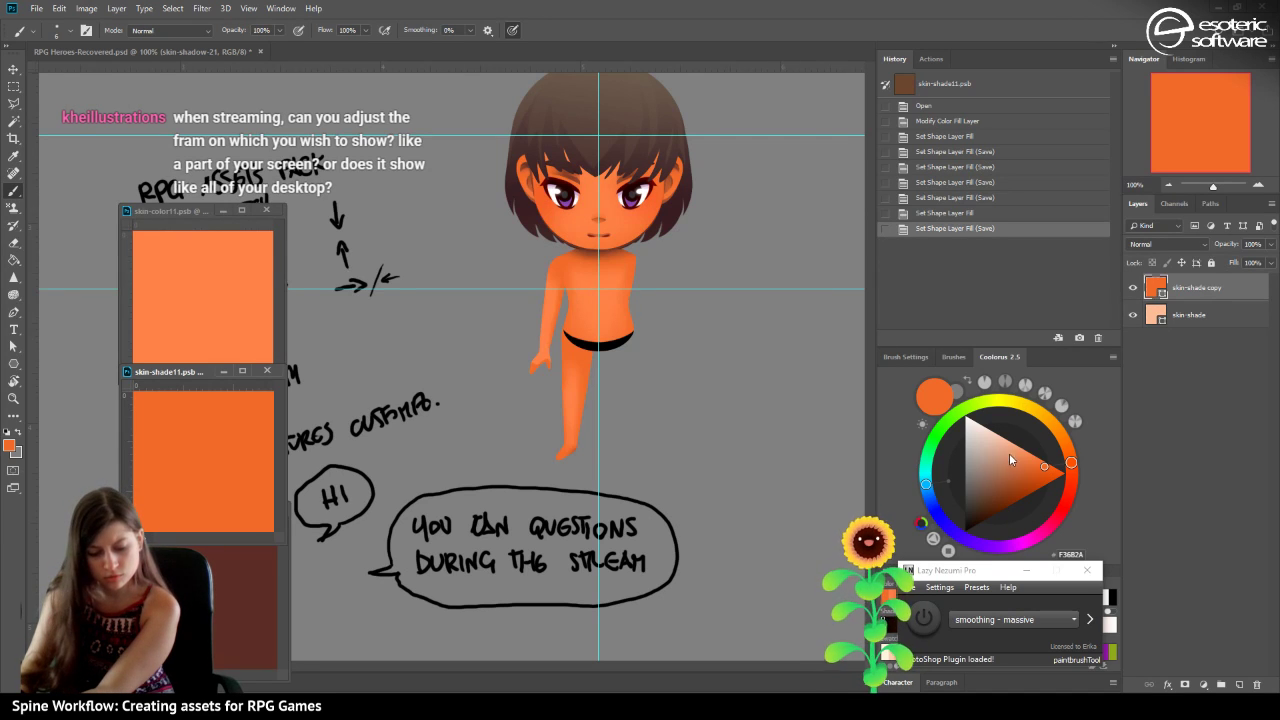
pyautogui.moveTo(1074, 466); pyautogui.dragTo(1037, 478)
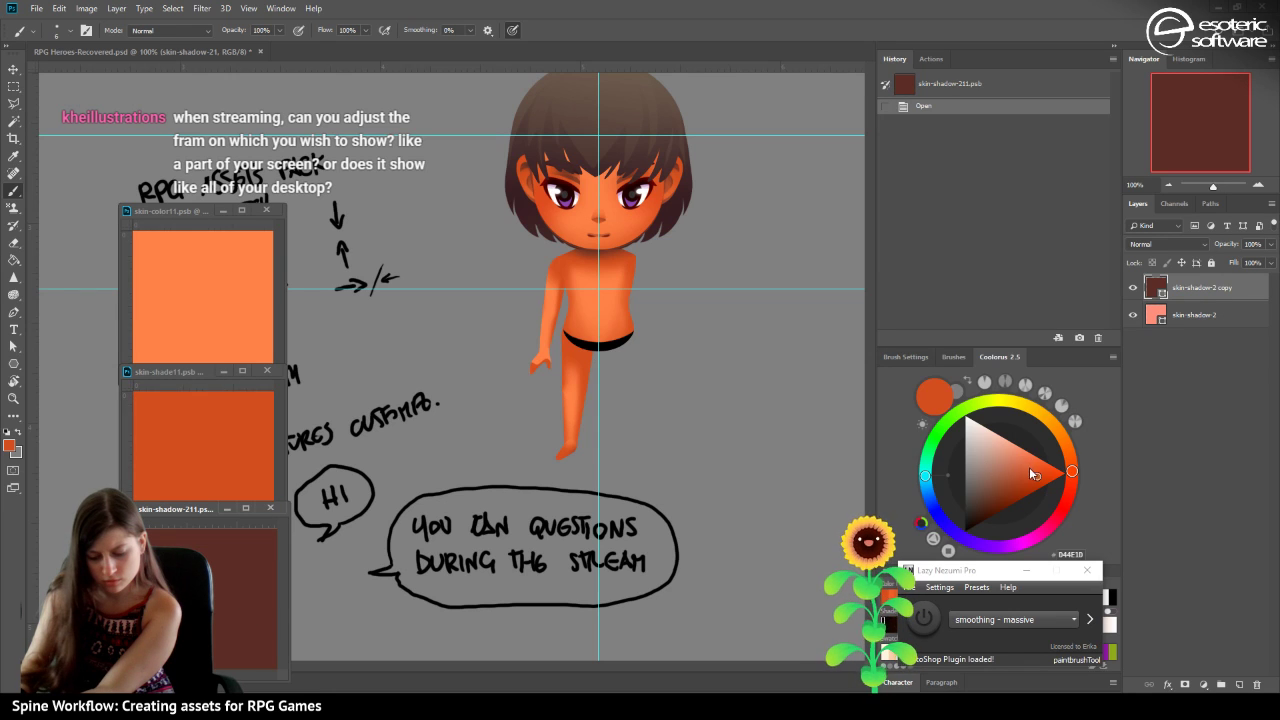
# Set the skin-shadow-2 copy fill in skin-shadow-211.psb to the strong red-orange C13000.
pyautogui.moveTo(1040, 487)
pyautogui.mouseDown()
pyautogui.moveTo(1042, 498)
pyautogui.moveTo(1073, 484)
pyautogui.mouseUp()
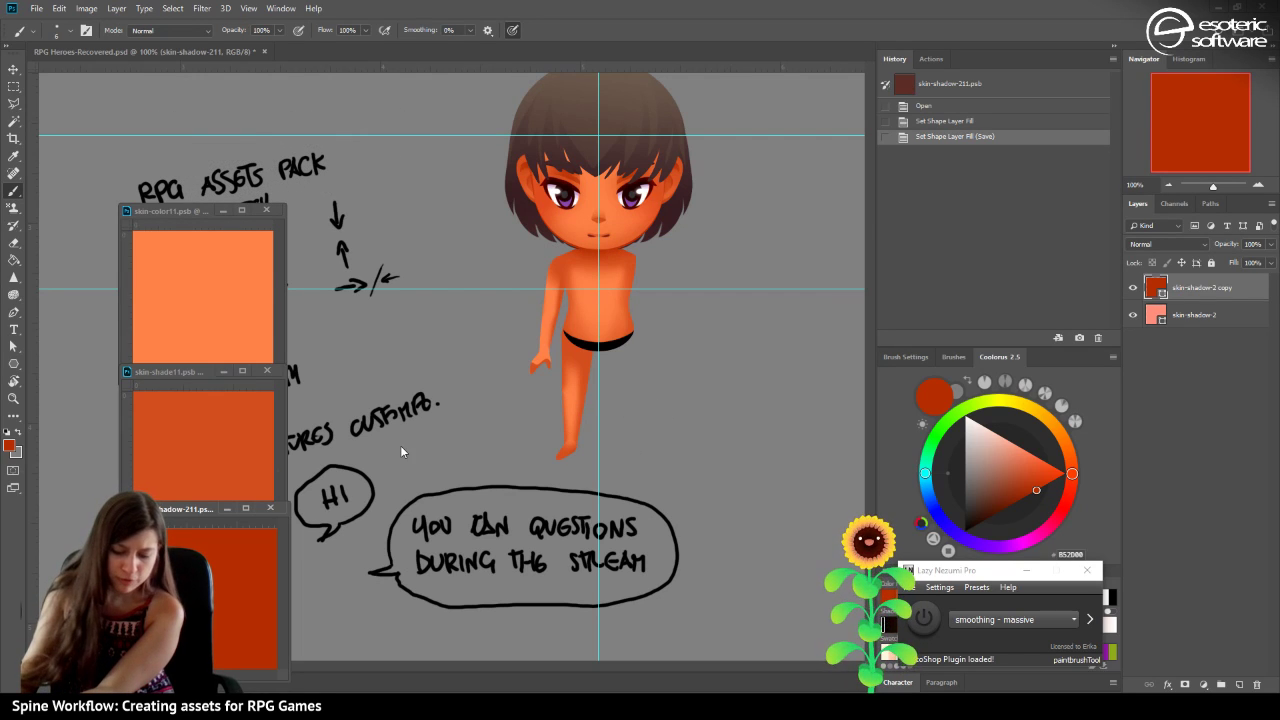
pyautogui.moveTo(1033, 486); pyautogui.dragTo(1041, 487)
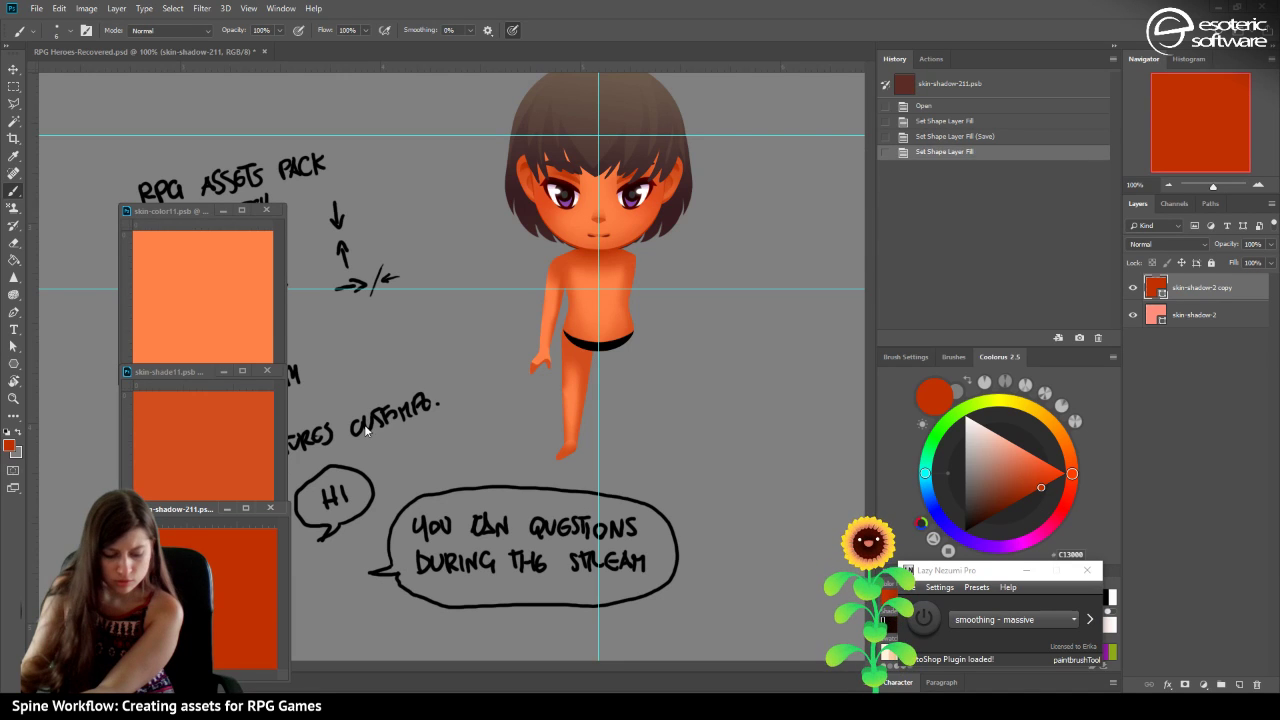
# Set the skin-color copy fill to the yellower orange FF742B, save it and return to the skin-shade11 window.
pyautogui.click(150, 454)
pyautogui.click(260, 305)
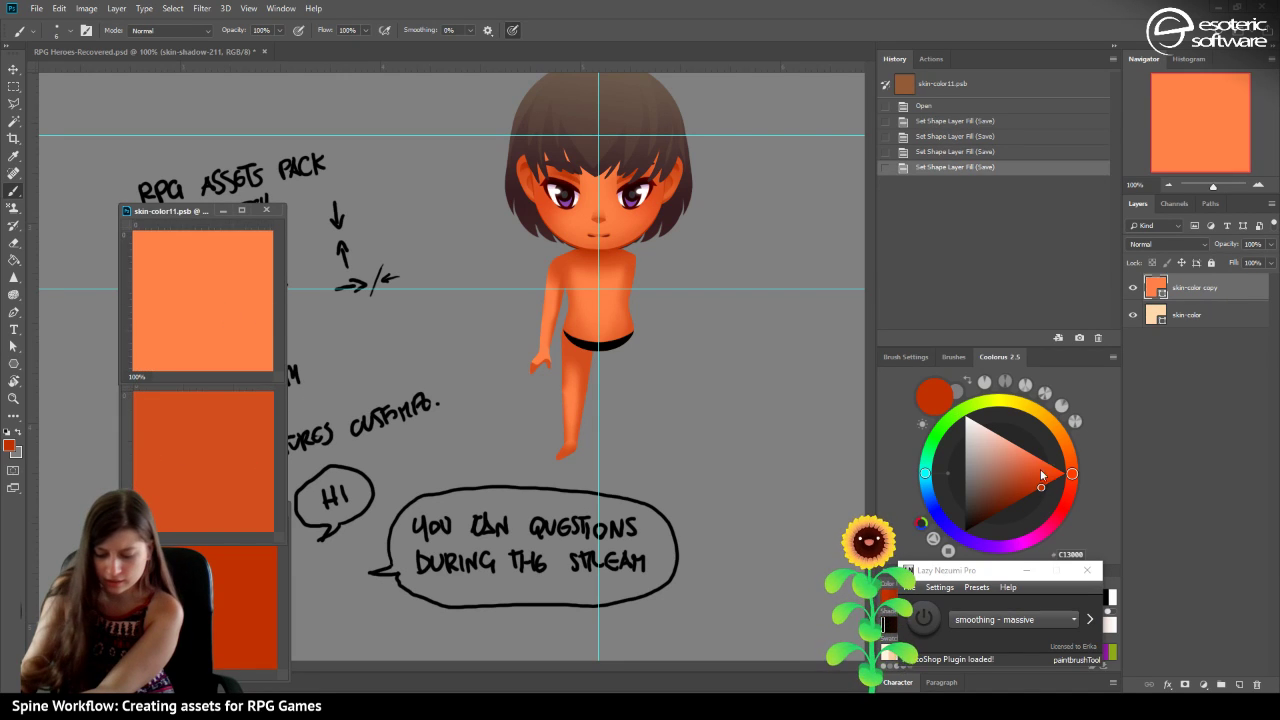
pyautogui.moveTo(1045, 470); pyautogui.dragTo(1071, 462)
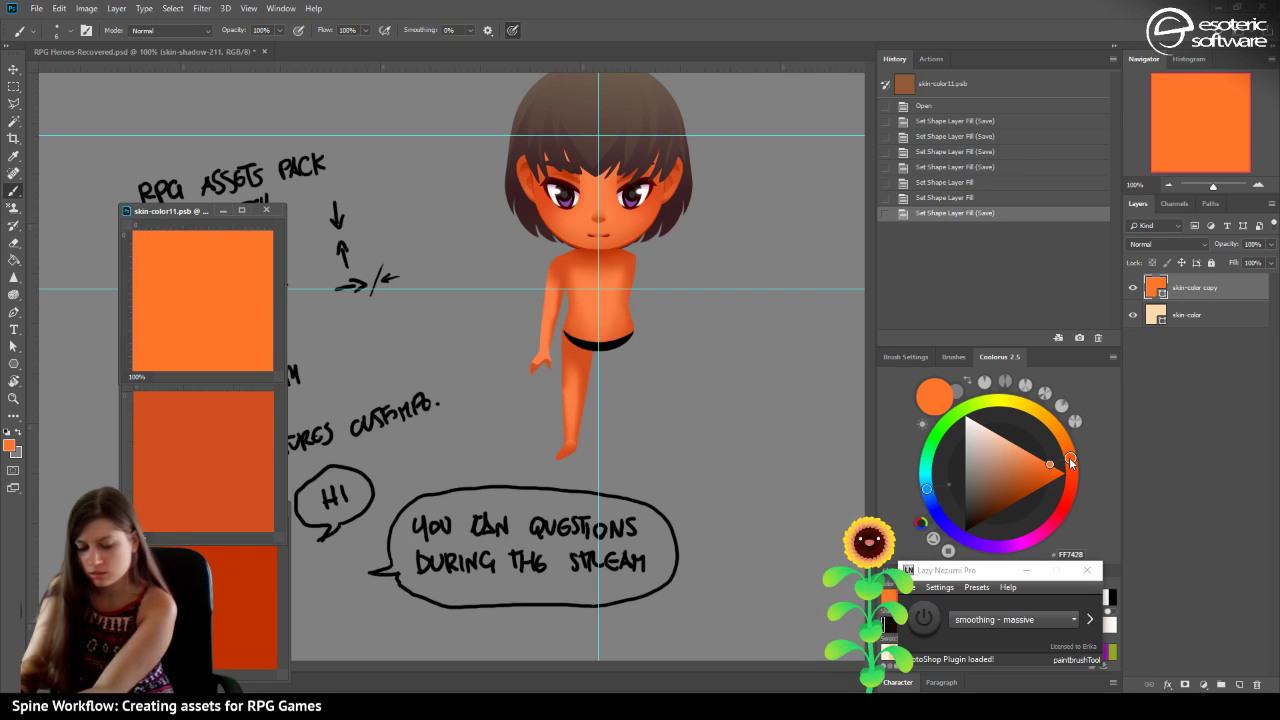
pyautogui.click(264, 479)
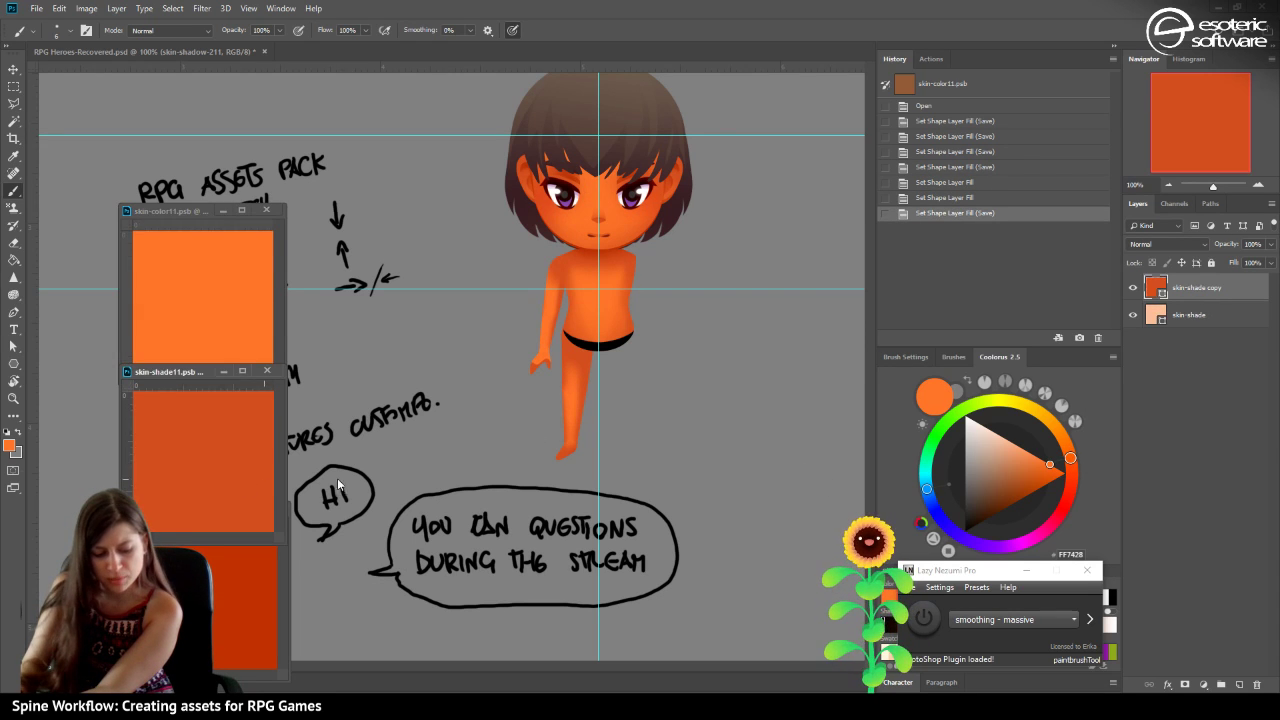
# Set the skin-shade copy fill in skin-shade11.psb to the deep red-orange D44F20 and save the smart object.
pyautogui.click(1071, 463)
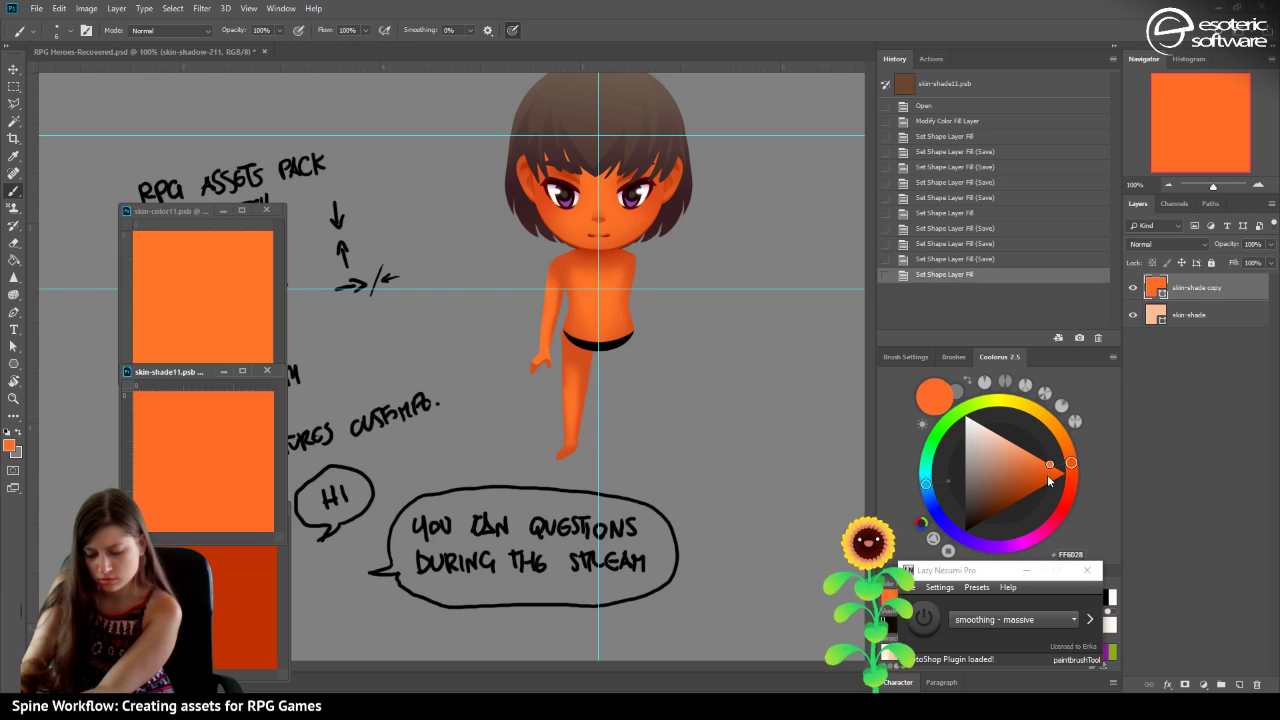
pyautogui.click(1049, 480)
pyautogui.moveTo(1049, 480); pyautogui.dragTo(1038, 481)
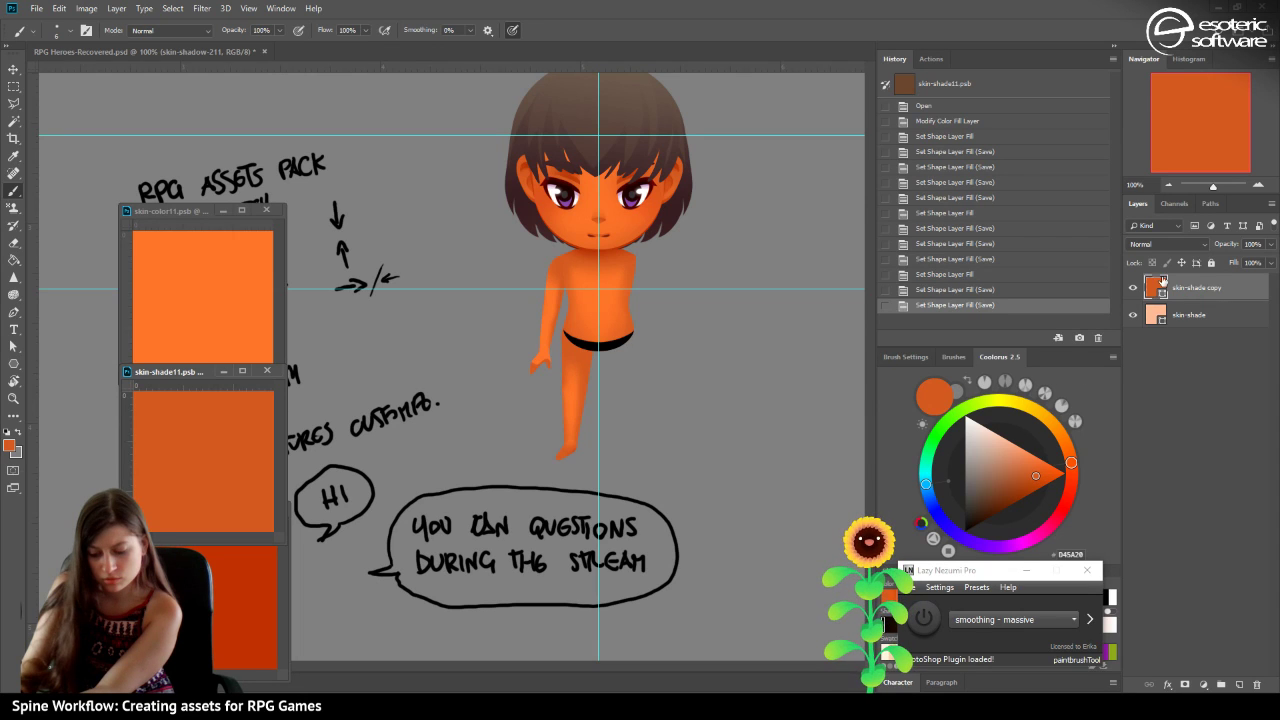
pyautogui.moveTo(1072, 463); pyautogui.dragTo(1071, 471)
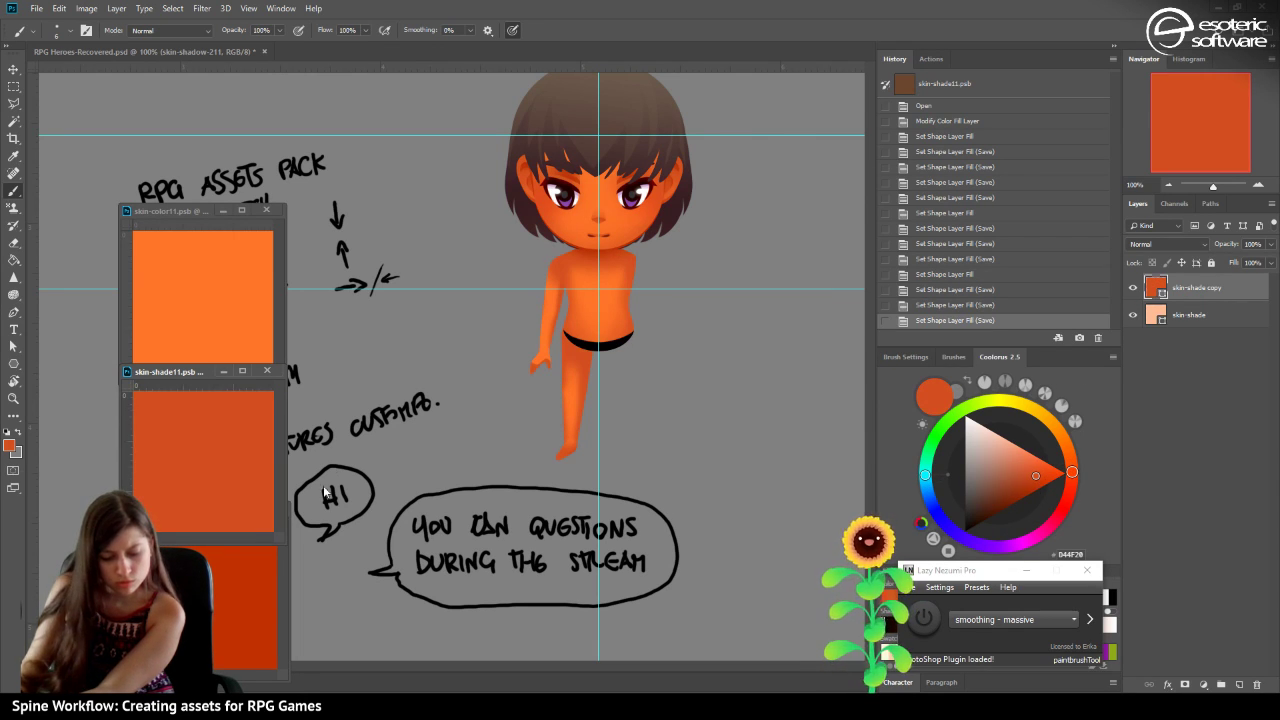
# Hide the skin-shadow-2 copy, skin-shade copy and skin-color copy layers in their smart objects, saving each to restore the original skin.
pyautogui.click(221, 590)
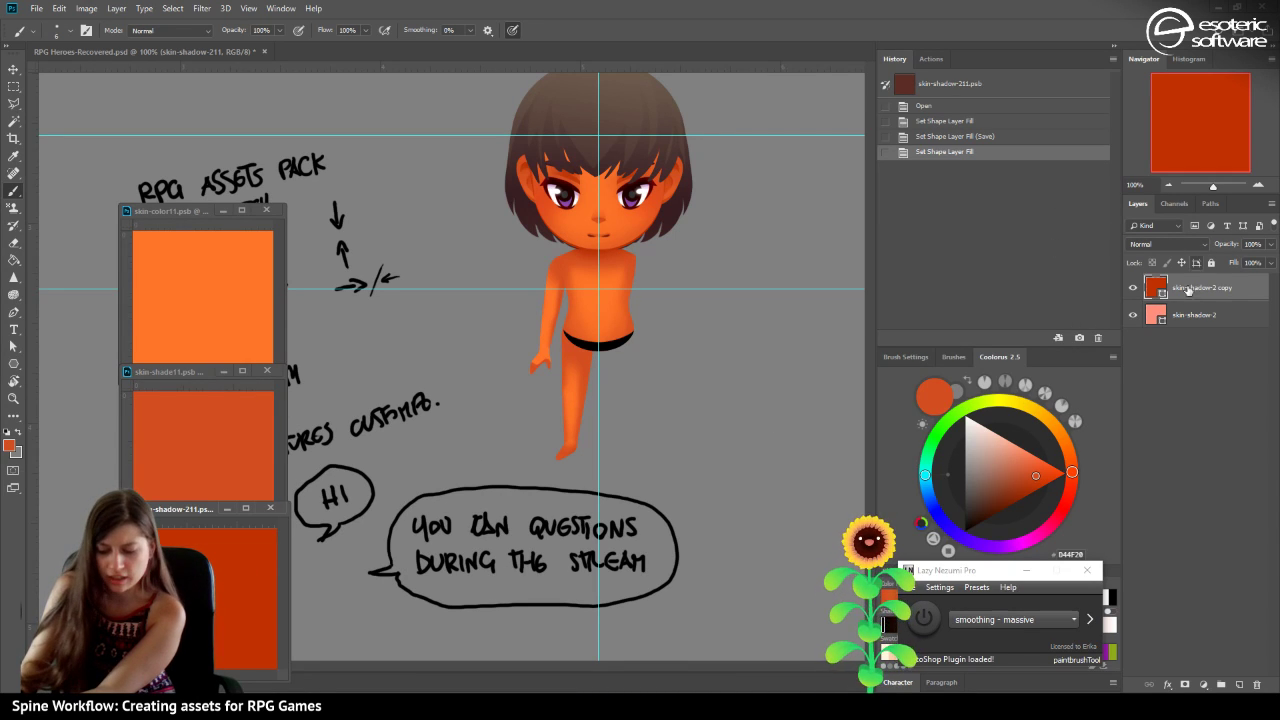
pyautogui.click(1133, 287)
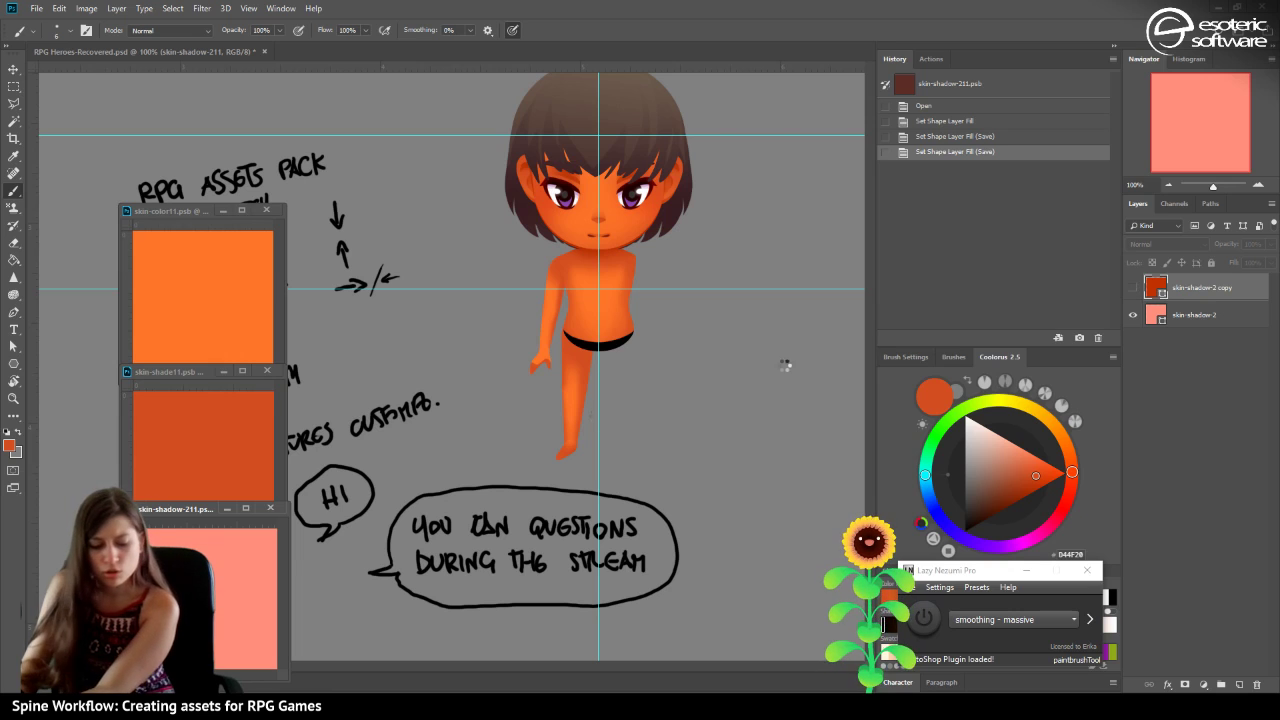
pyautogui.click(239, 466)
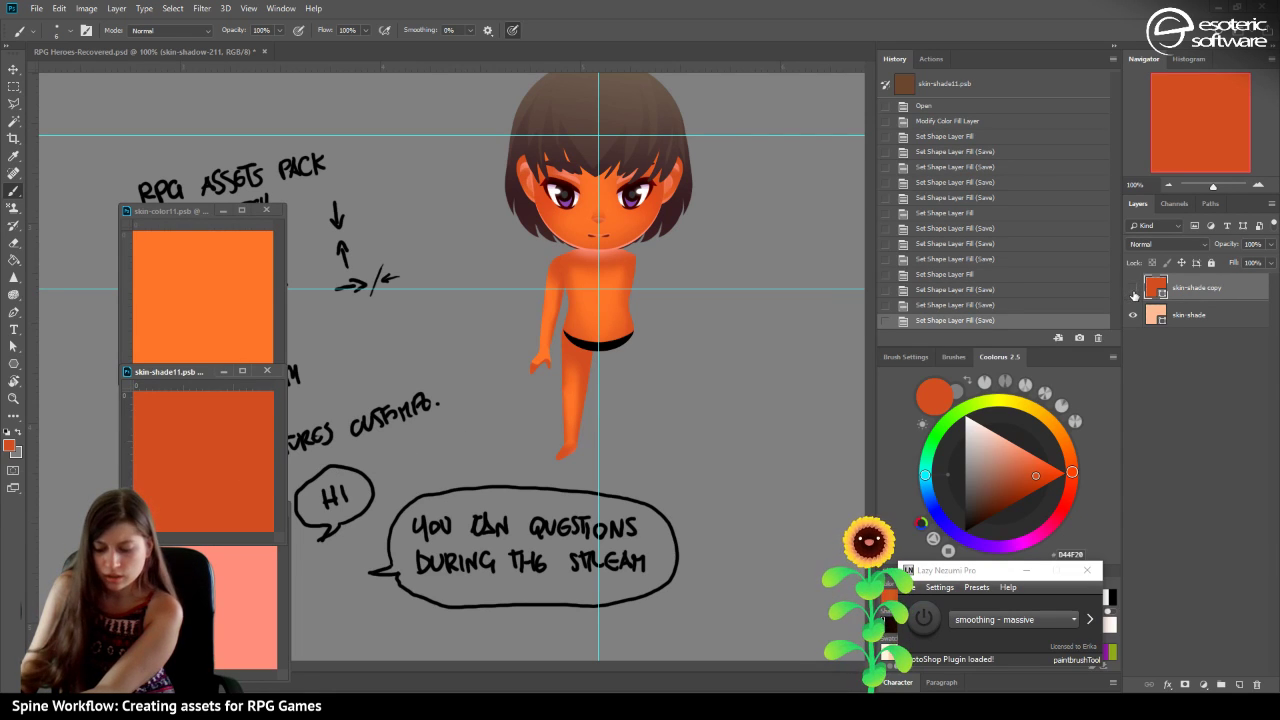
pyautogui.click(1134, 294)
pyautogui.click(206, 291)
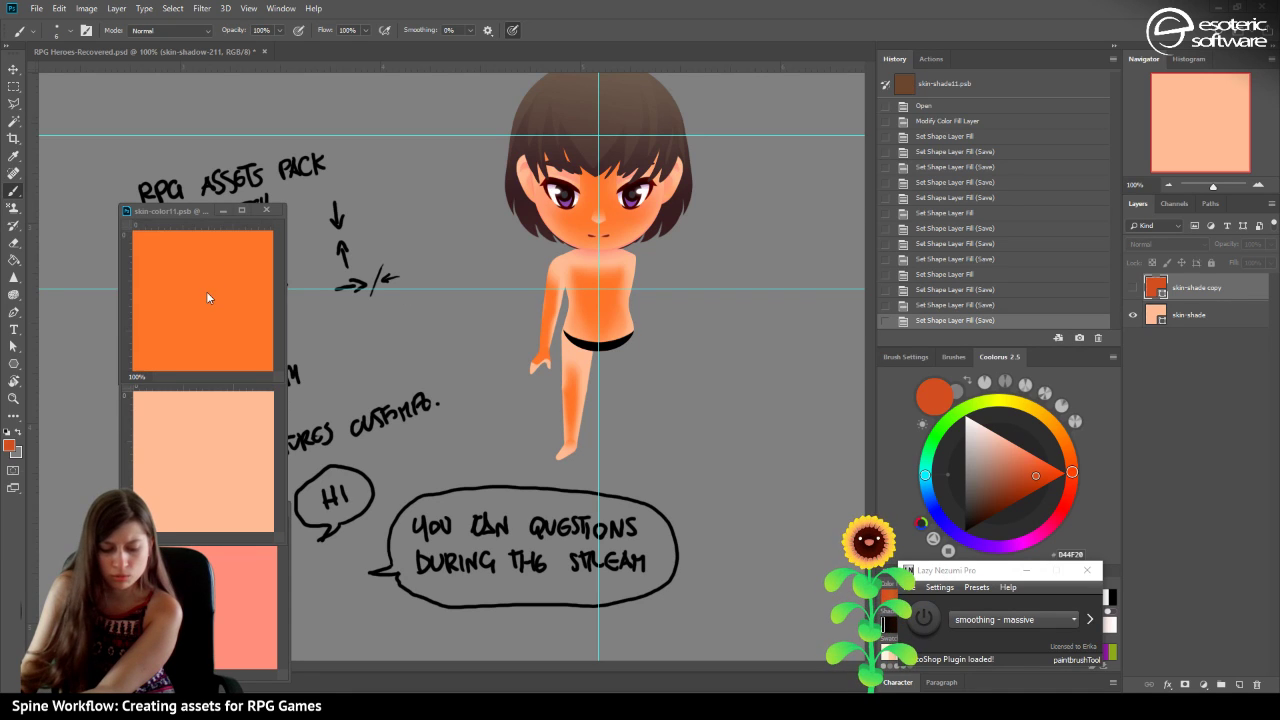
pyautogui.click(1133, 288)
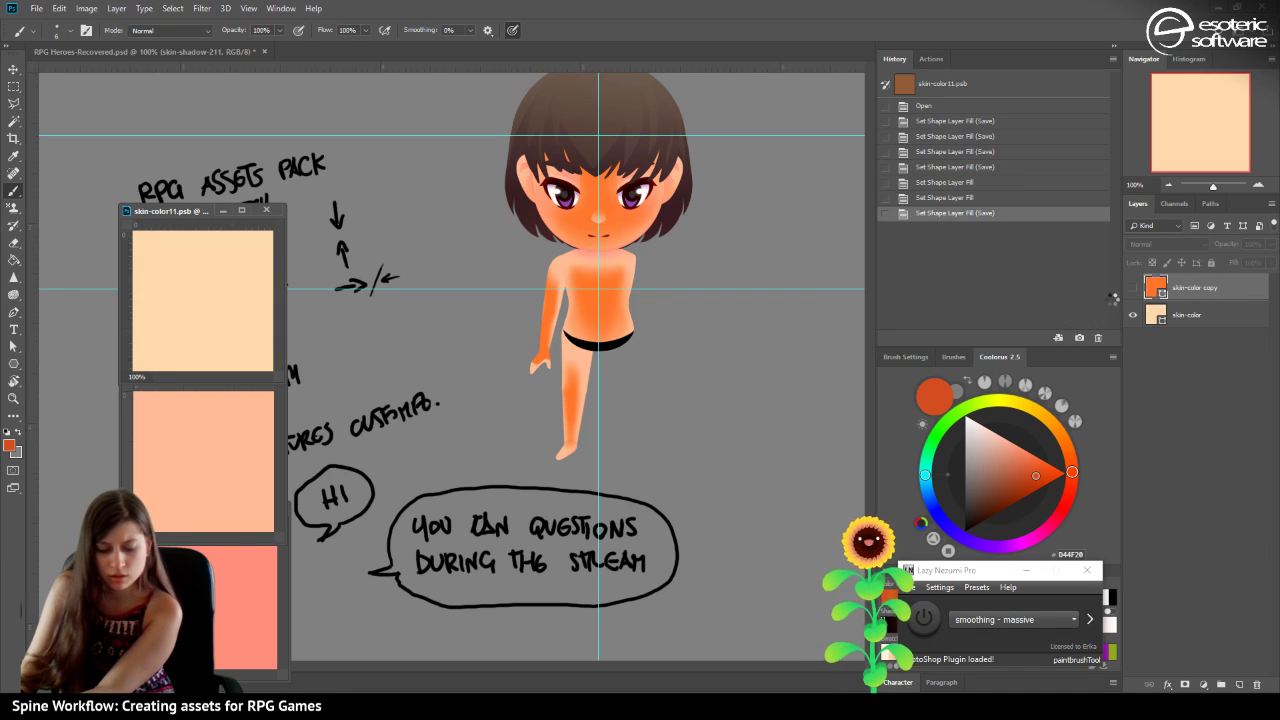
pyautogui.hotkey('ctrl', 's')
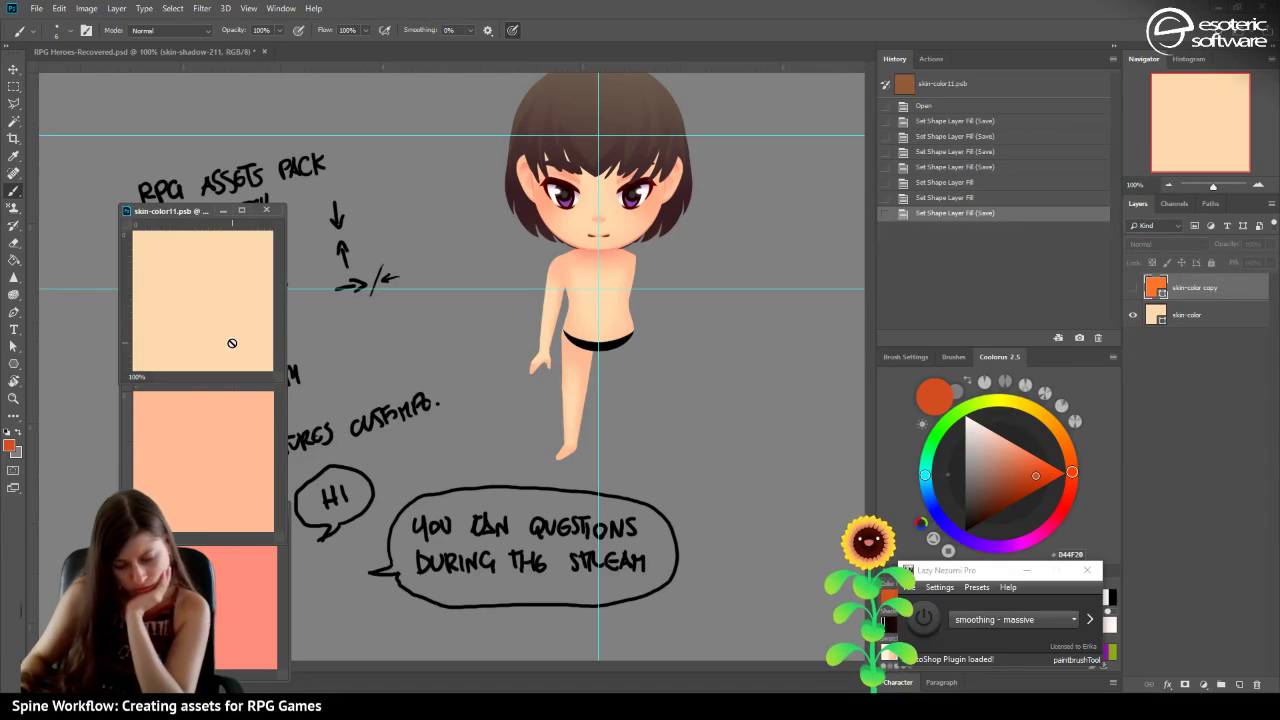
# Minimize the skin-color11, skin-shade11 and skin-shadow-211 smart object windows.
pyautogui.moveTo(226, 213); pyautogui.dragTo(228, 222)
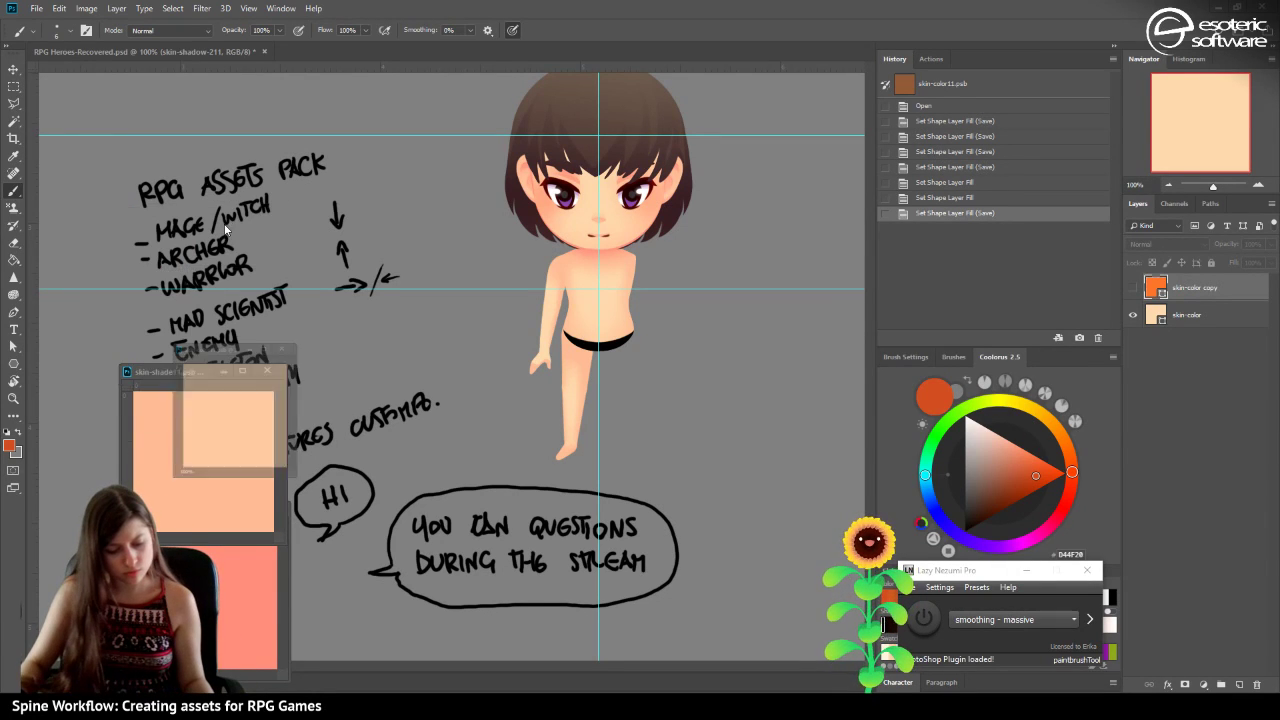
pyautogui.click(225, 371)
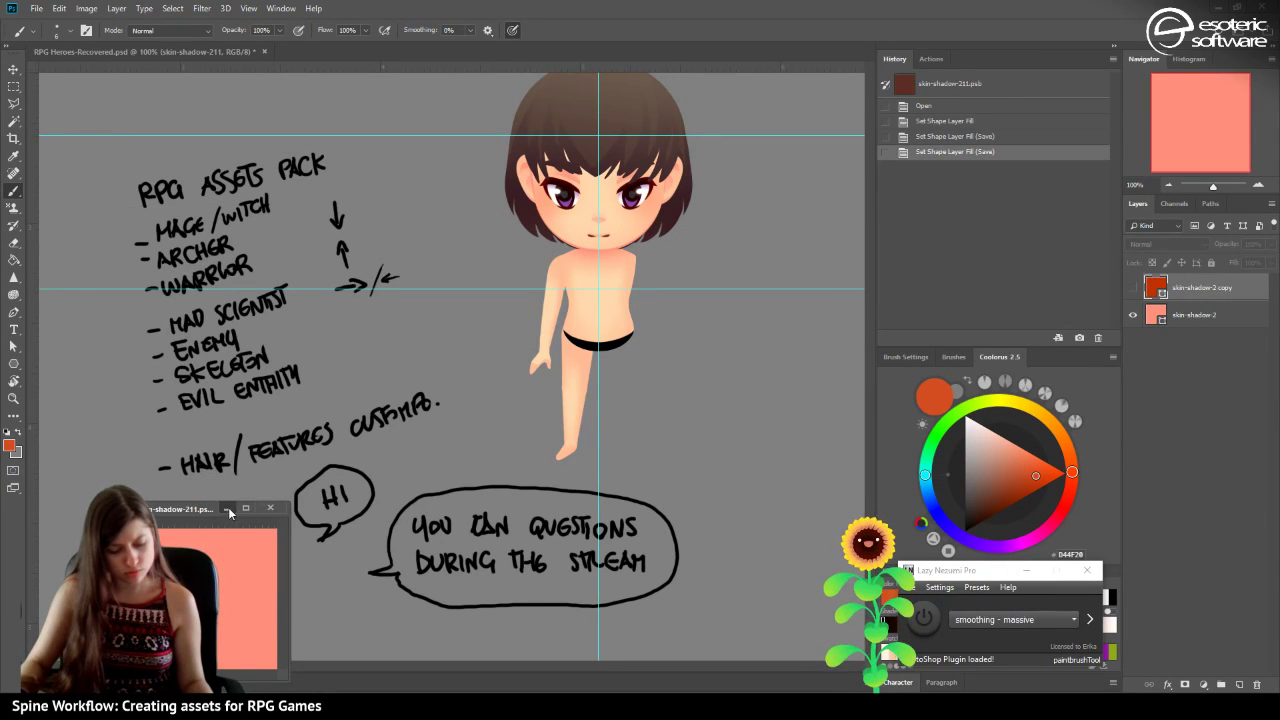
pyautogui.click(229, 508)
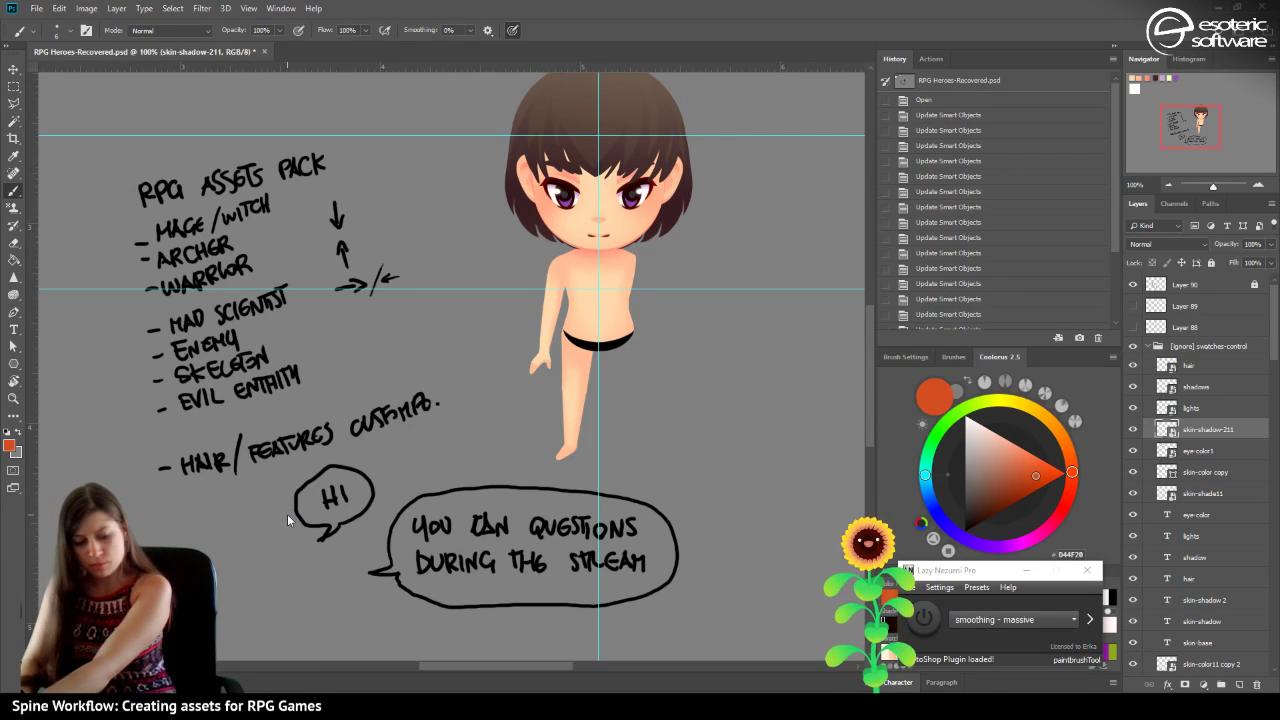
# Save the recovered document as RPG Heroes.psd, replacing the existing file, and keep the skin-shadow-211 smart object unrasterized.
pyautogui.hotkey('ctrl', 'shift', 's')
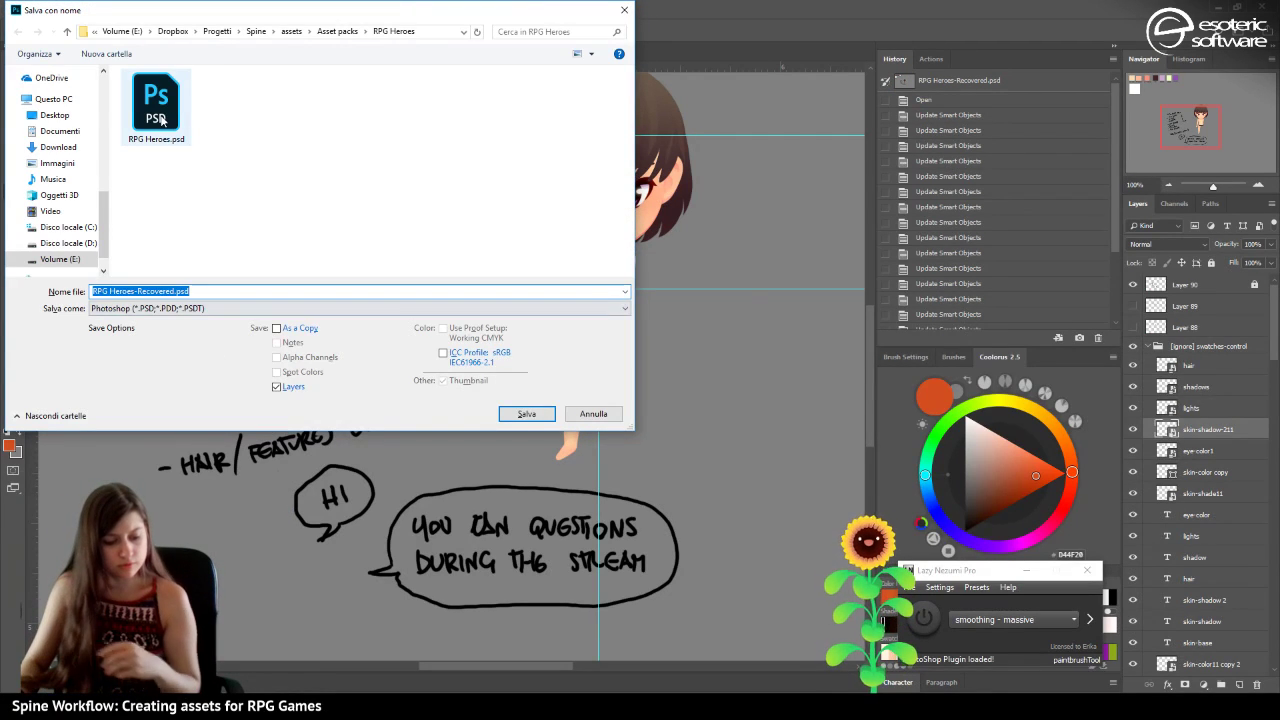
pyautogui.doubleClick(167, 118)
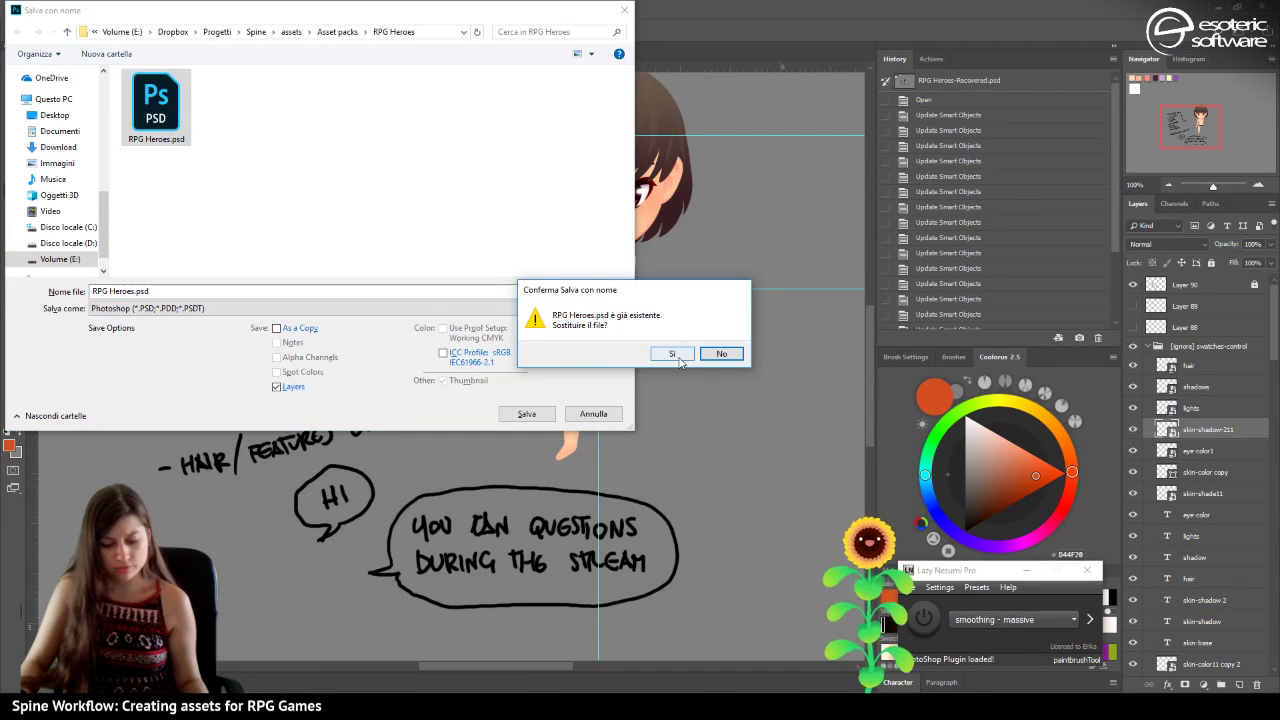
pyautogui.click(674, 355)
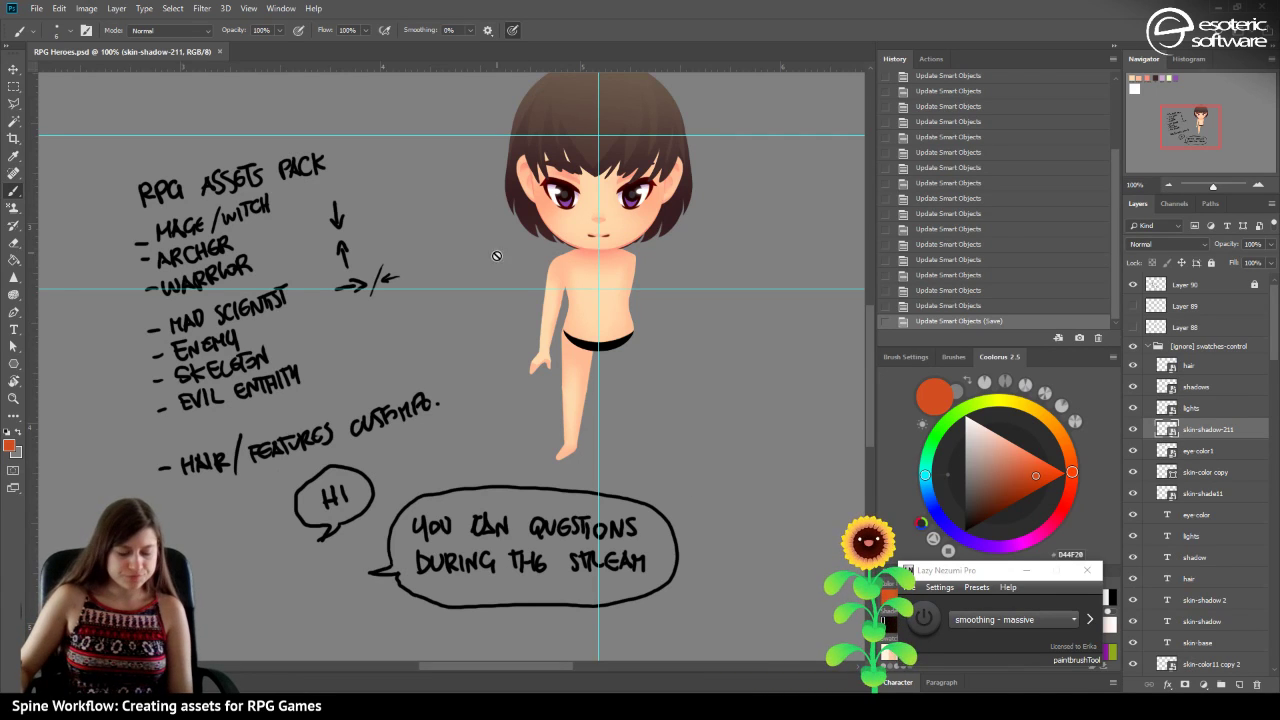
pyautogui.click(388, 422)
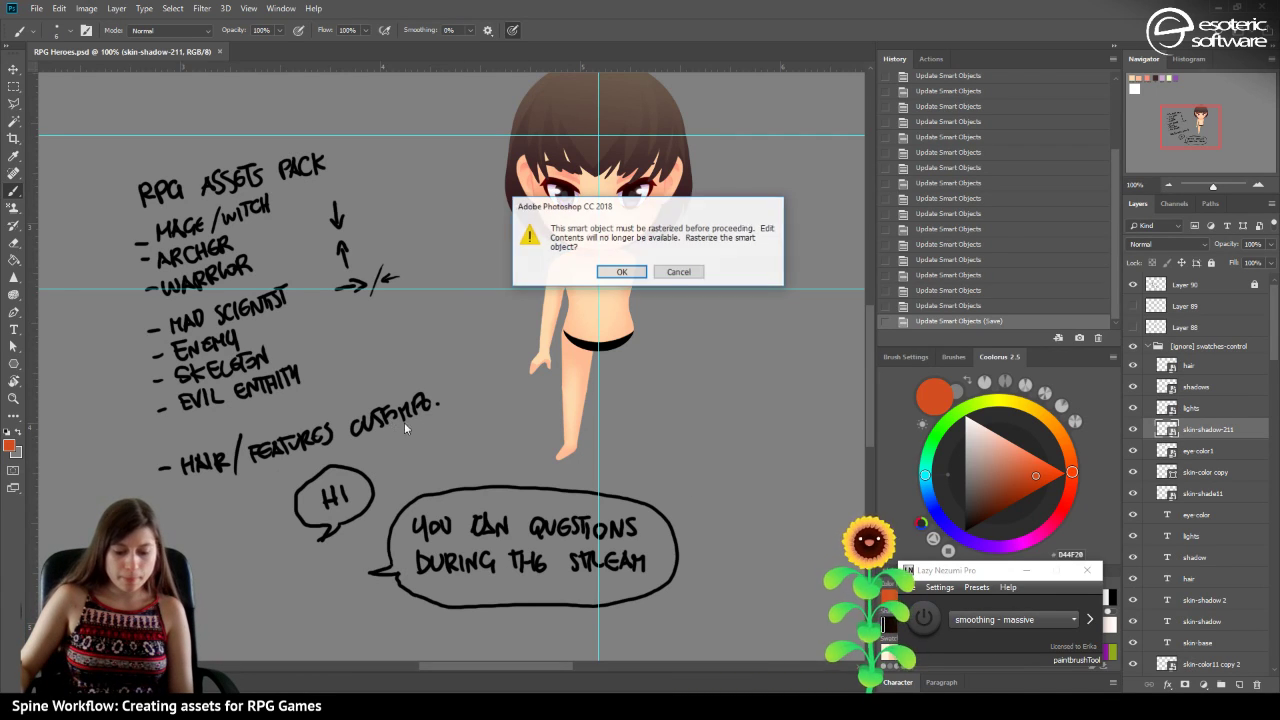
pyautogui.click(678, 271)
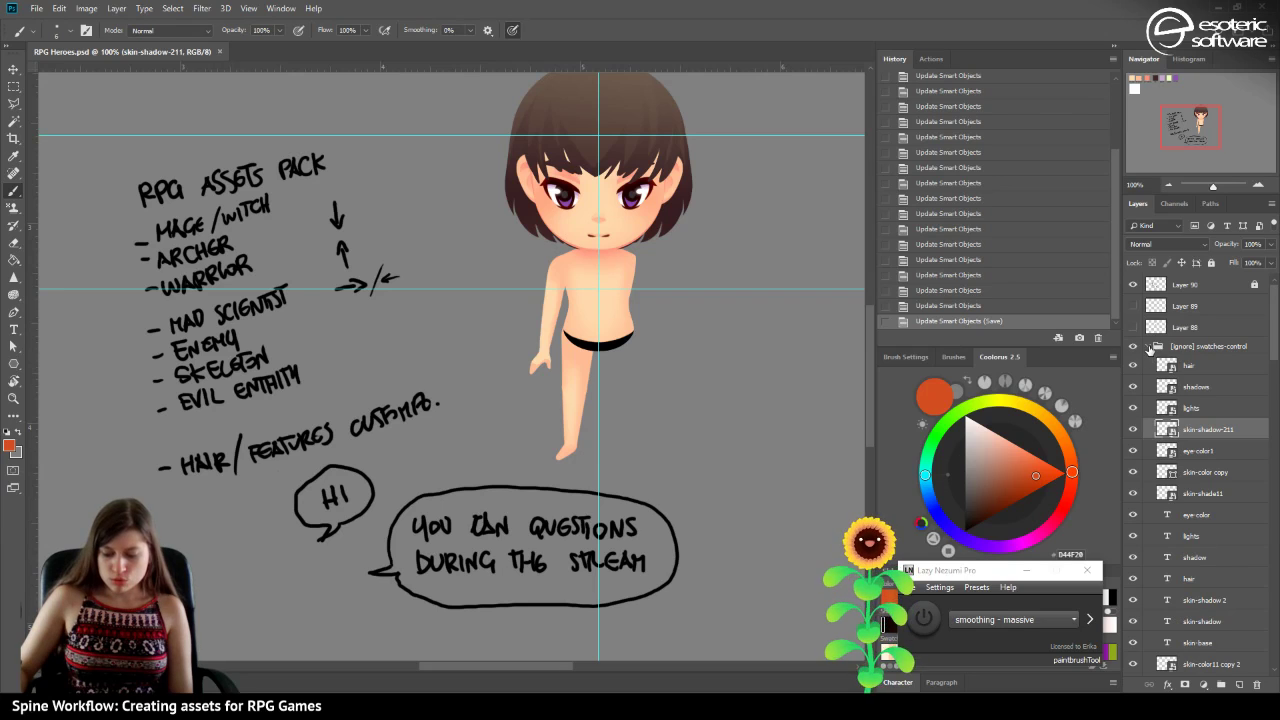
# Collapse the [ignore] swatches-control group, check the contents of Layers 88 and 89, and delete Layer 89.
pyautogui.click(1149, 347)
pyautogui.click(1133, 327)
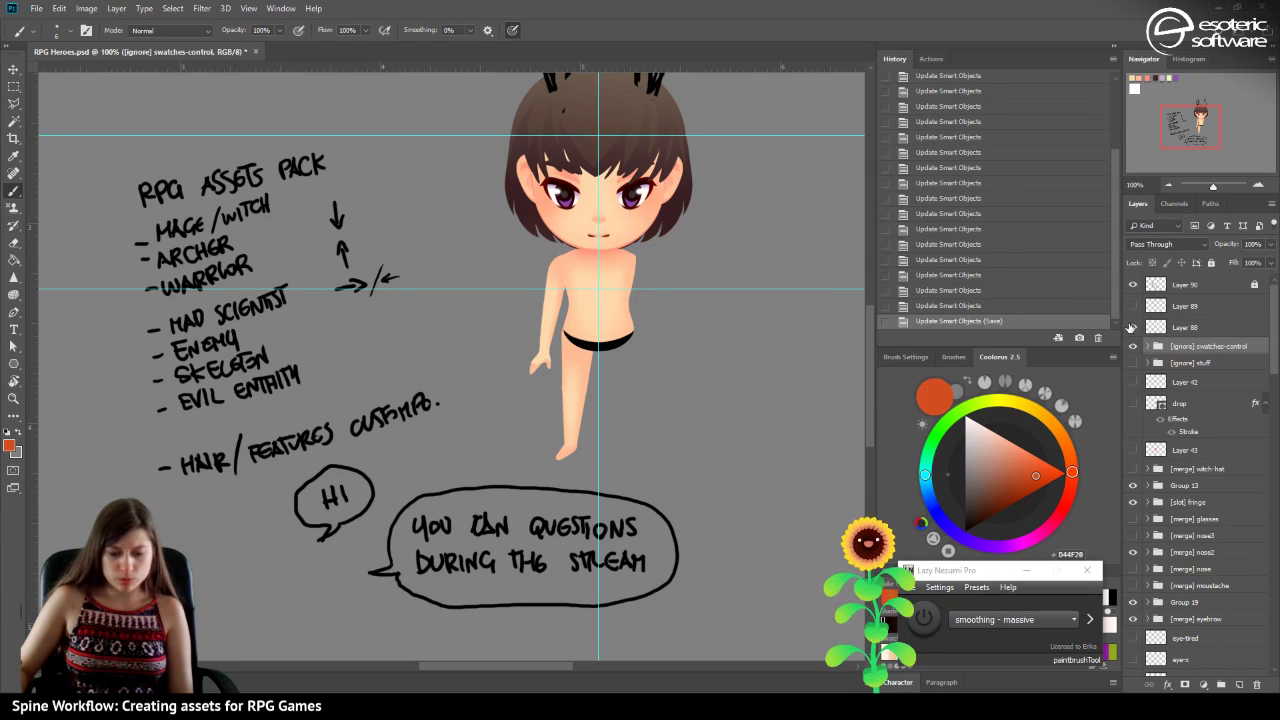
pyautogui.click(1133, 327)
pyautogui.click(1133, 306)
pyautogui.click(1133, 307)
pyautogui.click(1148, 309)
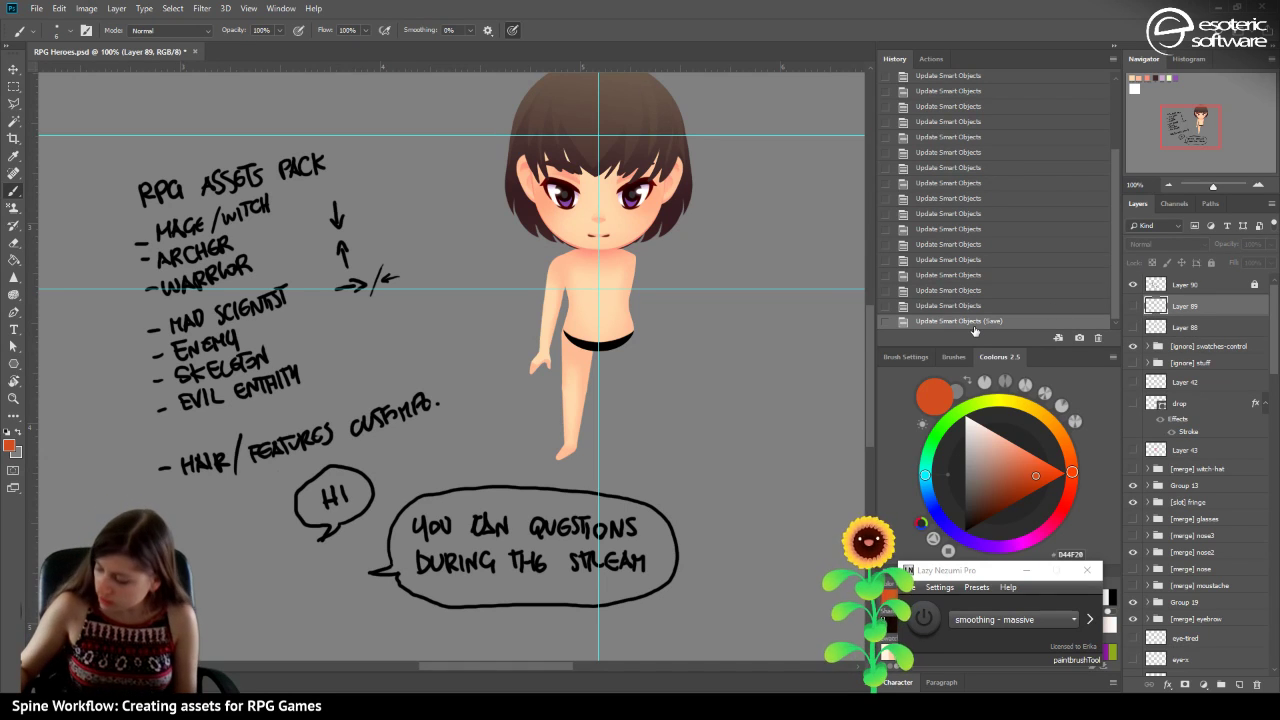
pyautogui.press('Delete')
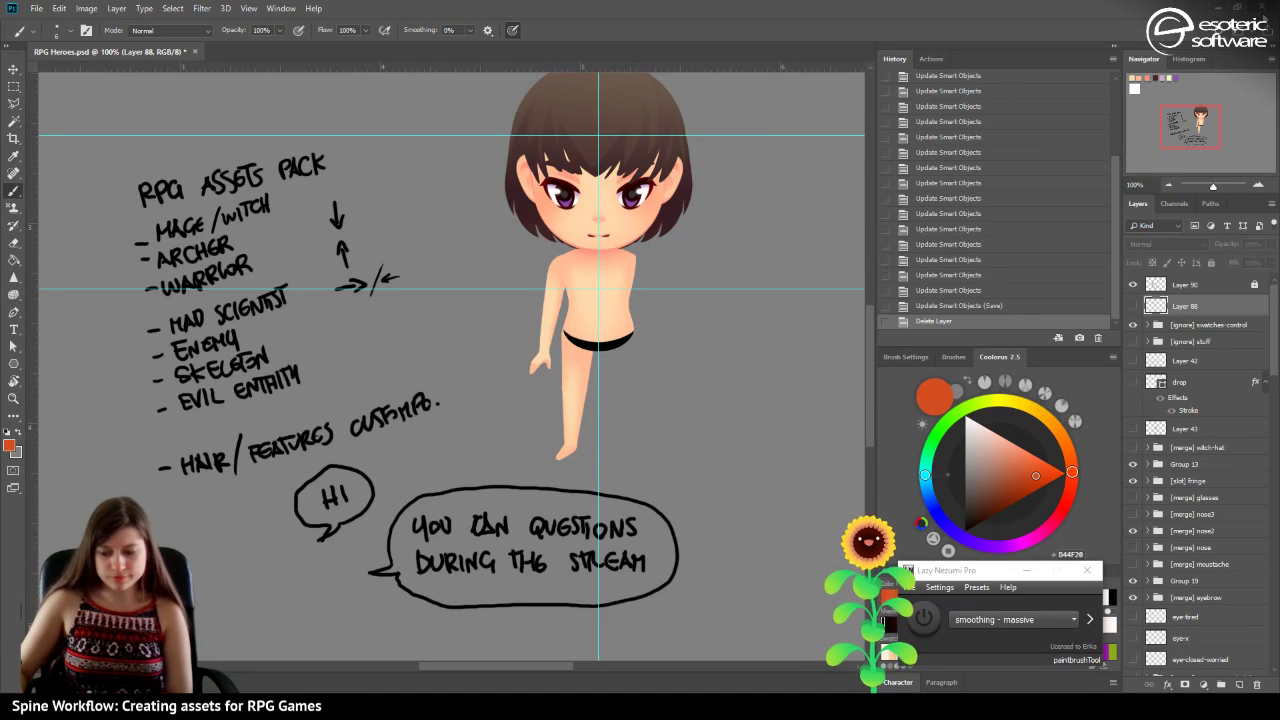
# Save the RPG Heroes.psd document.
pyautogui.moveTo(1190, 133)
pyautogui.mouseDown()
pyautogui.moveTo(1195, 103)
pyautogui.moveTo(1171, 123)
pyautogui.moveTo(1152, 88)
pyautogui.moveTo(1177, 90)
pyautogui.moveTo(1201, 116)
pyautogui.mouseUp()
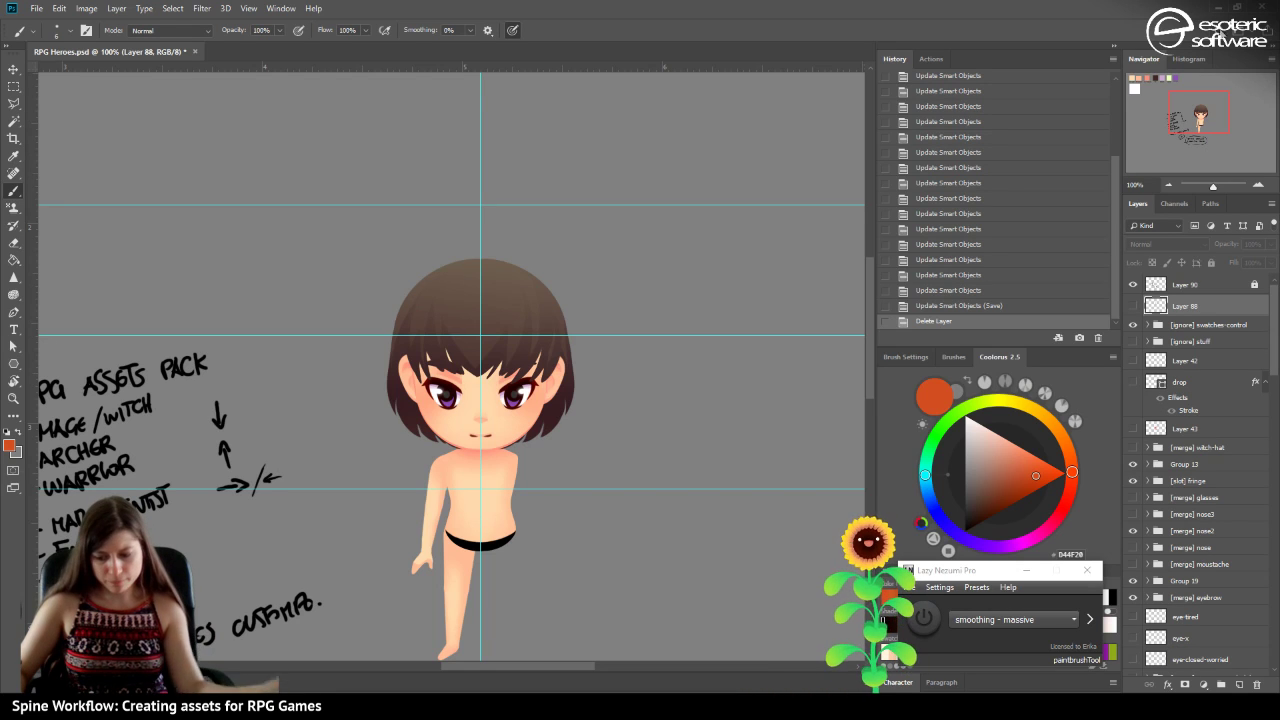
pyautogui.moveTo(1213, 110)
pyautogui.mouseDown()
pyautogui.moveTo(1215, 135)
pyautogui.moveTo(1204, 118)
pyautogui.mouseUp()
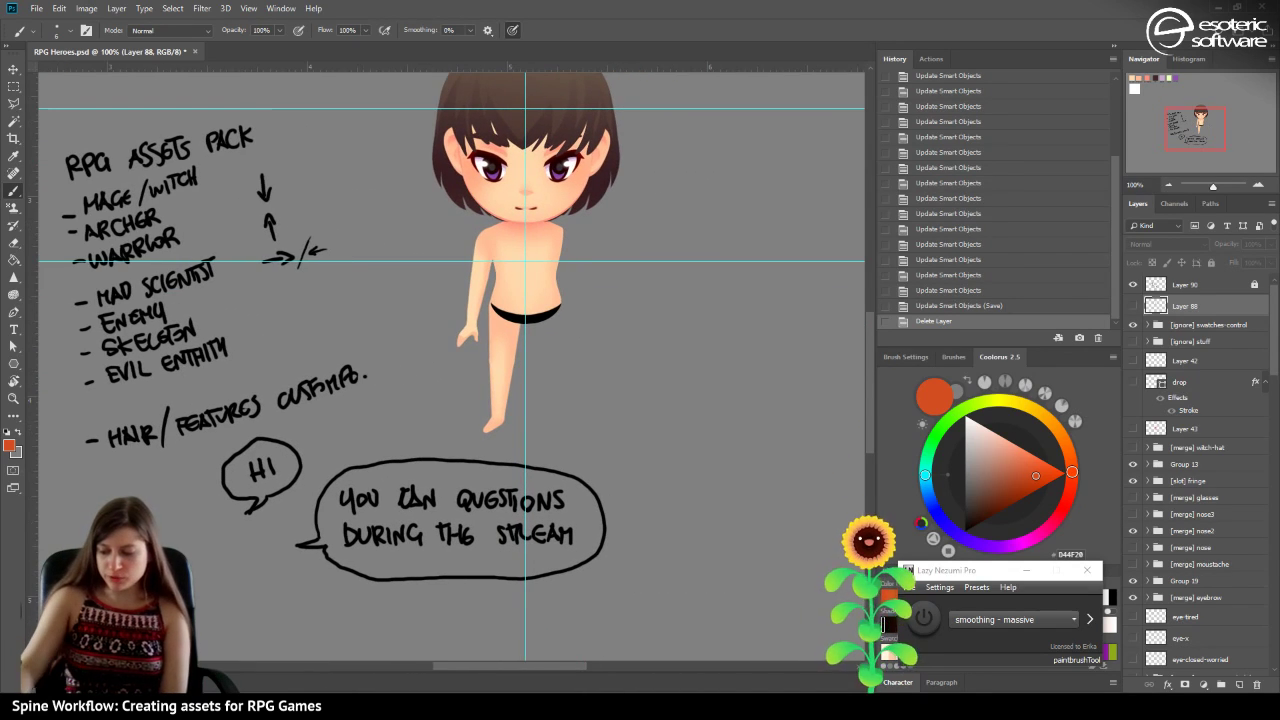
pyautogui.hotkey('ctrl', 's')
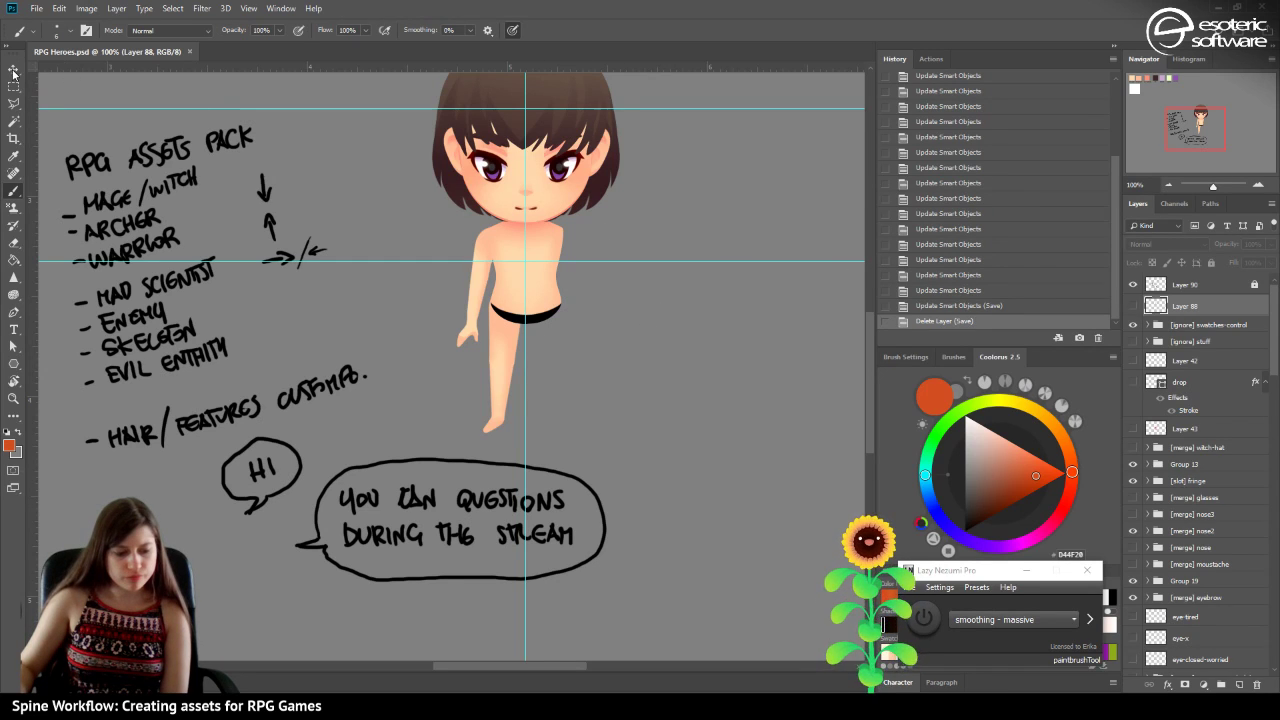
# Locate the character's body layers, collapse Group 17 and Group 23, and check what Group 14 contains by toggling its visibility.
pyautogui.press('v')
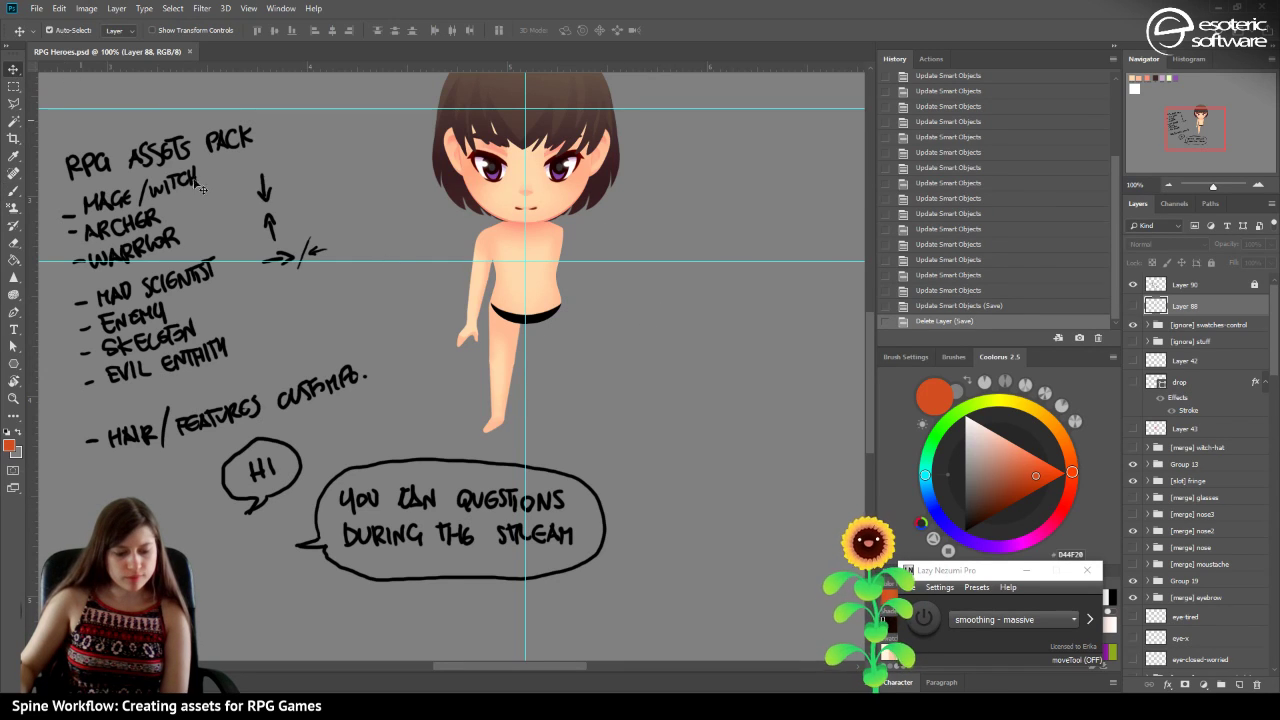
pyautogui.click(487, 270)
pyautogui.scroll(-5, 1212, 519)
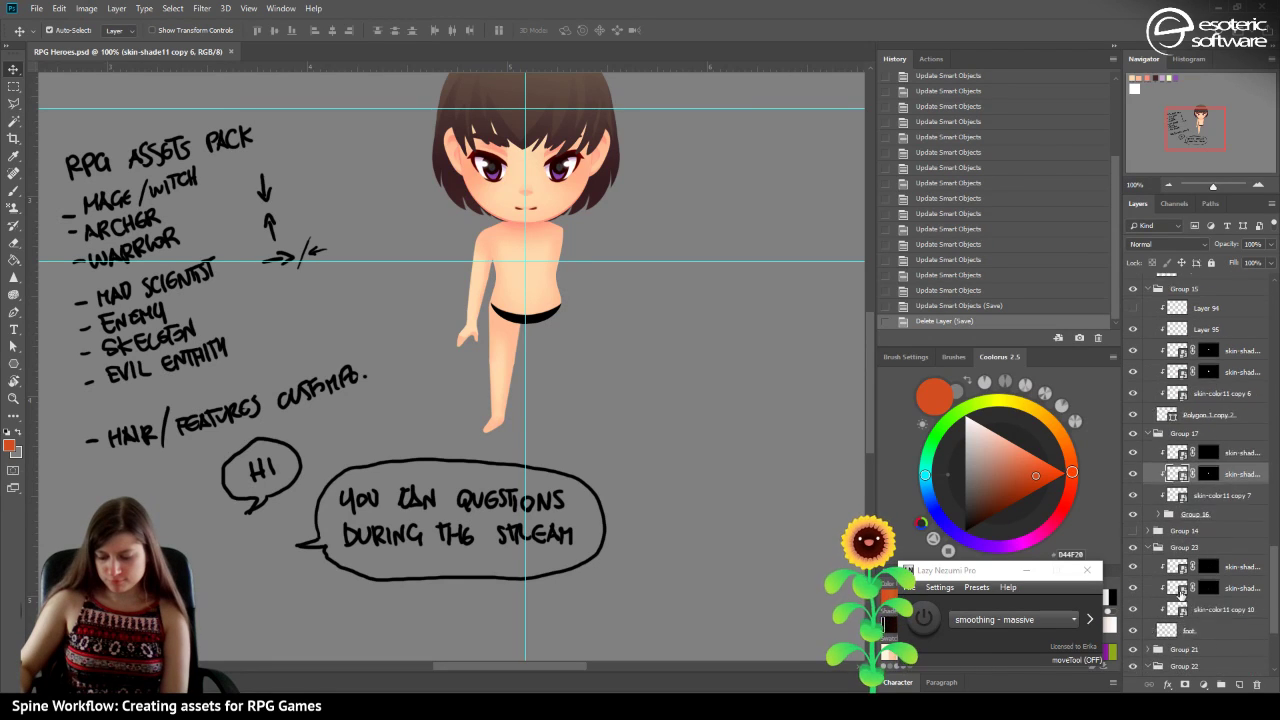
pyautogui.click(1146, 413)
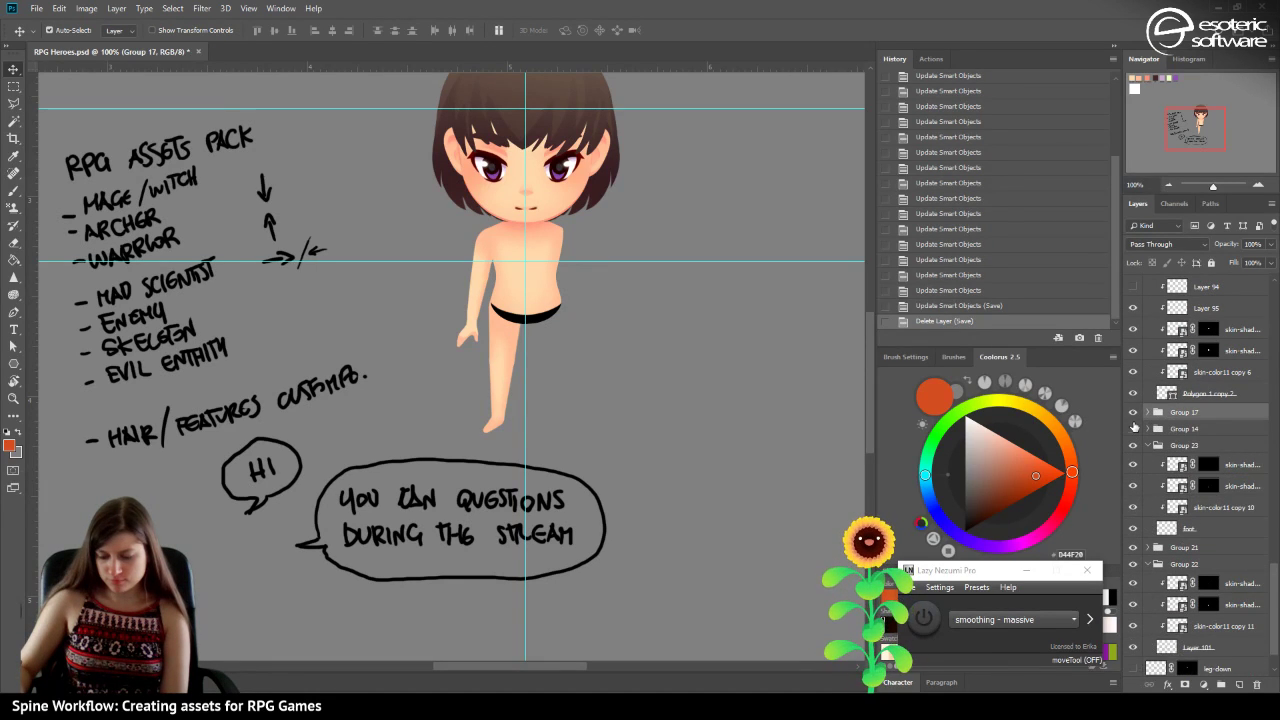
pyautogui.click(1133, 428)
pyautogui.click(1131, 426)
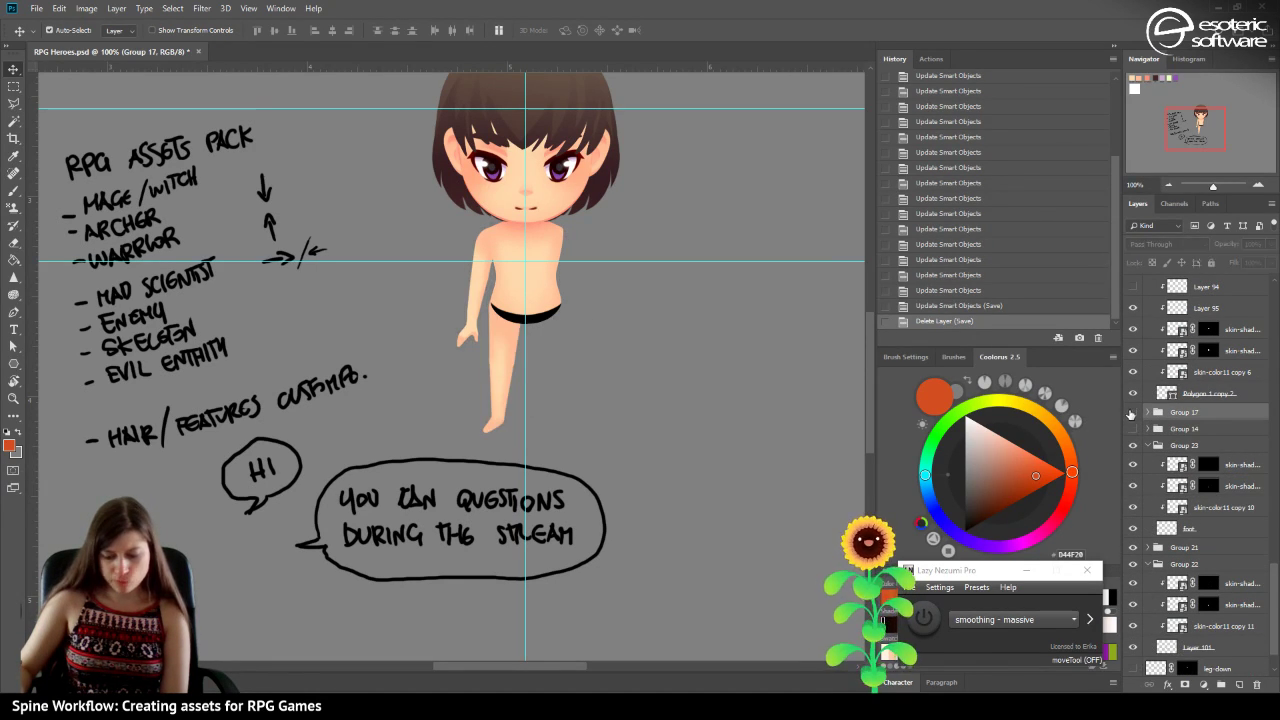
pyautogui.click(1148, 445)
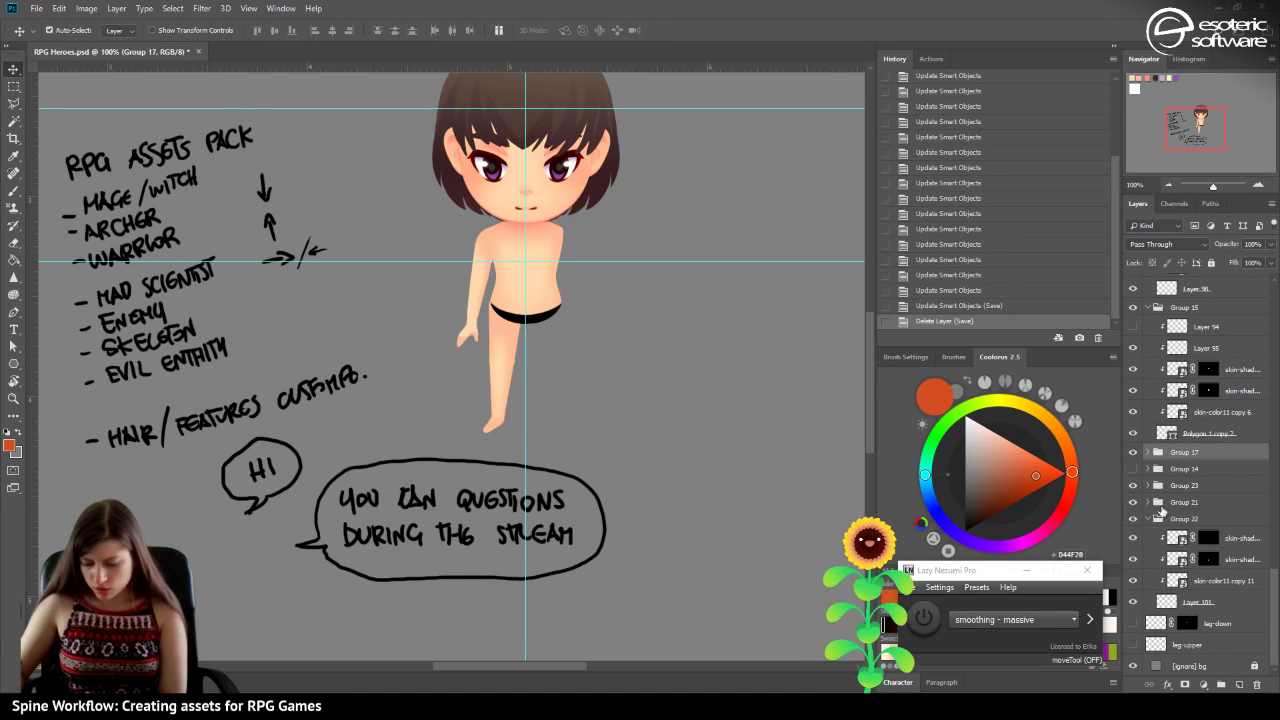
# Check Group 22 by toggling its visibility, and collapse Group 22, Group 15 and Group 18.
pyautogui.click(1133, 518)
pyautogui.click(1133, 518)
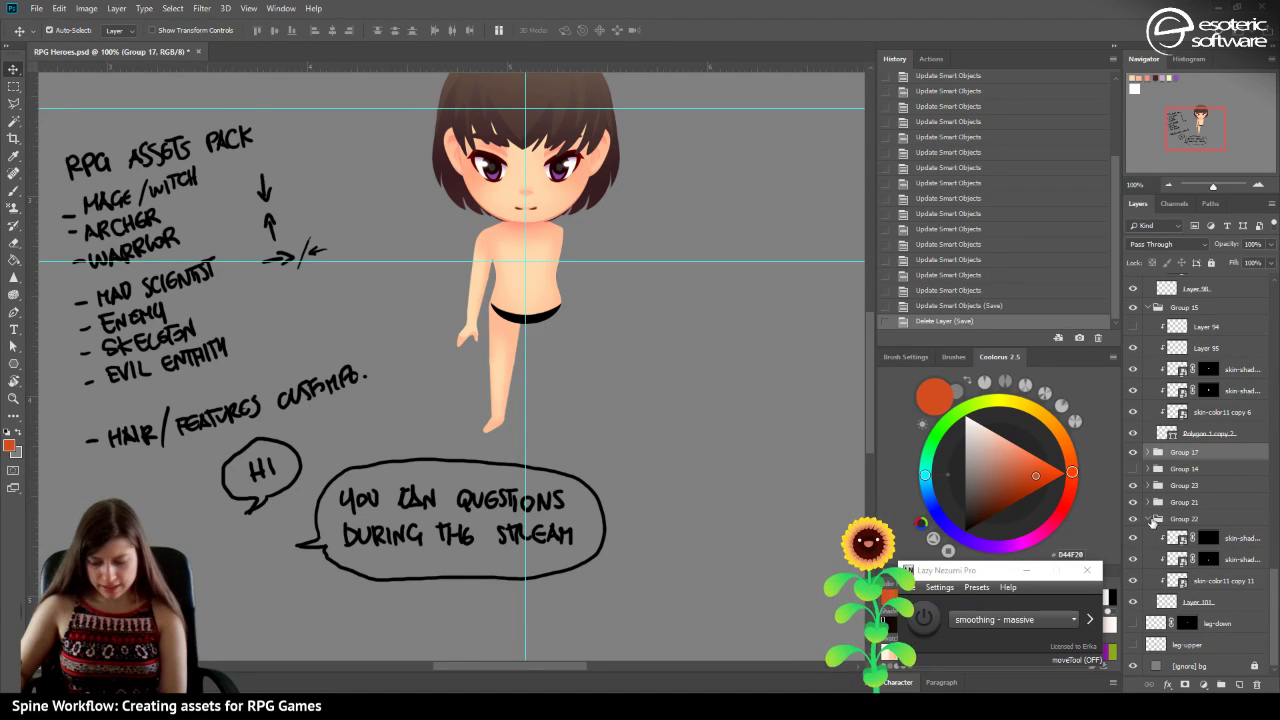
pyautogui.click(1151, 519)
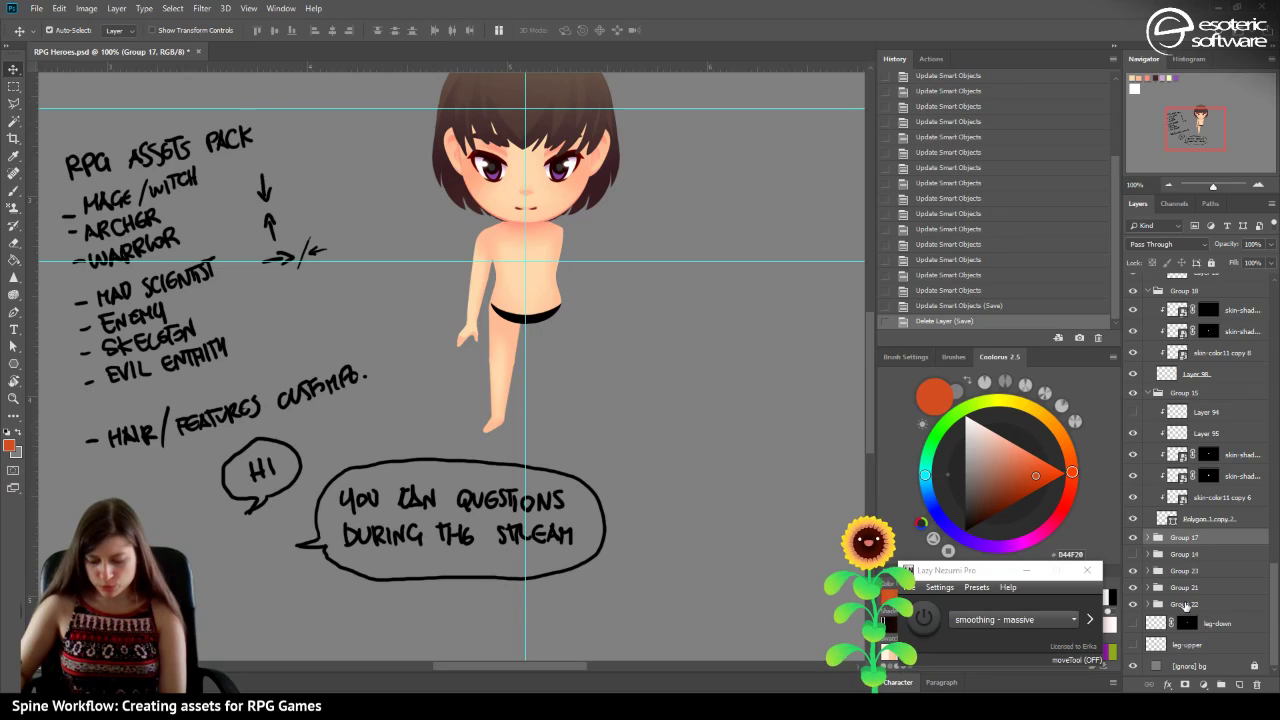
pyautogui.click(1147, 393)
pyautogui.click(1149, 420)
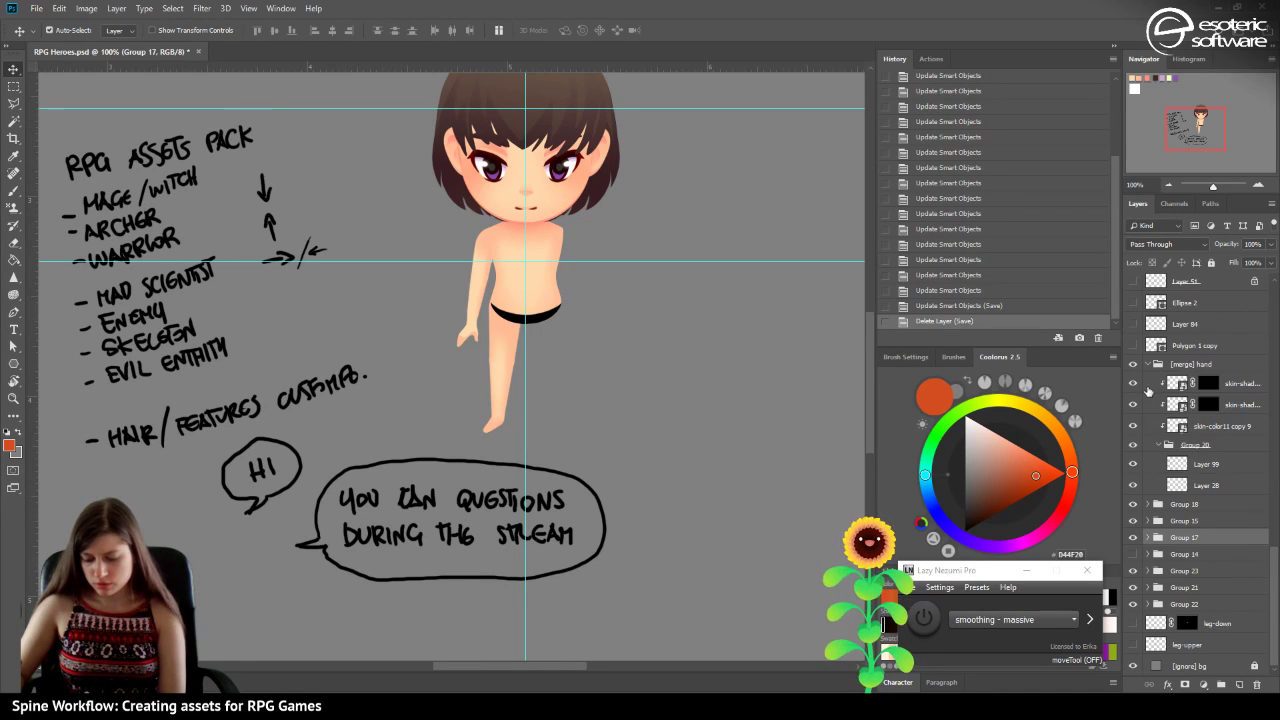
# Collapse the [merge] hand group and copy the [merge] prefix from its name.
pyautogui.click(1153, 368)
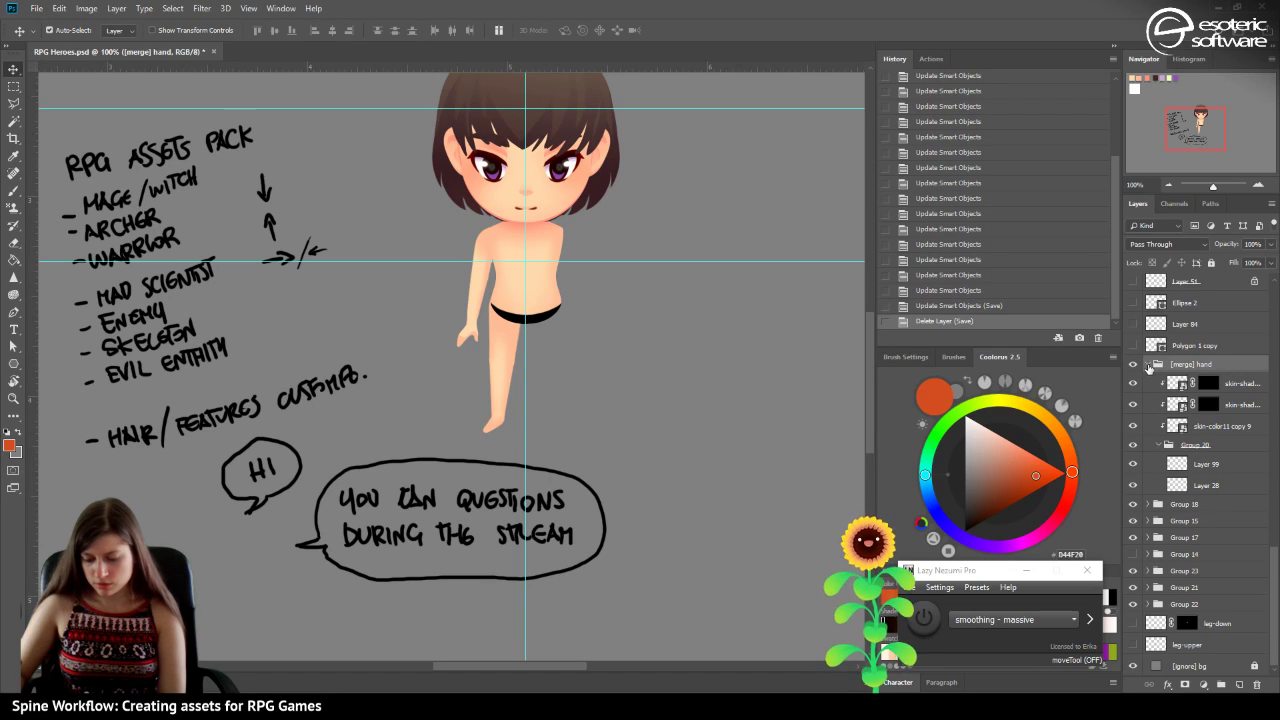
pyautogui.click(1150, 366)
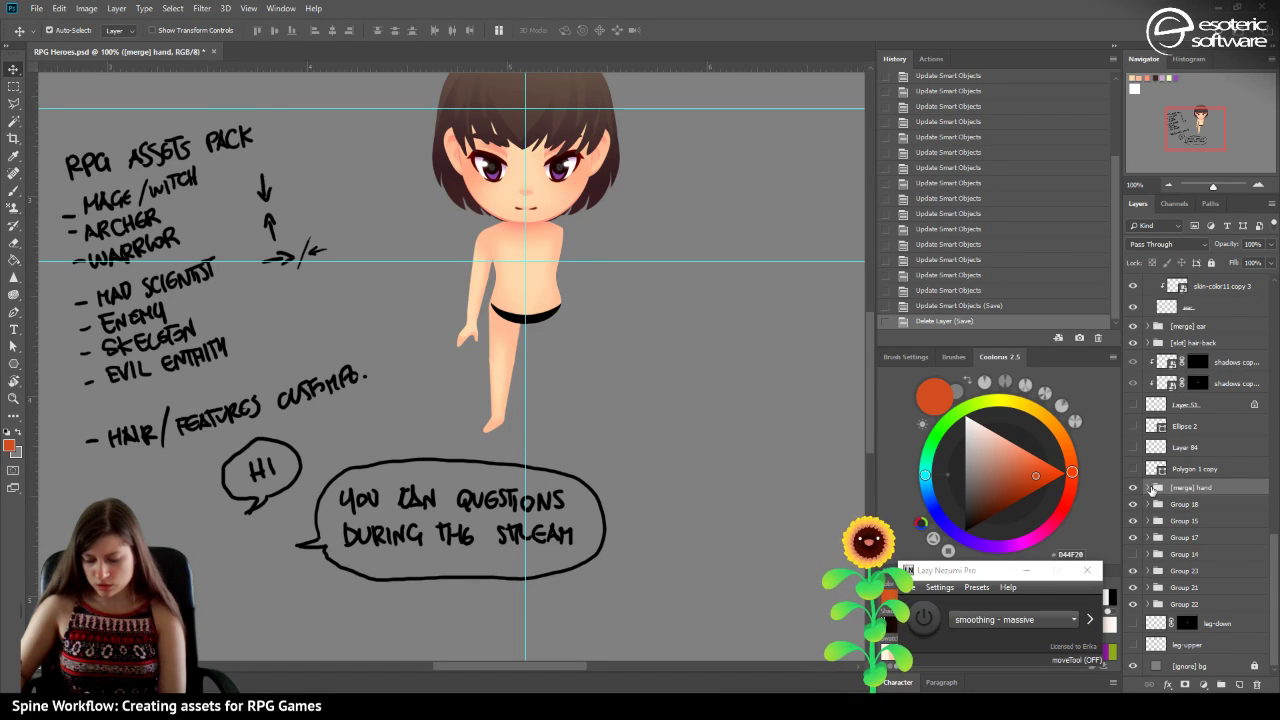
pyautogui.click(1150, 489)
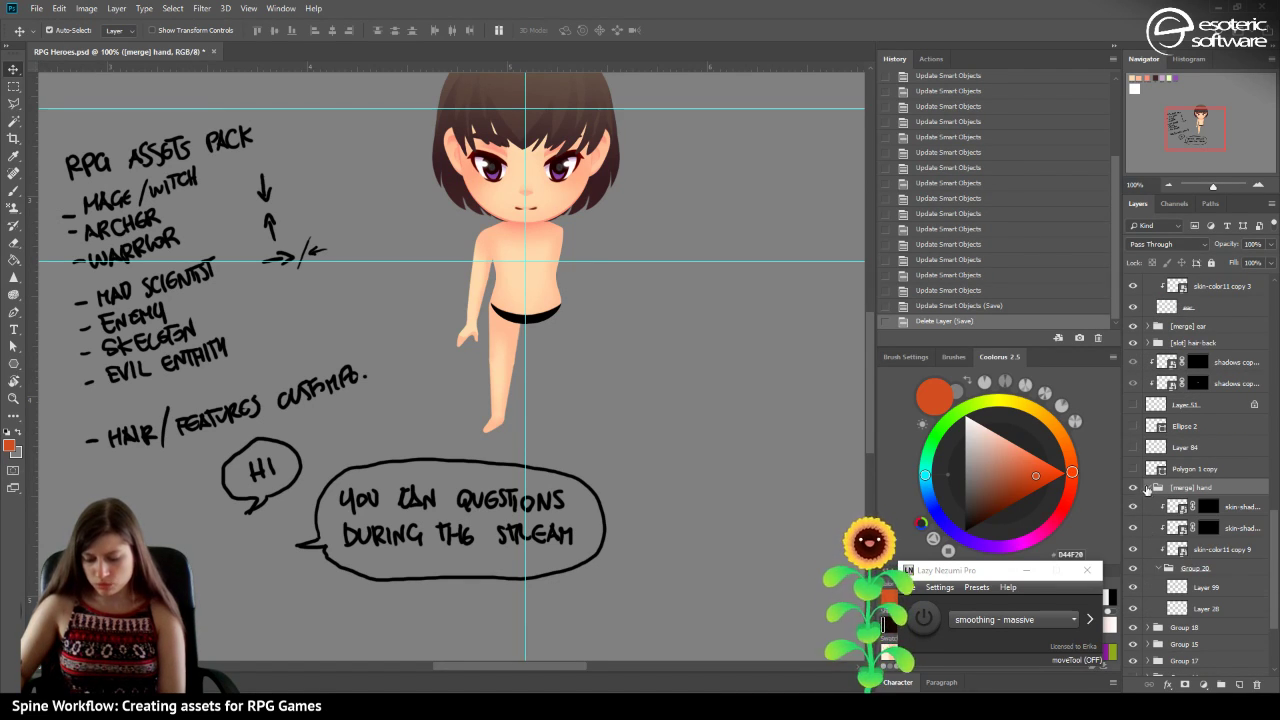
pyautogui.click(1150, 489)
pyautogui.doubleClick(1190, 488)
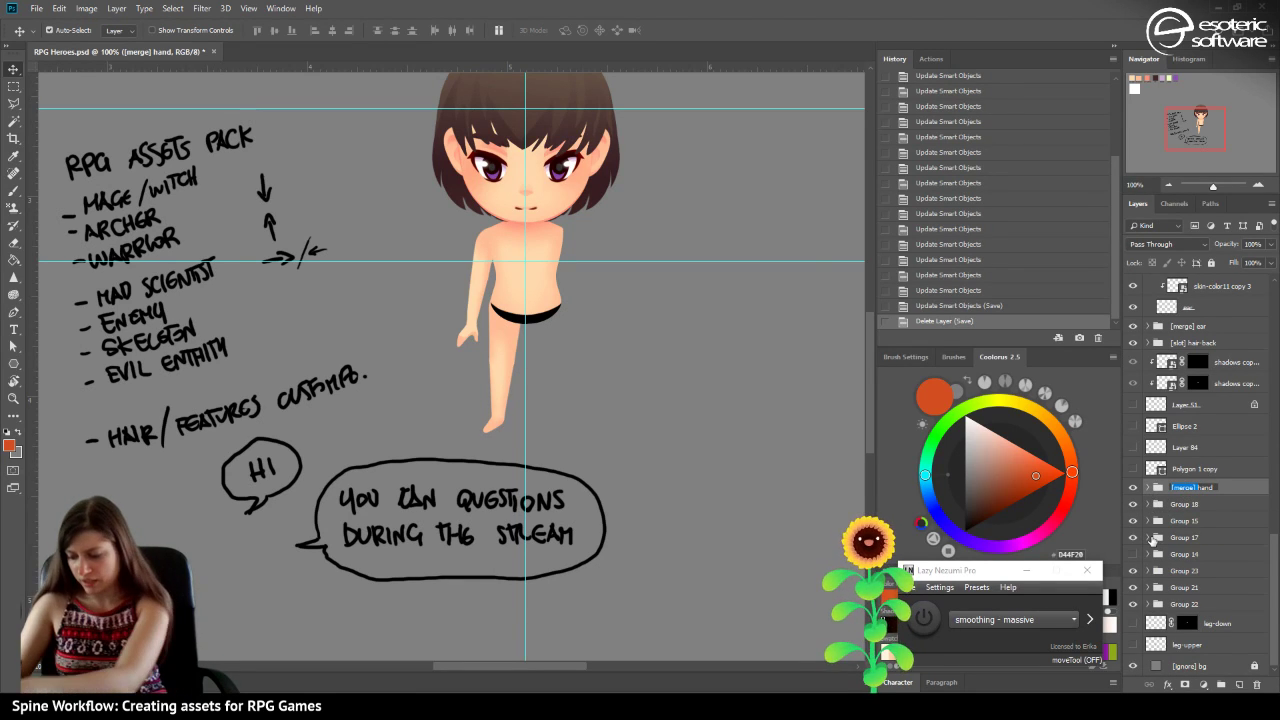
pyautogui.hotkey('ctrl', 'c')
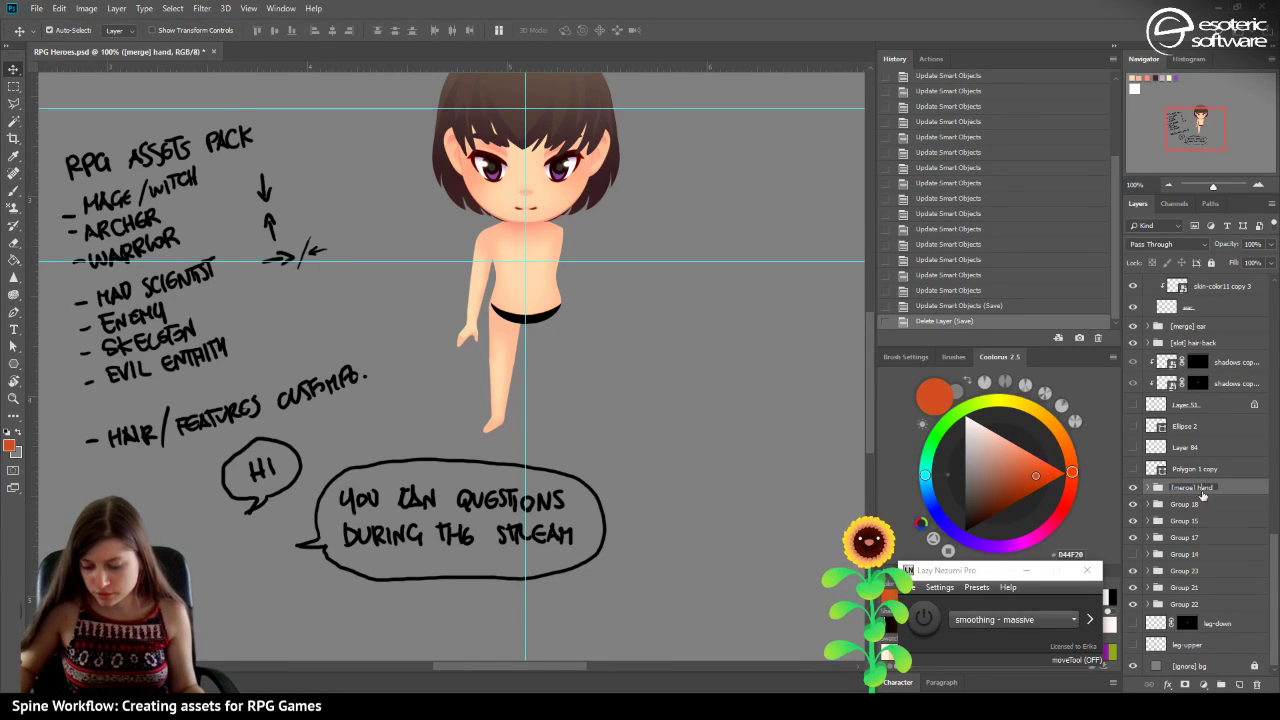
# Identify Group 18 by toggling its visibility, and rename it as [merge] arm-down.
pyautogui.click(1188, 512)
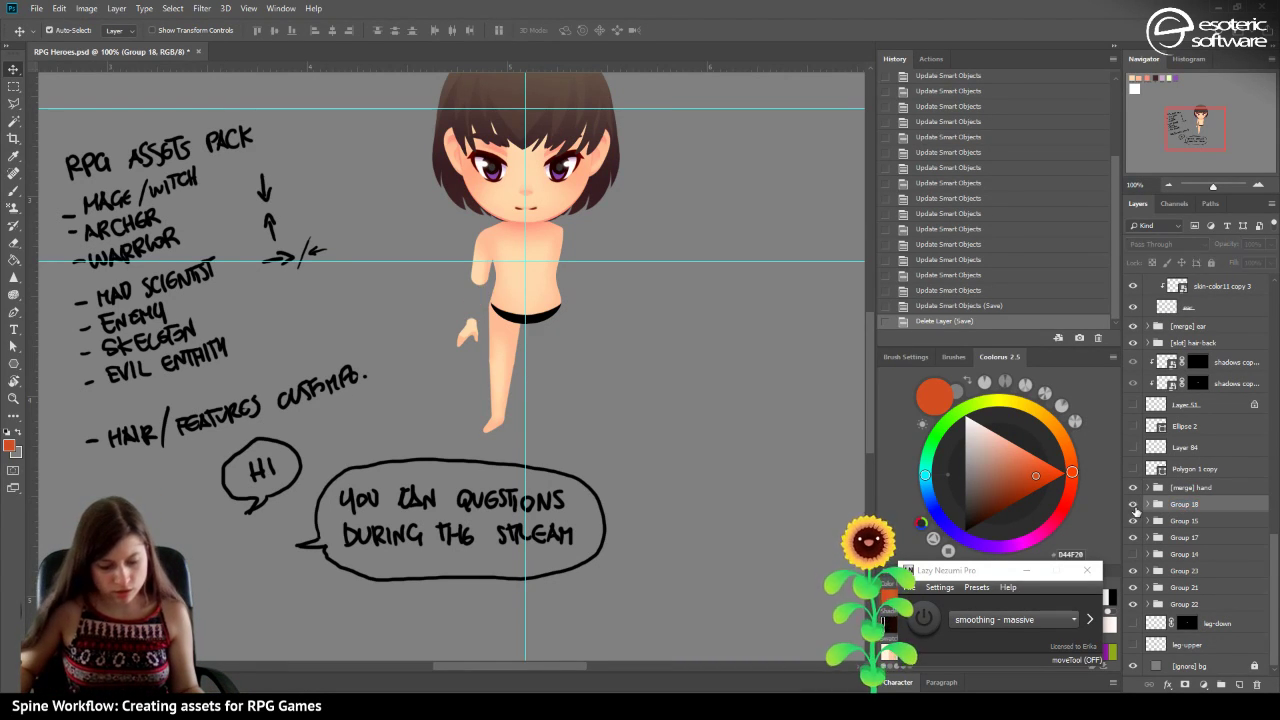
pyautogui.doubleClick(1180, 504)
pyautogui.write('[merge]')
pyautogui.press('ctrl')
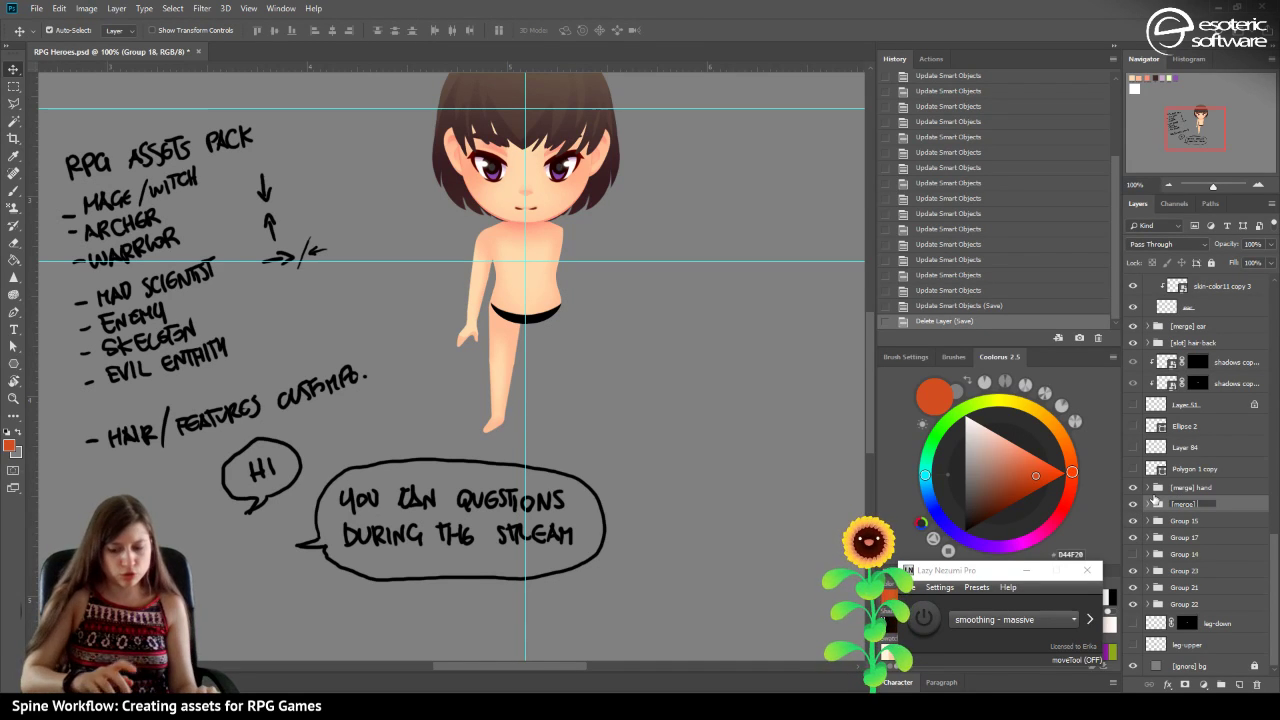
pyautogui.write('arm')
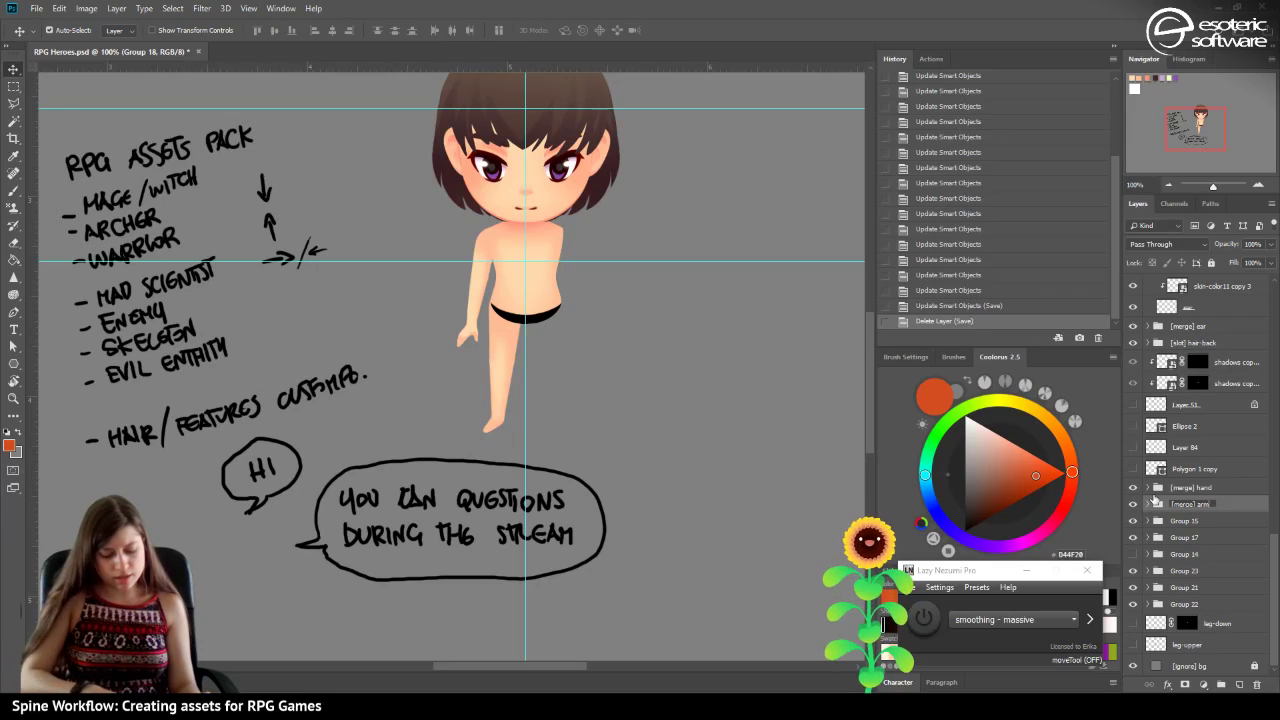
pyautogui.write('-down')
pyautogui.press('Return')
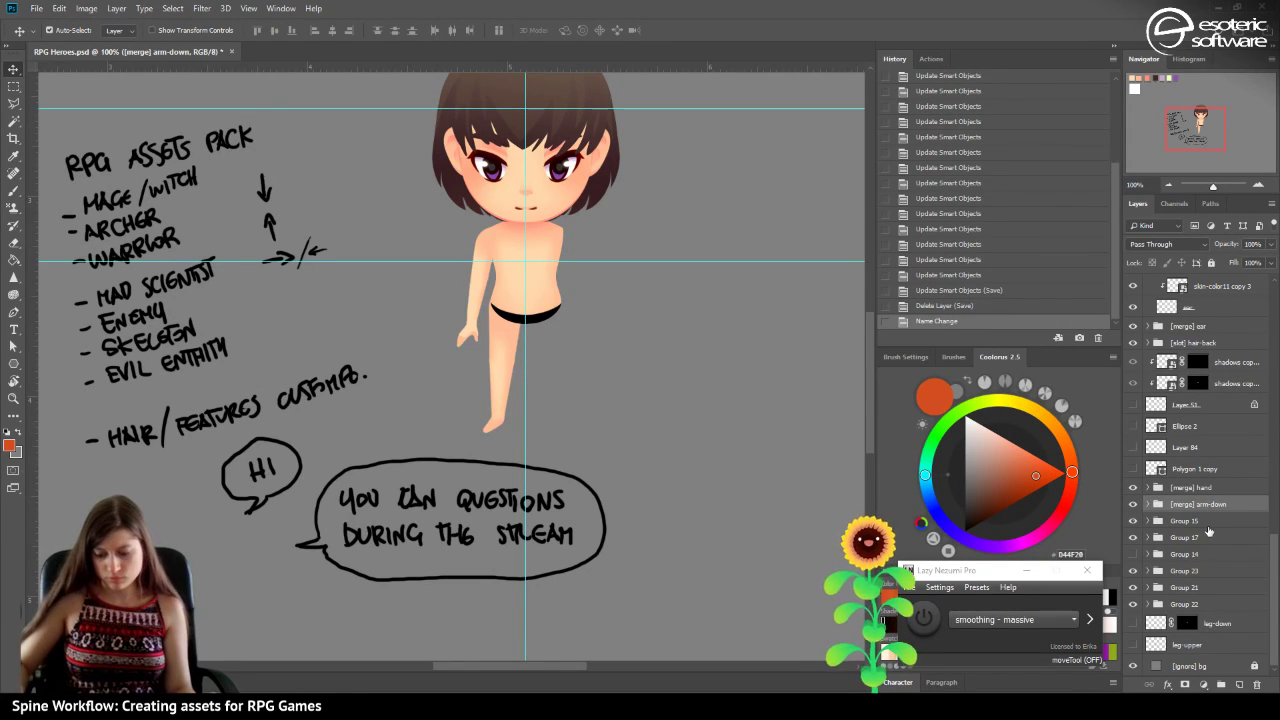
# Identify Group 15 by toggling its visibility, and rename it as [merge] body.
pyautogui.doubleClick(1186, 521)
pyautogui.click(1133, 521)
pyautogui.click(1133, 521)
pyautogui.doubleClick(1188, 521)
pyautogui.write('[merge]')
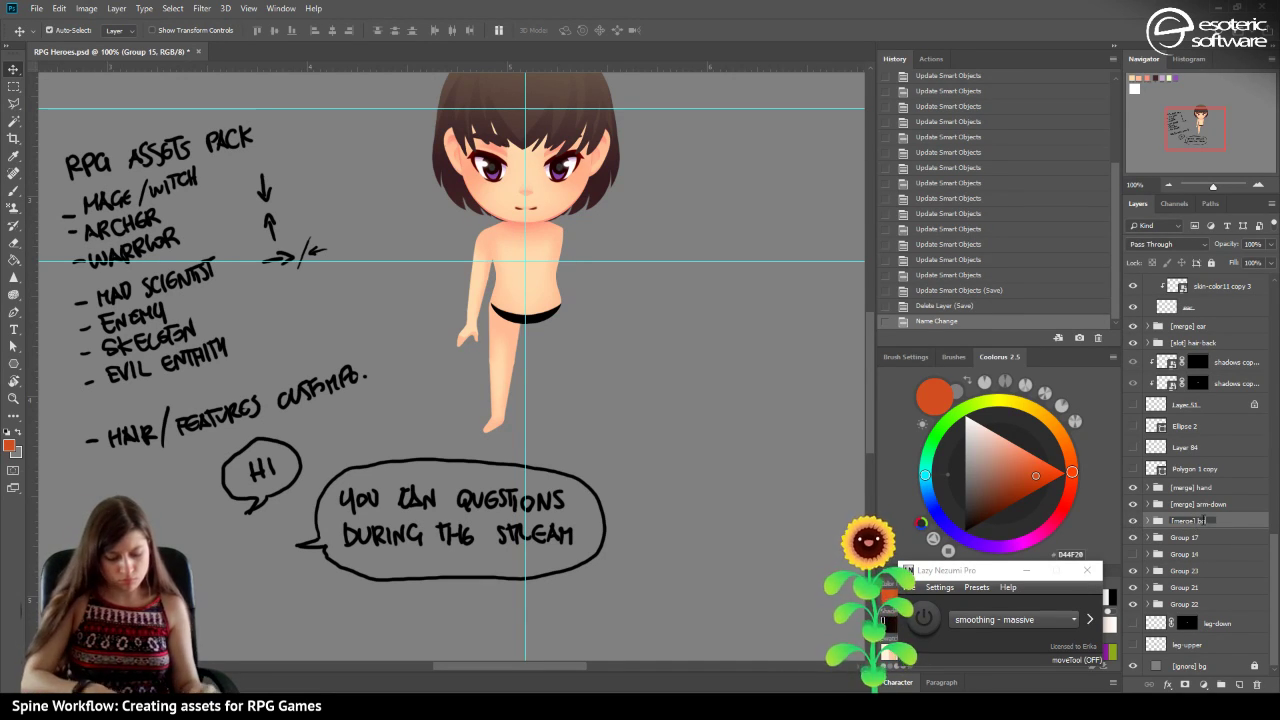
pyautogui.write(' body')
pyautogui.press('Return')
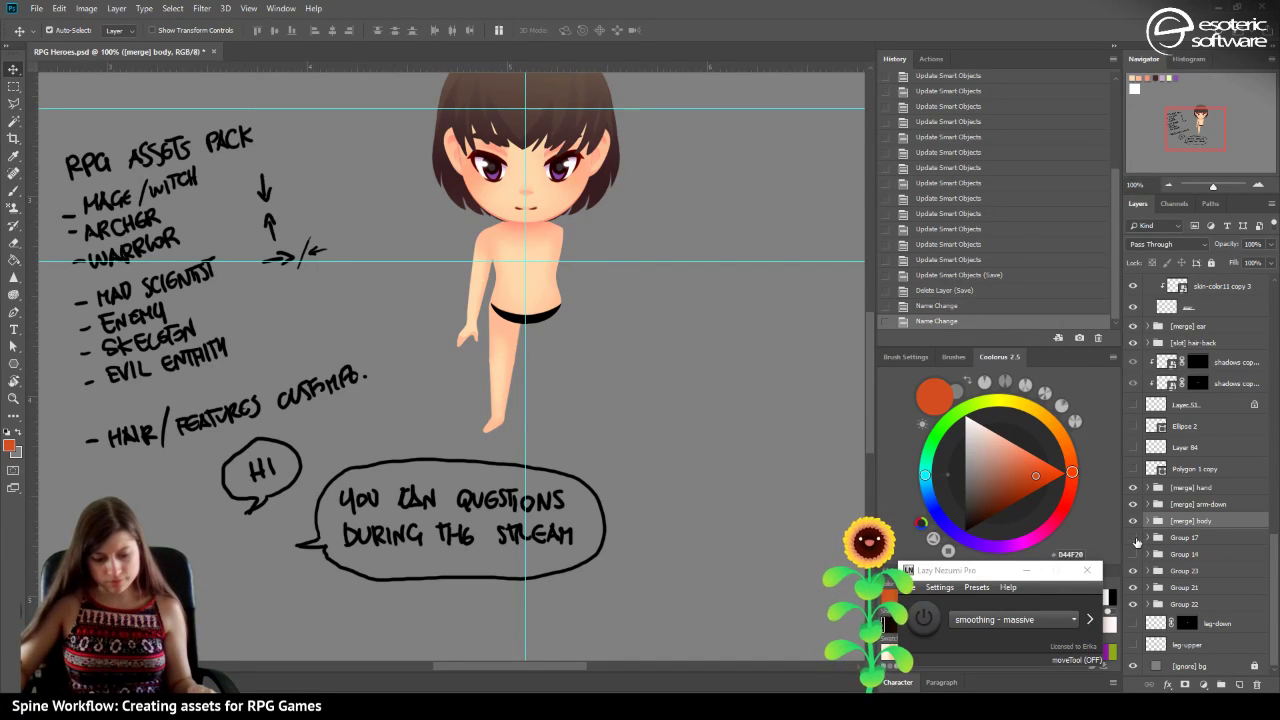
# Rename Group 17 as [merge] arm-up.
pyautogui.doubleClick(1185, 538)
pyautogui.write('[merge] arm-up')
pyautogui.press('Return')
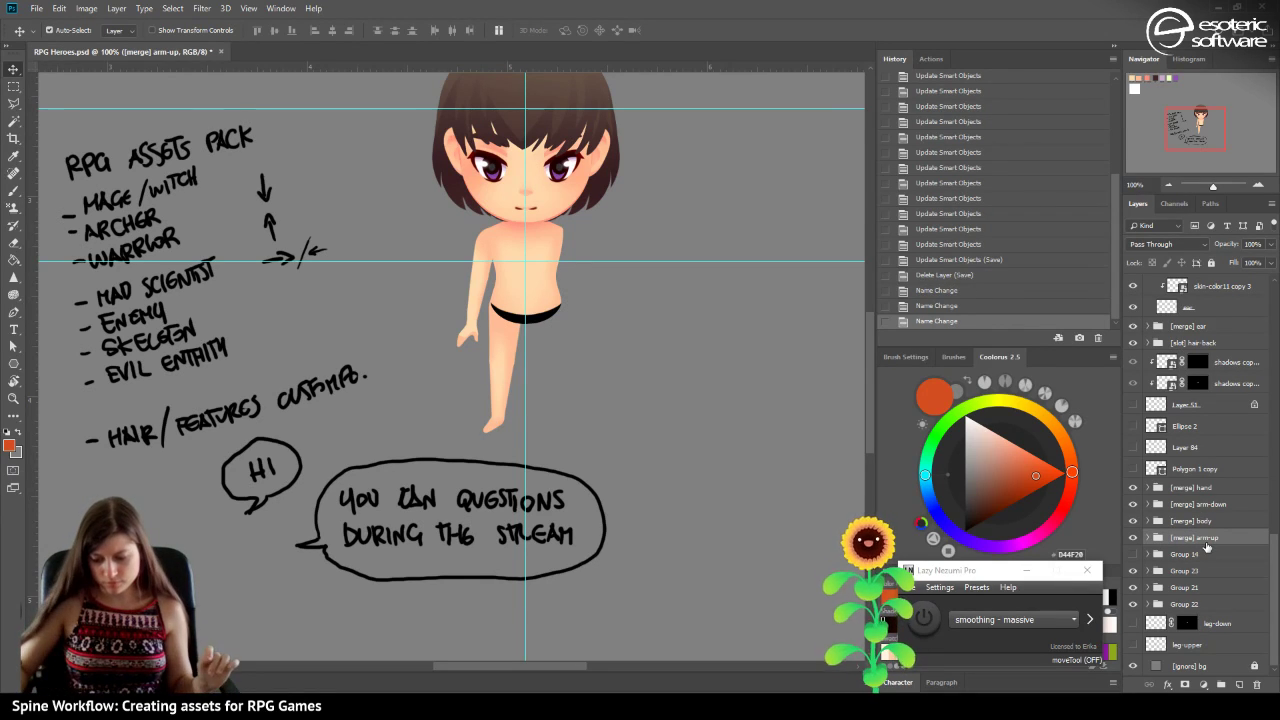
# Check Group 14 by toggling its visibility, and rename Group 23 as [merge] foot.
pyautogui.click(1133, 556)
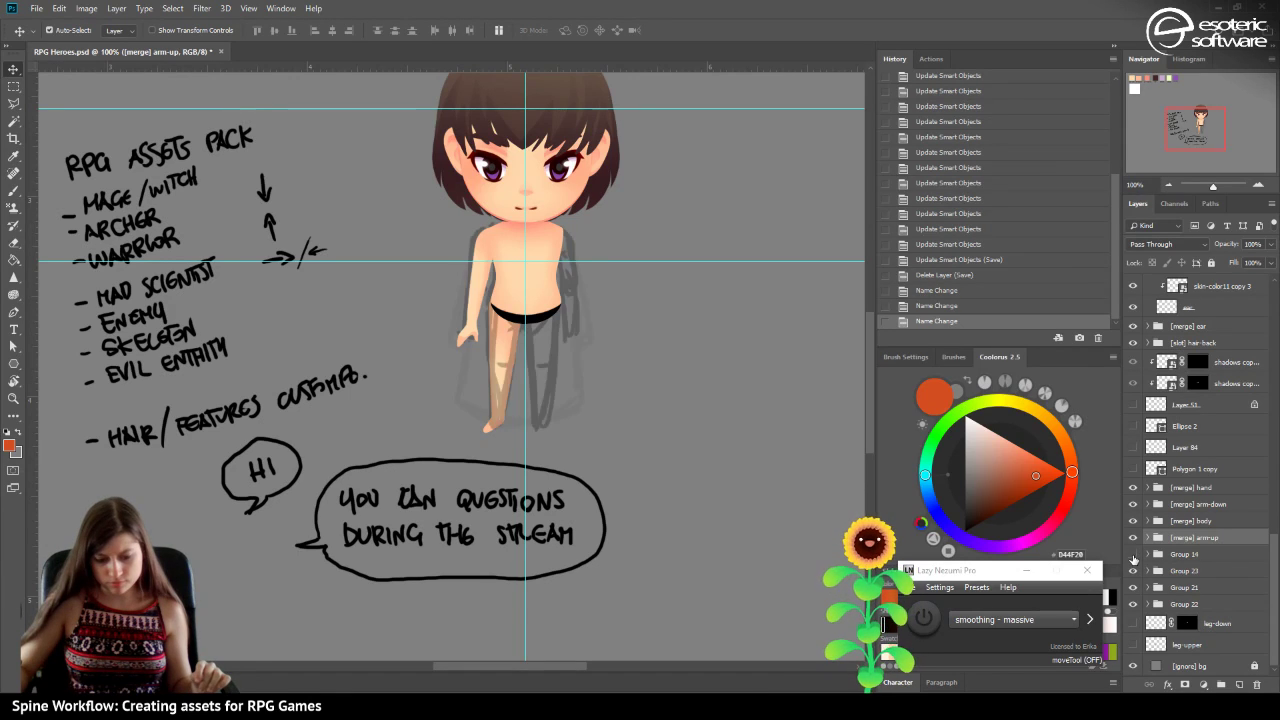
pyautogui.click(1133, 556)
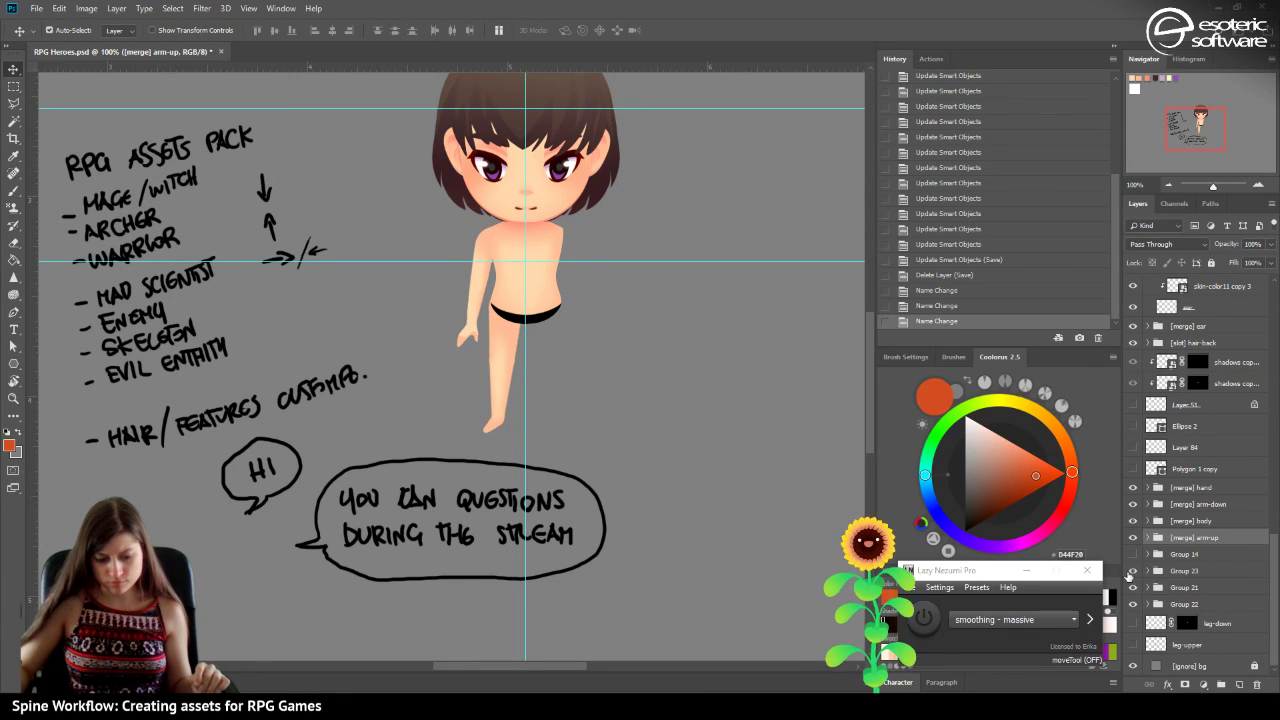
pyautogui.doubleClick(1173, 571)
pyautogui.write('[merge]')
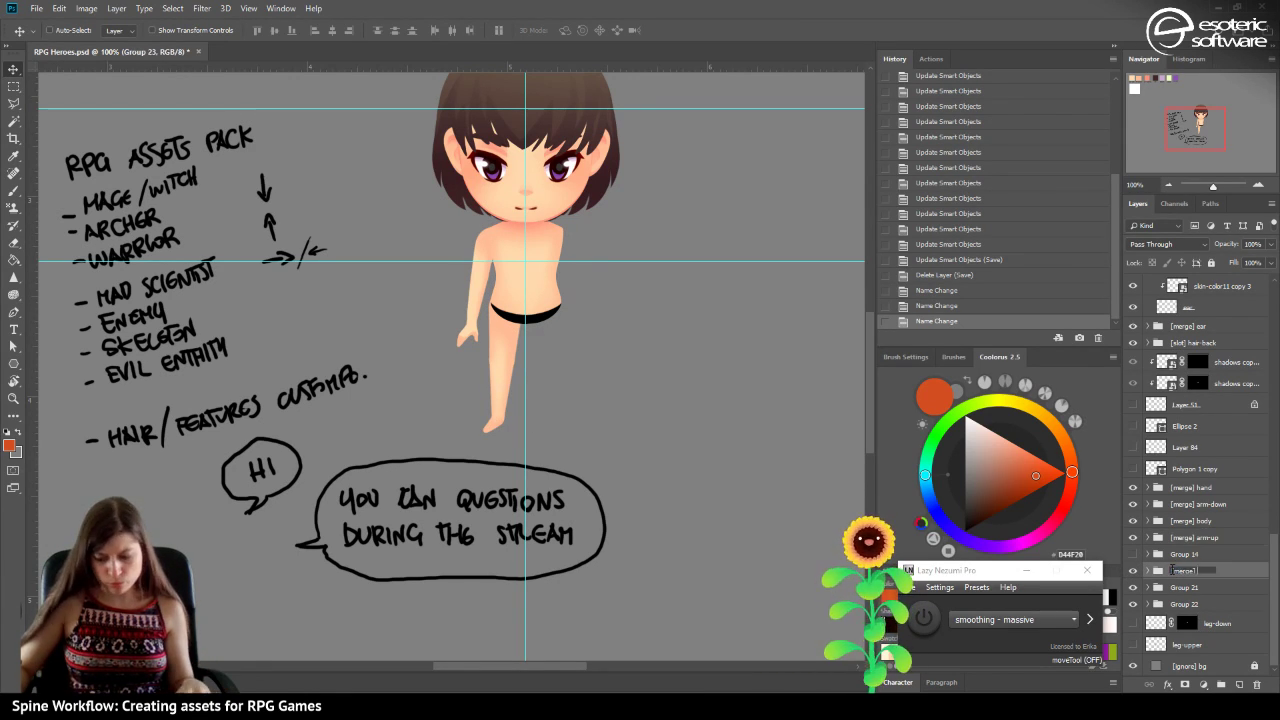
pyautogui.write(' foot')
pyautogui.press('Return')
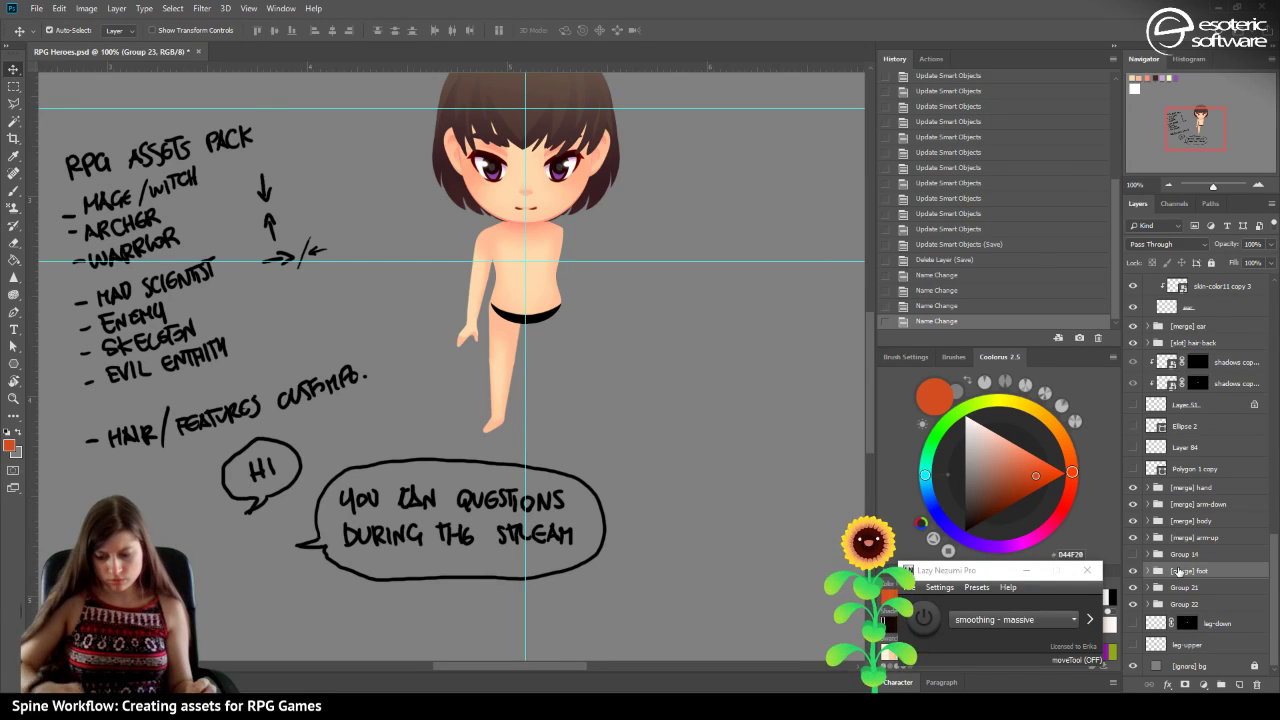
# Identify Group 21 by toggling its visibility, and rename it as [merge] leg-up.
pyautogui.click(1170, 590)
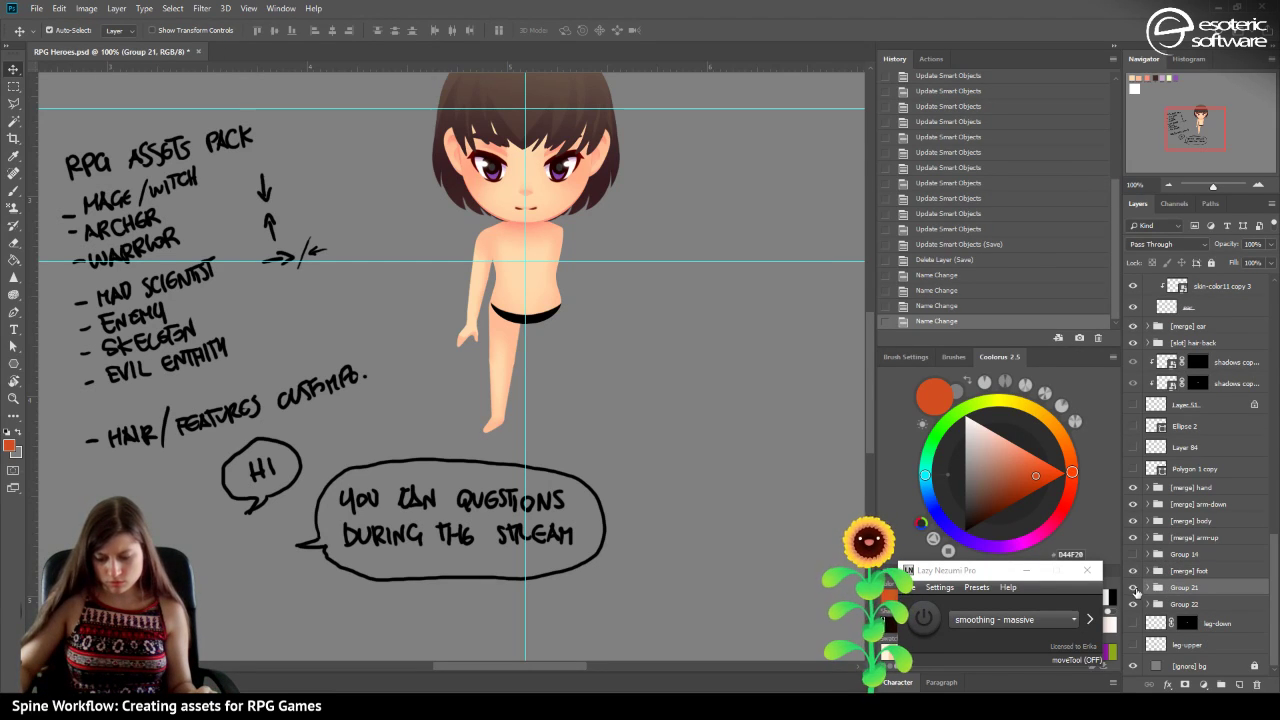
pyautogui.click(1133, 588)
pyautogui.click(1133, 588)
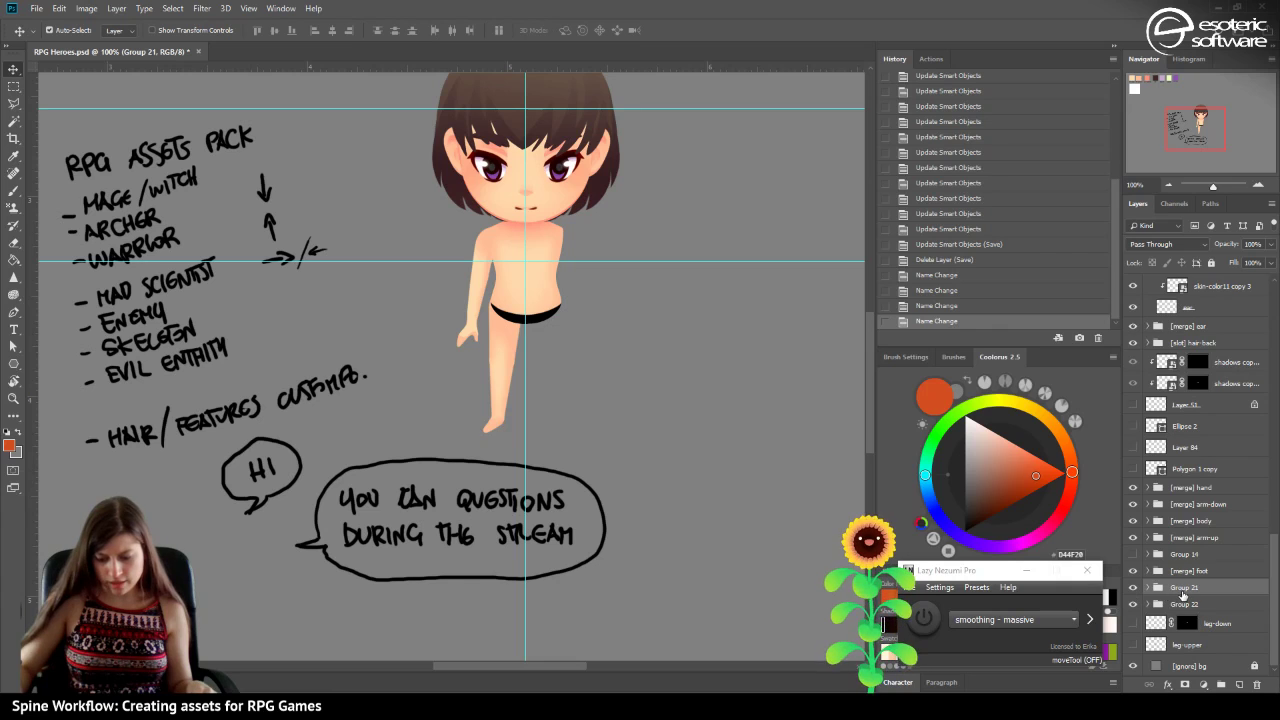
pyautogui.doubleClick(1182, 589)
pyautogui.hotkey('ctrl', 'v')
pyautogui.write('leg-up')
pyautogui.press('Return')
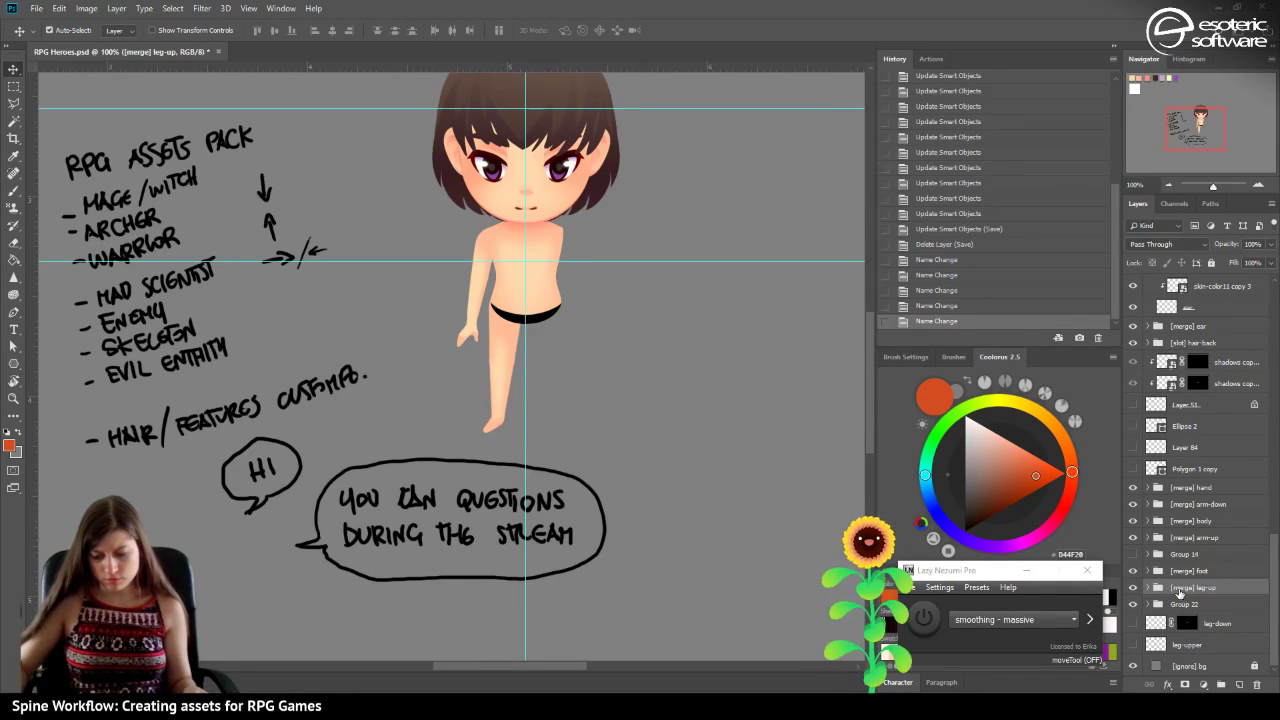
# Check Group 22, rename it as [merge] leg-down, and save the document.
pyautogui.click(1133, 604)
pyautogui.click(1133, 604)
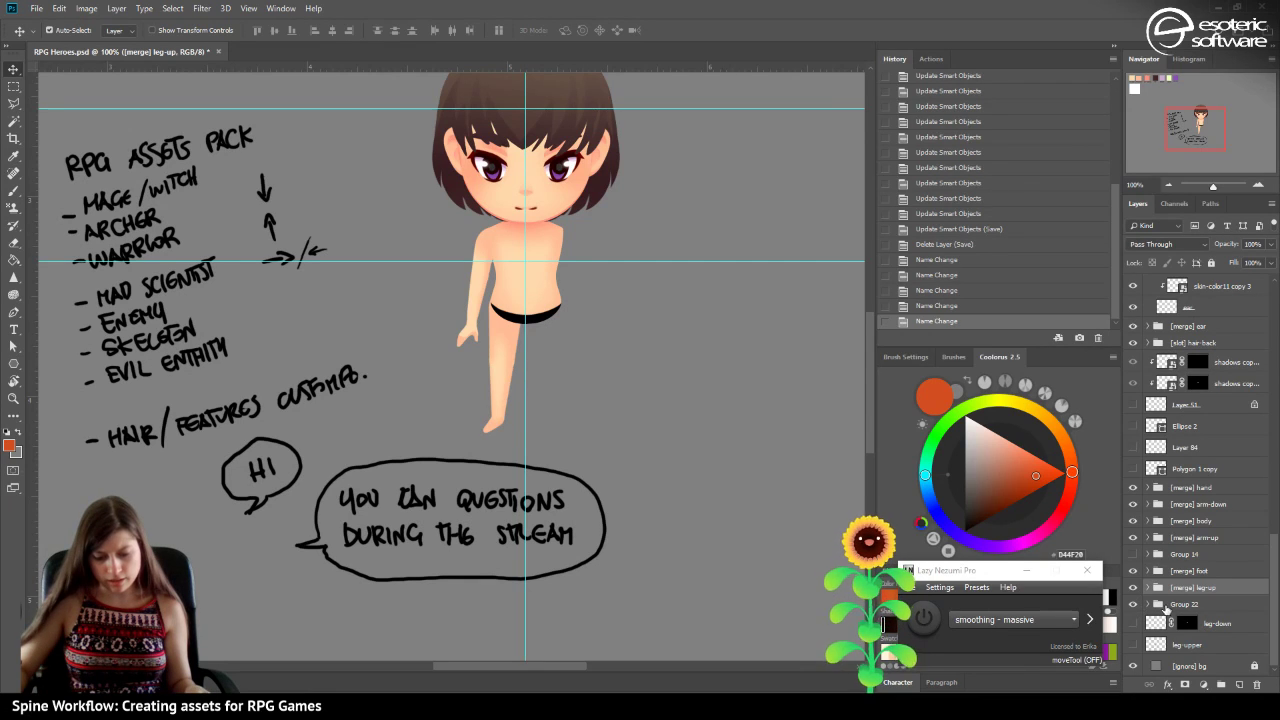
pyautogui.doubleClick(1176, 605)
pyautogui.write('[merge]')
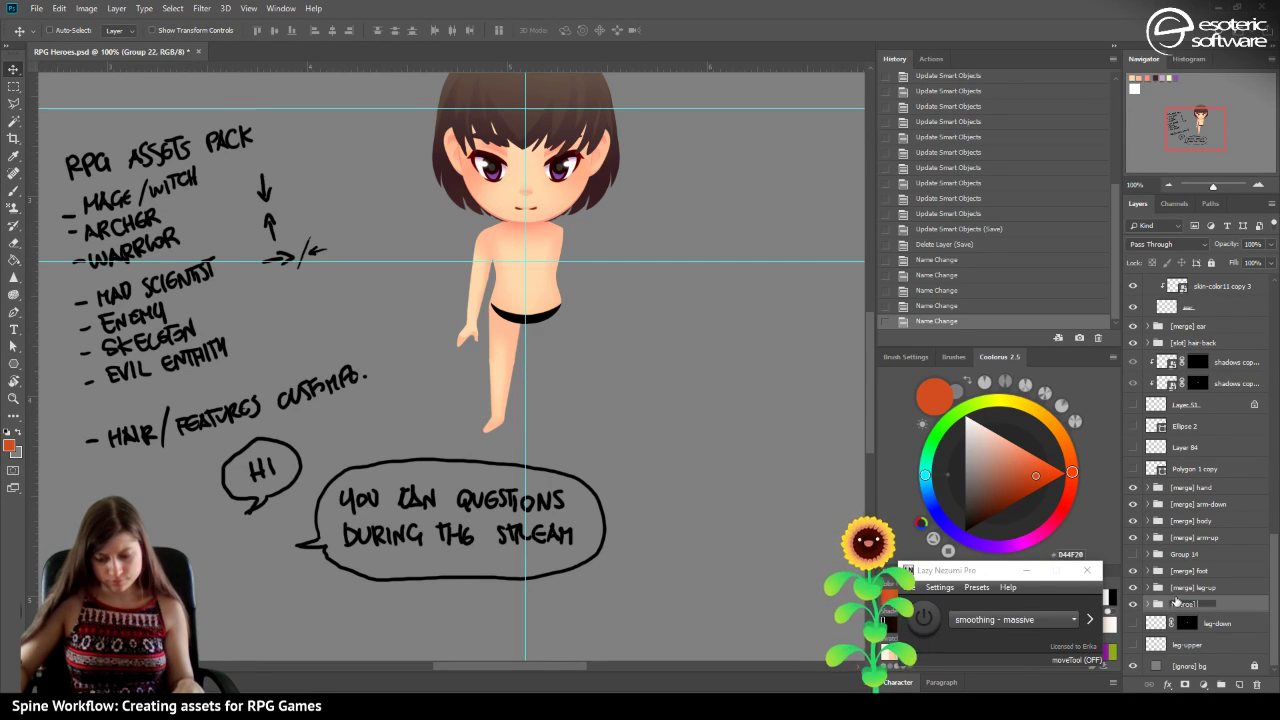
pyautogui.write(' leg-down')
pyautogui.press('Return')
pyautogui.hotkey('ctrl', 's')
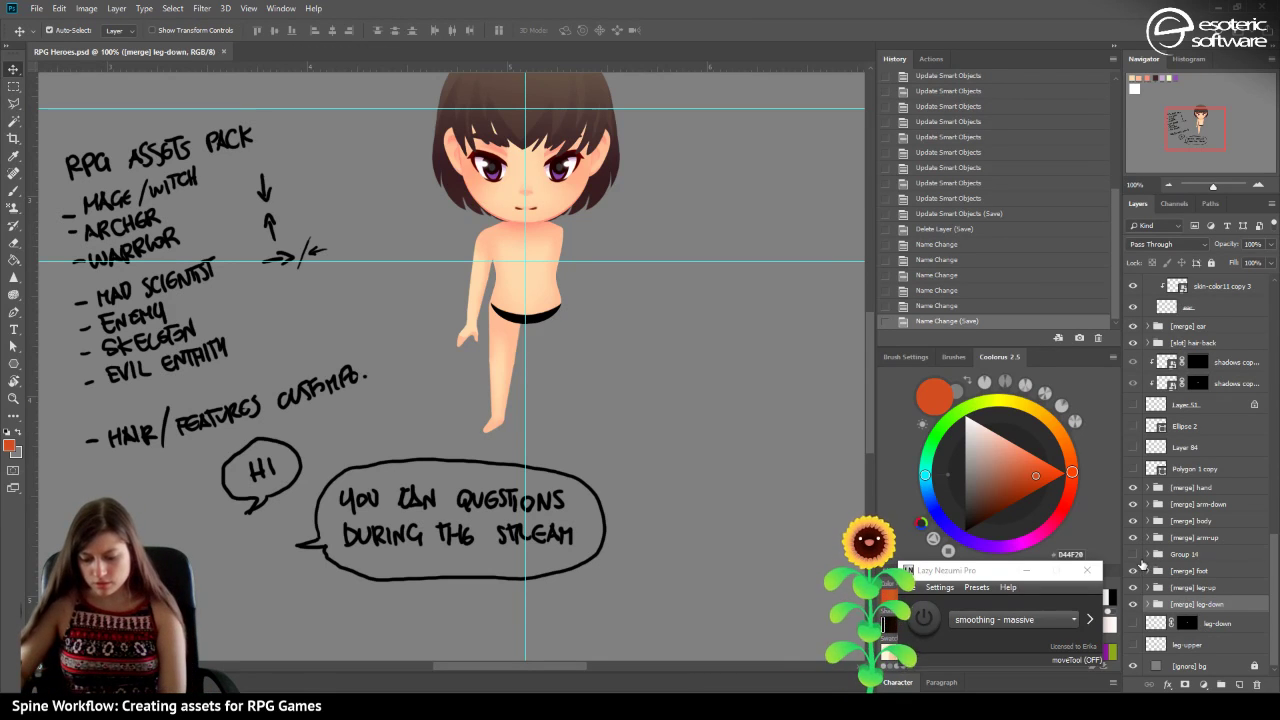
# Show Group 14, move it directly above the [merge] hand group, and expand it.
pyautogui.click(1134, 555)
pyautogui.moveTo(1165, 558); pyautogui.dragTo(1190, 478)
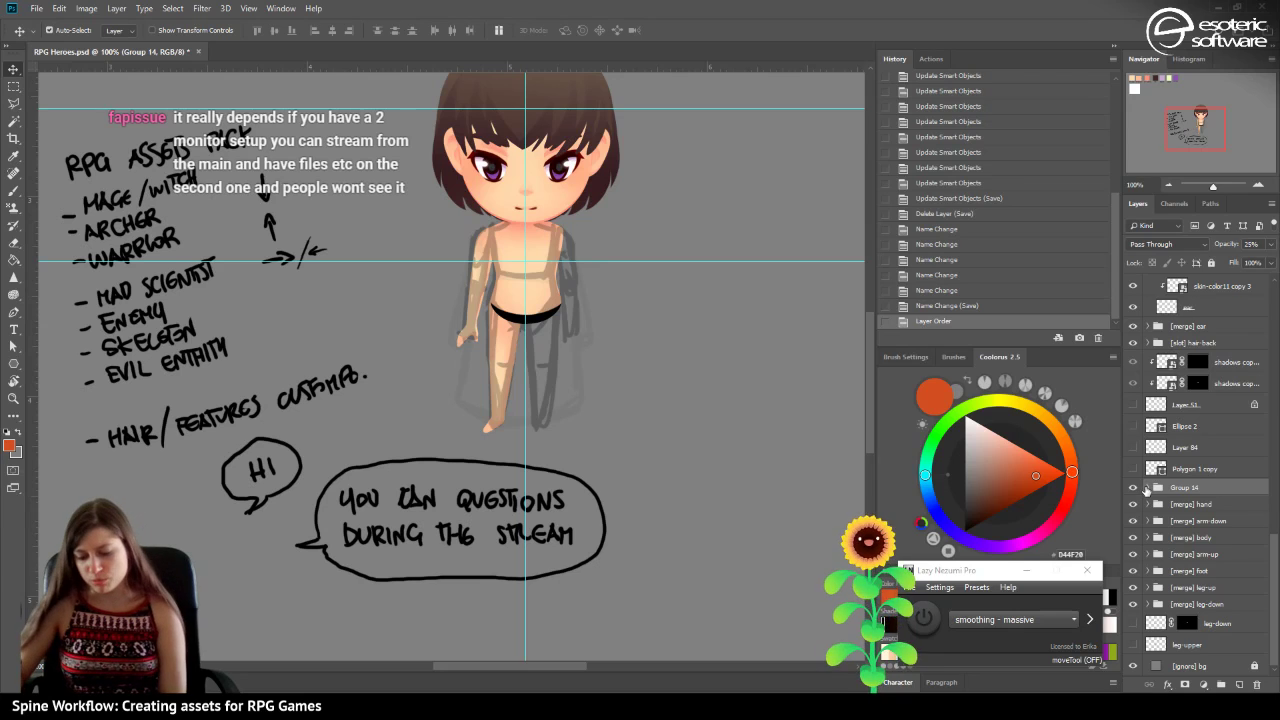
pyautogui.click(1148, 488)
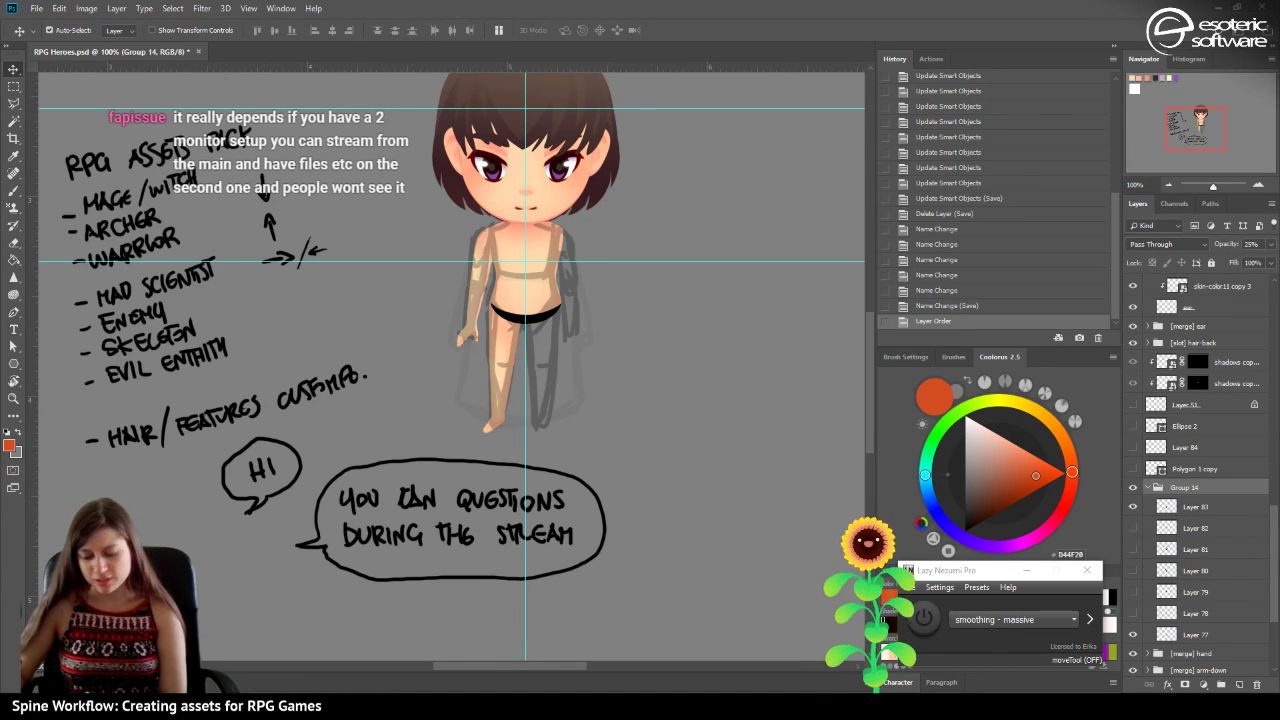
# Check the sketch on Layer 83 in Group 14 by toggling its visibility, and leave the layer hidden.
pyautogui.click(1168, 510)
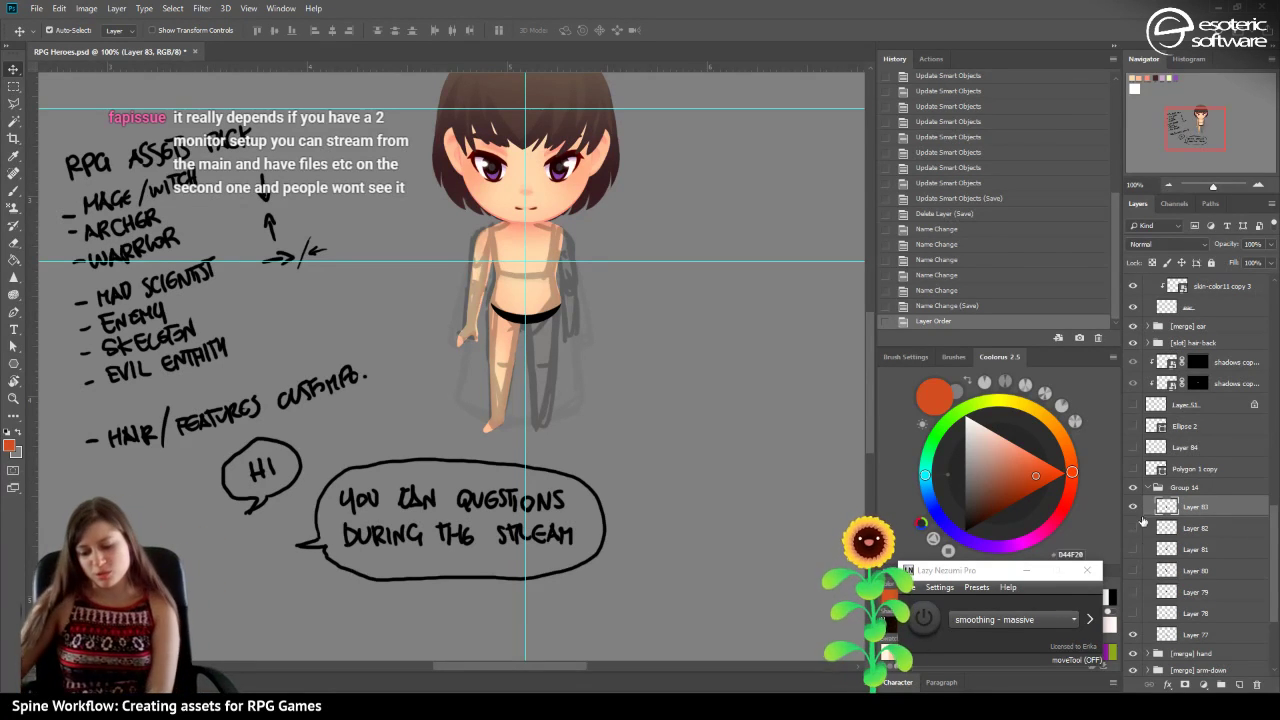
pyautogui.click(1134, 508)
pyautogui.click(1134, 508)
pyautogui.click(1134, 508)
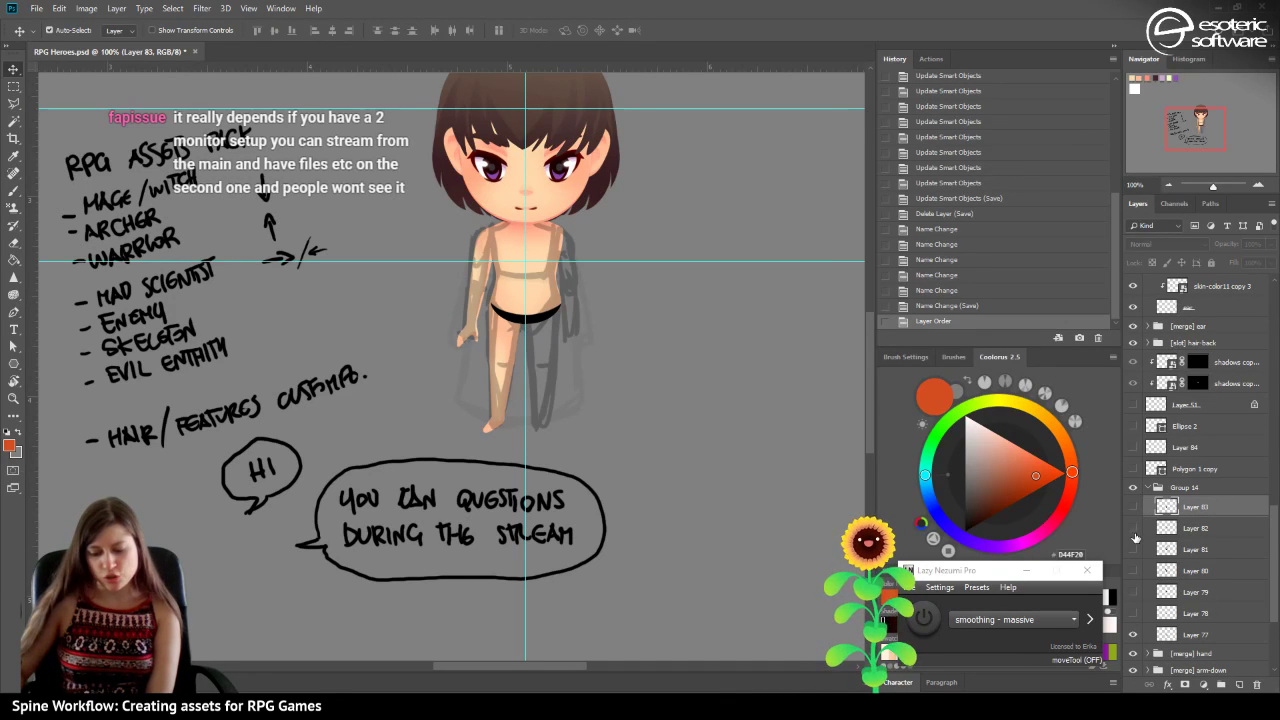
# Examine the outfit sketches on Layers 82, 81, 80, 79 and 78 by showing and hiding each layer in turn.
pyautogui.click(1134, 528)
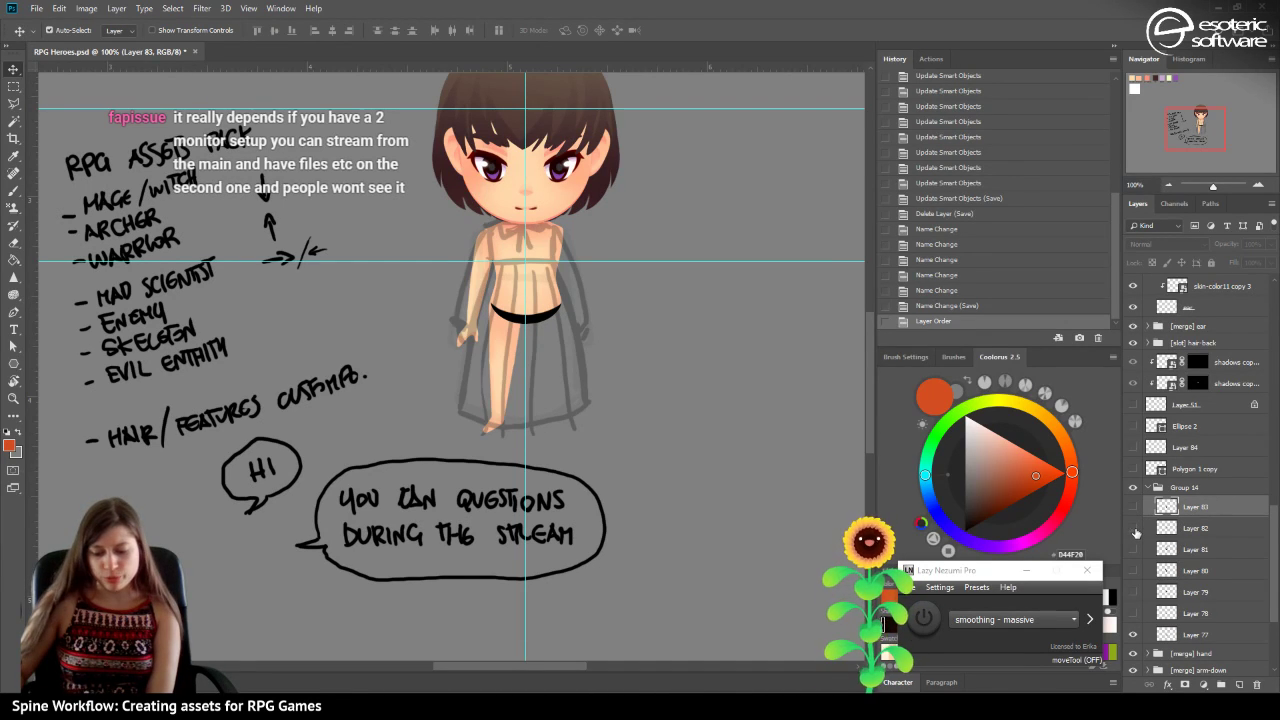
pyautogui.click(1134, 532)
pyautogui.click(1133, 551)
pyautogui.click(1133, 551)
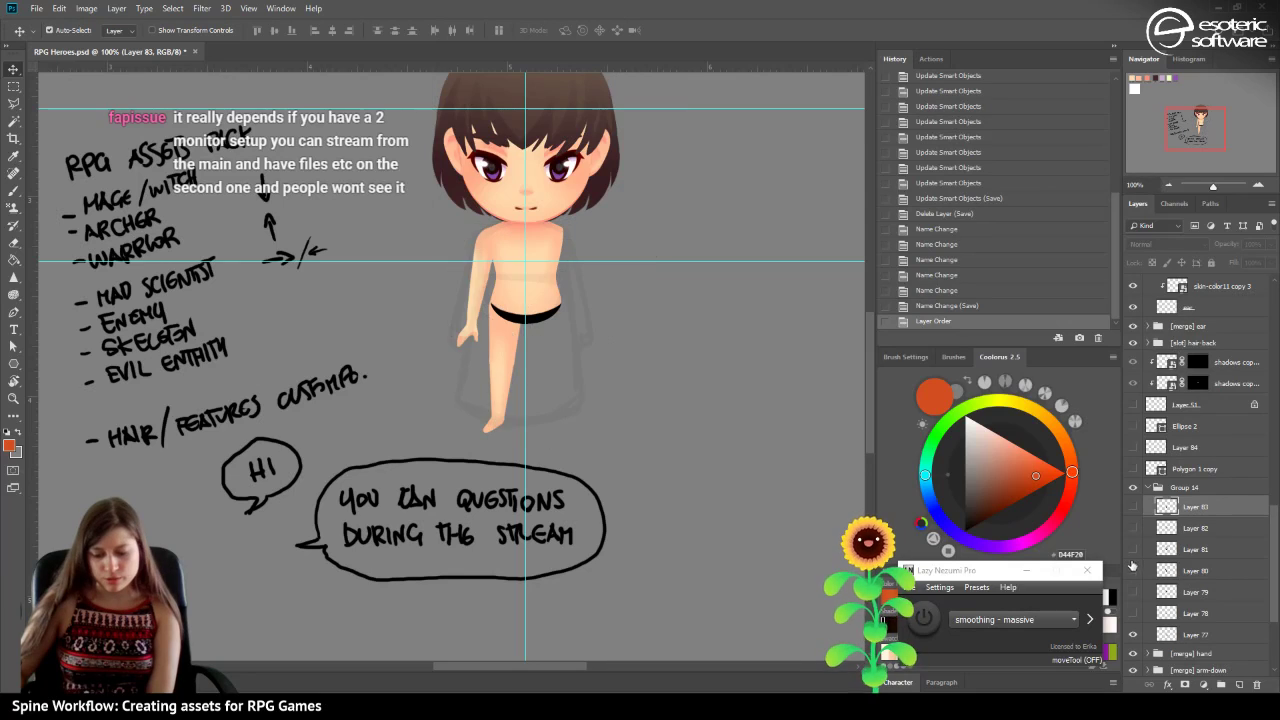
pyautogui.click(1132, 570)
pyautogui.click(1132, 570)
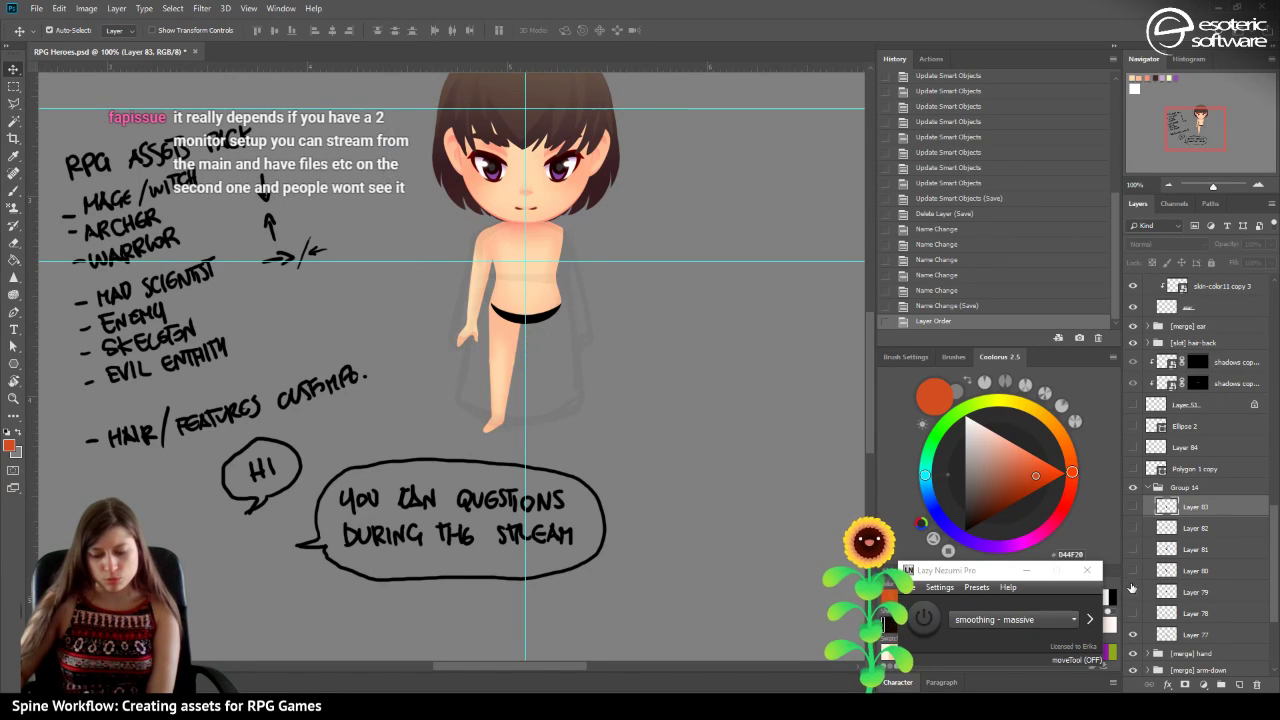
pyautogui.click(1132, 591)
pyautogui.click(1132, 592)
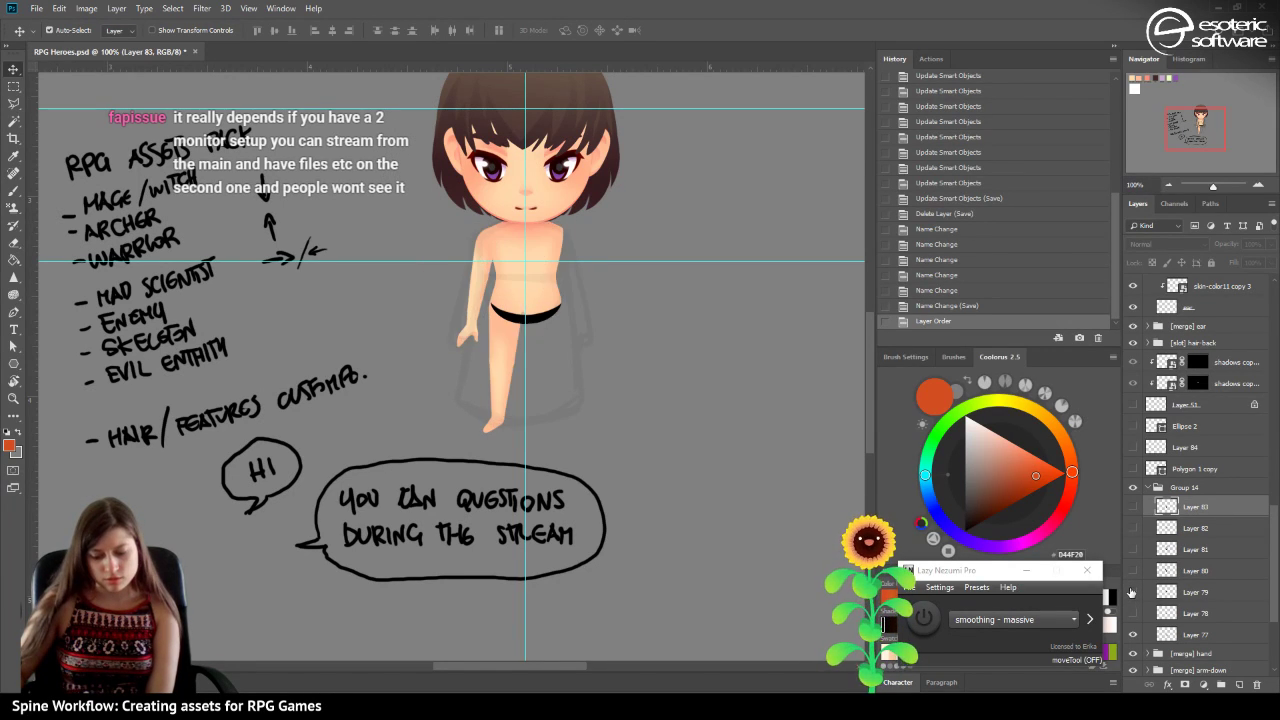
pyautogui.click(1133, 613)
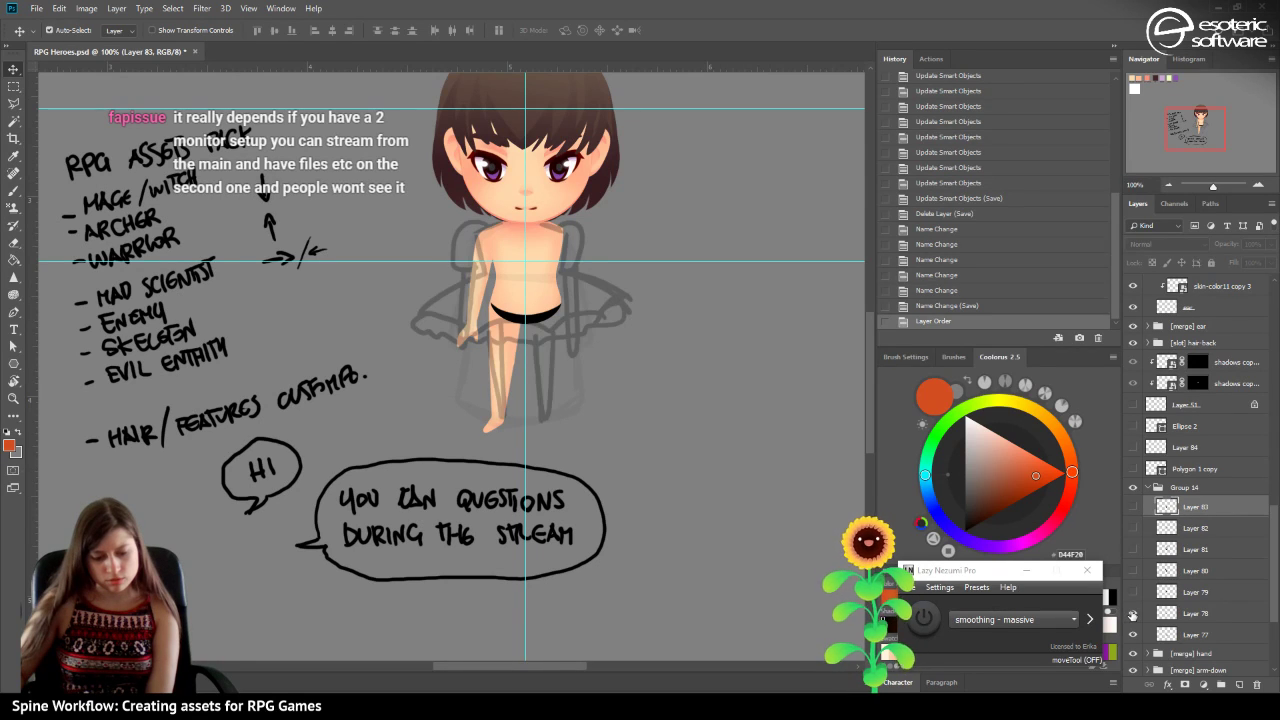
pyautogui.click(1133, 613)
# Delete Layers 78 and 79 from Group 14, clearing the selection loaded by mistake.
pyautogui.click(1165, 612)
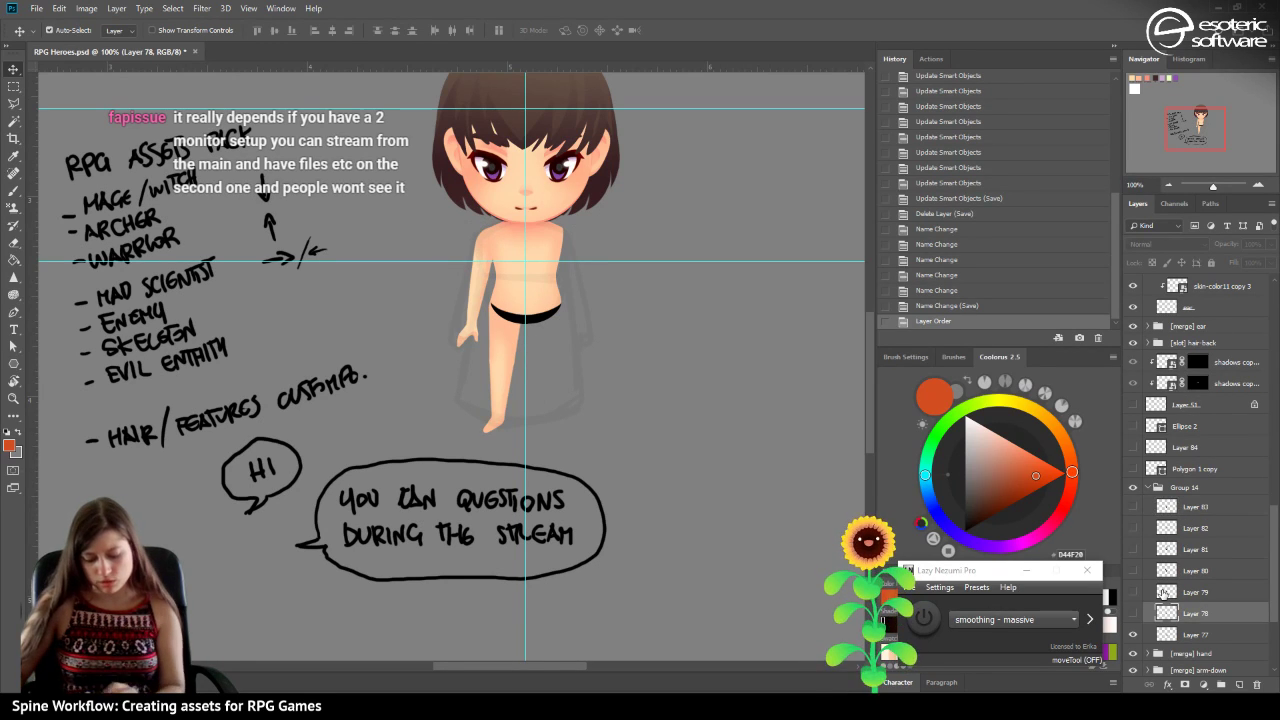
pyautogui.keyDown('ctrl'); pyautogui.click(1164, 592); pyautogui.keyUp('ctrl')
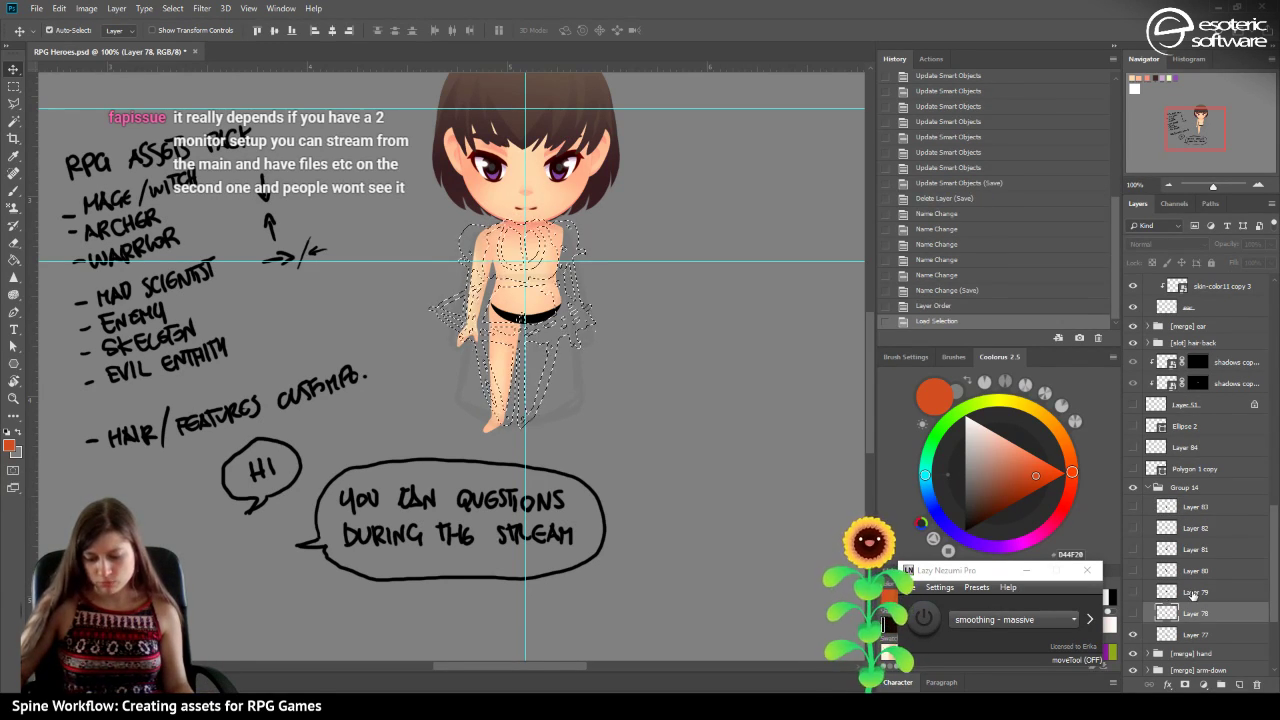
pyautogui.hotkey('ctrl', 'd')
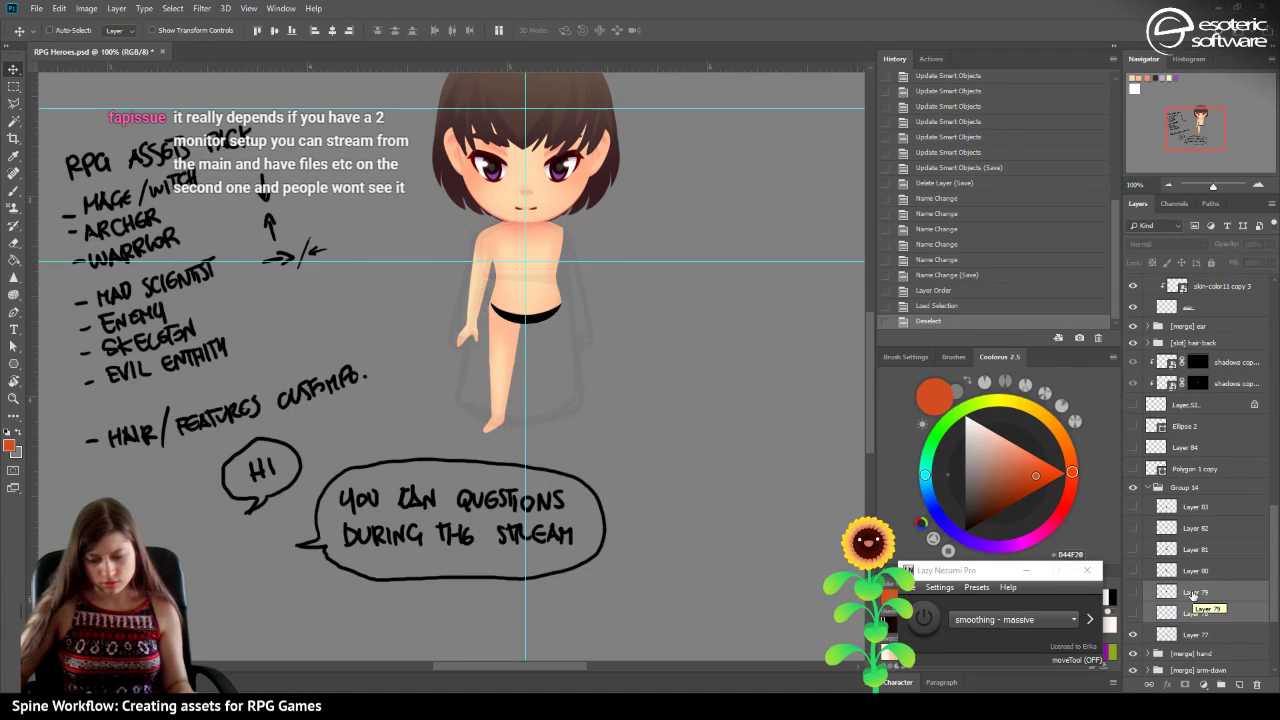
pyautogui.press('Delete')
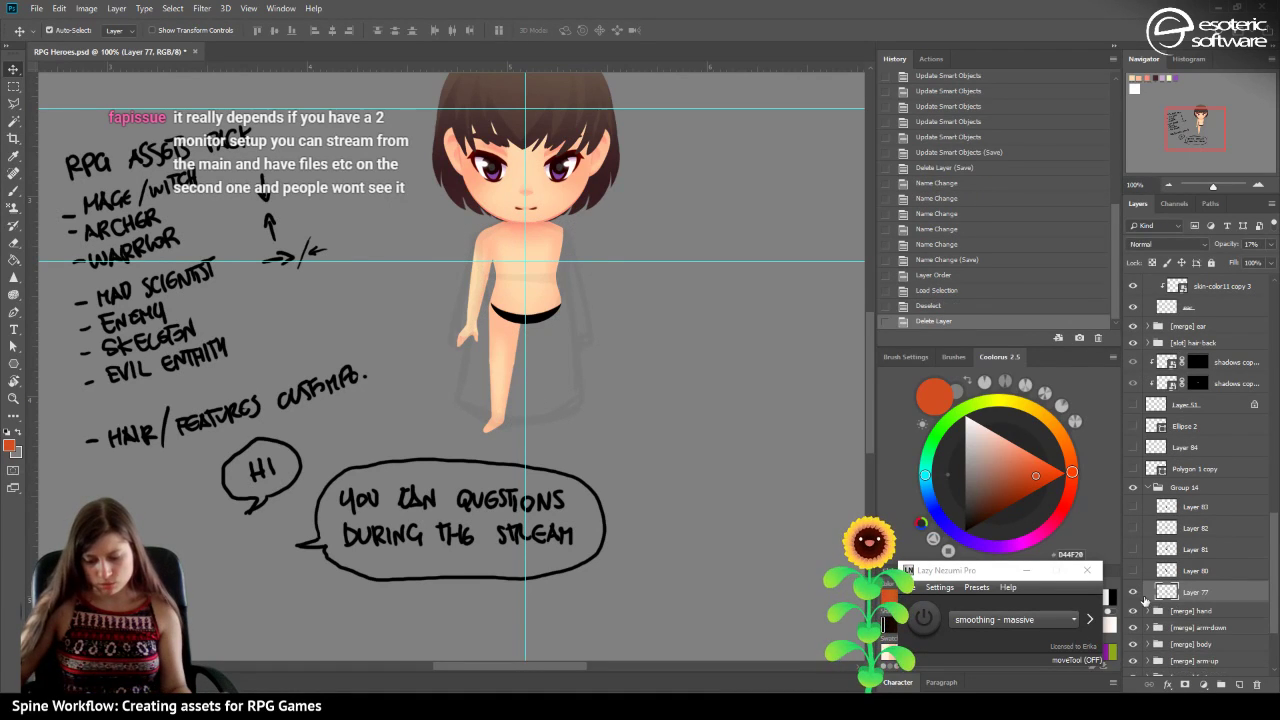
# Hide Layer 77 and check the outfit sketch on Layer 80, leaving both layers hidden.
pyautogui.click(1132, 592)
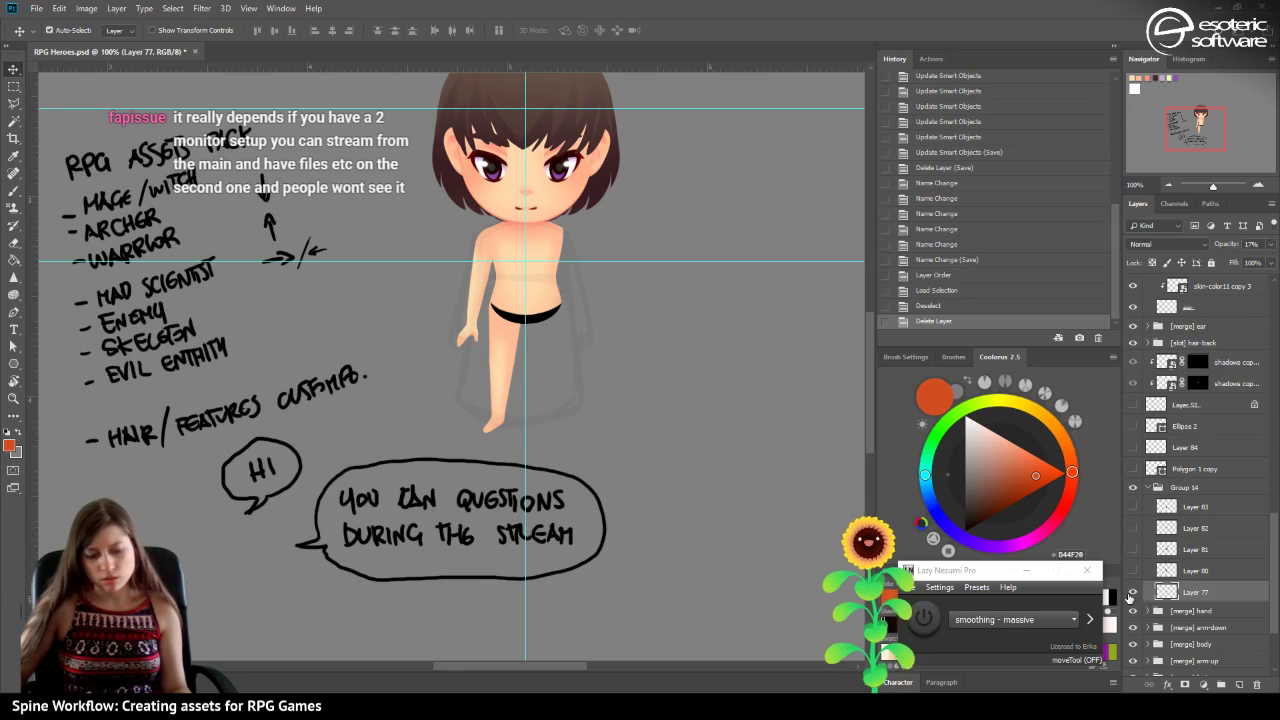
pyautogui.click(1132, 571)
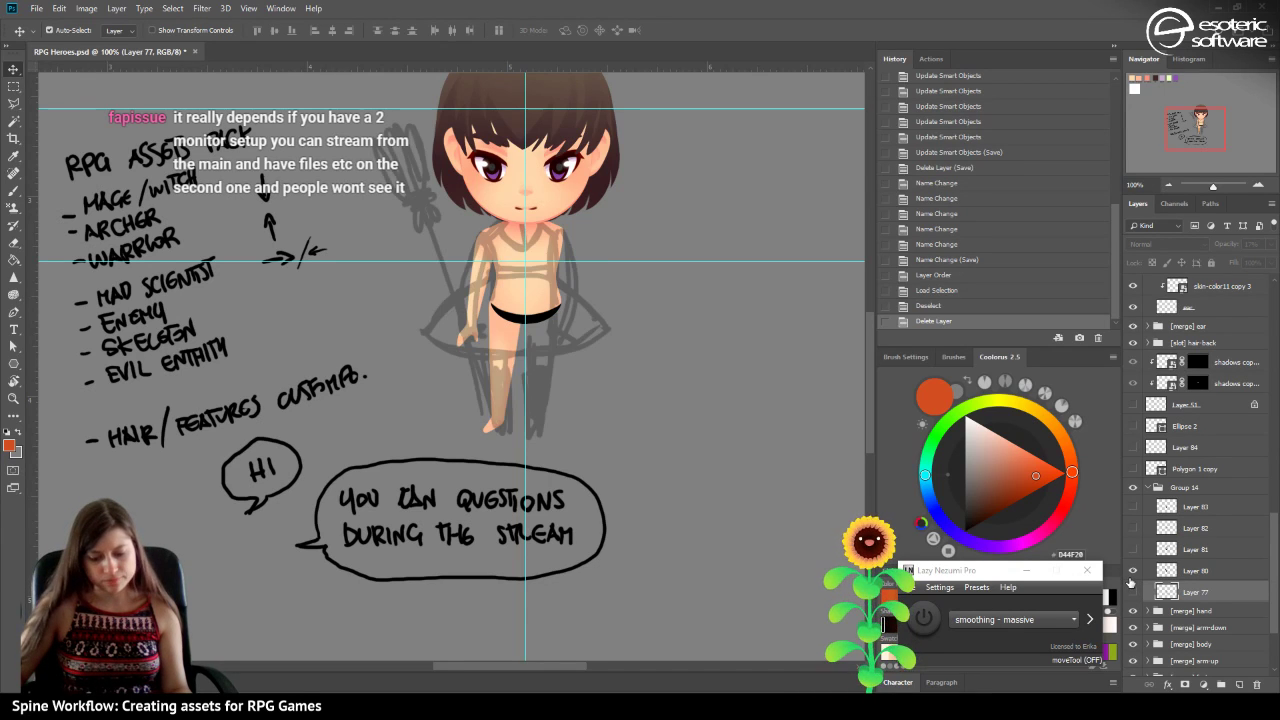
pyautogui.moveTo(1132, 590); pyautogui.dragTo(1132, 571)
# Rename Group 14 as "[ignore] sketches-dresses" and move the Polygon 1 copy layer into it.
pyautogui.click(1182, 489)
pyautogui.doubleClick(1183, 488)
pyautogui.write('[')
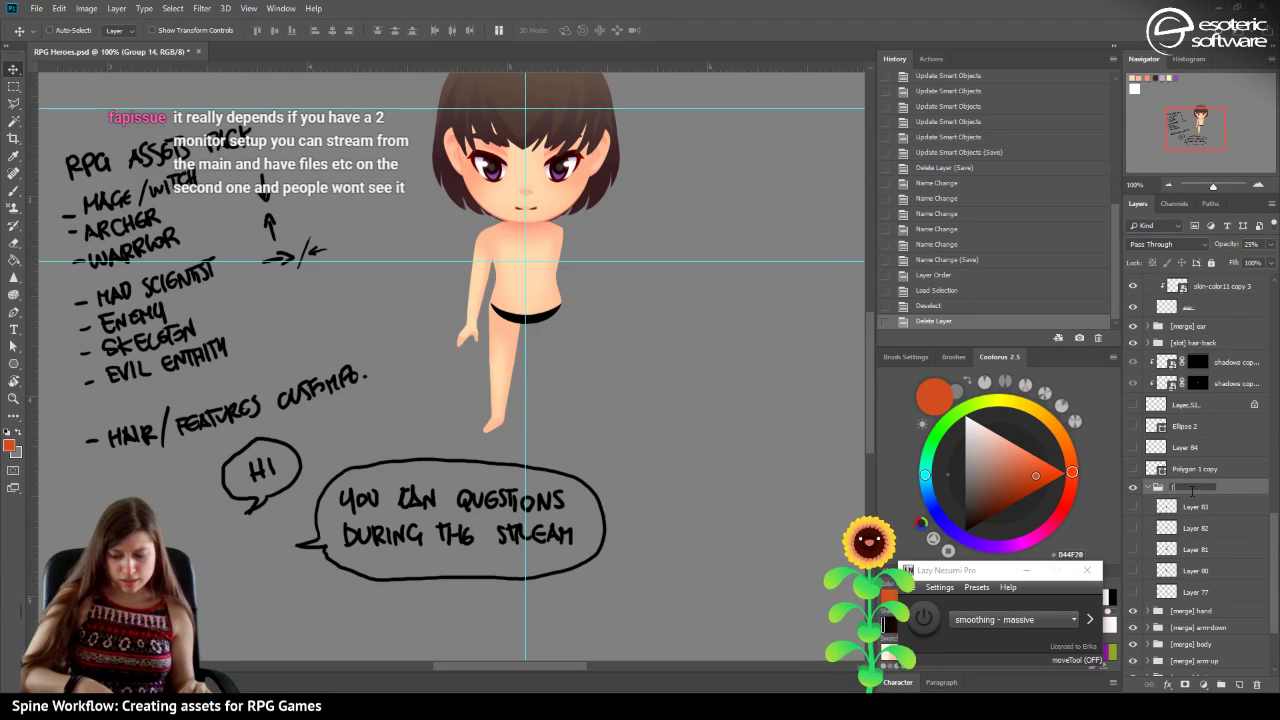
pyautogui.write('slot] sketches')
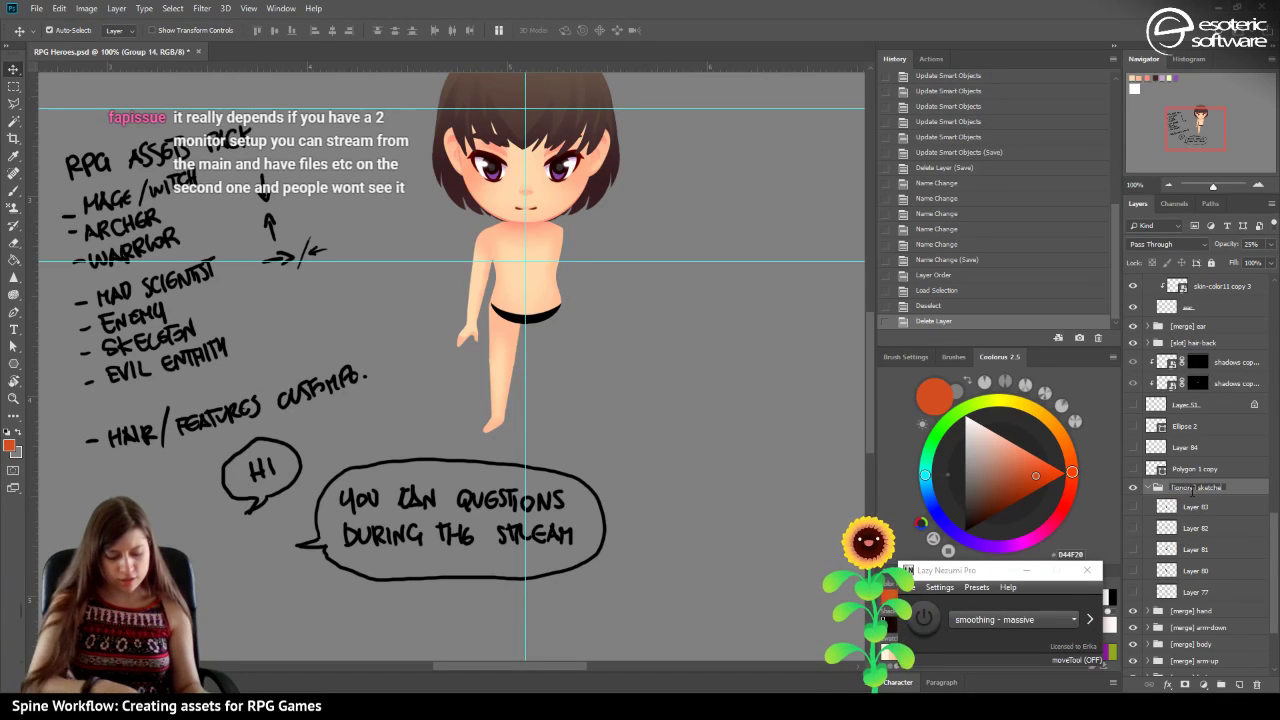
pyautogui.write('-dresses')
pyautogui.press('Return')
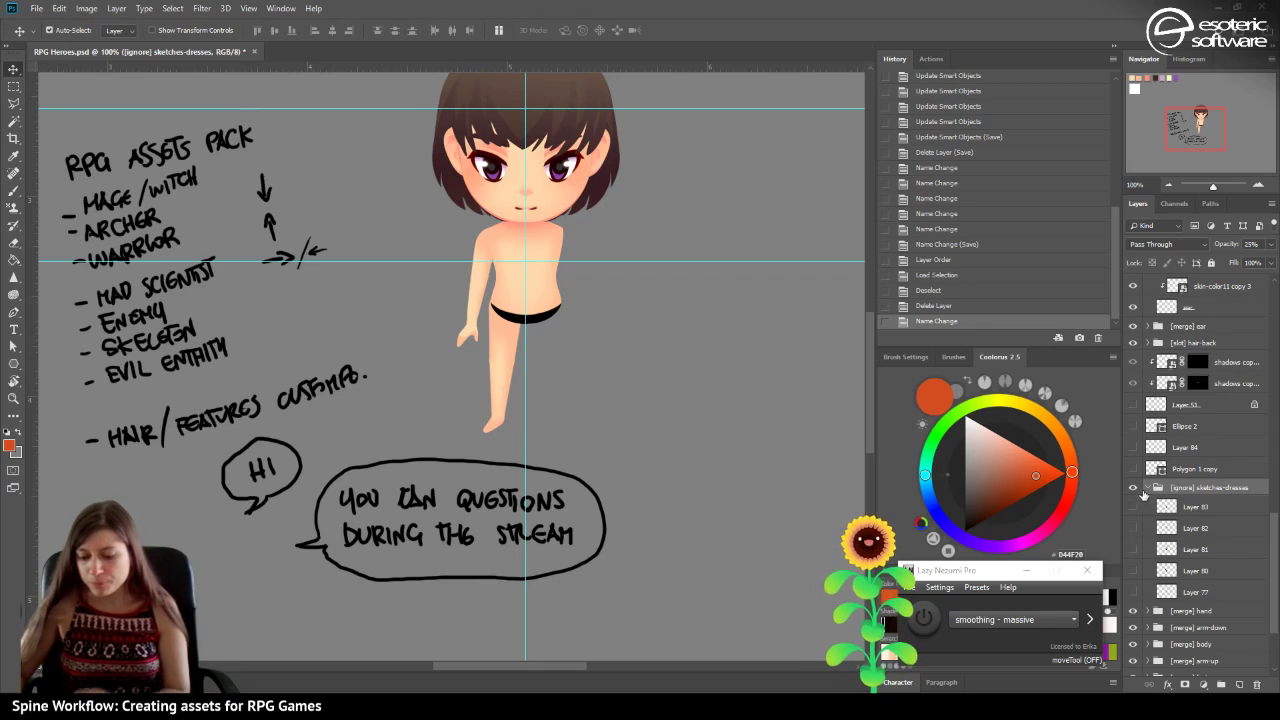
pyautogui.moveTo(1174, 471); pyautogui.dragTo(1176, 500)
# Delete the loose leg-down and leg-upper layers above the background, clearing the selection loaded from leg-down.
pyautogui.scroll(-1, 1160, 497)
pyautogui.scroll(-2, 1160, 500)
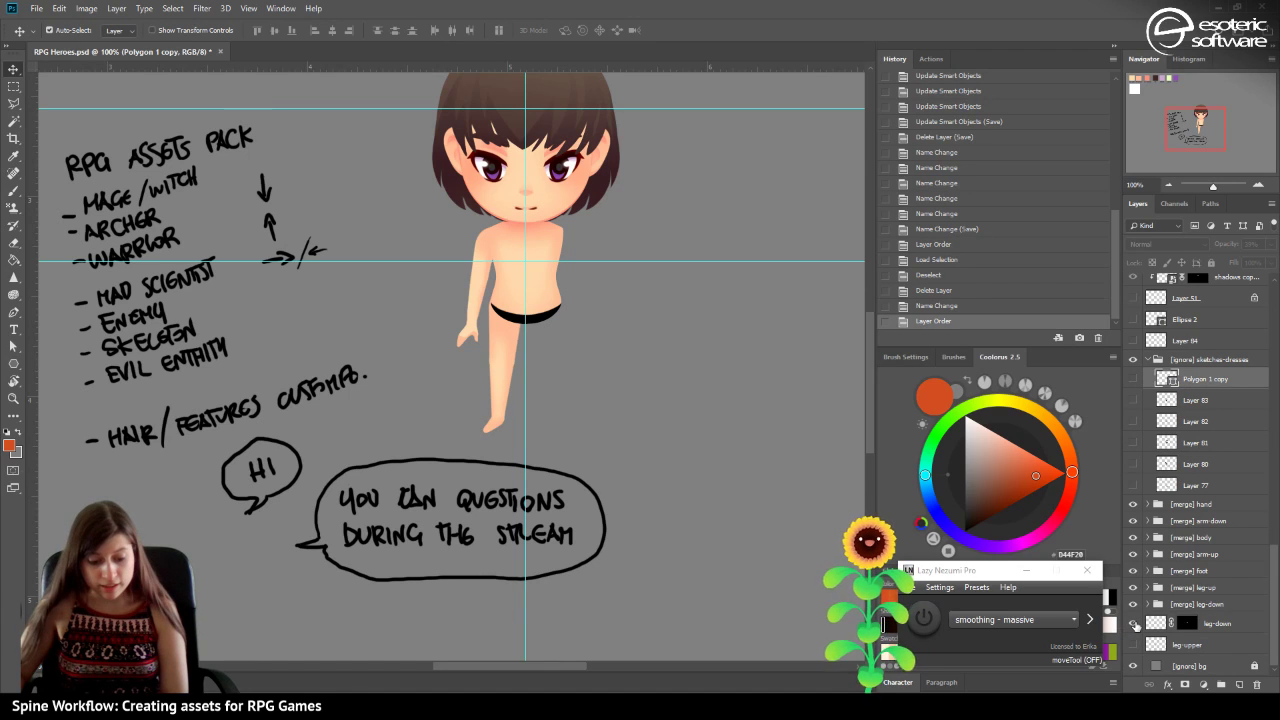
pyautogui.keyDown('ctrl'); pyautogui.click(1154, 624); pyautogui.keyUp('ctrl')
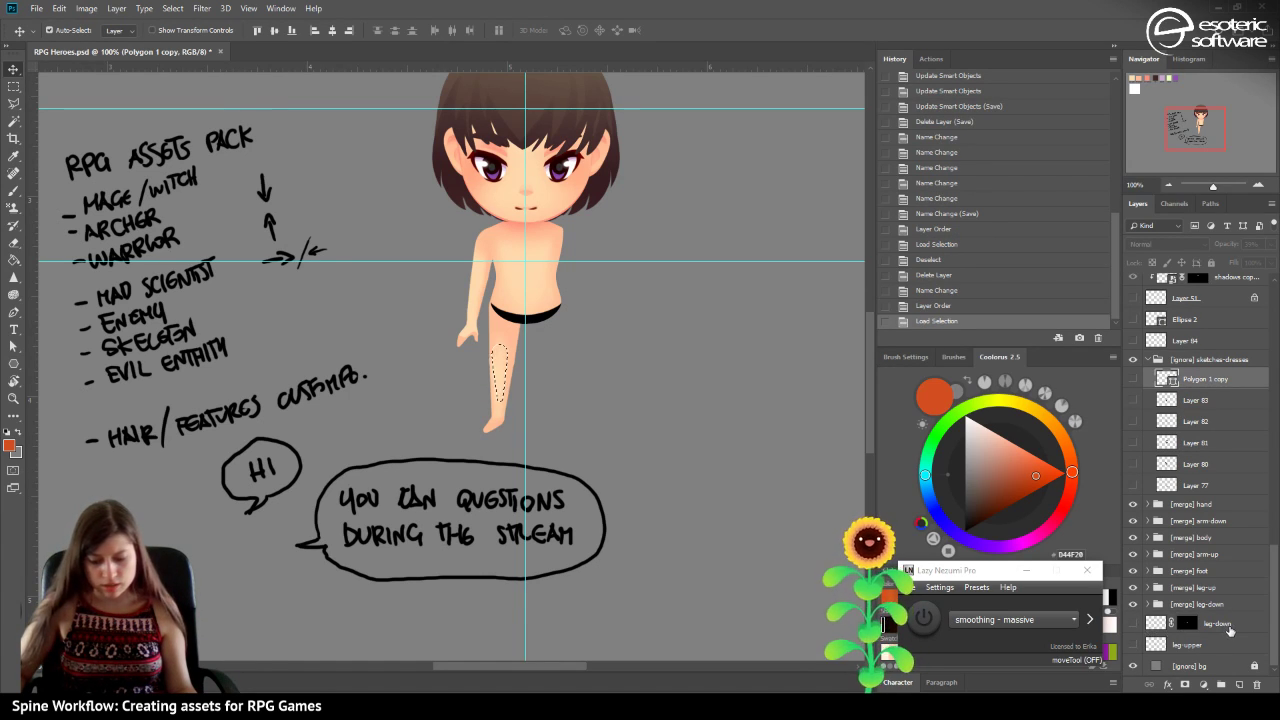
pyautogui.click(1227, 626)
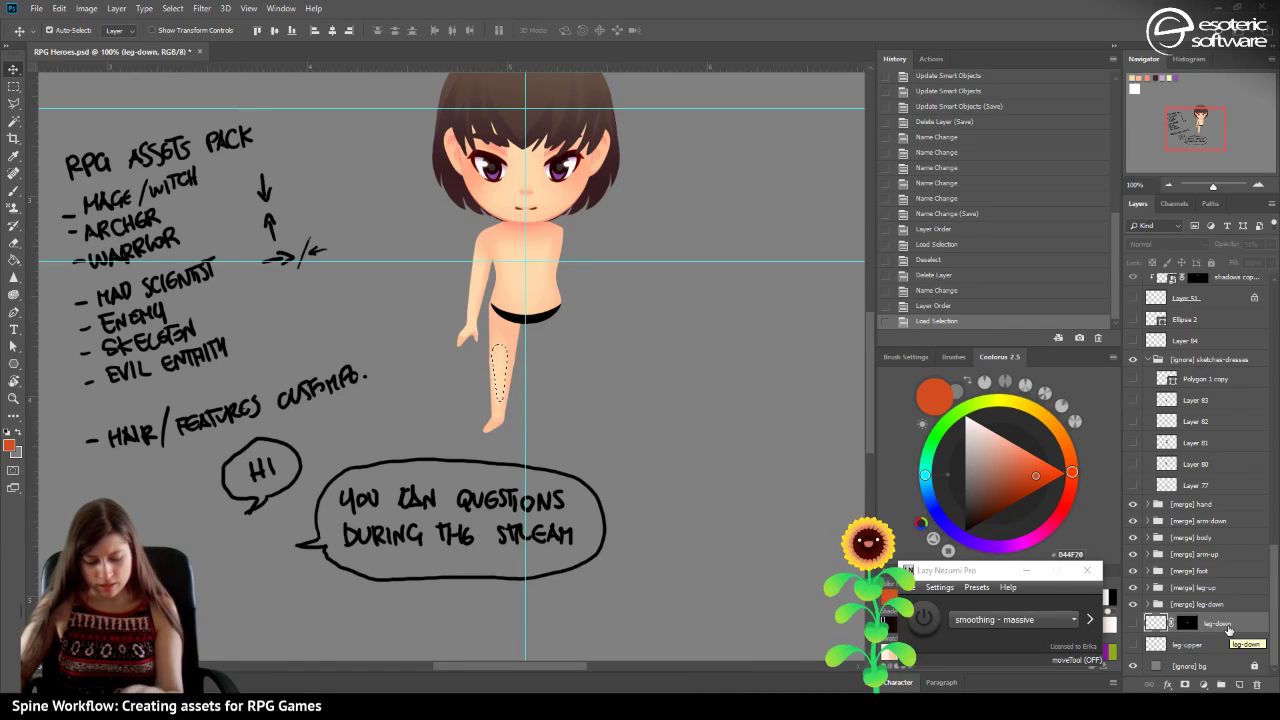
pyautogui.hotkey('ctrl', 'd')
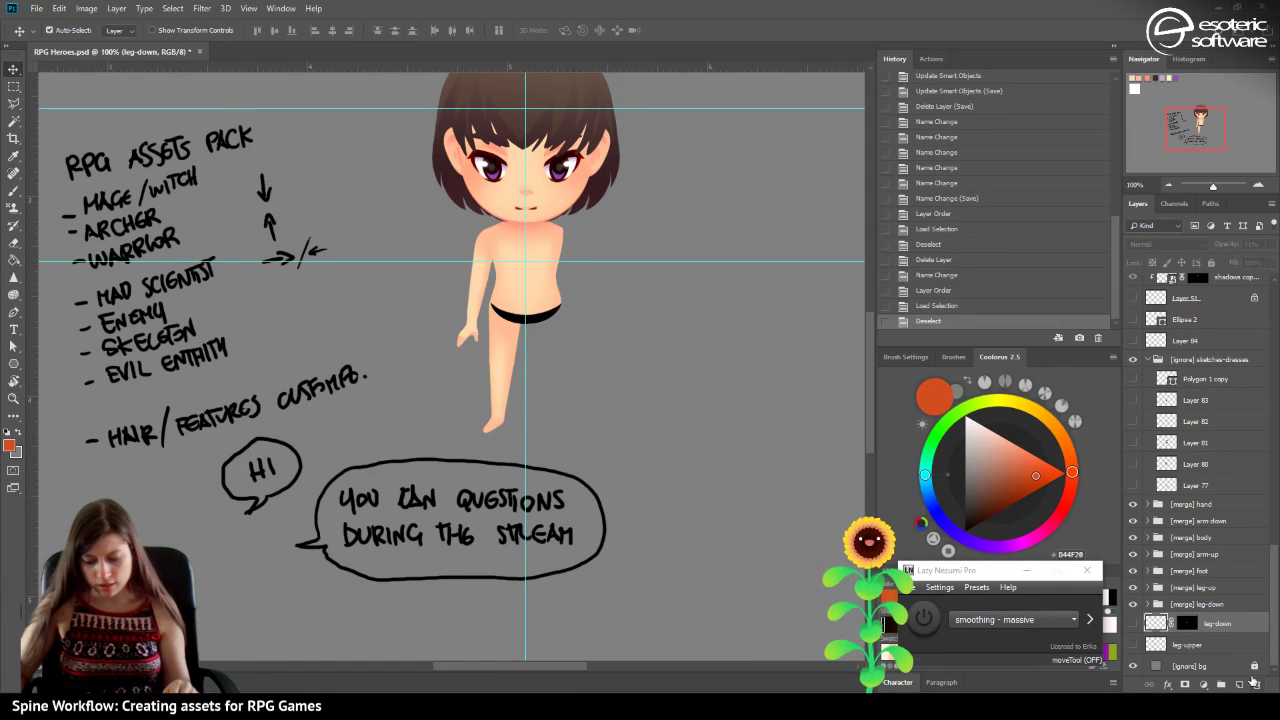
pyautogui.click(1256, 685)
pyautogui.press('Return')
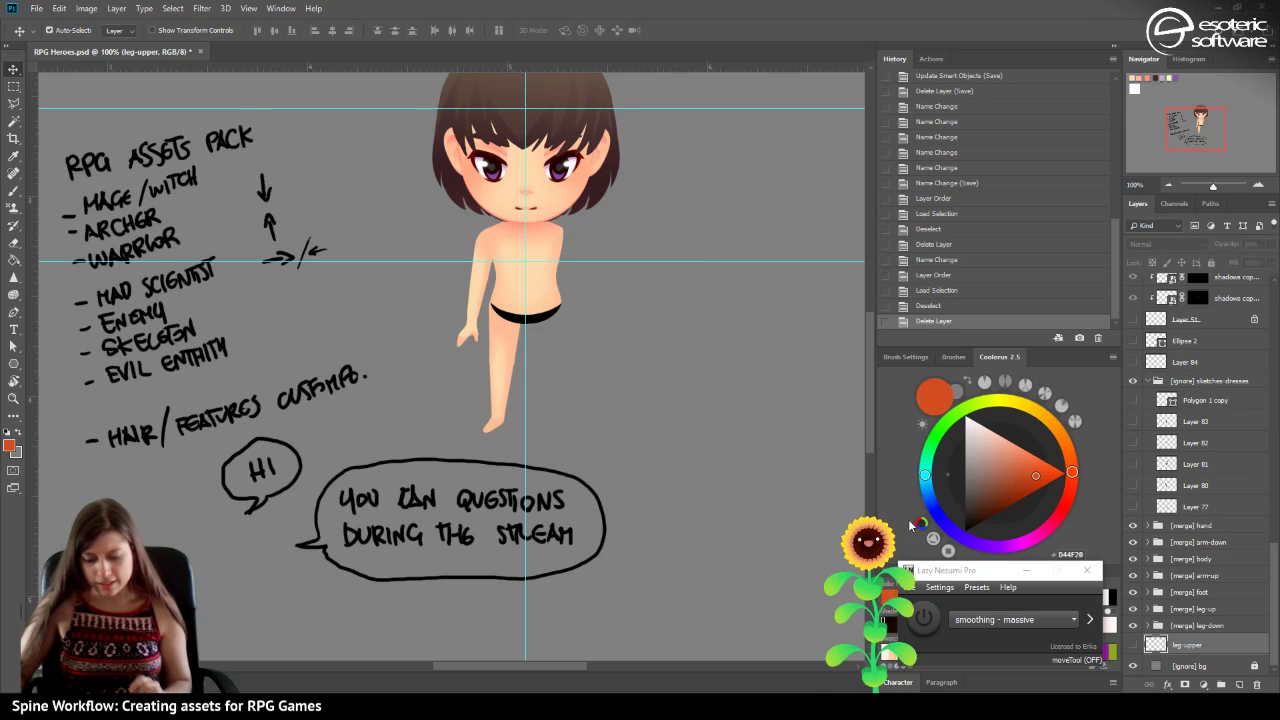
pyautogui.doubleClick(1189, 648)
pyautogui.press('1')
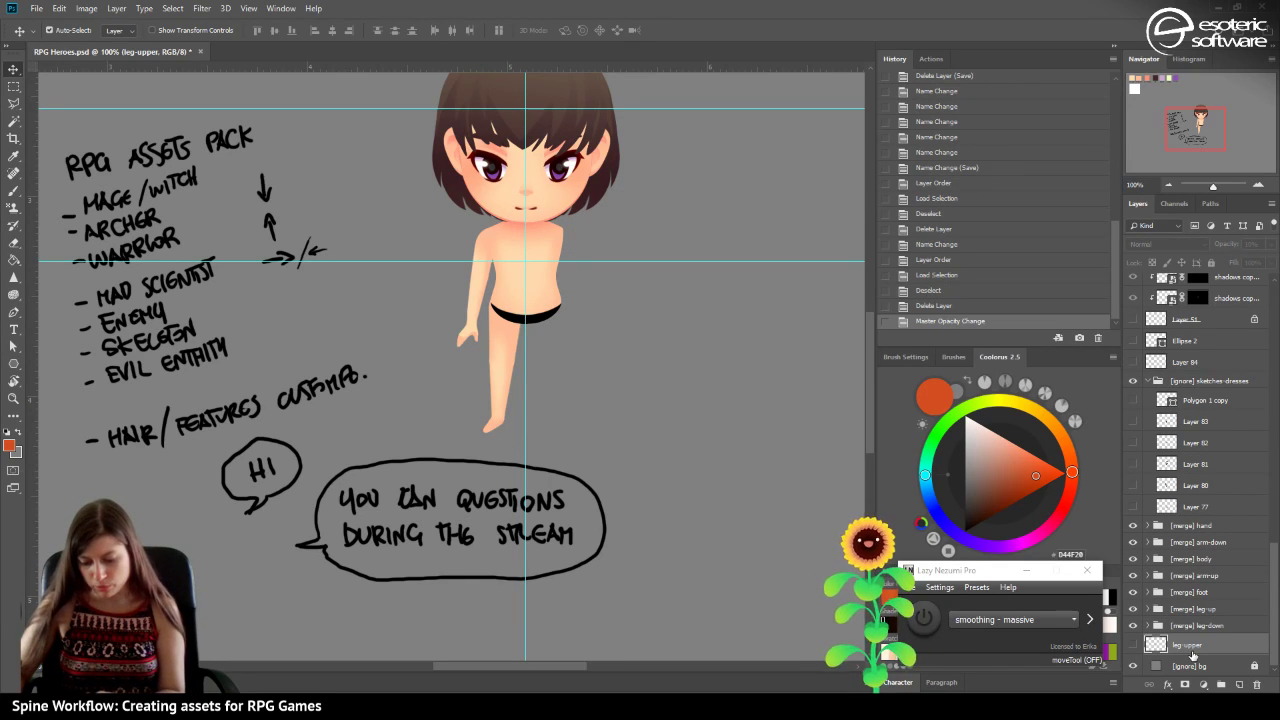
pyautogui.press('Delete')
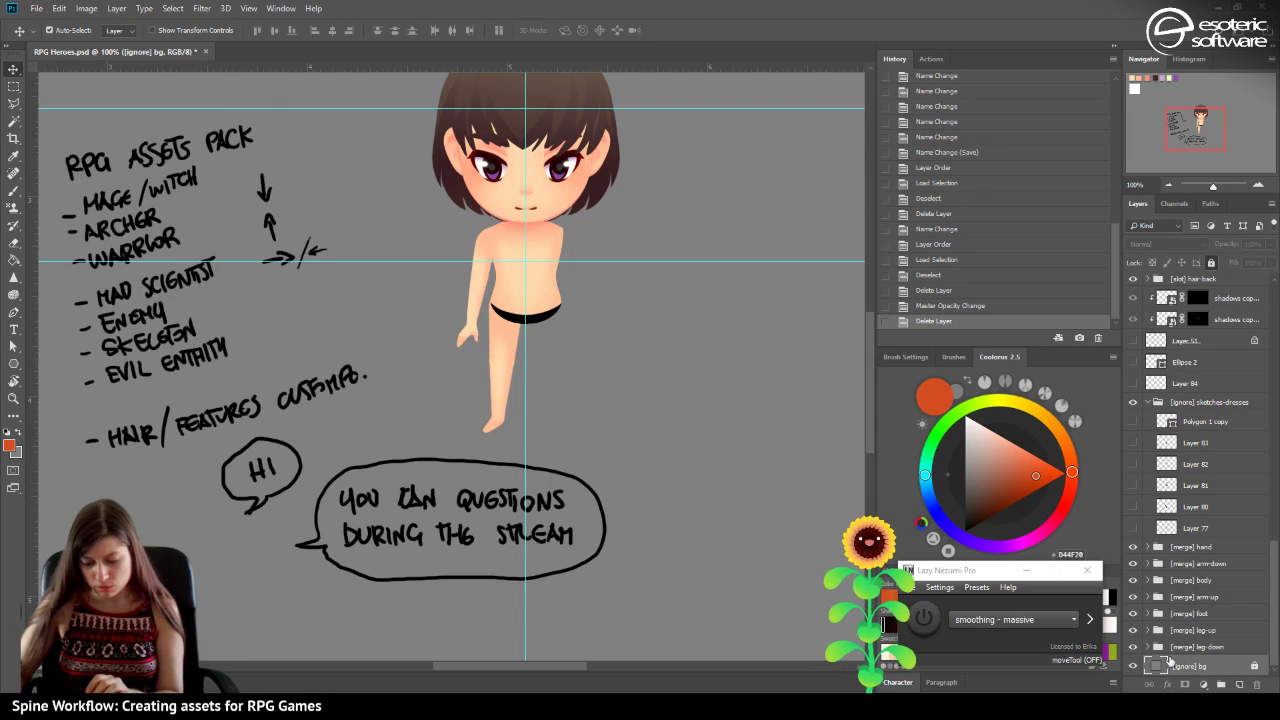
# Collapse the [ignore] sketches-dresses group, show Layer 84, and move it into that group.
pyautogui.scroll(1, 1176, 638)
pyautogui.scroll(1, 1173, 636)
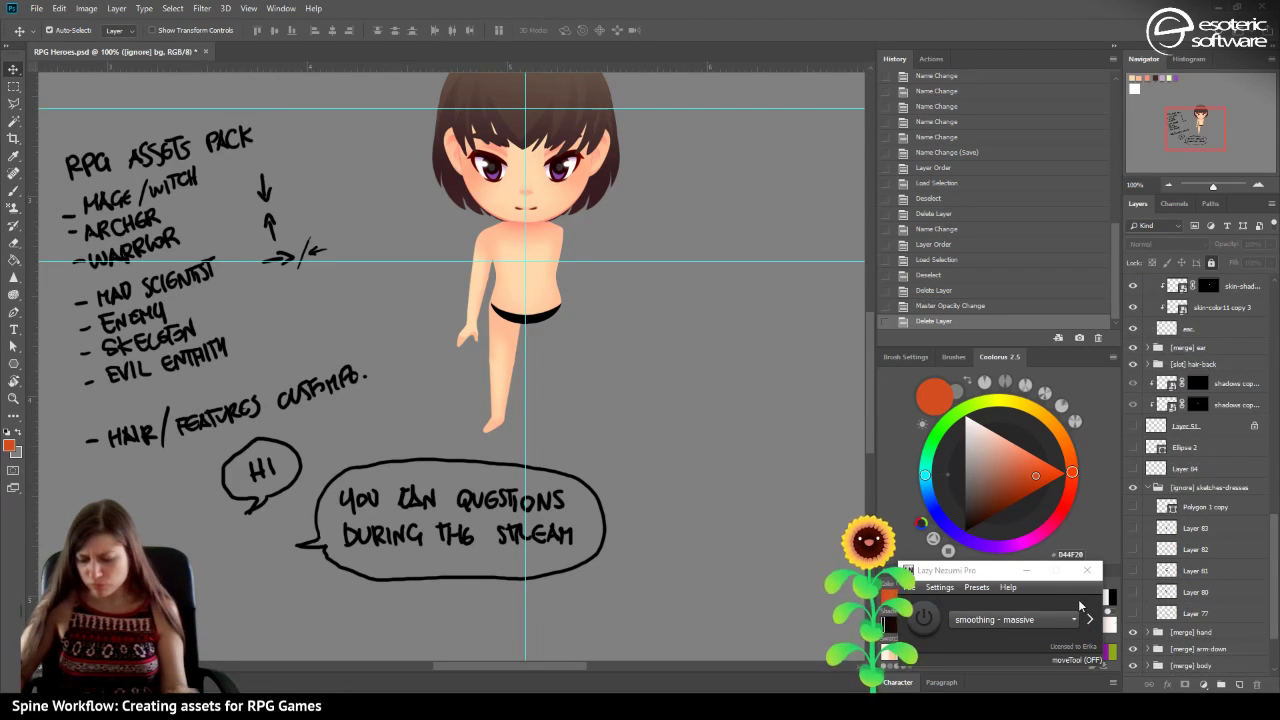
pyautogui.click(1134, 614)
pyautogui.click(1134, 614)
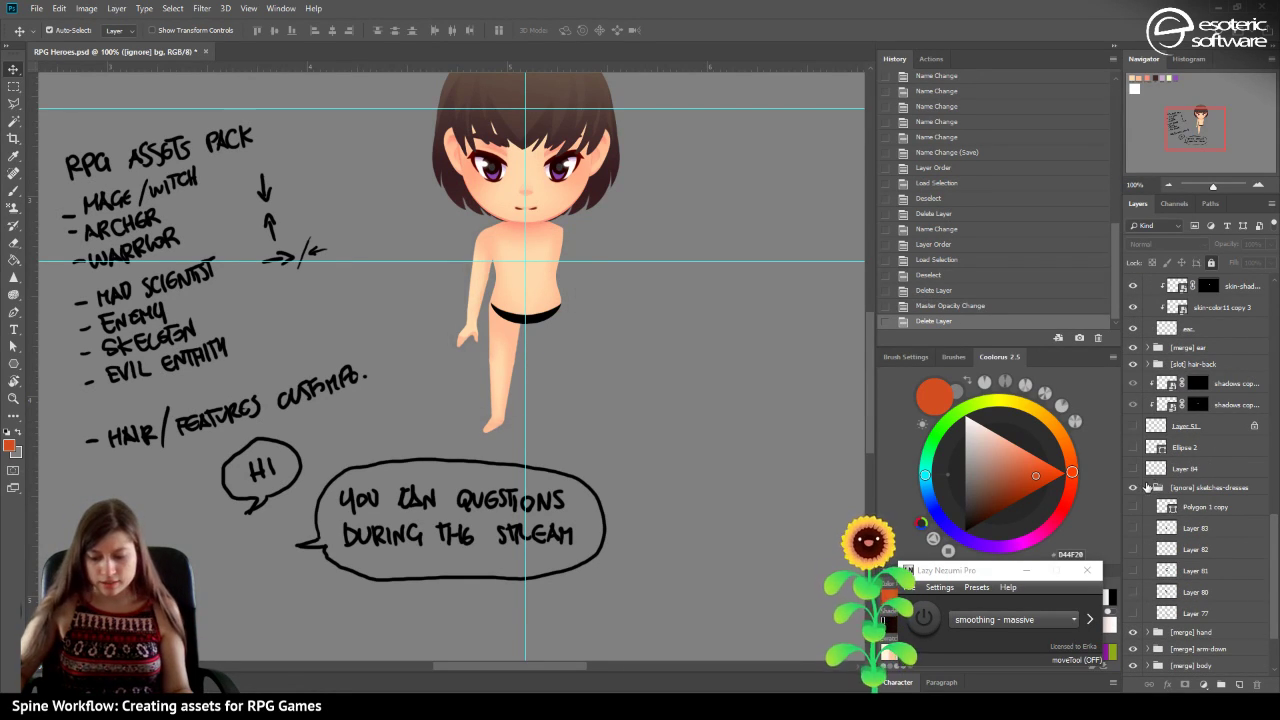
pyautogui.click(1148, 487)
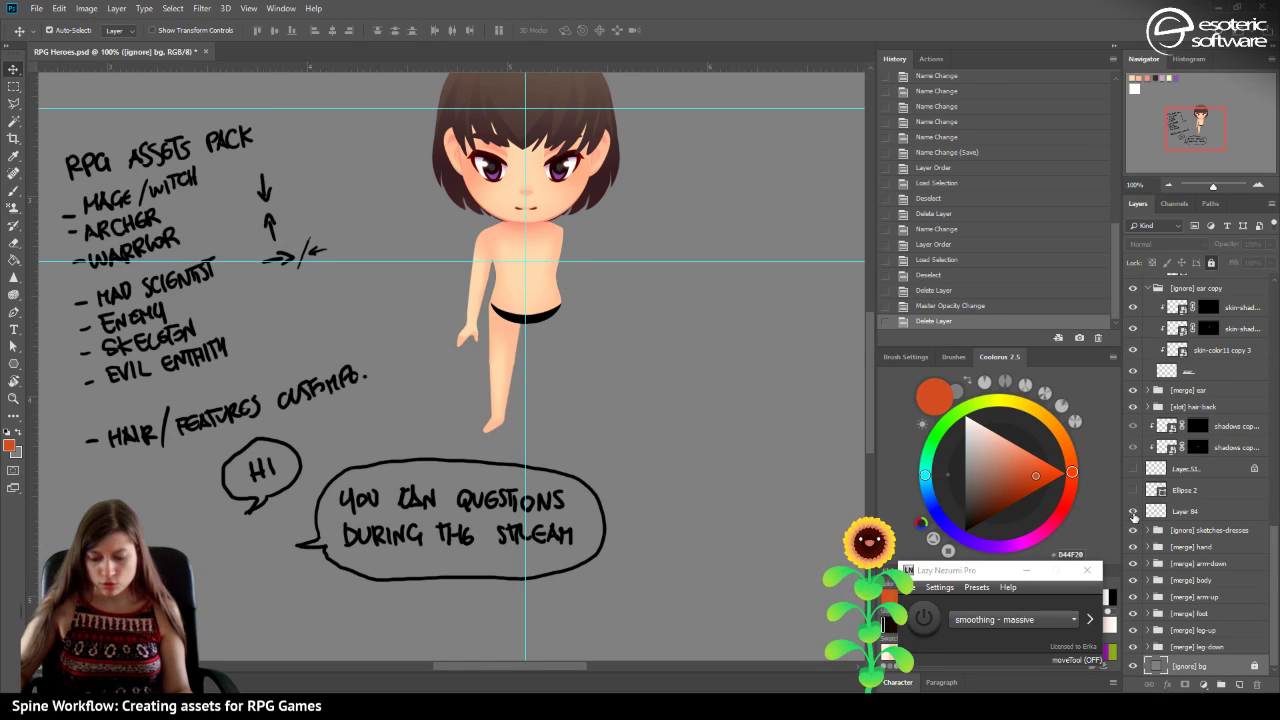
pyautogui.click(1134, 512)
pyautogui.moveTo(1152, 513); pyautogui.dragTo(1163, 525)
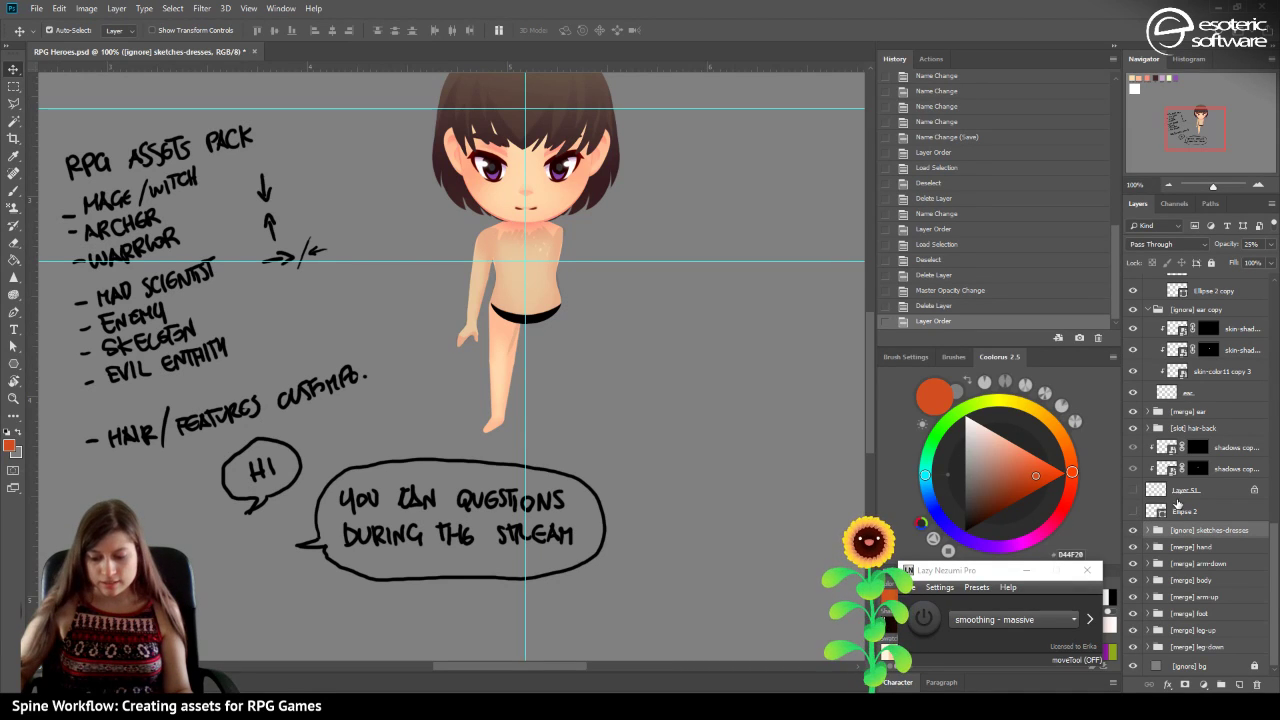
# Group Ellipse 2, Layer 51 and the two shadow copies above them, and name the group "[merge] neck-collar".
pyautogui.click(1200, 511)
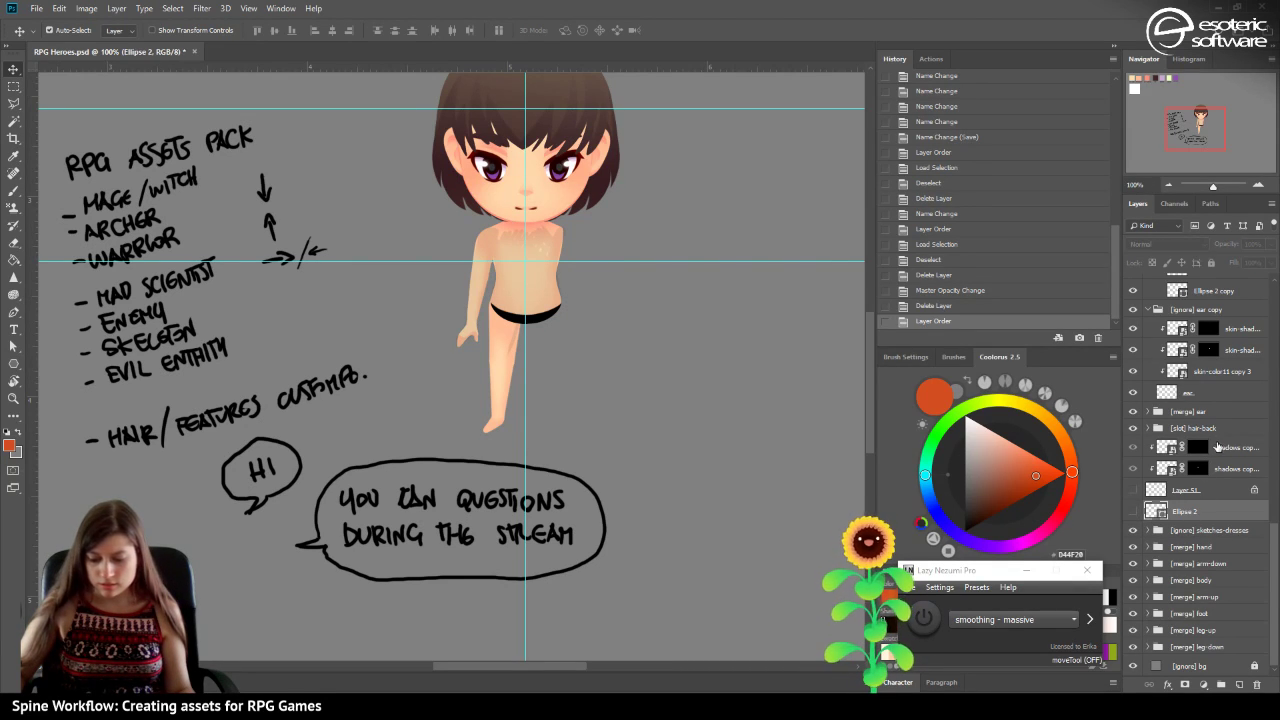
pyautogui.hotkey('ctrl', 'g')
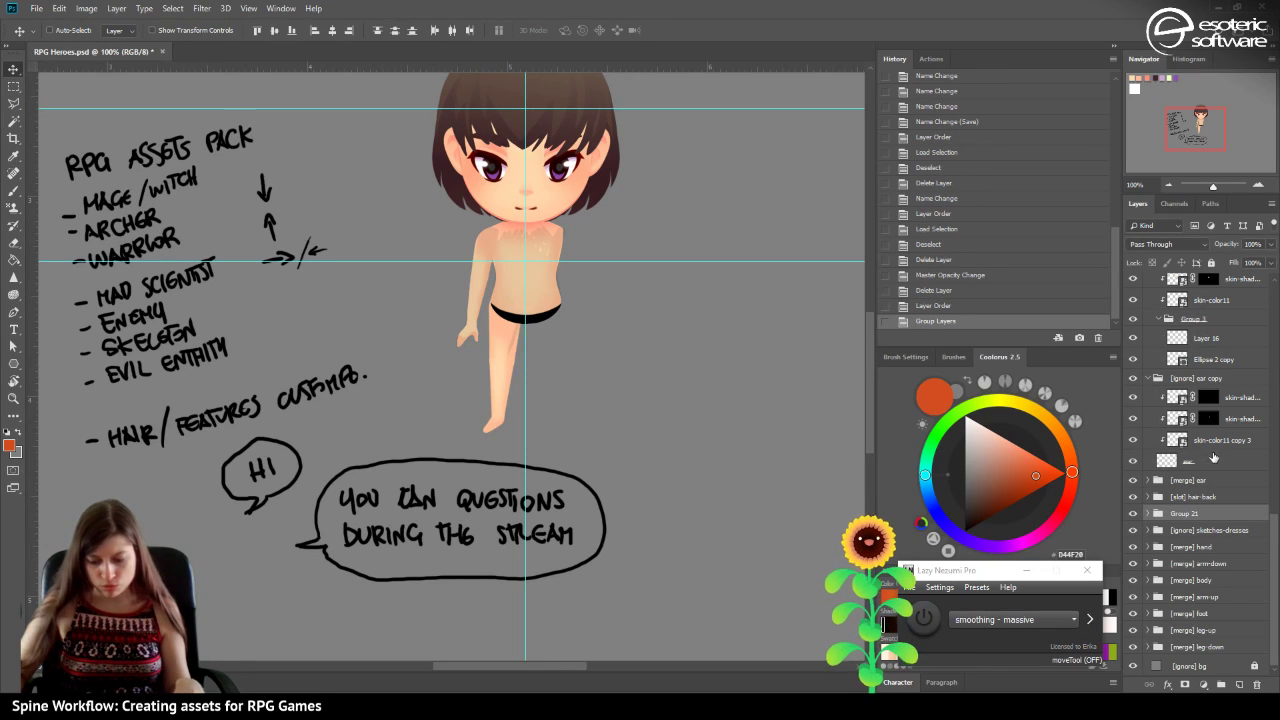
pyautogui.doubleClick(1188, 513)
pyautogui.write('[merge]')
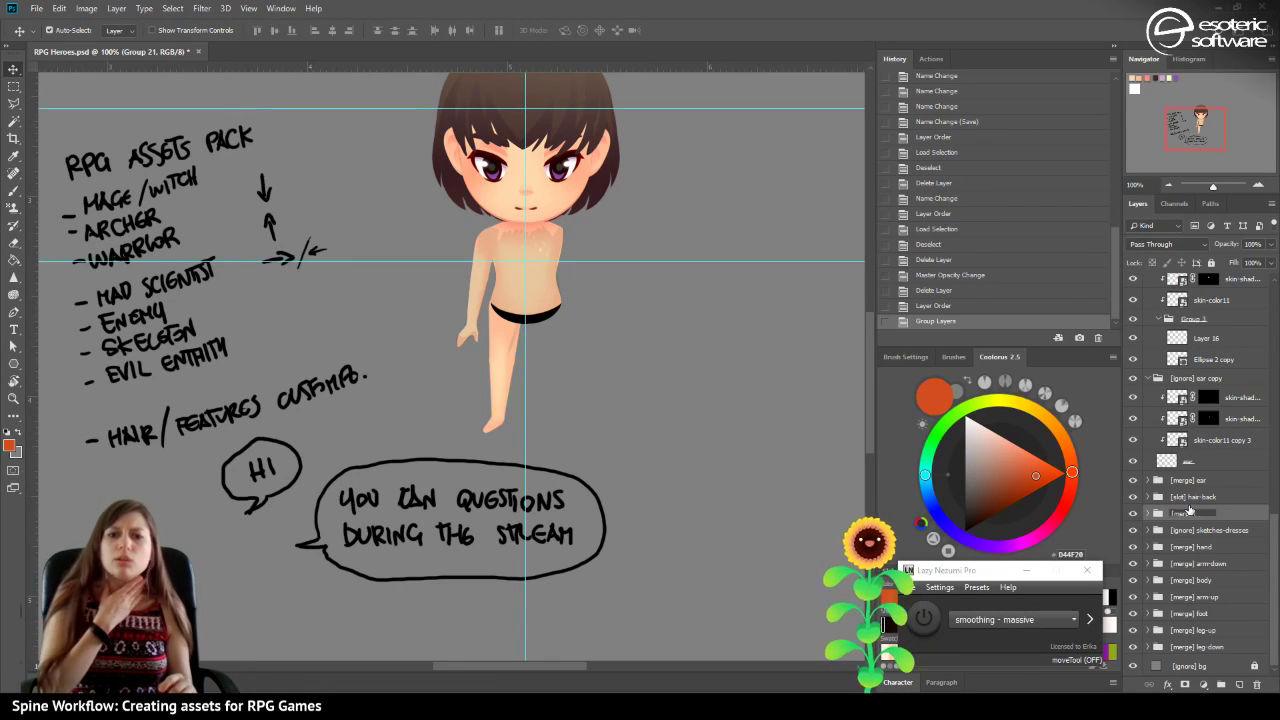
pyautogui.write(' neck-')
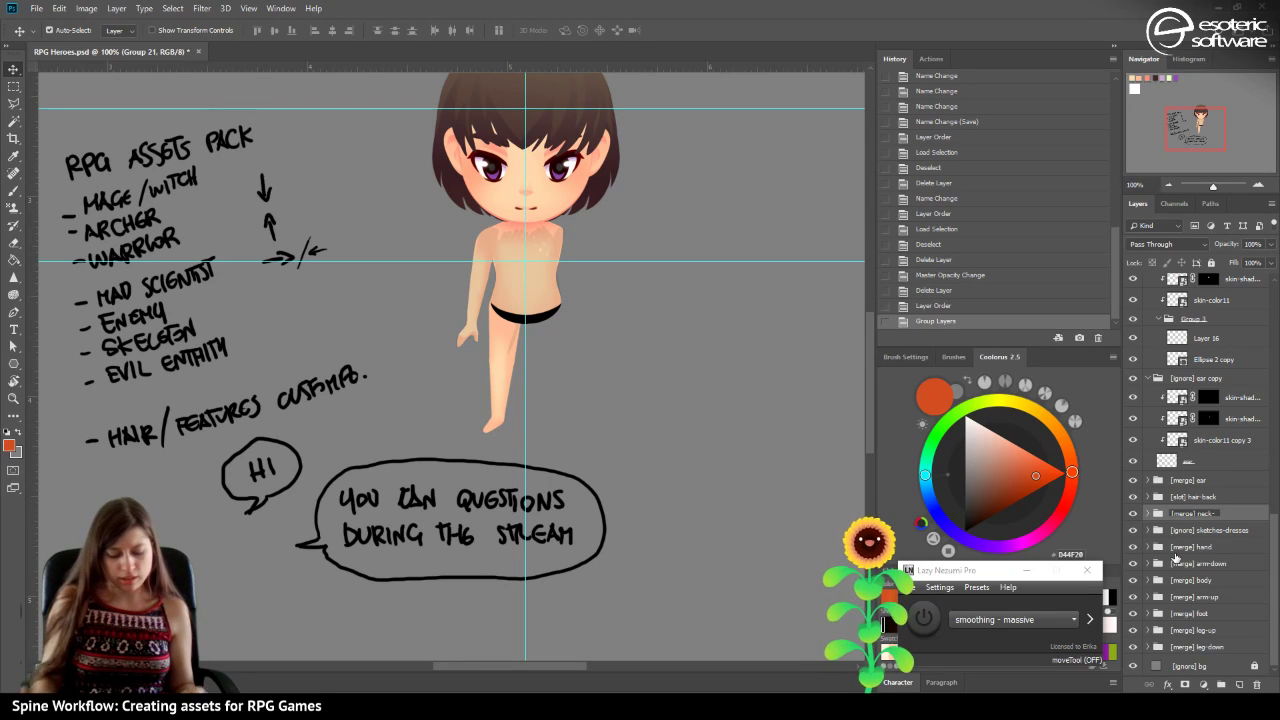
pyautogui.write('collar')
pyautogui.press('Return')
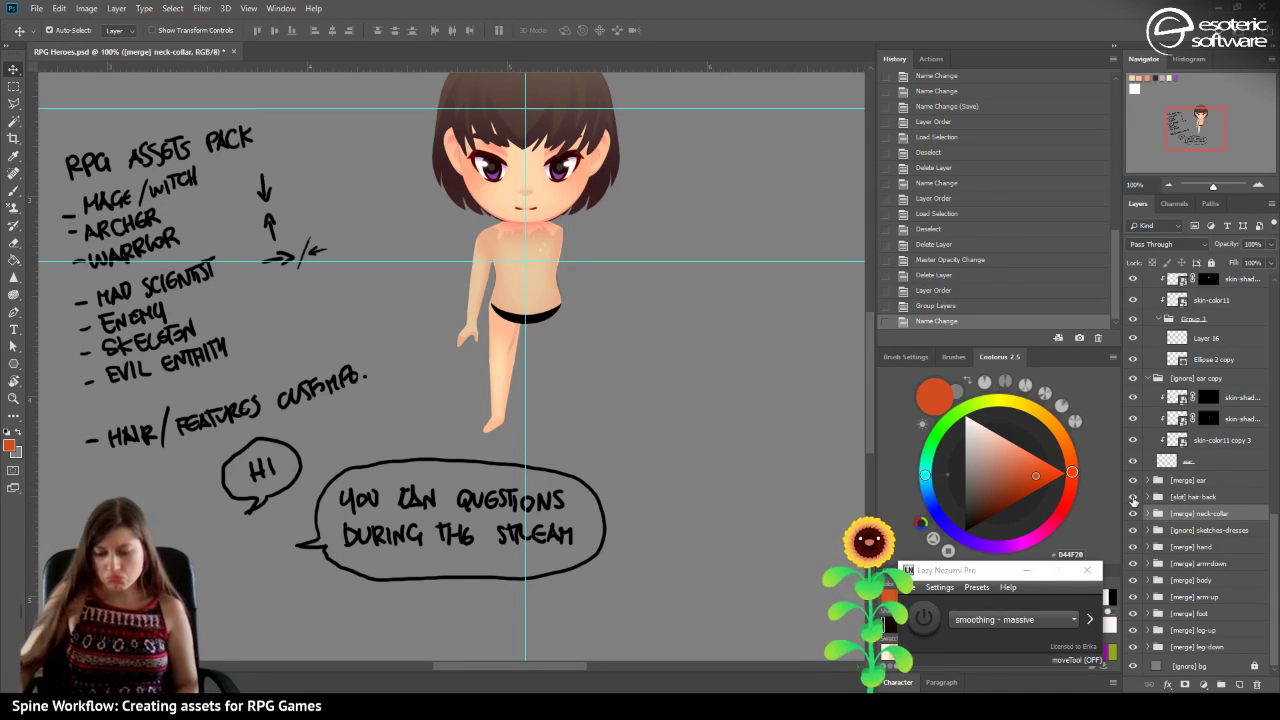
# Show Layer 51 and Ellipse 2 inside the [merge] neck-collar group, collapse the group, and save the document.
pyautogui.click(1147, 514)
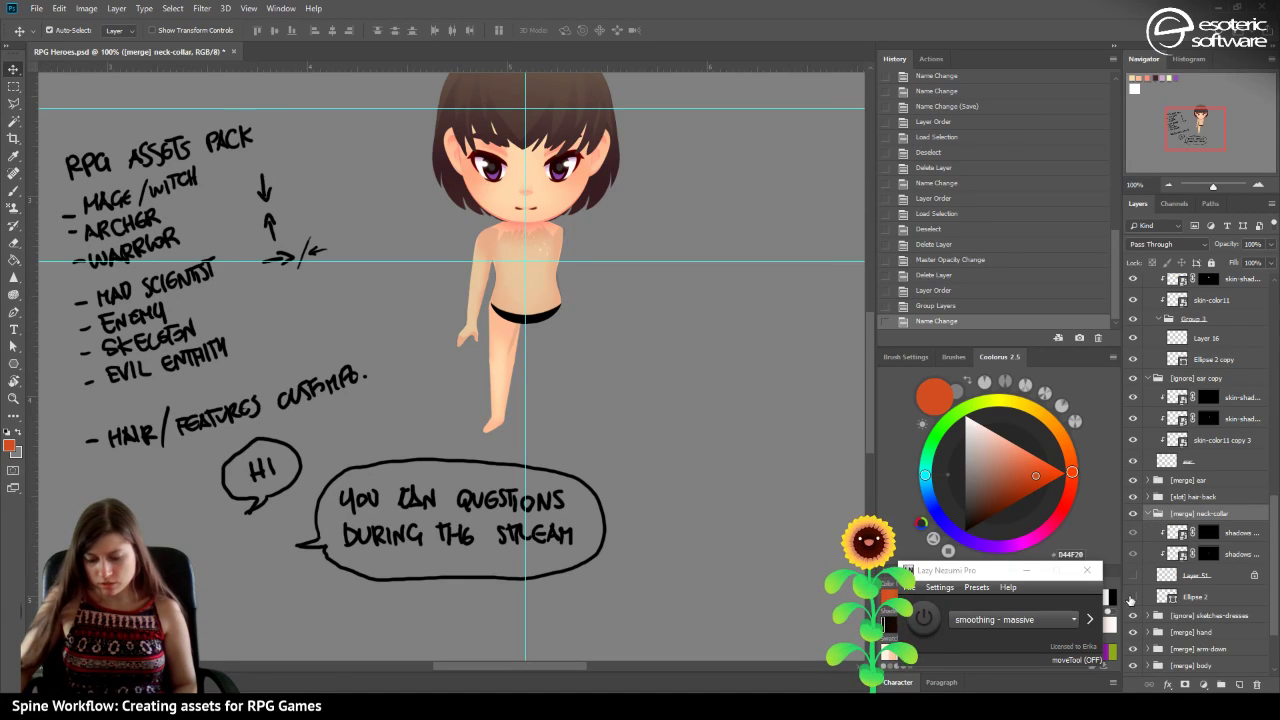
pyautogui.click(1132, 576)
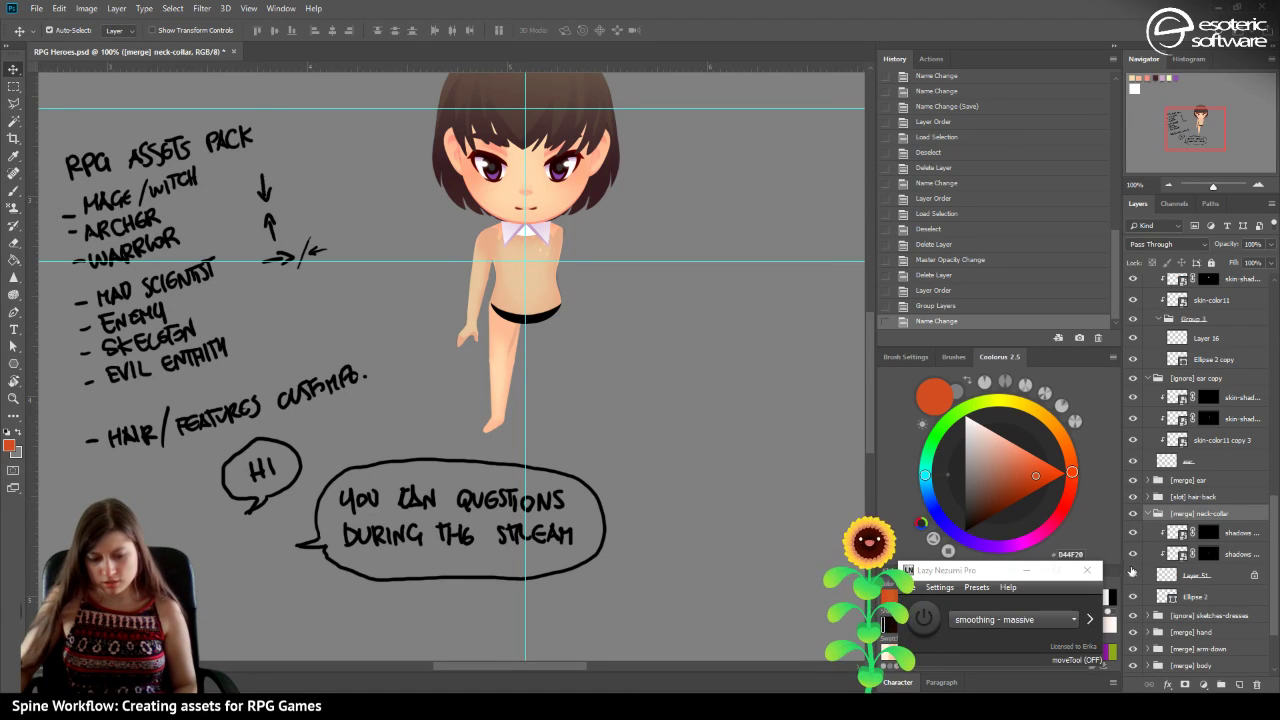
pyautogui.click(1151, 514)
pyautogui.hotkey('ctrl', 's')
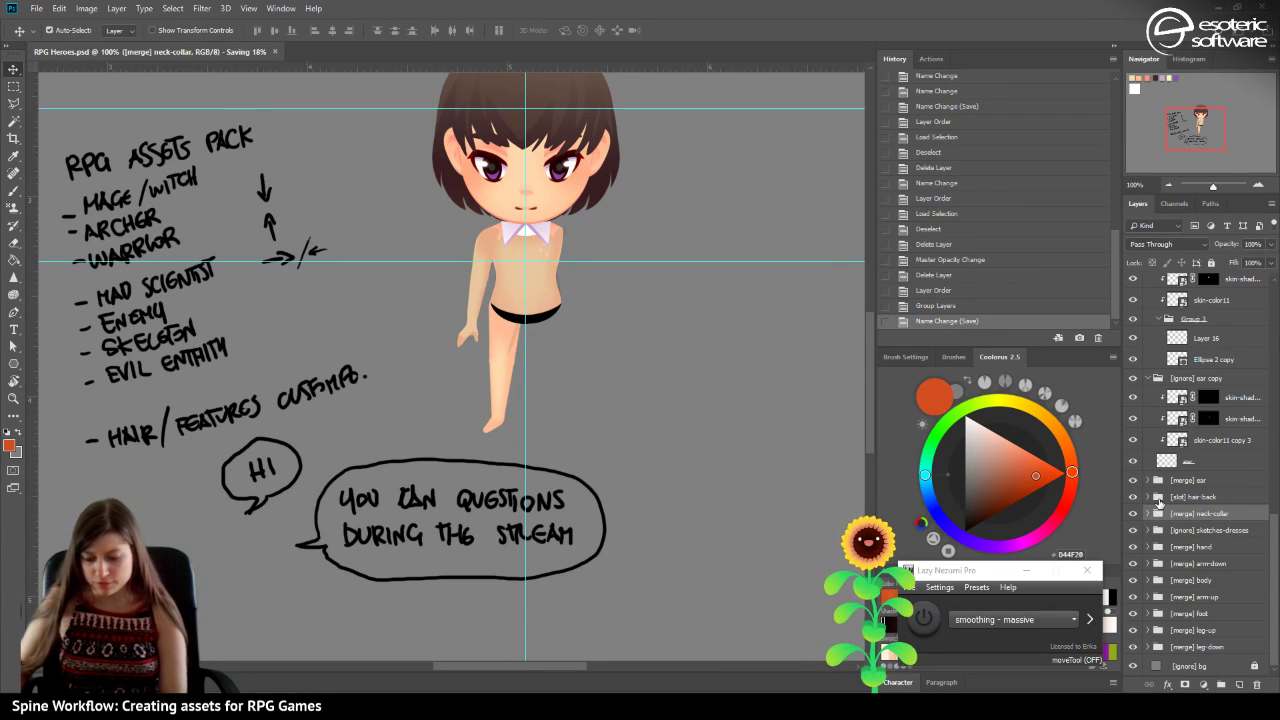
# Collapse the [ignore] ear copy and [merge] head-base groups to tidy the layer list.
pyautogui.scroll(4, 1158, 514)
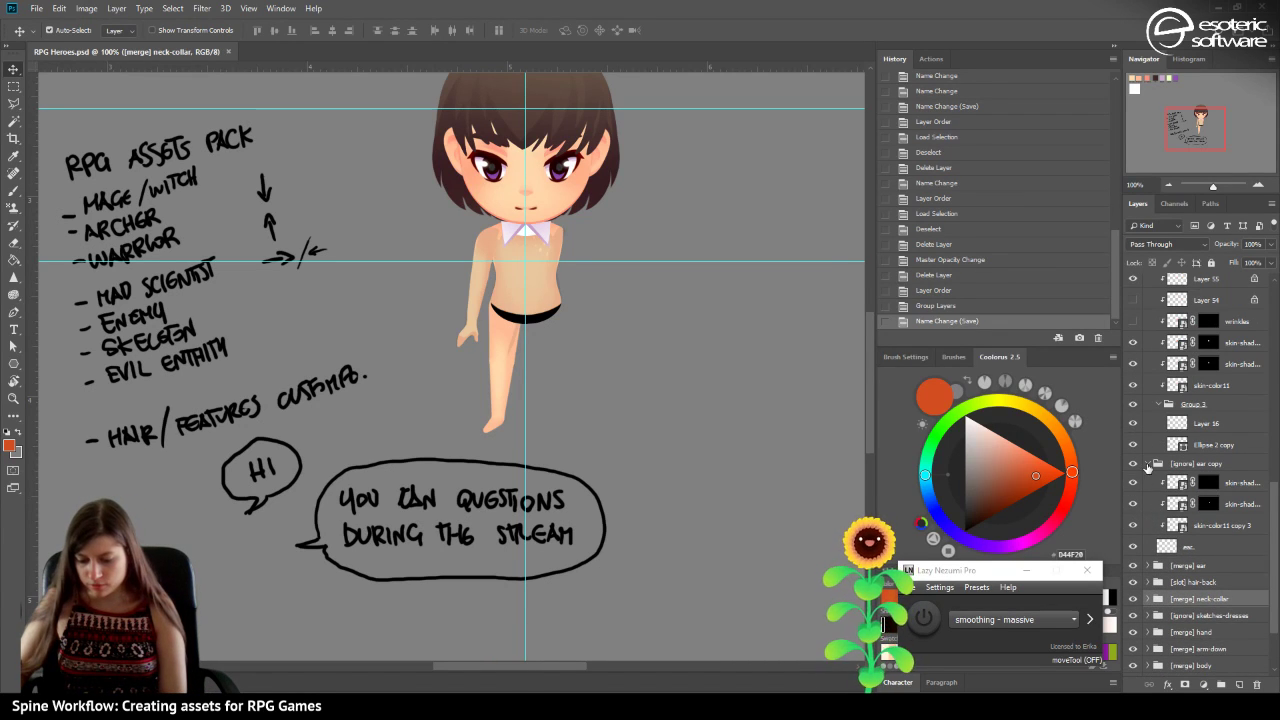
pyautogui.click(1147, 465)
pyautogui.scroll(6, 1151, 388)
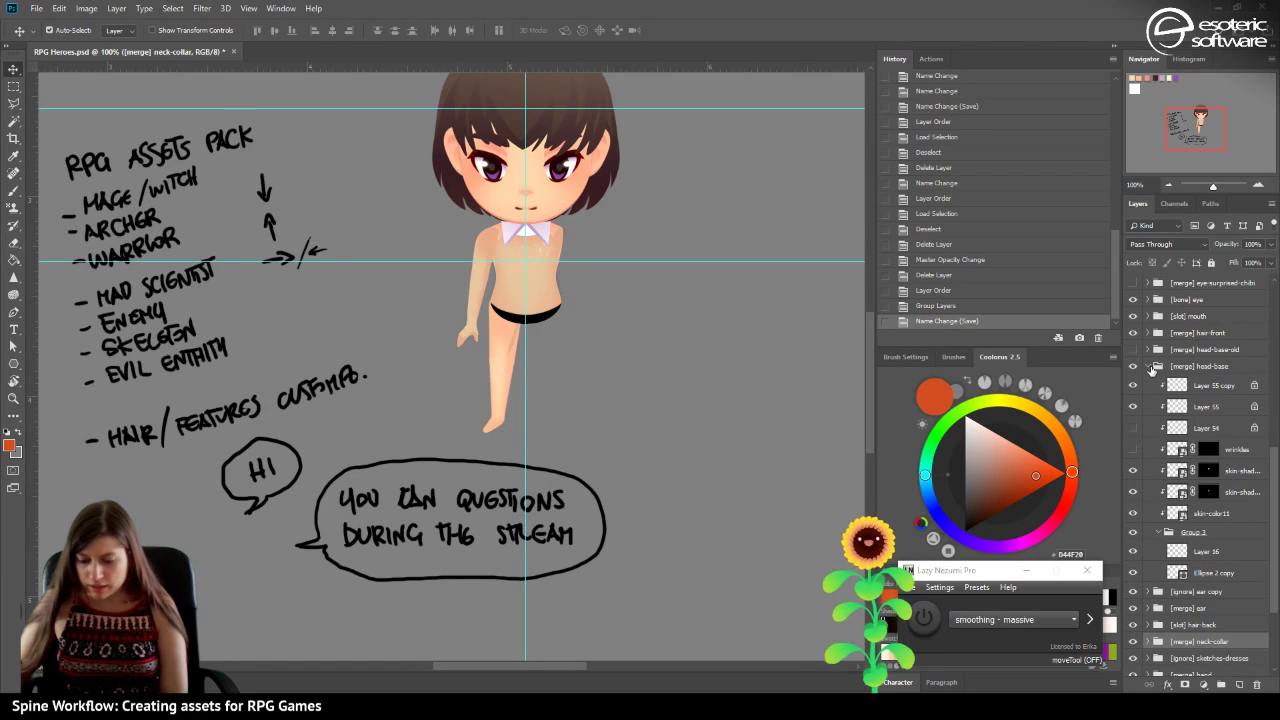
pyautogui.click(1148, 367)
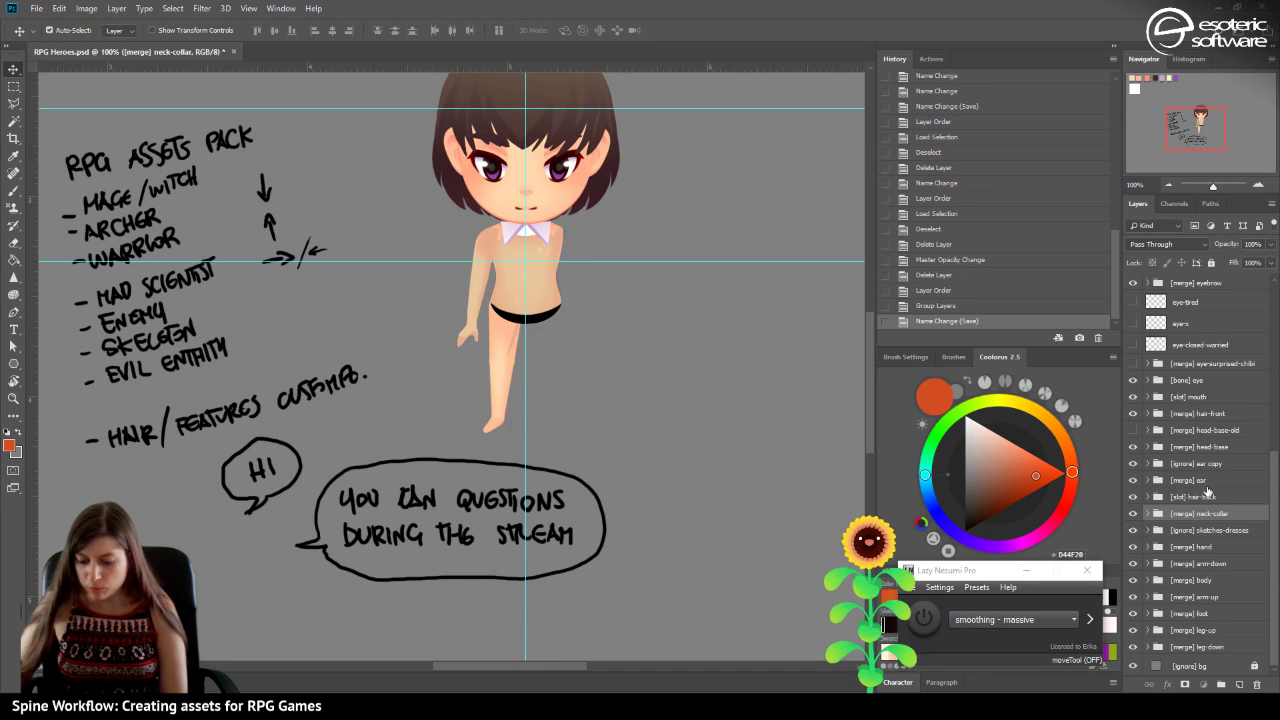
pyautogui.click(1198, 484)
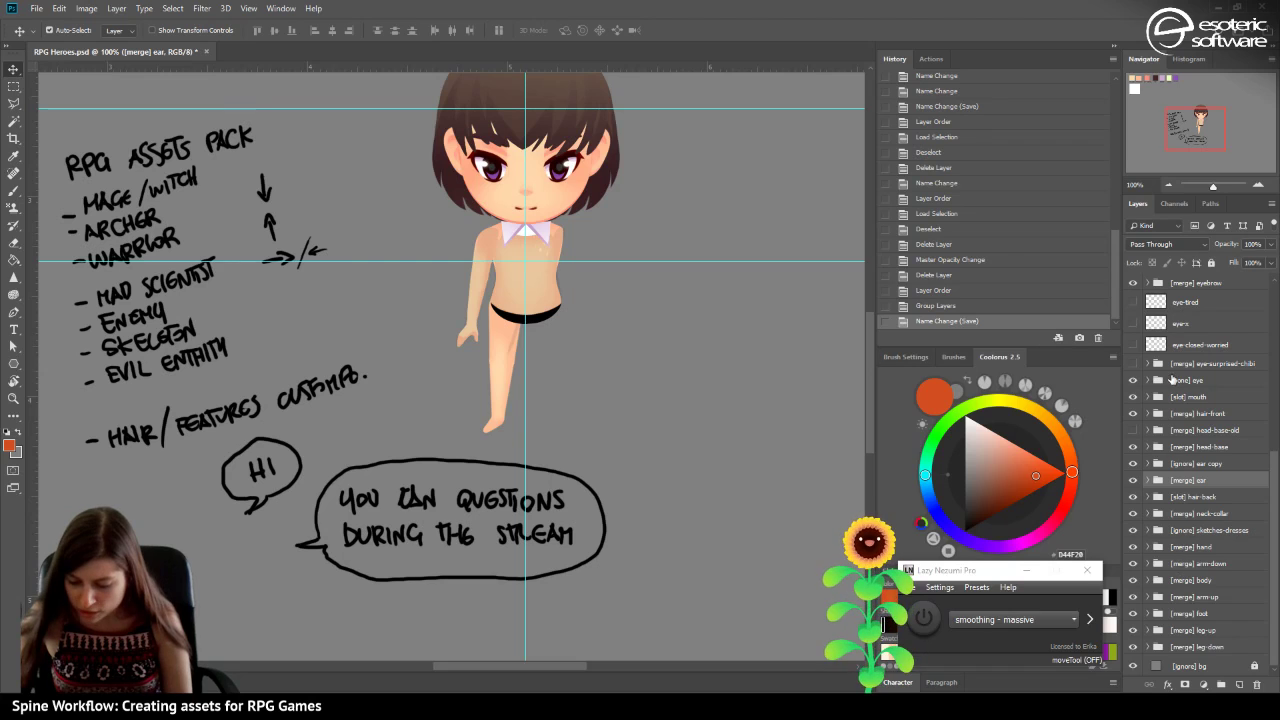
# Show the [merge] head-base-old group and put it in a new group together with [merge] head-base.
pyautogui.click(1175, 432)
pyautogui.click(1133, 430)
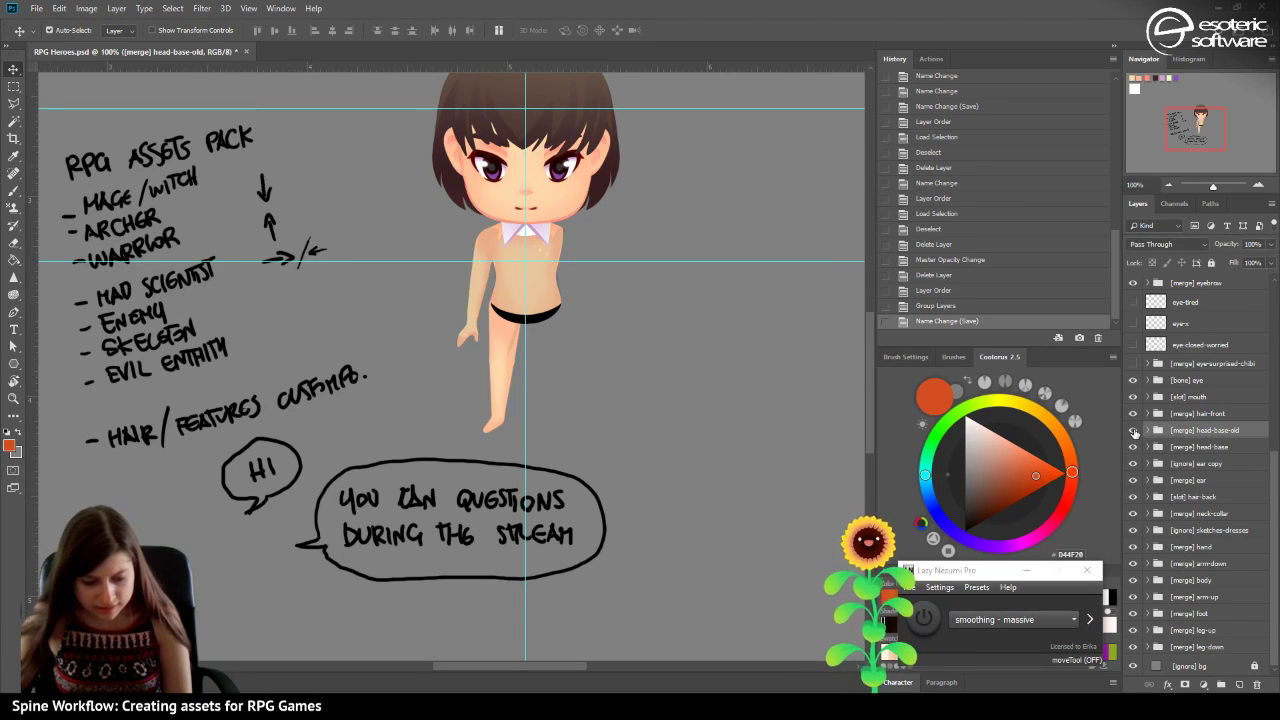
pyautogui.click(1163, 447)
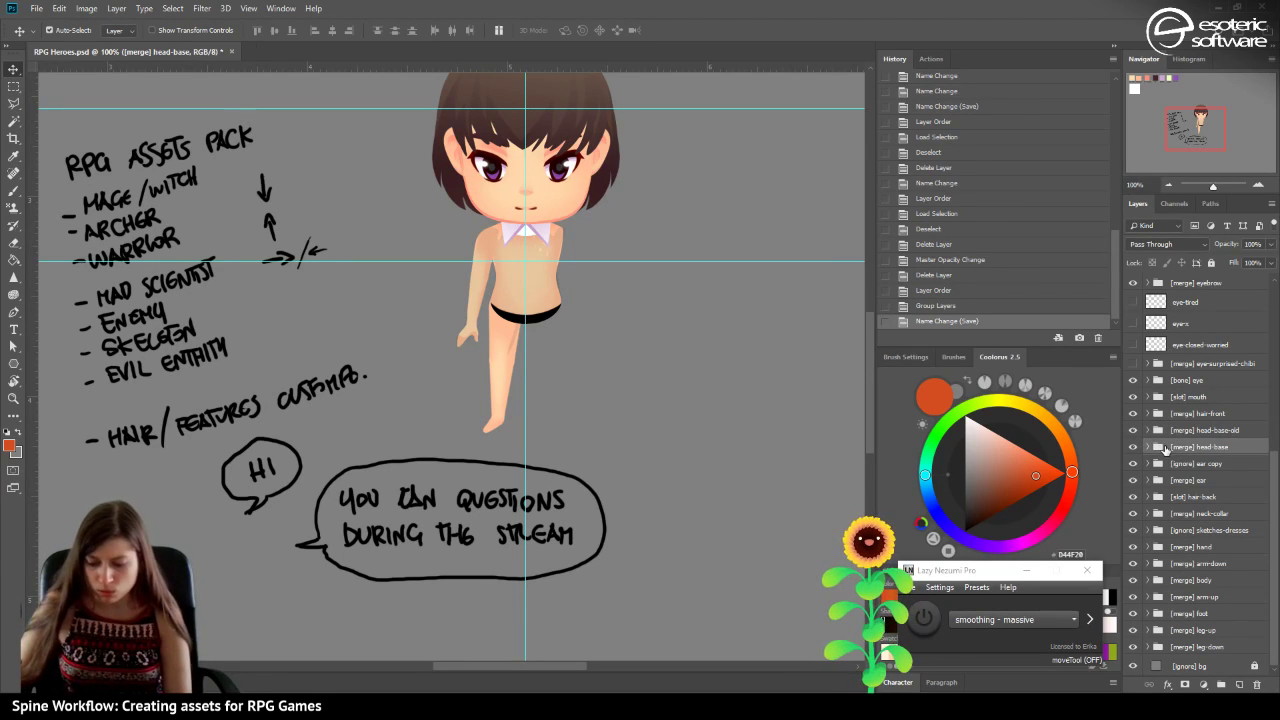
pyautogui.keyDown('ctrl'); pyautogui.click(1170, 432); pyautogui.keyUp('ctrl')
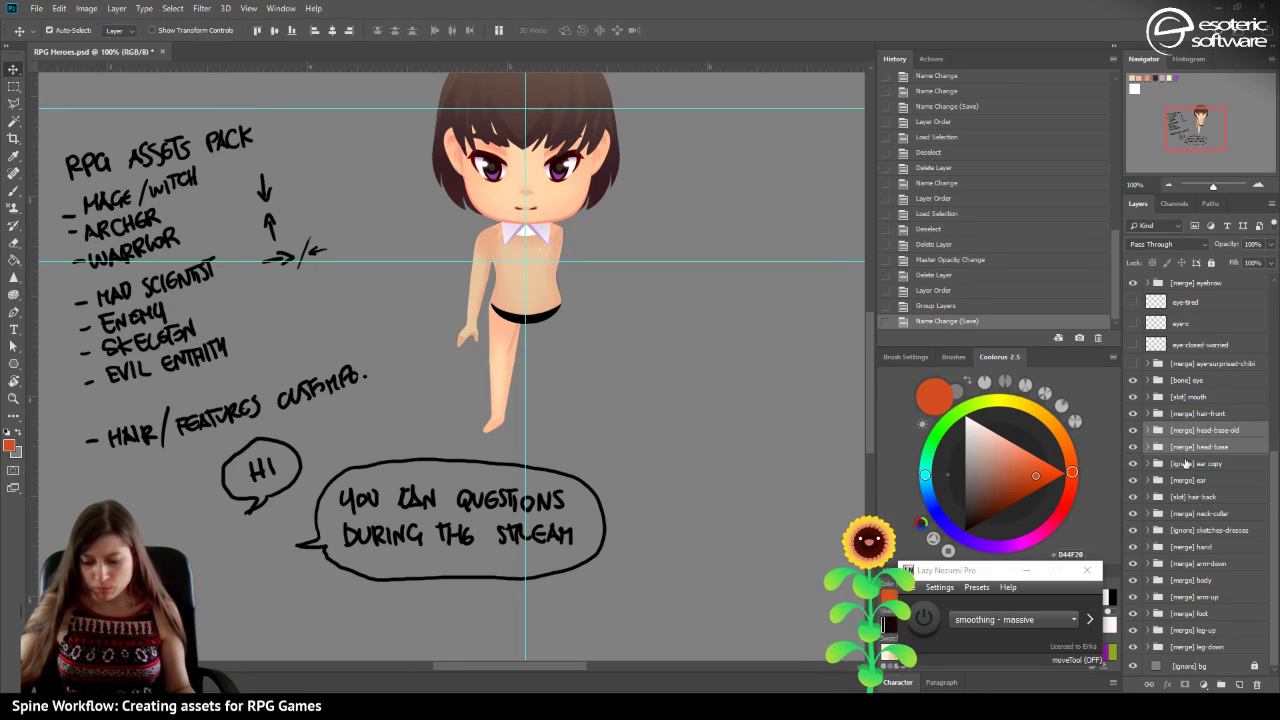
pyautogui.hotkey('ctrl', 'g')
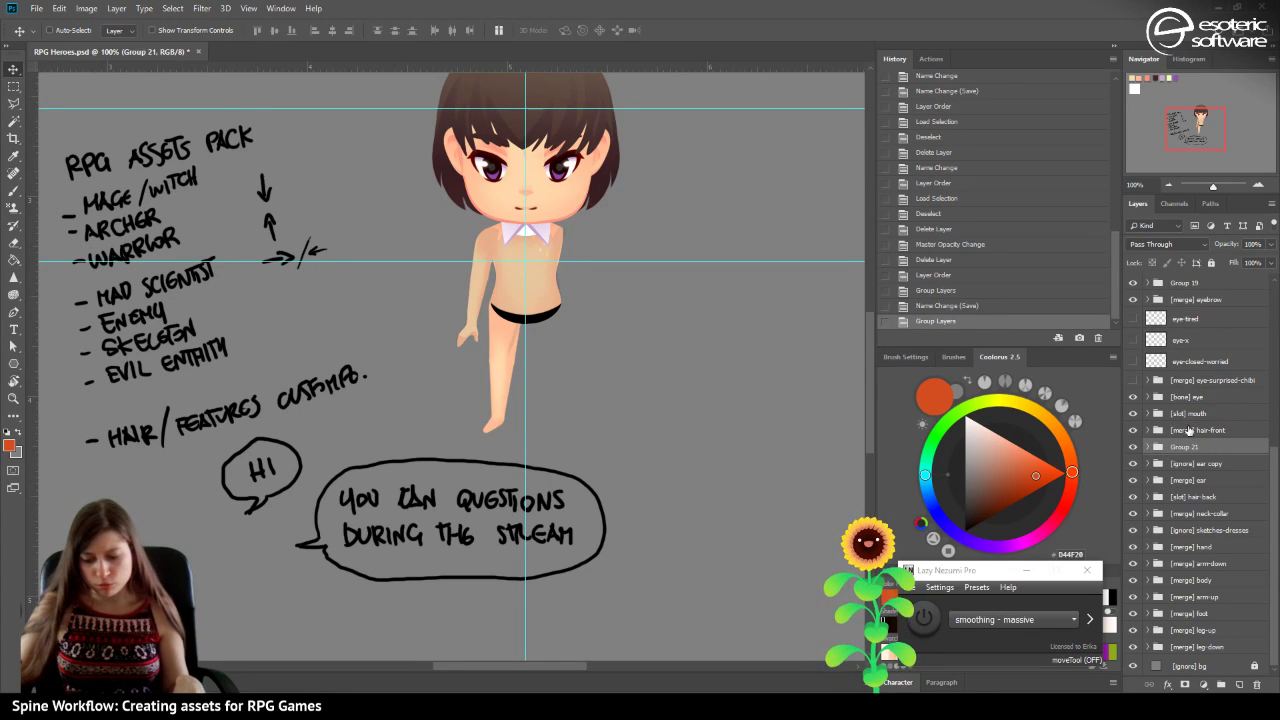
# Rename the new head group as "[slot] head" and save the document.
pyautogui.doubleClick(1190, 446)
pyautogui.write('[')
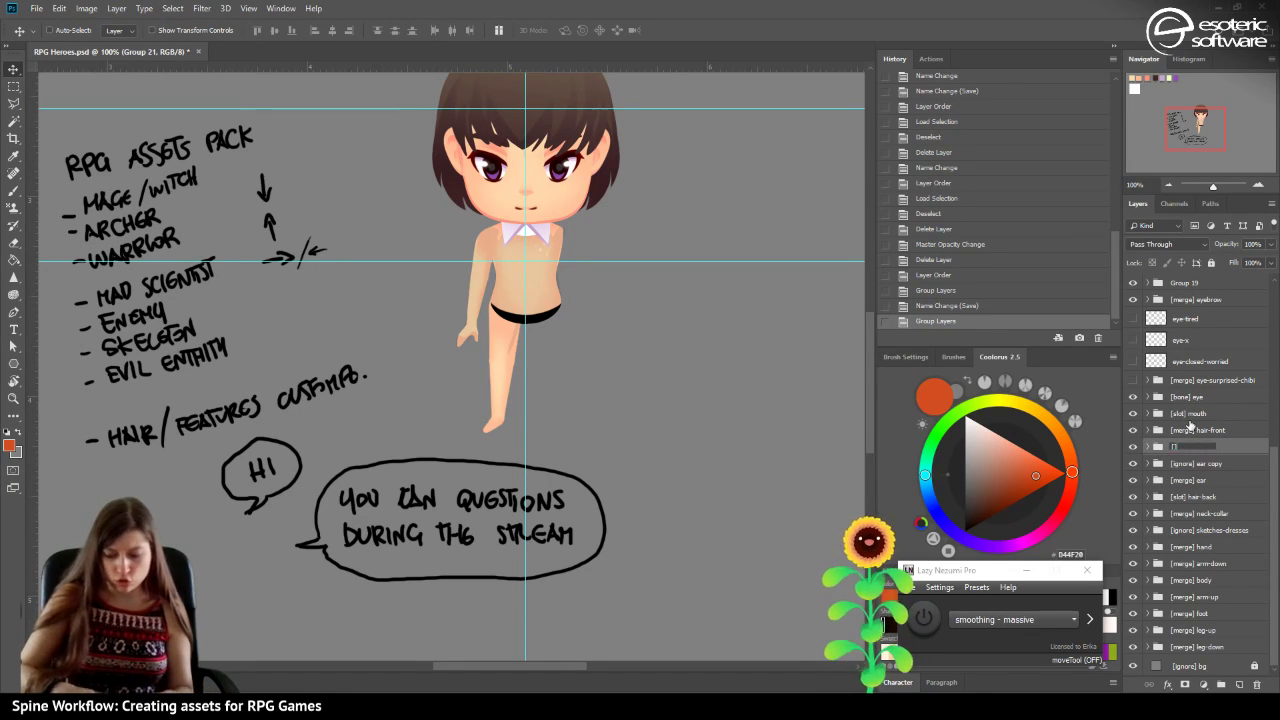
pyautogui.write('slot] head')
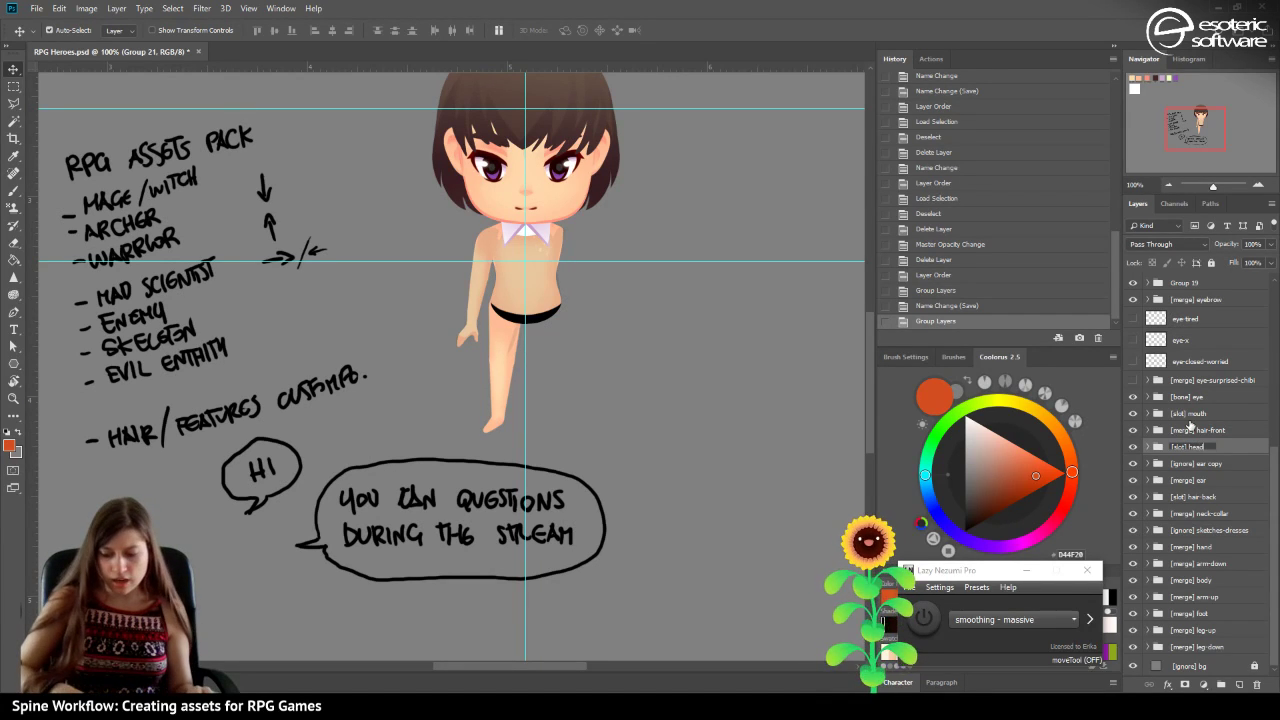
pyautogui.press('Return')
pyautogui.hotkey('ctrl', 's')
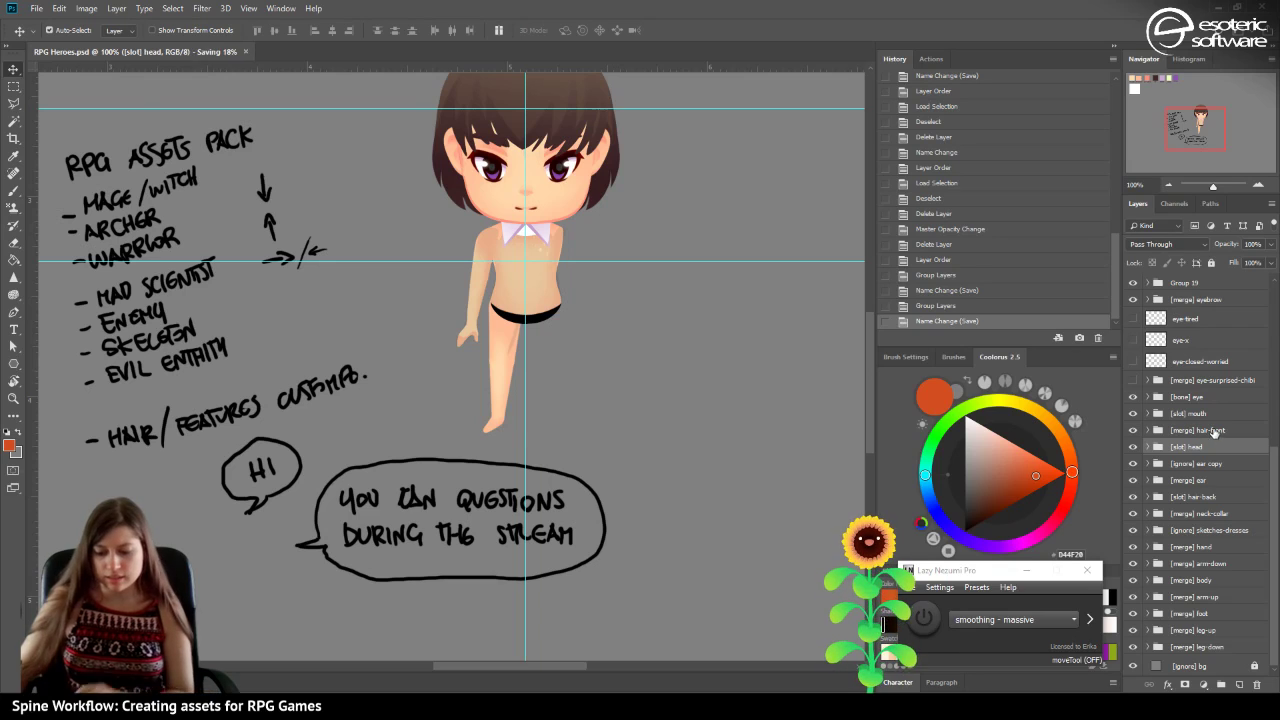
# Preview the hidden eye variants one at a time: [merge] eye-surprised-chibi, eye-closed-worried, eye-x and eye-tired.
pyautogui.scroll(1, 1160, 450)
pyautogui.scroll(4, 1165, 452)
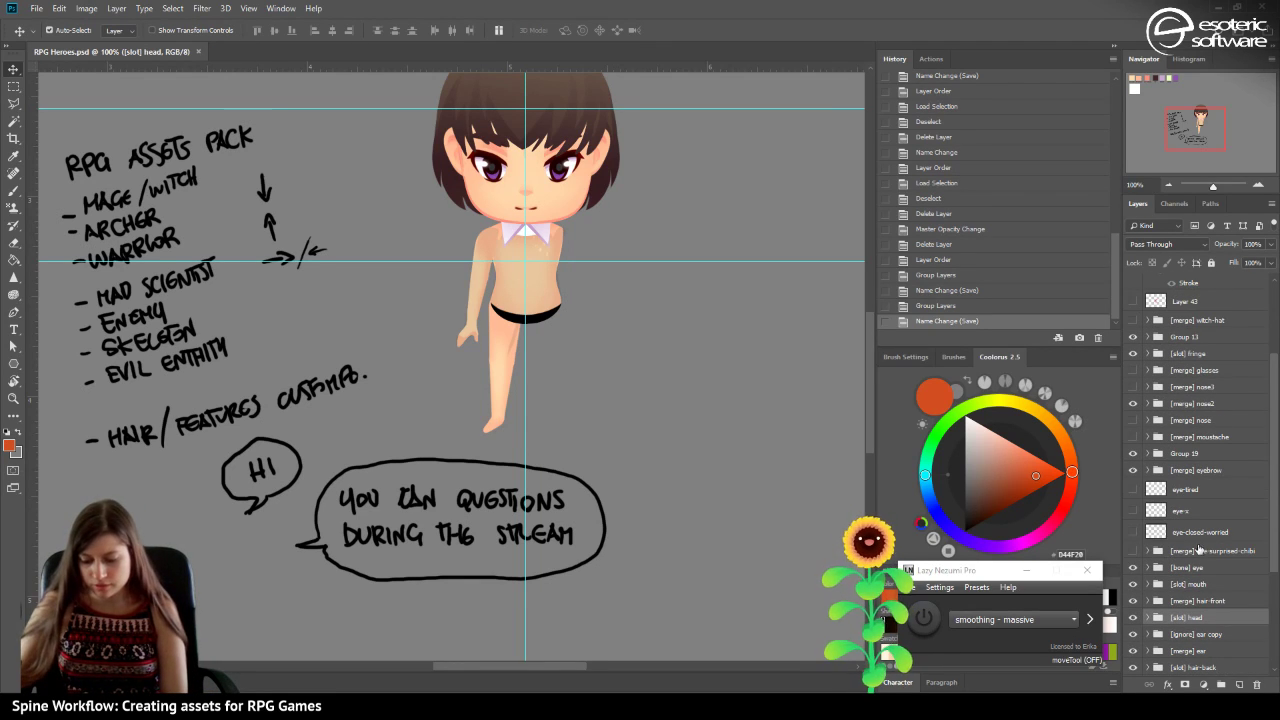
pyautogui.click(1134, 552)
pyautogui.click(1134, 552)
pyautogui.click(1134, 552)
pyautogui.click(1133, 533)
pyautogui.click(1133, 533)
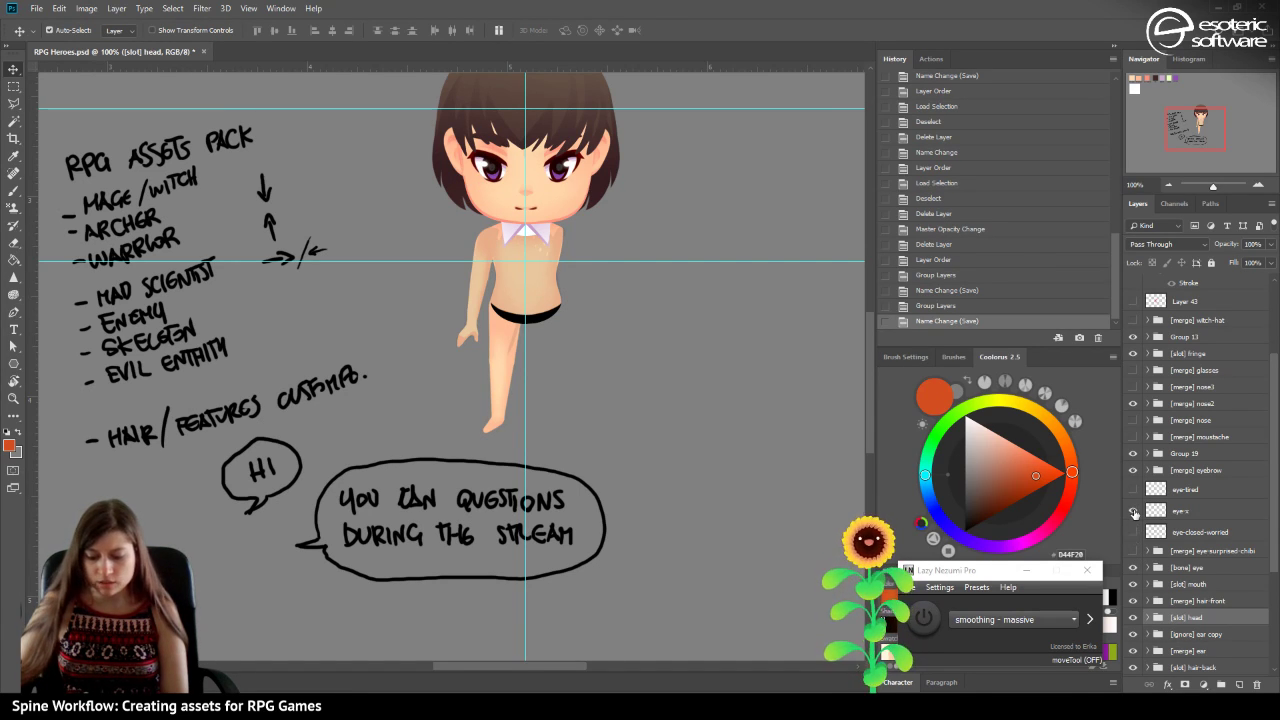
pyautogui.click(1133, 510)
pyautogui.click(1134, 510)
pyautogui.click(1134, 489)
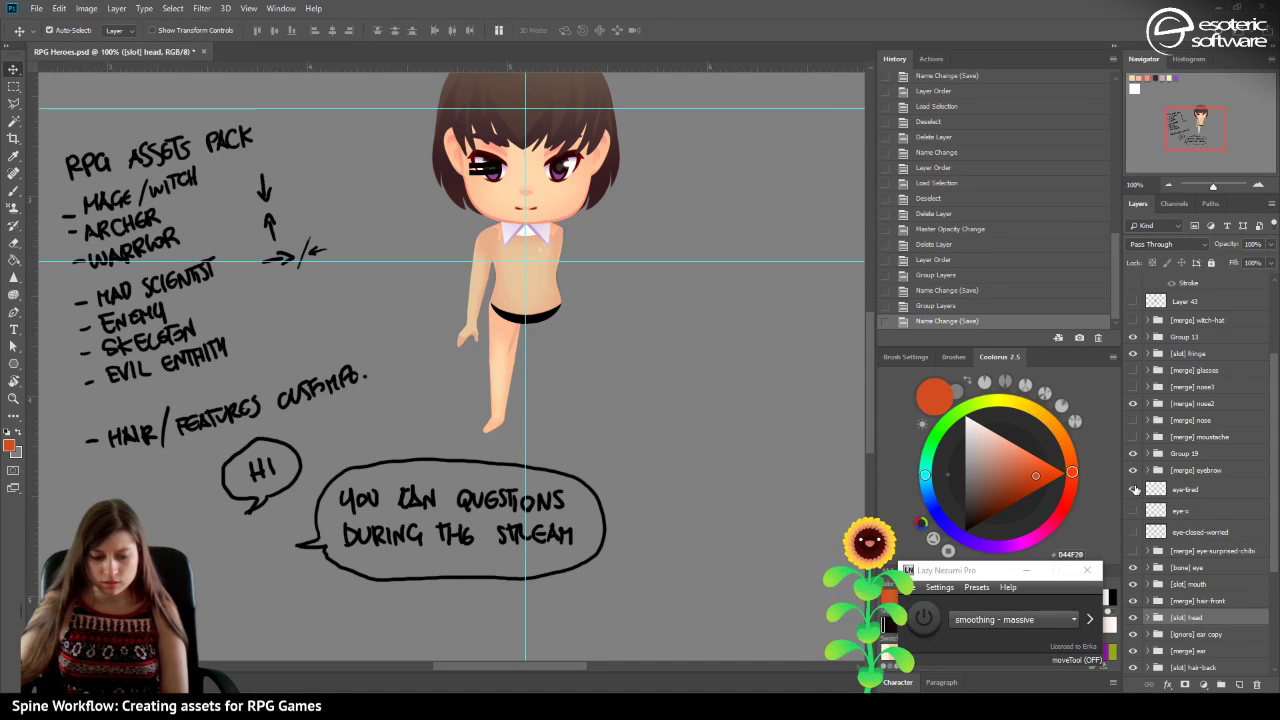
pyautogui.click(1135, 489)
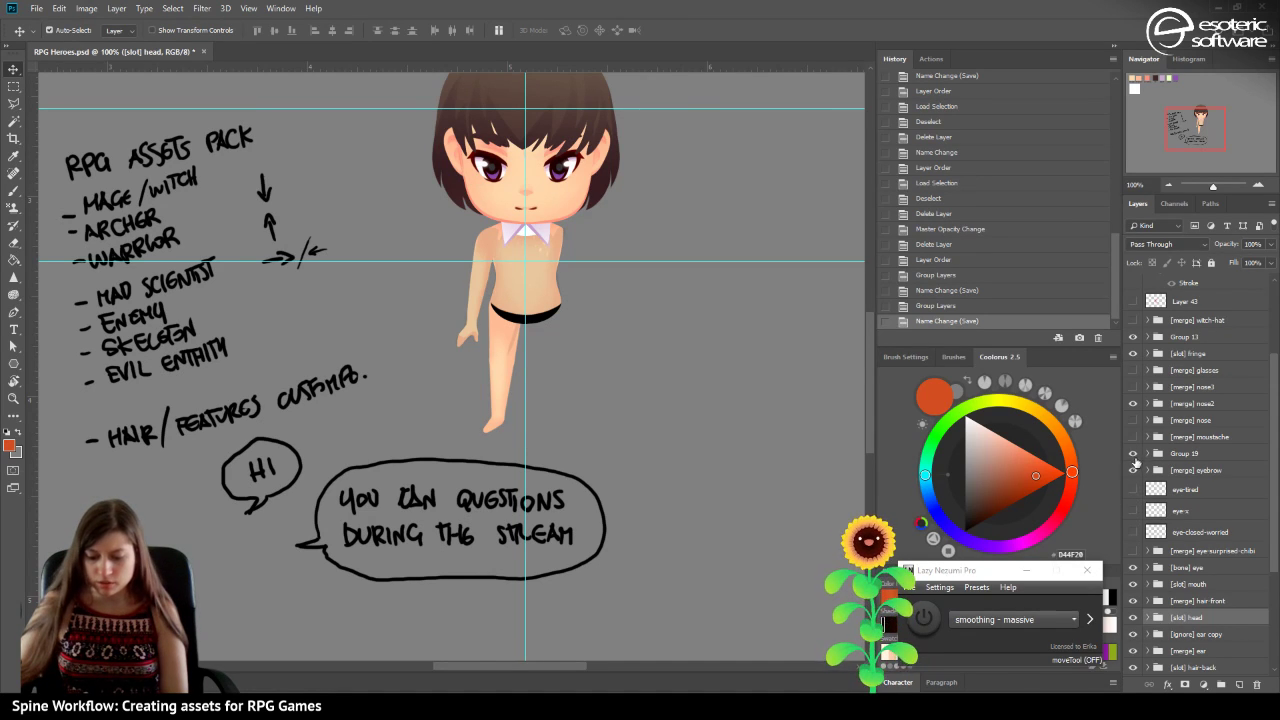
# Rename Group 19 as "[ignore] ither eye", toggling its visibility to check which part of the face it holds.
pyautogui.click(1135, 458)
pyautogui.click(1134, 453)
pyautogui.doubleClick(1185, 453)
pyautogui.write('[')
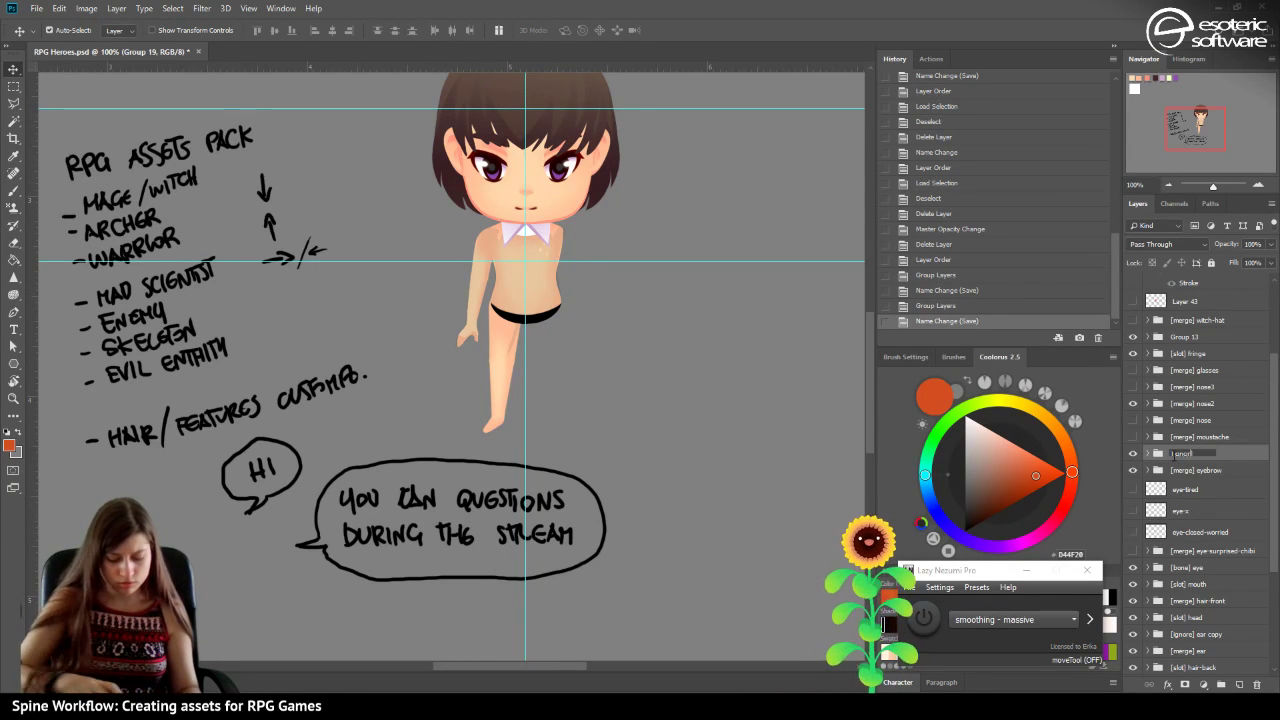
pyautogui.write('ignore] ither eye')
pyautogui.press('Return')
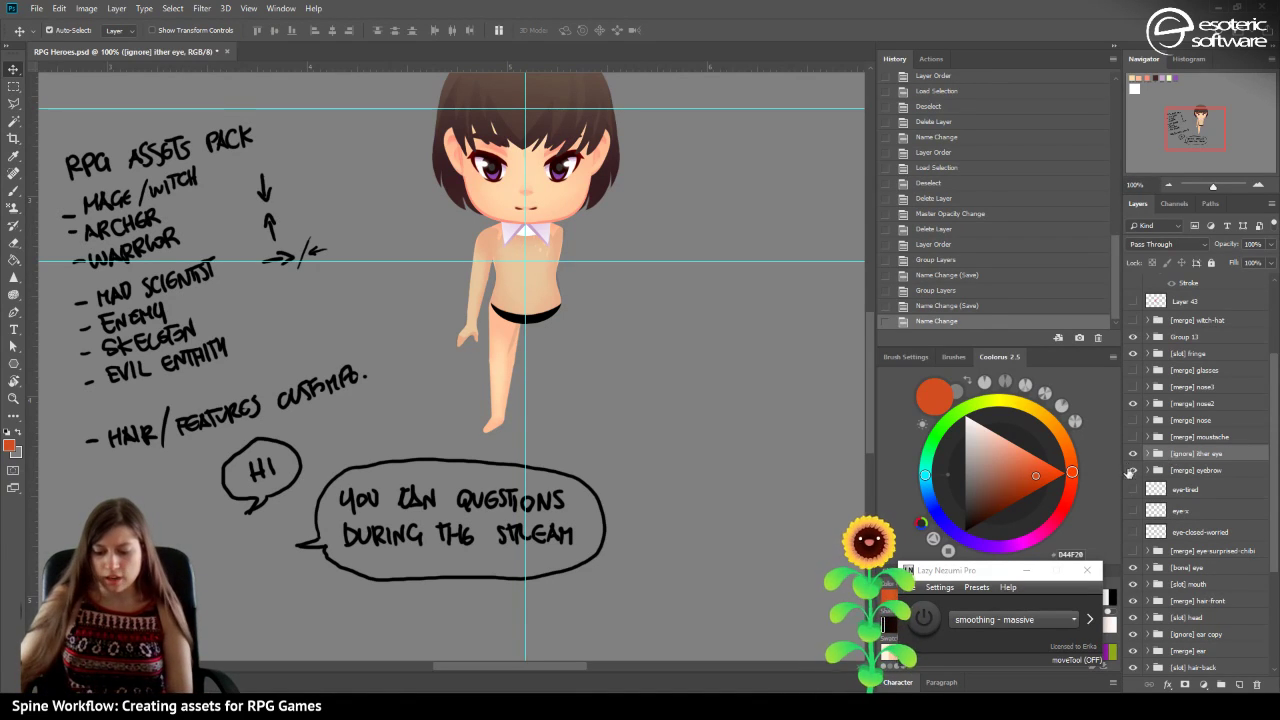
pyautogui.click(1133, 453)
pyautogui.click(1133, 453)
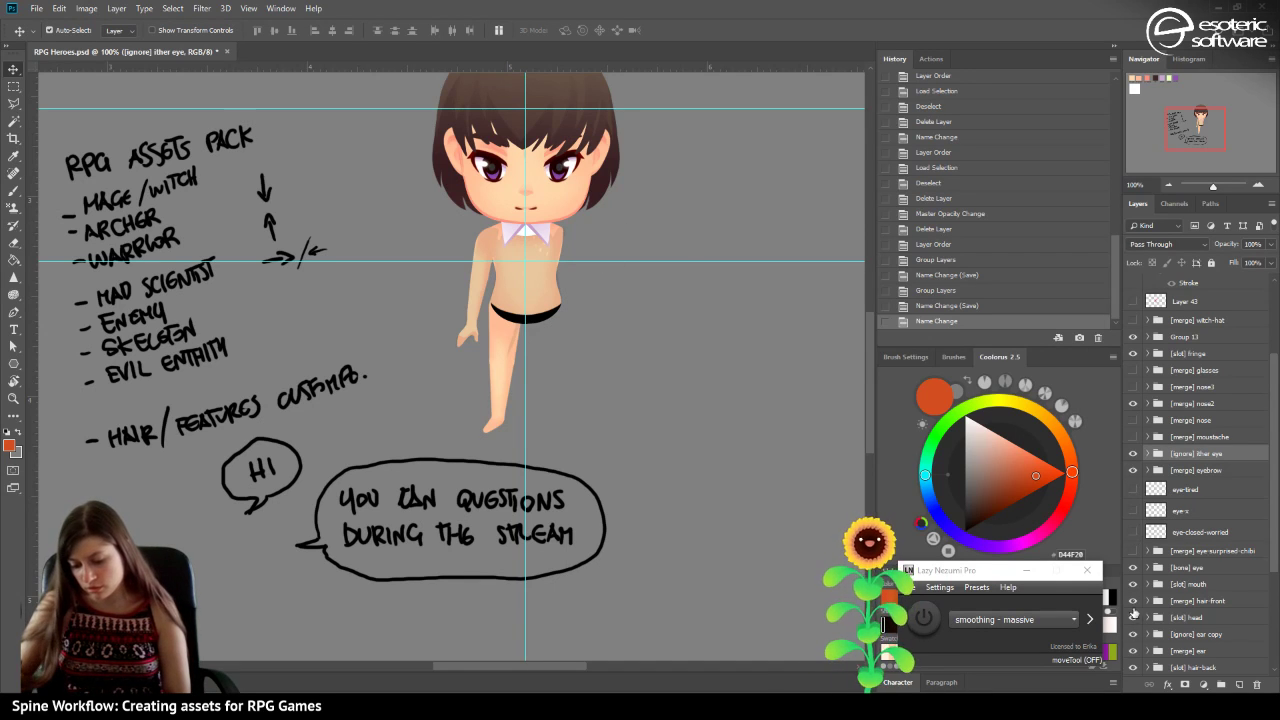
# Check the subgroups inside the [slot] head group, collapse it again, and save the document.
pyautogui.scroll(-3, 1158, 615)
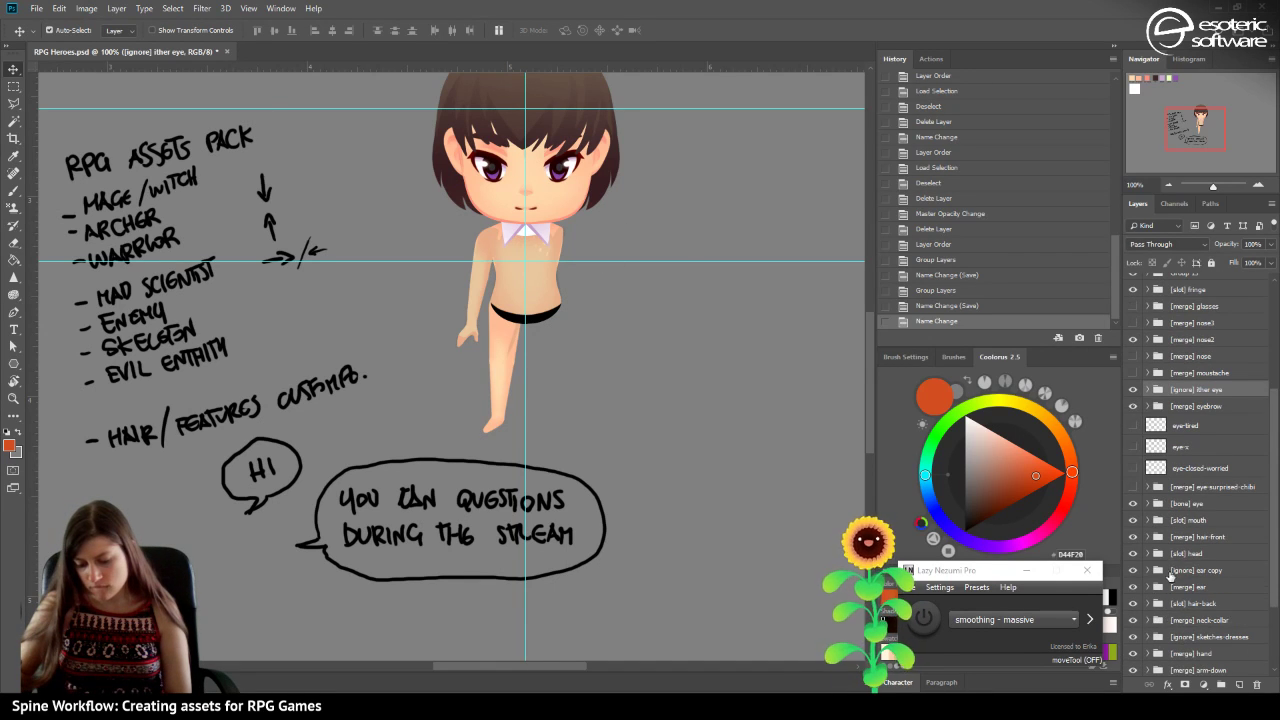
pyautogui.click(1147, 555)
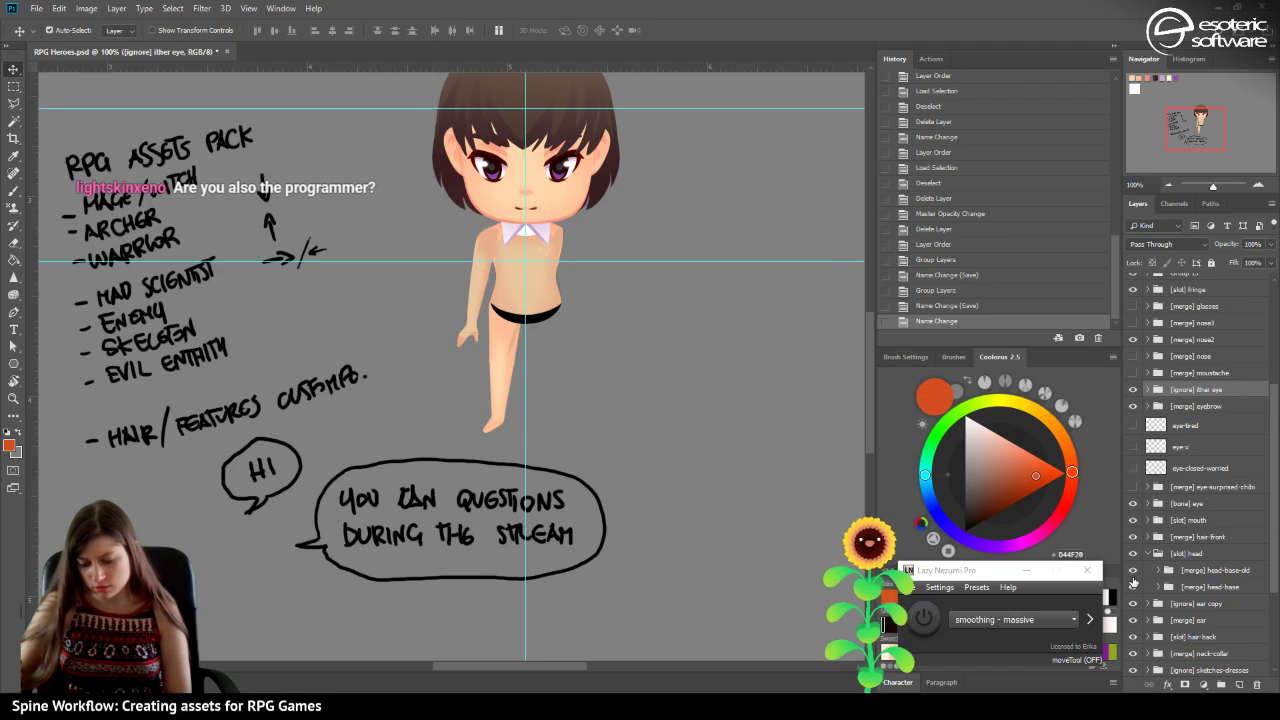
pyautogui.click(1147, 554)
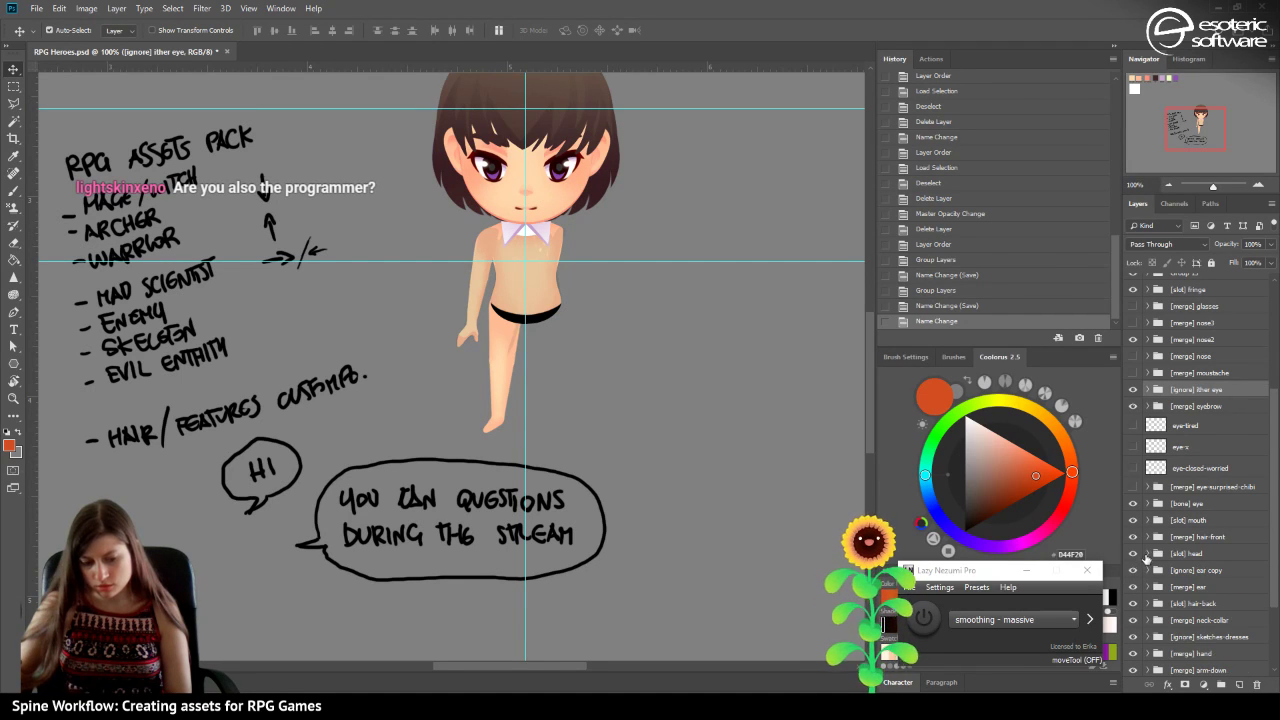
pyautogui.hotkey('ctrl', 's')
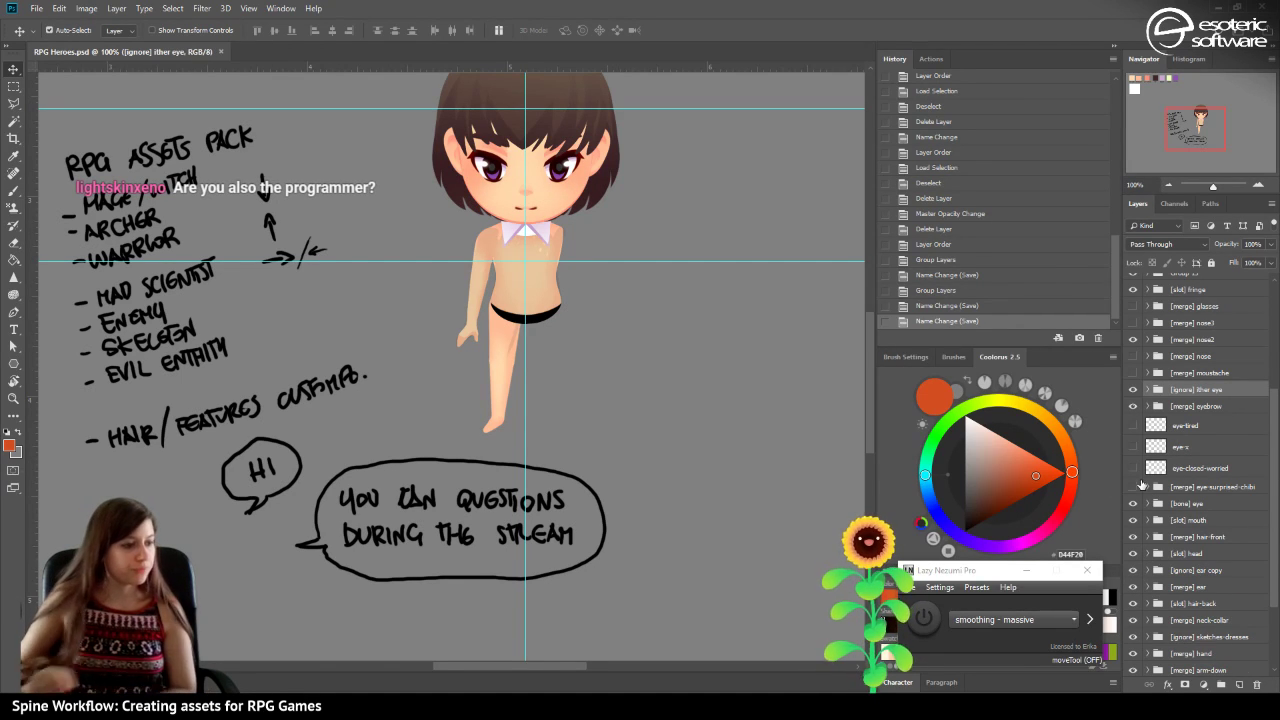
# Preview the moustache briefly, and put the [merge] nose, nose2 and nose3 groups together in a new group.
pyautogui.click(1133, 372)
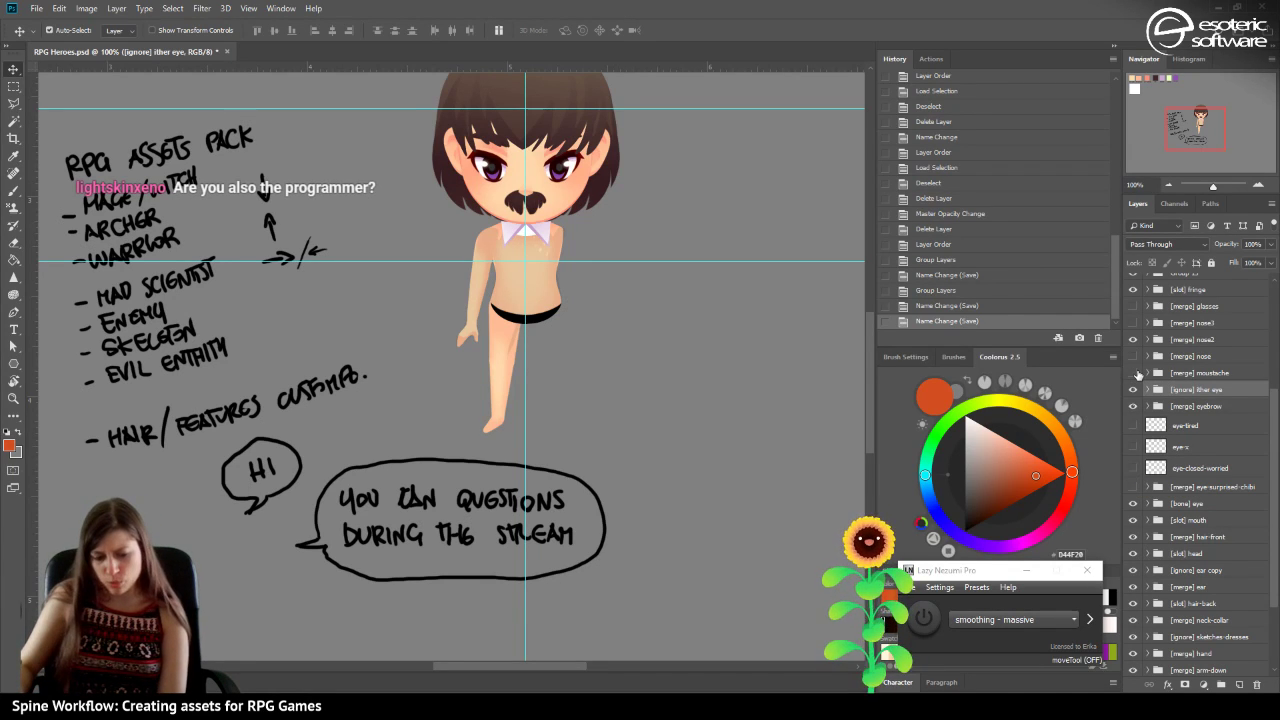
pyautogui.click(1133, 372)
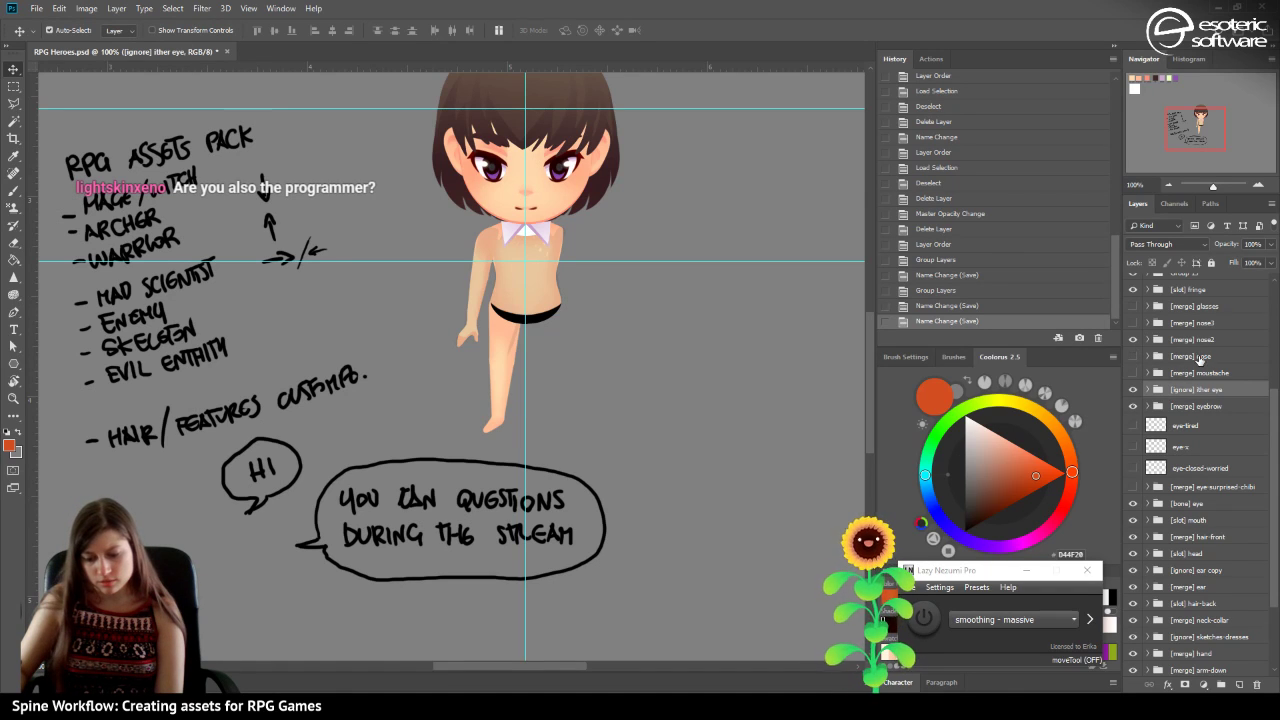
pyautogui.scroll(3, 1200, 361)
pyautogui.click(1190, 441)
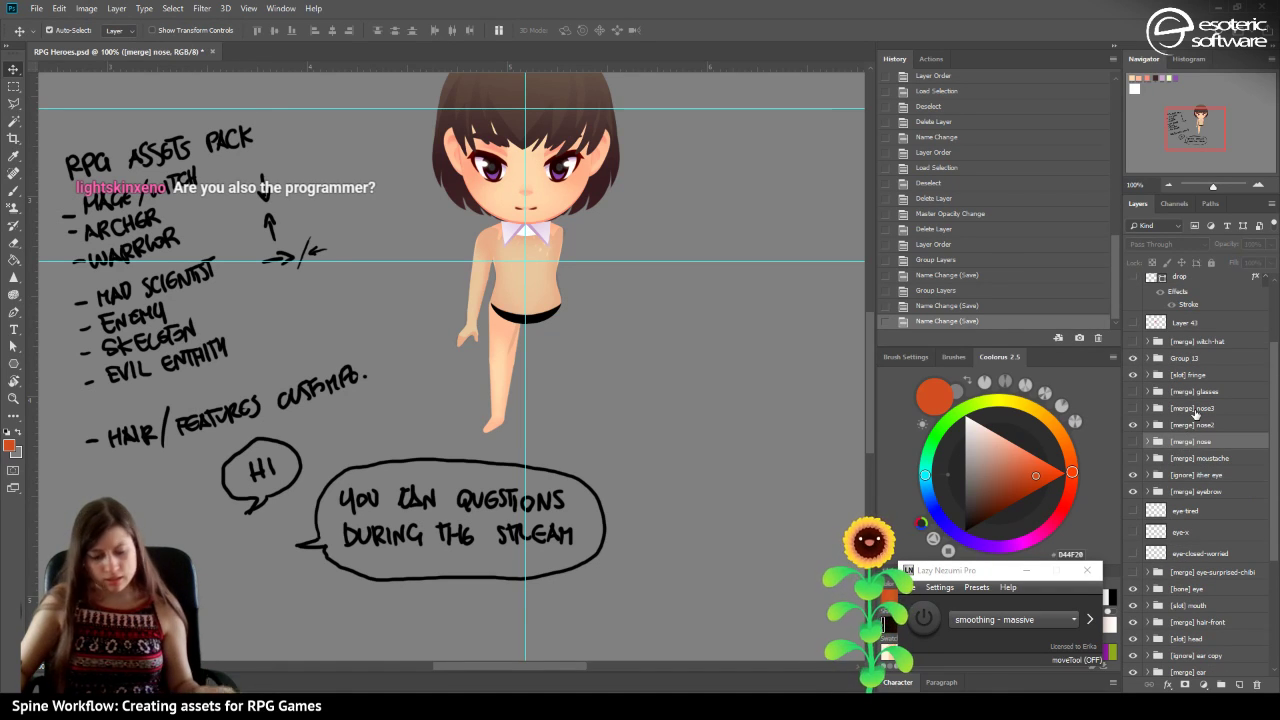
pyautogui.keyDown('shift'); pyautogui.click(1195, 409); pyautogui.keyUp('shift')
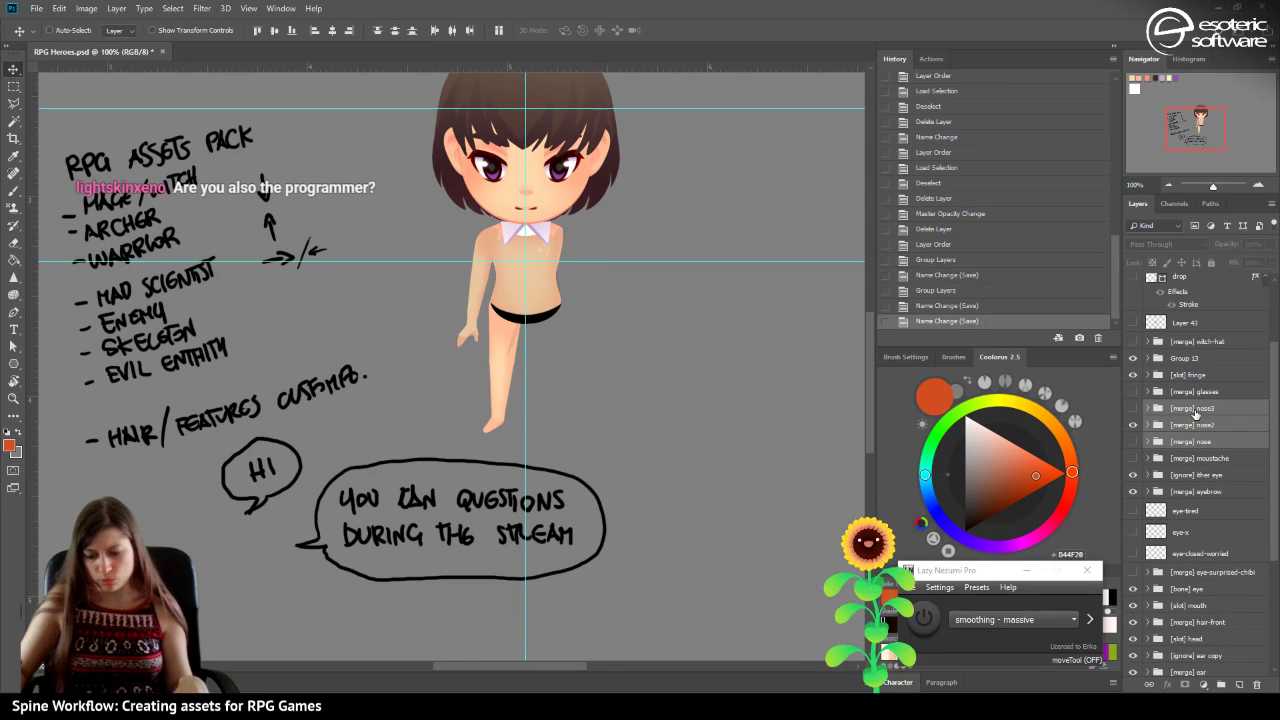
pyautogui.hotkey('ctrl', 'g')
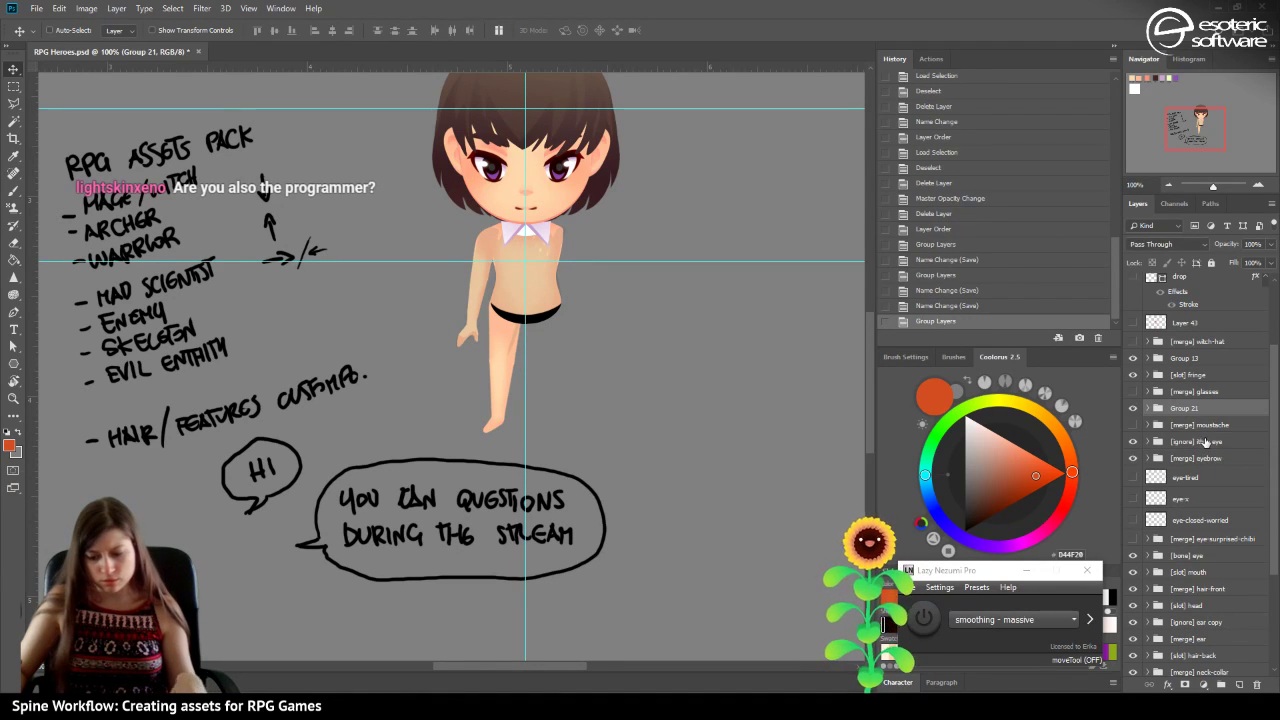
# Rename the new nose group as "[slot] nose" and save the document.
pyautogui.doubleClick(1190, 408)
pyautogui.write('[slot] nose')
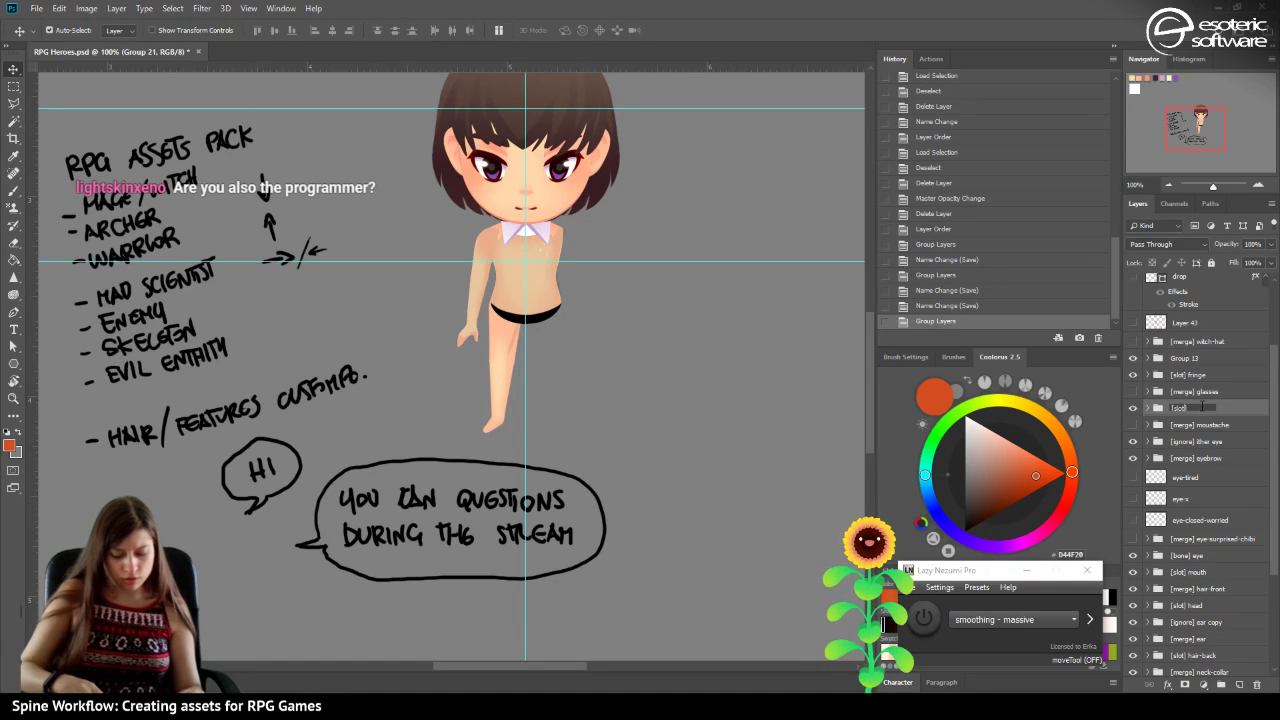
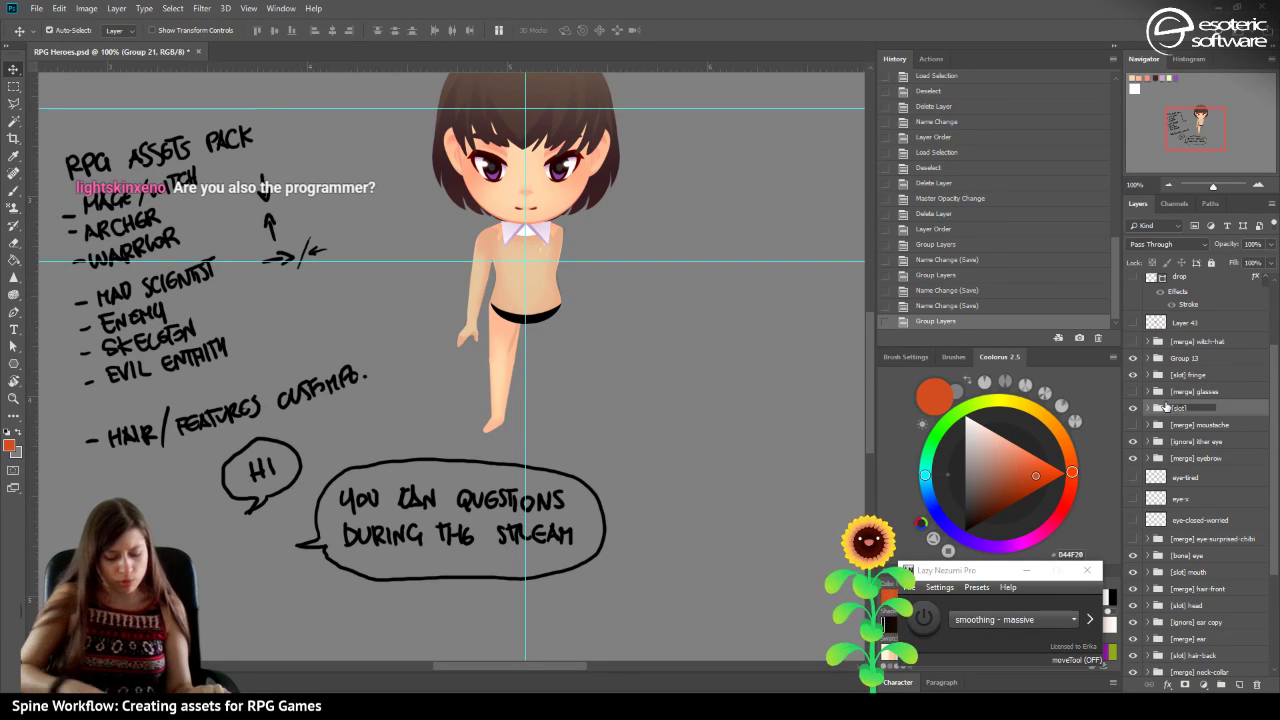
pyautogui.press('Return')
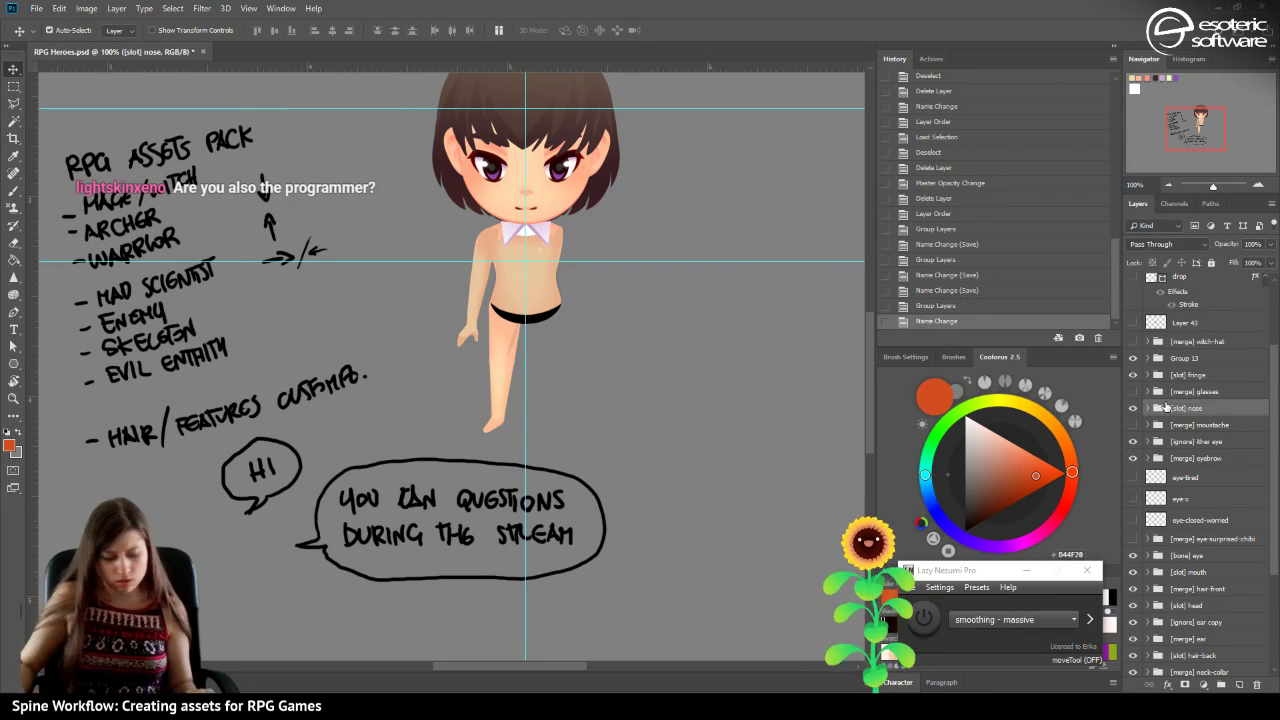
pyautogui.hotkey('ctrl', 's')
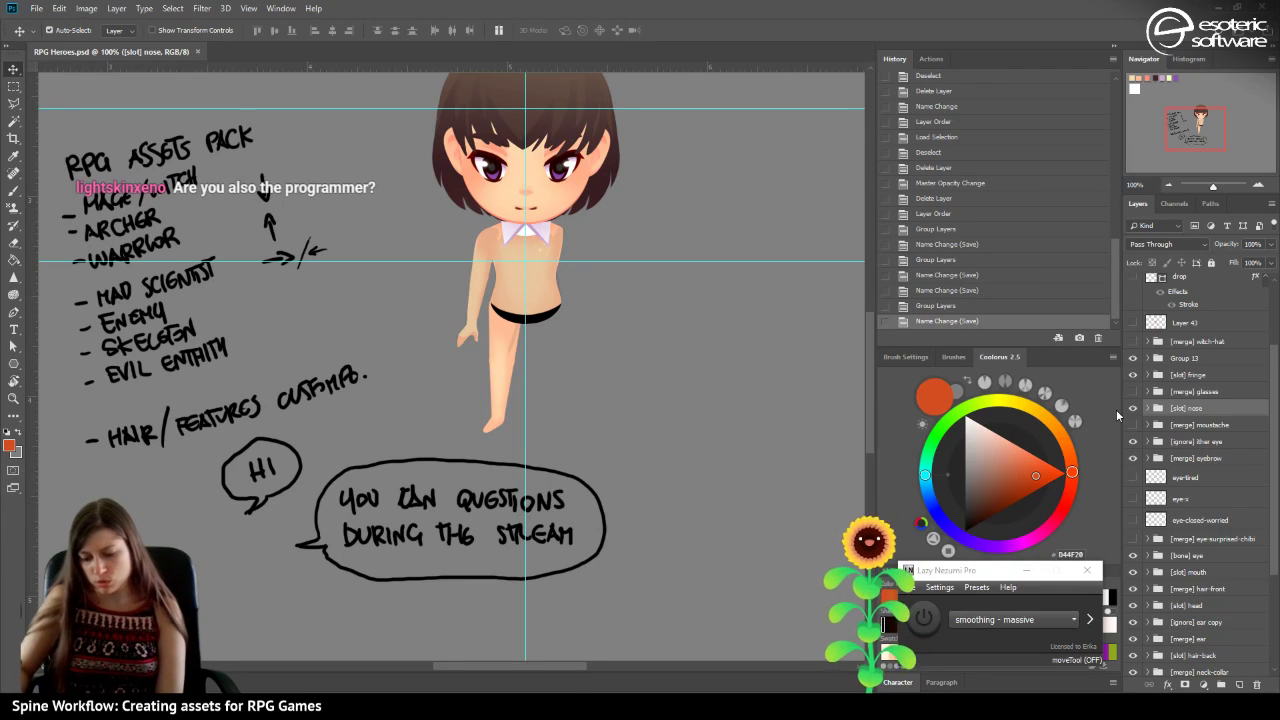
# Show the [merge] glasses and [merge] witch-hat groups on the character.
pyautogui.click(1133, 392)
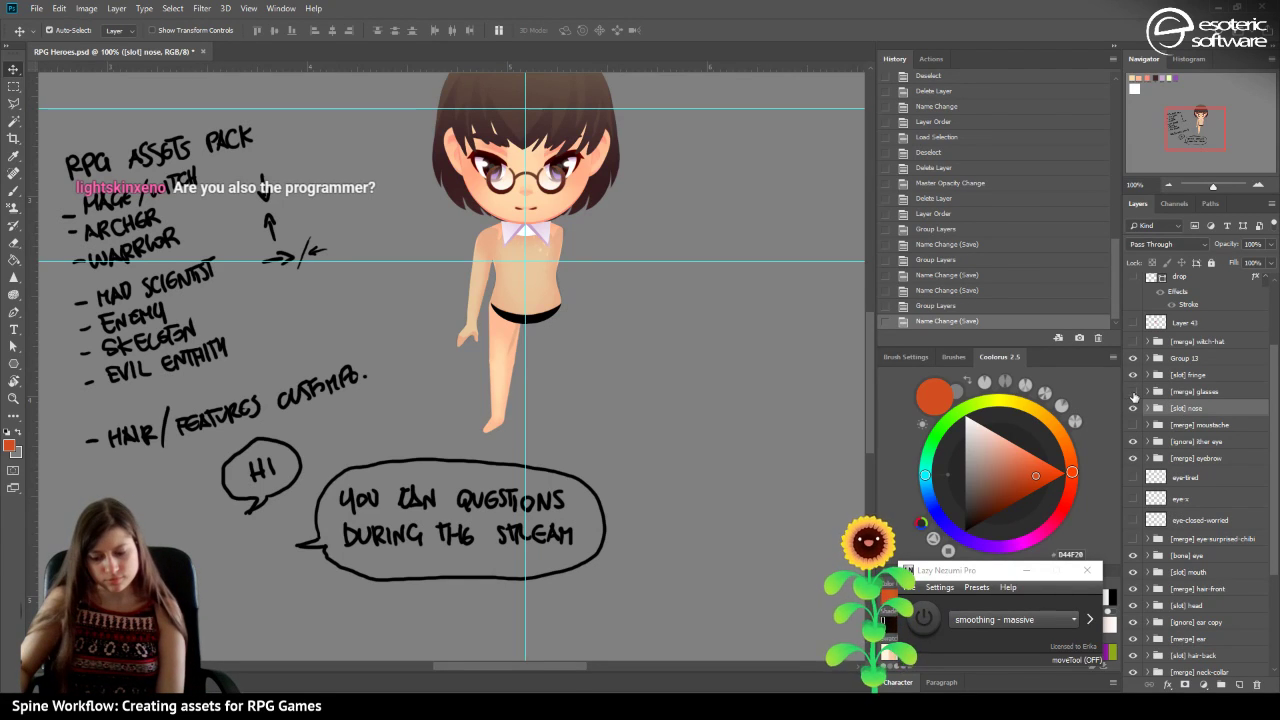
pyautogui.click(1133, 392)
pyautogui.click(1133, 408)
pyautogui.click(1133, 392)
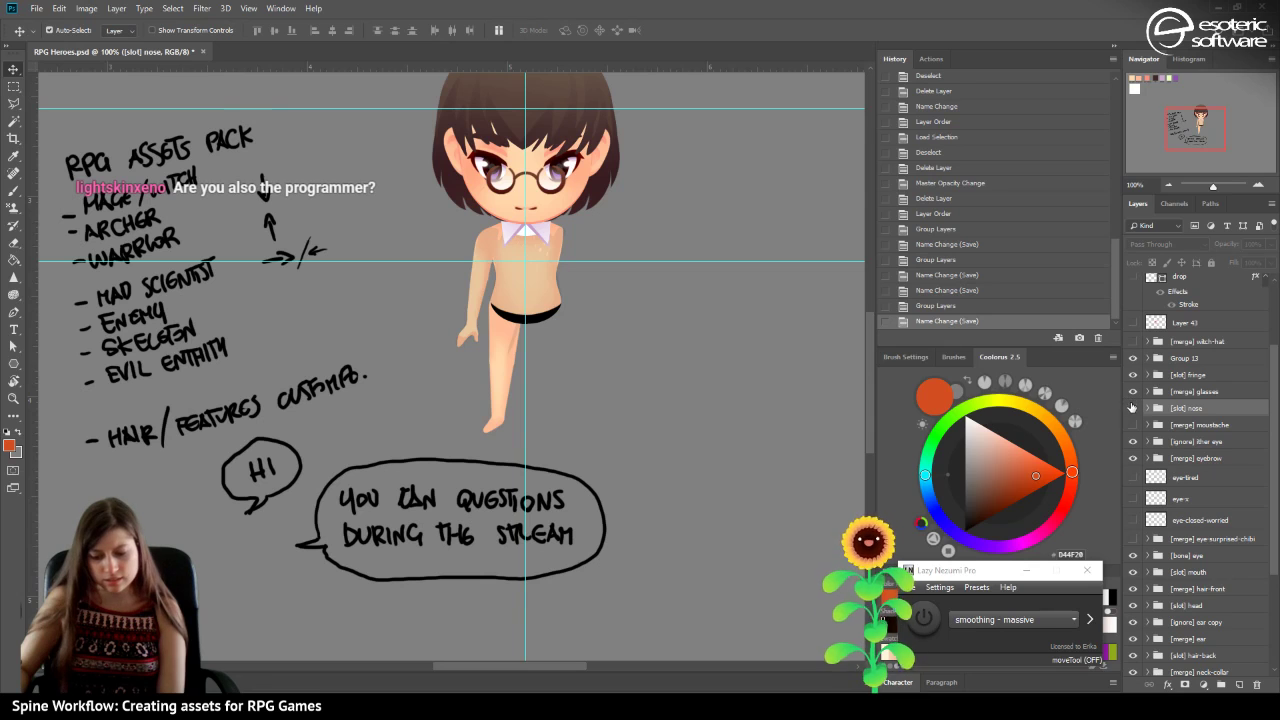
pyautogui.click(1133, 408)
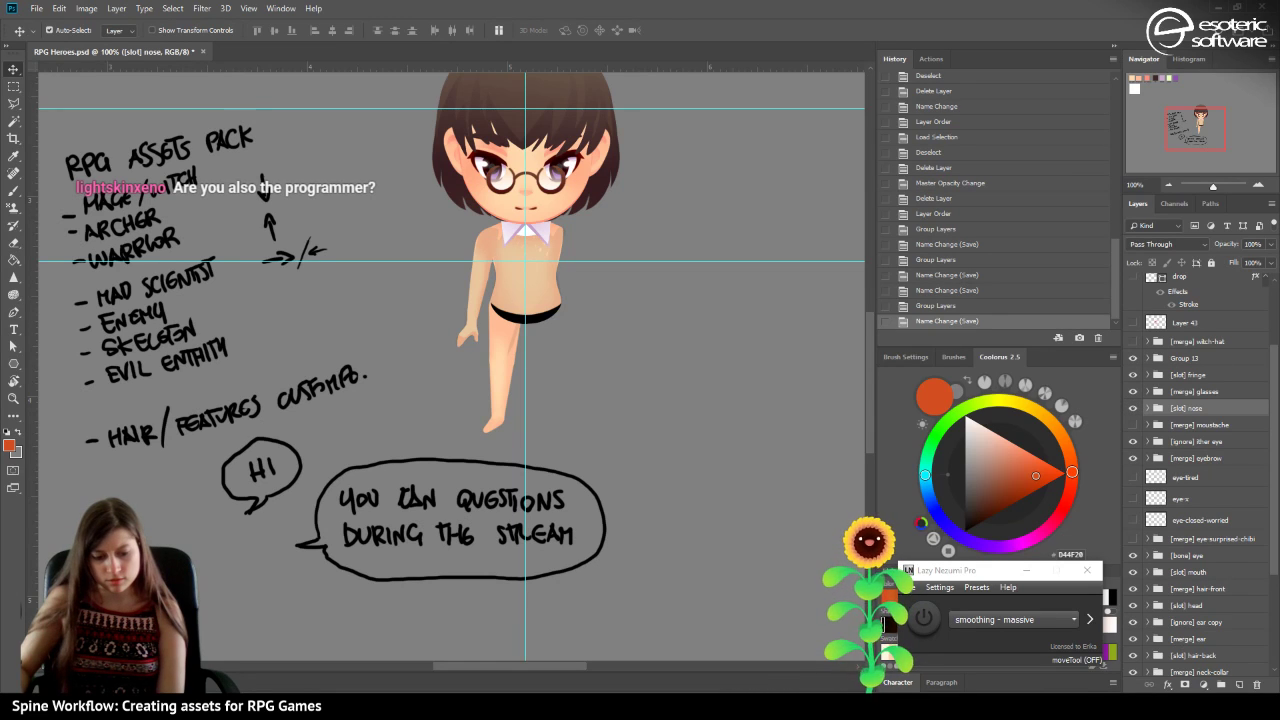
pyautogui.moveTo(1215, 135); pyautogui.dragTo(1216, 129)
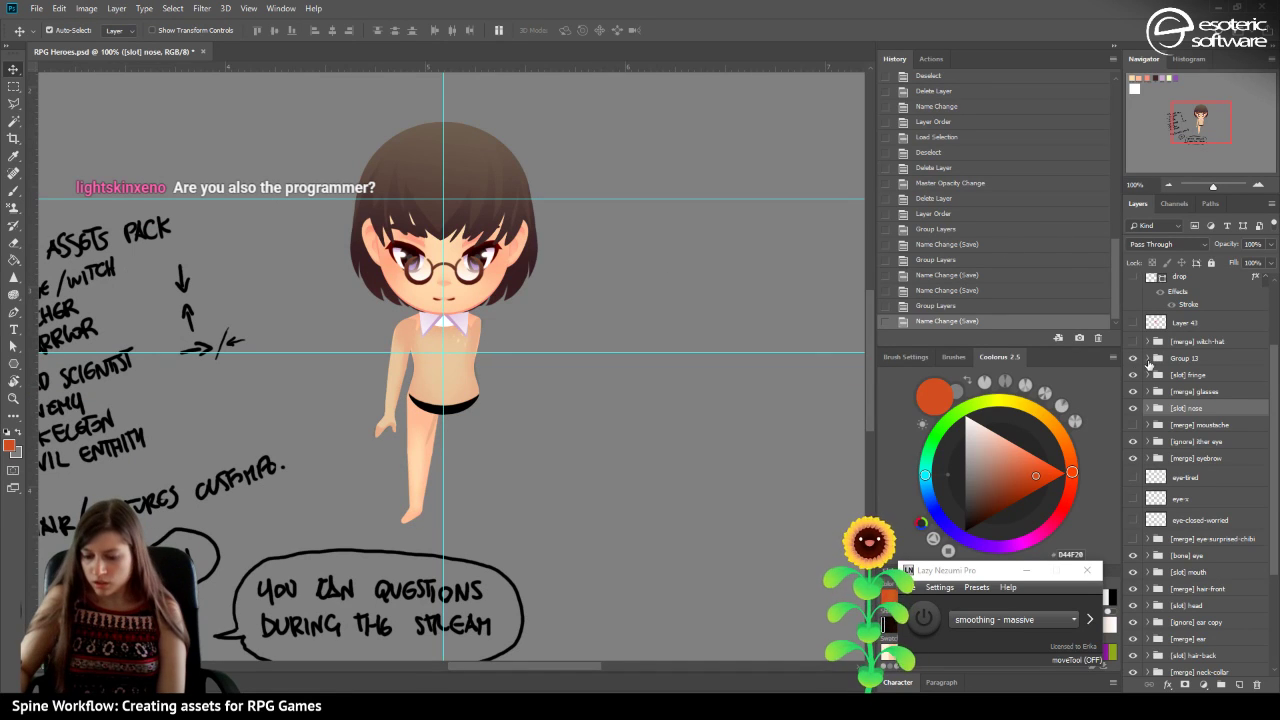
pyautogui.click(1133, 341)
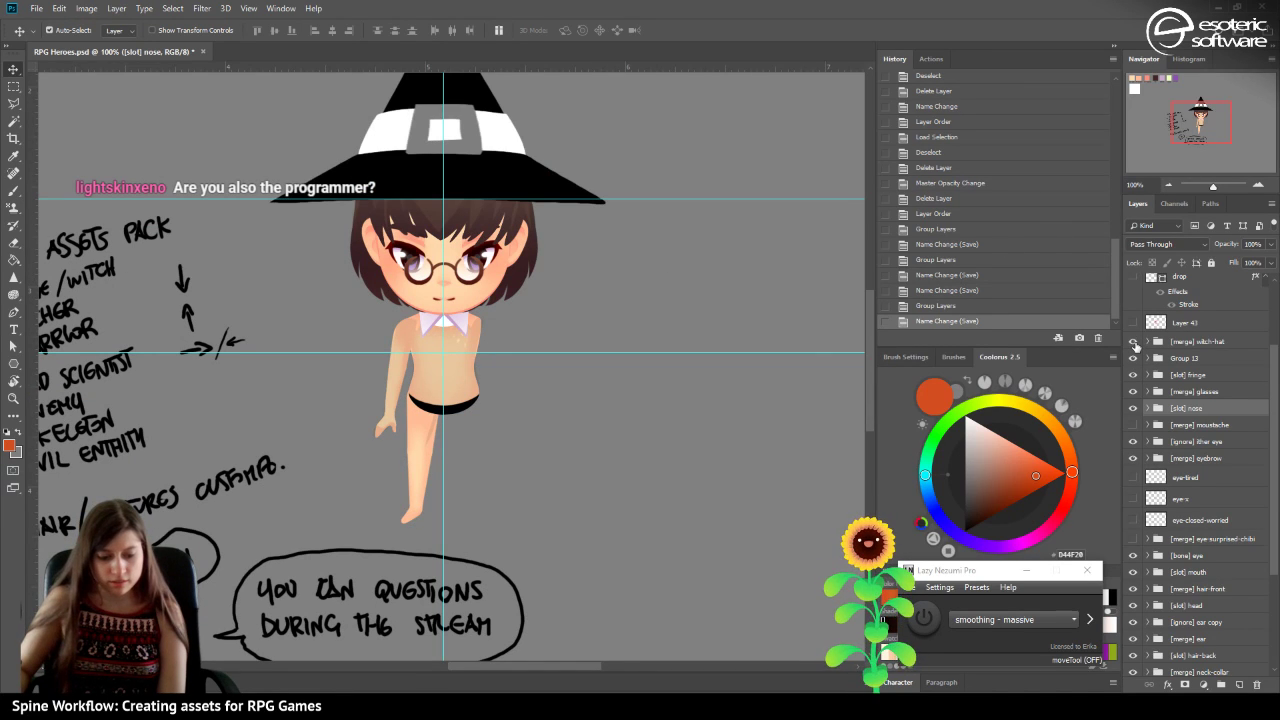
pyautogui.moveTo(1192, 125); pyautogui.dragTo(1173, 105)
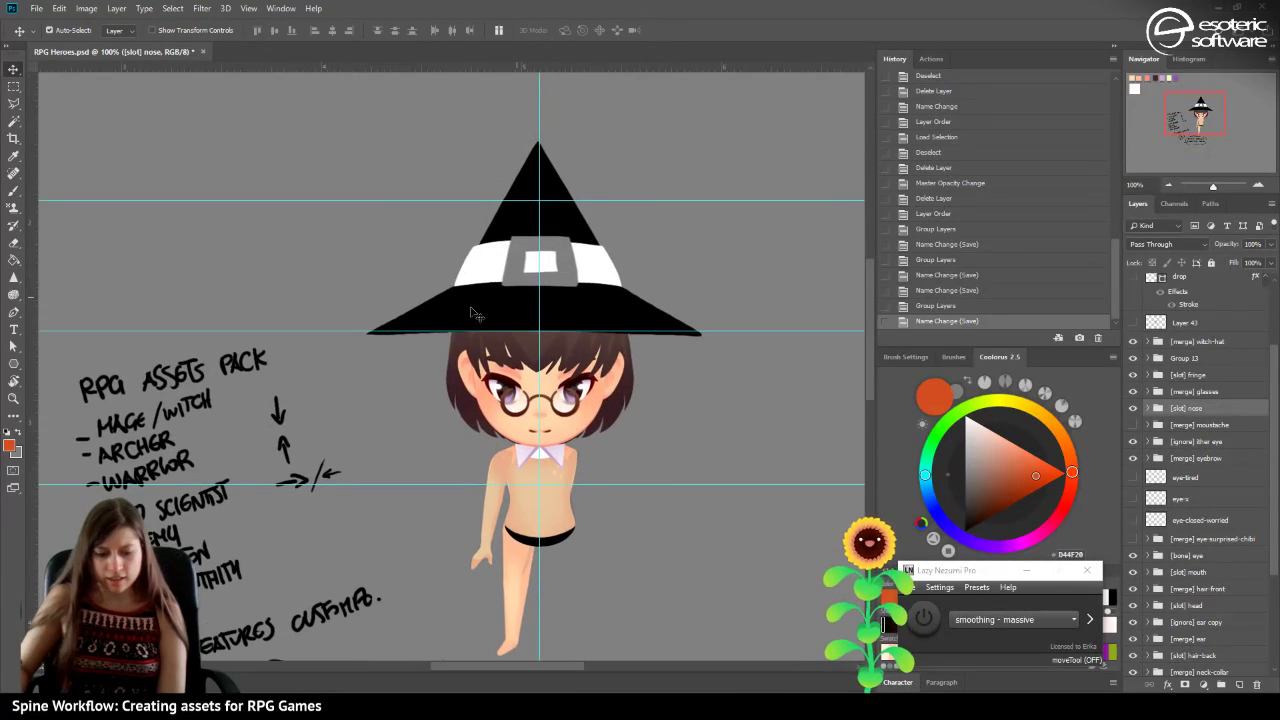
# Check the hidden sketch layers 73, 71 and 70 inside Group 13, and delete the whole group.
pyautogui.click(1147, 359)
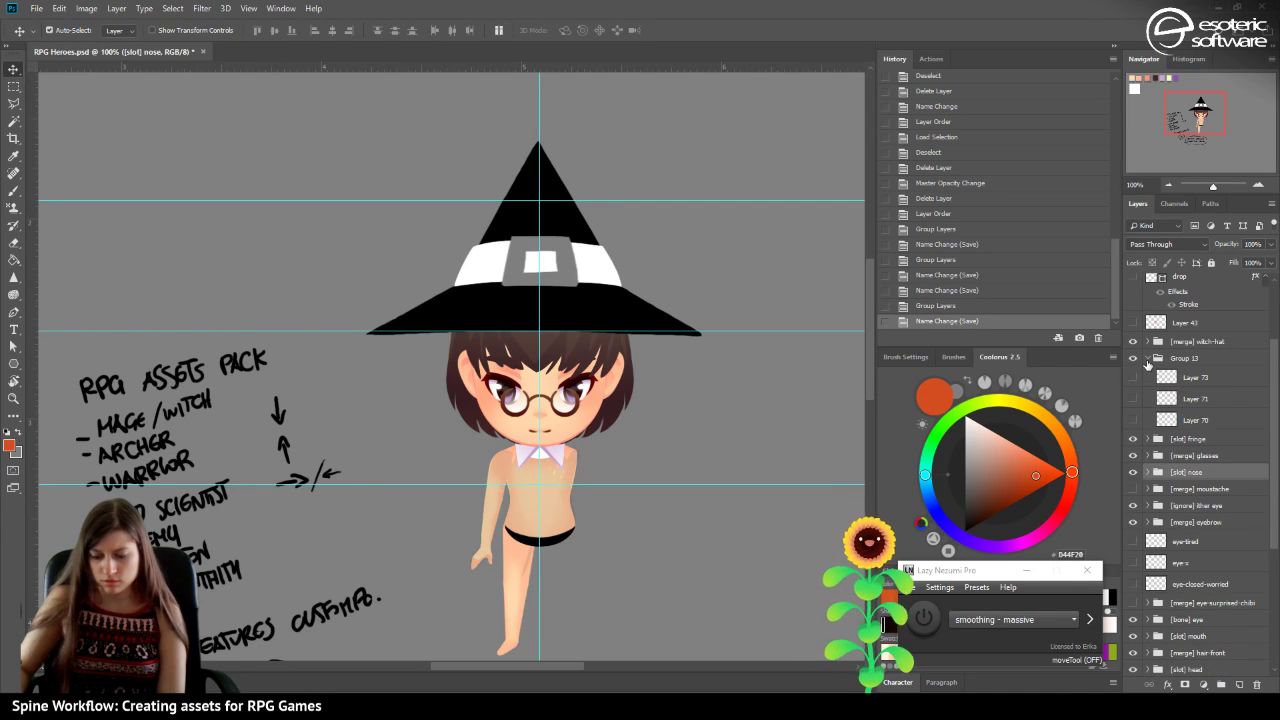
pyautogui.click(1133, 378)
pyautogui.click(1133, 378)
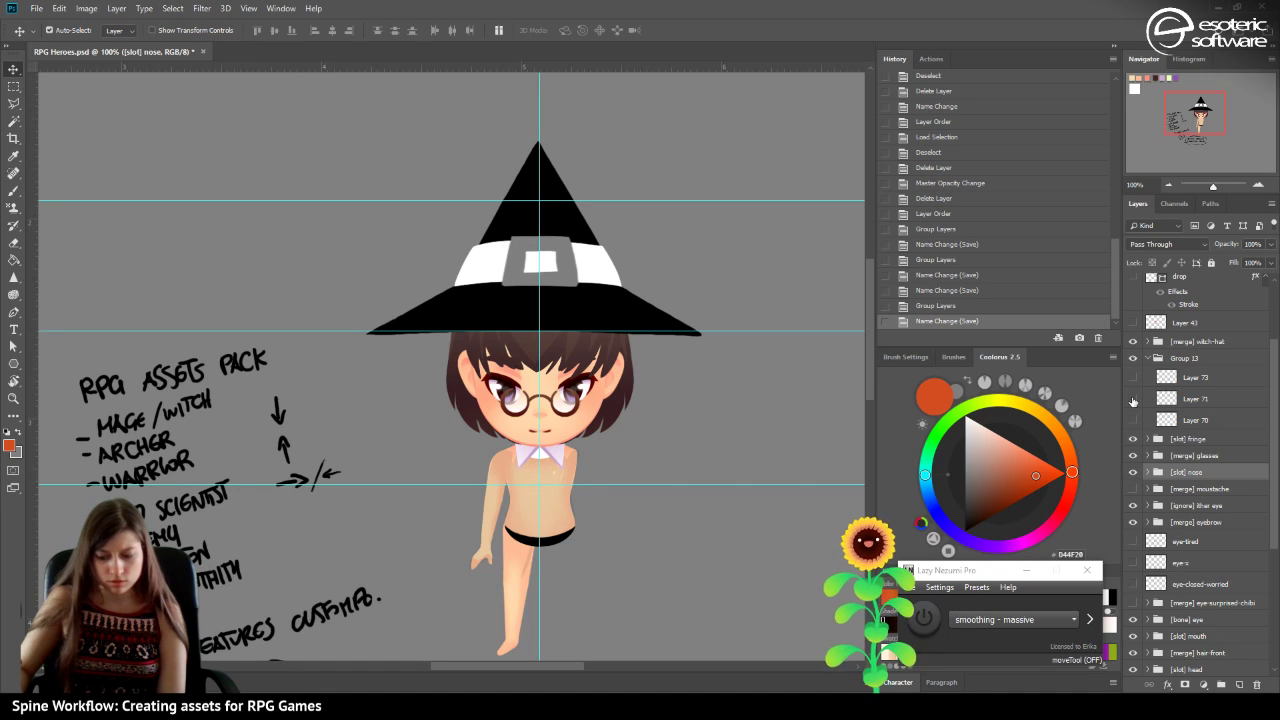
pyautogui.click(1167, 408)
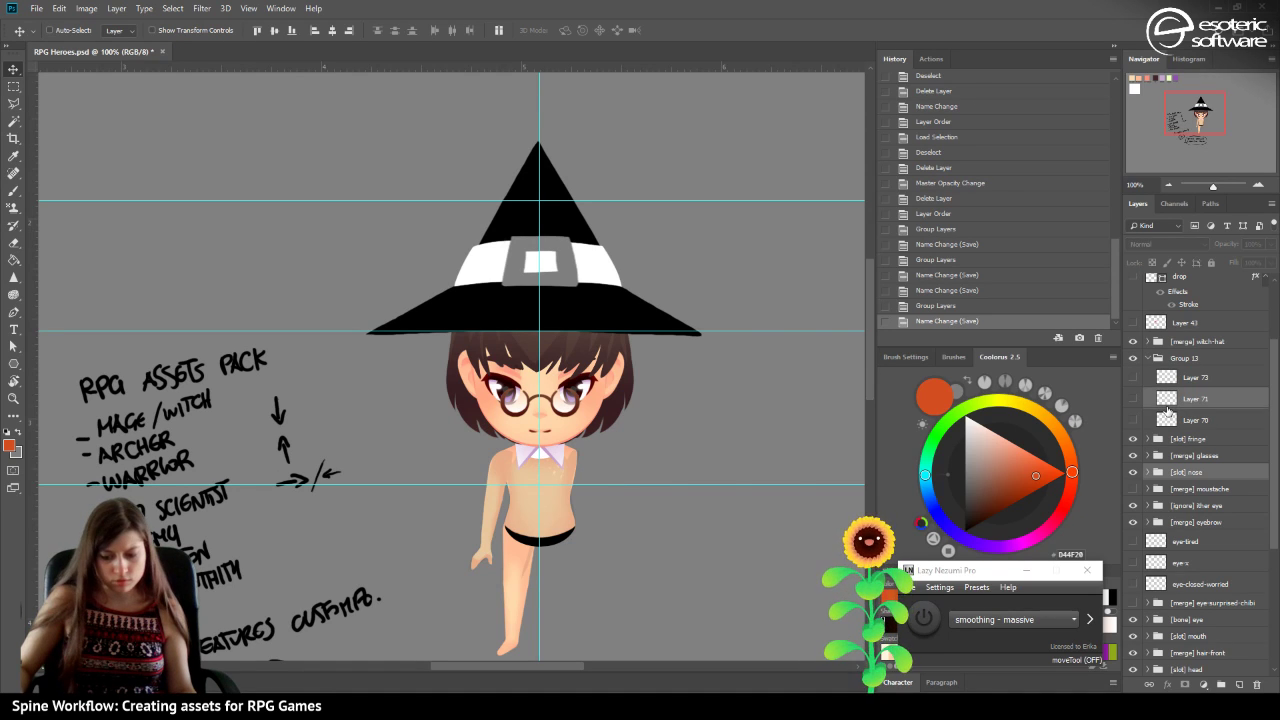
pyautogui.keyDown('ctrl'); pyautogui.click(1168, 406); pyautogui.keyUp('ctrl')
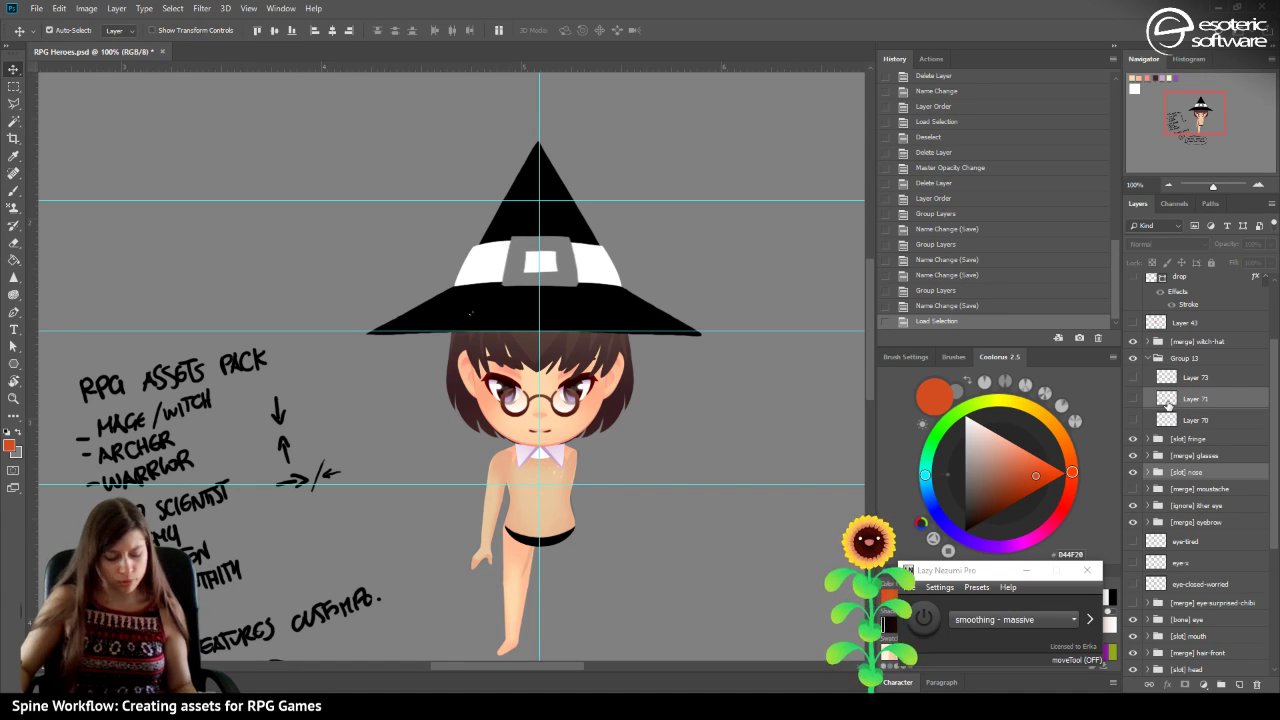
pyautogui.hotkey('ctrl', 'd')
pyautogui.click(1133, 424)
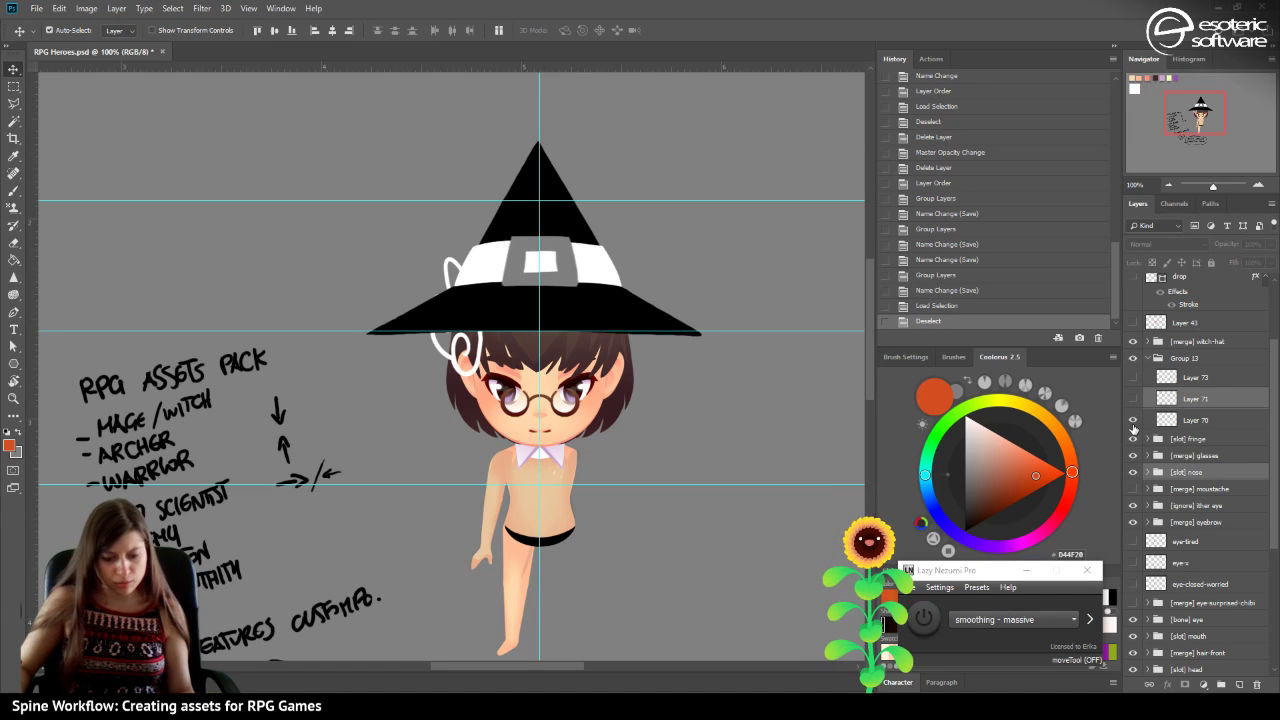
pyautogui.click(1133, 420)
pyautogui.click(1177, 360)
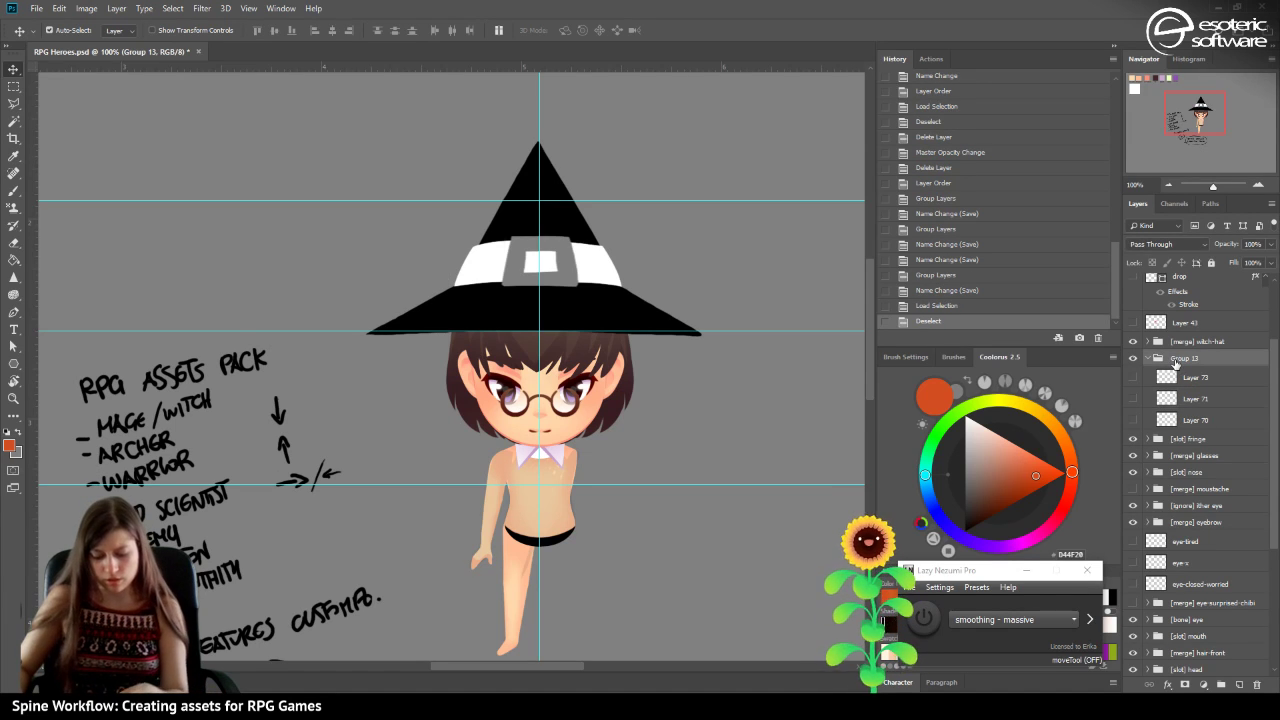
pyautogui.press('Delete')
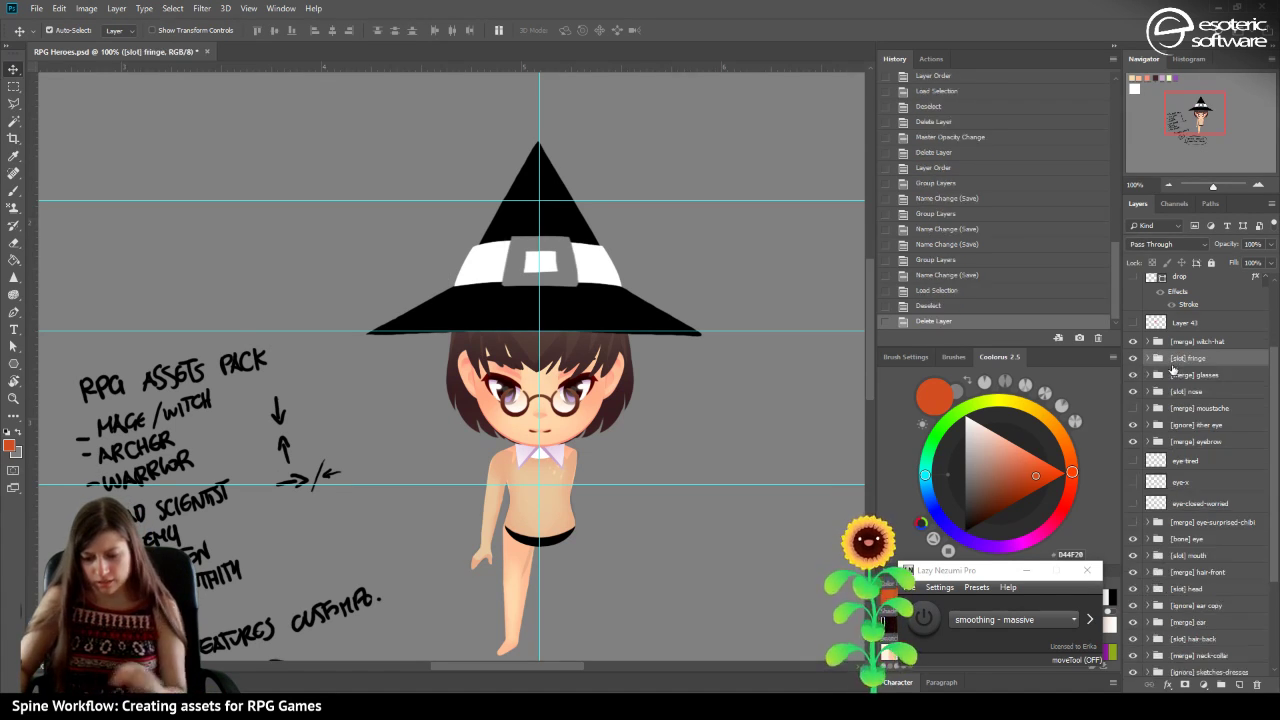
# Show the hidden Layer 43 sketch above the witch hat to check it, and delete the layer.
pyautogui.click(1132, 323)
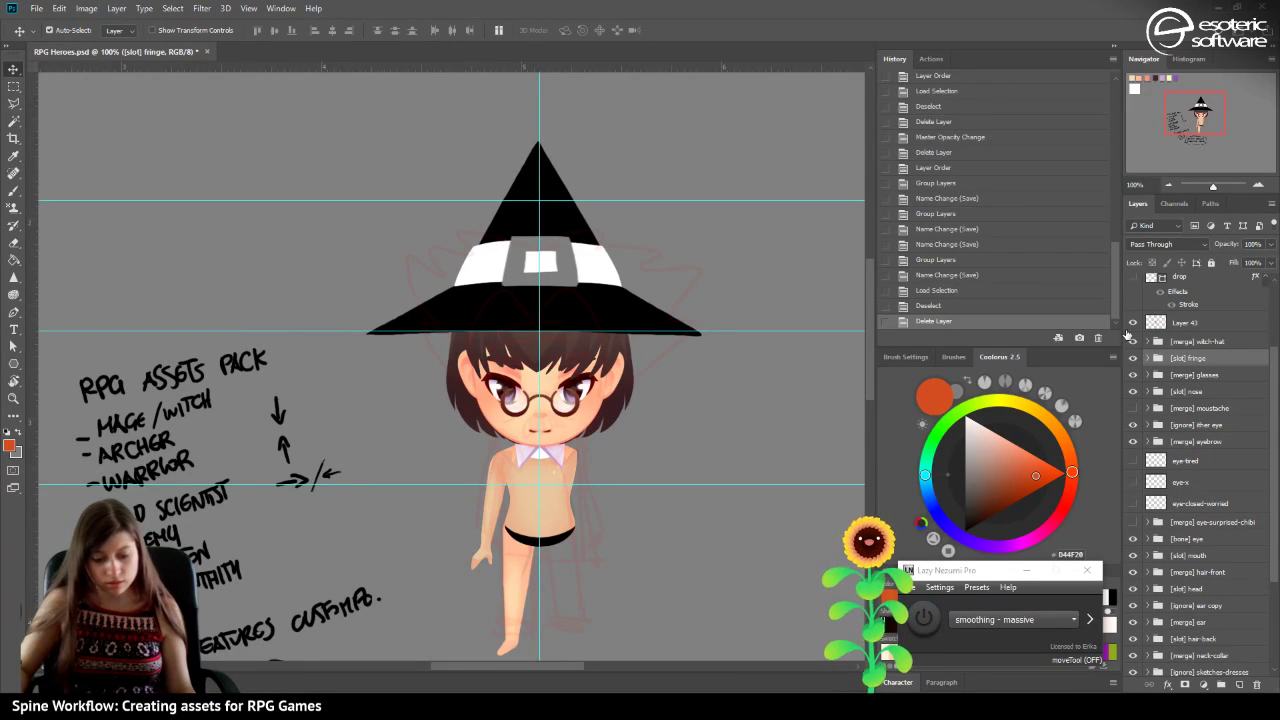
pyautogui.click(1165, 323)
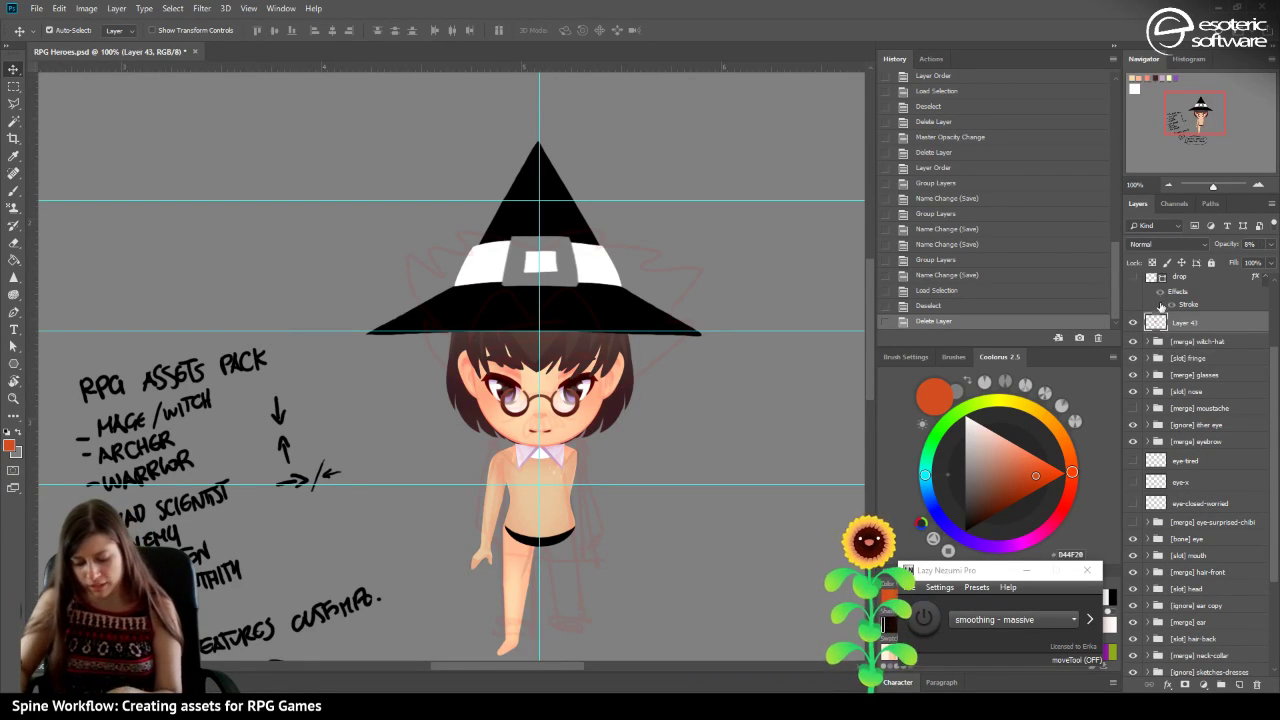
pyautogui.press('Delete')
# Preview the drop layer briefly, and check the hidden Layer 42 and delete it.
pyautogui.scroll(3, 1155, 320)
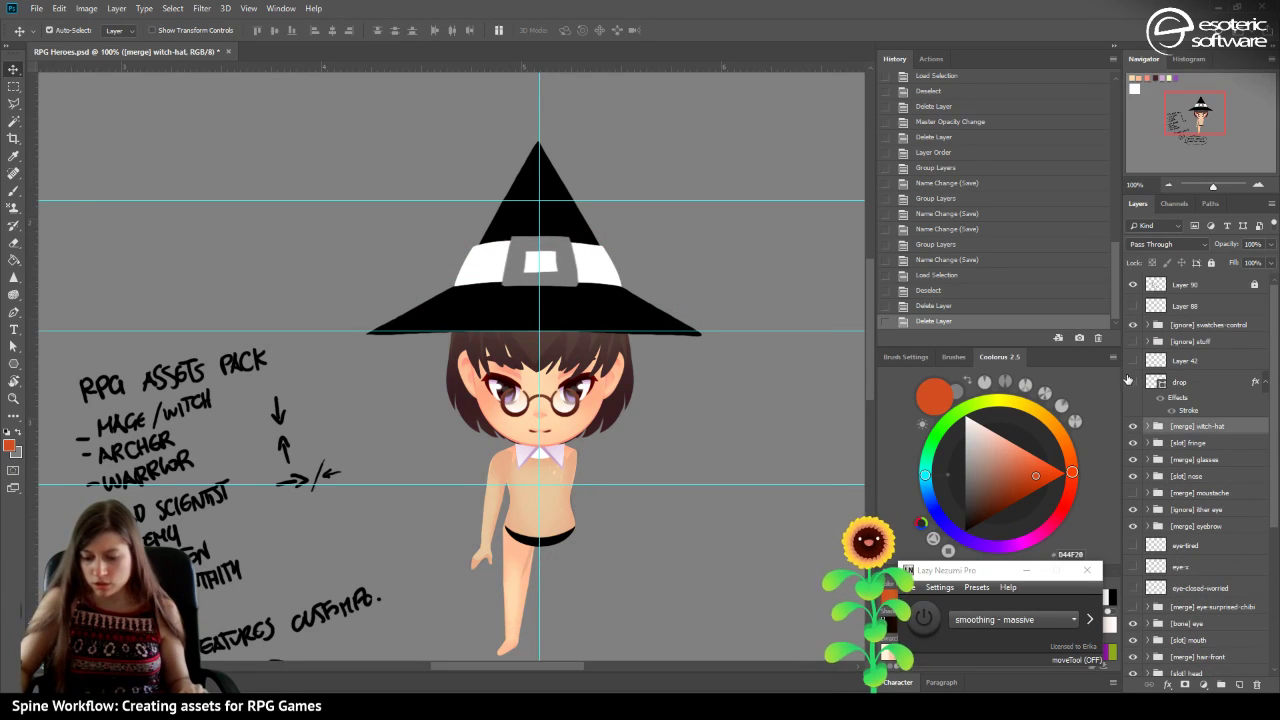
pyautogui.click(1133, 383)
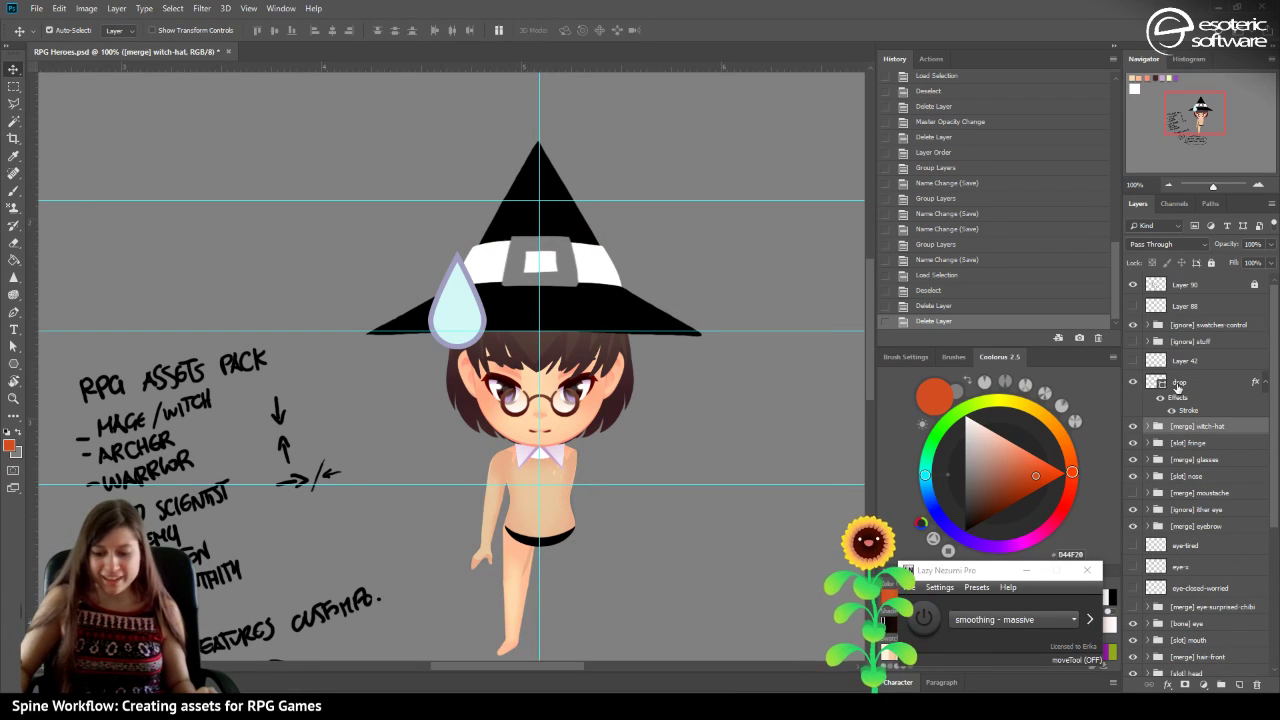
pyautogui.click(1178, 385)
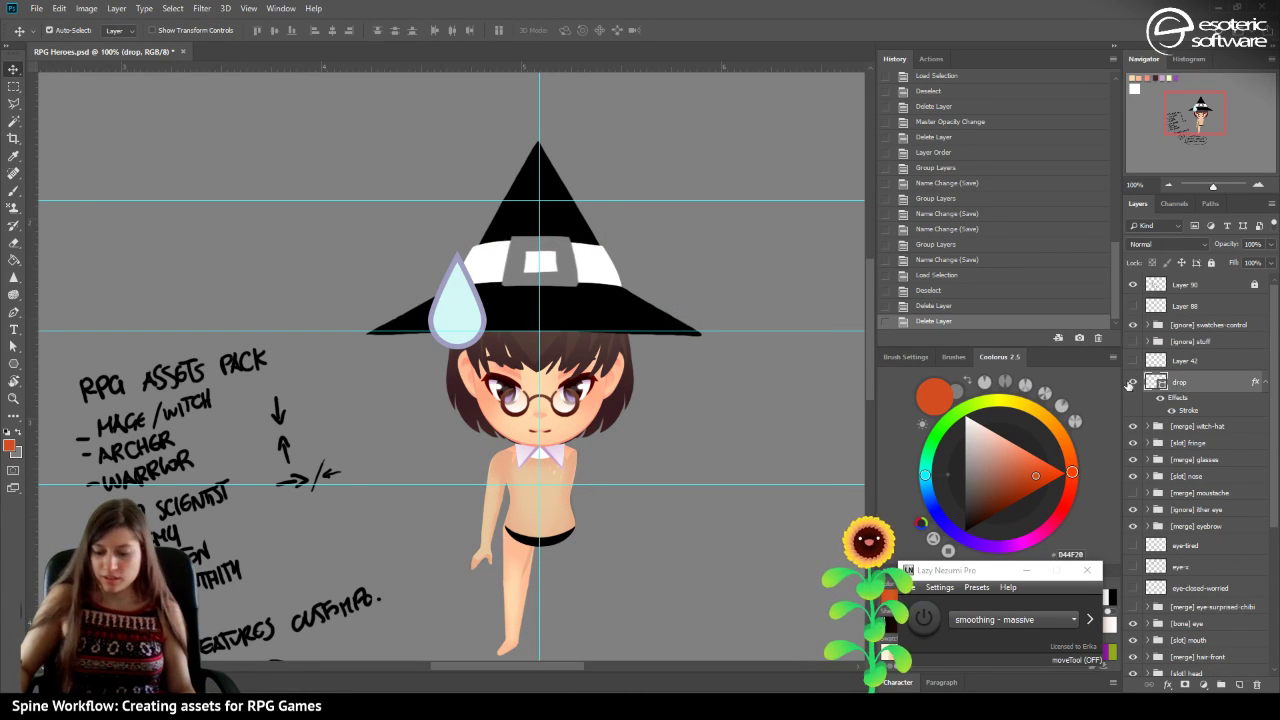
pyautogui.click(1133, 382)
pyautogui.click(1133, 360)
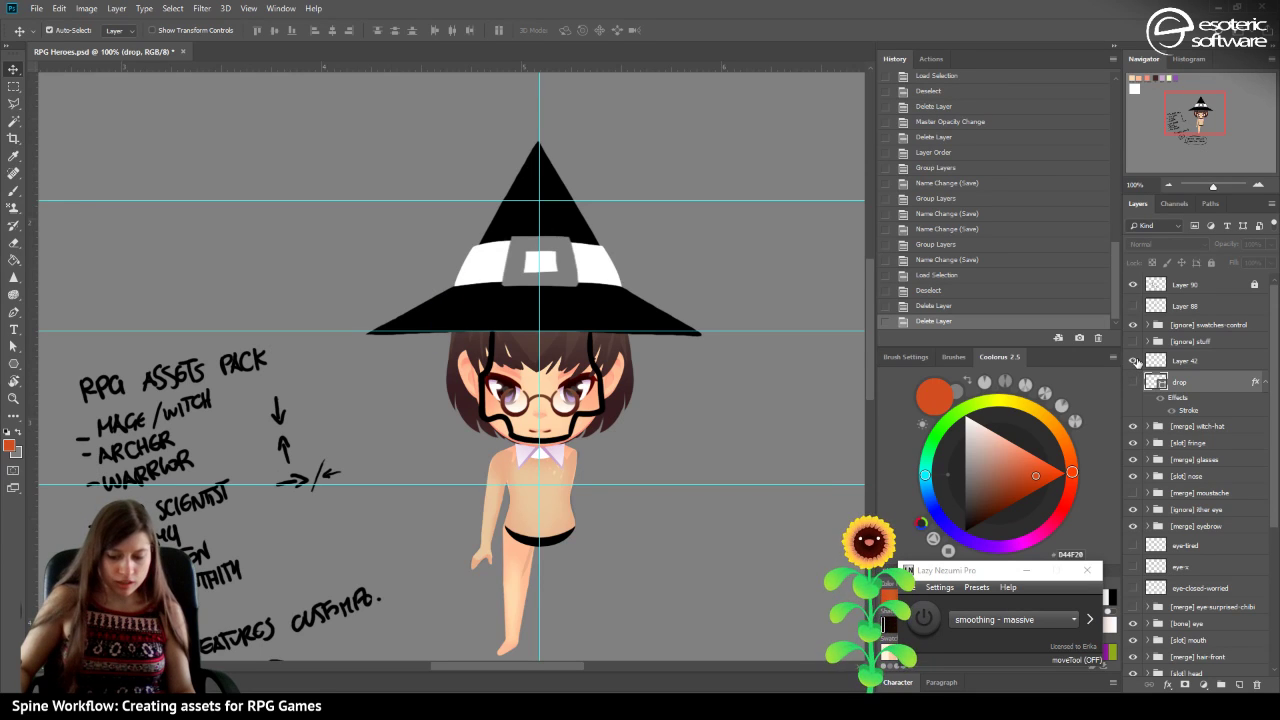
pyautogui.click(1133, 360)
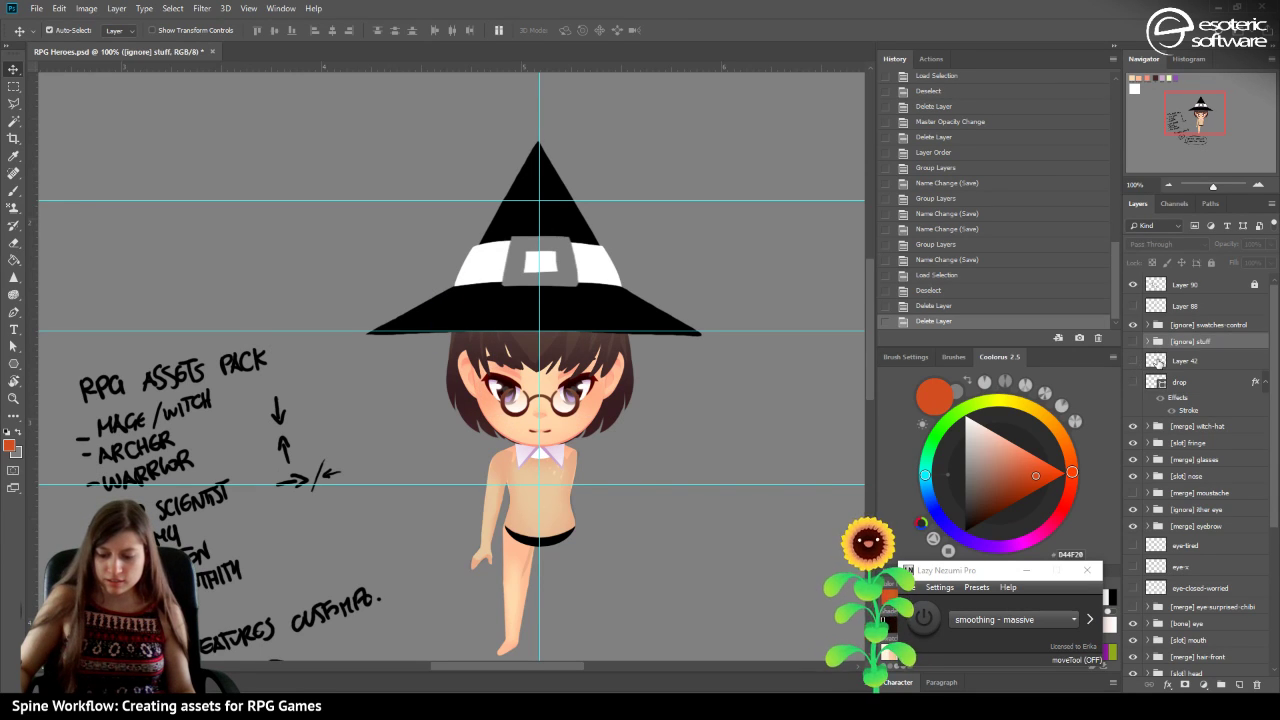
pyautogui.click(1156, 360)
pyautogui.press('Delete')
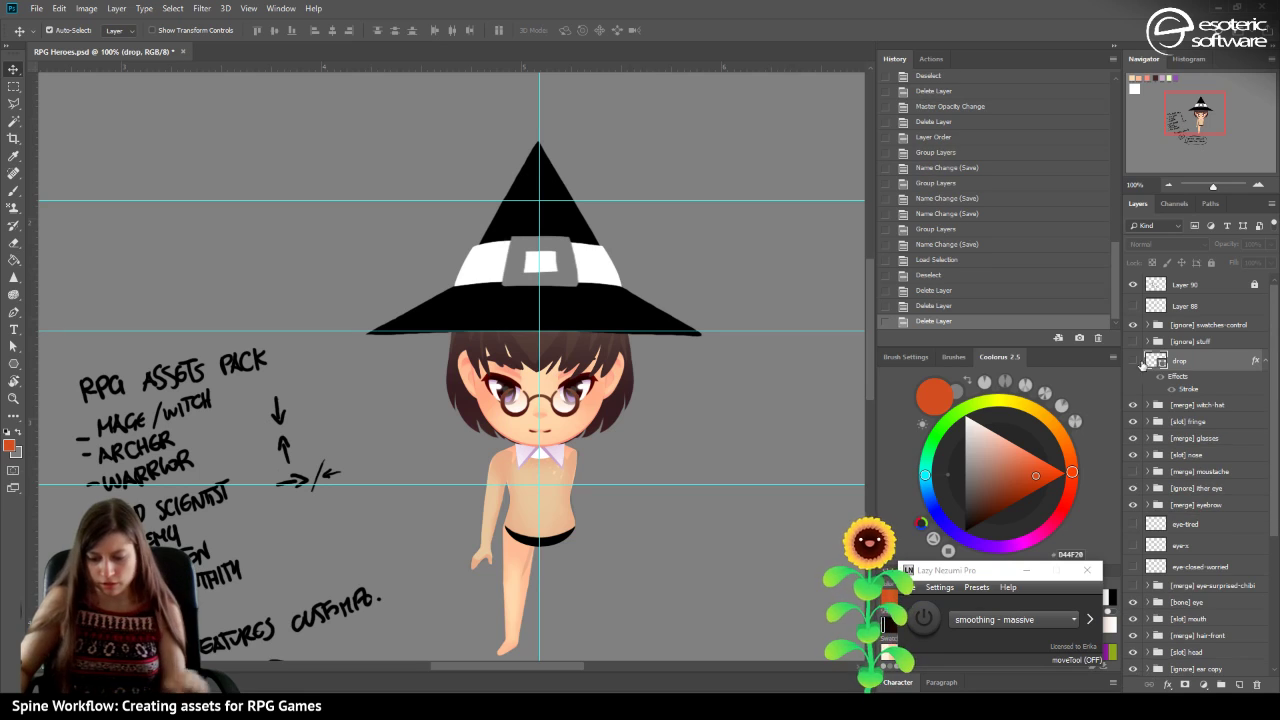
# Show the [ignore] stuff group over the character and hide the canvas guides.
pyautogui.click(1134, 342)
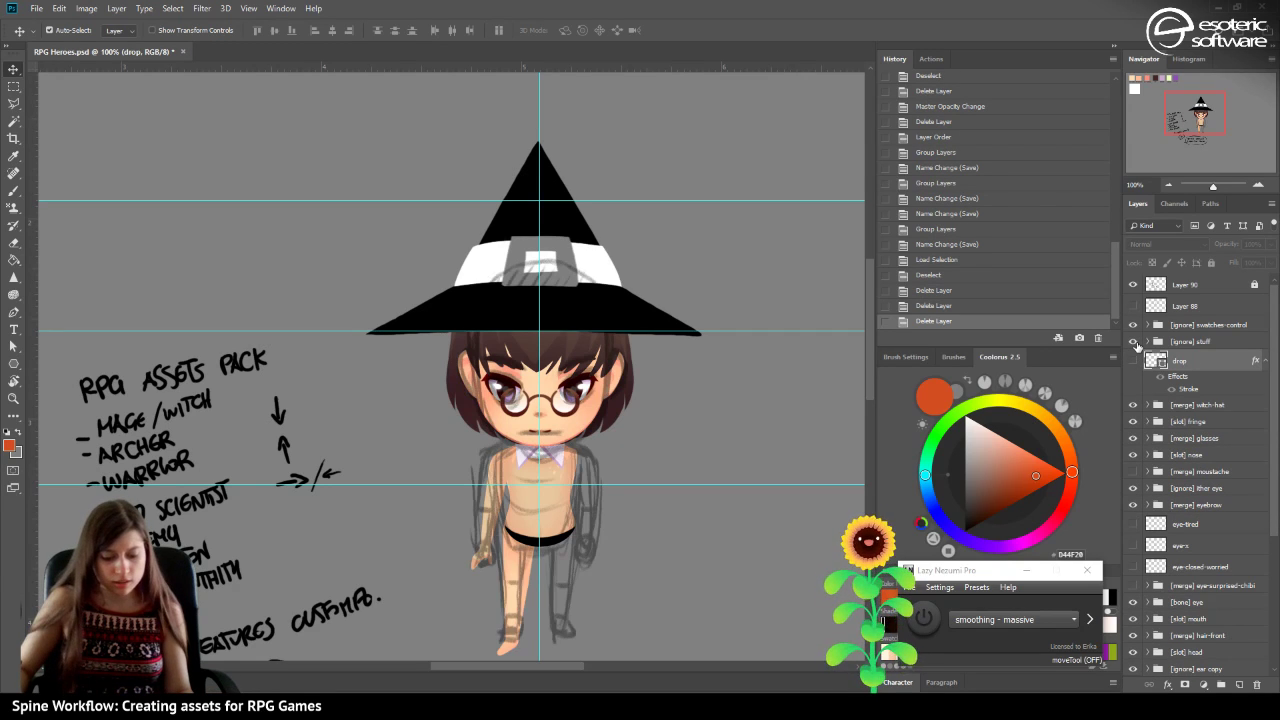
pyautogui.click(1134, 342)
pyautogui.click(1134, 342)
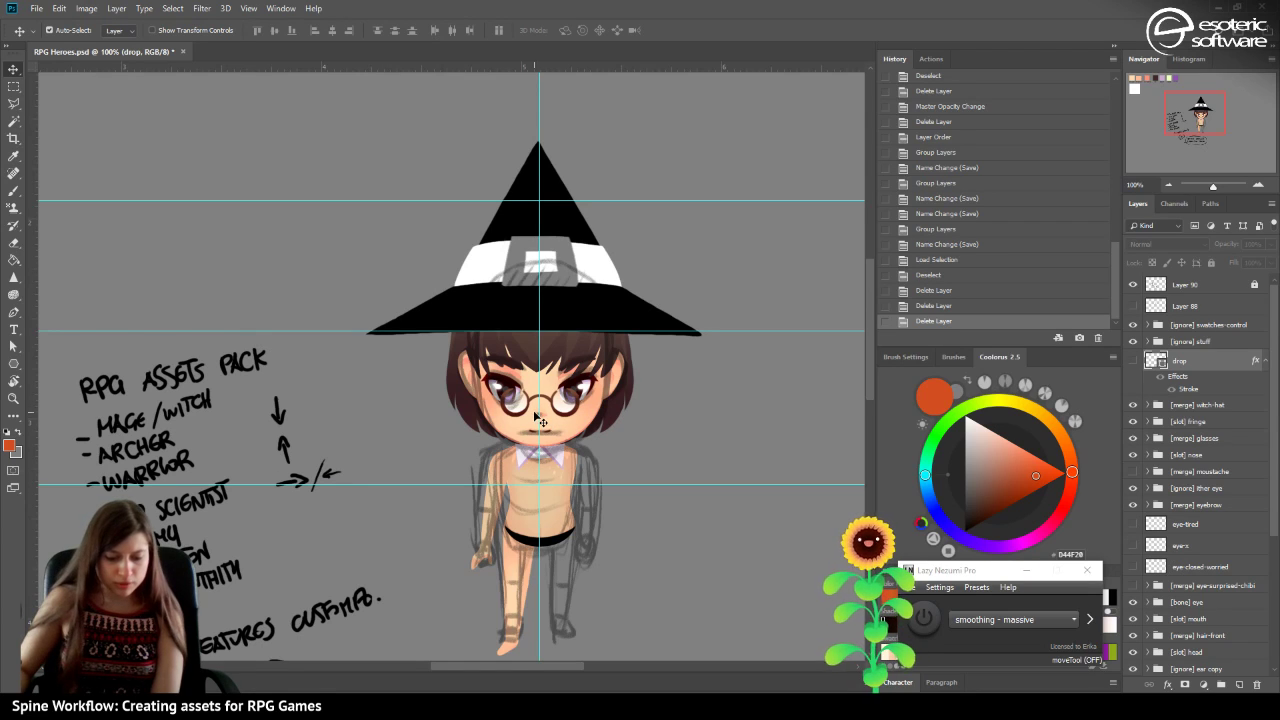
pyautogui.hotkey('ctrl', ';')
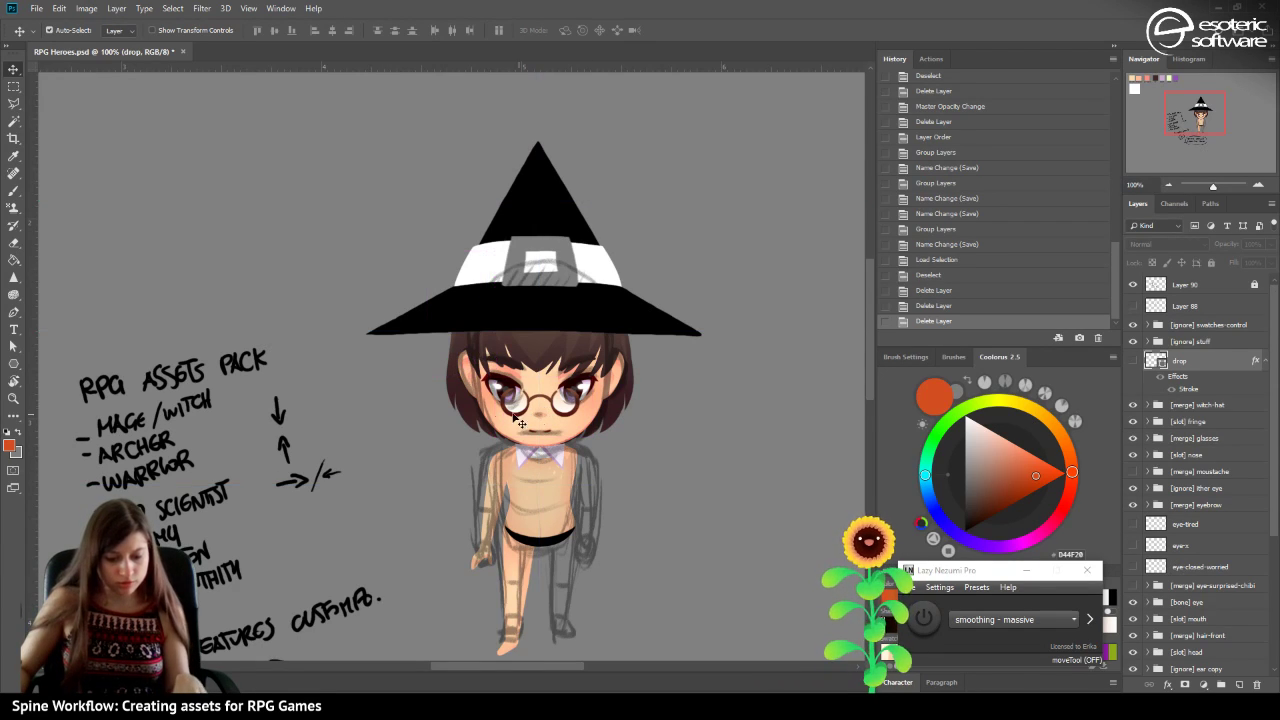
pyautogui.press('ctrl')
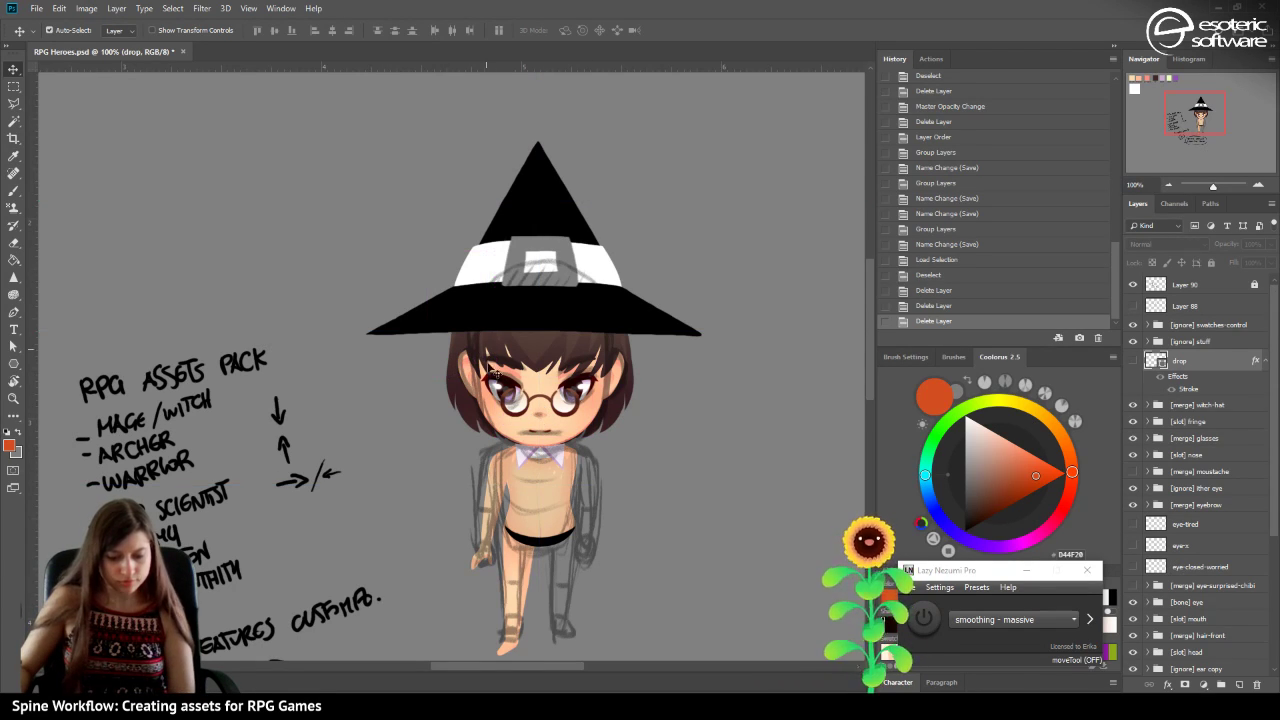
# Check the contents of Layer 88 and Layer 90 by toggling their visibility, and save the document.
pyautogui.click(1132, 306)
pyautogui.click(1132, 306)
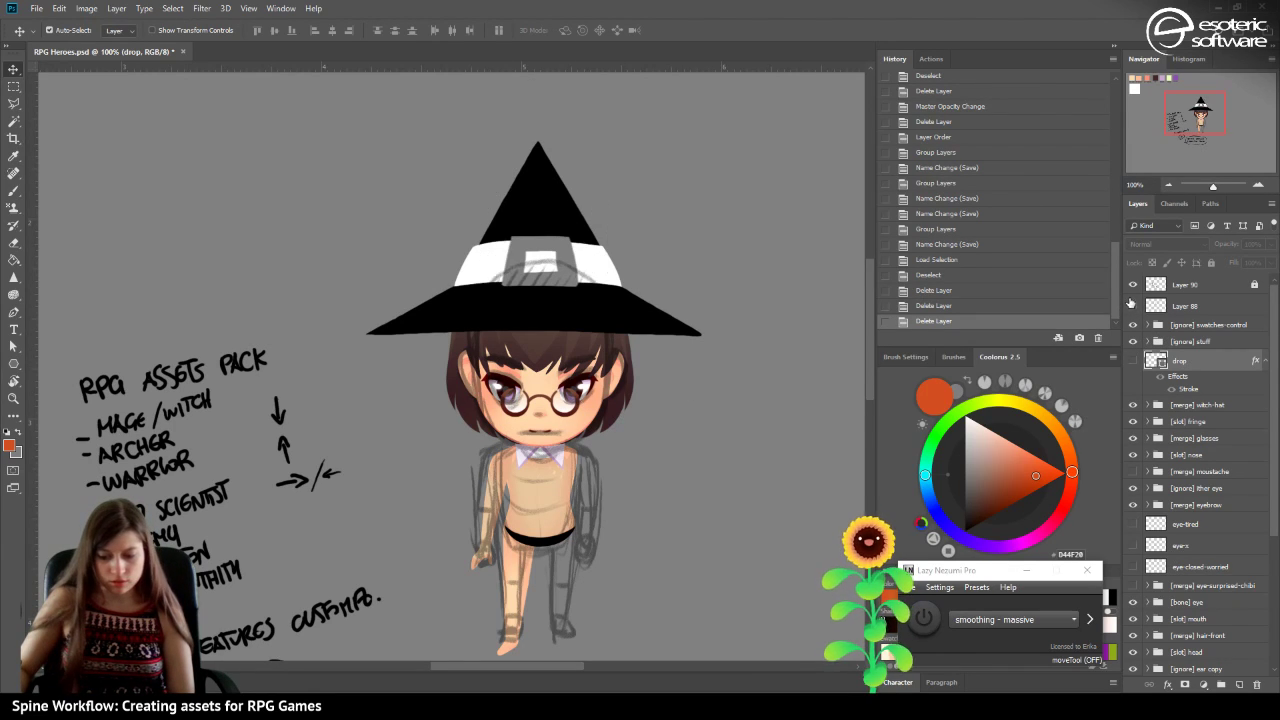
pyautogui.click(1132, 285)
pyautogui.click(1132, 285)
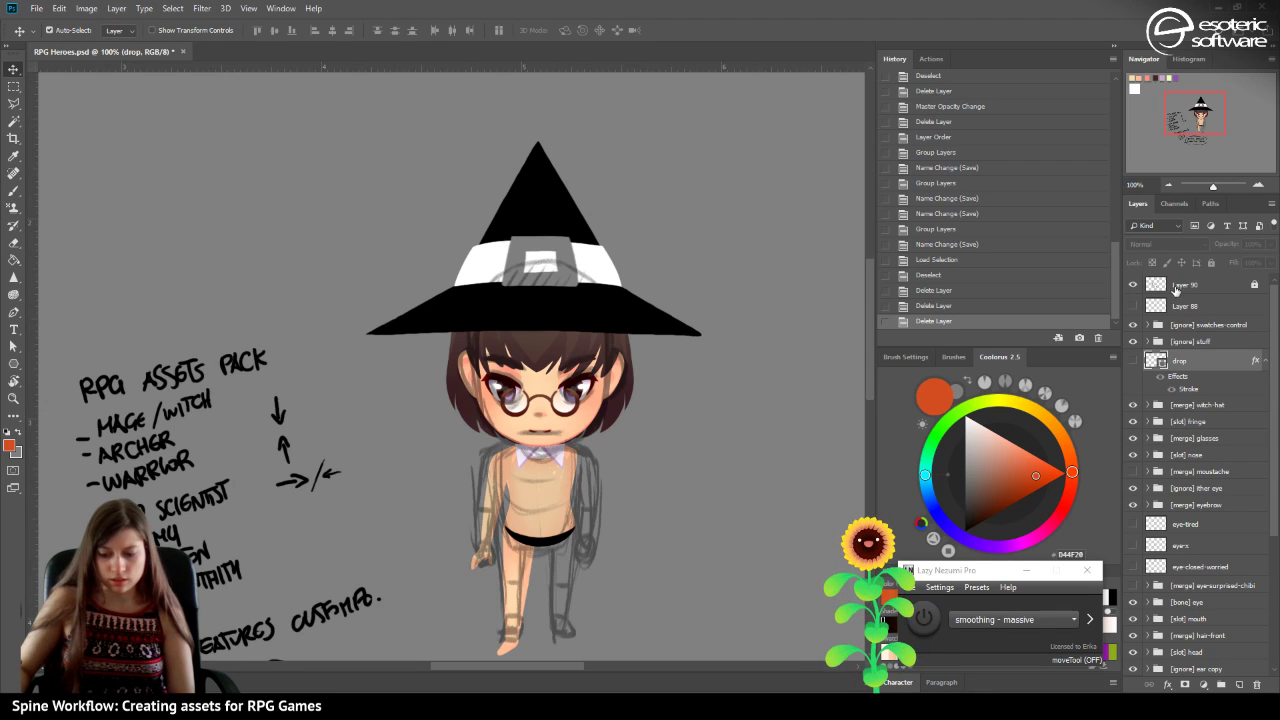
pyautogui.scroll(-5, 1130, 355)
pyautogui.scroll(-1, 1128, 357)
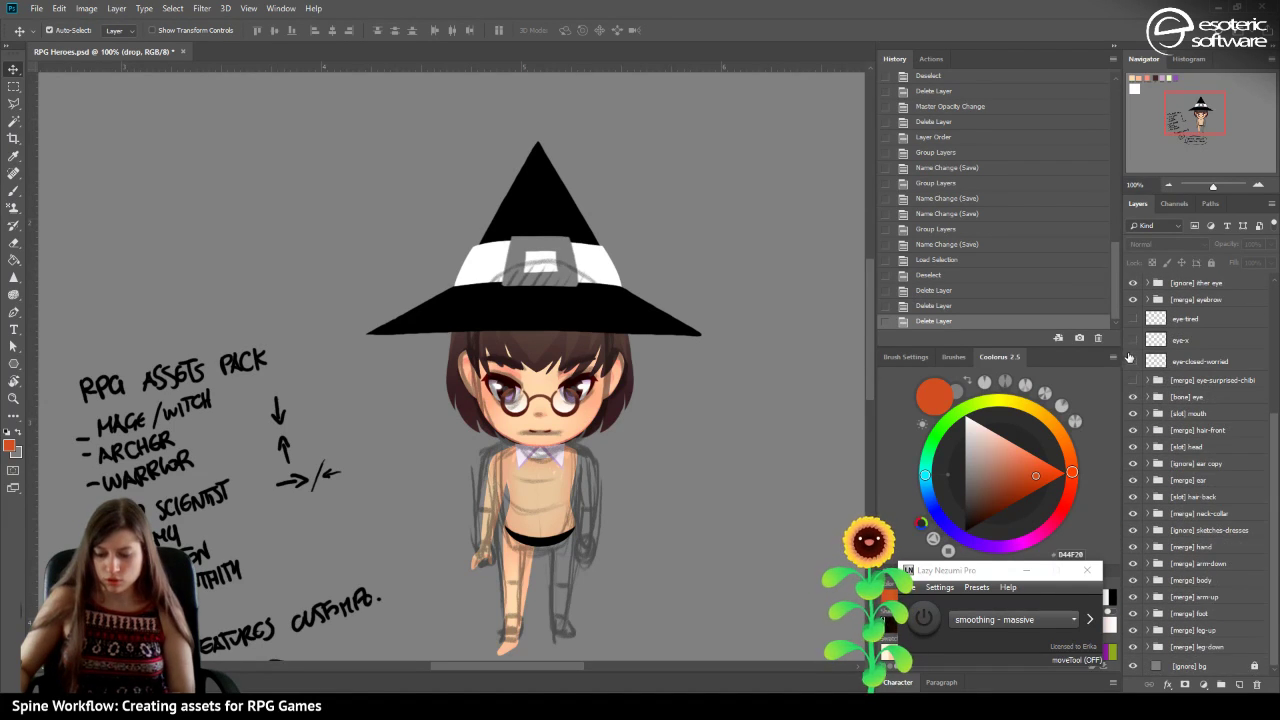
pyautogui.hotkey('ctrl', 's')
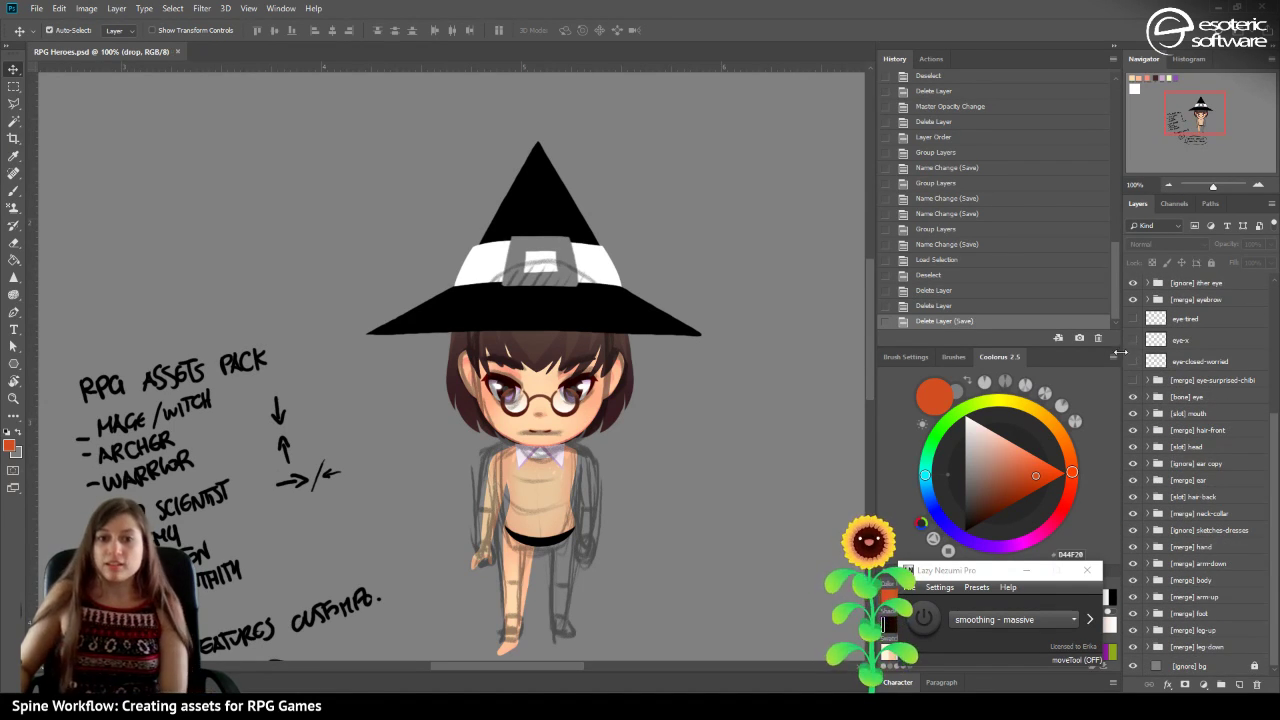
# Preview the hidden eye-tired, eye-x and eye-closed-worried layers, and move all three into the [bone] eye group above eyelid-up.
pyautogui.moveTo(1192, 114); pyautogui.dragTo(1190, 125)
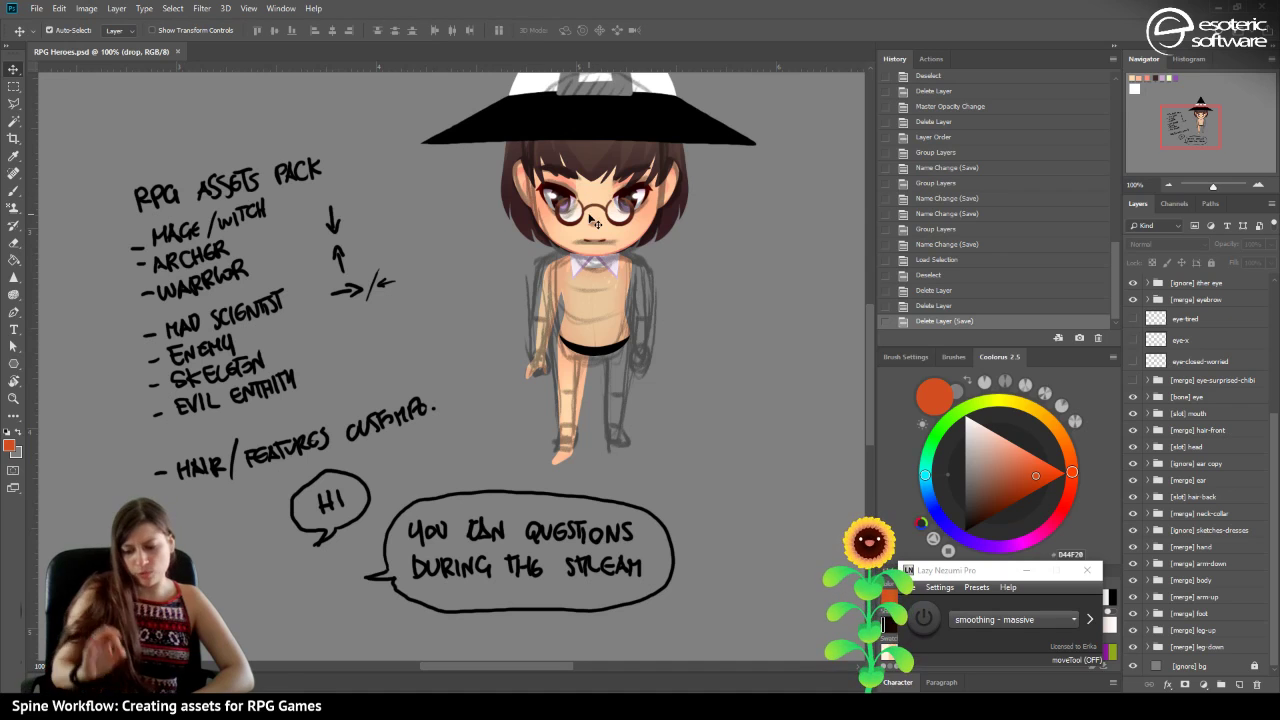
pyautogui.moveTo(594, 222); pyautogui.dragTo(422, 312)
pyautogui.moveTo(400, 400)
pyautogui.mouseDown()
pyautogui.moveTo(480, 253)
pyautogui.moveTo(766, 101)
pyautogui.moveTo(566, 321)
pyautogui.moveTo(557, 218)
pyautogui.moveTo(572, 284)
pyautogui.moveTo(646, 181)
pyautogui.moveTo(601, 201)
pyautogui.mouseUp()
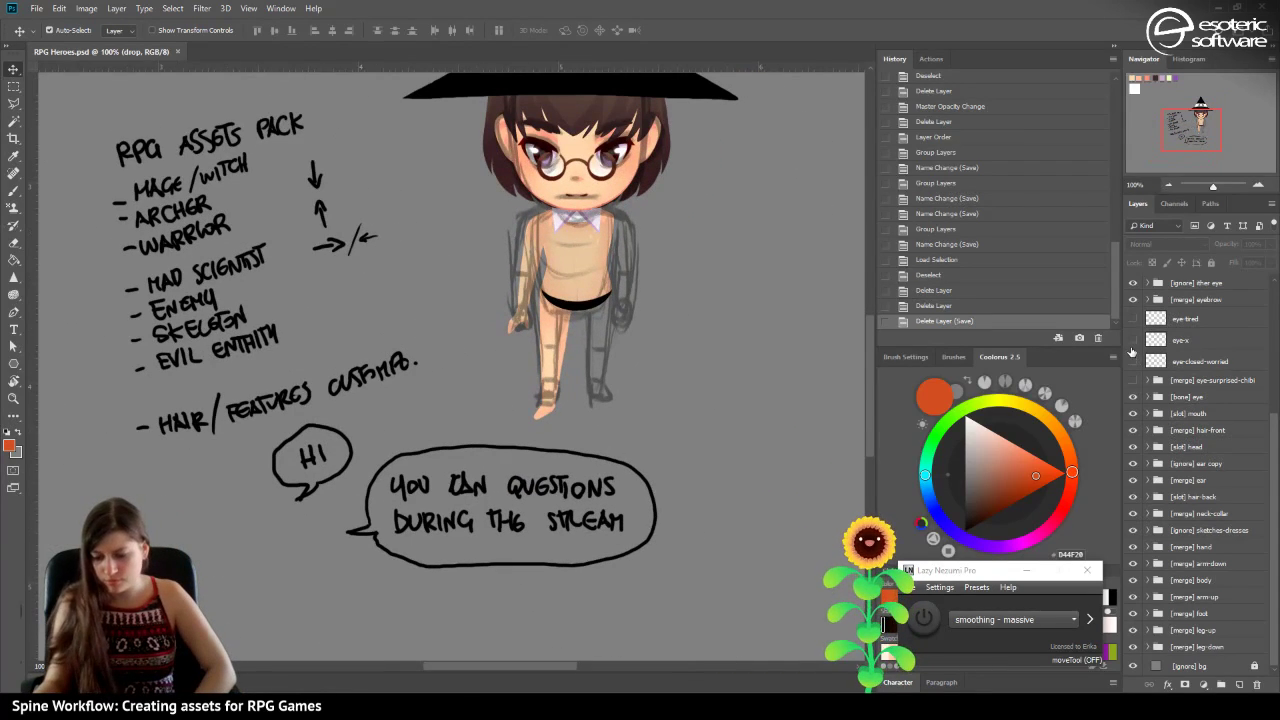
pyautogui.click(1190, 317)
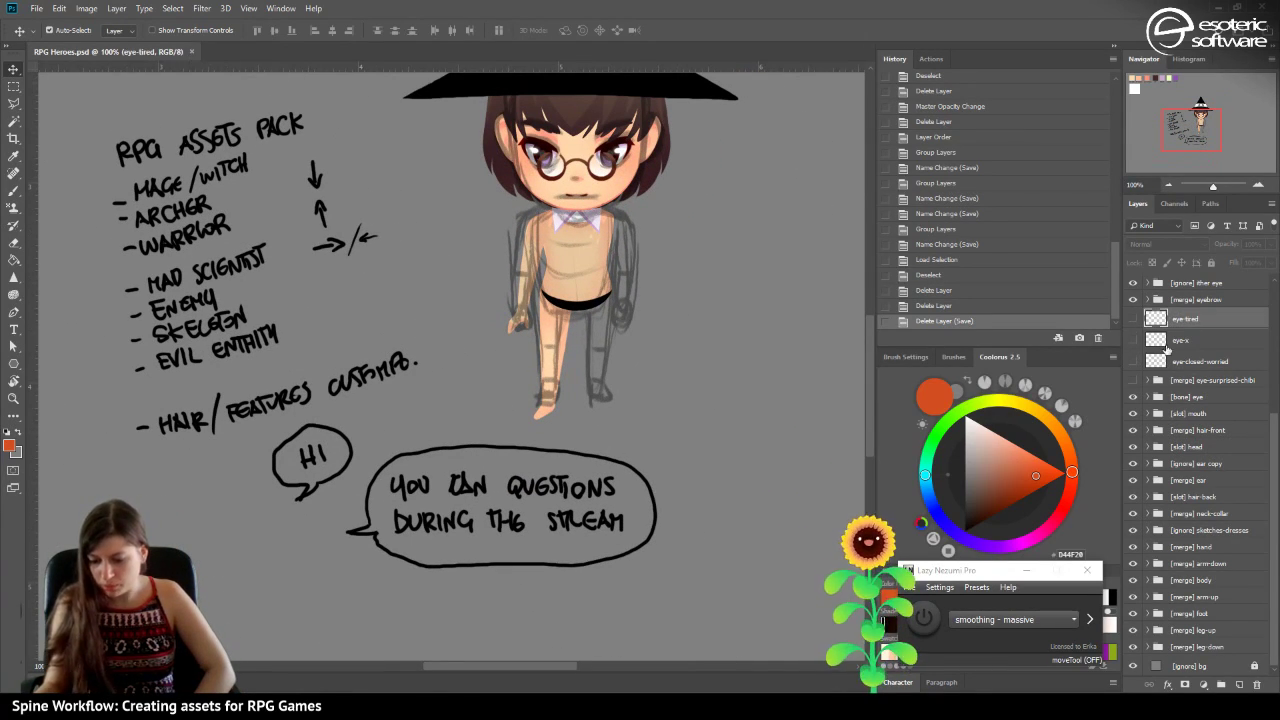
pyautogui.moveTo(1130, 366)
pyautogui.mouseDown()
pyautogui.moveTo(1124, 340)
pyautogui.moveTo(1156, 320)
pyautogui.mouseUp()
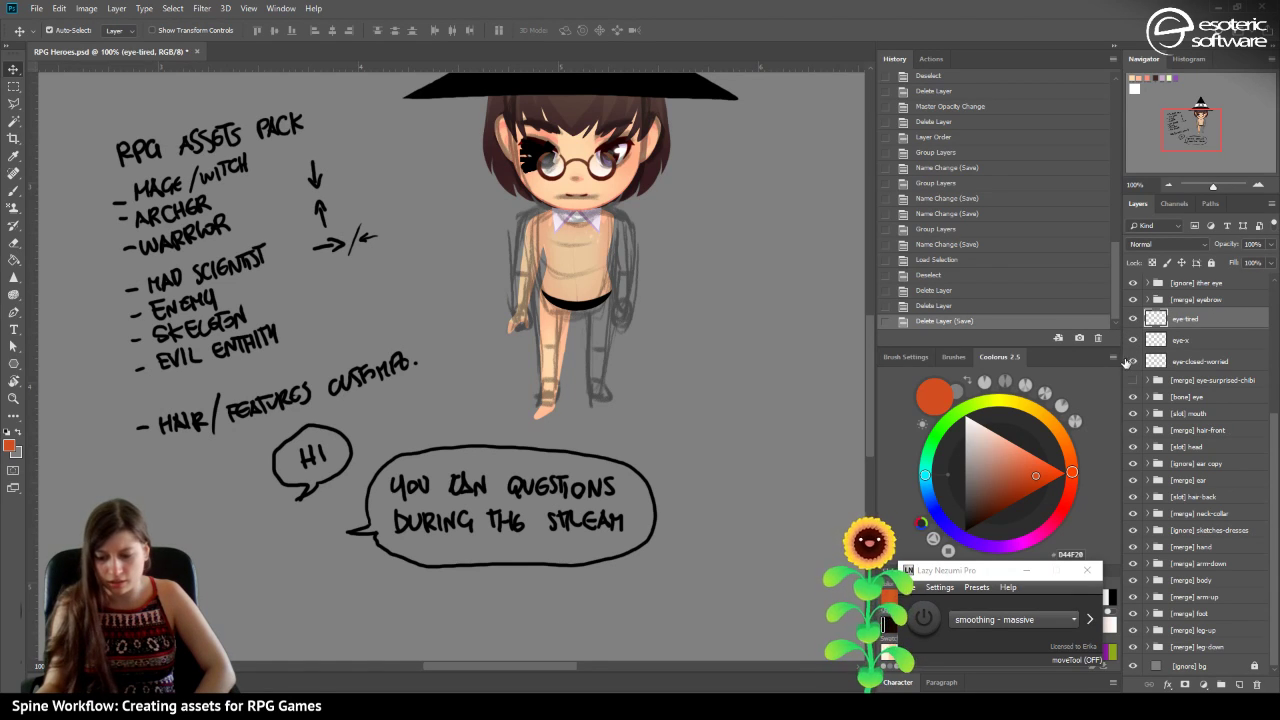
pyautogui.moveTo(1133, 366); pyautogui.dragTo(1133, 322)
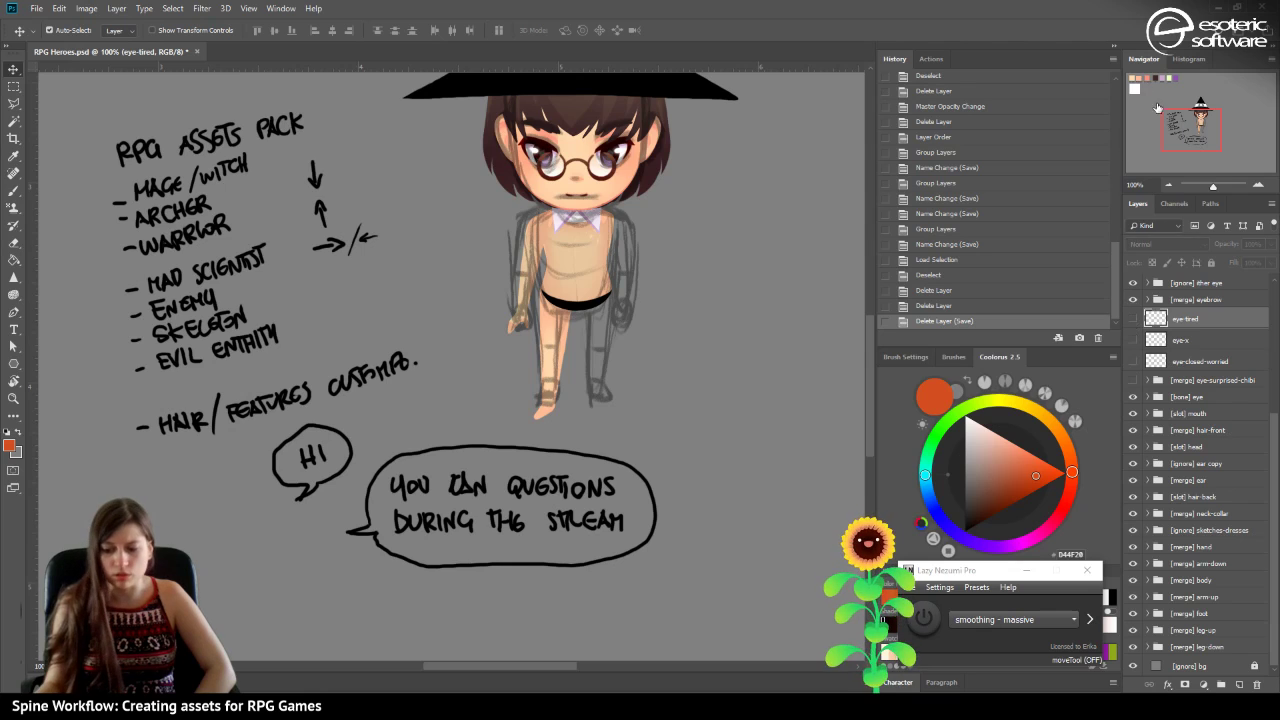
pyautogui.click(1181, 106)
pyautogui.moveTo(1181, 106); pyautogui.dragTo(1180, 122)
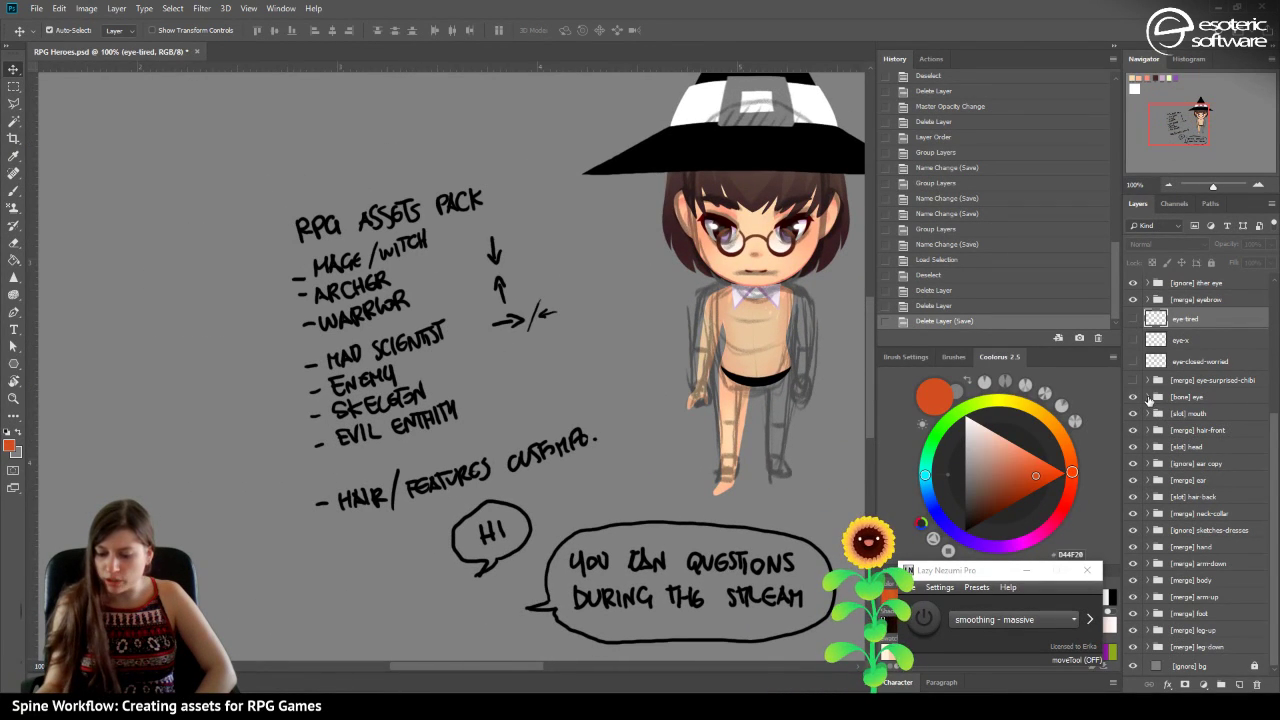
pyautogui.click(1149, 397)
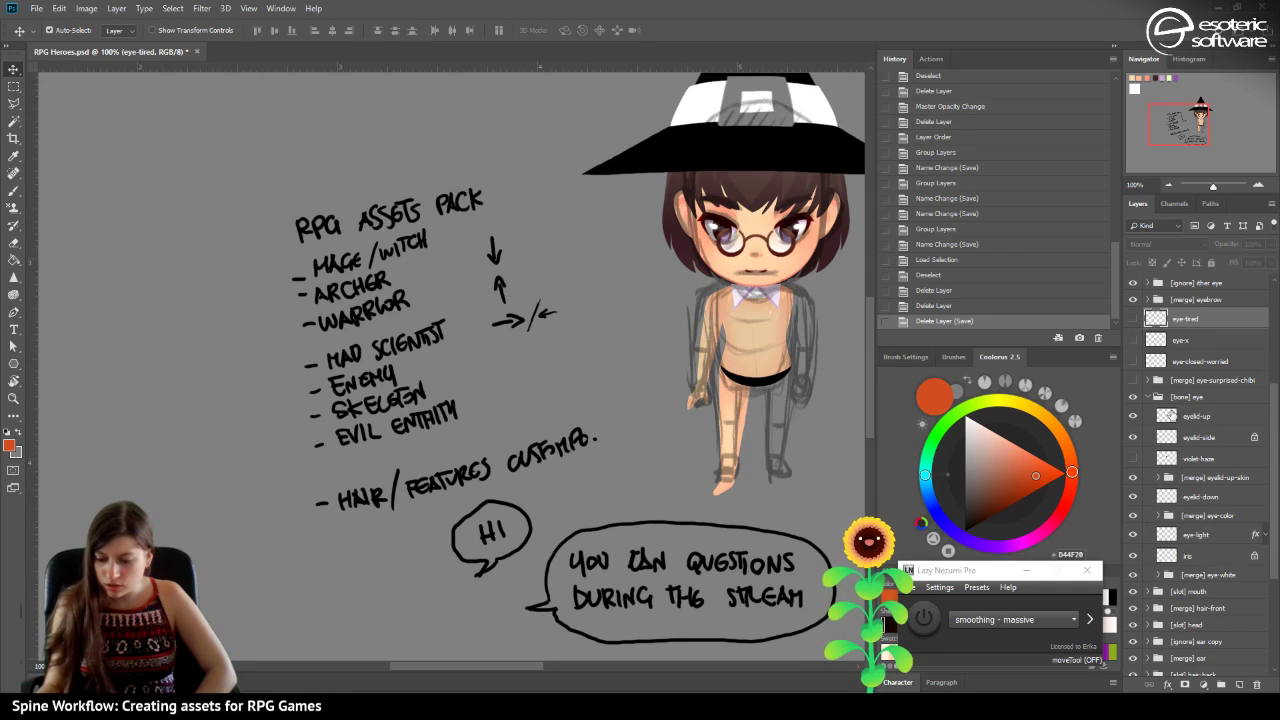
pyautogui.keyDown('shift'); pyautogui.click(1175, 363); pyautogui.keyUp('shift')
pyautogui.moveTo(1175, 363); pyautogui.dragTo(1168, 410)
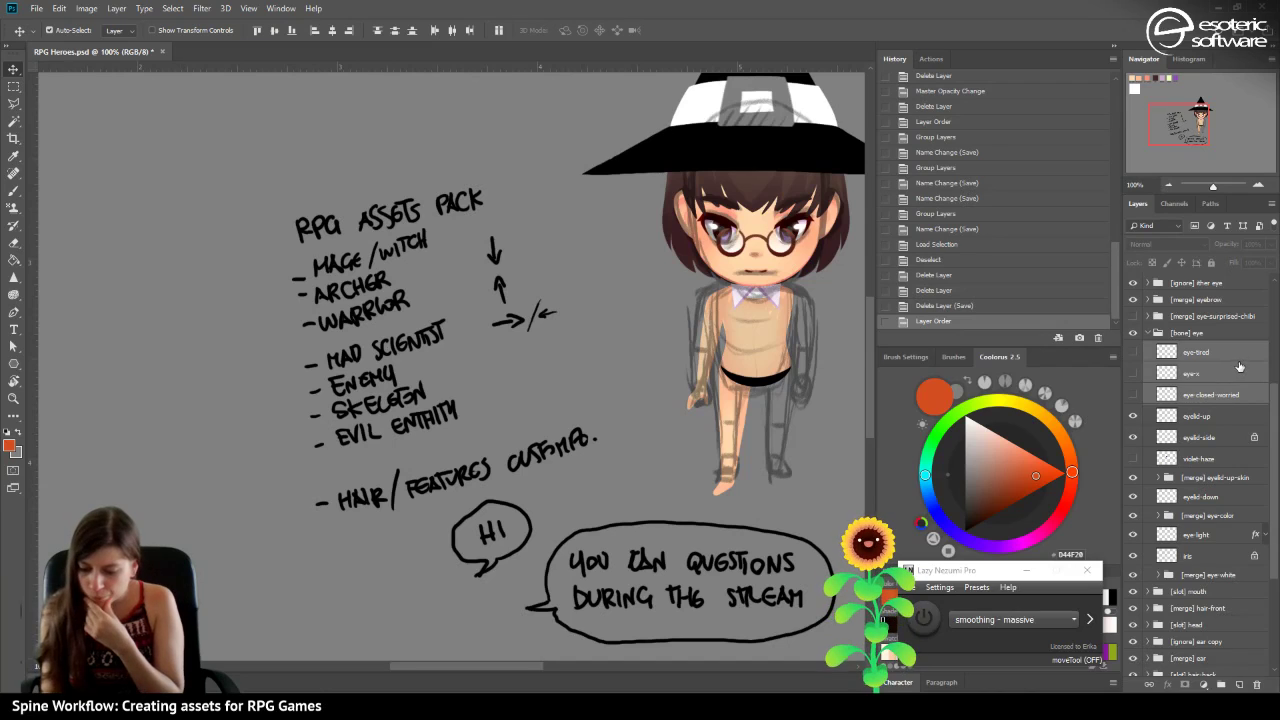
# Show the violet-haze layer, move it out of the [bone] eye group to directly above it, and collapse the group.
pyautogui.click(1133, 459)
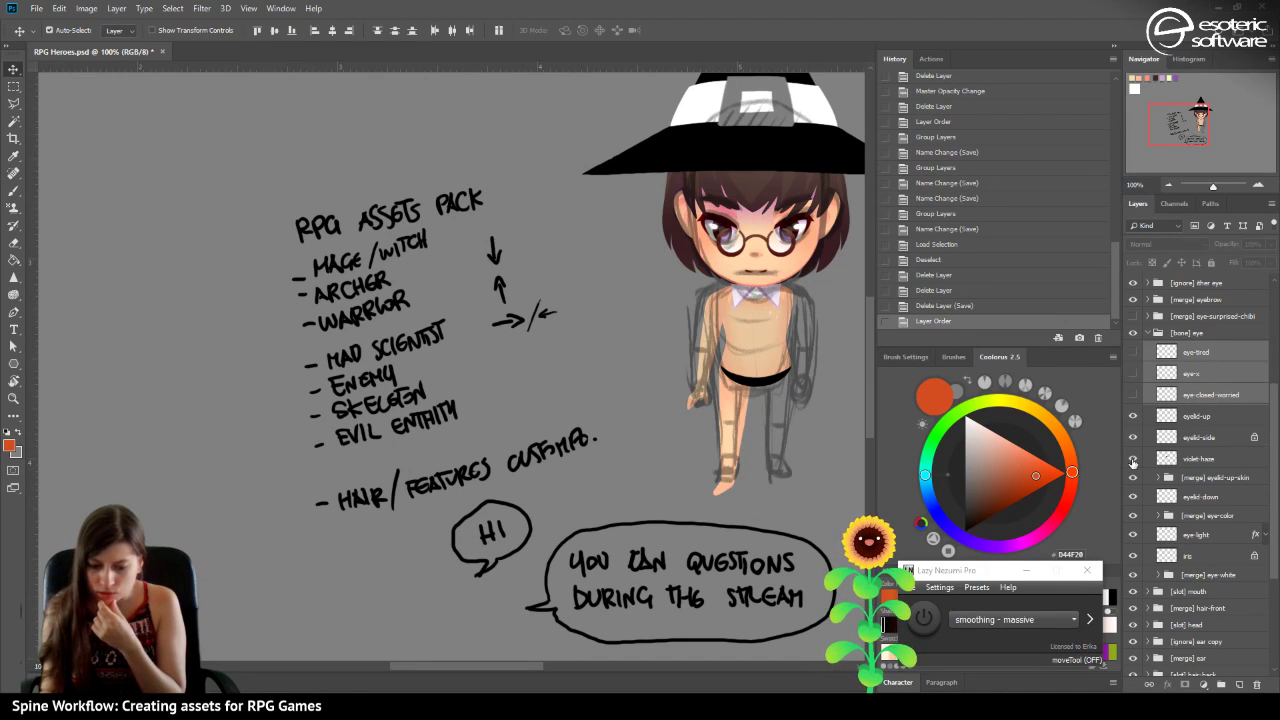
pyautogui.moveTo(1176, 458); pyautogui.dragTo(1173, 344)
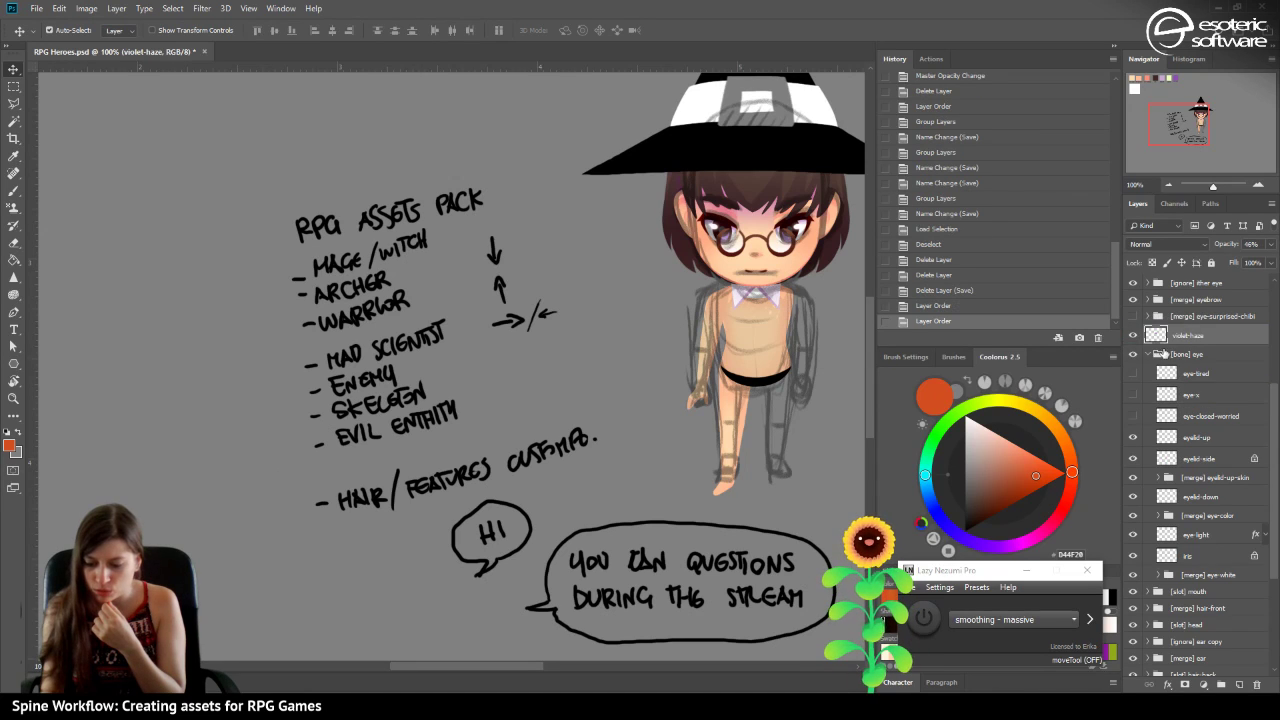
pyautogui.click(1148, 357)
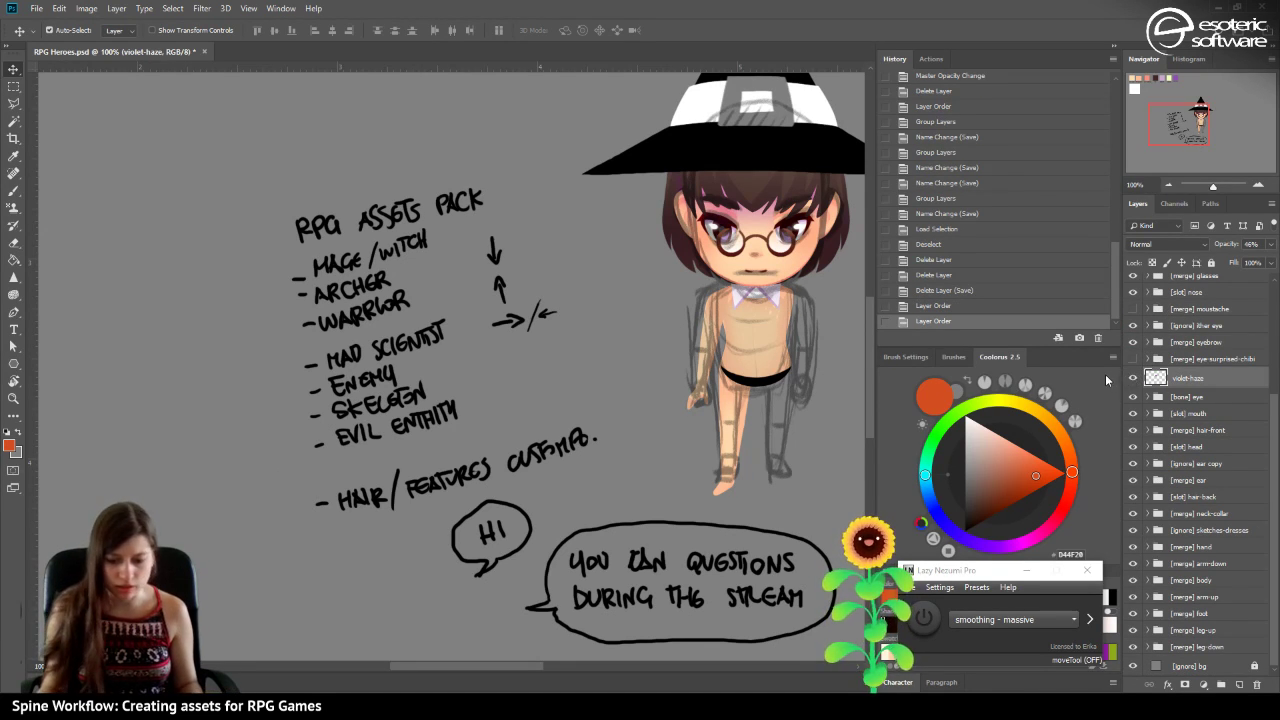
# Hide the [ignore] stuff group and the violet-haze layer, and save the document.
pyautogui.press('ctrl')
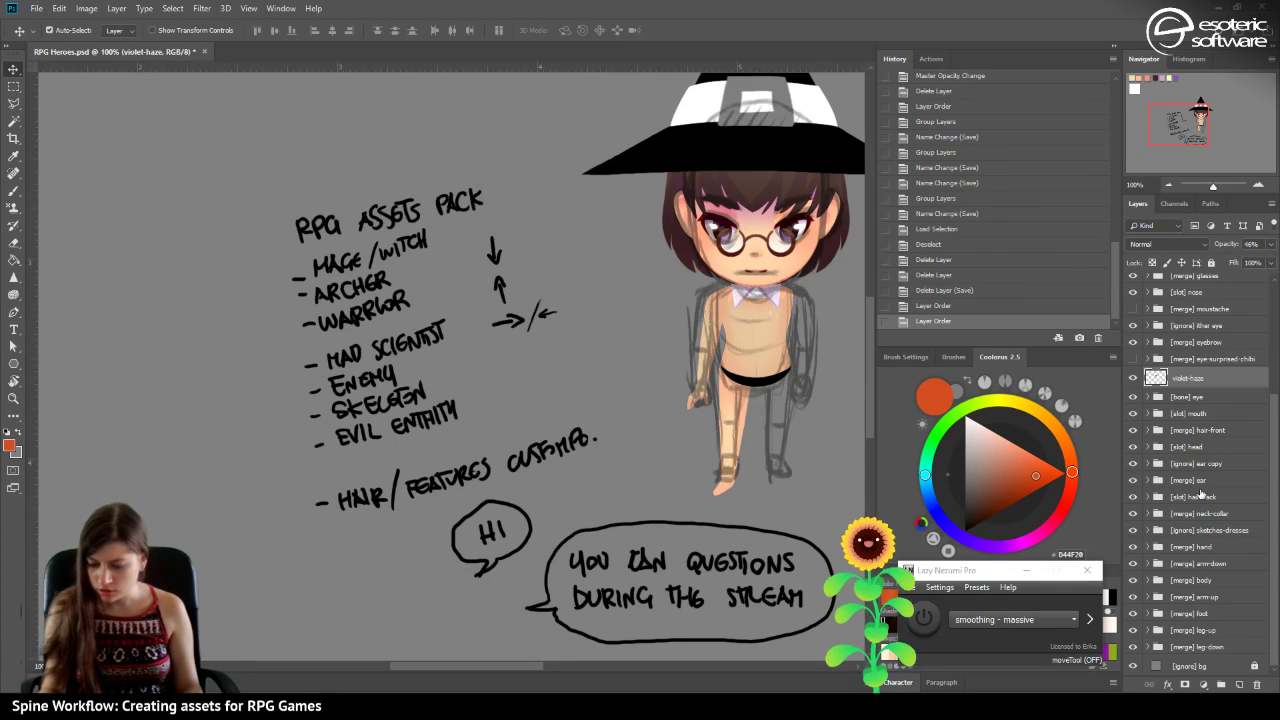
pyautogui.scroll(3, 1210, 490)
pyautogui.scroll(2, 1207, 478)
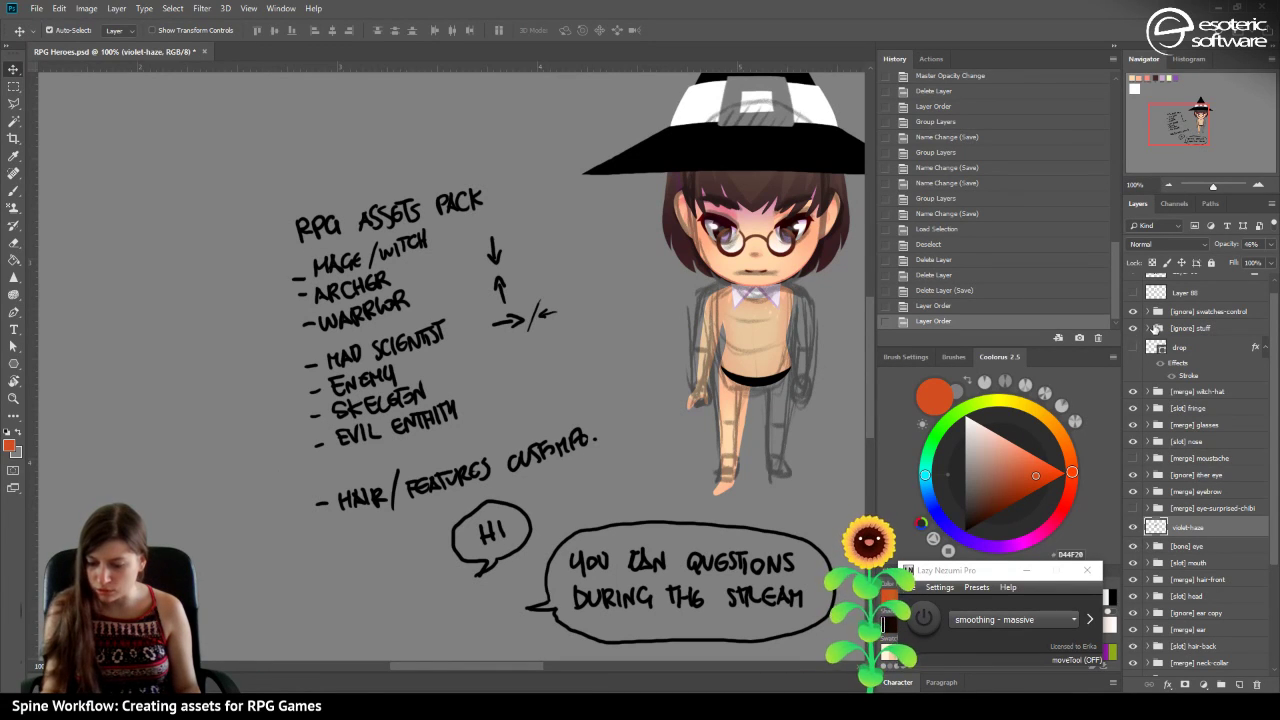
pyautogui.click(1135, 329)
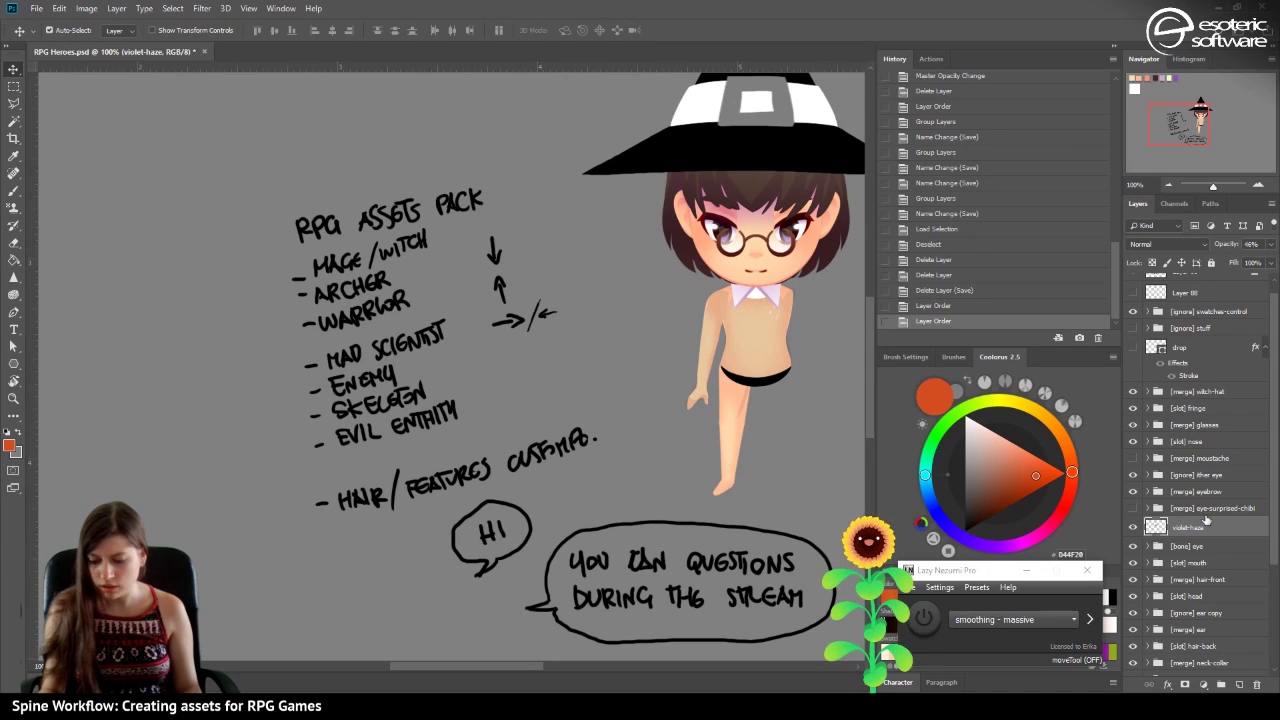
pyautogui.click(1134, 528)
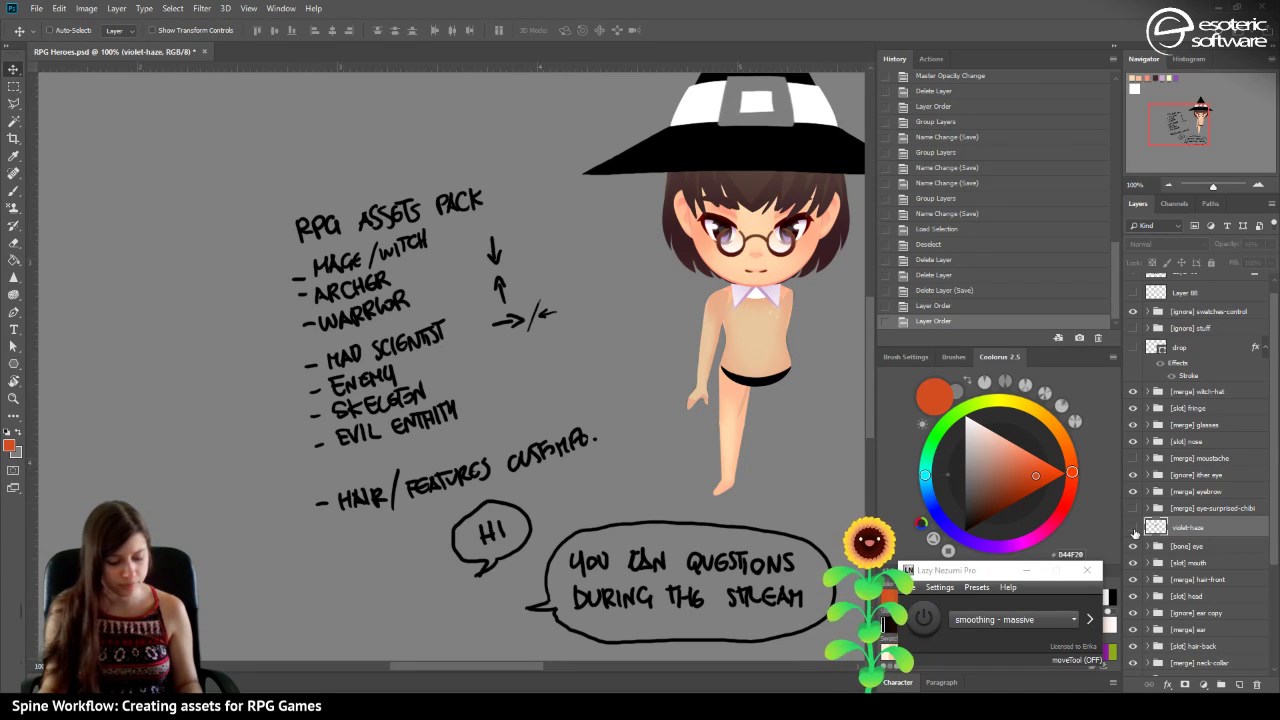
pyautogui.hotkey('ctrl', 's')
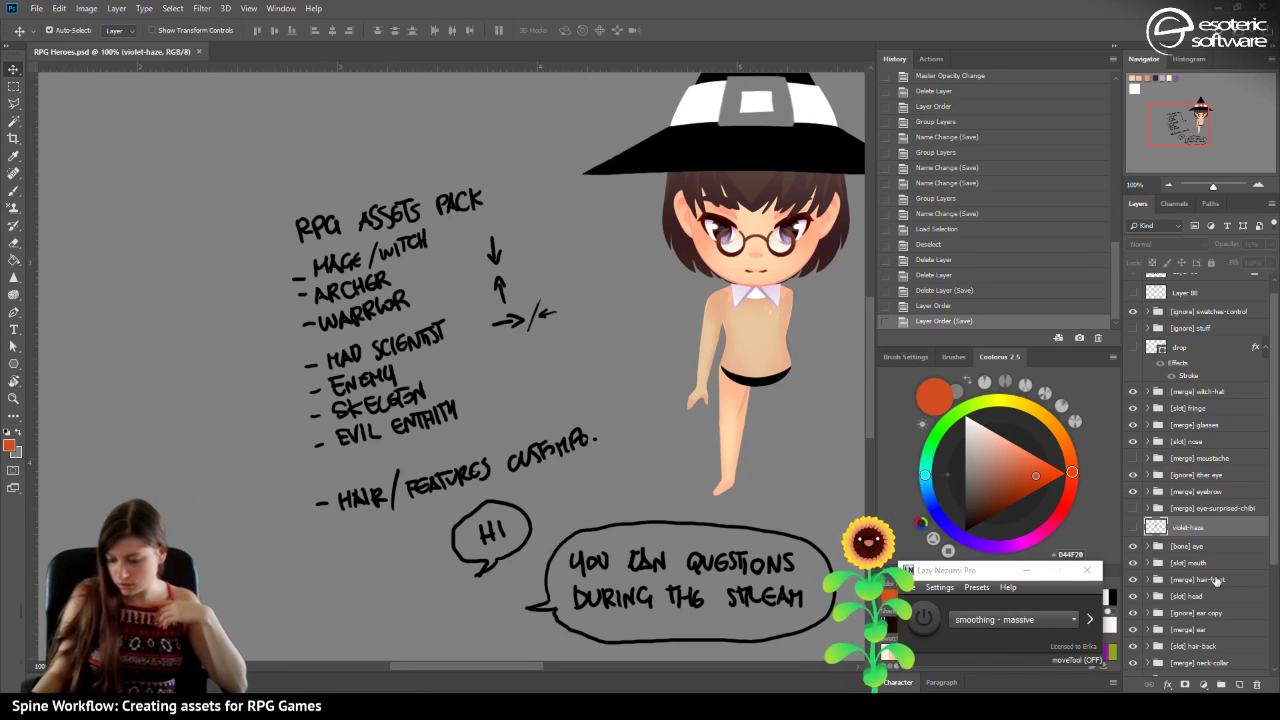
# Hide the [ignore] sketches-dresses group and bring the whole character into view.
pyautogui.scroll(-3, 1214, 580)
pyautogui.scroll(-2, 1214, 580)
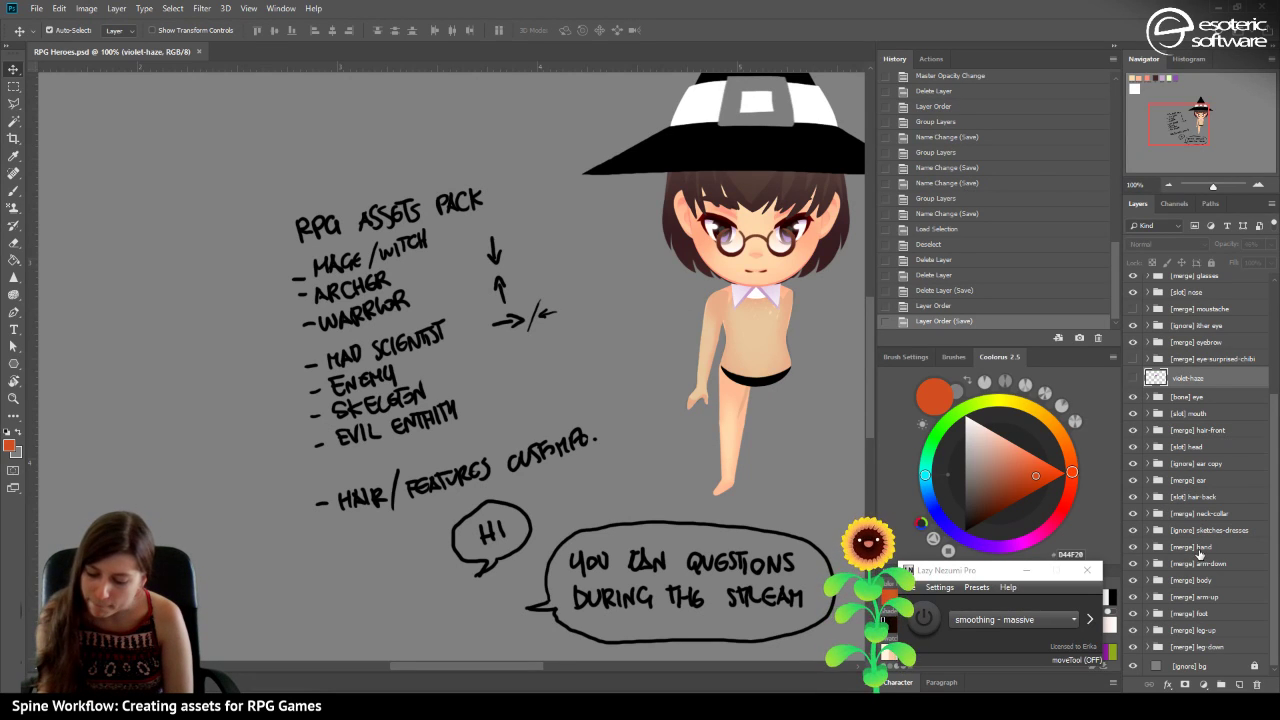
pyautogui.click(1131, 529)
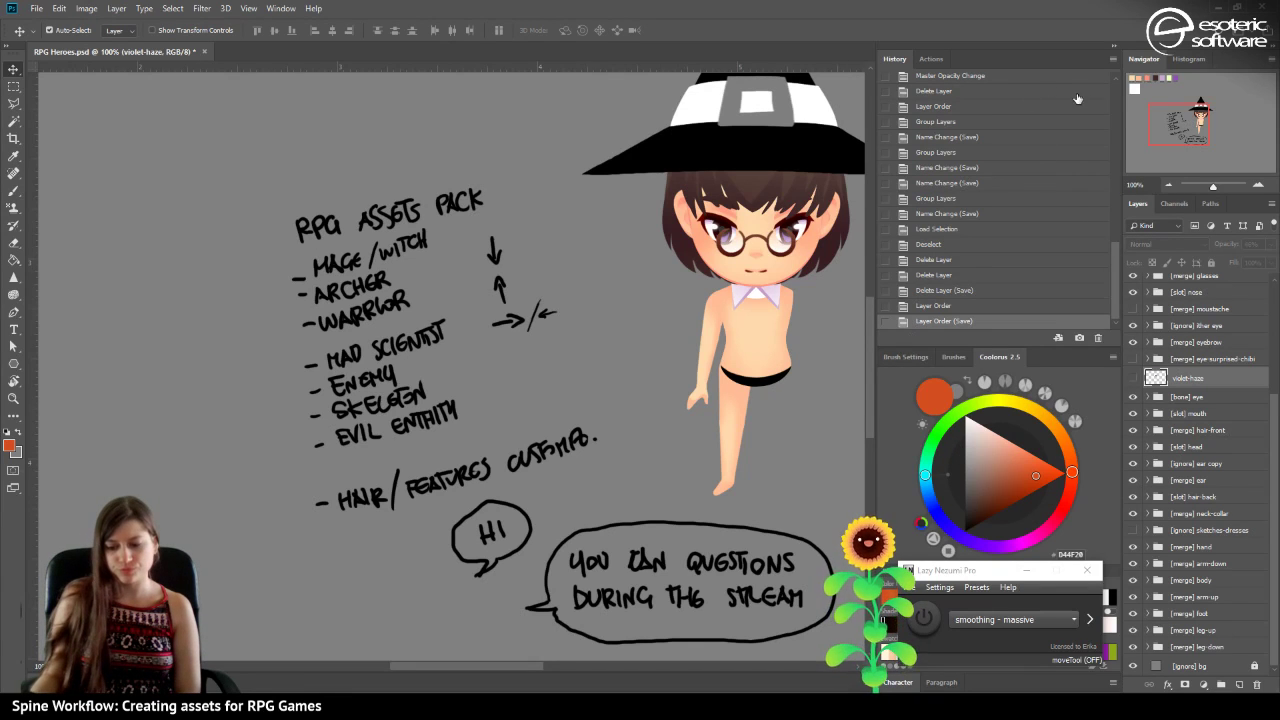
pyautogui.moveTo(1163, 129)
pyautogui.mouseDown()
pyautogui.moveTo(1185, 127)
pyautogui.moveTo(1165, 127)
pyautogui.moveTo(1174, 121)
pyautogui.mouseUp()
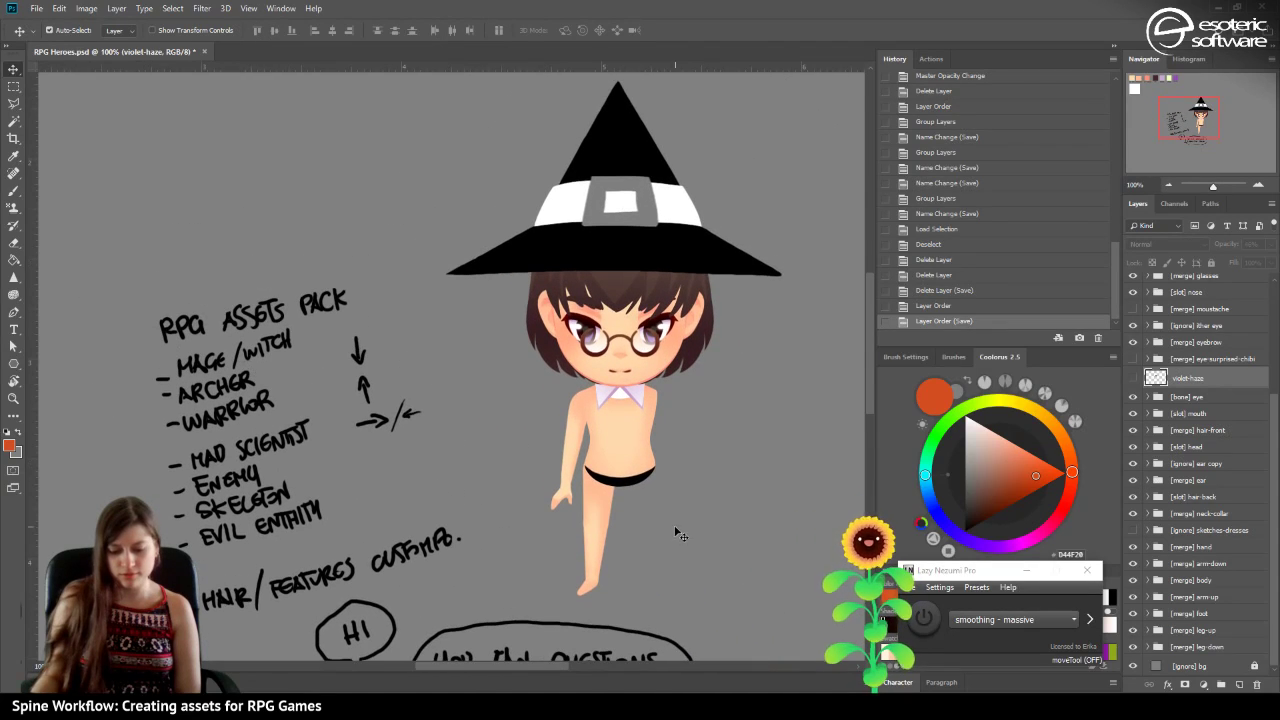
# Preview the hidden Layer 94 inside the [merge] body group, hide it again, and save the document.
pyautogui.click(645, 487)
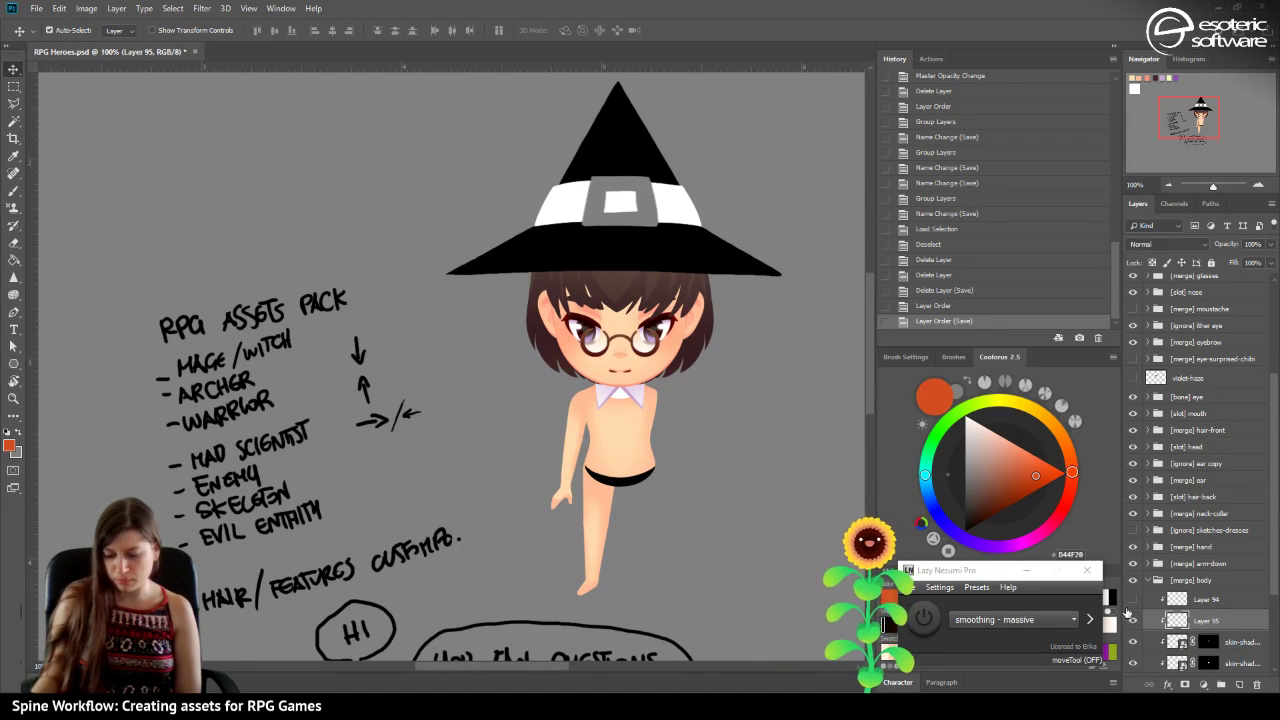
pyautogui.click(1133, 599)
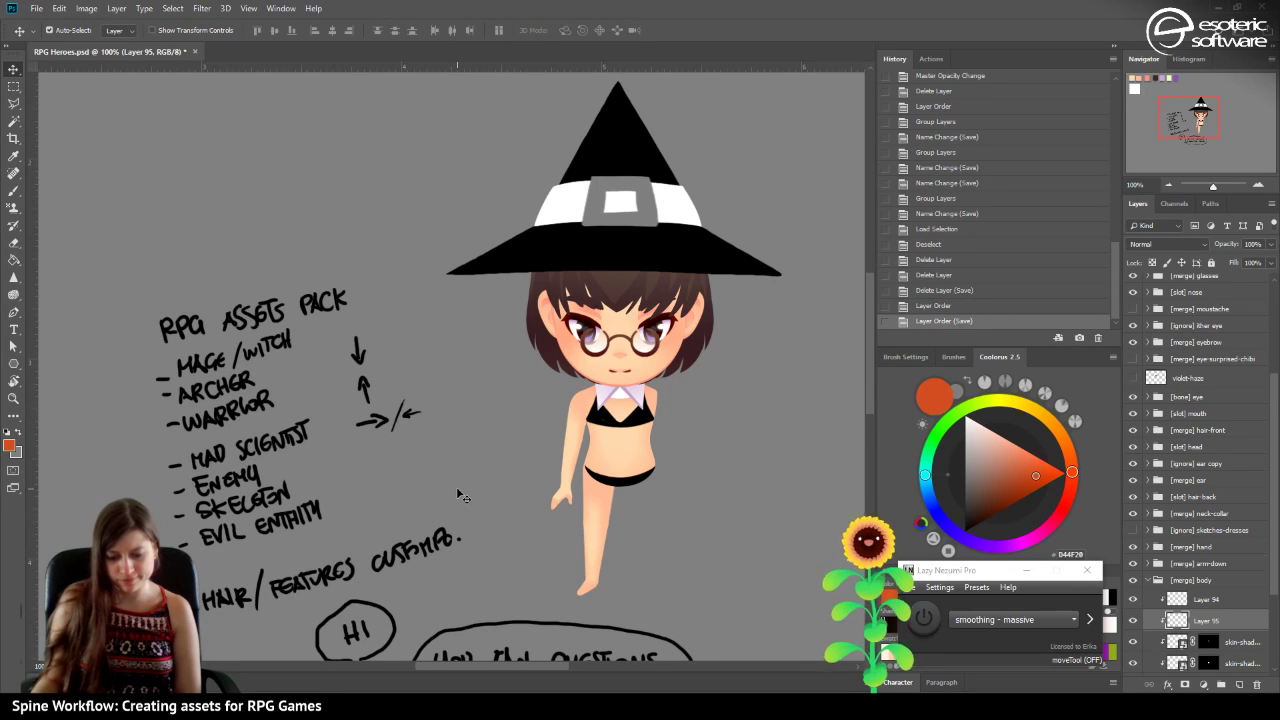
pyautogui.click(1133, 599)
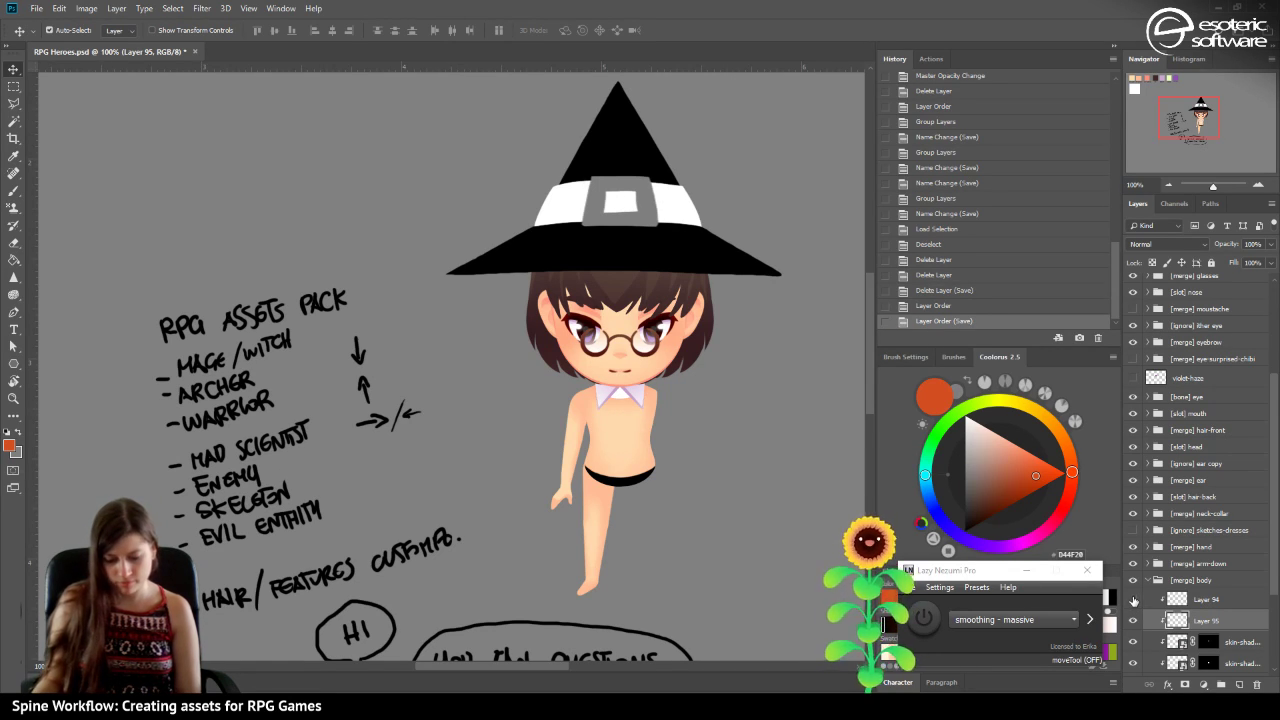
pyautogui.hotkey('ctrl', 's')
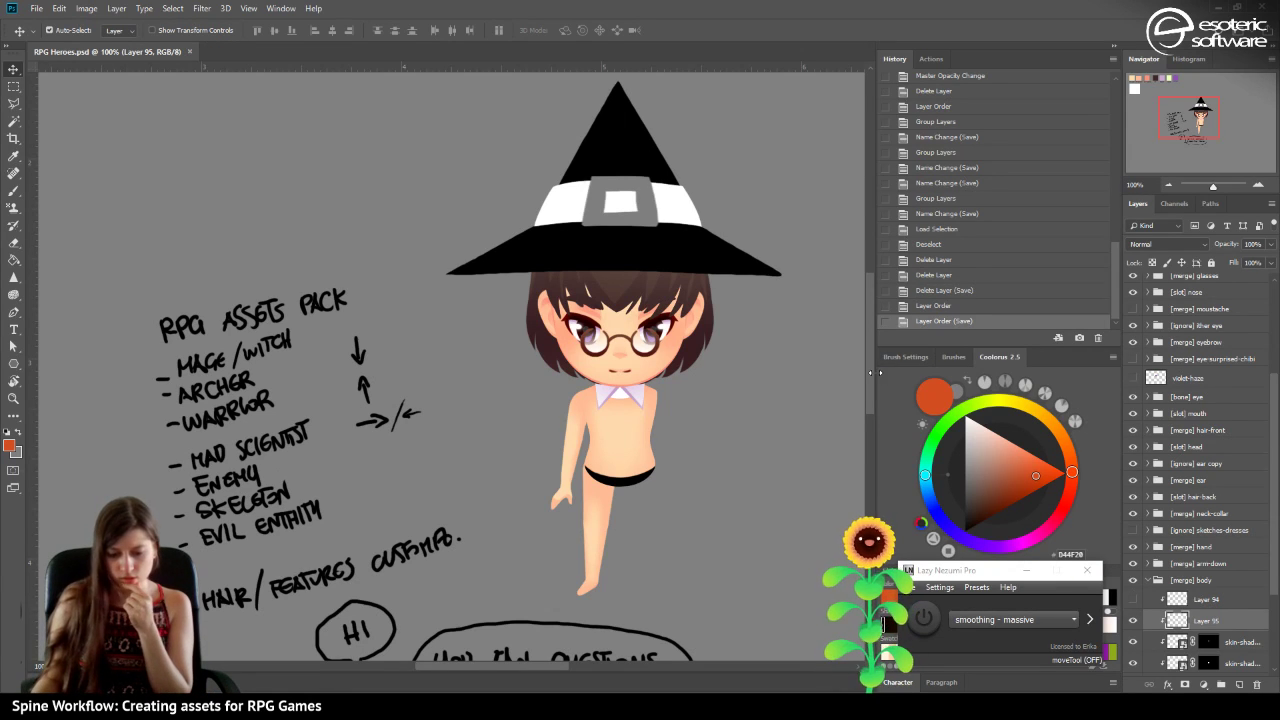
# Collapse the [merge] body and arm-up groups, and select the [merge] hand, arm-down, arm-up, foot, leg-up and leg-down groups together.
pyautogui.moveTo(1174, 120)
pyautogui.mouseDown()
pyautogui.moveTo(1184, 139)
pyautogui.moveTo(1178, 120)
pyautogui.mouseUp()
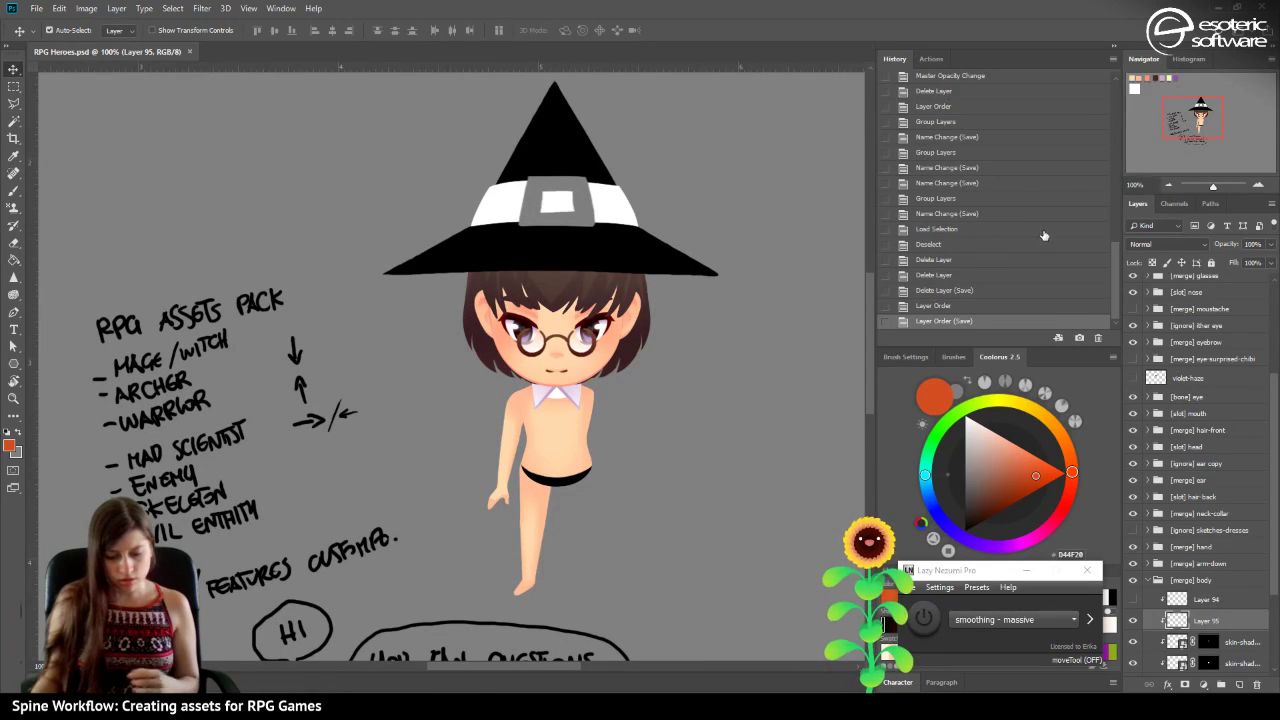
pyautogui.click(518, 421)
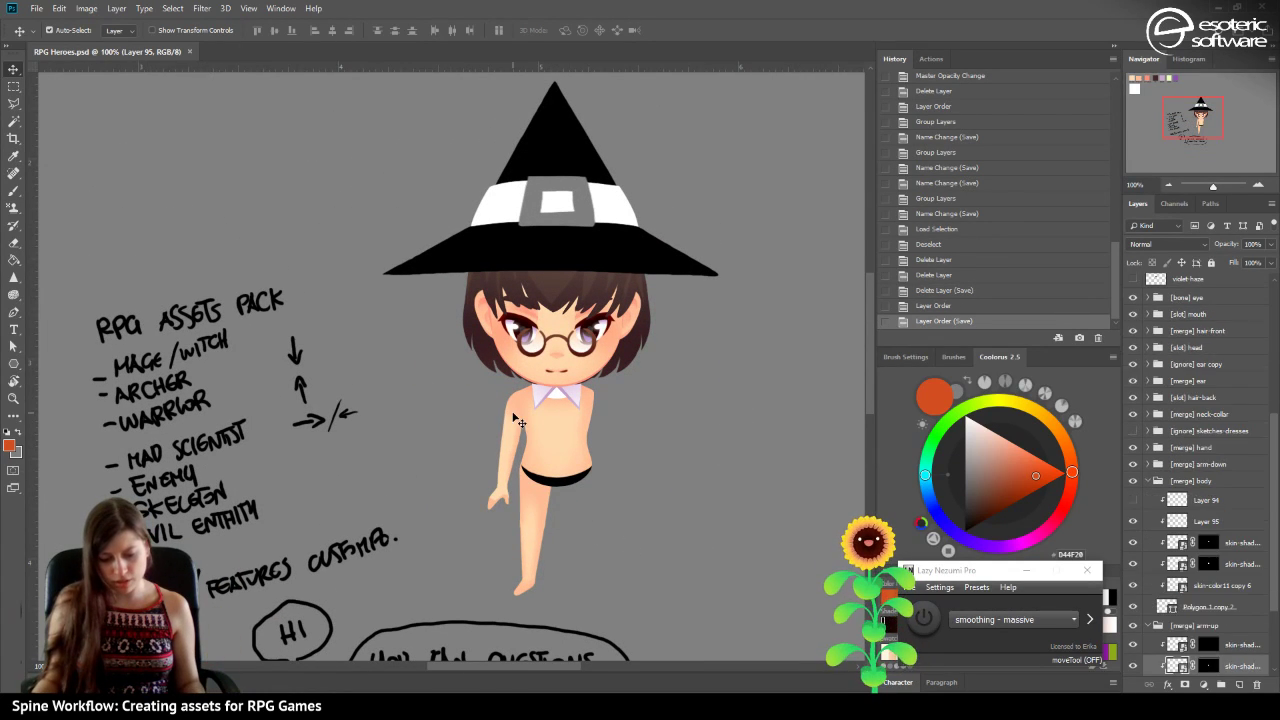
pyautogui.click(1149, 481)
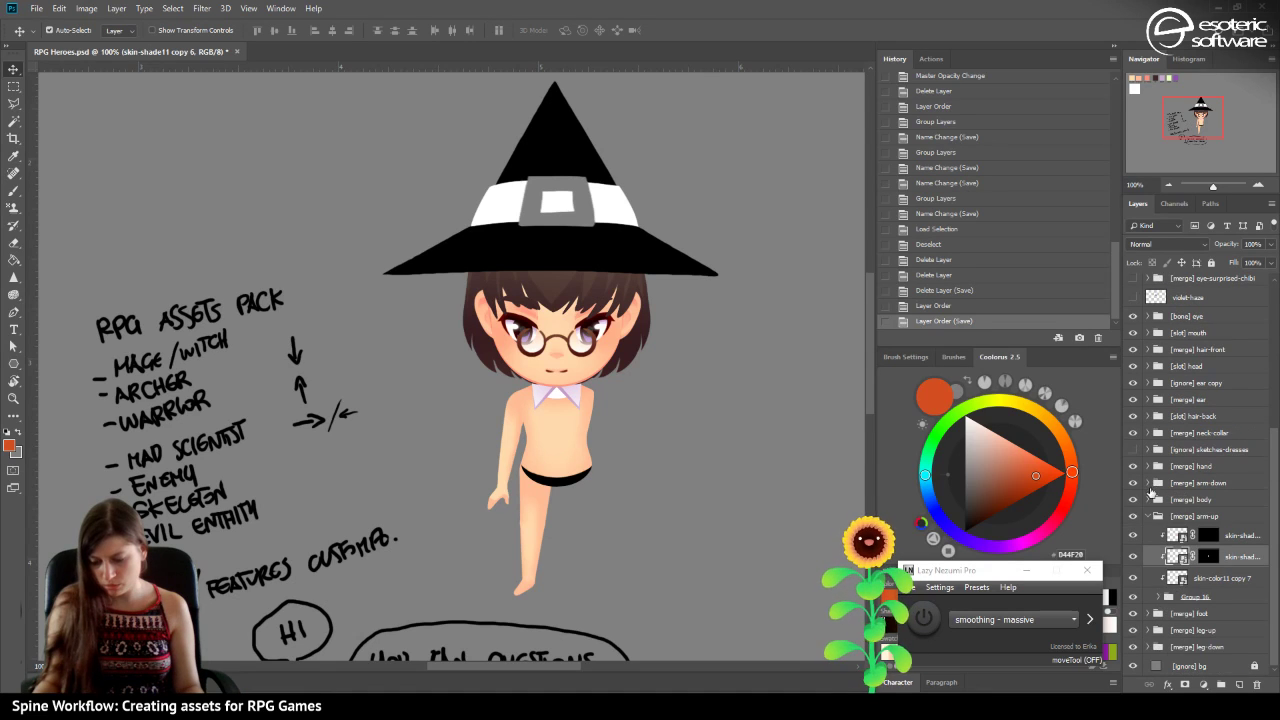
pyautogui.click(1195, 468)
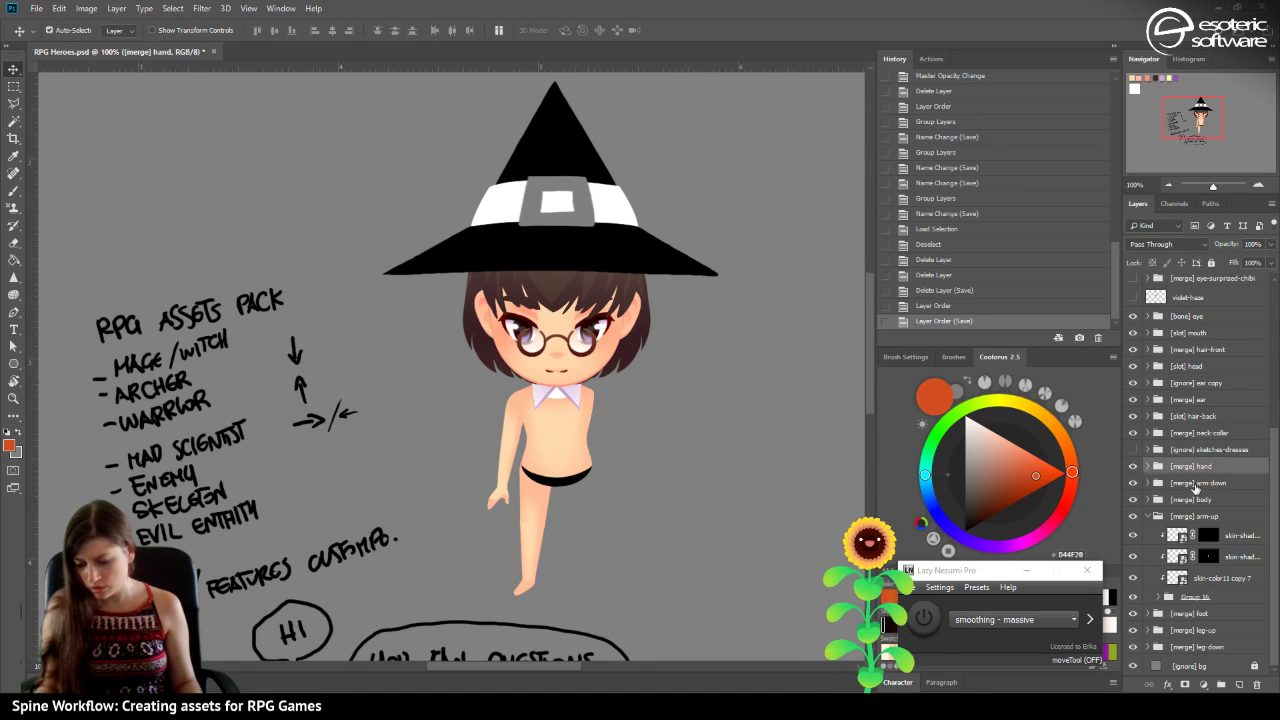
pyautogui.keyDown('shift'); pyautogui.click(1196, 484); pyautogui.keyUp('shift')
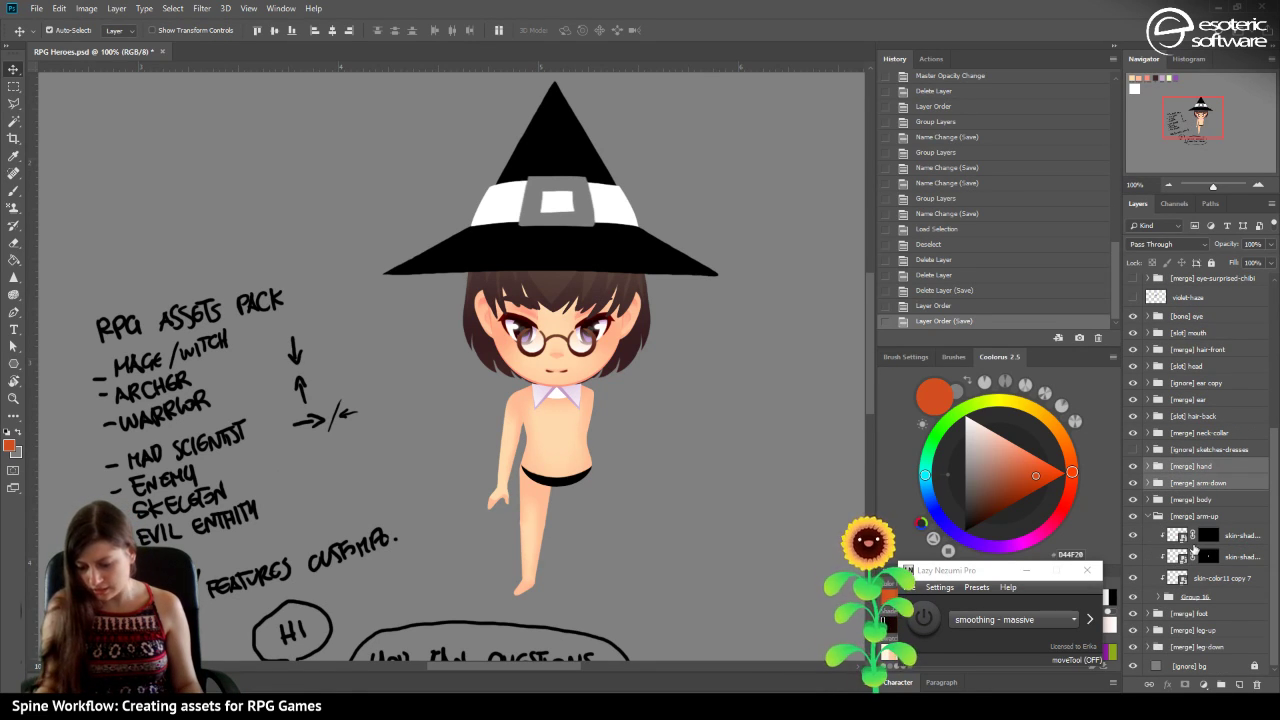
pyautogui.keyDown('ctrl'); pyautogui.click(1200, 614); pyautogui.keyUp('ctrl')
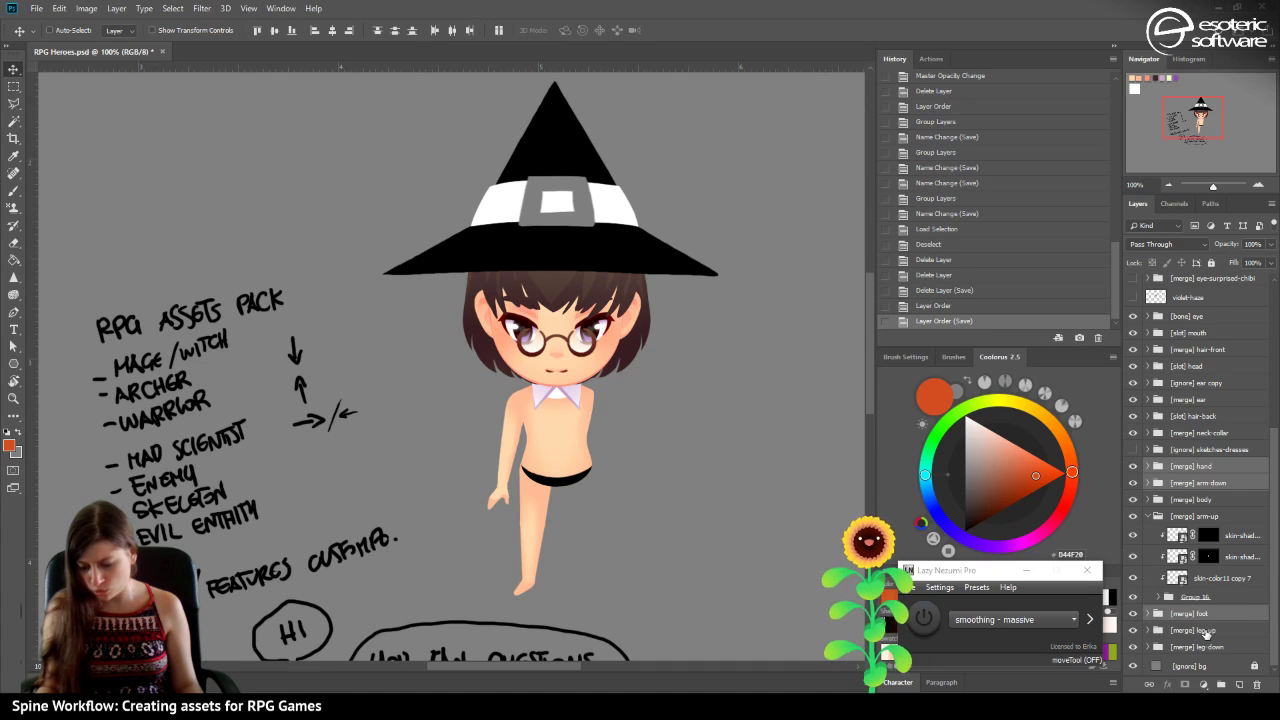
pyautogui.keyDown('ctrl'); pyautogui.click(1208, 631); pyautogui.keyUp('ctrl')
pyautogui.keyDown('ctrl'); pyautogui.click(1210, 647); pyautogui.keyUp('ctrl')
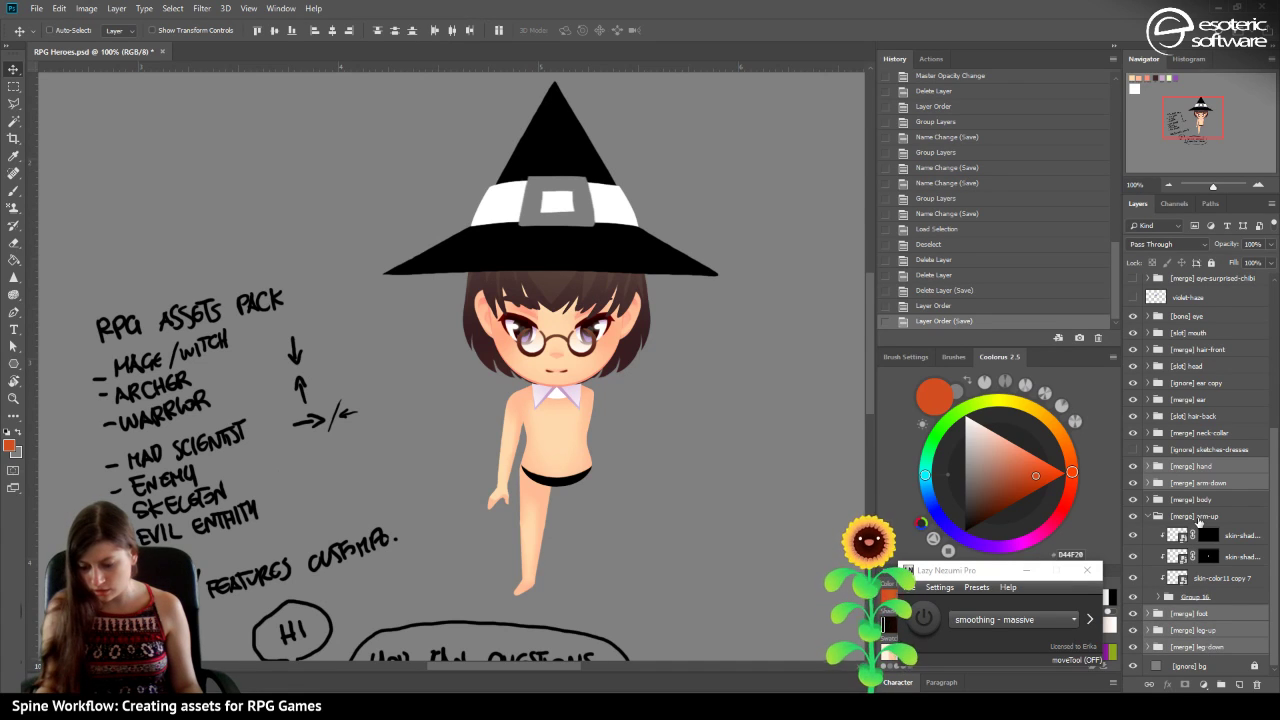
pyautogui.keyDown('ctrl'); pyautogui.click(1199, 518); pyautogui.keyUp('ctrl')
pyautogui.click(1150, 518)
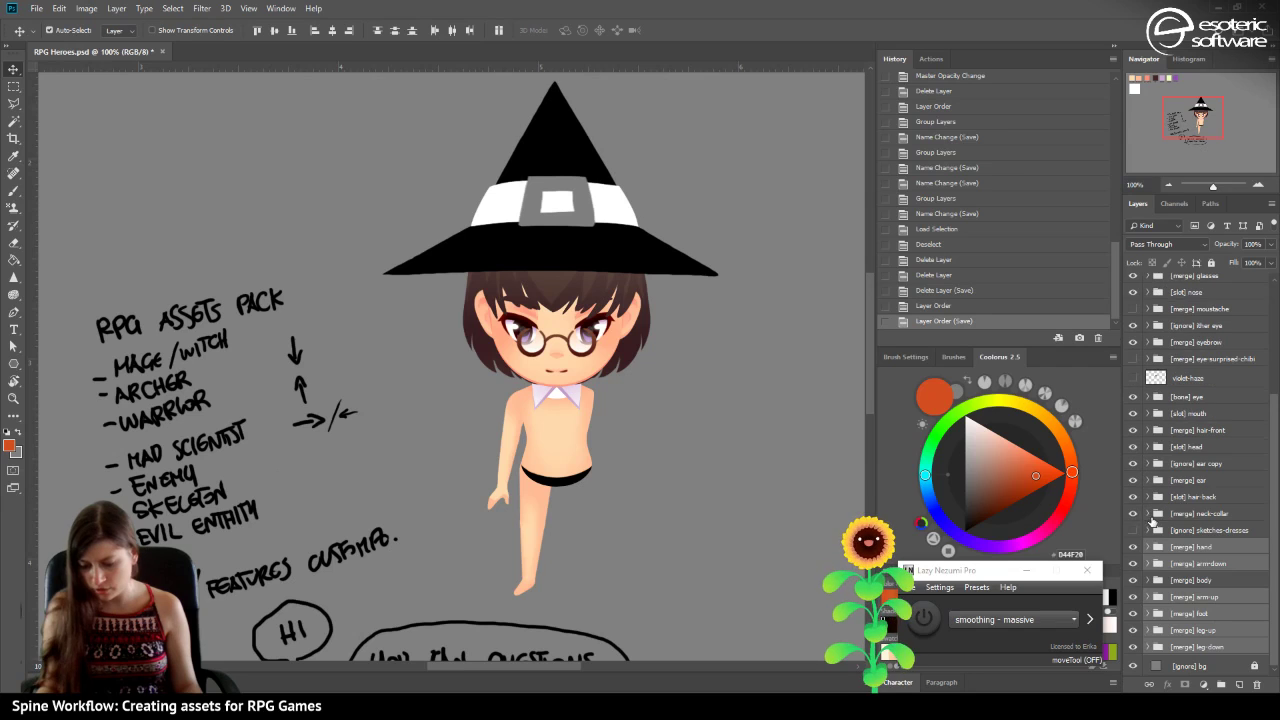
# Duplicate the selected hand, arm, foot and leg layer groups and put the copies together in a new group.
pyautogui.rightClick(1204, 601)
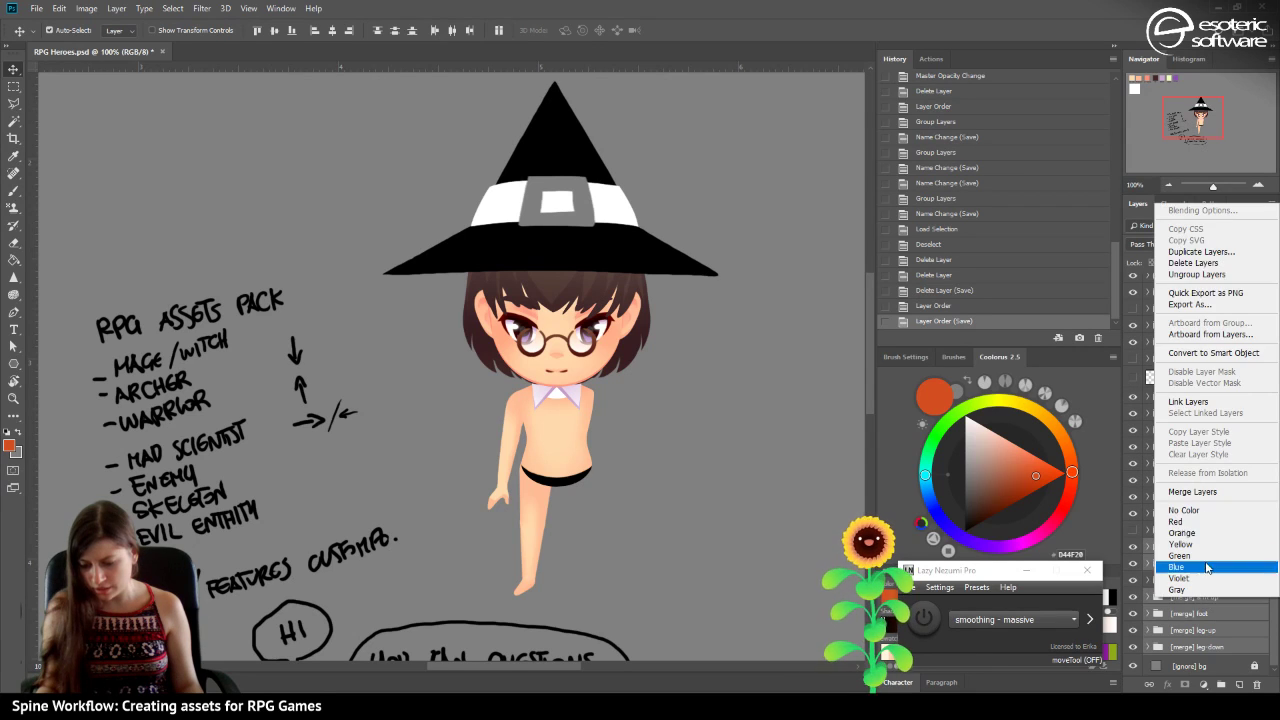
pyautogui.click(1187, 256)
pyautogui.press('Return')
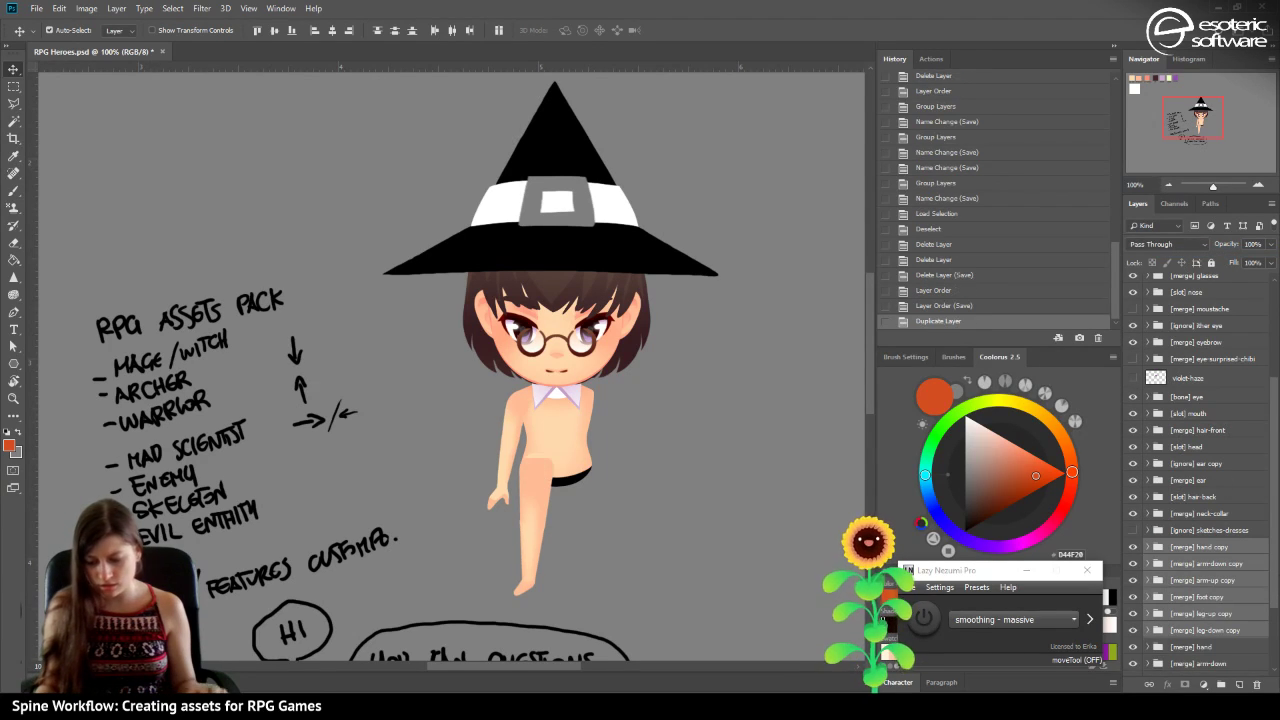
pyautogui.hotkey('ctrl', 'g')
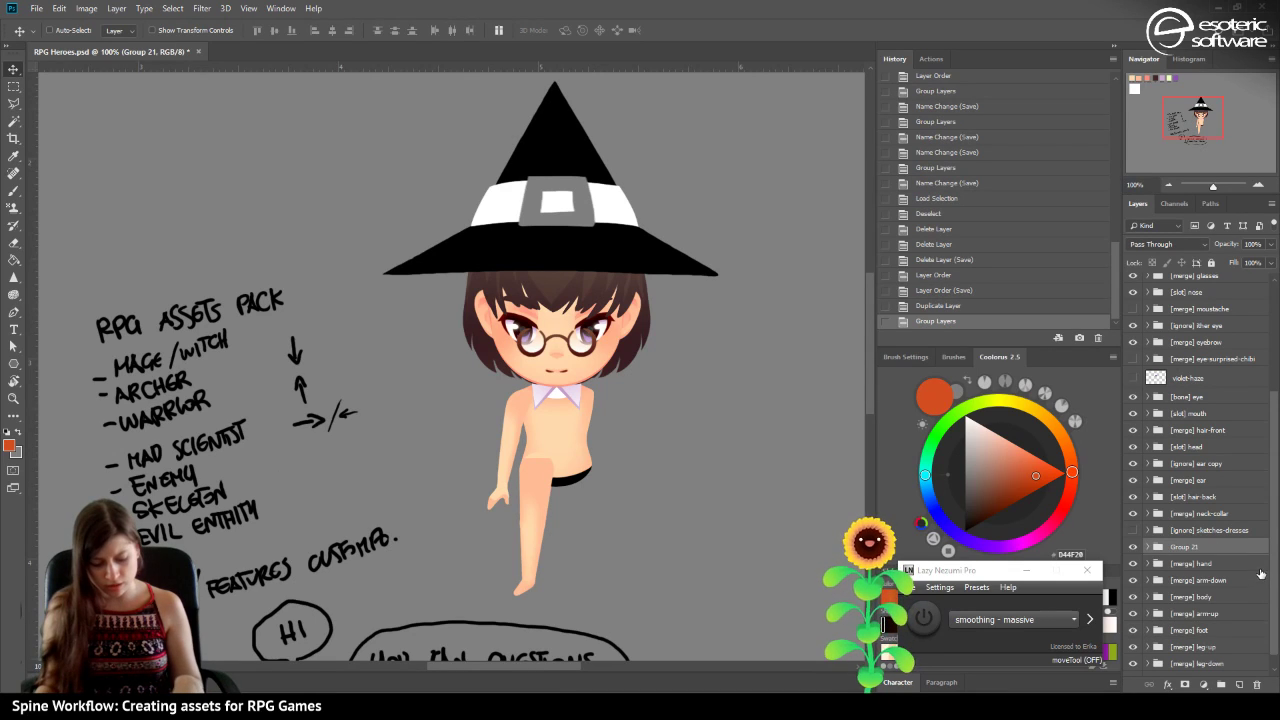
# Flip the group of limb copies horizontally and shift it to X 1572 px so it mirrors the original arm and leg.
pyautogui.hotkey('ctrl', 't')
pyautogui.rightClick(553, 473)
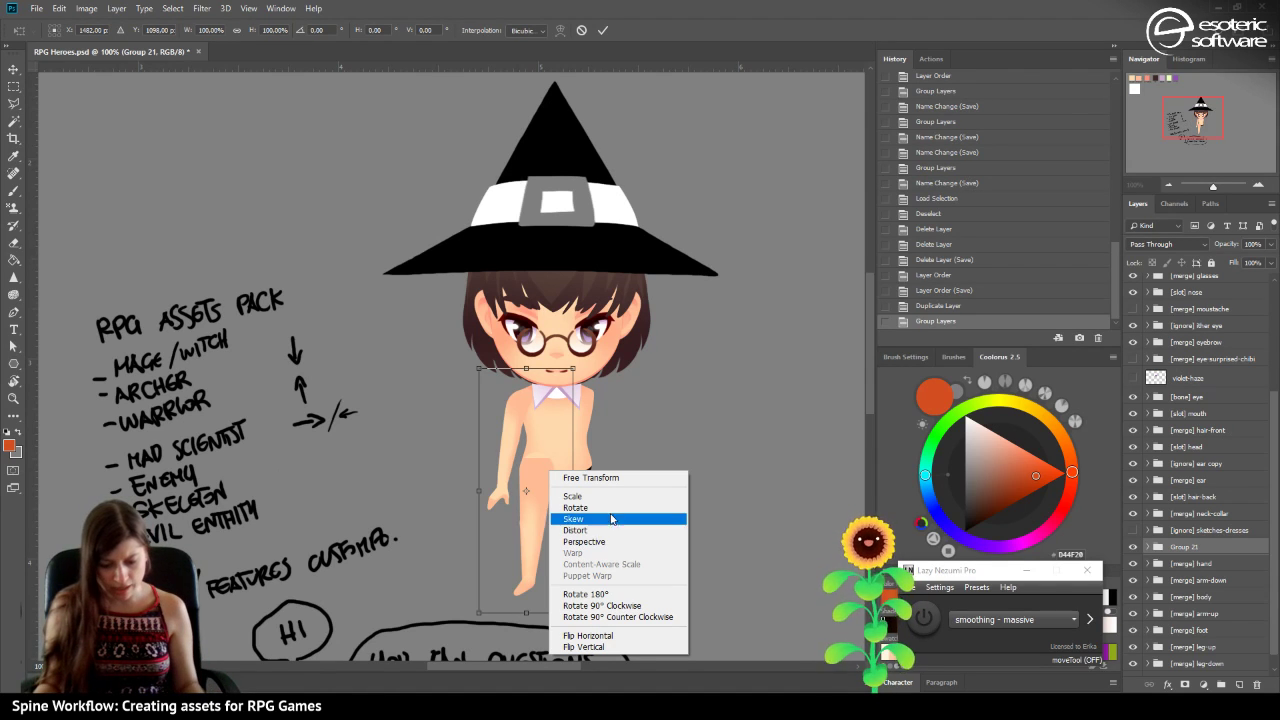
pyautogui.click(600, 635)
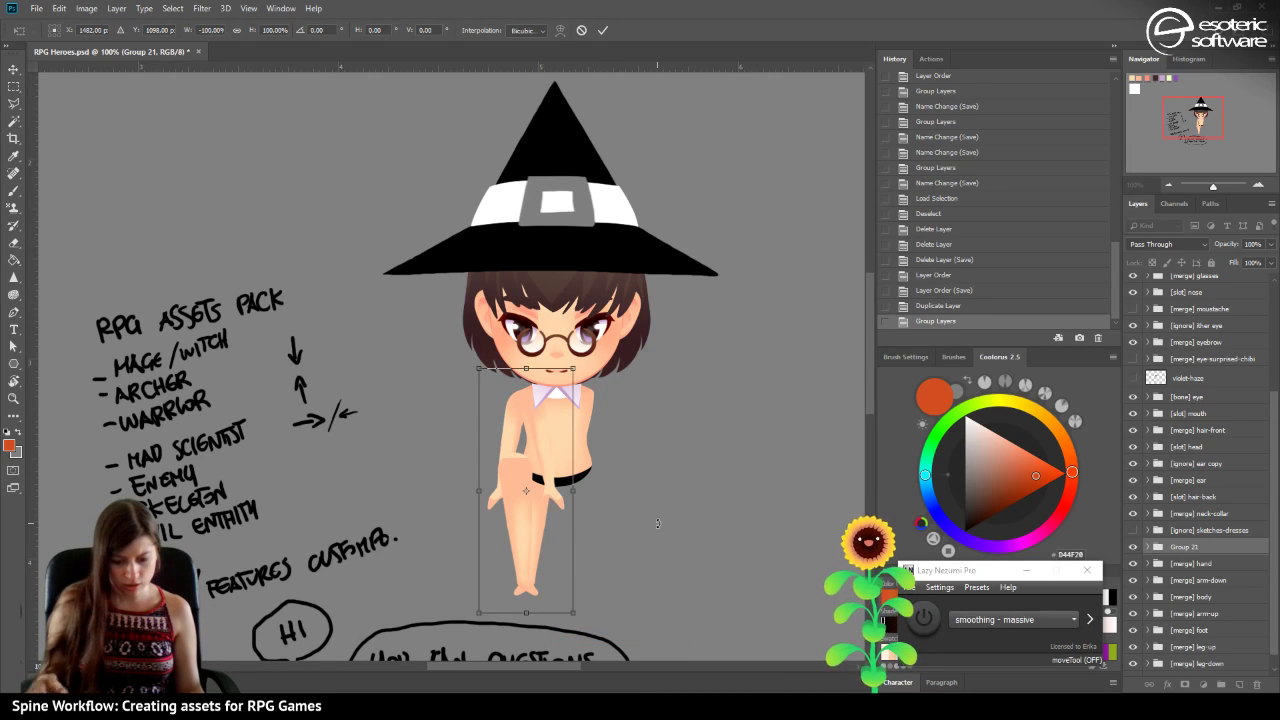
pyautogui.hotkey('shift', 'Right')
pyautogui.hotkey('shift', 'Right')
pyautogui.hotkey('shift', 'Right')
pyautogui.hotkey('shift', 'Right')
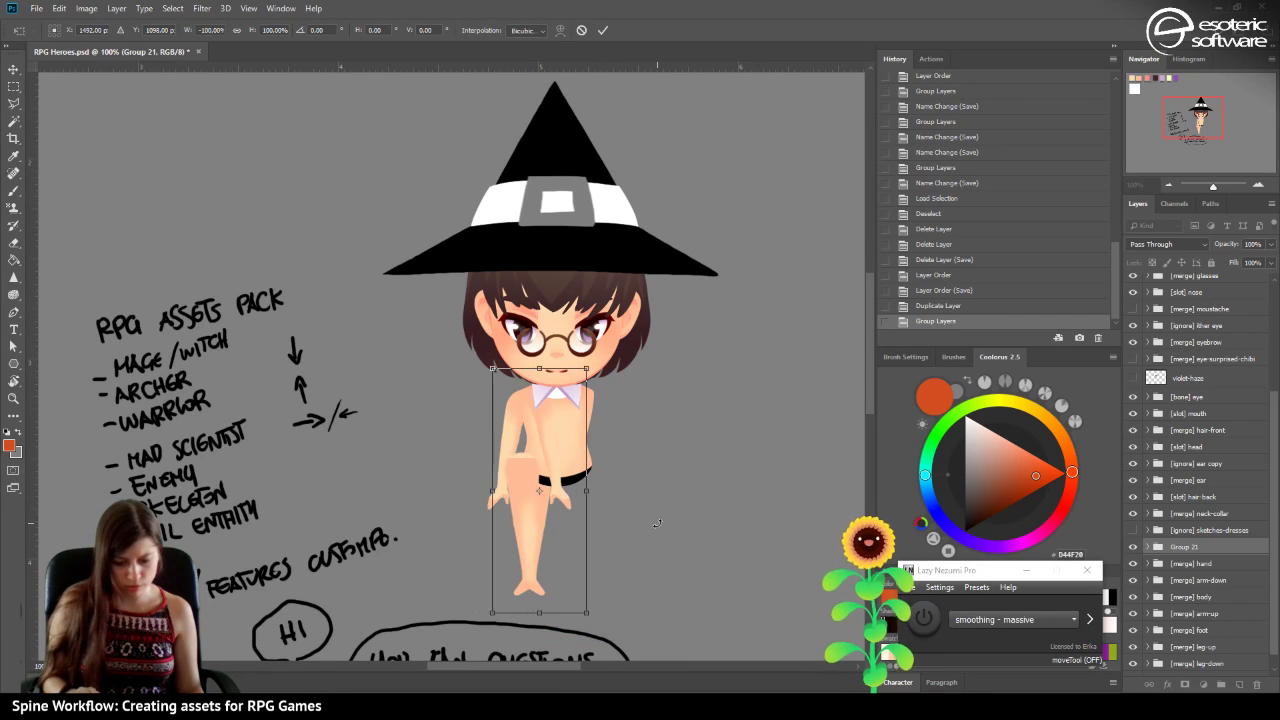
pyautogui.hotkey('shift', 'Right')
pyautogui.hotkey('shift', 'Right')
pyautogui.hotkey('shift', 'Right')
pyautogui.hotkey('shift', 'Right')
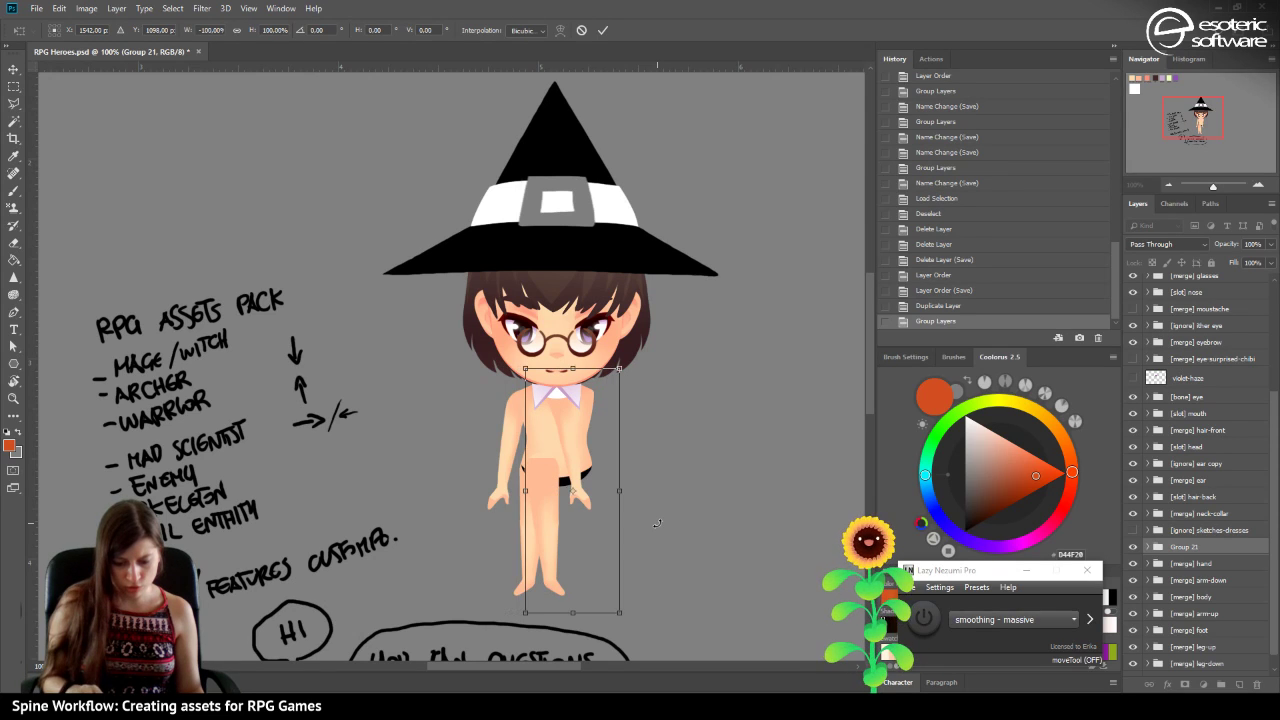
pyautogui.hotkey('shift', 'Right')
pyautogui.hotkey('shift', 'Right')
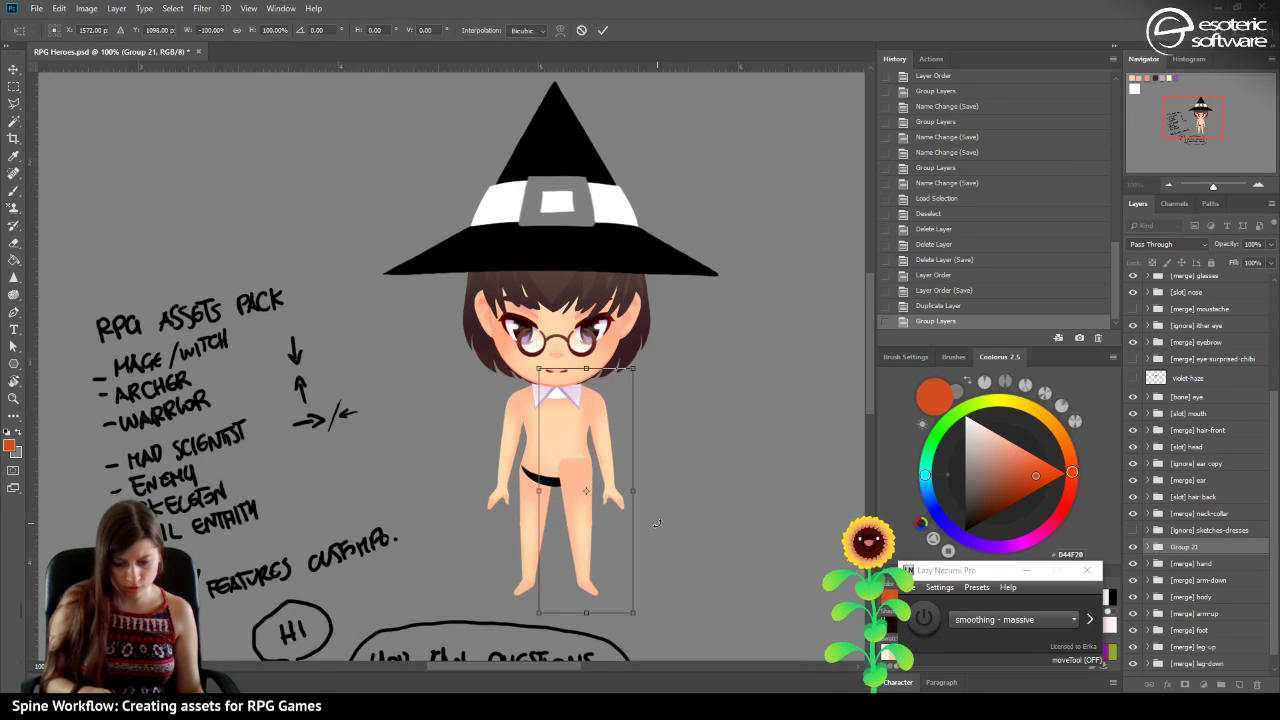
pyautogui.hotkey('shift', 'Left')
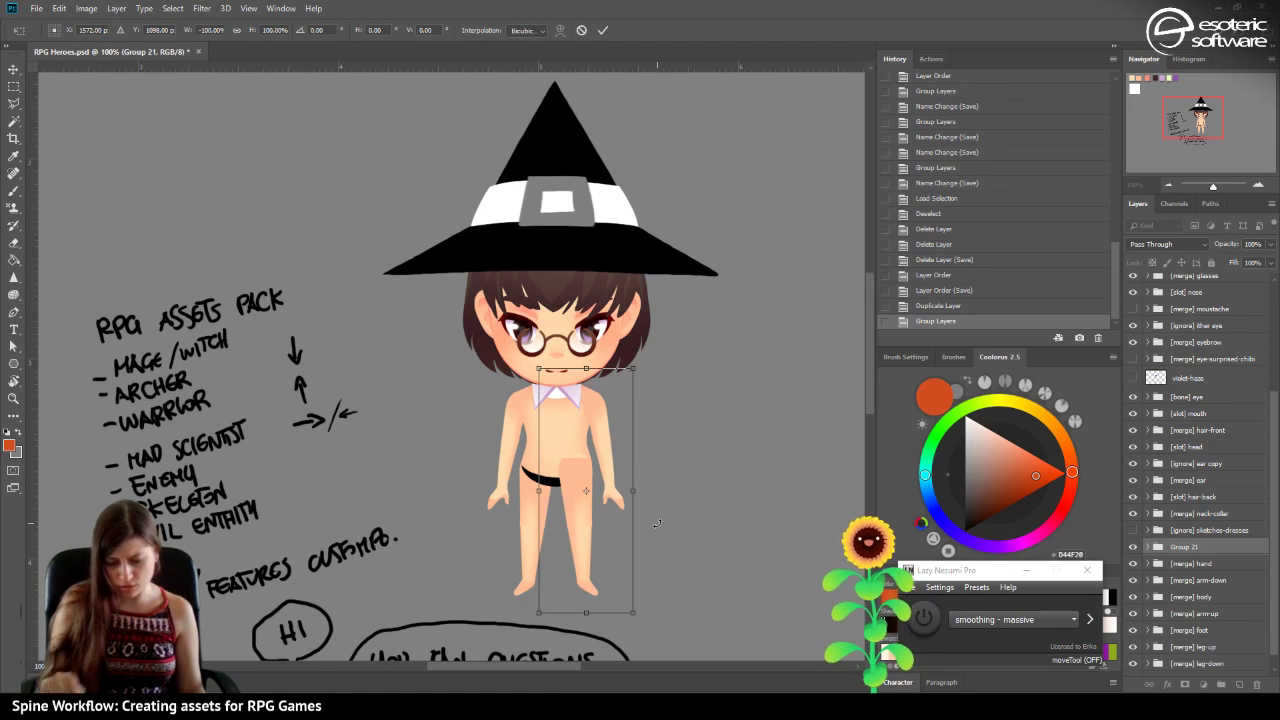
pyautogui.press('Return')
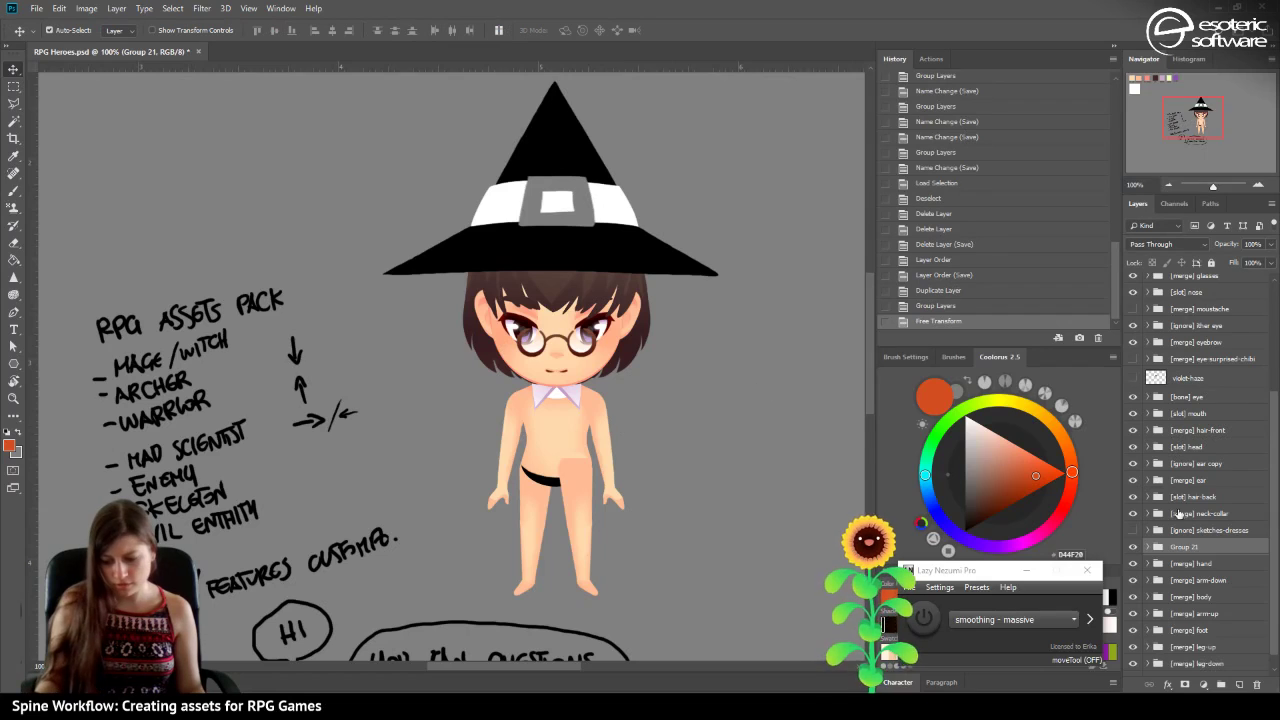
# Place the mirrored limbs group directly above the background layer, rename it "[ignore] body parts" and save the document.
pyautogui.moveTo(1184, 549); pyautogui.dragTo(1178, 647)
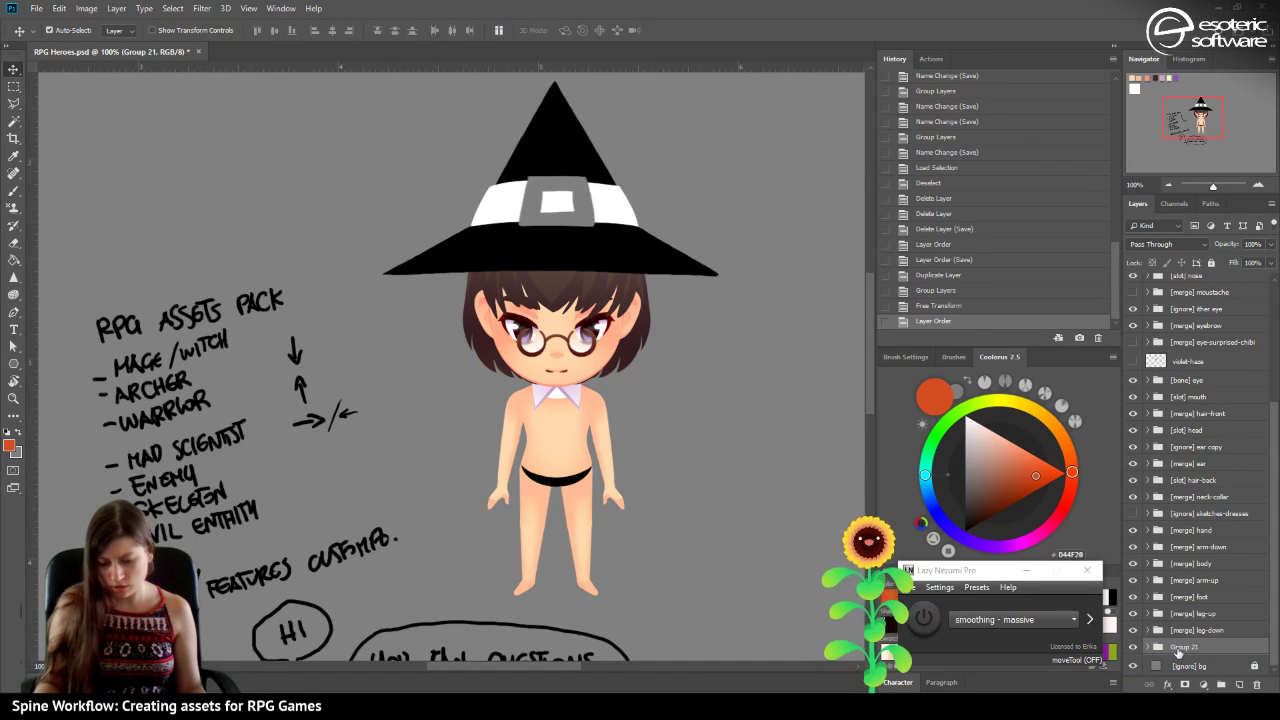
pyautogui.doubleClick(1184, 647)
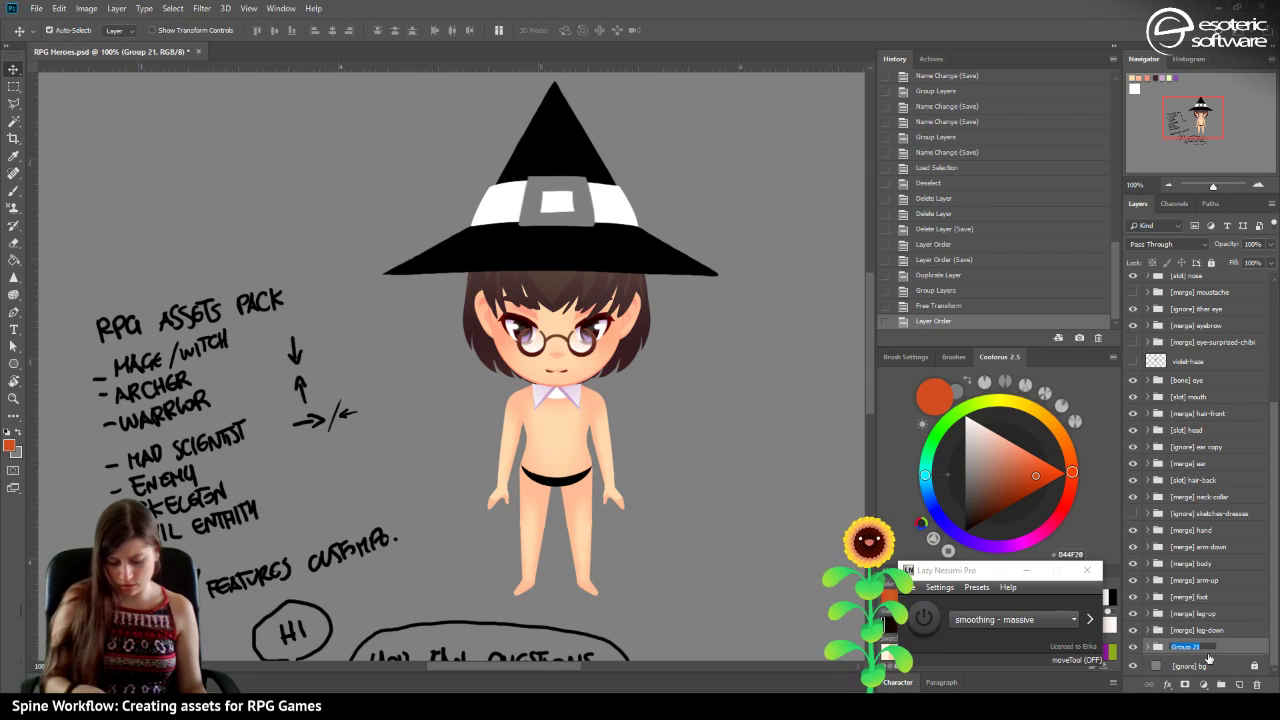
pyautogui.write('[ignore] body parts')
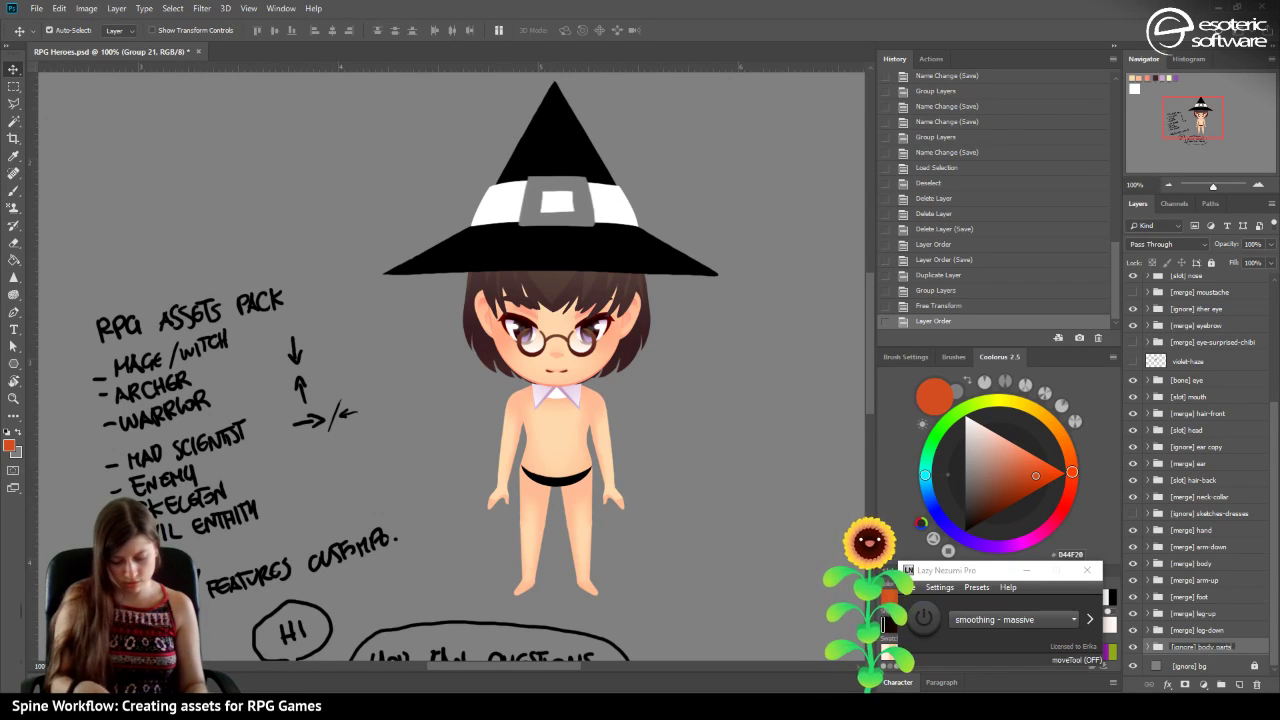
pyautogui.press('Return')
pyautogui.hotkey('ctrl', 's')
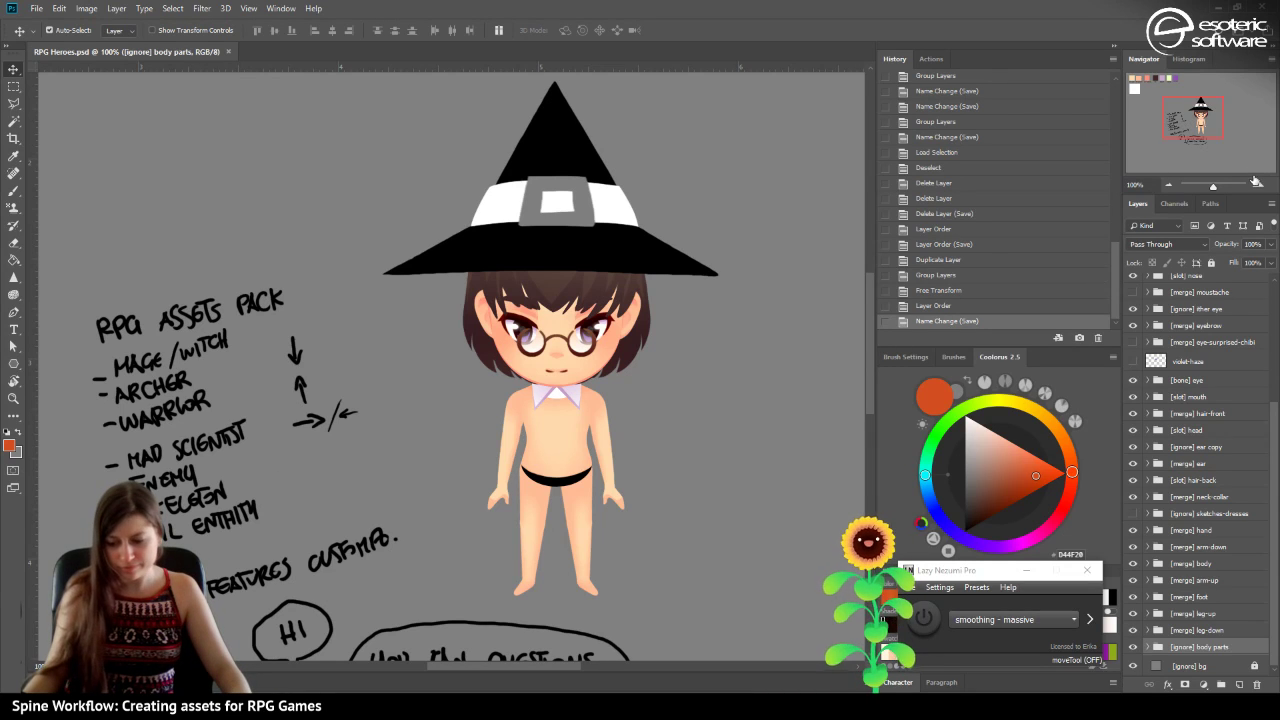
# Collapse the witch-hat group and hide both the witch-hat and neck-collar groups.
pyautogui.click(1259, 185)
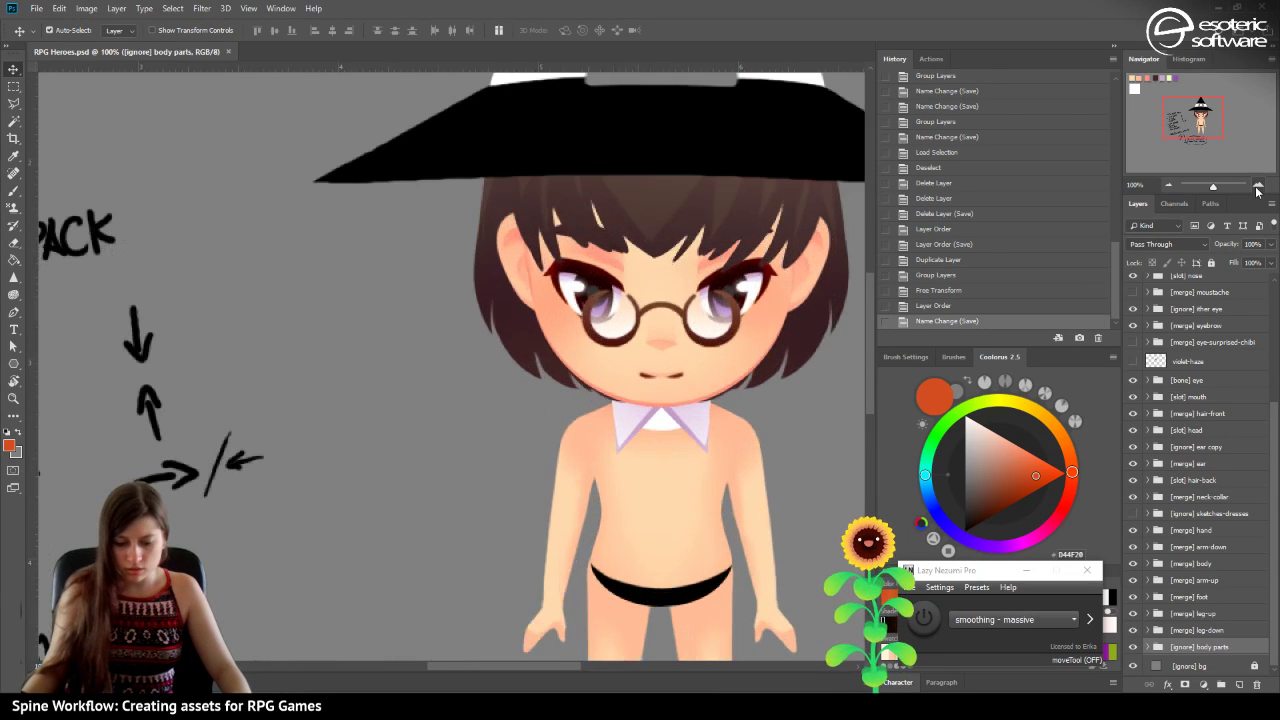
pyautogui.click(1169, 186)
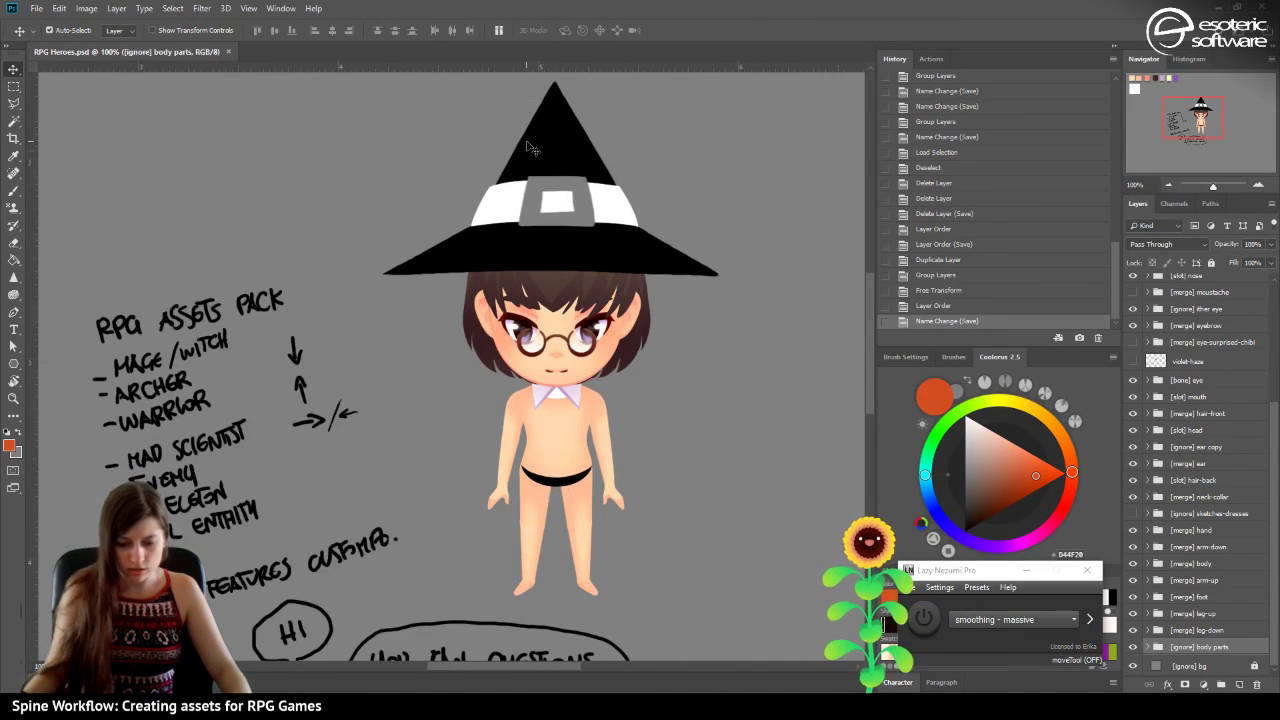
pyautogui.click(540, 148)
pyautogui.scroll(3, 1205, 312)
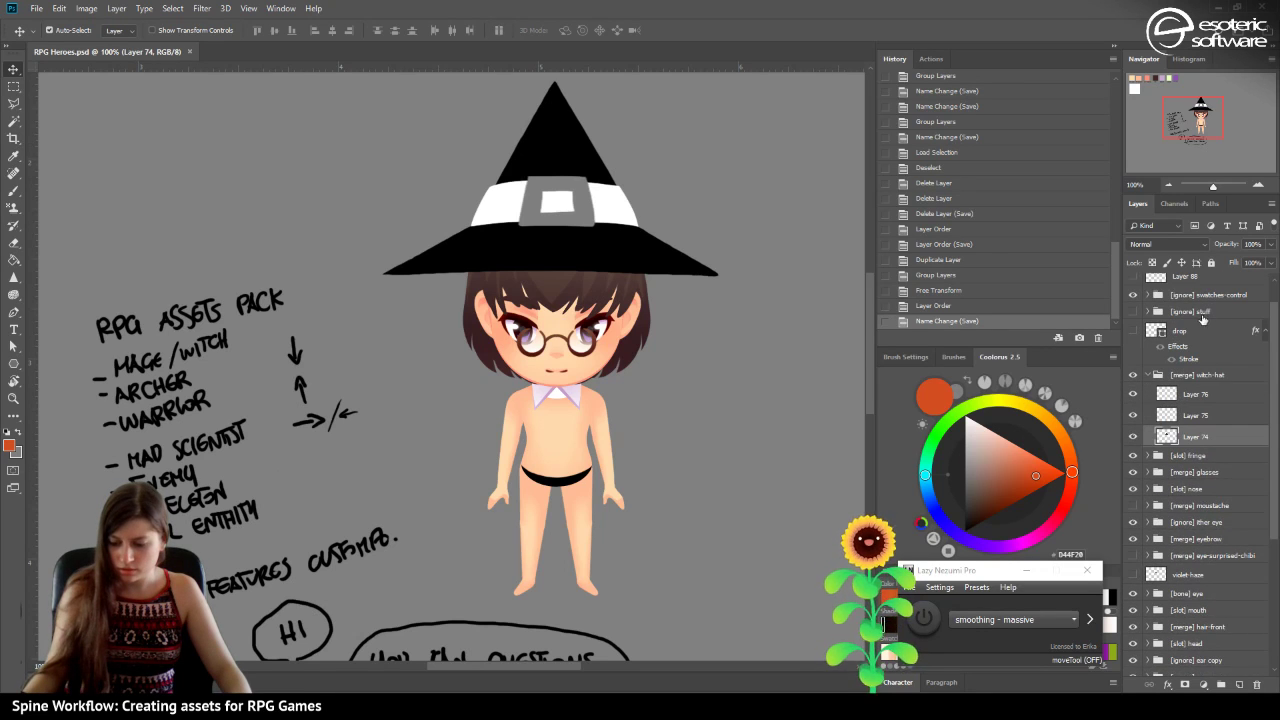
pyautogui.click(1147, 374)
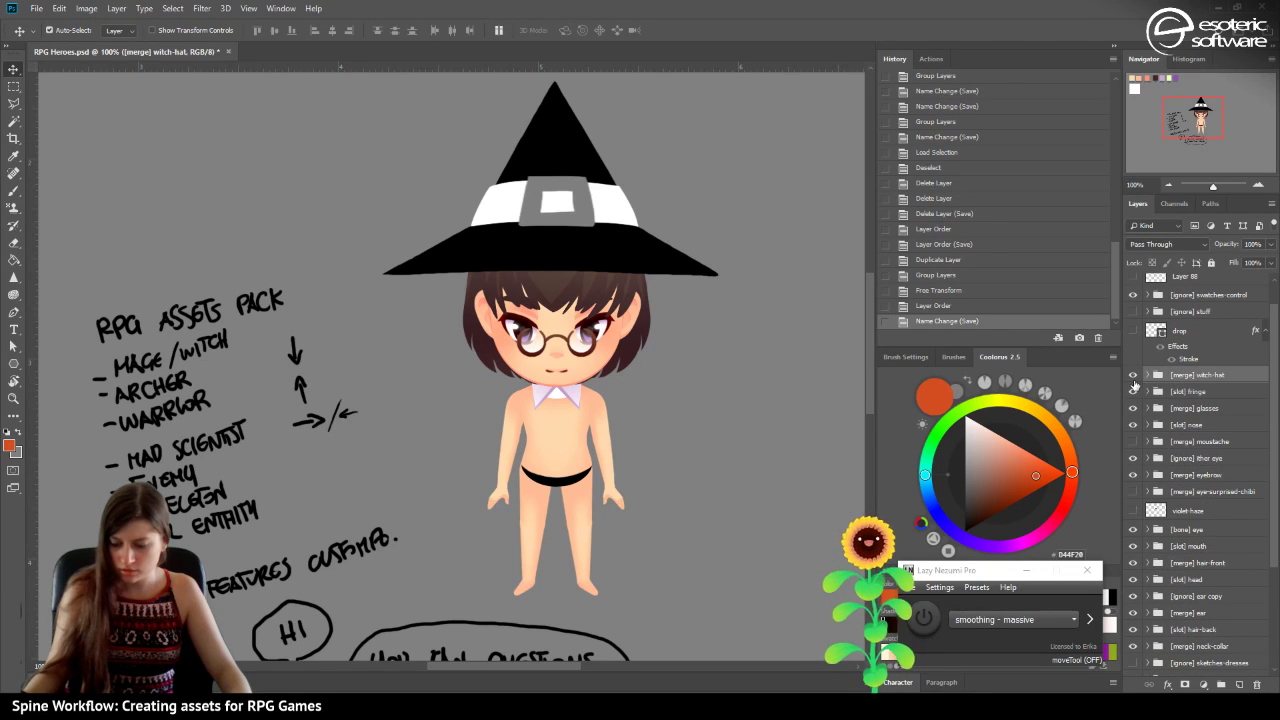
pyautogui.click(1133, 374)
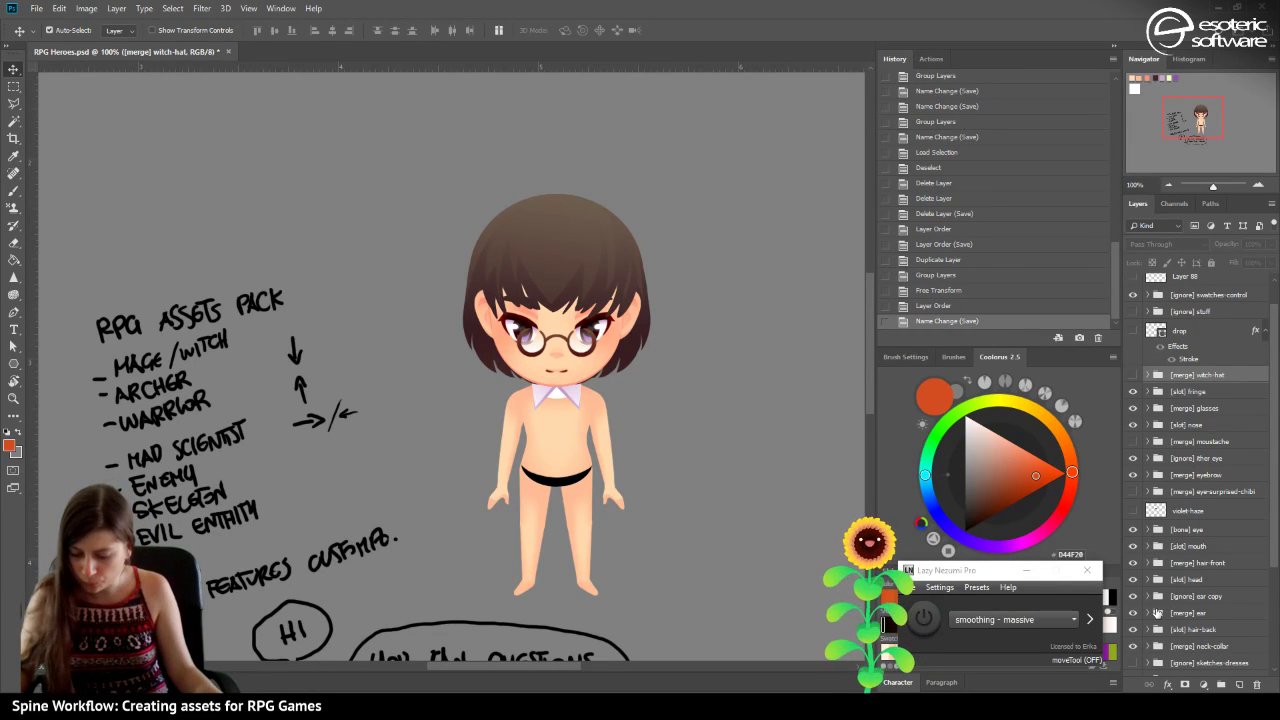
pyautogui.scroll(-3, 1146, 620)
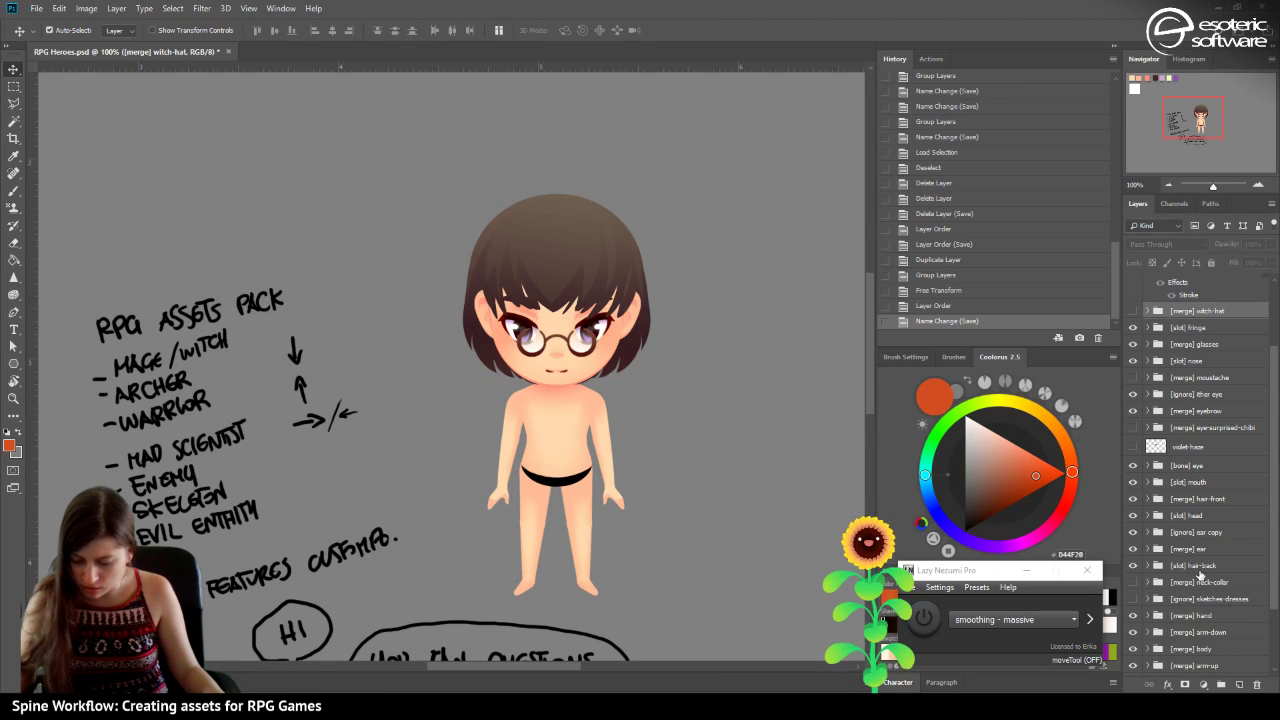
# Move the hair-back group below the body parts group, just above the background, and save the document.
pyautogui.click(1200, 567)
pyautogui.scroll(-1, 1214, 568)
pyautogui.scroll(-4, 1200, 560)
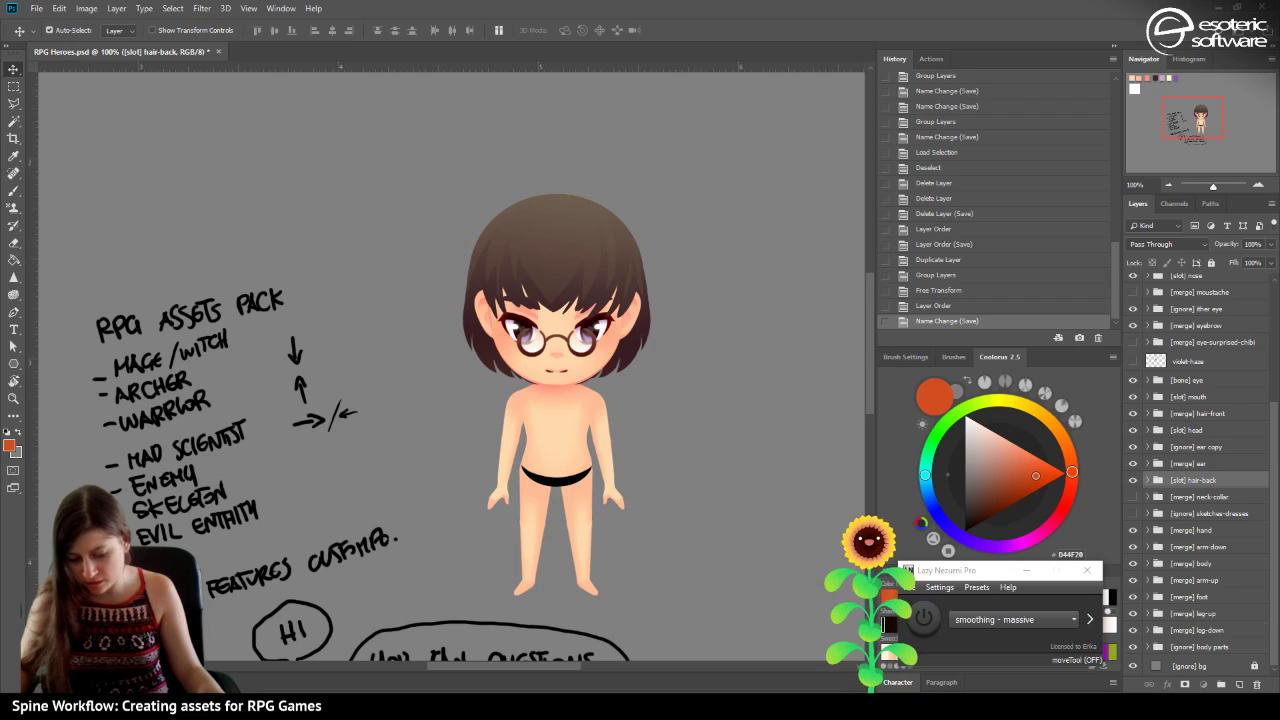
pyautogui.moveTo(1195, 480); pyautogui.dragTo(1210, 655)
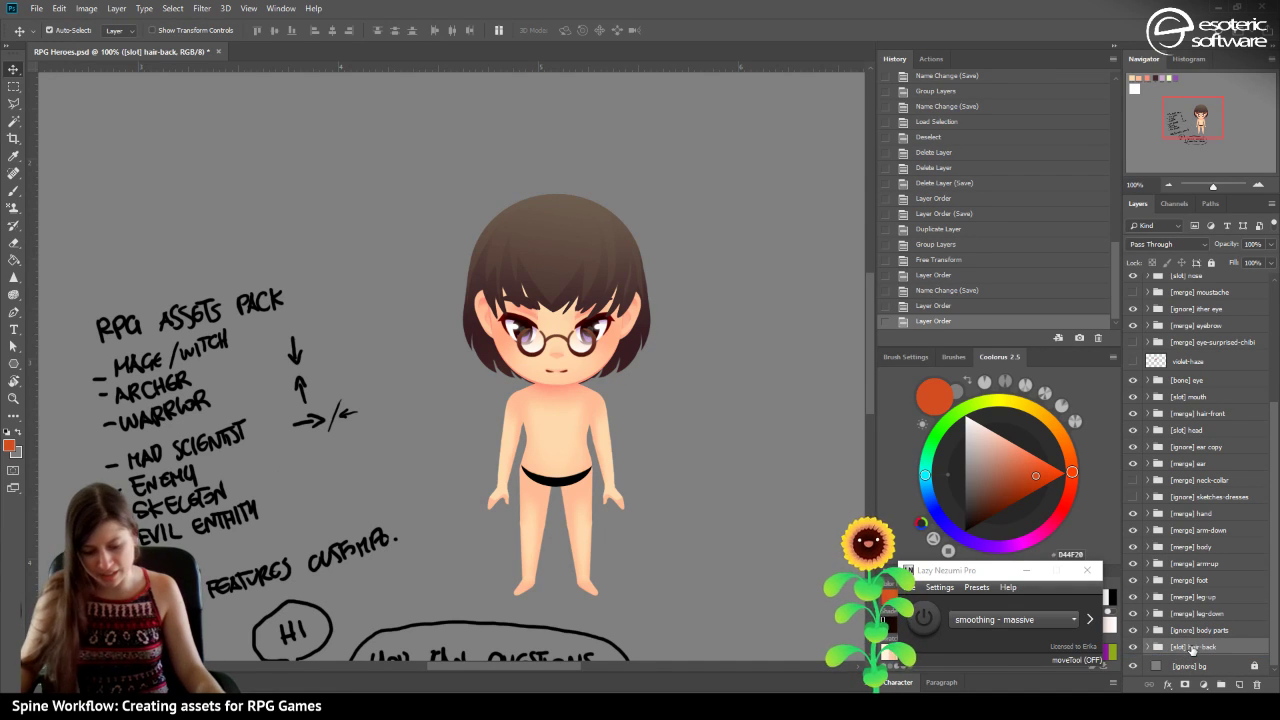
pyautogui.hotkey('ctrl', 's')
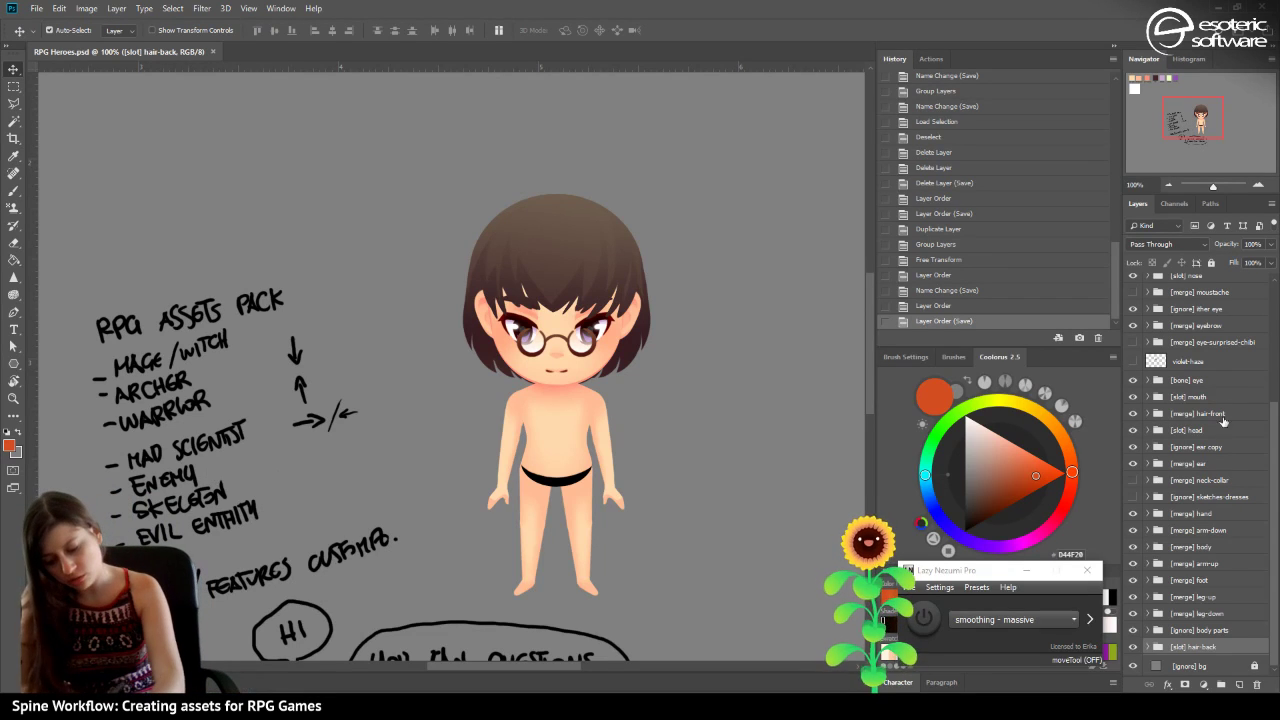
# Move the sketches-dresses group up between the swatches-control and stuff groups.
pyautogui.click(1133, 497)
pyautogui.click(1133, 497)
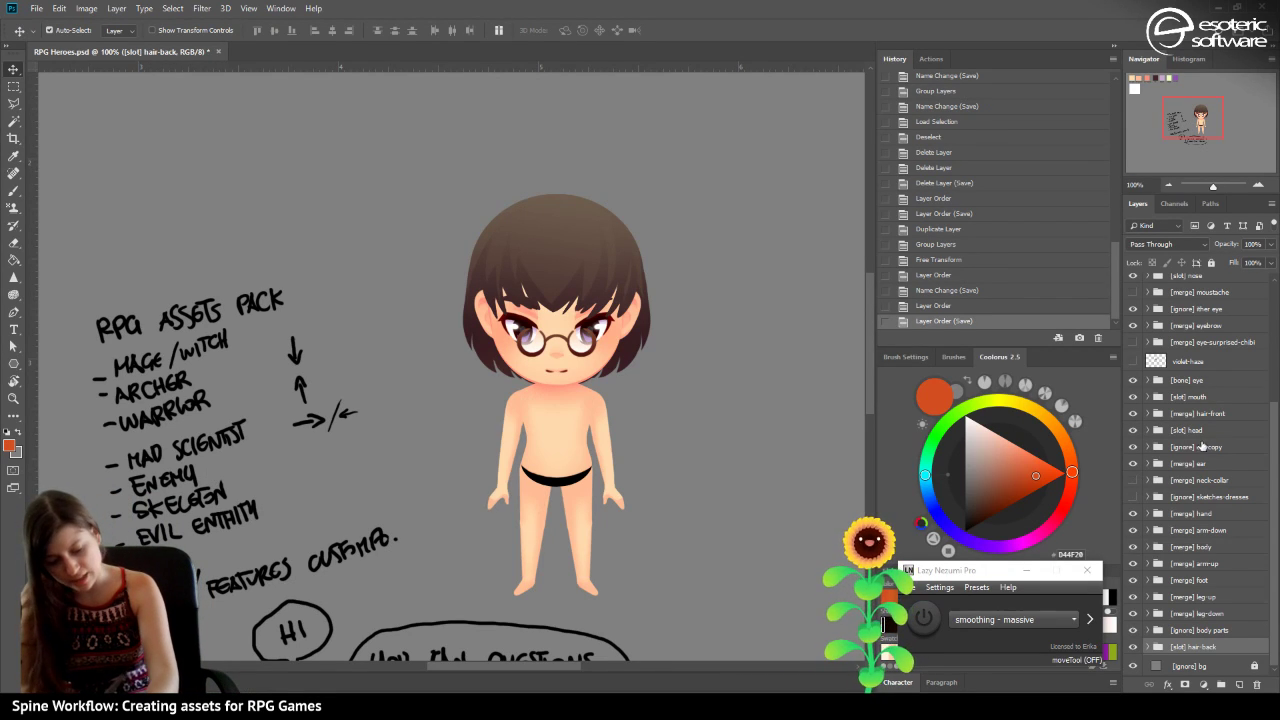
pyautogui.moveTo(1172, 500)
pyautogui.mouseDown()
pyautogui.moveTo(1170, 405)
pyautogui.moveTo(1136, 396)
pyautogui.moveTo(1126, 333)
pyautogui.mouseUp()
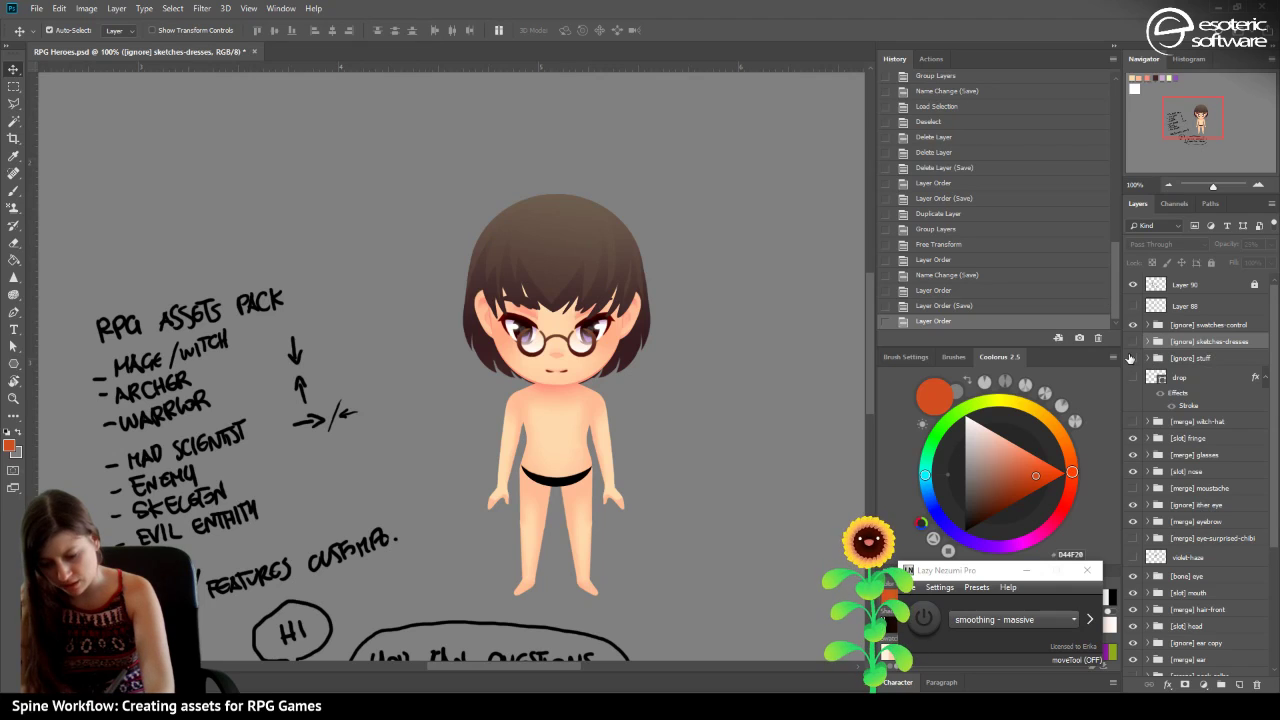
# Show the "[ignore] stuff" group and examine Layers 8, 7 and 6 in its first sketch subgroup one at a time.
pyautogui.click(1147, 358)
pyautogui.click(1133, 358)
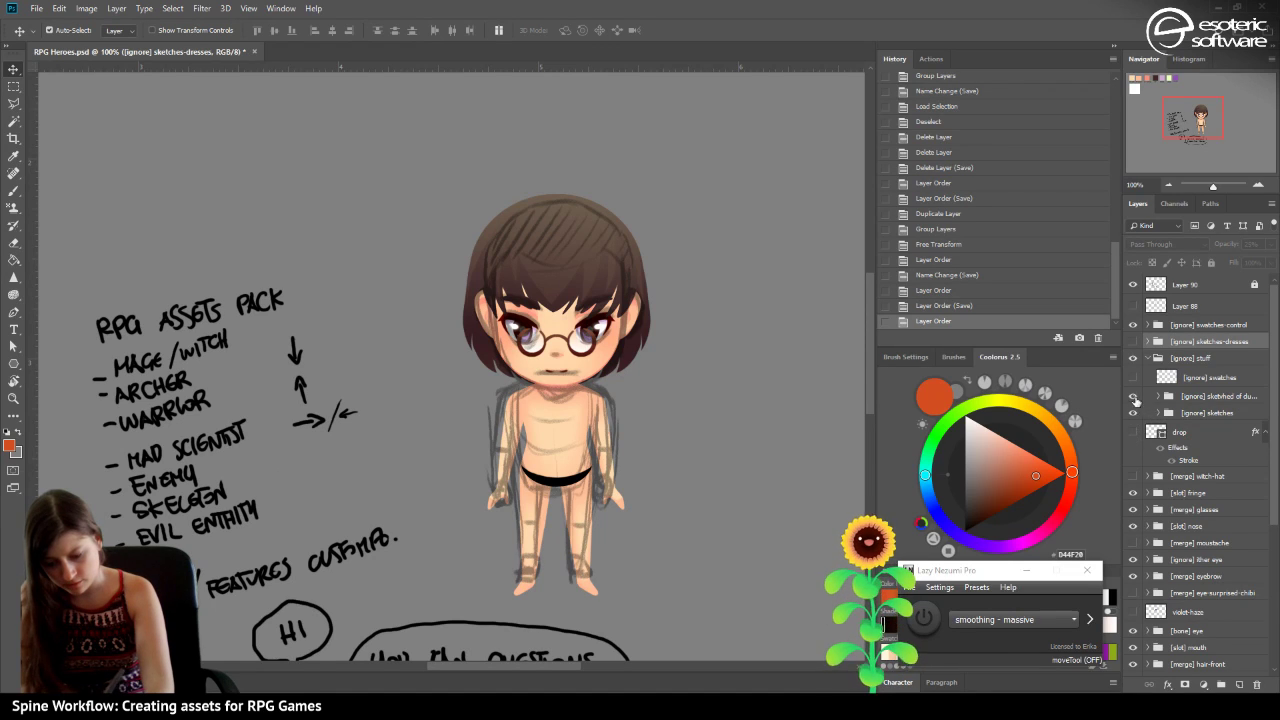
pyautogui.click(1161, 396)
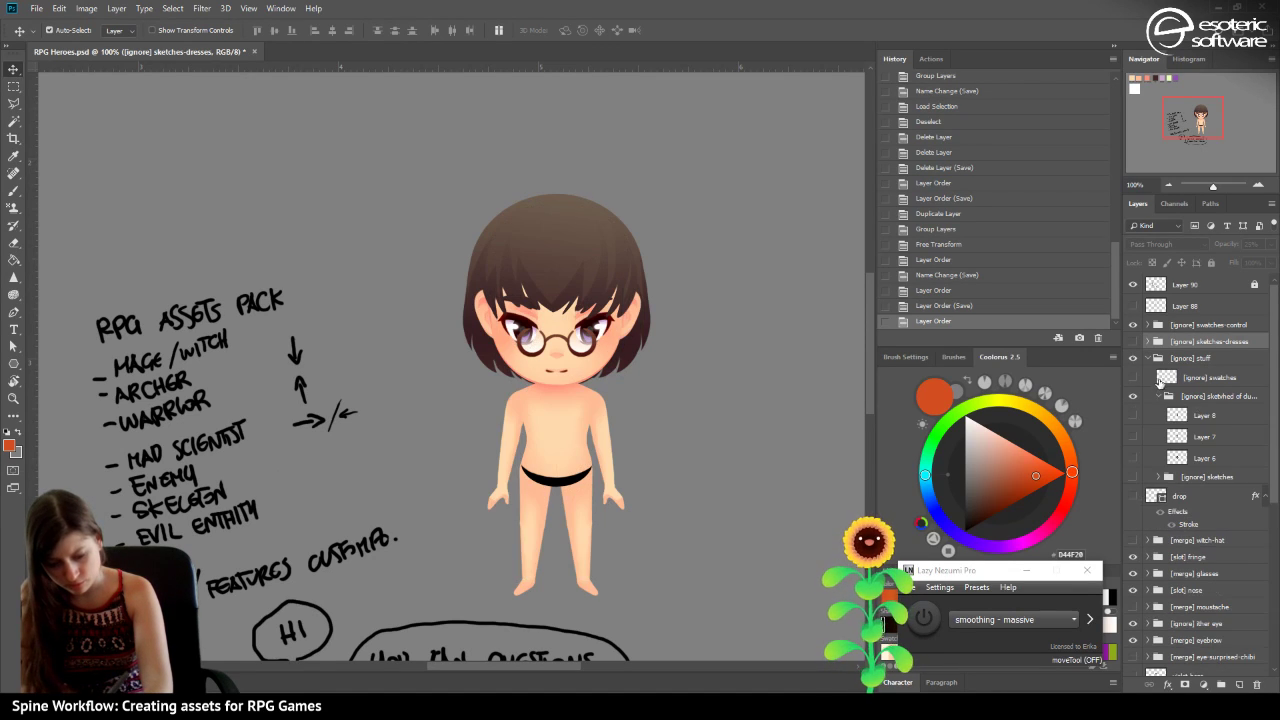
pyautogui.click(1133, 415)
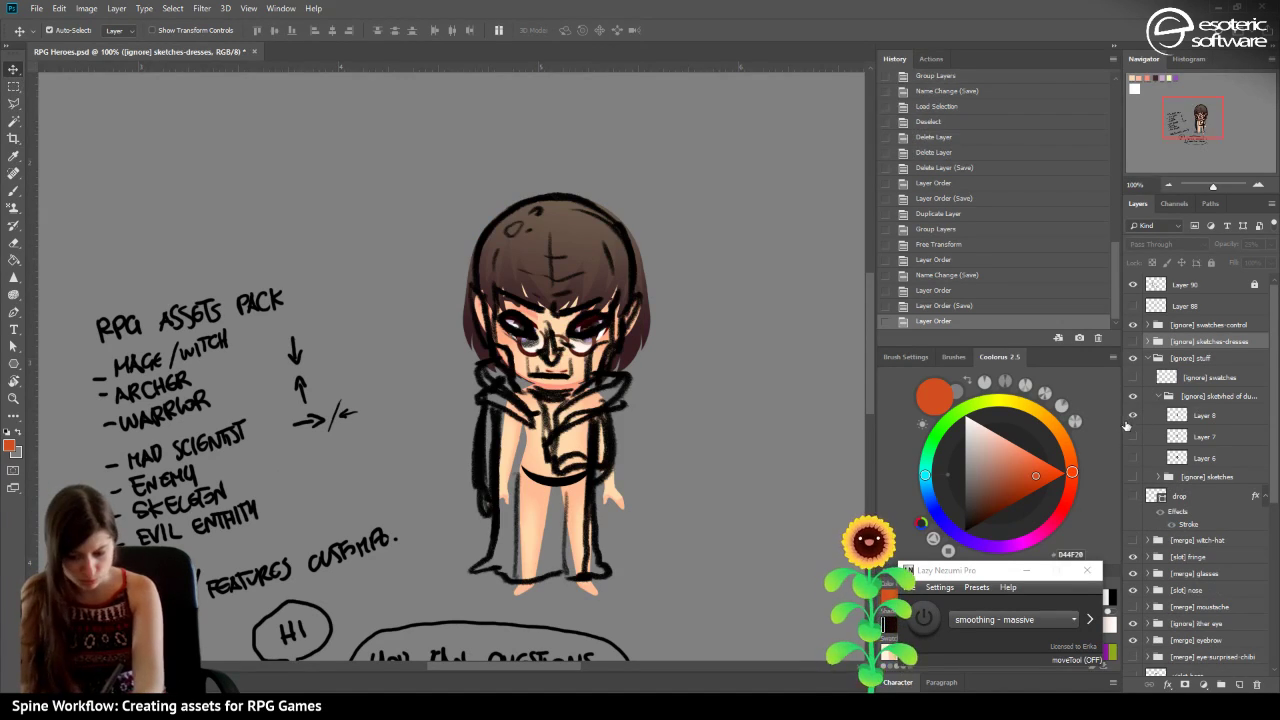
pyautogui.click(1133, 415)
pyautogui.click(1133, 436)
pyautogui.click(1133, 436)
pyautogui.click(1134, 458)
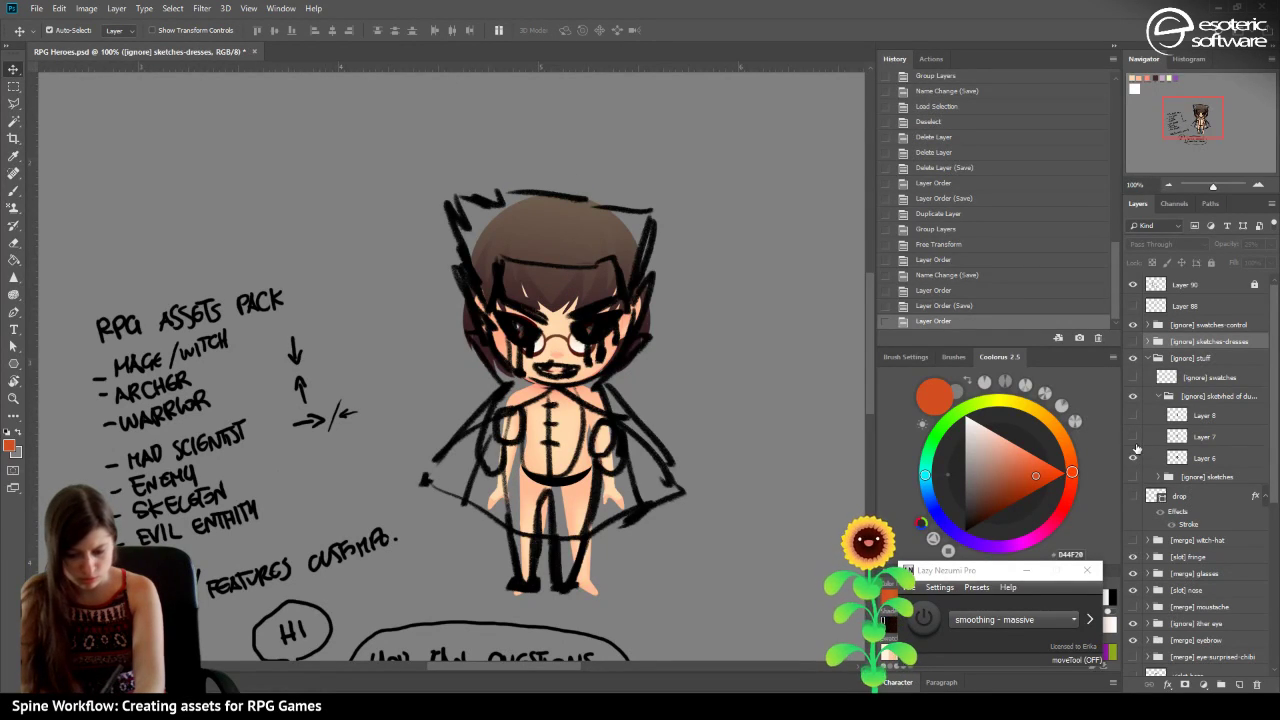
pyautogui.click(1133, 458)
pyautogui.click(1166, 396)
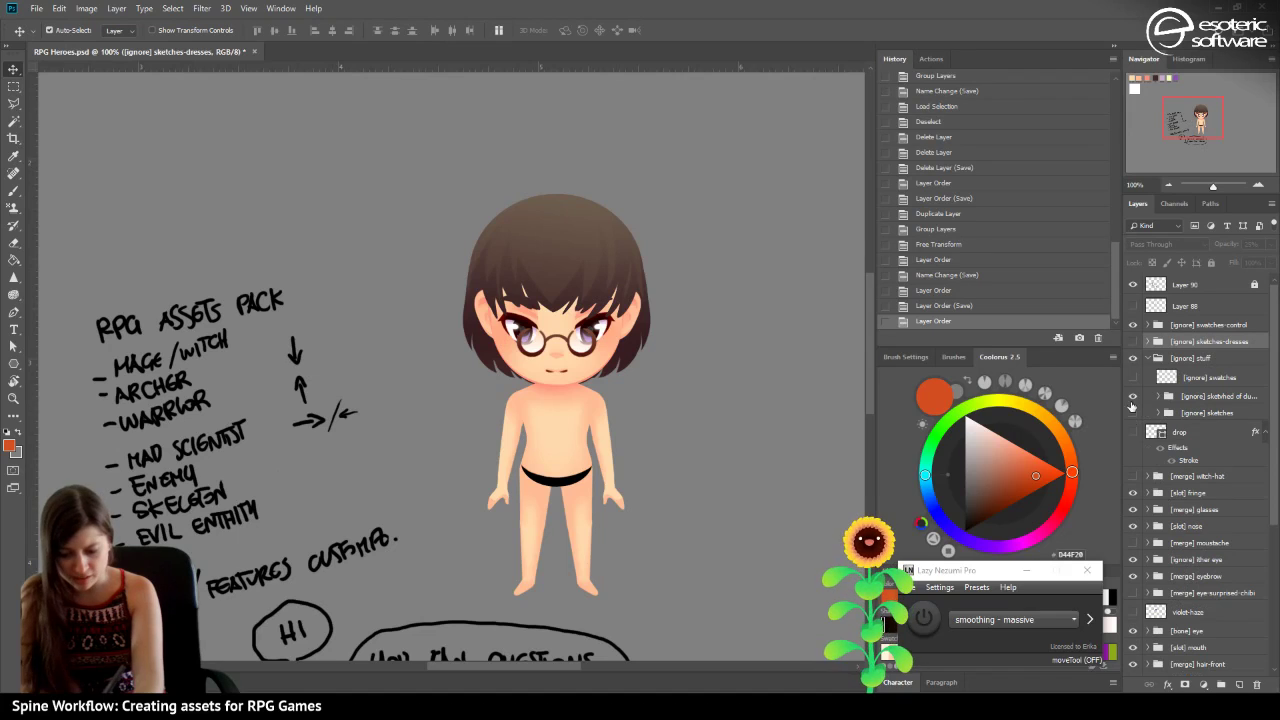
# Show the "[ignore] sketches" group inside the stuff group and examine Layers 9, 14, 13, 10 and 11 one at a time.
pyautogui.click(1133, 413)
pyautogui.click(1158, 412)
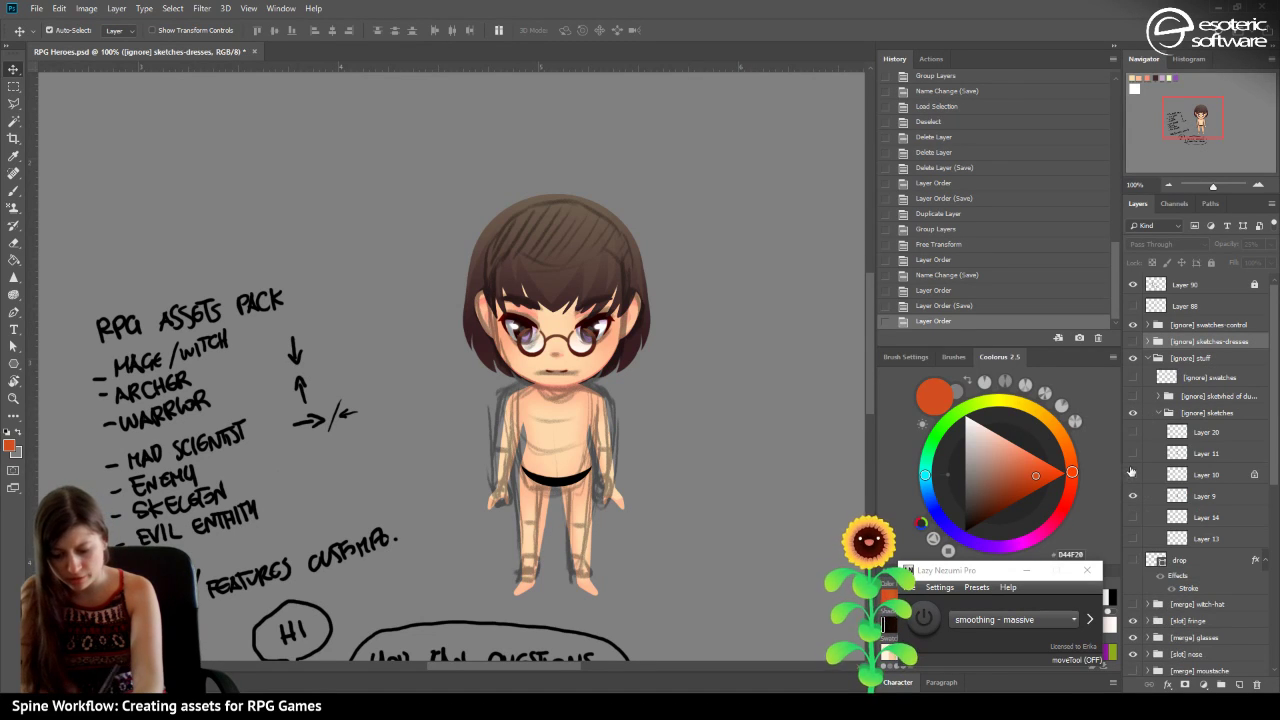
pyautogui.click(1133, 495)
pyautogui.click(1135, 513)
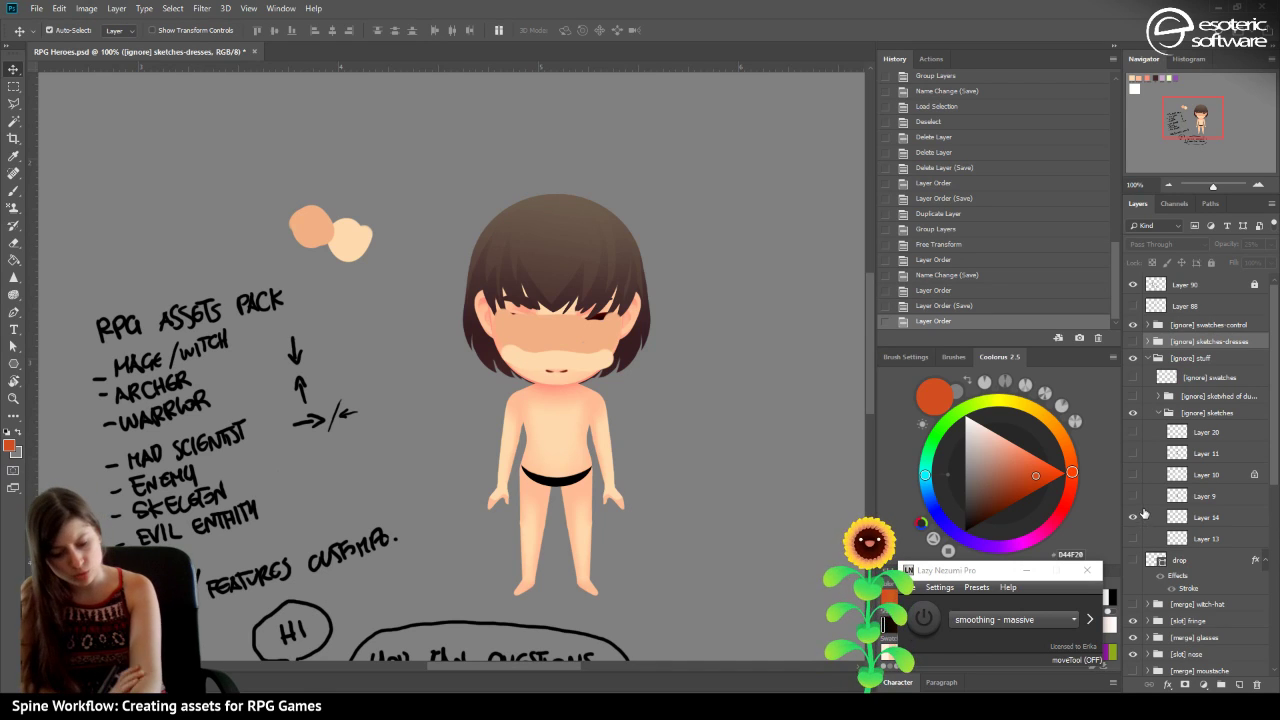
pyautogui.click(1133, 519)
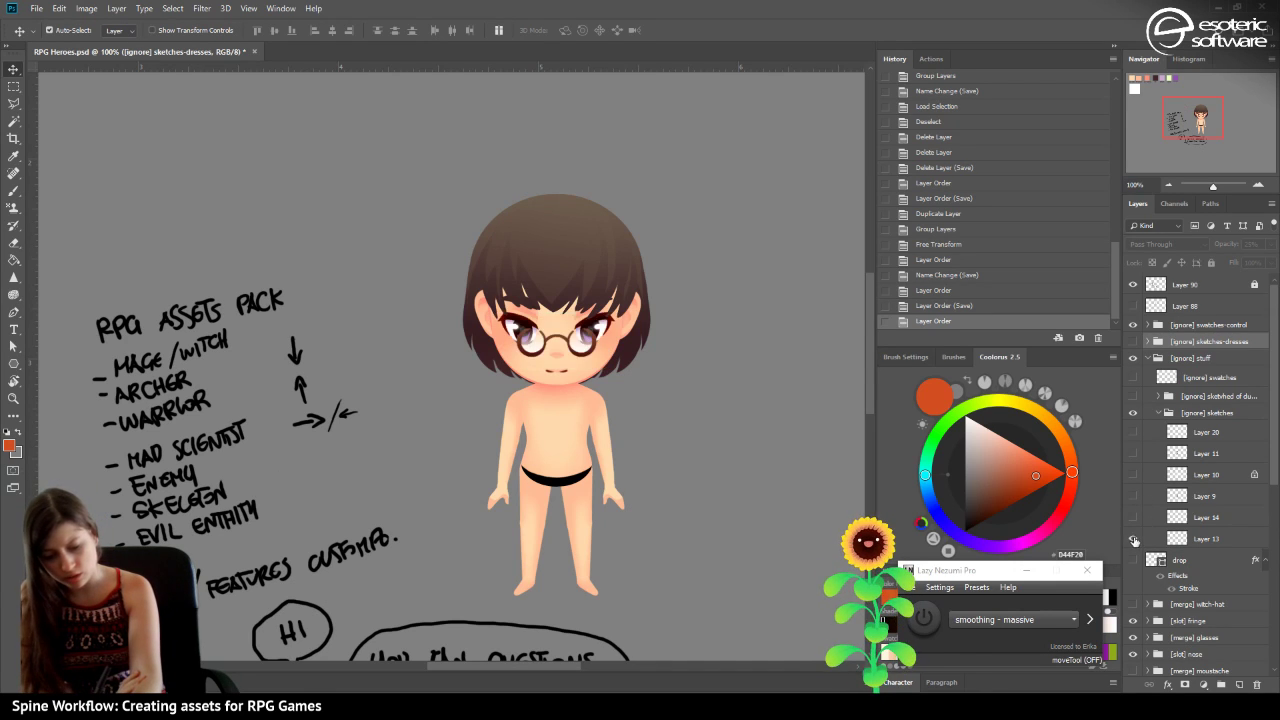
pyautogui.click(1133, 539)
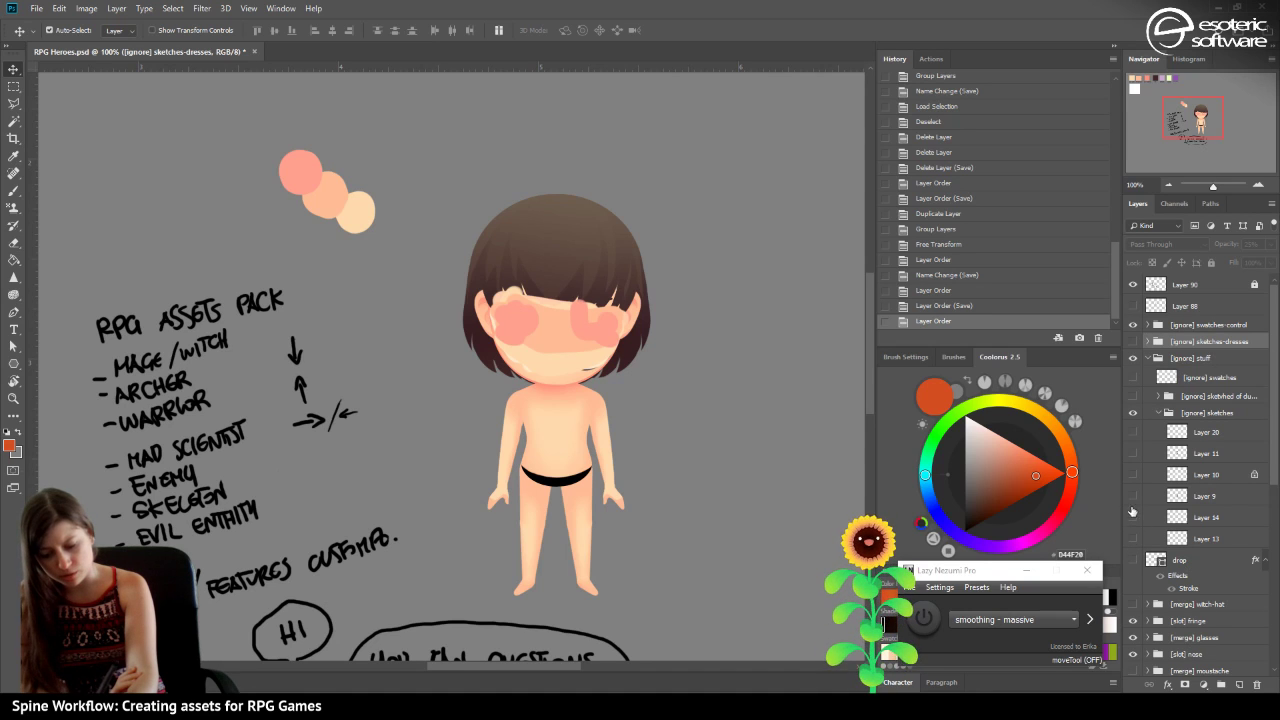
pyautogui.click(1133, 539)
pyautogui.click(1133, 475)
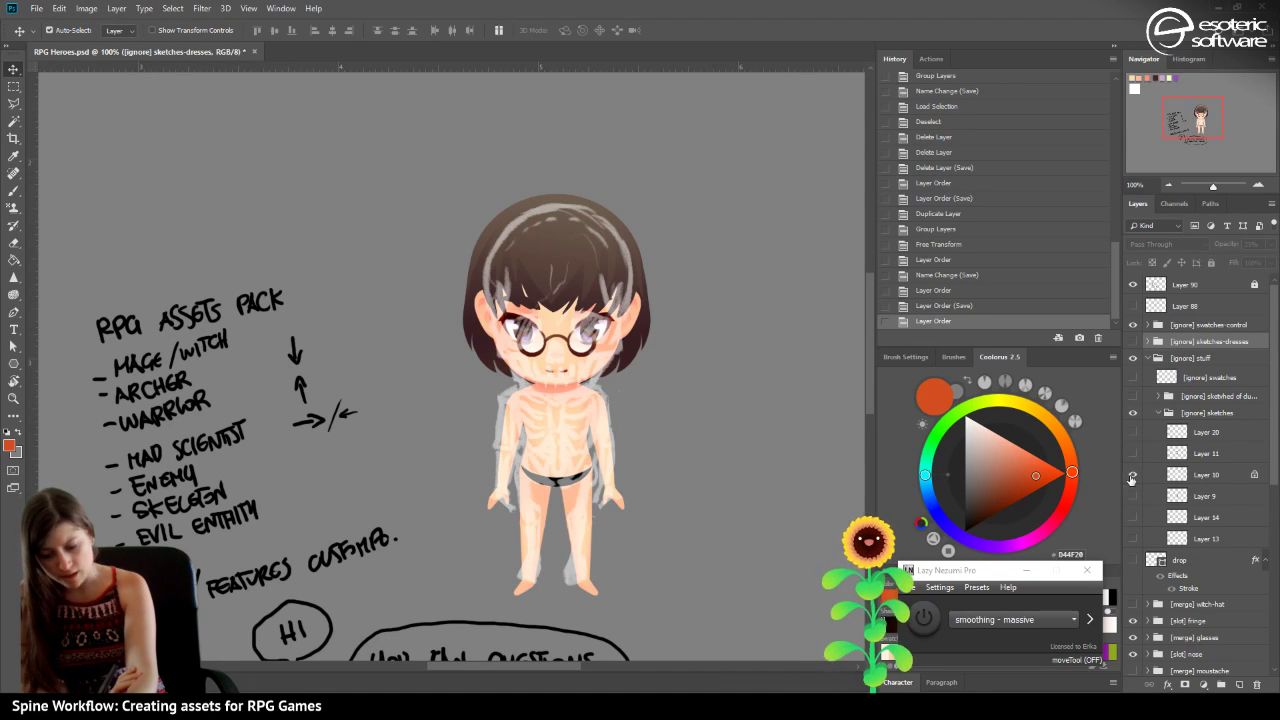
pyautogui.click(1133, 475)
pyautogui.click(1133, 453)
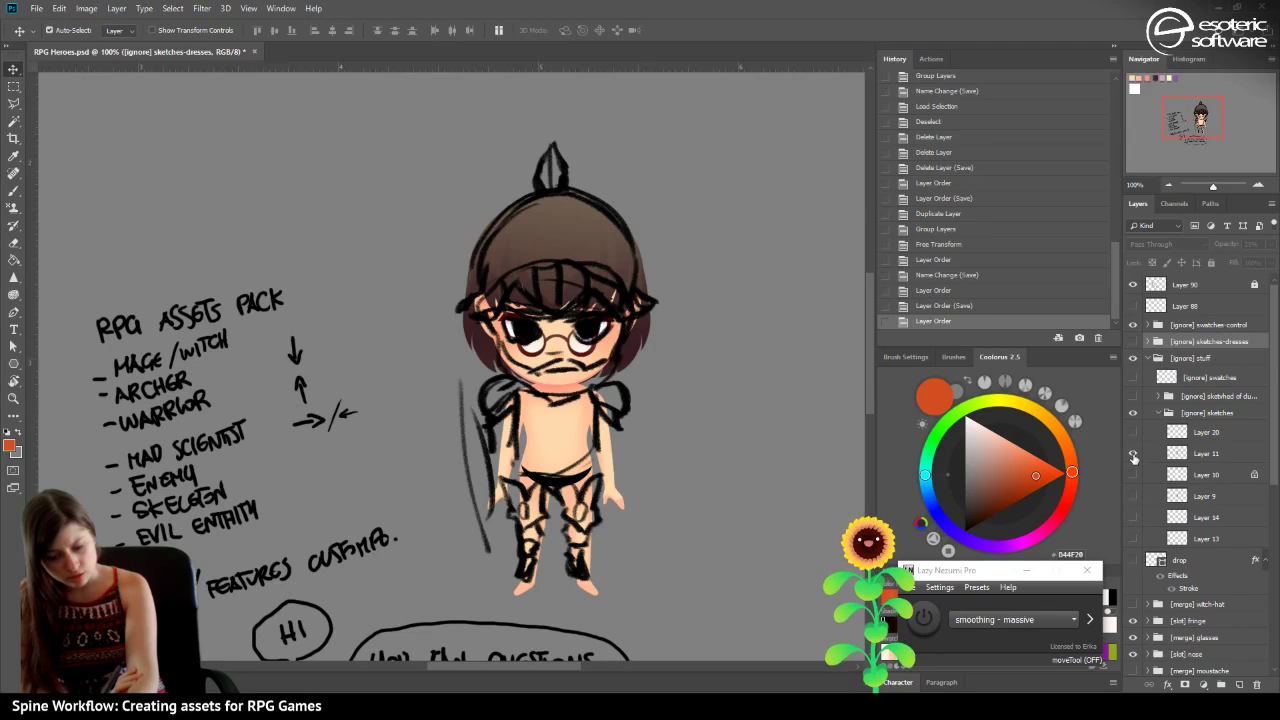
pyautogui.click(1133, 453)
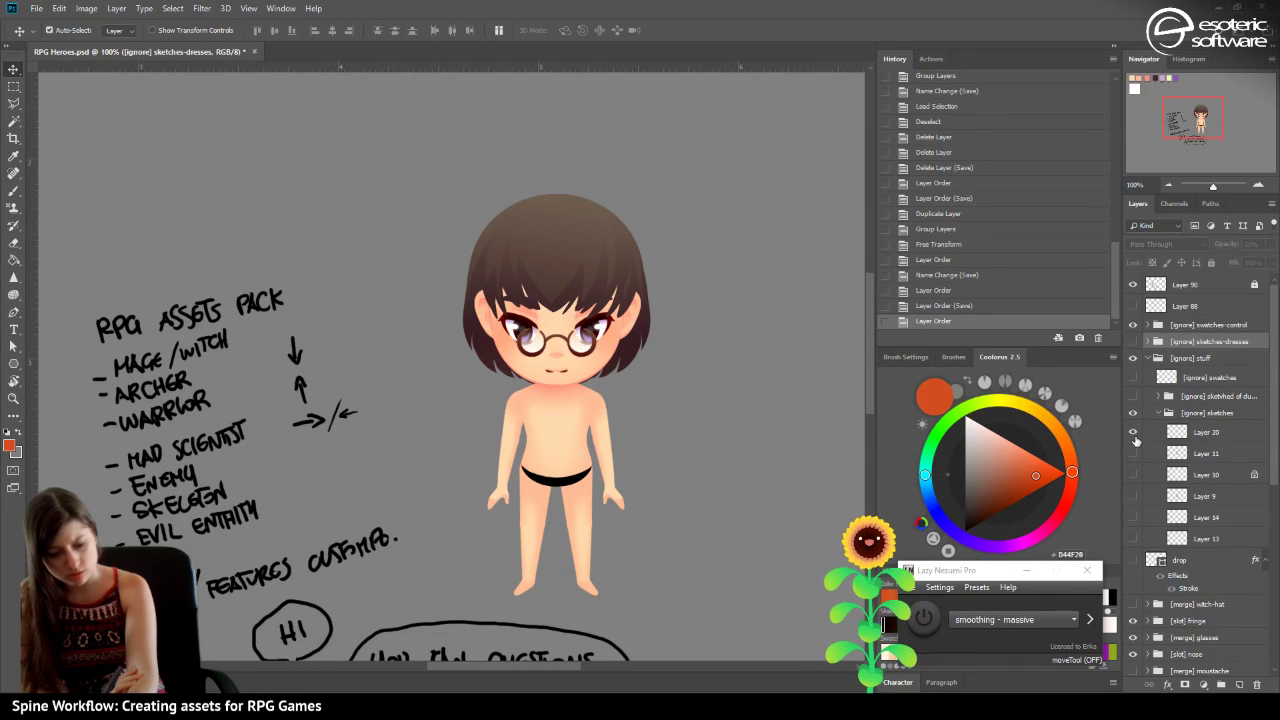
# Check Layer 20 in the sketches group for pixels, delete that layer and collapse the group.
pyautogui.click(1133, 432)
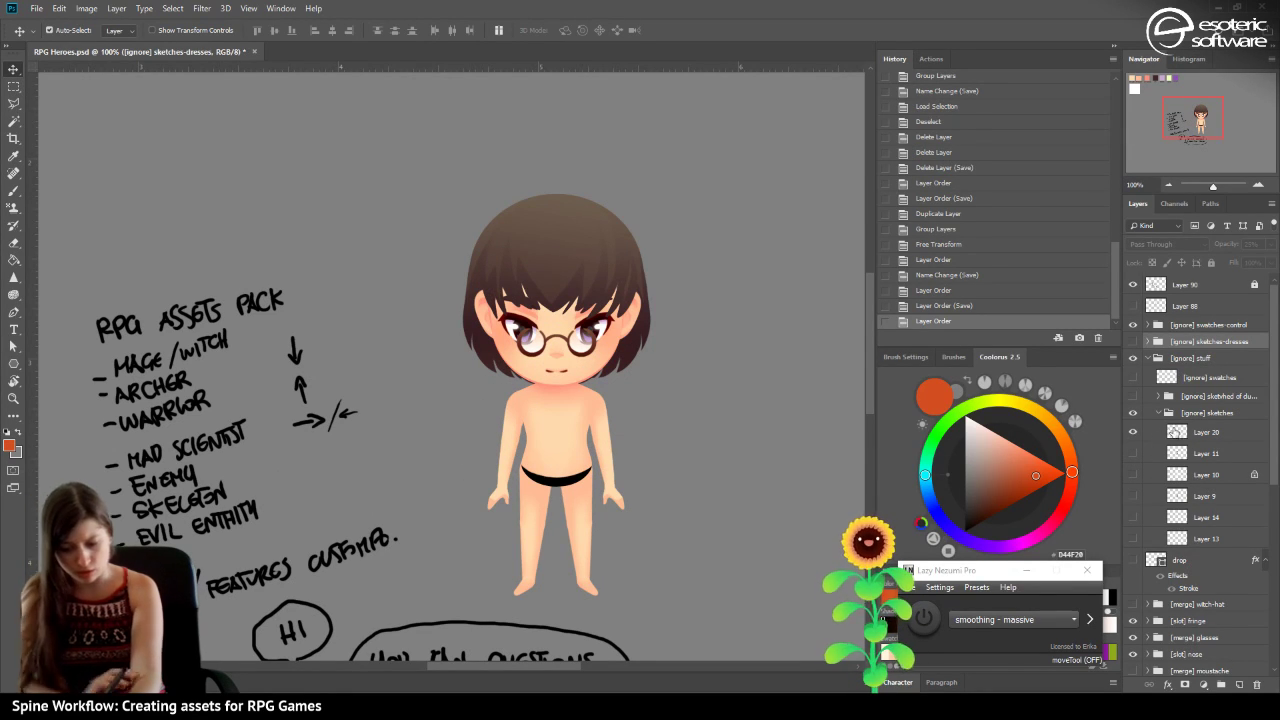
pyautogui.keyDown('ctrl'); pyautogui.click(1180, 438); pyautogui.keyUp('ctrl')
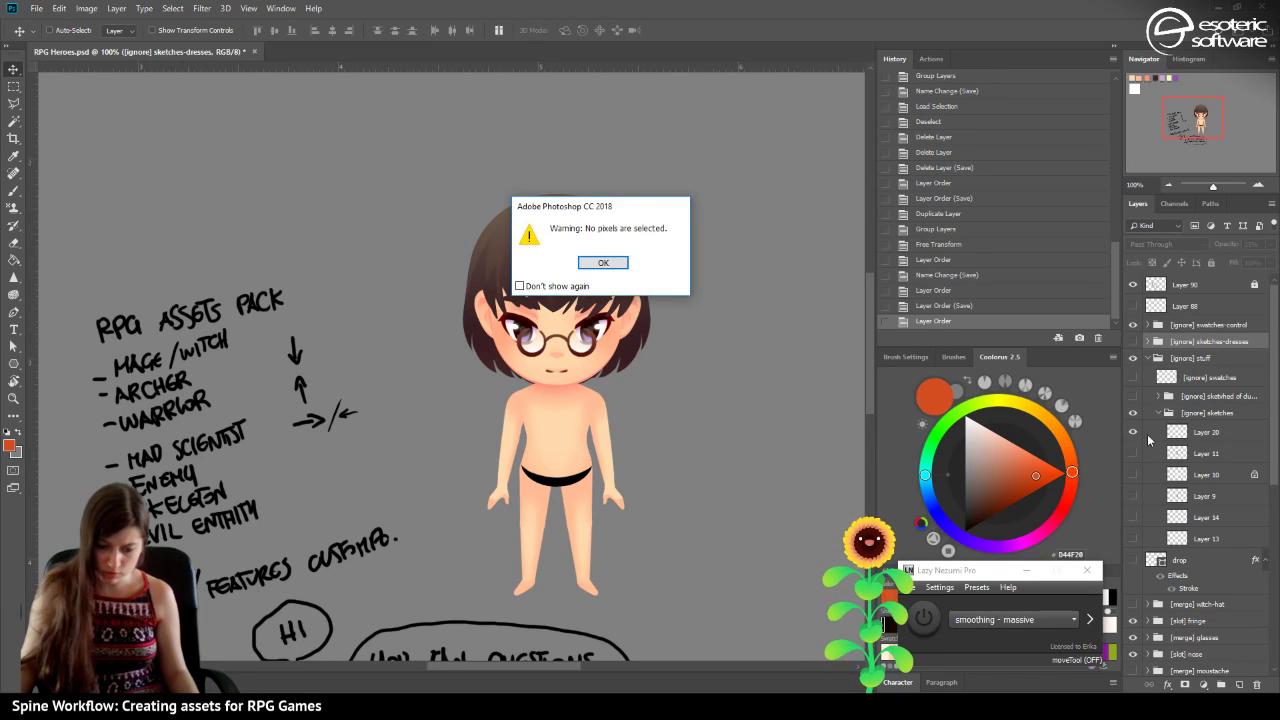
pyautogui.click(603, 262)
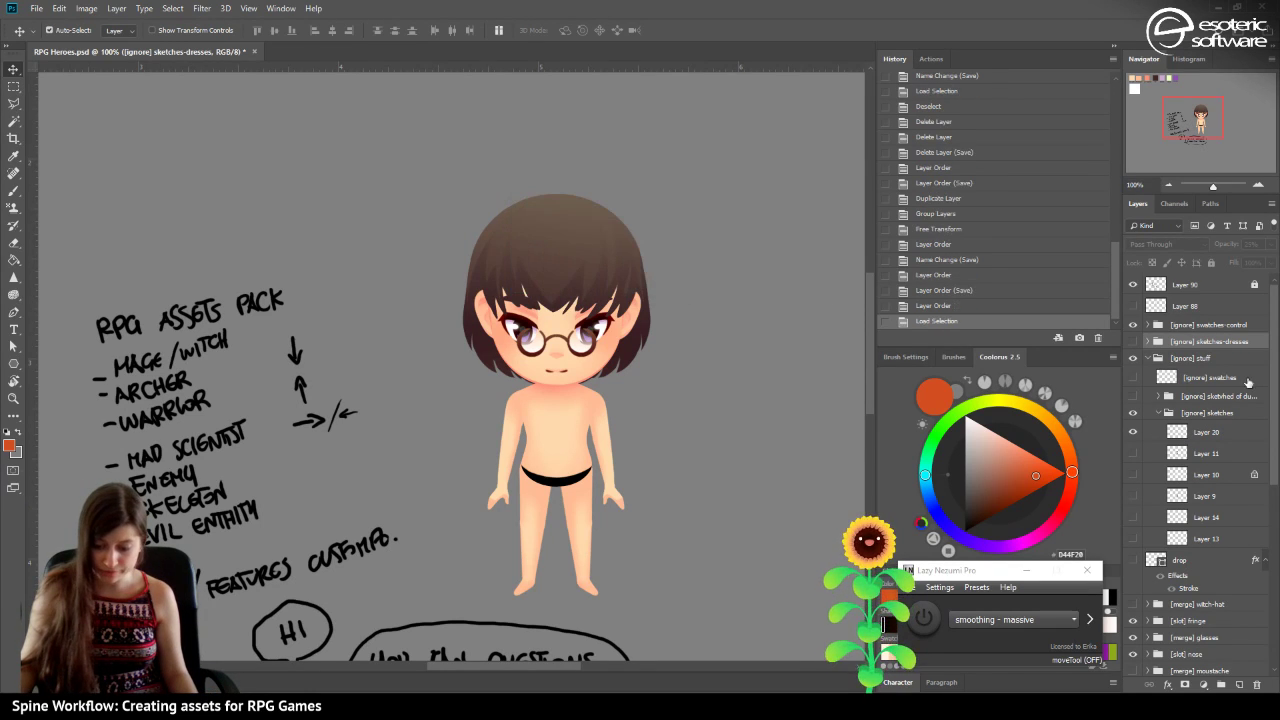
pyautogui.click(1225, 437)
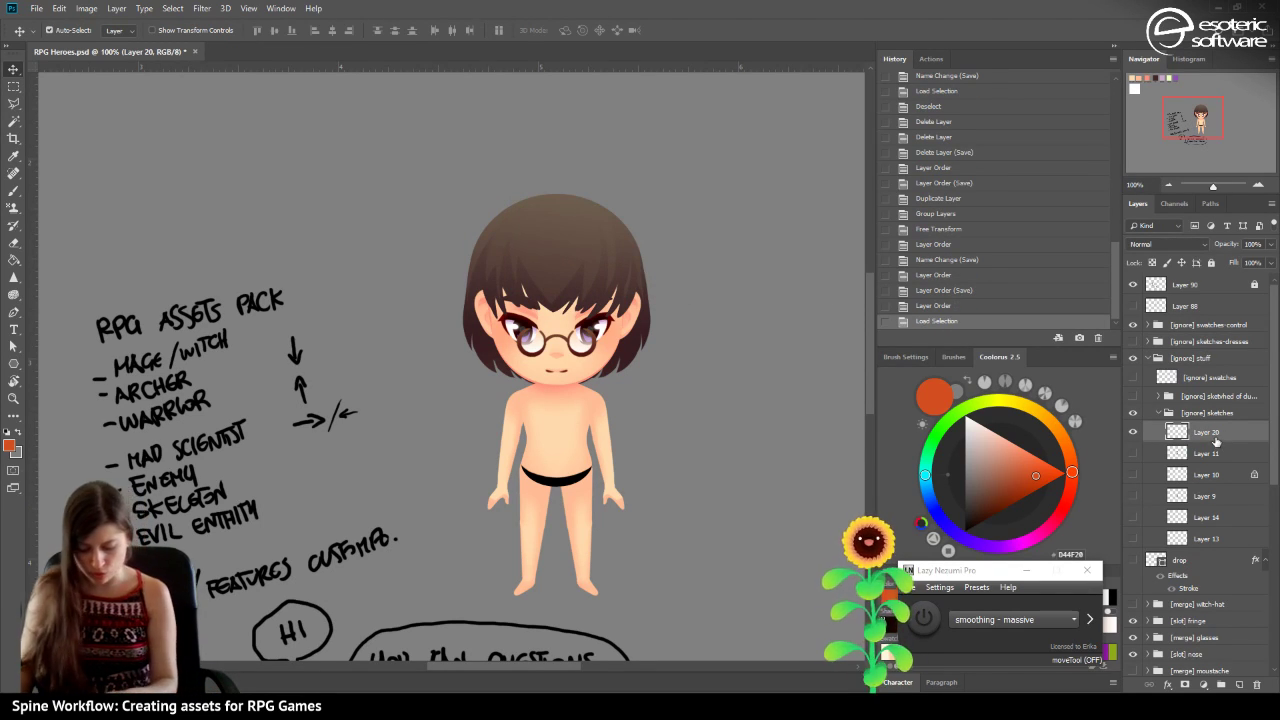
pyautogui.press('Delete')
pyautogui.click(1157, 412)
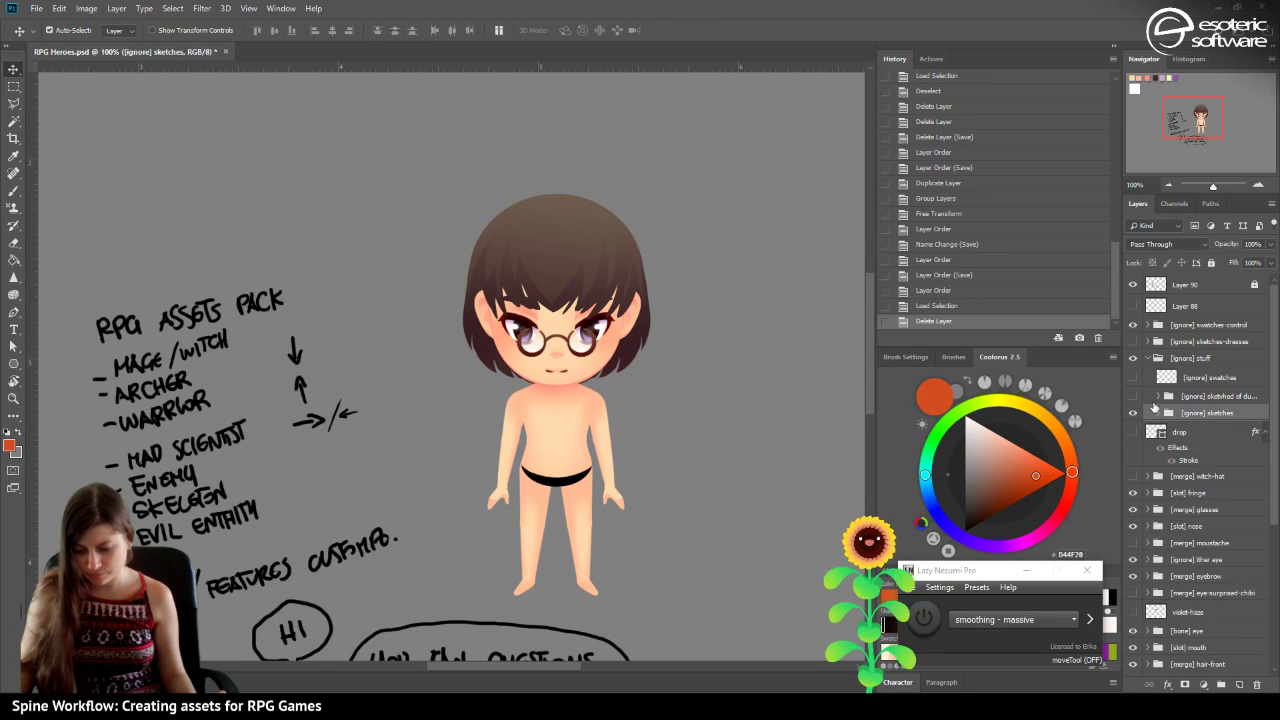
# Collapse the stuff group, and show and expand the sketches-dresses group with its Layer 84 hidden.
pyautogui.click(1134, 341)
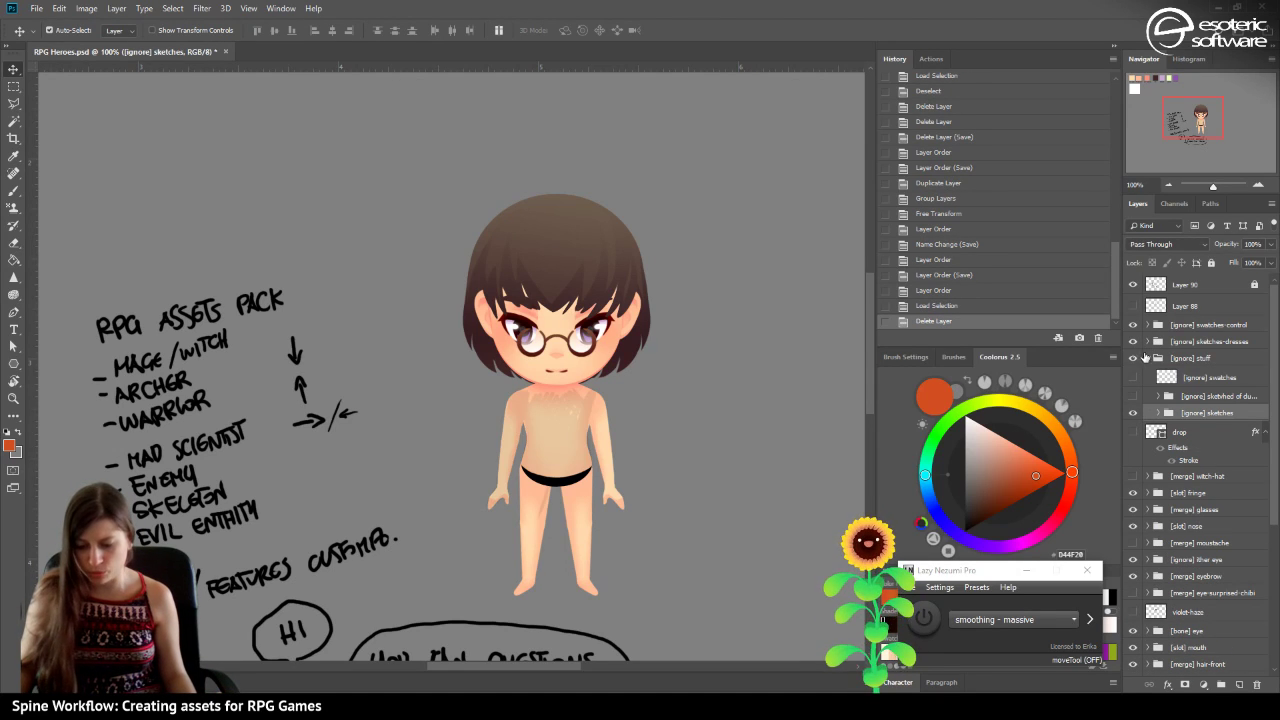
pyautogui.click(1146, 357)
pyautogui.click(1147, 341)
pyautogui.click(1133, 360)
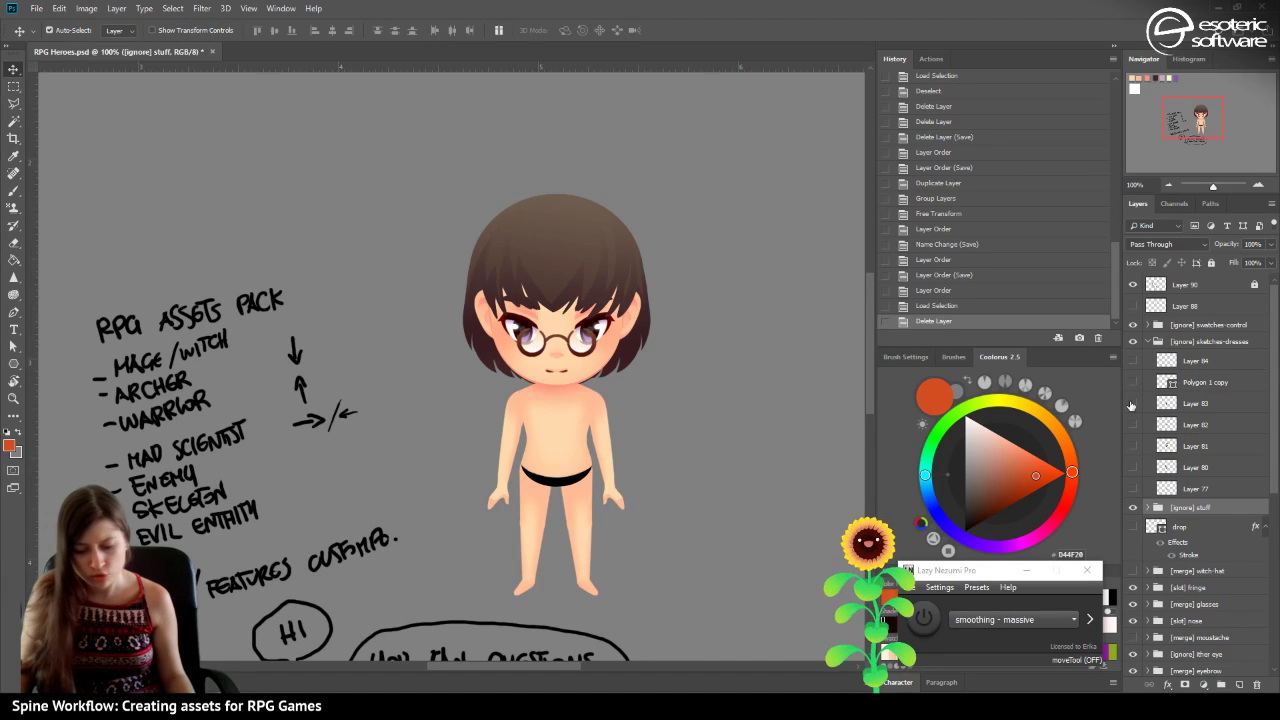
# Examine Layer 83, Polygon 1 copy, Layer 84 and Layer 82 in the sketches-dresses group one at a time.
pyautogui.click(1132, 403)
pyautogui.click(1133, 402)
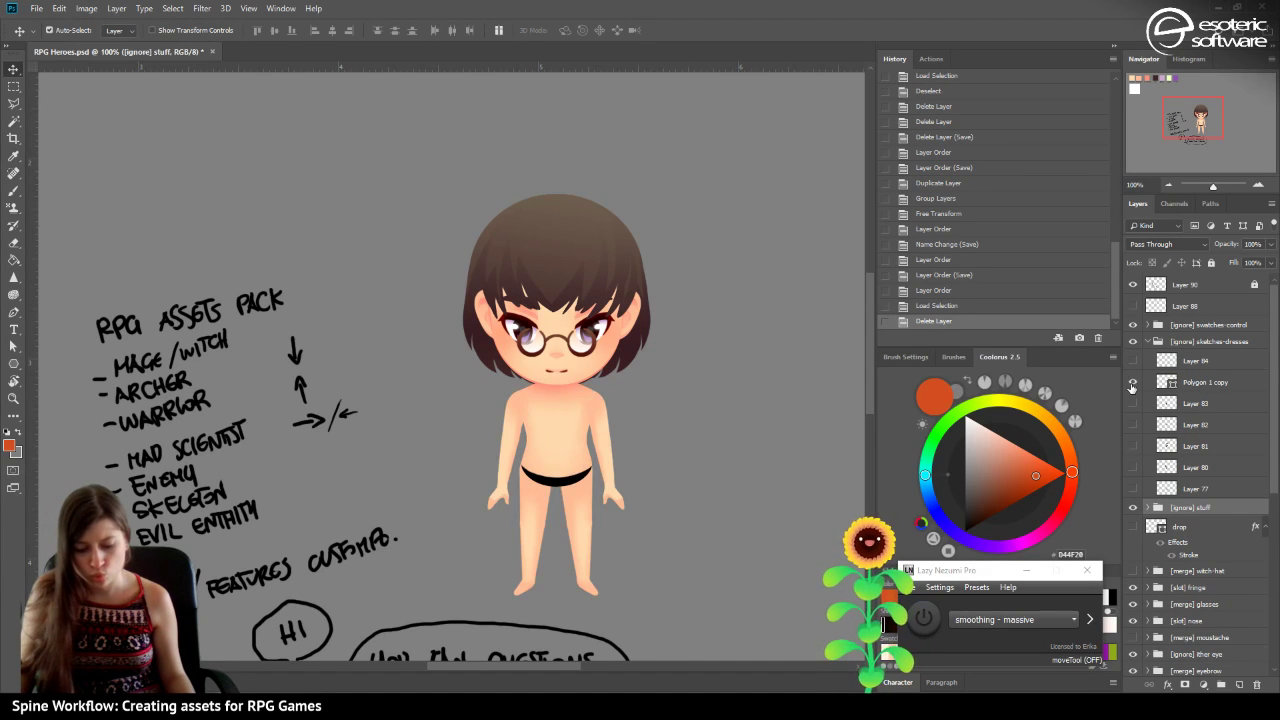
pyautogui.click(1133, 383)
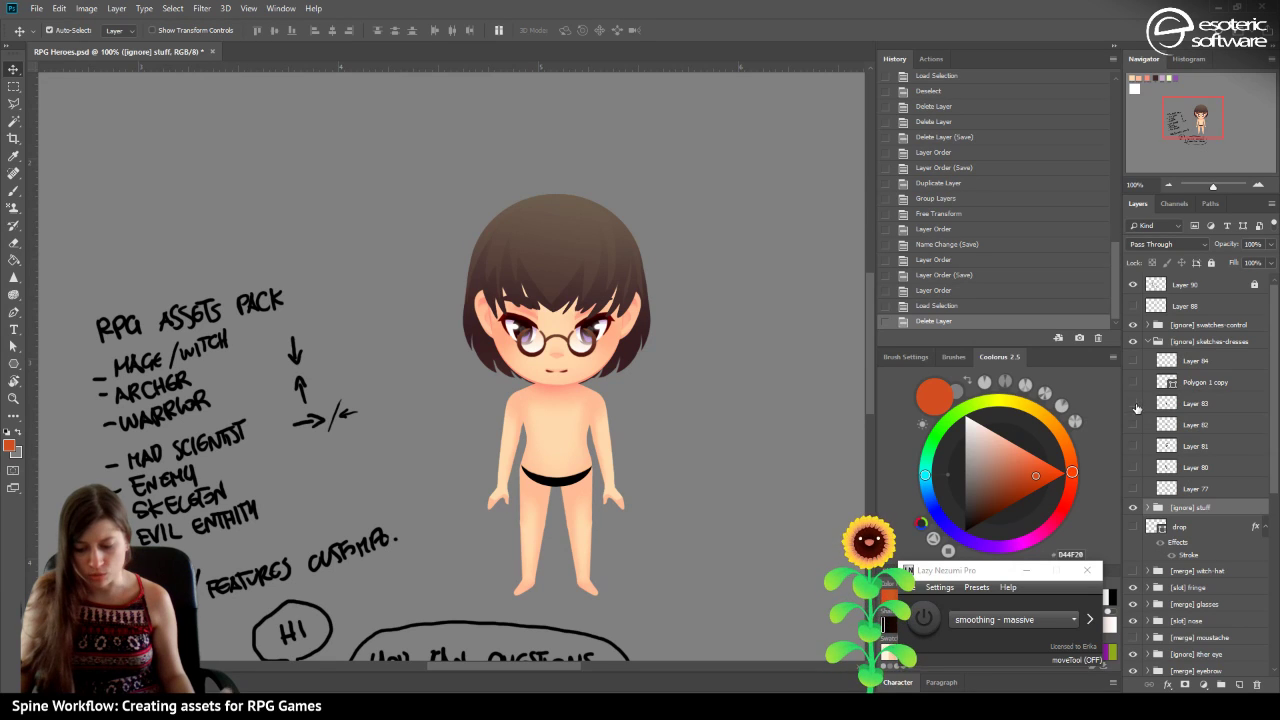
pyautogui.click(1133, 361)
pyautogui.click(1133, 361)
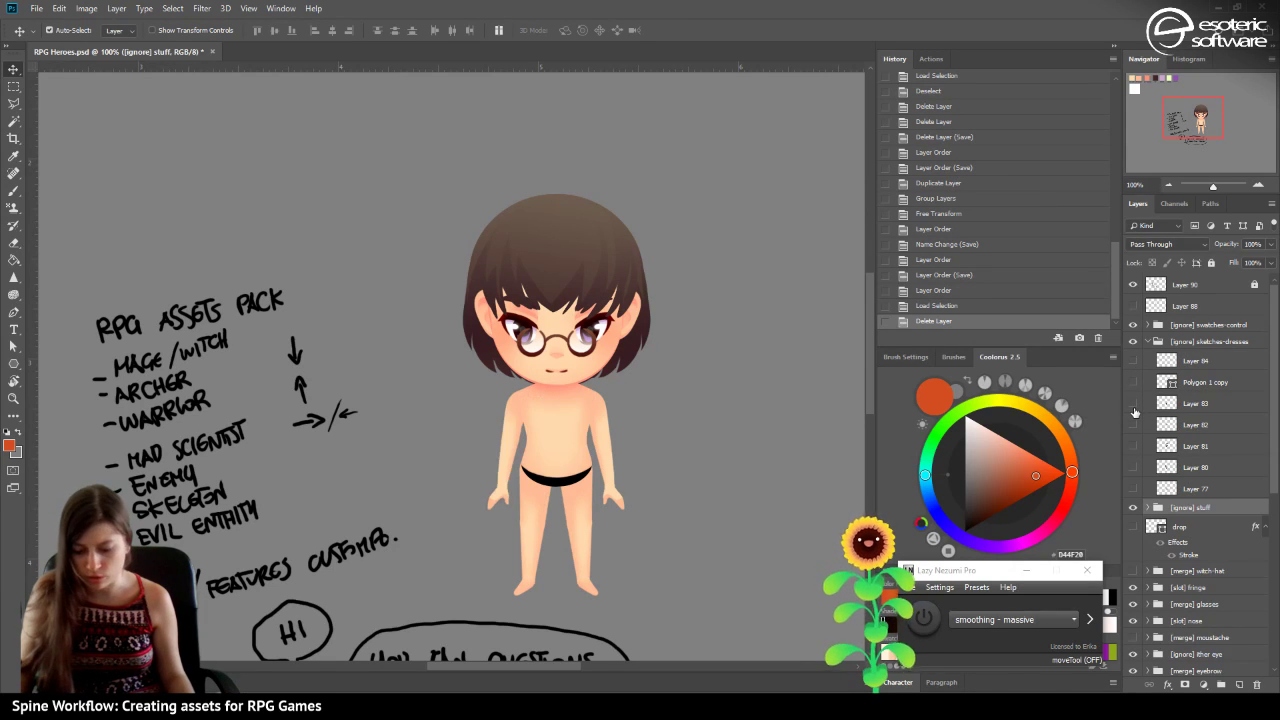
pyautogui.click(1133, 403)
pyautogui.click(1133, 403)
pyautogui.click(1132, 424)
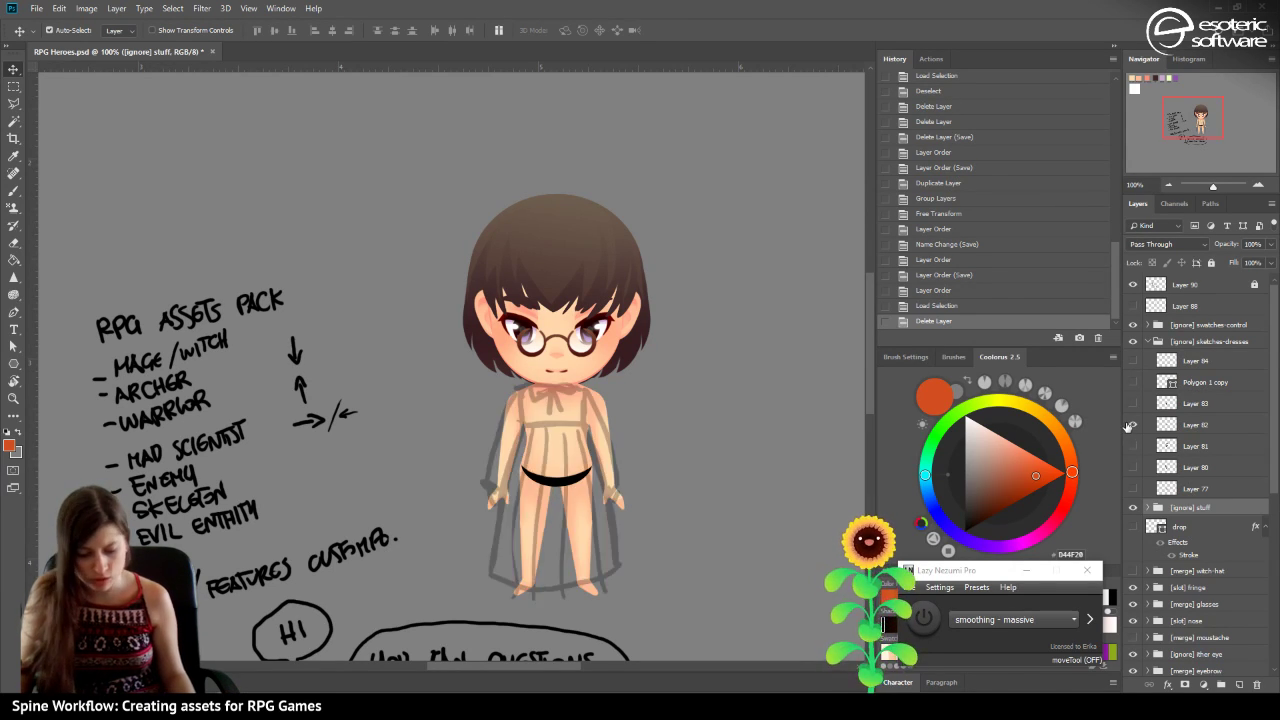
pyautogui.click(1133, 424)
# Compare the archer sketches on Layers 81 and 80, leaving only Layer 81 visible.
pyautogui.click(1133, 446)
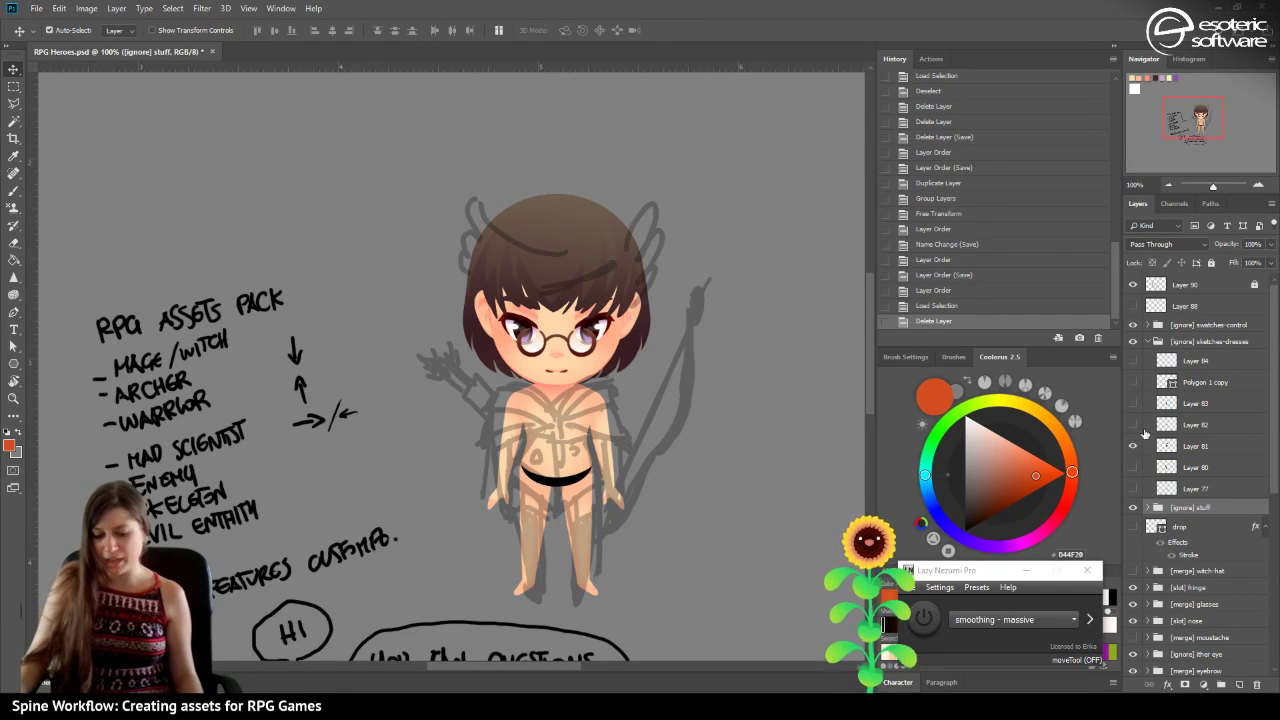
pyautogui.click(1133, 467)
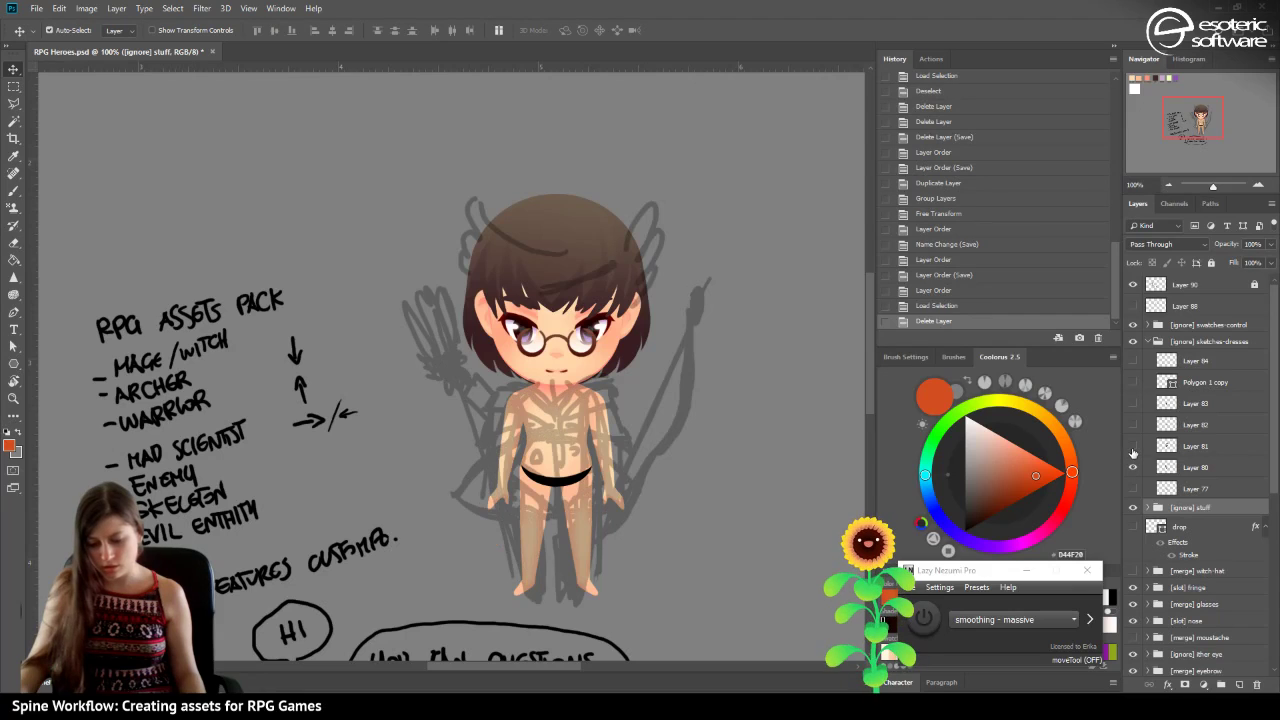
pyautogui.click(1133, 446)
pyautogui.click(1133, 446)
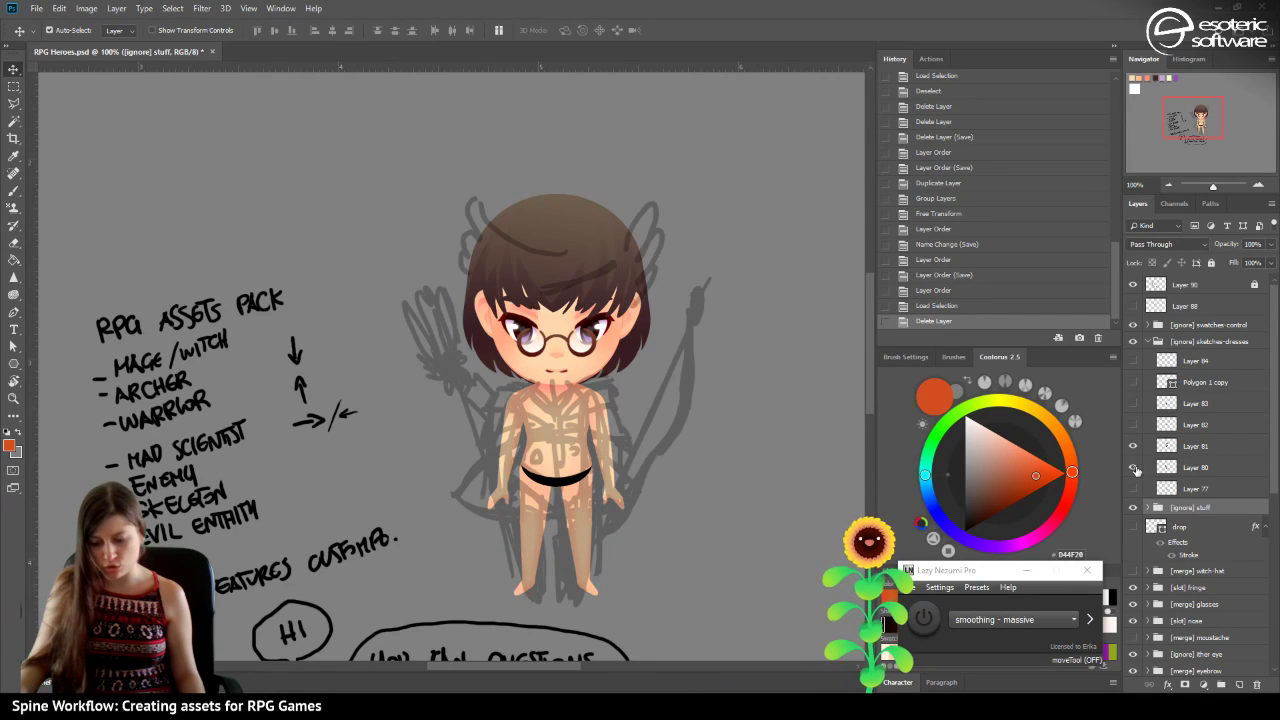
pyautogui.click(1133, 467)
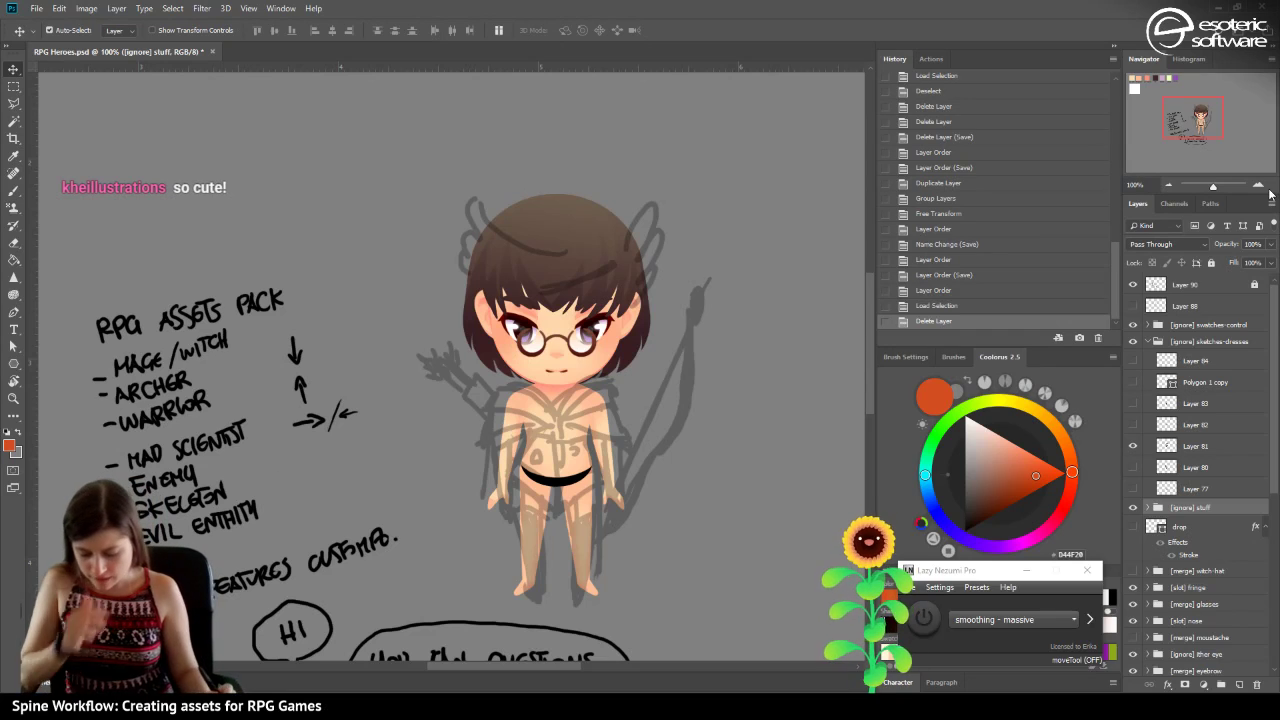
# Create a new group directly above the witch-hat group and add an empty layer inside it.
pyautogui.click(1182, 572)
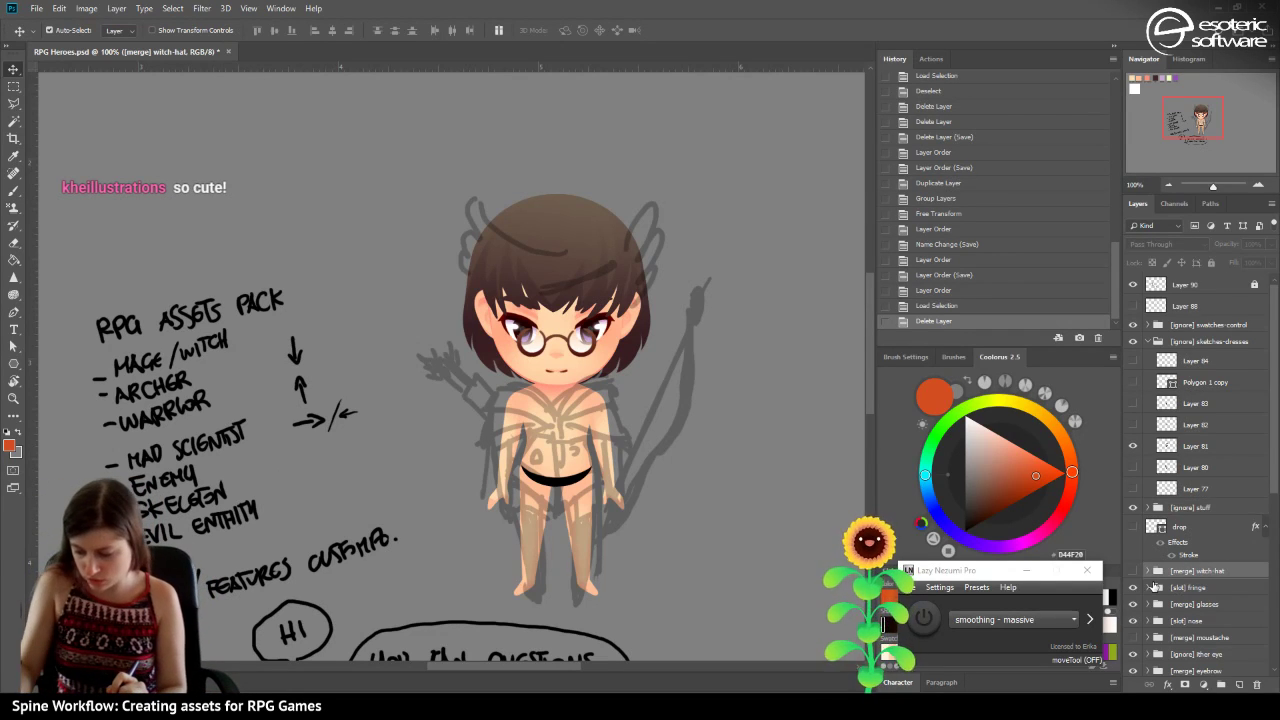
pyautogui.hotkey('ctrl', 'g')
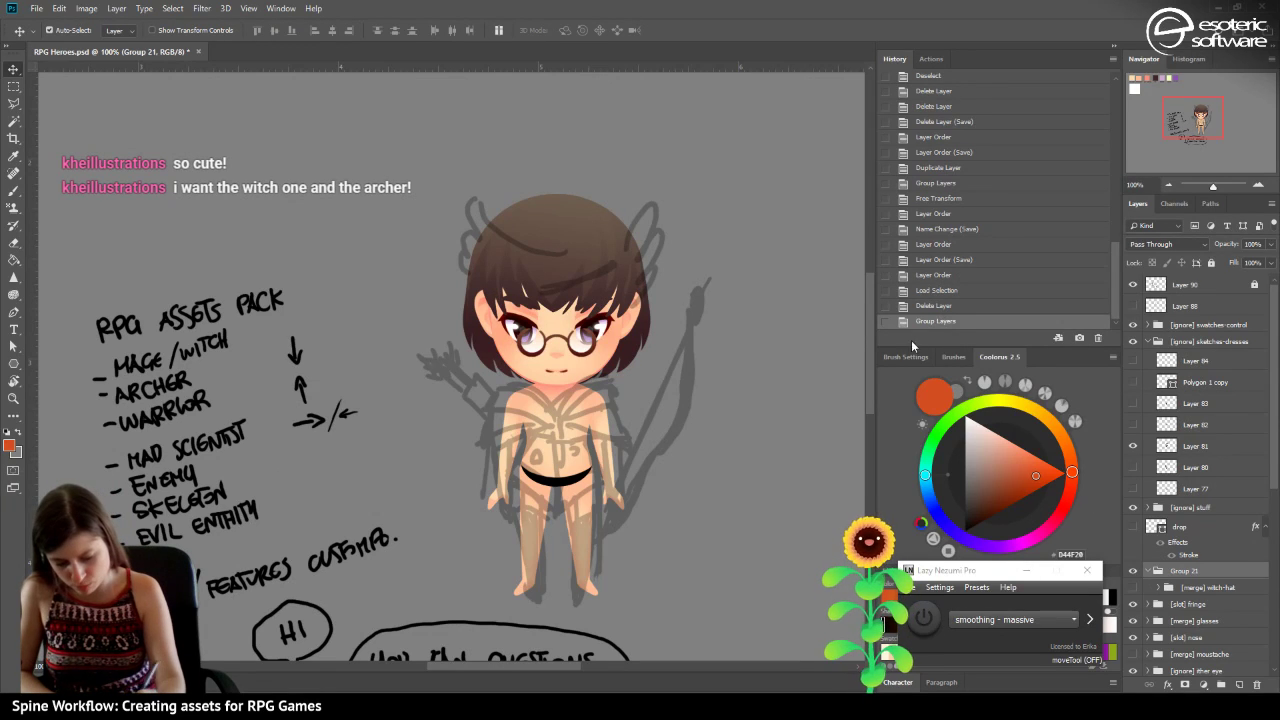
pyautogui.hotkey('ctrl', 'z')
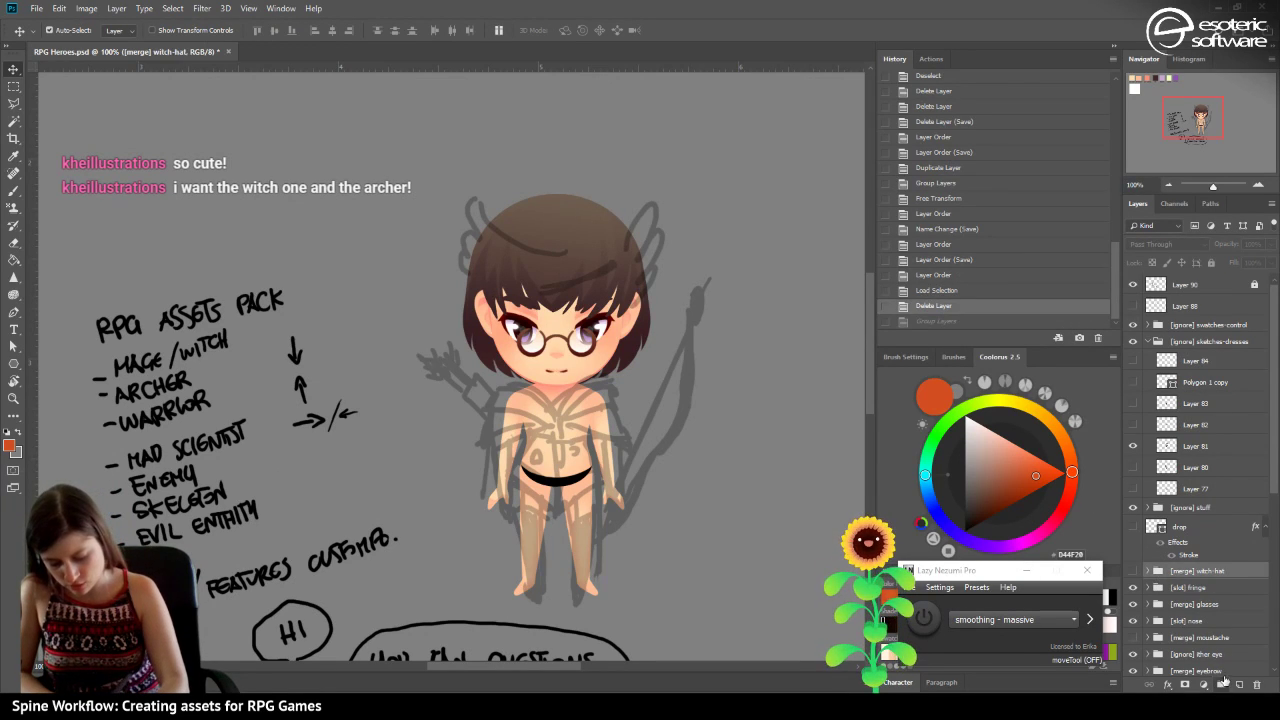
pyautogui.click(1222, 683)
pyautogui.click(1239, 683)
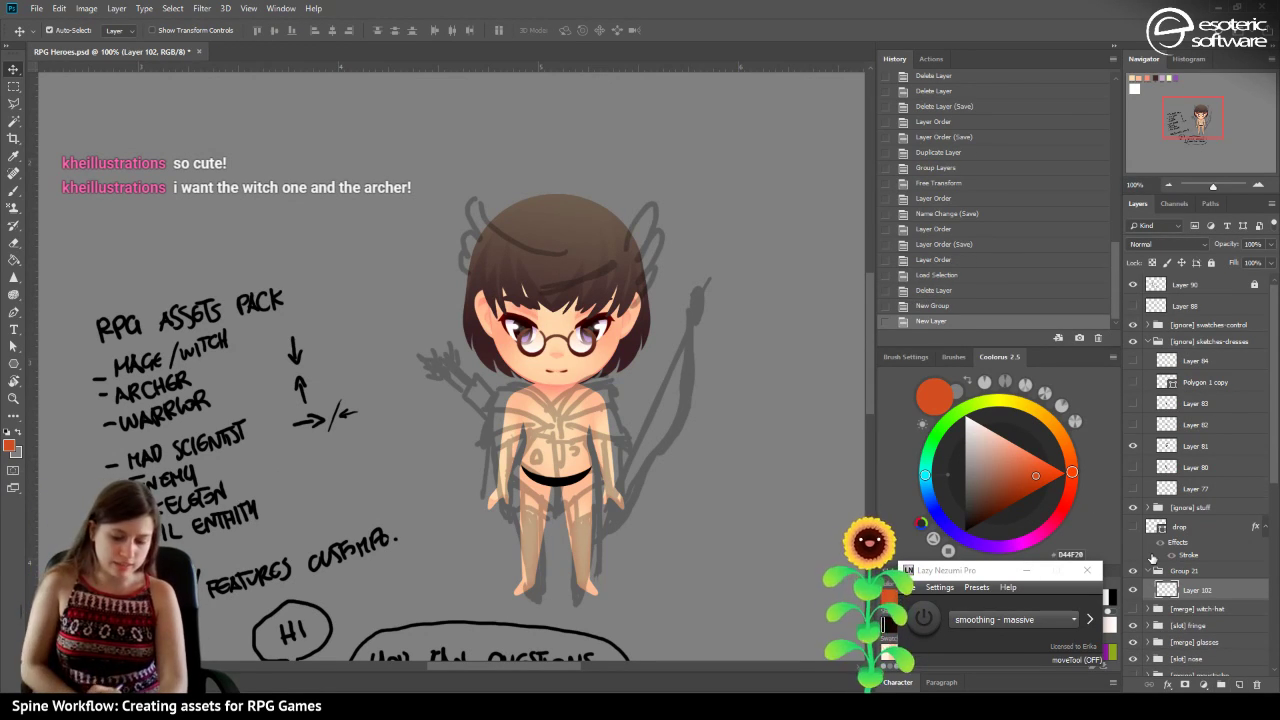
# Lower the opacity of the sketches-dresses group and make the empty layer in the new group active.
pyautogui.click(1222, 345)
pyautogui.moveTo(1271, 244); pyautogui.dragTo(1214, 262)
pyautogui.click(1190, 527)
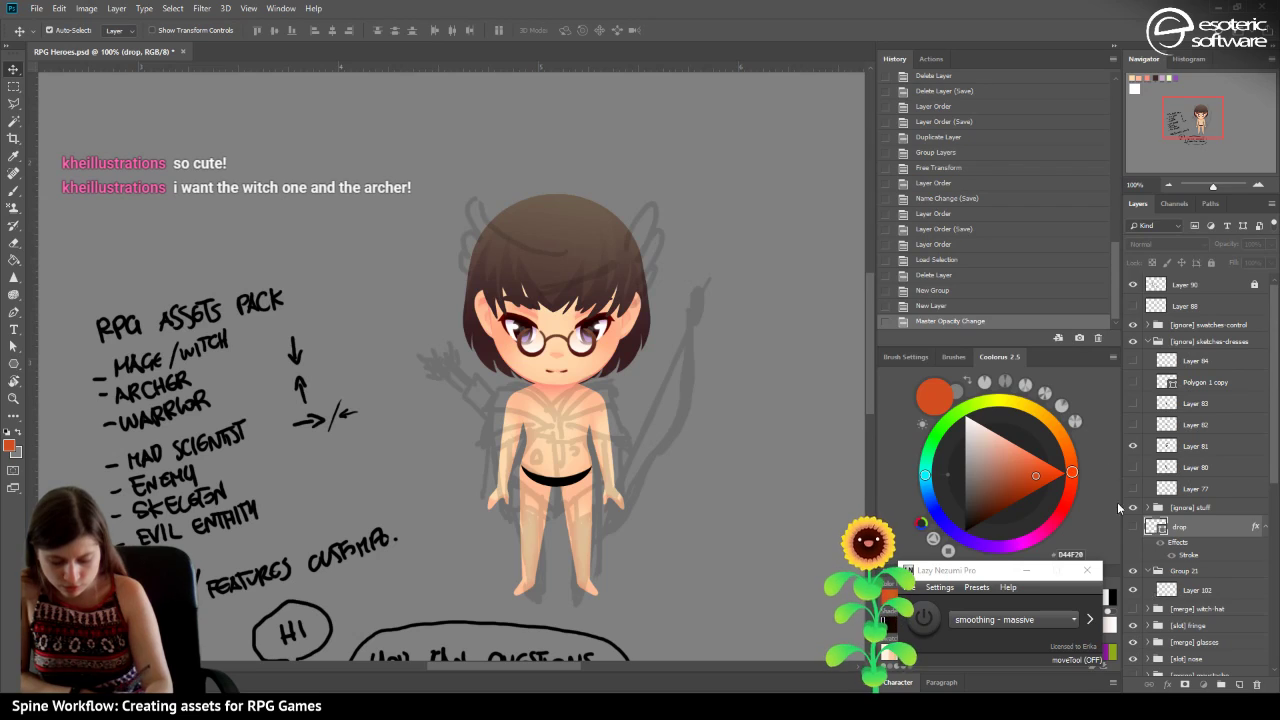
pyautogui.click(1162, 591)
# Frame the archer's body at 200% and set up the Brush tool with a 21 px Hard Round brush.
pyautogui.click(1258, 184)
pyautogui.moveTo(1200, 112)
pyautogui.mouseDown()
pyautogui.moveTo(1205, 124)
pyautogui.moveTo(1208, 112)
pyautogui.mouseUp()
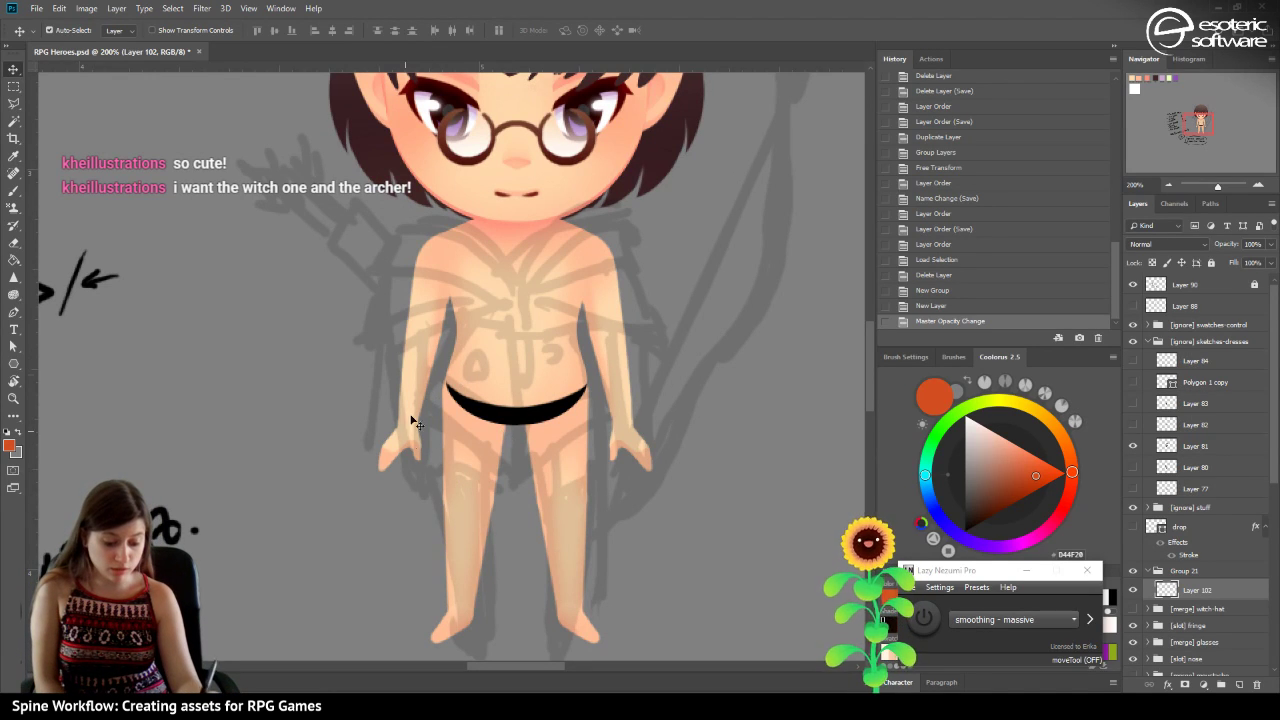
pyautogui.moveTo(1198, 116); pyautogui.dragTo(1200, 118)
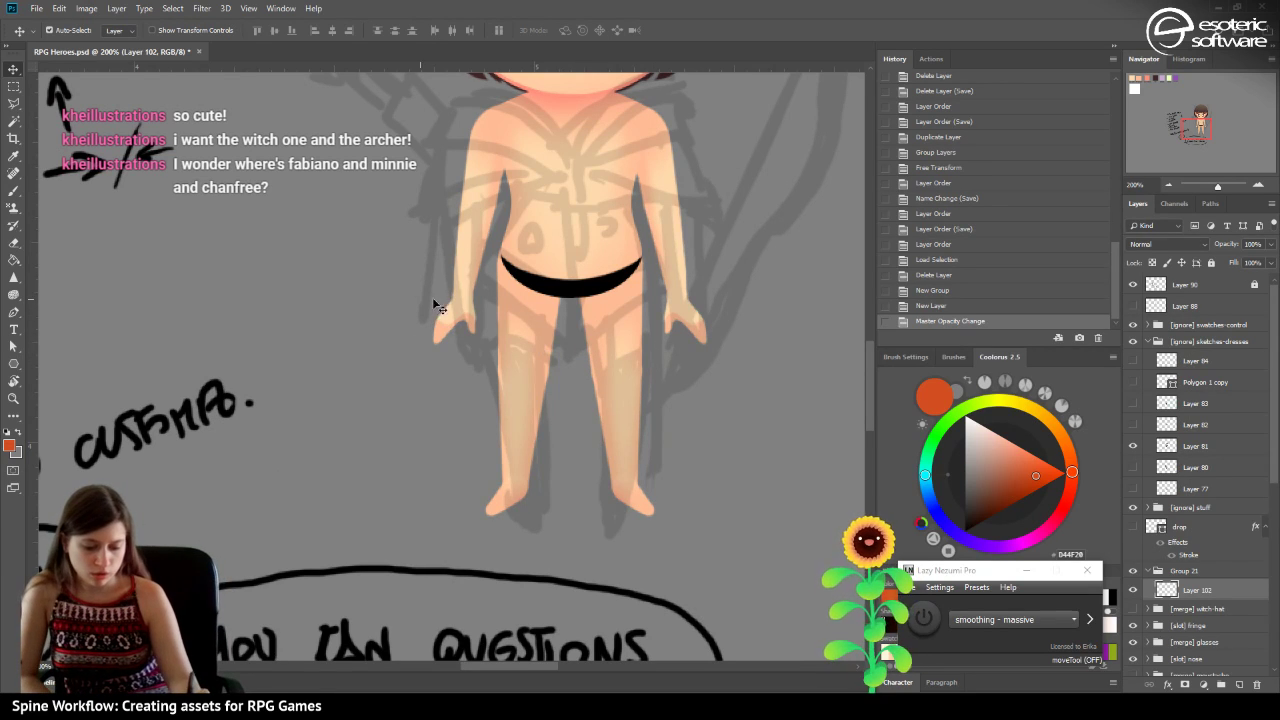
pyautogui.scroll(8, 870, 370)
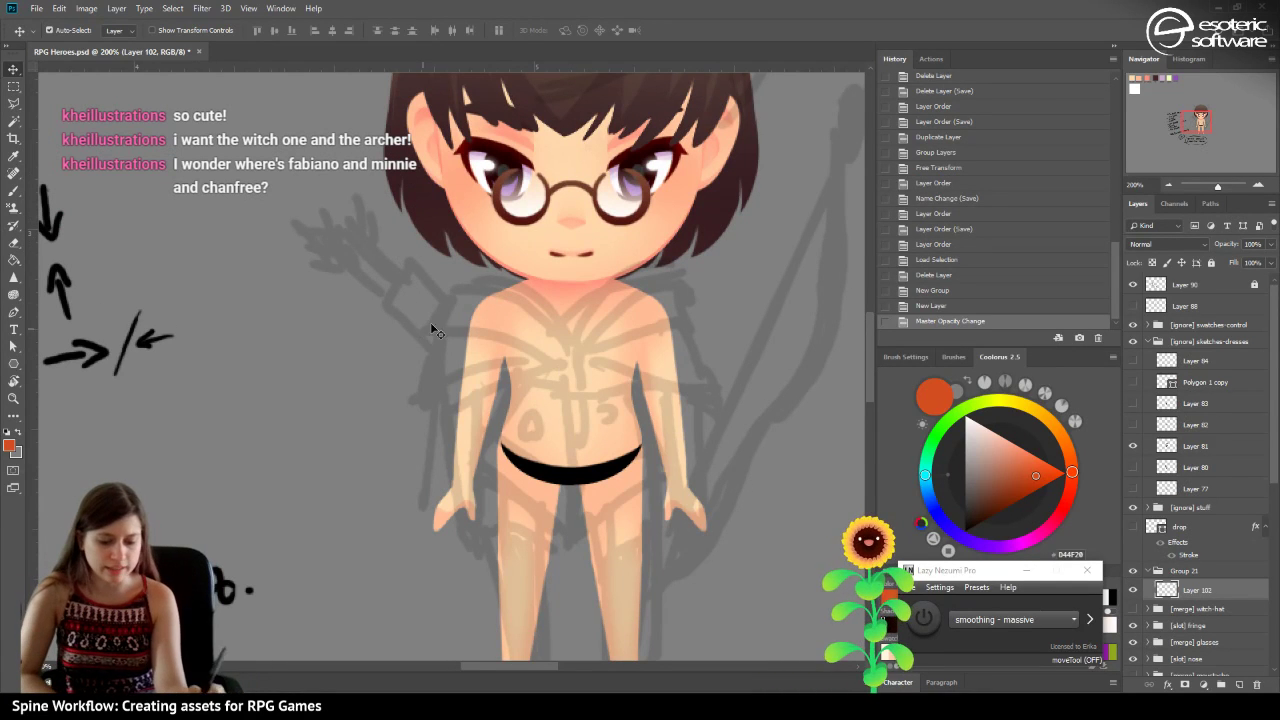
pyautogui.click(1198, 112)
pyautogui.moveTo(1198, 112); pyautogui.dragTo(1200, 120)
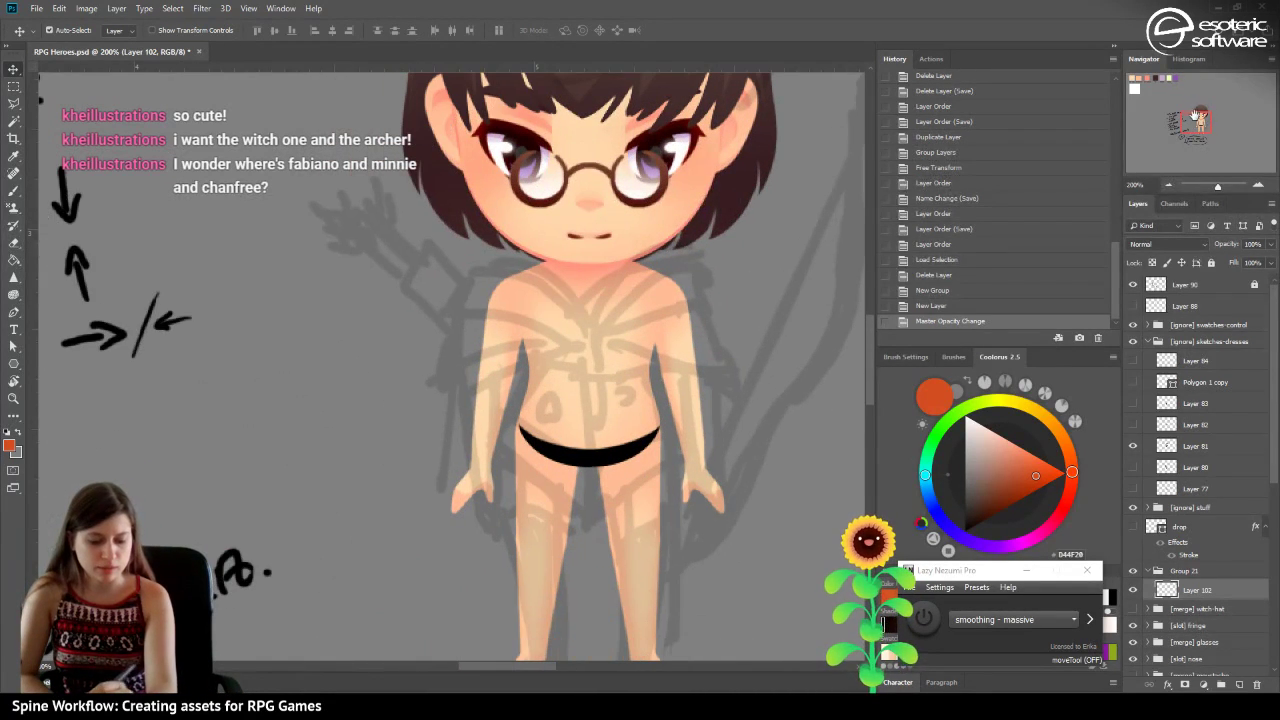
pyautogui.click(14, 189)
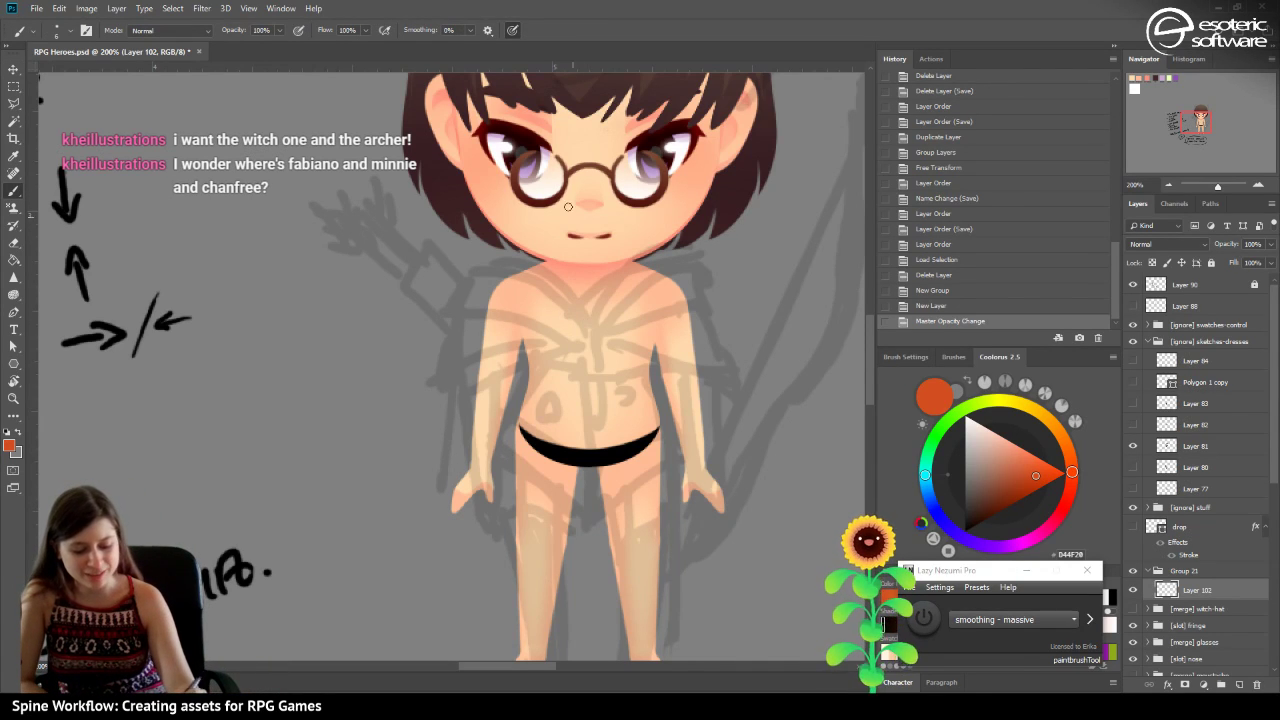
pyautogui.click(57, 30)
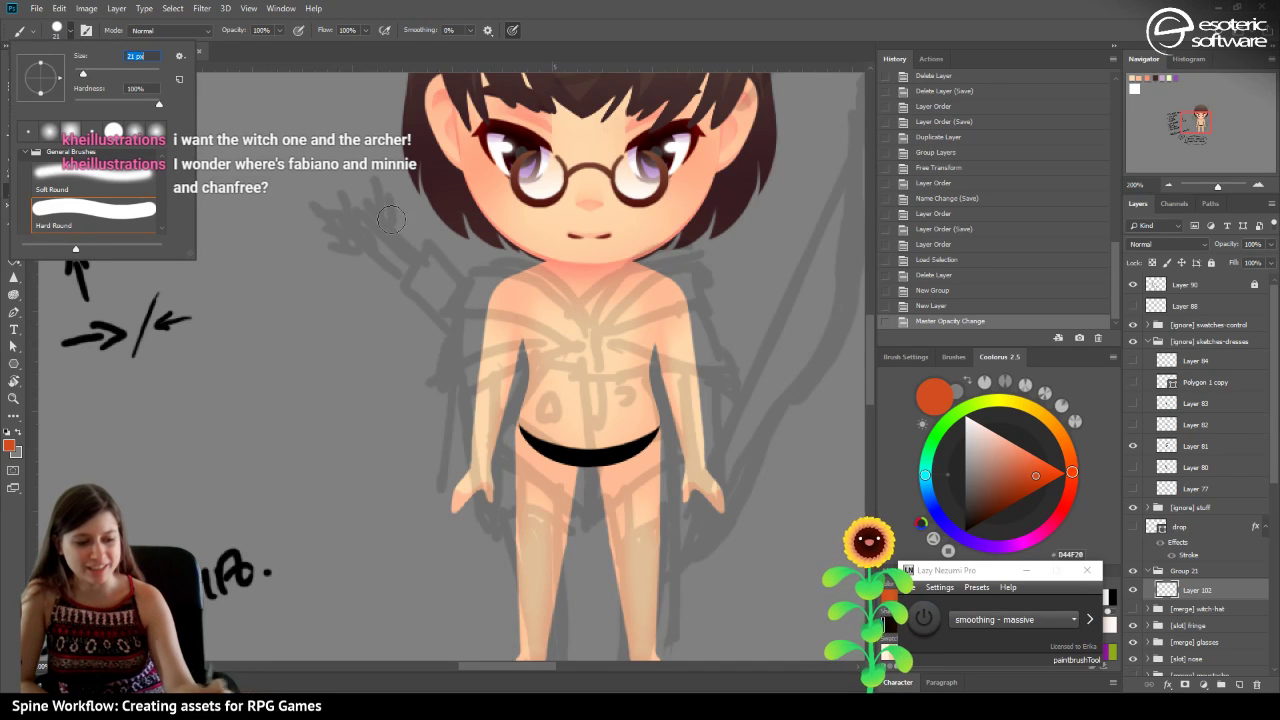
pyautogui.moveTo(586, 343); pyautogui.dragTo(433, 266)
pyautogui.hotkey('ctrl', 'z')
pyautogui.hotkey('ctrl', 'shift', 'z')
pyautogui.hotkey('ctrl', 'z')
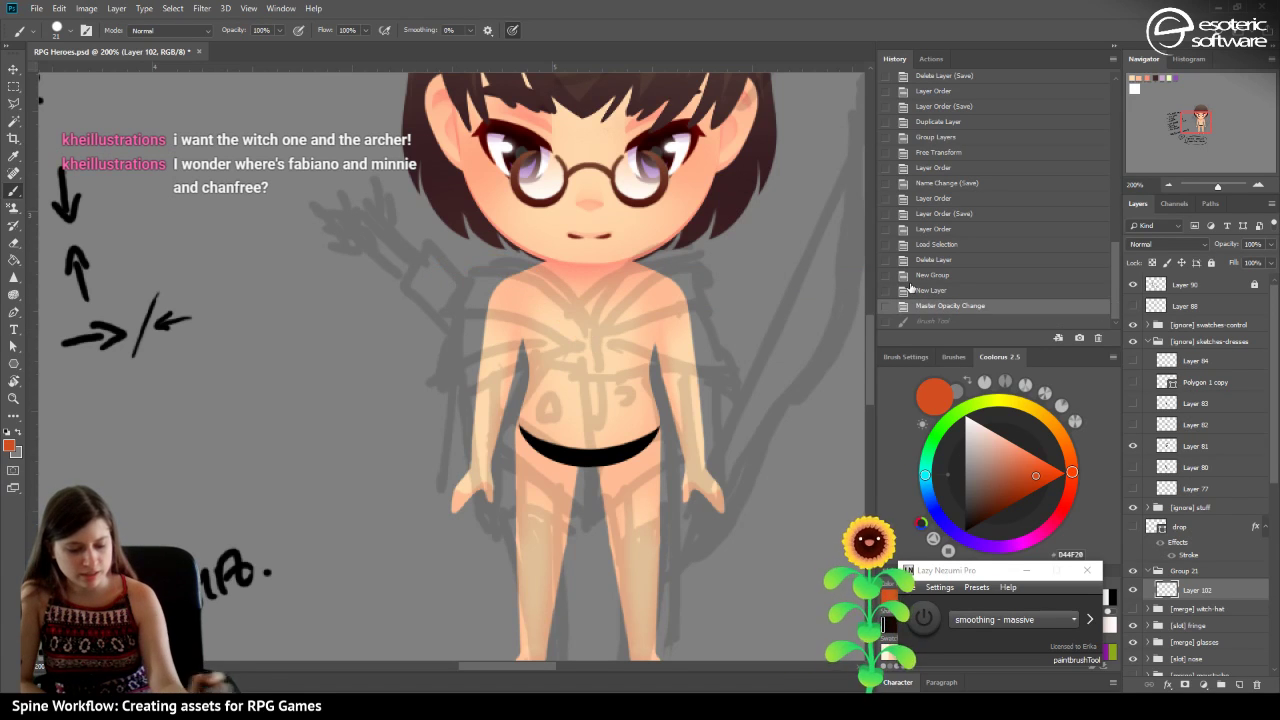
# Reset the foreground and background colours to the default black and white.
pyautogui.click(8, 432)
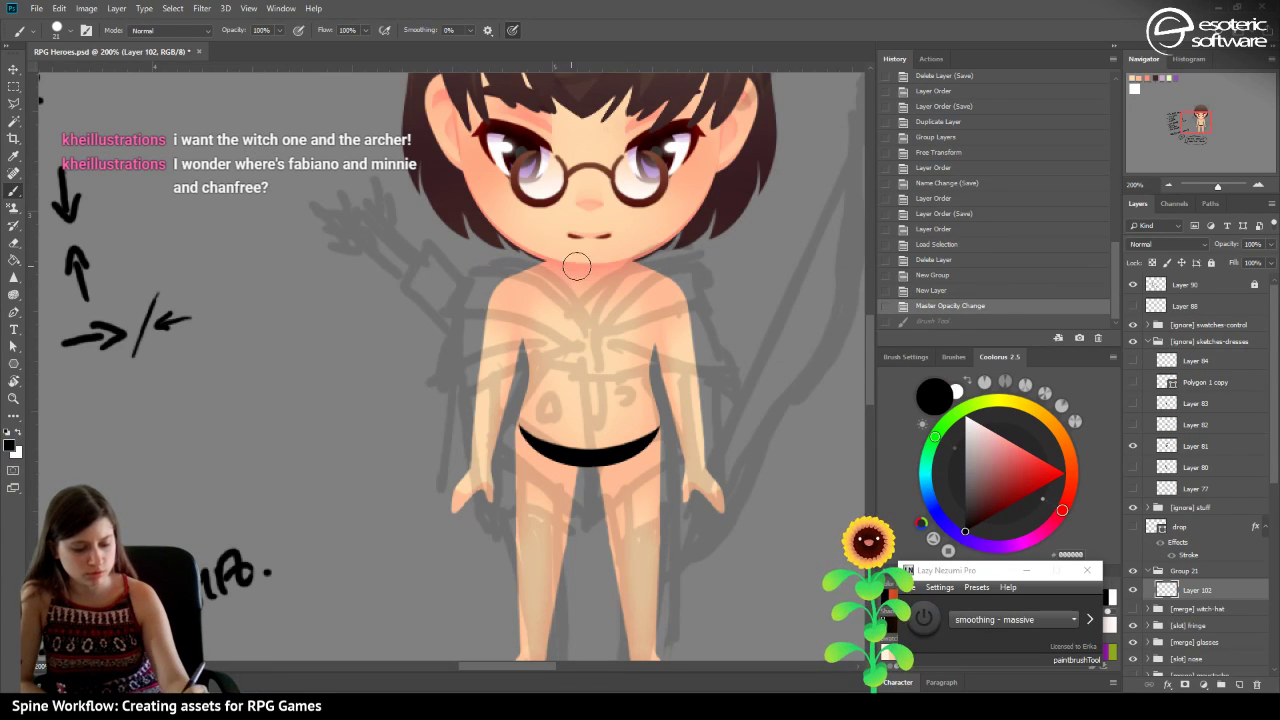
# Undo the trial shoulder stroke and turn on Lazy Nezumi's "smoothing - massive" preset.
pyautogui.moveTo(575, 325); pyautogui.dragTo(478, 264)
pyautogui.hotkey('ctrl', 'z')
pyautogui.click(927, 628)
# Paint a black upper cape piece from the mid-chest over the archer's shoulder and clean its edges with the Eraser.
pyautogui.moveTo(586, 337); pyautogui.dragTo(482, 266)
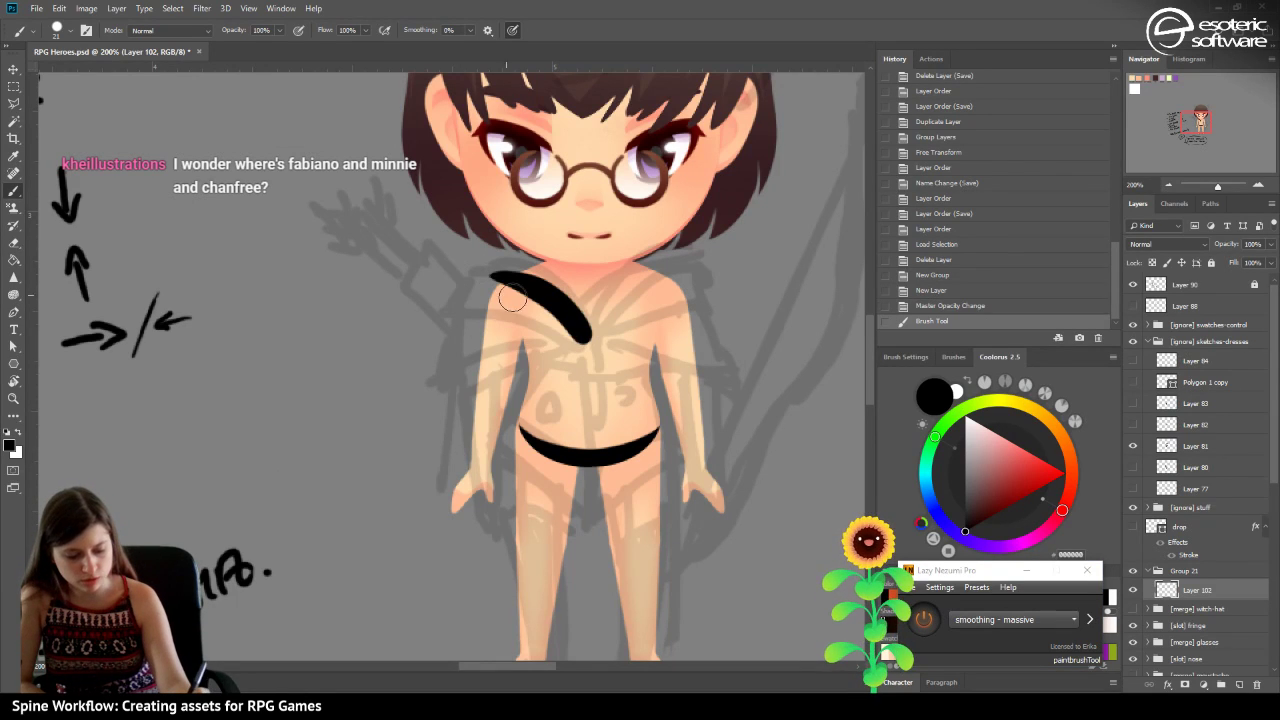
pyautogui.moveTo(580, 330); pyautogui.dragTo(480, 263)
pyautogui.moveTo(586, 345); pyautogui.dragTo(478, 265)
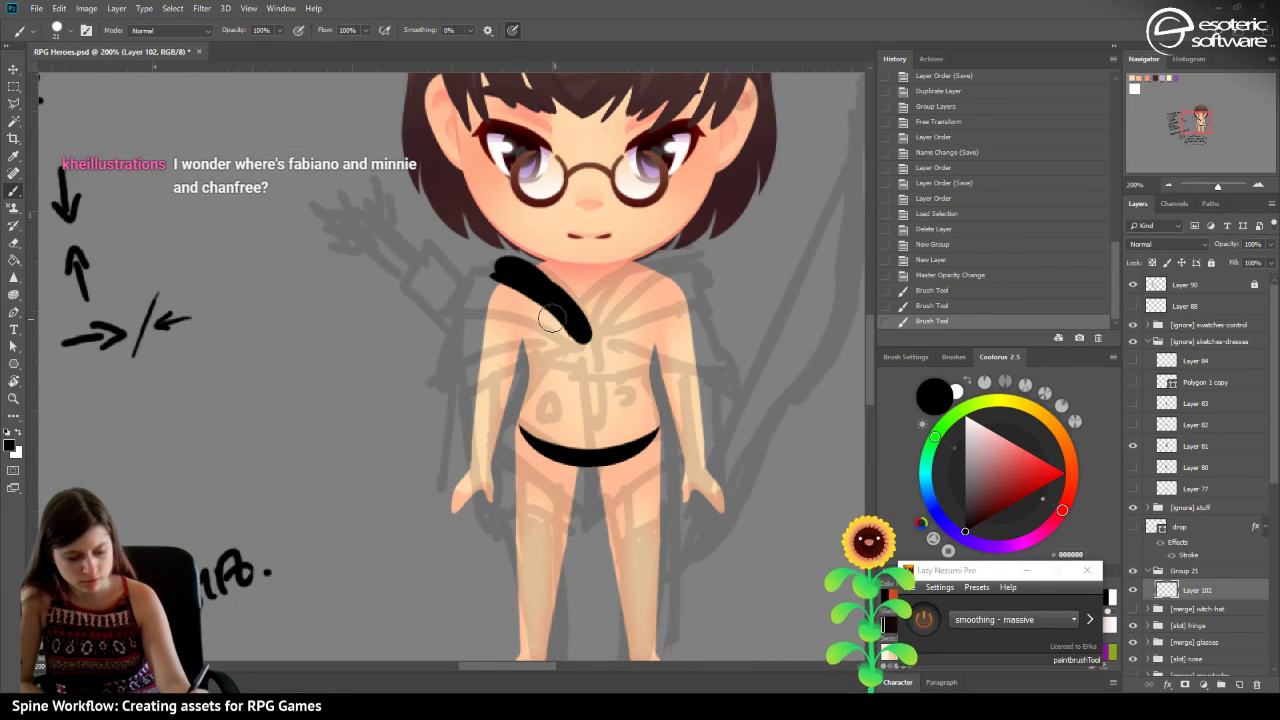
pyautogui.moveTo(586, 338)
pyautogui.mouseDown()
pyautogui.moveTo(488, 263)
pyautogui.moveTo(480, 282)
pyautogui.moveTo(518, 285)
pyautogui.moveTo(480, 300)
pyautogui.moveTo(580, 335)
pyautogui.mouseUp()
pyautogui.moveTo(470, 288); pyautogui.dragTo(570, 330)
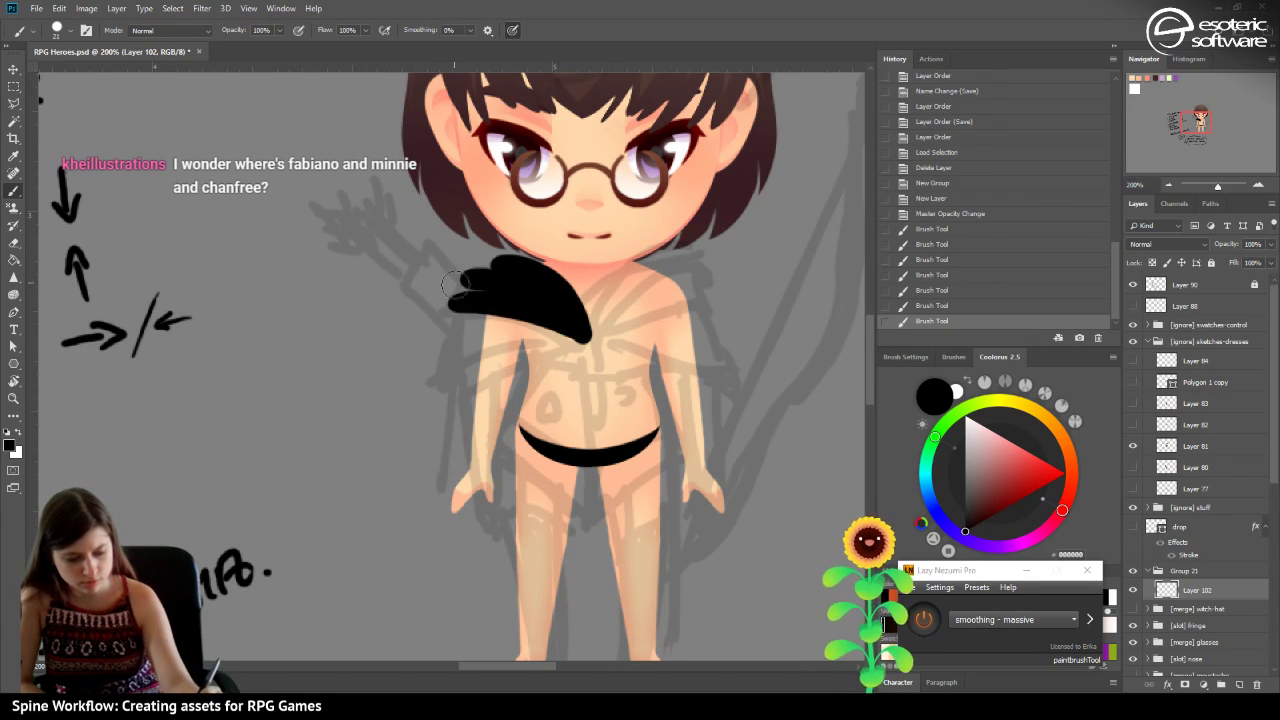
pyautogui.moveTo(440, 292)
pyautogui.mouseDown()
pyautogui.moveTo(512, 289)
pyautogui.moveTo(460, 261)
pyautogui.moveTo(450, 292)
pyautogui.moveTo(496, 258)
pyautogui.mouseUp()
pyautogui.click(15, 243)
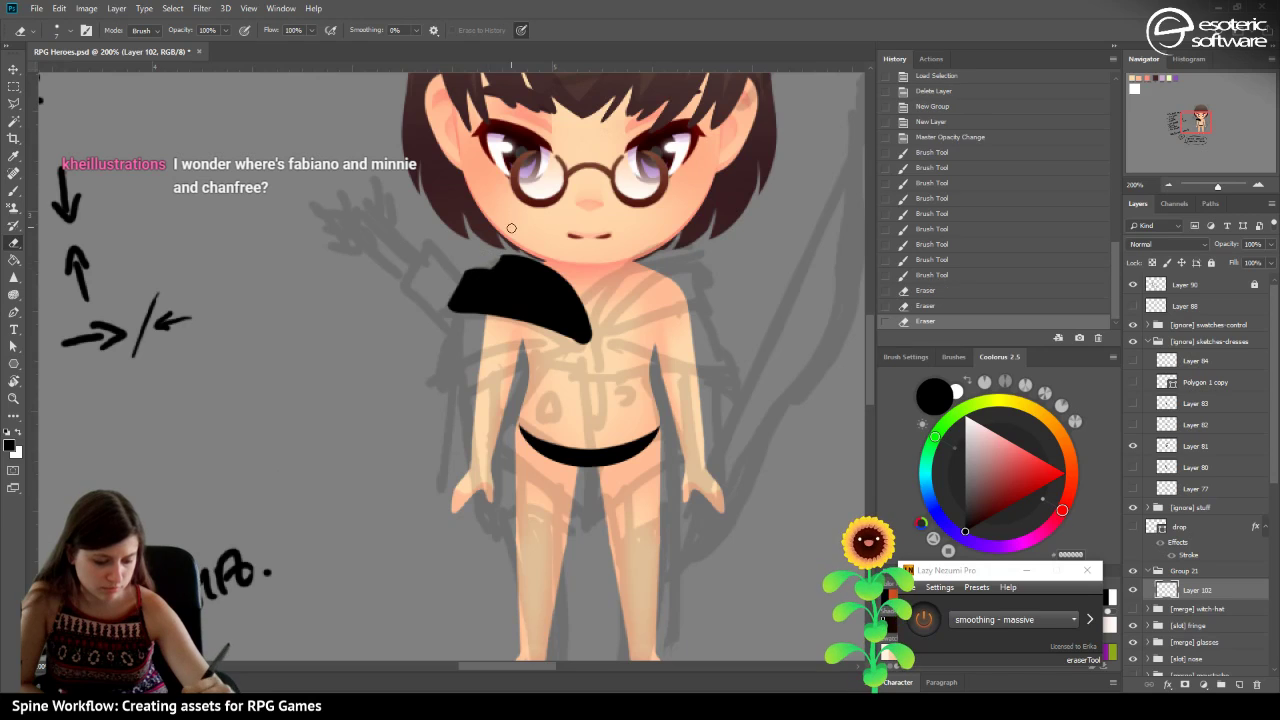
# Add a layer above the painted cape piece and lower that piece's own layer to 47% opacity.
pyautogui.press('b')
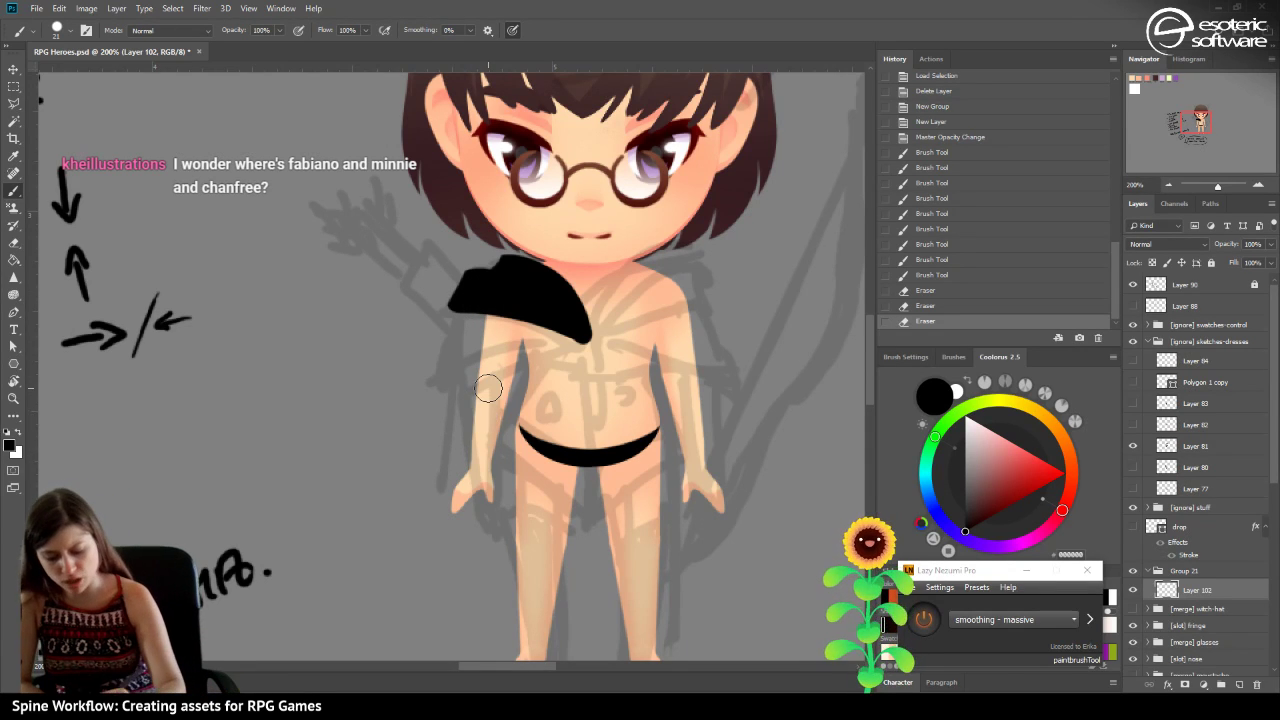
pyautogui.click(1239, 684)
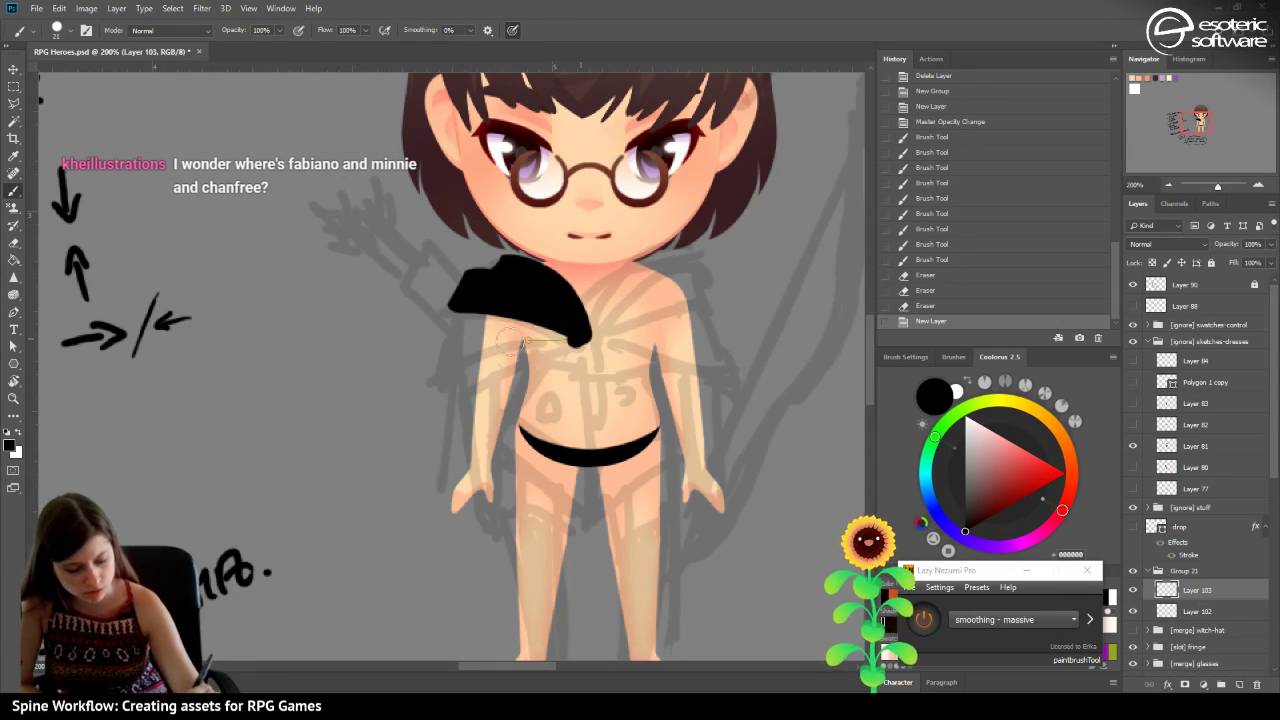
pyautogui.moveTo(550, 340); pyautogui.dragTo(428, 350)
pyautogui.click(908, 306)
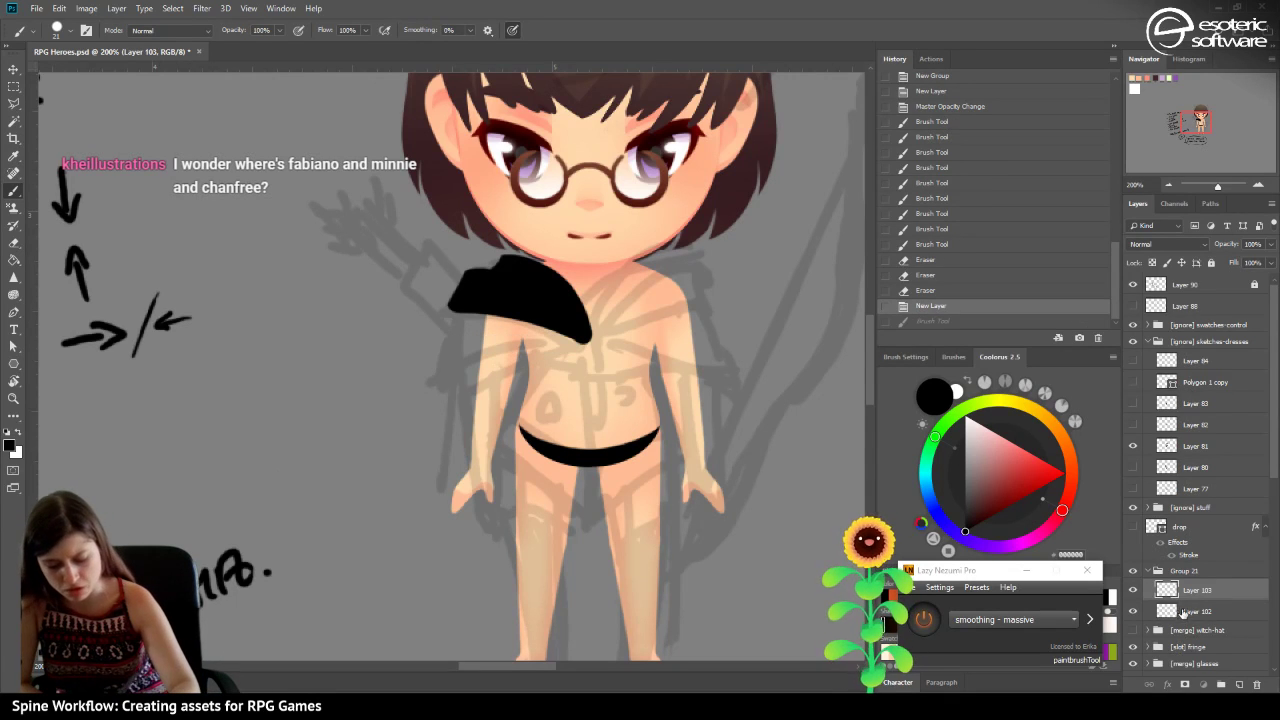
pyautogui.click(1183, 612)
pyautogui.press('4')
pyautogui.press('7')
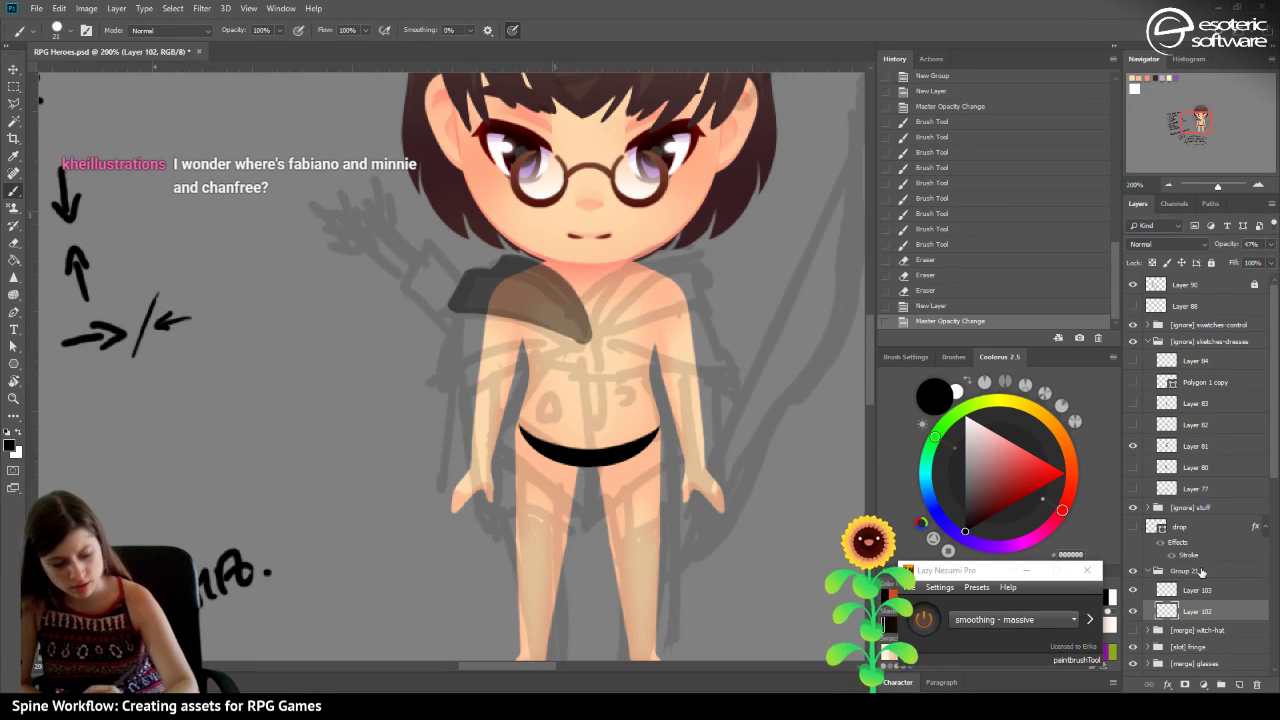
# Paint a second black cape piece on the new layer, hanging over the upper arm, and trim its edges with the Eraser.
pyautogui.click(1197, 590)
pyautogui.moveTo(580, 336)
pyautogui.mouseDown()
pyautogui.moveTo(442, 360)
pyautogui.moveTo(466, 285)
pyautogui.moveTo(490, 282)
pyautogui.moveTo(545, 295)
pyautogui.moveTo(575, 333)
pyautogui.moveTo(478, 310)
pyautogui.moveTo(487, 326)
pyautogui.moveTo(466, 289)
pyautogui.moveTo(458, 345)
pyautogui.mouseUp()
pyautogui.press('e')
pyautogui.moveTo(457, 285); pyautogui.dragTo(458, 368)
pyautogui.moveTo(460, 320); pyautogui.dragTo(452, 231)
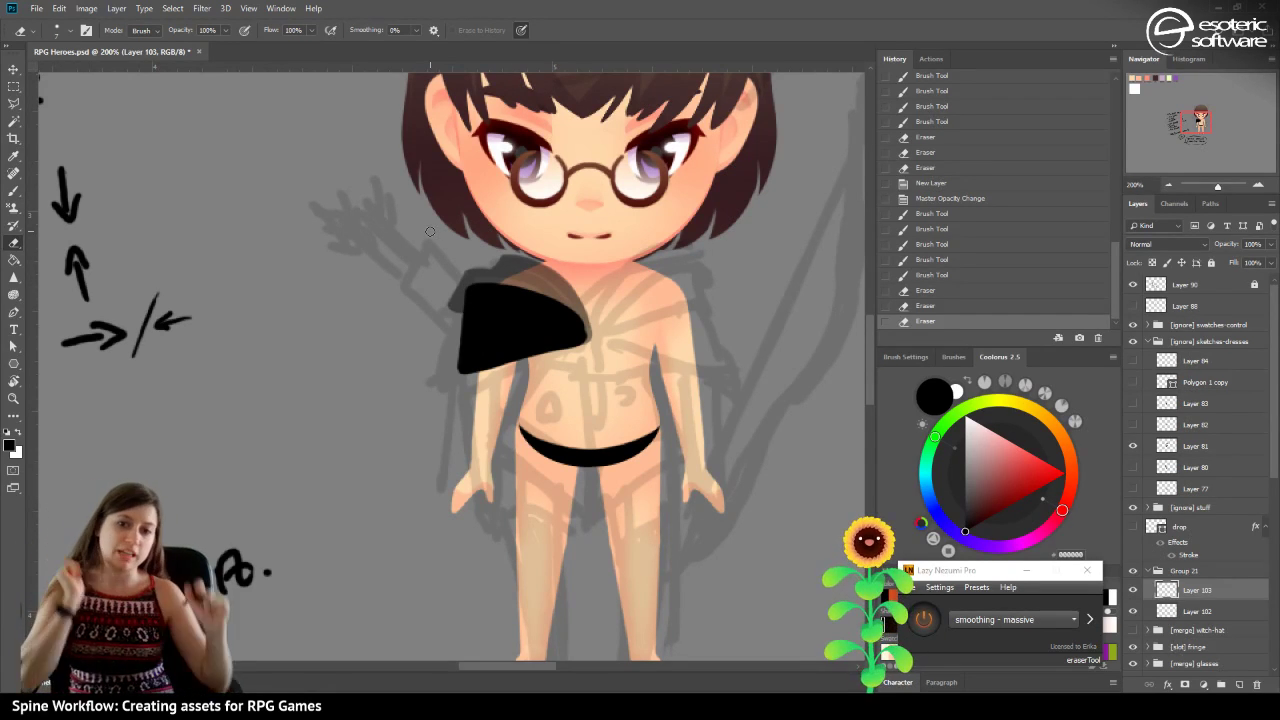
# Refine the second cape piece's chest tip and outer edge with the Eraser, undoing unwanted touch-ups.
pyautogui.moveTo(588, 328); pyautogui.dragTo(590, 330)
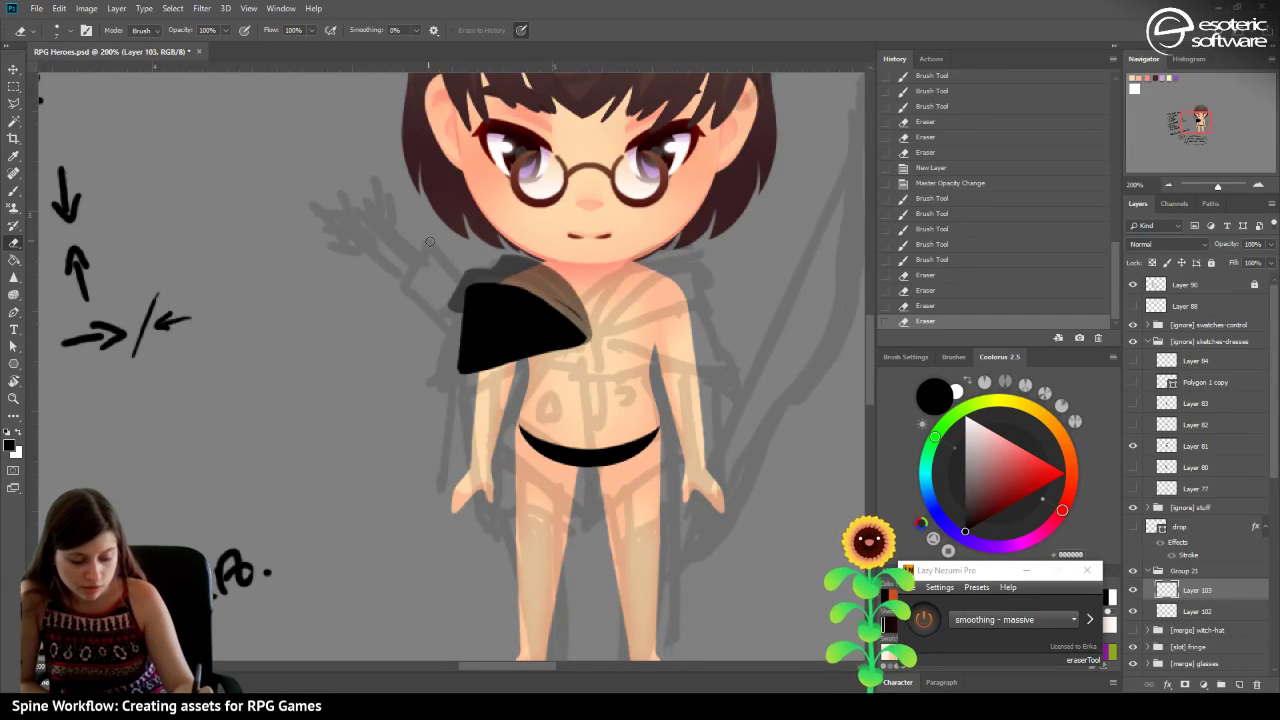
pyautogui.click(905, 305)
pyautogui.hotkey('ctrl', 'shift', 'z')
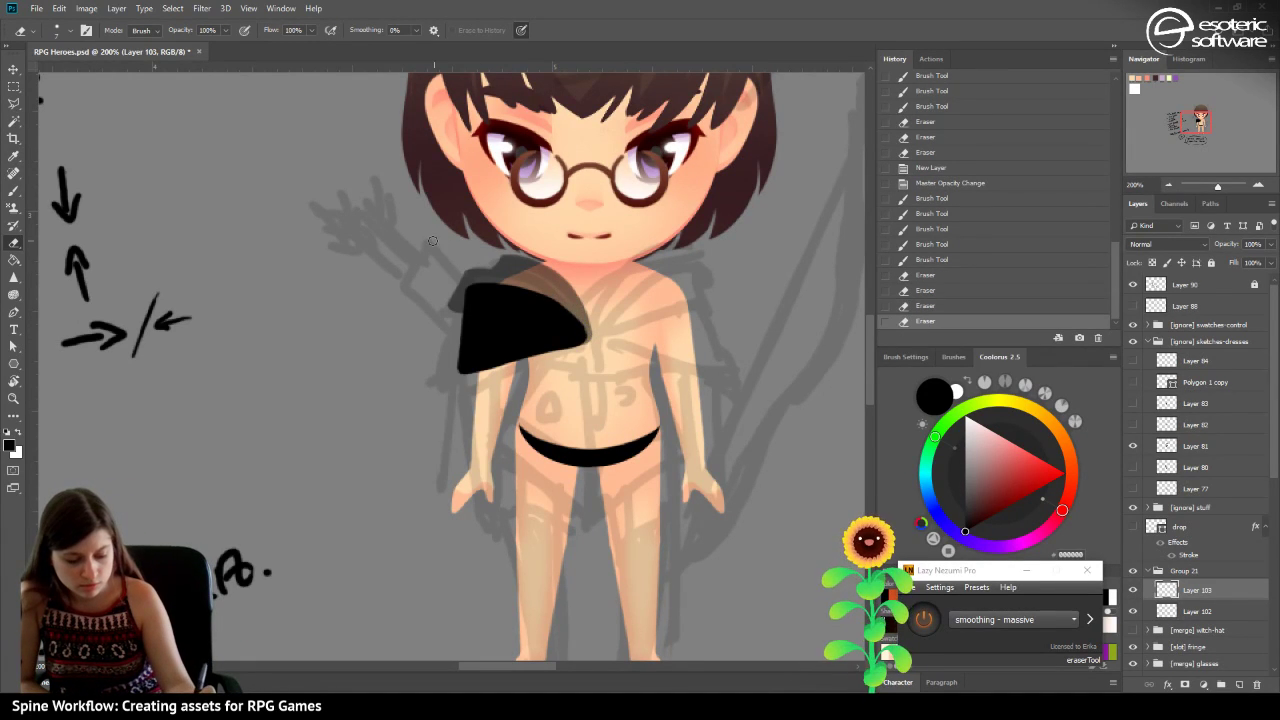
pyautogui.moveTo(588, 368); pyautogui.dragTo(551, 327)
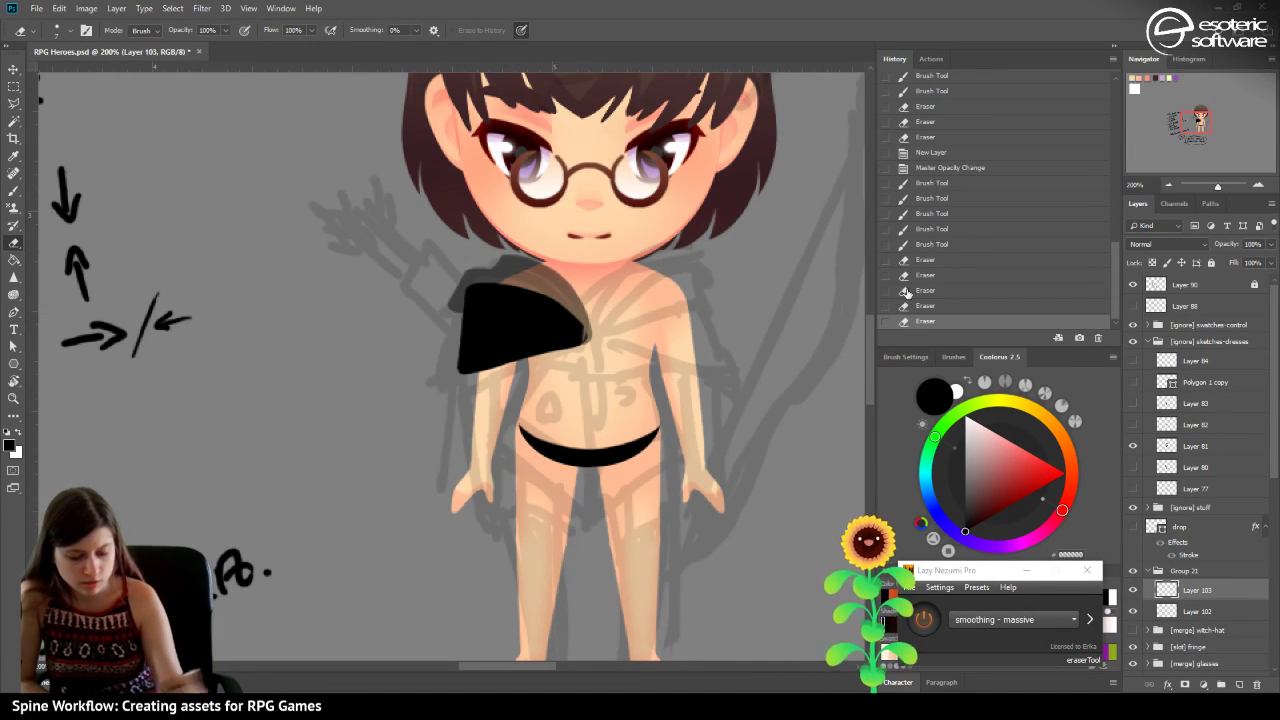
pyautogui.hotkey('ctrl', 'z')
pyautogui.press('b')
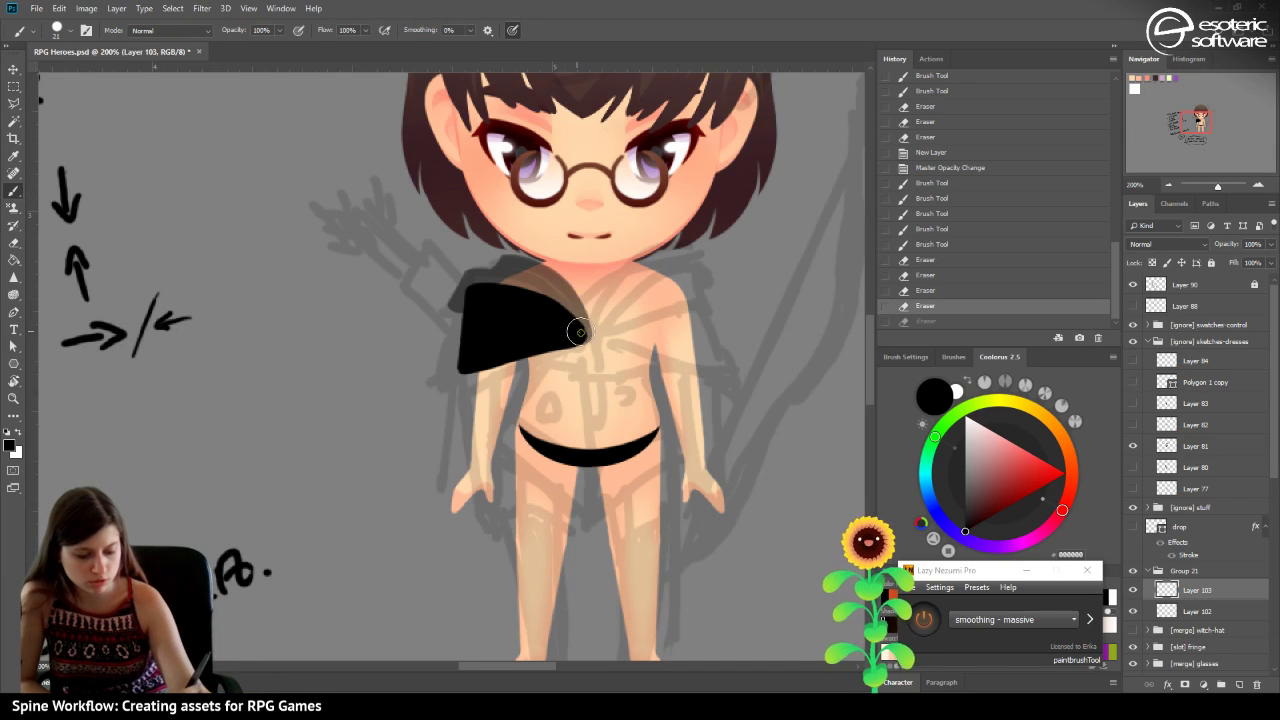
pyautogui.click(580, 332)
pyautogui.click(920, 301)
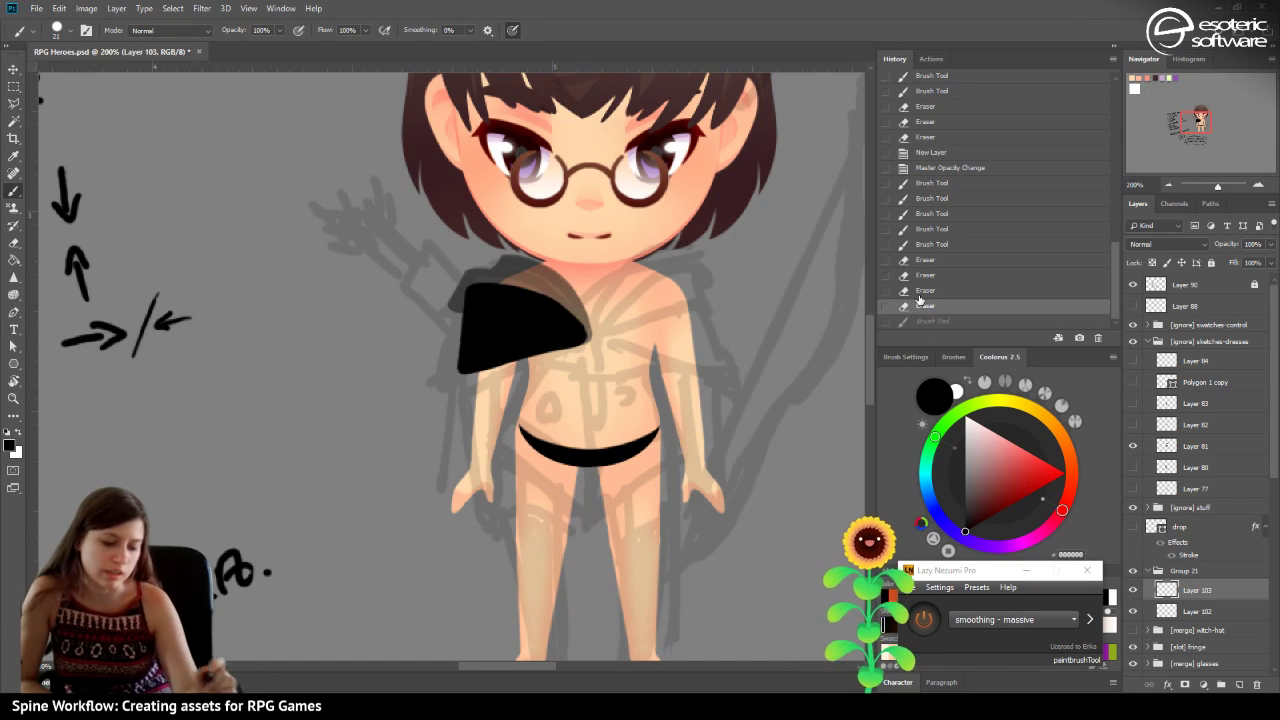
pyautogui.press('e')
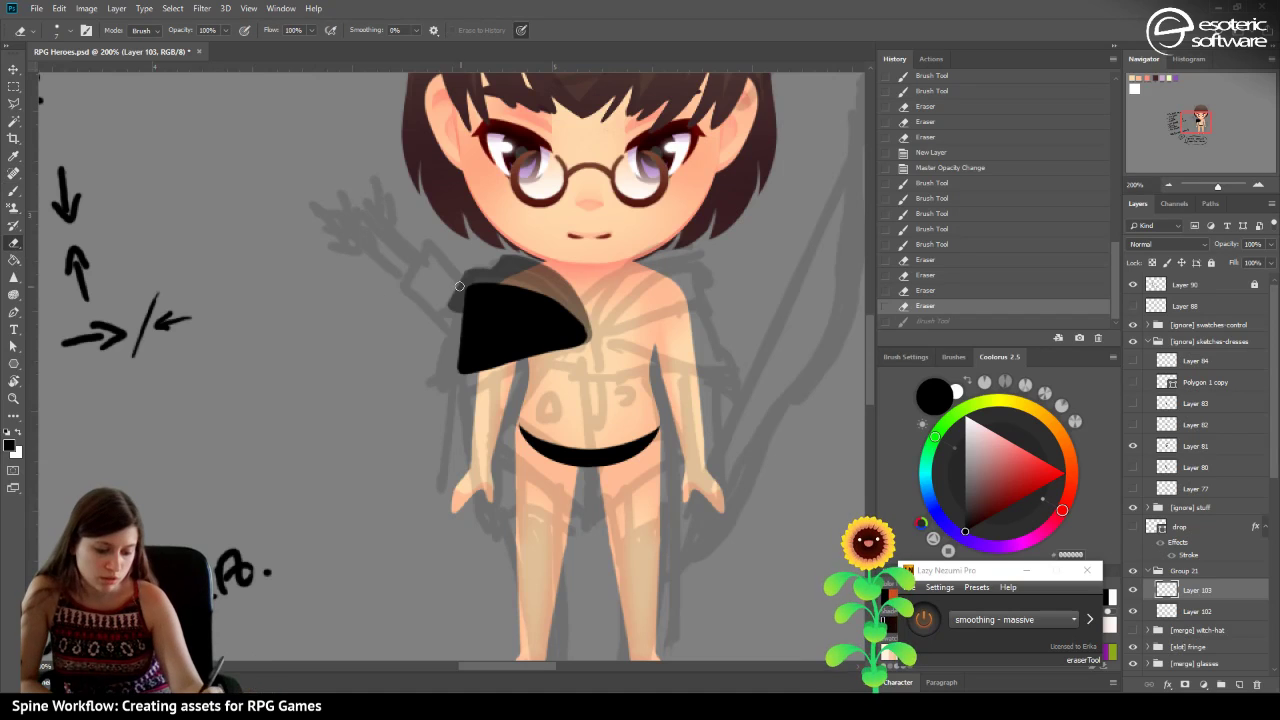
pyautogui.moveTo(433, 393); pyautogui.dragTo(437, 388)
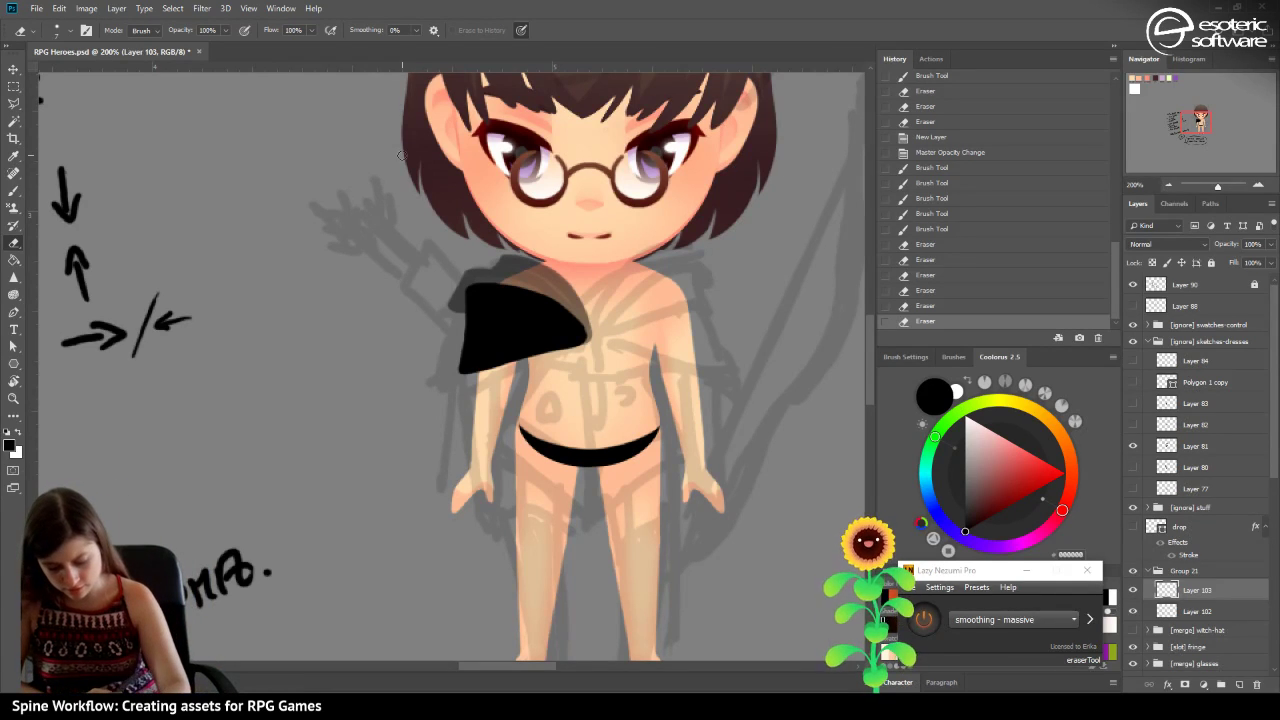
# Move the second cape piece's layer below the first one and add an empty layer above both in Group 21.
pyautogui.moveTo(1170, 597); pyautogui.dragTo(1156, 631)
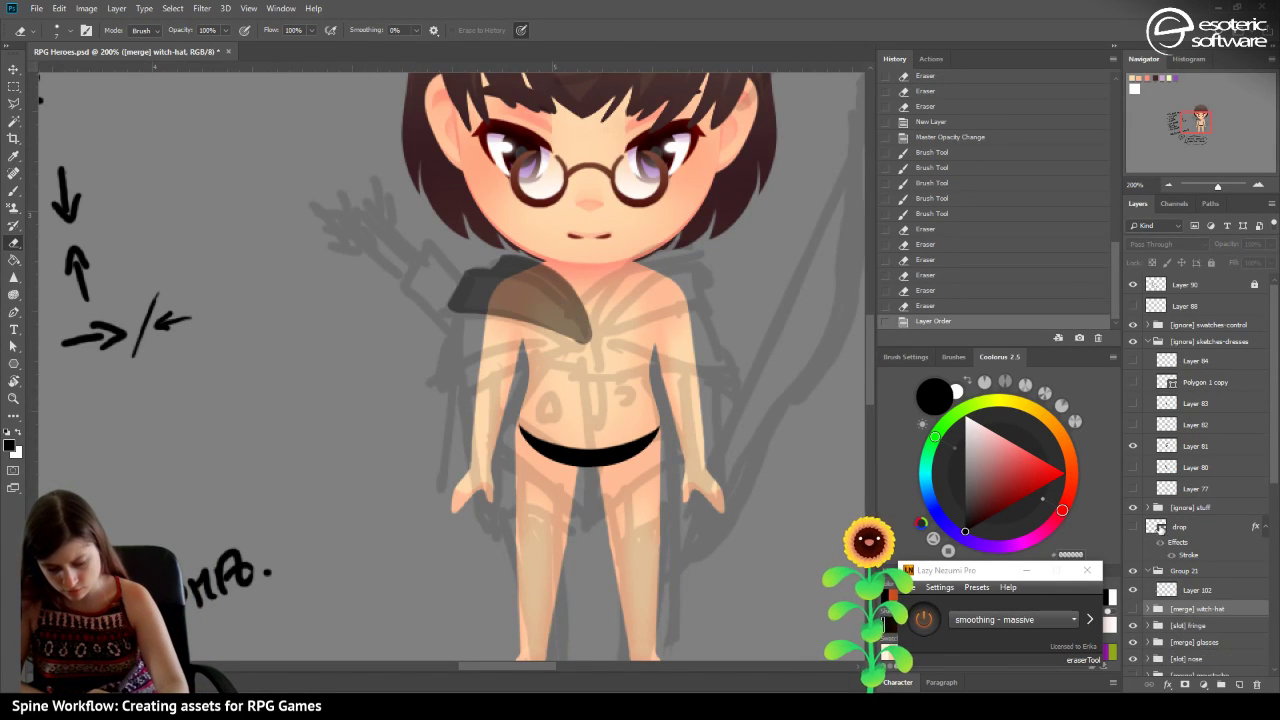
pyautogui.click(928, 306)
pyautogui.moveTo(1162, 610); pyautogui.dragTo(1157, 584)
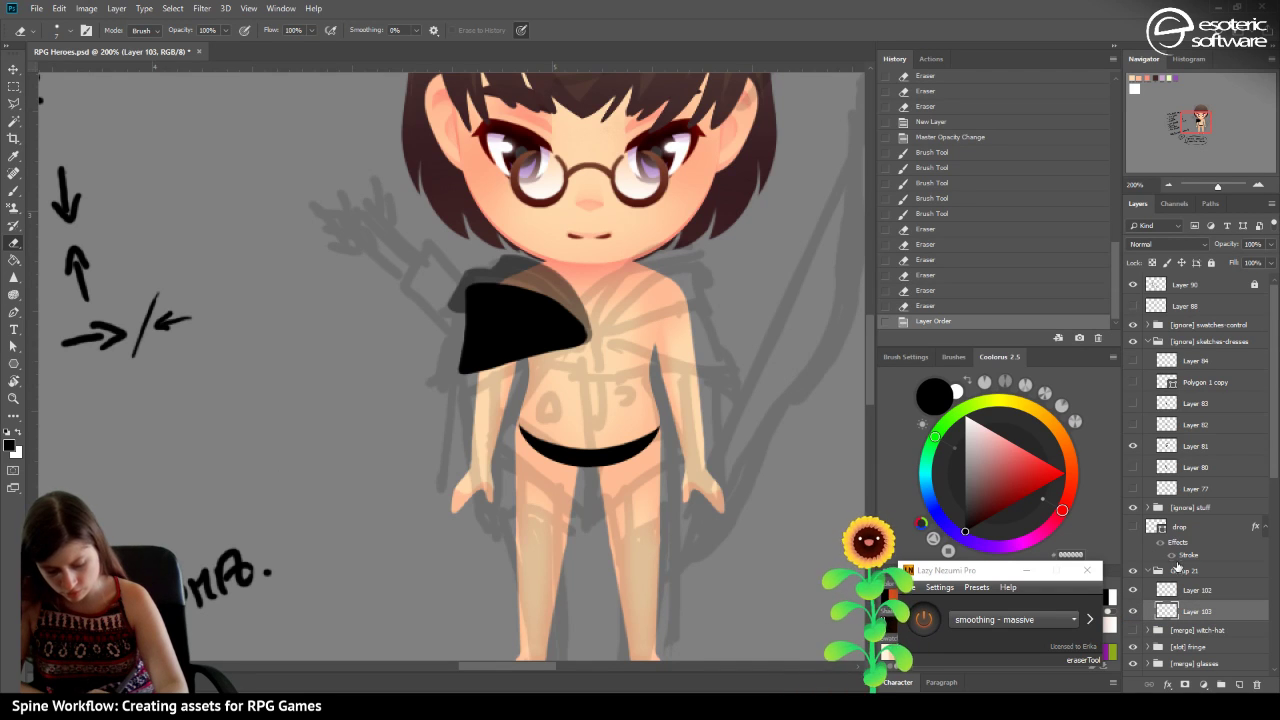
pyautogui.click(1180, 591)
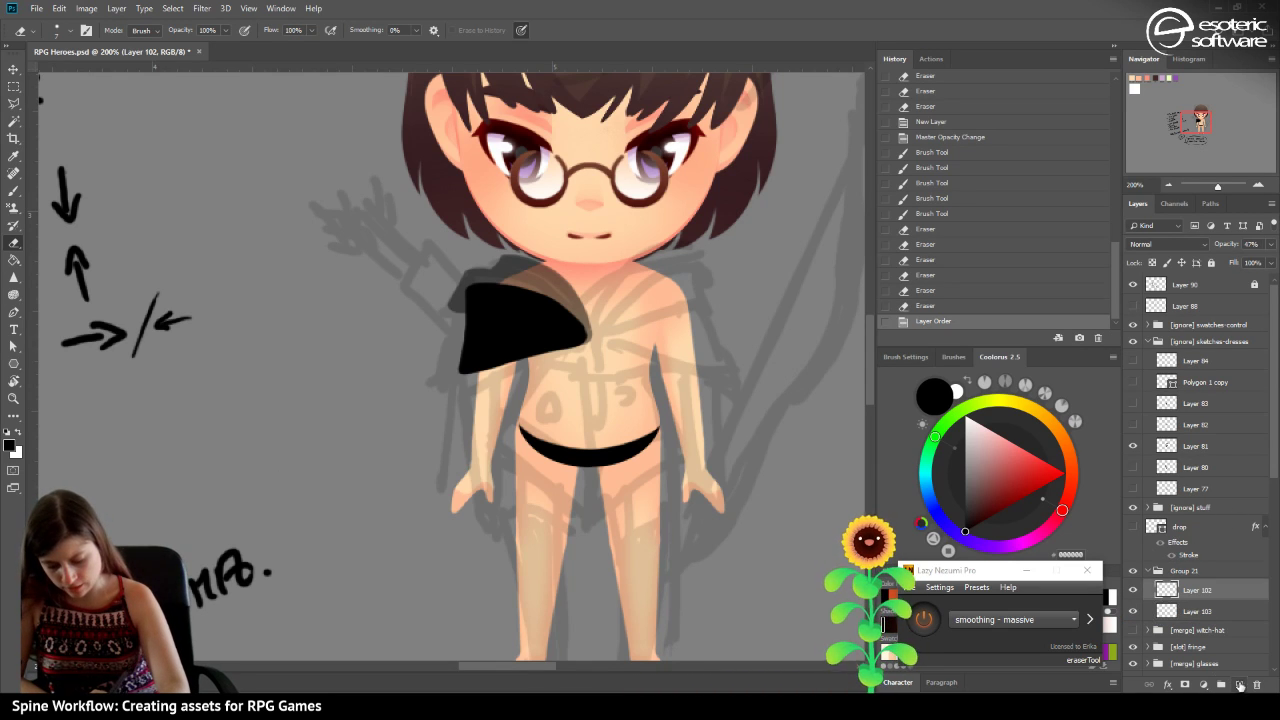
pyautogui.click(1240, 684)
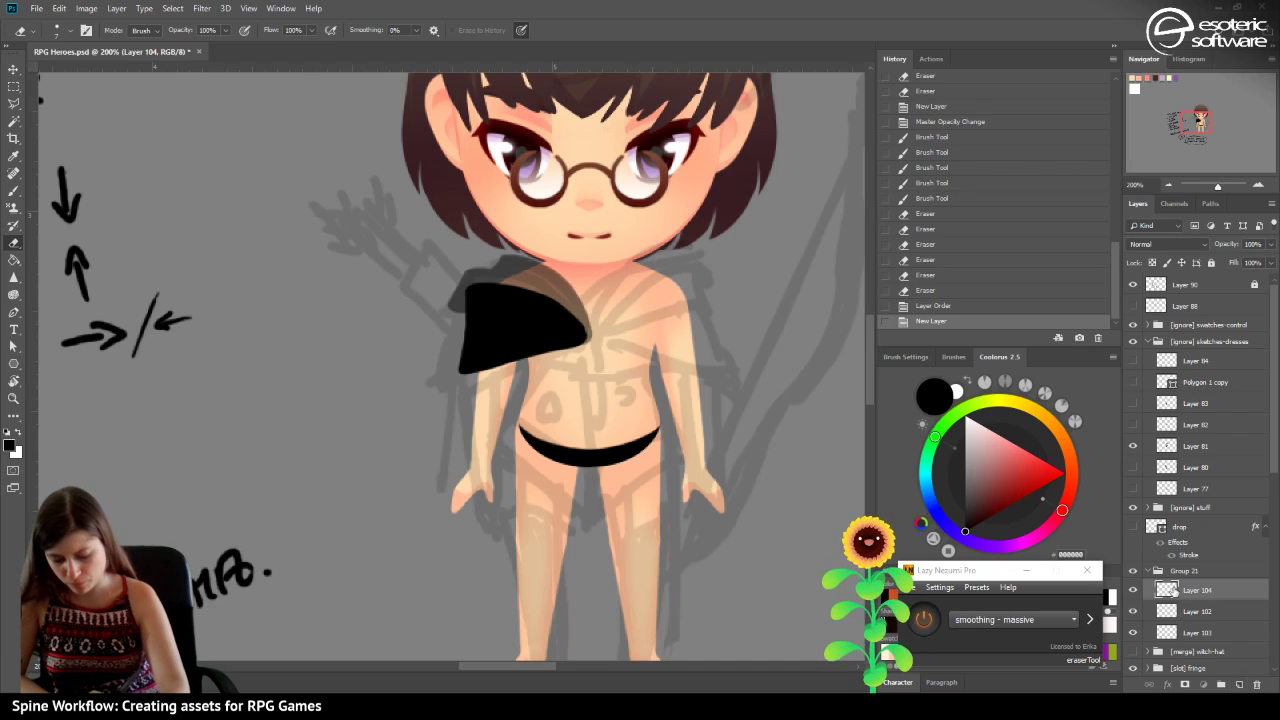
# Lower the opacity of both cape piece layers, Layer 102 and Layer 103, so the sketch shows through.
pyautogui.click(1180, 612)
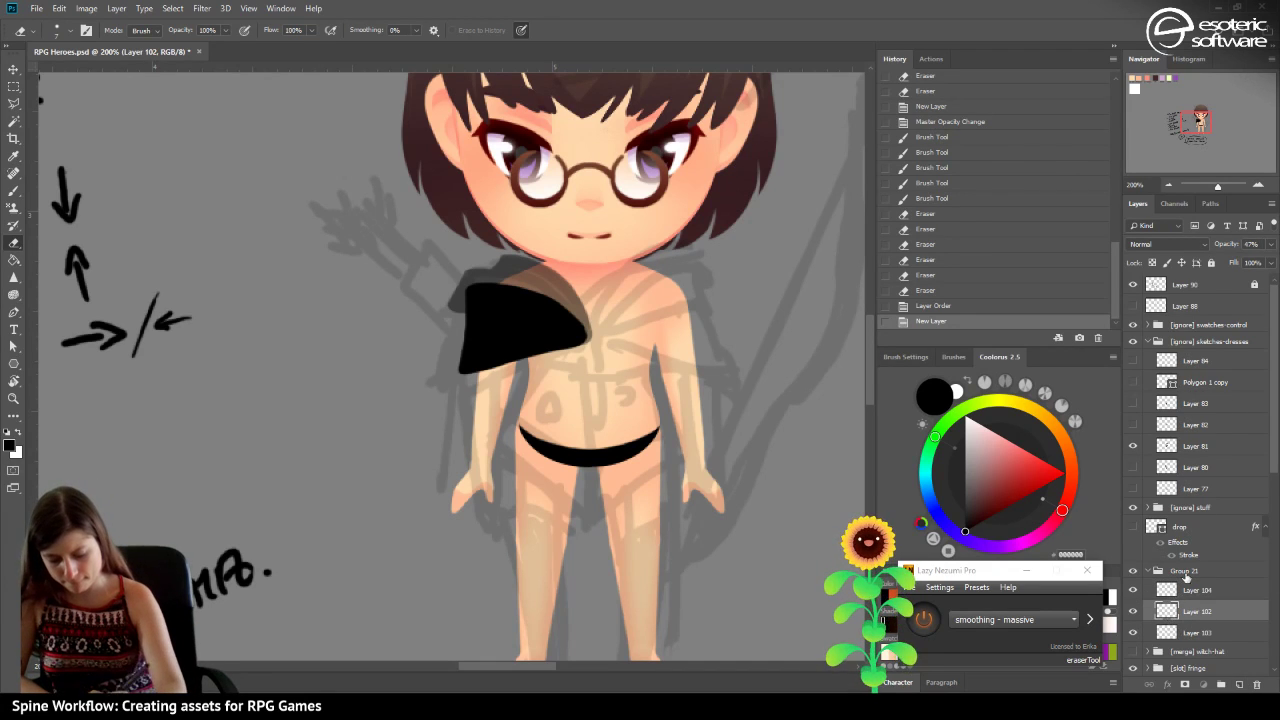
pyautogui.click(1183, 591)
pyautogui.click(1270, 244)
pyautogui.moveTo(1242, 257); pyautogui.dragTo(1238, 260)
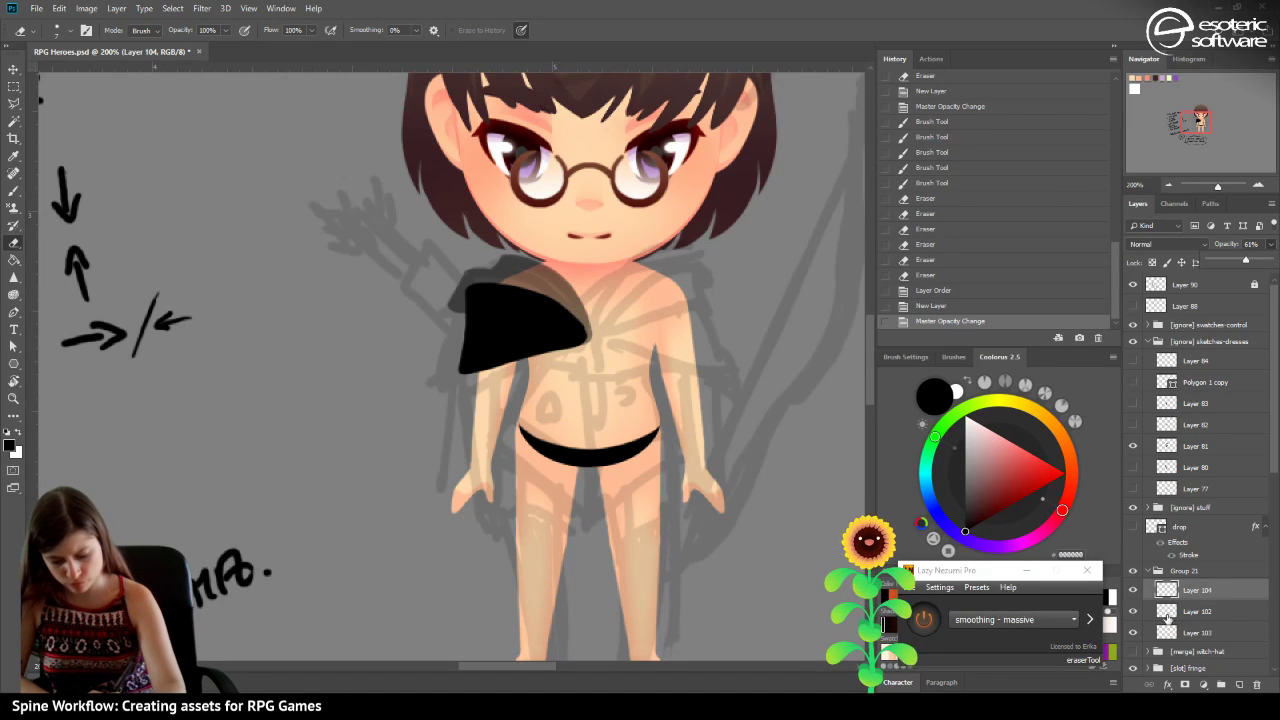
pyautogui.hotkey('alt', '[')
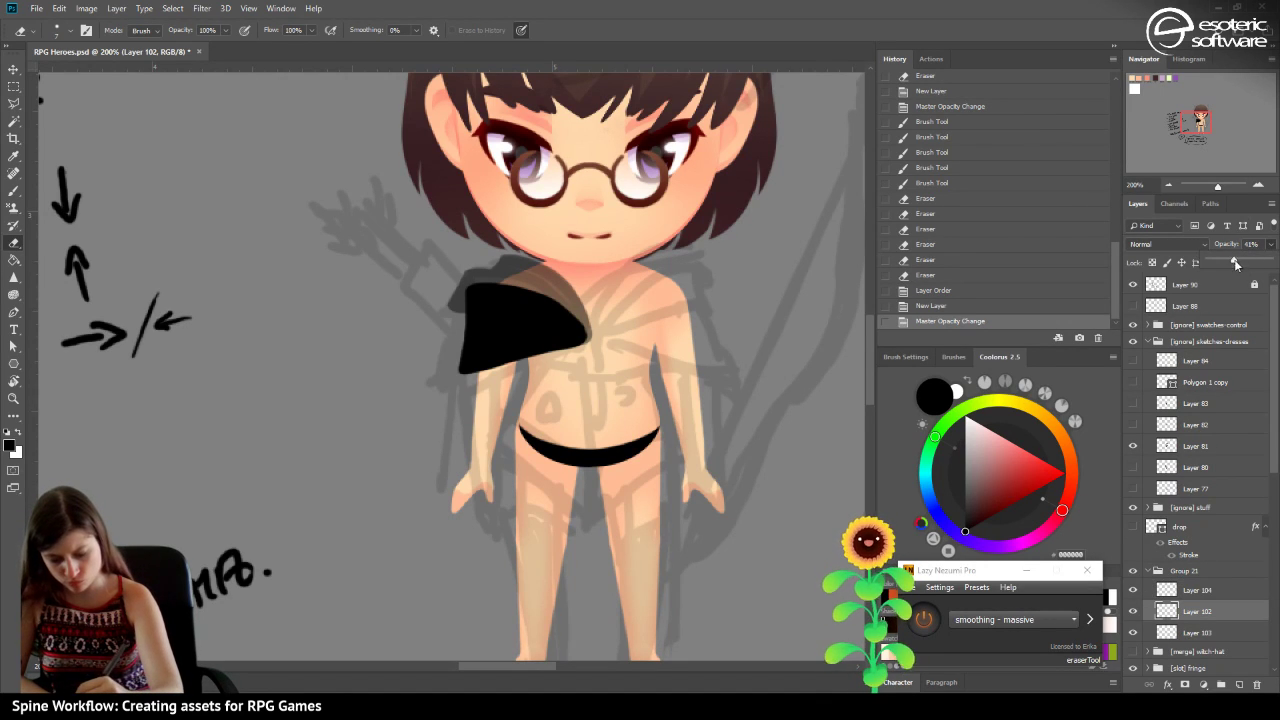
pyautogui.moveTo(1235, 263); pyautogui.dragTo(1236, 268)
pyautogui.hotkey('alt', '[')
pyautogui.click(1272, 244)
pyautogui.click(1241, 259)
# Set the empty top layer, Layer 104, to 100% opacity and save the file.
pyautogui.click(1272, 244)
pyautogui.hotkey('alt', ']')
pyautogui.click(1272, 244)
pyautogui.moveTo(1261, 263); pyautogui.dragTo(1270, 262)
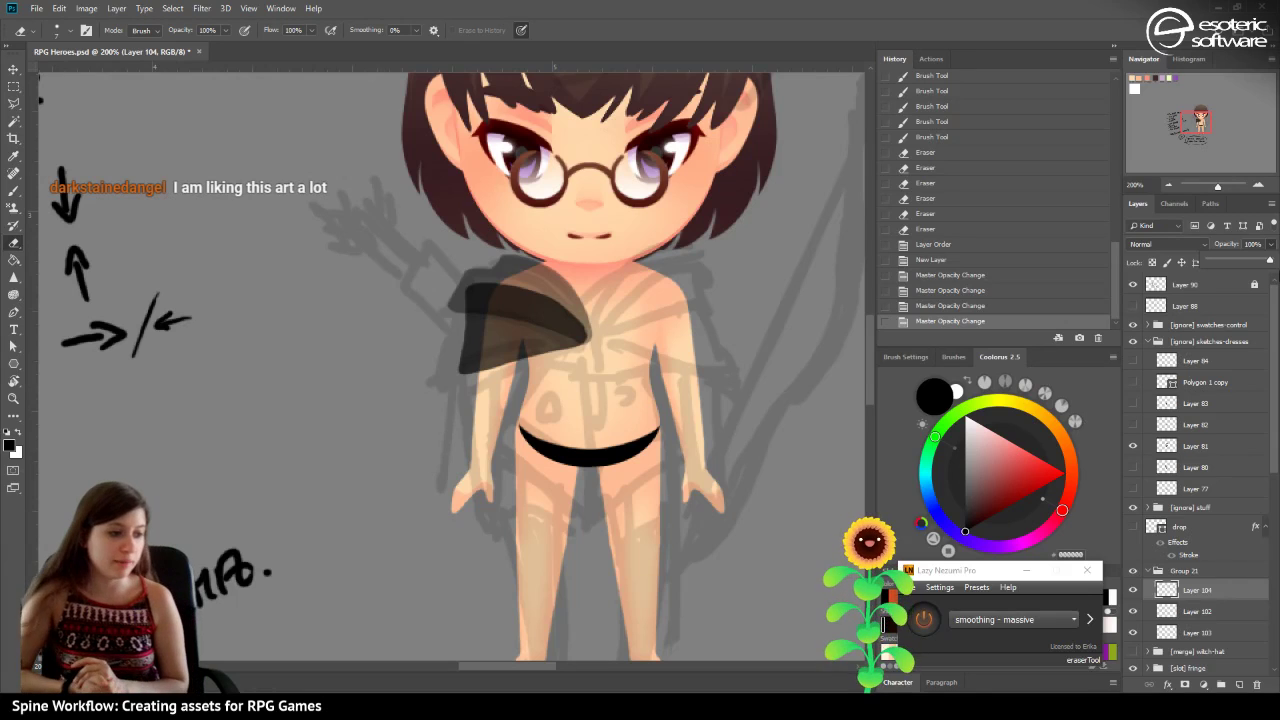
pyautogui.hotkey('ctrl', 's')
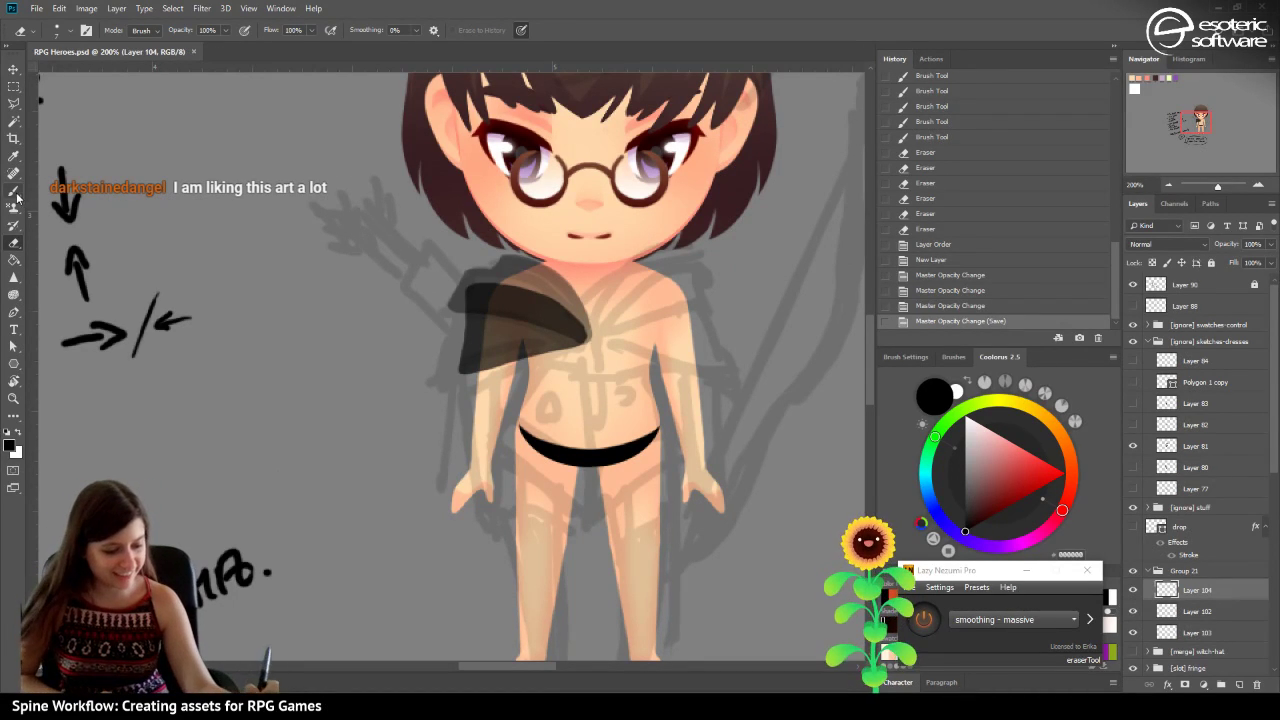
# Switch to the Brush tool and reduce its size to 10 px.
pyautogui.click(18, 193)
pyautogui.click(66, 31)
pyautogui.moveTo(77, 60); pyautogui.dragTo(70, 61)
pyautogui.moveTo(578, 318); pyautogui.dragTo(590, 352)
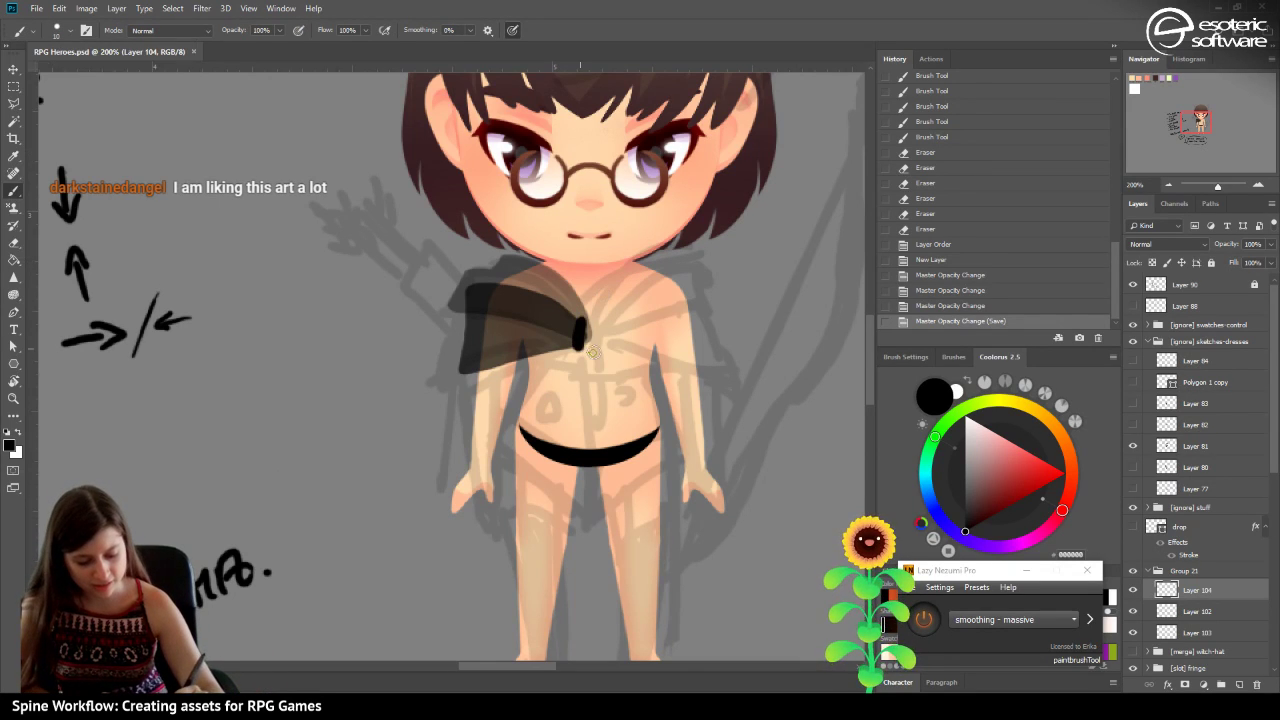
pyautogui.click(921, 300)
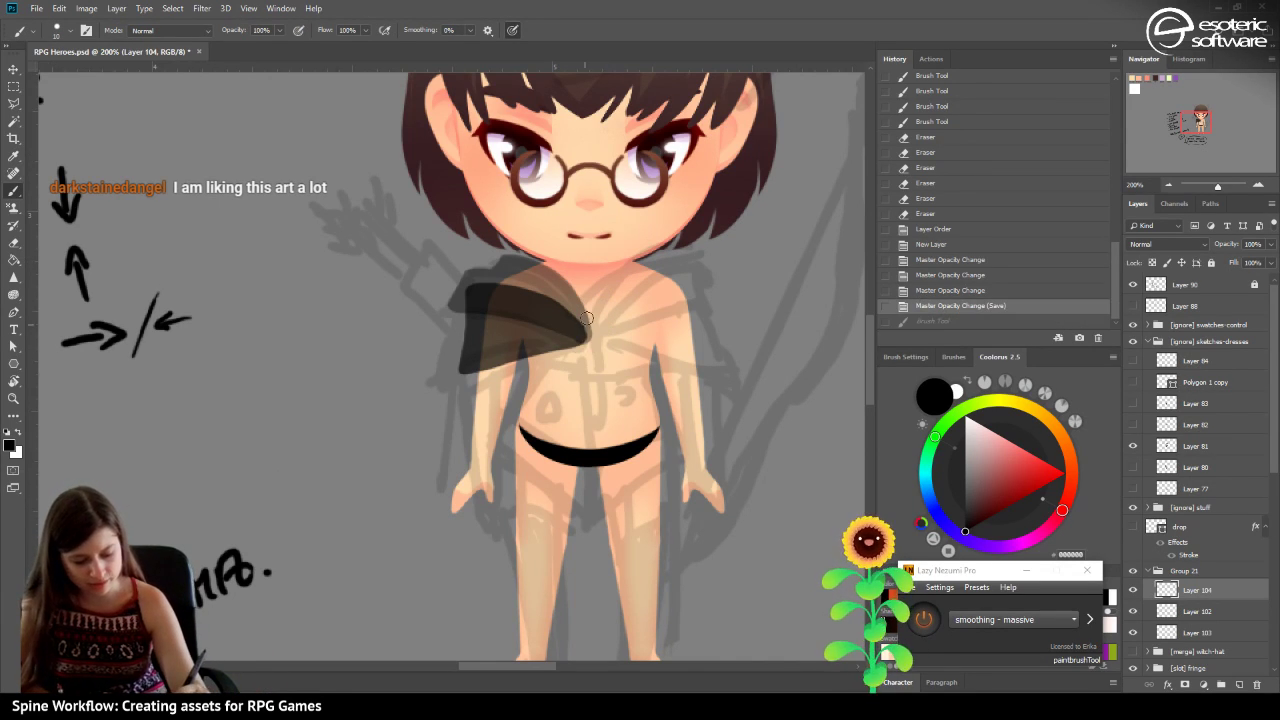
pyautogui.moveTo(592, 344); pyautogui.dragTo(594, 290)
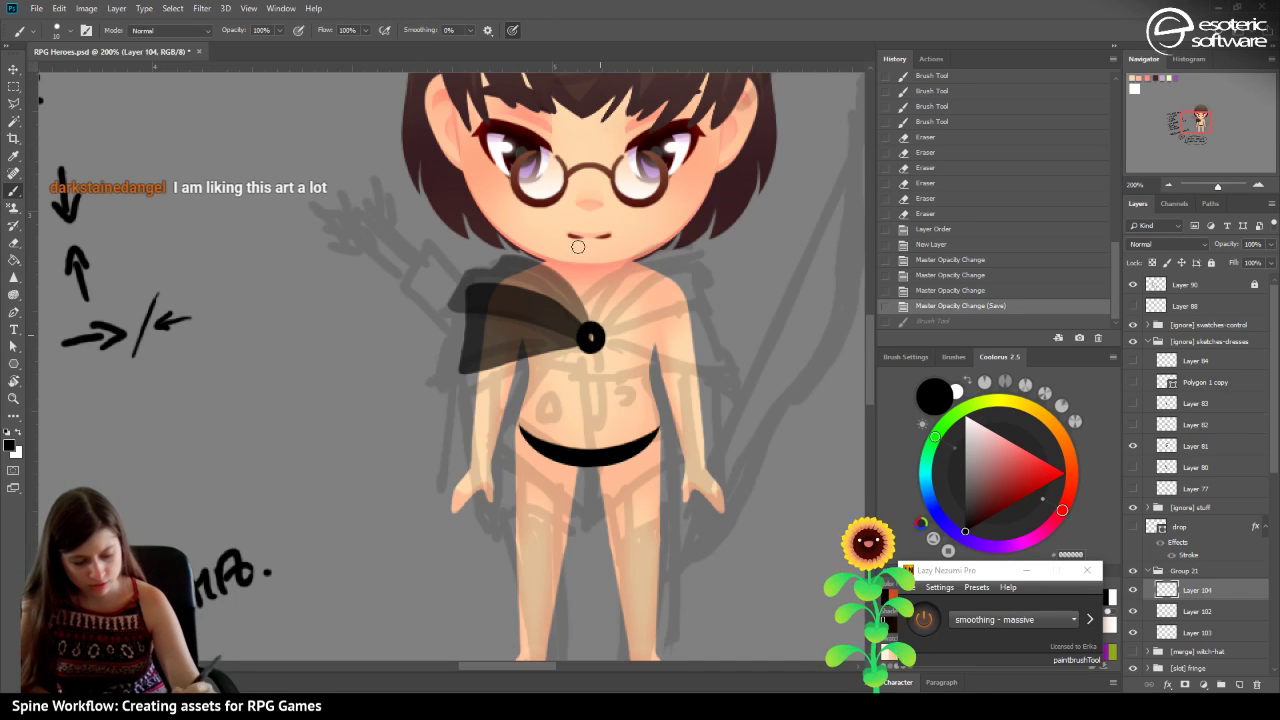
pyautogui.click(915, 299)
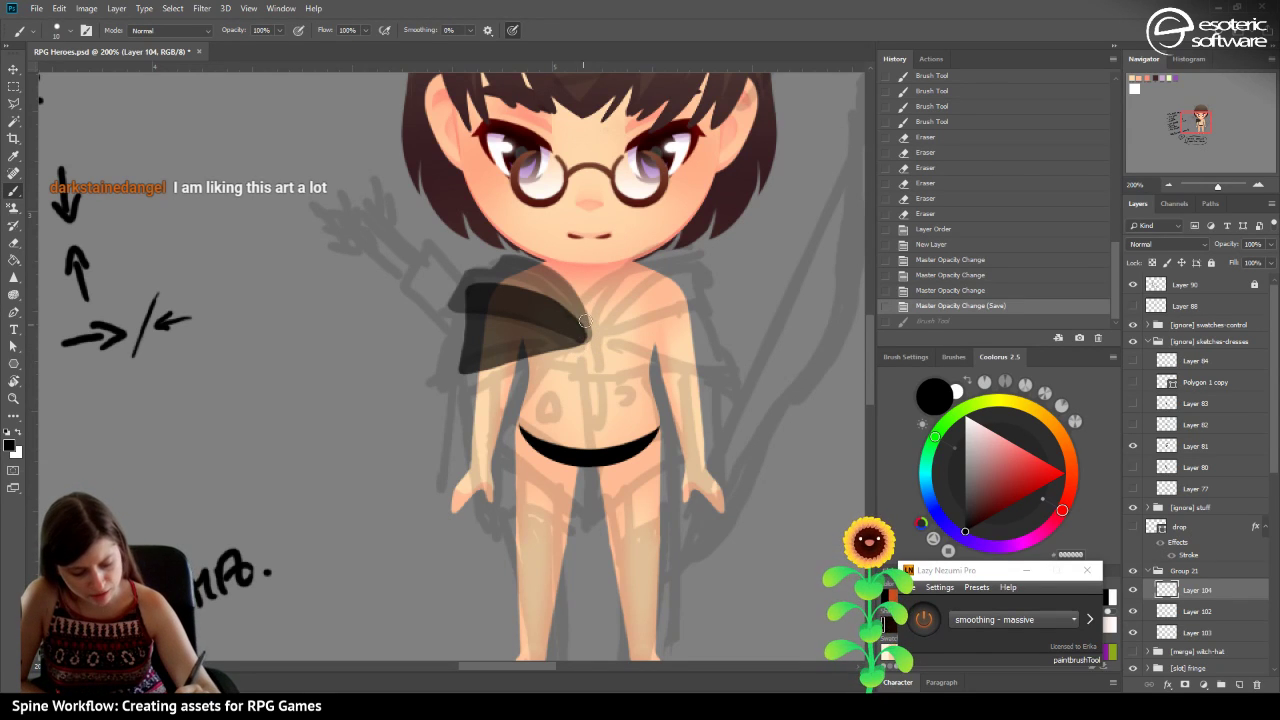
pyautogui.moveTo(588, 307); pyautogui.dragTo(575, 329)
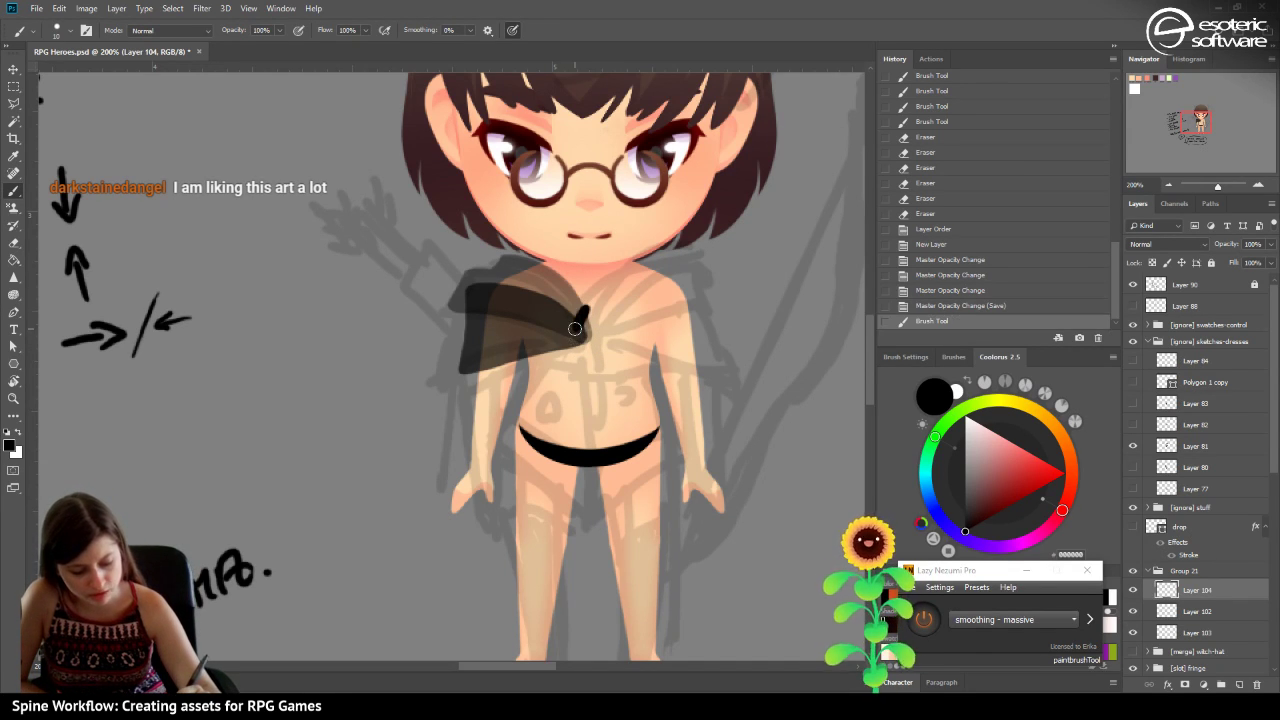
pyautogui.click(930, 304)
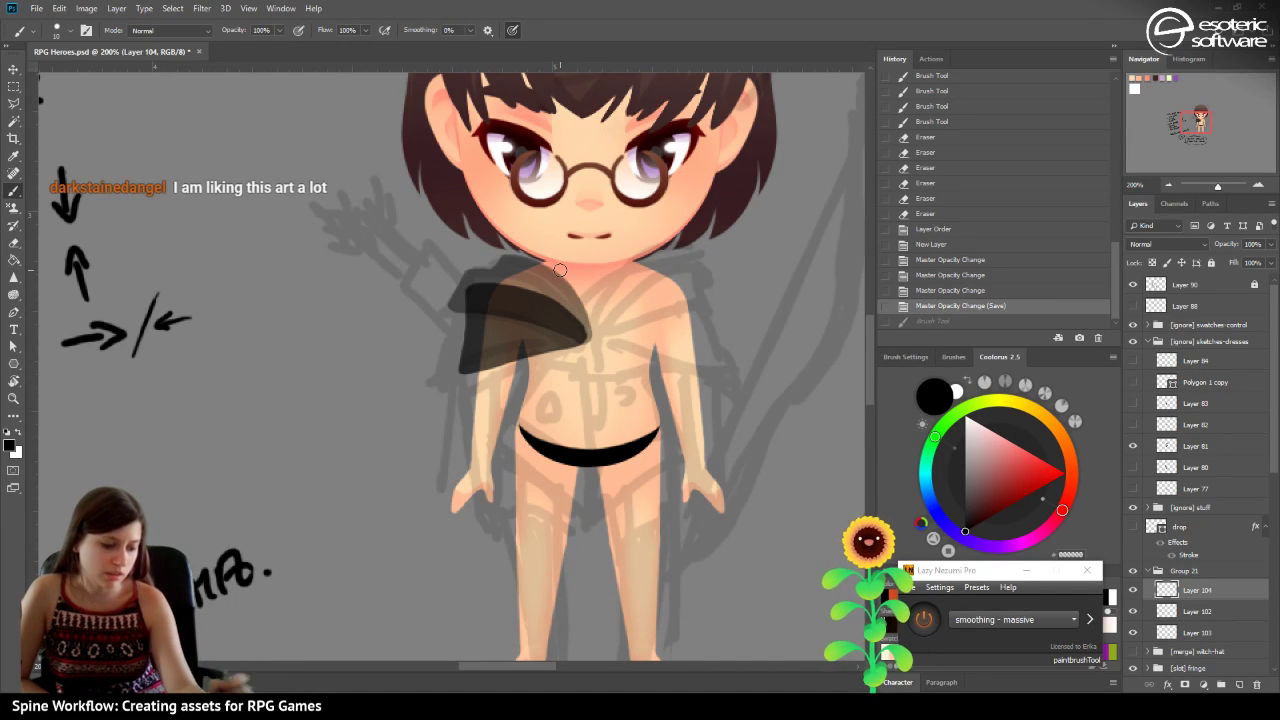
# Draw a brooch at the cape's chest tip with a 4 px brush: a faceted diamond gem inside a scalloped, flower-like outline.
pyautogui.click(66, 30)
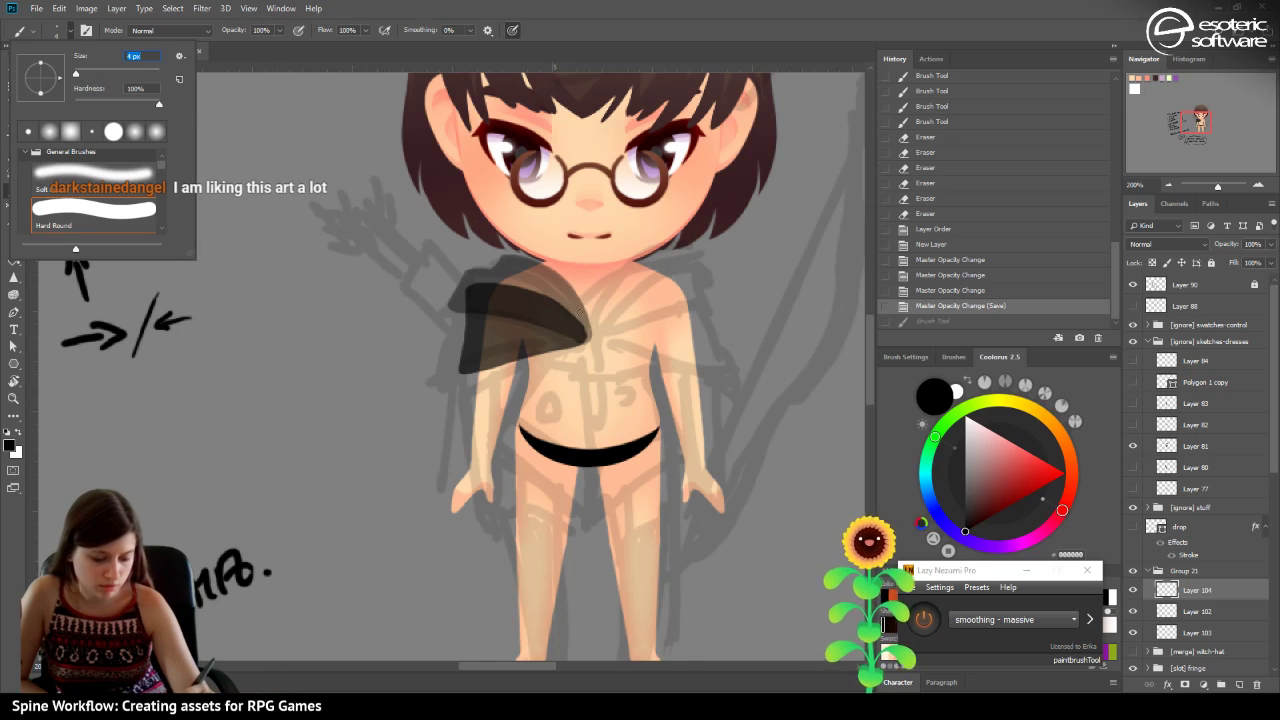
pyautogui.click(582, 314)
pyautogui.moveTo(583, 309)
pyautogui.mouseDown()
pyautogui.moveTo(570, 329)
pyautogui.moveTo(587, 362)
pyautogui.mouseUp()
pyautogui.moveTo(604, 331)
pyautogui.mouseDown()
pyautogui.moveTo(585, 303)
pyautogui.moveTo(553, 318)
pyautogui.moveTo(556, 352)
pyautogui.moveTo(596, 378)
pyautogui.moveTo(614, 326)
pyautogui.moveTo(604, 308)
pyautogui.moveTo(577, 292)
pyautogui.moveTo(586, 356)
pyautogui.mouseUp()
pyautogui.moveTo(585, 330); pyautogui.dragTo(572, 311)
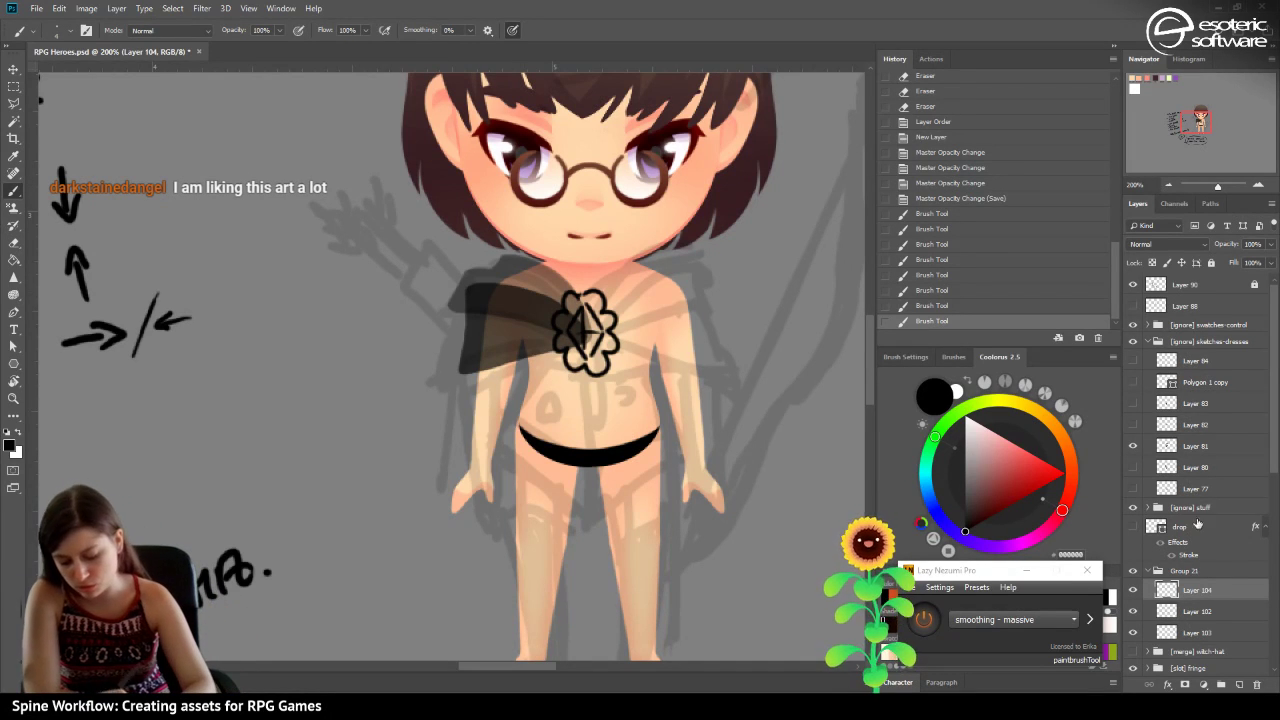
# Lower the opacity of Layer 102, set Layer 103 to 41%, and make the brooch layer active again.
pyautogui.click(1196, 611)
pyautogui.click(1270, 244)
pyautogui.moveTo(1243, 245)
pyautogui.mouseDown()
pyautogui.moveTo(1224, 266)
pyautogui.moveTo(1236, 256)
pyautogui.mouseUp()
pyautogui.click(1196, 632)
pyautogui.click(1270, 244)
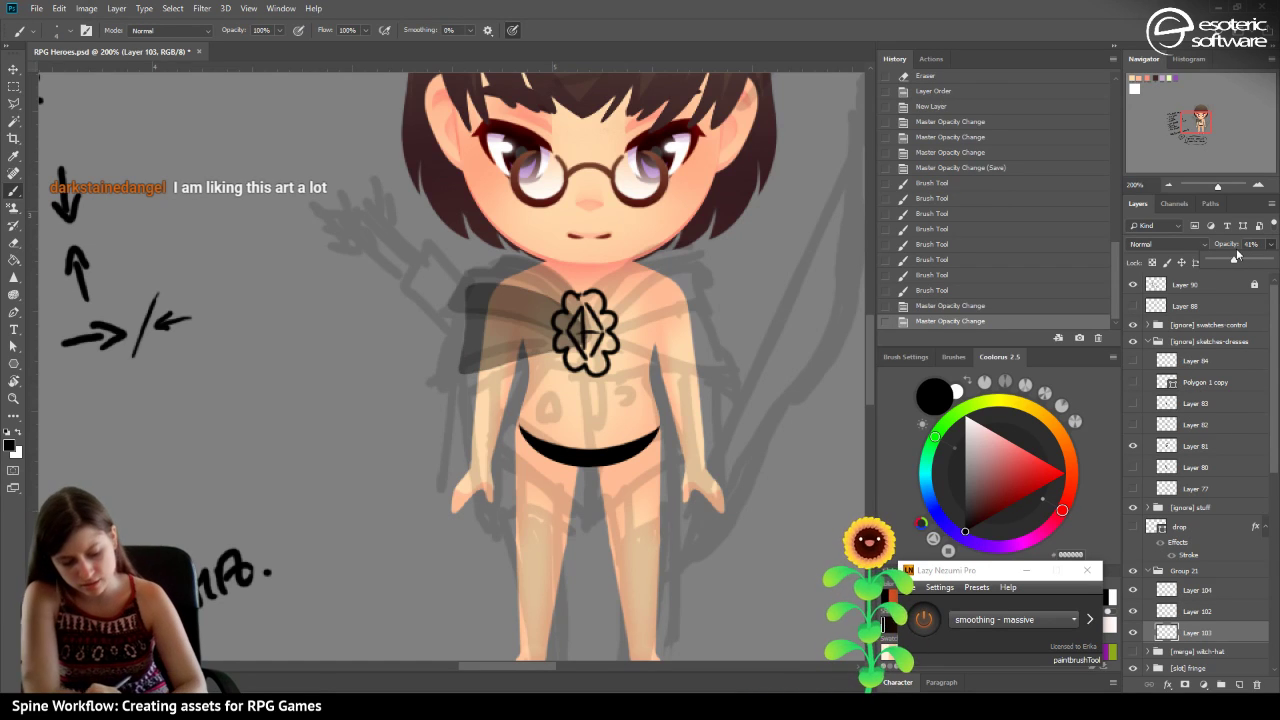
pyautogui.click(1190, 590)
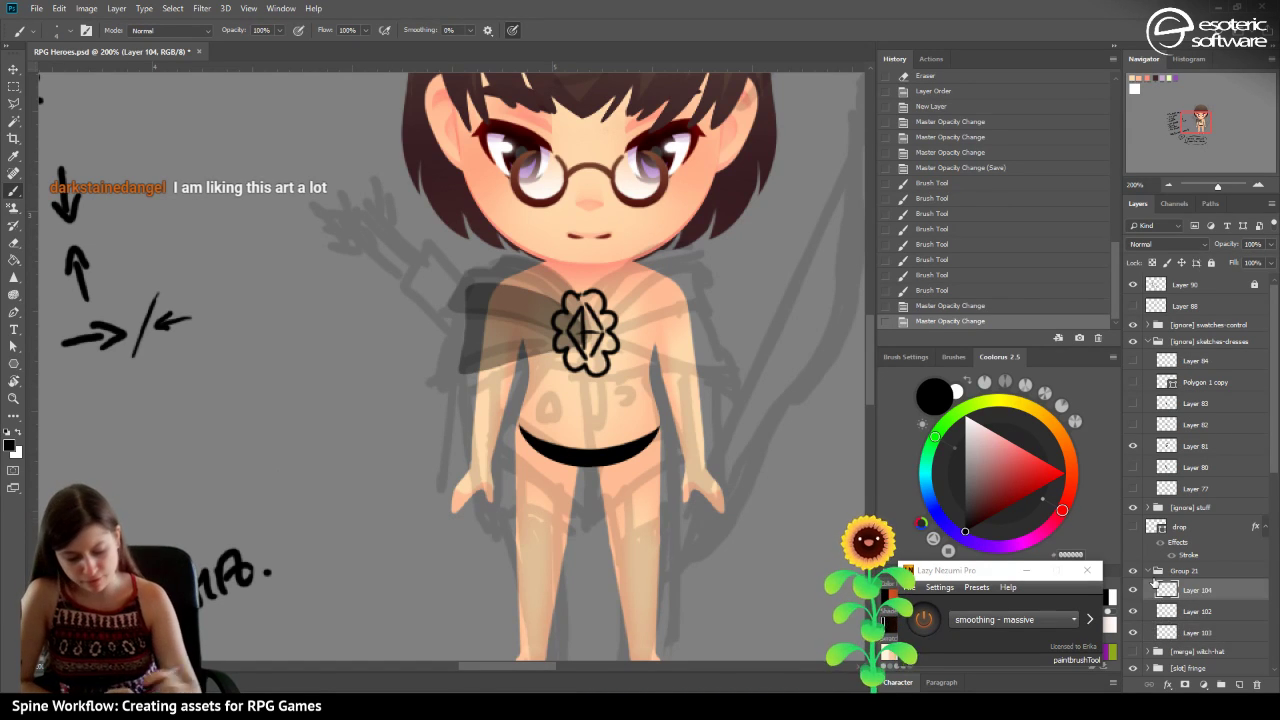
# Outline the short cape around the brooch, with shoulder peaks and wide pointed side panels over both upper arms.
pyautogui.moveTo(575, 270)
pyautogui.mouseDown()
pyautogui.moveTo(493, 260)
pyautogui.moveTo(472, 286)
pyautogui.moveTo(468, 372)
pyautogui.mouseUp()
pyautogui.moveTo(504, 292)
pyautogui.mouseDown()
pyautogui.moveTo(566, 310)
pyautogui.moveTo(518, 342)
pyautogui.mouseUp()
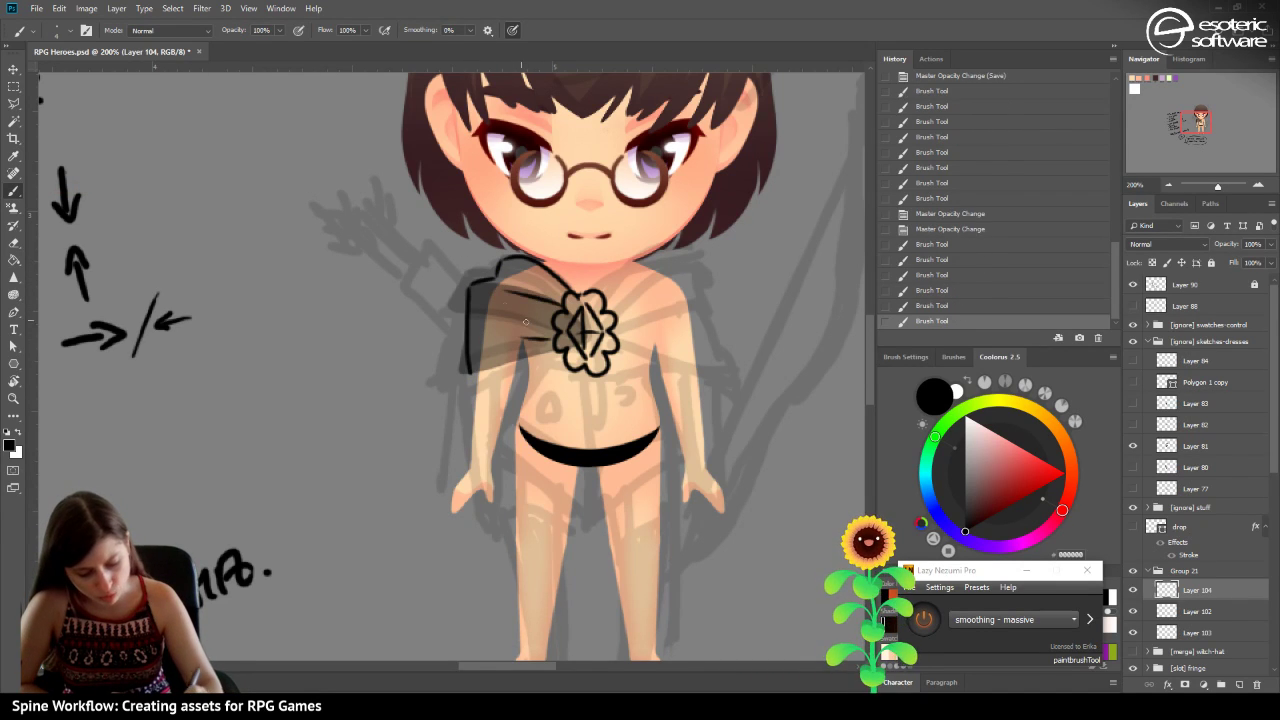
pyautogui.moveTo(620, 292); pyautogui.dragTo(600, 312)
pyautogui.moveTo(660, 259)
pyautogui.mouseDown()
pyautogui.moveTo(696, 257)
pyautogui.moveTo(704, 296)
pyautogui.mouseUp()
pyautogui.moveTo(700, 292); pyautogui.dragTo(740, 374)
pyautogui.moveTo(532, 354); pyautogui.dragTo(450, 405)
pyautogui.moveTo(470, 314)
pyautogui.mouseDown()
pyautogui.moveTo(553, 328)
pyautogui.moveTo(509, 299)
pyautogui.moveTo(506, 321)
pyautogui.moveTo(631, 297)
pyautogui.moveTo(616, 325)
pyautogui.moveTo(692, 283)
pyautogui.mouseUp()
pyautogui.moveTo(672, 377)
pyautogui.mouseDown()
pyautogui.moveTo(744, 401)
pyautogui.moveTo(742, 370)
pyautogui.mouseUp()
# Add diagonal fold lines radiating from the brooch across both side panels of the cape.
pyautogui.moveTo(638, 318); pyautogui.dragTo(634, 368)
pyautogui.moveTo(696, 302); pyautogui.dragTo(662, 362)
pyautogui.moveTo(696, 358); pyautogui.dragTo(678, 382)
pyautogui.moveTo(716, 328); pyautogui.dragTo(680, 380)
pyautogui.moveTo(726, 354); pyautogui.dragTo(704, 384)
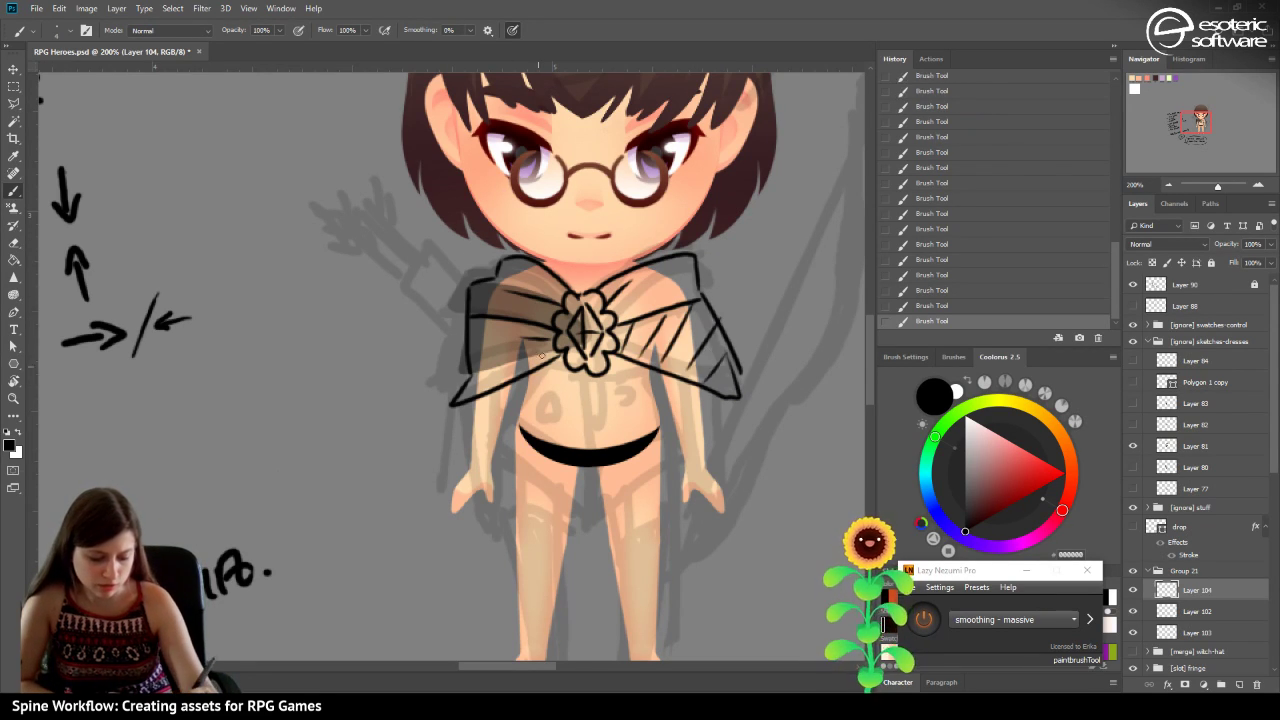
pyautogui.moveTo(546, 348); pyautogui.dragTo(526, 372)
pyautogui.moveTo(528, 328)
pyautogui.mouseDown()
pyautogui.moveTo(490, 394)
pyautogui.moveTo(474, 396)
pyautogui.mouseUp()
pyautogui.moveTo(496, 314); pyautogui.dragTo(471, 368)
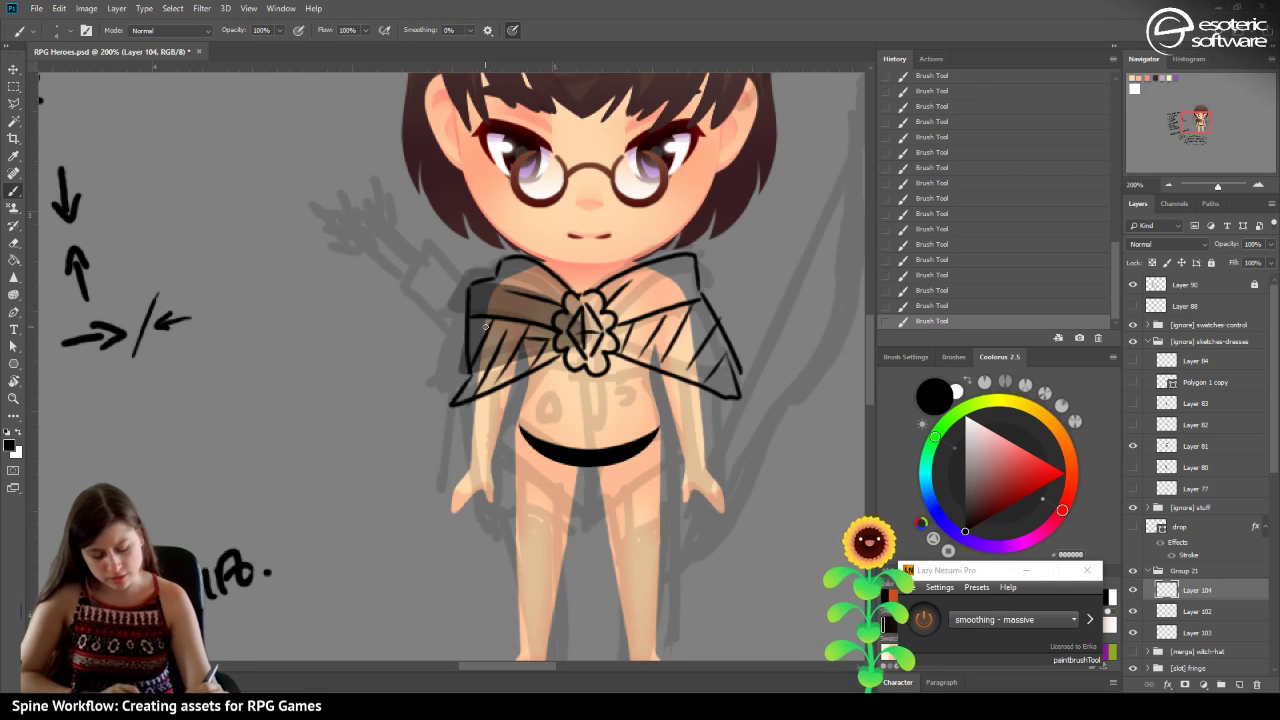
# Draw gem-set wrist cuffs and forearm bands on both arms, plus the top's centre seam with a round button.
pyautogui.moveTo(502, 446)
pyautogui.mouseDown()
pyautogui.moveTo(458, 443)
pyautogui.moveTo(496, 468)
pyautogui.moveTo(490, 505)
pyautogui.moveTo(450, 500)
pyautogui.moveTo(484, 438)
pyautogui.moveTo(472, 398)
pyautogui.moveTo(508, 376)
pyautogui.moveTo(506, 406)
pyautogui.mouseUp()
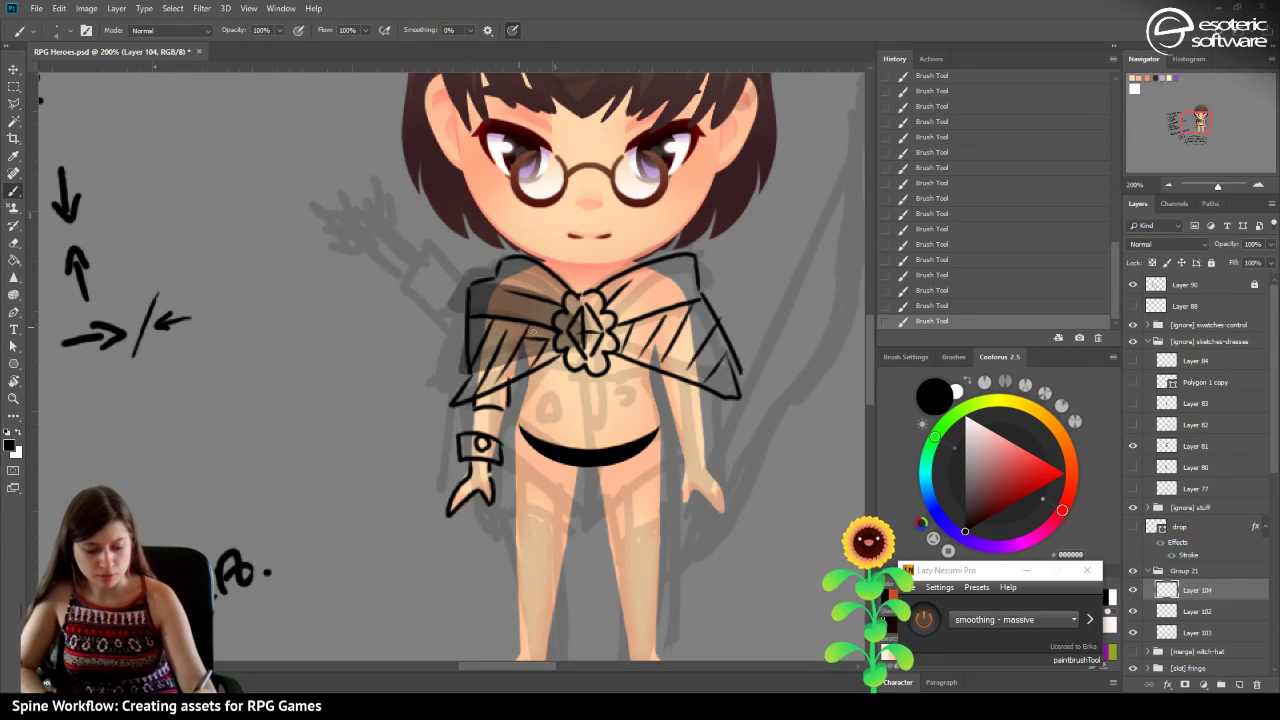
pyautogui.moveTo(658, 376)
pyautogui.mouseDown()
pyautogui.moveTo(672, 418)
pyautogui.moveTo(700, 412)
pyautogui.moveTo(684, 405)
pyautogui.moveTo(672, 448)
pyautogui.moveTo(706, 462)
pyautogui.moveTo(684, 470)
pyautogui.moveTo(680, 458)
pyautogui.mouseUp()
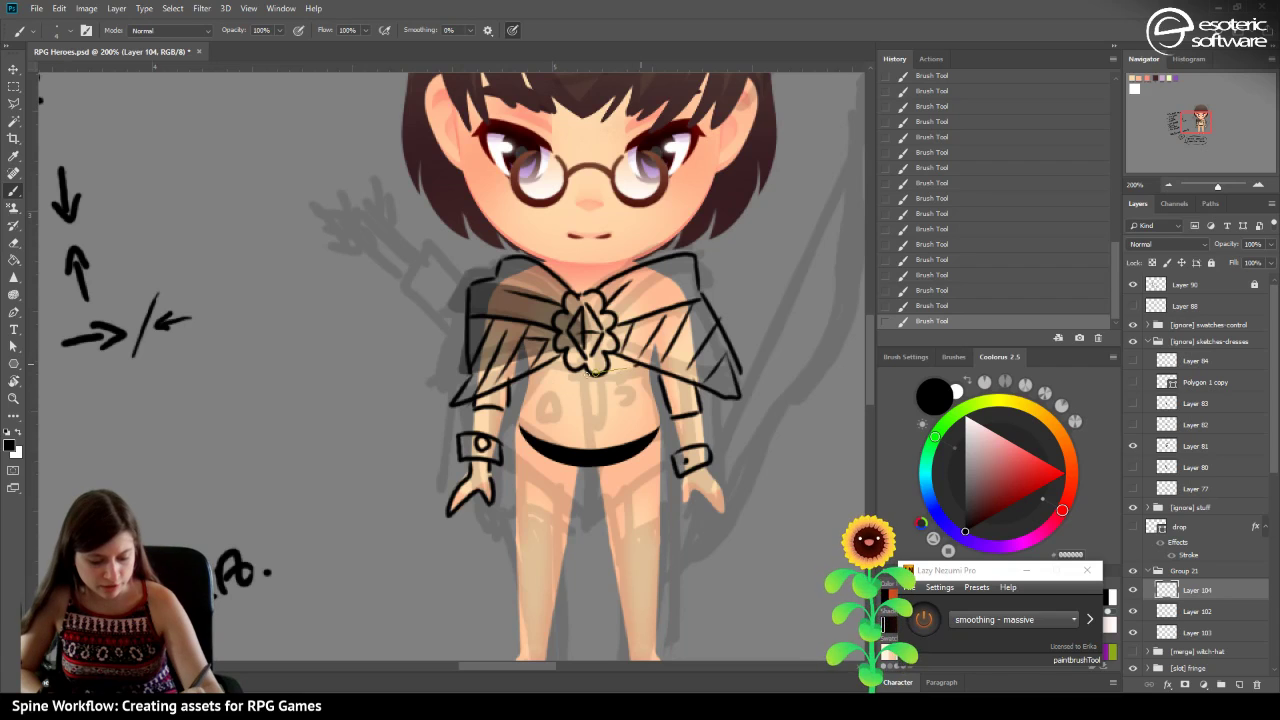
pyautogui.moveTo(583, 375); pyautogui.dragTo(583, 462)
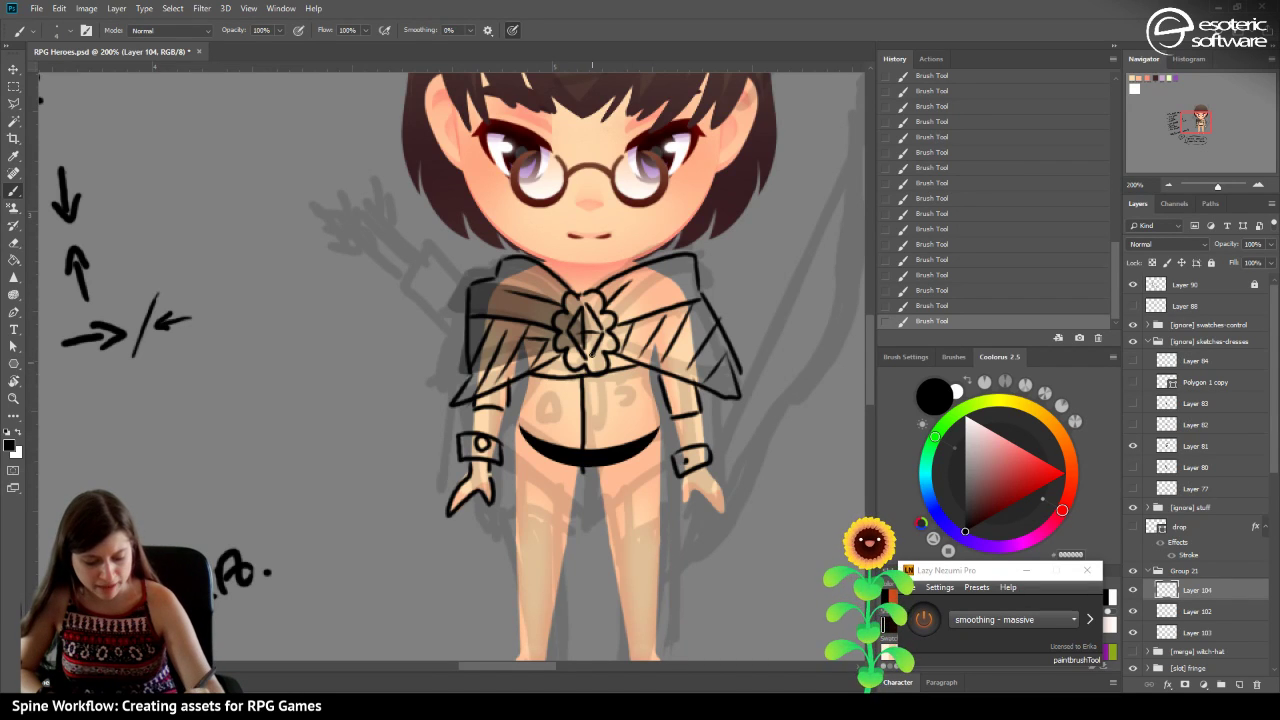
pyautogui.moveTo(601, 384)
pyautogui.mouseDown()
pyautogui.moveTo(594, 432)
pyautogui.moveTo(578, 351)
pyautogui.moveTo(592, 394)
pyautogui.mouseUp()
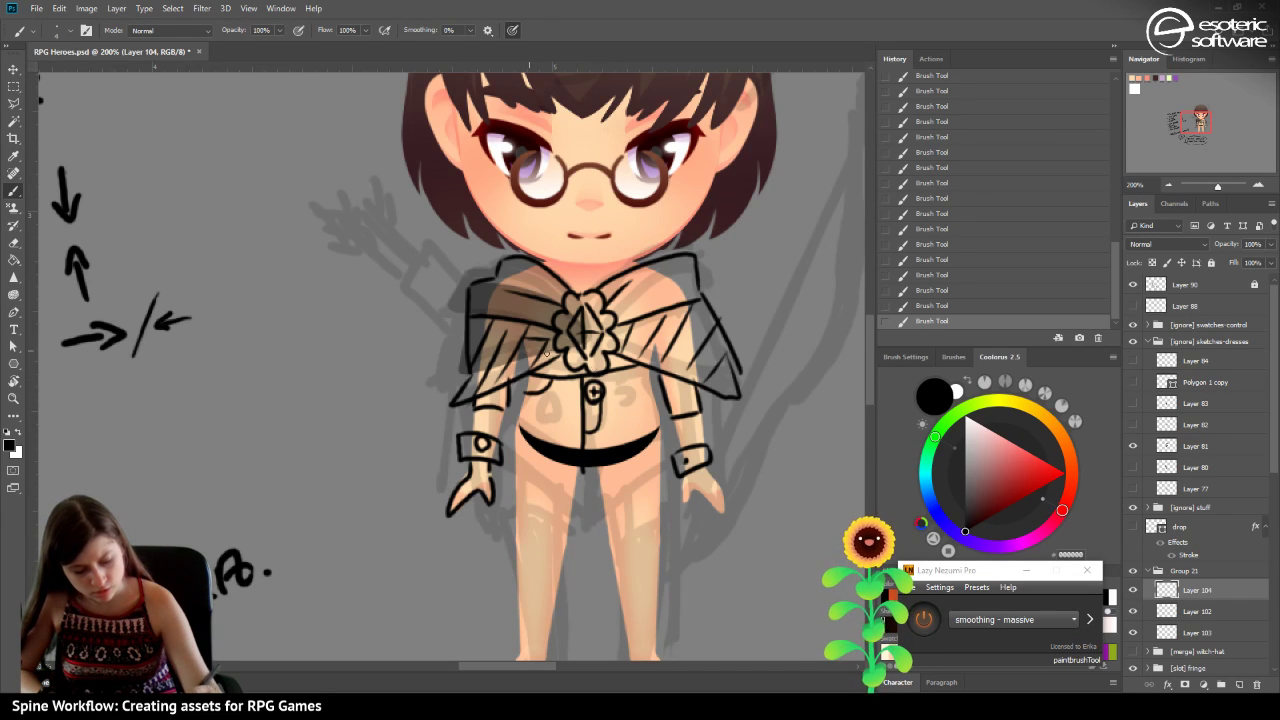
# Undo the last waist strokes and draw the top's split, pointed hem from the hips down to the upper thighs.
pyautogui.moveTo(651, 366); pyautogui.dragTo(671, 446)
pyautogui.click(909, 290)
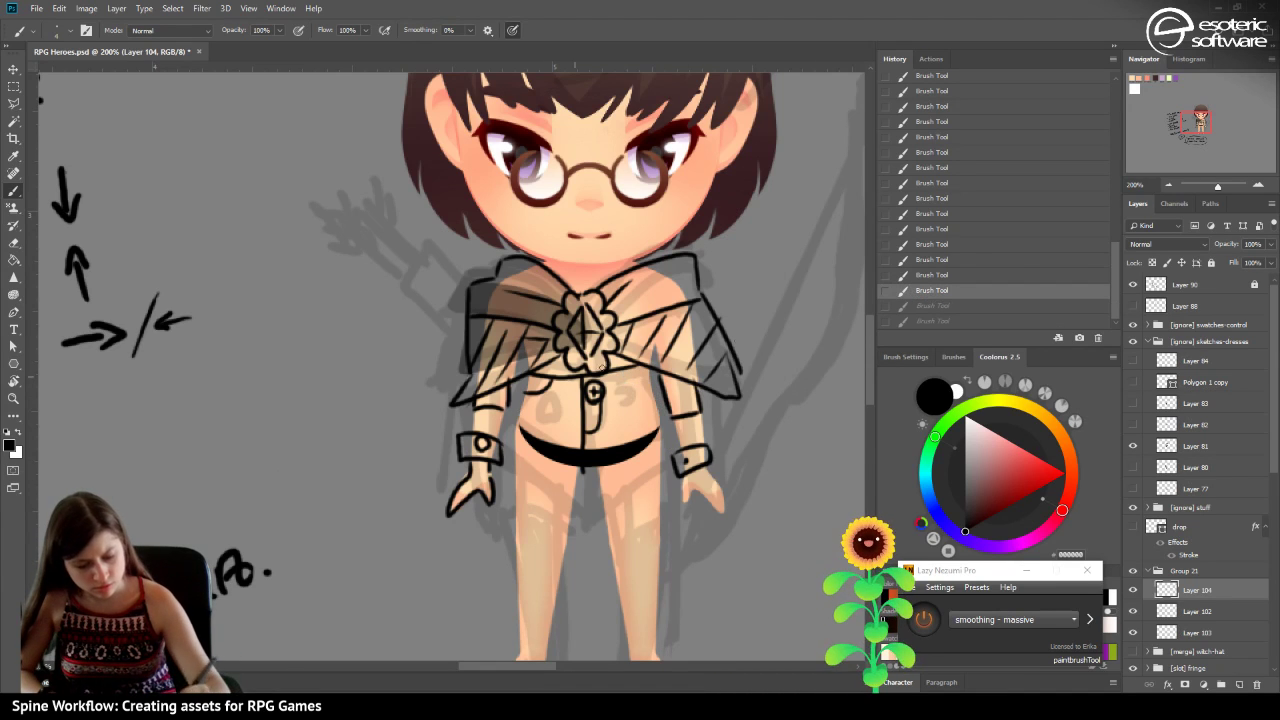
pyautogui.click(909, 271)
pyautogui.moveTo(513, 410)
pyautogui.mouseDown()
pyautogui.moveTo(520, 434)
pyautogui.moveTo(507, 430)
pyautogui.moveTo(582, 480)
pyautogui.moveTo(580, 520)
pyautogui.moveTo(498, 428)
pyautogui.moveTo(522, 497)
pyautogui.moveTo(496, 480)
pyautogui.moveTo(588, 471)
pyautogui.moveTo(640, 495)
pyautogui.moveTo(672, 428)
pyautogui.moveTo(642, 358)
pyautogui.moveTo(650, 395)
pyautogui.mouseUp()
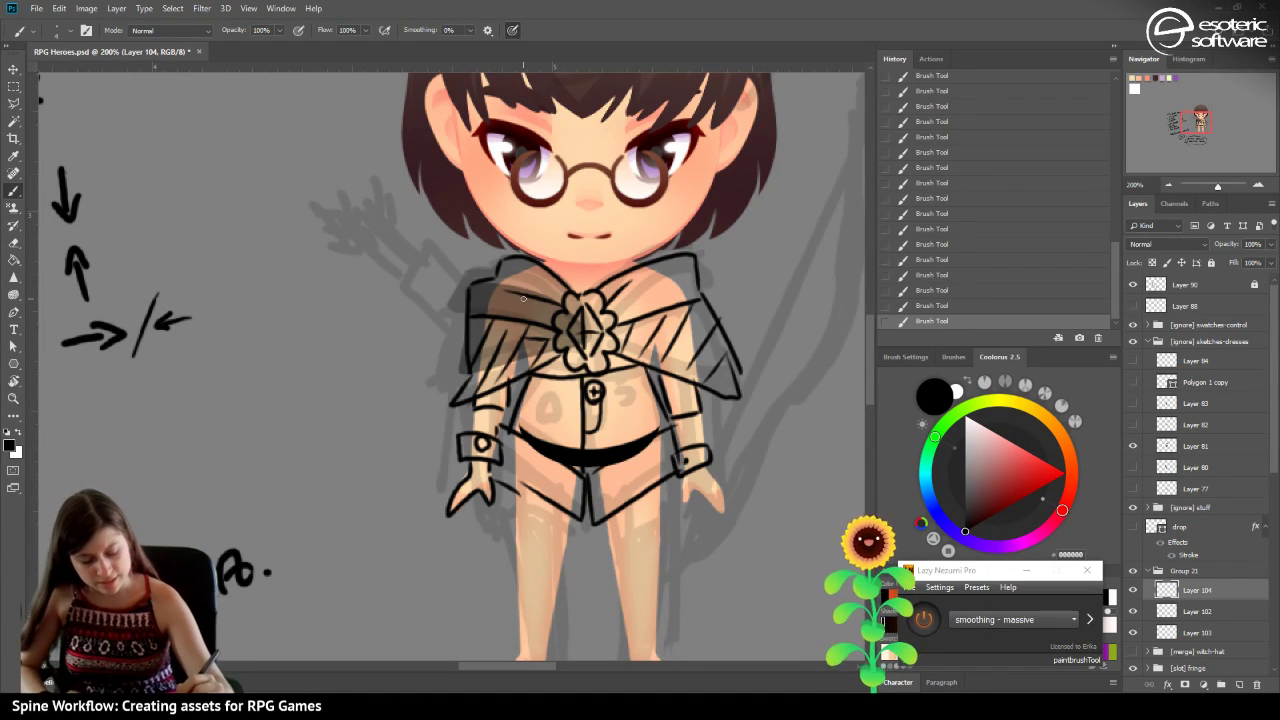
# Try to draw a round pouch hanging at the side of the waist, and undo its strokes.
pyautogui.moveTo(537, 355)
pyautogui.mouseDown()
pyautogui.moveTo(524, 433)
pyautogui.moveTo(545, 393)
pyautogui.moveTo(510, 393)
pyautogui.moveTo(512, 432)
pyautogui.mouseUp()
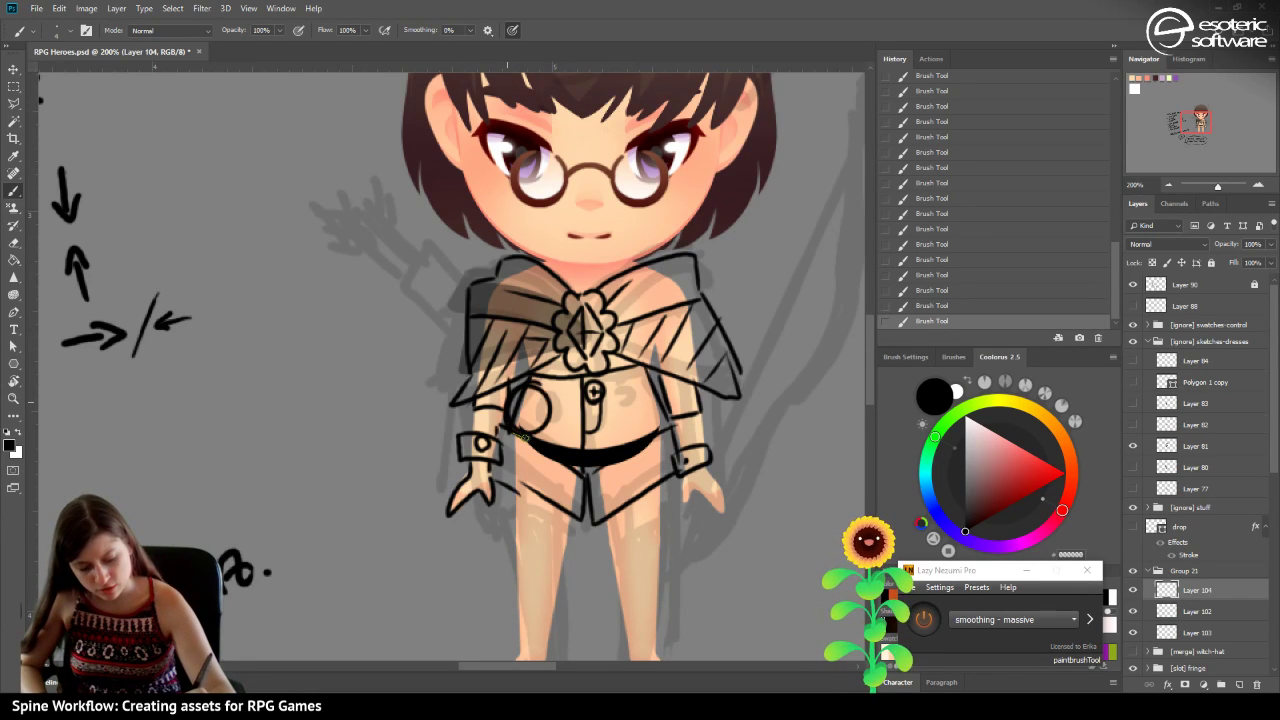
pyautogui.moveTo(540, 362)
pyautogui.mouseDown()
pyautogui.moveTo(524, 372)
pyautogui.moveTo(548, 378)
pyautogui.moveTo(513, 383)
pyautogui.mouseUp()
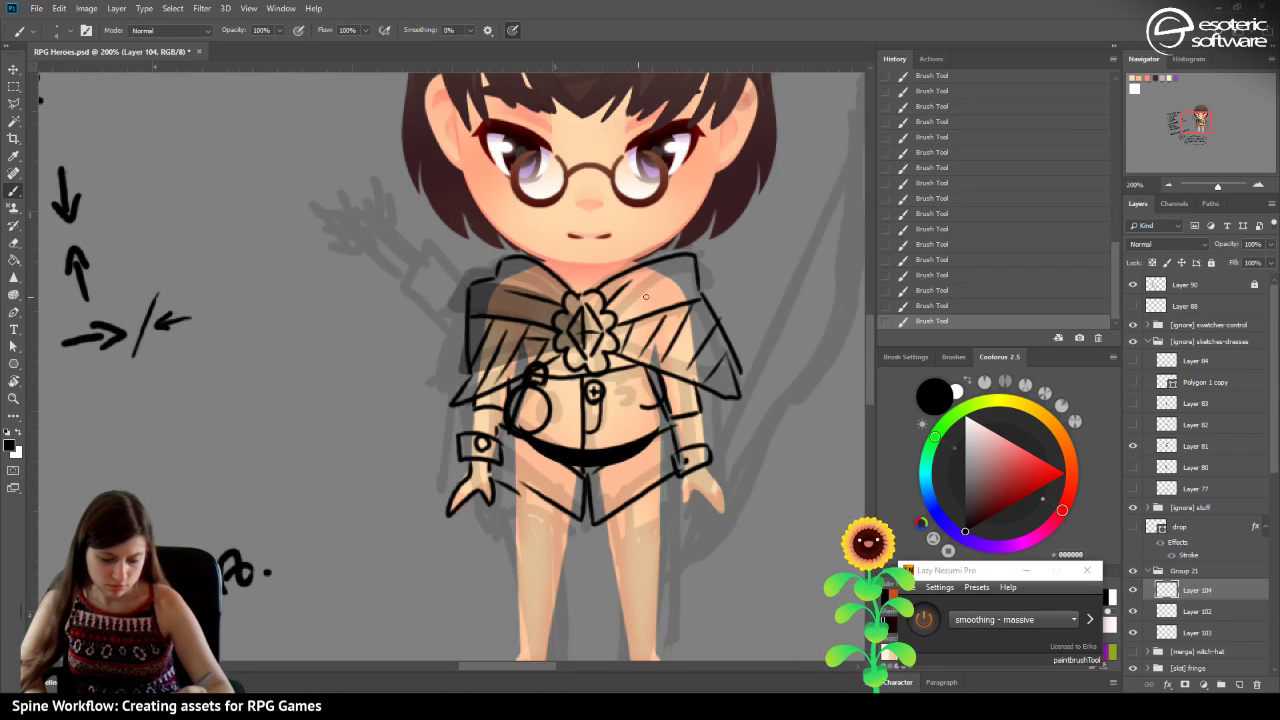
pyautogui.hotkey('ctrl', 'z')
pyautogui.hotkey('ctrl', 'z')
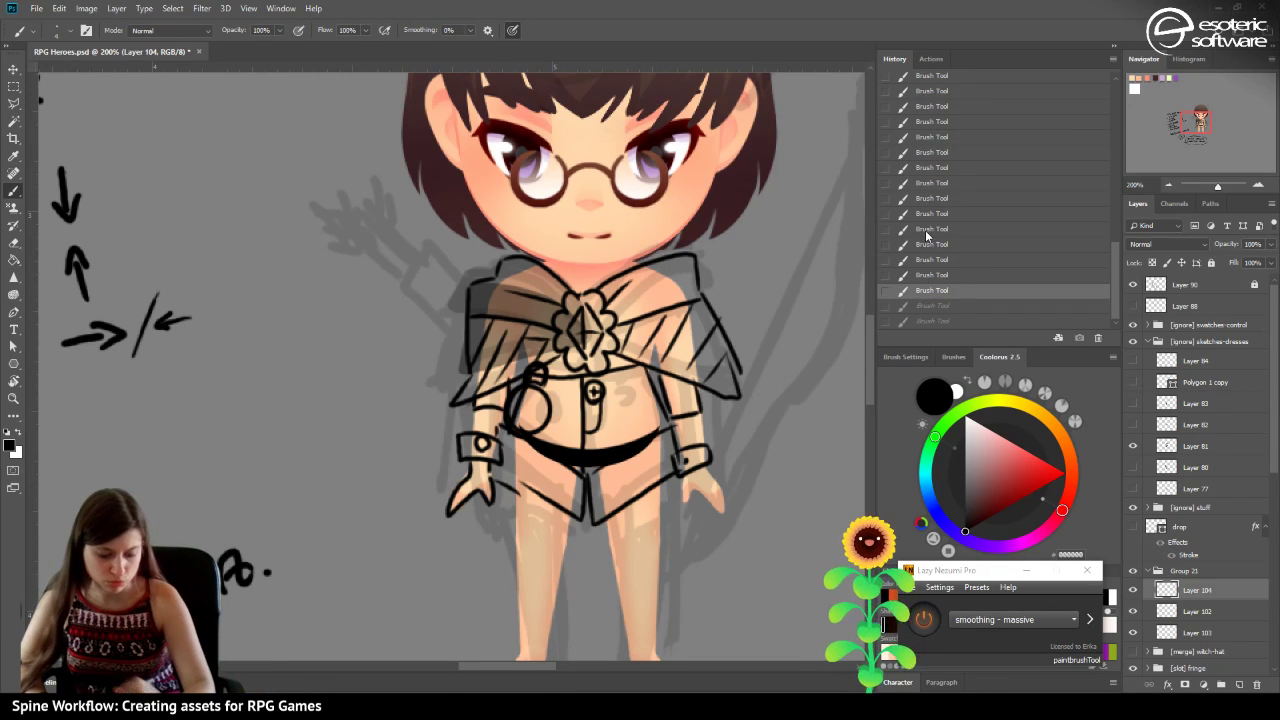
pyautogui.click(926, 238)
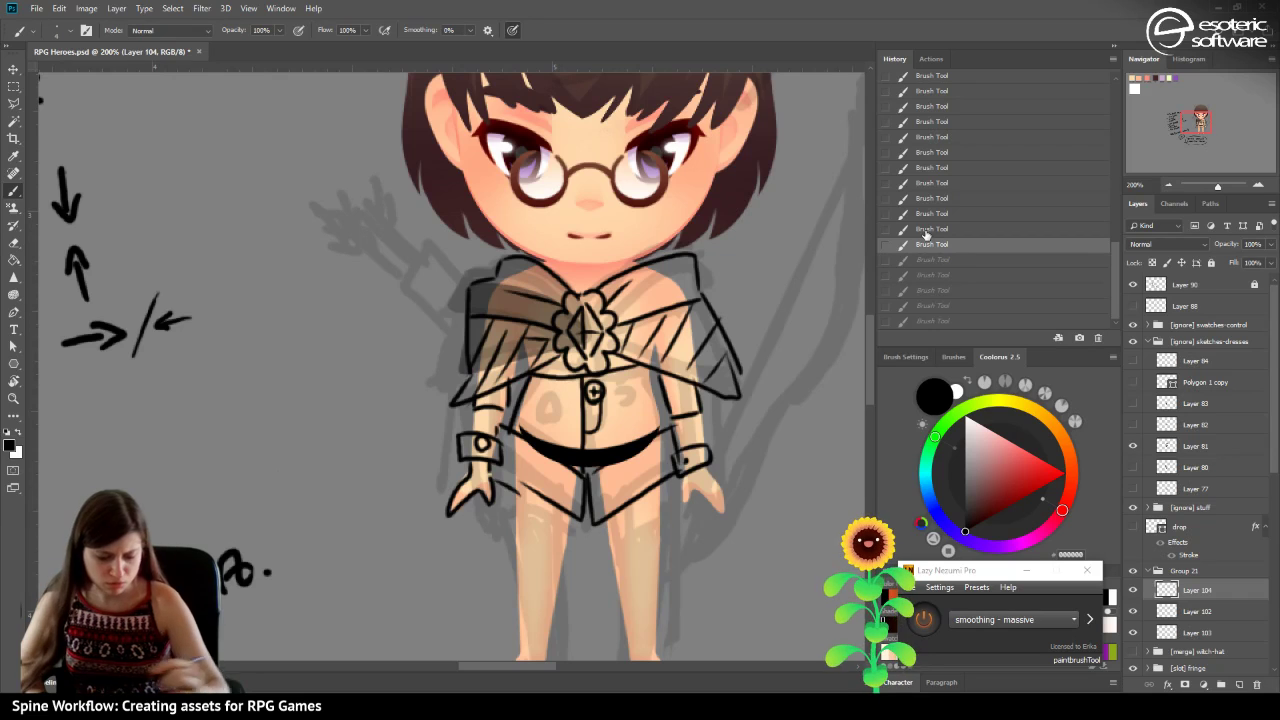
# Draw a buckled belt around the waist and high boots with round ankle details on both legs.
pyautogui.moveTo(612, 397)
pyautogui.mouseDown()
pyautogui.moveTo(651, 391)
pyautogui.moveTo(534, 400)
pyautogui.moveTo(528, 378)
pyautogui.moveTo(562, 374)
pyautogui.moveTo(592, 404)
pyautogui.moveTo(612, 370)
pyautogui.moveTo(565, 395)
pyautogui.mouseUp()
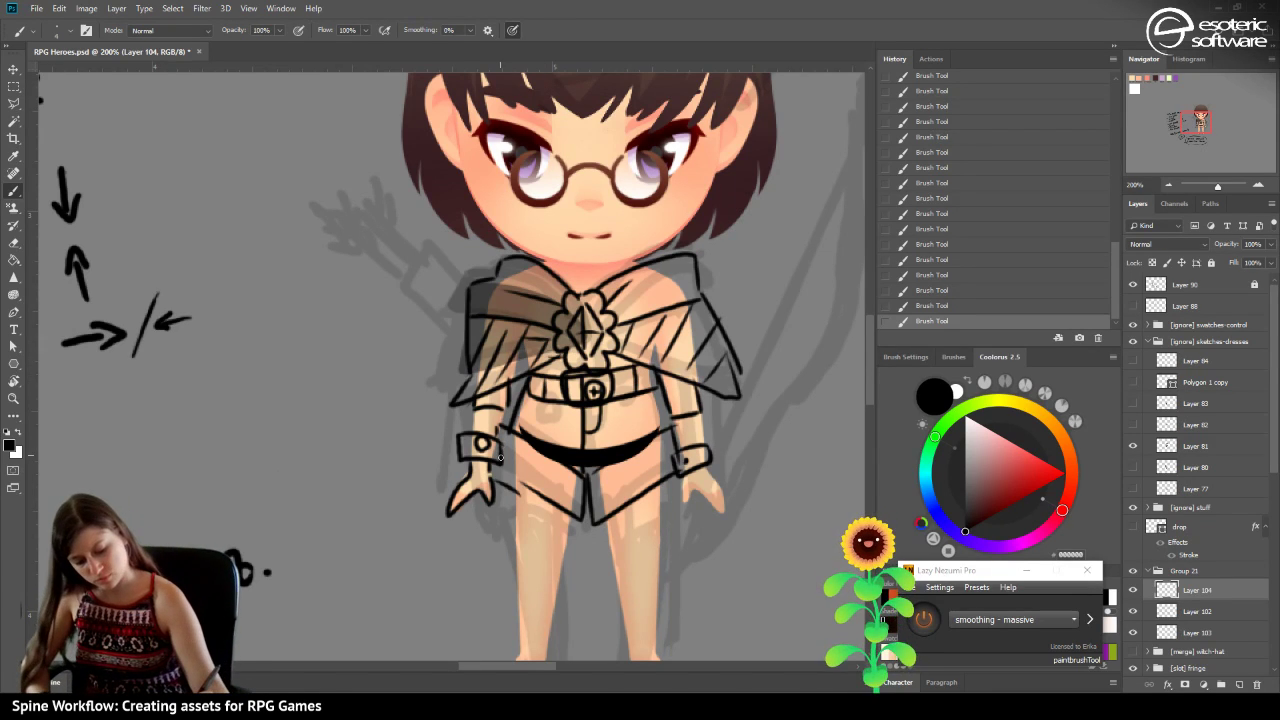
pyautogui.click(1168, 185)
pyautogui.moveTo(560, 434)
pyautogui.mouseDown()
pyautogui.moveTo(525, 457)
pyautogui.moveTo(529, 469)
pyautogui.moveTo(558, 446)
pyautogui.moveTo(555, 470)
pyautogui.moveTo(562, 452)
pyautogui.moveTo(543, 480)
pyautogui.moveTo(532, 472)
pyautogui.moveTo(534, 514)
pyautogui.mouseUp()
pyautogui.moveTo(558, 456); pyautogui.dragTo(564, 528)
pyautogui.moveTo(564, 520)
pyautogui.mouseDown()
pyautogui.moveTo(479, 504)
pyautogui.moveTo(496, 508)
pyautogui.moveTo(474, 527)
pyautogui.moveTo(504, 470)
pyautogui.mouseUp()
pyautogui.moveTo(504, 470)
pyautogui.mouseDown()
pyautogui.moveTo(505, 440)
pyautogui.moveTo(472, 462)
pyautogui.moveTo(481, 482)
pyautogui.mouseUp()
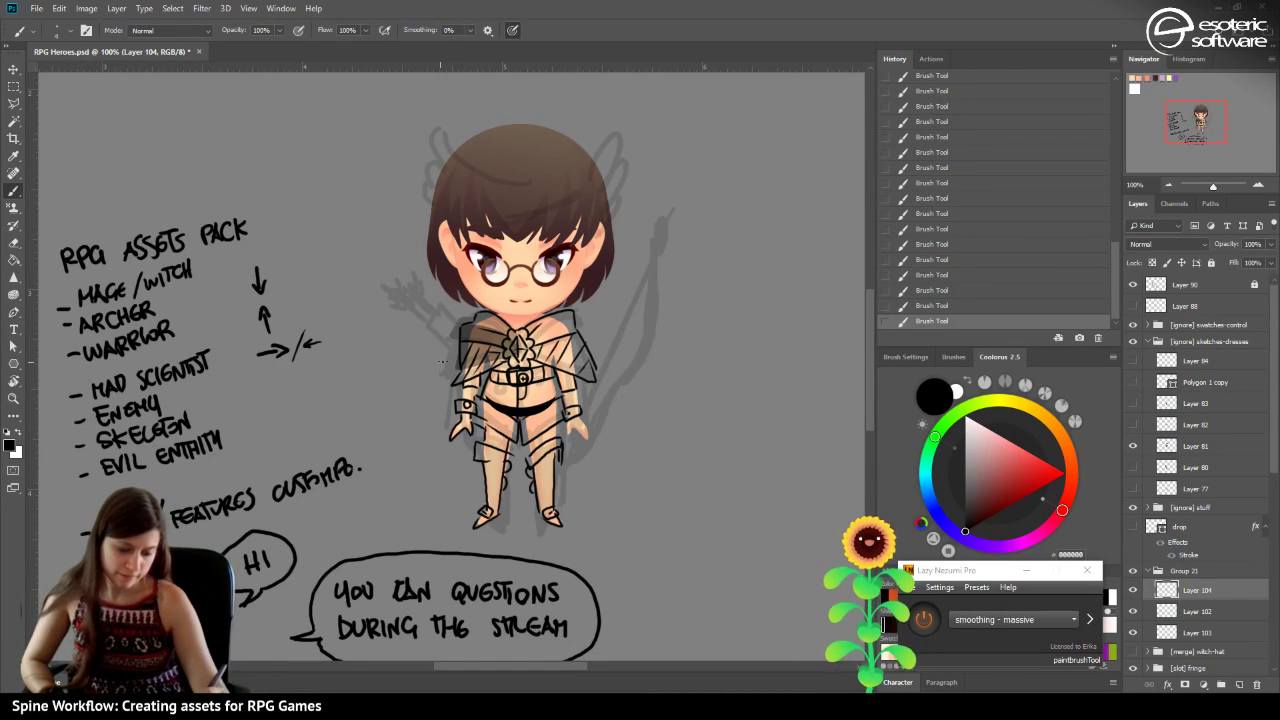
# Extend the cape with long pointed panels behind both arms and add fold lines down to the thighs.
pyautogui.moveTo(583, 358); pyautogui.dragTo(604, 412)
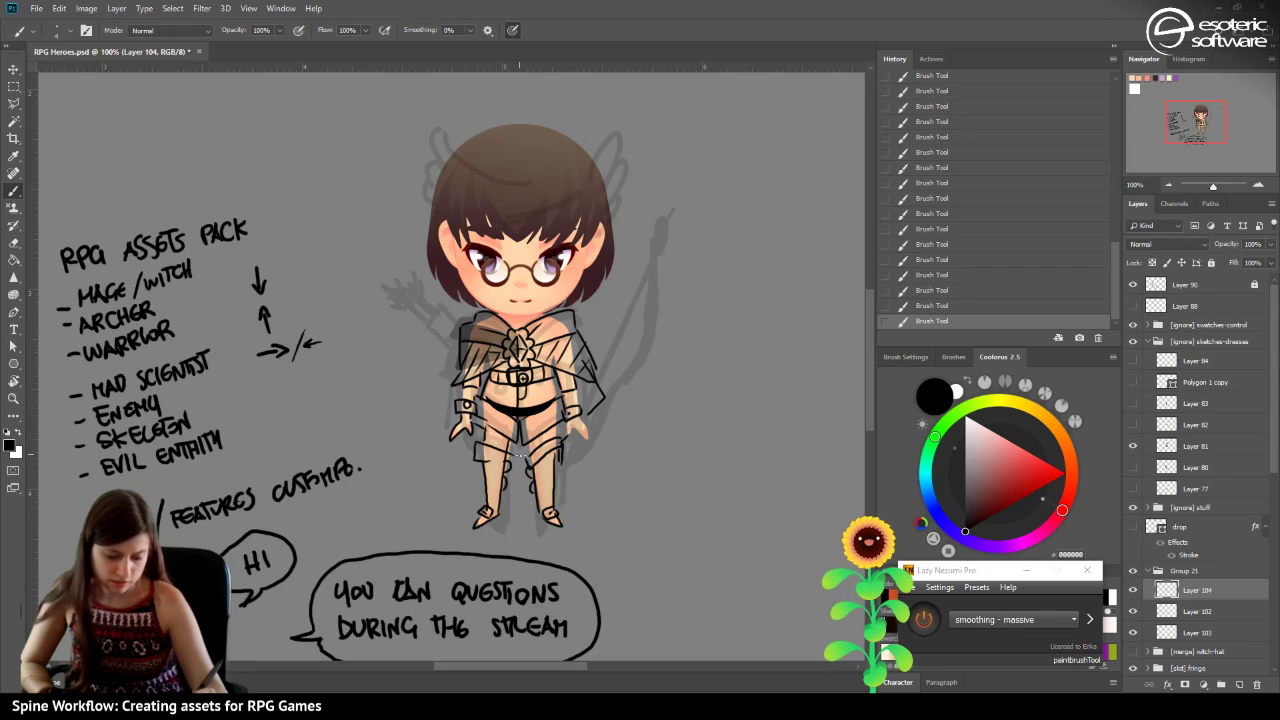
pyautogui.moveTo(478, 455)
pyautogui.mouseDown()
pyautogui.moveTo(438, 418)
pyautogui.moveTo(452, 390)
pyautogui.mouseUp()
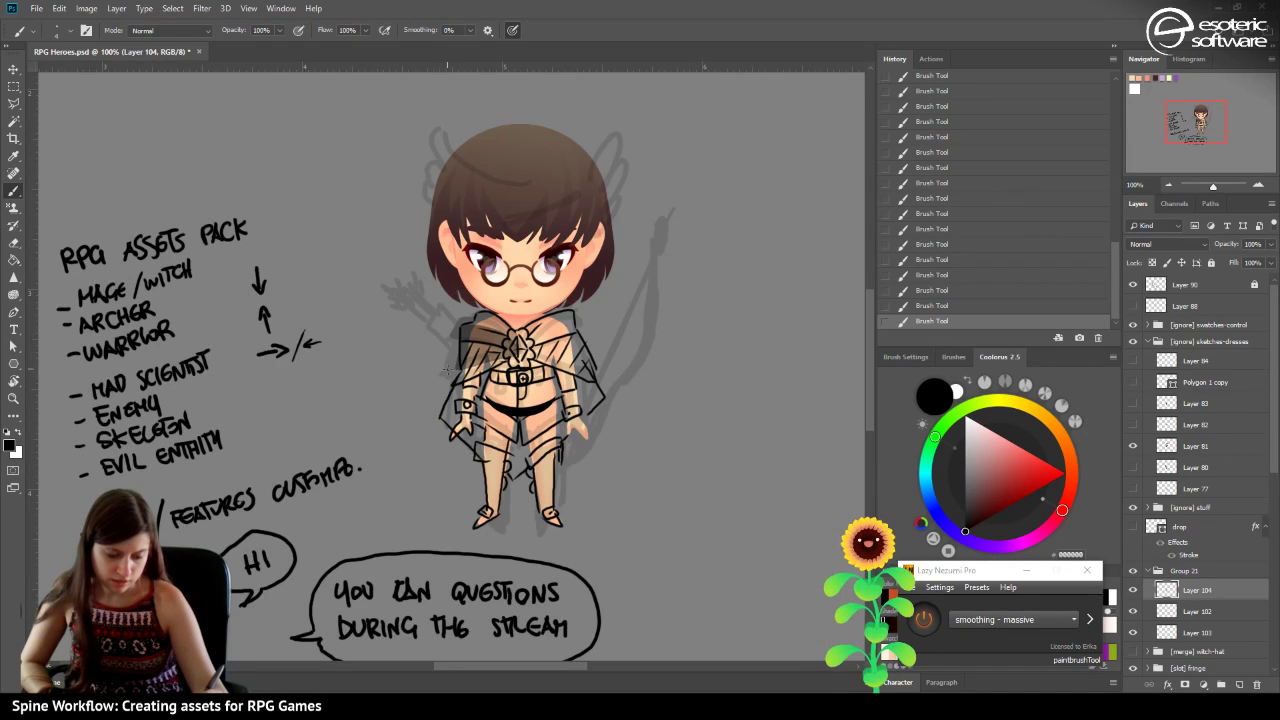
pyautogui.moveTo(448, 334)
pyautogui.mouseDown()
pyautogui.moveTo(438, 412)
pyautogui.moveTo(518, 480)
pyautogui.mouseUp()
pyautogui.moveTo(593, 414); pyautogui.dragTo(558, 452)
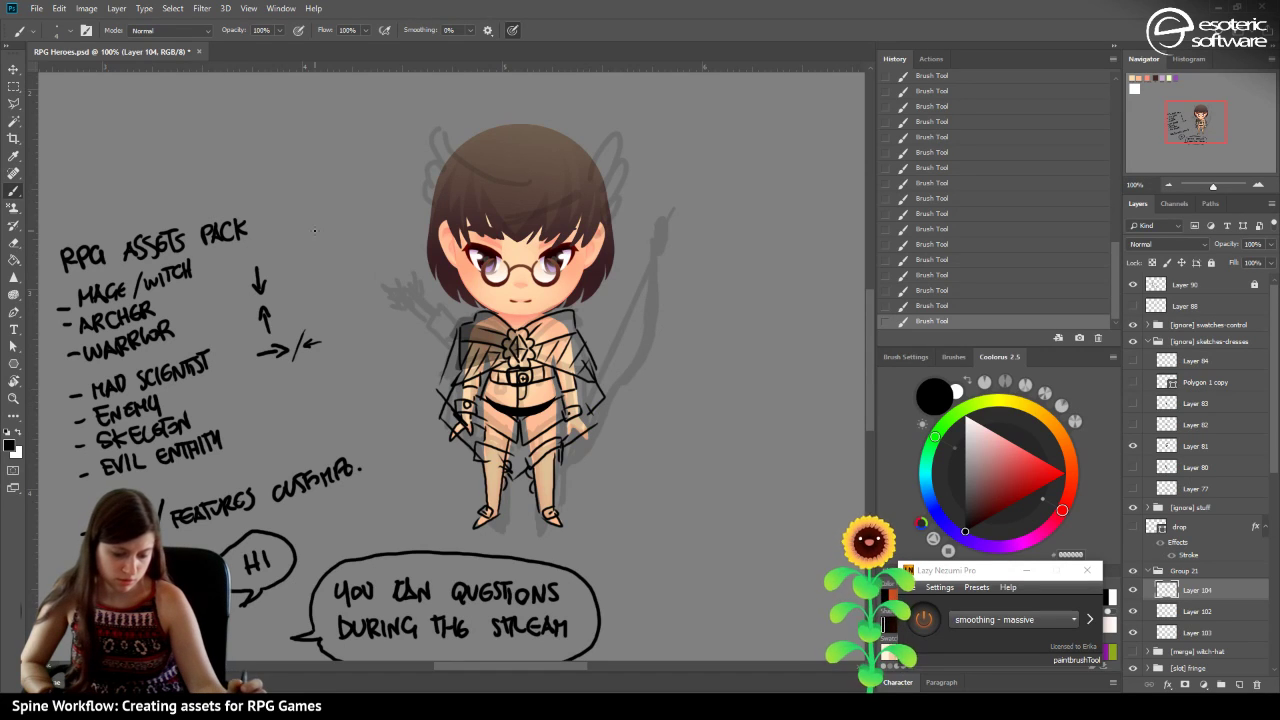
# Draw an arrow-filled quiver behind the shoulder and darken the strap and belt lines across the torso.
pyautogui.moveTo(458, 370)
pyautogui.mouseDown()
pyautogui.moveTo(434, 335)
pyautogui.moveTo(451, 305)
pyautogui.moveTo(439, 325)
pyautogui.moveTo(445, 305)
pyautogui.moveTo(459, 319)
pyautogui.moveTo(441, 351)
pyautogui.moveTo(423, 318)
pyautogui.moveTo(435, 321)
pyautogui.moveTo(425, 284)
pyautogui.moveTo(437, 300)
pyautogui.moveTo(426, 277)
pyautogui.moveTo(433, 289)
pyautogui.moveTo(406, 304)
pyautogui.moveTo(421, 319)
pyautogui.moveTo(408, 287)
pyautogui.mouseUp()
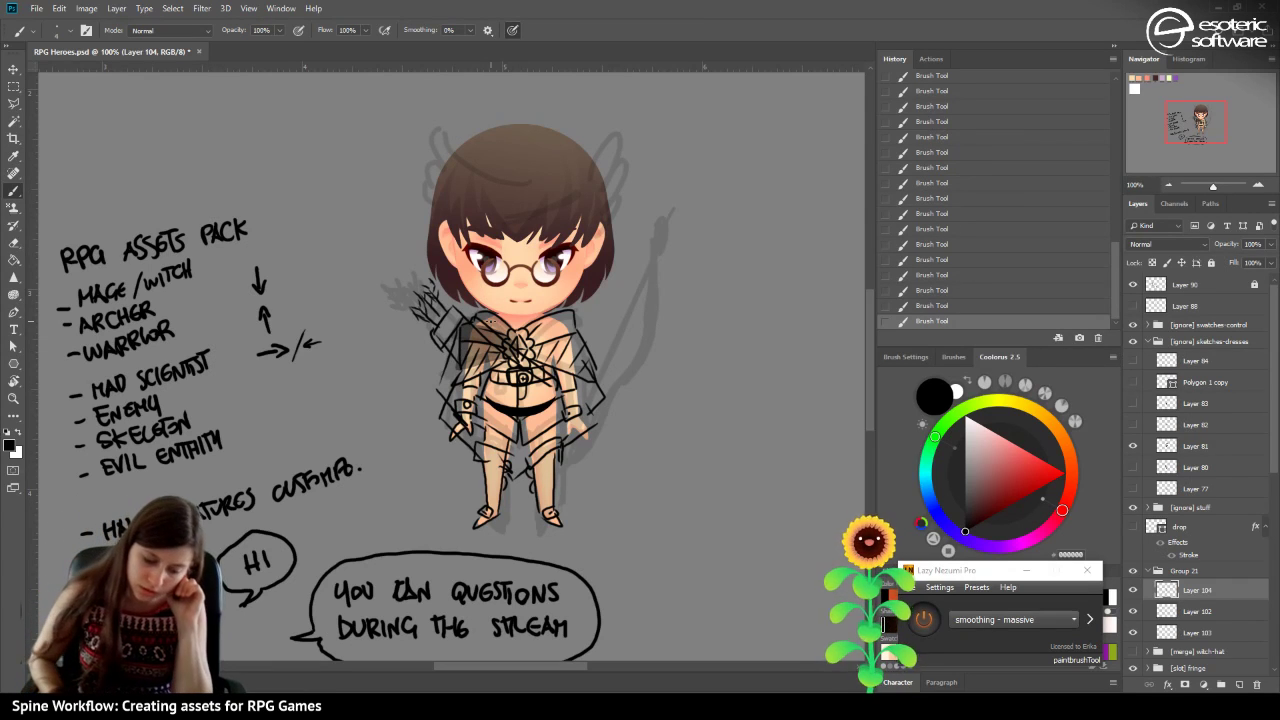
pyautogui.click(932, 290)
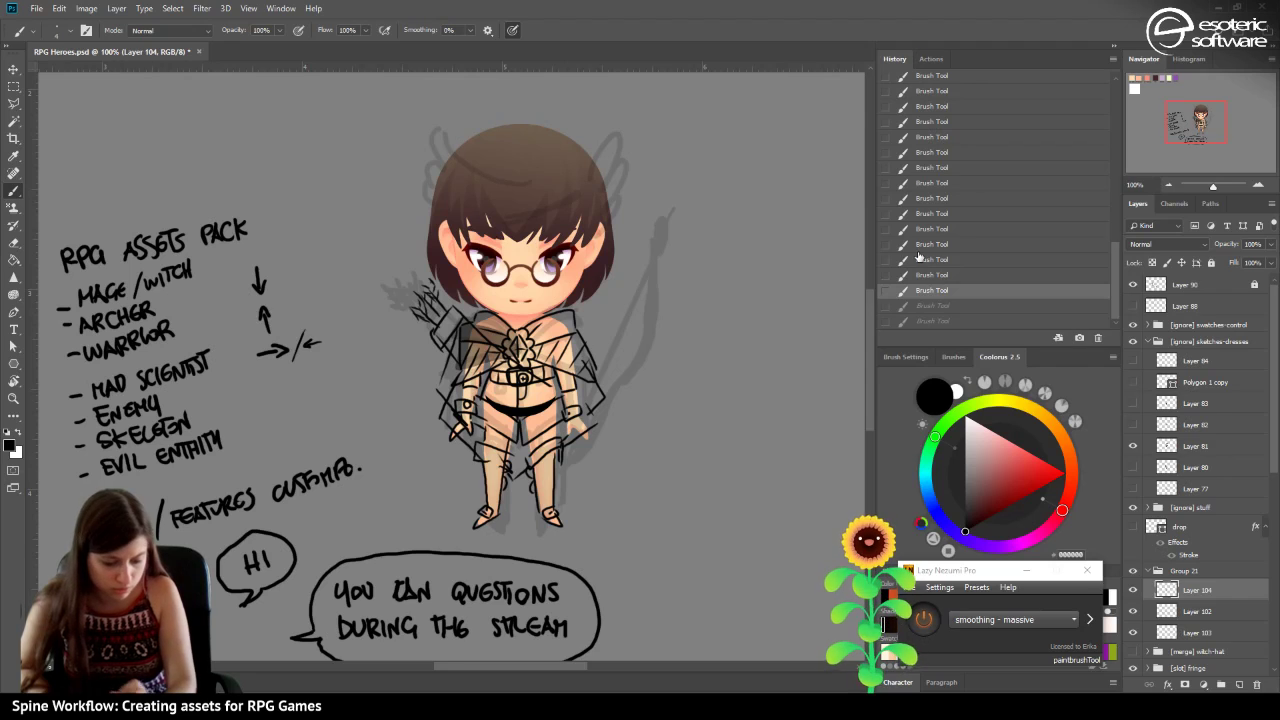
pyautogui.click(932, 275)
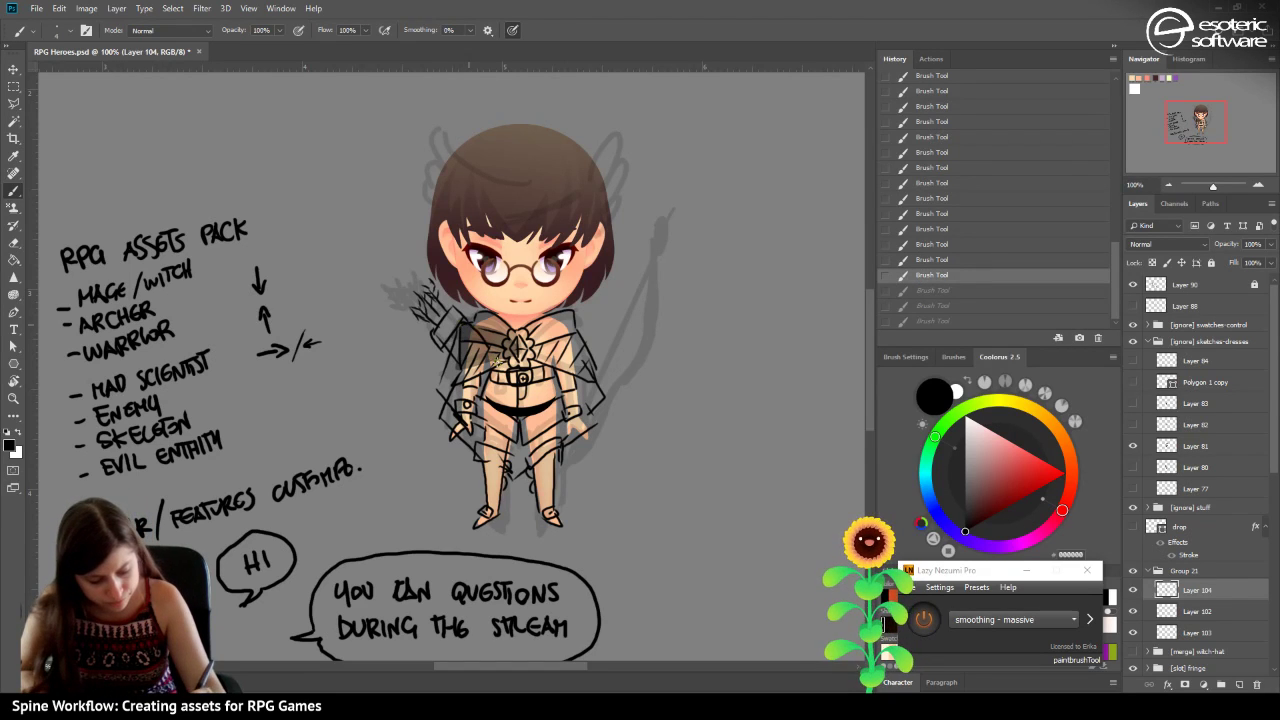
pyautogui.hotkey('ctrl', 'shift', 'z')
pyautogui.hotkey('ctrl', 'shift', 'z')
pyautogui.hotkey('ctrl', 'shift', 'z')
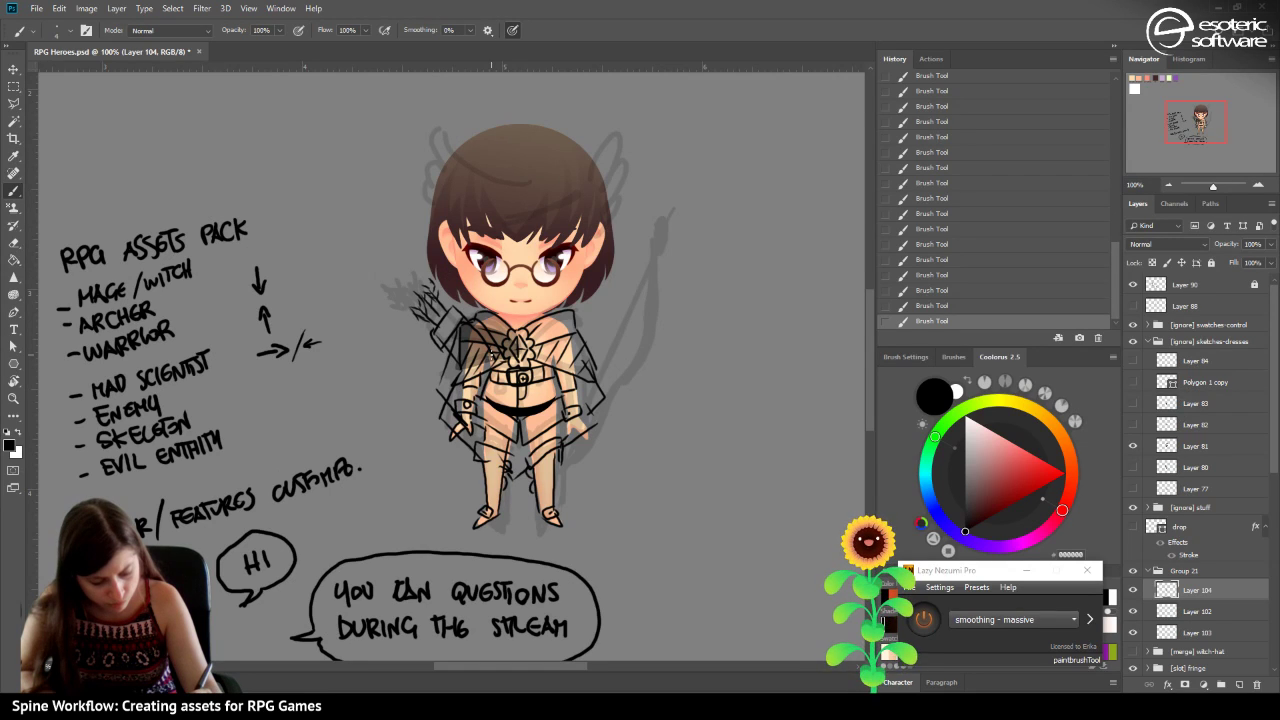
pyautogui.moveTo(502, 358); pyautogui.dragTo(546, 371)
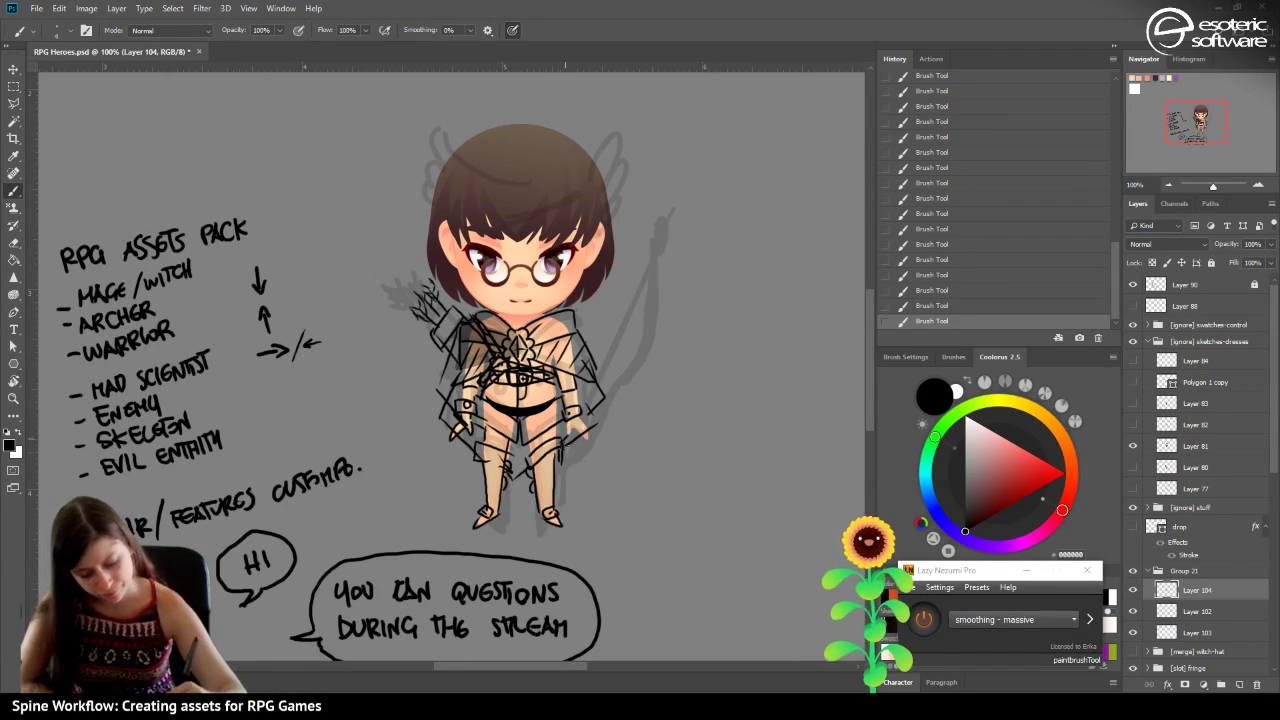
# Try a tall bow with a straight string beside the body, following the faded sketch, and undo it.
pyautogui.moveTo(560, 455); pyautogui.dragTo(648, 248)
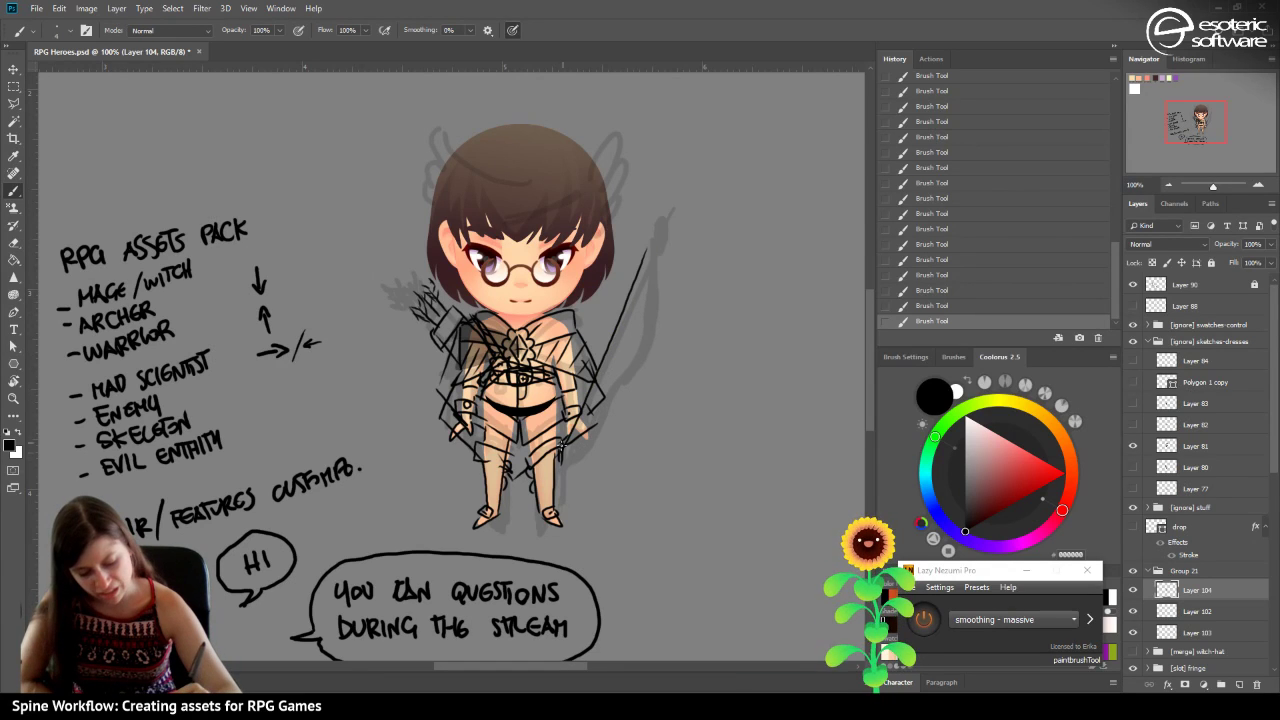
pyautogui.moveTo(588, 437)
pyautogui.mouseDown()
pyautogui.moveTo(612, 408)
pyautogui.moveTo(650, 230)
pyautogui.moveTo(632, 348)
pyautogui.moveTo(602, 424)
pyautogui.moveTo(556, 480)
pyautogui.moveTo(504, 500)
pyautogui.moveTo(522, 462)
pyautogui.mouseUp()
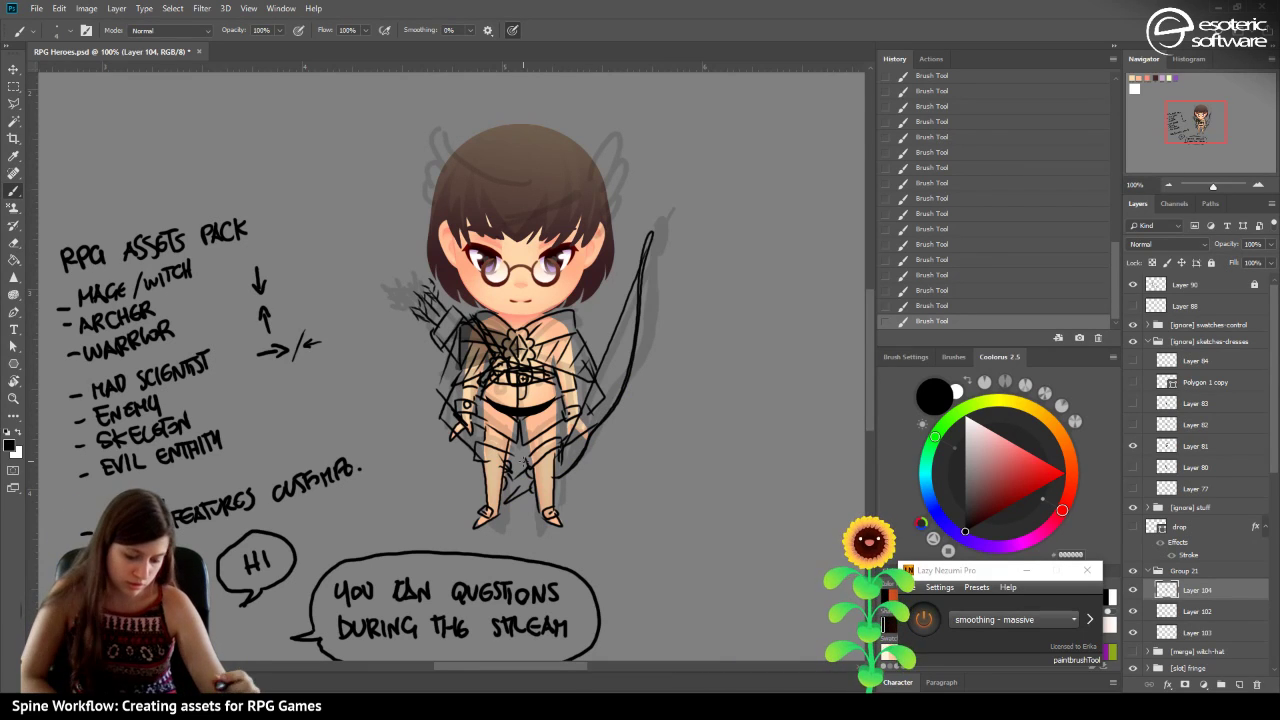
pyautogui.click(926, 290)
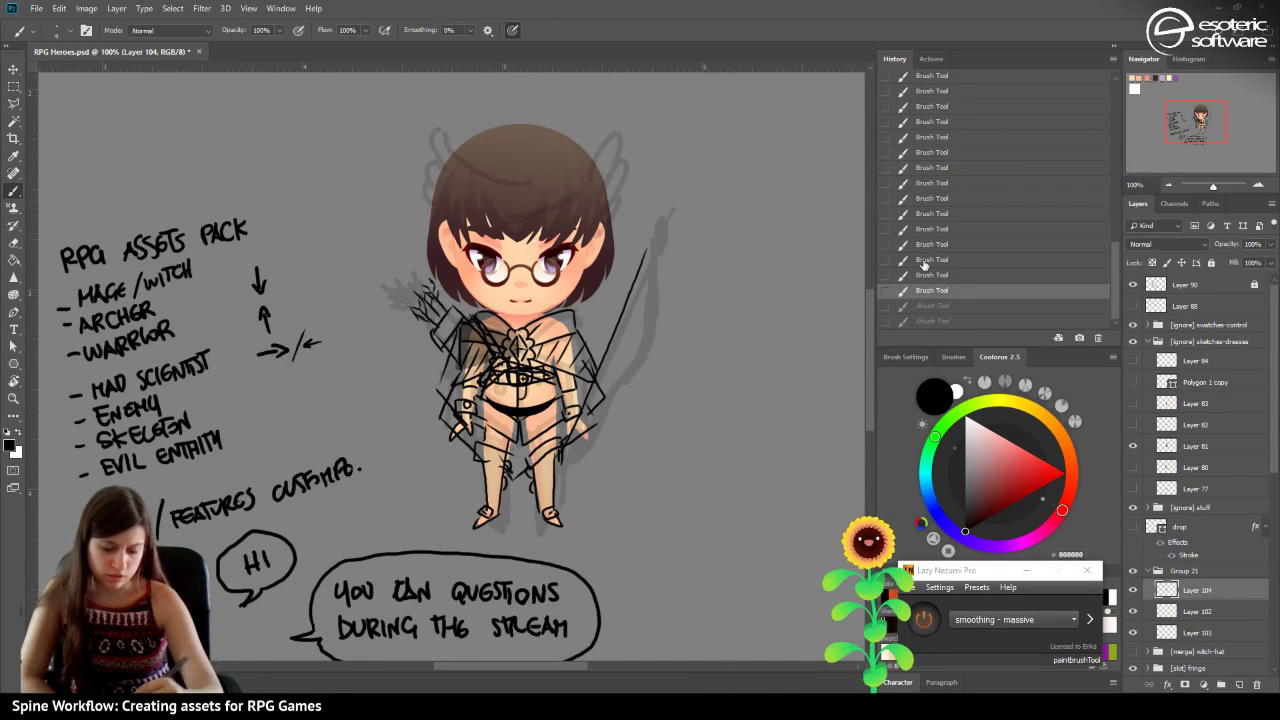
pyautogui.click(925, 272)
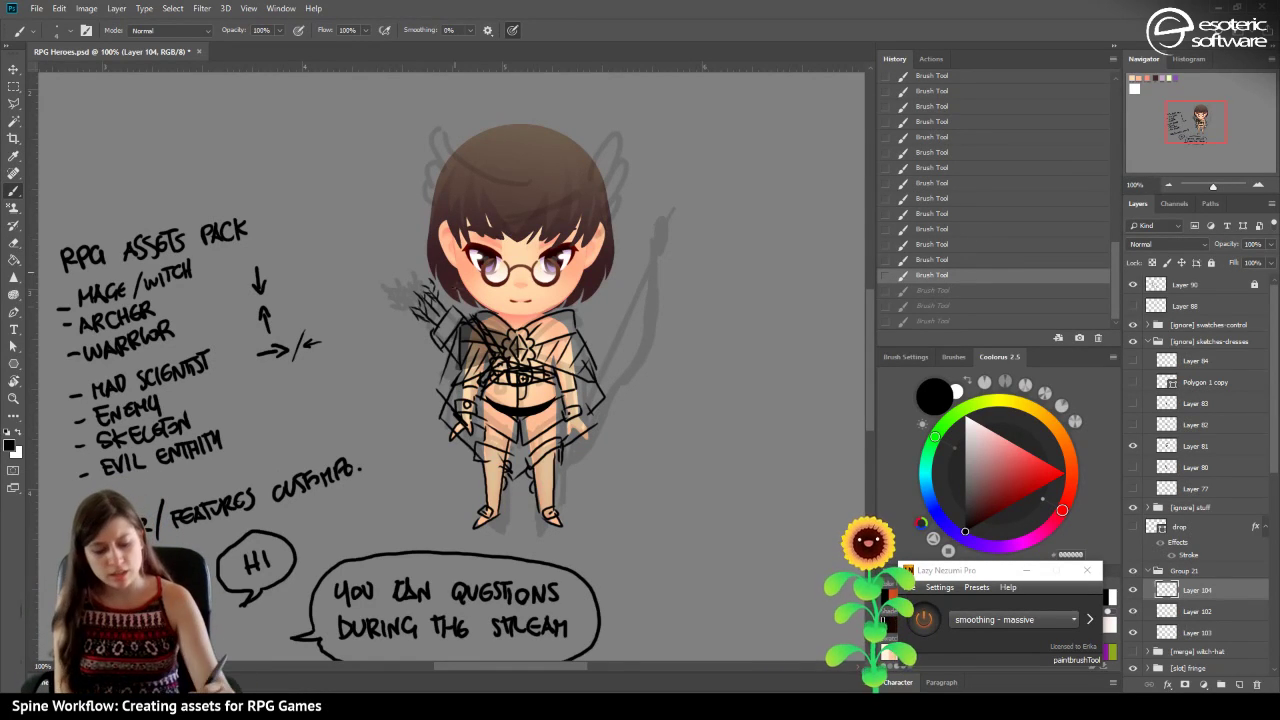
# Try a bow slung diagonally across the back, rising above the quiver beside the head, and undo it.
pyautogui.moveTo(455, 330)
pyautogui.mouseDown()
pyautogui.moveTo(388, 188)
pyautogui.moveTo(452, 300)
pyautogui.mouseUp()
pyautogui.moveTo(590, 405)
pyautogui.mouseDown()
pyautogui.moveTo(620, 427)
pyautogui.moveTo(585, 398)
pyautogui.mouseUp()
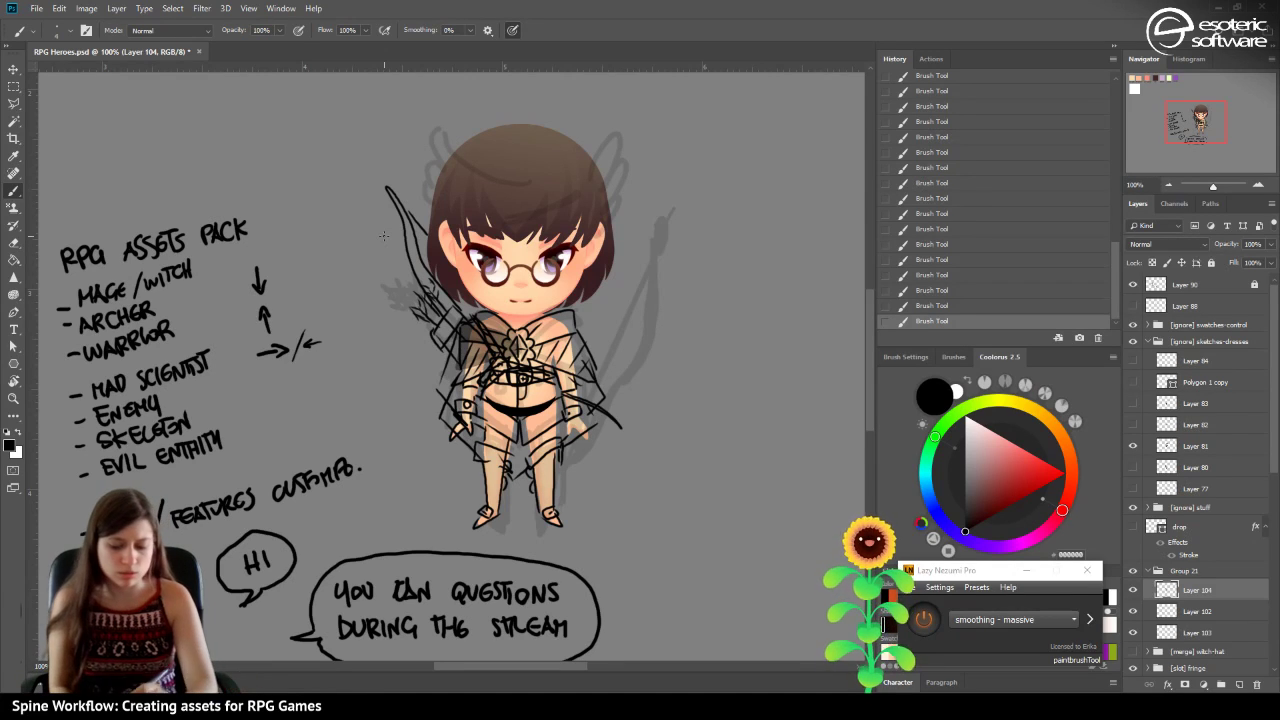
pyautogui.hotkey('ctrl', 'alt', 'z')
pyautogui.hotkey('ctrl', 'alt', 'z')
pyautogui.hotkey('ctrl', 'alt', 'z')
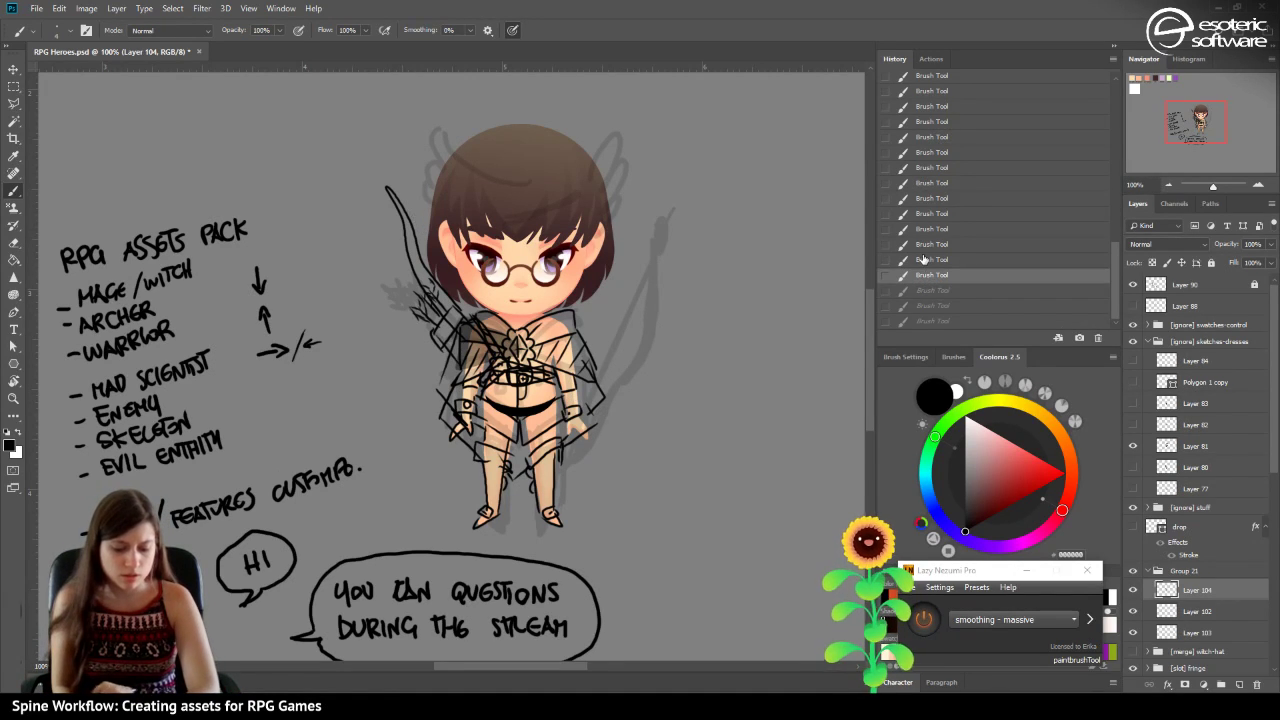
pyautogui.hotkey('ctrl', 'alt', 'z')
pyautogui.hotkey('ctrl', 'alt', 'z')
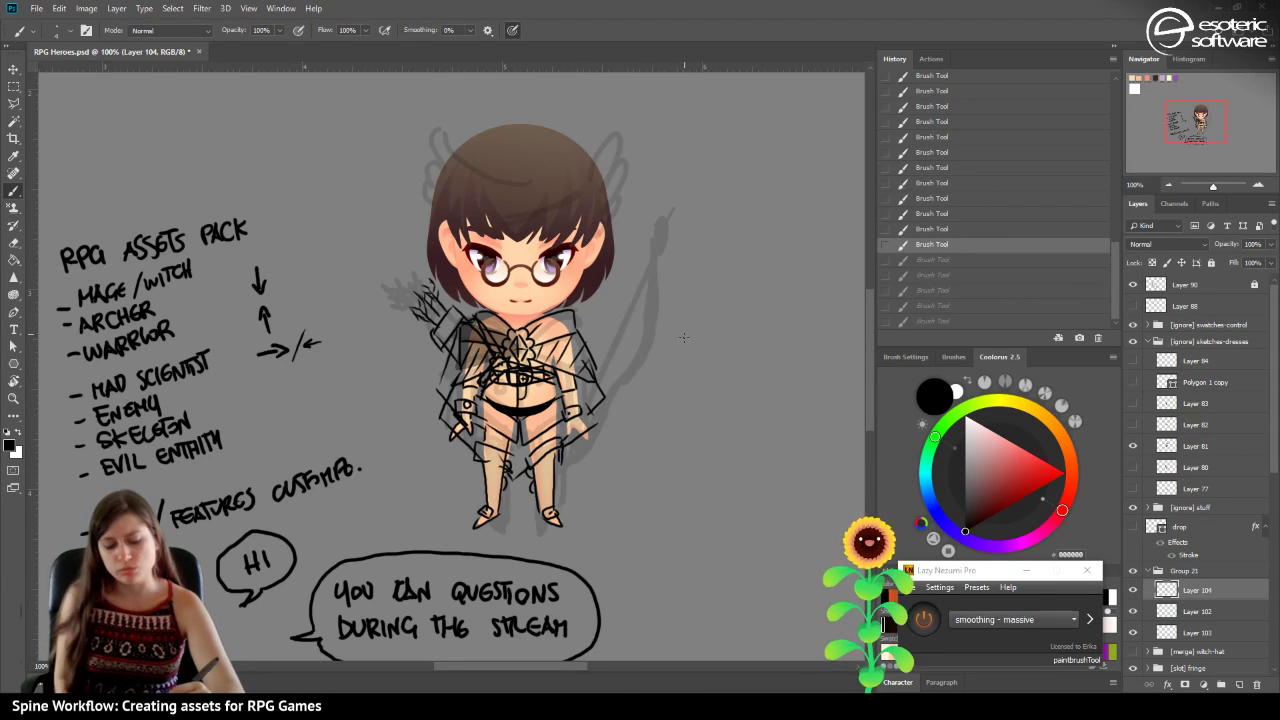
# Draw a shorter curved bow behind the hips, redoing its lower limb and adding the diagonal bowstring.
pyautogui.moveTo(593, 429)
pyautogui.mouseDown()
pyautogui.moveTo(651, 281)
pyautogui.moveTo(588, 416)
pyautogui.mouseUp()
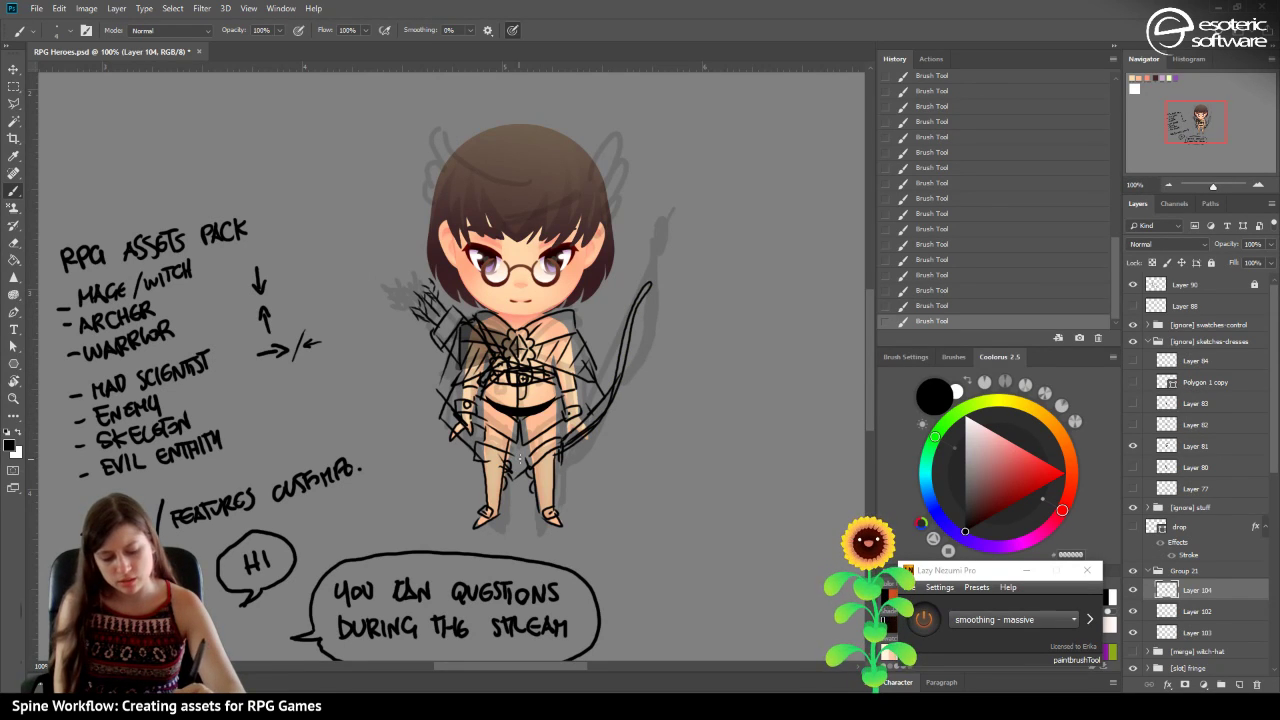
pyautogui.moveTo(497, 453)
pyautogui.mouseDown()
pyautogui.moveTo(444, 495)
pyautogui.moveTo(582, 428)
pyautogui.mouseUp()
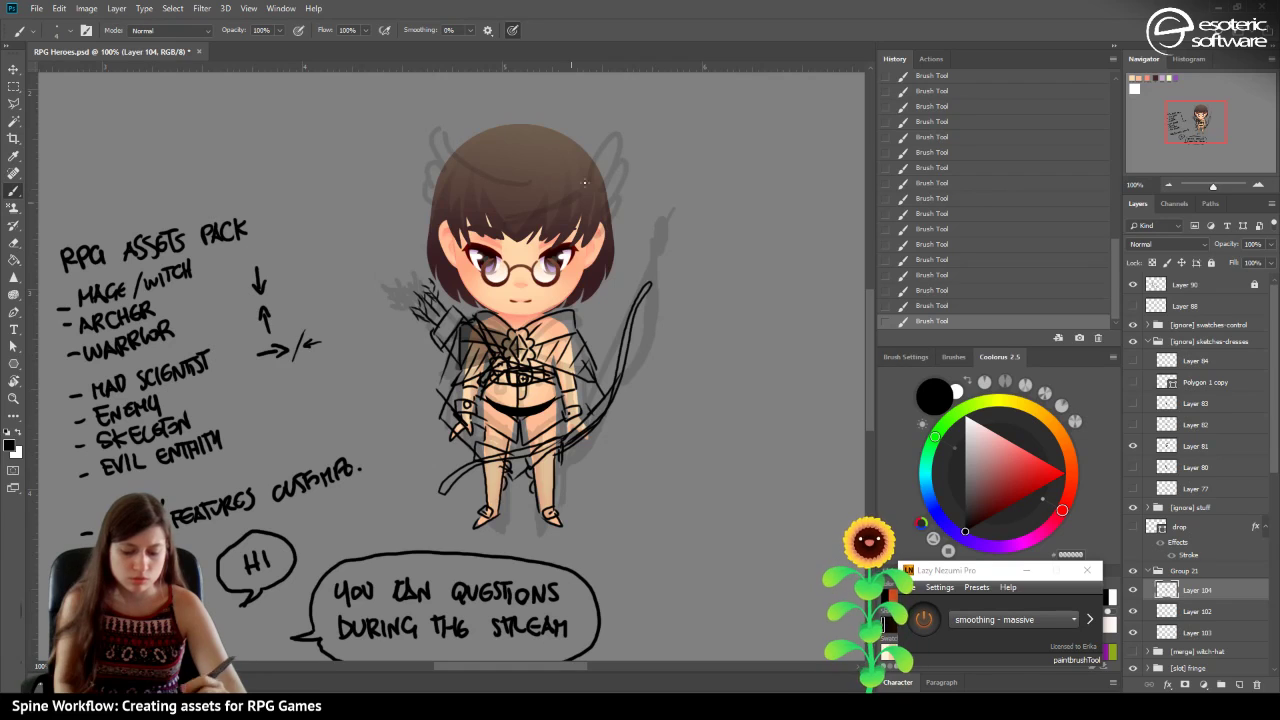
pyautogui.click(912, 304)
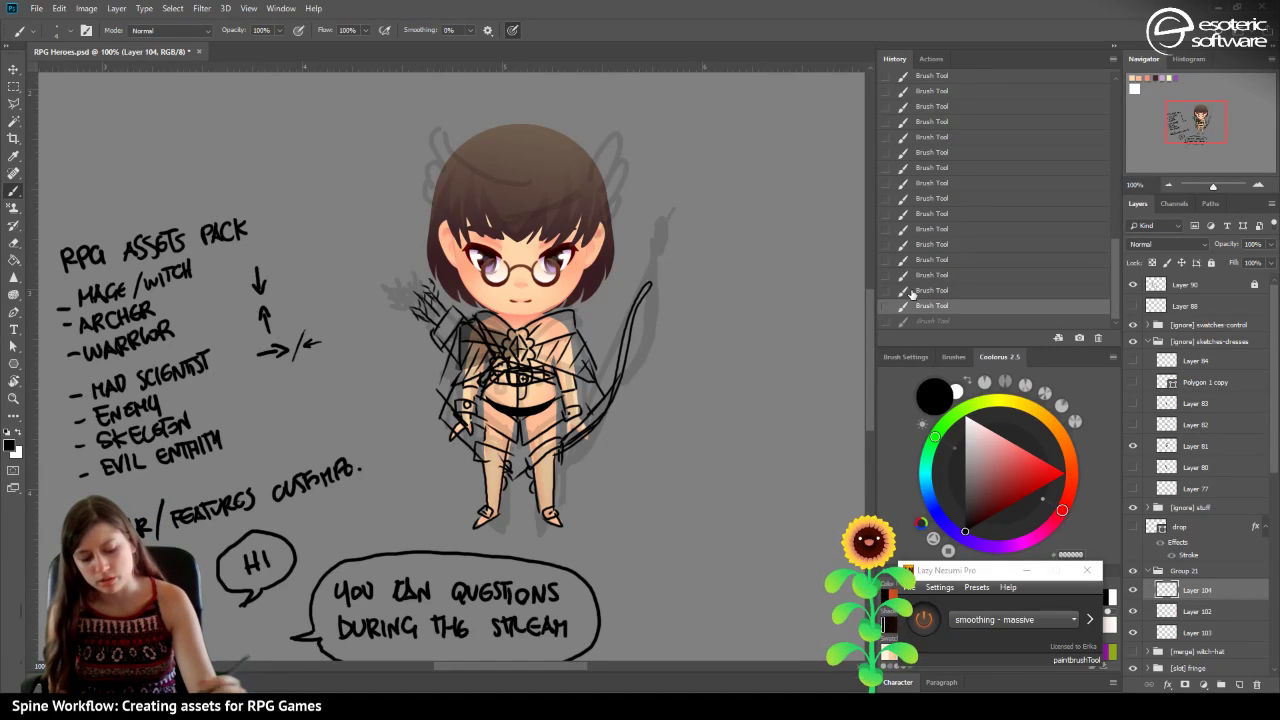
pyautogui.moveTo(552, 440)
pyautogui.mouseDown()
pyautogui.moveTo(458, 470)
pyautogui.moveTo(540, 452)
pyautogui.moveTo(582, 376)
pyautogui.mouseUp()
pyautogui.moveTo(612, 328); pyautogui.dragTo(455, 455)
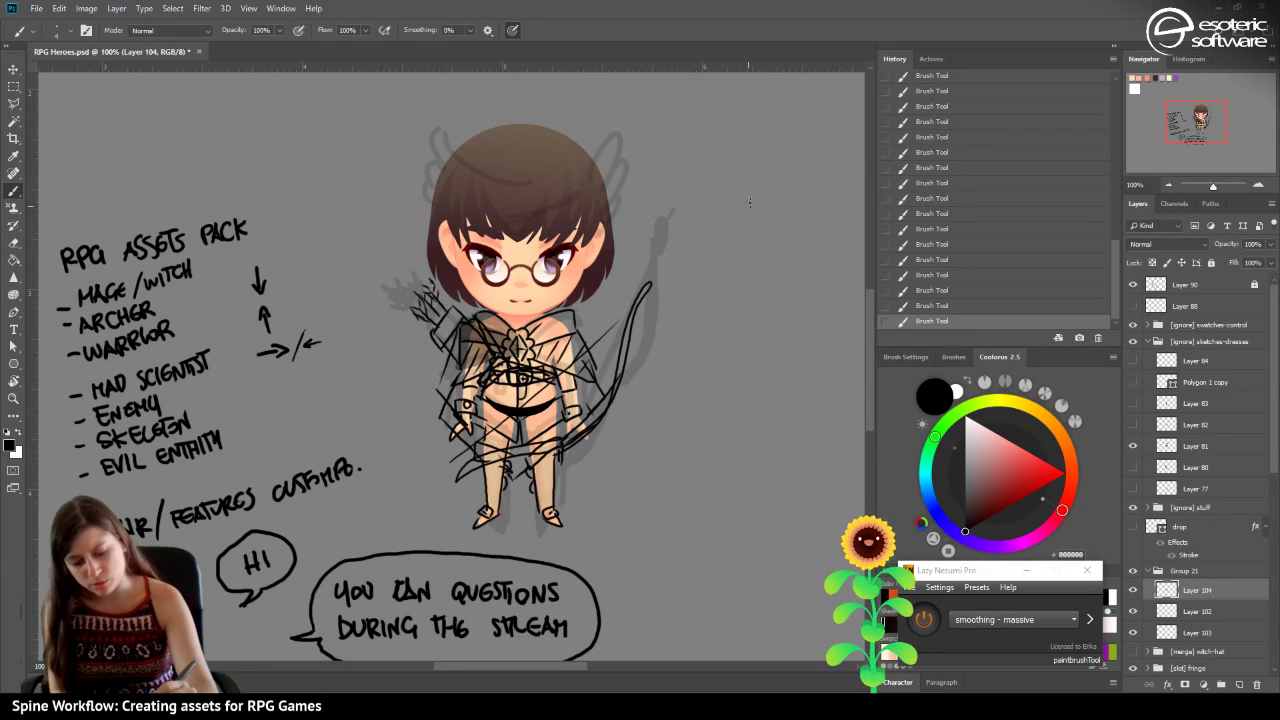
# Sketch a tall, narrow side view of the bow with a grip in the empty area beside the character.
pyautogui.moveTo(746, 205)
pyautogui.mouseDown()
pyautogui.moveTo(731, 477)
pyautogui.moveTo(747, 200)
pyautogui.moveTo(734, 494)
pyautogui.moveTo(744, 380)
pyautogui.mouseUp()
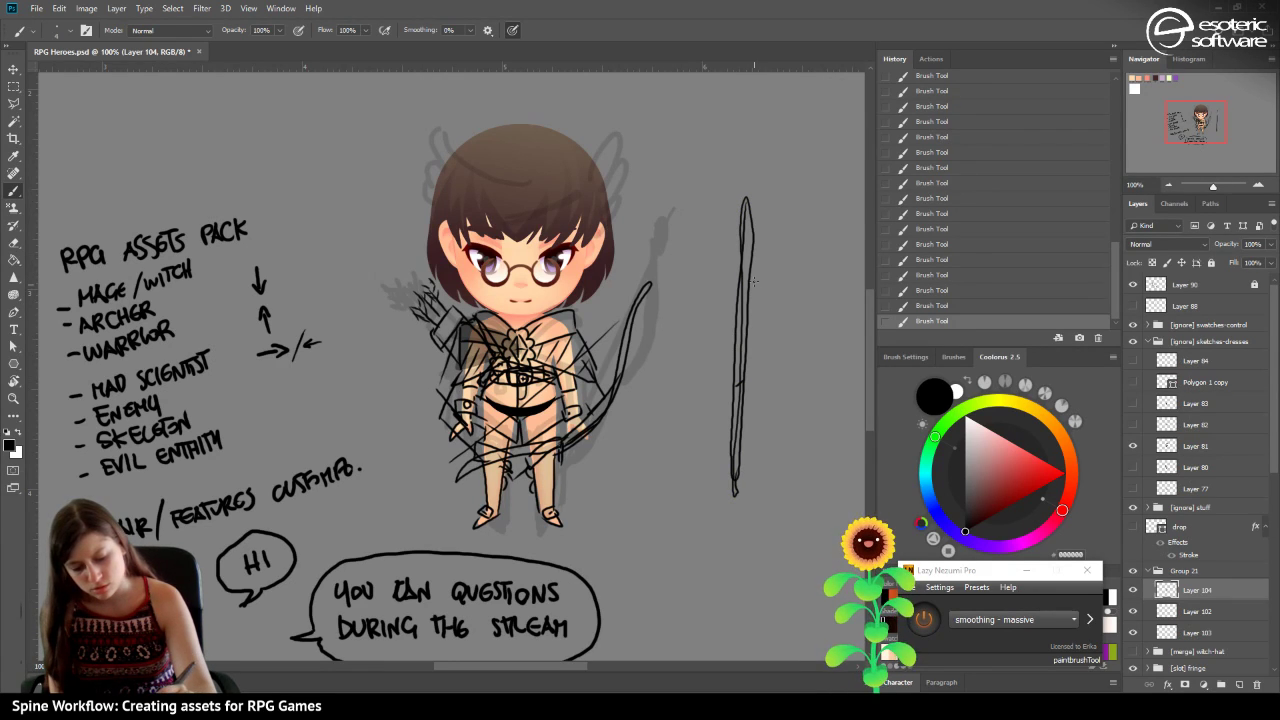
pyautogui.moveTo(752, 303); pyautogui.dragTo(750, 318)
pyautogui.moveTo(754, 389); pyautogui.dragTo(747, 408)
pyautogui.moveTo(756, 330)
pyautogui.mouseDown()
pyautogui.moveTo(754, 304)
pyautogui.moveTo(746, 334)
pyautogui.mouseUp()
pyautogui.moveTo(750, 286); pyautogui.dragTo(750, 298)
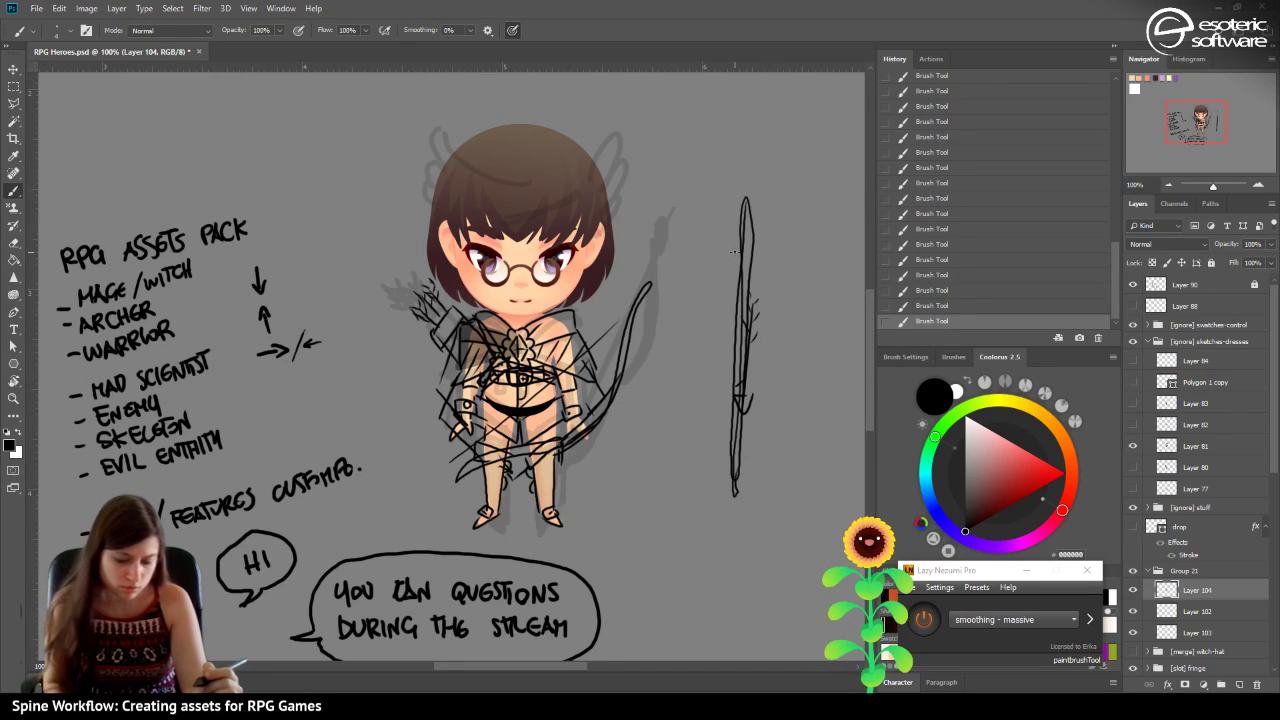
pyautogui.moveTo(740, 366)
pyautogui.mouseDown()
pyautogui.moveTo(726, 336)
pyautogui.moveTo(730, 380)
pyautogui.mouseUp()
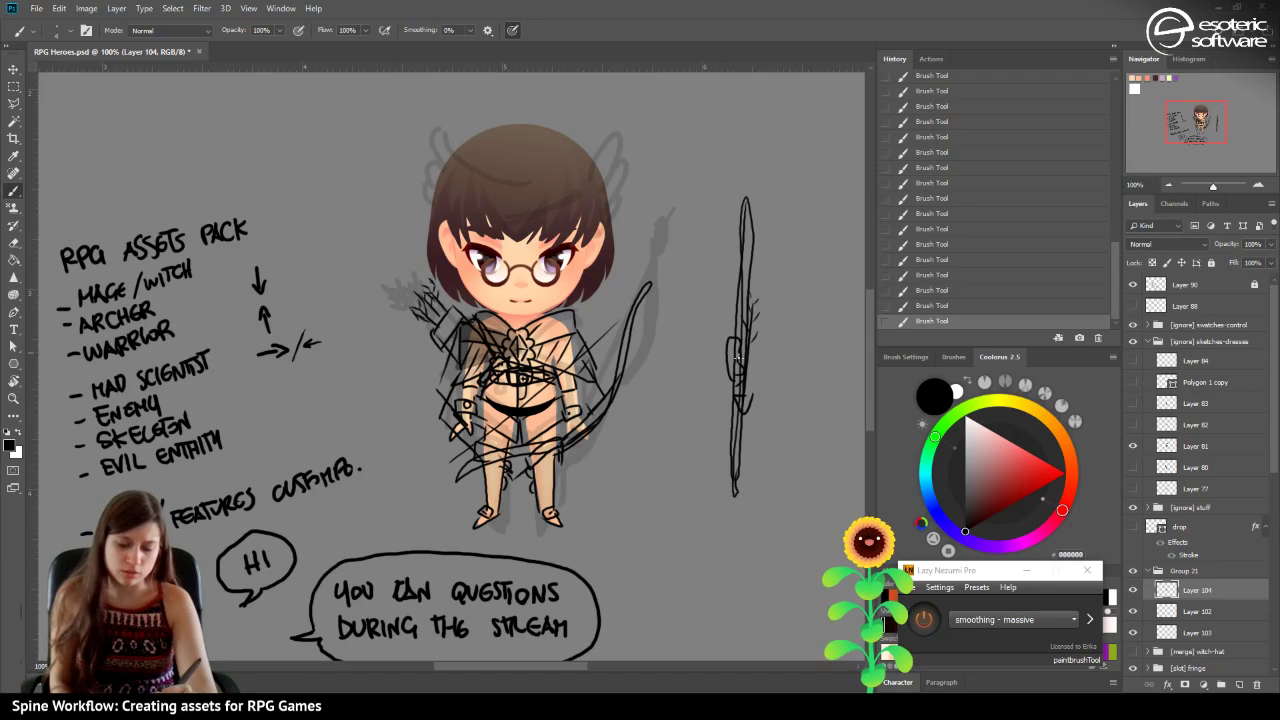
pyautogui.moveTo(752, 445); pyautogui.dragTo(746, 456)
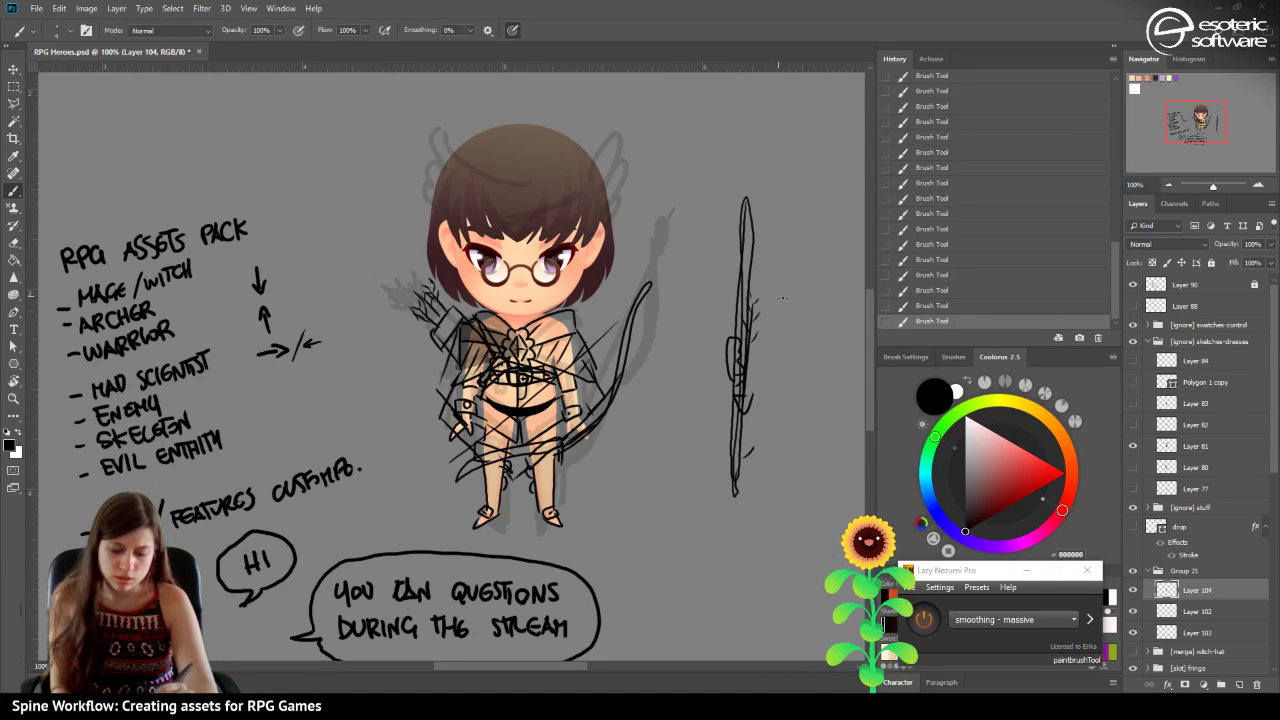
# Add a hand pulling back the bowstring on the side-view bow sketch.
pyautogui.moveTo(794, 305)
pyautogui.mouseDown()
pyautogui.moveTo(770, 338)
pyautogui.moveTo(795, 346)
pyautogui.mouseUp()
pyautogui.moveTo(746, 456)
pyautogui.mouseDown()
pyautogui.moveTo(772, 345)
pyautogui.moveTo(740, 205)
pyautogui.mouseUp()
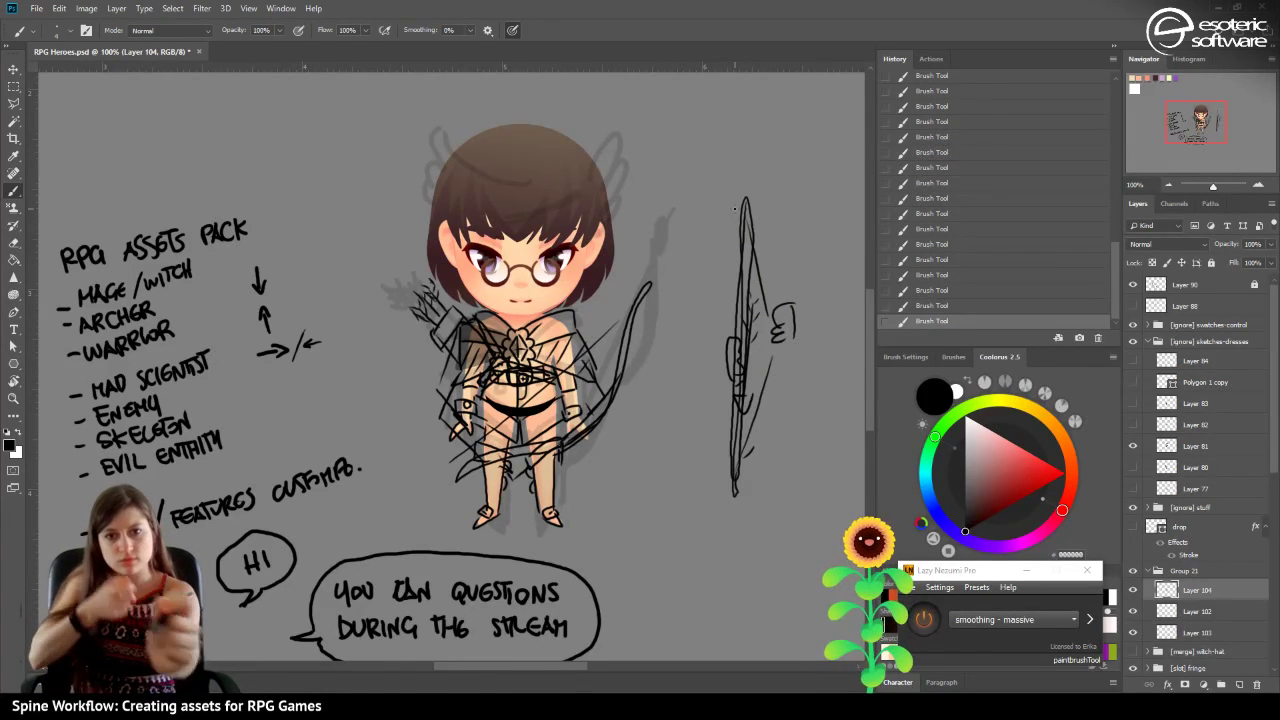
pyautogui.moveTo(768, 304)
pyautogui.mouseDown()
pyautogui.moveTo(790, 314)
pyautogui.moveTo(792, 356)
pyautogui.mouseUp()
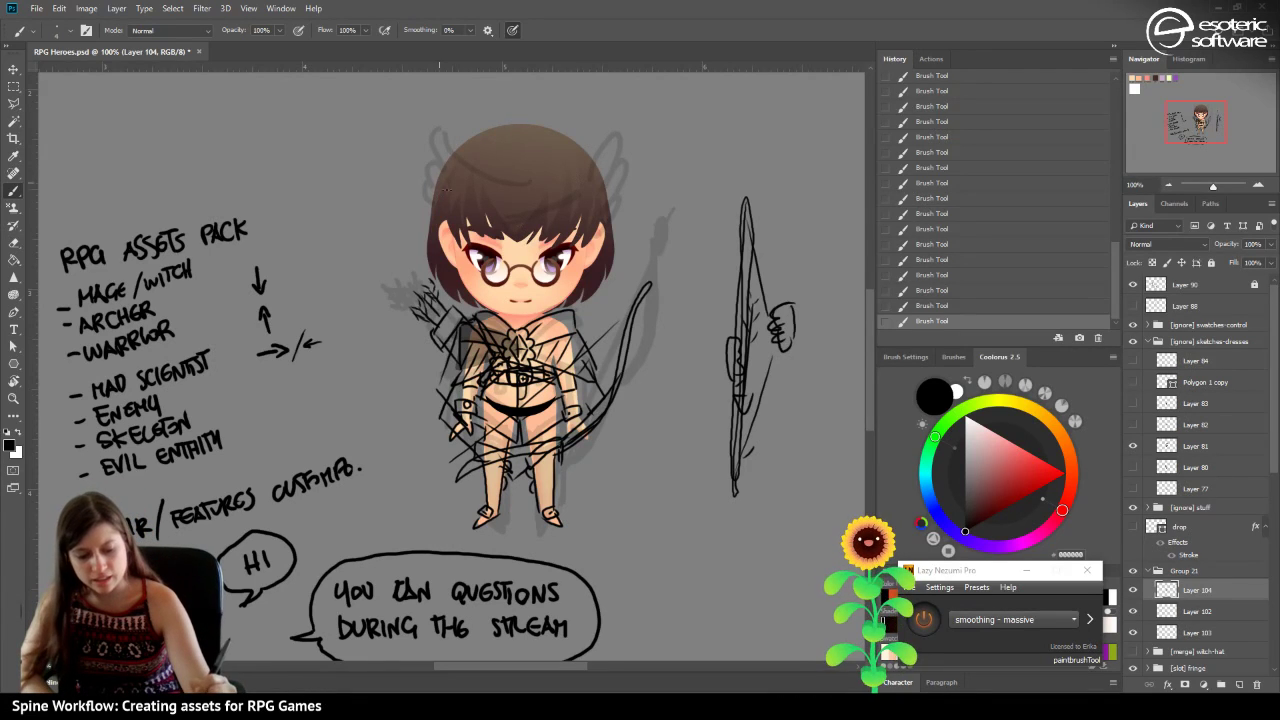
# Try a pointed hat with an upright feather on the character's head and undo it.
pyautogui.scroll(2, 868, 312)
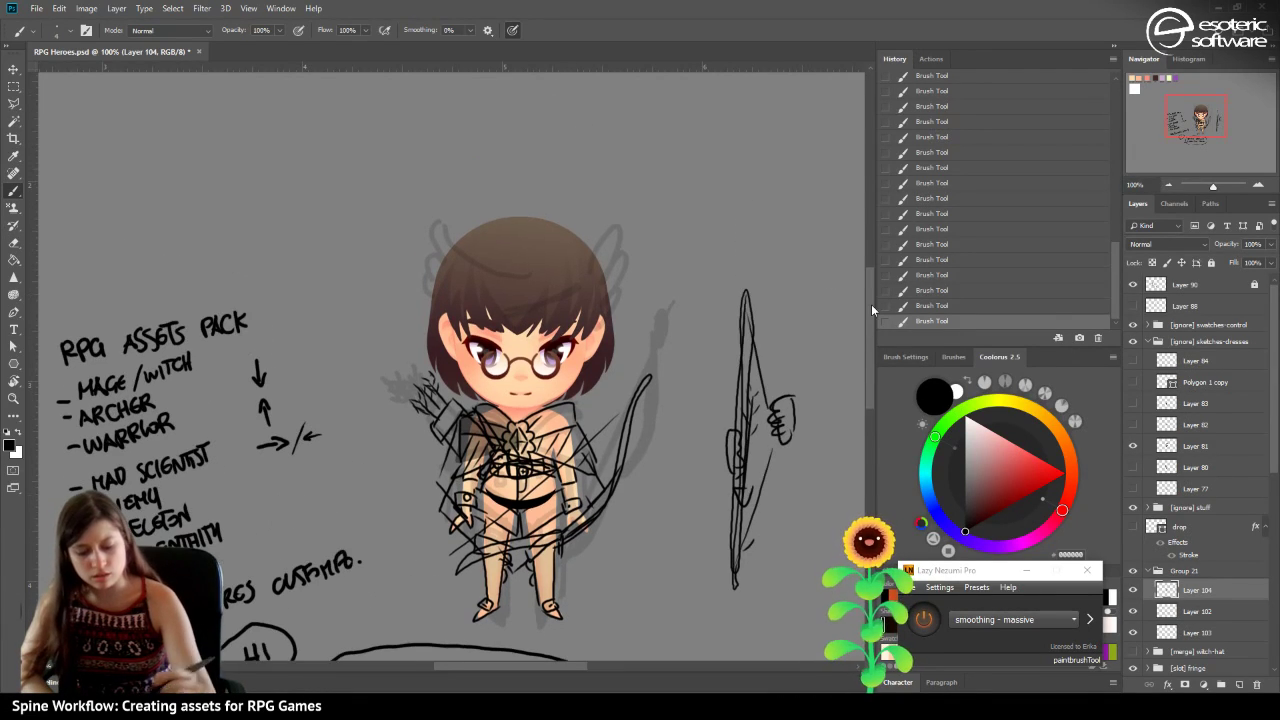
pyautogui.moveTo(567, 232)
pyautogui.mouseDown()
pyautogui.moveTo(509, 170)
pyautogui.moveTo(472, 222)
pyautogui.mouseUp()
pyautogui.moveTo(505, 165); pyautogui.dragTo(511, 282)
pyautogui.moveTo(566, 234)
pyautogui.mouseDown()
pyautogui.moveTo(495, 276)
pyautogui.moveTo(512, 284)
pyautogui.moveTo(461, 219)
pyautogui.moveTo(453, 241)
pyautogui.moveTo(515, 317)
pyautogui.moveTo(574, 240)
pyautogui.moveTo(571, 135)
pyautogui.moveTo(583, 139)
pyautogui.moveTo(567, 133)
pyautogui.moveTo(580, 164)
pyautogui.moveTo(567, 215)
pyautogui.moveTo(556, 160)
pyautogui.moveTo(570, 130)
pyautogui.moveTo(553, 166)
pyautogui.moveTo(564, 233)
pyautogui.moveTo(567, 152)
pyautogui.mouseUp()
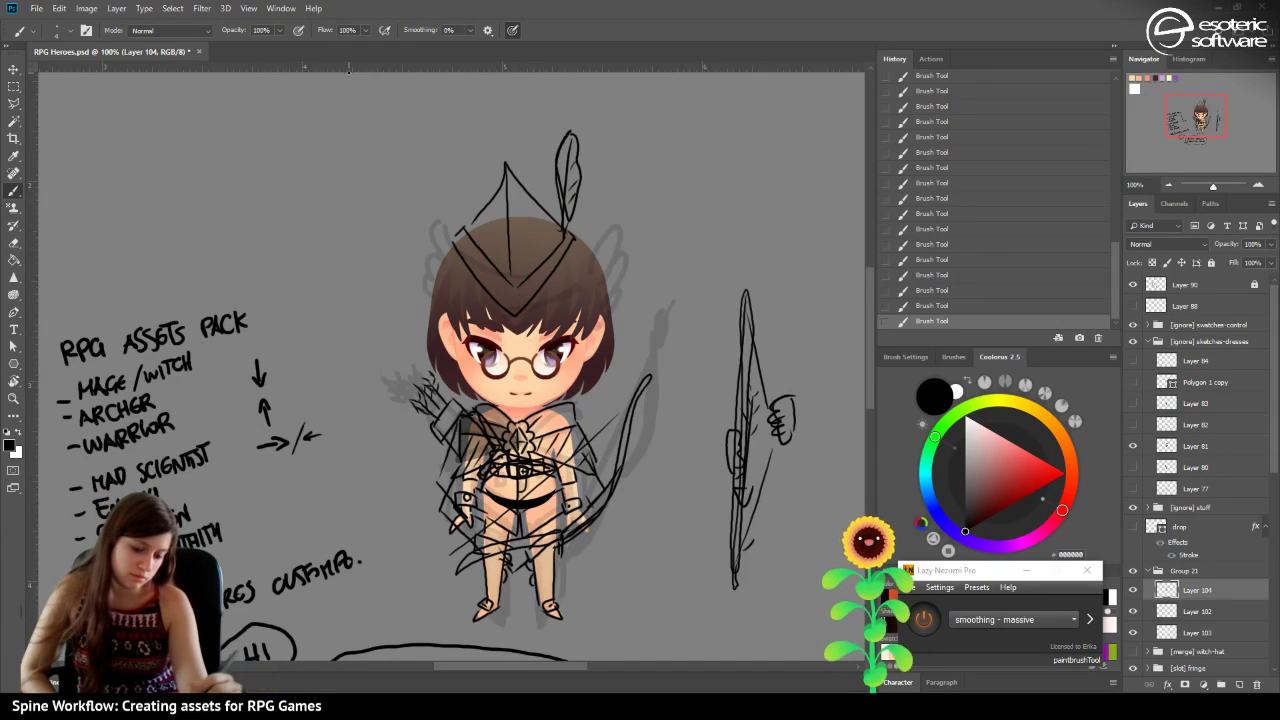
pyautogui.moveTo(470, 232)
pyautogui.mouseDown()
pyautogui.moveTo(508, 168)
pyautogui.moveTo(558, 220)
pyautogui.mouseUp()
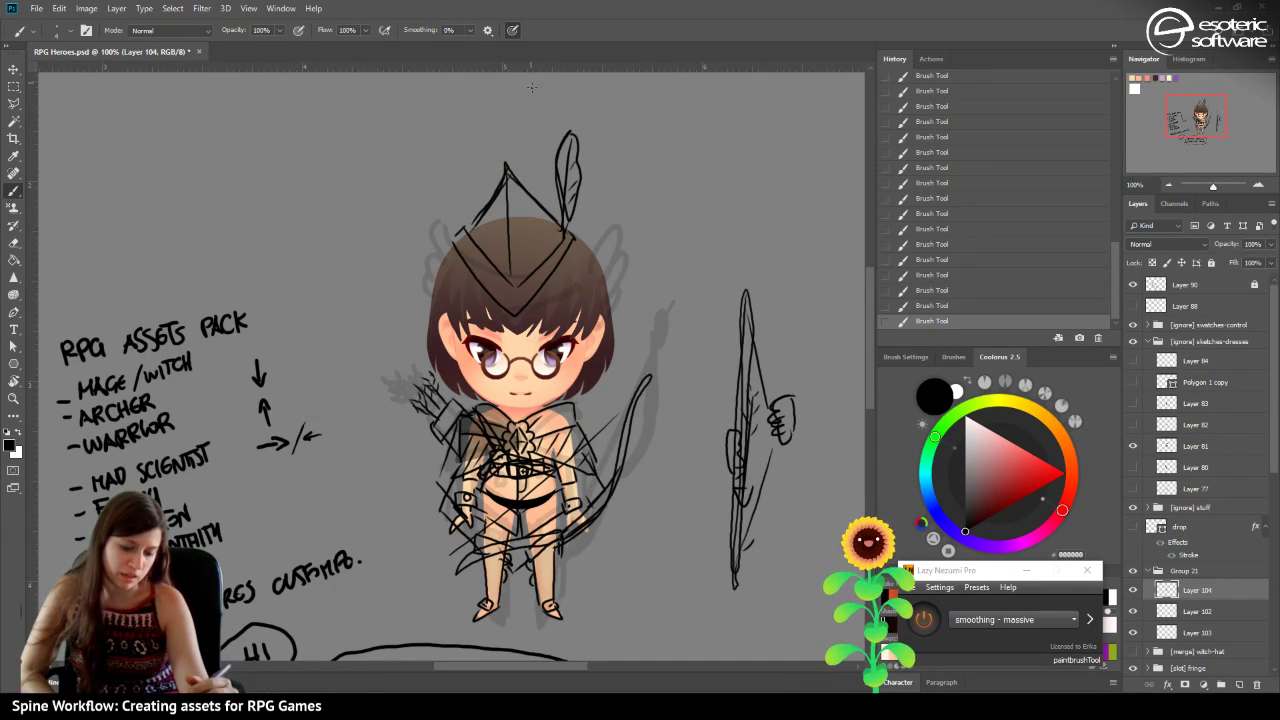
pyautogui.click(932, 212)
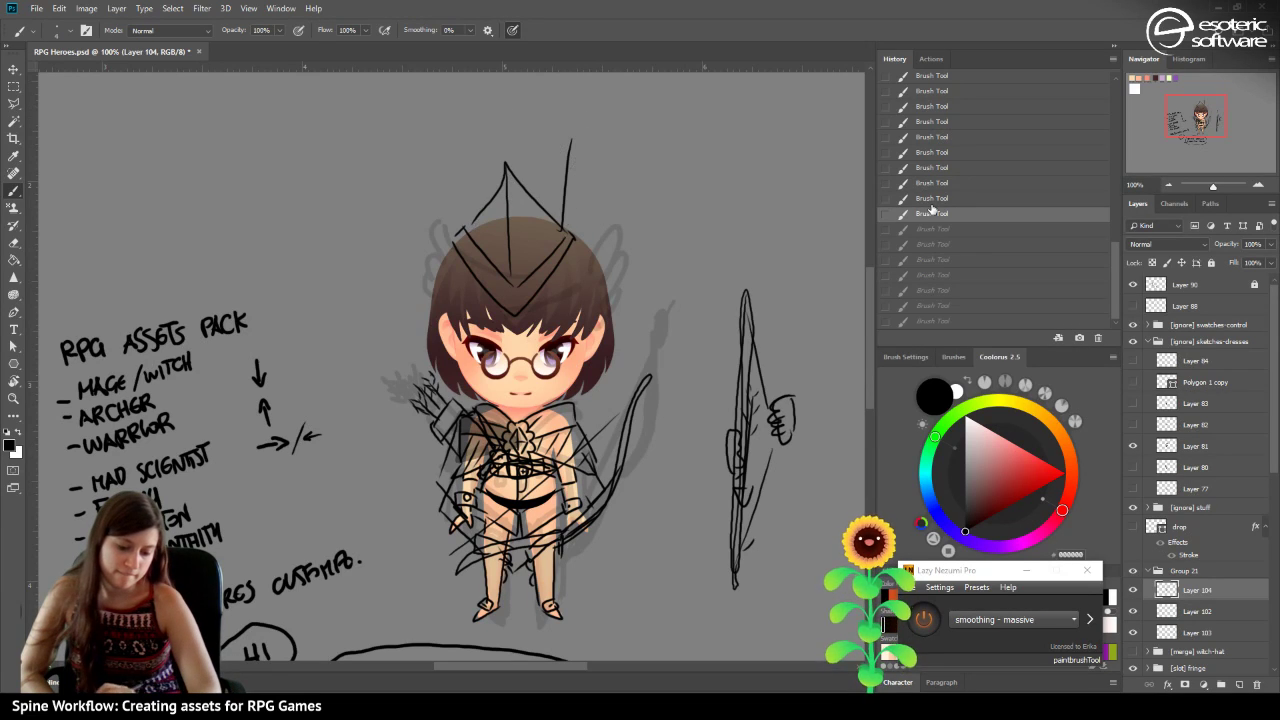
pyautogui.click(933, 92)
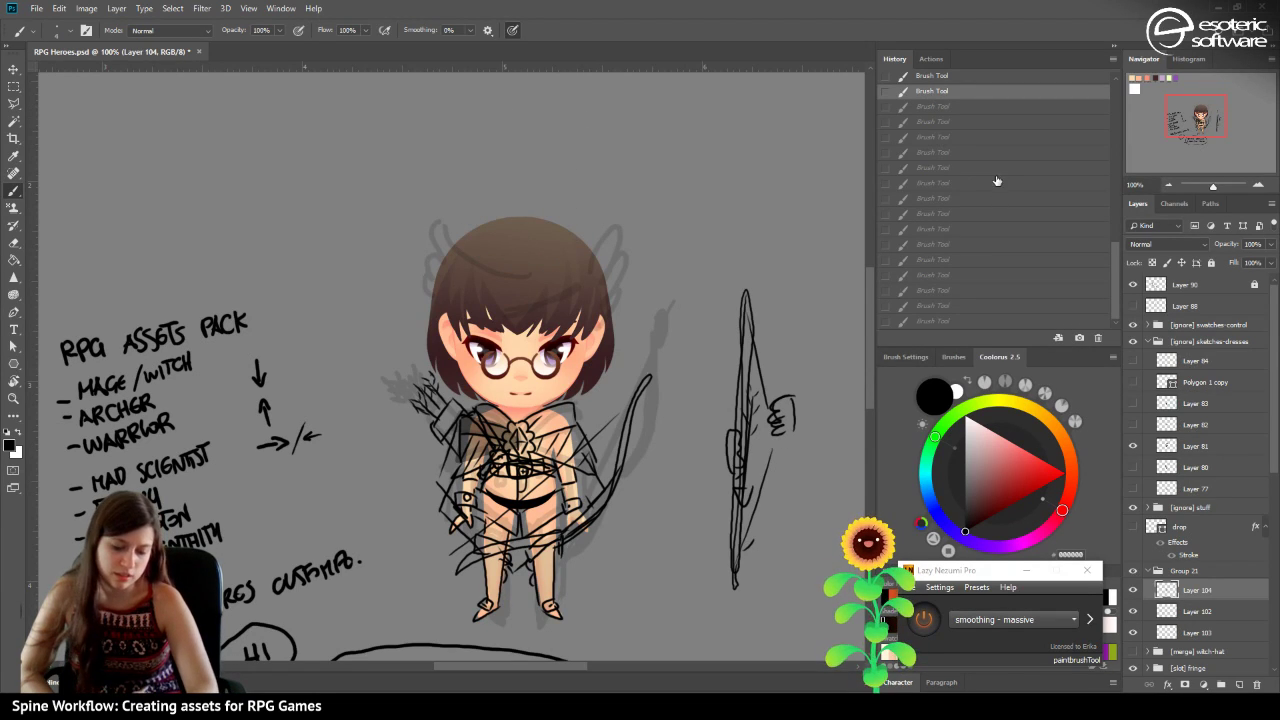
# Sketch a large pointed hood around the head, joining it to the cape's collar at the shoulders.
pyautogui.moveTo(577, 403)
pyautogui.mouseDown()
pyautogui.moveTo(573, 424)
pyautogui.moveTo(580, 402)
pyautogui.mouseUp()
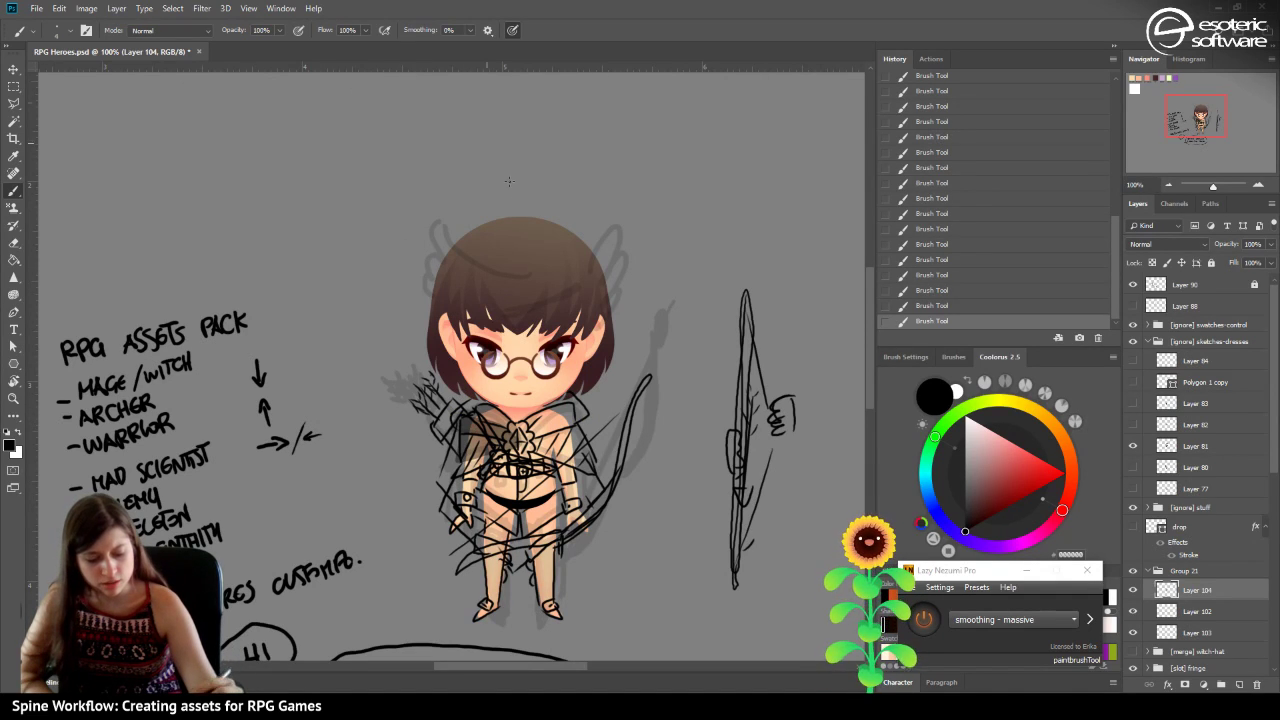
pyautogui.moveTo(550, 411)
pyautogui.mouseDown()
pyautogui.moveTo(600, 300)
pyautogui.moveTo(460, 260)
pyautogui.moveTo(440, 390)
pyautogui.moveTo(488, 240)
pyautogui.moveTo(556, 246)
pyautogui.moveTo(625, 330)
pyautogui.moveTo(630, 380)
pyautogui.moveTo(503, 219)
pyautogui.moveTo(410, 350)
pyautogui.moveTo(500, 425)
pyautogui.moveTo(398, 345)
pyautogui.moveTo(432, 287)
pyautogui.mouseUp()
pyautogui.moveTo(400, 340)
pyautogui.mouseDown()
pyautogui.moveTo(453, 234)
pyautogui.moveTo(527, 208)
pyautogui.moveTo(612, 275)
pyautogui.moveTo(640, 335)
pyautogui.mouseUp()
pyautogui.moveTo(575, 226)
pyautogui.mouseDown()
pyautogui.moveTo(514, 205)
pyautogui.moveTo(429, 275)
pyautogui.moveTo(402, 350)
pyautogui.mouseUp()
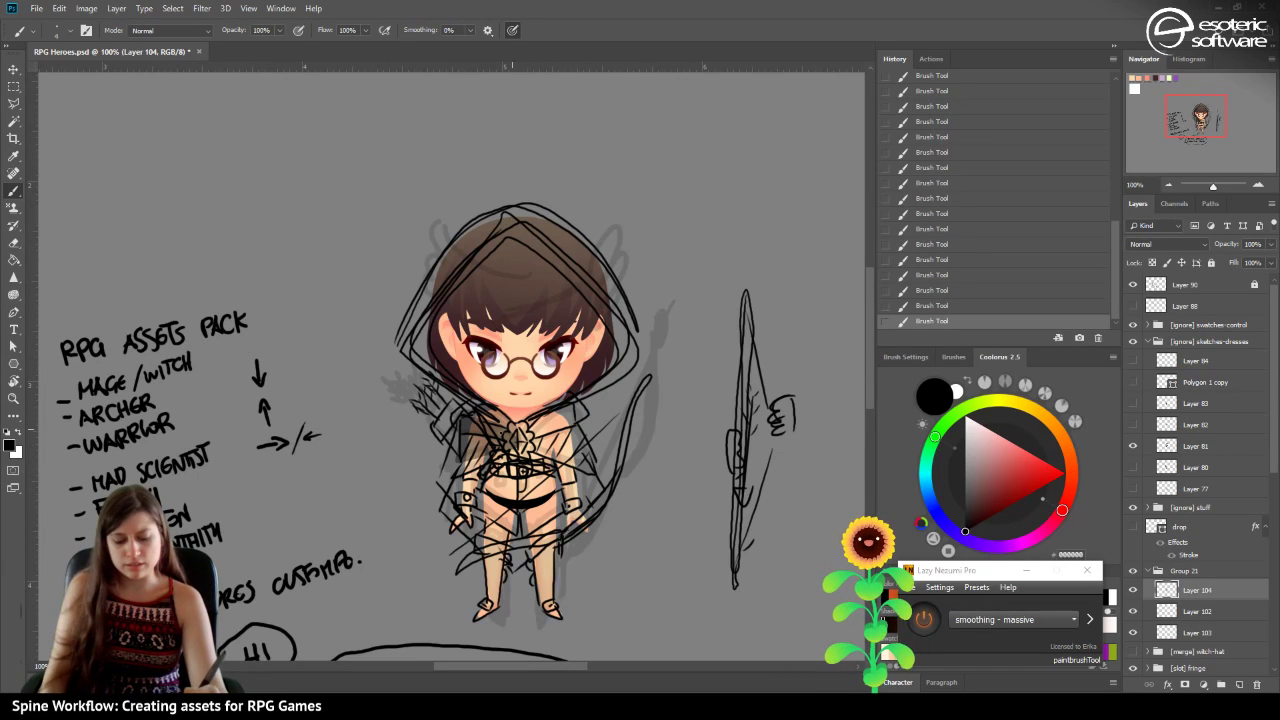
# Check the hooded archer sketch at reduced size and save the document.
pyautogui.click(1168, 185)
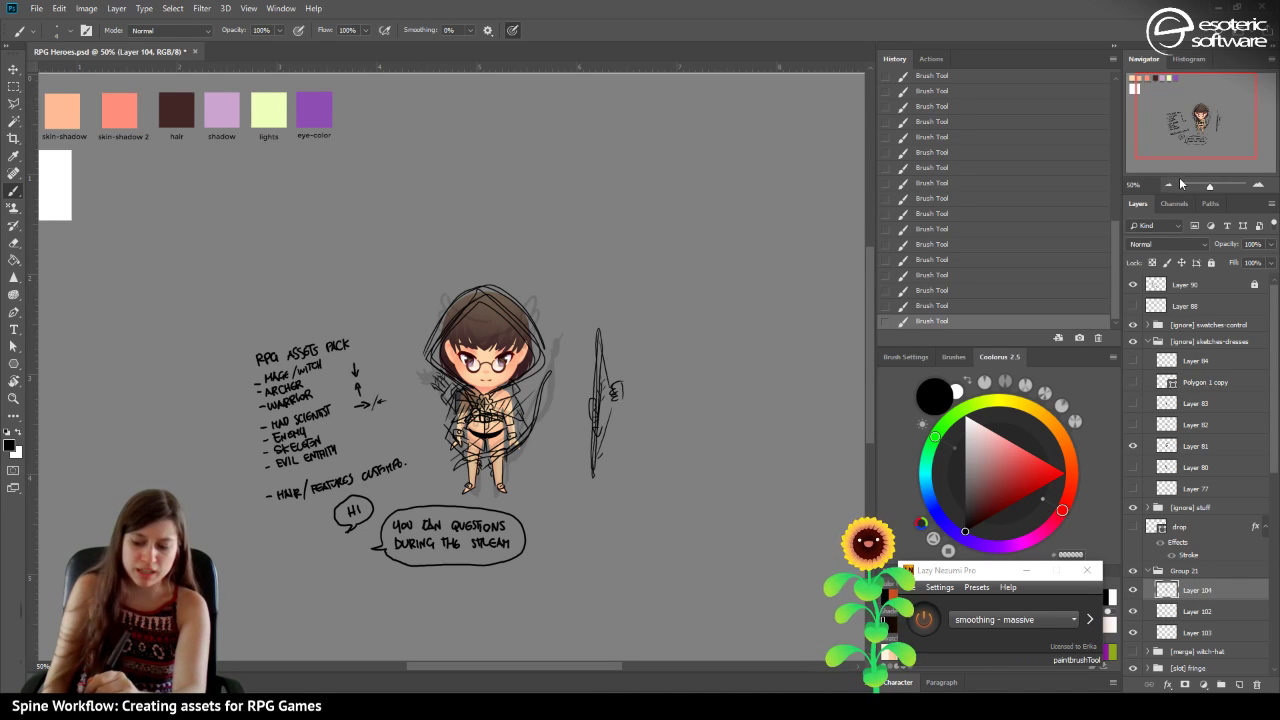
pyautogui.click(1170, 184)
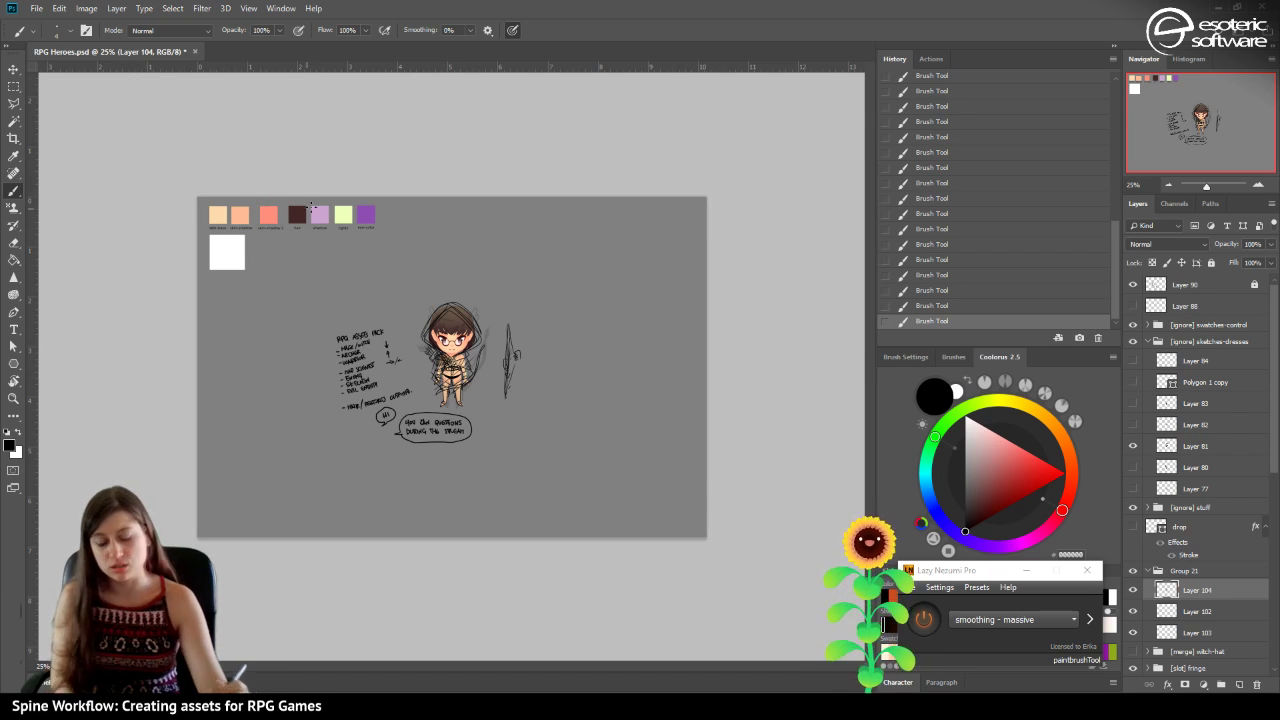
pyautogui.click(1258, 185)
pyautogui.click(1258, 185)
pyautogui.click(1258, 185)
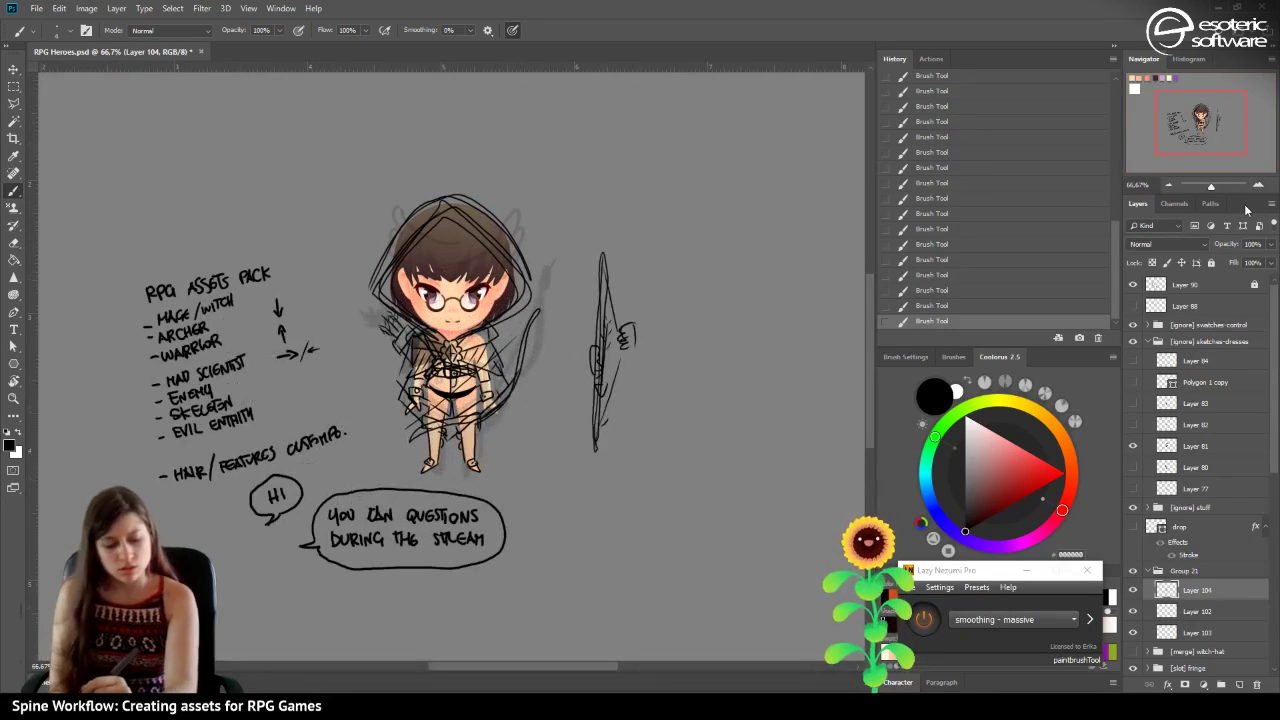
pyautogui.click(1258, 185)
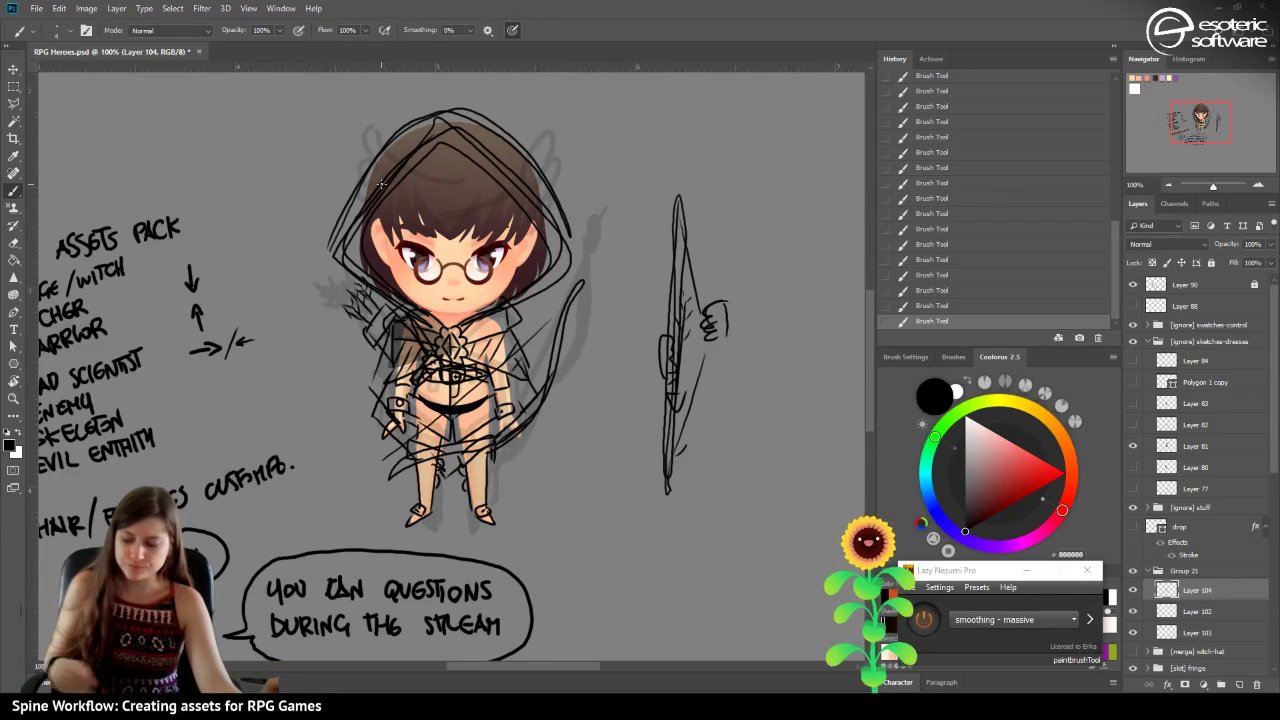
pyautogui.hotkey('ctrl', 's')
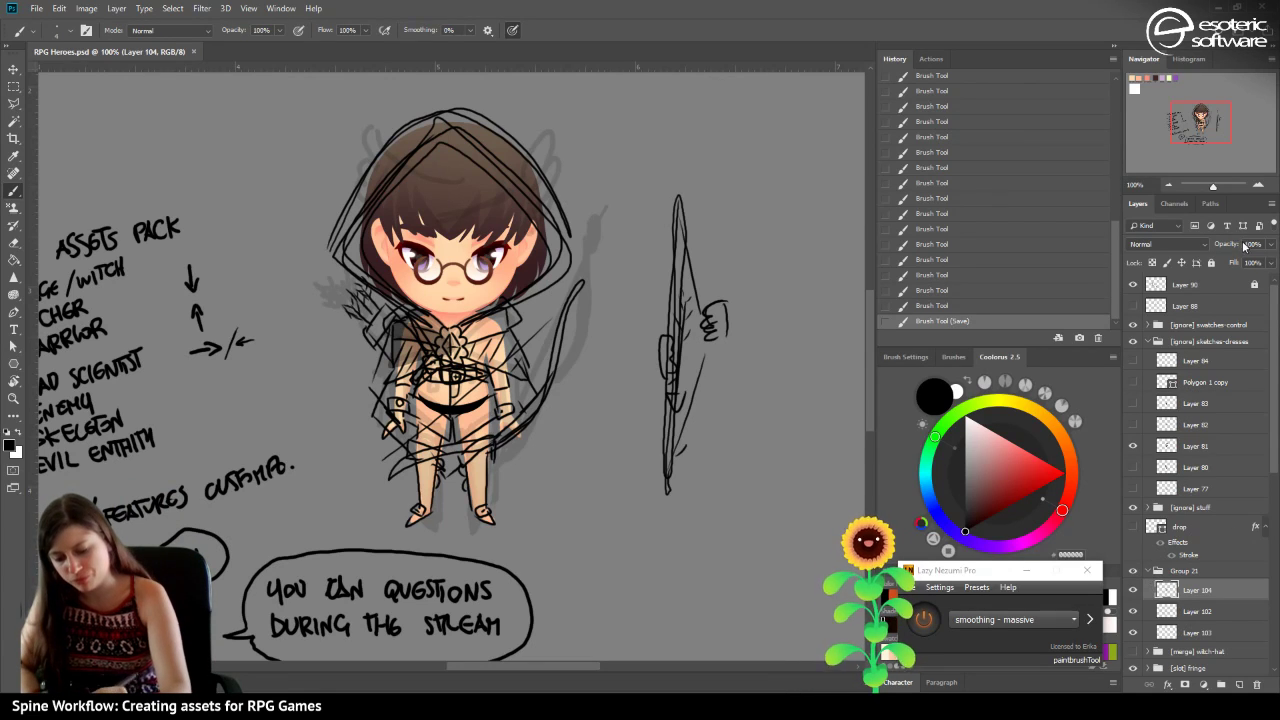
# Fade the archer sketch by lowering Layer 104's opacity to about 18%.
pyautogui.click(1272, 244)
pyautogui.moveTo(1222, 258); pyautogui.dragTo(1217, 261)
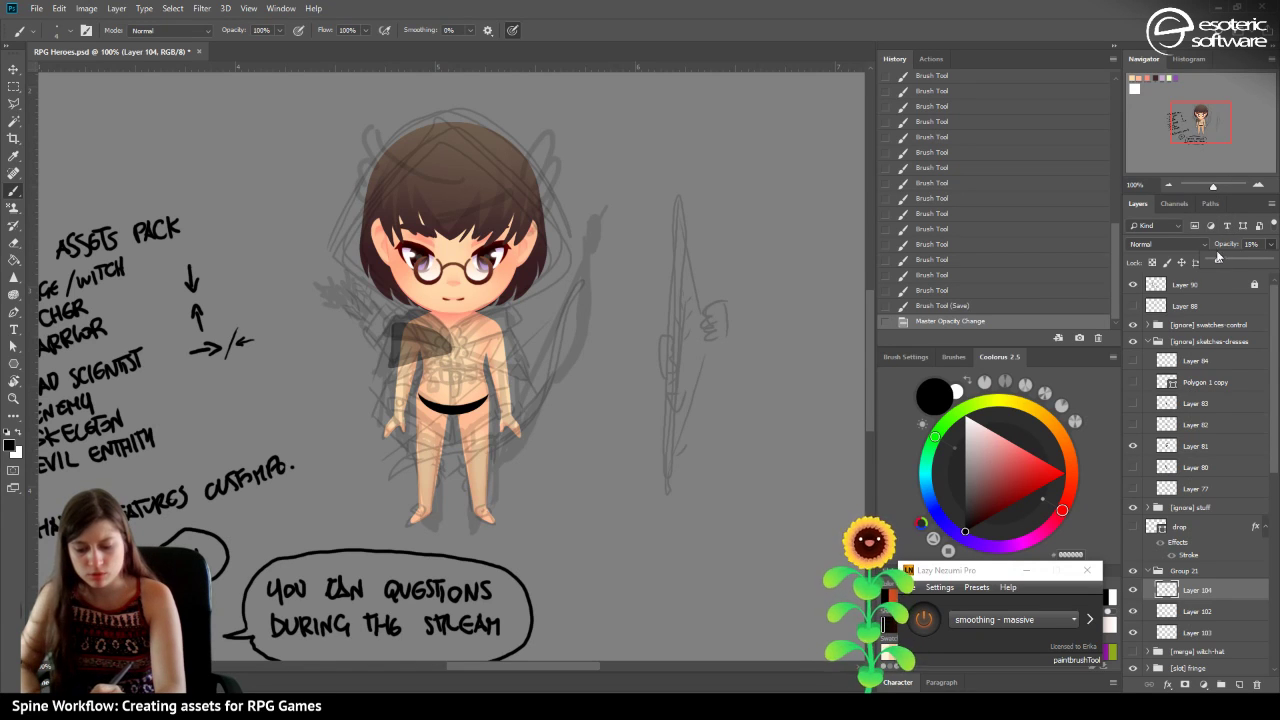
pyautogui.click(1168, 610)
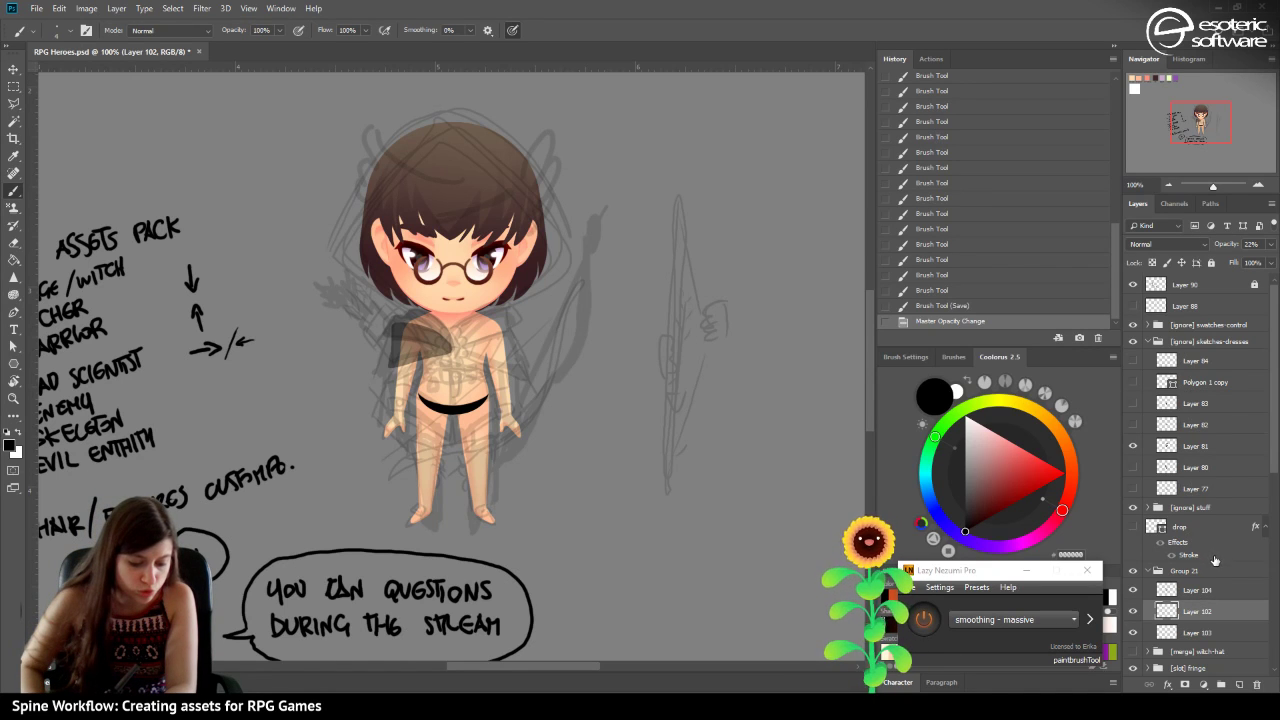
pyautogui.click(1256, 184)
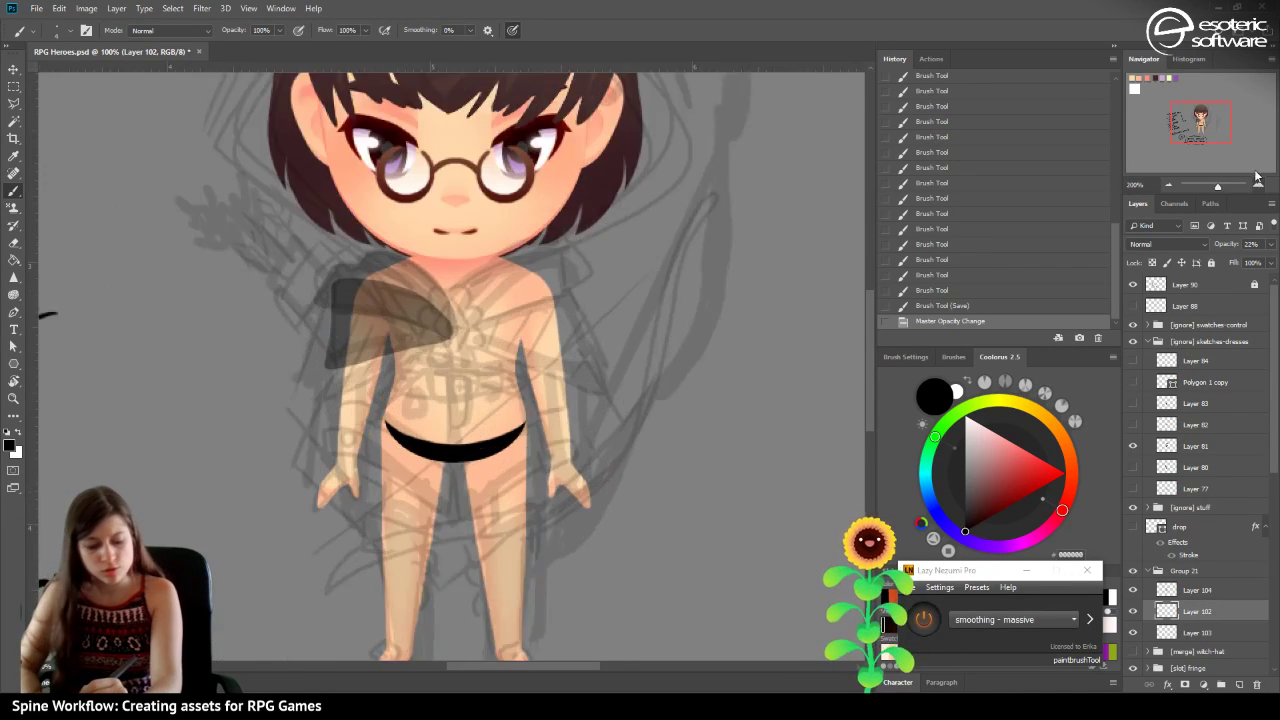
pyautogui.click(1256, 184)
pyautogui.click(1167, 184)
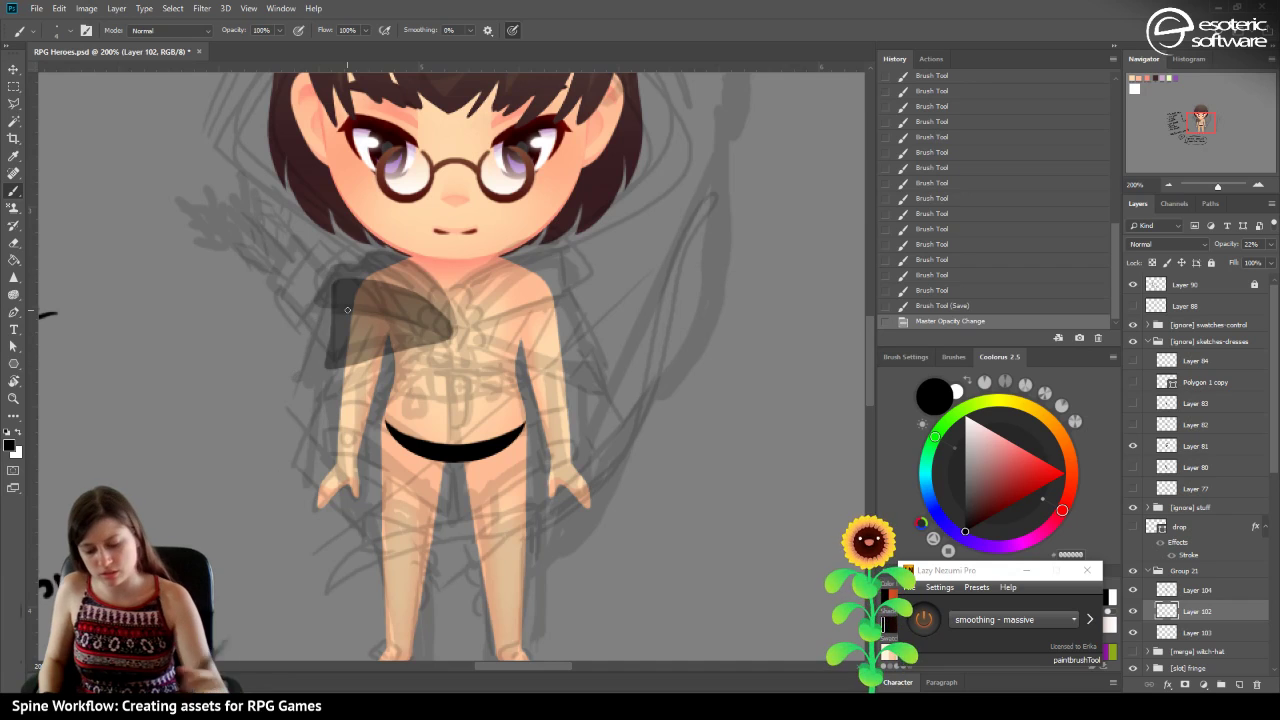
# Identify the contents of Layers 102 and 103, add a new layer above Layer 103, and hide Layer 103.
pyautogui.click(1134, 612)
pyautogui.click(1134, 612)
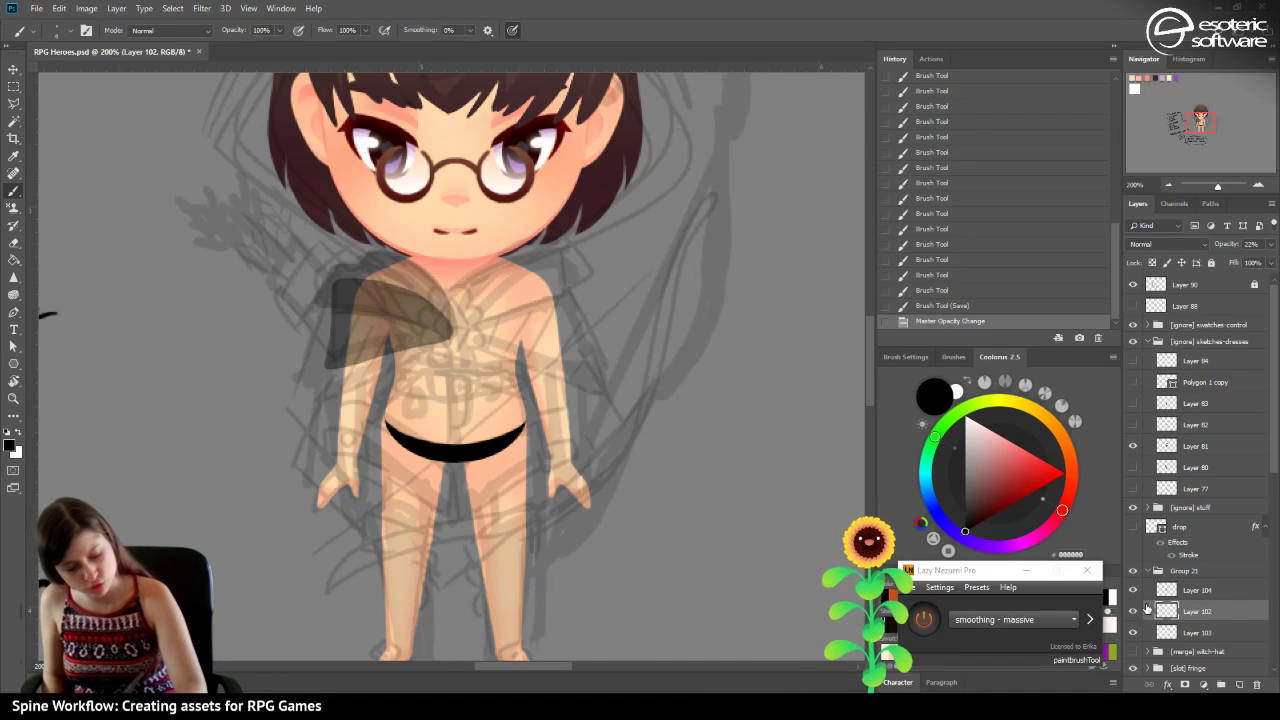
pyautogui.click(1132, 634)
pyautogui.click(1134, 633)
pyautogui.click(1150, 628)
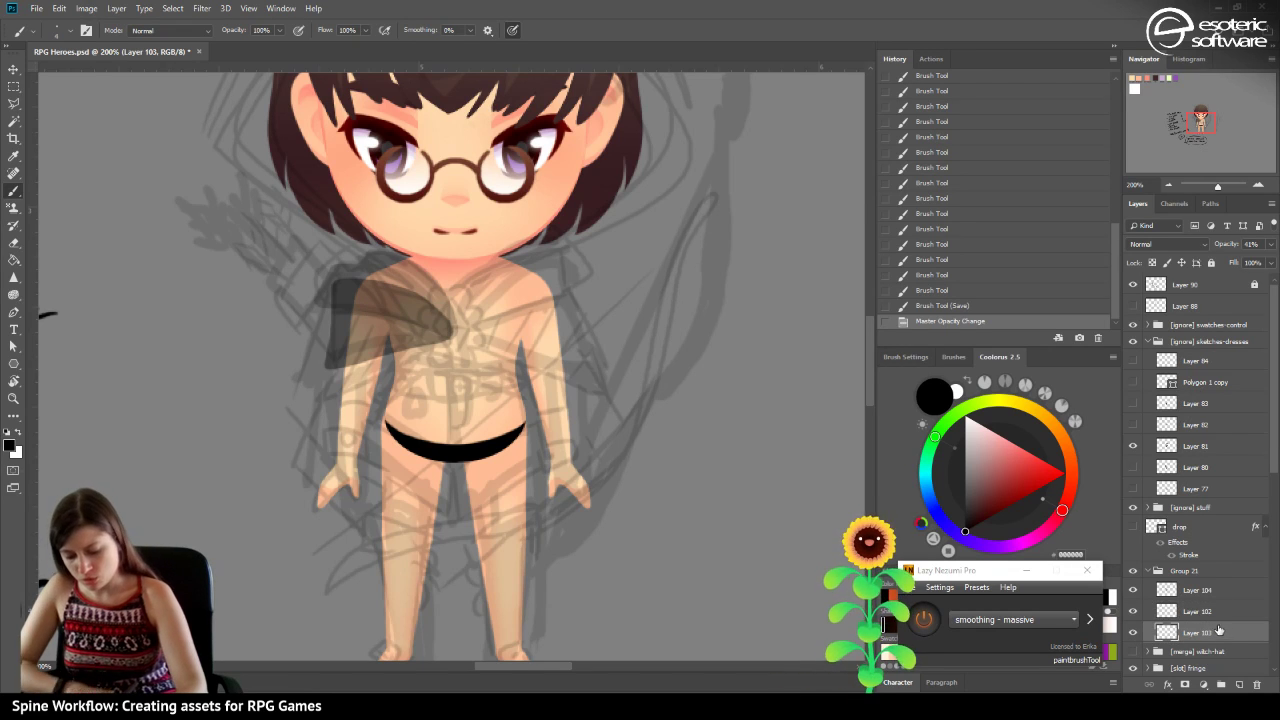
pyautogui.click(1239, 685)
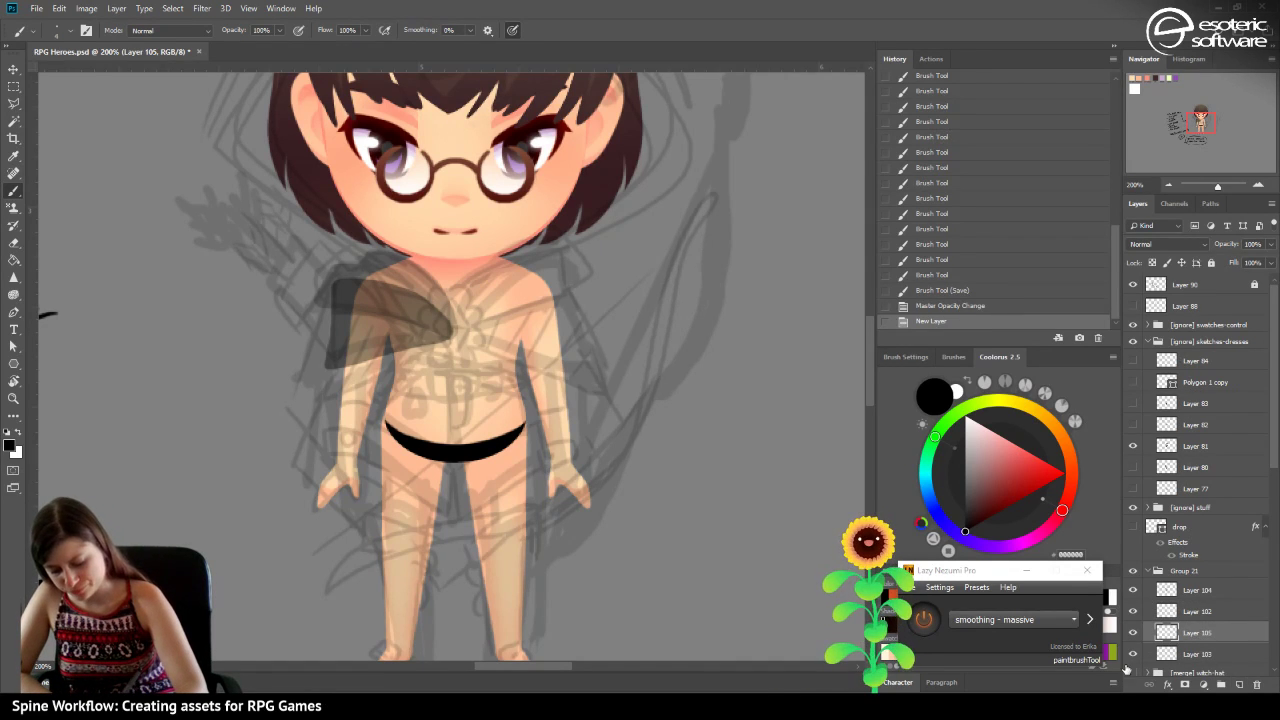
pyautogui.click(1133, 672)
# Set the hard round brush size to 10 px.
pyautogui.click(1172, 612)
pyautogui.click(58, 32)
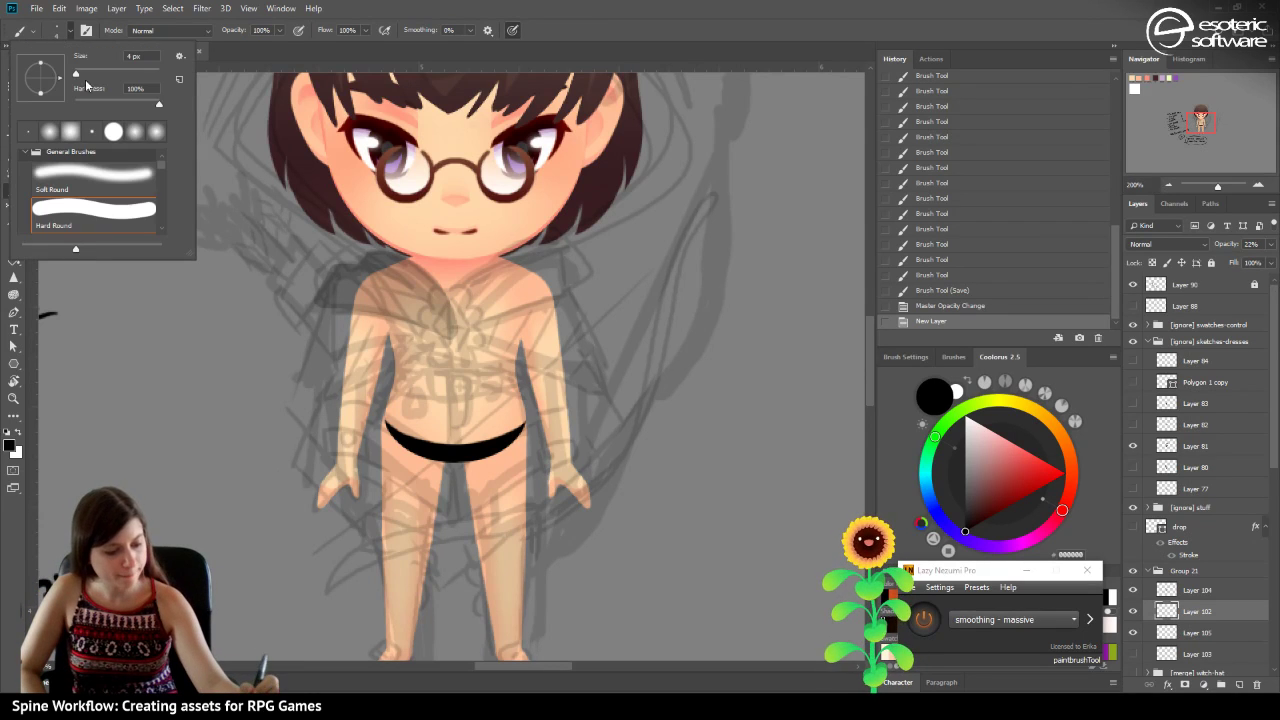
pyautogui.moveTo(85, 74); pyautogui.dragTo(78, 74)
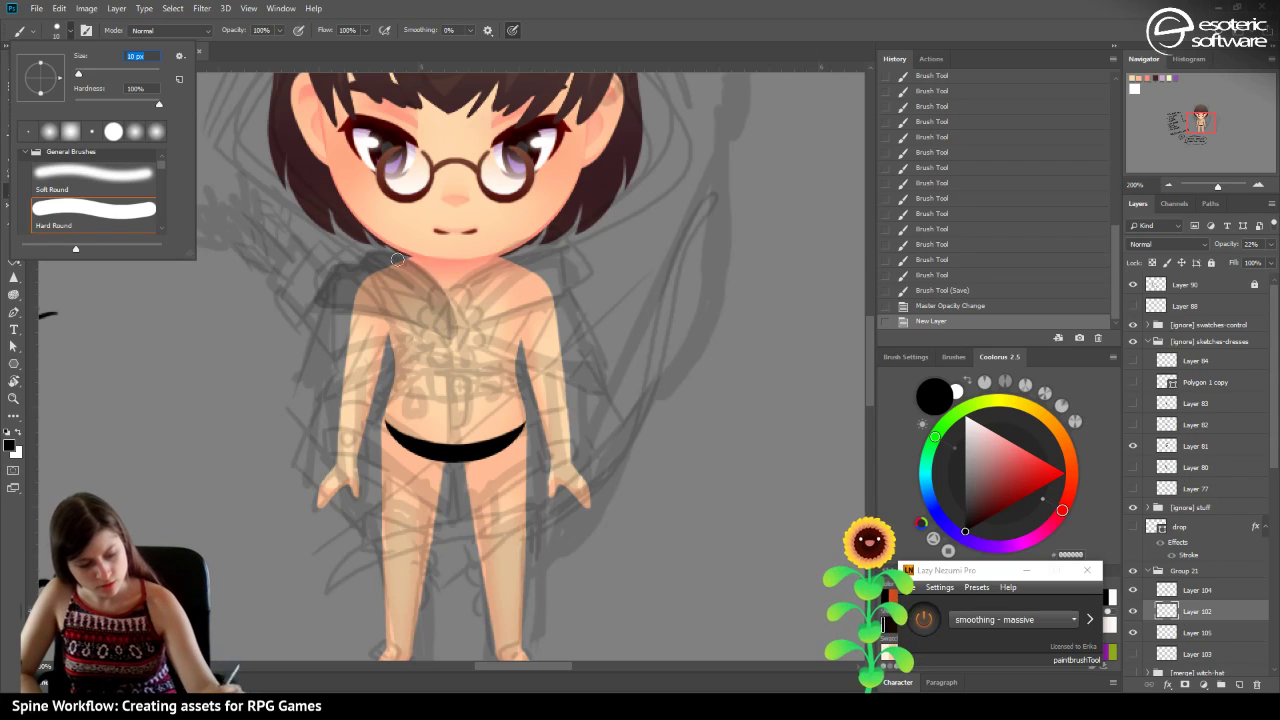
# Try a cape stroke across the shoulder on Layer 102 and undo it.
pyautogui.click(425, 310)
pyautogui.moveTo(365, 288); pyautogui.dragTo(338, 241)
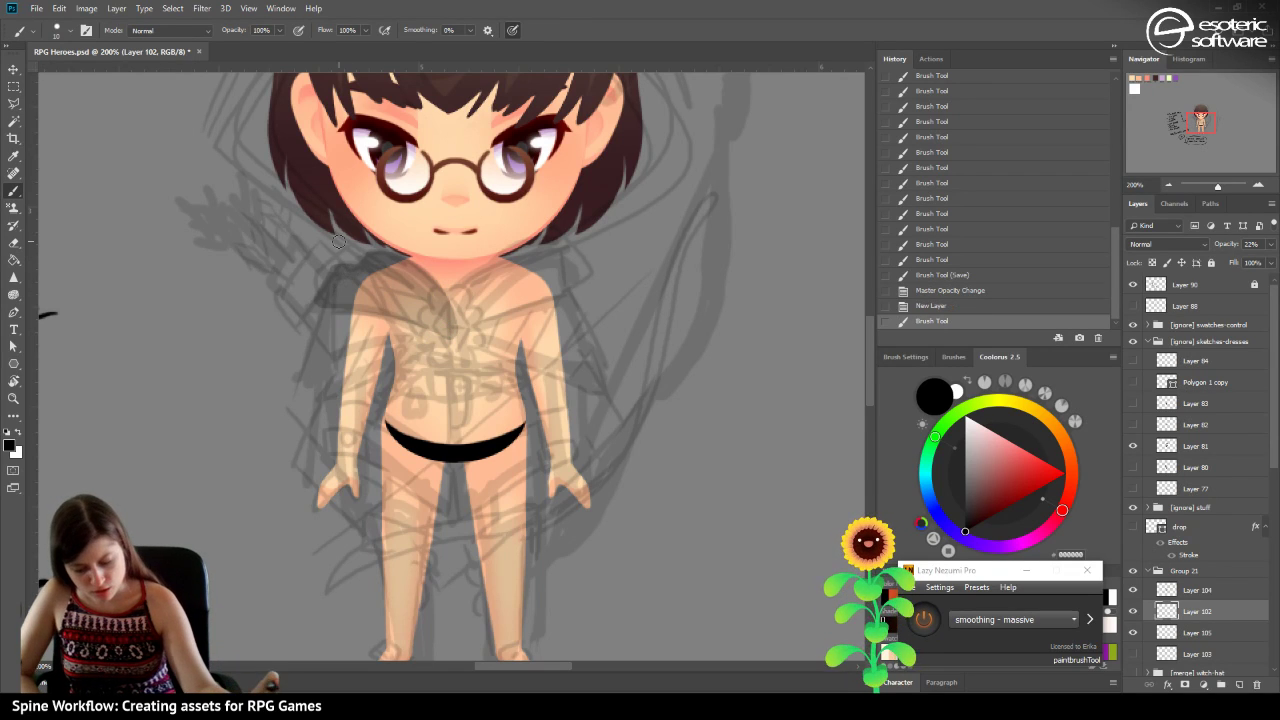
pyautogui.hotkey('ctrl', 'z')
pyautogui.click(1133, 610)
pyautogui.click(1133, 610)
# Outline a closed, roughly triangular cape piece from mid-chest over the shoulder in thick black on Layer 105.
pyautogui.click(1166, 632)
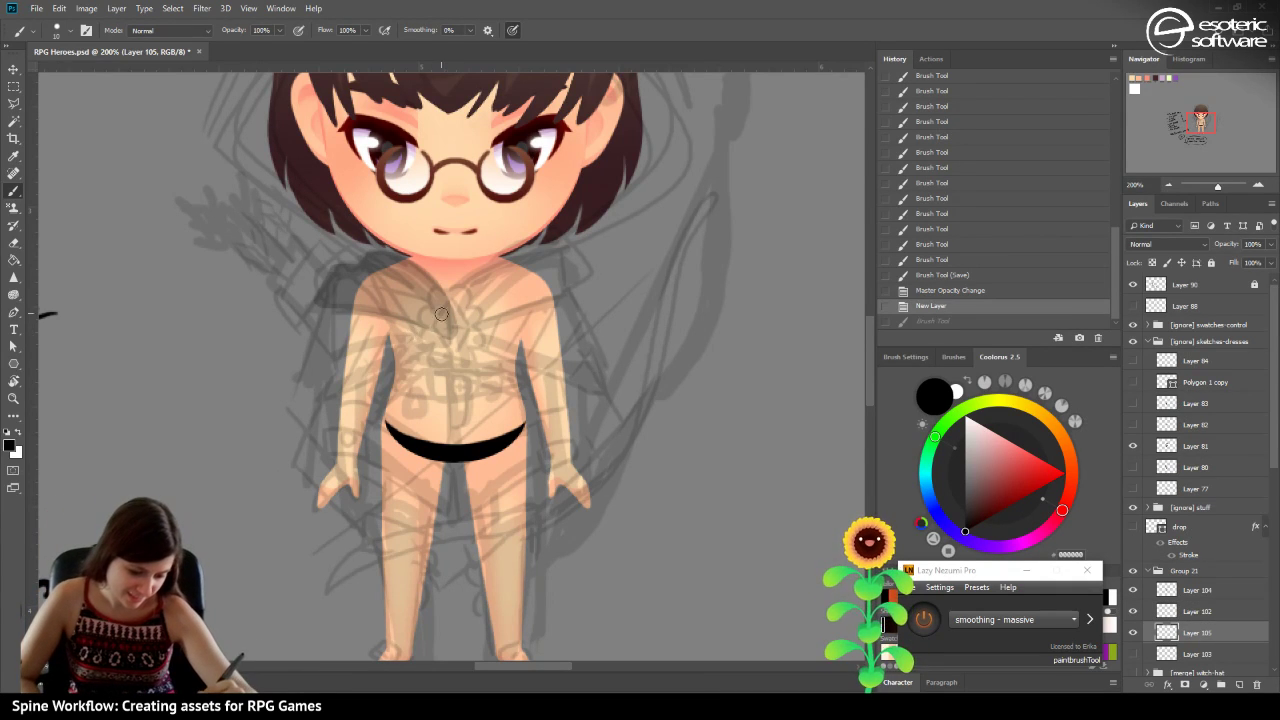
pyautogui.moveTo(444, 332)
pyautogui.mouseDown()
pyautogui.moveTo(385, 301)
pyautogui.moveTo(330, 298)
pyautogui.mouseUp()
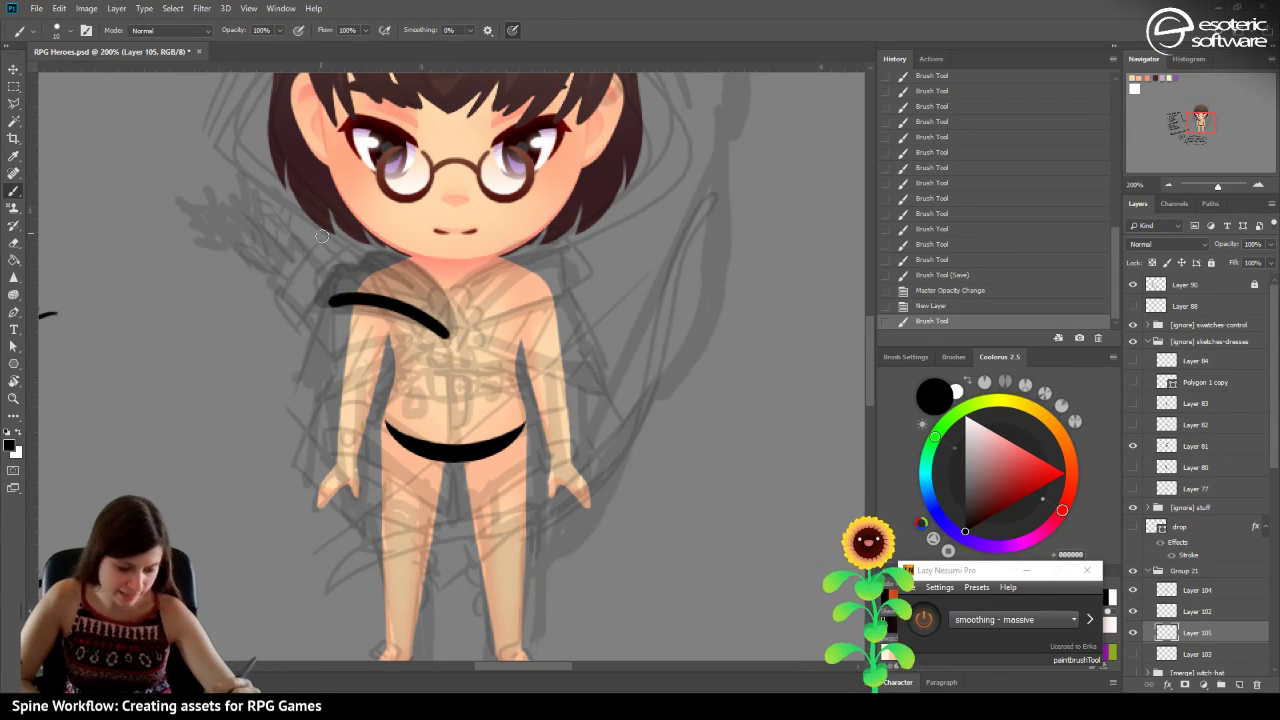
pyautogui.moveTo(430, 318)
pyautogui.mouseDown()
pyautogui.moveTo(314, 355)
pyautogui.moveTo(300, 382)
pyautogui.mouseUp()
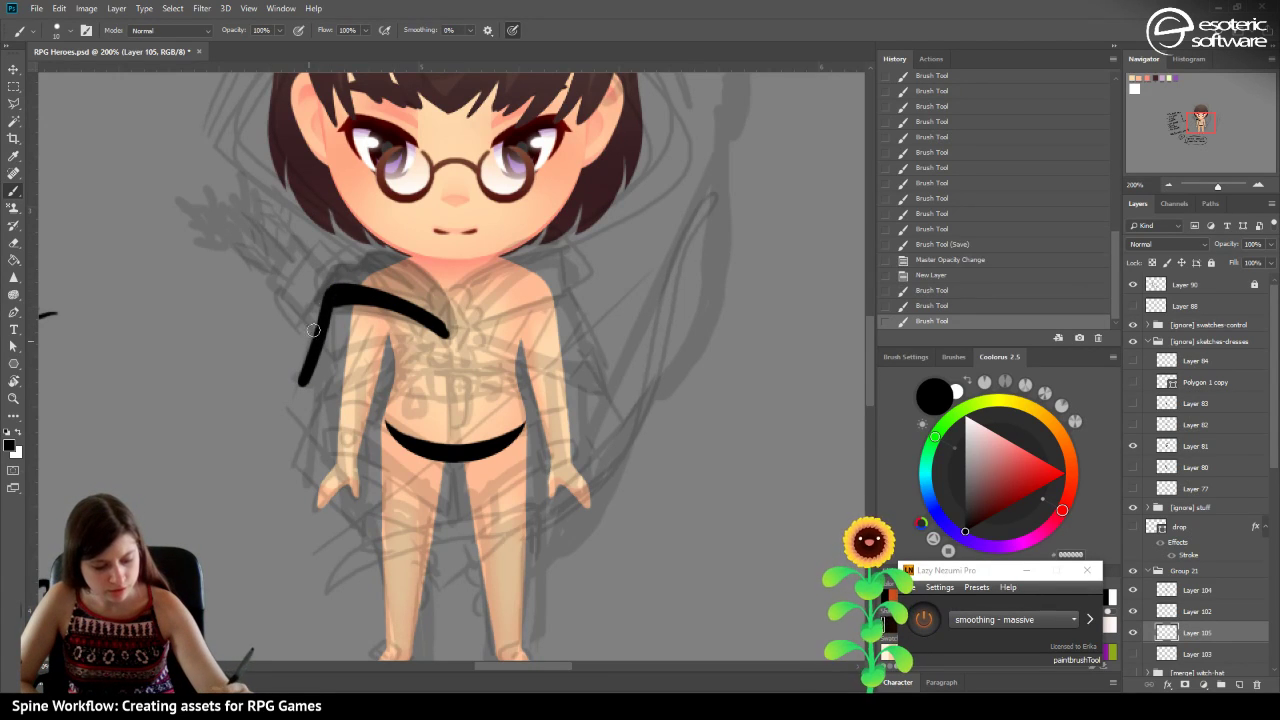
pyautogui.moveTo(446, 332)
pyautogui.mouseDown()
pyautogui.moveTo(303, 390)
pyautogui.moveTo(360, 300)
pyautogui.moveTo(334, 370)
pyautogui.moveTo(302, 391)
pyautogui.moveTo(313, 342)
pyautogui.mouseUp()
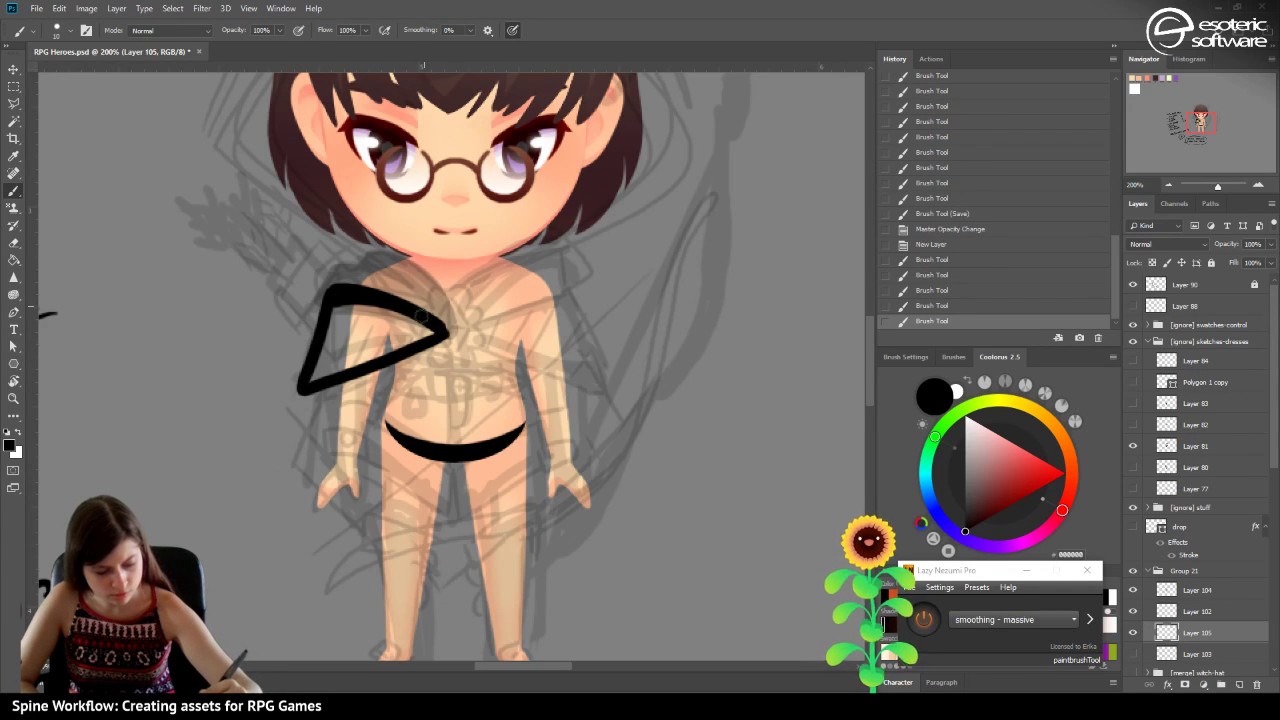
pyautogui.moveTo(439, 338); pyautogui.dragTo(327, 382)
# Trim the lower edge of the cape outline straight by cutting away a polygonal selection below it.
pyautogui.press('l')
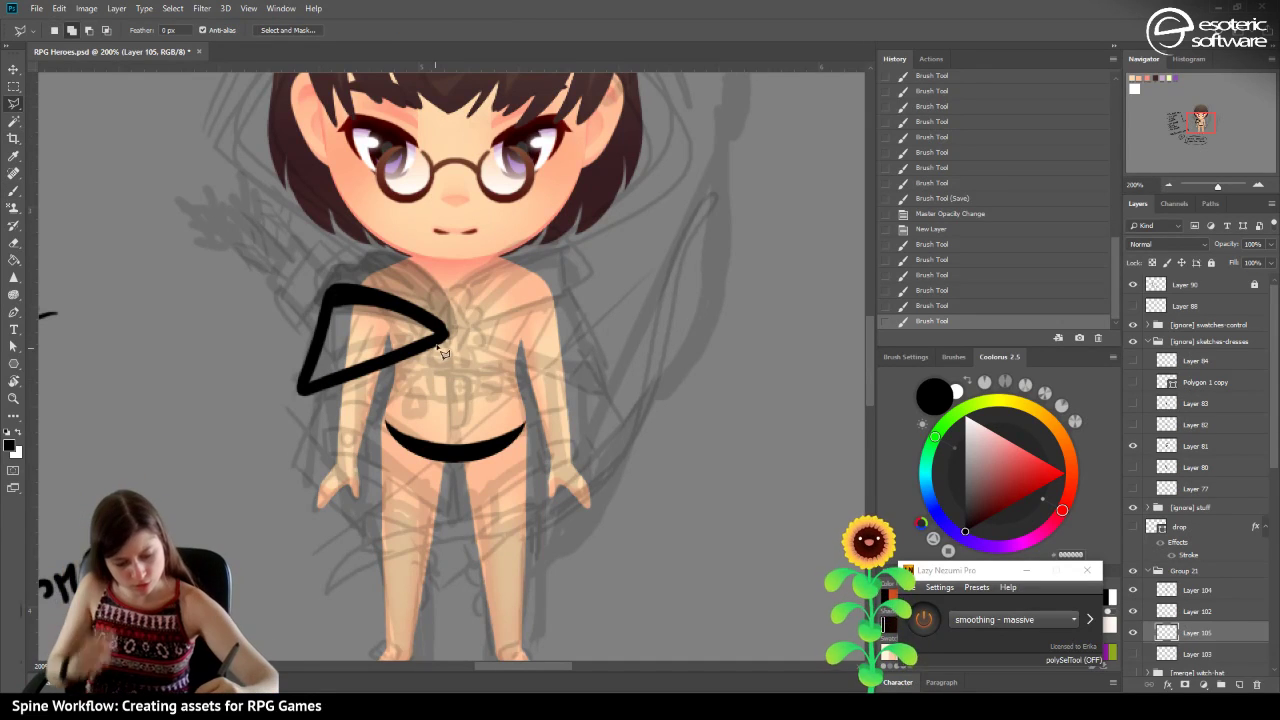
pyautogui.click(448, 333)
pyautogui.click(299, 396)
pyautogui.click(290, 440)
pyautogui.click(445, 386)
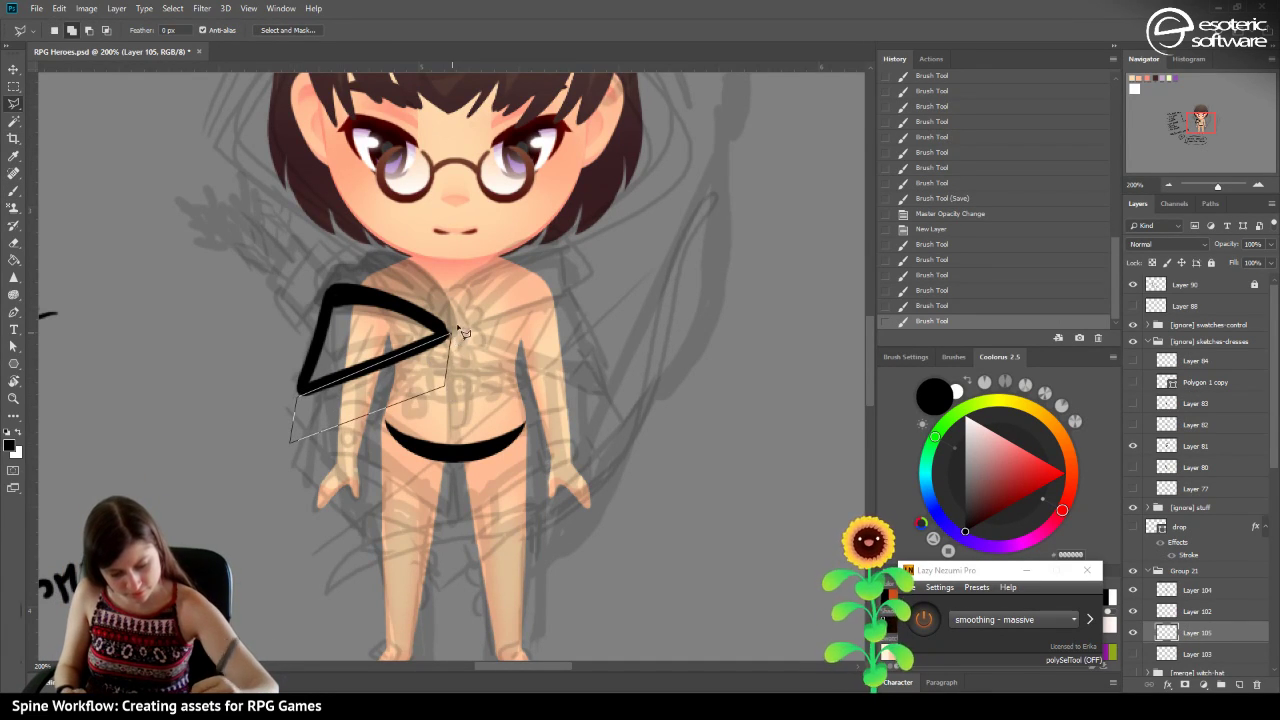
pyautogui.click(458, 333)
pyautogui.hotkey('ctrl', 'x')
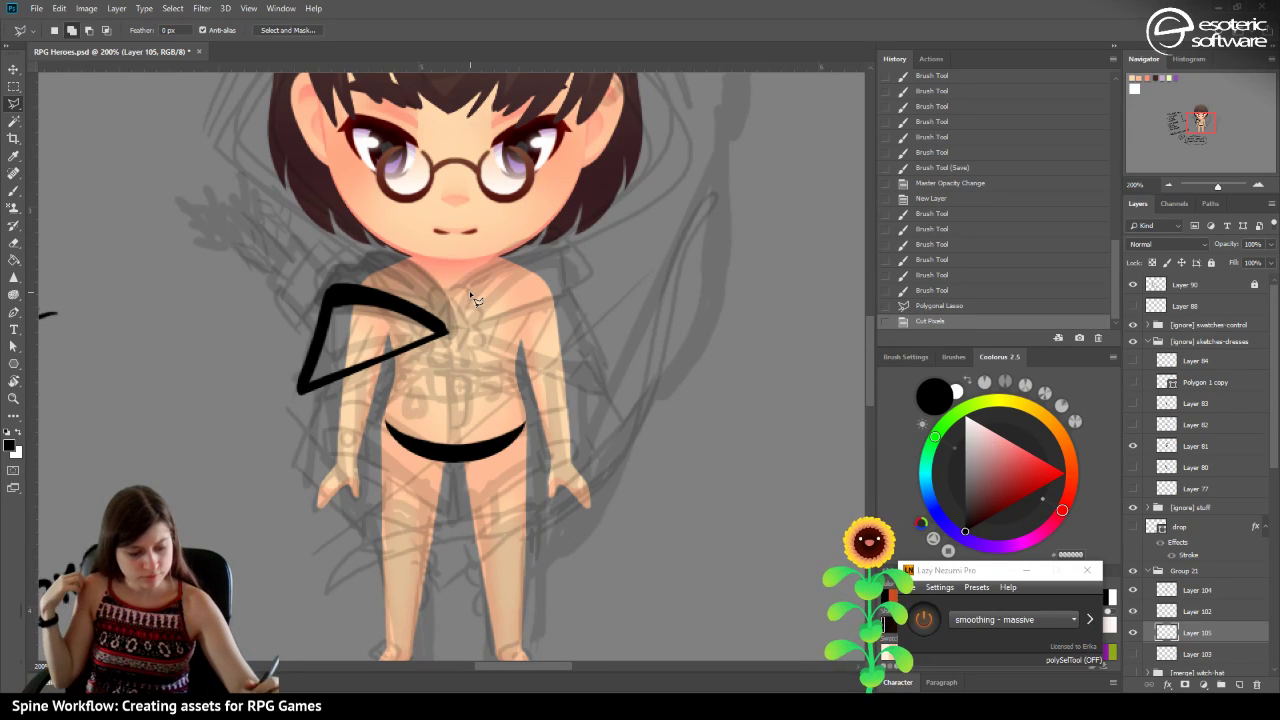
# Select the interior of the cape outline on Layer 105 and fill it solid black using the Gradient tool with Transparency off.
pyautogui.click(447, 336)
pyautogui.click(300, 390)
pyautogui.click(332, 291)
pyautogui.click(389, 300)
pyautogui.click(447, 336)
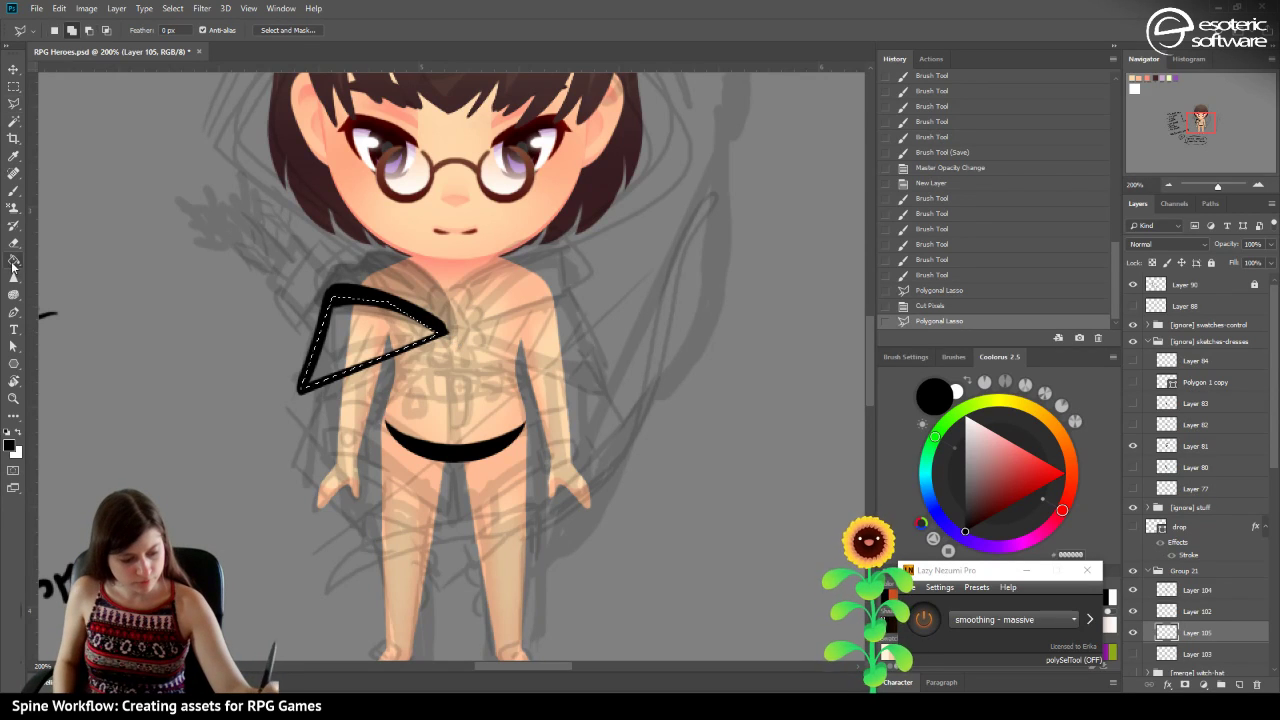
pyautogui.click(14, 259)
pyautogui.click(45, 260)
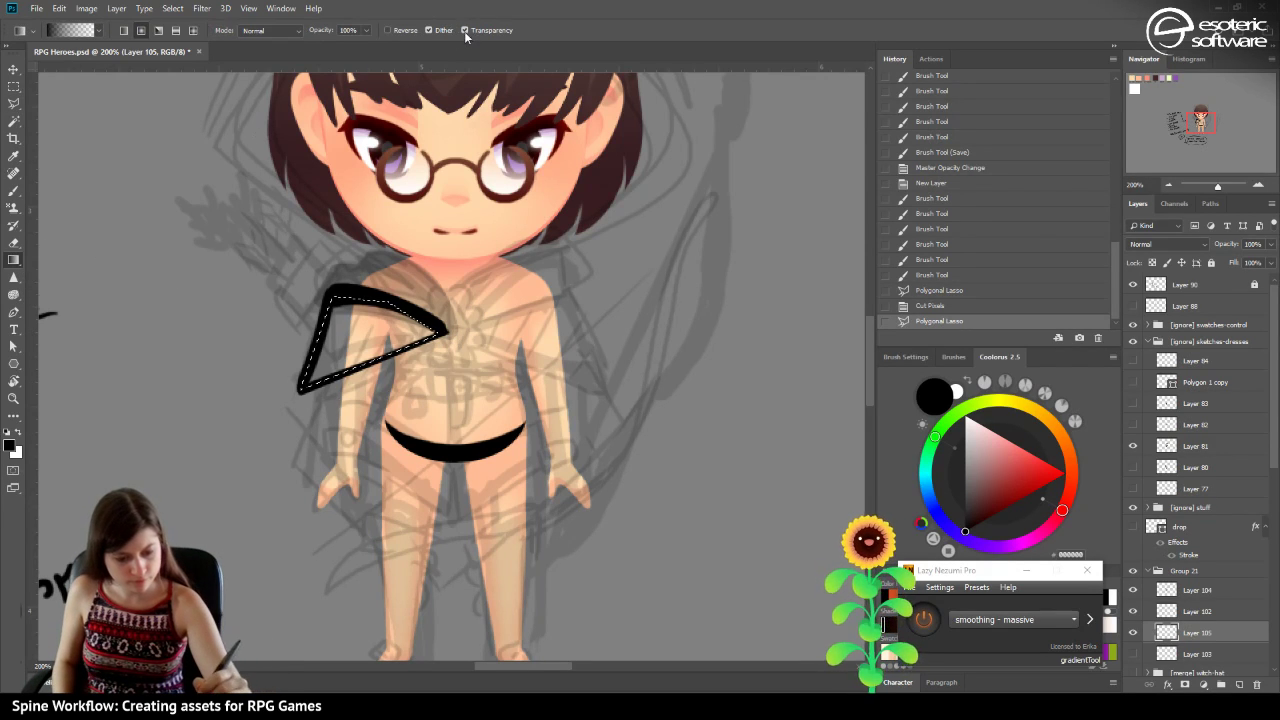
pyautogui.moveTo(305, 250); pyautogui.dragTo(257, 143)
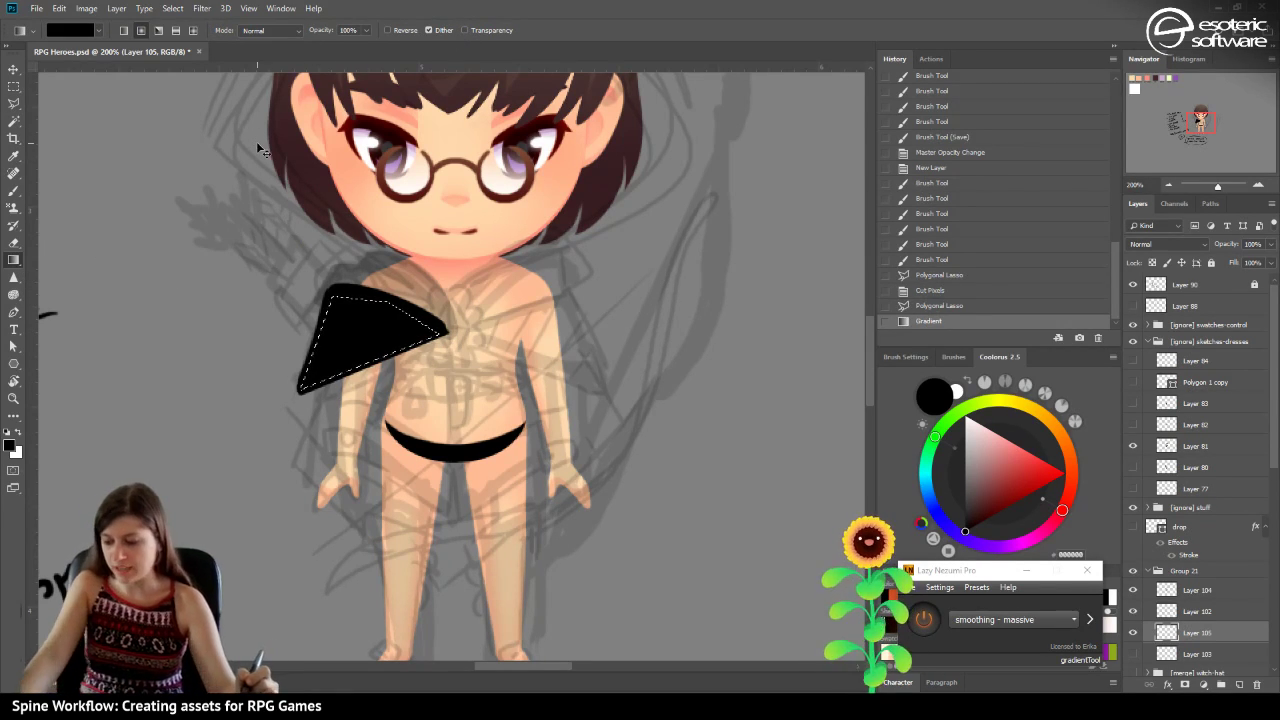
pyautogui.hotkey('ctrl', 'd')
# Brush the cape piece's inner tip smooth and extend its lower outer corner to a point in black.
pyautogui.click(14, 190)
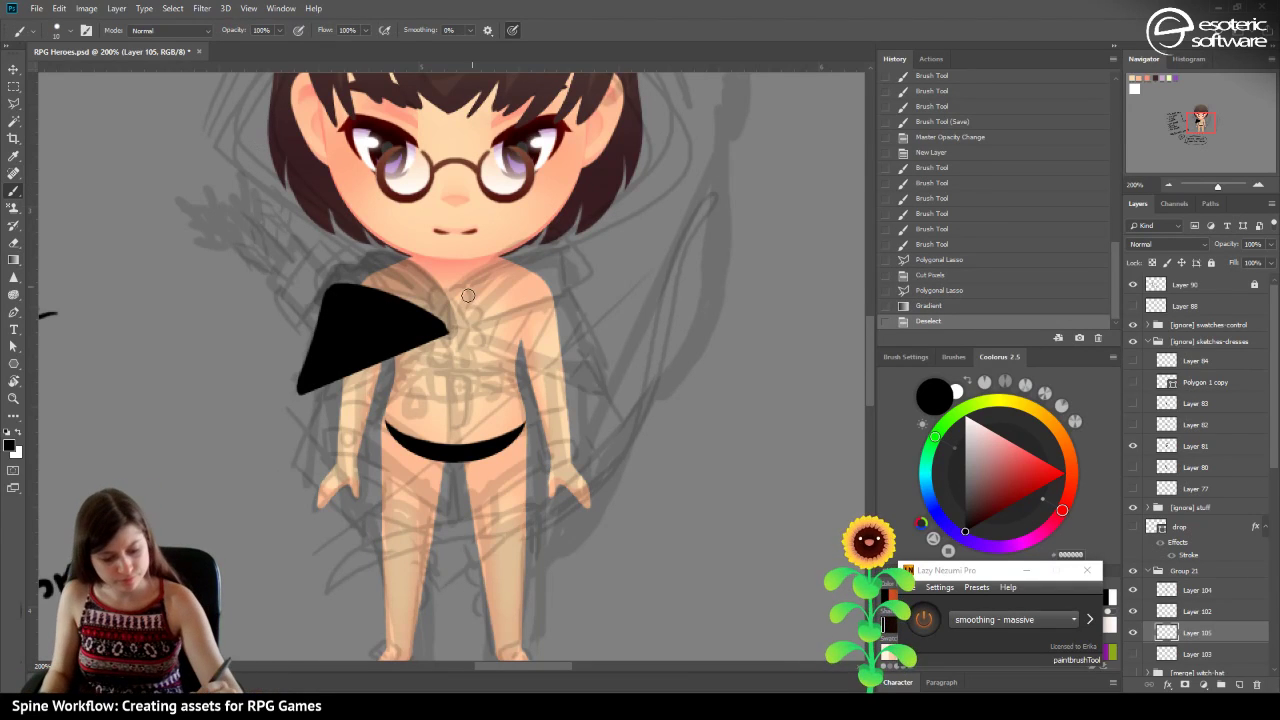
pyautogui.click(440, 326)
pyautogui.click(424, 305)
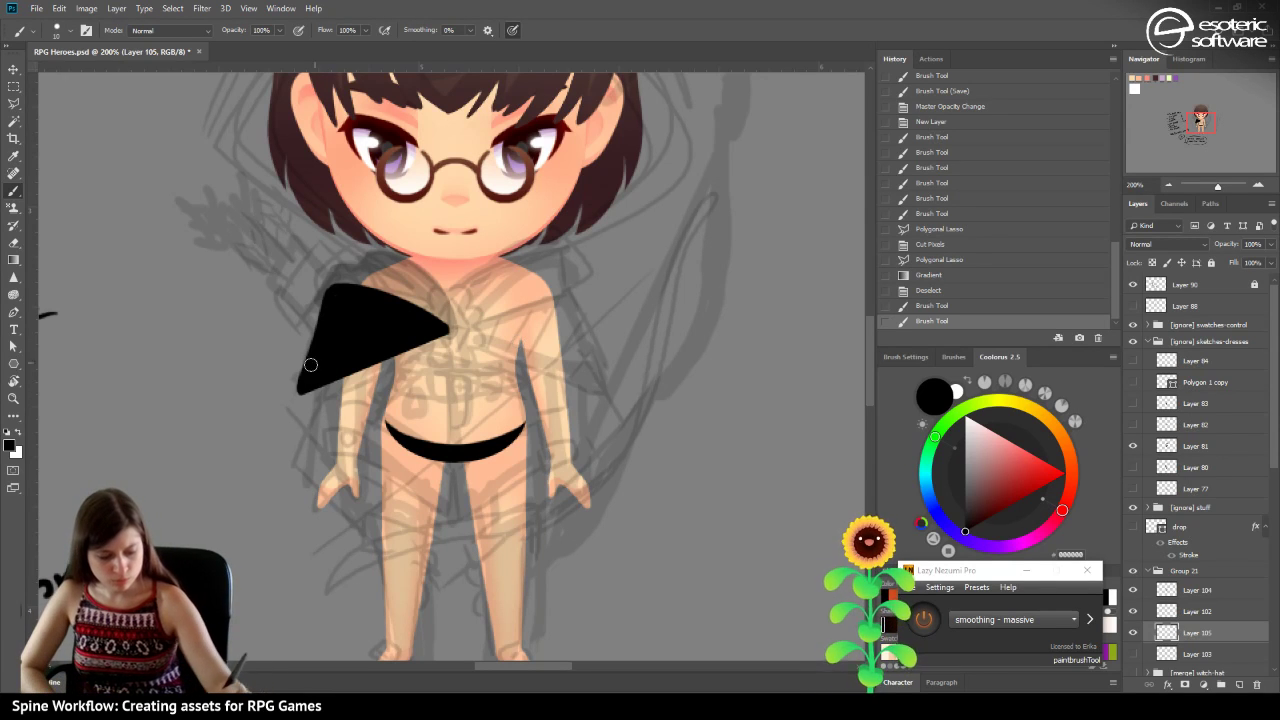
pyautogui.moveTo(300, 386); pyautogui.dragTo(290, 396)
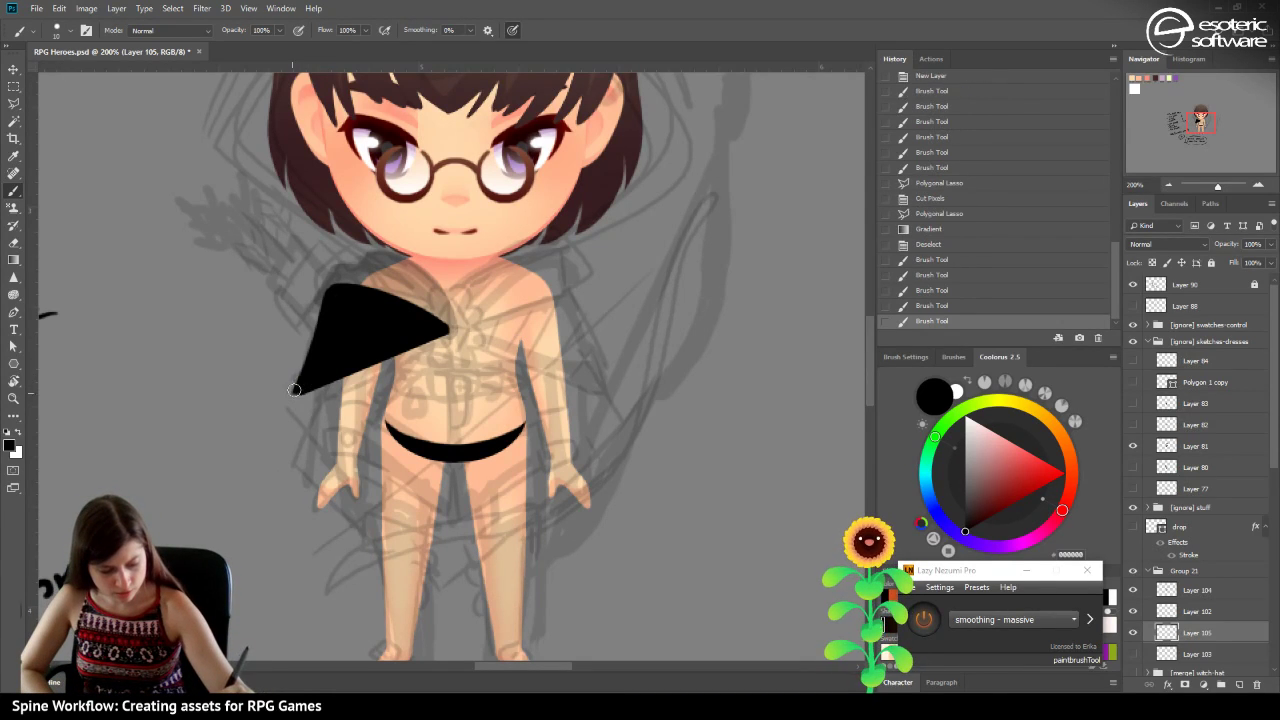
pyautogui.click(908, 305)
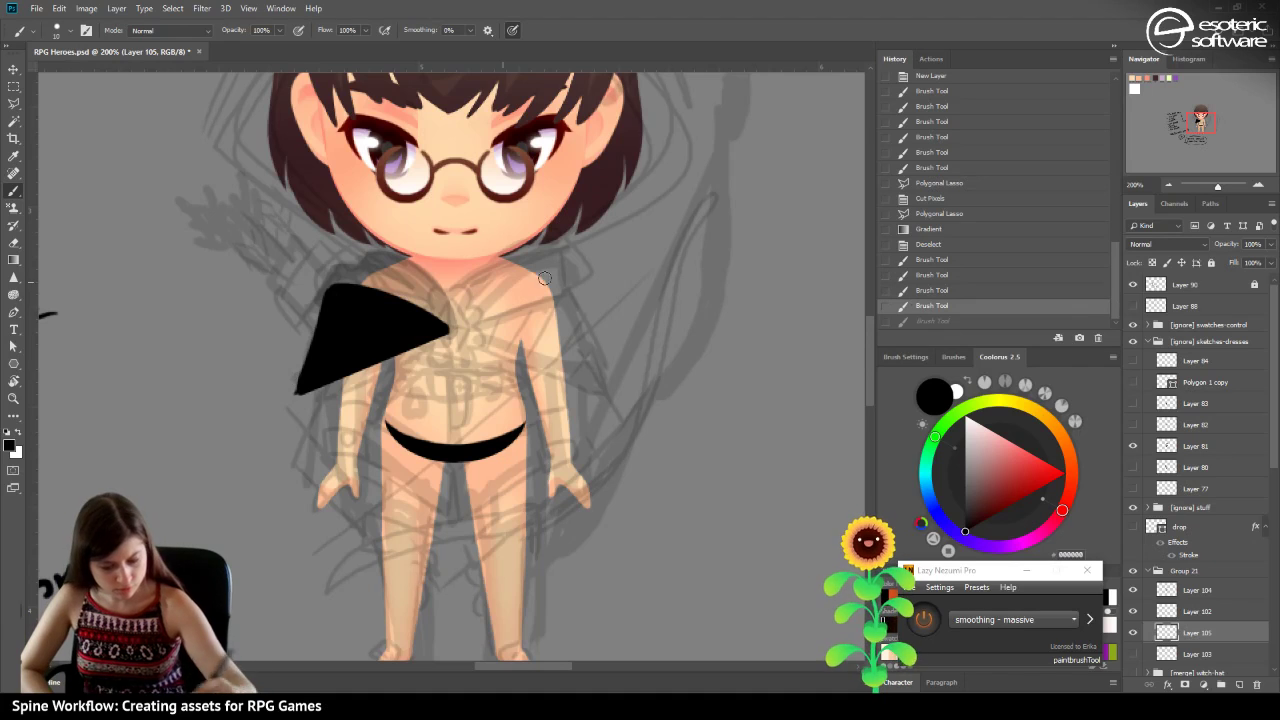
pyautogui.moveTo(300, 386)
pyautogui.mouseDown()
pyautogui.moveTo(297, 336)
pyautogui.moveTo(290, 402)
pyautogui.mouseUp()
pyautogui.click(908, 305)
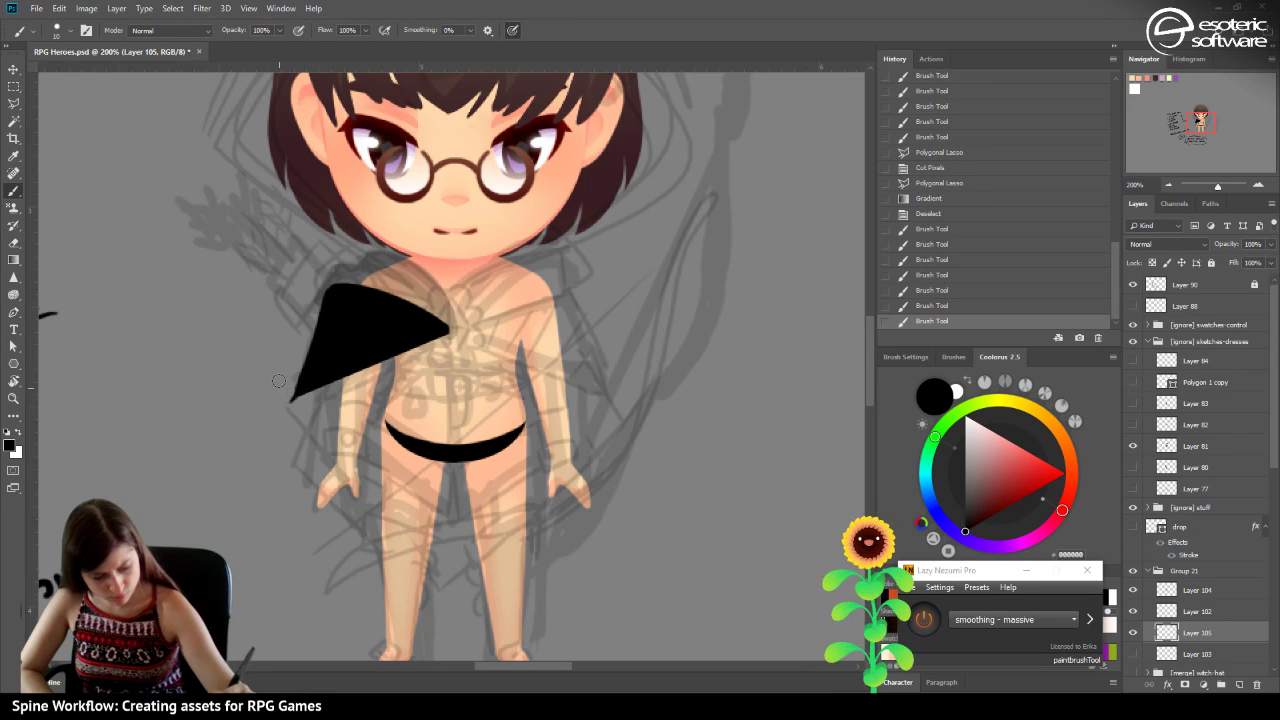
# Erase the stray edges around the cape piece's lower outer corner and along its outer side.
pyautogui.press('e')
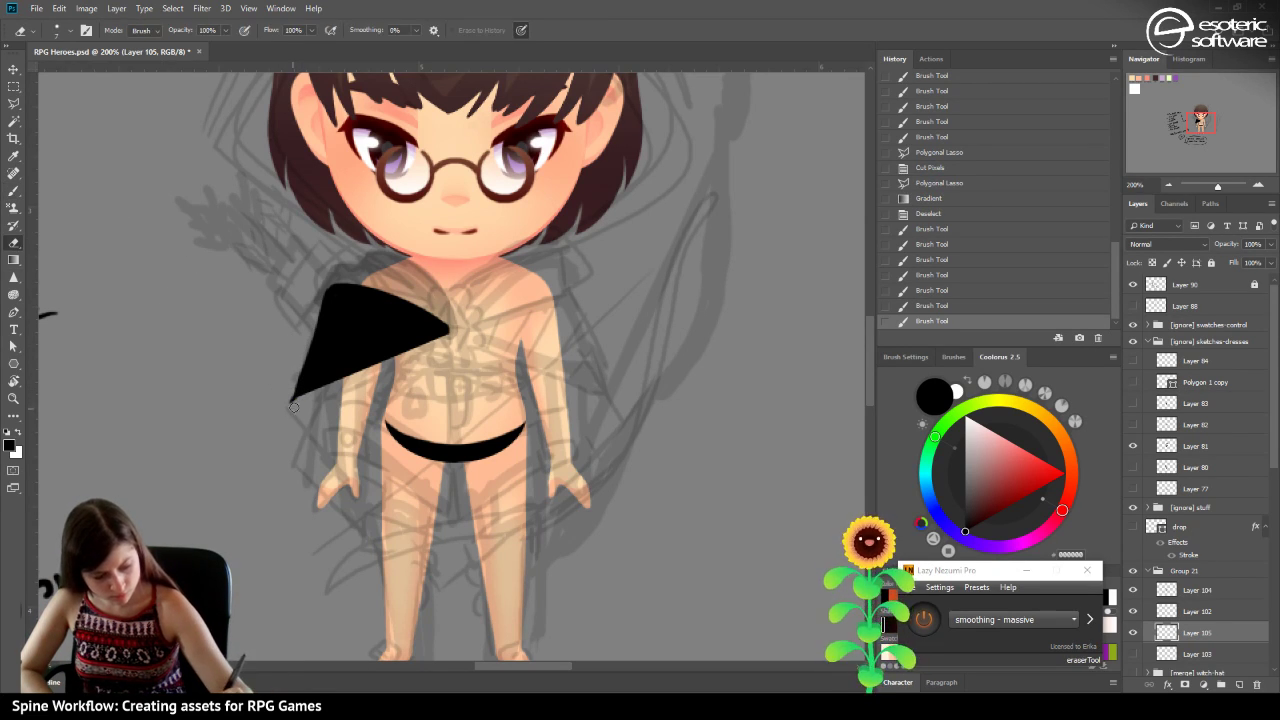
pyautogui.moveTo(298, 400); pyautogui.dragTo(290, 399)
pyautogui.moveTo(292, 397)
pyautogui.mouseDown()
pyautogui.moveTo(300, 360)
pyautogui.moveTo(288, 402)
pyautogui.mouseUp()
pyautogui.click(905, 308)
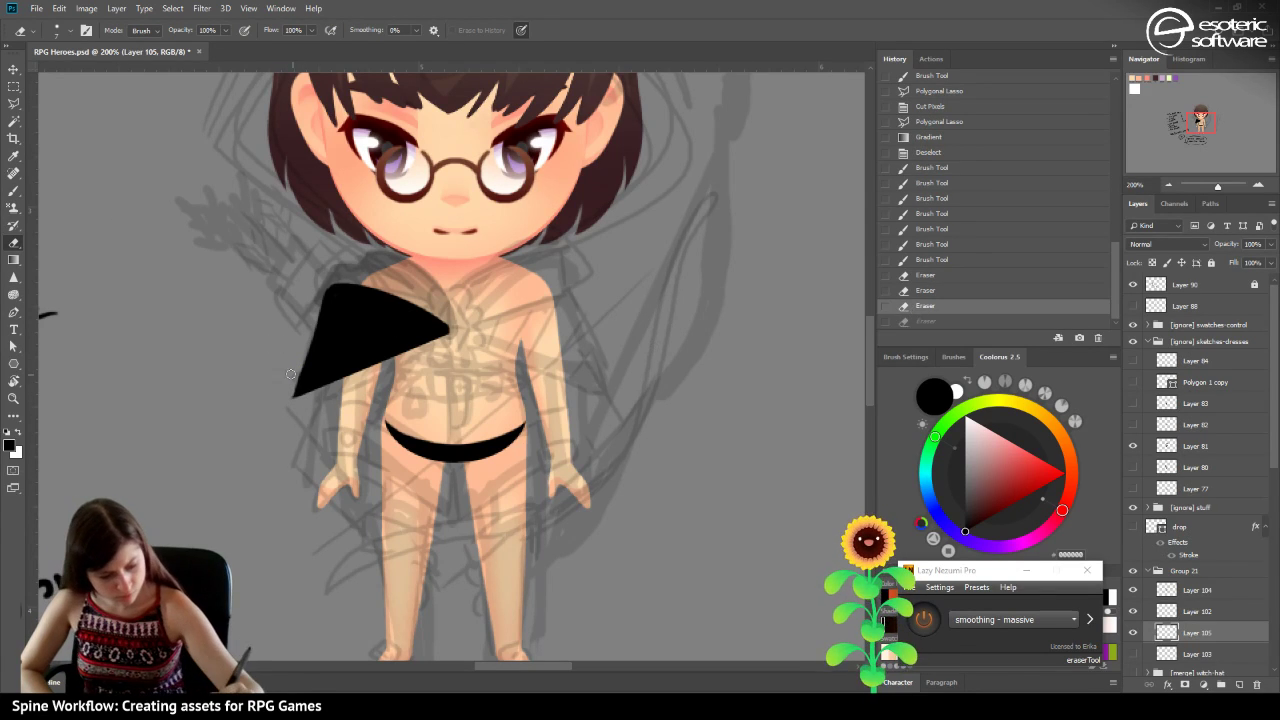
pyautogui.moveTo(308, 345); pyautogui.dragTo(313, 318)
pyautogui.moveTo(288, 402); pyautogui.dragTo(295, 327)
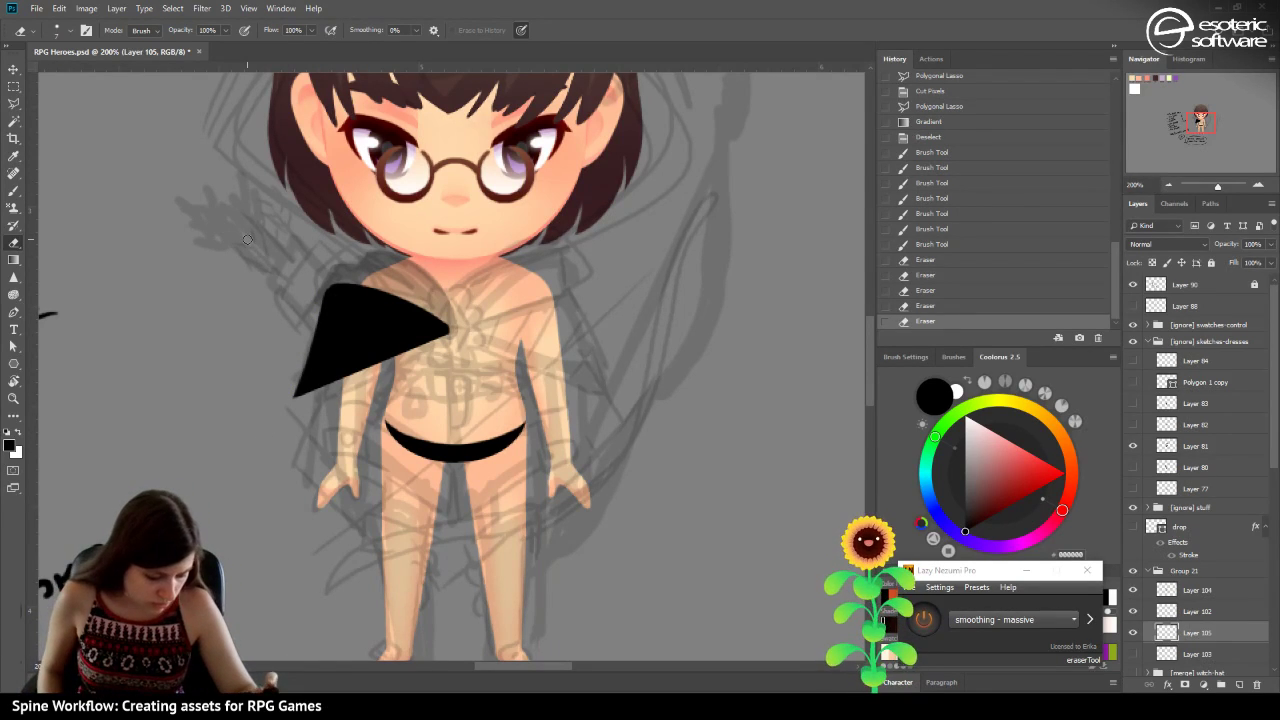
# On a new layer with the guides shown, select a polygonal half-cape from the shoulder to a point between the legs, slightly past the vertical guide.
pyautogui.click(18, 101)
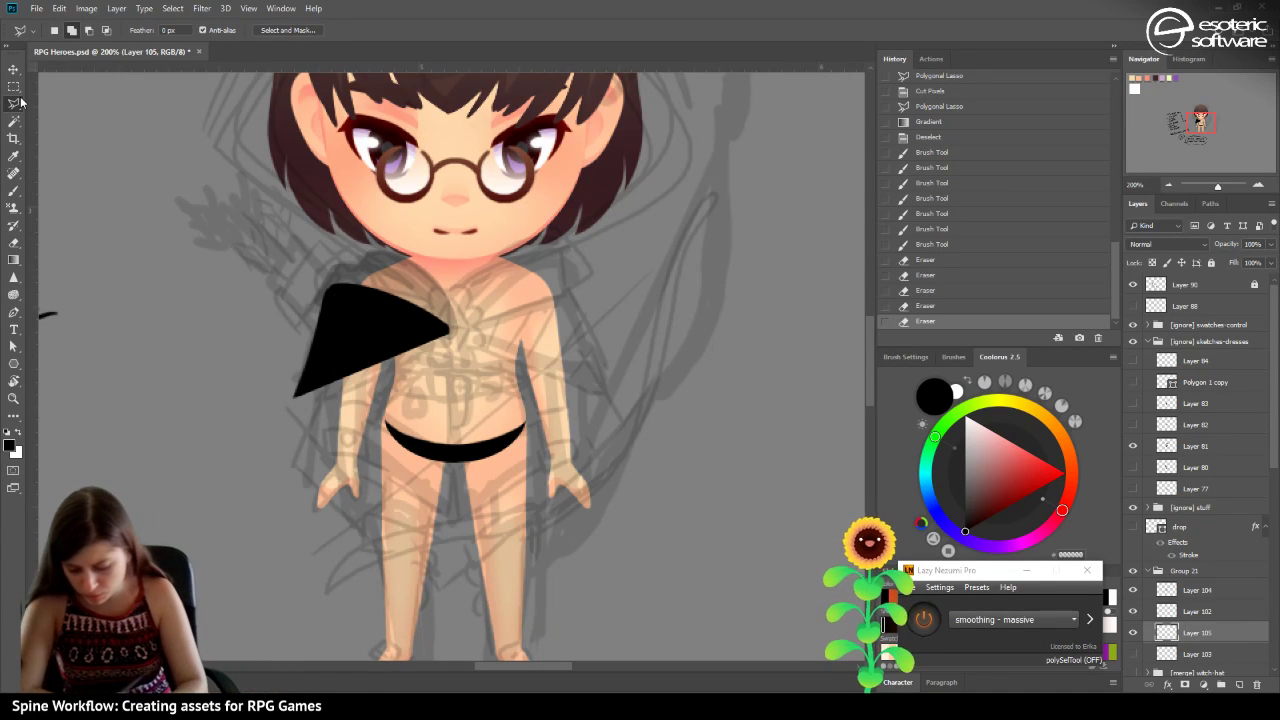
pyautogui.click(1240, 683)
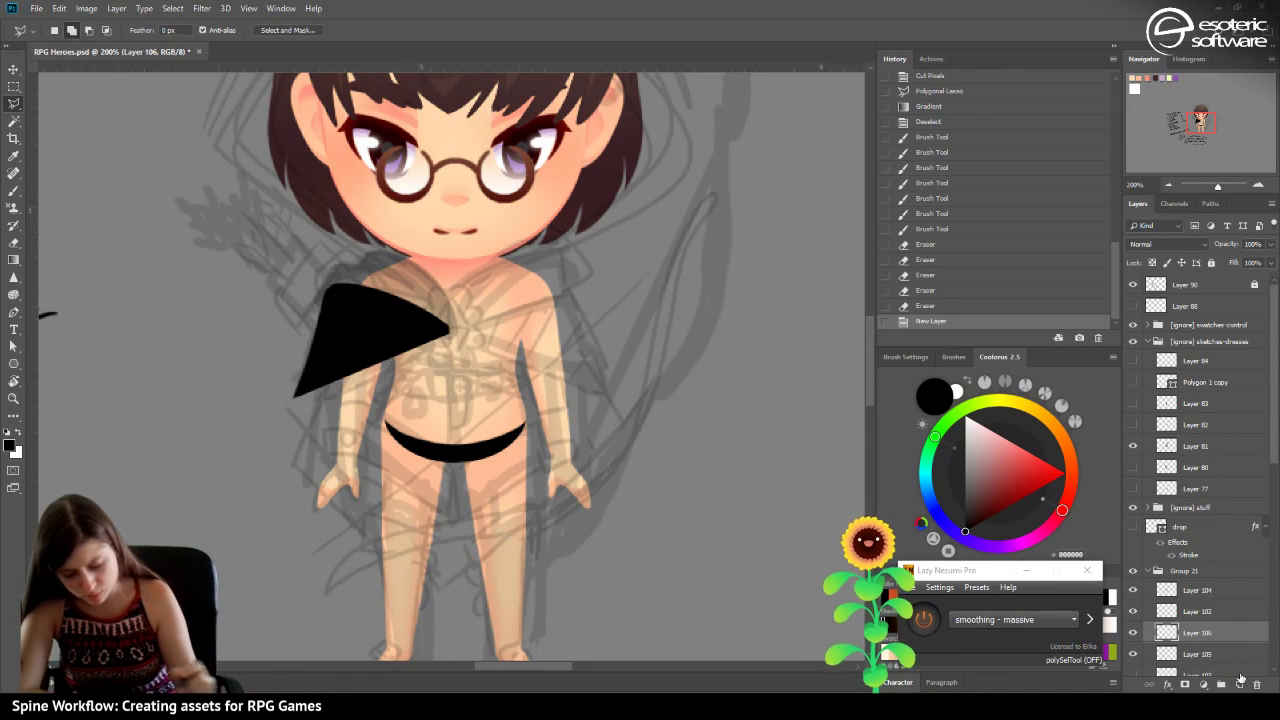
pyautogui.hotkey('ctrl', ';')
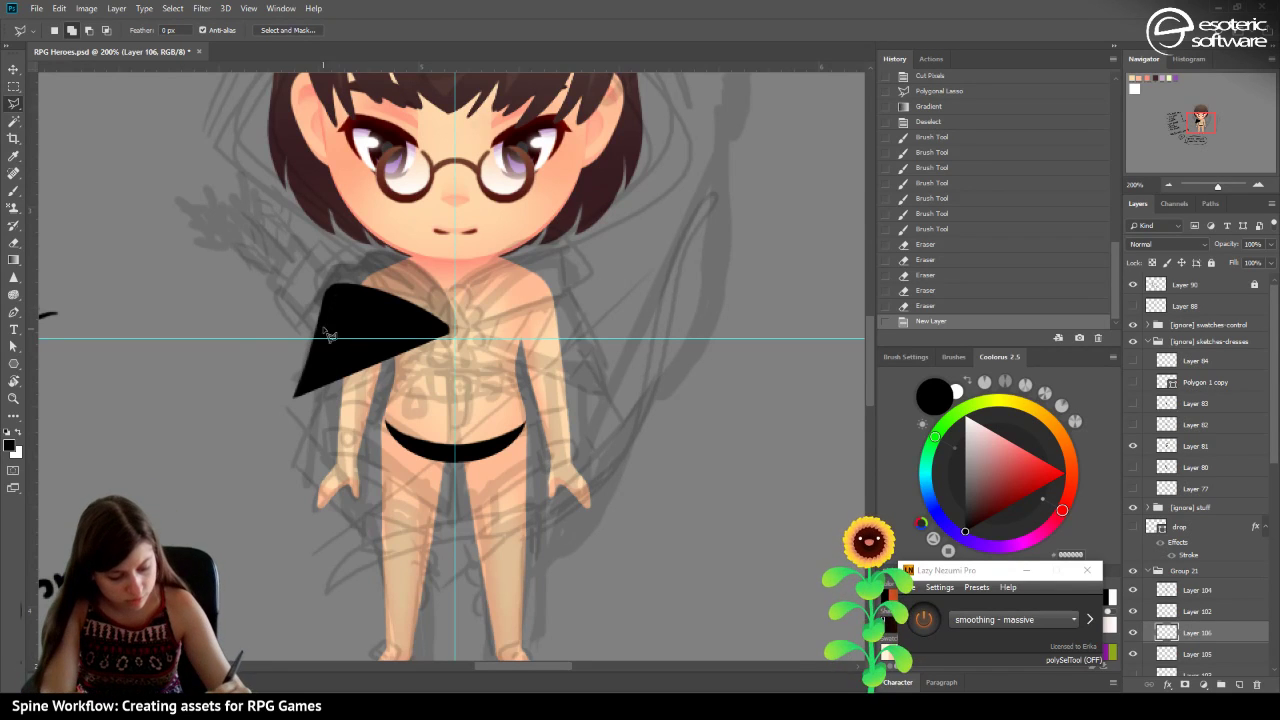
pyautogui.click(333, 292)
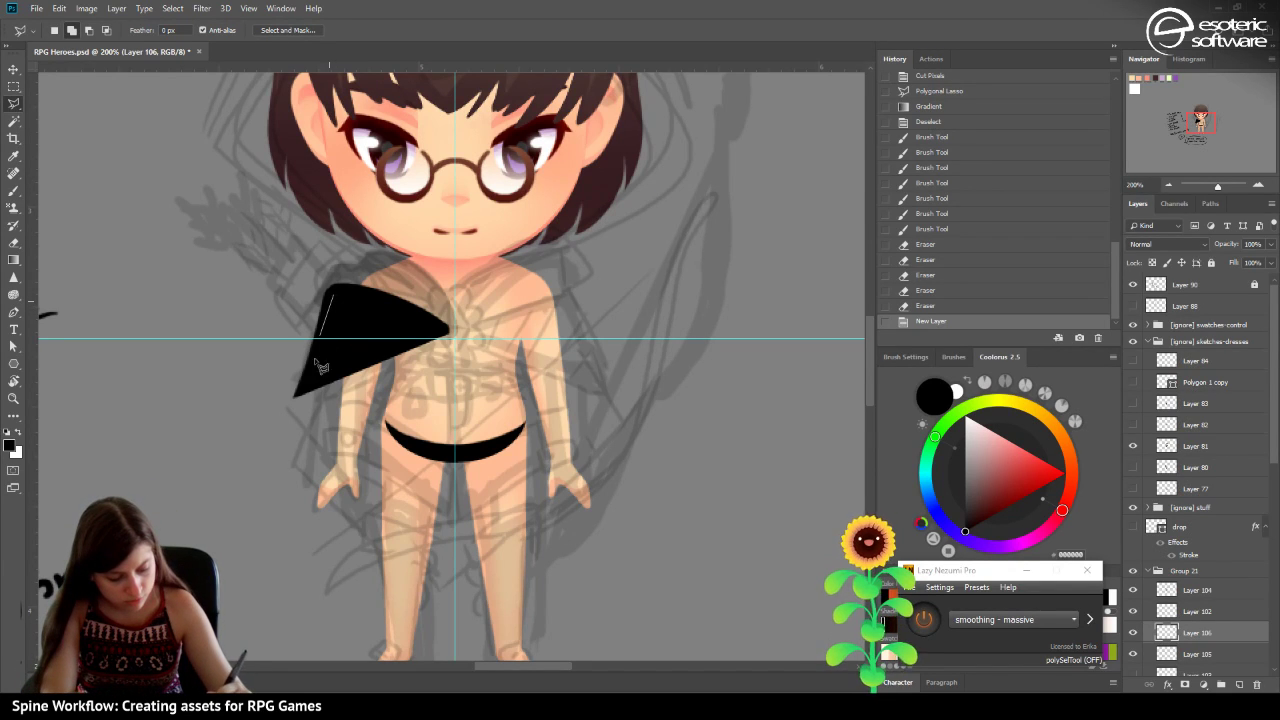
pyautogui.click(290, 407)
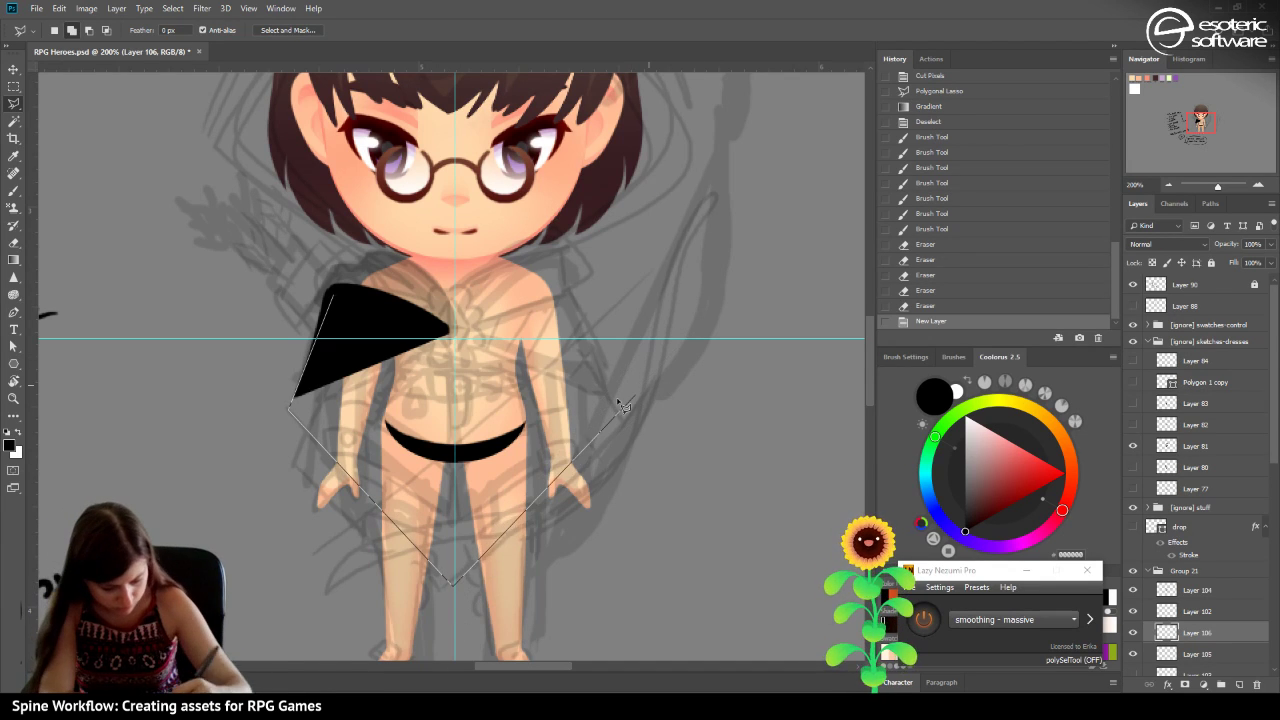
pyautogui.scroll(2, 295, 420)
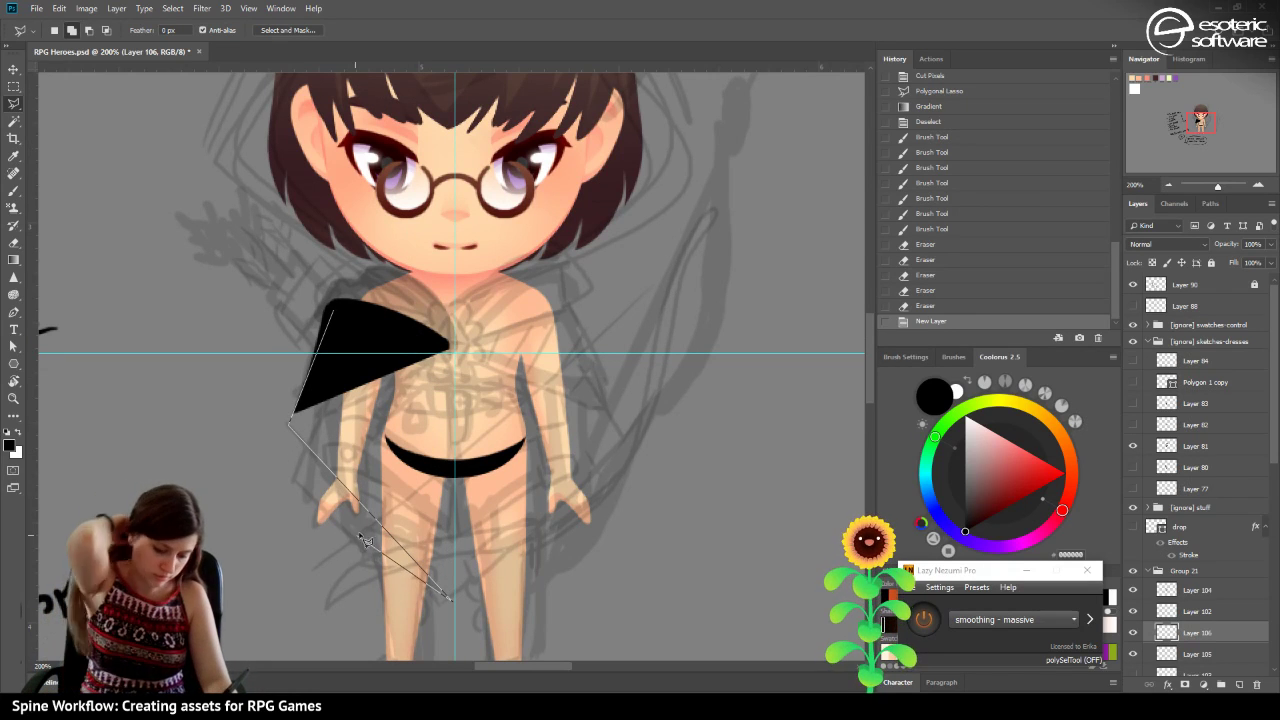
pyautogui.click(475, 597)
pyautogui.click(479, 310)
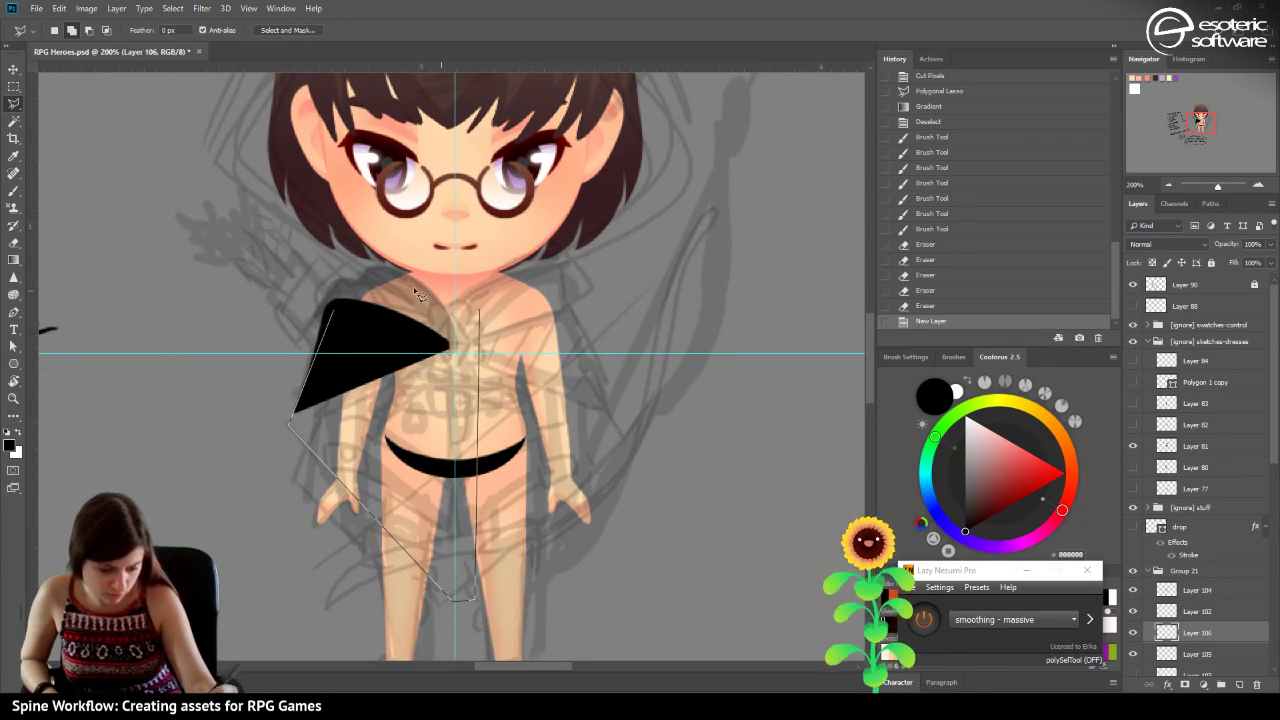
pyautogui.click(341, 318)
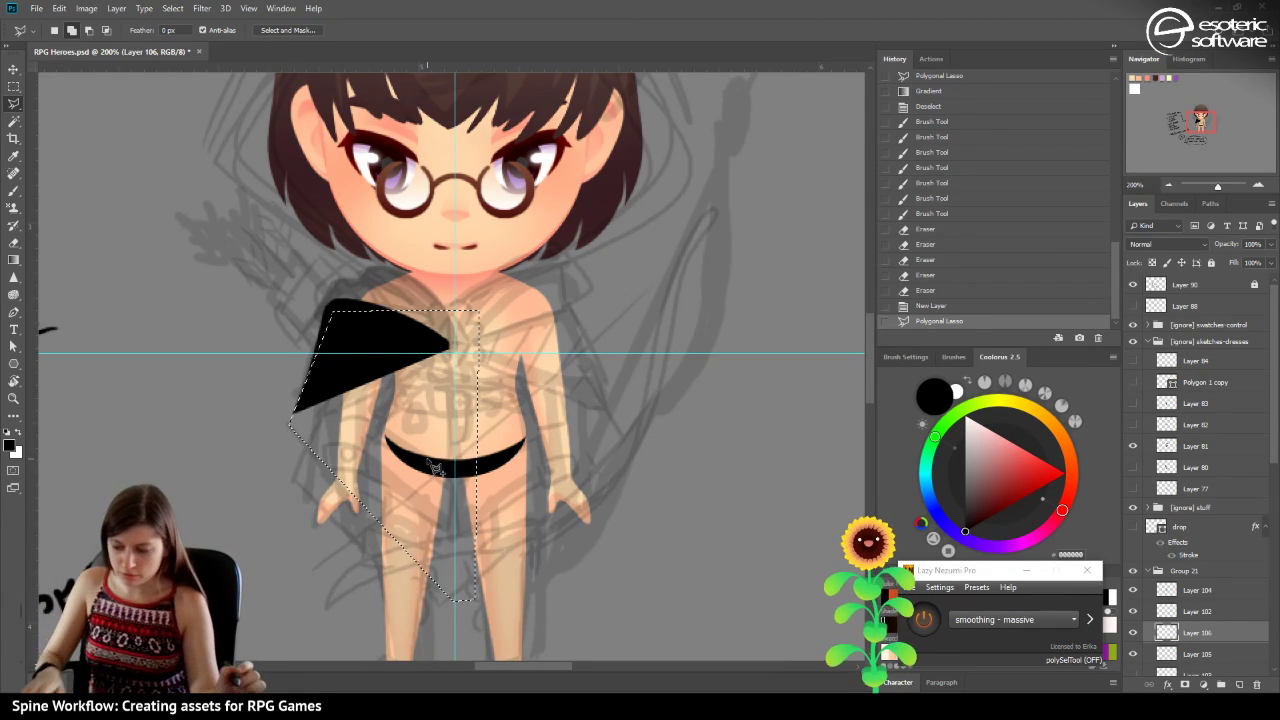
# Fill the half-cape selection on Layer 106 with solid black and deselect it.
pyautogui.click(13, 259)
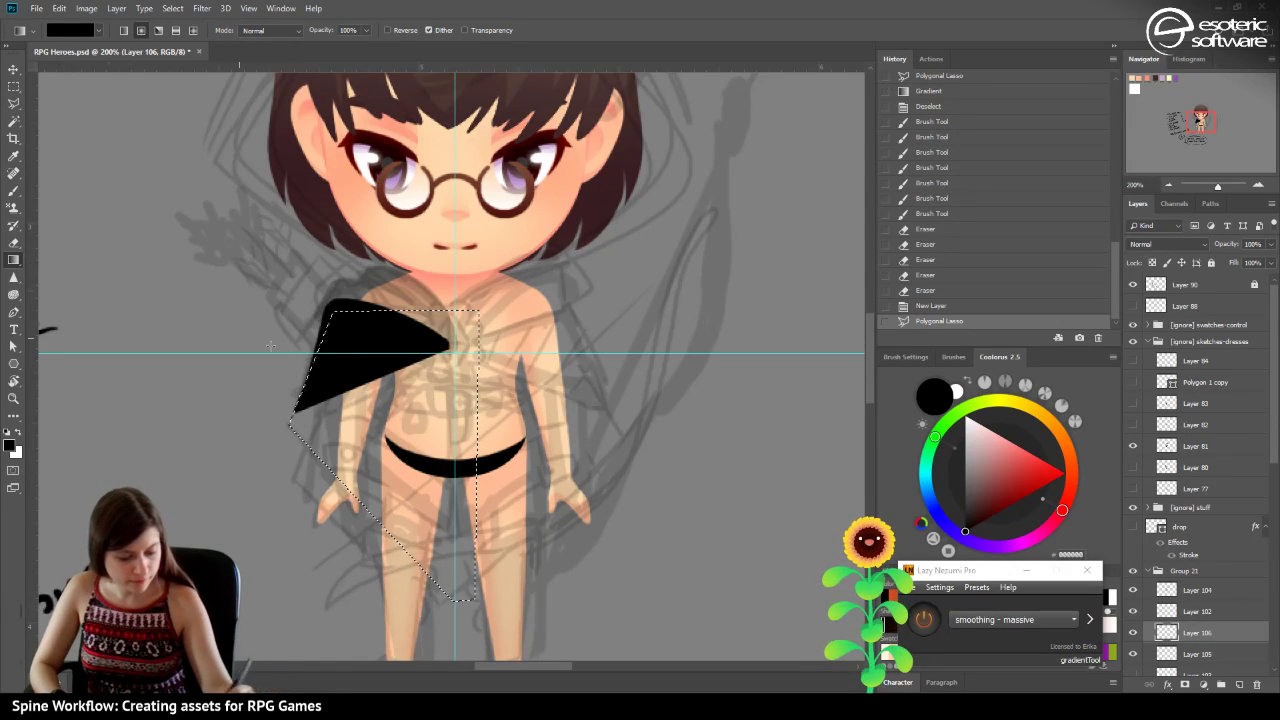
pyautogui.moveTo(130, 243); pyautogui.dragTo(136, 251)
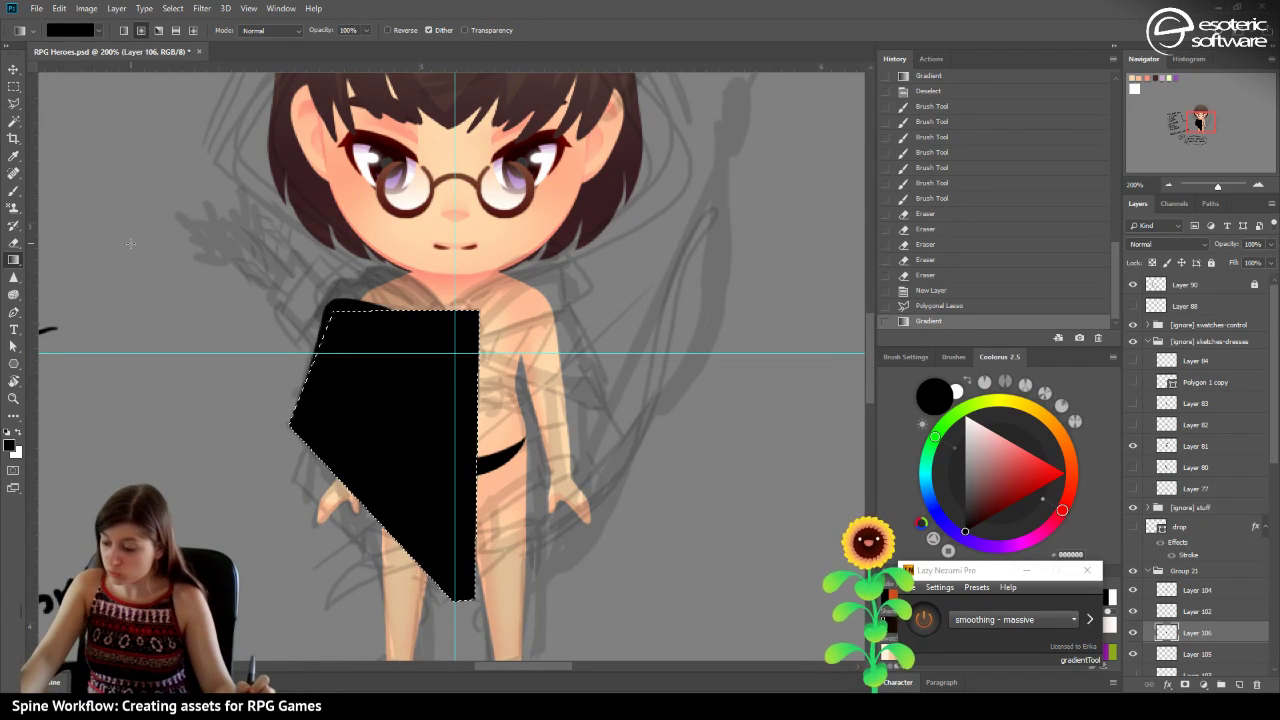
pyautogui.hotkey('ctrl', 'd')
# Duplicate the black half-cape in place on its own layer and flip the copy horizontally.
pyautogui.hotkey('ctrl', 'a')
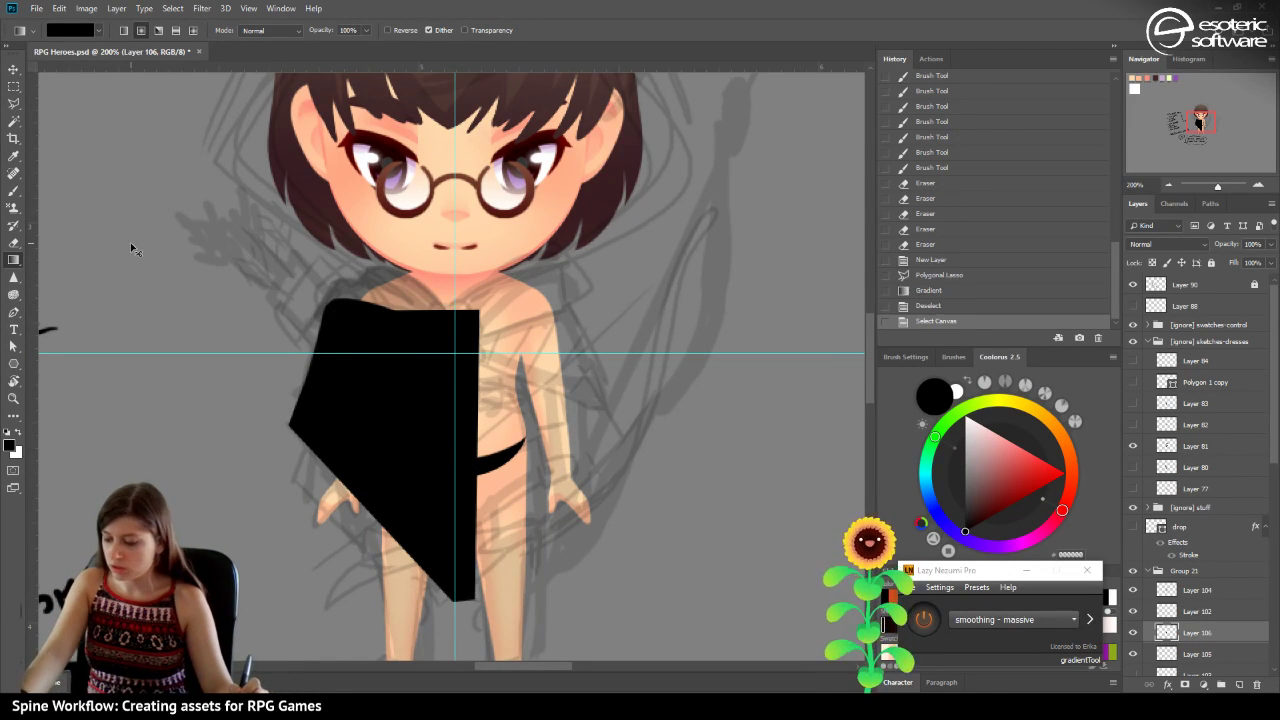
pyautogui.hotkey('ctrl', 'shift', 'v')
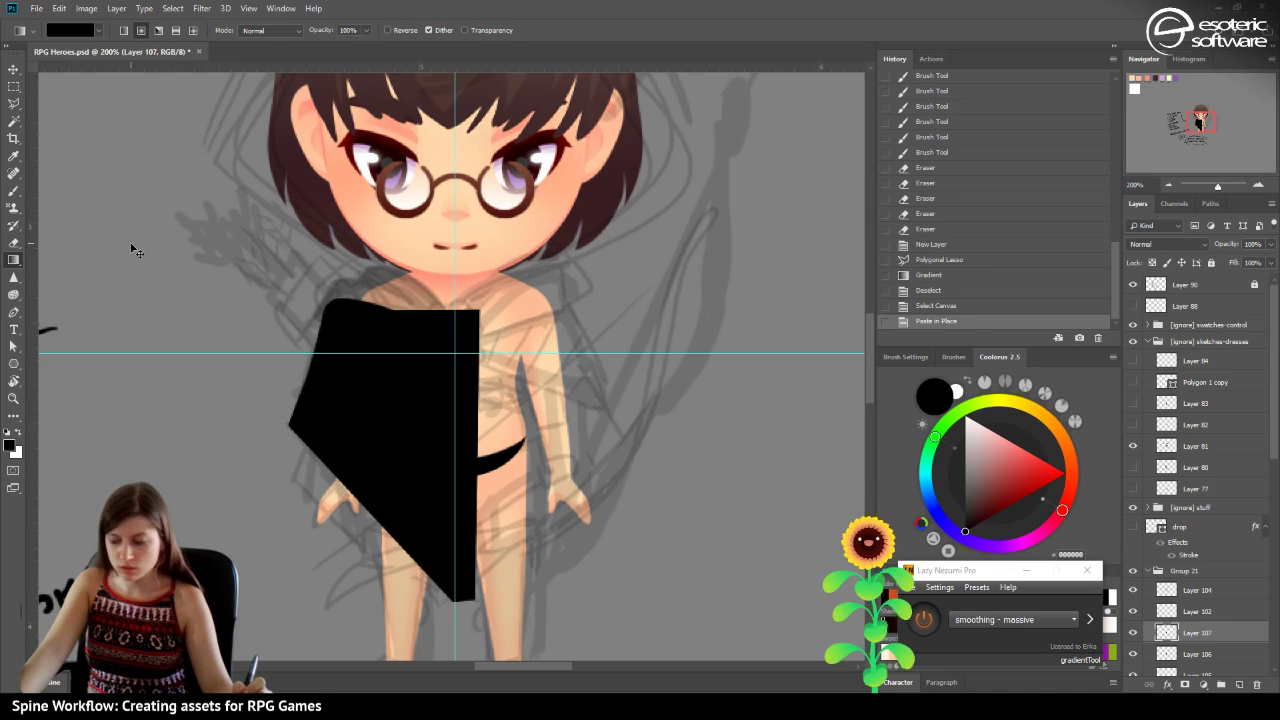
pyautogui.hotkey('ctrl', 't')
pyautogui.rightClick(371, 485)
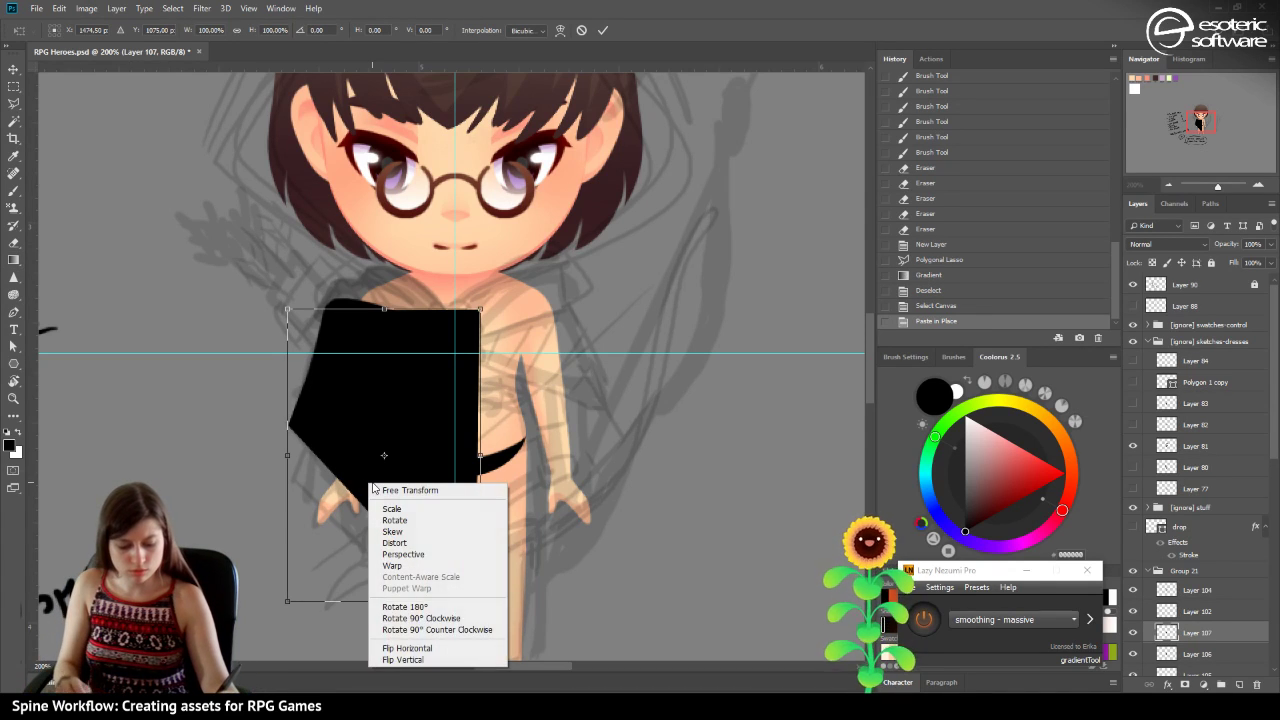
pyautogui.click(393, 647)
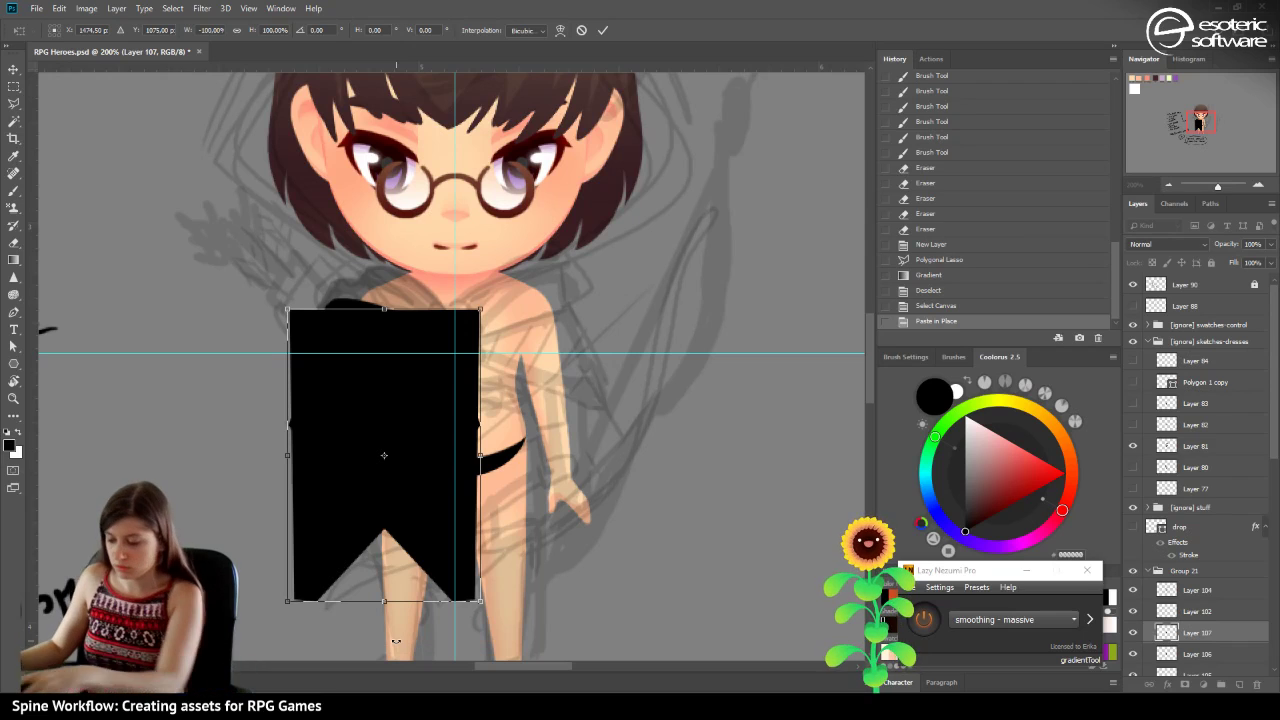
# Shift the flipped half-cape across the body until it mirrors the original about the vertical centre guide.
pyautogui.hotkey('shift', 'Right')
pyautogui.hotkey('shift', 'Right')
pyautogui.hotkey('shift', 'Right')
pyautogui.hotkey('shift', 'Right')
pyautogui.hotkey('shift', 'Right')
pyautogui.hotkey('shift', 'Right')
pyautogui.hotkey('shift', 'Right')
pyautogui.hotkey('shift', 'Right')
pyautogui.hotkey('shift', 'Right')
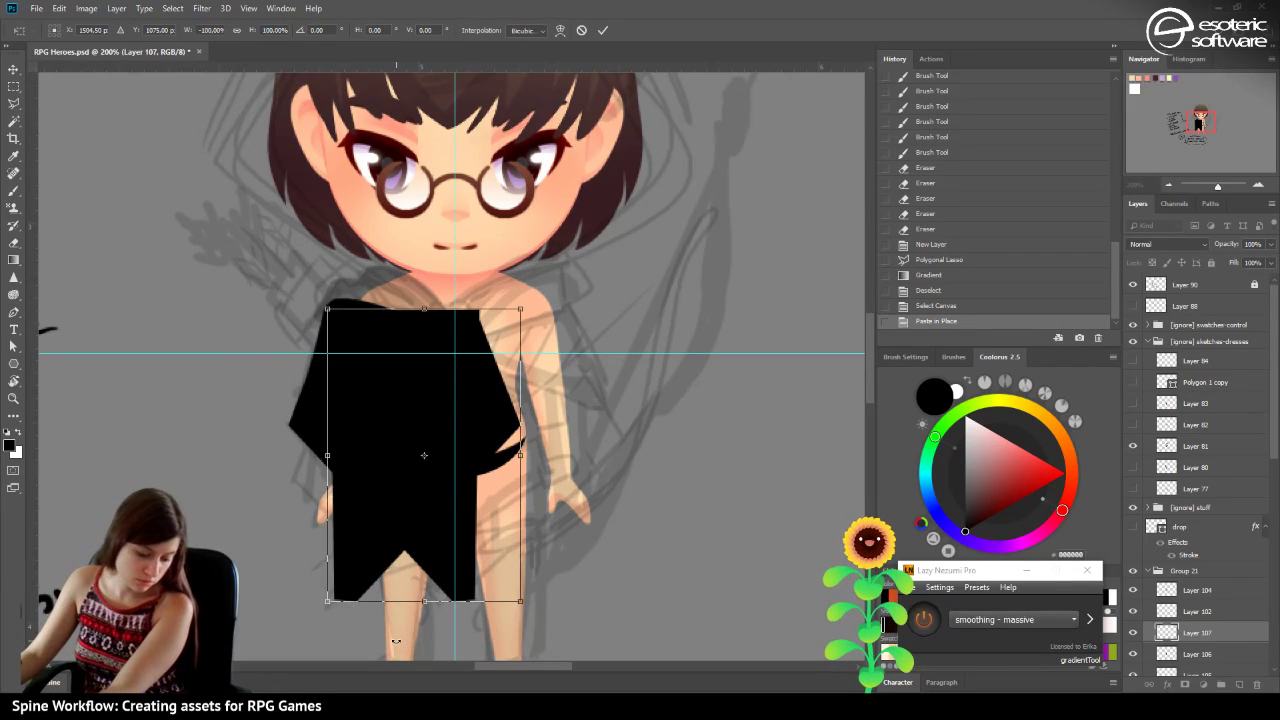
pyautogui.hotkey('shift', 'Right')
pyautogui.hotkey('shift', 'Right')
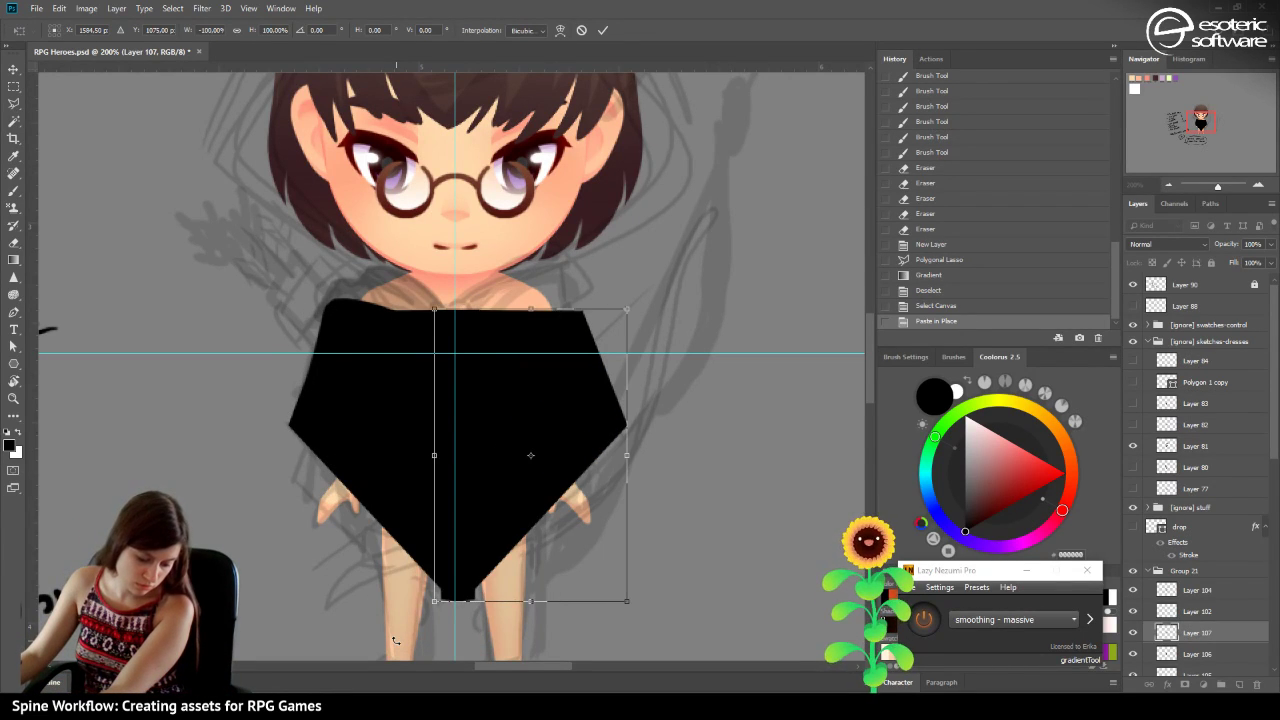
pyautogui.press('Left')
pyautogui.press('Left')
pyautogui.press('Left')
pyautogui.press('Left')
pyautogui.press('Return')
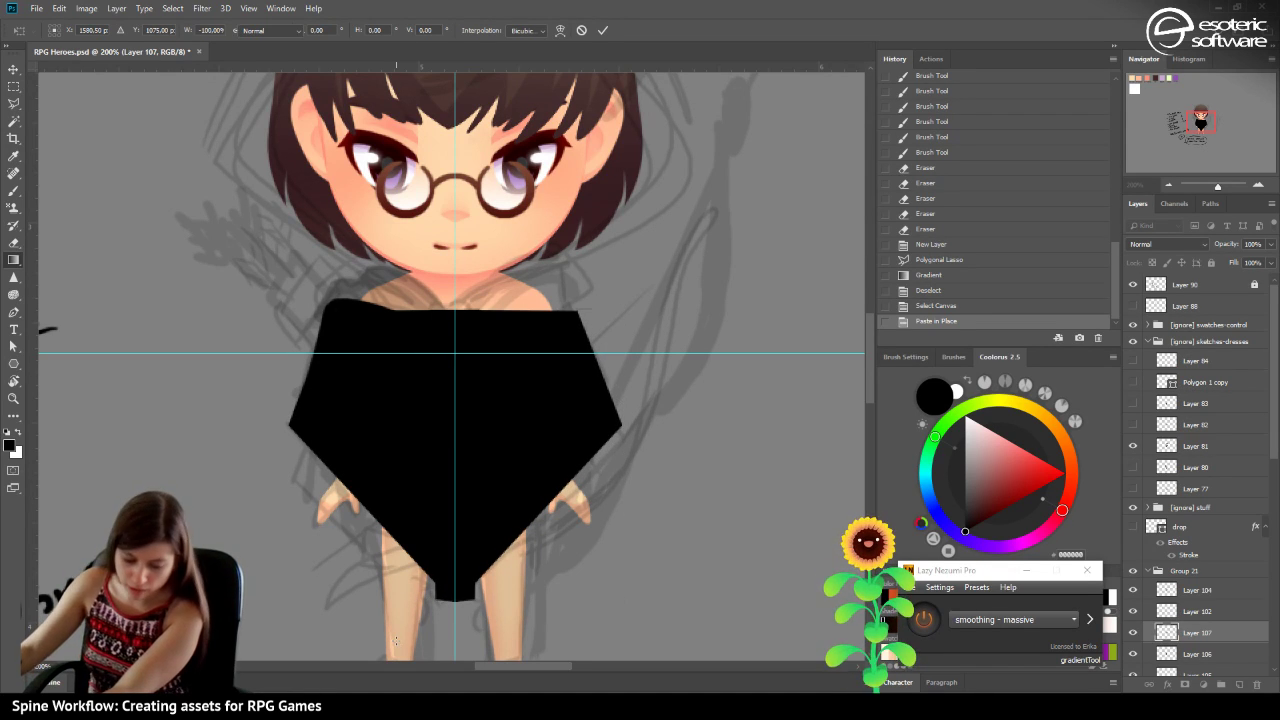
# Lower the opacity of Layer 107 to 53% and Layer 106 to 41%.
pyautogui.click(1252, 244)
pyautogui.write('50')
pyautogui.press('Return')
pyautogui.hotkey('alt', '[')
pyautogui.click(1254, 244)
pyautogui.write('41')
pyautogui.press('Return')
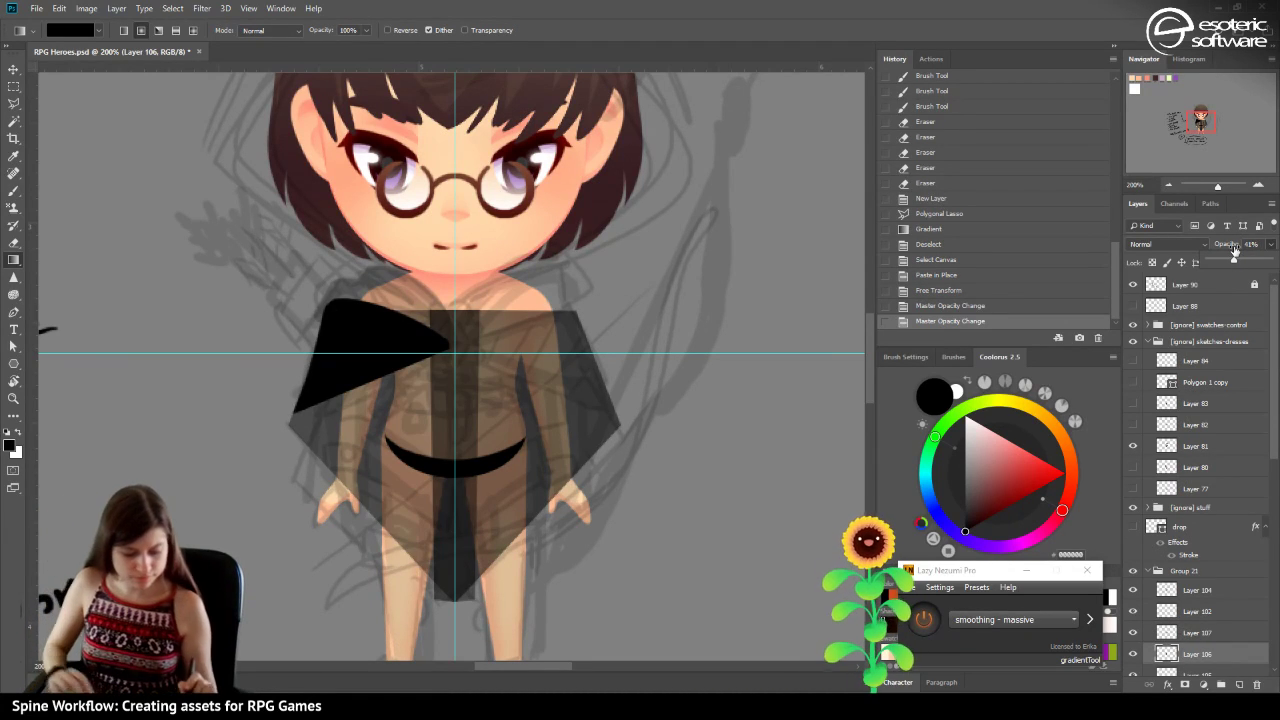
# Test the alignment of both cape halves against the centre guide by nudging Layers 106 and 107 back and forth horizontally.
pyautogui.click(1258, 185)
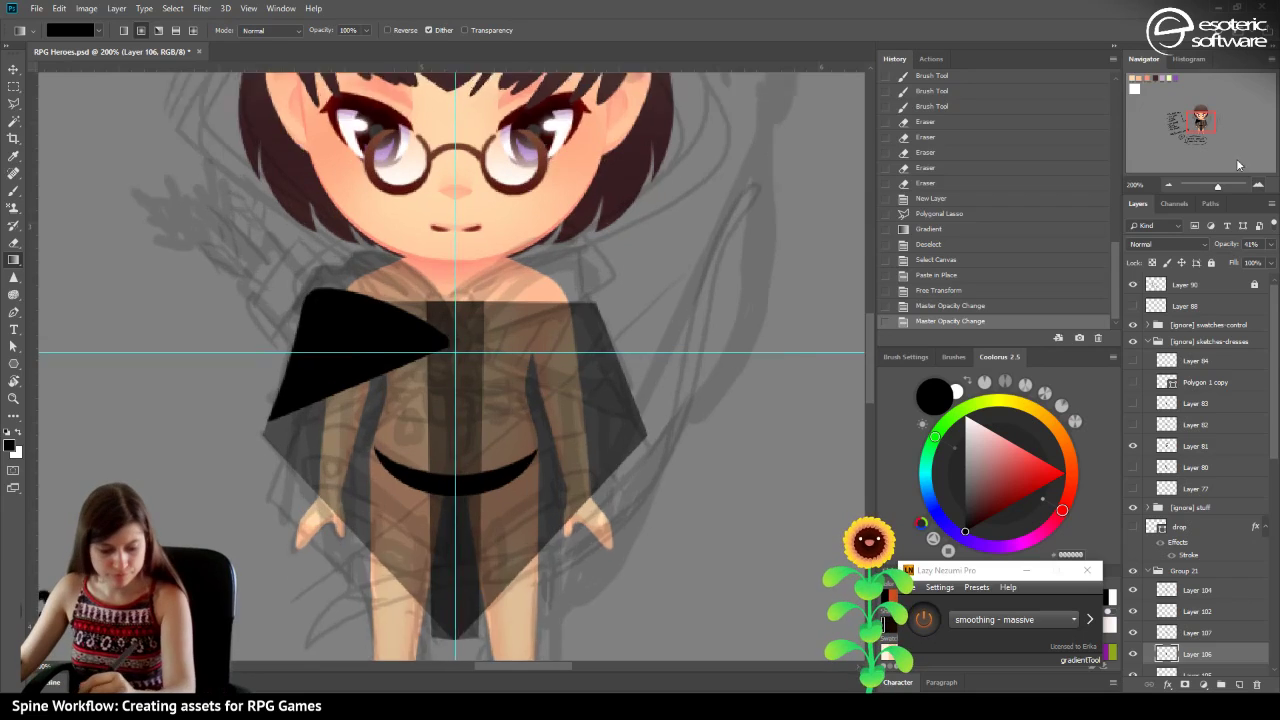
pyautogui.moveTo(1196, 117)
pyautogui.mouseDown()
pyautogui.moveTo(1200, 130)
pyautogui.moveTo(1205, 118)
pyautogui.mouseUp()
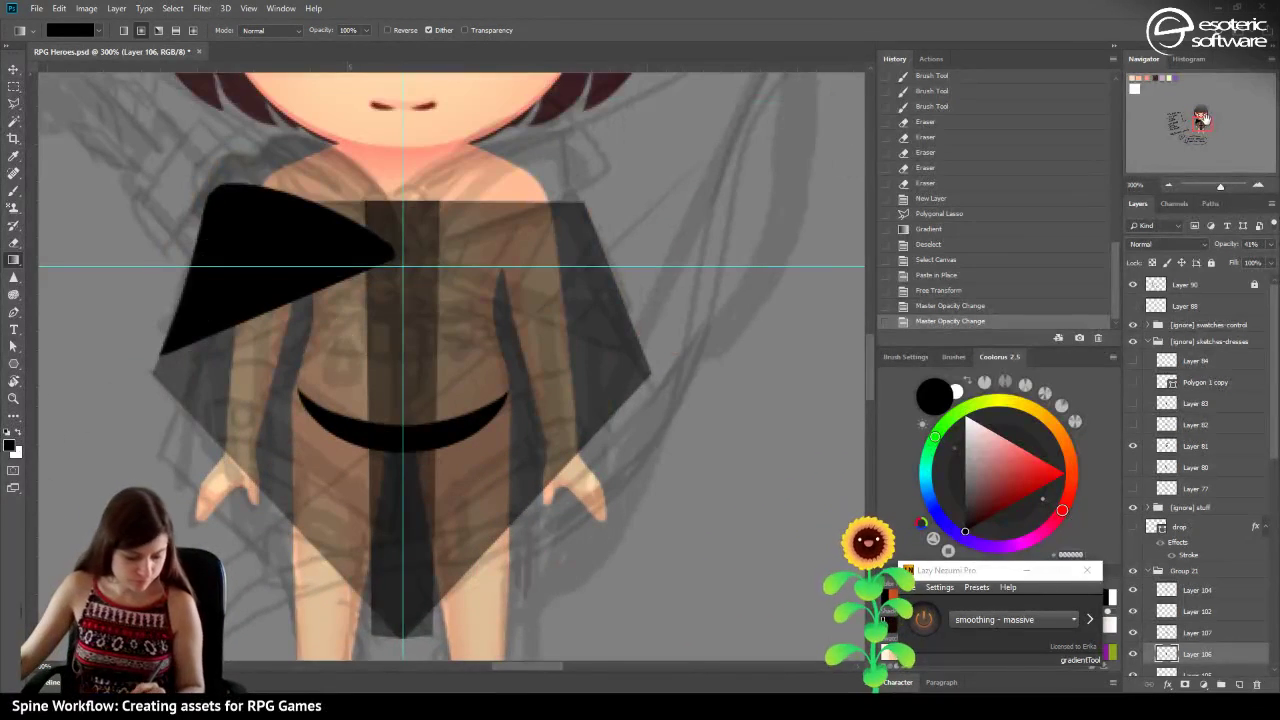
pyautogui.click(14, 69)
pyautogui.press('Left')
pyautogui.press('Right')
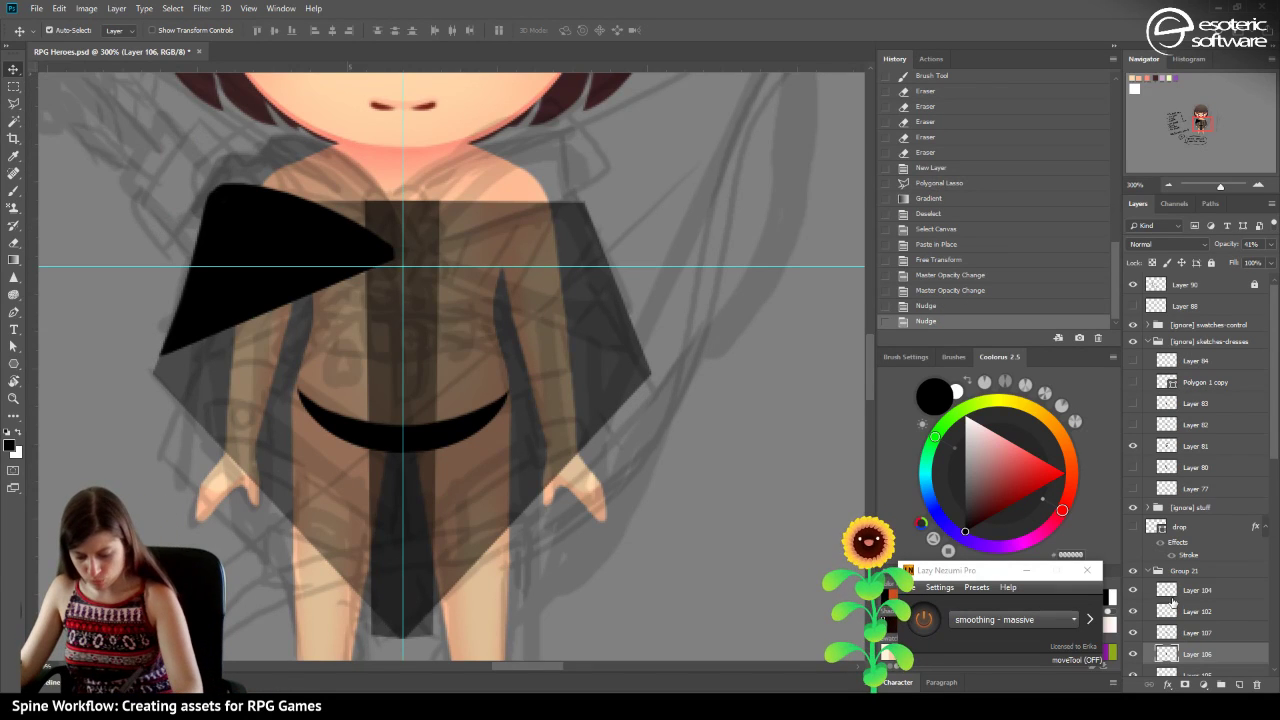
pyautogui.hotkey('alt', ']')
pyautogui.press('Right')
pyautogui.press('Right')
pyautogui.press('Left')
pyautogui.press('Left')
pyautogui.press('Right')
pyautogui.press('Left')
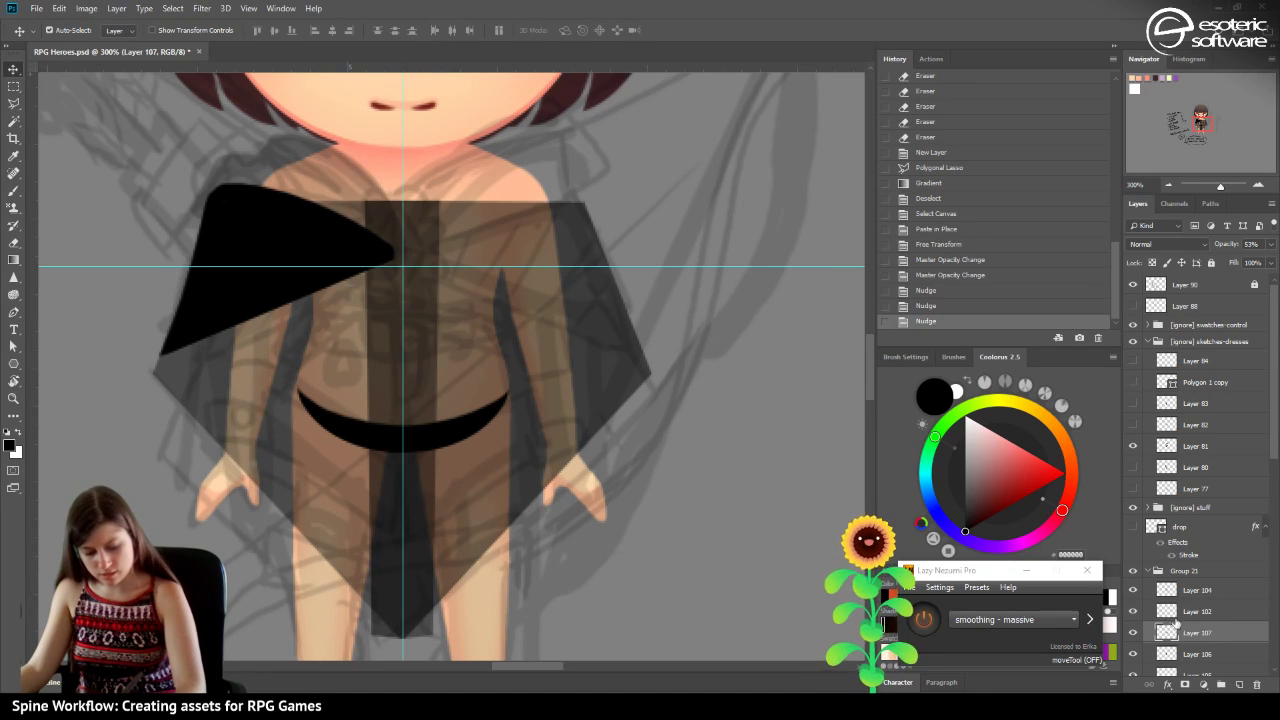
# Cut away the lower strip of Layer 107 that crosses the vertical centre guide, using a rectangular selection ending at the guide.
pyautogui.press('m')
pyautogui.moveTo(308, 482); pyautogui.dragTo(402, 653)
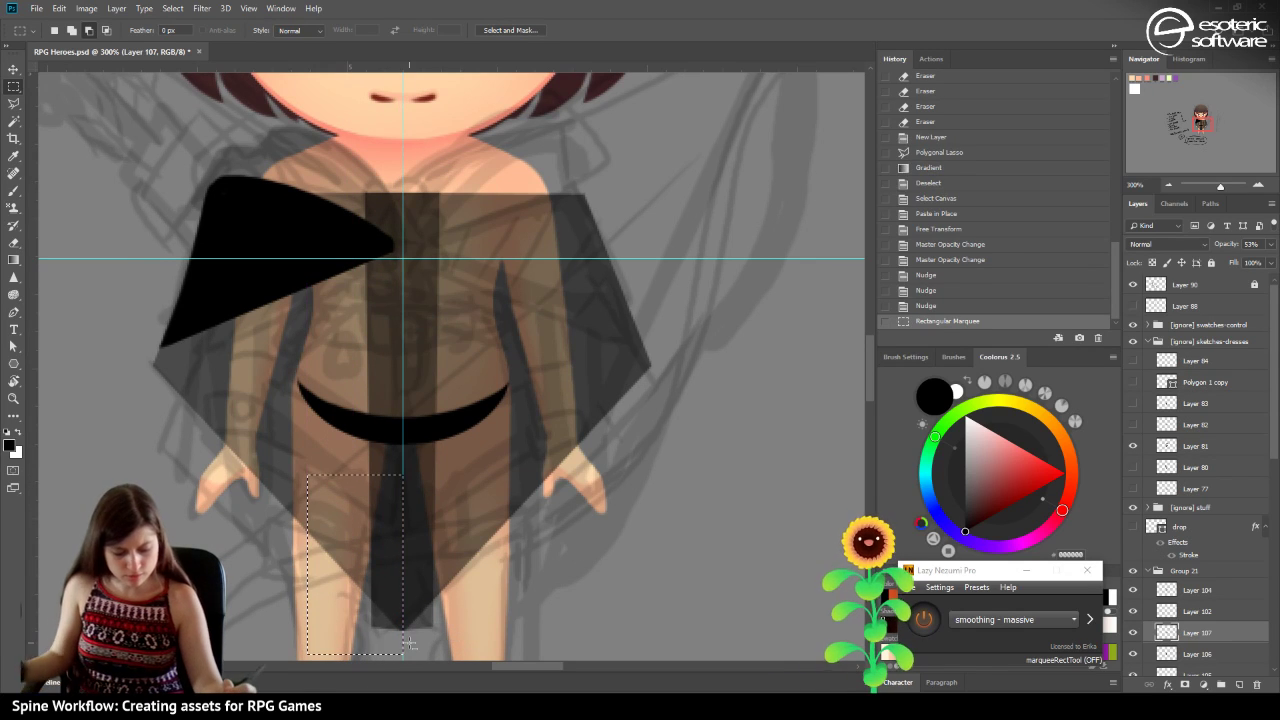
pyautogui.hotkey('ctrl', 'x')
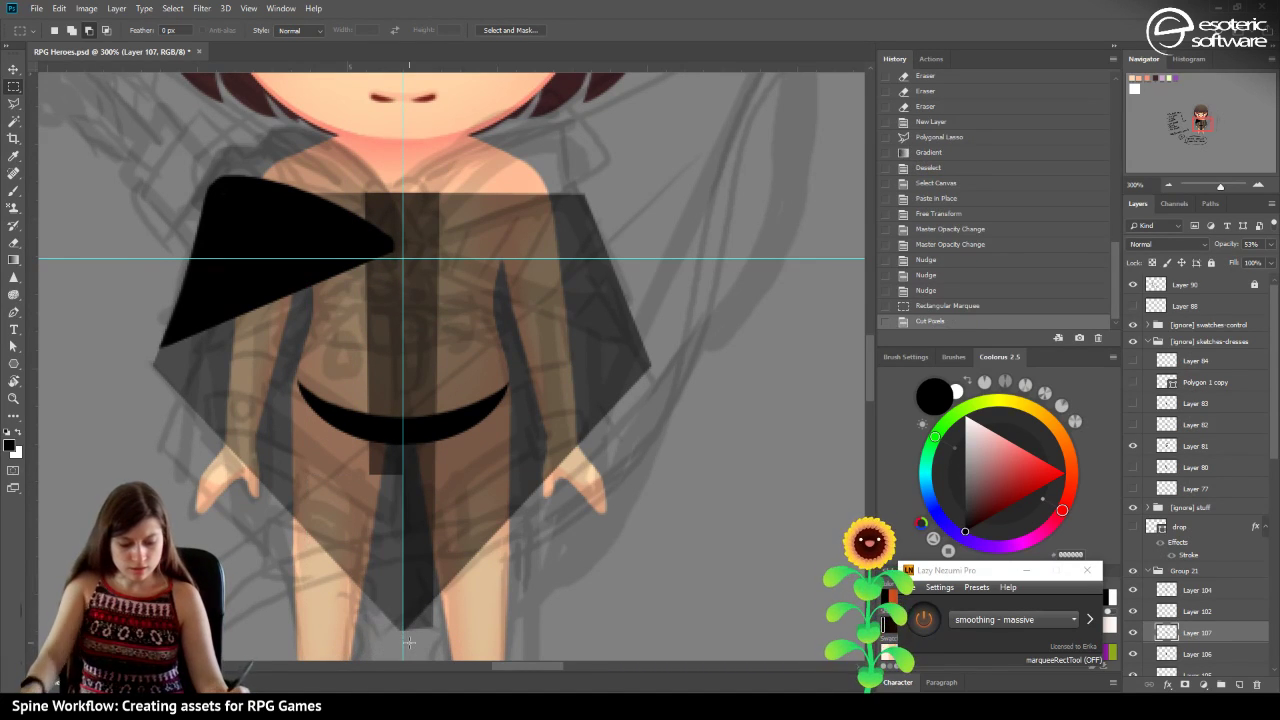
# Cut away the lower strip of Layer 106 that crosses the vertical centre guide, using a rectangular selection starting at the guide.
pyautogui.click(1179, 617)
pyautogui.click(1134, 611)
pyautogui.click(1134, 611)
pyautogui.click(1133, 655)
pyautogui.click(1133, 655)
pyautogui.click(1176, 652)
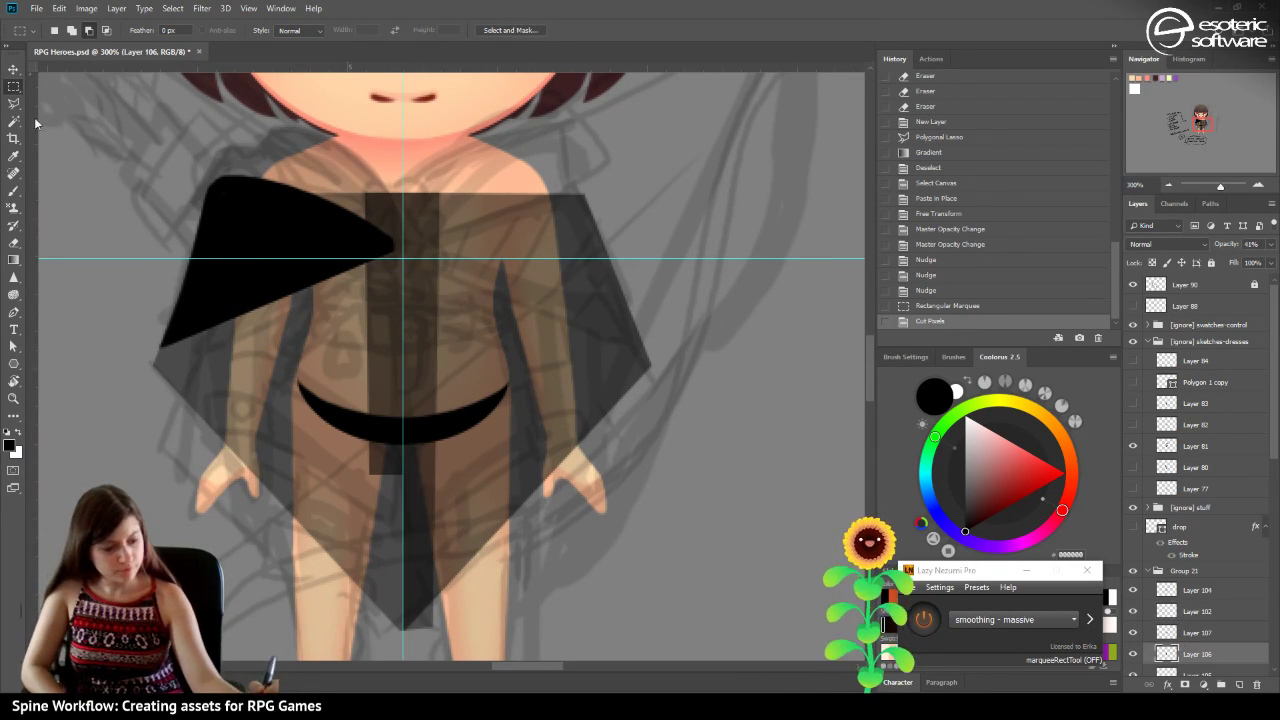
pyautogui.moveTo(484, 640); pyautogui.dragTo(403, 551)
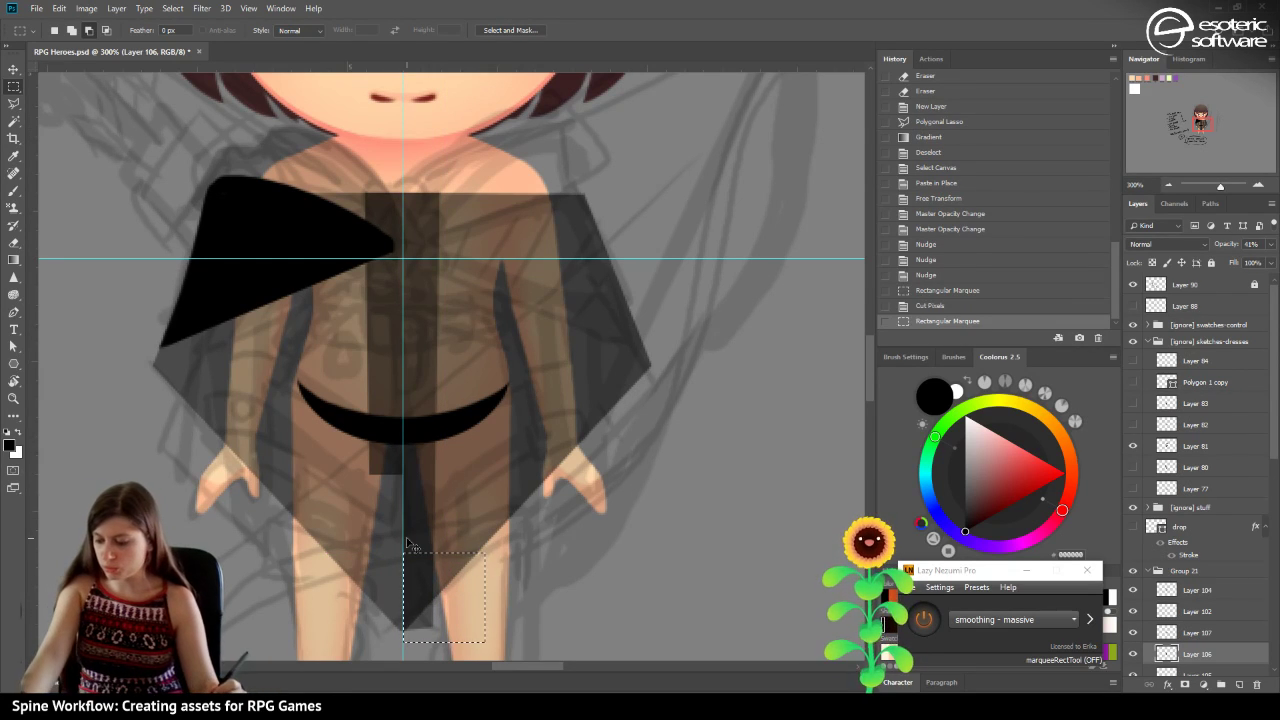
pyautogui.hotkey('ctrl', 'x')
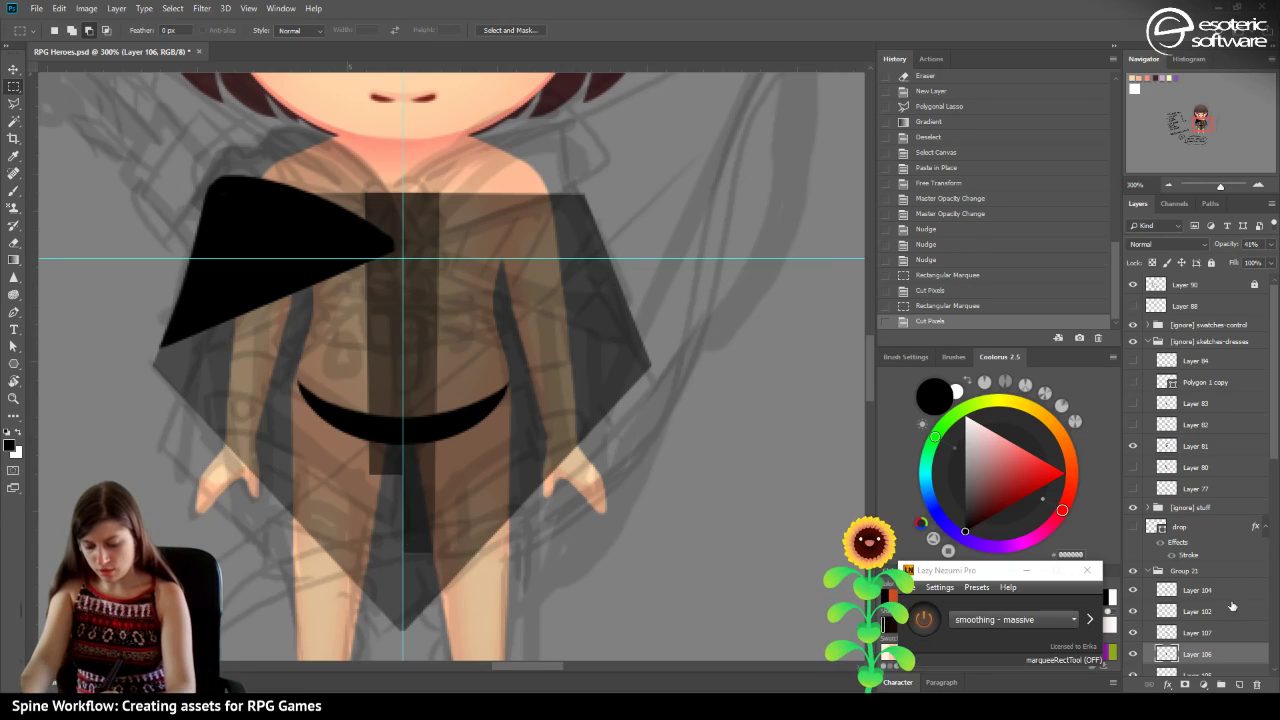
# Raise the opacity of Layers 105 and 106 together to 100%.
pyautogui.scroll(-3, 1276, 436)
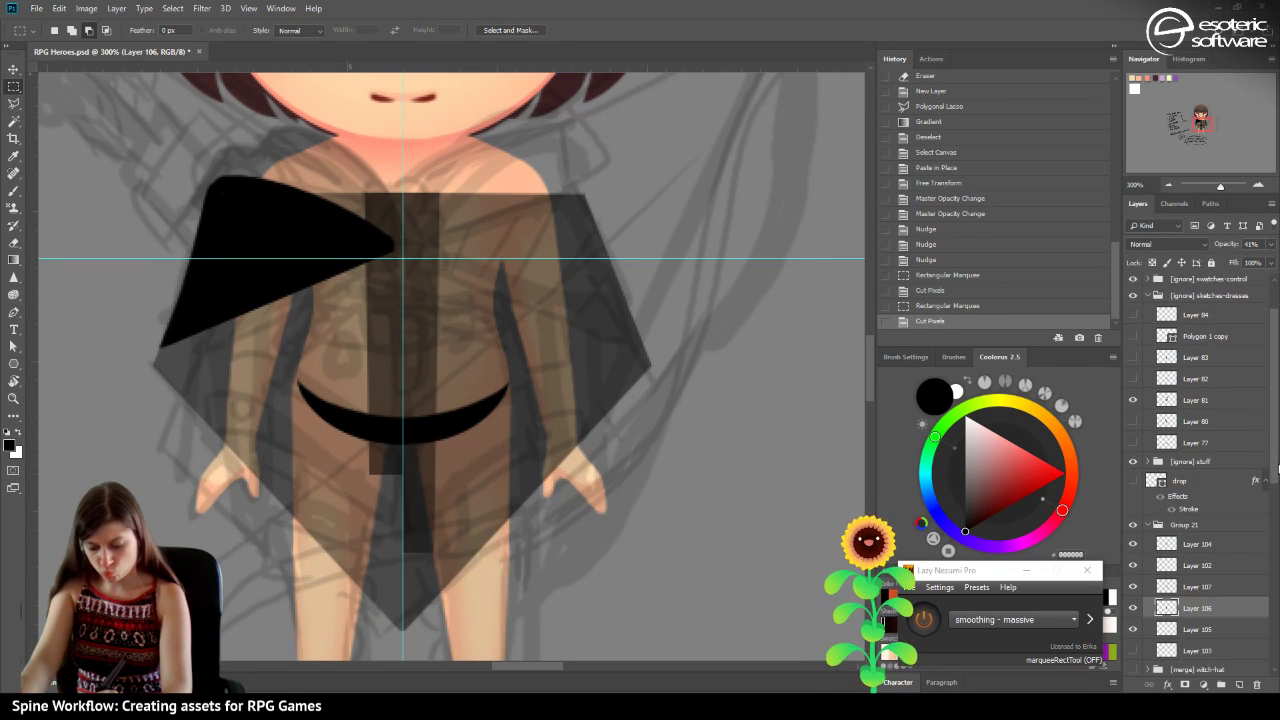
pyautogui.click(1134, 589)
pyautogui.click(1134, 589)
pyautogui.keyDown('shift'); pyautogui.click(1170, 612); pyautogui.keyUp('shift')
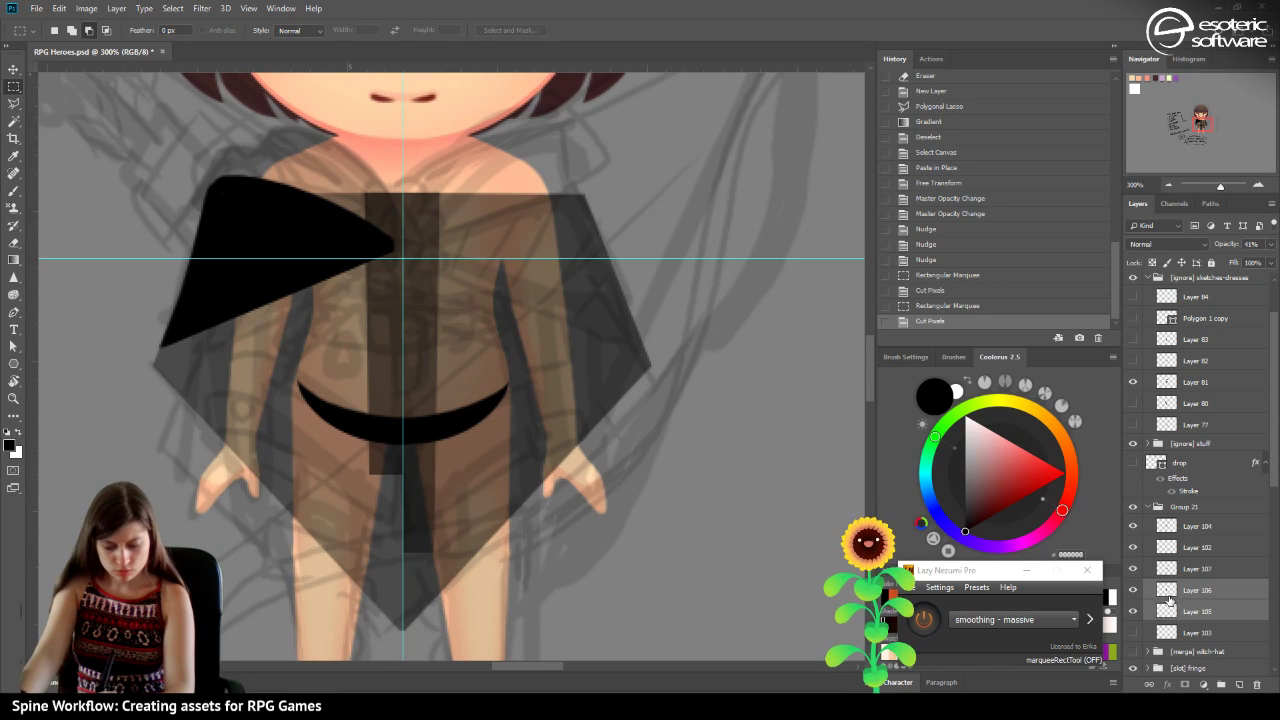
pyautogui.click(1270, 244)
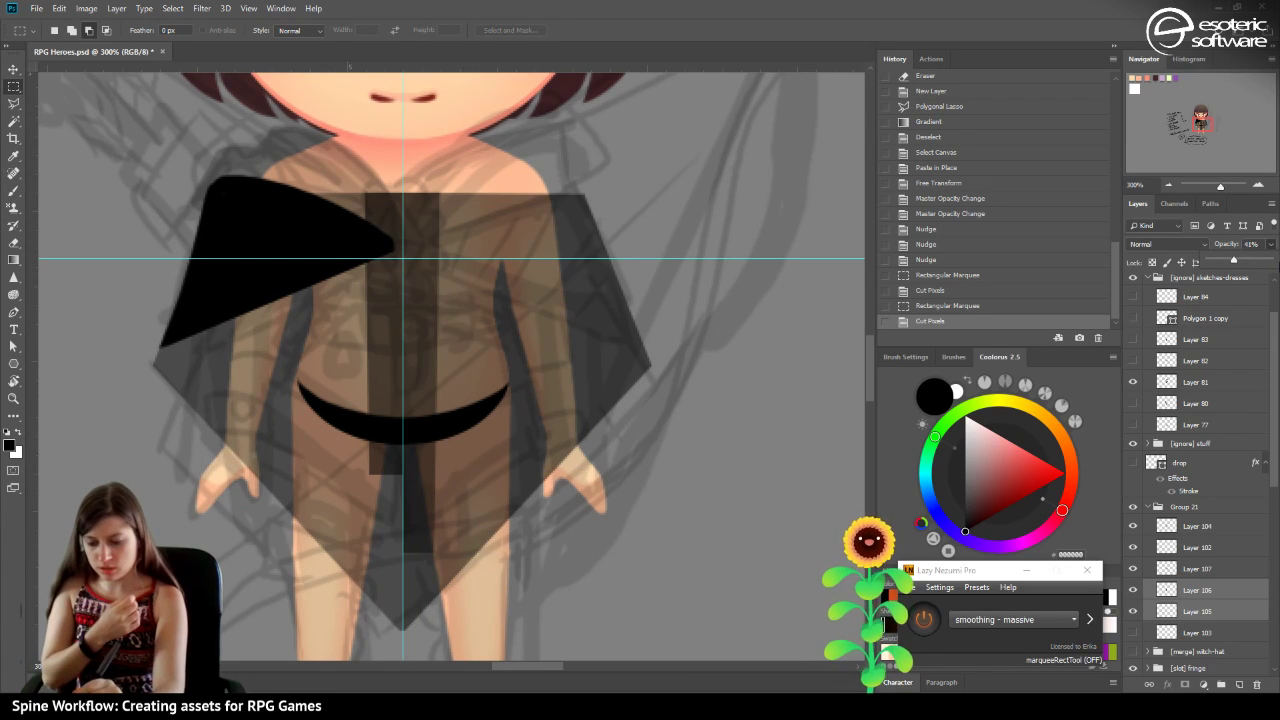
pyautogui.moveTo(1236, 261); pyautogui.dragTo(1270, 261)
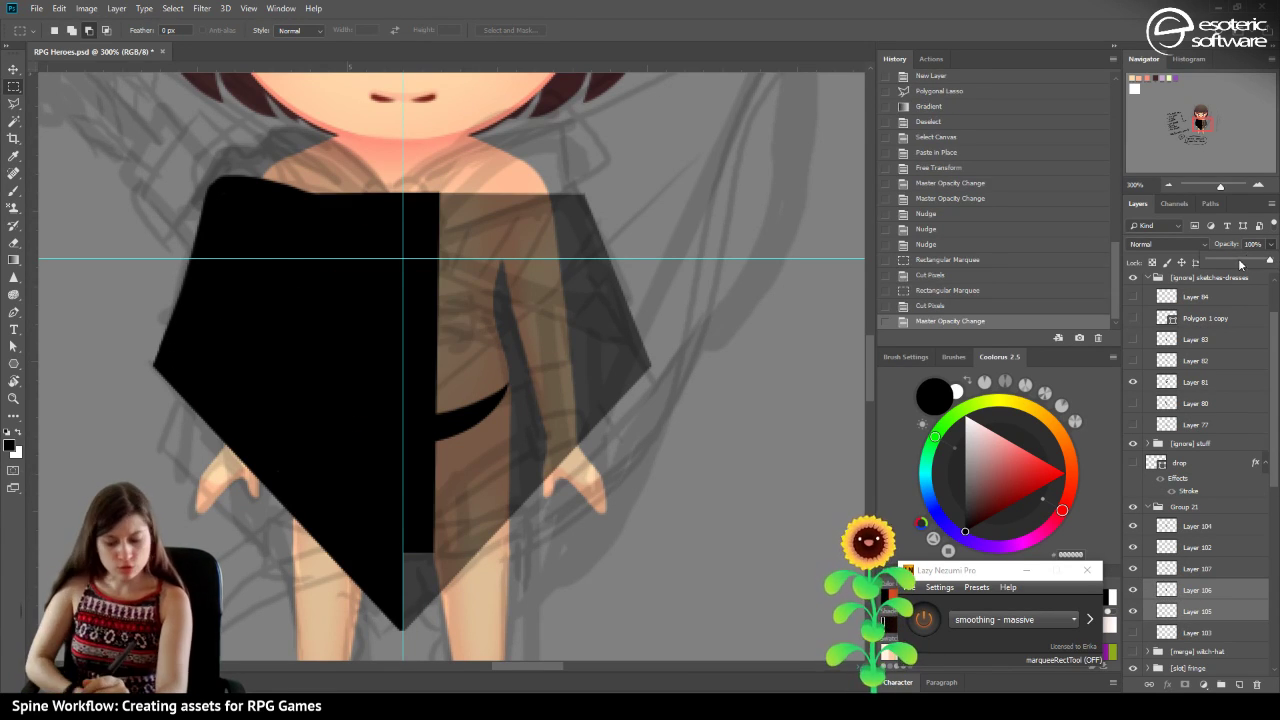
# Identify the two cape halves by toggling their visibility, and set Layers 106 and 107 together to 100% opacity.
pyautogui.click(1134, 590)
pyautogui.click(1134, 590)
pyautogui.click(1134, 590)
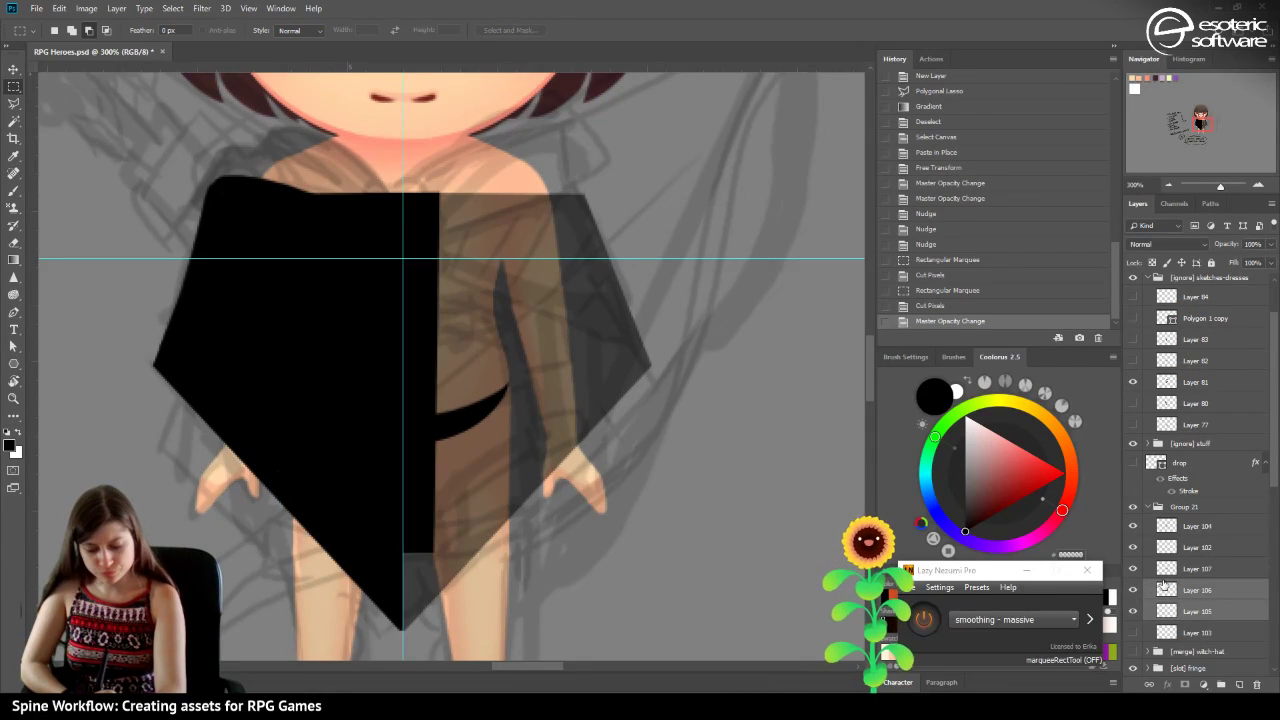
pyautogui.click(1166, 590)
pyautogui.click(1134, 568)
pyautogui.click(1134, 568)
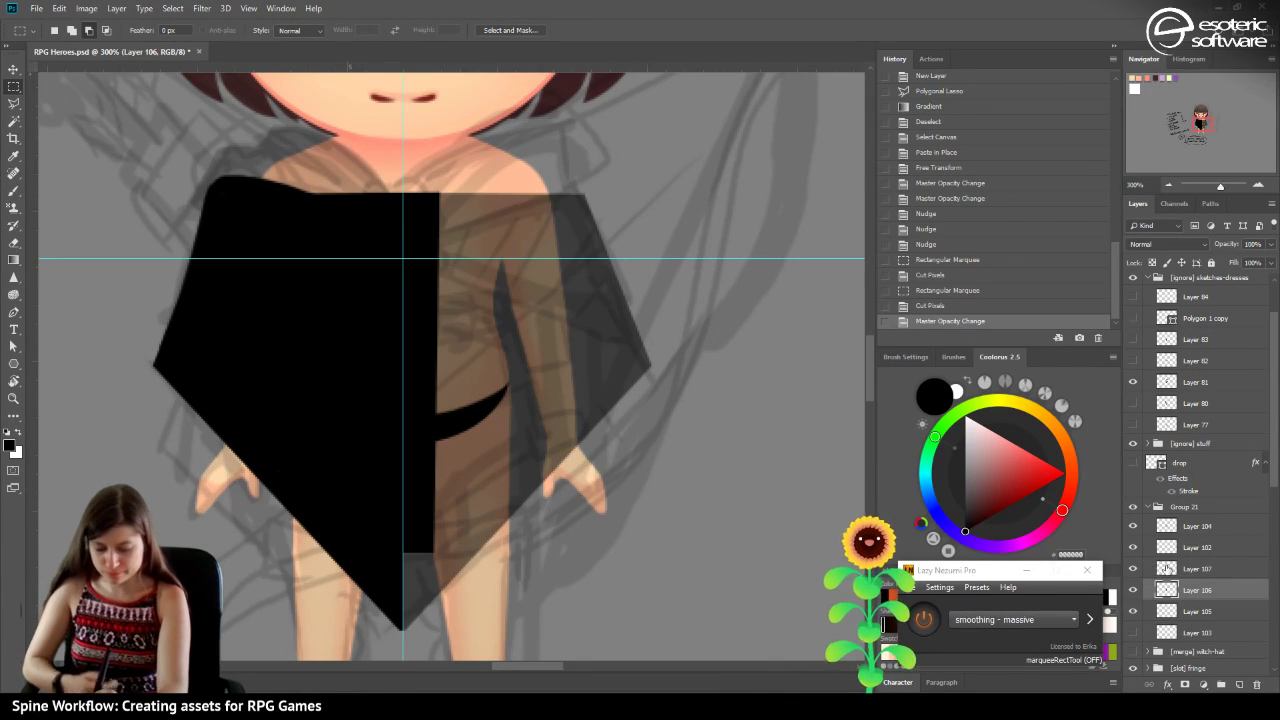
pyautogui.click(1166, 568)
pyautogui.keyDown('shift'); pyautogui.click(1166, 592); pyautogui.keyUp('shift')
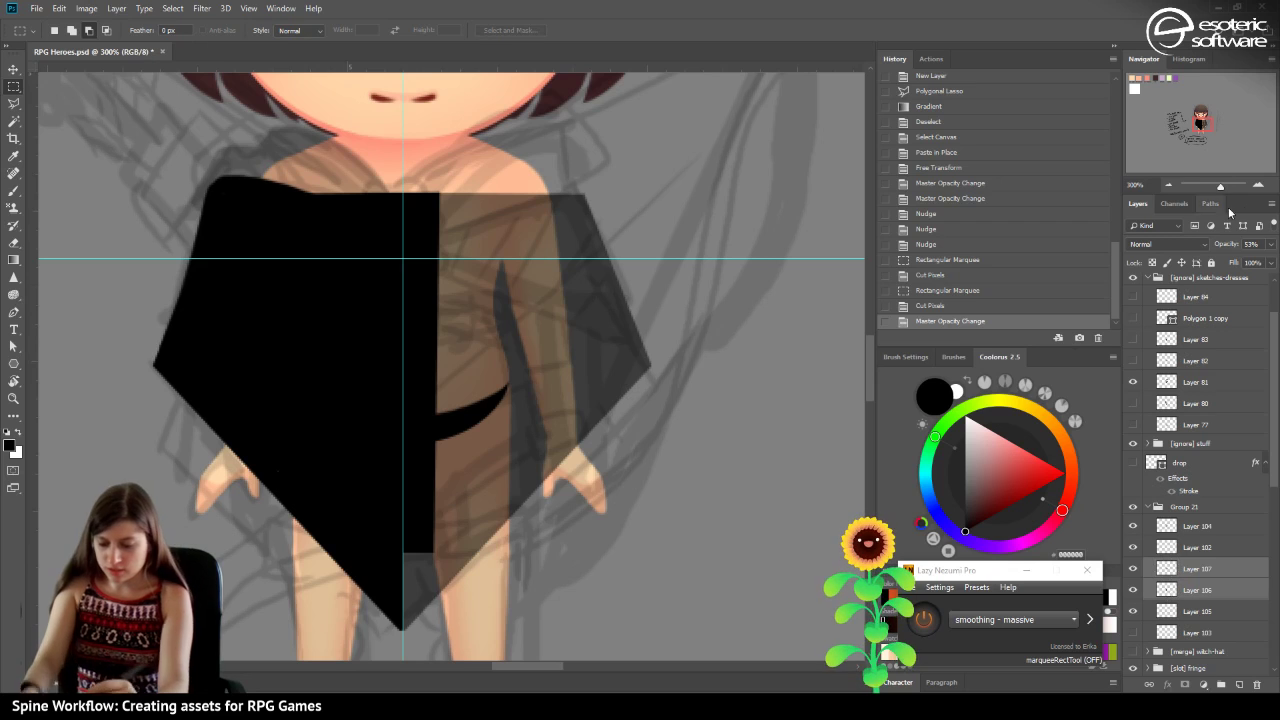
pyautogui.click(1270, 244)
pyautogui.moveTo(1241, 262); pyautogui.dragTo(1270, 262)
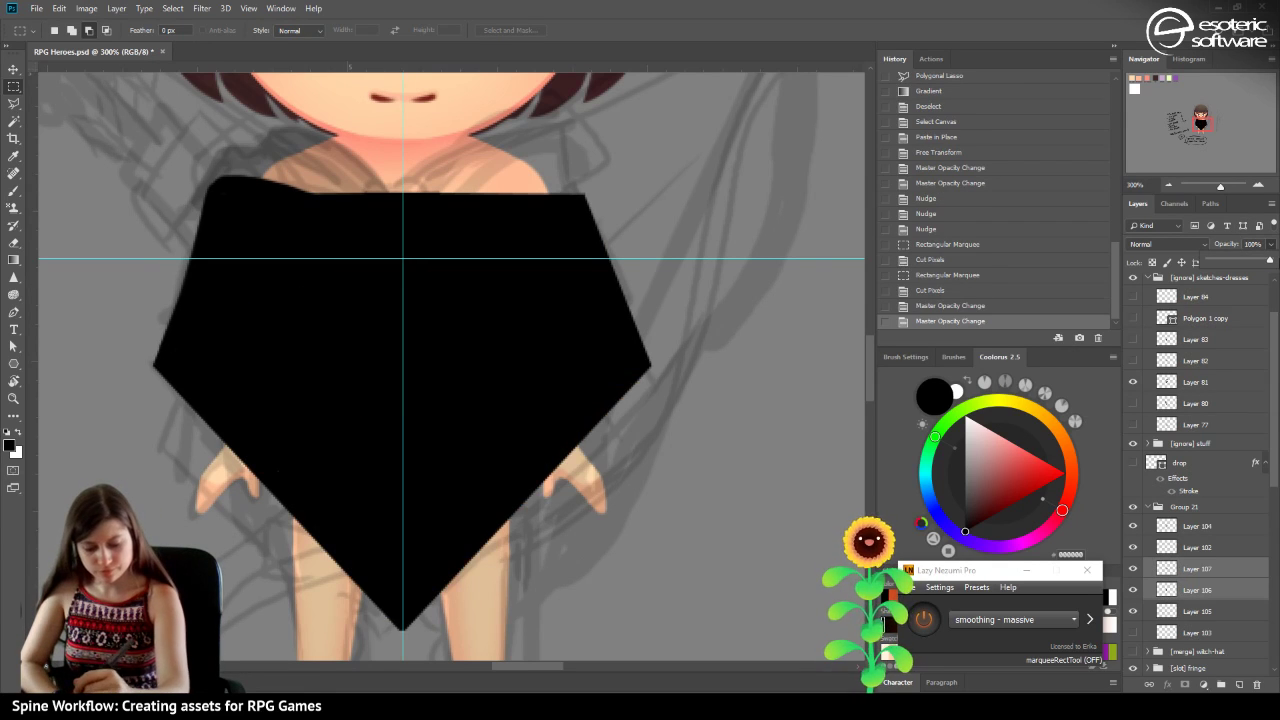
# Merge the two cape halves on Layers 106 and 107 into a single layer and hide the guides.
pyautogui.rightClick(1182, 566)
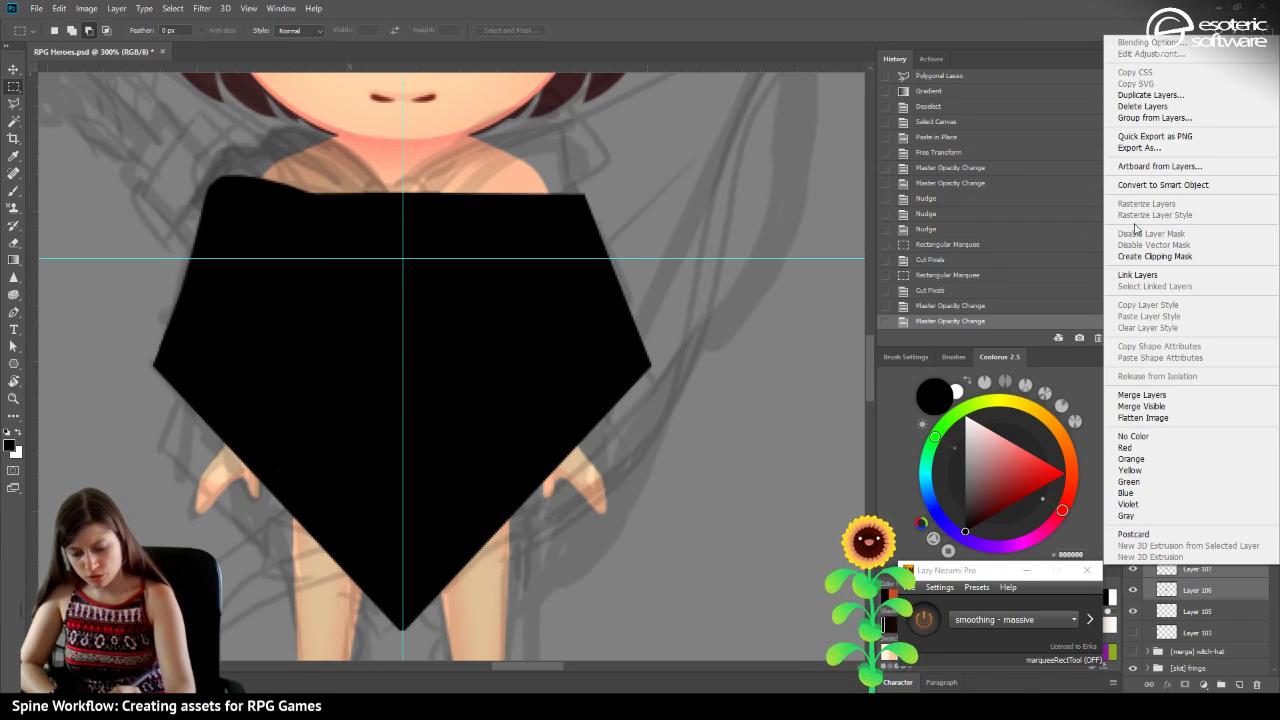
pyautogui.click(1140, 394)
pyautogui.hotkey('ctrl', ';')
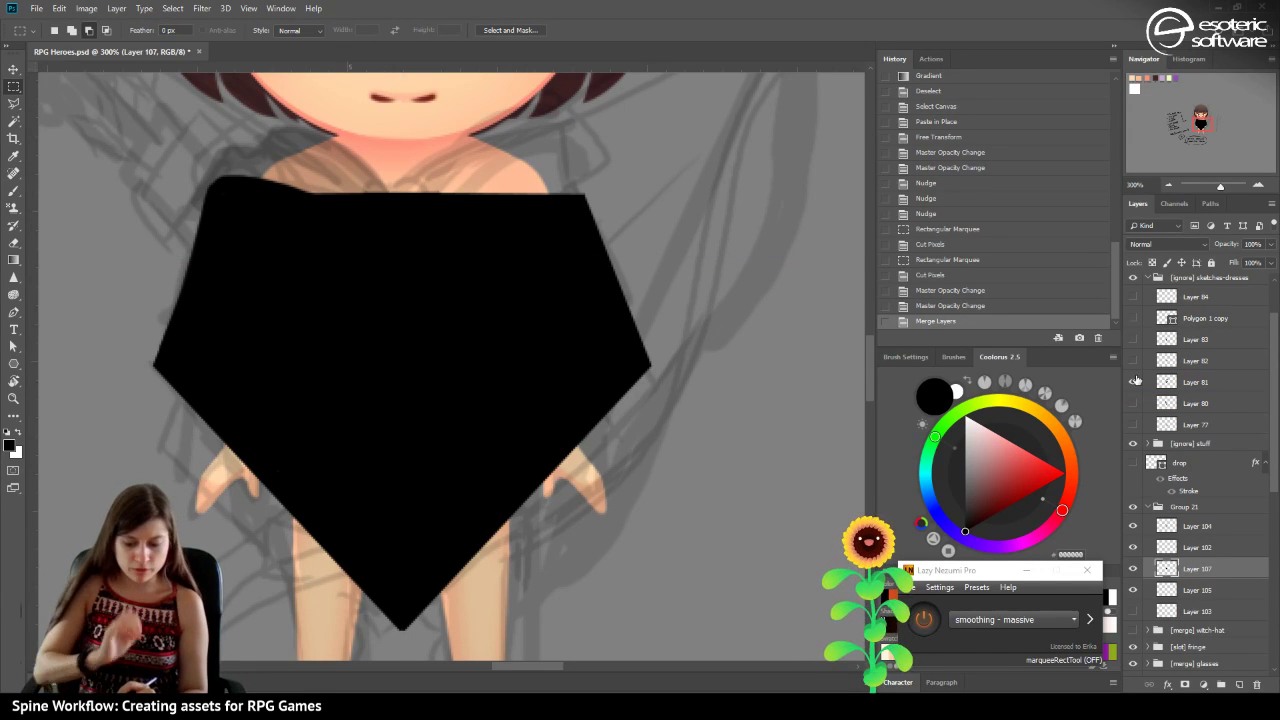
# Rename the merged cape layer to back-mantel and save the document.
pyautogui.doubleClick(1198, 568)
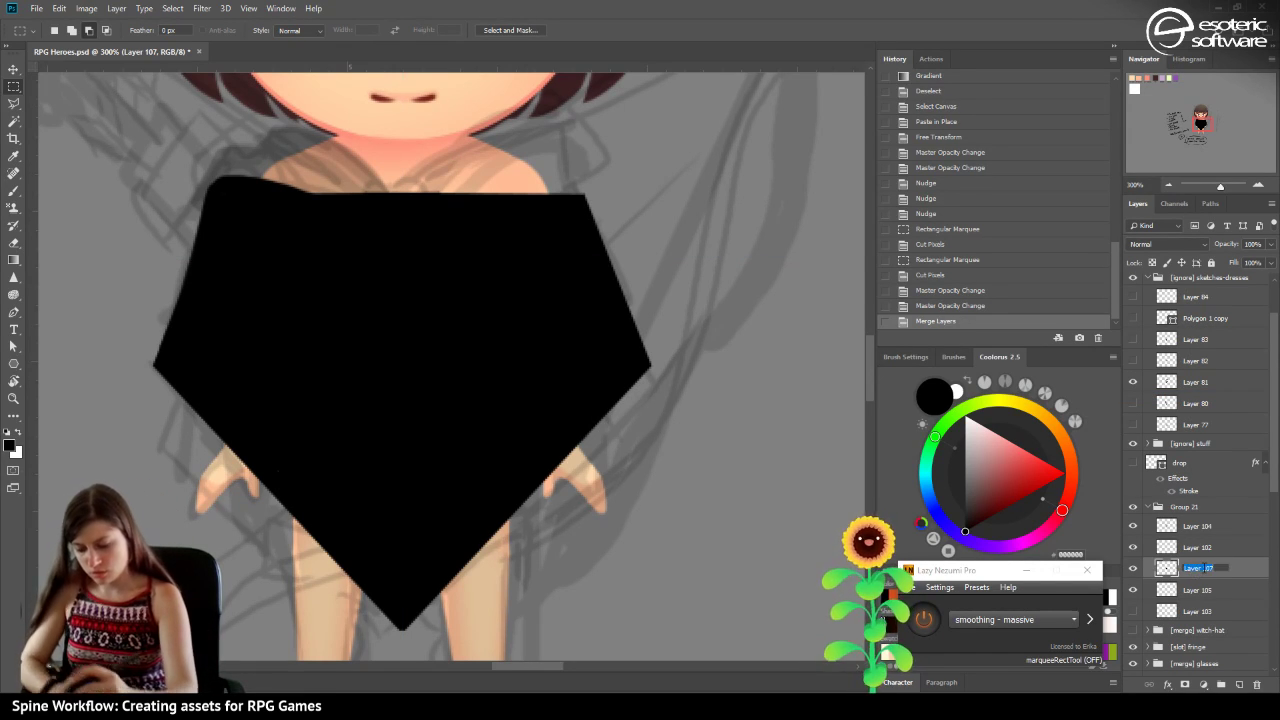
pyautogui.write('back-doodle')
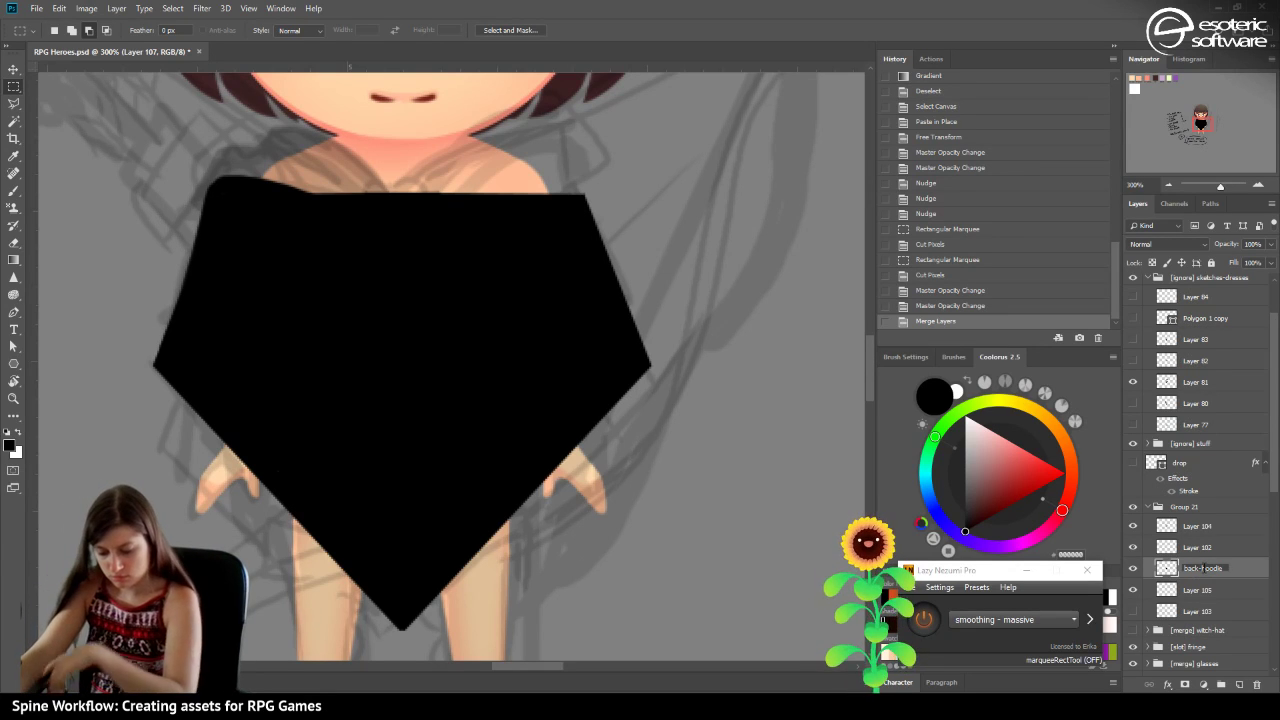
pyautogui.press('BackSpace')
pyautogui.press('BackSpace')
pyautogui.press('BackSpace')
pyautogui.press('BackSpace')
pyautogui.press('BackSpace')
pyautogui.write('fo')
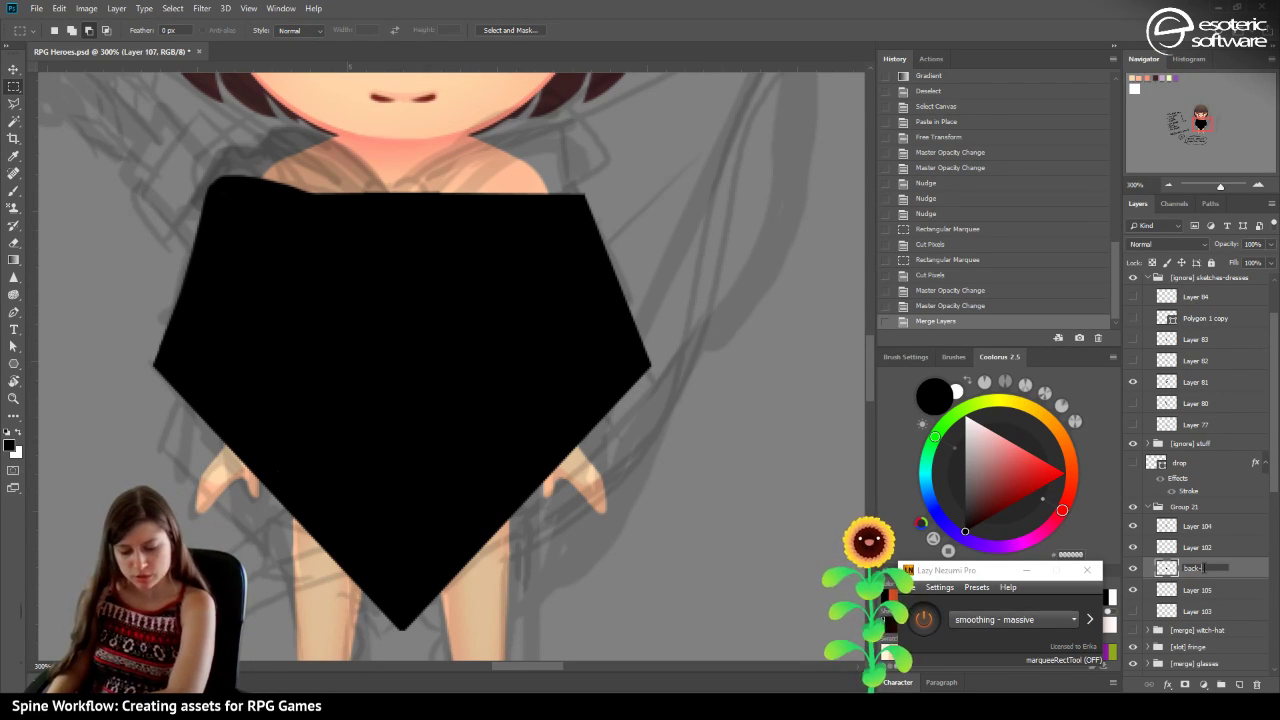
pyautogui.write('ront')
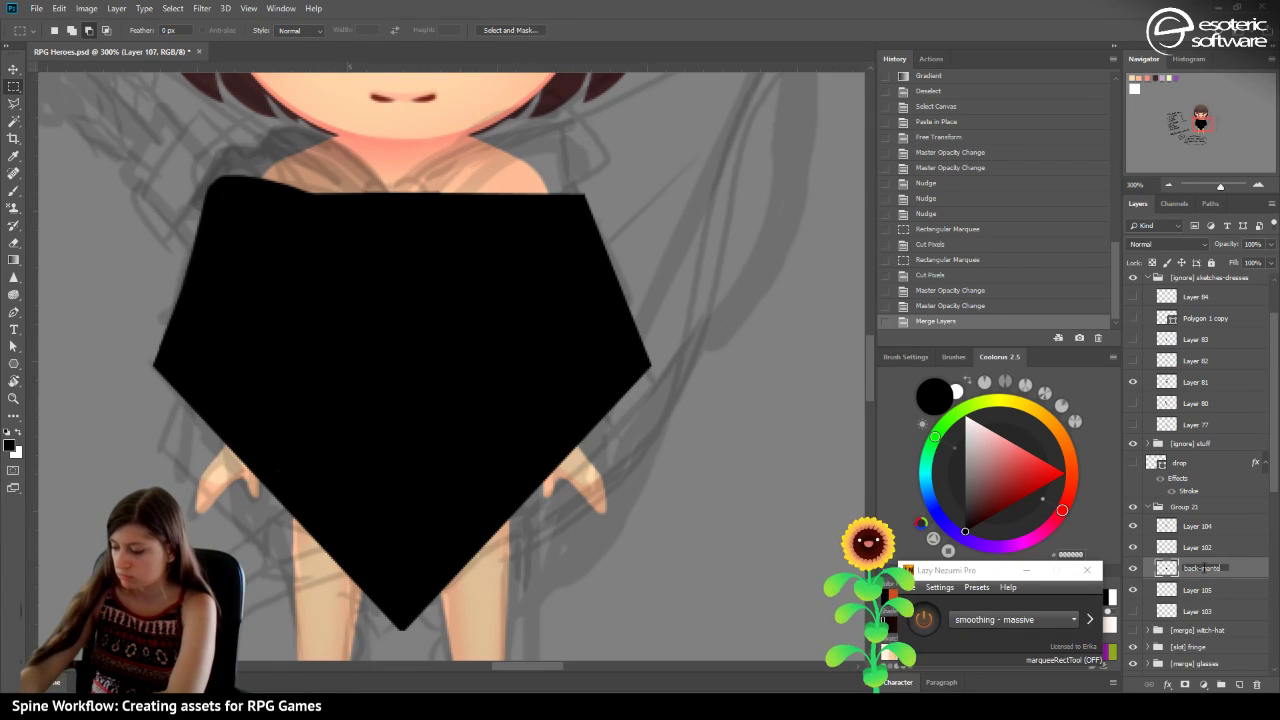
pyautogui.press('Return')
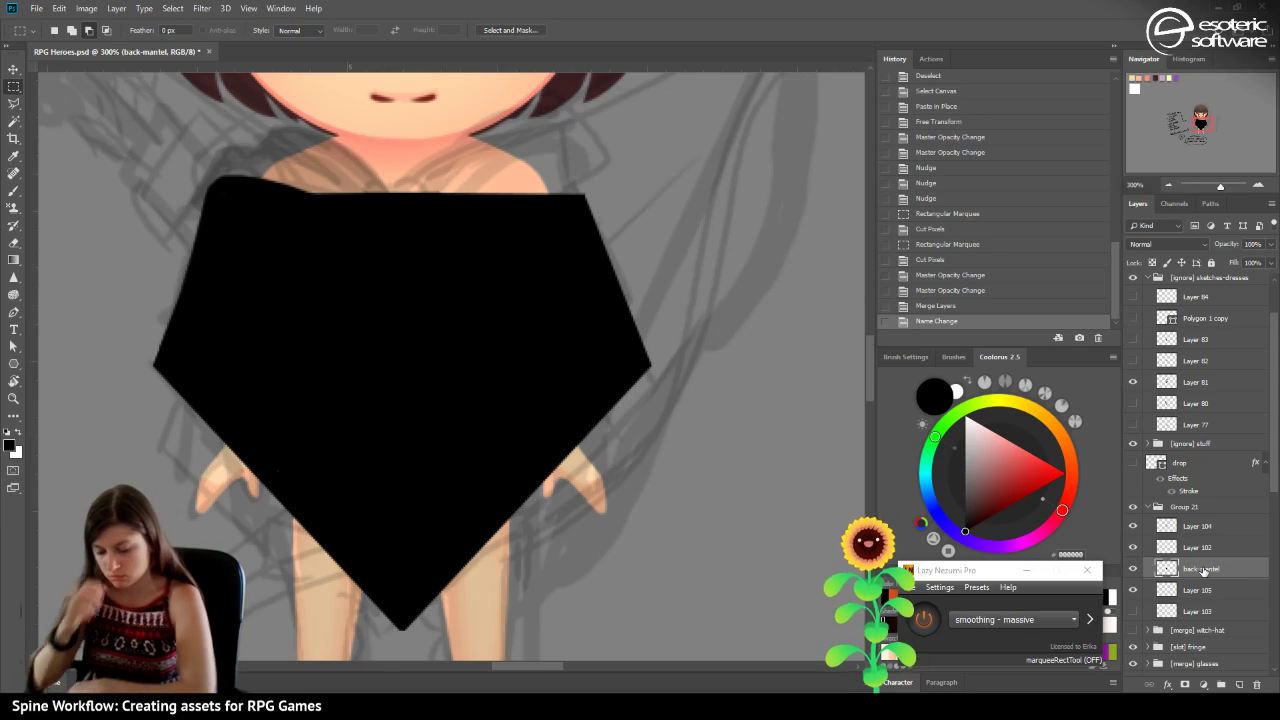
pyautogui.hotkey('ctrl', 's')
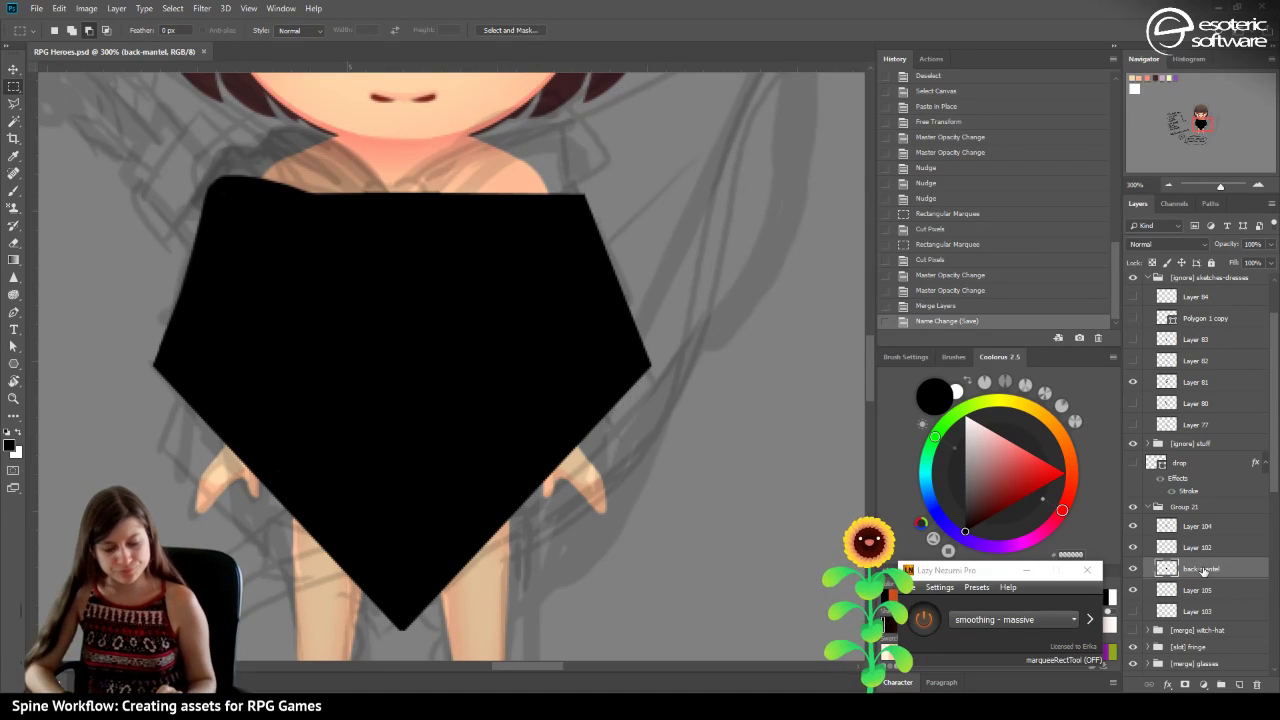
# Lower the back-mantel layer to 26% opacity, move it behind the body just above the hair-back group, and save the file.
pyautogui.moveTo(1270, 244); pyautogui.dragTo(1251, 260)
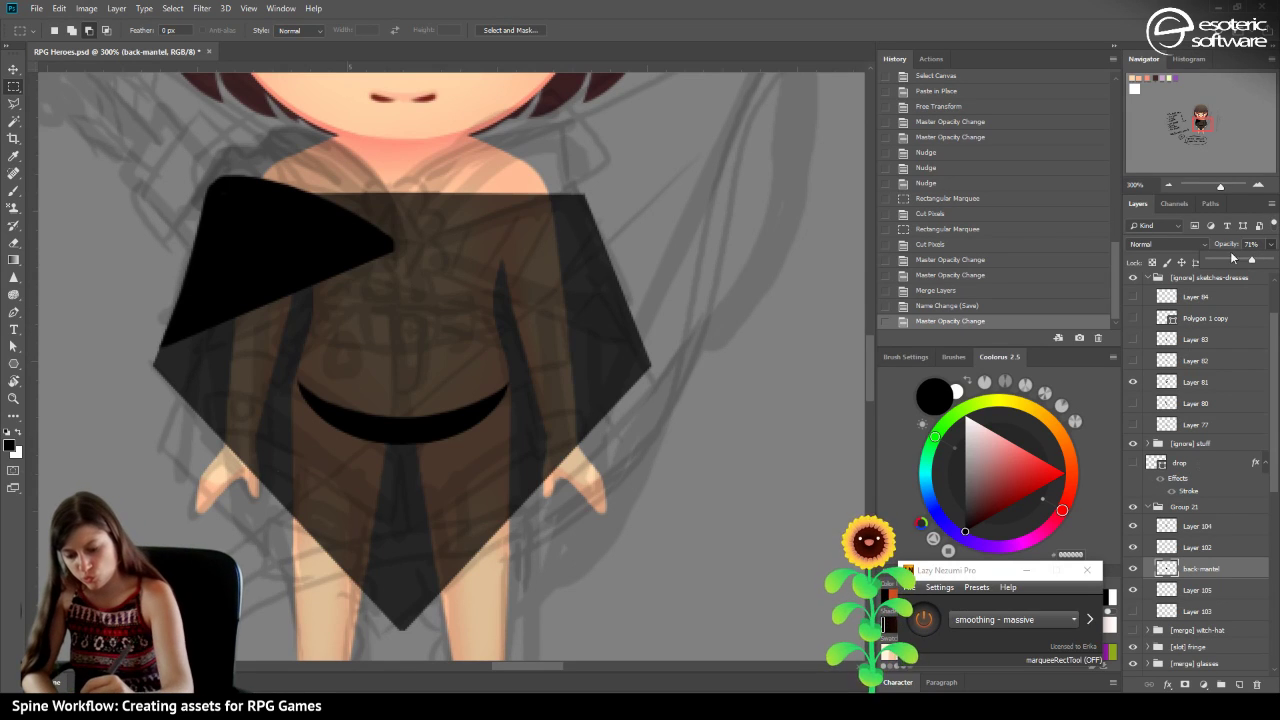
pyautogui.click(1224, 255)
pyautogui.moveTo(1160, 647)
pyautogui.mouseDown()
pyautogui.moveTo(1130, 650)
pyautogui.moveTo(1130, 688)
pyautogui.moveTo(1155, 688)
pyautogui.moveTo(1156, 638)
pyautogui.moveTo(1135, 645)
pyautogui.mouseUp()
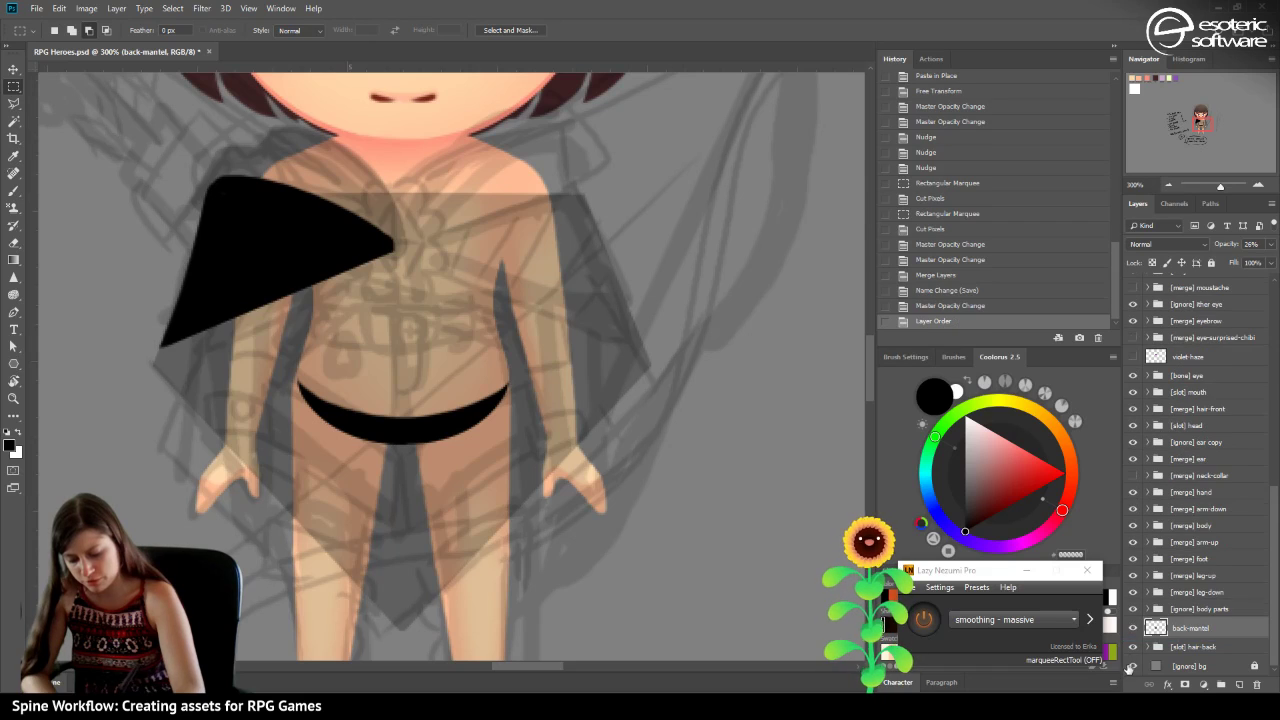
pyautogui.hotkey('ctrl', 's')
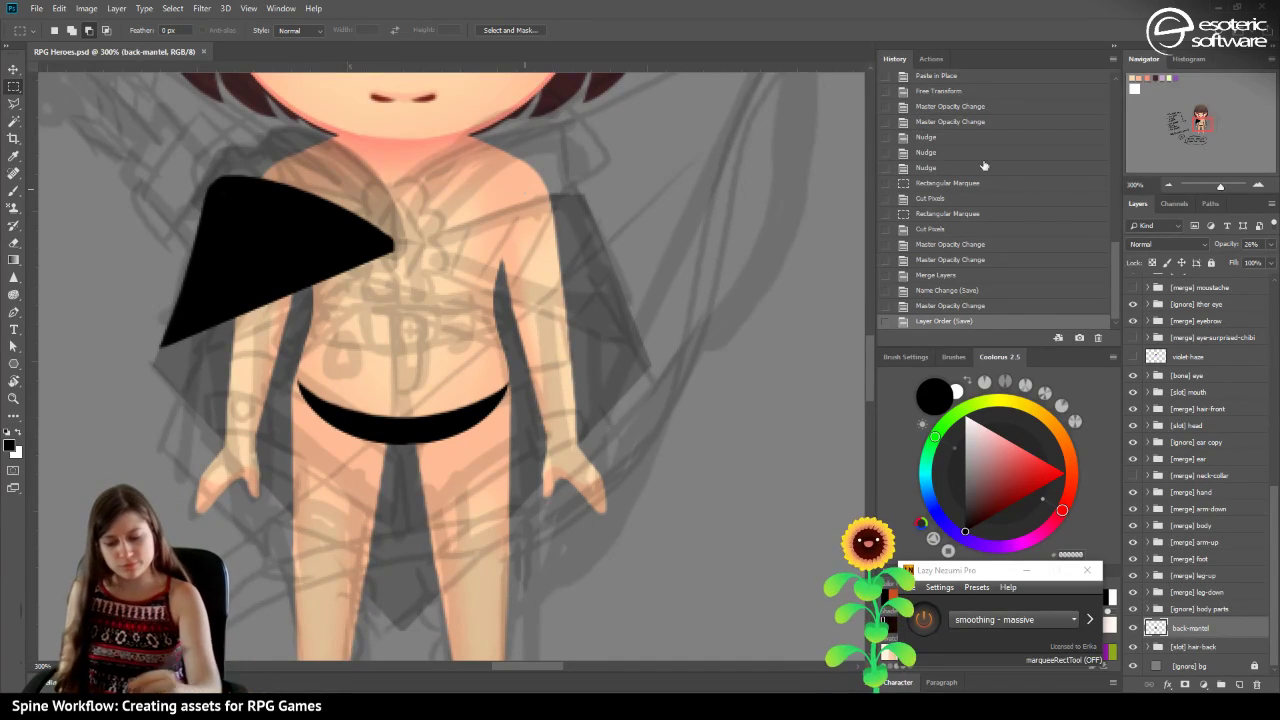
# Examine the cape shapes against the whole character and the archer sketch at 100% and closer zoom.
pyautogui.click(1168, 184)
pyautogui.click(1168, 184)
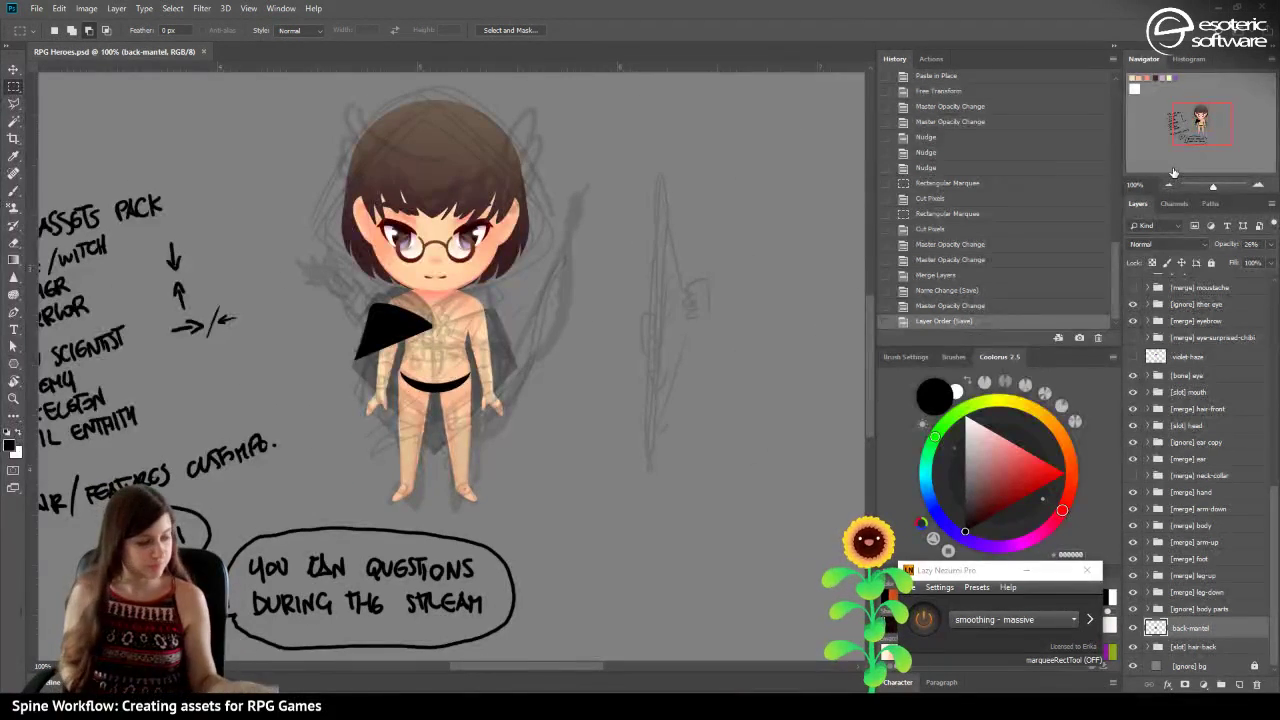
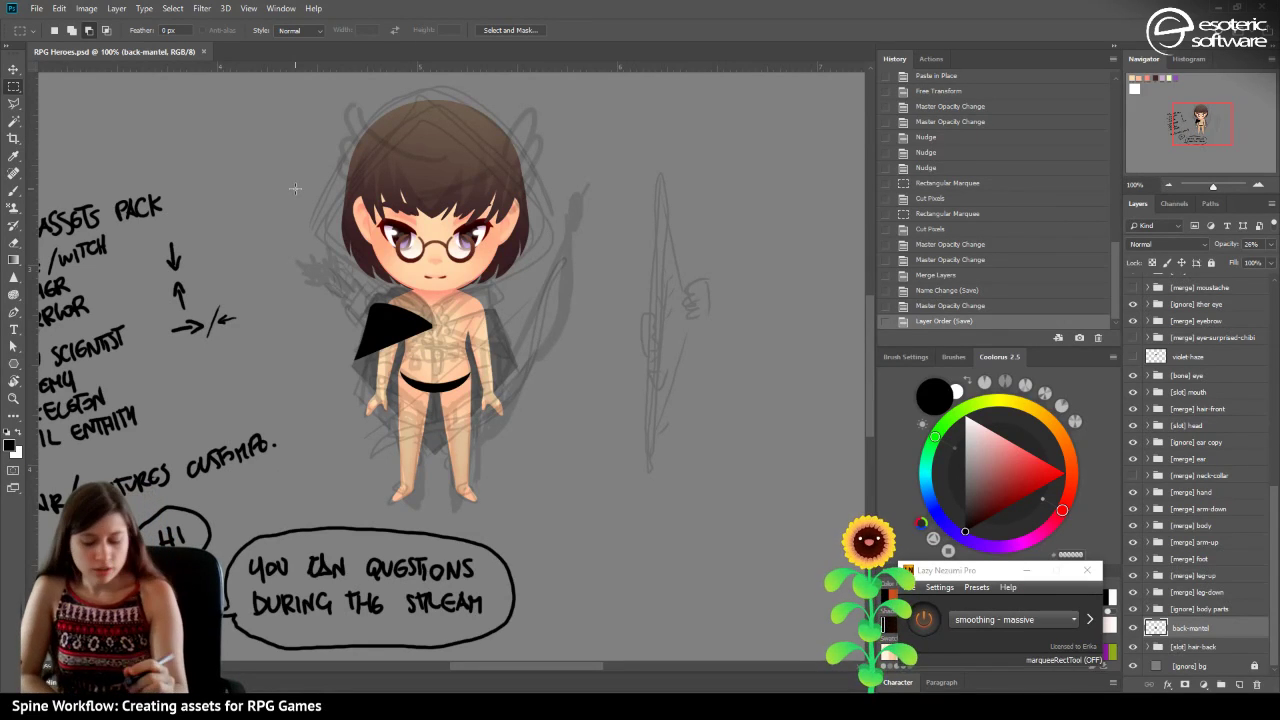
pyautogui.moveTo(1186, 124)
pyautogui.mouseDown()
pyautogui.moveTo(1189, 143)
pyautogui.moveTo(1165, 125)
pyautogui.moveTo(1188, 115)
pyautogui.mouseUp()
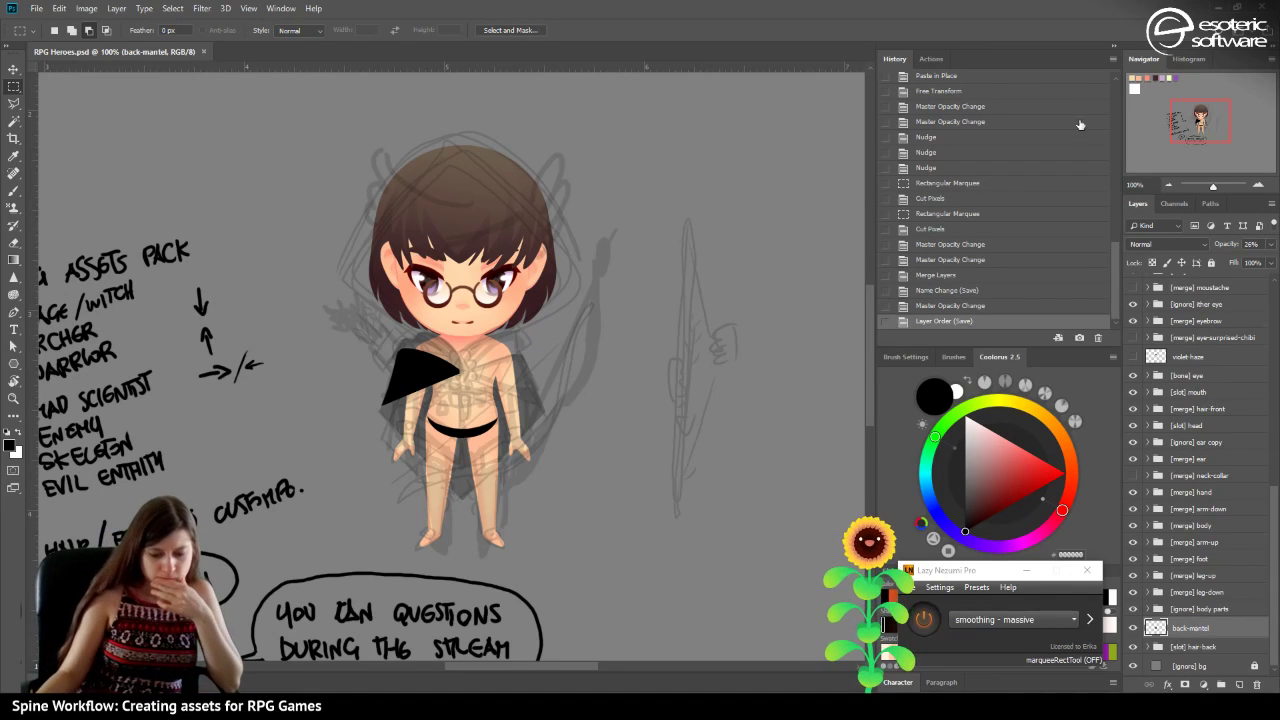
pyautogui.click(1260, 186)
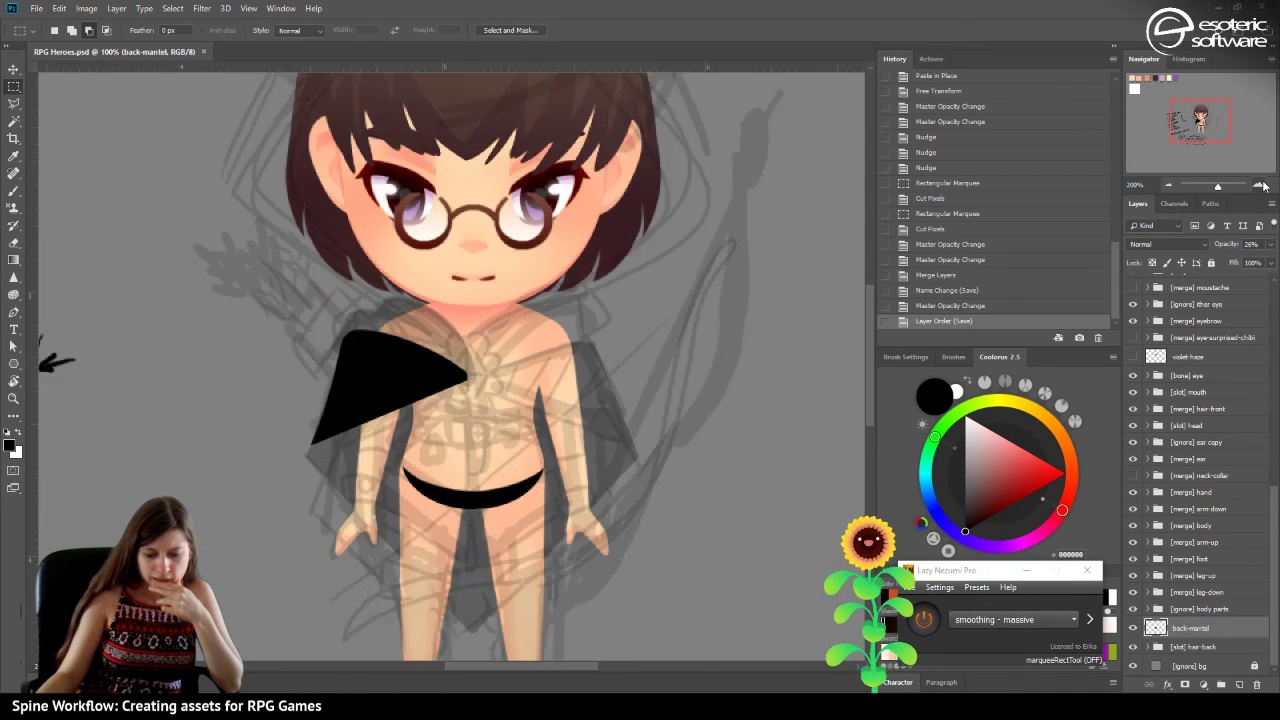
pyautogui.click(1260, 186)
pyautogui.click(1167, 186)
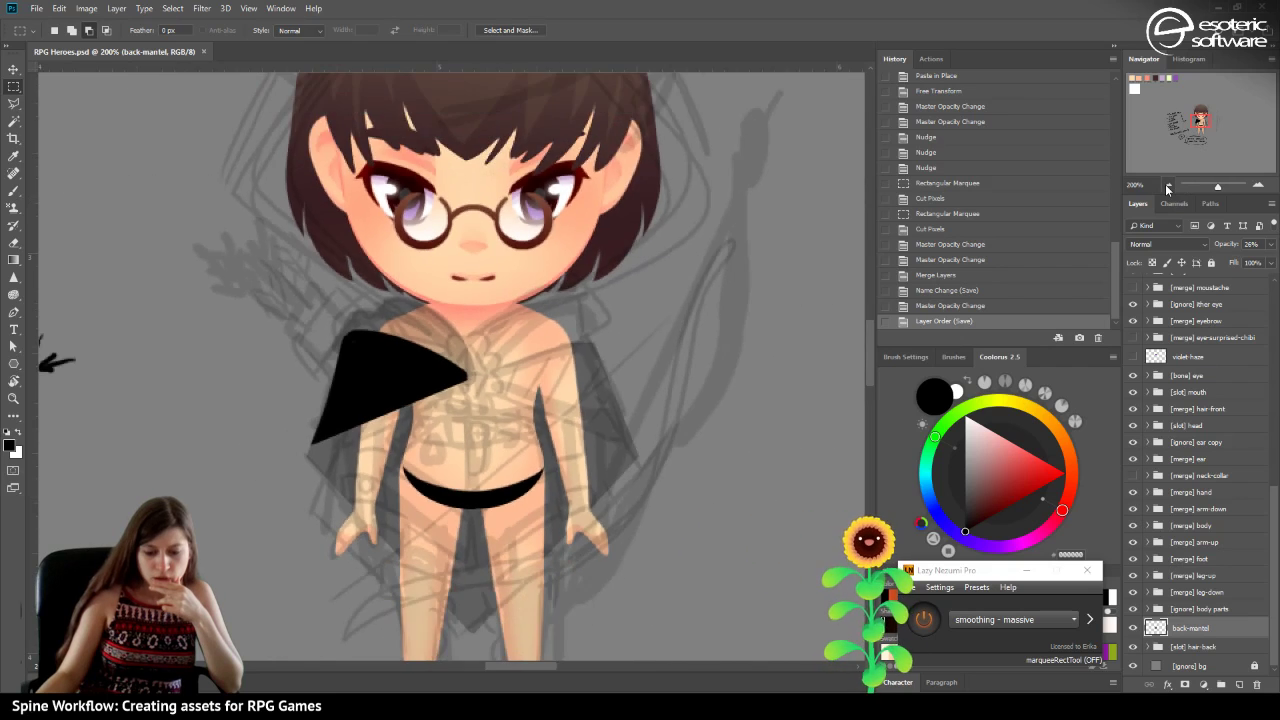
pyautogui.click(1167, 186)
# Select the row of seven colour swatches, distribute them evenly by horizontal centres, and align their vertical centres.
pyautogui.click(1158, 76)
pyautogui.moveTo(1158, 76); pyautogui.dragTo(1126, 75)
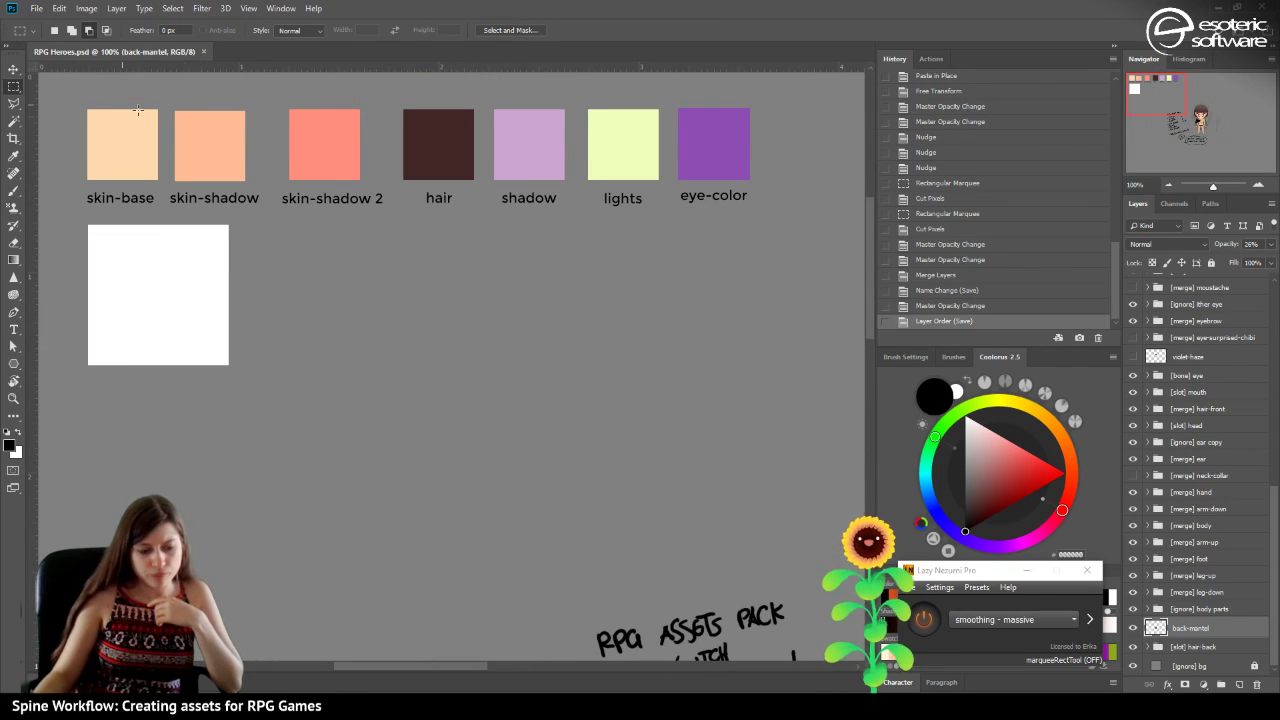
pyautogui.click(16, 70)
pyautogui.click(125, 162)
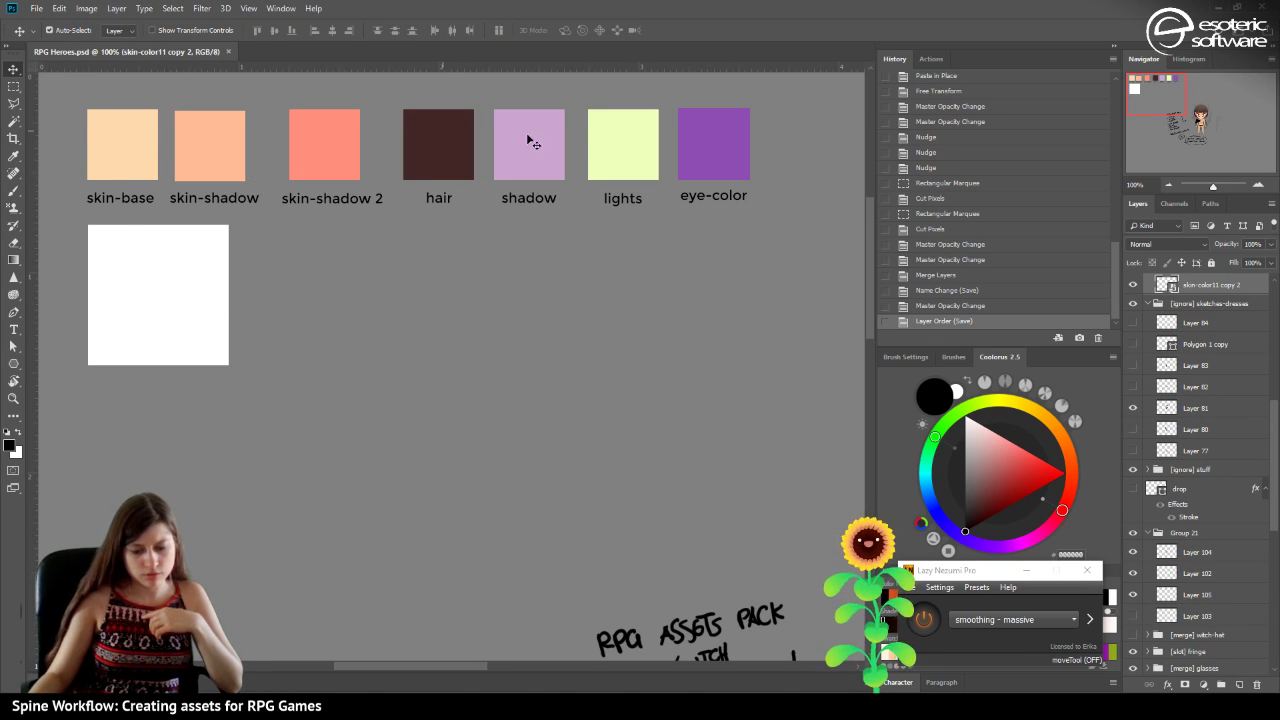
pyautogui.click(1168, 185)
pyautogui.click(1169, 186)
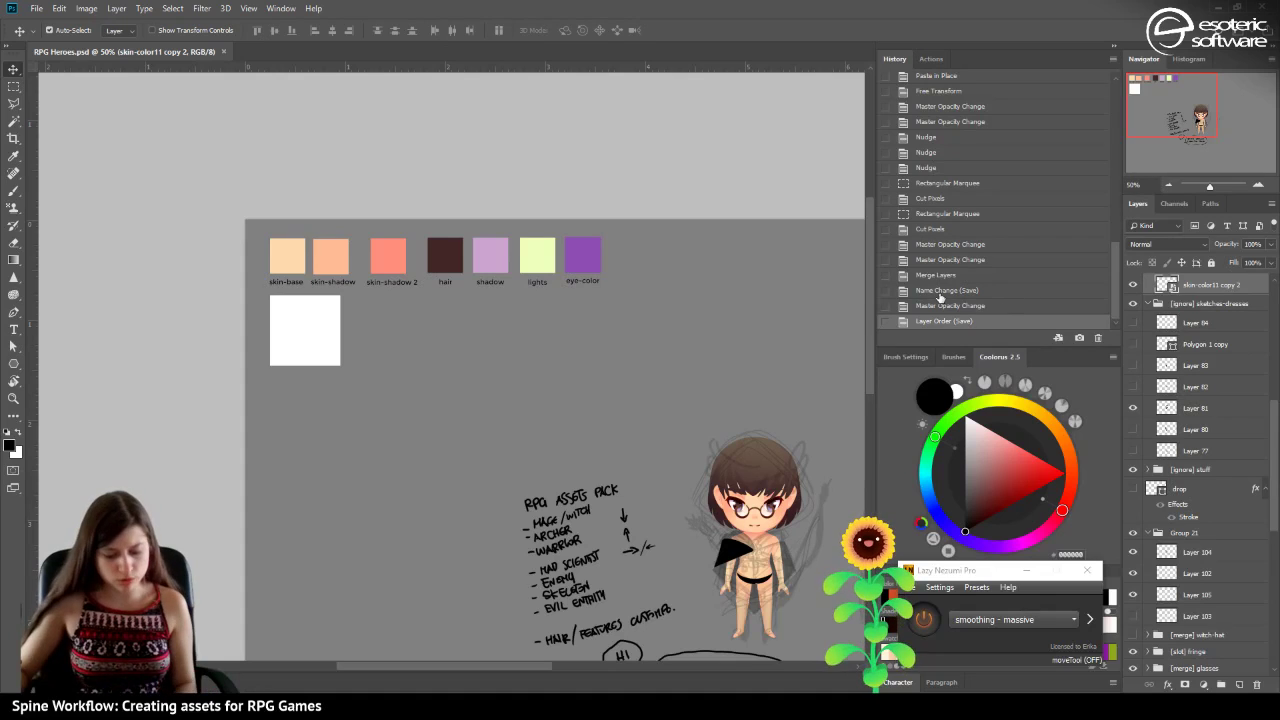
pyautogui.click(185, 152)
pyautogui.moveTo(144, 208); pyautogui.dragTo(671, 259)
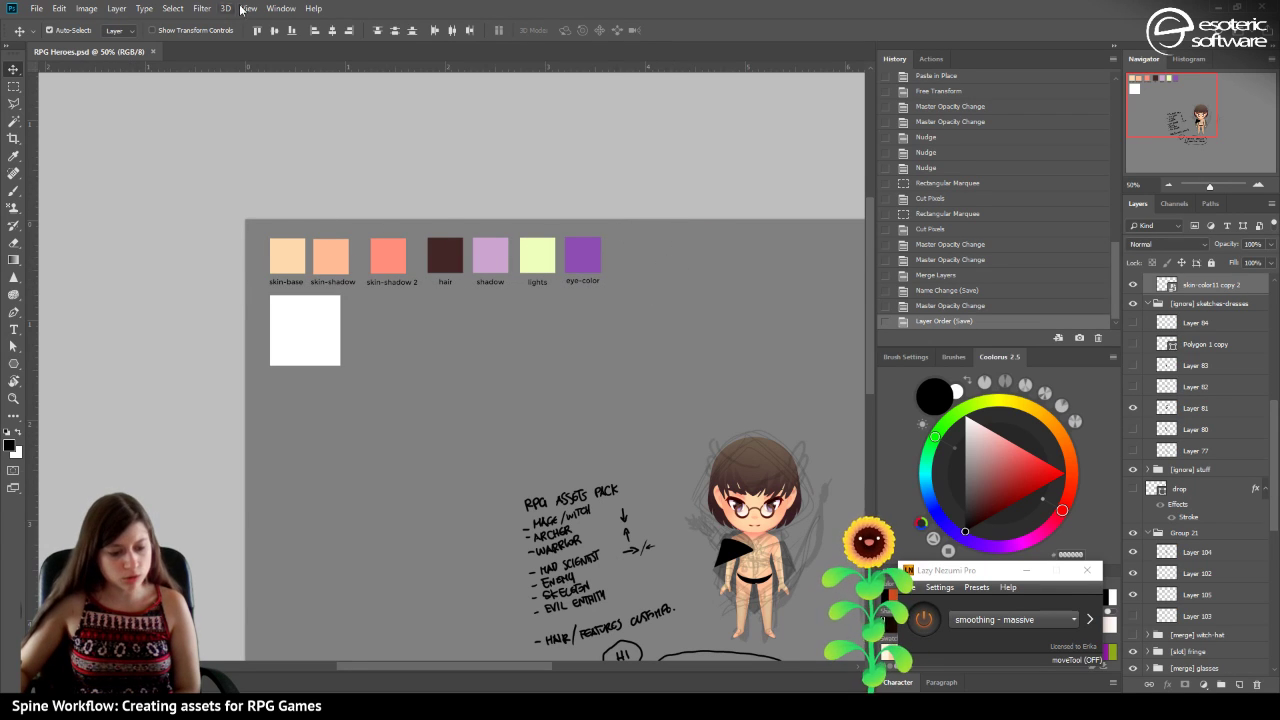
pyautogui.click(452, 32)
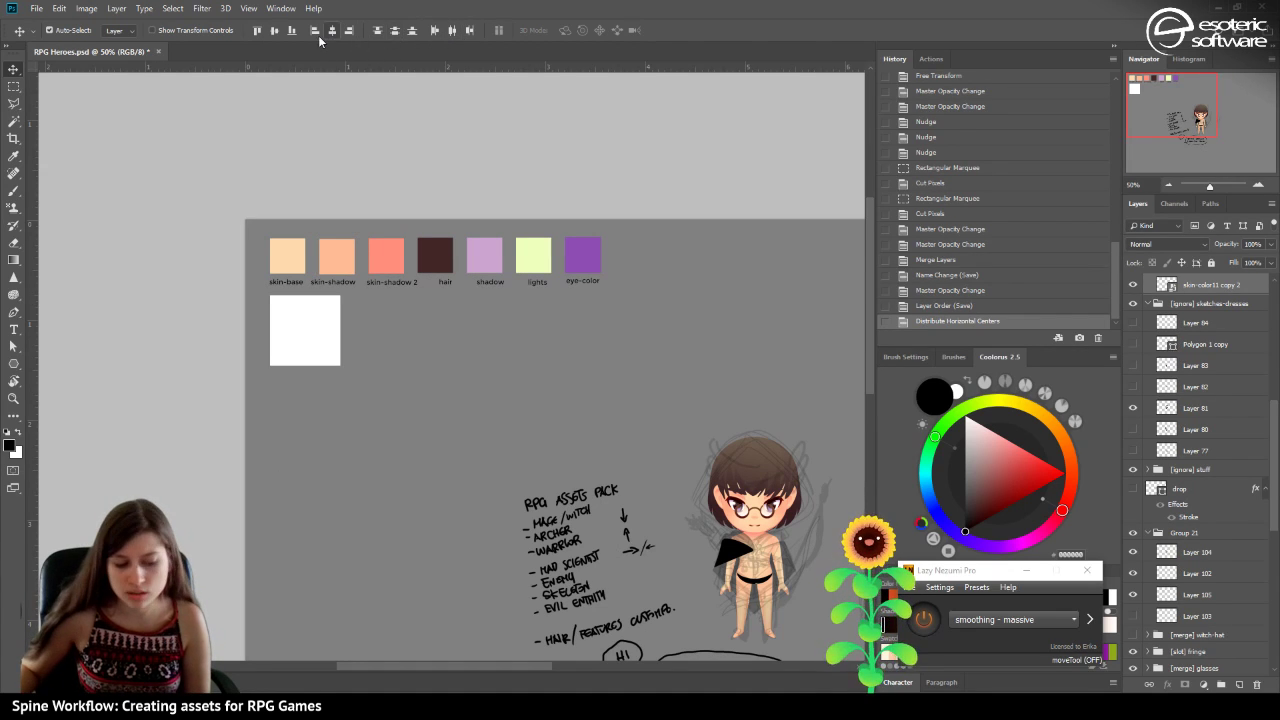
pyautogui.click(275, 33)
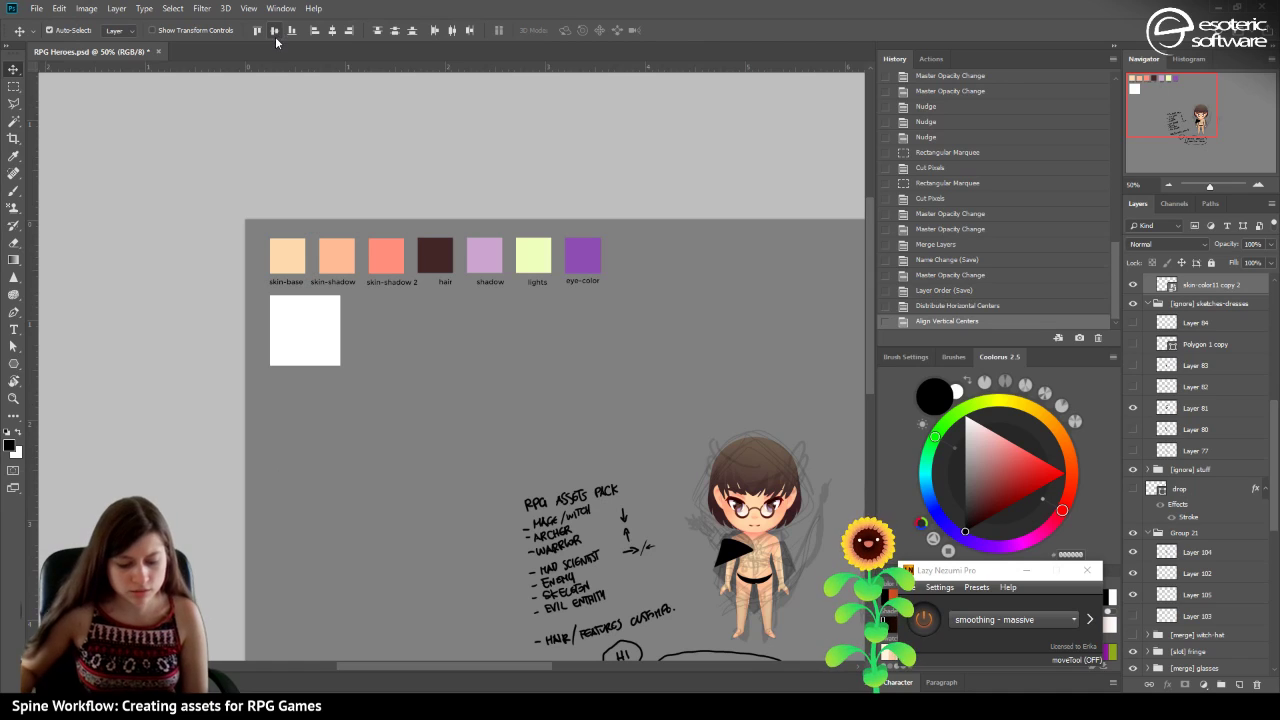
# Align the seven swatch text labels by their vertical centres and nudge them up slightly.
pyautogui.click(233, 215)
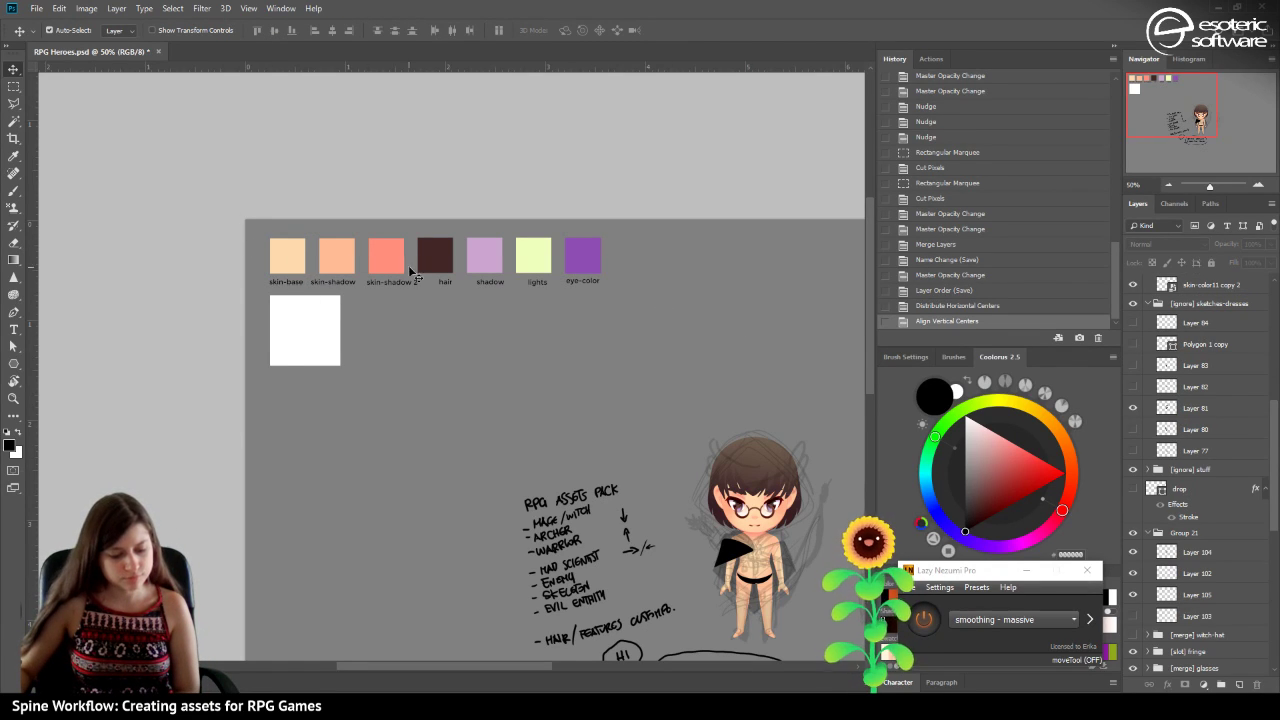
pyautogui.moveTo(493, 291)
pyautogui.mouseDown()
pyautogui.moveTo(473, 282)
pyautogui.moveTo(484, 289)
pyautogui.mouseUp()
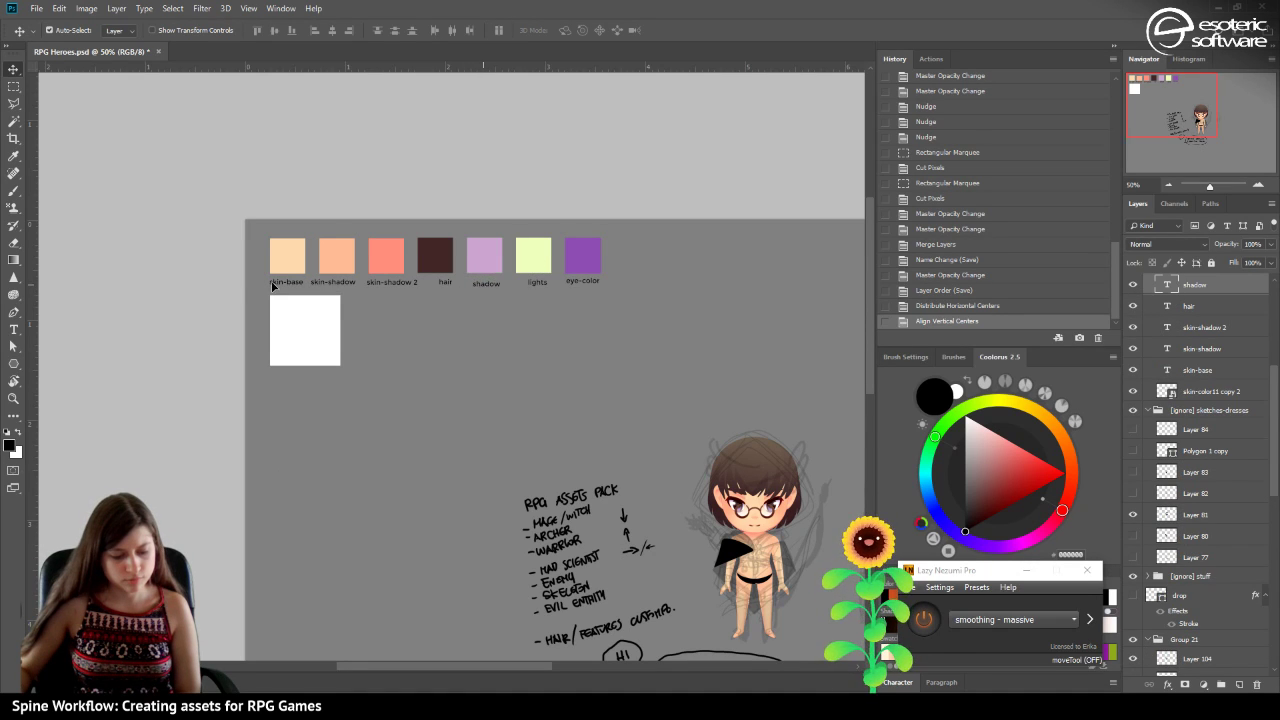
pyautogui.moveTo(214, 288); pyautogui.dragTo(672, 287)
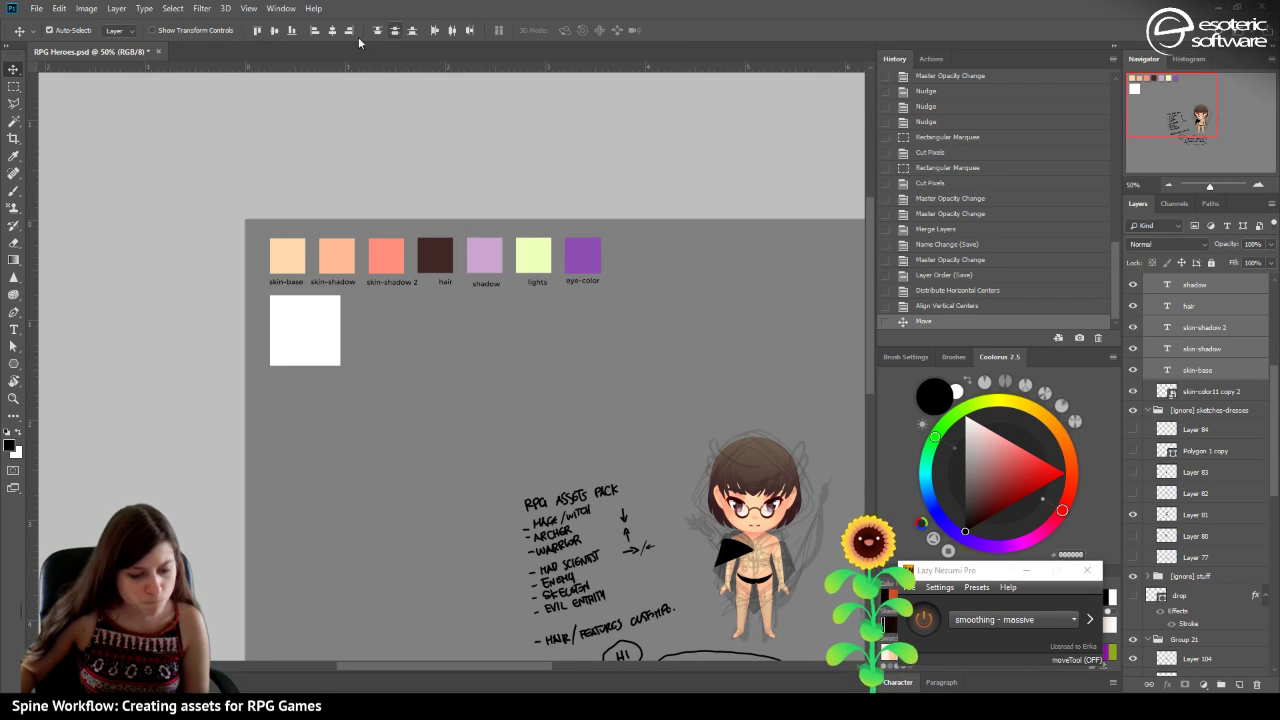
pyautogui.click(275, 35)
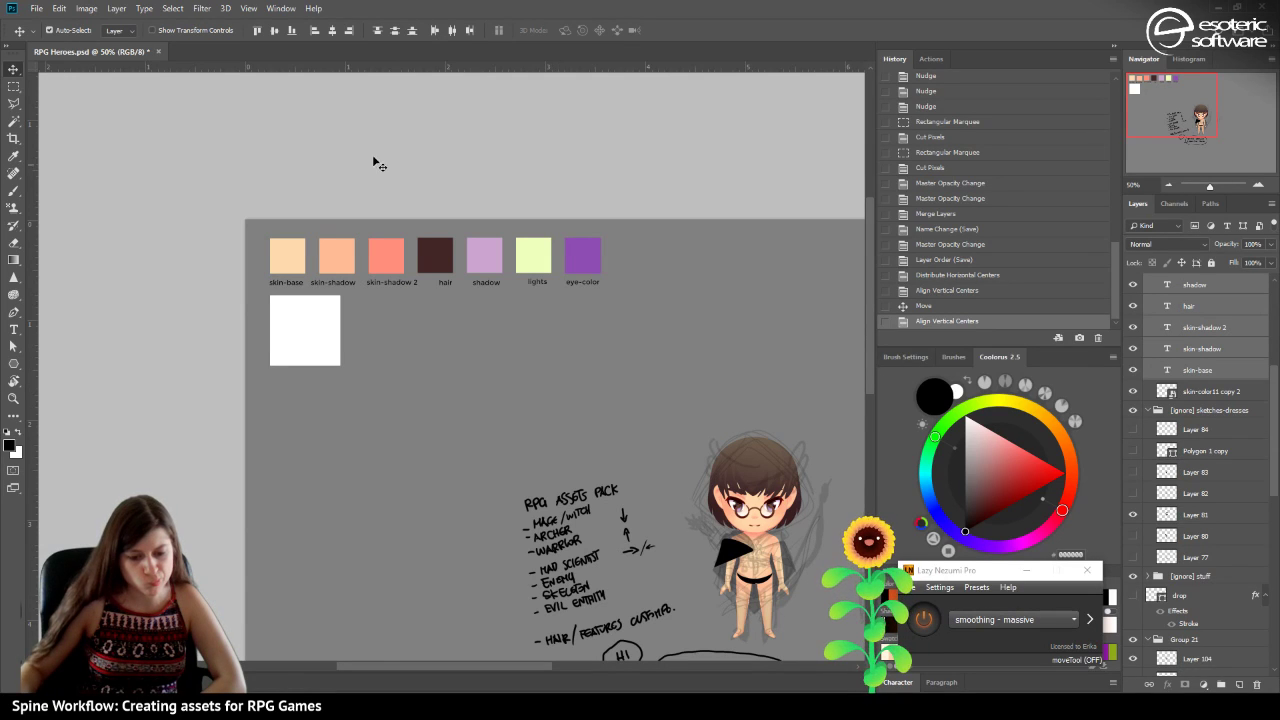
pyautogui.click(293, 31)
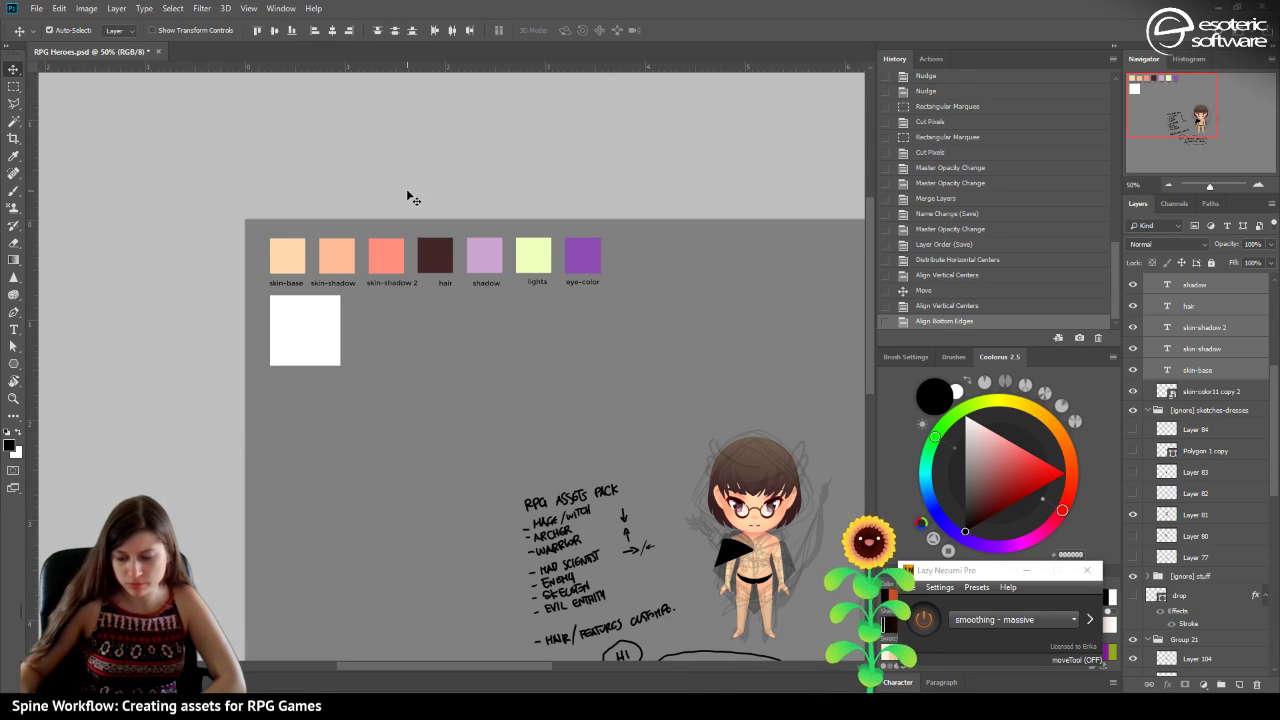
pyautogui.moveTo(245, 281); pyautogui.dragTo(636, 289)
pyautogui.click(276, 31)
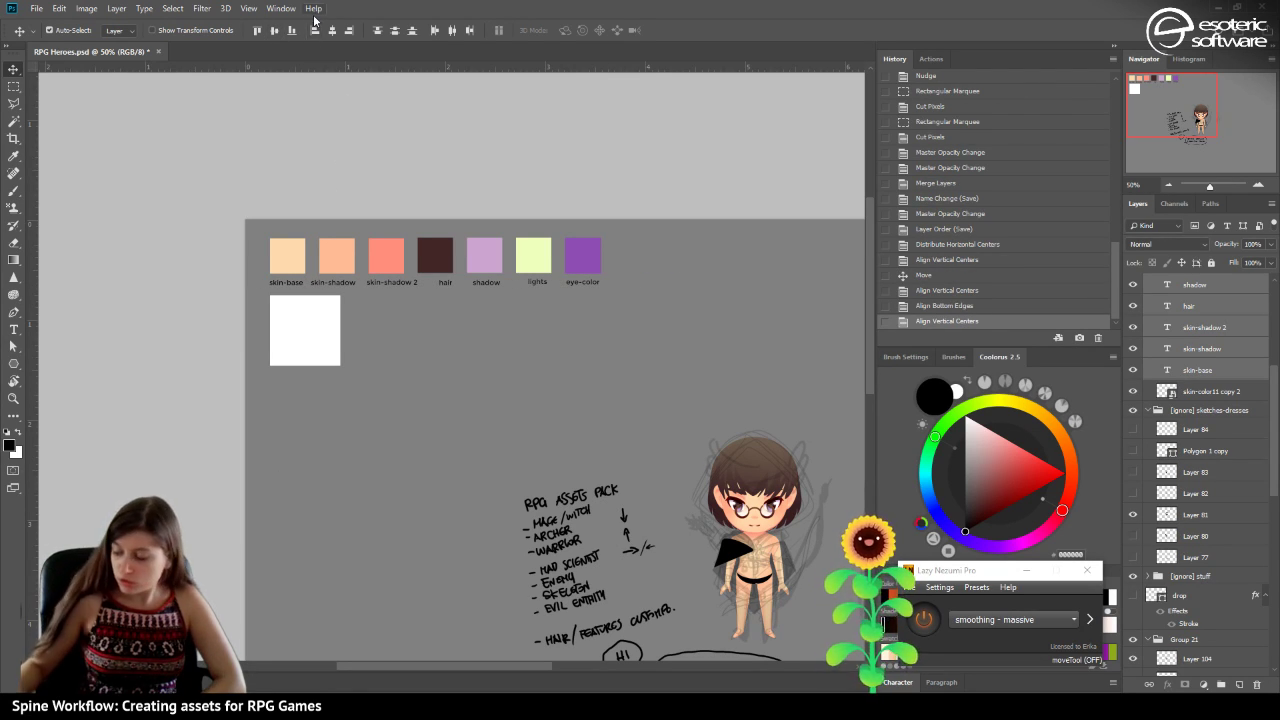
pyautogui.press('Up')
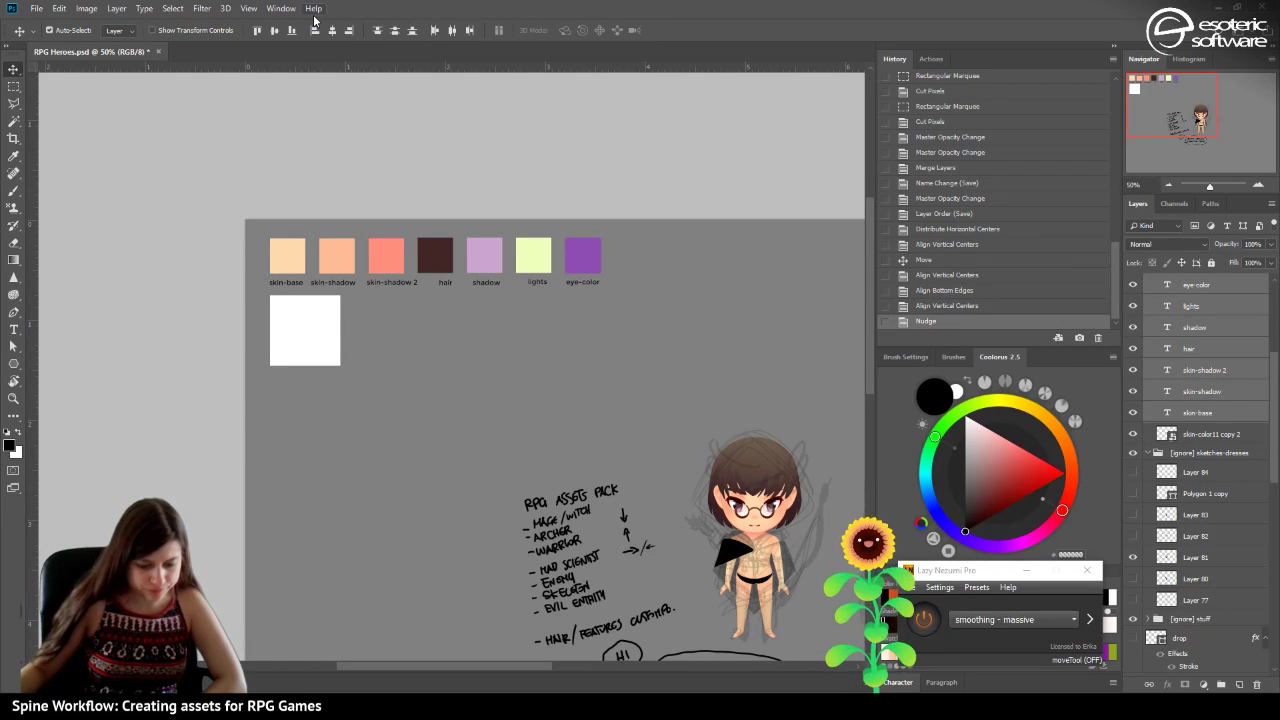
# Move the hair, shadow and lights labels so each sits centred beneath its colour swatch.
pyautogui.click(180, 274)
pyautogui.moveTo(446, 284); pyautogui.dragTo(534, 285)
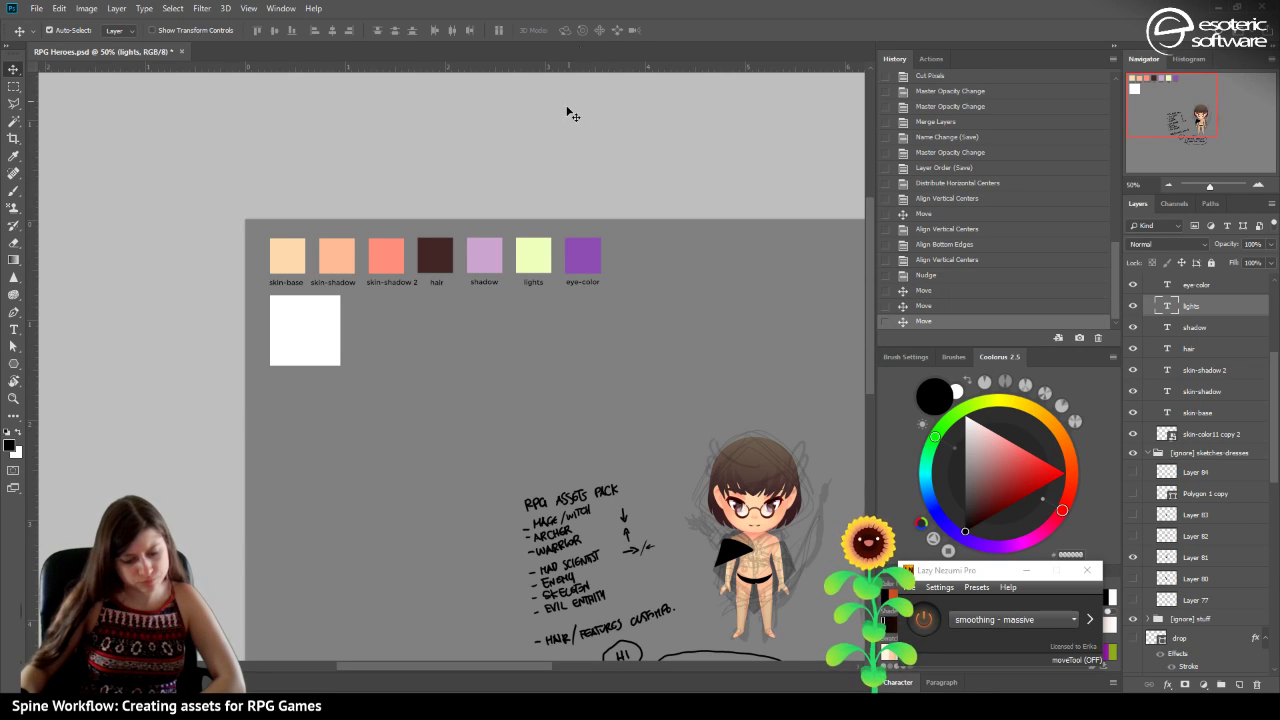
pyautogui.click(553, 203)
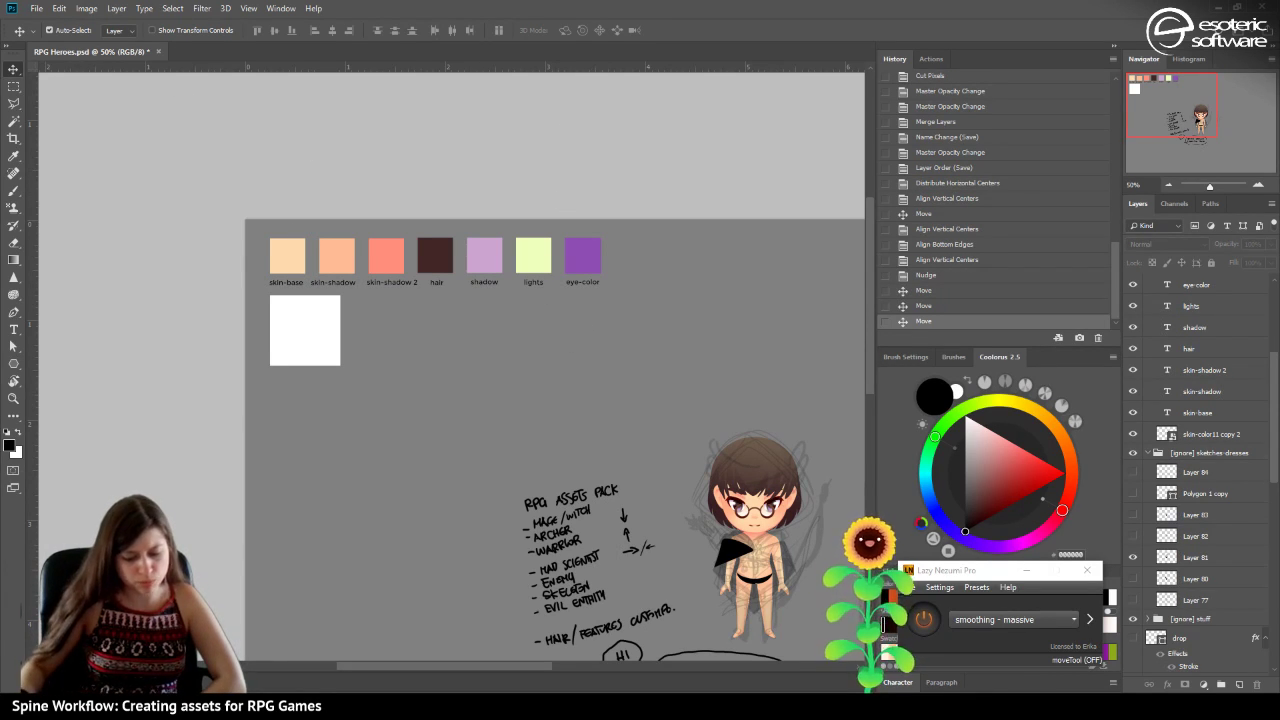
# Duplicate the white skin-color copy square and place the copy just beside the original in the same row.
pyautogui.moveTo(1196, 111)
pyautogui.mouseDown()
pyautogui.moveTo(1266, 130)
pyautogui.moveTo(1238, 117)
pyautogui.mouseUp()
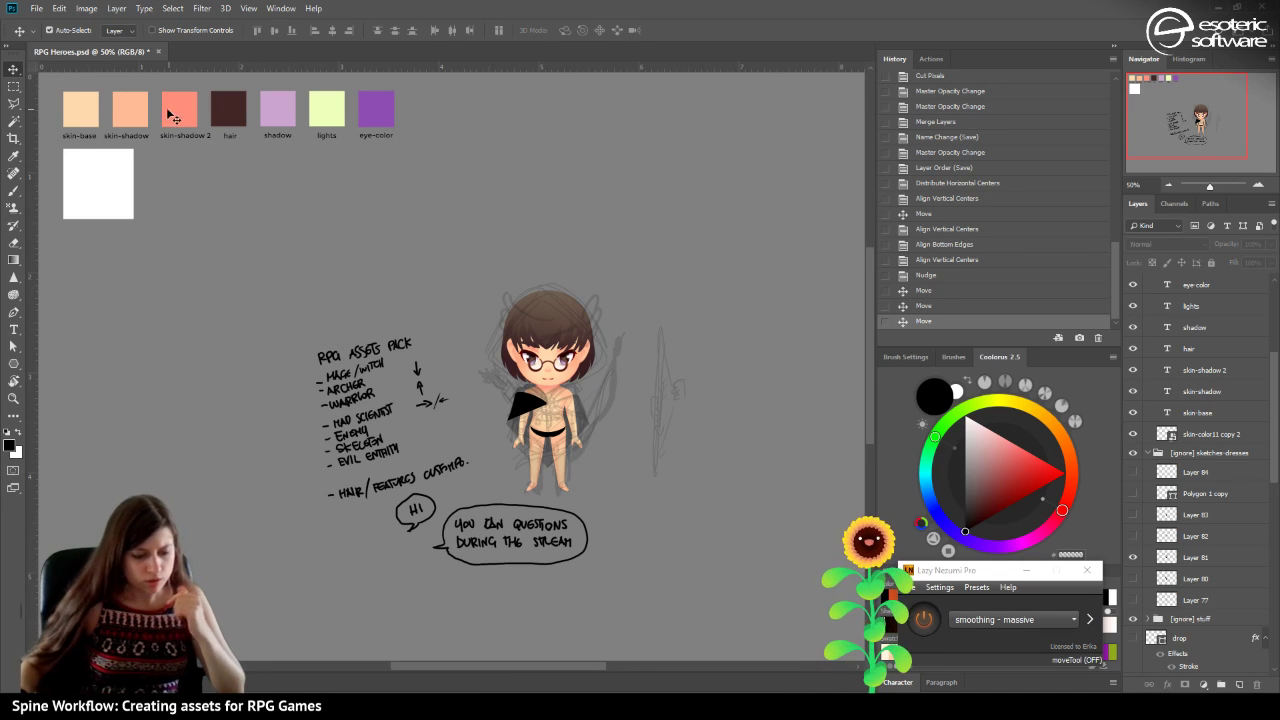
pyautogui.click(89, 218)
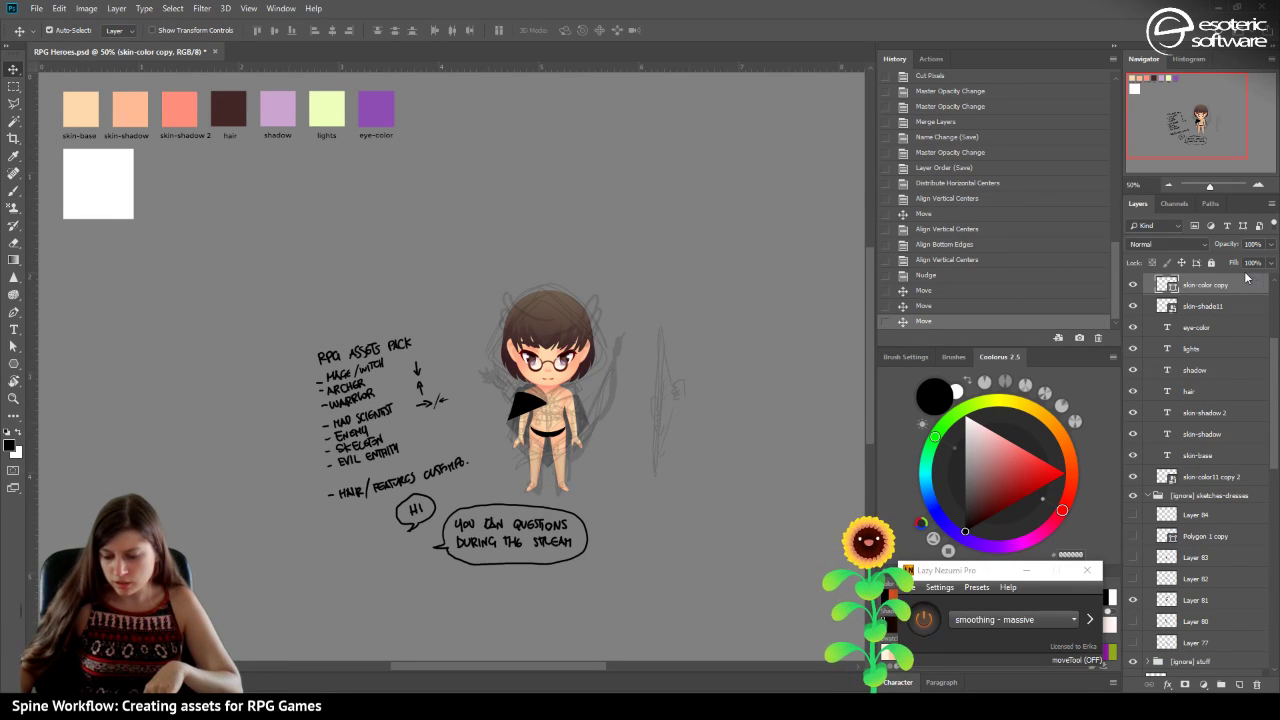
pyautogui.rightClick(1218, 290)
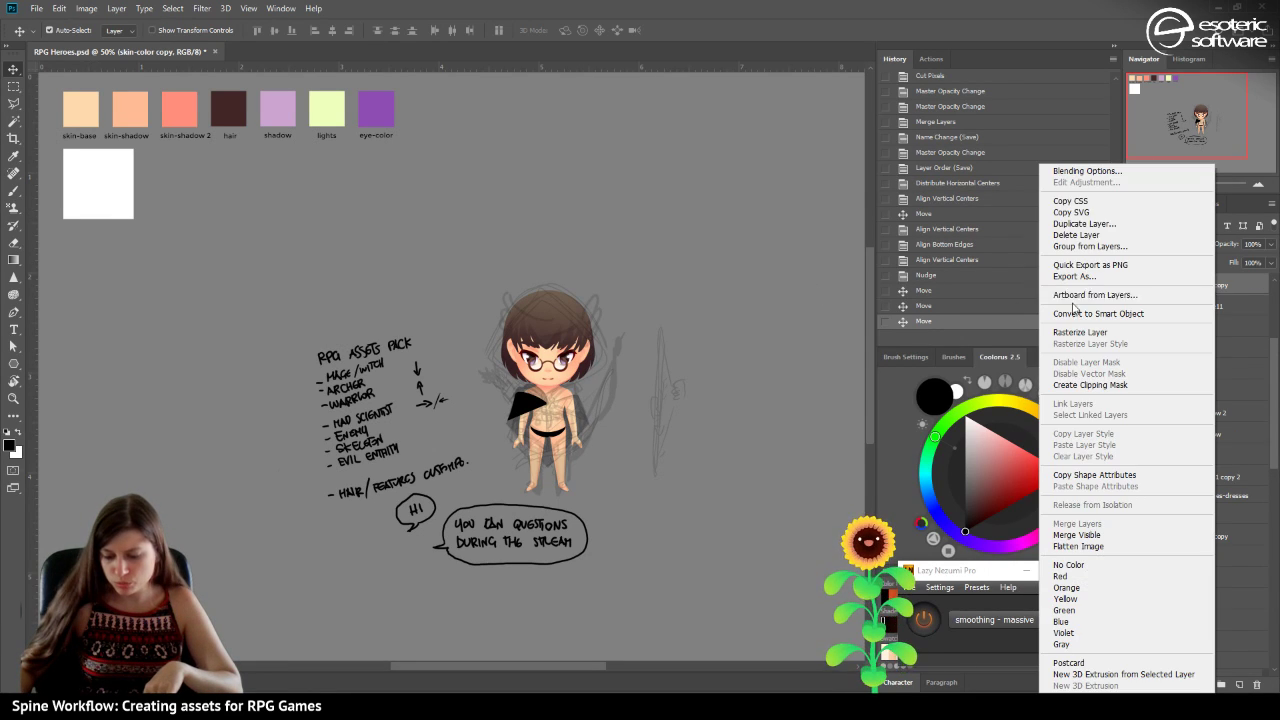
pyautogui.click(1094, 213)
pyautogui.hotkey('ctrl', 'j')
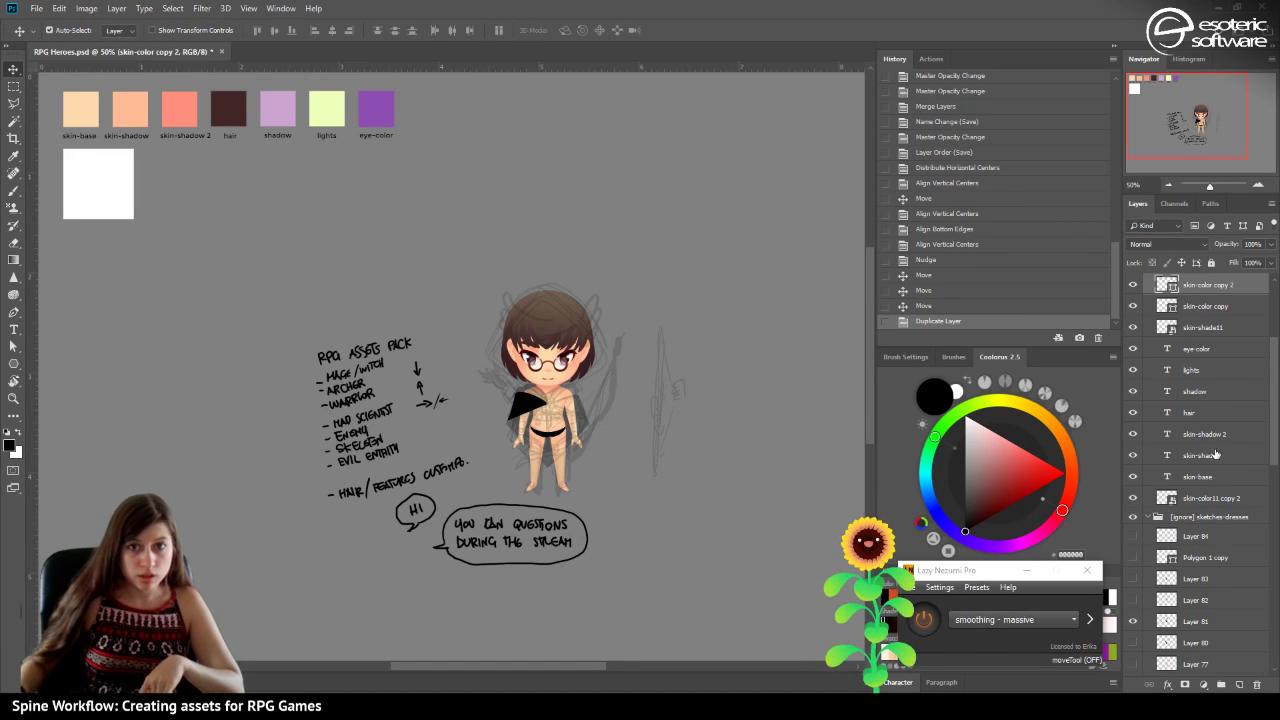
pyautogui.moveTo(97, 209); pyautogui.dragTo(191, 210)
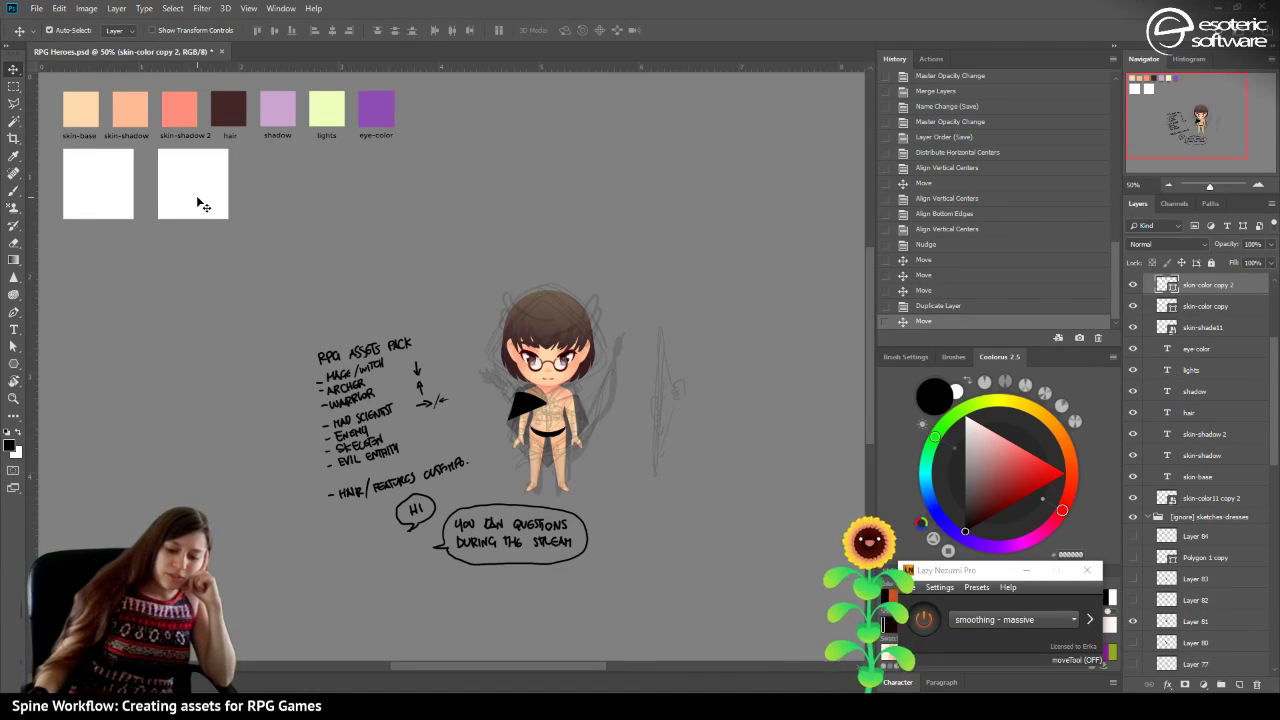
pyautogui.moveTo(219, 174); pyautogui.dragTo(192, 176)
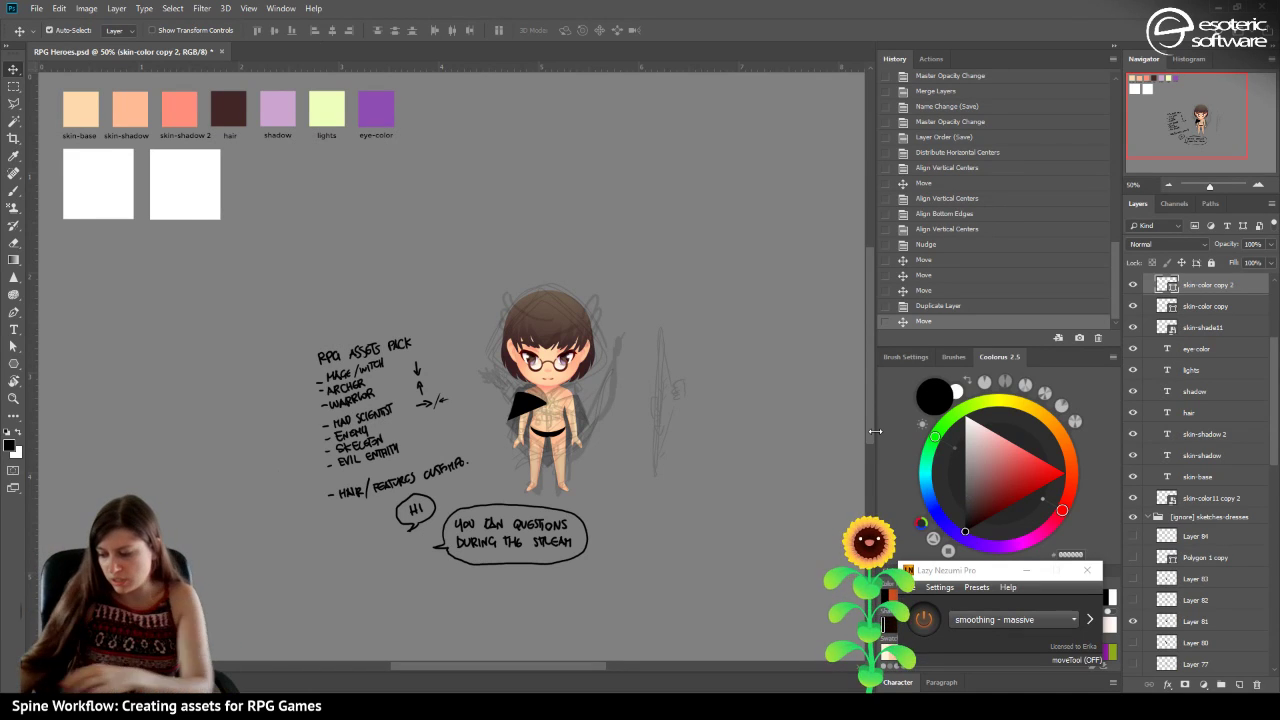
# Rename the duplicated square's layer as clothes1.
pyautogui.press('s')
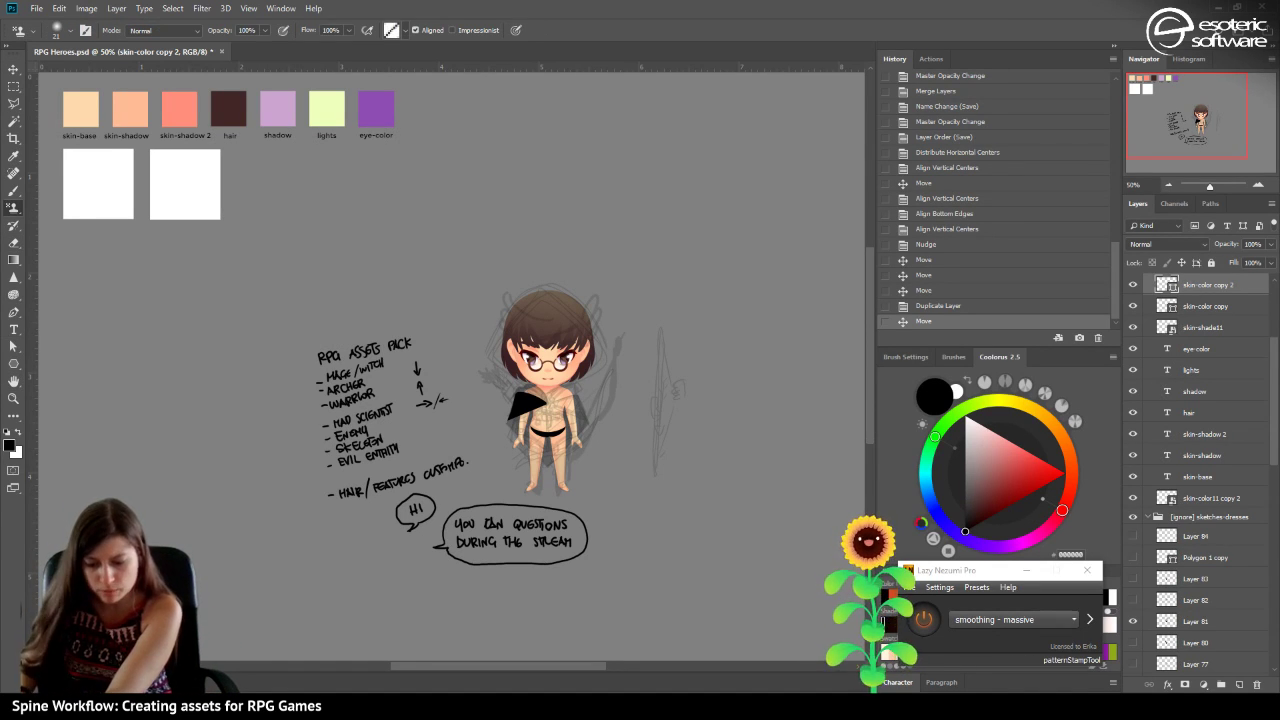
pyautogui.doubleClick(1205, 286)
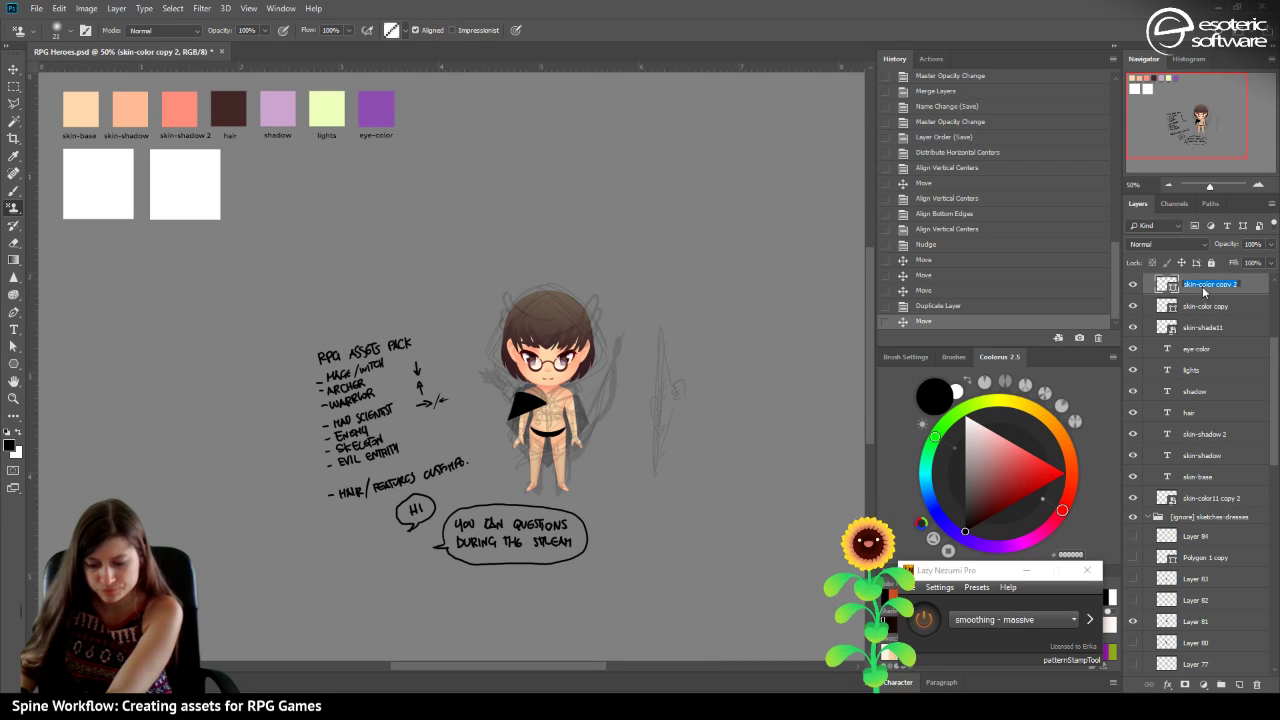
pyautogui.write('c')
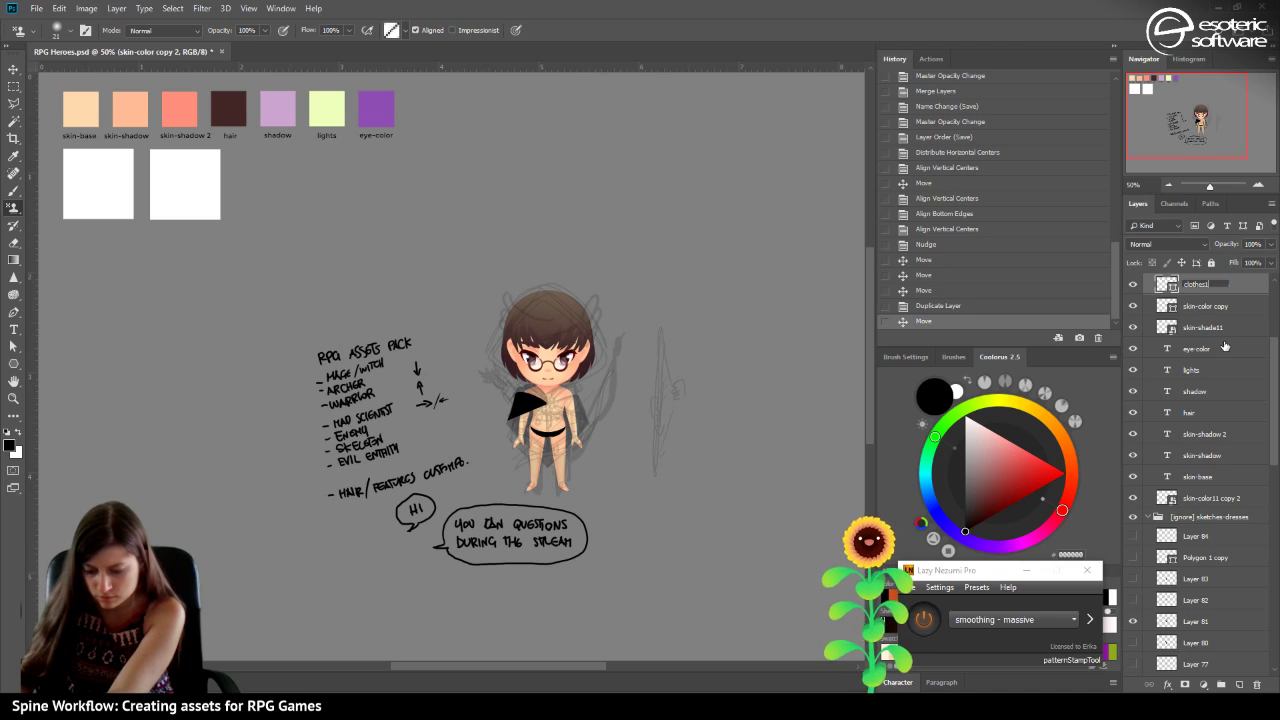
pyautogui.write('lothes1')
pyautogui.press('Return')
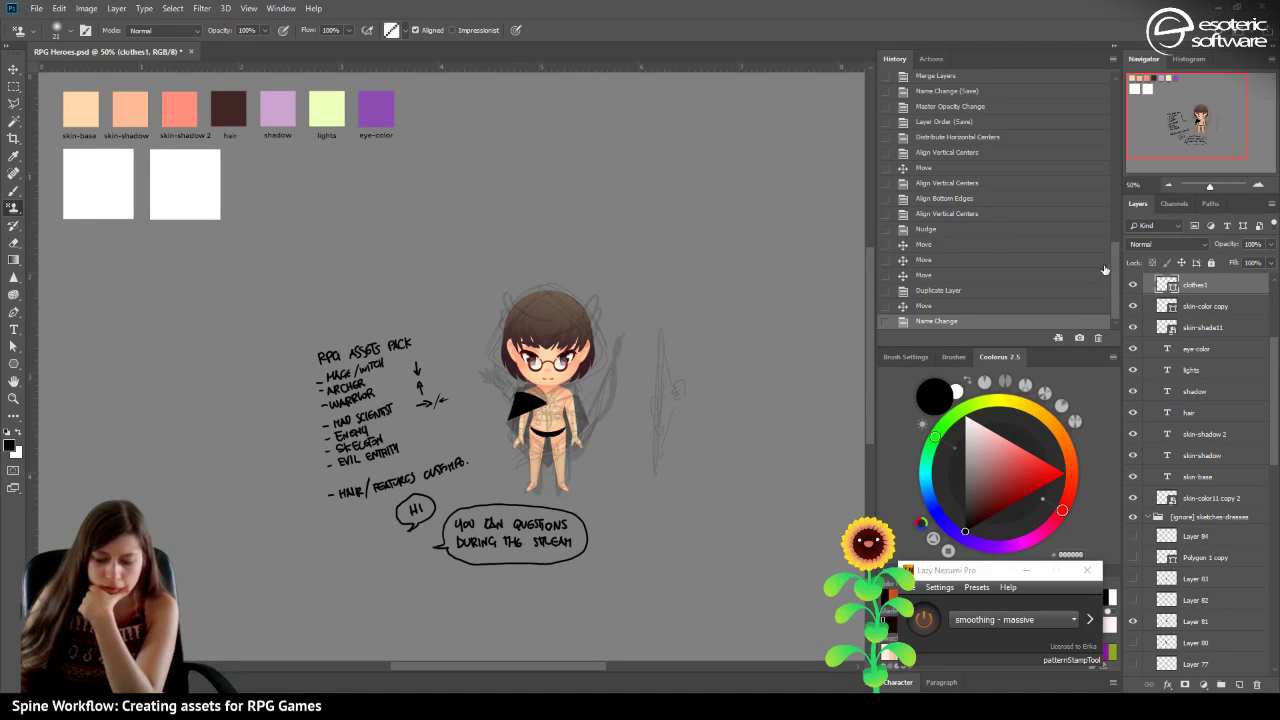
# Fill the clothes1 square with green (69B91D) and convert its layer to a smart object.
pyautogui.click(1003, 460)
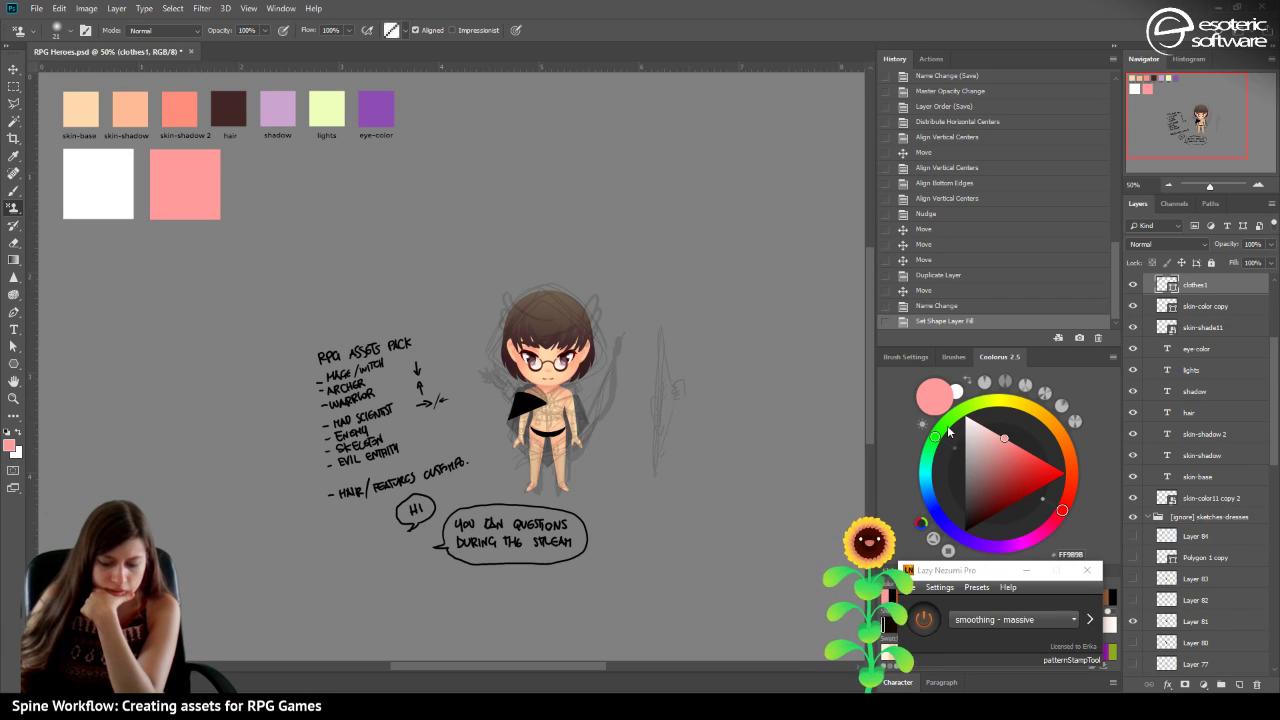
pyautogui.click(963, 412)
pyautogui.moveTo(1021, 456); pyautogui.dragTo(1009, 494)
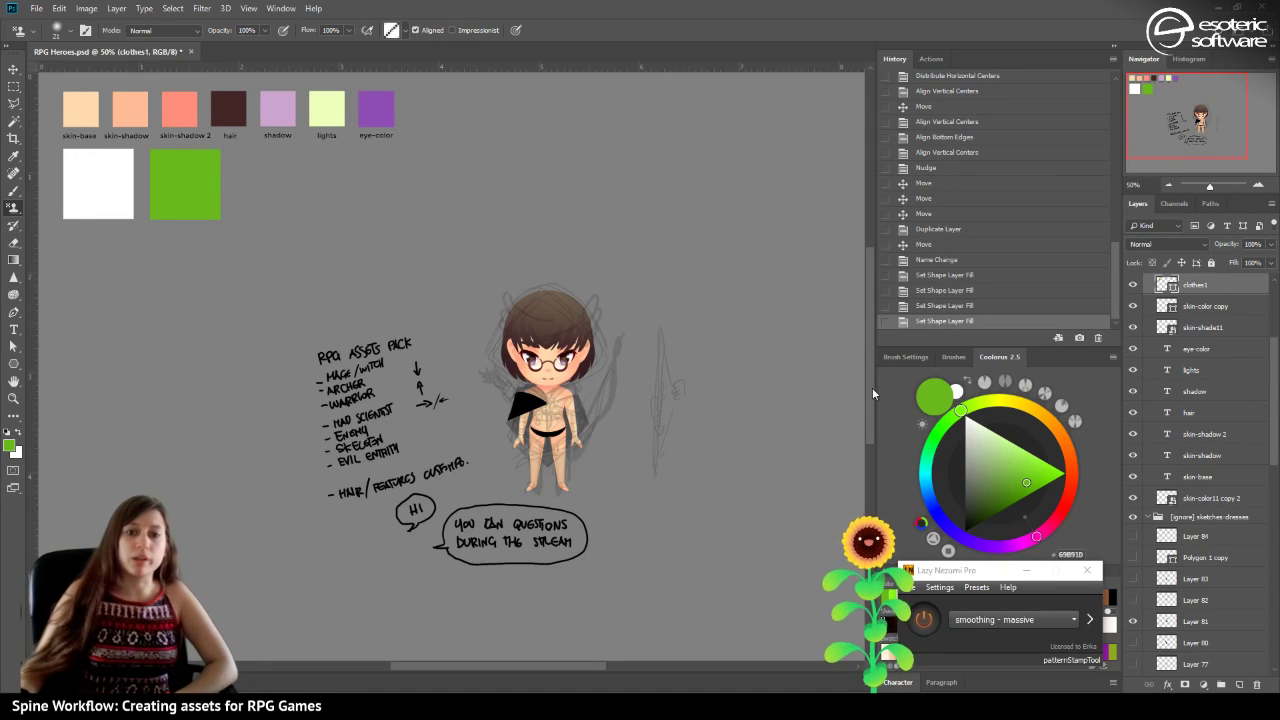
pyautogui.rightClick(1246, 286)
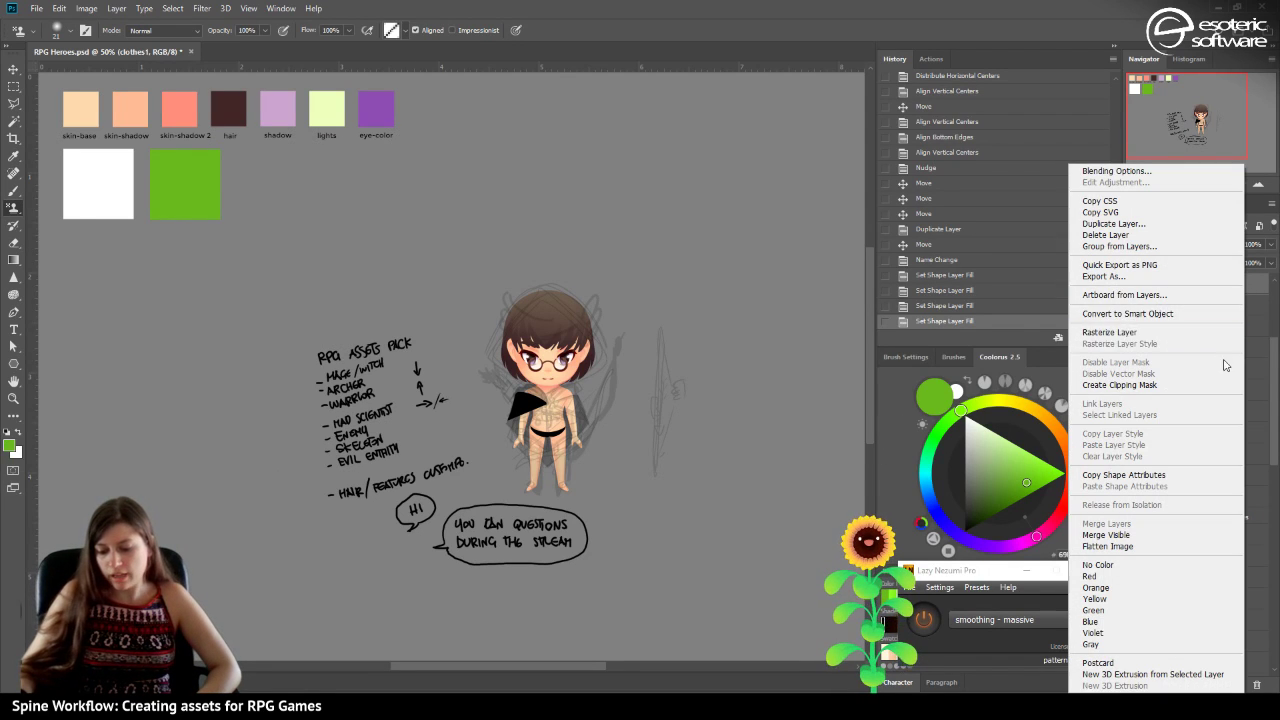
pyautogui.click(1175, 316)
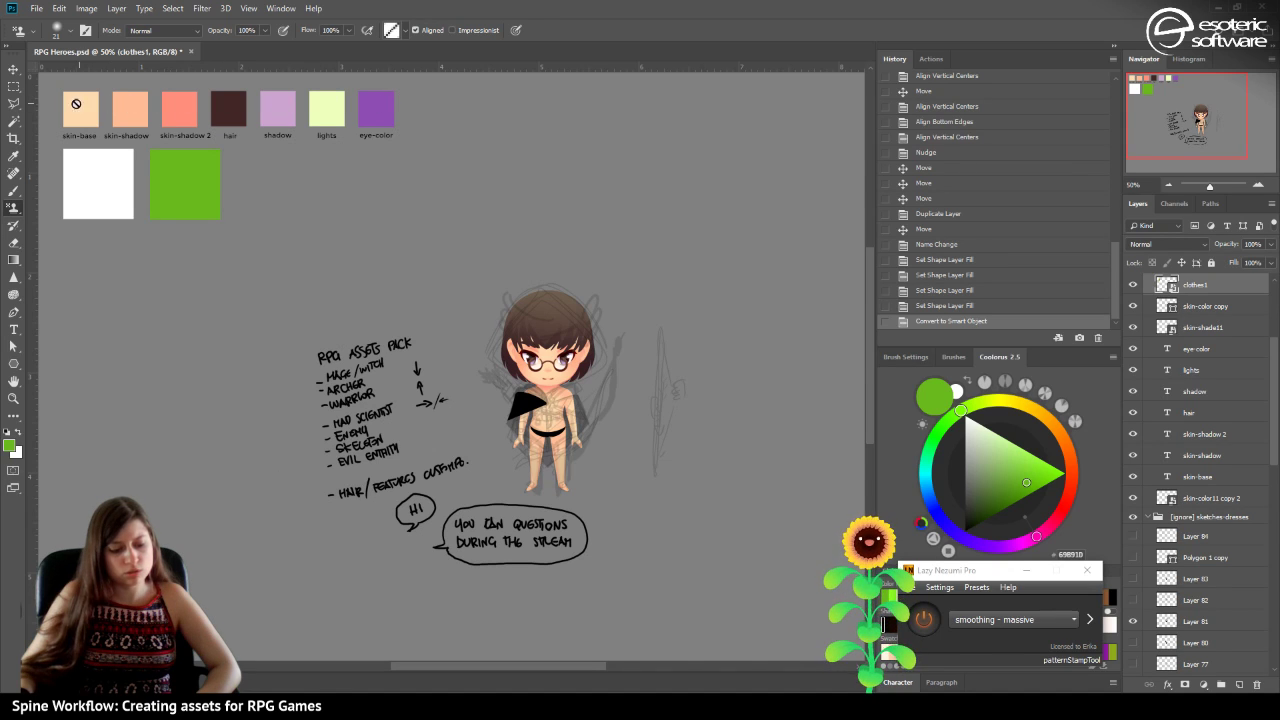
pyautogui.click(112, 187)
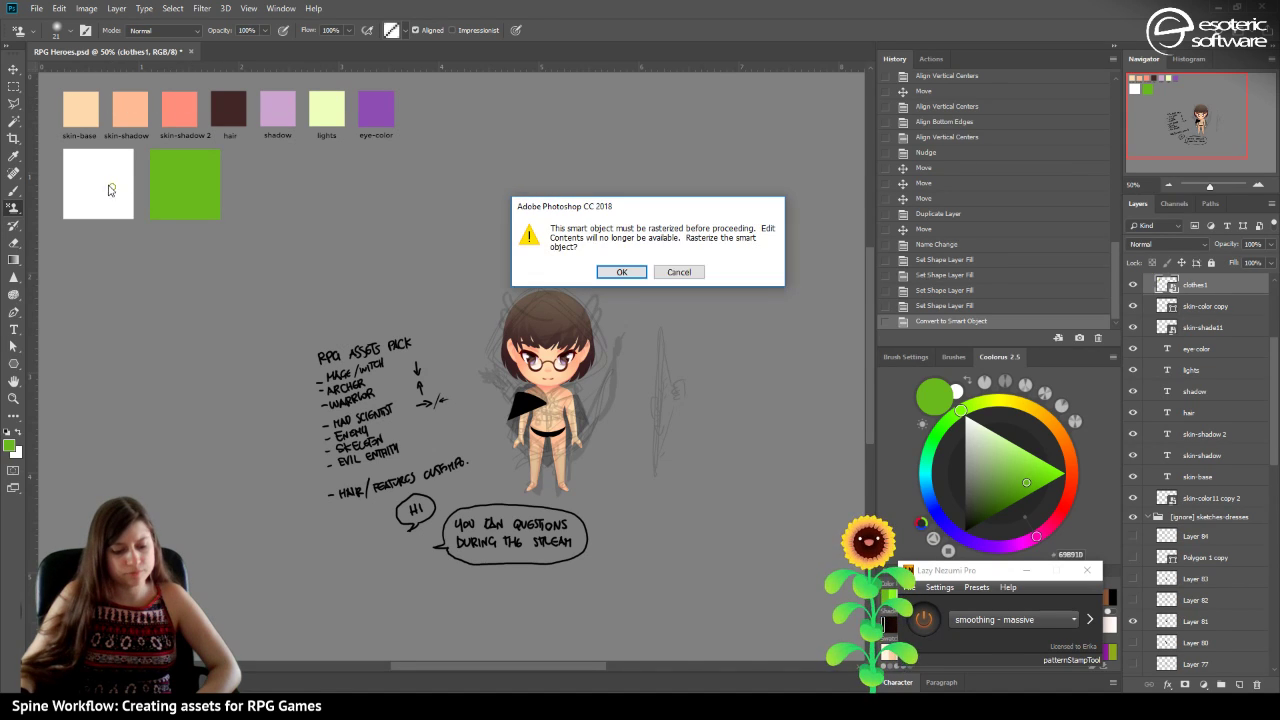
pyautogui.click(678, 271)
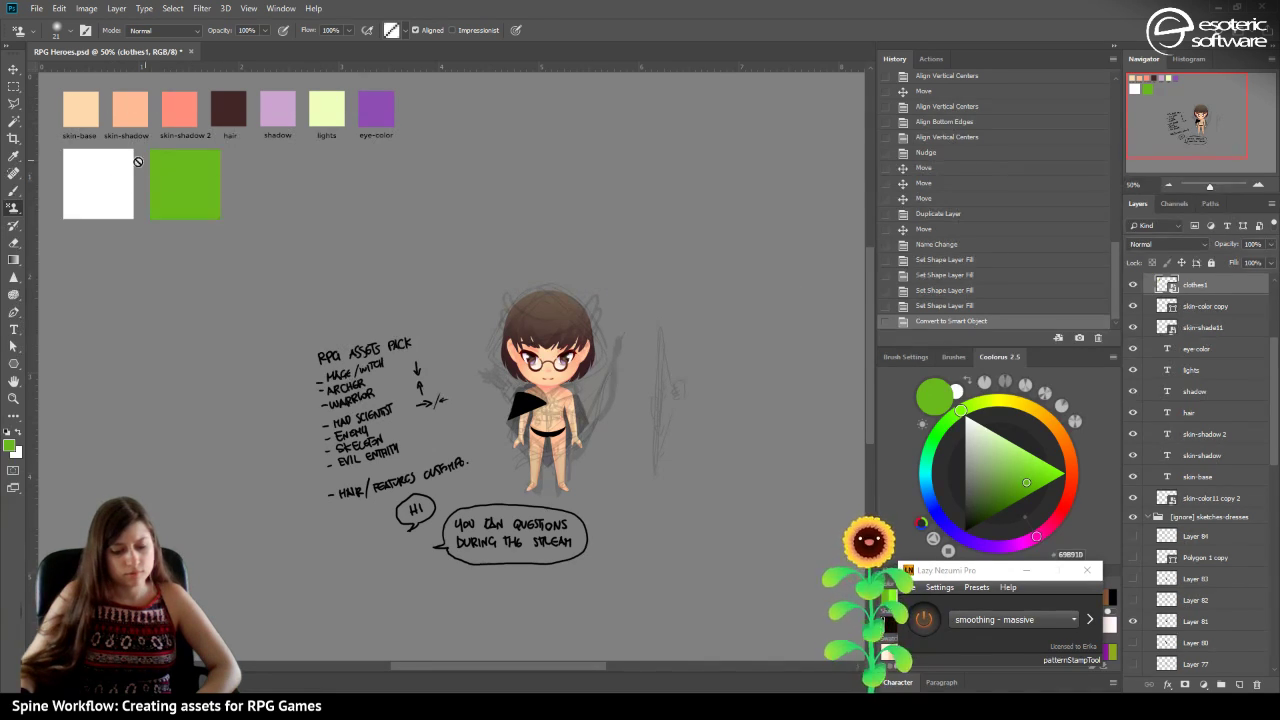
# Move the white square lower on the canvas and put the green clothes1 square beneath the skin-base swatch.
pyautogui.click(14, 69)
pyautogui.moveTo(110, 176); pyautogui.dragTo(117, 263)
pyautogui.moveTo(181, 198); pyautogui.dragTo(91, 205)
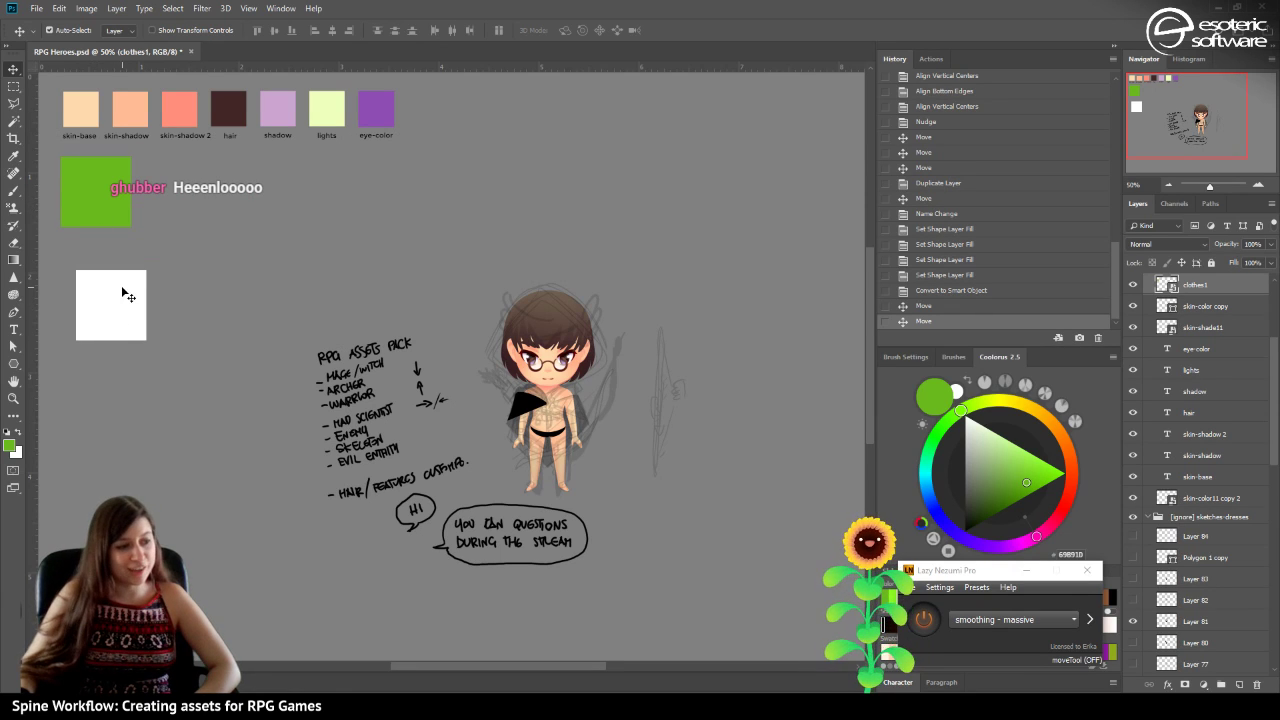
pyautogui.click(103, 189)
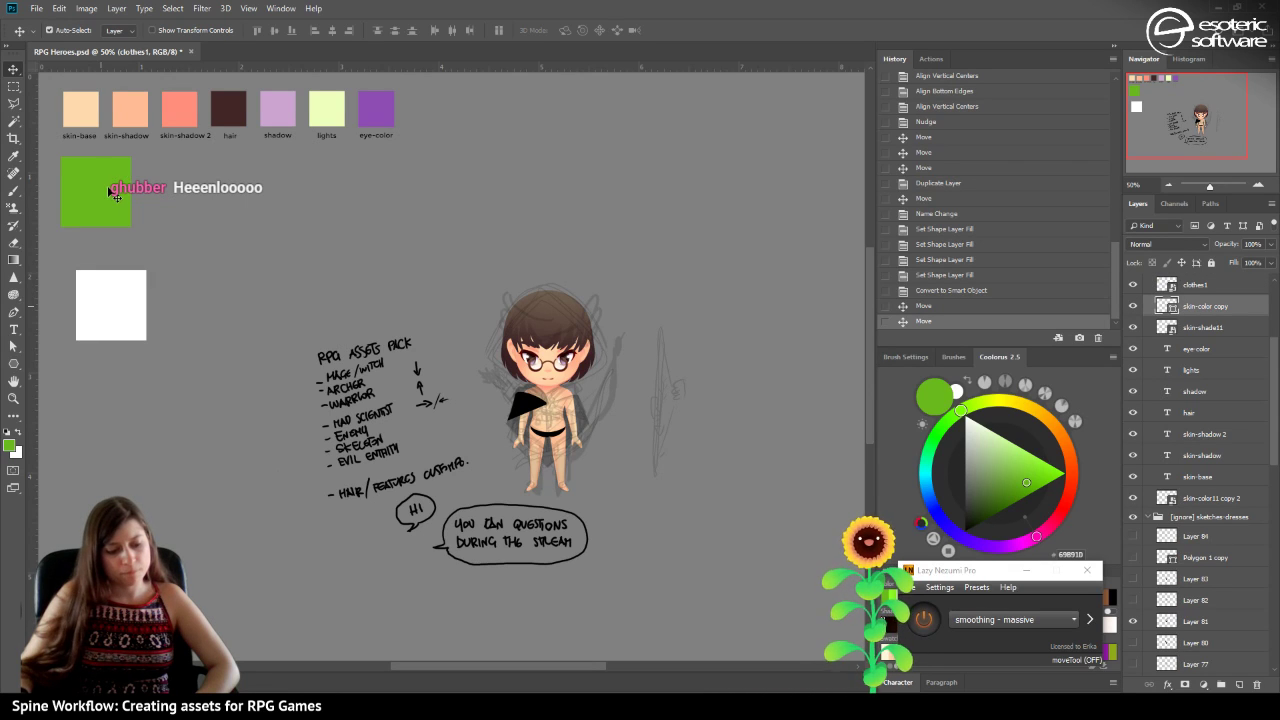
pyautogui.click(135, 201)
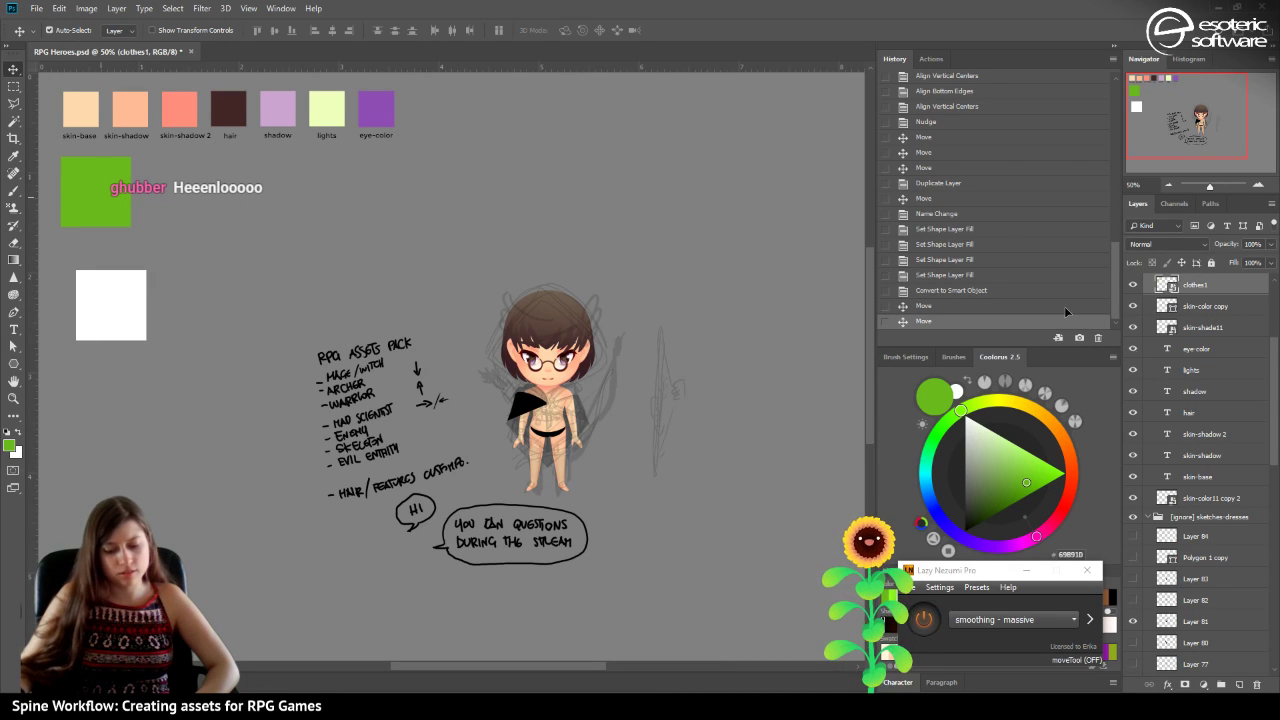
# Hide and collapse the [ignore] sketches-dresses group.
pyautogui.click(1133, 519)
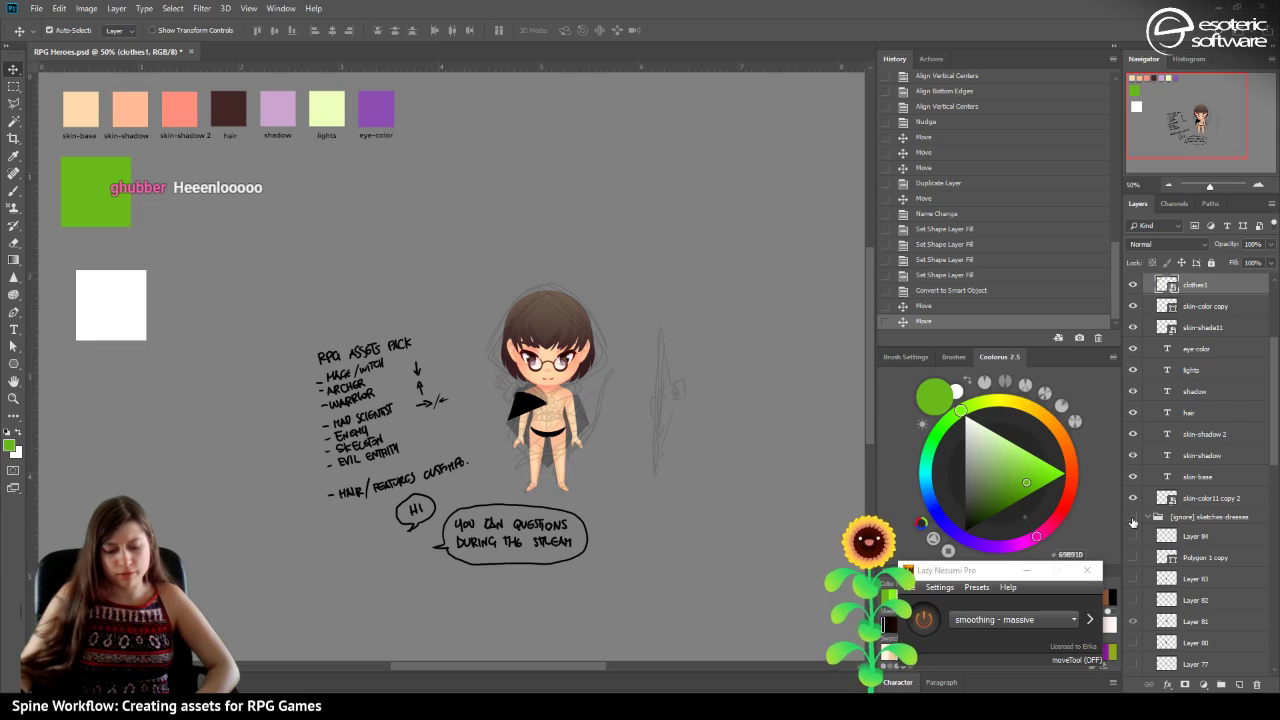
pyautogui.click(1152, 518)
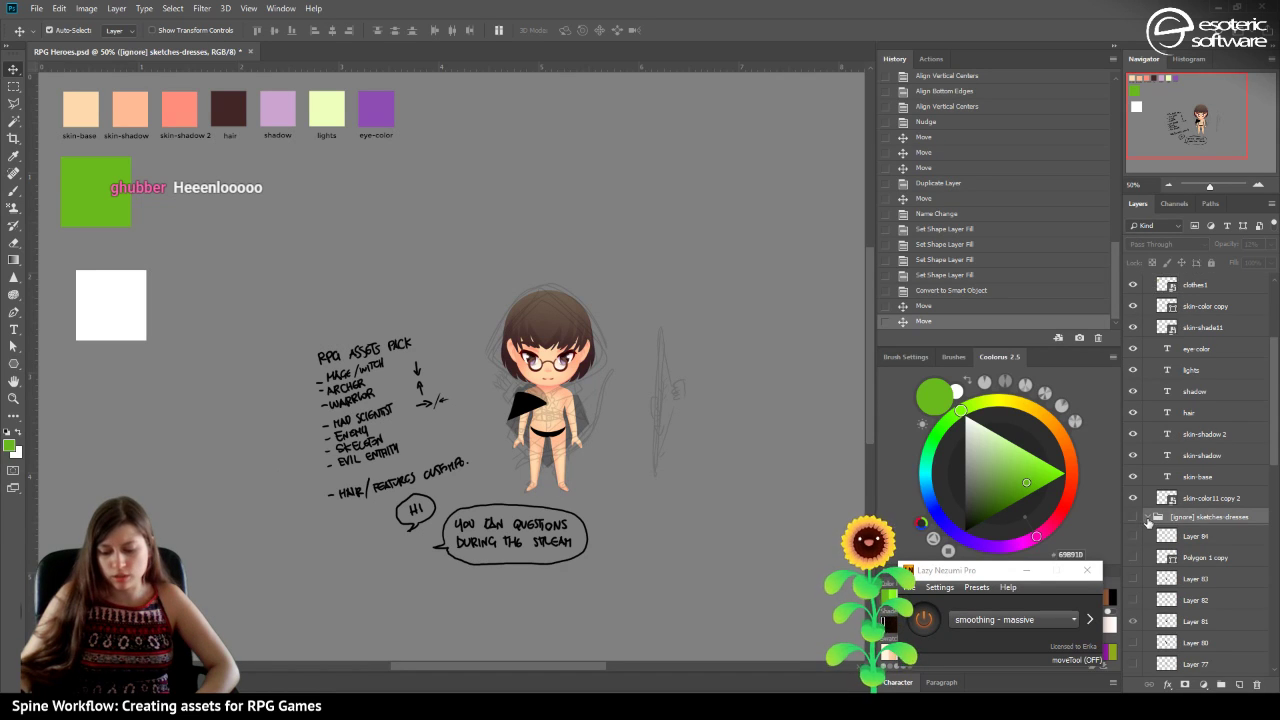
pyautogui.click(1148, 518)
pyautogui.scroll(-3, 1140, 560)
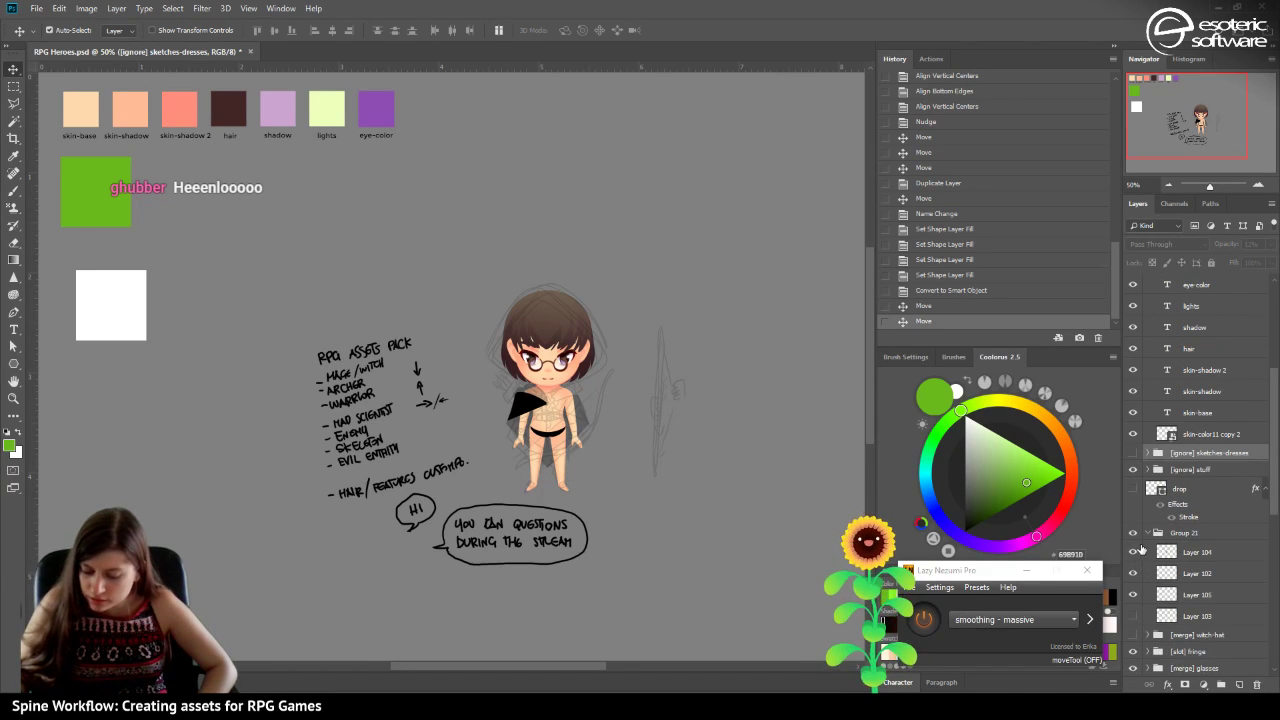
# Hide the Layer 104 sketch, and hide and collapse Group 21.
pyautogui.click(1131, 553)
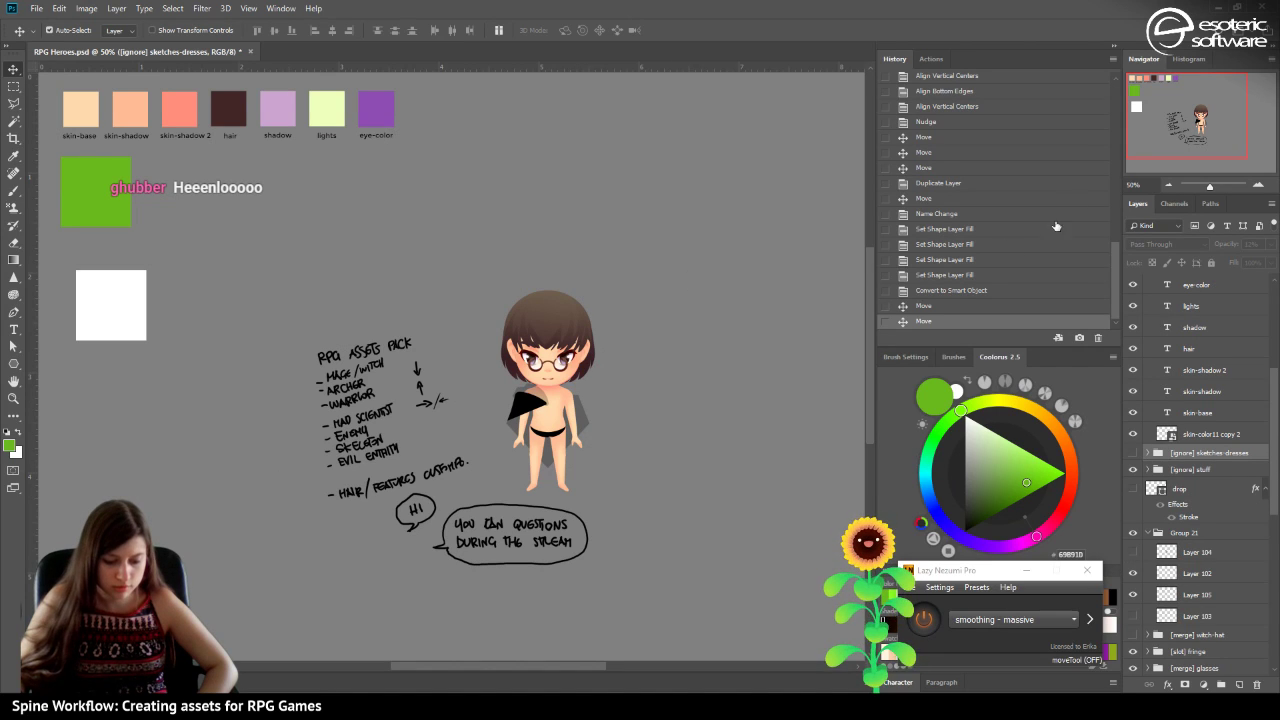
pyautogui.click(1259, 188)
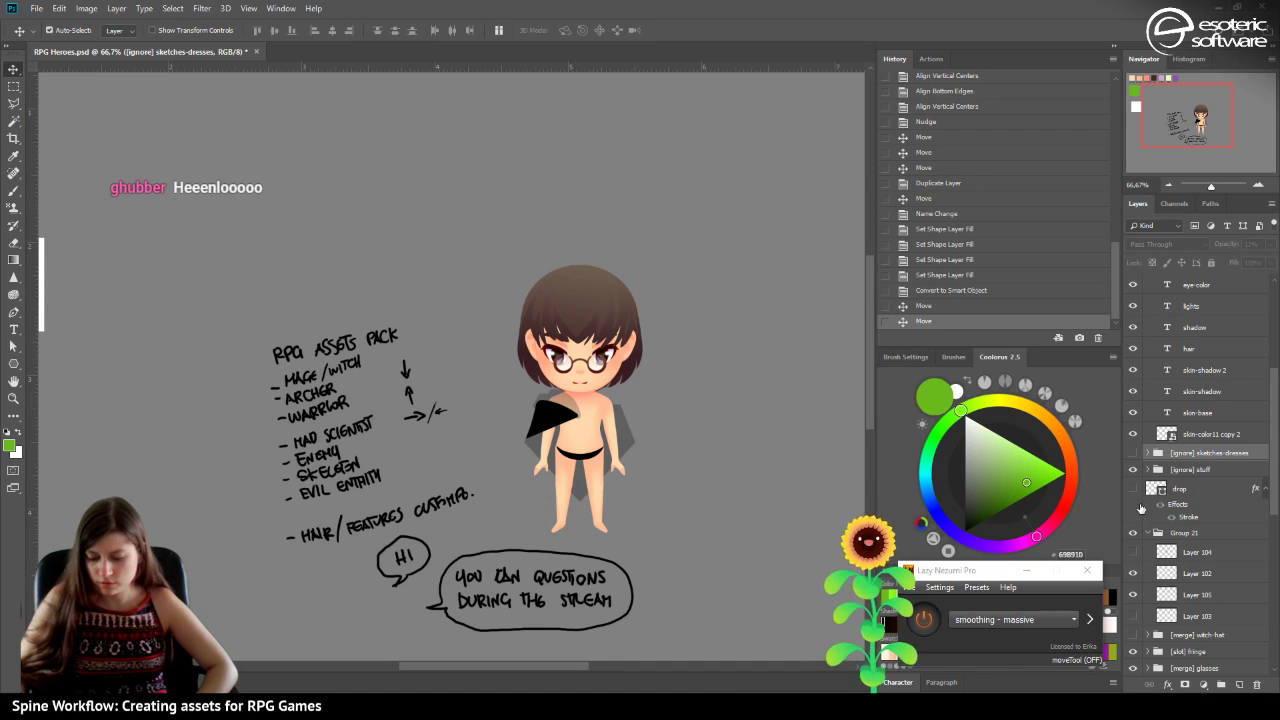
pyautogui.click(1148, 534)
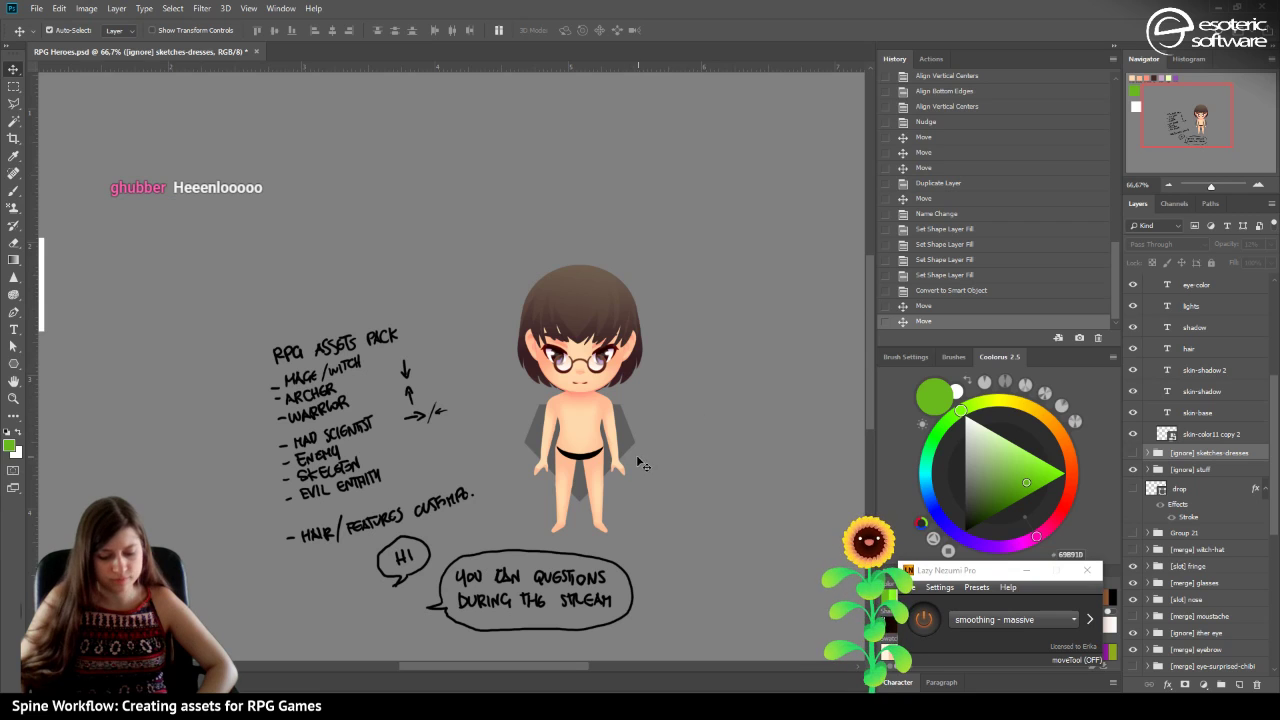
pyautogui.moveTo(1142, 112); pyautogui.dragTo(1130, 116)
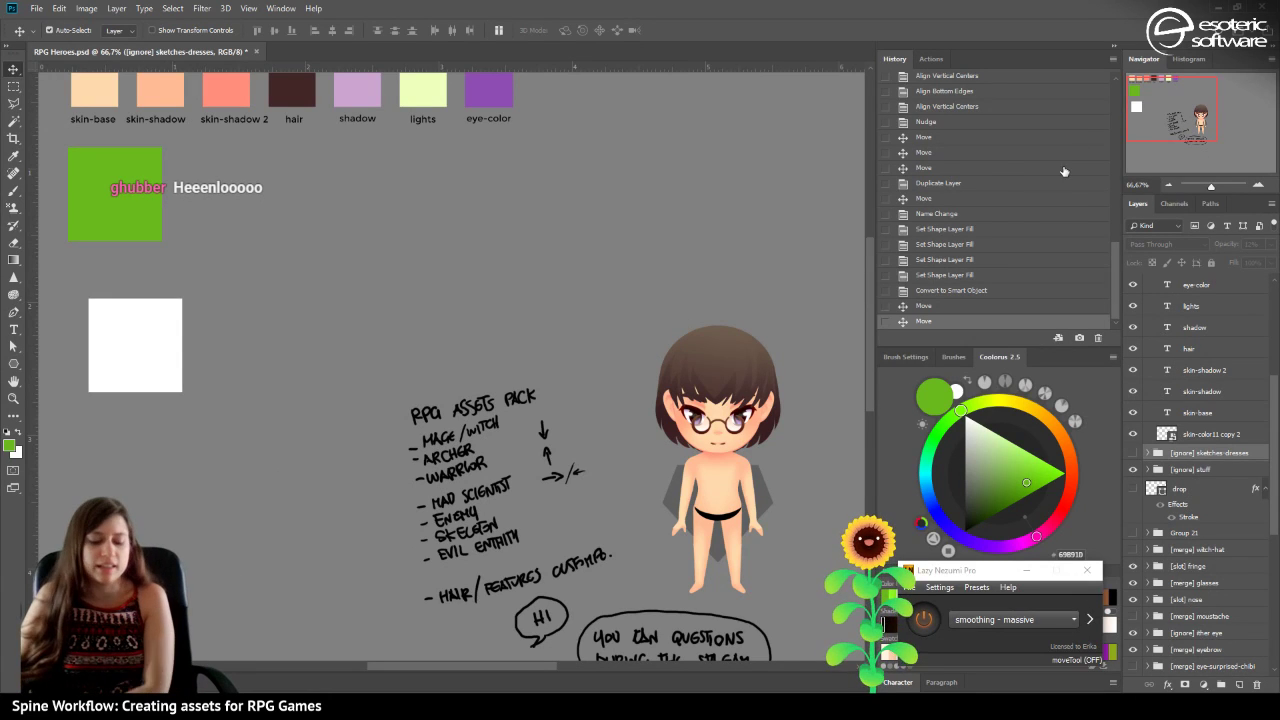
# Duplicate the white square, place the copy beside the green clothes1 swatch and name its layer clothes2.
pyautogui.click(137, 345)
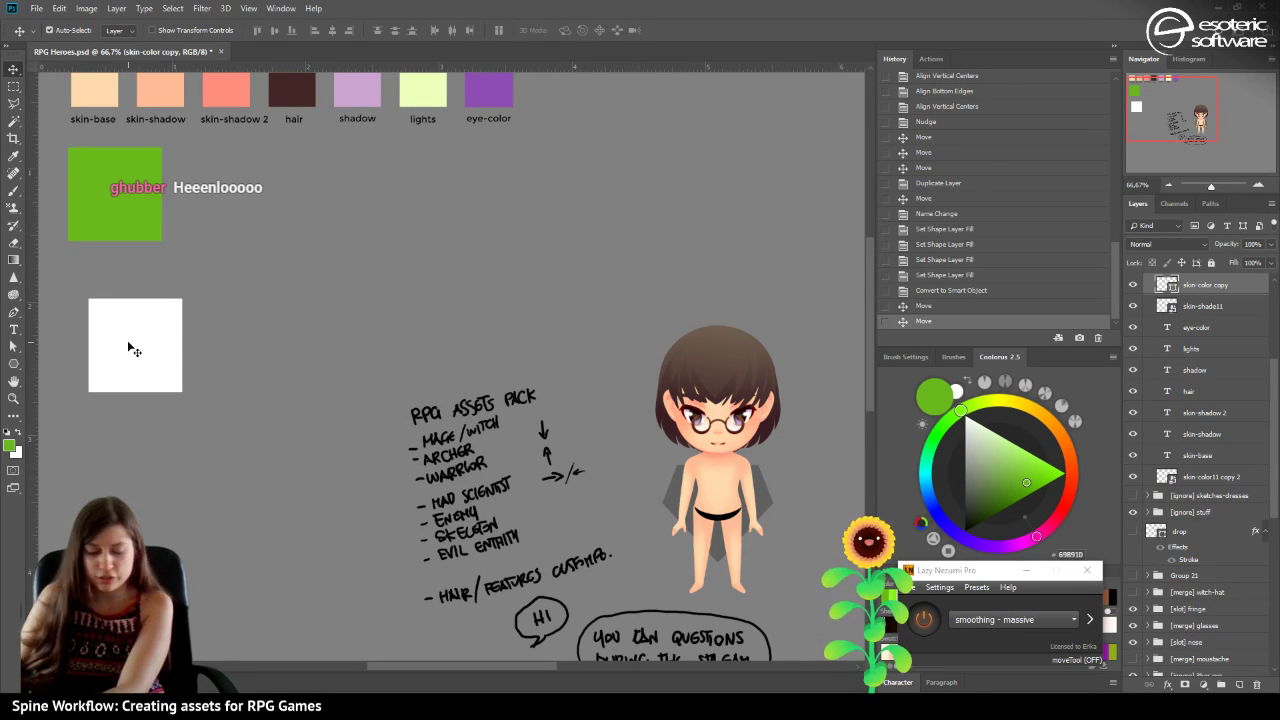
pyautogui.moveTo(125, 364); pyautogui.dragTo(207, 226)
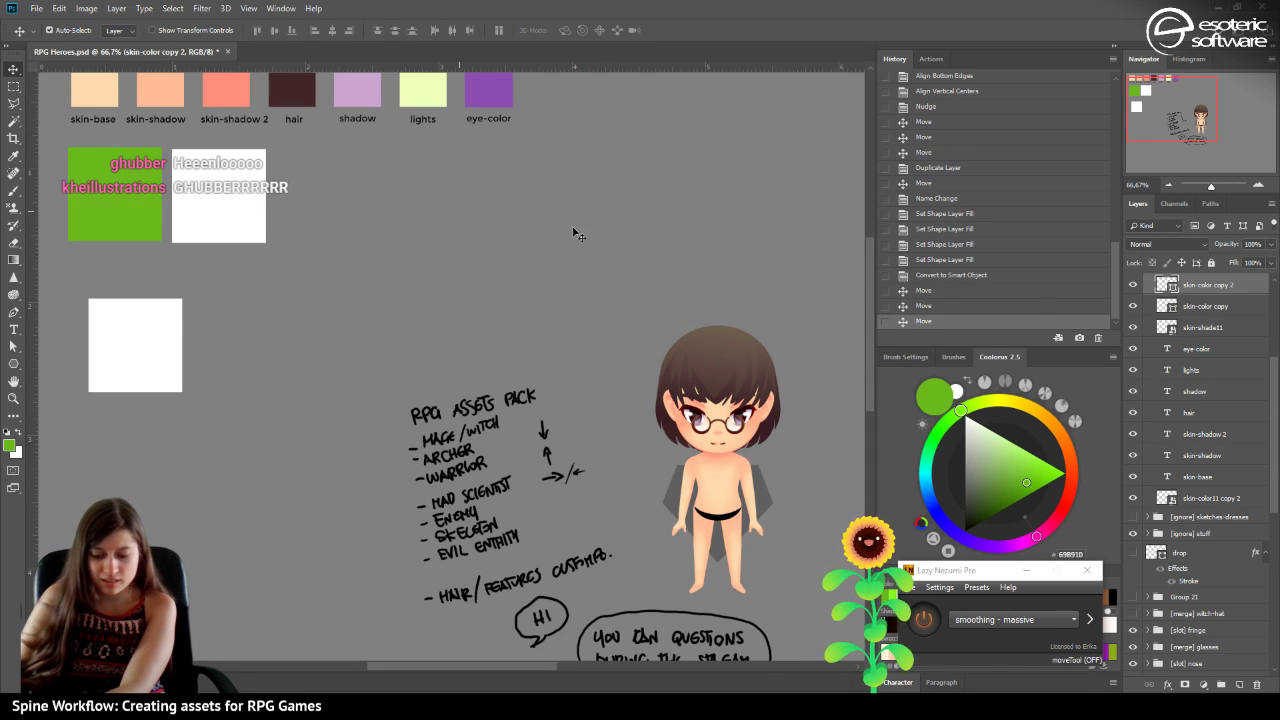
pyautogui.doubleClick(1212, 286)
pyautogui.write('clothes1')
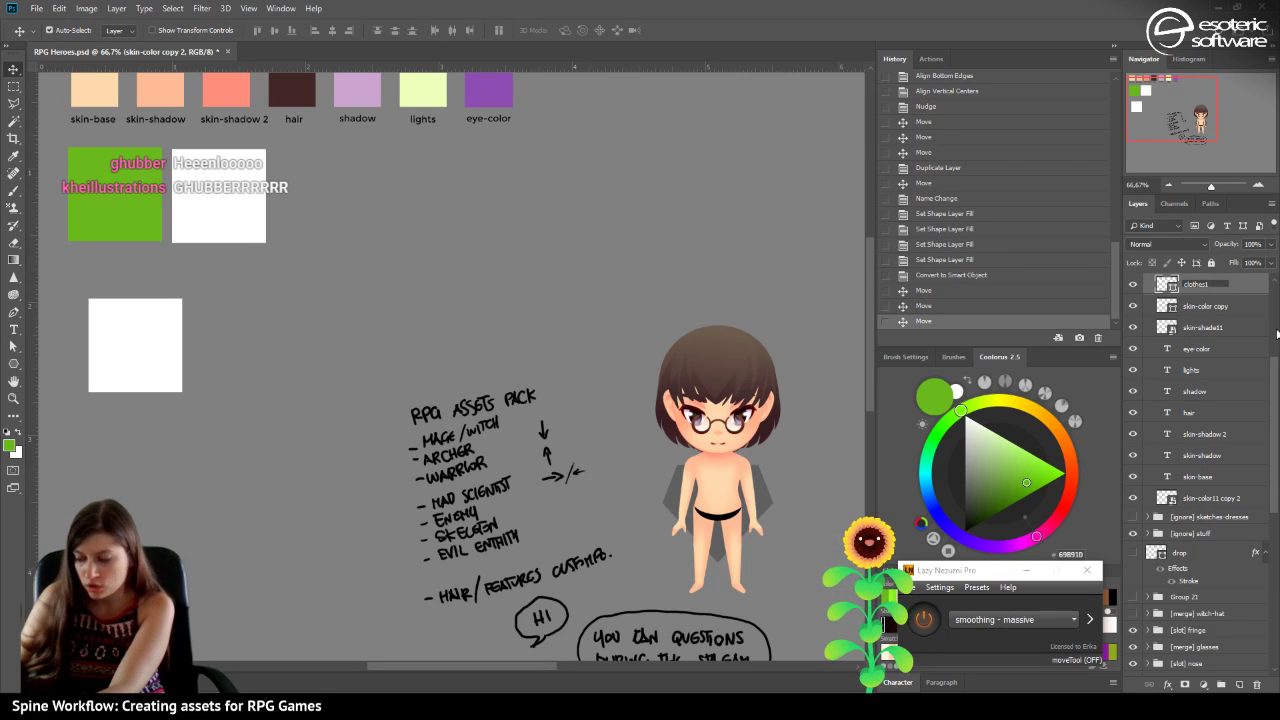
pyautogui.press('BackSpace')
pyautogui.write('2')
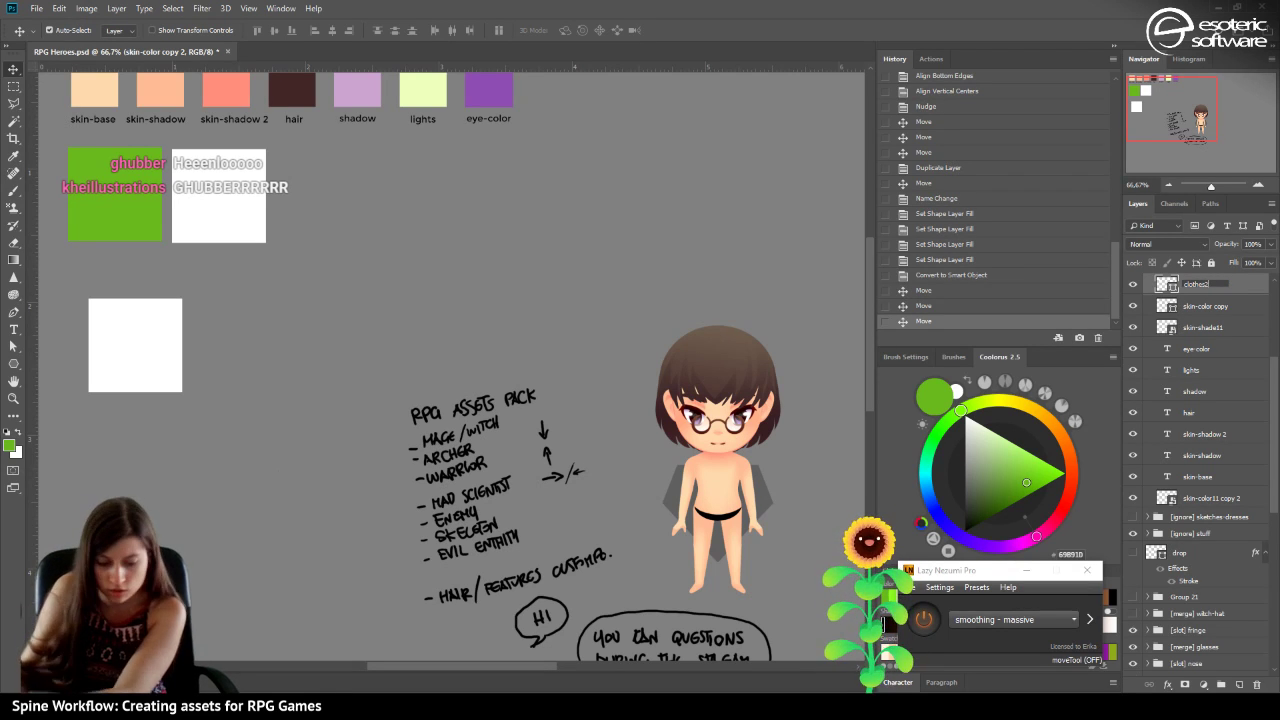
pyautogui.press('Return')
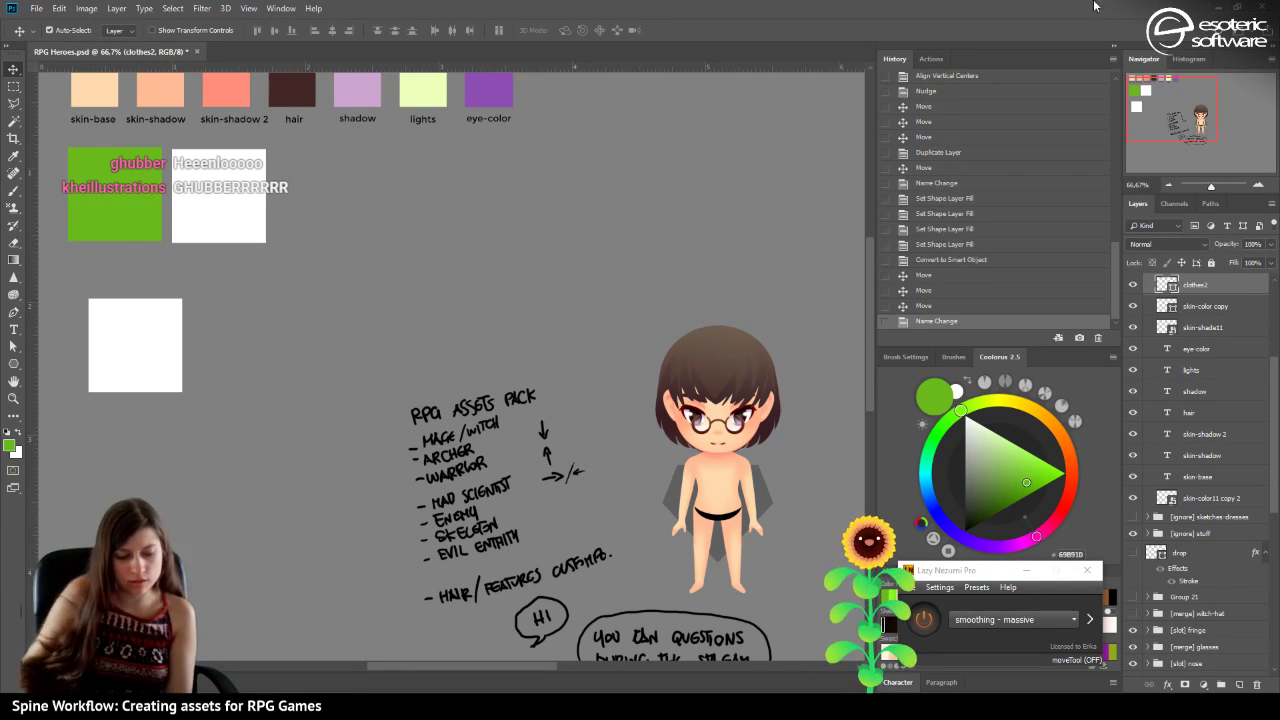
pyautogui.moveTo(192, 204); pyautogui.dragTo(189, 199)
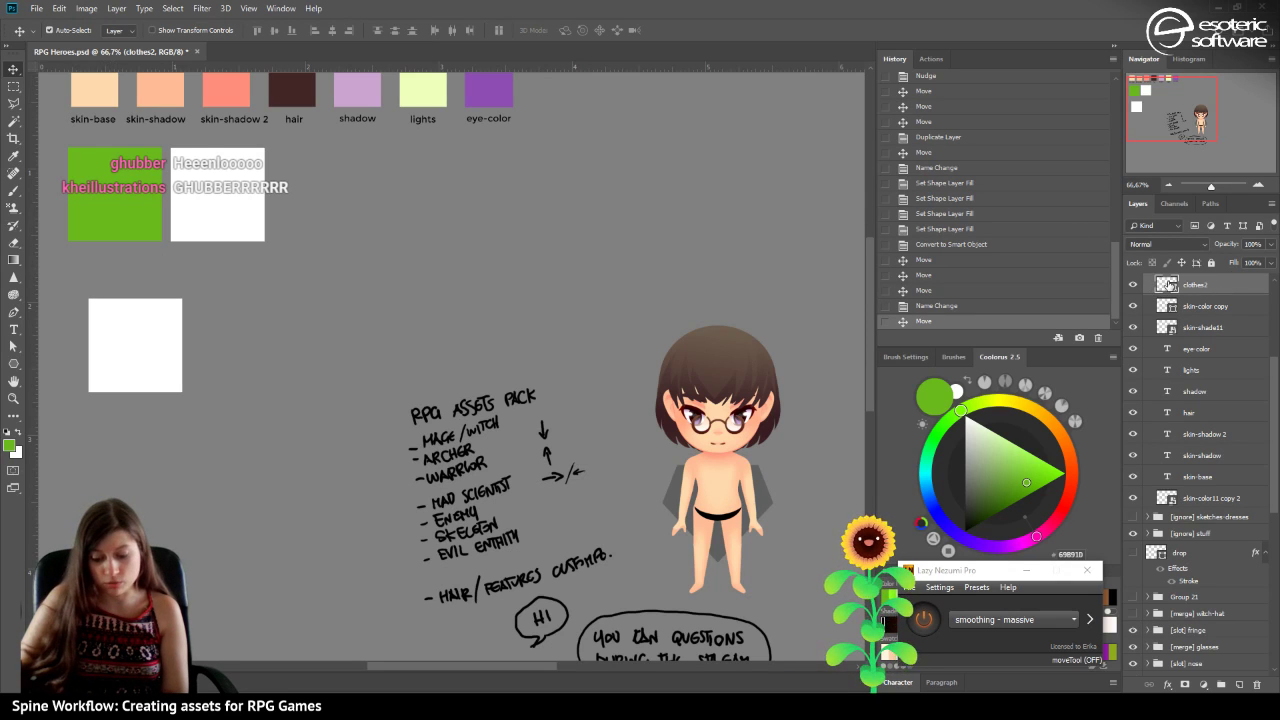
# Fill the clothes2 square with a dark desaturated green (38422F).
pyautogui.click(982, 506)
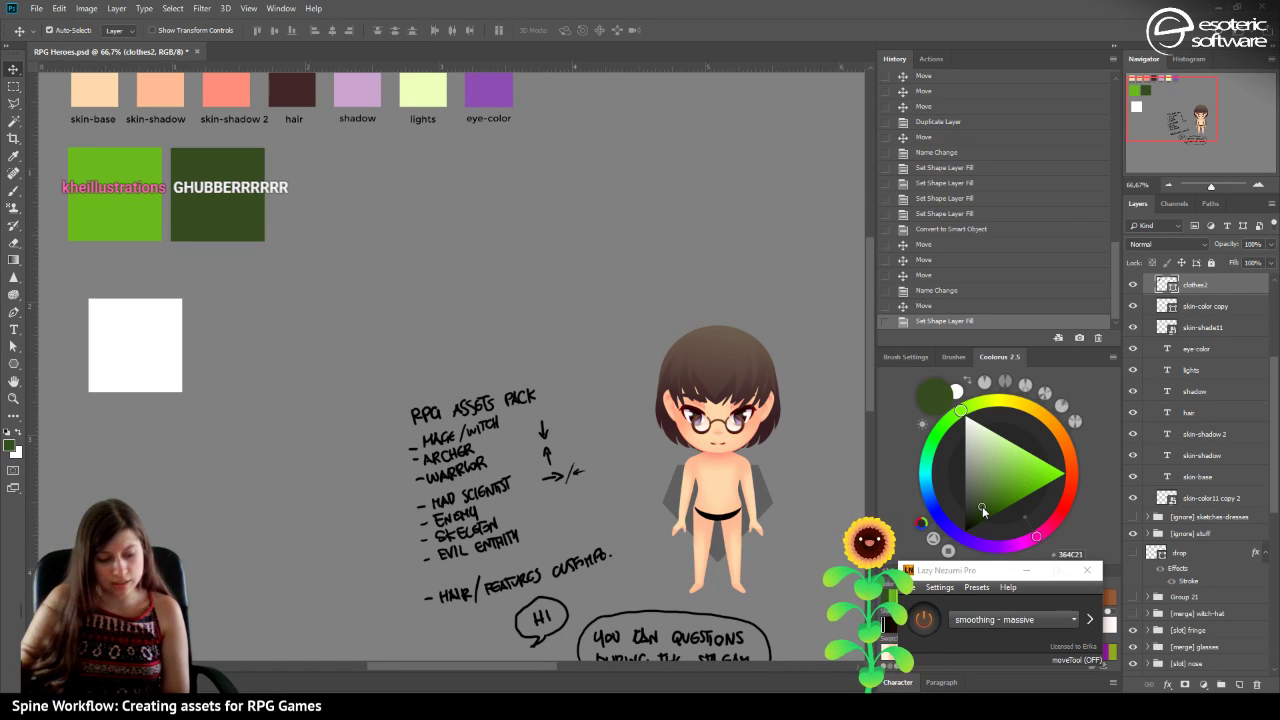
pyautogui.click(985, 506)
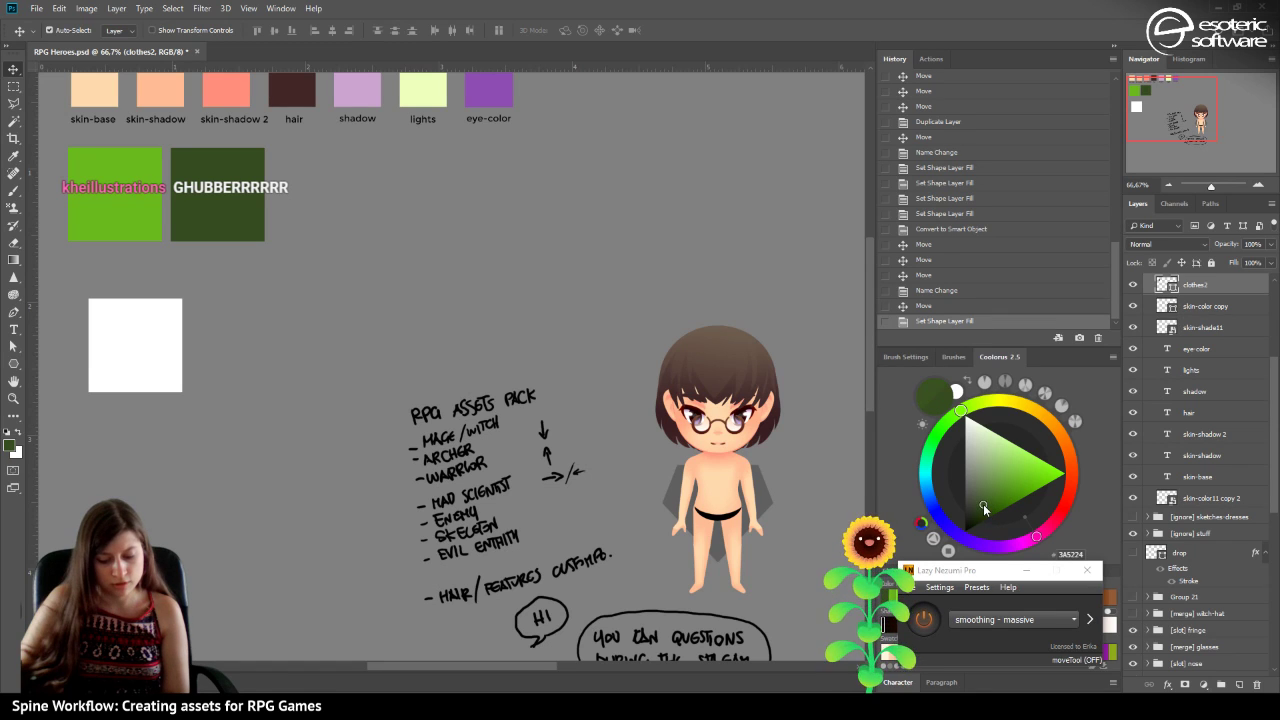
pyautogui.click(972, 508)
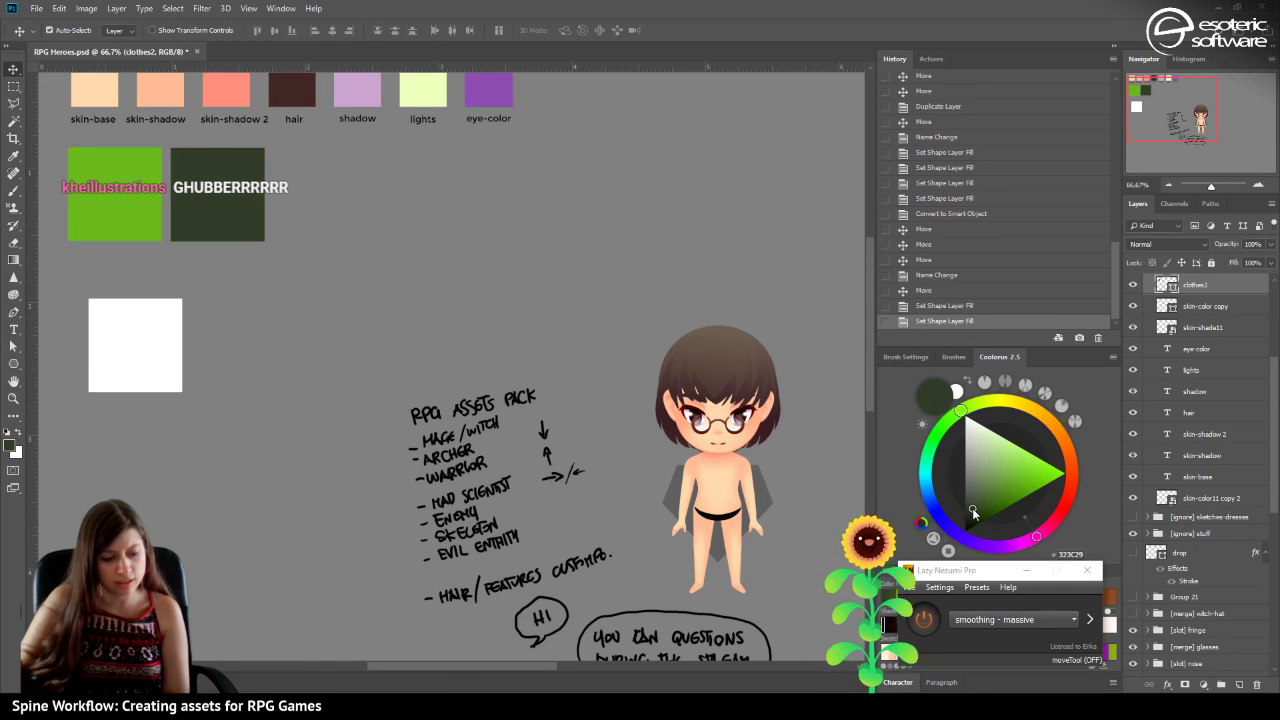
pyautogui.click(976, 504)
pyautogui.click(972, 504)
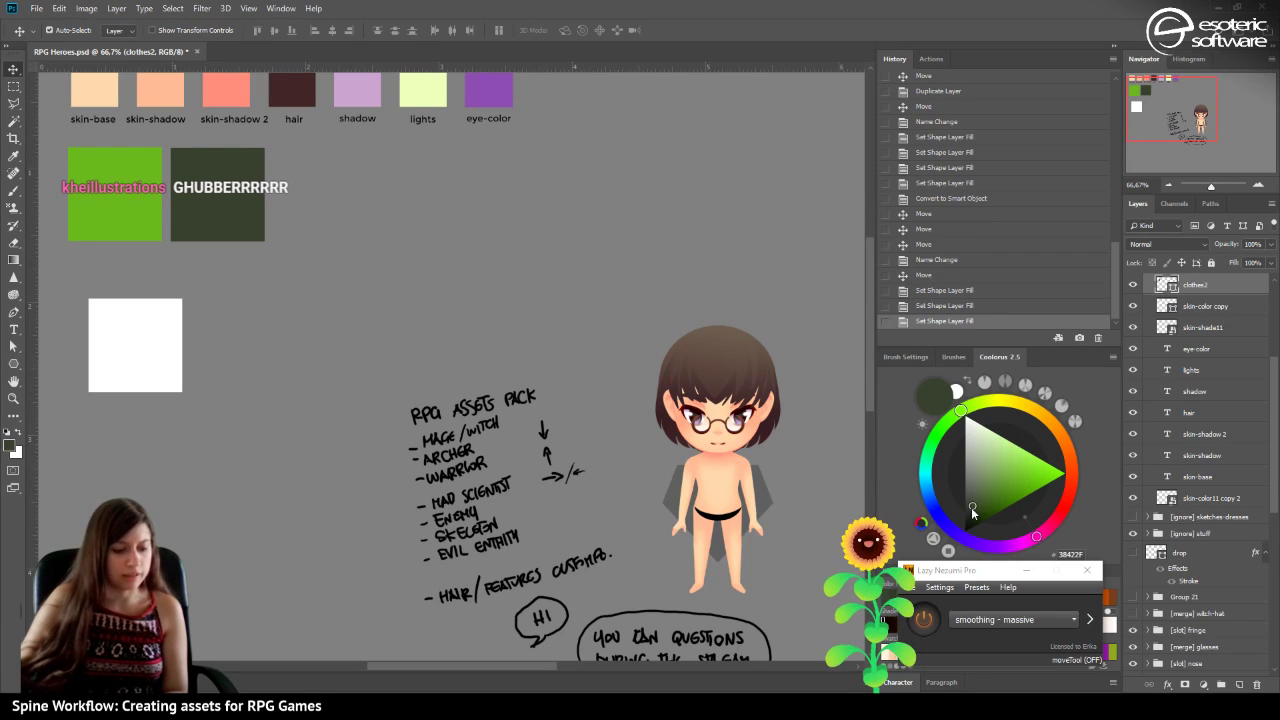
pyautogui.rightClick(1236, 285)
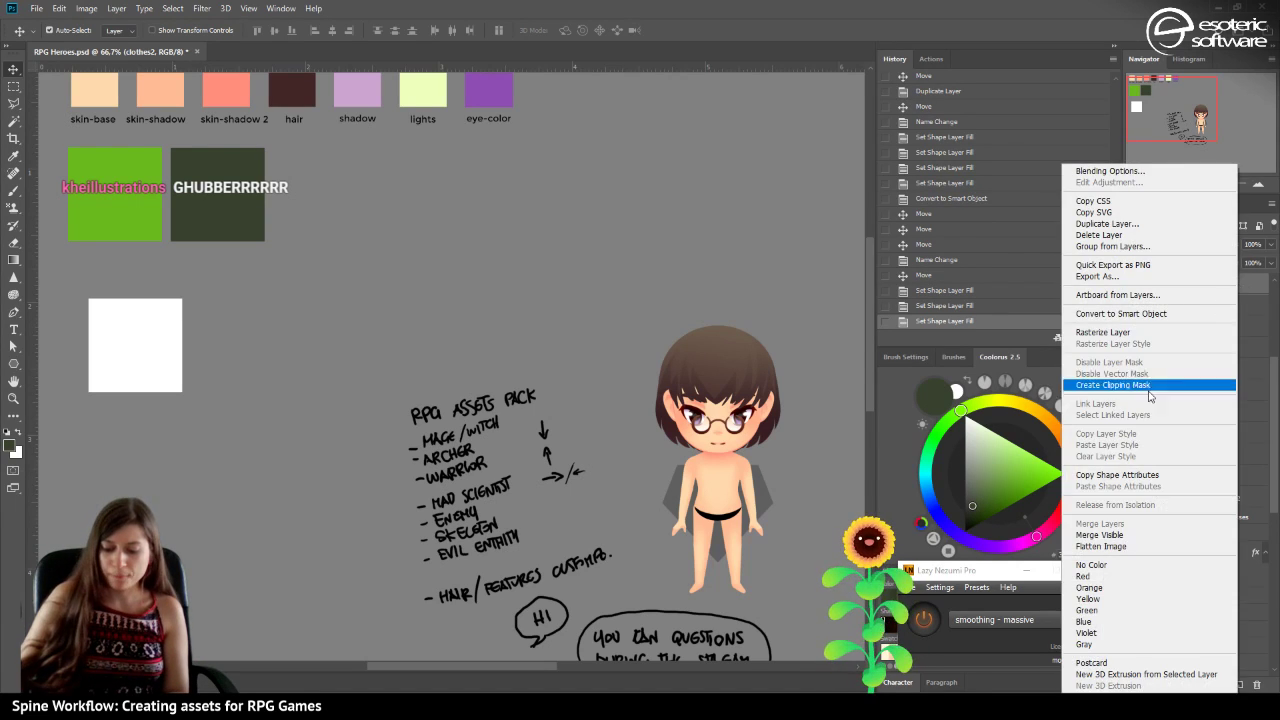
pyautogui.click(1153, 385)
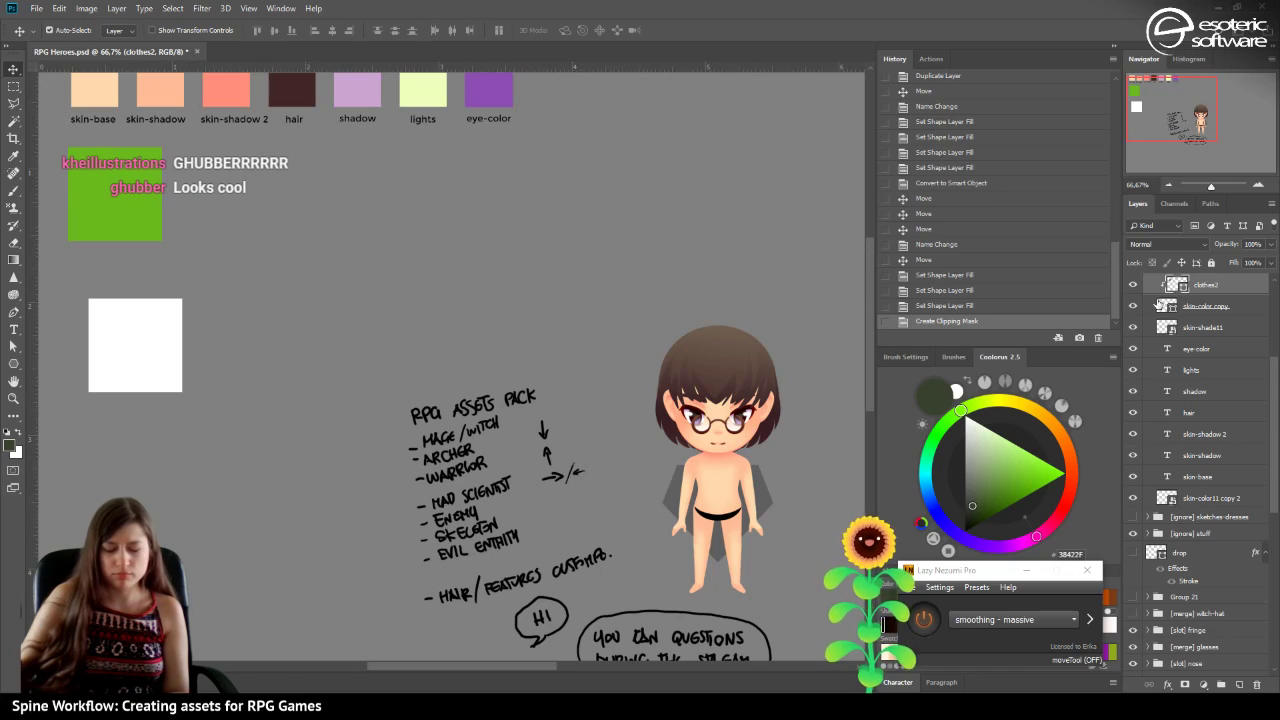
pyautogui.hotkey('ctrl', 'z')
# Convert the clothes2 layer to a smart object.
pyautogui.rightClick(1221, 299)
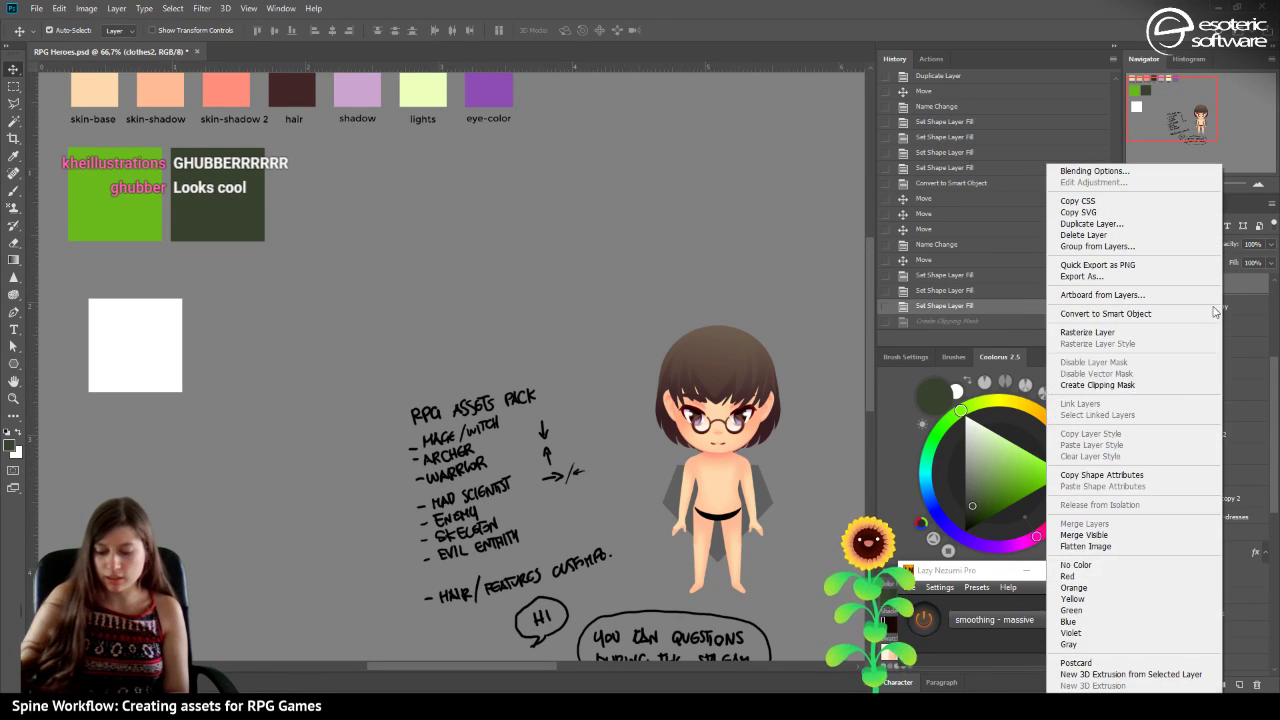
pyautogui.click(1158, 314)
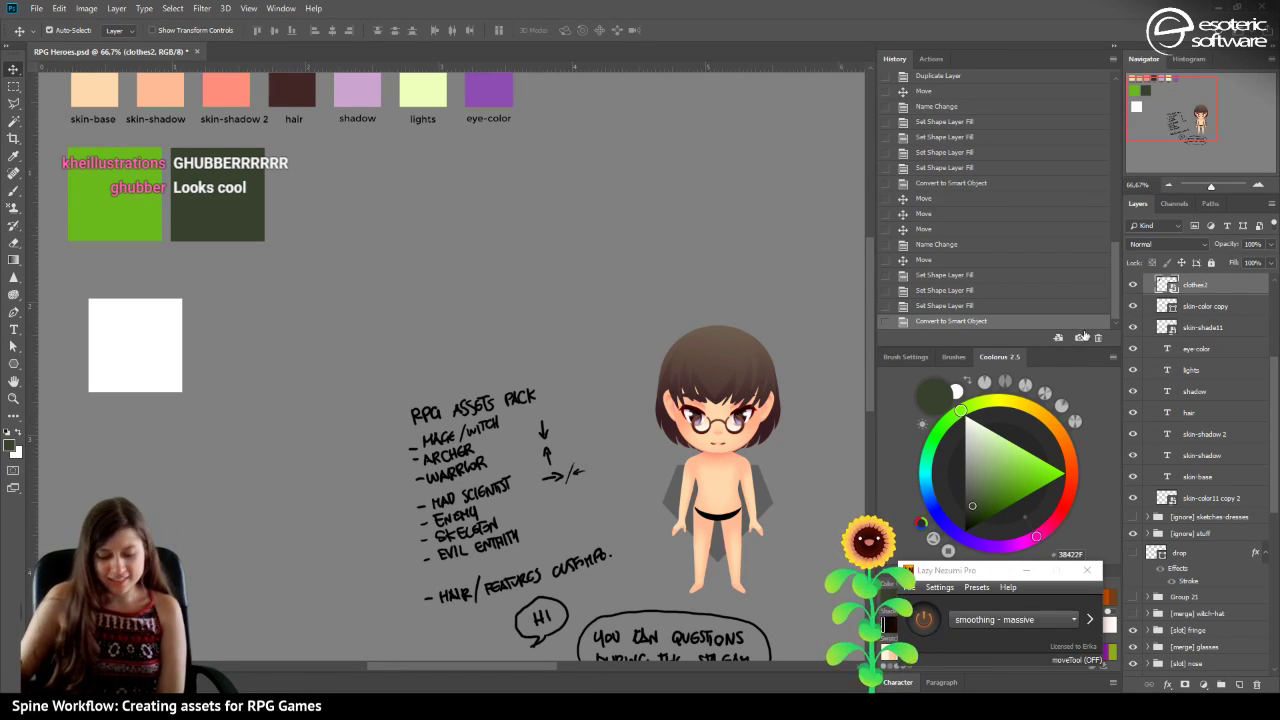
# Hide the back-mantel layer behind the character.
pyautogui.moveTo(1222, 78)
pyautogui.mouseDown()
pyautogui.moveTo(1235, 87)
pyautogui.moveTo(1221, 75)
pyautogui.mouseUp()
pyautogui.moveTo(1165, 117); pyautogui.dragTo(1163, 124)
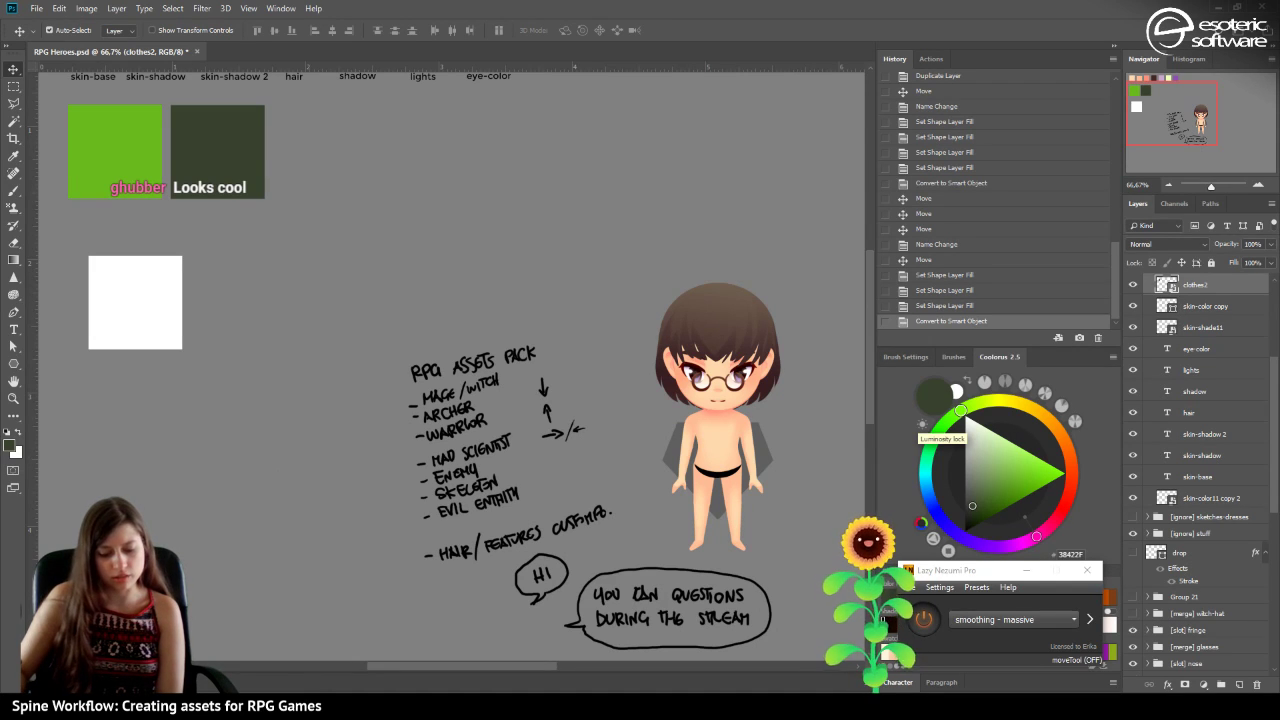
pyautogui.moveTo(1201, 110); pyautogui.dragTo(1214, 118)
pyautogui.scroll(-2, 1227, 563)
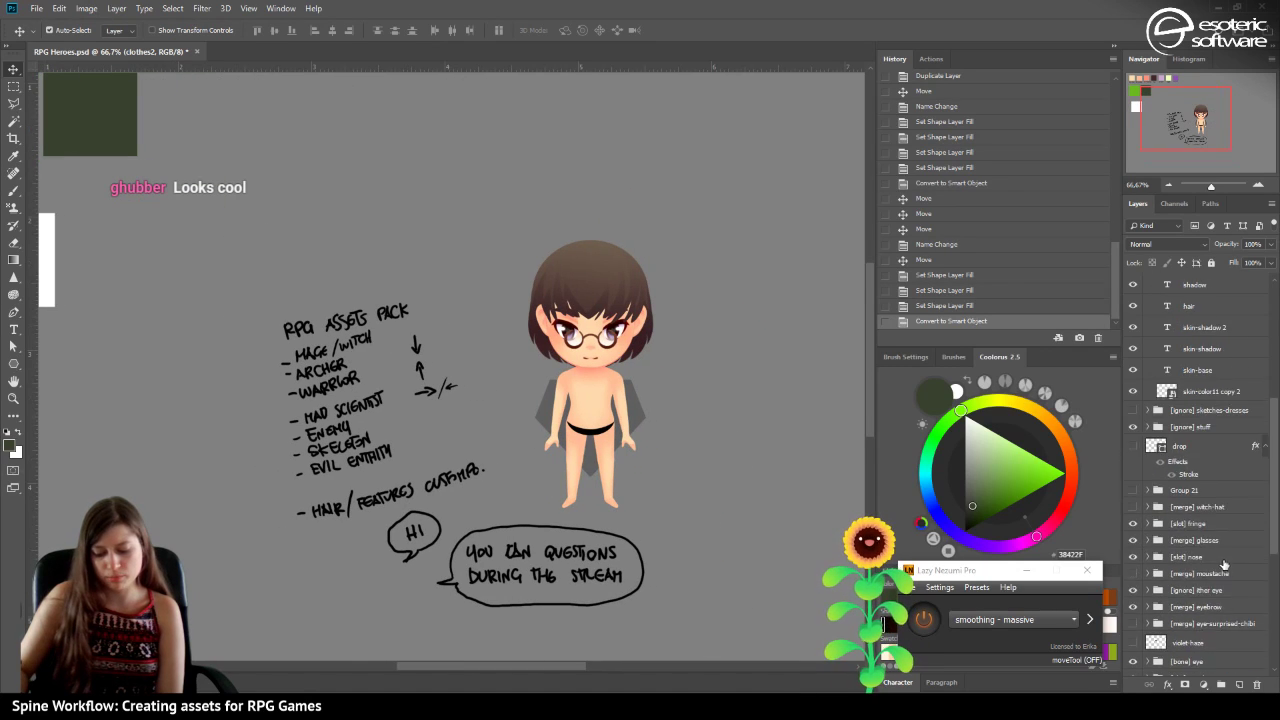
pyautogui.scroll(-8, 1227, 563)
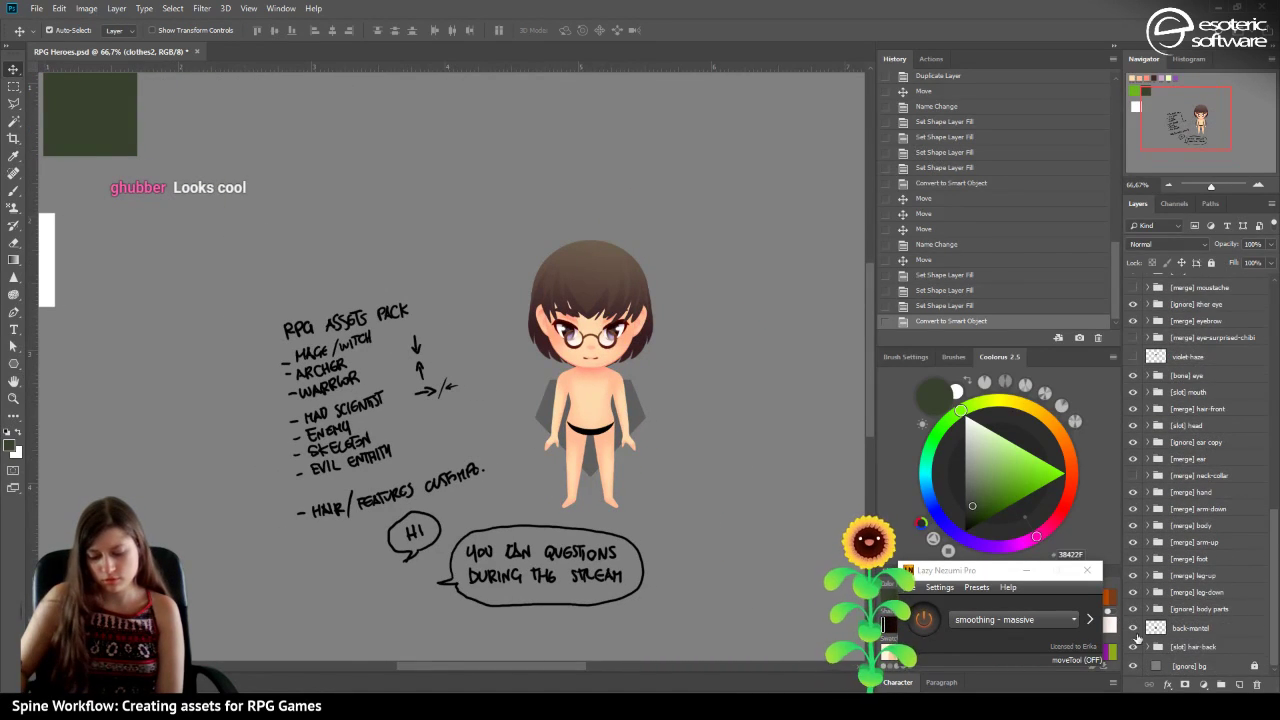
pyautogui.click(1133, 628)
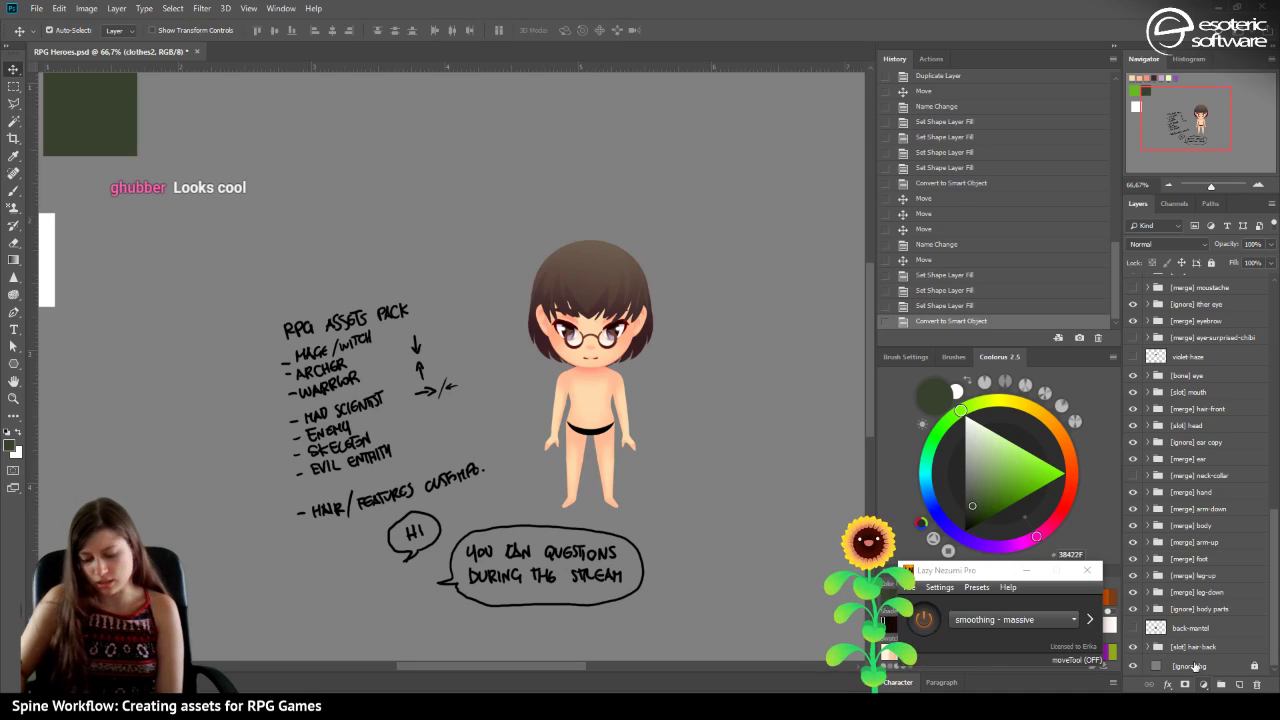
# Add a new layer directly above the [ignore] bg layer and name it shadow.
pyautogui.click(1183, 668)
pyautogui.click(1239, 684)
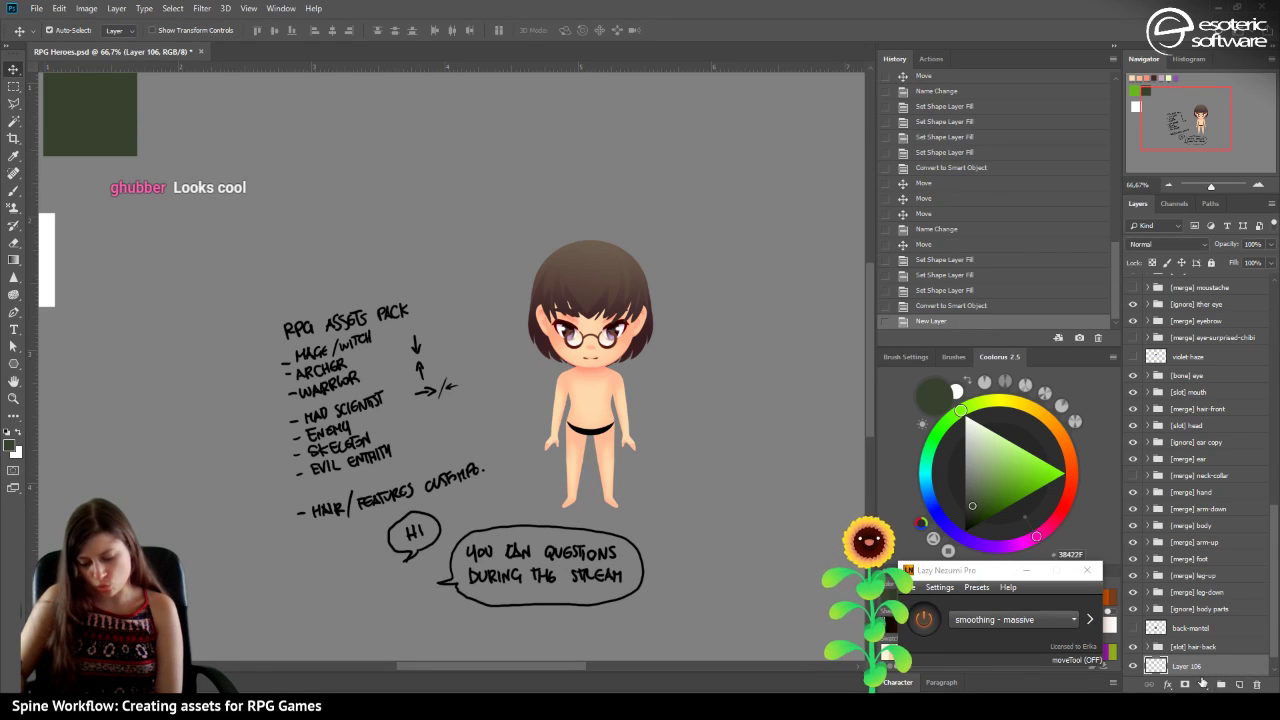
pyautogui.doubleClick(1186, 666)
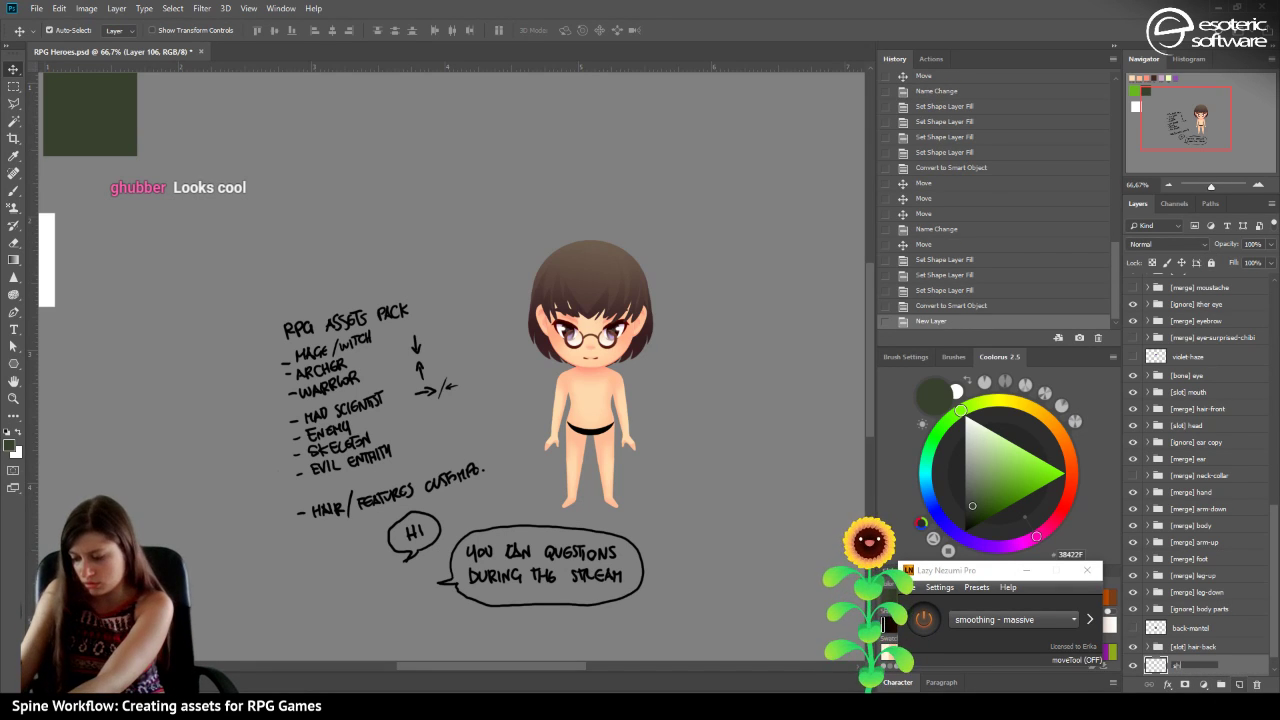
pyautogui.press('Return')
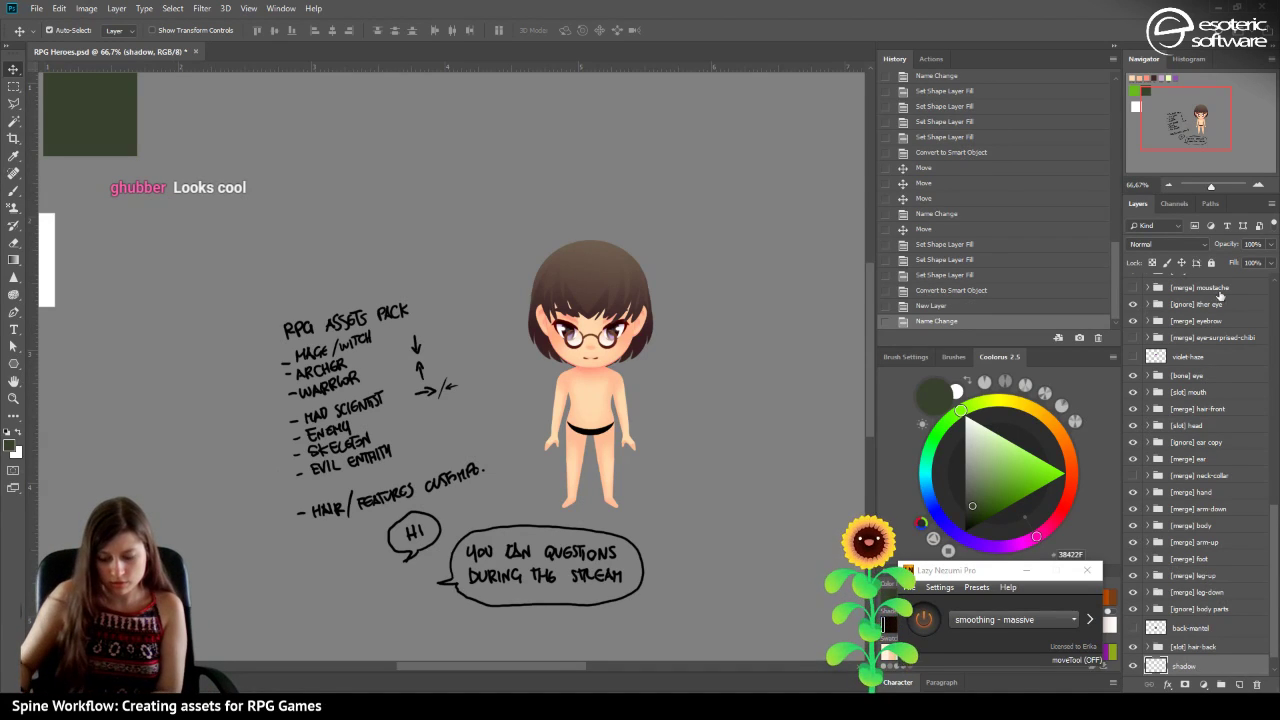
# Duplicate the lilac shadow swatch, place the copy over the character's legs and feet, and stretch it into a wide rectangle.
pyautogui.moveTo(1193, 115); pyautogui.dragTo(1180, 106)
pyautogui.click(341, 124)
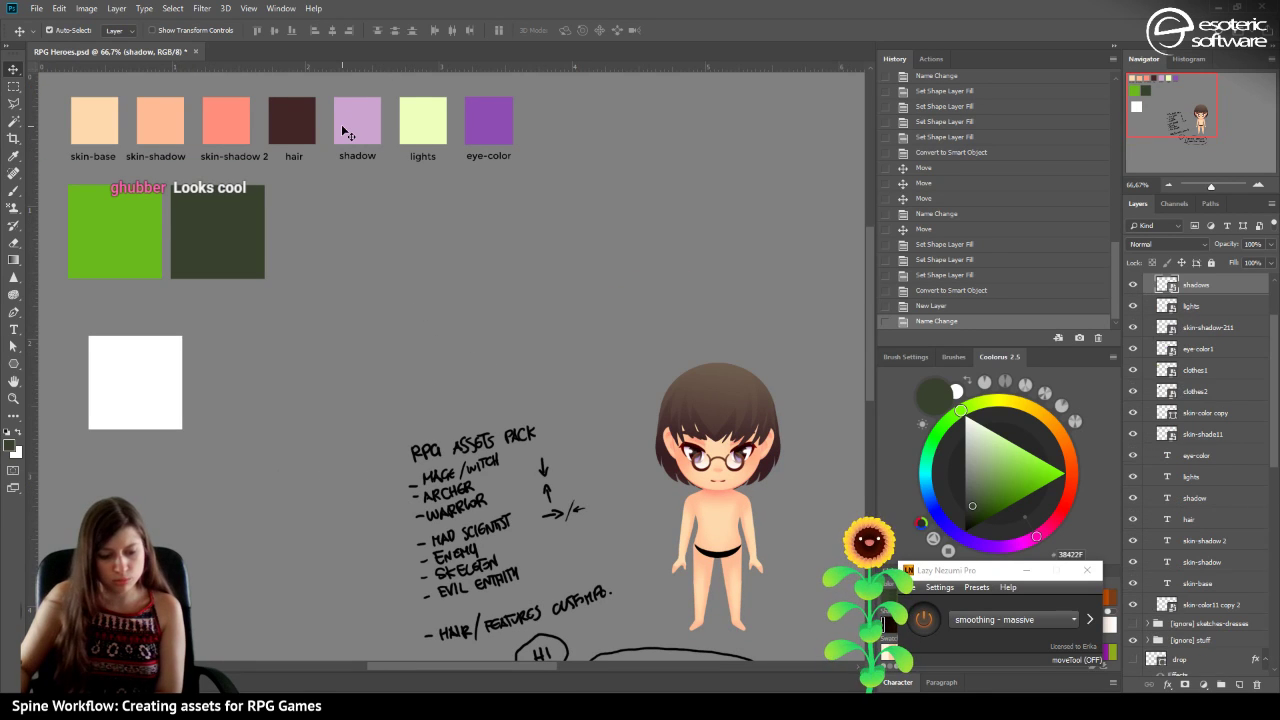
pyautogui.moveTo(345, 133); pyautogui.dragTo(711, 619)
pyautogui.moveTo(1190, 104); pyautogui.dragTo(1206, 125)
pyautogui.hotkey('ctrl', 't')
pyautogui.moveTo(531, 446); pyautogui.dragTo(582, 453)
pyautogui.press('Return')
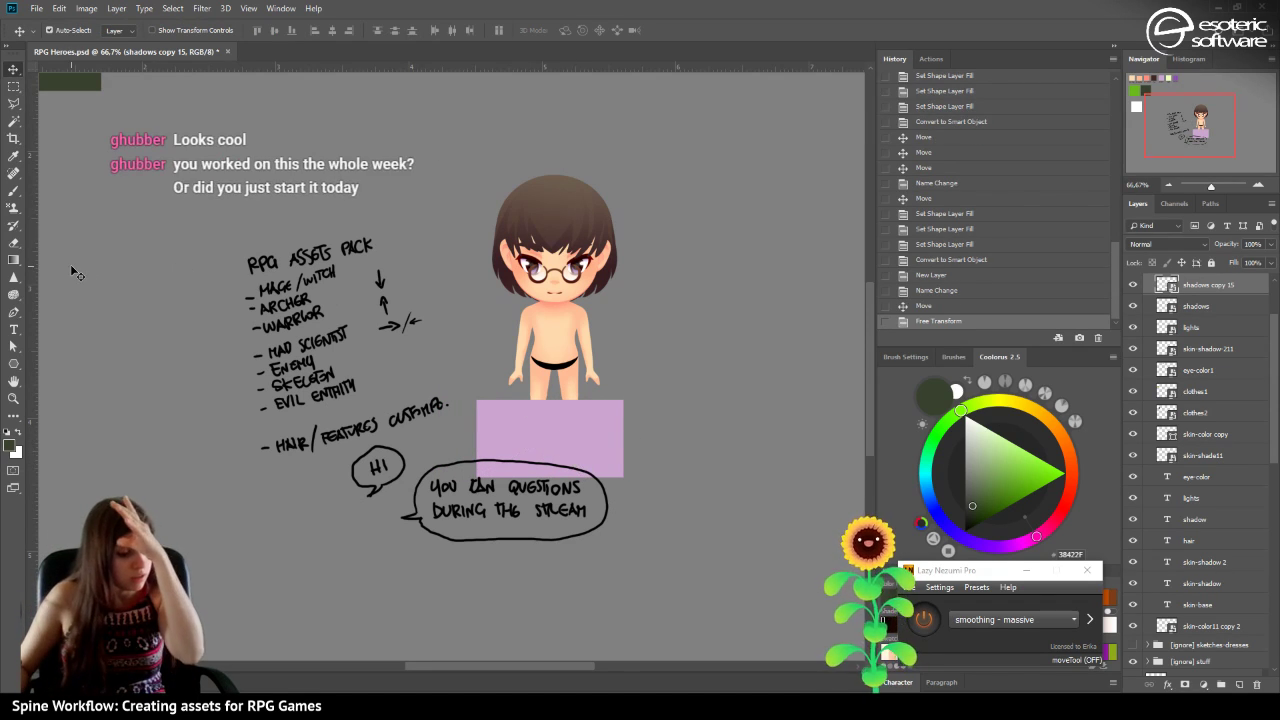
# Move the lilac swatch copy directly above the shadow layer and clip it to that layer.
pyautogui.moveTo(13, 260); pyautogui.dragTo(42, 270)
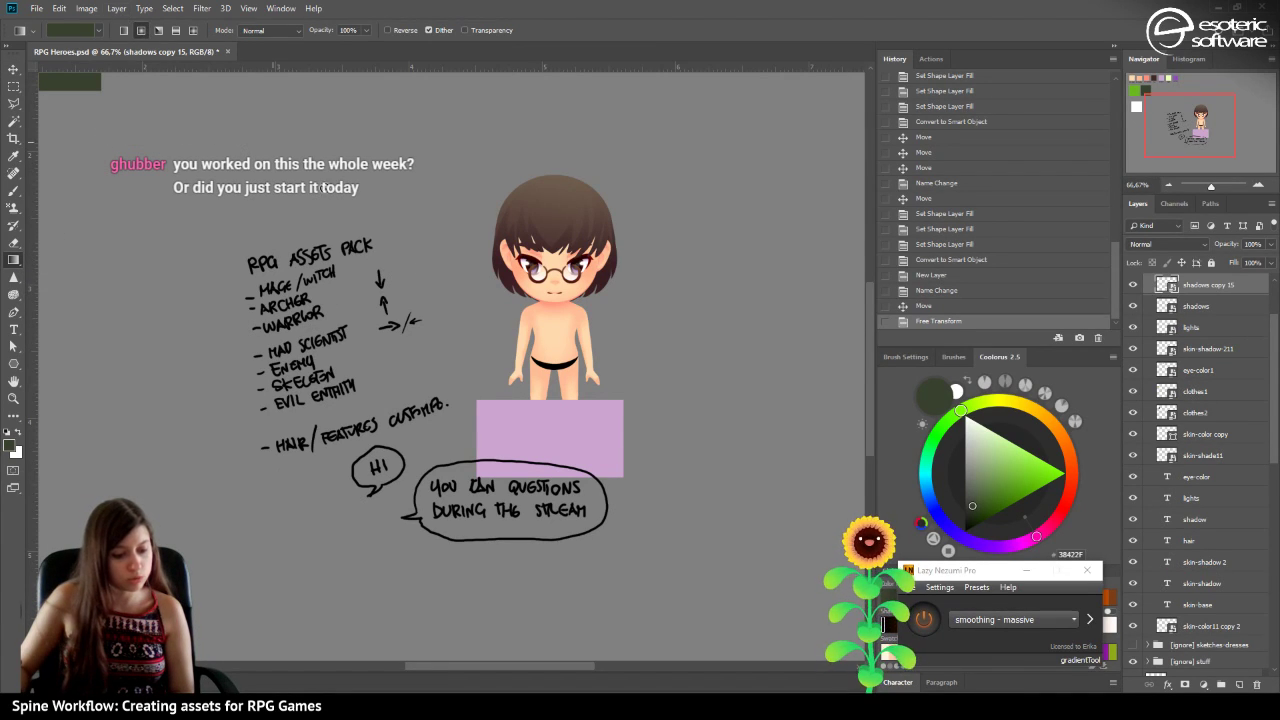
pyautogui.moveTo(1170, 286); pyautogui.dragTo(1176, 632)
pyautogui.rightClick(1179, 633)
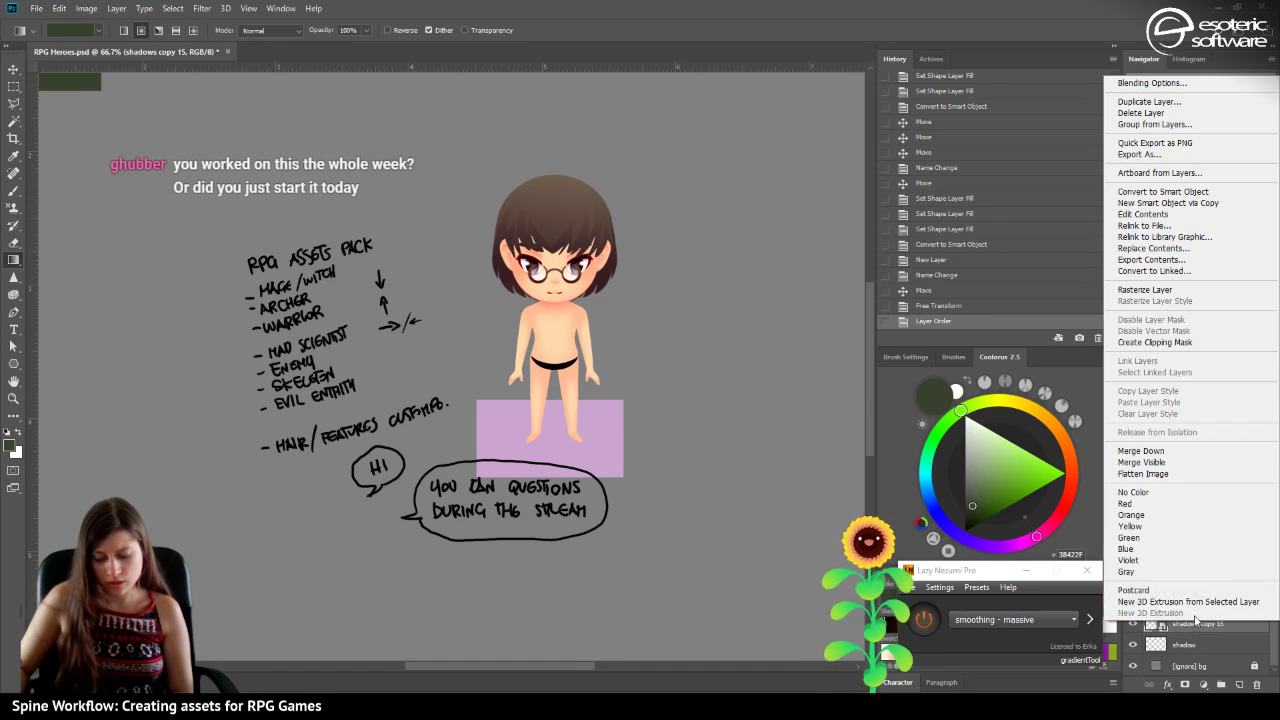
pyautogui.click(1155, 342)
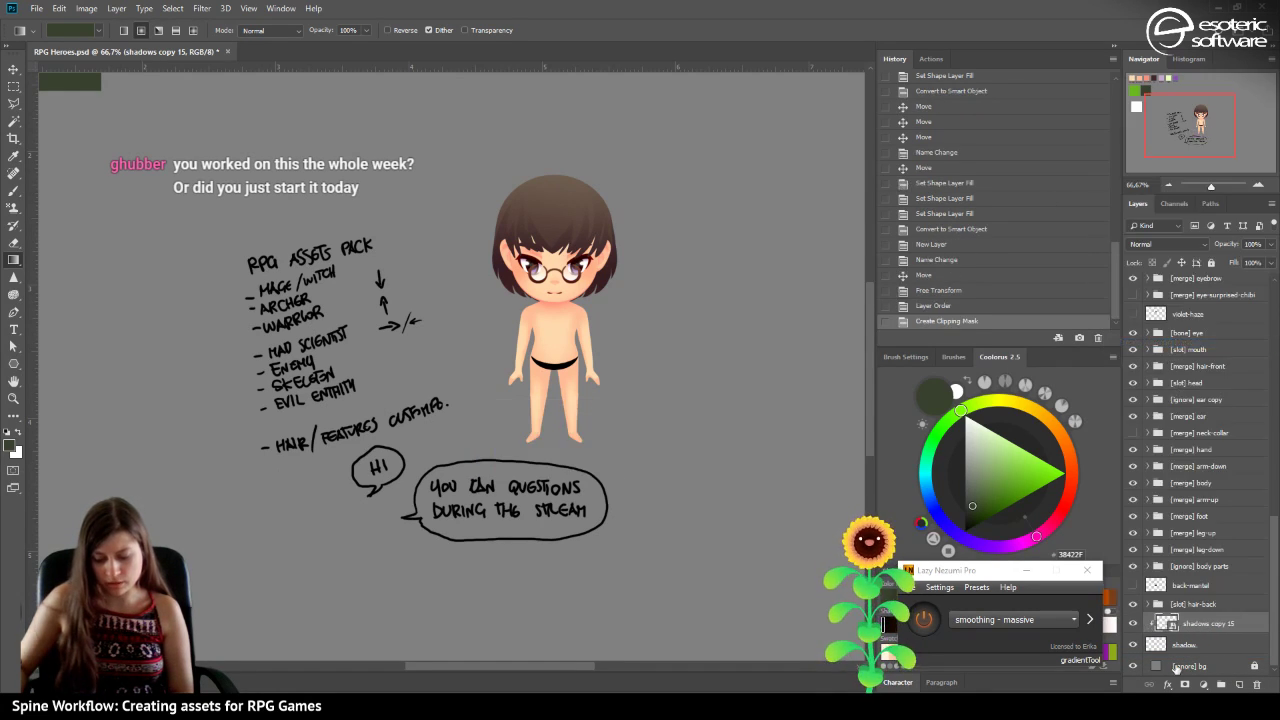
# Draw a radial gradient with transparency enabled on the shadow layer, centred at the character's feet.
pyautogui.click(1186, 646)
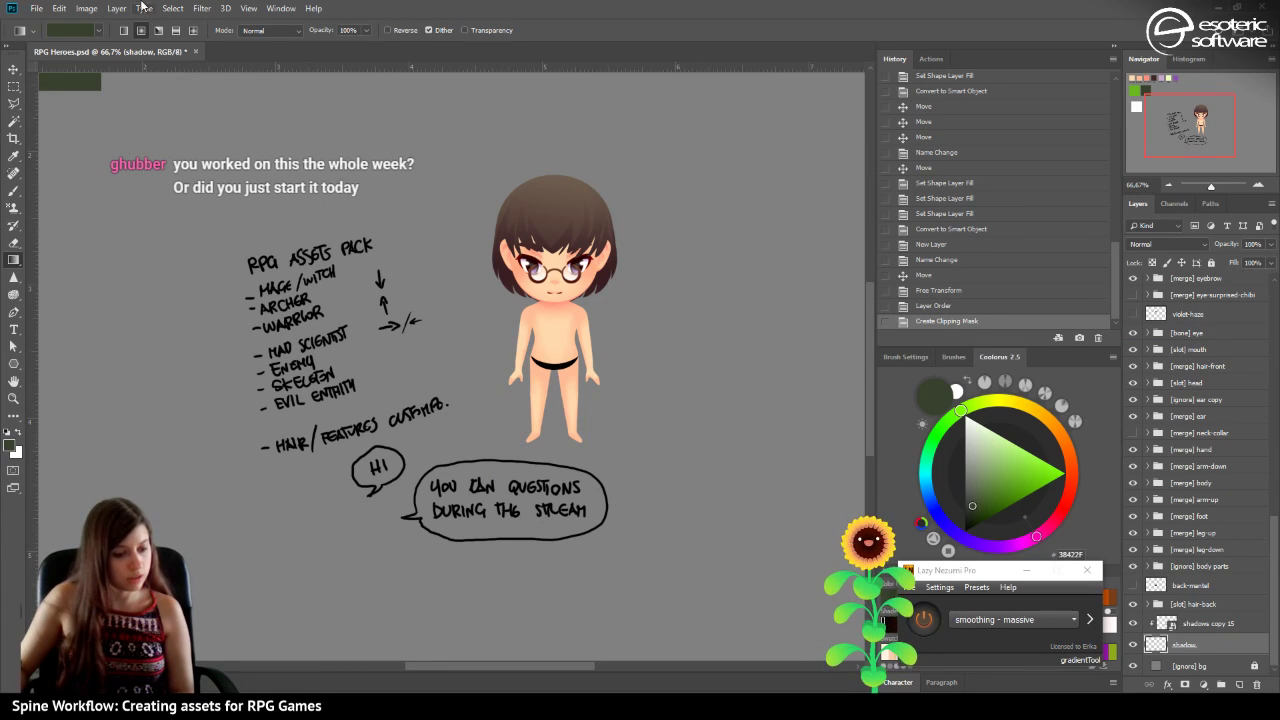
pyautogui.moveTo(560, 378); pyautogui.dragTo(553, 368)
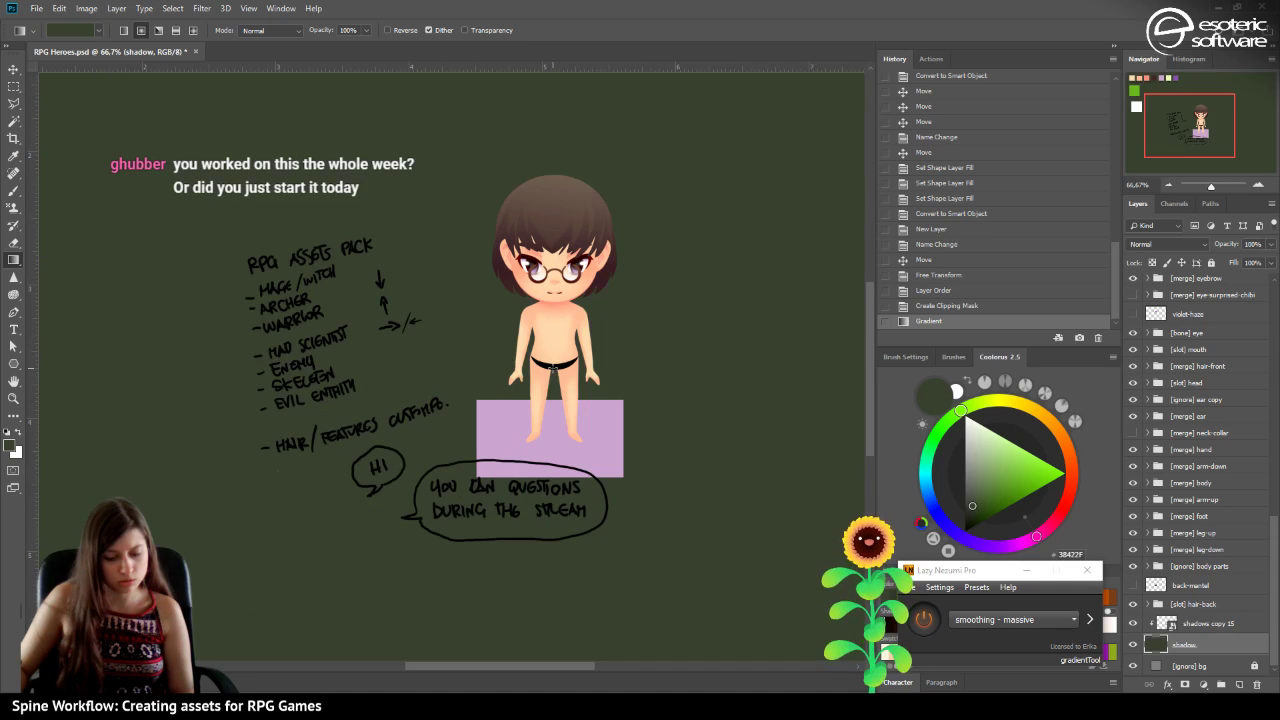
pyautogui.click(1018, 307)
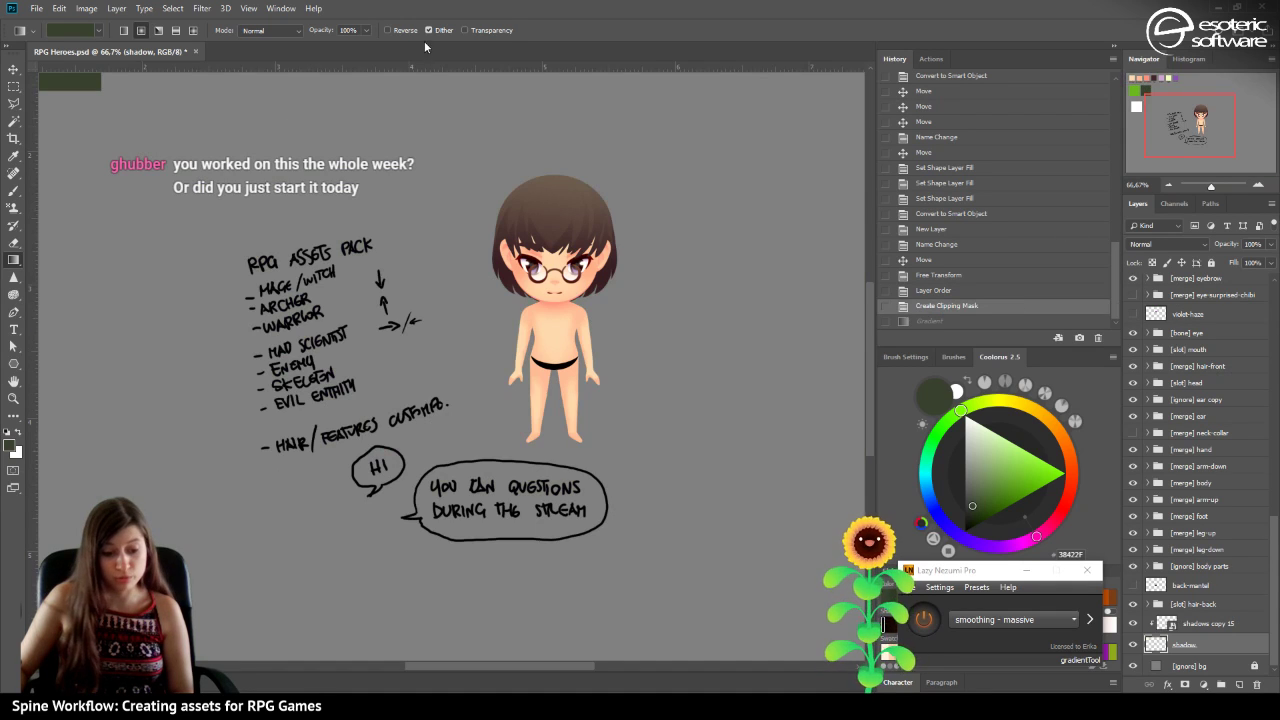
pyautogui.click(464, 30)
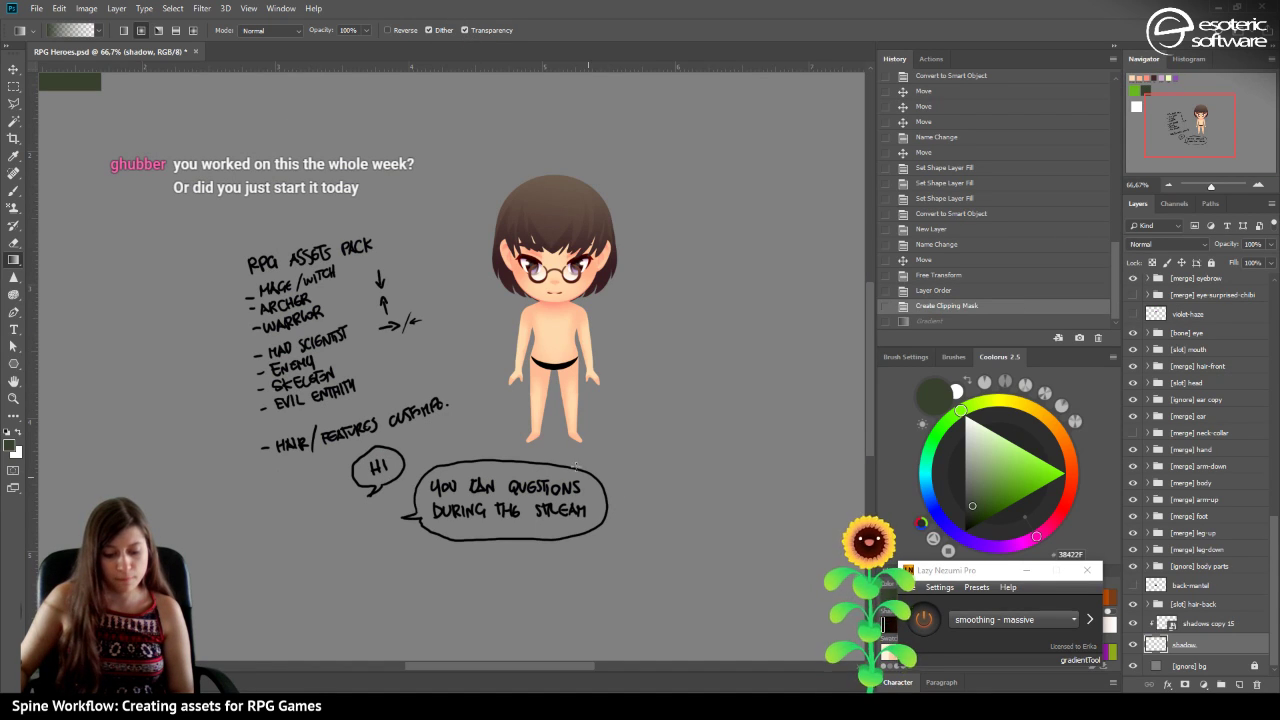
pyautogui.moveTo(557, 452); pyautogui.dragTo(557, 307)
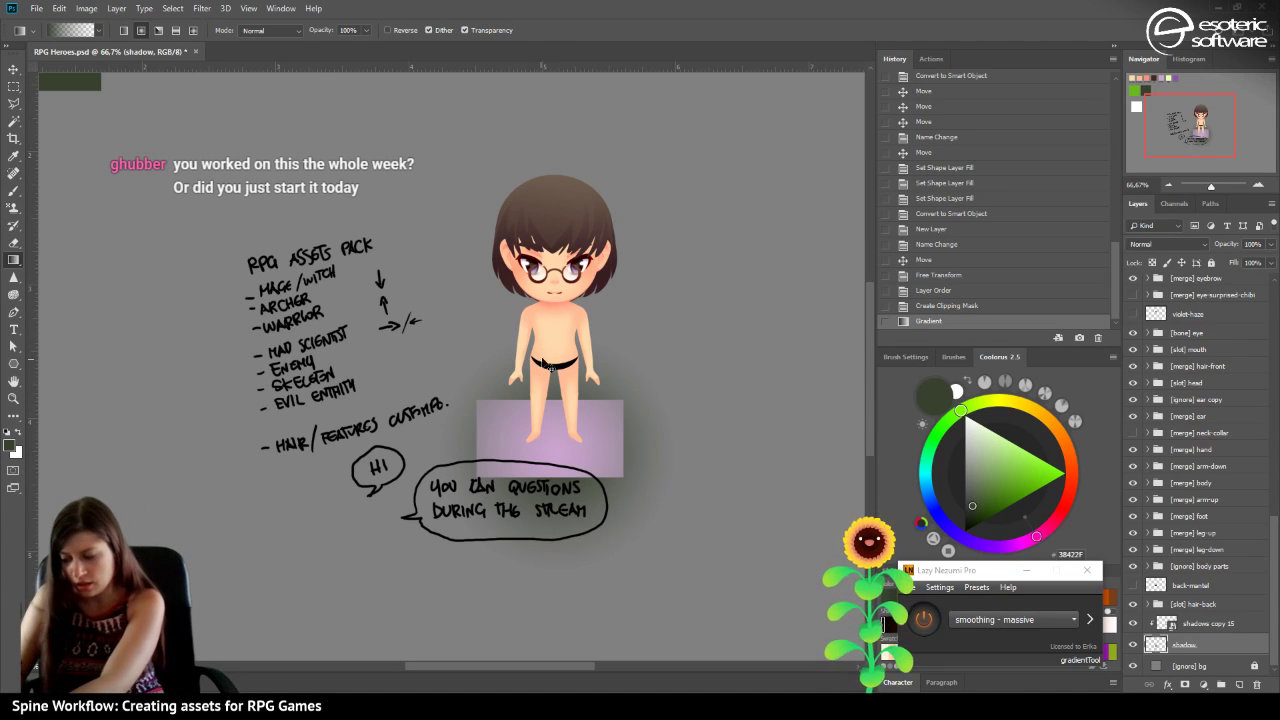
# Squash the shadow gradient to about 48% width and 28% height beneath the feet, and set its layer to Multiply blending.
pyautogui.hotkey('ctrl', 't')
pyautogui.moveTo(557, 569); pyautogui.dragTo(557, 490)
pyautogui.click(920, 620)
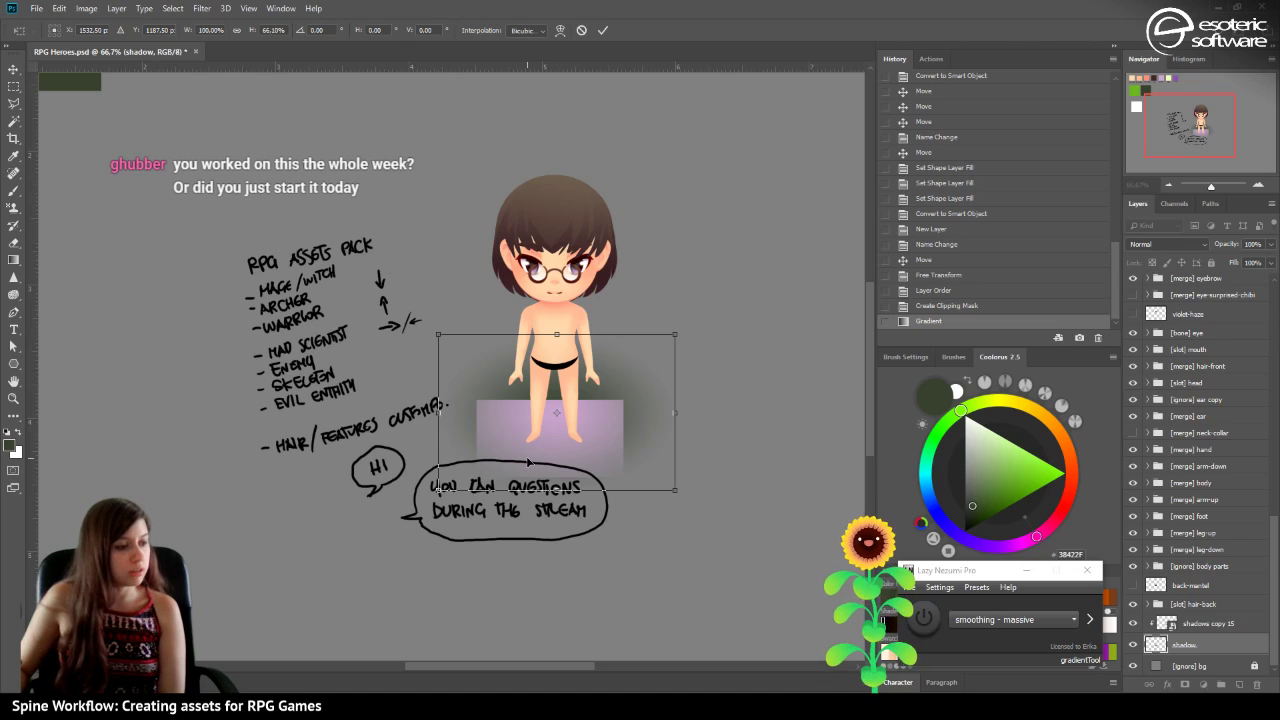
pyautogui.moveTo(557, 490); pyautogui.dragTo(557, 470)
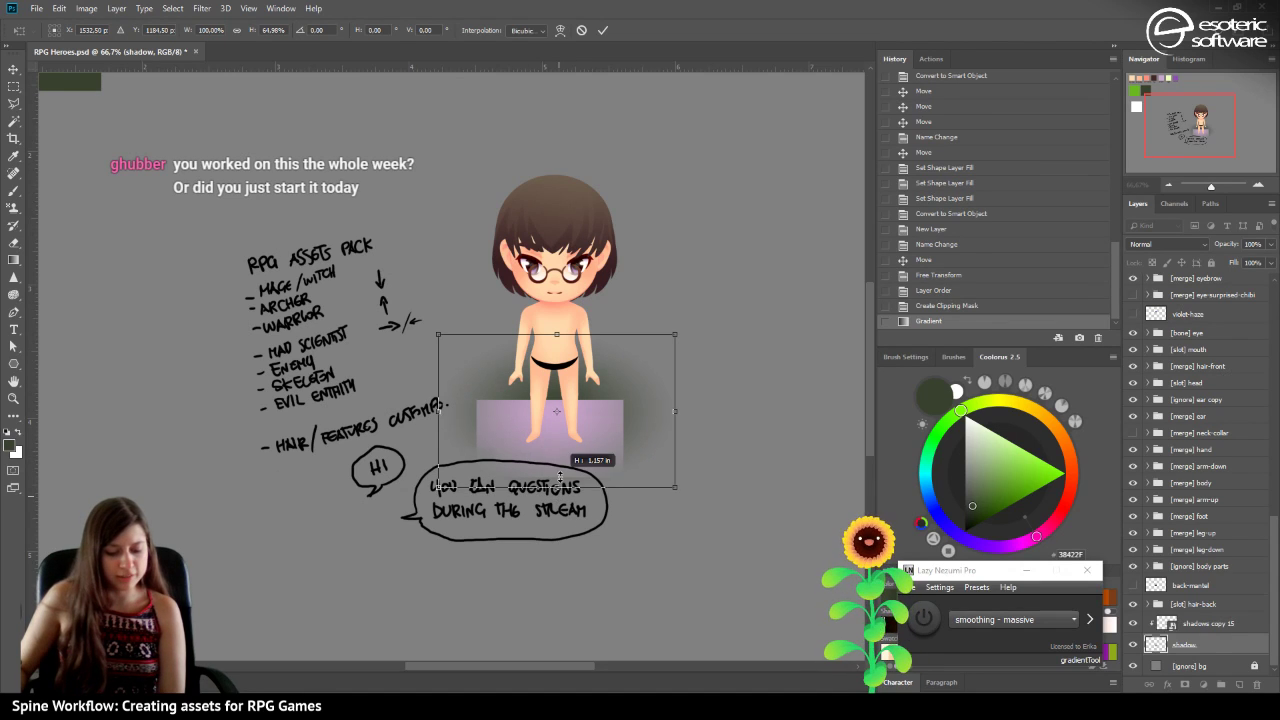
pyautogui.moveTo(556, 336); pyautogui.dragTo(557, 405)
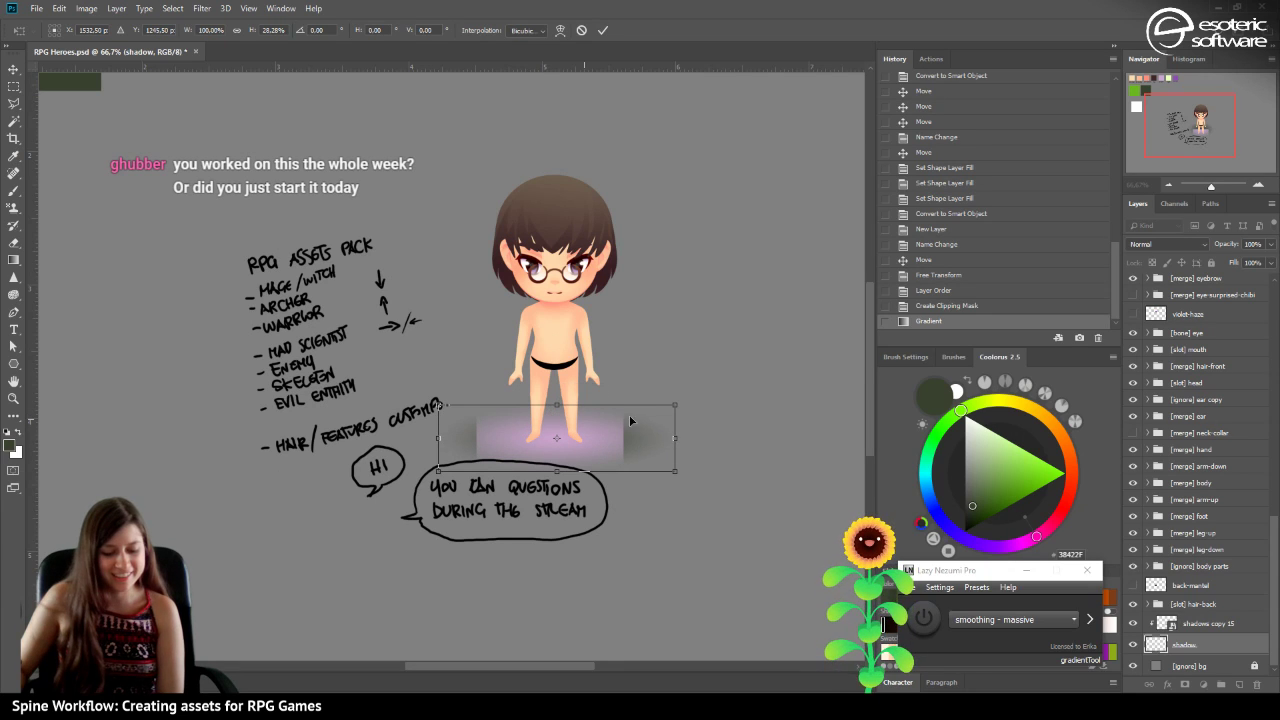
pyautogui.moveTo(675, 438); pyautogui.dragTo(677, 442)
pyautogui.moveTo(673, 454); pyautogui.dragTo(620, 453)
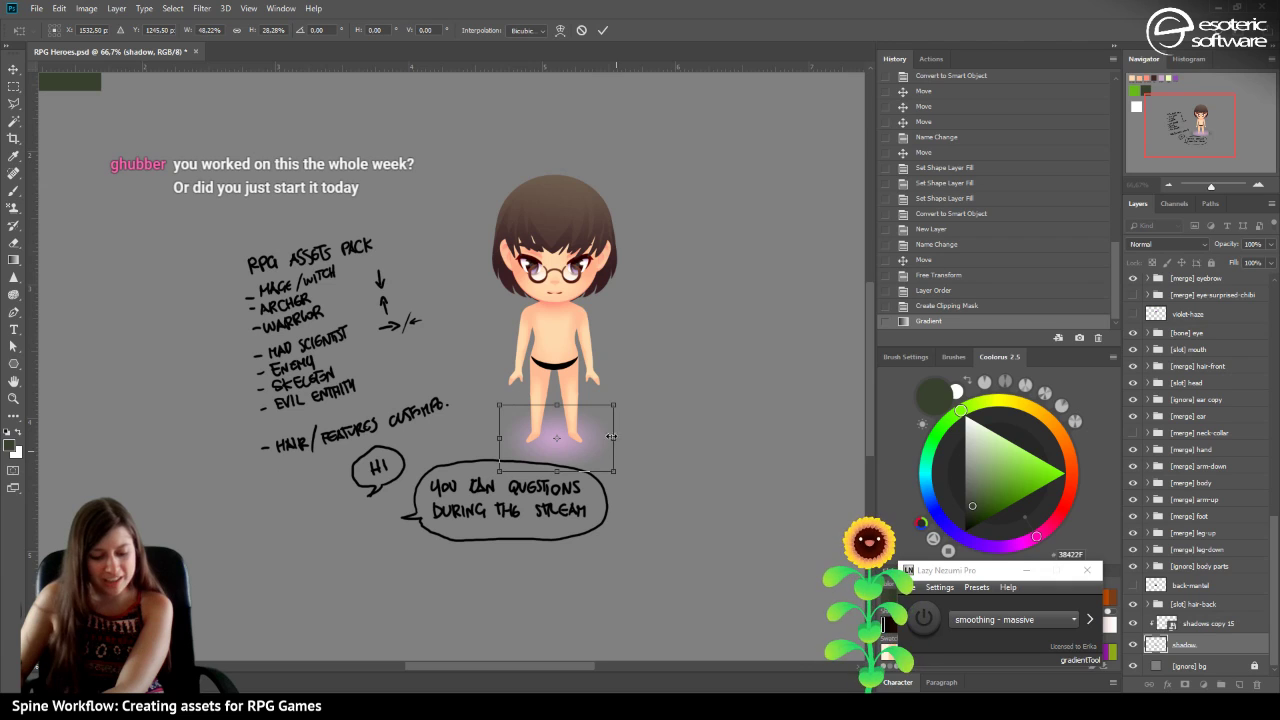
pyautogui.click(603, 30)
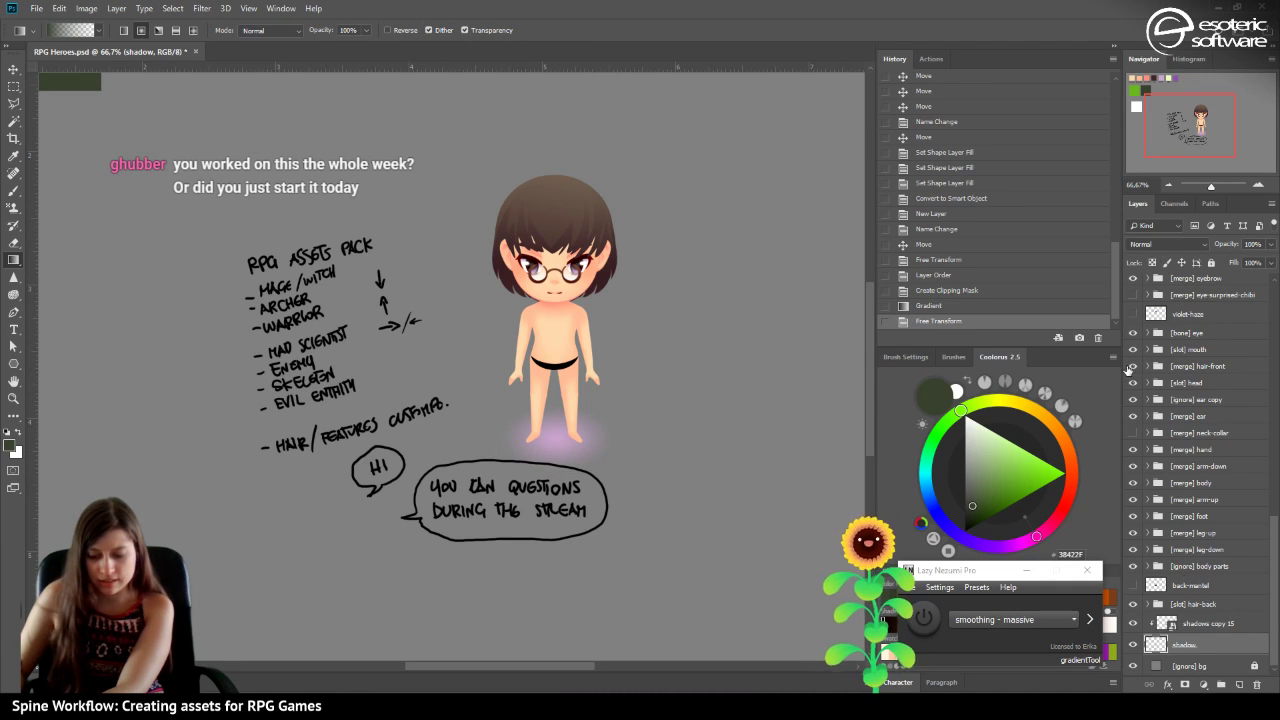
pyautogui.click(1166, 245)
pyautogui.click(1148, 298)
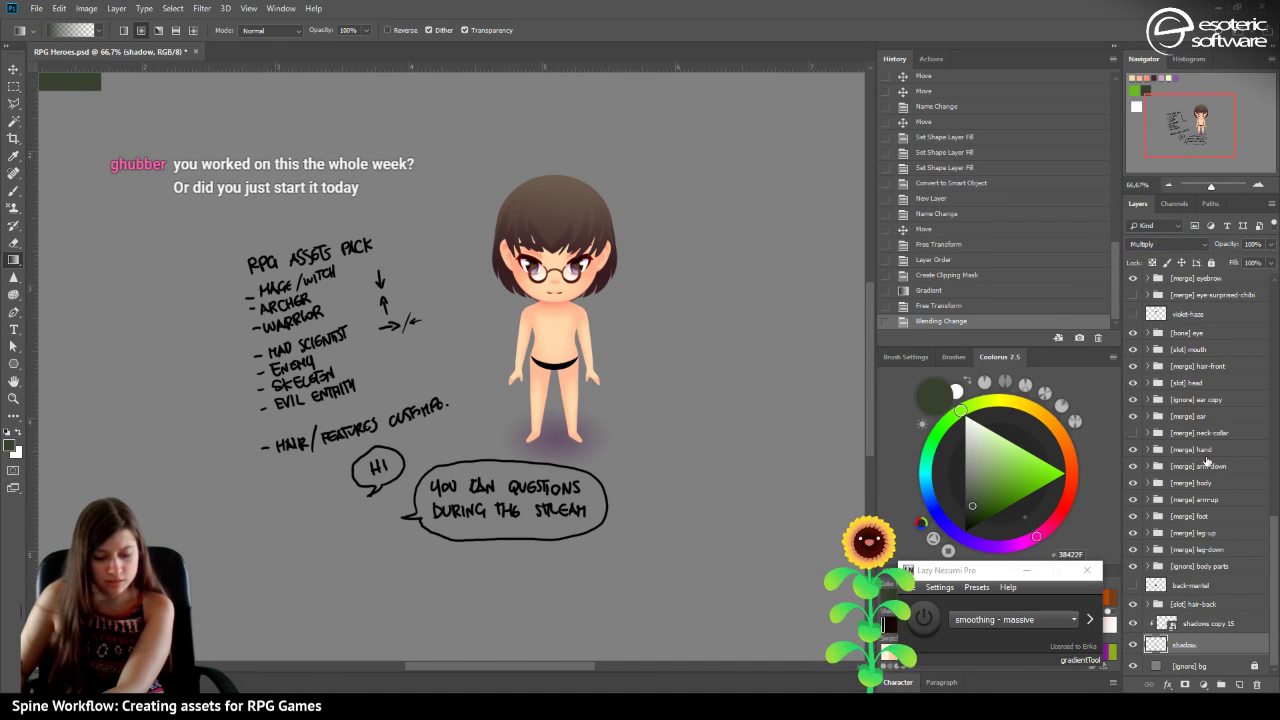
# Show the guides and move the shadow slightly lower under the feet, roughly centred on the vertical guide.
pyautogui.click(13, 68)
pyautogui.hotkey('ctrl', ';')
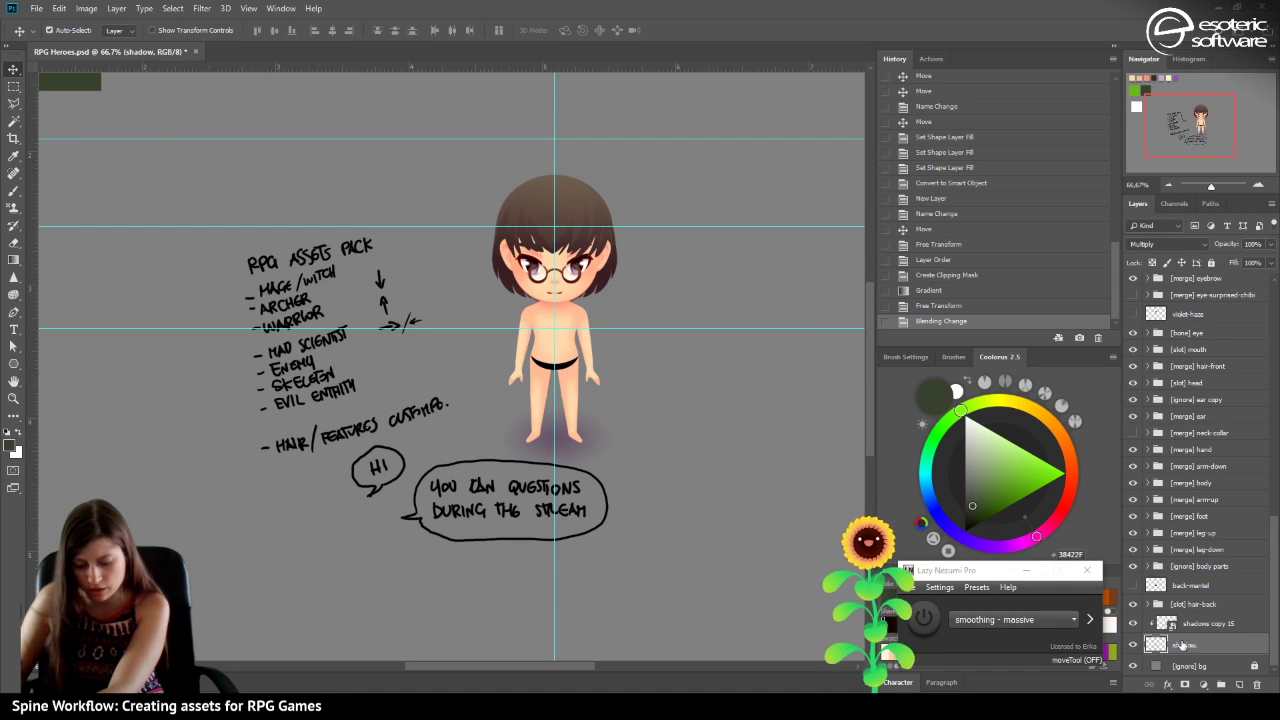
pyautogui.hotkey('ctrl', 't')
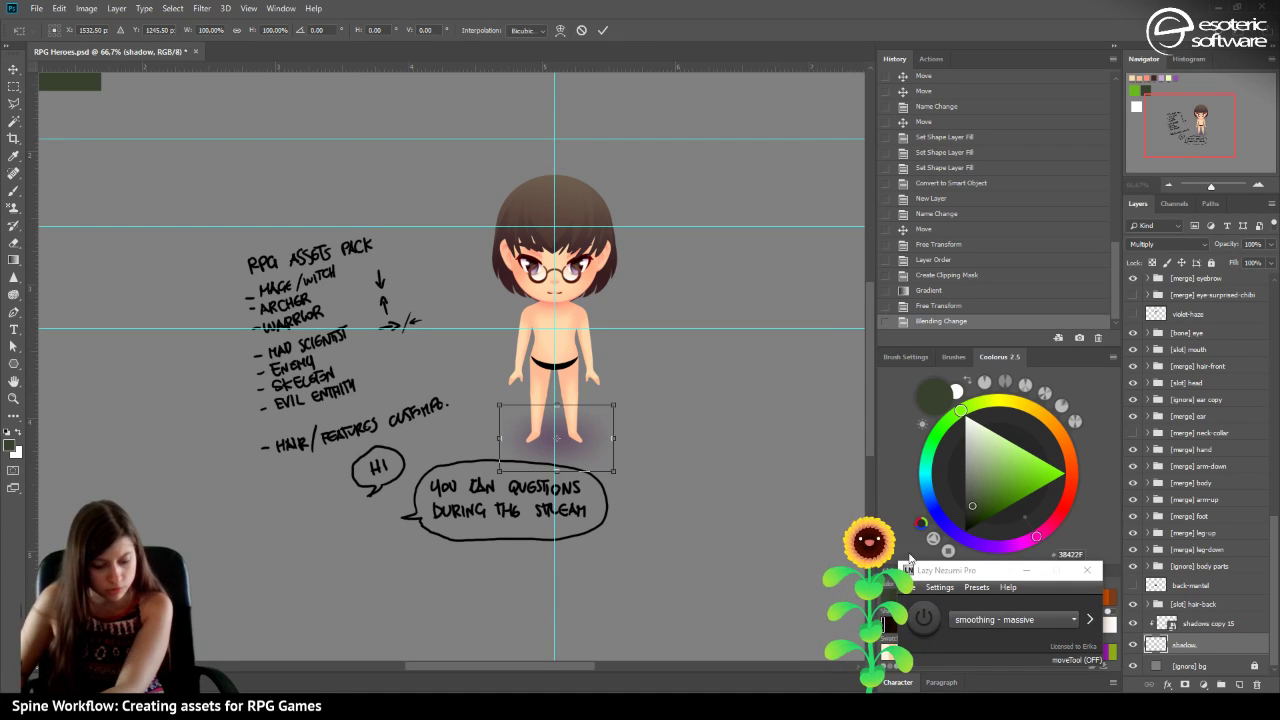
pyautogui.moveTo(596, 430); pyautogui.dragTo(594, 436)
pyautogui.press('Down')
pyautogui.press('Down')
pyautogui.moveTo(560, 458); pyautogui.dragTo(554, 464)
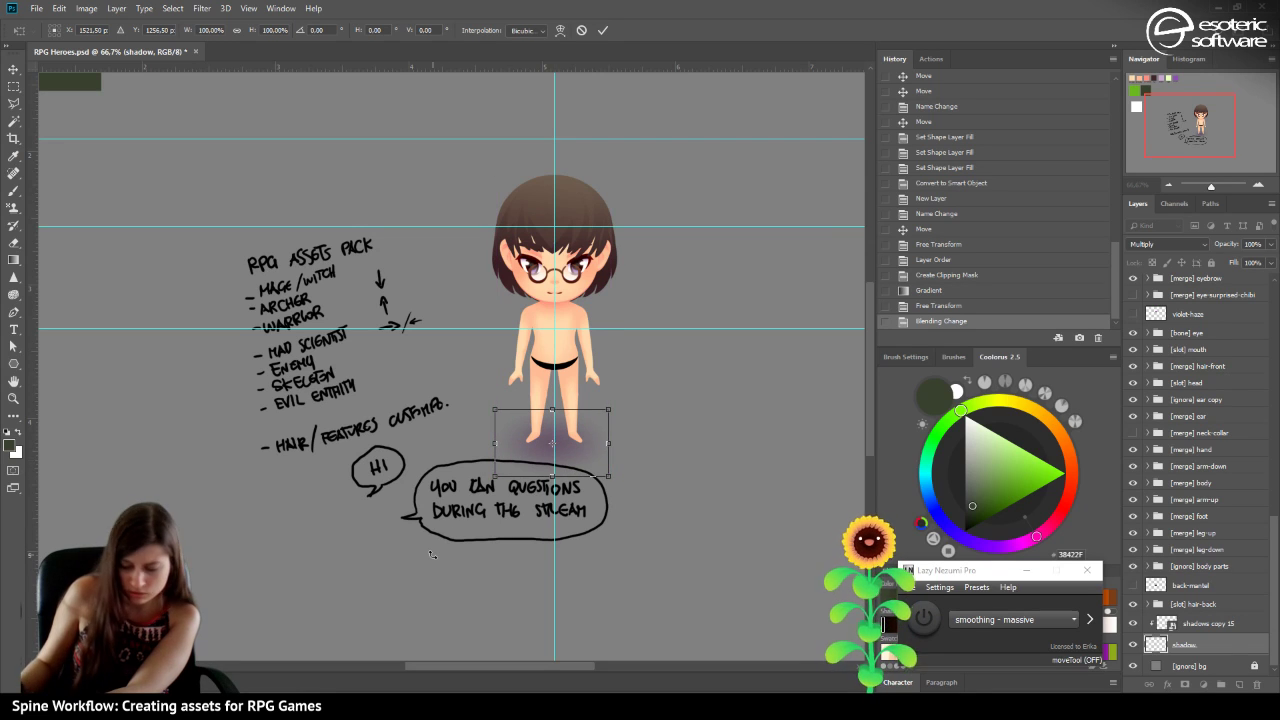
pyautogui.press('Right')
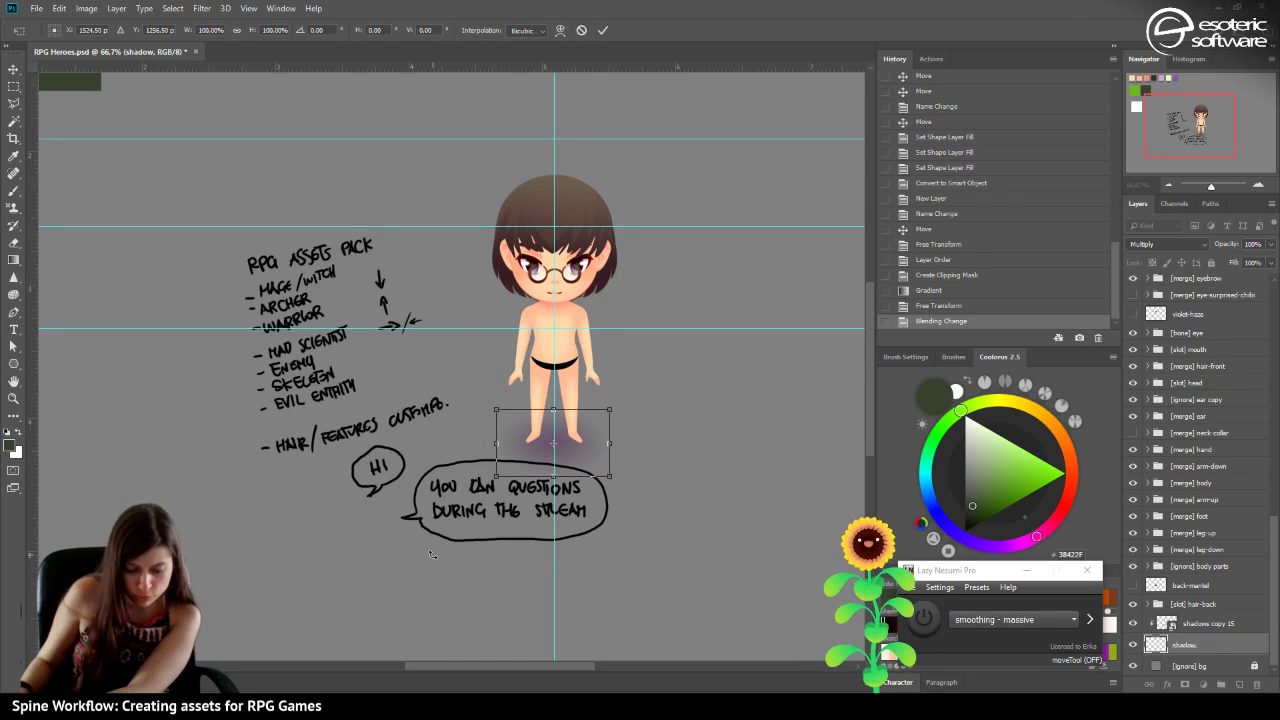
# Nudge the shadow sideways in small increments to align its centre precisely with the vertical guide.
pyautogui.click(1258, 184)
pyautogui.click(1258, 184)
pyautogui.click(1258, 184)
pyautogui.moveTo(1203, 140); pyautogui.dragTo(1206, 146)
pyautogui.press('Right')
pyautogui.press('Right')
pyautogui.press('Right')
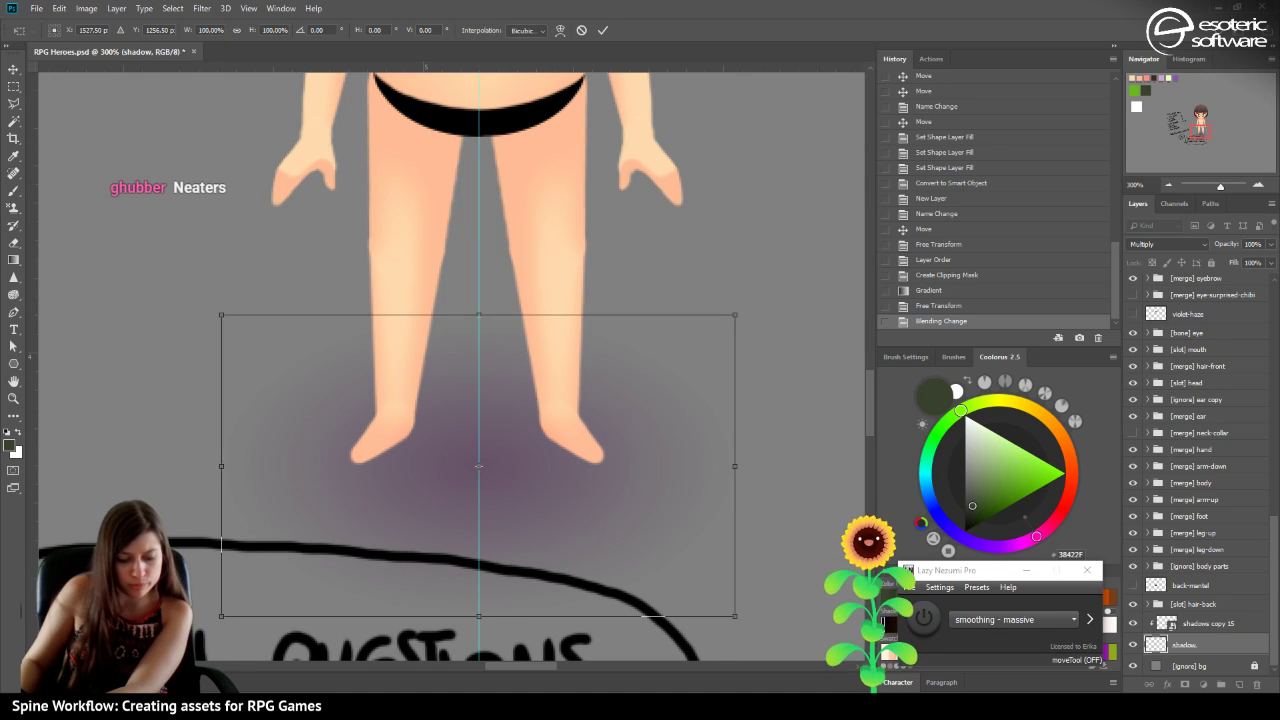
pyautogui.click(602, 30)
pyautogui.press('Right')
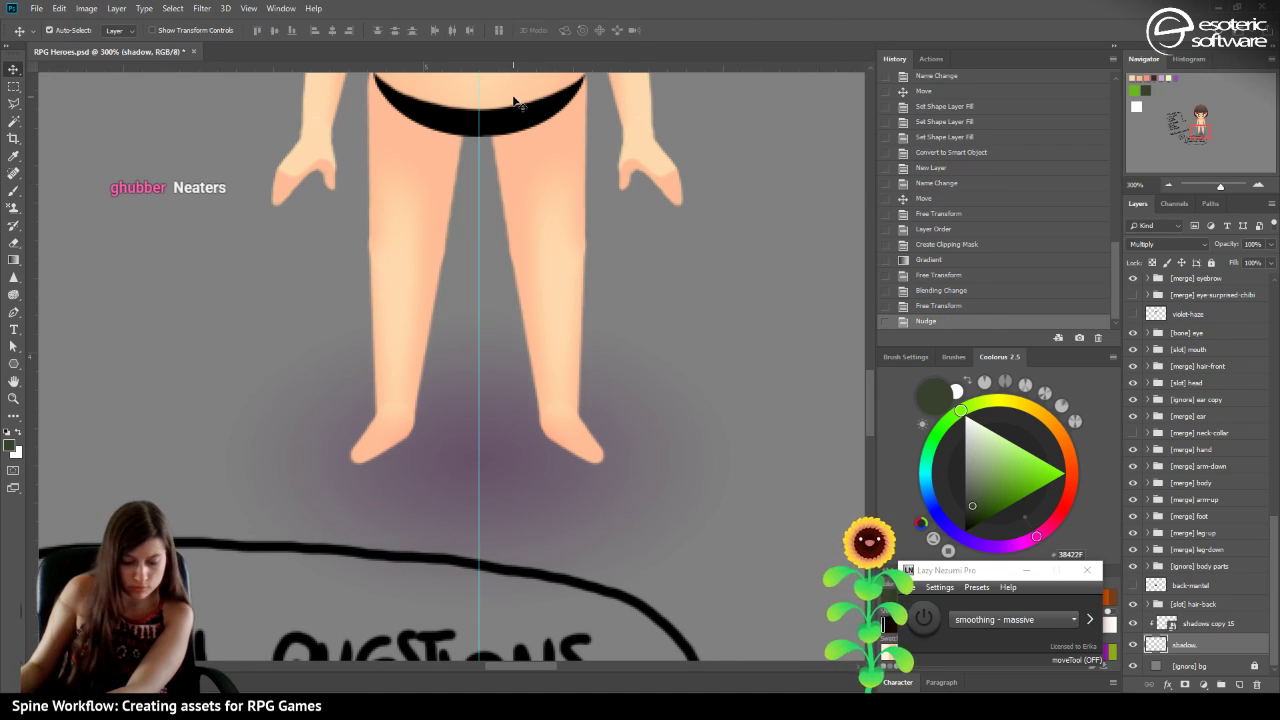
# Reduce the shadow layer's opacity to 65%.
pyautogui.click(1166, 185)
pyautogui.click(1166, 185)
pyautogui.click(1167, 186)
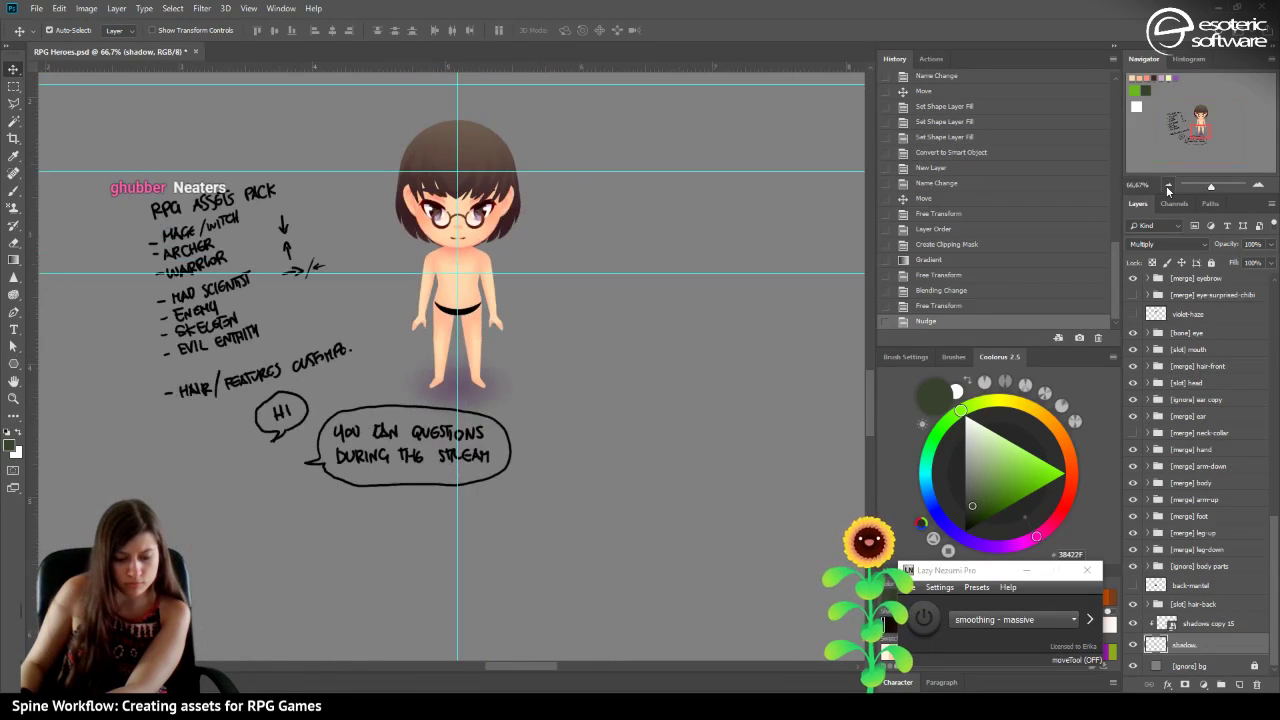
pyautogui.moveTo(1272, 245); pyautogui.dragTo(1239, 262)
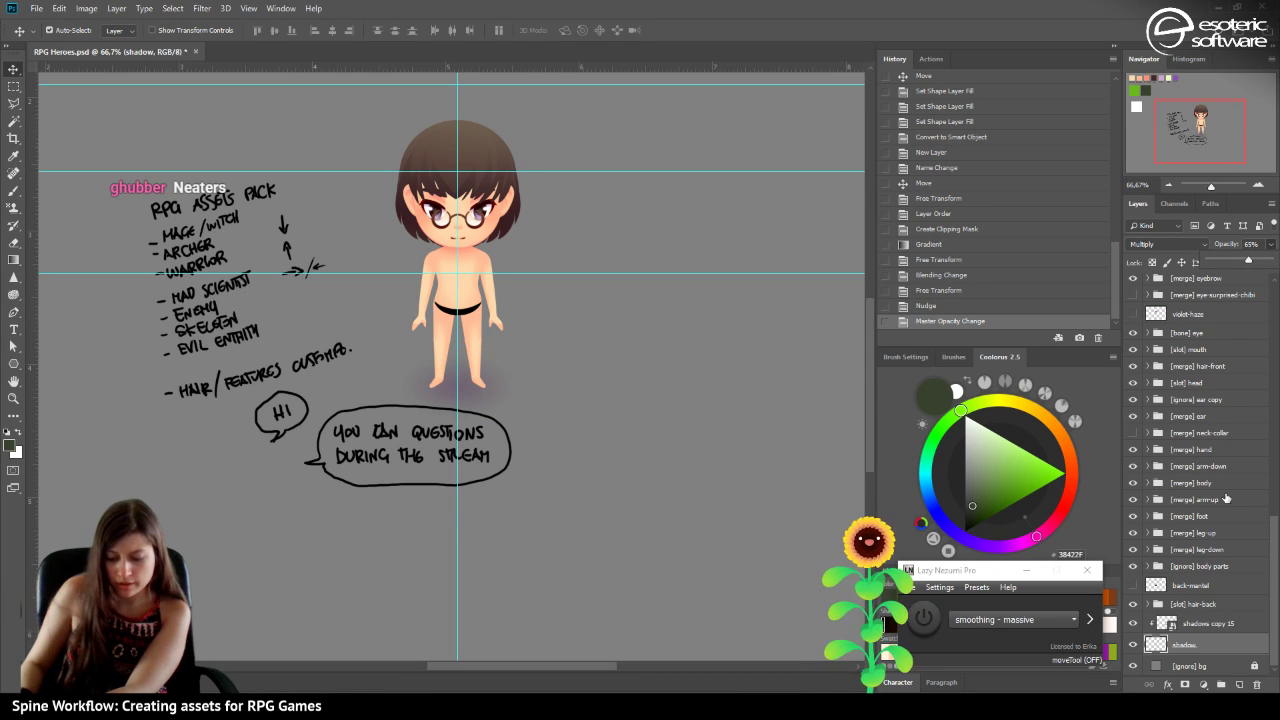
# Bring the swatches and the whole character into view and save the document.
pyautogui.click(1196, 625)
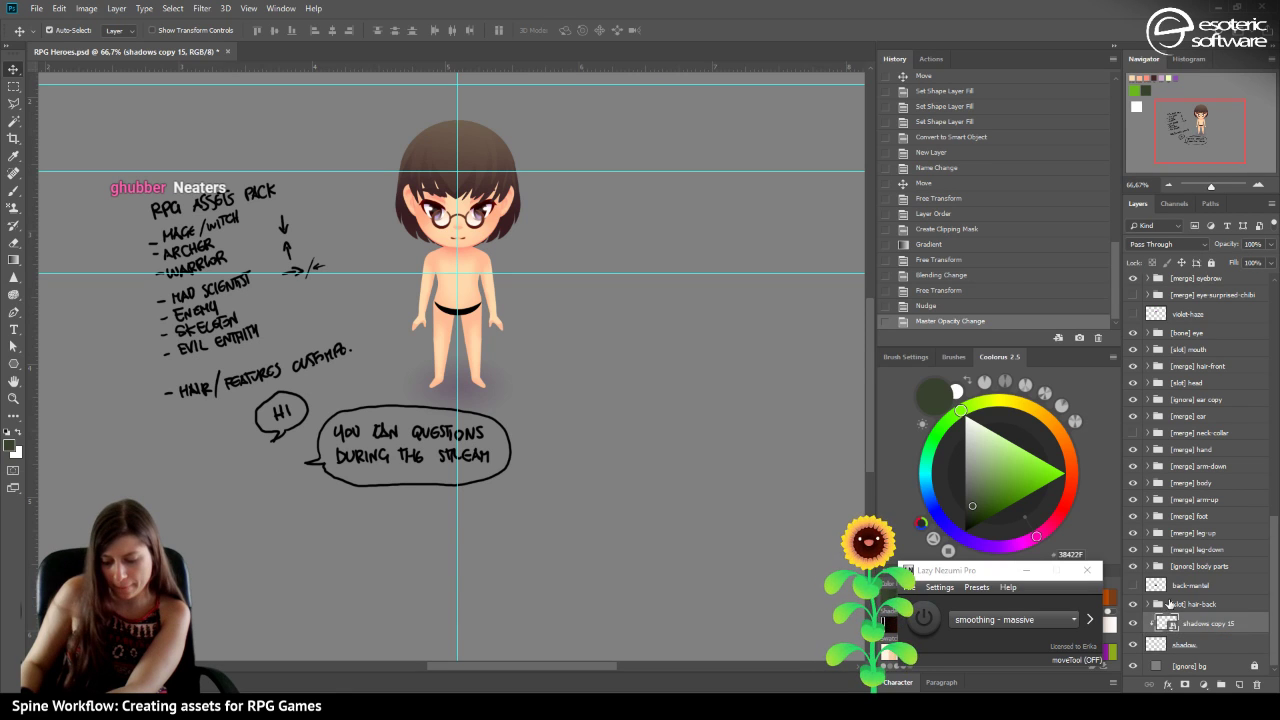
pyautogui.click(1168, 605)
pyautogui.click(1168, 186)
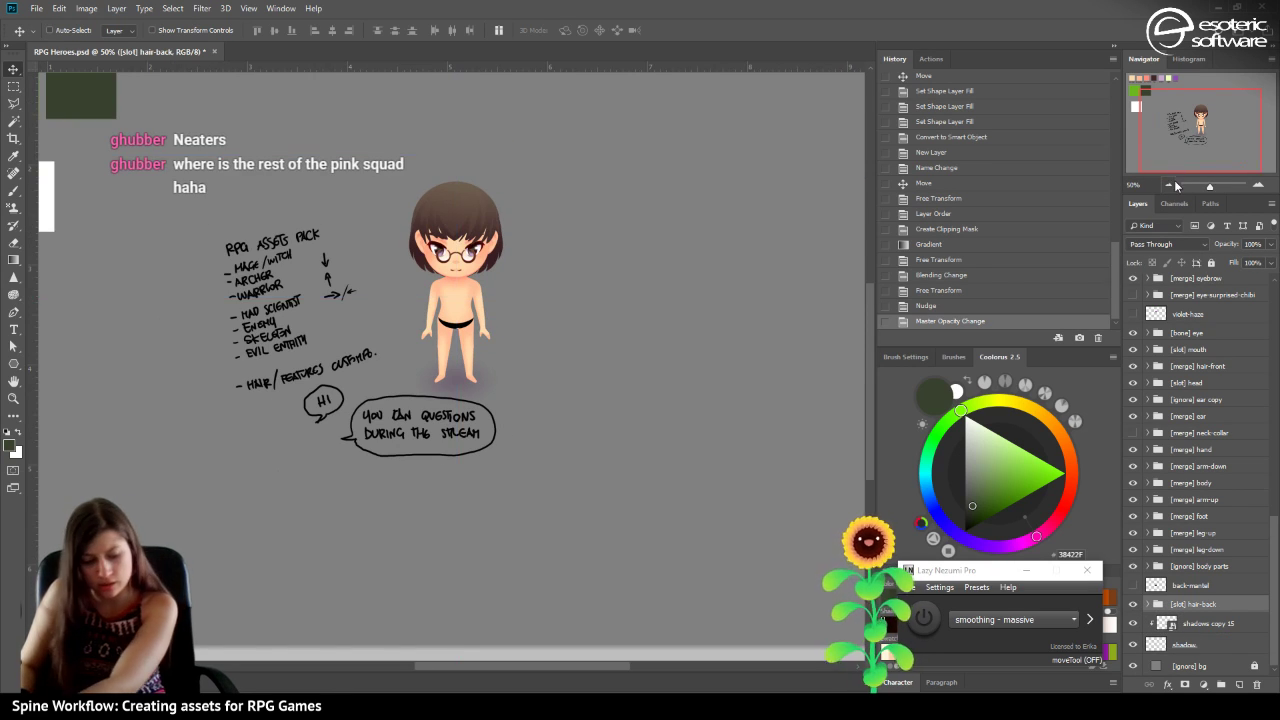
pyautogui.moveTo(1193, 98); pyautogui.dragTo(1085, 110)
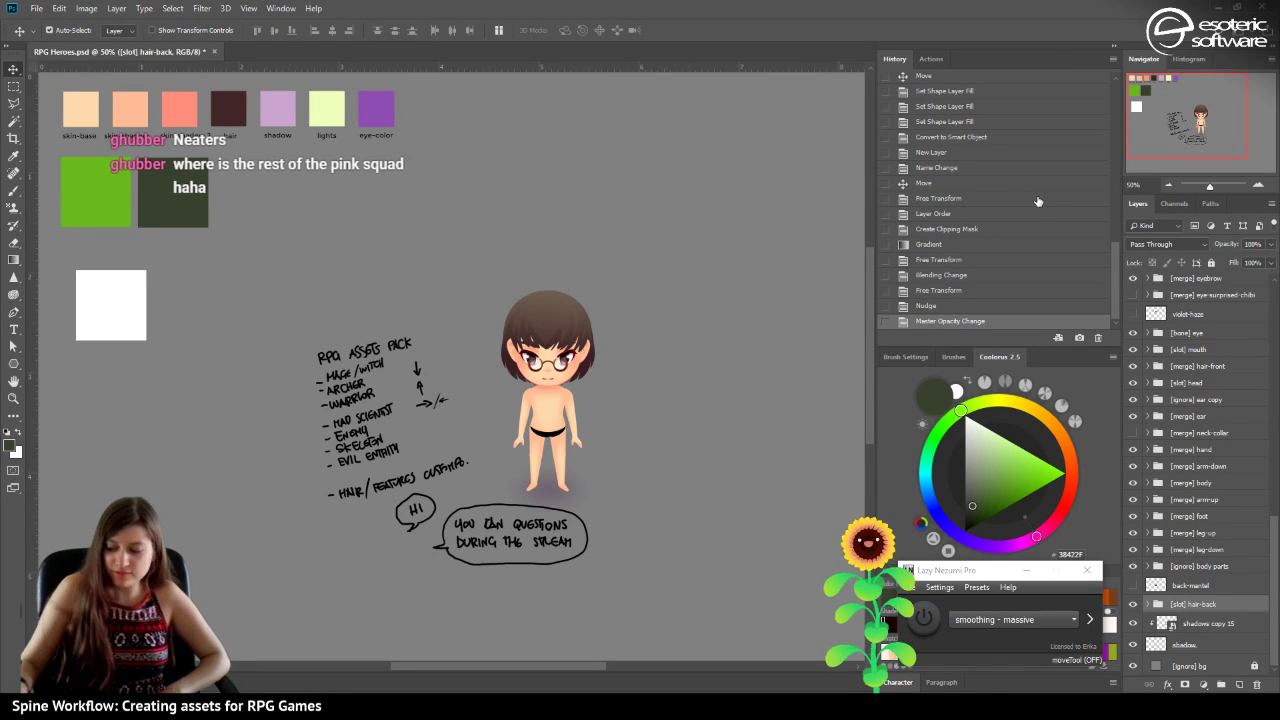
pyautogui.hotkey('ctrl', 's')
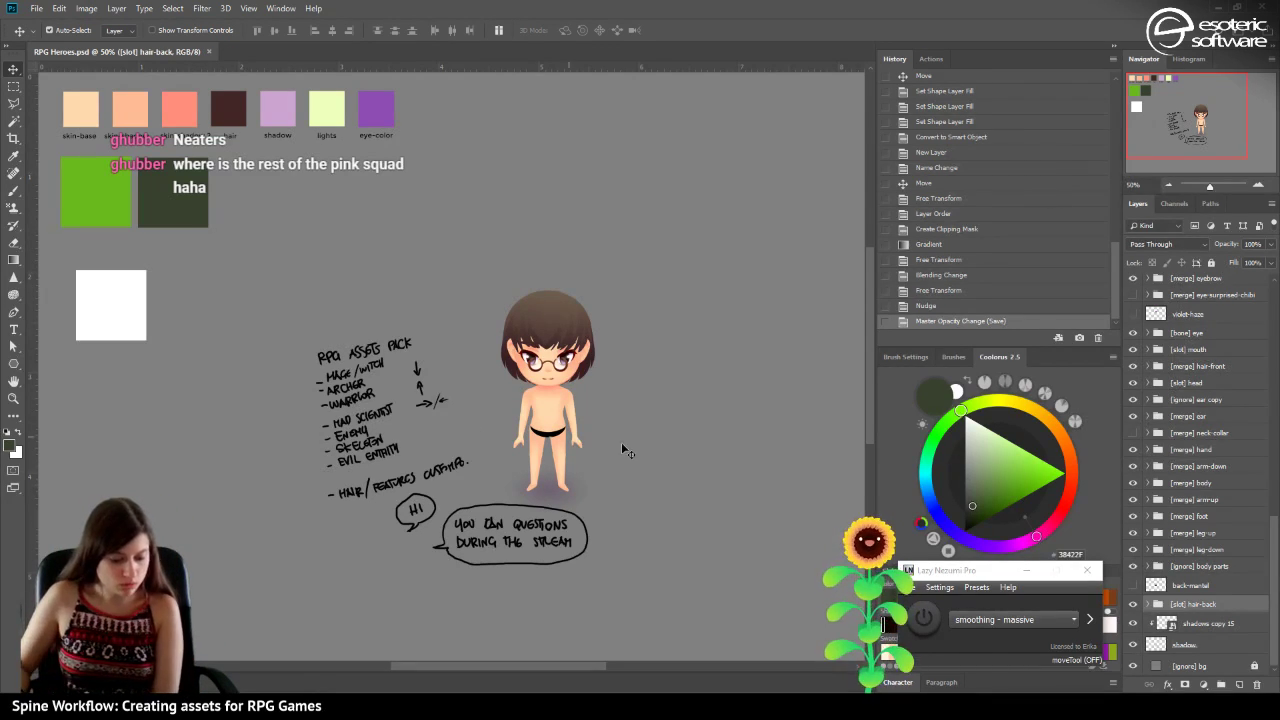
# Duplicate the pale yellow lights swatch and enlarge the copy into a big square covering the whole character.
pyautogui.click(1205, 667)
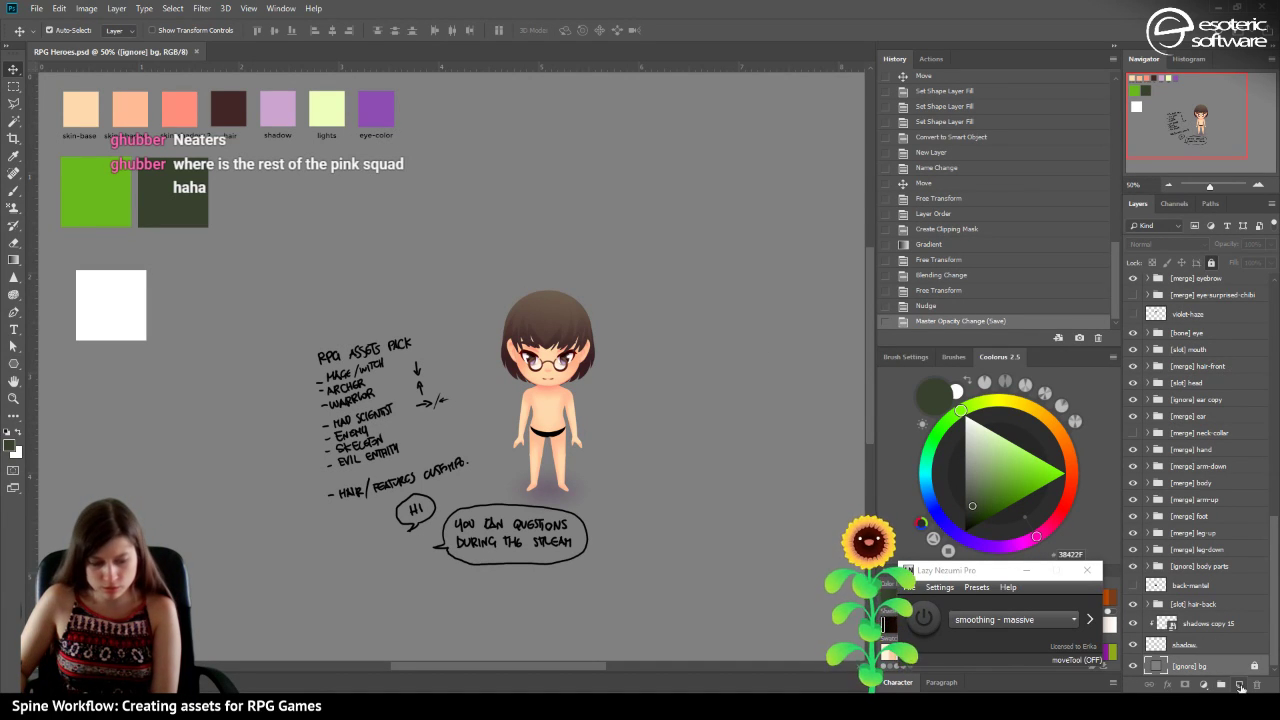
pyautogui.click(327, 122)
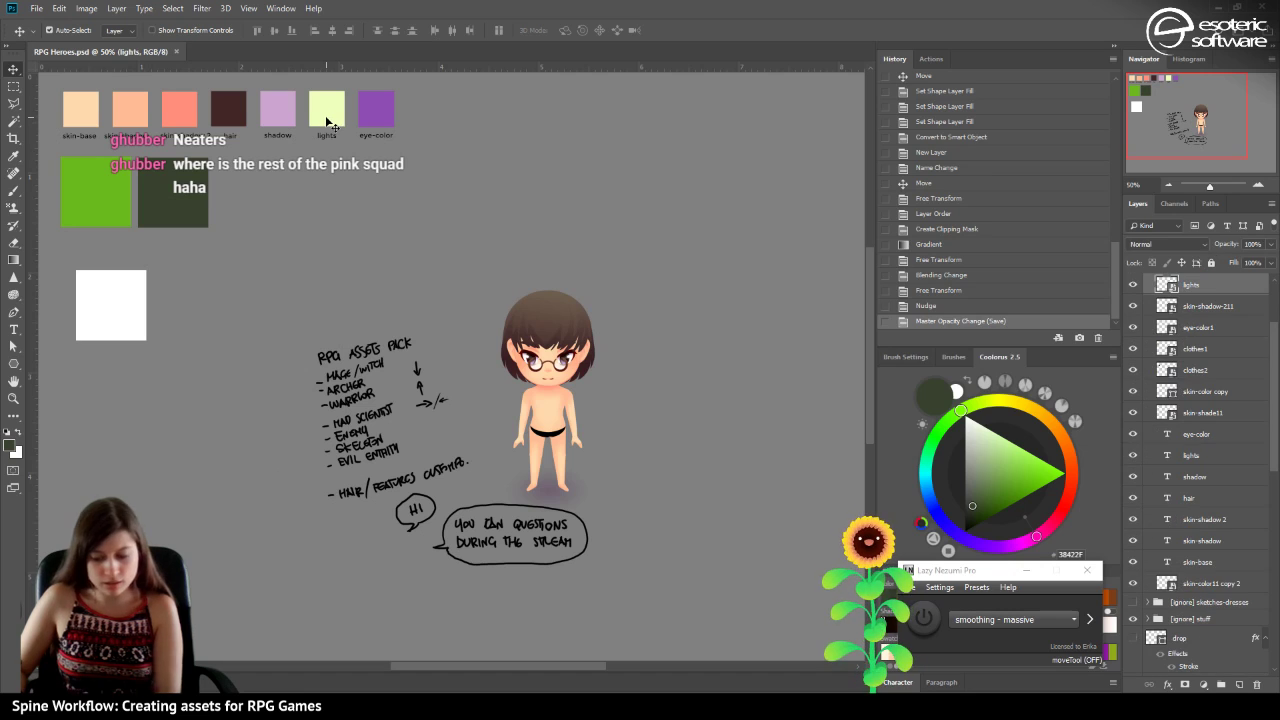
pyautogui.moveTo(327, 122); pyautogui.dragTo(813, 593)
pyautogui.hotkey('ctrl', 't')
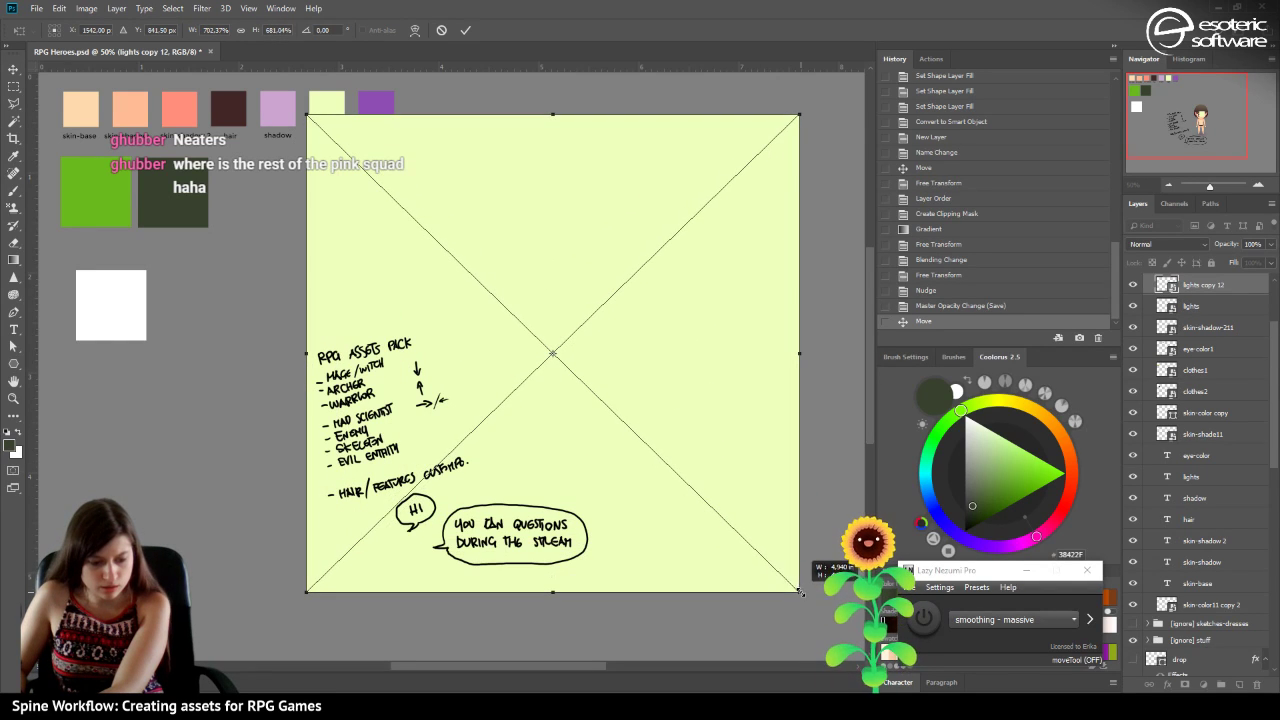
pyautogui.click(466, 31)
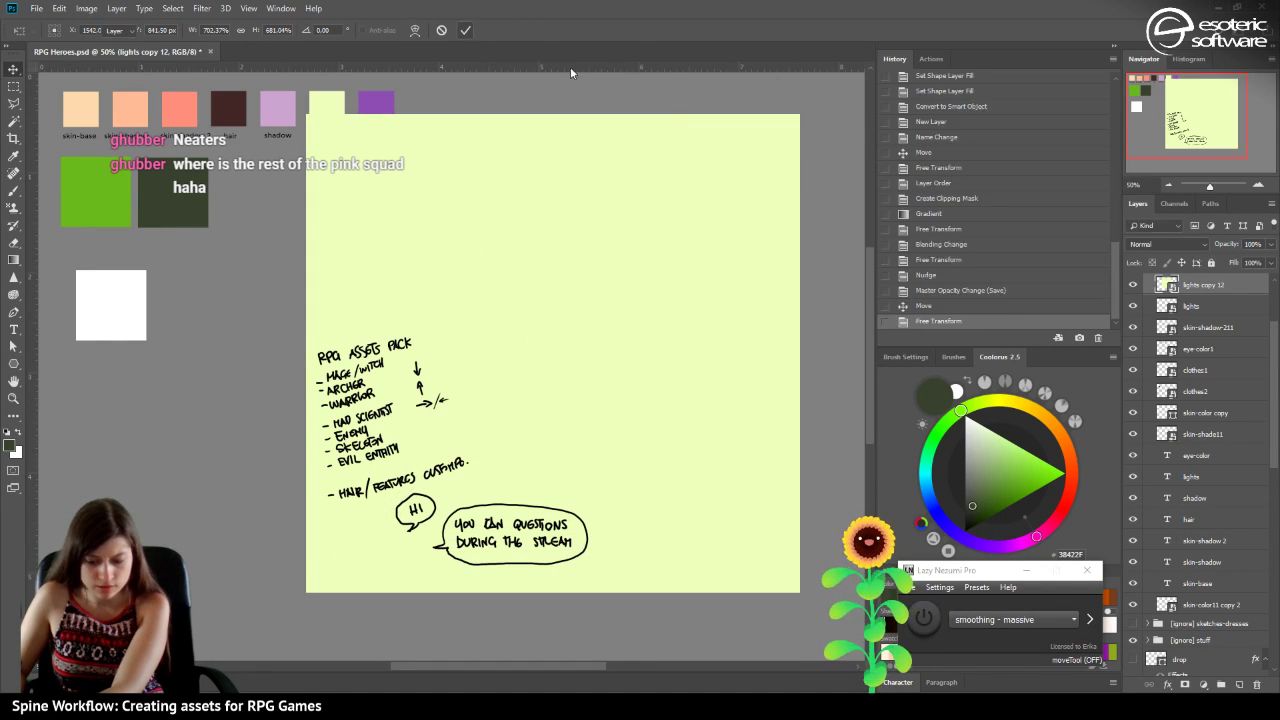
# Move the lights swatch copy below the shadow layer and clip it to a new layer added directly above [ignore] bg.
pyautogui.scroll(-5, 1205, 290)
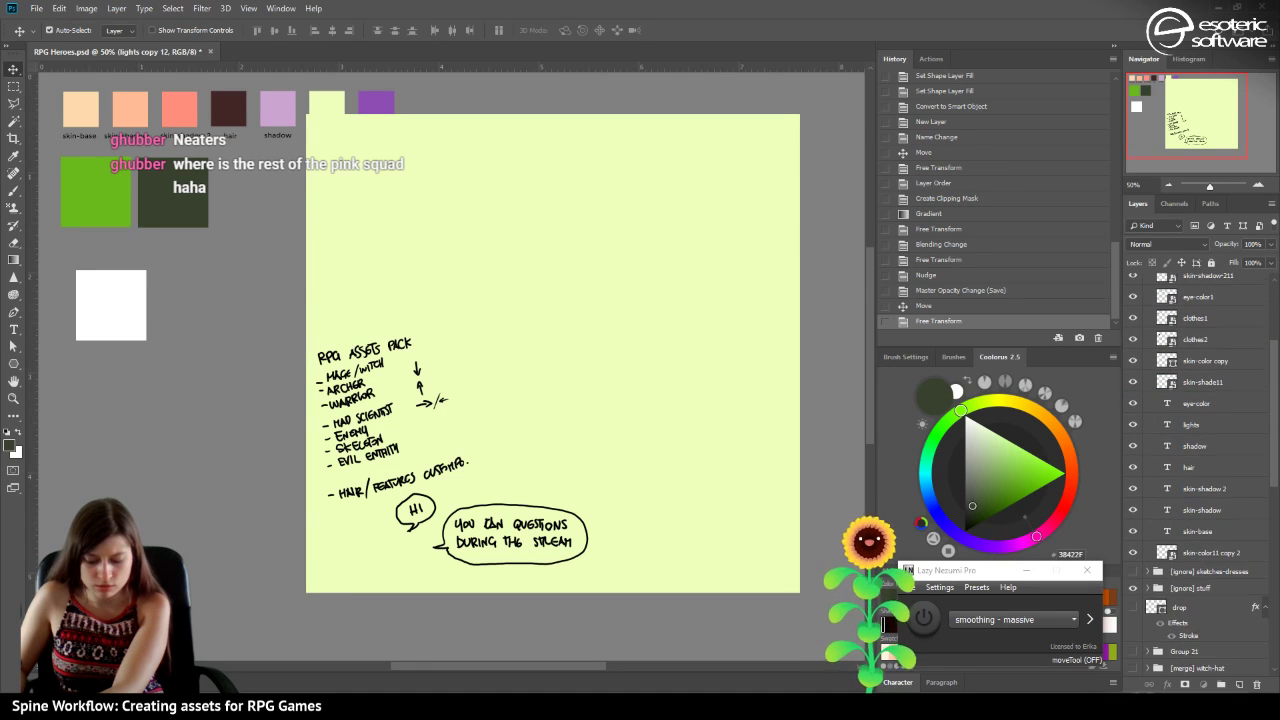
pyautogui.moveTo(1167, 655); pyautogui.dragTo(1165, 652)
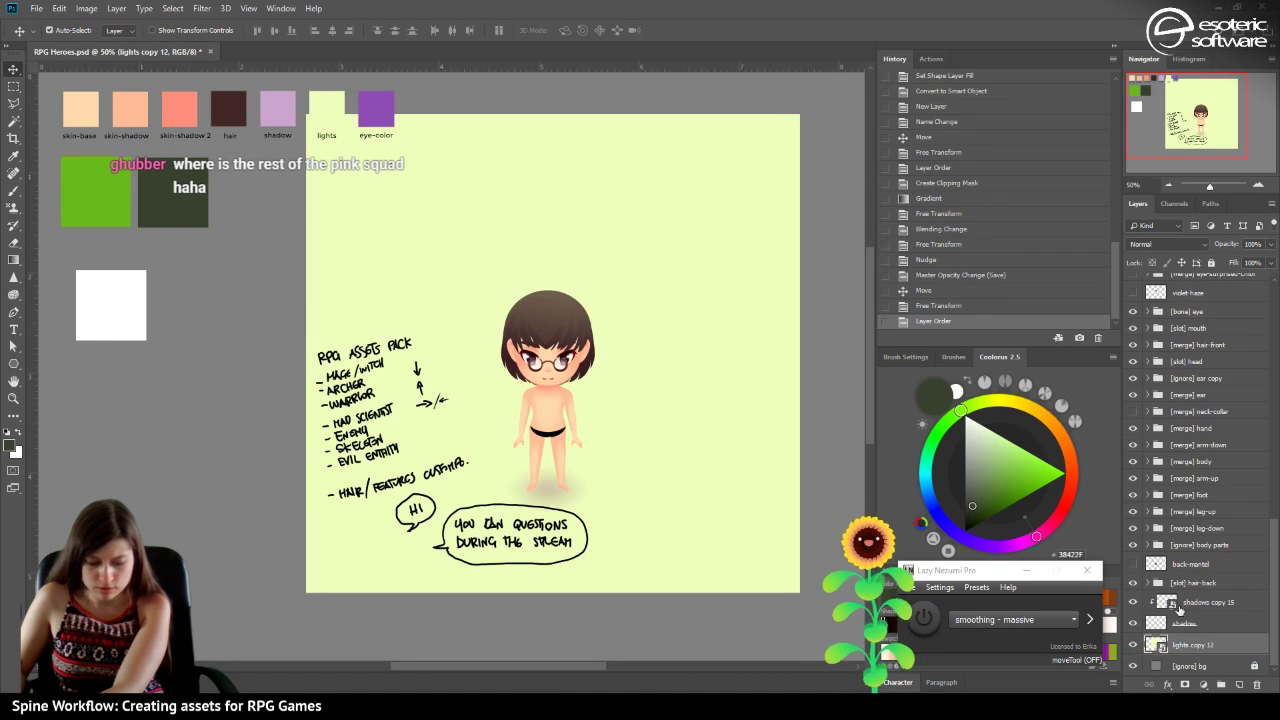
pyautogui.hotkey('ctrl', 'shift', 'alt', 'n')
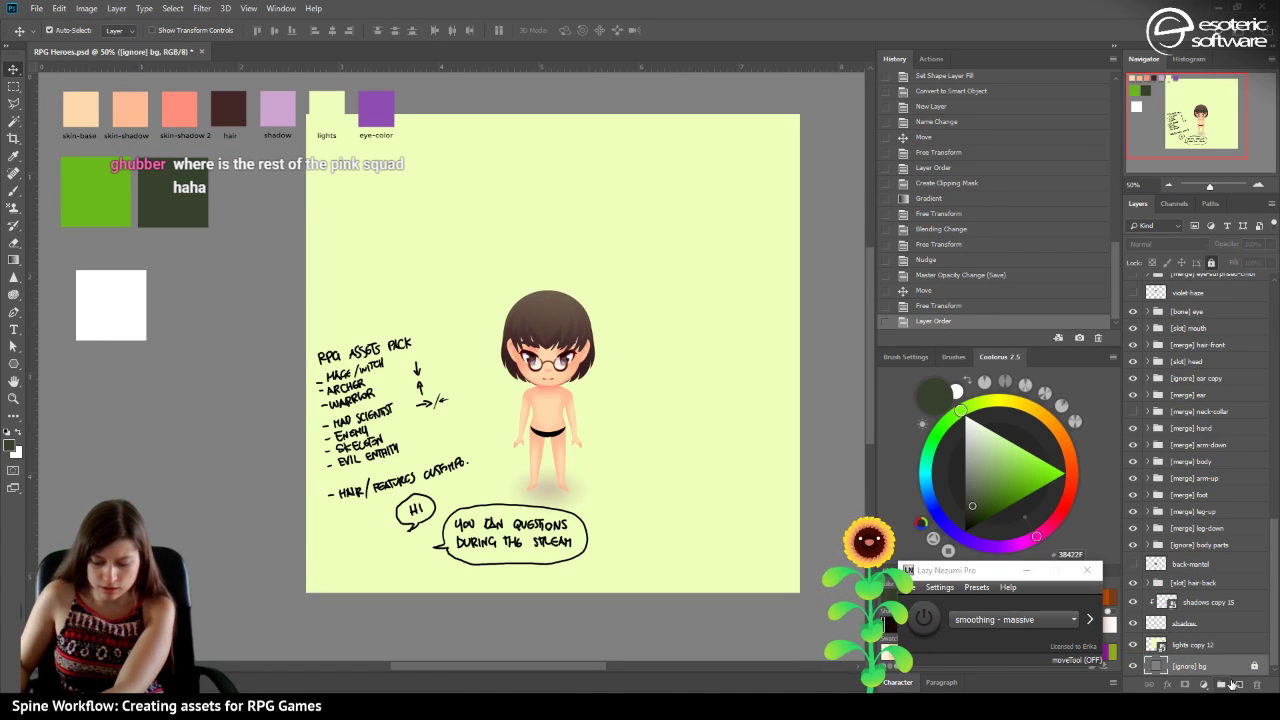
pyautogui.rightClick(1207, 647)
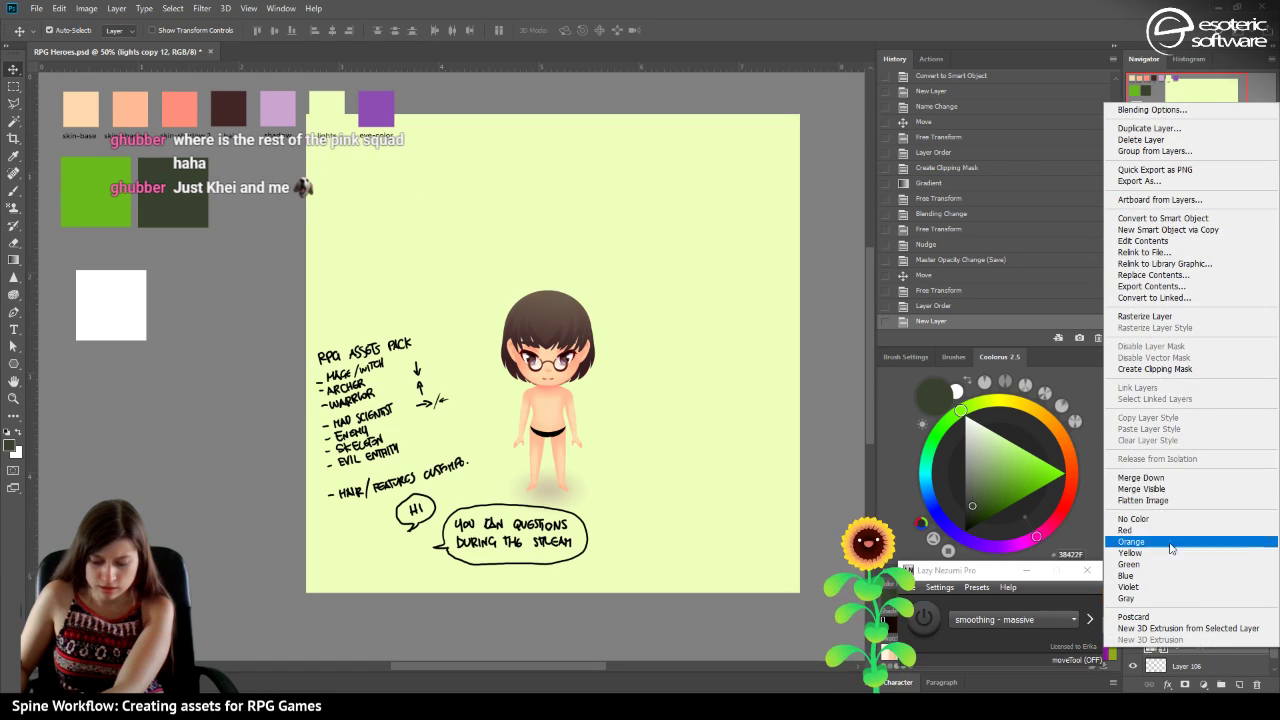
pyautogui.click(1141, 371)
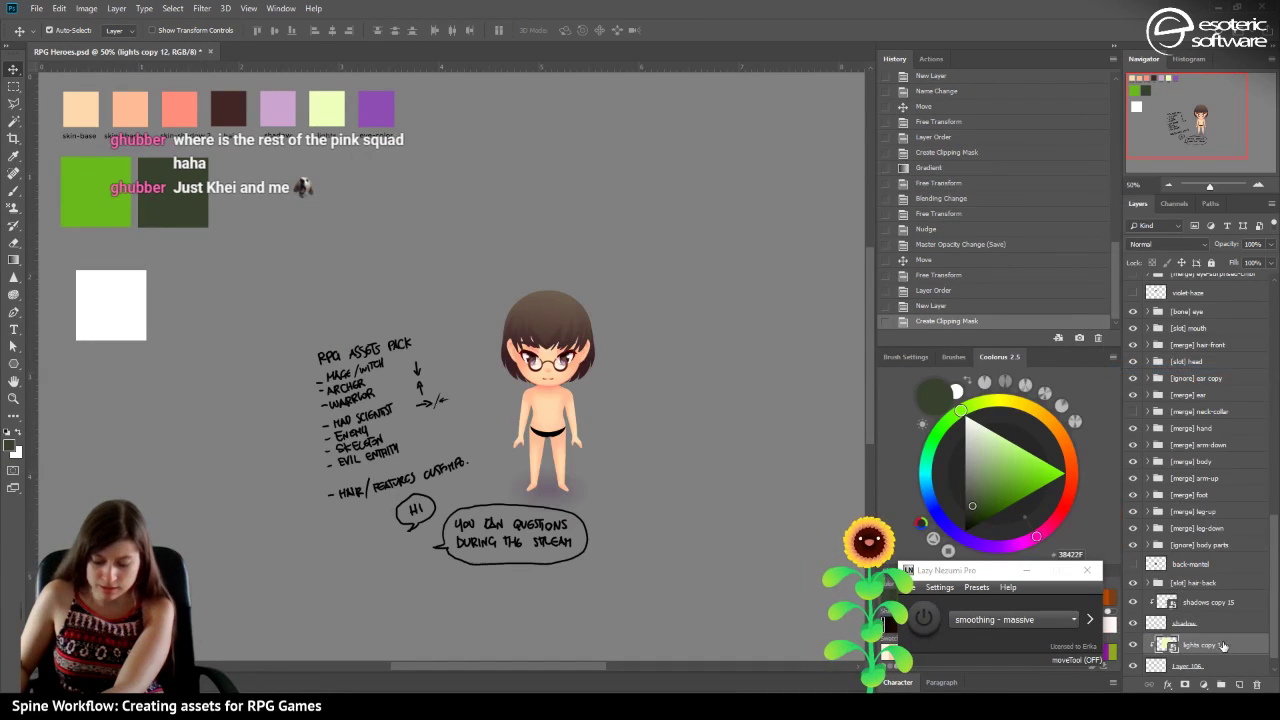
# Draw a large radial gradient centred on the character on the new layer, and lower its opacity to 34%.
pyautogui.press('g')
pyautogui.moveTo(553, 357); pyautogui.dragTo(574, 542)
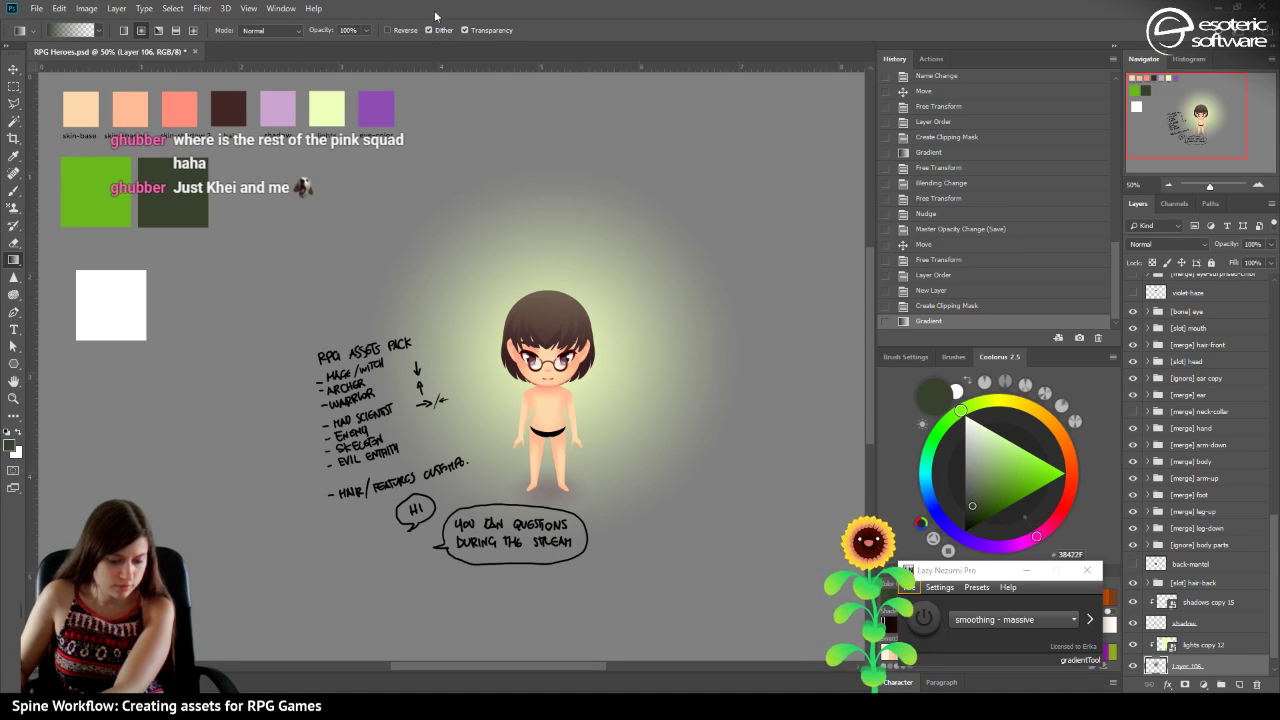
pyautogui.click(1271, 248)
pyautogui.moveTo(1228, 263); pyautogui.dragTo(1228, 263)
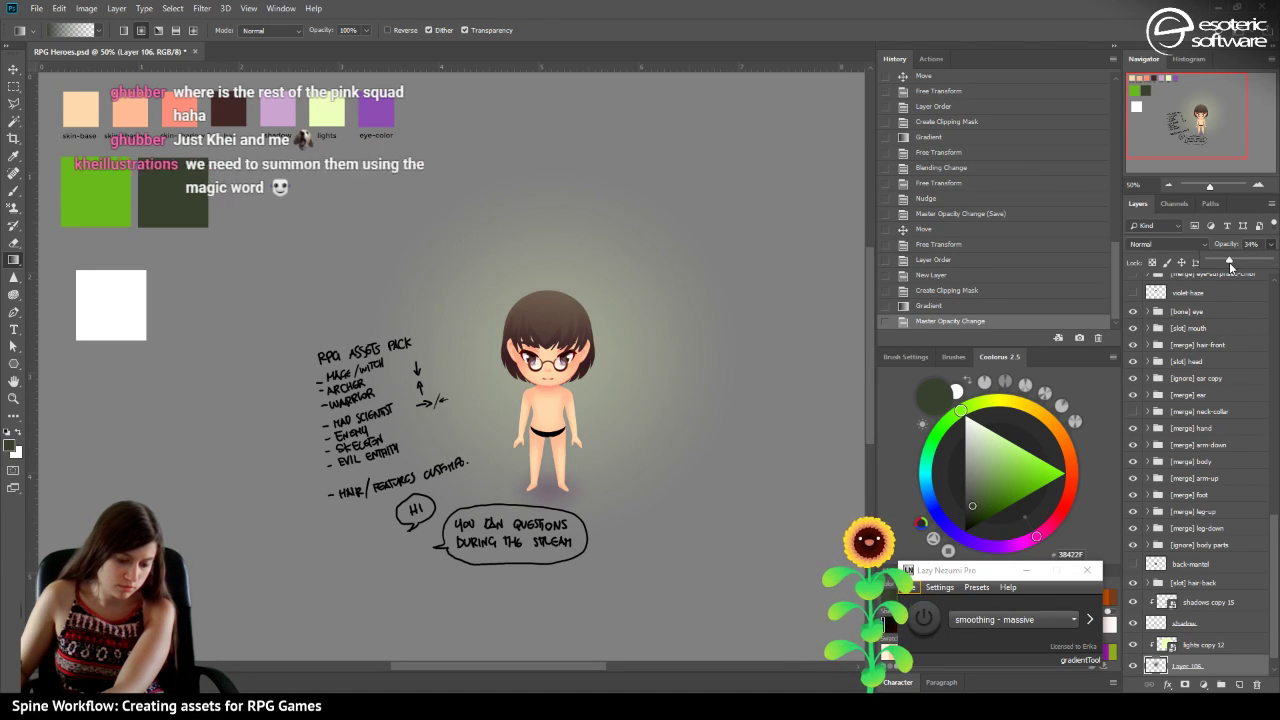
# Try the Overlay and Color Dodge blend modes on the glow layer and settle on Soft Light.
pyautogui.click(1180, 246)
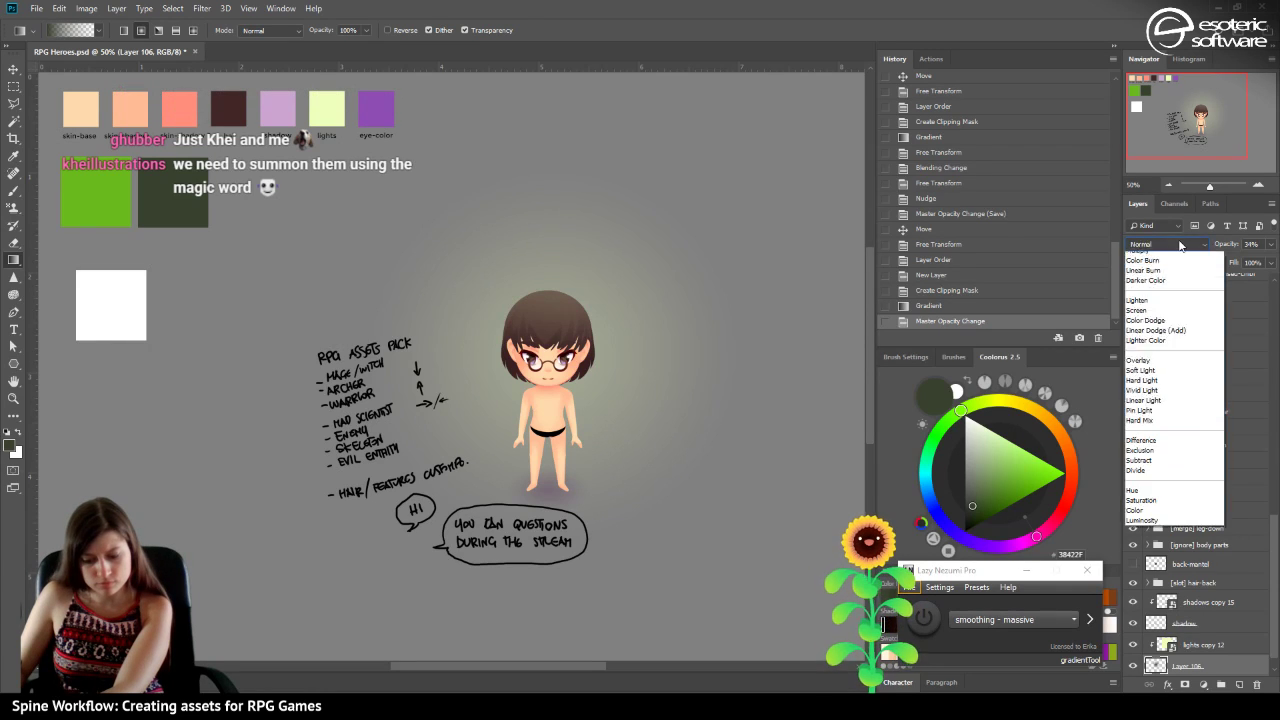
pyautogui.click(1152, 412)
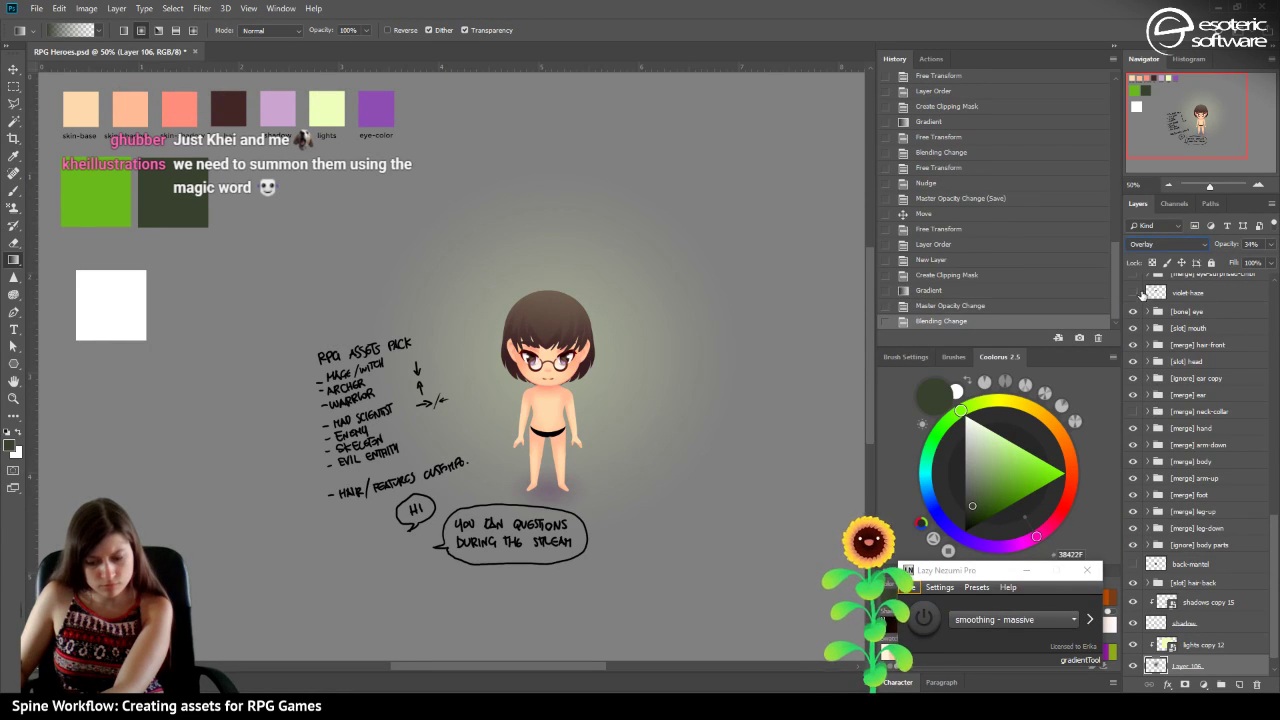
pyautogui.click(1170, 247)
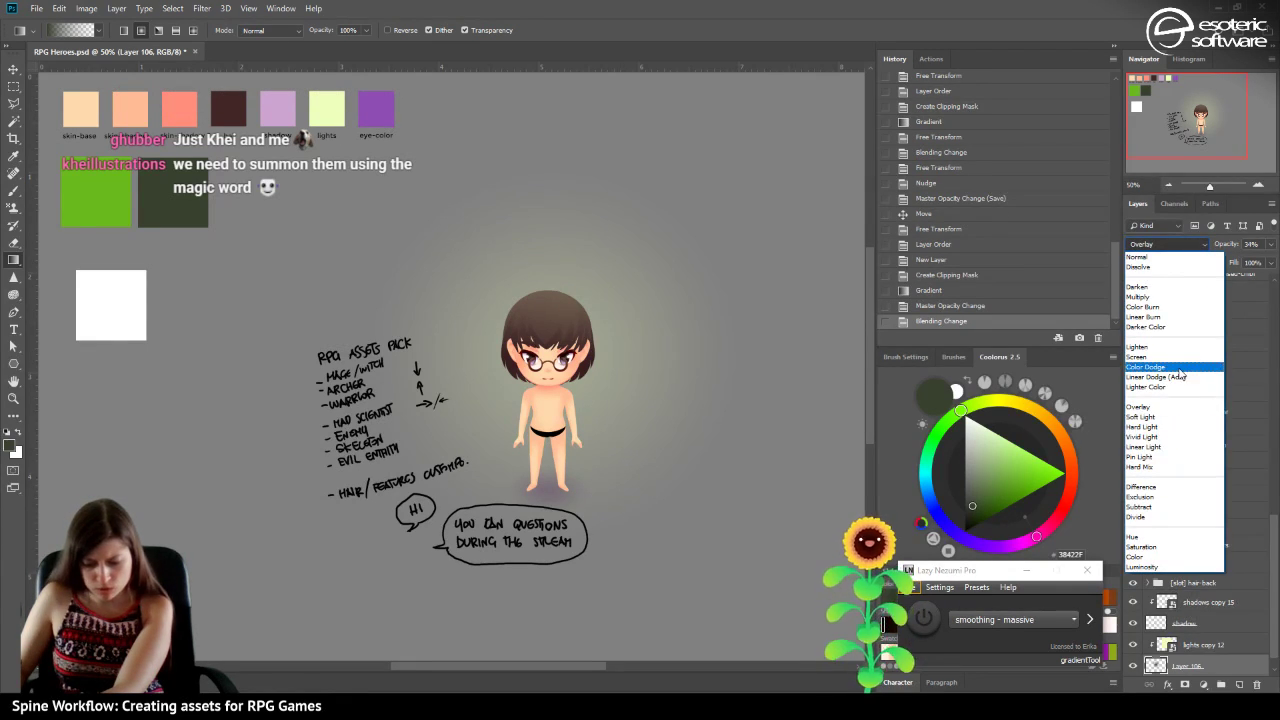
pyautogui.click(1181, 369)
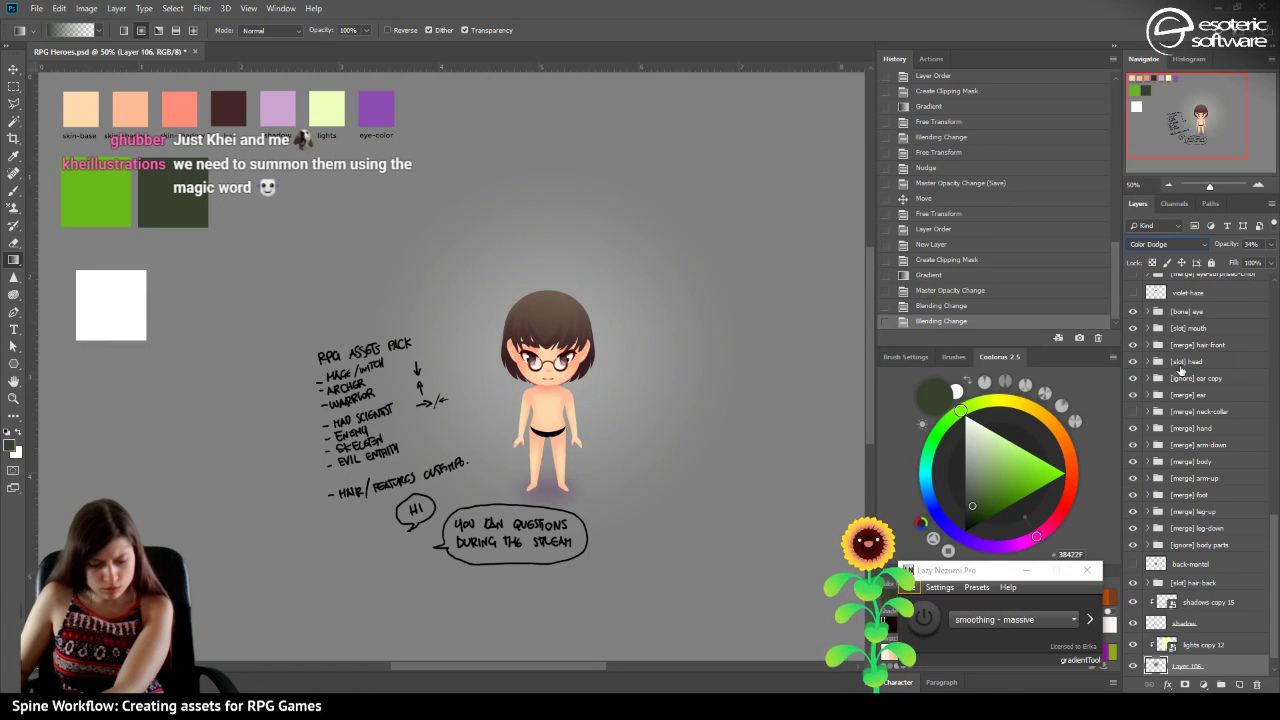
pyautogui.click(1147, 245)
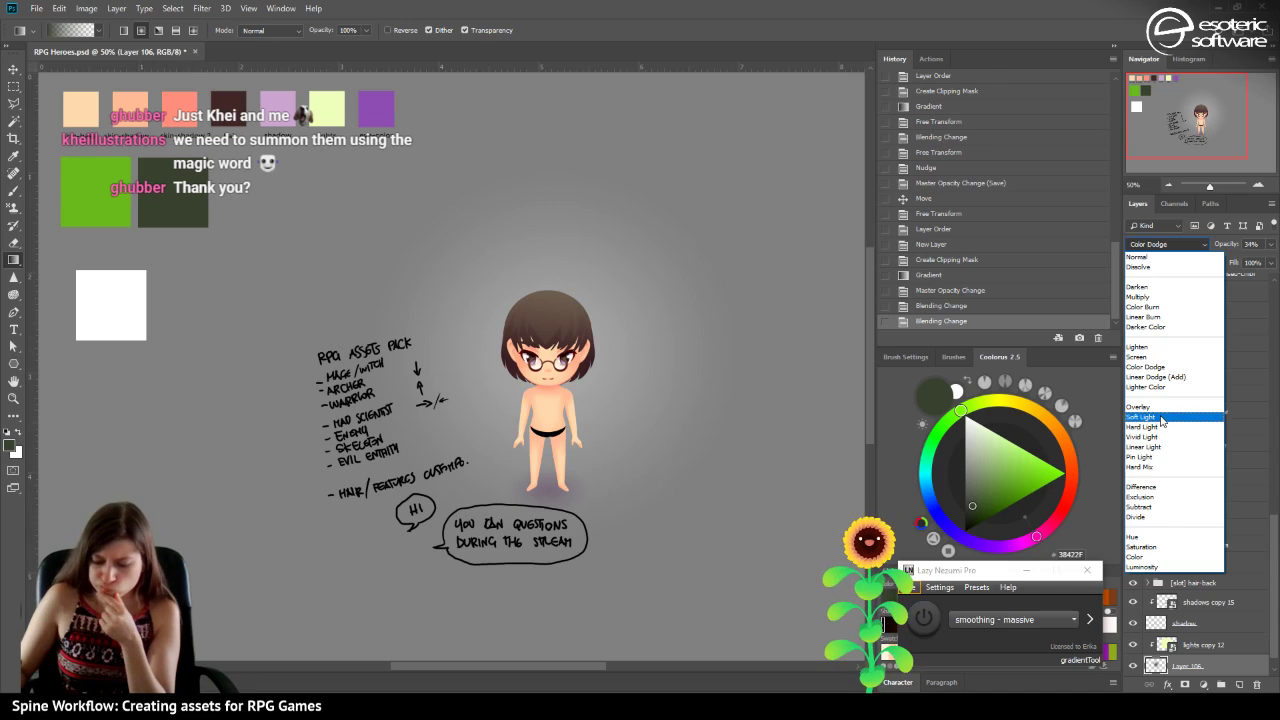
pyautogui.click(1162, 417)
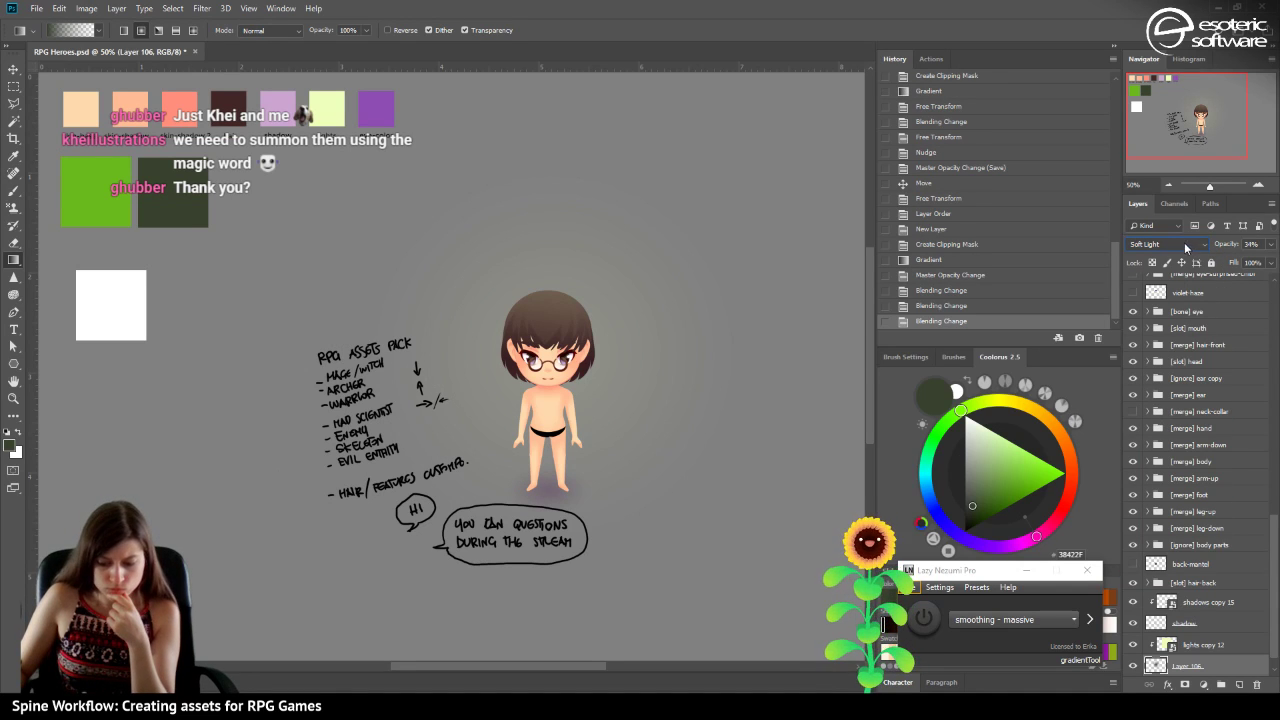
# Set the background glow layer's blend mode to Screen and lower its opacity to 23%.
pyautogui.click(1186, 246)
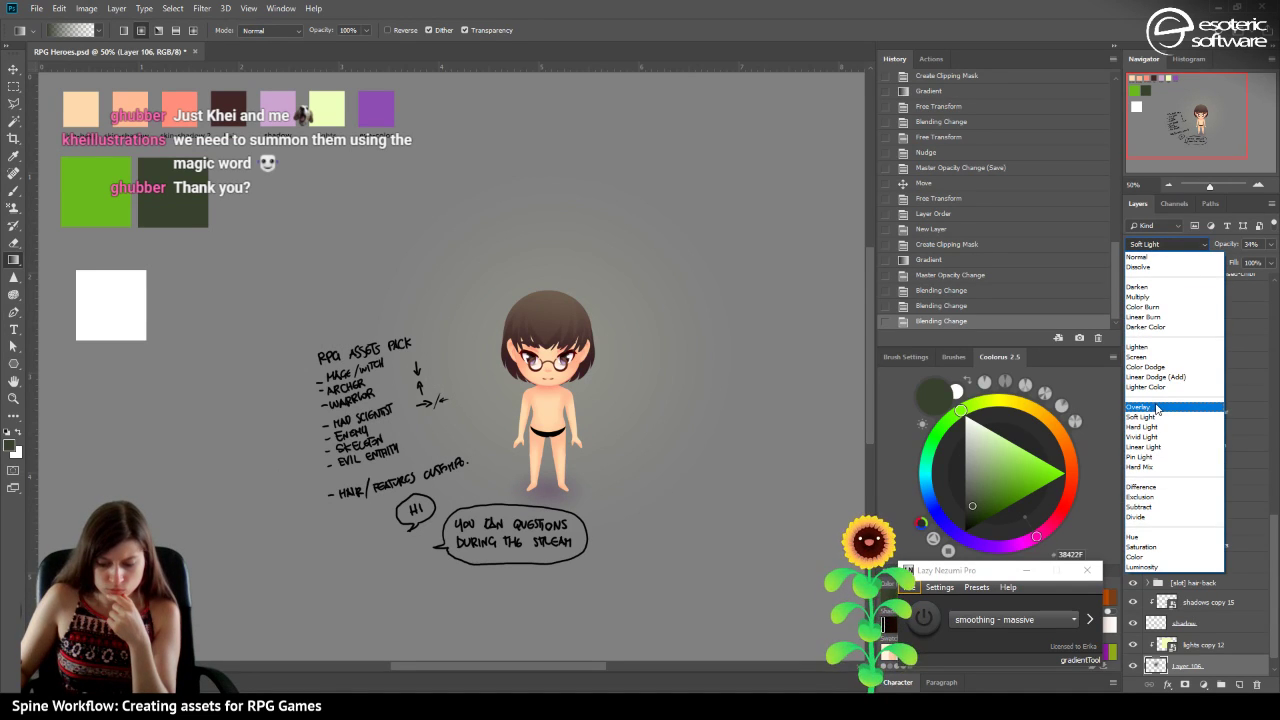
pyautogui.click(1157, 357)
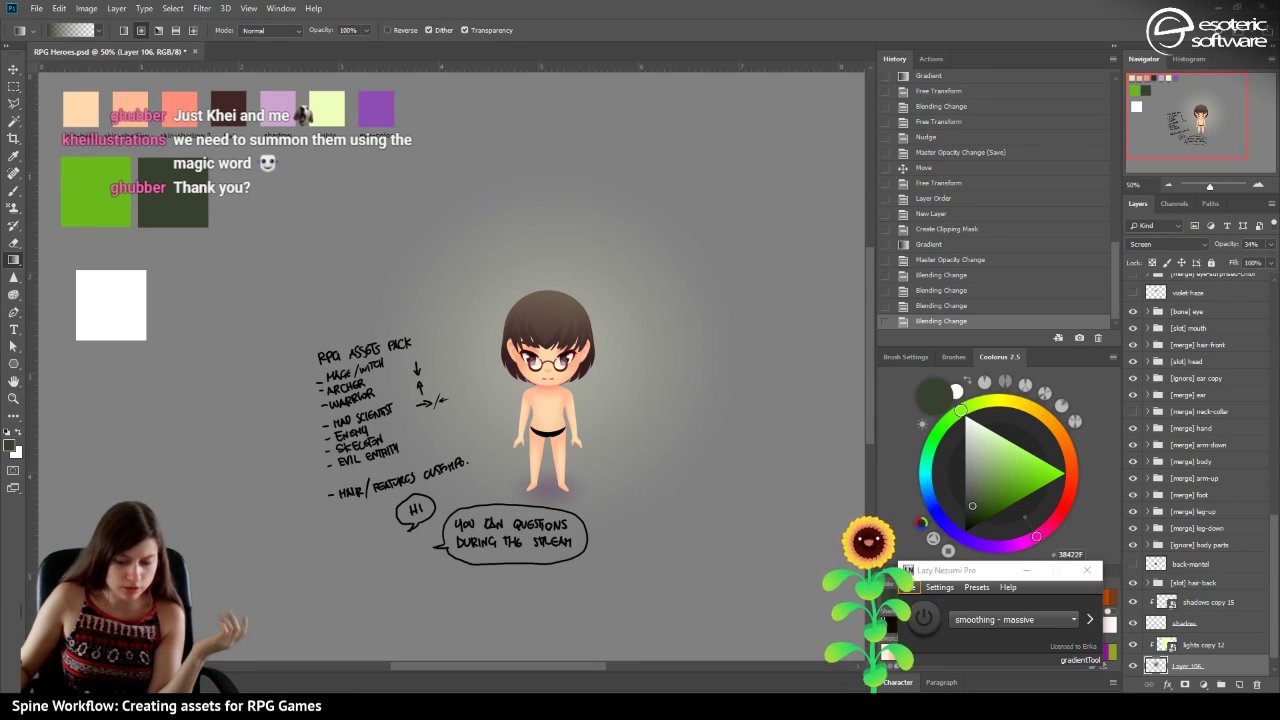
pyautogui.click(1271, 244)
pyautogui.moveTo(1222, 264); pyautogui.dragTo(1222, 264)
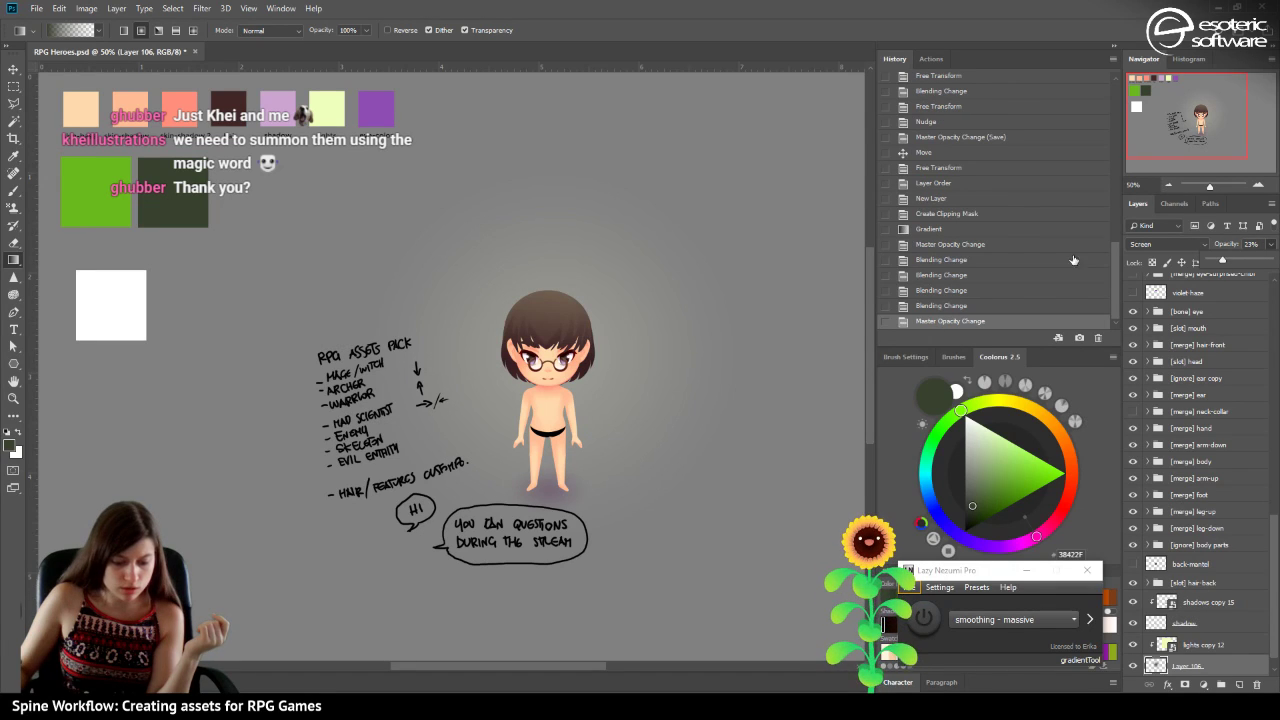
# Adjust the background glow slightly around the character with Free Transform, and save the document.
pyautogui.click(13, 68)
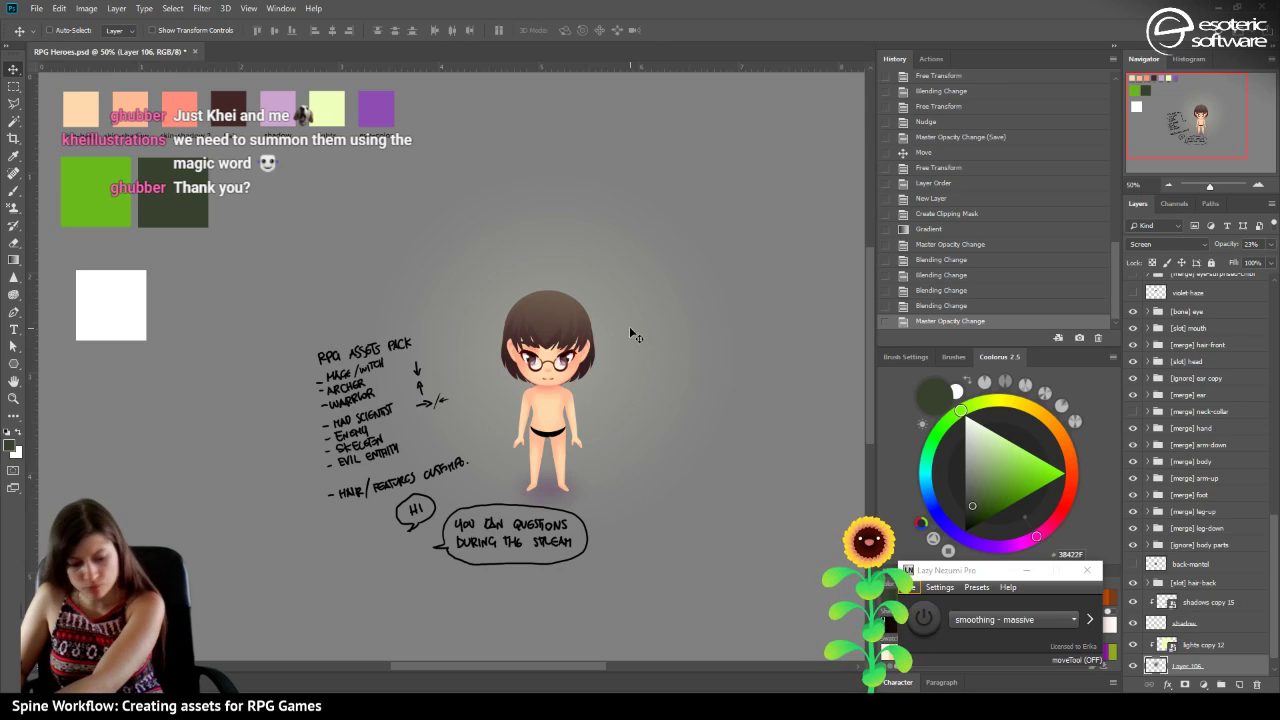
pyautogui.hotkey('ctrl', 't')
pyautogui.moveTo(738, 543); pyautogui.dragTo(733, 514)
pyautogui.click(604, 30)
pyautogui.hotkey('ctrl', 's')
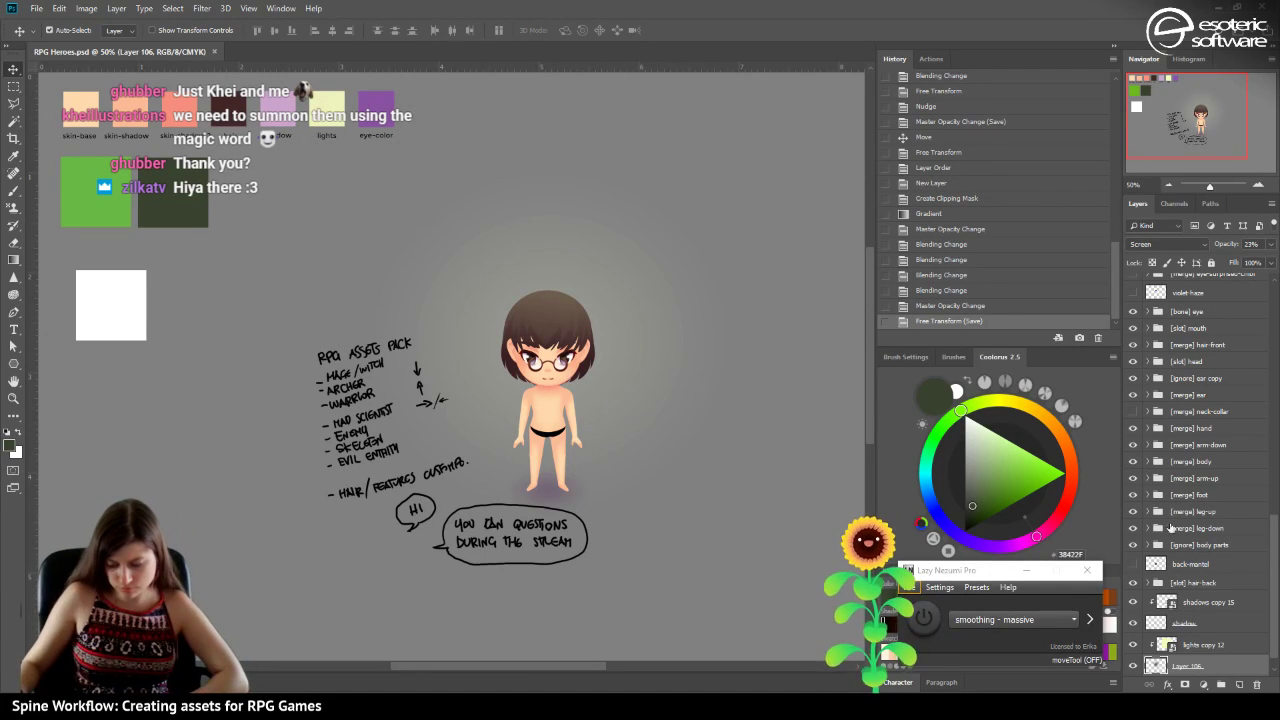
# Set the ground shadow layer's opacity to 50% and save the document.
pyautogui.click(1165, 624)
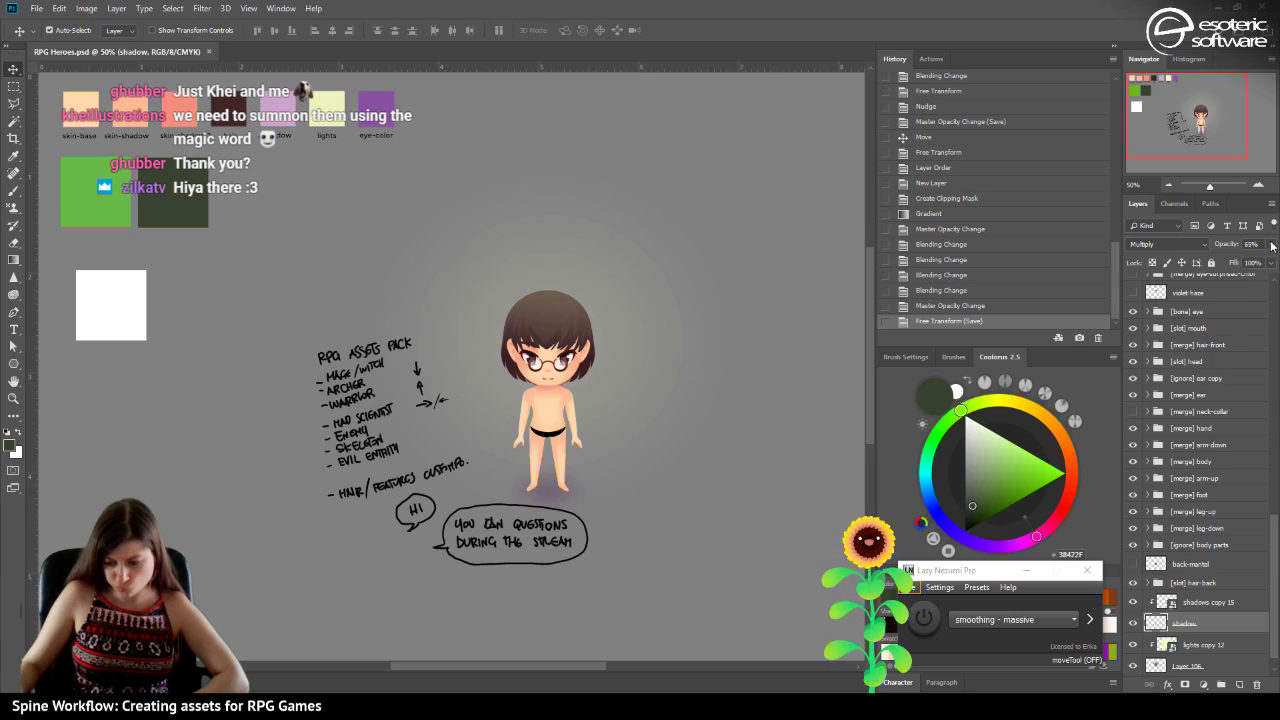
pyautogui.press('0')
pyautogui.press('5')
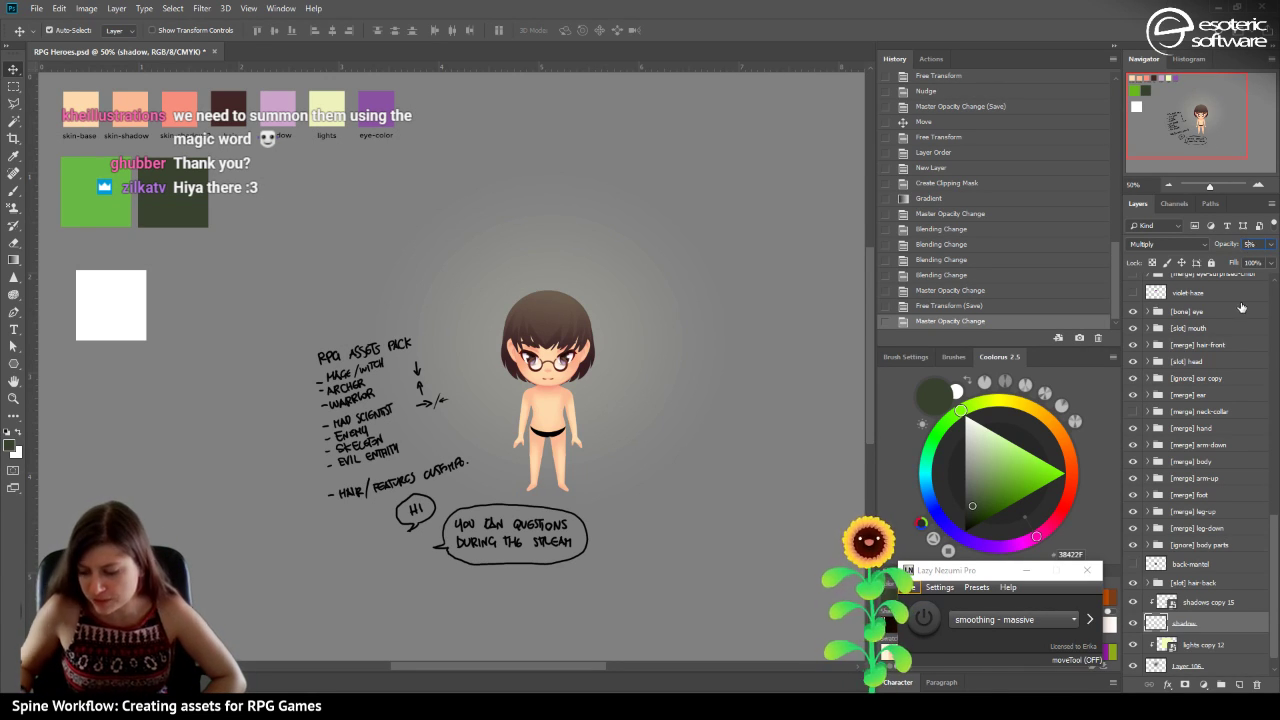
pyautogui.press('5')
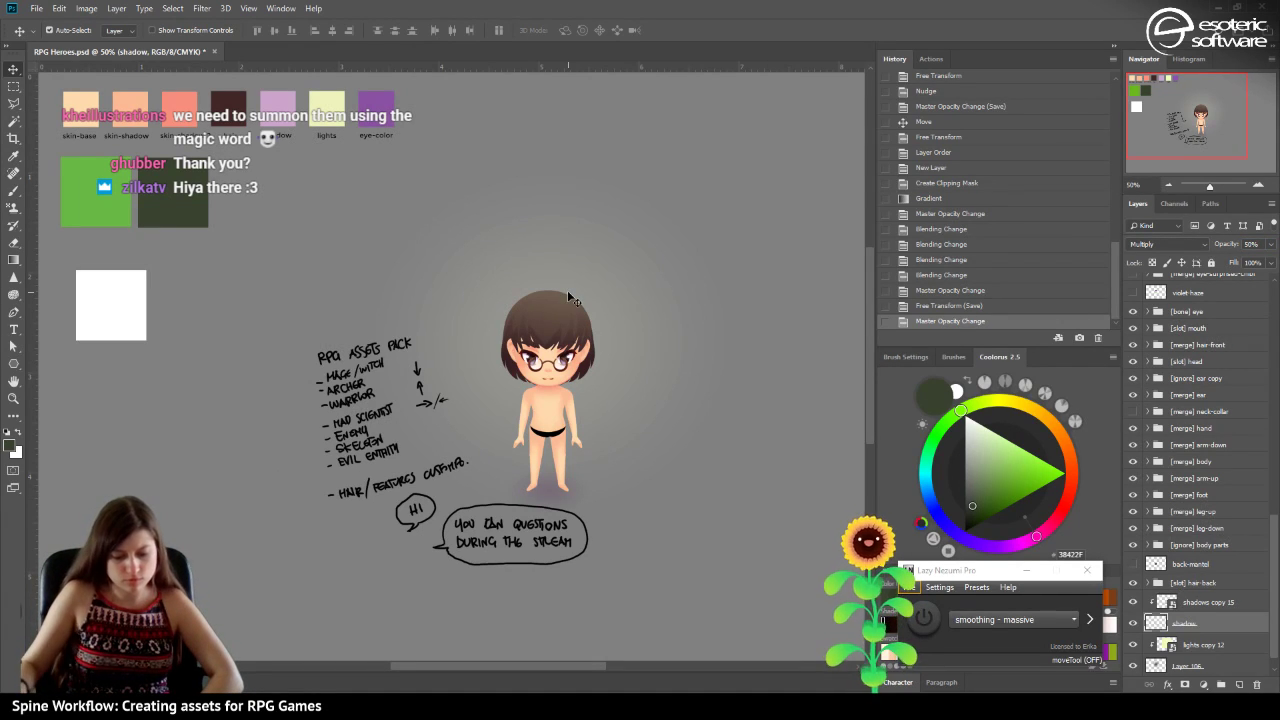
pyautogui.hotkey('ctrl', 's')
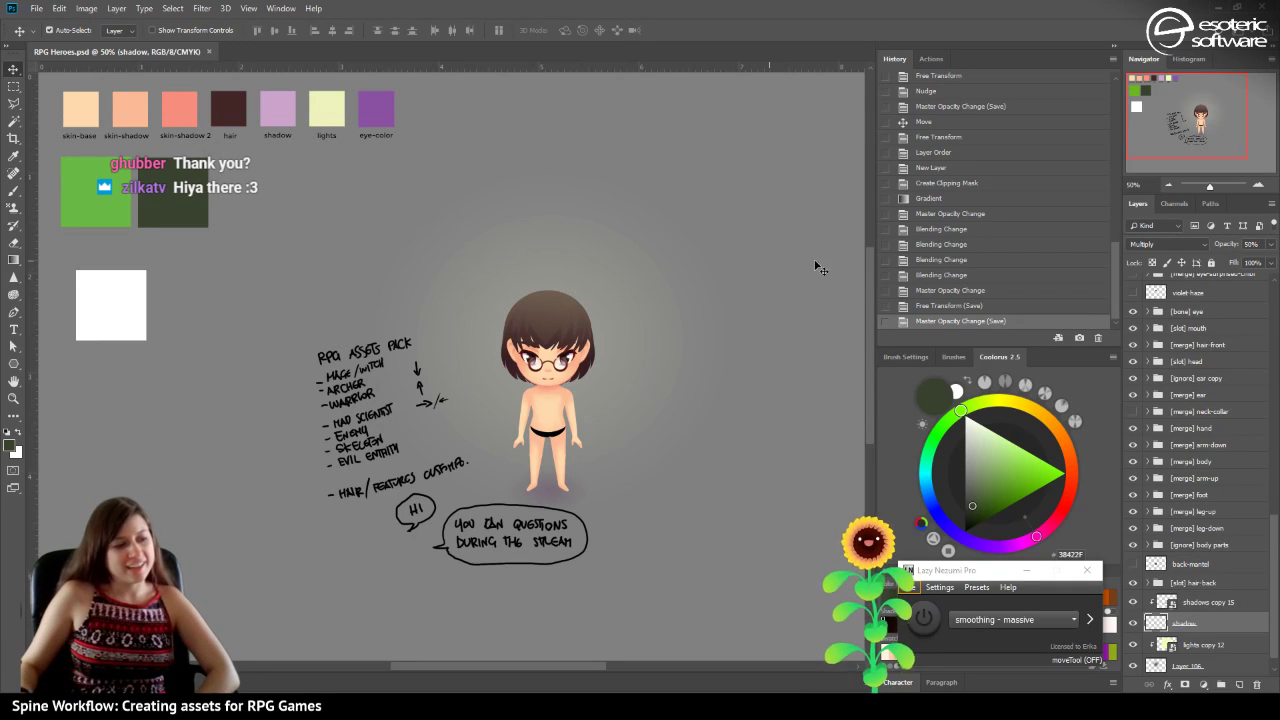
pyautogui.moveTo(1225, 115)
pyautogui.mouseDown()
pyautogui.moveTo(1225, 130)
pyautogui.moveTo(1205, 113)
pyautogui.mouseUp()
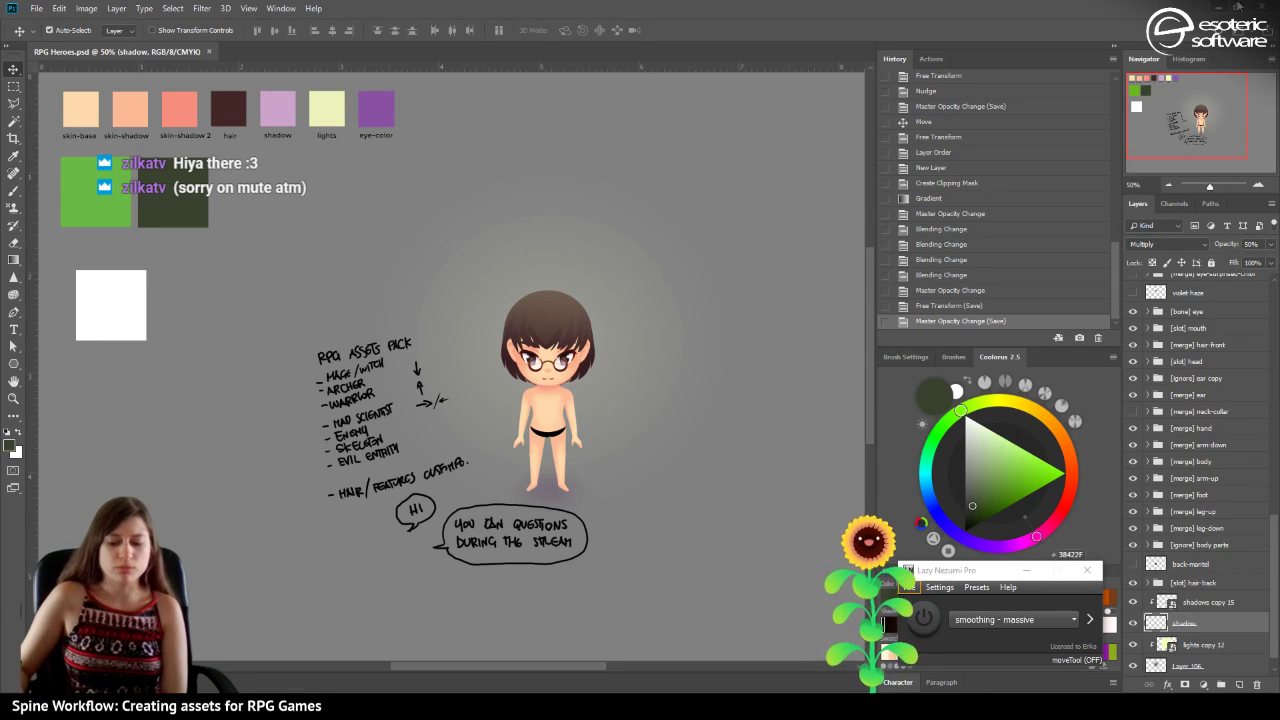
pyautogui.moveTo(1195, 78); pyautogui.dragTo(1073, 60)
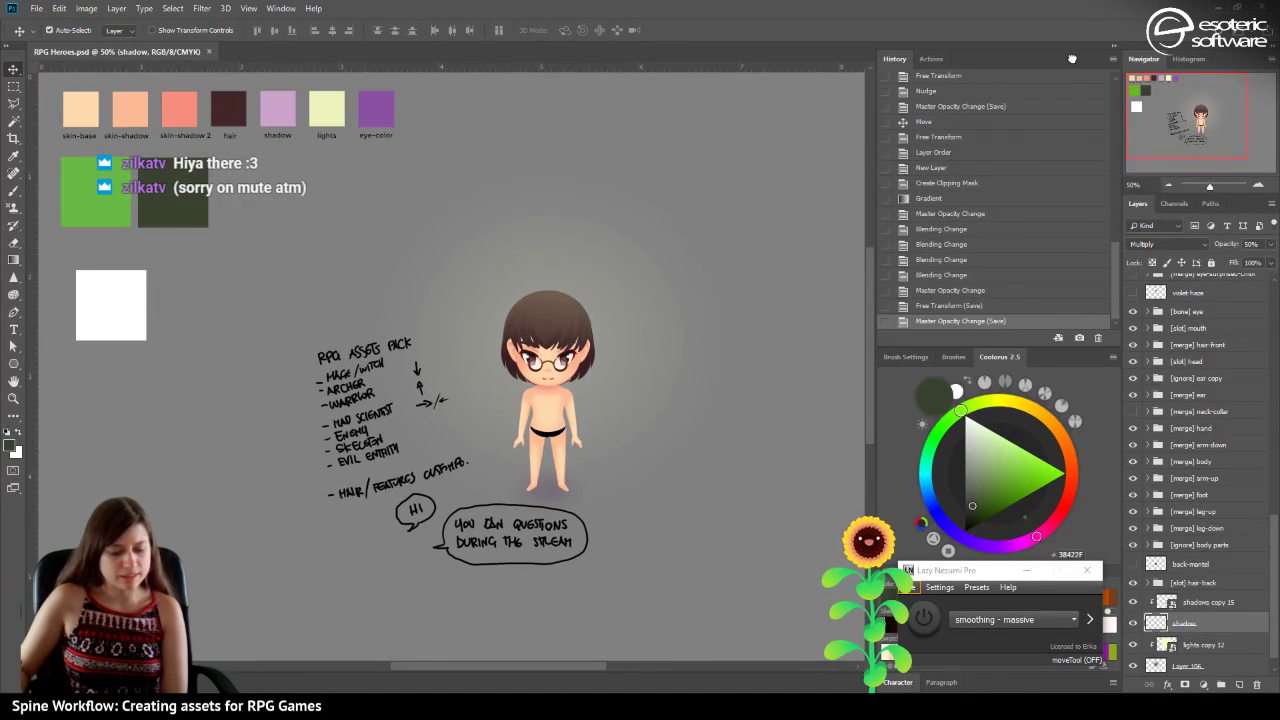
# Stack the dark green clothes swatch behind the bright green one below the palette row and select both swatches.
pyautogui.click(97, 217)
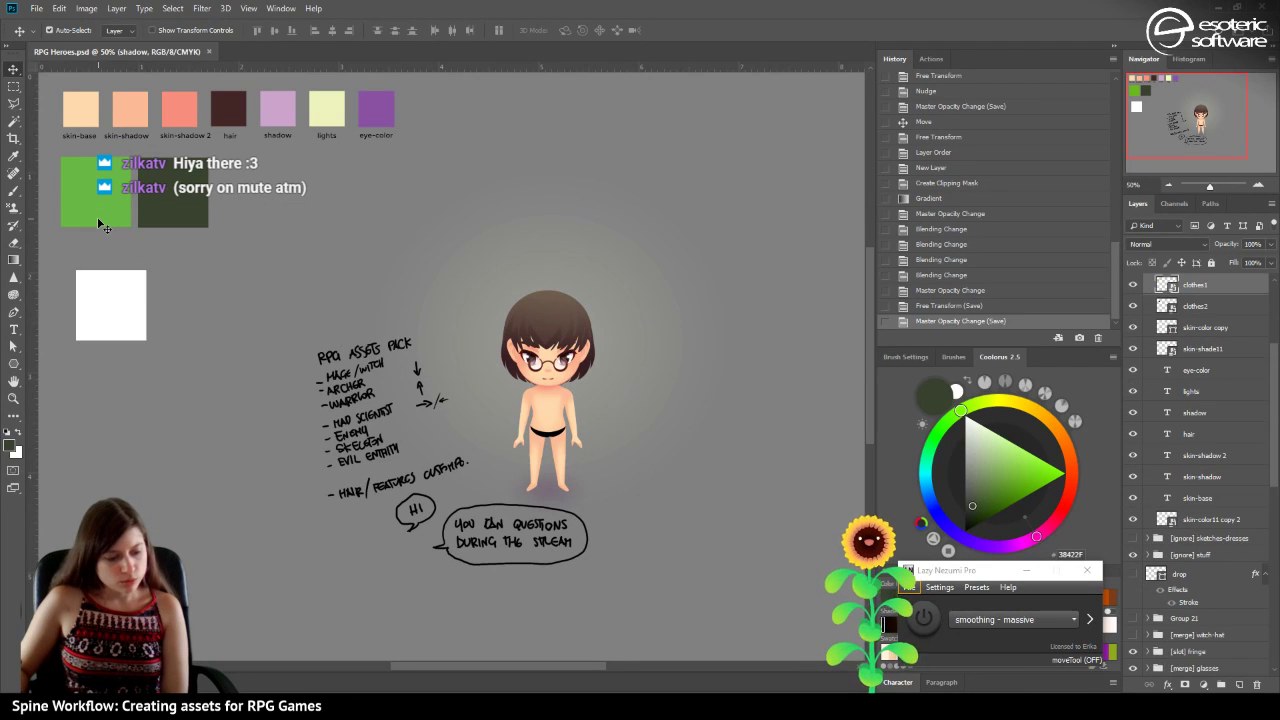
pyautogui.click(88, 135)
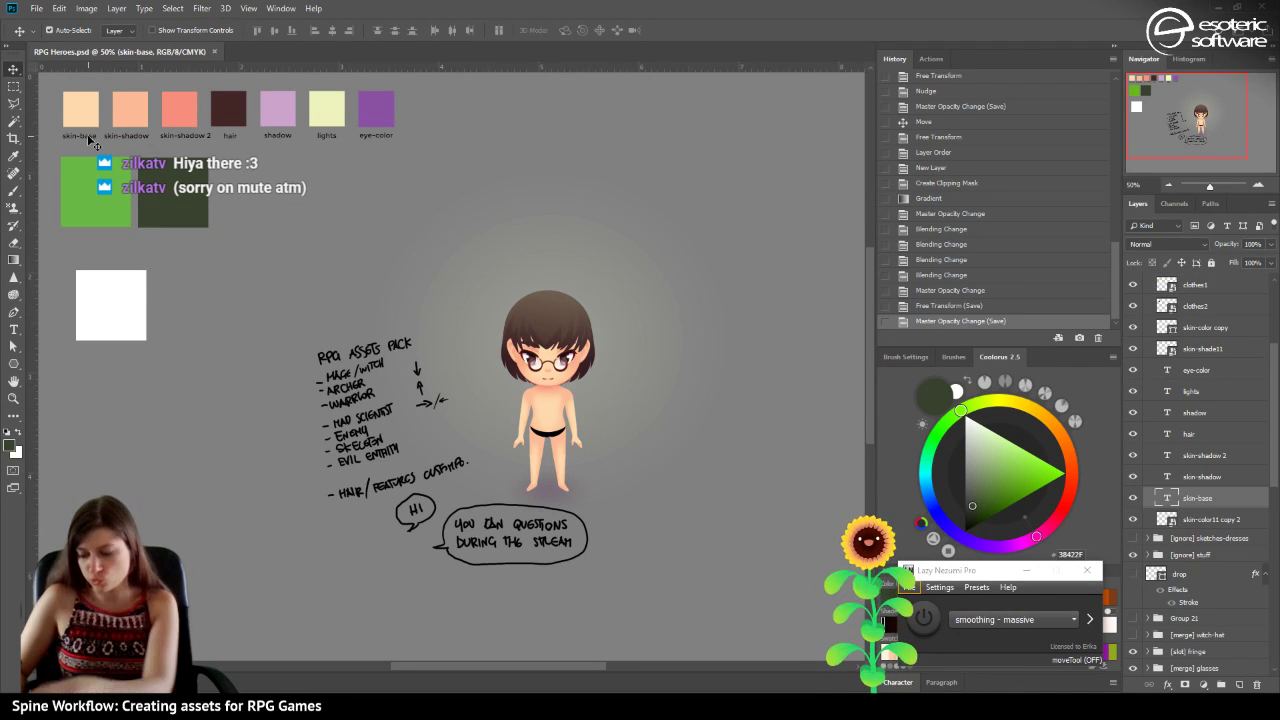
pyautogui.click(88, 196)
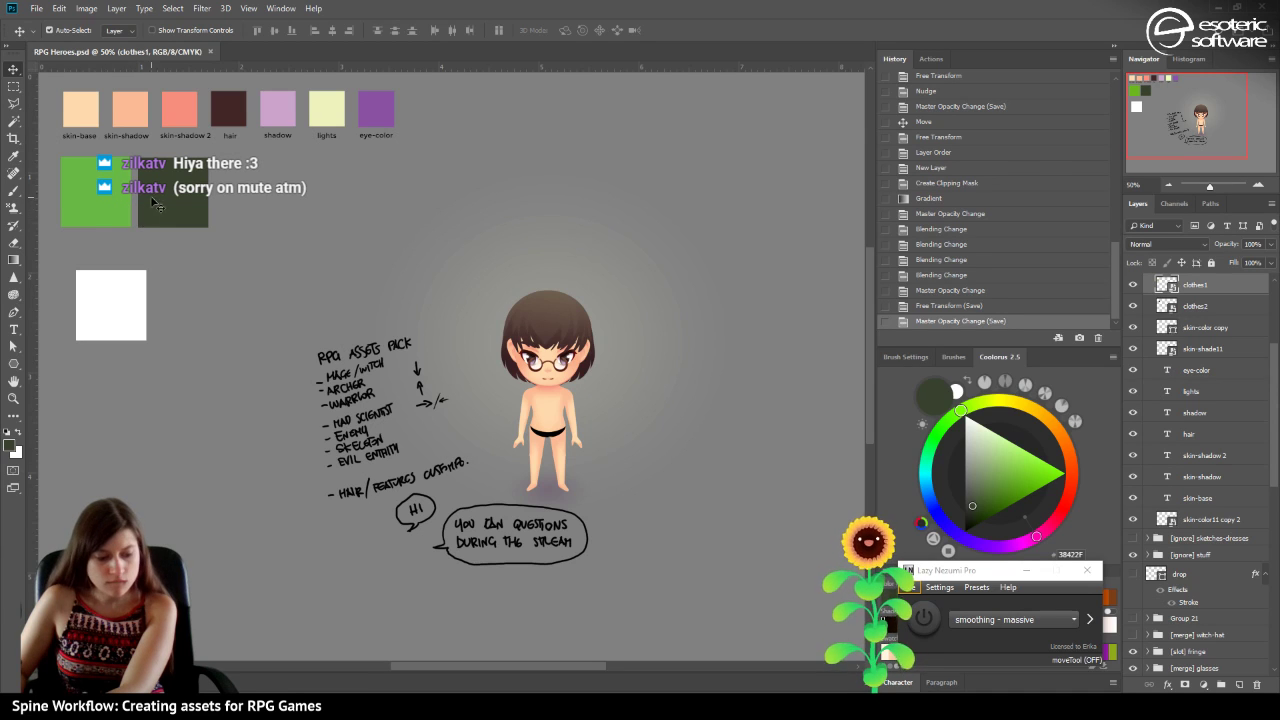
pyautogui.moveTo(168, 215); pyautogui.dragTo(132, 221)
pyautogui.keyDown('shift'); pyautogui.click(146, 250); pyautogui.keyUp('shift')
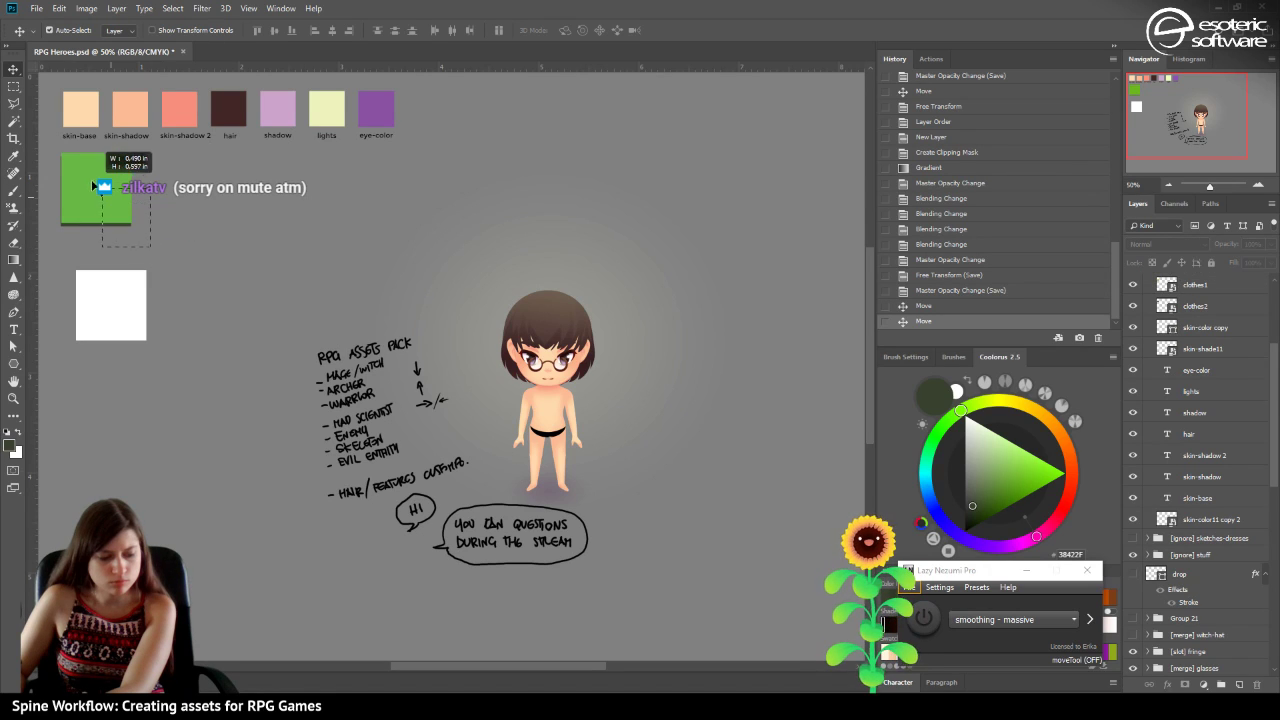
# Stack the clothes1 and clothes2 swatches exactly by aligning their top edges, vertical centers, bottom edges and left edges.
pyautogui.click(257, 31)
pyautogui.click(275, 32)
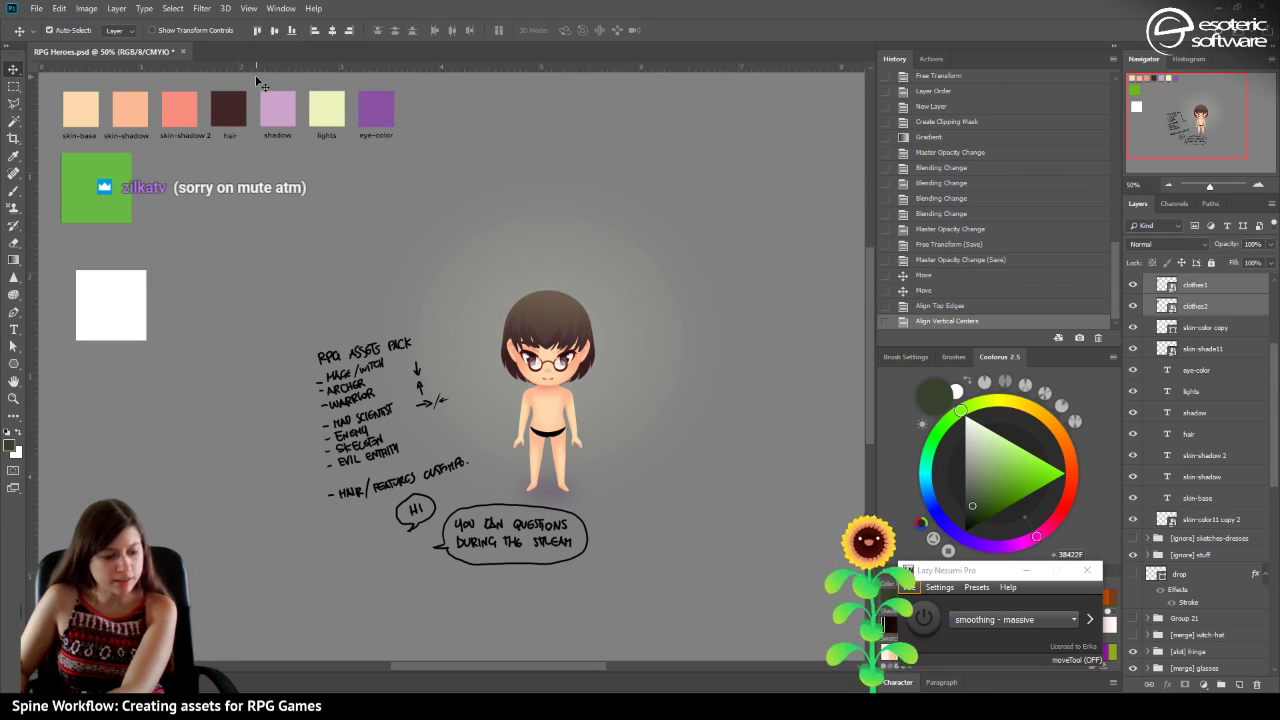
pyautogui.click(290, 31)
pyautogui.click(315, 31)
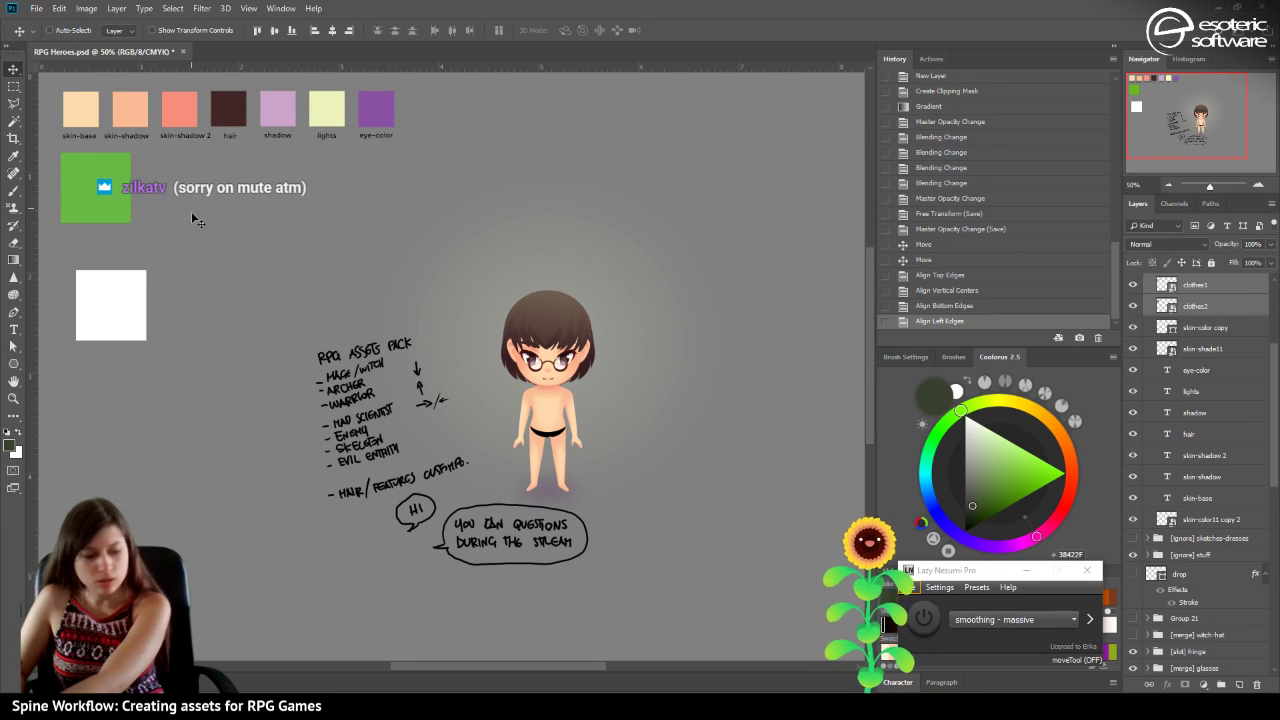
# Scale the stacked clothes swatches to about 50.47% over the skin-base swatch so they match its size.
pyautogui.hotkey('ctrl', 't')
pyautogui.moveTo(129, 224); pyautogui.dragTo(103, 185)
pyautogui.click(237, 30)
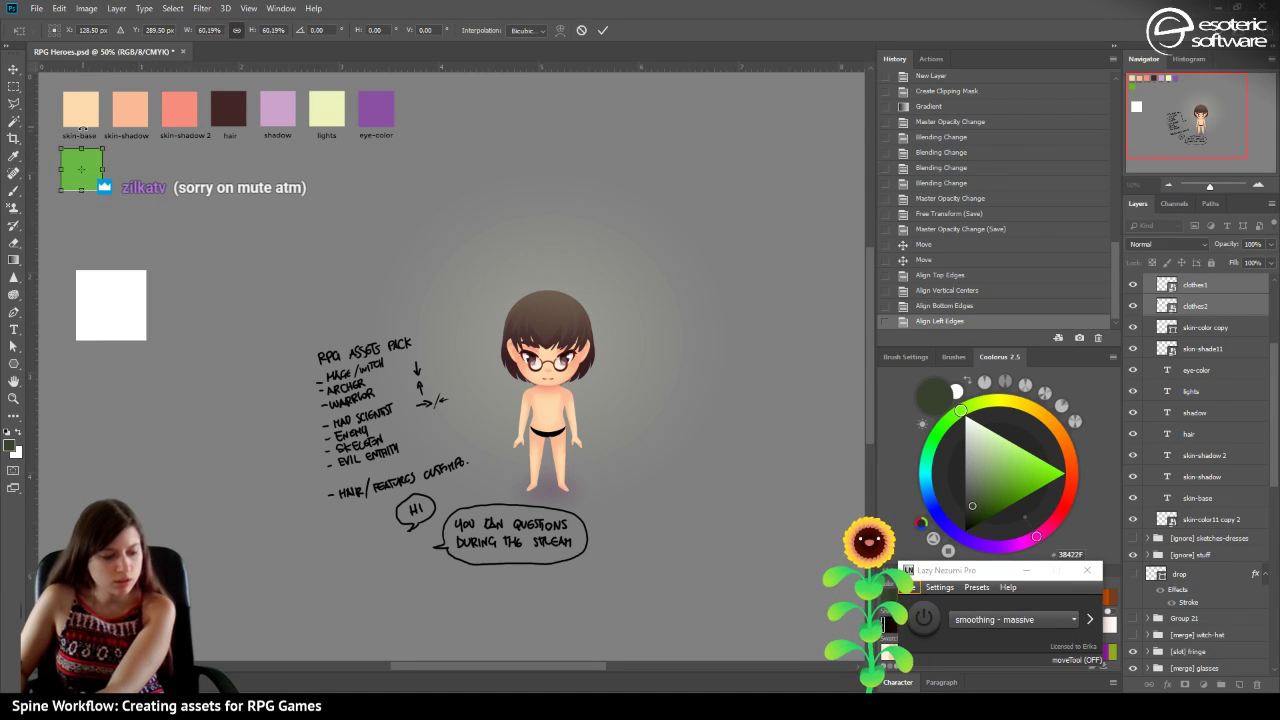
pyautogui.moveTo(97, 161); pyautogui.dragTo(99, 104)
pyautogui.click(1258, 185)
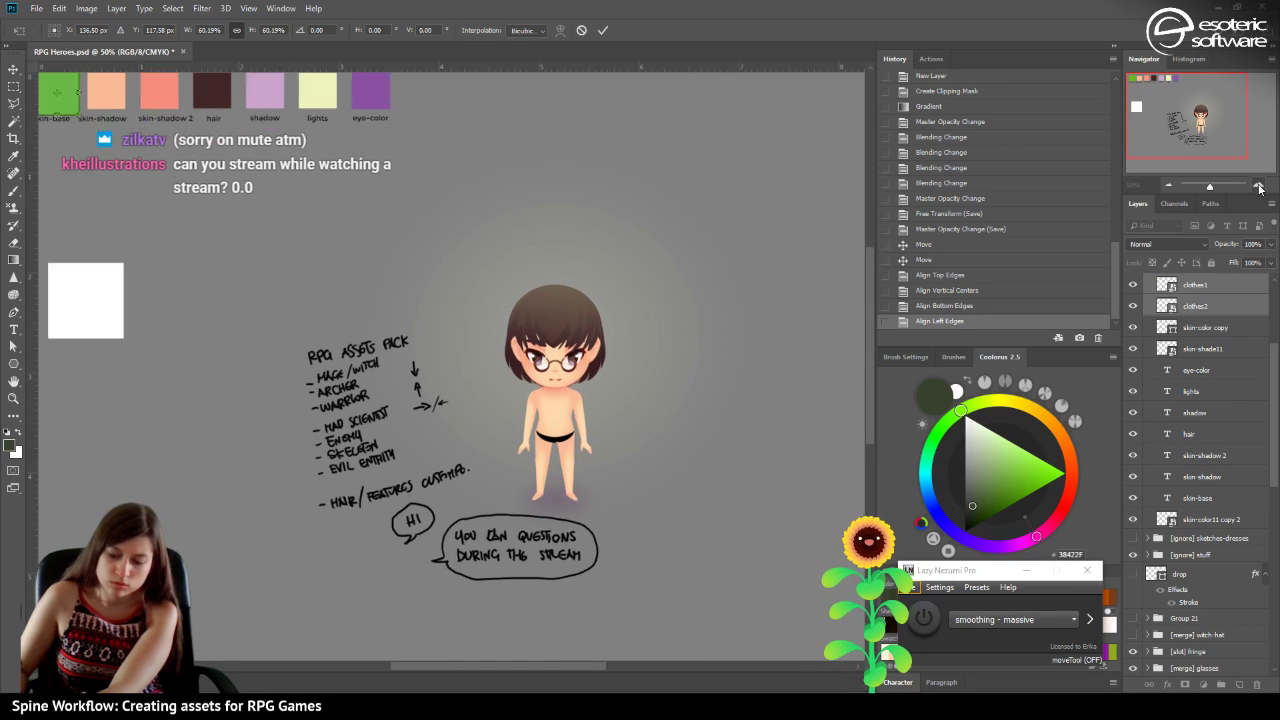
pyautogui.click(1258, 185)
pyautogui.moveTo(1172, 113); pyautogui.dragTo(1139, 88)
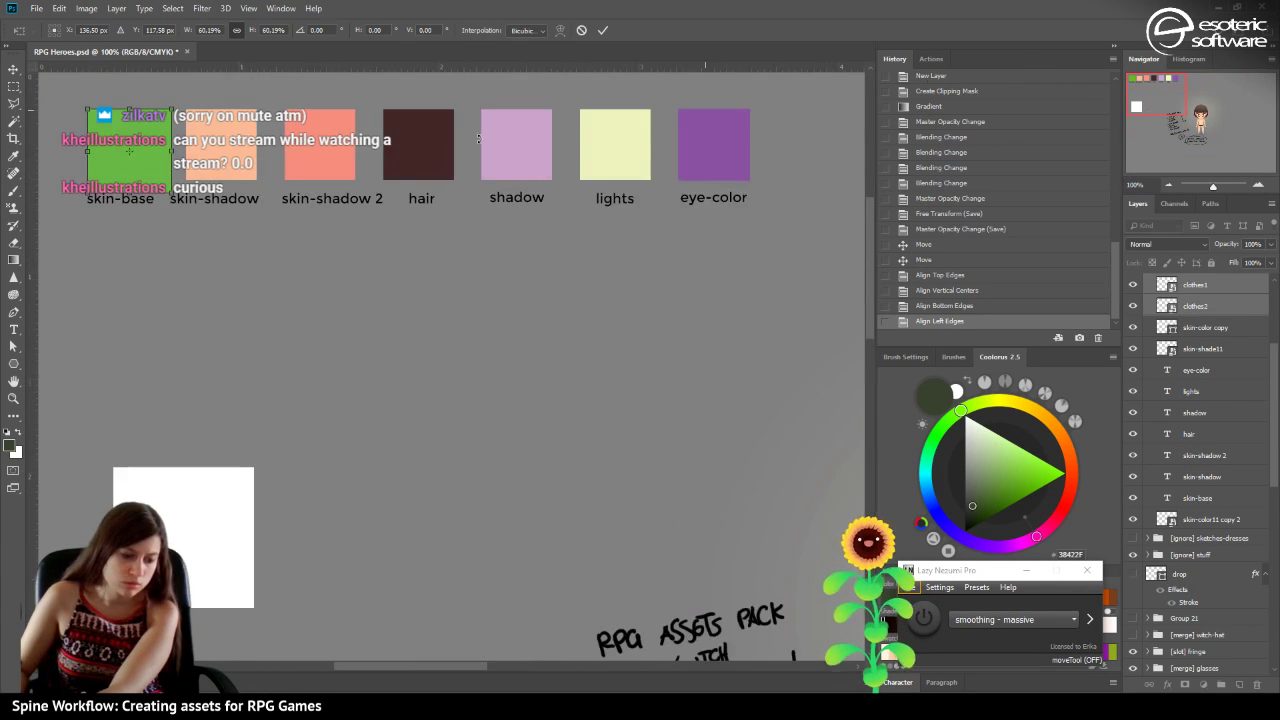
pyautogui.moveTo(169, 194); pyautogui.dragTo(157, 180)
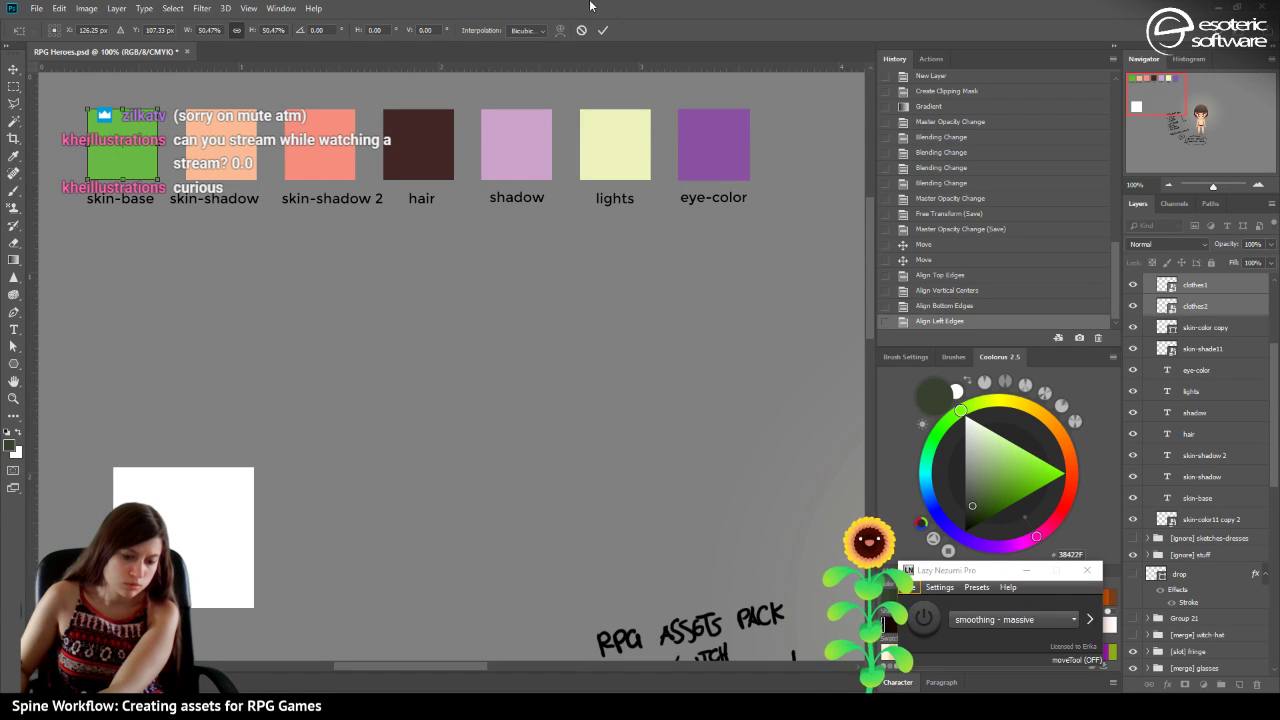
pyautogui.click(604, 33)
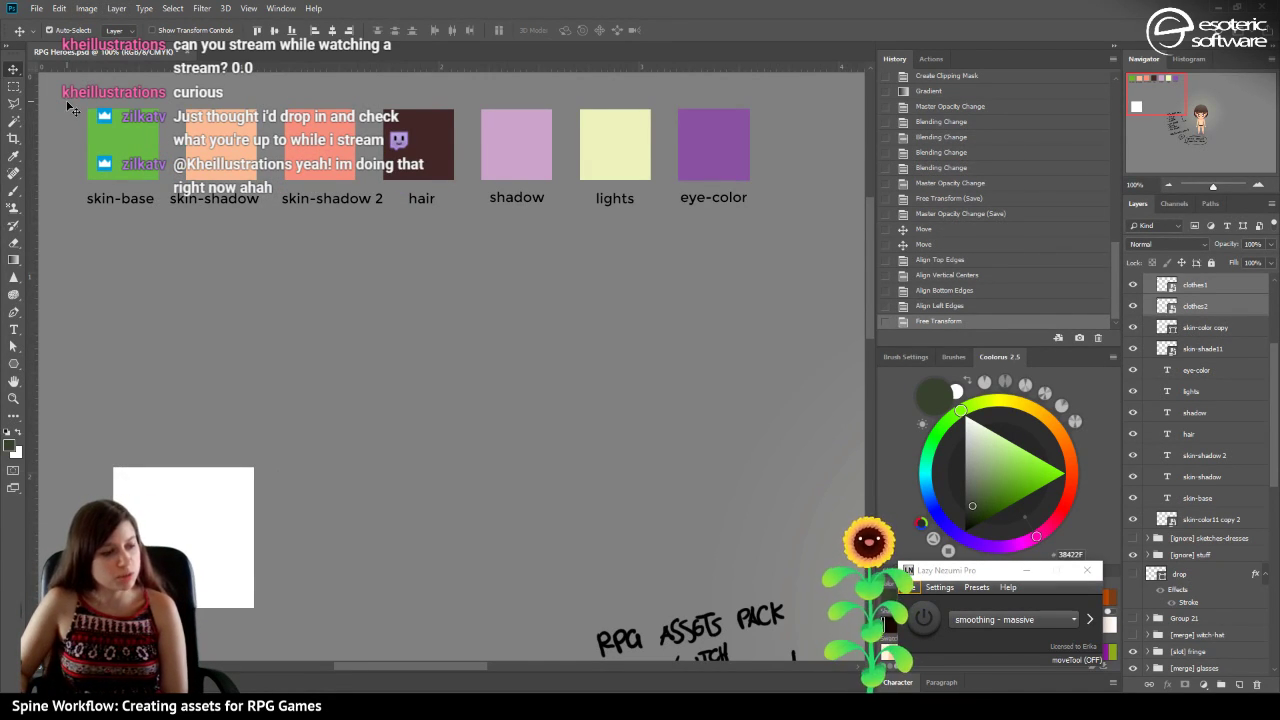
# Place the green swatch below skin-base and the dark green swatch beside it, below skin-shadow.
pyautogui.moveTo(118, 150); pyautogui.dragTo(142, 278)
pyautogui.click(1199, 310)
pyautogui.moveTo(158, 337); pyautogui.dragTo(144, 293)
pyautogui.moveTo(218, 308)
pyautogui.mouseDown()
pyautogui.moveTo(212, 294)
pyautogui.moveTo(218, 304)
pyautogui.mouseUp()
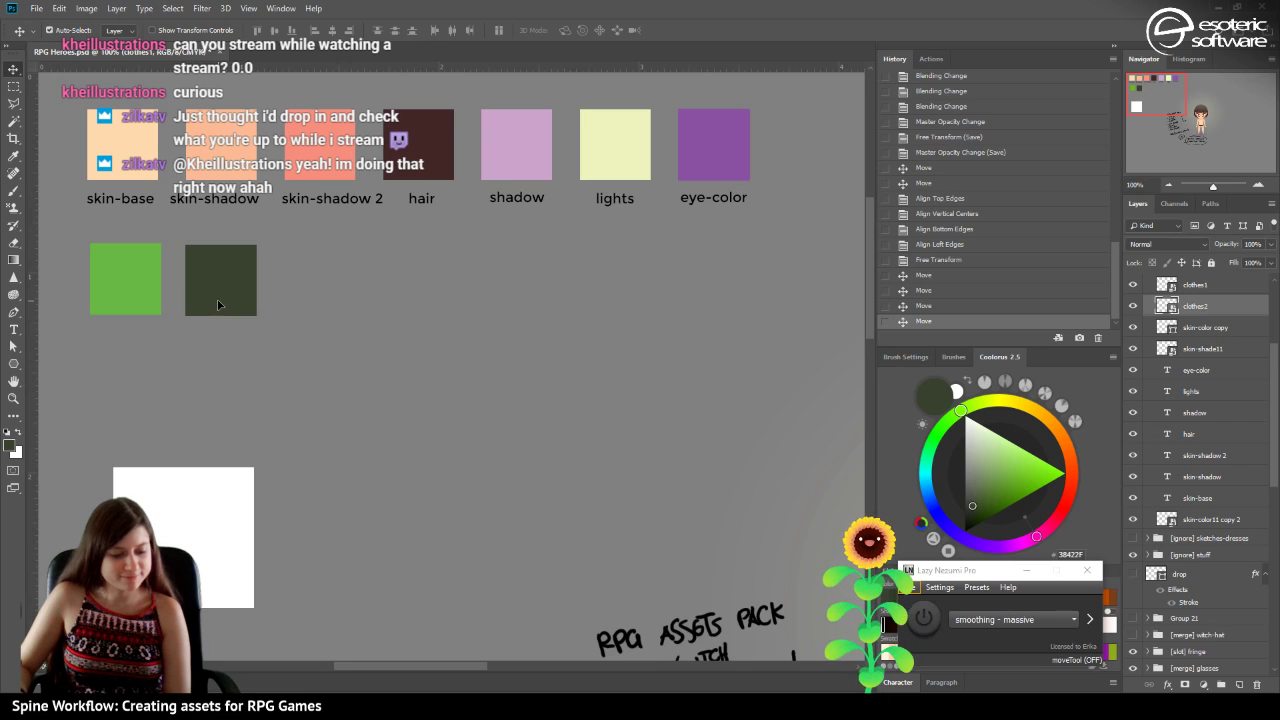
# Align the top edges of the two clothes swatches and nudge them slightly up toward the first palette row.
pyautogui.keyDown('shift'); pyautogui.click(1195, 285); pyautogui.keyUp('shift')
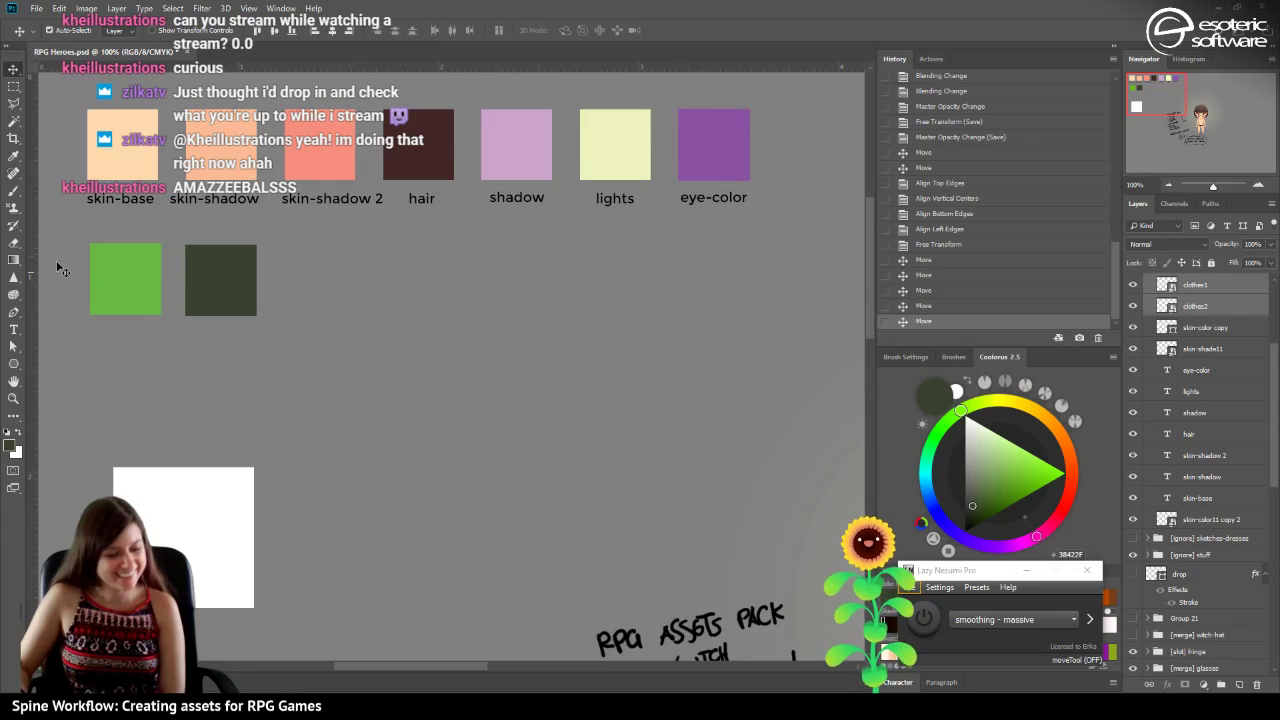
pyautogui.click(258, 32)
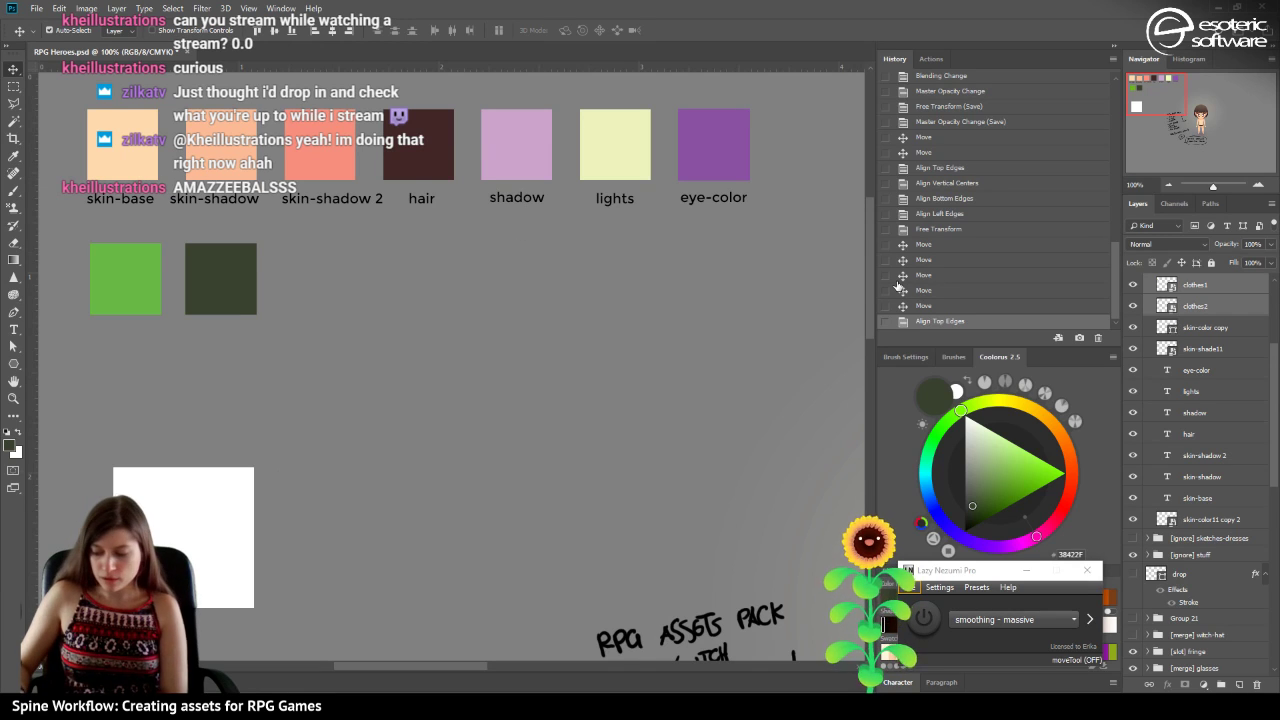
pyautogui.press('Up')
pyautogui.press('Up')
pyautogui.press('Up')
pyautogui.press('Up')
pyautogui.press('Up')
pyautogui.press('Up')
pyautogui.press('Up')
pyautogui.press('Up')
pyautogui.press('Up')
pyautogui.press('Up')
pyautogui.press('Up')
pyautogui.press('Up')
pyautogui.press('Up')
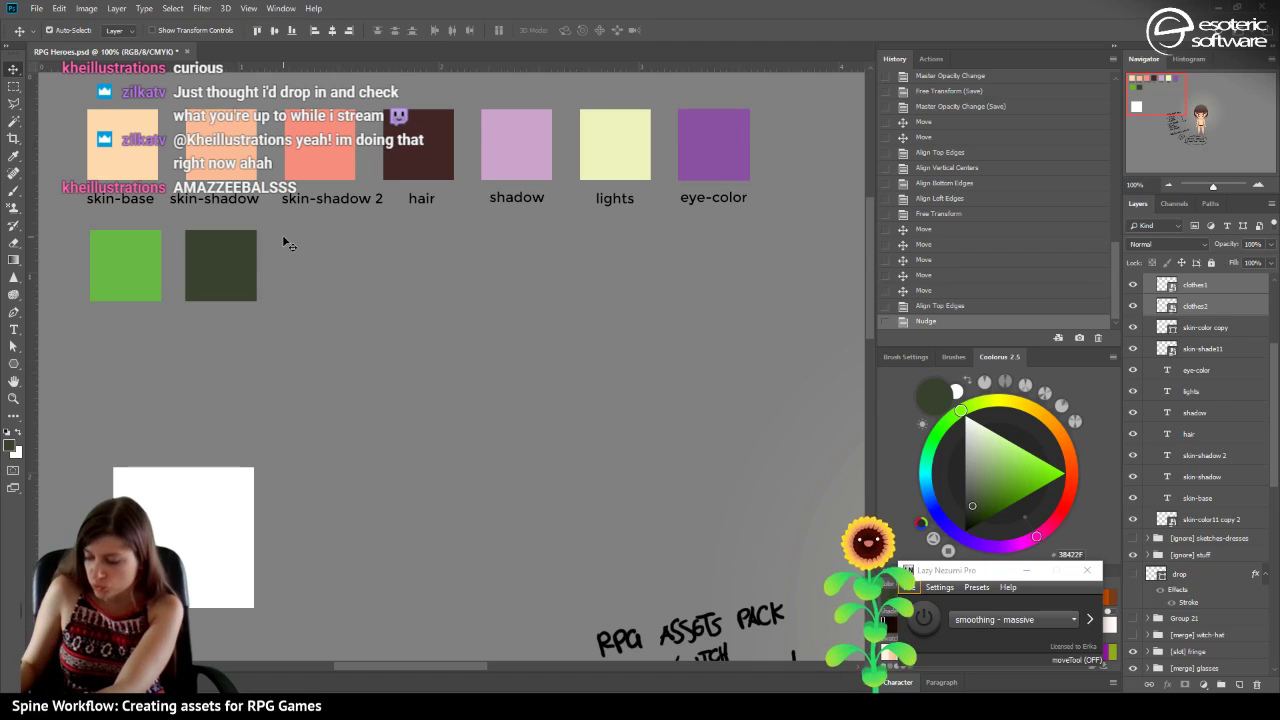
pyautogui.press('Down')
pyautogui.press('Down')
pyautogui.press('Down')
pyautogui.press('Down')
pyautogui.press('Down')
pyautogui.press('Down')
pyautogui.press('Down')
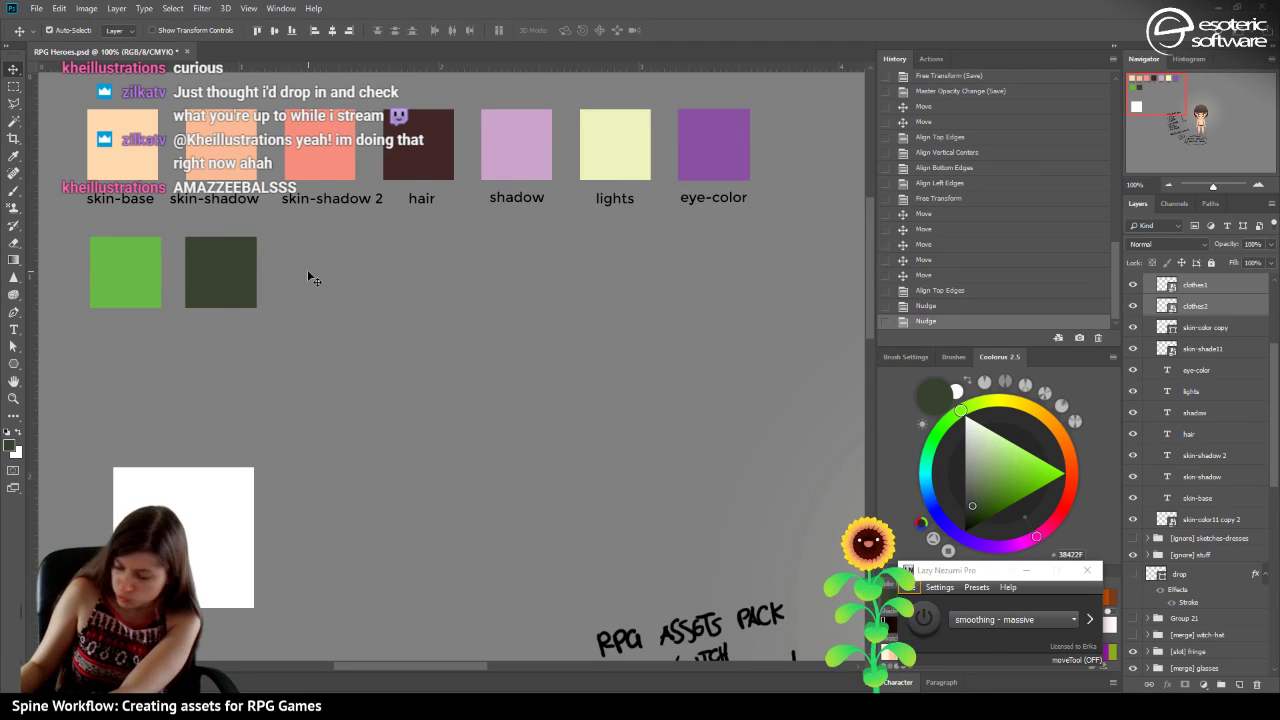
pyautogui.press('Up')
pyautogui.press('Up')
pyautogui.press('Up')
pyautogui.press('Up')
pyautogui.press('Up')
pyautogui.press('Up')
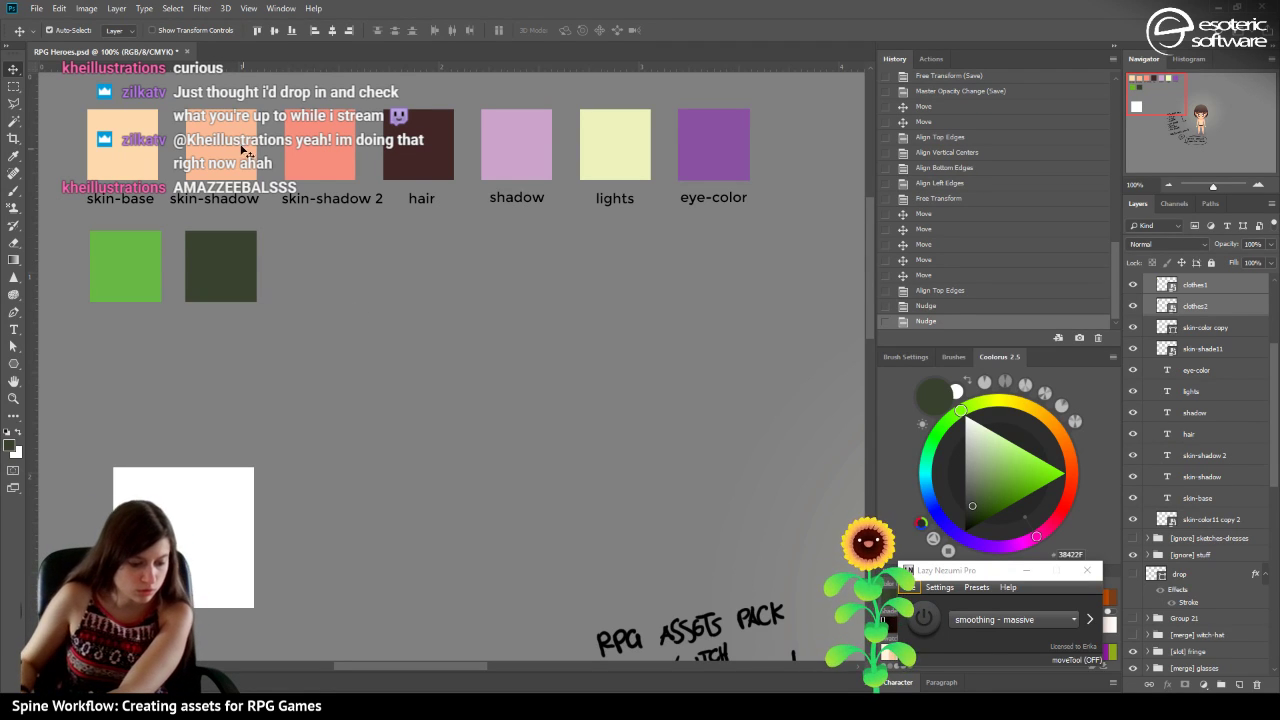
# Duplicate the skin-base and skin-shadow text labels and place the copies under the green and dark green swatches.
pyautogui.click(132, 202)
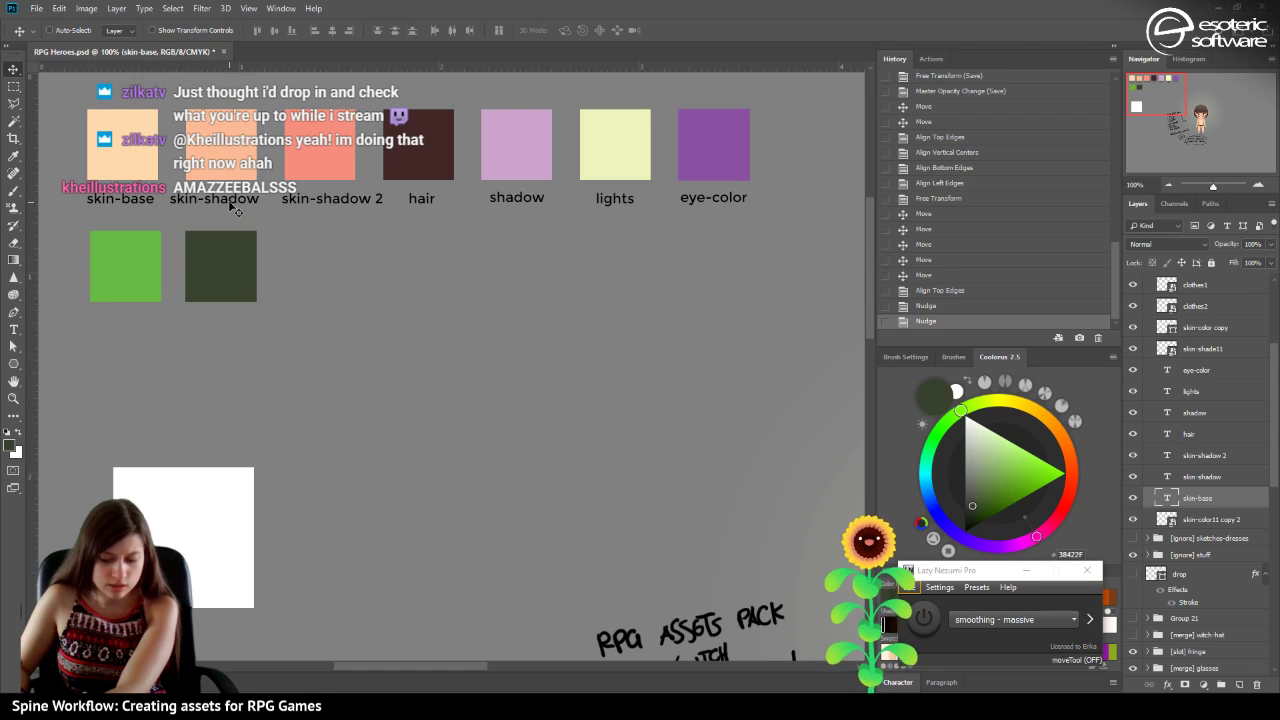
pyautogui.keyDown('shift'); pyautogui.click(1215, 479); pyautogui.keyUp('shift')
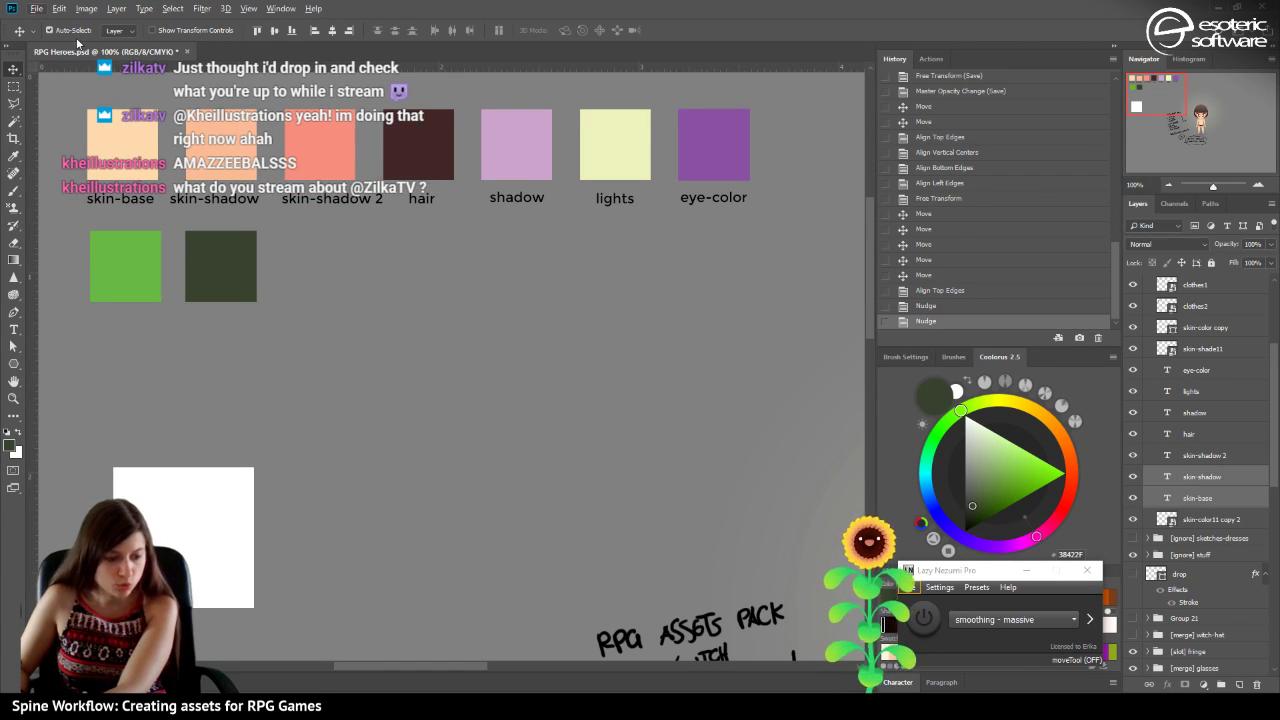
pyautogui.moveTo(100, 198); pyautogui.dragTo(124, 252)
pyautogui.hotkey('ctrl', 'z')
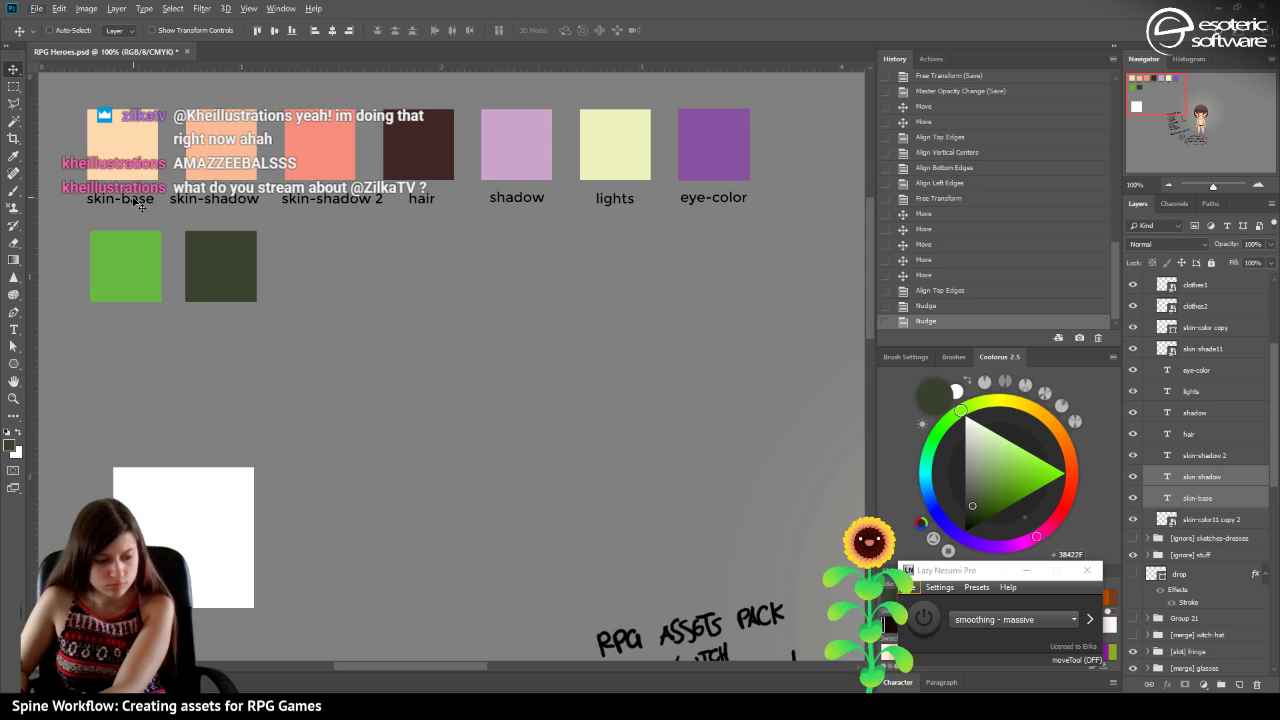
pyautogui.moveTo(135, 204); pyautogui.dragTo(122, 318)
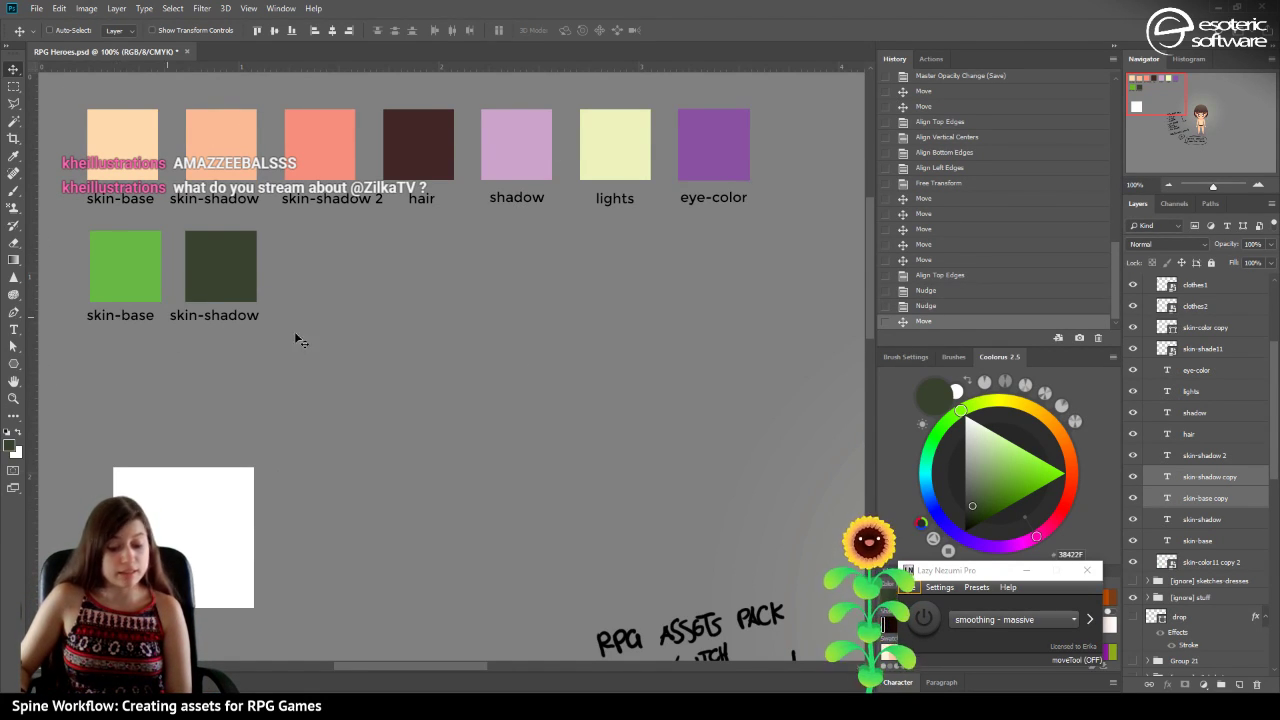
# Change the copied label under the green swatch to "clothes 1".
pyautogui.click(1180, 497)
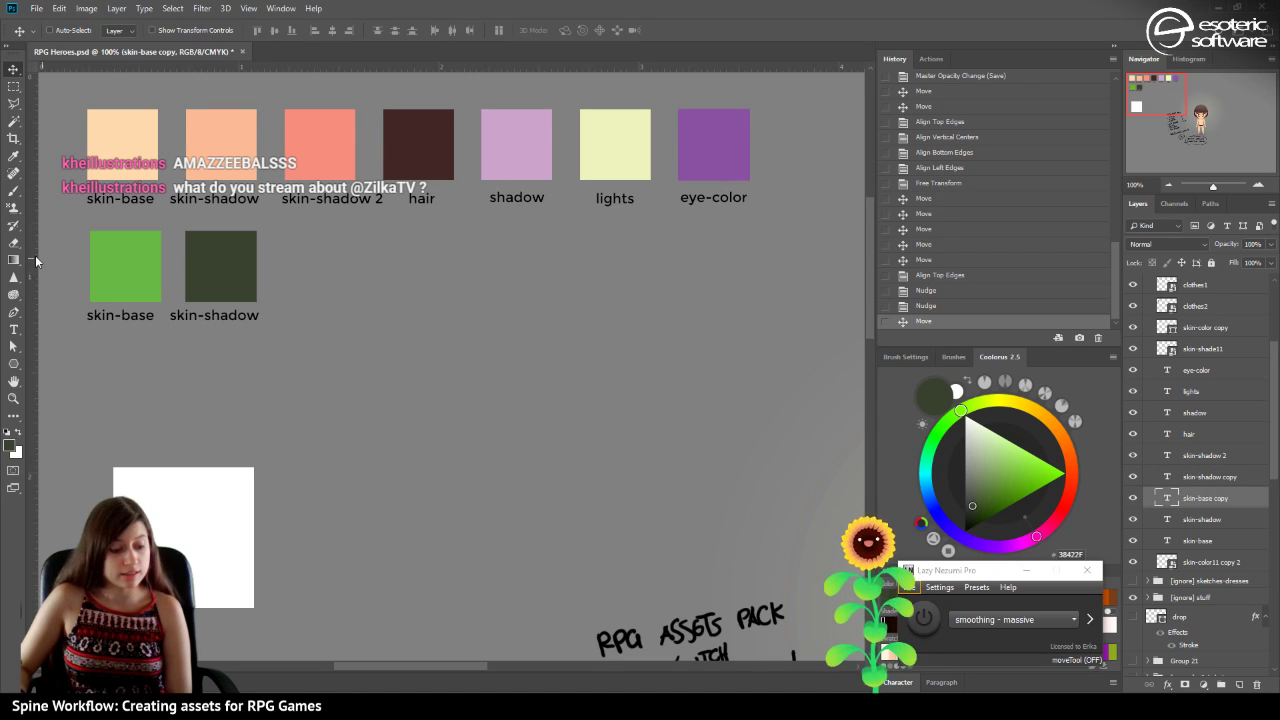
pyautogui.click(15, 192)
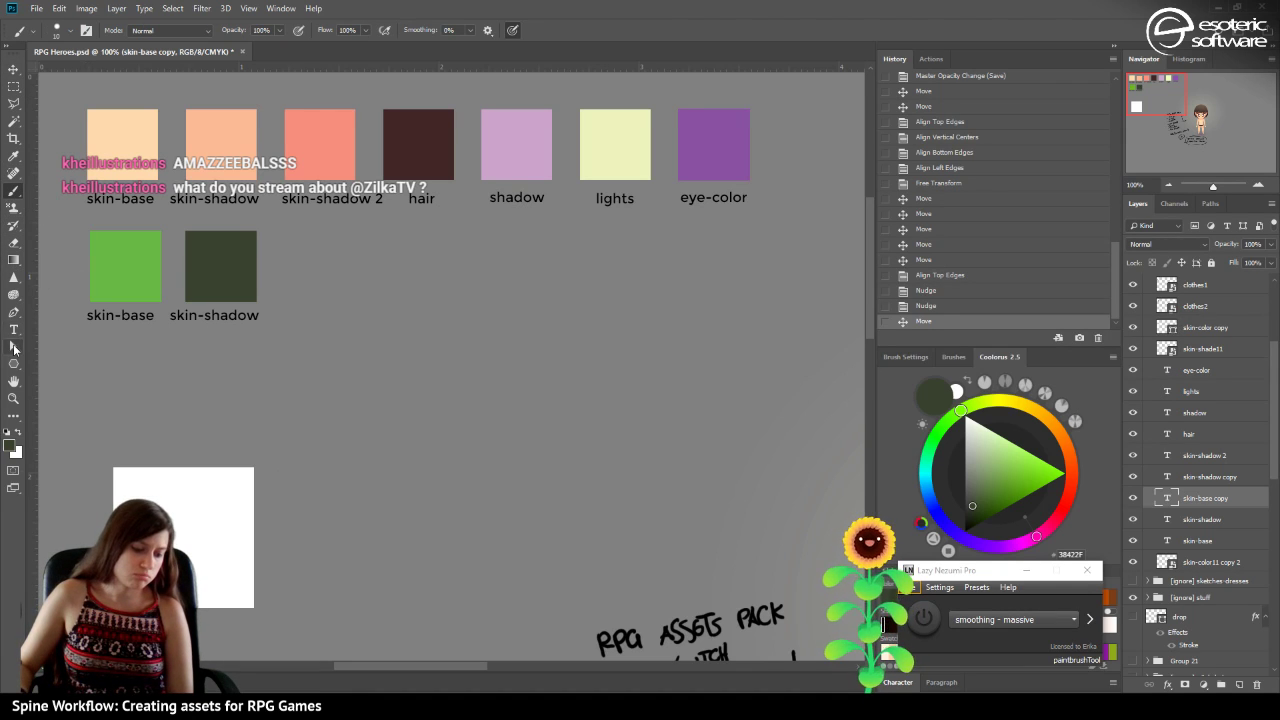
pyautogui.click(13, 329)
pyautogui.click(143, 315)
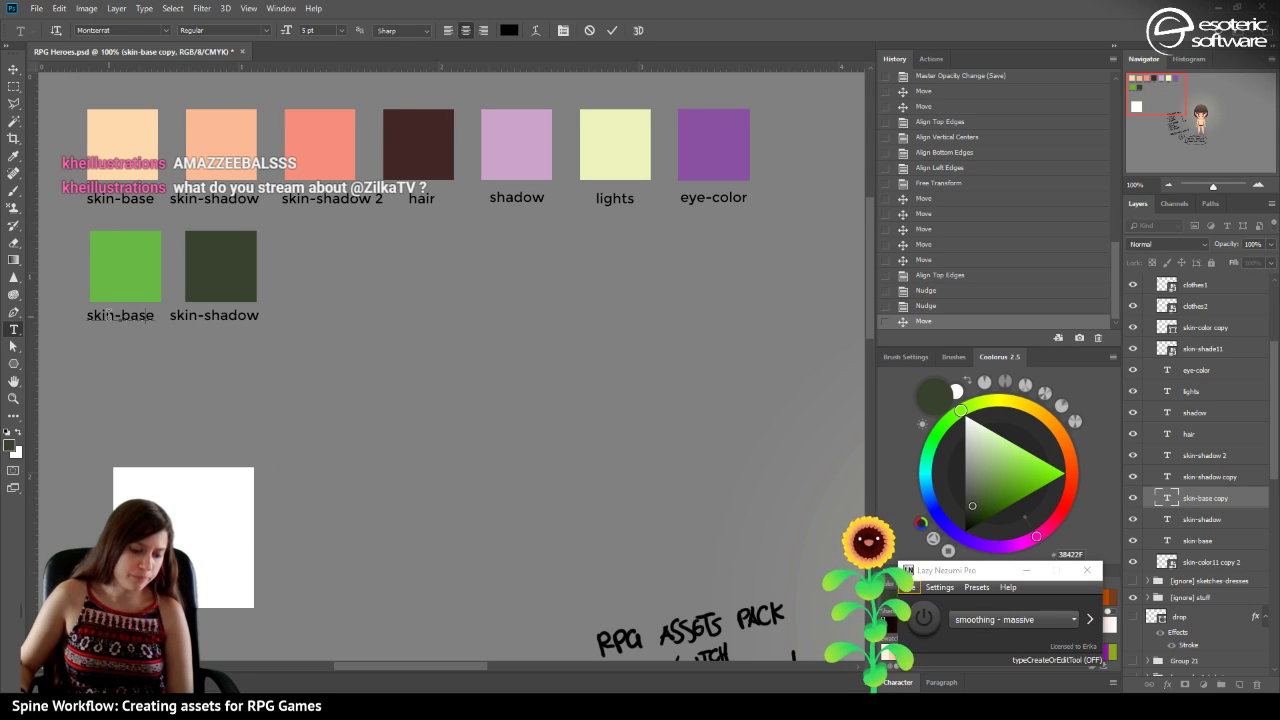
pyautogui.hotkey('ctrl', 'a')
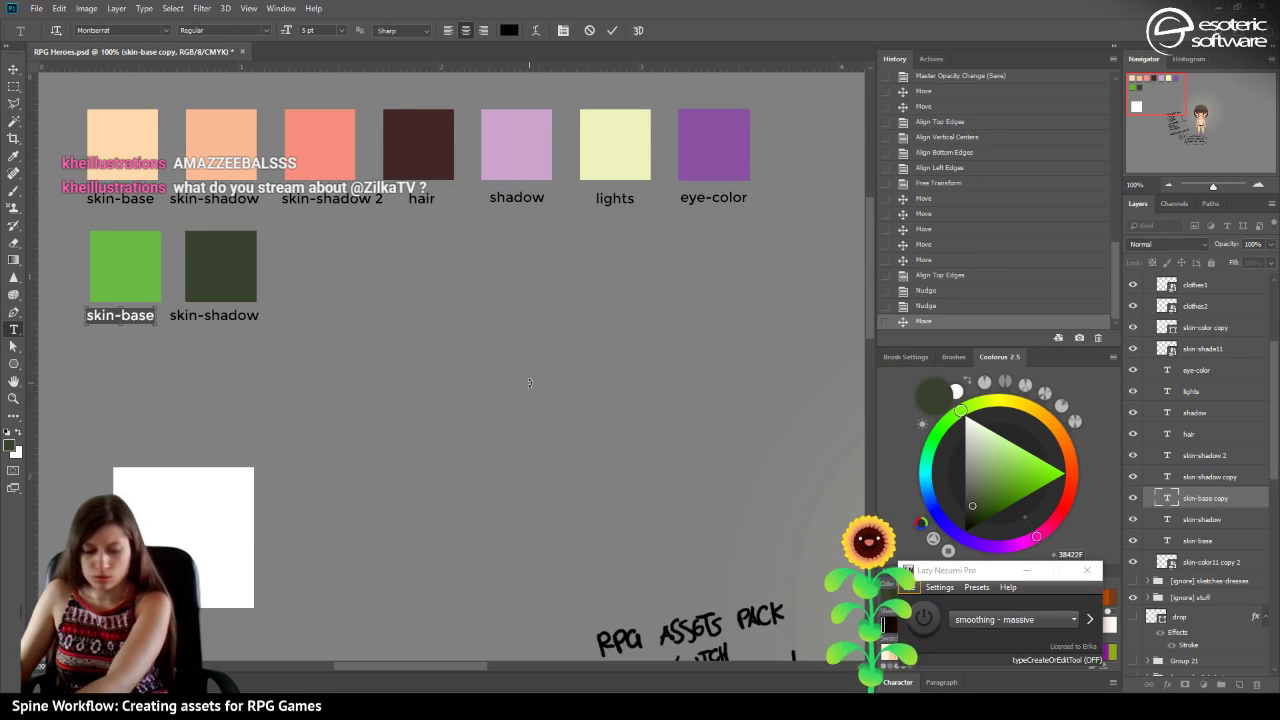
pyautogui.press('Left')
pyautogui.hotkey('ctrl', 'a')
pyautogui.write('clothes 1')
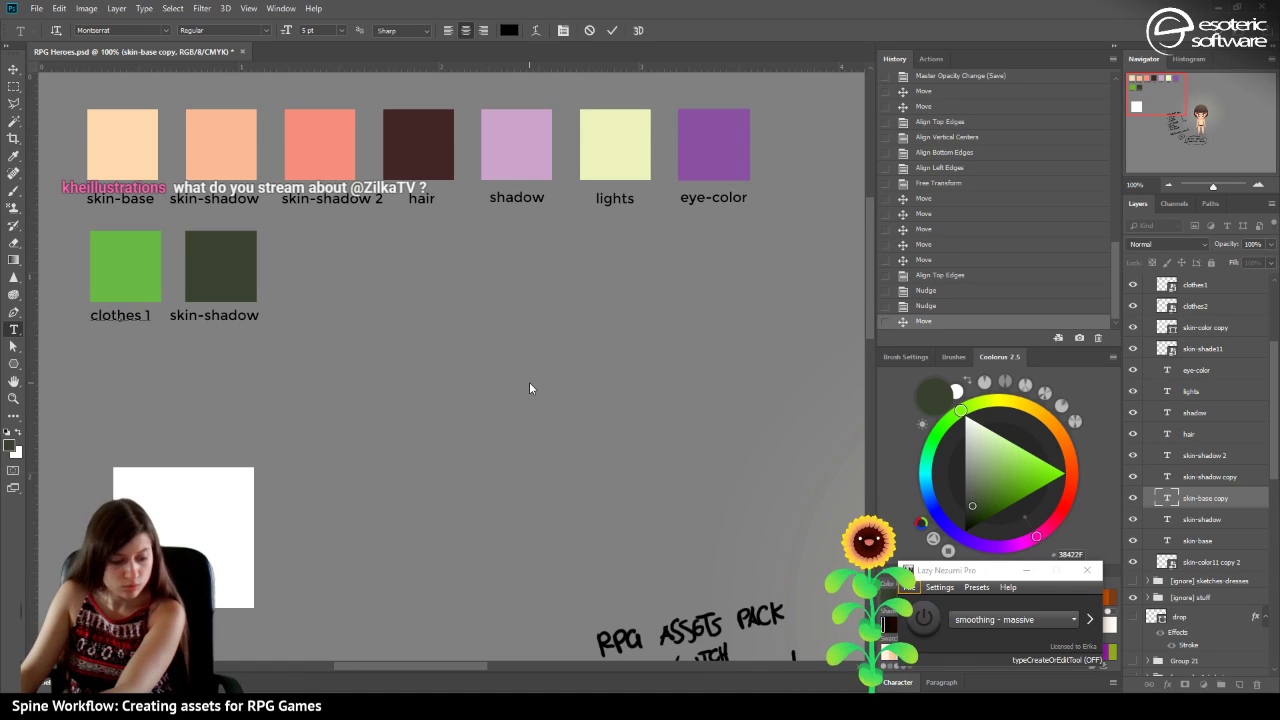
pyautogui.hotkey('ctrl', 'Return')
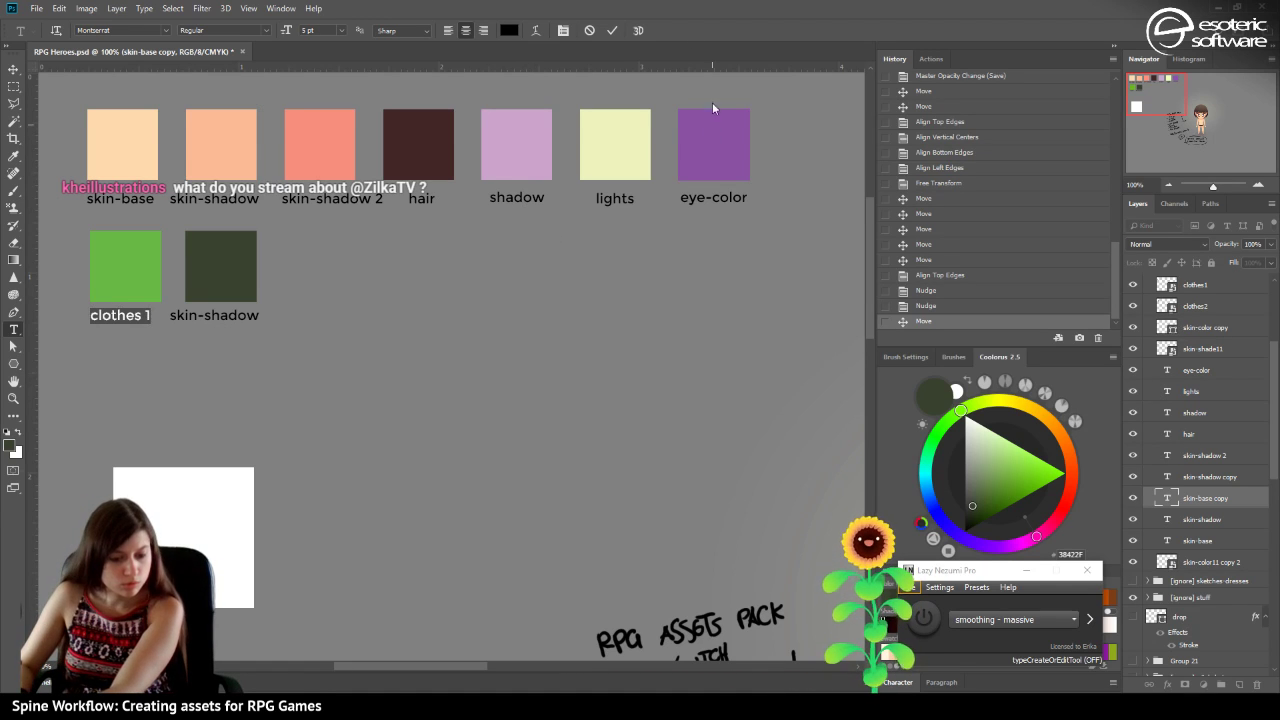
pyautogui.click(609, 31)
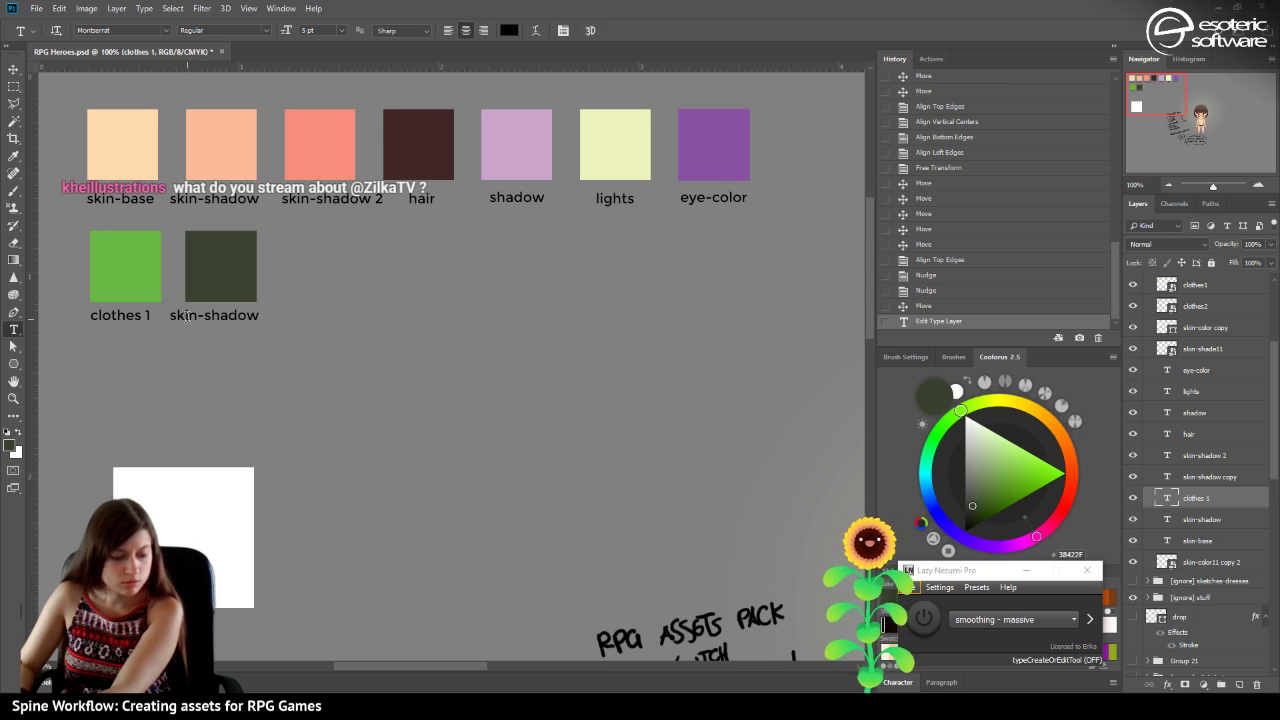
# Change the copied label under the dark green swatch to "clothes 2".
pyautogui.click(187, 318)
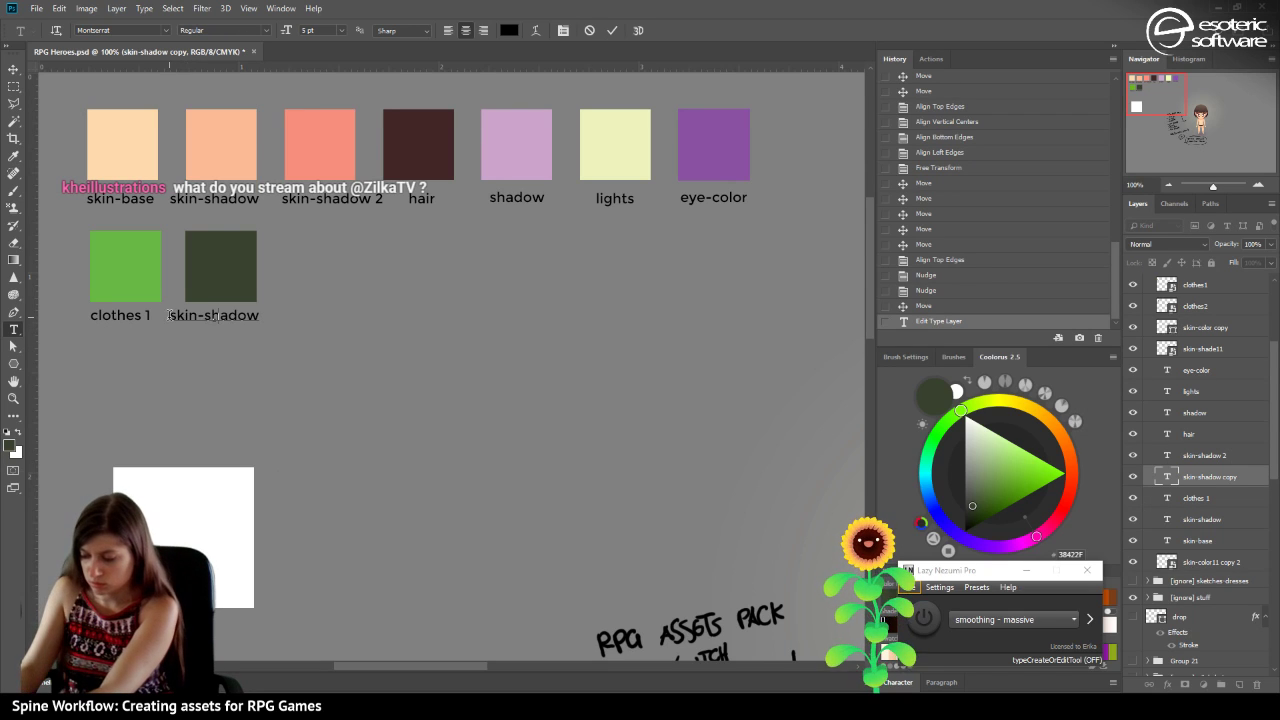
pyautogui.write('clothes 2')
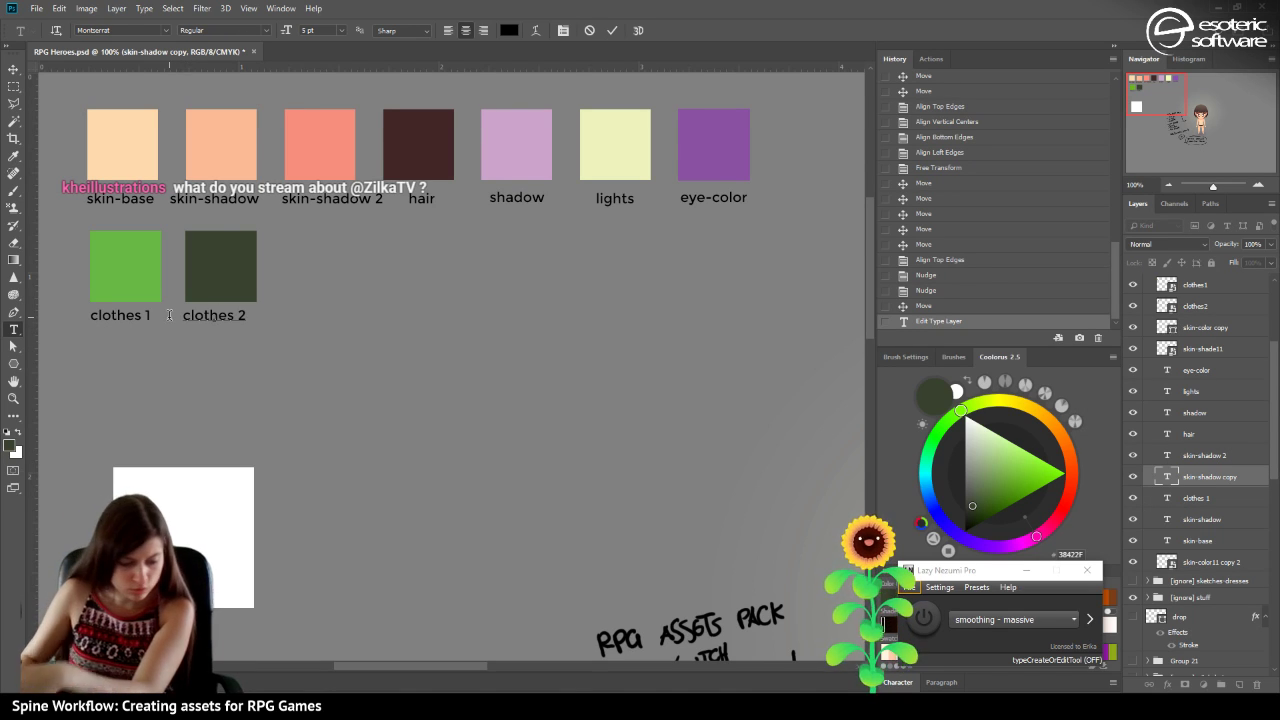
pyautogui.click(612, 30)
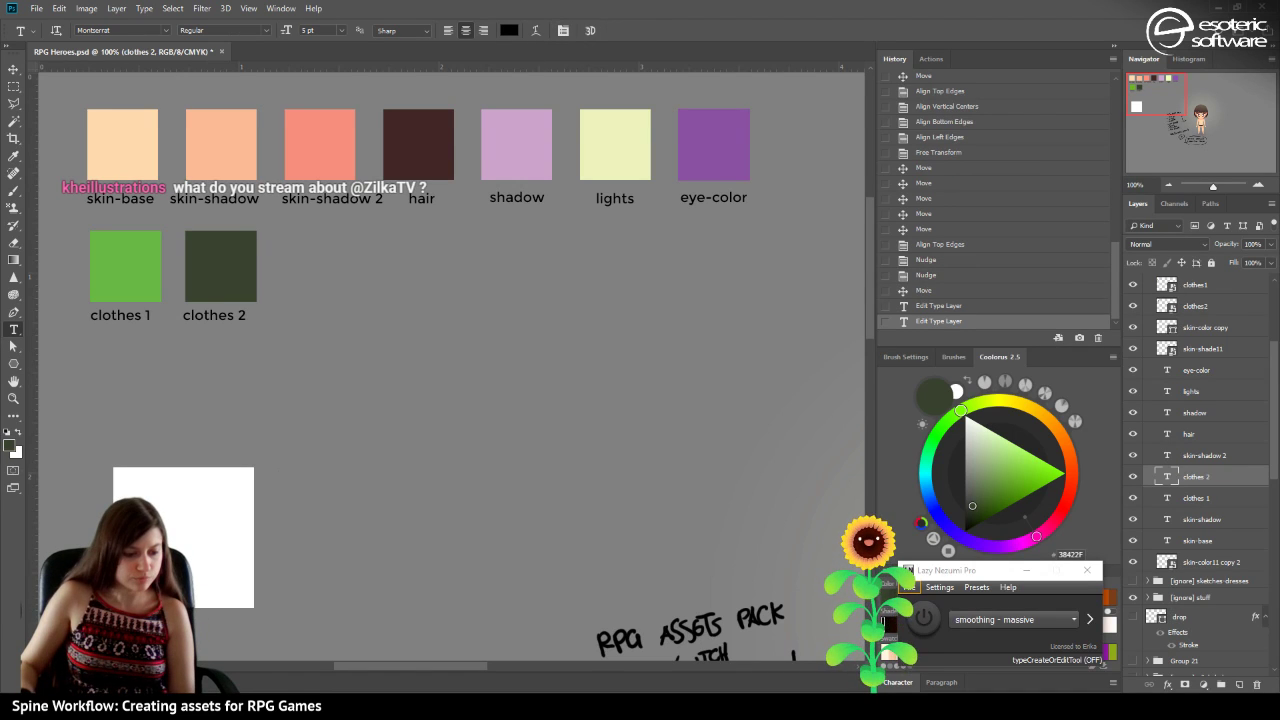
# Center the "clothes 2" label under the dark green swatch and save the document.
pyautogui.click(15, 73)
pyautogui.moveTo(232, 321); pyautogui.dragTo(236, 319)
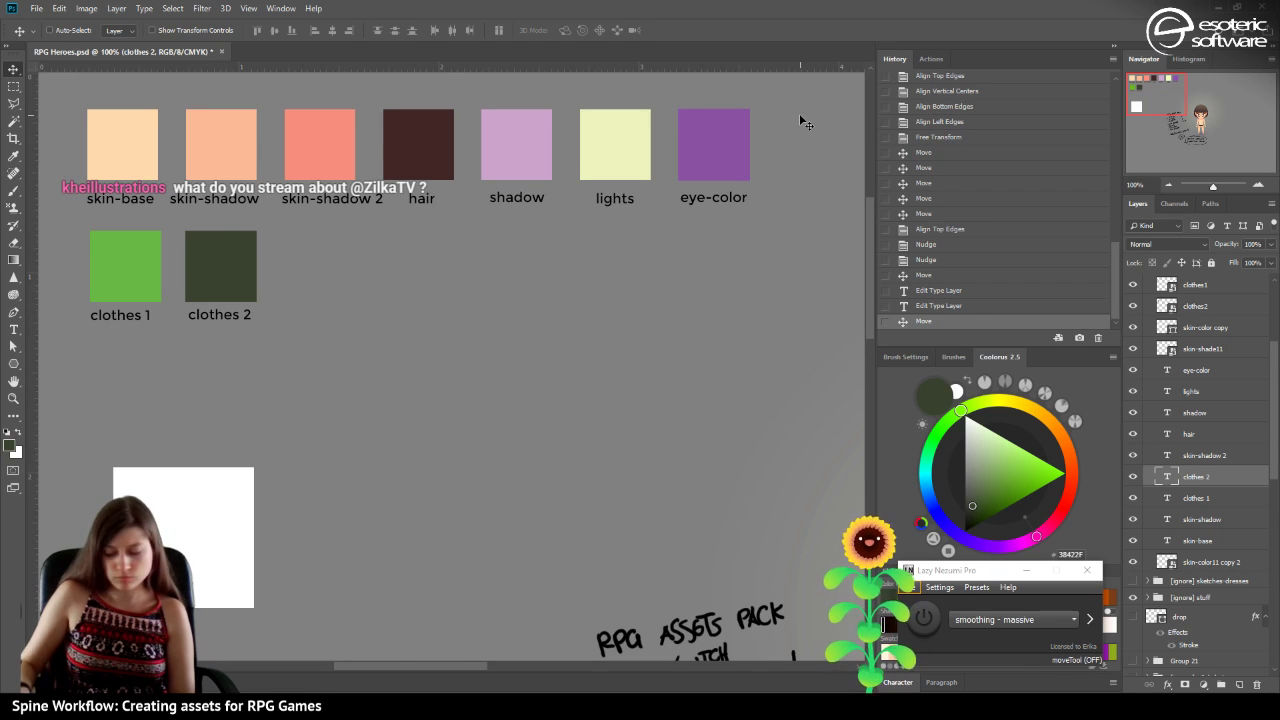
pyautogui.hotkey('ctrl', 's')
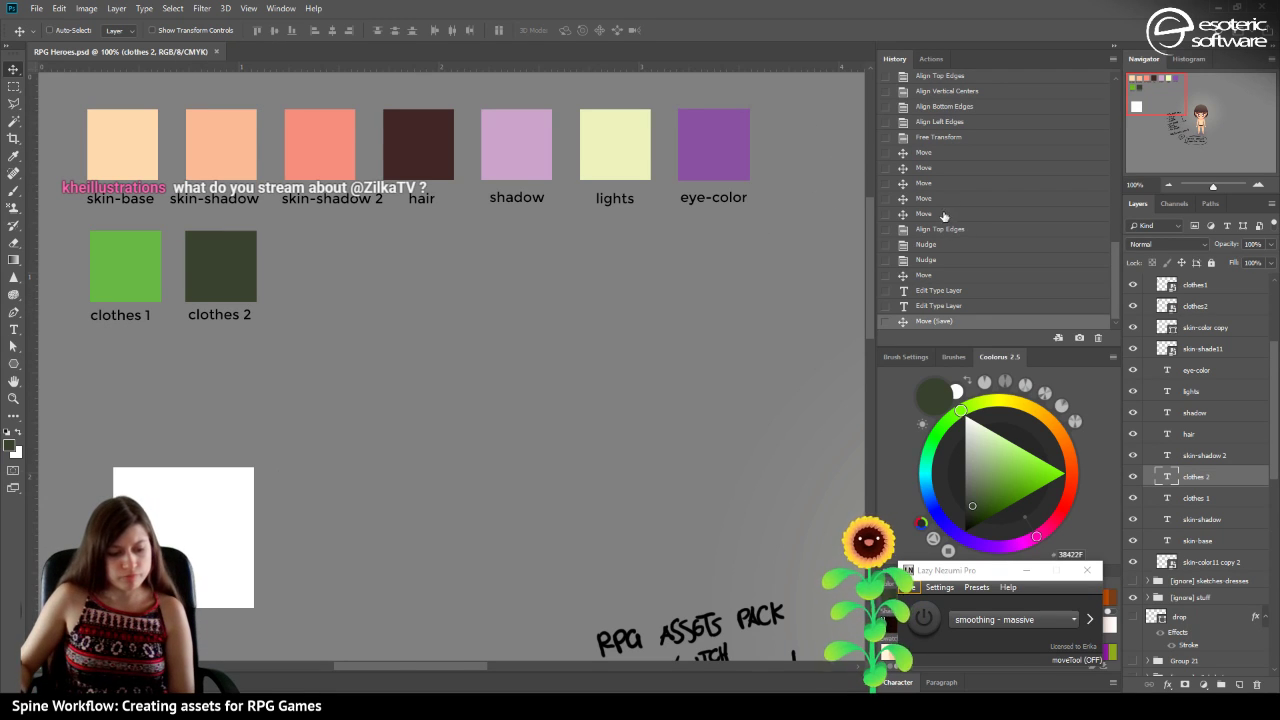
# Revert the stray move of the "clothes 2" label to the saved history state and turn on Auto-Select for the Move tool.
pyautogui.click(1167, 186)
pyautogui.click(1167, 186)
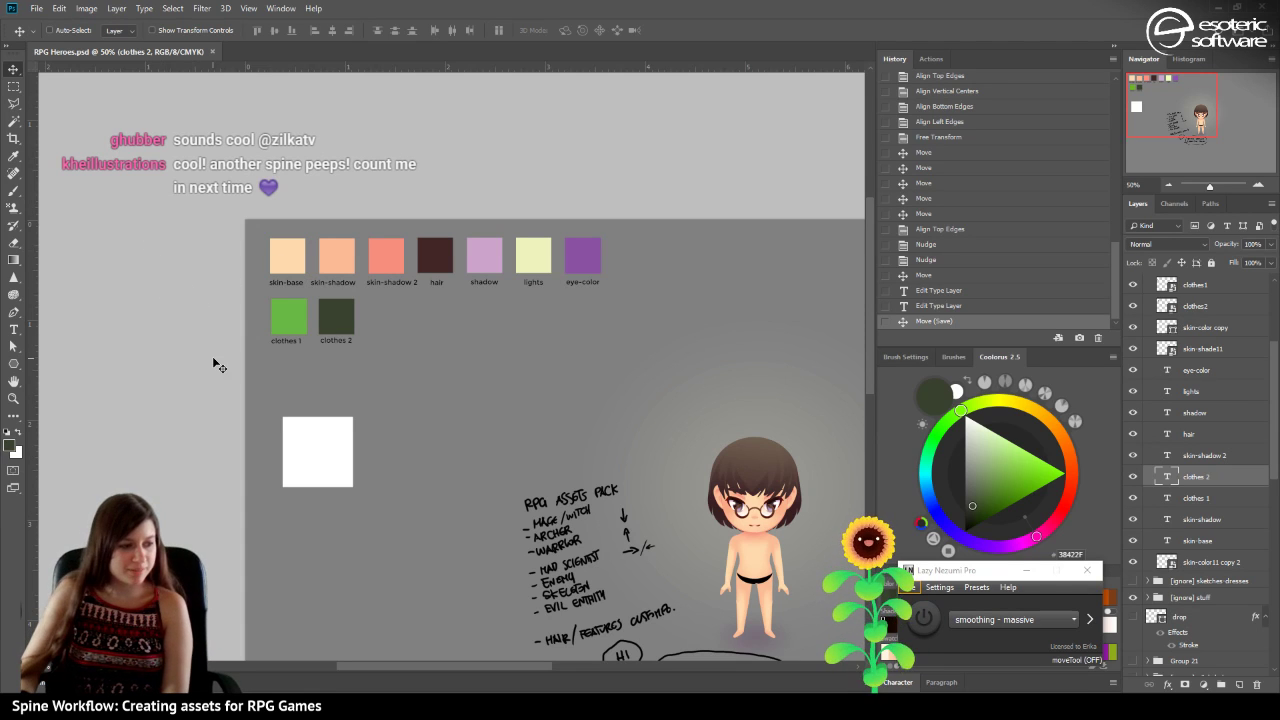
pyautogui.click(1128, 82)
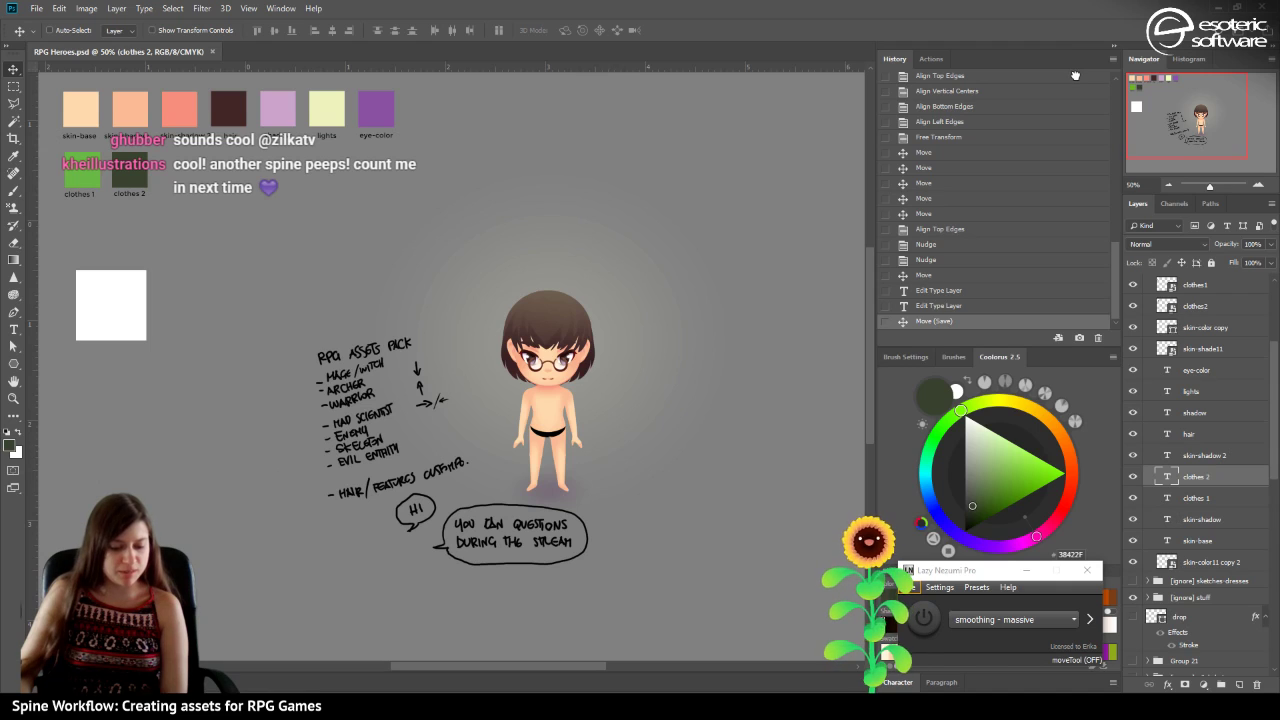
pyautogui.moveTo(1174, 100); pyautogui.dragTo(1091, 98)
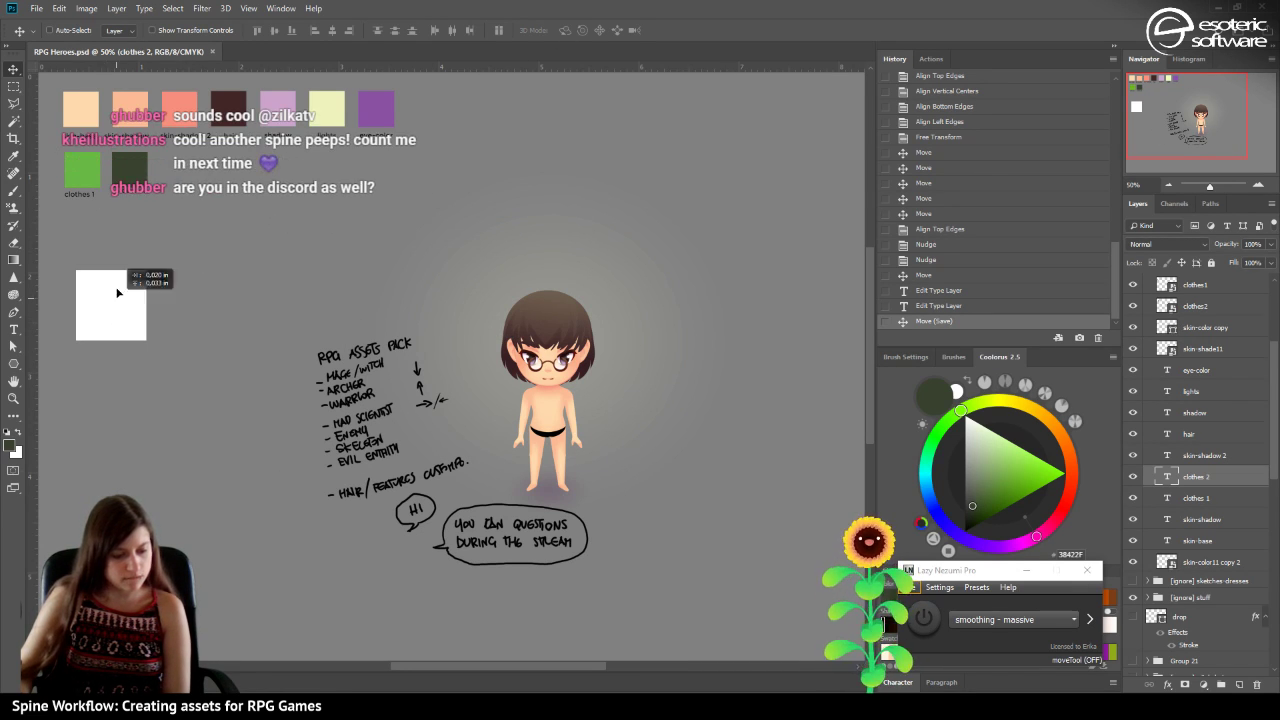
pyautogui.click(550, 300)
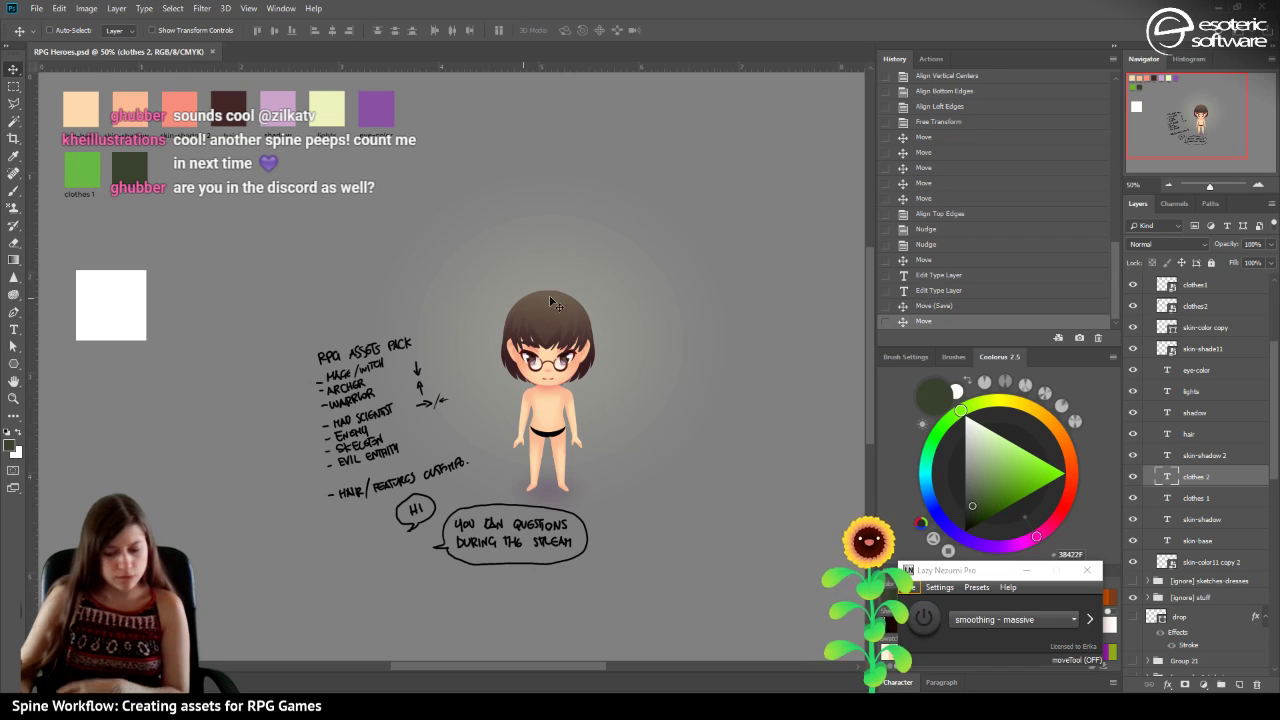
pyautogui.click(1044, 308)
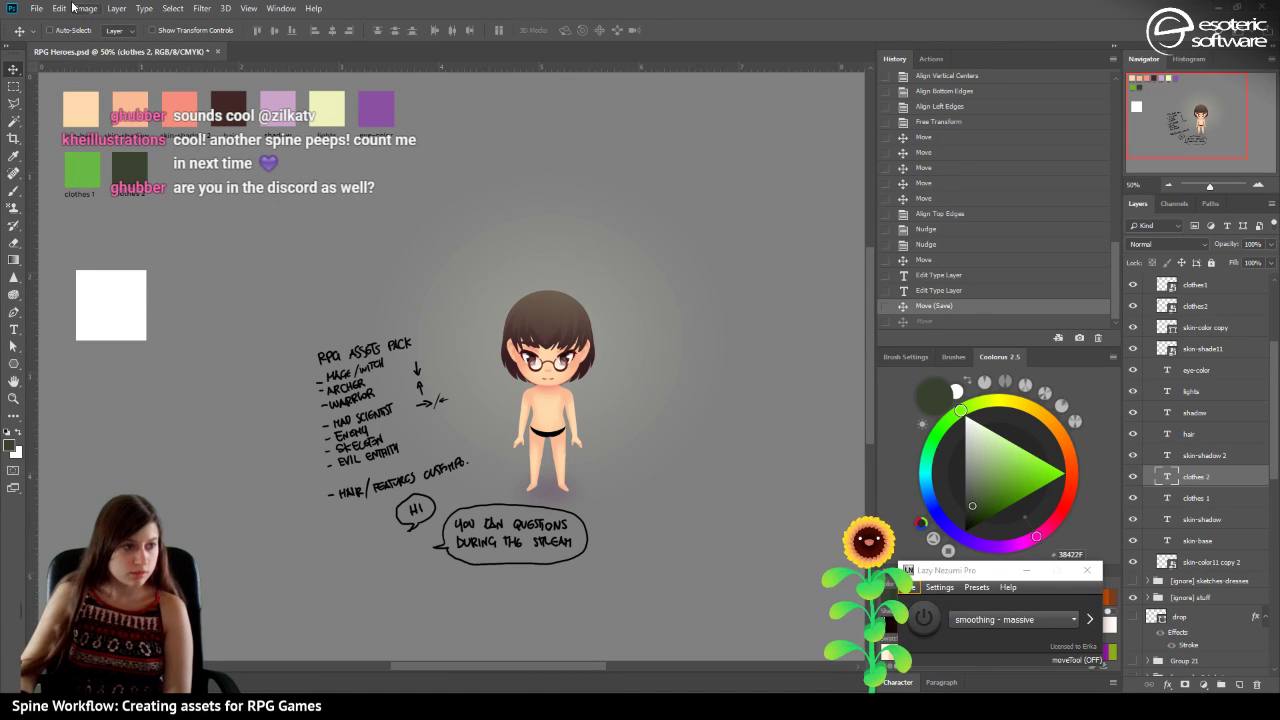
pyautogui.click(67, 33)
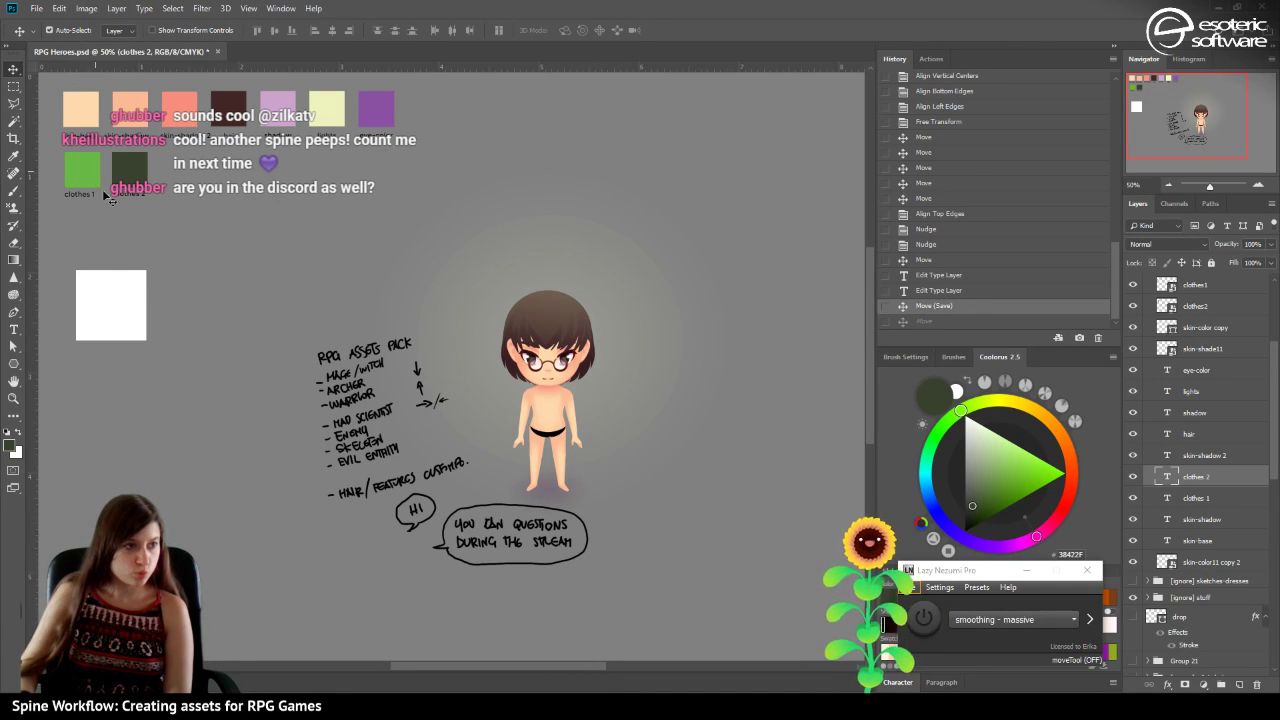
# Move the white square up to just below the clothes swatches, deselect all layers and save the document.
pyautogui.click(116, 300)
pyautogui.moveTo(116, 300); pyautogui.dragTo(102, 244)
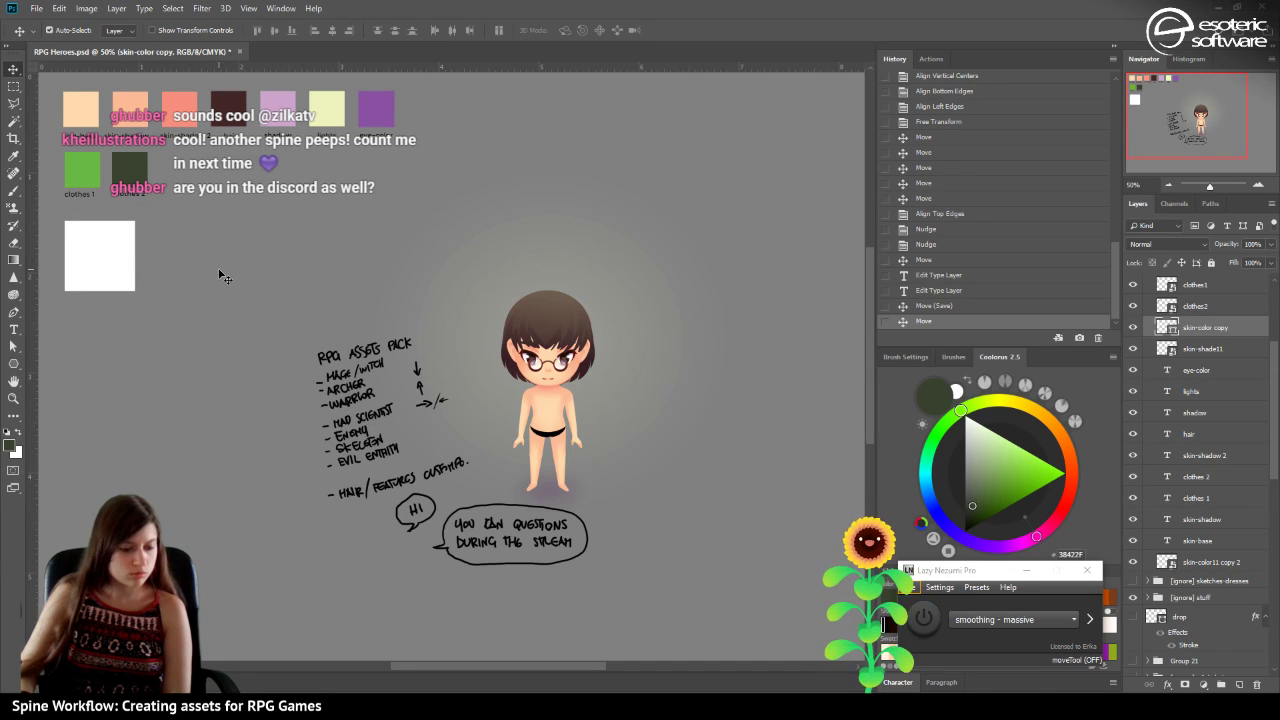
pyautogui.hotkey('ctrl', 'alt', 'a')
pyautogui.hotkey('ctrl', 's')
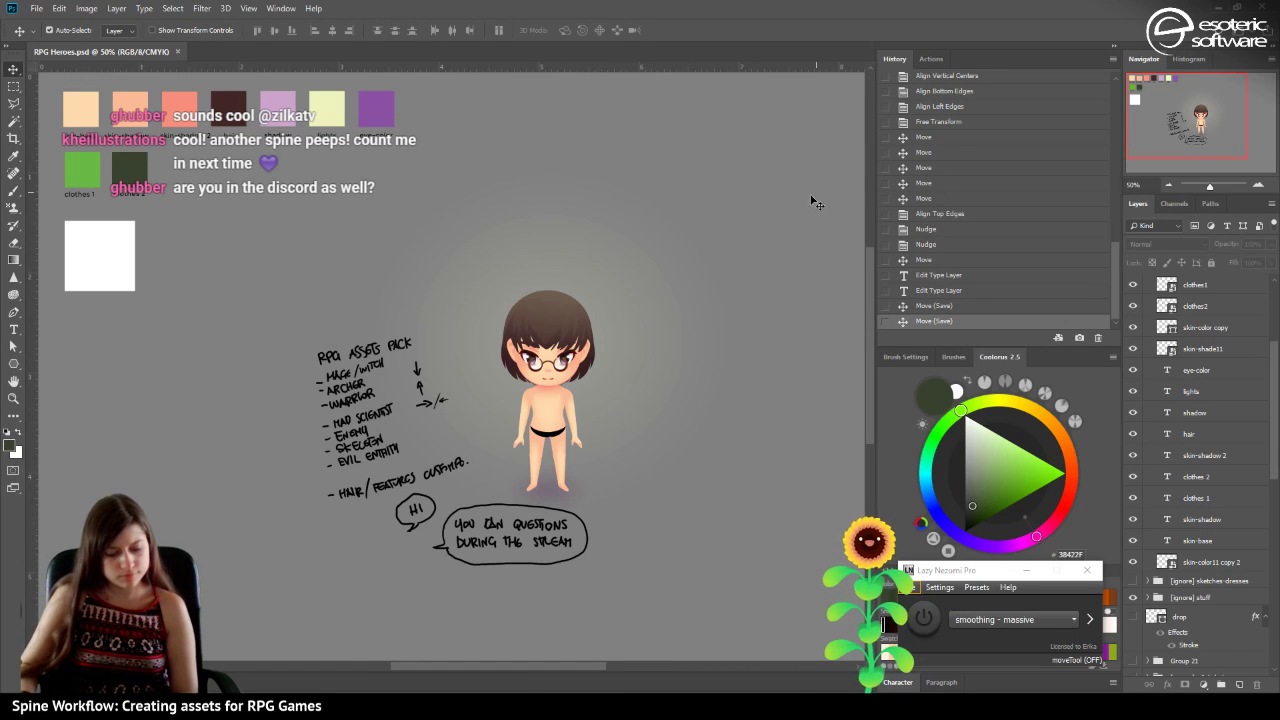
pyautogui.click(1262, 189)
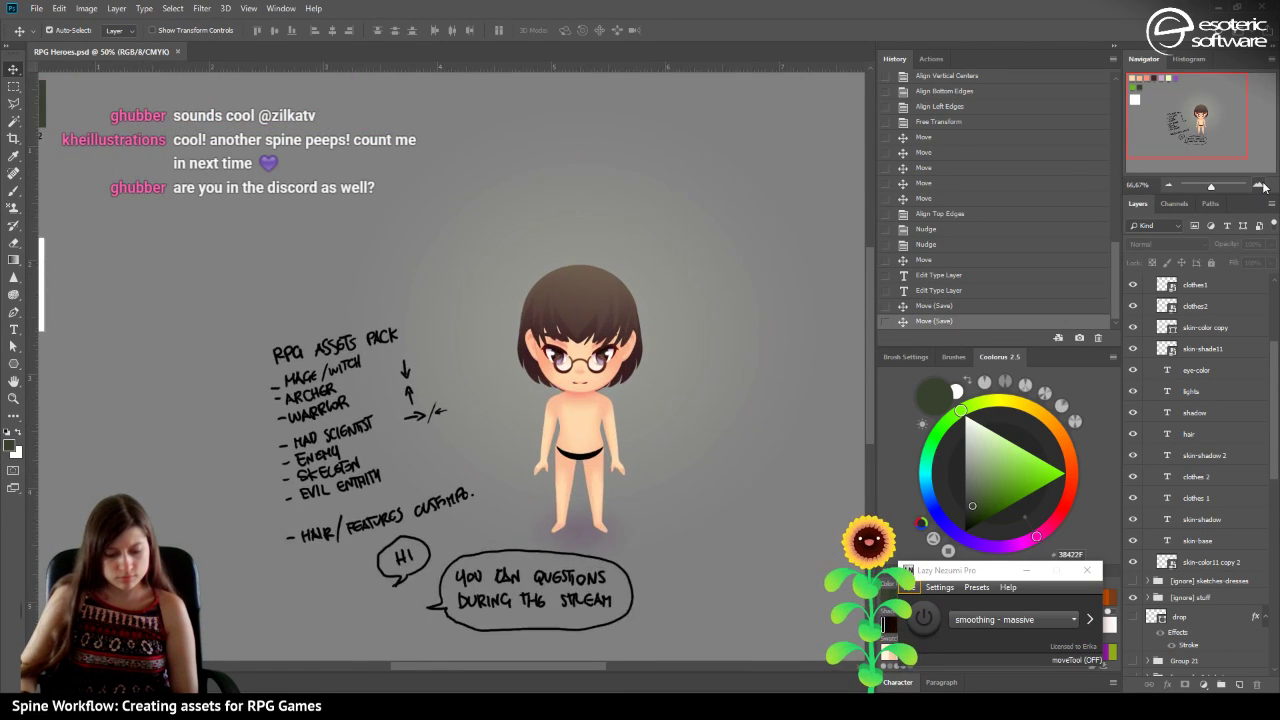
pyautogui.click(1263, 188)
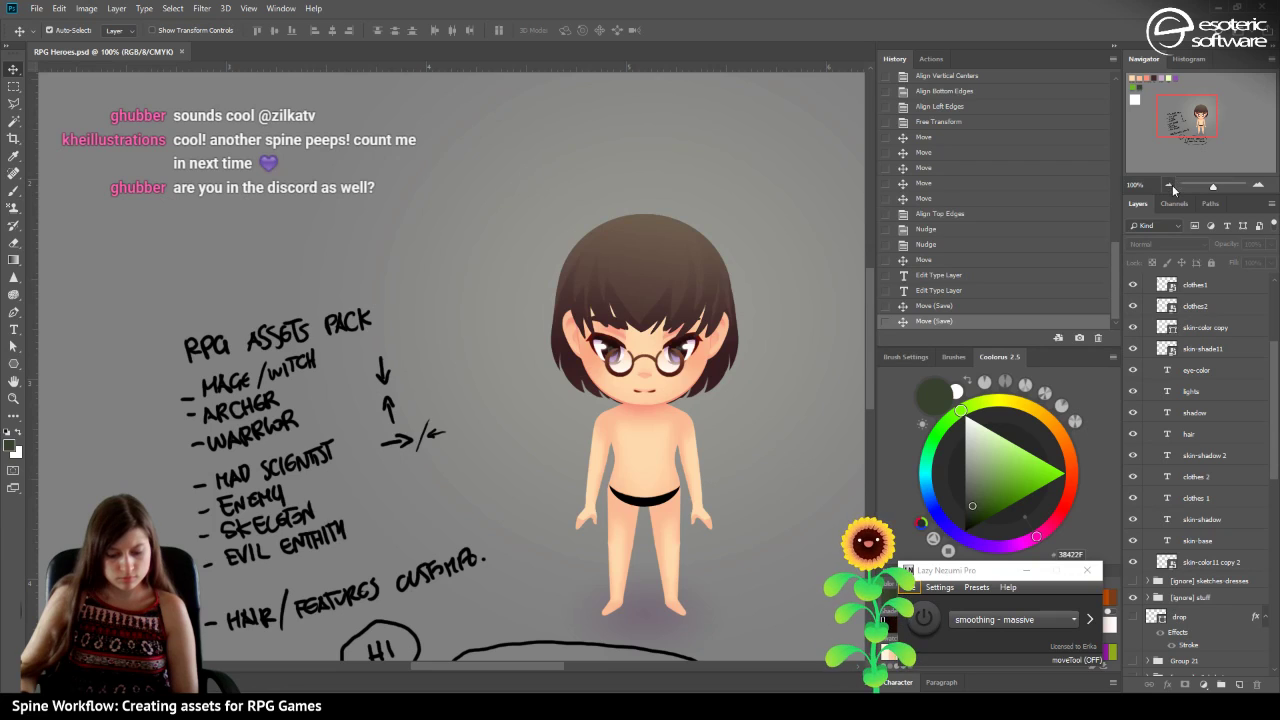
pyautogui.click(1170, 187)
pyautogui.click(1170, 187)
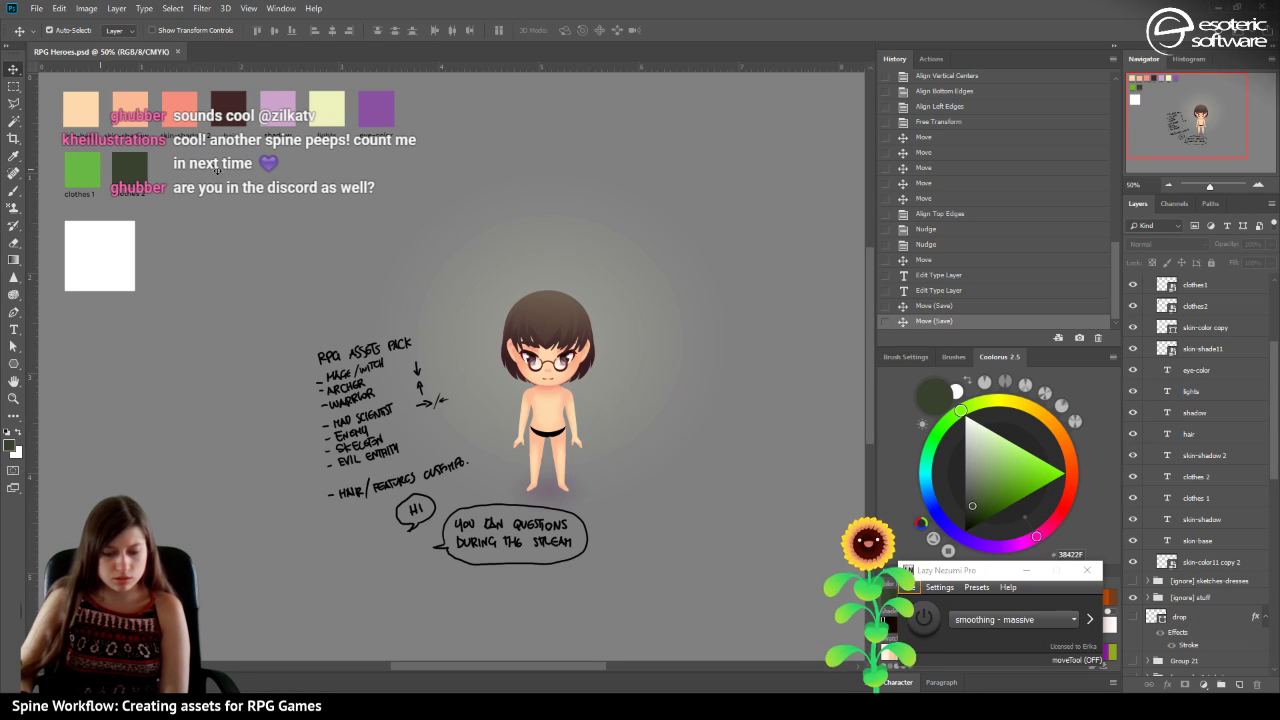
# Duplicate the clothes1 and clothes2 swatches together and place the copies above the character's head, slightly to its right.
pyautogui.scroll(1, 1148, 357)
pyautogui.scroll(3, 1149, 357)
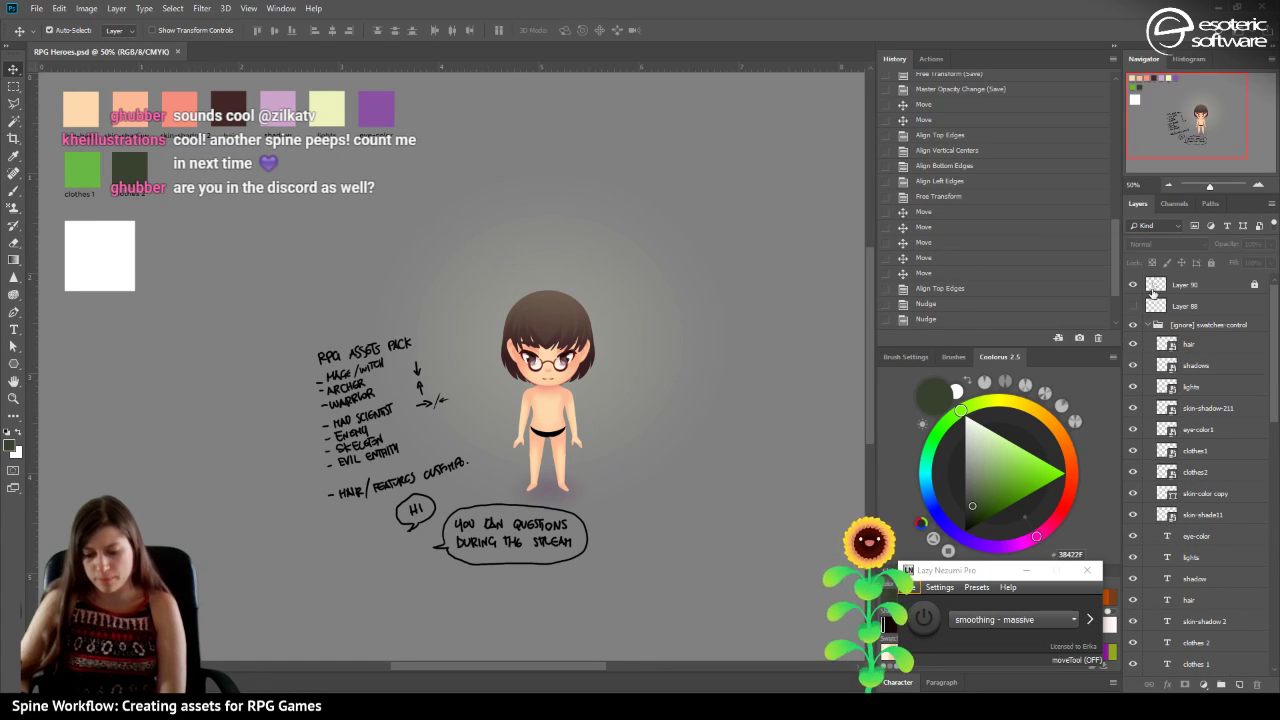
pyautogui.click(1188, 367)
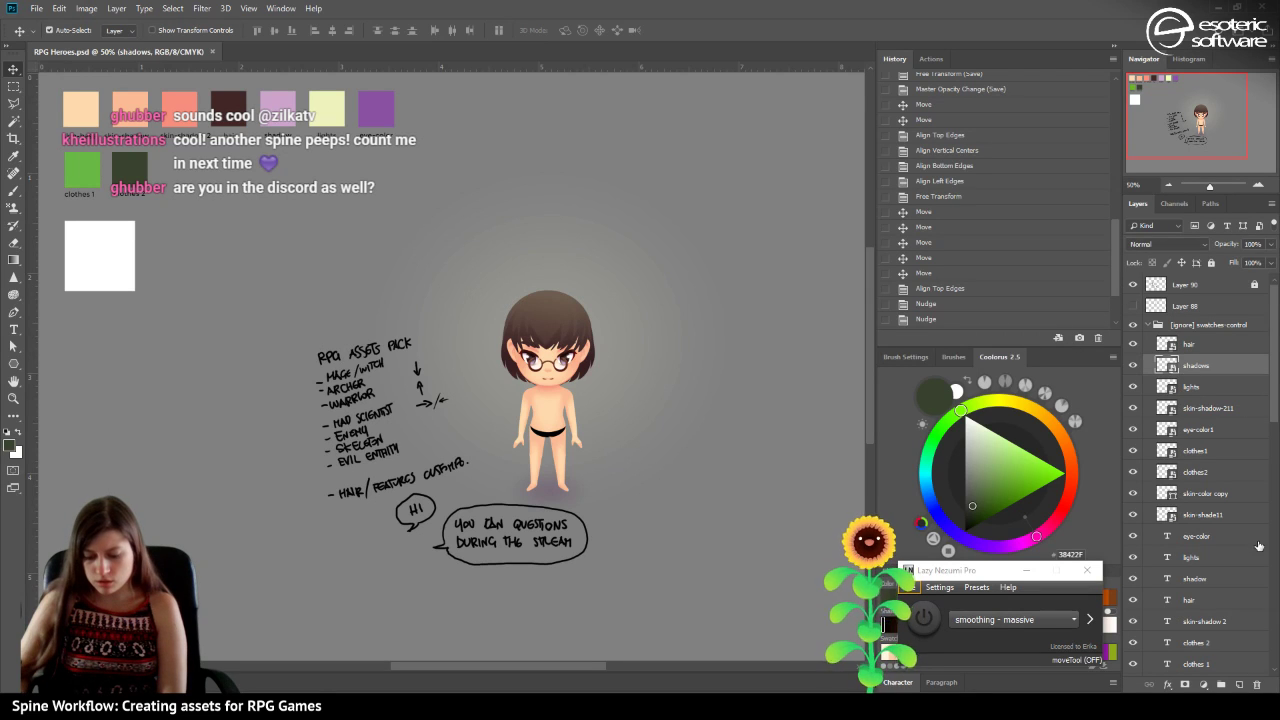
pyautogui.click(1182, 472)
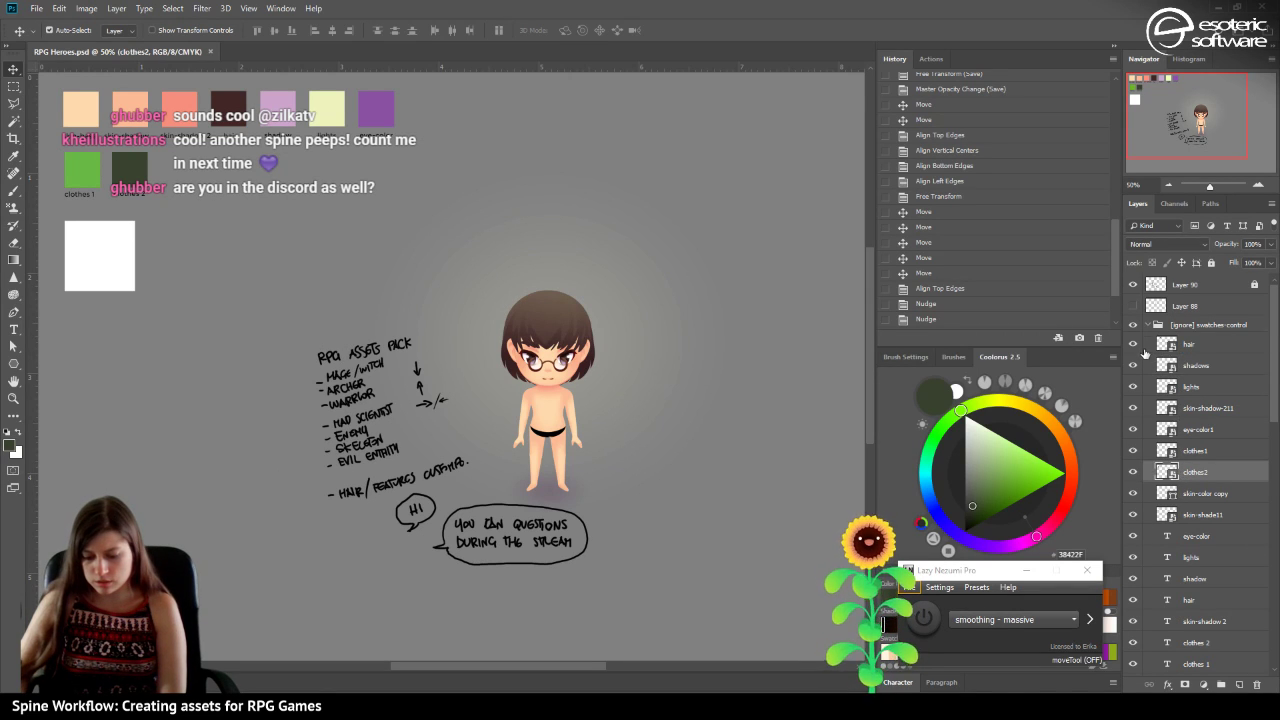
pyautogui.keyDown('shift'); pyautogui.click(1215, 456); pyautogui.keyUp('shift')
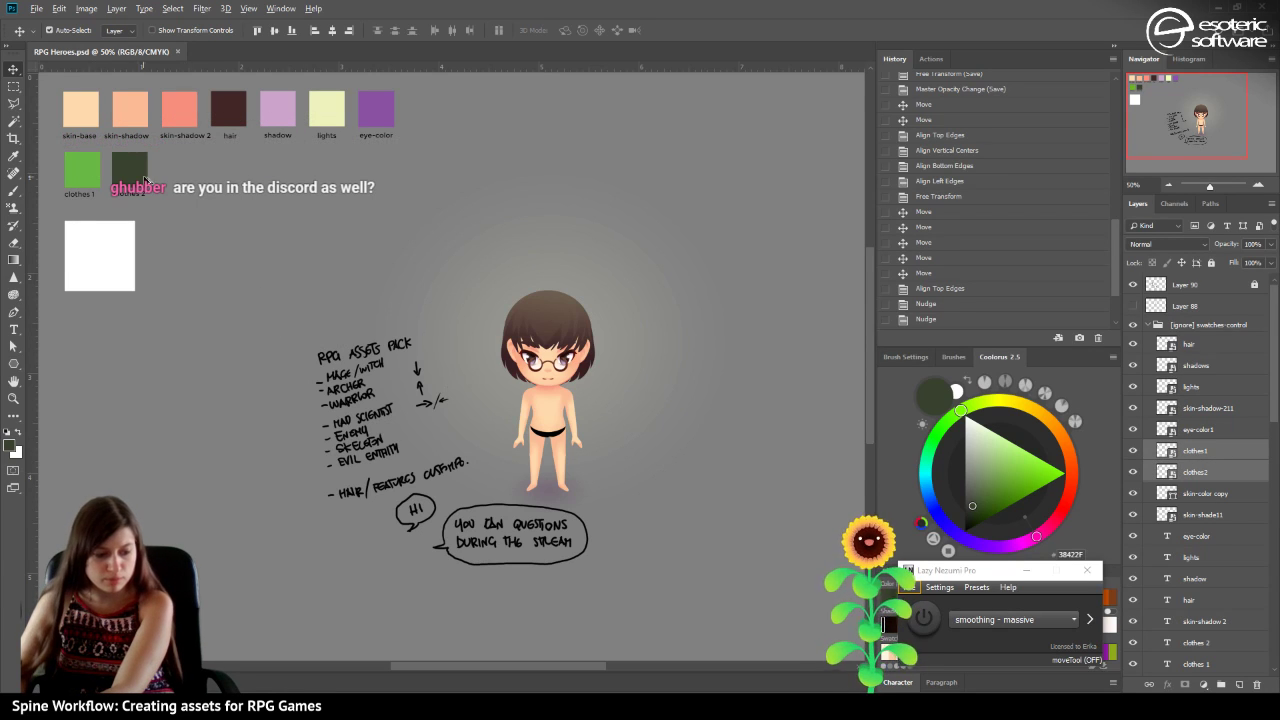
pyautogui.moveTo(121, 177); pyautogui.dragTo(617, 266)
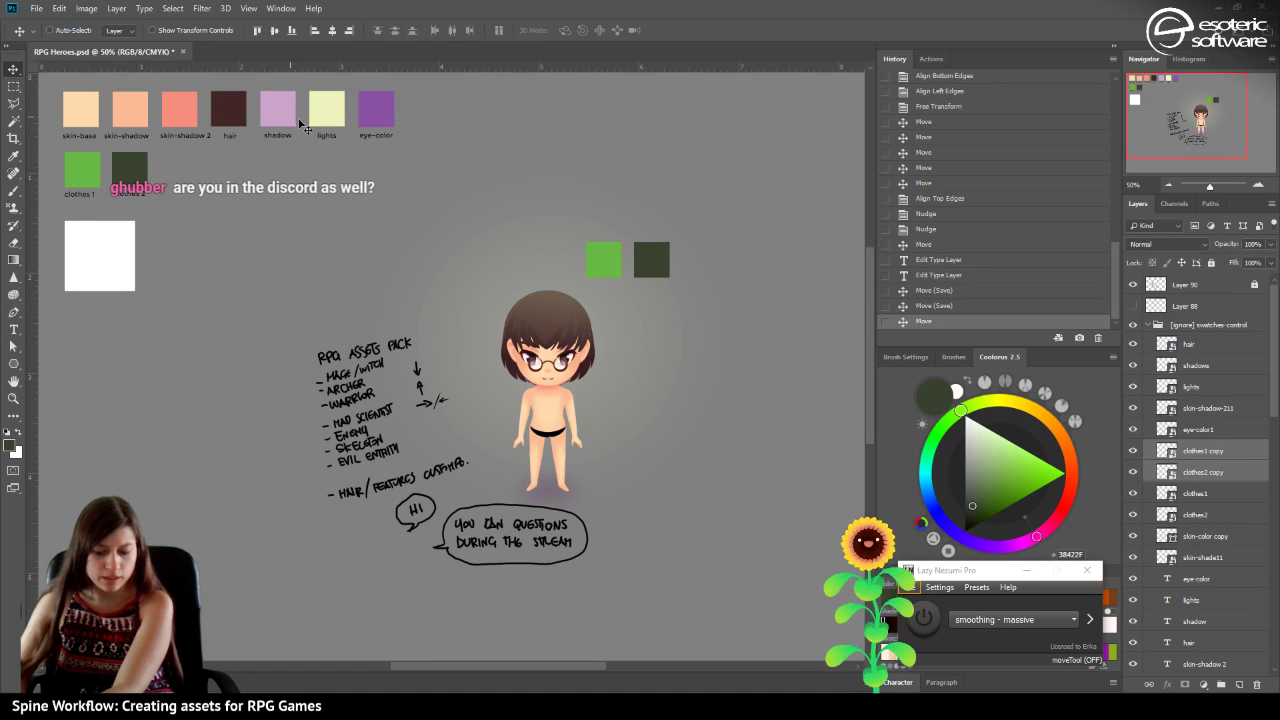
pyautogui.scroll(-1, 1205, 591)
pyautogui.scroll(1, 1205, 591)
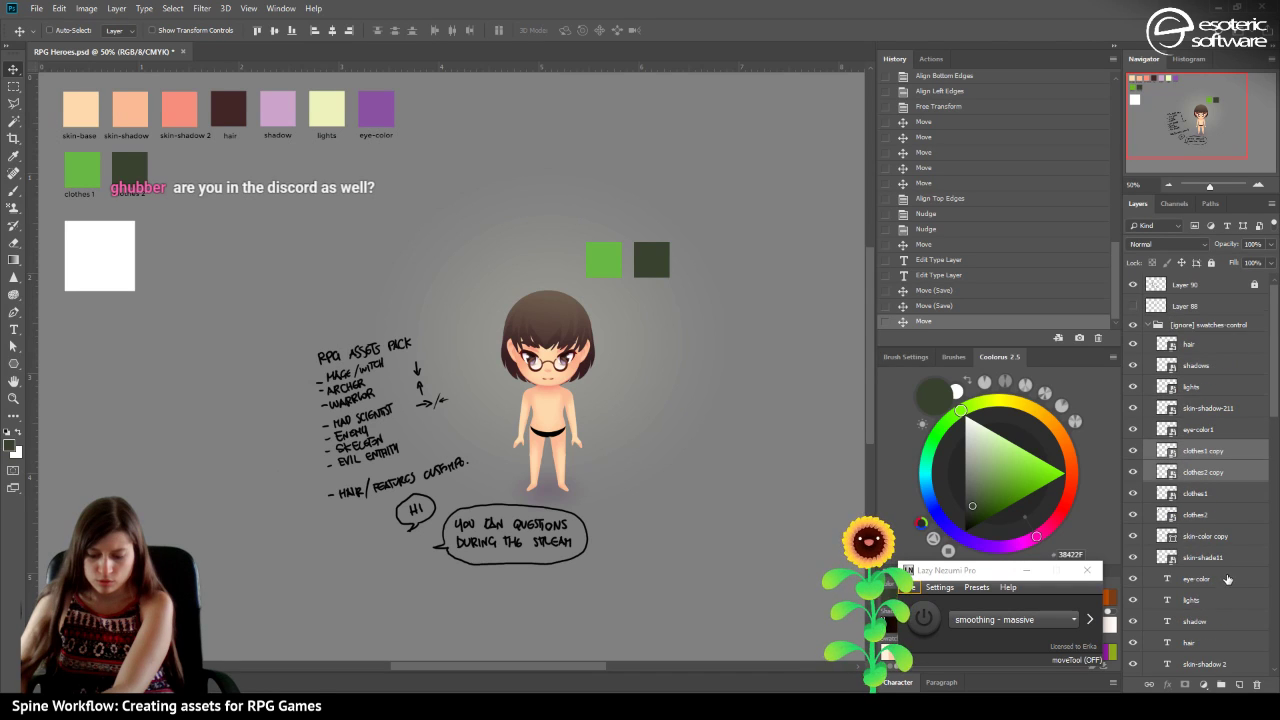
# Turn on Auto-Select and move the clothes1 copy and clothes2 copy layers out of the swatches-control group to just above it.
pyautogui.click(1154, 326)
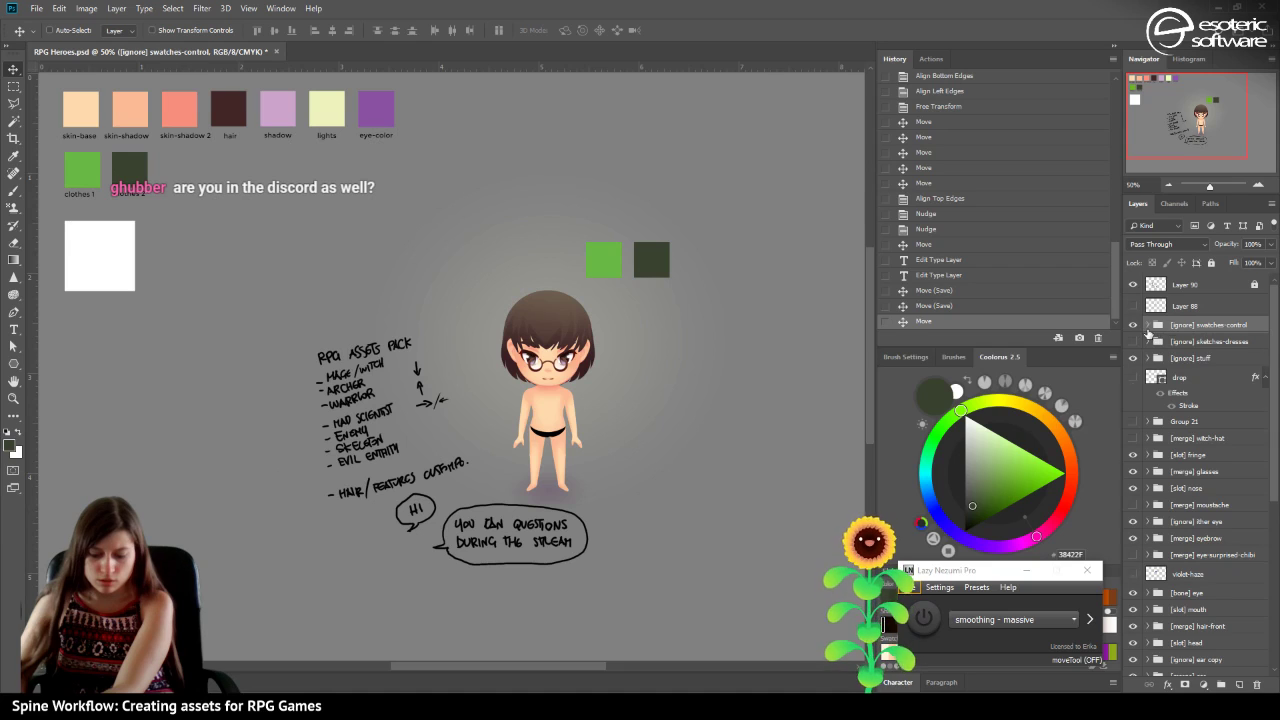
pyautogui.click(1147, 330)
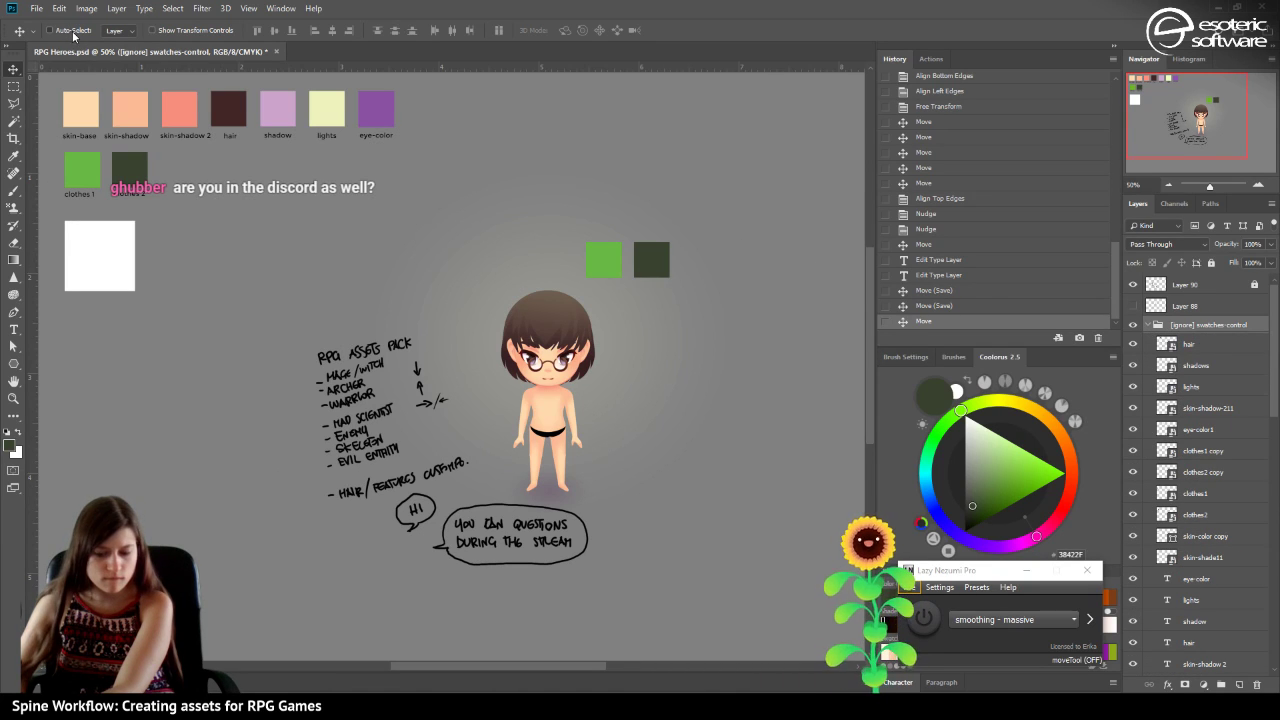
pyautogui.click(652, 266)
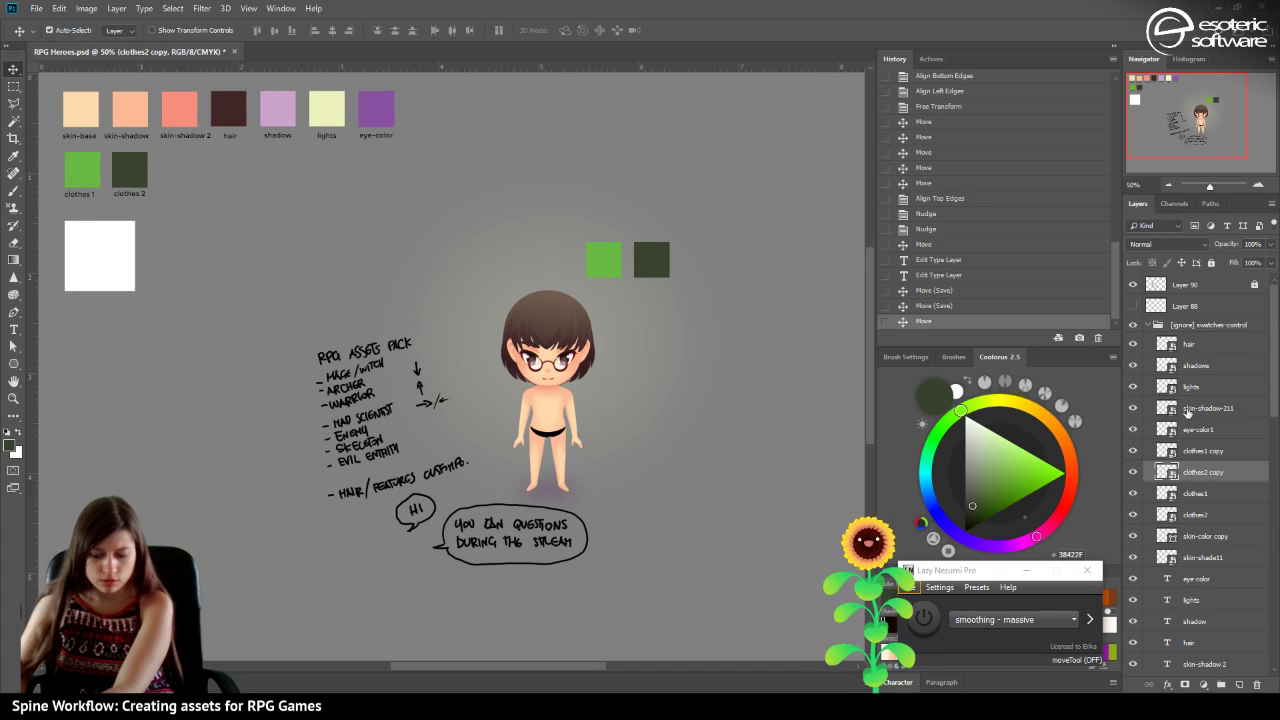
pyautogui.keyDown('ctrl'); pyautogui.click(1220, 456); pyautogui.keyUp('ctrl')
pyautogui.moveTo(1220, 456); pyautogui.dragTo(1201, 318)
pyautogui.scroll(-3, 1198, 558)
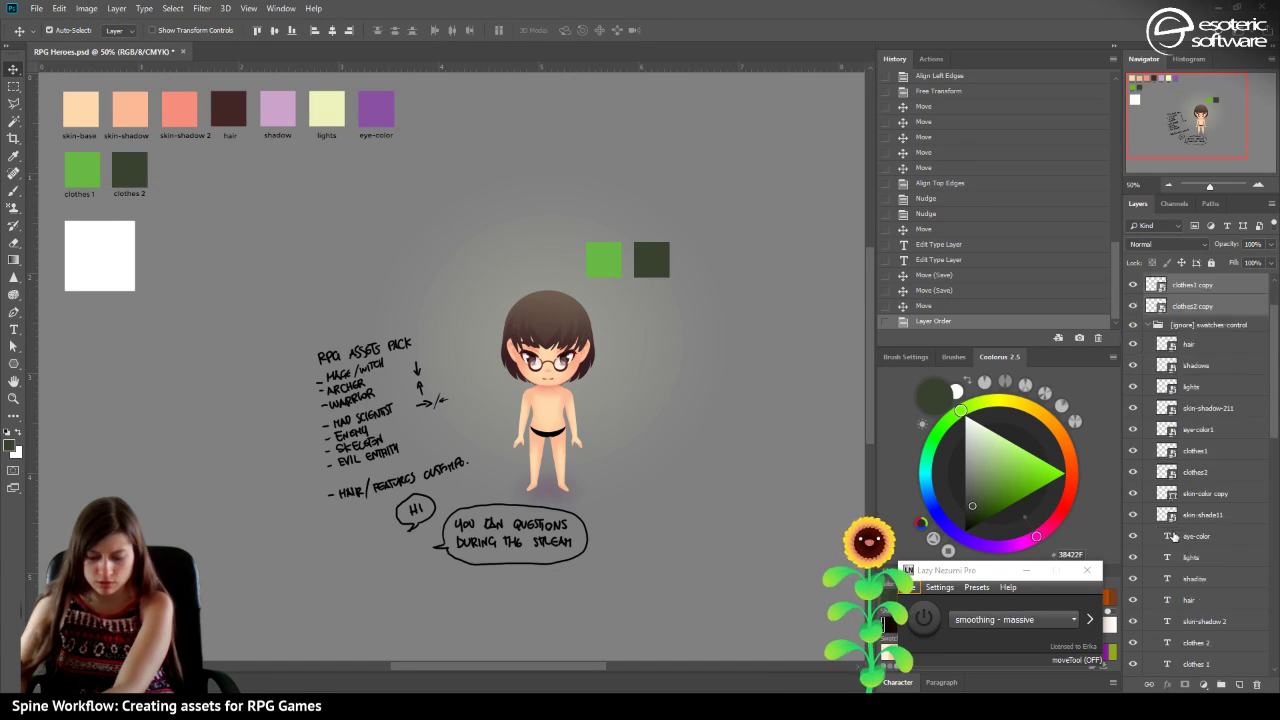
pyautogui.scroll(-4, 1170, 510)
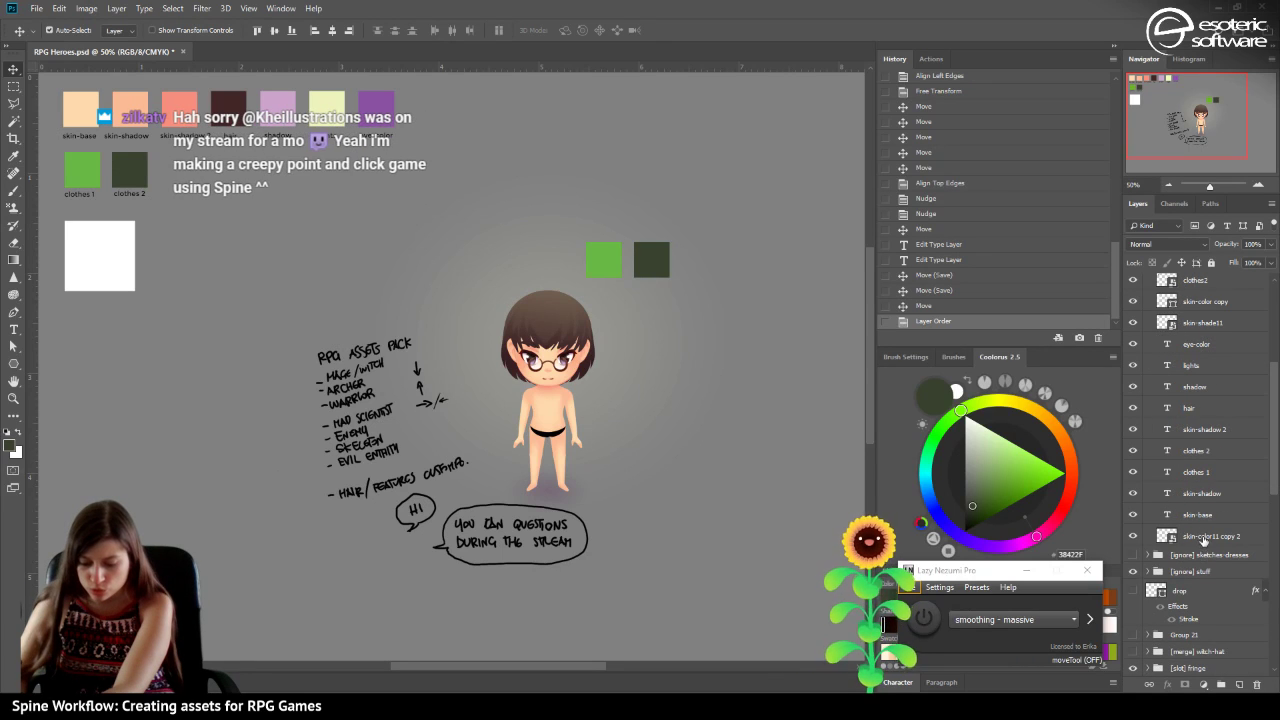
# Place a duplicate of the shadows swatch layer just above the swatches-control group and collapse that group.
pyautogui.scroll(8, 1193, 444)
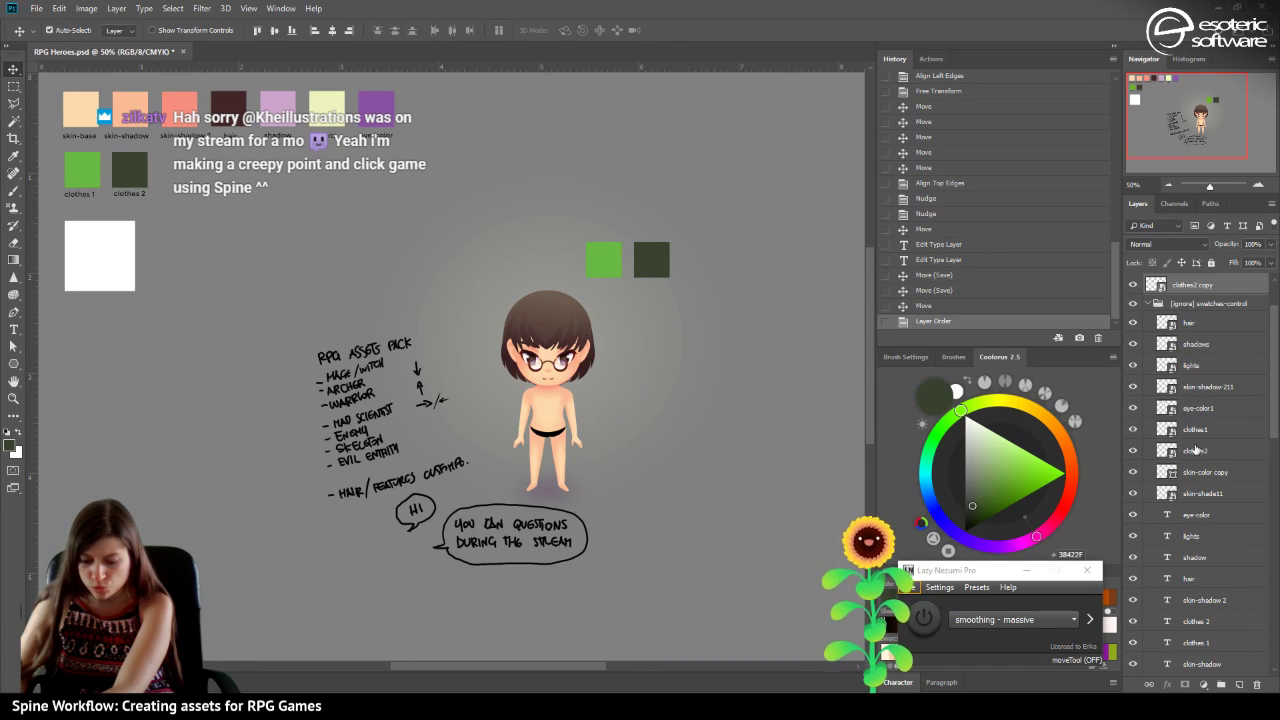
pyautogui.click(1185, 388)
pyautogui.moveTo(1169, 347); pyautogui.dragTo(1146, 302)
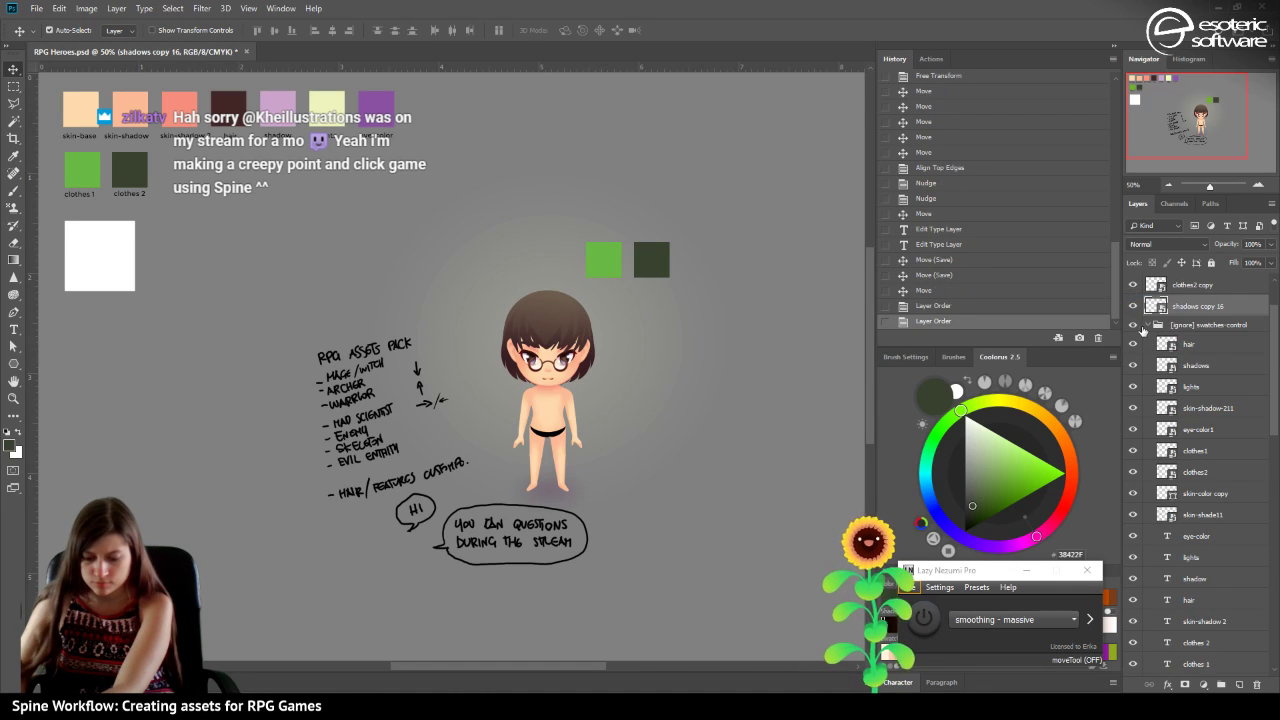
pyautogui.click(1144, 330)
# Try to move the three copied swatch layers down into Group 21, and revert the reordering through the history.
pyautogui.scroll(1, 1186, 303)
pyautogui.scroll(1, 1186, 303)
pyautogui.keyDown('shift'); pyautogui.click(1186, 331); pyautogui.keyUp('shift')
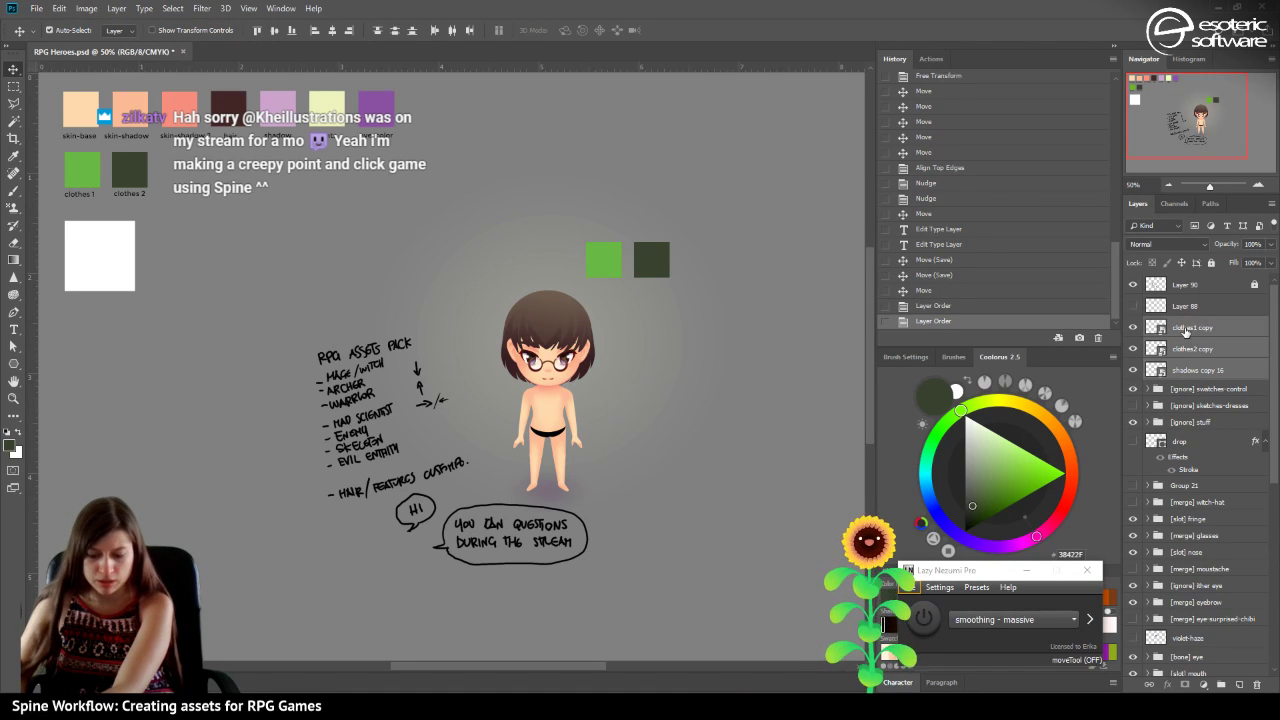
pyautogui.moveTo(1215, 370); pyautogui.dragTo(1183, 315)
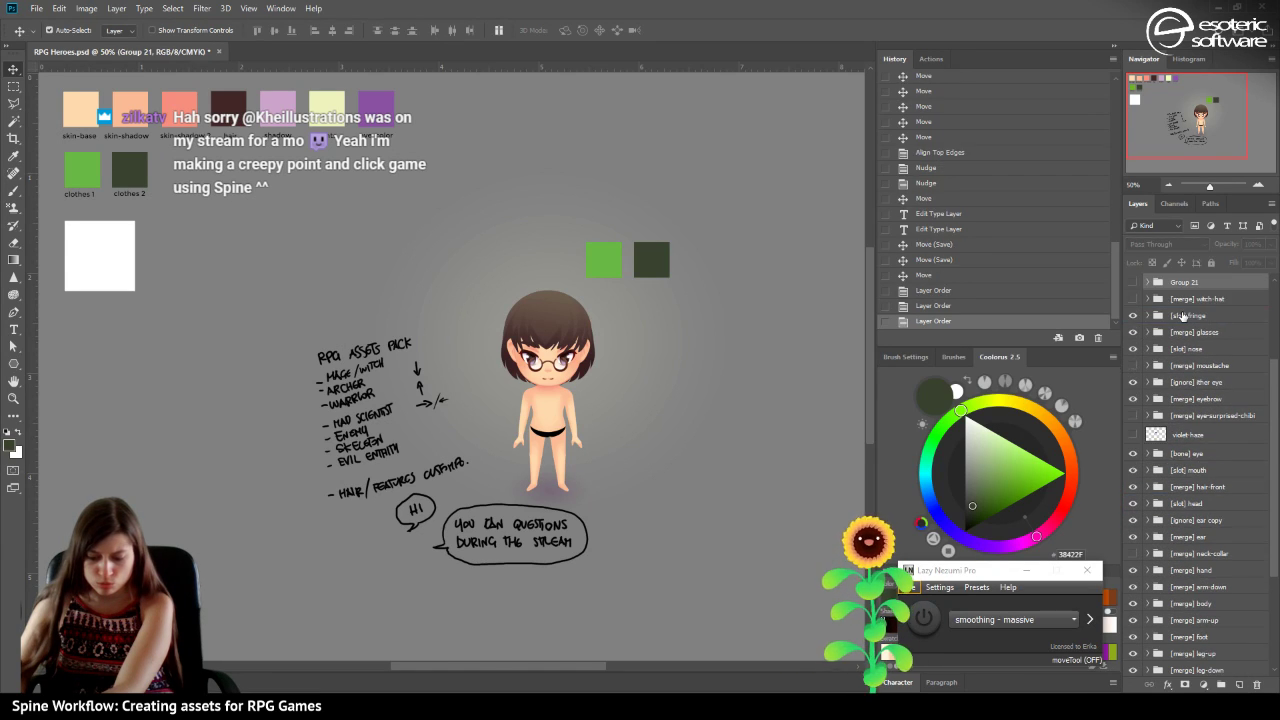
pyautogui.click(1053, 307)
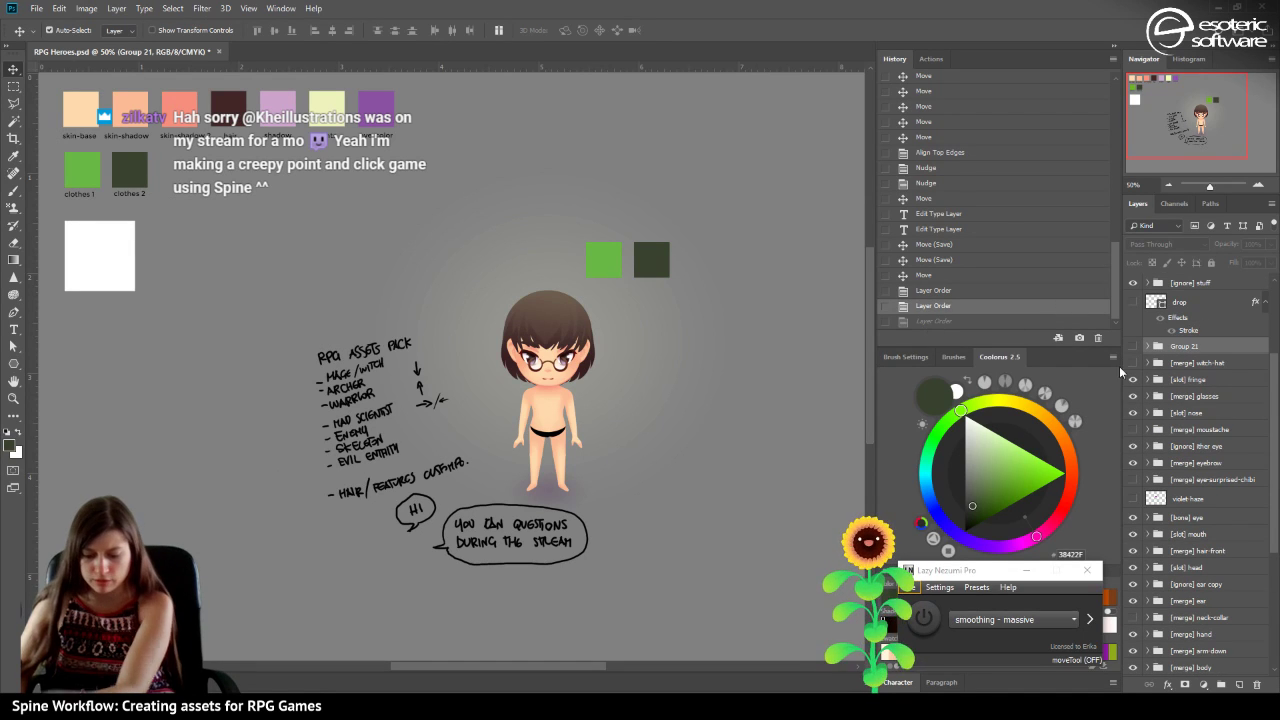
# Show and expand Group 21, zoom to 100%, and toggle Layer 105 off and on to check its shape.
pyautogui.click(1134, 345)
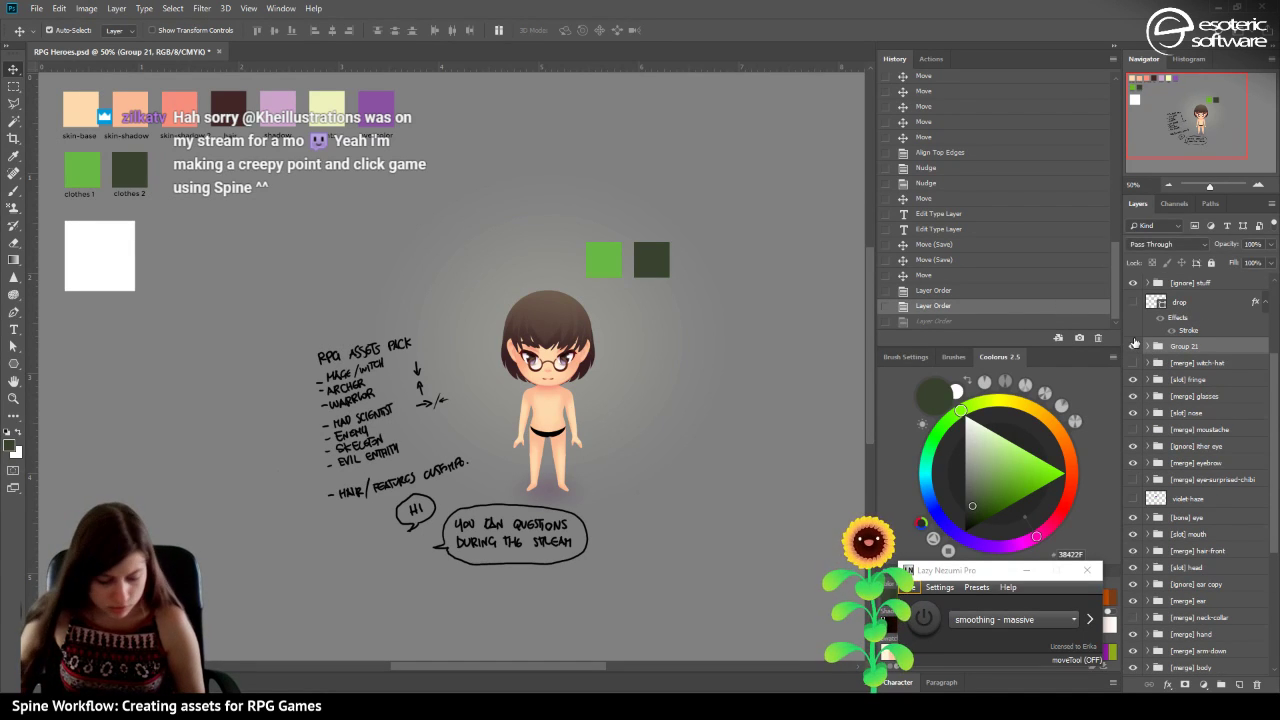
pyautogui.click(1147, 346)
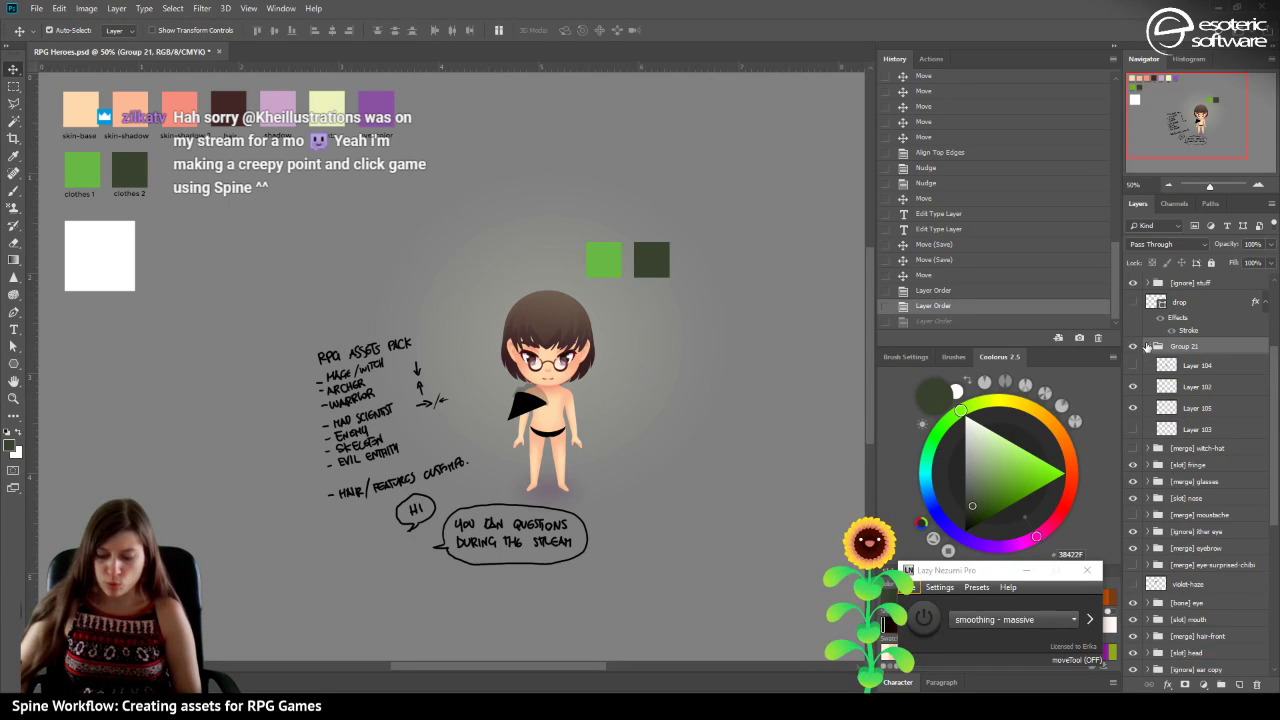
pyautogui.click(1258, 185)
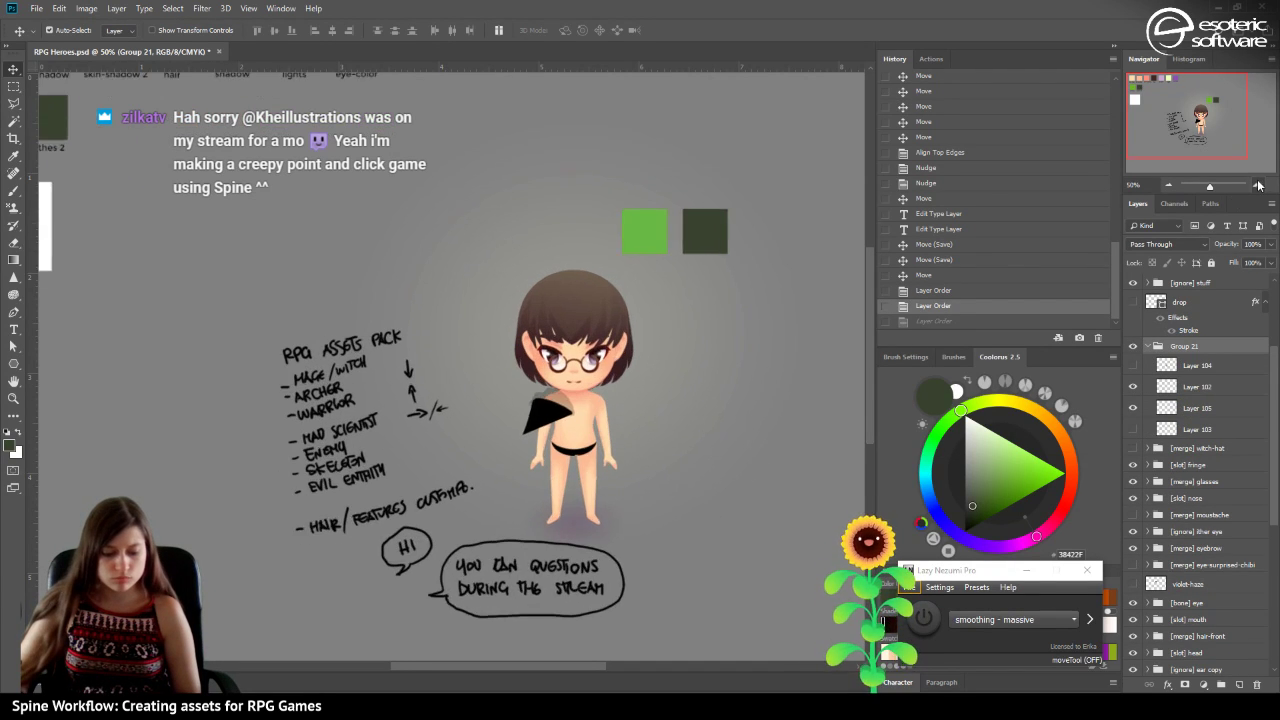
pyautogui.click(1258, 185)
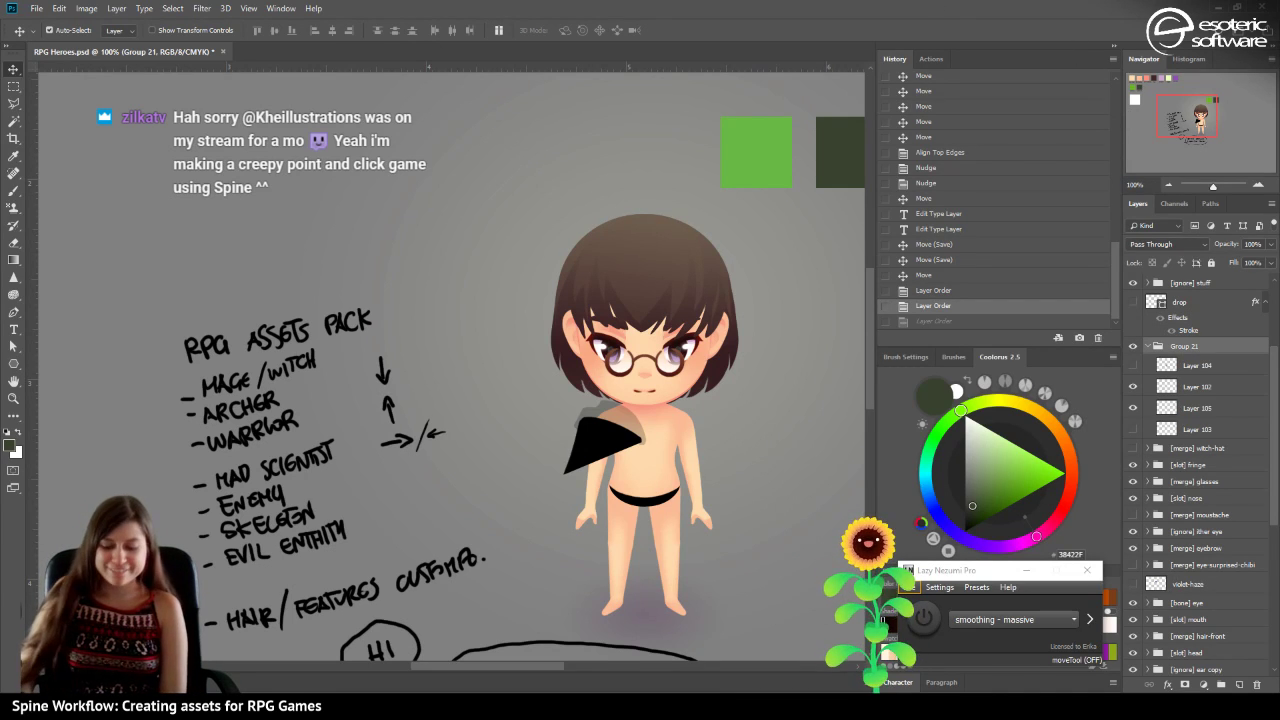
pyautogui.click(1134, 406)
pyautogui.click(1134, 406)
# Move the dark green swatch copy over the black sleeve shape on the character and stretch its width to 63.51%.
pyautogui.moveTo(1199, 105); pyautogui.dragTo(1206, 106)
pyautogui.click(760, 183)
pyautogui.moveTo(760, 183); pyautogui.dragTo(558, 473)
pyautogui.hotkey('ctrl', 't')
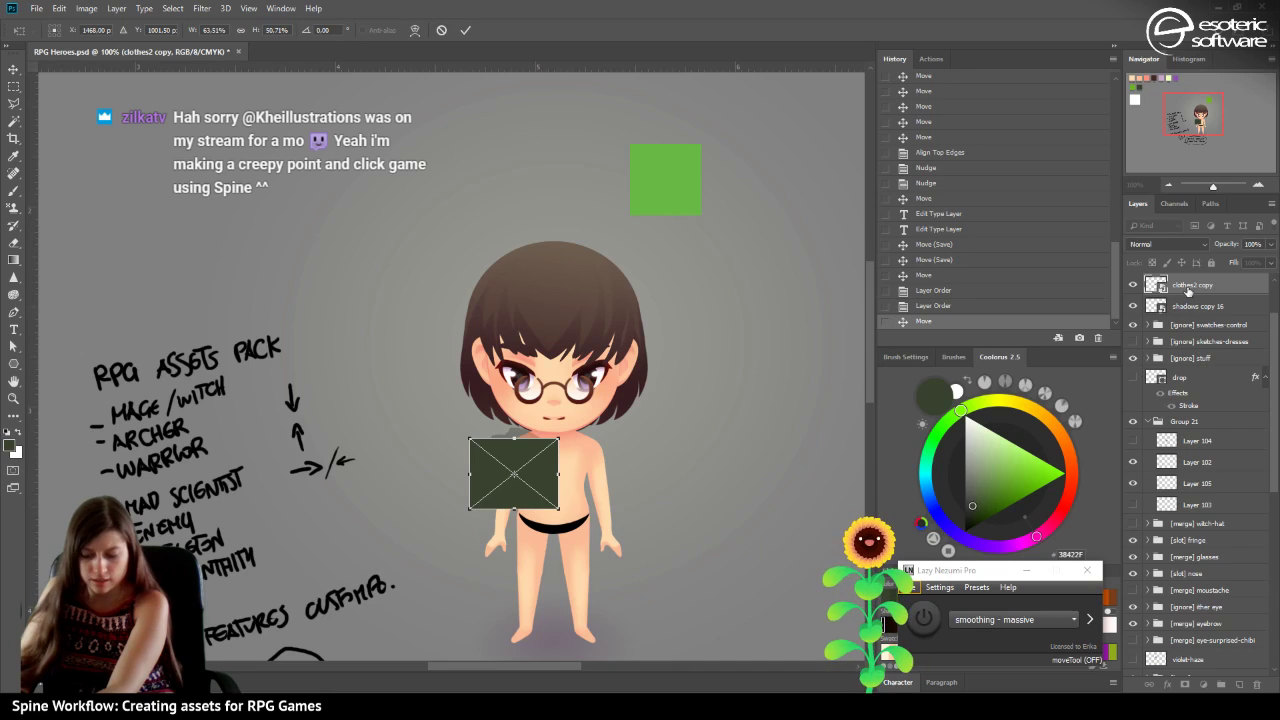
pyautogui.press('Return')
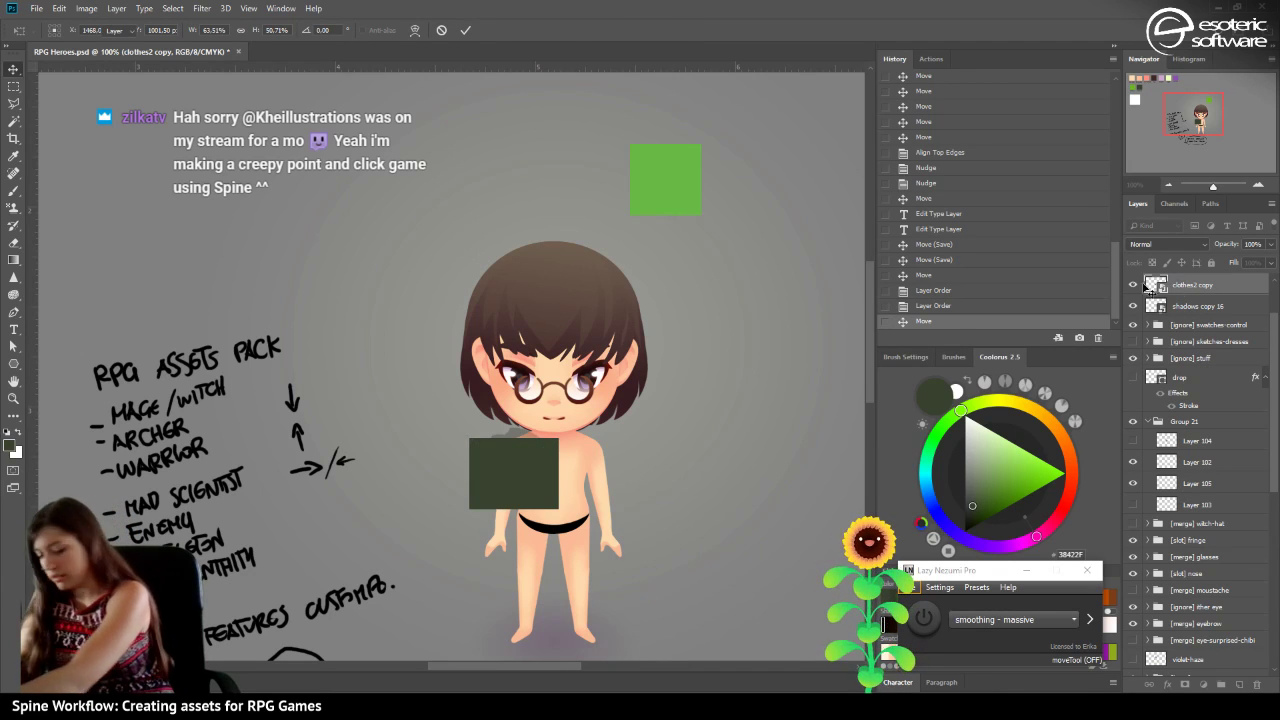
# Move the clothes2 copy layer directly above Layer 105 in Group 21 and clip it to that layer.
pyautogui.moveTo(1202, 295); pyautogui.dragTo(1182, 478)
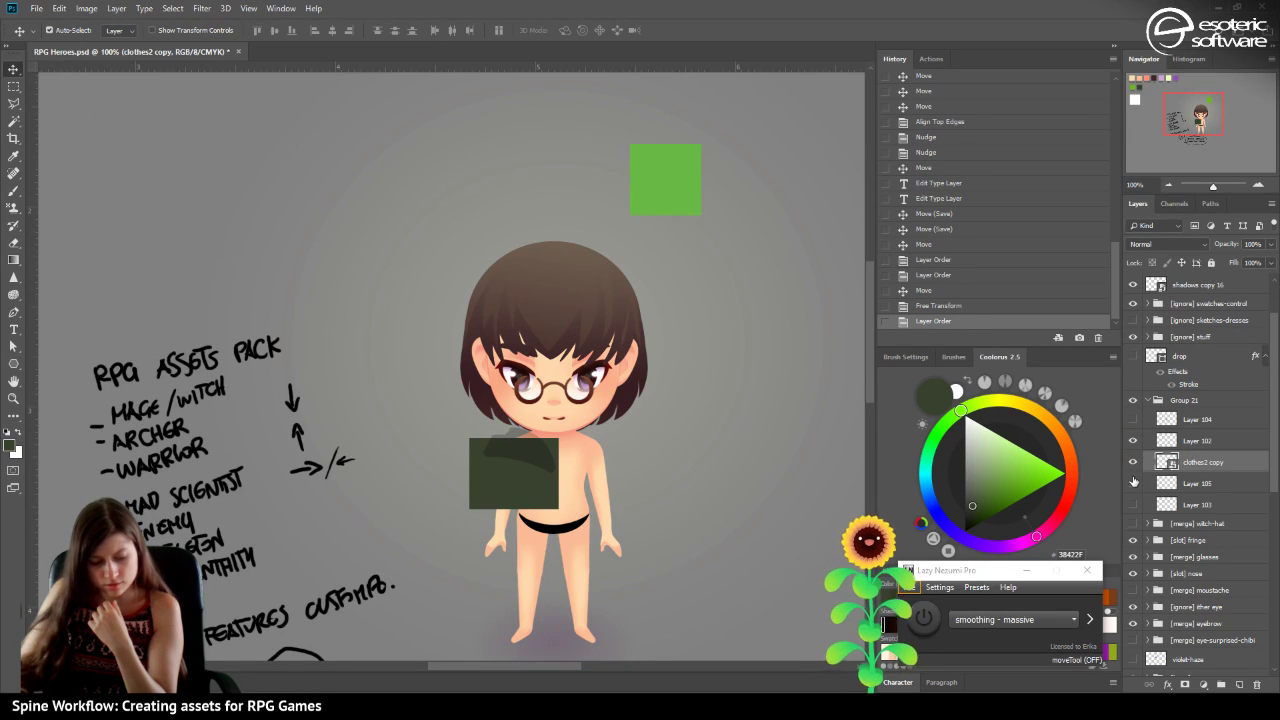
pyautogui.rightClick(1196, 465)
pyautogui.click(1102, 418)
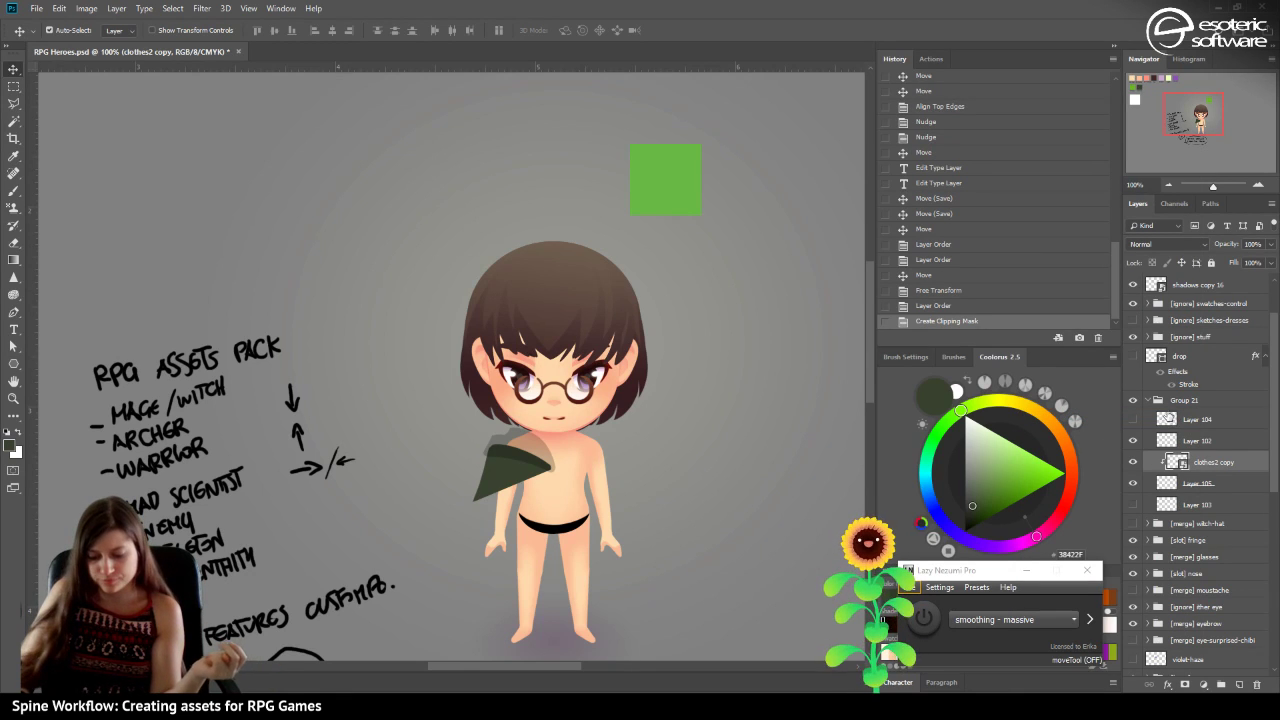
# Move the clothes1 copy layer directly above Layer 102 in Group 21 and clip it to that layer.
pyautogui.scroll(3, 1167, 410)
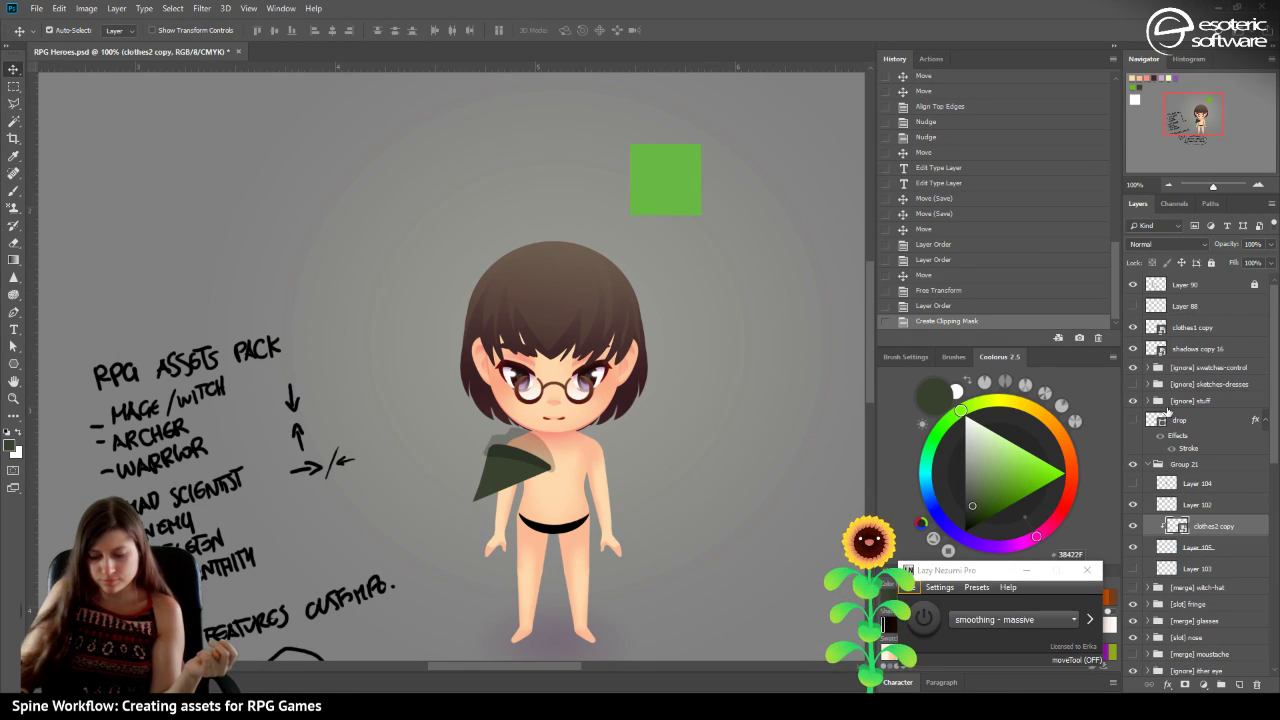
pyautogui.click(686, 208)
pyautogui.moveTo(1172, 331); pyautogui.dragTo(1207, 490)
pyautogui.rightClick(1206, 489)
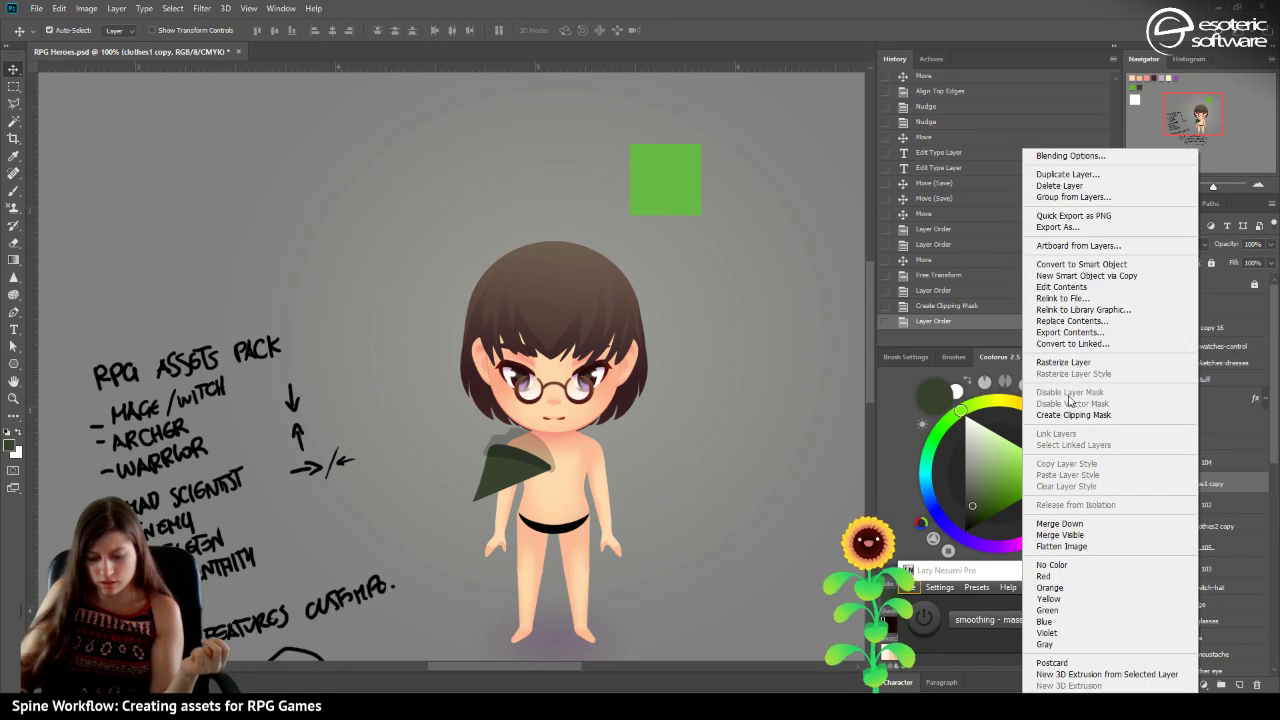
pyautogui.click(1073, 417)
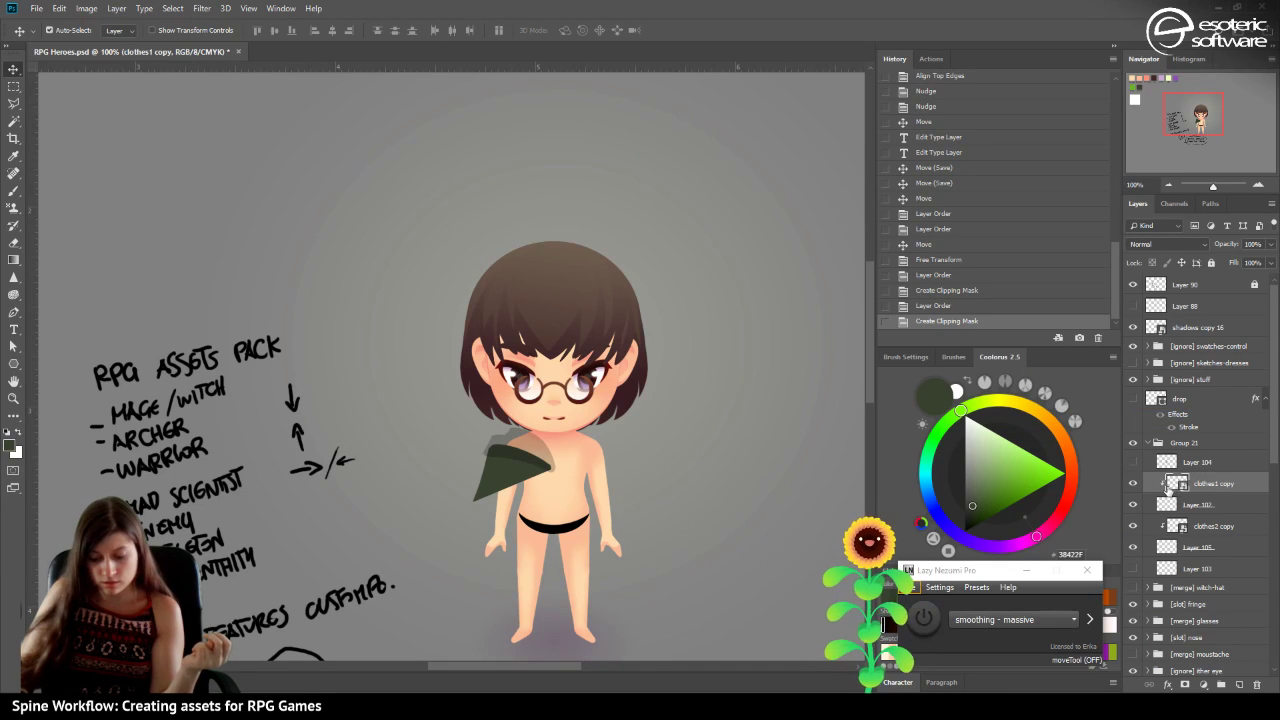
# Reposition the clipped clothes1 copy with Free Transform so that it covers the shoulder shape of Layer 102.
pyautogui.hotkey('ctrl', 't')
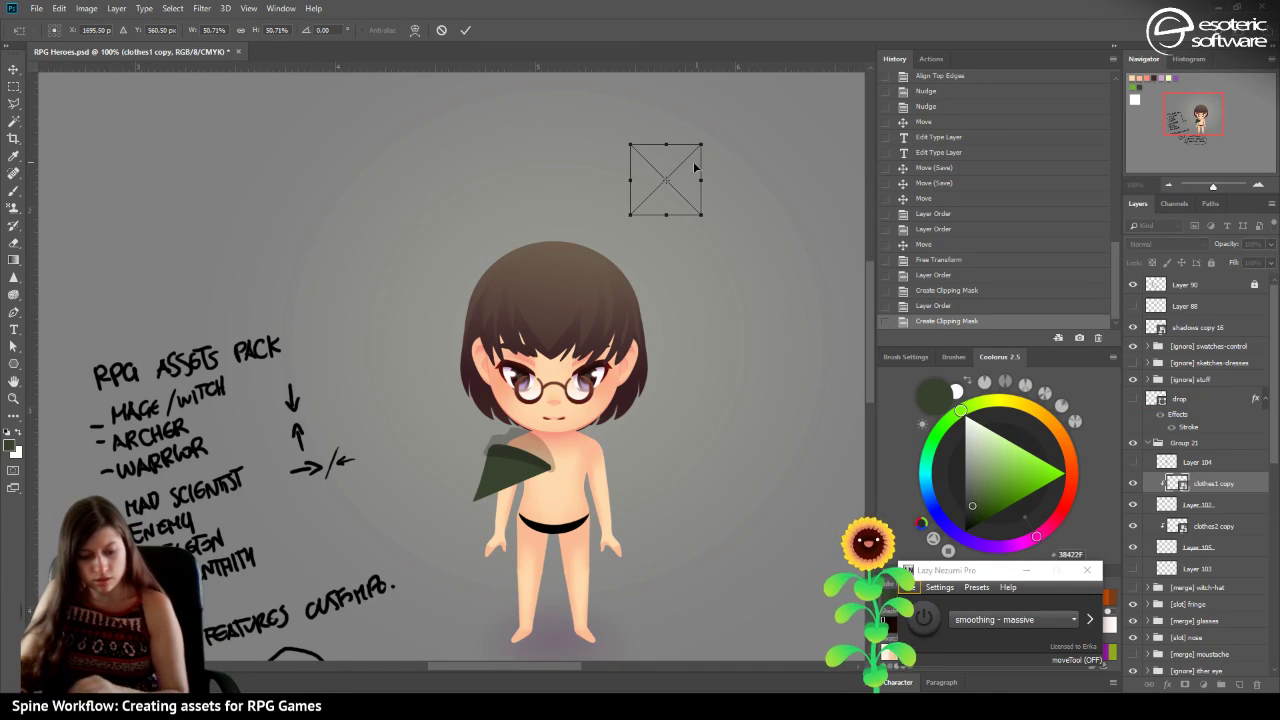
pyautogui.moveTo(672, 215); pyautogui.dragTo(565, 451)
pyautogui.click(465, 30)
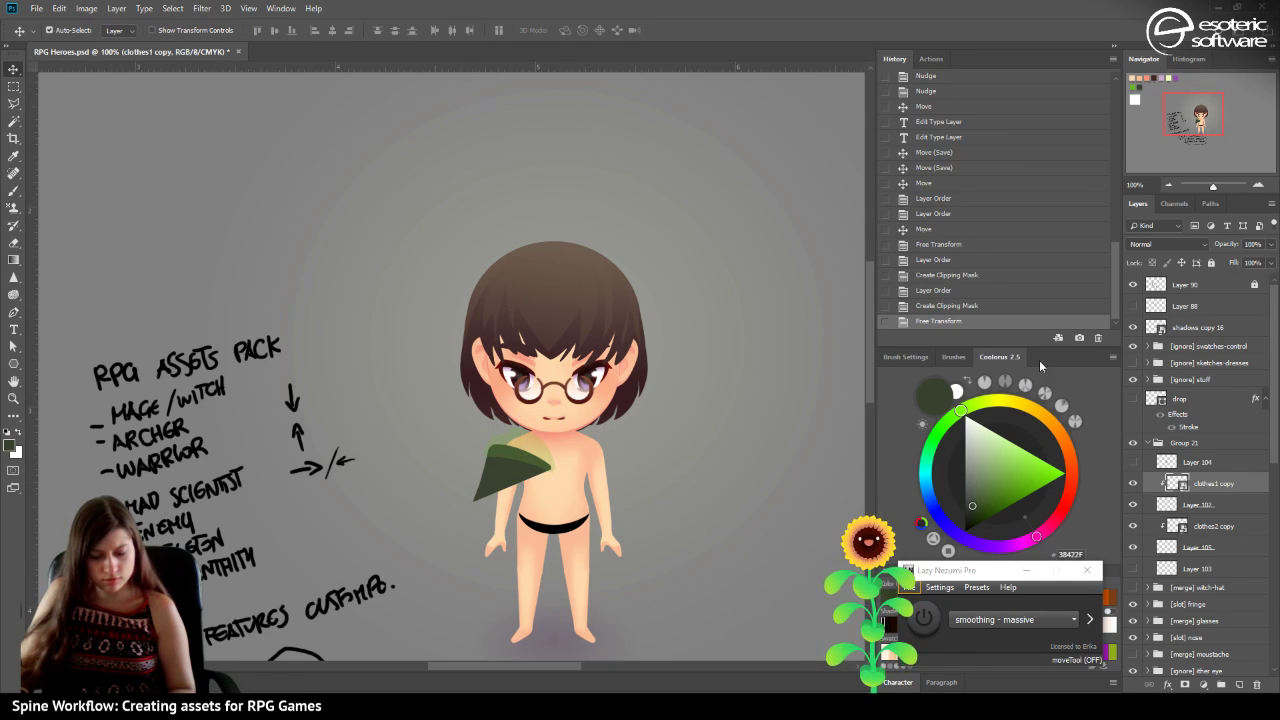
# Set the opacity of Layer 102, the shoulder shape, to 100% and save the file.
pyautogui.click(1205, 504)
pyautogui.click(1270, 244)
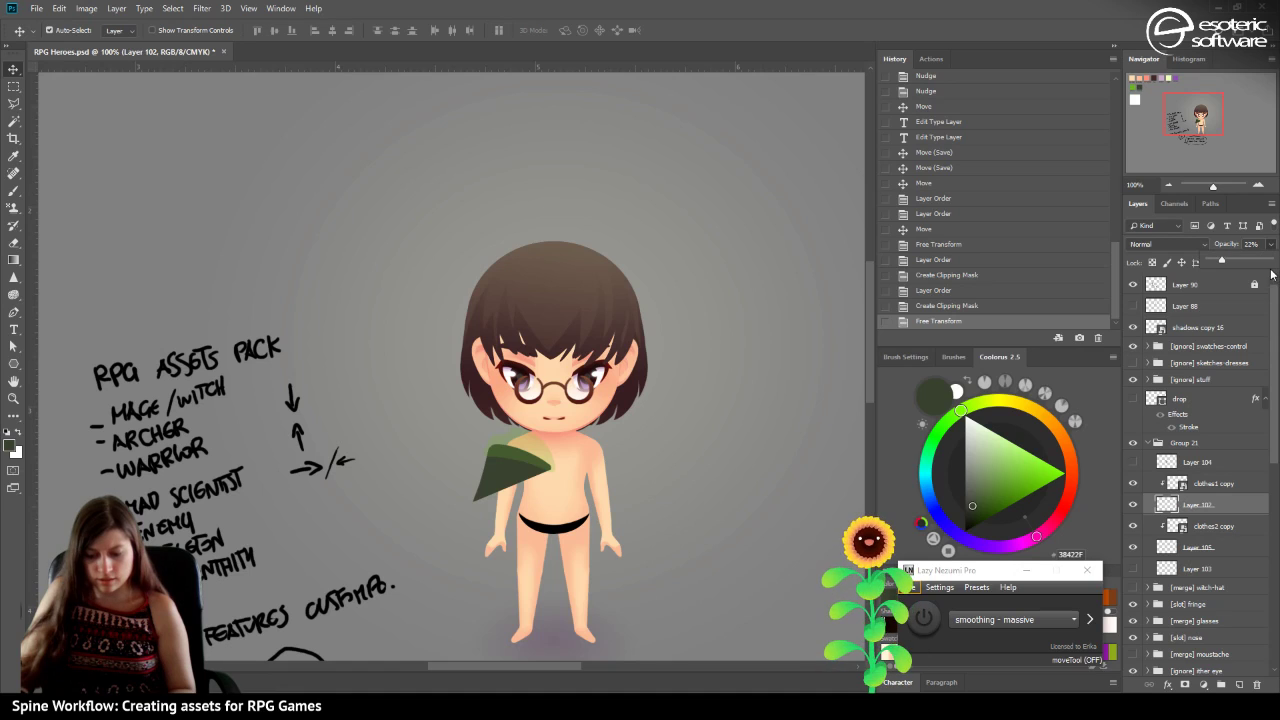
pyautogui.click(1270, 260)
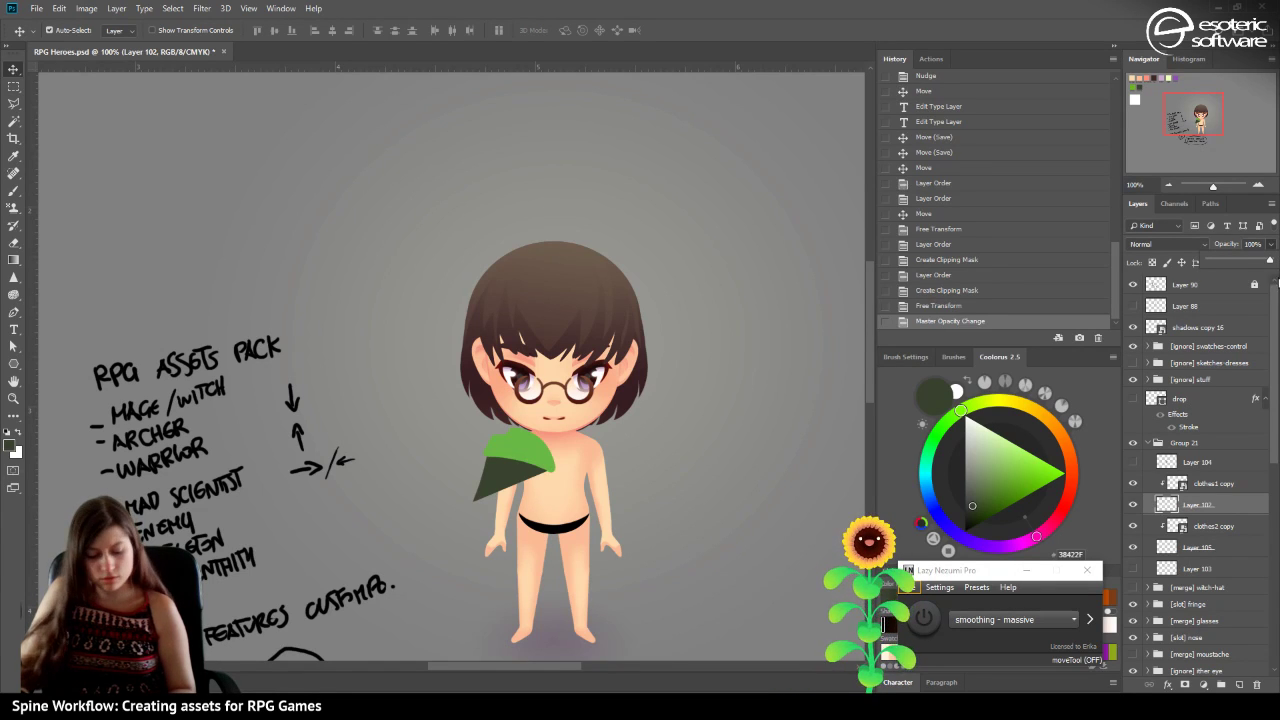
pyautogui.hotkey('ctrl', 's')
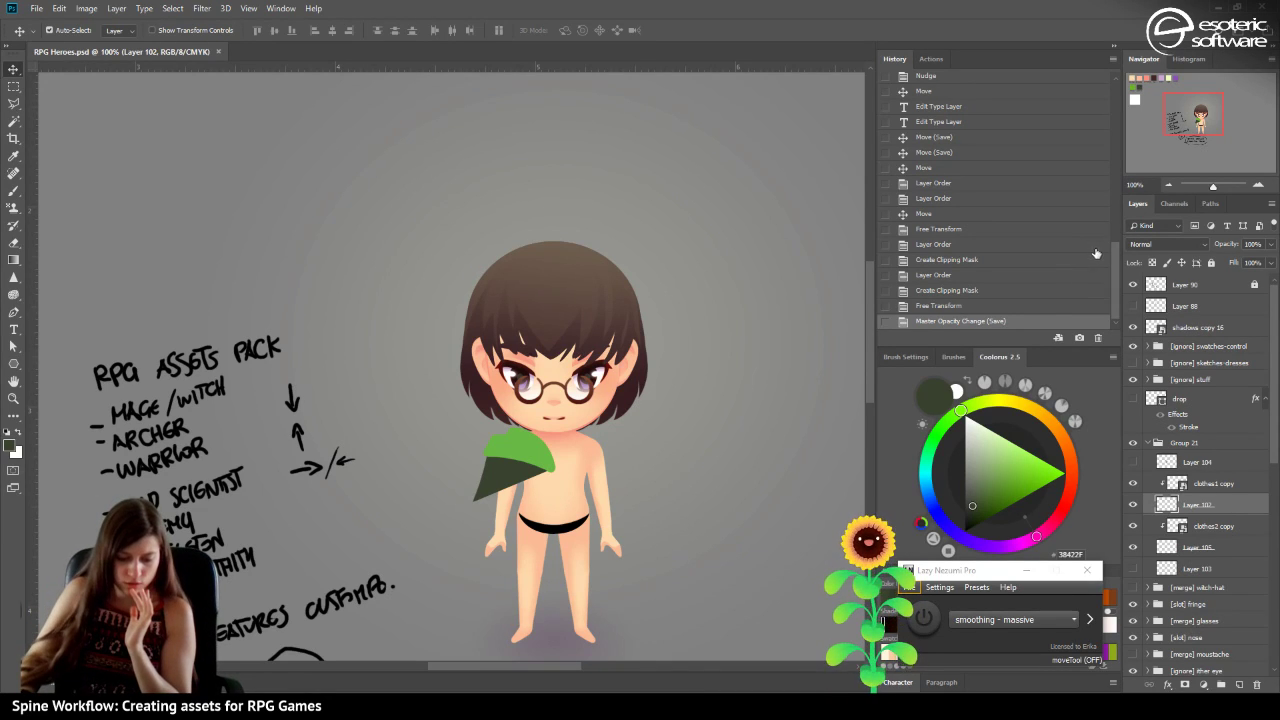
# Examine the green shoulder and dark sleeve shapes on the character, both in full view and close up.
pyautogui.moveTo(1180, 116)
pyautogui.mouseDown()
pyautogui.moveTo(1163, 128)
pyautogui.moveTo(1185, 125)
pyautogui.moveTo(1162, 128)
pyautogui.moveTo(1156, 96)
pyautogui.moveTo(1187, 97)
pyautogui.moveTo(1193, 118)
pyautogui.mouseUp()
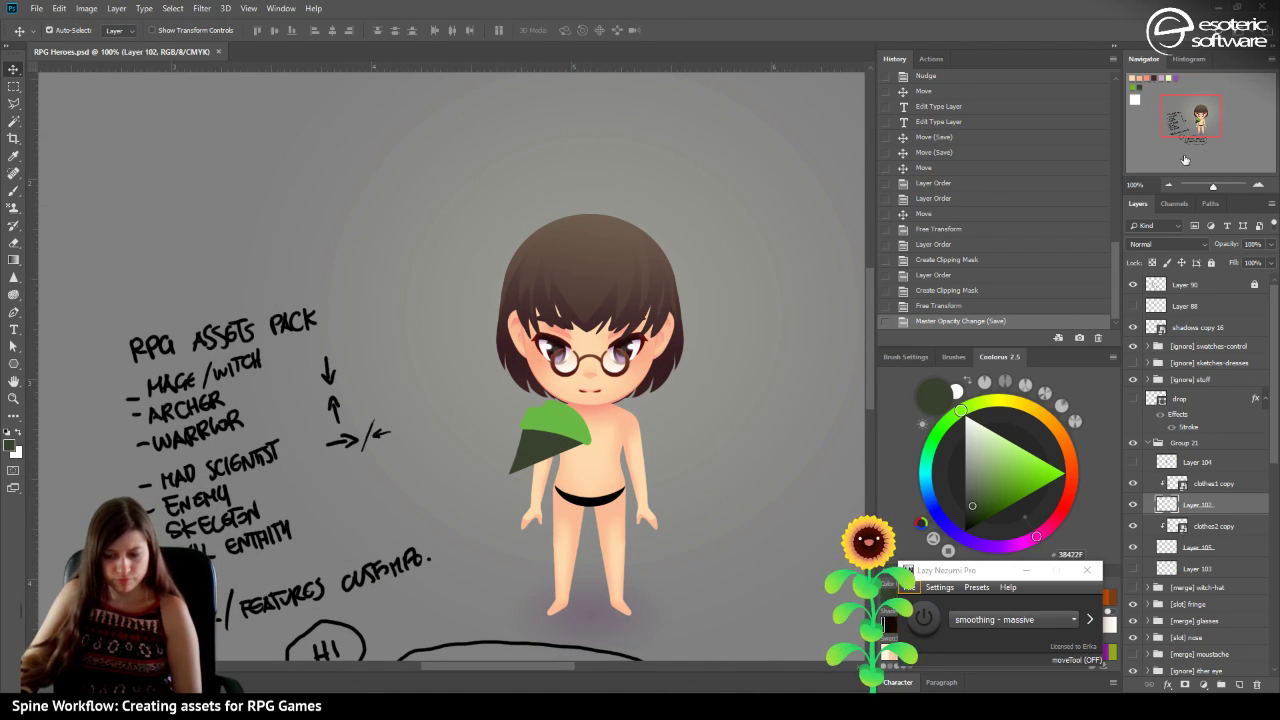
pyautogui.click(1167, 184)
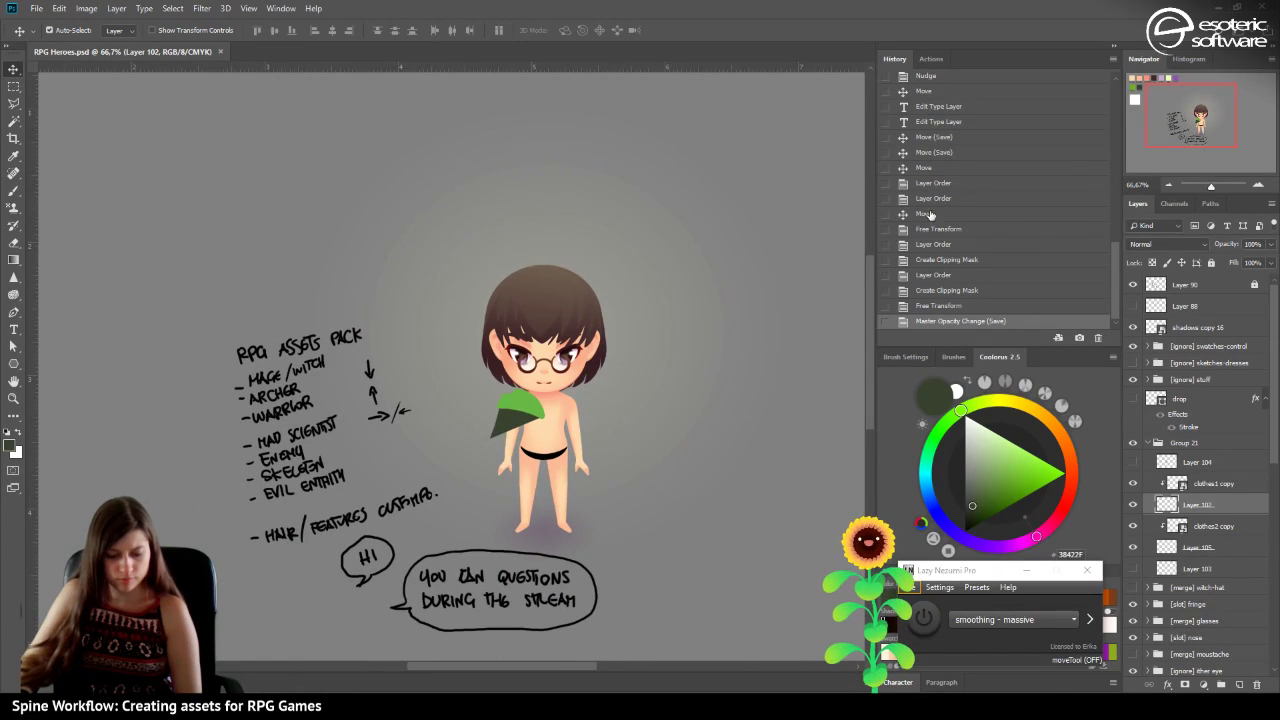
pyautogui.moveTo(1188, 128); pyautogui.dragTo(1183, 123)
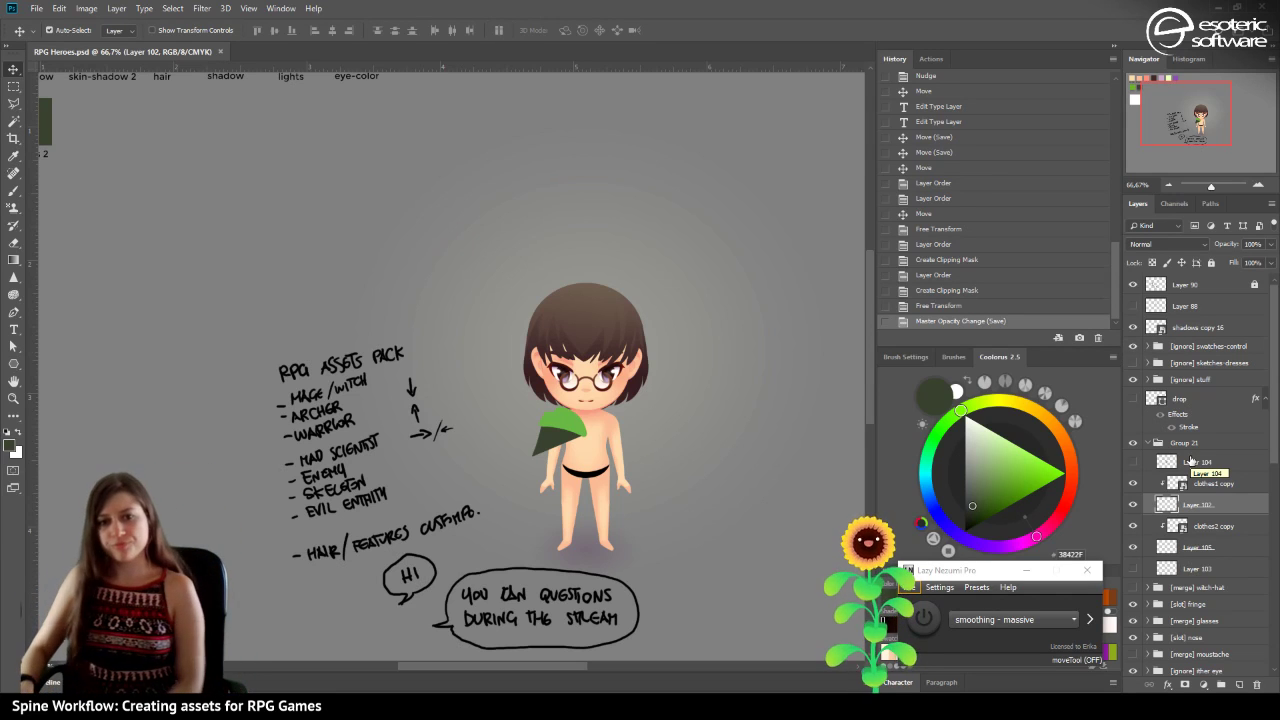
pyautogui.moveTo(1197, 102); pyautogui.dragTo(1192, 143)
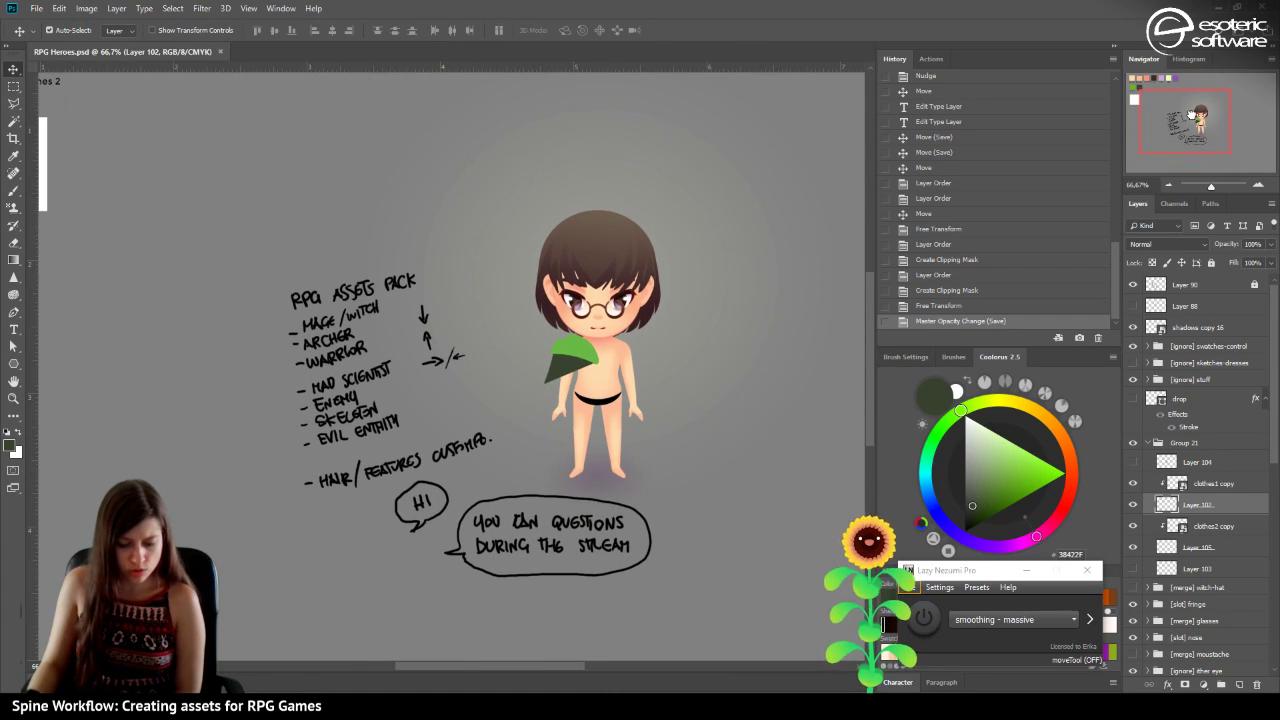
pyautogui.click(1261, 186)
pyautogui.click(1261, 186)
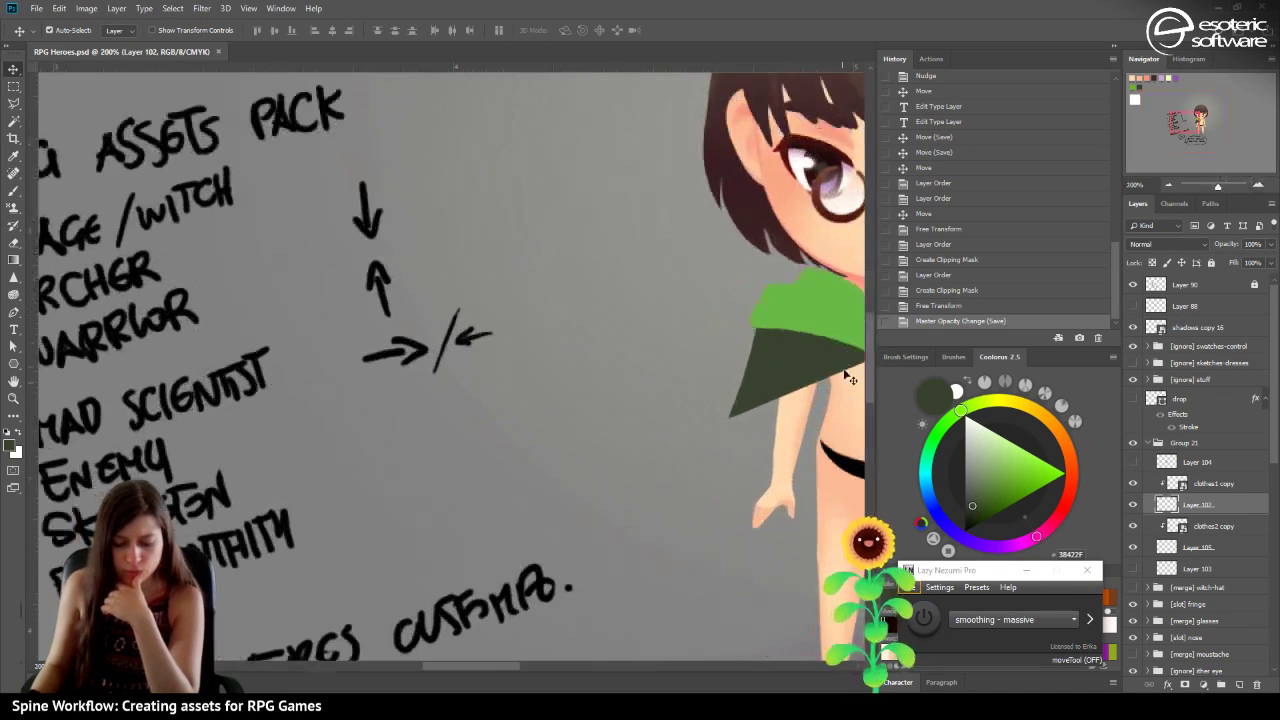
pyautogui.click(1186, 122)
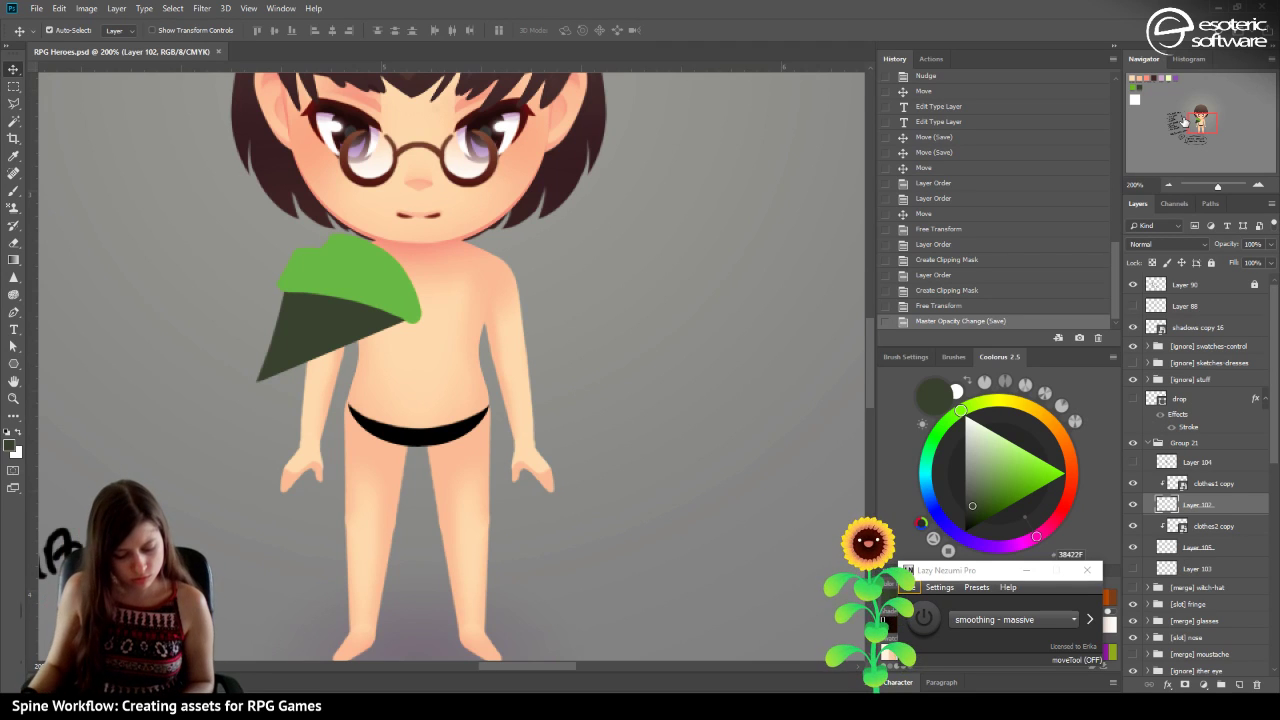
pyautogui.moveTo(1200, 112); pyautogui.dragTo(1199, 114)
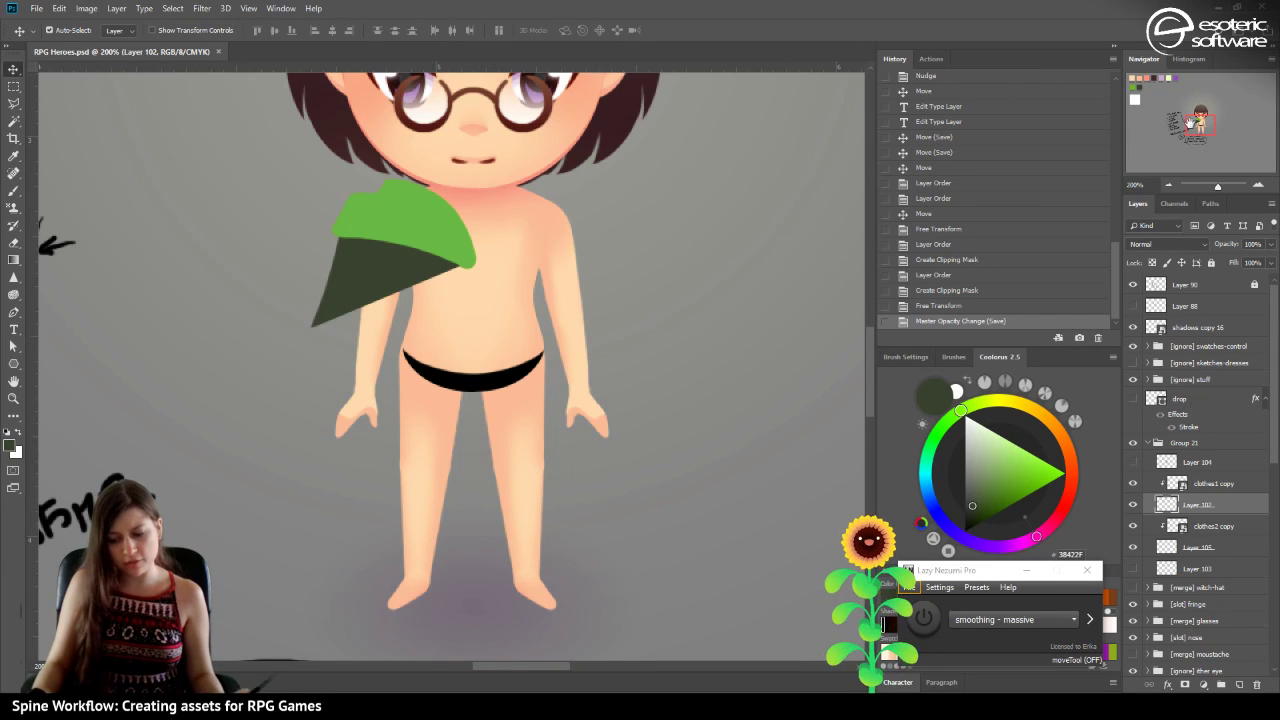
pyautogui.moveTo(1190, 123)
pyautogui.mouseDown()
pyautogui.moveTo(1180, 126)
pyautogui.moveTo(1195, 124)
pyautogui.mouseUp()
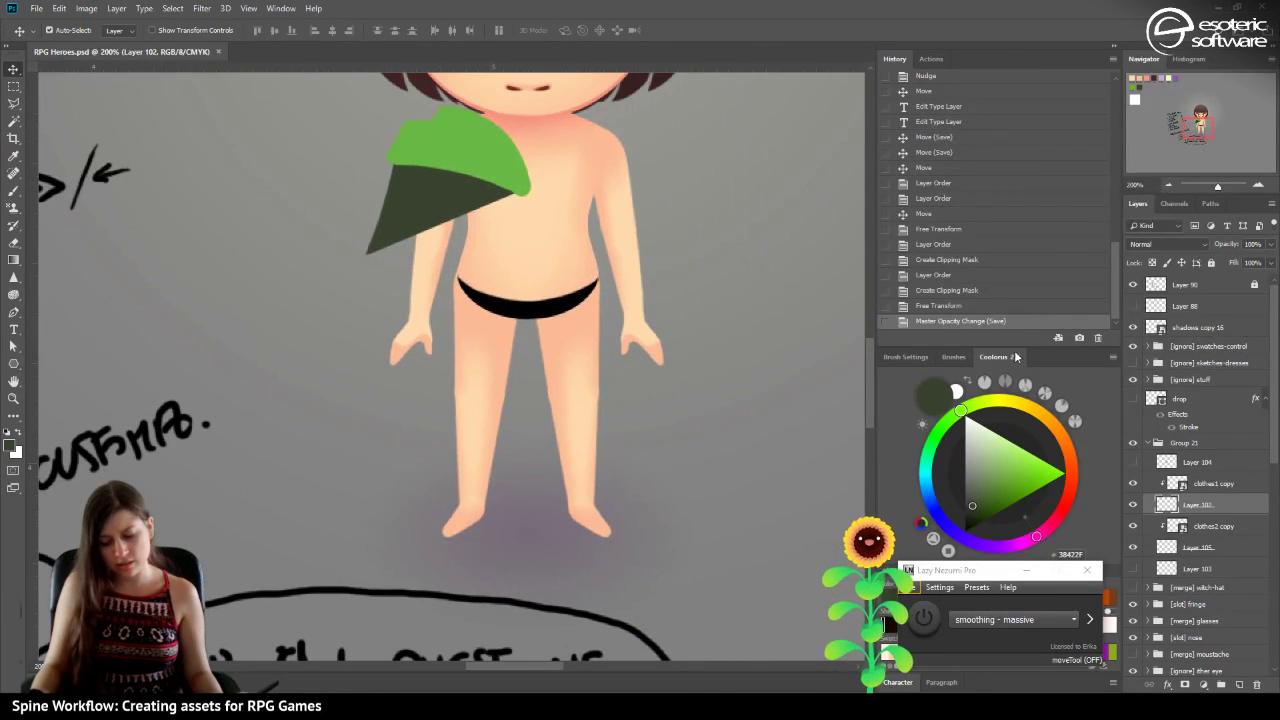
# Duplicate the large white square twice and place the copies side by side, just after the clothes 2 swatch.
pyautogui.moveTo(1200, 126); pyautogui.dragTo(1117, 109)
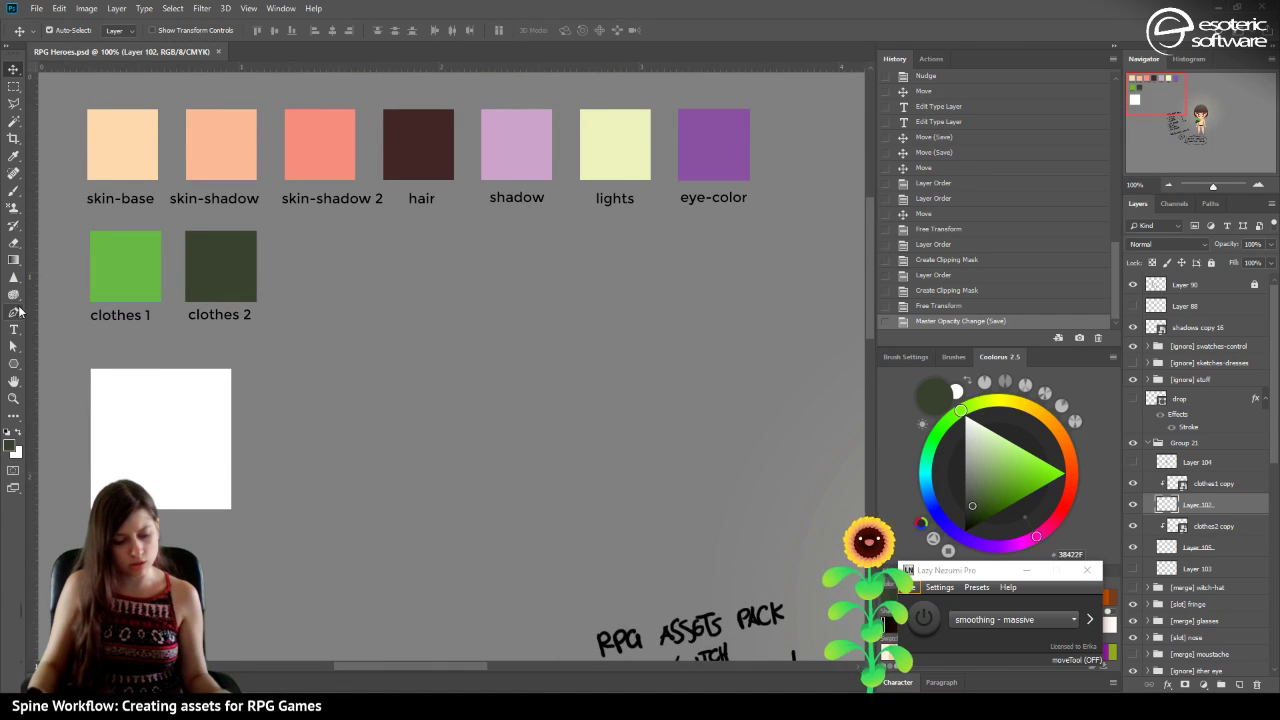
pyautogui.click(110, 266)
pyautogui.click(118, 480)
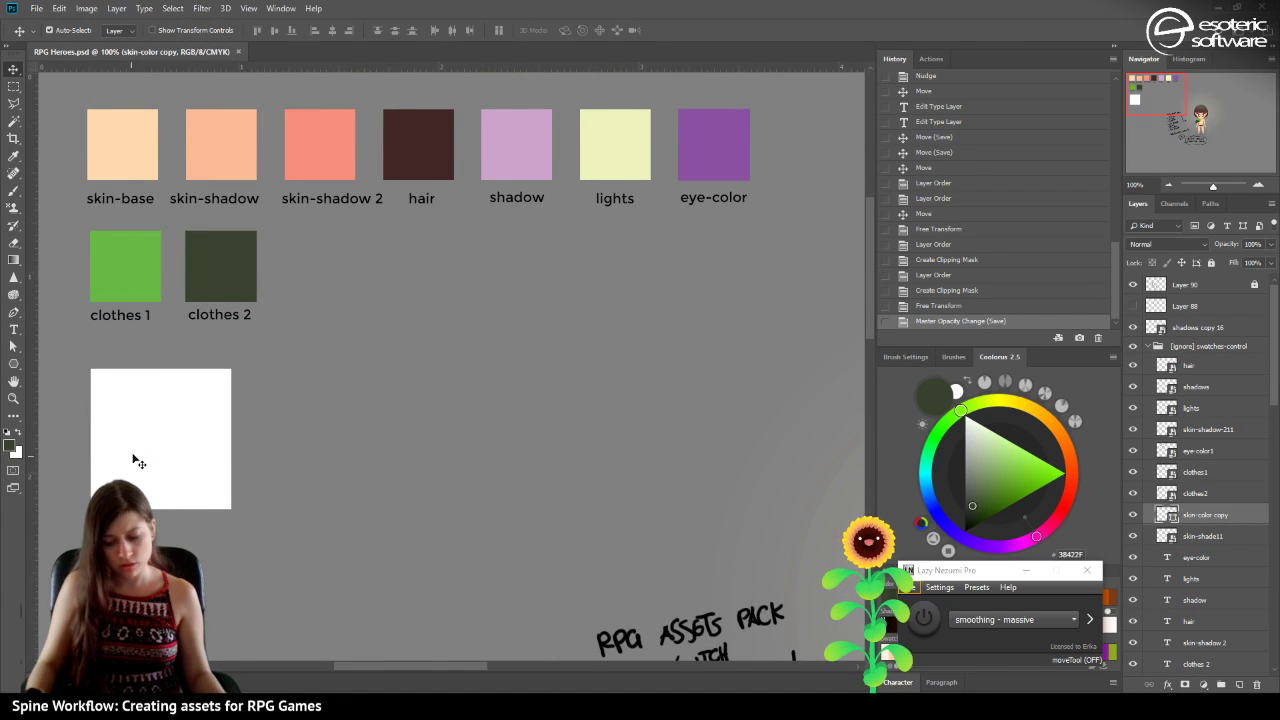
pyautogui.moveTo(147, 452); pyautogui.dragTo(323, 315)
pyautogui.moveTo(171, 434); pyautogui.dragTo(502, 296)
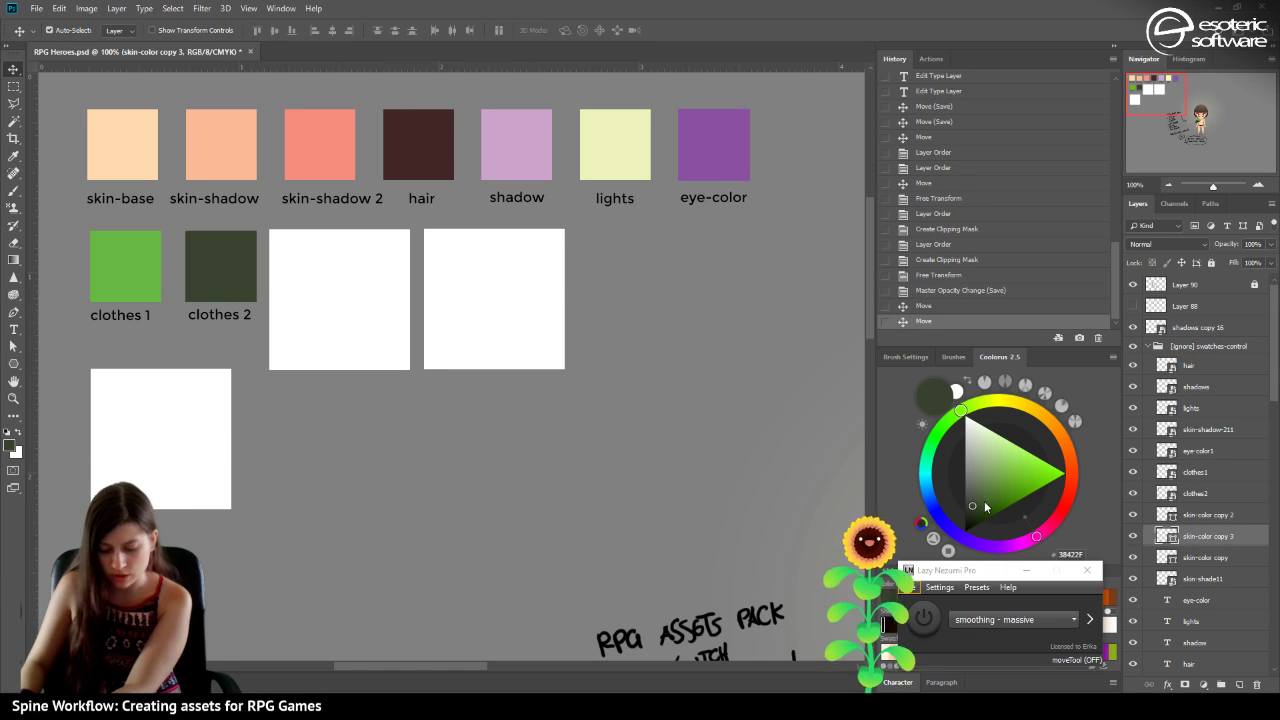
# Fill the white copy farther from the clothes 2 swatch with dark grey 242424.
pyautogui.moveTo(971, 505); pyautogui.dragTo(959, 515)
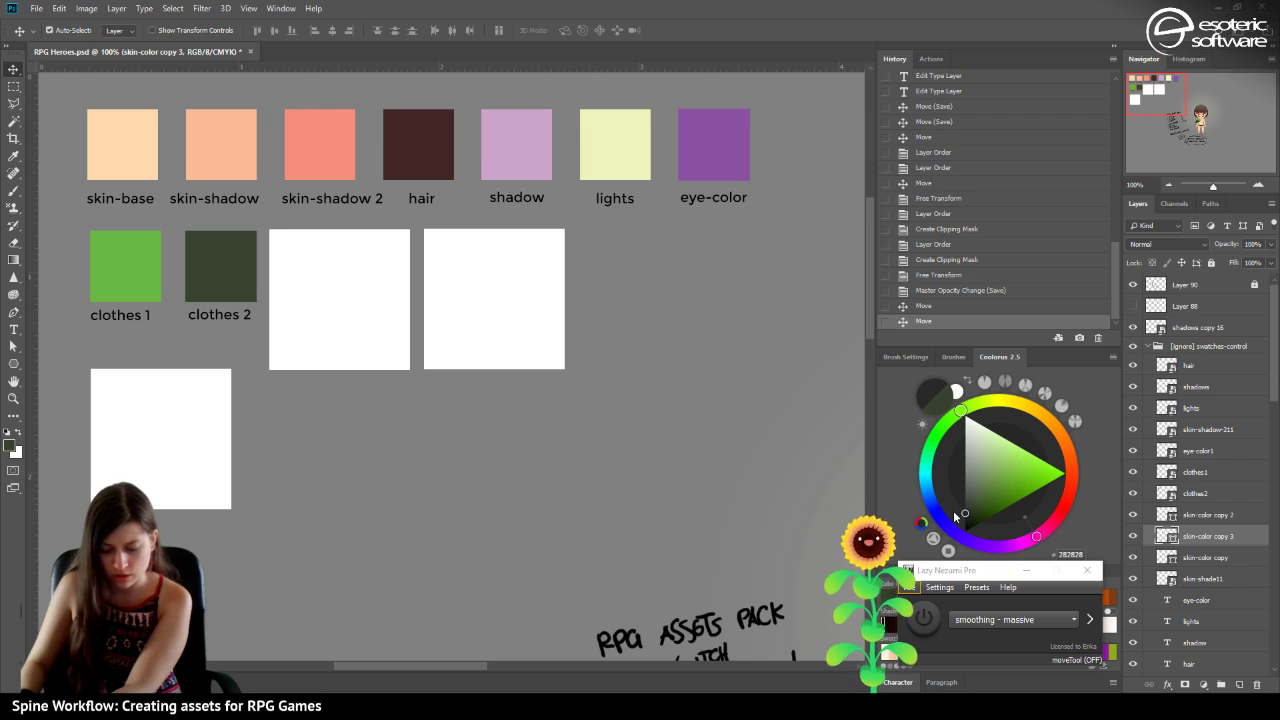
pyautogui.hotkey('alt', 'BackSpace')
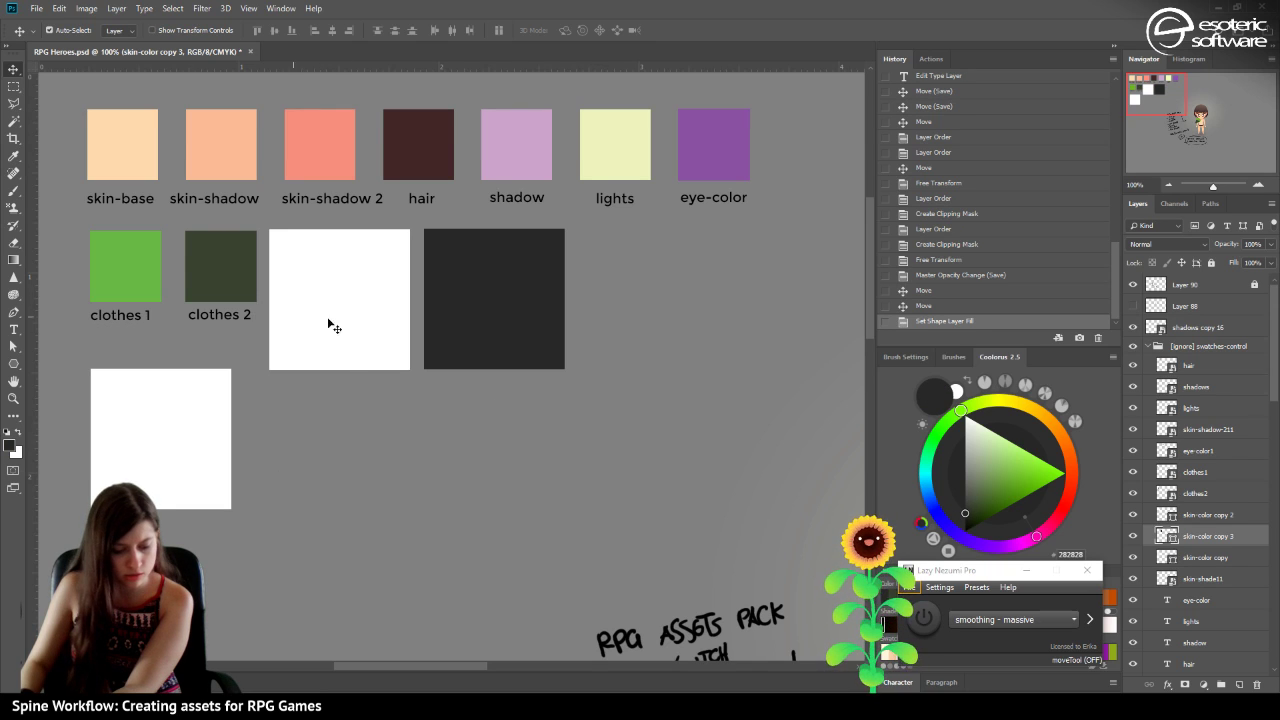
pyautogui.click(963, 519)
pyautogui.click(964, 517)
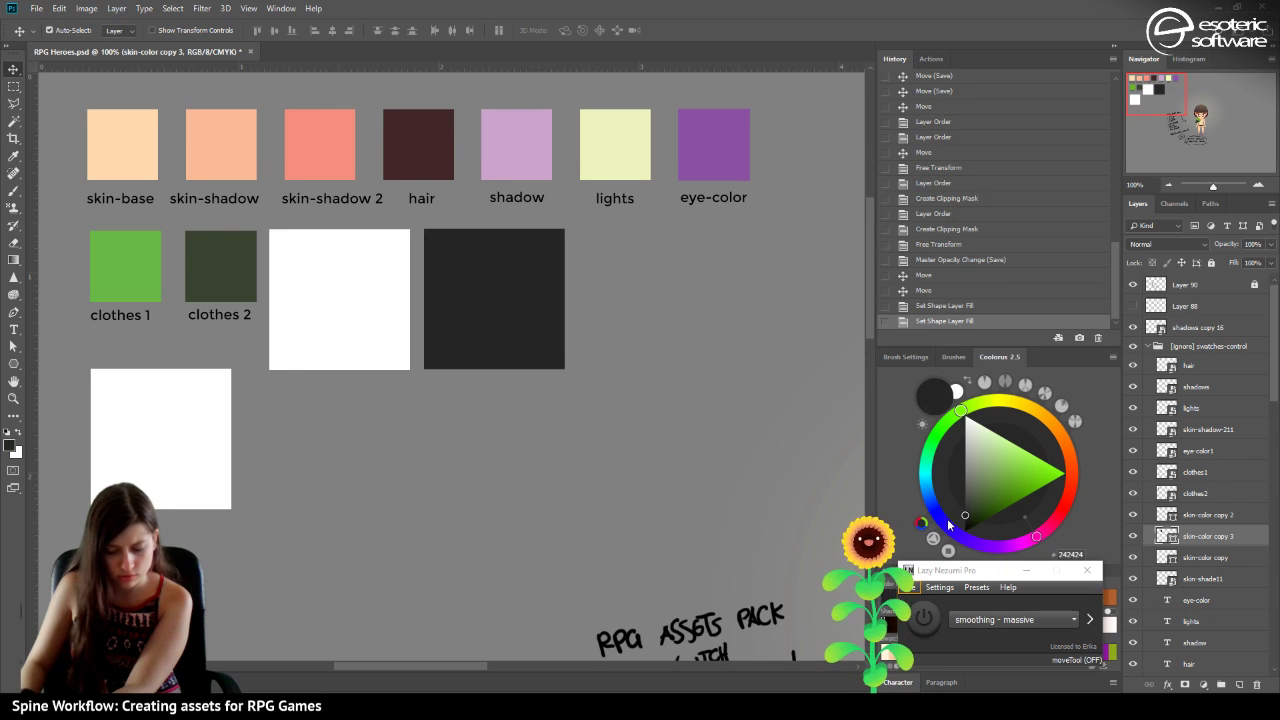
# Fill the white copy next to the clothes 2 swatch with bright yellow FFFA28.
pyautogui.click(303, 309)
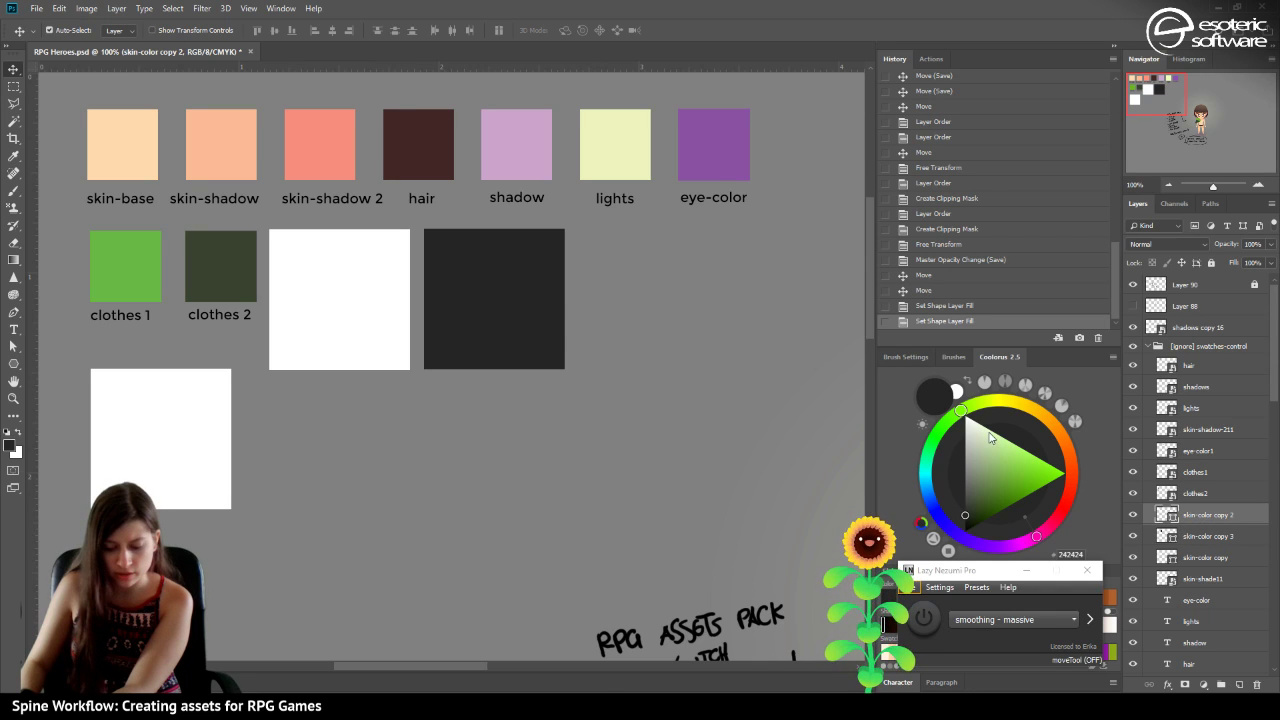
pyautogui.click(1001, 401)
pyautogui.hotkey('alt', 'BackSpace')
pyautogui.click(1033, 453)
pyautogui.click(1049, 464)
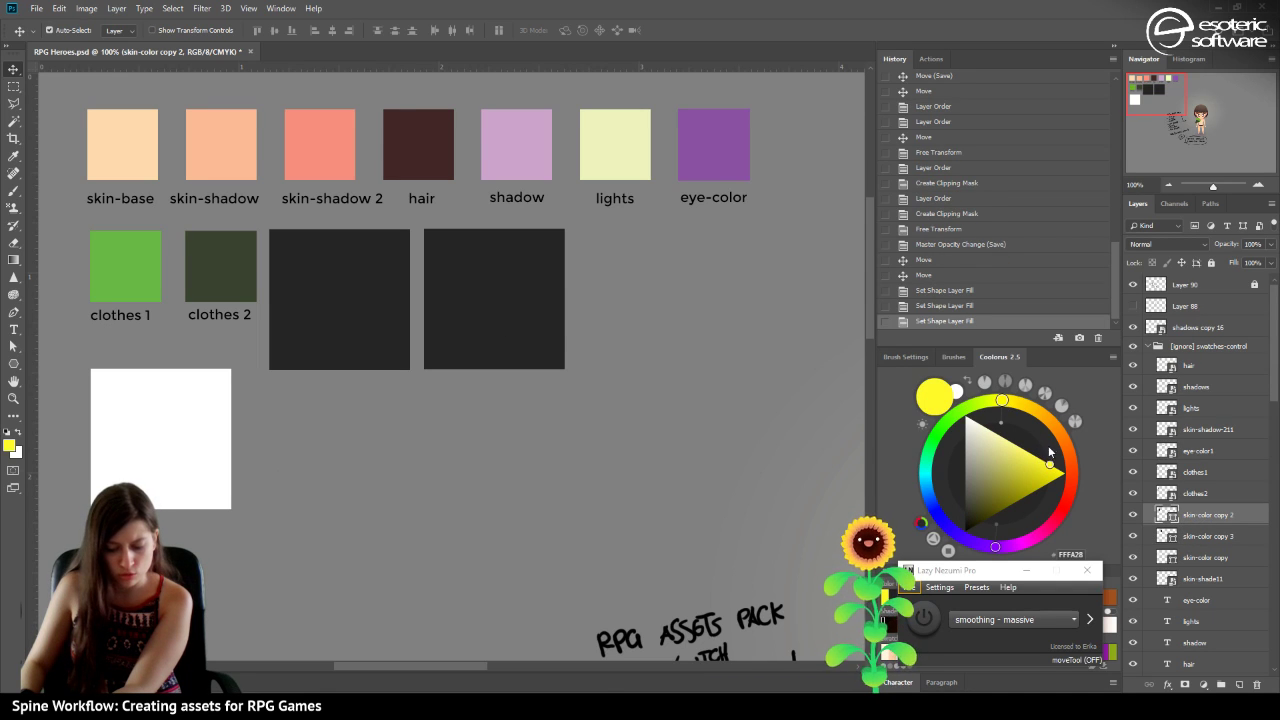
# Sample the green of the clothes 1 swatch and shift the foreground colour to muted gold DBBF39.
pyautogui.click(145, 293)
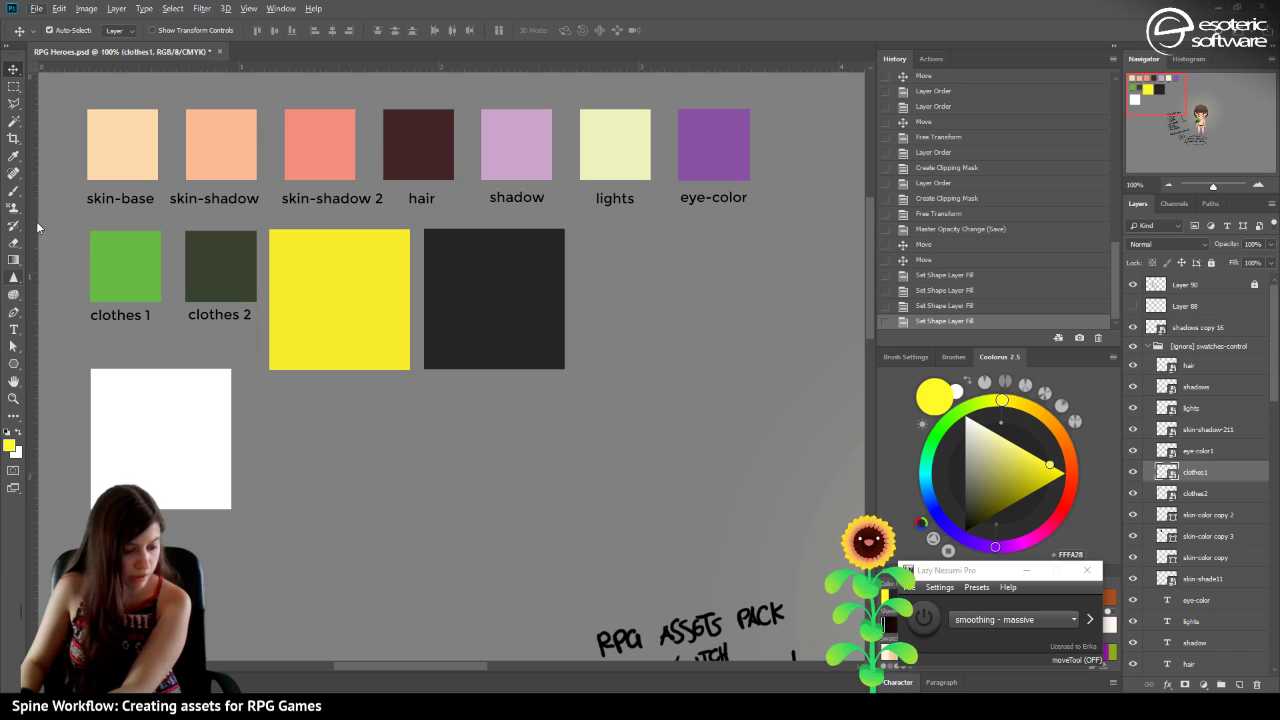
pyautogui.click(13, 190)
pyautogui.keyDown('alt'); pyautogui.click(126, 272); pyautogui.keyUp('alt')
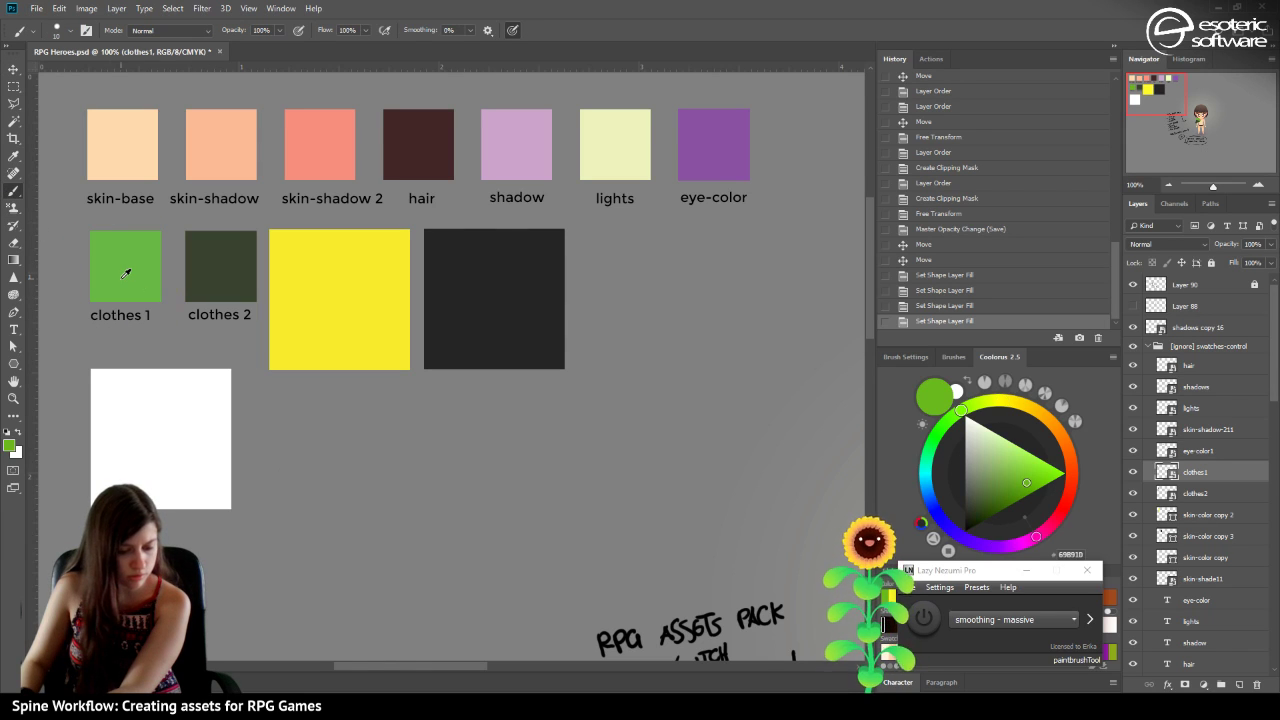
pyautogui.click(992, 402)
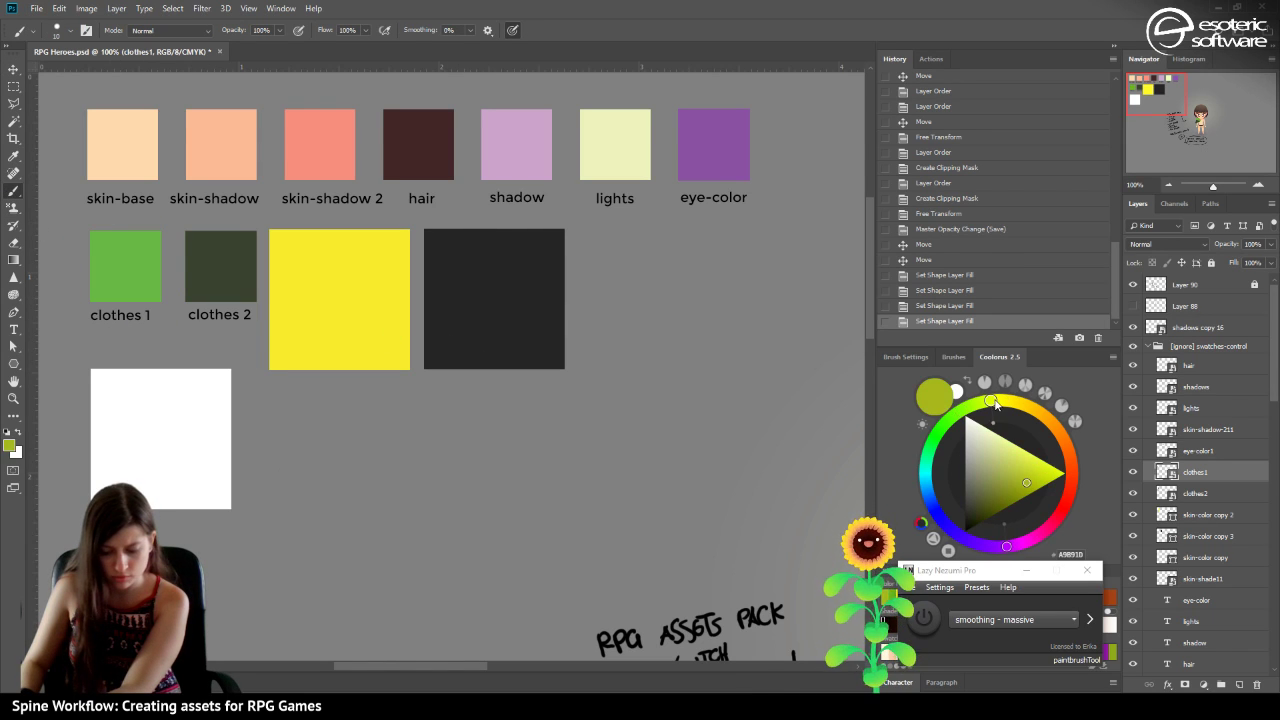
pyautogui.moveTo(1043, 481); pyautogui.dragTo(1035, 477)
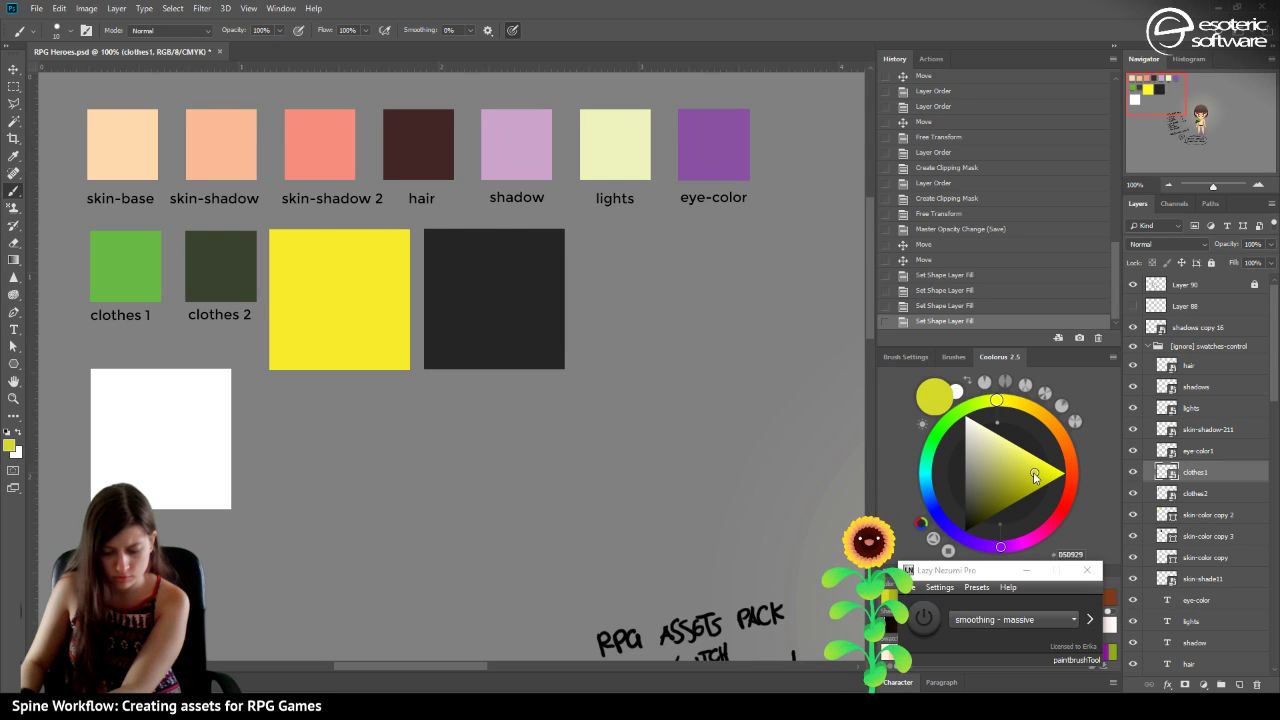
pyautogui.click(1012, 404)
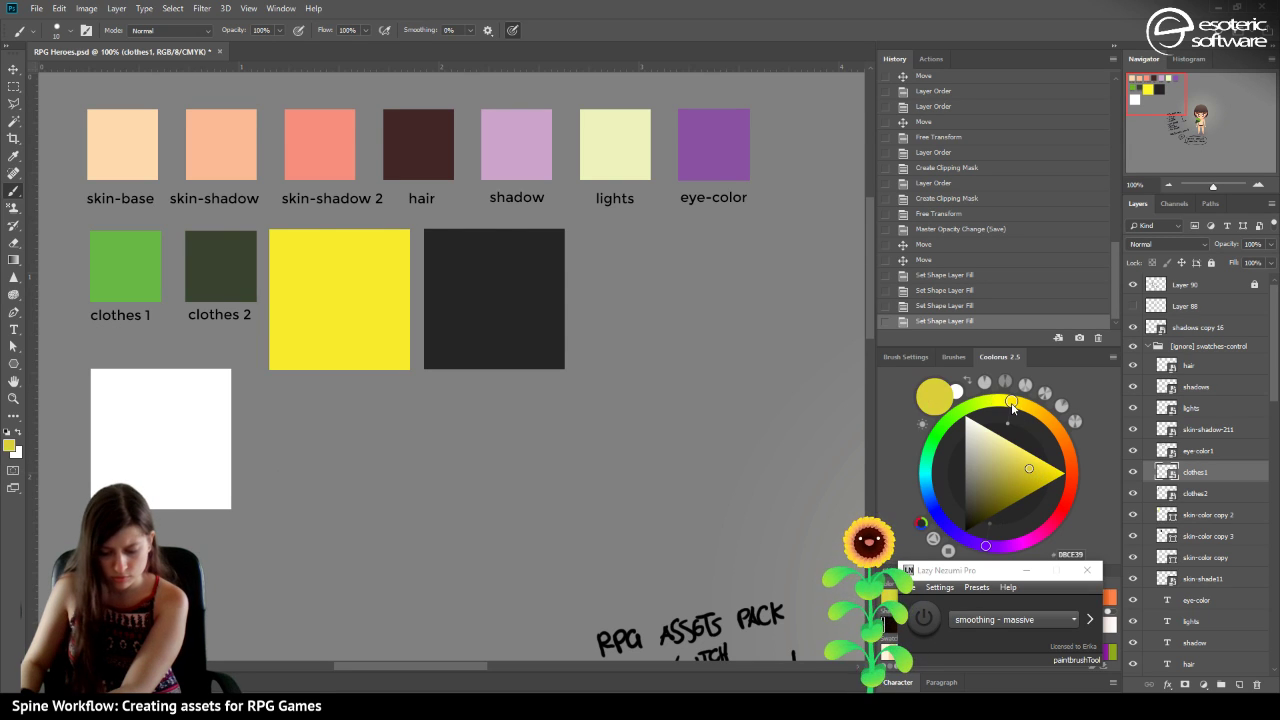
pyautogui.click(1024, 406)
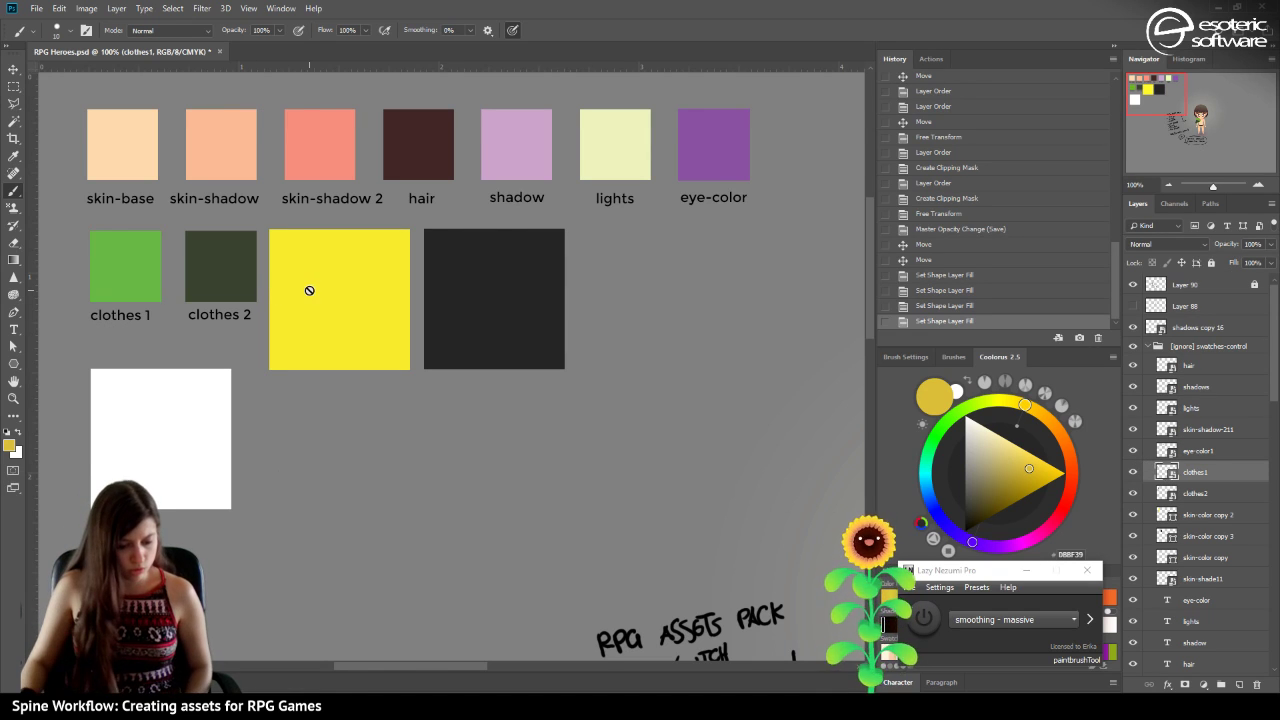
# Recolour the bright yellow square next to clothes 2 with golden yellow F4CC0E and save the file.
pyautogui.click(13, 69)
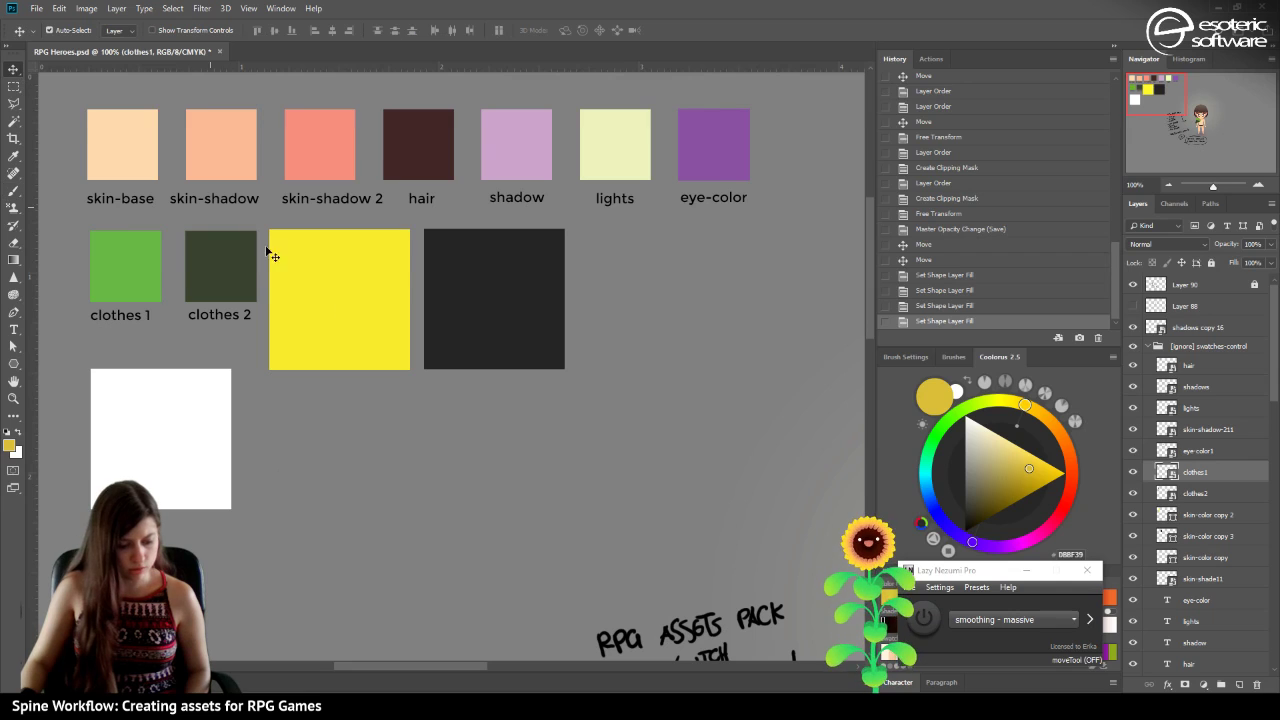
pyautogui.click(332, 308)
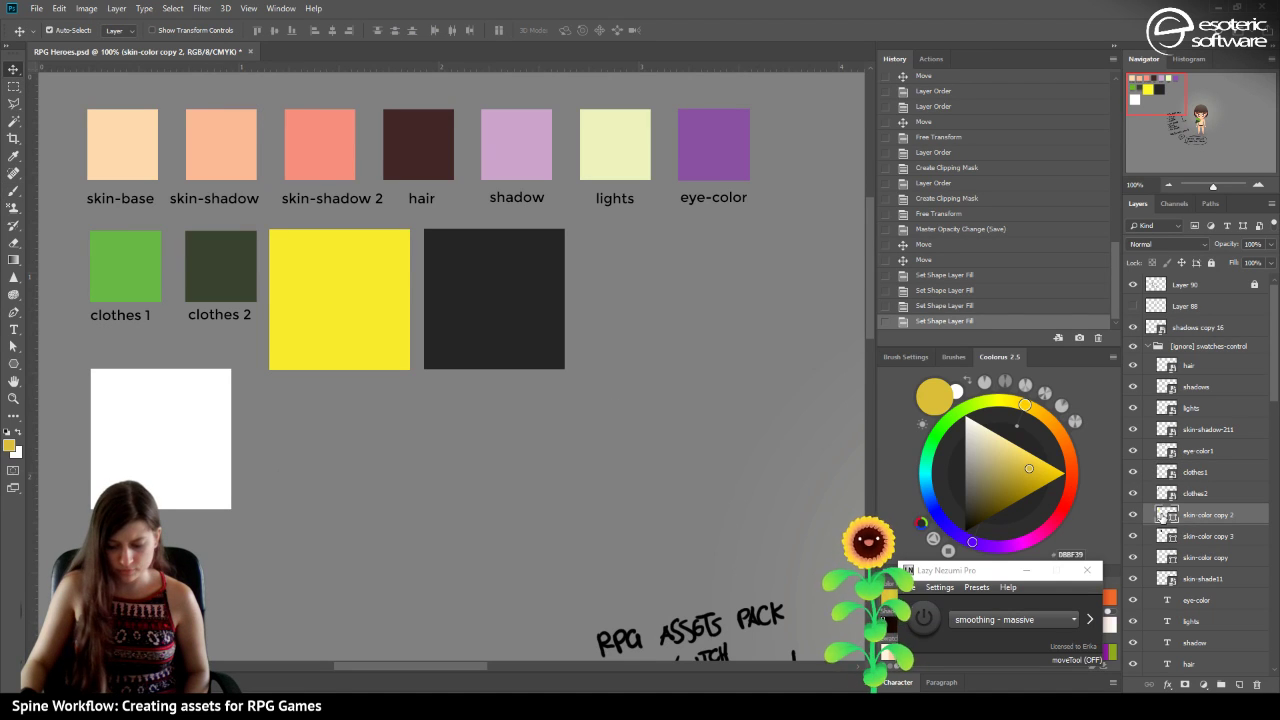
pyautogui.click(12, 442)
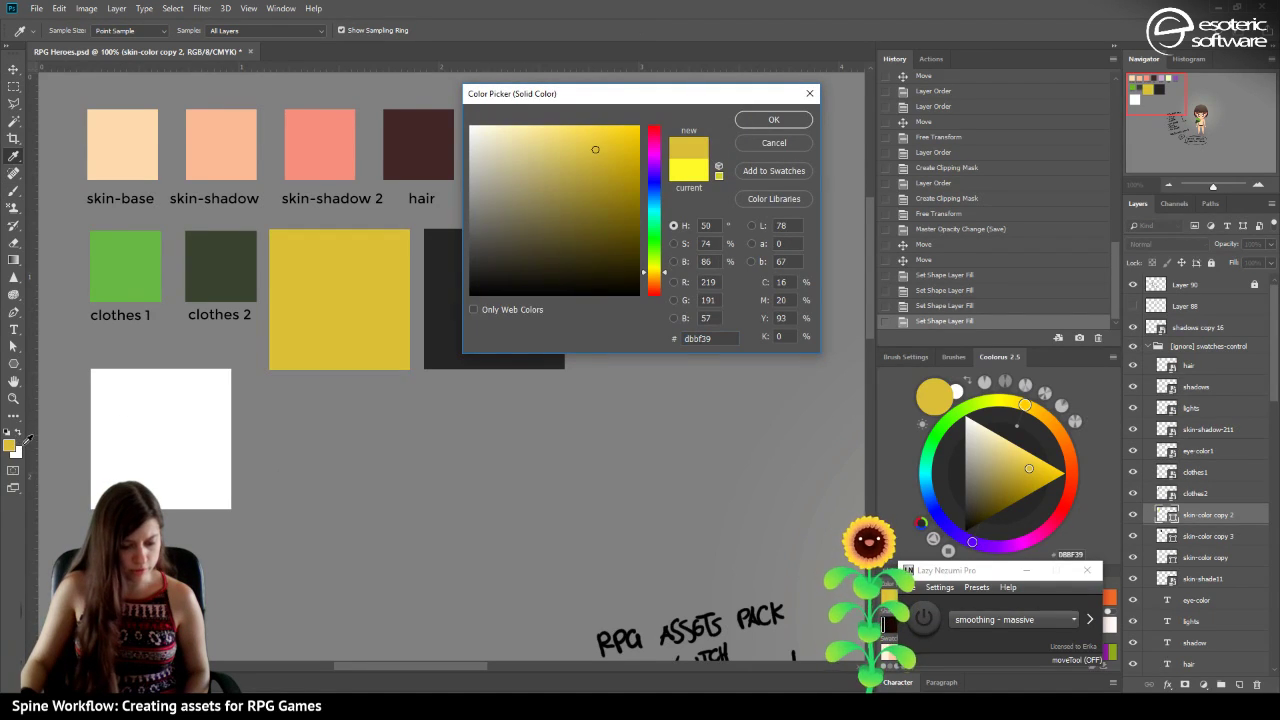
pyautogui.click(747, 119)
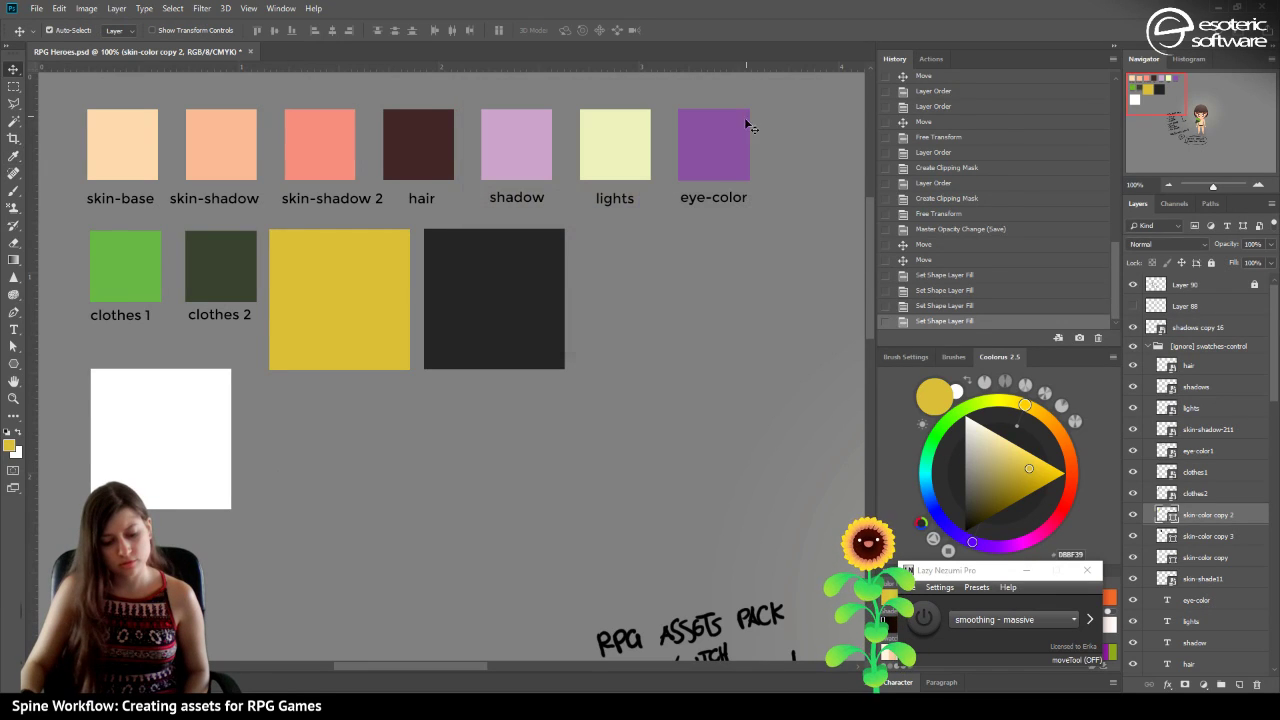
pyautogui.click(1041, 472)
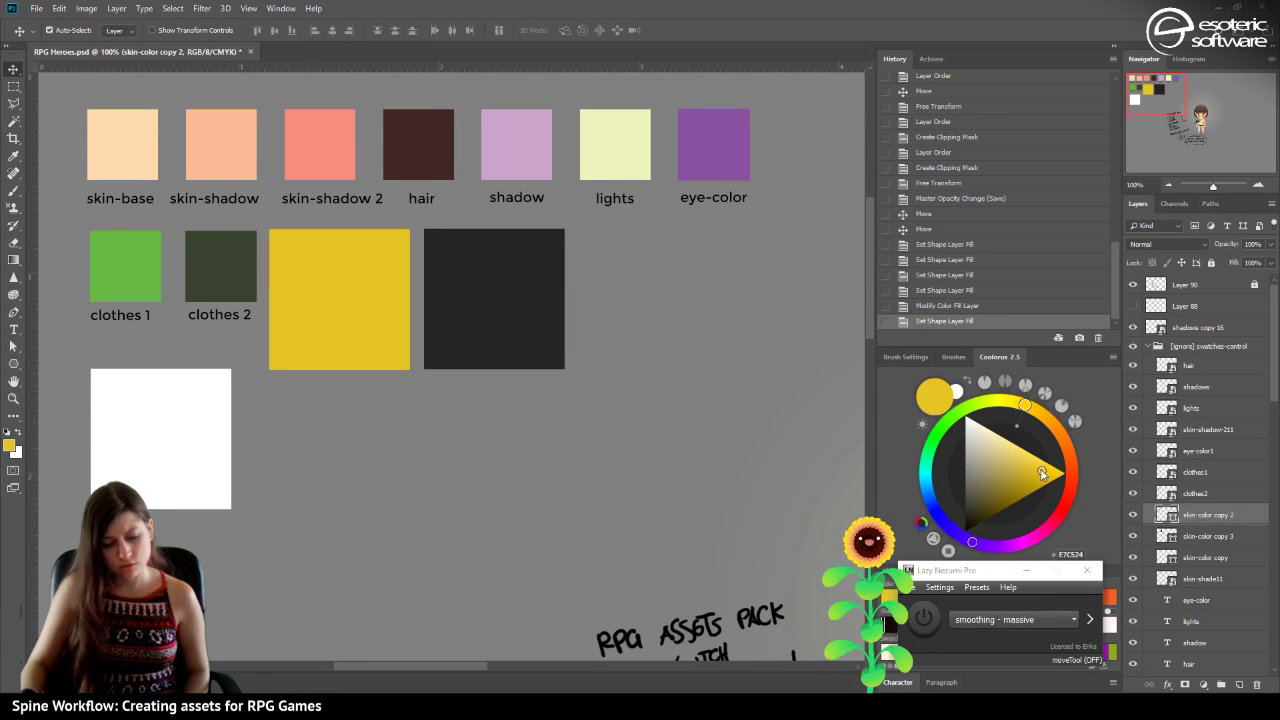
pyautogui.click(1058, 476)
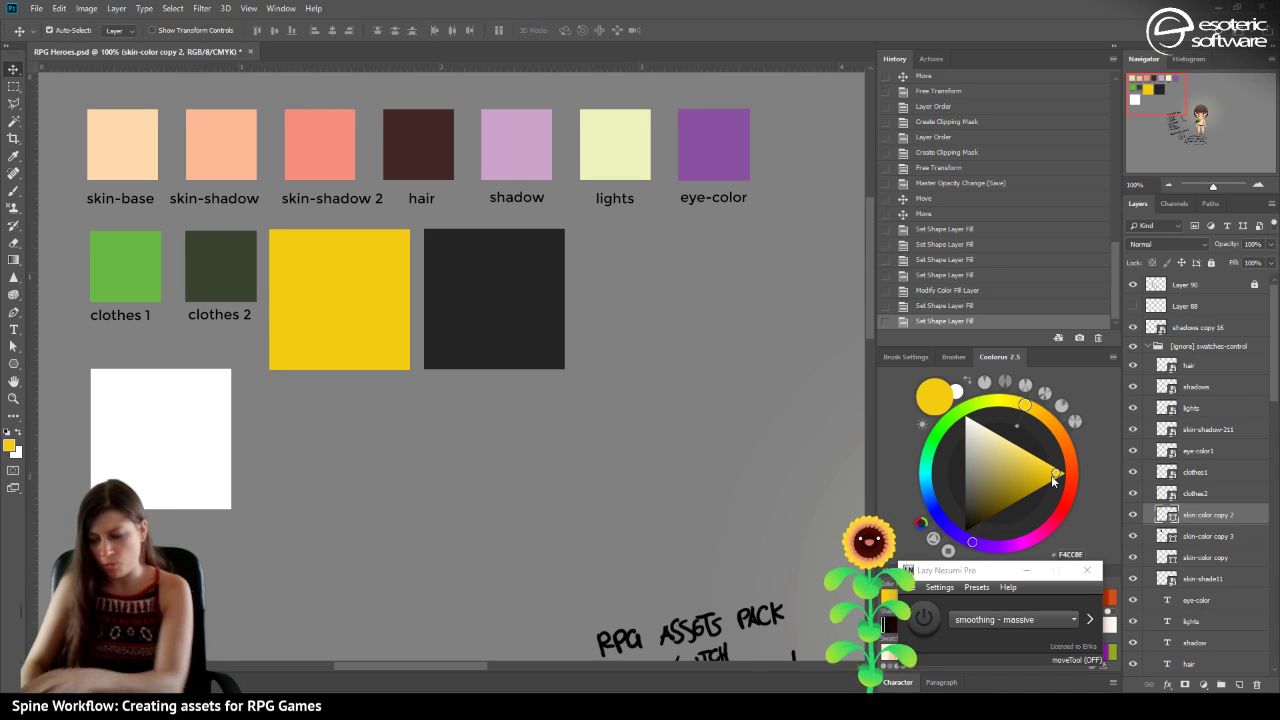
pyautogui.hotkey('ctrl', 's')
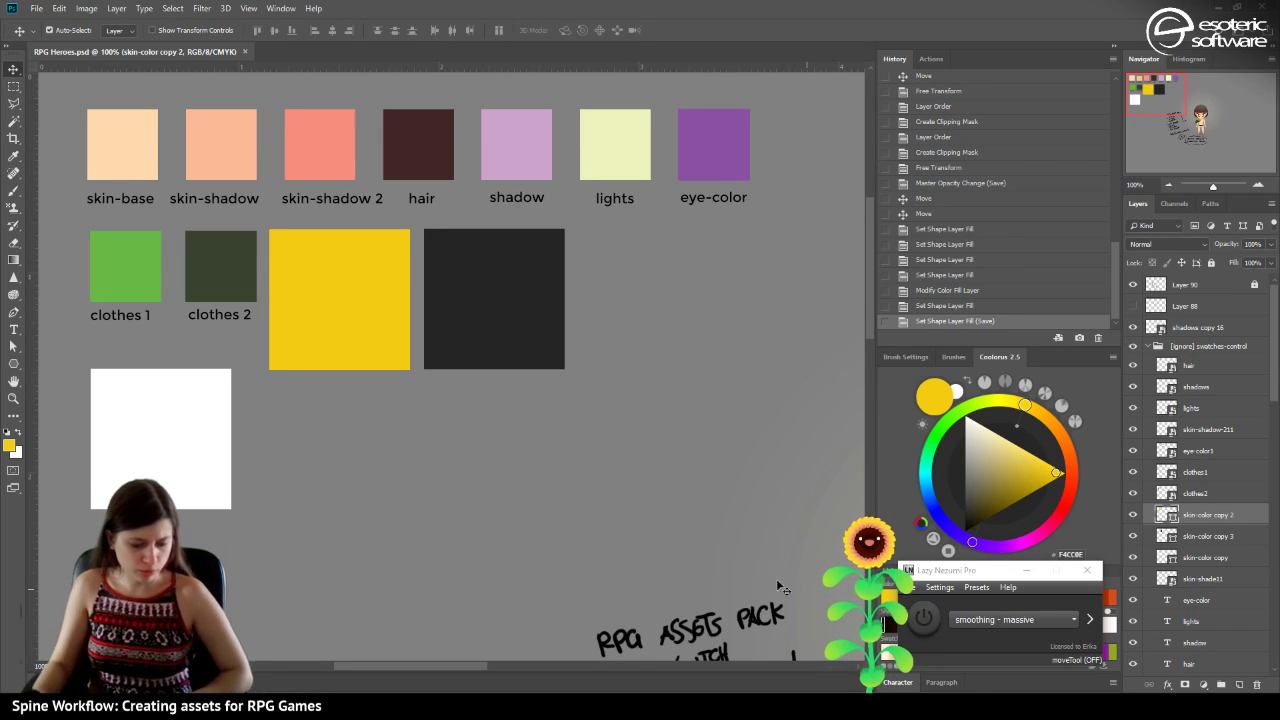
# Rename the golden yellow square's layer as clothes-accent and select the dark grey square's layer, skin-color copy 3.
pyautogui.doubleClick(1210, 515)
pyautogui.write('clothes-accent')
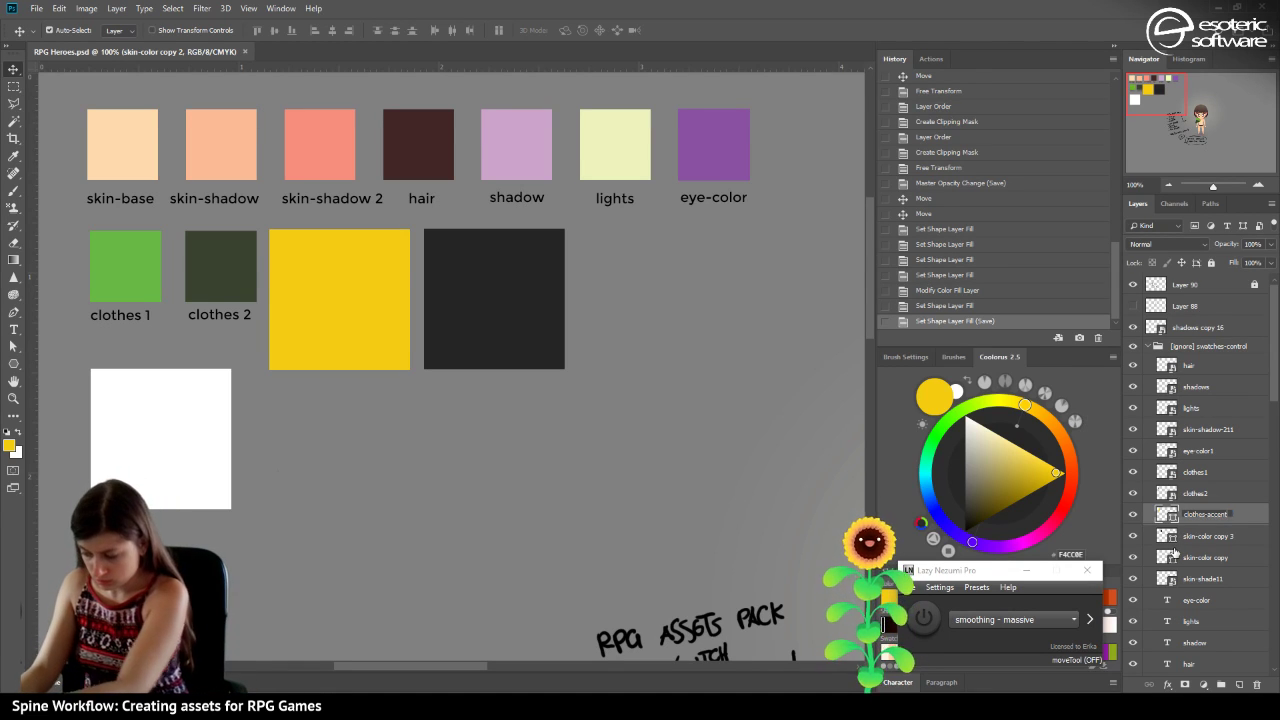
pyautogui.press('Return')
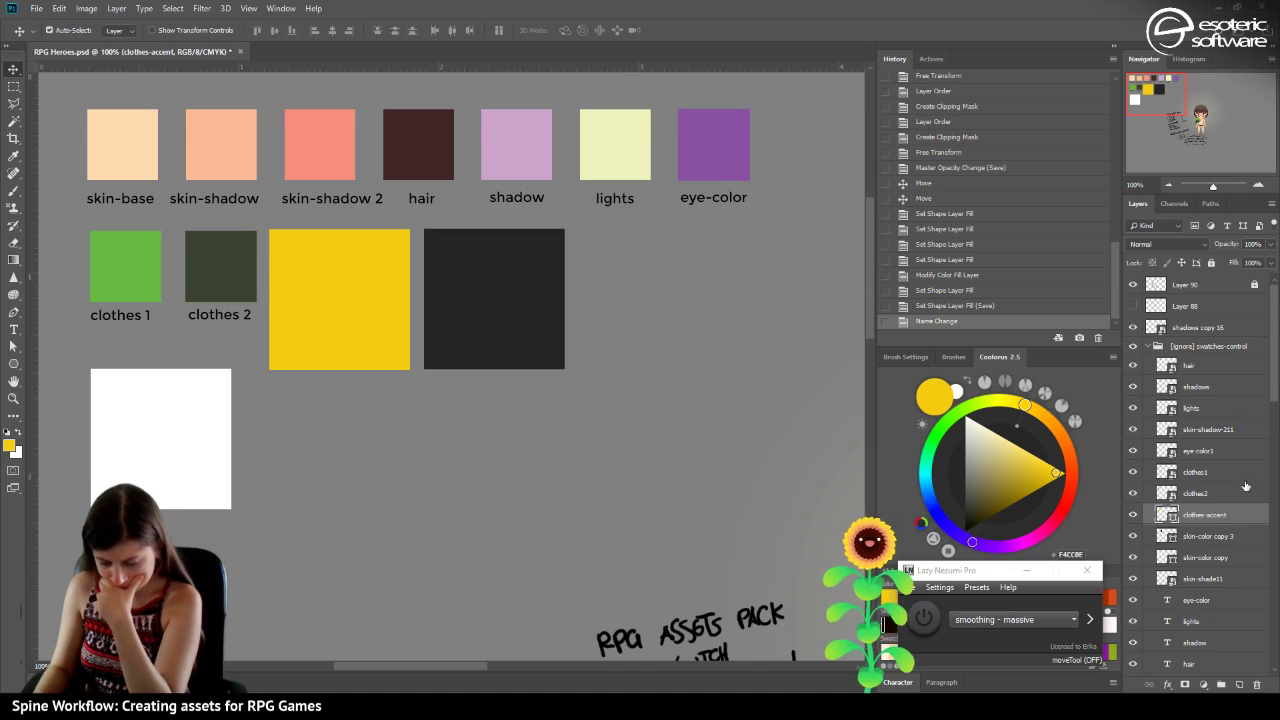
pyautogui.click(1170, 537)
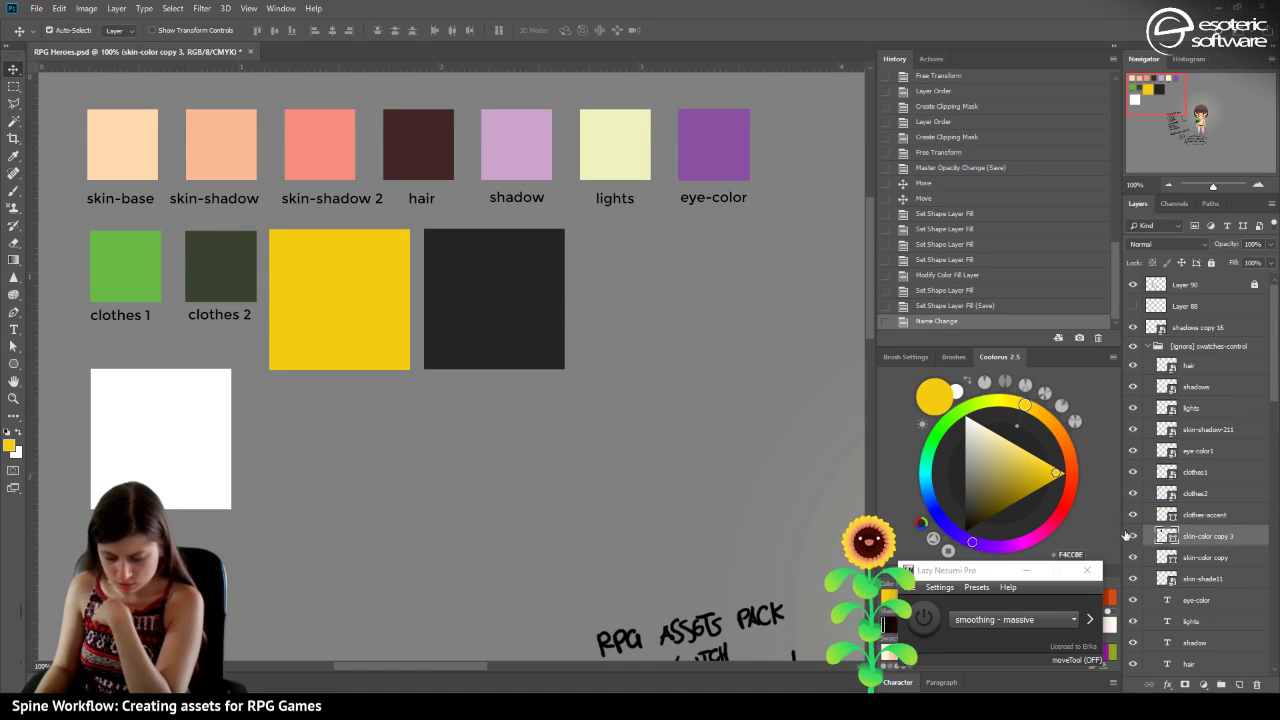
# Rename the dark grey square's layer as clothes 3 and save the file.
pyautogui.click(1131, 537)
pyautogui.click(1131, 537)
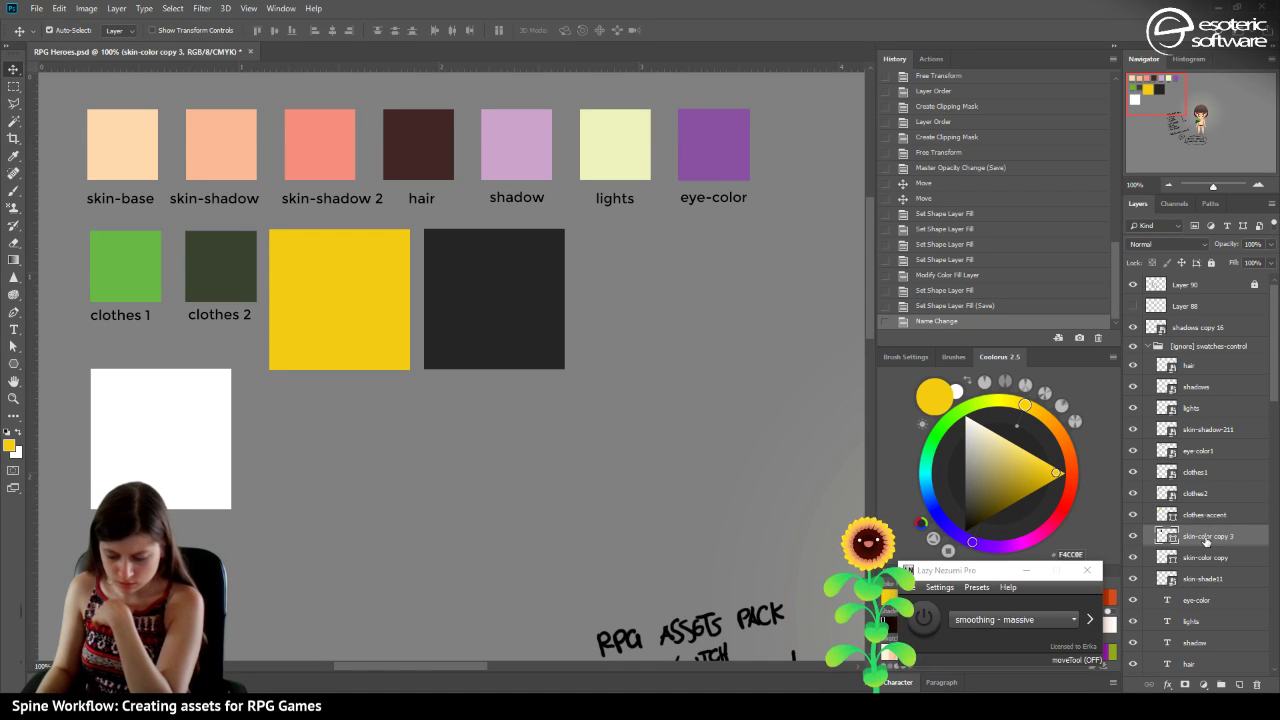
pyautogui.doubleClick(1206, 538)
pyautogui.write('clothes')
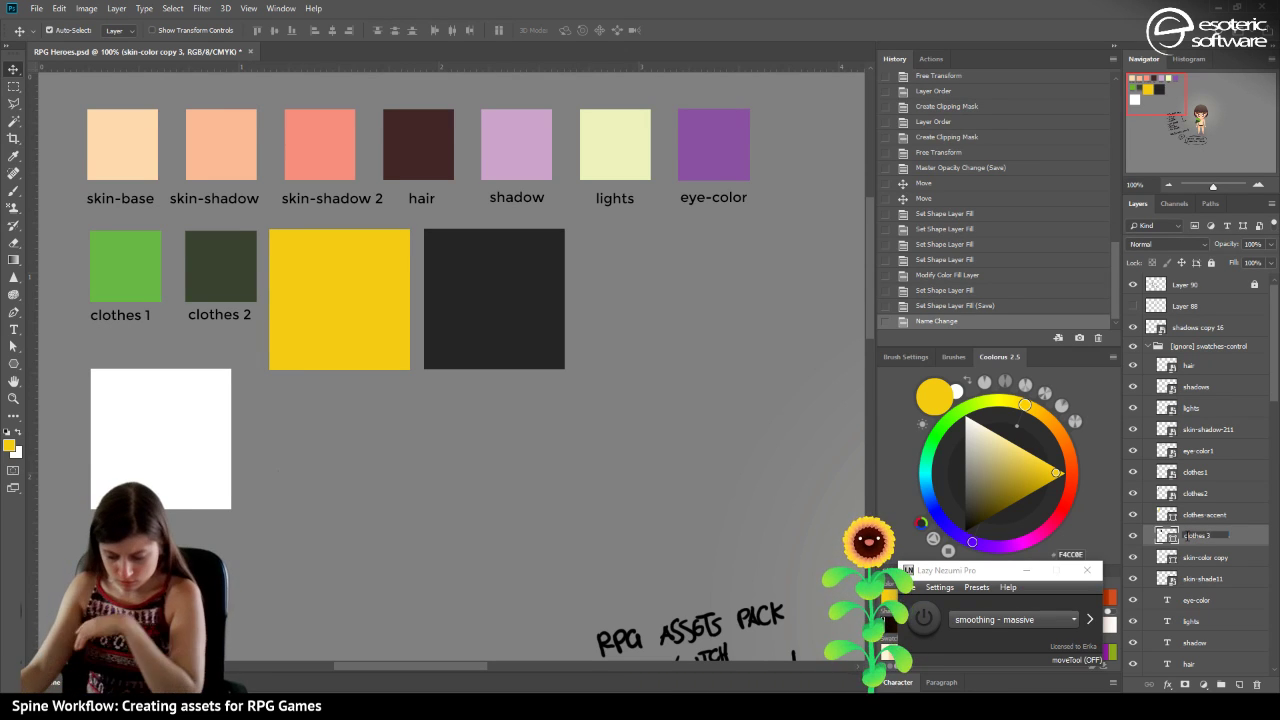
pyautogui.press('Return')
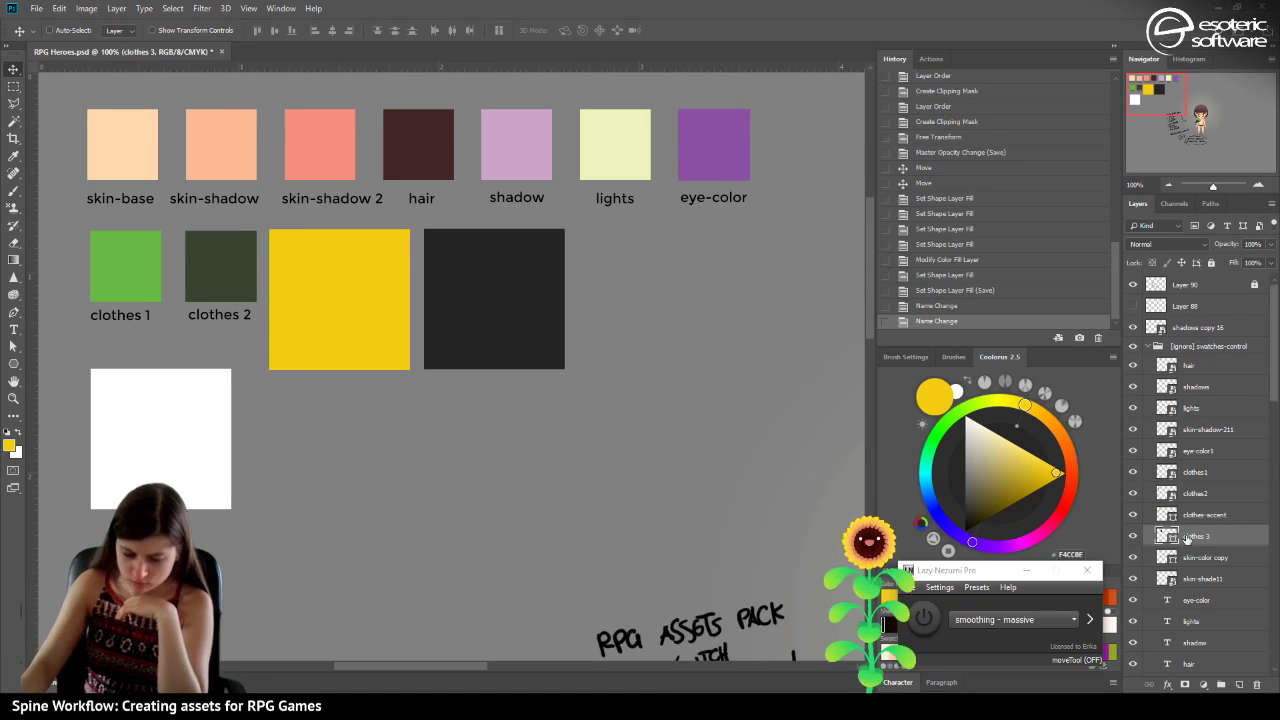
pyautogui.hotkey('ctrl', 's')
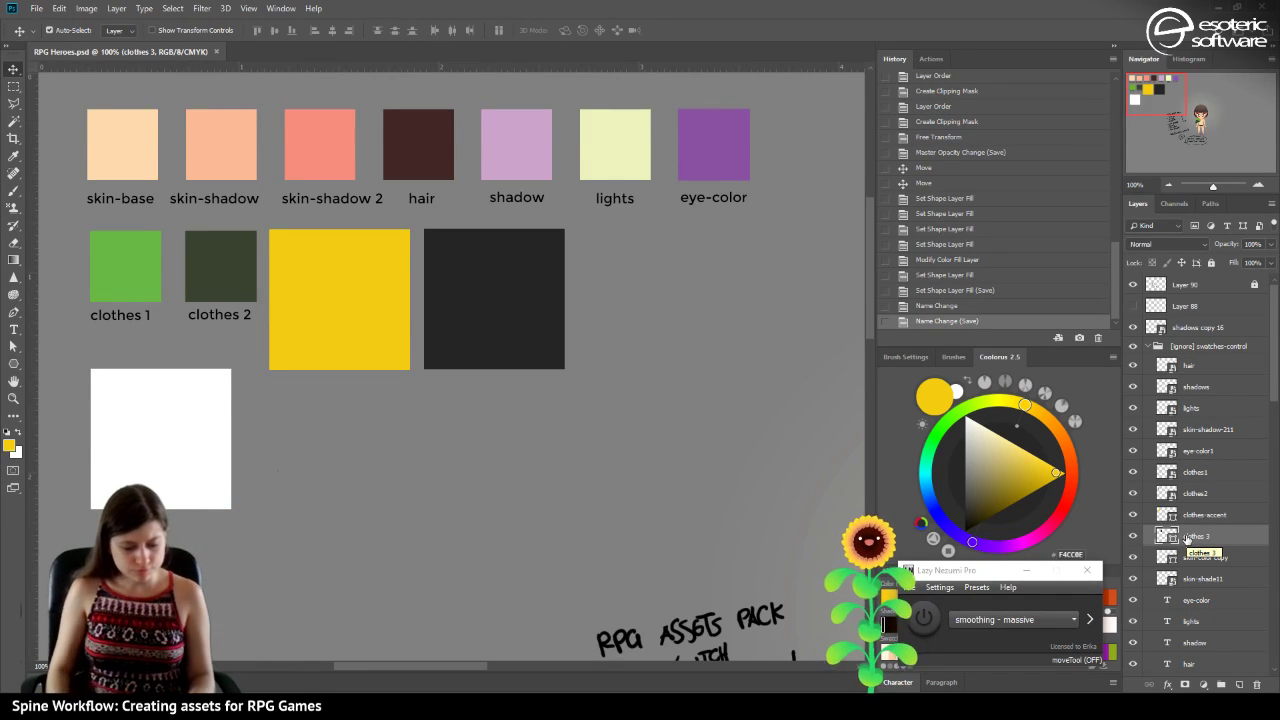
# Convert the clothes 3 and clothes-accent layers to separate smart objects and save the file.
pyautogui.scroll(-1, 1187, 538)
pyautogui.rightClick(1204, 512)
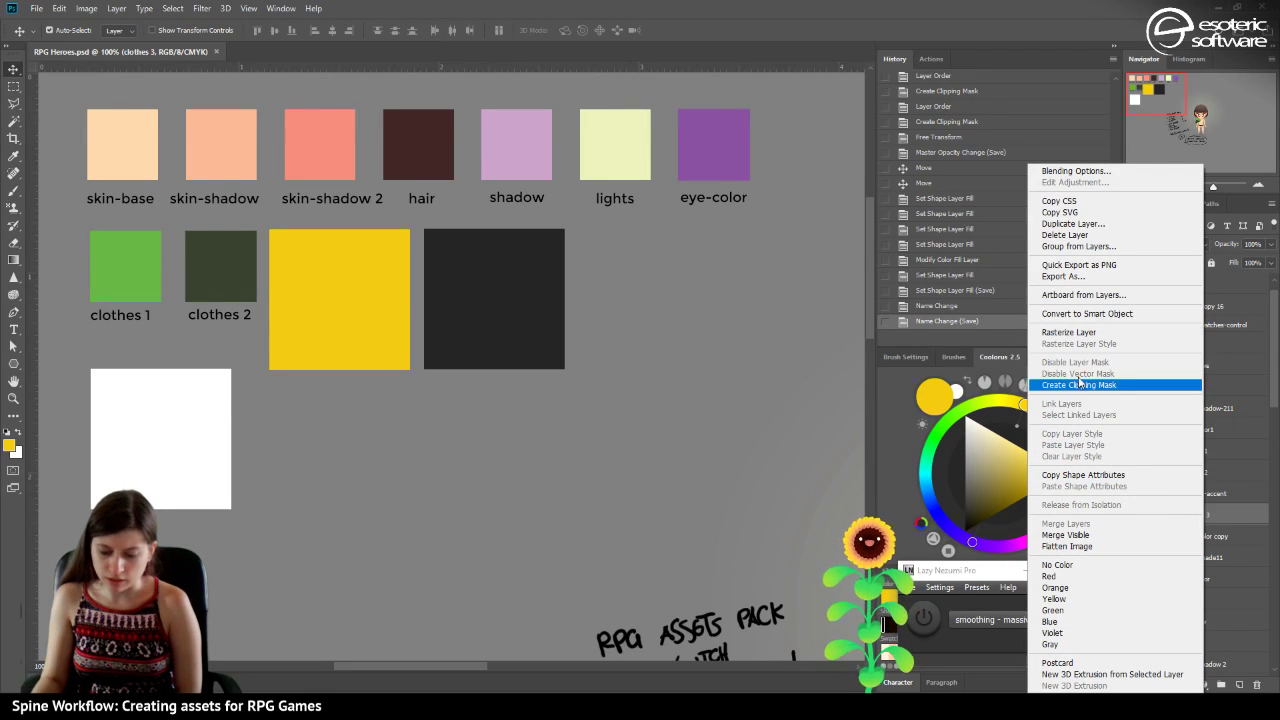
pyautogui.click(1087, 313)
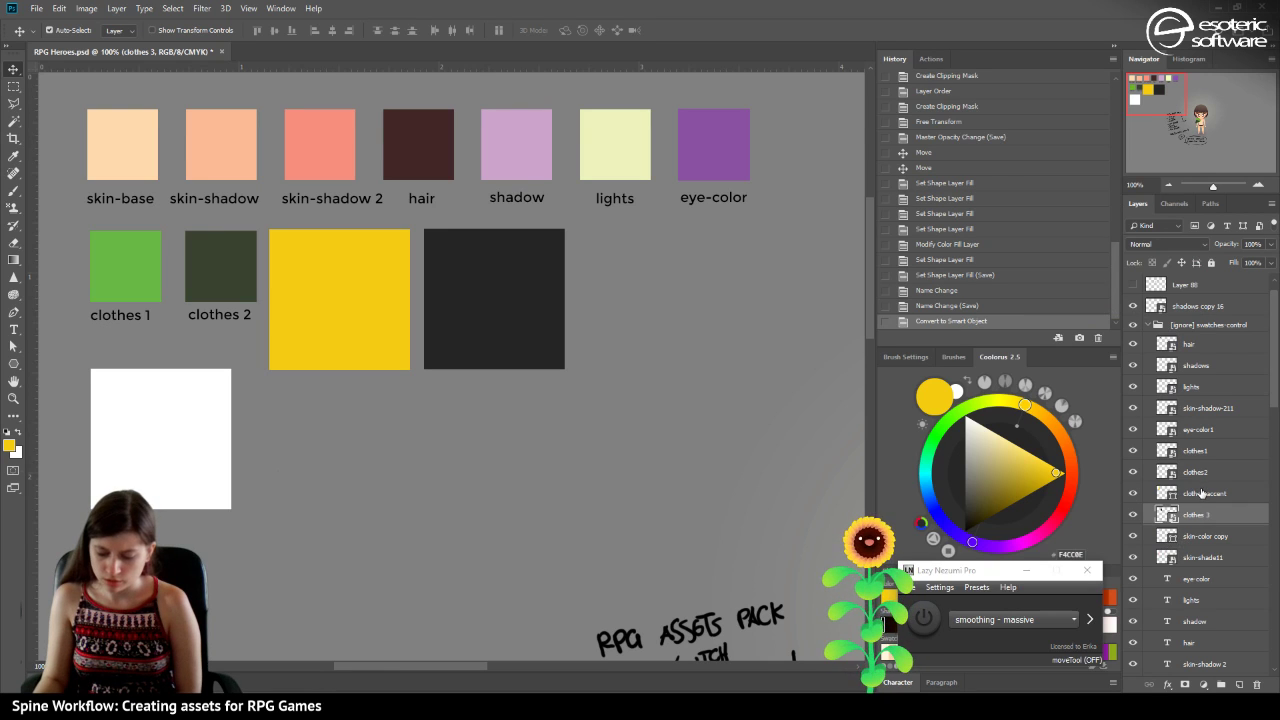
pyautogui.rightClick(1202, 492)
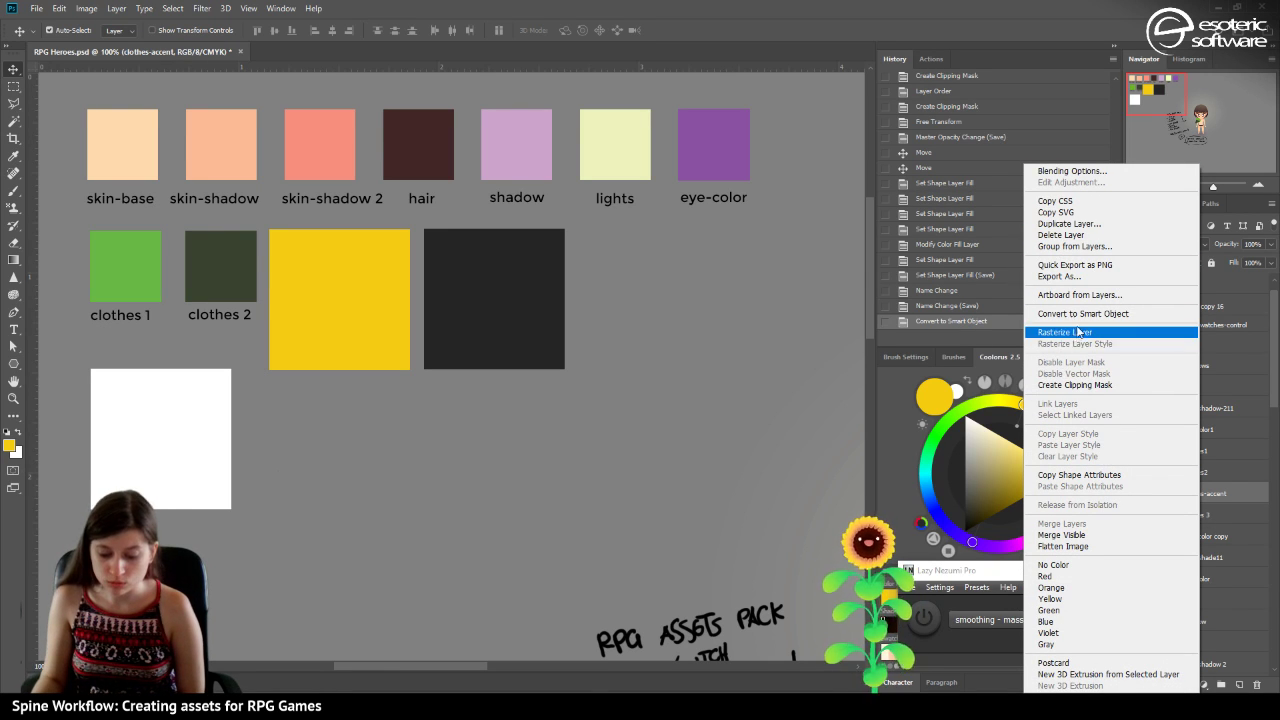
pyautogui.click(1087, 314)
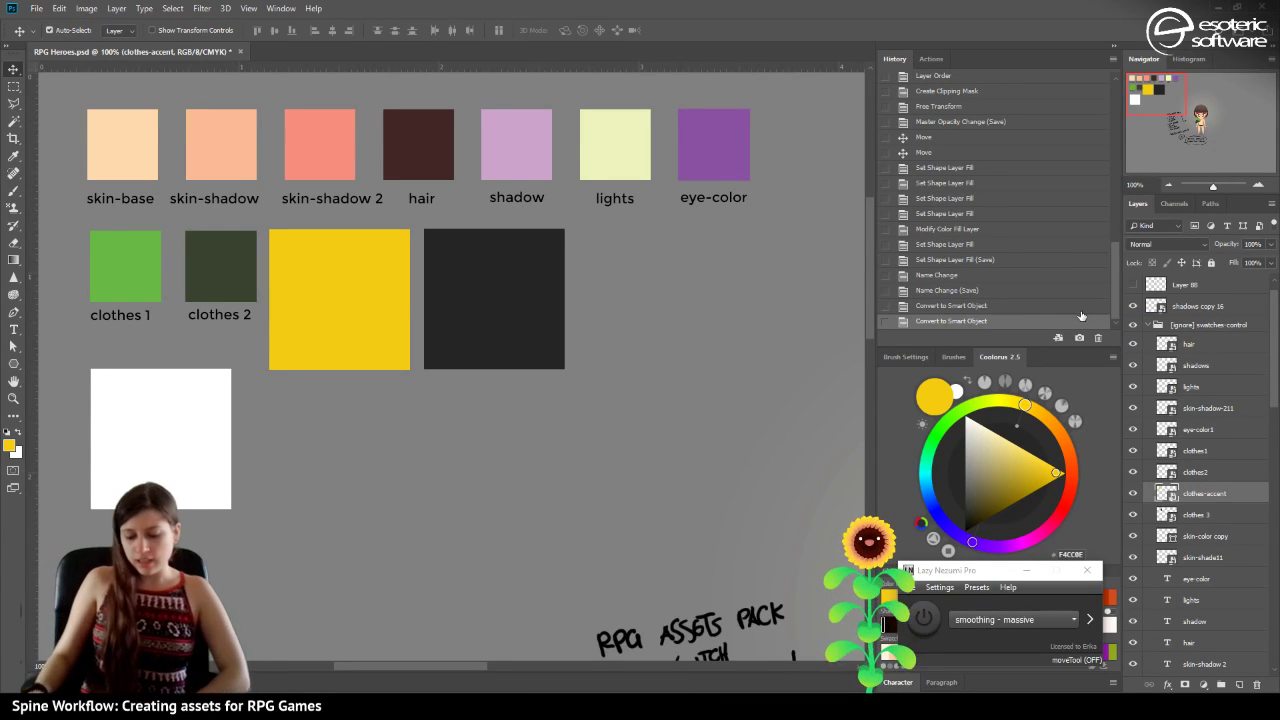
pyautogui.hotkey('ctrl', 's')
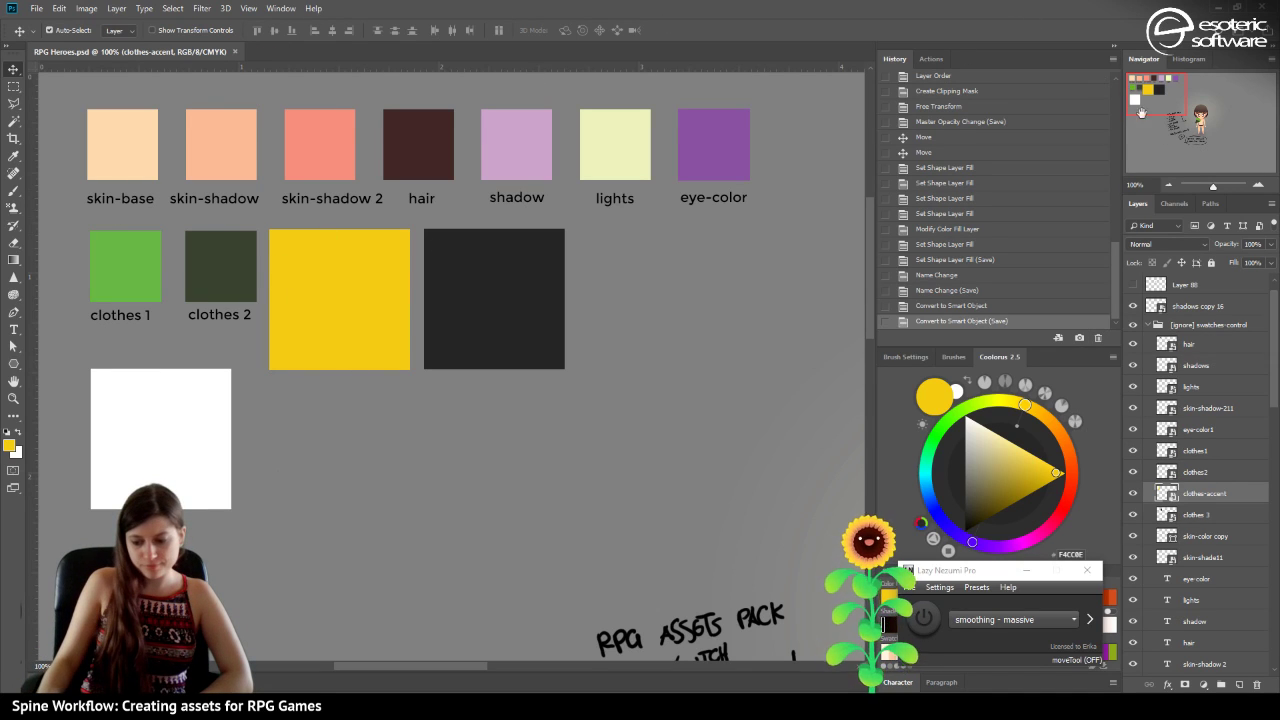
# Move the dark grey square onto the golden yellow square and align both layers by their vertical and horizontal centers.
pyautogui.click(1168, 186)
pyautogui.click(1168, 186)
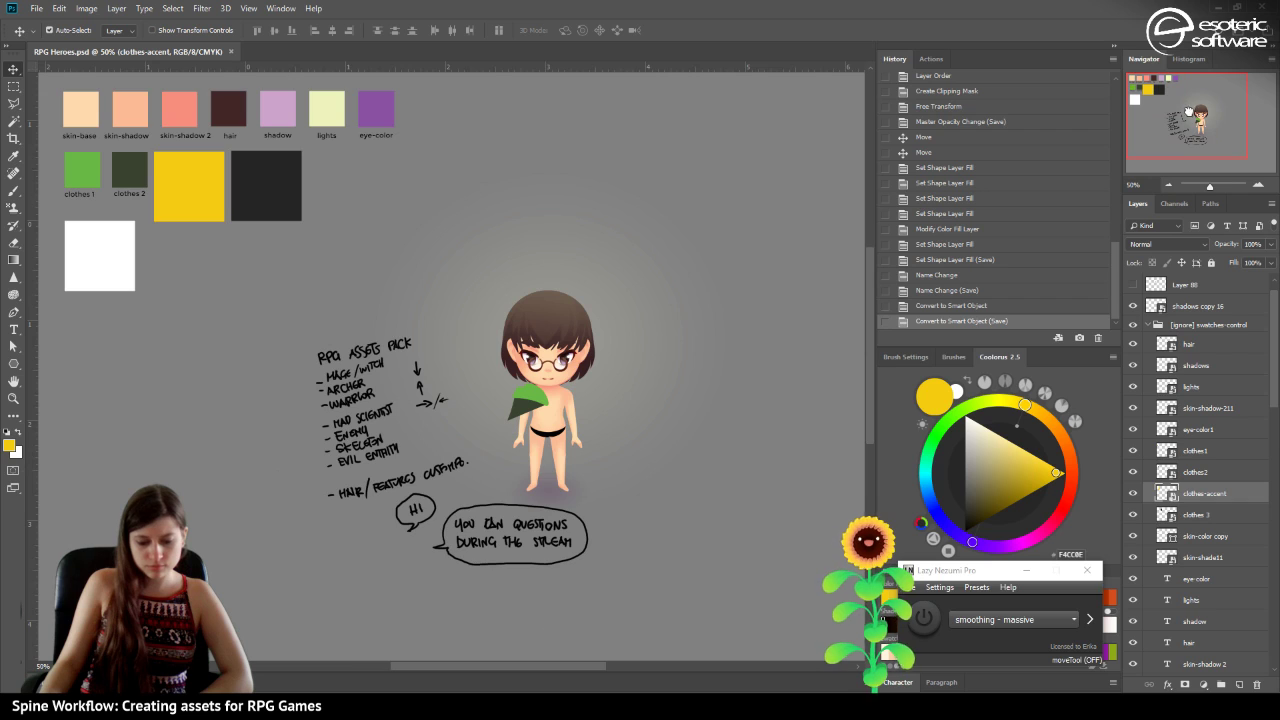
pyautogui.moveTo(1188, 112); pyautogui.dragTo(1150, 99)
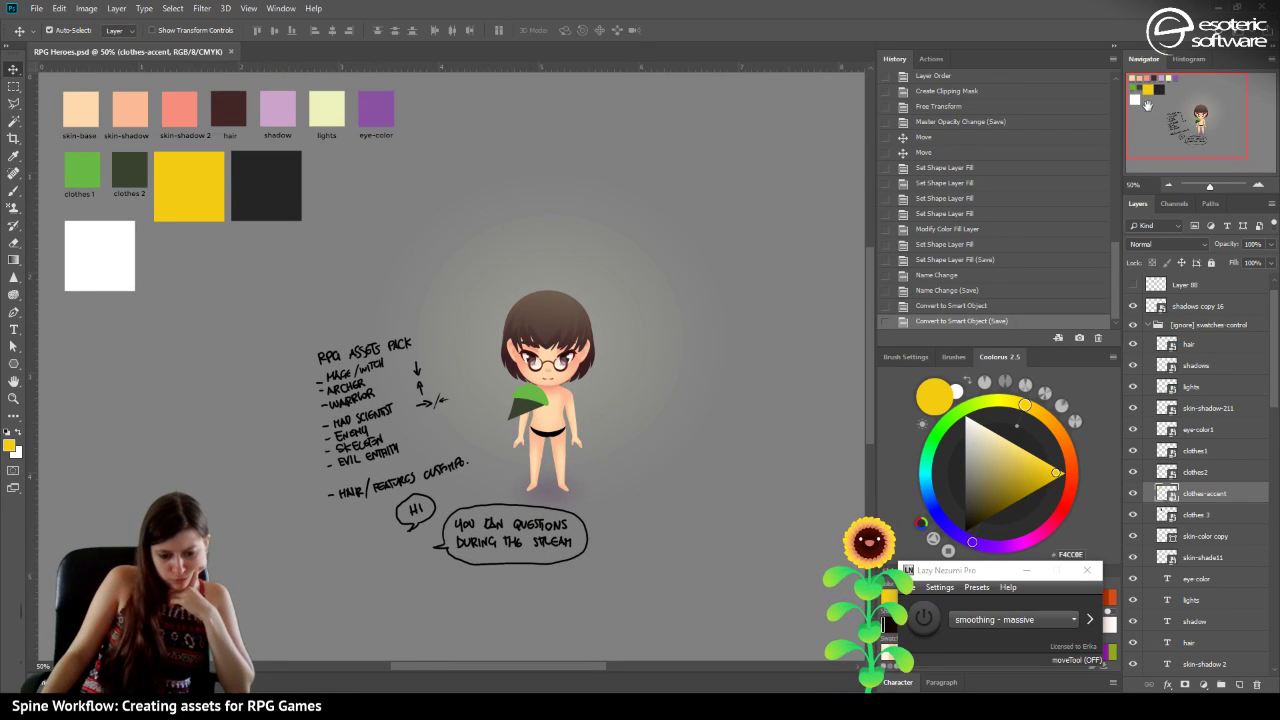
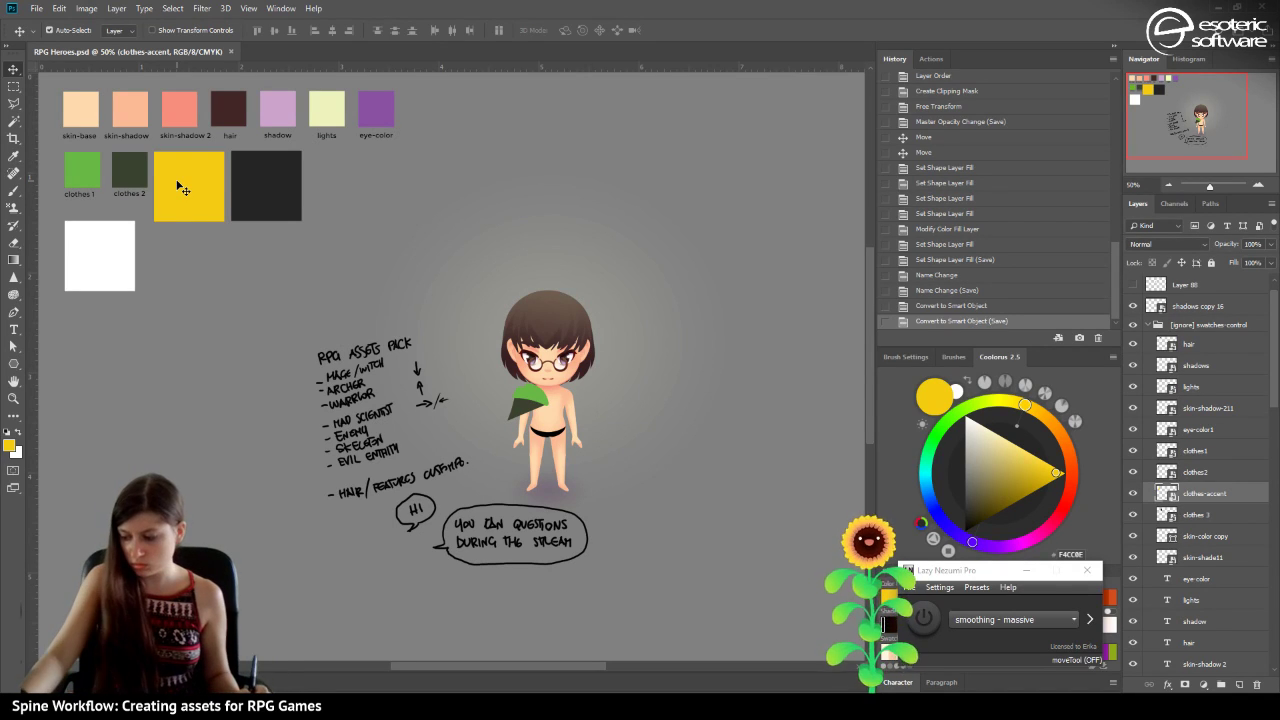
pyautogui.hotkey('ctrl', 't')
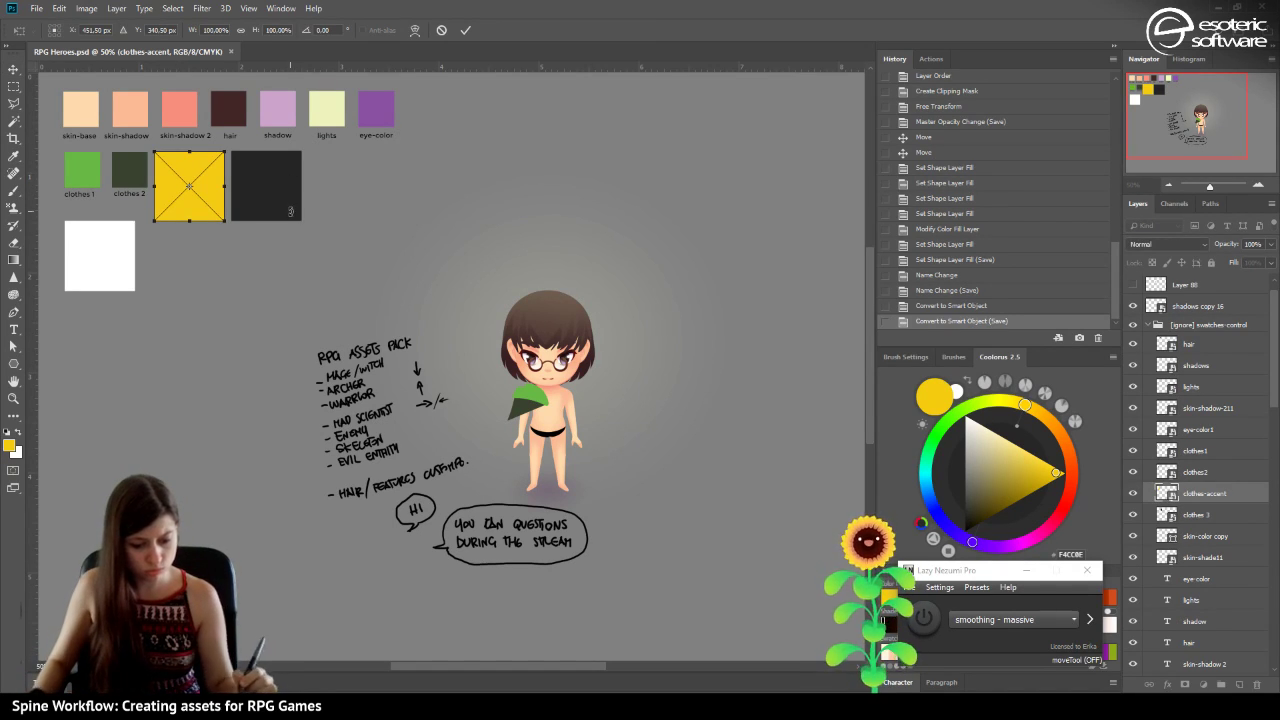
pyautogui.click(441, 29)
pyautogui.moveTo(251, 184); pyautogui.dragTo(170, 177)
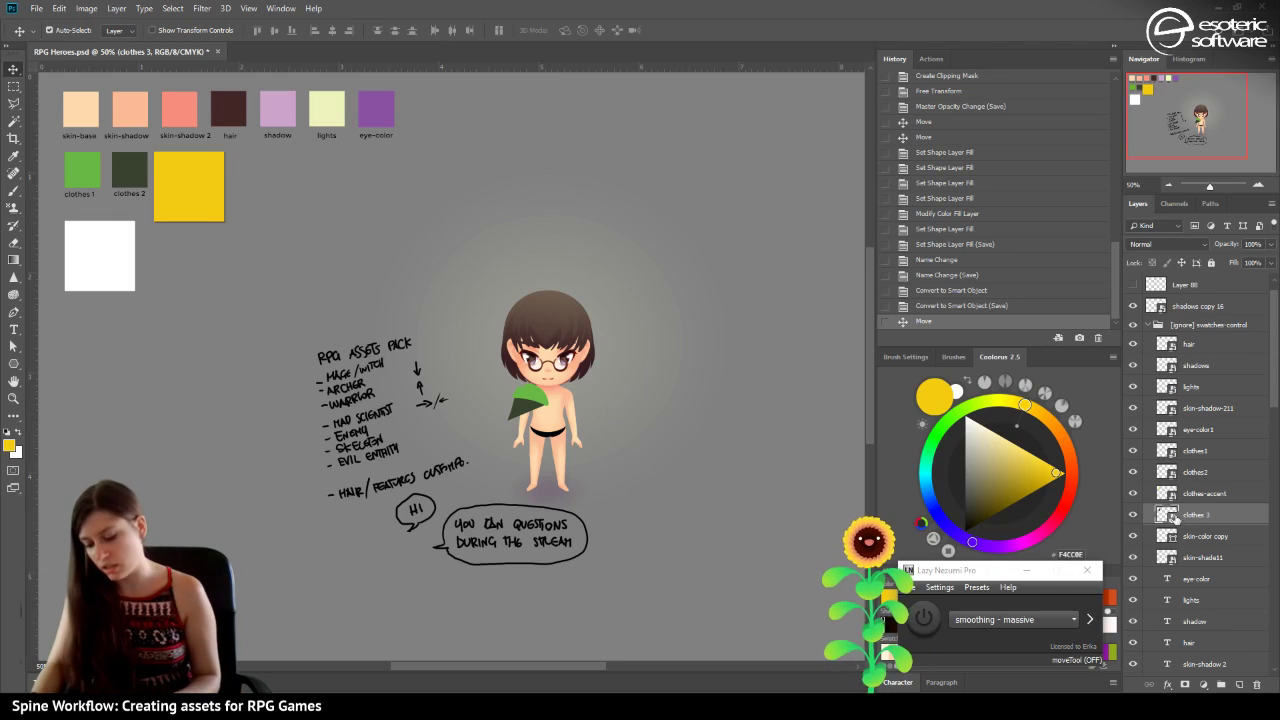
pyautogui.keyDown('shift'); pyautogui.click(1203, 491); pyautogui.keyUp('shift')
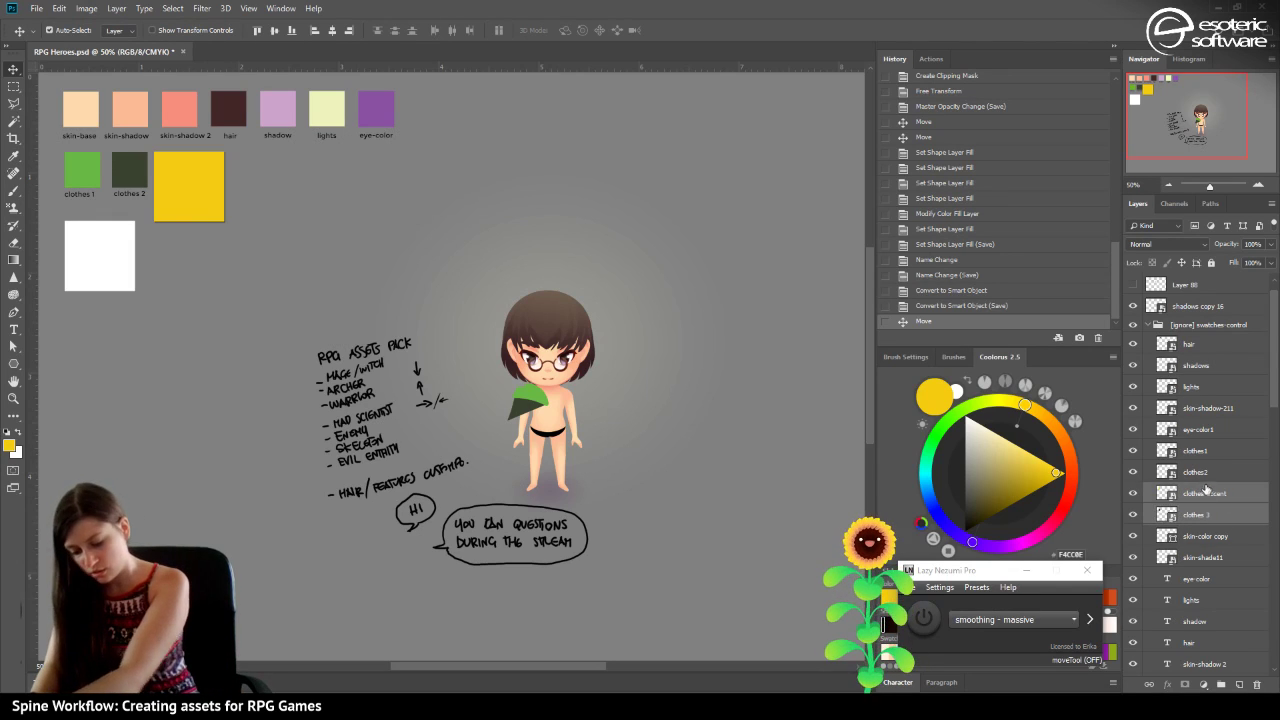
pyautogui.click(274, 31)
pyautogui.click(332, 31)
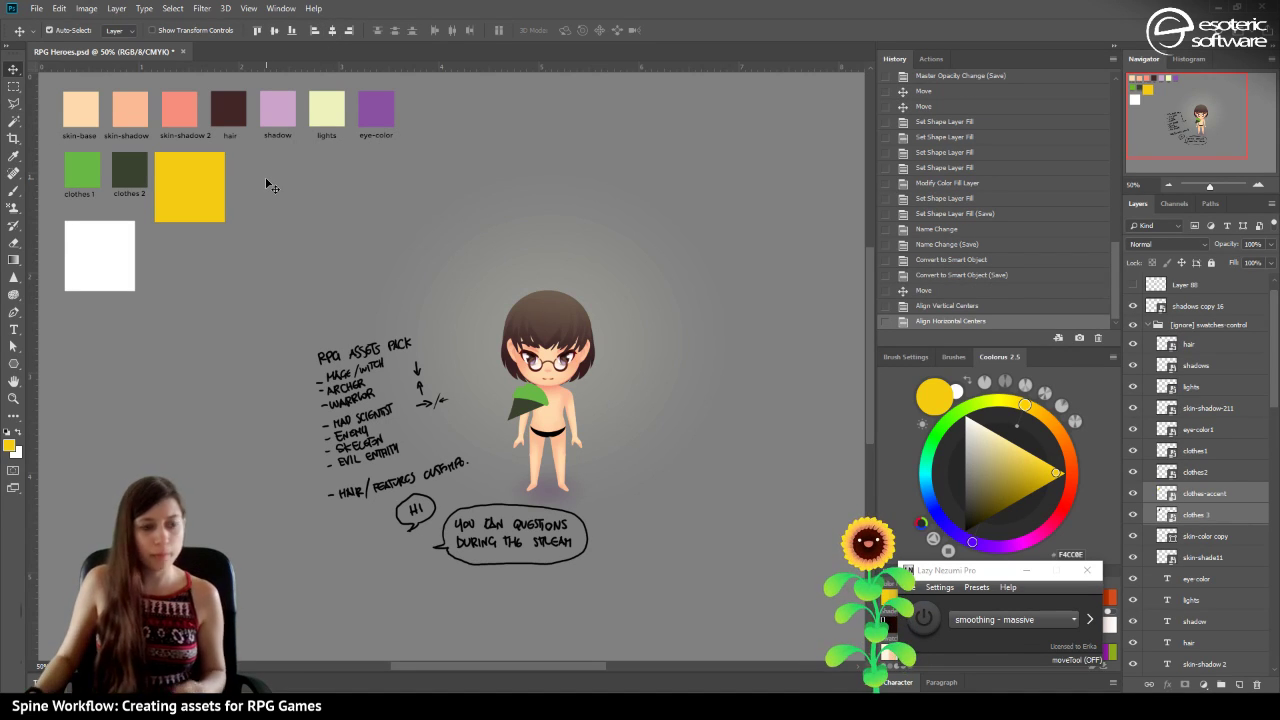
# Scale the two stacked squares down proportionally and, with snapping turned on, fit them exactly over the clothes 2 swatch.
pyautogui.hotkey('ctrl', 't')
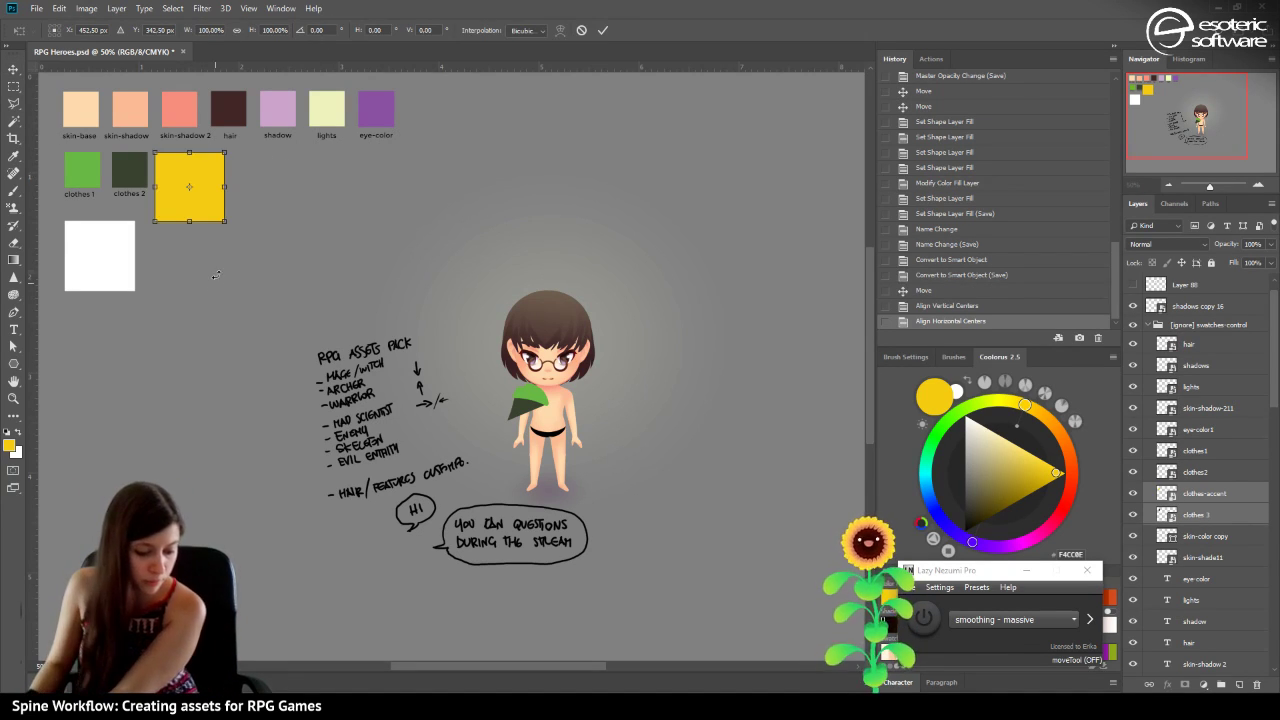
pyautogui.moveTo(222, 223); pyautogui.dragTo(128, 163)
pyautogui.click(237, 30)
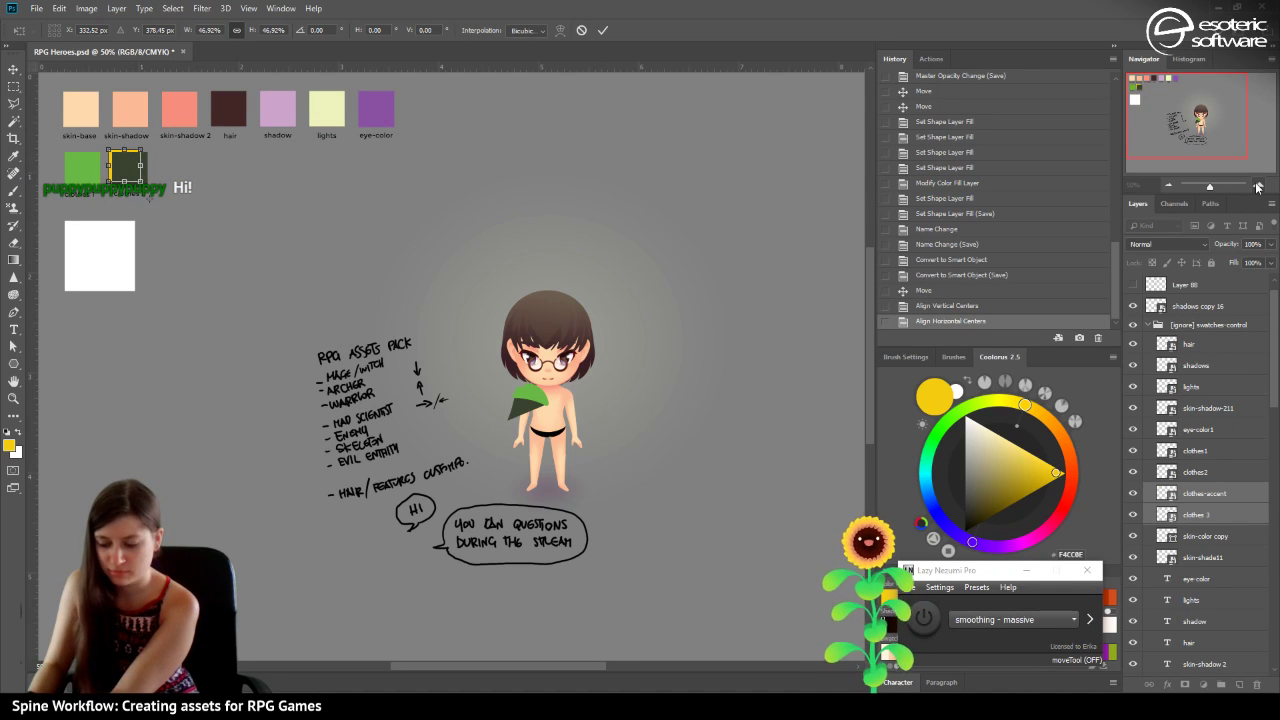
pyautogui.click(1258, 187)
pyautogui.click(1258, 187)
pyautogui.moveTo(1200, 112); pyautogui.dragTo(1122, 86)
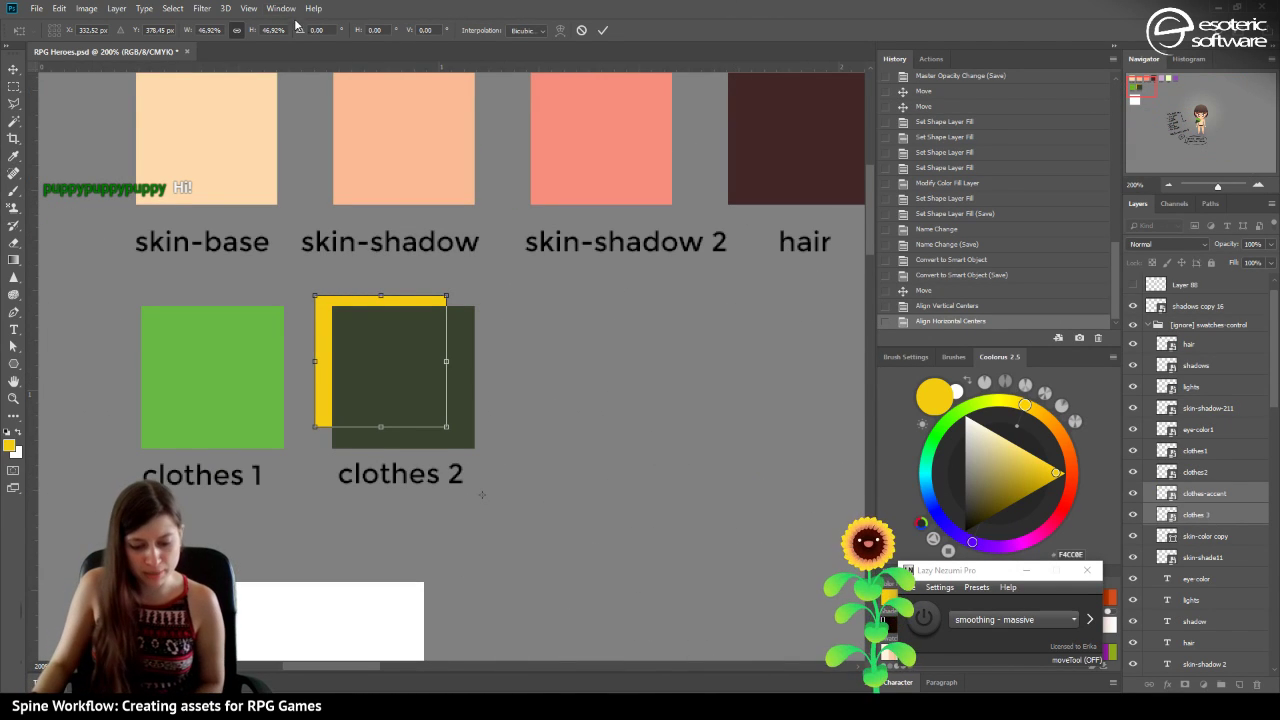
pyautogui.click(248, 8)
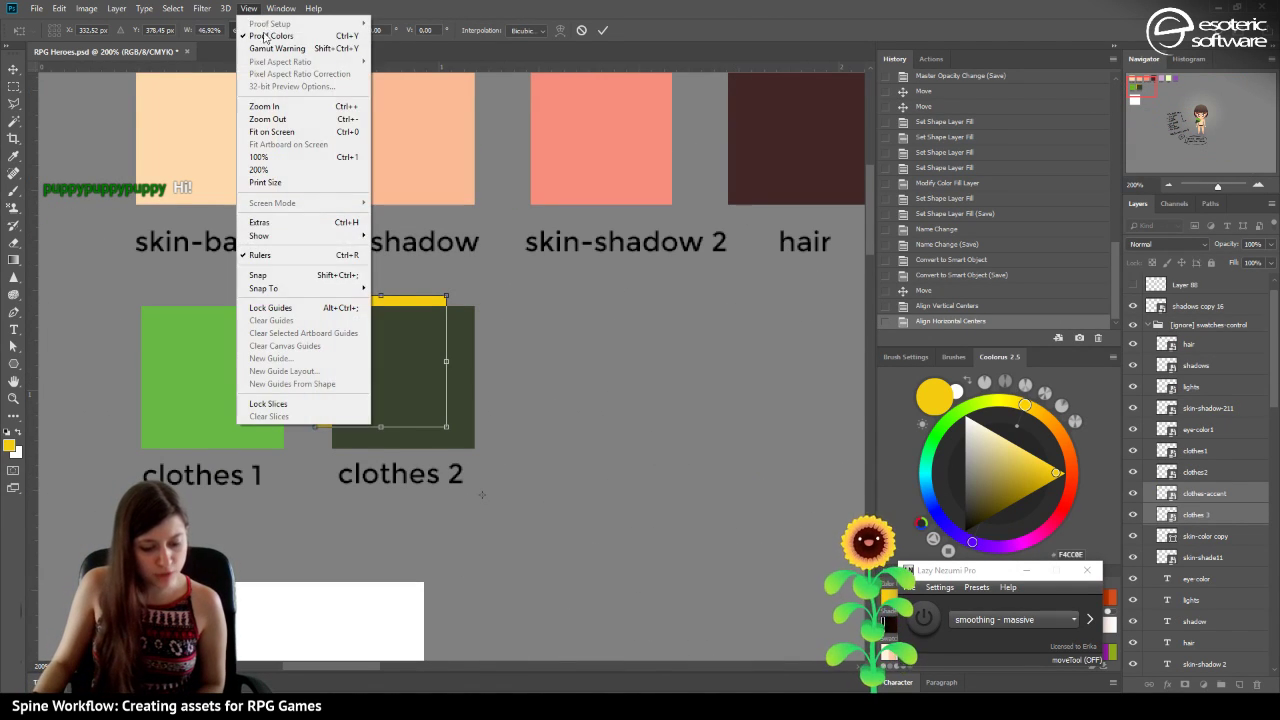
pyautogui.click(270, 275)
pyautogui.moveTo(406, 346); pyautogui.dragTo(419, 355)
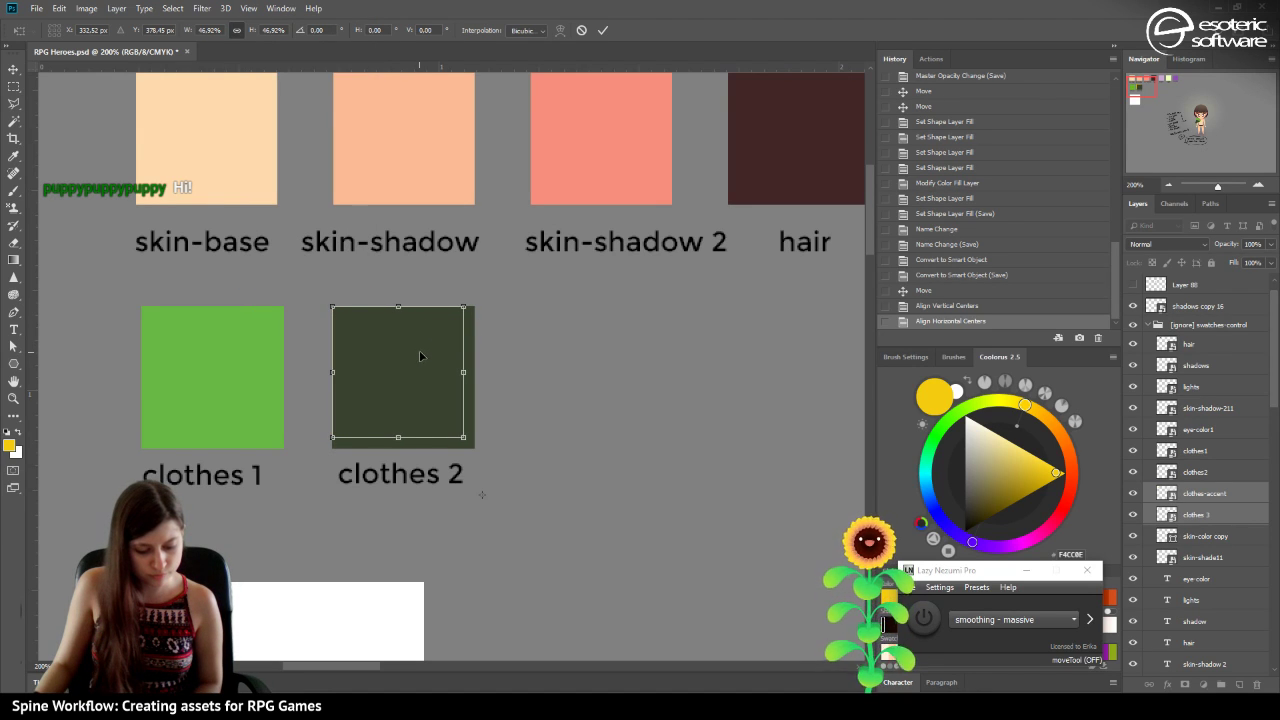
pyautogui.moveTo(463, 437); pyautogui.dragTo(474, 450)
pyautogui.click(603, 30)
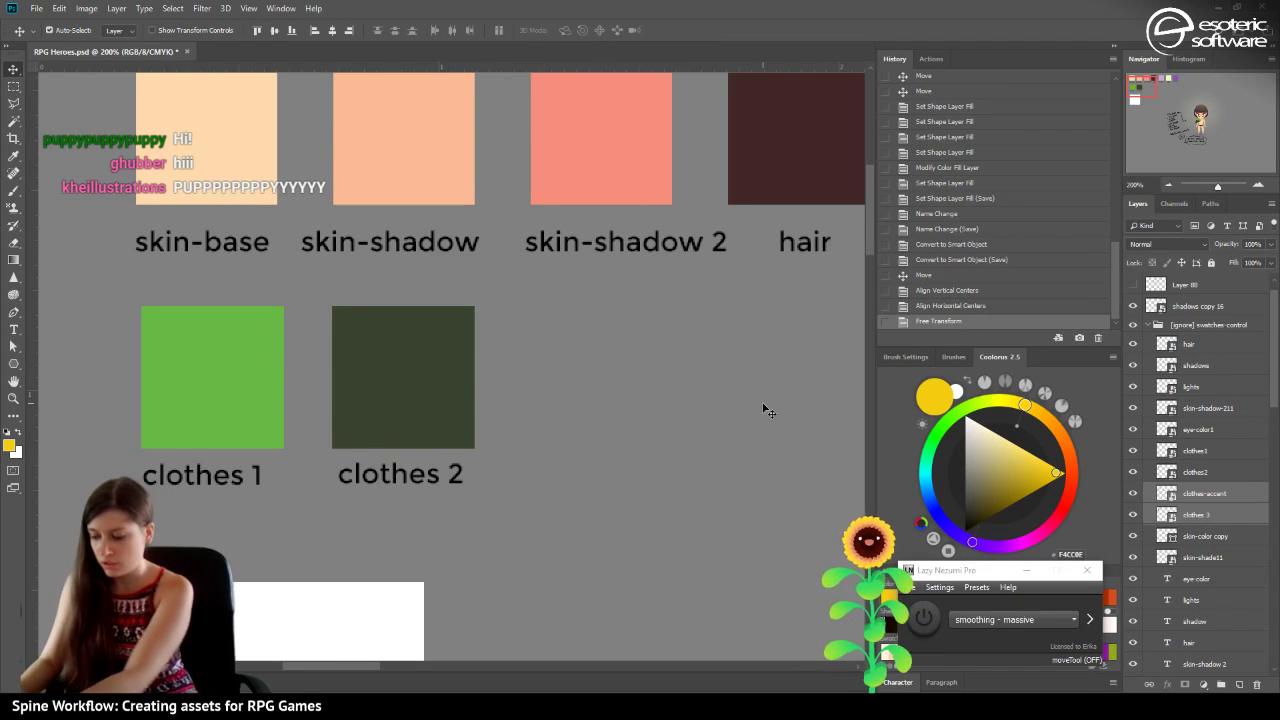
# Nudge the two stacked squares horizontally out from the clothes 2 swatch into the next palette column, under skin-shadow 2.
pyautogui.hotkey('shift', 'Right')
pyautogui.hotkey('shift', 'Right')
pyautogui.hotkey('shift', 'Right')
pyautogui.hotkey('shift', 'Right')
pyautogui.hotkey('shift', 'Right')
pyautogui.hotkey('shift', 'Right')
pyautogui.hotkey('shift', 'Right')
pyautogui.hotkey('shift', 'Right')
pyautogui.hotkey('shift', 'Right')
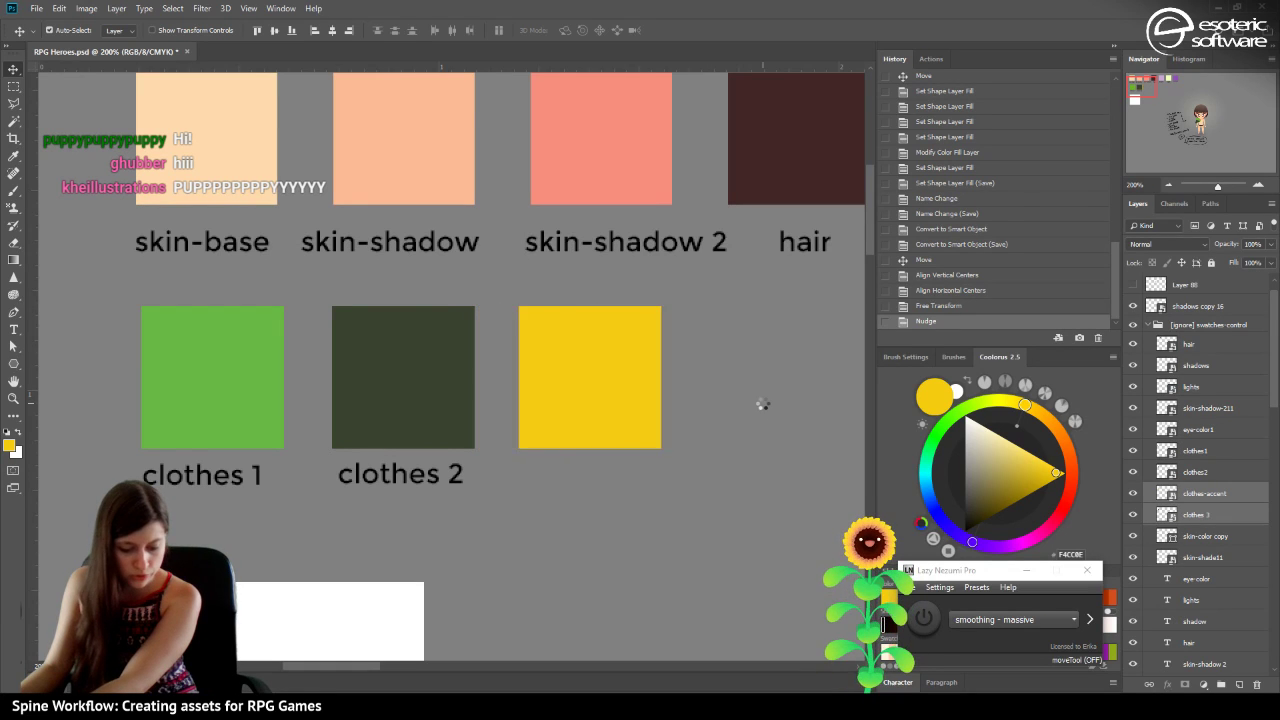
pyautogui.hotkey('shift', 'Right')
pyautogui.hotkey('shift', 'Right')
pyautogui.press('Left')
pyautogui.press('Left')
pyautogui.press('Left')
pyautogui.press('Left')
pyautogui.press('Left')
pyautogui.press('Left')
pyautogui.press('Left')
pyautogui.press('Left')
pyautogui.press('Left')
pyautogui.press('Left')
pyautogui.press('Left')
pyautogui.press('Left')
pyautogui.press('Left')
pyautogui.press('Left')
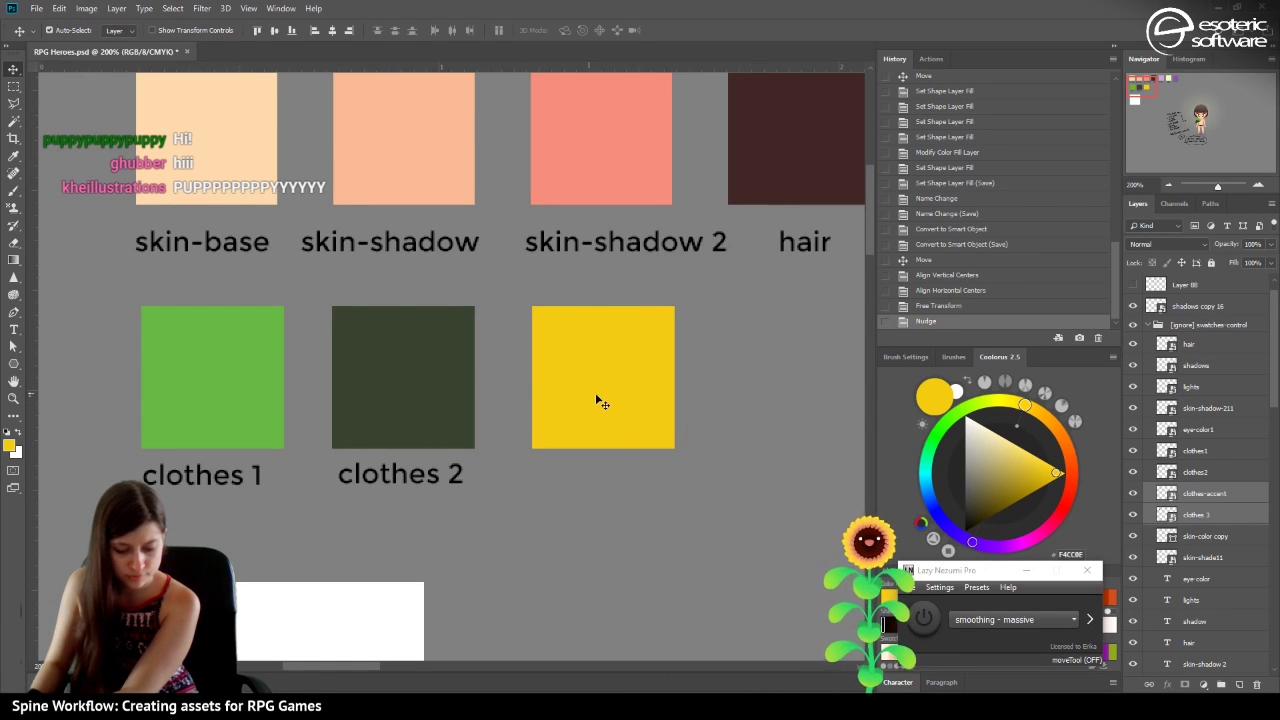
# Move only the clothes-accent square one column past the dark grey square, under the hair swatch, and save the file.
pyautogui.click(241, 10)
pyautogui.click(248, 12)
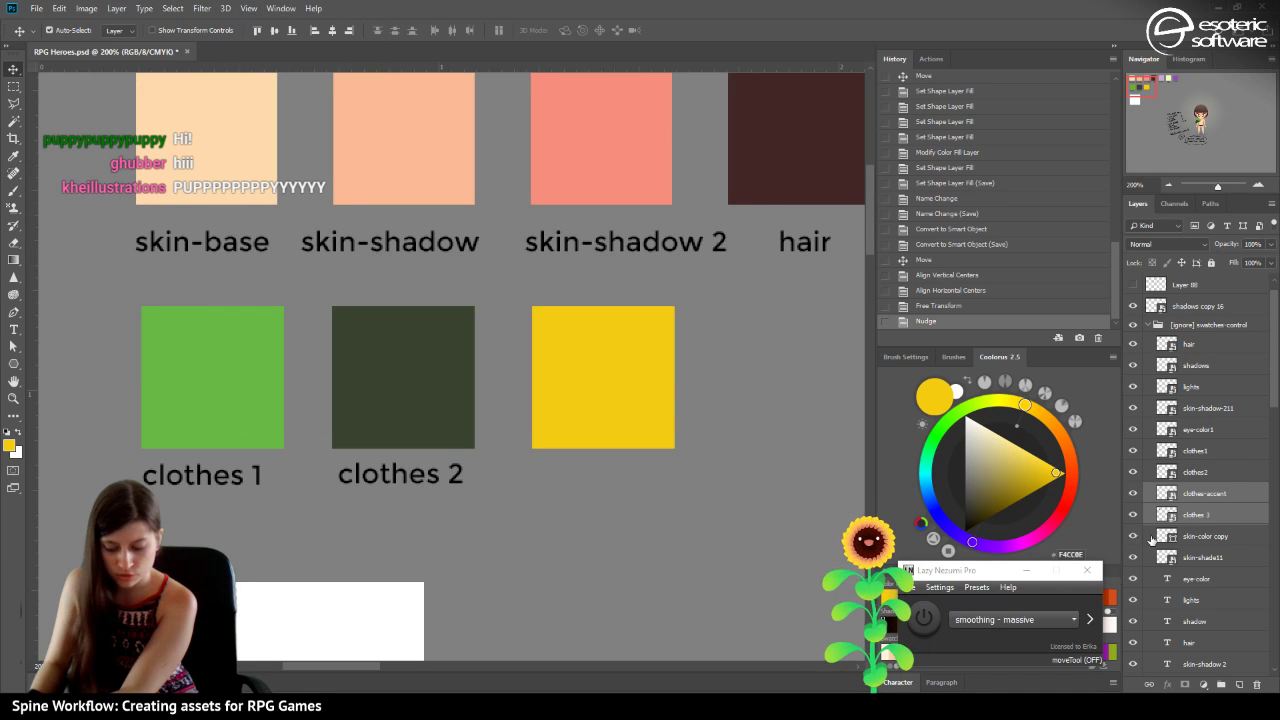
pyautogui.click(1174, 516)
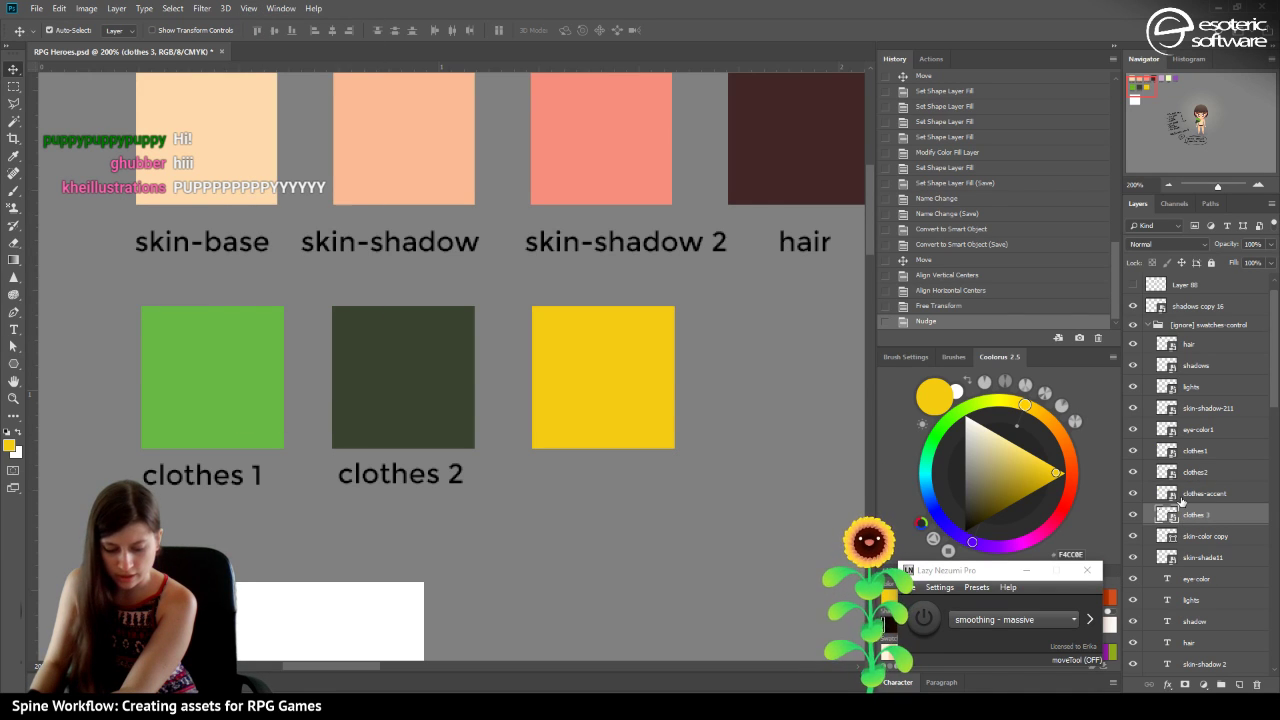
pyautogui.click(1181, 496)
pyautogui.click(1181, 508)
pyautogui.click(1181, 494)
pyautogui.moveTo(680, 388); pyautogui.dragTo(826, 403)
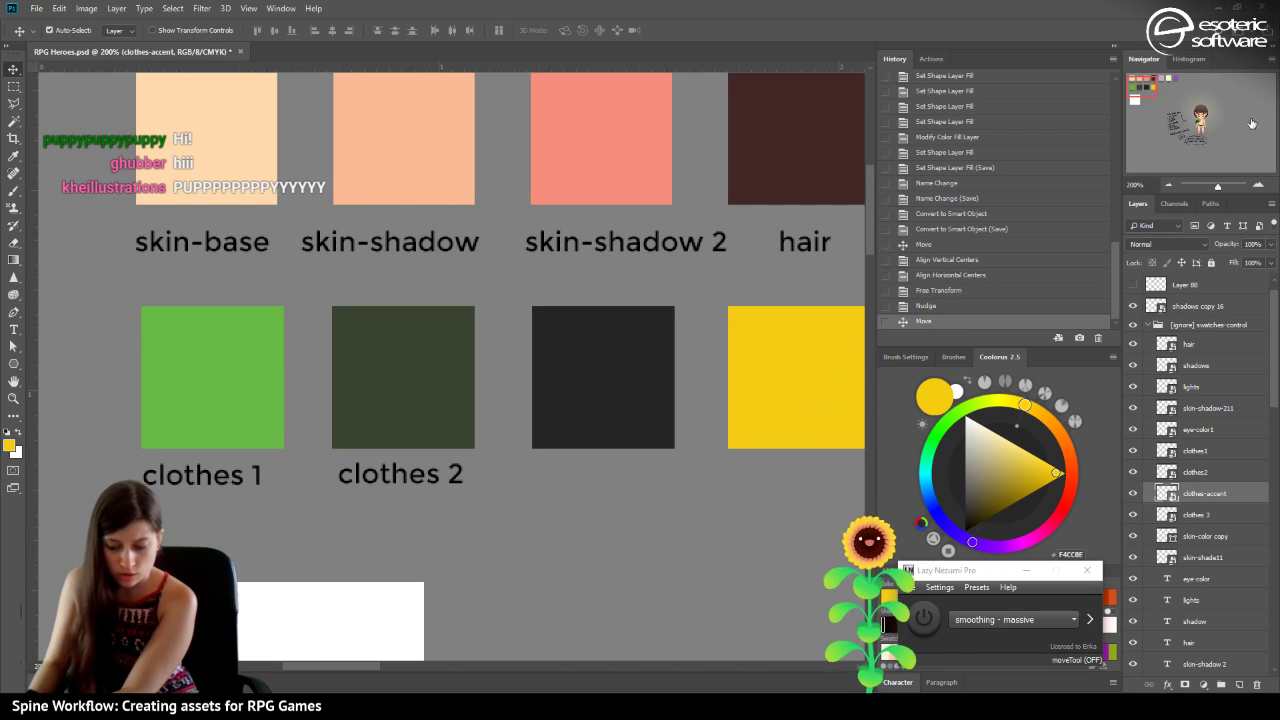
pyautogui.click(1166, 185)
pyautogui.click(1168, 185)
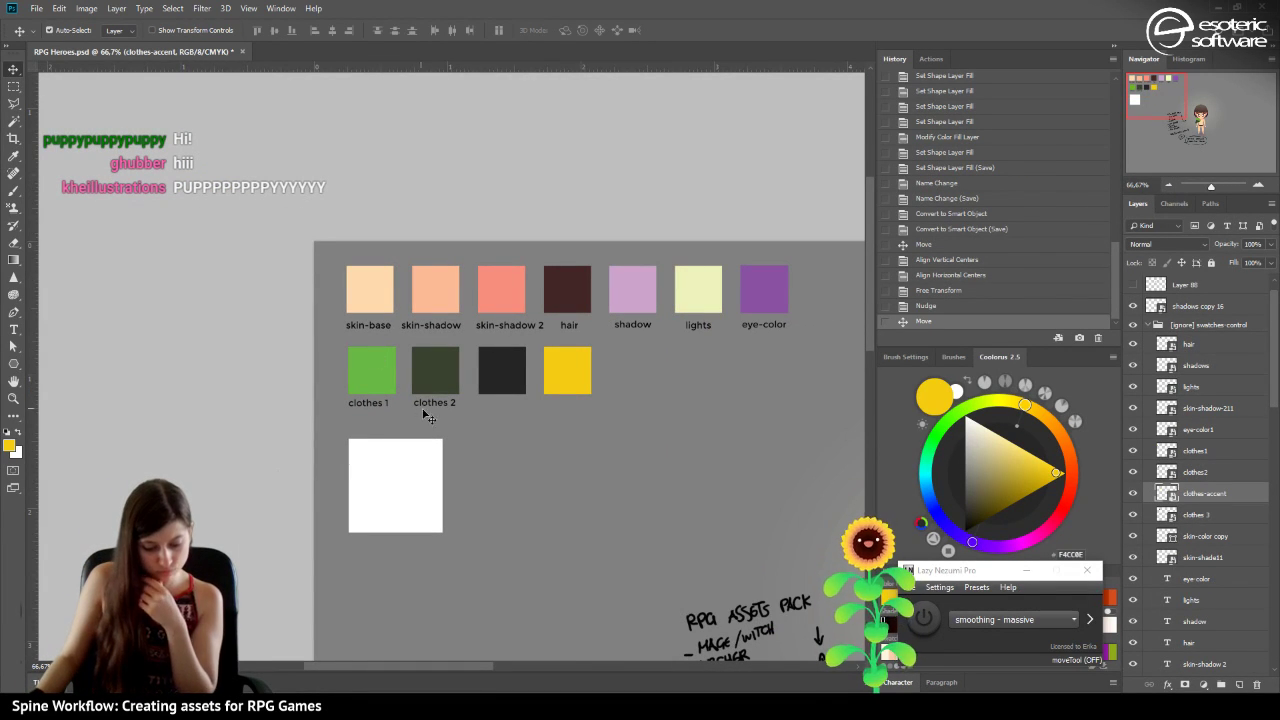
pyautogui.hotkey('ctrl', 's')
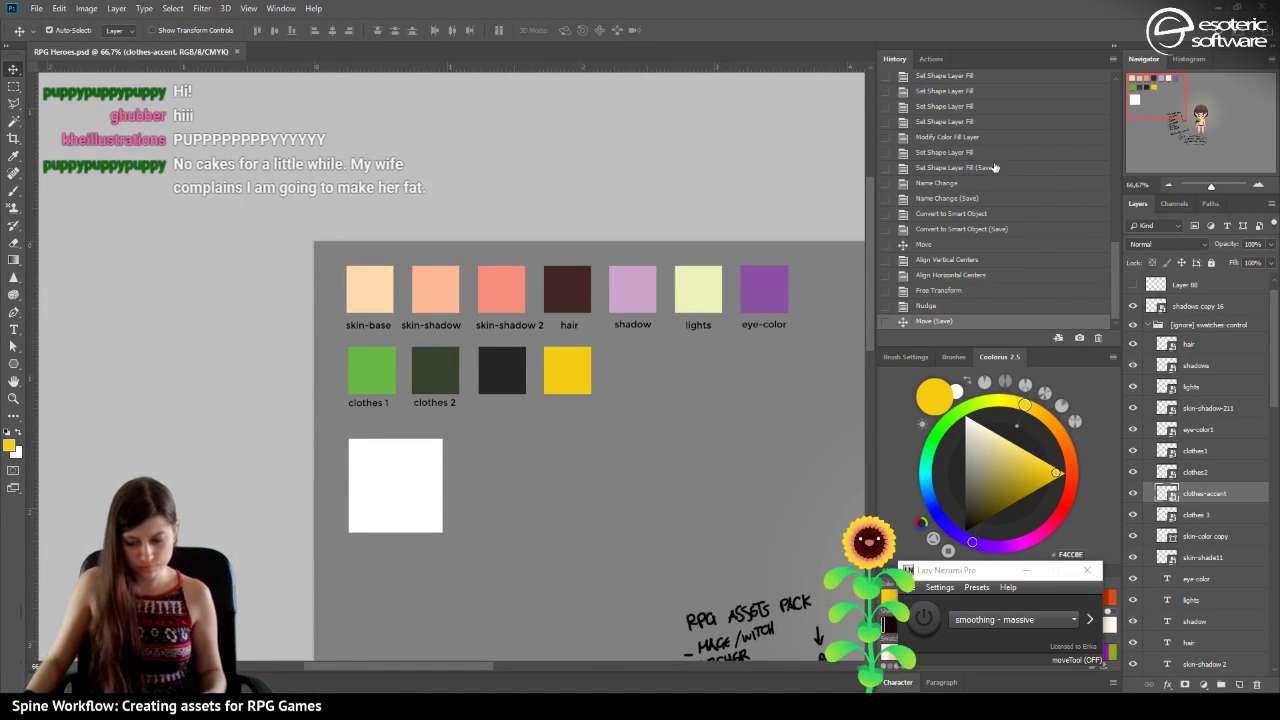
# Duplicate the clothes 2 label under both the dark grey and the golden yellow swatches.
pyautogui.click(1155, 93)
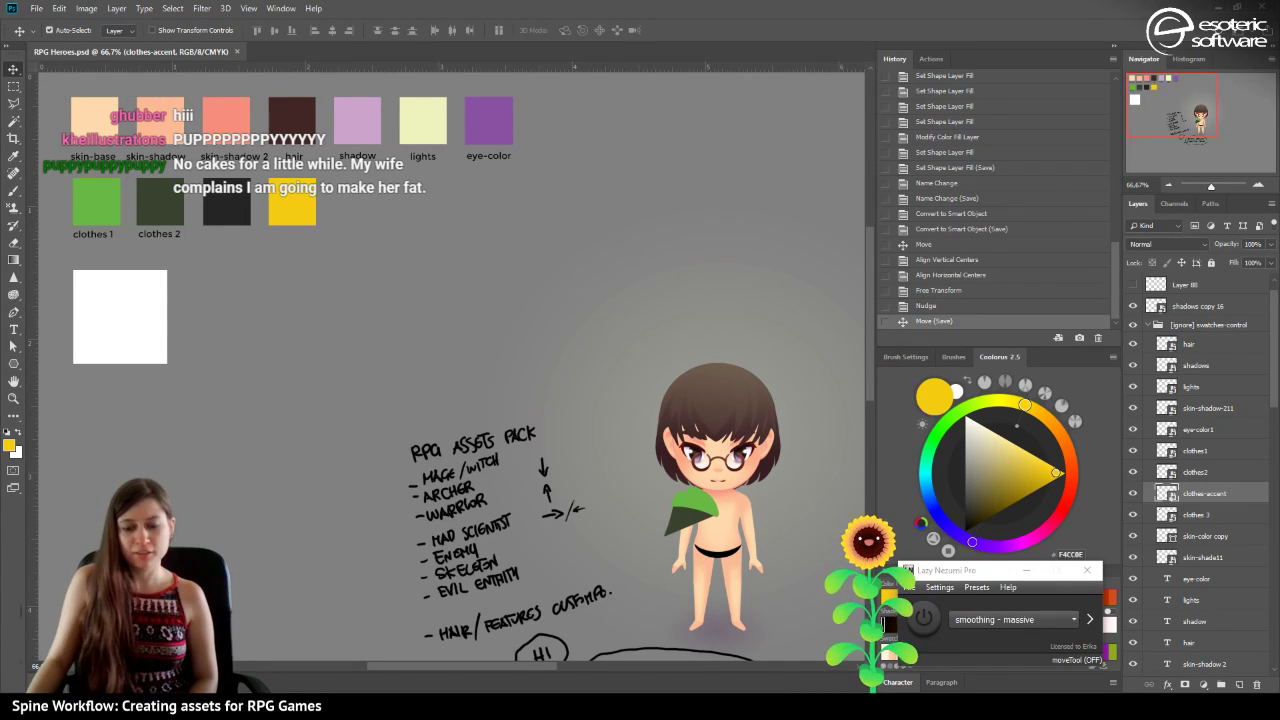
pyautogui.click(174, 243)
pyautogui.moveTo(180, 247); pyautogui.dragTo(297, 240)
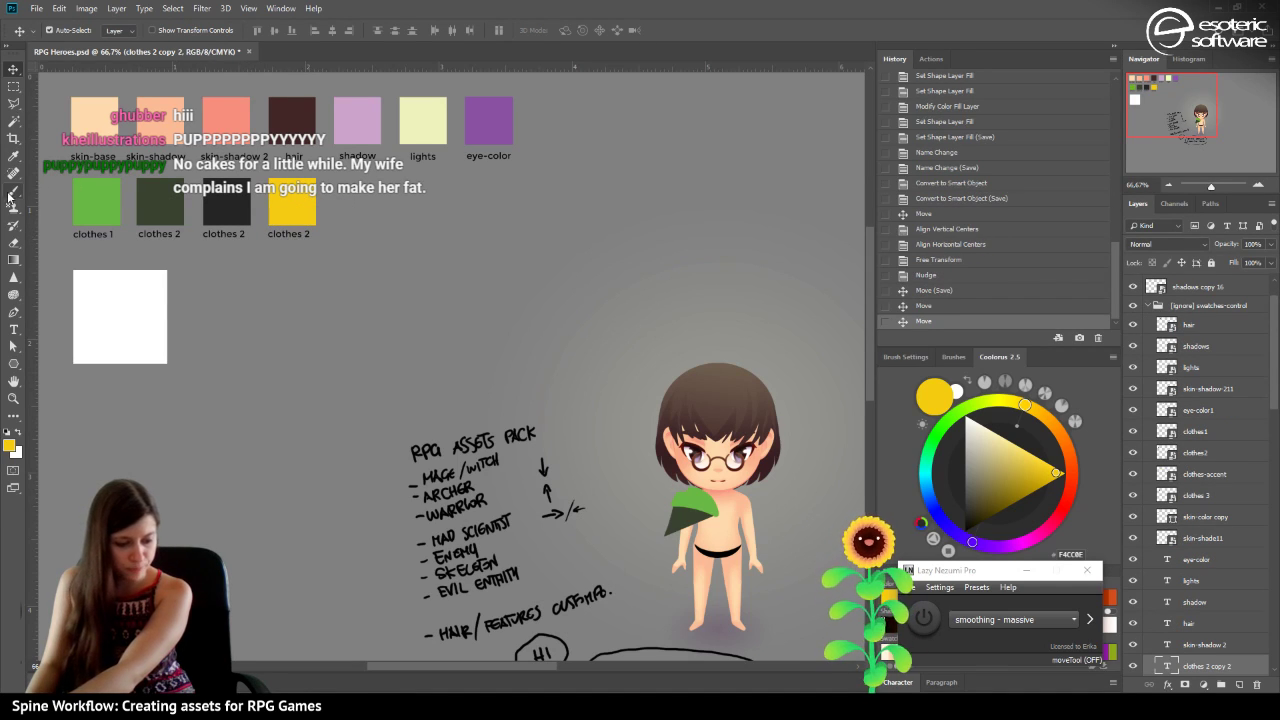
# Change the label text under the dark grey swatch to clothes 3.
pyautogui.click(14, 327)
pyautogui.click(240, 234)
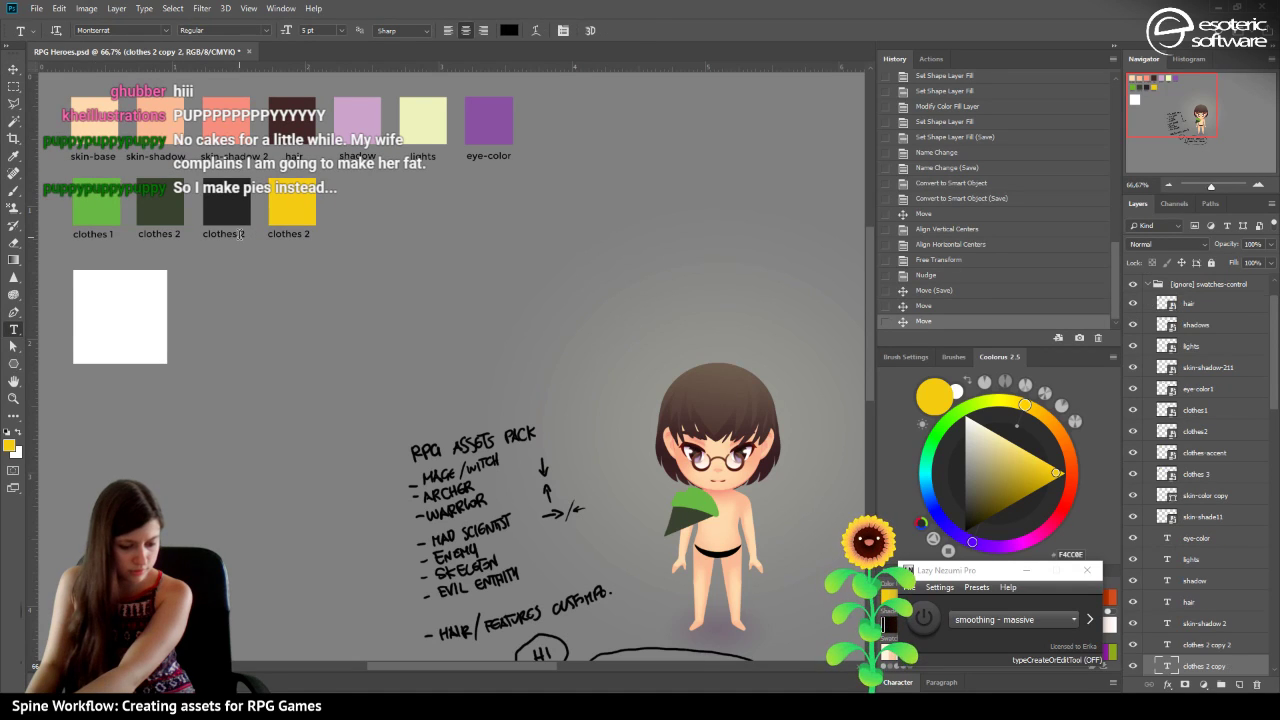
pyautogui.write('3')
pyautogui.click(611, 30)
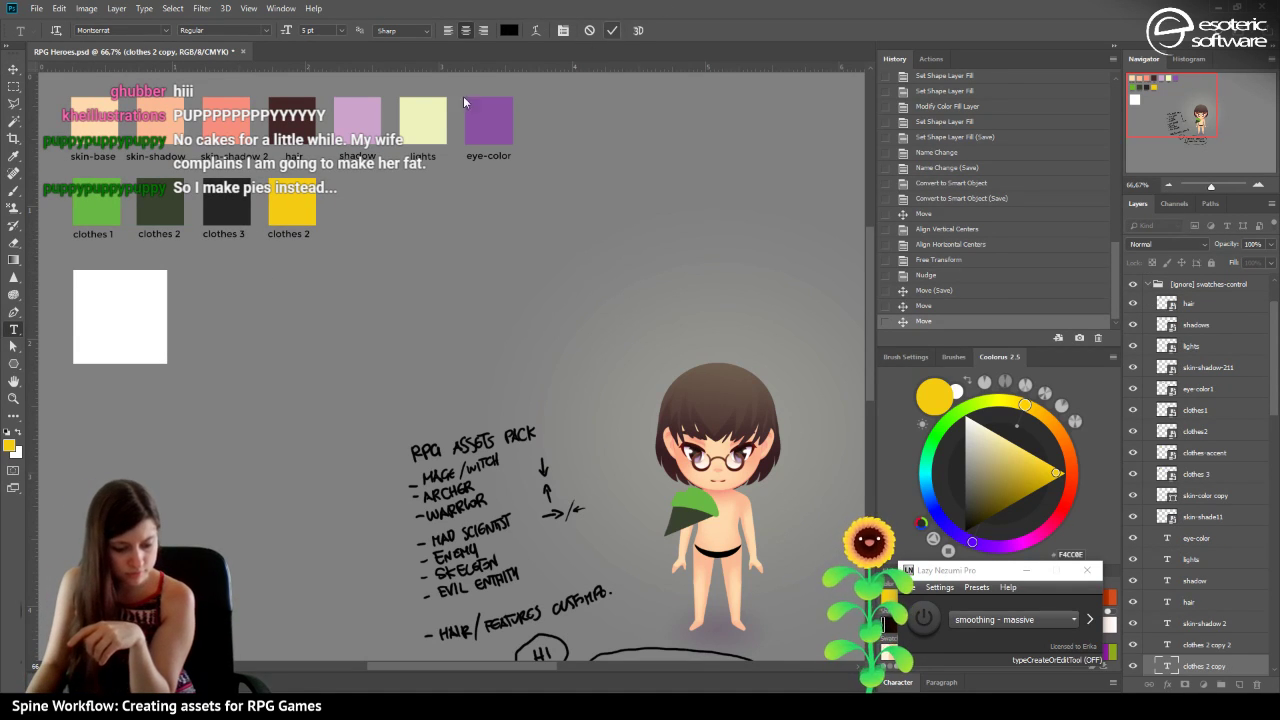
# Change the label text under the golden yellow swatch to clothes accent and save the file.
pyautogui.click(303, 234)
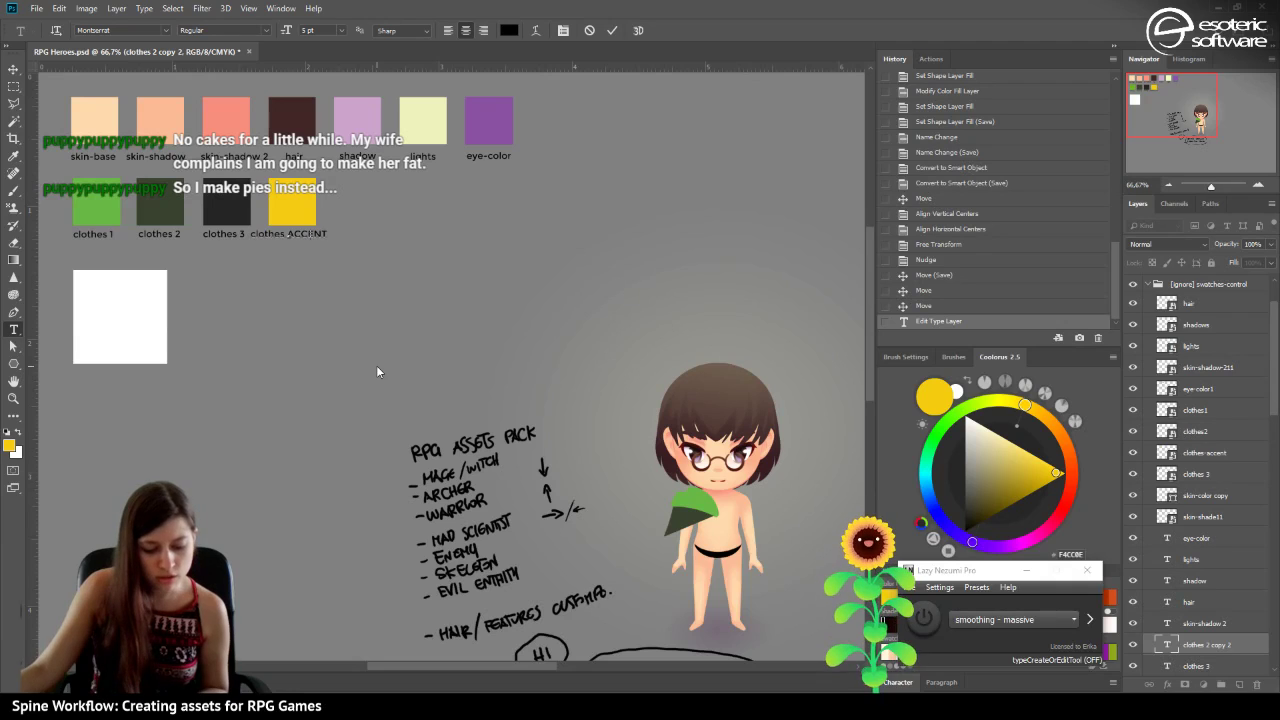
pyautogui.press('BackSpace')
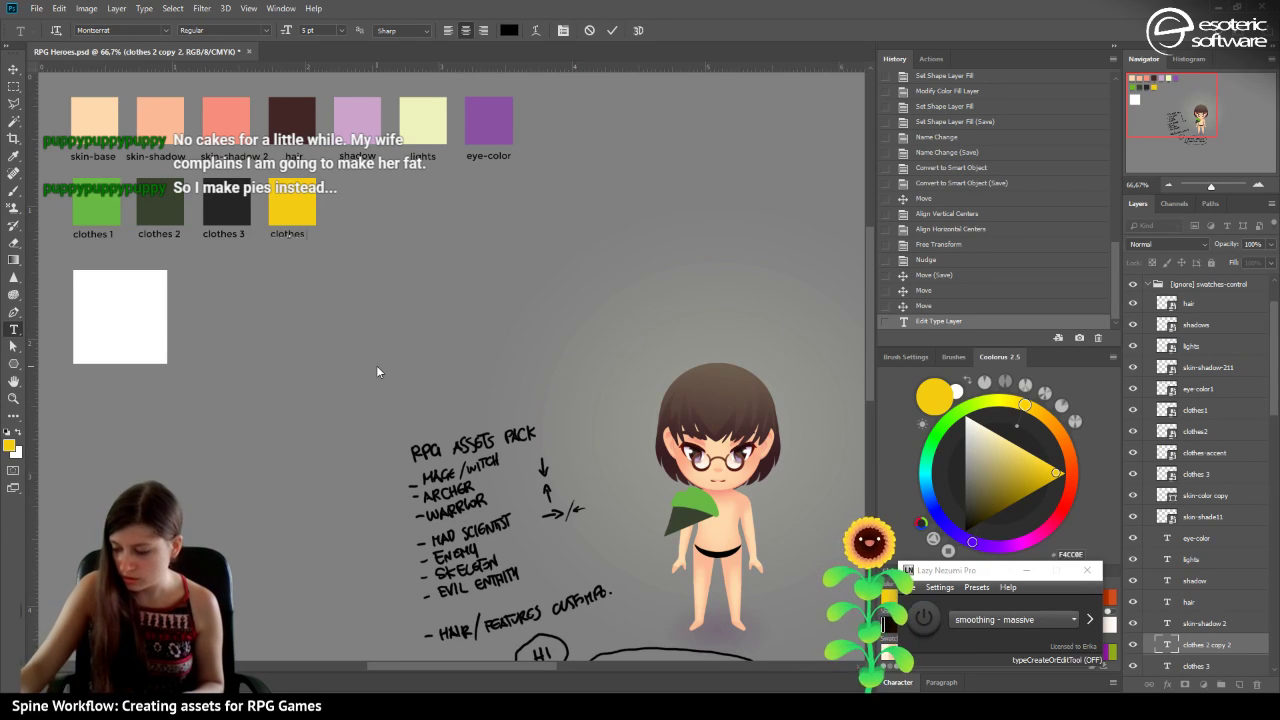
pyautogui.write('accent')
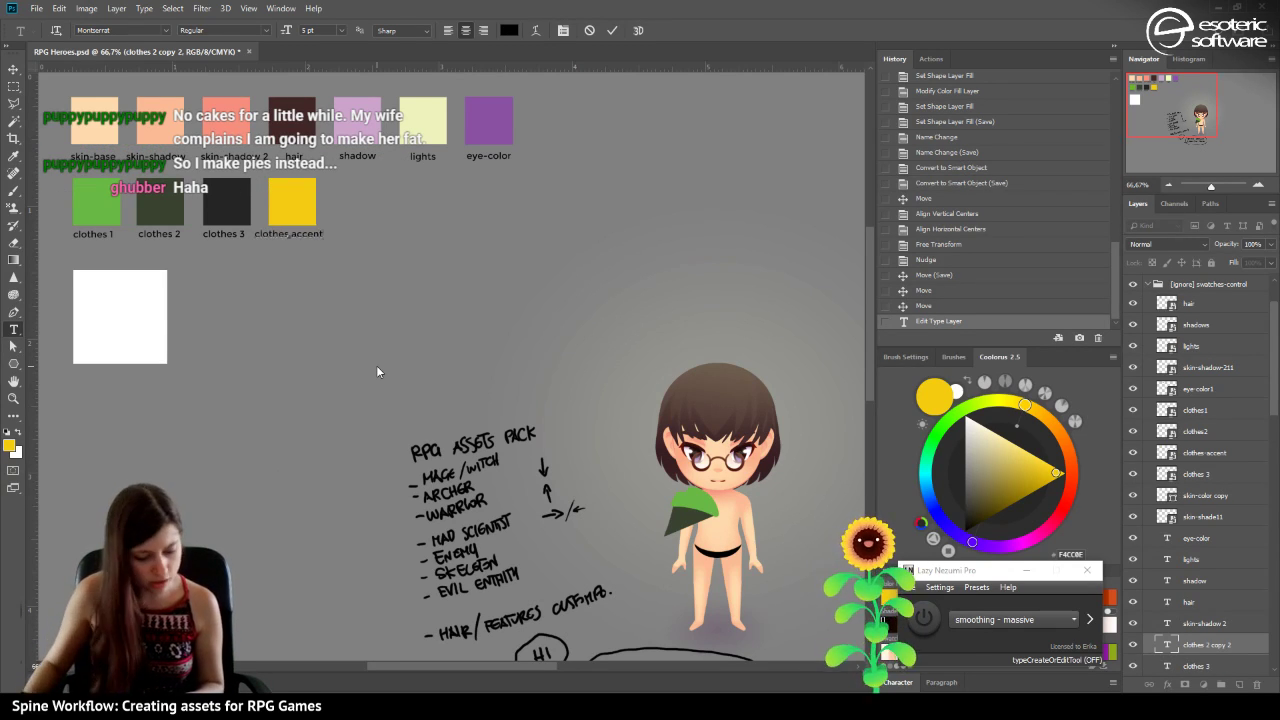
pyautogui.click(609, 28)
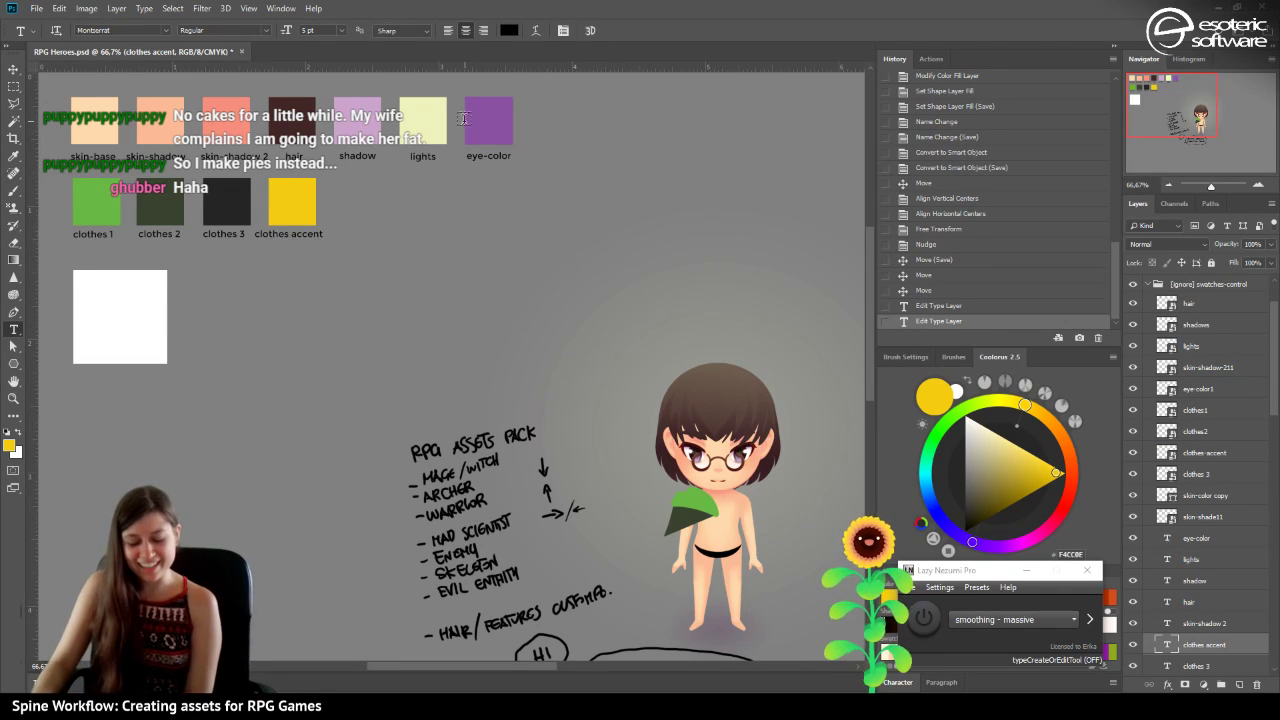
pyautogui.click(15, 72)
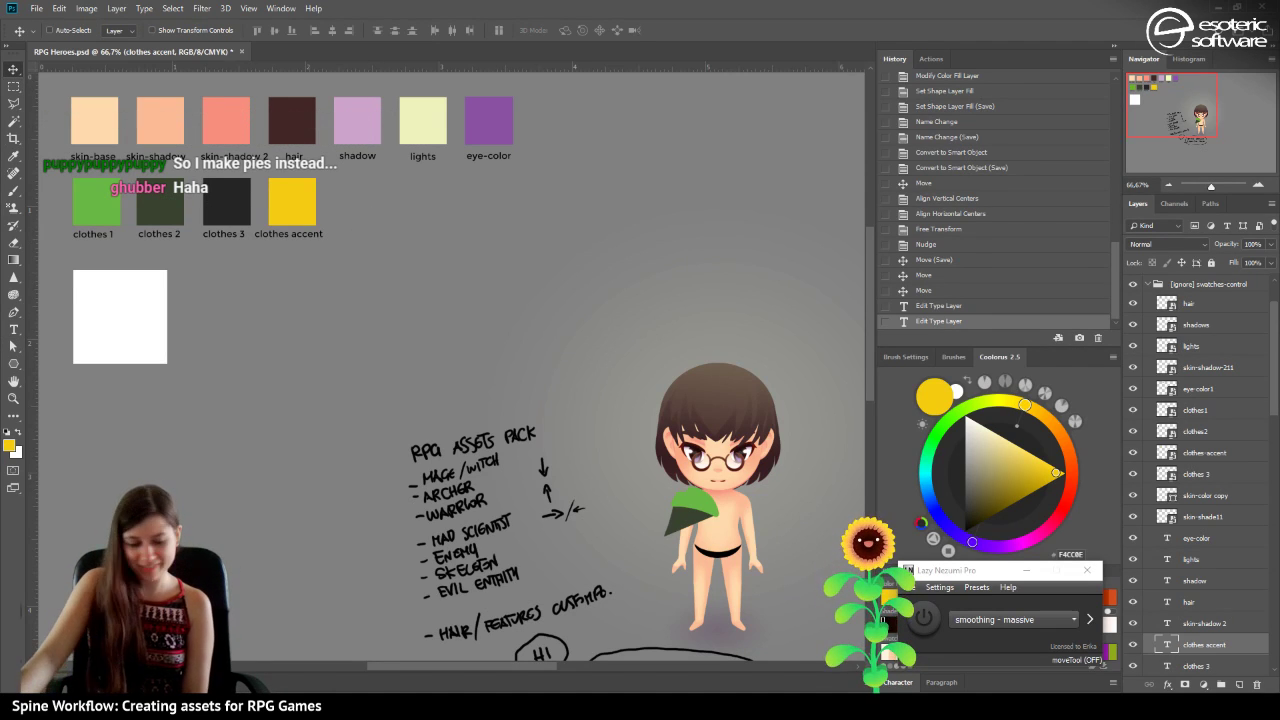
pyautogui.hotkey('ctrl', 's')
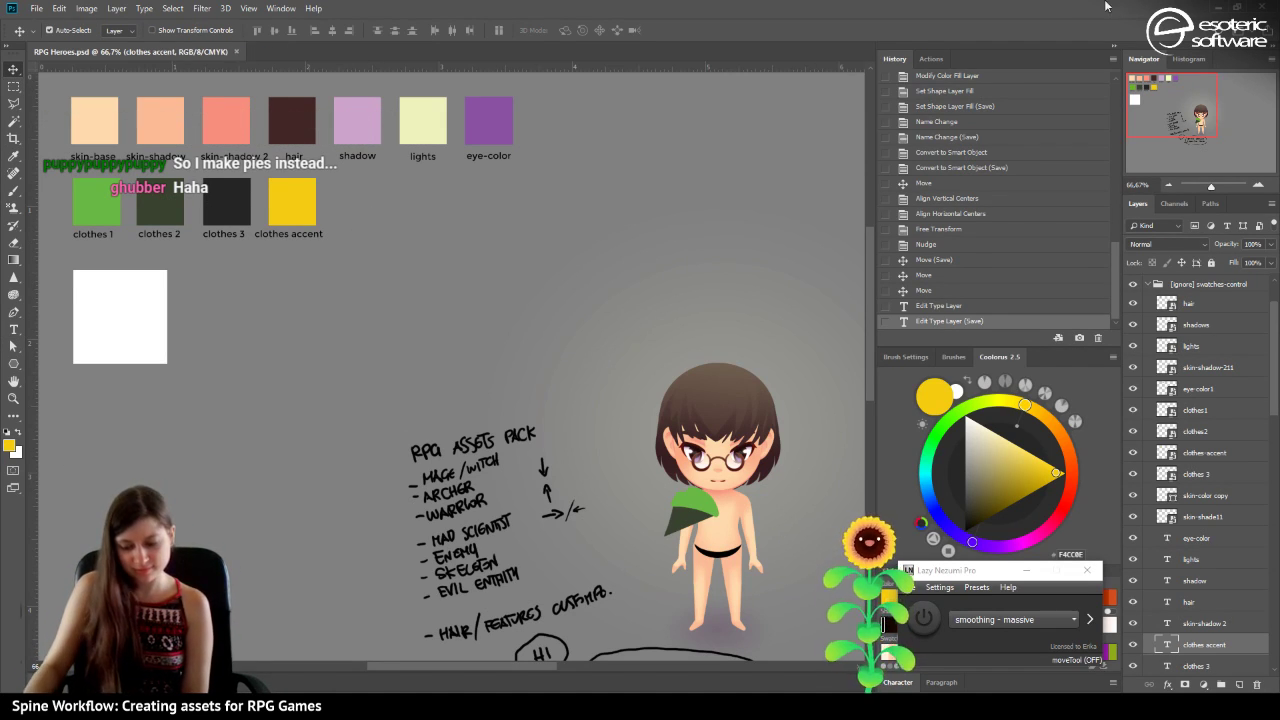
# Hide the swatches-control group temporarily to move the stray shadows copy 16 square out of the palette to above the character, and save the file.
pyautogui.moveTo(1173, 123); pyautogui.dragTo(1089, 93)
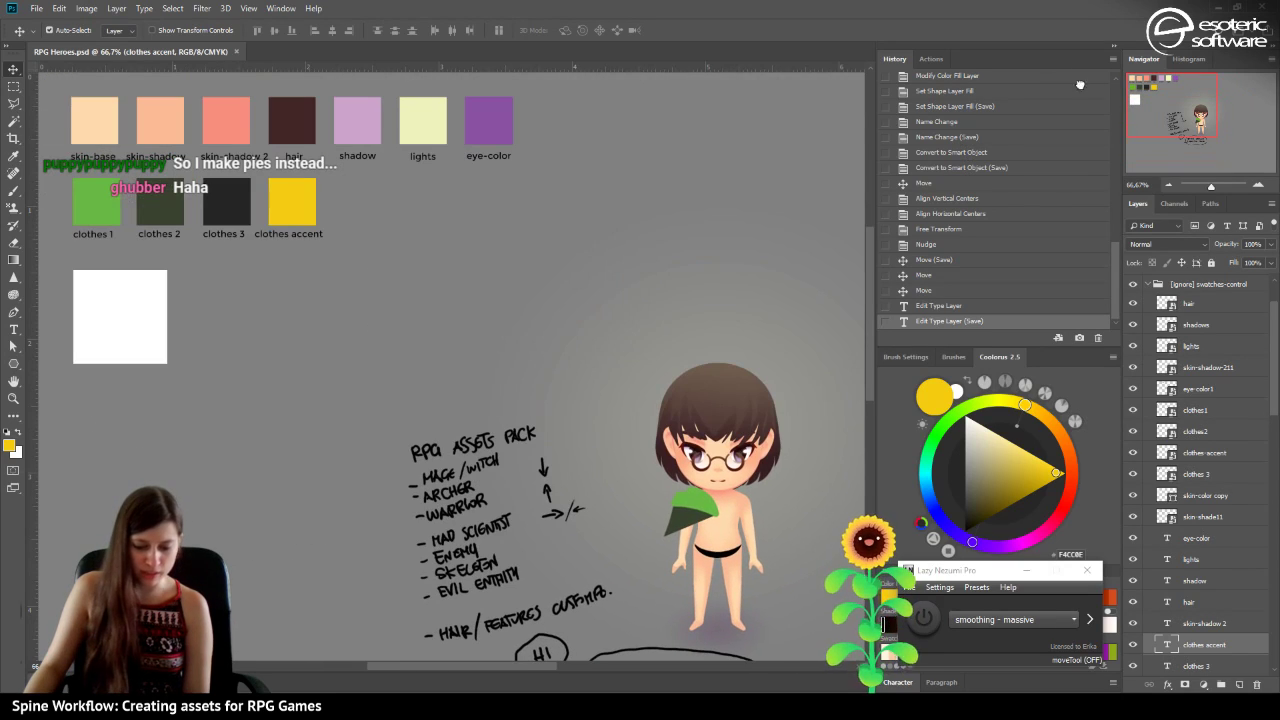
pyautogui.scroll(3, 1274, 385)
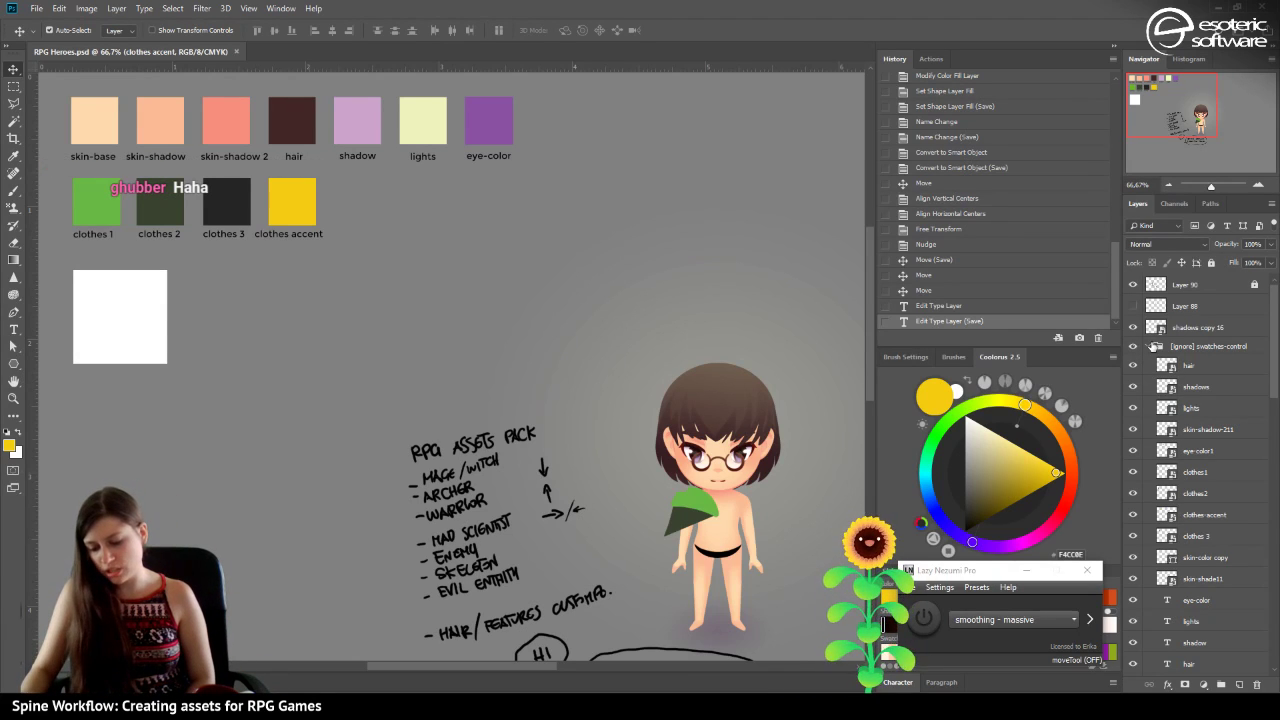
pyautogui.click(1152, 345)
pyautogui.click(1143, 345)
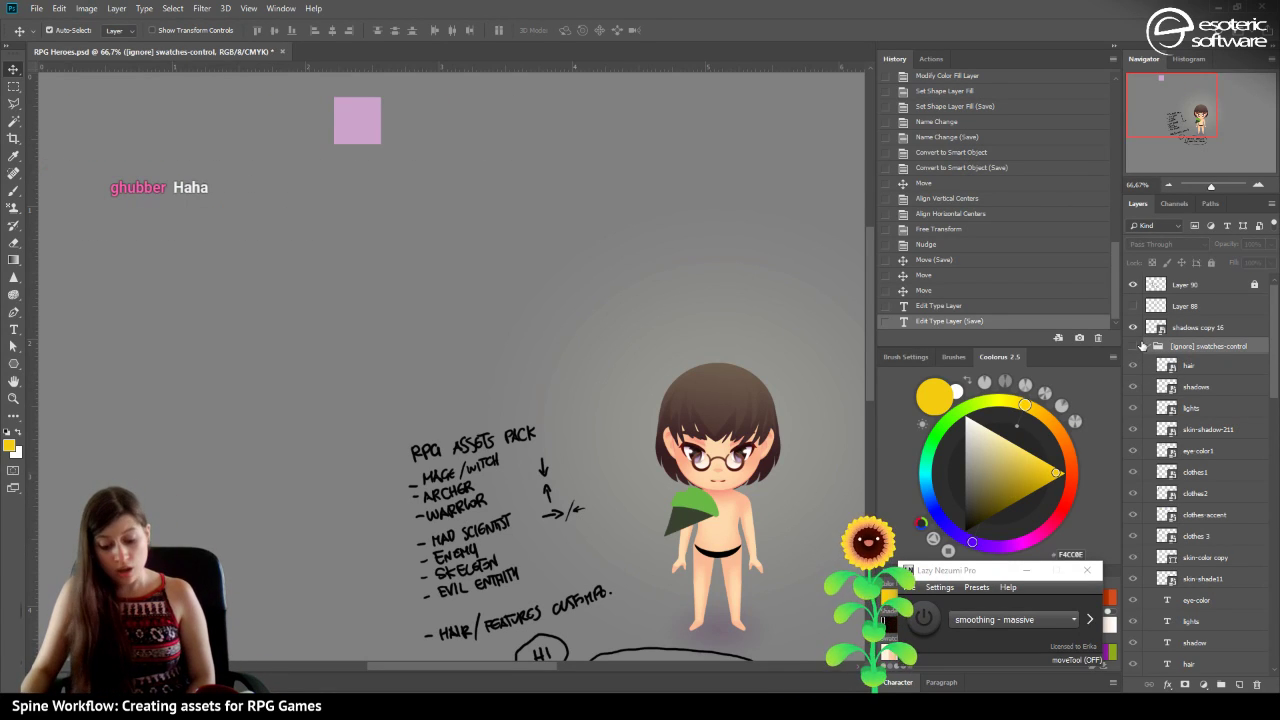
pyautogui.click(1143, 346)
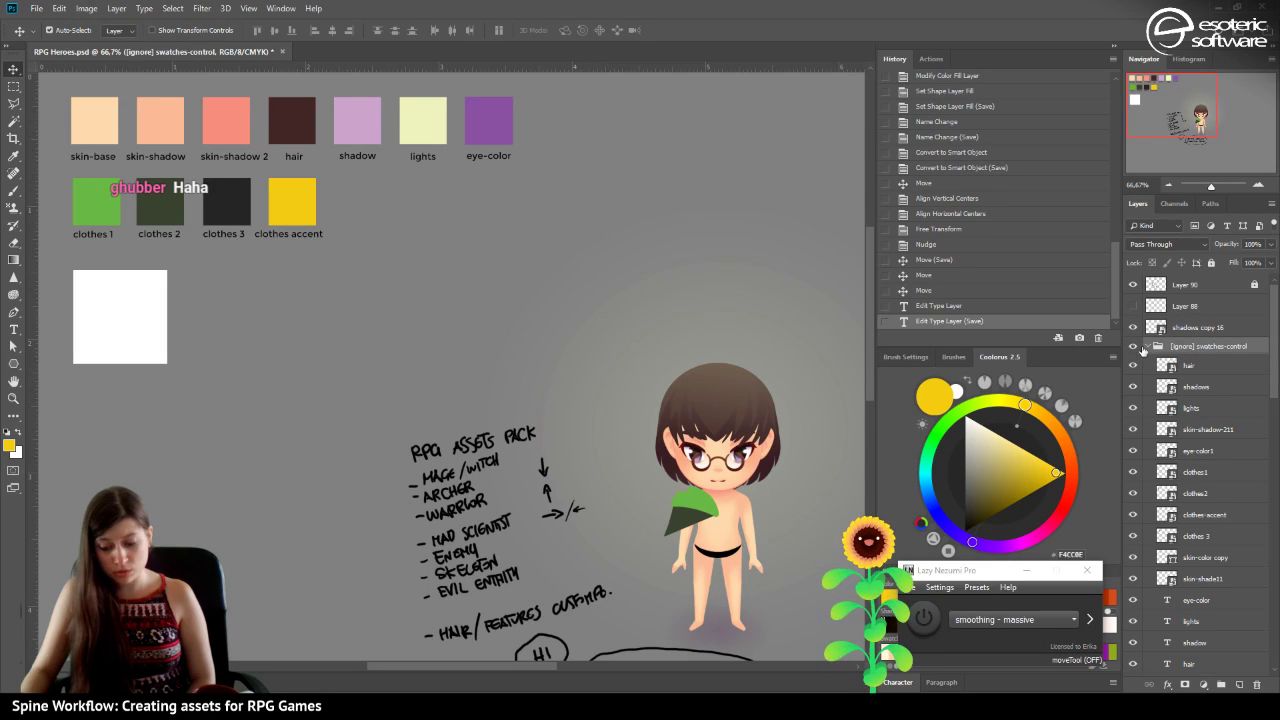
pyautogui.click(1135, 348)
pyautogui.moveTo(351, 125); pyautogui.dragTo(789, 296)
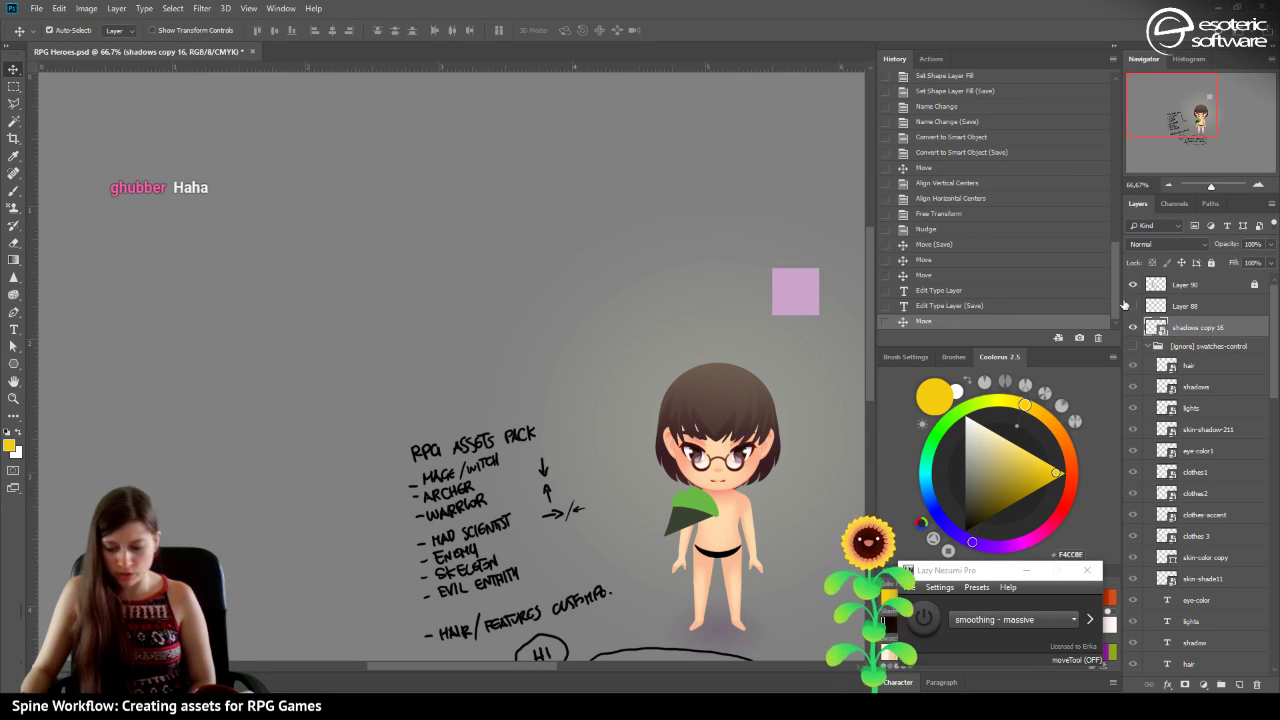
pyautogui.click(1133, 348)
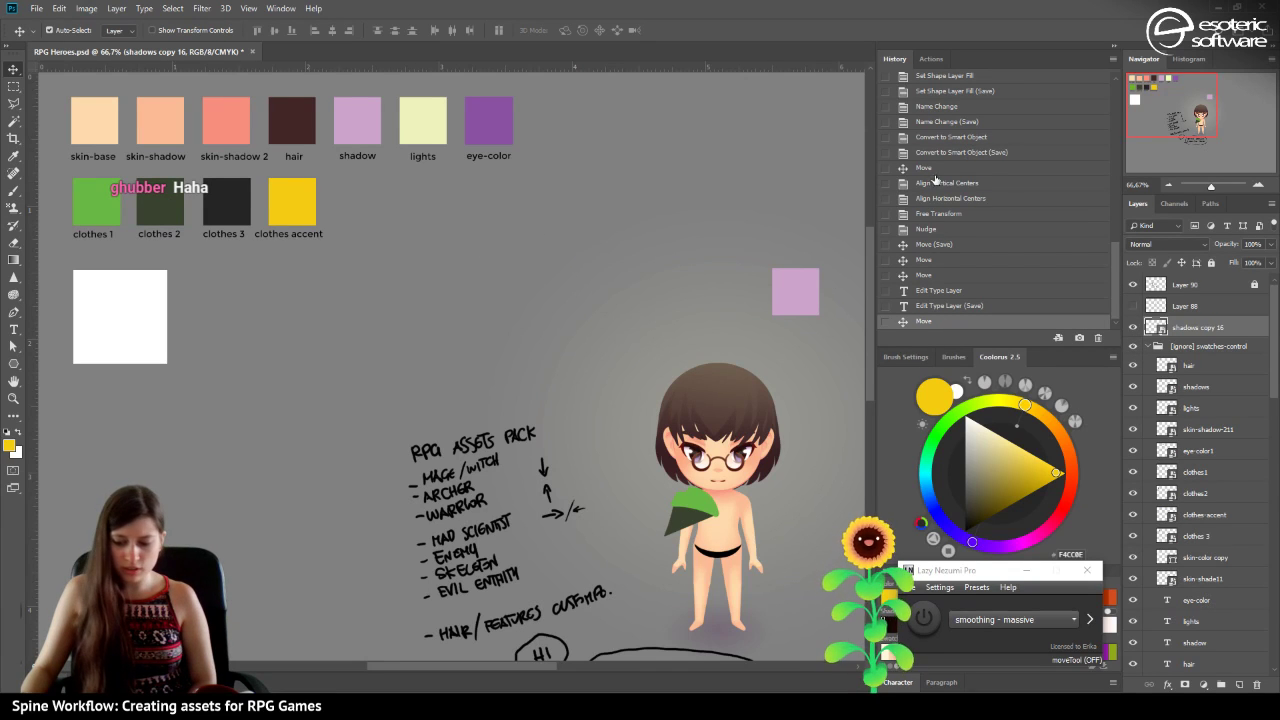
pyautogui.scroll(-4, 718, 520)
pyautogui.hscroll(2, 718, 520)
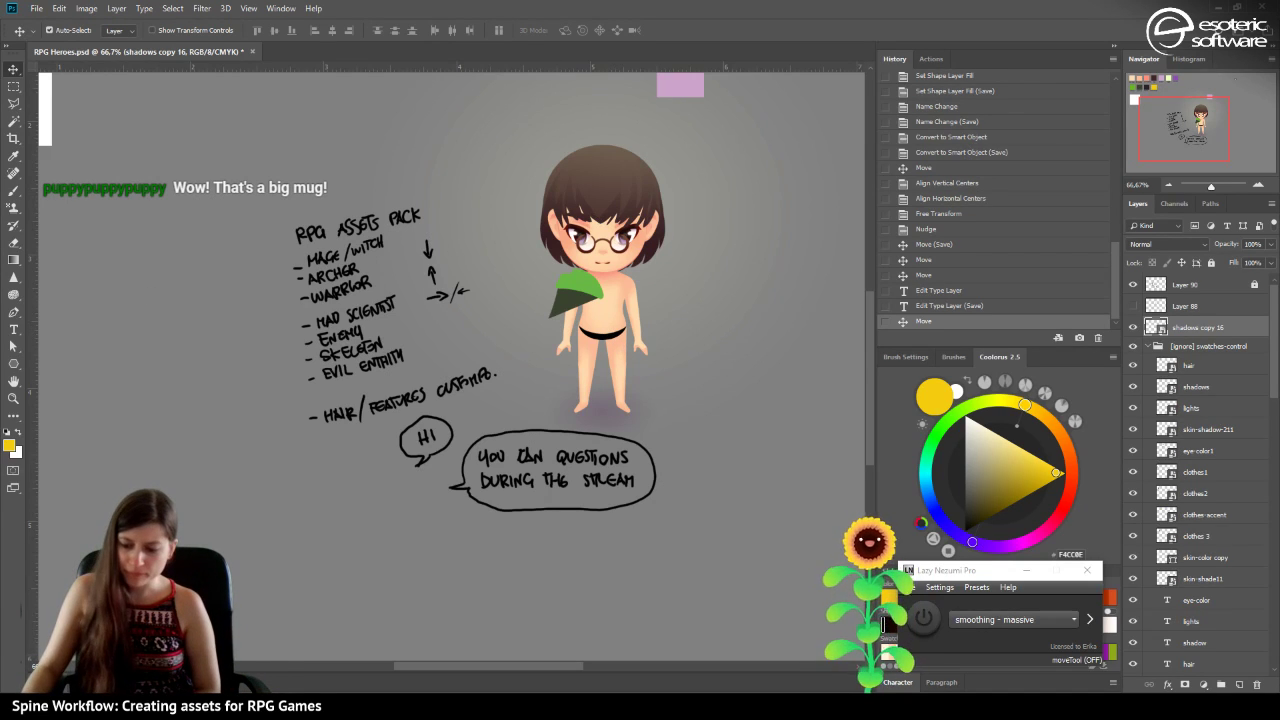
pyautogui.moveTo(1200, 116)
pyautogui.mouseDown()
pyautogui.moveTo(1210, 107)
pyautogui.moveTo(1189, 118)
pyautogui.mouseUp()
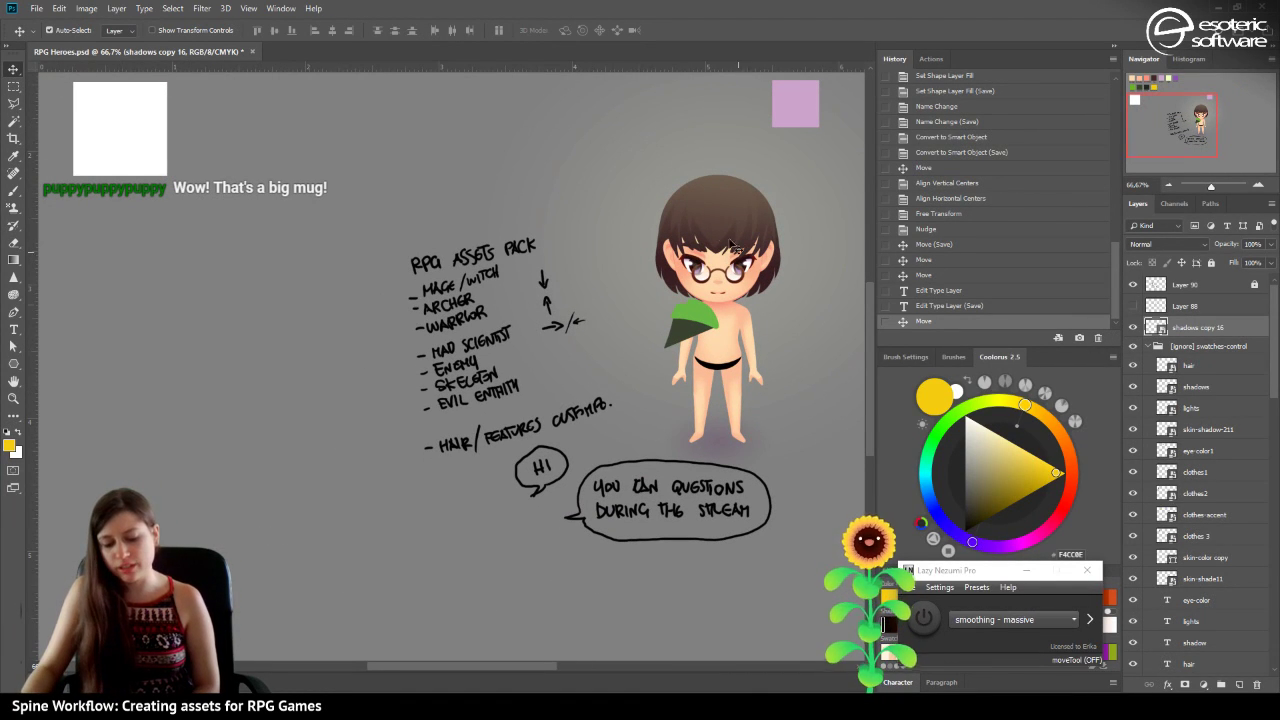
pyautogui.moveTo(1147, 108); pyautogui.dragTo(1122, 77)
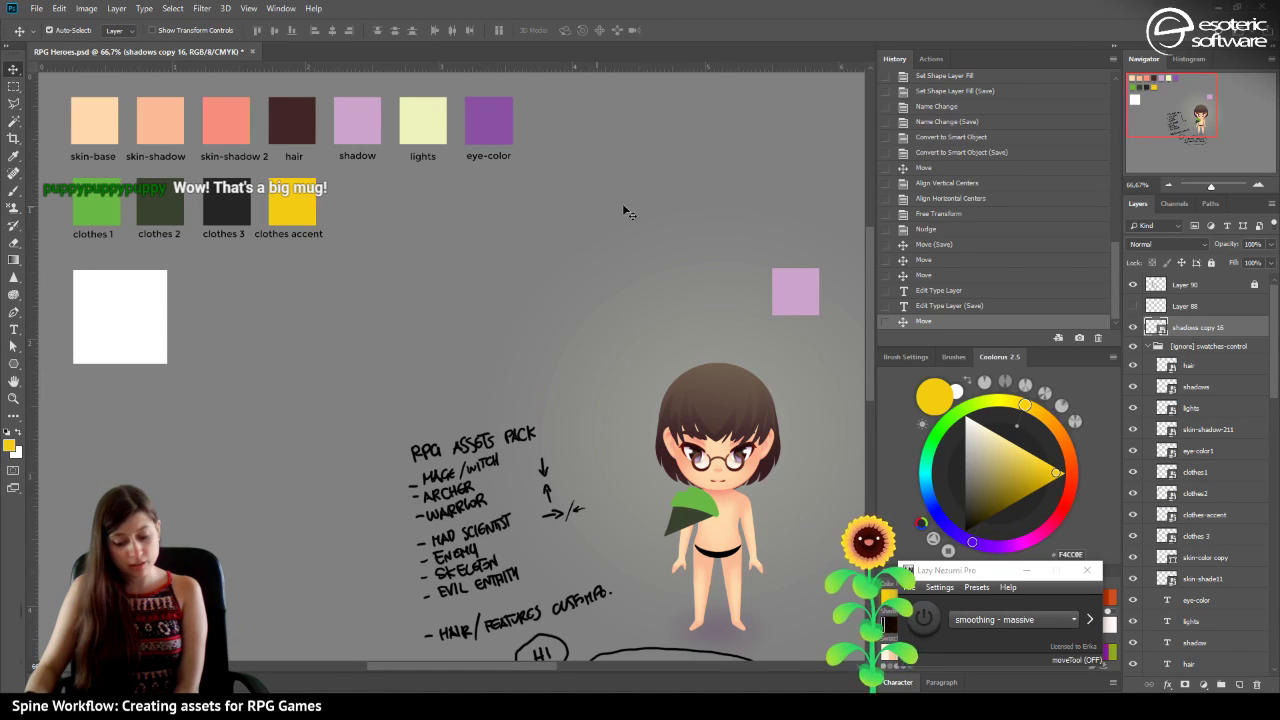
pyautogui.moveTo(837, 397)
pyautogui.mouseDown()
pyautogui.moveTo(457, 74)
pyautogui.moveTo(837, 391)
pyautogui.mouseUp()
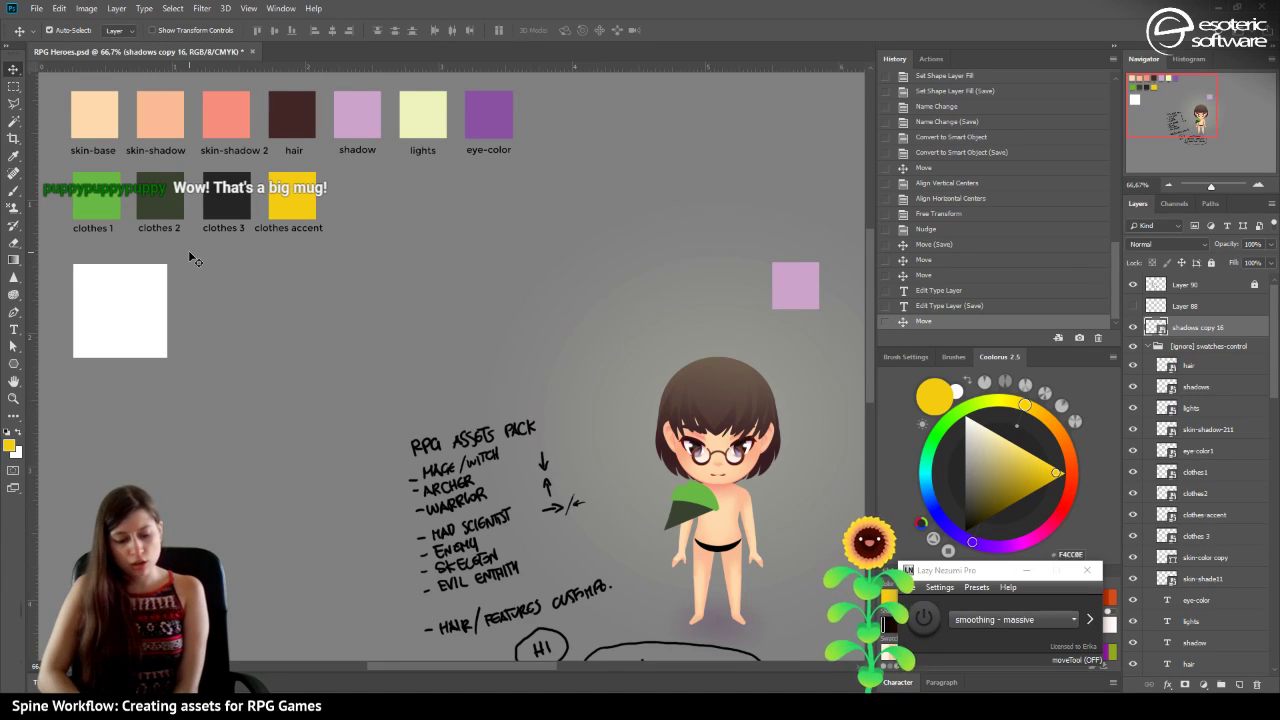
pyautogui.hotkey('ctrl', 's')
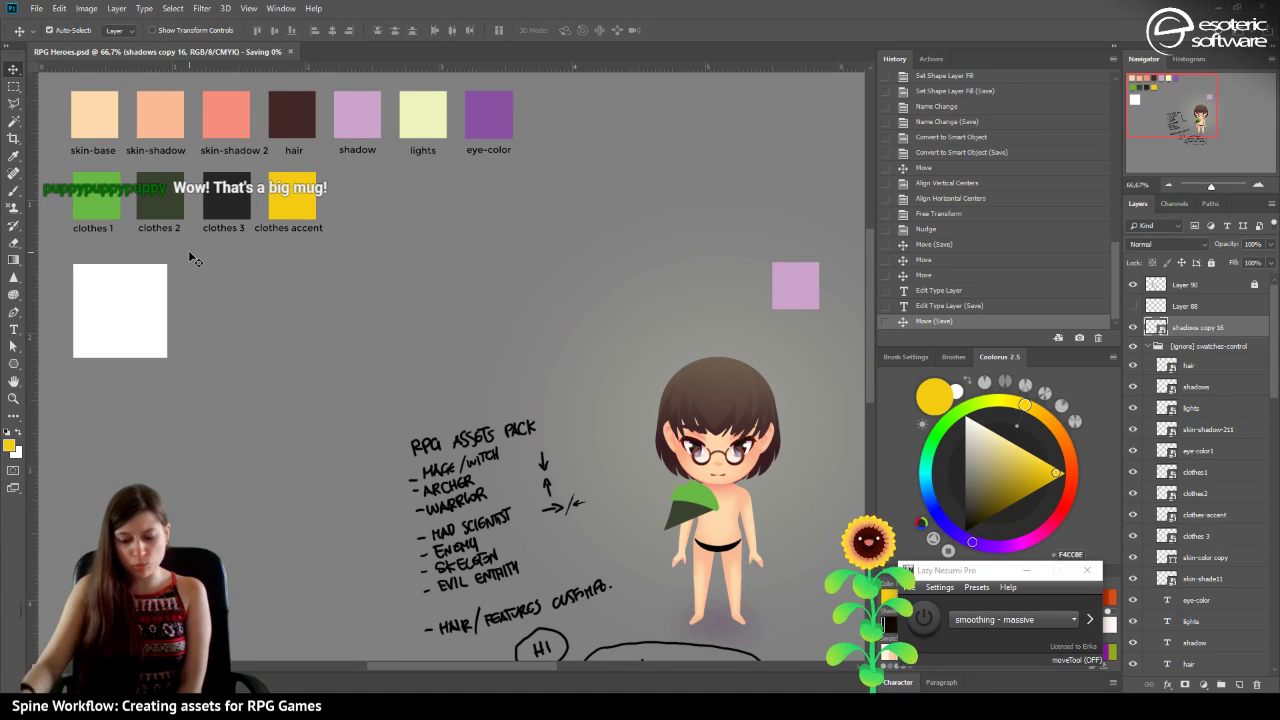
# Collapse the swatches-control group, show the sketches-dresses group and set its opacity to 78%.
pyautogui.moveTo(1166, 117); pyautogui.dragTo(1186, 130)
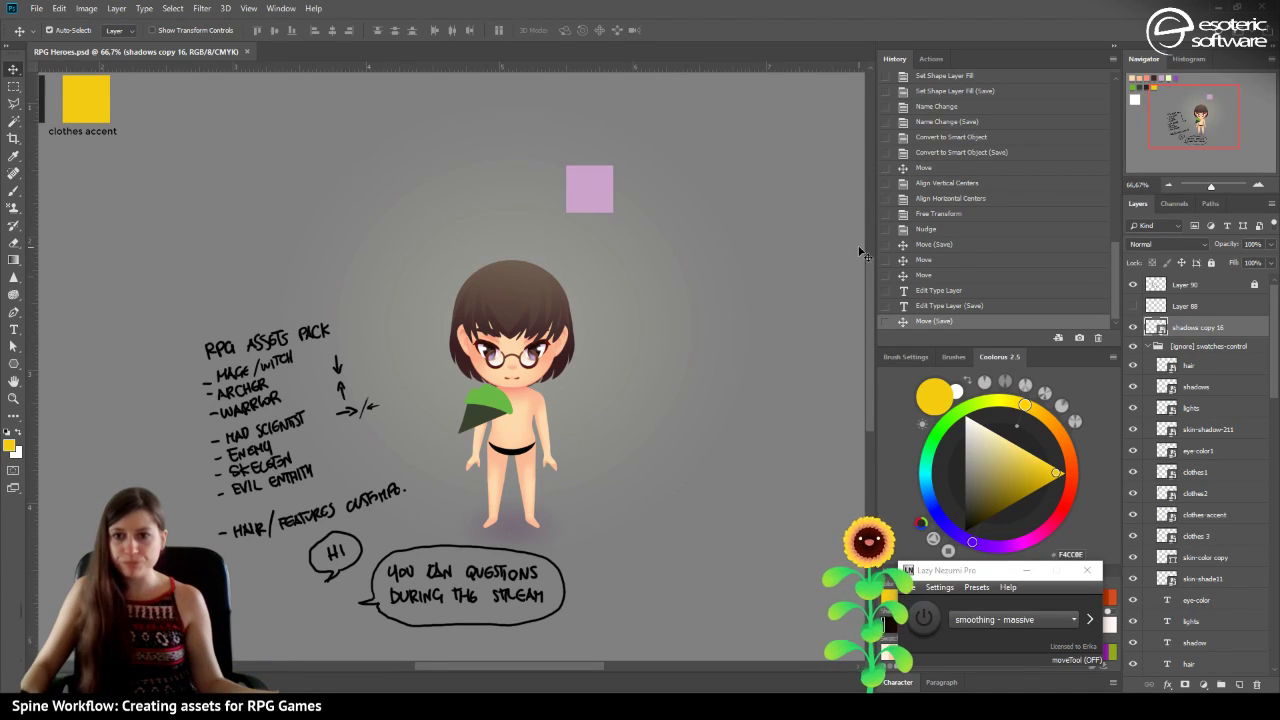
pyautogui.moveTo(1184, 123)
pyautogui.mouseDown()
pyautogui.moveTo(1182, 137)
pyautogui.moveTo(1160, 135)
pyautogui.moveTo(1181, 136)
pyautogui.mouseUp()
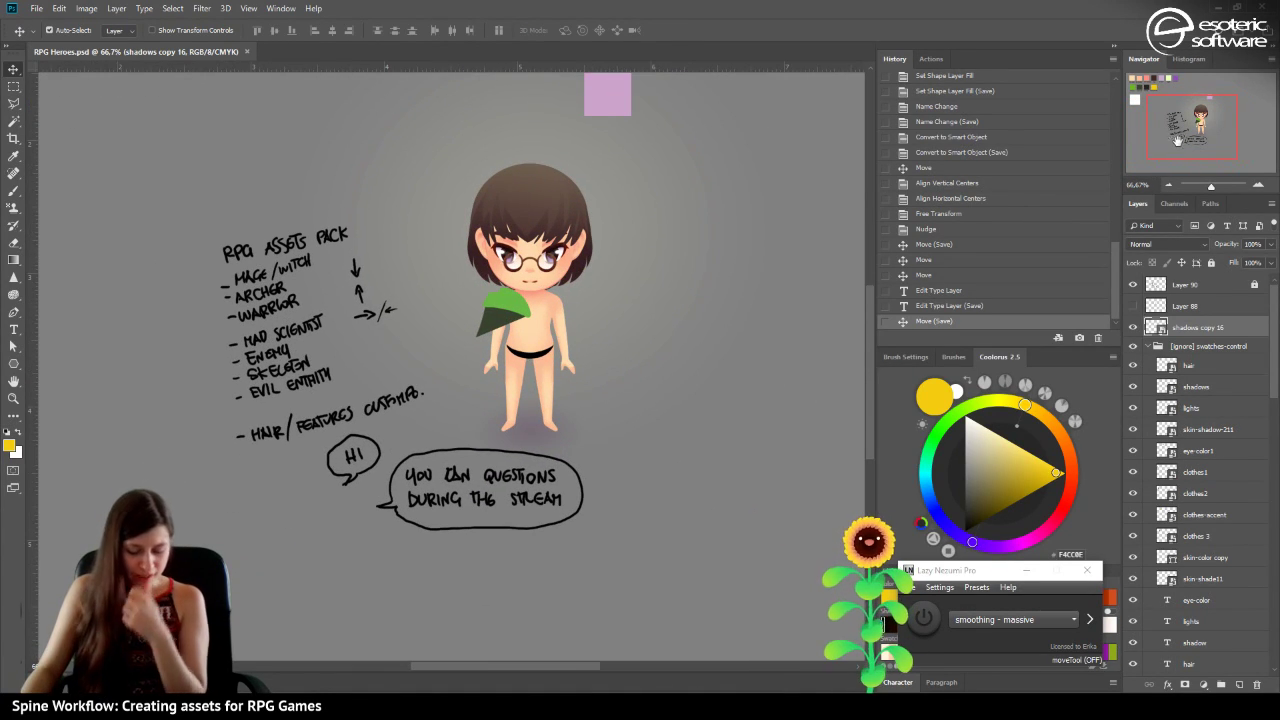
pyautogui.scroll(-1, 1183, 460)
pyautogui.scroll(1, 1183, 460)
pyautogui.click(1147, 346)
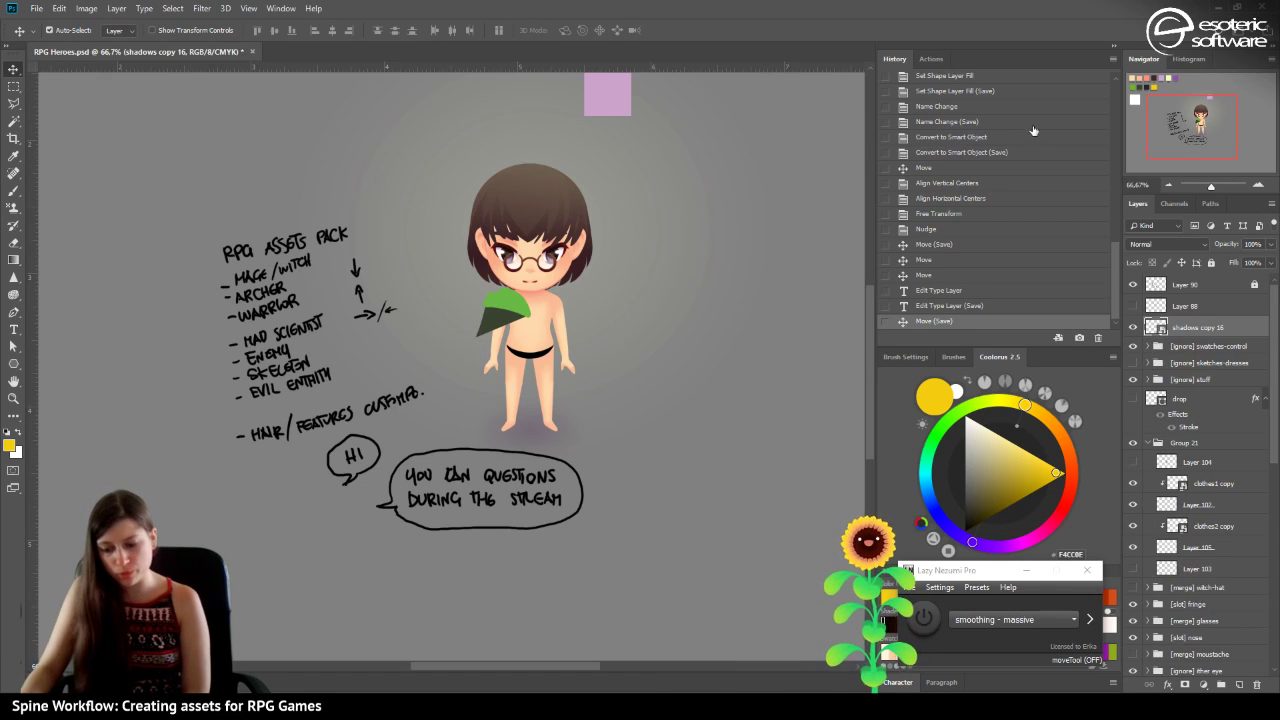
pyautogui.click(1135, 363)
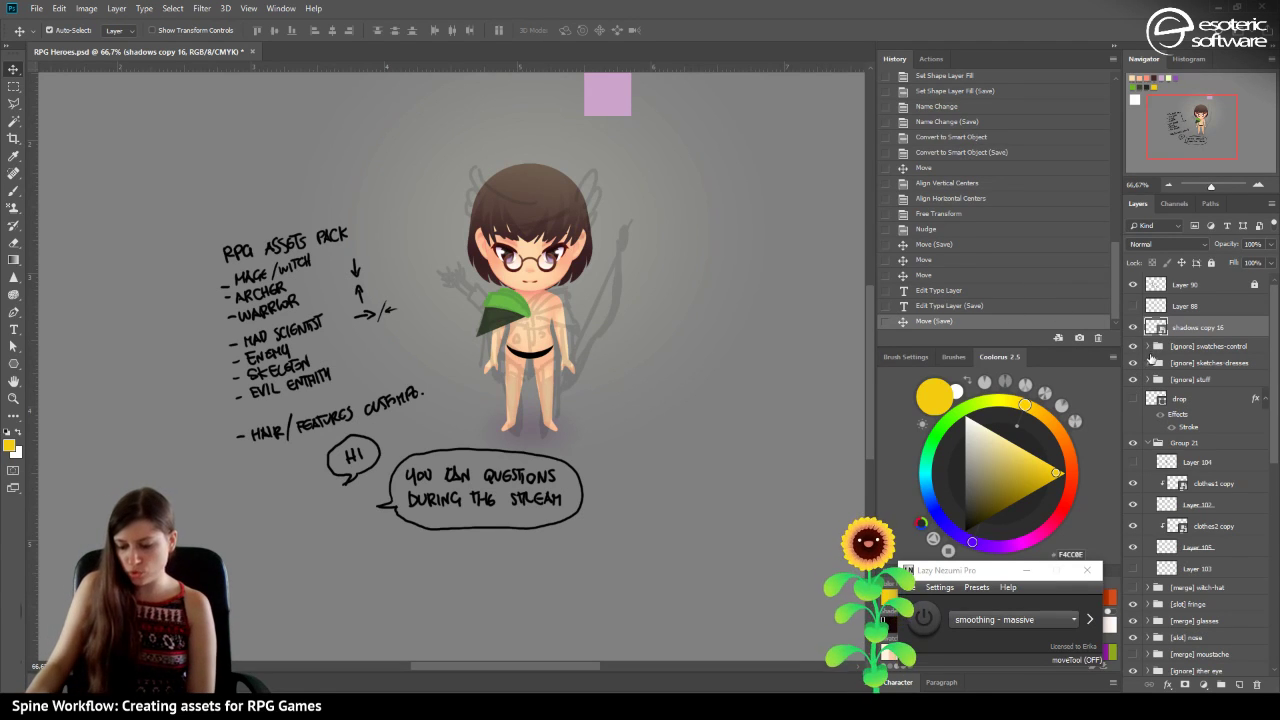
pyautogui.click(1147, 363)
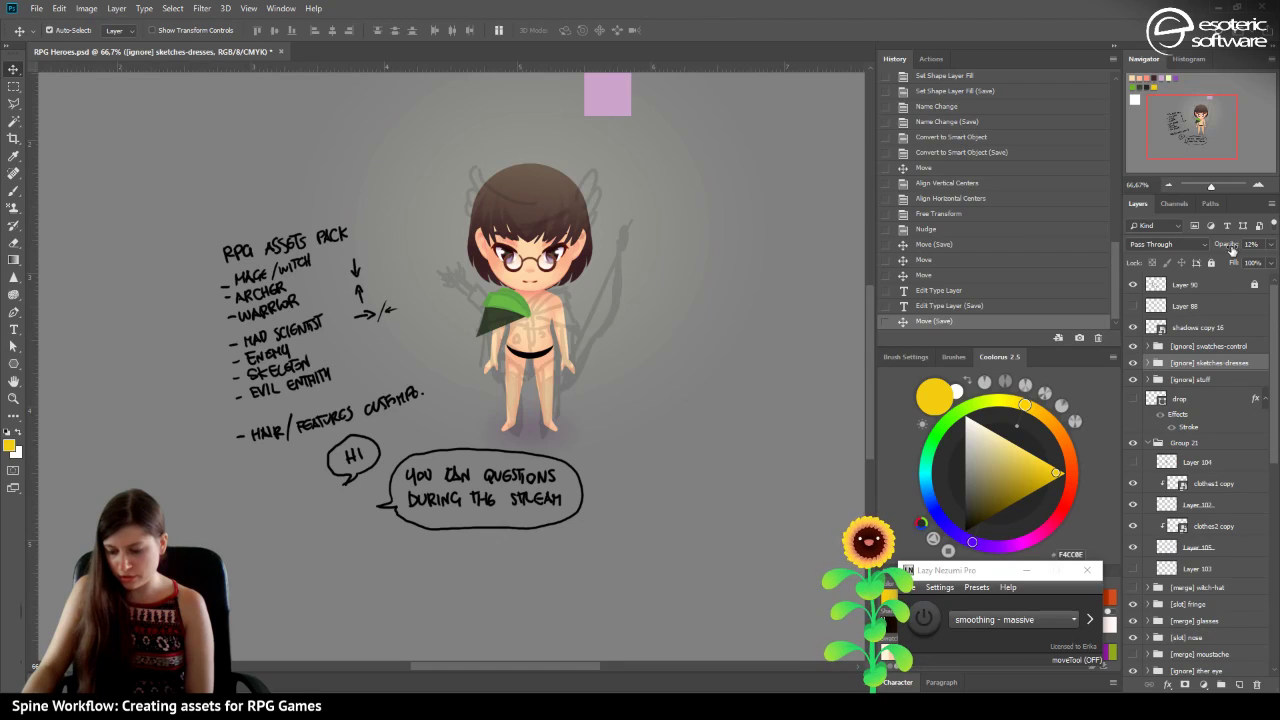
pyautogui.click(1269, 245)
pyautogui.moveTo(1240, 268); pyautogui.dragTo(1258, 266)
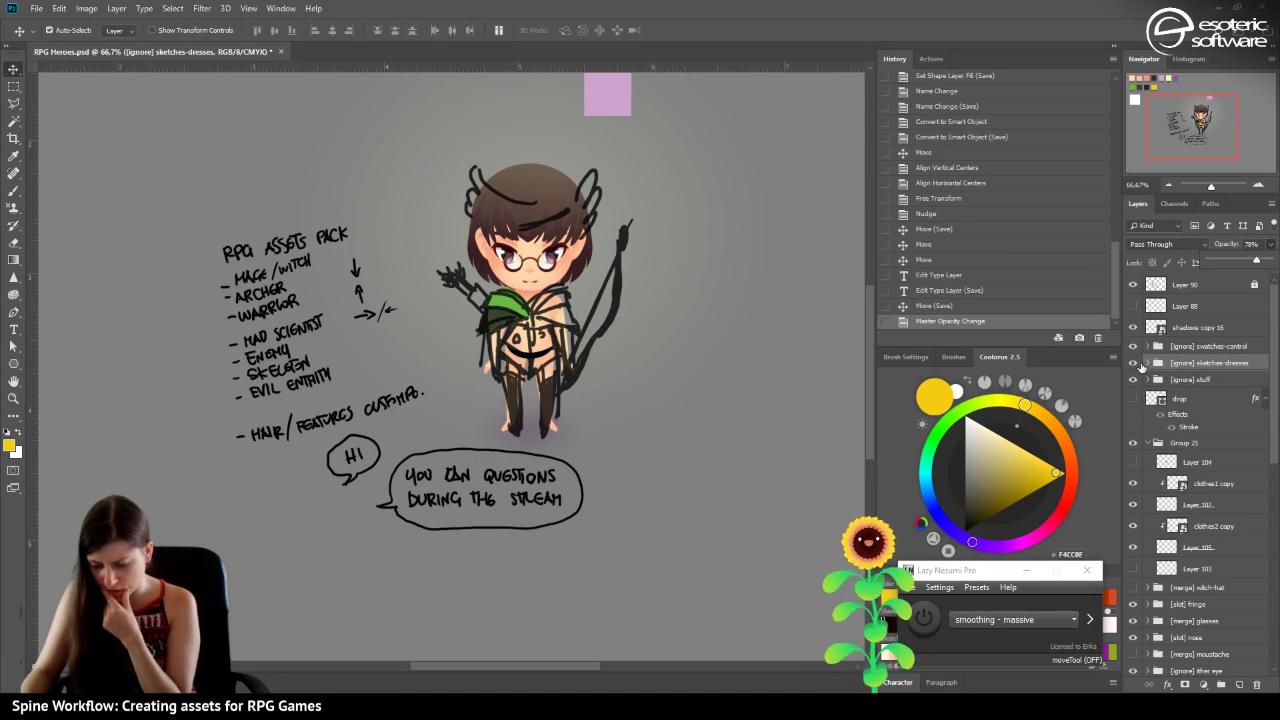
# Hide the sketches-dresses group, show the sketch on Layer 104 in Group 21 and set that layer's opacity to 75%.
pyautogui.click(1133, 363)
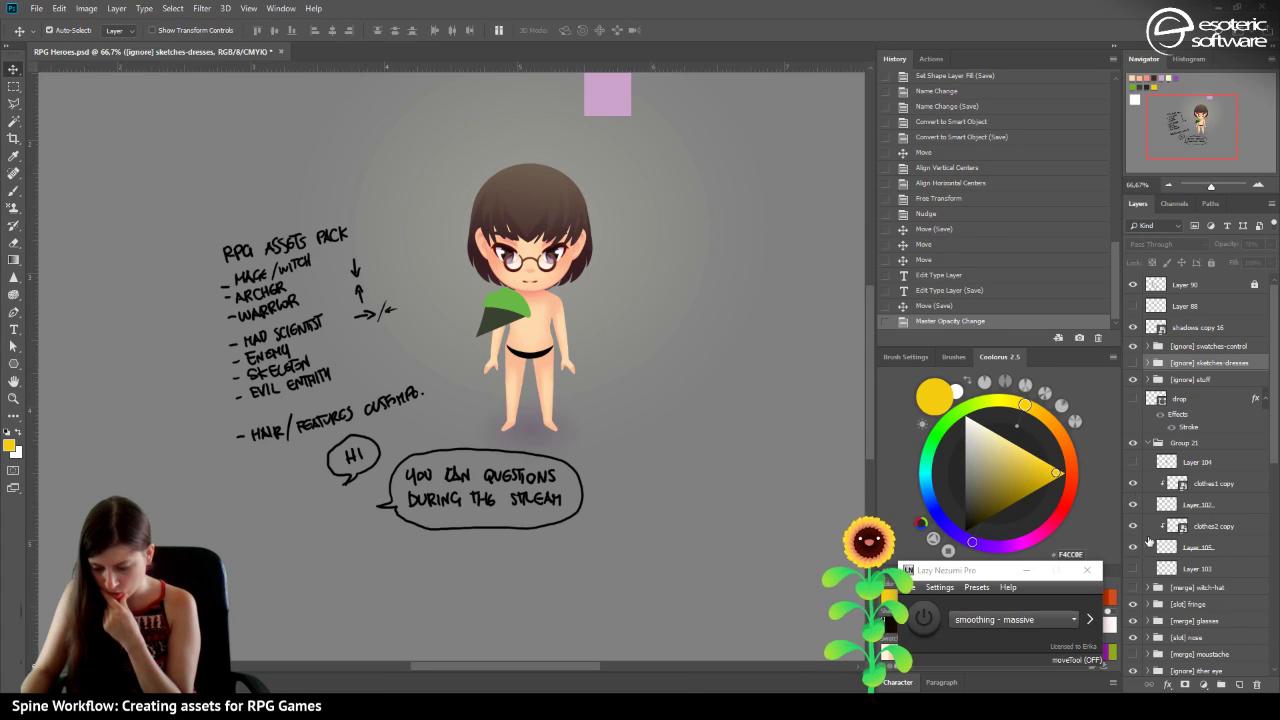
pyautogui.click(1133, 462)
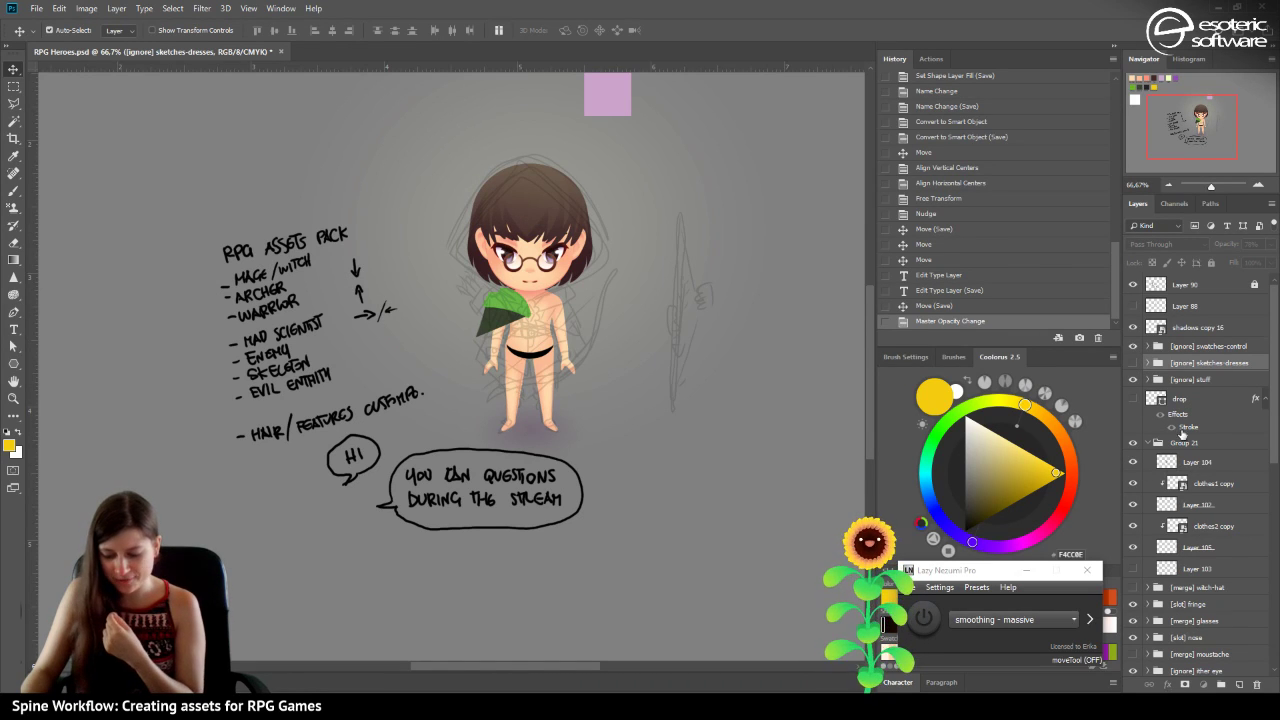
pyautogui.click(1178, 460)
pyautogui.click(1271, 246)
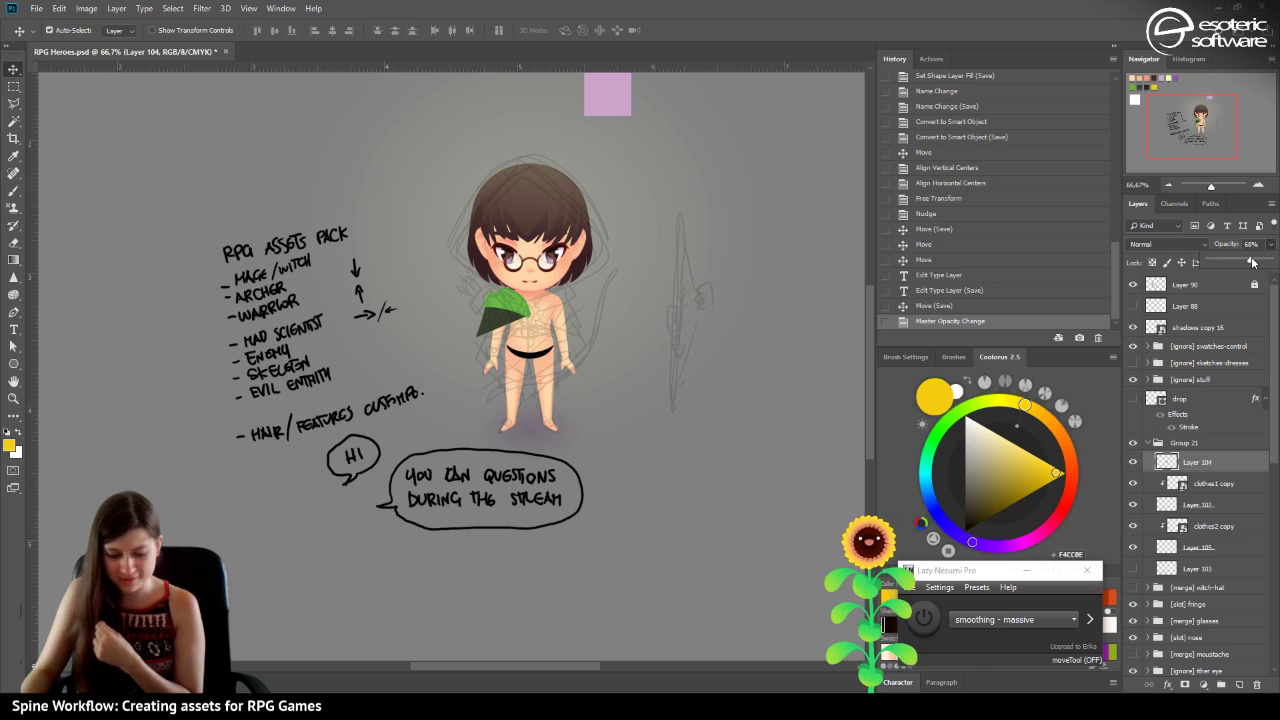
pyautogui.moveTo(1251, 262); pyautogui.dragTo(1253, 263)
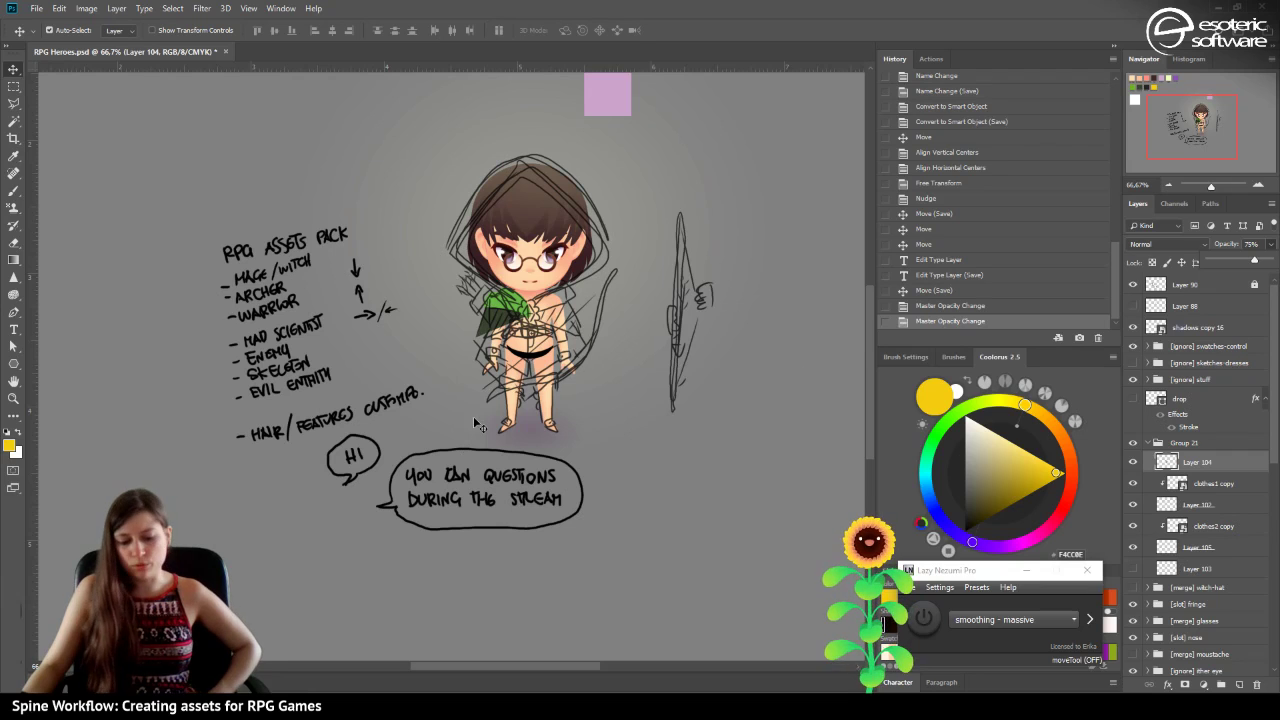
# Examine the Layer 104 outfit sketch against the bare character up close, toggling the layer's visibility and leaving it hidden.
pyautogui.click(1257, 186)
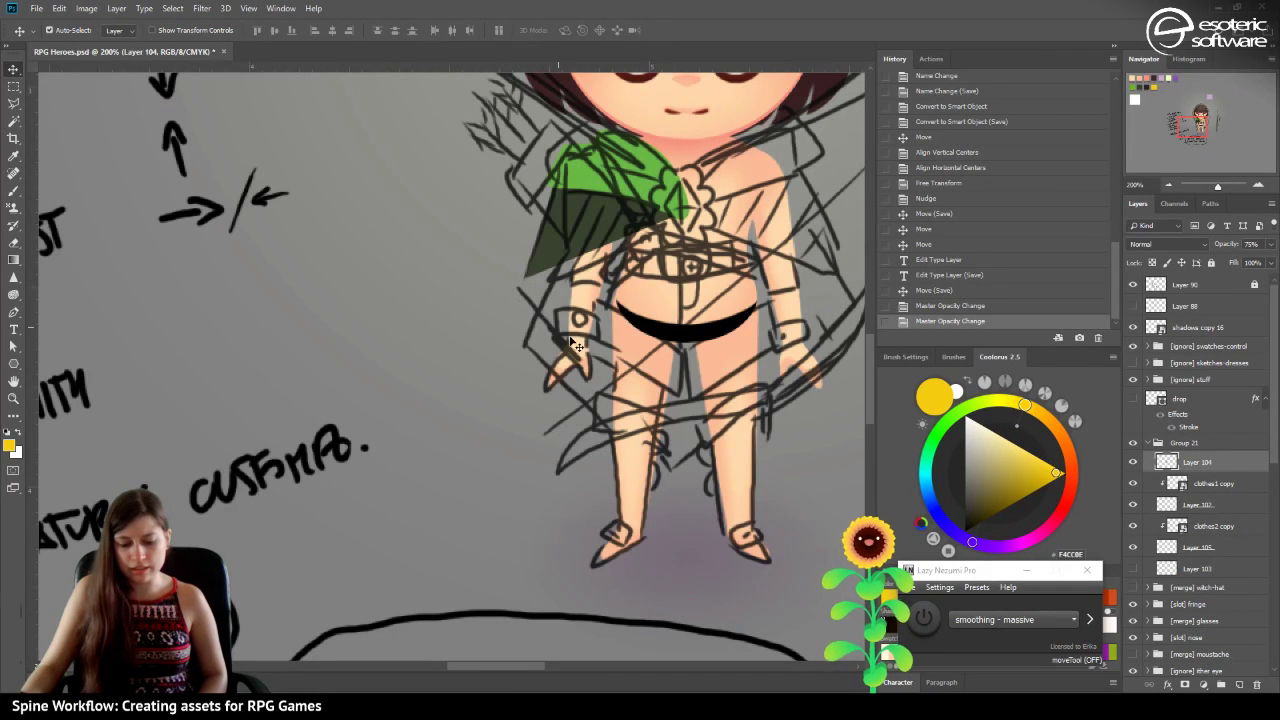
pyautogui.click(1169, 186)
pyautogui.click(1170, 187)
pyautogui.click(1170, 187)
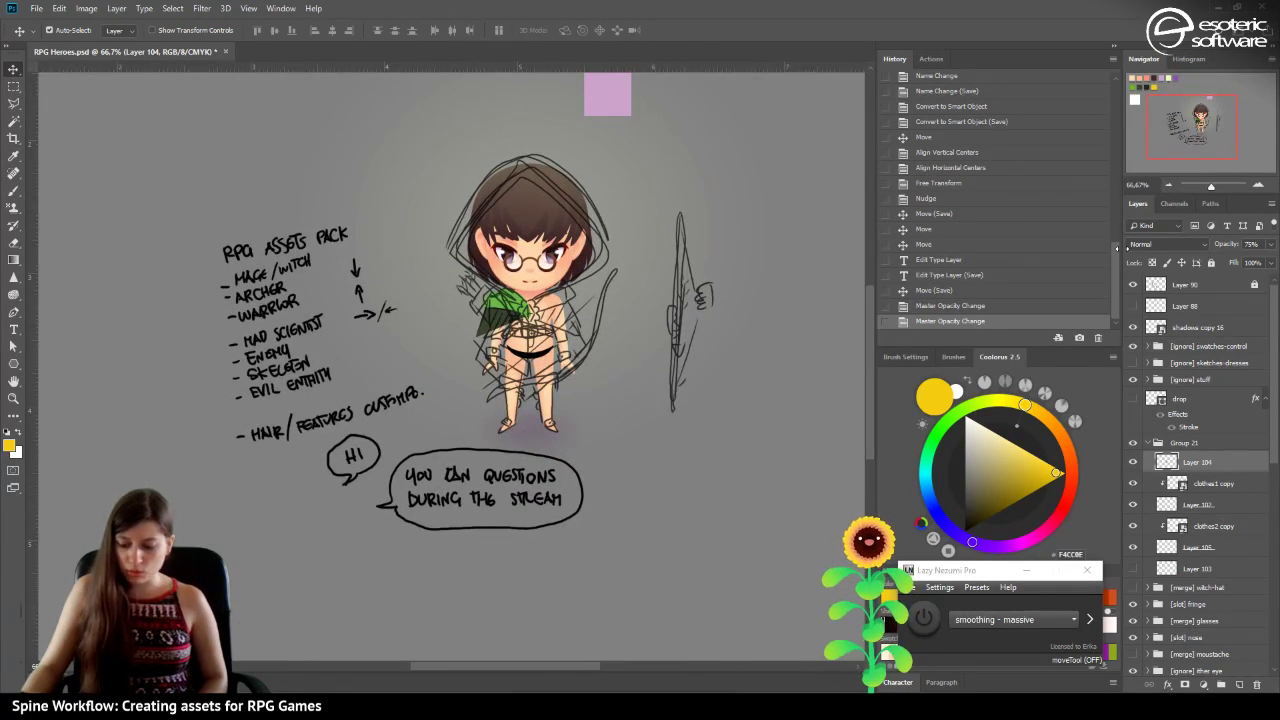
pyautogui.click(1134, 463)
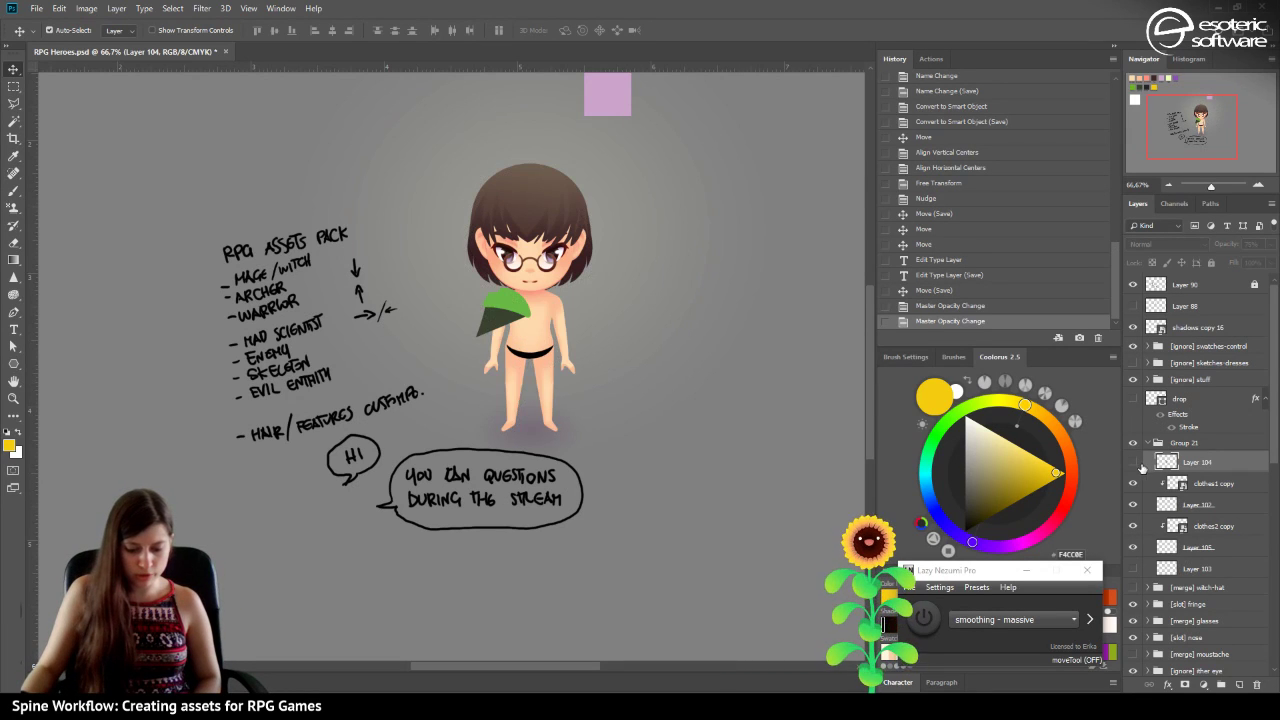
pyautogui.click(1257, 185)
pyautogui.click(1257, 185)
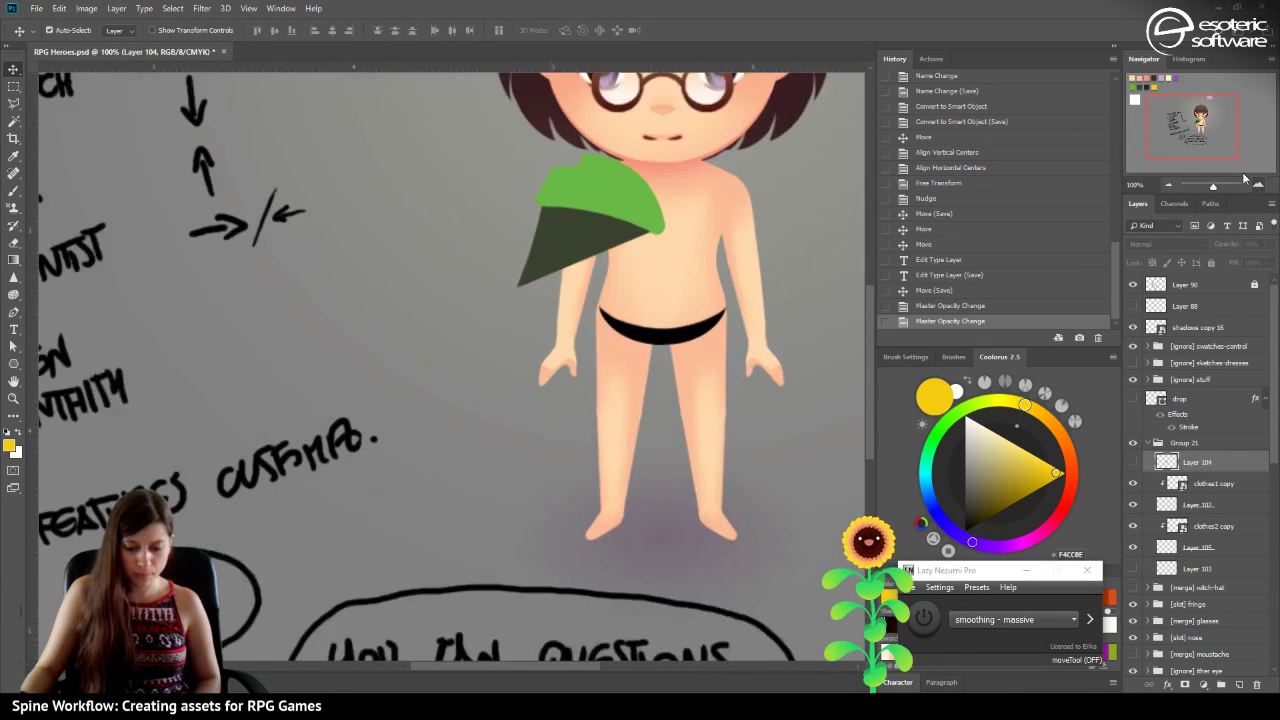
pyautogui.click(1137, 462)
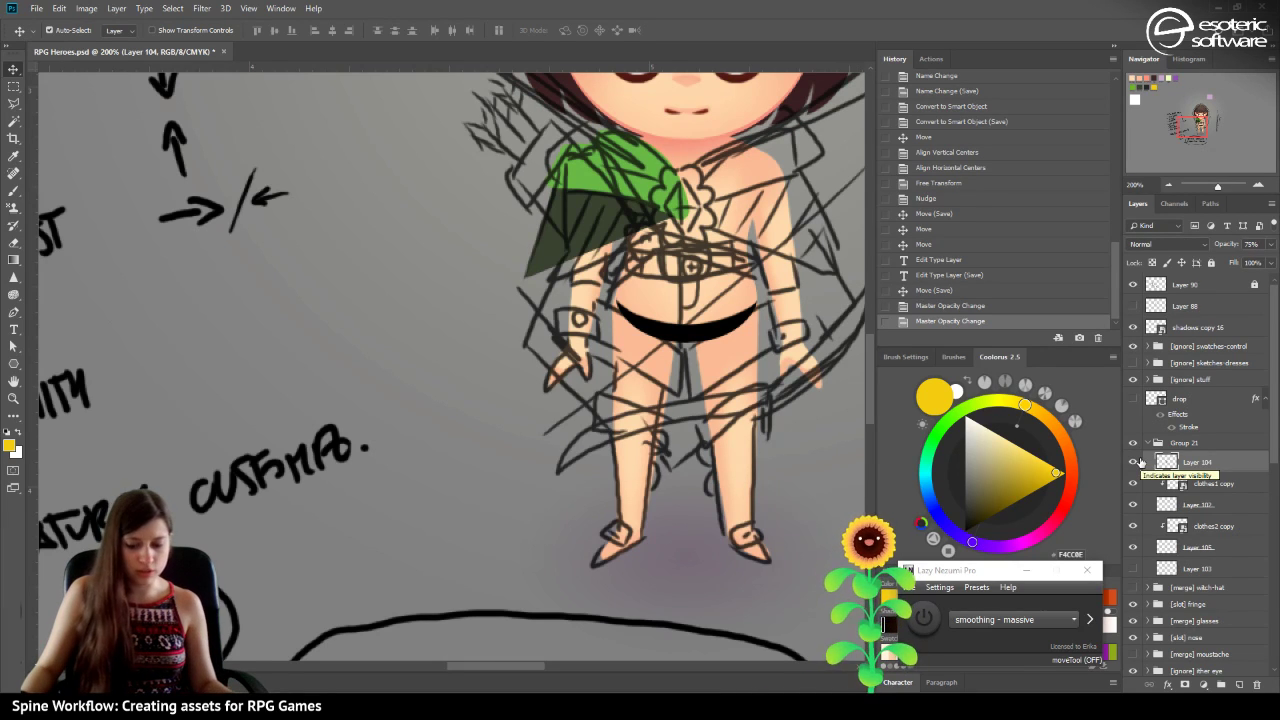
pyautogui.click(1138, 462)
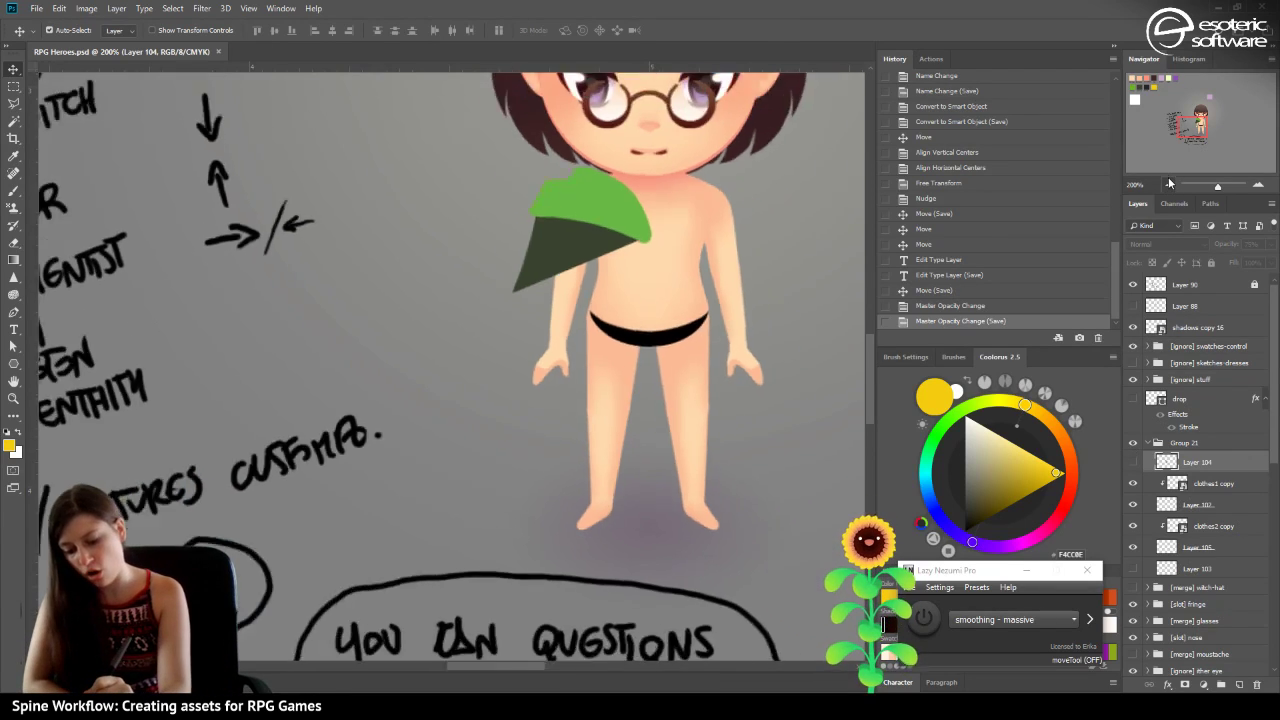
pyautogui.click(1168, 185)
pyautogui.moveTo(1195, 117)
pyautogui.mouseDown()
pyautogui.moveTo(1220, 126)
pyautogui.moveTo(1176, 95)
pyautogui.moveTo(1176, 120)
pyautogui.mouseUp()
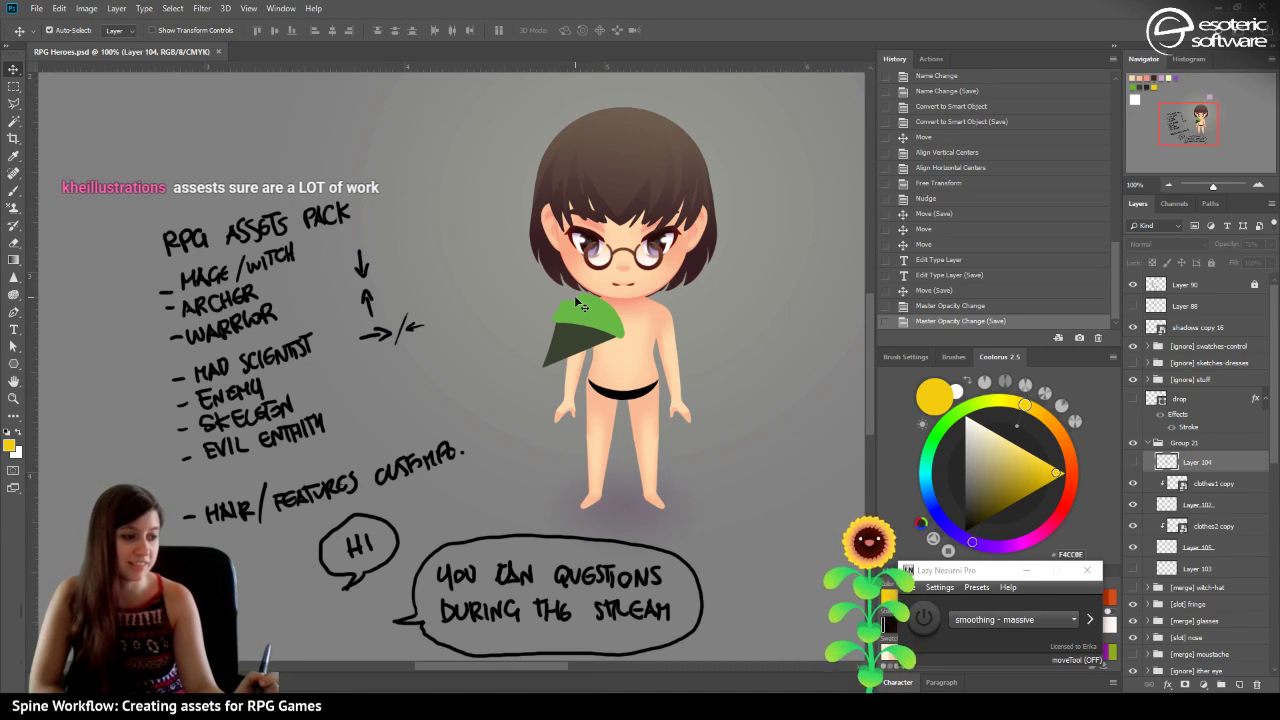
pyautogui.moveTo(580, 305); pyautogui.dragTo(508, 335)
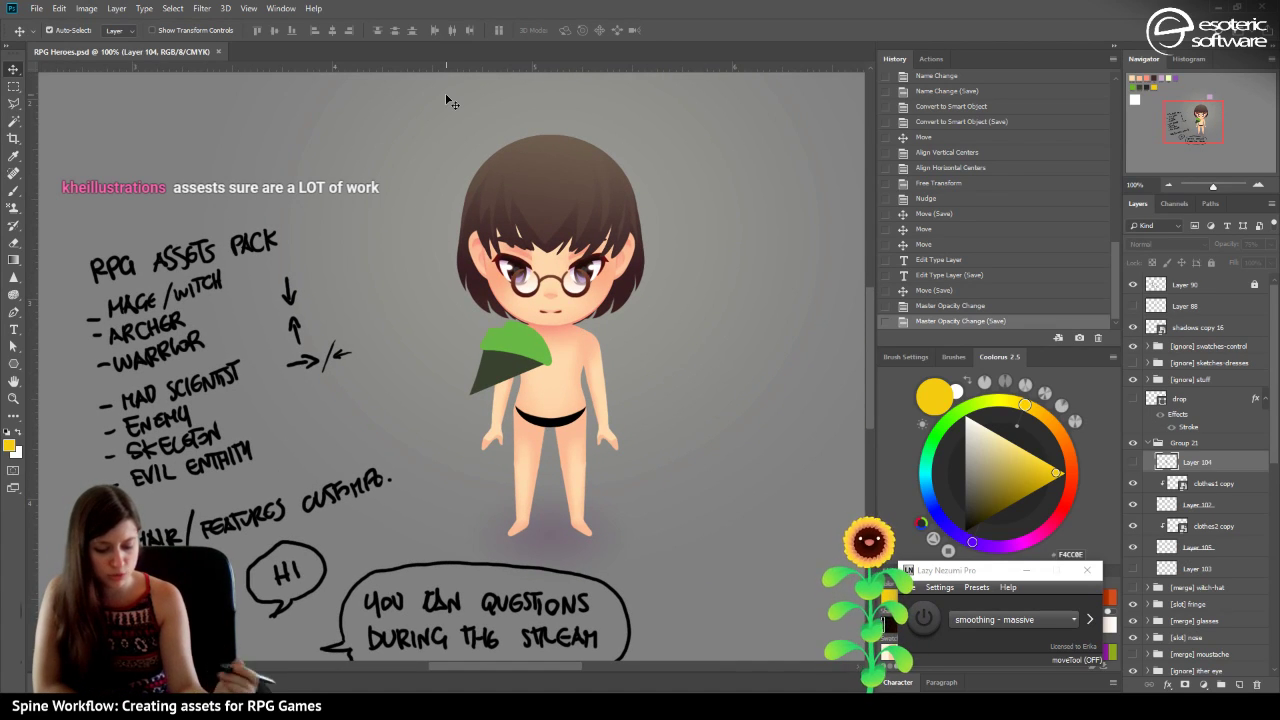
# Toggle the visibility of Layer 102 and clothes1 copy in Group 21 to check the garment parts, and select clothes1 copy.
pyautogui.click(511, 344)
pyautogui.click(1134, 505)
pyautogui.click(1134, 505)
pyautogui.click(1172, 504)
pyautogui.click(1135, 488)
pyautogui.click(1136, 490)
pyautogui.click(1190, 483)
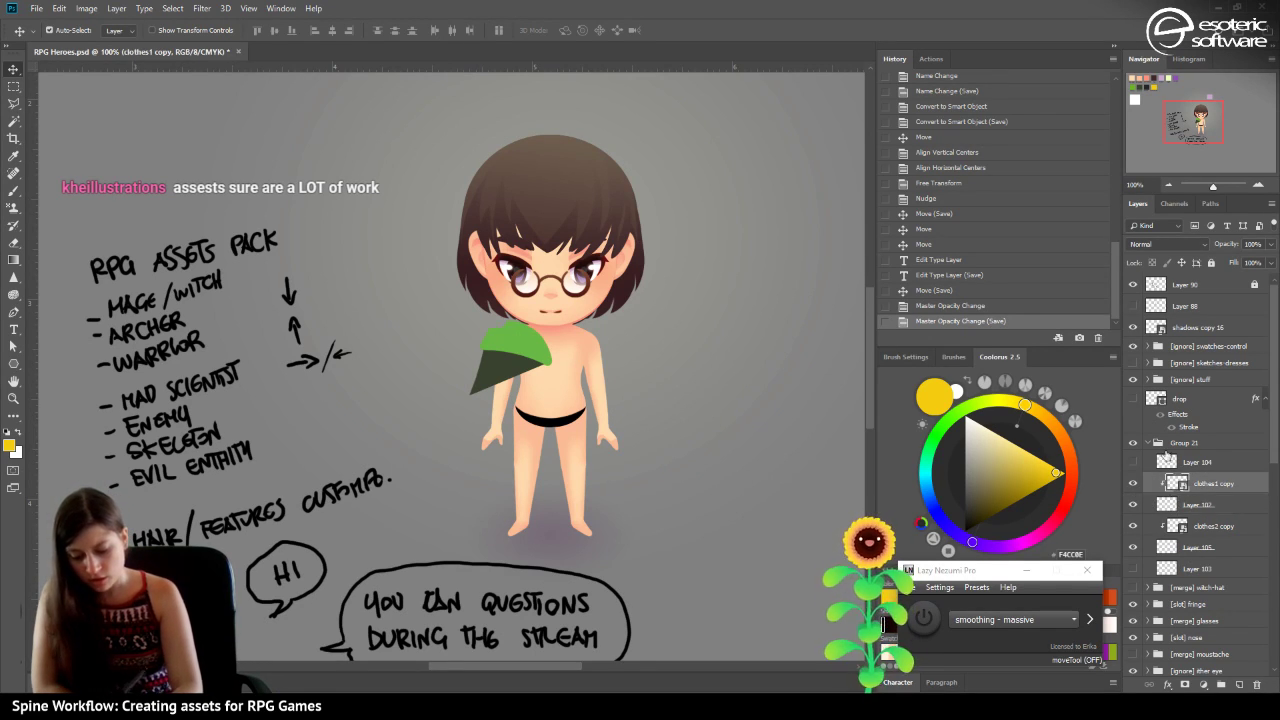
# Duplicate the lavender shadow square over the light green garment part and scale the copy to about 66% width and 58% height.
pyautogui.moveTo(1171, 126); pyautogui.dragTo(1173, 115)
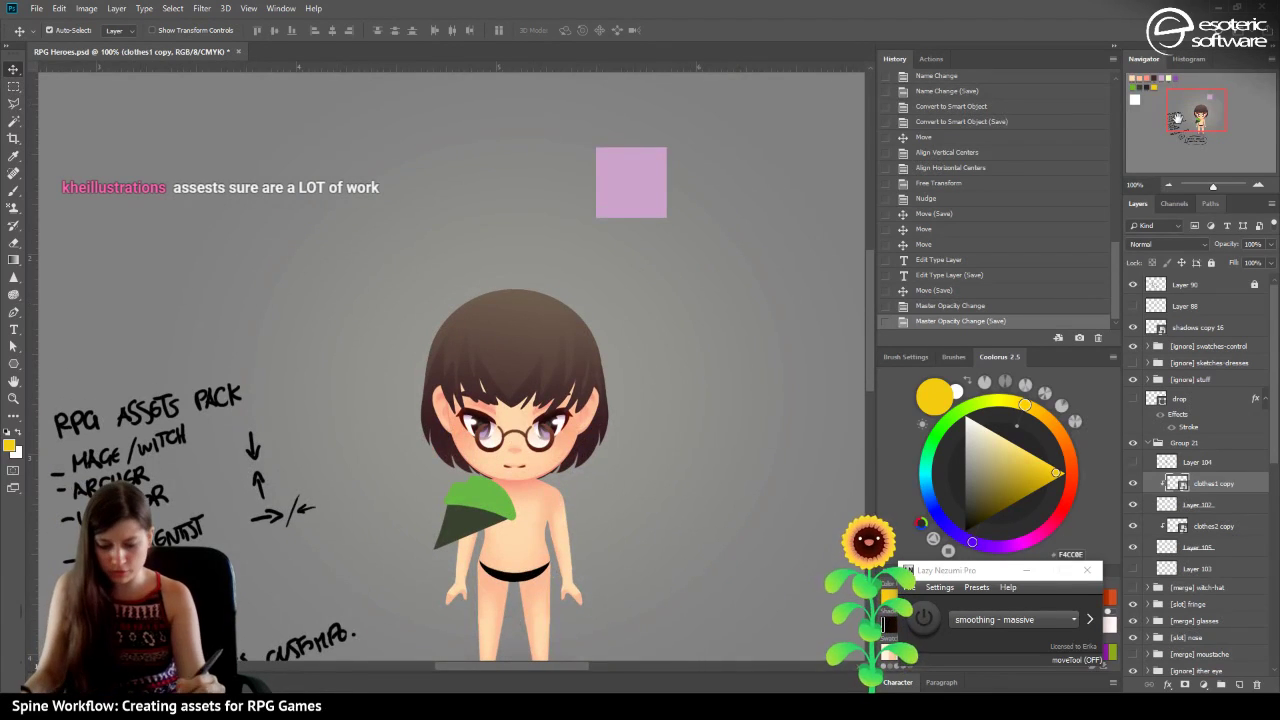
pyautogui.moveTo(630, 183); pyautogui.dragTo(460, 486)
pyautogui.moveTo(503, 527); pyautogui.dragTo(517, 531)
pyautogui.moveTo(455, 467); pyautogui.dragTo(435, 460)
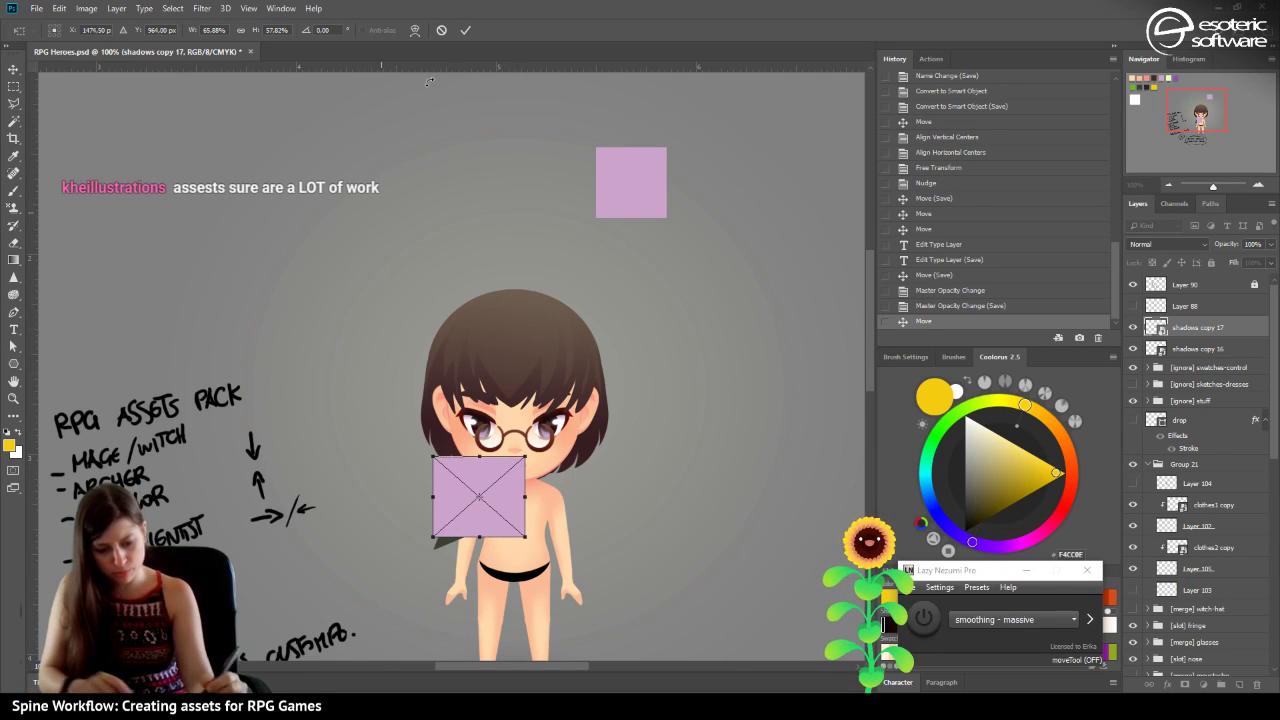
pyautogui.click(465, 30)
# Move the duplicated shadow layer into Group 21 directly above clothes1 copy and make it a clipping mask.
pyautogui.moveTo(1176, 330); pyautogui.dragTo(1155, 497)
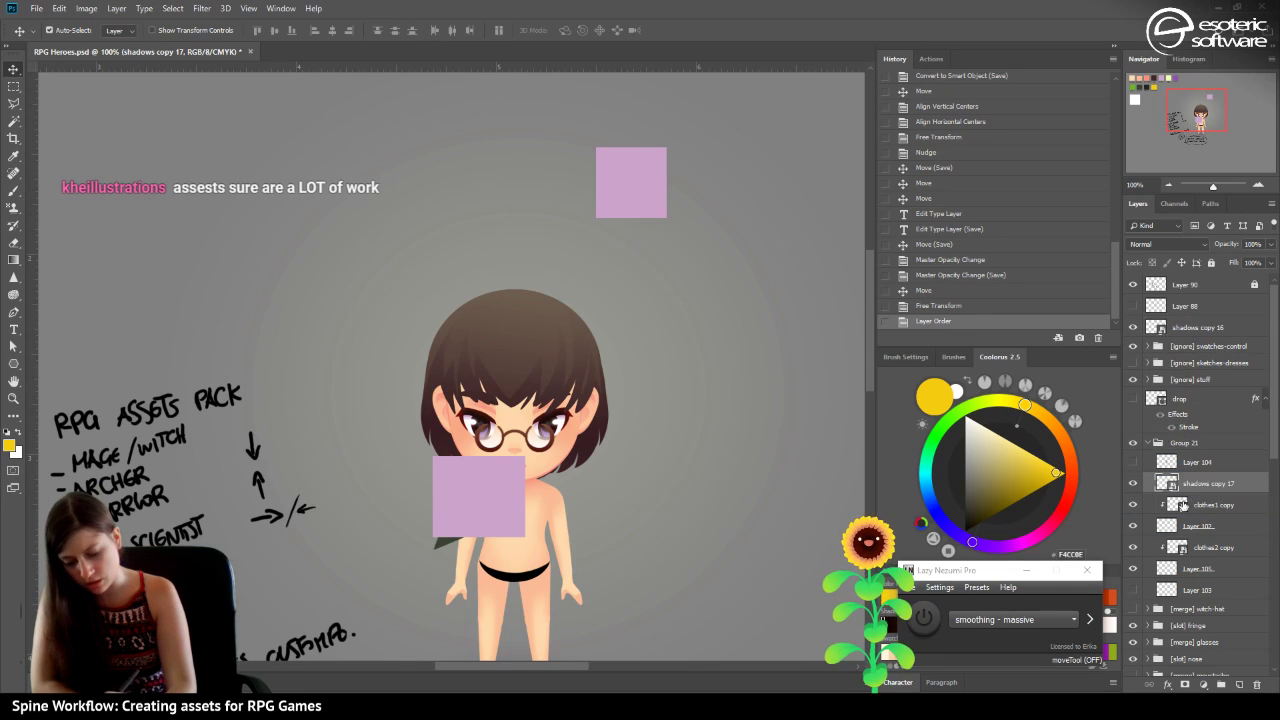
pyautogui.rightClick(1163, 483)
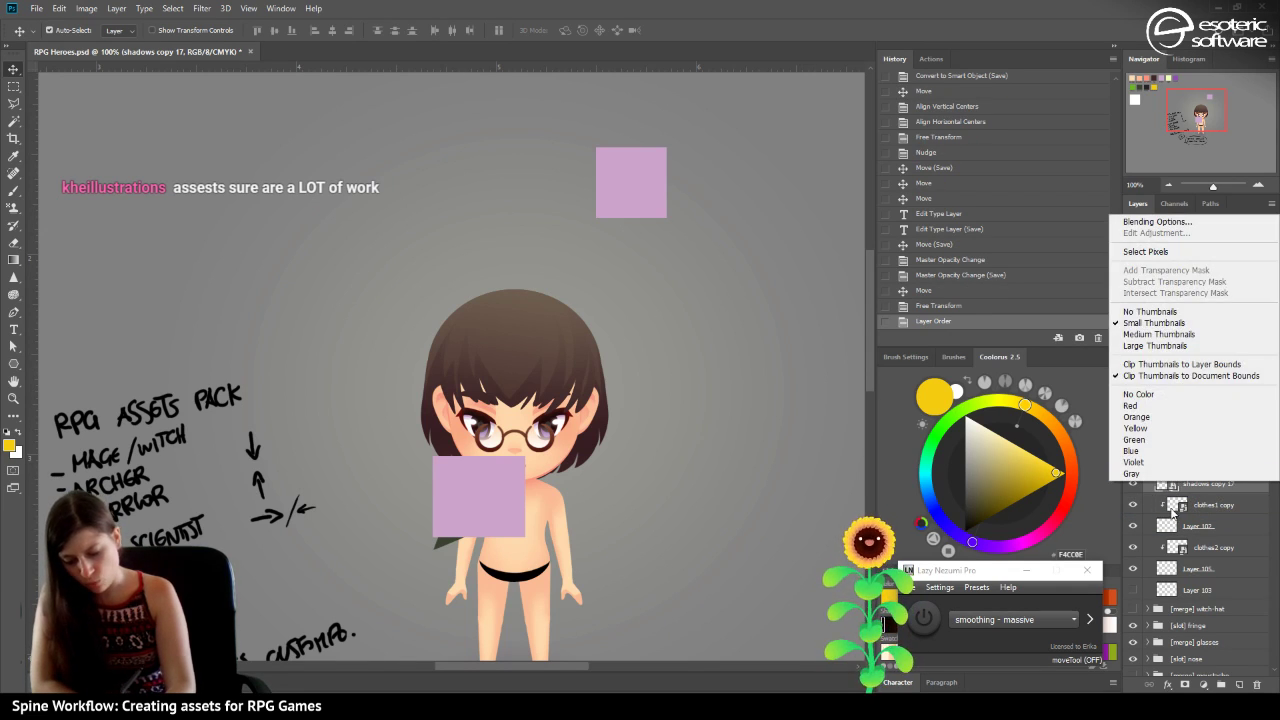
pyautogui.rightClick(1189, 485)
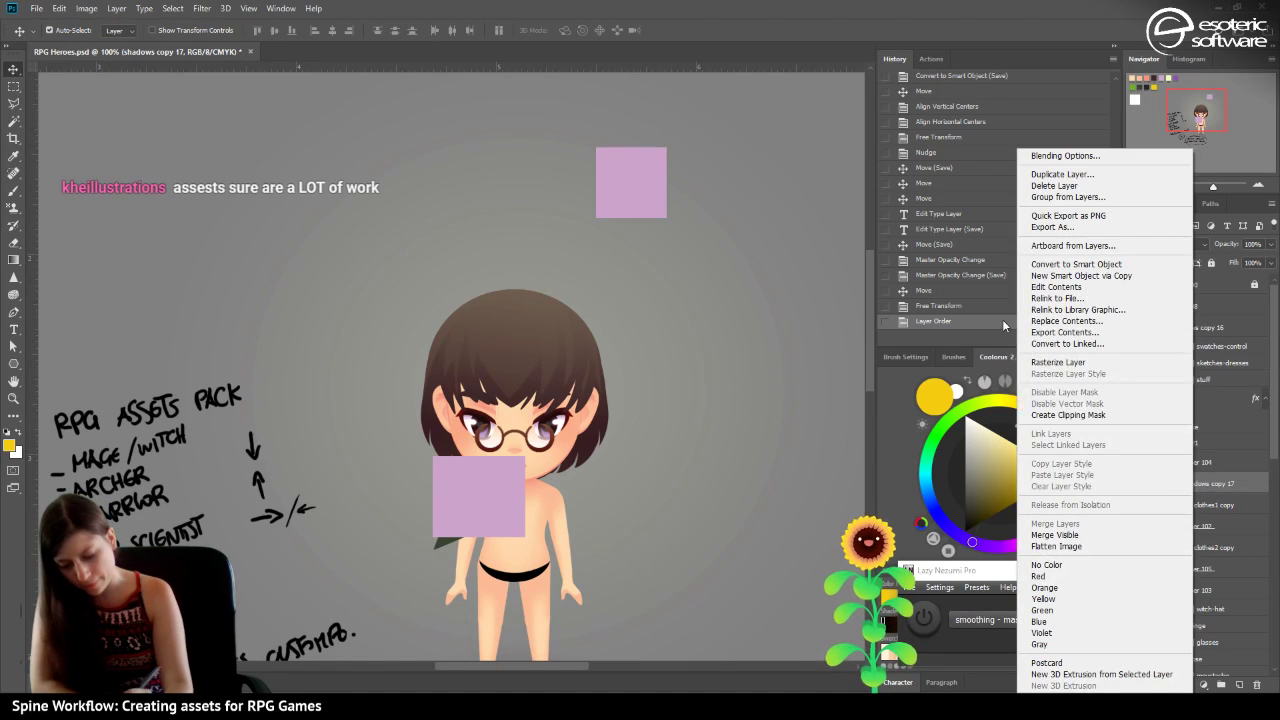
pyautogui.click(1068, 414)
# Set the clipped shadow layer's blending mode to Multiply and add a black layer mask that hides it.
pyautogui.click(1163, 245)
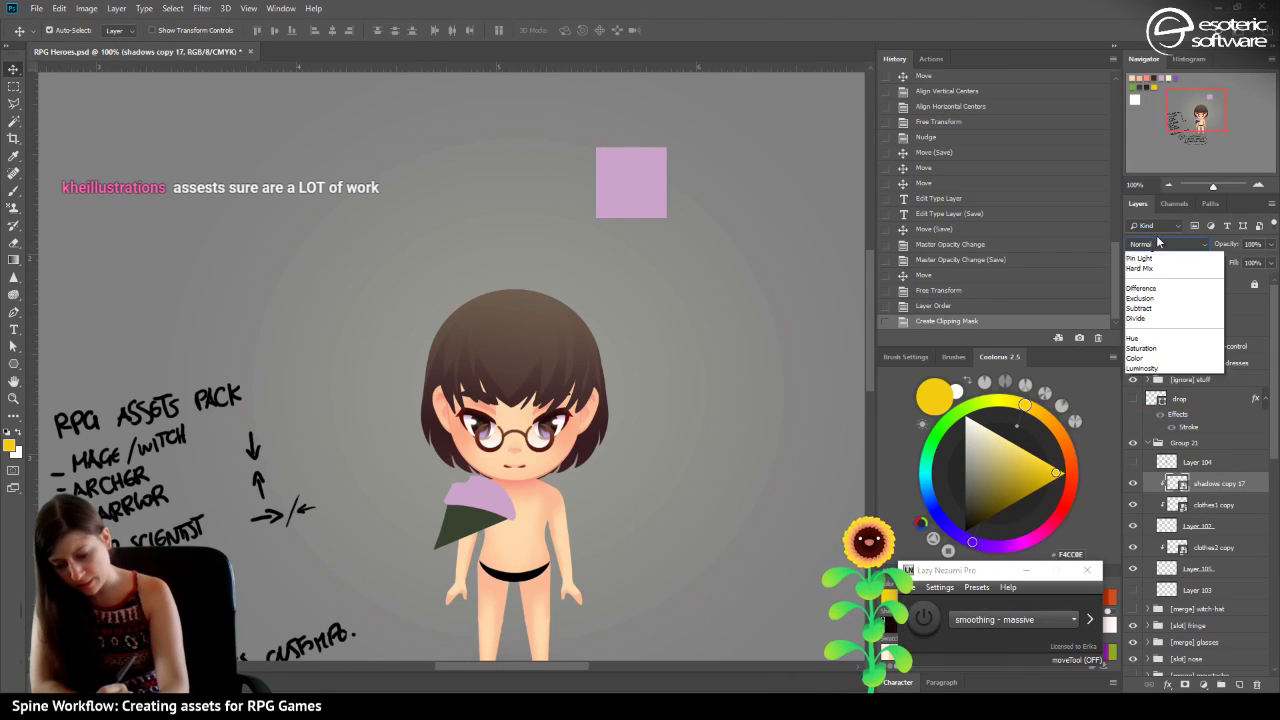
pyautogui.click(1145, 298)
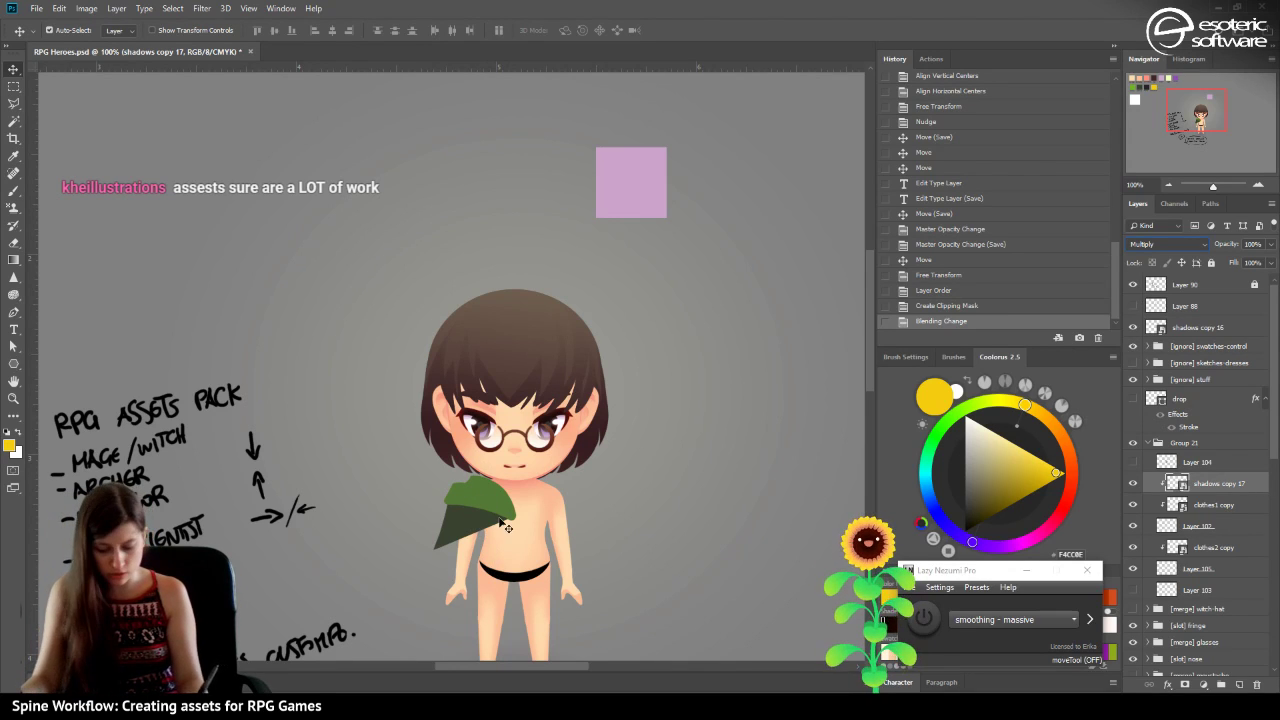
pyautogui.keyDown('alt'); pyautogui.click(1186, 685); pyautogui.keyUp('alt')
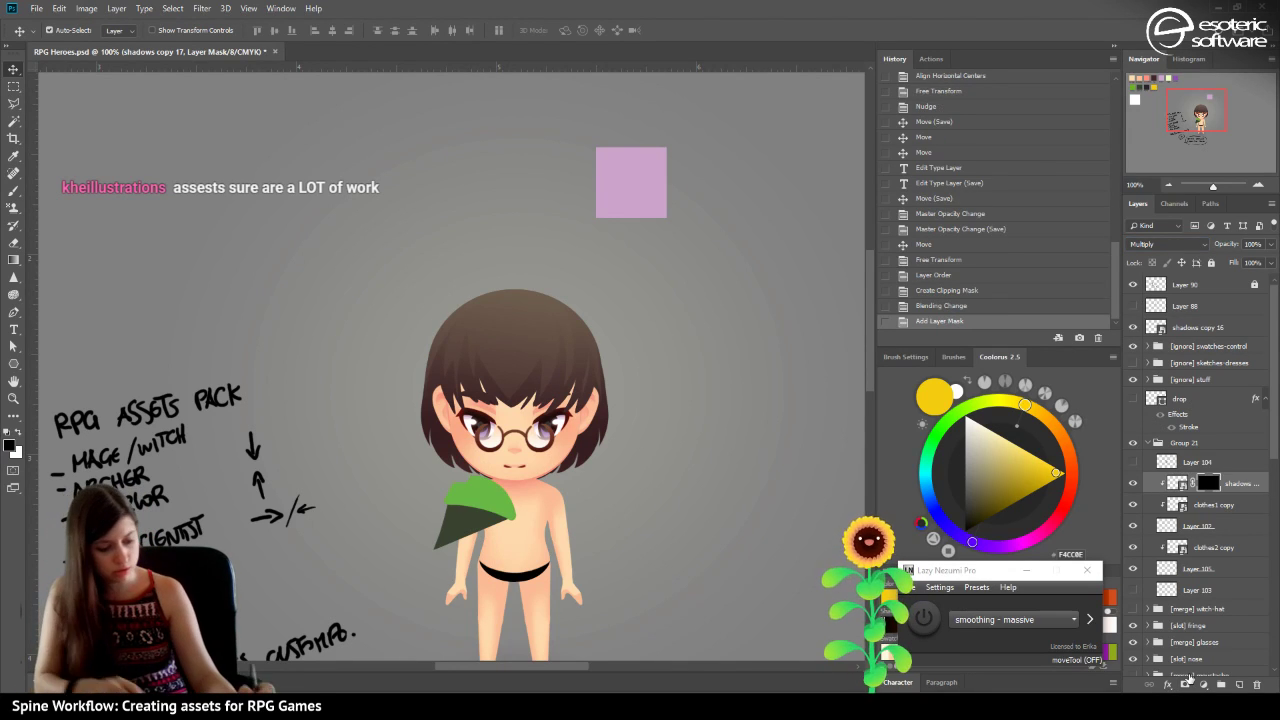
# Make first brush strokes on the shadow mask over the light green part, switching to white and undoing the last stroke.
pyautogui.click(14, 191)
pyautogui.click(512, 521)
pyautogui.click(510, 516)
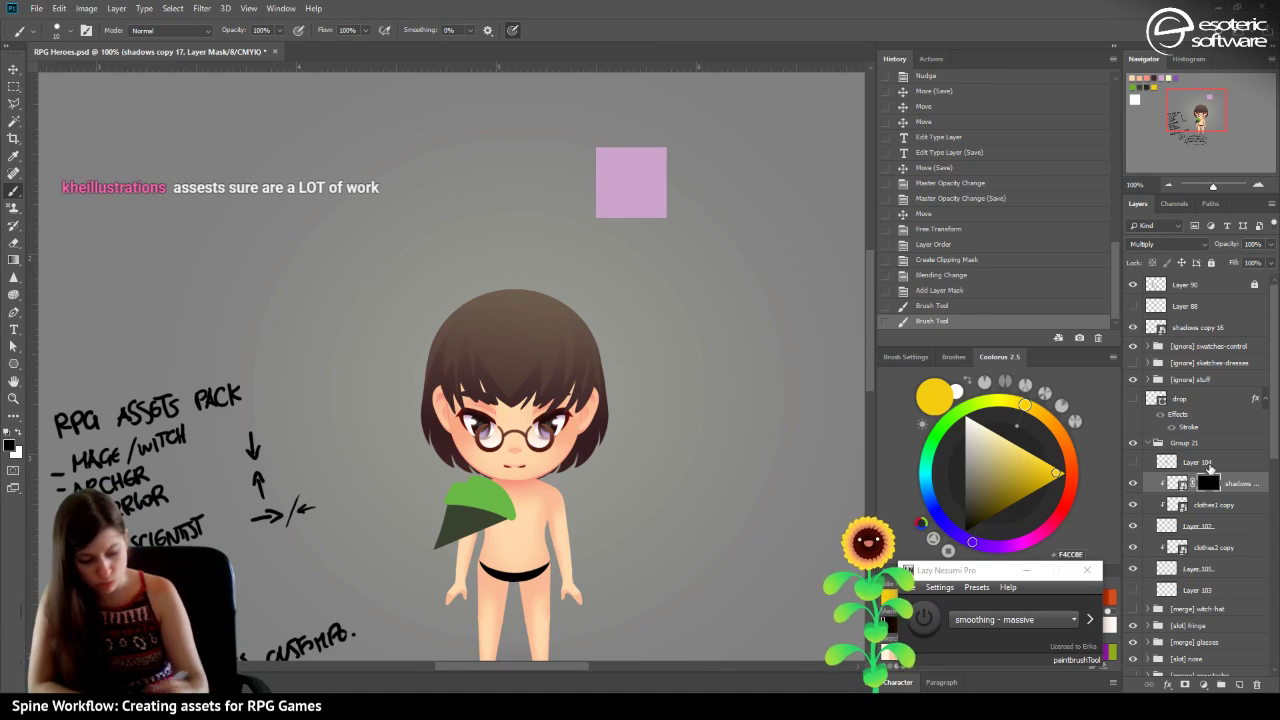
pyautogui.click(24, 432)
pyautogui.moveTo(516, 516); pyautogui.dragTo(489, 513)
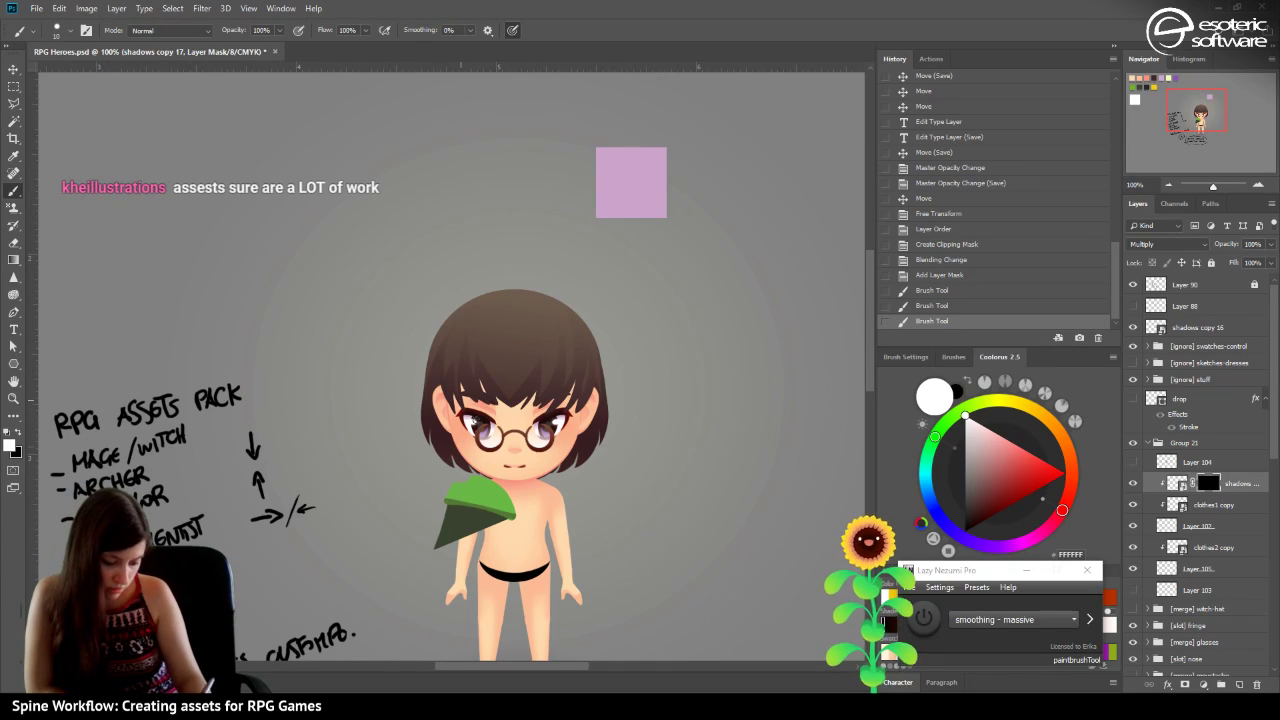
pyautogui.moveTo(517, 521); pyautogui.dragTo(506, 492)
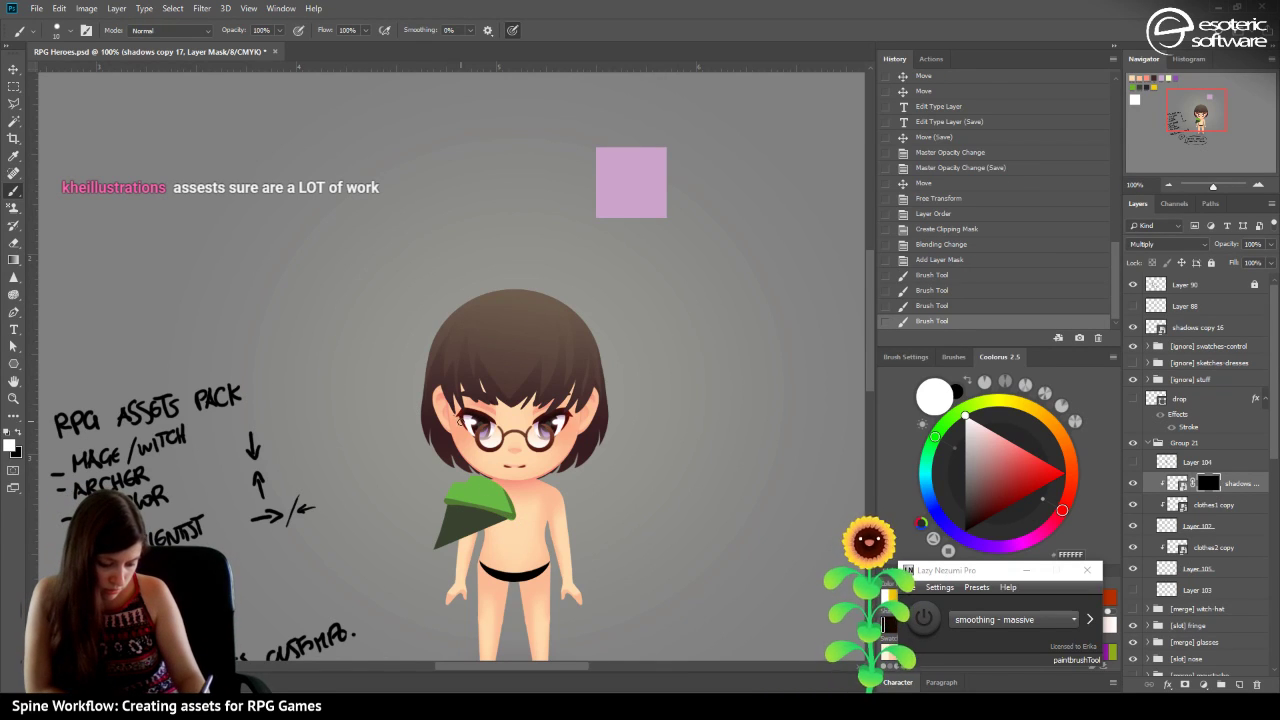
pyautogui.click(925, 306)
# Paint a shadow band in white on the mask across the upper light green part with a 23 px brush at 47% hardness.
pyautogui.click(56, 30)
pyautogui.moveTo(78, 74); pyautogui.dragTo(98, 74)
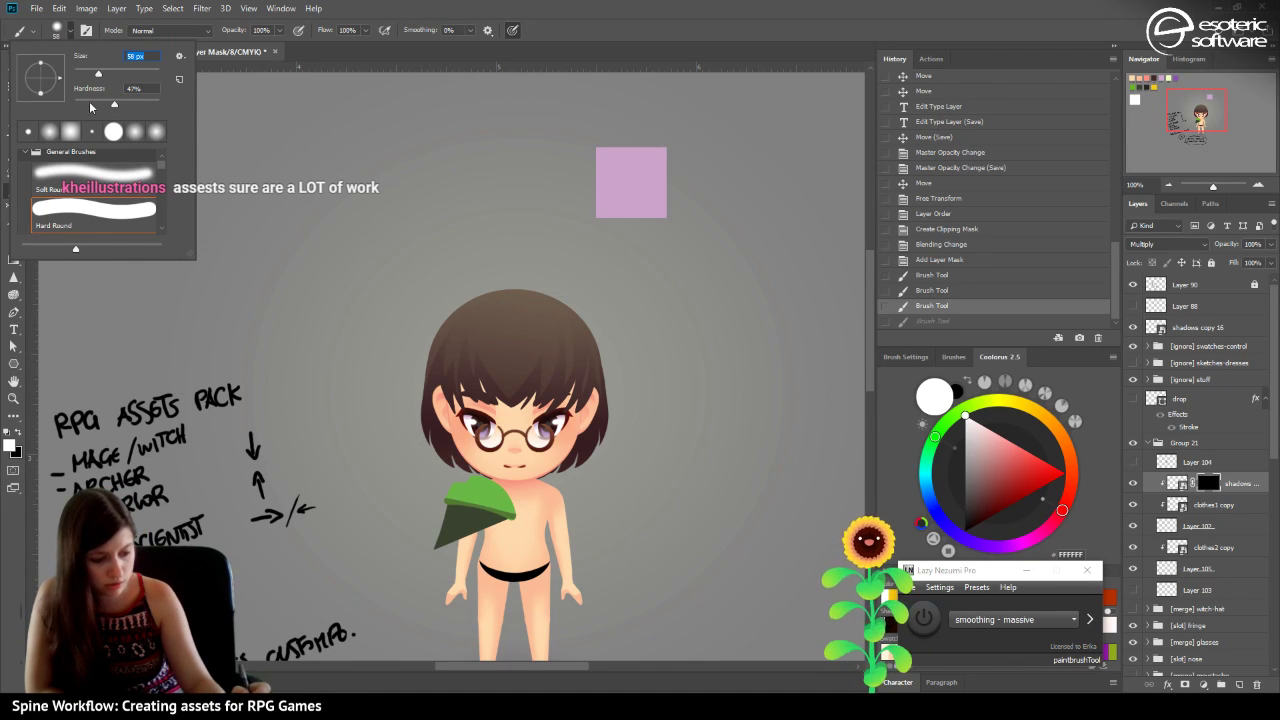
pyautogui.press('Return')
pyautogui.moveTo(460, 472); pyautogui.dragTo(498, 478)
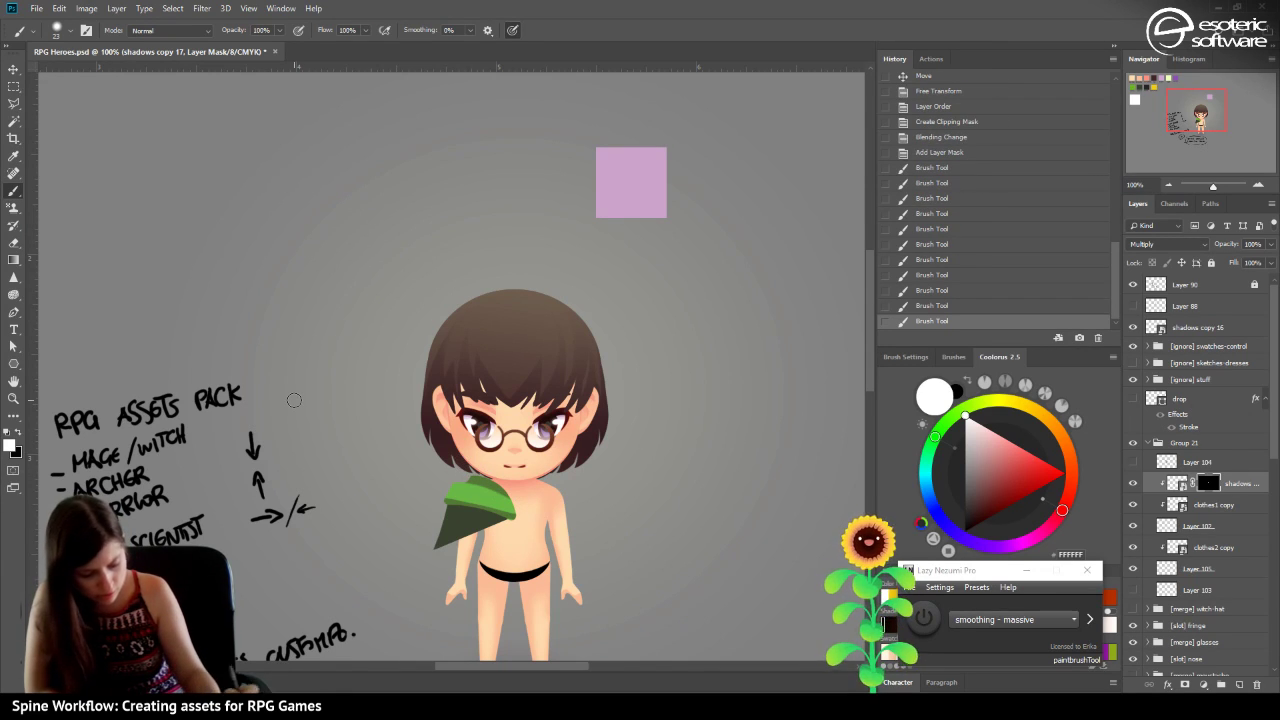
# Set the brush to 62 px size, 0% hardness and 39% opacity.
pyautogui.rightClick(13, 191)
pyautogui.click(60, 192)
pyautogui.click(60, 31)
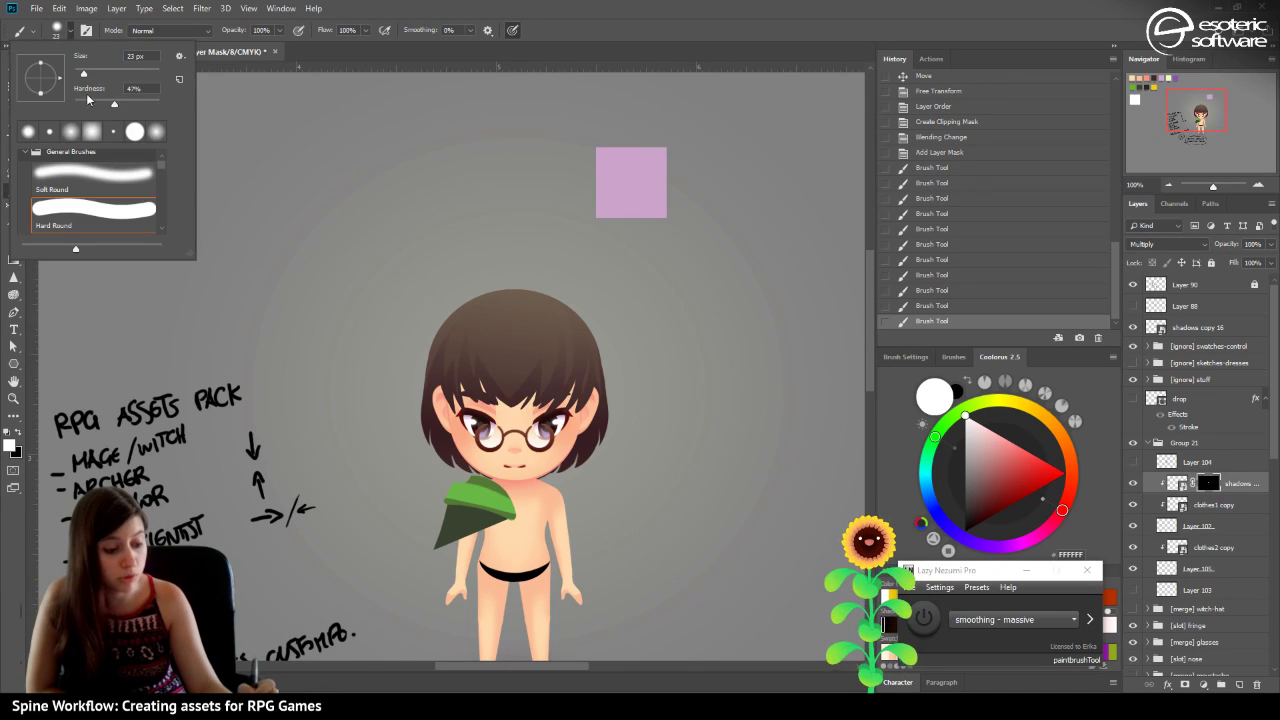
pyautogui.moveTo(97, 103)
pyautogui.mouseDown()
pyautogui.moveTo(74, 104)
pyautogui.moveTo(100, 74)
pyautogui.mouseUp()
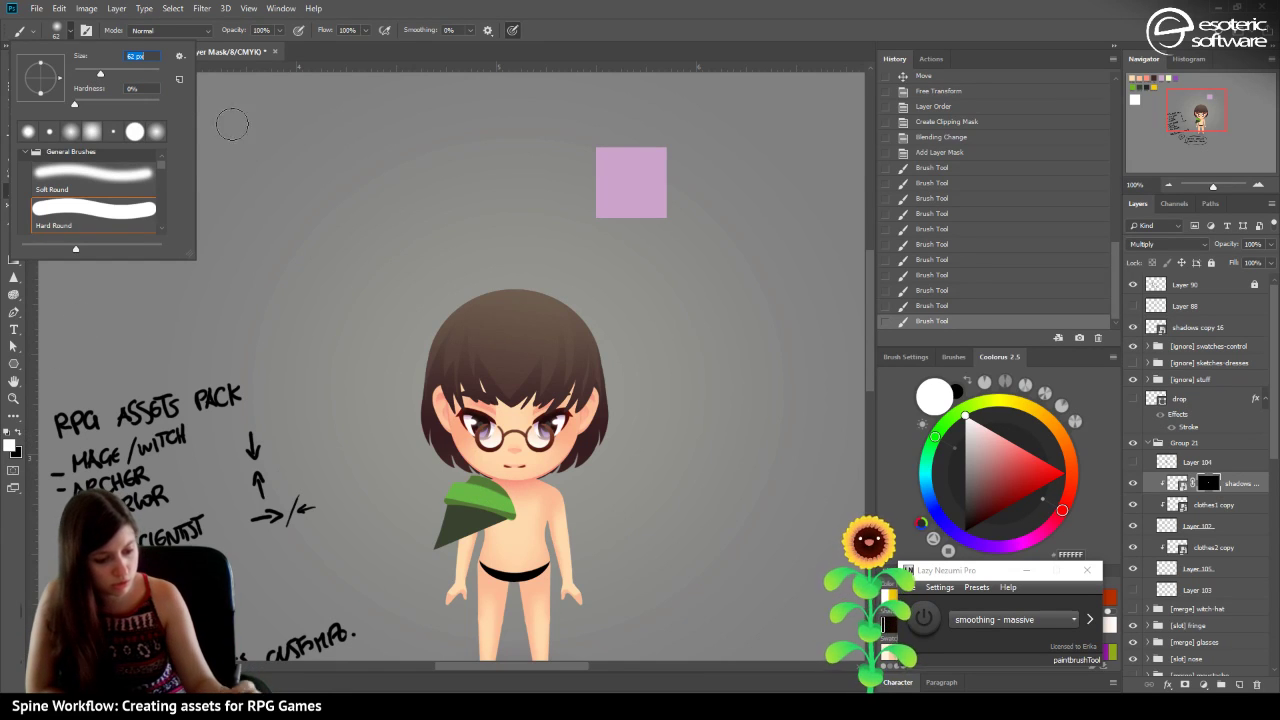
pyautogui.moveTo(281, 31); pyautogui.dragTo(244, 48)
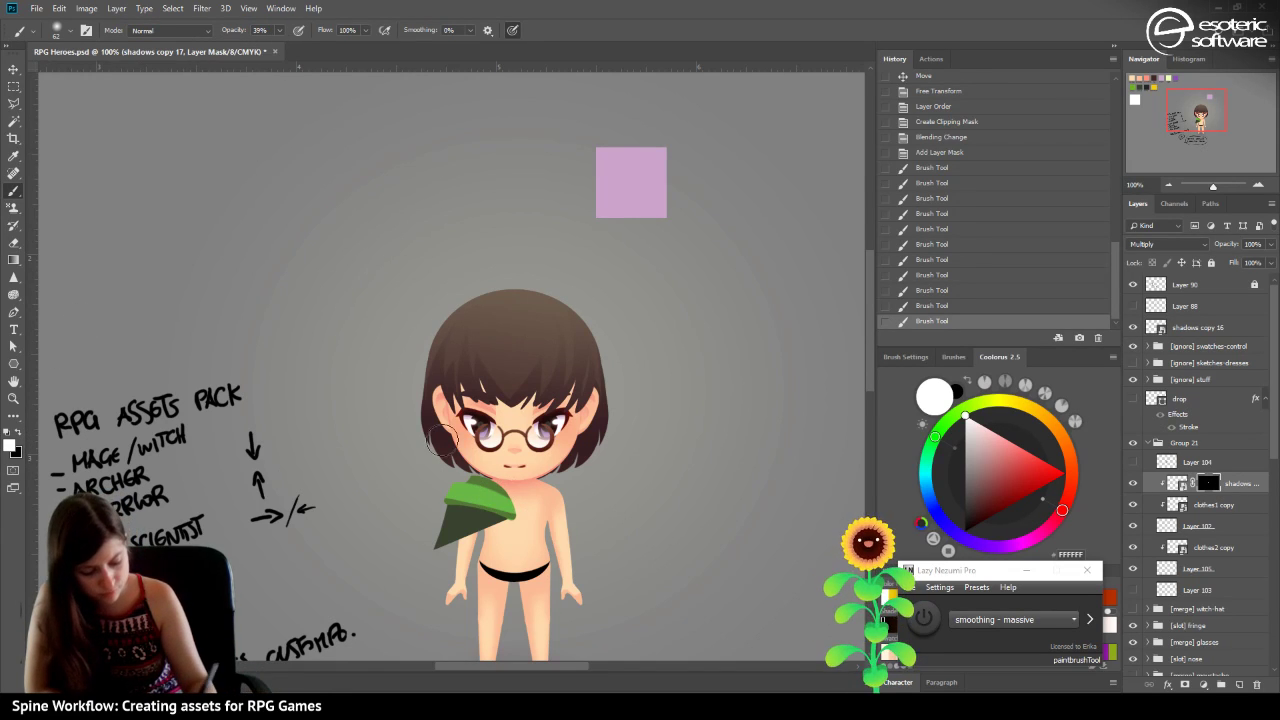
# Try to soften the upper shadow on the mask with soft white and black strokes, stepping back to the hard-edged strokes.
pyautogui.moveTo(503, 488); pyautogui.dragTo(460, 455)
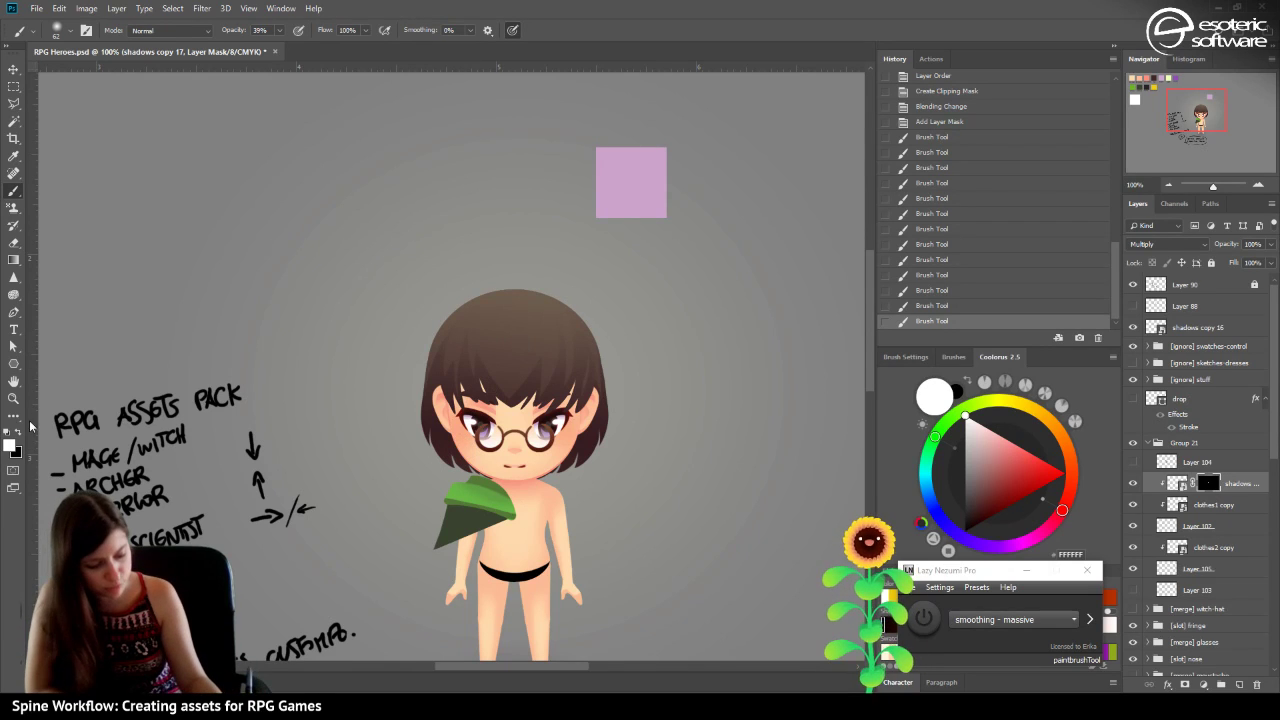
pyautogui.click(914, 290)
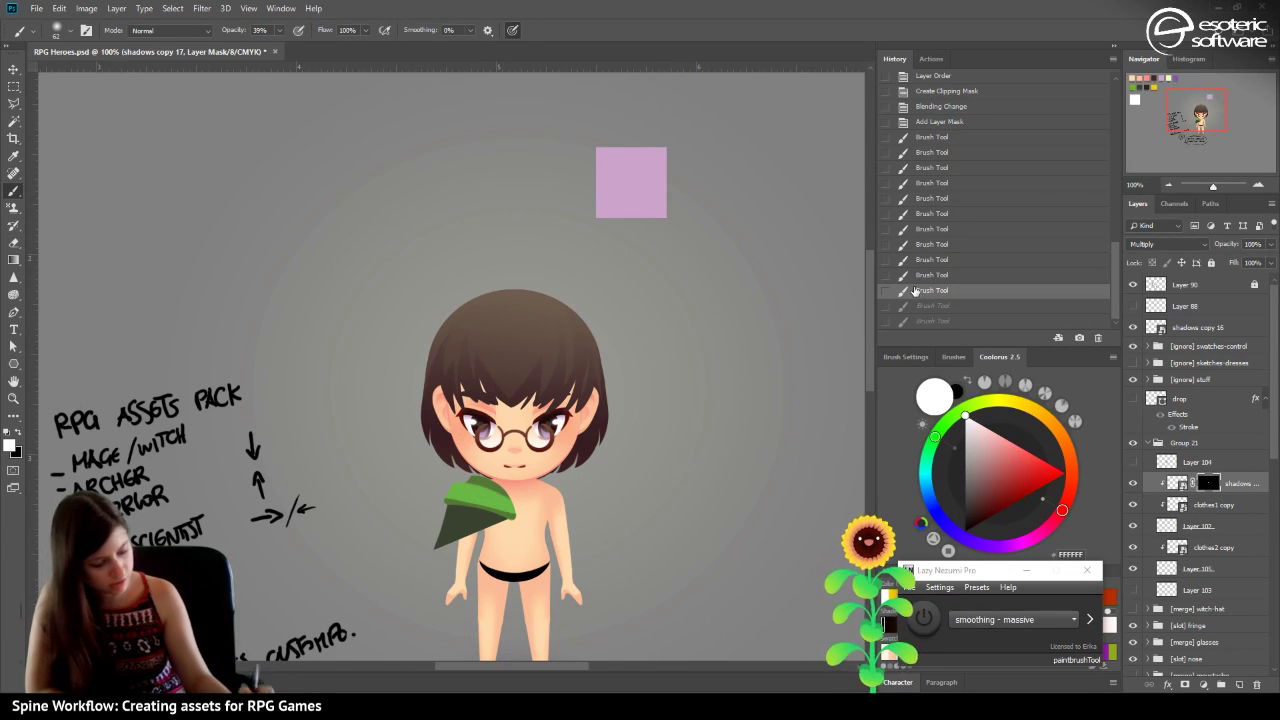
pyautogui.click(16, 436)
pyautogui.moveTo(498, 472); pyautogui.dragTo(500, 482)
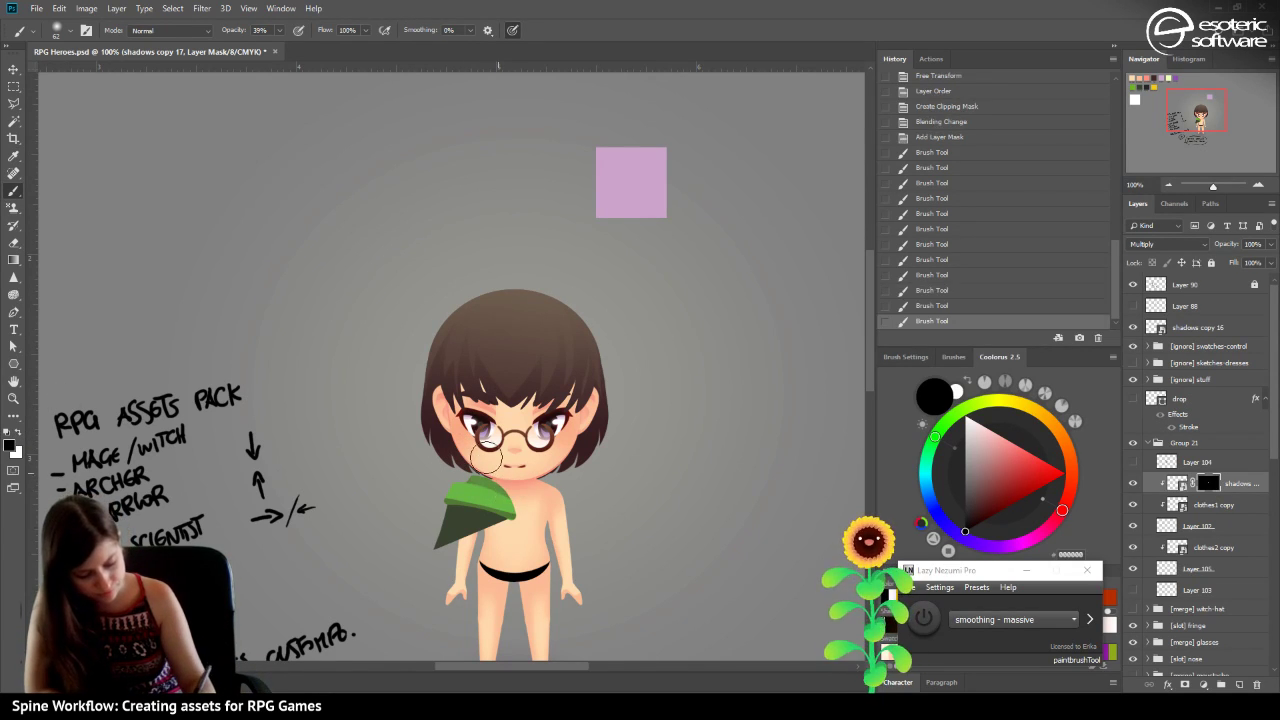
pyautogui.moveTo(482, 440)
pyautogui.mouseDown()
pyautogui.moveTo(495, 470)
pyautogui.moveTo(468, 485)
pyautogui.moveTo(500, 466)
pyautogui.mouseUp()
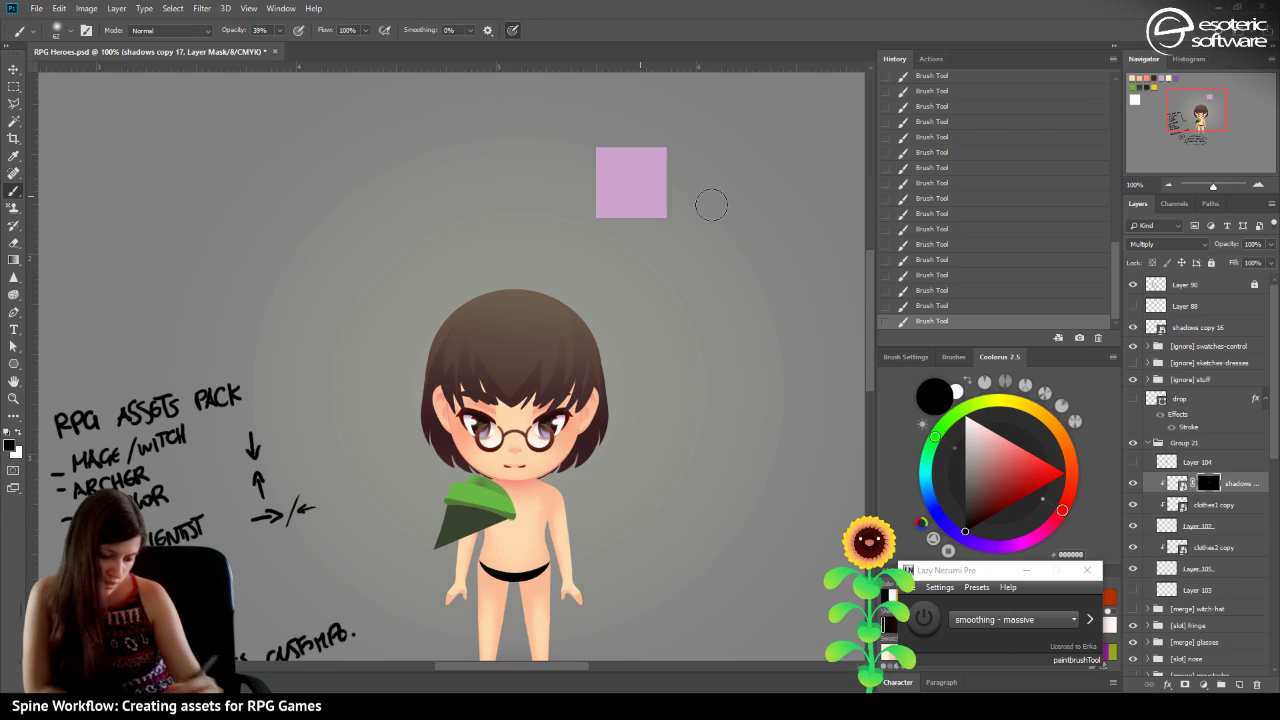
pyautogui.click(936, 230)
pyautogui.moveTo(462, 470); pyautogui.dragTo(442, 479)
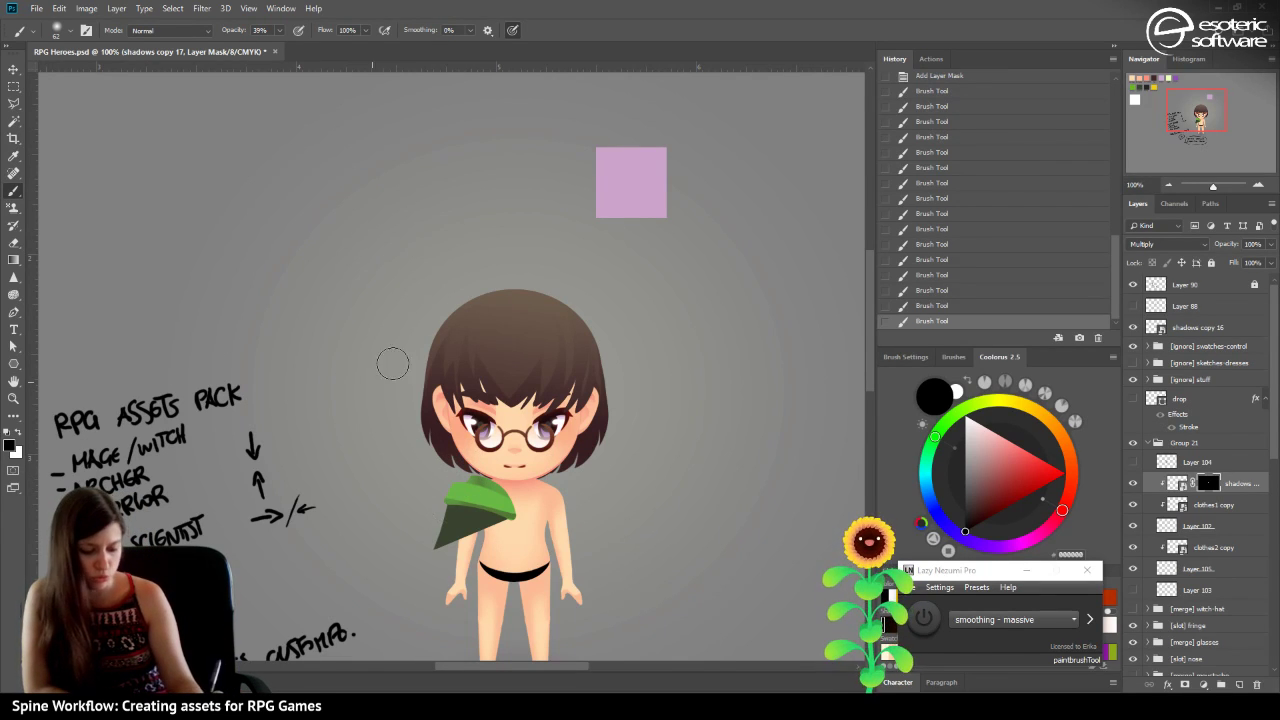
pyautogui.click(934, 274)
pyautogui.click(920, 197)
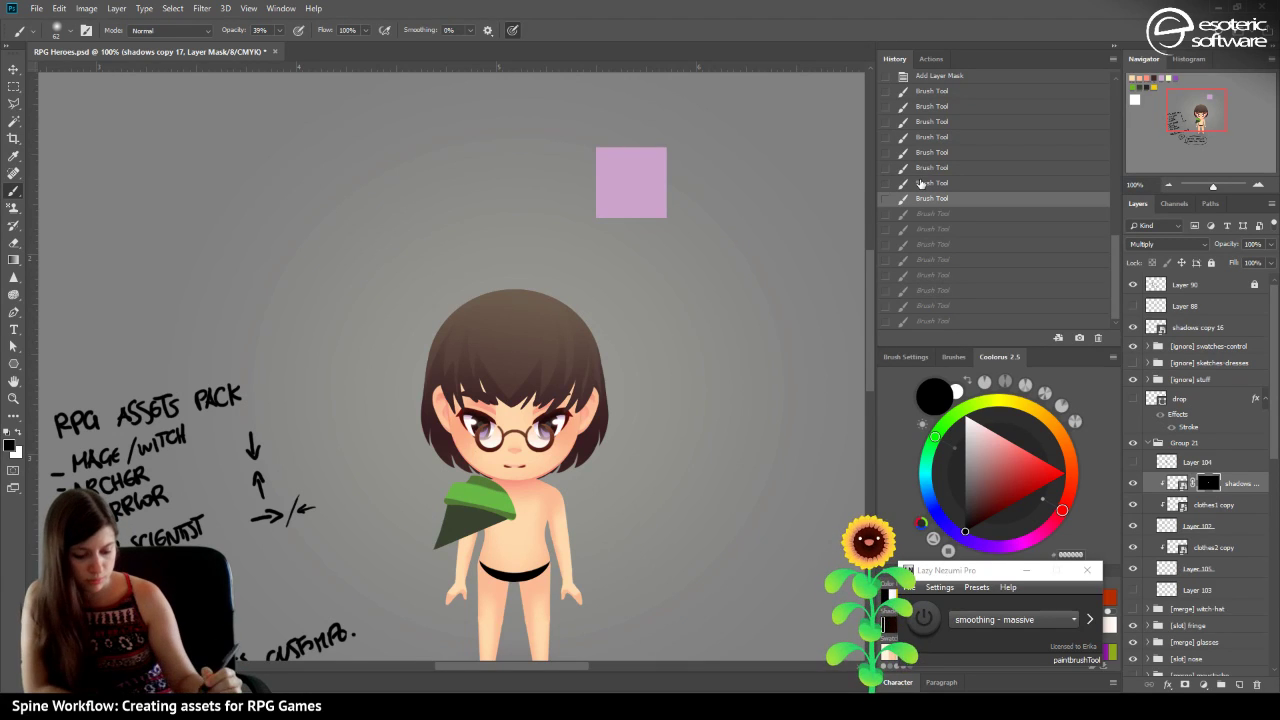
pyautogui.click(922, 213)
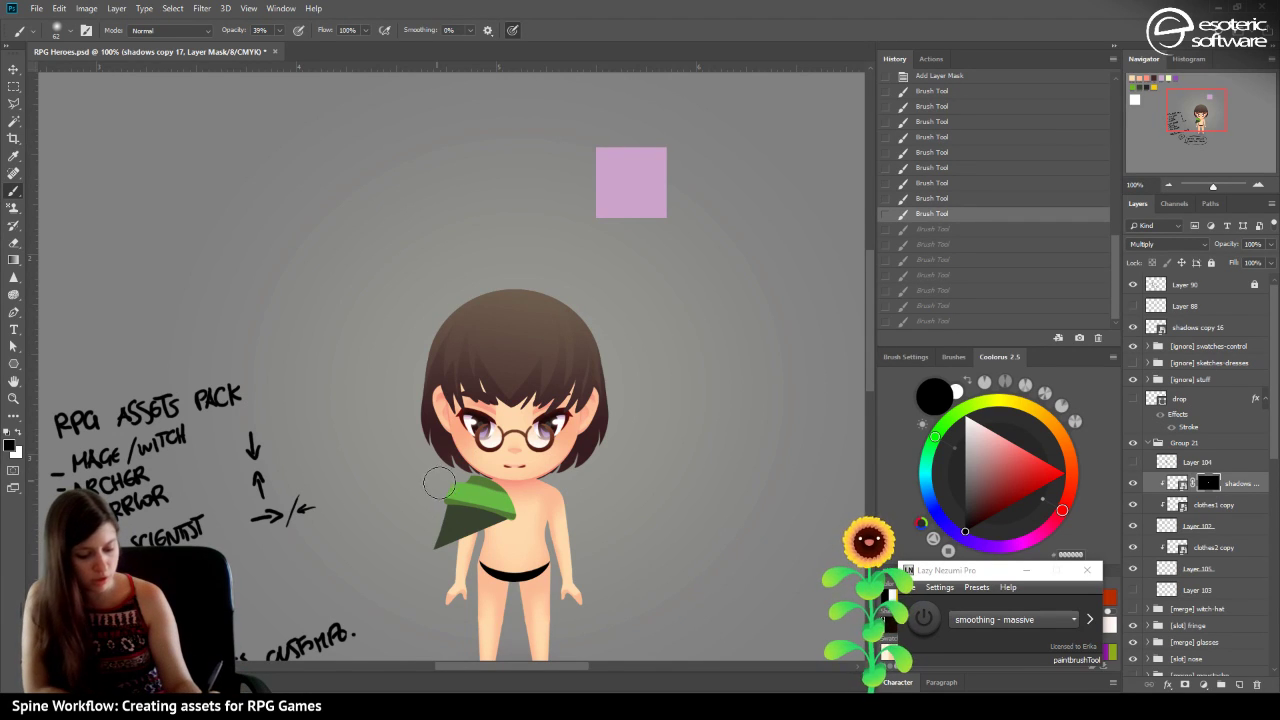
# Try to fade the shadow's outer edge with further soft black strokes, and revert the mask to the earlier hard-edged strokes.
pyautogui.click(362, 430)
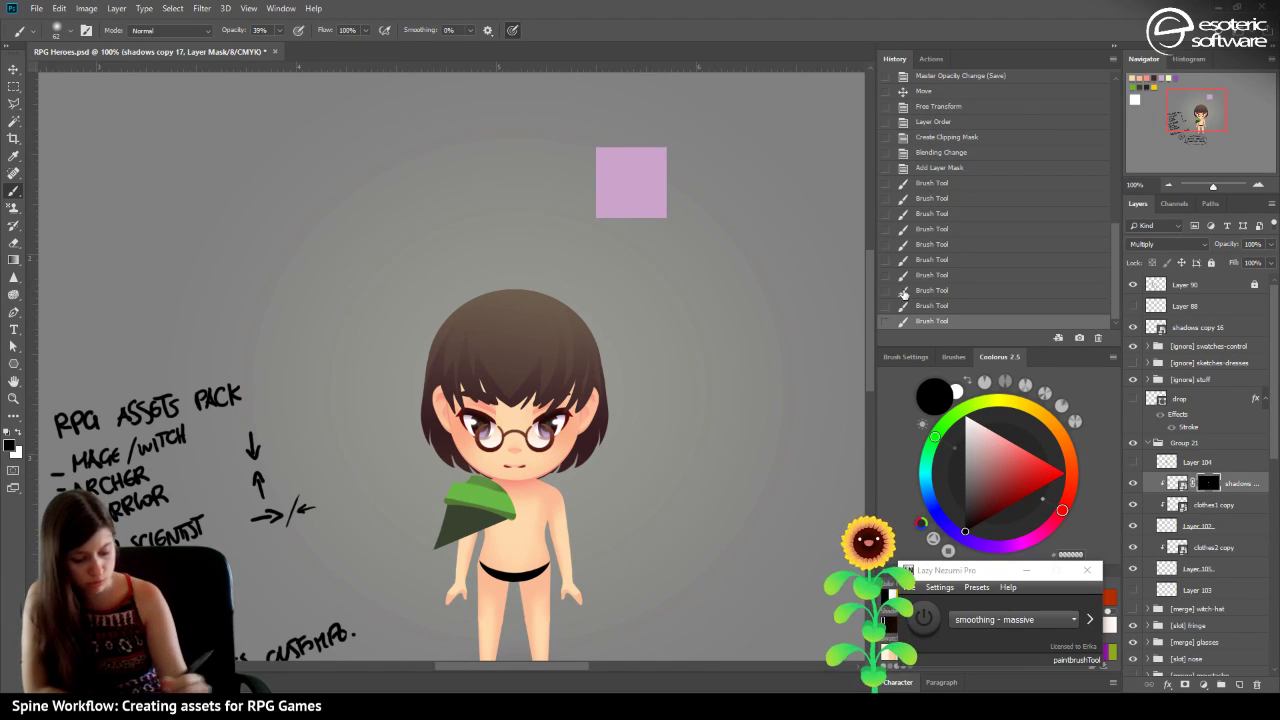
pyautogui.click(423, 471)
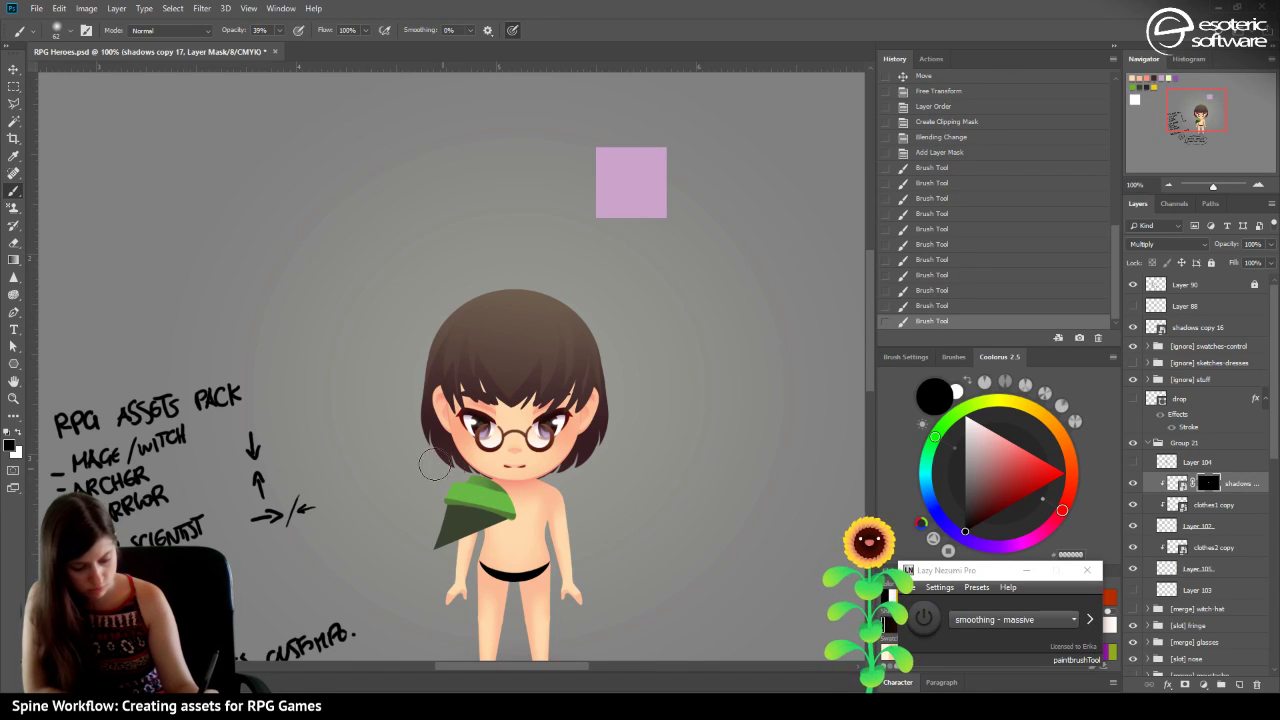
pyautogui.click(438, 510)
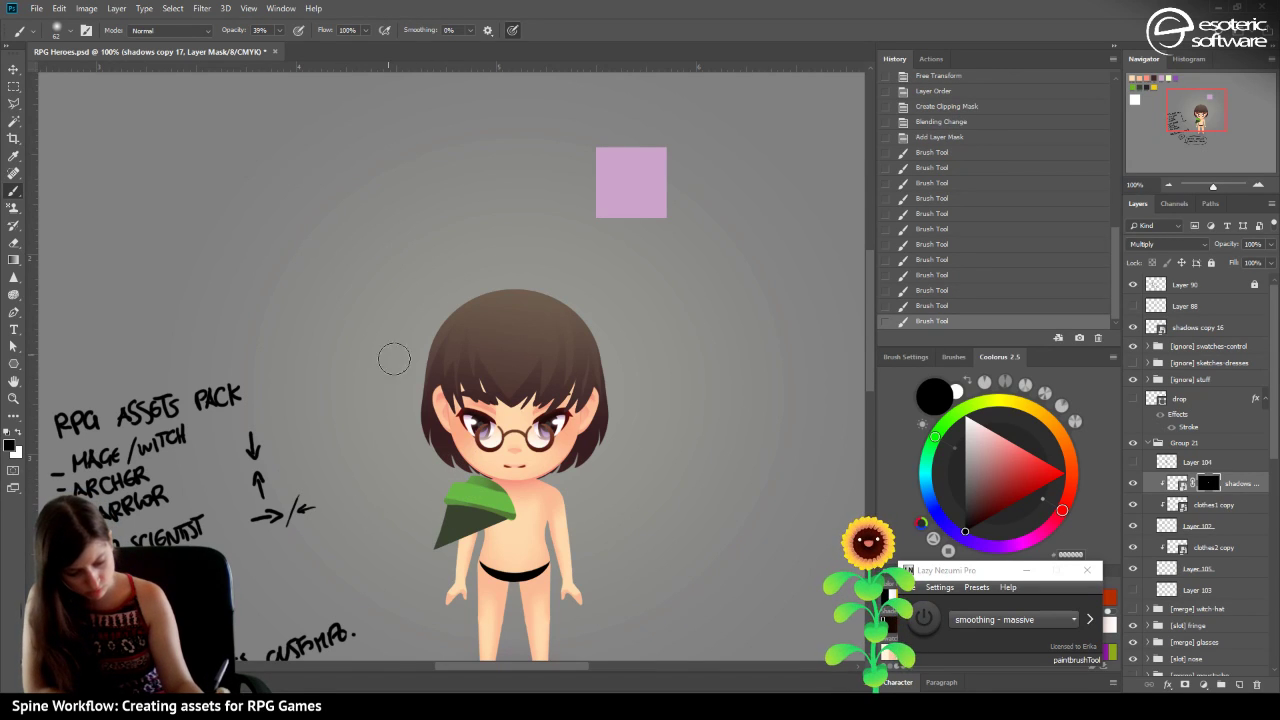
pyautogui.click(899, 302)
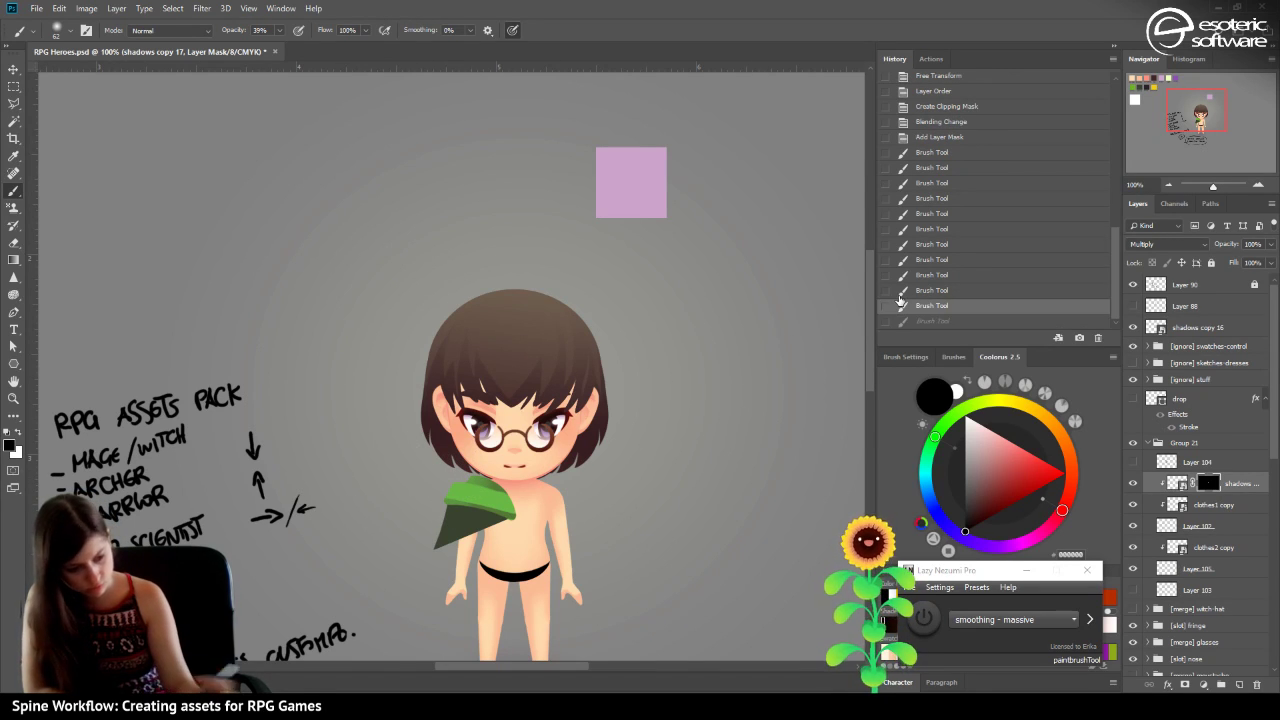
pyautogui.click(914, 213)
pyautogui.click(912, 230)
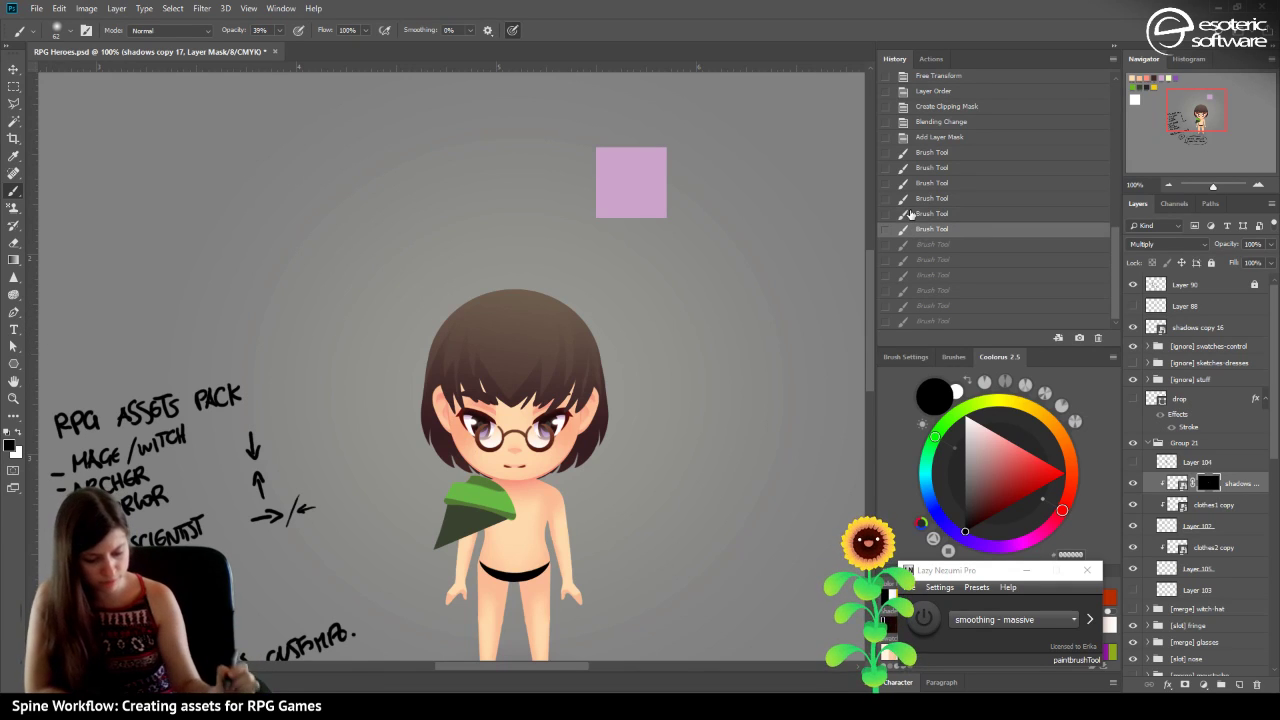
pyautogui.click(918, 263)
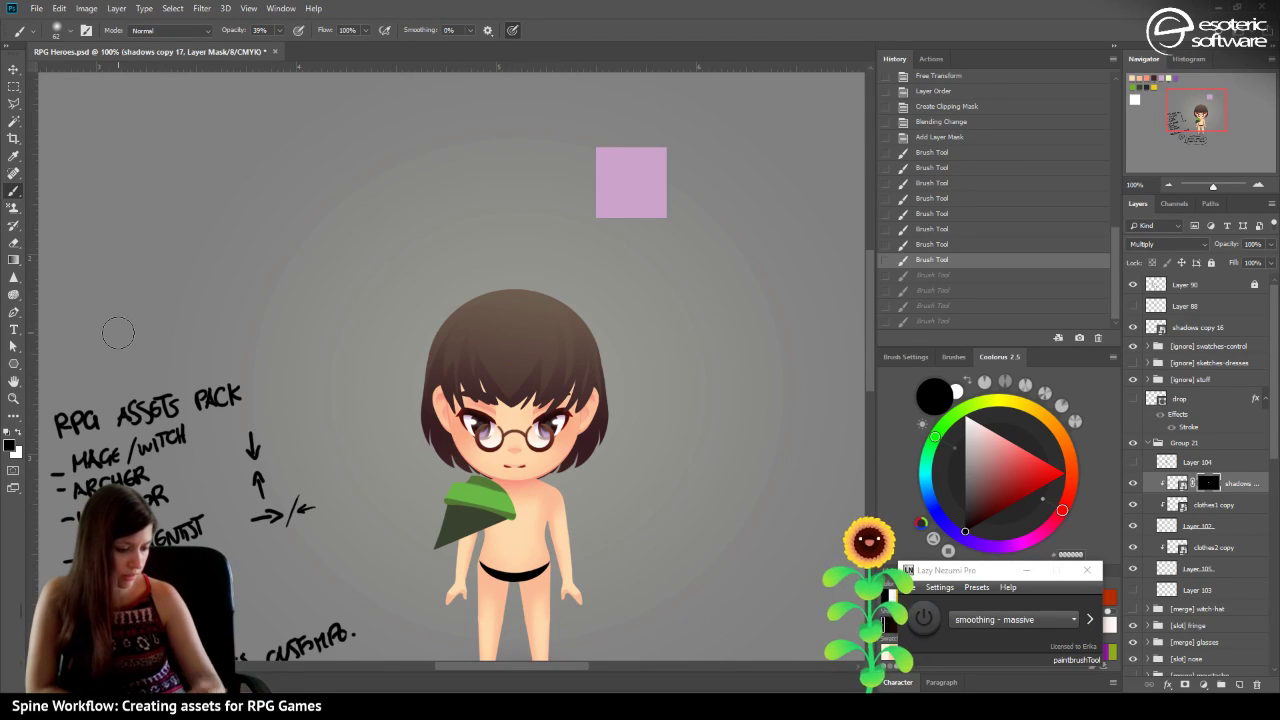
# Try to fade the shadow on the mask with the Gradient tool from different directions, and undo the gradients.
pyautogui.click(15, 260)
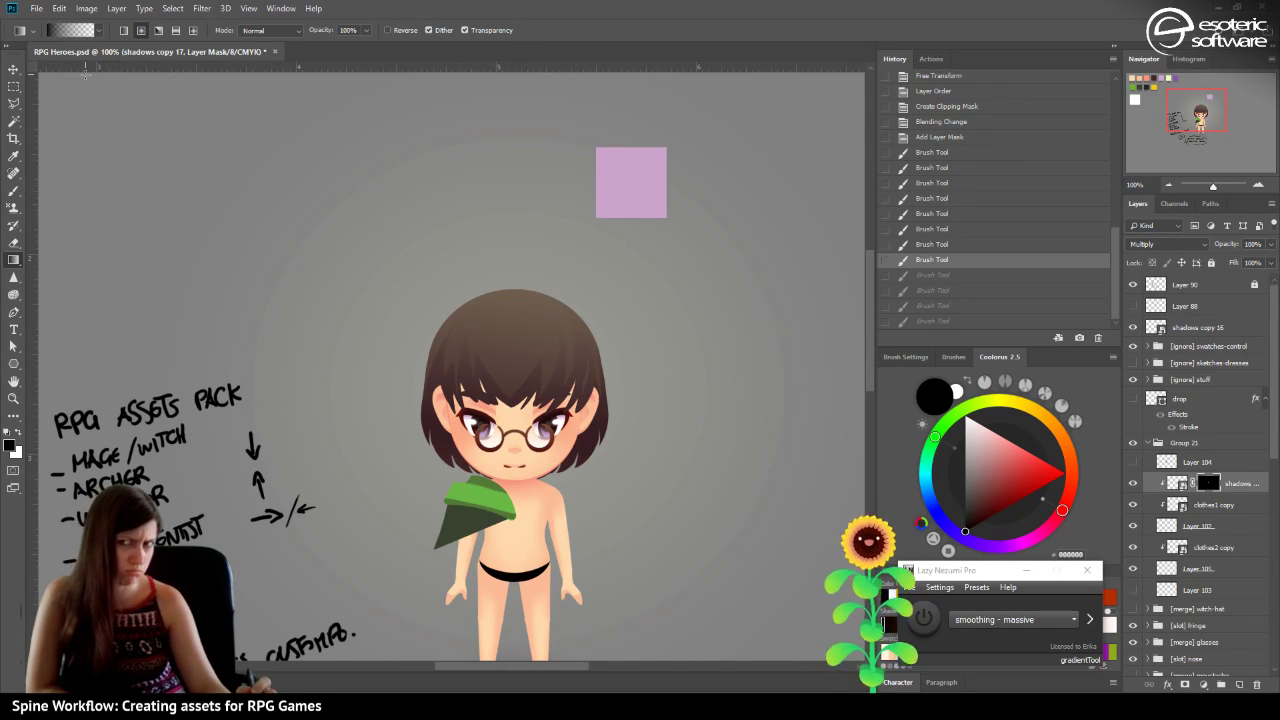
pyautogui.click(123, 31)
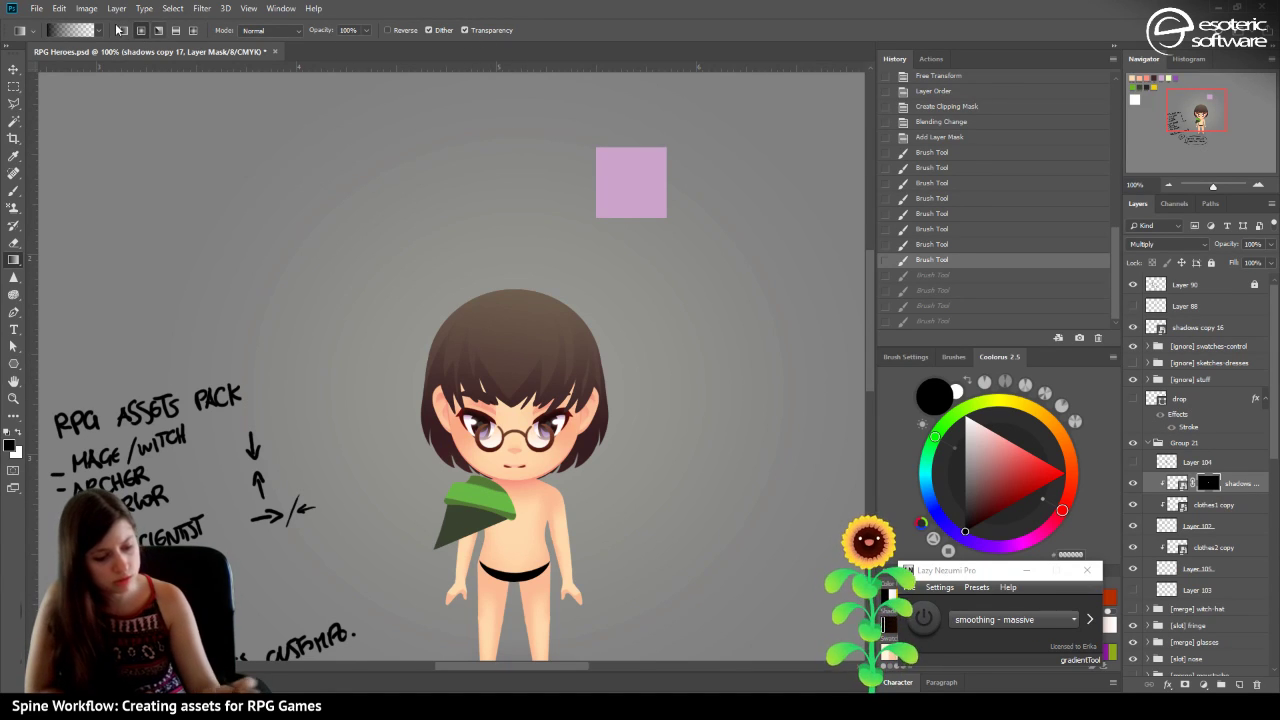
pyautogui.moveTo(420, 465); pyautogui.dragTo(482, 490)
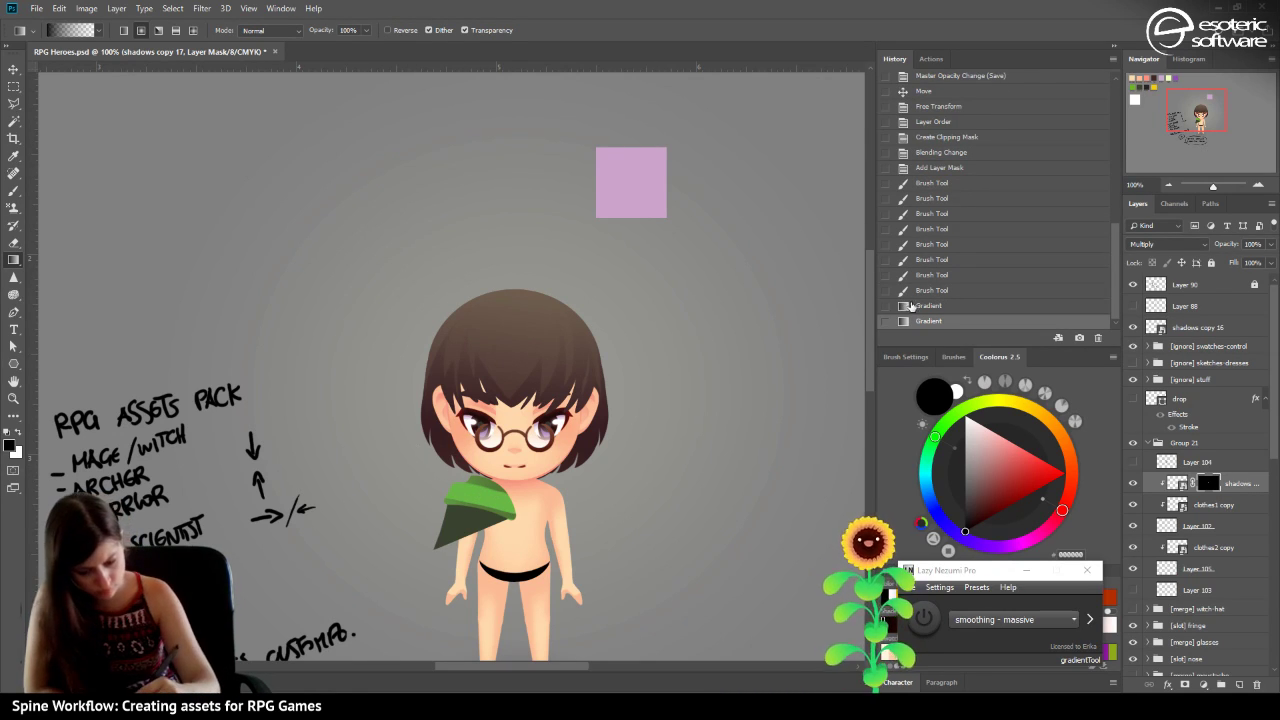
pyautogui.click(910, 306)
pyautogui.moveTo(483, 482); pyautogui.dragTo(443, 422)
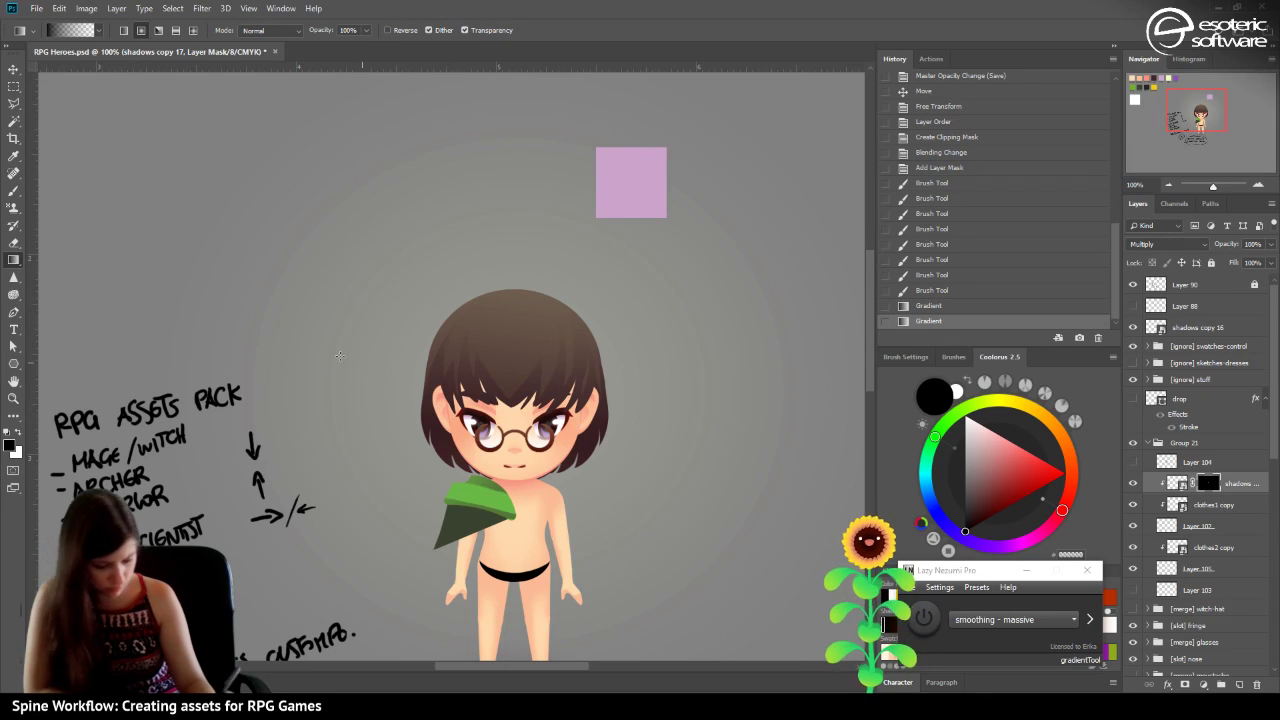
pyautogui.click(916, 290)
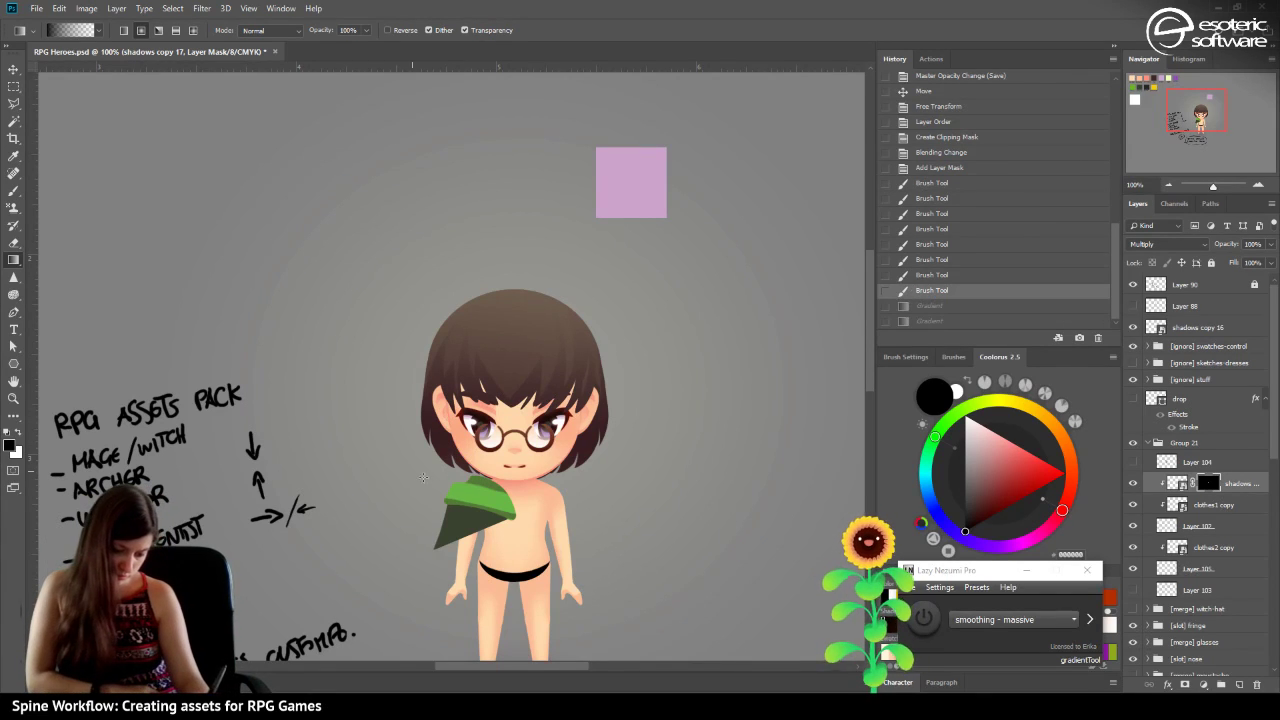
# Fade the shadow mask with a short black-to-transparent gradient from the green clothing piece's outer left edge inward, and save the file.
pyautogui.moveTo(413, 472); pyautogui.dragTo(455, 502)
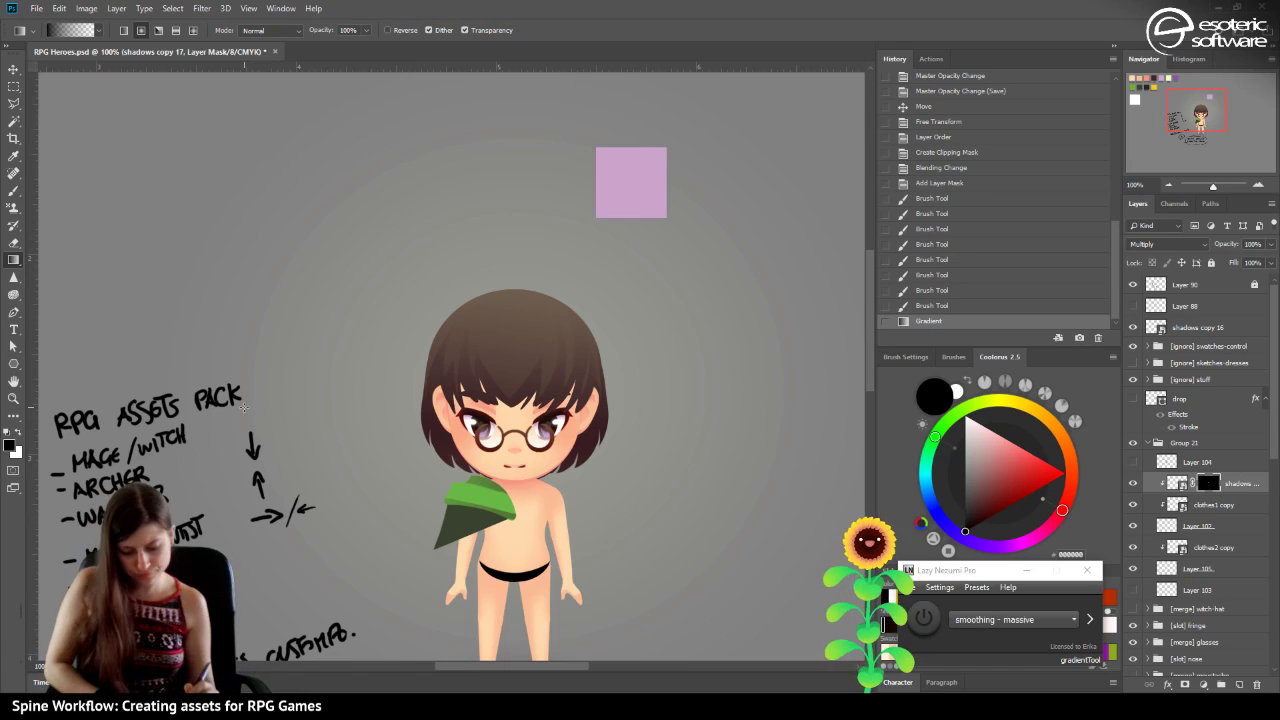
pyautogui.hotkey('ctrl', 's')
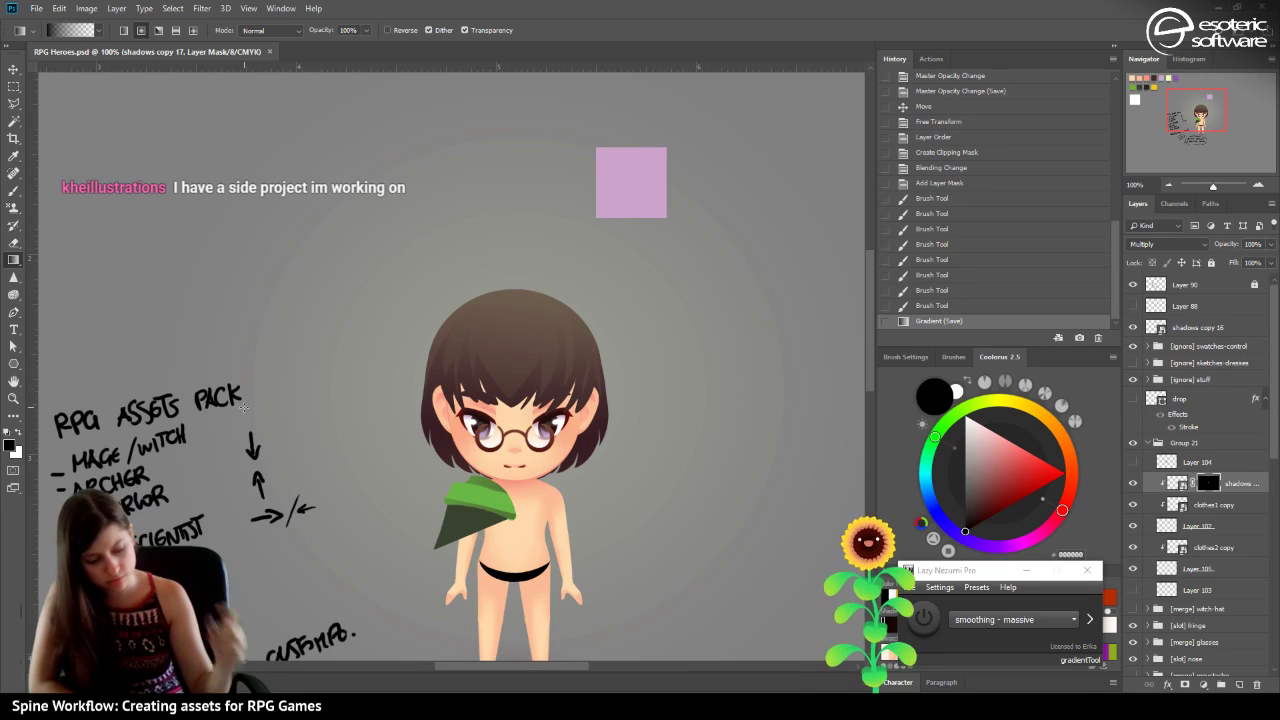
# Try one black and one white soft brush stroke on the shadow mask, stepping back to the saved gradient.
pyautogui.press('b')
pyautogui.moveTo(515, 508); pyautogui.dragTo(400, 454)
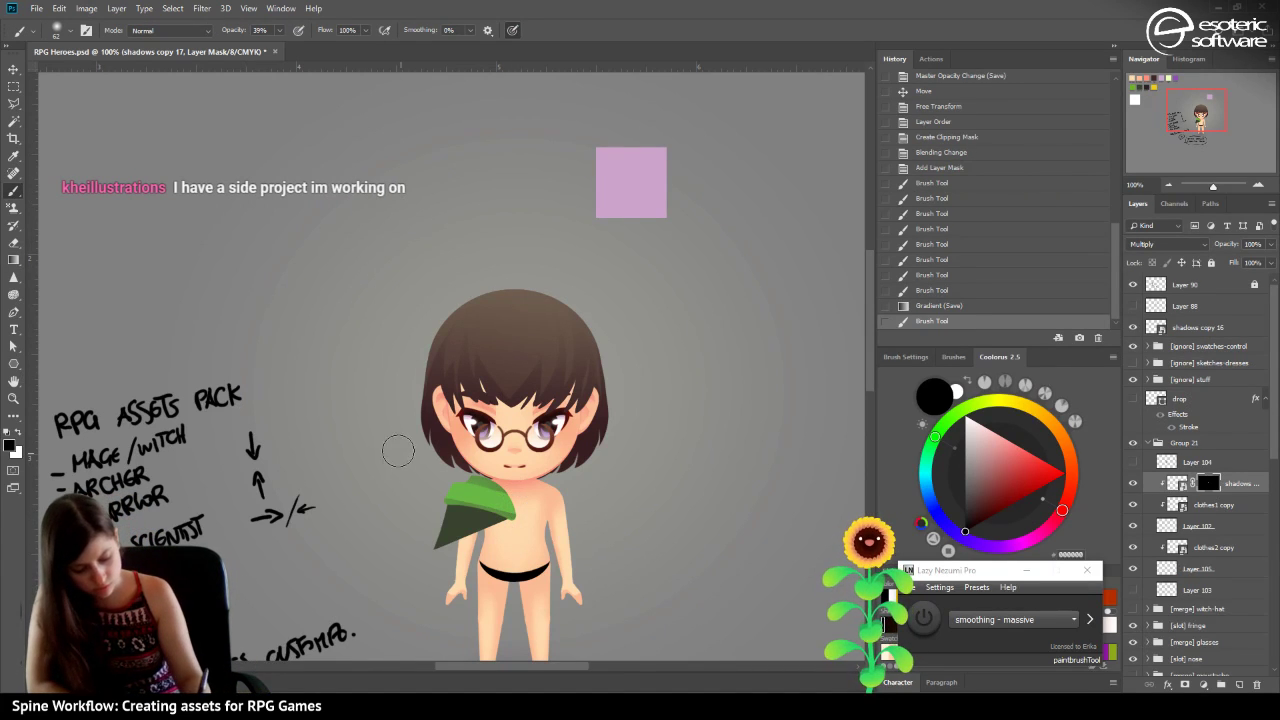
pyautogui.hotkey('ctrl', 'z')
pyautogui.click(19, 440)
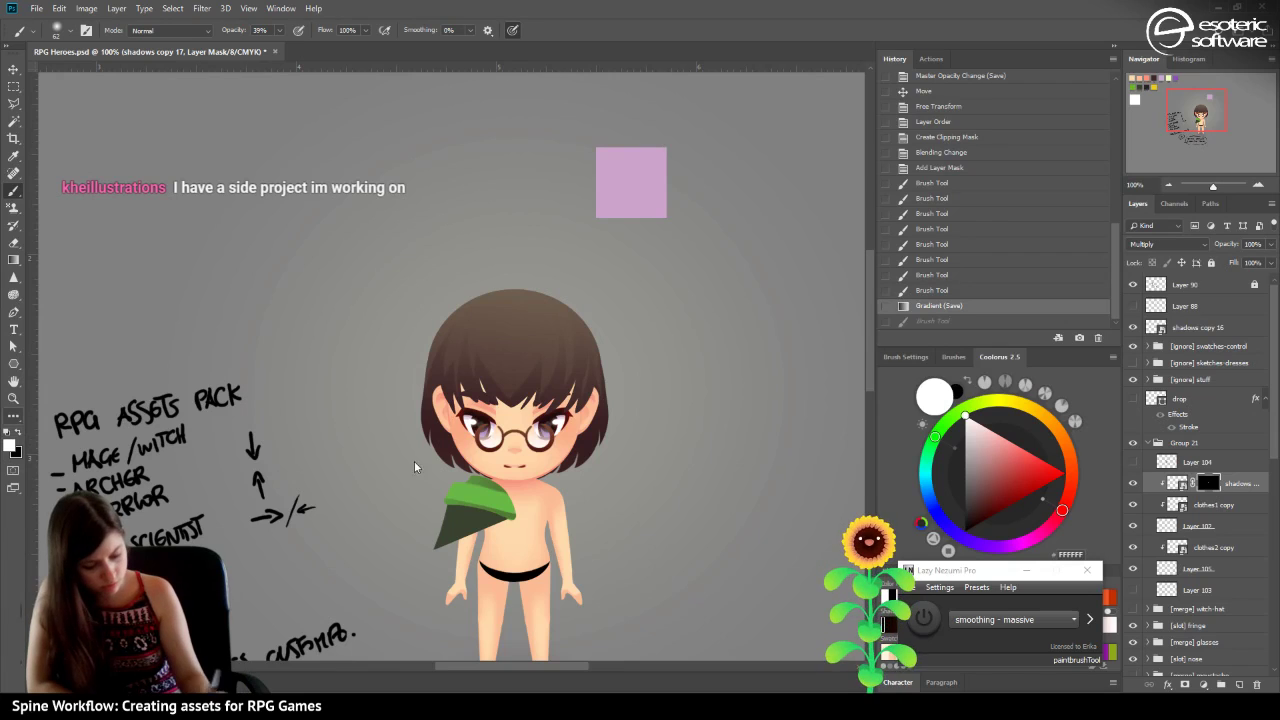
pyautogui.moveTo(480, 490)
pyautogui.mouseDown()
pyautogui.moveTo(520, 519)
pyautogui.moveTo(500, 504)
pyautogui.mouseUp()
pyautogui.hotkey('ctrl', 'z')
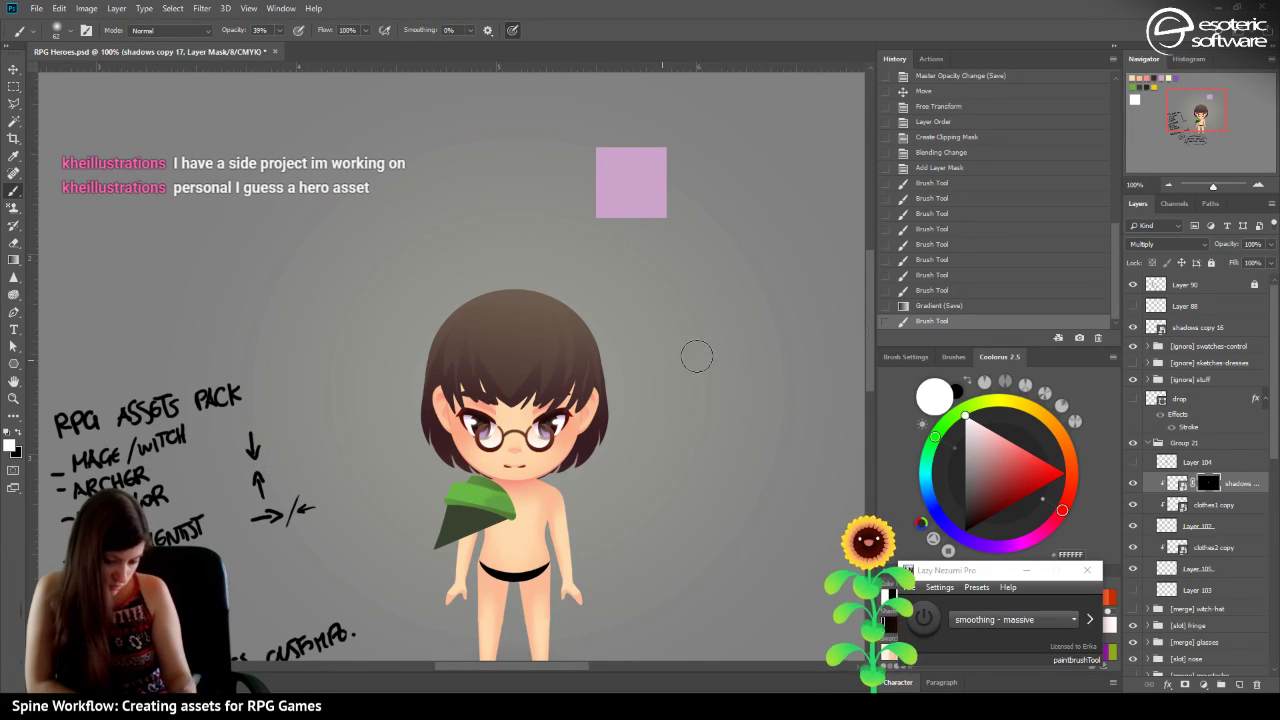
pyautogui.click(925, 300)
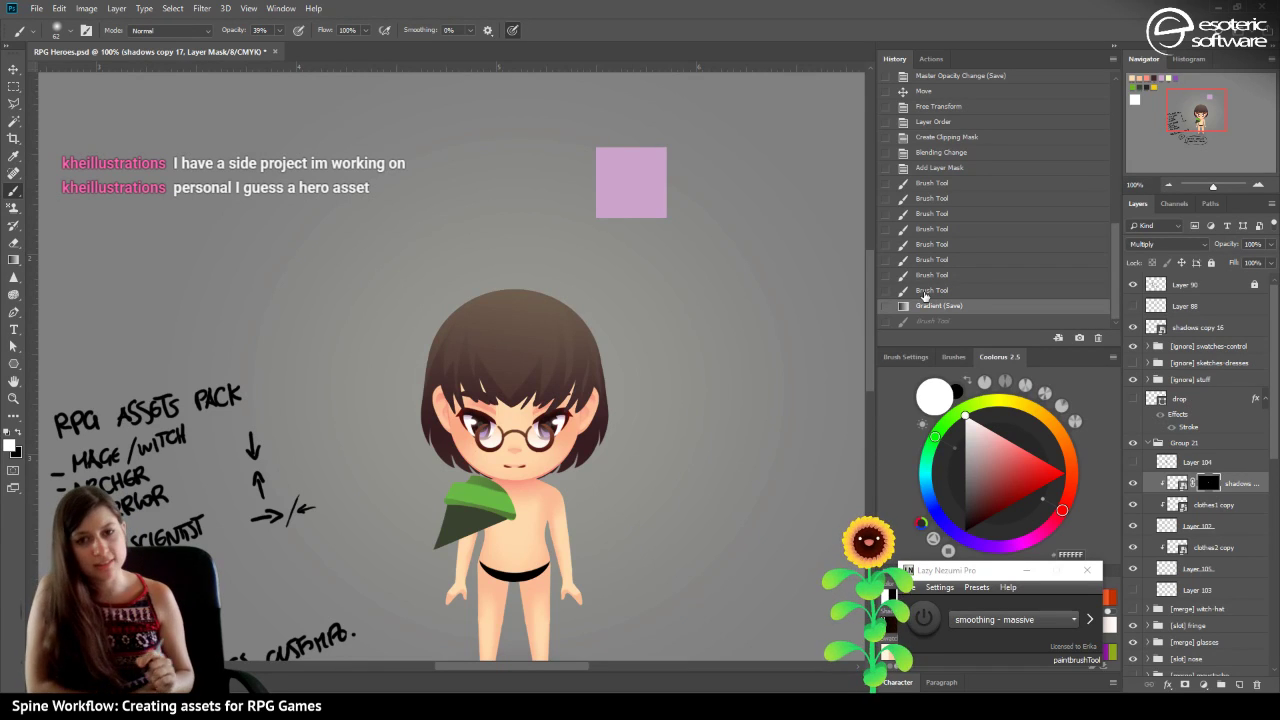
# Reduce the brush size to 36 px.
pyautogui.click(64, 30)
pyautogui.moveTo(100, 74); pyautogui.dragTo(88, 74)
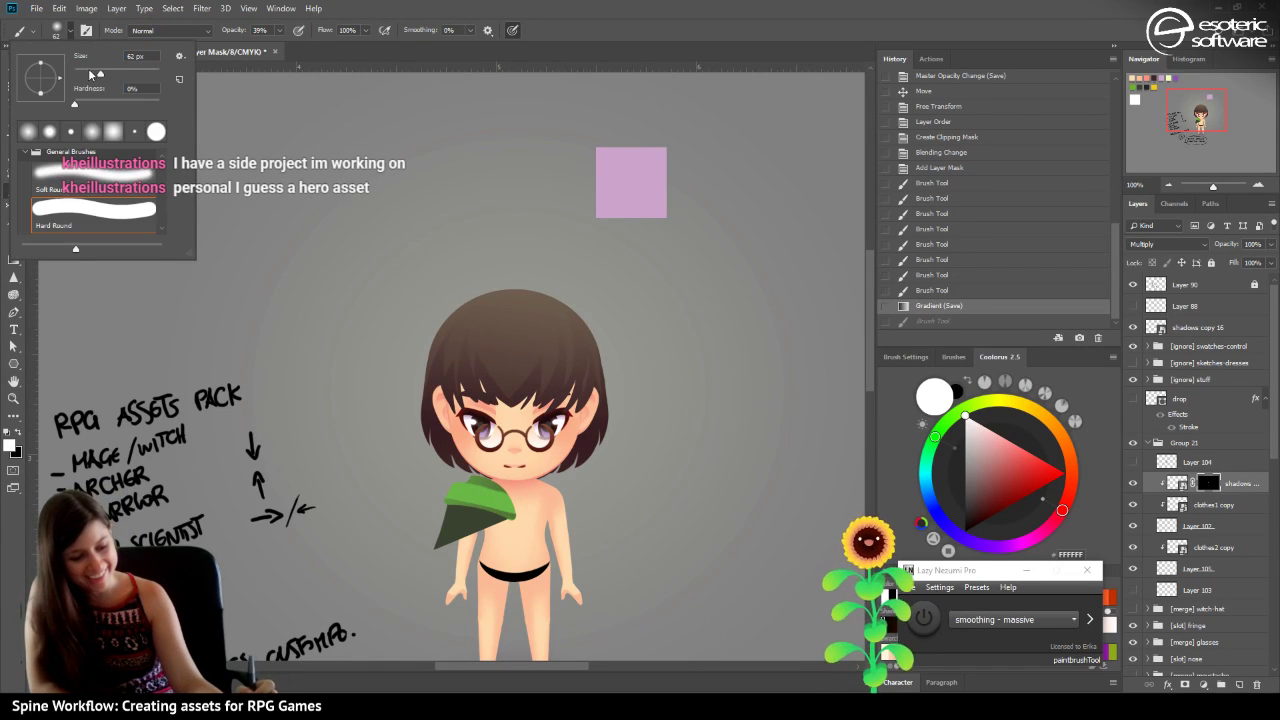
pyautogui.click(520, 515)
# Try soft white strokes along the upper green part on the mask, compare them, and step back to the saved gradient.
pyautogui.moveTo(494, 498); pyautogui.dragTo(384, 432)
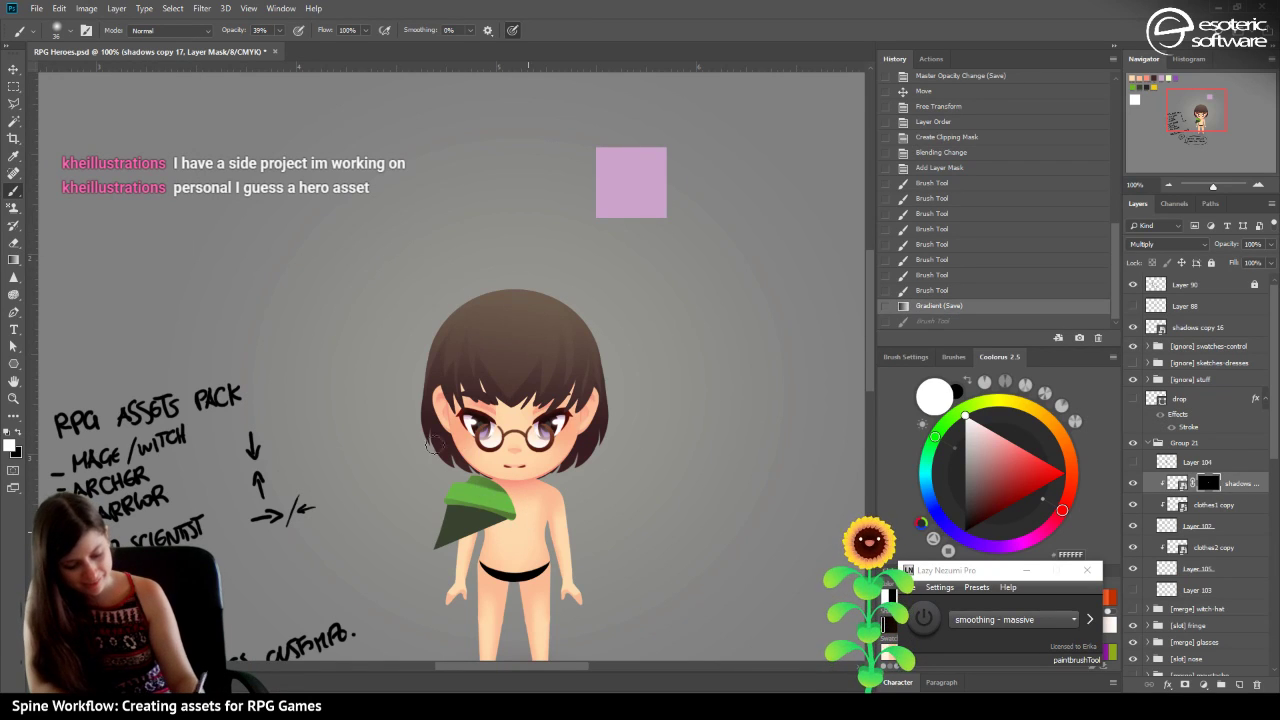
pyautogui.moveTo(508, 515); pyautogui.dragTo(478, 492)
pyautogui.moveTo(495, 539)
pyautogui.mouseDown()
pyautogui.moveTo(480, 520)
pyautogui.moveTo(522, 525)
pyautogui.moveTo(501, 501)
pyautogui.mouseUp()
pyautogui.click(927, 305)
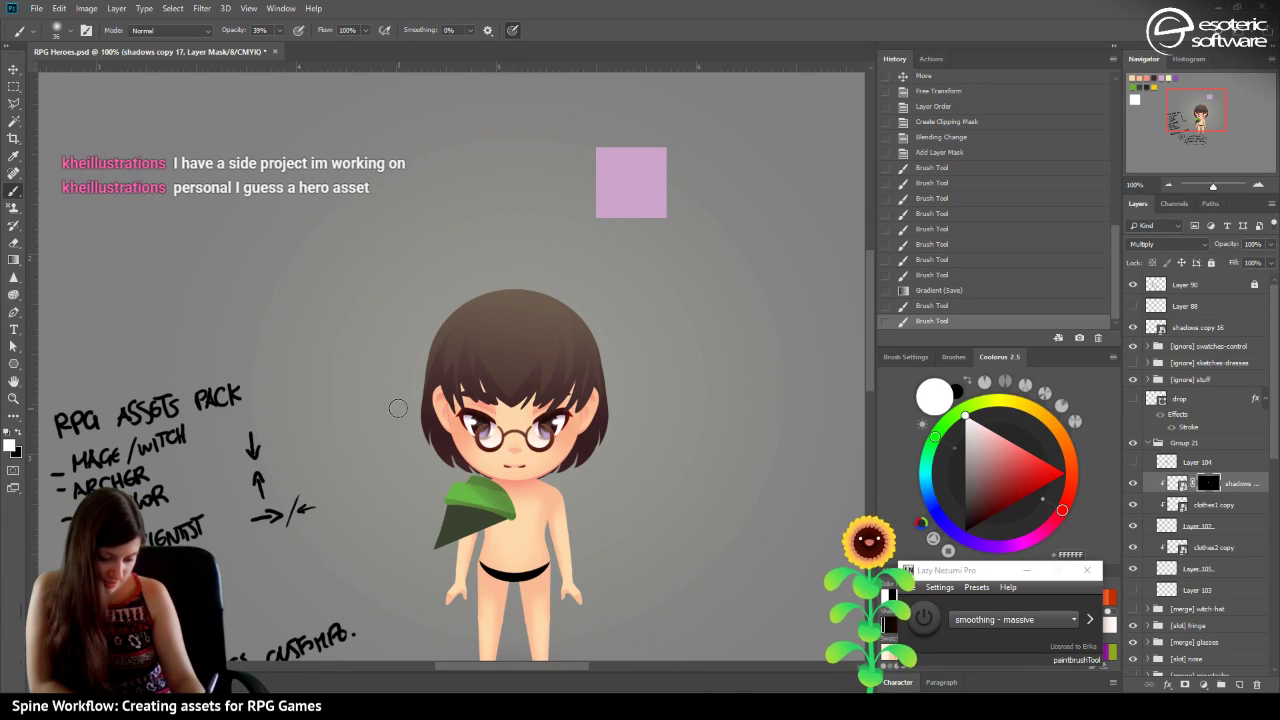
pyautogui.click(918, 300)
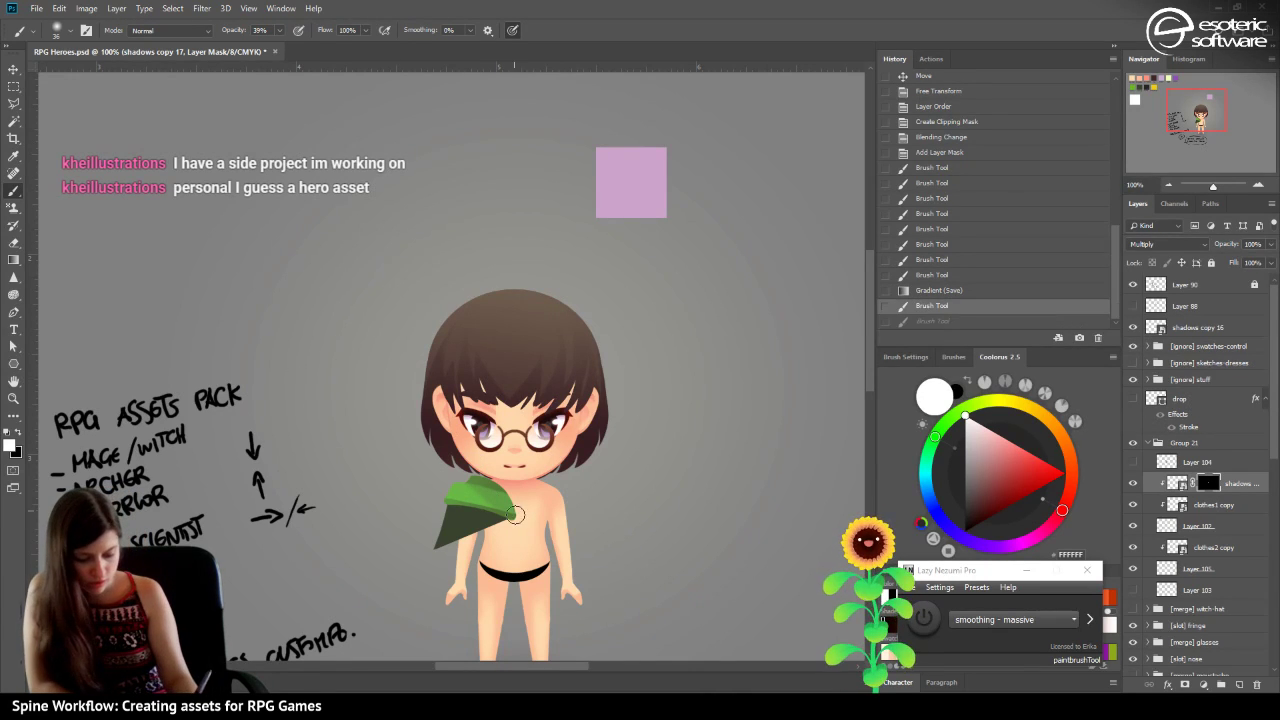
pyautogui.hotkey('ctrl', 'shift', 'z')
pyautogui.click(905, 300)
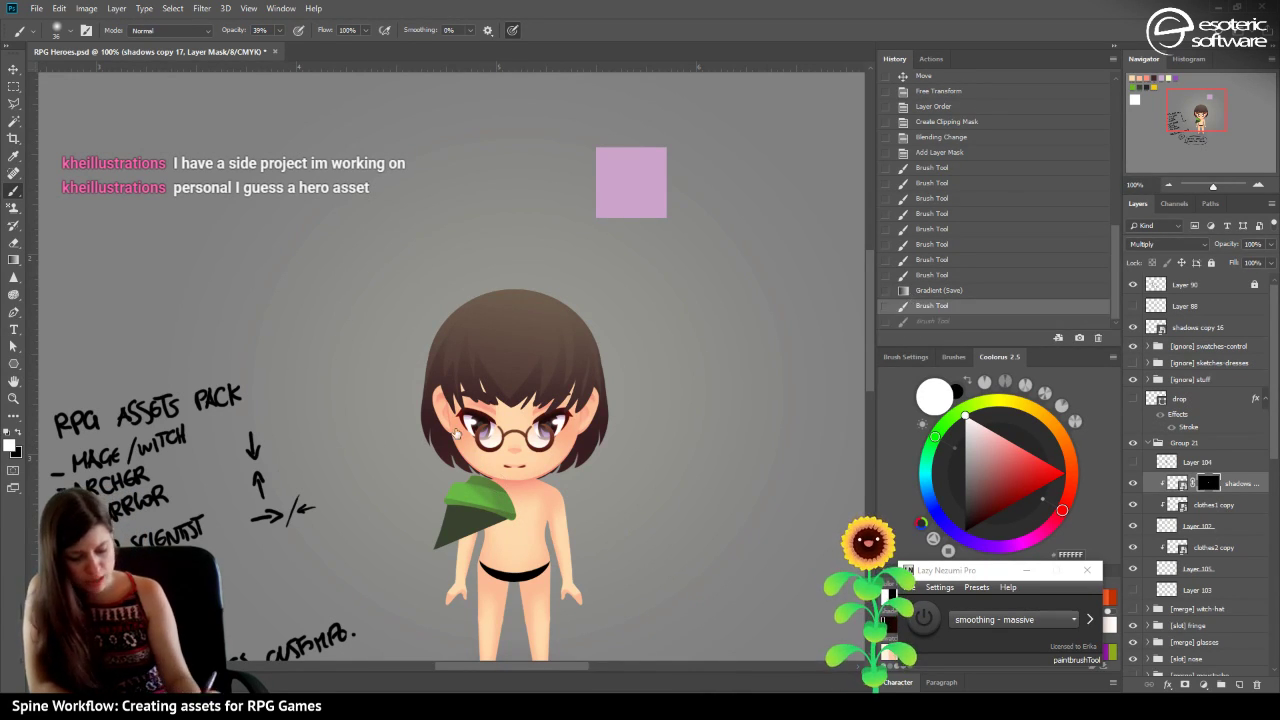
pyautogui.hotkey('ctrl', 'shift', 'z')
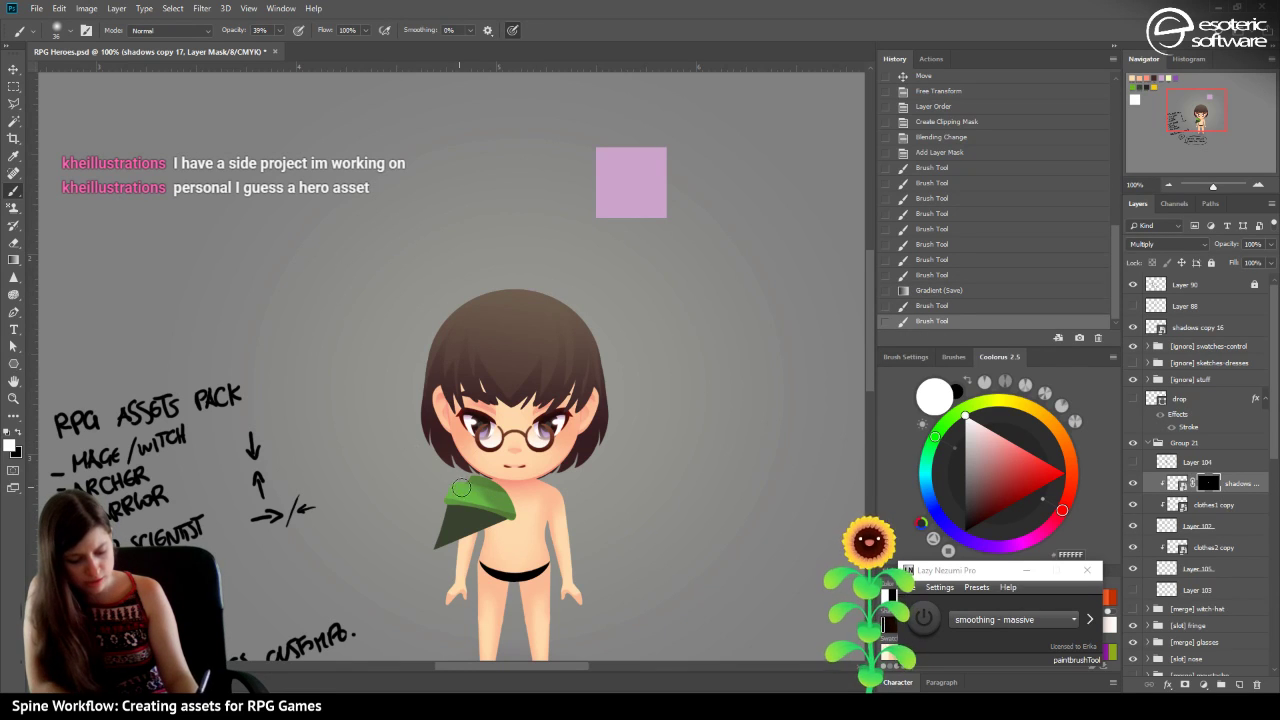
pyautogui.click(906, 305)
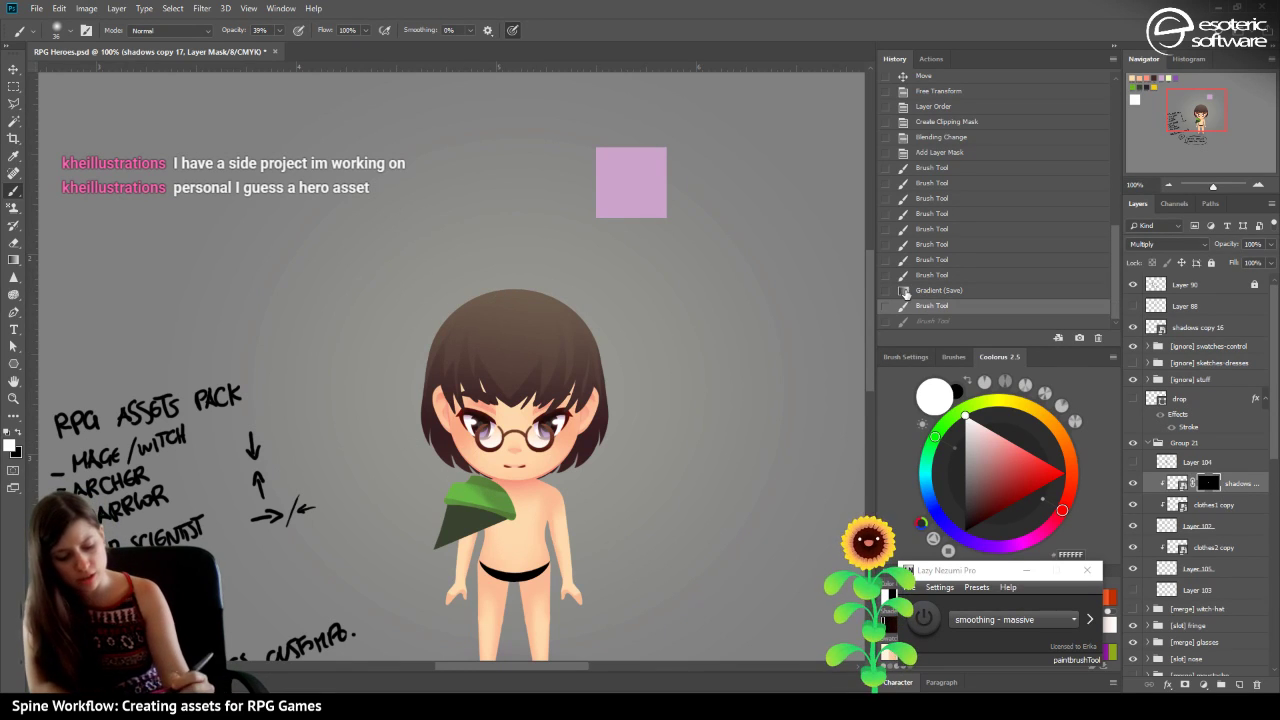
pyautogui.click(912, 293)
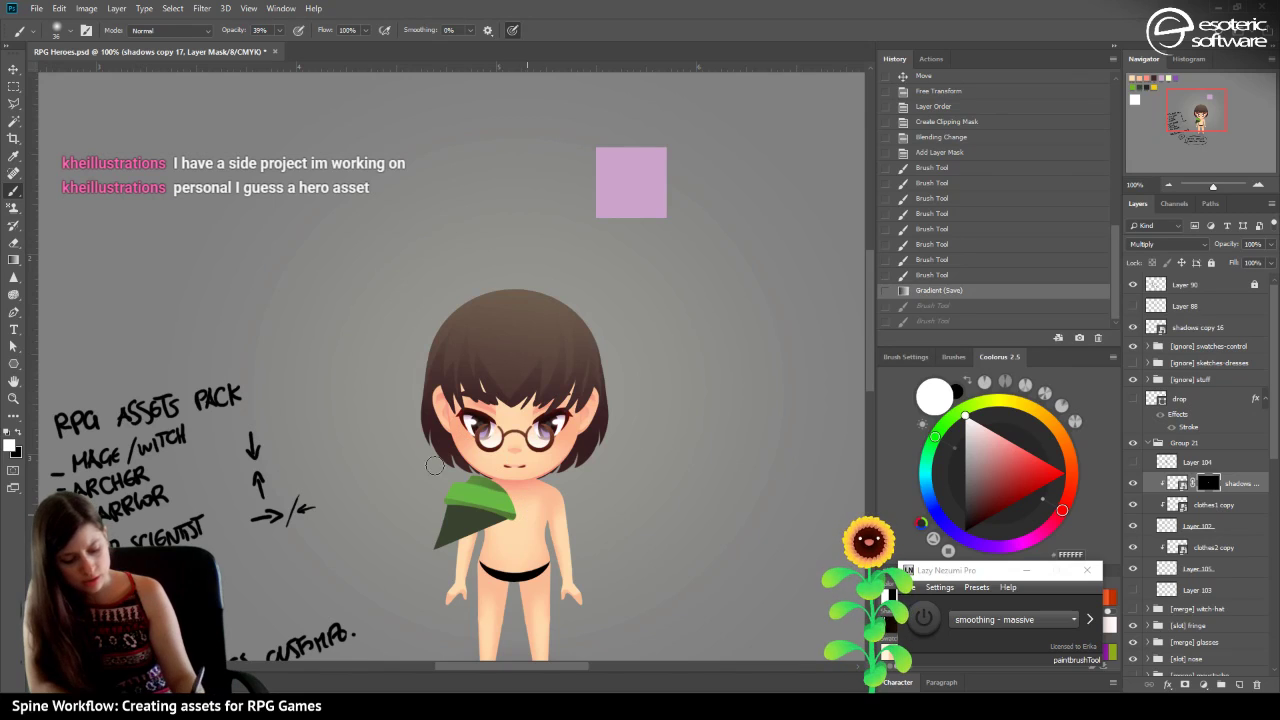
pyautogui.click(492, 500)
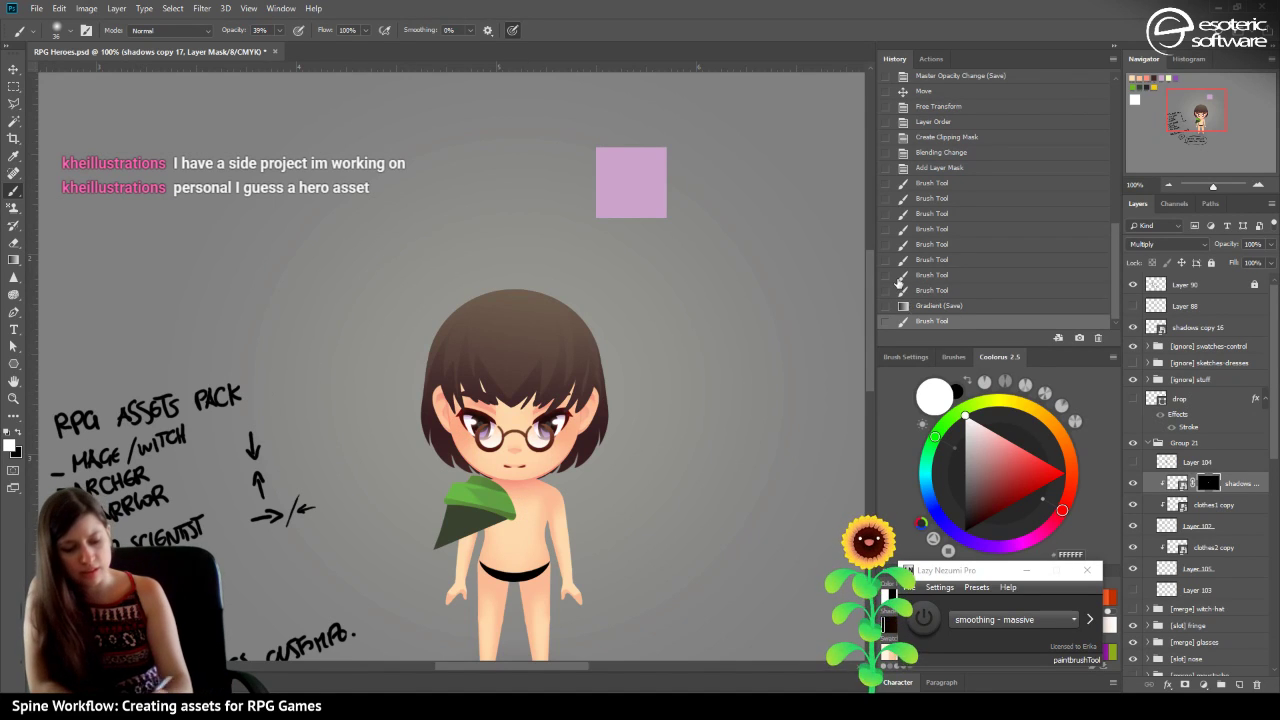
pyautogui.hotkey('ctrl', 'z')
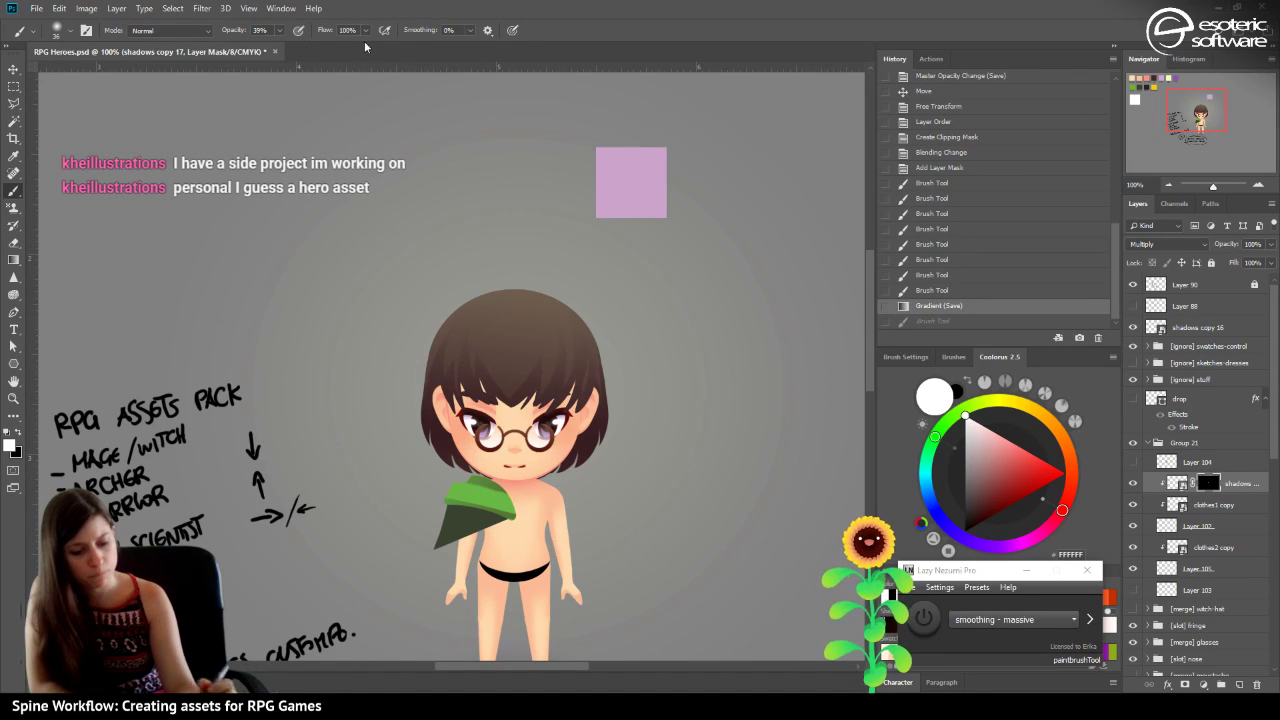
# Paint soft white strokes with pressure-controlled opacity on the upper green part's mask, and step back to the first stroke.
pyautogui.moveTo(506, 516); pyautogui.dragTo(470, 482)
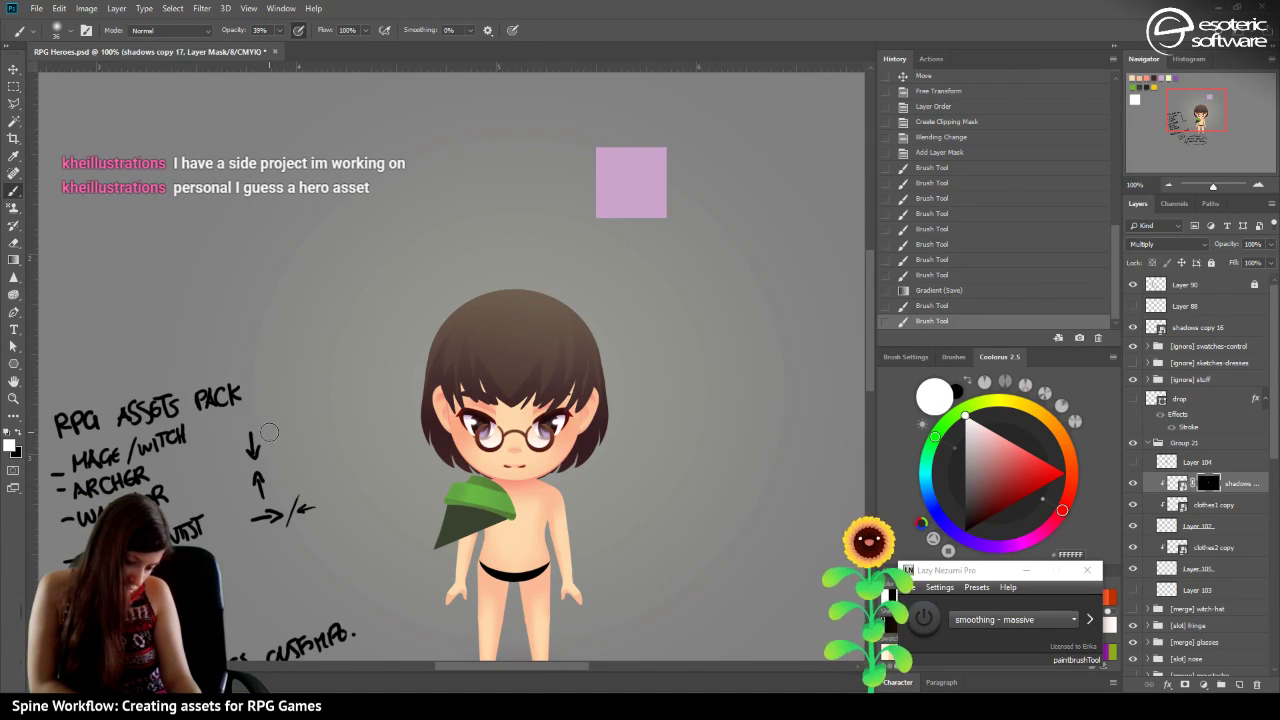
pyautogui.moveTo(510, 492); pyautogui.dragTo(482, 494)
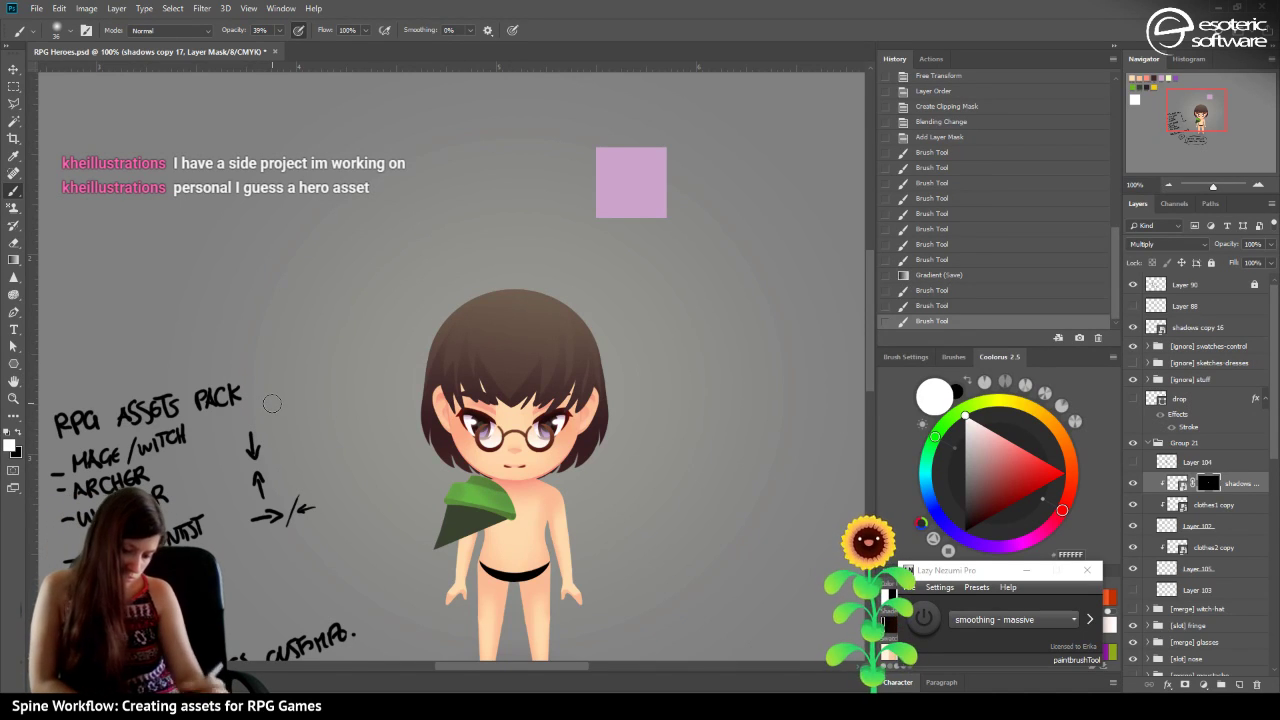
pyautogui.click(930, 290)
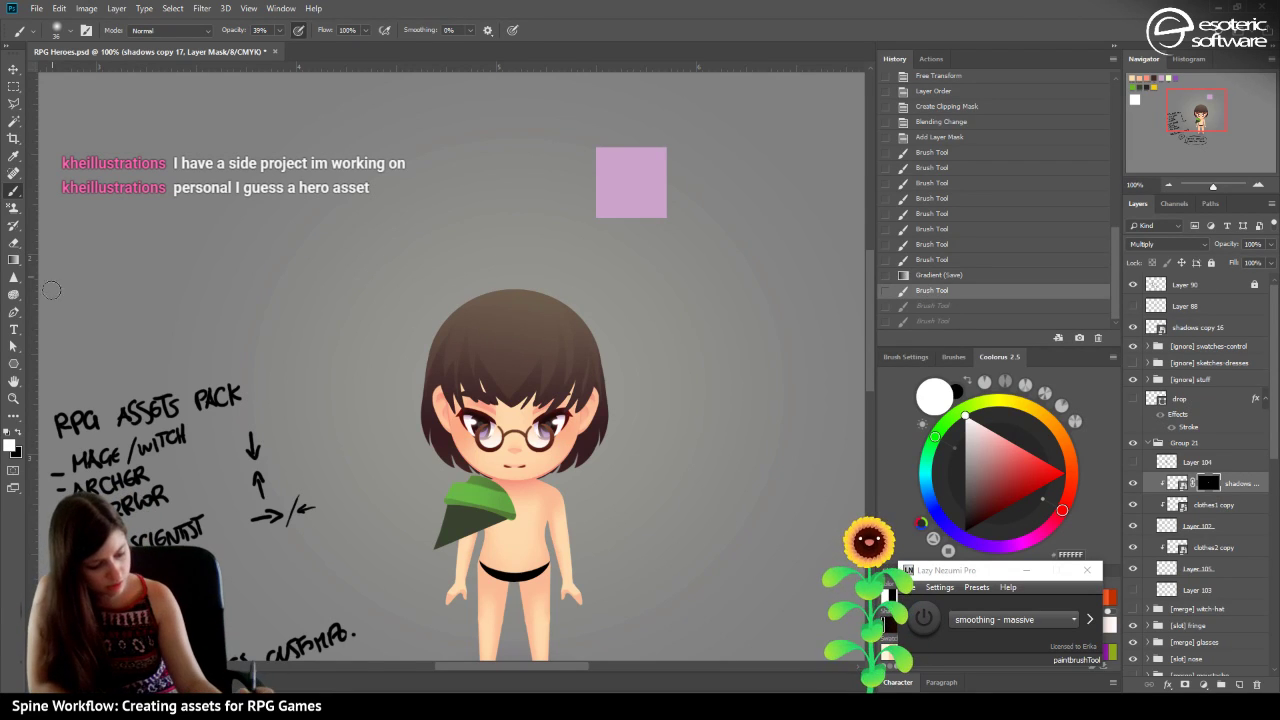
# Switch to black and soften the shadow on the mask with several strokes over the middle of the green piece.
pyautogui.press('x')
pyautogui.moveTo(500, 526)
pyautogui.mouseDown()
pyautogui.moveTo(445, 508)
pyautogui.moveTo(480, 512)
pyautogui.mouseUp()
pyautogui.moveTo(470, 505)
pyautogui.mouseDown()
pyautogui.moveTo(508, 518)
pyautogui.moveTo(453, 498)
pyautogui.moveTo(528, 508)
pyautogui.moveTo(462, 508)
pyautogui.mouseUp()
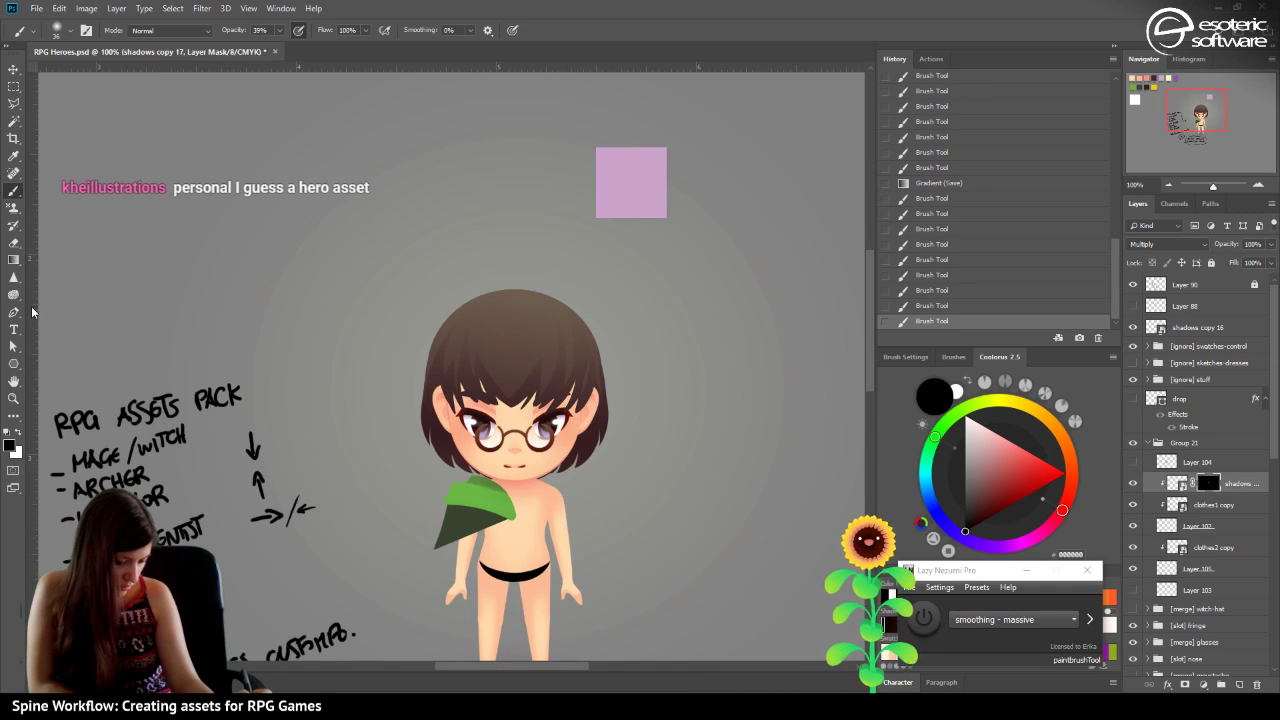
# Switch the foreground colour to white and set the brush hardness to 100%.
pyautogui.click(20, 432)
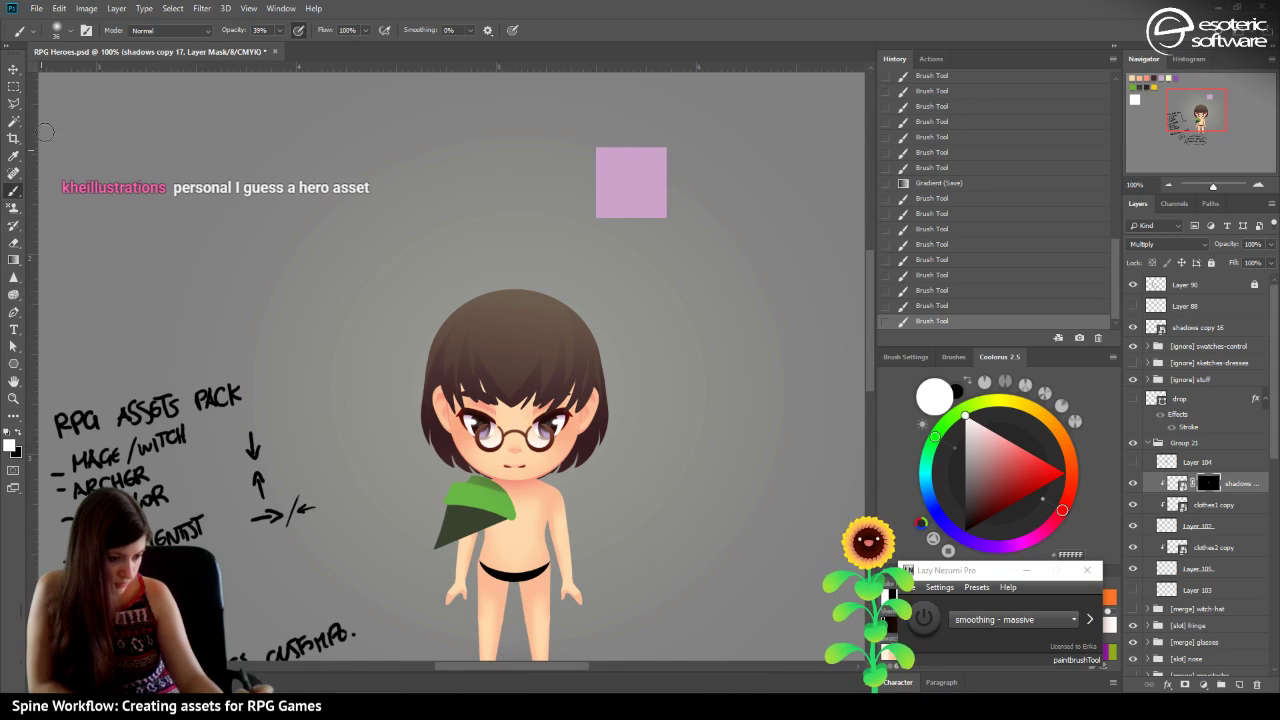
pyautogui.click(55, 46)
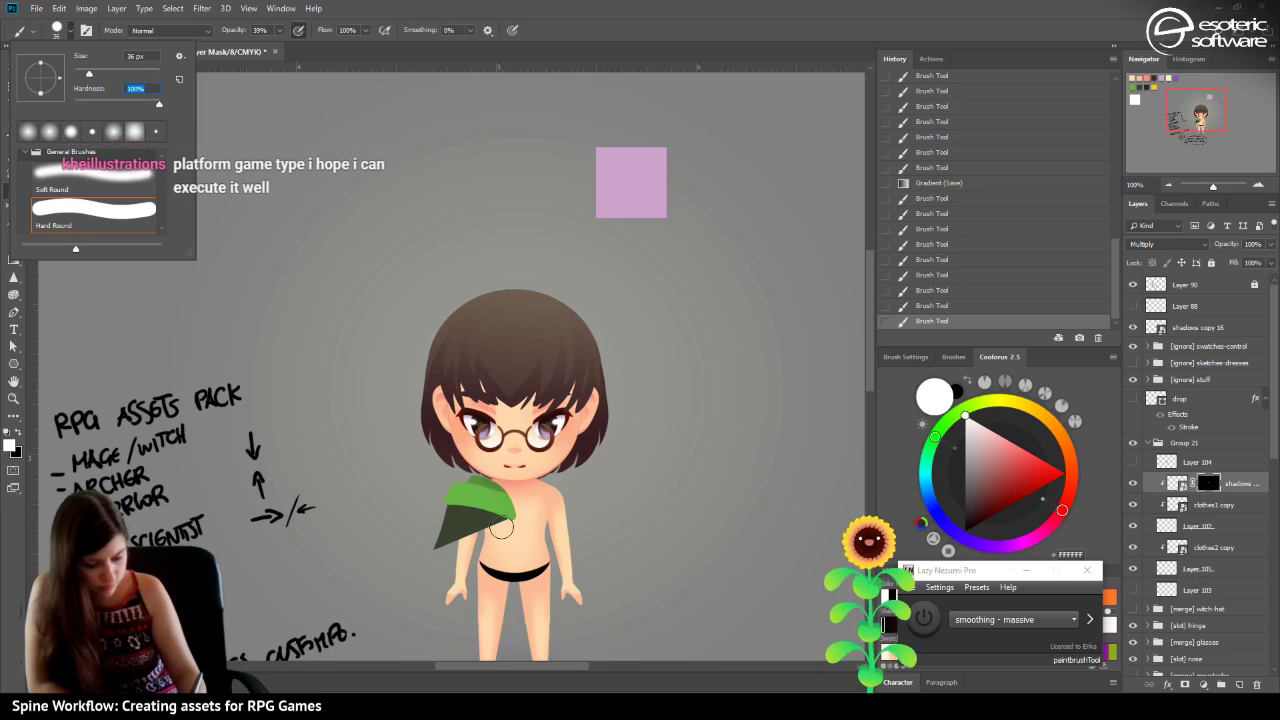
pyautogui.click(391, 516)
# Build up the shadow on the upper green part with hard-edged white mask strokes, and step back the last four.
pyautogui.moveTo(391, 516); pyautogui.dragTo(480, 525)
pyautogui.moveTo(358, 491)
pyautogui.mouseDown()
pyautogui.moveTo(510, 530)
pyautogui.moveTo(345, 499)
pyautogui.mouseUp()
pyautogui.moveTo(475, 499)
pyautogui.mouseDown()
pyautogui.moveTo(391, 450)
pyautogui.moveTo(490, 498)
pyautogui.mouseUp()
pyautogui.moveTo(405, 452)
pyautogui.mouseDown()
pyautogui.moveTo(523, 525)
pyautogui.moveTo(343, 439)
pyautogui.mouseUp()
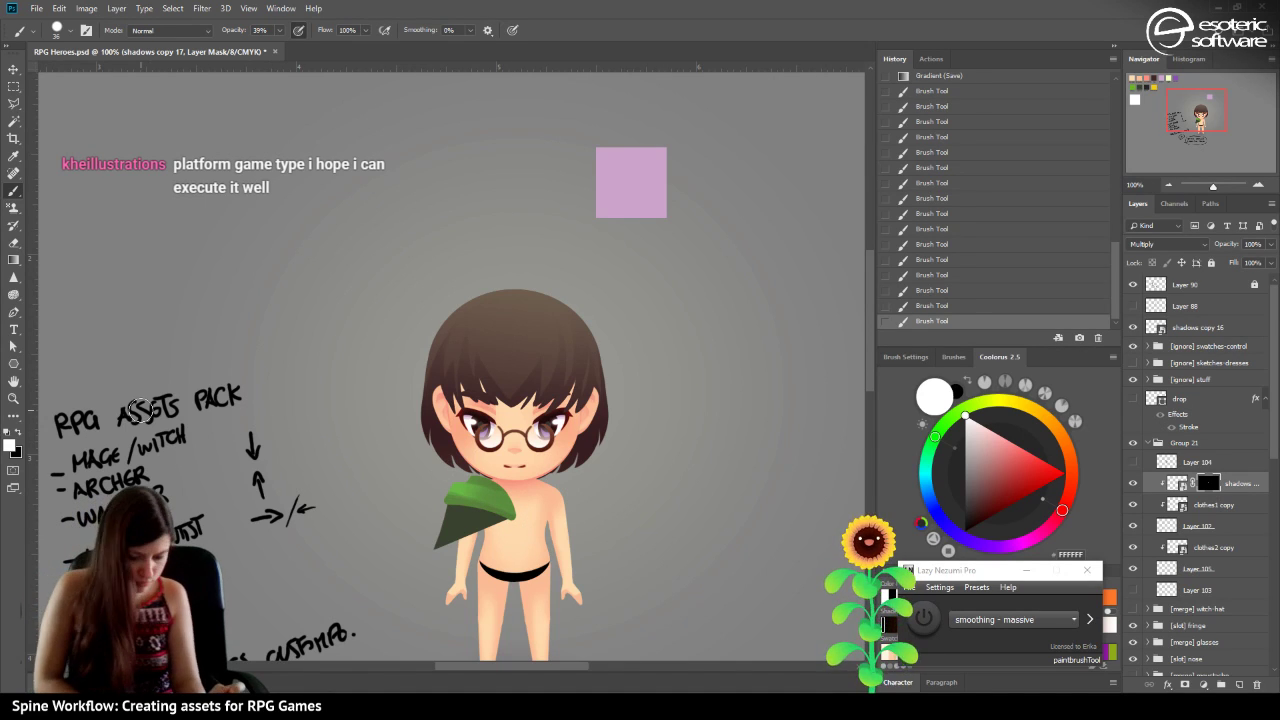
pyautogui.click(519, 517)
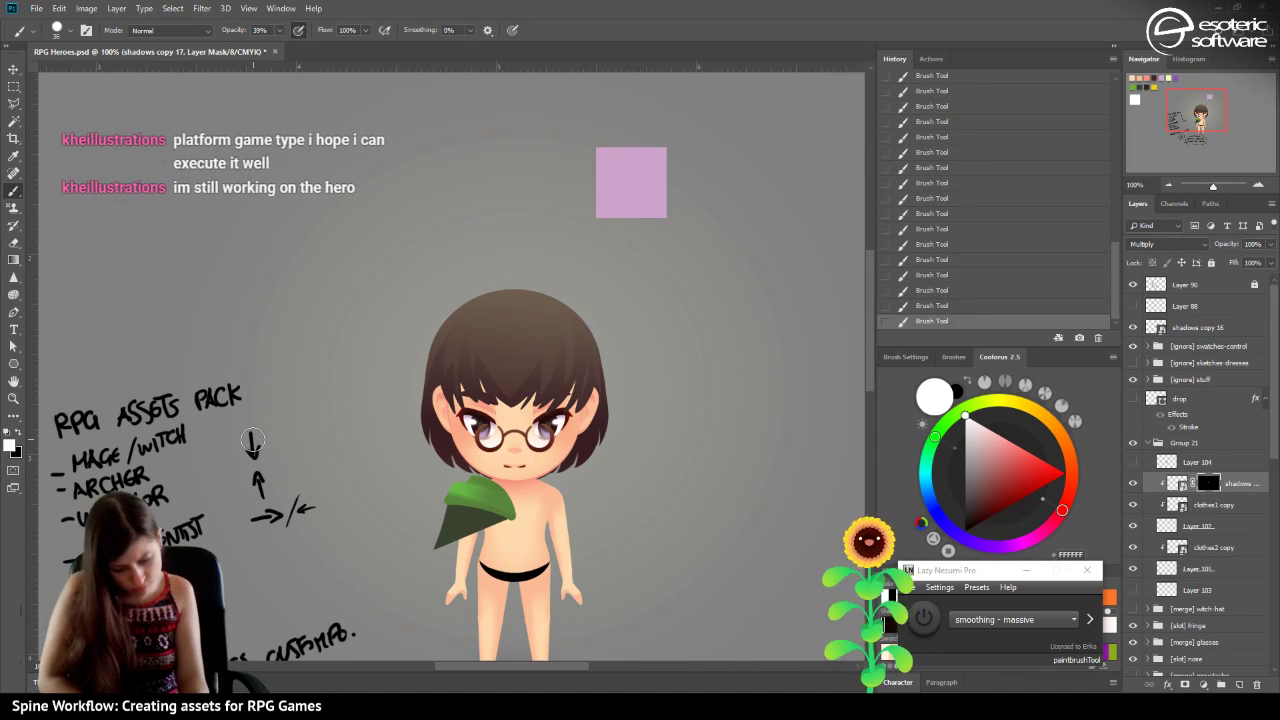
pyautogui.click(936, 257)
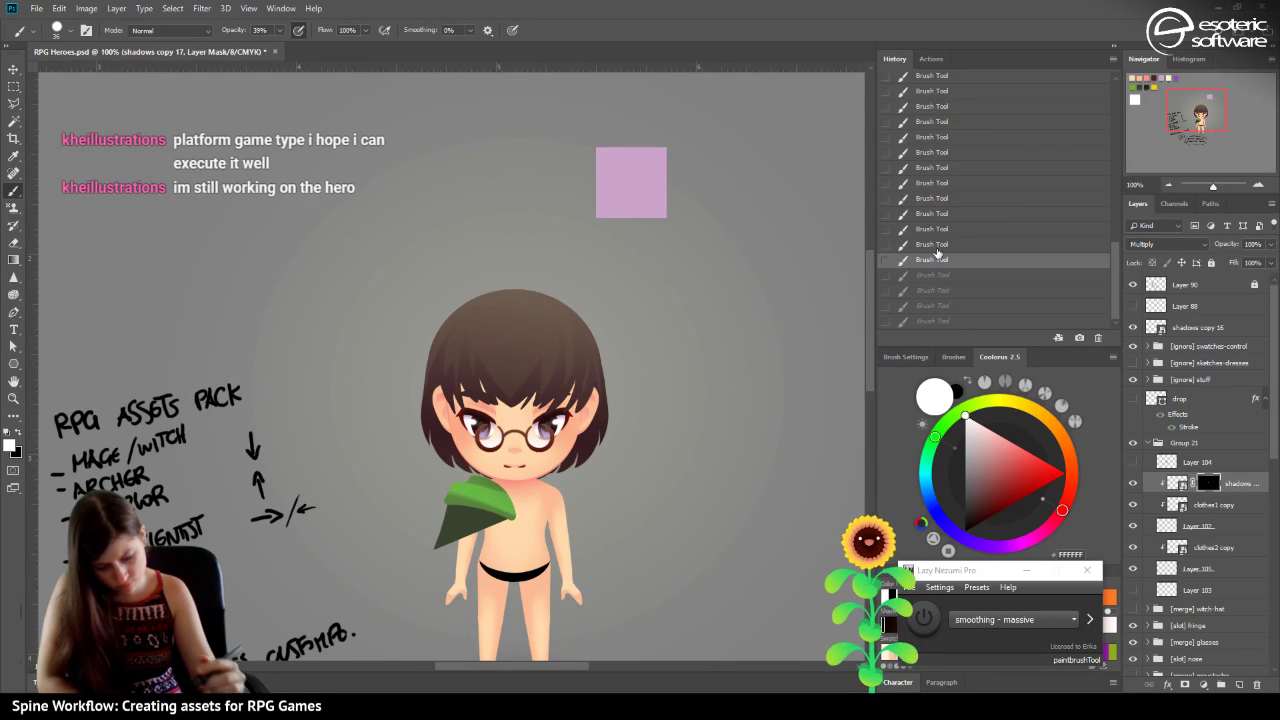
# Try two more hard white strokes on the upper green part's mask, and step back both.
pyautogui.click(525, 528)
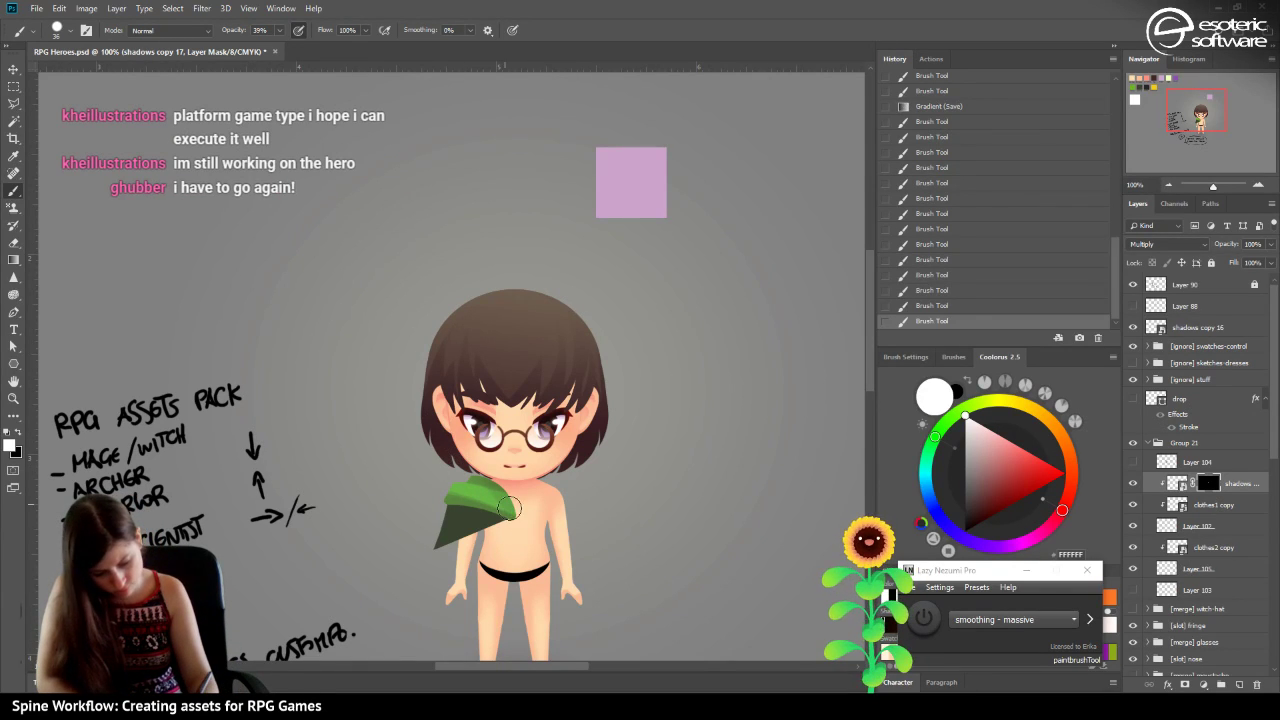
pyautogui.click(474, 495)
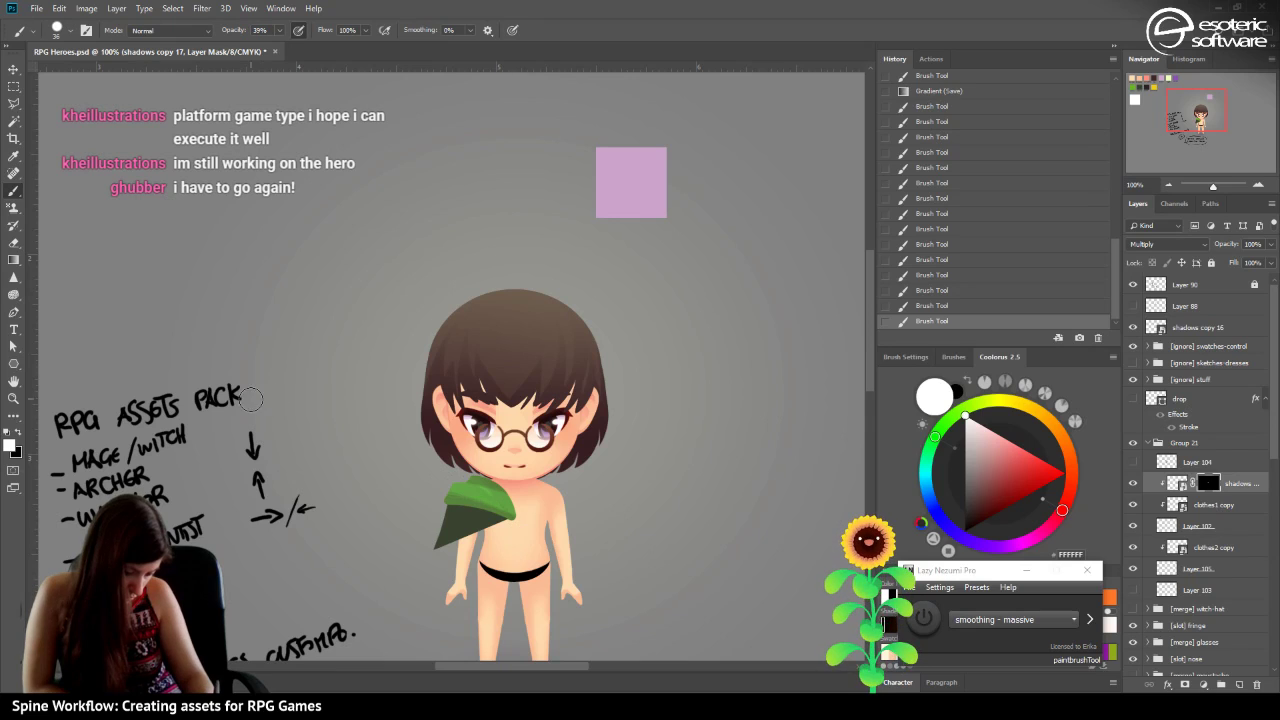
pyautogui.click(915, 289)
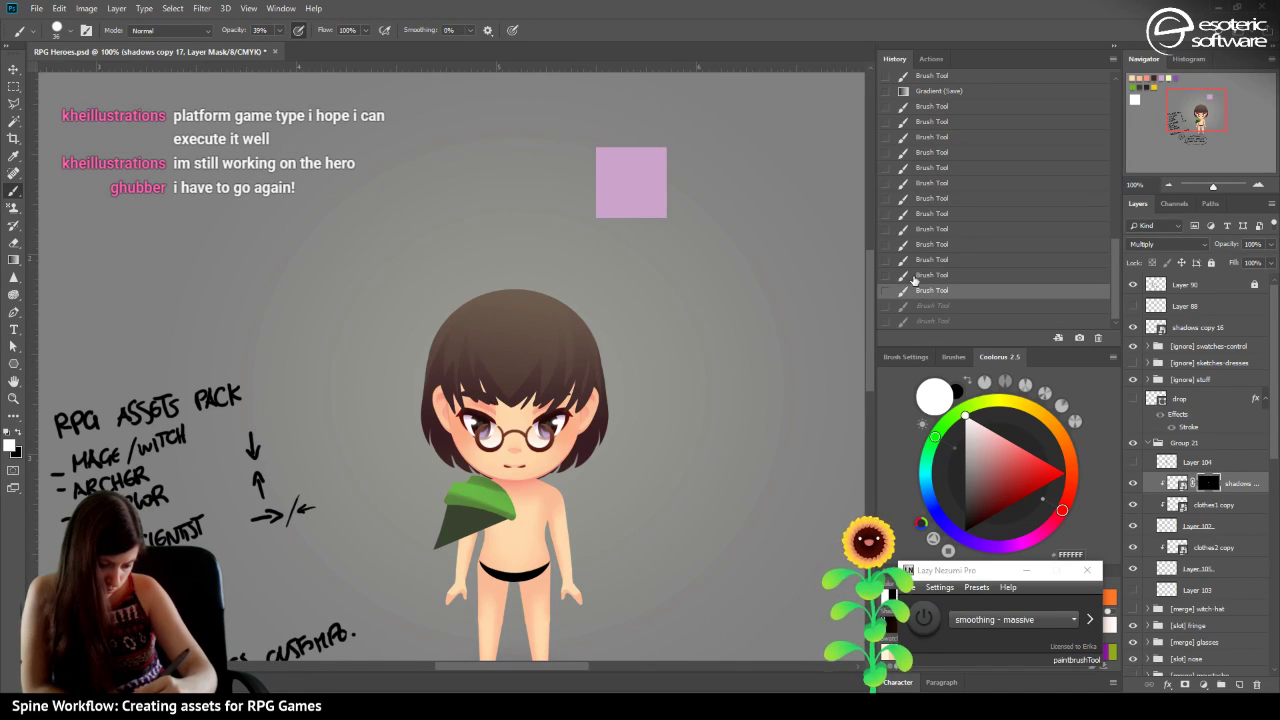
# Set the brush size to 25 px and add hard white strokes to the shadow mask at the green piece's right corner.
pyautogui.click(40, 30)
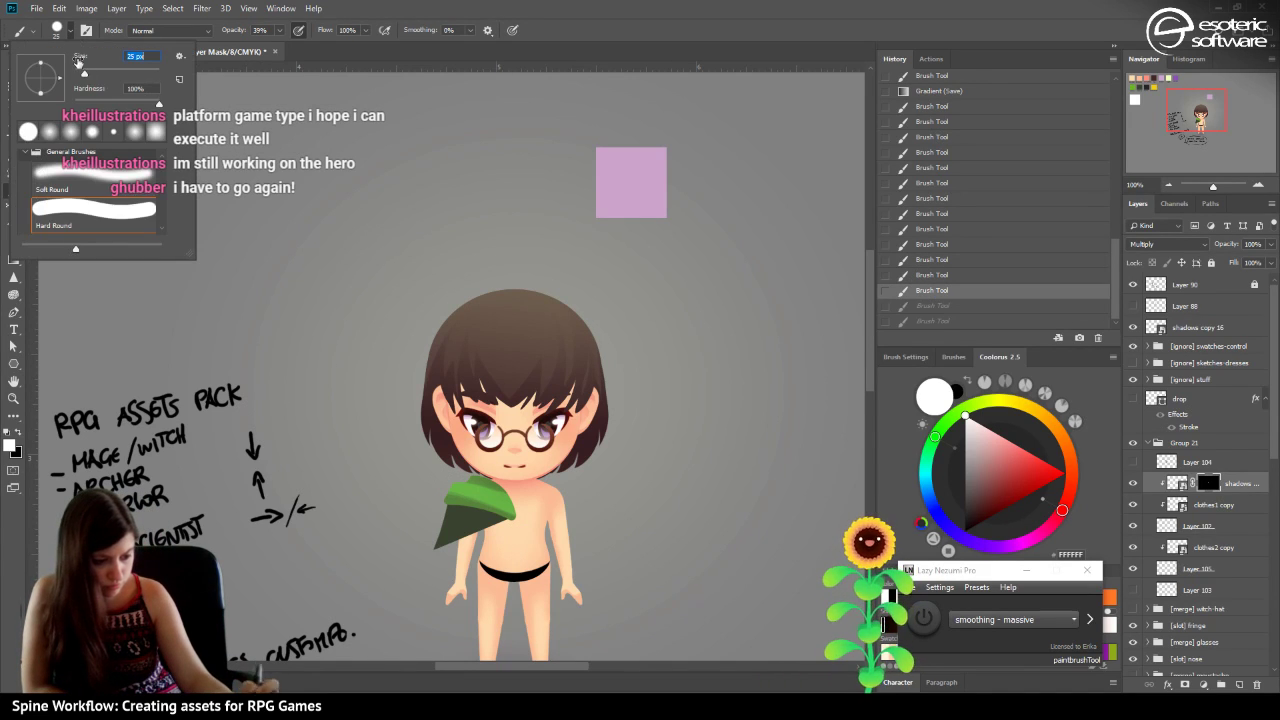
pyautogui.click(520, 520)
pyautogui.click(520, 520)
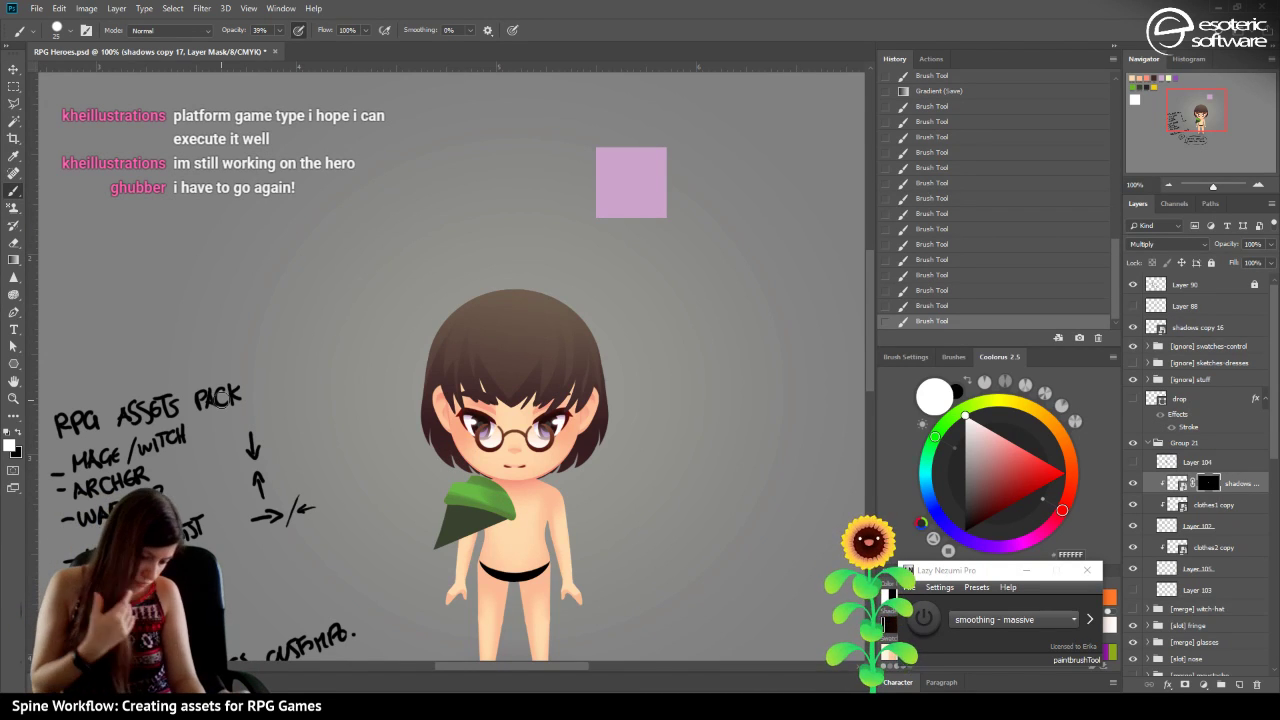
# Compare the shadow mask's earlier brush-stroke states in the history, back to the gradient, and return to the latest one.
pyautogui.click(933, 275)
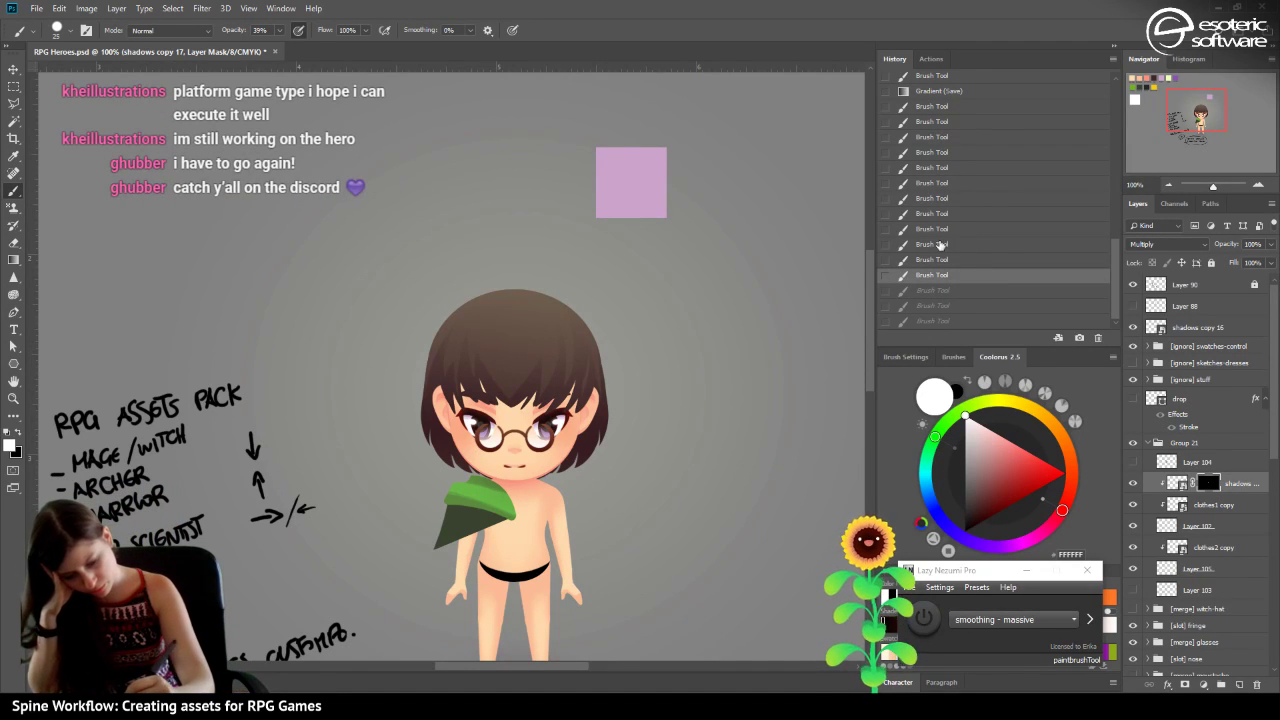
pyautogui.click(940, 244)
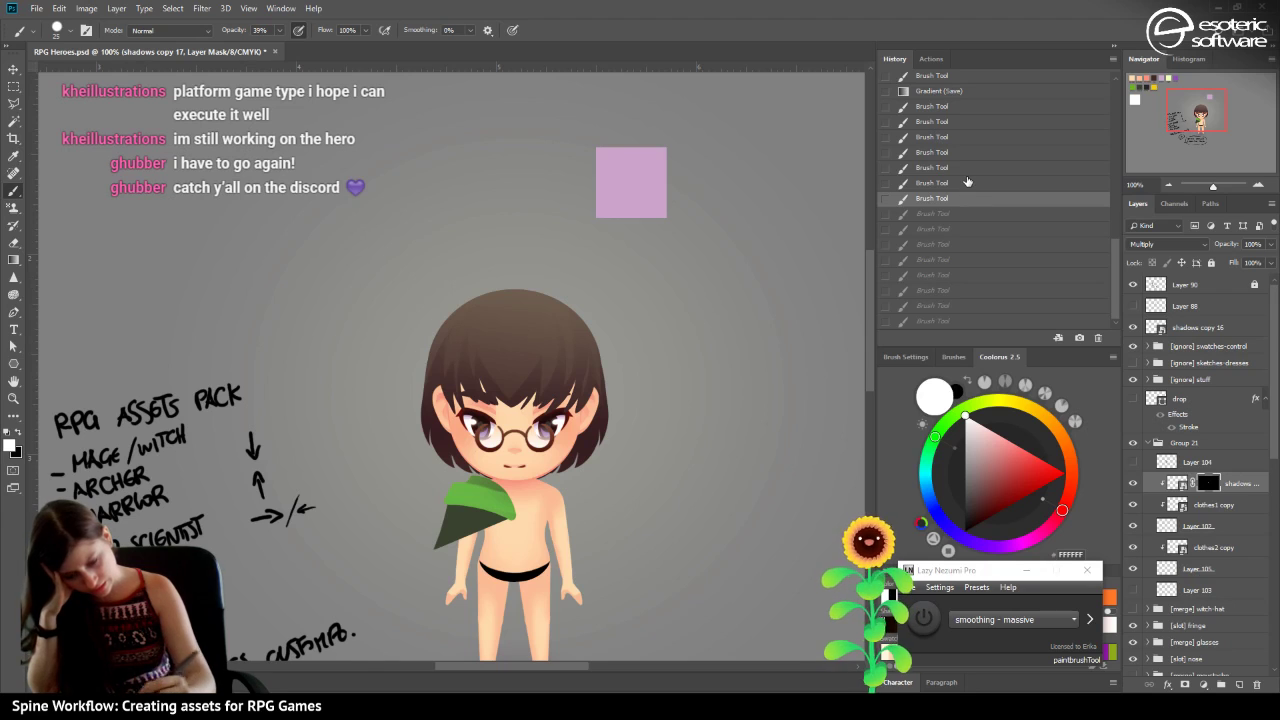
pyautogui.click(936, 229)
pyautogui.click(956, 142)
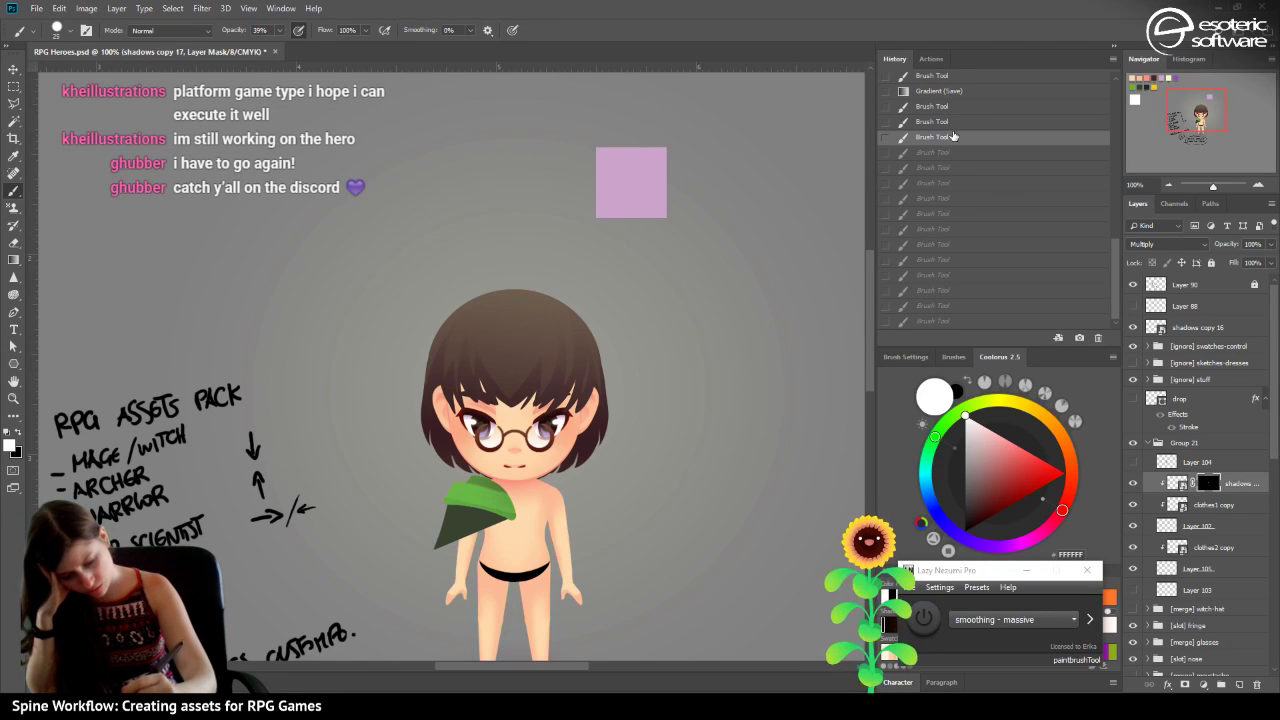
pyautogui.click(937, 92)
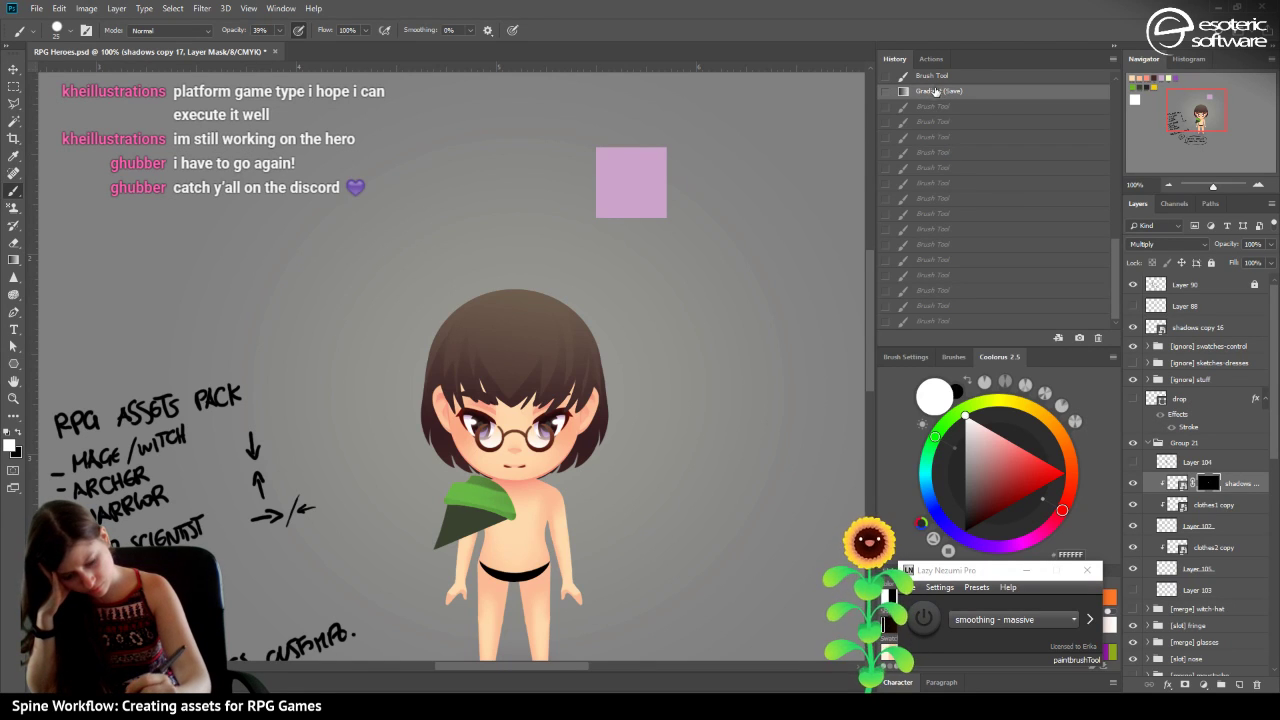
pyautogui.click(947, 213)
pyautogui.click(933, 276)
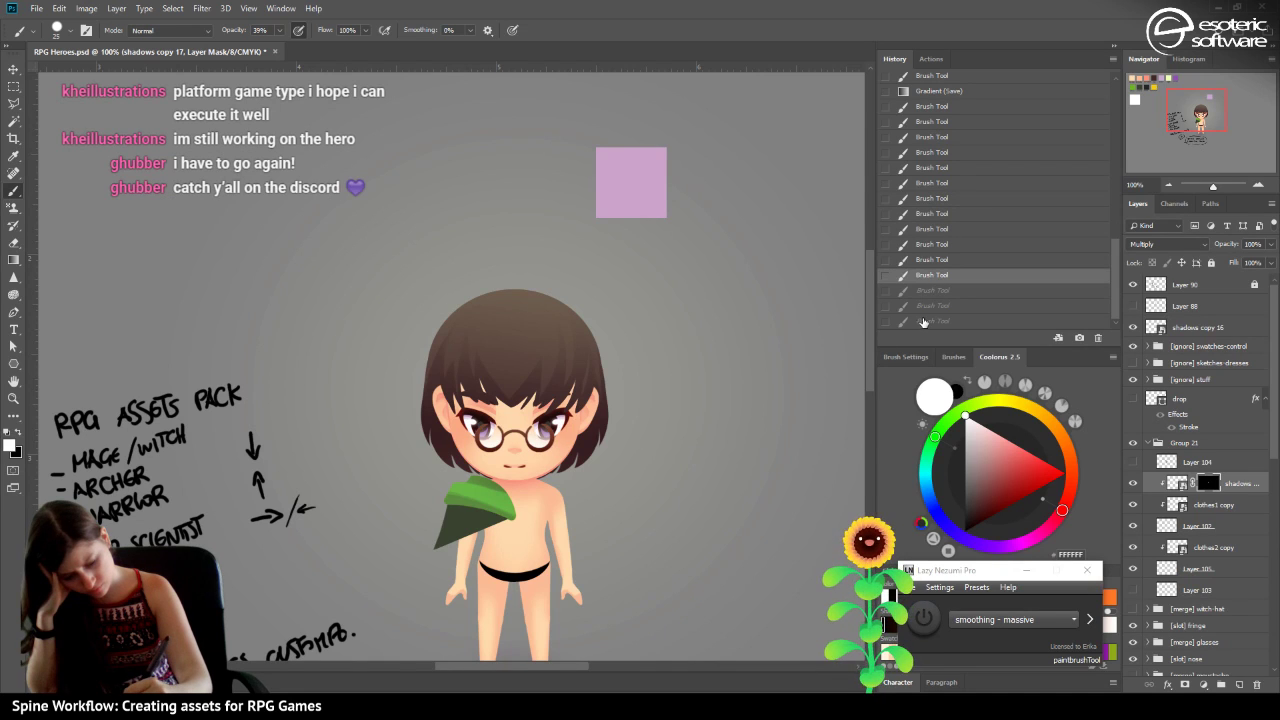
pyautogui.click(924, 321)
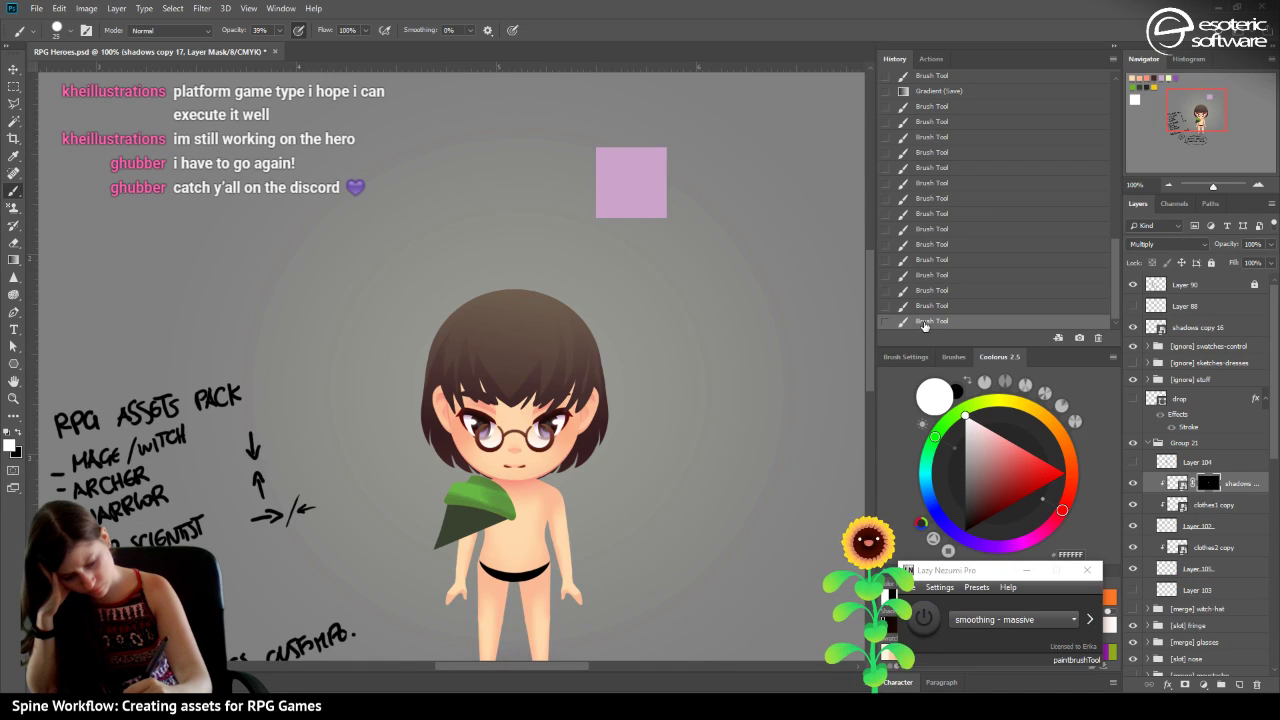
# Step back the last five shadow mask strokes, try new white strokes at the upper green part's right corner, and step back those.
pyautogui.click(917, 244)
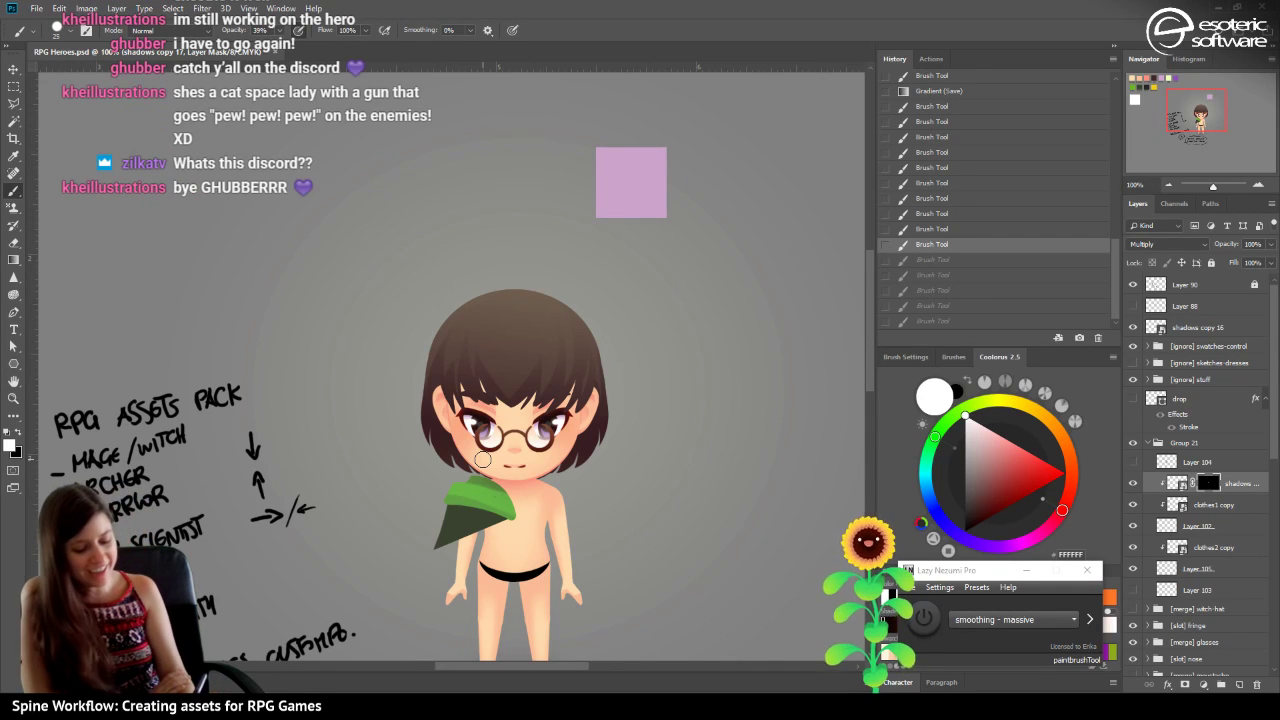
pyautogui.moveTo(508, 523)
pyautogui.mouseDown()
pyautogui.moveTo(389, 502)
pyautogui.moveTo(517, 528)
pyautogui.moveTo(402, 513)
pyautogui.moveTo(499, 530)
pyautogui.moveTo(446, 507)
pyautogui.moveTo(474, 525)
pyautogui.moveTo(514, 521)
pyautogui.moveTo(414, 506)
pyautogui.moveTo(505, 505)
pyautogui.mouseUp()
pyautogui.hotkey('ctrl', 'z')
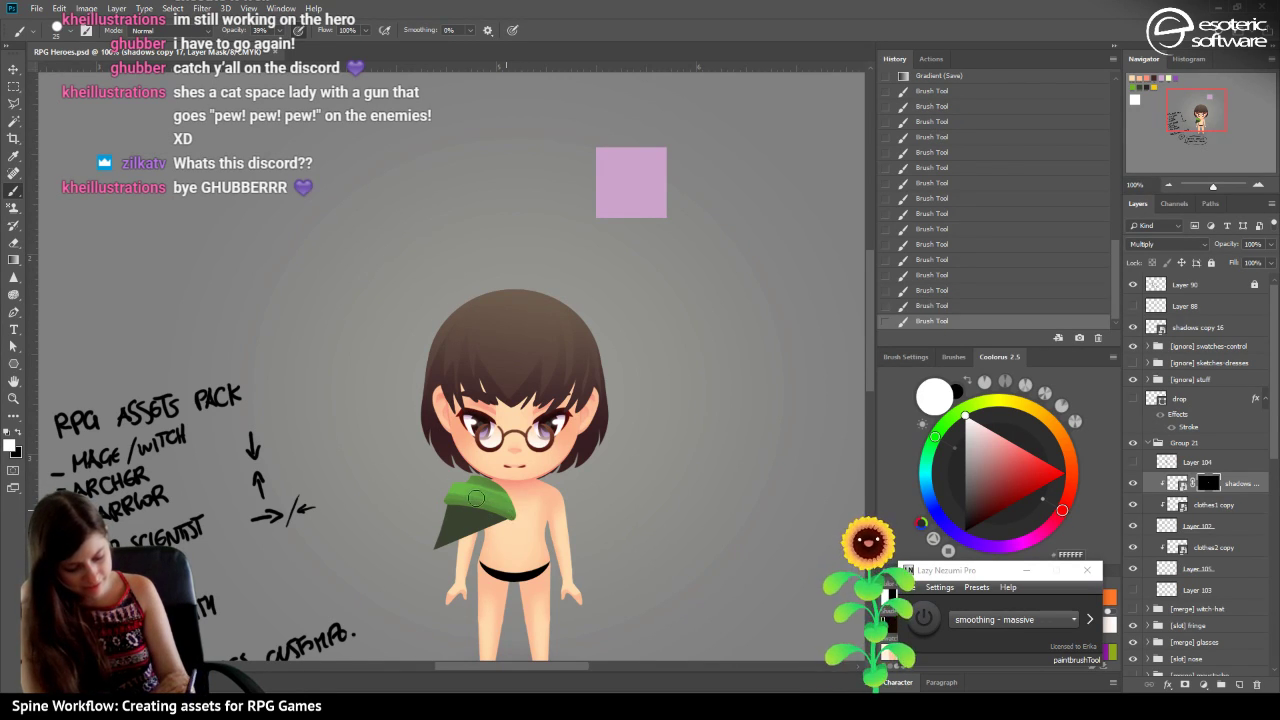
pyautogui.click(932, 245)
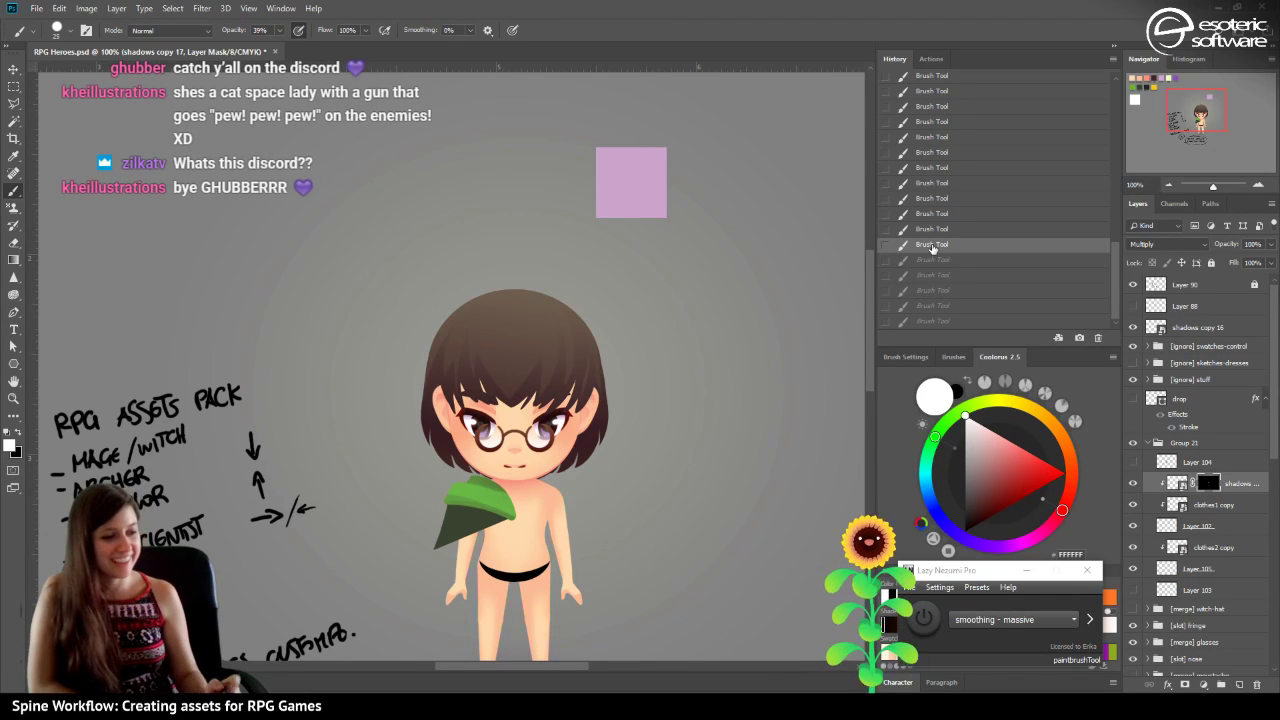
# Paint long diagonal hard white strokes on the shadow mask across the upper green part, comparing the last stroke by undoing and redoing it.
pyautogui.click(443, 462)
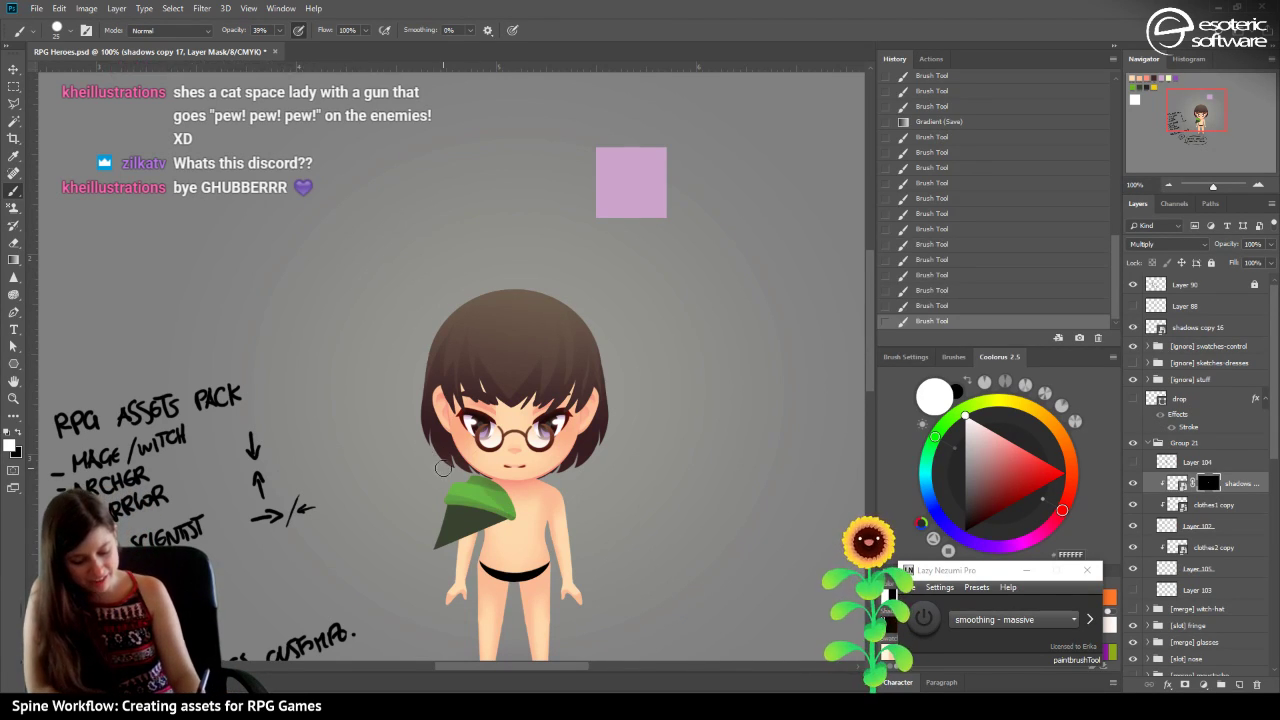
pyautogui.click(501, 502)
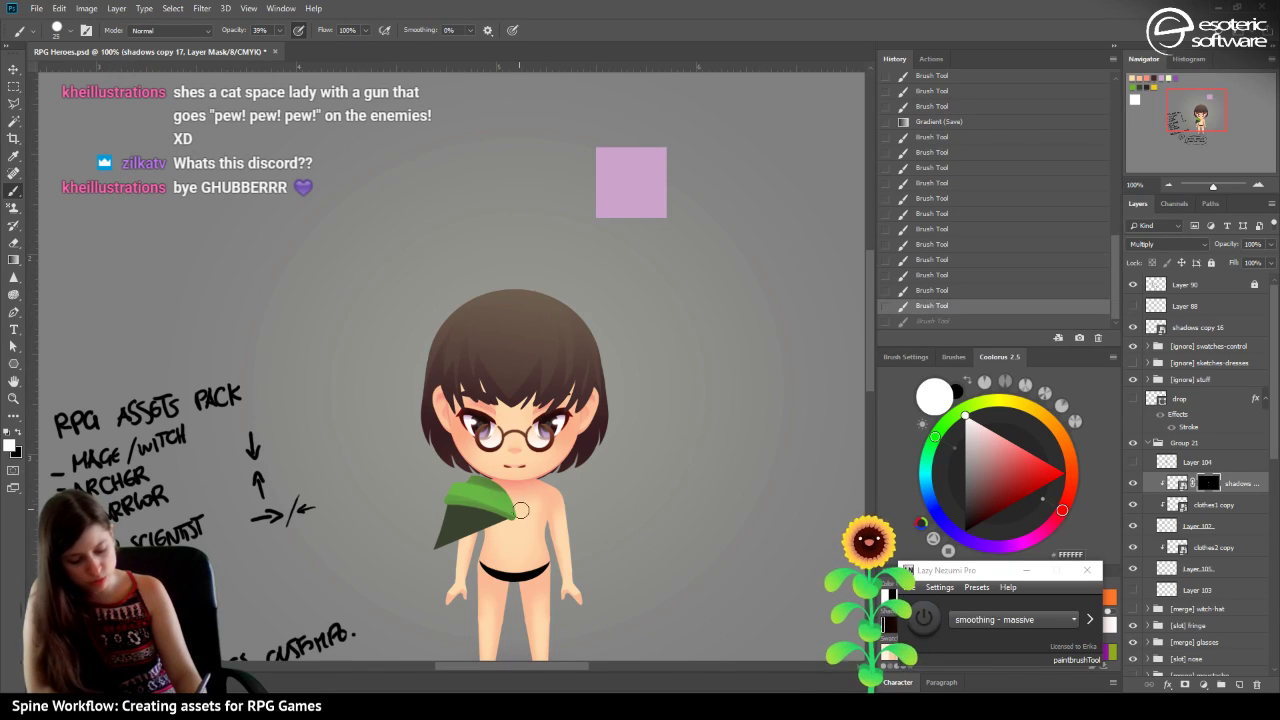
pyautogui.moveTo(518, 509); pyautogui.dragTo(422, 447)
pyautogui.moveTo(523, 517); pyautogui.dragTo(400, 453)
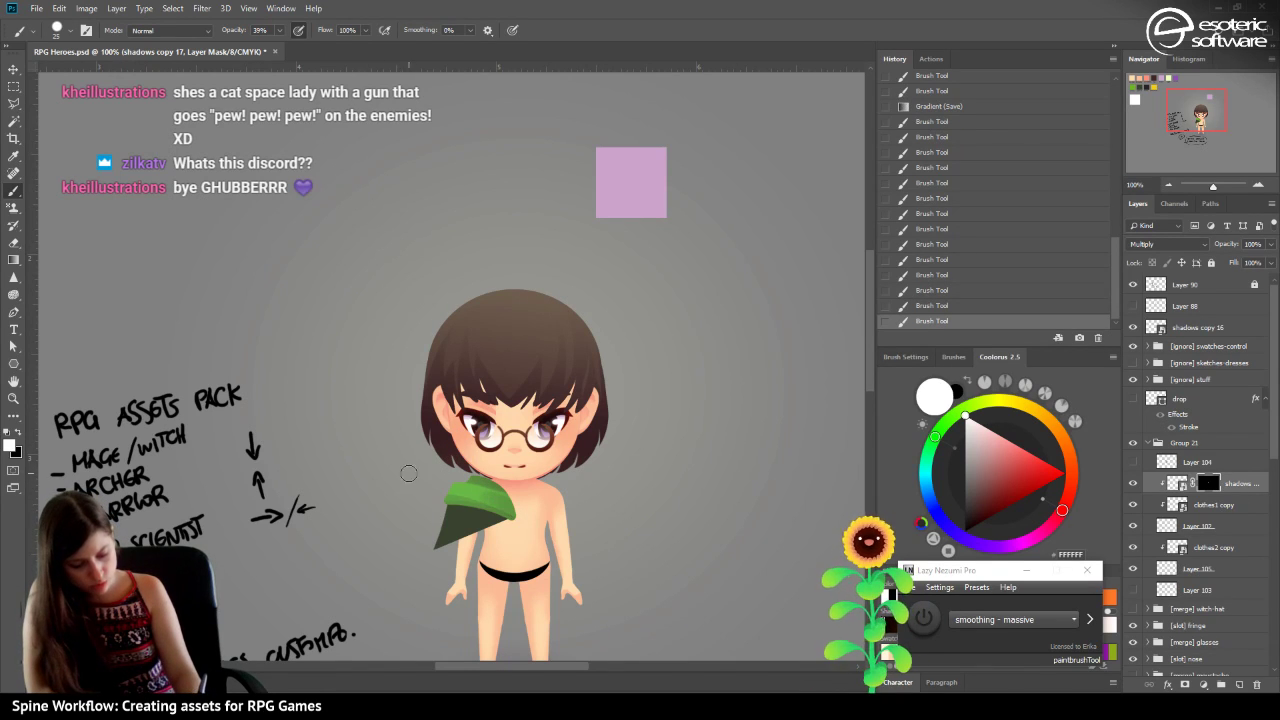
pyautogui.moveTo(513, 527); pyautogui.dragTo(357, 471)
pyautogui.click(439, 492)
pyautogui.hotkey('ctrl', 'z')
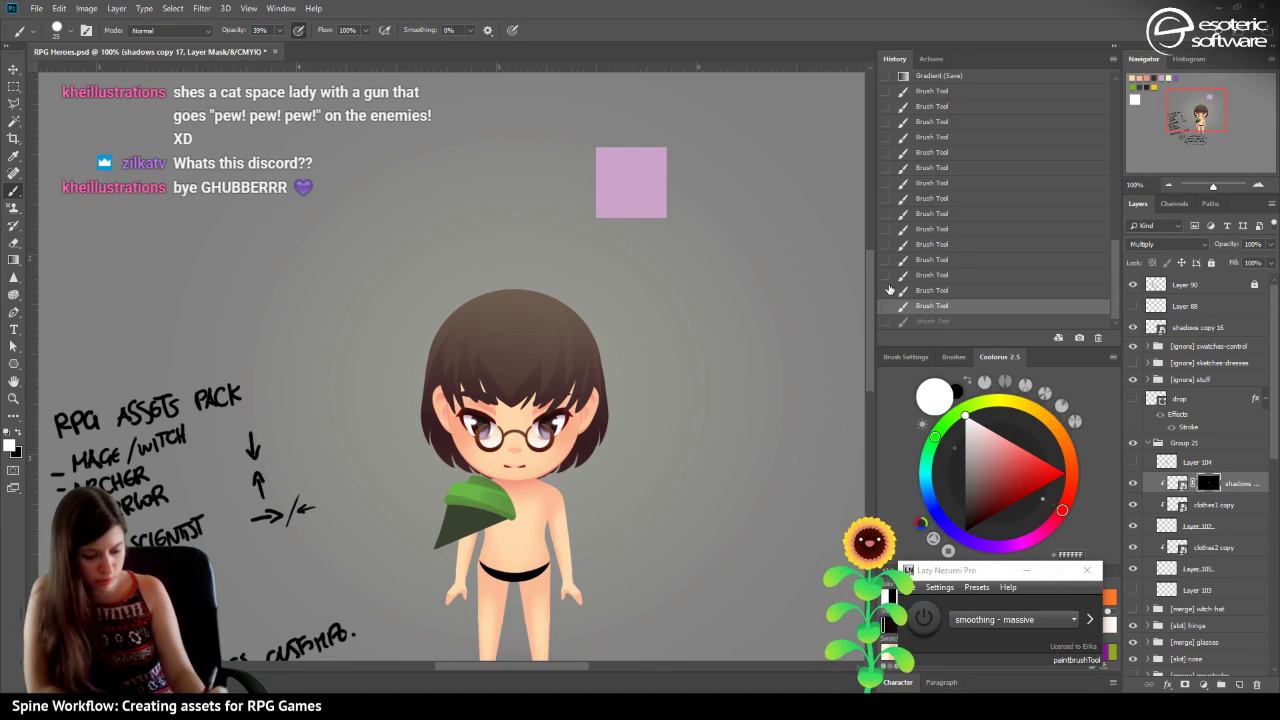
pyautogui.hotkey('ctrl', 'shift', 'z')
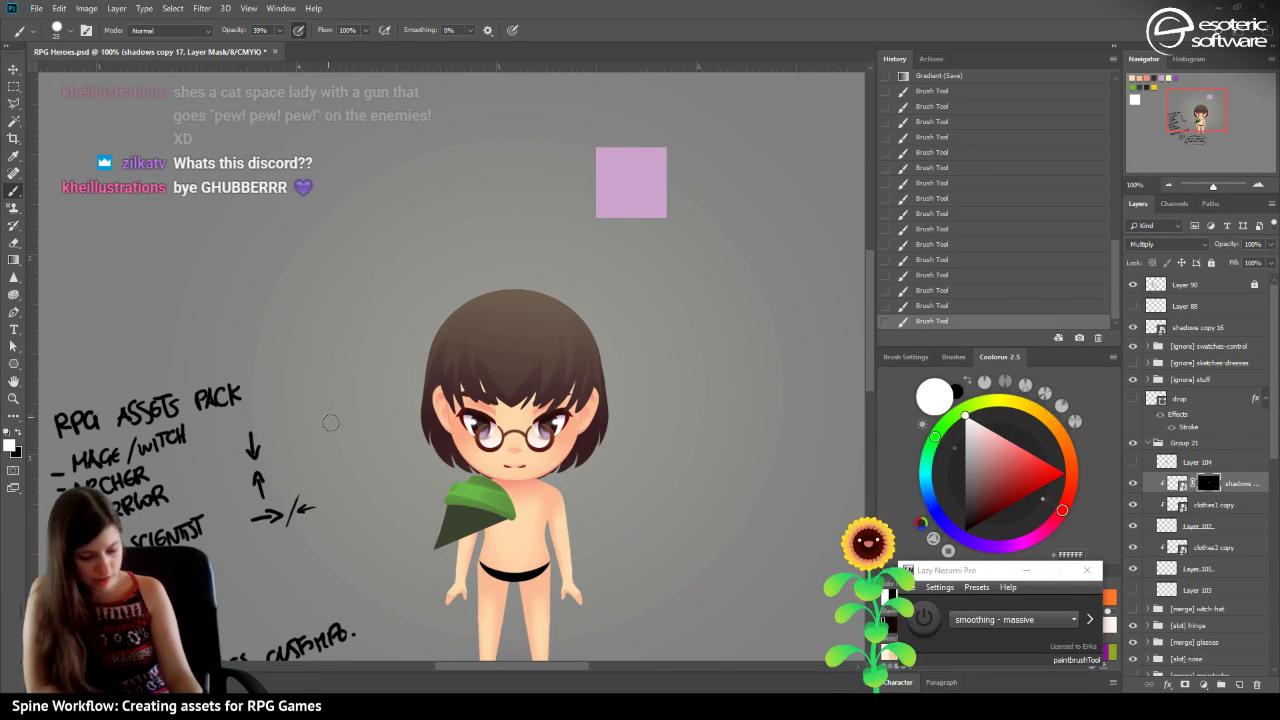
# Try further white strokes on the shadow mask at the upper green part's left edge, and step back the last three.
pyautogui.click(446, 487)
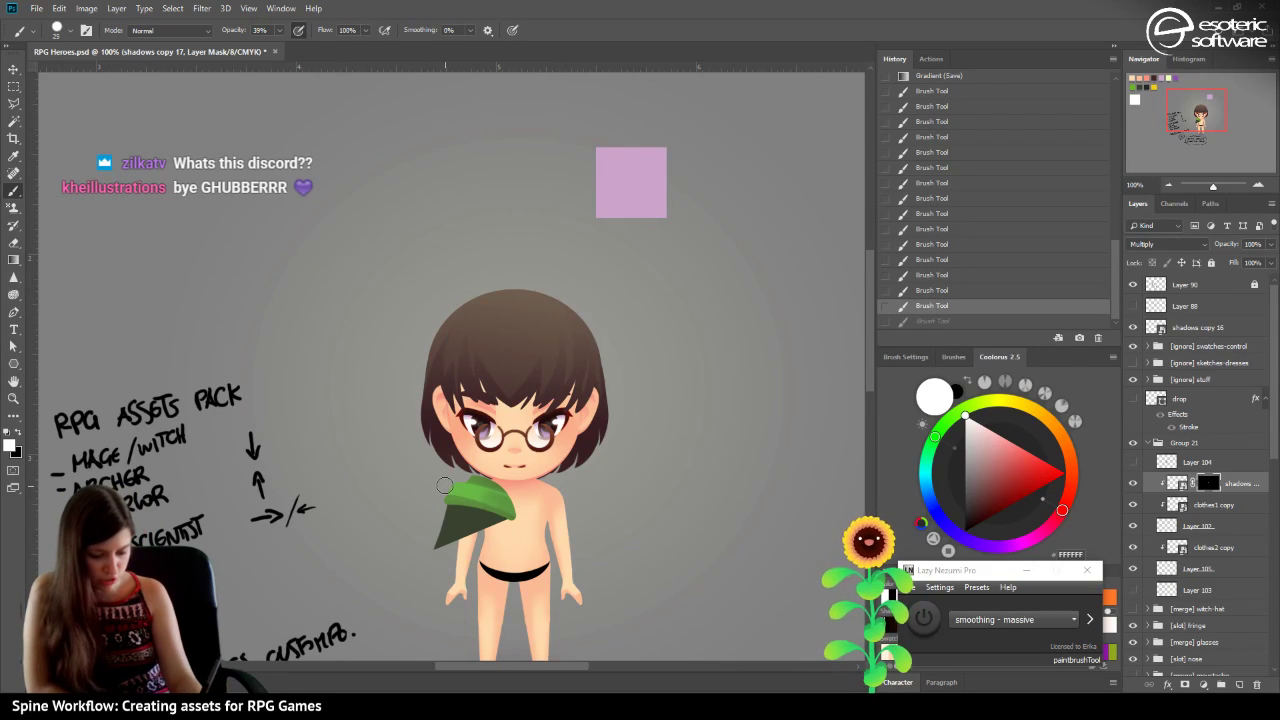
pyautogui.click(396, 478)
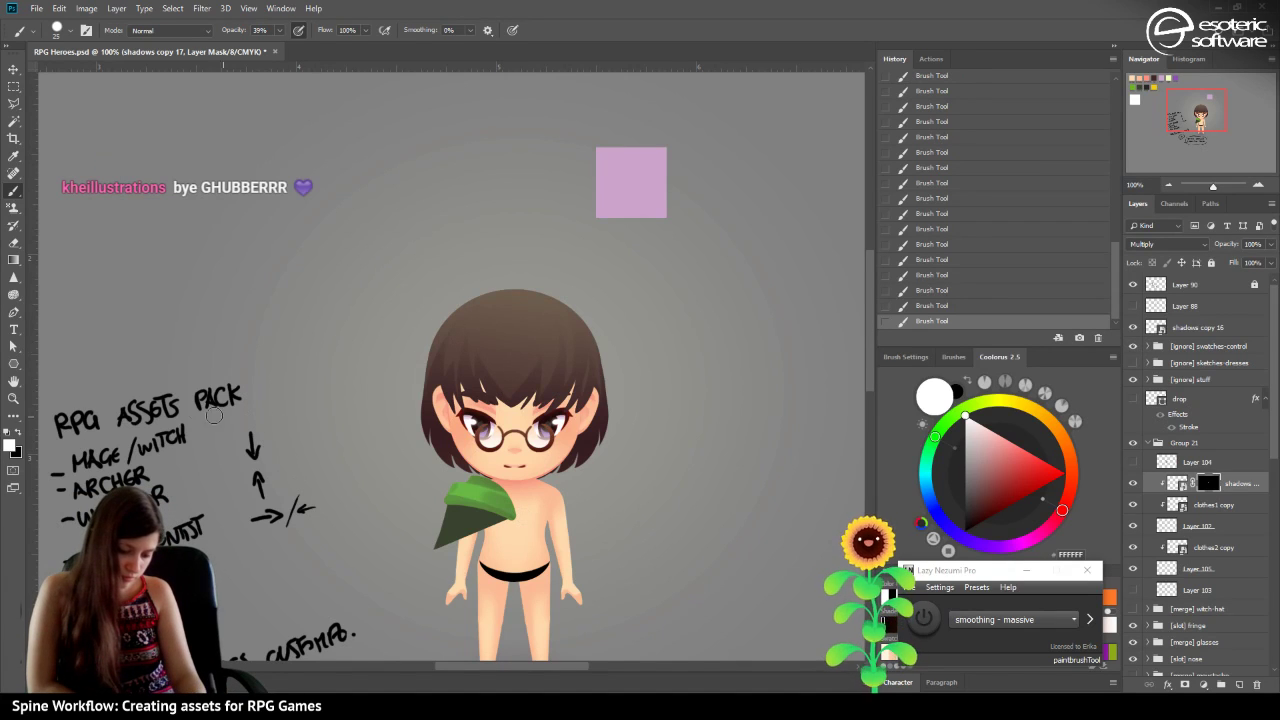
pyautogui.click(440, 475)
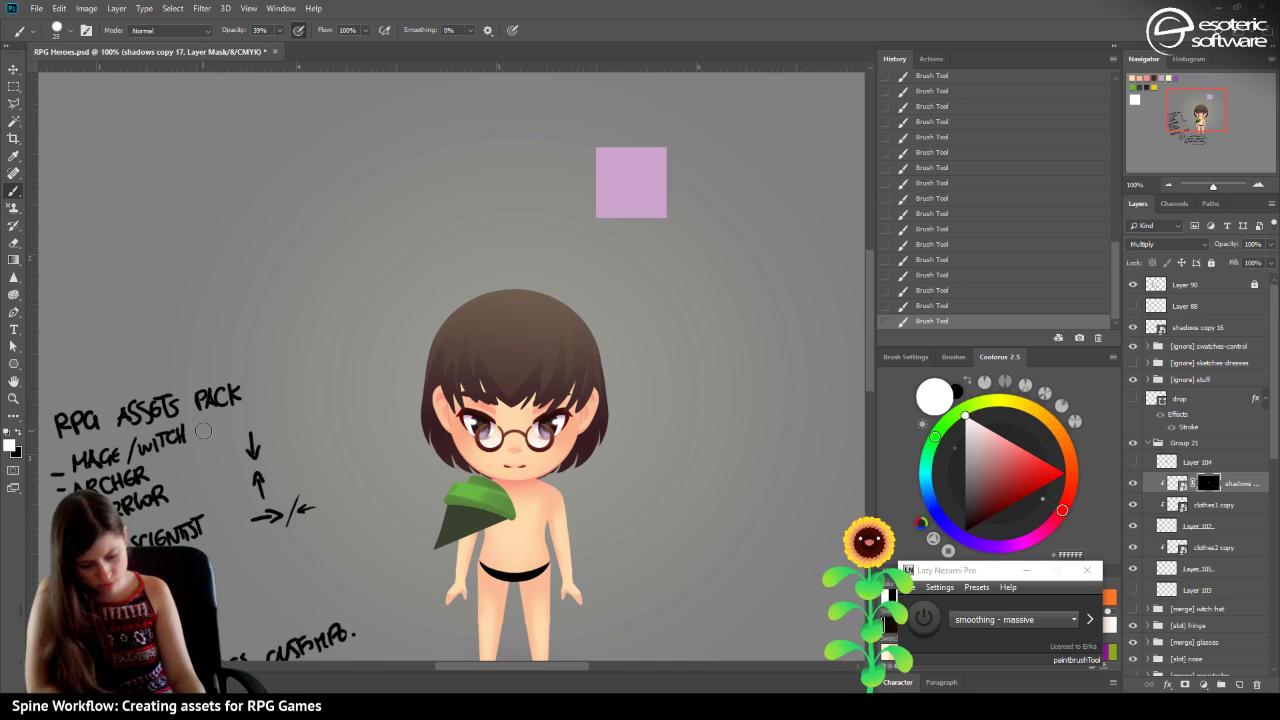
pyautogui.click(932, 274)
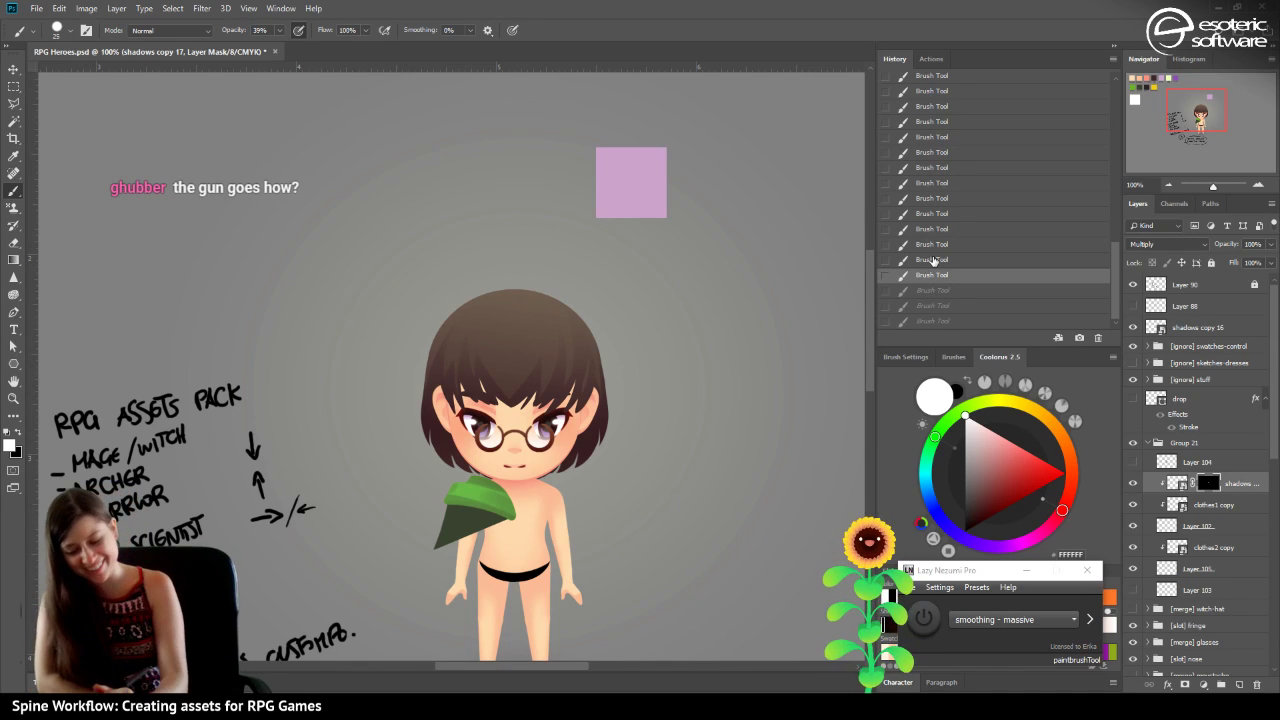
# Duplicate the masked shadow layer directly above the clothes2 copy layer and clip it to the lower dark green piece.
pyautogui.click(1180, 526)
pyautogui.click(1180, 484)
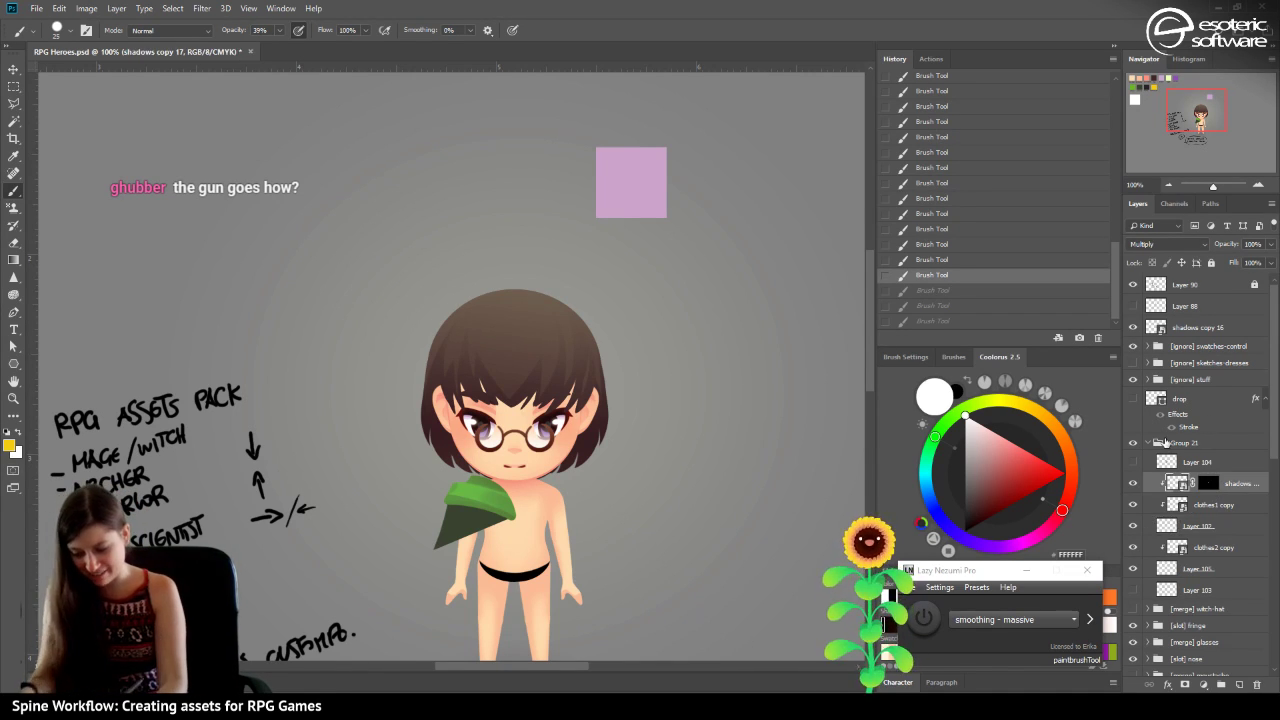
pyautogui.moveTo(1172, 484); pyautogui.dragTo(1178, 580)
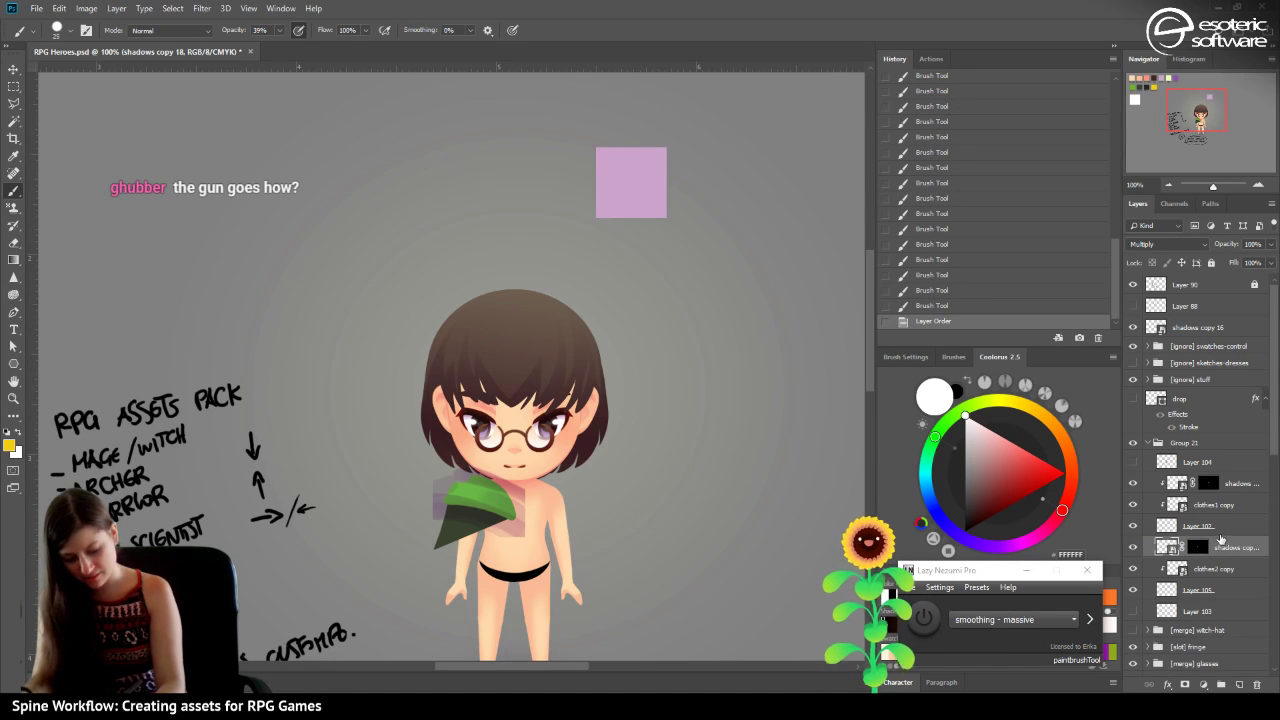
pyautogui.rightClick(1214, 548)
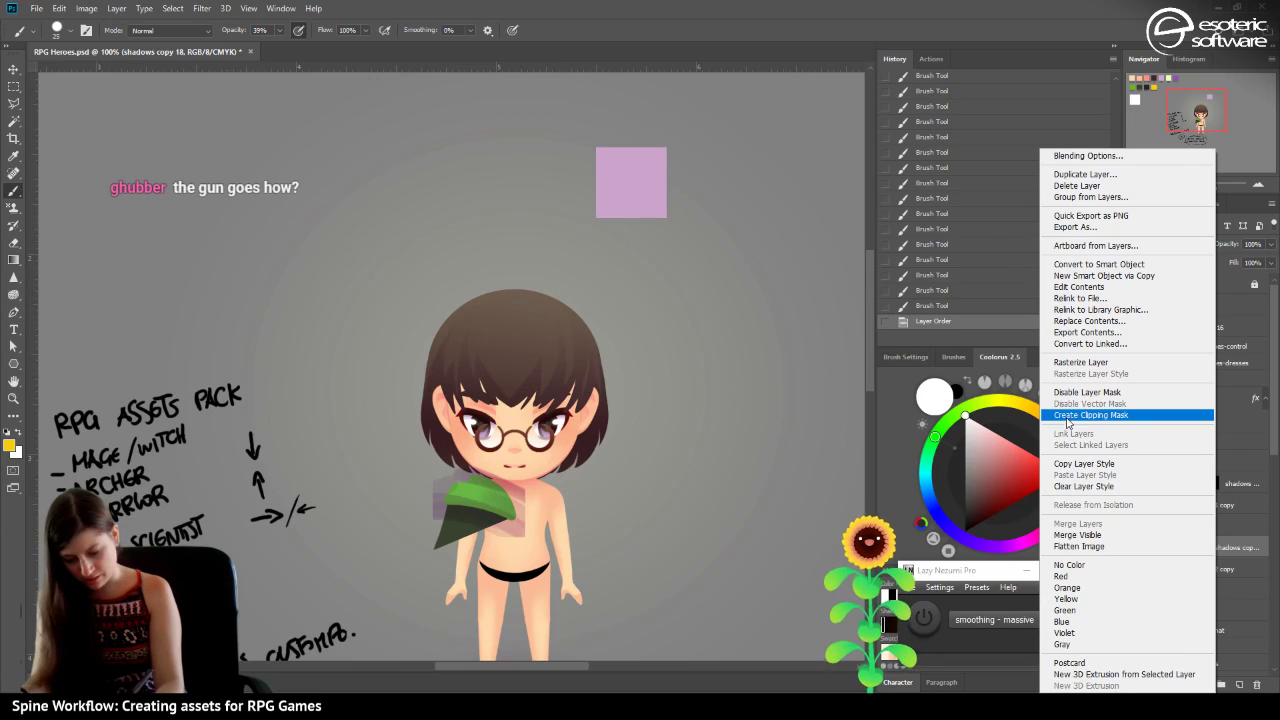
pyautogui.click(1073, 414)
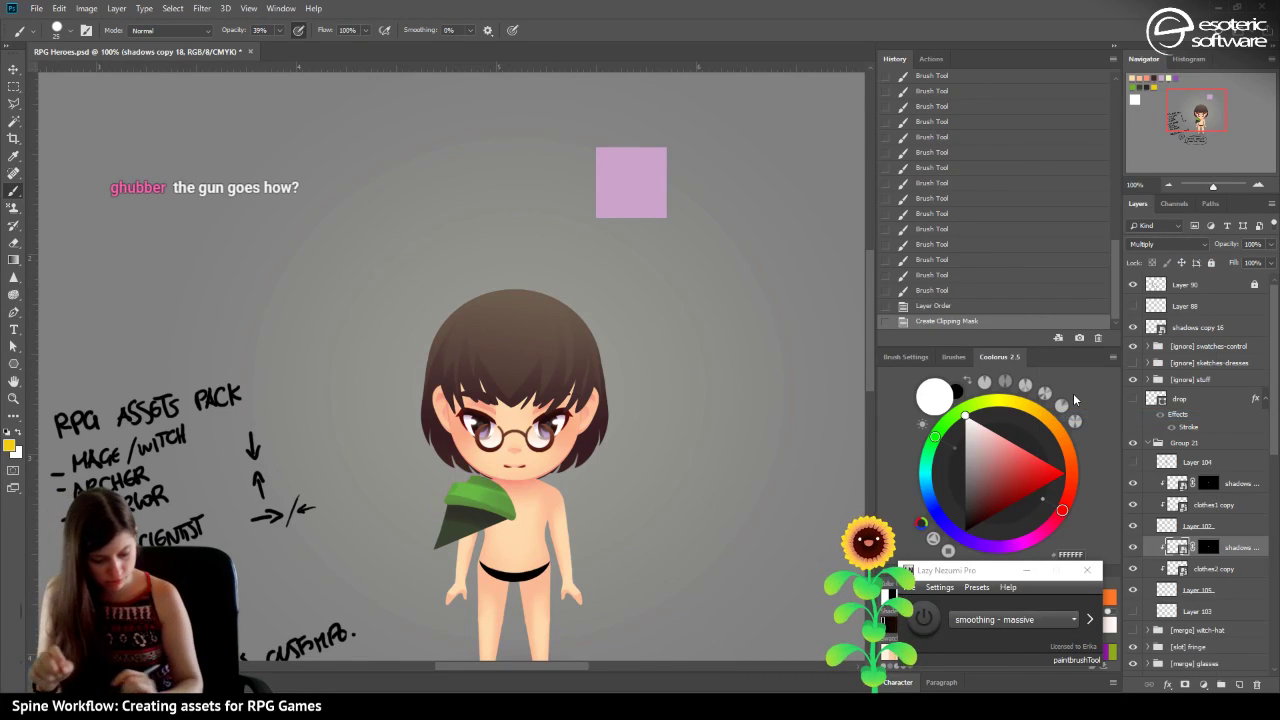
# Paint white strokes on the duplicated shadow's mask over the dark green piece, down to its pointed tip.
pyautogui.click(1212, 546)
pyautogui.moveTo(490, 522); pyautogui.dragTo(438, 568)
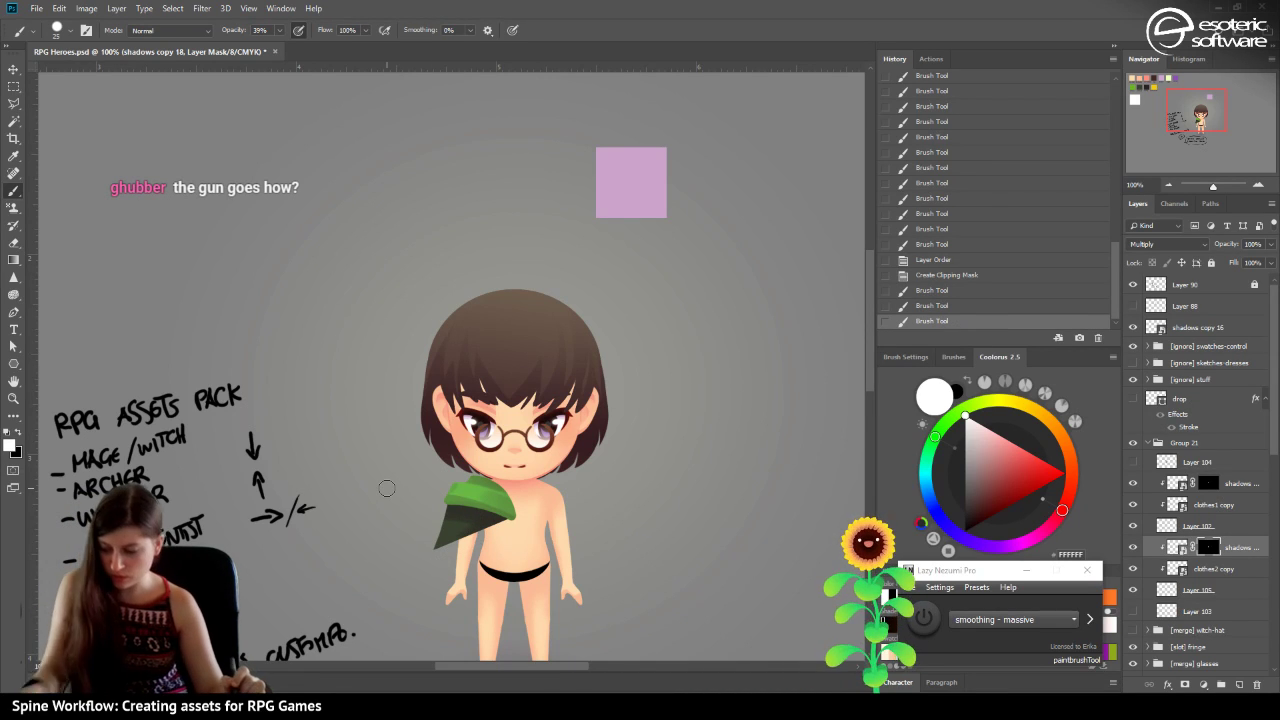
pyautogui.hotkey('ctrl', 't')
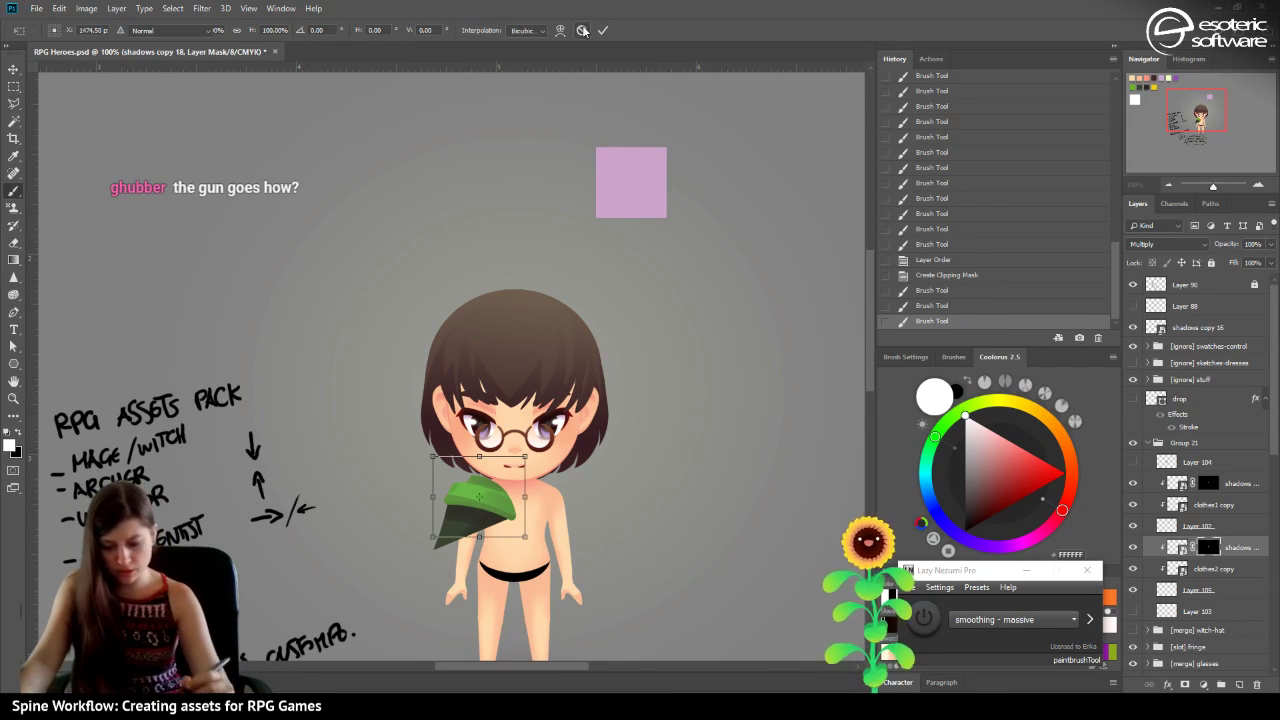
pyautogui.press('Escape')
# Enlarge only the duplicated shadow's content past the dark green tip, unlinking its mask for the transform and relinking it.
pyautogui.click(1186, 547)
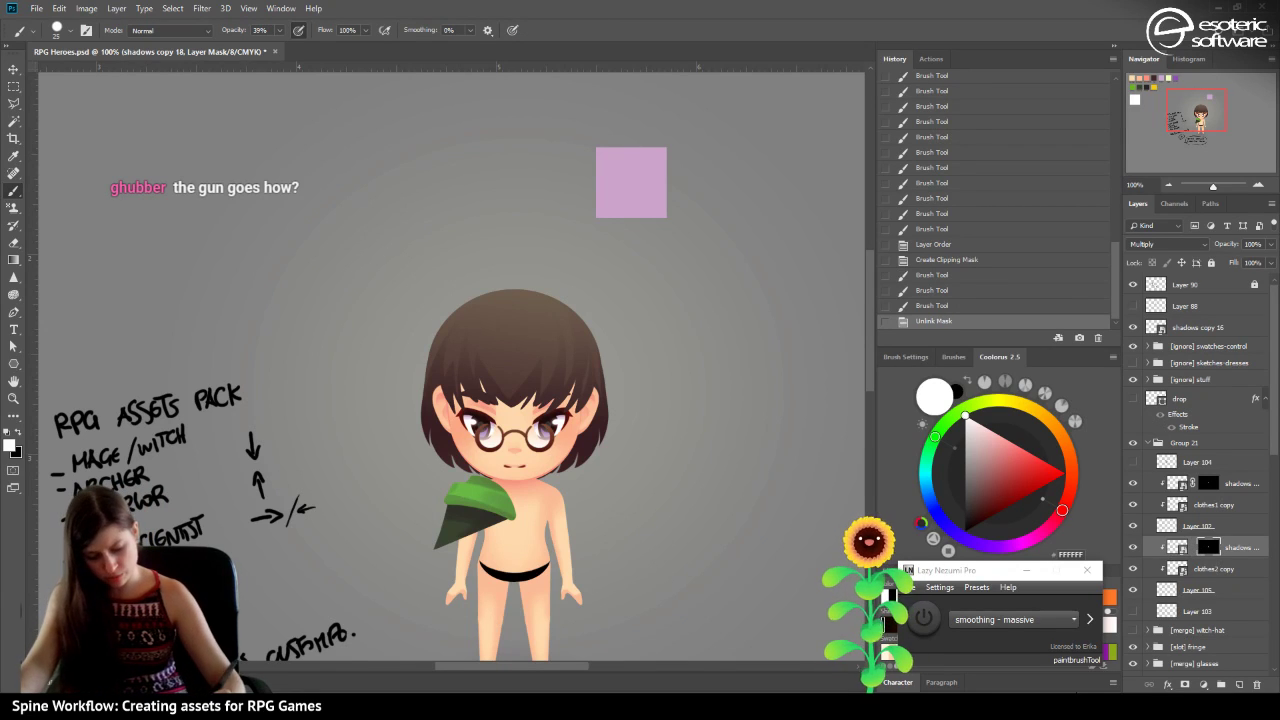
pyautogui.hotkey('ctrl', 't')
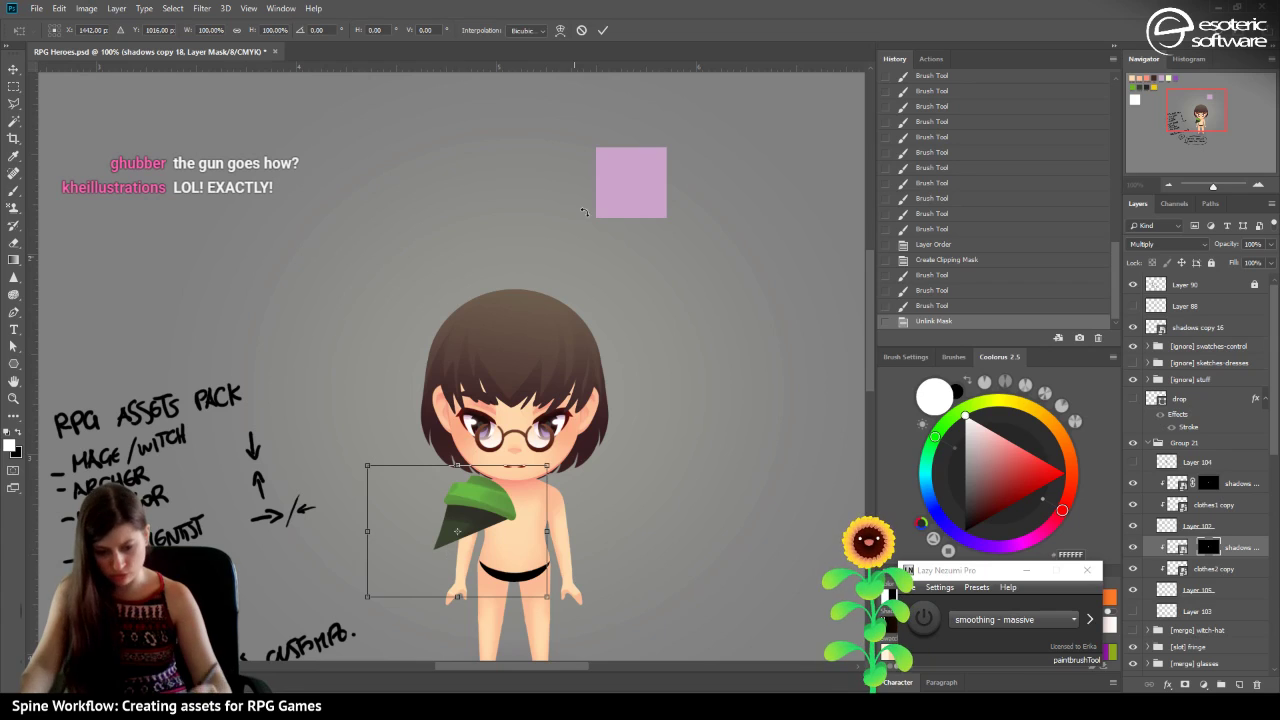
pyautogui.press('Escape')
pyautogui.click(1178, 540)
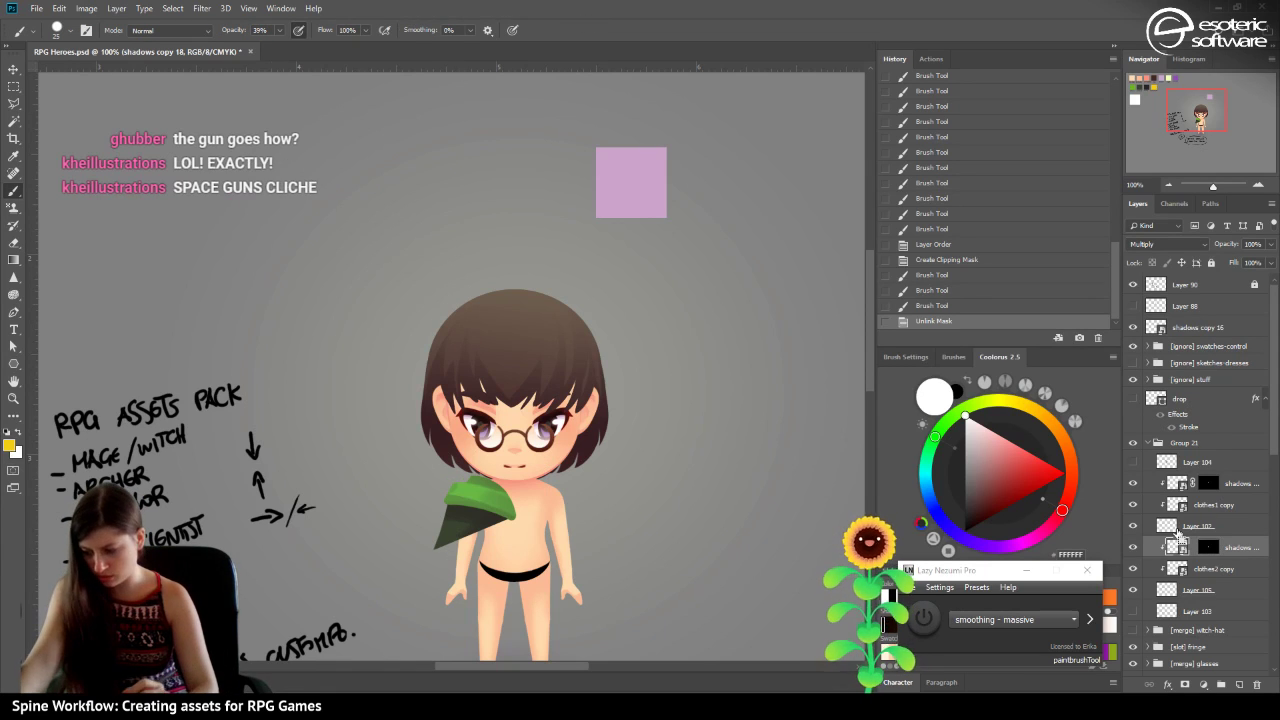
pyautogui.hotkey('ctrl', 't')
pyautogui.moveTo(430, 548); pyautogui.dragTo(399, 592)
pyautogui.click(465, 30)
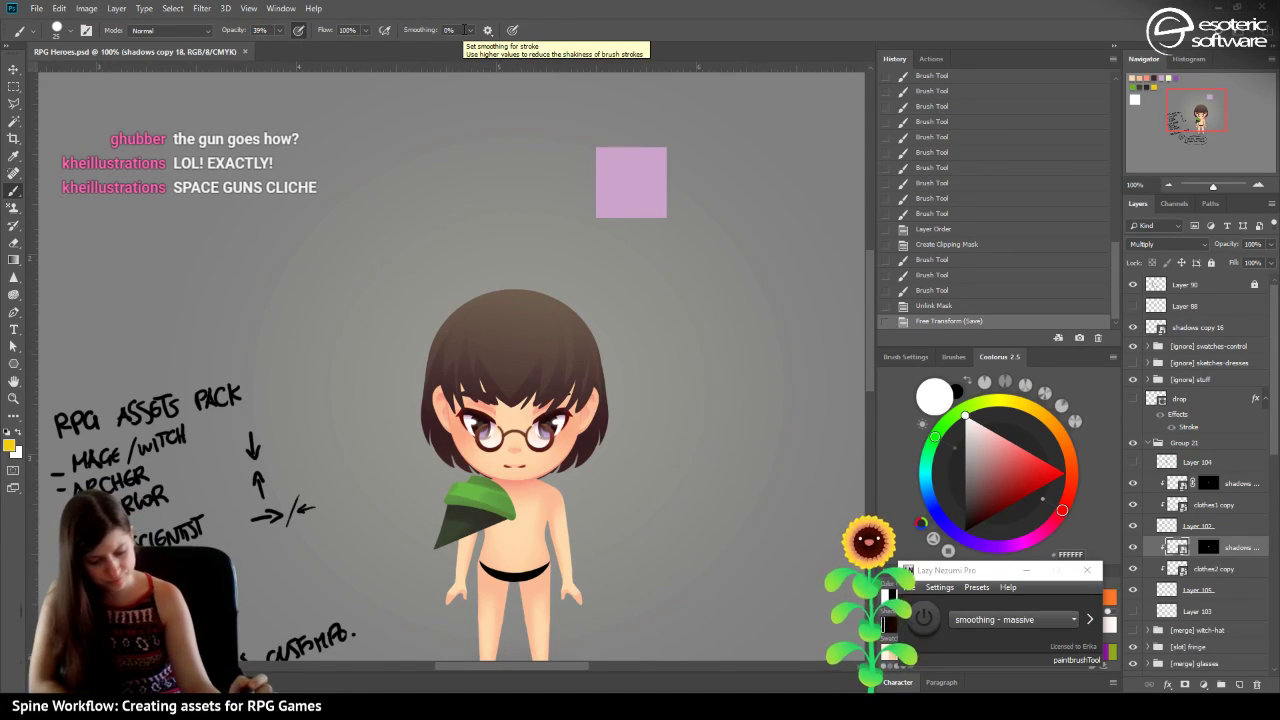
pyautogui.click(1208, 547)
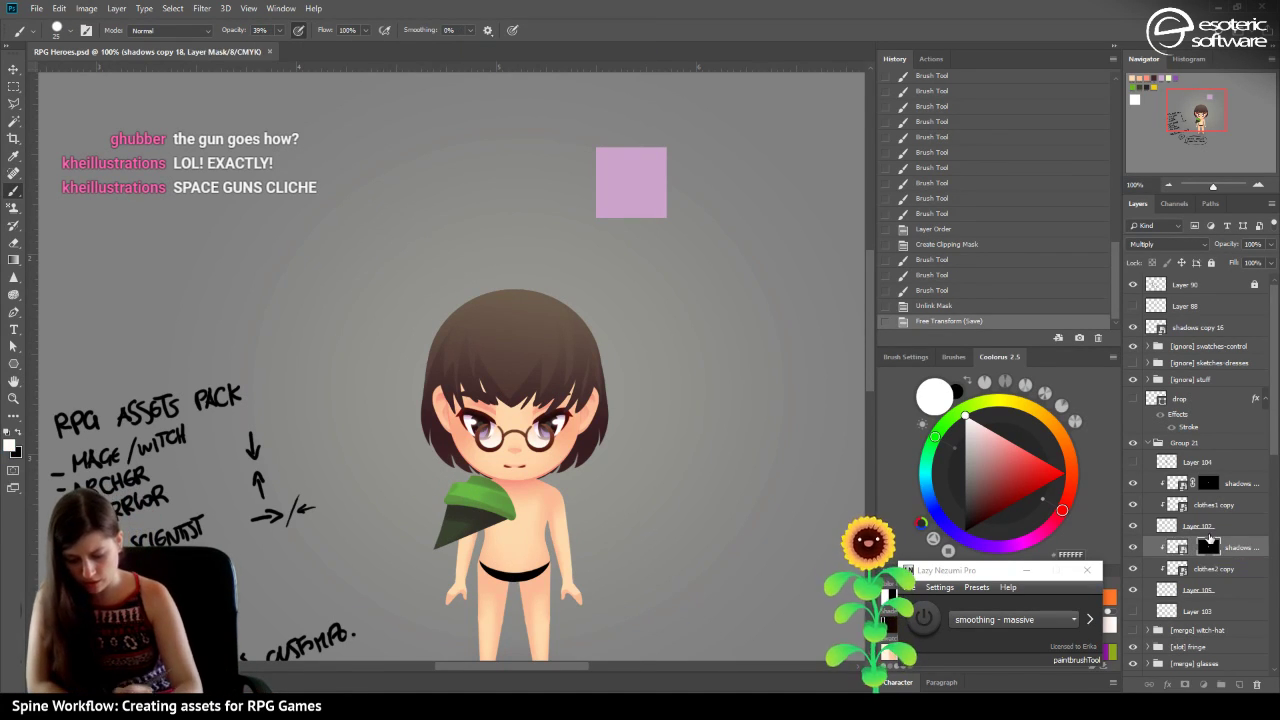
pyautogui.click(1193, 548)
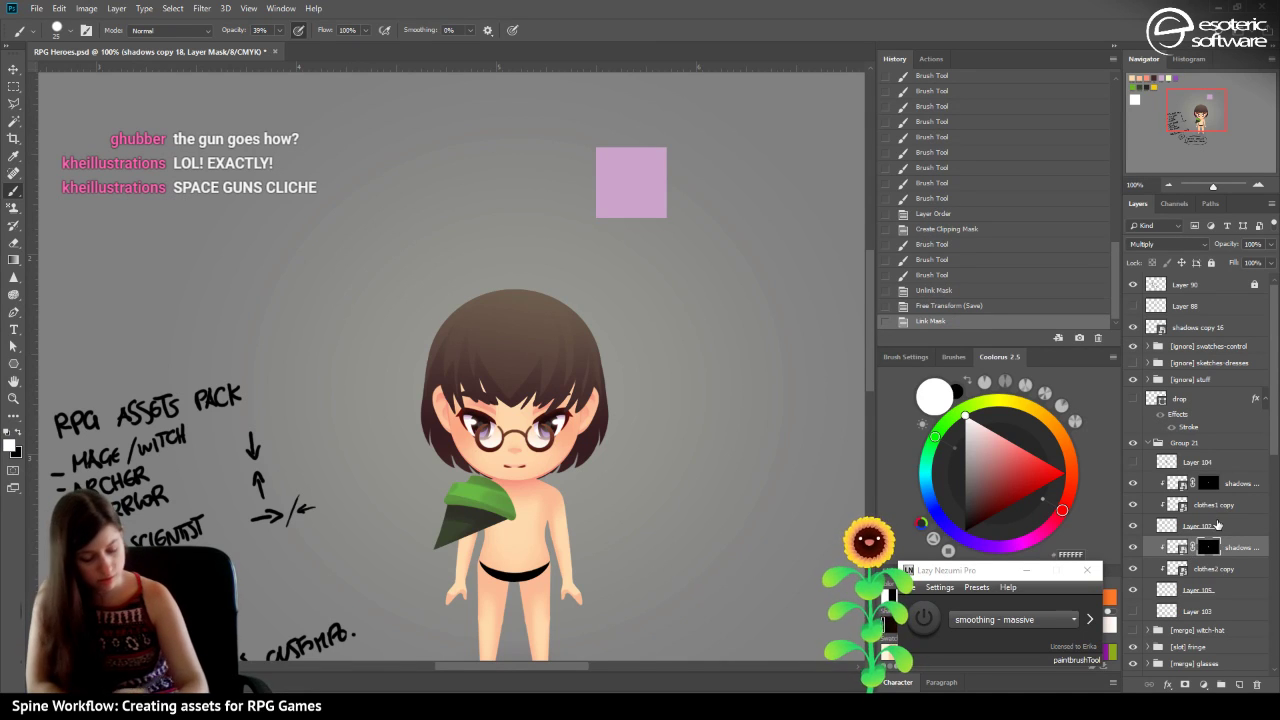
# Add white strokes to the duplicated shadow's mask along the dark green piece's left edge and tip, and save the file.
pyautogui.moveTo(470, 531)
pyautogui.mouseDown()
pyautogui.moveTo(417, 575)
pyautogui.moveTo(417, 561)
pyautogui.moveTo(428, 577)
pyautogui.mouseUp()
pyautogui.click(428, 577)
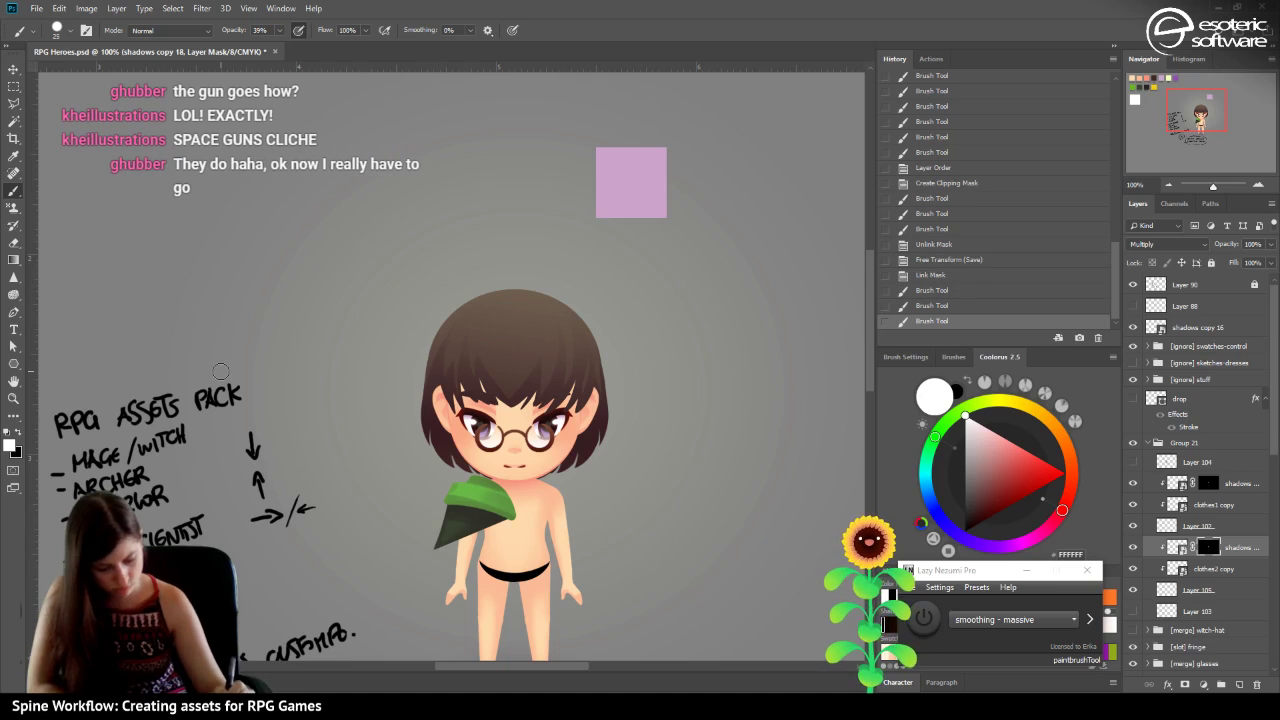
pyautogui.moveTo(444, 490)
pyautogui.mouseDown()
pyautogui.moveTo(473, 521)
pyautogui.moveTo(447, 524)
pyautogui.mouseUp()
pyautogui.click(447, 524)
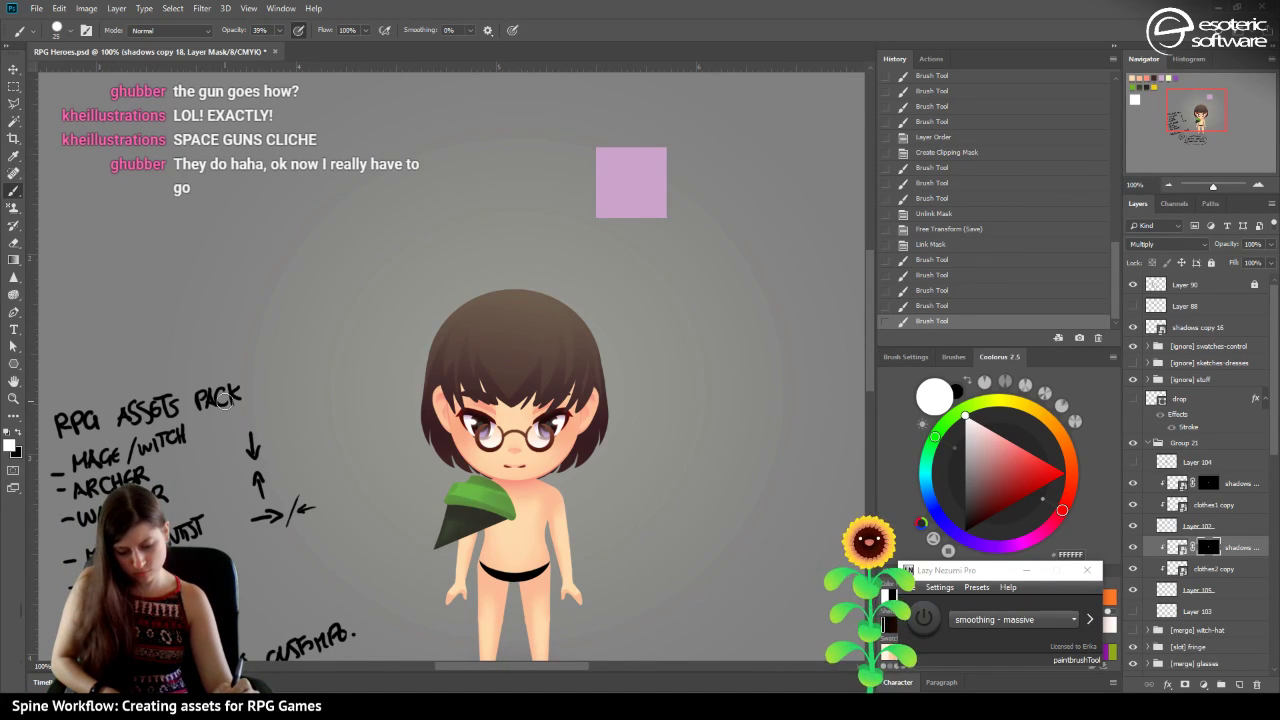
pyautogui.click(481, 519)
pyautogui.click(432, 587)
pyautogui.hotkey('ctrl', 's')
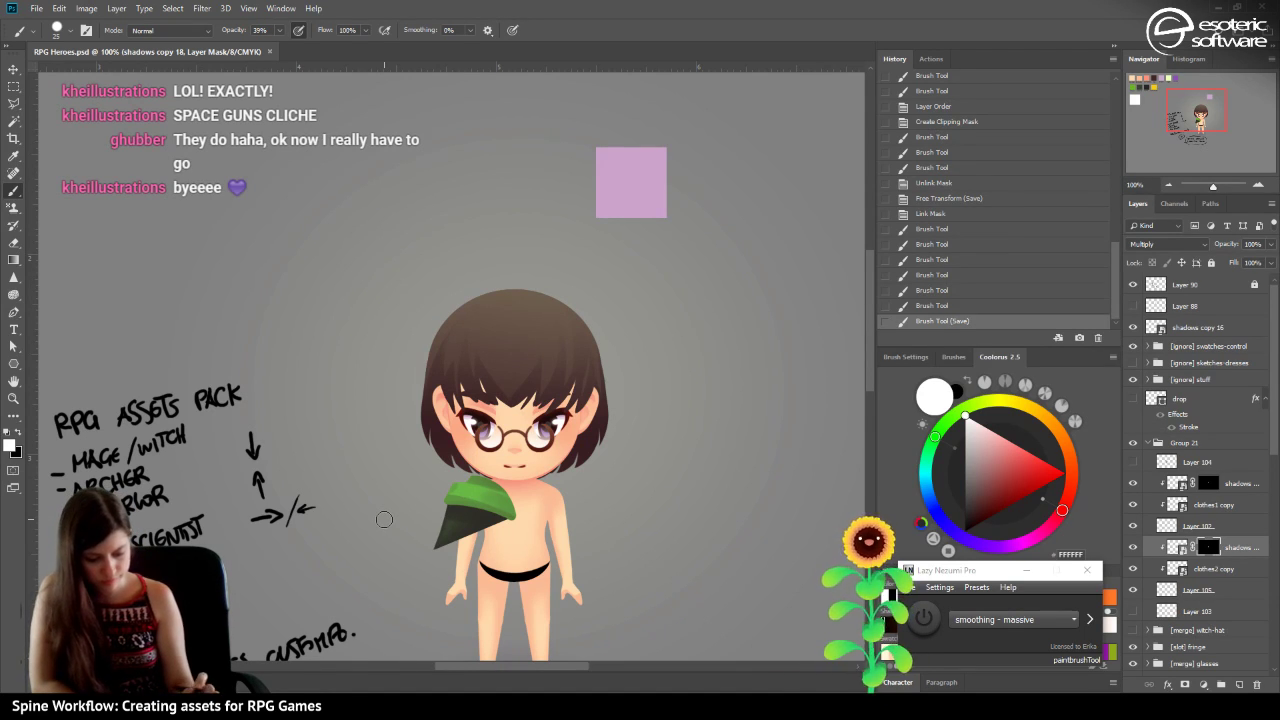
pyautogui.moveTo(1199, 127); pyautogui.dragTo(1200, 116)
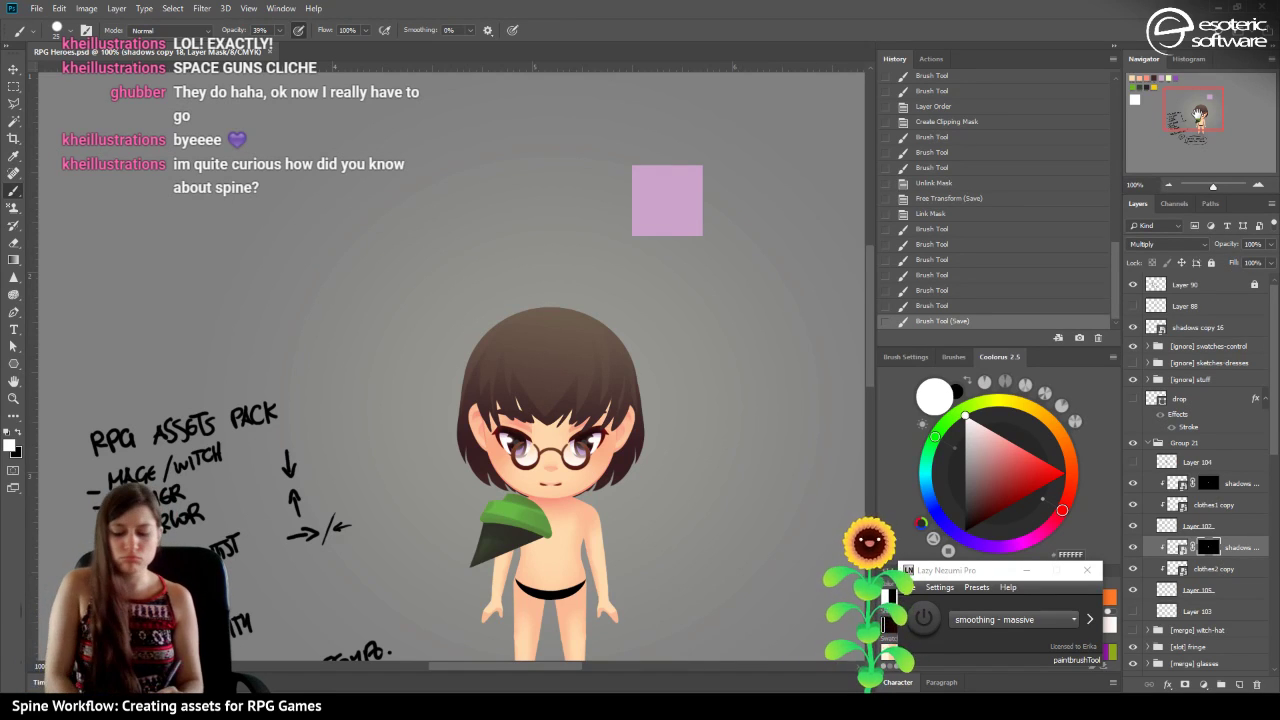
pyautogui.moveTo(1196, 111); pyautogui.dragTo(1202, 120)
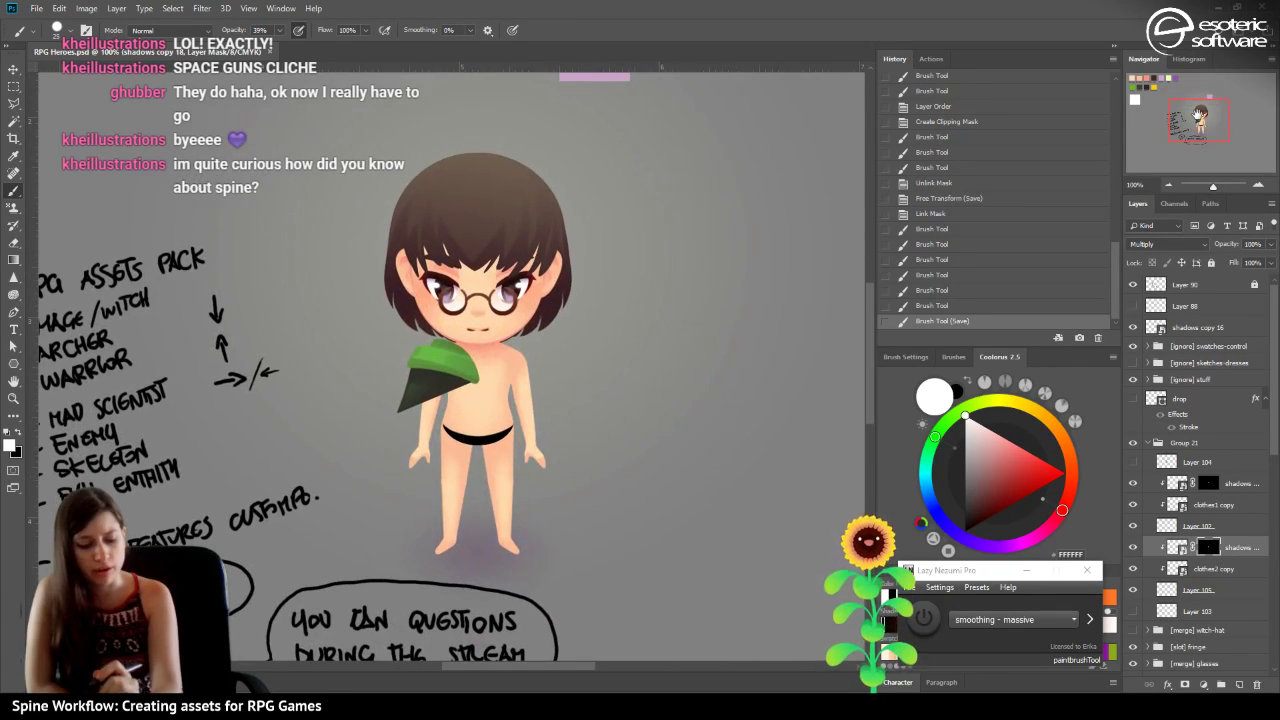
# Collapse Group 21 in the layer stack and switch to the Move tool.
pyautogui.click(1172, 443)
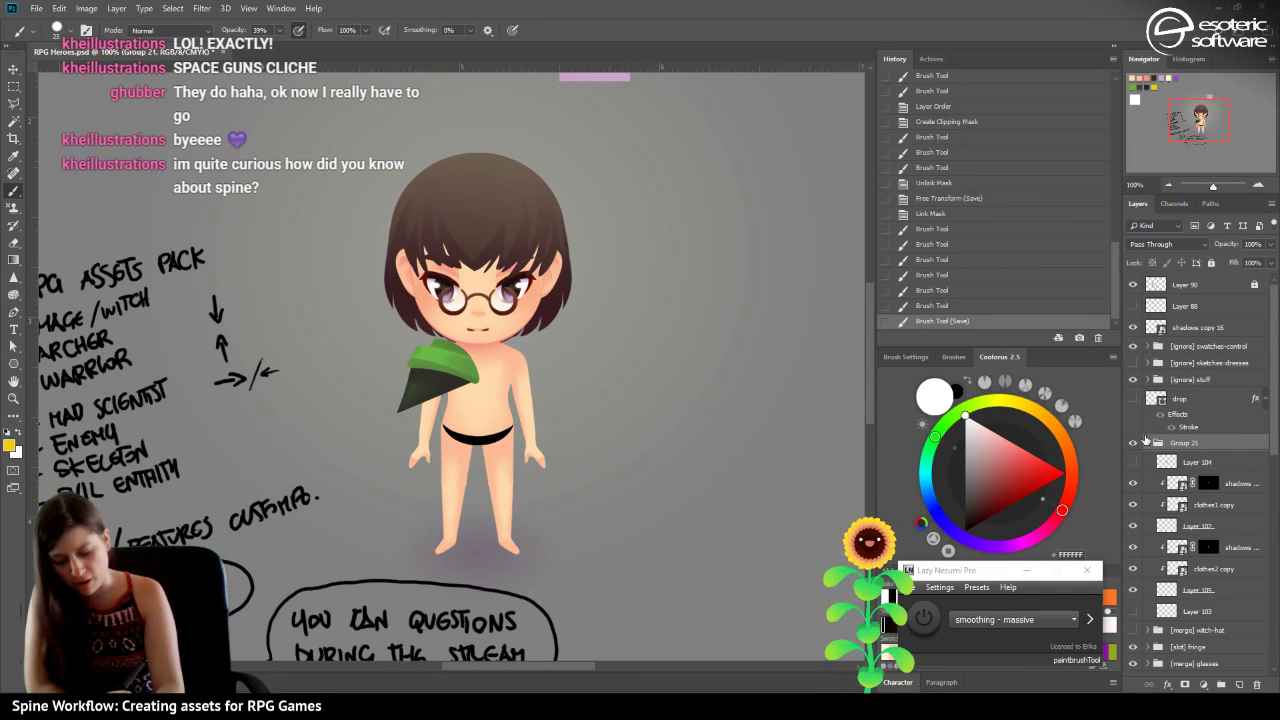
pyautogui.click(1149, 441)
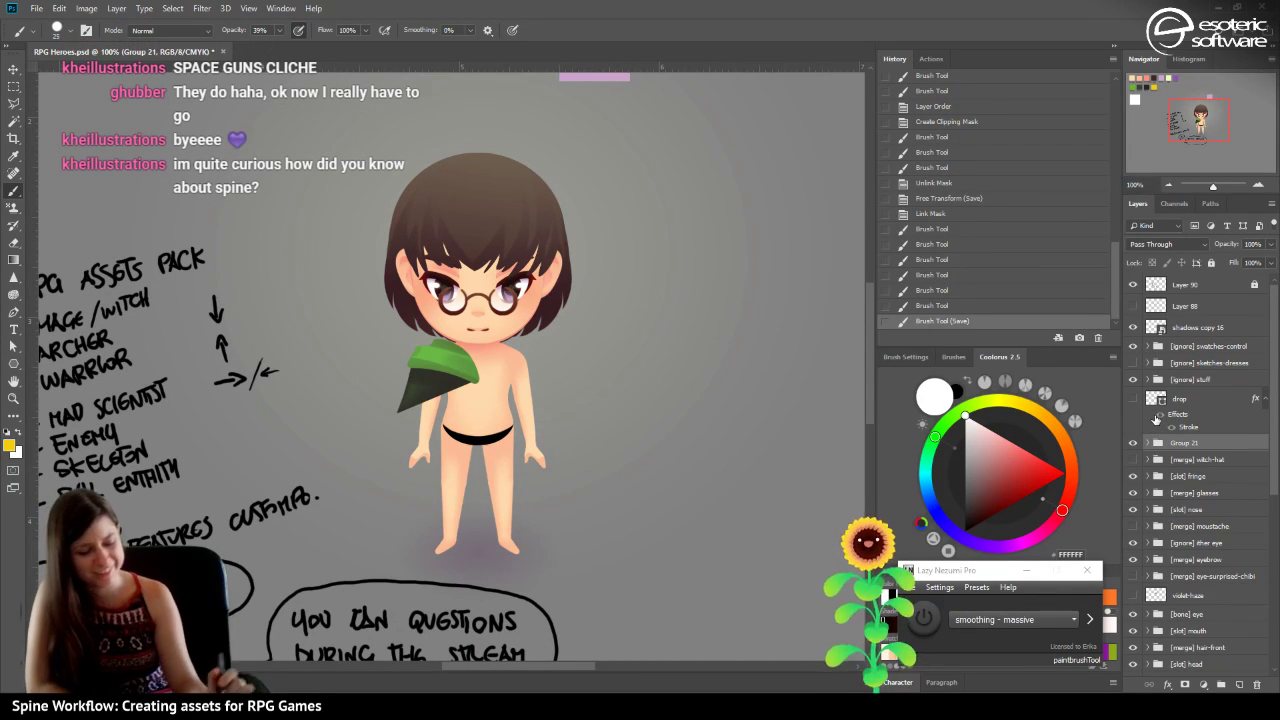
pyautogui.click(16, 69)
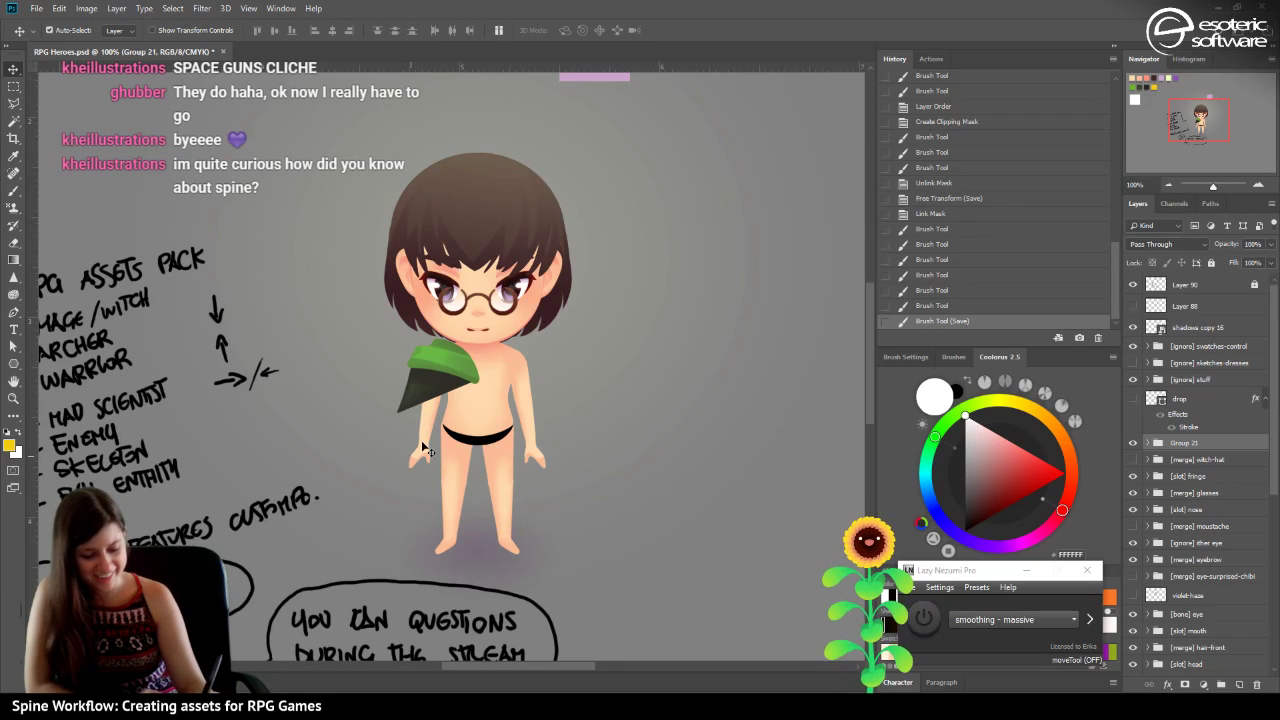
# Show and expand the [merge] witch-hat group, select its Layer 76, and save the file.
pyautogui.click(1137, 459)
pyautogui.click(1140, 459)
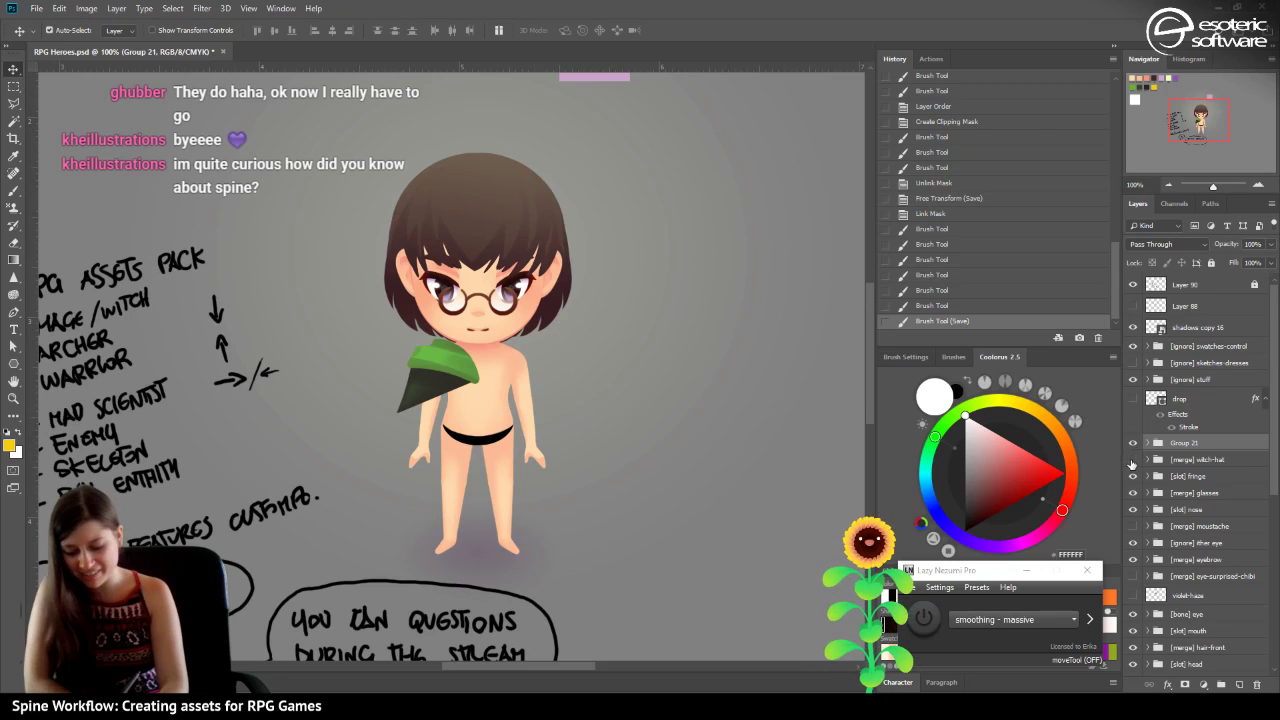
pyautogui.click(1133, 460)
pyautogui.click(1147, 459)
pyautogui.click(1166, 482)
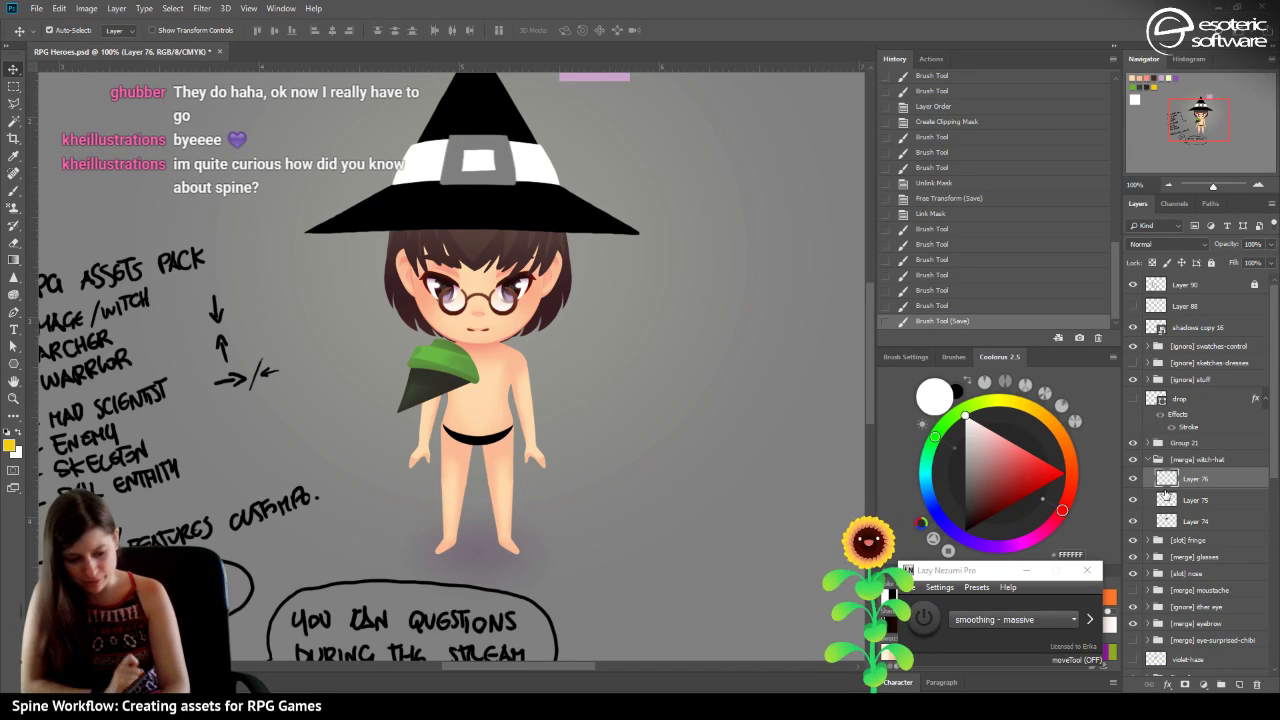
pyautogui.scroll(3, 600, 360)
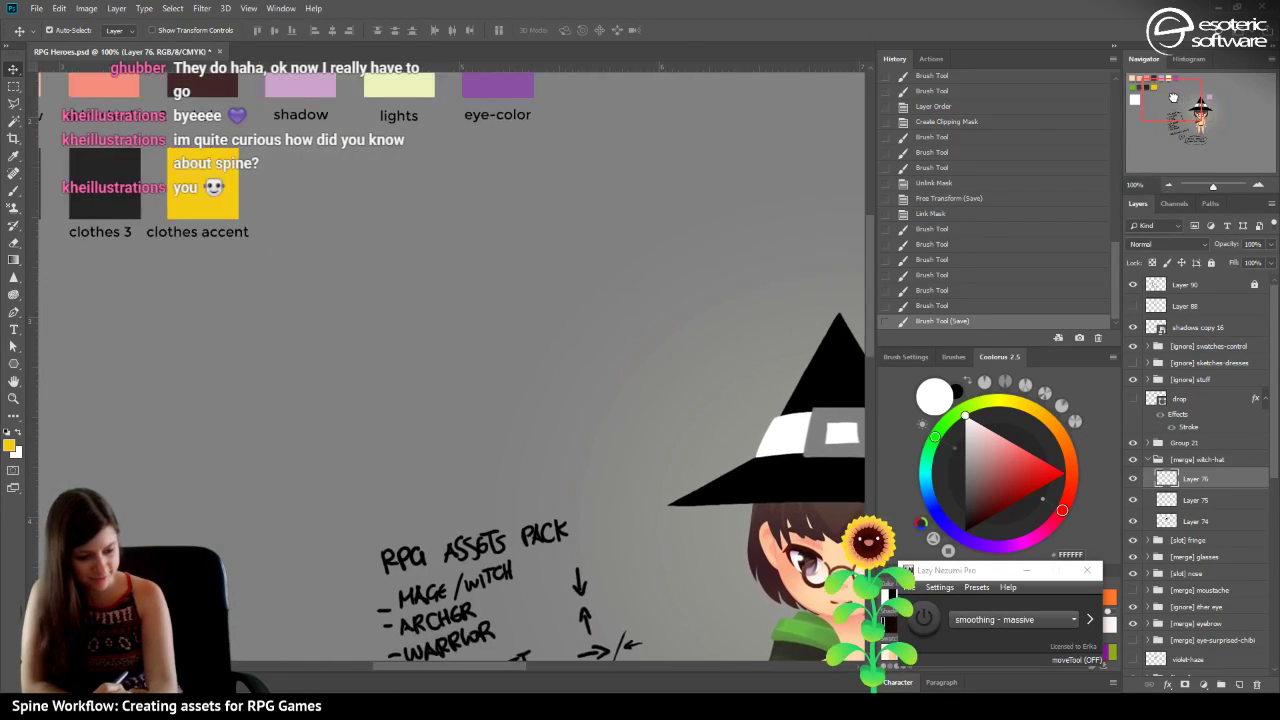
pyautogui.click(1164, 183)
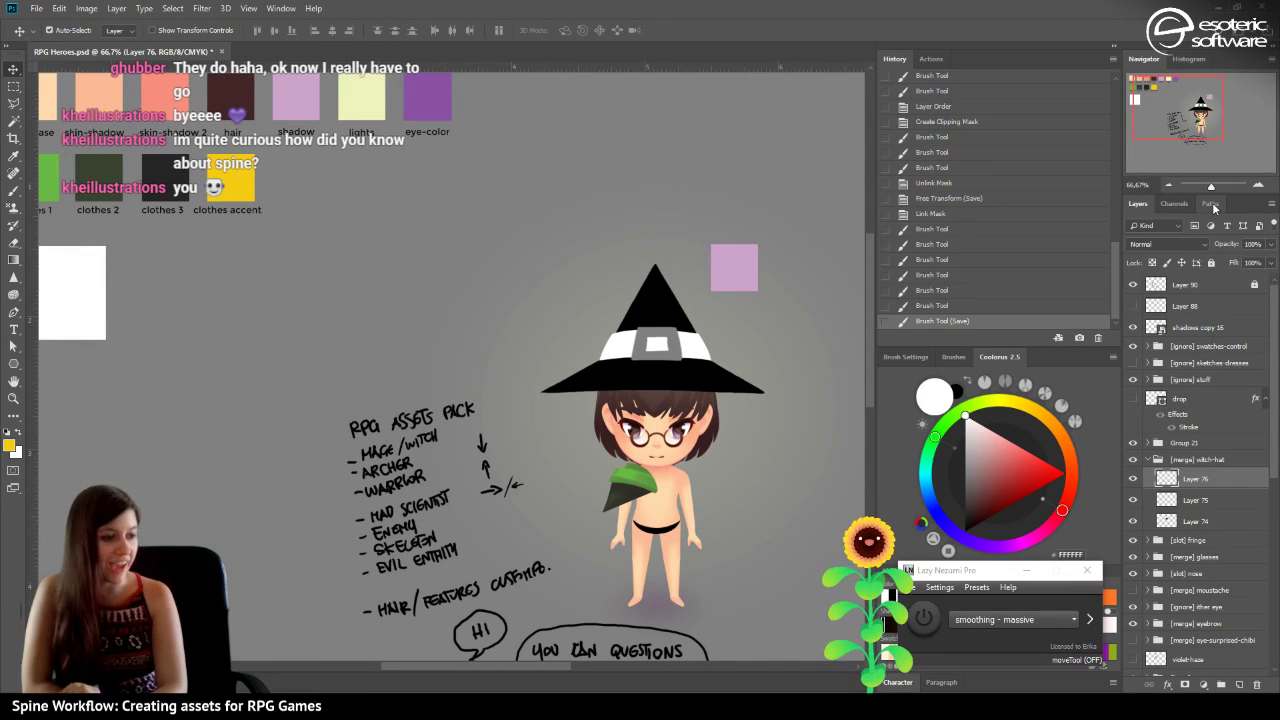
pyautogui.moveTo(1170, 121); pyautogui.dragTo(1162, 118)
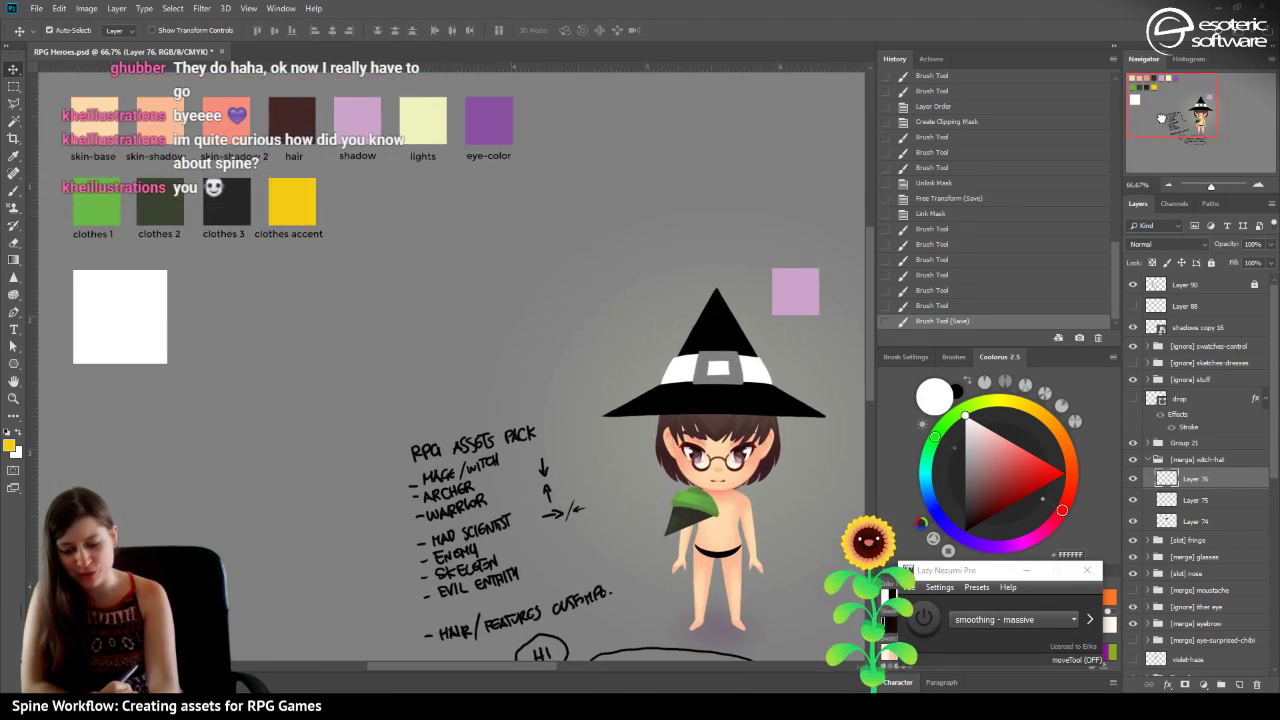
pyautogui.hotkey('ctrl', 's')
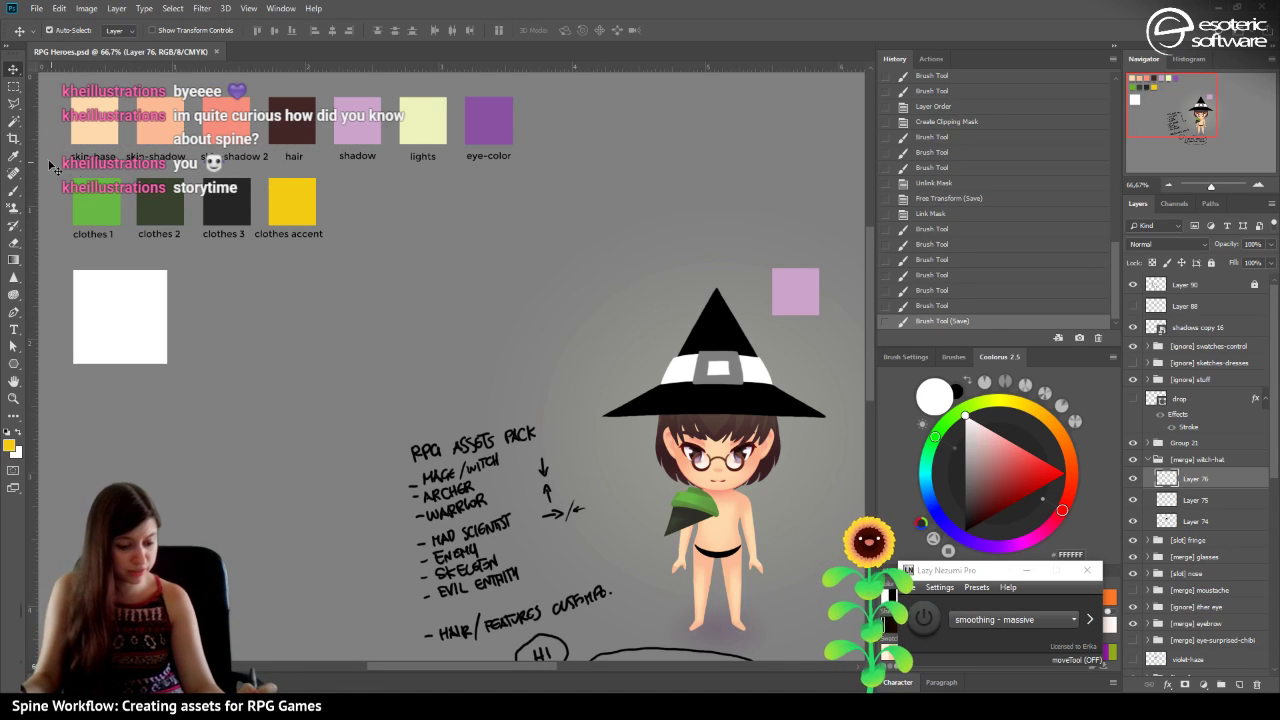
# Duplicate the clothes 3 swatch onto the witch hat and stretch the copy over the cone and brim.
pyautogui.click(240, 212)
pyautogui.moveTo(229, 211); pyautogui.dragTo(601, 431)
pyautogui.hotkey('ctrl', 't')
pyautogui.moveTo(735, 406); pyautogui.dragTo(830, 421)
pyautogui.moveTo(712, 379); pyautogui.dragTo(705, 278)
pyautogui.click(465, 30)
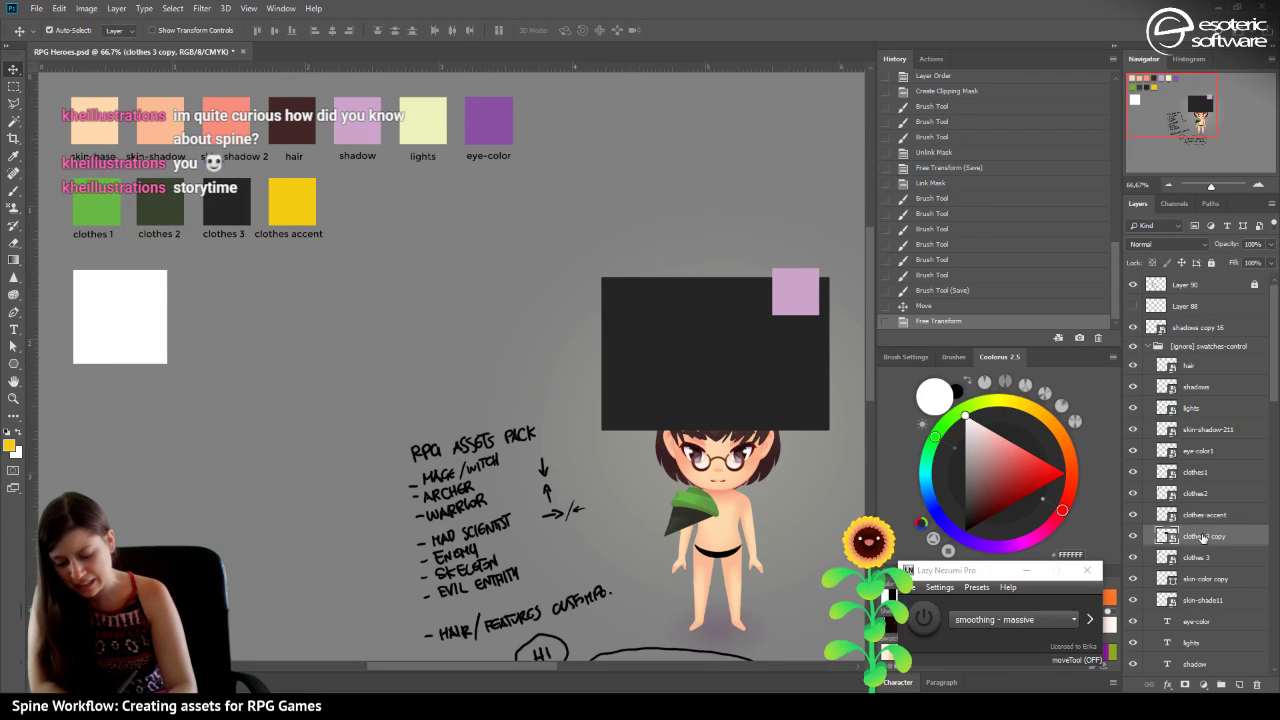
# Move the clothes 3 copy out of the swatches group to below [ignore] sketches-dresses, and reposition and enlarge it to cover the whole hat.
pyautogui.moveTo(1189, 536)
pyautogui.mouseDown()
pyautogui.moveTo(1172, 666)
pyautogui.moveTo(1187, 430)
pyautogui.moveTo(1187, 688)
pyautogui.moveTo(1185, 480)
pyautogui.moveTo(1172, 582)
pyautogui.moveTo(1165, 522)
pyautogui.moveTo(1160, 580)
pyautogui.moveTo(1161, 563)
pyautogui.mouseUp()
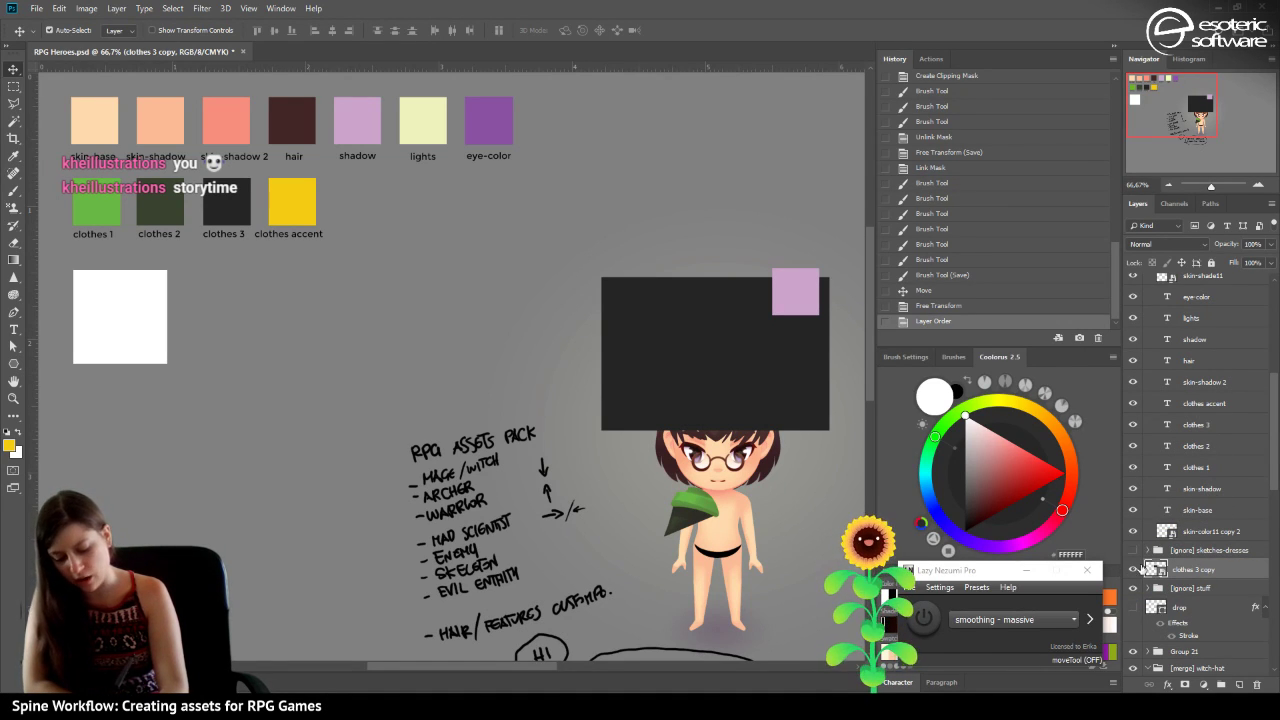
pyautogui.moveTo(636, 327)
pyautogui.mouseDown()
pyautogui.moveTo(649, 370)
pyautogui.moveTo(617, 323)
pyautogui.mouseUp()
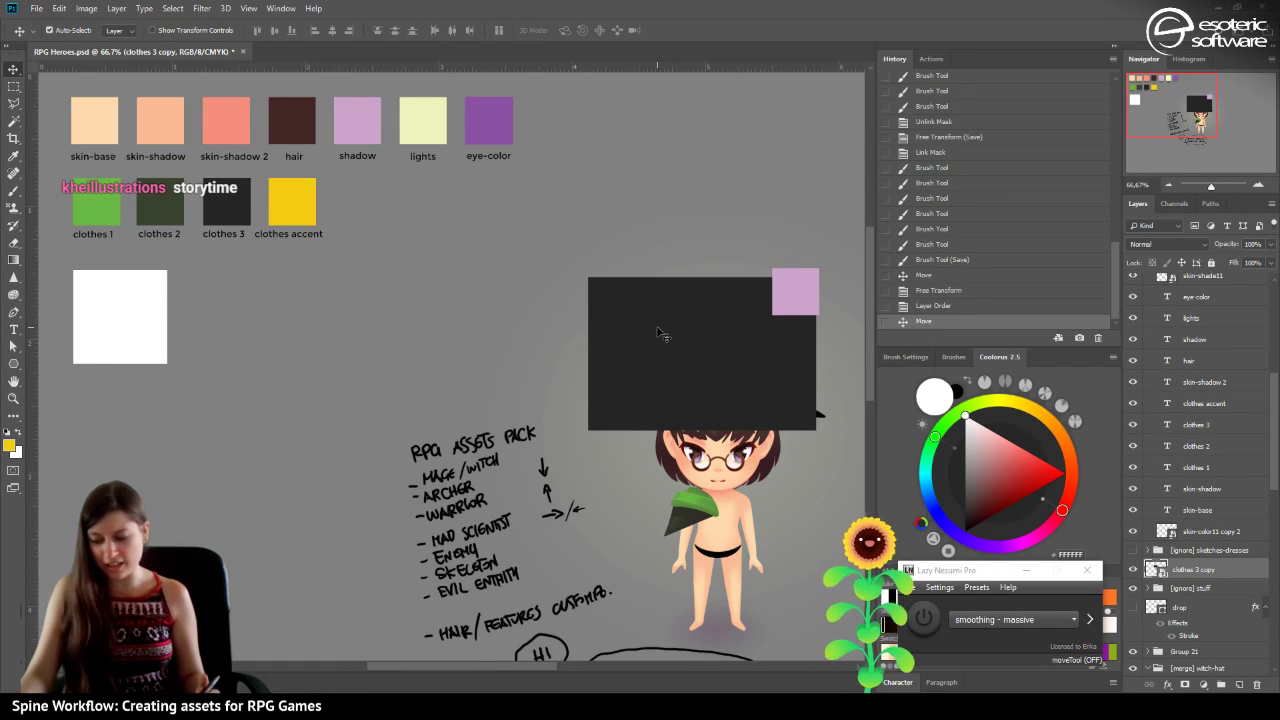
pyautogui.hotkey('ctrl', 't')
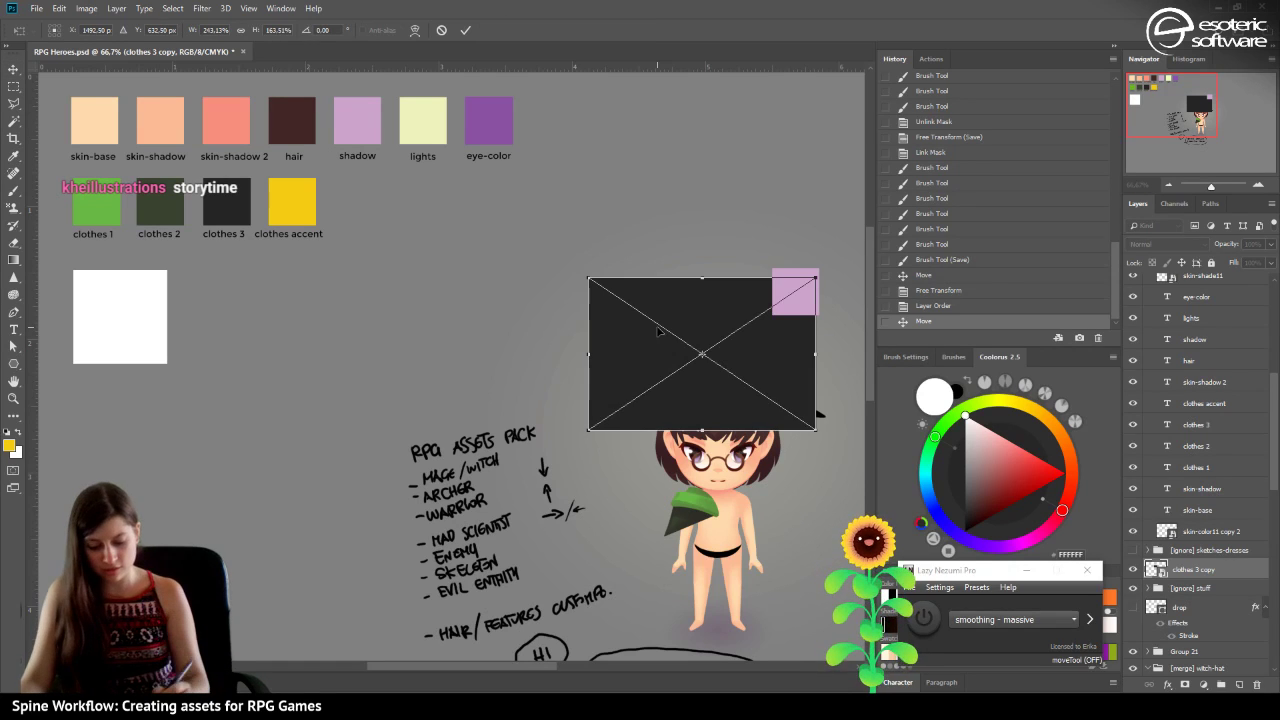
pyautogui.moveTo(816, 430); pyautogui.dragTo(833, 434)
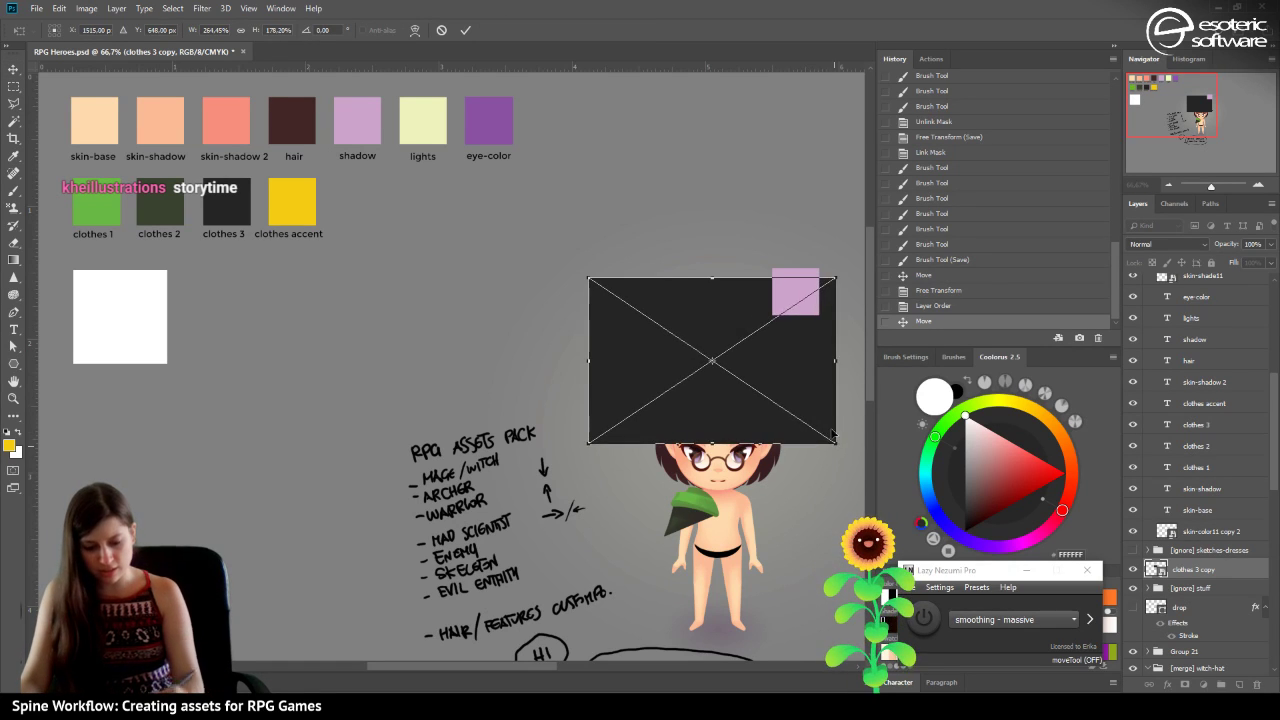
pyautogui.click(463, 31)
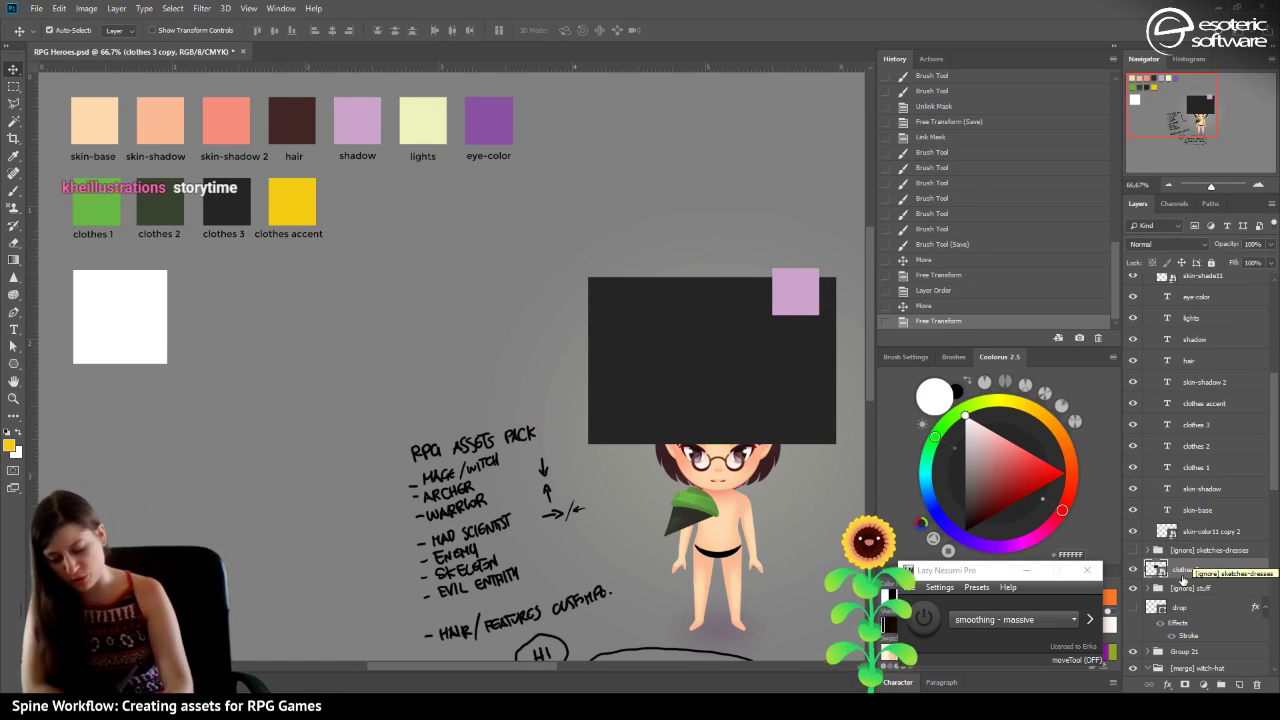
# Place the clothes 3 copy inside the [merge] witch-hat group directly above Layer 74 and clip it to that layer.
pyautogui.moveTo(1178, 569); pyautogui.dragTo(1158, 528)
pyautogui.click(1149, 537)
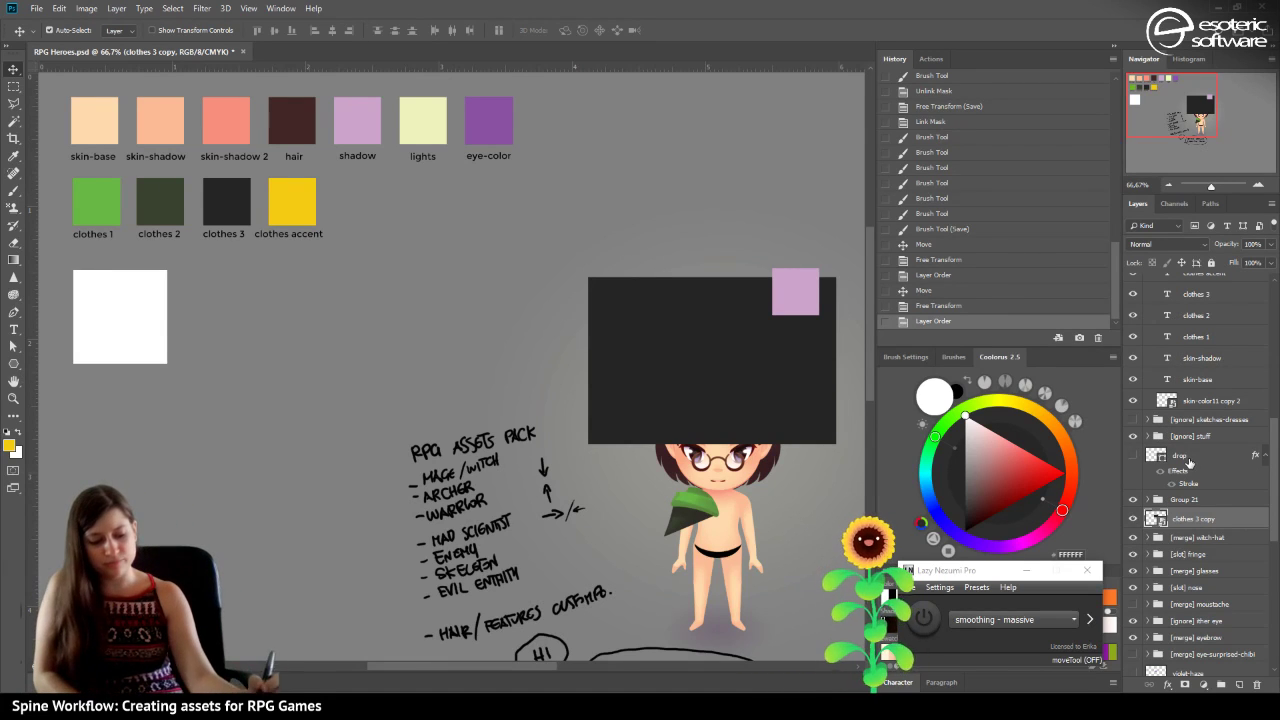
pyautogui.moveTo(633, 334)
pyautogui.mouseDown()
pyautogui.moveTo(620, 298)
pyautogui.moveTo(631, 339)
pyautogui.mouseUp()
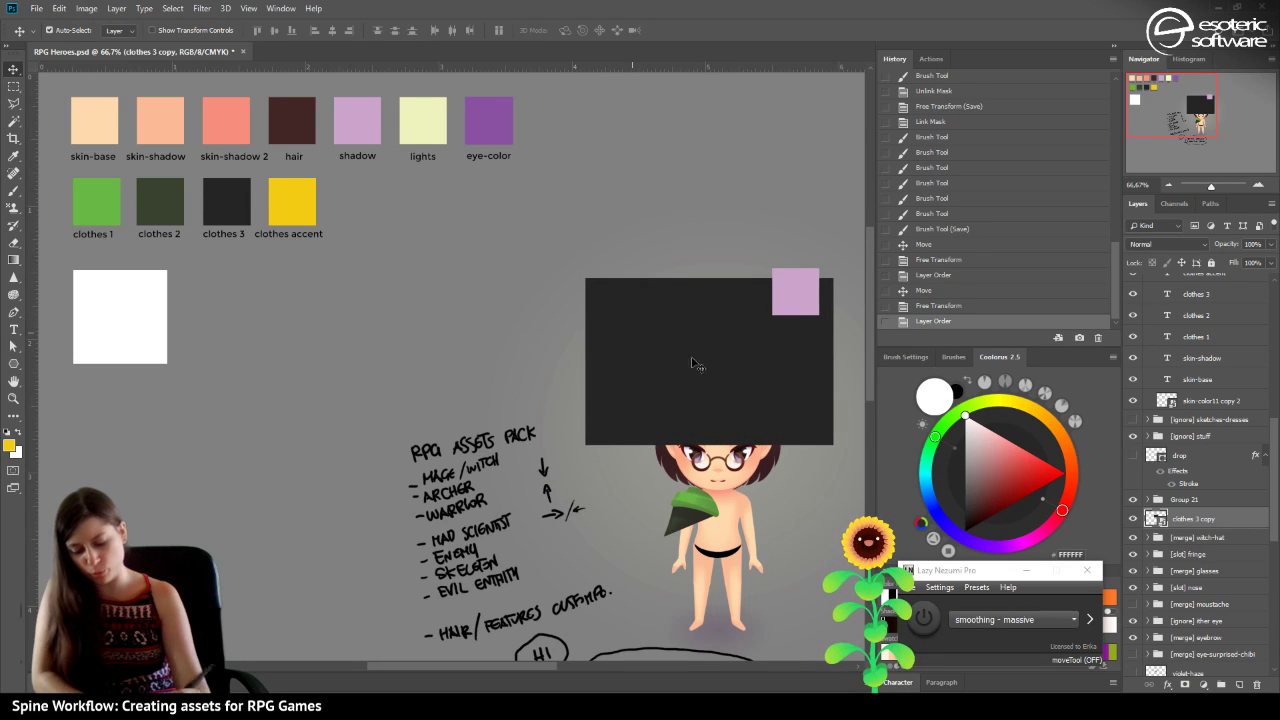
pyautogui.click(1152, 538)
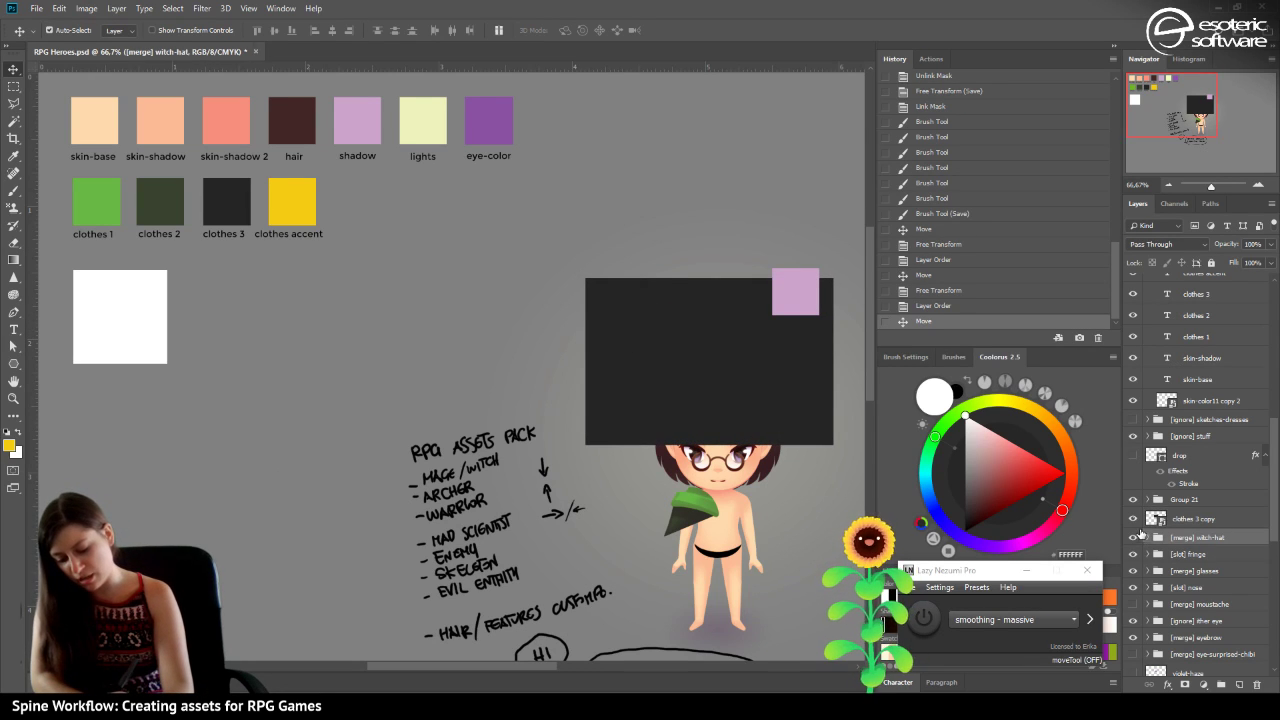
pyautogui.click(1147, 538)
pyautogui.moveTo(1184, 527); pyautogui.dragTo(1138, 589)
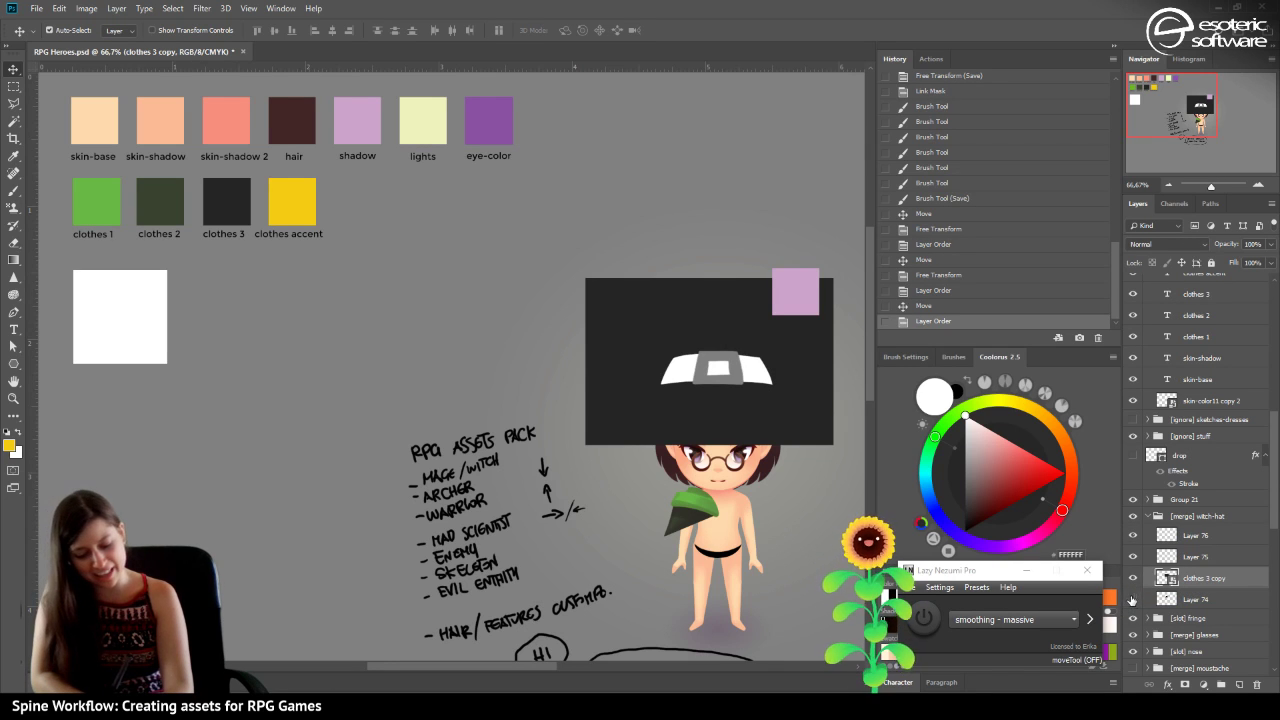
pyautogui.rightClick(1214, 576)
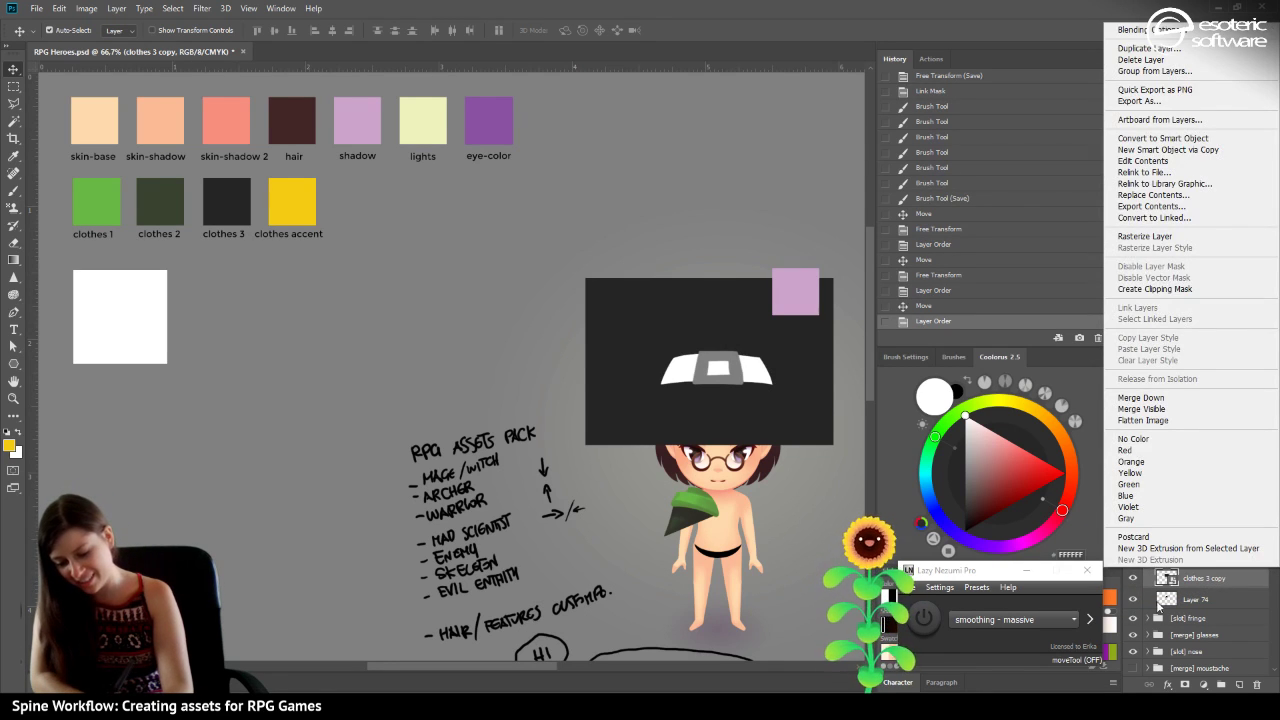
pyautogui.click(1148, 291)
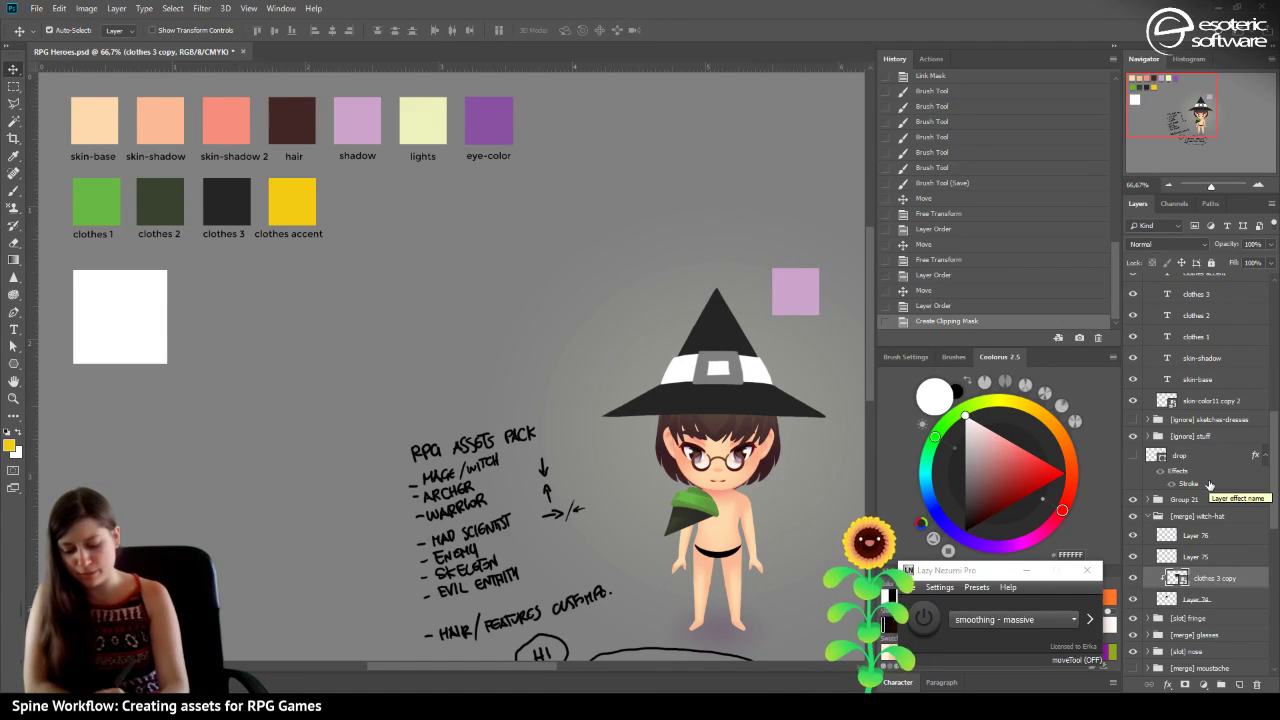
# Toggle the visibility of the clothes 3 copy, Layer 75 and Layer 76 to check which hat part each holds, selecting Layer 75.
pyautogui.click(1133, 578)
pyautogui.click(1133, 577)
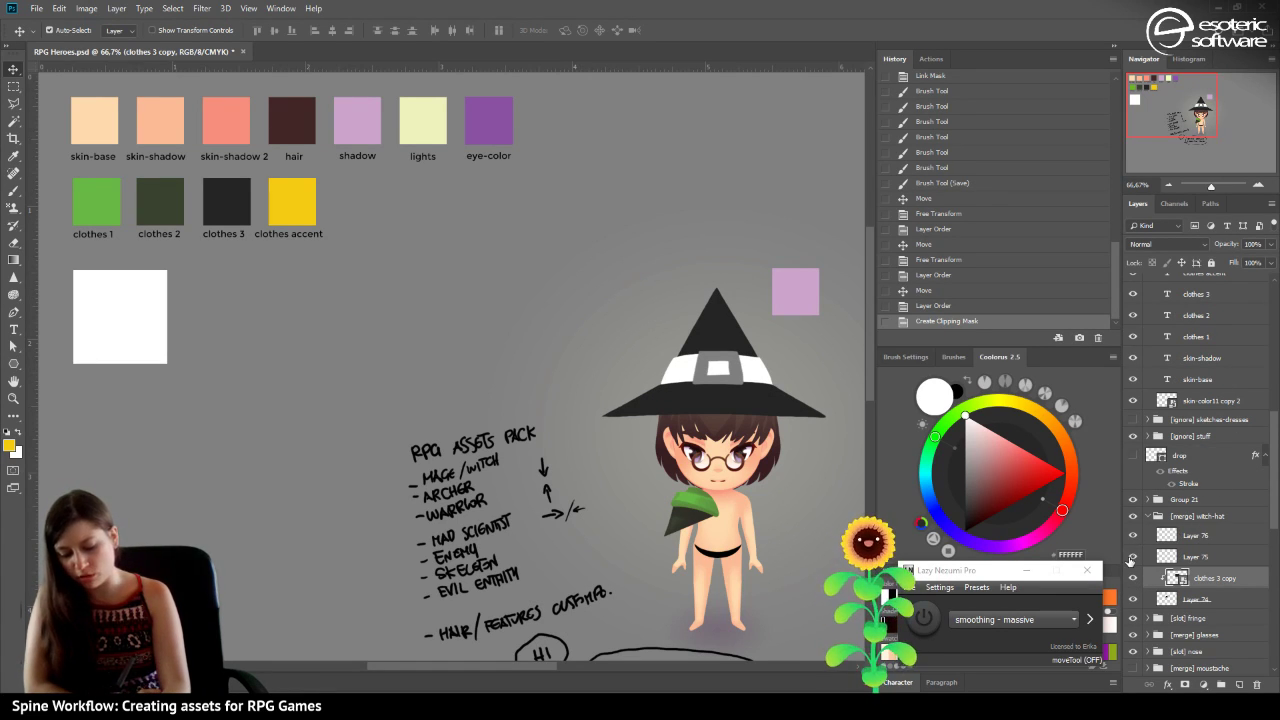
pyautogui.click(1131, 557)
pyautogui.click(1133, 557)
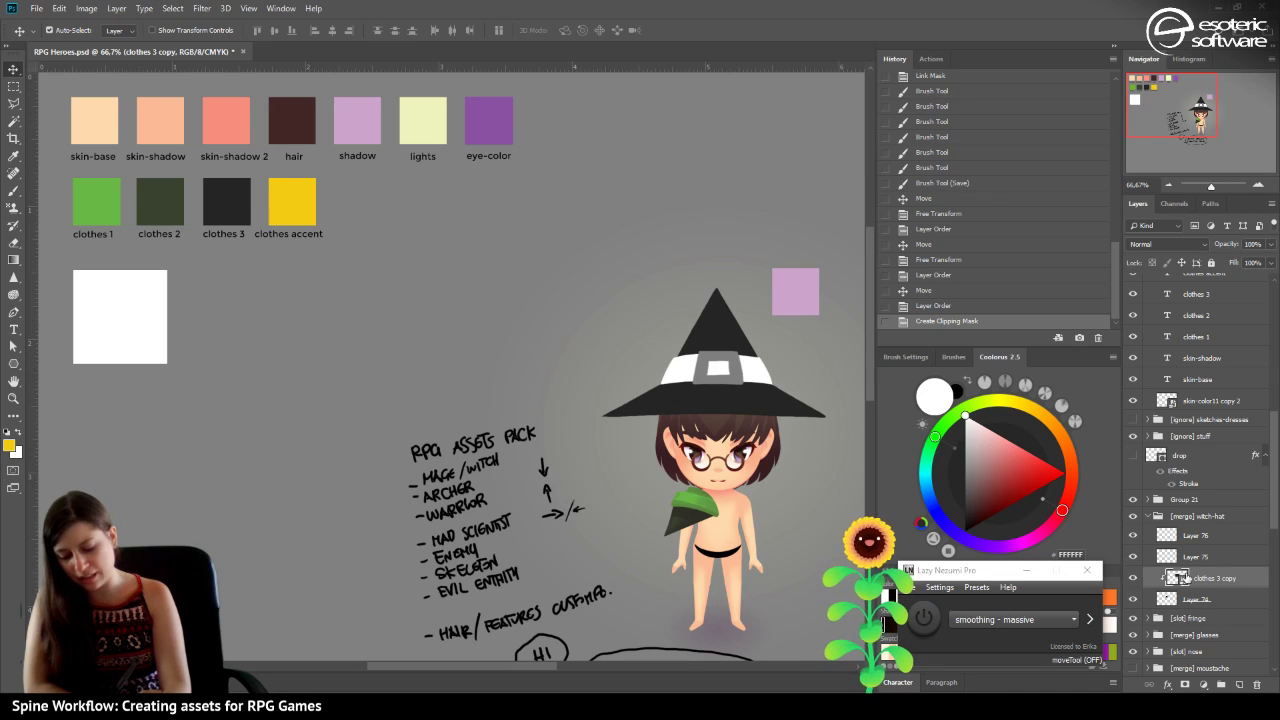
pyautogui.click(1166, 557)
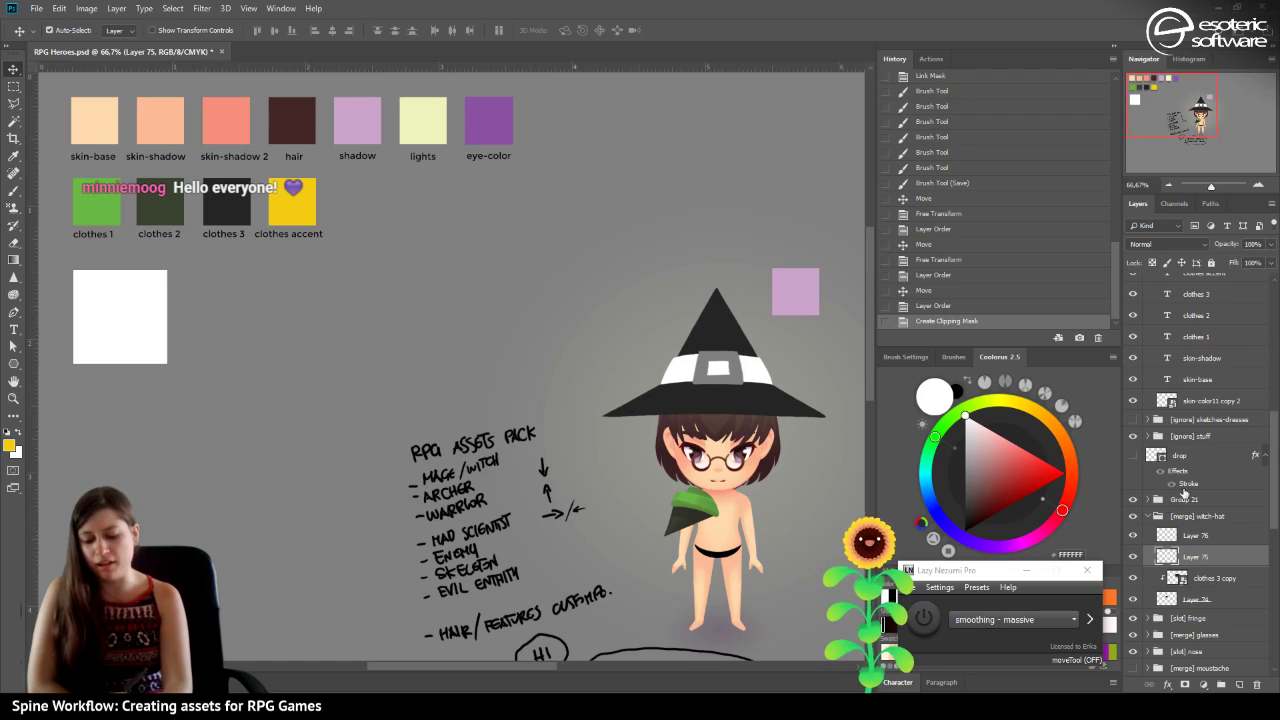
pyautogui.click(1133, 536)
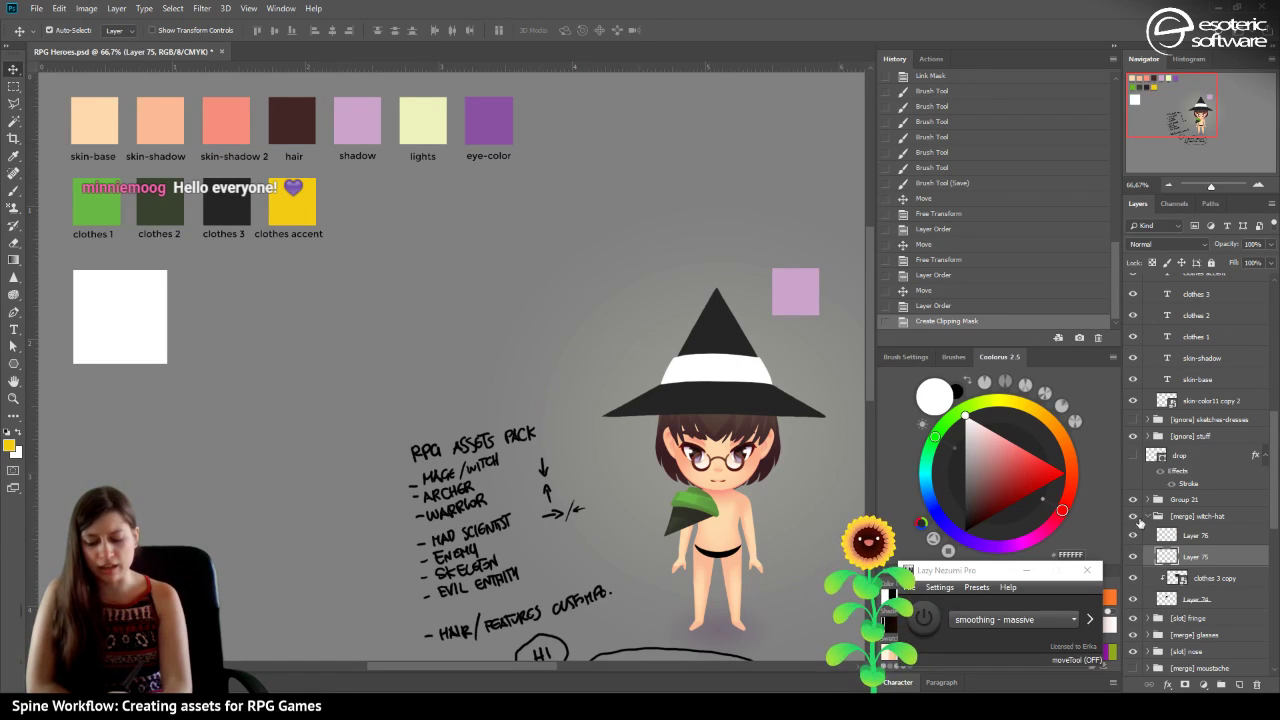
pyautogui.click(1134, 535)
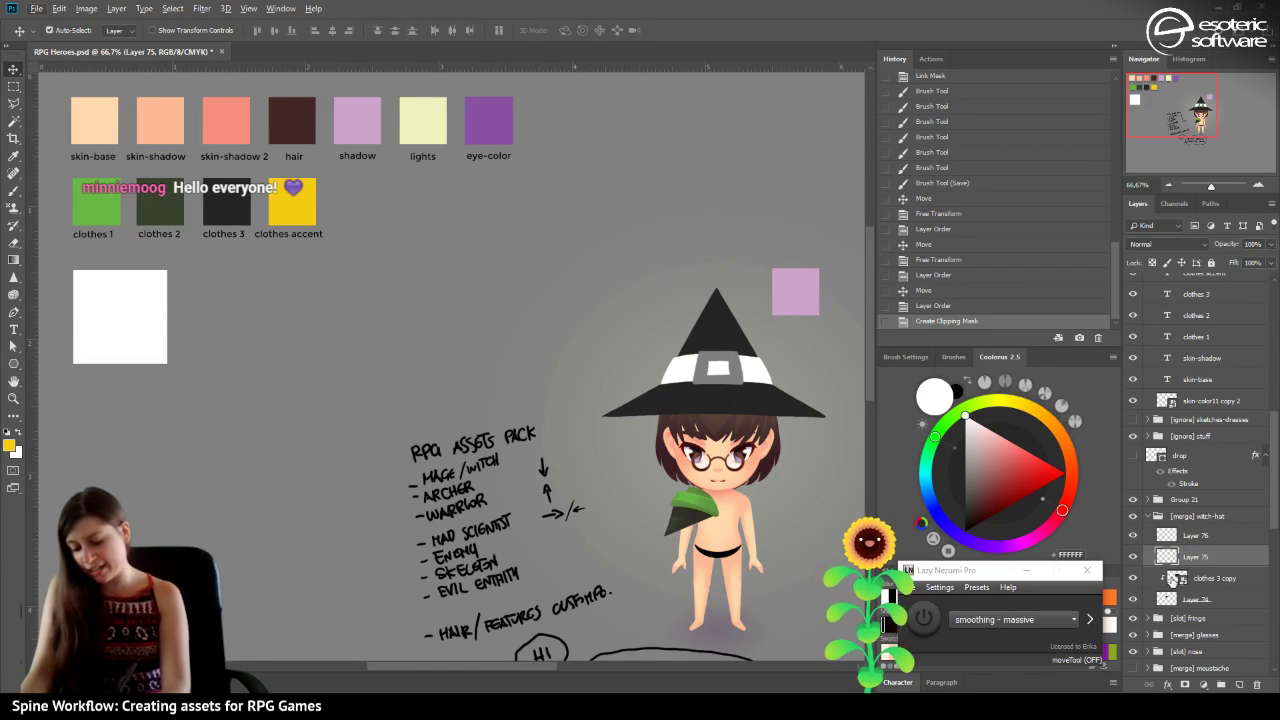
# Duplicate the clothes 1 swatch, stretch it over the hat band, and clip it to Layer 75 in the witch-hat group.
pyautogui.moveTo(98, 203); pyautogui.dragTo(787, 383)
pyautogui.hotkey('ctrl', 't')
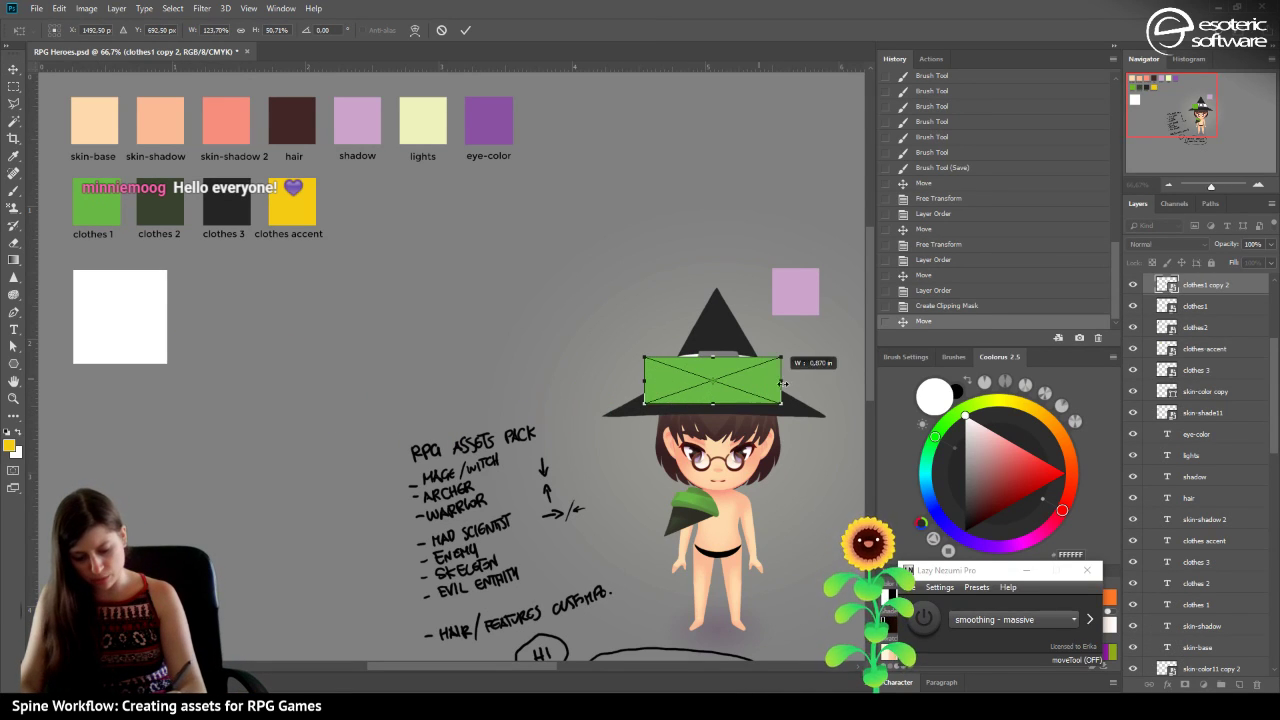
pyautogui.moveTo(712, 356); pyautogui.dragTo(712, 336)
pyautogui.click(466, 30)
pyautogui.moveTo(1184, 287); pyautogui.dragTo(1148, 462)
pyautogui.rightClick(1231, 445)
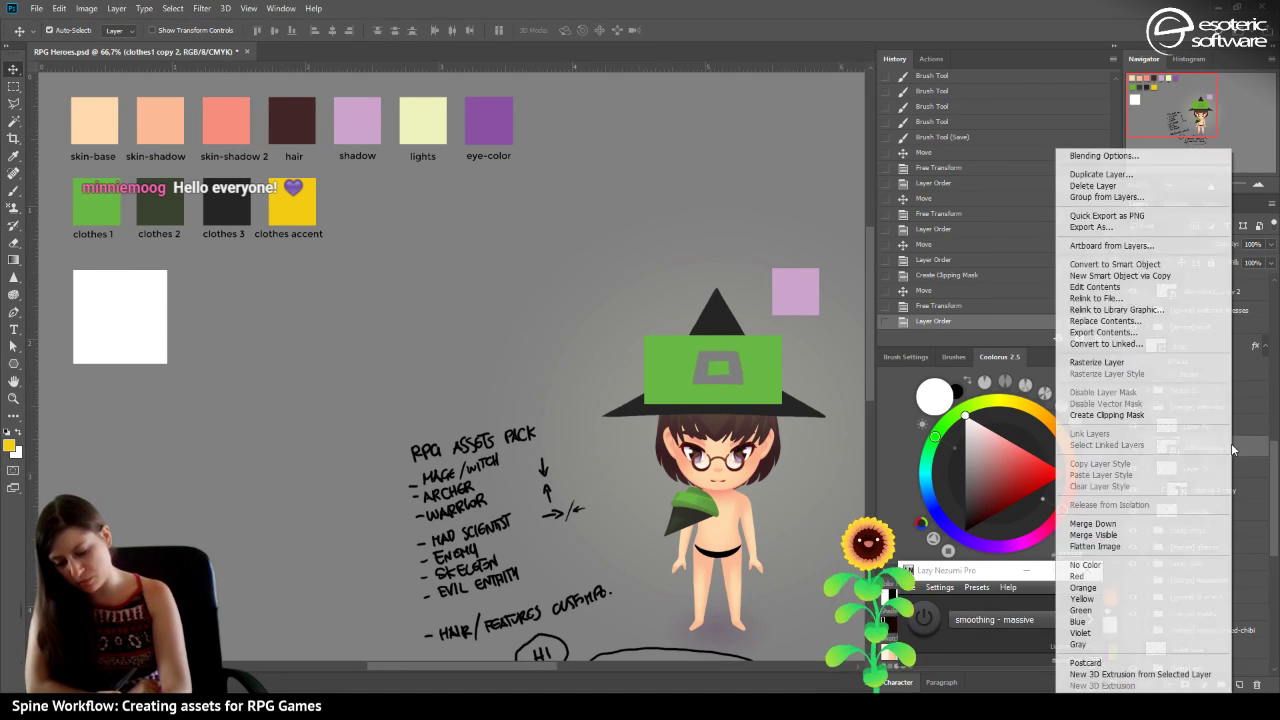
pyautogui.click(1099, 410)
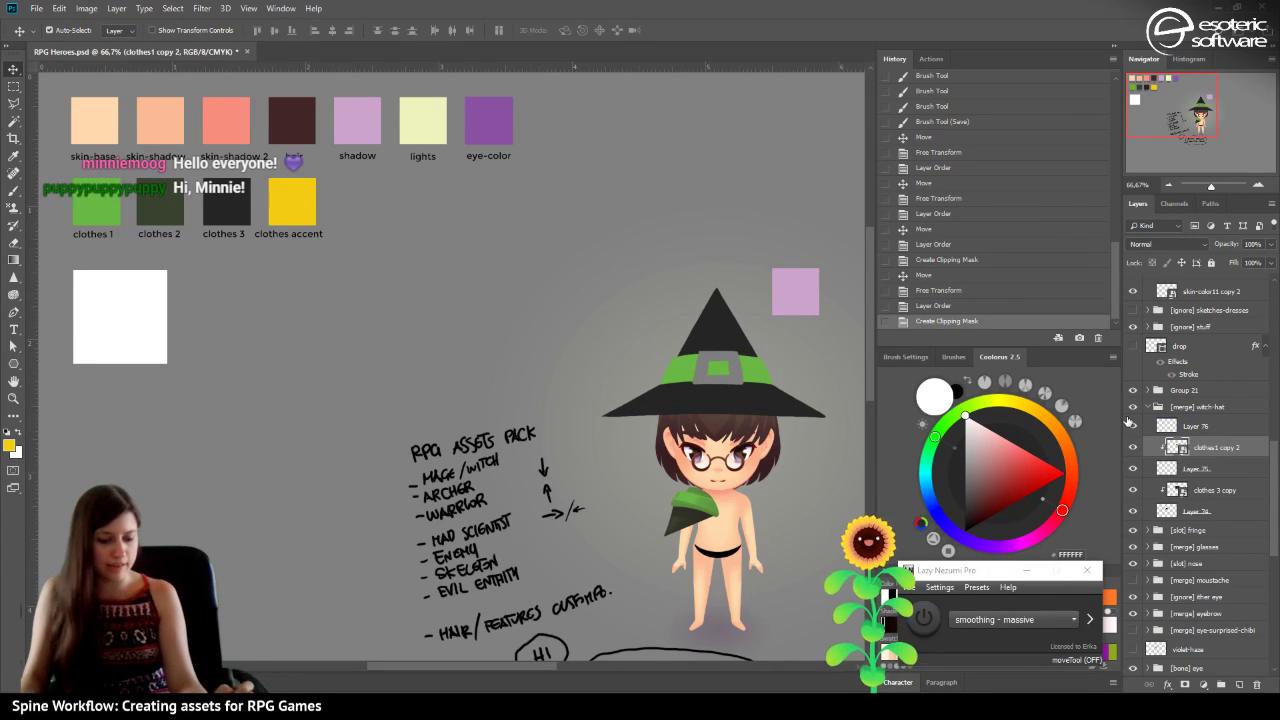
# Duplicate the clothes accent swatch, resize it over the hat buckle, and clip it to Layer 76 in the witch-hat group.
pyautogui.click(293, 204)
pyautogui.moveTo(285, 207); pyautogui.dragTo(757, 385)
pyautogui.hotkey('ctrl', 't')
pyautogui.click(463, 32)
pyautogui.moveTo(1165, 287); pyautogui.dragTo(1160, 545)
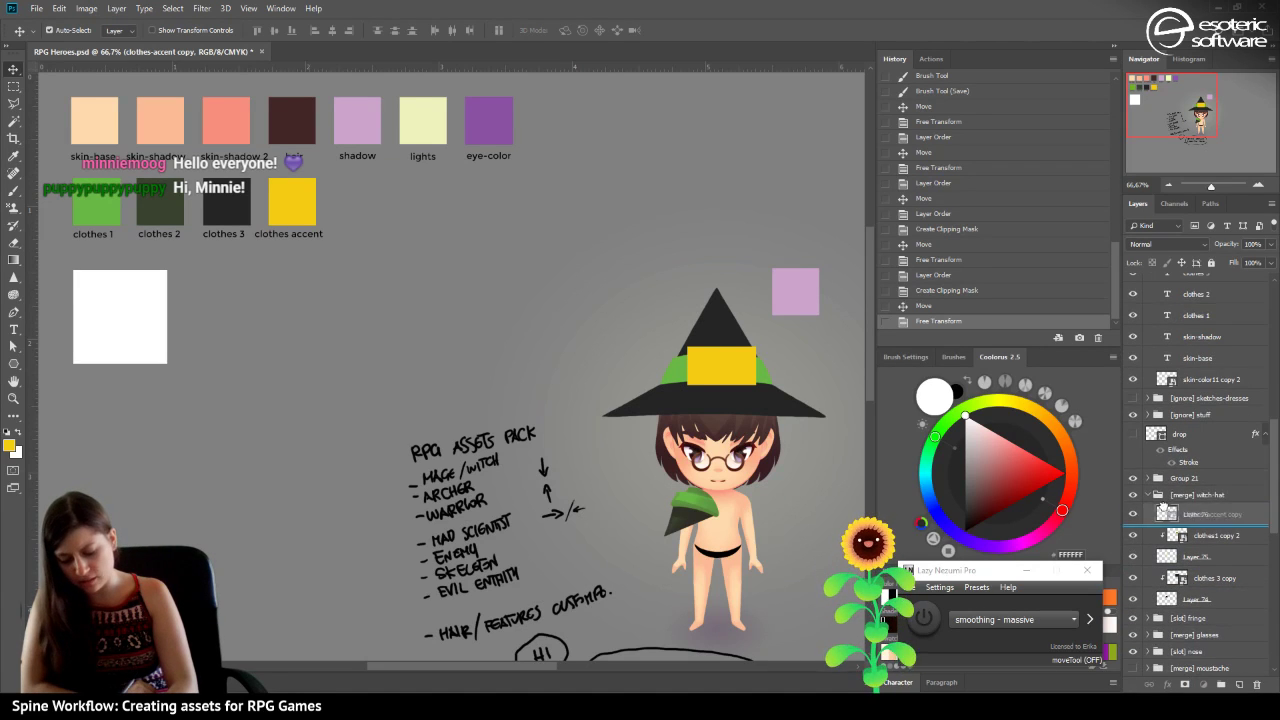
pyautogui.rightClick(1212, 500)
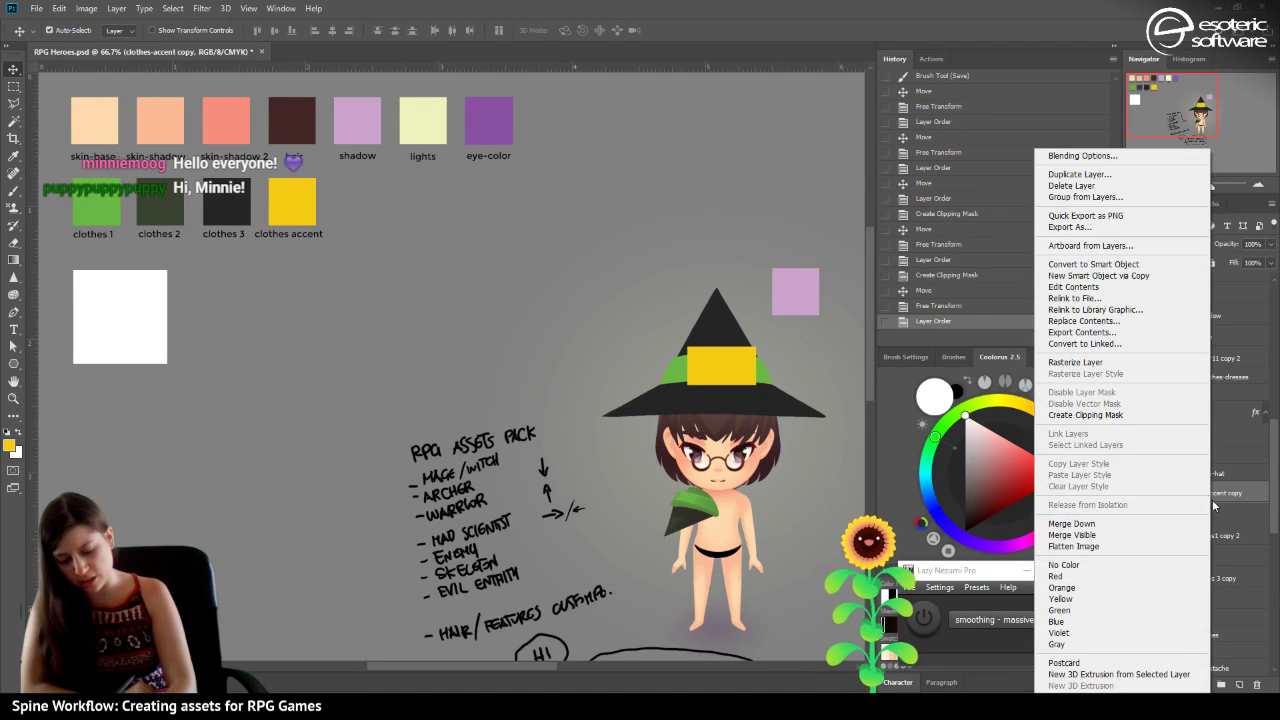
pyautogui.click(1064, 416)
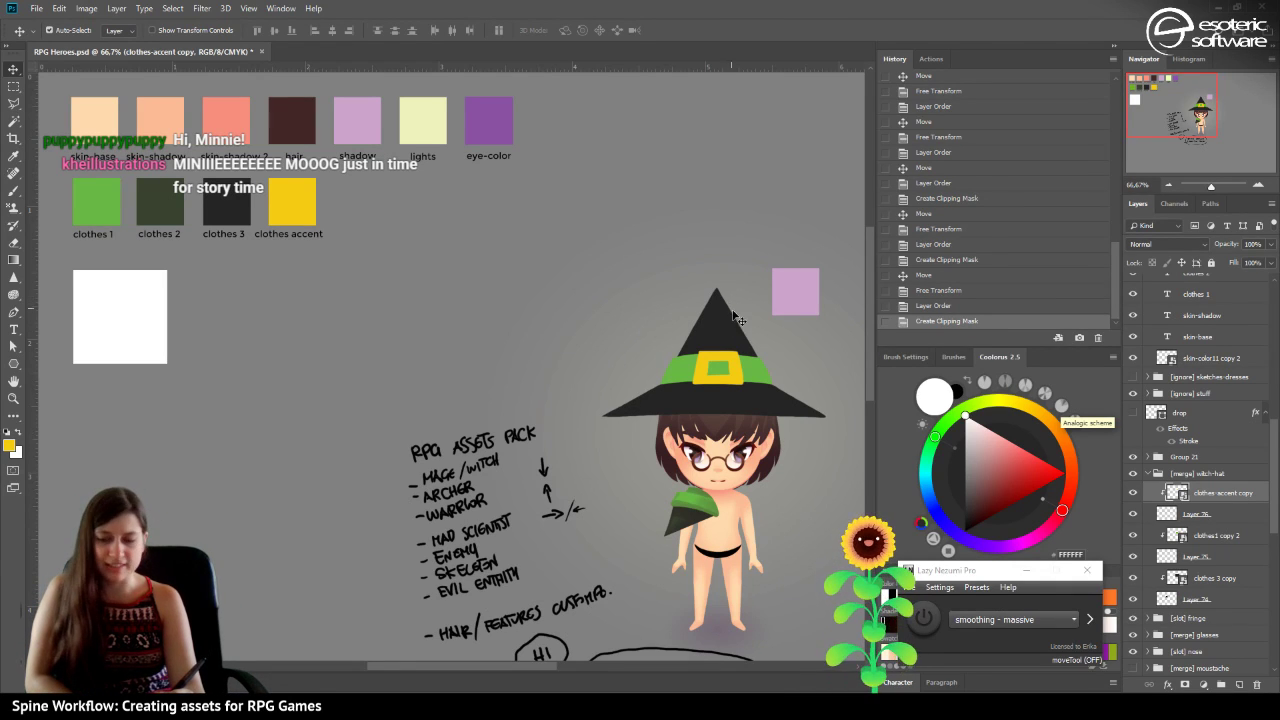
# Save the file and review the recoloured witch hat on the character.
pyautogui.moveTo(1163, 110)
pyautogui.mouseDown()
pyautogui.moveTo(1183, 137)
pyautogui.moveTo(1175, 128)
pyautogui.mouseUp()
pyautogui.hotkey('ctrl', 's')
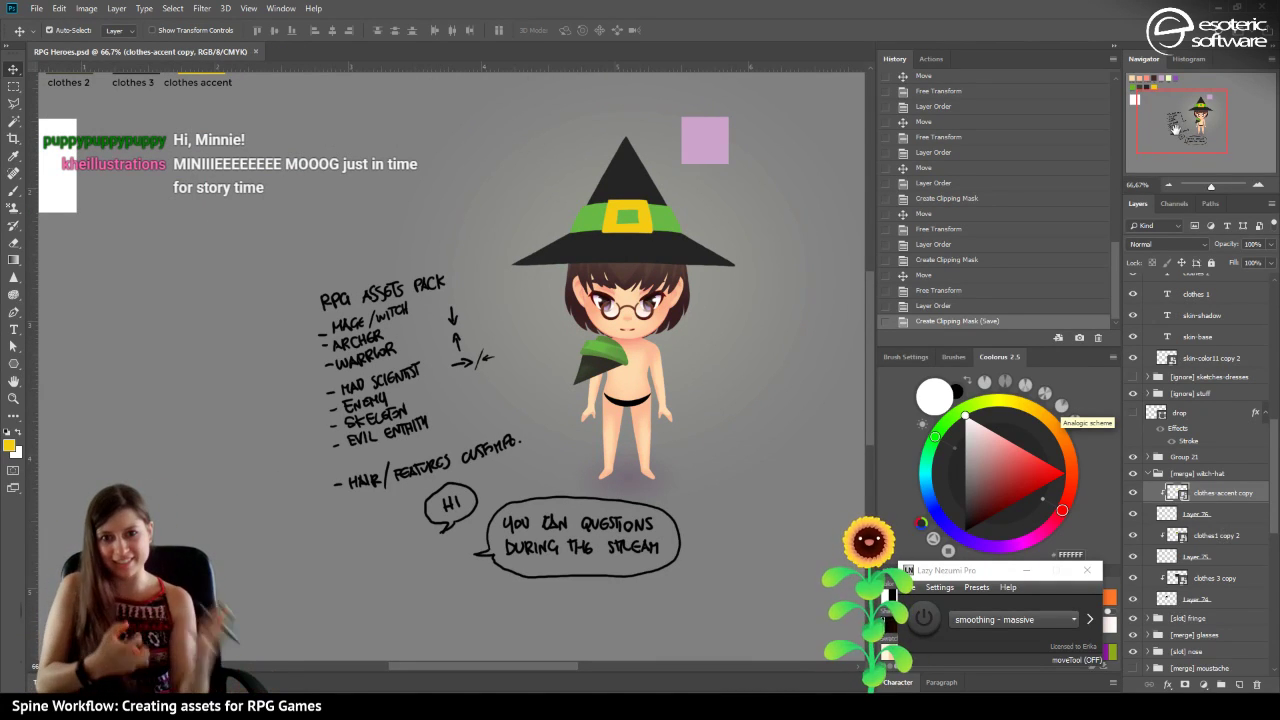
pyautogui.moveTo(1174, 128); pyautogui.dragTo(1181, 119)
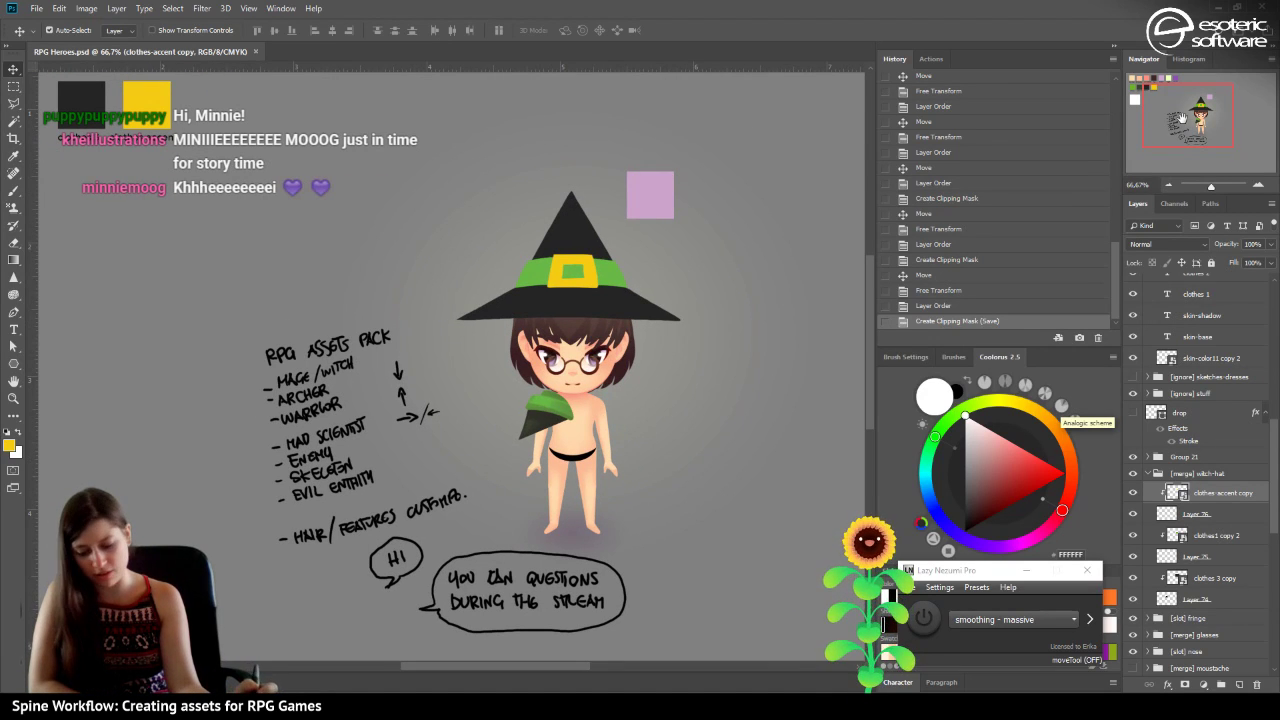
pyautogui.moveTo(1186, 115); pyautogui.dragTo(1188, 122)
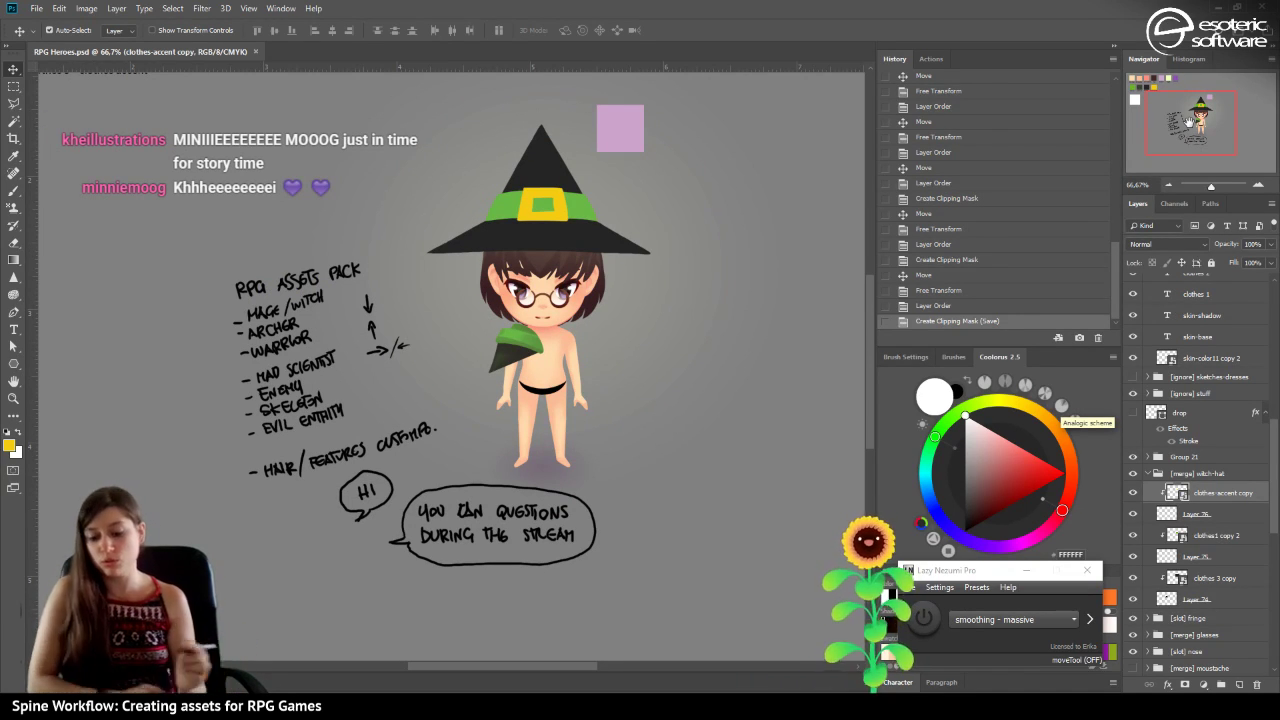
pyautogui.moveTo(1188, 120); pyautogui.dragTo(1189, 117)
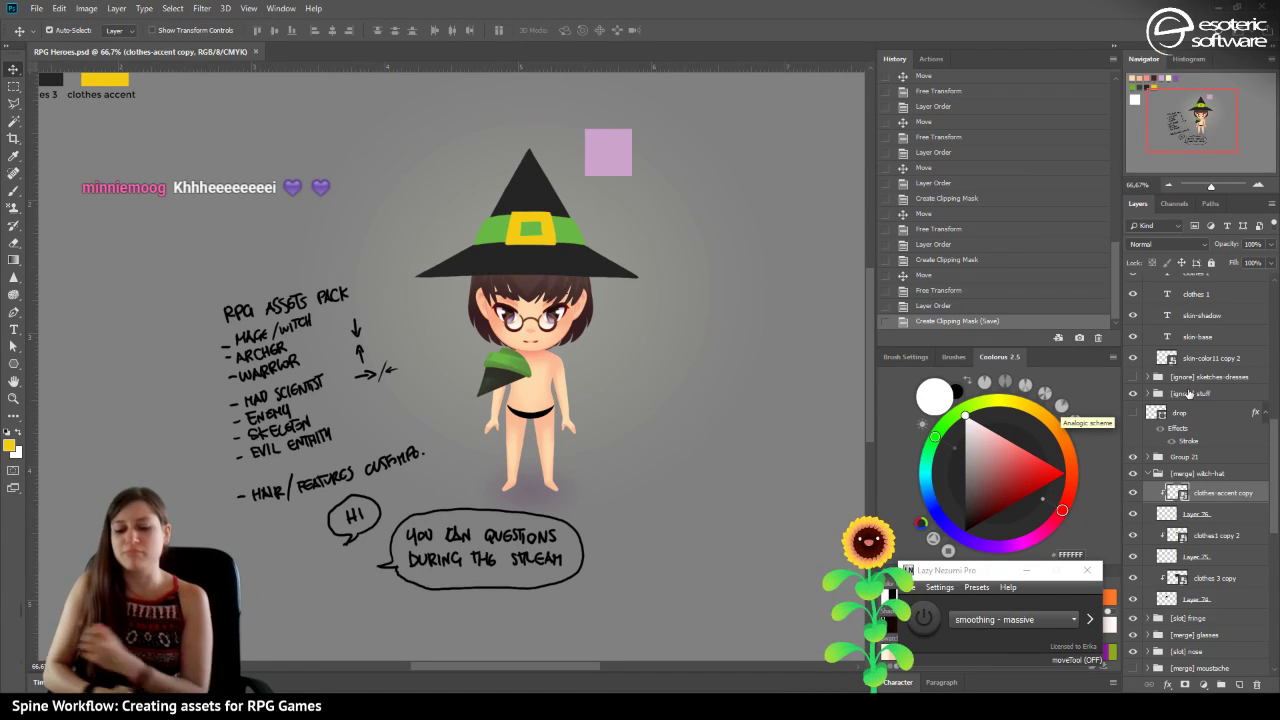
pyautogui.click(1133, 493)
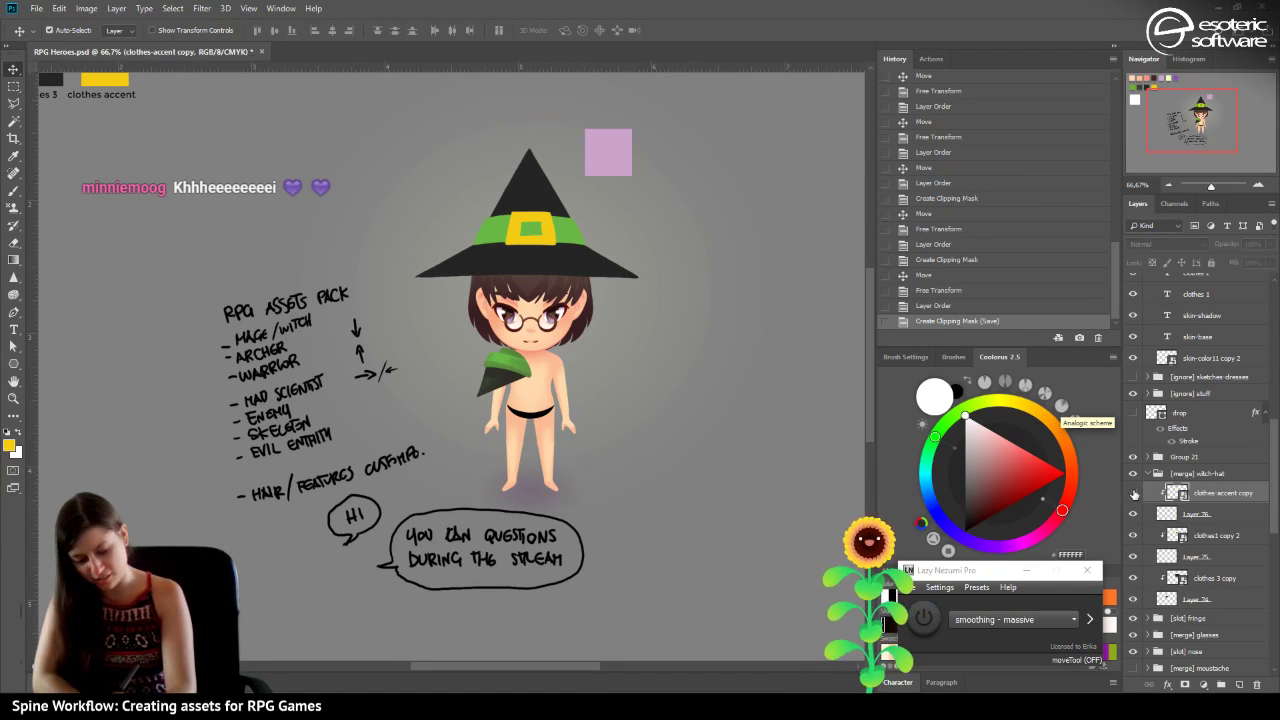
pyautogui.click(1133, 494)
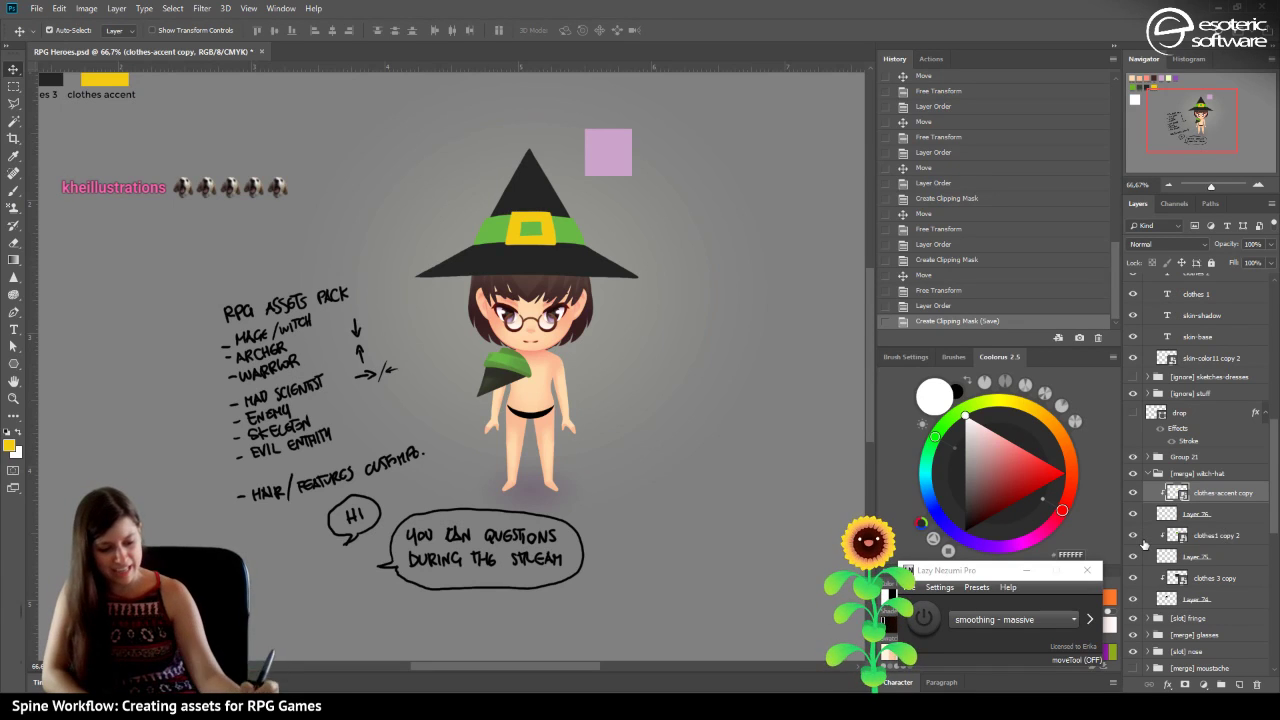
pyautogui.click(1133, 492)
pyautogui.click(1133, 490)
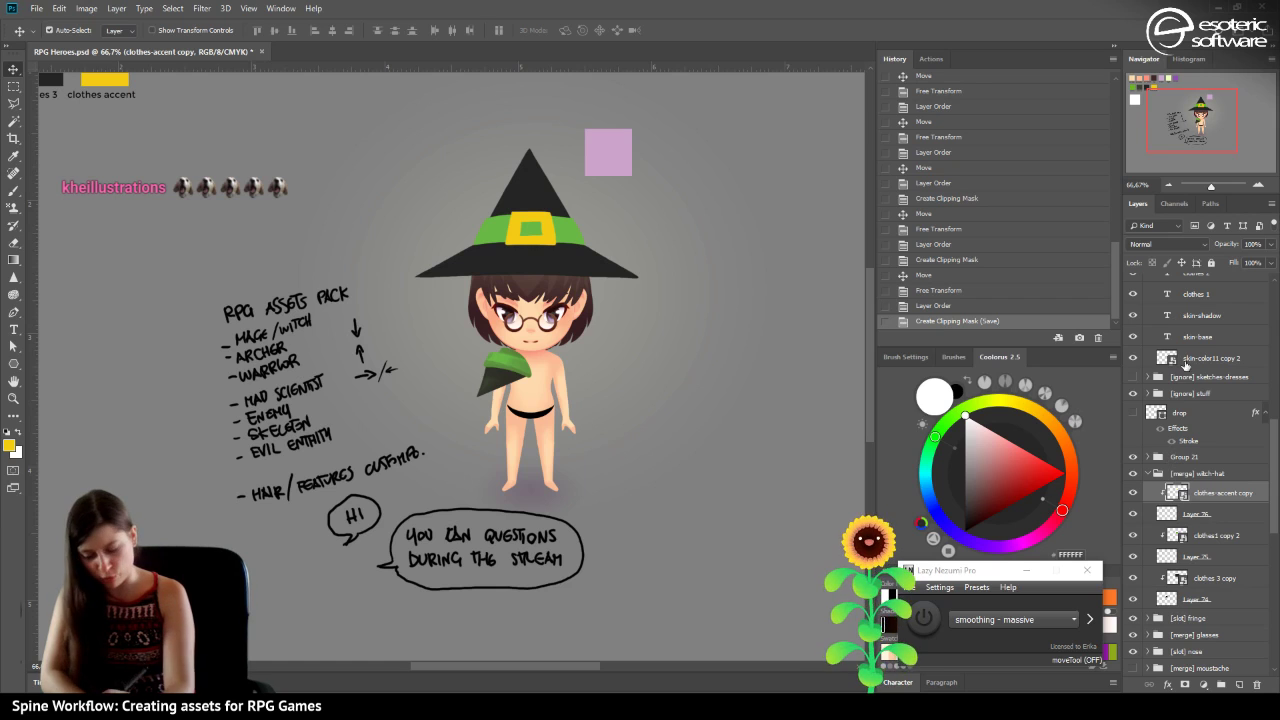
pyautogui.click(1165, 514)
pyautogui.click(1182, 494)
pyautogui.click(1188, 534)
pyautogui.click(1204, 493)
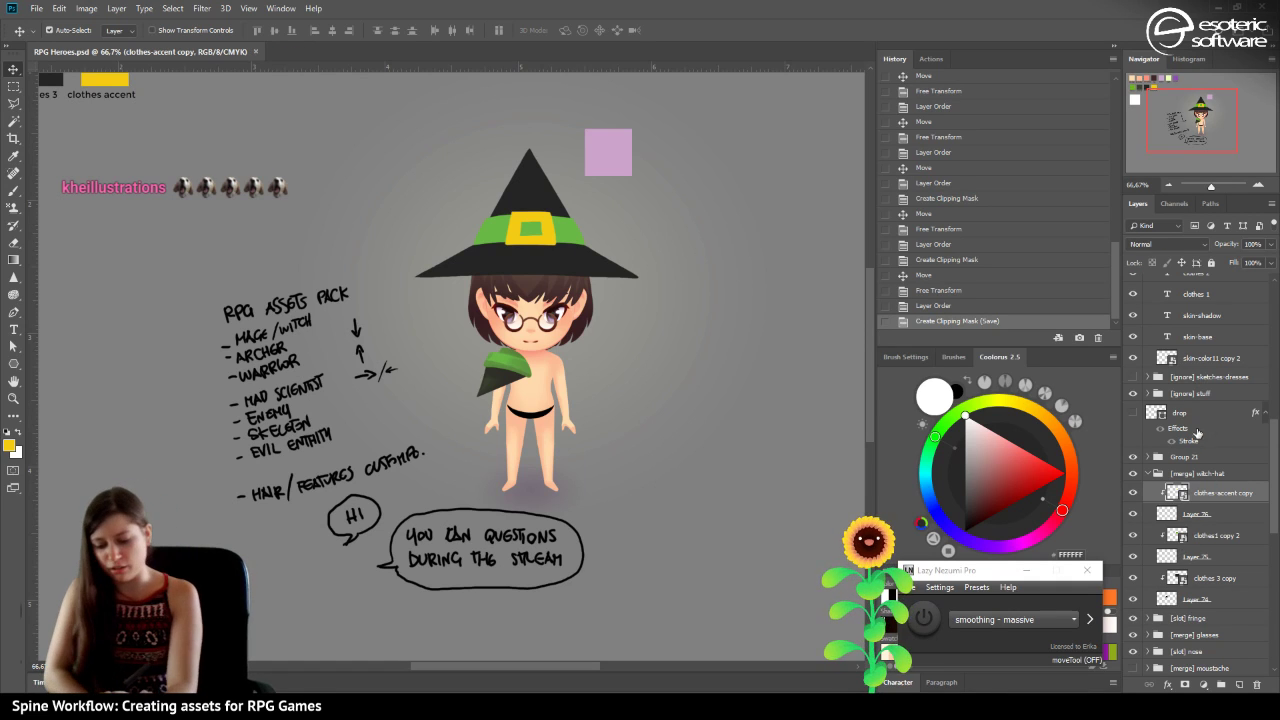
pyautogui.click(1133, 492)
pyautogui.click(1133, 492)
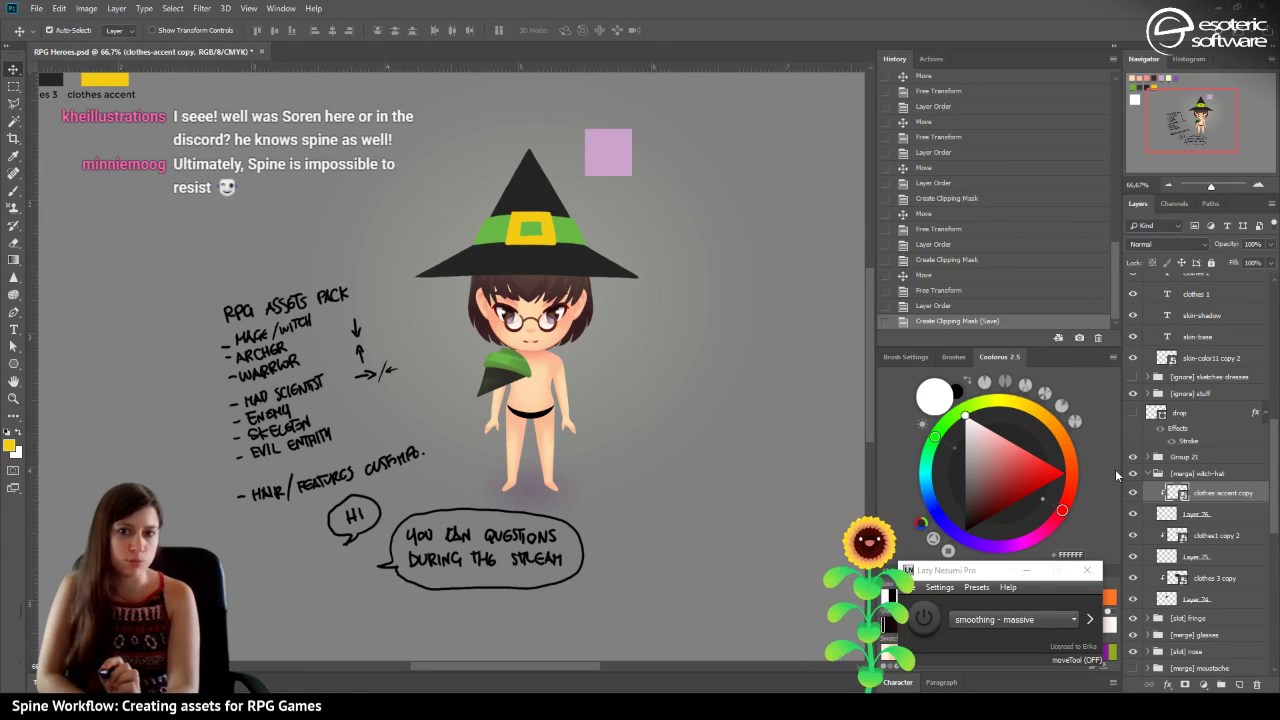
pyautogui.moveTo(1177, 110); pyautogui.dragTo(1174, 102)
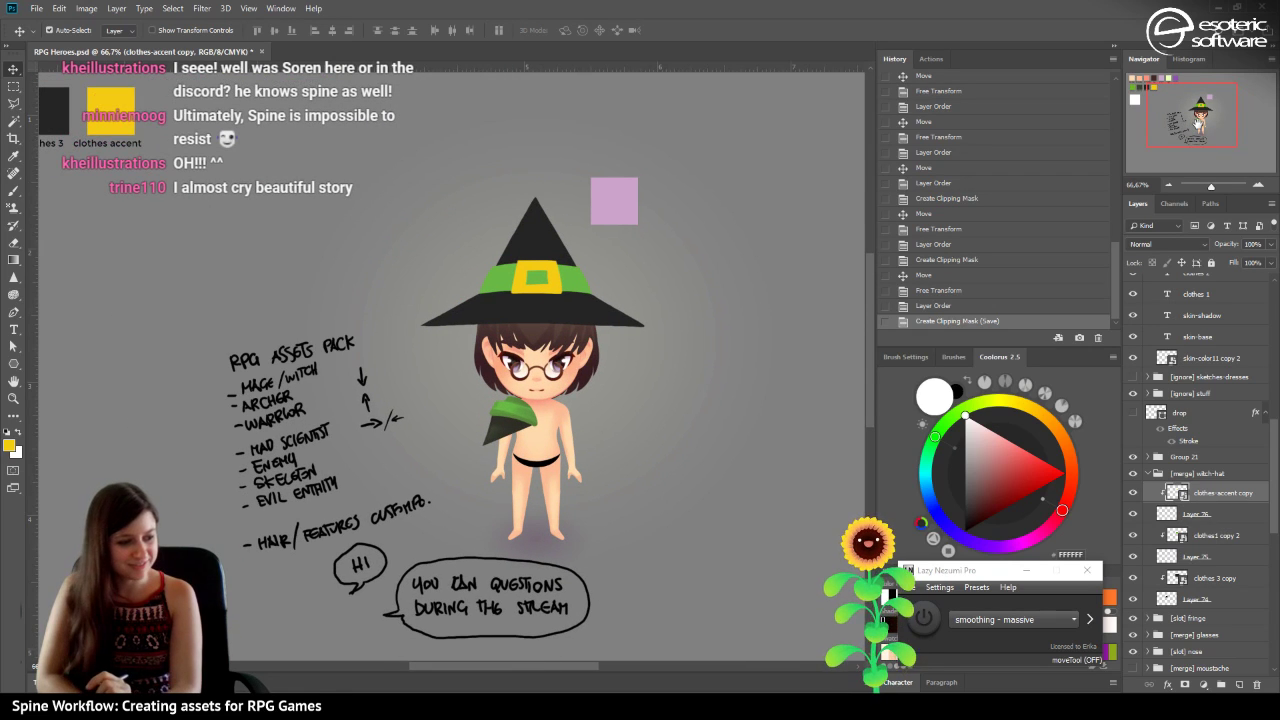
pyautogui.moveTo(1182, 116); pyautogui.dragTo(1180, 128)
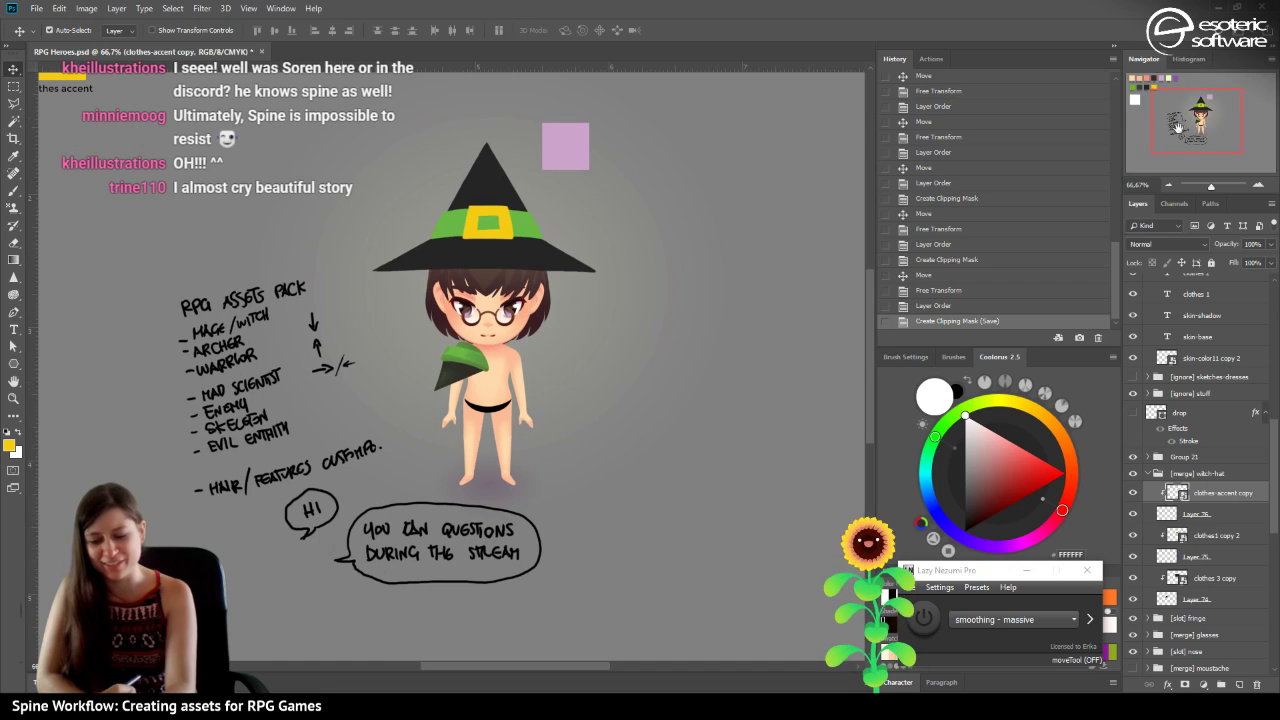
# Stretch the lavender shadows swatch copy over the whole witch hat and place its layer above clothes 3 copy in the witch-hat group.
pyautogui.click(1258, 185)
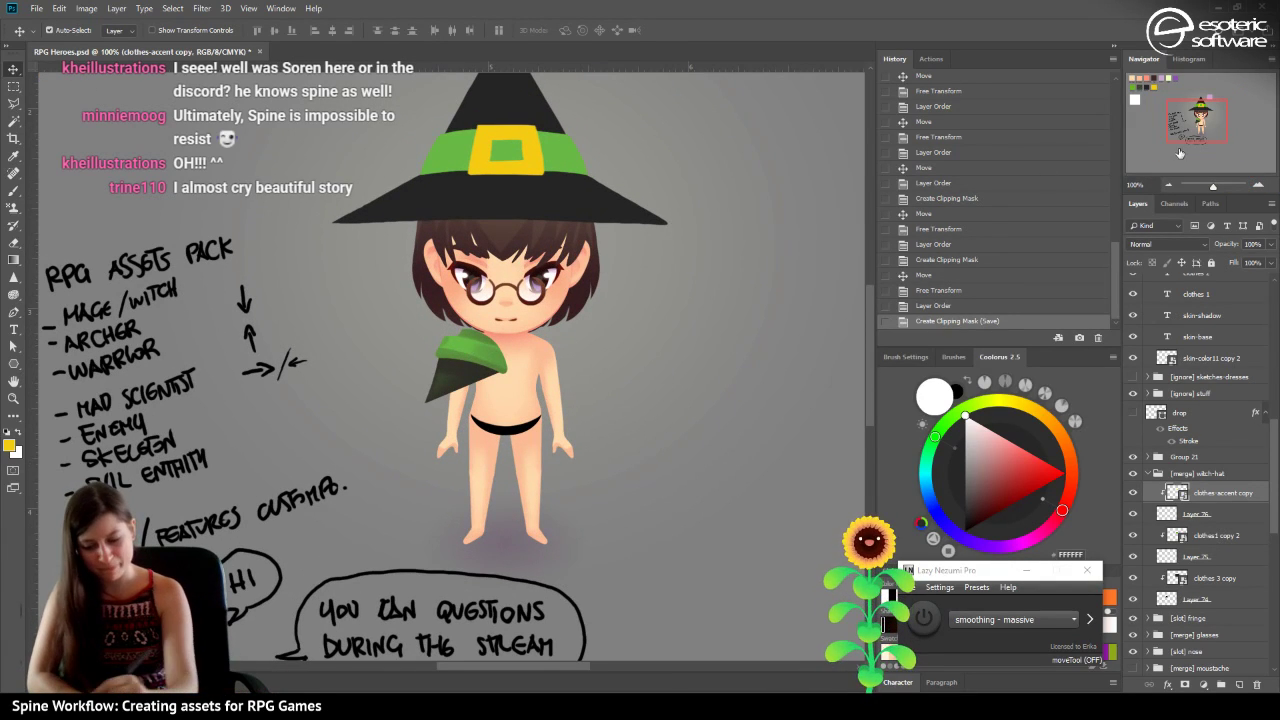
pyautogui.moveTo(1185, 121); pyautogui.dragTo(1183, 108)
pyautogui.click(670, 136)
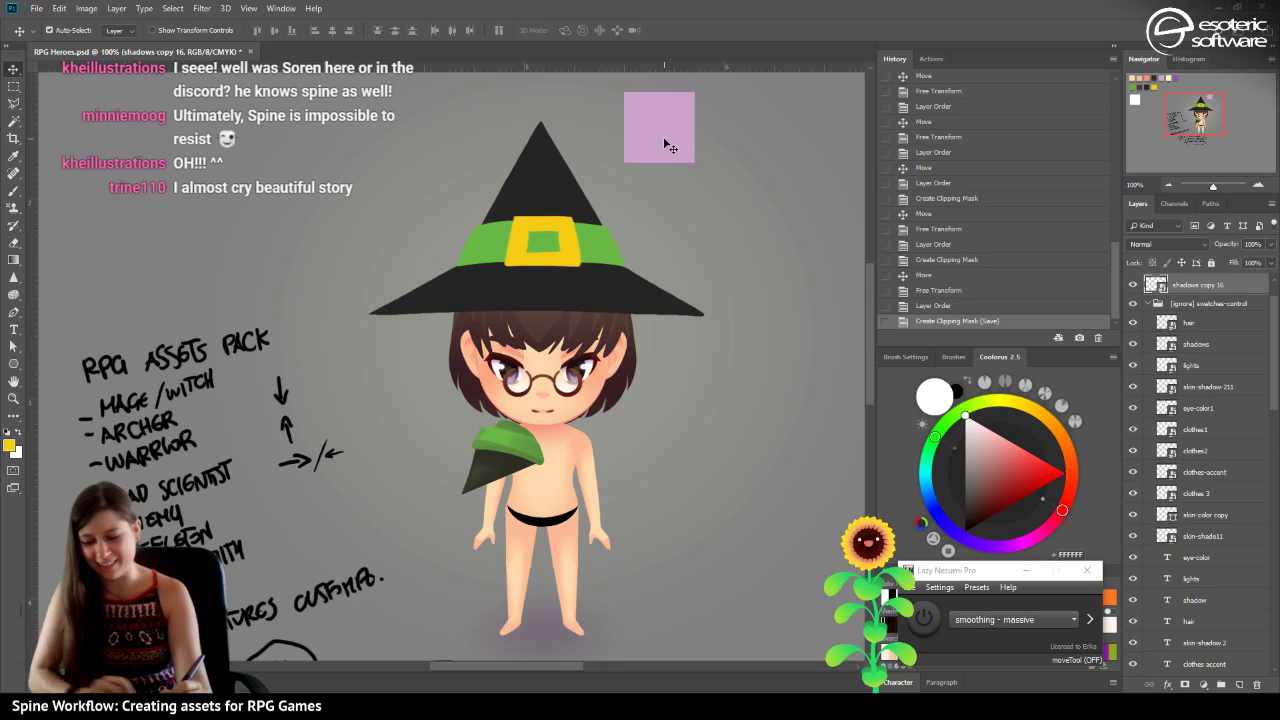
pyautogui.moveTo(664, 135); pyautogui.dragTo(392, 286)
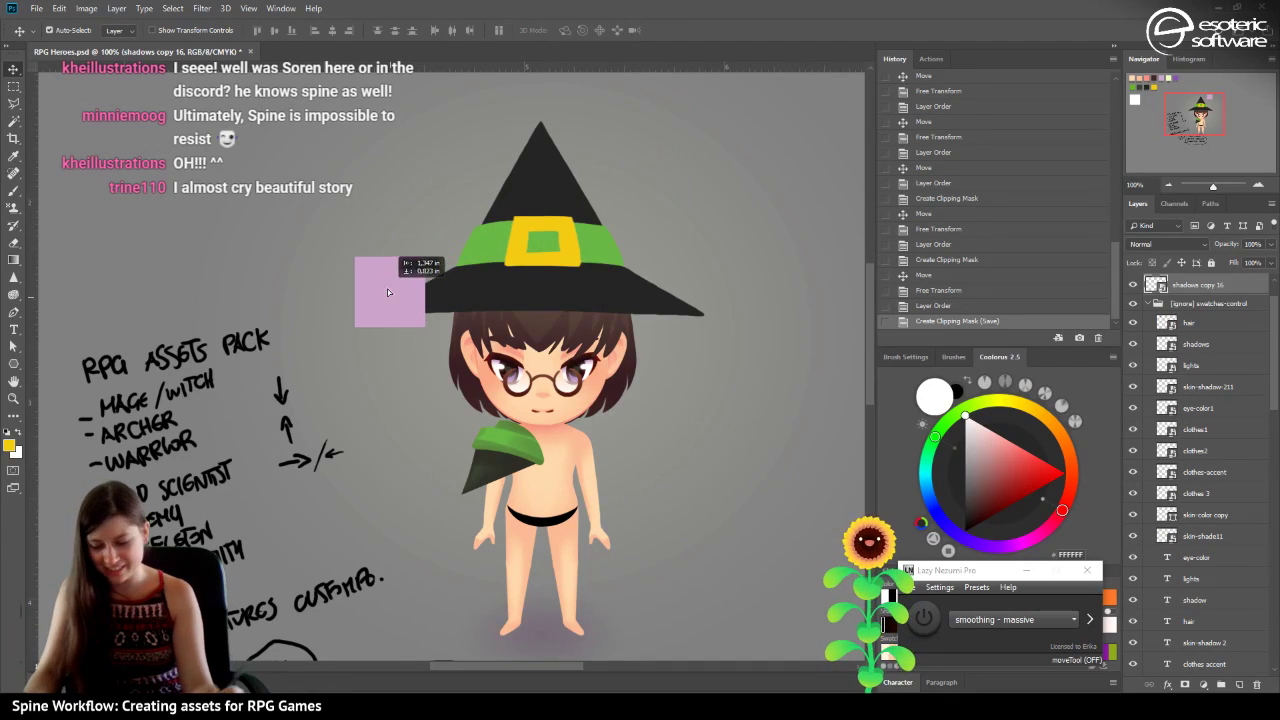
pyautogui.hotkey('ctrl', 't')
pyautogui.moveTo(425, 327); pyautogui.dragTo(727, 312)
pyautogui.moveTo(540, 257); pyautogui.dragTo(540, 107)
pyautogui.click(468, 31)
pyautogui.moveTo(1190, 288); pyautogui.dragTo(1142, 580)
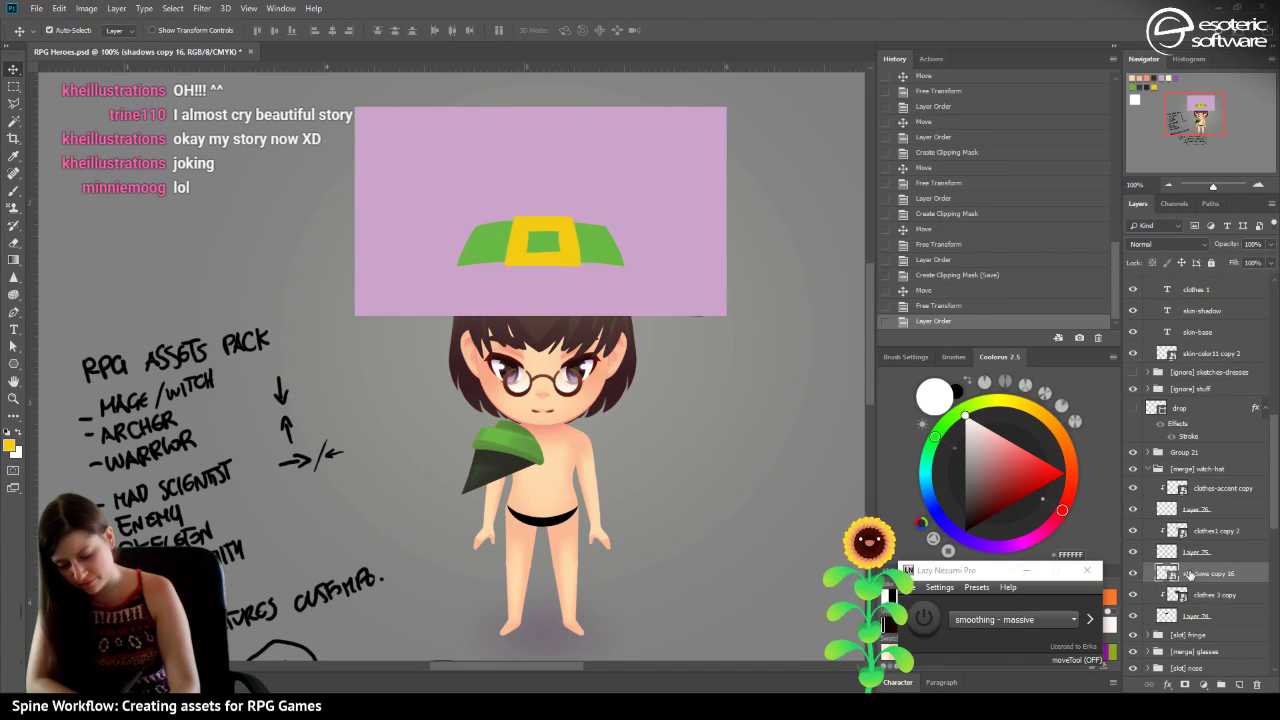
# Clip the shadows copy 16 layer to the hat's base shape and set its blend mode to Multiply.
pyautogui.rightClick(1190, 576)
pyautogui.click(1150, 286)
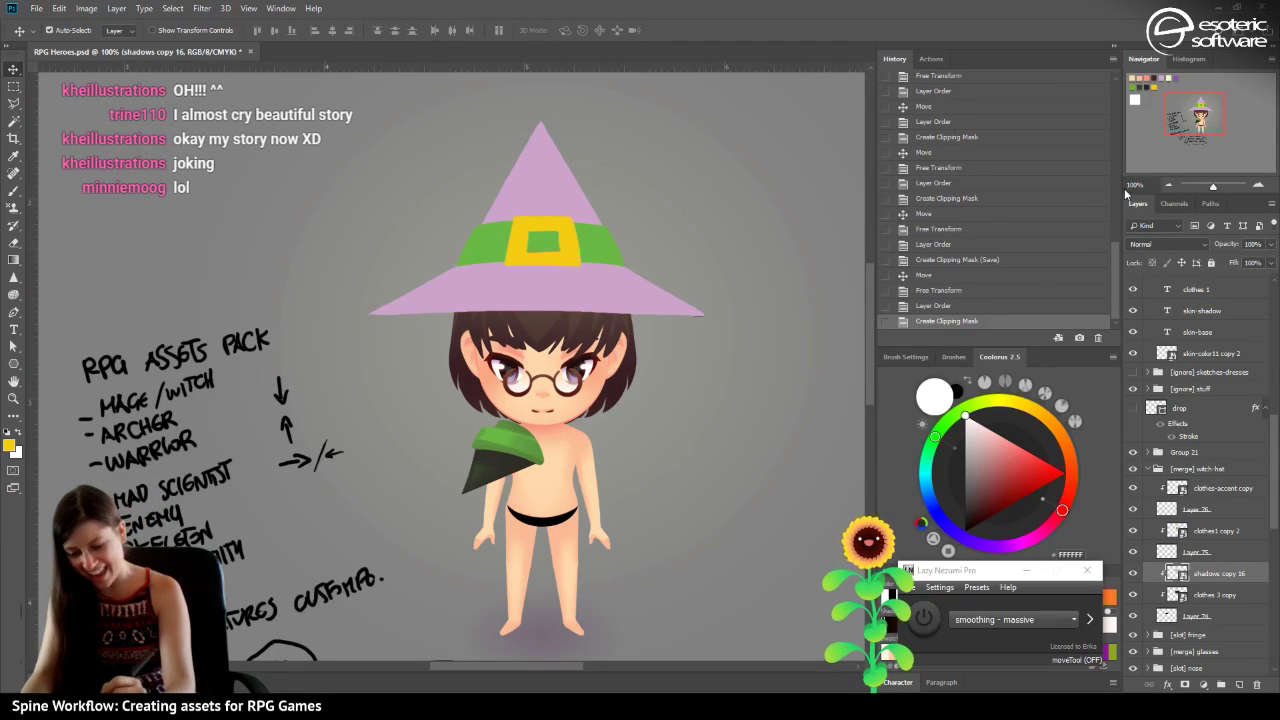
pyautogui.click(1156, 246)
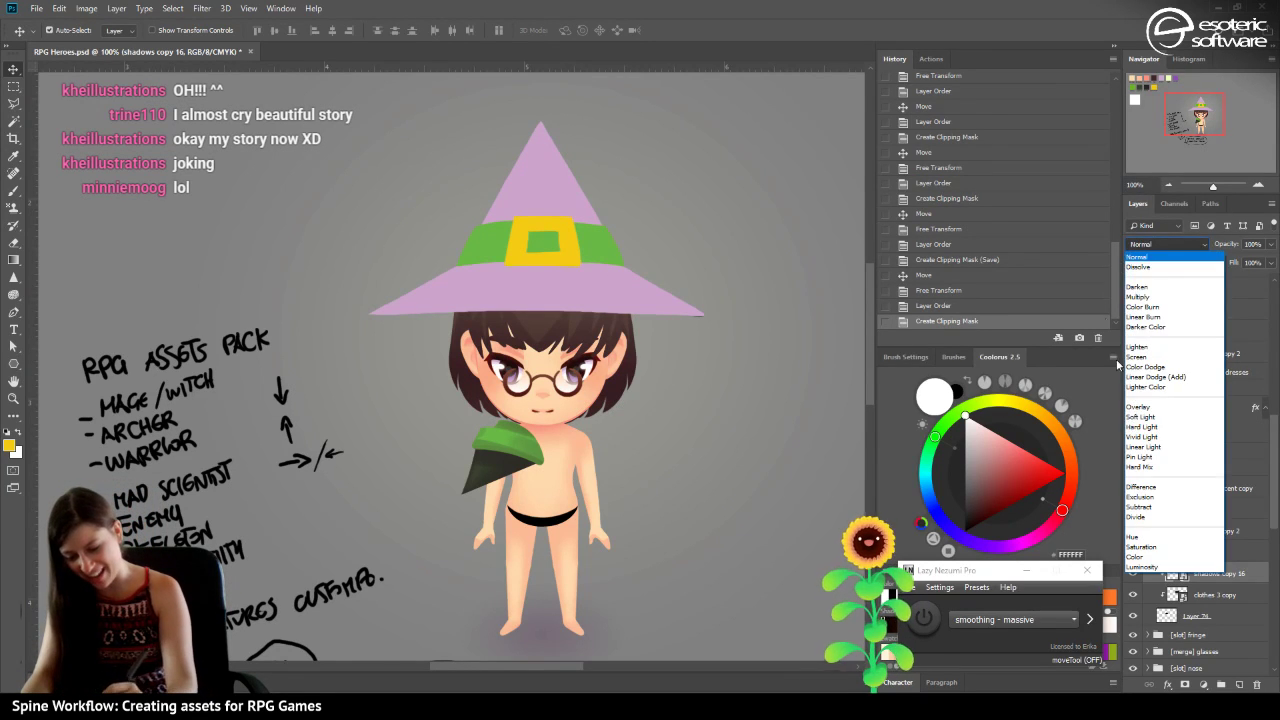
pyautogui.click(1141, 296)
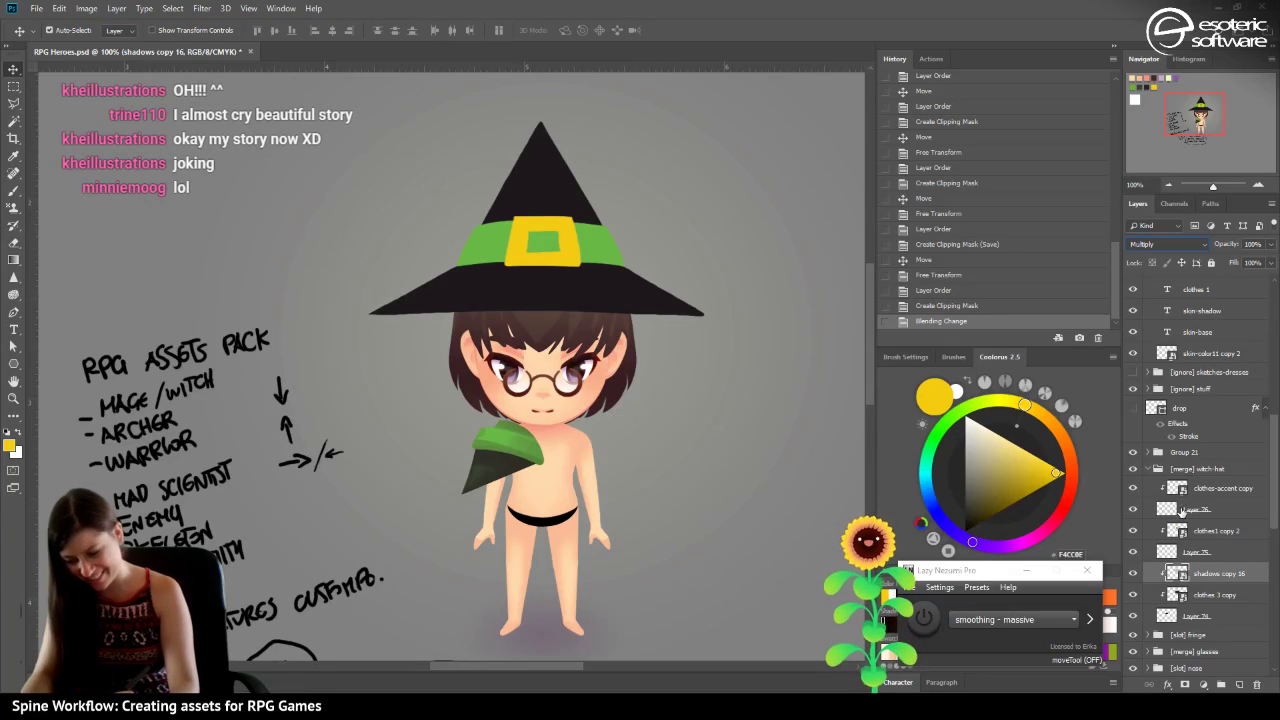
# Add a black layer mask to the shadows copy 16 layer so the hat's shadow is hidden.
pyautogui.click(1185, 686)
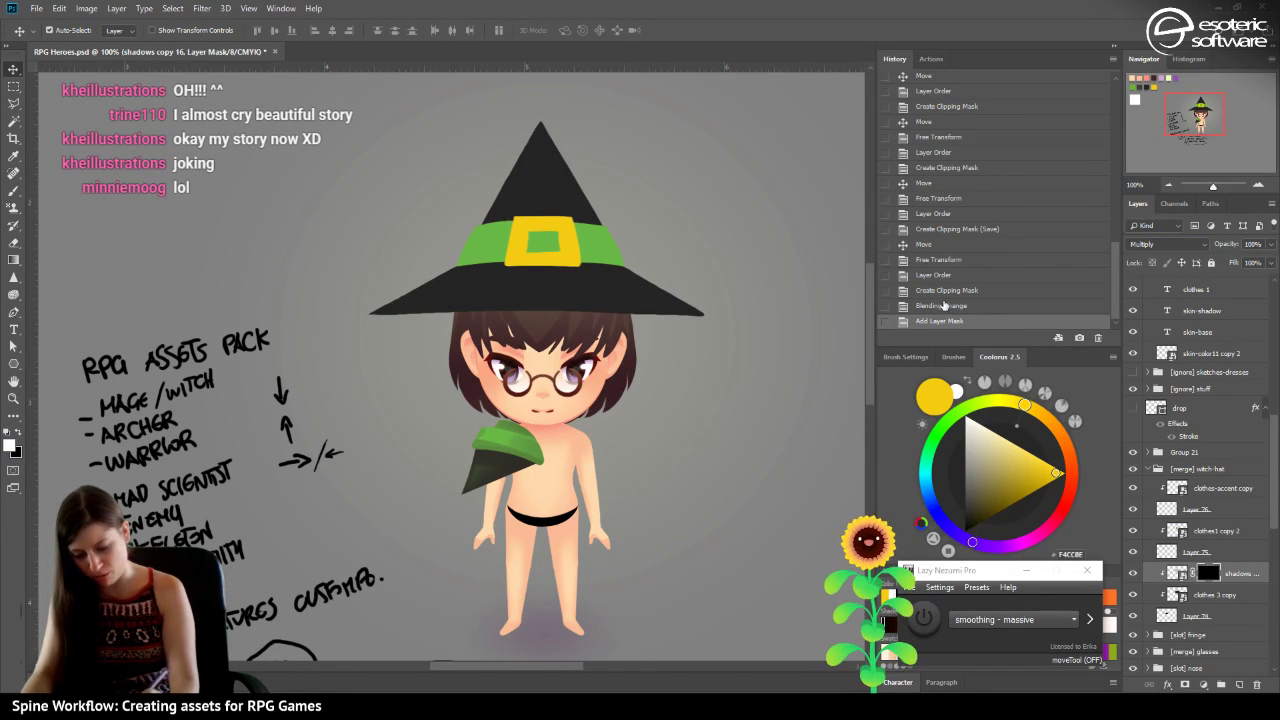
pyautogui.click(944, 305)
pyautogui.click(1185, 686)
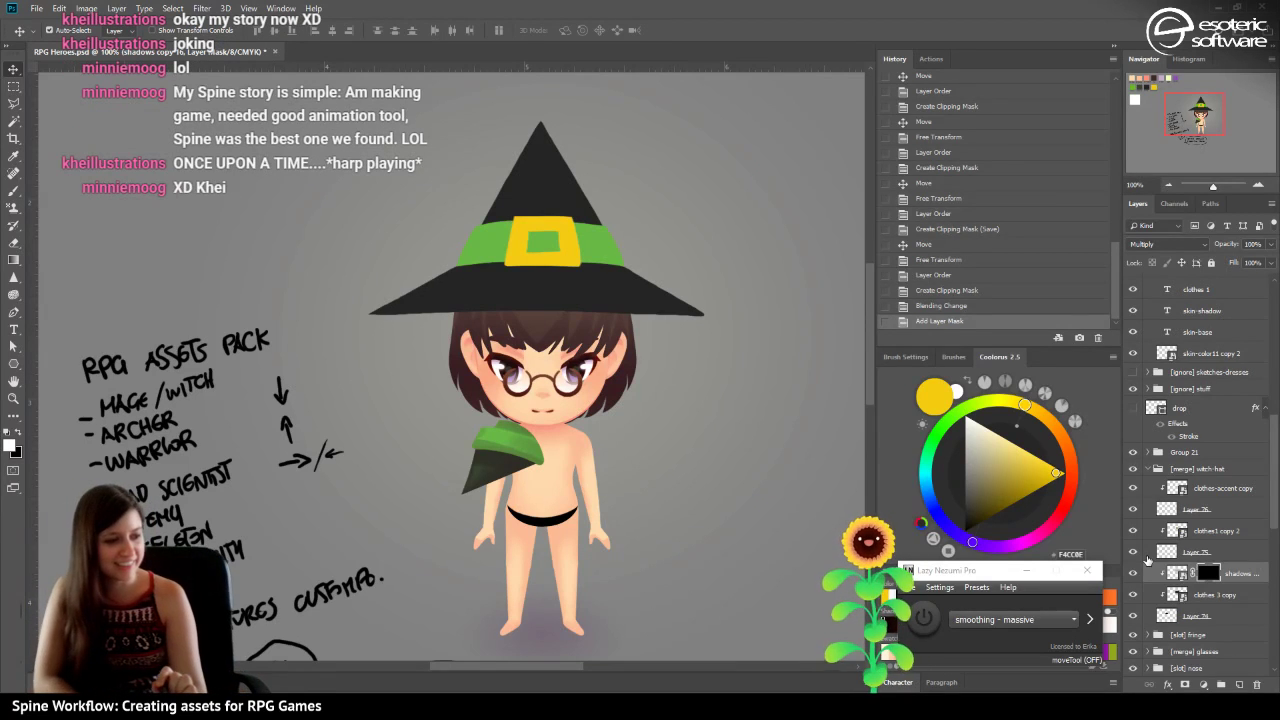
pyautogui.moveTo(1195, 118); pyautogui.dragTo(1181, 116)
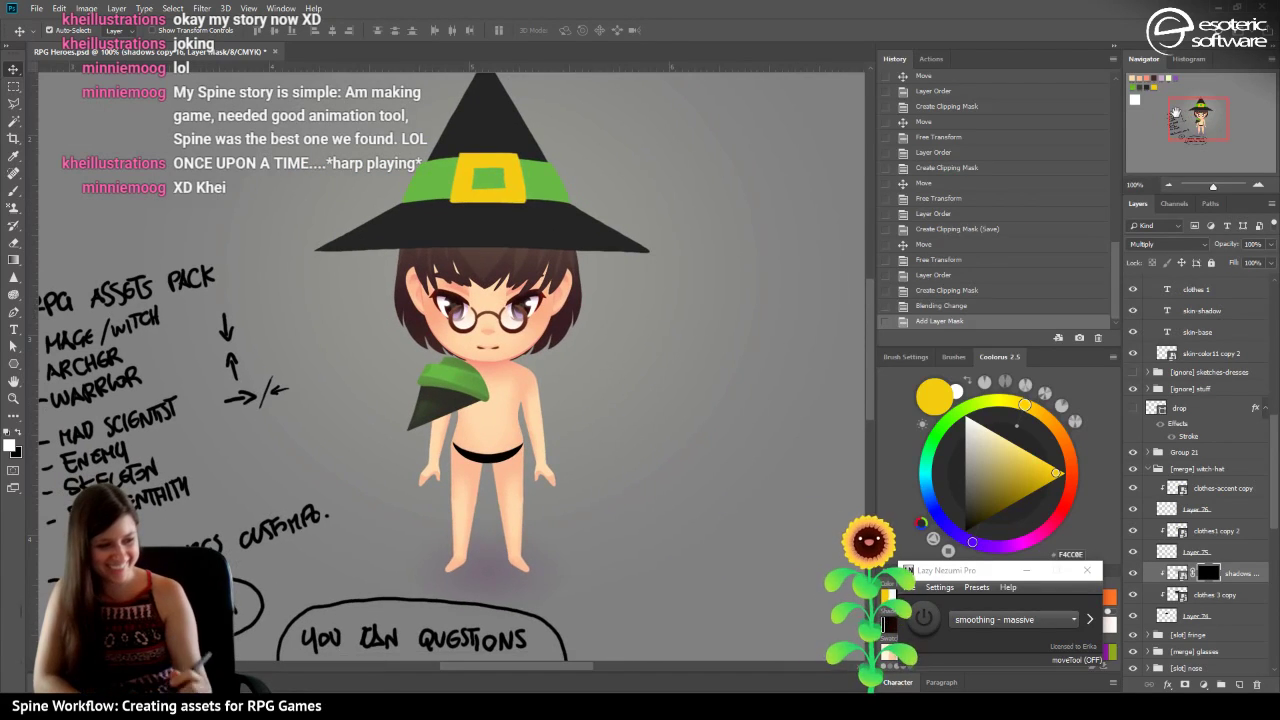
# Brush on the shadows layer mask along the hat's brim at 39% opacity, in white first and then in black.
pyautogui.click(1172, 552)
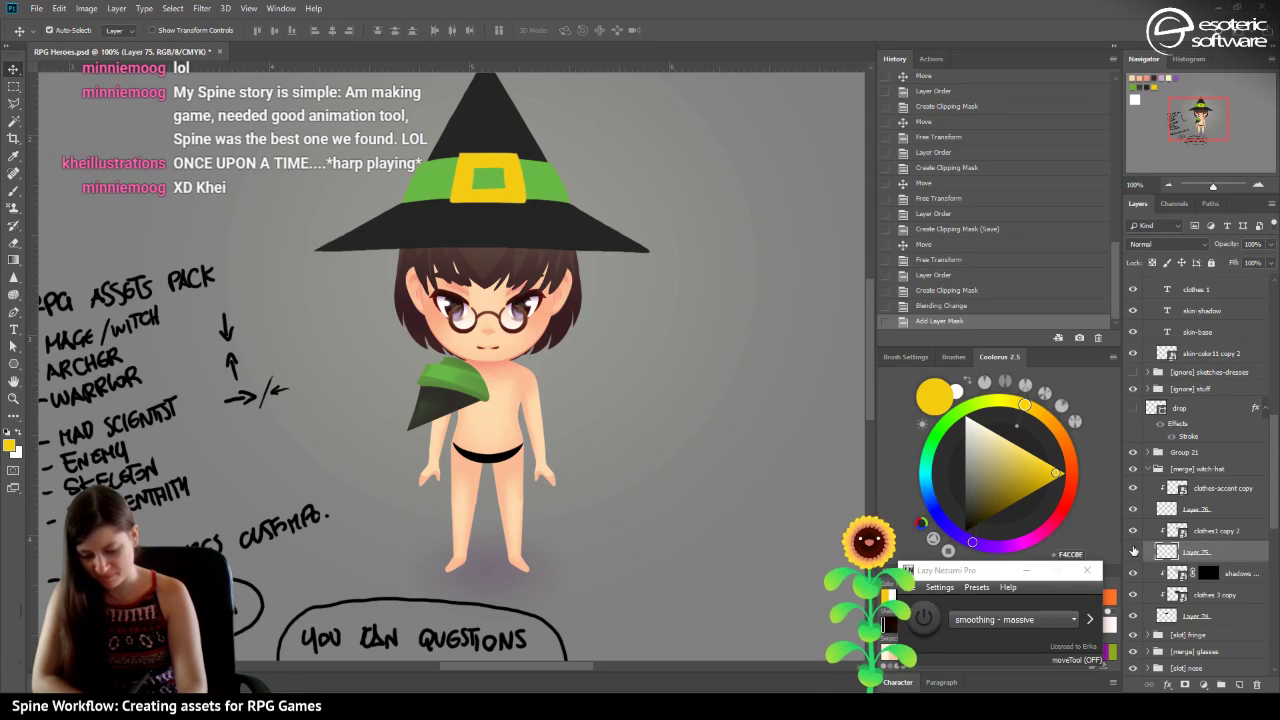
pyautogui.click(1185, 528)
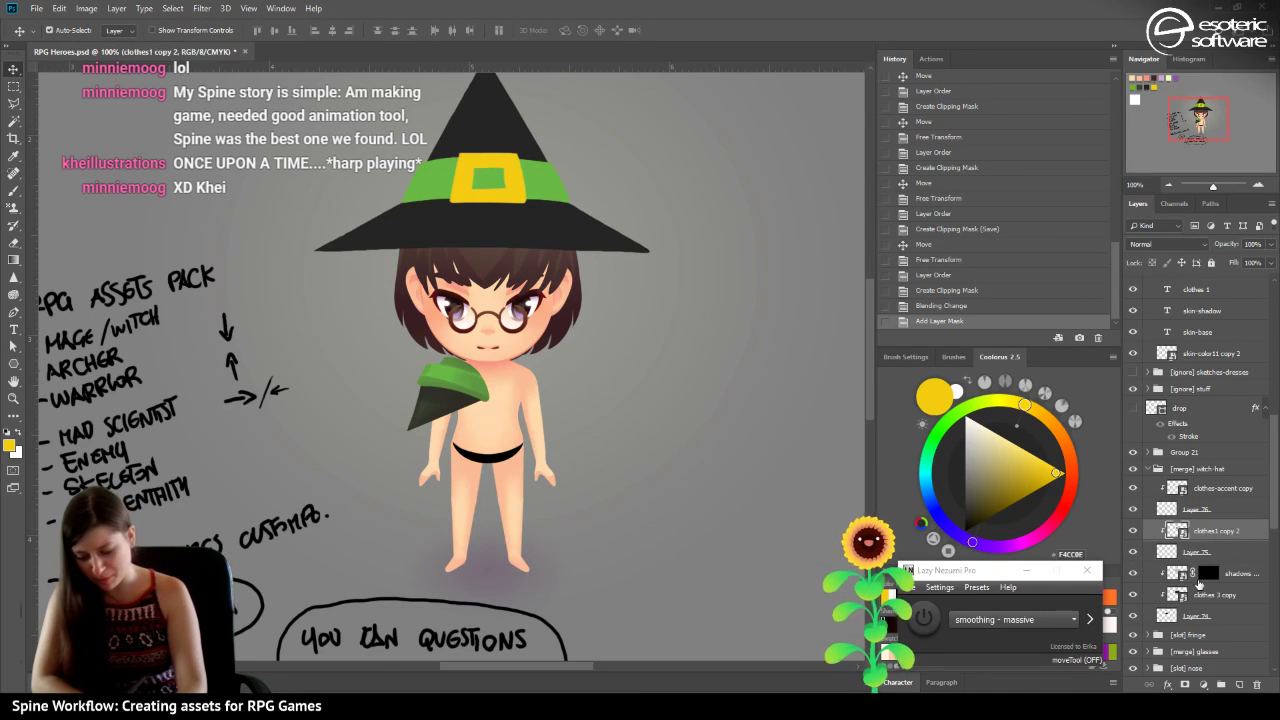
pyautogui.click(1207, 573)
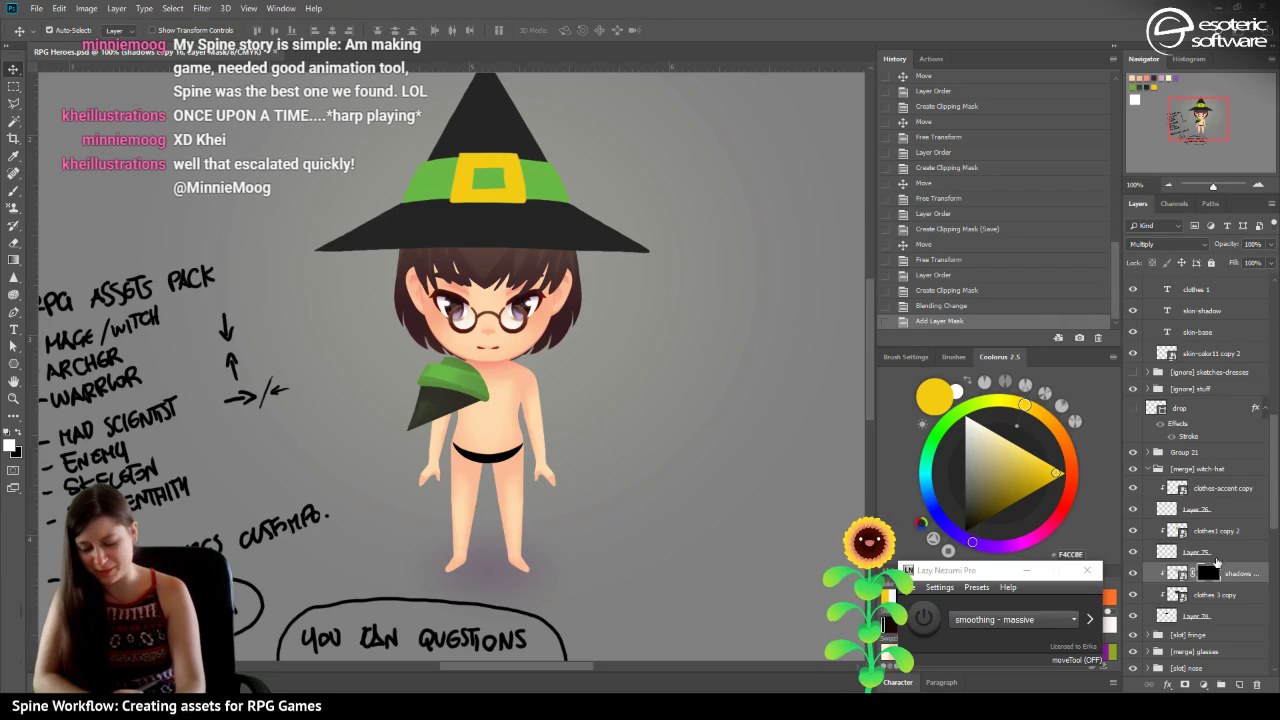
pyautogui.click(13, 190)
pyautogui.click(441, 240)
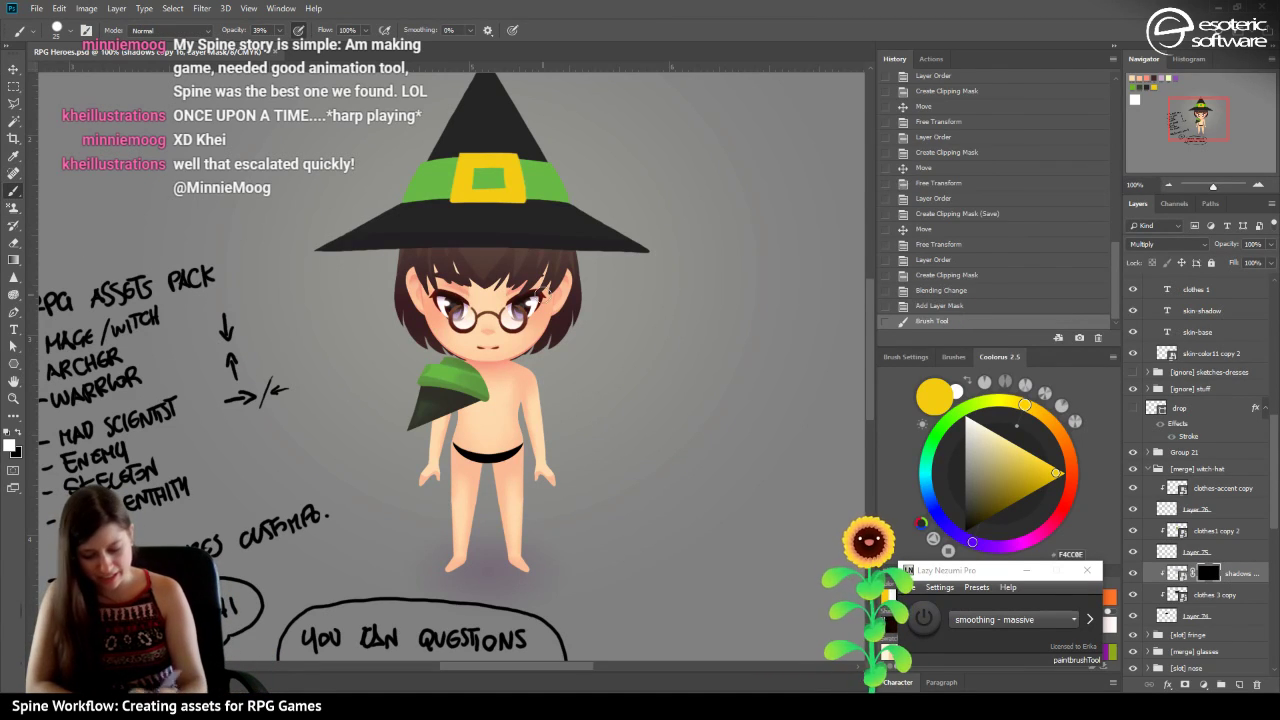
pyautogui.click(21, 430)
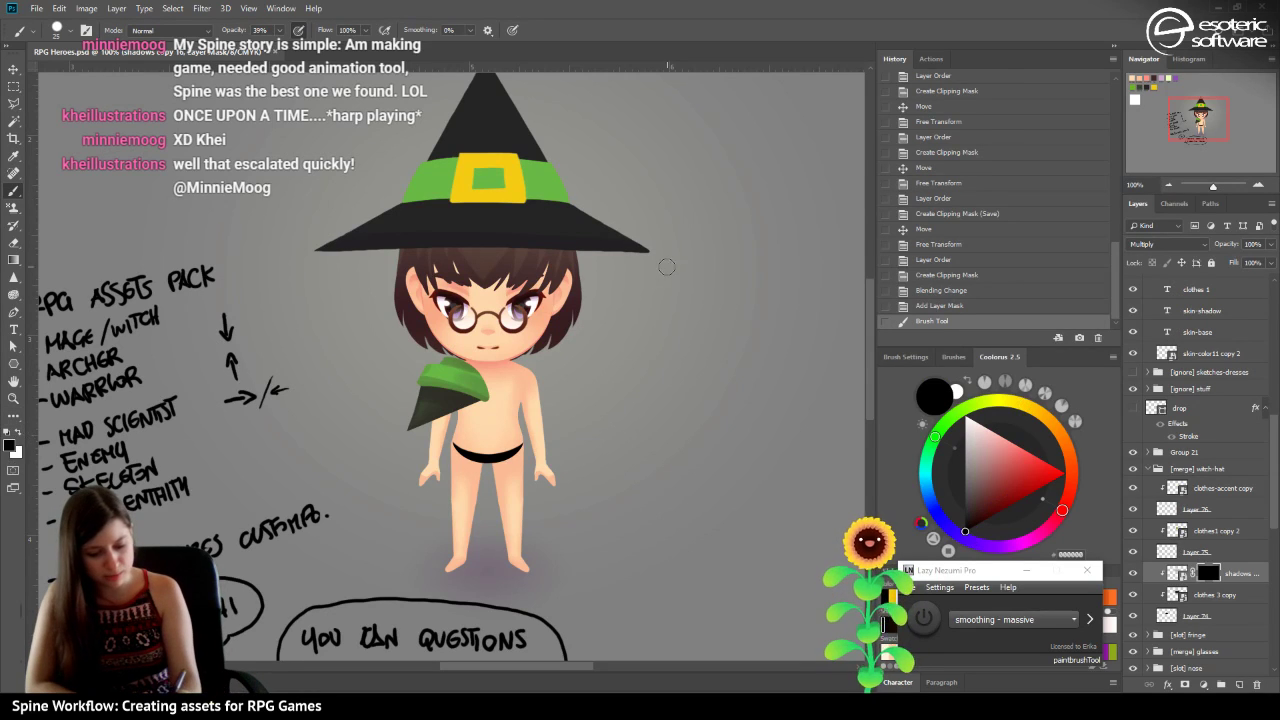
pyautogui.click(455, 248)
pyautogui.click(403, 268)
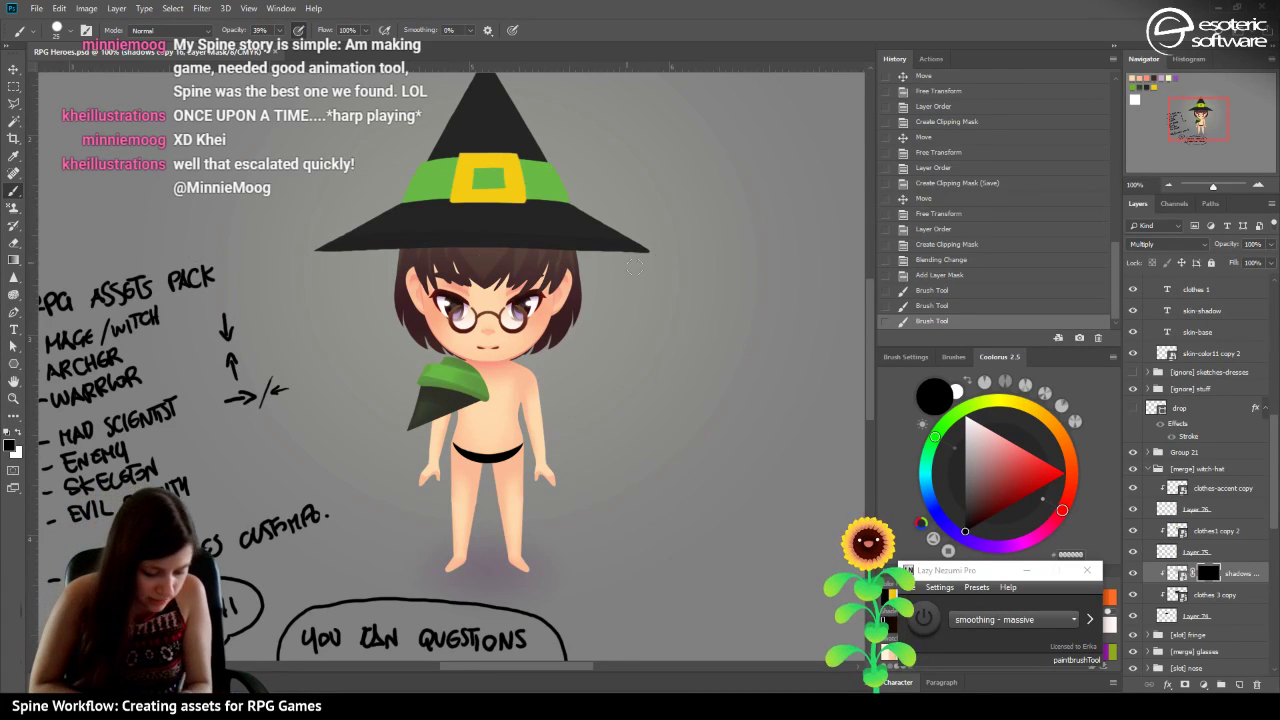
pyautogui.click(208, 249)
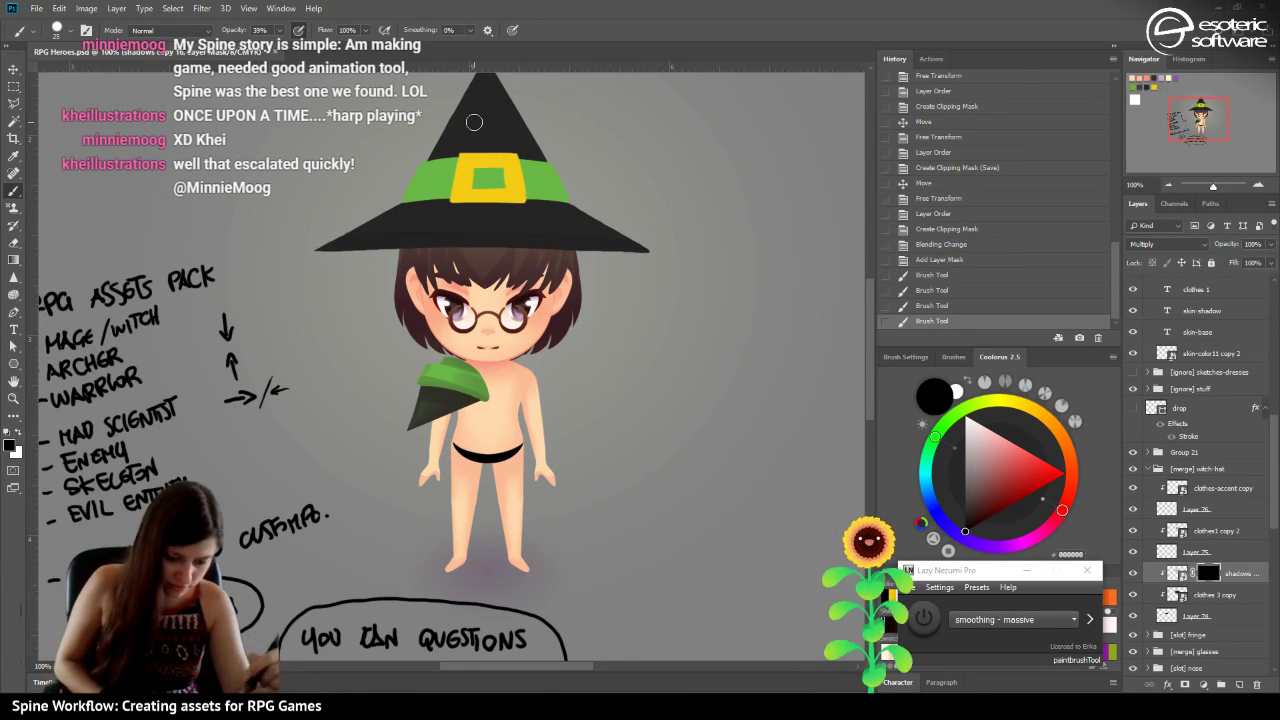
# Apply black-to-transparent radial gradients on the shadows layer mask around the hat's brim and cone to clear the shadow there.
pyautogui.moveTo(1200, 124); pyautogui.dragTo(1204, 113)
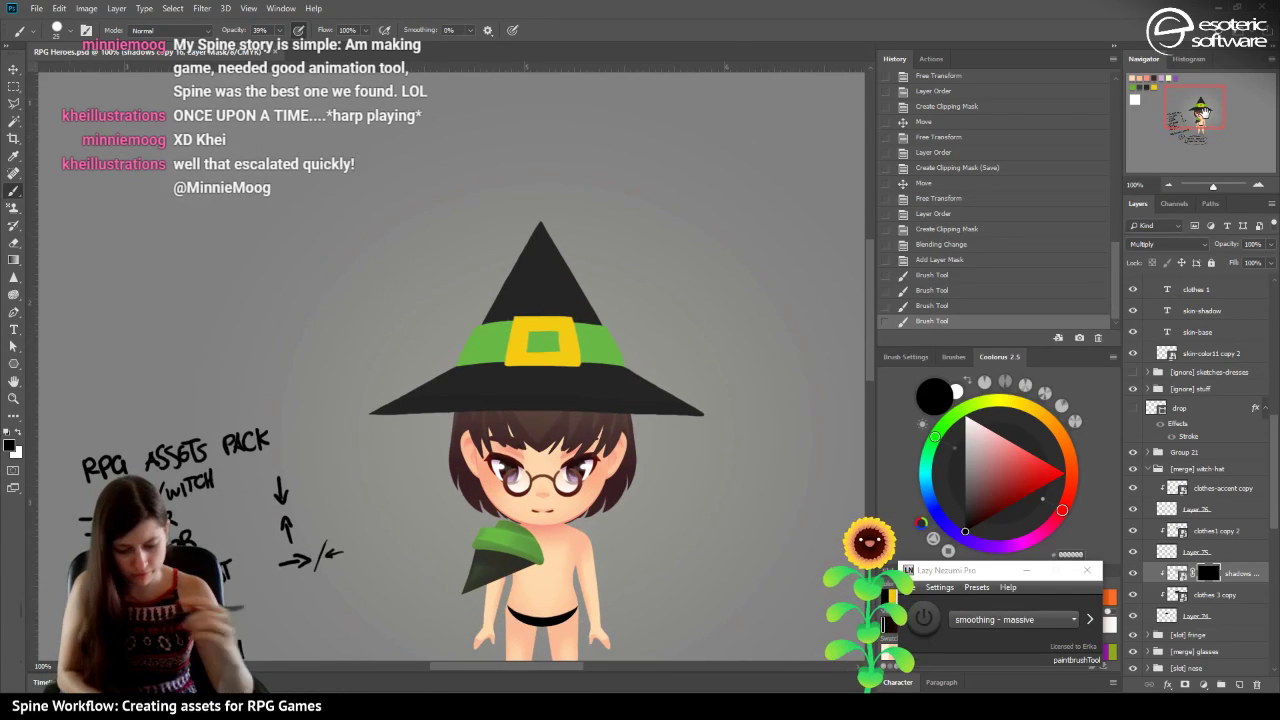
pyautogui.click(13, 260)
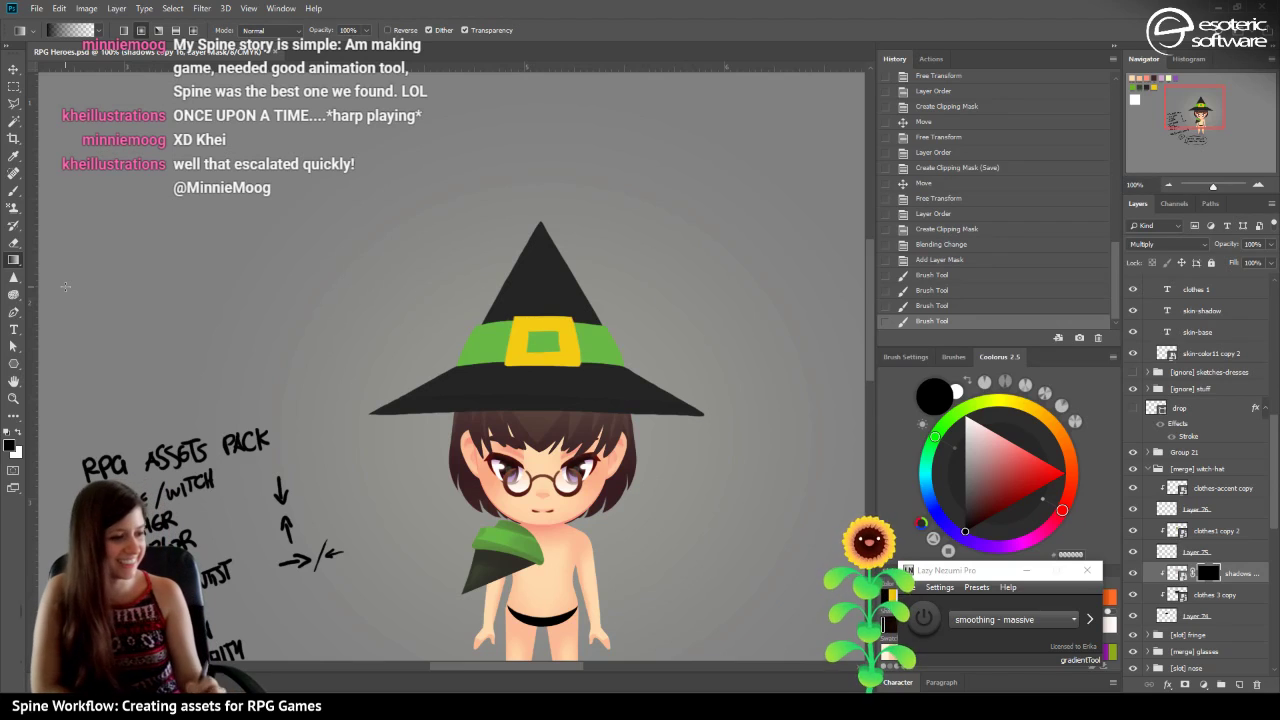
pyautogui.moveTo(493, 386); pyautogui.dragTo(430, 392)
pyautogui.moveTo(630, 280); pyautogui.dragTo(606, 350)
pyautogui.moveTo(692, 396); pyautogui.dragTo(574, 366)
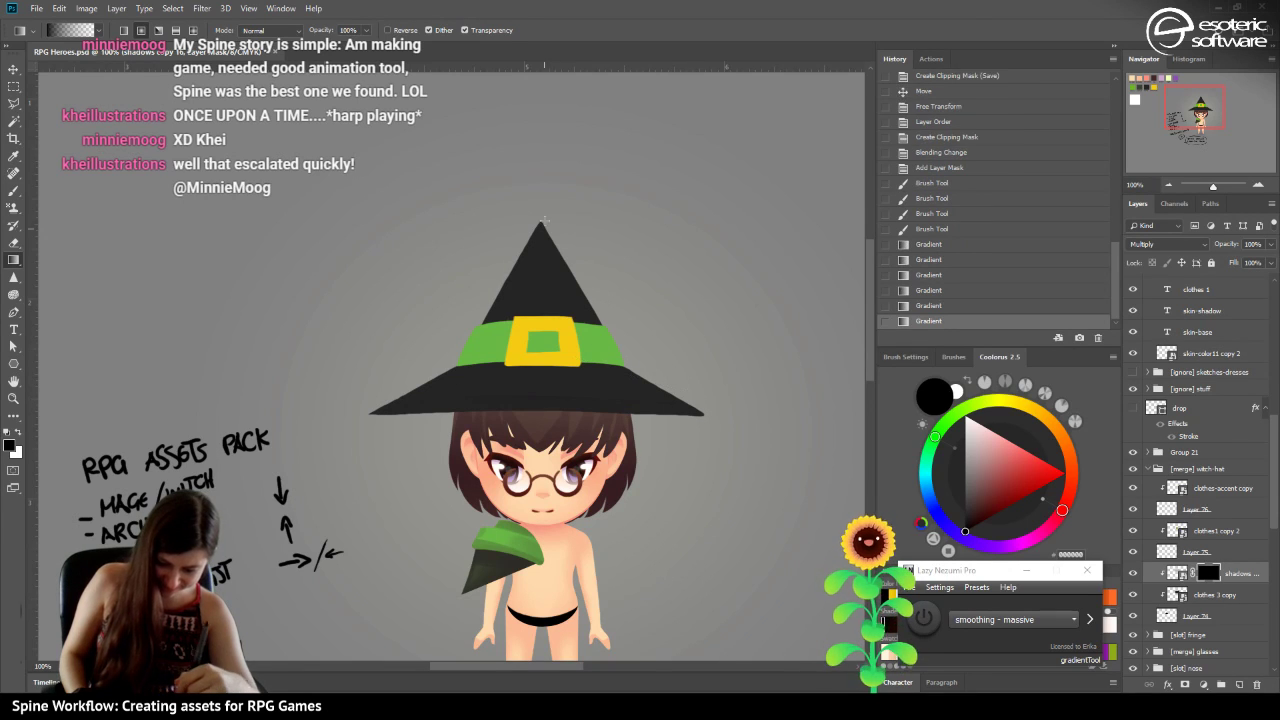
pyautogui.moveTo(623, 318); pyautogui.dragTo(412, 208)
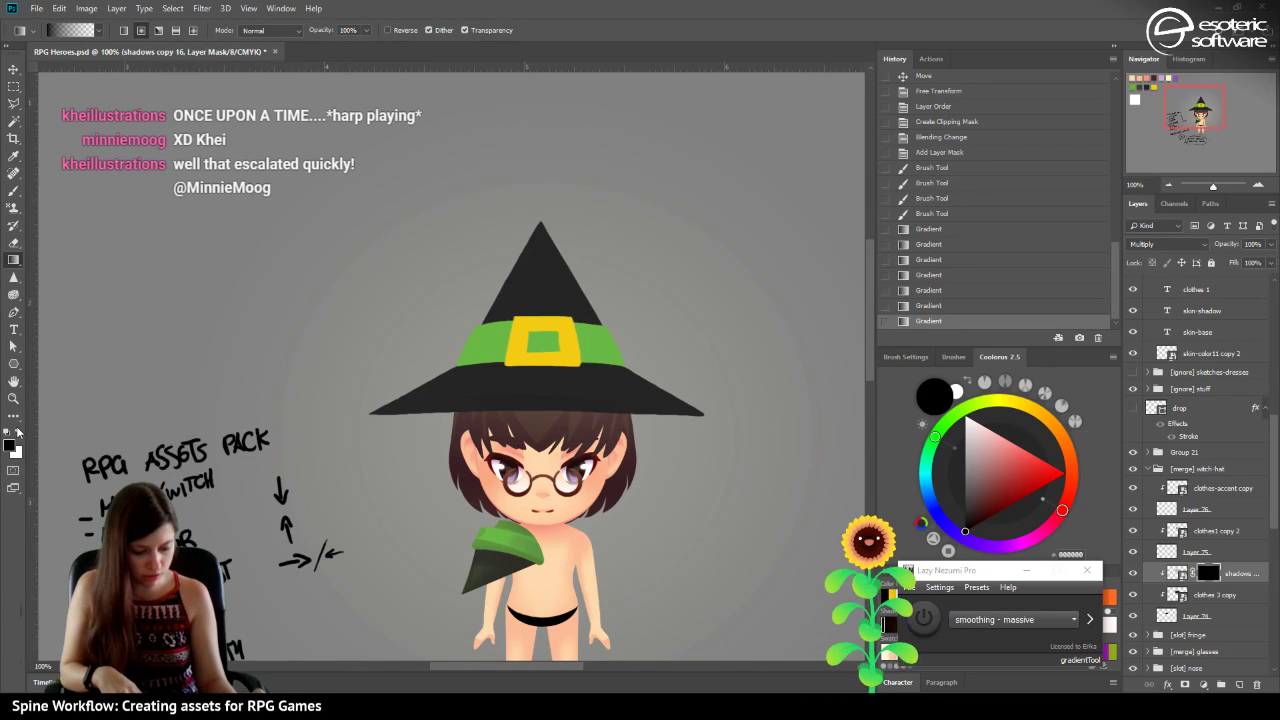
pyautogui.moveTo(427, 449); pyautogui.dragTo(548, 241)
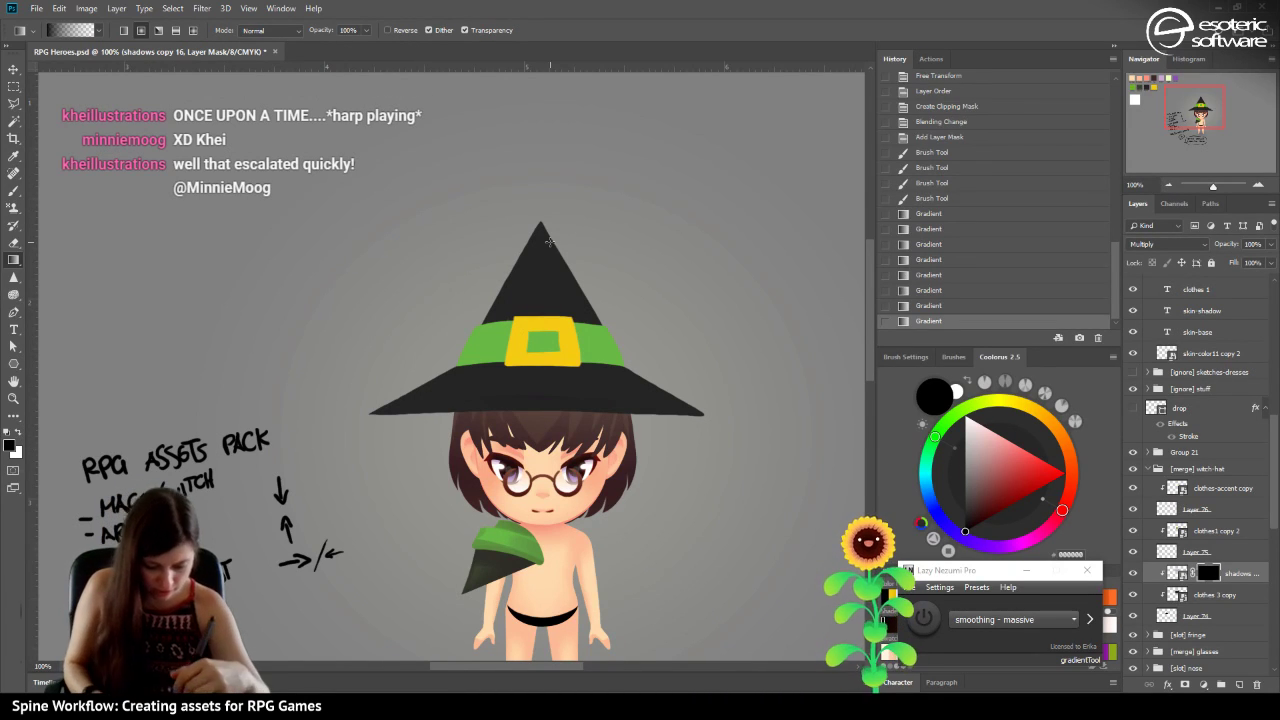
pyautogui.moveTo(393, 412); pyautogui.dragTo(454, 390)
pyautogui.moveTo(675, 401); pyautogui.dragTo(569, 344)
pyautogui.moveTo(652, 392); pyautogui.dragTo(580, 376)
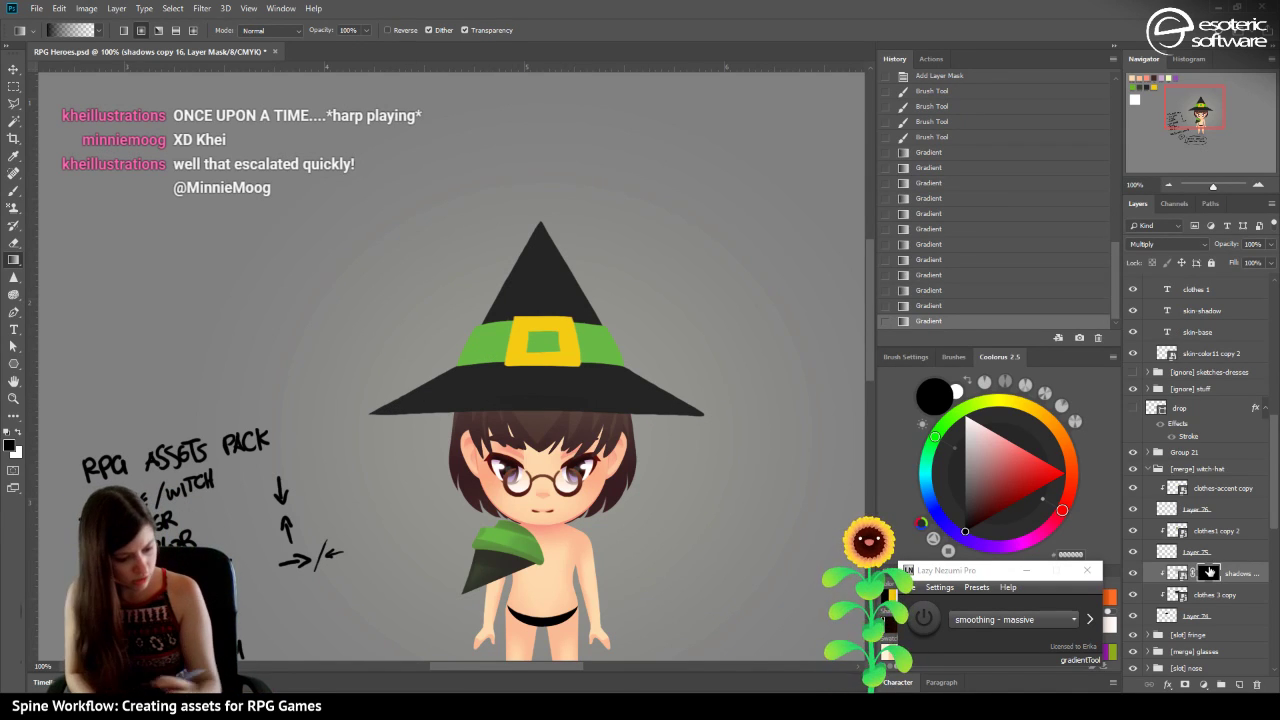
# Apply white-to-transparent radial gradients on the shadows layer mask to reveal soft shading across the hat's brim and cone.
pyautogui.click(20, 433)
pyautogui.moveTo(364, 424); pyautogui.dragTo(515, 319)
pyautogui.moveTo(438, 393); pyautogui.dragTo(438, 393)
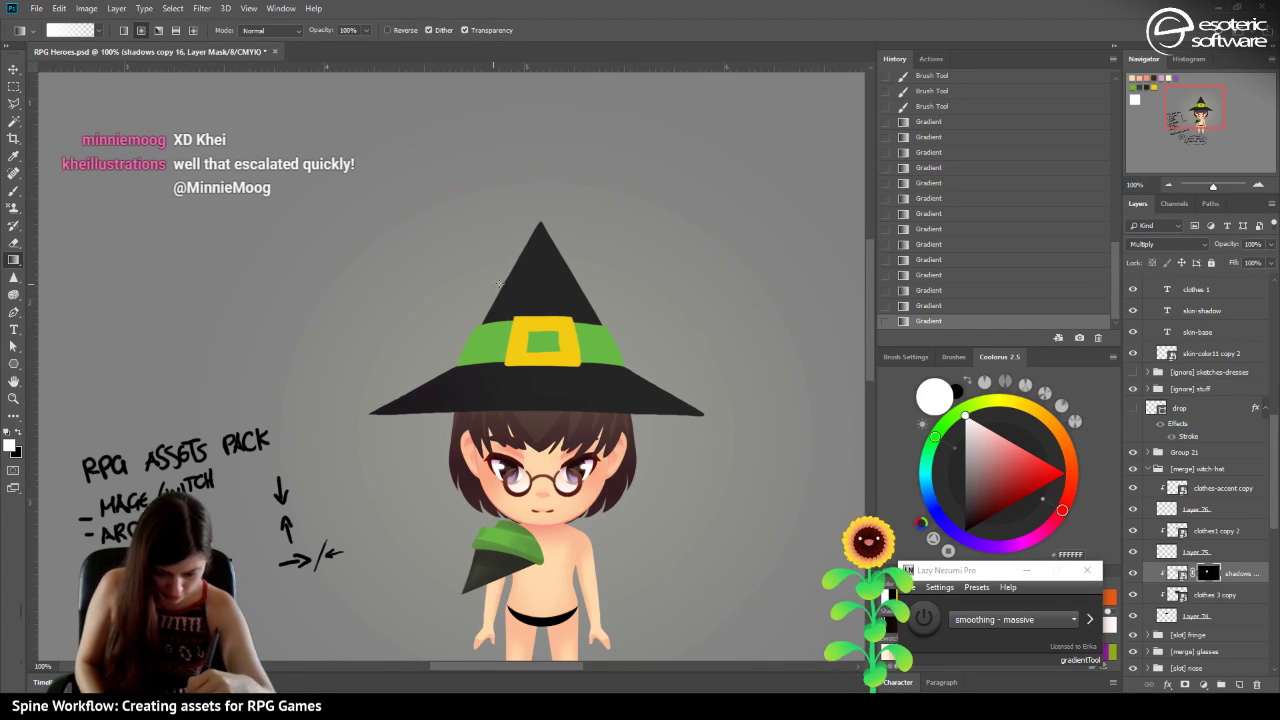
pyautogui.moveTo(512, 293); pyautogui.dragTo(555, 231)
pyautogui.moveTo(651, 357); pyautogui.dragTo(576, 340)
pyautogui.moveTo(673, 371); pyautogui.dragTo(594, 341)
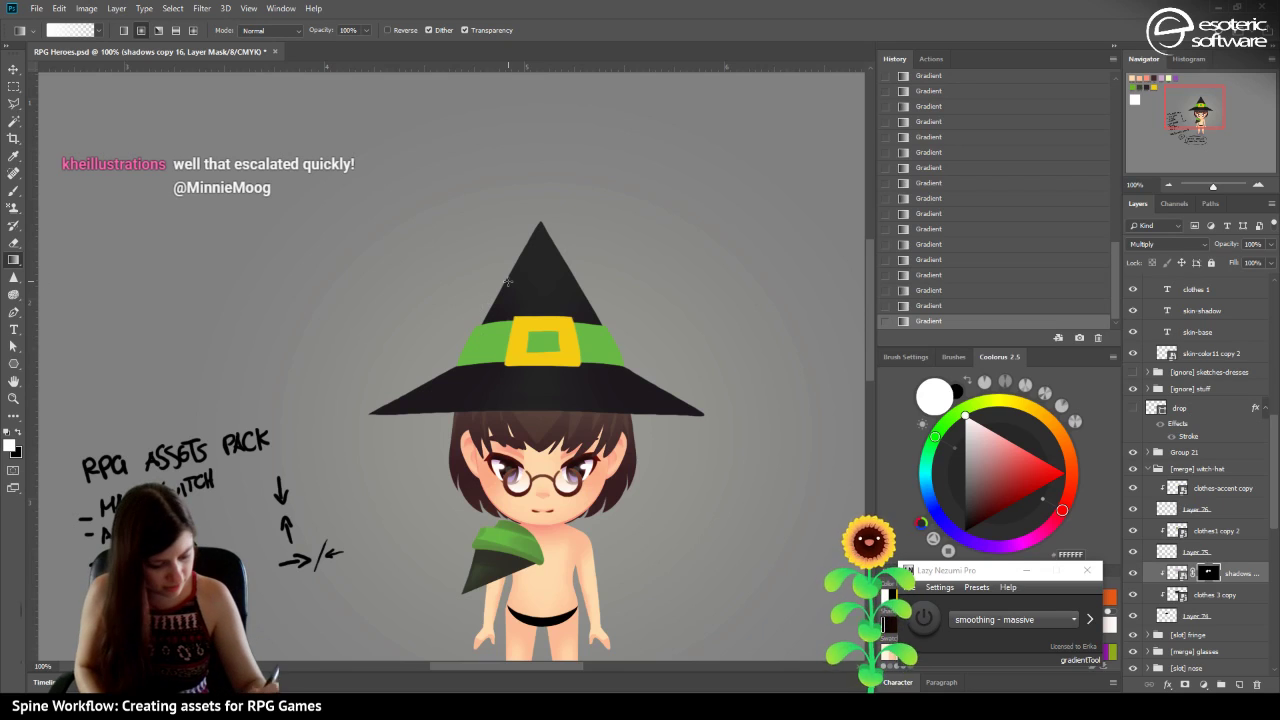
# Brush white at 39% opacity with a soft 25 px brush of 0% hardness on the shadows mask along the hat's cone and brim.
pyautogui.click(13, 190)
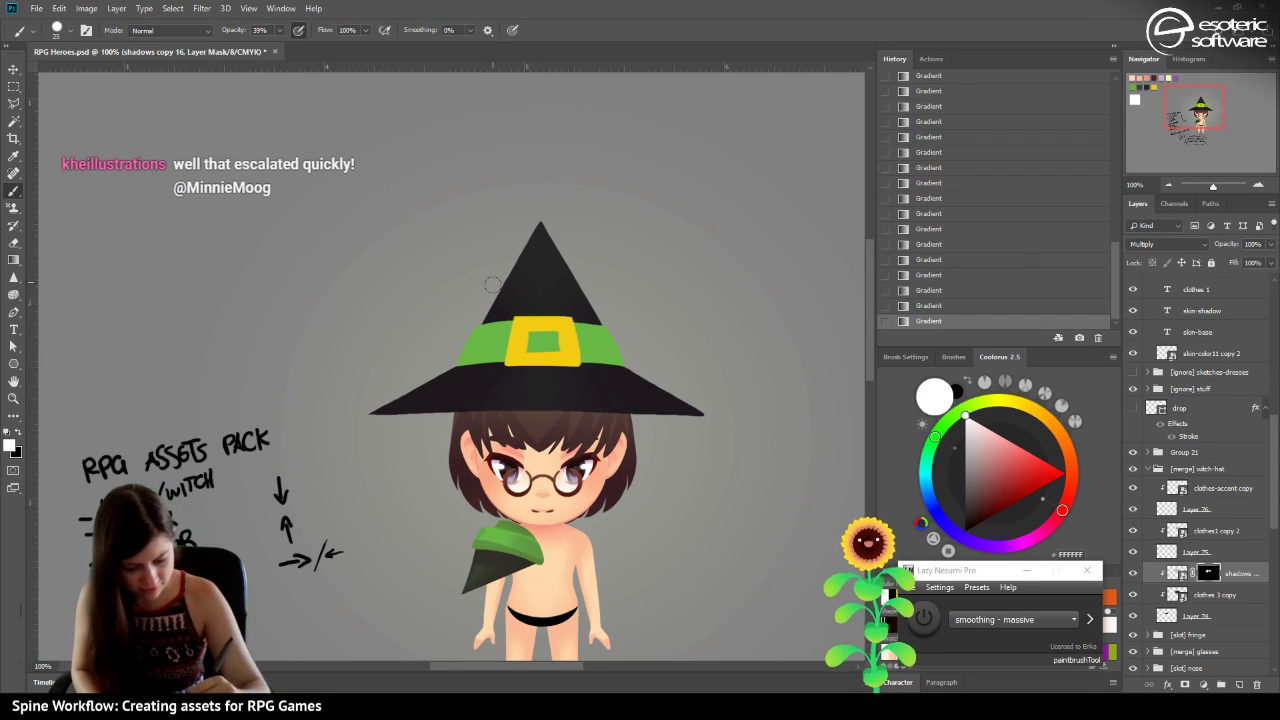
pyautogui.click(70, 30)
pyautogui.moveTo(106, 103); pyautogui.dragTo(74, 103)
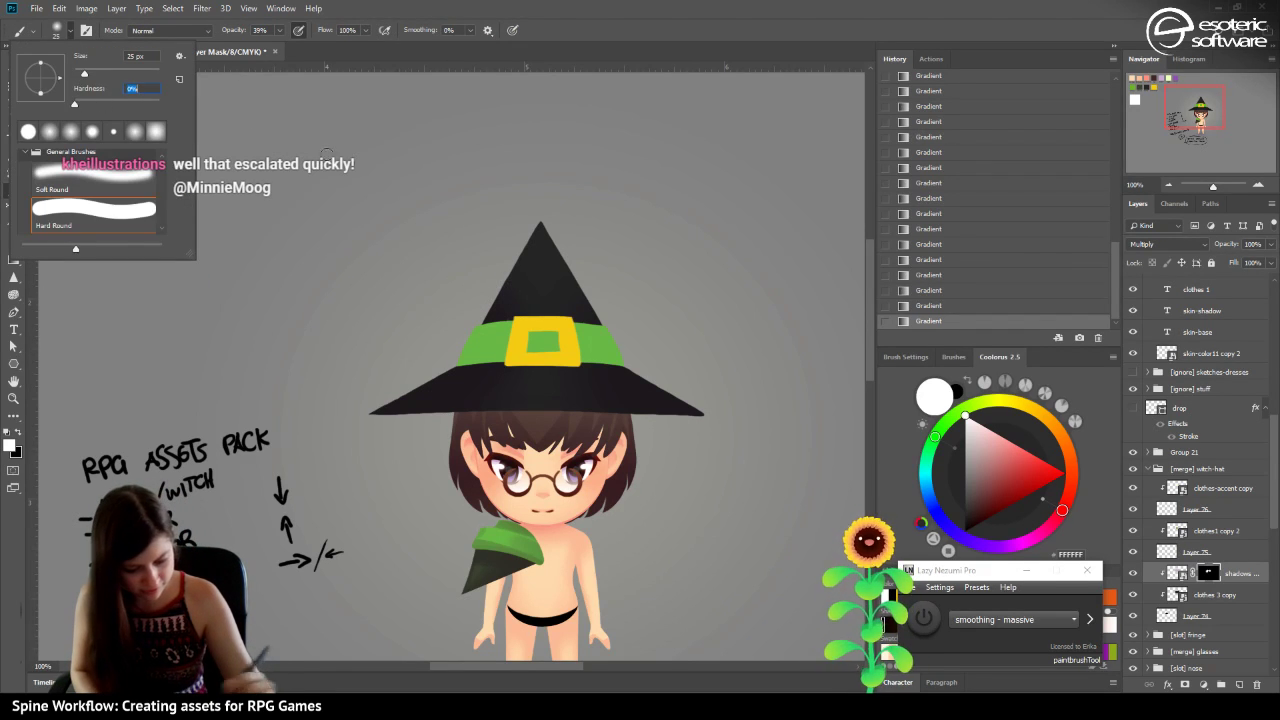
pyautogui.click(499, 303)
pyautogui.click(524, 242)
pyautogui.click(535, 225)
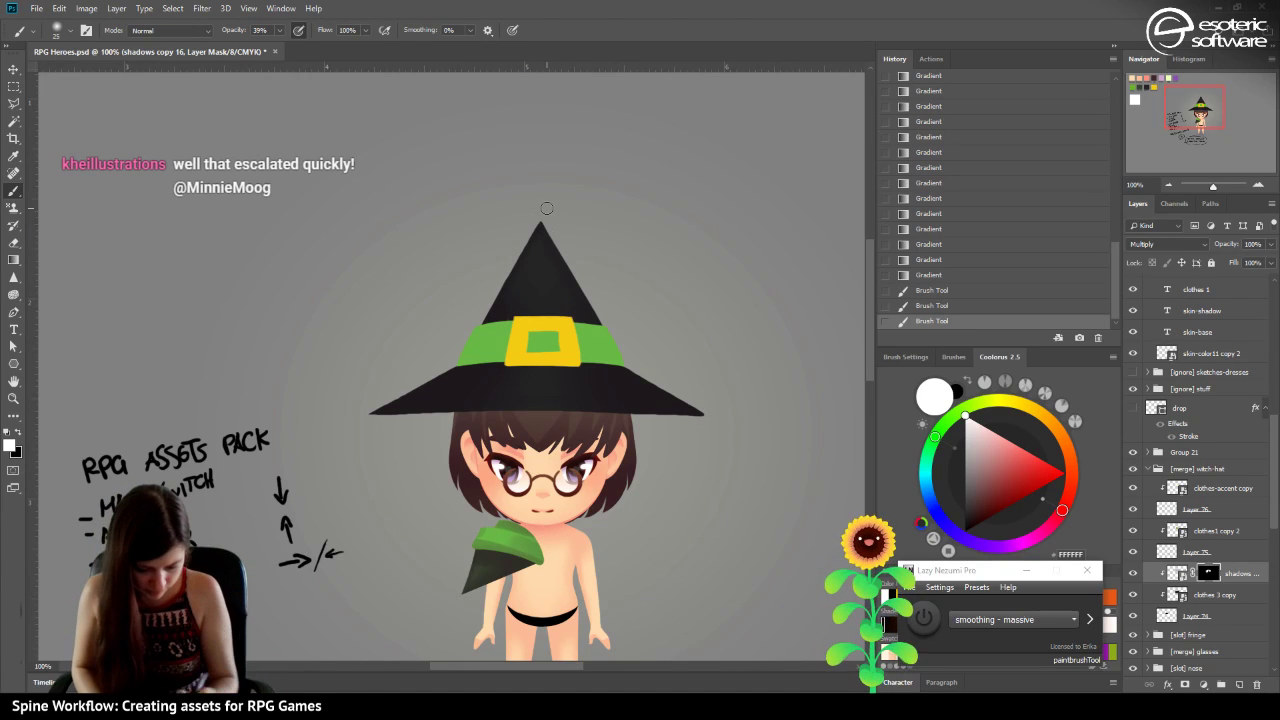
pyautogui.click(602, 412)
pyautogui.click(436, 424)
pyautogui.click(712, 424)
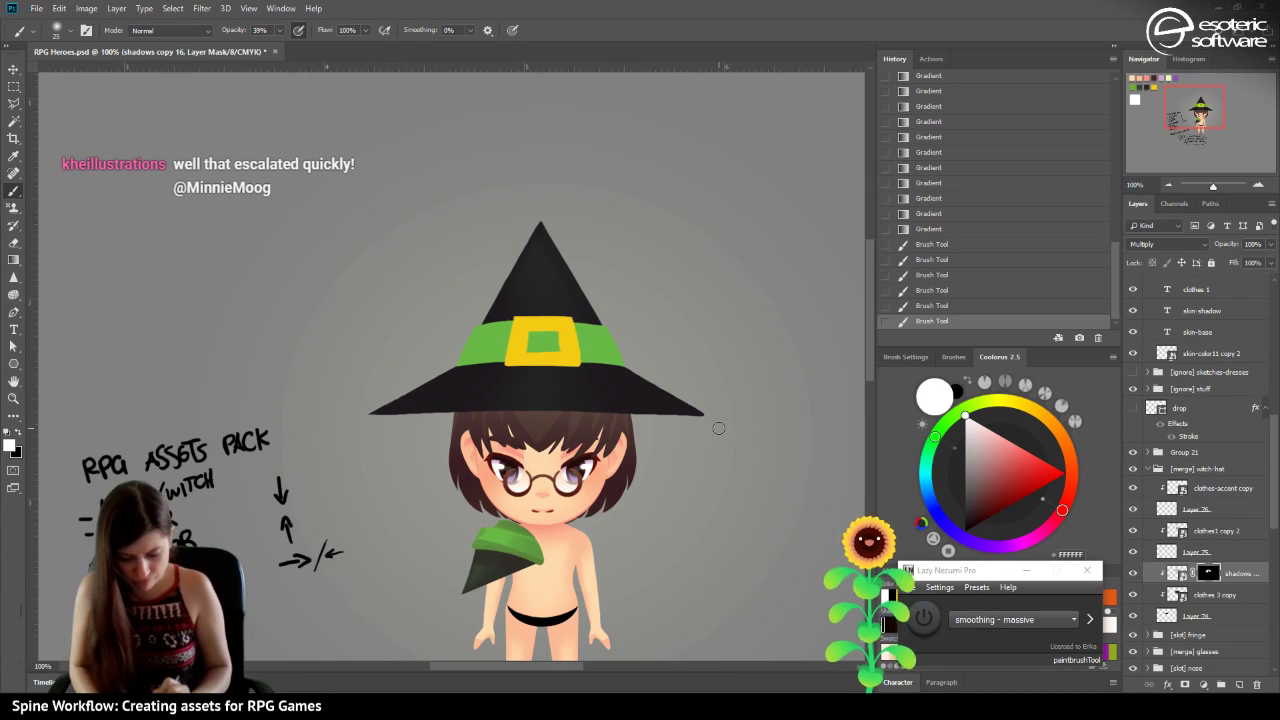
# Open the clothes 3 swatch's smart object in a floating window over the colour palette.
pyautogui.moveTo(1183, 110); pyautogui.dragTo(1153, 95)
pyautogui.click(13, 68)
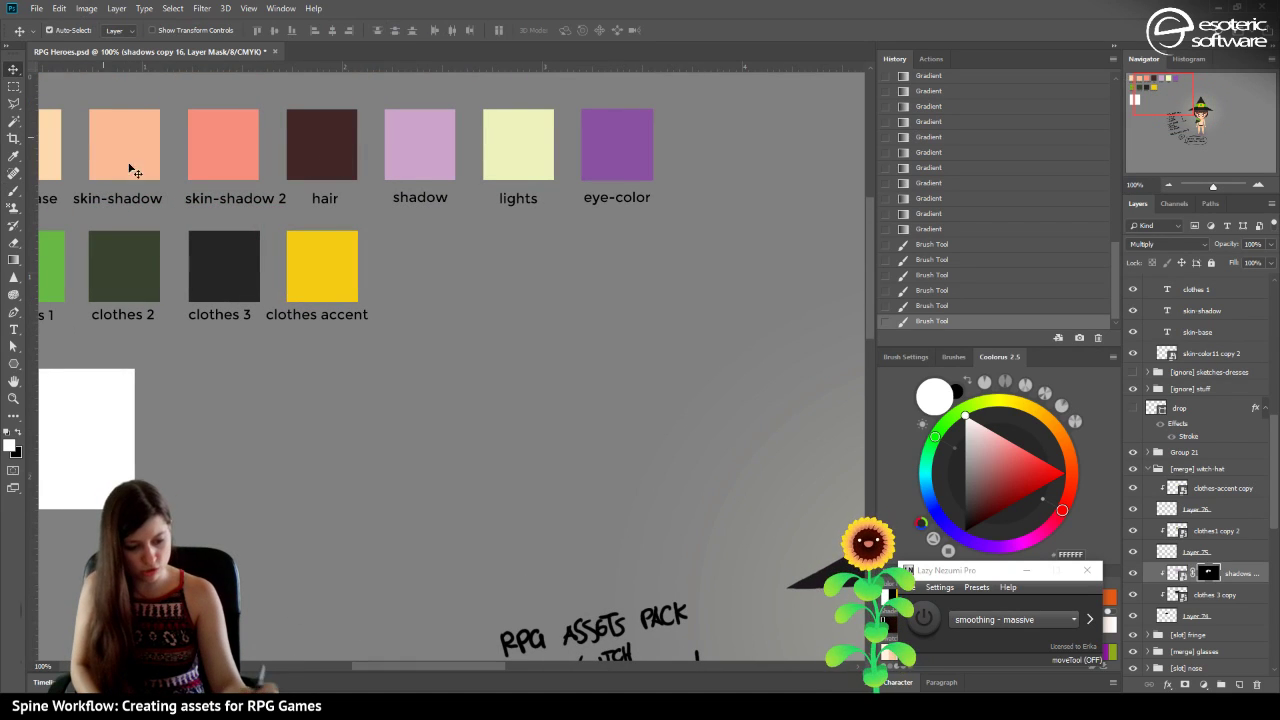
pyautogui.click(216, 266)
pyautogui.doubleClick(1168, 284)
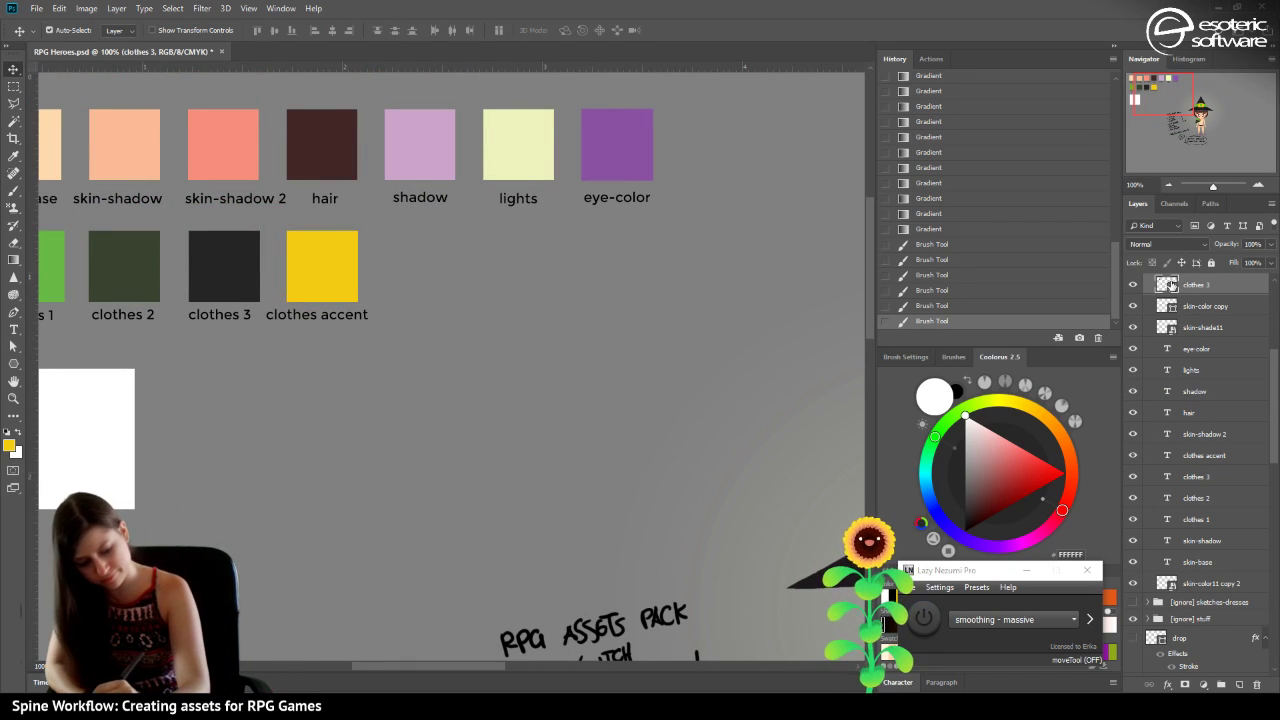
pyautogui.moveTo(275, 51); pyautogui.dragTo(270, 153)
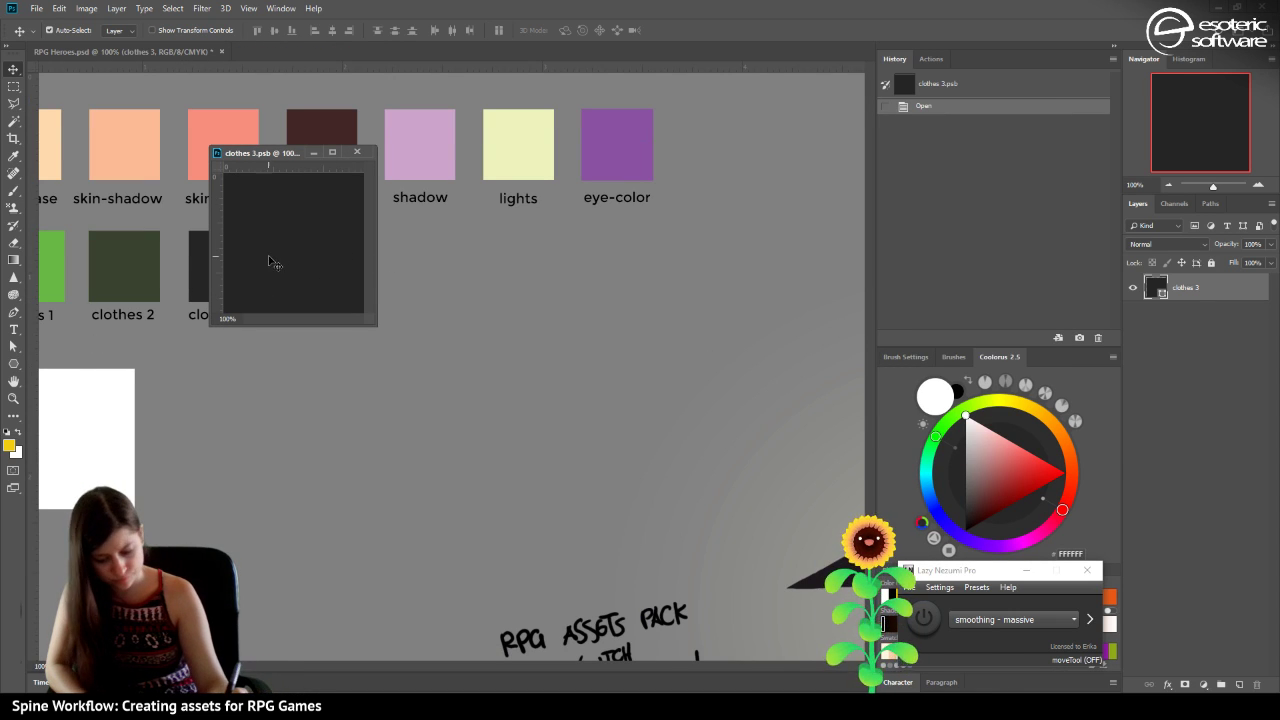
# Change the clothes 3 solid fill to a slightly lighter neutral dark grey, then save and close the smart object to update the hat.
pyautogui.doubleClick(1157, 288)
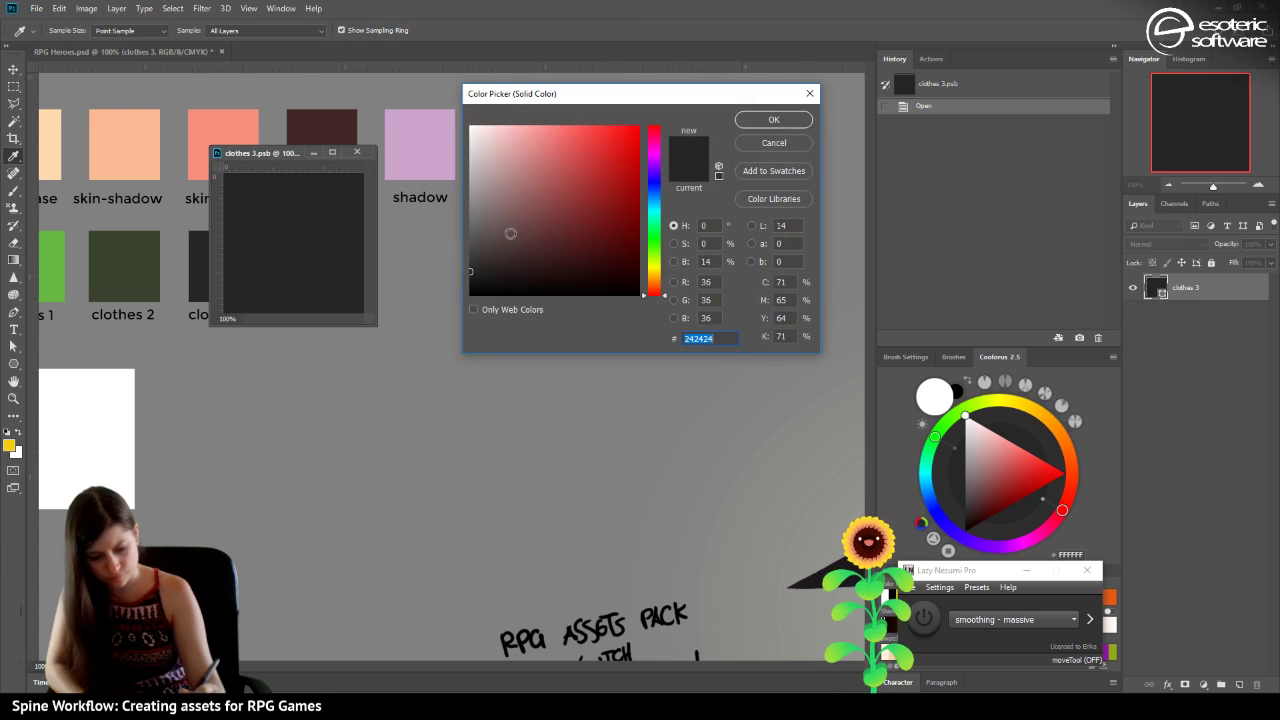
pyautogui.click(467, 255)
pyautogui.click(750, 112)
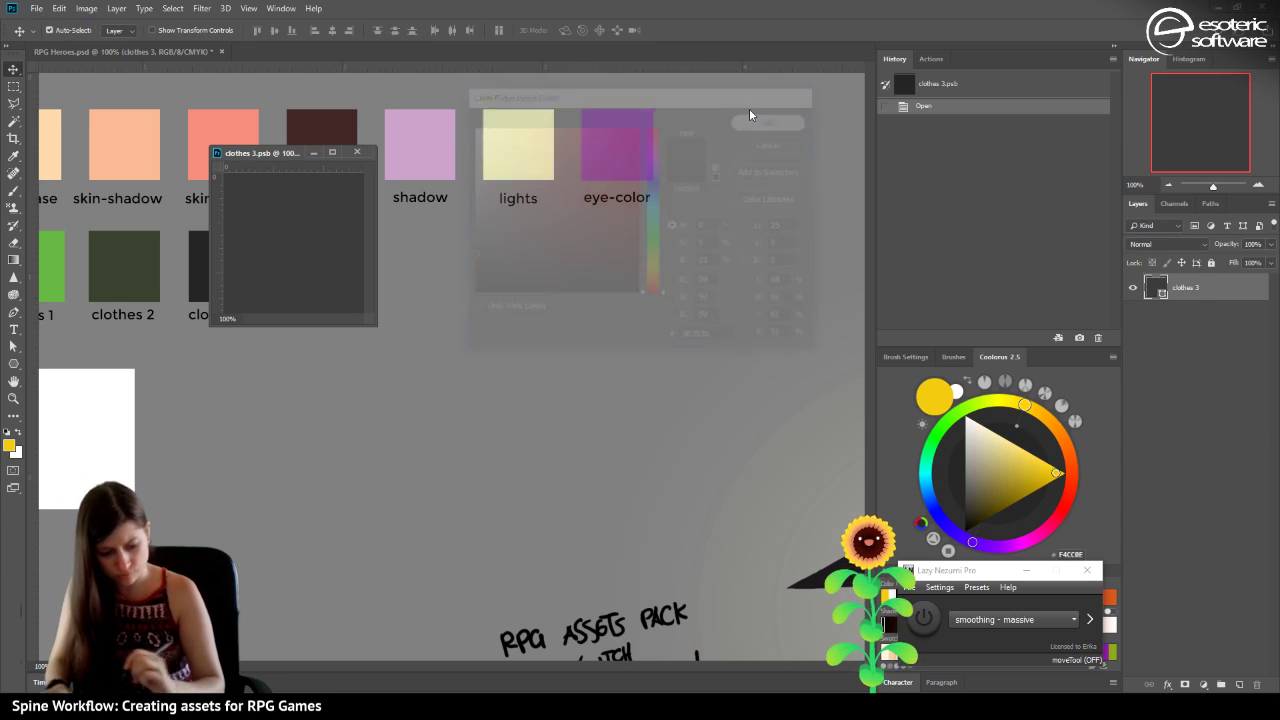
pyautogui.click(357, 152)
pyautogui.moveTo(1167, 107); pyautogui.dragTo(1203, 127)
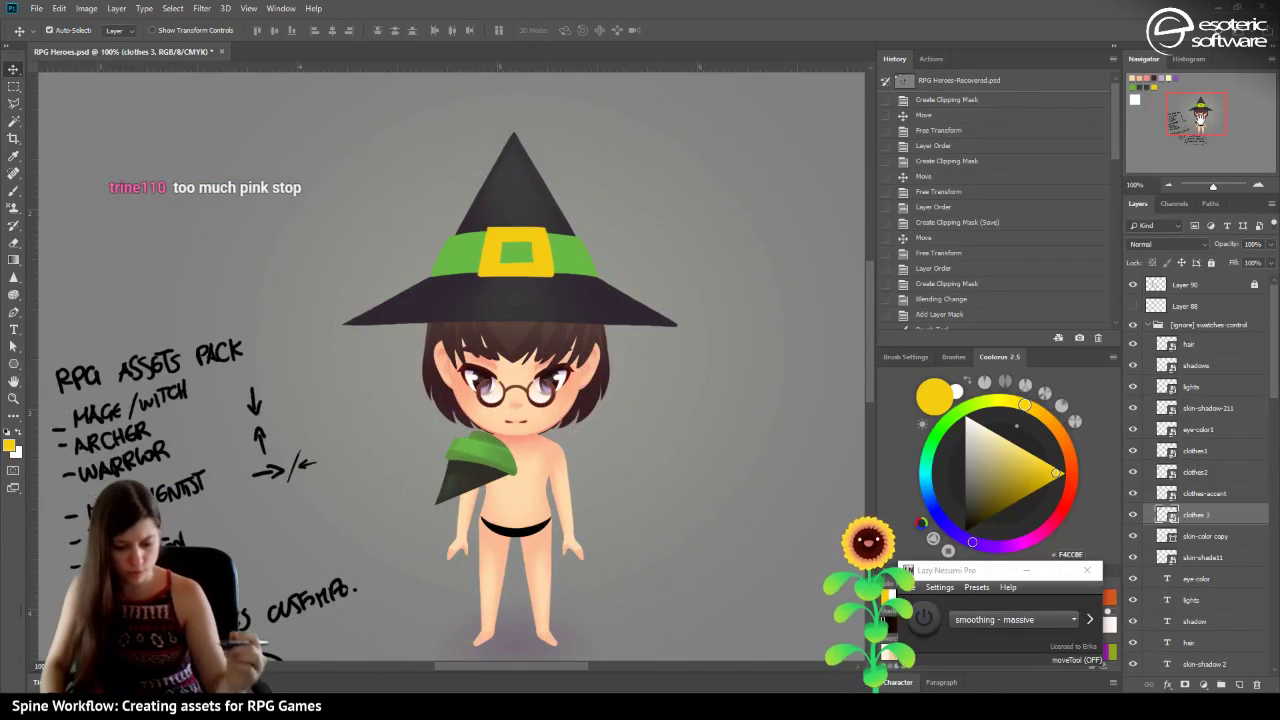
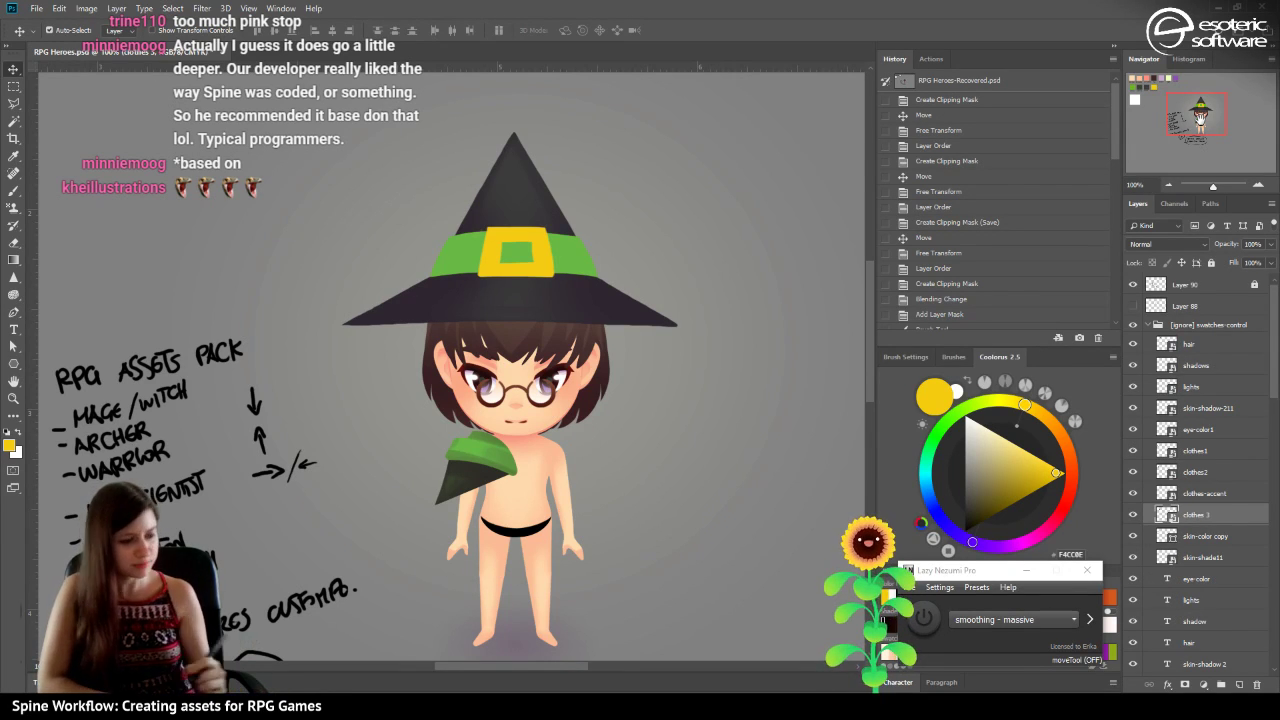
# Select the shadows copy 16 layer on the witch hat's brim.
pyautogui.moveTo(1199, 104)
pyautogui.mouseDown()
pyautogui.moveTo(1205, 116)
pyautogui.moveTo(1203, 105)
pyautogui.mouseUp()
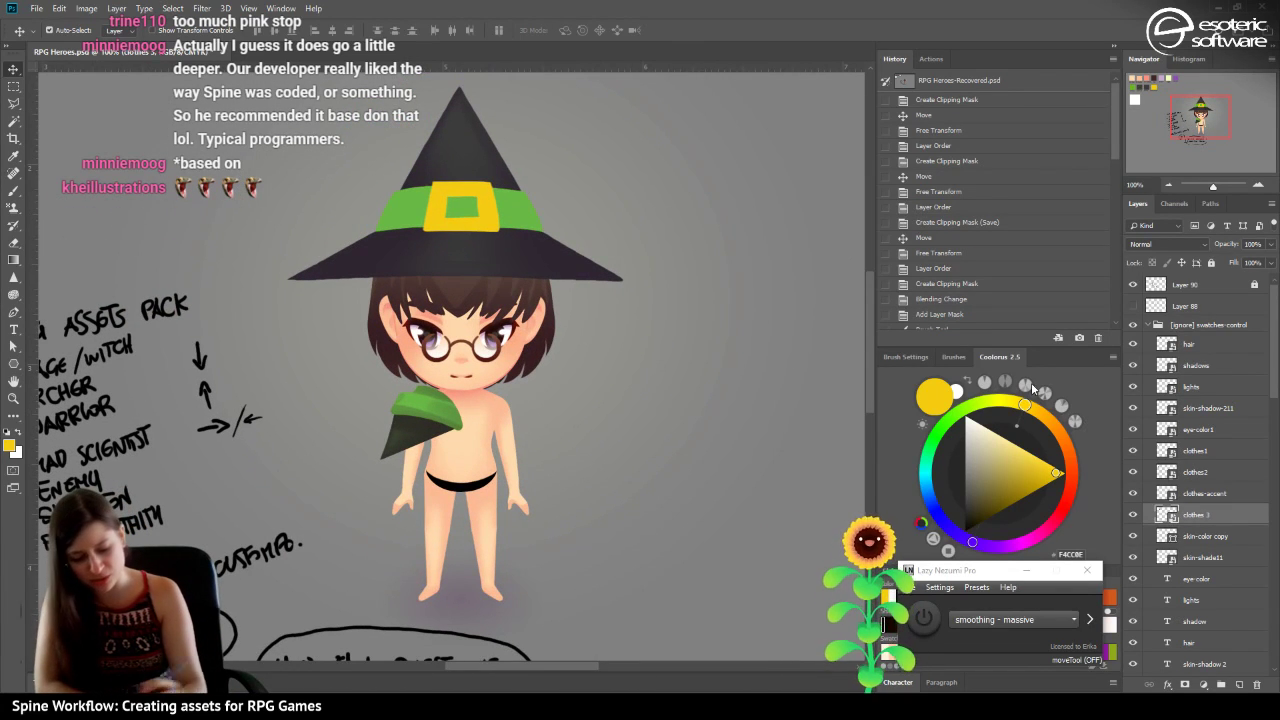
pyautogui.click(463, 247)
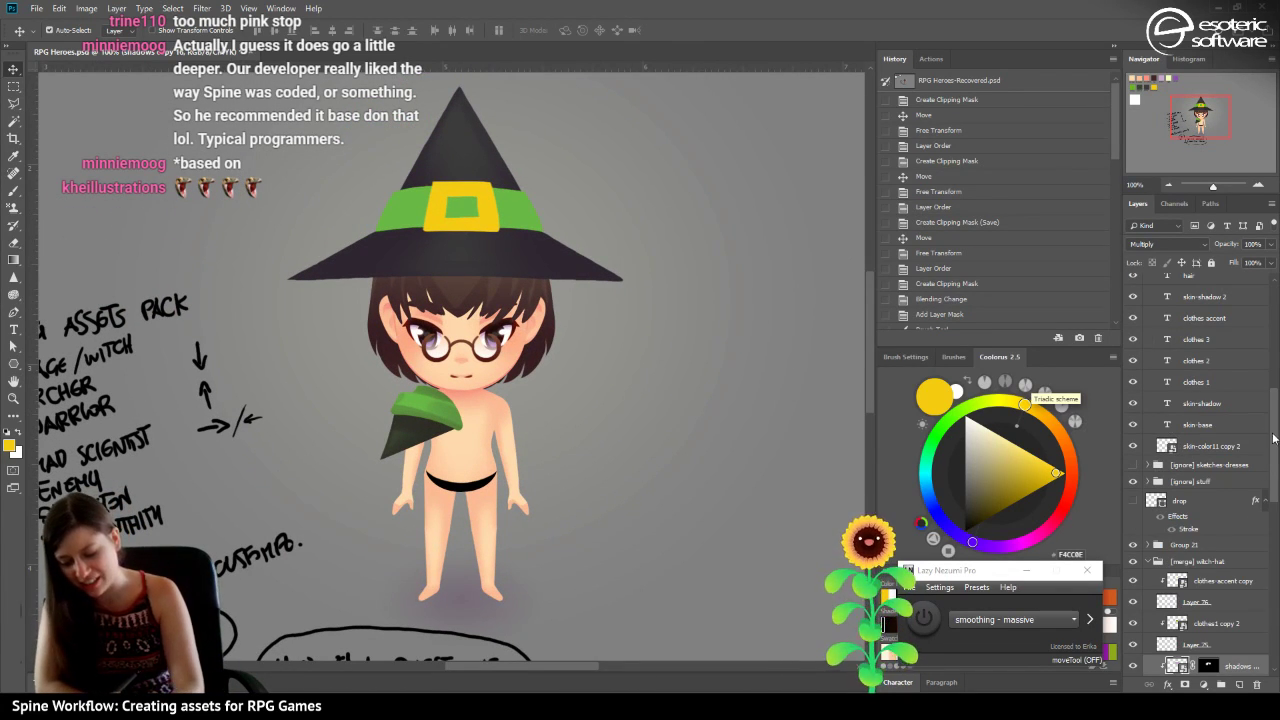
# Paint white brush strokes on the shadows copy 16 layer's mask along the lower edge of the witch hat's brim.
pyautogui.scroll(-3, 1268, 440)
pyautogui.press('d')
pyautogui.press('x')
pyautogui.press('b')
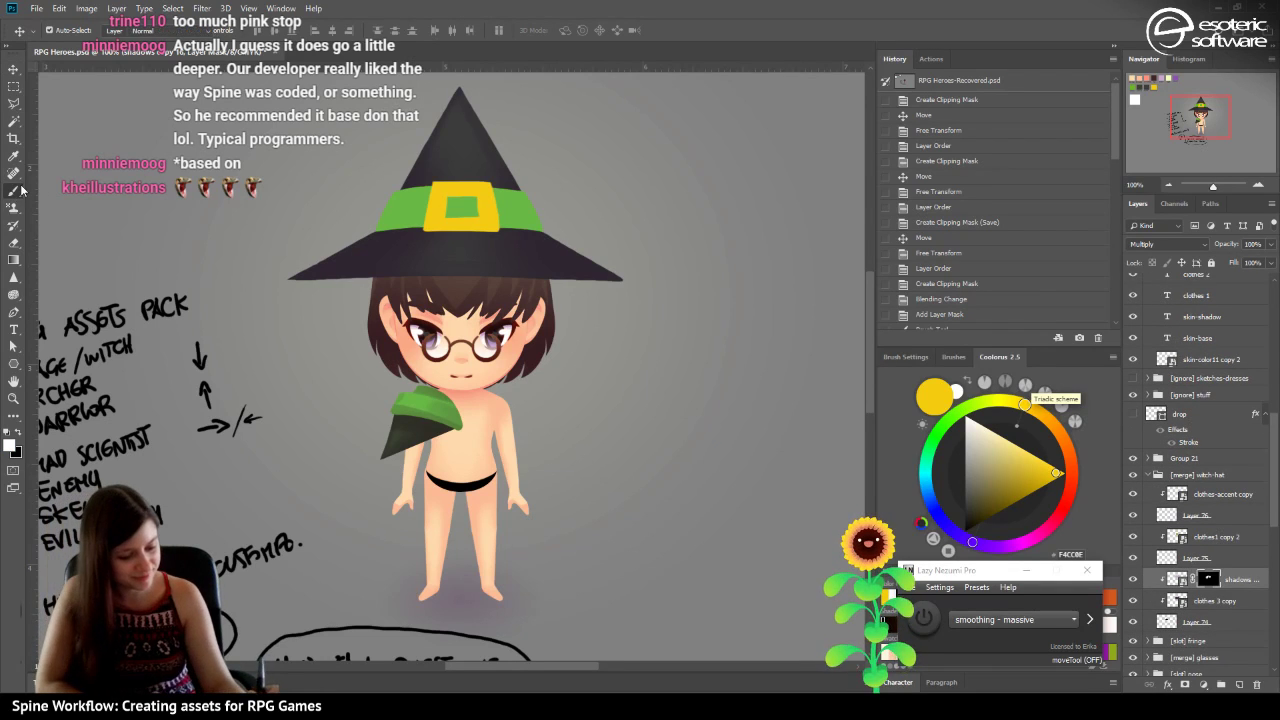
pyautogui.click(282, 284)
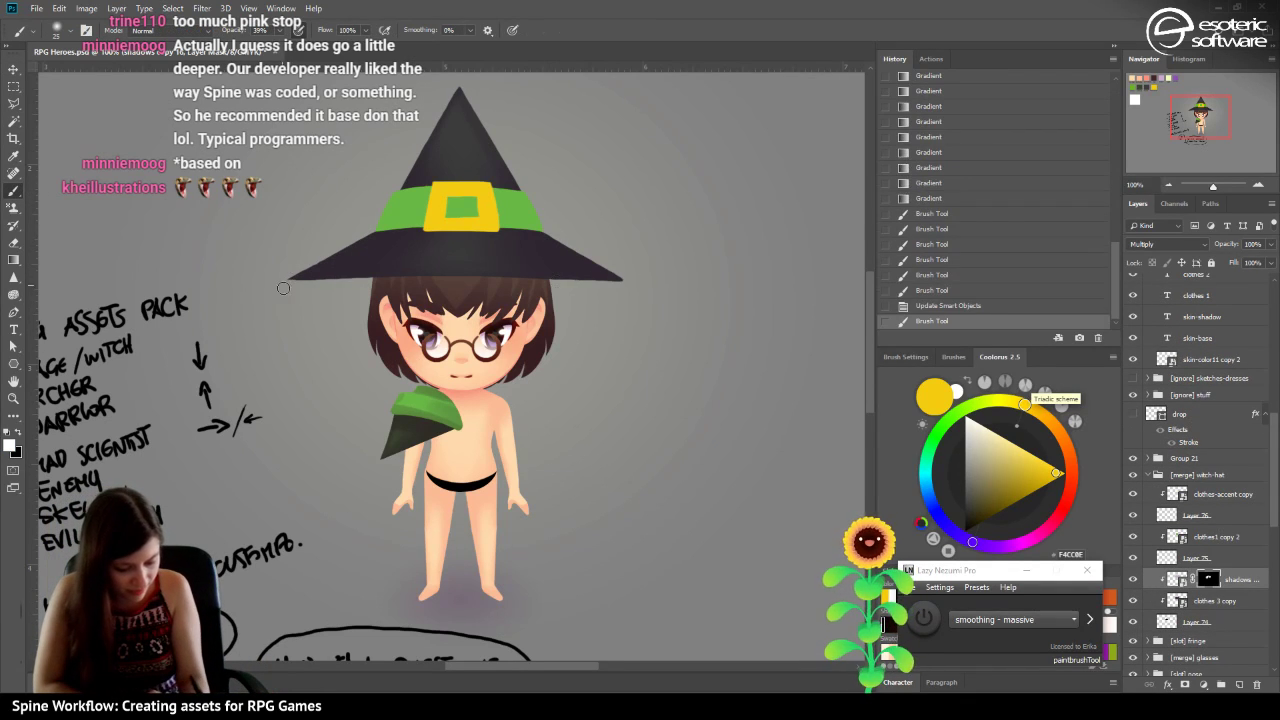
pyautogui.click(364, 297)
pyautogui.click(640, 286)
pyautogui.click(57, 30)
pyautogui.click(307, 272)
pyautogui.click(614, 290)
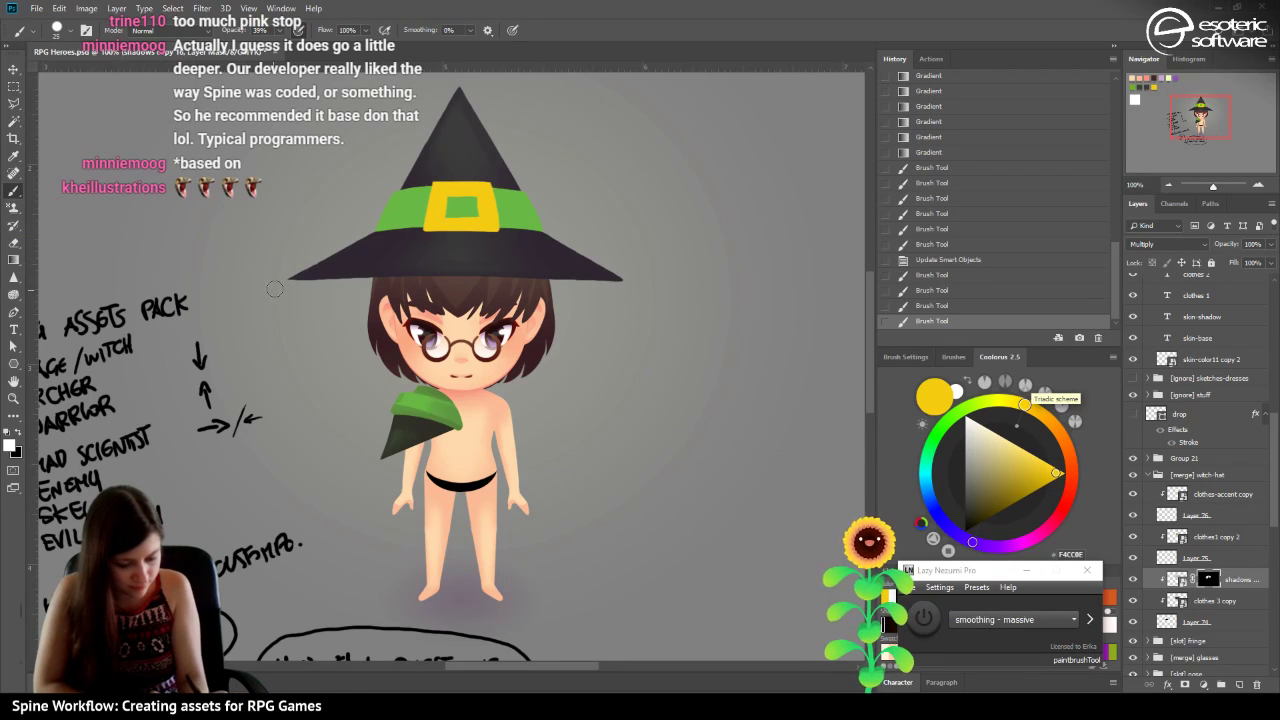
pyautogui.click(281, 277)
pyautogui.click(274, 284)
pyautogui.click(223, 283)
pyautogui.click(531, 281)
pyautogui.click(271, 285)
pyautogui.click(266, 283)
pyautogui.click(670, 294)
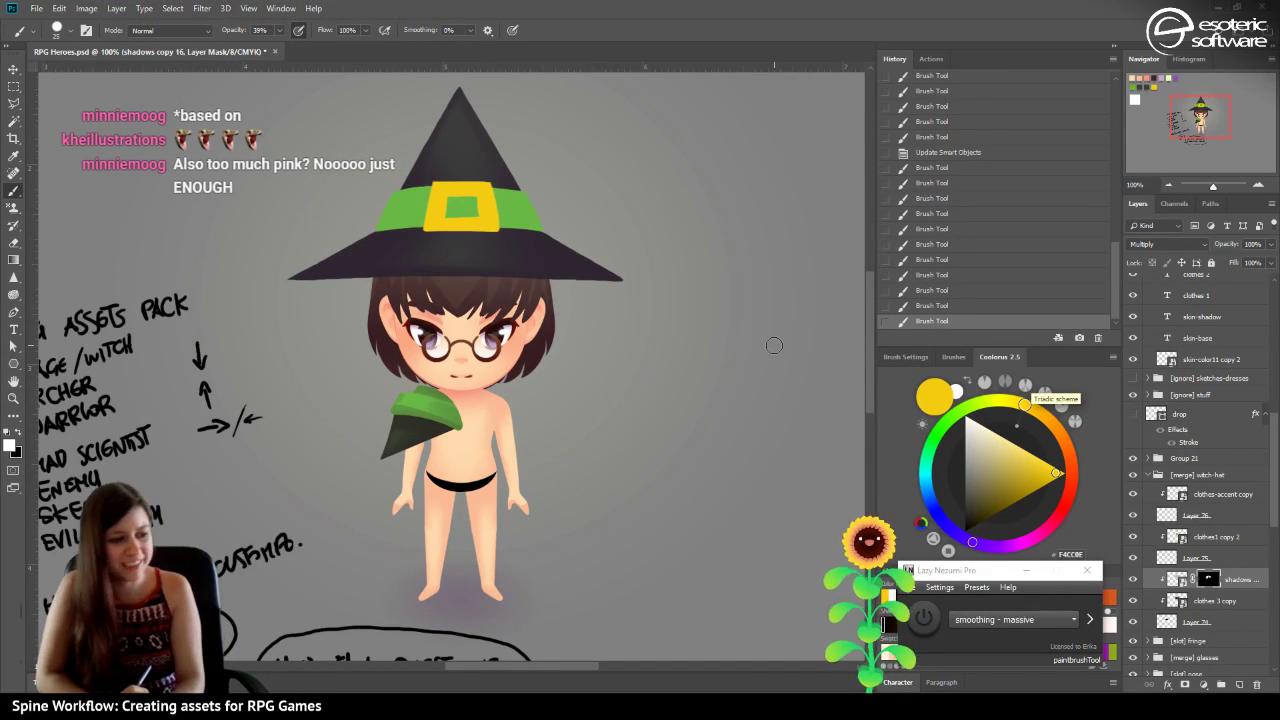
pyautogui.click(938, 153)
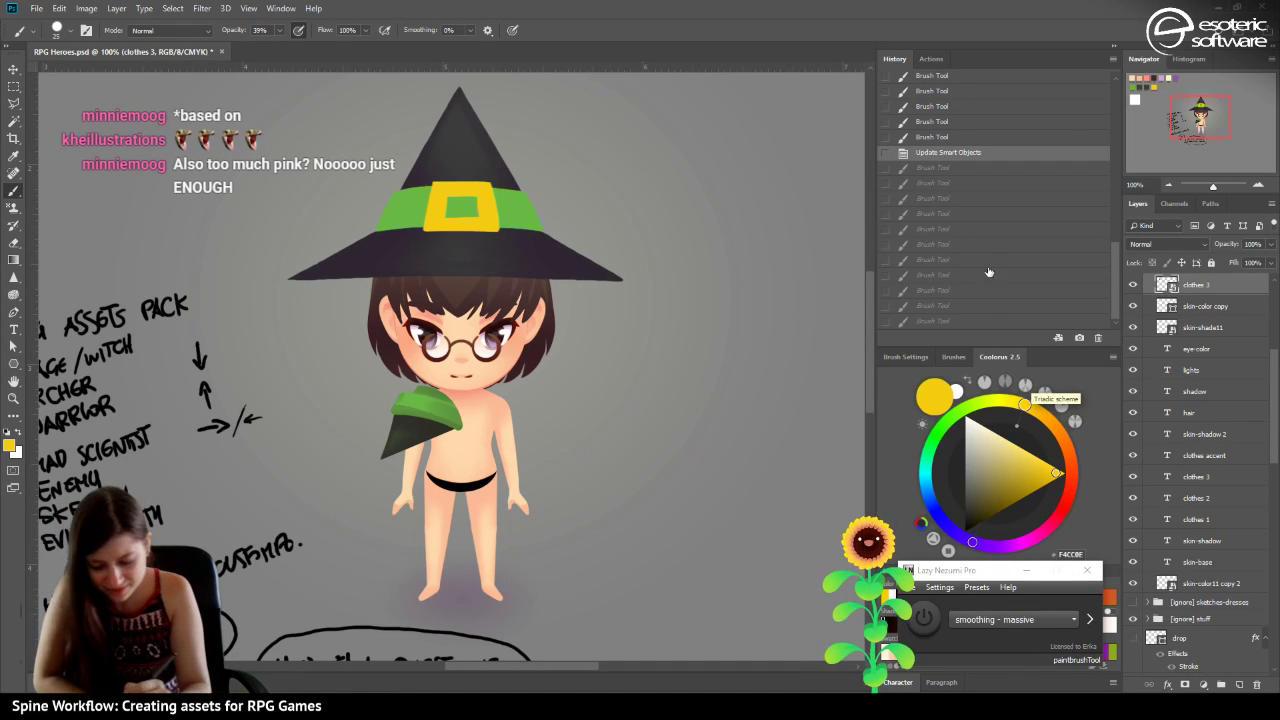
pyautogui.click(1000, 320)
# Delete the shadows copy 16 layer's mask and add a new black mask that hides the whole shadow.
pyautogui.click(1206, 666)
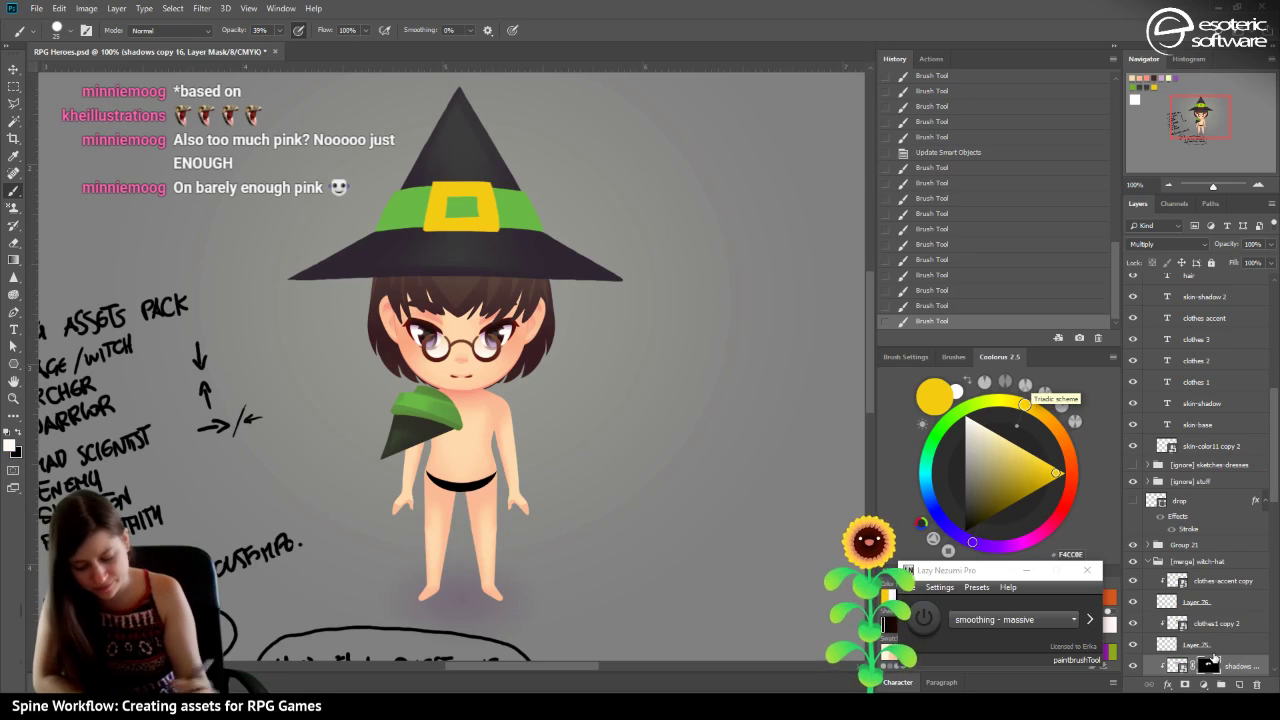
pyautogui.moveTo(1243, 676); pyautogui.dragTo(1257, 683)
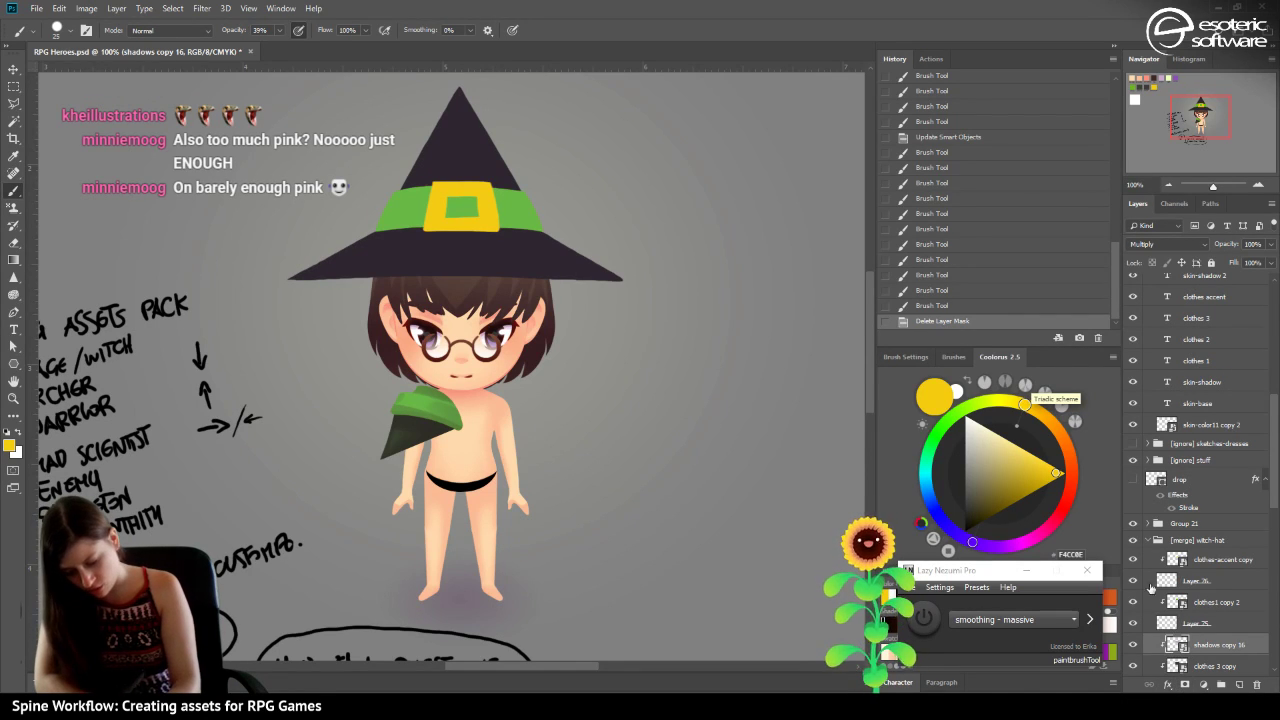
pyautogui.keyDown('alt'); pyautogui.click(1184, 684); pyautogui.keyUp('alt')
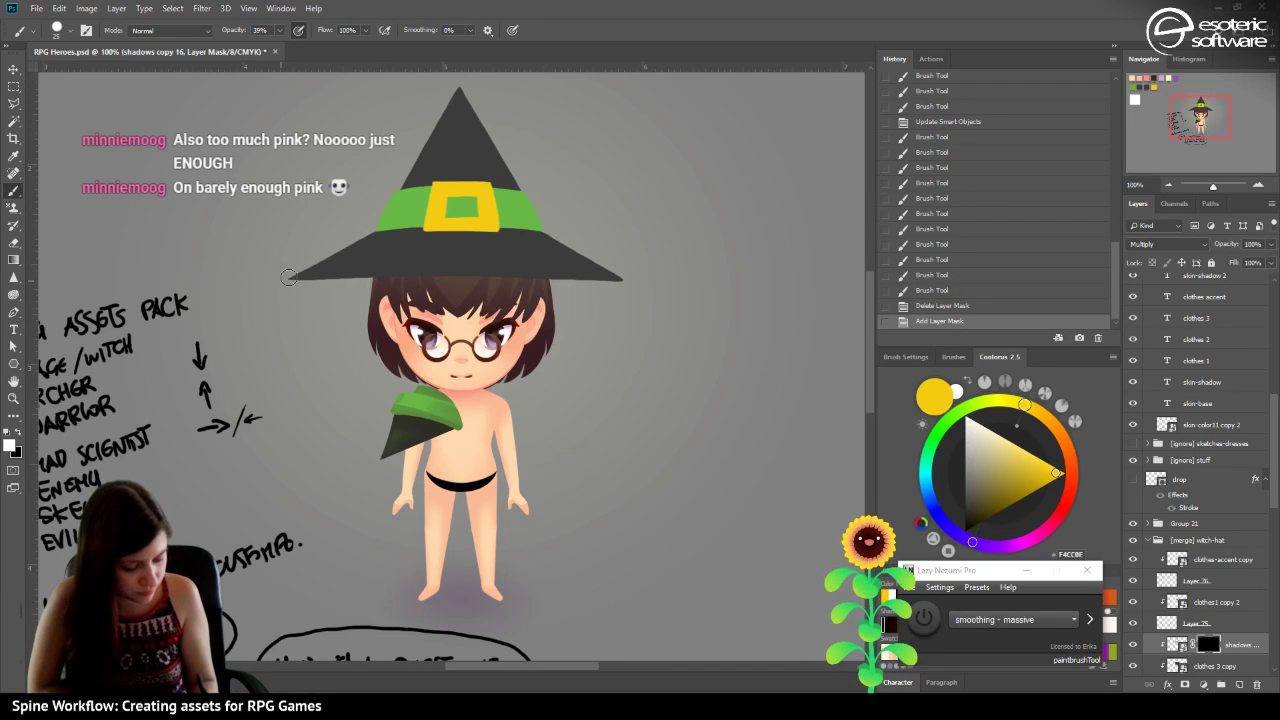
# Try white brush strokes on the new mask along the hat brim's lower edge, then undo them all.
pyautogui.click(648, 285)
pyautogui.hotkey('ctrl', 'z')
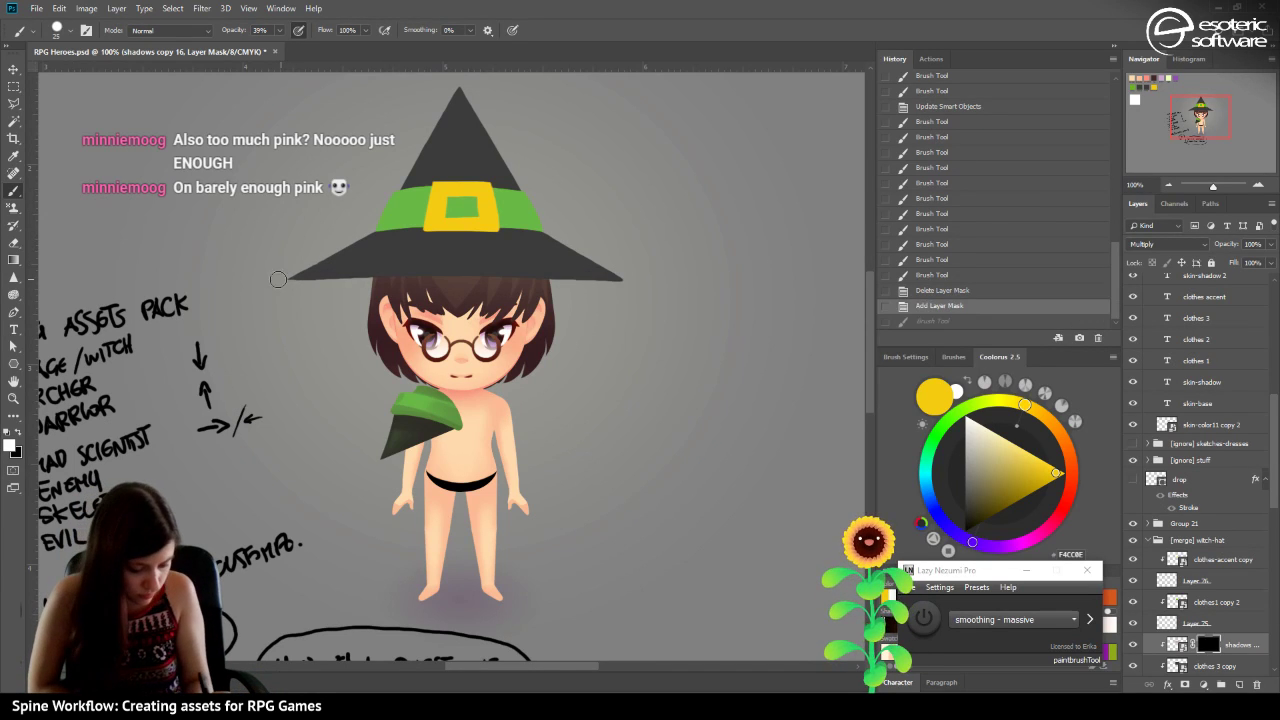
pyautogui.click(673, 298)
pyautogui.hotkey('ctrl', 'z')
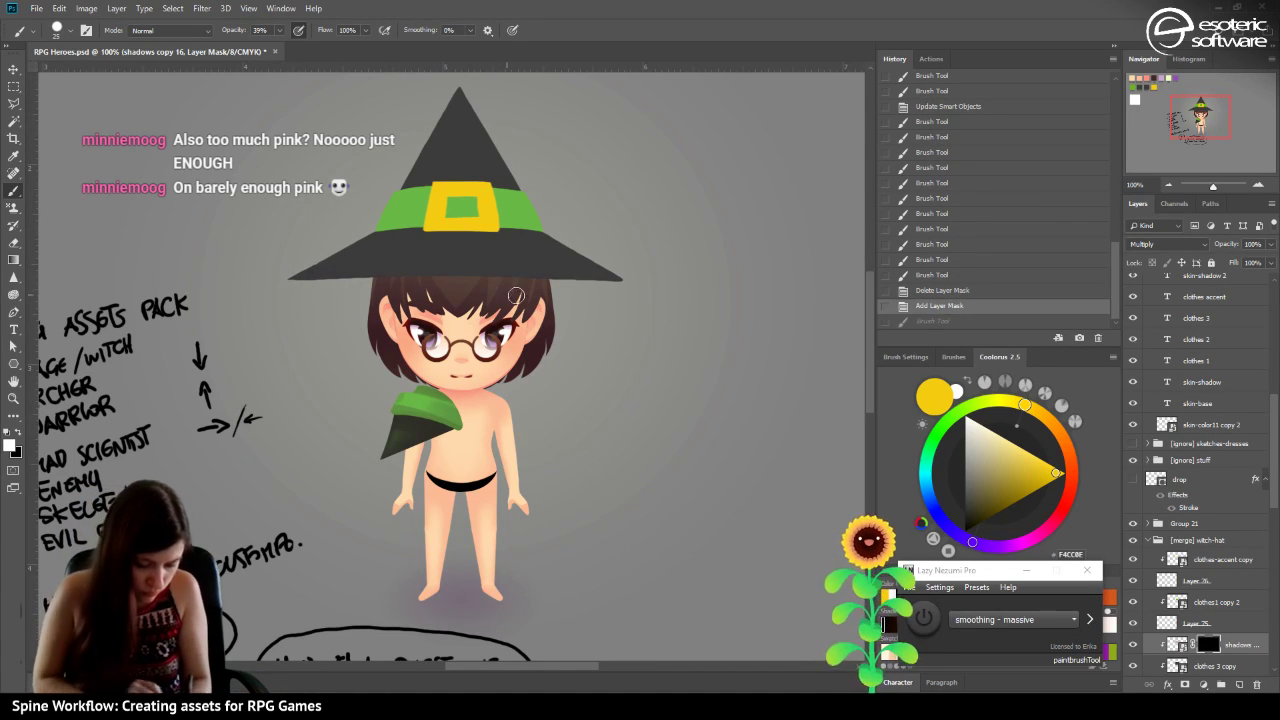
pyautogui.click(617, 282)
pyautogui.hotkey('ctrl', 'z')
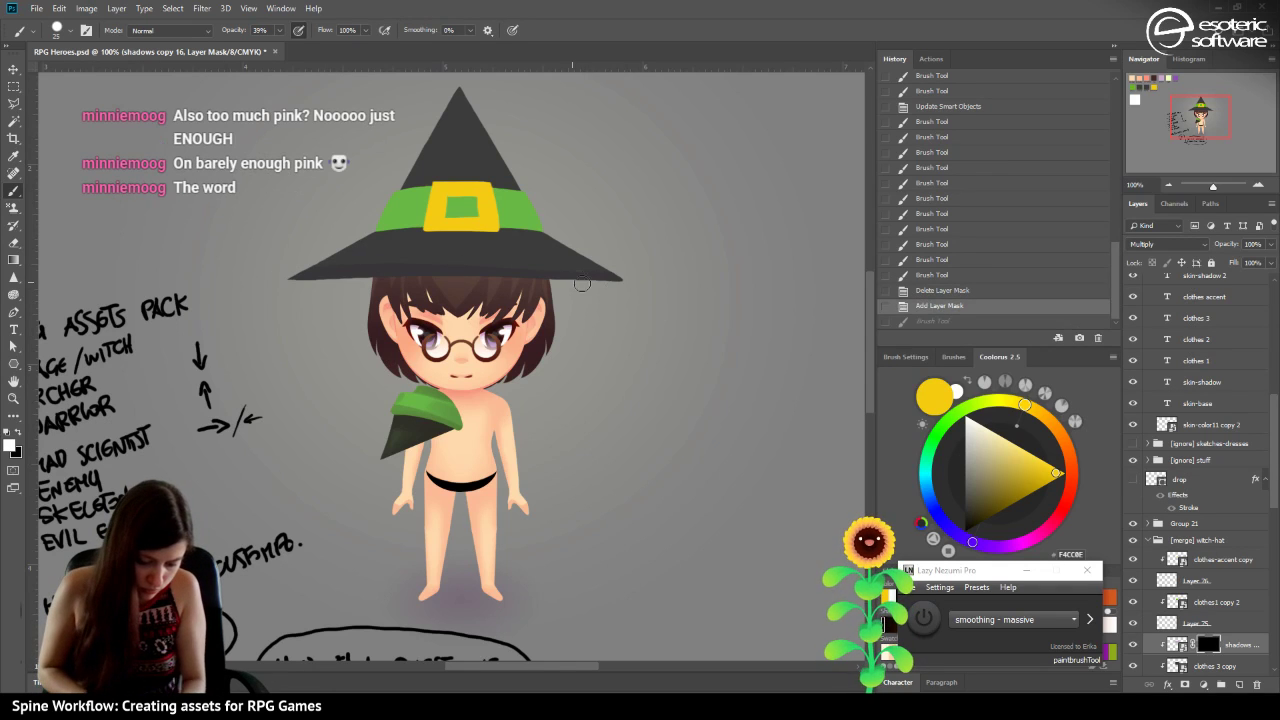
pyautogui.moveTo(372, 277); pyautogui.dragTo(303, 288)
pyautogui.moveTo(643, 282); pyautogui.dragTo(208, 311)
pyautogui.moveTo(614, 296); pyautogui.dragTo(216, 286)
pyautogui.moveTo(671, 298); pyautogui.dragTo(157, 295)
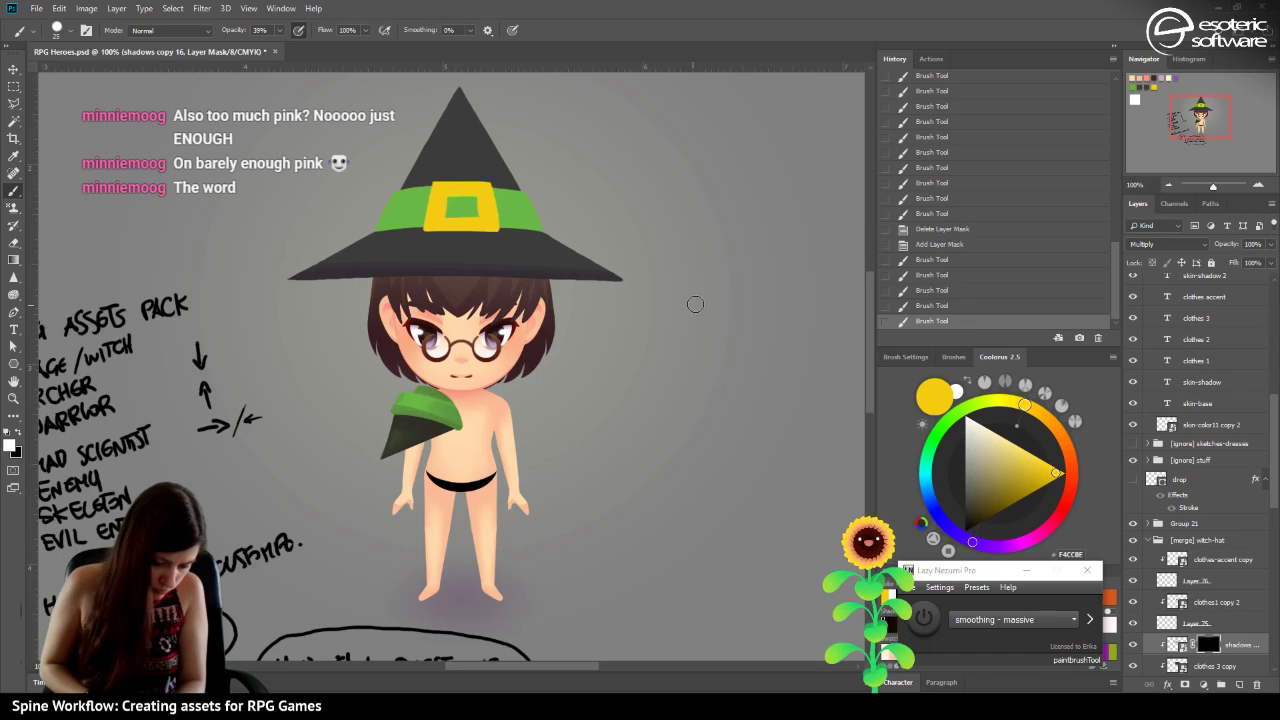
pyautogui.hotkey('ctrl', 'z')
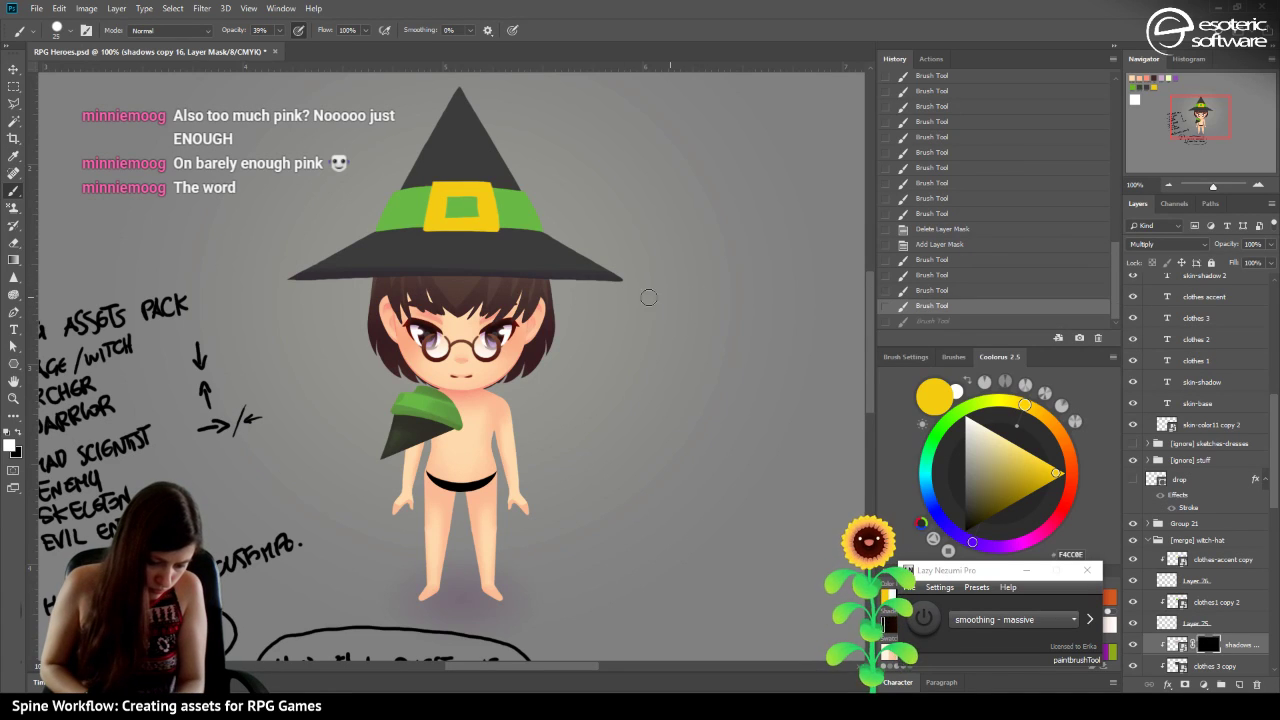
pyautogui.hotkey('ctrl', 'z')
pyautogui.hotkey('ctrl', 'z')
pyautogui.hotkey('ctrl', 'z')
pyautogui.hotkey('ctrl', 'z')
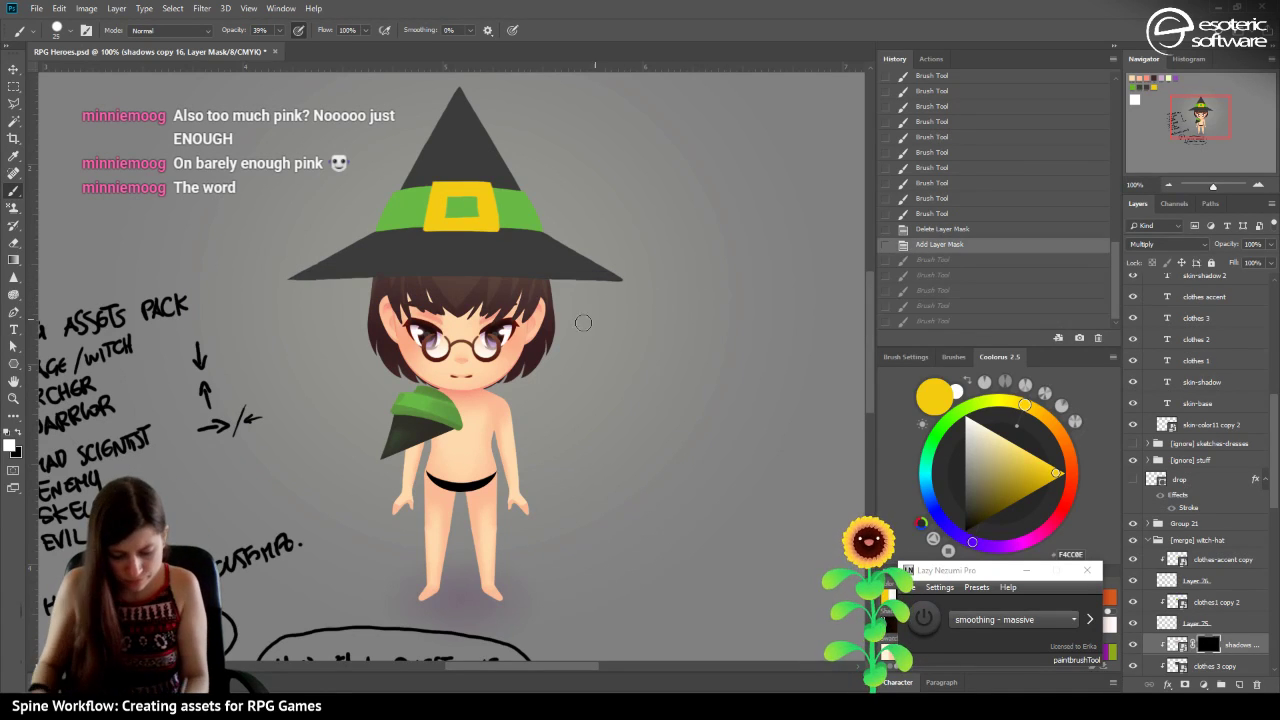
# Brush white on the mask along the hat brim's lower edge and just below the green band, undoing the last stroke.
pyautogui.moveTo(624, 284); pyautogui.dragTo(202, 328)
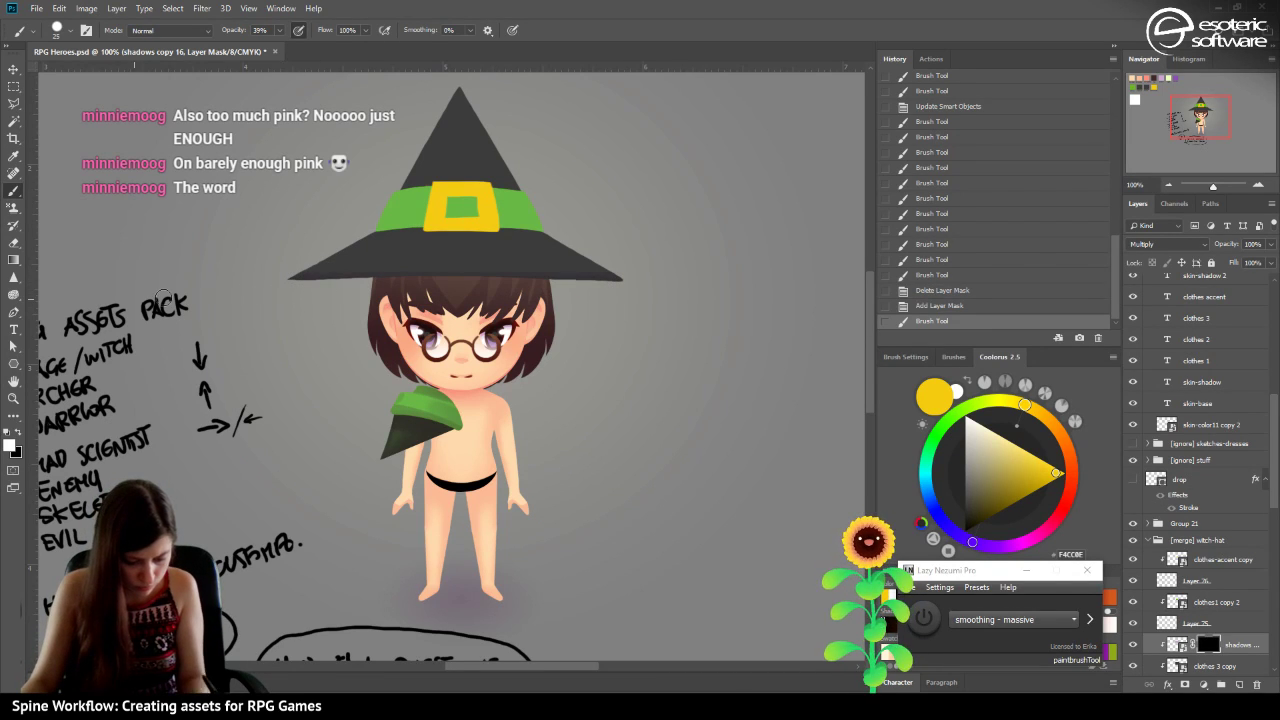
pyautogui.moveTo(288, 286); pyautogui.dragTo(399, 262)
pyautogui.moveTo(707, 310); pyautogui.dragTo(777, 323)
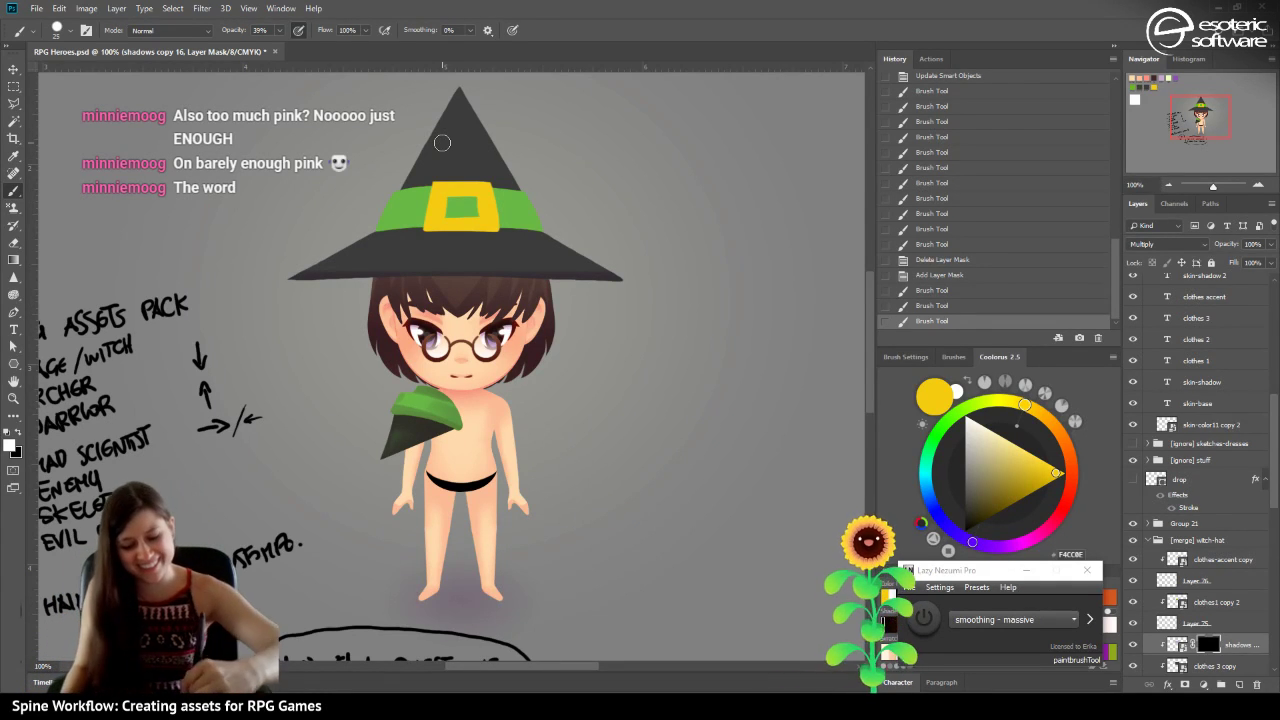
pyautogui.moveTo(358, 222)
pyautogui.mouseDown()
pyautogui.moveTo(589, 223)
pyautogui.moveTo(502, 223)
pyautogui.mouseUp()
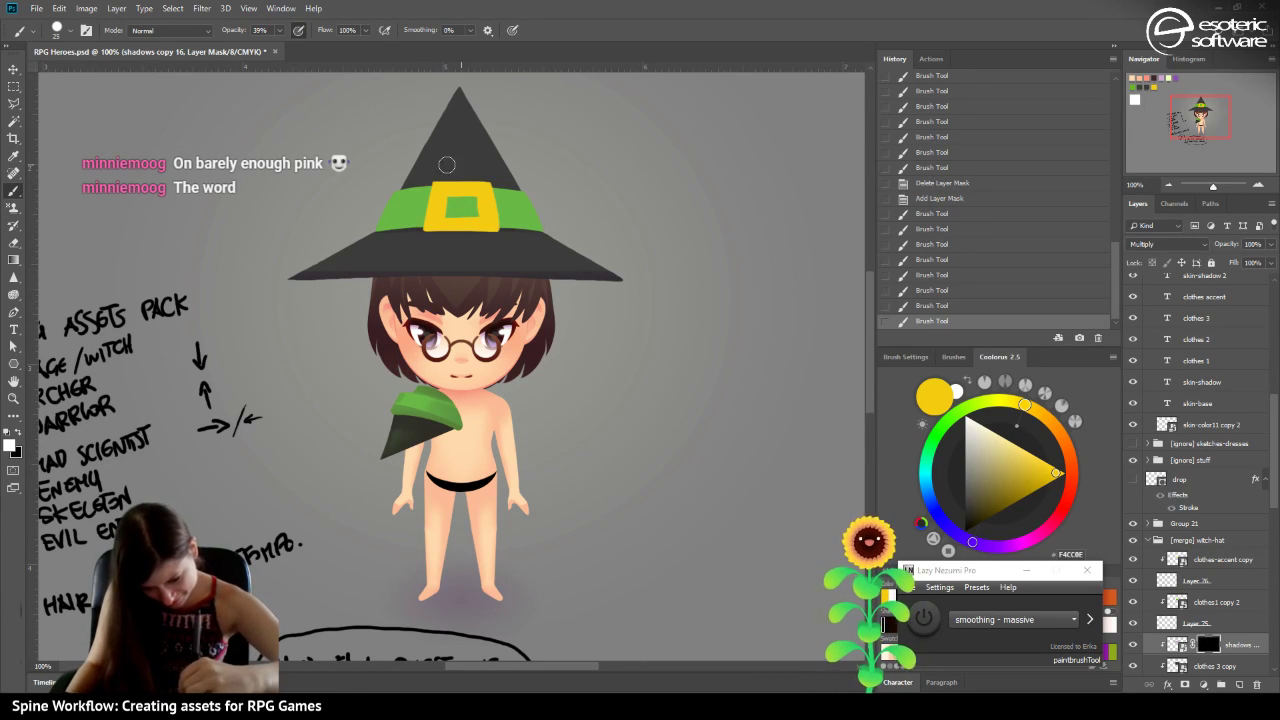
pyautogui.moveTo(396, 217); pyautogui.dragTo(337, 229)
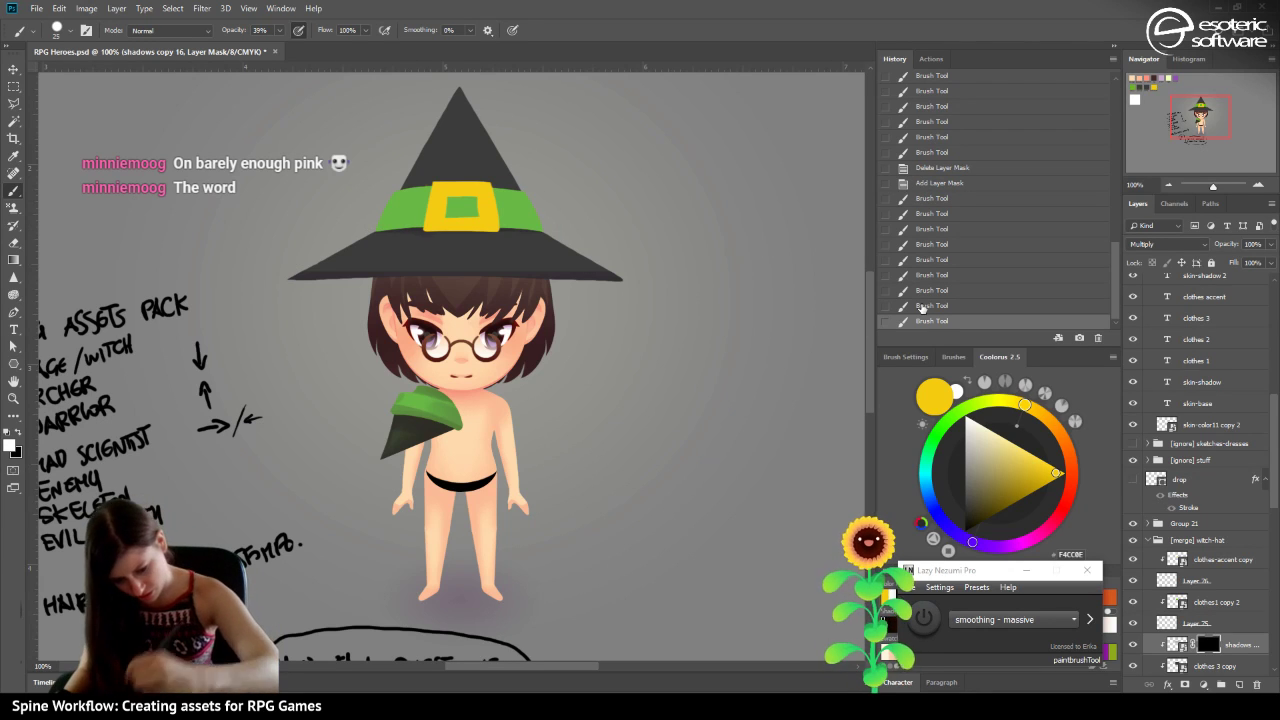
pyautogui.click(922, 306)
# Apply white-to-transparent radial gradients to the shadow mask around the hat's brim, undoing the last one on the cone.
pyautogui.press('g')
pyautogui.click(140, 30)
pyautogui.moveTo(380, 242)
pyautogui.mouseDown()
pyautogui.moveTo(291, 271)
pyautogui.moveTo(430, 158)
pyautogui.mouseUp()
pyautogui.moveTo(662, 293); pyautogui.dragTo(558, 251)
pyautogui.moveTo(386, 203); pyautogui.dragTo(438, 82)
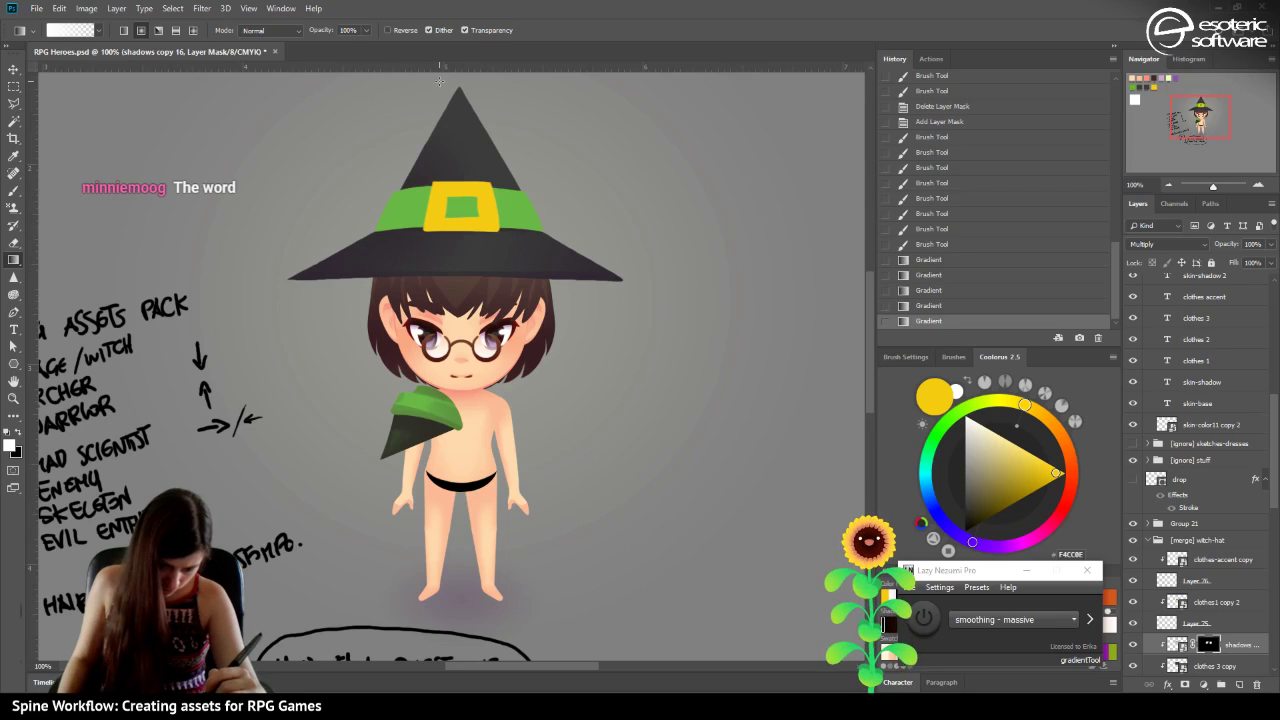
pyautogui.hotkey('ctrl', 'z')
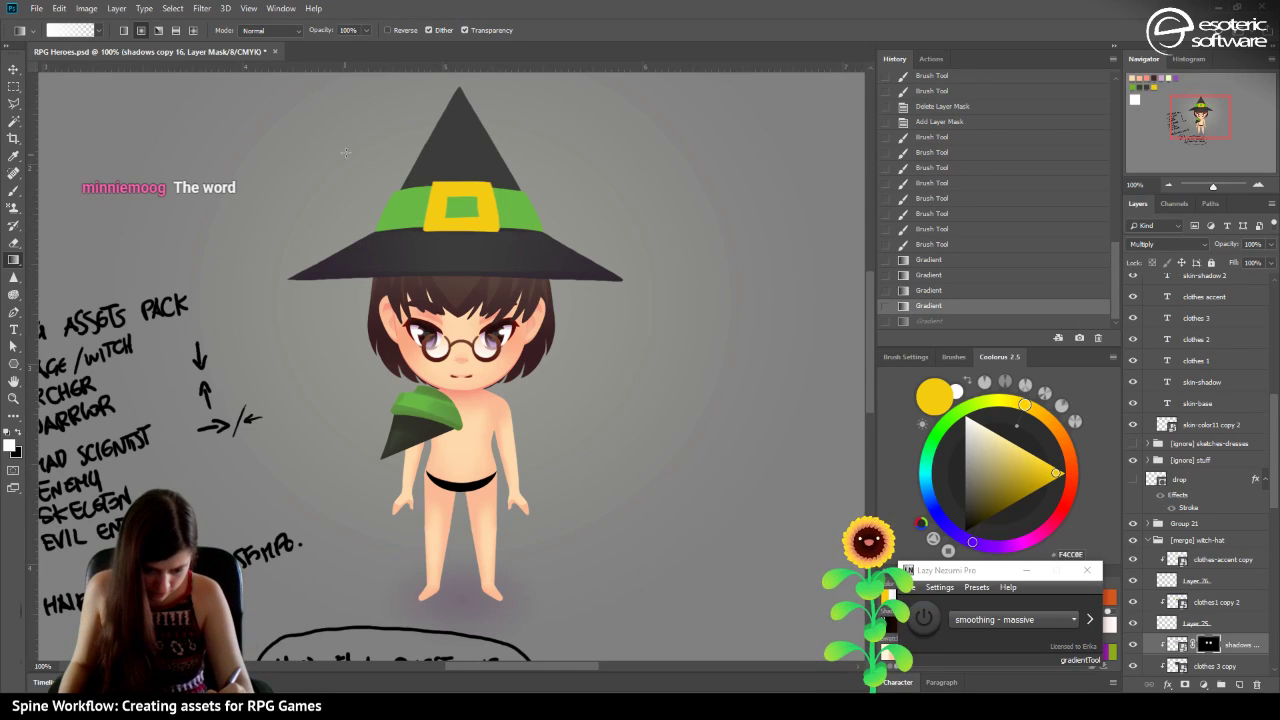
# Add more radial gradients to the shadow mask over the hat's cone and beside the band, and save the document.
pyautogui.moveTo(406, 160); pyautogui.dragTo(386, 123)
pyautogui.moveTo(460, 196)
pyautogui.mouseDown()
pyautogui.moveTo(543, 175)
pyautogui.moveTo(512, 92)
pyautogui.moveTo(444, 145)
pyautogui.moveTo(452, 89)
pyautogui.mouseUp()
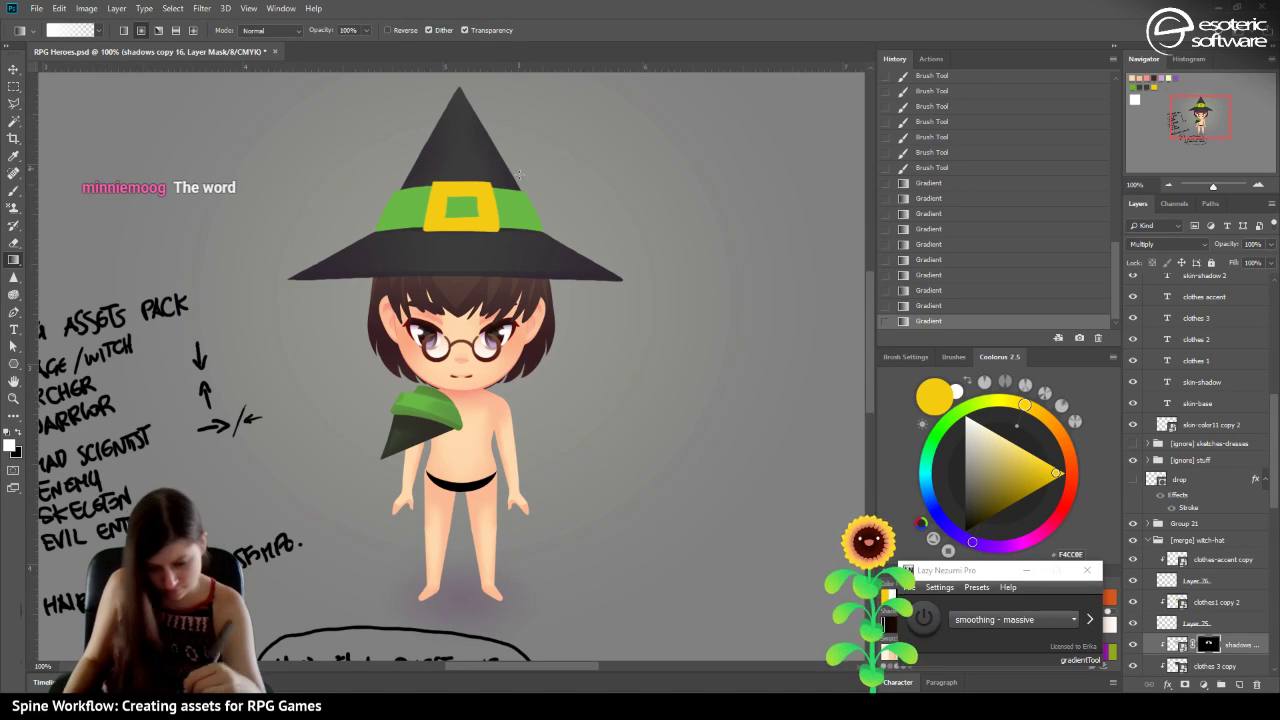
pyautogui.moveTo(429, 167)
pyautogui.mouseDown()
pyautogui.moveTo(393, 214)
pyautogui.moveTo(263, 230)
pyautogui.mouseUp()
pyautogui.click(912, 306)
pyautogui.moveTo(361, 226); pyautogui.dragTo(282, 229)
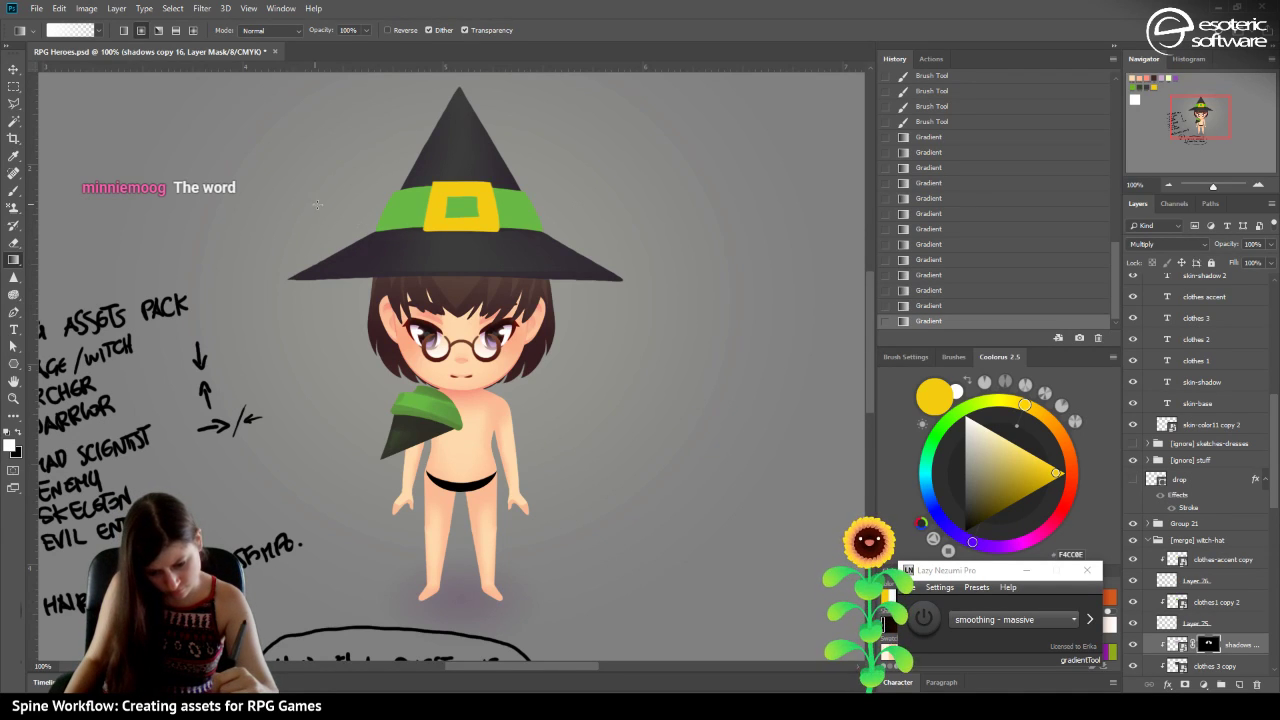
pyautogui.moveTo(511, 222); pyautogui.dragTo(612, 232)
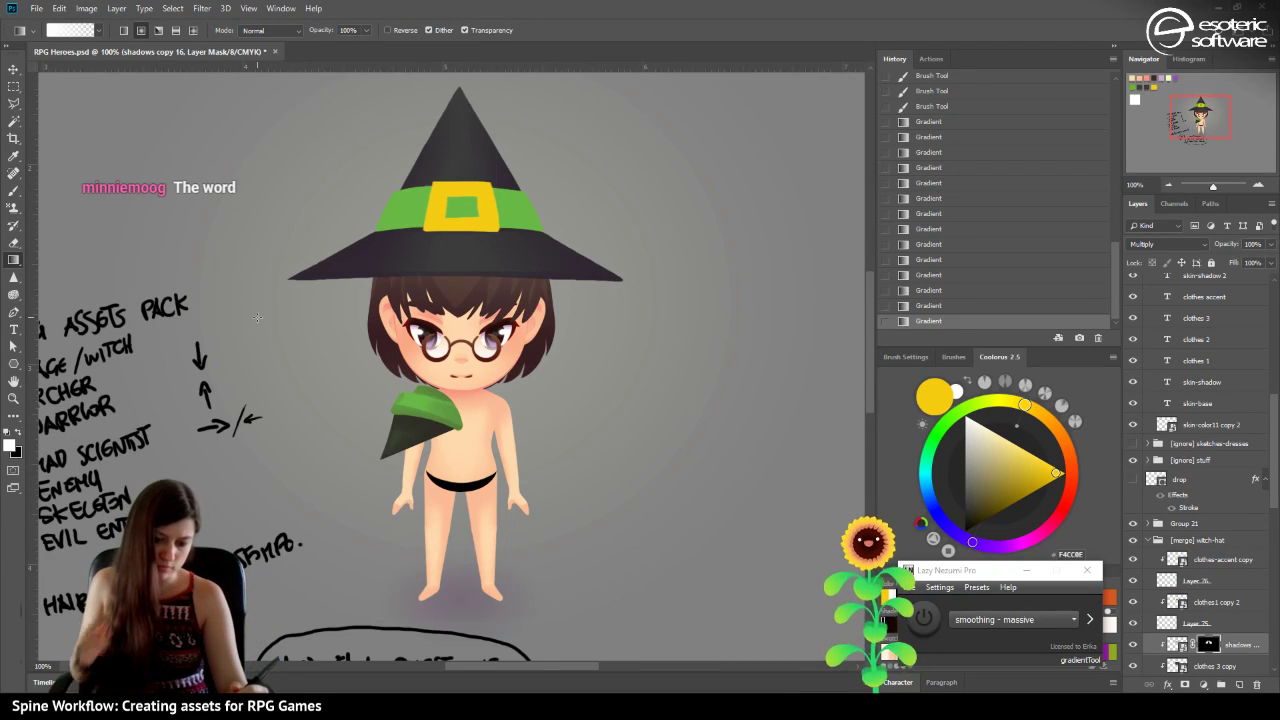
pyautogui.hotkey('ctrl', 's')
# Open the contents of the clothes 1 swatch's smart object and float its window beside the hat in the main document.
pyautogui.moveTo(1200, 116); pyautogui.dragTo(1154, 80)
pyautogui.press('v')
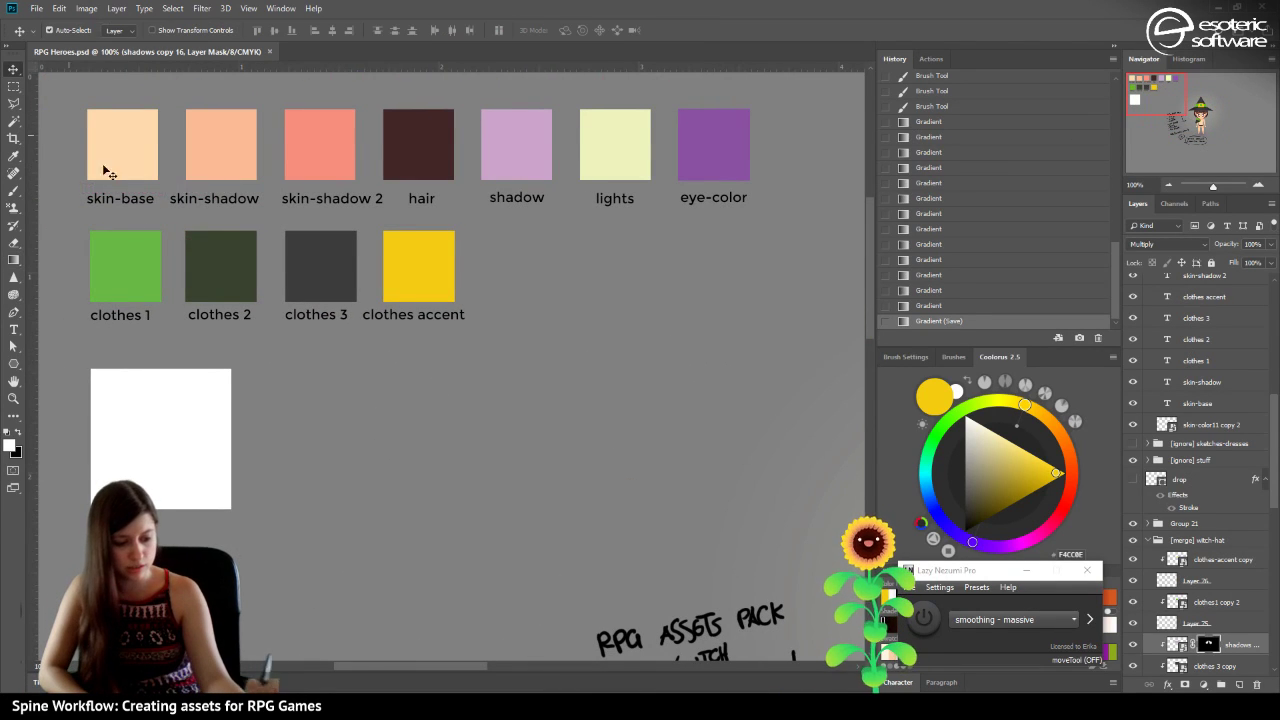
pyautogui.click(140, 282)
pyautogui.moveTo(1176, 103); pyautogui.dragTo(1209, 99)
pyautogui.doubleClick(1168, 283)
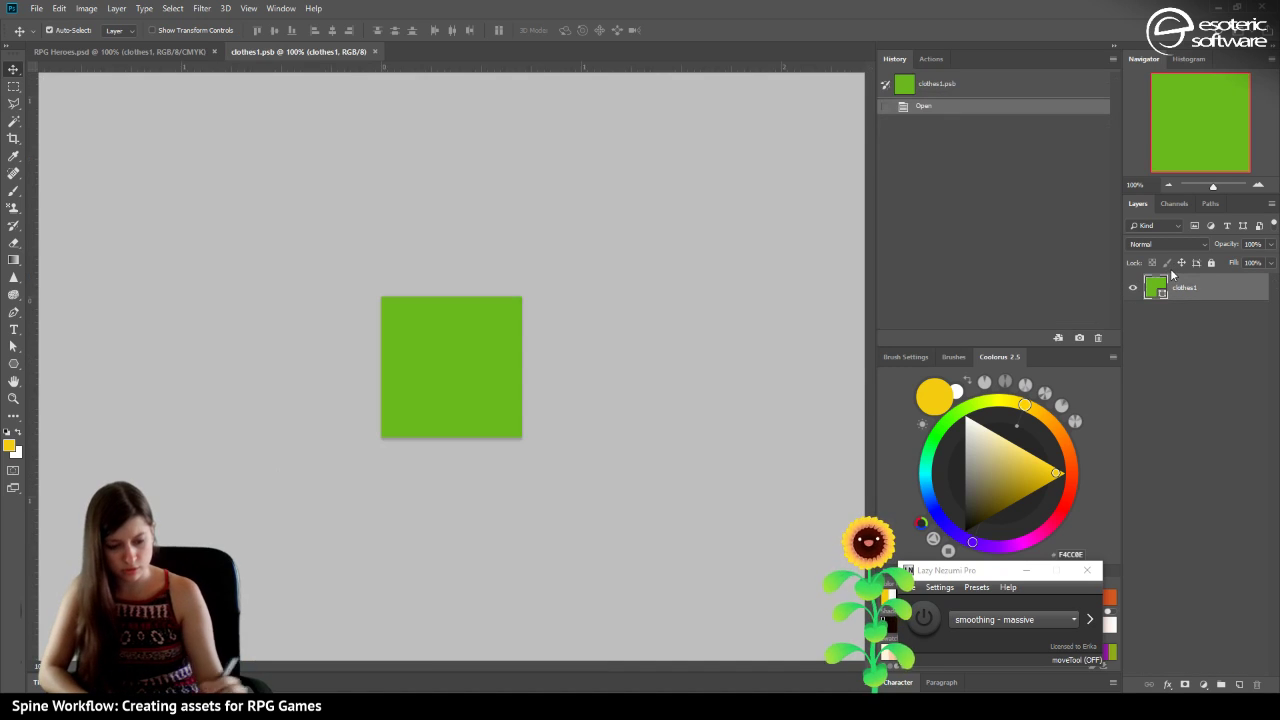
pyautogui.moveTo(295, 52); pyautogui.dragTo(309, 268)
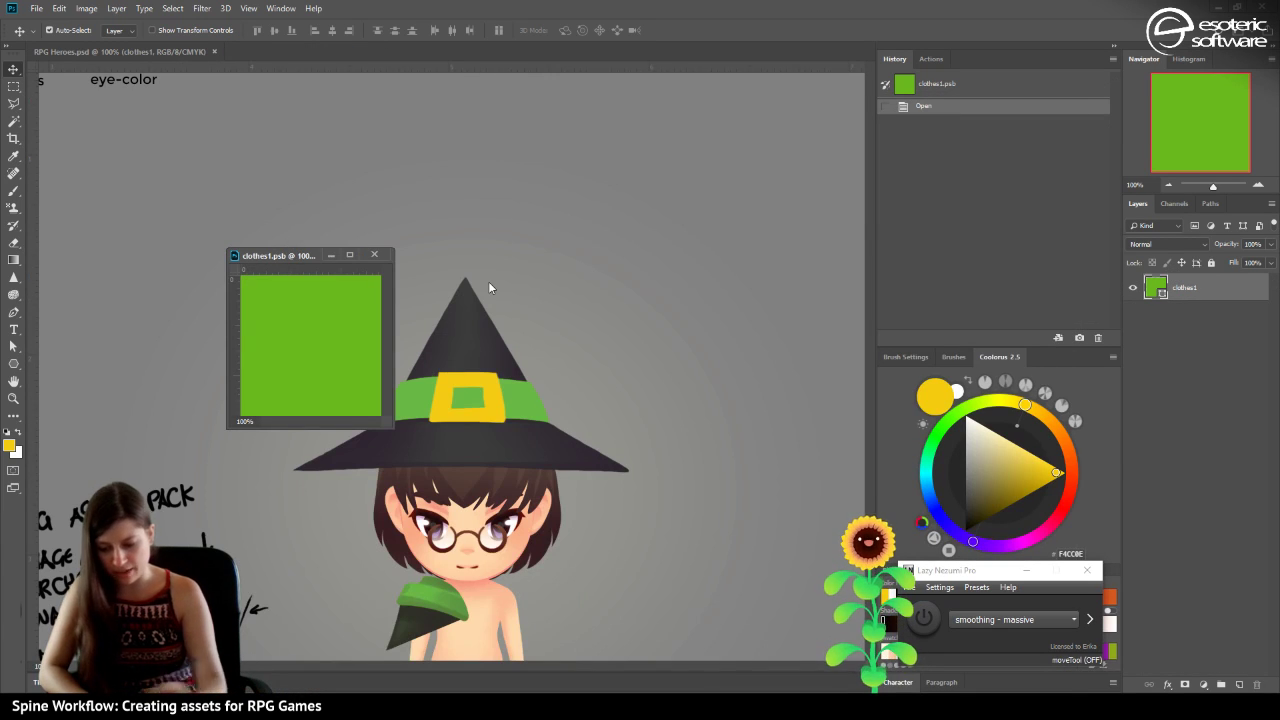
# Duplicate the clothes1 shape layer inside the smart object.
pyautogui.rightClick(1163, 285)
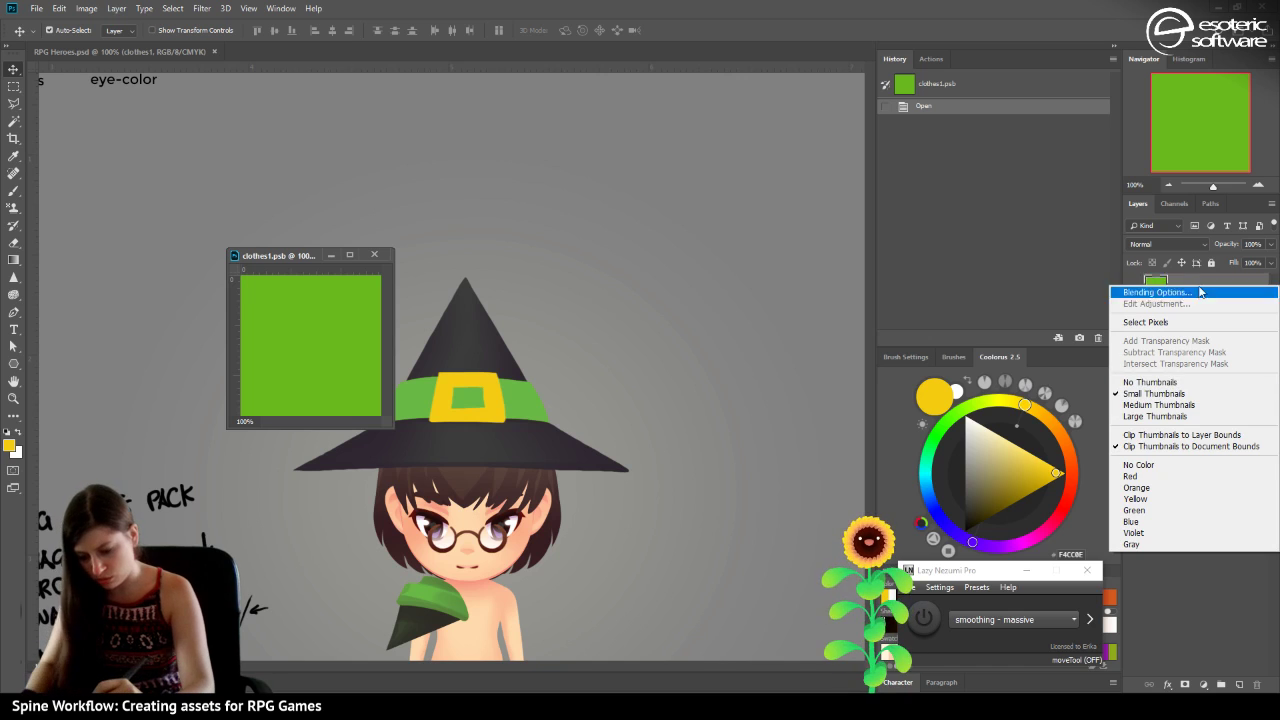
pyautogui.rightClick(1195, 285)
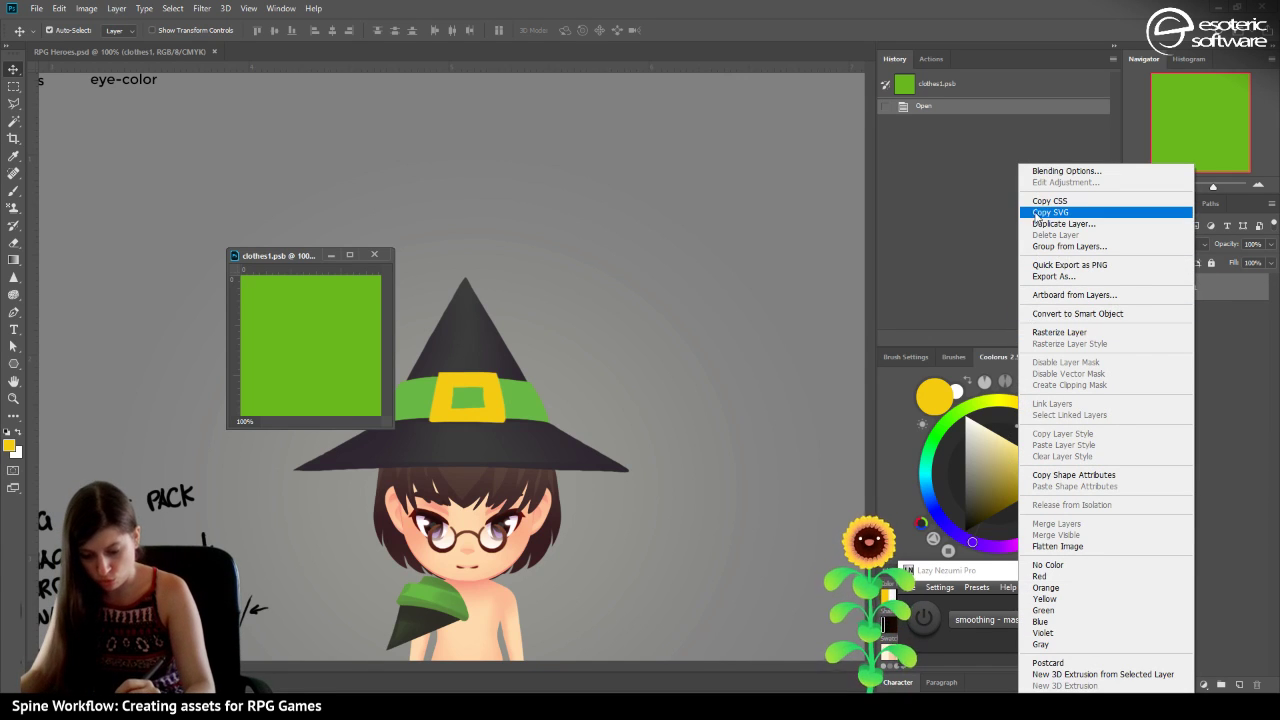
pyautogui.click(1040, 225)
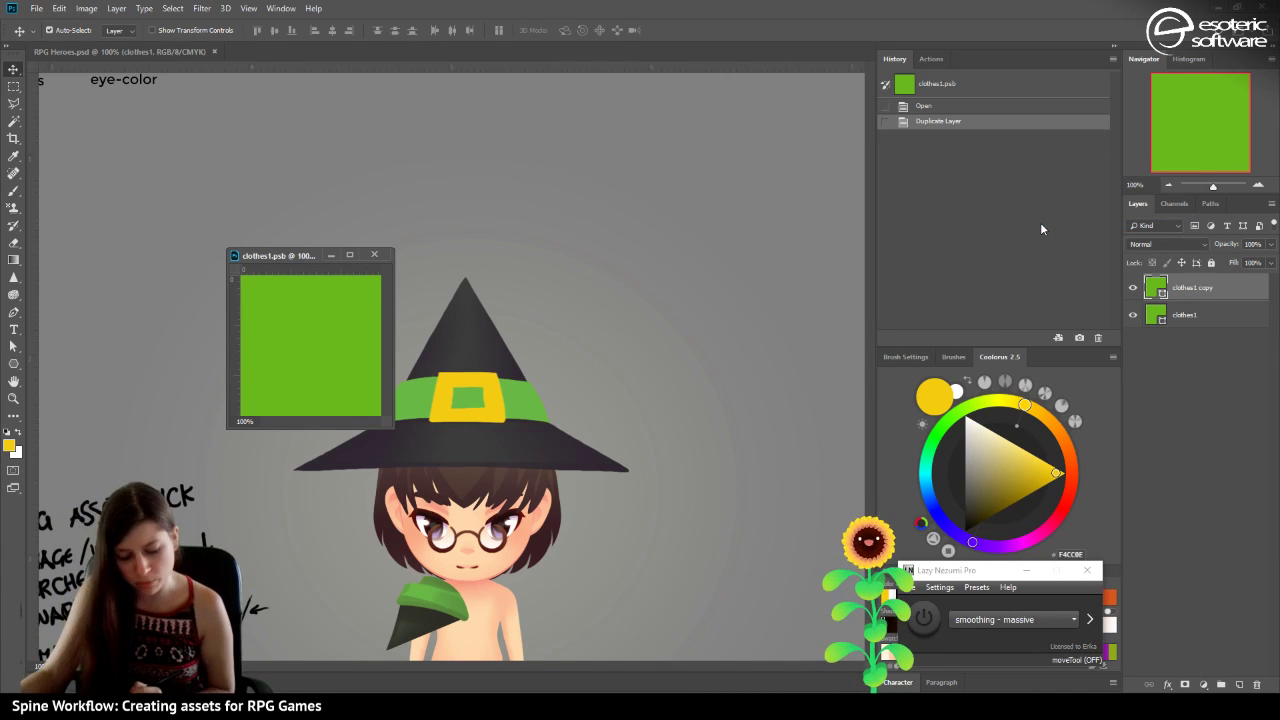
# Recolour the duplicated clothes1 shape to the pink FF768E and save the smart object to update the hat band.
pyautogui.click(1027, 453)
pyautogui.click(1047, 463)
pyautogui.click(1042, 533)
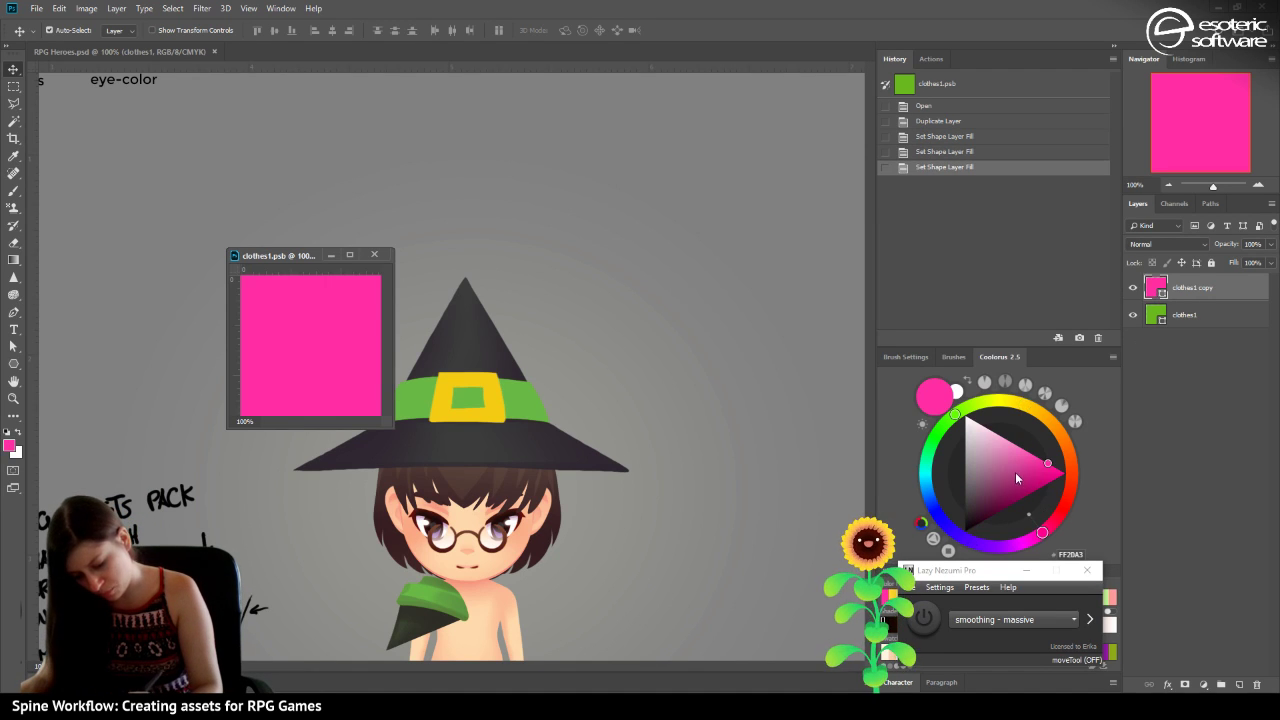
pyautogui.click(1052, 524)
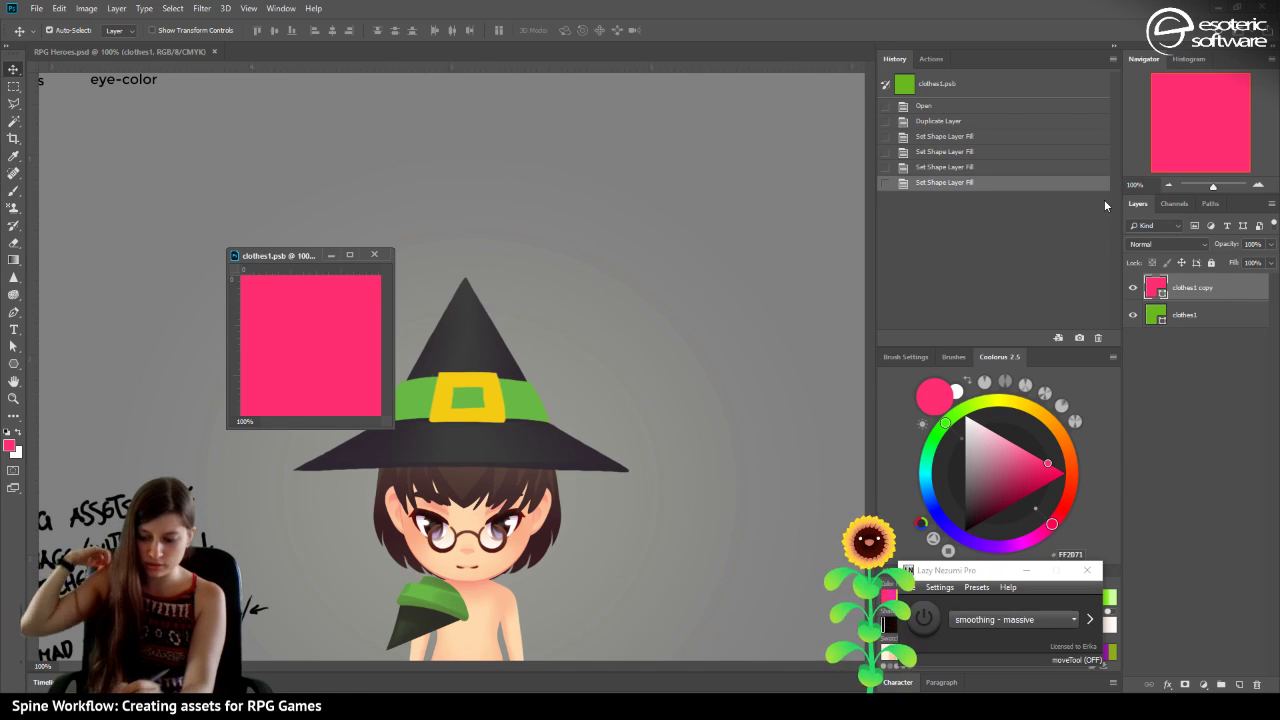
pyautogui.click(1036, 452)
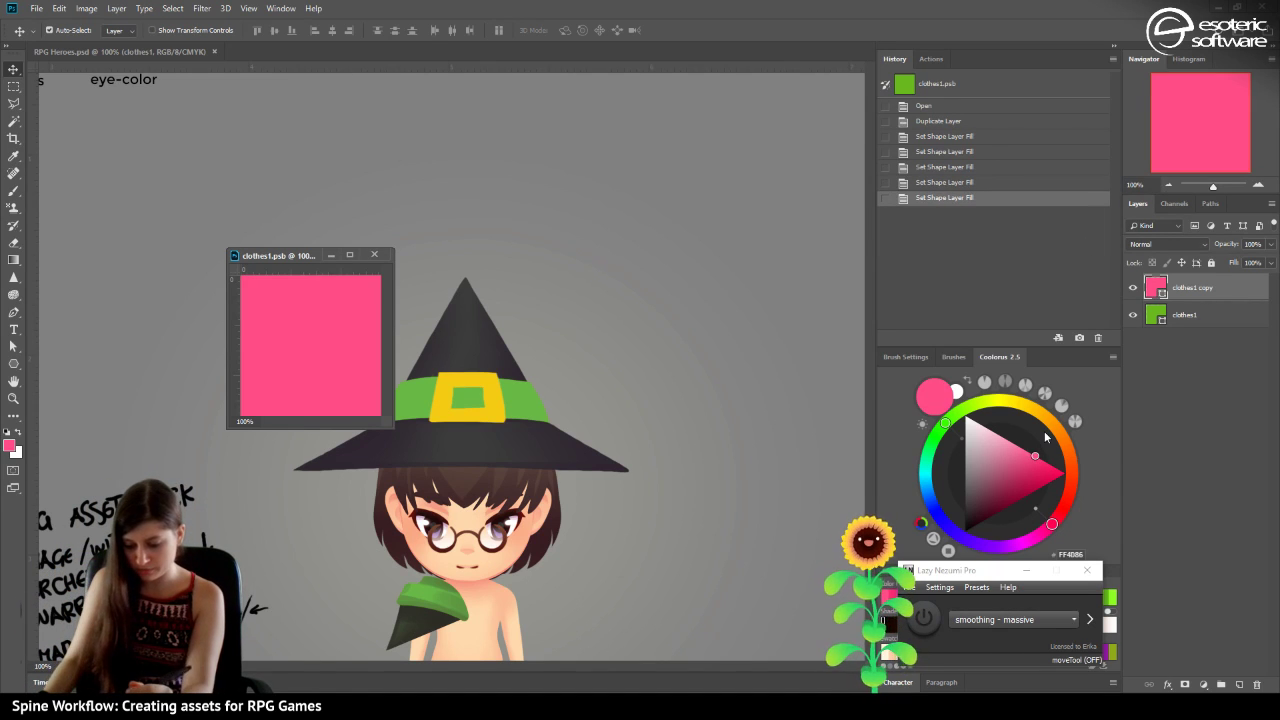
pyautogui.hotkey('ctrl', 's')
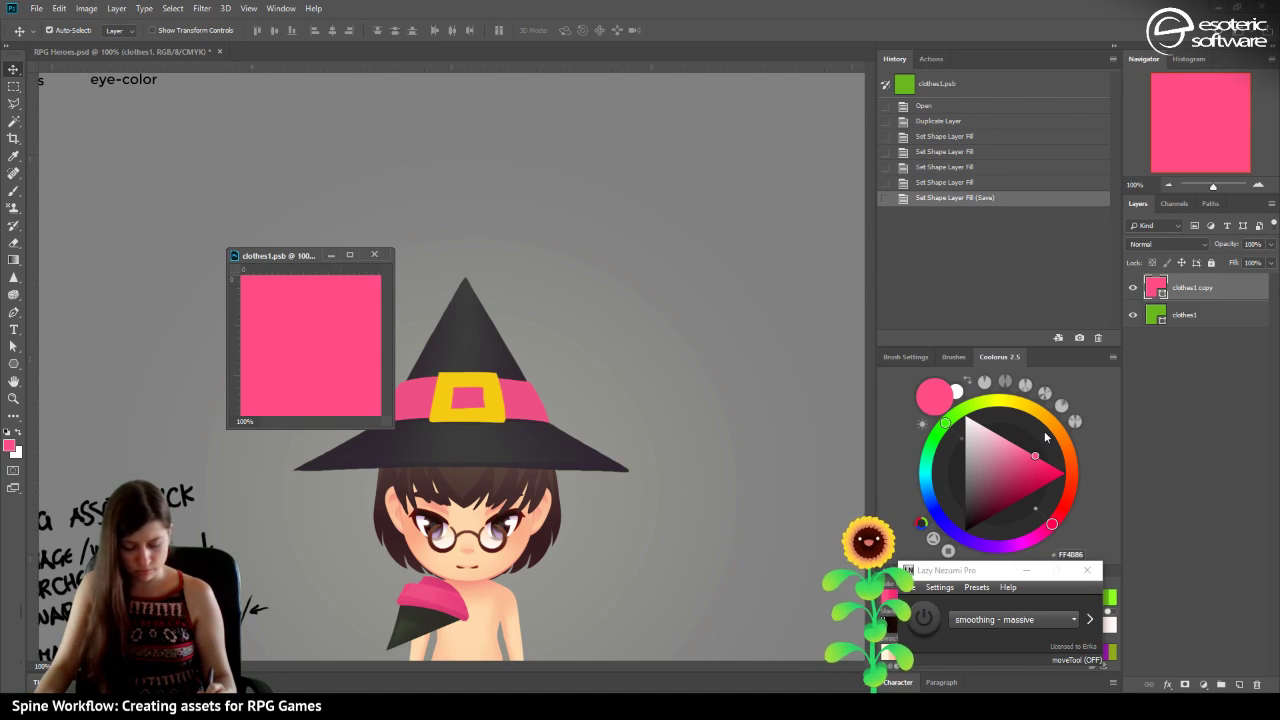
pyautogui.click(1018, 446)
pyautogui.hotkey('ctrl', 's')
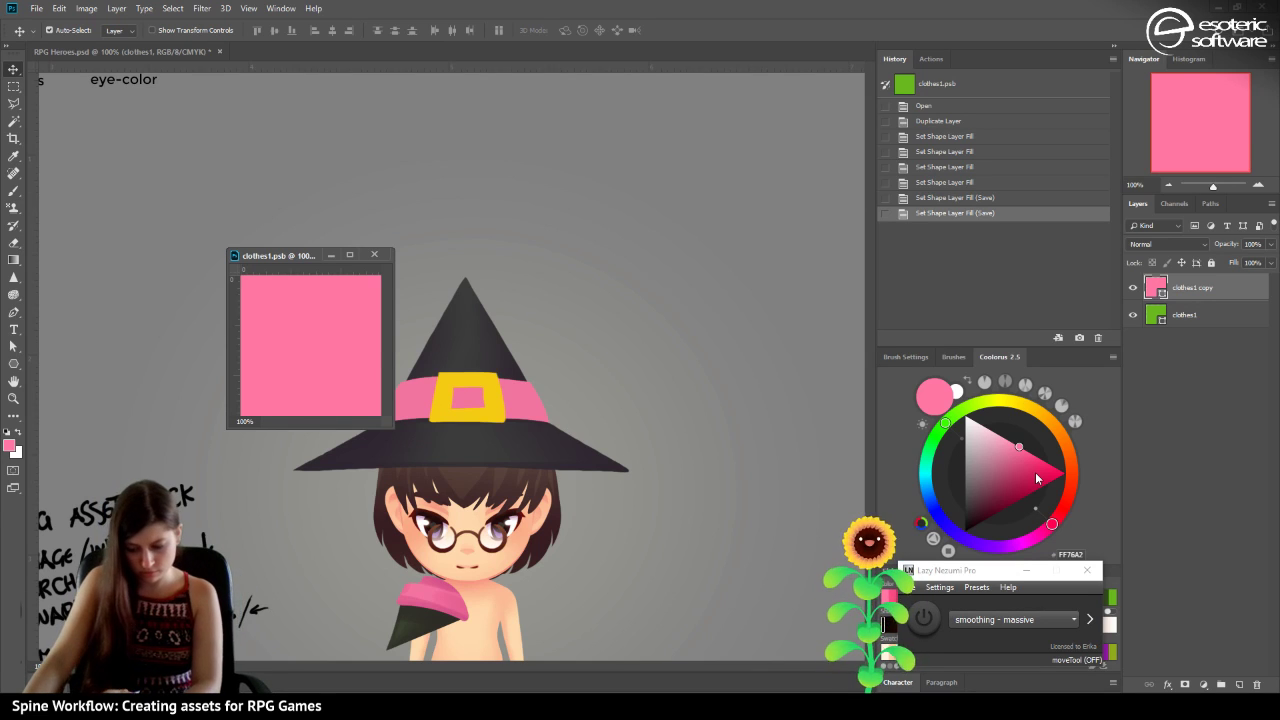
pyautogui.hotkey('ctrl', 's')
pyautogui.click(1056, 519)
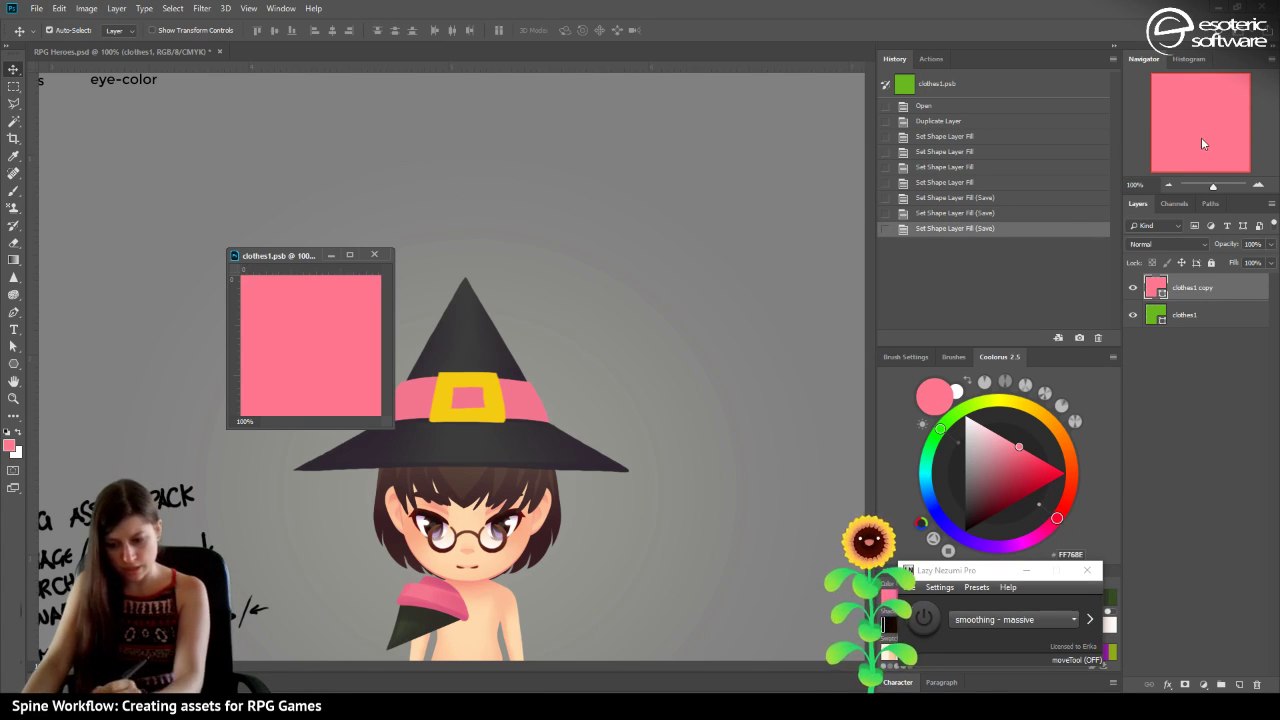
# Minimise the clothes 1 smart object, open the clothes 2 swatch's smart object and float its window over the swatches.
pyautogui.click(330, 254)
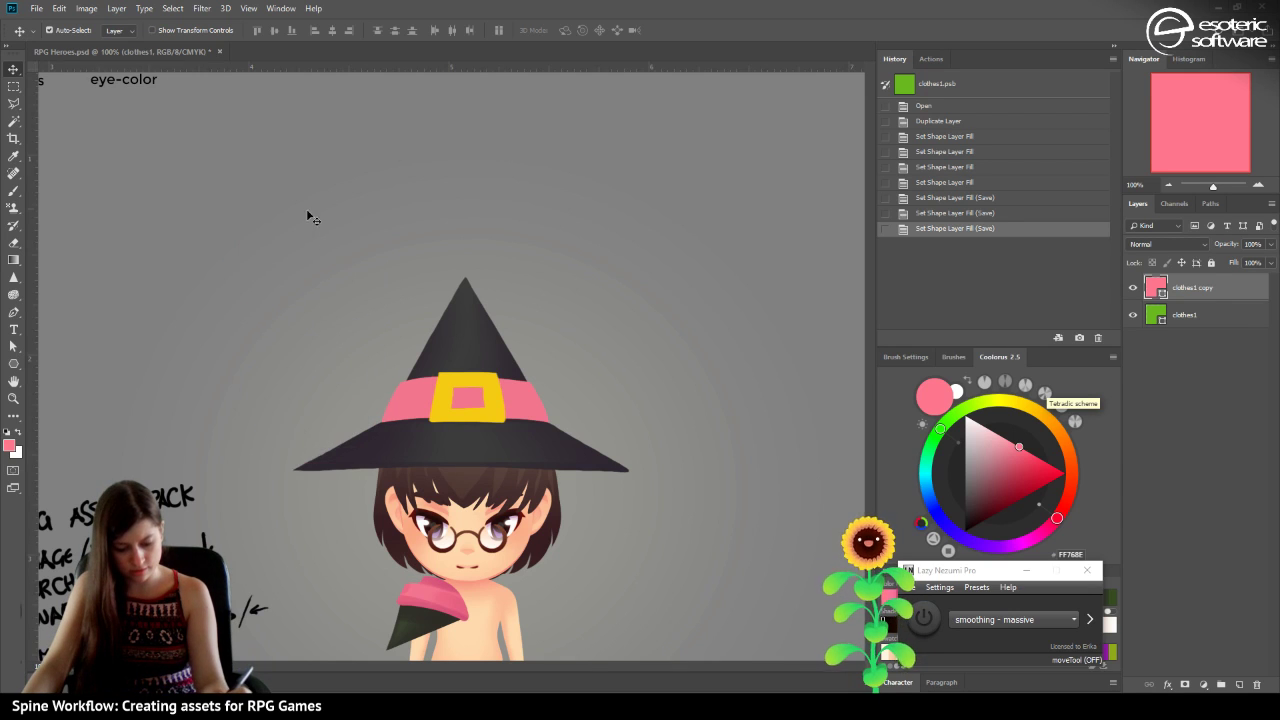
pyautogui.moveTo(1184, 81); pyautogui.dragTo(1140, 72)
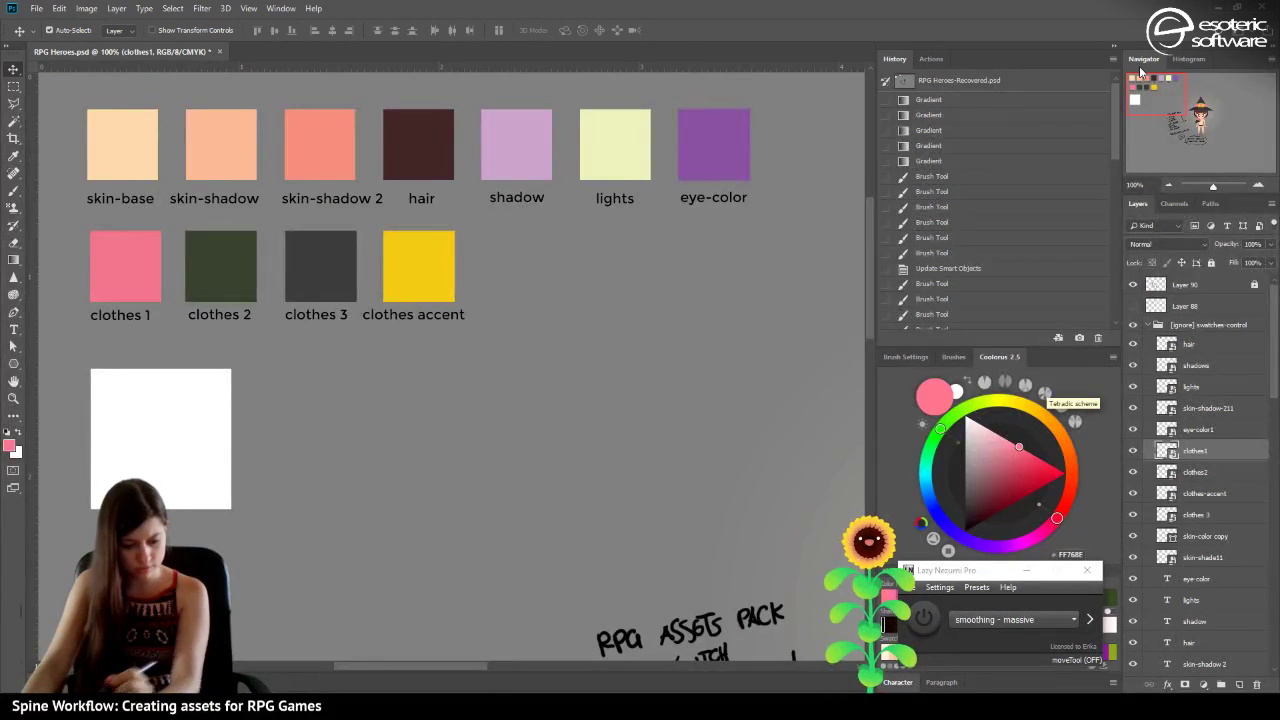
pyautogui.click(225, 282)
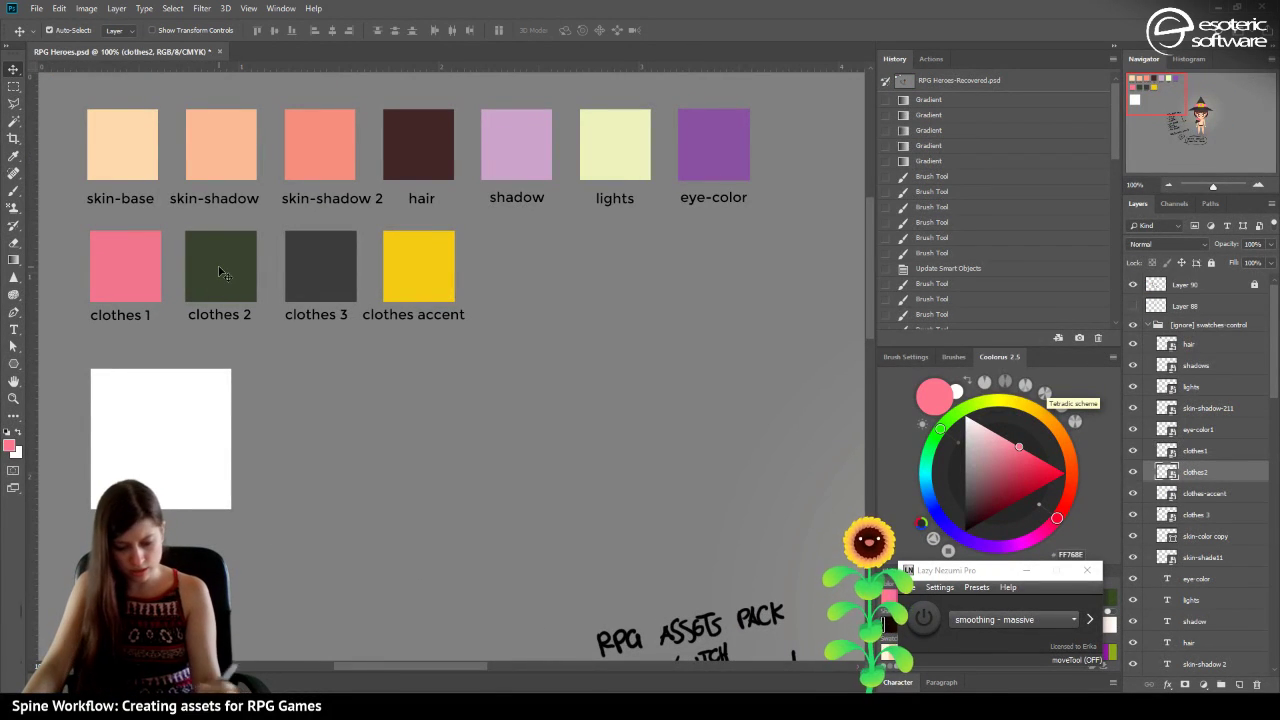
pyautogui.doubleClick(1168, 468)
pyautogui.moveTo(274, 46); pyautogui.dragTo(189, 204)
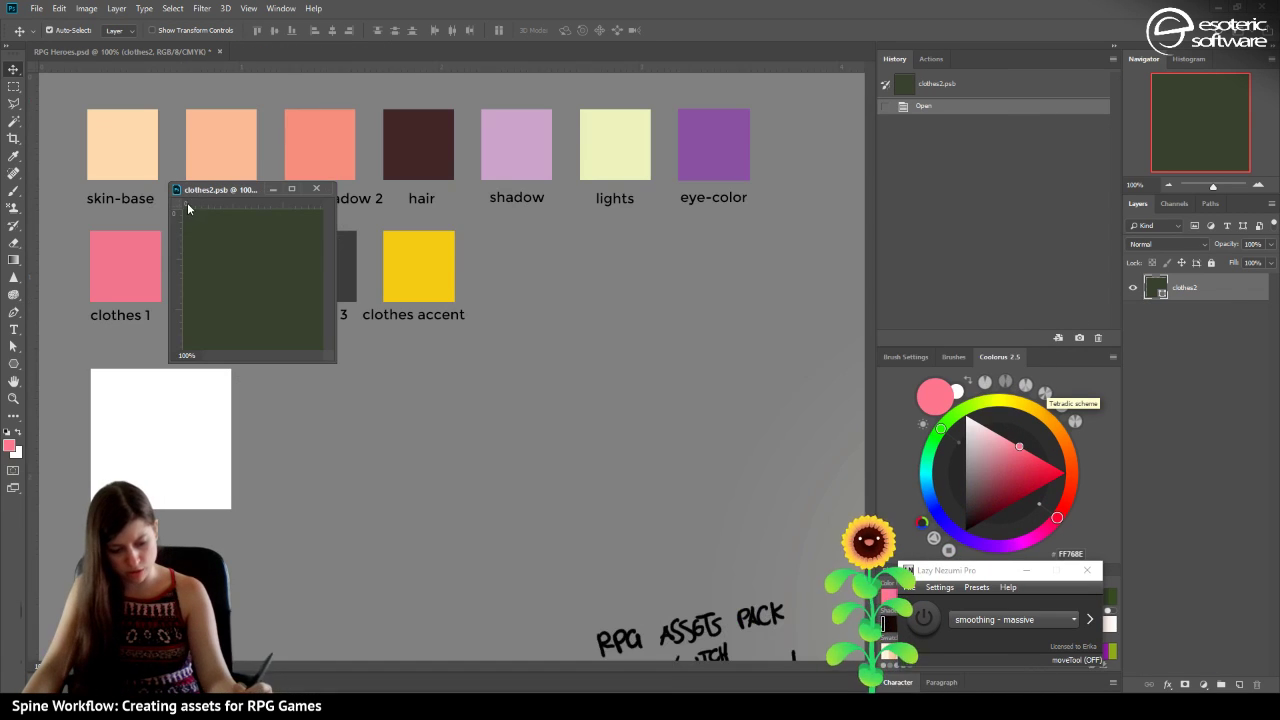
# Recolour the clothes2 shape to the red E92E4F, save its smart object and save the main document.
pyautogui.moveTo(1026, 466); pyautogui.dragTo(1026, 471)
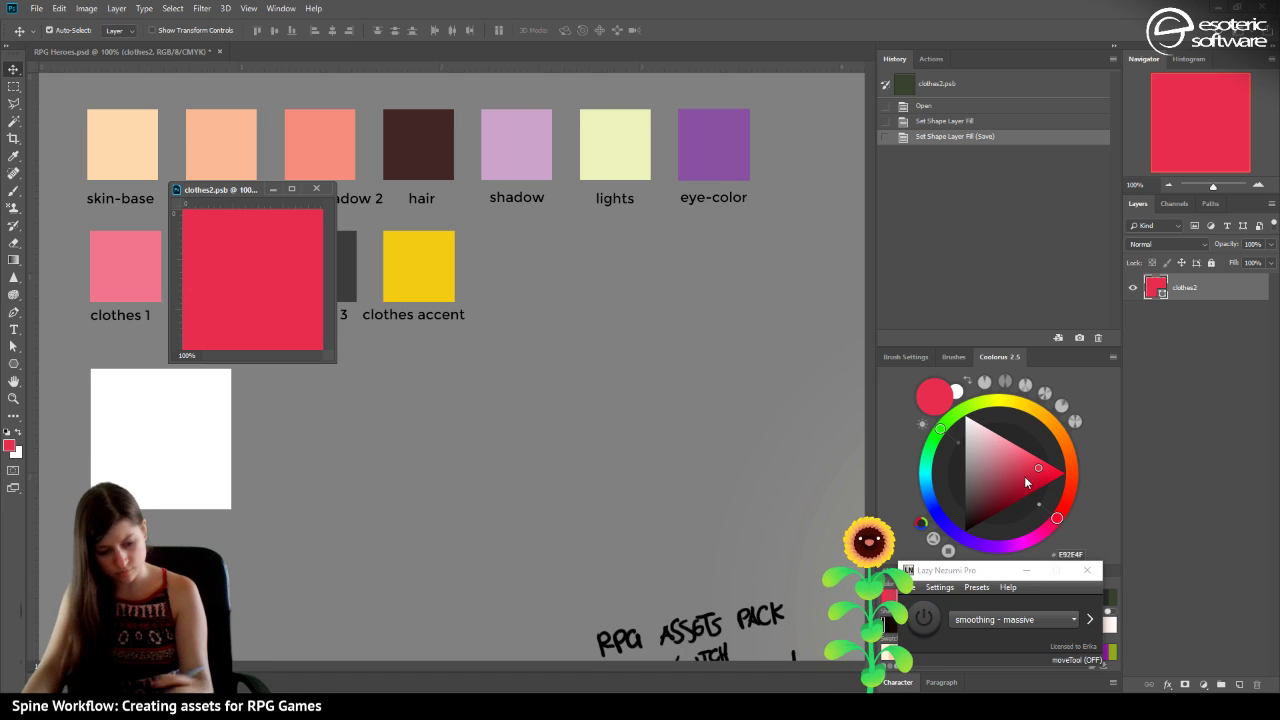
pyautogui.click(272, 189)
pyautogui.moveTo(1151, 96); pyautogui.dragTo(1197, 113)
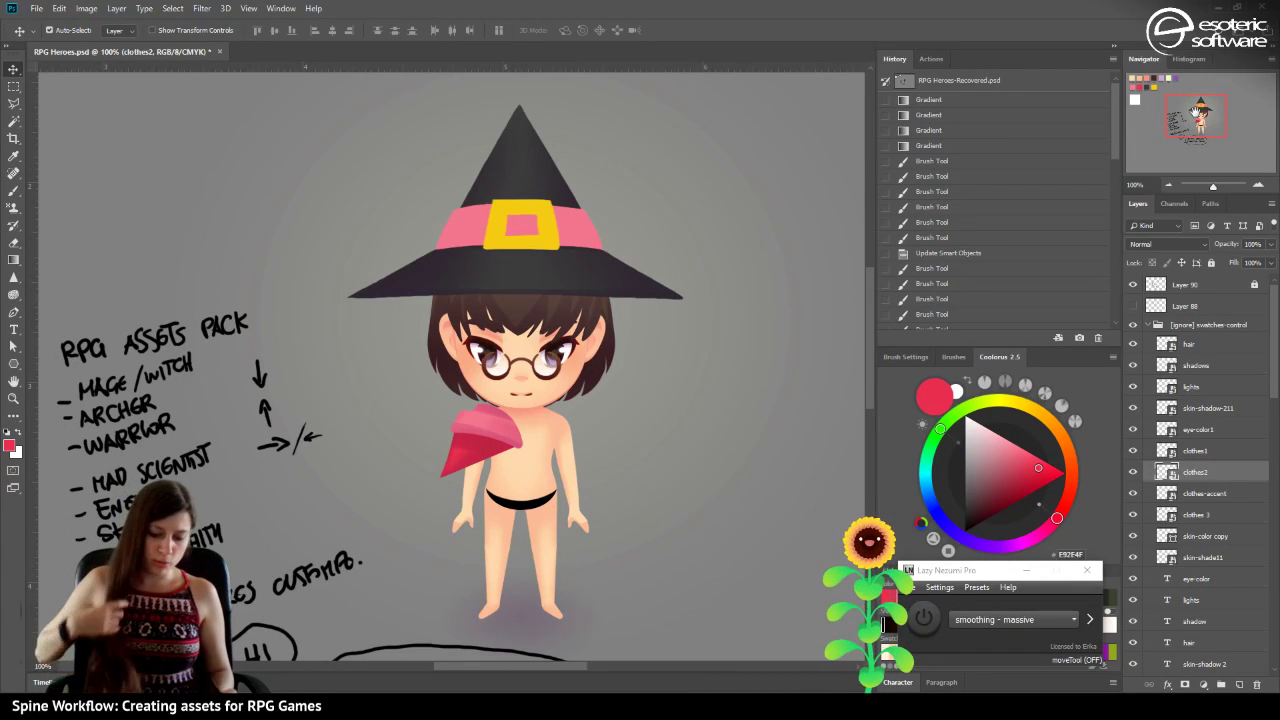
pyautogui.hotkey('ctrl', 's')
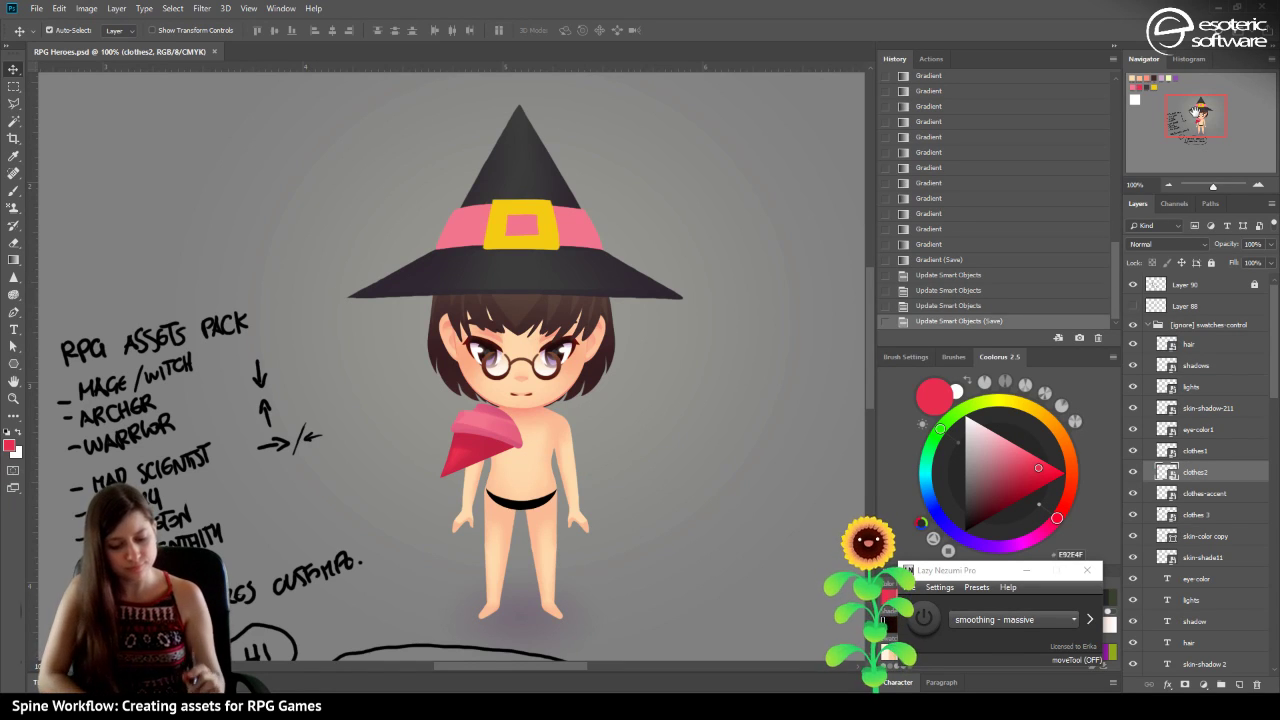
# Unlock the handwritten notes layer, Layer 90, move the notes and speech bubbles up over the character, and lock the layer again.
pyautogui.click(466, 220)
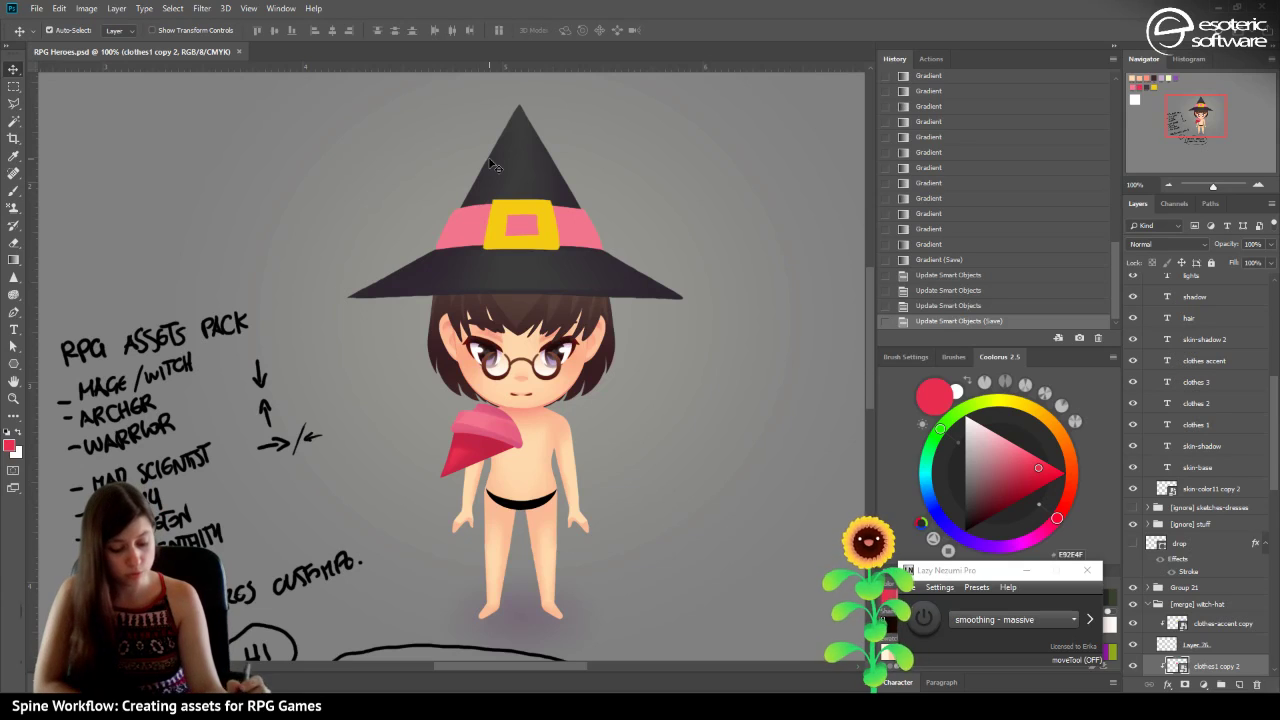
pyautogui.click(106, 355)
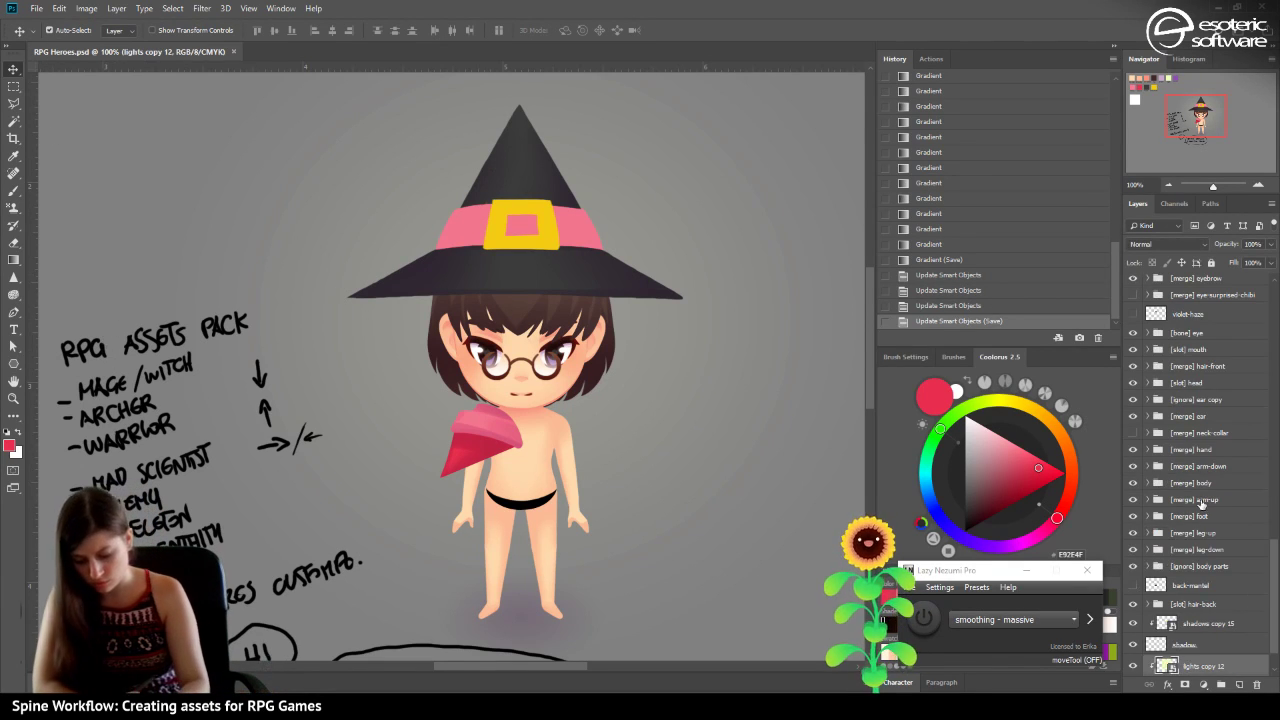
pyautogui.scroll(1, 1271, 538)
pyautogui.scroll(10, 1271, 538)
pyautogui.click(1157, 287)
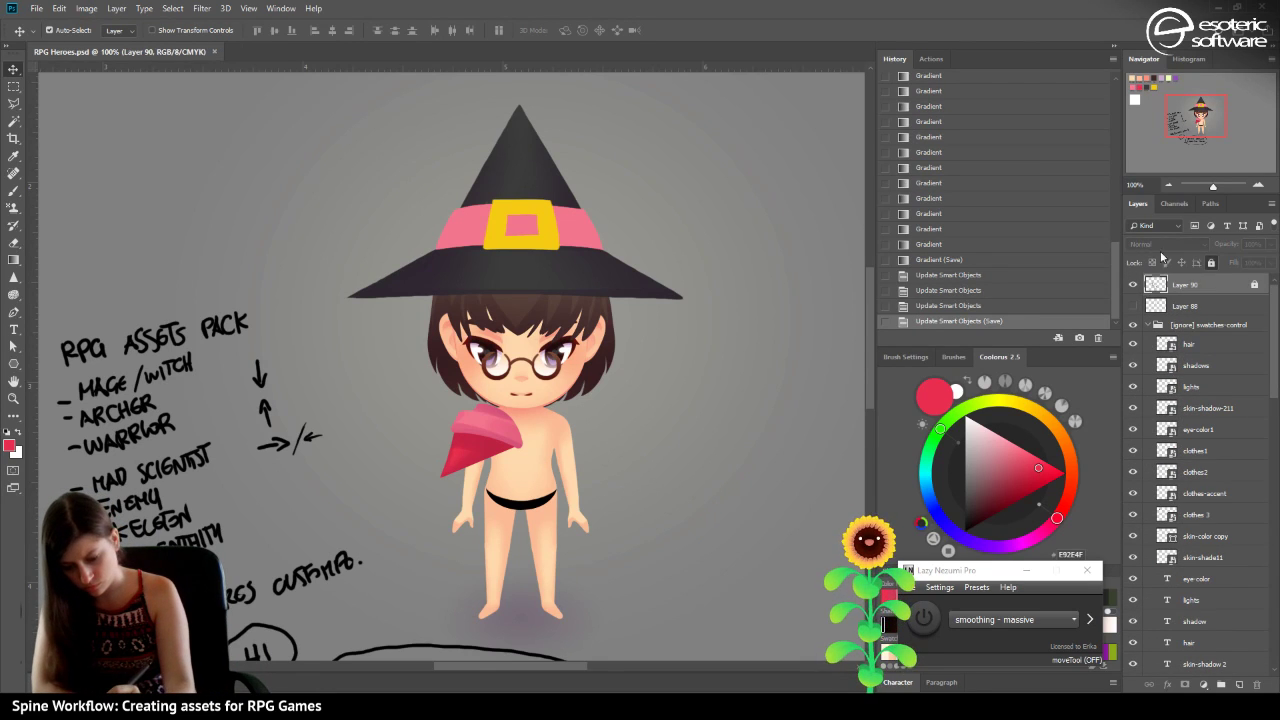
pyautogui.click(1211, 262)
pyautogui.moveTo(172, 340)
pyautogui.mouseDown()
pyautogui.moveTo(199, 127)
pyautogui.moveTo(214, 184)
pyautogui.moveTo(198, 134)
pyautogui.mouseUp()
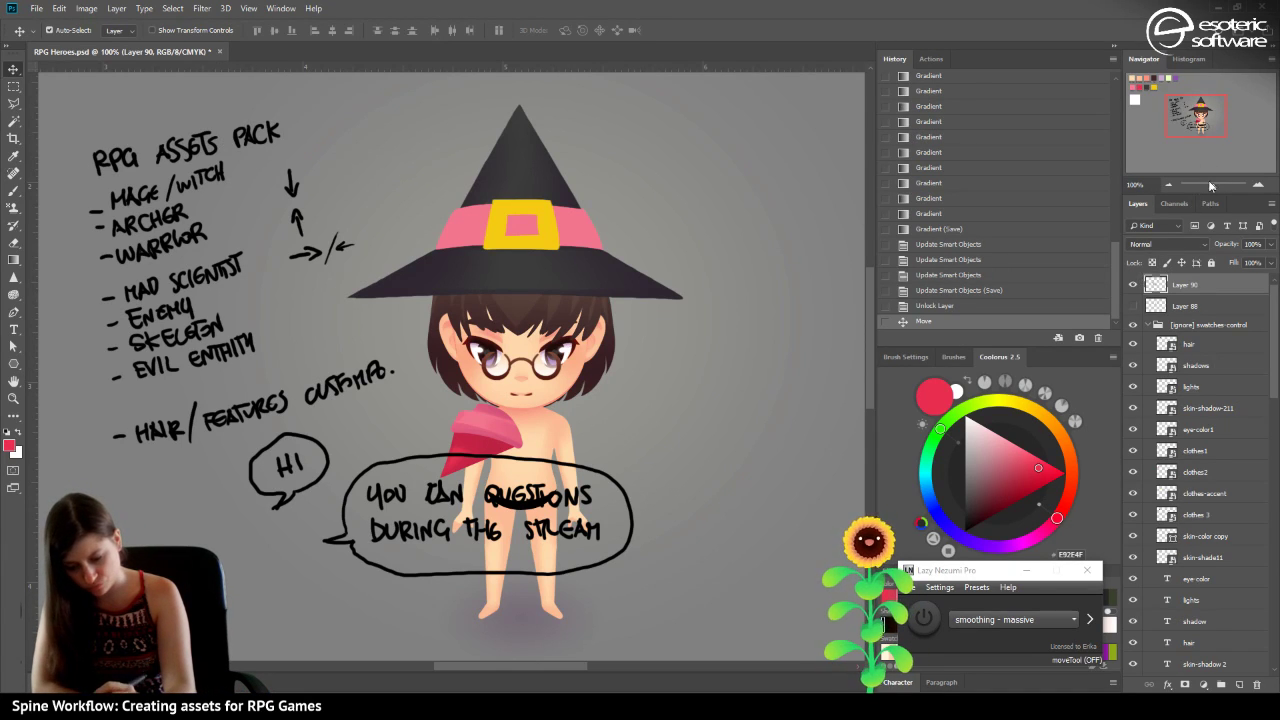
pyautogui.click(1211, 262)
# Unlock Layer 90 and fill the two speech bubbles with white FFFFFF using the Paint Bucket.
pyautogui.click(1211, 262)
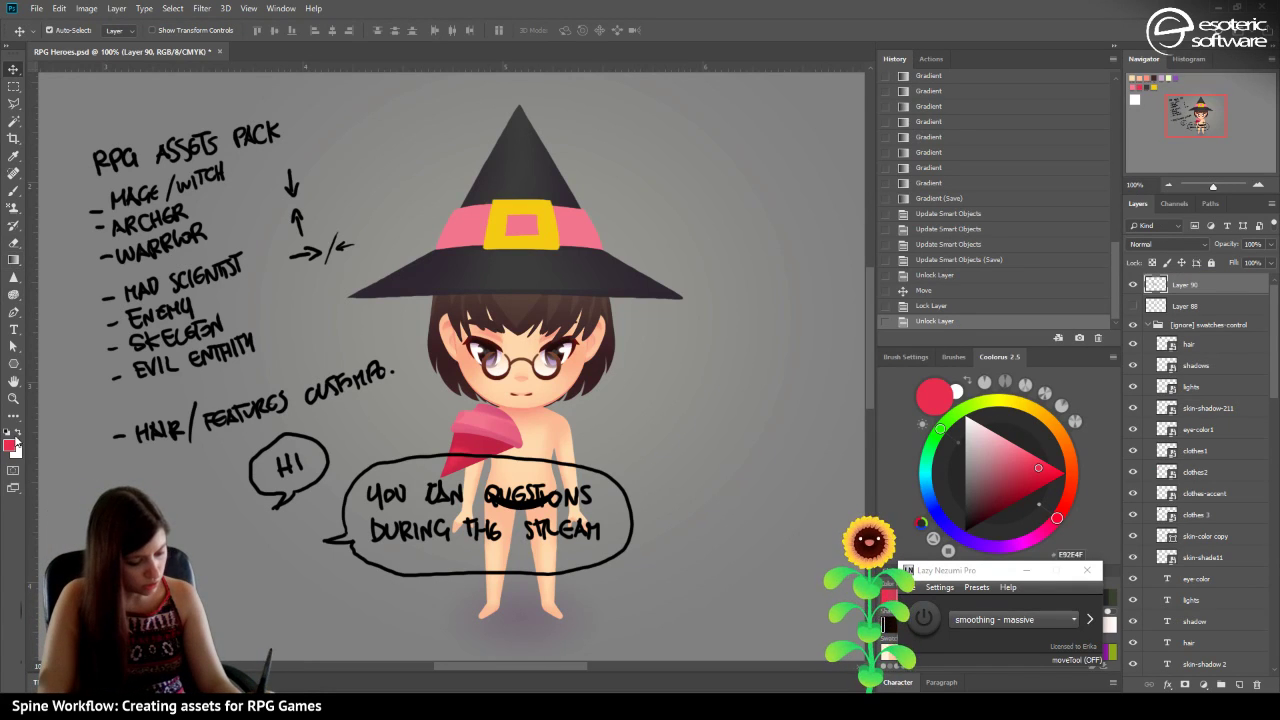
pyautogui.press('x')
pyautogui.moveTo(19, 258); pyautogui.dragTo(49, 277)
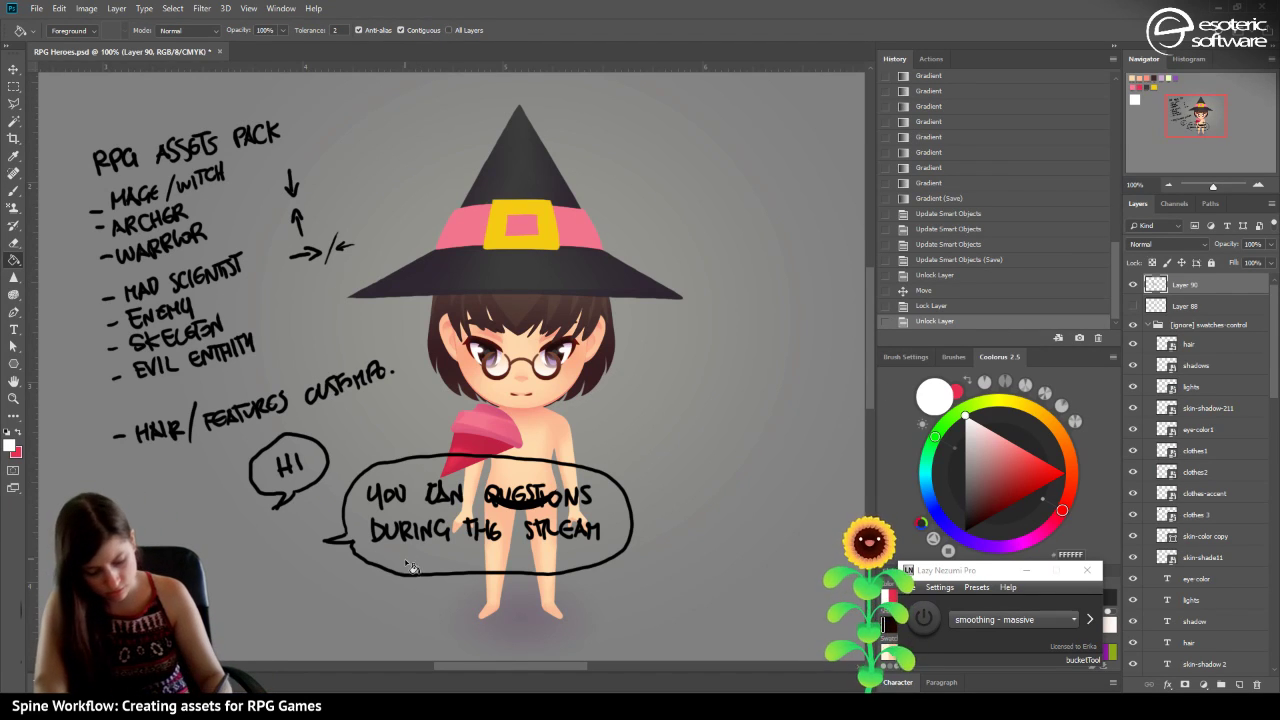
pyautogui.click(370, 510)
pyautogui.click(285, 462)
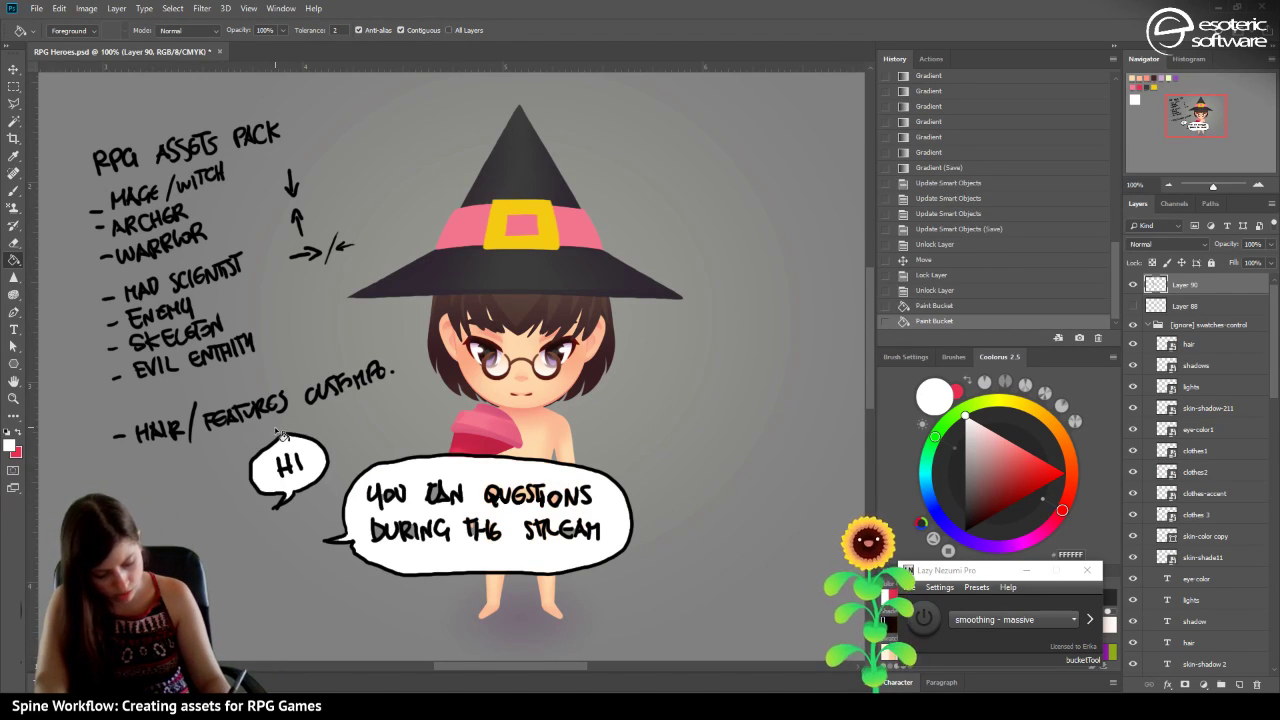
# Fill the remaining enclosed gaps in the speech bubbles and their lettering with white, undo the stray fill over STREAM, and lock Layer 90.
pyautogui.click(384, 526)
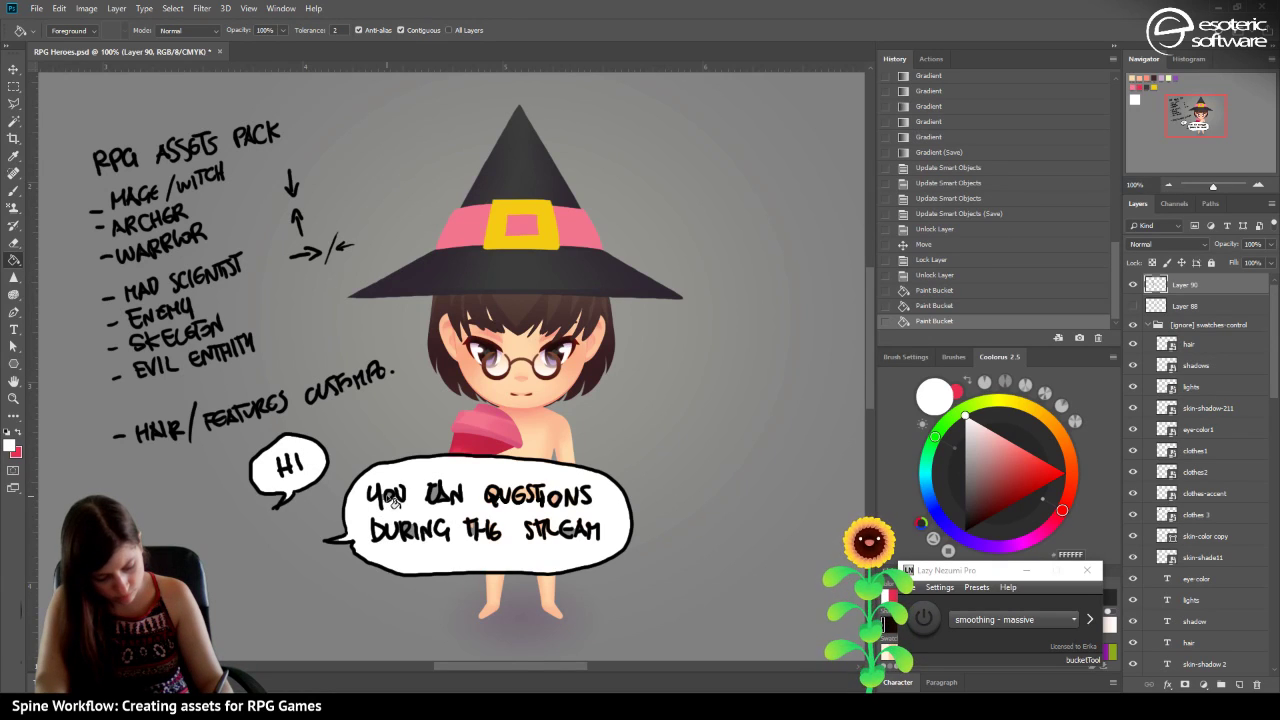
pyautogui.click(413, 536)
pyautogui.click(411, 534)
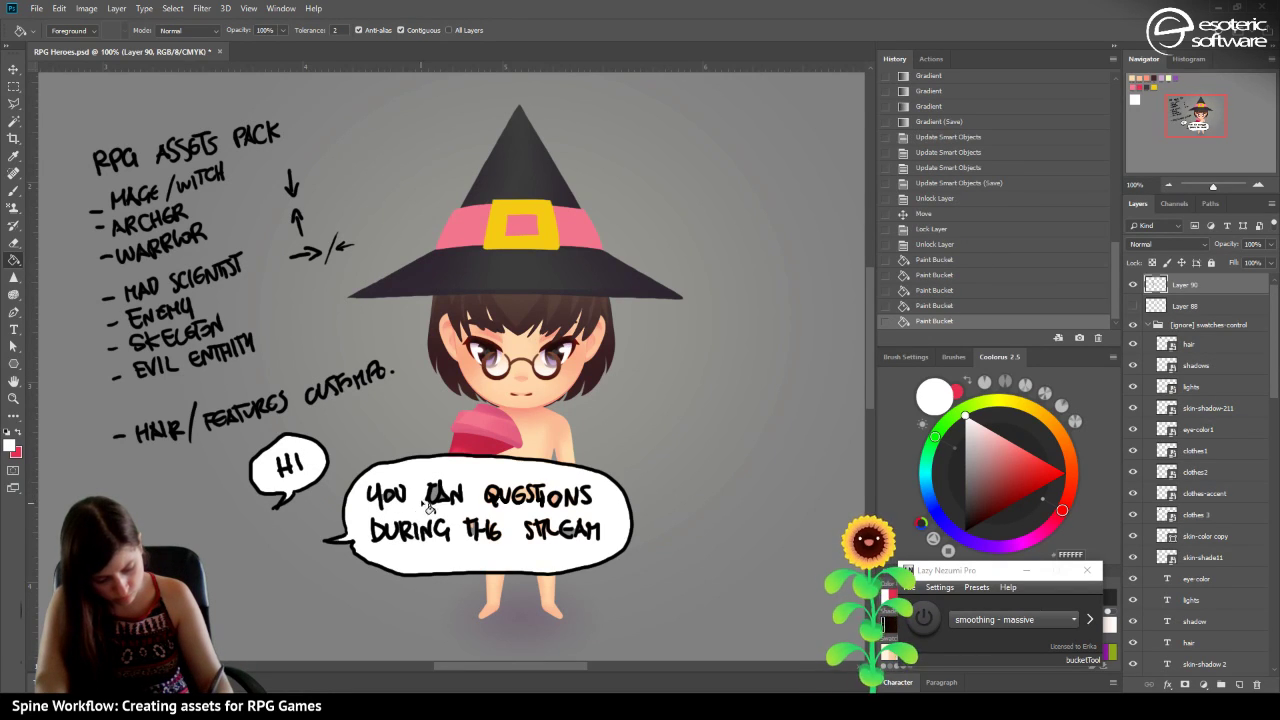
pyautogui.click(440, 500)
pyautogui.click(479, 535)
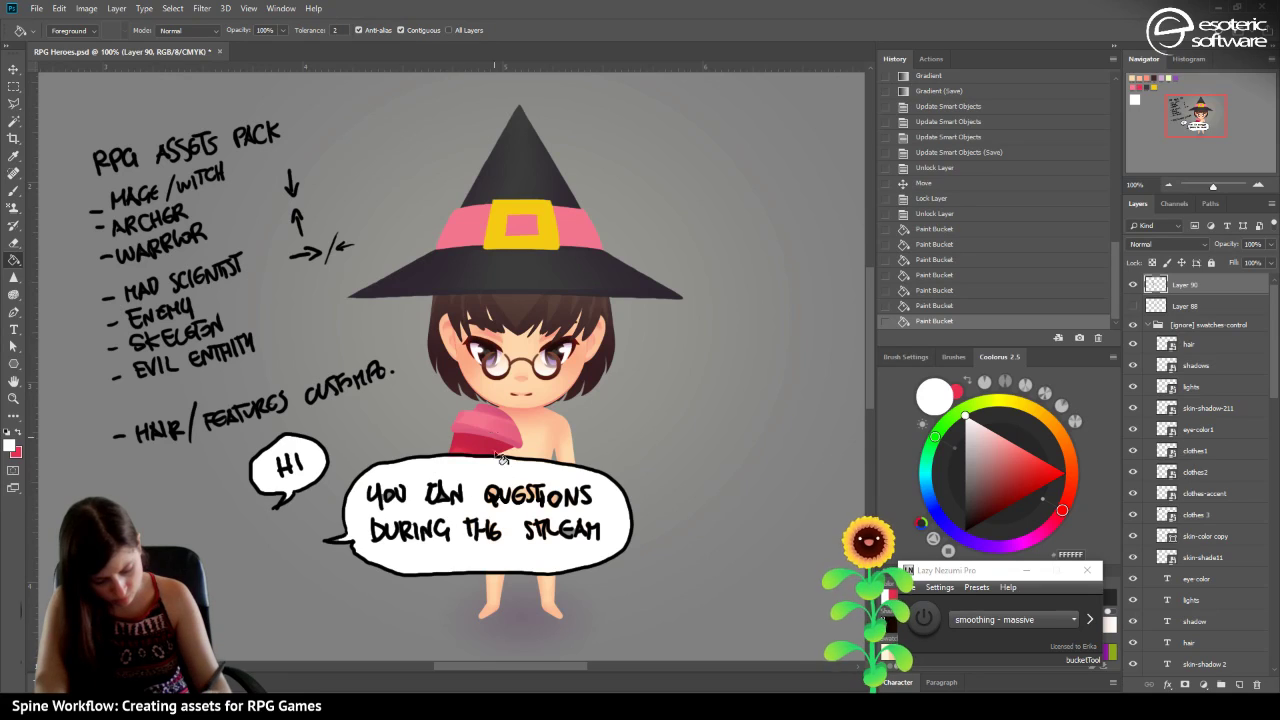
pyautogui.click(494, 496)
pyautogui.click(538, 498)
pyautogui.click(544, 496)
pyautogui.click(560, 505)
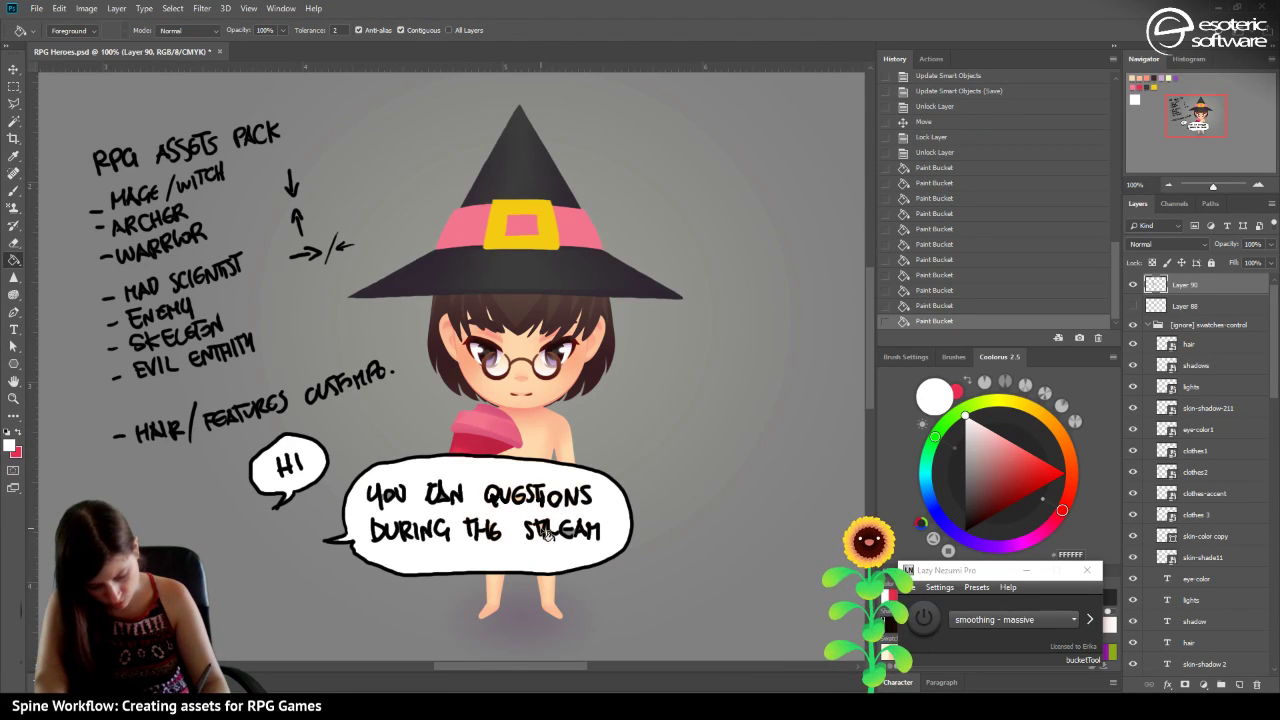
pyautogui.click(546, 533)
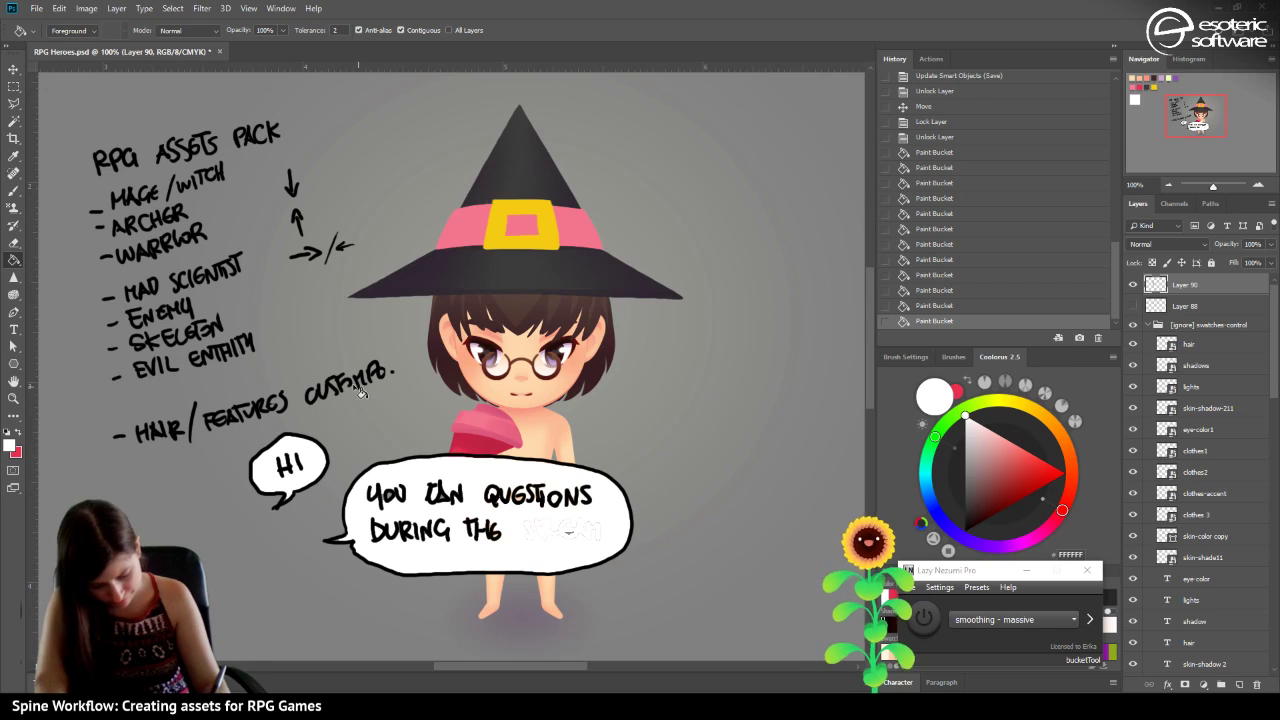
pyautogui.click(912, 304)
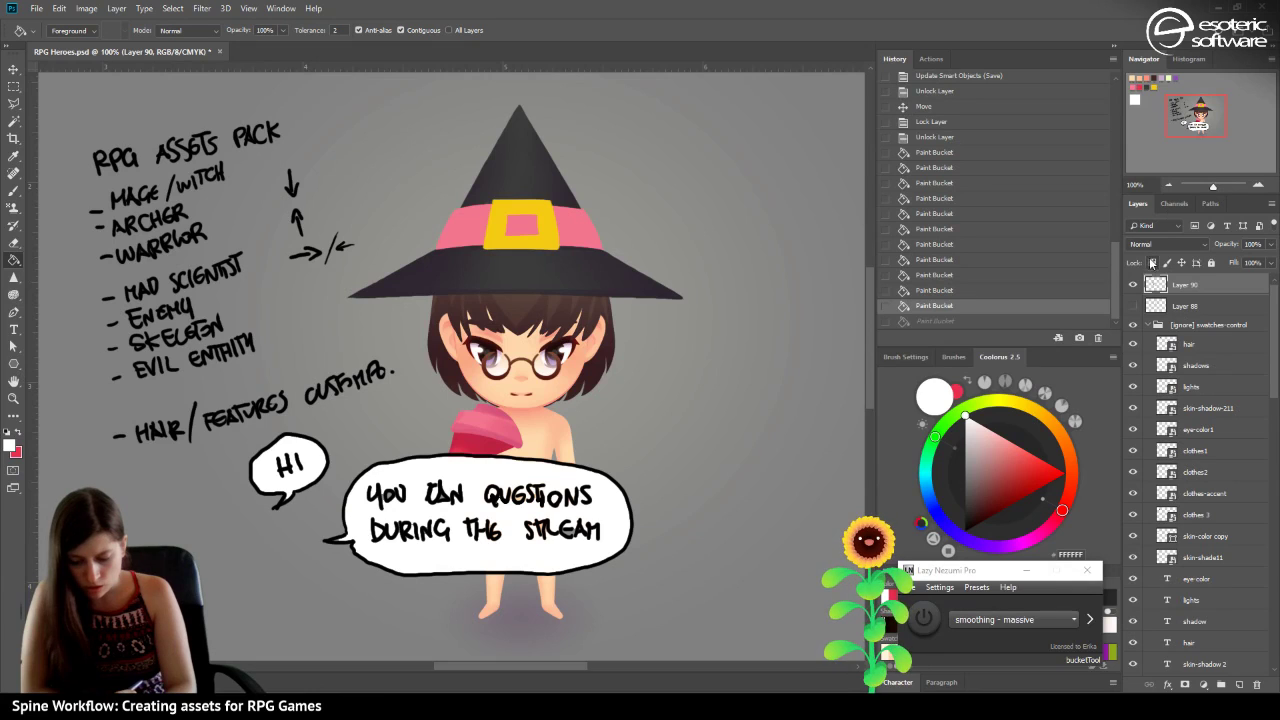
pyautogui.click(1211, 261)
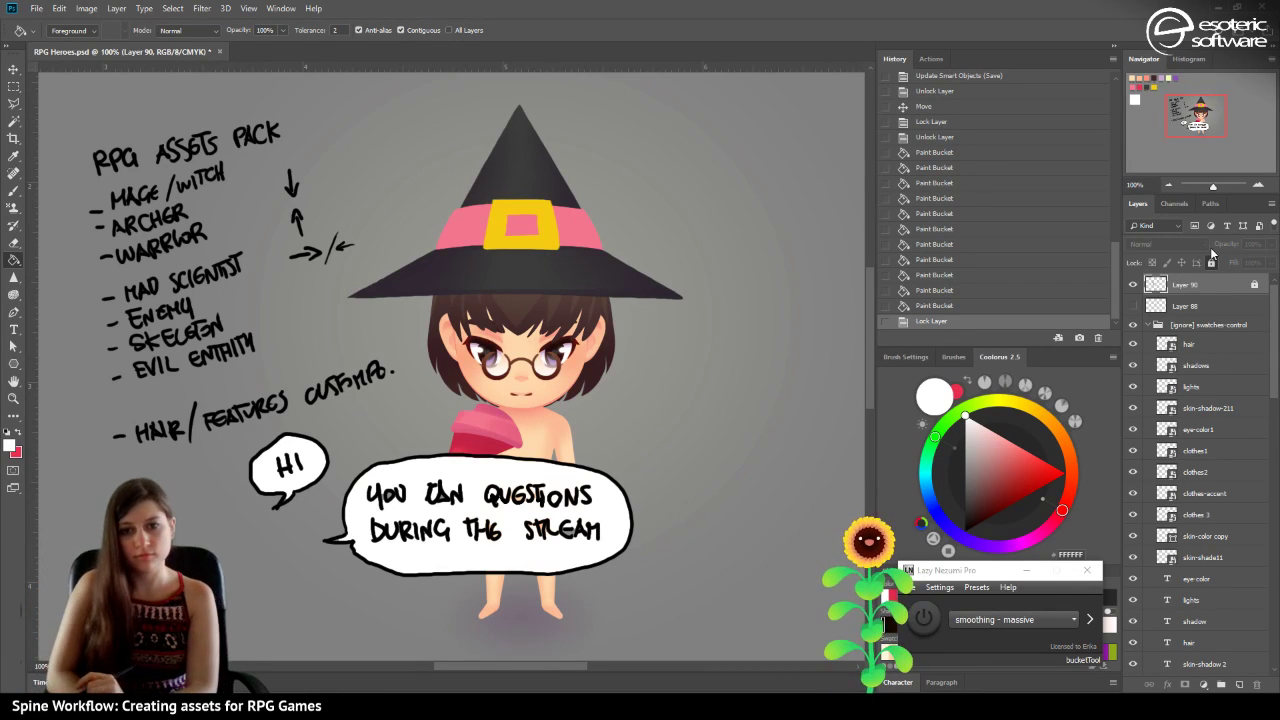
# Unlock Layer 90, move the notes and speech bubbles down and slightly left to uncover the character's torso, and save the document.
pyautogui.click(12, 70)
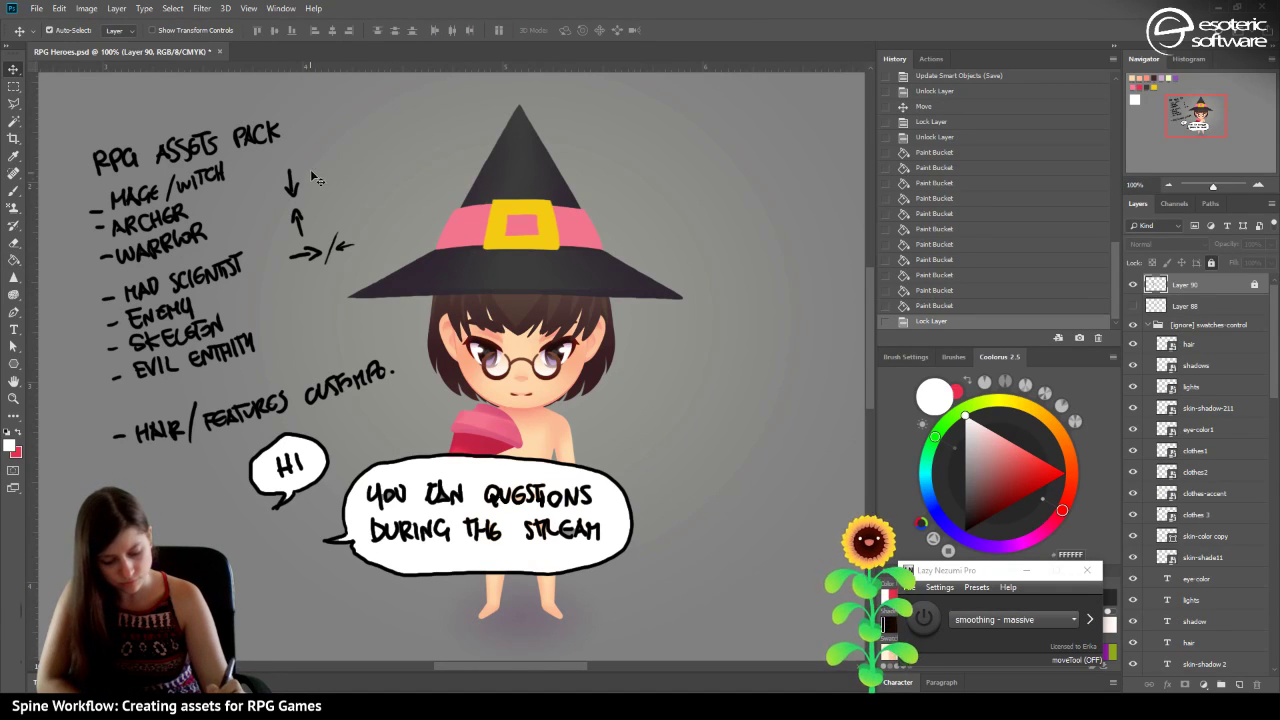
pyautogui.click(1211, 262)
pyautogui.moveTo(390, 528); pyautogui.dragTo(397, 588)
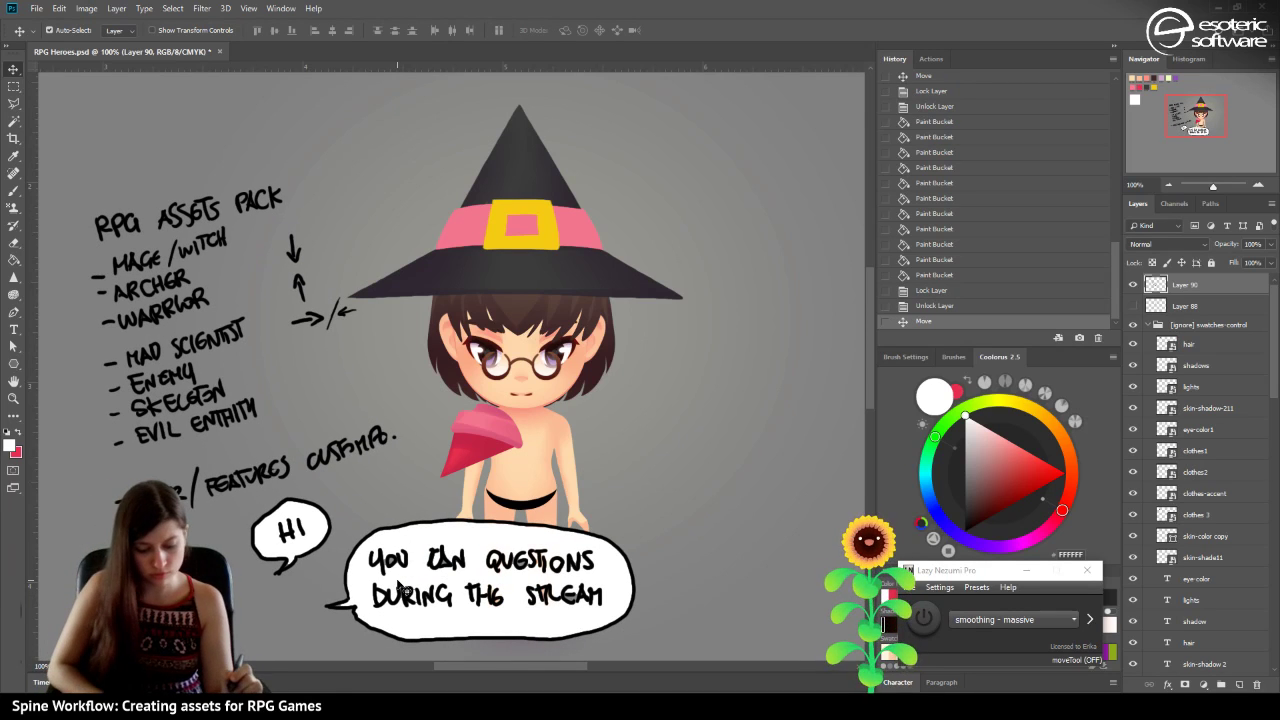
pyautogui.moveTo(390, 592); pyautogui.dragTo(361, 582)
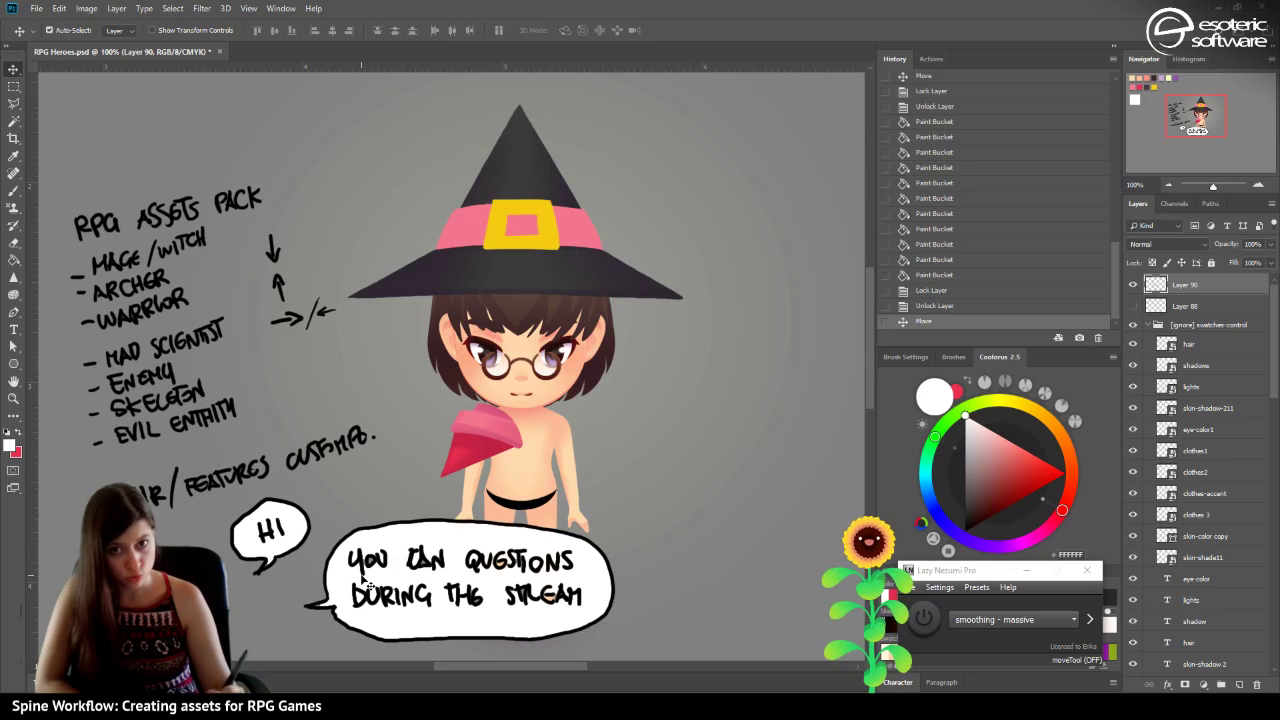
pyautogui.click(466, 229)
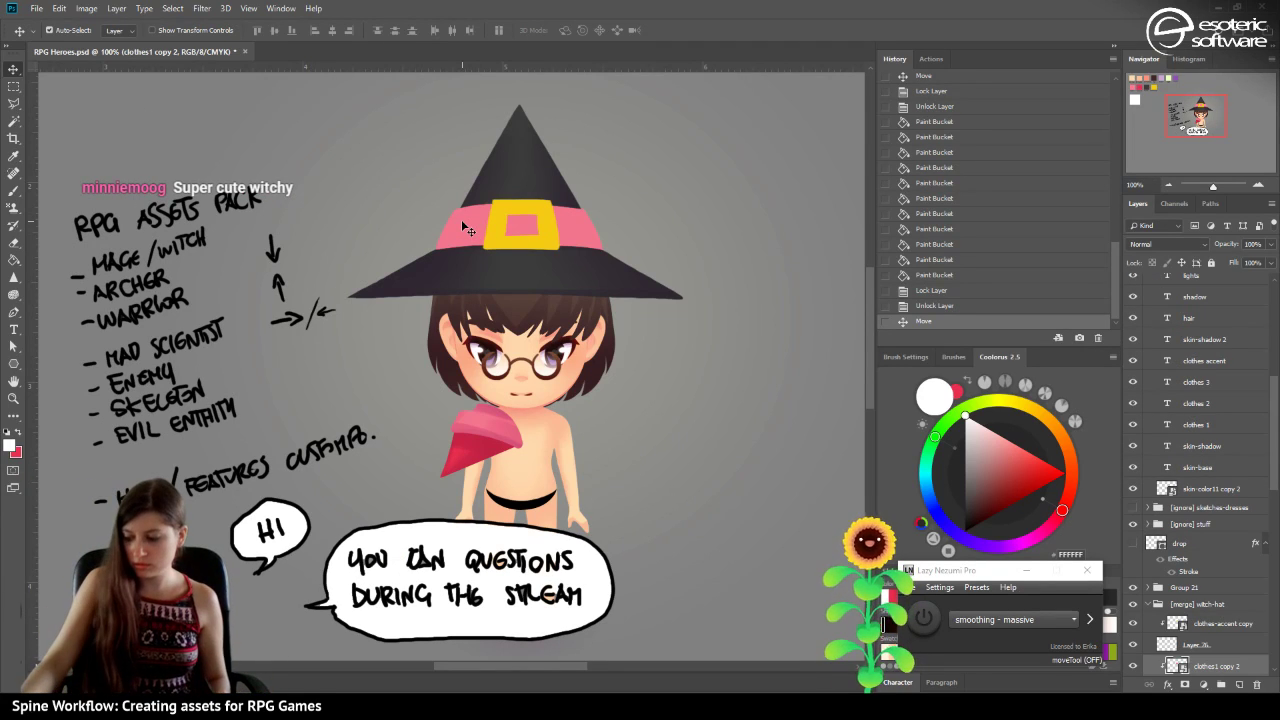
pyautogui.hotkey('ctrl', 's')
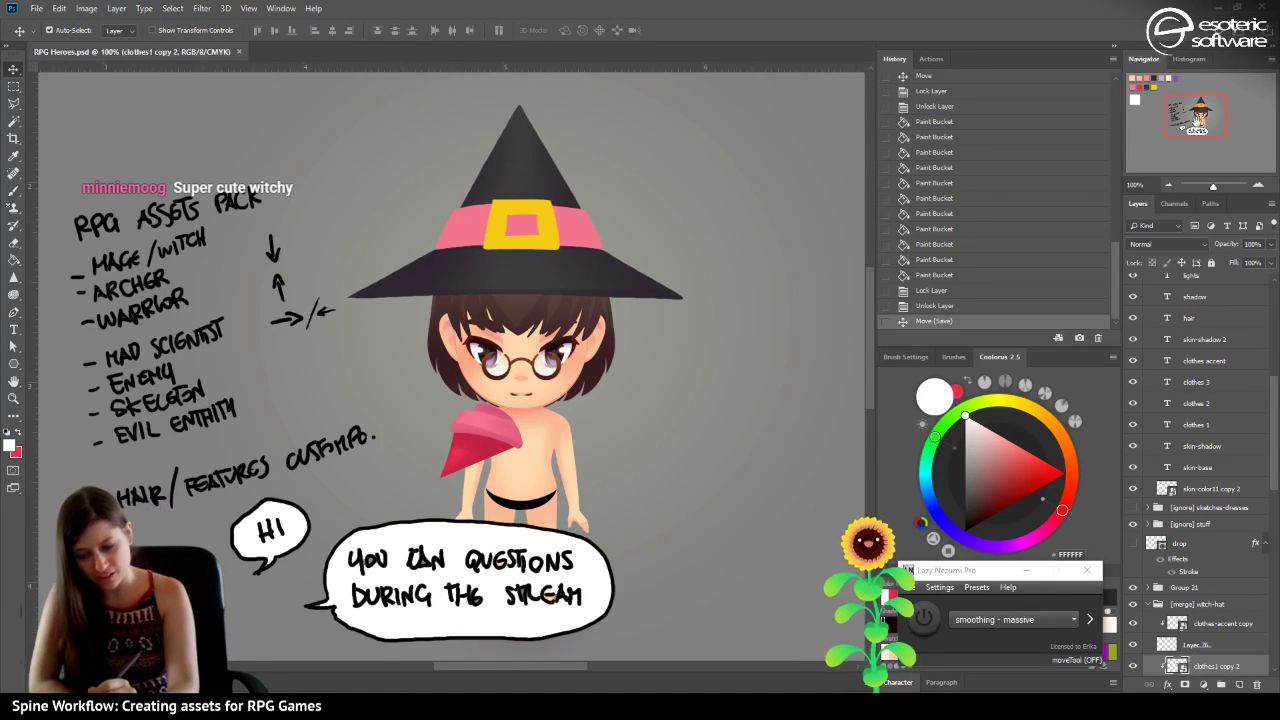
# Open the contents of the hair swatch's smart object and float its window beside the witch hat in the main document.
pyautogui.press('Home')
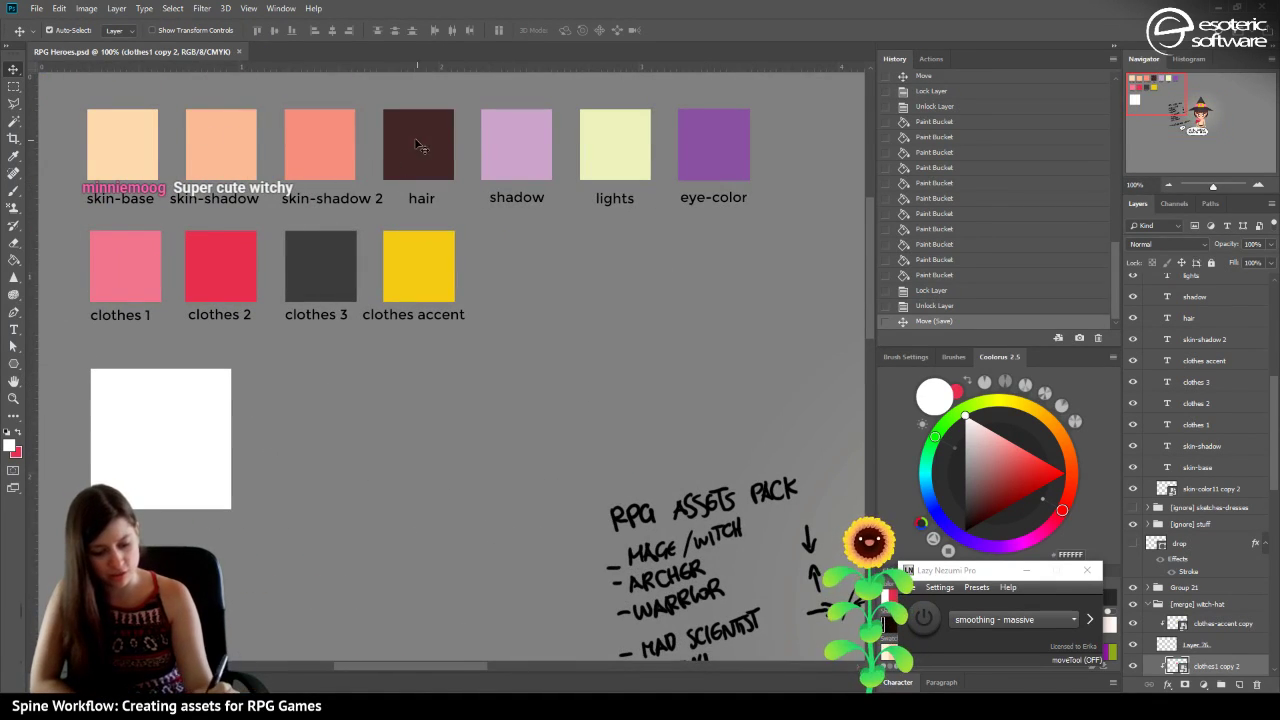
pyautogui.click(421, 147)
pyautogui.moveTo(1165, 93); pyautogui.dragTo(1203, 107)
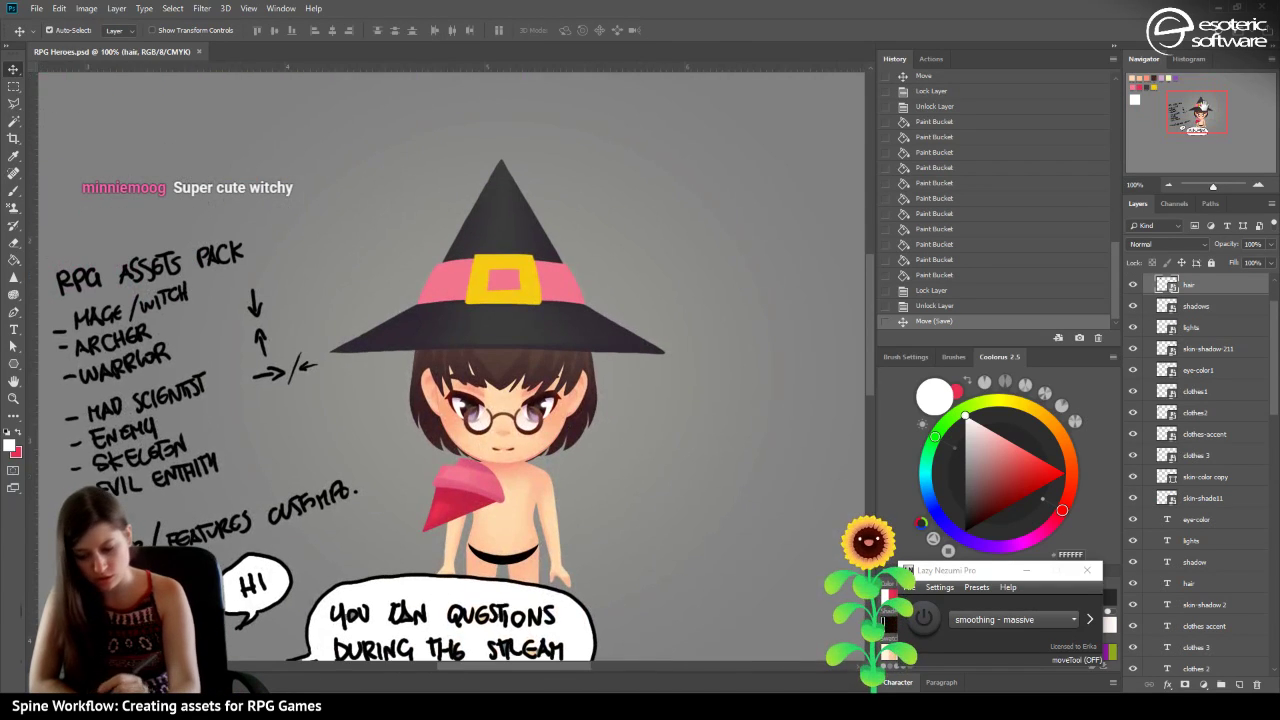
pyautogui.doubleClick(1166, 285)
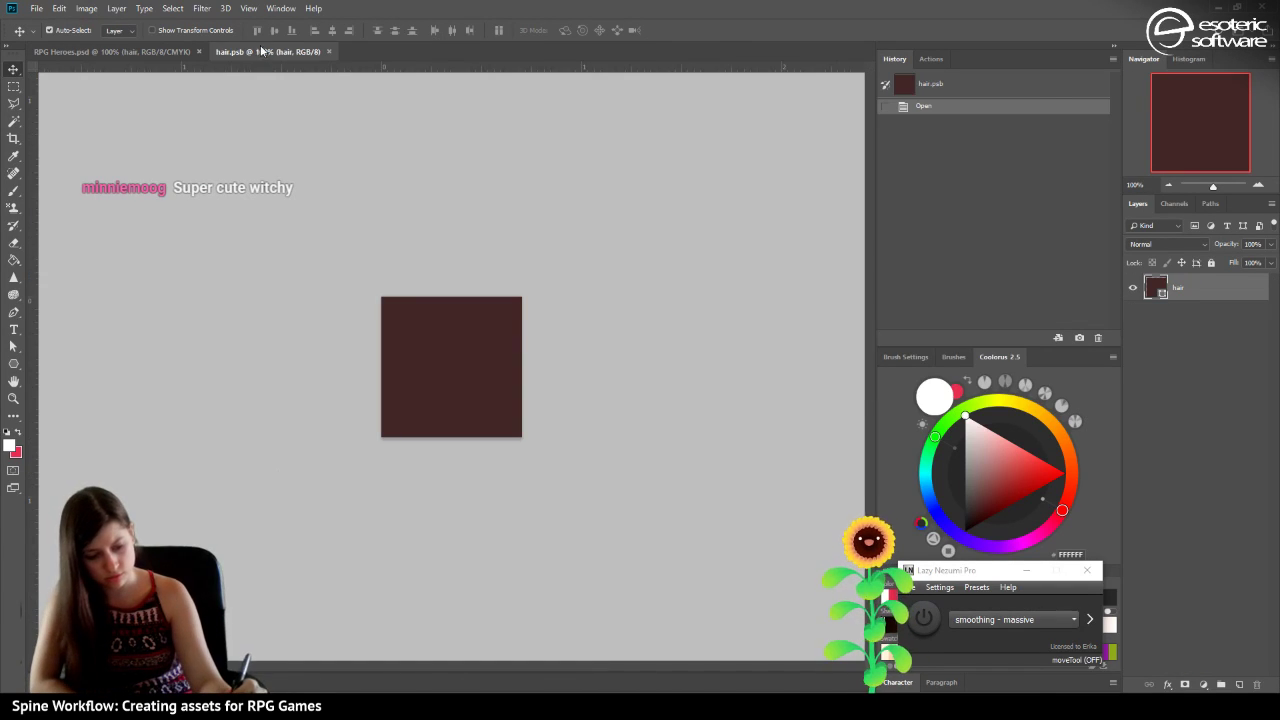
pyautogui.moveTo(261, 49); pyautogui.dragTo(245, 121)
# Duplicate the hair shape layer inside the smart object.
pyautogui.rightClick(1207, 288)
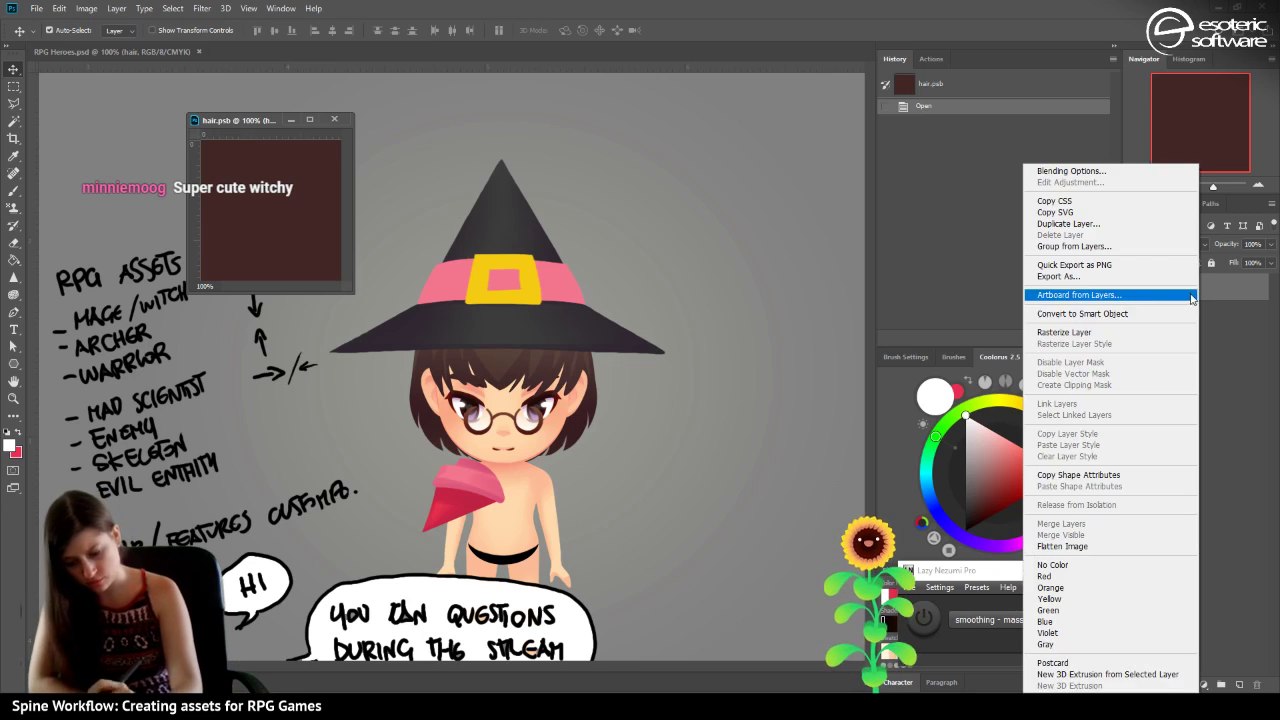
pyautogui.click(1052, 222)
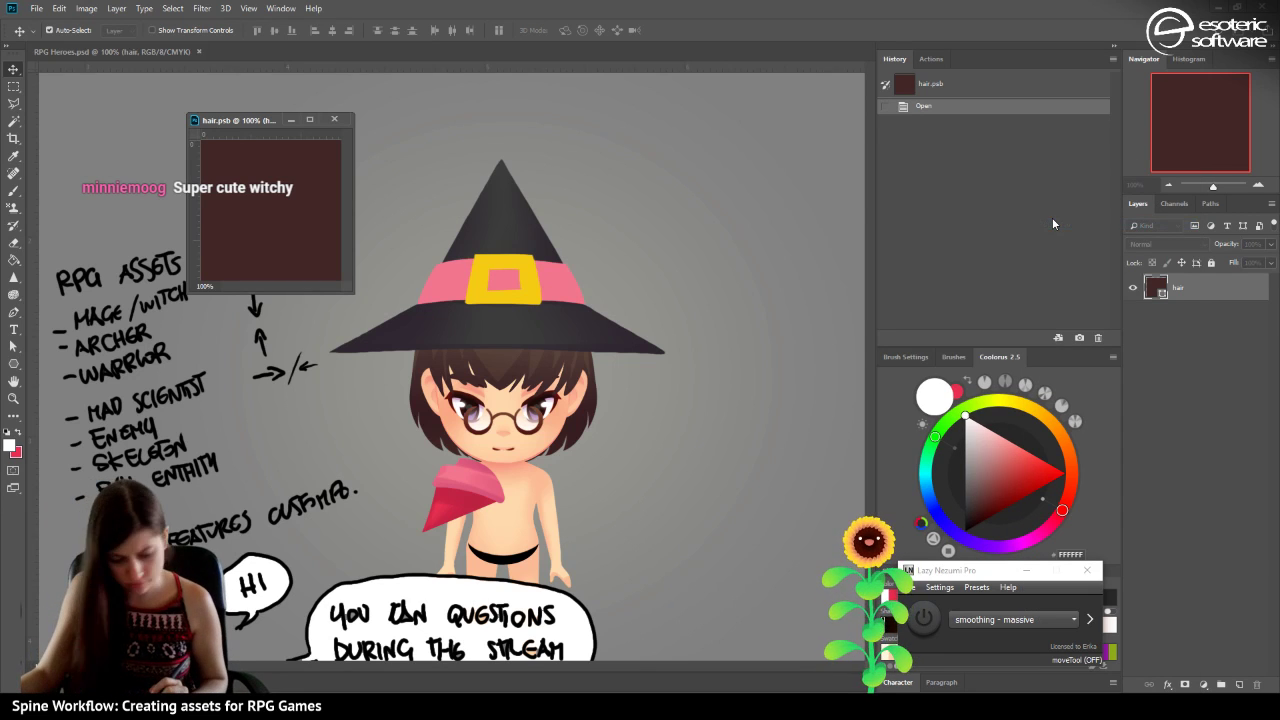
pyautogui.press('Return')
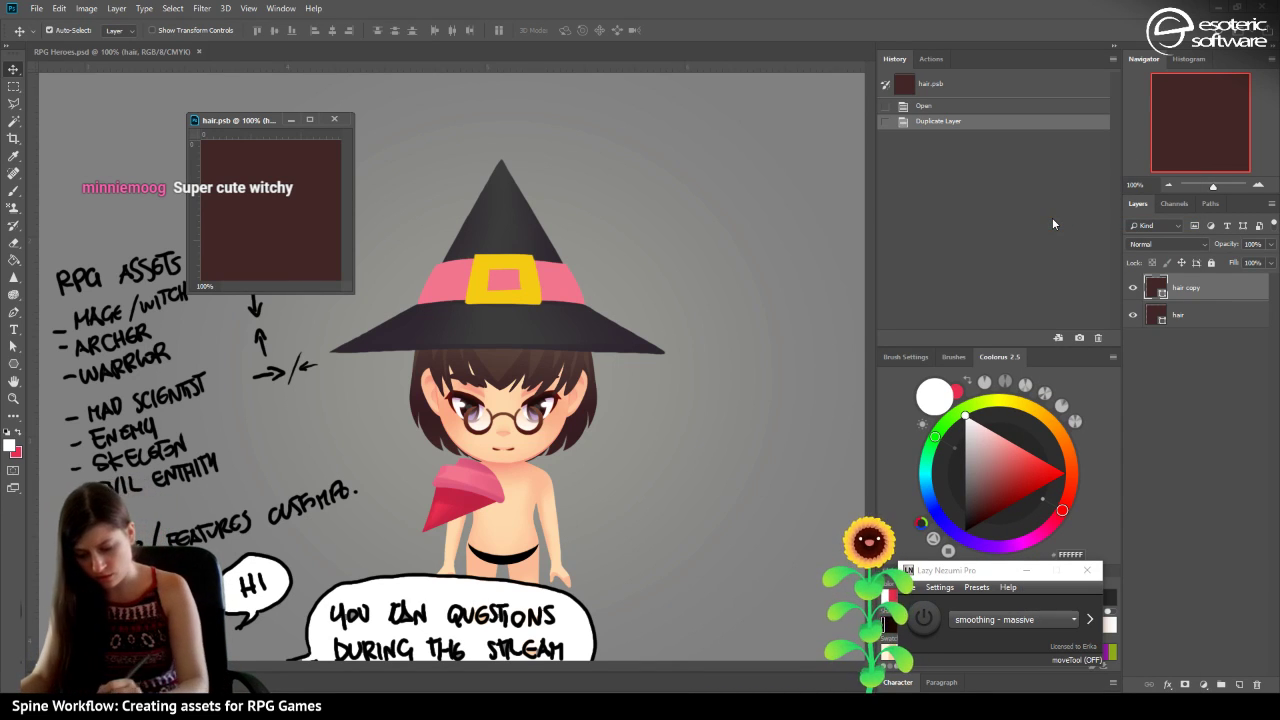
# Try bright red FF5959, deeper red CD3838 and a dark red as the hair copy layer's fill, saving the smart object to preview them.
pyautogui.click(1030, 453)
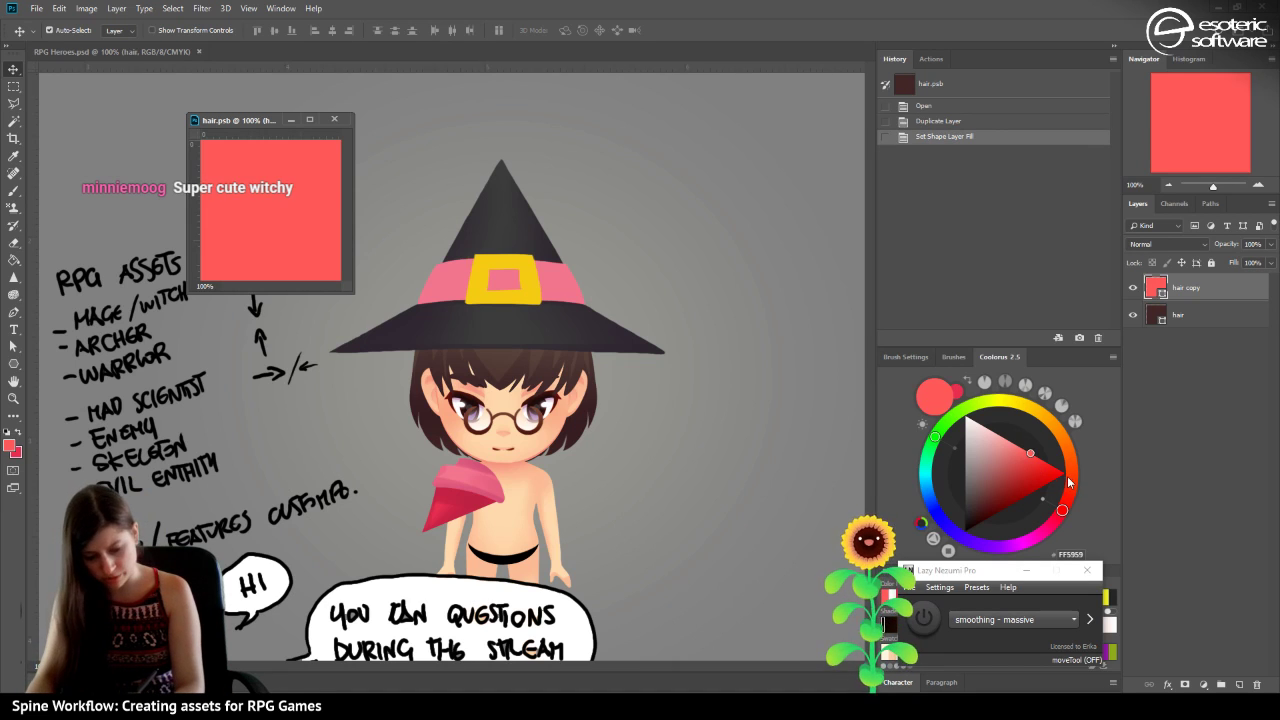
pyautogui.hotkey('ctrl', 's')
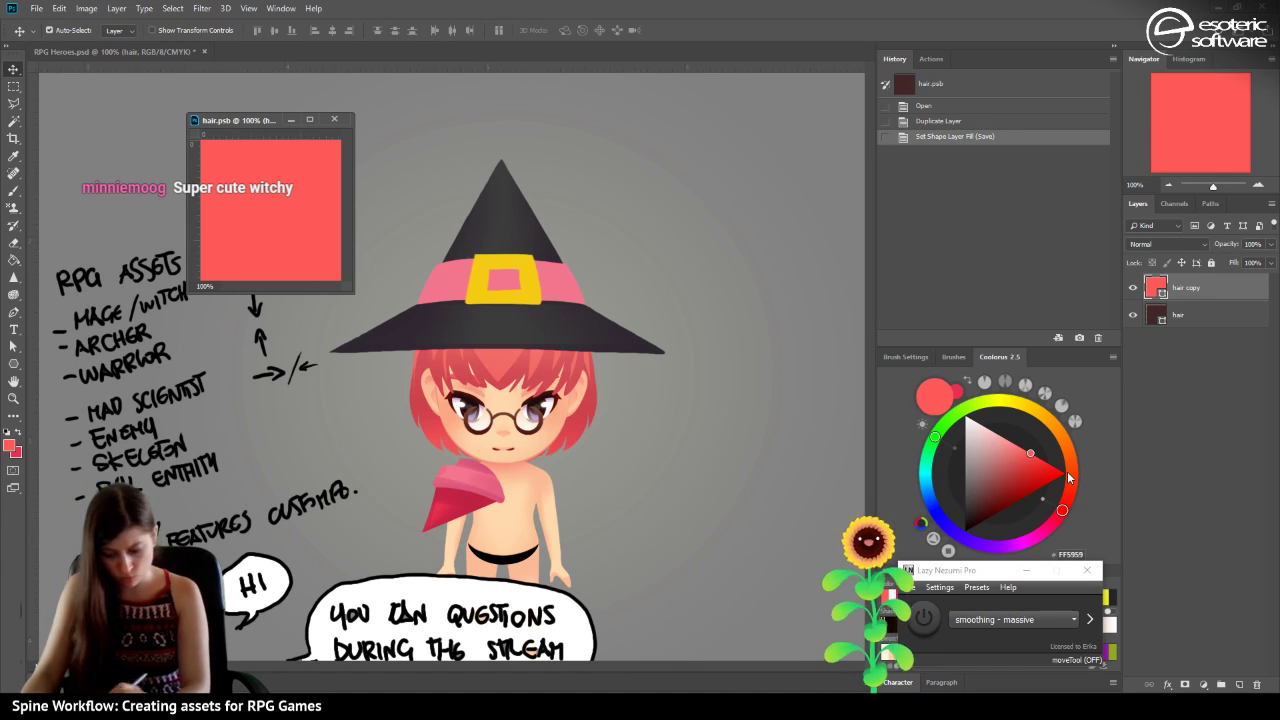
pyautogui.click(1027, 473)
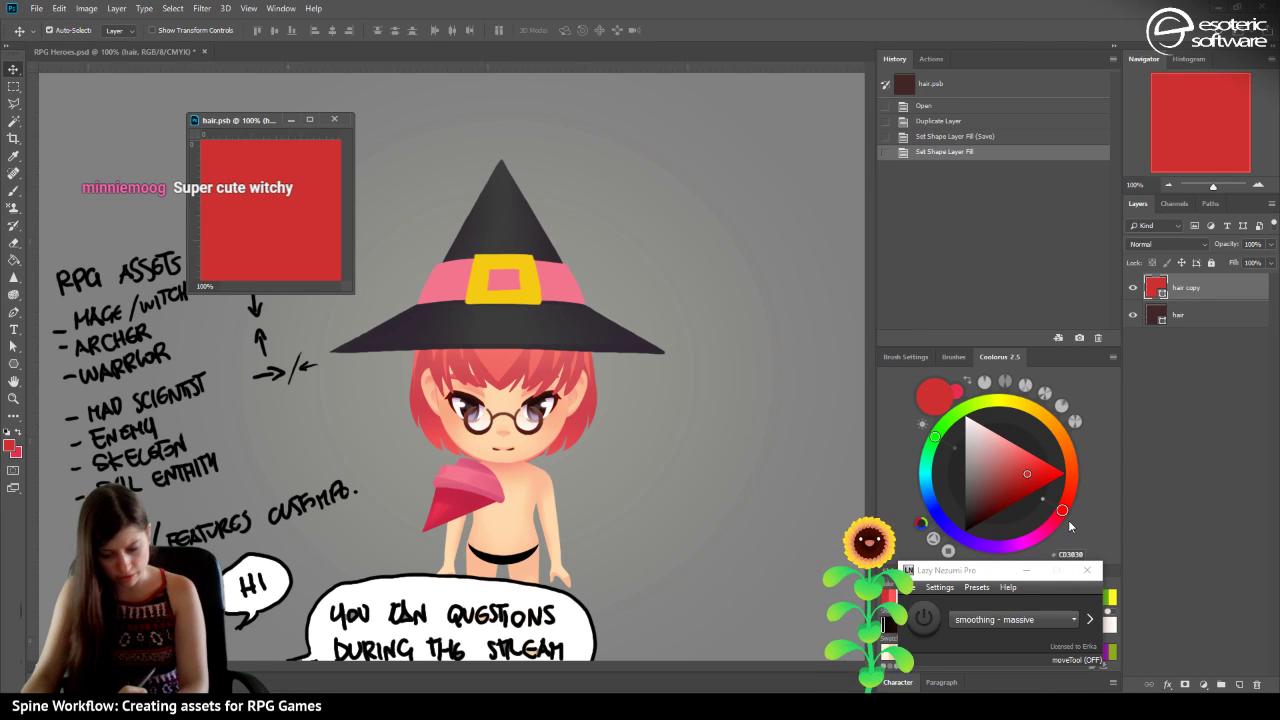
pyautogui.hotkey('ctrl', 's')
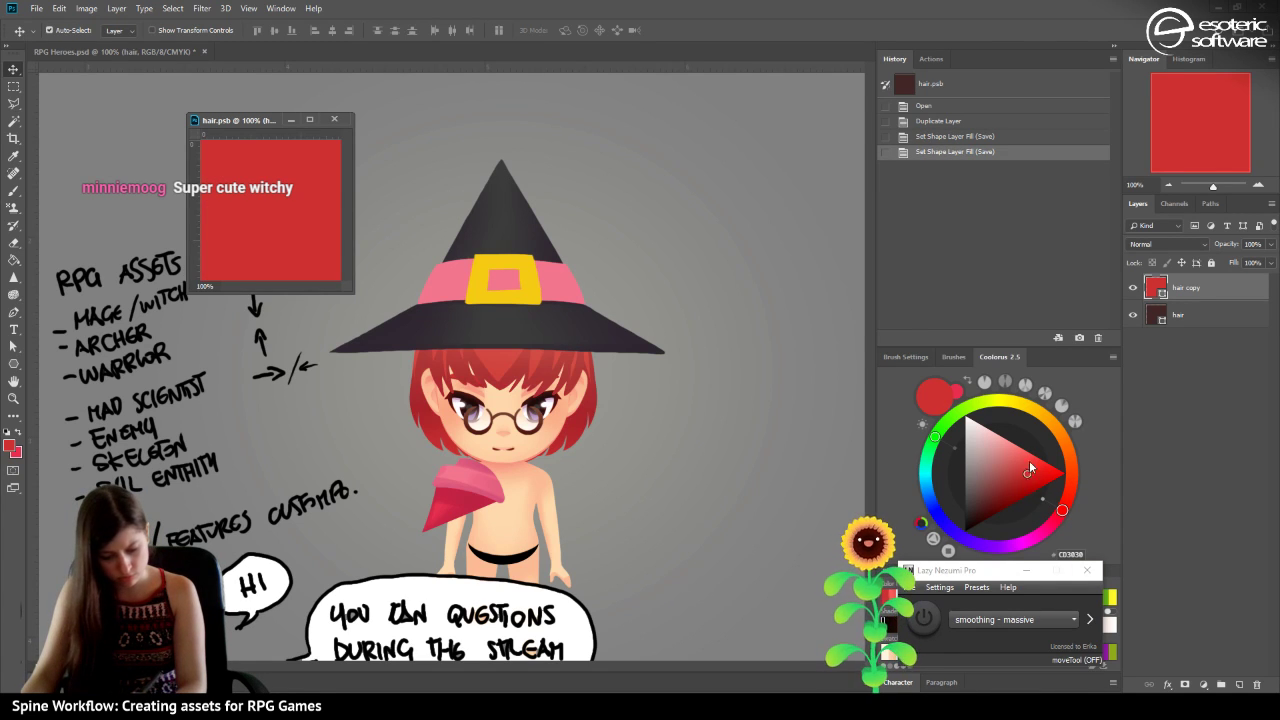
pyautogui.click(999, 493)
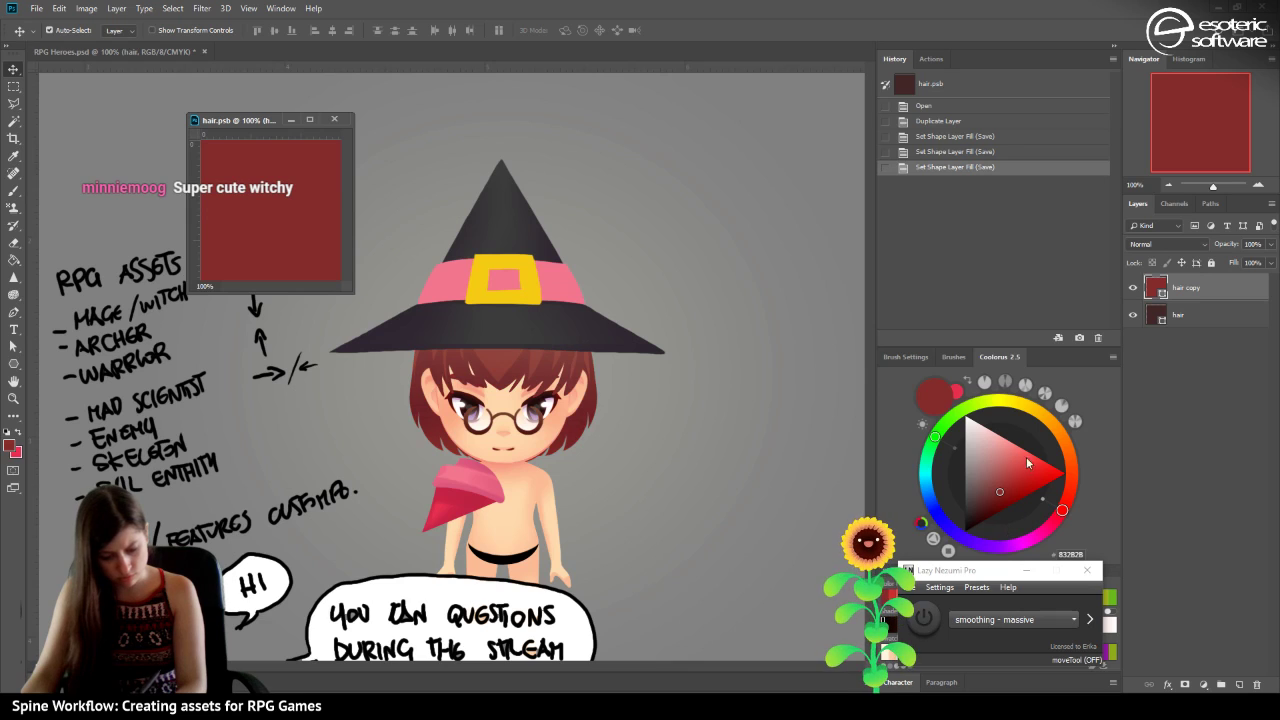
# Try a pale pink FFC0E6 fill on the hair copy layer and save it to preview the hair.
pyautogui.click(1036, 477)
pyautogui.click(1026, 521)
pyautogui.moveTo(1026, 521)
pyautogui.mouseDown()
pyautogui.moveTo(998, 409)
pyautogui.moveTo(990, 429)
pyautogui.mouseUp()
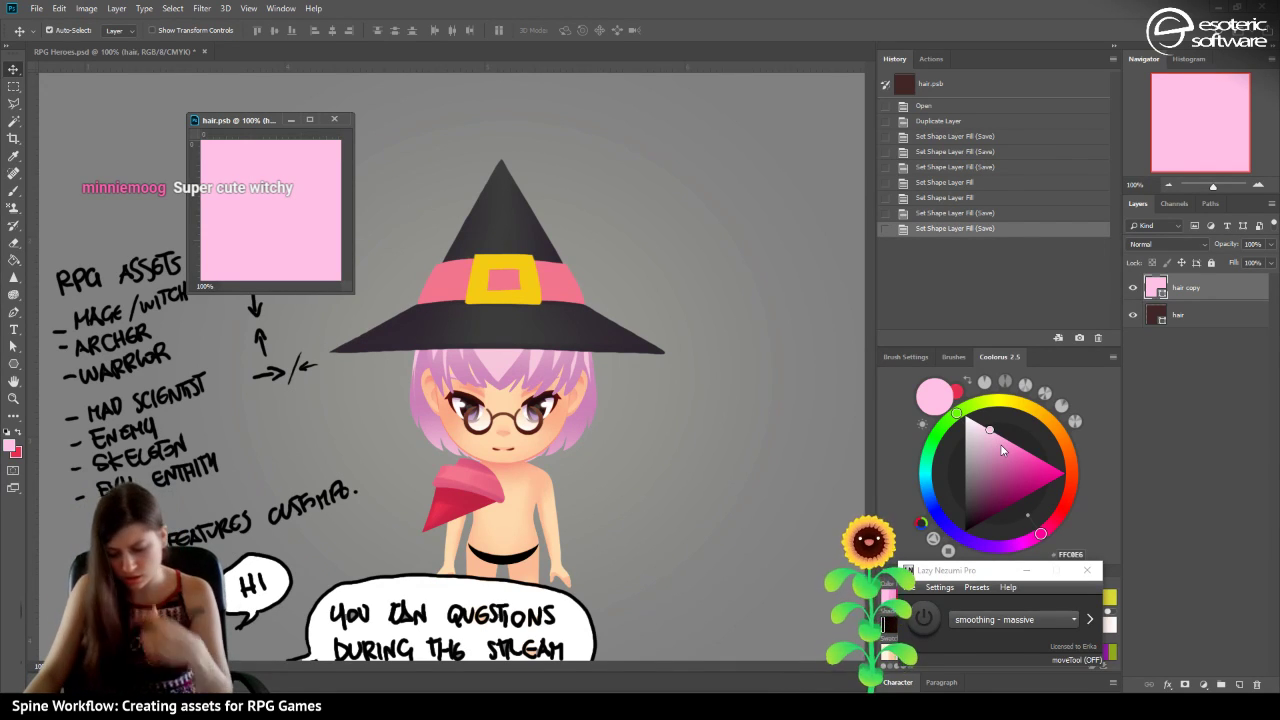
# Set the hair copy layer's fill to coral FF8874, save the smart object and close it.
pyautogui.moveTo(1009, 448); pyautogui.dragTo(1019, 470)
pyautogui.click(1061, 488)
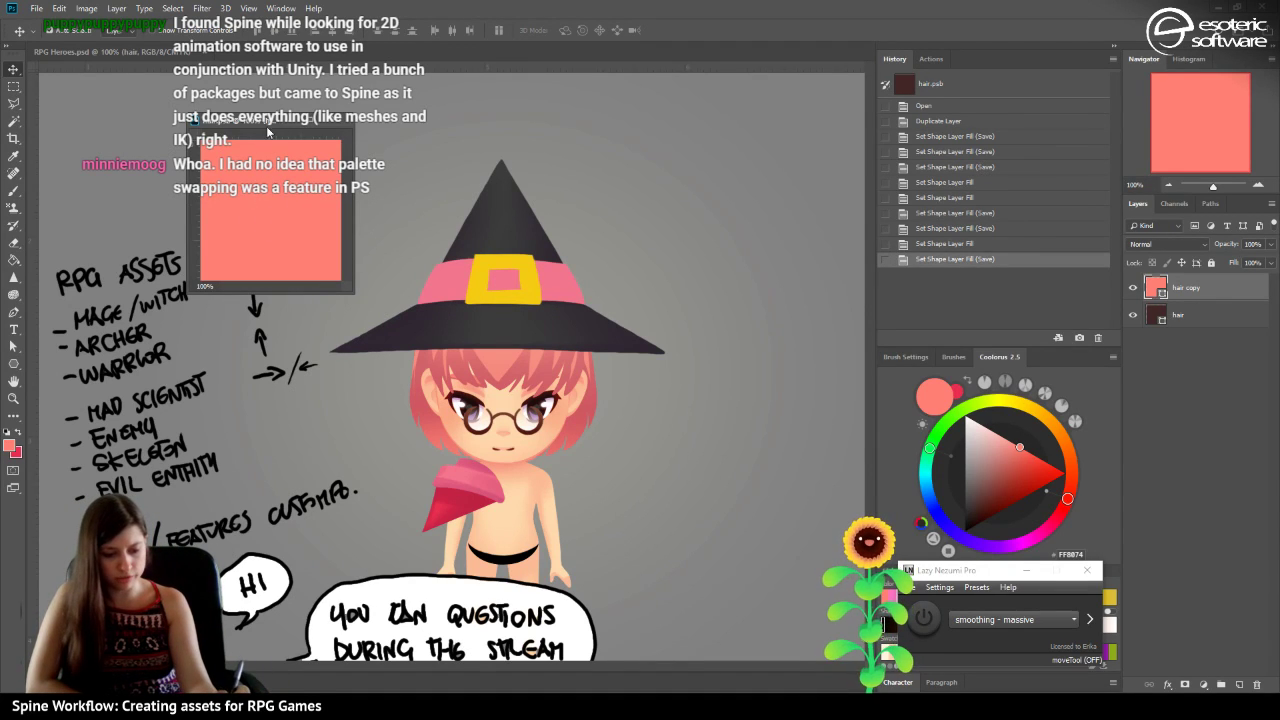
pyautogui.click(340, 121)
# Open the contents of the clothes1 swatch's smart object and place its window below the witch's face, clear of the hat.
pyautogui.moveTo(1199, 101)
pyautogui.mouseDown()
pyautogui.moveTo(1165, 82)
pyautogui.moveTo(1212, 116)
pyautogui.mouseUp()
pyautogui.click(55, 260)
pyautogui.doubleClick(1166, 450)
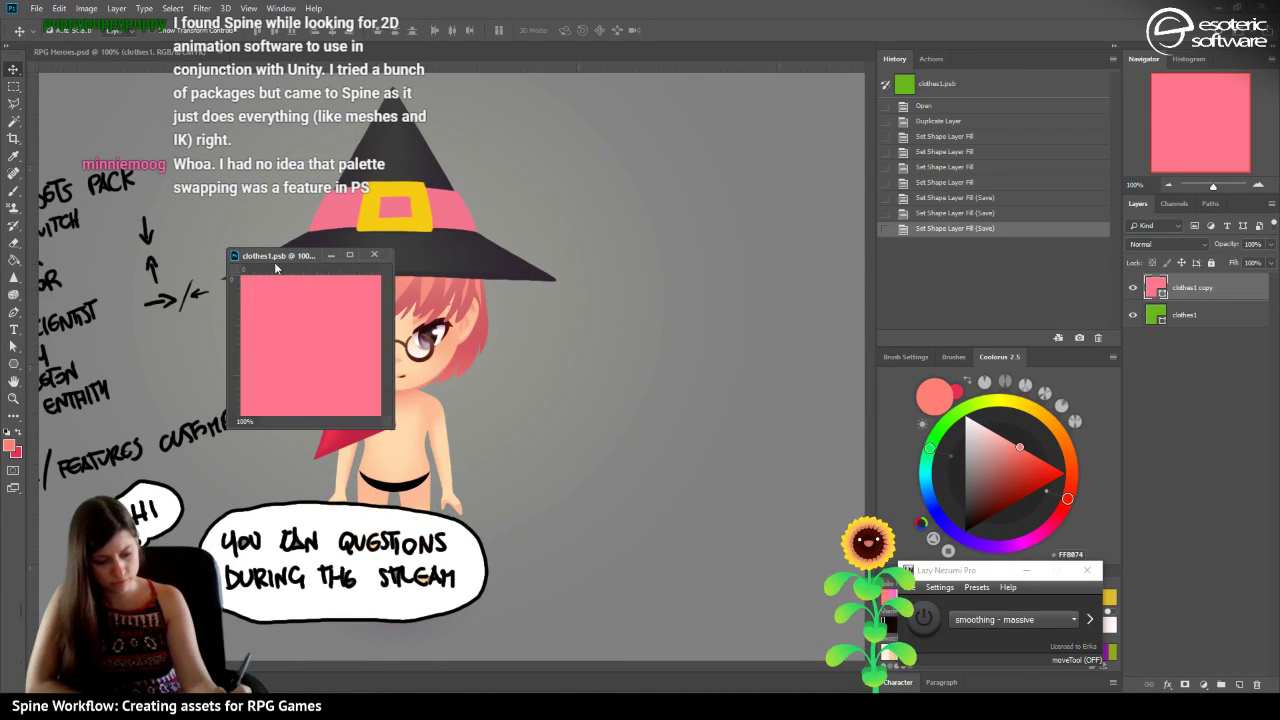
pyautogui.moveTo(274, 258); pyautogui.dragTo(239, 371)
# Set the clothes1 copy layer's fill to light salmon FFA69E, save and close the smart object, and save the main document.
pyautogui.click(1003, 437)
pyautogui.hotkey('ctrl', 's')
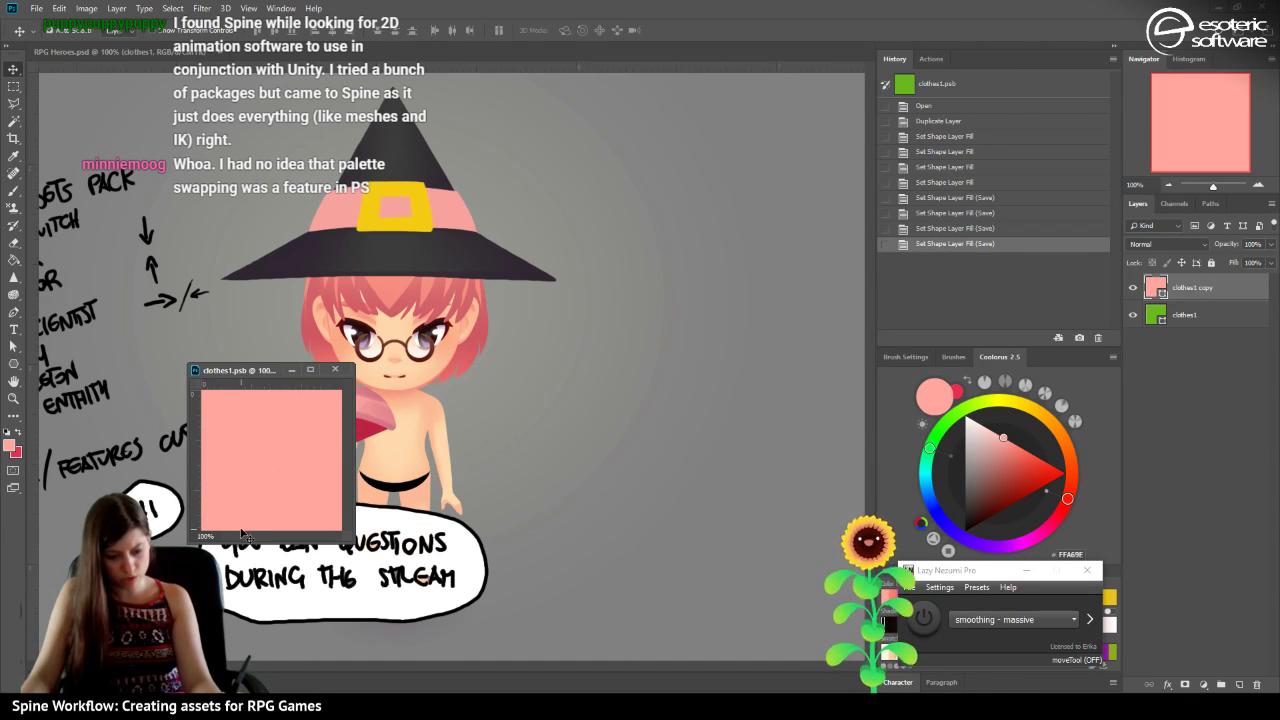
pyautogui.click(335, 371)
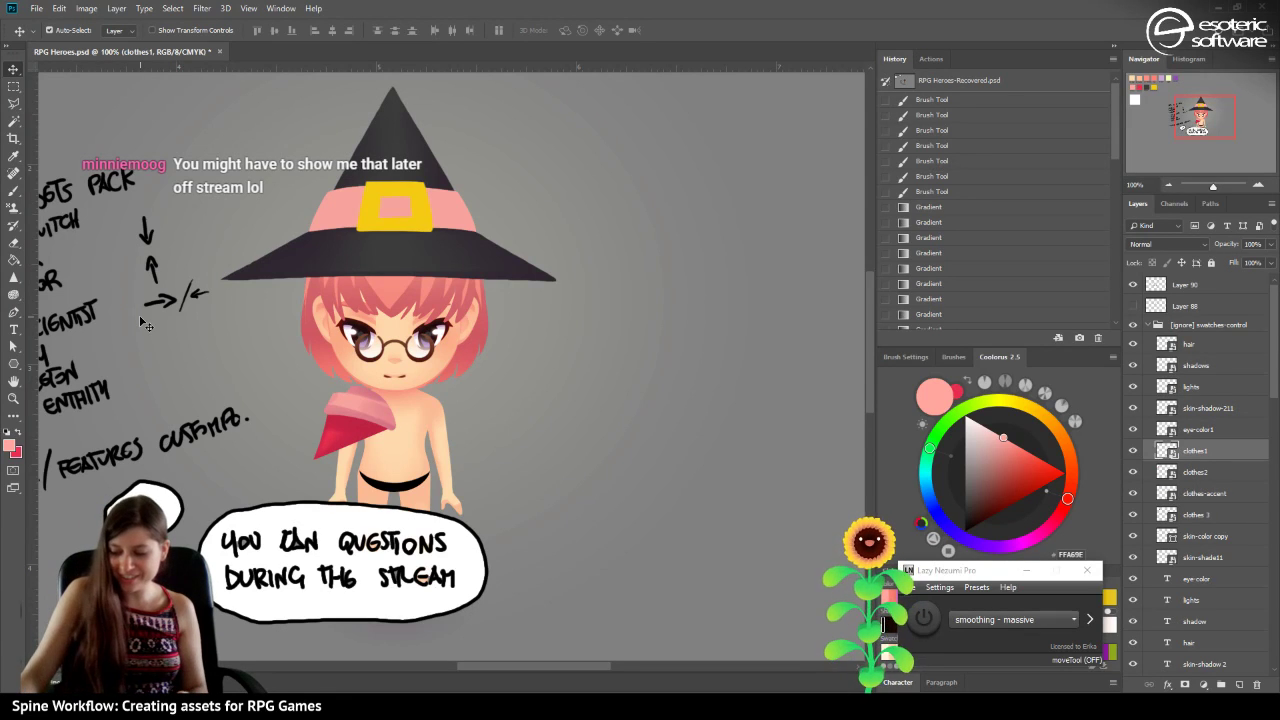
pyautogui.hotkey('ctrl', 's')
# Move the white square below the swatches slightly to the right, duplicate its layer and place the duplicate beside the clothes accent swatch.
pyautogui.moveTo(1191, 92); pyautogui.dragTo(1144, 70)
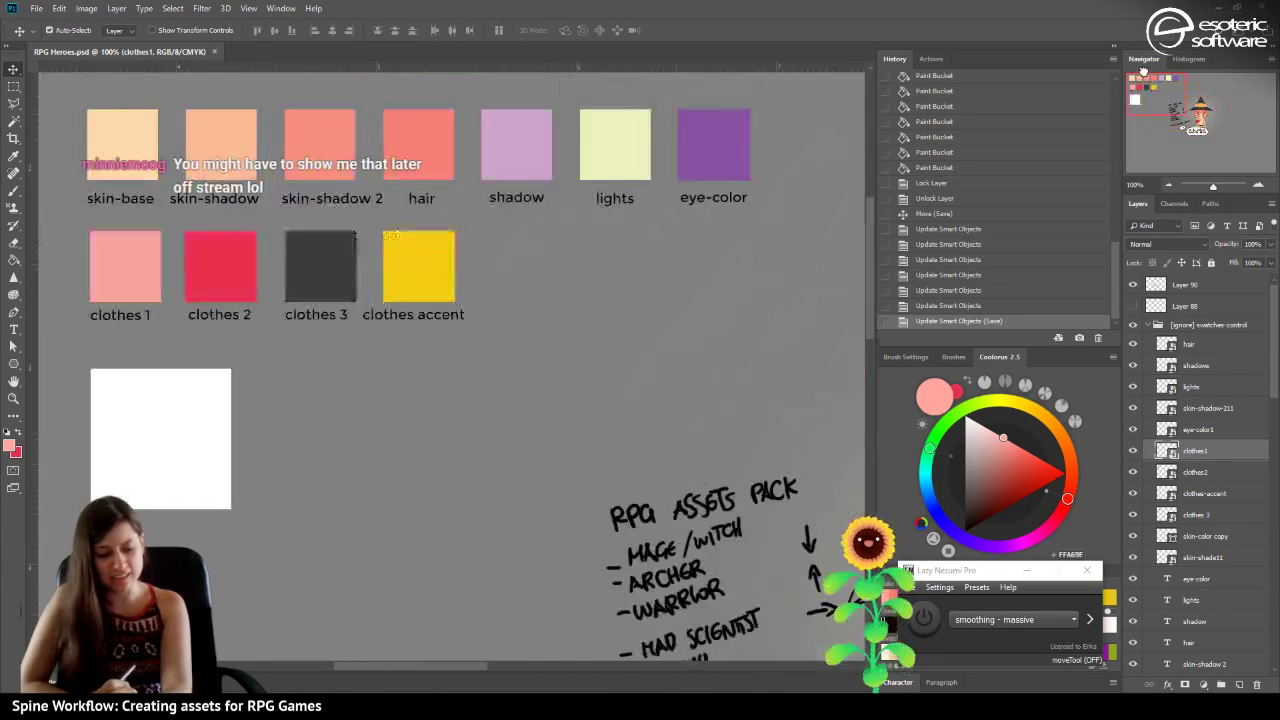
pyautogui.click(134, 422)
pyautogui.moveTo(146, 443)
pyautogui.mouseDown()
pyautogui.moveTo(239, 505)
pyautogui.moveTo(235, 457)
pyautogui.moveTo(161, 434)
pyautogui.mouseUp()
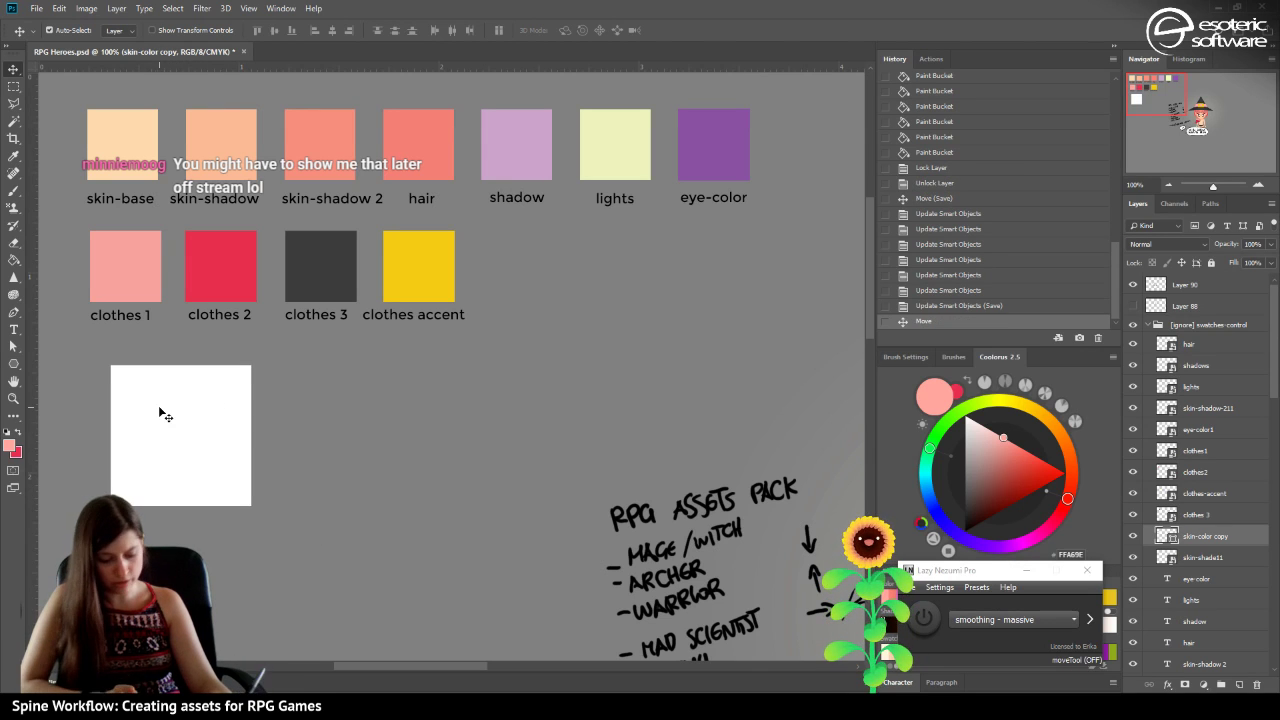
pyautogui.rightClick(1188, 531)
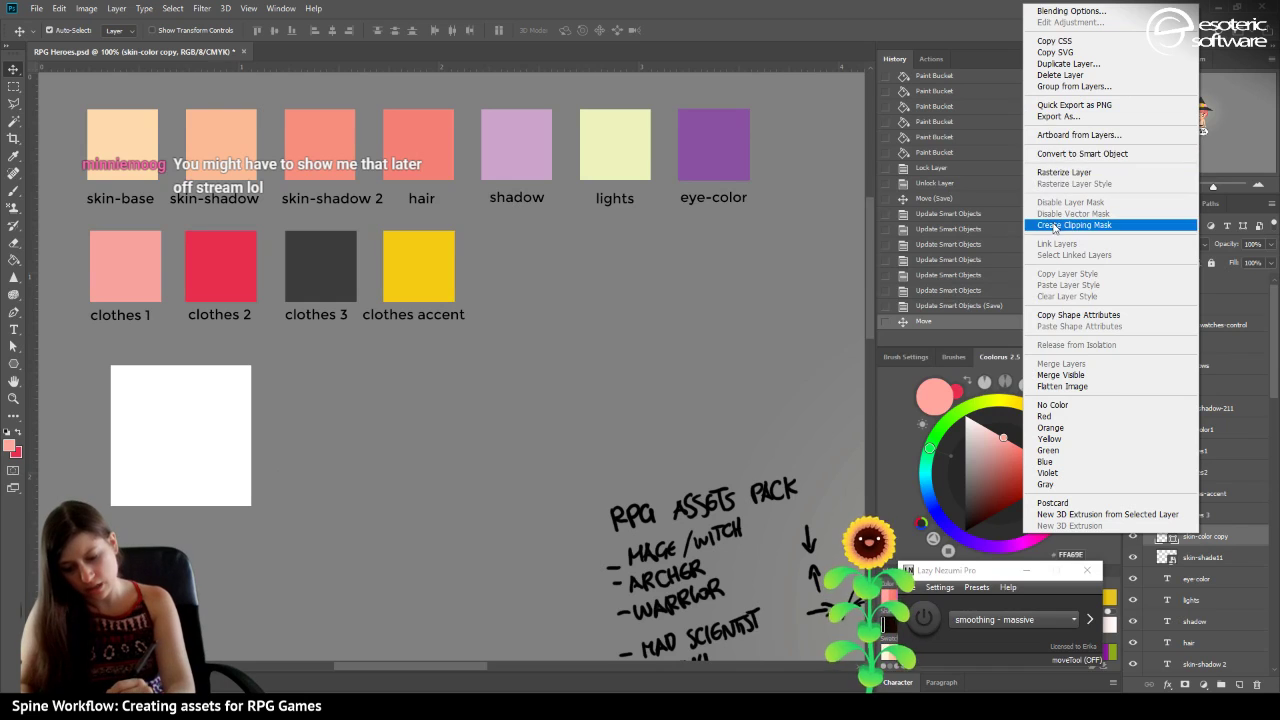
pyautogui.click(1041, 58)
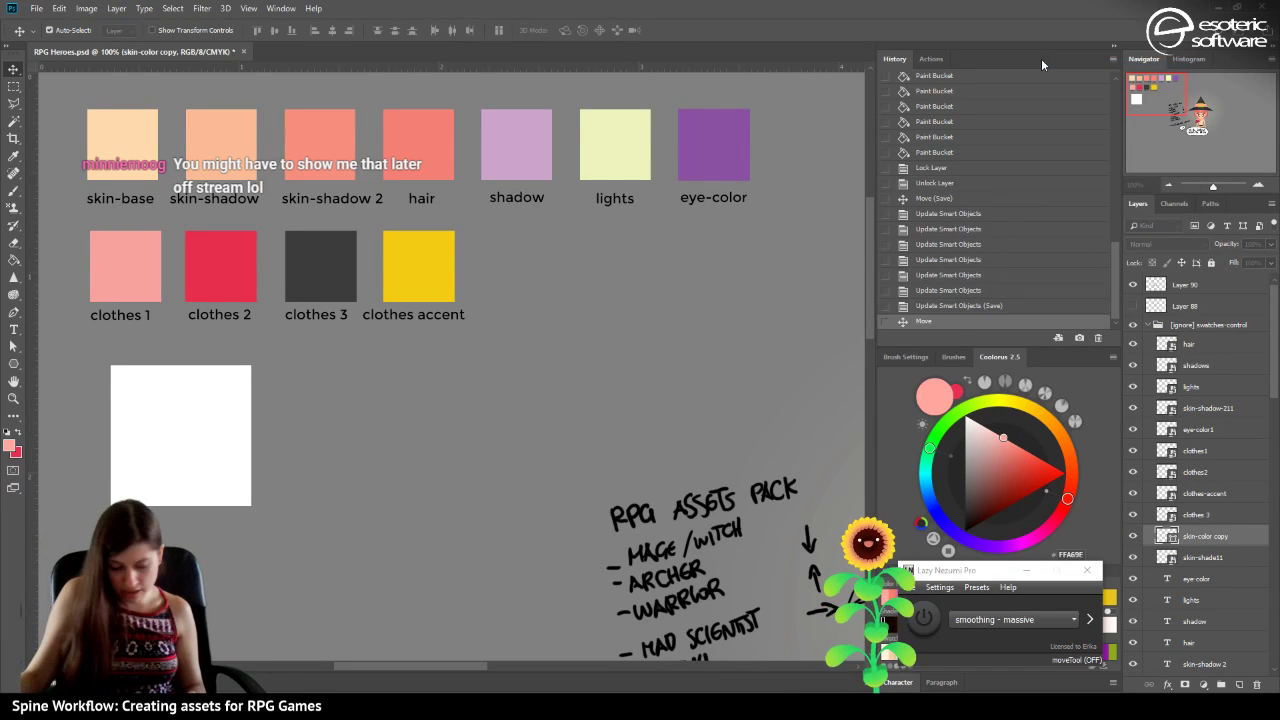
pyautogui.press('Return')
pyautogui.moveTo(167, 442); pyautogui.dragTo(542, 300)
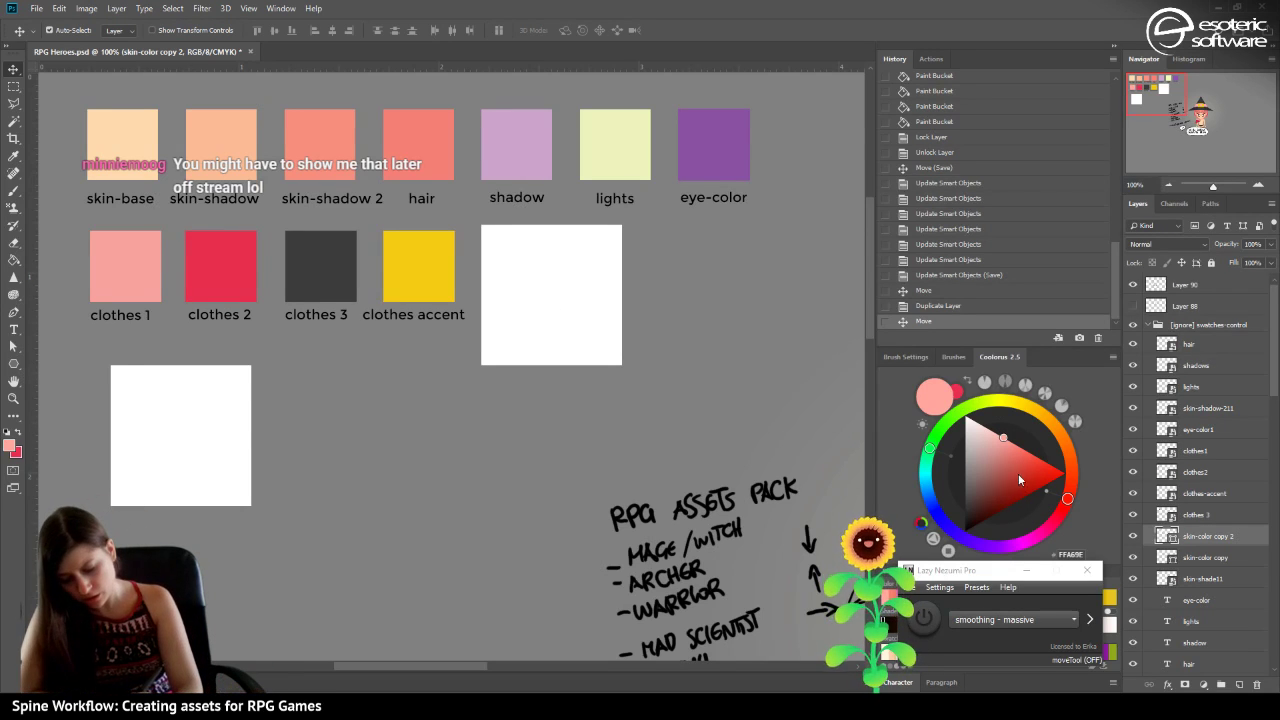
# Fill the duplicated white square with orange and rename its layer colorswatch.
pyautogui.click(1071, 451)
pyautogui.moveTo(1024, 458); pyautogui.dragTo(1064, 451)
pyautogui.rightClick(1206, 536)
pyautogui.press('Escape')
pyautogui.doubleClick(1193, 540)
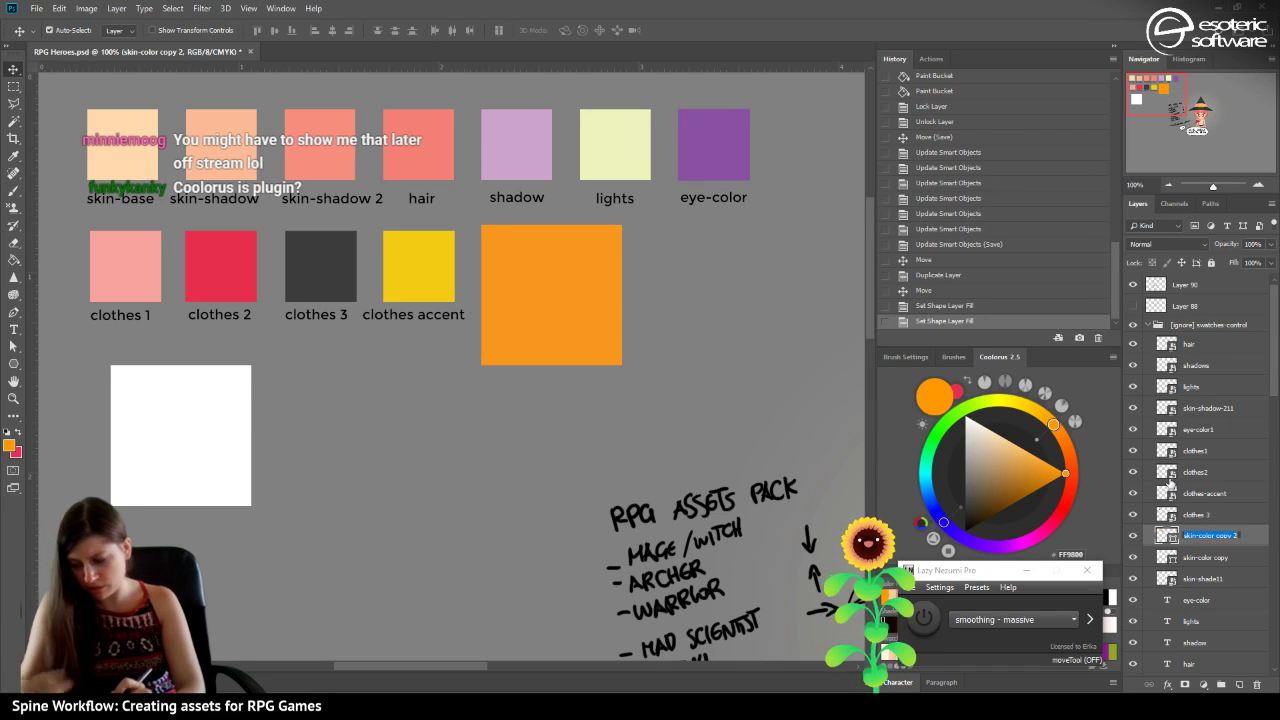
pyautogui.write('colorswatch')
pyautogui.press('Return')
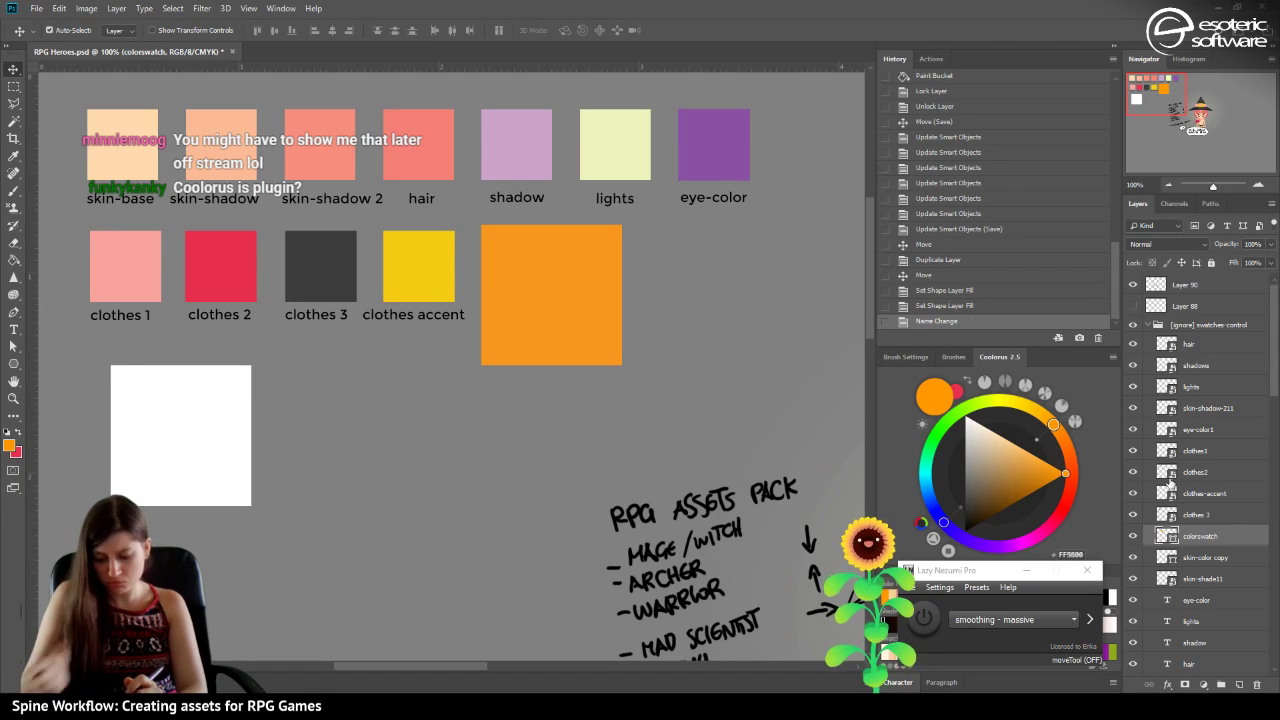
# Convert the colorswatch layer to a smart object and copy the orange square to a spot above the notes.
pyautogui.rightClick(1215, 540)
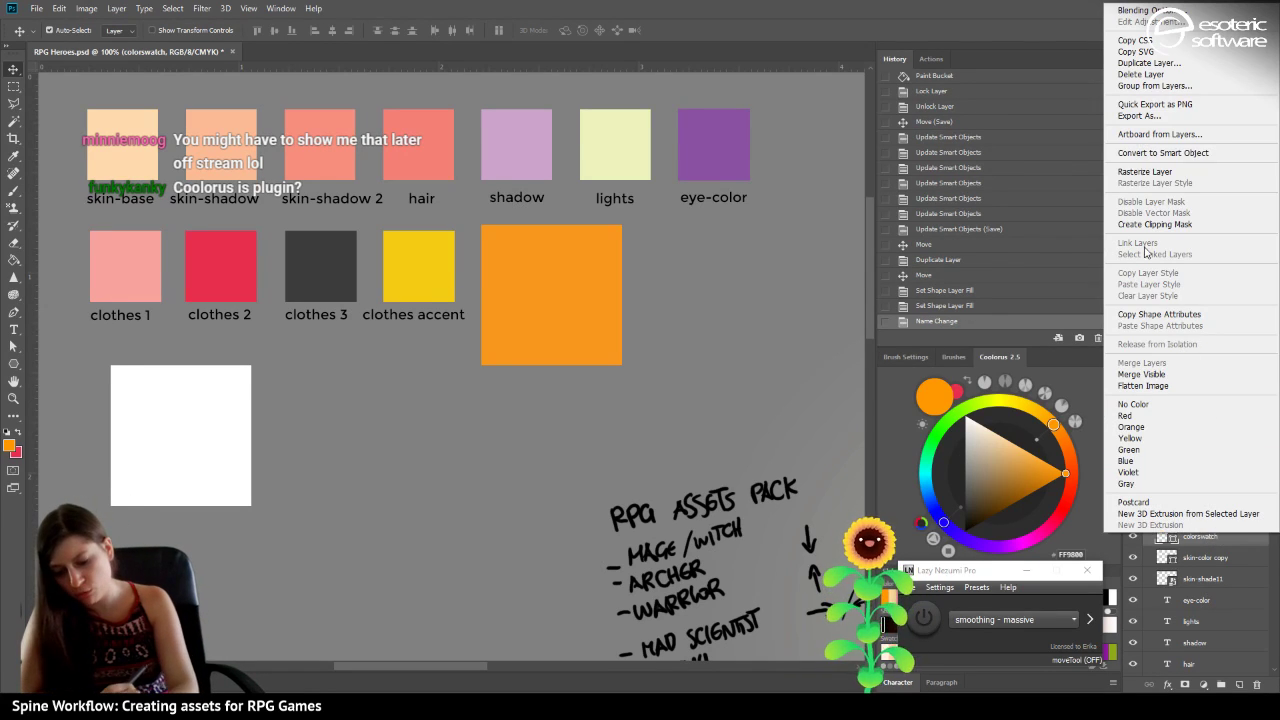
pyautogui.click(1136, 154)
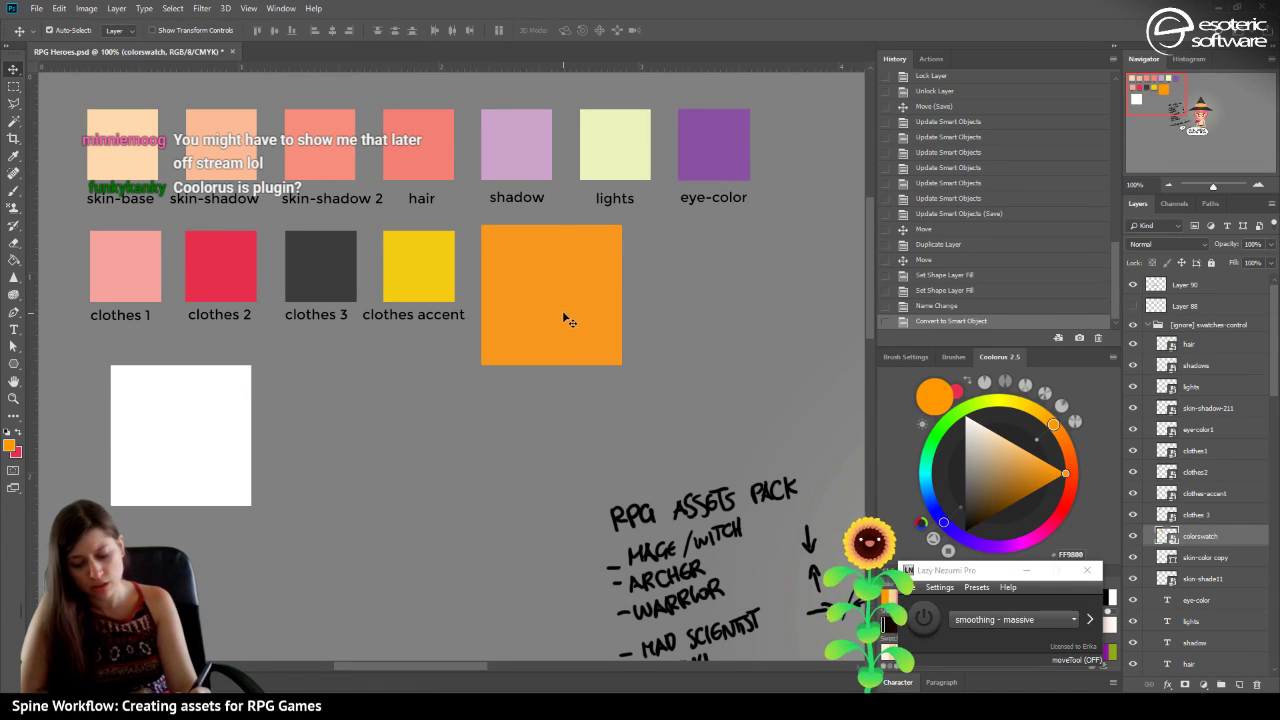
pyautogui.moveTo(557, 297); pyautogui.dragTo(777, 406)
pyautogui.moveTo(540, 284); pyautogui.dragTo(533, 290)
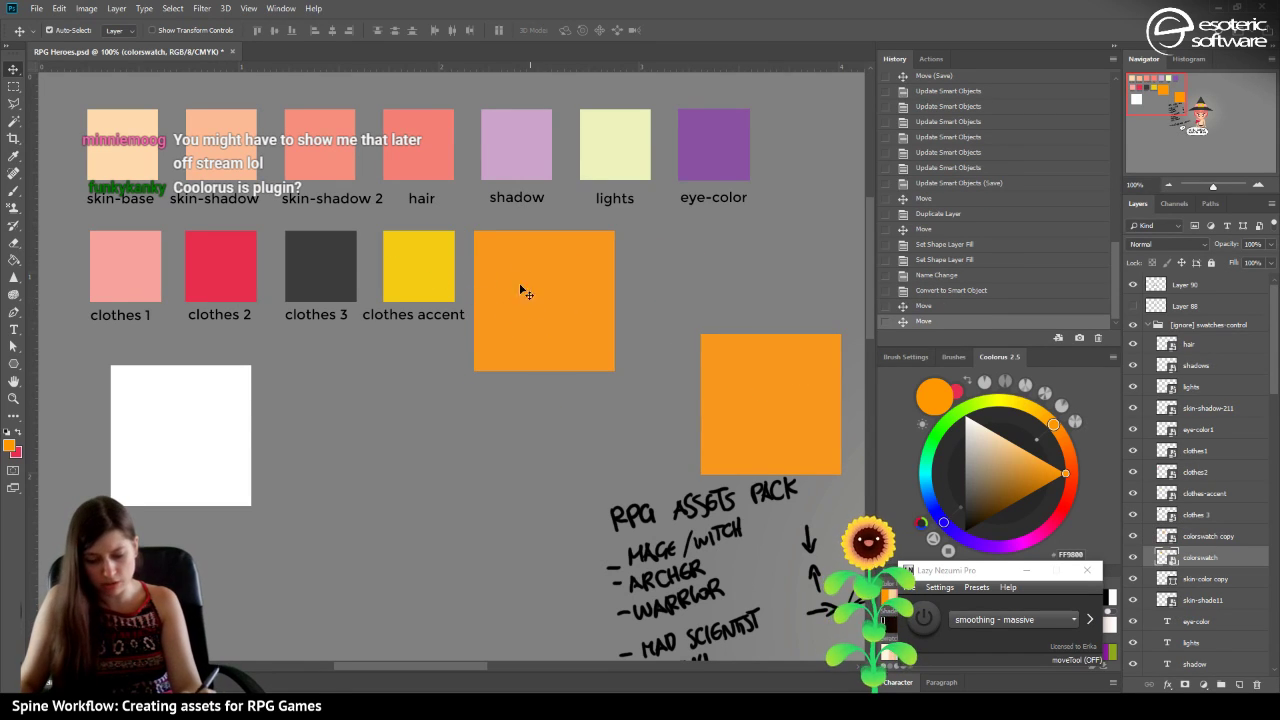
# Move the copied orange square onto the witch's hat.
pyautogui.moveTo(749, 389); pyautogui.dragTo(733, 516)
pyautogui.click(1170, 186)
pyautogui.click(1170, 186)
pyautogui.moveTo(637, 436); pyautogui.dragTo(784, 423)
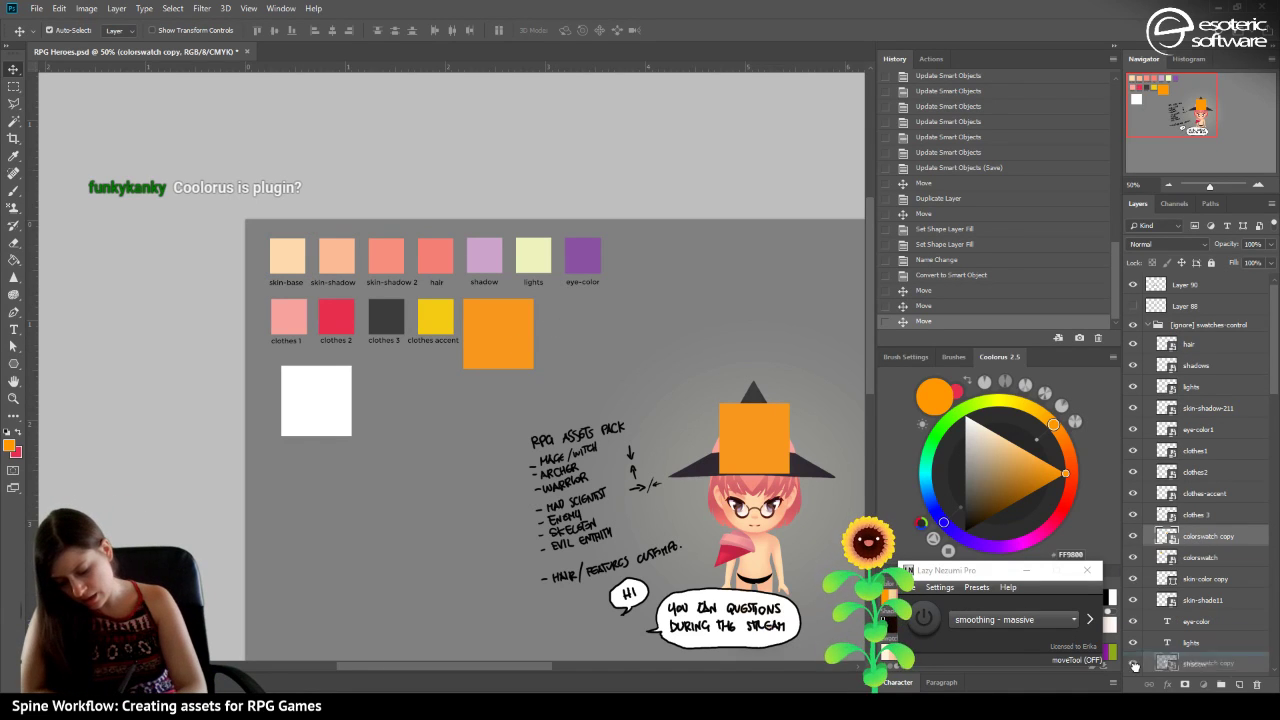
# Reorder the colorswatch copy layer directly above the [merge] witch-hat group and clip it to that group.
pyautogui.scroll(-3, 1190, 538)
pyautogui.scroll(-5, 1160, 538)
pyautogui.moveTo(1160, 538); pyautogui.dragTo(1152, 528)
pyautogui.rightClick(1180, 540)
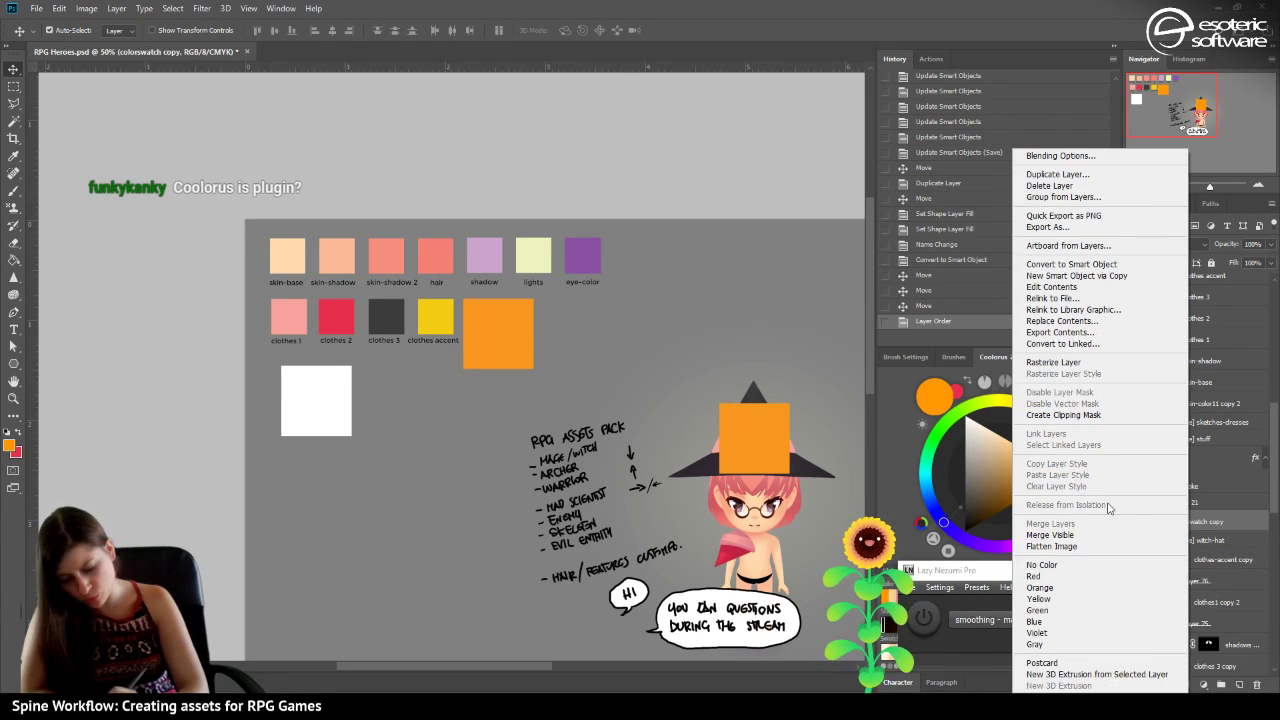
pyautogui.click(1064, 416)
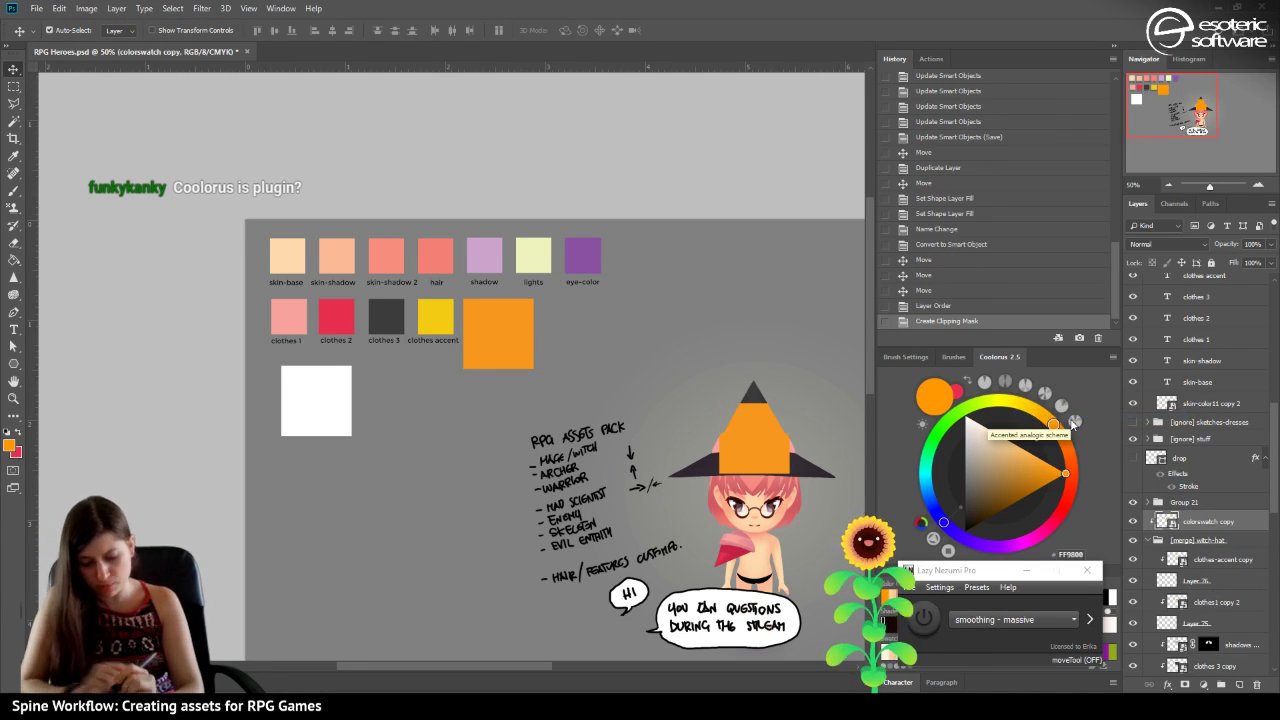
# Enlarge the clipped colorswatch copy with Free Transform until it covers the whole witch hat.
pyautogui.hotkey('ctrl', 't')
pyautogui.moveTo(718, 476); pyautogui.dragTo(655, 497)
pyautogui.moveTo(790, 403); pyautogui.dragTo(853, 355)
pyautogui.click(465, 30)
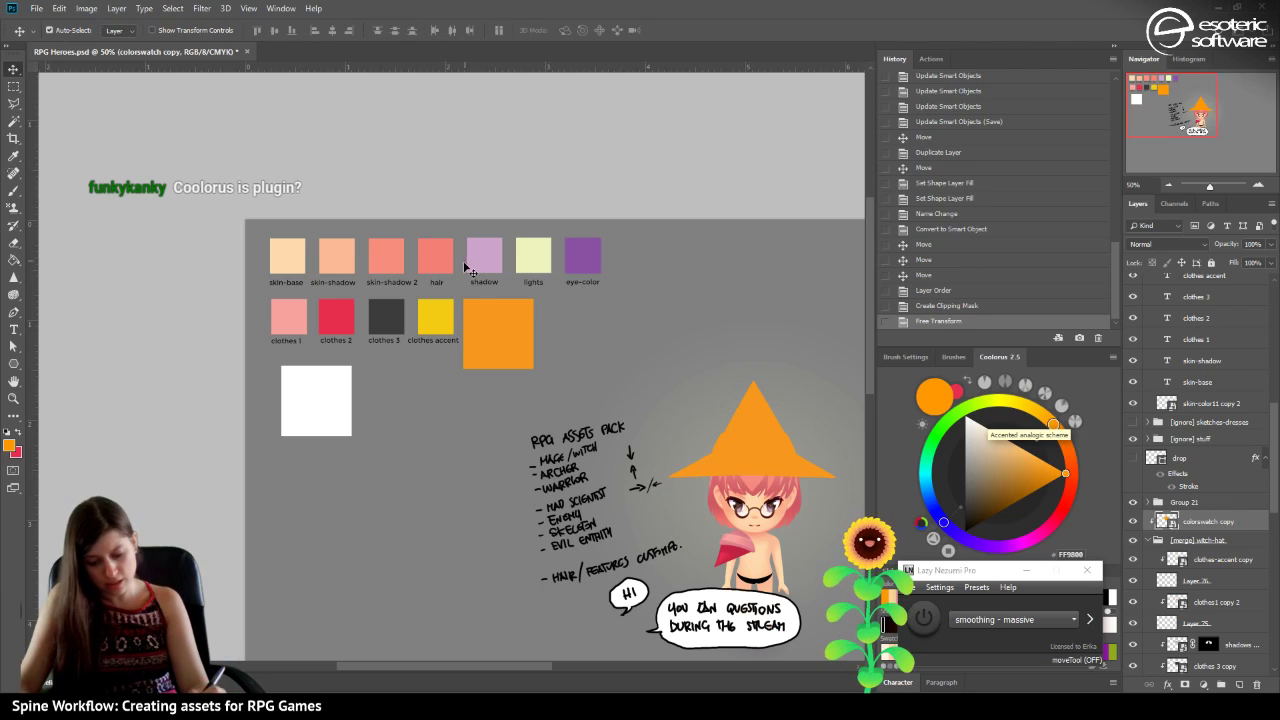
# Open the colorswatch smart object in a floating window, set its fill to green 34FF00, save it and update the main document.
pyautogui.click(495, 328)
pyautogui.doubleClick(1166, 284)
pyautogui.moveTo(330, 52); pyautogui.dragTo(230, 237)
pyautogui.click(944, 425)
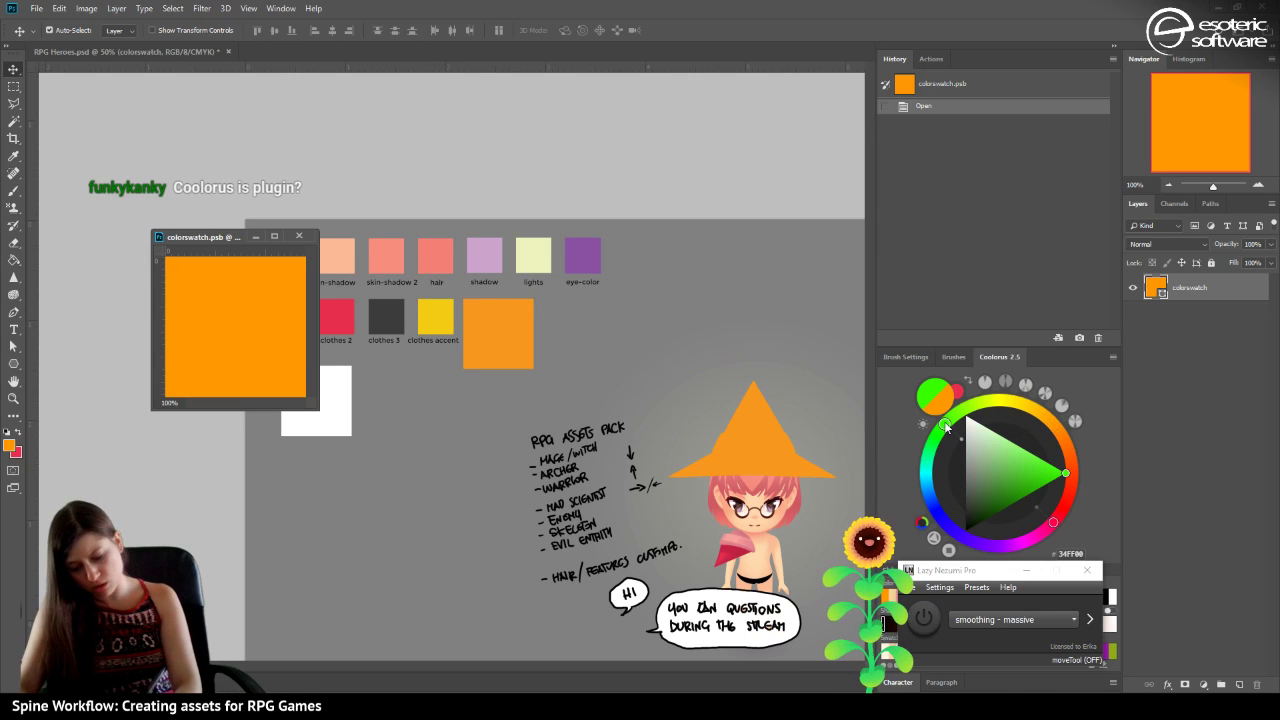
pyautogui.hotkey('ctrl', 's')
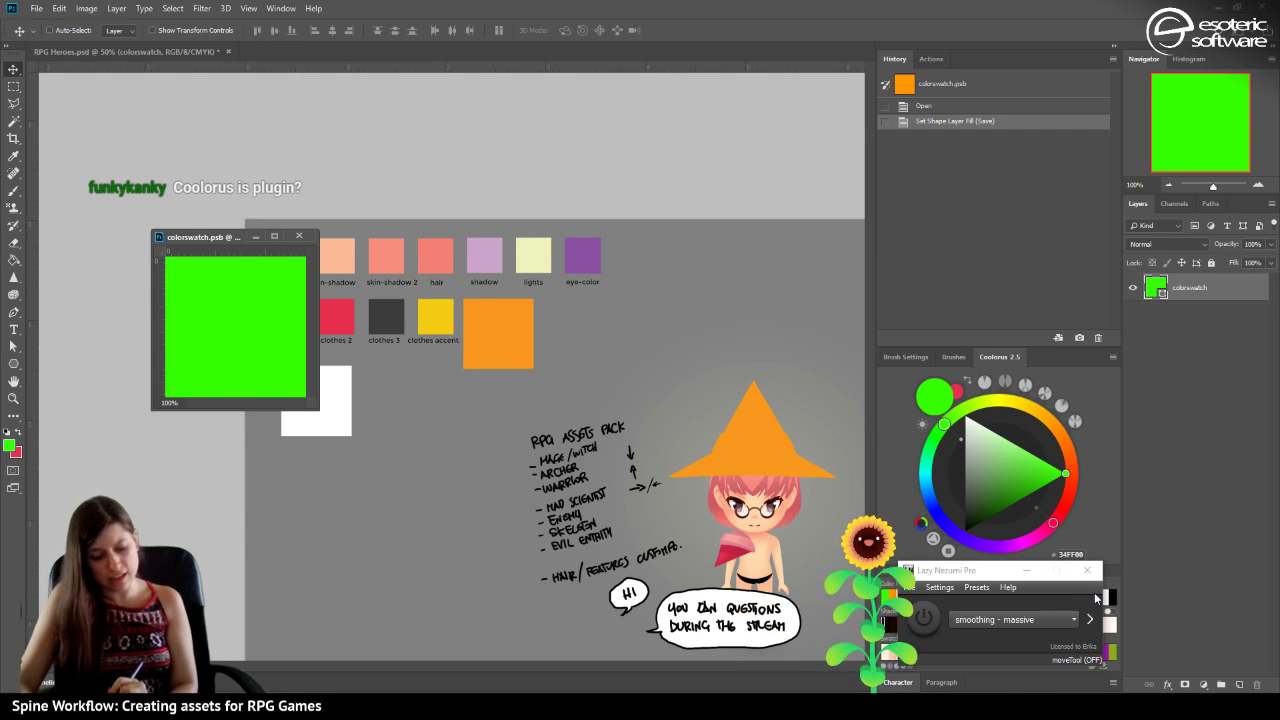
pyautogui.click(505, 325)
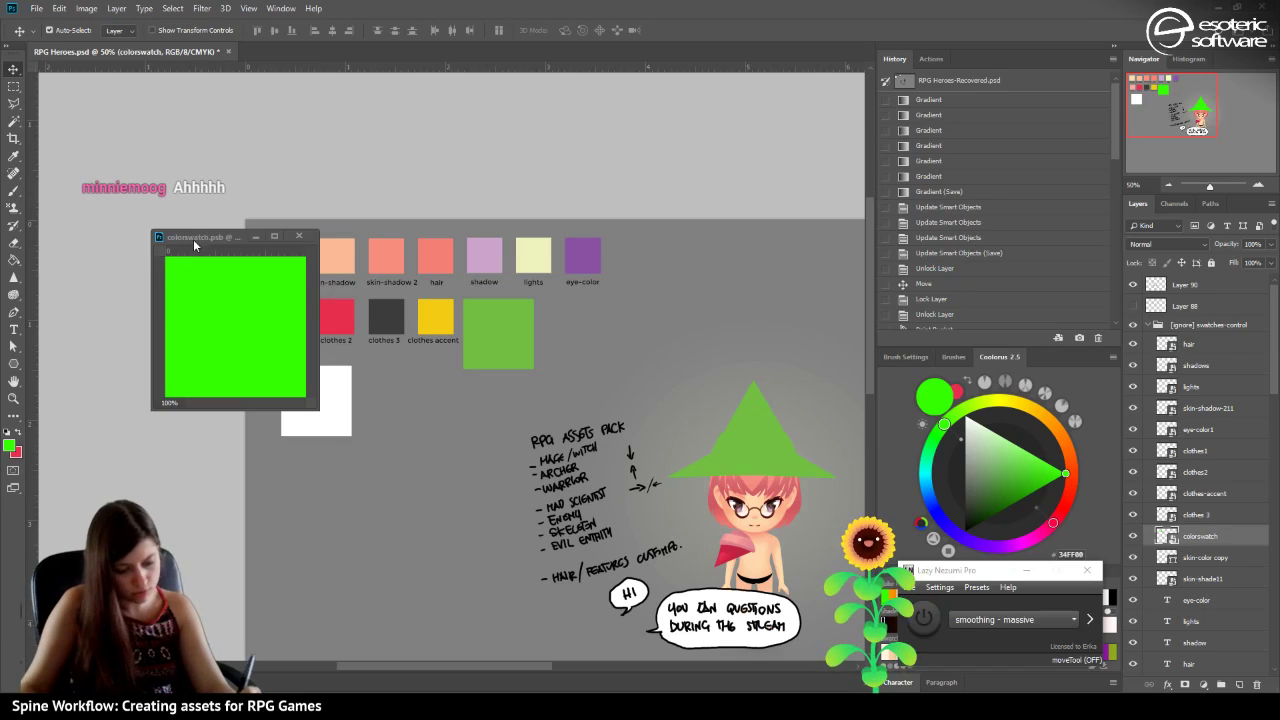
pyautogui.moveTo(183, 238); pyautogui.dragTo(121, 345)
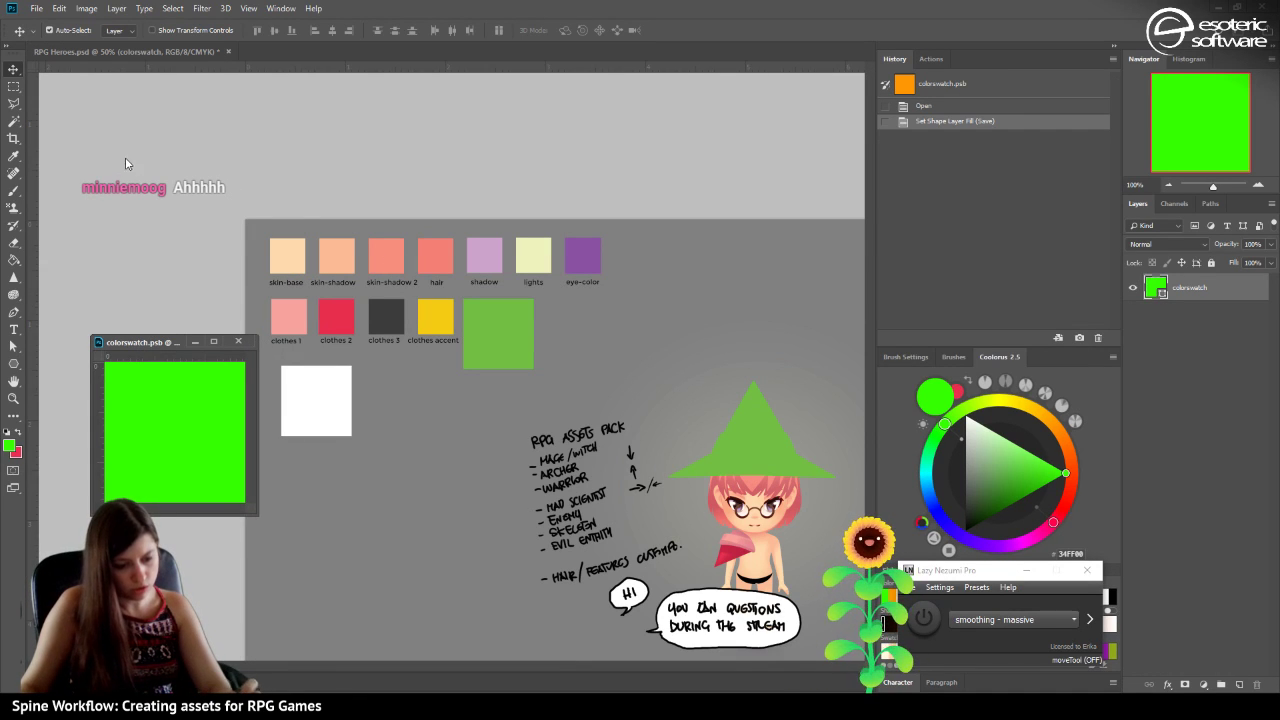
# Check the colour mode options of colorswatch.psb and the main document, and close the smart object.
pyautogui.click(144, 8)
pyautogui.moveTo(86, 8)
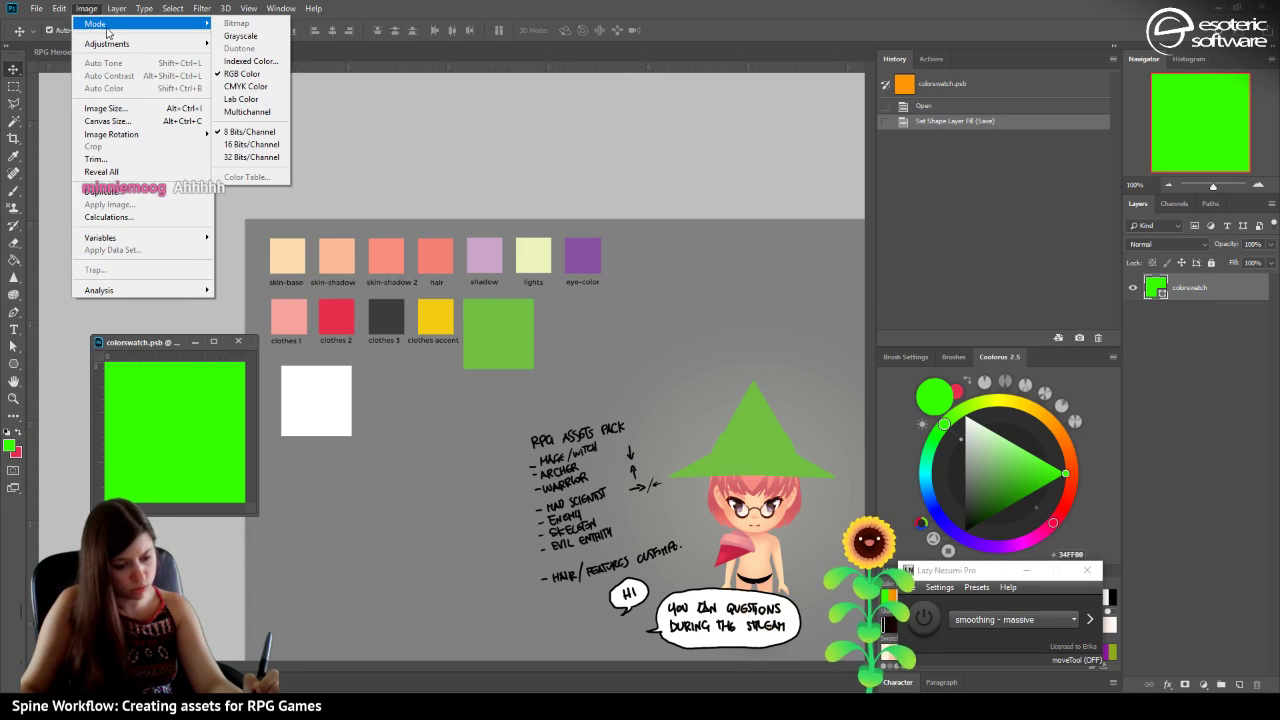
pyautogui.press('Escape')
pyautogui.press('Escape')
pyautogui.moveTo(138, 347); pyautogui.dragTo(135, 349)
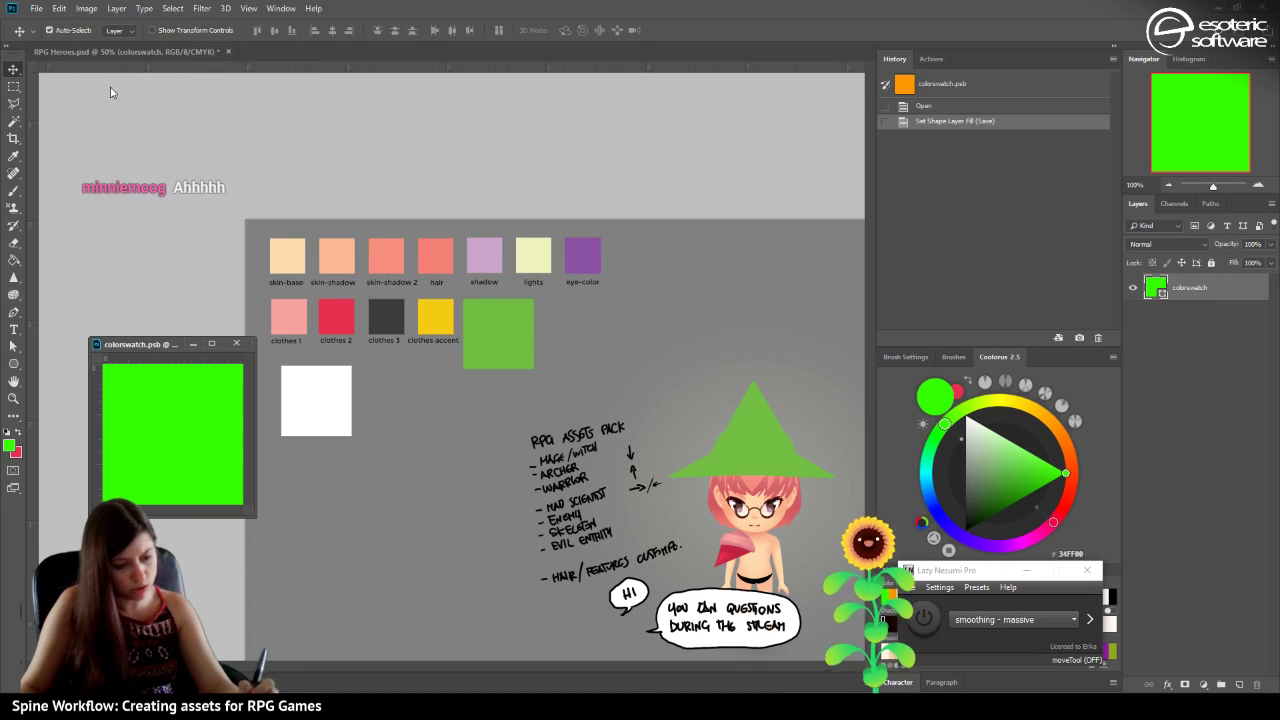
pyautogui.click(86, 8)
pyautogui.moveTo(92, 47)
pyautogui.click(60, 155)
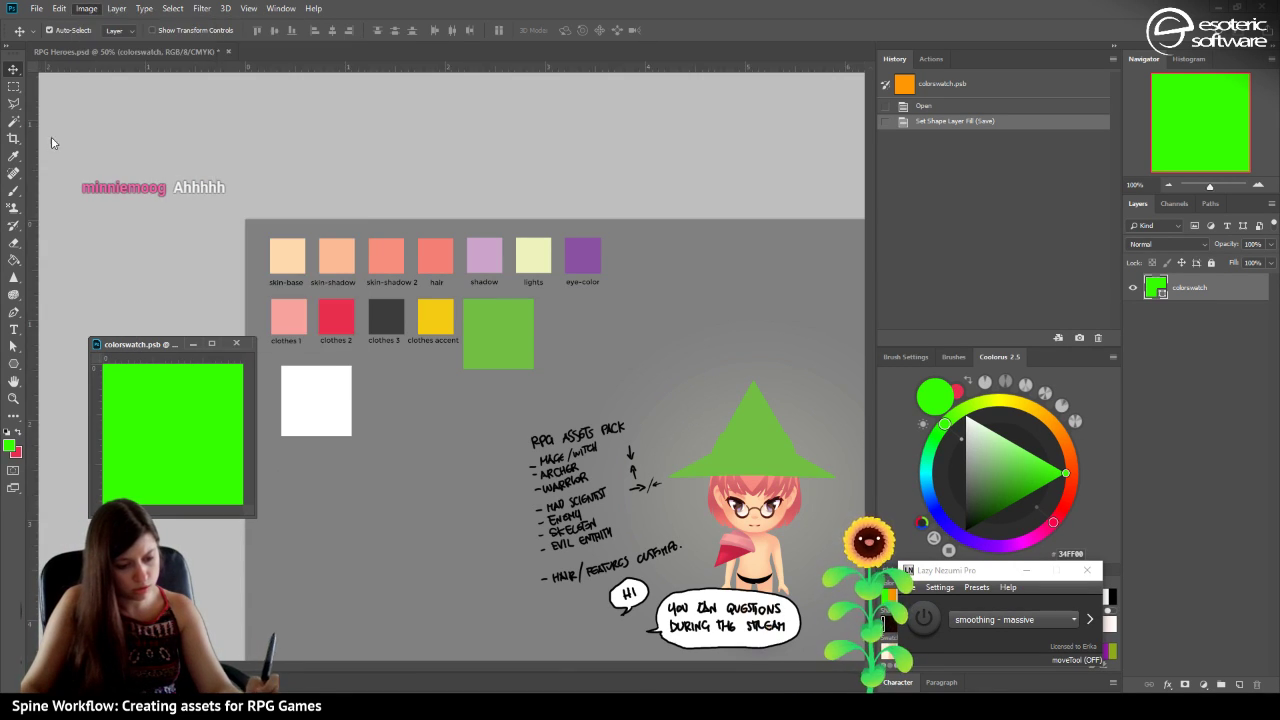
pyautogui.click(86, 8)
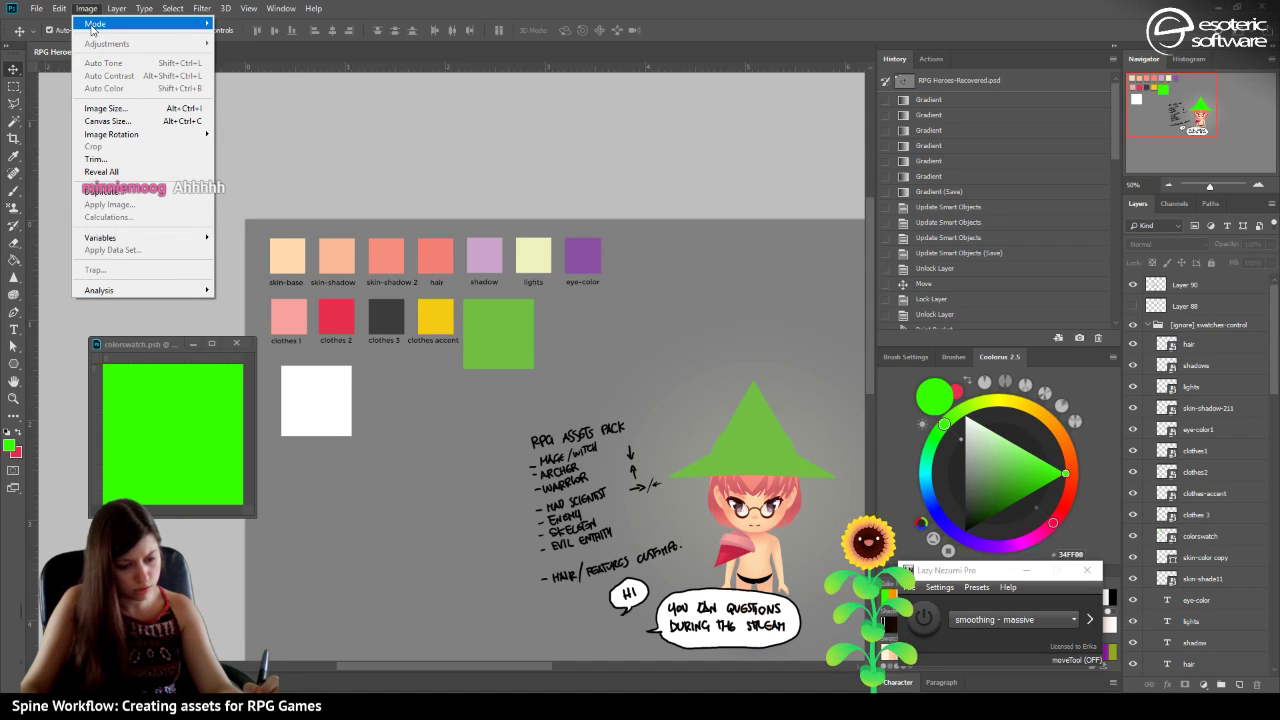
pyautogui.click(46, 113)
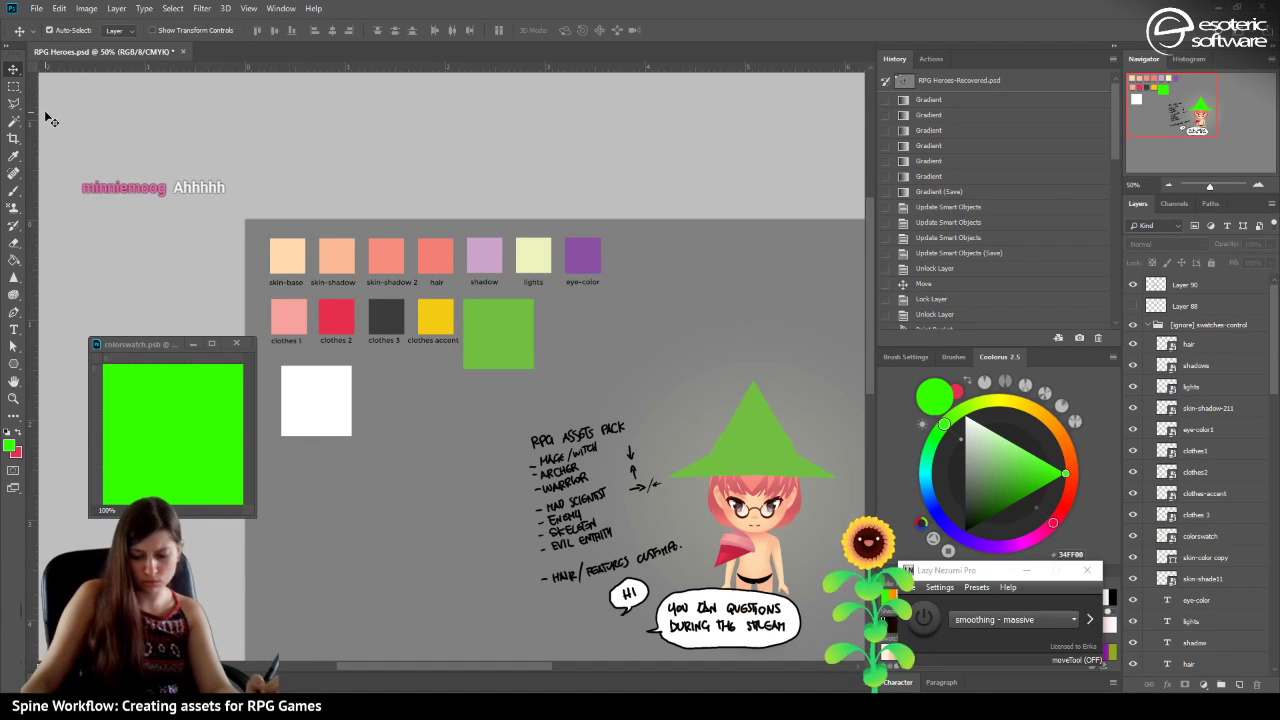
pyautogui.moveTo(141, 346); pyautogui.dragTo(338, 280)
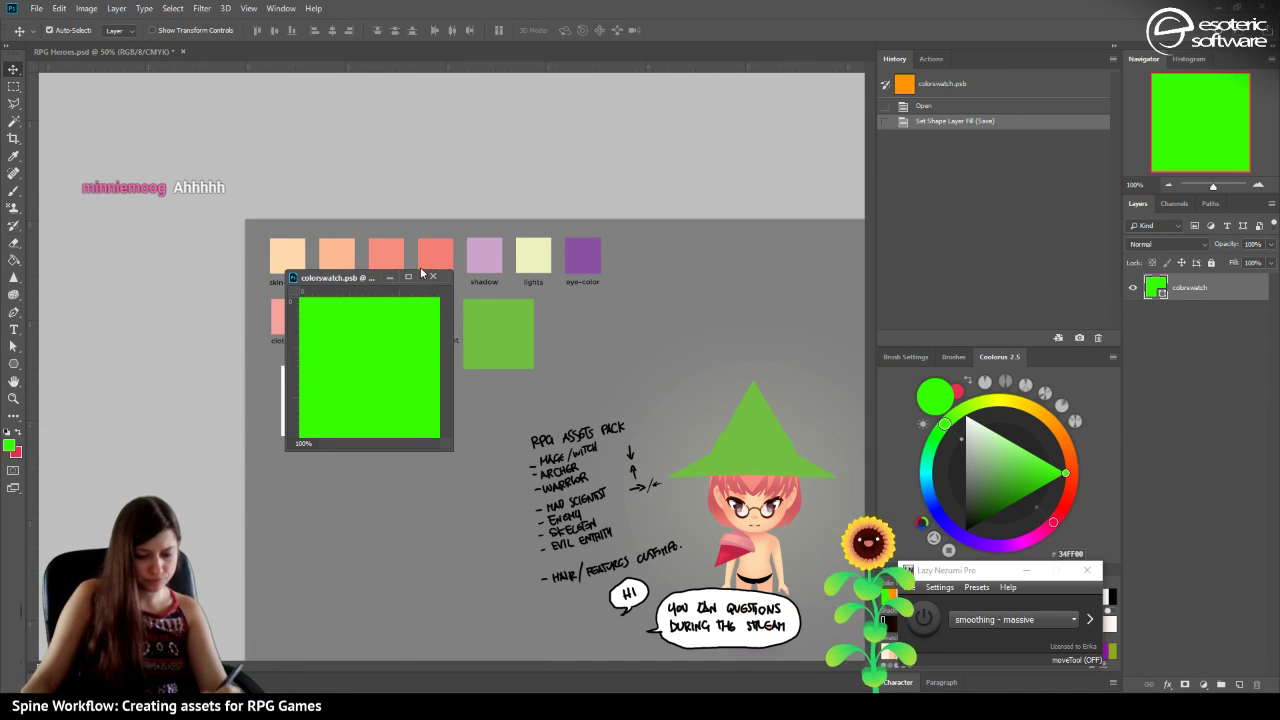
pyautogui.hotkey('ctrl', 'w')
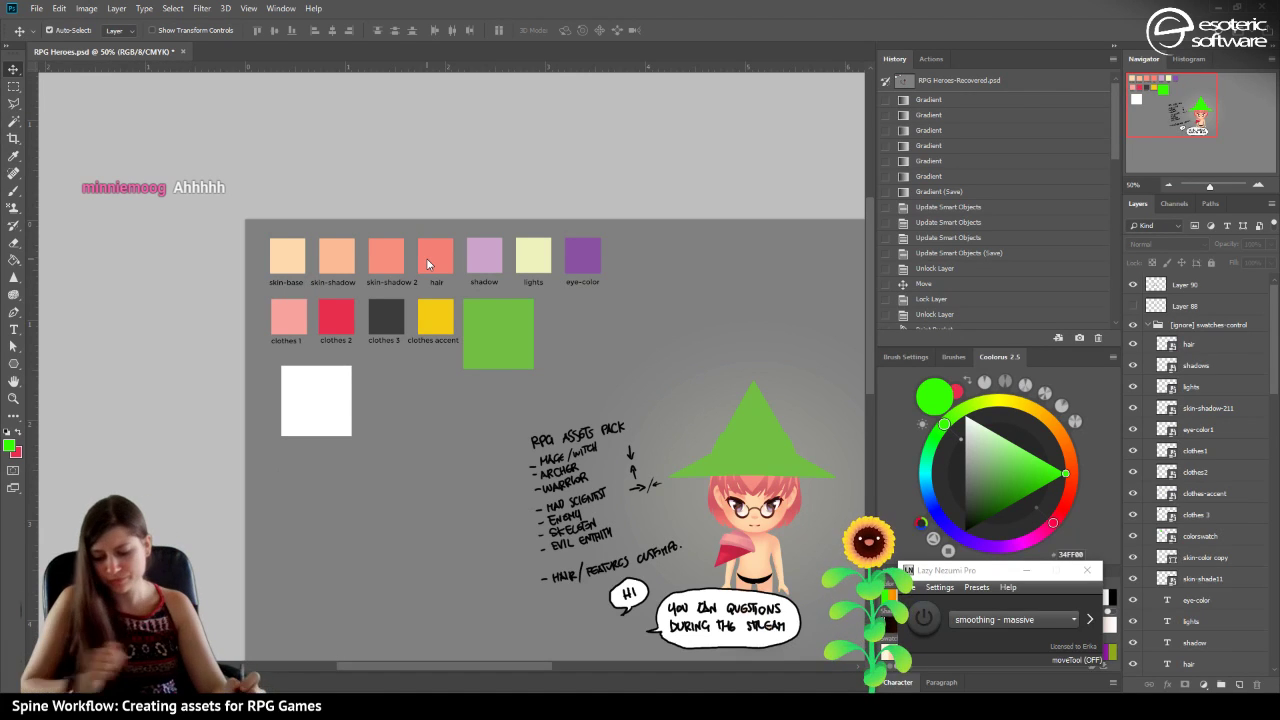
# Step the history back to the Move state before colorswatch copy was reordered, clipped and enlarged over the hat.
pyautogui.moveTo(1179, 110); pyautogui.dragTo(1152, 119)
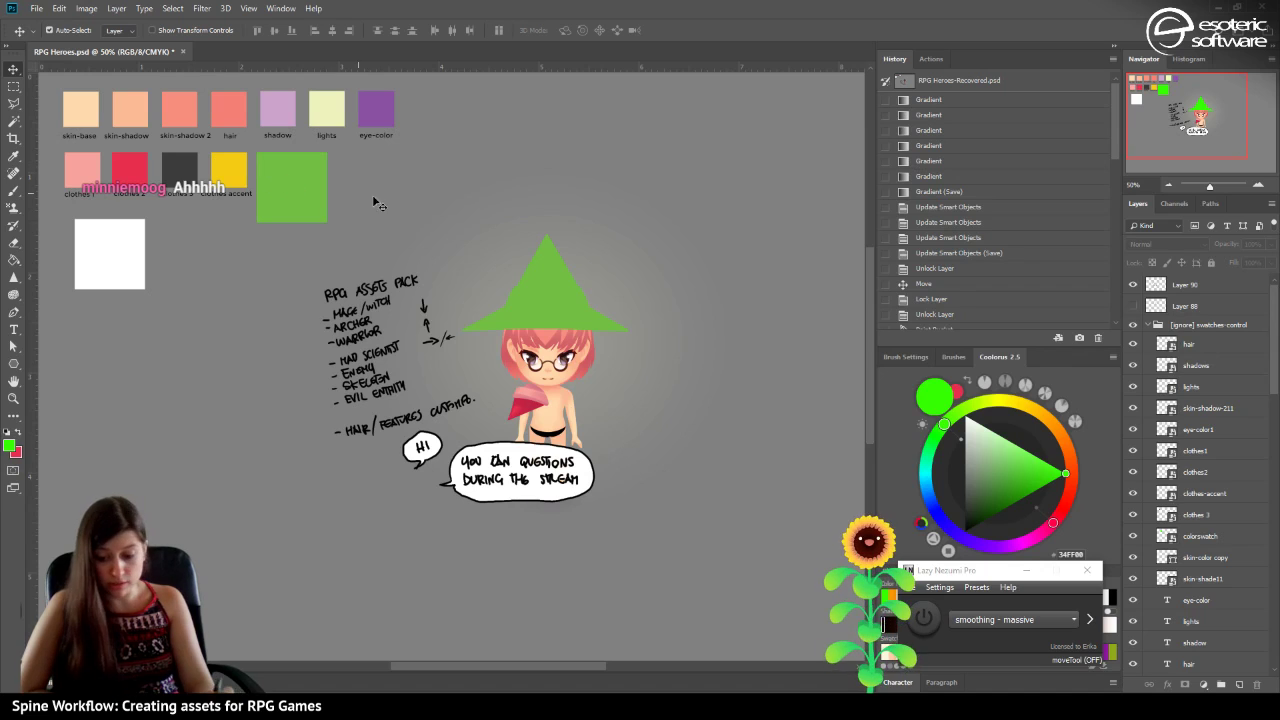
pyautogui.moveTo(1117, 112); pyautogui.dragTo(1117, 280)
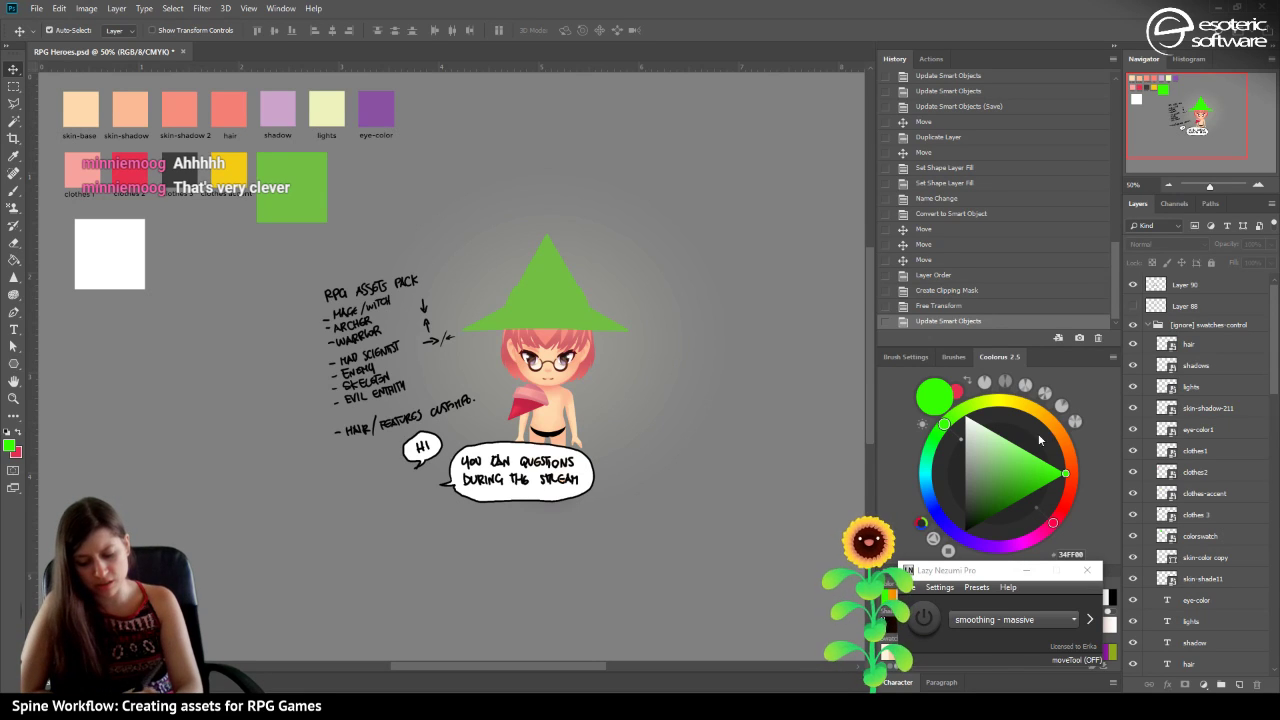
pyautogui.moveTo(987, 573); pyautogui.dragTo(727, 566)
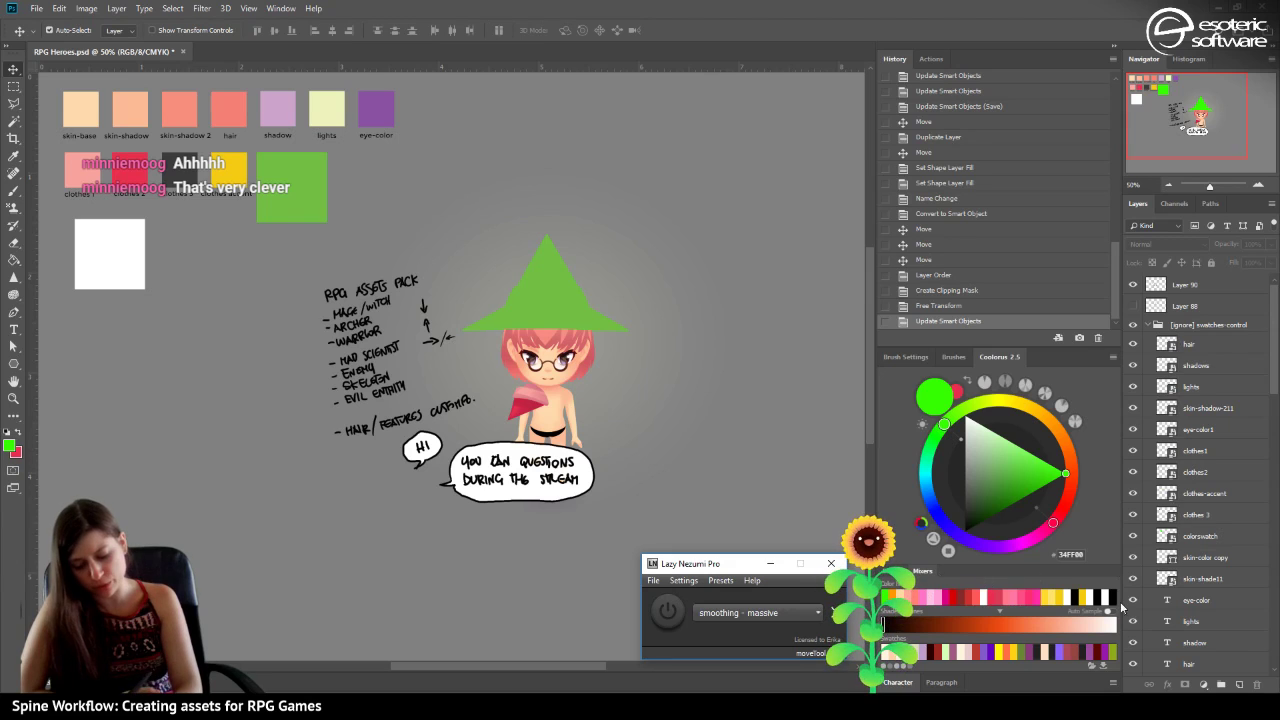
pyautogui.moveTo(740, 562); pyautogui.dragTo(911, 563)
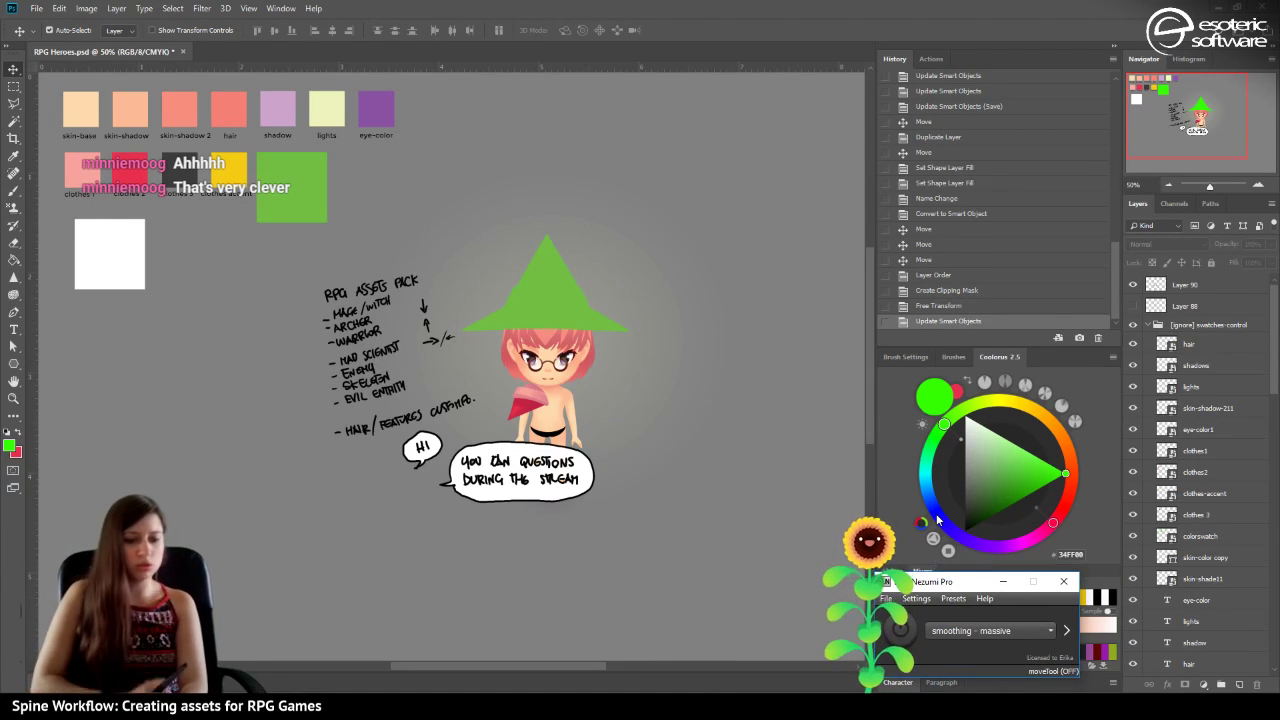
pyautogui.click(938, 305)
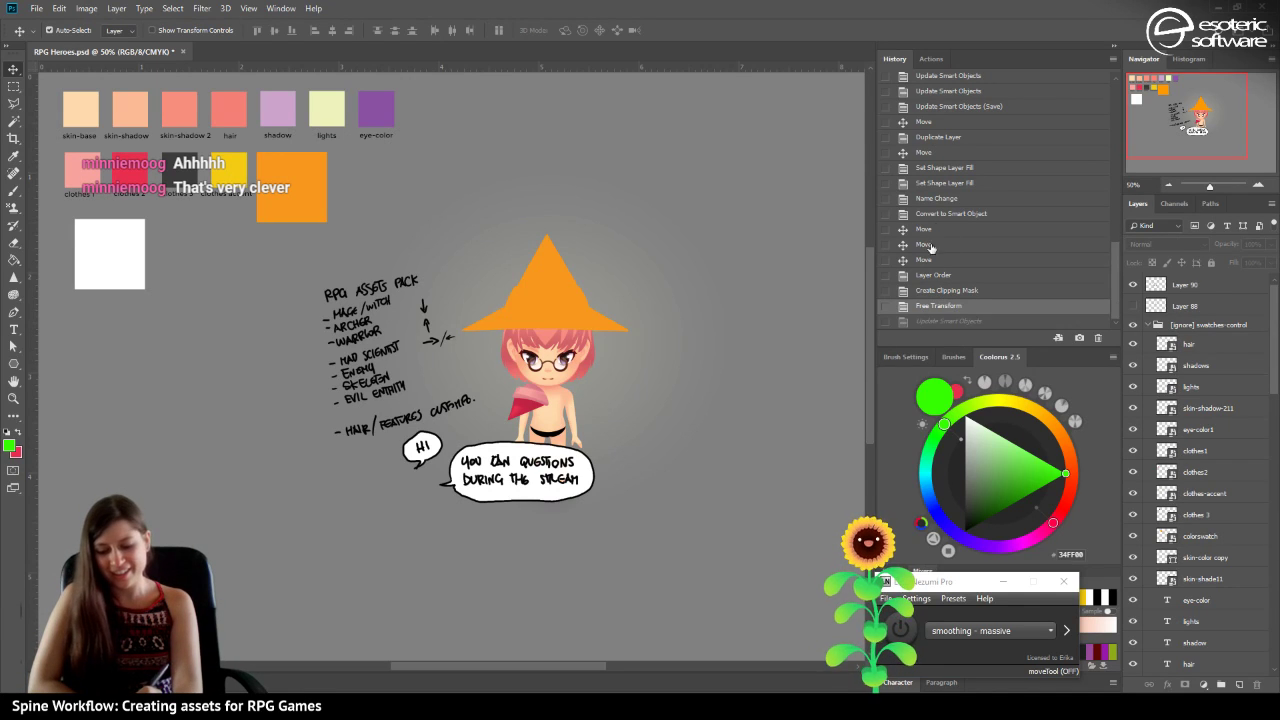
pyautogui.click(928, 274)
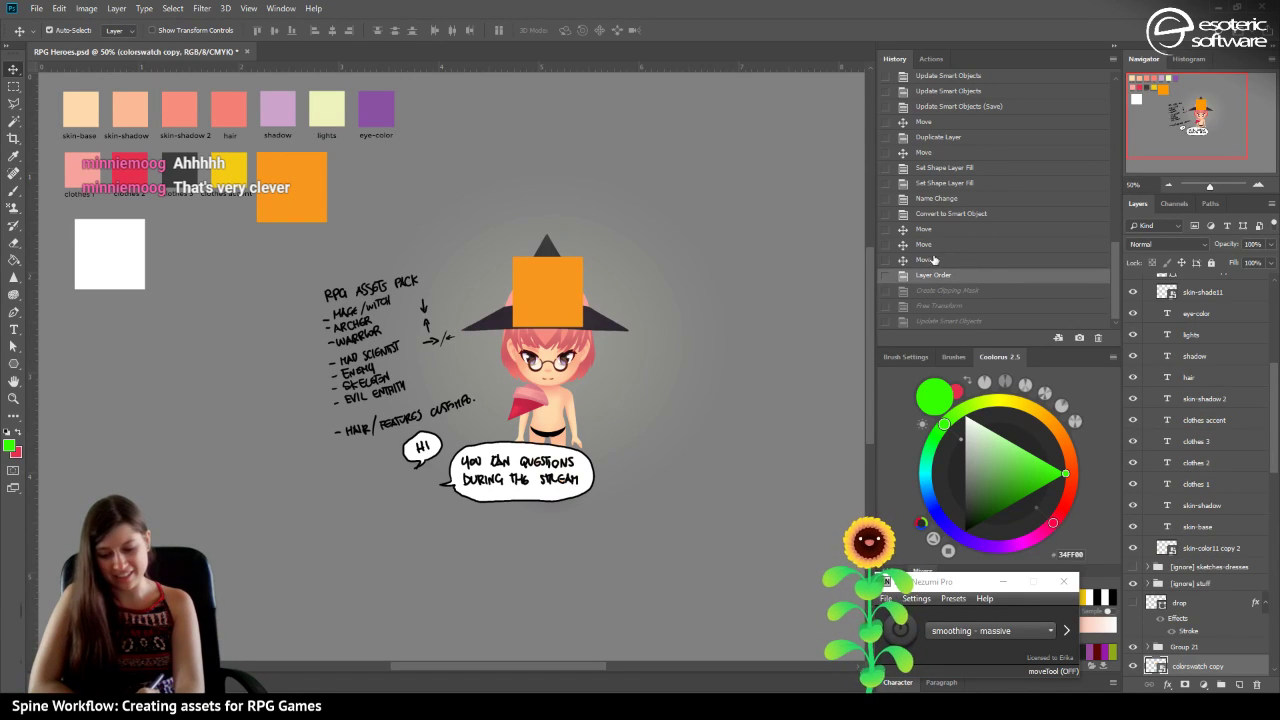
pyautogui.click(926, 259)
pyautogui.moveTo(872, 525); pyautogui.dragTo(928, 566)
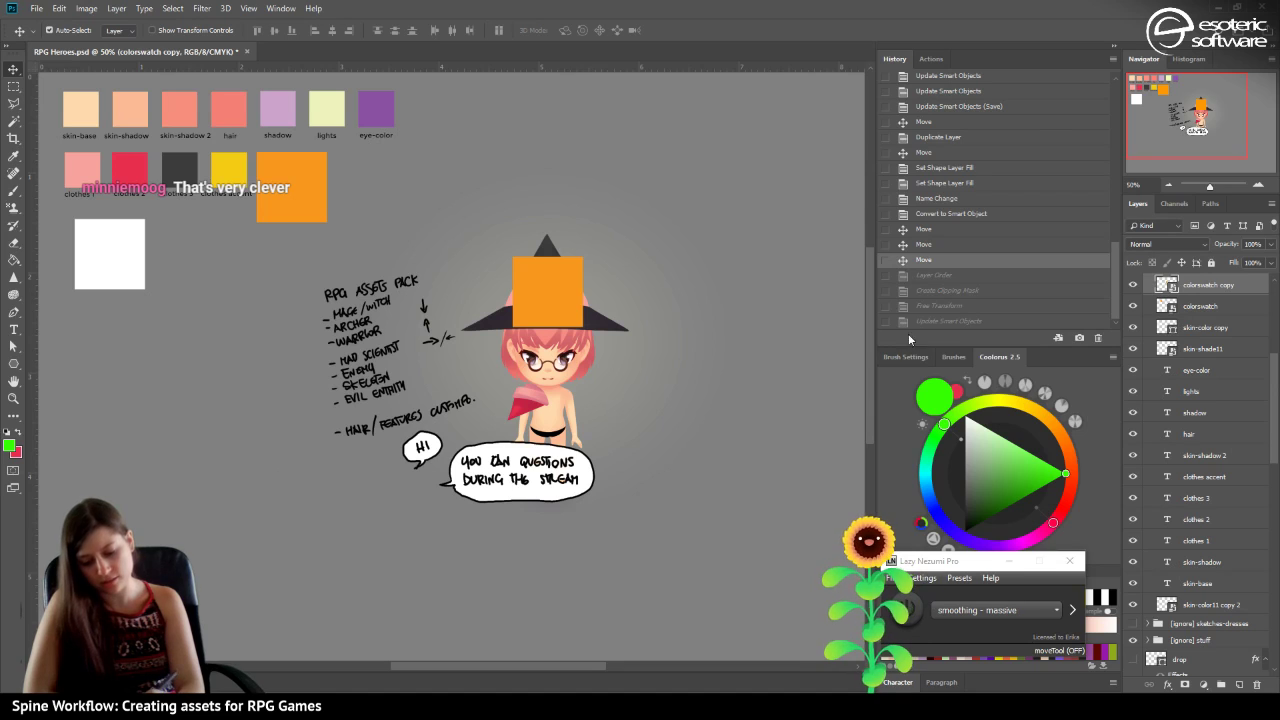
# Revert the history further to the Duplicate Layer state, before the swatch was recoloured and converted to a smart object, and save.
pyautogui.click(925, 244)
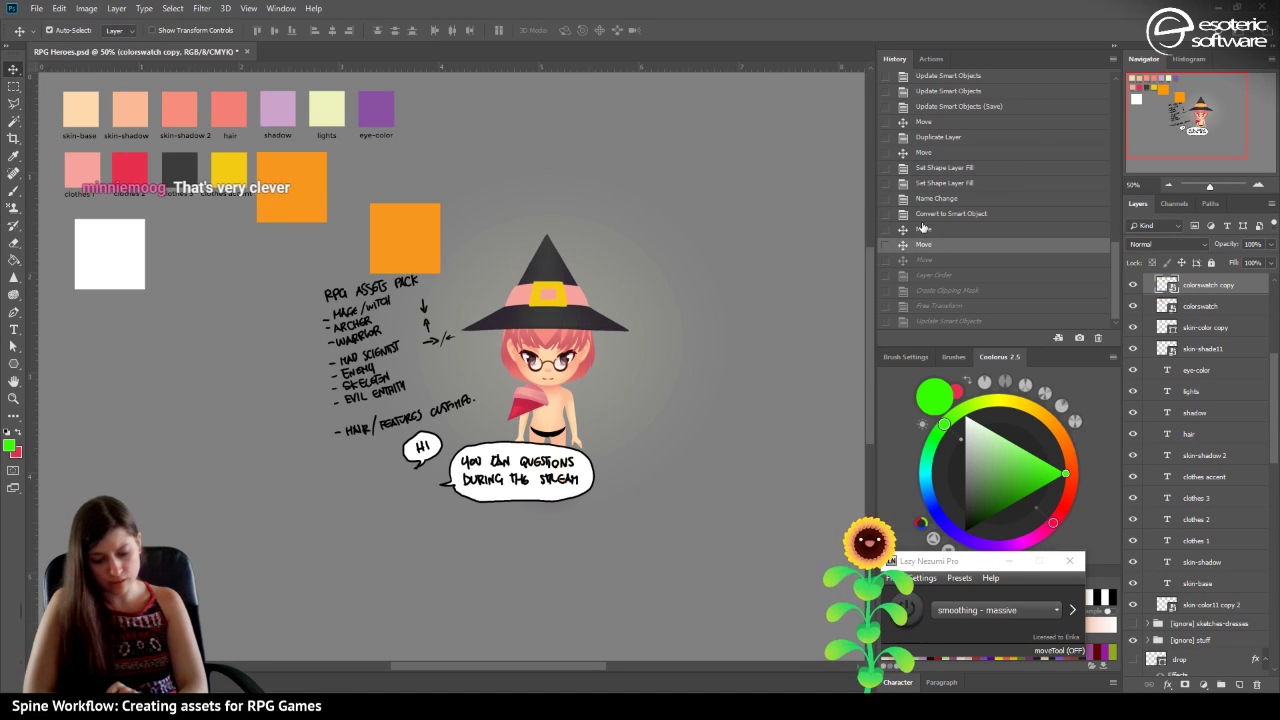
pyautogui.click(920, 214)
pyautogui.click(938, 200)
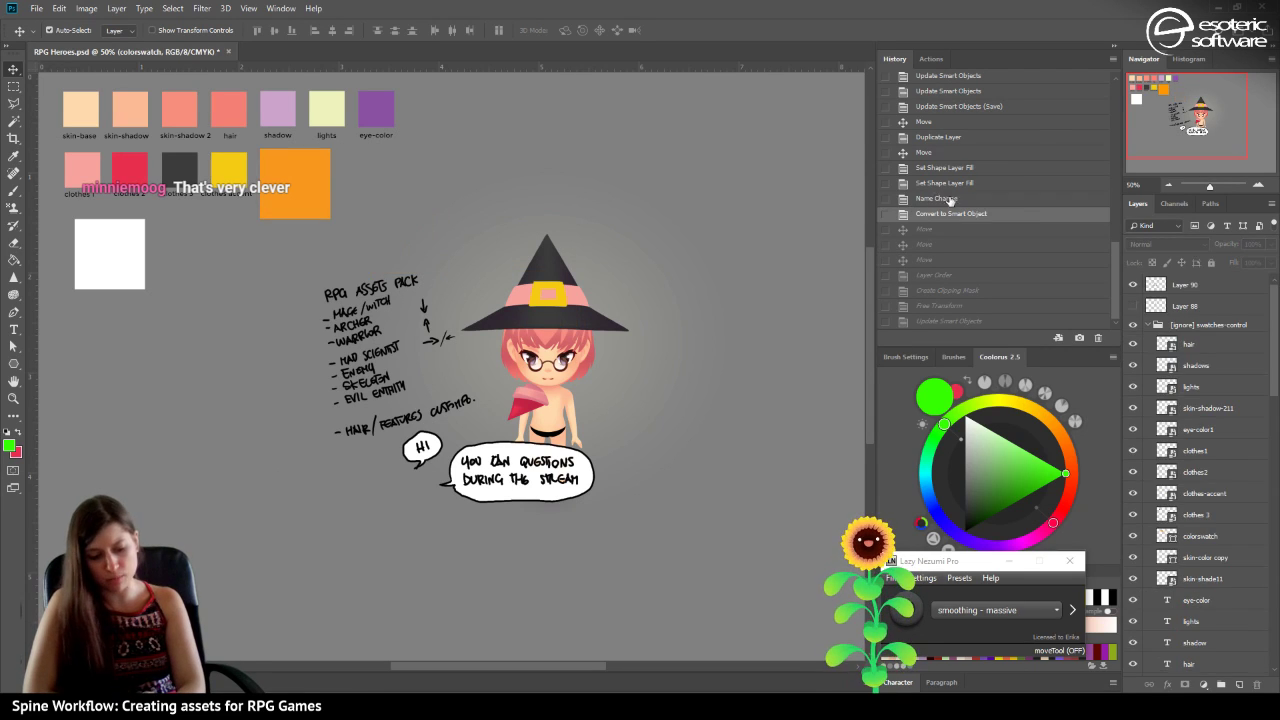
pyautogui.click(953, 183)
pyautogui.click(942, 170)
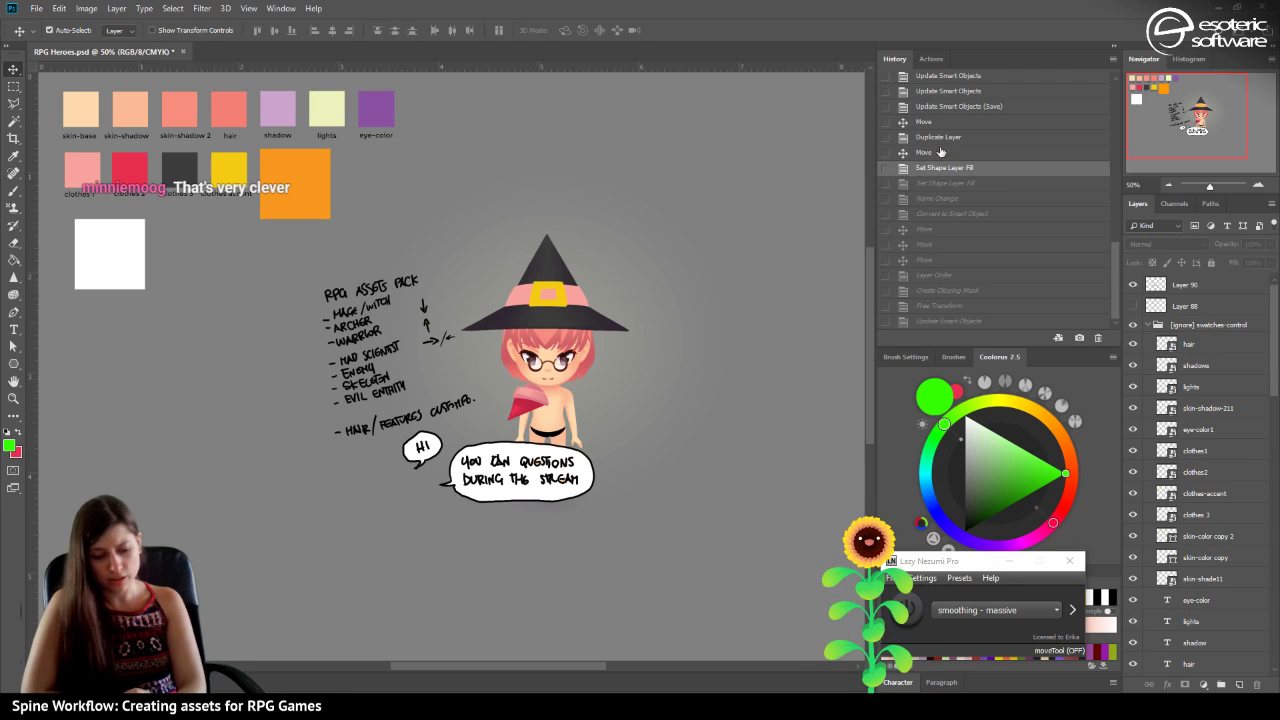
pyautogui.click(926, 151)
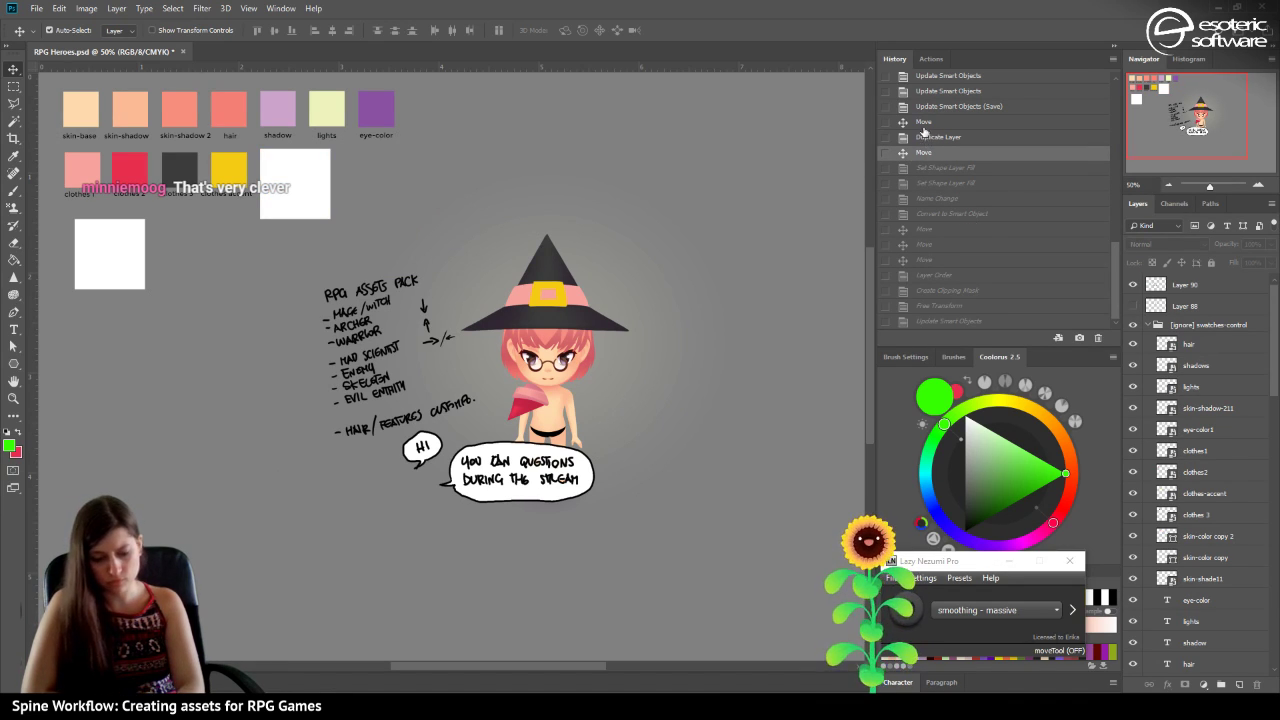
pyautogui.click(924, 137)
pyautogui.hotkey('ctrl', 's')
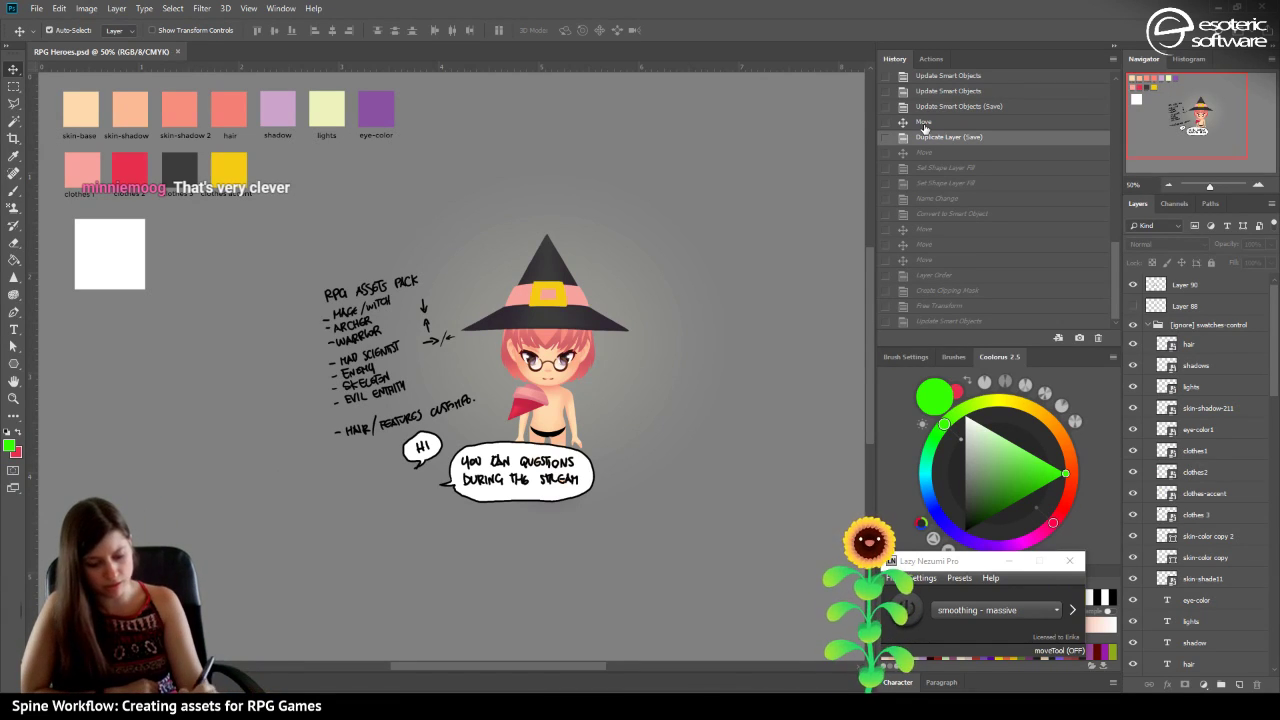
# Select the pink hat band's clothes1 copy 2 layer and look over the swatch layers and the [merge] witch-hat group at 100% zoom.
pyautogui.click(1258, 185)
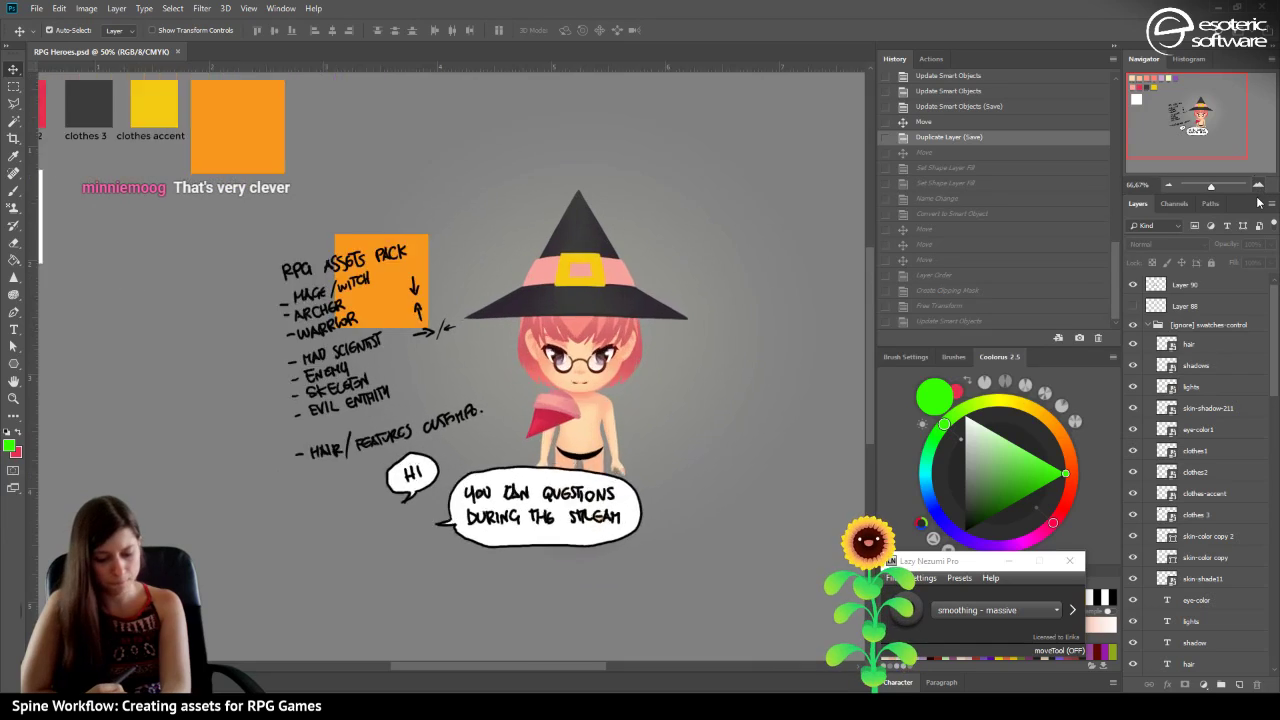
pyautogui.hotkey('ctrl', '+')
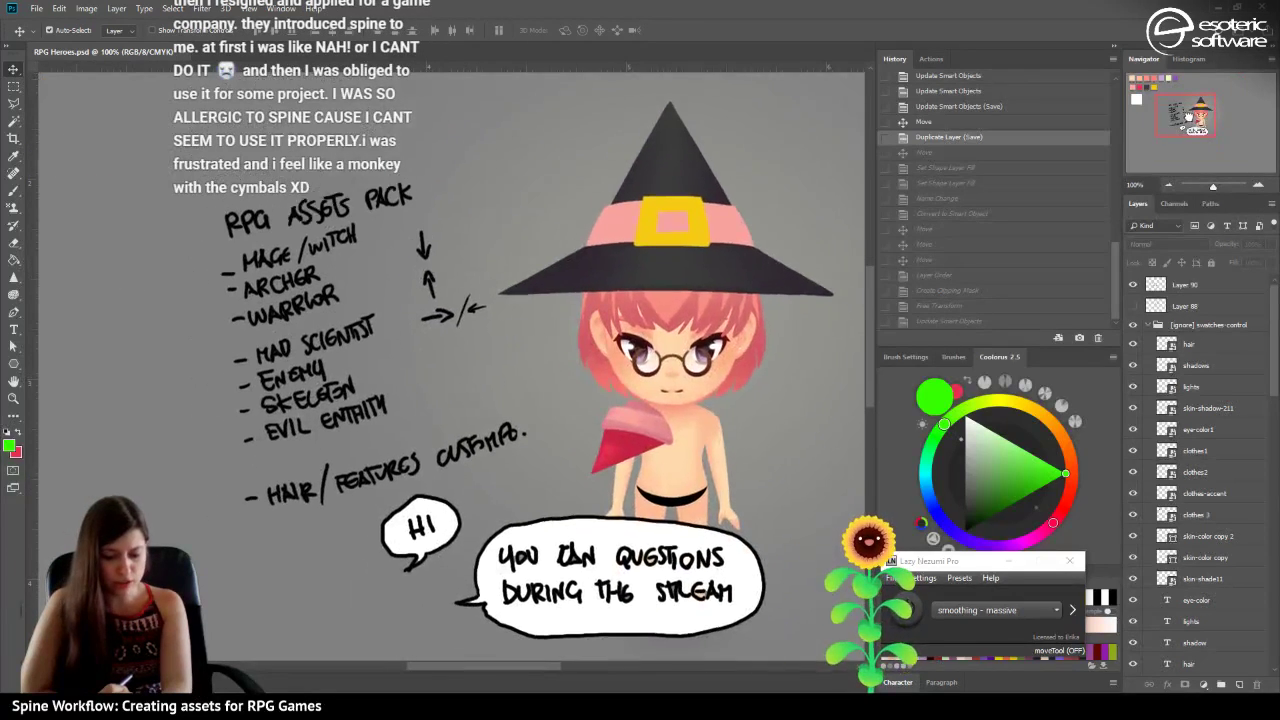
pyautogui.moveTo(1188, 117); pyautogui.dragTo(1190, 116)
pyautogui.click(587, 246)
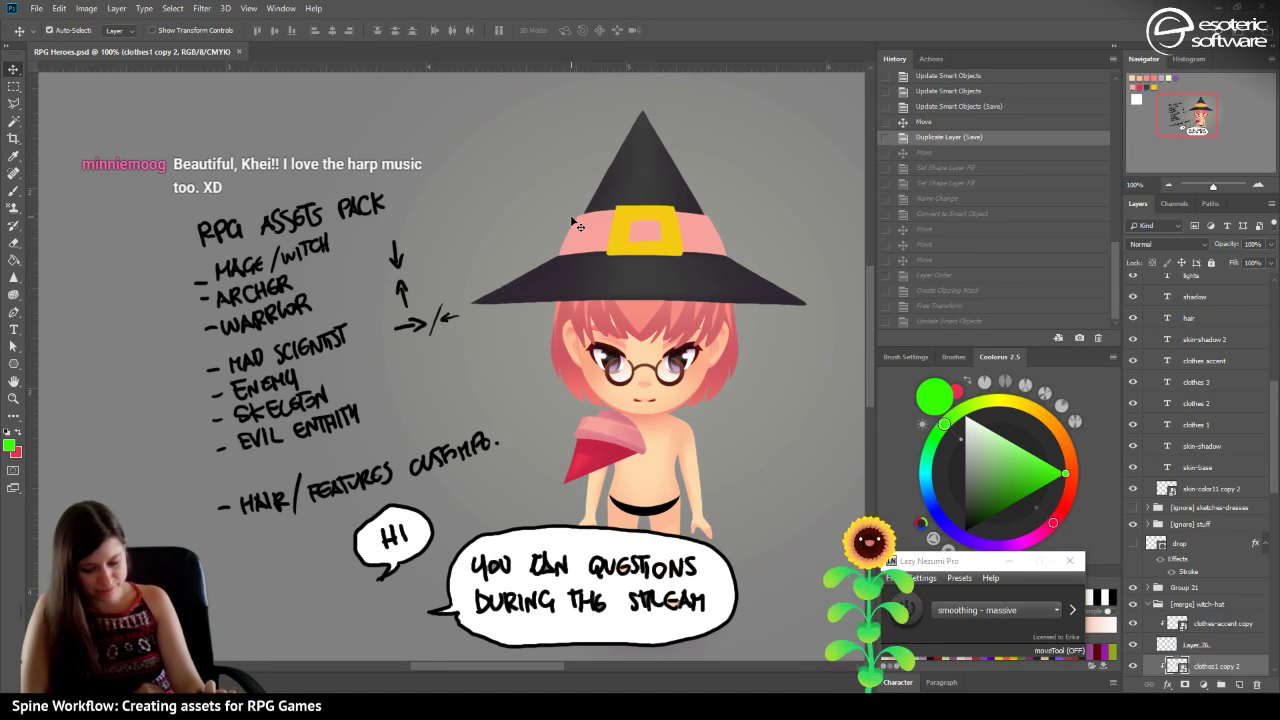
pyautogui.scroll(4, 1265, 397)
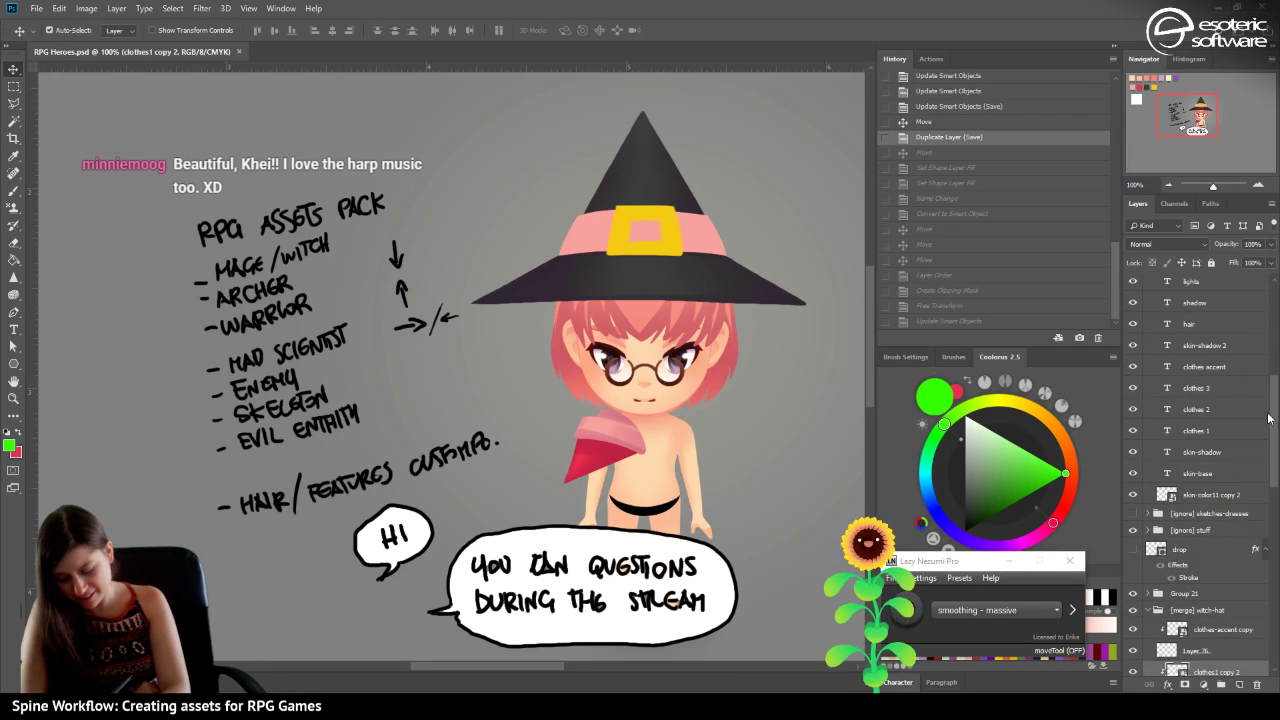
pyautogui.scroll(3, 1265, 397)
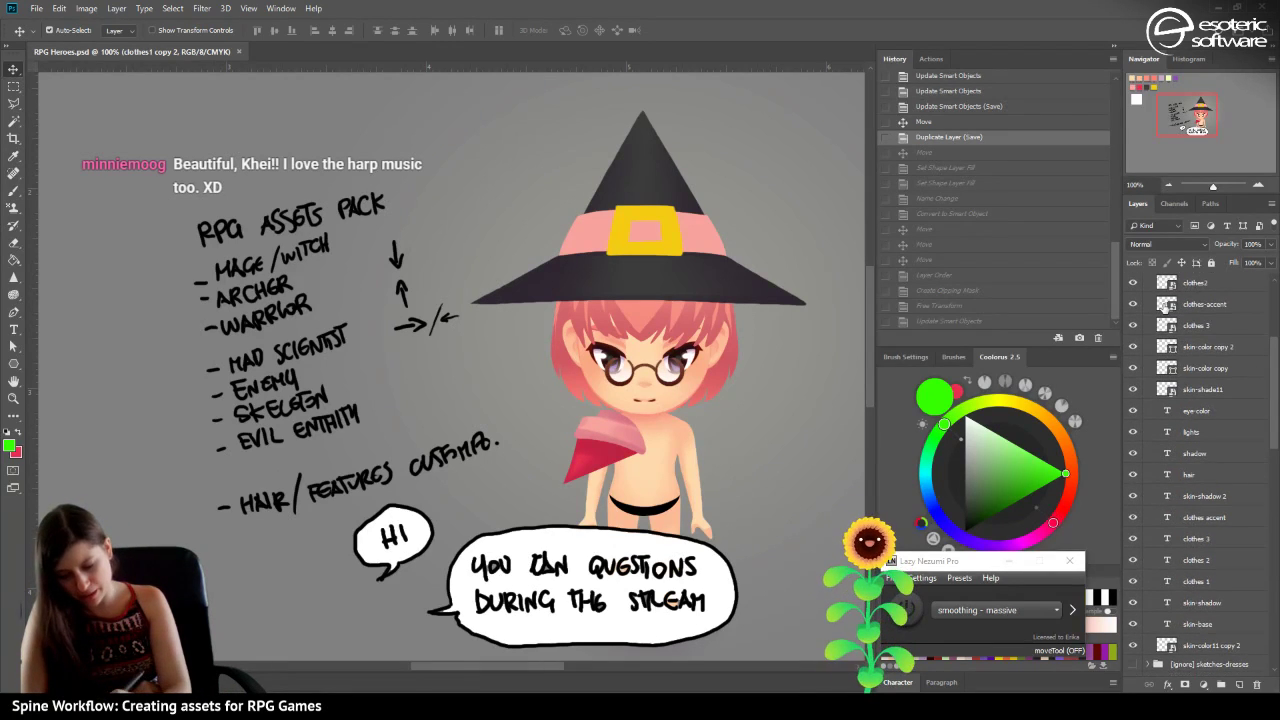
pyautogui.scroll(-3, 1205, 542)
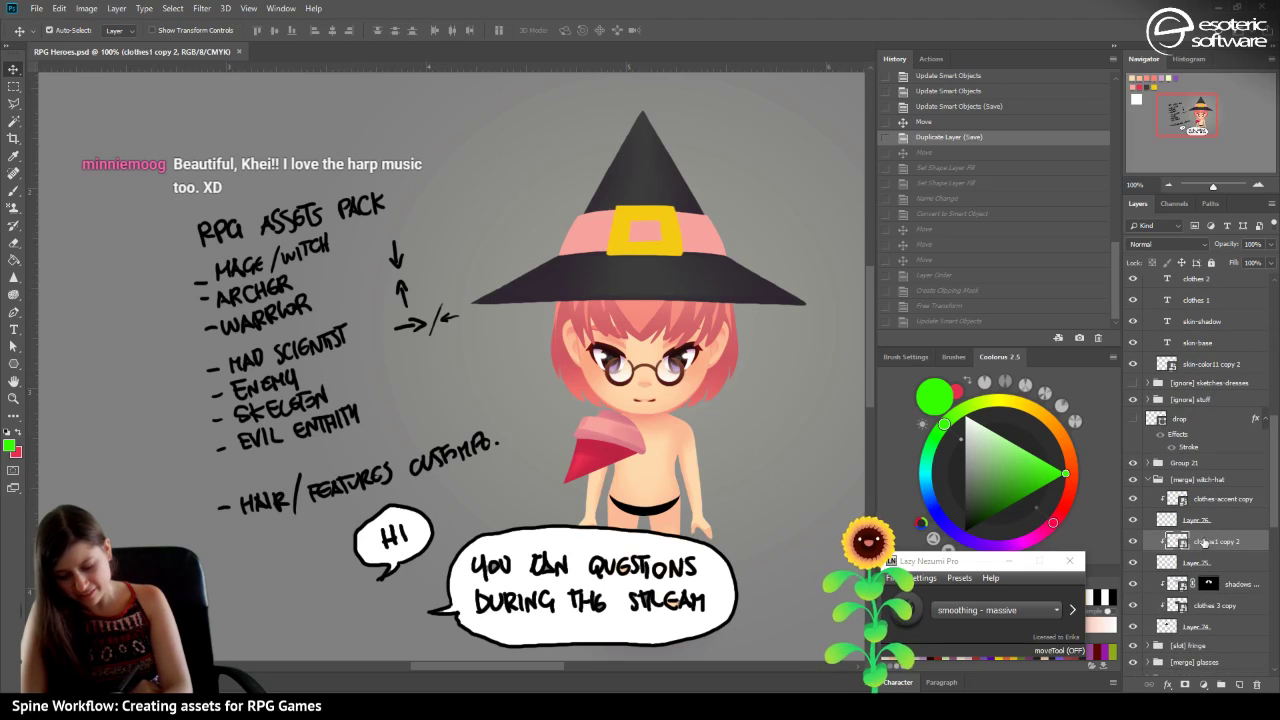
# Toggle the visibility of clothes1 copy 2 and clothes-accent copy to examine what each clipped colour does on the hat.
pyautogui.click(1133, 541)
pyautogui.click(1177, 526)
pyautogui.click(1145, 541)
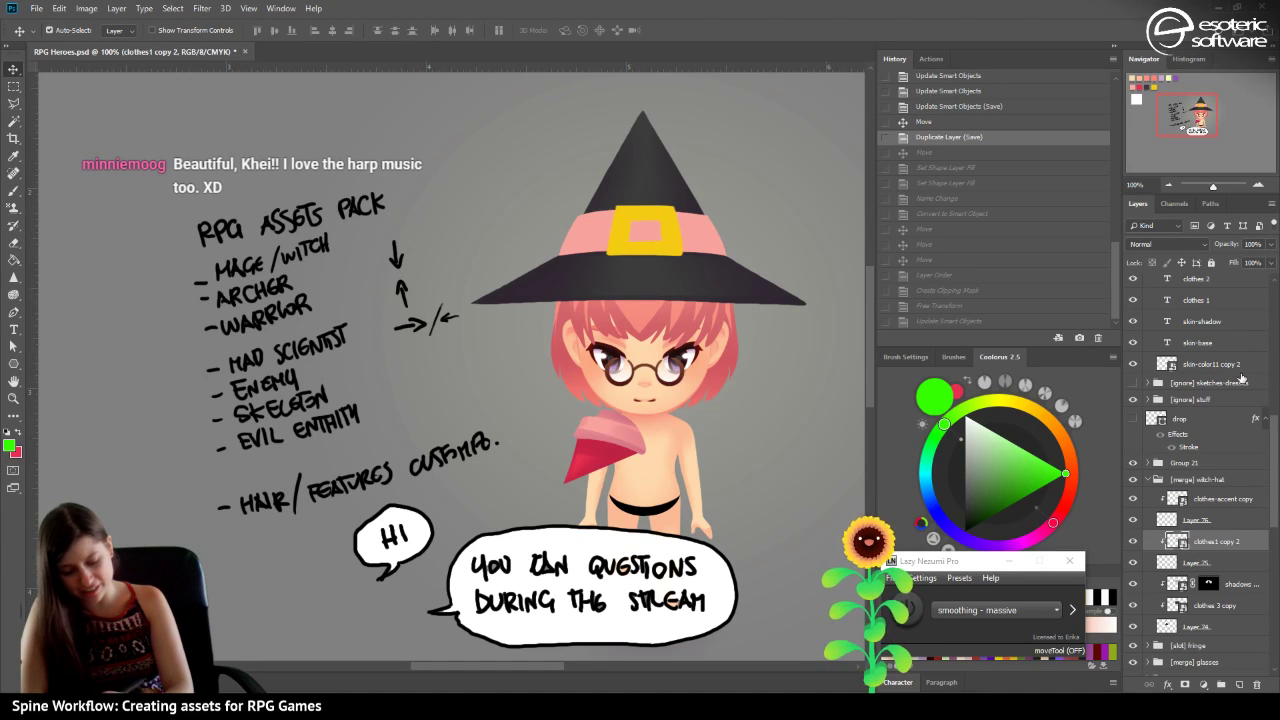
pyautogui.click(1133, 541)
pyautogui.click(1133, 541)
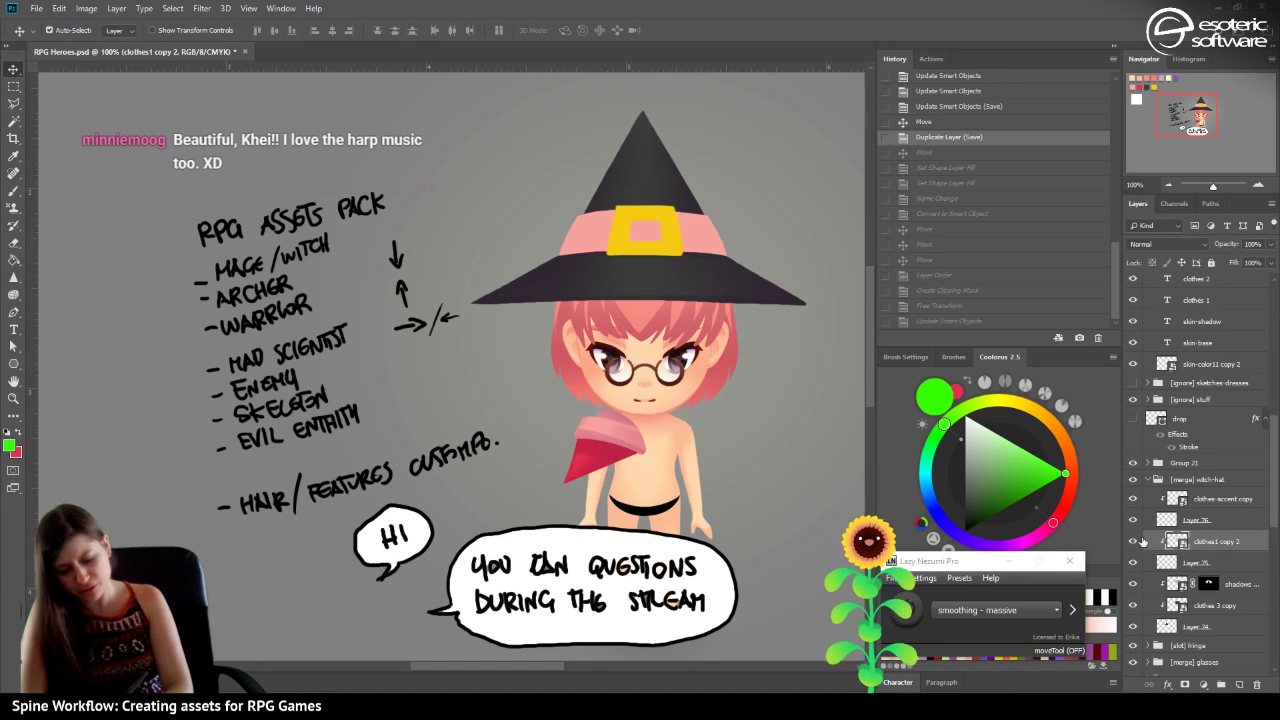
pyautogui.click(1132, 543)
pyautogui.click(1132, 543)
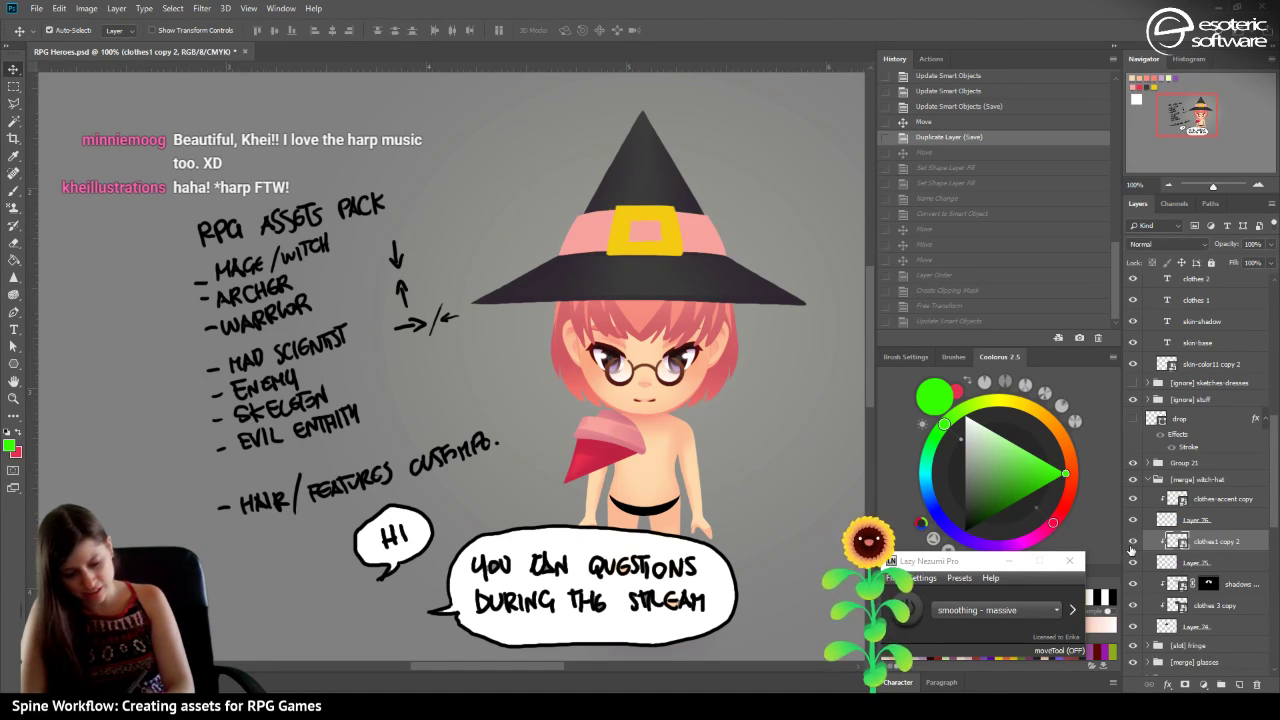
pyautogui.click(1133, 541)
pyautogui.click(1133, 541)
pyautogui.click(1134, 499)
pyautogui.click(1134, 499)
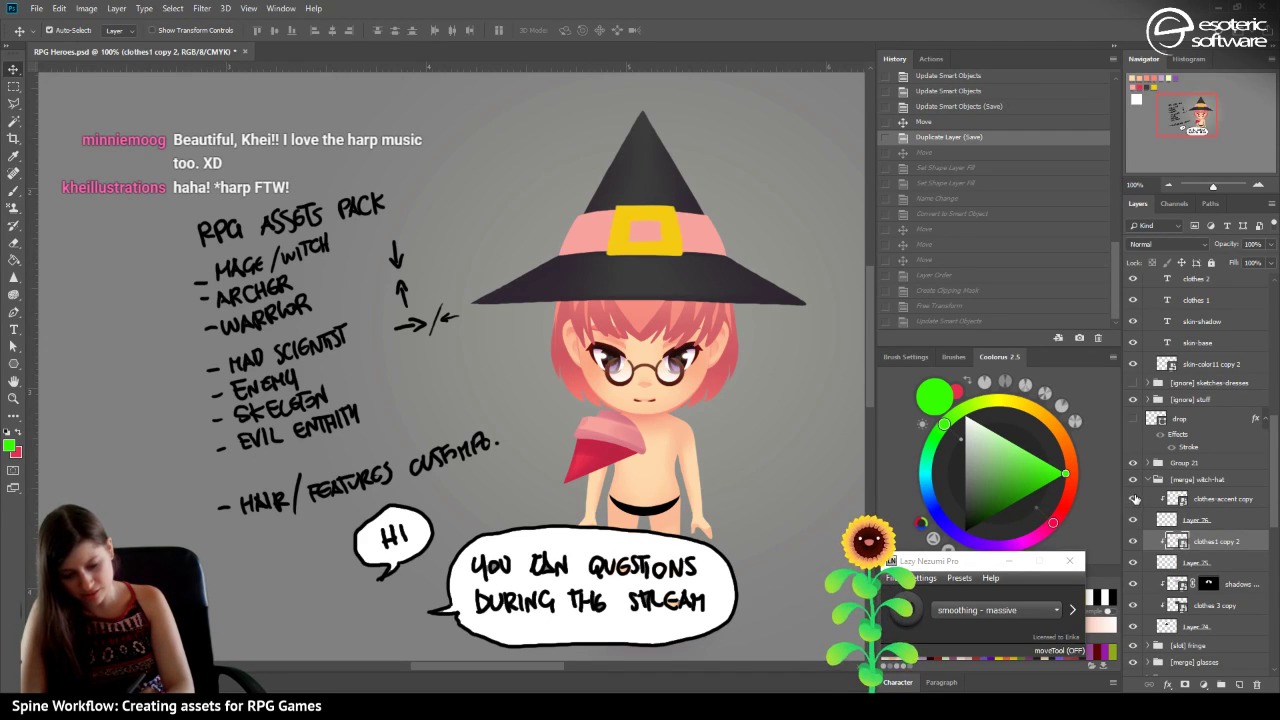
# Duplicate the masked shadows layer directly above clothes1 copy 2, clip it to the hat band, and compare it hidden and shown.
pyautogui.click(1152, 582)
pyautogui.moveTo(1172, 585); pyautogui.dragTo(1199, 522)
pyautogui.rightClick(1199, 522)
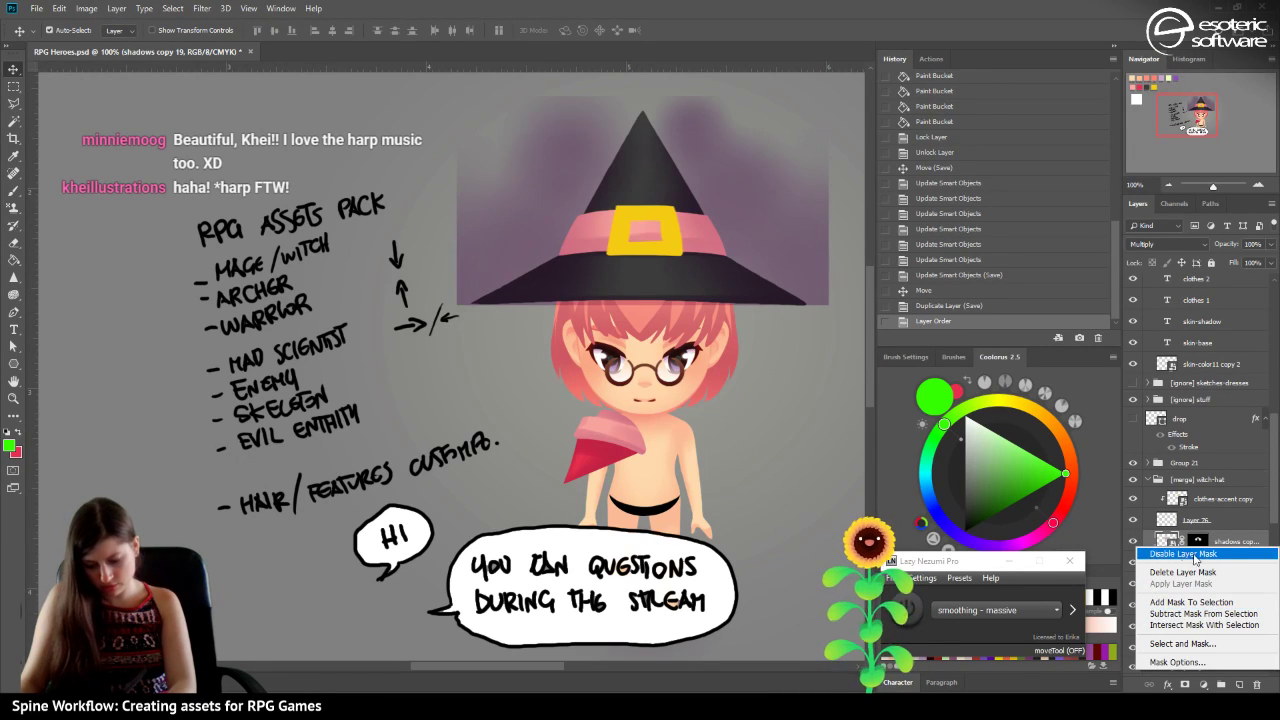
pyautogui.click(1232, 541)
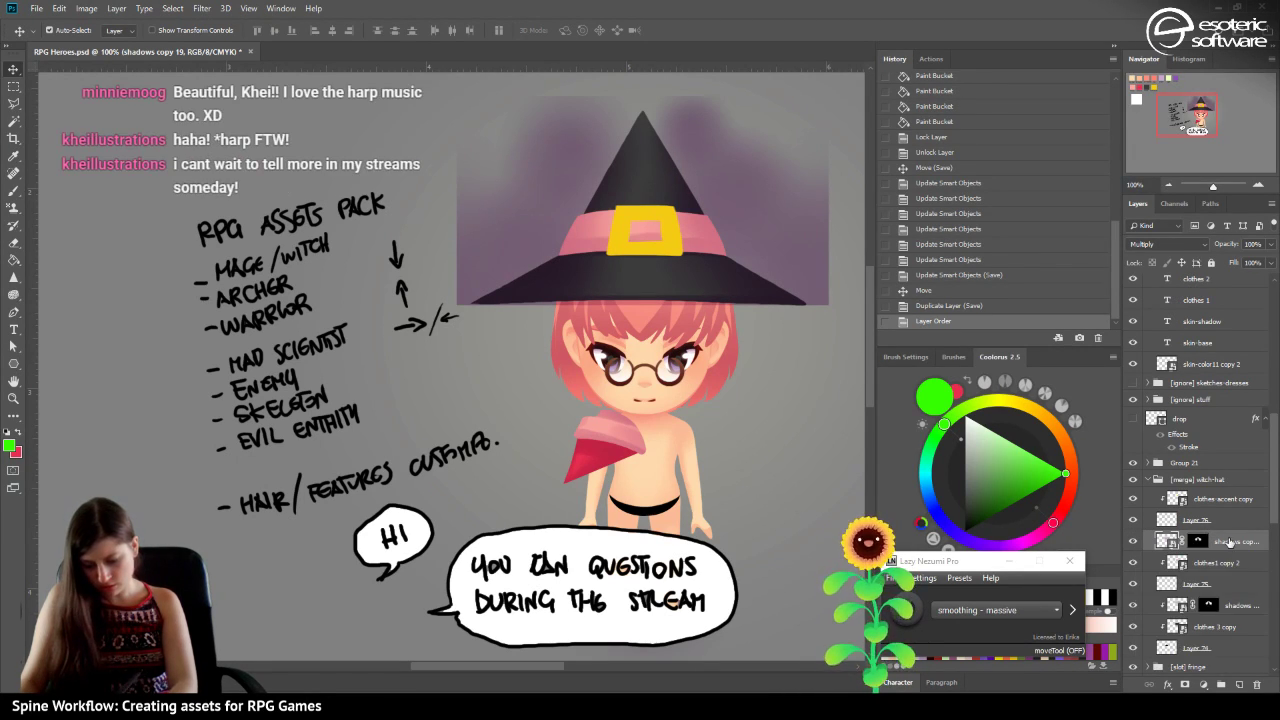
pyautogui.rightClick(1232, 541)
pyautogui.click(1081, 409)
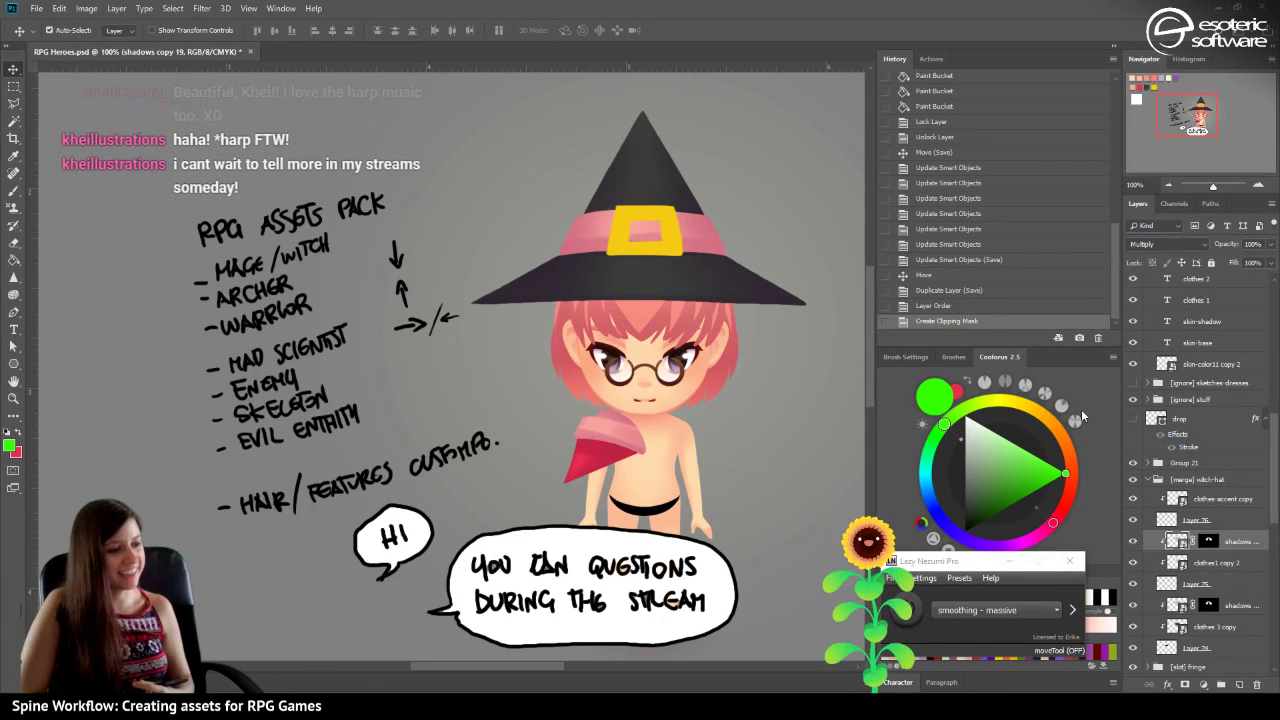
pyautogui.click(1133, 542)
pyautogui.click(1133, 542)
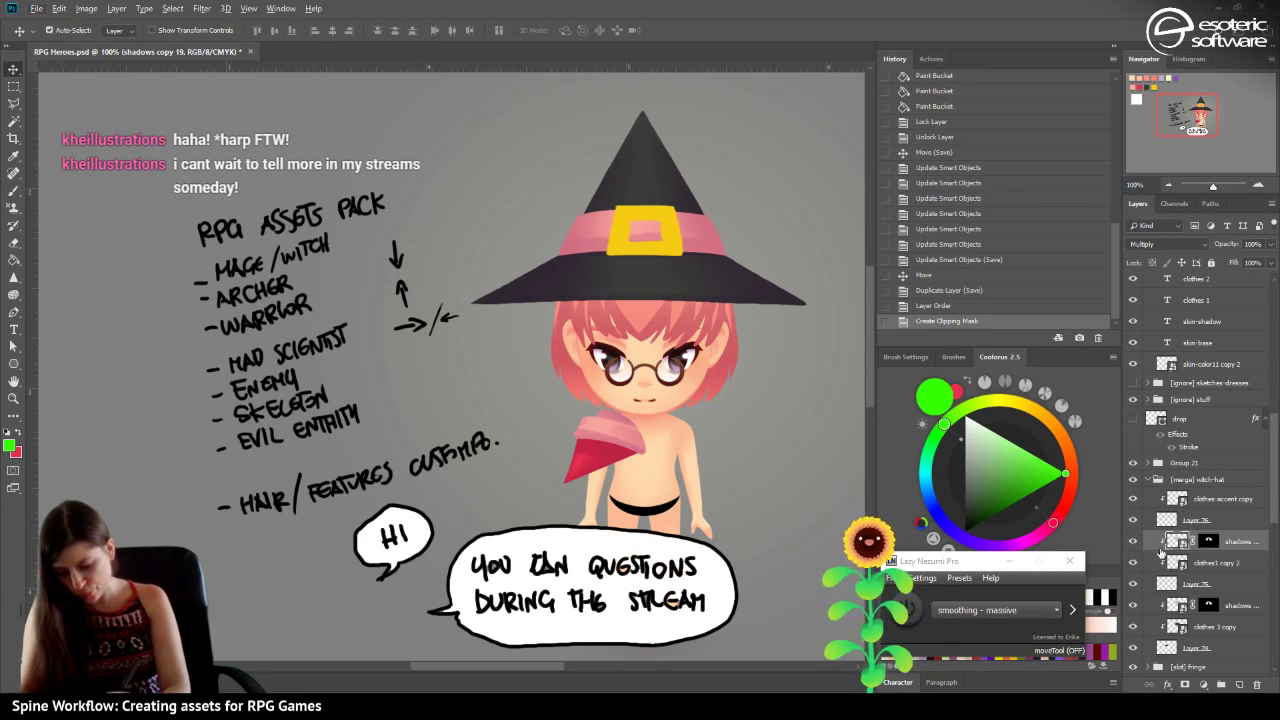
# Duplicate the hat band's masked shadow layer above clothes-accent copy and clip it to the buckle.
pyautogui.moveTo(1232, 546); pyautogui.dragTo(1212, 494)
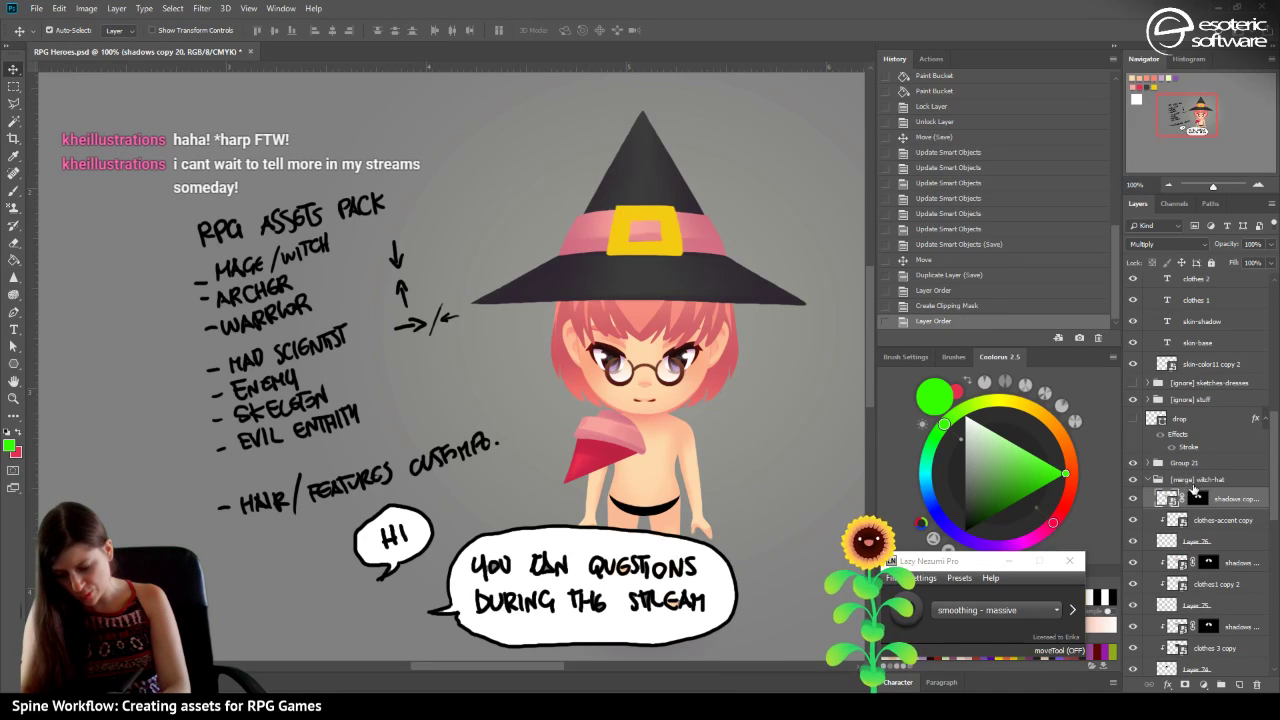
pyautogui.rightClick(1216, 494)
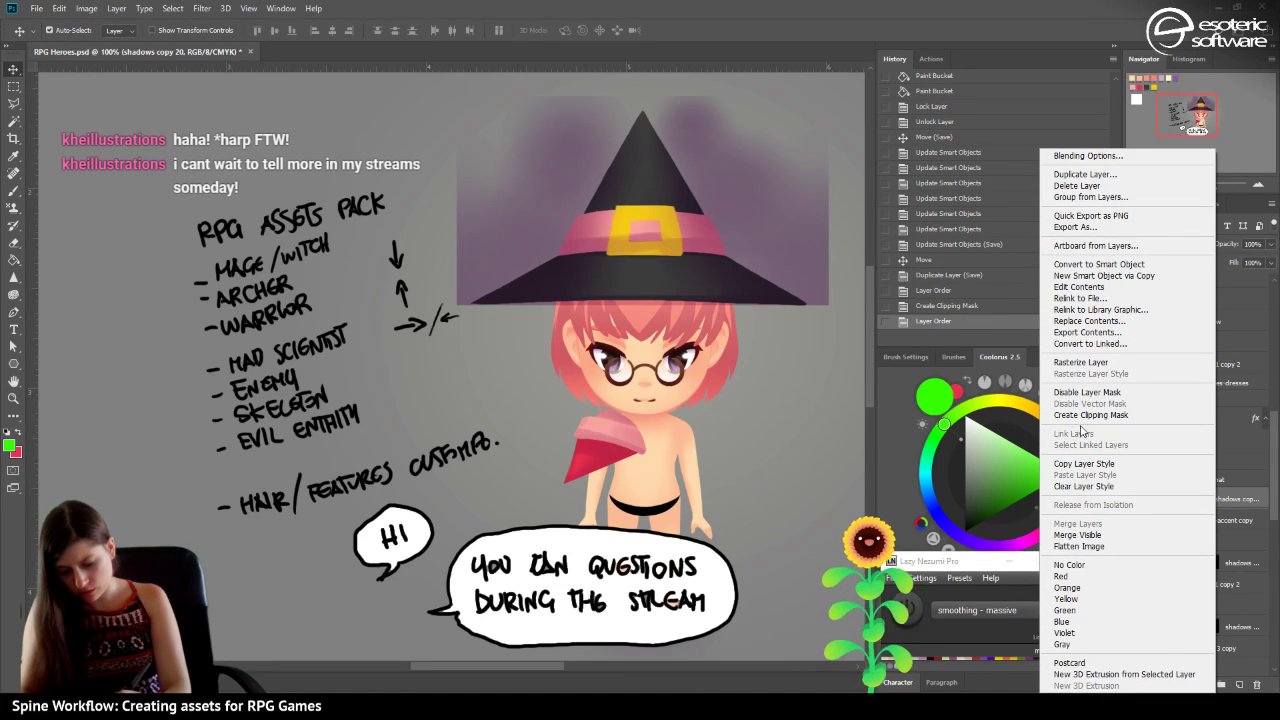
pyautogui.click(1078, 415)
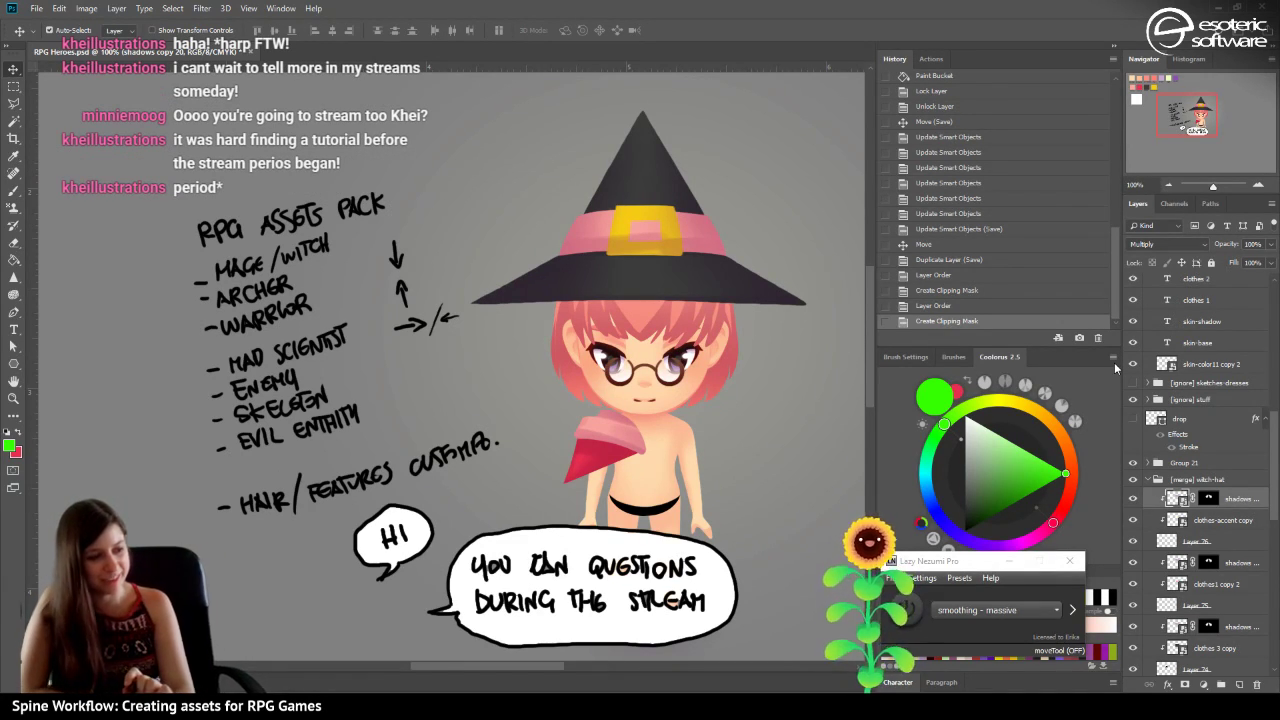
# Toggle the shadow layer above clothes 3 copy and the clothes1 copy 2 layer to check their effect on the hat.
pyautogui.click(1209, 498)
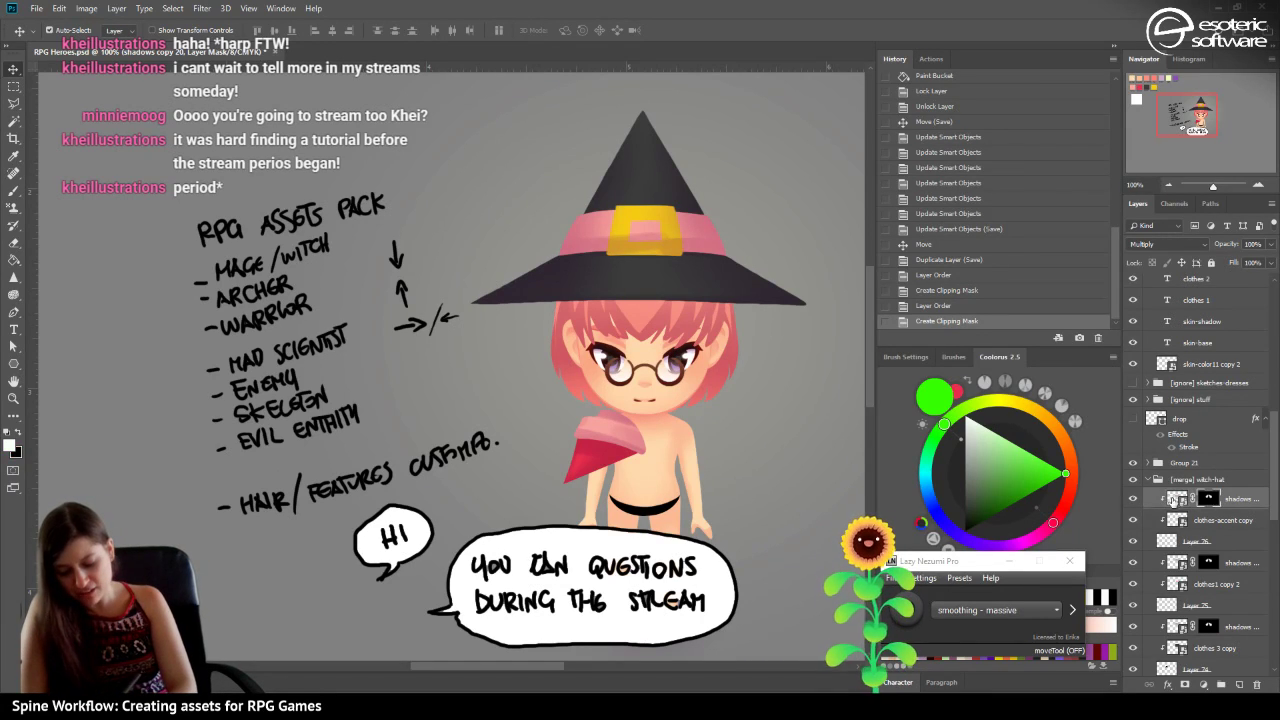
pyautogui.click(1148, 627)
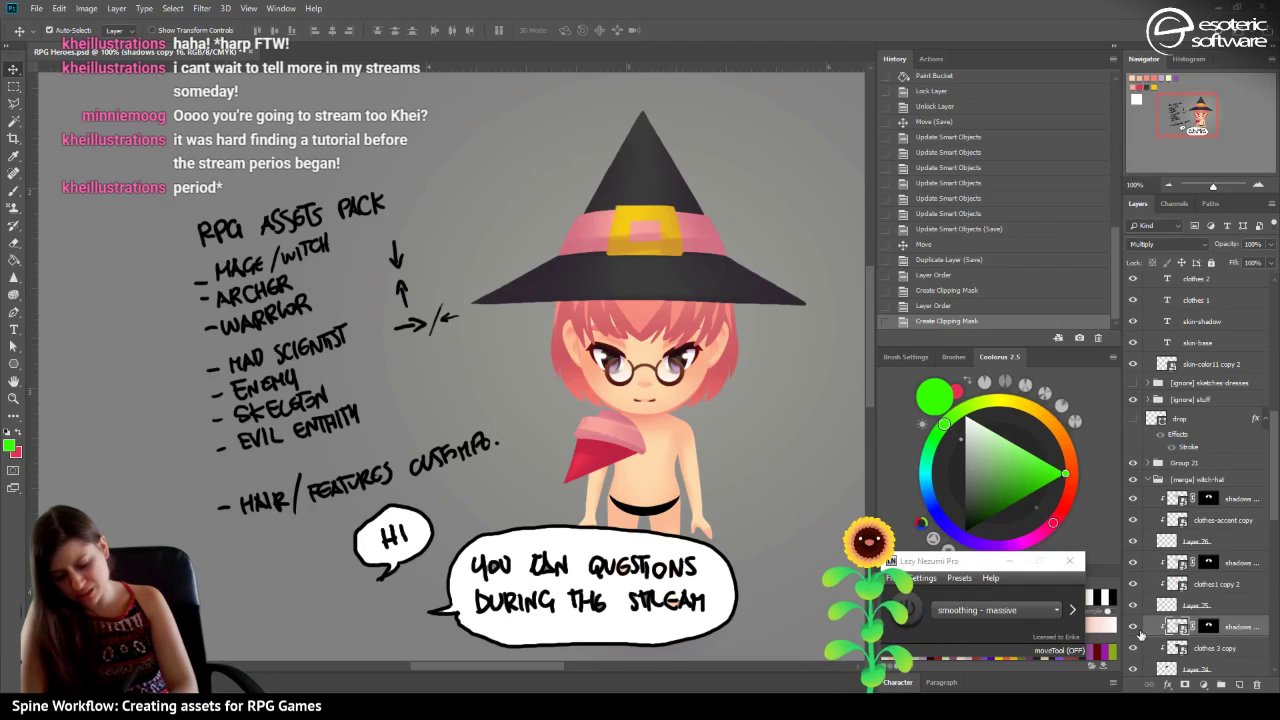
pyautogui.click(1132, 626)
pyautogui.click(1132, 626)
pyautogui.click(1133, 585)
pyautogui.click(1133, 585)
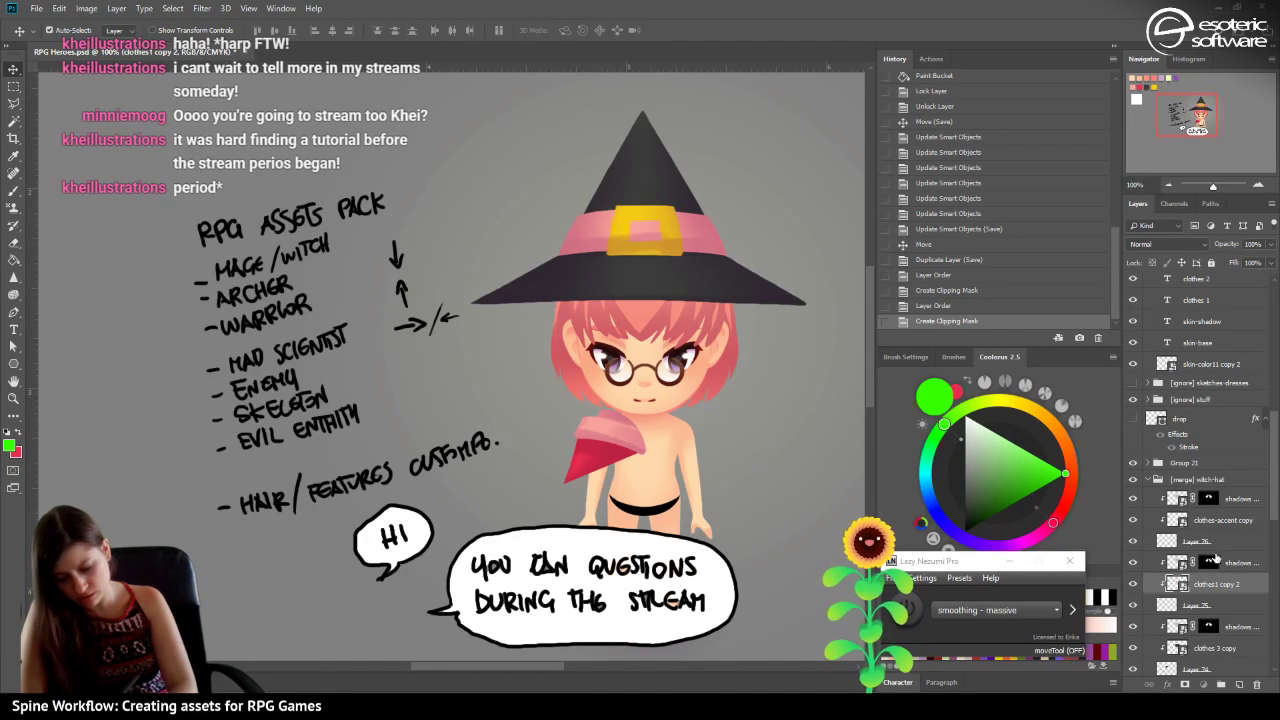
# Erase the copied shading from the hat band's shadow layer mask using a 70 px Hard Round Eraser.
pyautogui.click(1209, 562)
pyautogui.click(14, 244)
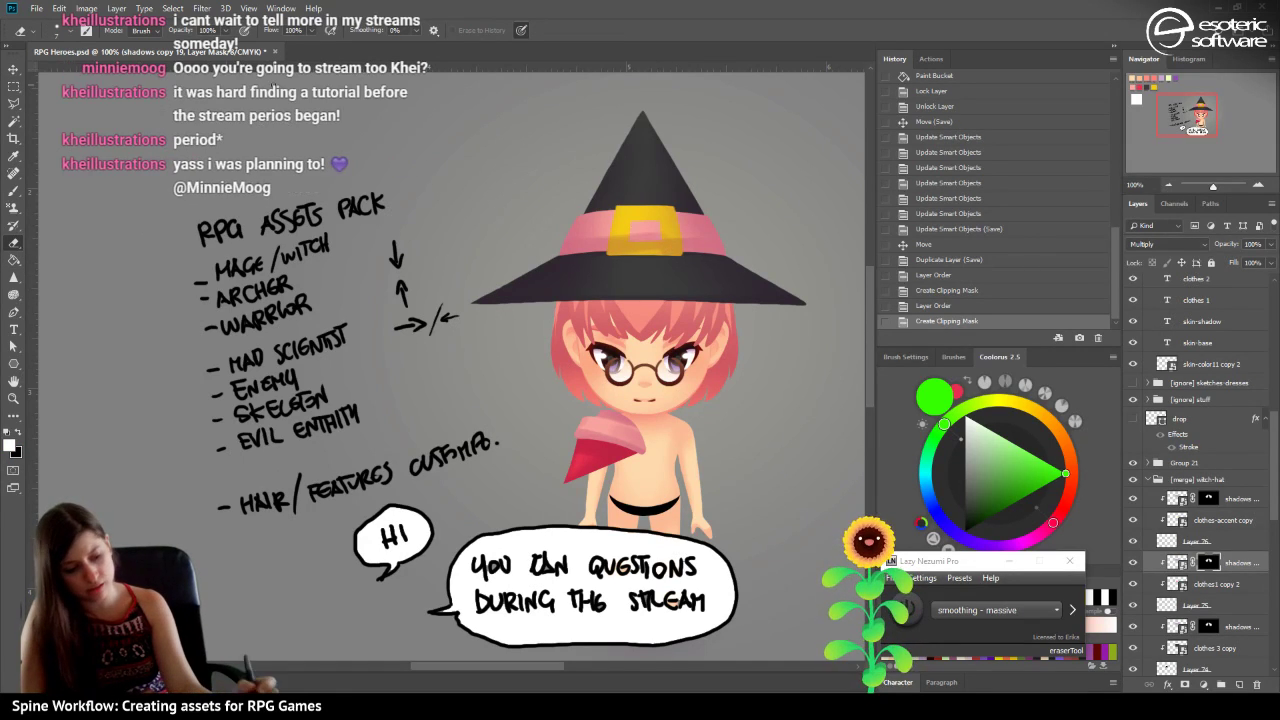
pyautogui.click(66, 30)
pyautogui.moveTo(90, 74); pyautogui.dragTo(107, 75)
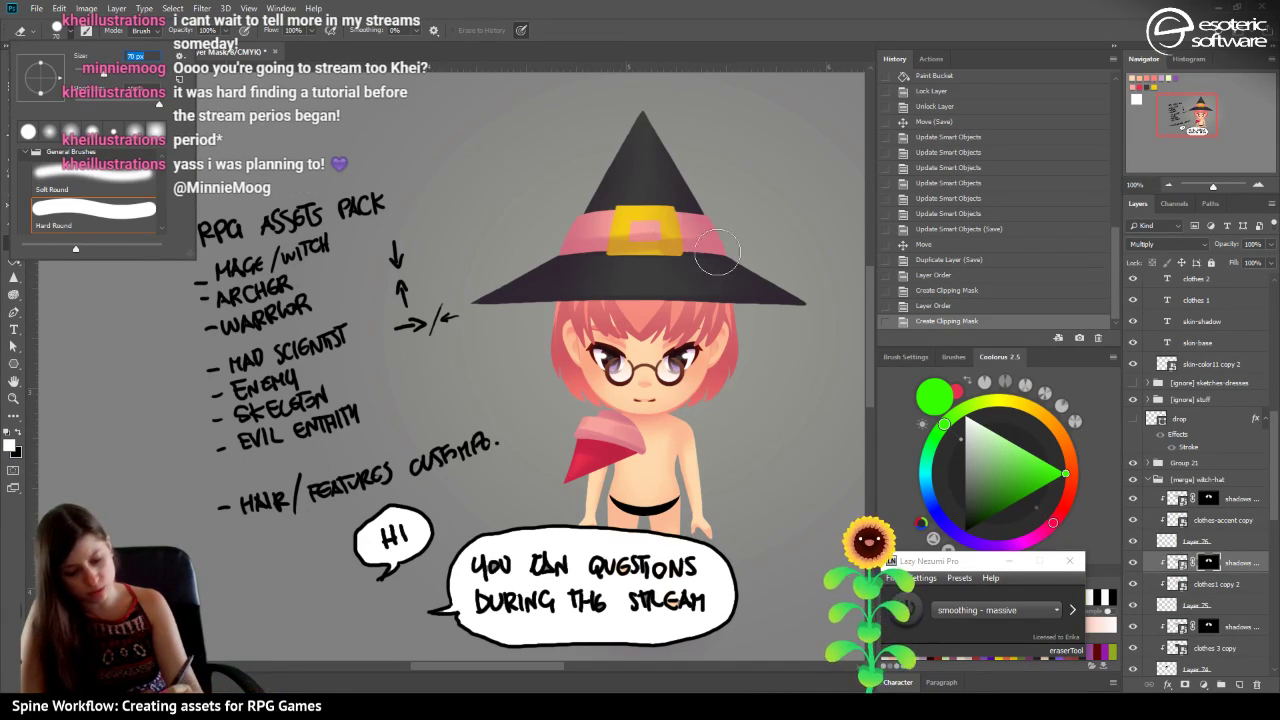
pyautogui.press('Return')
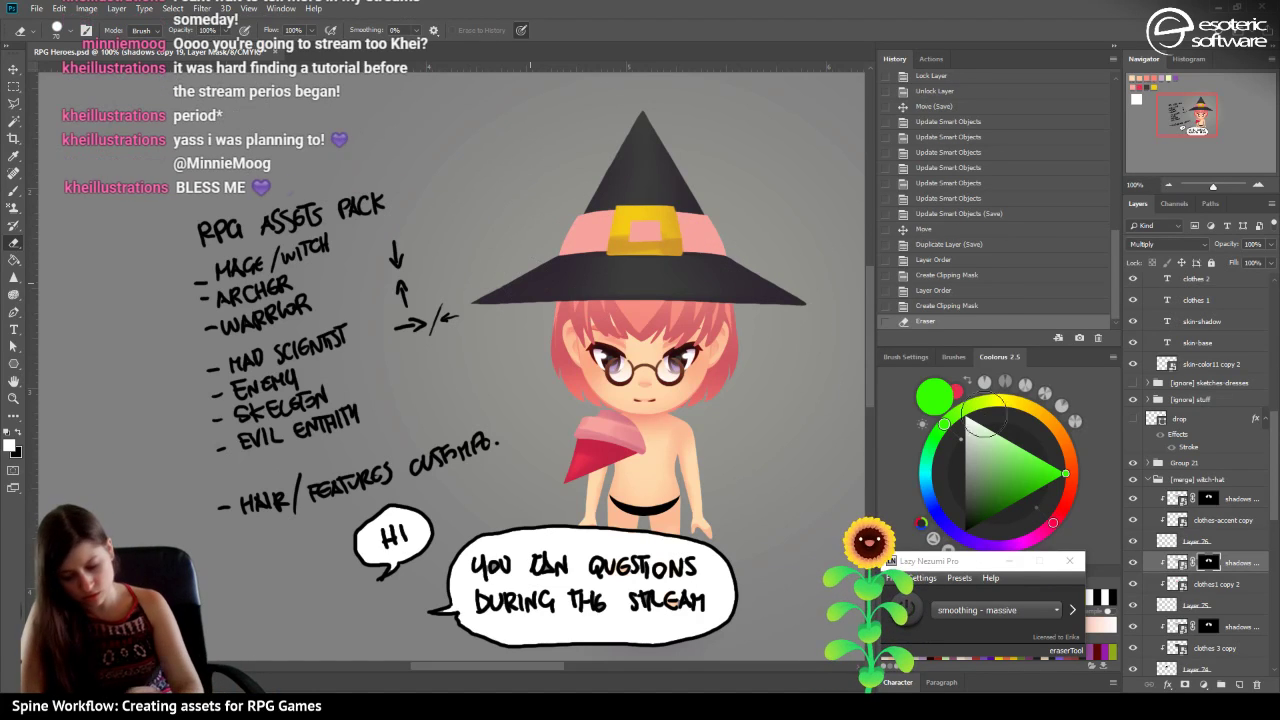
# Erase the copied shading from the buckle's shadow layer mask and switch to the Brush tool.
pyautogui.click(1208, 498)
pyautogui.moveTo(660, 215)
pyautogui.mouseDown()
pyautogui.moveTo(528, 172)
pyautogui.moveTo(545, 272)
pyautogui.mouseUp()
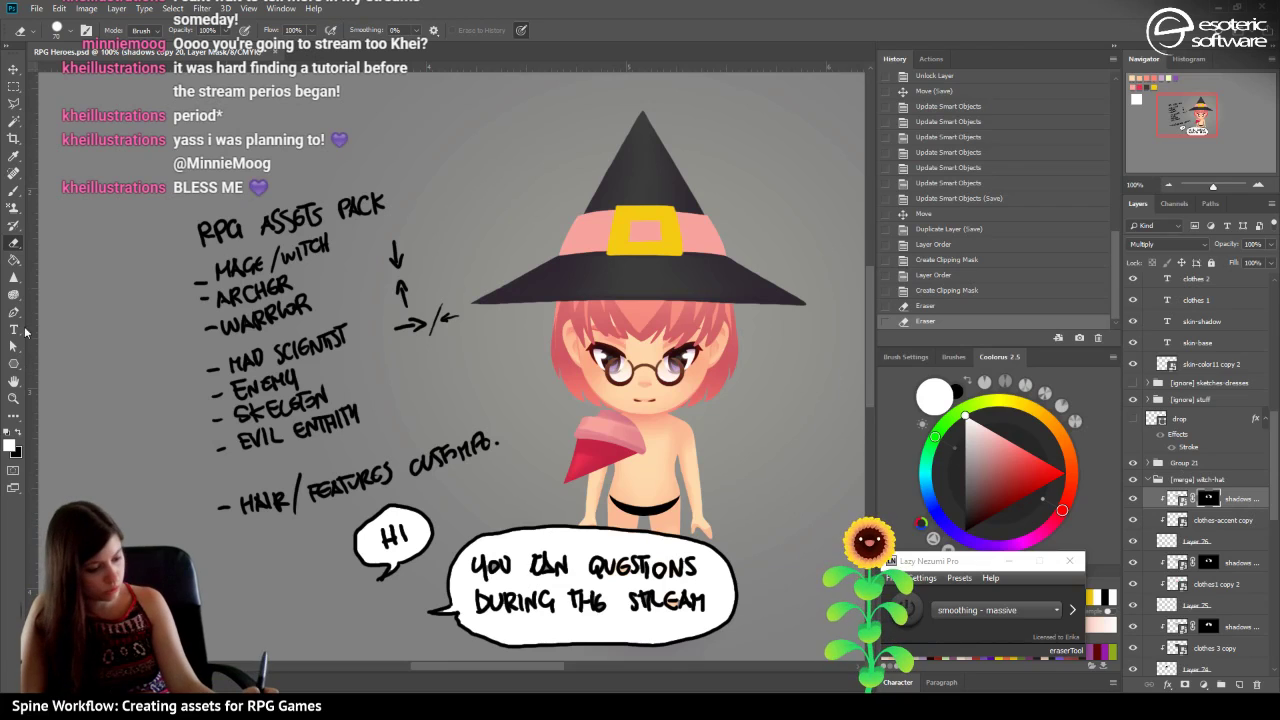
pyautogui.click(15, 189)
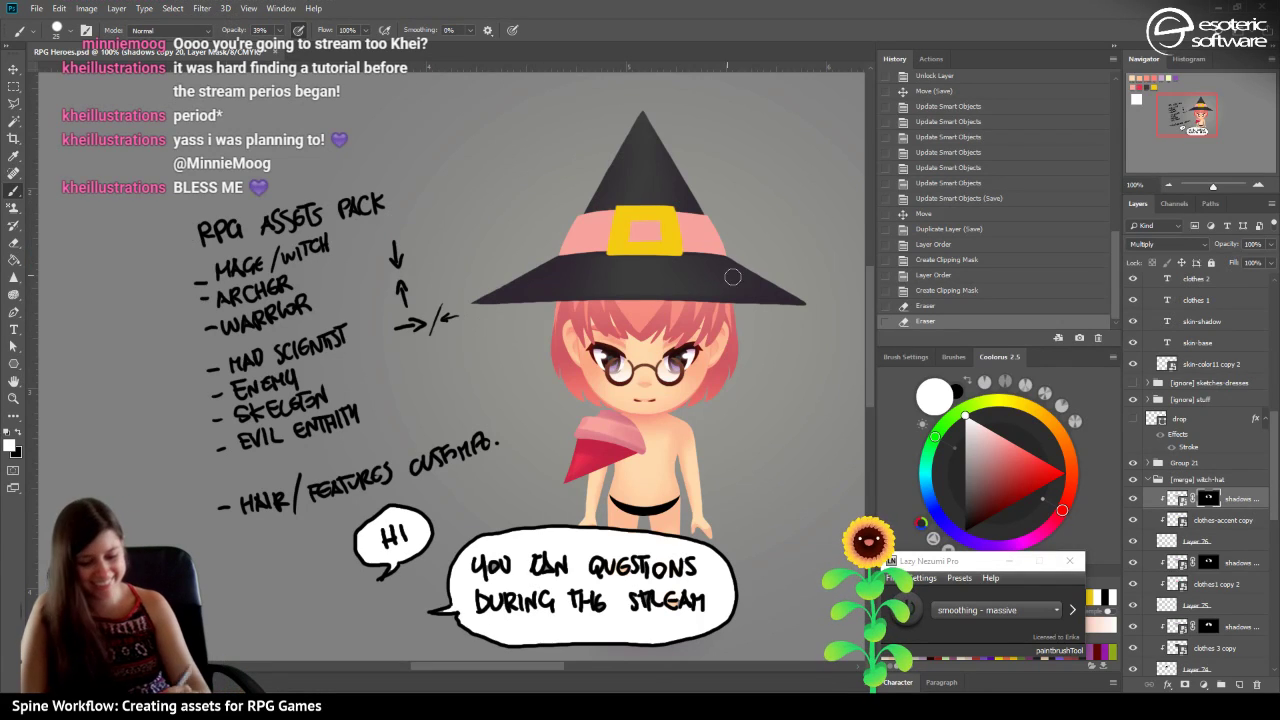
# Try painting a shadow beside the buckle on the hat band's shadow mask at 39% and 100% brush opacity.
pyautogui.click(1207, 562)
pyautogui.moveTo(678, 252)
pyautogui.mouseDown()
pyautogui.moveTo(685, 218)
pyautogui.moveTo(603, 262)
pyautogui.mouseUp()
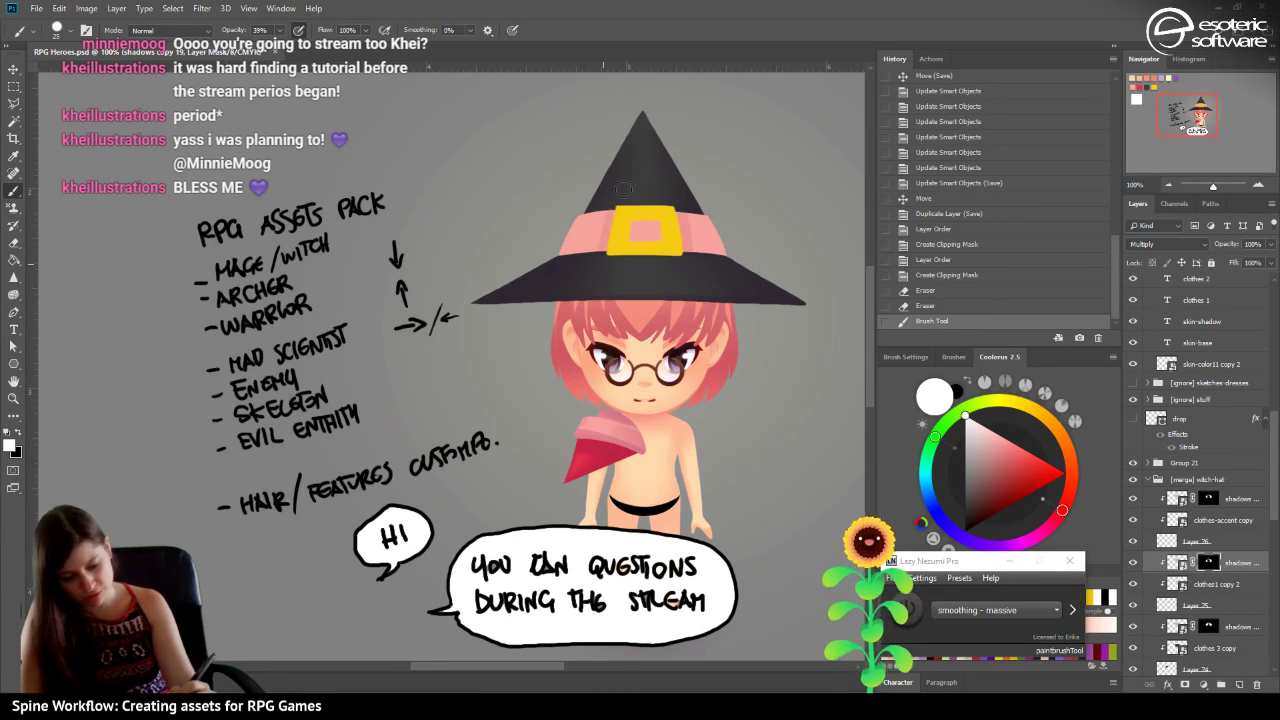
pyautogui.moveTo(615, 201); pyautogui.dragTo(599, 283)
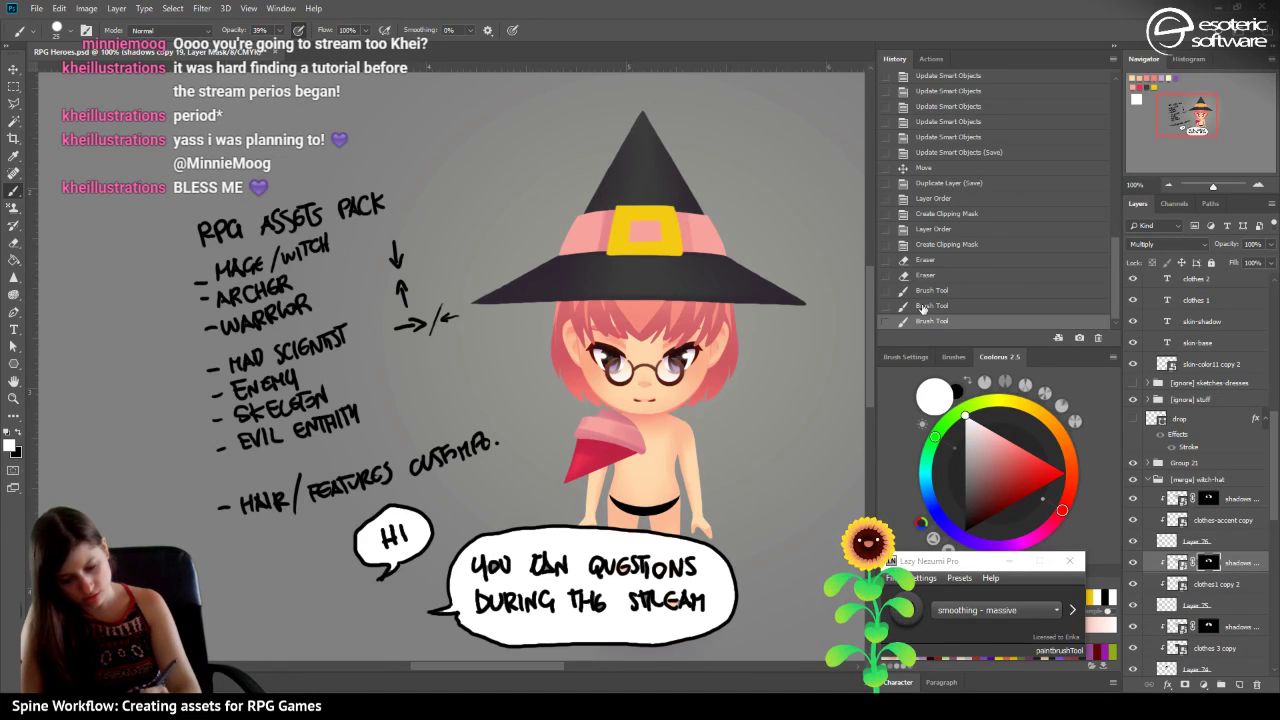
pyautogui.click(917, 274)
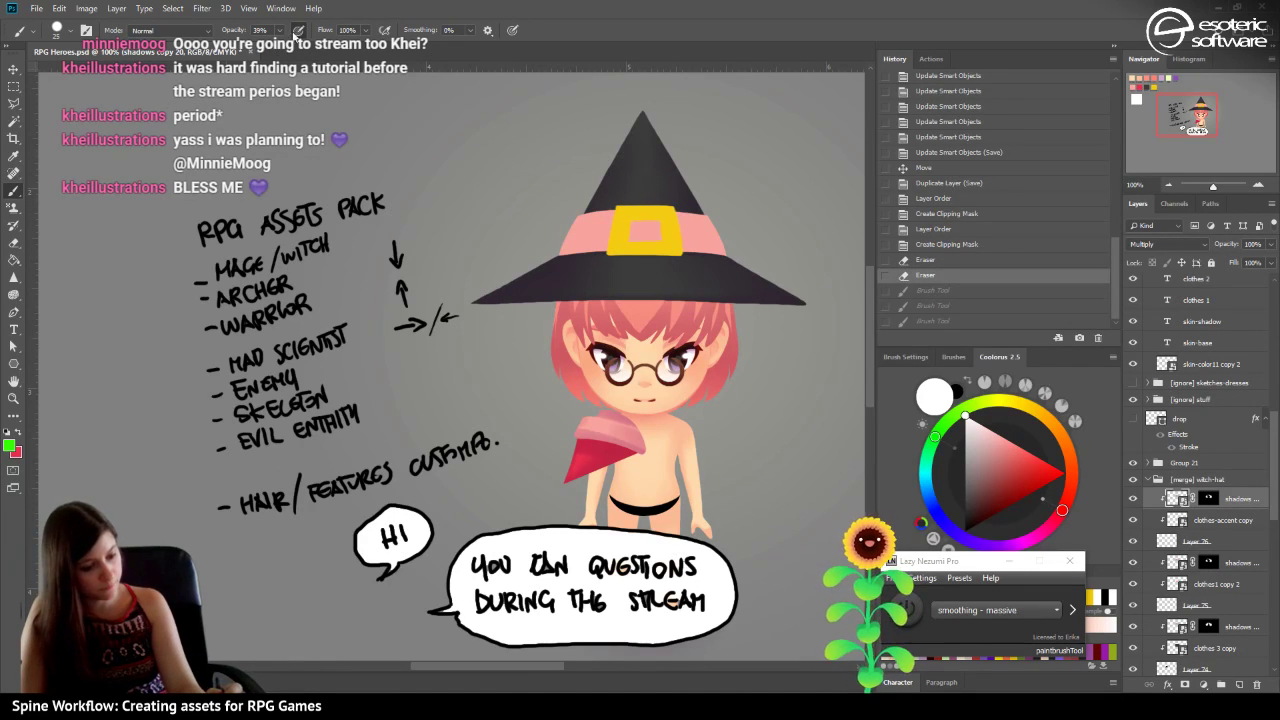
pyautogui.click(604, 269)
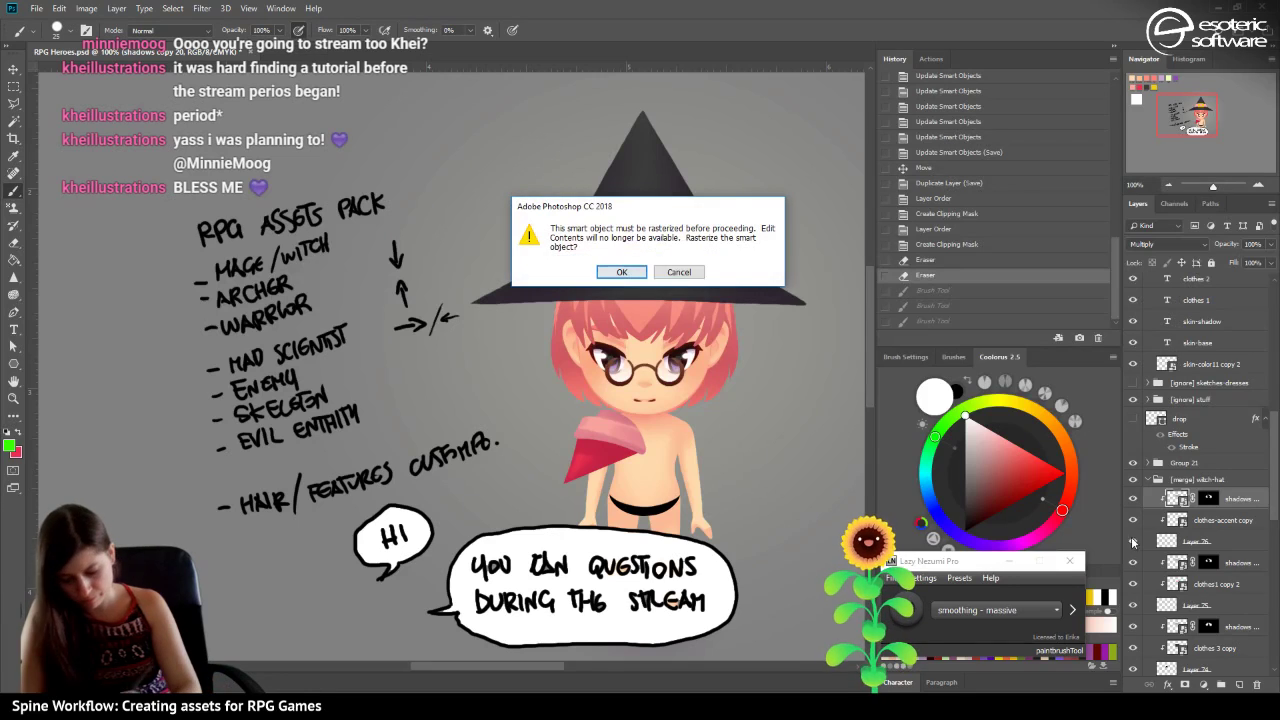
pyautogui.click(680, 276)
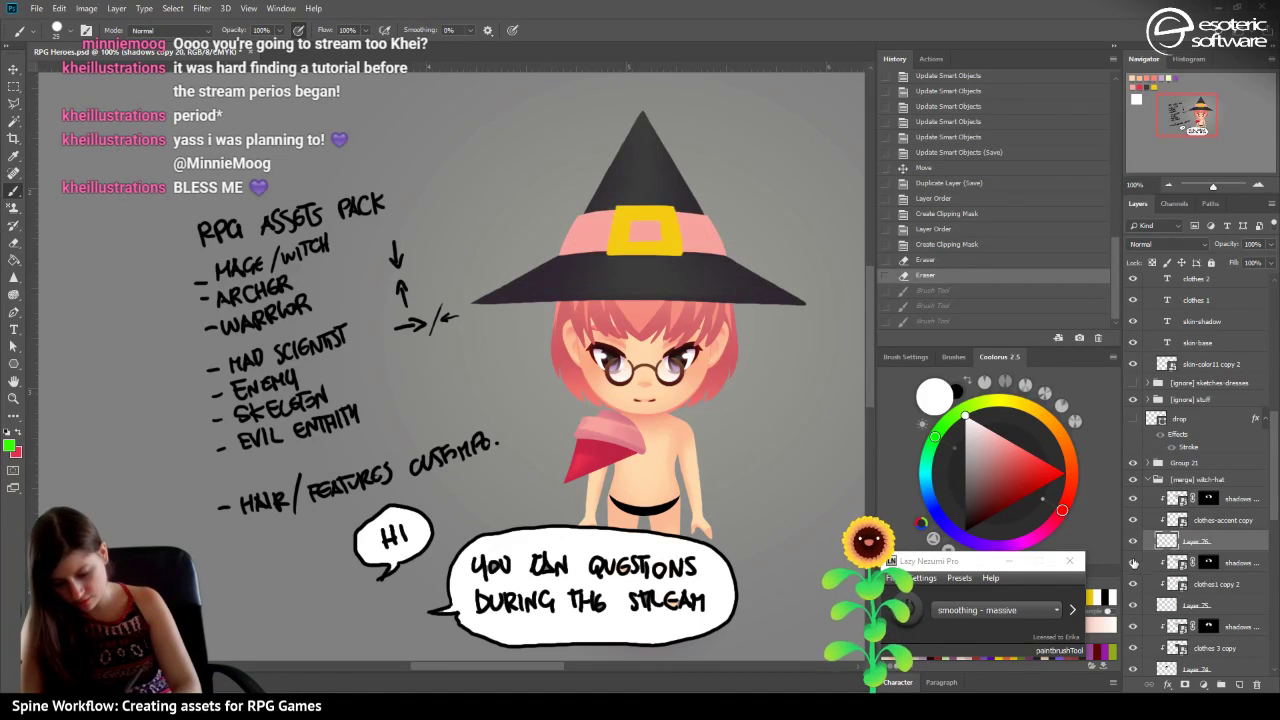
pyautogui.click(1210, 564)
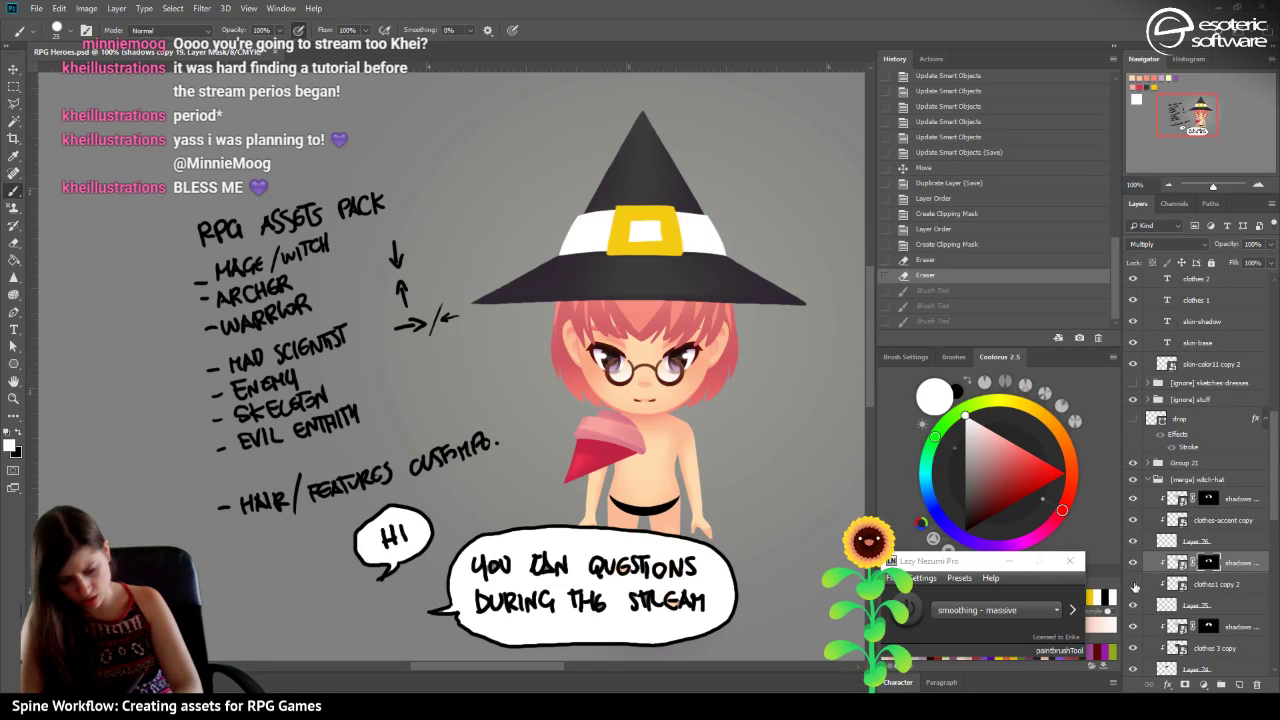
pyautogui.moveTo(613, 243); pyautogui.dragTo(620, 155)
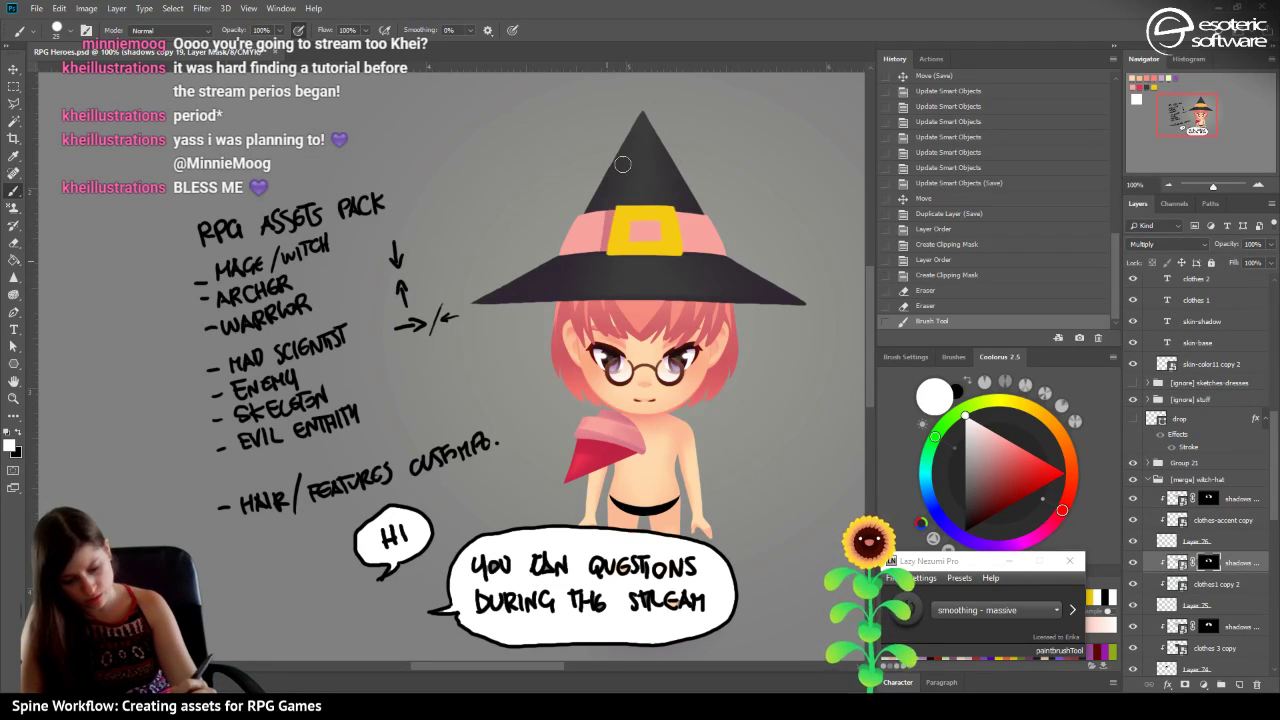
pyautogui.hotkey('ctrl', 'z')
# Set the brush opacity to 64% and paint shadow on the hat band's shadow mask around and inside the buckle.
pyautogui.moveTo(279, 35); pyautogui.dragTo(258, 46)
pyautogui.click(1208, 562)
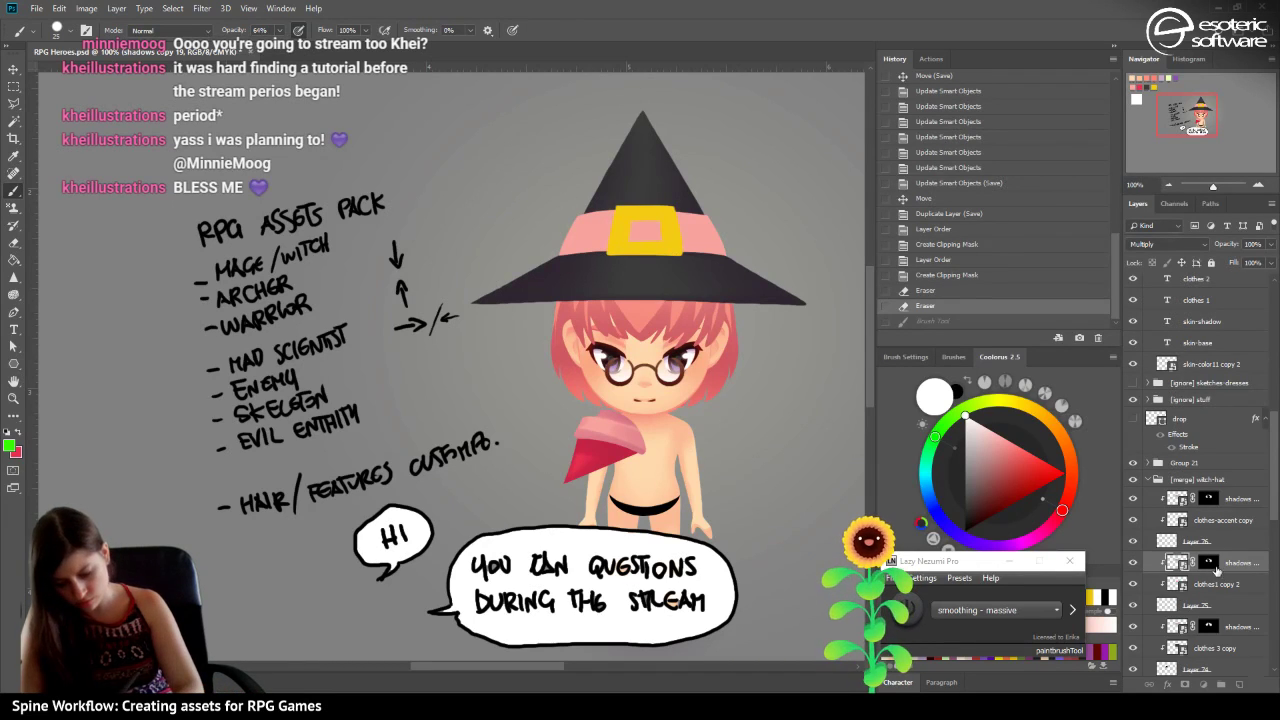
pyautogui.moveTo(610, 226); pyautogui.dragTo(602, 267)
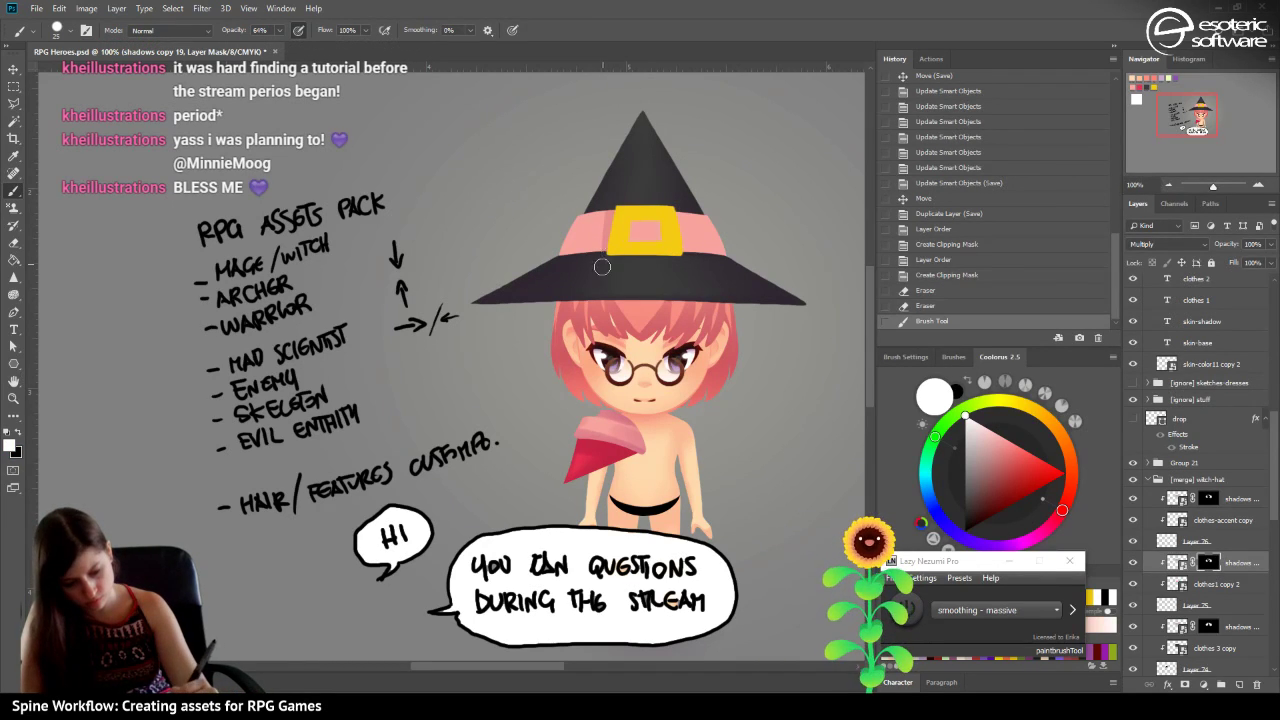
pyautogui.click(925, 307)
pyautogui.moveTo(595, 278); pyautogui.dragTo(597, 282)
pyautogui.moveTo(600, 280); pyautogui.dragTo(610, 212)
pyautogui.moveTo(684, 258)
pyautogui.mouseDown()
pyautogui.moveTo(666, 179)
pyautogui.moveTo(628, 230)
pyautogui.moveTo(638, 220)
pyautogui.moveTo(612, 210)
pyautogui.moveTo(624, 208)
pyautogui.mouseUp()
pyautogui.moveTo(630, 214)
pyautogui.mouseDown()
pyautogui.moveTo(622, 200)
pyautogui.moveTo(610, 212)
pyautogui.moveTo(688, 238)
pyautogui.mouseUp()
pyautogui.click(913, 307)
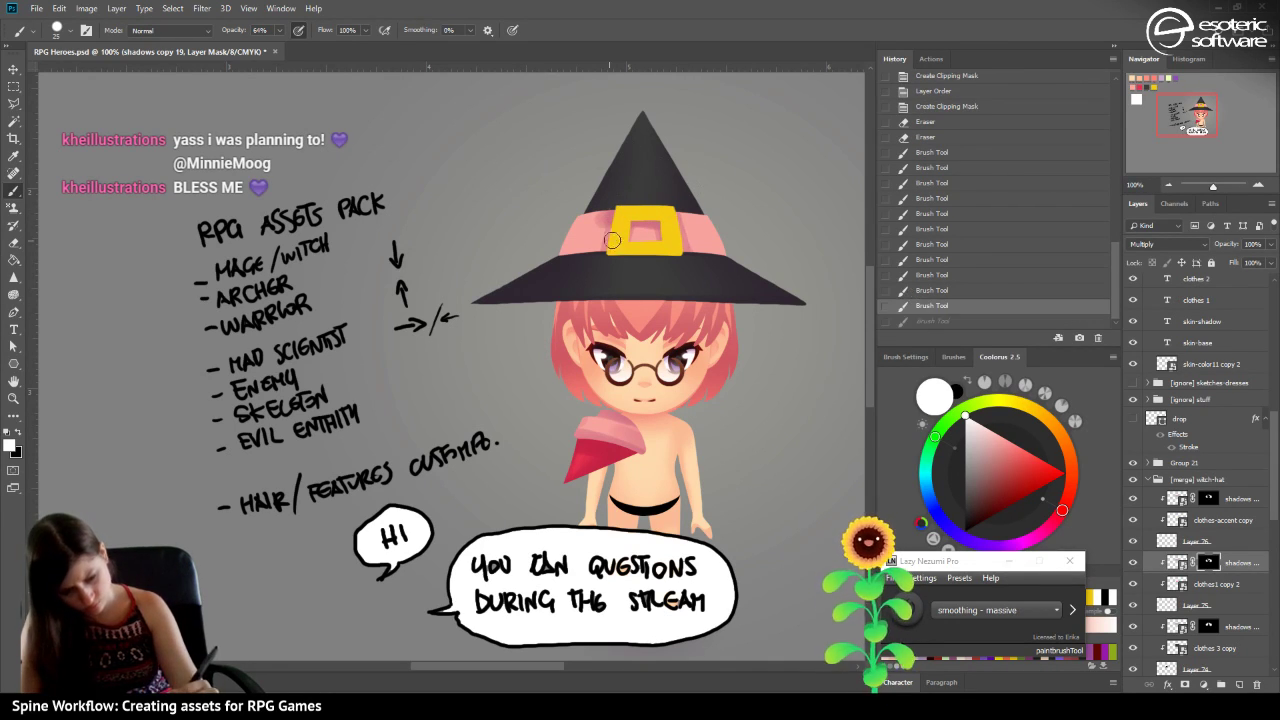
# Deepen the band's shadow at the buckle's sides and inside its opening, and erase excess shading near the band's left end.
pyautogui.moveTo(603, 262); pyautogui.dragTo(614, 250)
pyautogui.moveTo(668, 214); pyautogui.dragTo(688, 248)
pyautogui.moveTo(655, 215)
pyautogui.mouseDown()
pyautogui.moveTo(624, 250)
pyautogui.moveTo(628, 216)
pyautogui.moveTo(672, 228)
pyautogui.mouseUp()
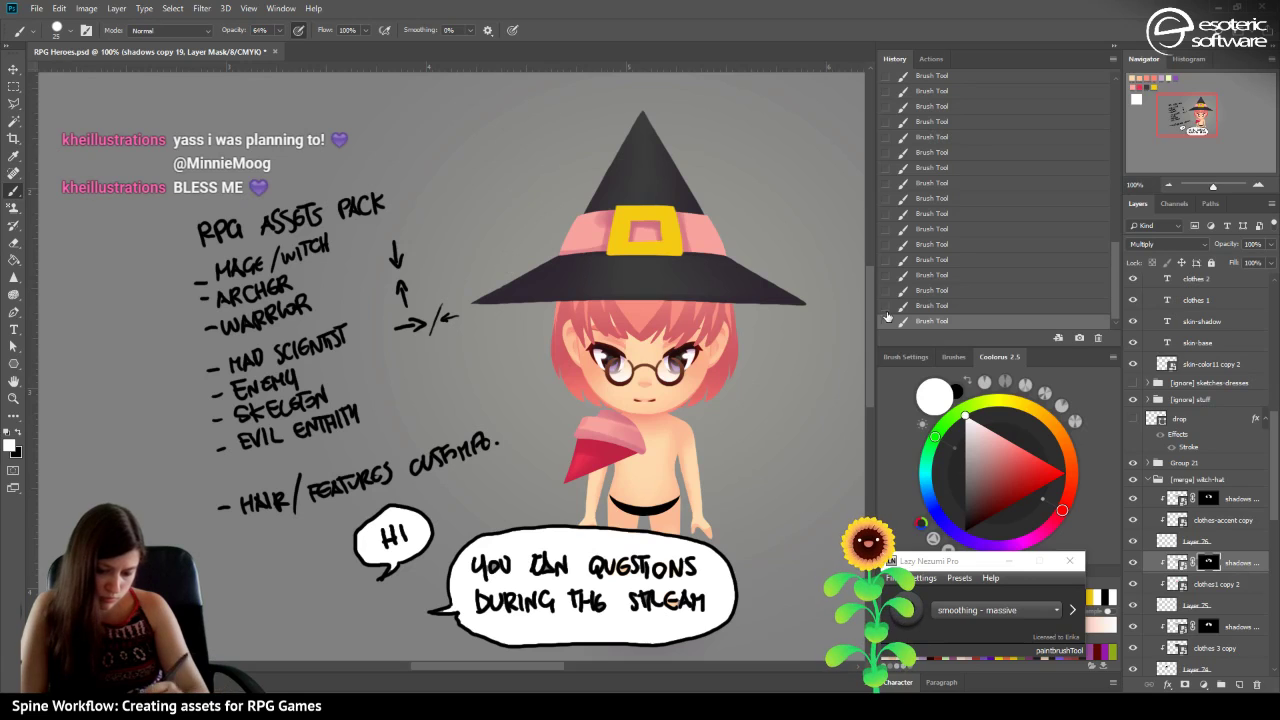
pyautogui.moveTo(604, 250)
pyautogui.mouseDown()
pyautogui.moveTo(565, 260)
pyautogui.moveTo(599, 256)
pyautogui.mouseUp()
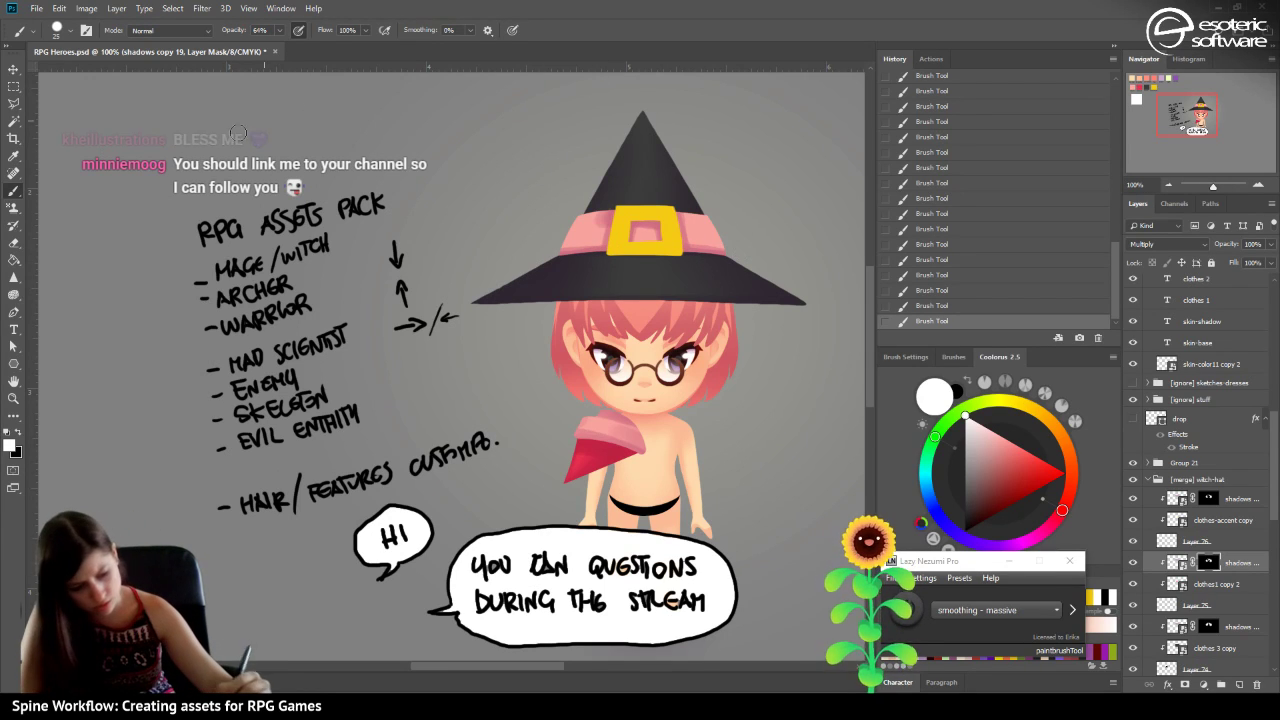
pyautogui.press('e')
pyautogui.moveTo(583, 217)
pyautogui.mouseDown()
pyautogui.moveTo(586, 200)
pyautogui.moveTo(586, 212)
pyautogui.mouseUp()
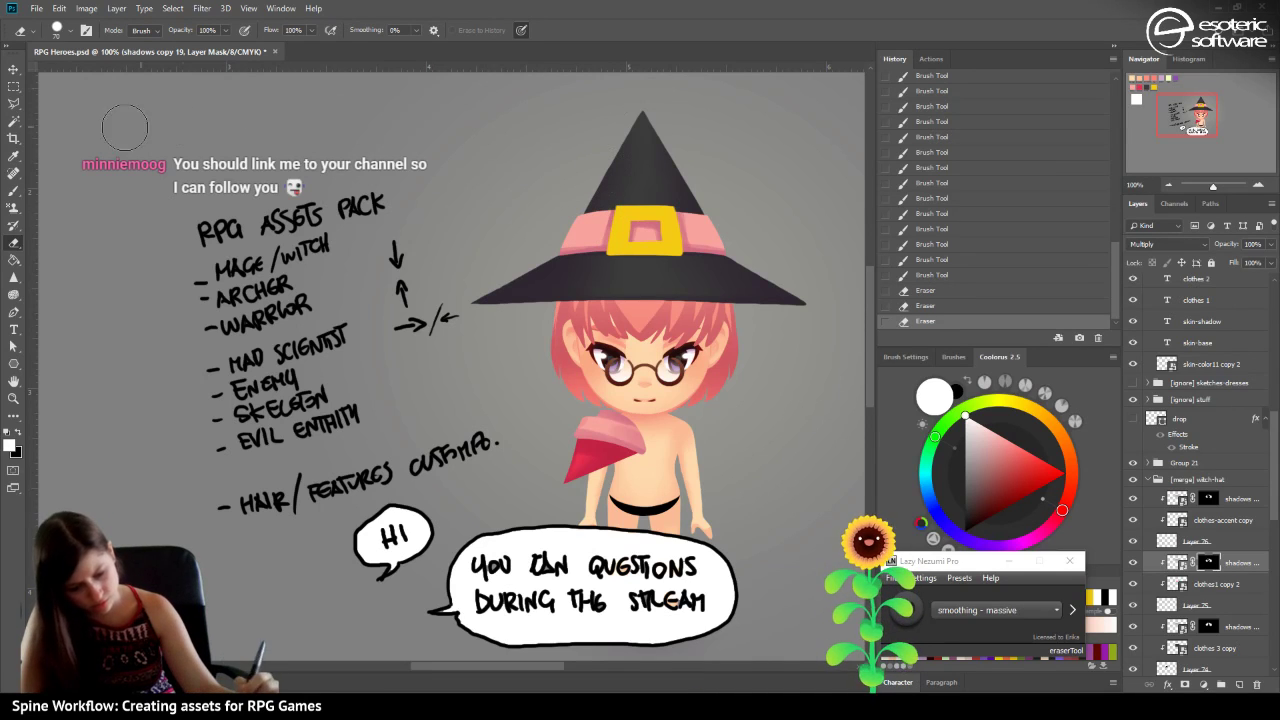
# Raise the brush opacity to 100% and paint shadow along the lower left edge of the hat band.
pyautogui.click(14, 190)
pyautogui.moveTo(281, 34); pyautogui.dragTo(306, 49)
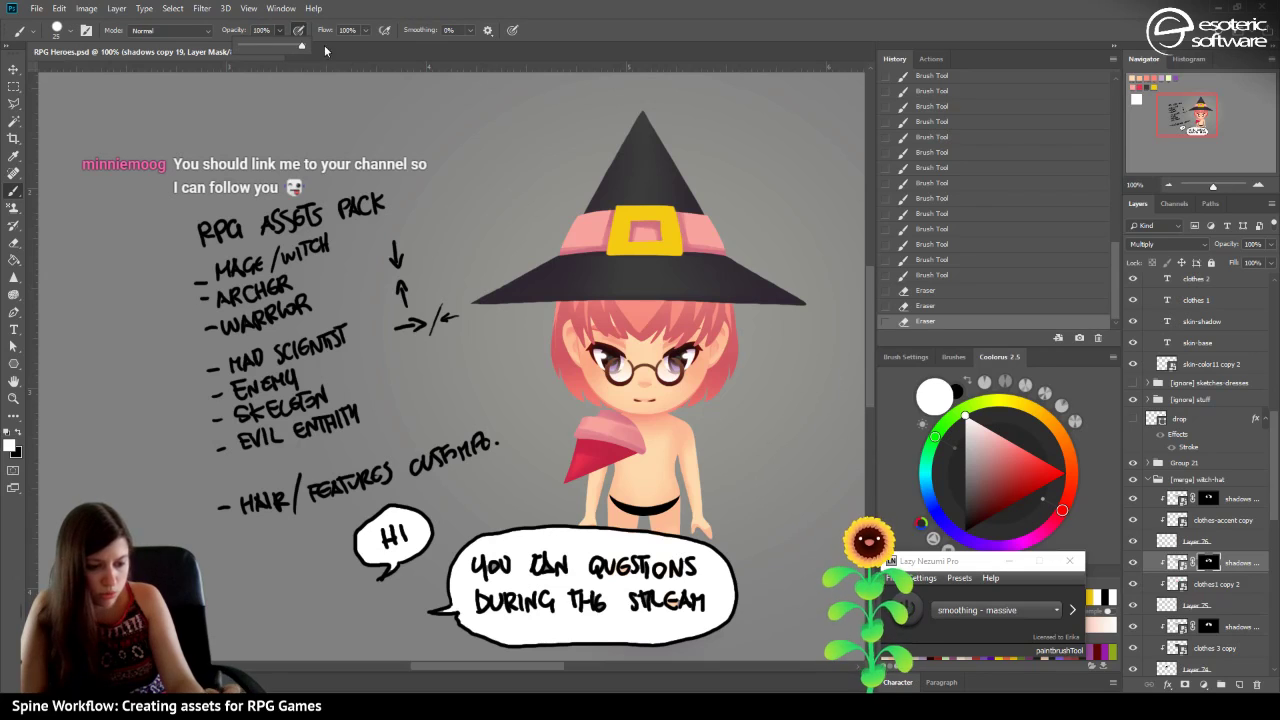
pyautogui.moveTo(600, 248); pyautogui.dragTo(567, 258)
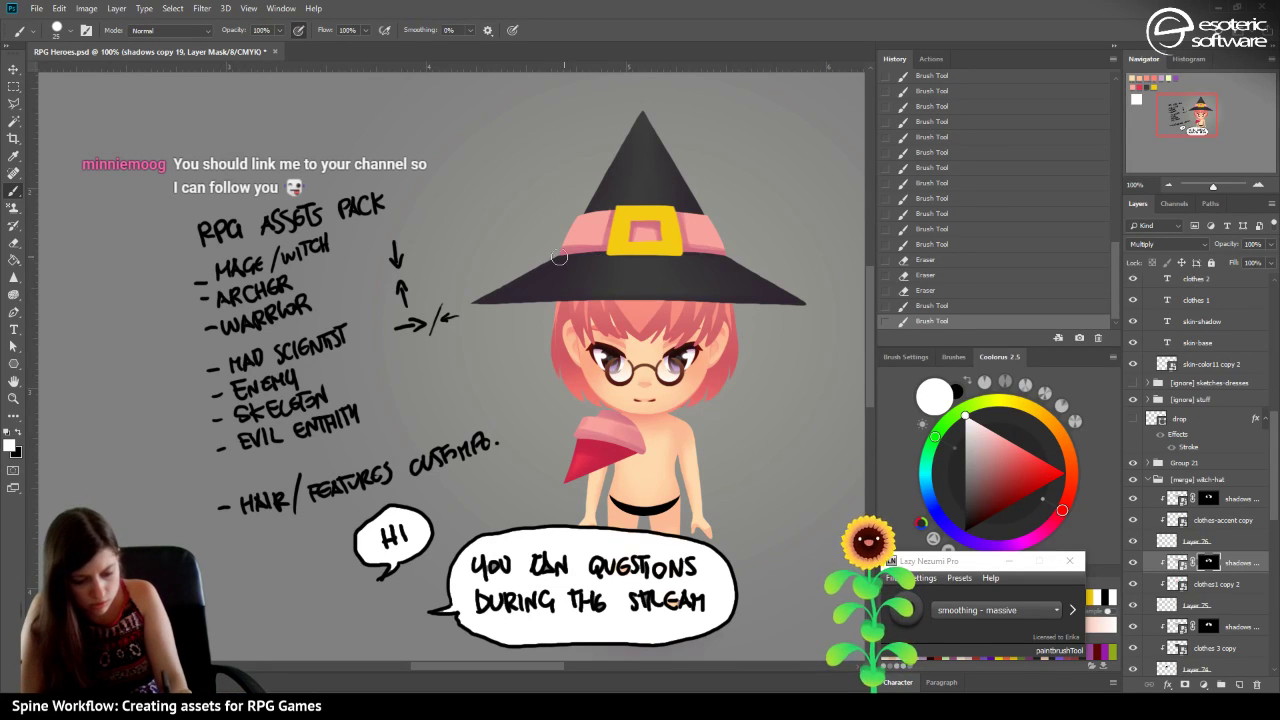
# Try painting shadow inside the buckle and across the full lower edge of the hat band.
pyautogui.moveTo(668, 241)
pyautogui.mouseDown()
pyautogui.moveTo(654, 260)
pyautogui.moveTo(750, 269)
pyautogui.moveTo(618, 257)
pyautogui.mouseUp()
pyautogui.click(908, 292)
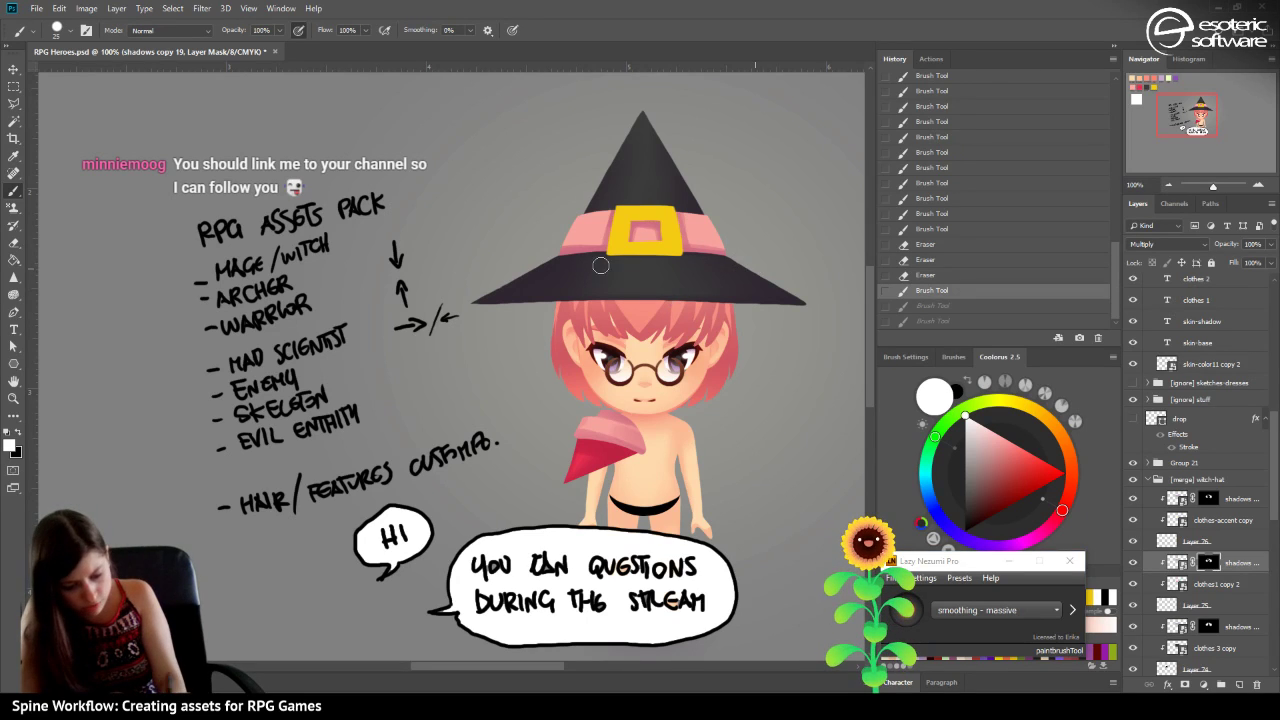
pyautogui.moveTo(738, 256); pyautogui.dragTo(476, 249)
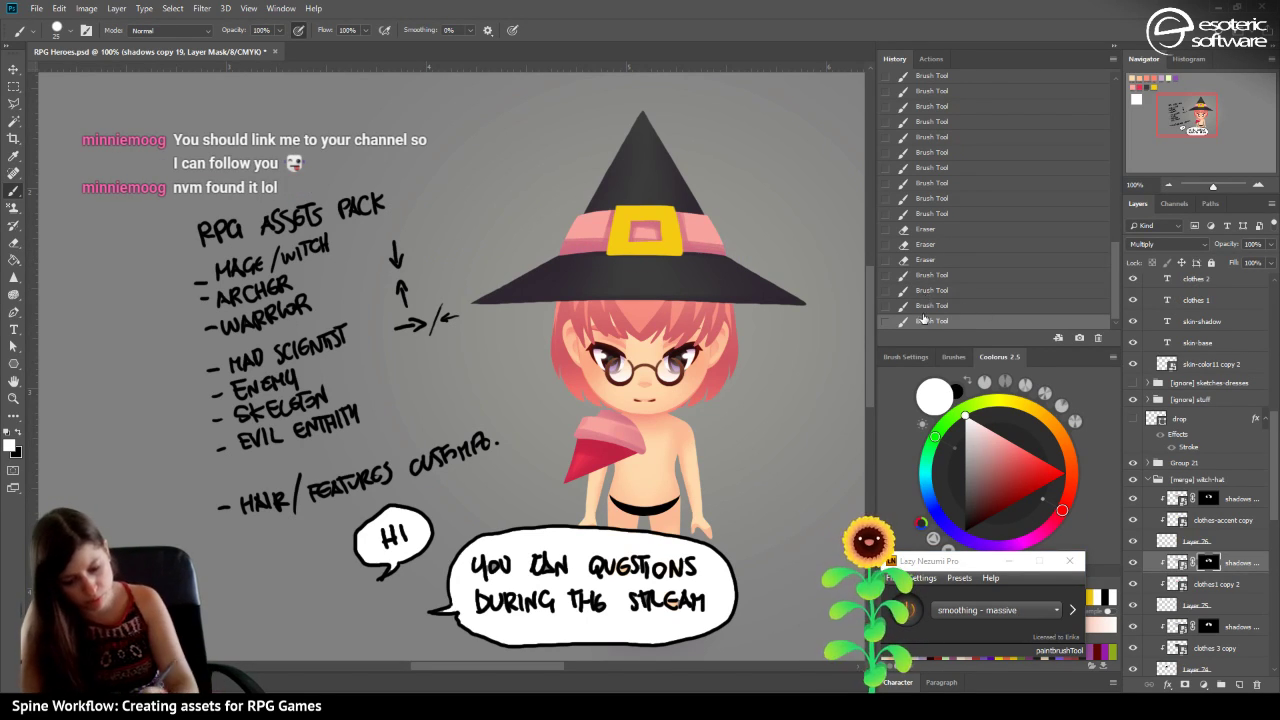
pyautogui.hotkey('ctrl', 'alt', 'z')
pyautogui.hotkey('ctrl', 'alt', 'z')
pyautogui.hotkey('ctrl', 'alt', 'z')
# Paint the band's shadow along its lower edge, beside both sides of the buckle and inside the buckle opening.
pyautogui.moveTo(730, 260)
pyautogui.mouseDown()
pyautogui.moveTo(662, 255)
pyautogui.moveTo(558, 214)
pyautogui.mouseUp()
pyautogui.moveTo(620, 257)
pyautogui.mouseDown()
pyautogui.moveTo(534, 266)
pyautogui.moveTo(615, 255)
pyautogui.moveTo(541, 254)
pyautogui.moveTo(587, 244)
pyautogui.moveTo(603, 214)
pyautogui.mouseUp()
pyautogui.moveTo(688, 244); pyautogui.dragTo(684, 214)
pyautogui.moveTo(627, 252)
pyautogui.mouseDown()
pyautogui.moveTo(632, 230)
pyautogui.moveTo(663, 219)
pyautogui.moveTo(631, 217)
pyautogui.mouseUp()
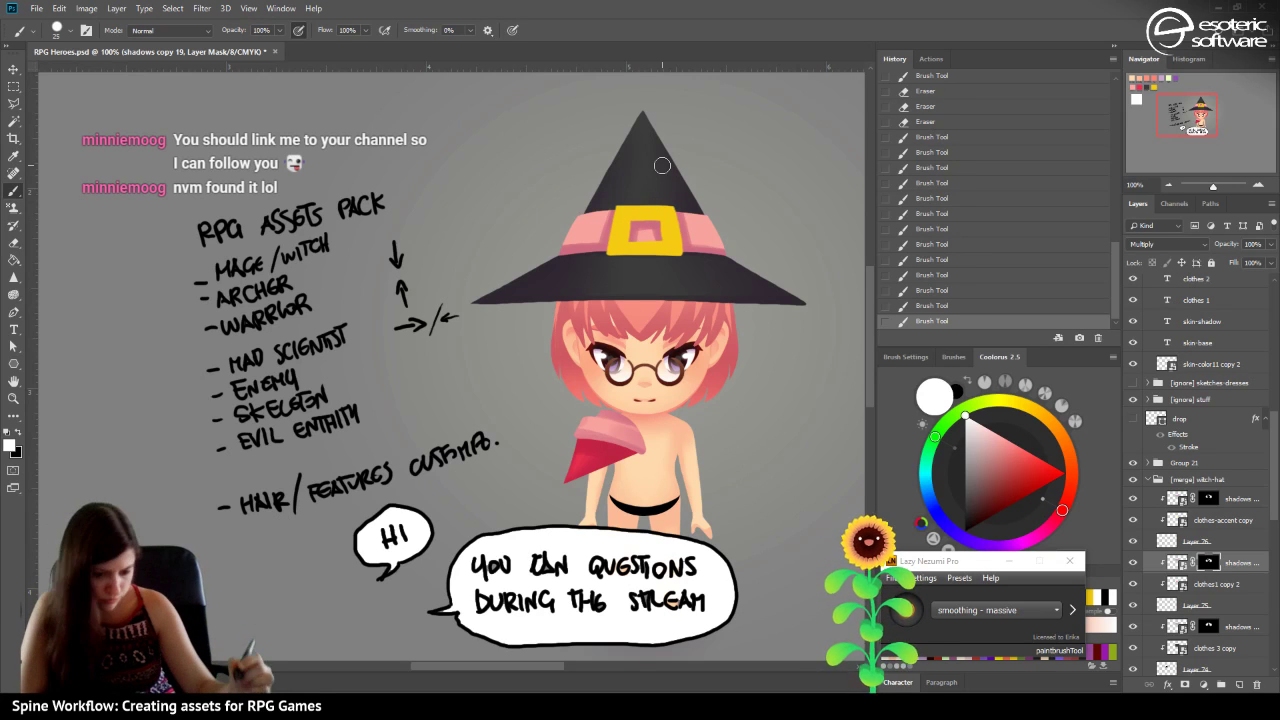
# Erase excess shadow from both ends of the hat band and the buckle opening using a 31 px Hard Round Eraser.
pyautogui.click(13, 243)
pyautogui.click(55, 33)
pyautogui.moveTo(88, 77); pyautogui.dragTo(93, 76)
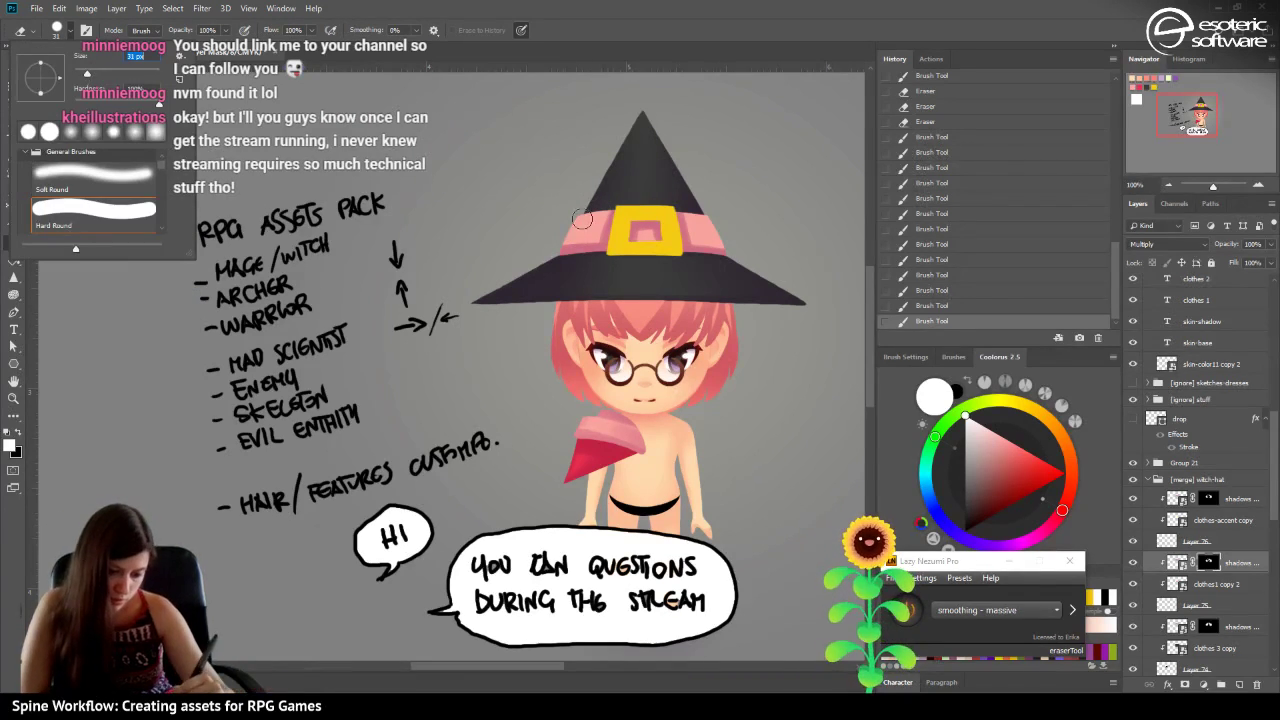
pyautogui.click(590, 222)
pyautogui.moveTo(594, 240)
pyautogui.mouseDown()
pyautogui.moveTo(608, 170)
pyautogui.moveTo(584, 238)
pyautogui.moveTo(531, 244)
pyautogui.moveTo(591, 237)
pyautogui.moveTo(576, 240)
pyautogui.mouseUp()
pyautogui.moveTo(691, 206); pyautogui.dragTo(703, 273)
pyautogui.moveTo(717, 216); pyautogui.dragTo(759, 250)
pyautogui.moveTo(609, 195); pyautogui.dragTo(604, 204)
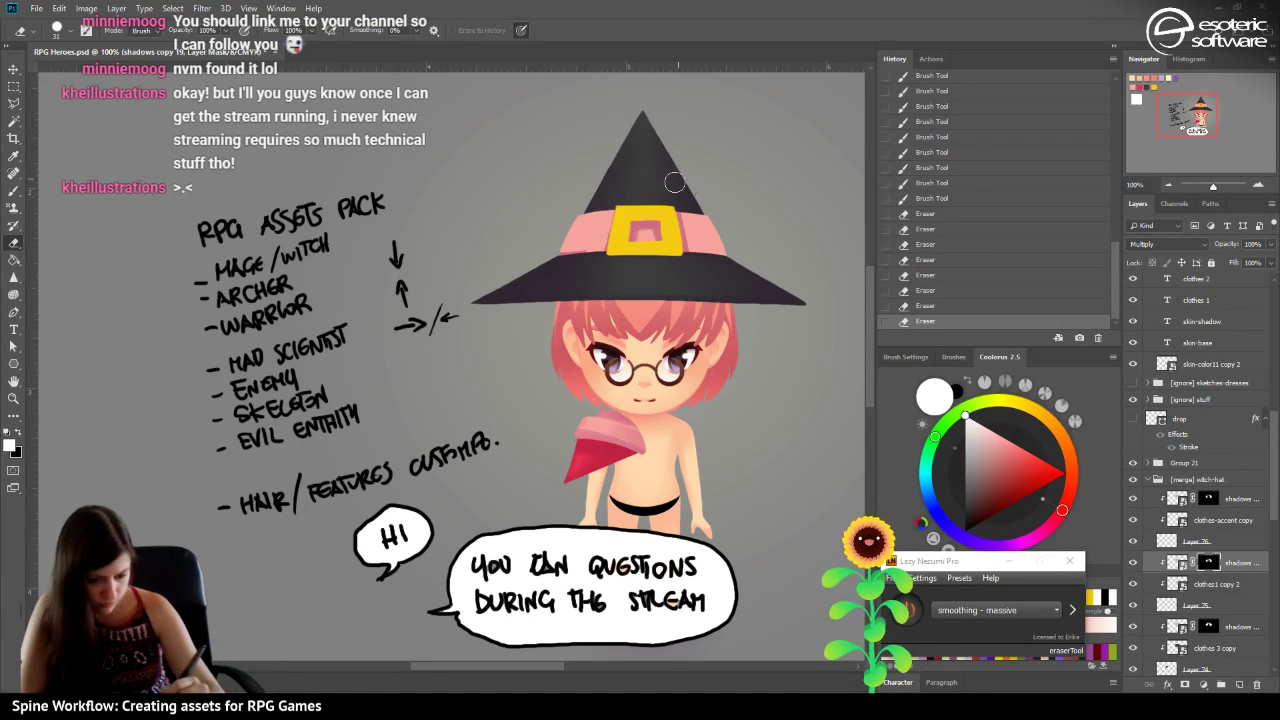
pyautogui.moveTo(637, 250); pyautogui.dragTo(656, 236)
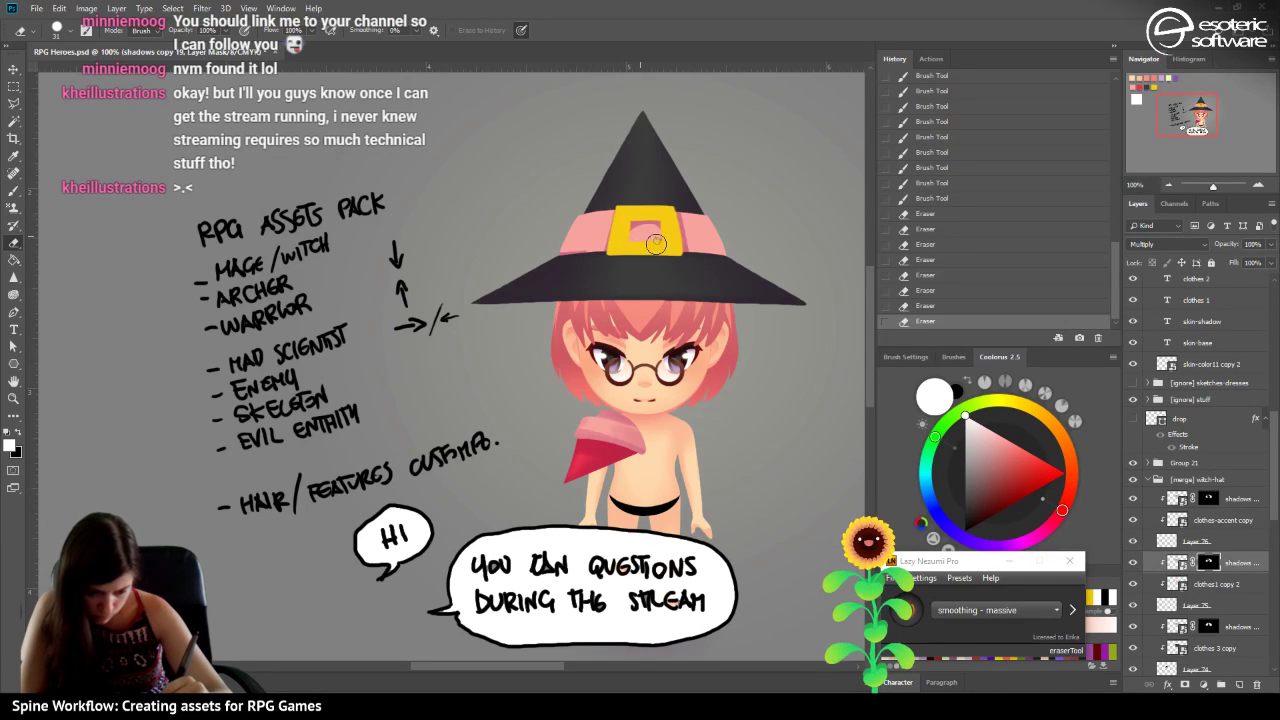
# Repaint the mask shadow inside the buckle opening, along the buckle's left side and along the hat band's lower edge.
pyautogui.click(14, 192)
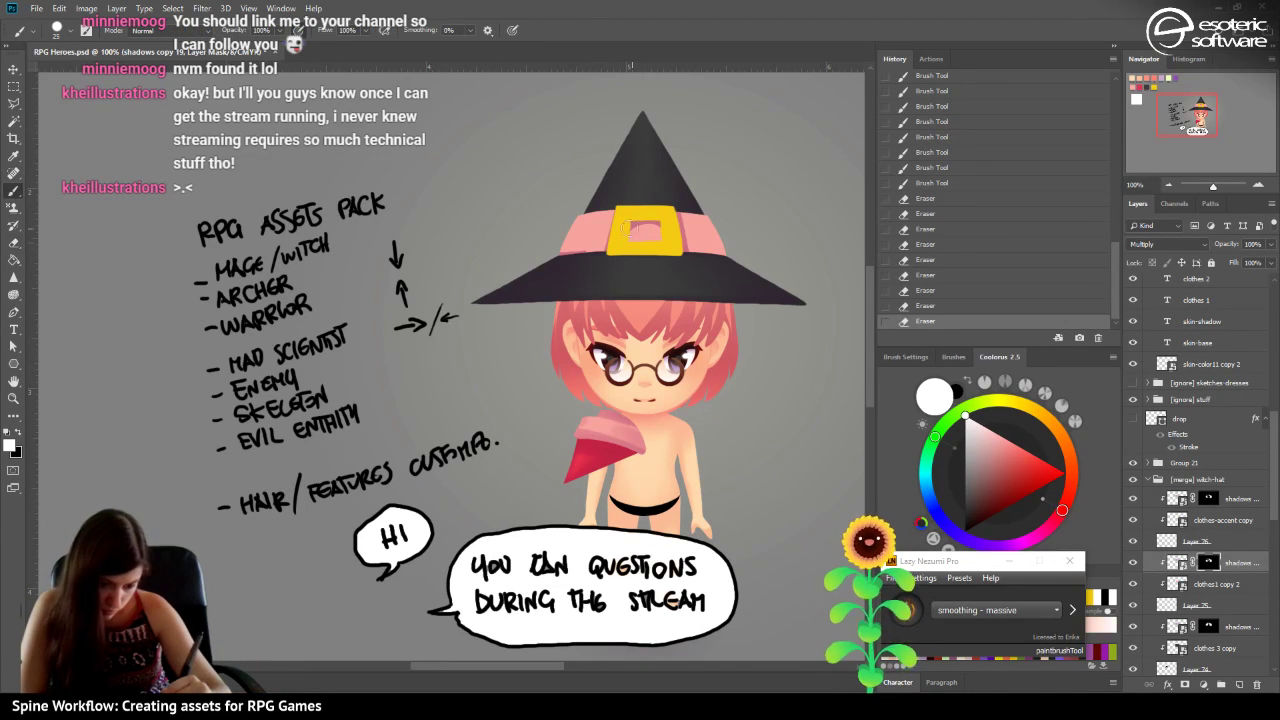
pyautogui.moveTo(665, 245); pyautogui.dragTo(651, 204)
pyautogui.click(651, 204)
pyautogui.moveTo(625, 248)
pyautogui.mouseDown()
pyautogui.moveTo(632, 212)
pyautogui.moveTo(662, 228)
pyautogui.moveTo(648, 212)
pyautogui.mouseUp()
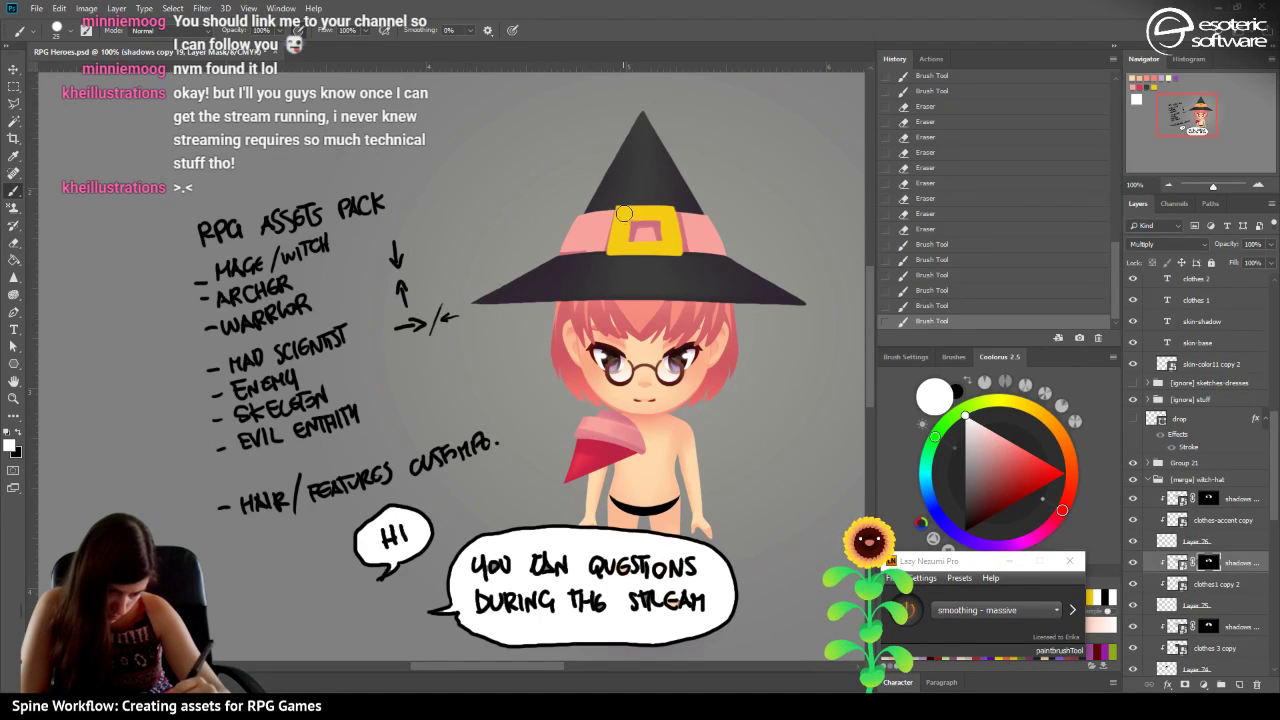
pyautogui.moveTo(606, 254); pyautogui.dragTo(621, 204)
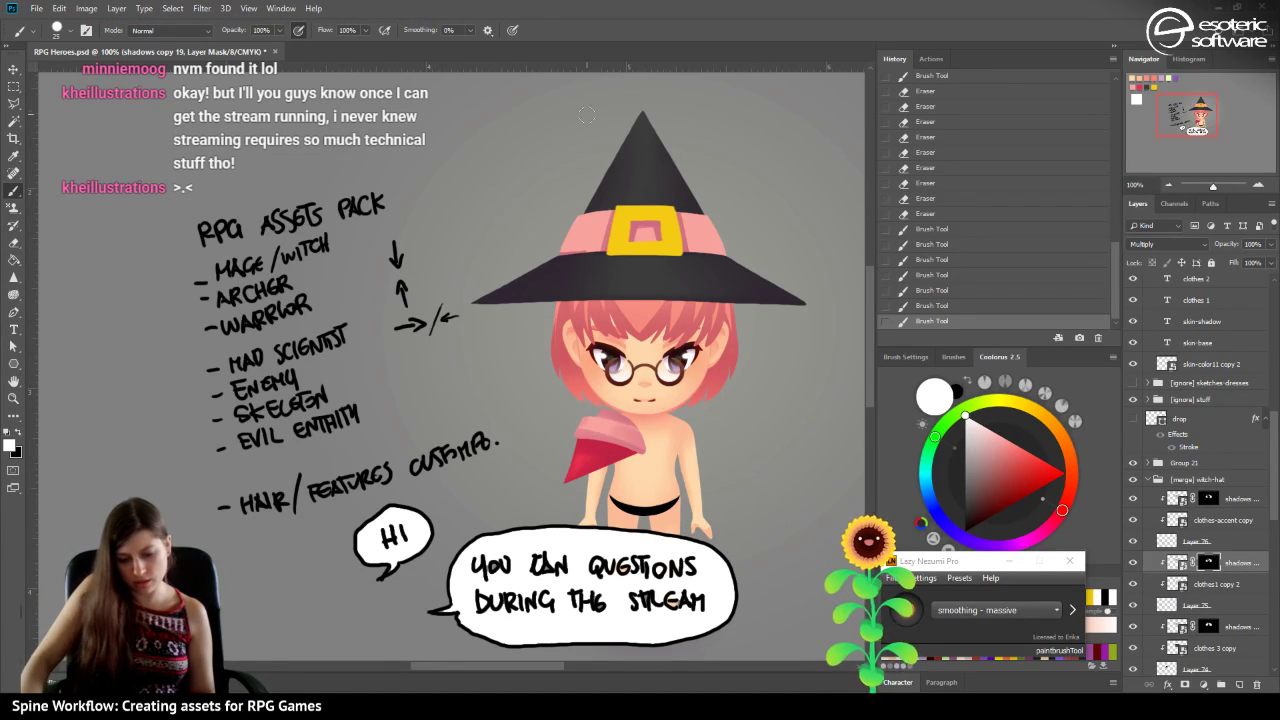
pyautogui.click(562, 257)
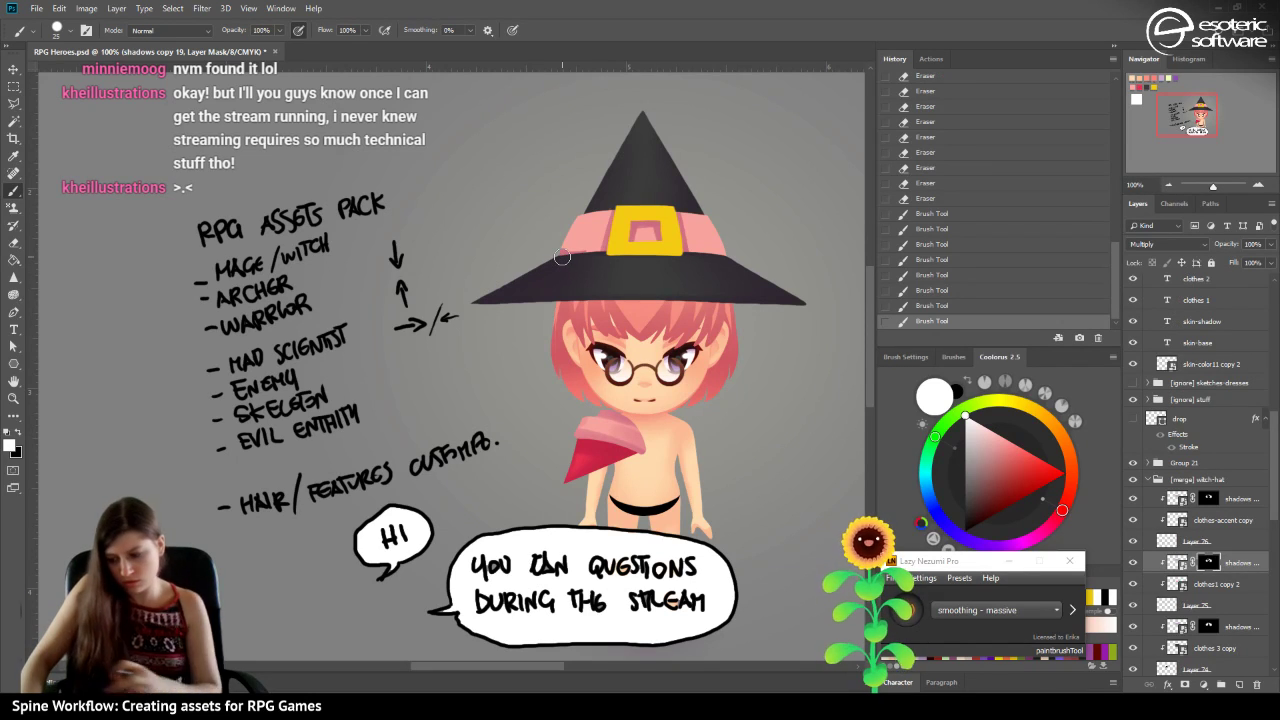
pyautogui.moveTo(583, 250); pyautogui.dragTo(722, 258)
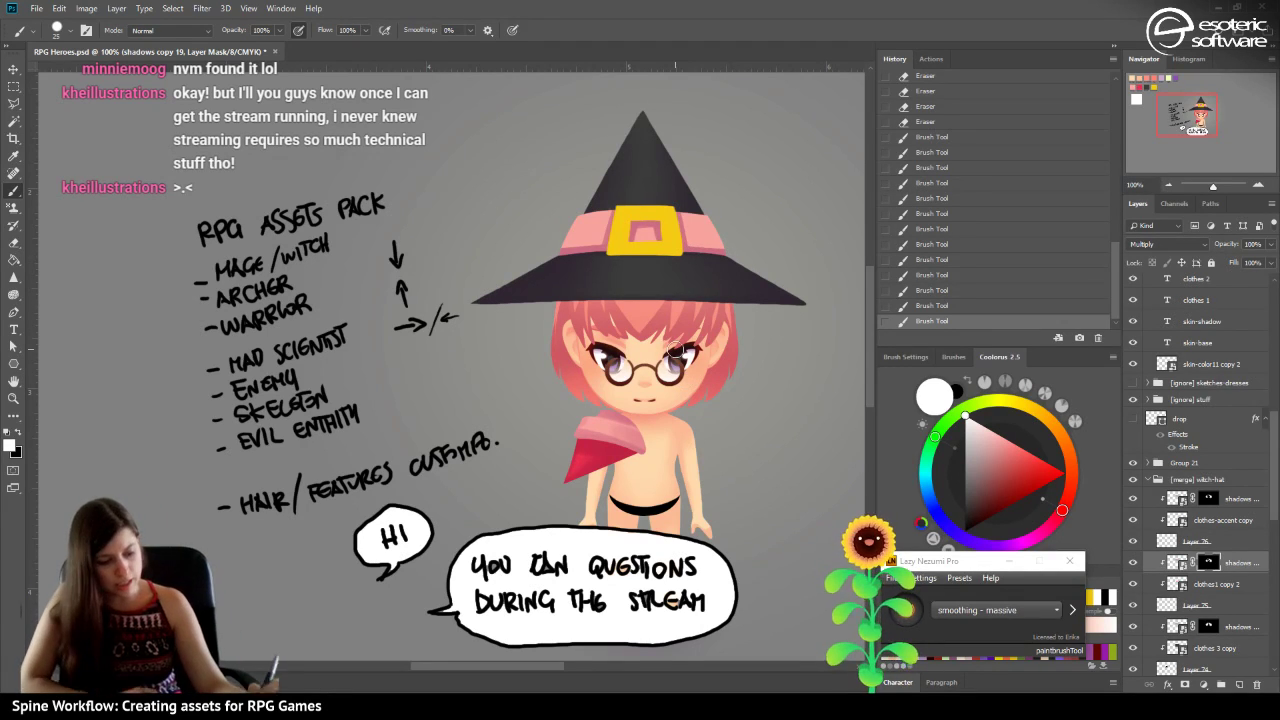
# Try softening the hat band's shadow mask with several white-to-transparent gradients using the Gradient Tool.
pyautogui.click(14, 260)
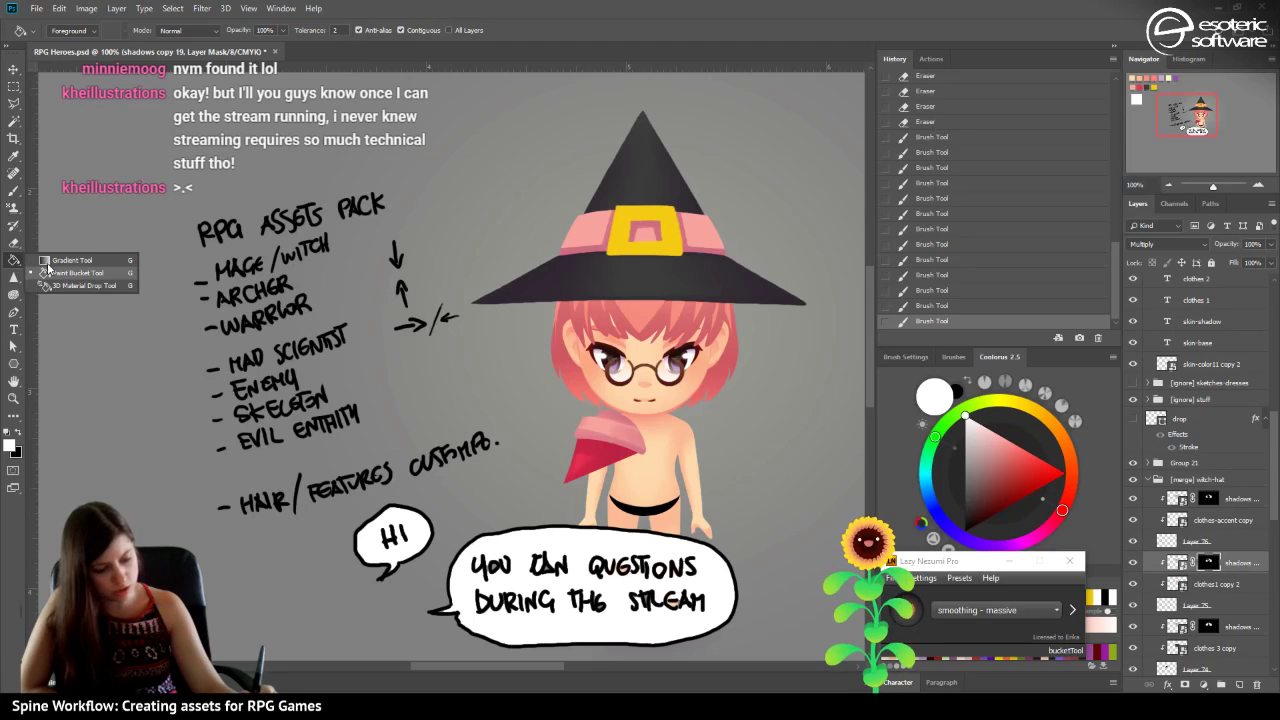
pyautogui.click(51, 260)
pyautogui.moveTo(524, 279)
pyautogui.mouseDown()
pyautogui.moveTo(563, 213)
pyautogui.moveTo(589, 208)
pyautogui.moveTo(736, 248)
pyautogui.moveTo(700, 230)
pyautogui.moveTo(765, 280)
pyautogui.mouseUp()
pyautogui.moveTo(679, 201); pyautogui.dragTo(614, 147)
pyautogui.moveTo(748, 214)
pyautogui.mouseDown()
pyautogui.moveTo(675, 227)
pyautogui.moveTo(698, 192)
pyautogui.mouseUp()
pyautogui.moveTo(699, 278); pyautogui.dragTo(628, 155)
pyautogui.moveTo(546, 280)
pyautogui.mouseDown()
pyautogui.moveTo(562, 202)
pyautogui.moveTo(551, 166)
pyautogui.mouseUp()
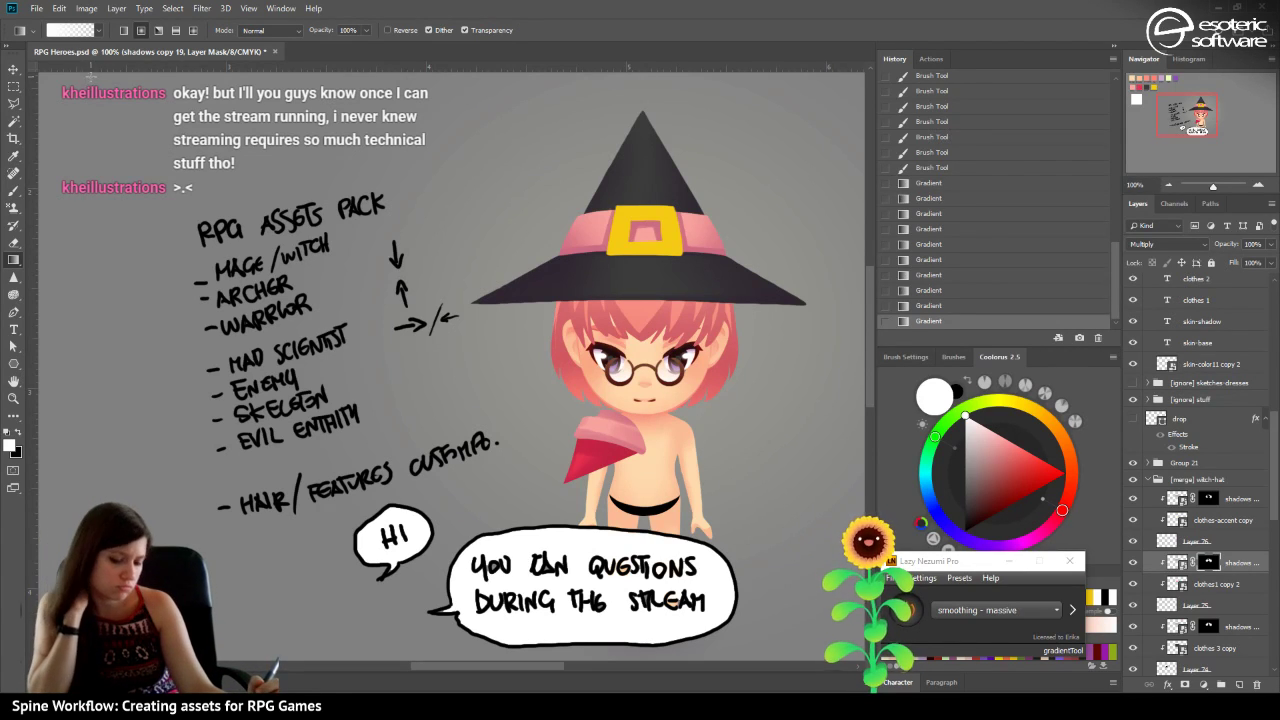
pyautogui.click(926, 168)
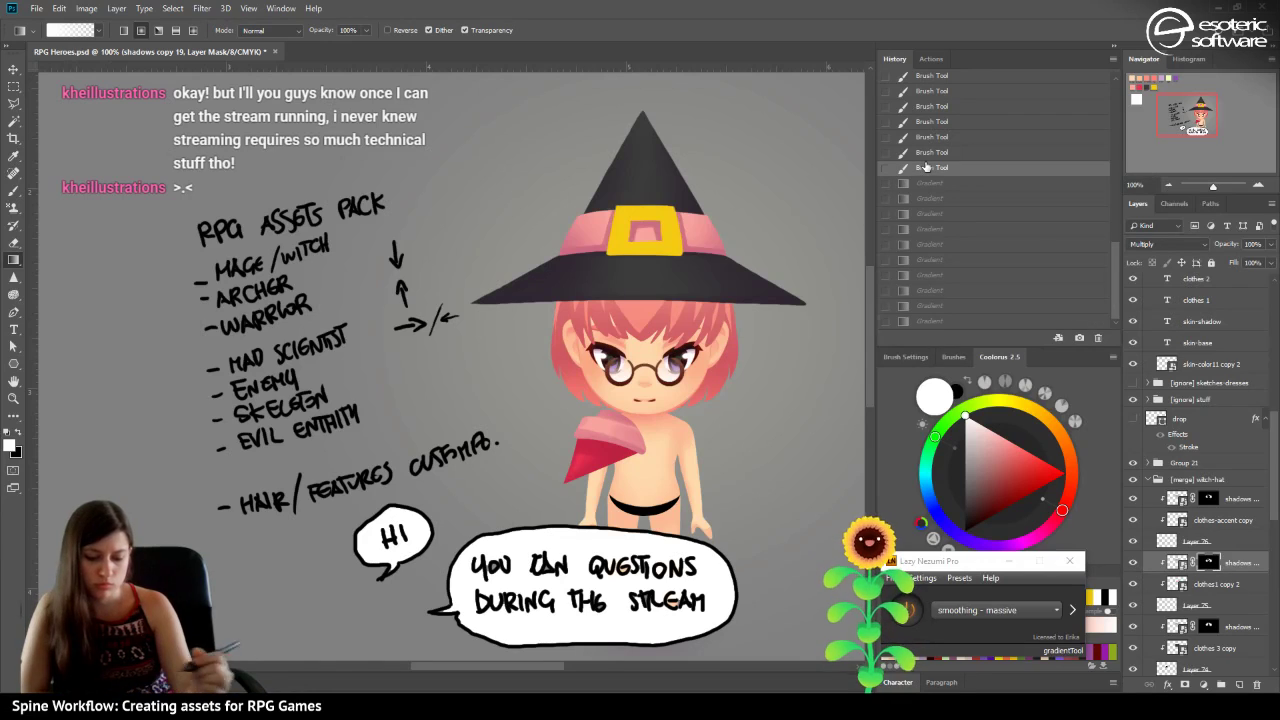
# Lower the hat band's shadow layer opacity to 55%.
pyautogui.click(1270, 244)
pyautogui.moveTo(1268, 261); pyautogui.dragTo(1236, 264)
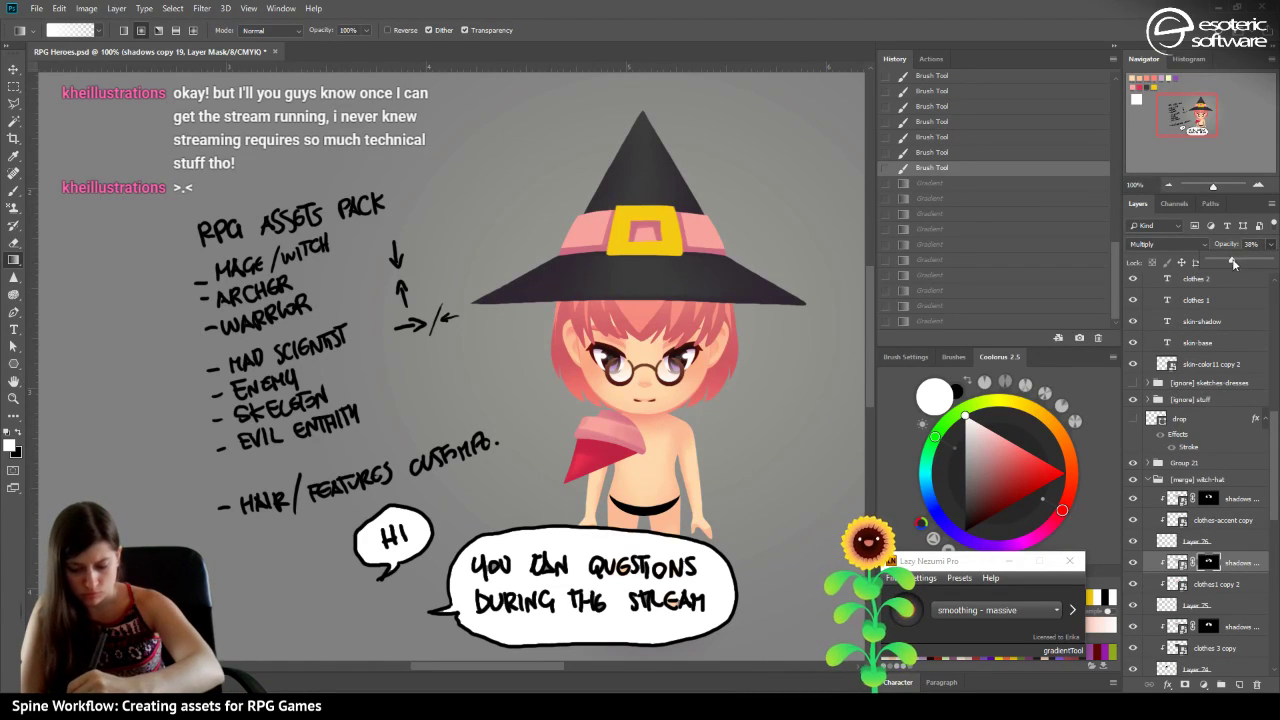
pyautogui.click(1244, 262)
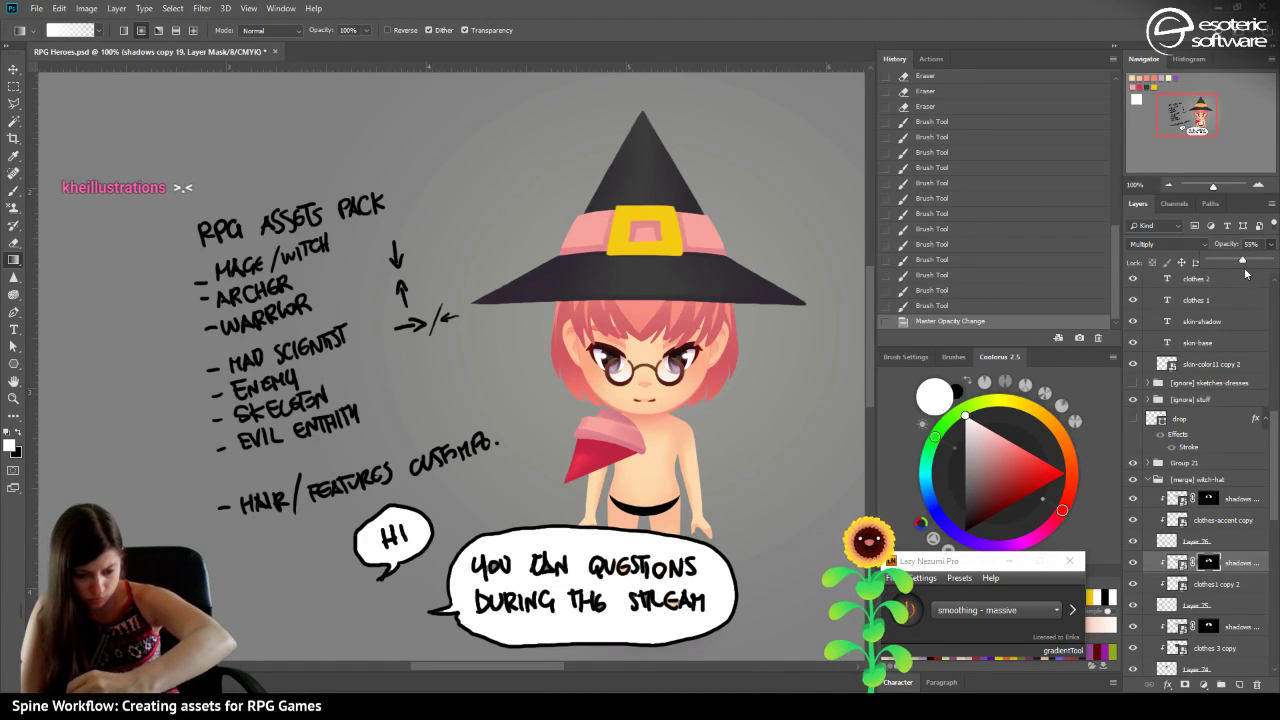
# Duplicate the hat band's shadow layer and replace the copy's mask with a new black mask.
pyautogui.rightClick(1247, 566)
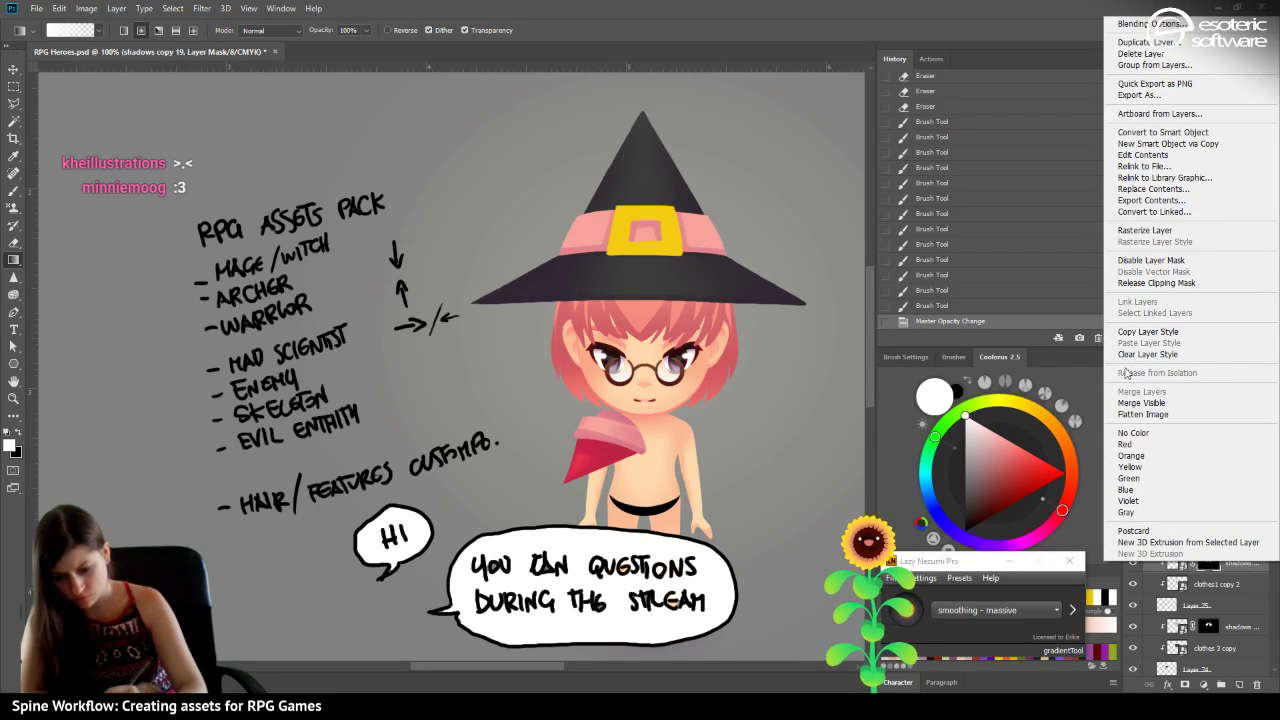
pyautogui.click(1144, 44)
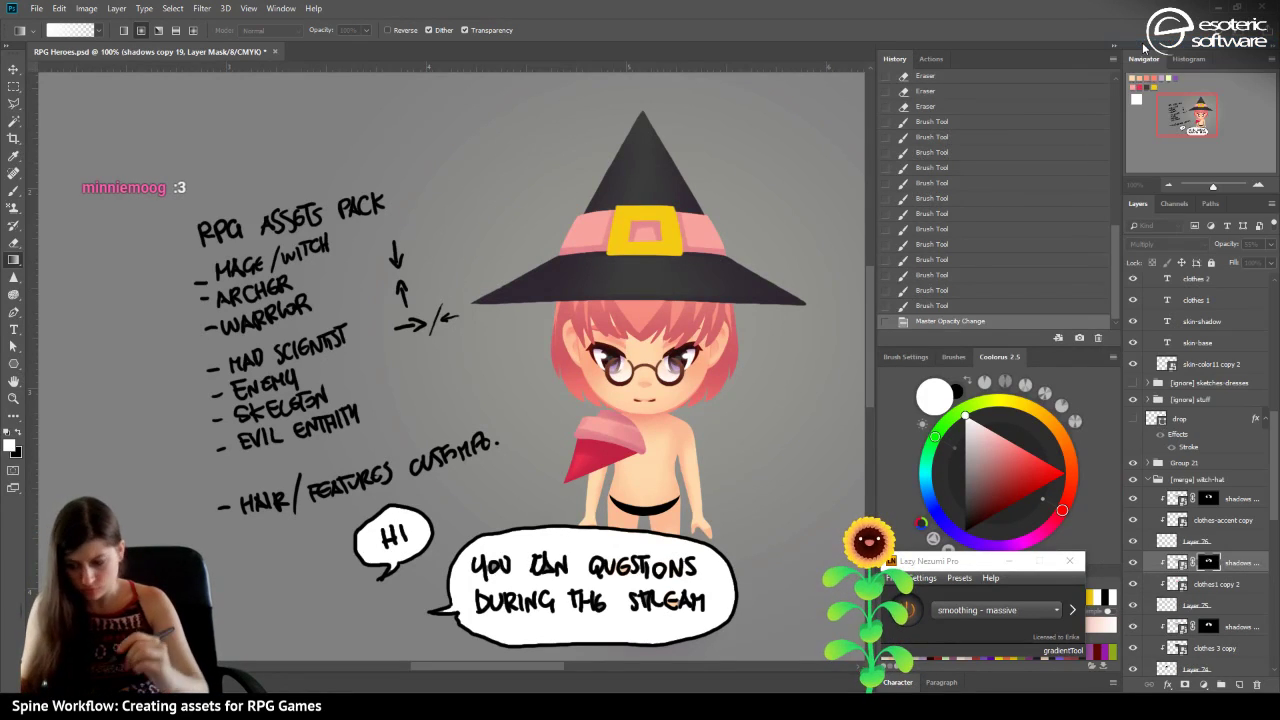
pyautogui.press('Return')
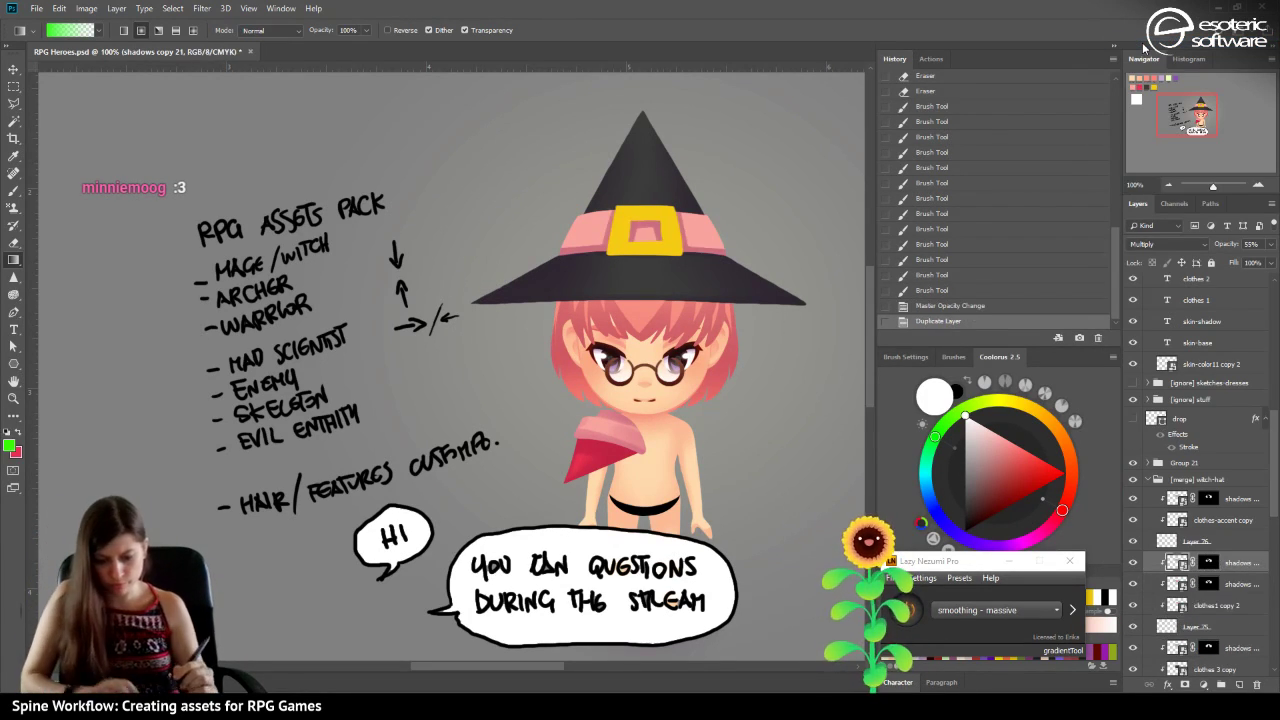
pyautogui.moveTo(1213, 564); pyautogui.dragTo(1257, 685)
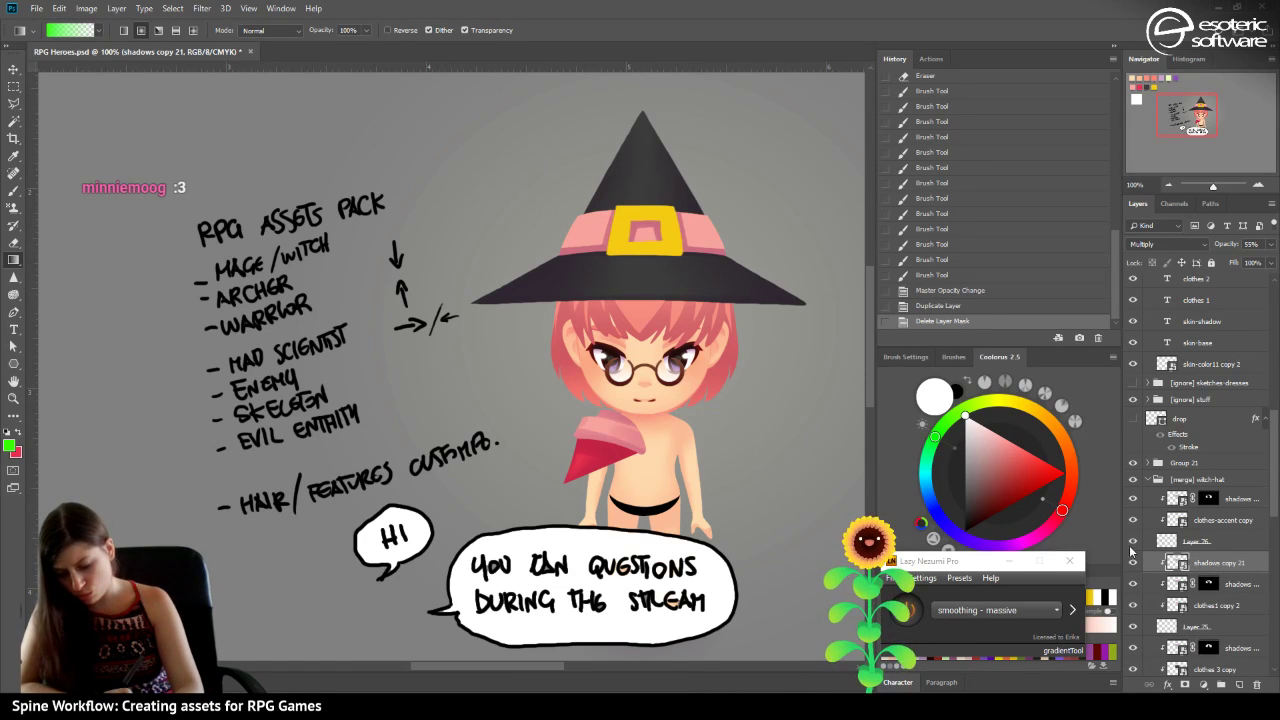
pyautogui.keyDown('alt'); pyautogui.click(1186, 683); pyautogui.keyUp('alt')
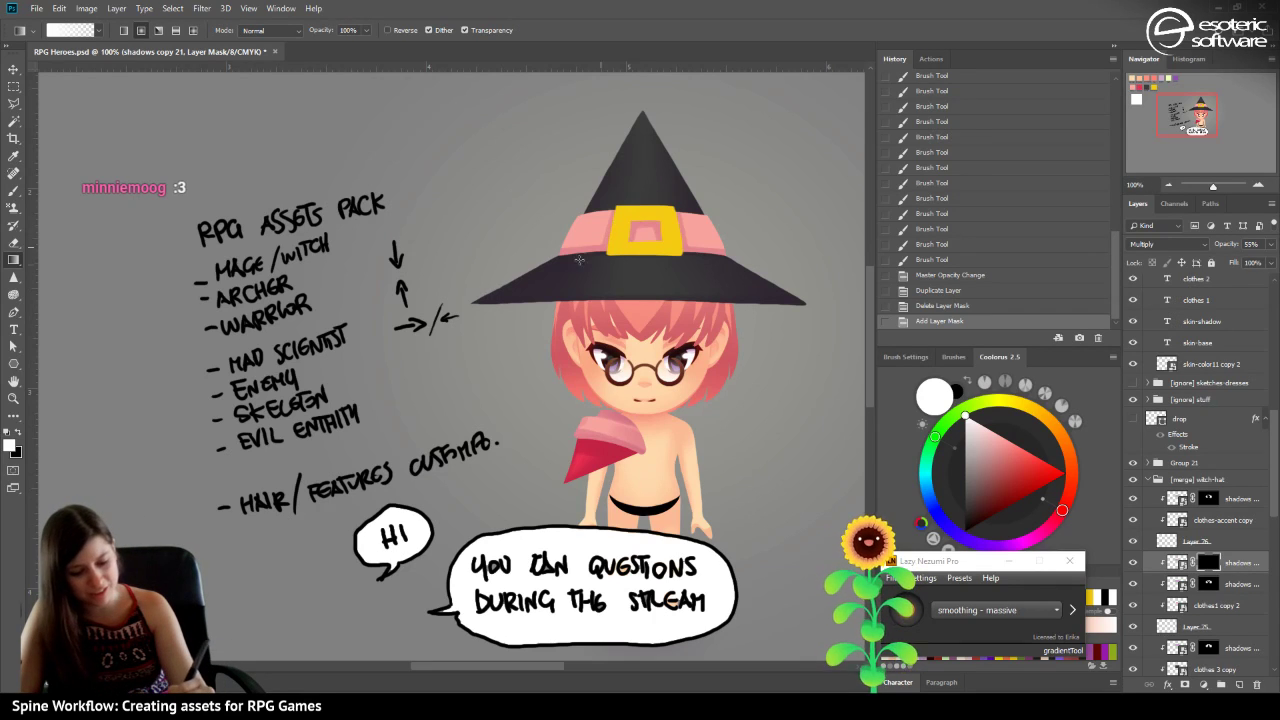
# Shade both ends of the hat band on the new mask with white-to-transparent gradients.
pyautogui.moveTo(597, 212); pyautogui.dragTo(563, 231)
pyautogui.moveTo(523, 276); pyautogui.dragTo(588, 210)
pyautogui.moveTo(708, 216)
pyautogui.mouseDown()
pyautogui.moveTo(690, 205)
pyautogui.moveTo(710, 226)
pyautogui.mouseUp()
pyautogui.moveTo(710, 226); pyautogui.dragTo(680, 193)
pyautogui.moveTo(731, 237); pyautogui.dragTo(648, 204)
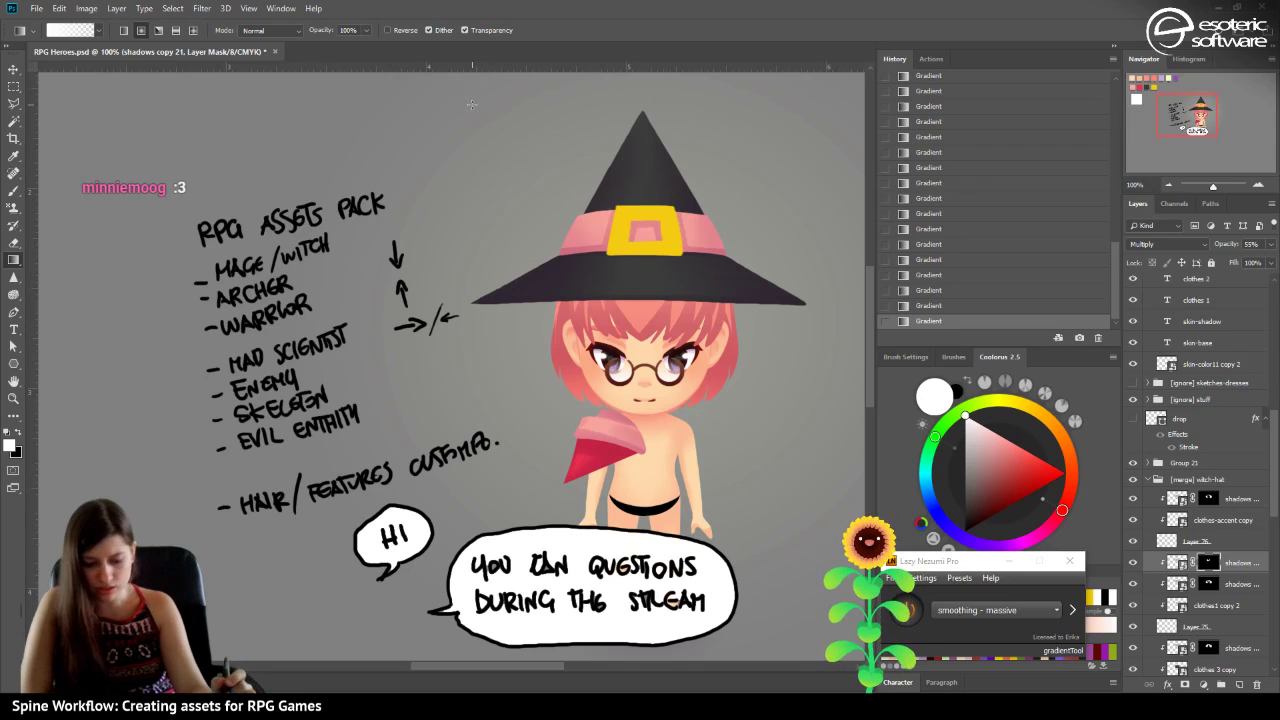
# Fade the original band shadow on the shadows copy 19 mask with black-to-transparent gradients and save the document.
pyautogui.click(1208, 583)
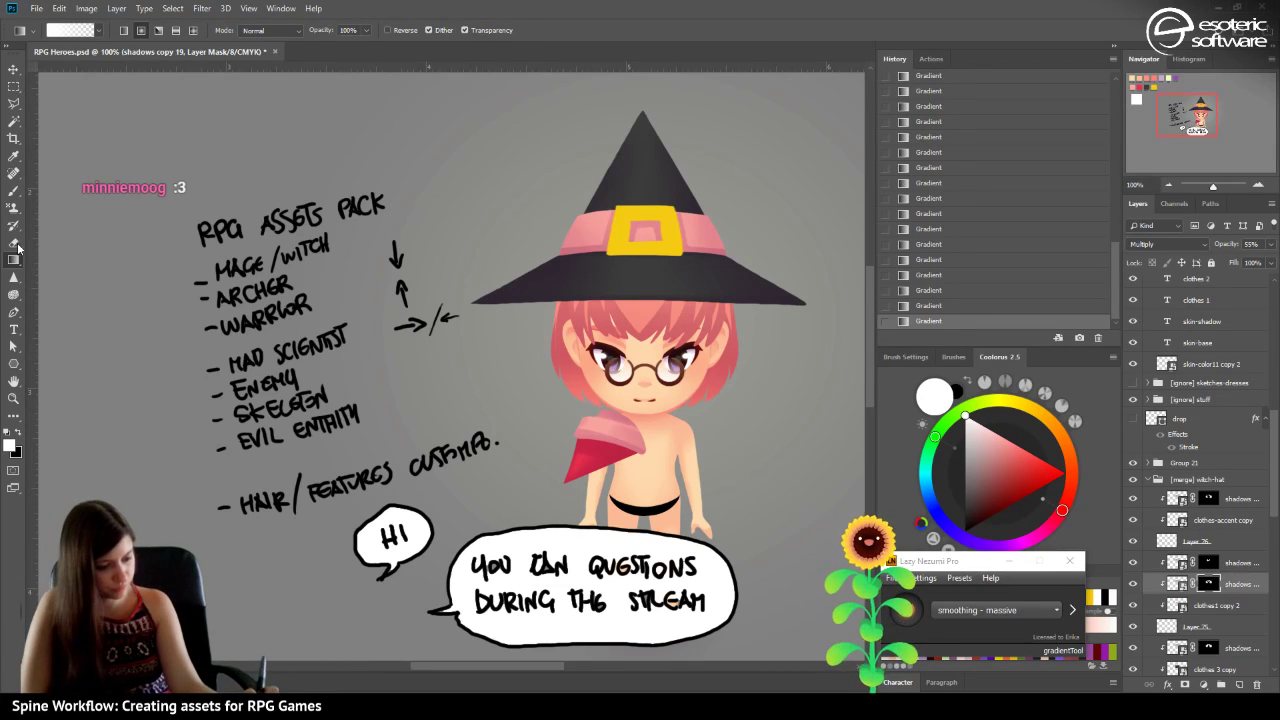
pyautogui.press('x')
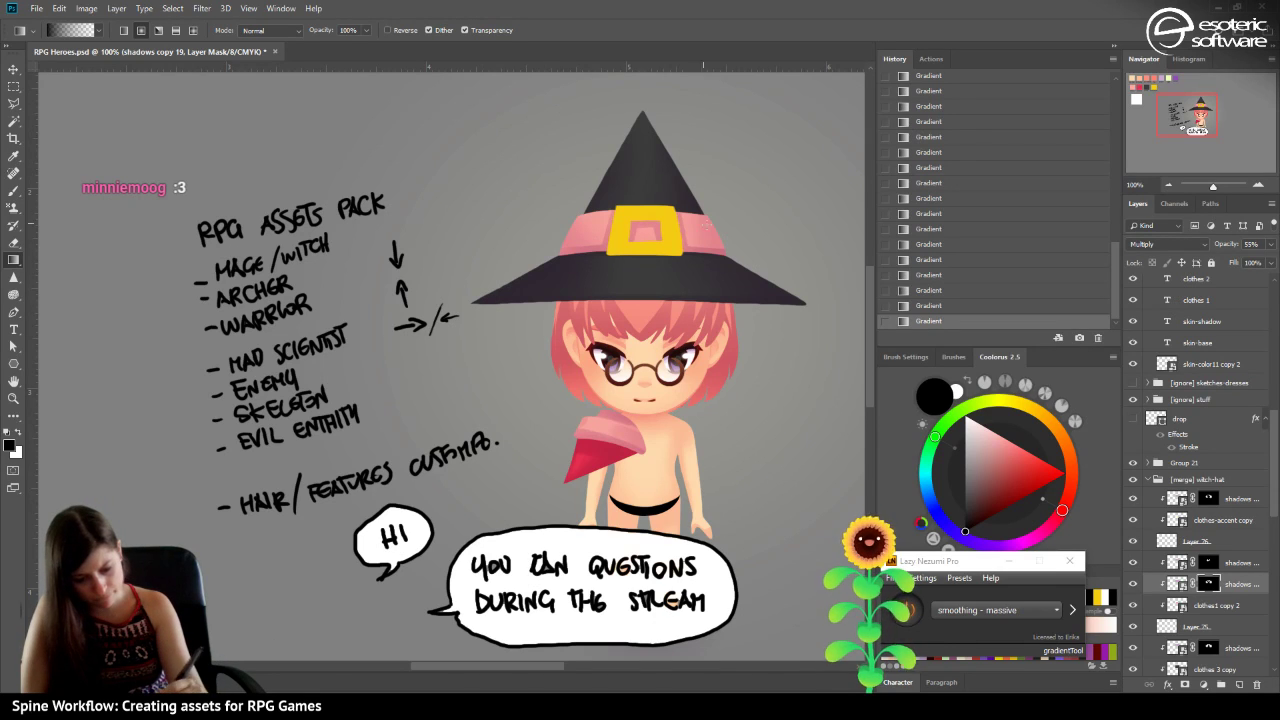
pyautogui.hotkey('ctrl', 'z')
pyautogui.click(646, 198)
pyautogui.press('Return')
pyautogui.click(1209, 584)
pyautogui.moveTo(640, 182); pyautogui.dragTo(642, 244)
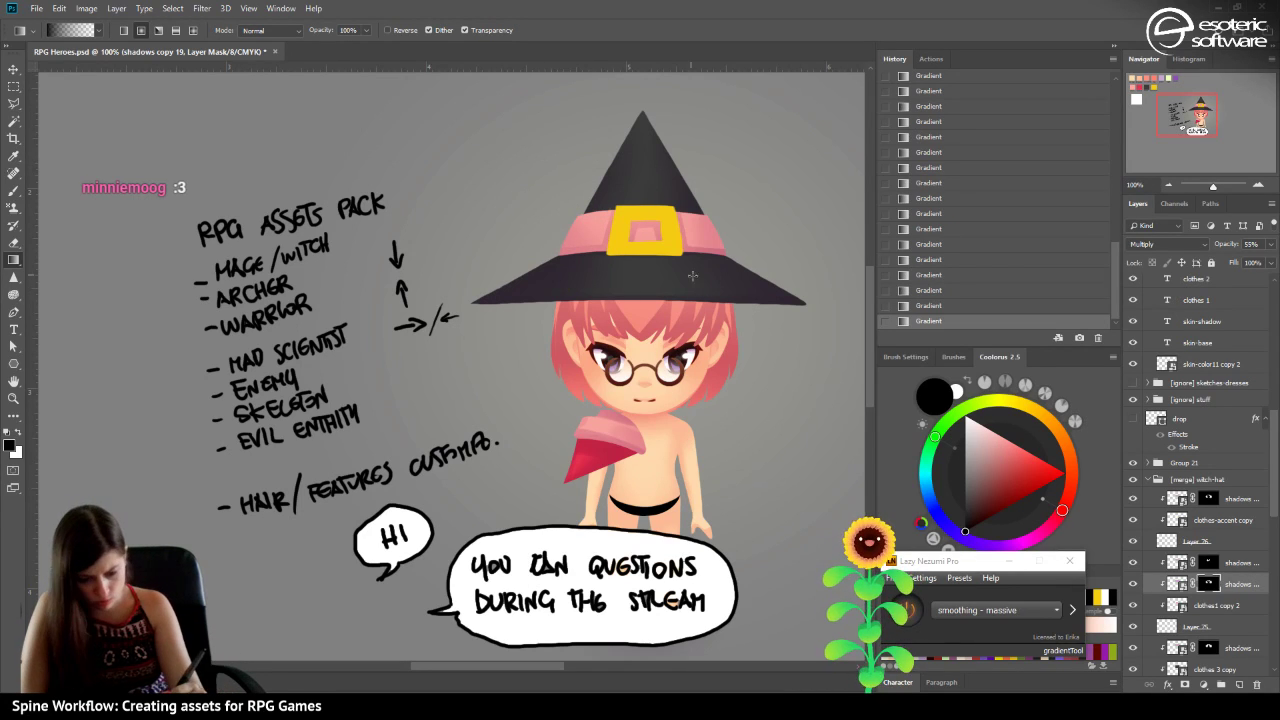
pyautogui.click(926, 304)
pyautogui.moveTo(674, 192); pyautogui.dragTo(503, 129)
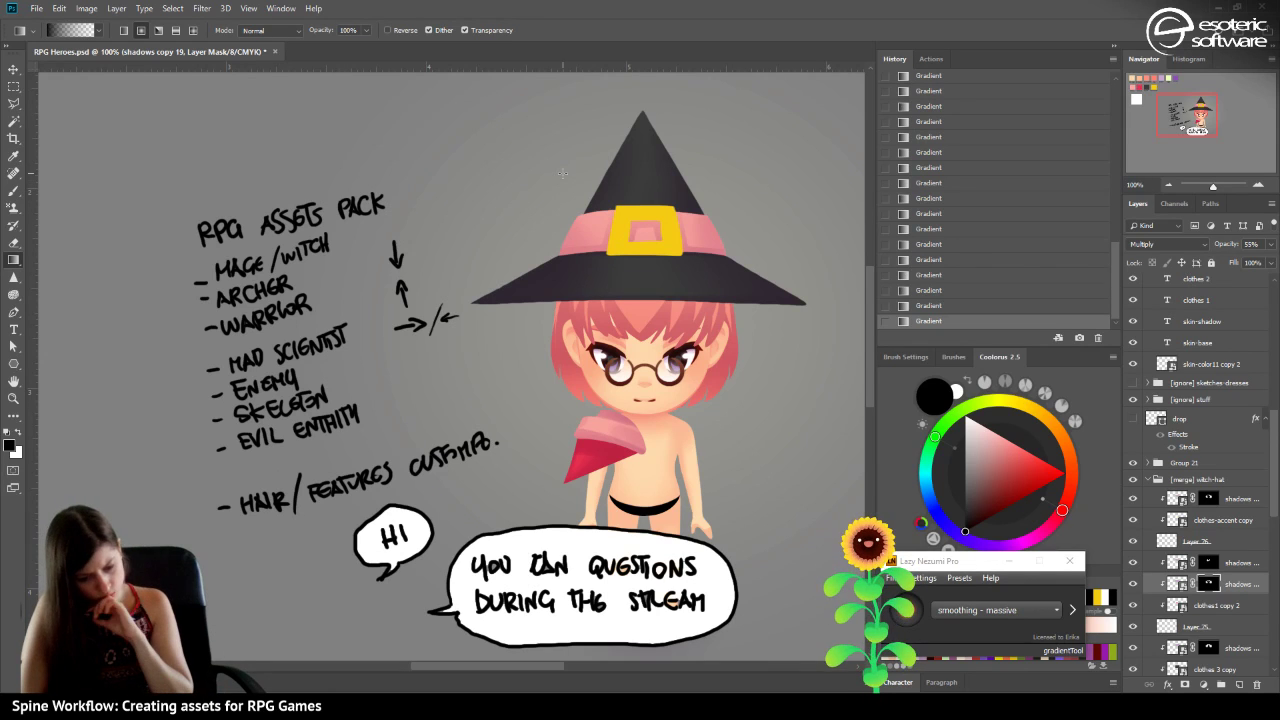
pyautogui.hotkey('ctrl', 's')
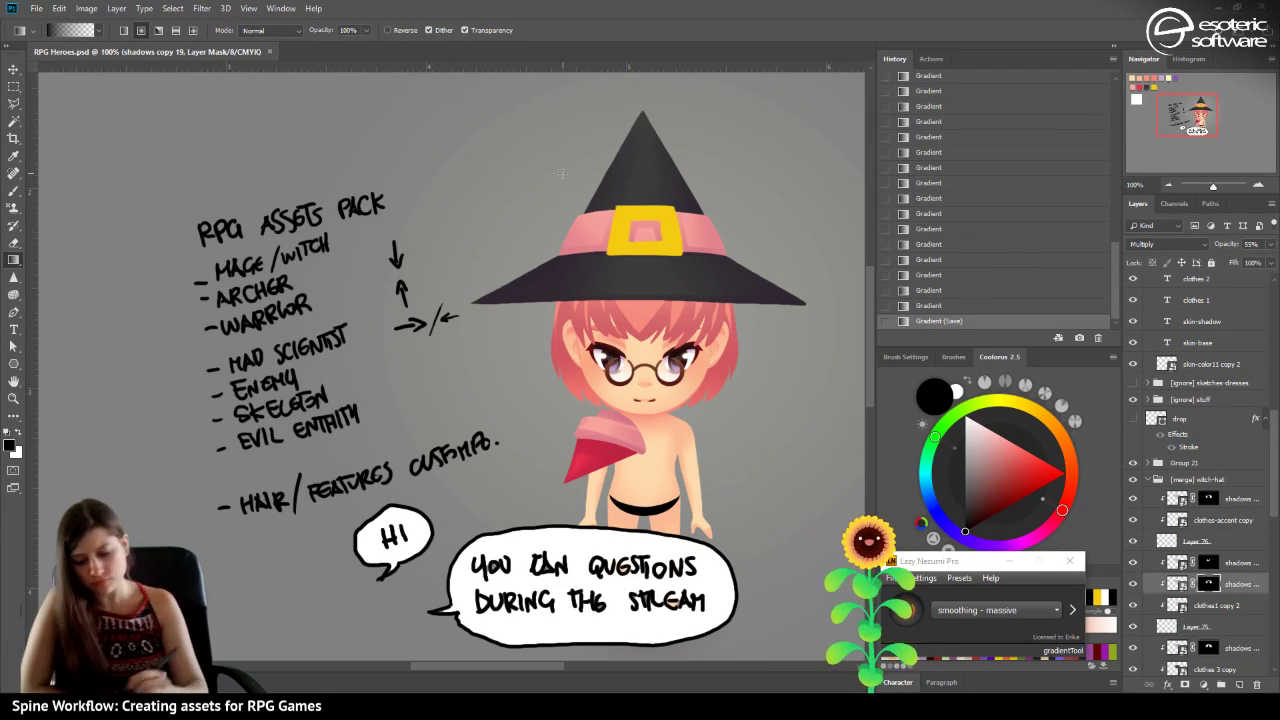
# Outline a rectangular frame around the buckle's opening with the Polygonal Lasso on the buckle's shadow layer mask.
pyautogui.click(1167, 540)
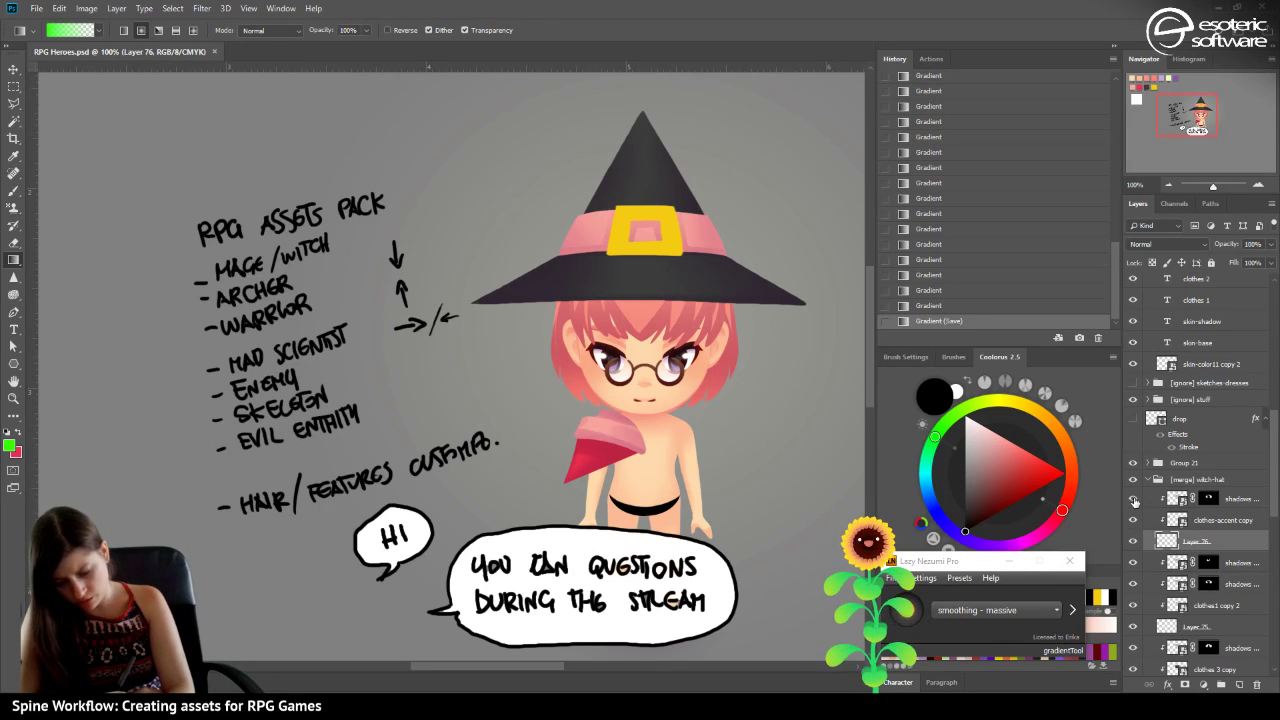
pyautogui.click(1208, 498)
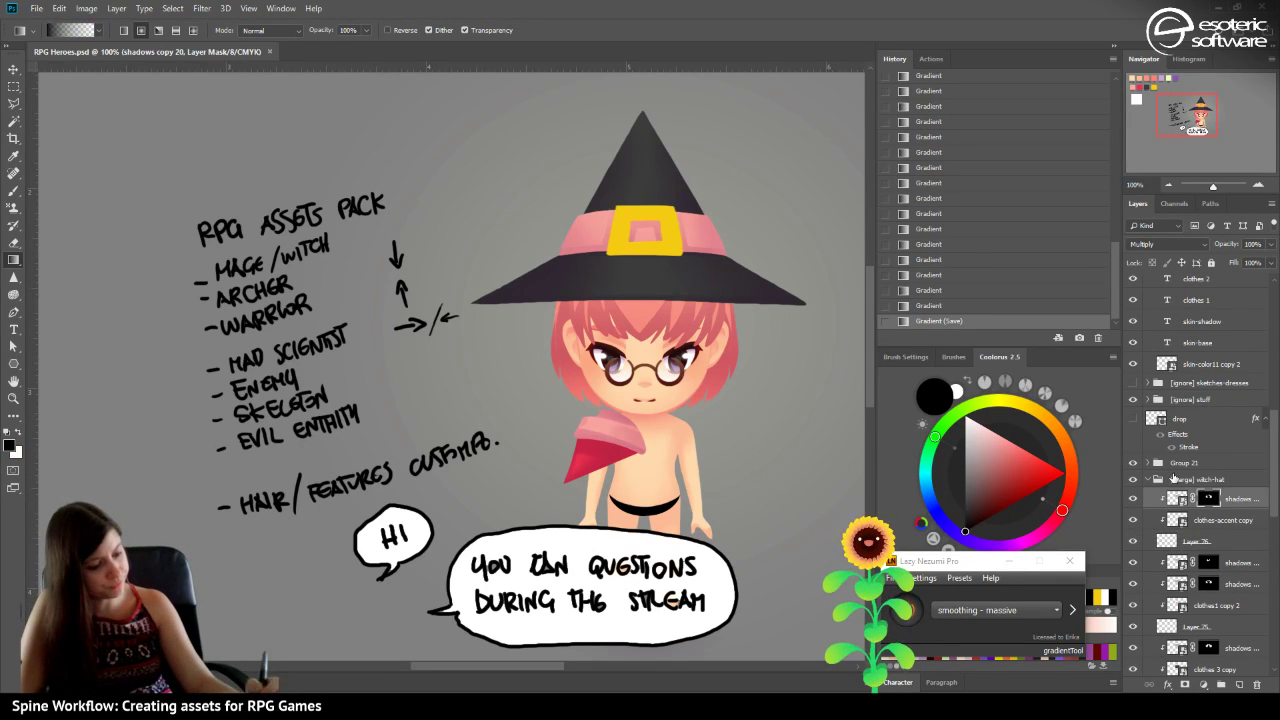
pyautogui.click(20, 191)
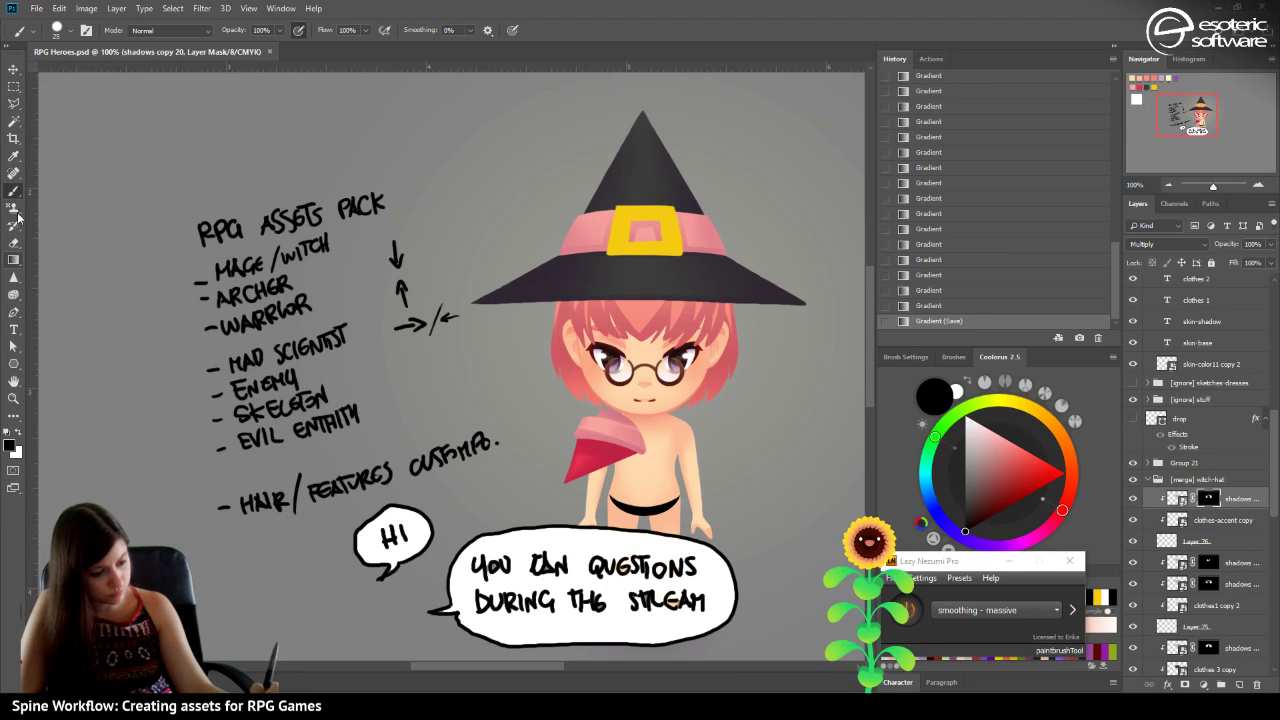
pyautogui.click(14, 104)
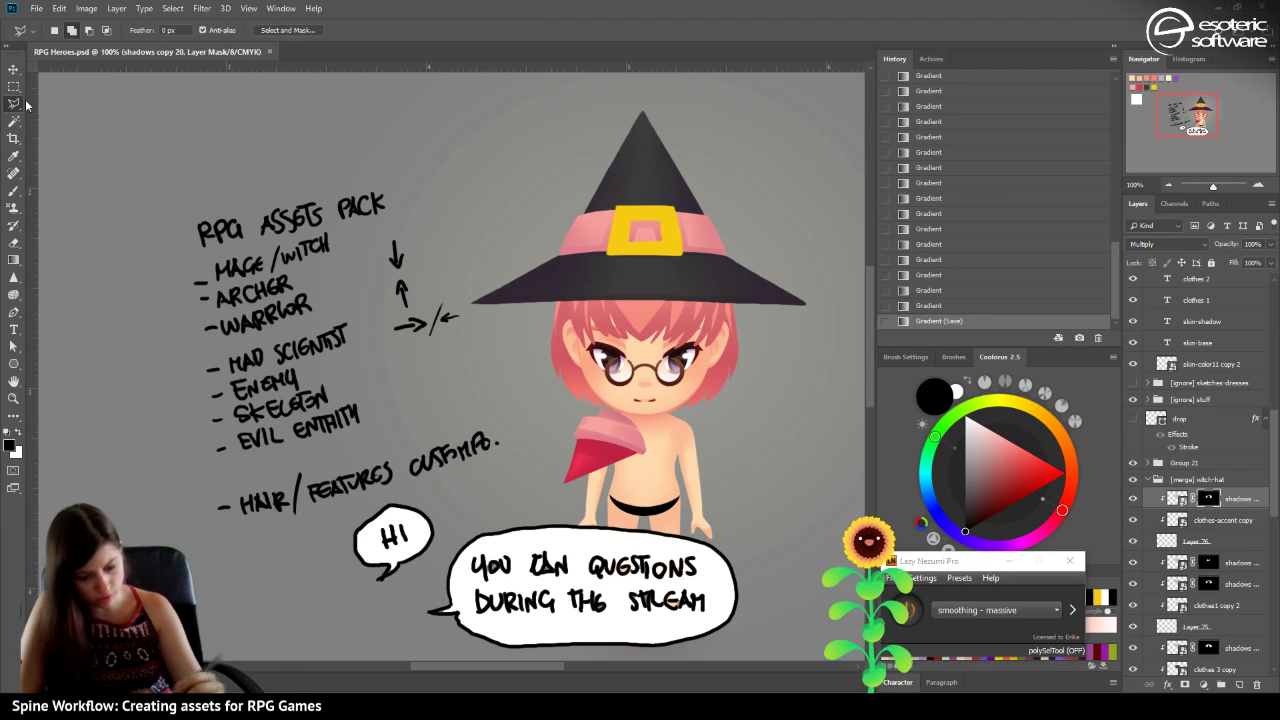
pyautogui.click(625, 241)
pyautogui.click(627, 213)
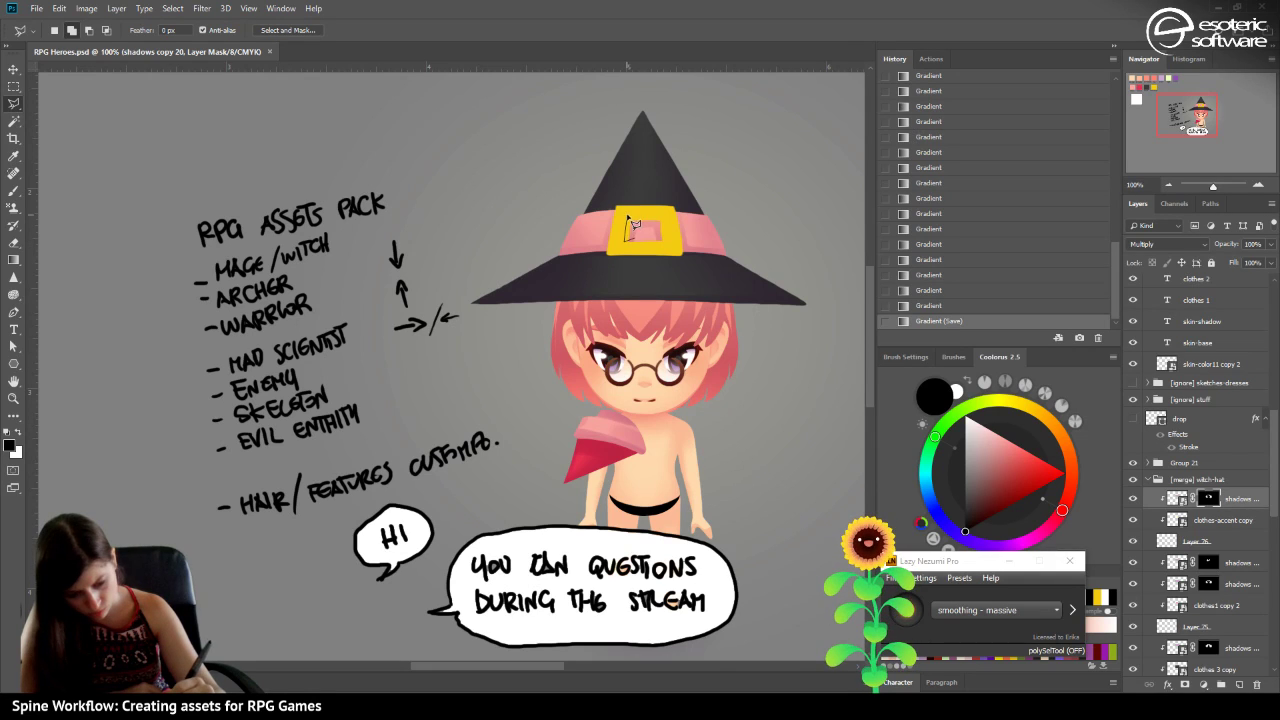
pyautogui.click(675, 207)
pyautogui.click(667, 212)
pyautogui.click(668, 240)
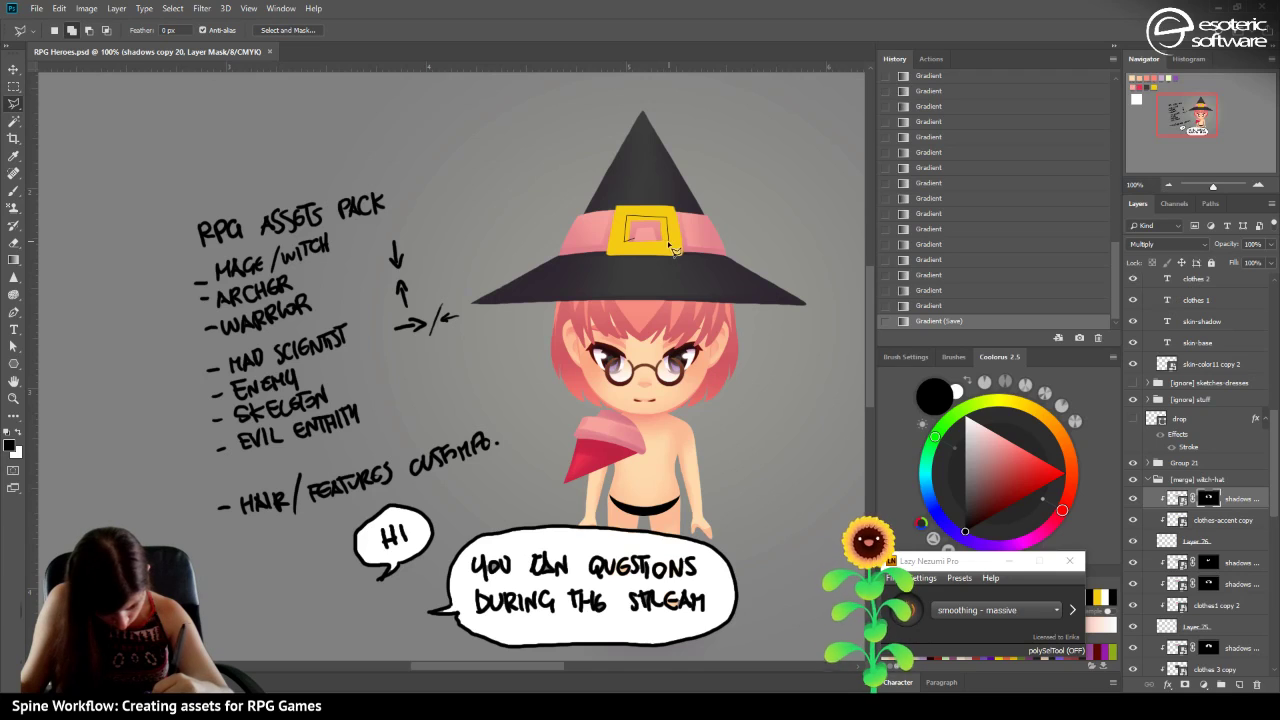
pyautogui.click(628, 241)
# Shade the buckle's inner rim inside the selection with black and white gradients fading to transparent, and deselect.
pyautogui.press('g')
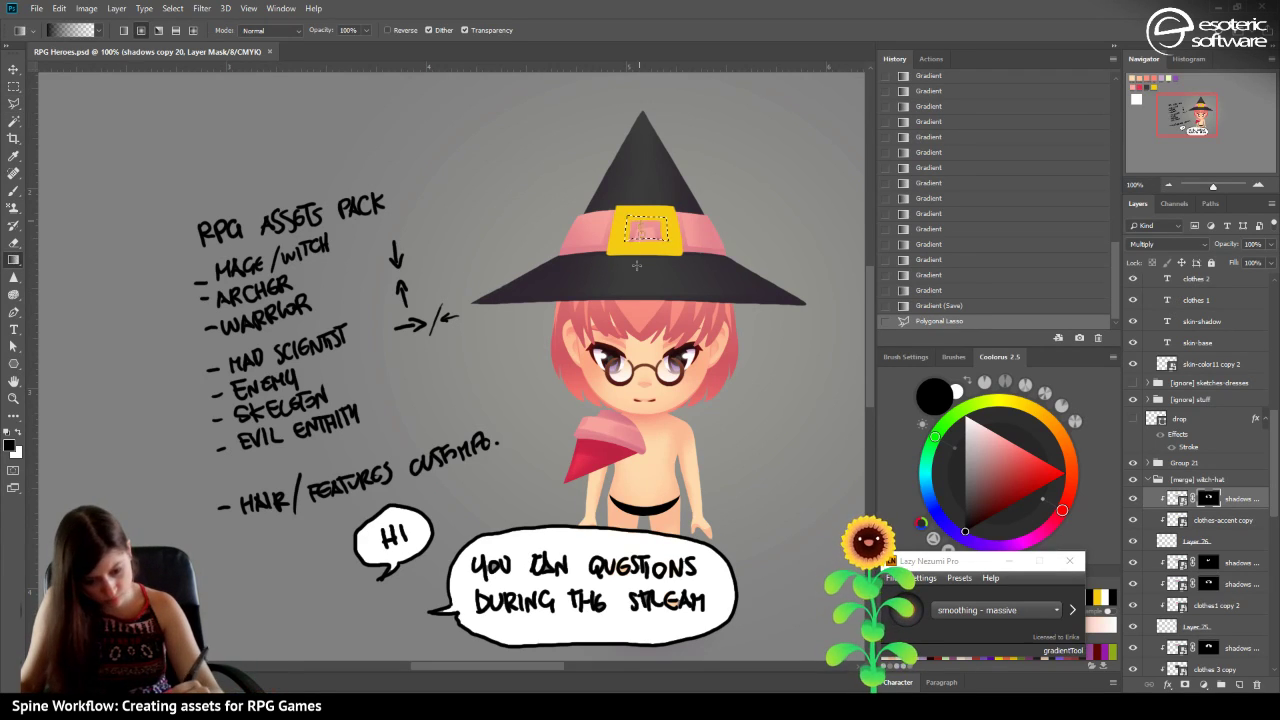
pyautogui.moveTo(631, 262); pyautogui.dragTo(647, 200)
pyautogui.press('x')
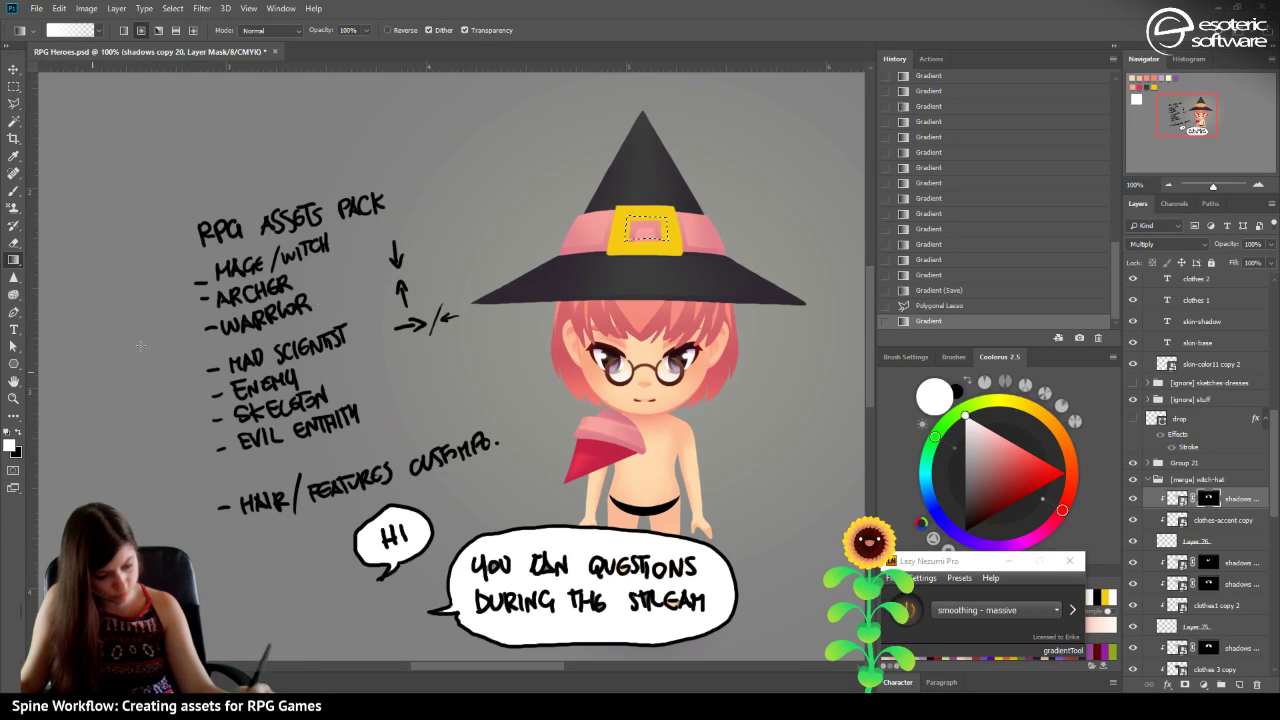
pyautogui.moveTo(644, 263)
pyautogui.mouseDown()
pyautogui.moveTo(644, 219)
pyautogui.moveTo(646, 262)
pyautogui.mouseUp()
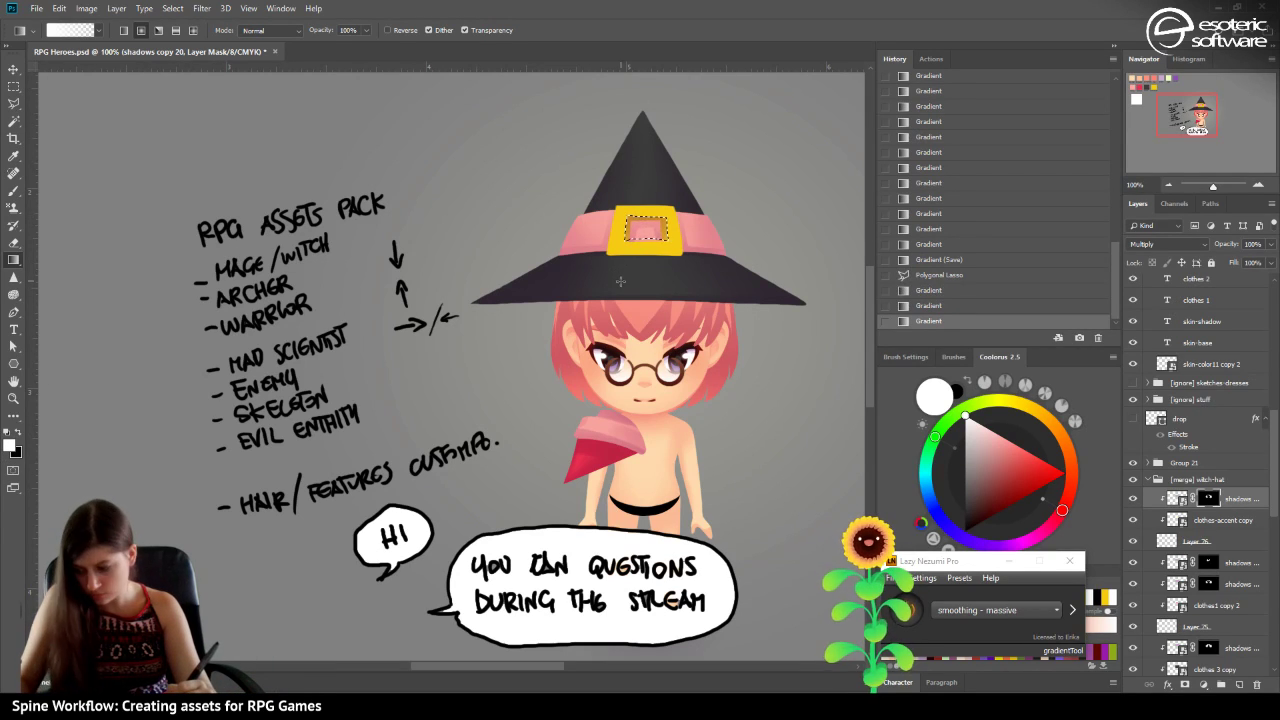
pyautogui.hotkey('ctrl', 'd')
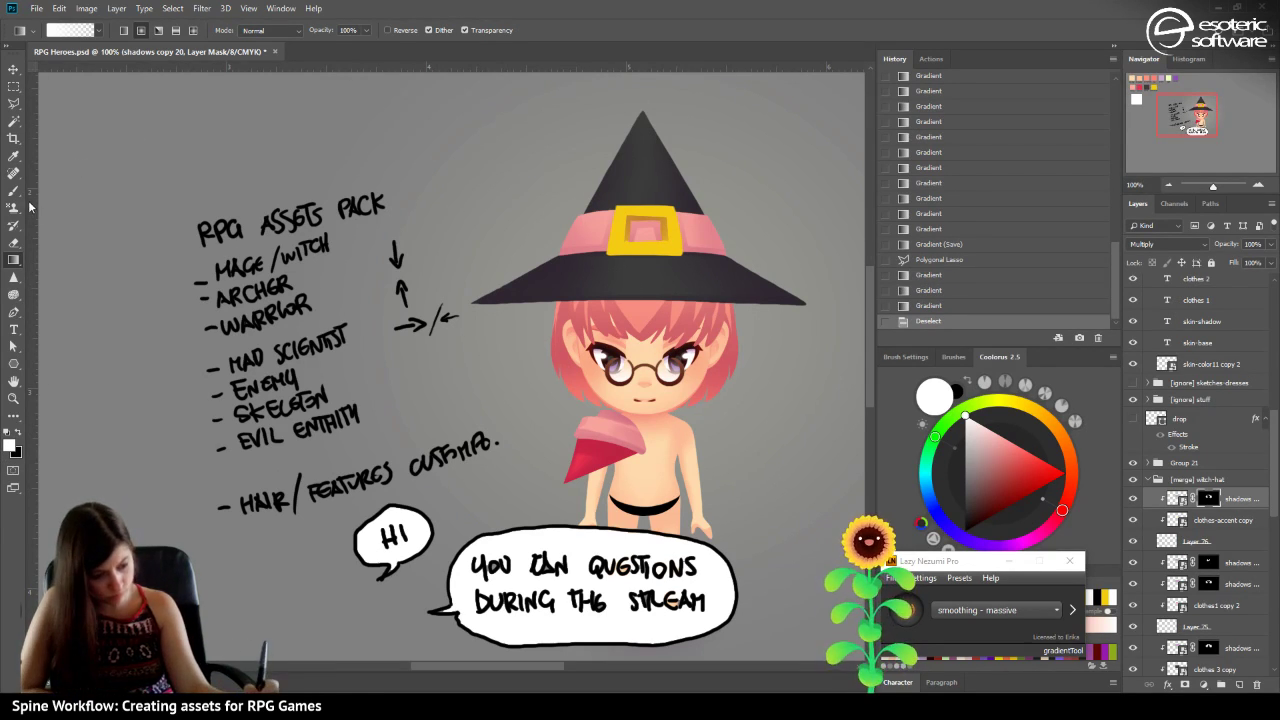
# Try erasing parts of the buckle's shadow mask, and step back to the state before the erasing.
pyautogui.press('b')
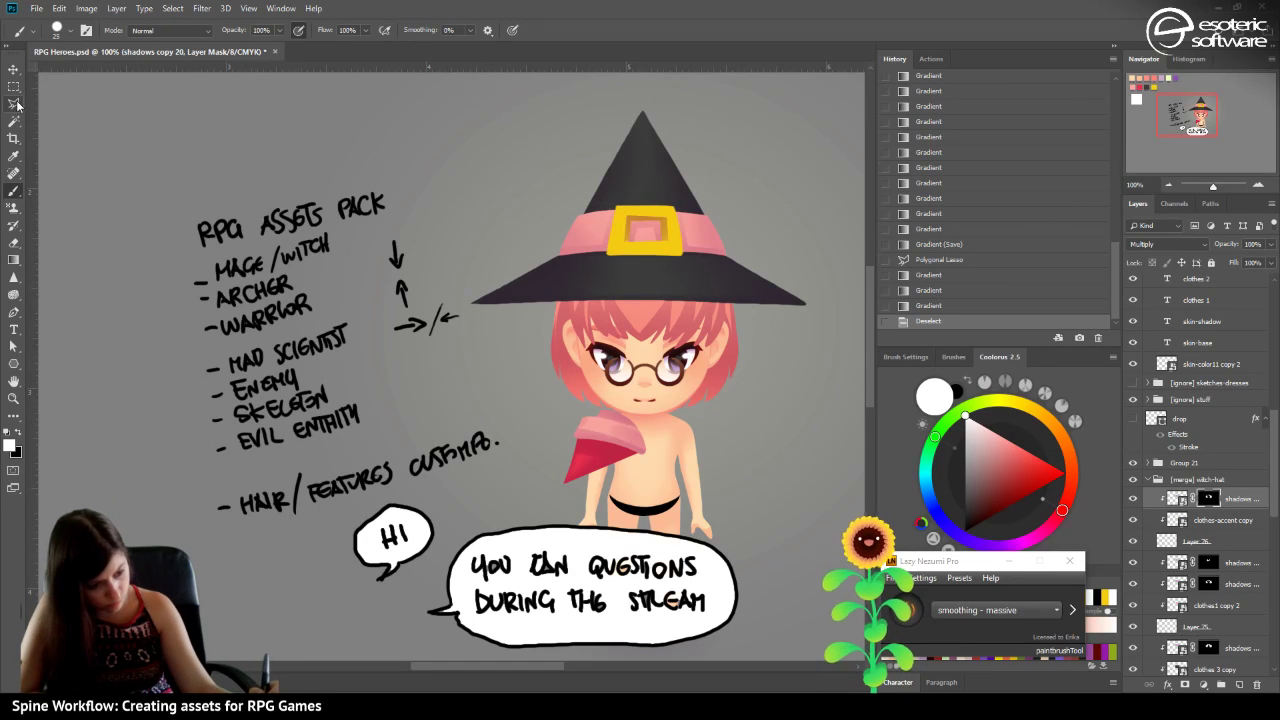
pyautogui.press('e')
pyautogui.moveTo(655, 247)
pyautogui.mouseDown()
pyautogui.moveTo(596, 268)
pyautogui.moveTo(633, 246)
pyautogui.moveTo(585, 264)
pyautogui.moveTo(585, 233)
pyautogui.mouseUp()
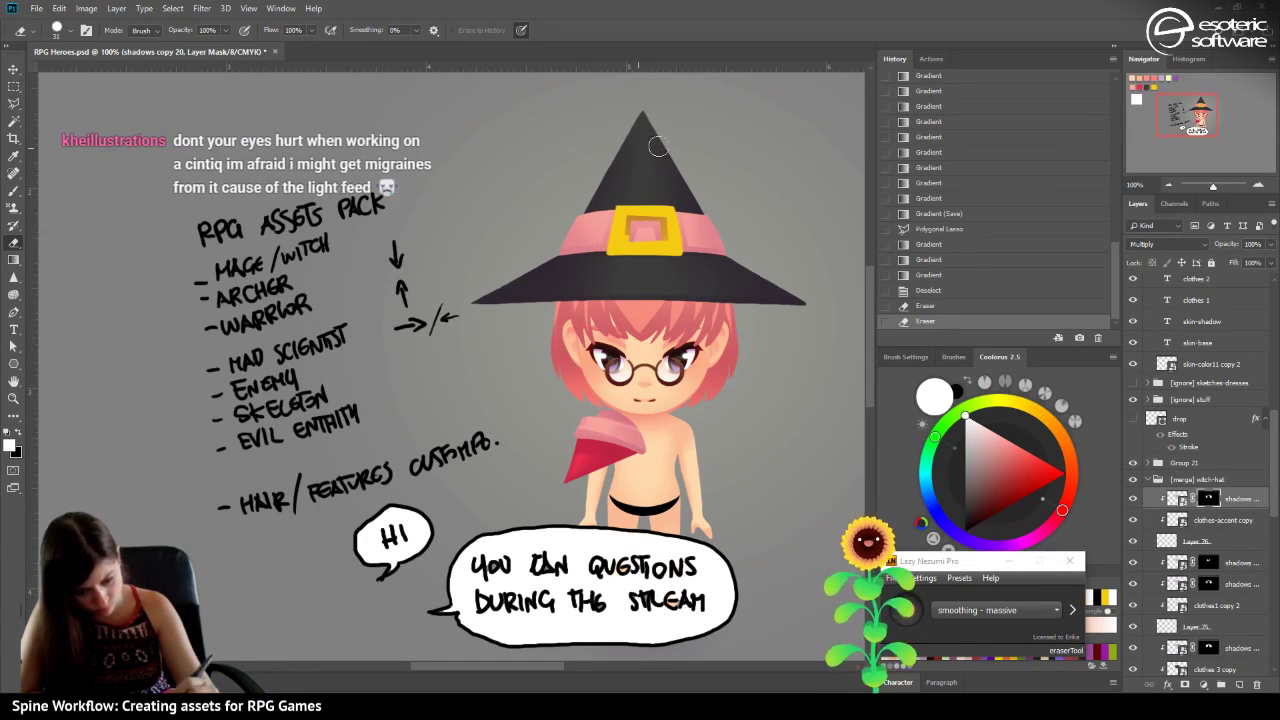
pyautogui.click(911, 305)
pyautogui.click(912, 290)
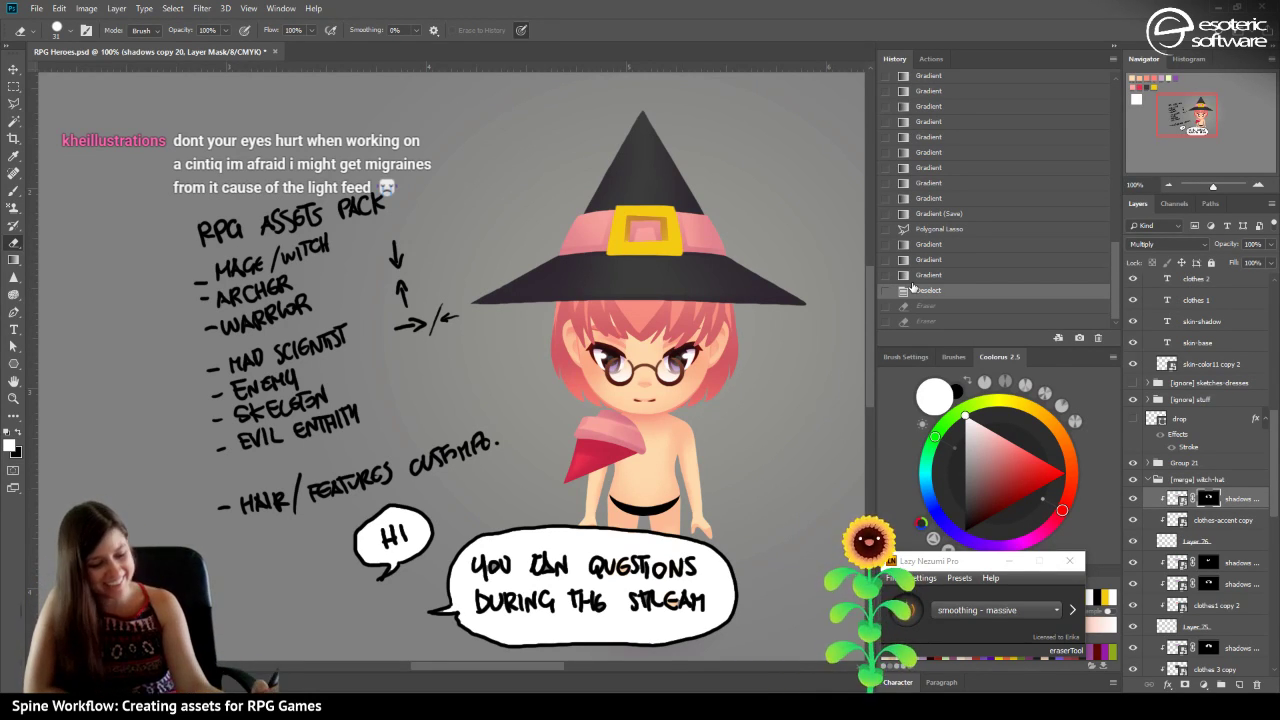
# Darken the left inner edge of the buckle's opening with a gradient in a small polygonal selection, and touch up the mask with the brush.
pyautogui.click(14, 103)
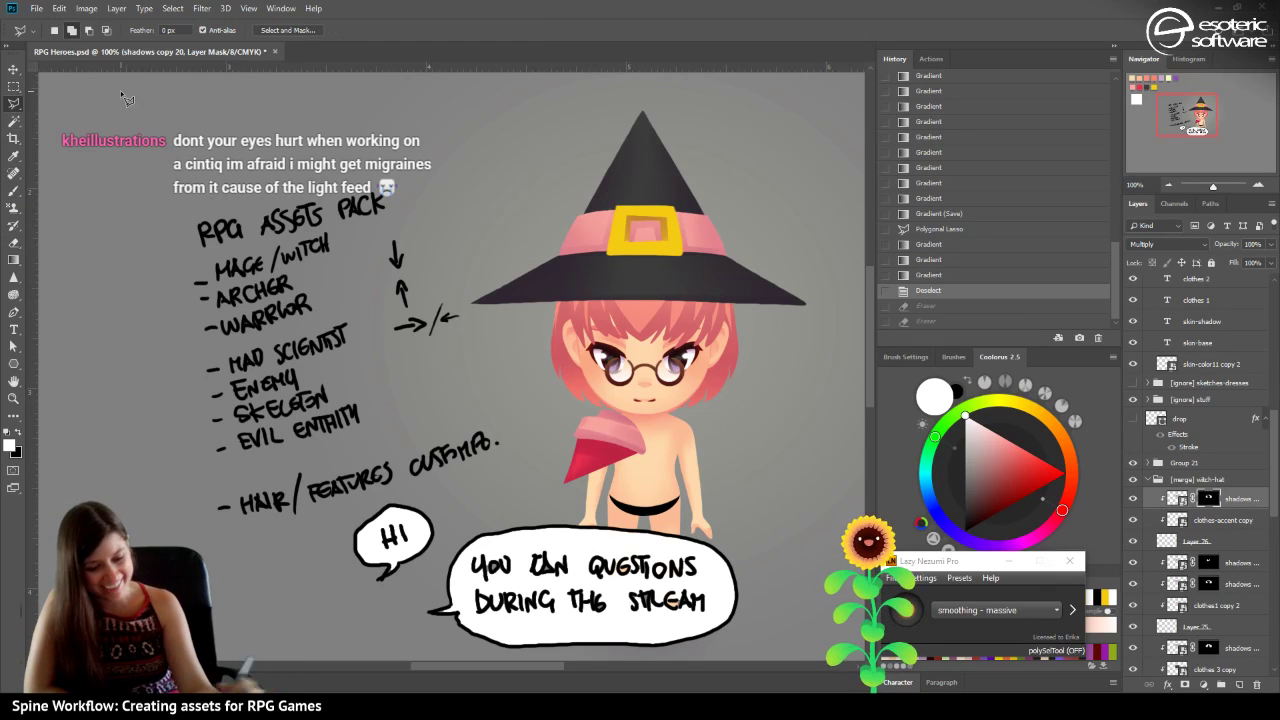
pyautogui.click(626, 228)
pyautogui.click(636, 238)
pyautogui.press('Return')
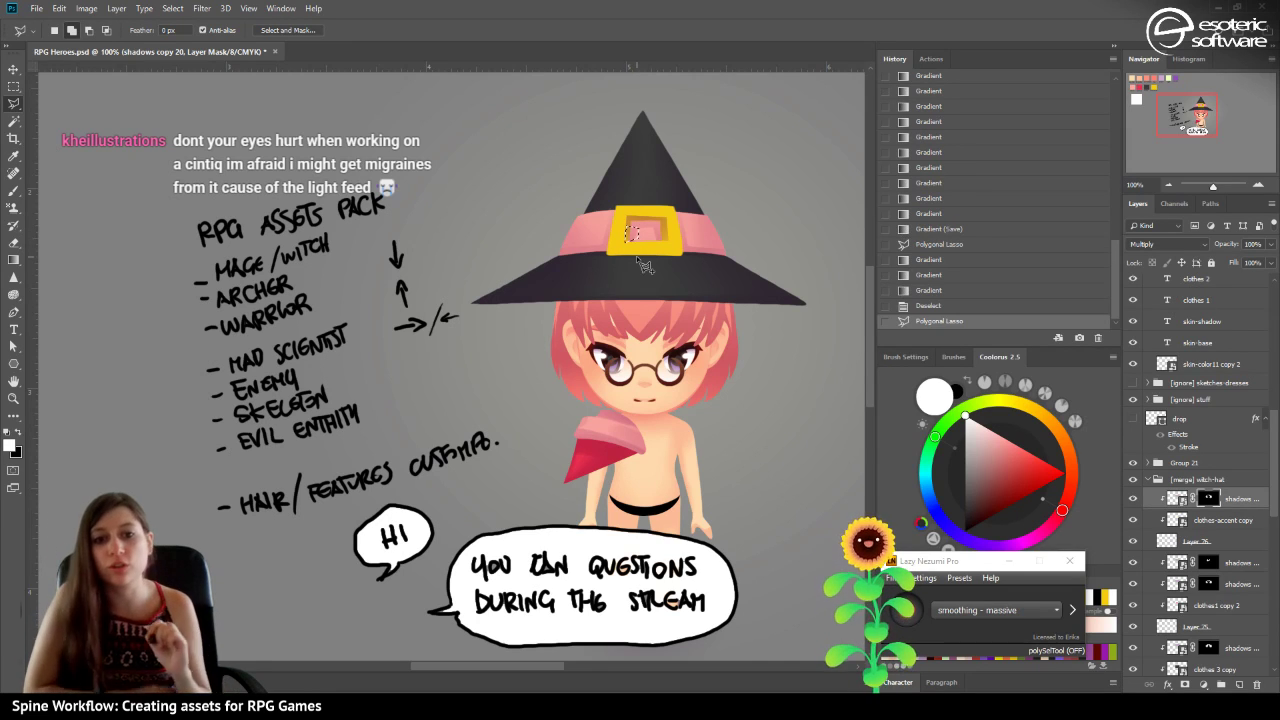
pyautogui.press('g')
pyautogui.moveTo(632, 224); pyautogui.dragTo(628, 240)
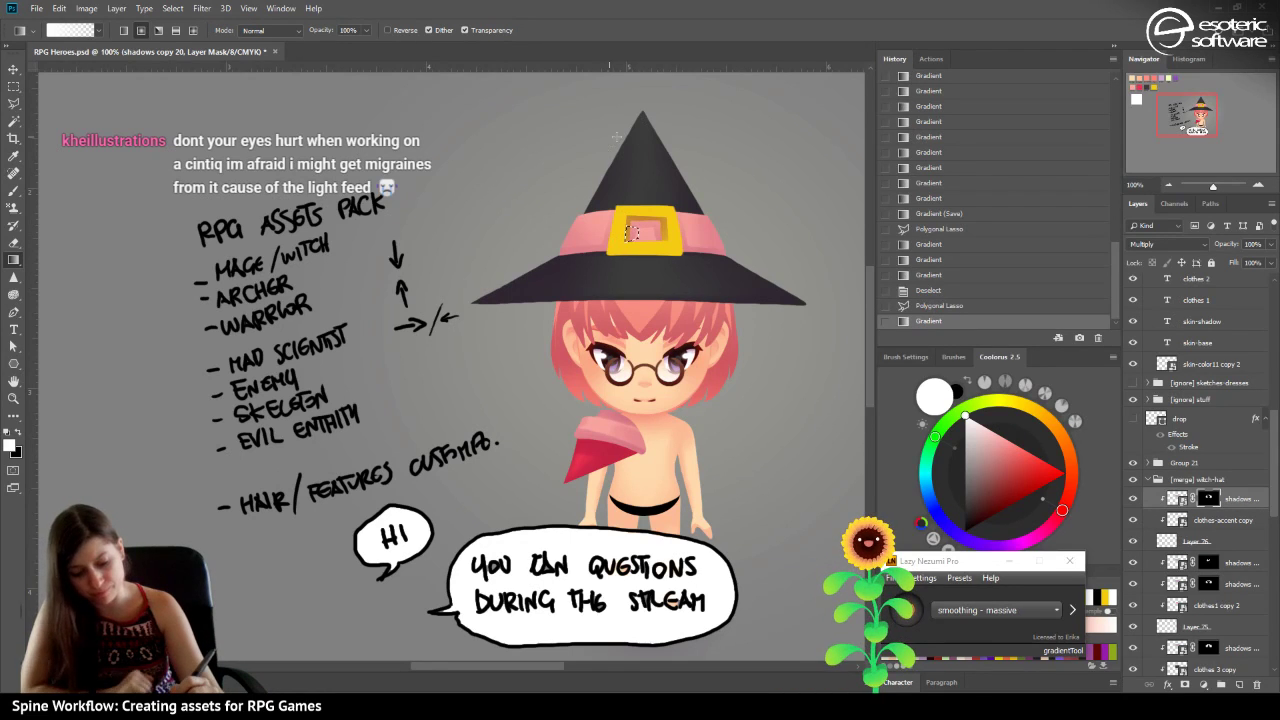
pyautogui.hotkey('ctrl', 'd')
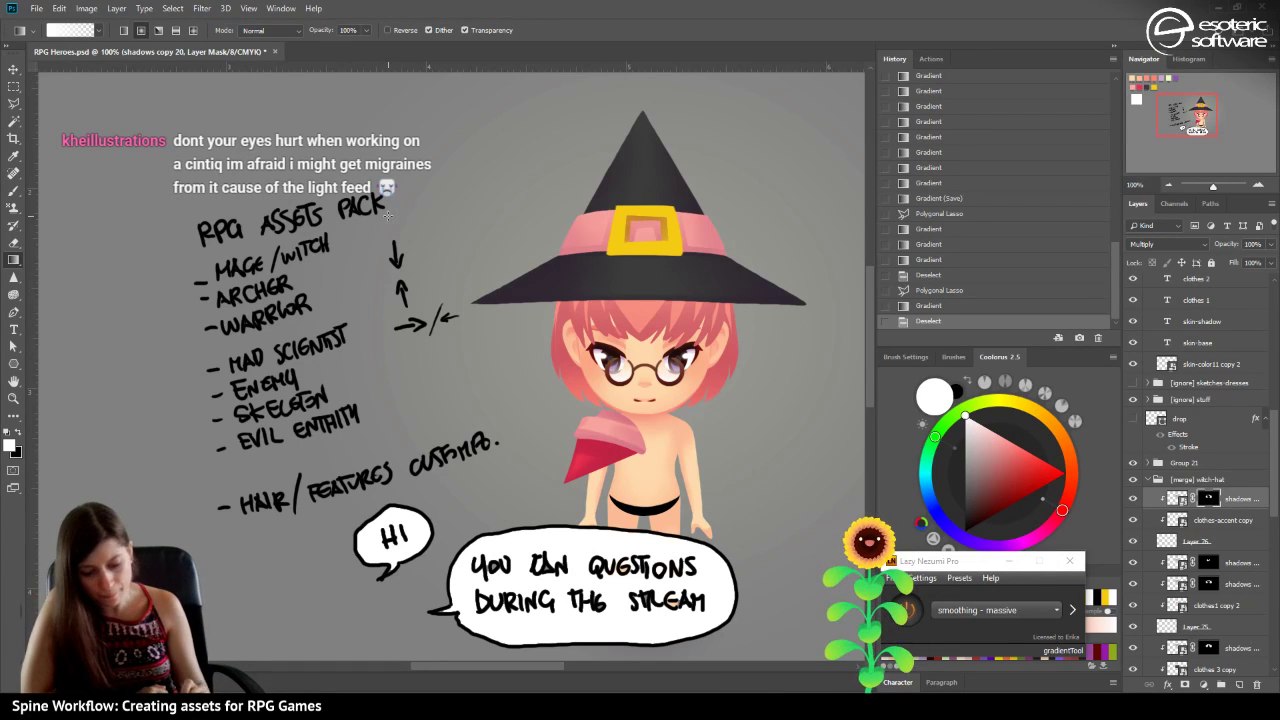
pyautogui.press('b')
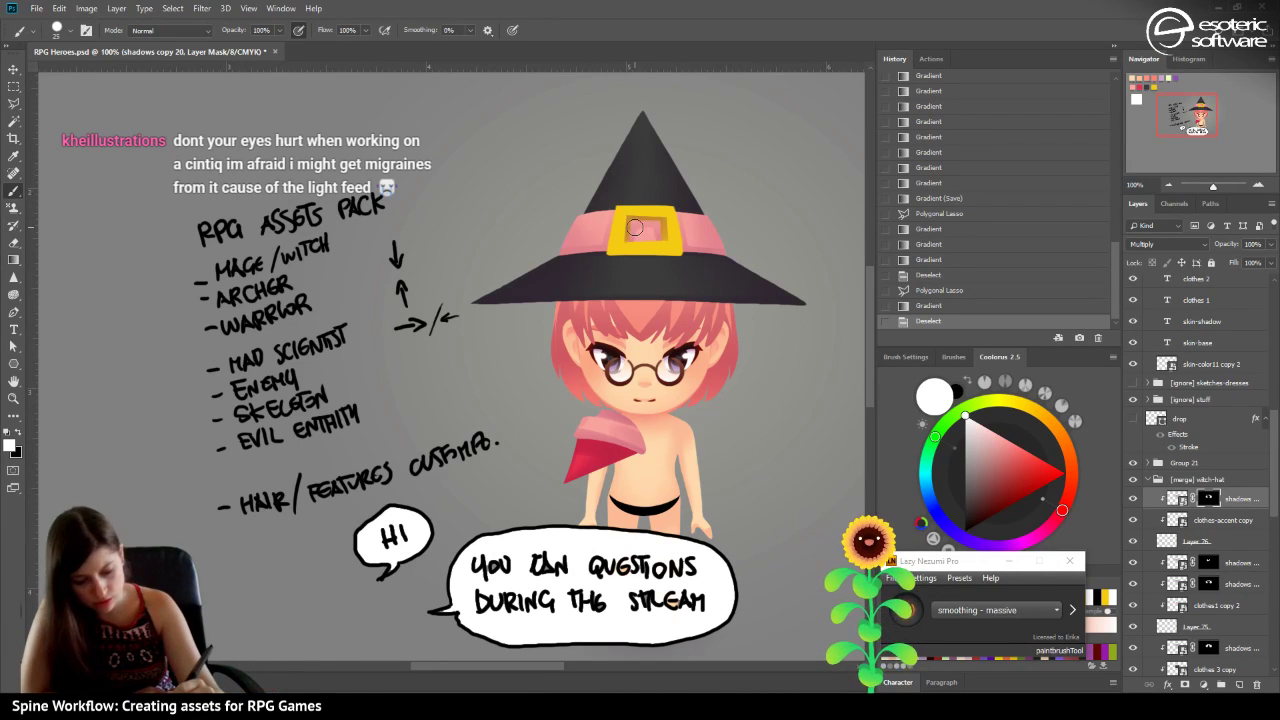
pyautogui.click(624, 189)
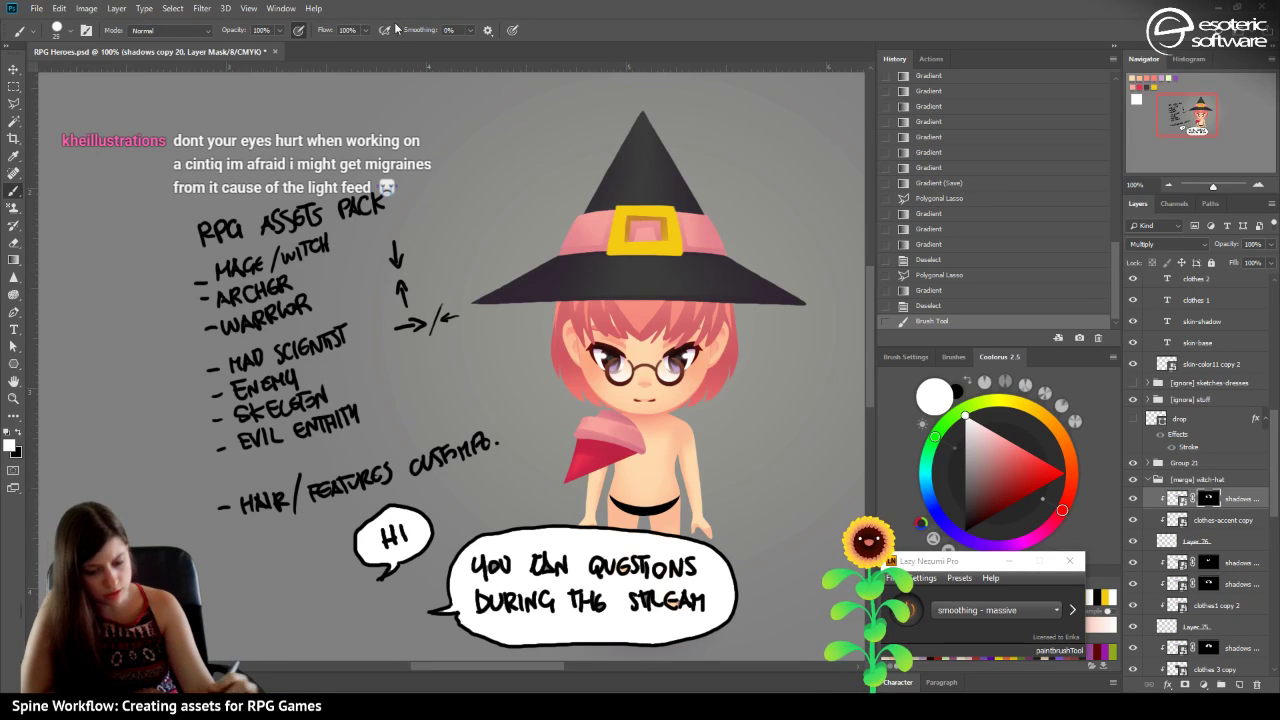
# Select a strip along the buckle's lower edge with the Polygonal Lasso and shade it with white-to-transparent gradients on the mask.
pyautogui.click(21, 96)
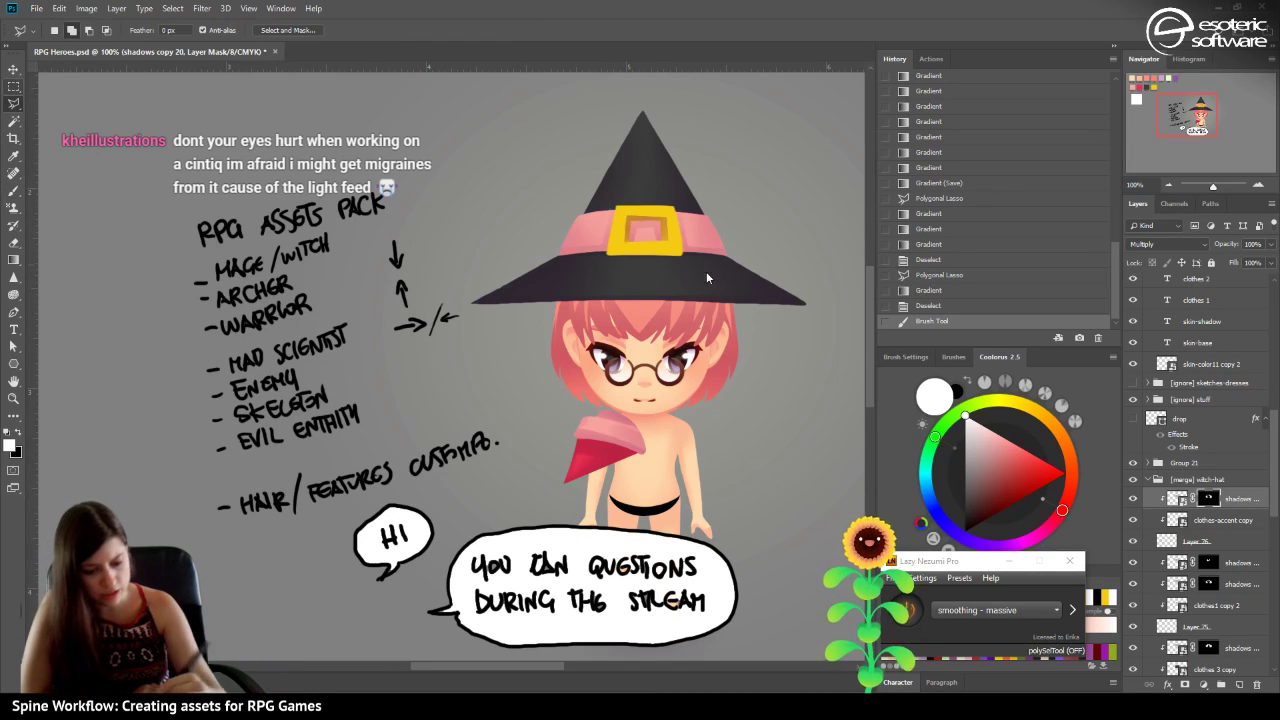
pyautogui.click(600, 254)
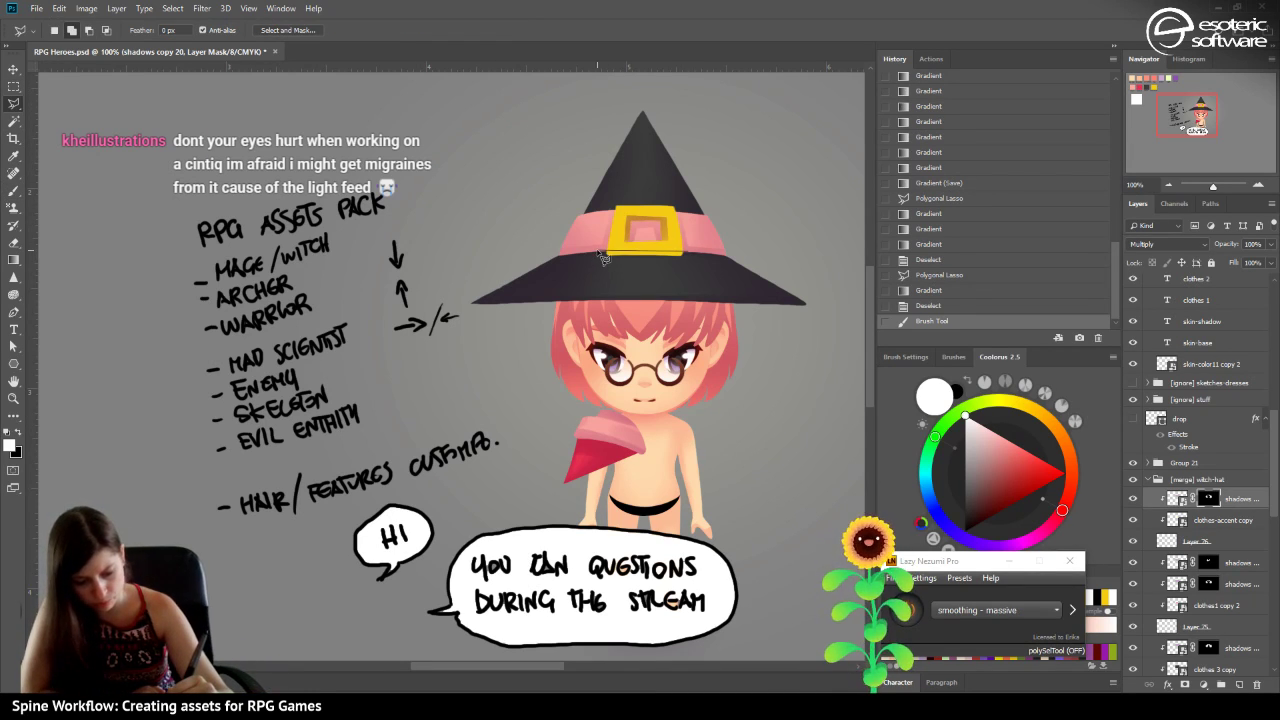
pyautogui.click(604, 270)
pyautogui.click(690, 252)
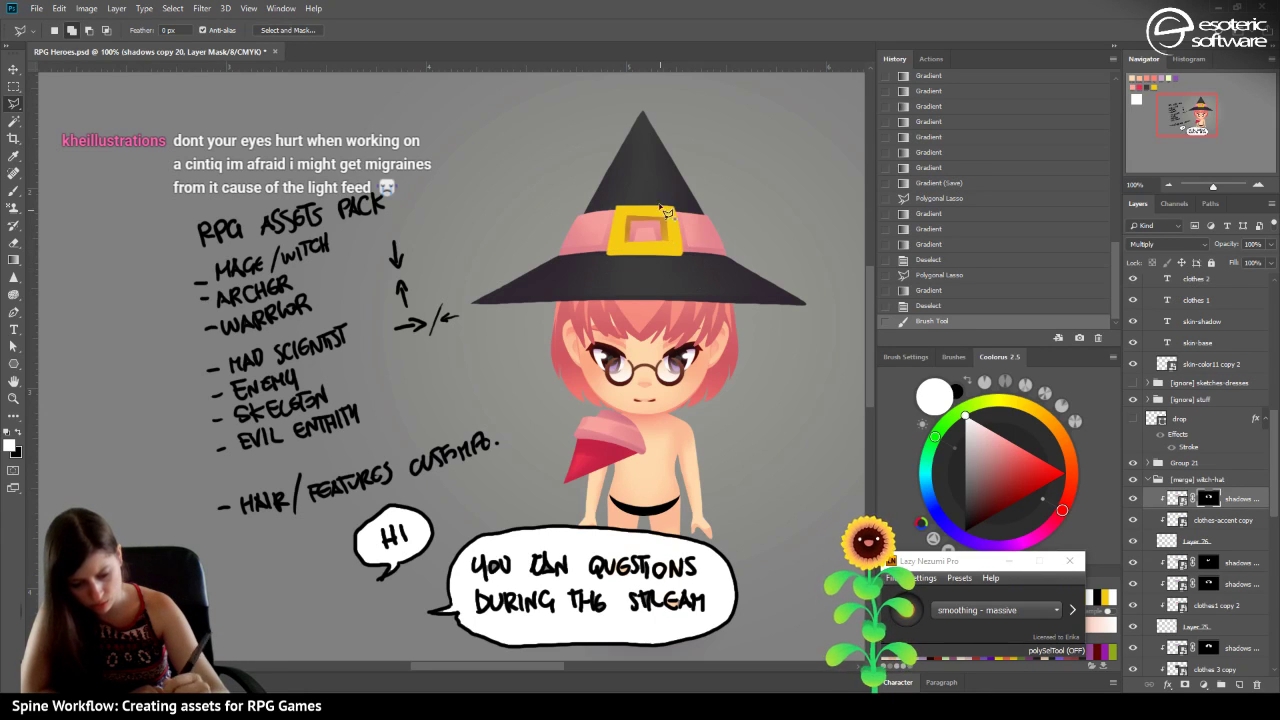
pyautogui.click(600, 253)
pyautogui.press('g')
pyautogui.moveTo(638, 263)
pyautogui.mouseDown()
pyautogui.moveTo(620, 284)
pyautogui.moveTo(629, 265)
pyautogui.moveTo(568, 289)
pyautogui.mouseUp()
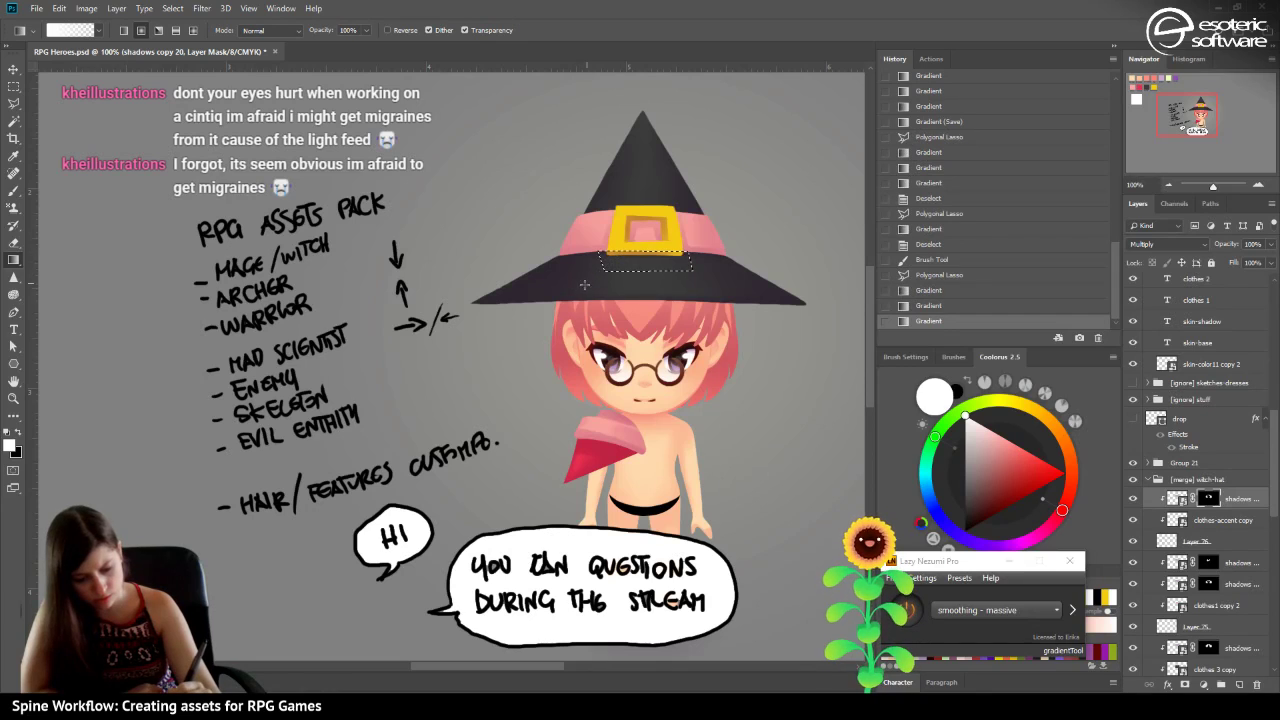
pyautogui.moveTo(678, 258); pyautogui.dragTo(640, 292)
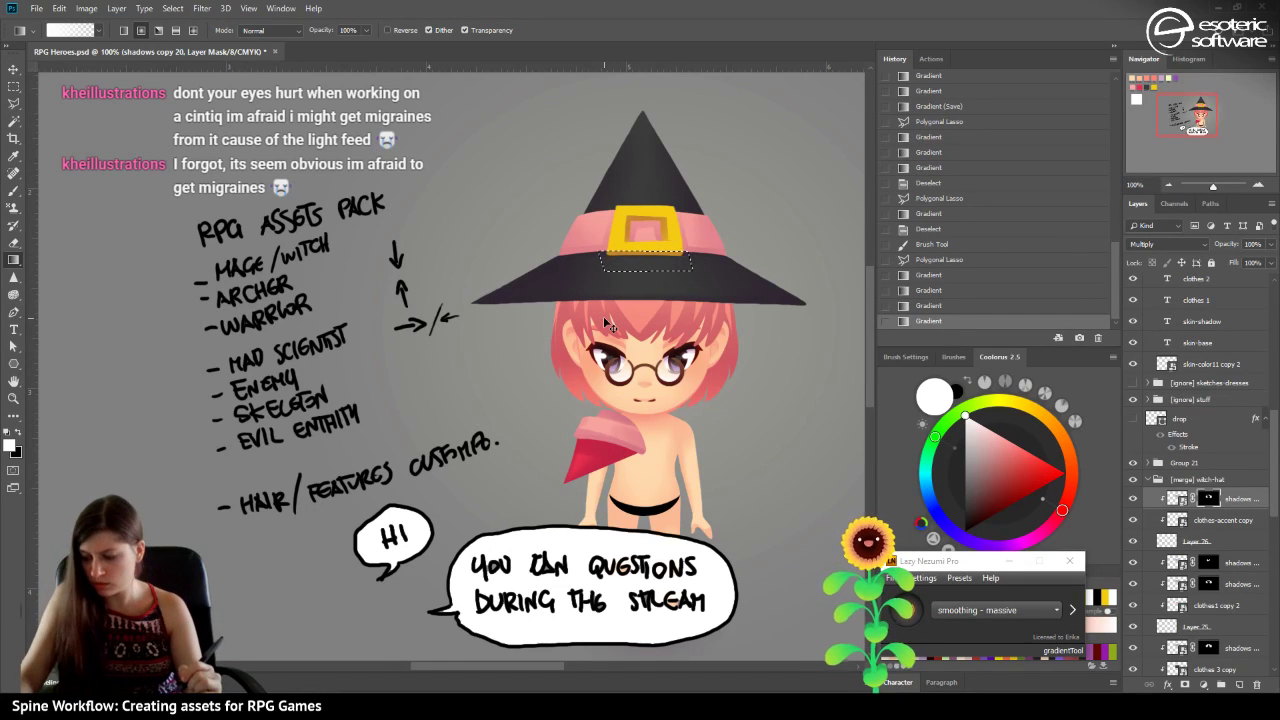
# Deselect the strip along the buckle's lower edge and save the document.
pyautogui.hotkey('ctrl', 'd')
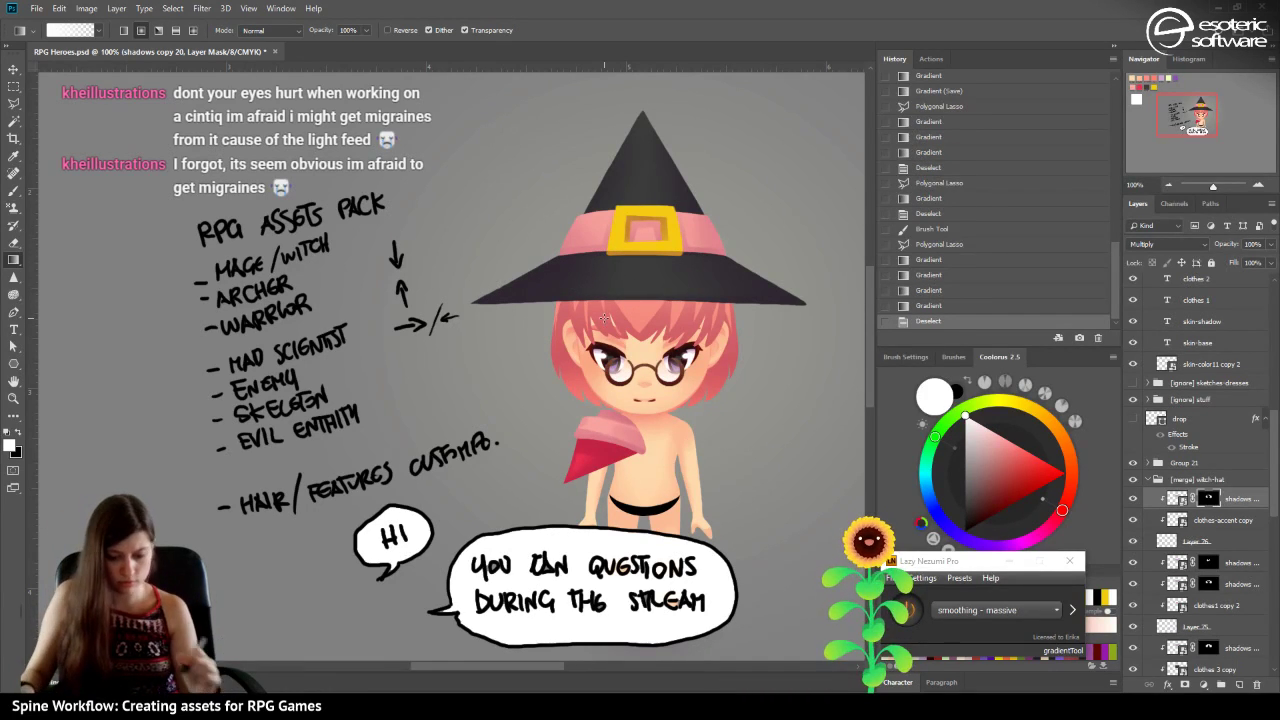
pyautogui.hotkey('ctrl', 's')
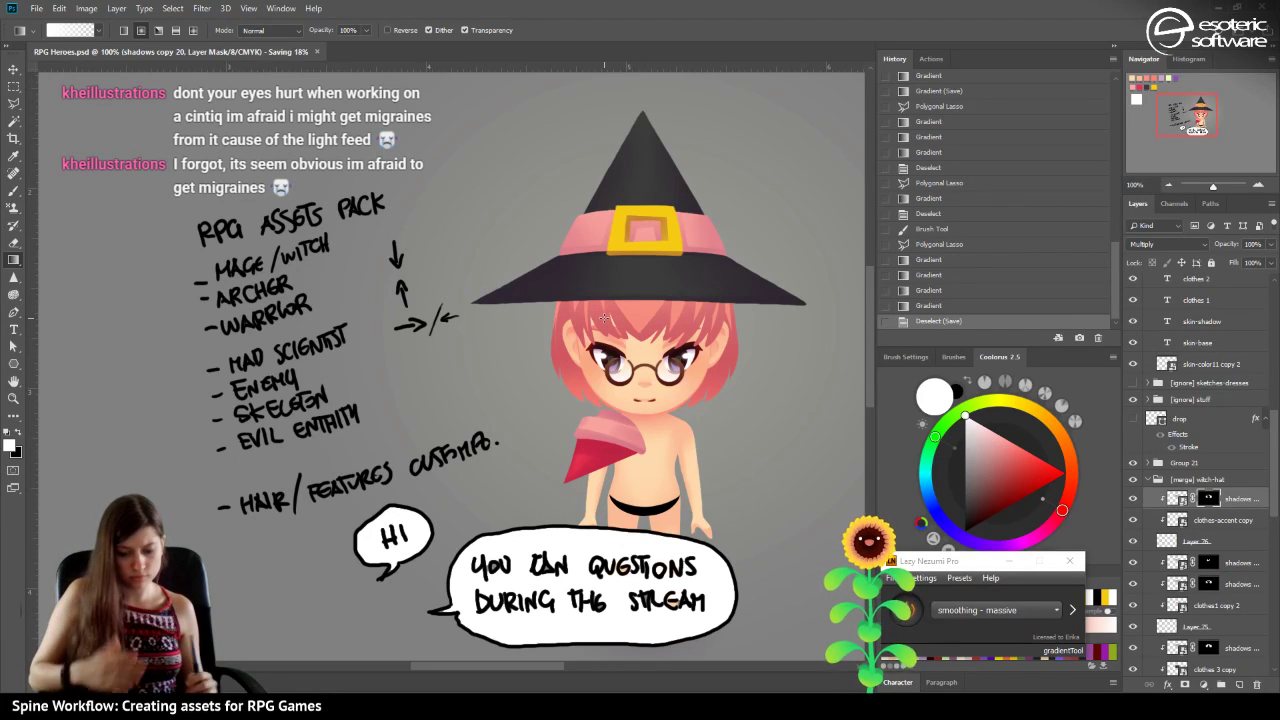
# Duplicate the lights swatch onto the witch's hat and enlarge it with Free Transform until it covers the whole hat.
pyautogui.click(1169, 186)
pyautogui.click(1169, 186)
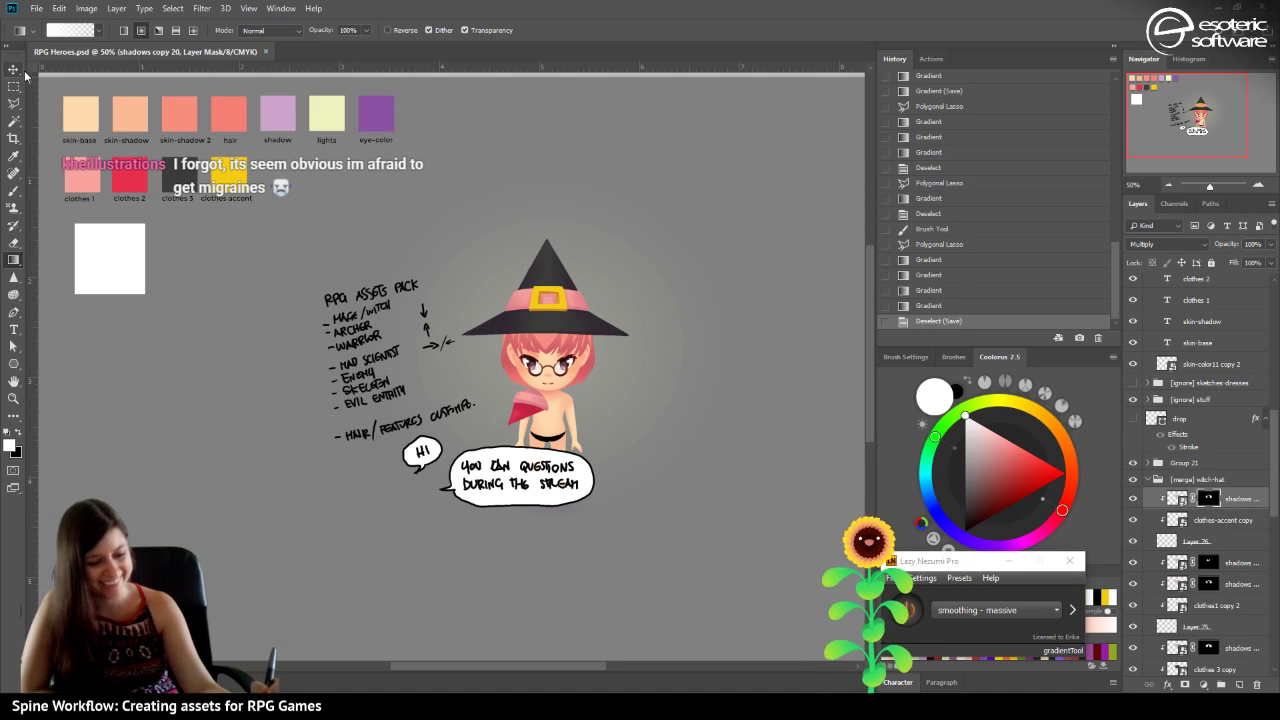
pyautogui.press('v')
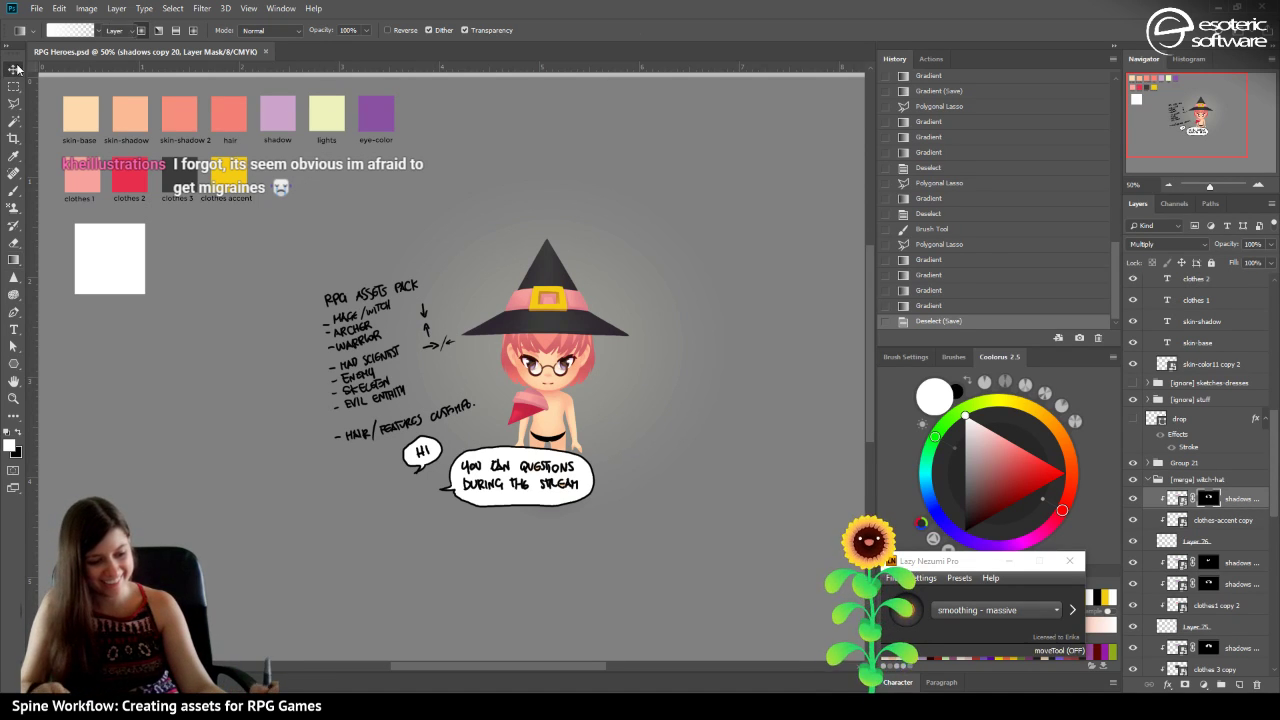
pyautogui.moveTo(325, 120); pyautogui.dragTo(462, 340)
pyautogui.hotkey('ctrl', 't')
pyautogui.moveTo(583, 293); pyautogui.dragTo(647, 293)
pyautogui.click(467, 30)
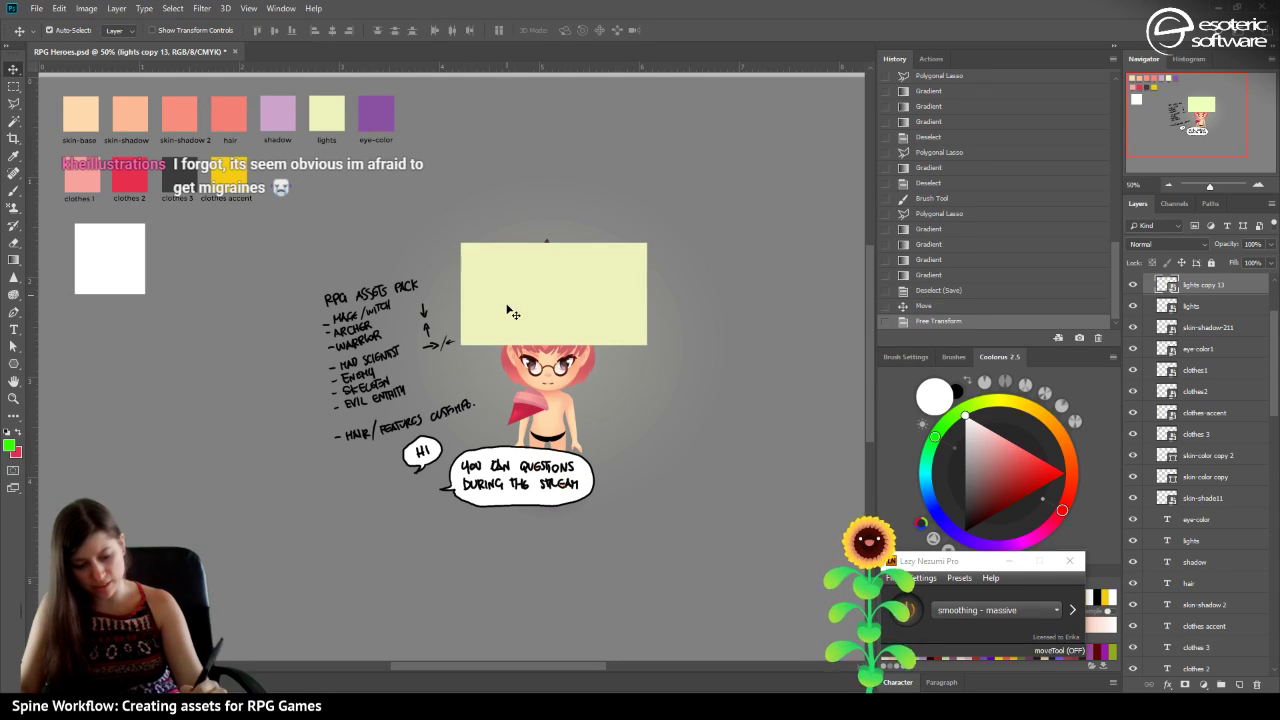
pyautogui.moveTo(509, 296); pyautogui.dragTo(502, 289)
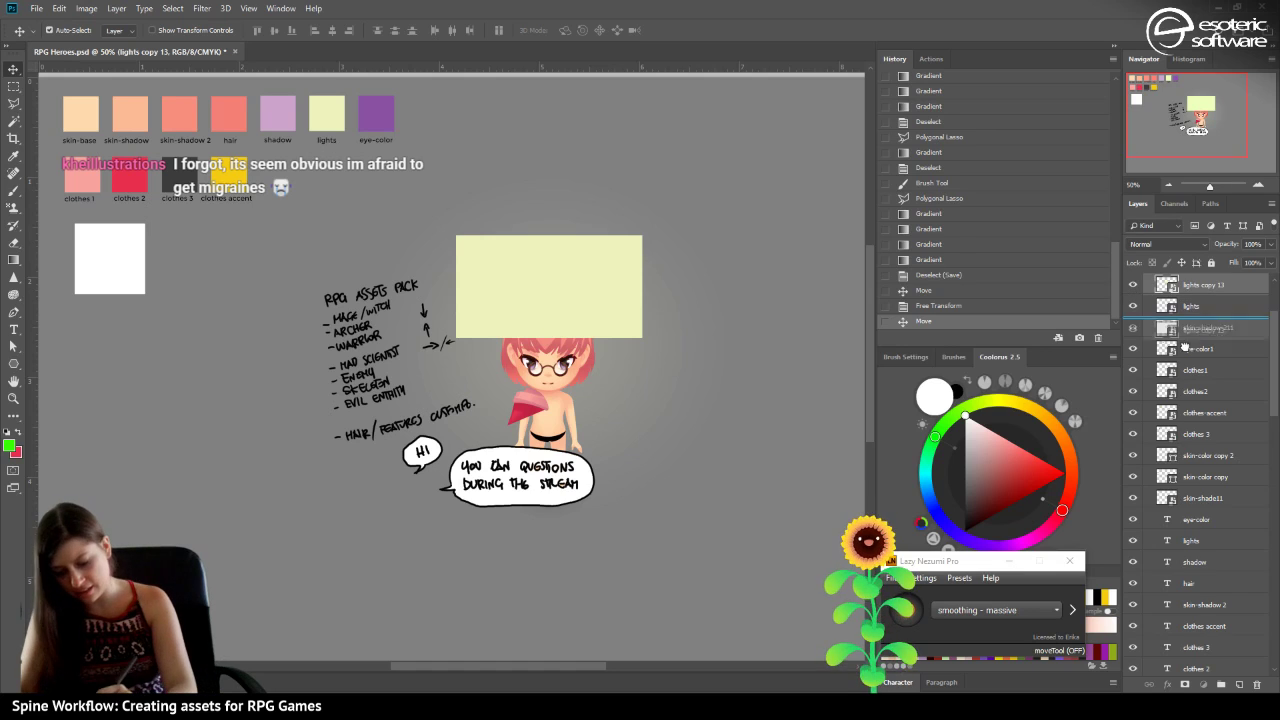
# Move the copied lights layer into the witch-hat group, clipped to the black hat shape directly above its shadows layer.
pyautogui.scroll(-4, 1155, 688)
pyautogui.scroll(-8, 1155, 689)
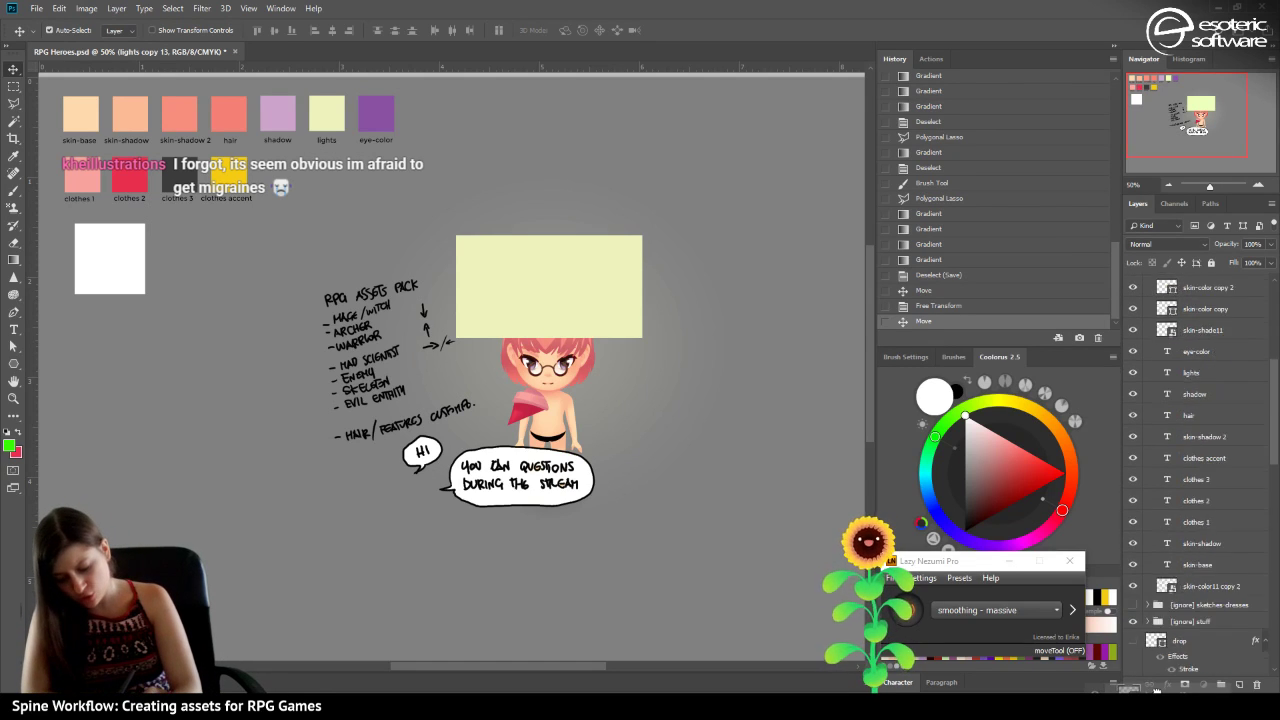
pyautogui.scroll(-3, 1148, 690)
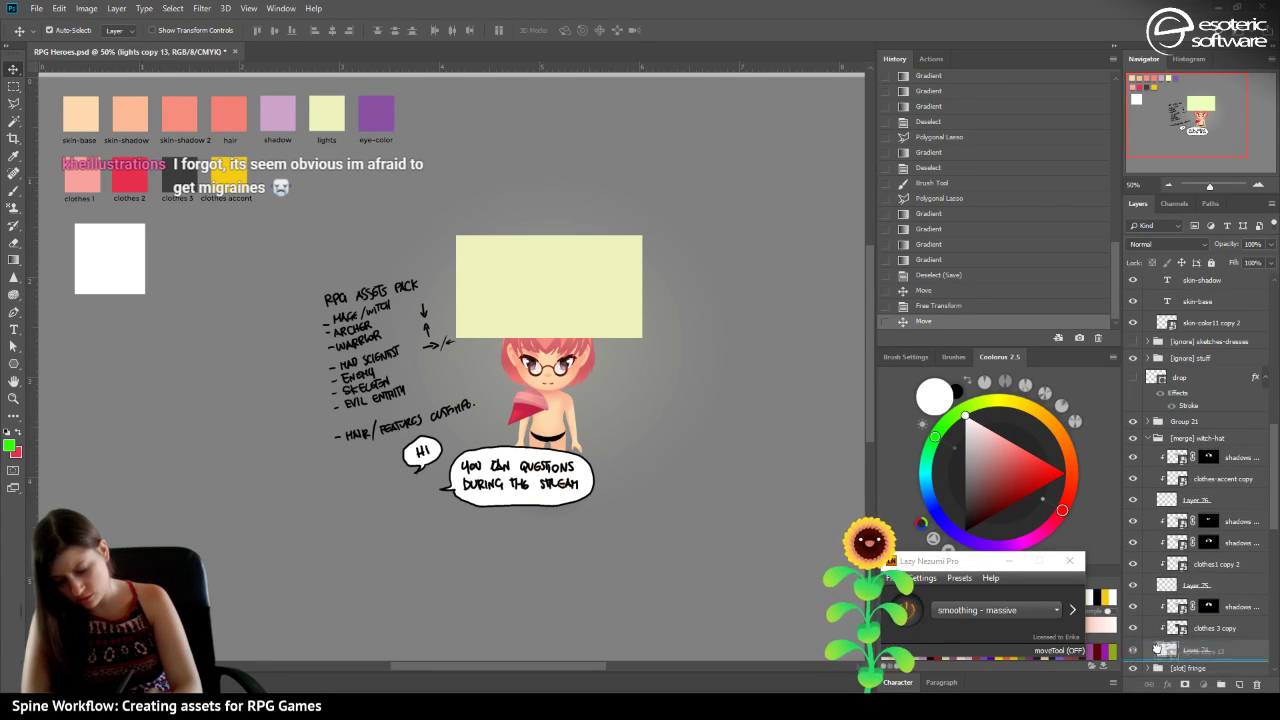
pyautogui.moveTo(1175, 594); pyautogui.dragTo(1170, 537)
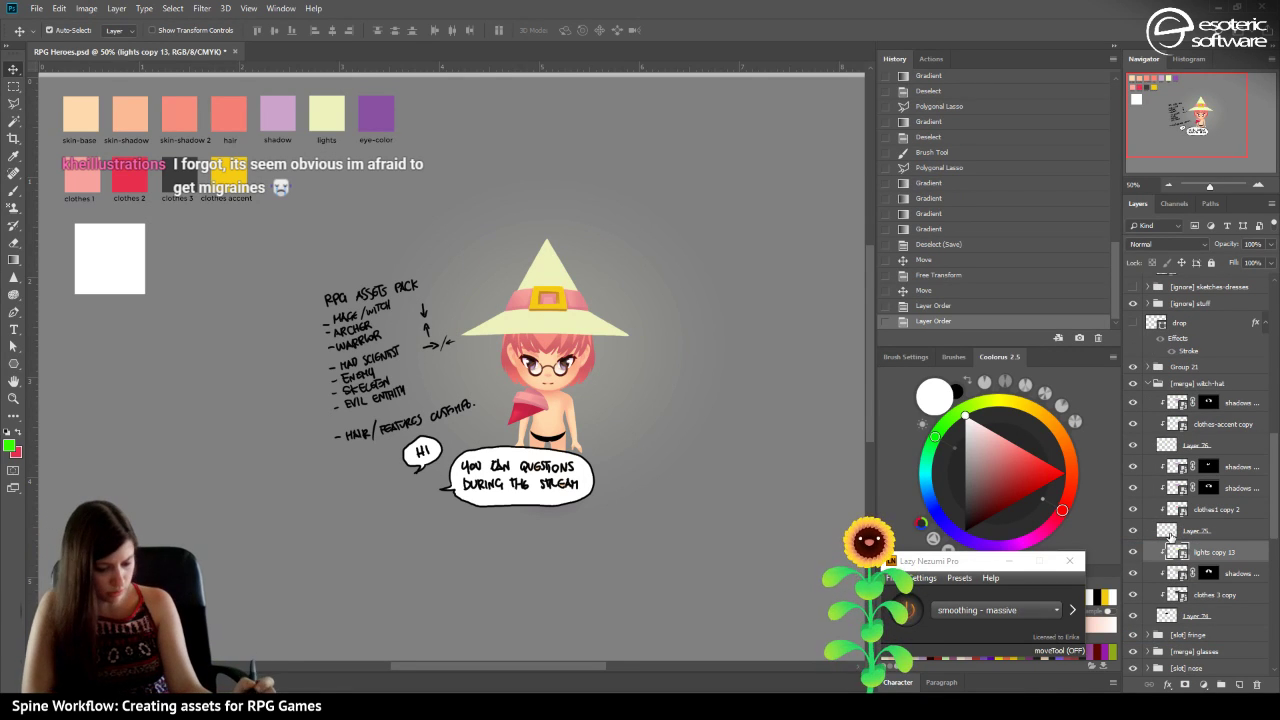
# Set the hat's lights layer to Screen blending and add a black layer mask that hides it.
pyautogui.click(548, 349)
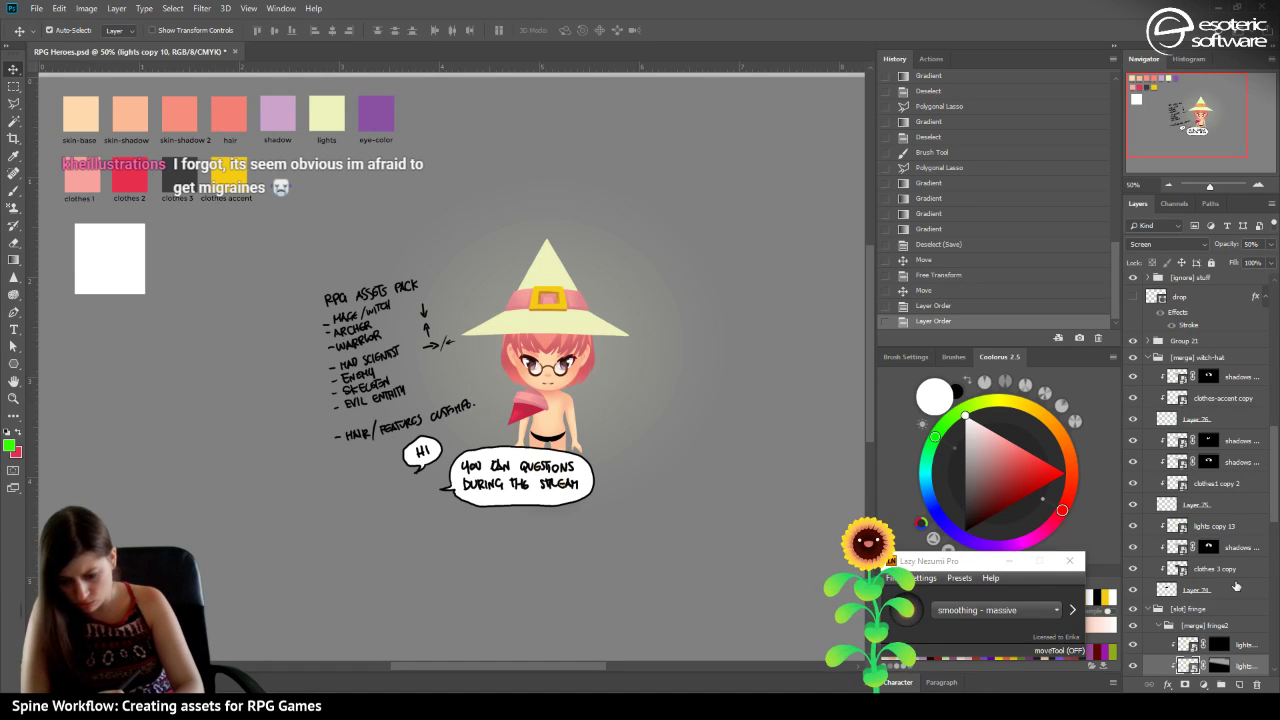
pyautogui.click(542, 260)
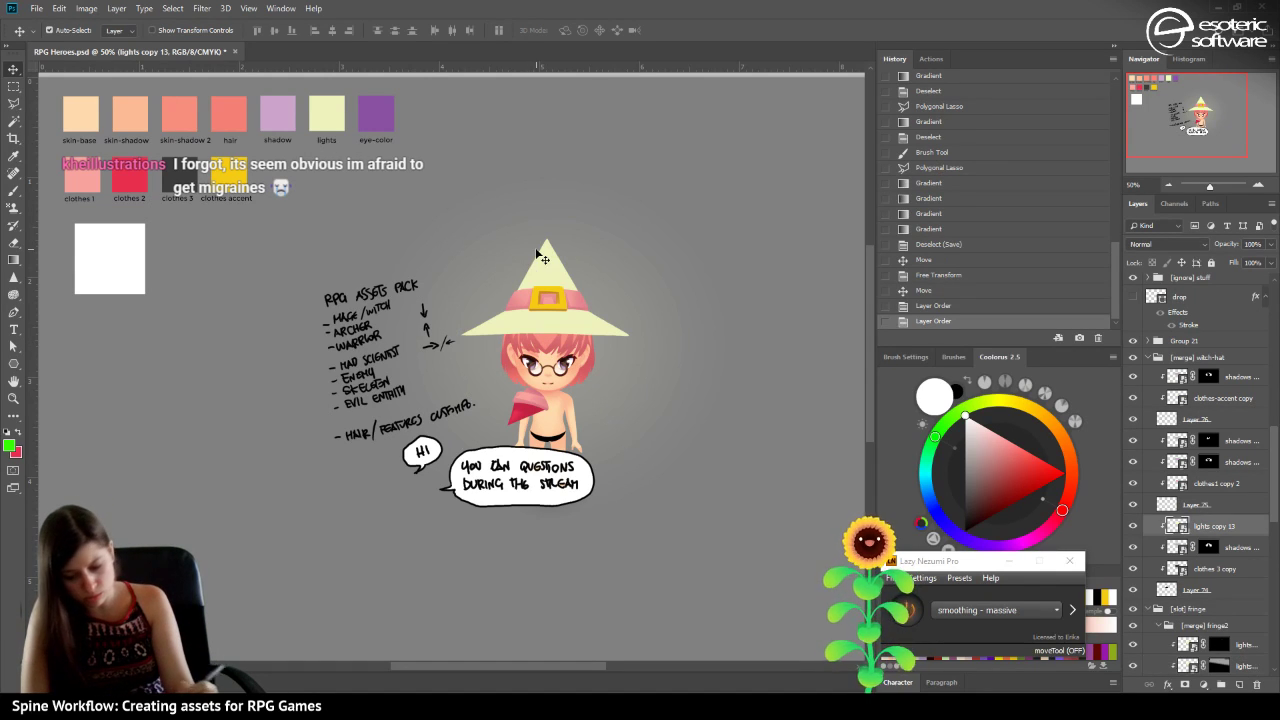
pyautogui.click(1176, 246)
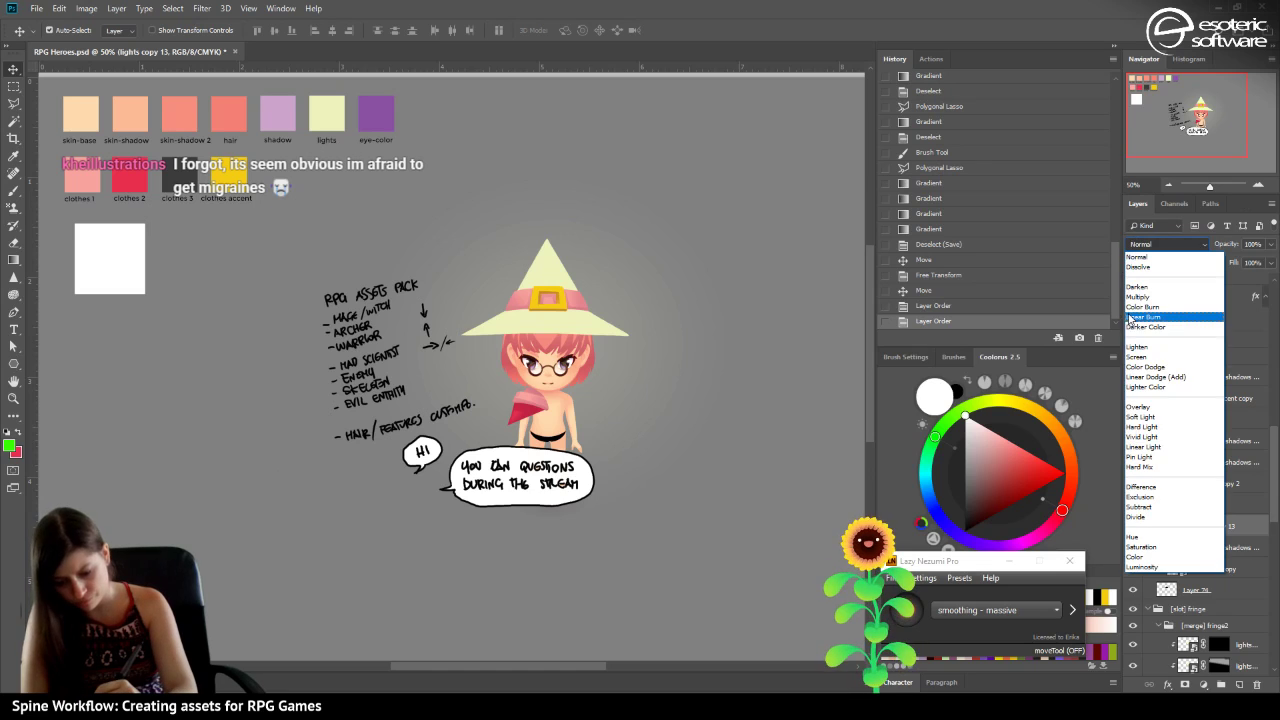
pyautogui.click(1134, 356)
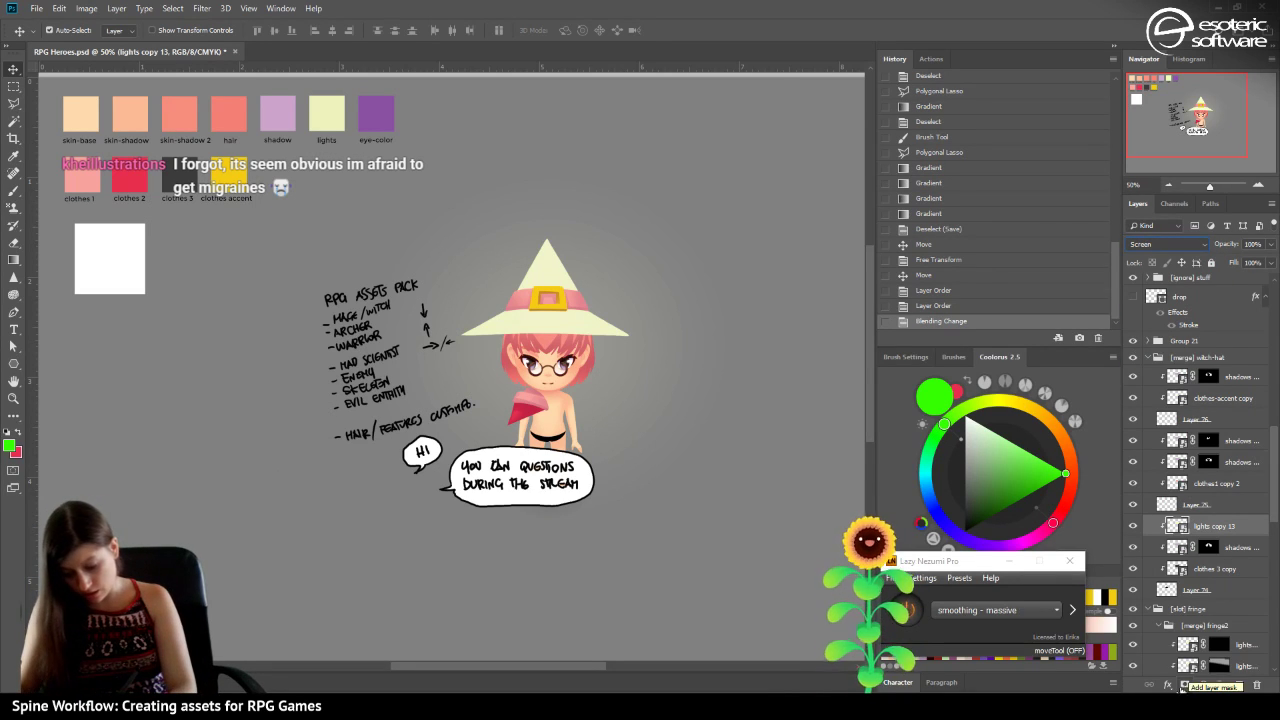
pyautogui.keyDown('alt'); pyautogui.click(1203, 684); pyautogui.keyUp('alt')
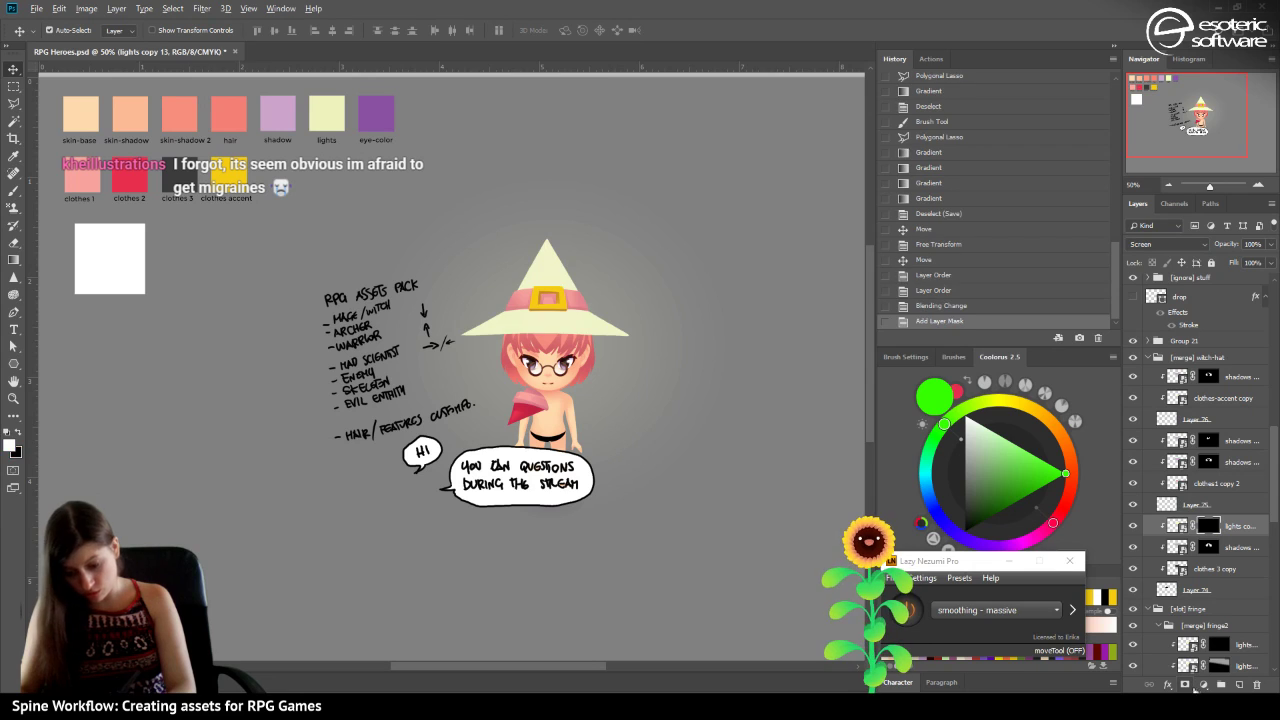
# Lower the Gradient tool's opacity to 34% and reveal soft light on the black hat with gradients on the lights mask.
pyautogui.click(20, 261)
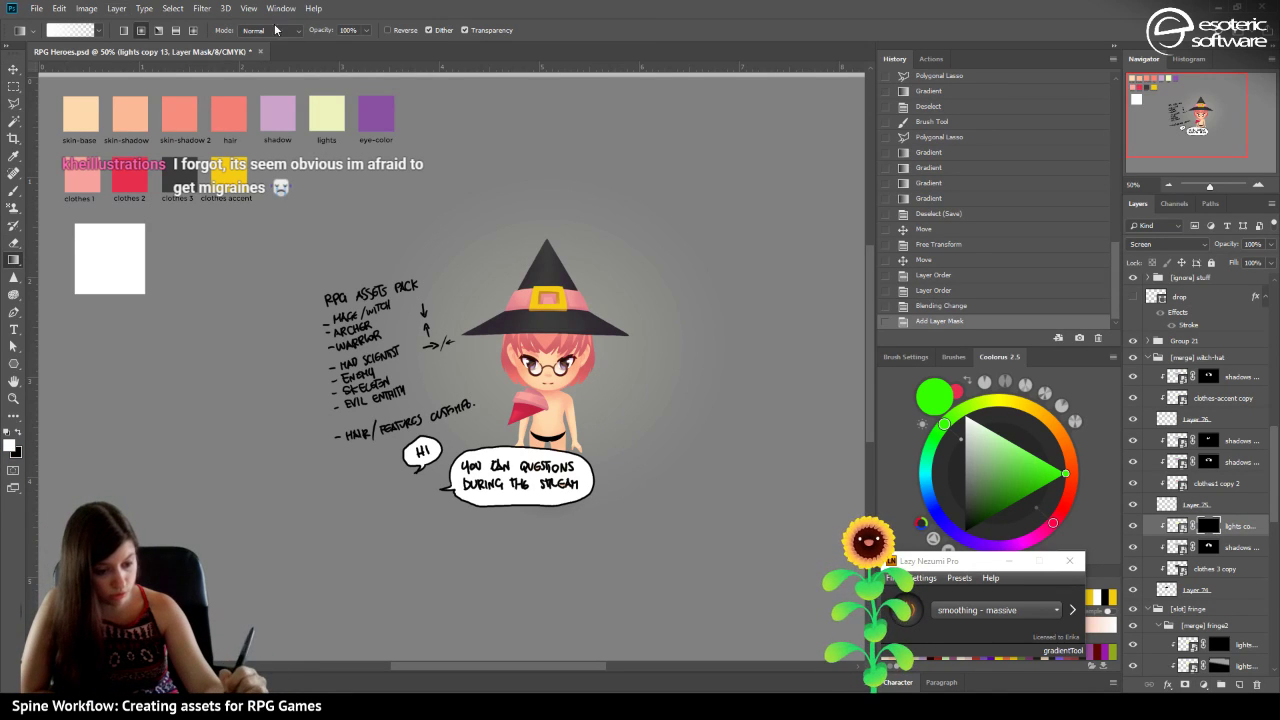
pyautogui.moveTo(367, 33); pyautogui.dragTo(324, 45)
pyautogui.moveTo(549, 323); pyautogui.dragTo(458, 317)
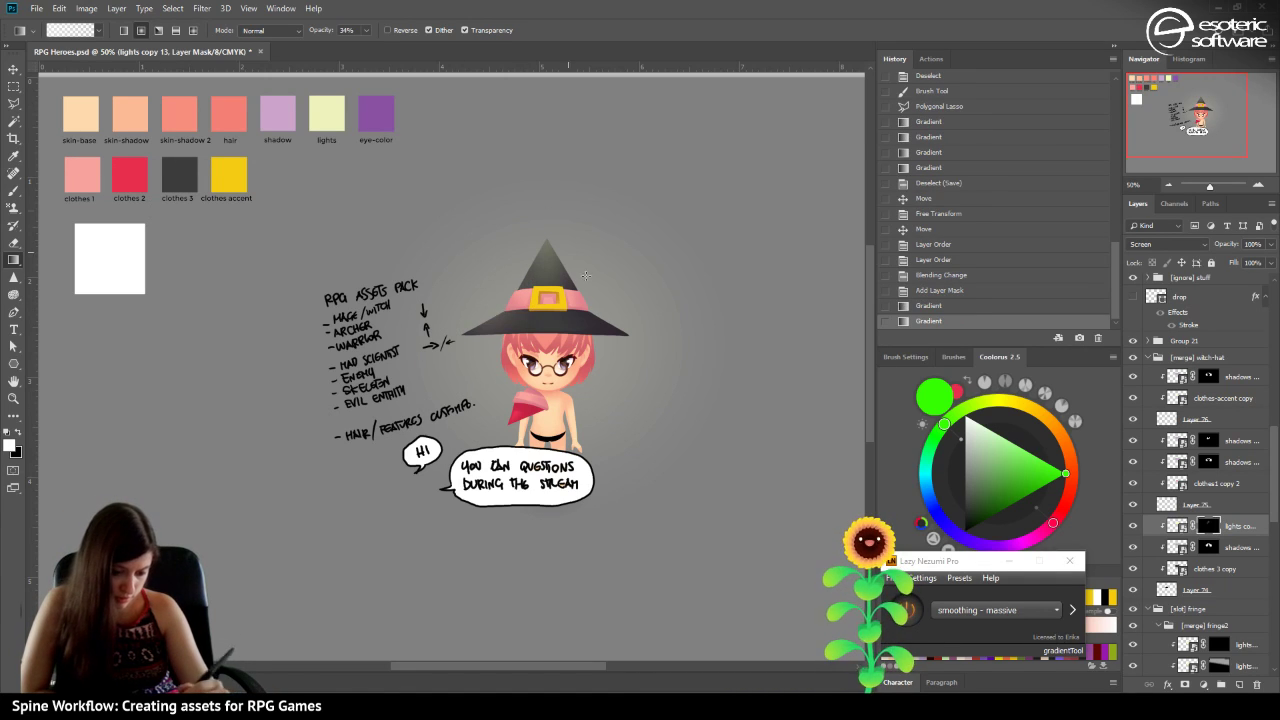
pyautogui.moveTo(565, 347); pyautogui.dragTo(566, 348)
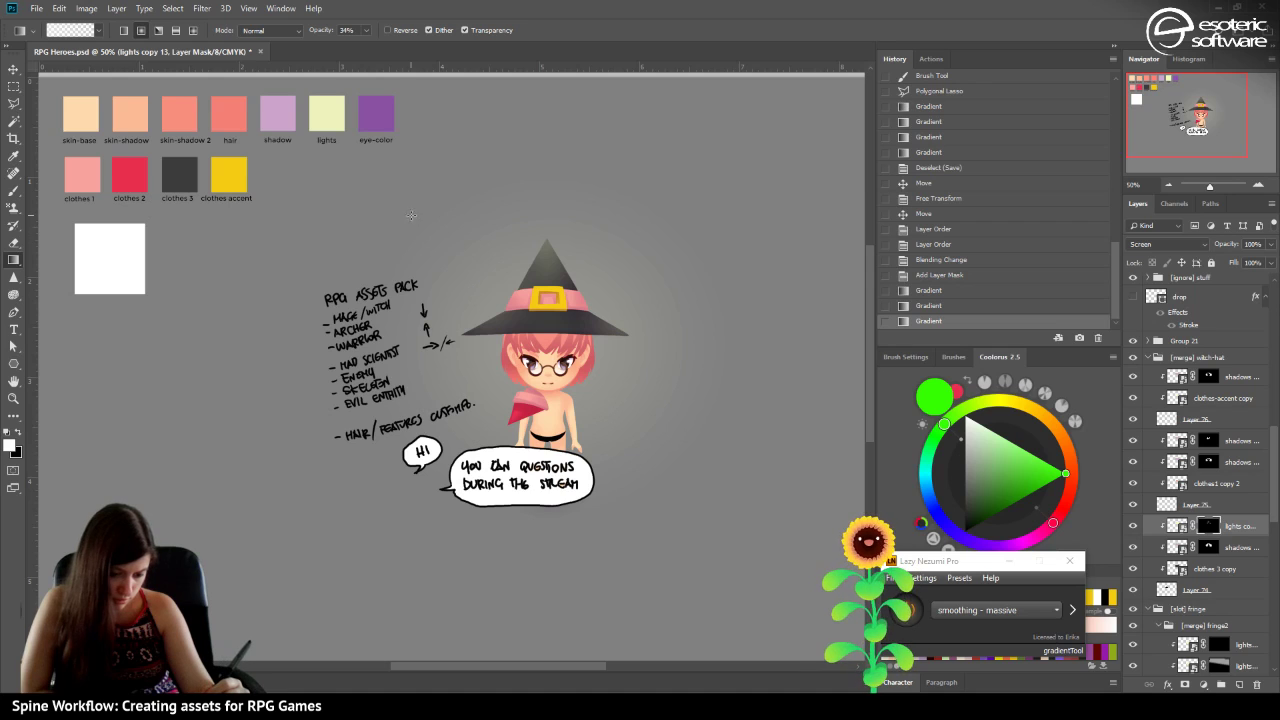
pyautogui.click(917, 290)
pyautogui.moveTo(544, 335)
pyautogui.mouseDown()
pyautogui.moveTo(512, 357)
pyautogui.moveTo(376, 187)
pyautogui.mouseUp()
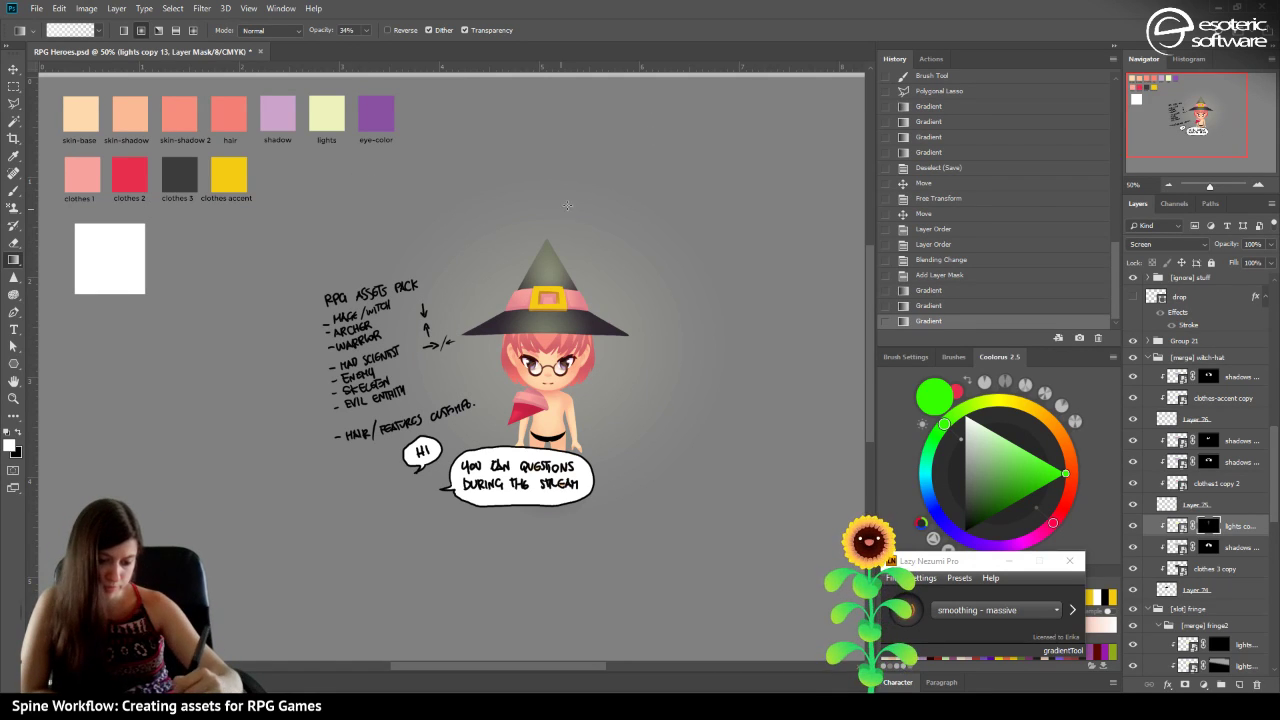
# Reduce the hat's lights layer to 30% opacity and save the document.
pyautogui.moveTo(1268, 247); pyautogui.dragTo(1227, 262)
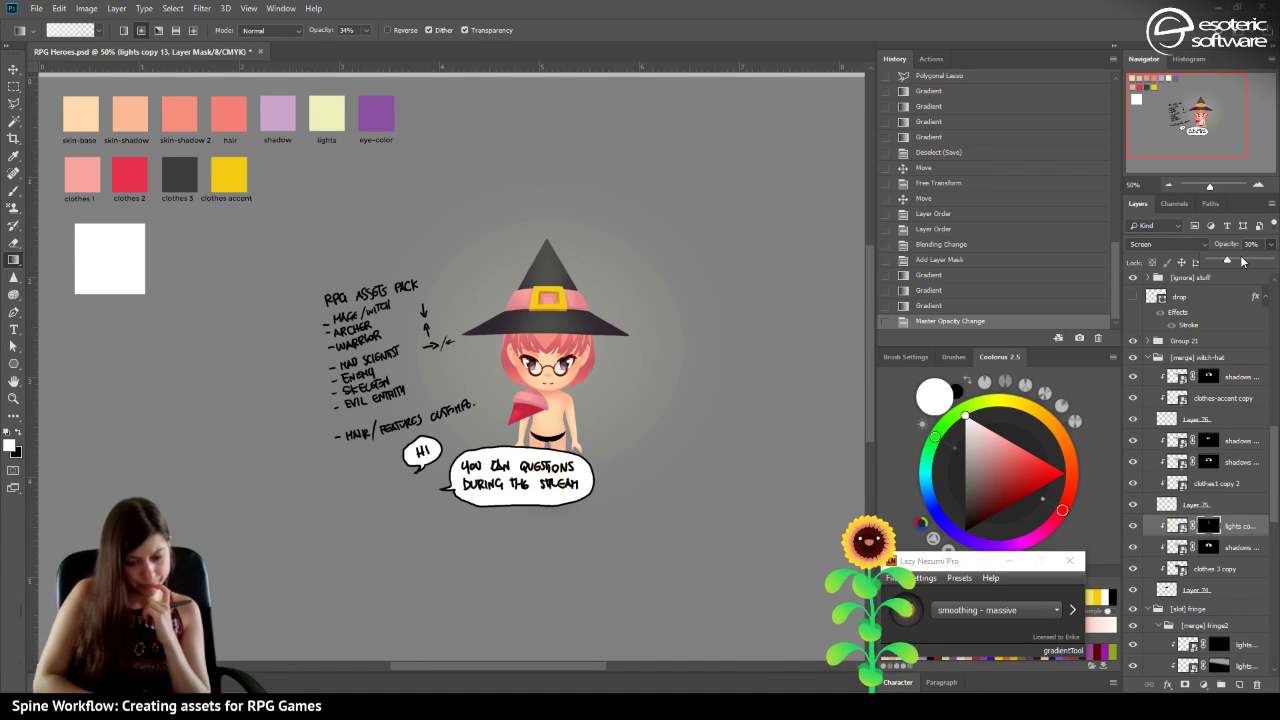
pyautogui.hotkey('ctrl', 's')
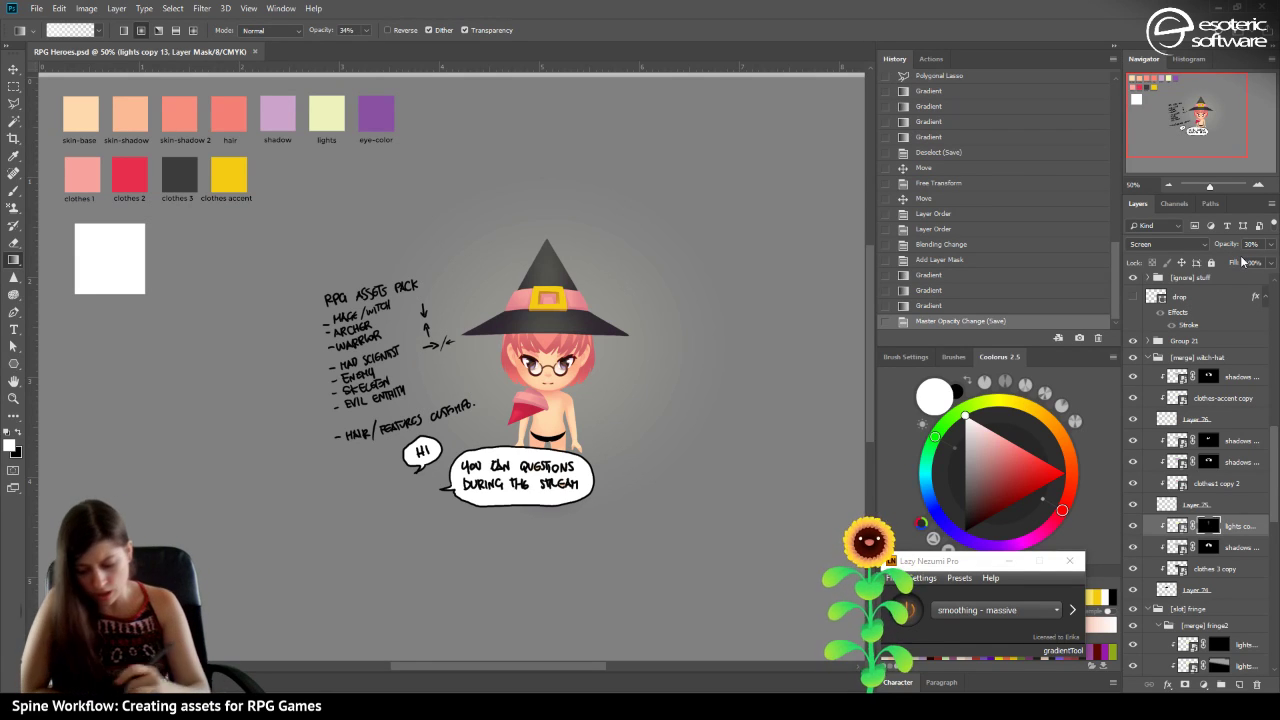
# Duplicate the hat's lights layer, move the copy above the buckle's shadows layer and clip it to the buckle.
pyautogui.rightClick(1247, 525)
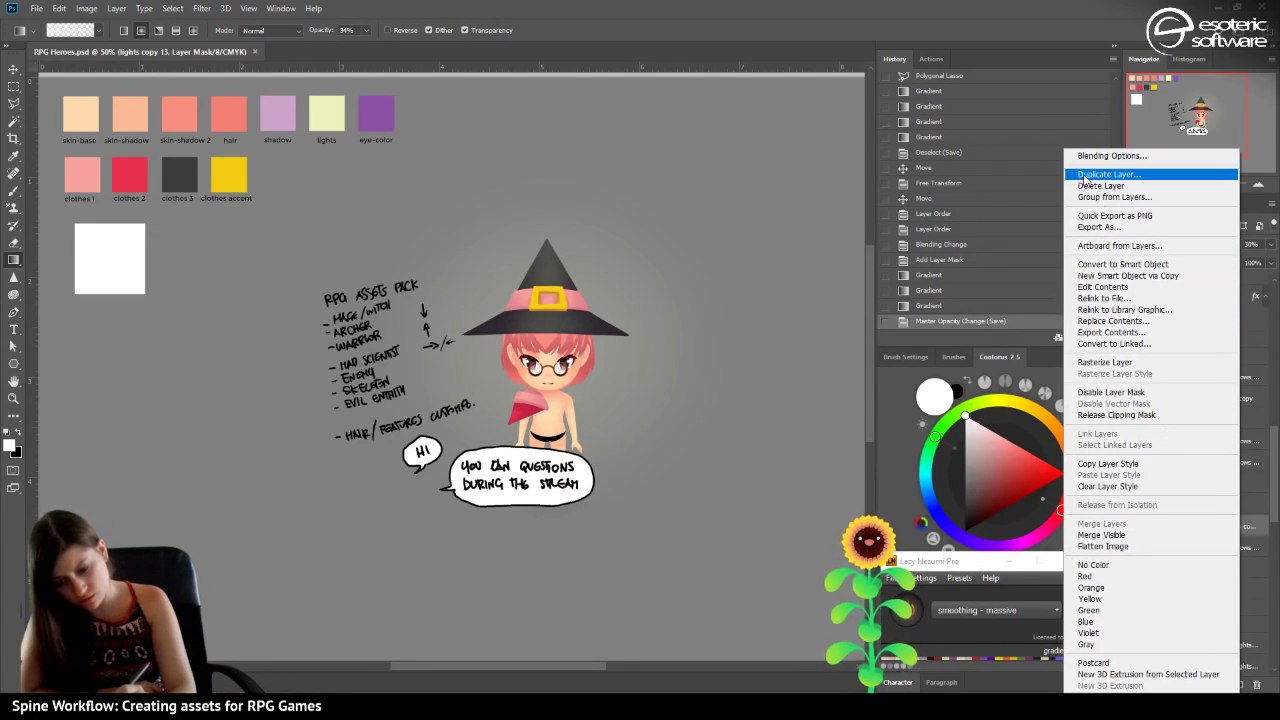
pyautogui.click(1085, 176)
pyautogui.press('Return')
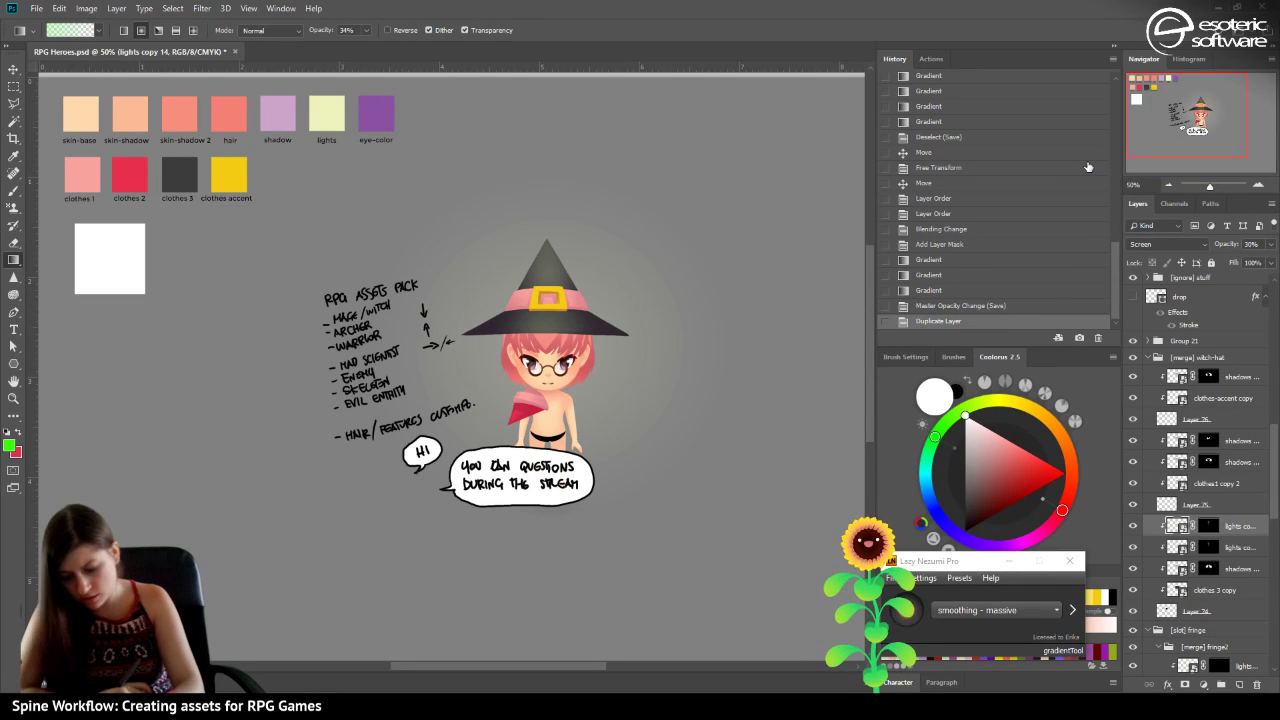
pyautogui.moveTo(1241, 531); pyautogui.dragTo(1171, 368)
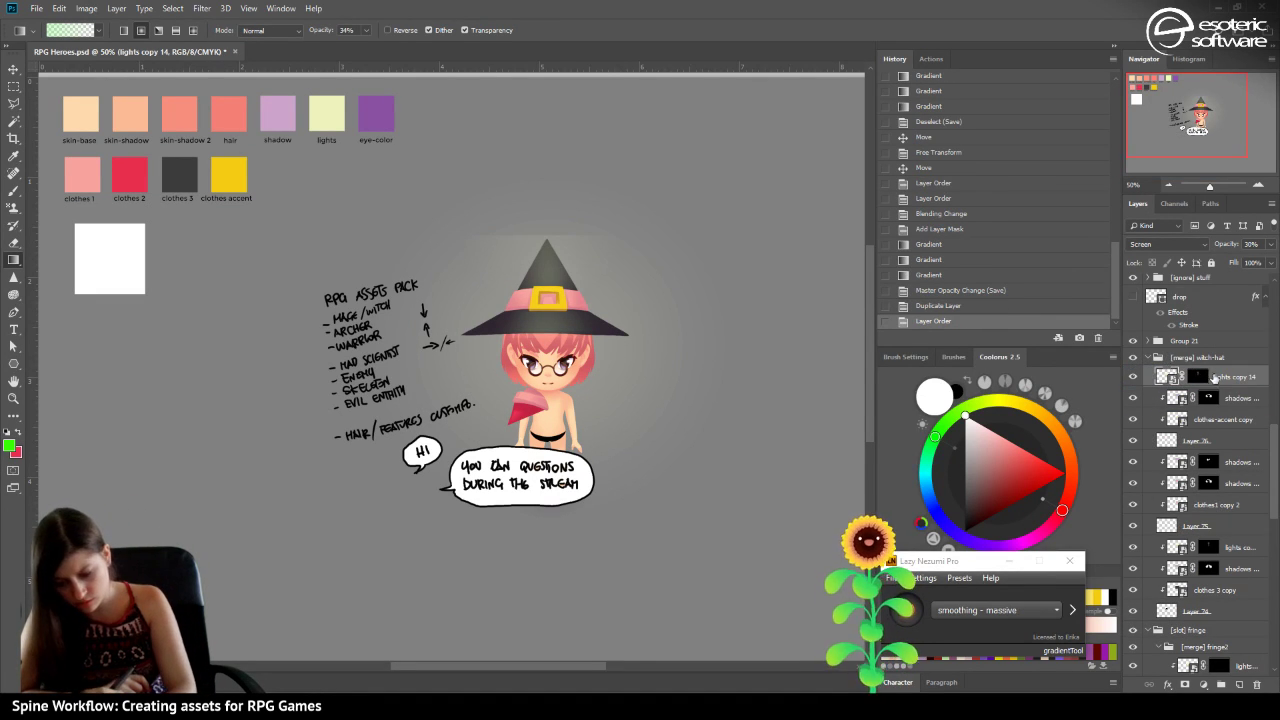
pyautogui.rightClick(1211, 380)
pyautogui.click(1195, 413)
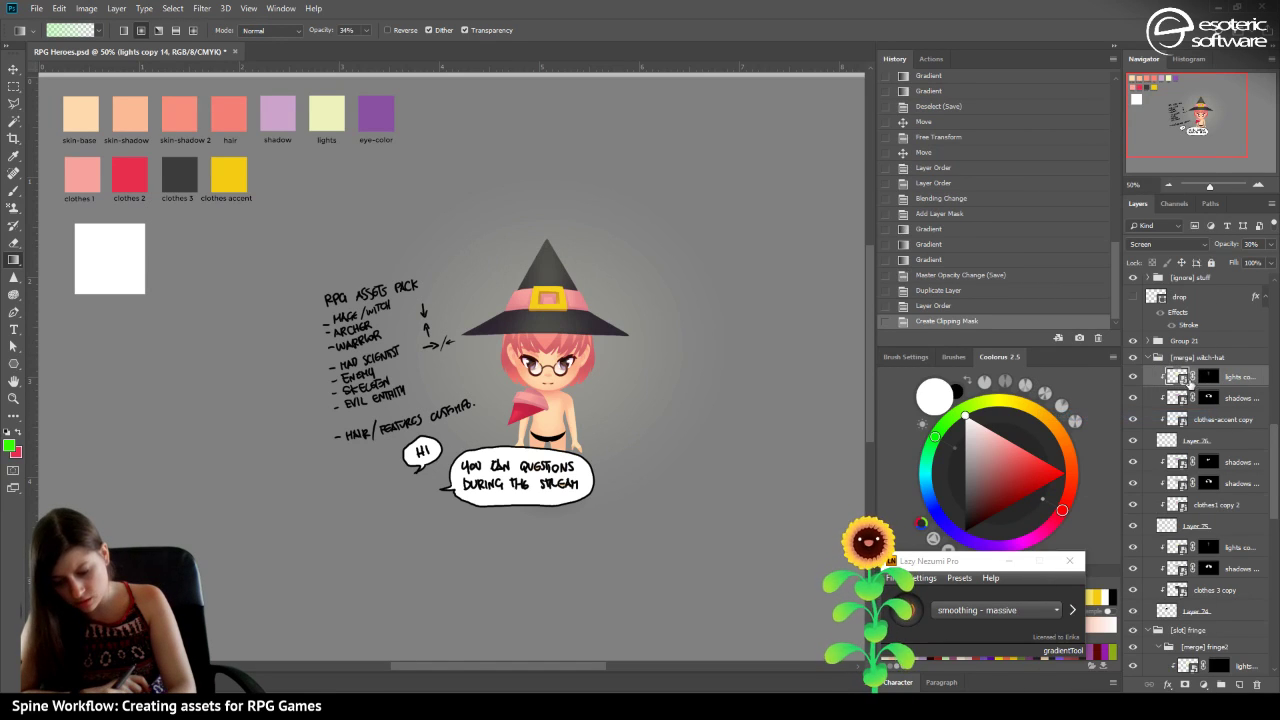
# Try painting highlights on the buckle's lights mask with the brush, and step back to the state before the strokes.
pyautogui.click(1209, 378)
pyautogui.click(1259, 184)
pyautogui.click(1259, 184)
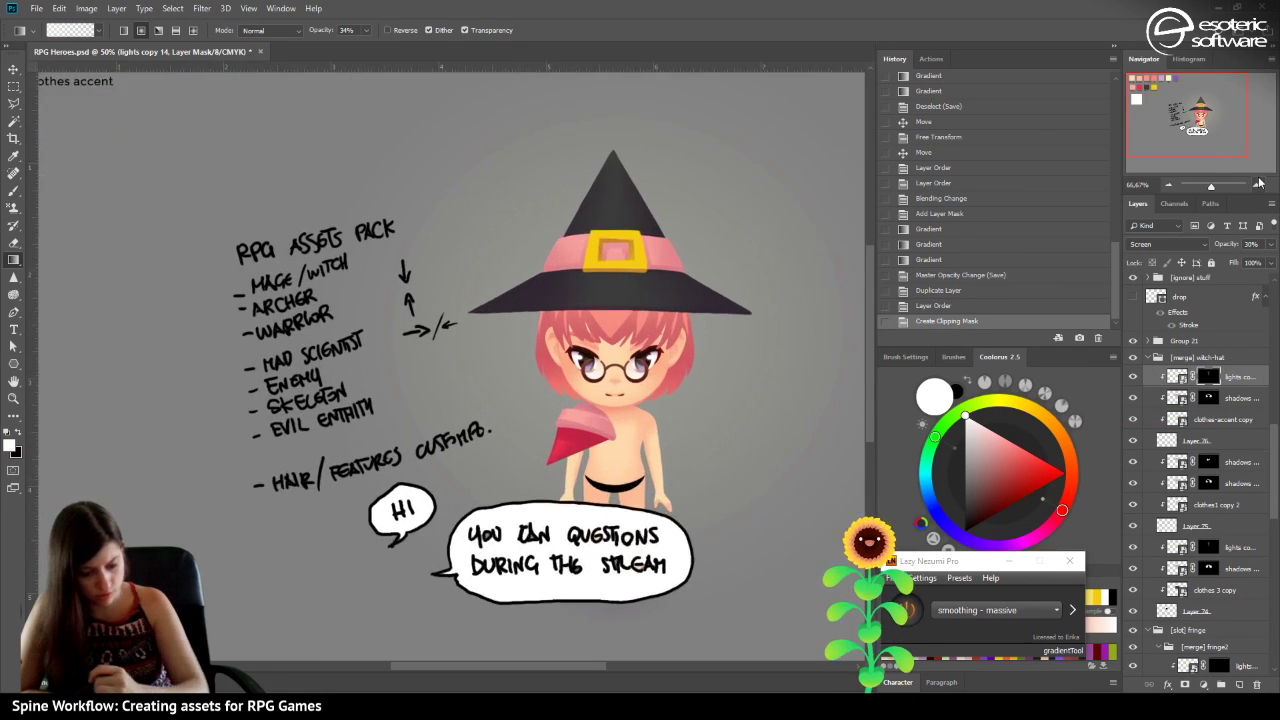
pyautogui.press('b')
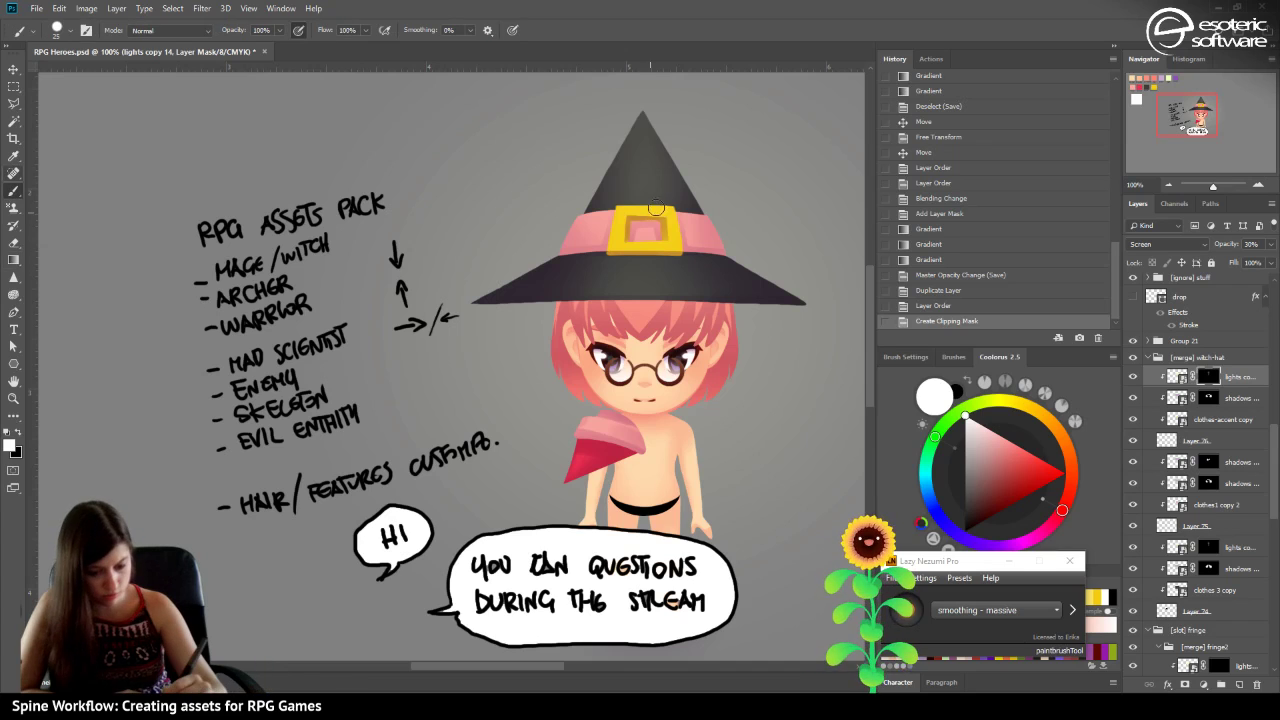
pyautogui.moveTo(656, 207)
pyautogui.mouseDown()
pyautogui.moveTo(640, 207)
pyautogui.moveTo(672, 208)
pyautogui.mouseUp()
pyautogui.moveTo(630, 204)
pyautogui.mouseDown()
pyautogui.moveTo(660, 206)
pyautogui.moveTo(645, 215)
pyautogui.mouseUp()
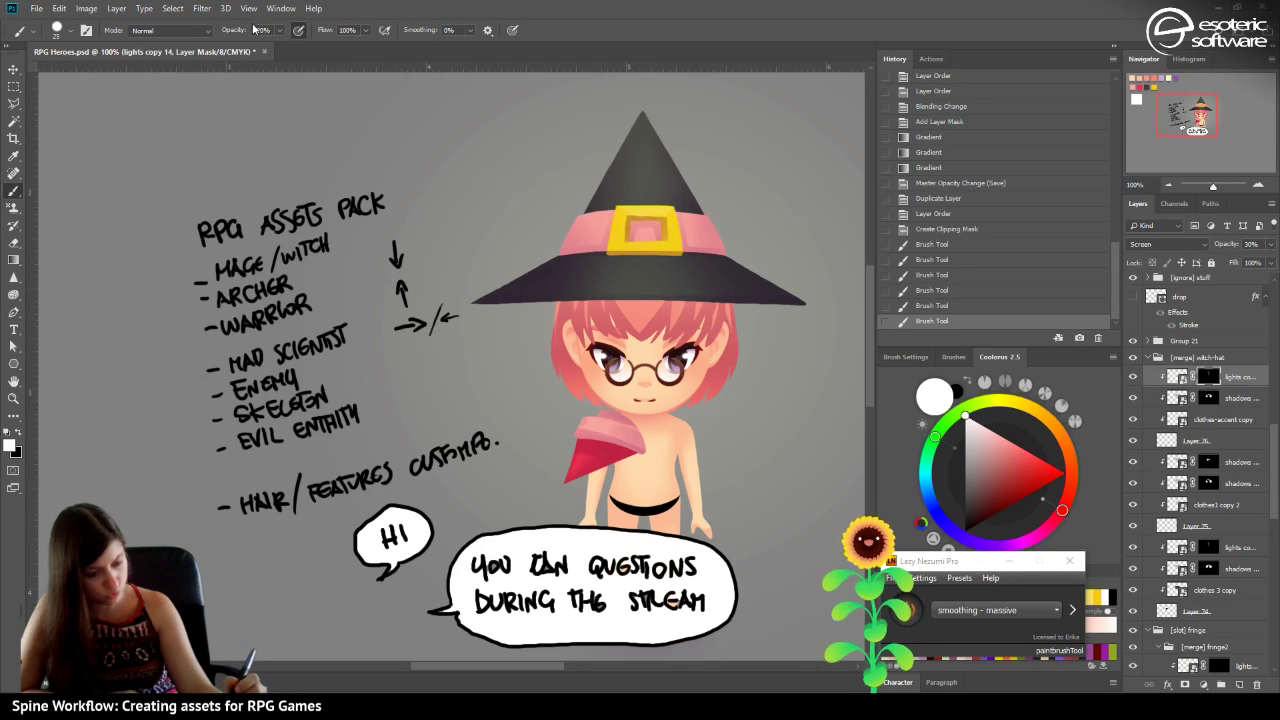
pyautogui.moveTo(627, 205); pyautogui.dragTo(651, 237)
pyautogui.moveTo(574, 190); pyautogui.dragTo(623, 241)
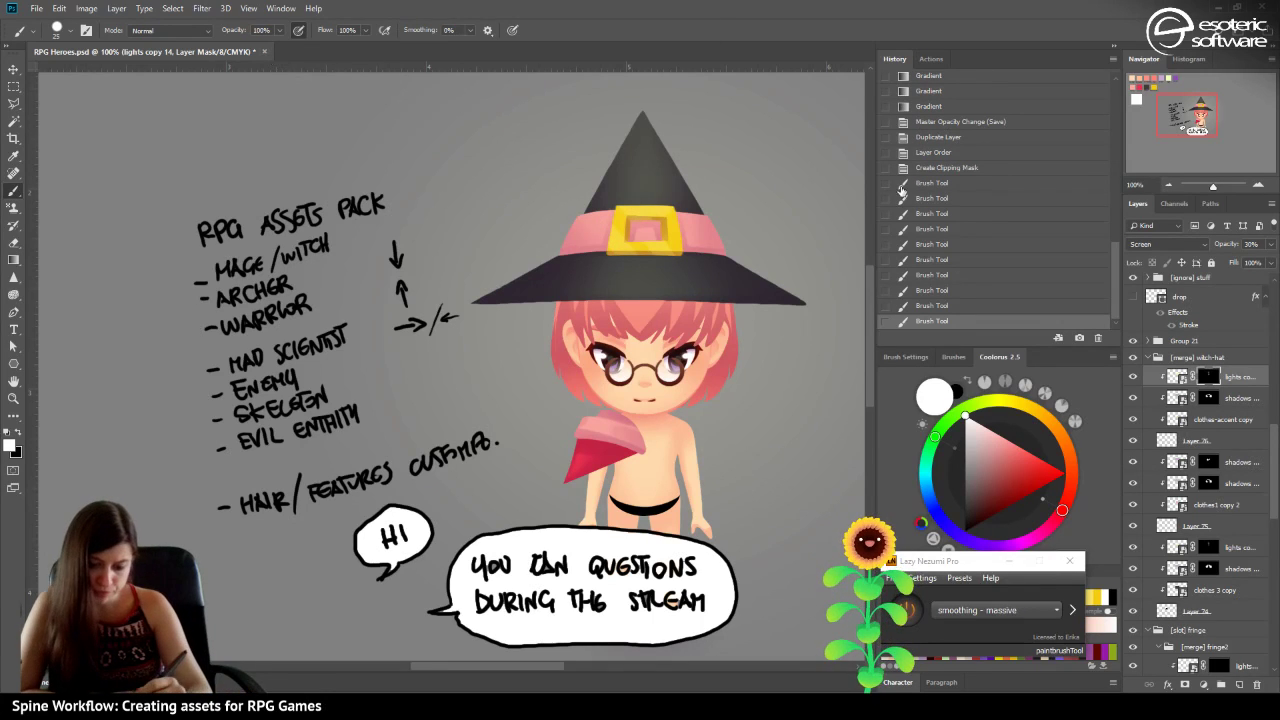
pyautogui.click(913, 167)
# Replace the buckle's lights mask with a new black mask and set the layer's opacity to 82%.
pyautogui.moveTo(1208, 376)
pyautogui.mouseDown()
pyautogui.moveTo(1240, 660)
pyautogui.moveTo(1258, 685)
pyautogui.mouseUp()
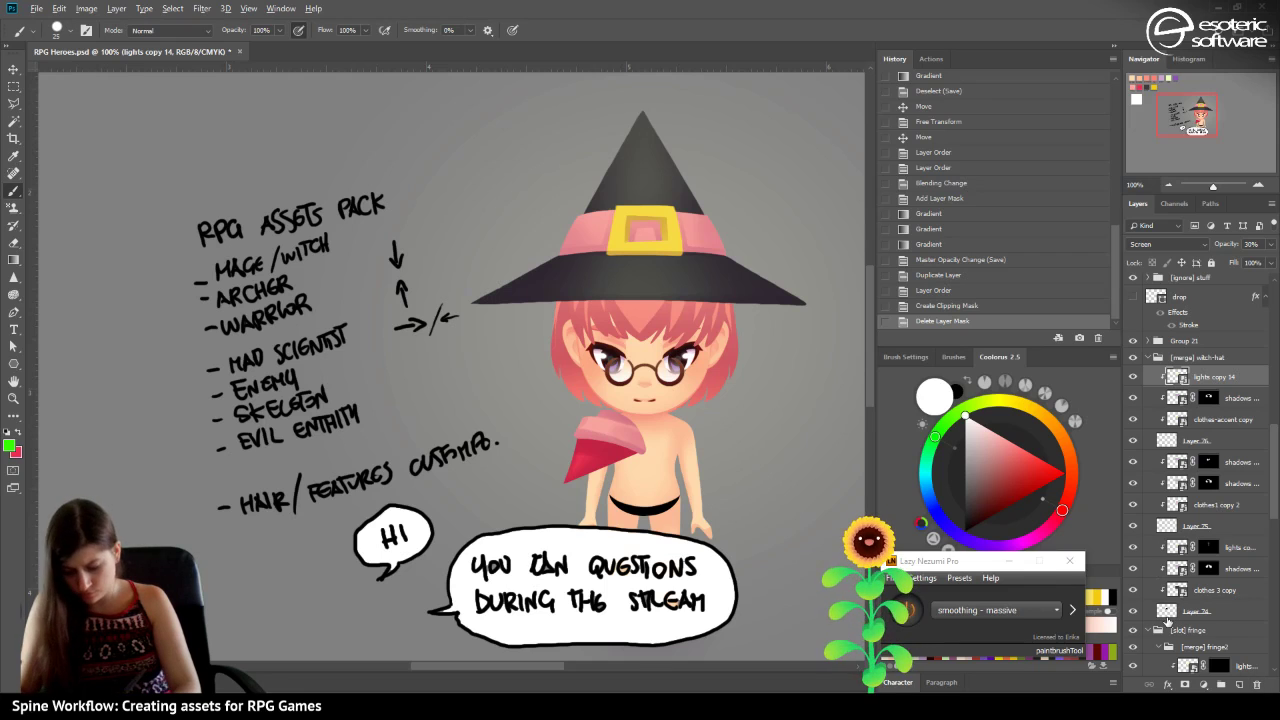
pyautogui.keyDown('alt'); pyautogui.click(1185, 685); pyautogui.keyUp('alt')
pyautogui.moveTo(1275, 248); pyautogui.dragTo(1258, 260)
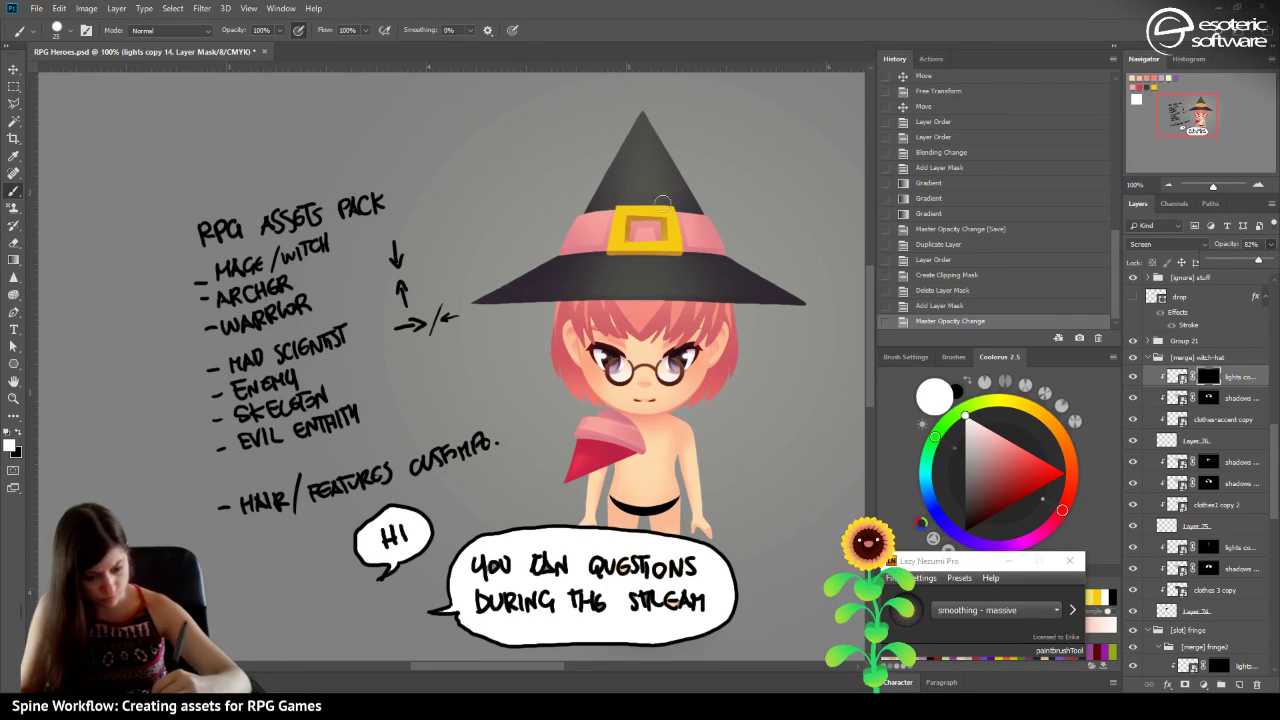
# Build up highlights across the buckle with repeated white-to-transparent gradients at 34% opacity on its lights mask.
pyautogui.click(13, 261)
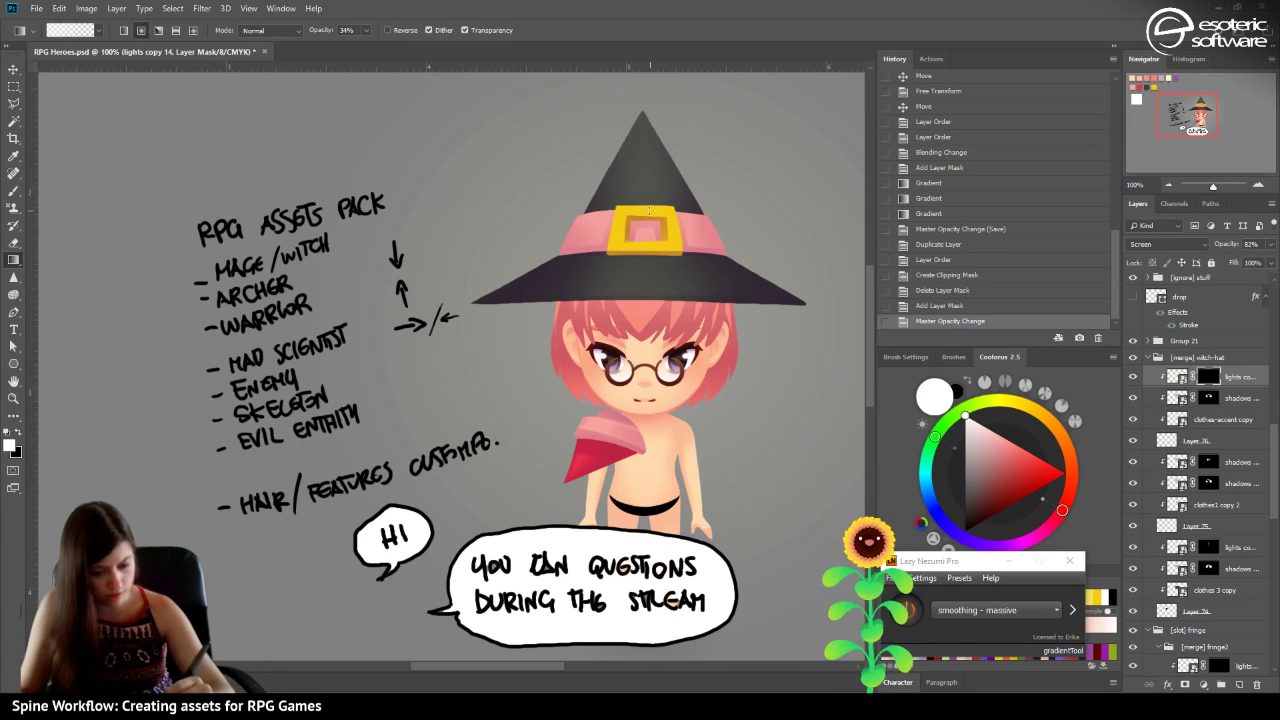
pyautogui.moveTo(626, 243); pyautogui.dragTo(612, 200)
pyautogui.moveTo(628, 232); pyautogui.dragTo(619, 80)
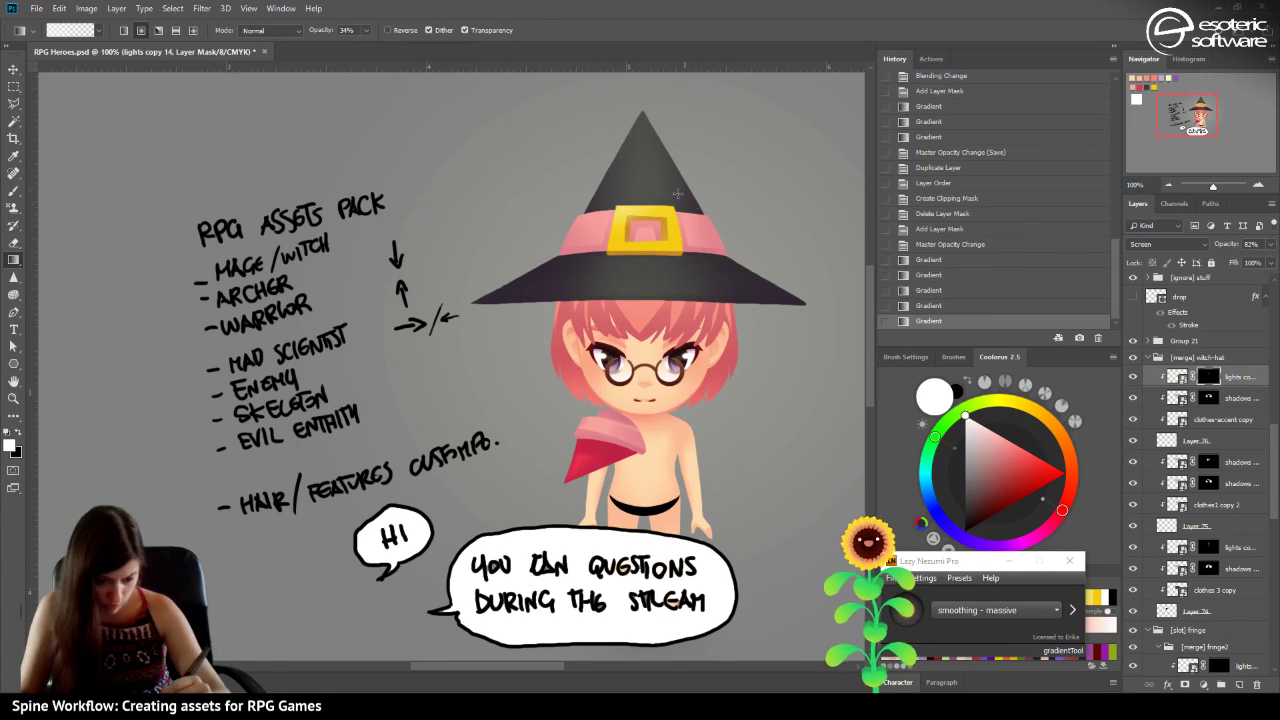
pyautogui.moveTo(648, 233)
pyautogui.mouseDown()
pyautogui.moveTo(640, 197)
pyautogui.moveTo(612, 200)
pyautogui.moveTo(636, 194)
pyautogui.moveTo(607, 266)
pyautogui.mouseUp()
pyautogui.moveTo(646, 200); pyautogui.dragTo(664, 250)
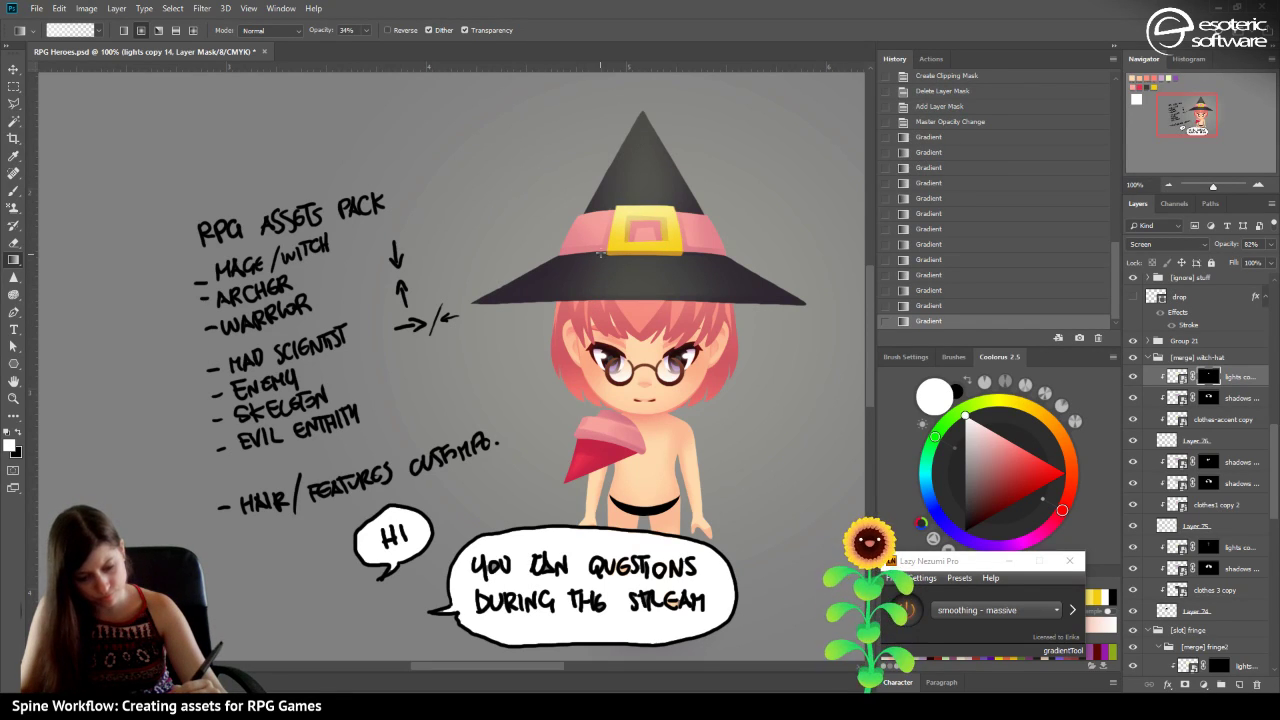
# Slightly adjust the buckle's lights layer together with its mask using Free Transform, and apply the transformation.
pyautogui.hotkey('ctrl', 't')
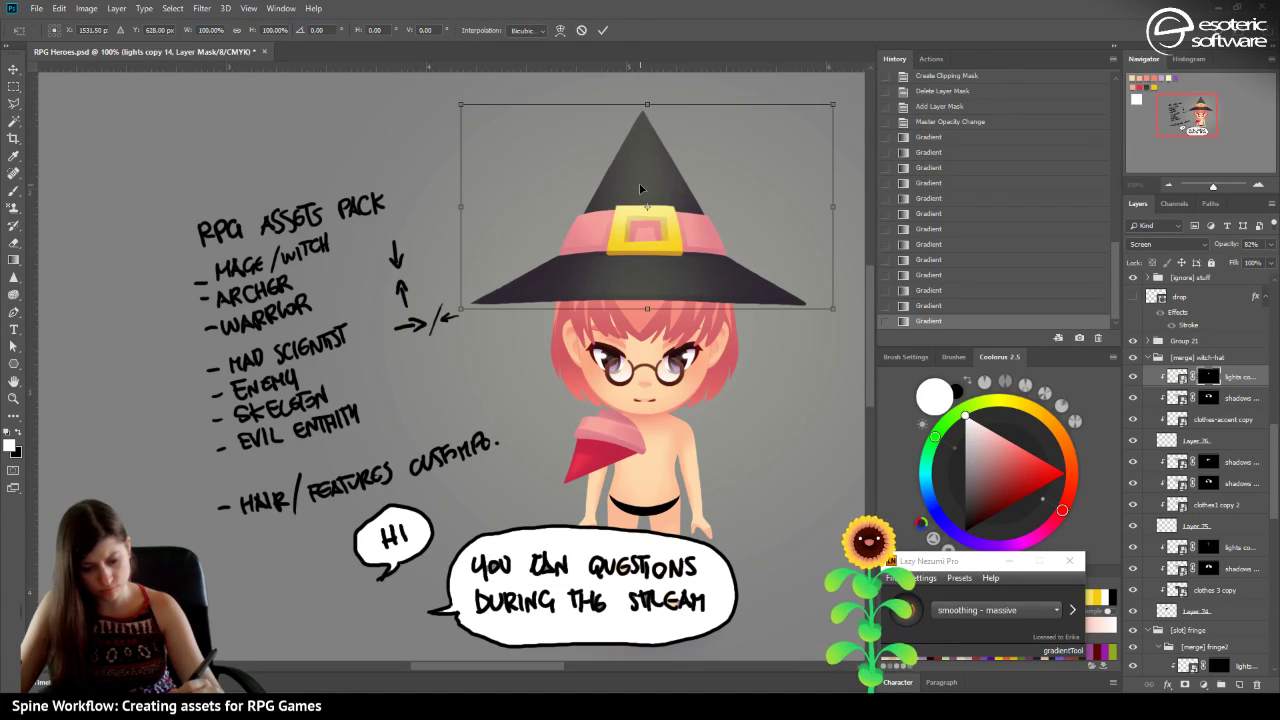
pyautogui.moveTo(644, 101)
pyautogui.mouseDown()
pyautogui.moveTo(638, 139)
pyautogui.moveTo(626, 104)
pyautogui.mouseUp()
pyautogui.click(603, 30)
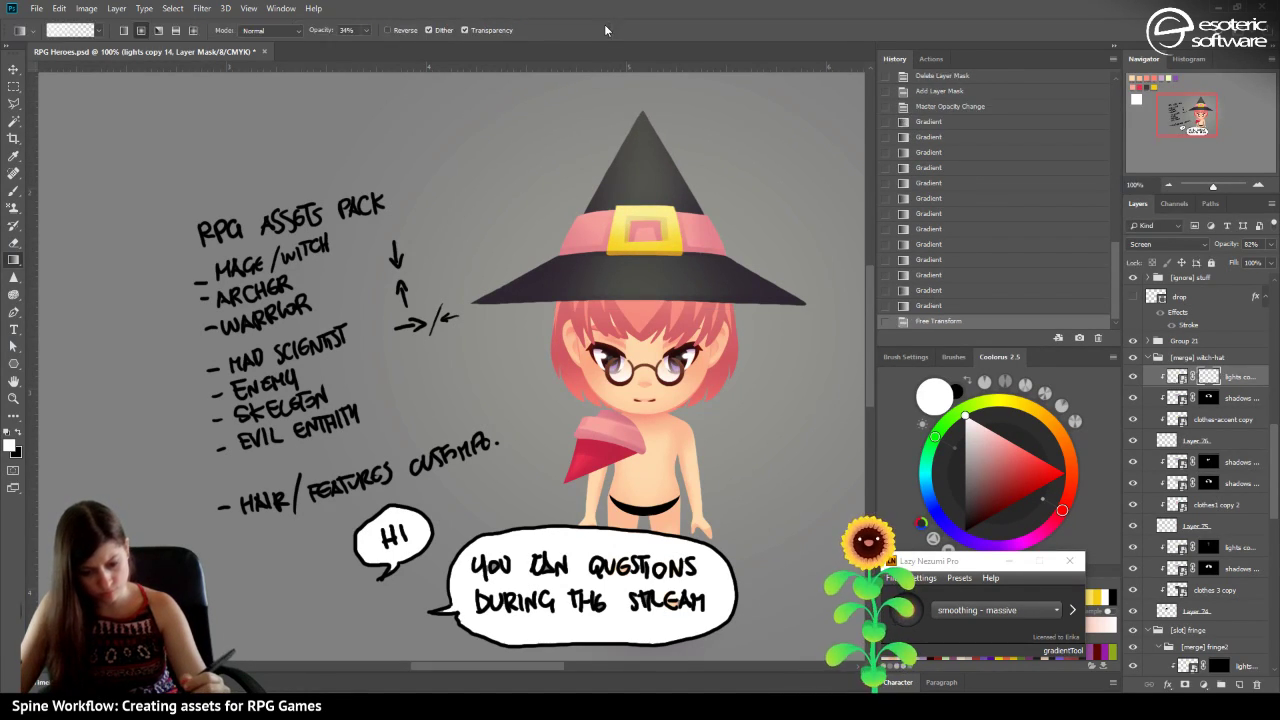
# Outline the buckle's inner opening with the Polygonal Lasso and cut that area from its lights mask.
pyautogui.click(14, 104)
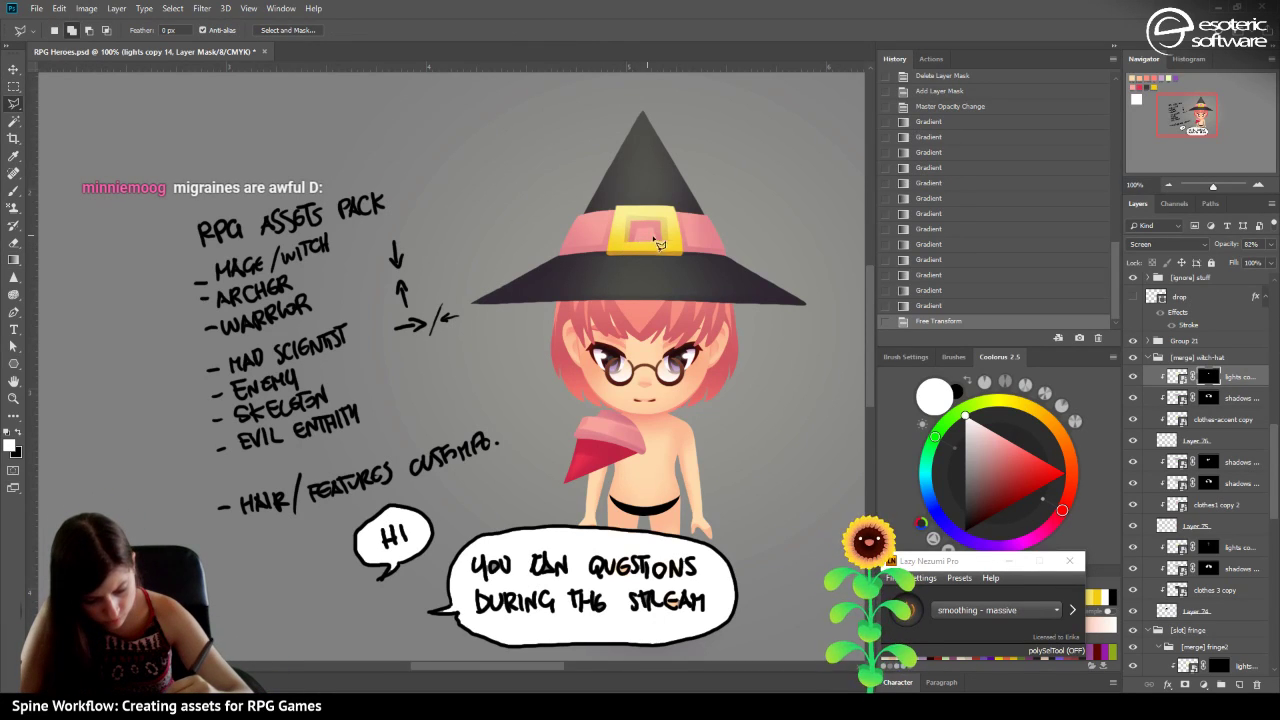
pyautogui.click(627, 214)
pyautogui.click(665, 217)
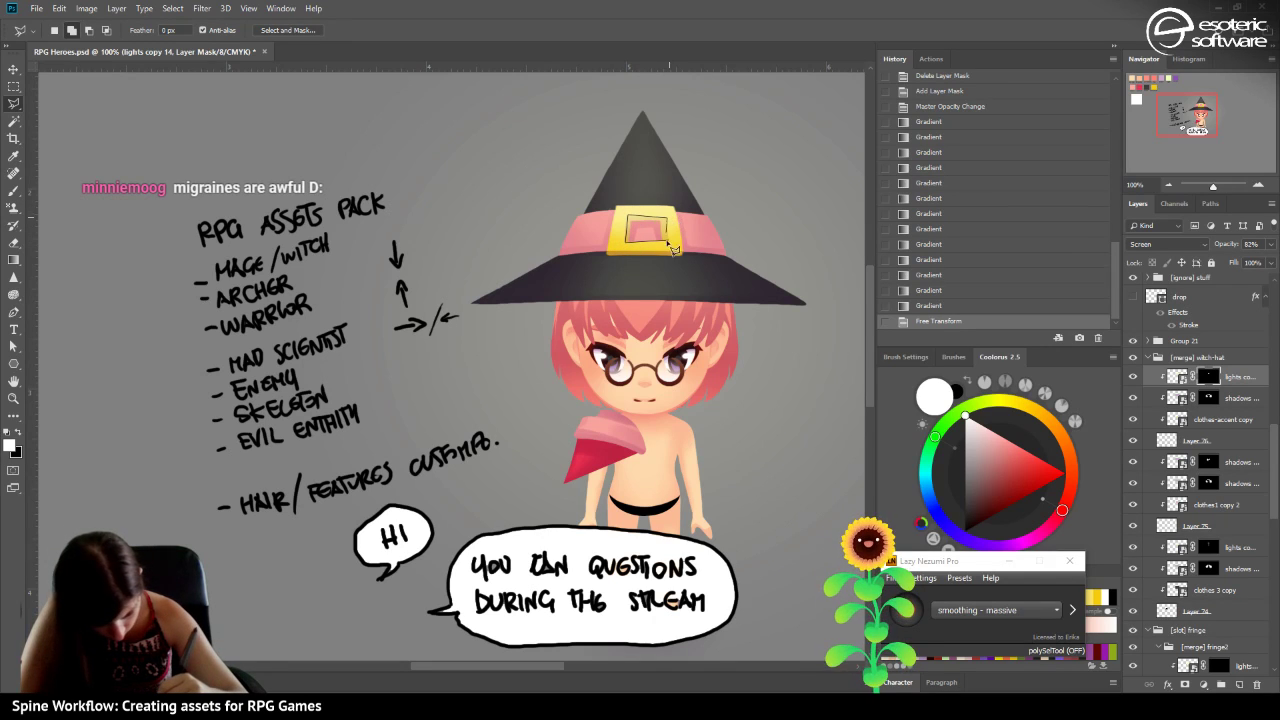
pyautogui.click(627, 215)
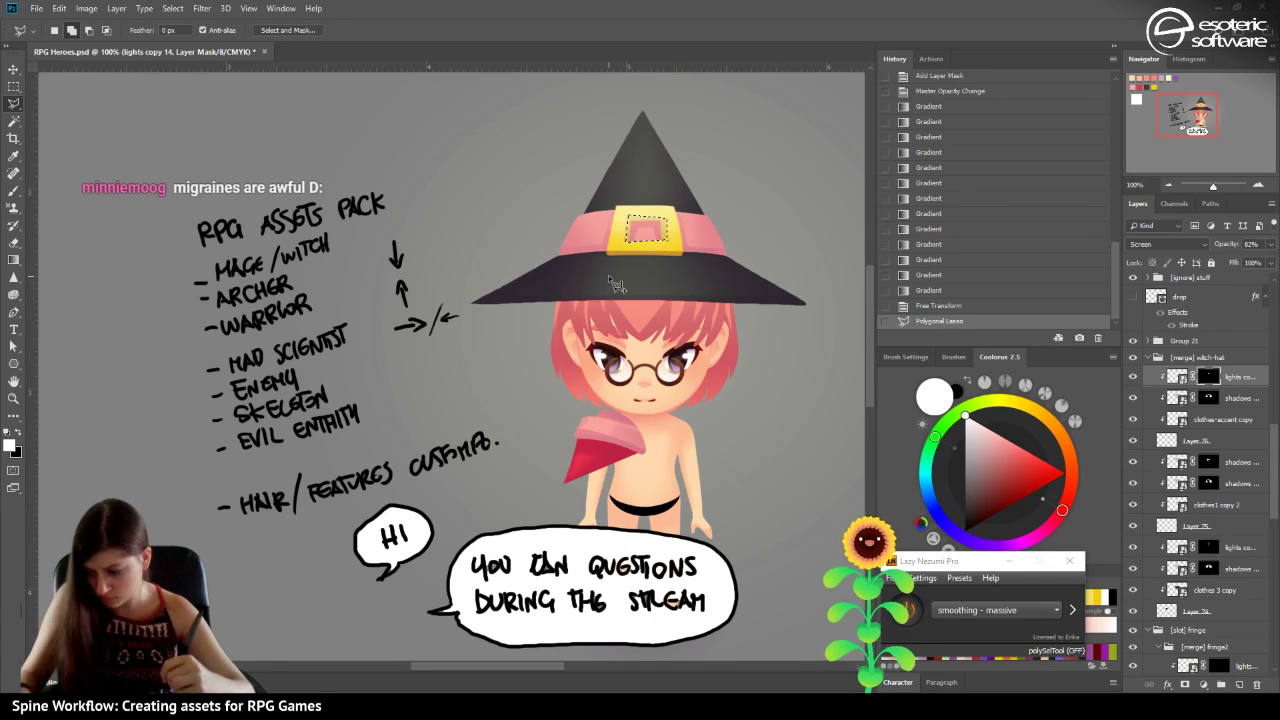
pyautogui.hotkey('ctrl', 'x')
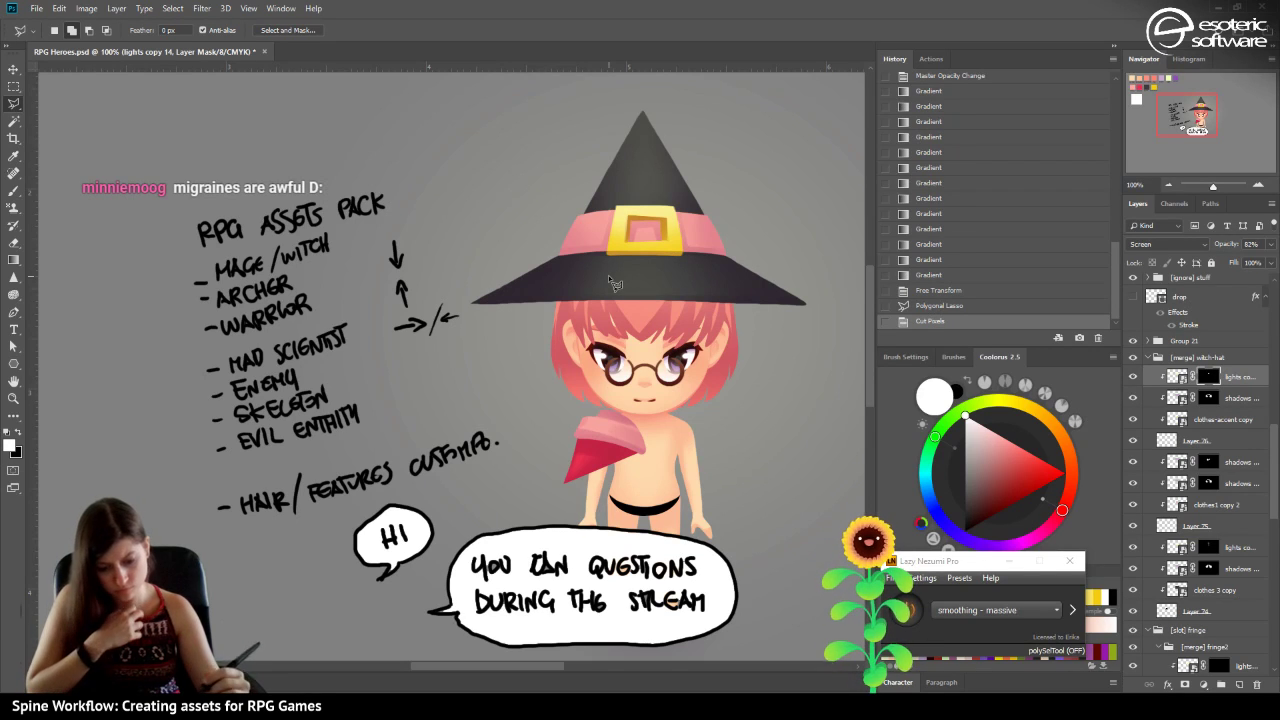
# Lower the opacity of the buckle's lights layer to 61%.
pyautogui.moveTo(1270, 244); pyautogui.dragTo(1255, 270)
pyautogui.click(1247, 377)
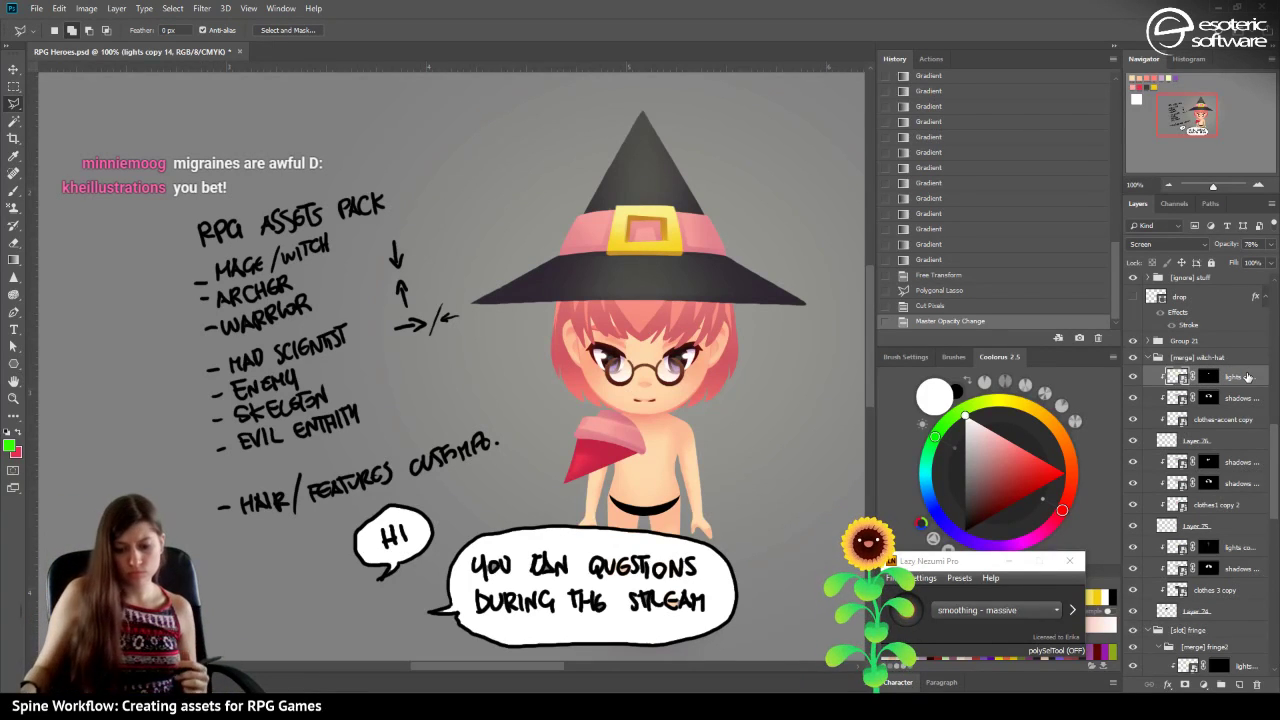
pyautogui.click(1270, 244)
pyautogui.moveTo(1255, 264); pyautogui.dragTo(1241, 262)
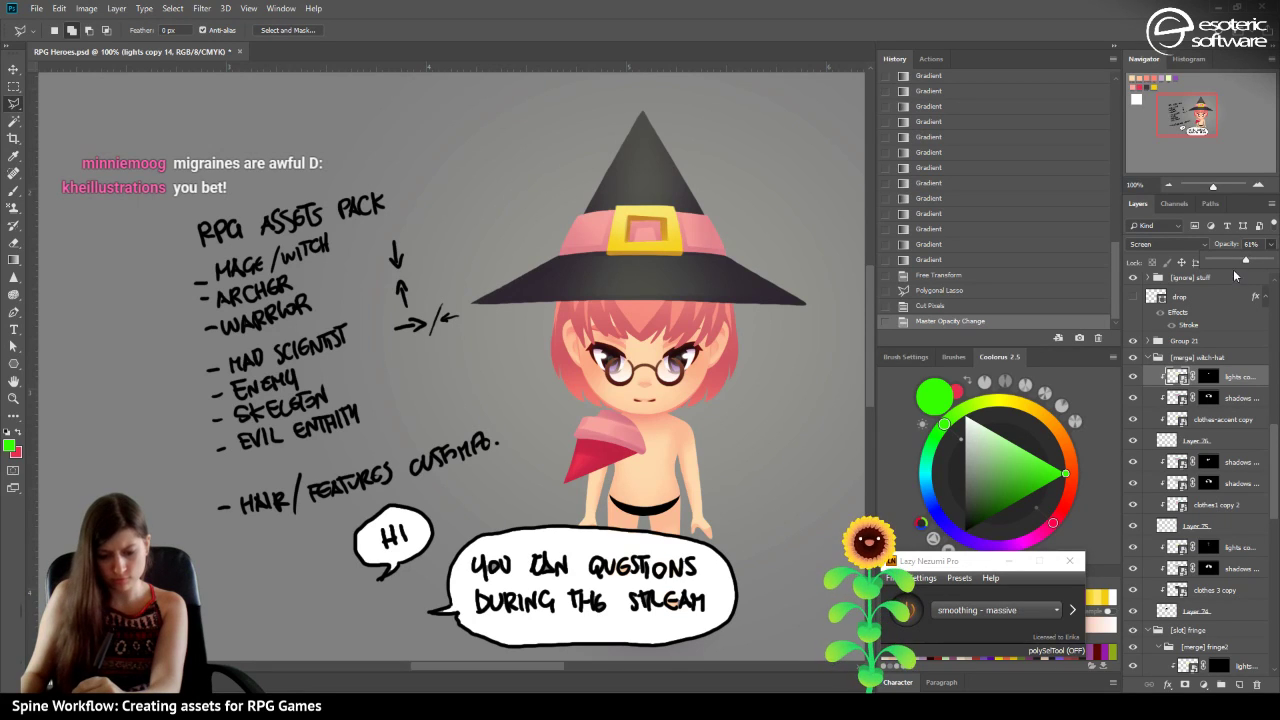
pyautogui.click(1241, 377)
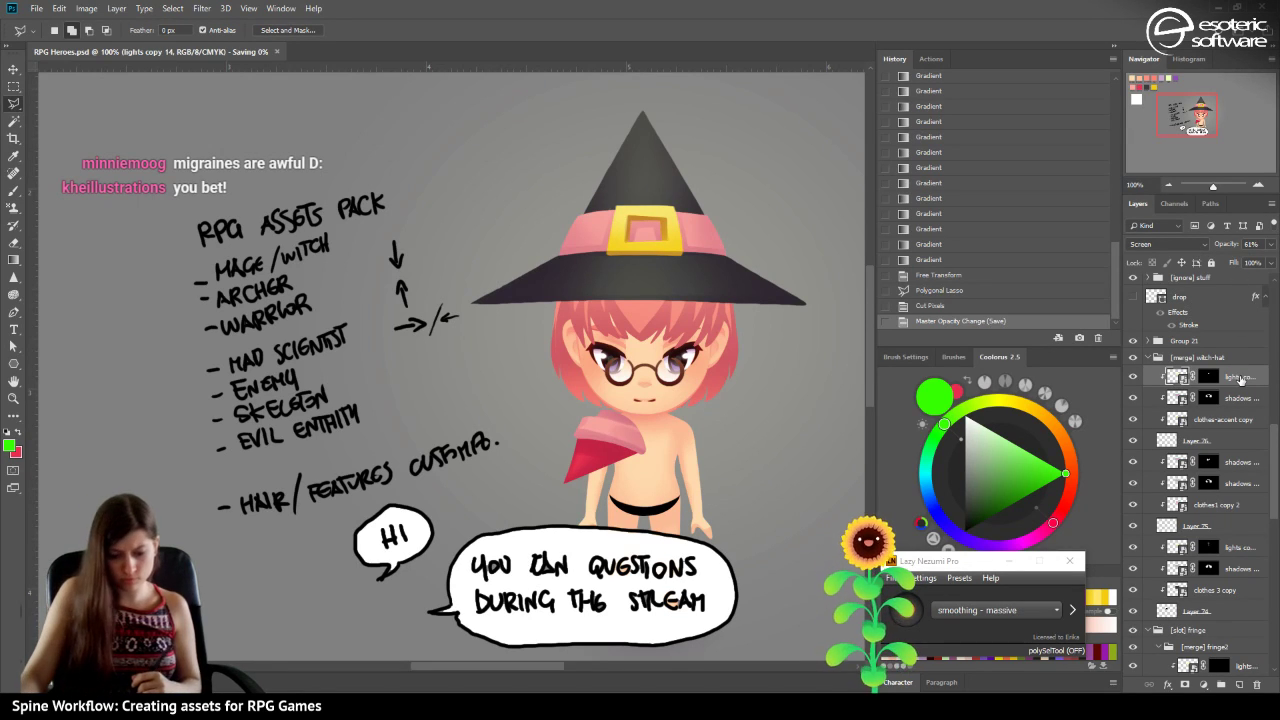
# Examine the shaded hat and the whole character at 50% and 100% zoom.
pyautogui.click(1169, 184)
pyautogui.click(1169, 184)
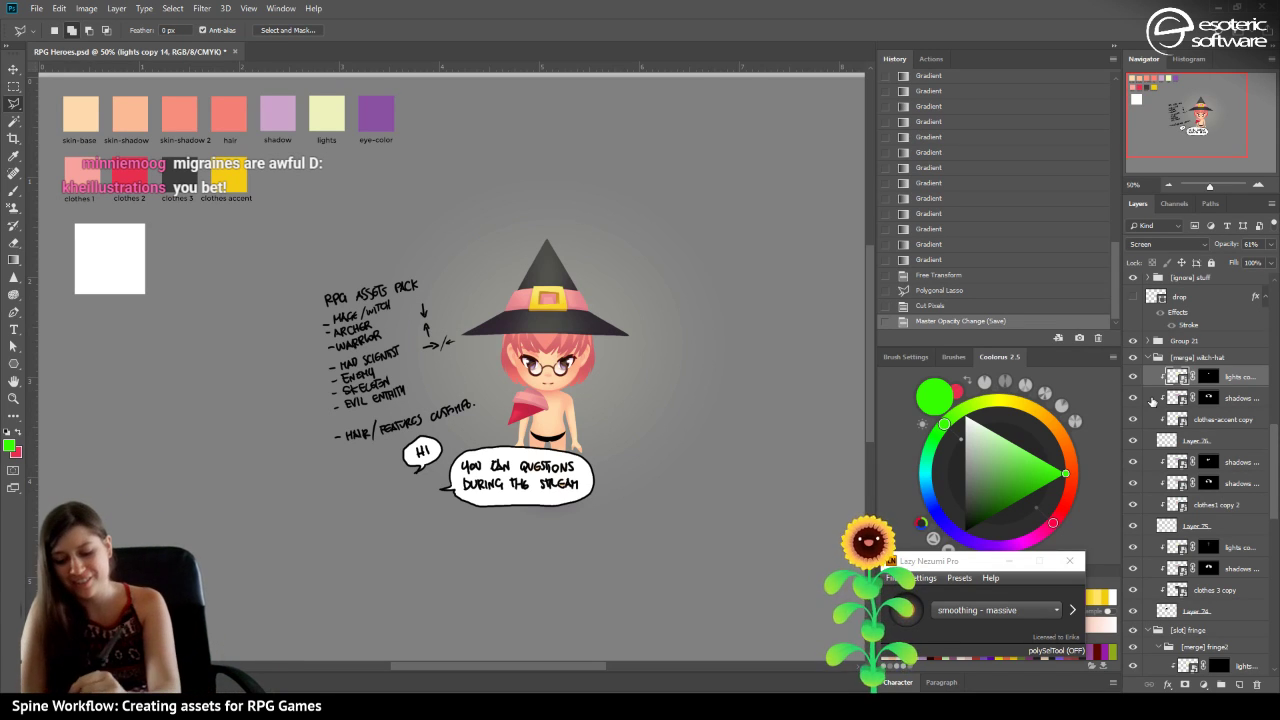
pyautogui.click(1258, 185)
pyautogui.click(1258, 185)
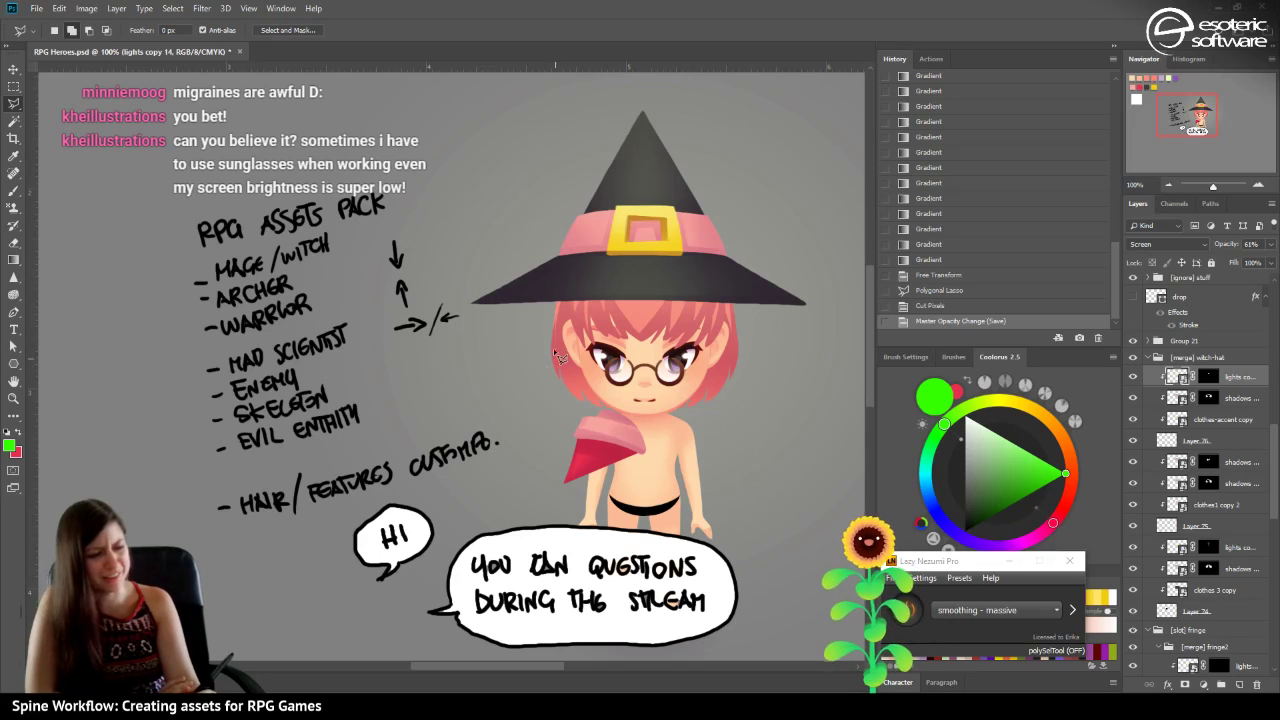
pyautogui.moveTo(550, 370); pyautogui.dragTo(478, 389)
pyautogui.moveTo(1188, 110)
pyautogui.mouseDown()
pyautogui.moveTo(1180, 152)
pyautogui.moveTo(1186, 114)
pyautogui.mouseUp()
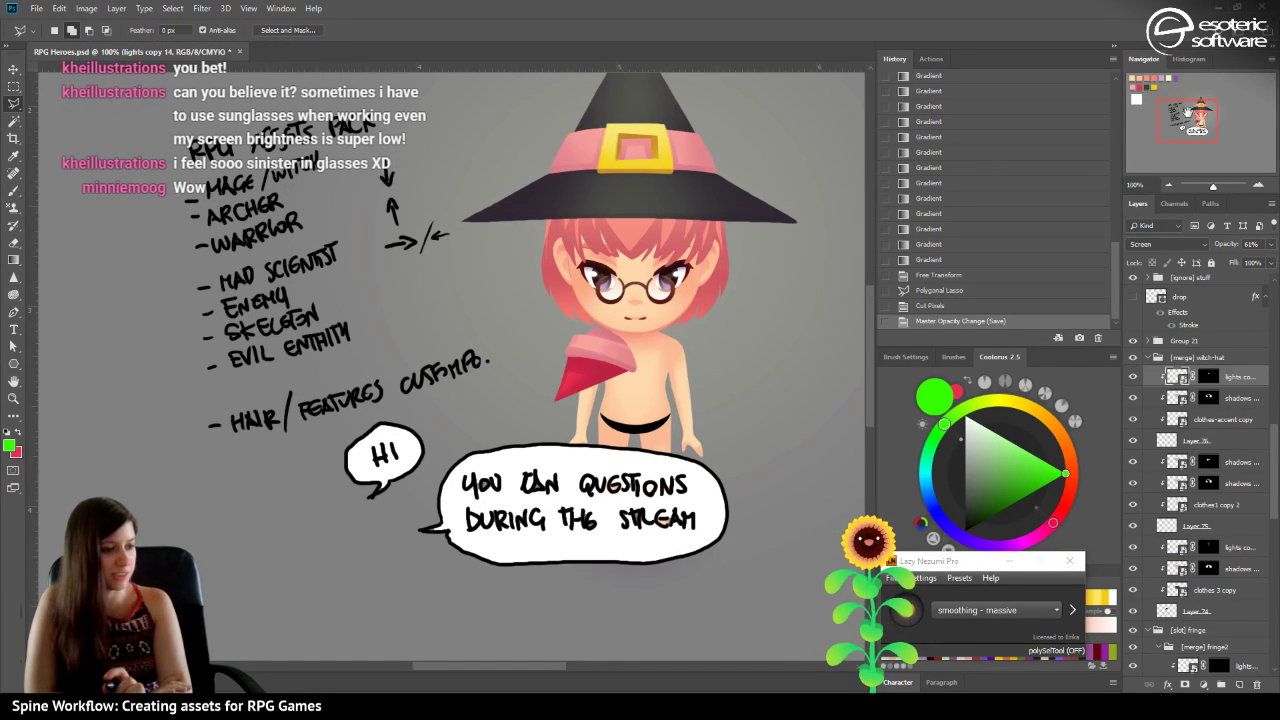
pyautogui.moveTo(1188, 113); pyautogui.dragTo(1198, 105)
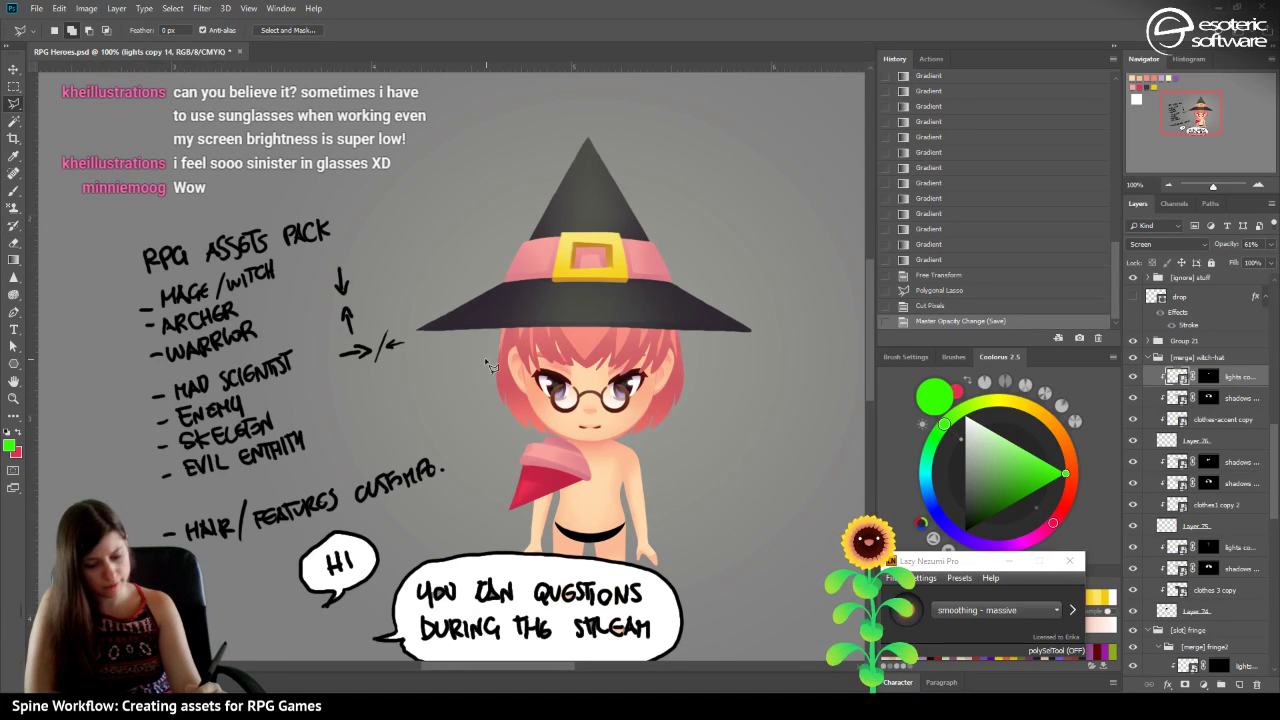
# Collapse the witch-hat group and add a new layer at the top of the fringe group.
pyautogui.click(1192, 357)
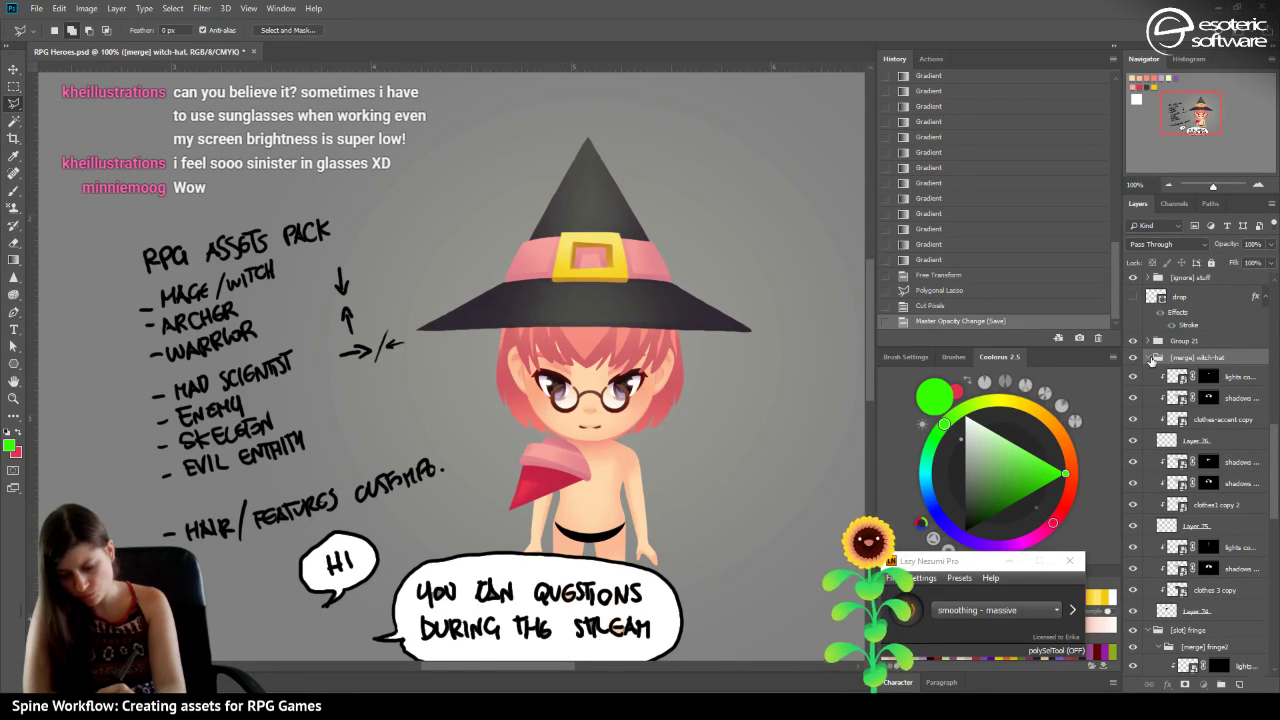
pyautogui.click(1150, 360)
pyautogui.click(1182, 376)
pyautogui.click(1239, 685)
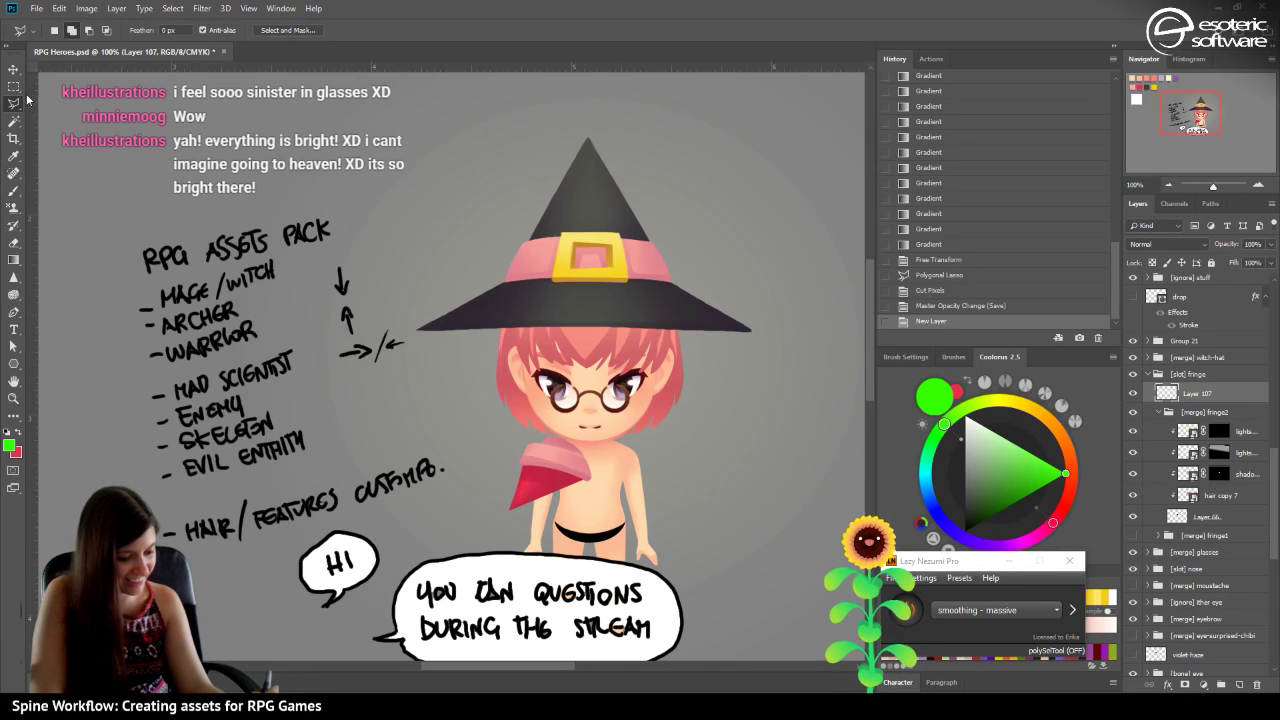
# Ready the Brush with the lilac shadow colour sampled from the swatch, and set the new layer's blend mode to Multiply.
pyautogui.click(14, 190)
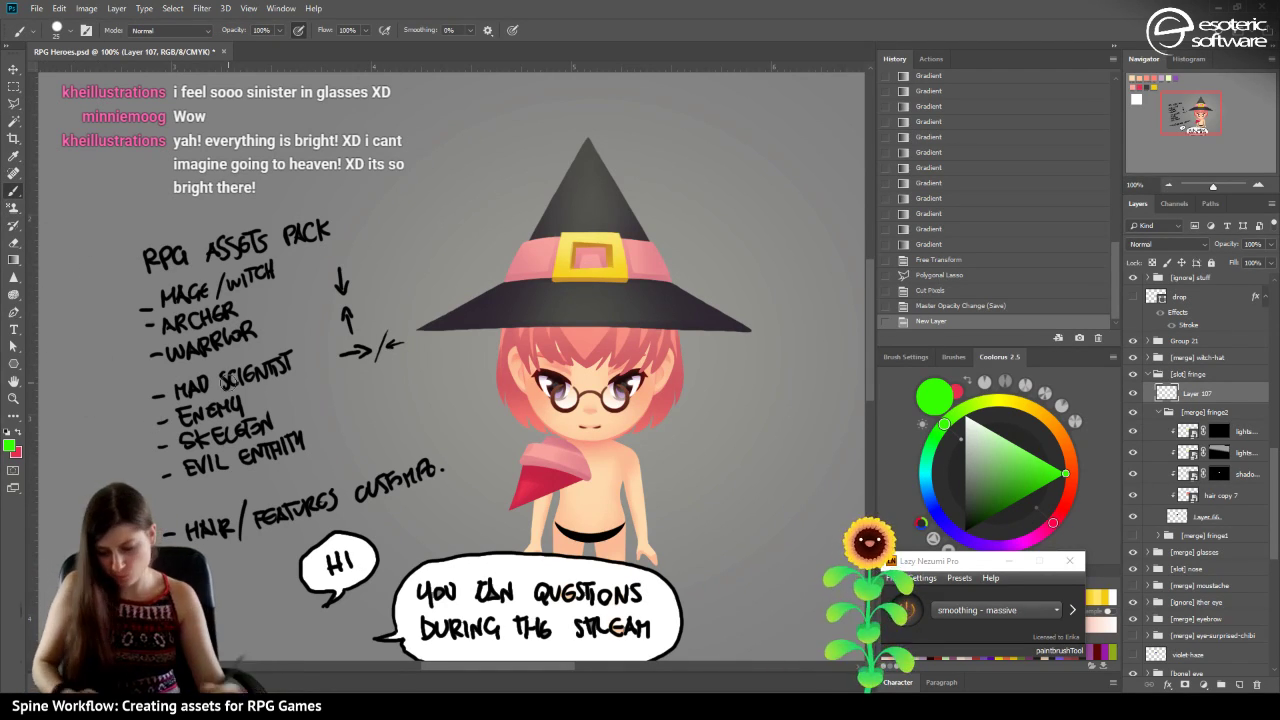
pyautogui.moveTo(1186, 114)
pyautogui.mouseDown()
pyautogui.moveTo(1150, 68)
pyautogui.moveTo(1194, 119)
pyautogui.mouseUp()
pyautogui.keyDown('alt'); pyautogui.click(522, 136); pyautogui.keyUp('alt')
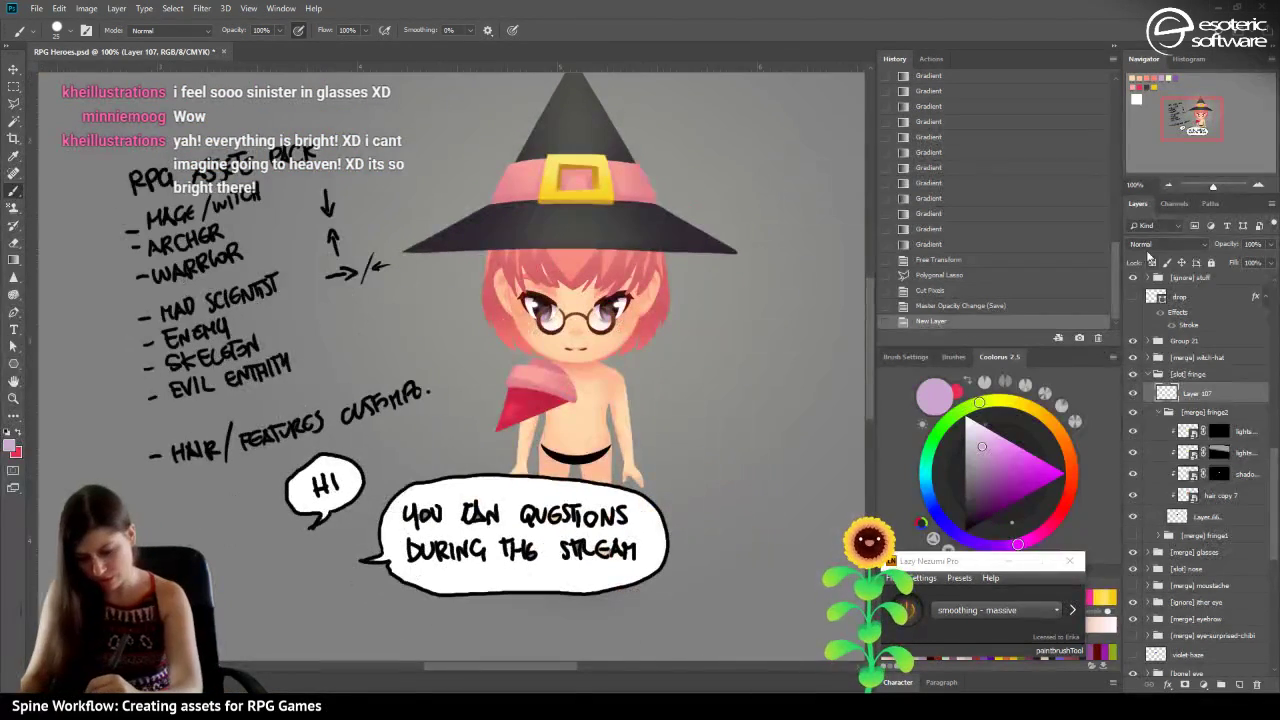
pyautogui.click(1150, 244)
pyautogui.click(1146, 288)
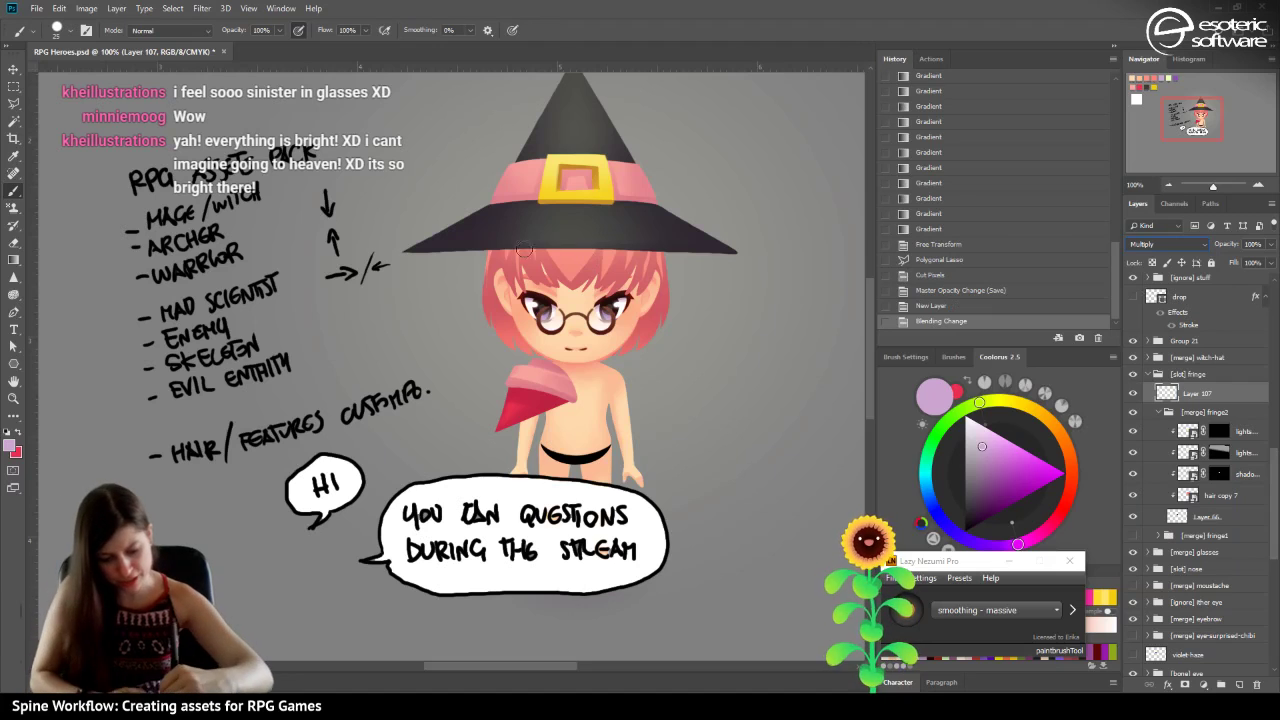
# Paint a soft lilac shadow across the hat brim and upper fringe with an 84 px brush.
pyautogui.click(62, 30)
pyautogui.moveTo(159, 104); pyautogui.dragTo(107, 104)
pyautogui.click(475, 225)
pyautogui.moveTo(475, 225); pyautogui.dragTo(640, 234)
pyautogui.moveTo(523, 223); pyautogui.dragTo(620, 226)
pyautogui.moveTo(525, 228)
pyautogui.mouseDown()
pyautogui.moveTo(654, 226)
pyautogui.moveTo(430, 228)
pyautogui.moveTo(745, 232)
pyautogui.mouseUp()
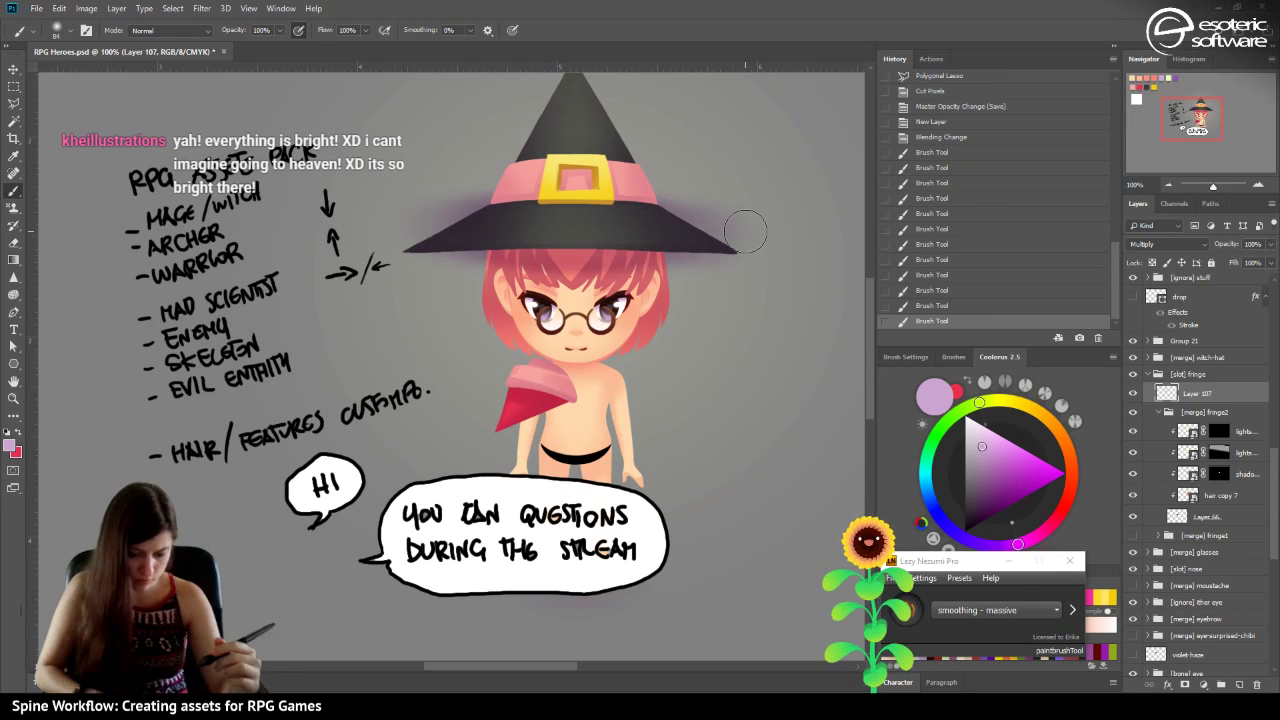
# Free Transform the painted shadow to about 51% height, and narrow it to about 66% width.
pyautogui.hotkey('ctrl', 't')
pyautogui.moveTo(573, 180); pyautogui.dragTo(574, 242)
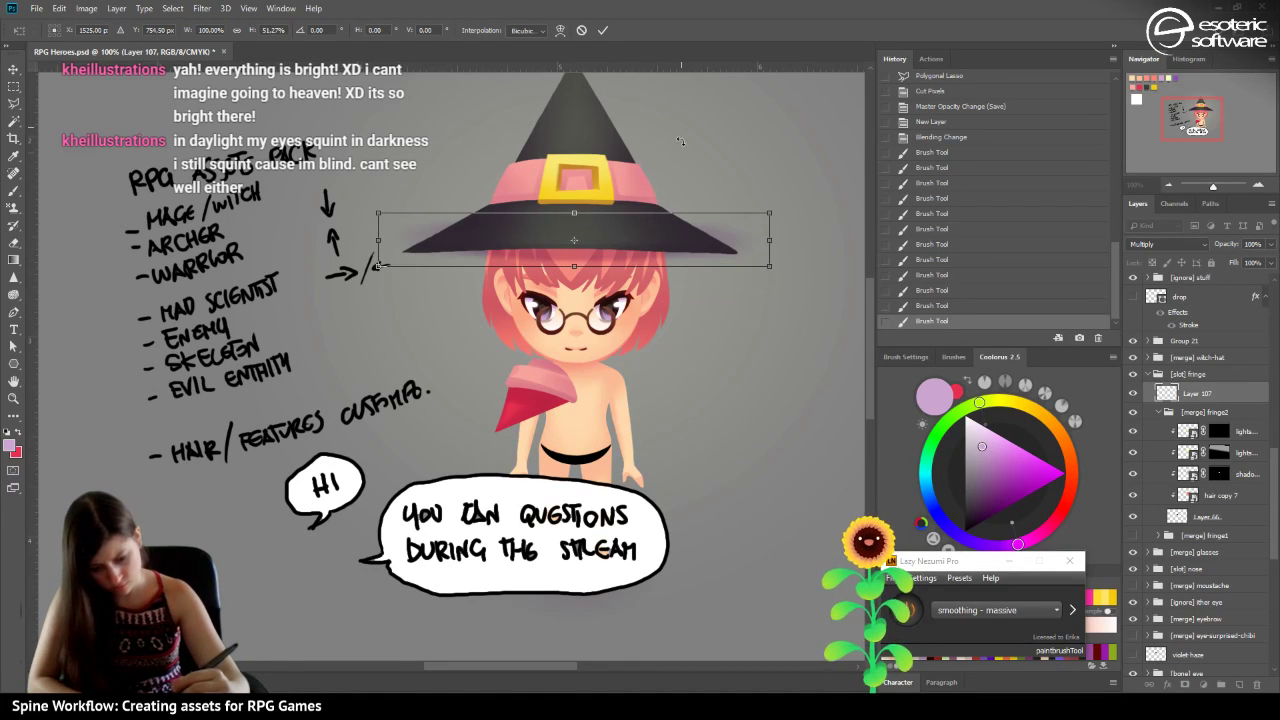
pyautogui.click(602, 31)
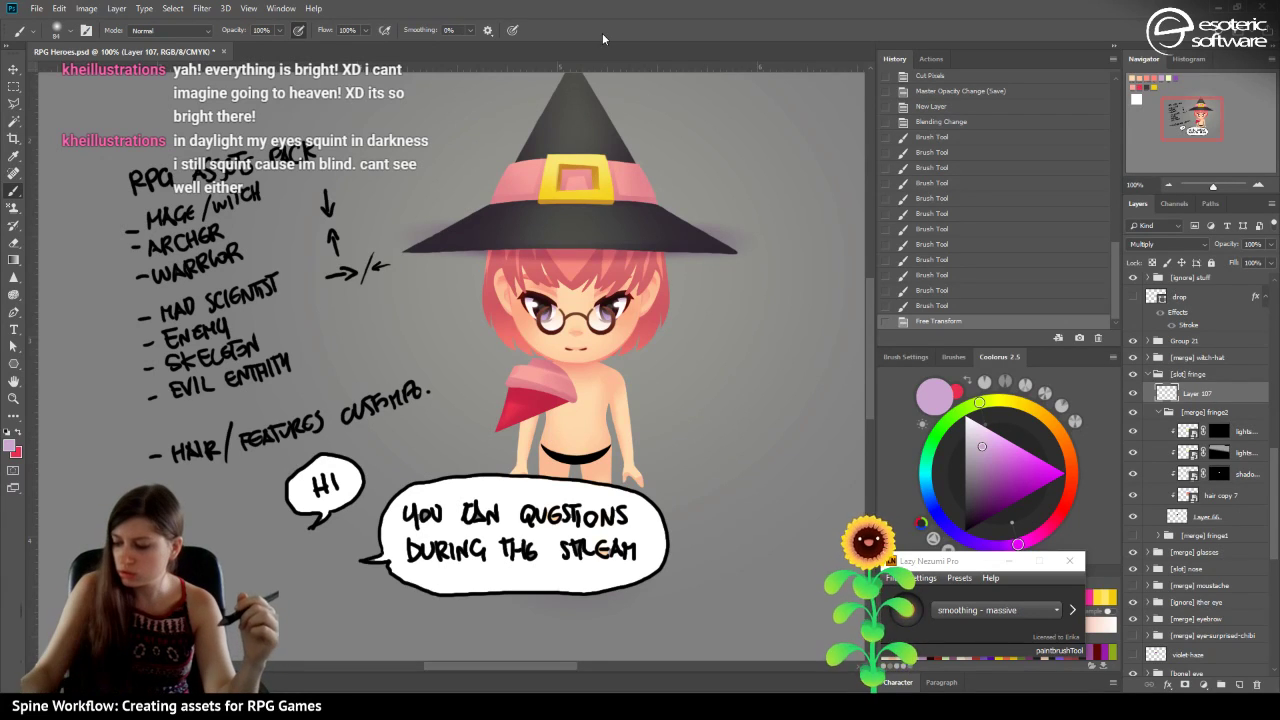
pyautogui.hotkey('ctrl', 't')
pyautogui.moveTo(767, 239); pyautogui.dragTo(702, 239)
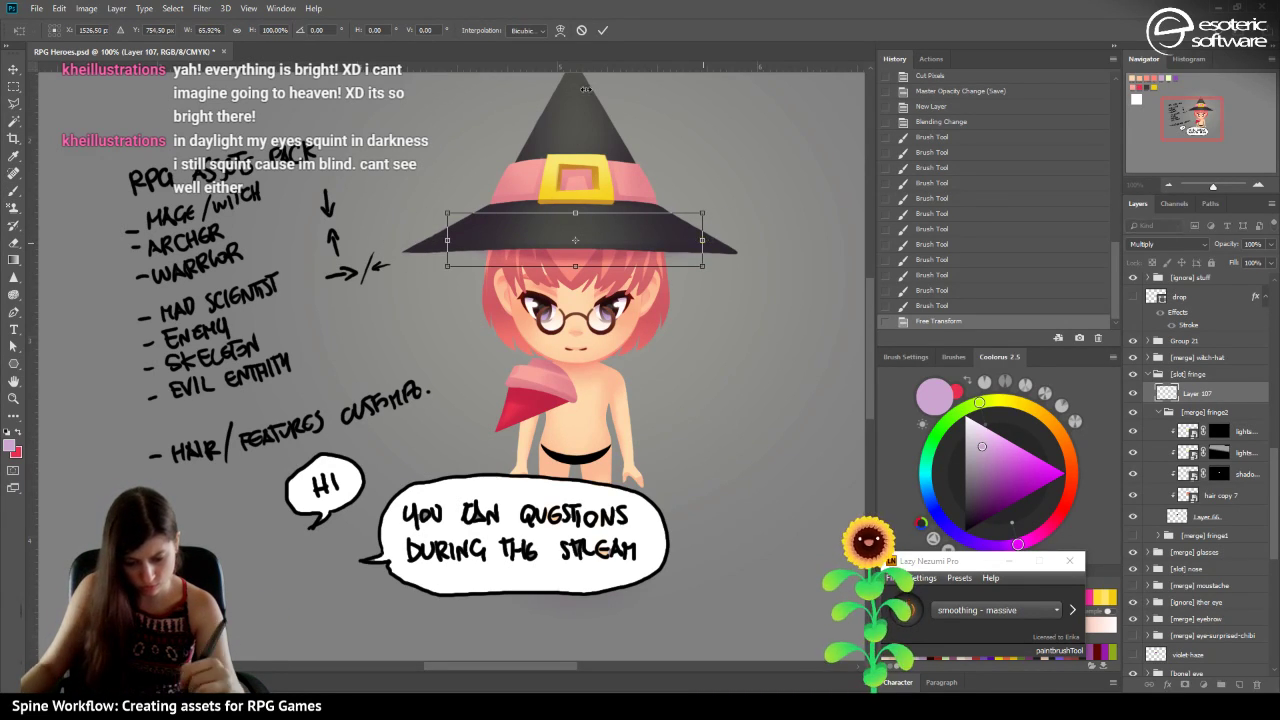
pyautogui.click(603, 31)
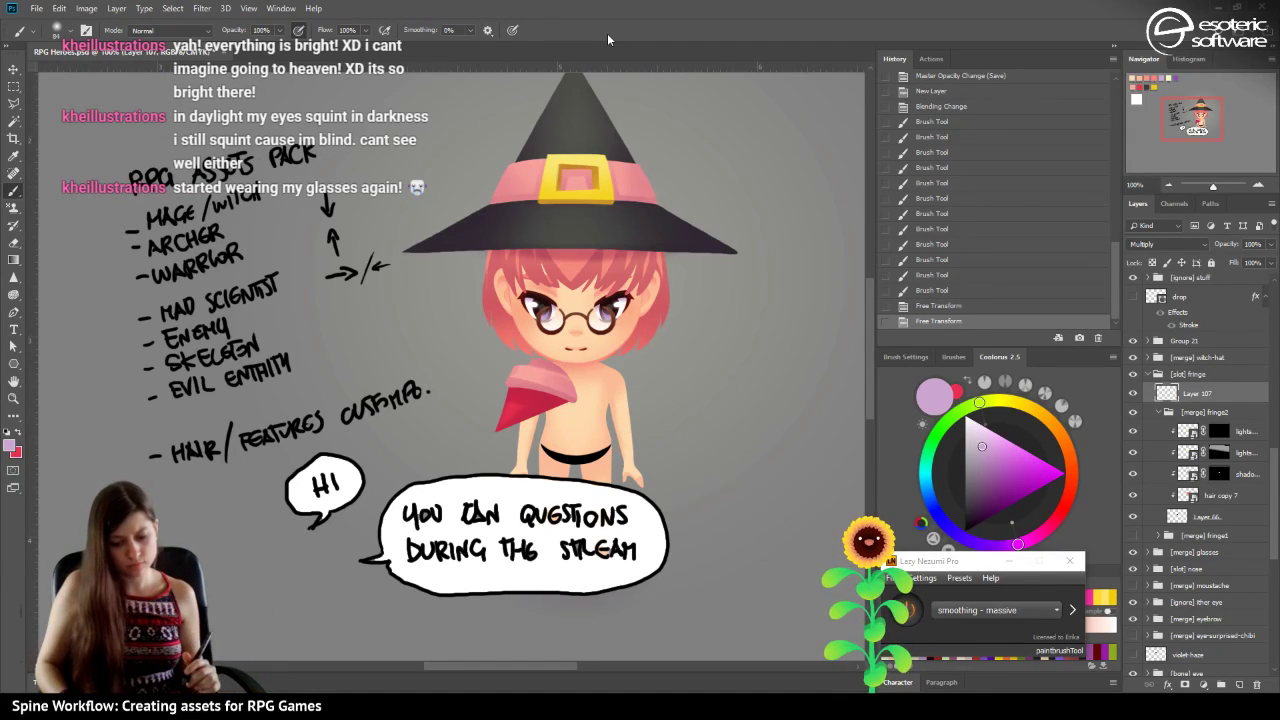
# Review the hat's shadow on the fringe at 50%, 66.67% and 100% zoom.
pyautogui.click(1172, 178)
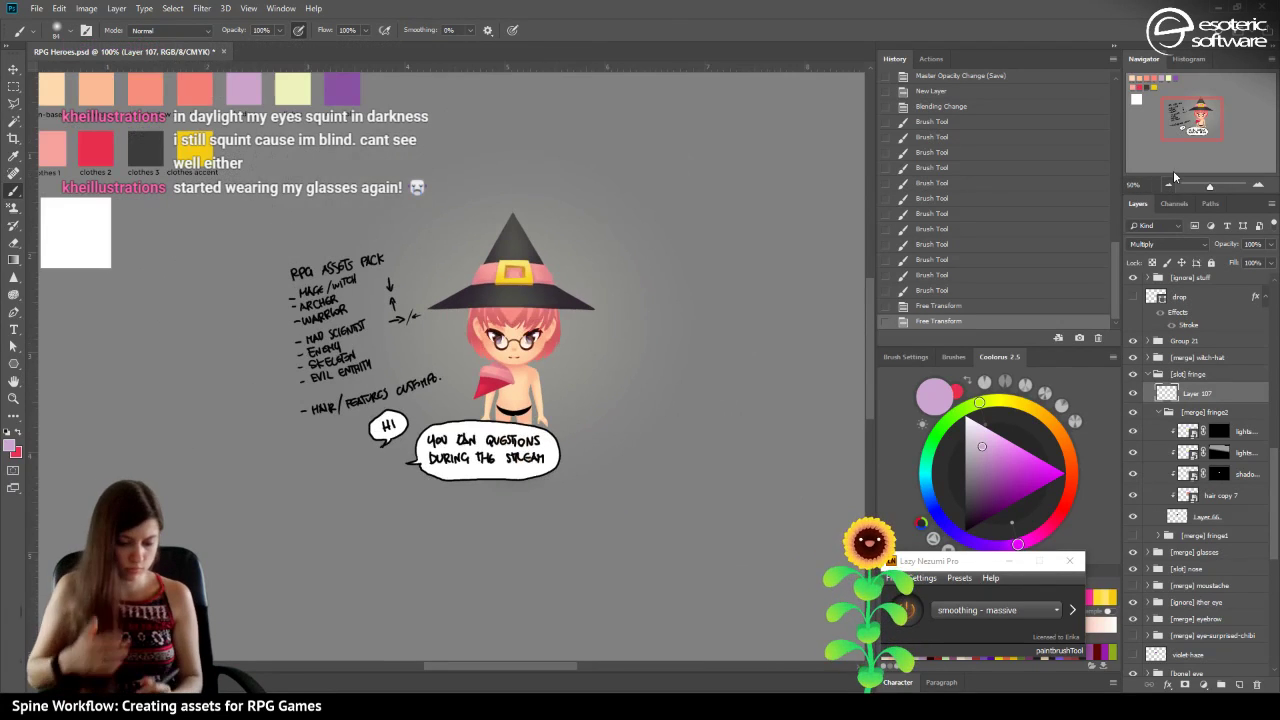
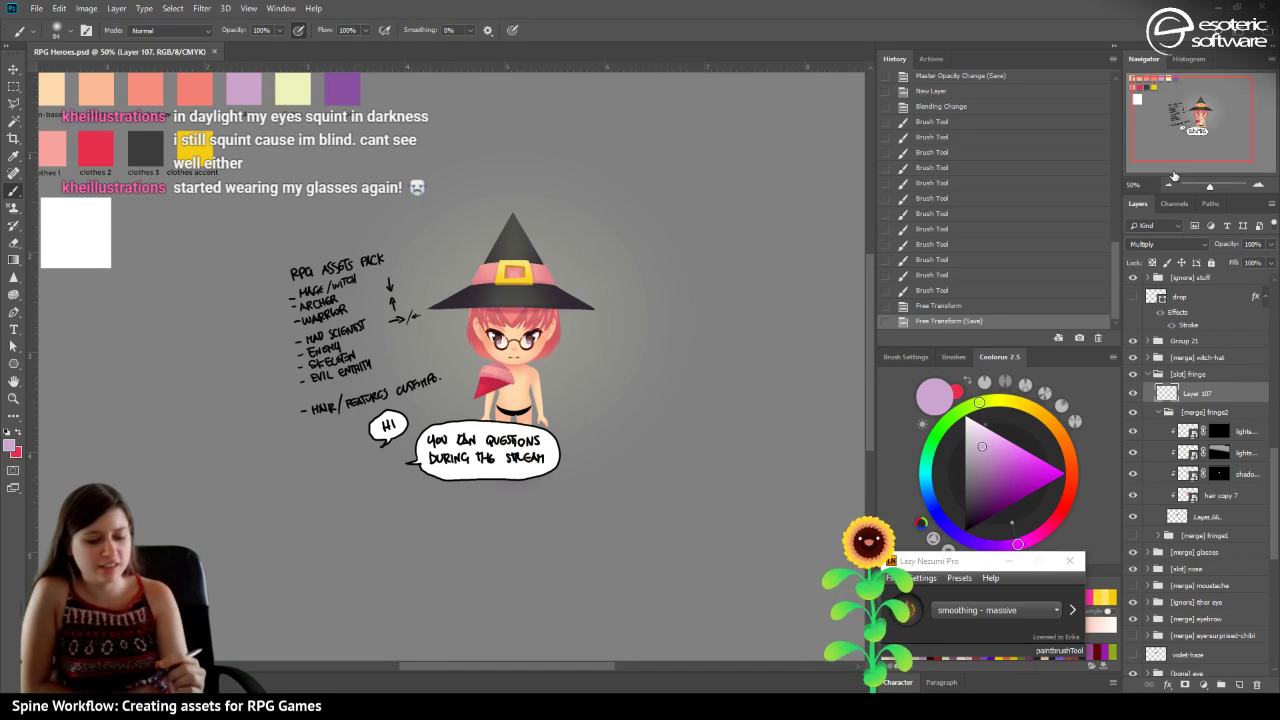
pyautogui.moveTo(1170, 110); pyautogui.dragTo(1165, 107)
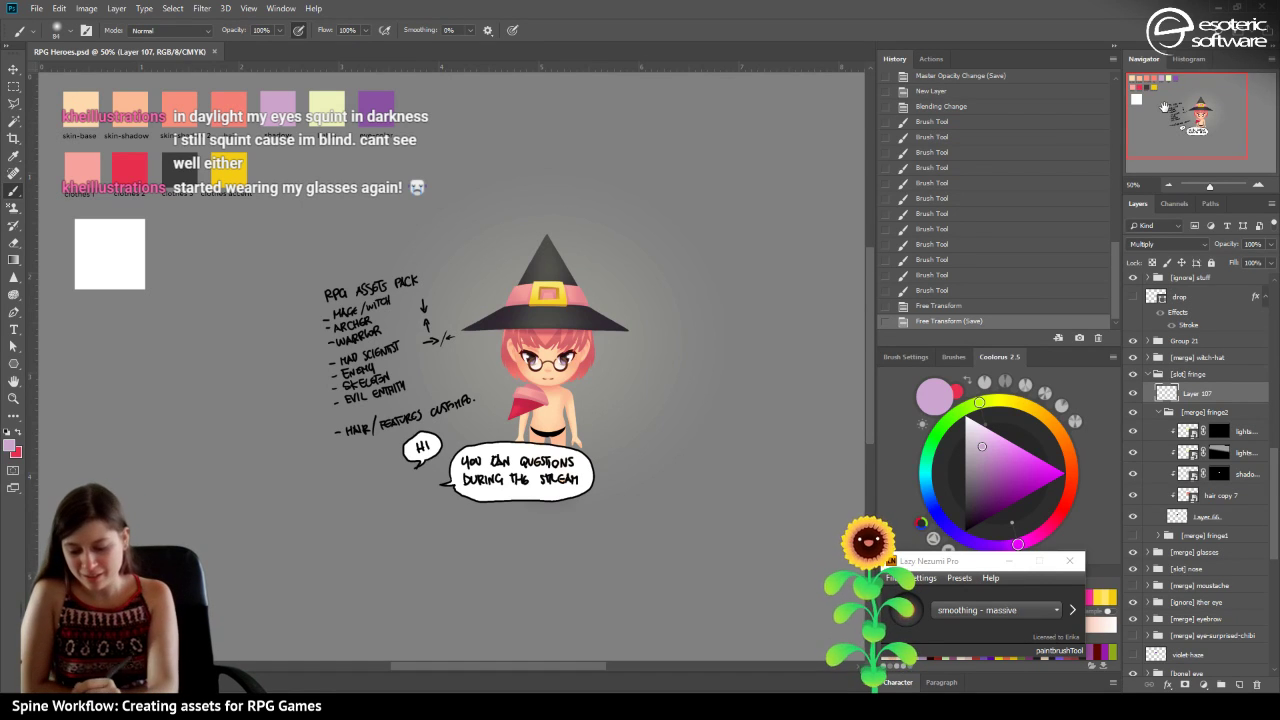
pyautogui.click(1257, 184)
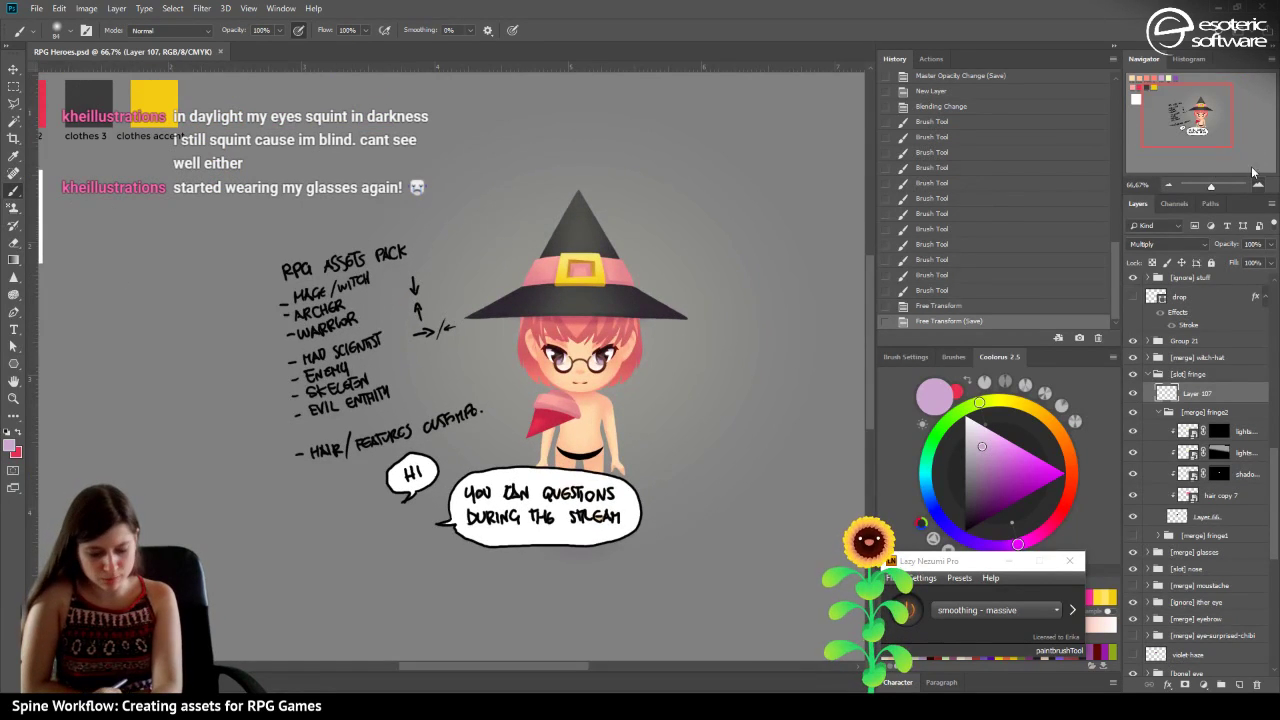
pyautogui.click(1257, 182)
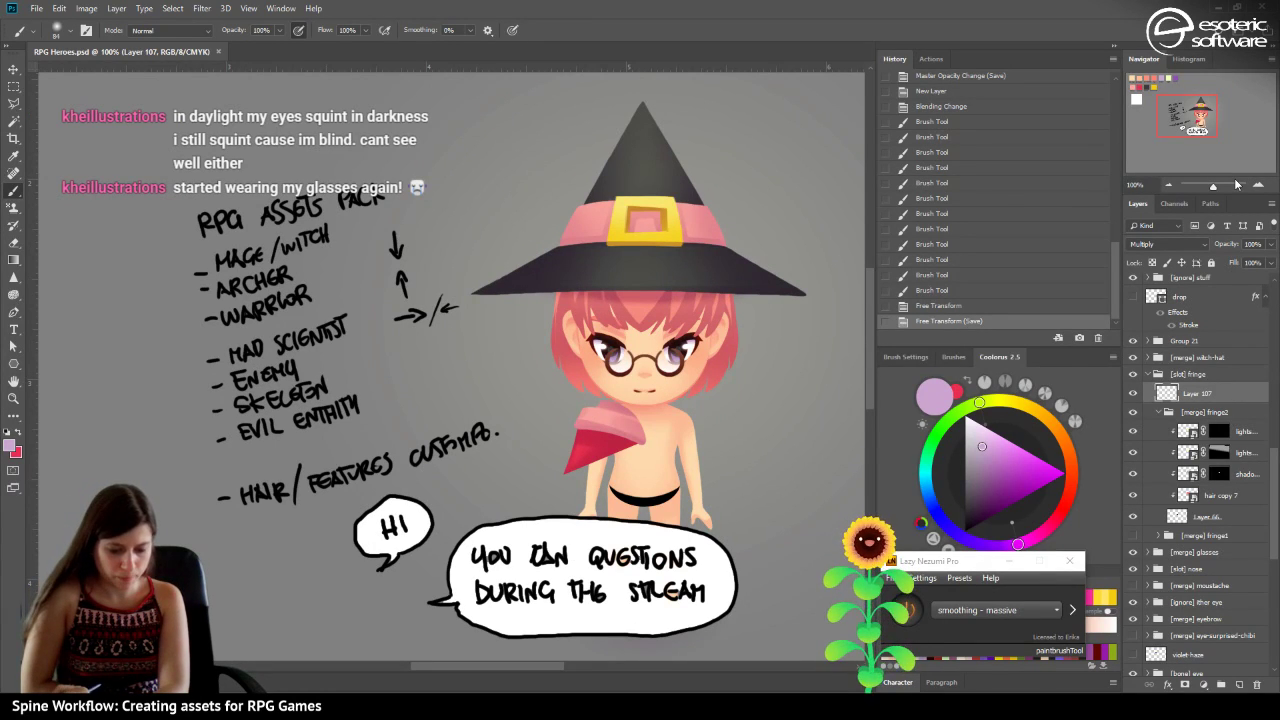
pyautogui.click(1168, 184)
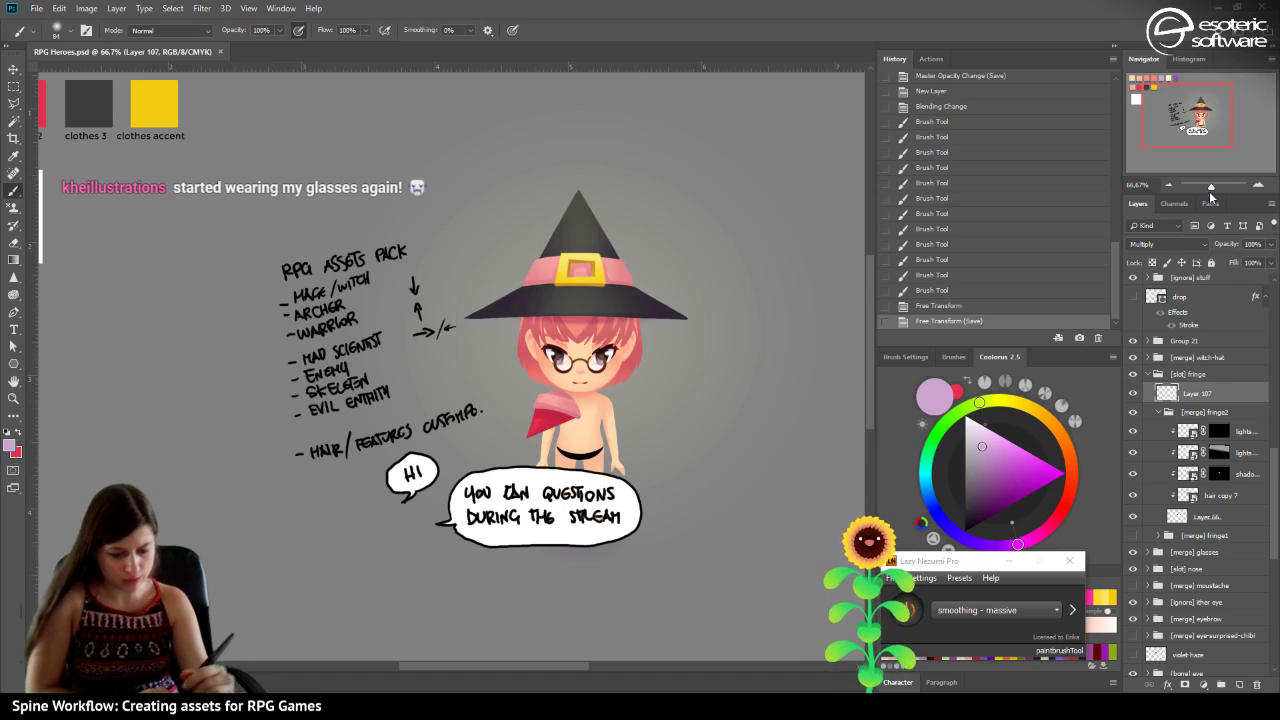
pyautogui.moveTo(1181, 124)
pyautogui.mouseDown()
pyautogui.moveTo(1186, 135)
pyautogui.moveTo(1184, 117)
pyautogui.moveTo(1199, 117)
pyautogui.moveTo(1190, 126)
pyautogui.mouseUp()
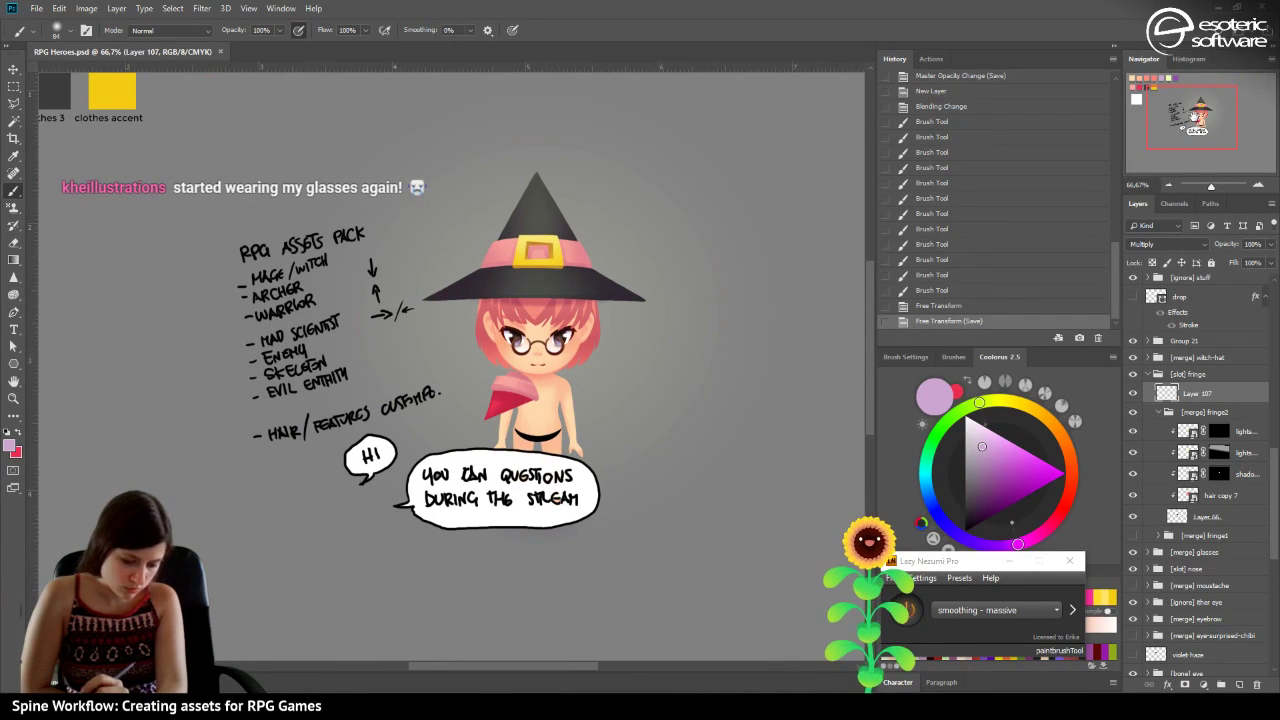
pyautogui.click(1258, 186)
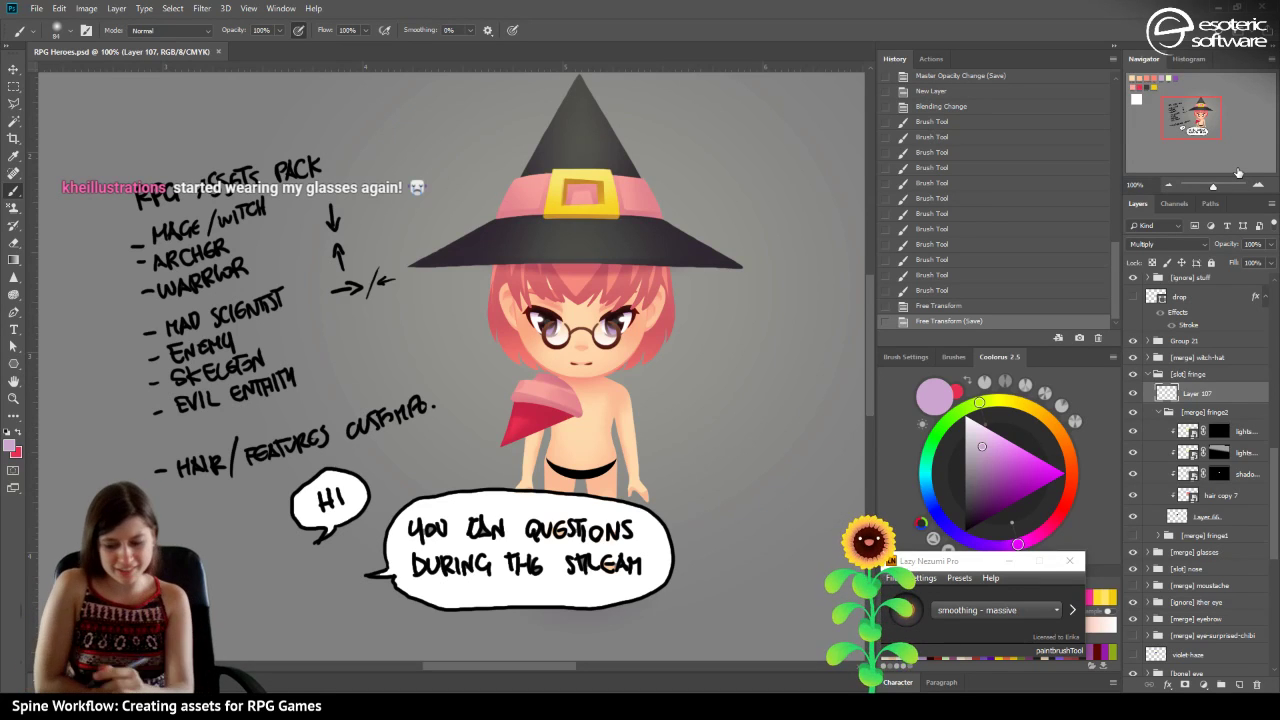
pyautogui.moveTo(1187, 111)
pyautogui.mouseDown()
pyautogui.moveTo(1150, 86)
pyautogui.moveTo(1183, 127)
pyautogui.mouseUp()
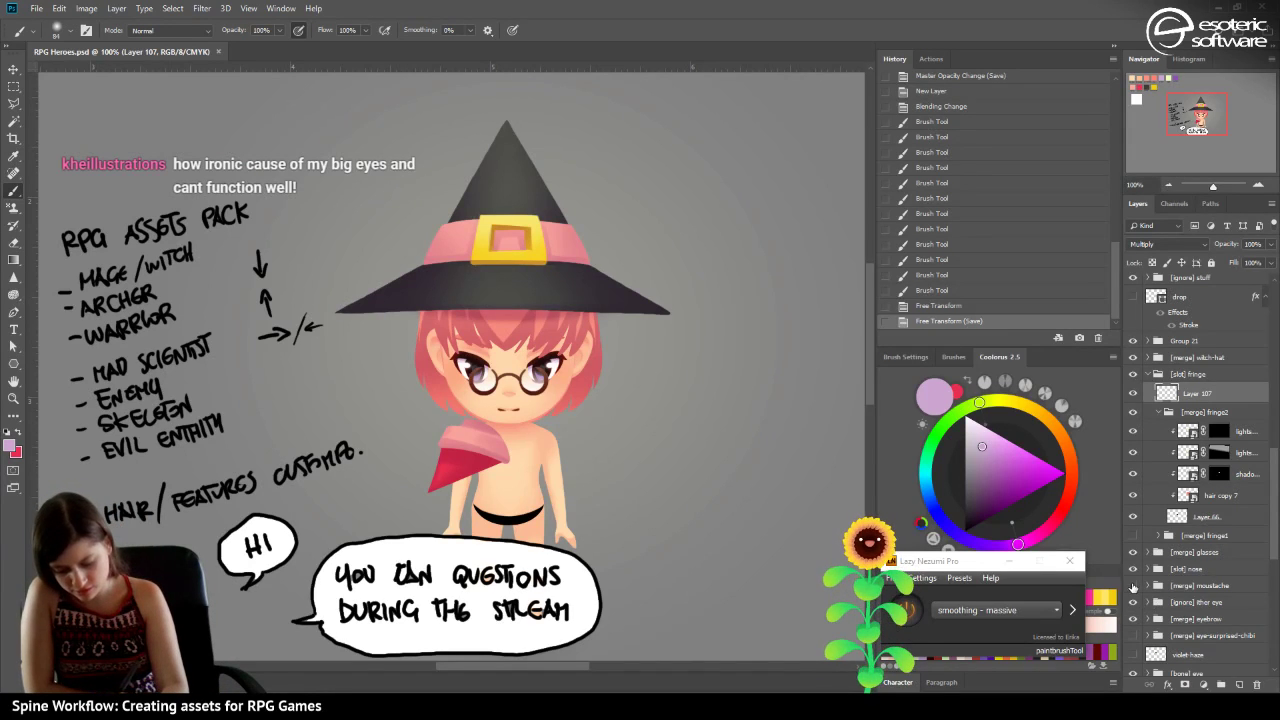
# Preview the moustache and surprised-eye groups on the character by toggling their visibility on and off.
pyautogui.click(1190, 513)
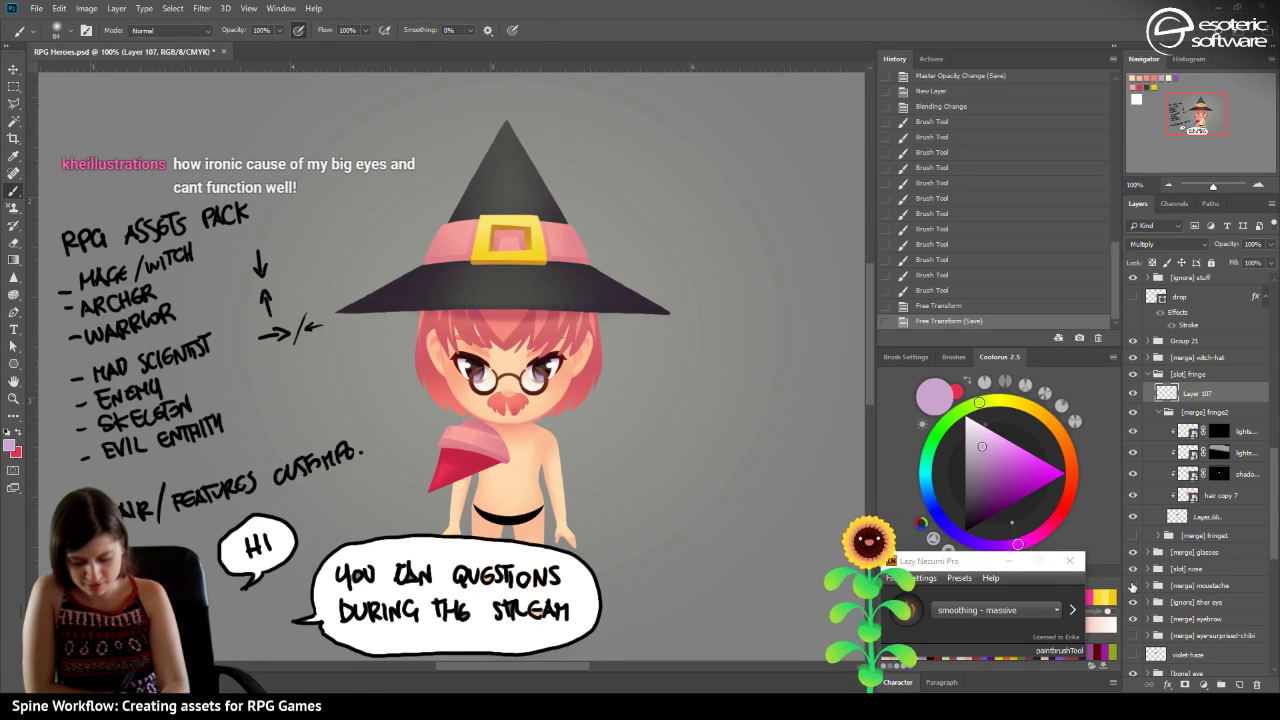
pyautogui.click(1130, 603)
pyautogui.click(1133, 636)
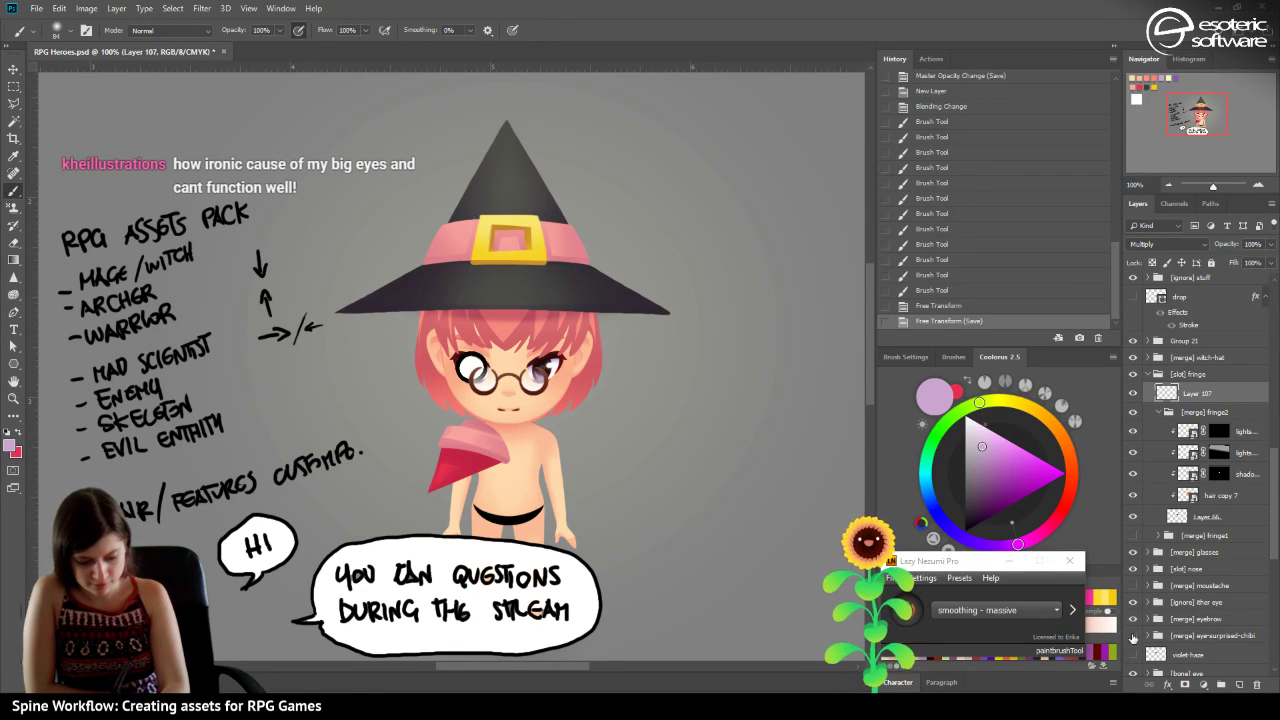
pyautogui.click(1133, 636)
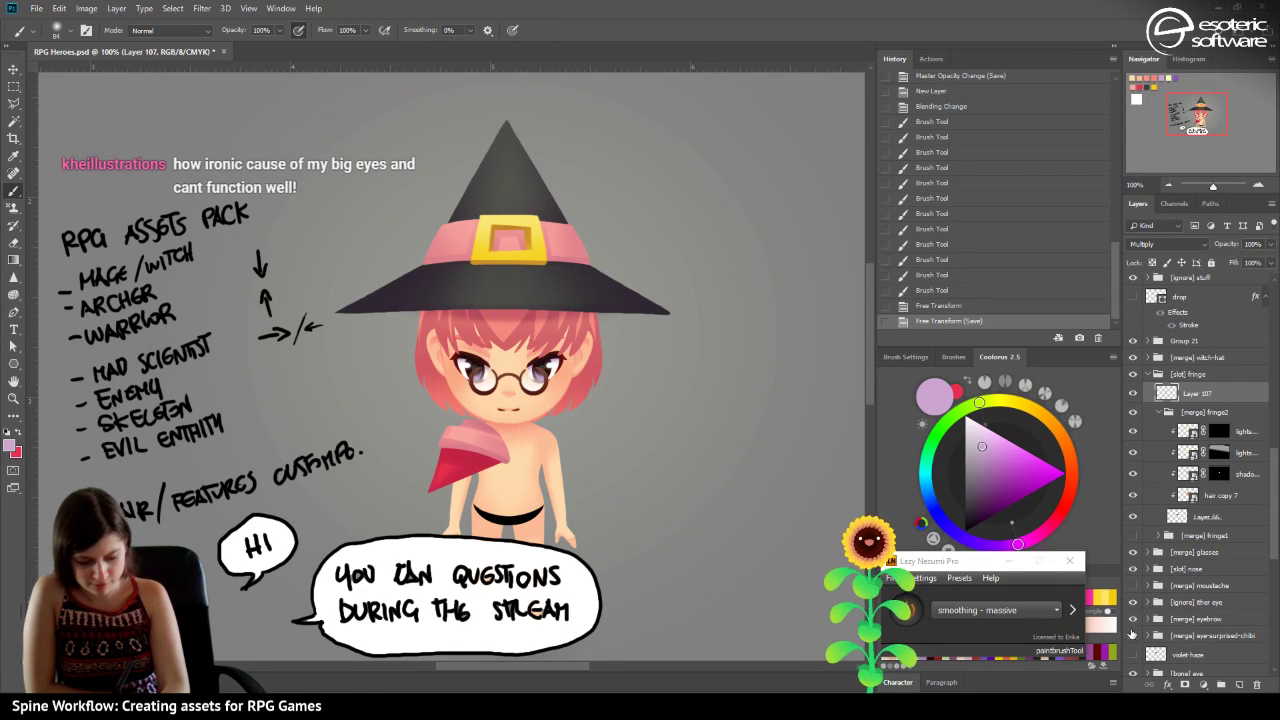
# Move the hat shadow layer out of the fringe group, placing it directly below the witch-hat group.
pyautogui.click(1170, 186)
pyautogui.moveTo(1190, 108)
pyautogui.mouseDown()
pyautogui.moveTo(1180, 113)
pyautogui.moveTo(1187, 103)
pyautogui.mouseUp()
pyautogui.click(1168, 355)
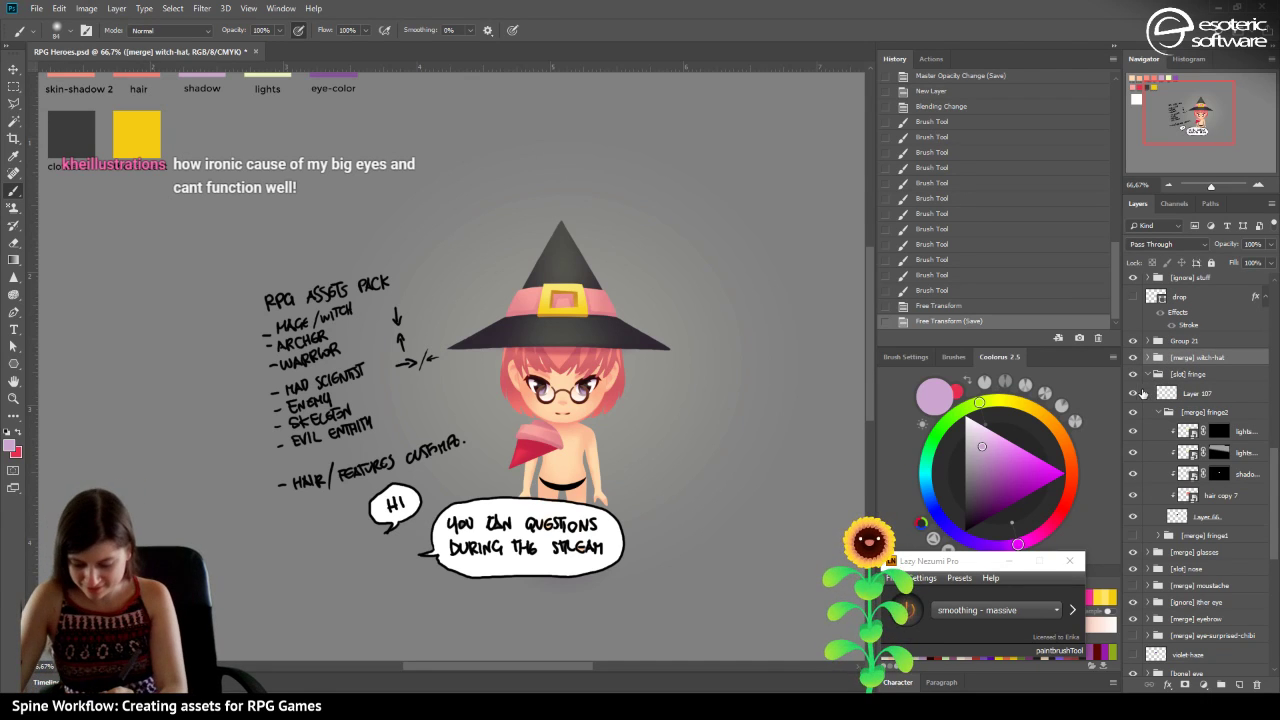
pyautogui.moveTo(1167, 394); pyautogui.dragTo(1158, 362)
pyautogui.click(934, 305)
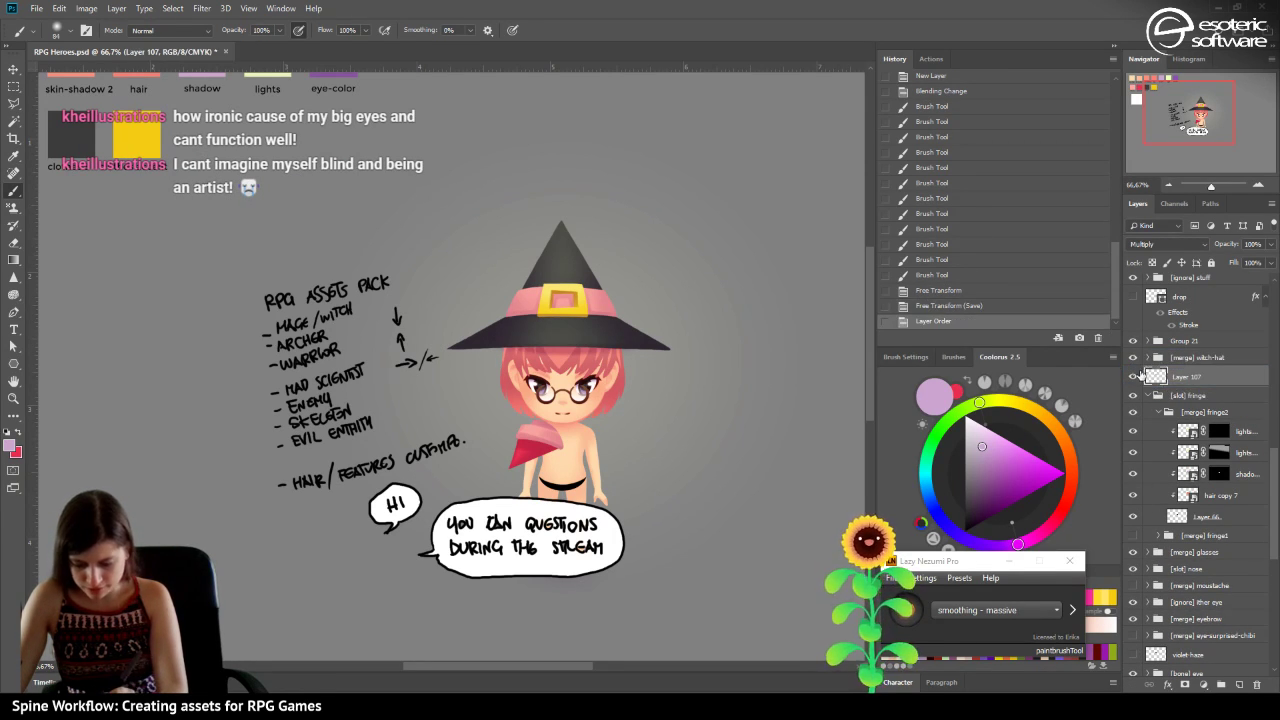
# Lower the witch-hat group together with its shadow layer on the head, nudging both in large increments.
pyautogui.click(1163, 359)
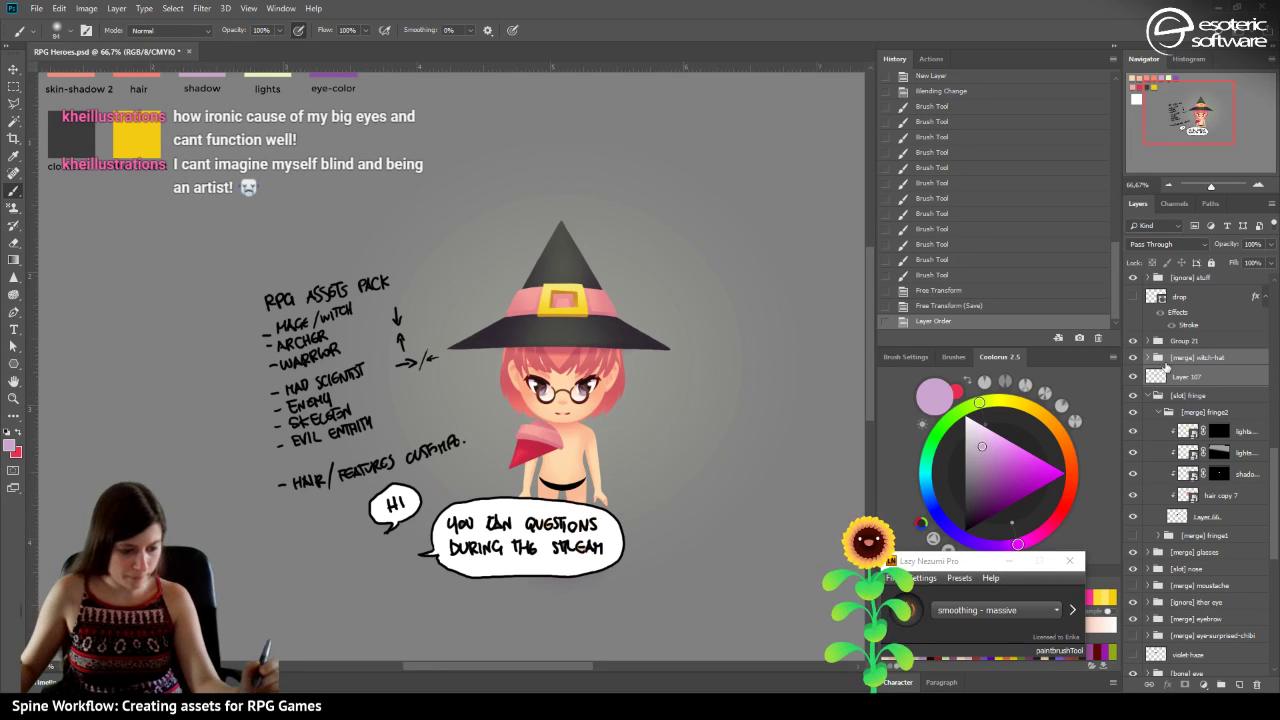
pyautogui.click(14, 68)
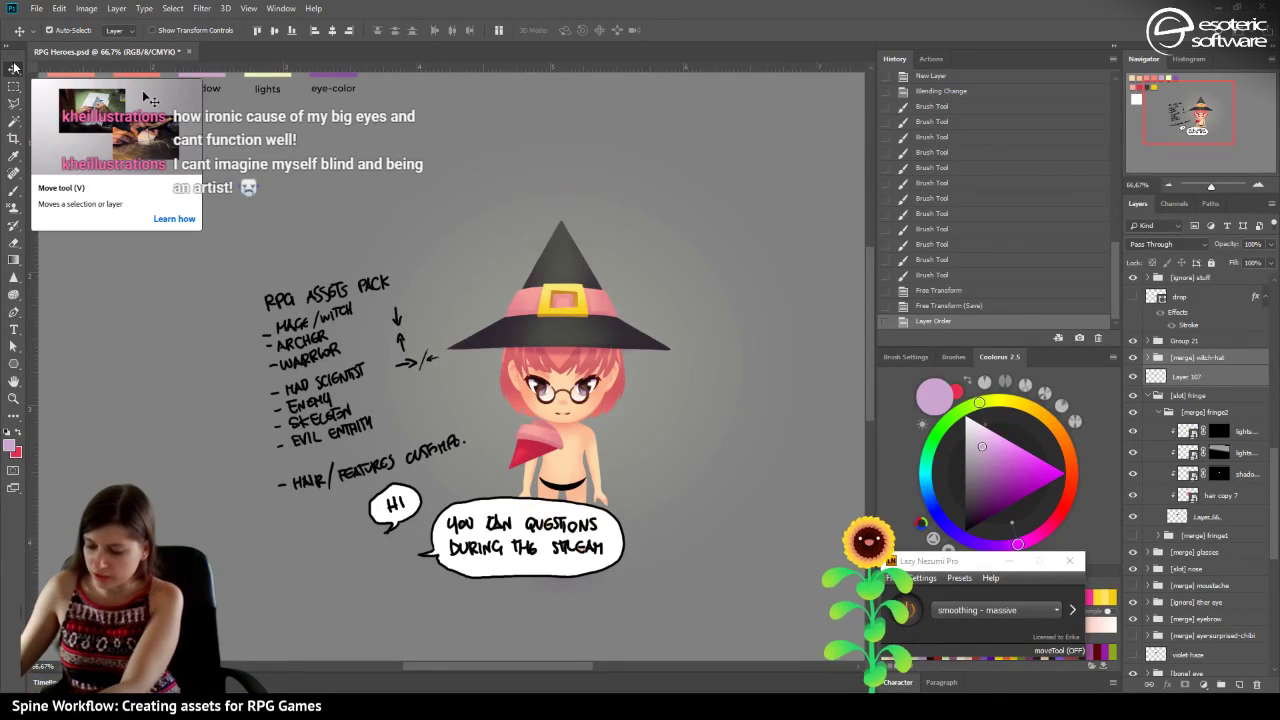
pyautogui.hotkey('shift', 'Down')
pyautogui.hotkey('shift', 'Down')
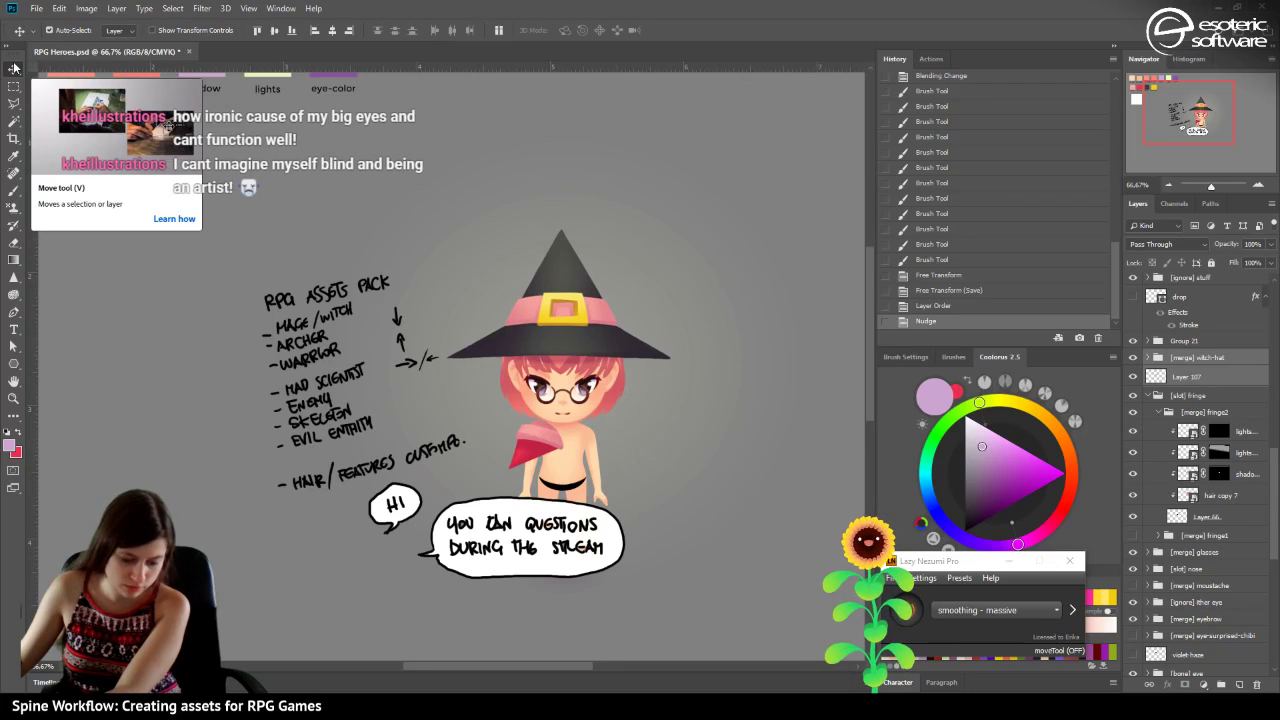
pyautogui.hotkey('shift', 'Down')
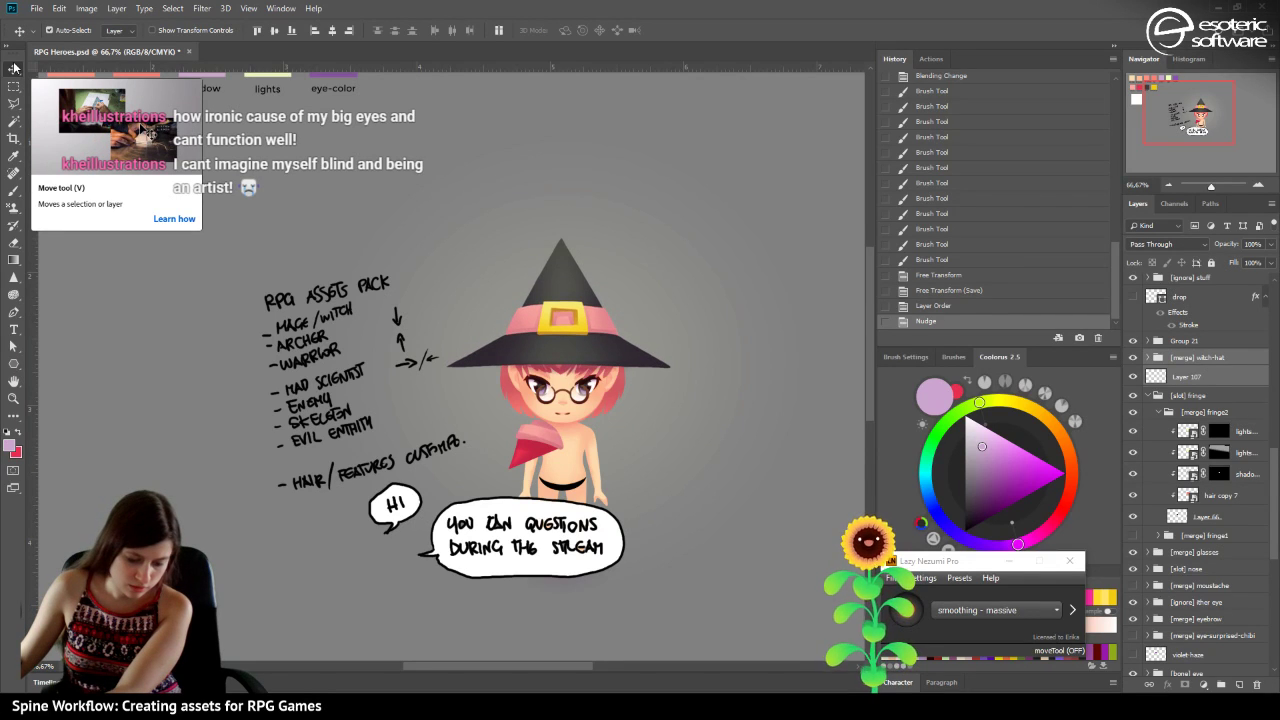
pyautogui.hotkey('shift', 'Down')
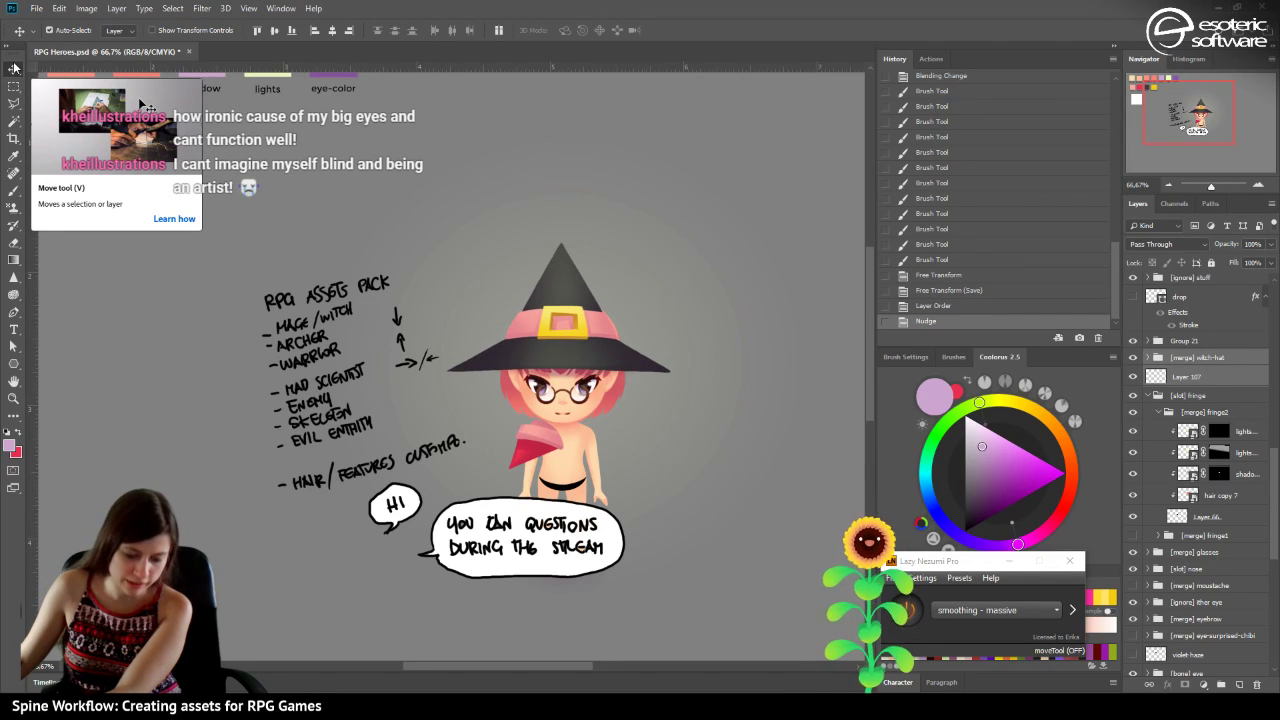
pyautogui.hotkey('shift', 'Up')
pyautogui.hotkey('shift', 'Down')
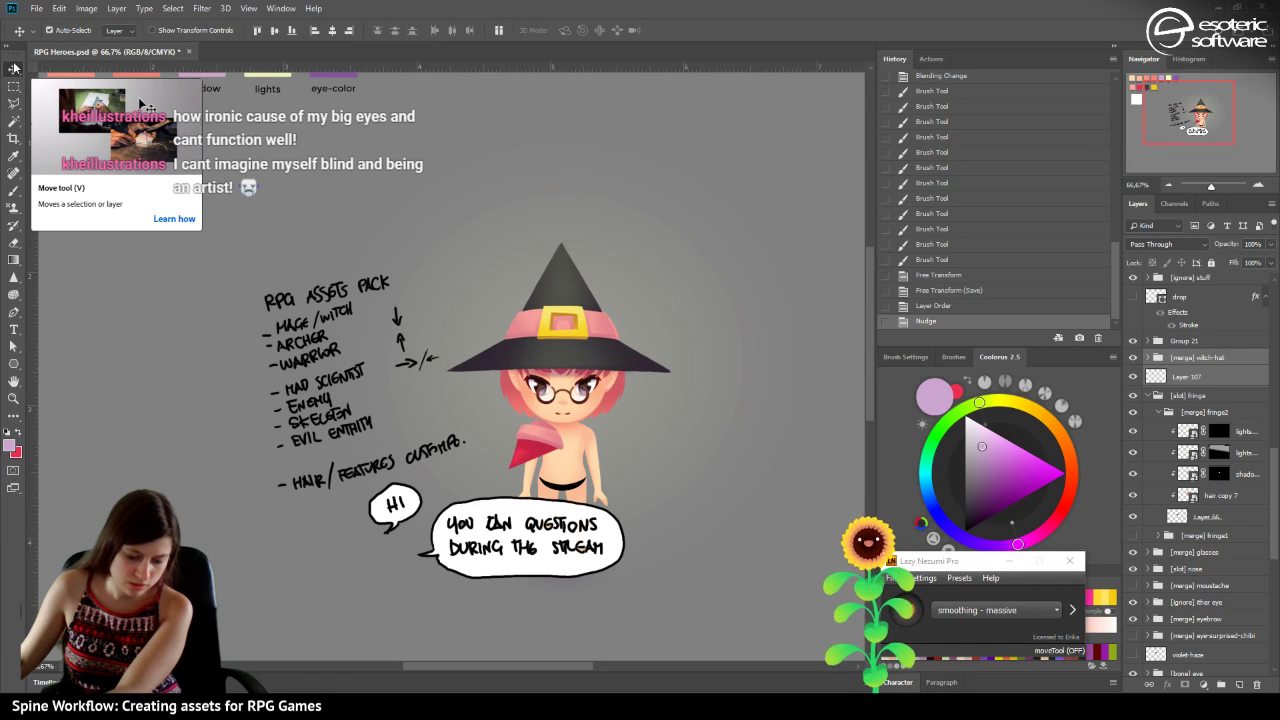
pyautogui.hotkey('shift', 'Up')
pyautogui.hotkey('shift', 'Up')
pyautogui.hotkey('shift', 'Down')
pyautogui.hotkey('shift', 'Up')
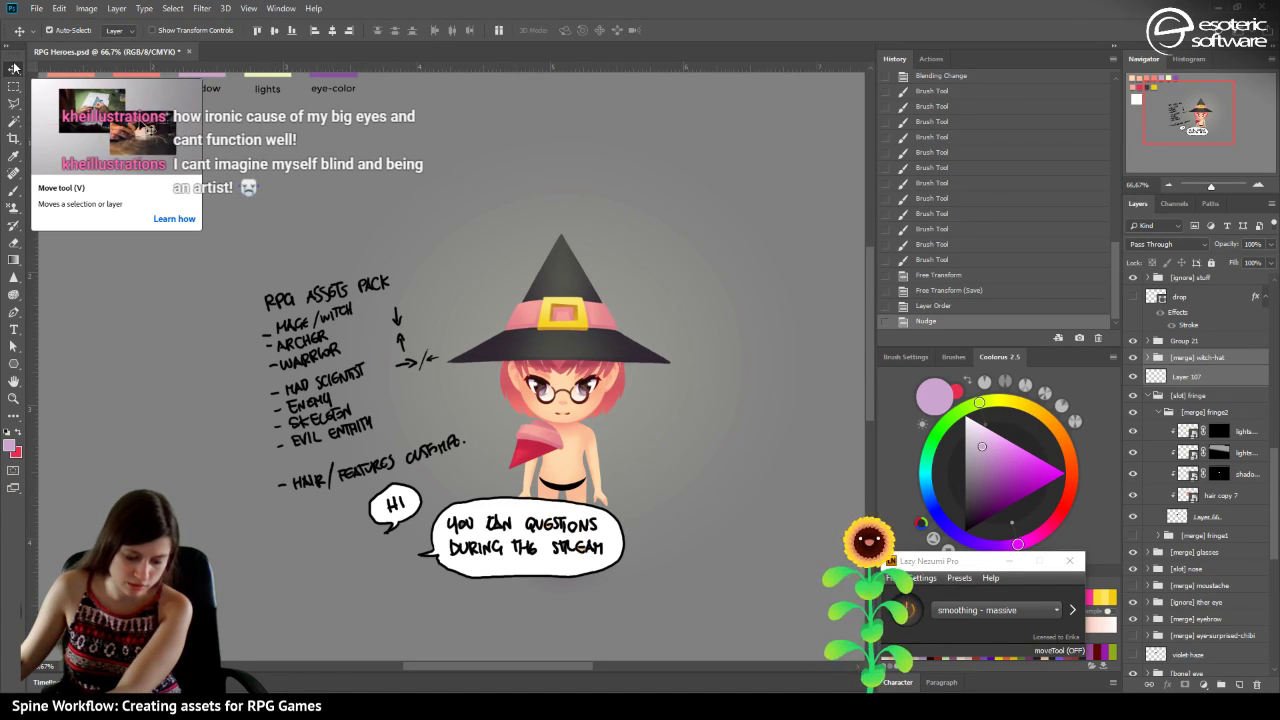
# Fine-tune the hat and shadow position a few pixels further down the forehead, and save the document.
pyautogui.press('Down')
pyautogui.press('Down')
pyautogui.press('Down')
pyautogui.press('Down')
pyautogui.press('Down')
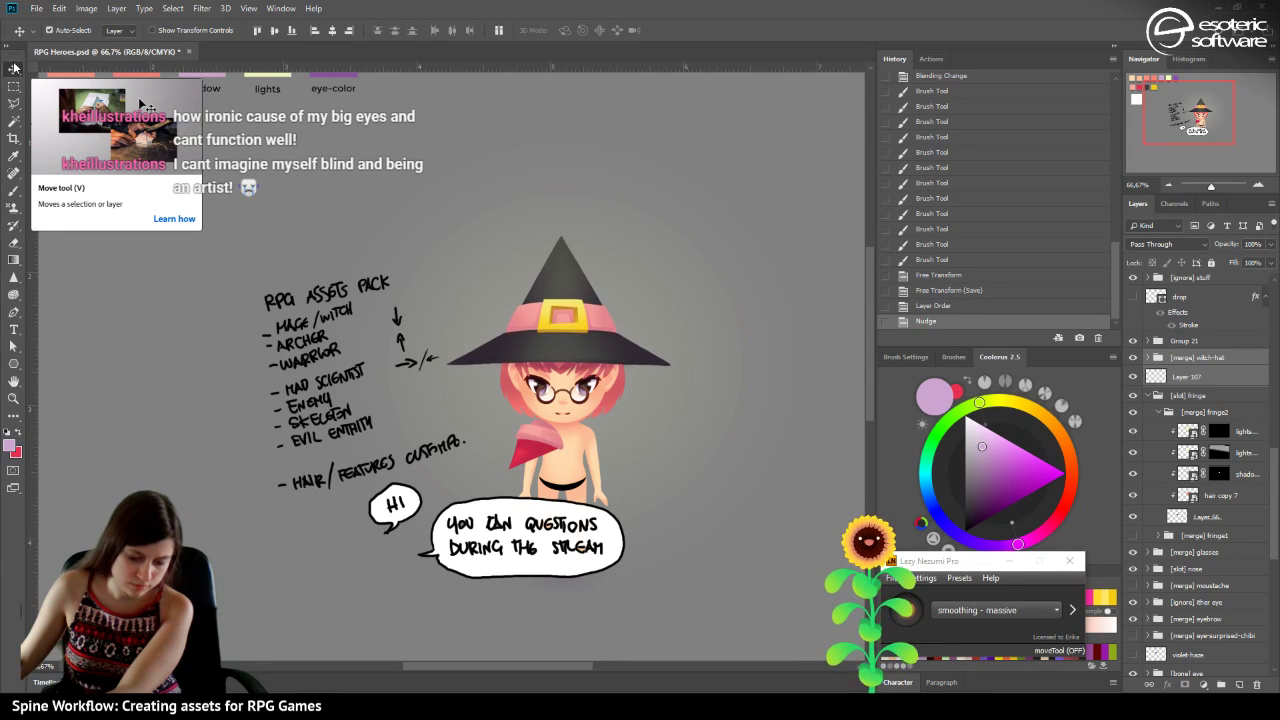
pyautogui.press('Down')
pyautogui.hotkey('ctrl', 's')
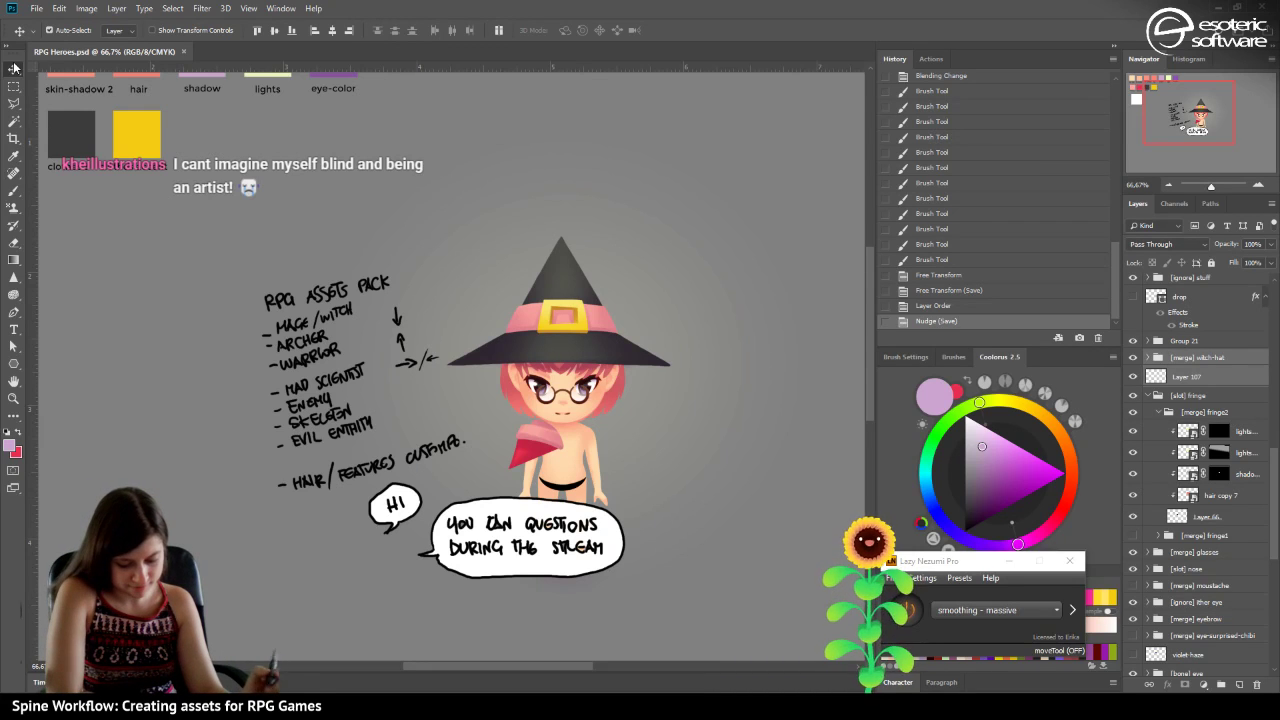
# Rename the hat's shadow layer as with/hat/shadow and save the document.
pyautogui.moveTo(1187, 107); pyautogui.dragTo(1185, 106)
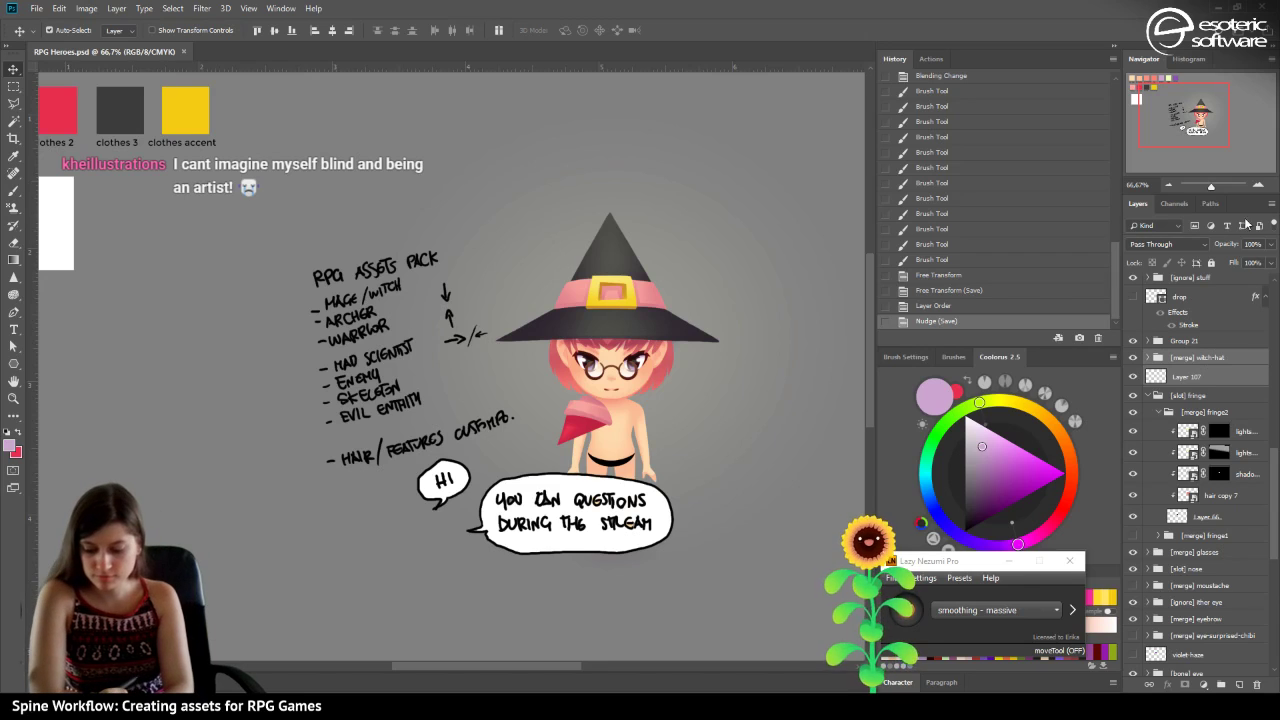
pyautogui.click(1257, 185)
pyautogui.moveTo(1182, 154); pyautogui.dragTo(1196, 106)
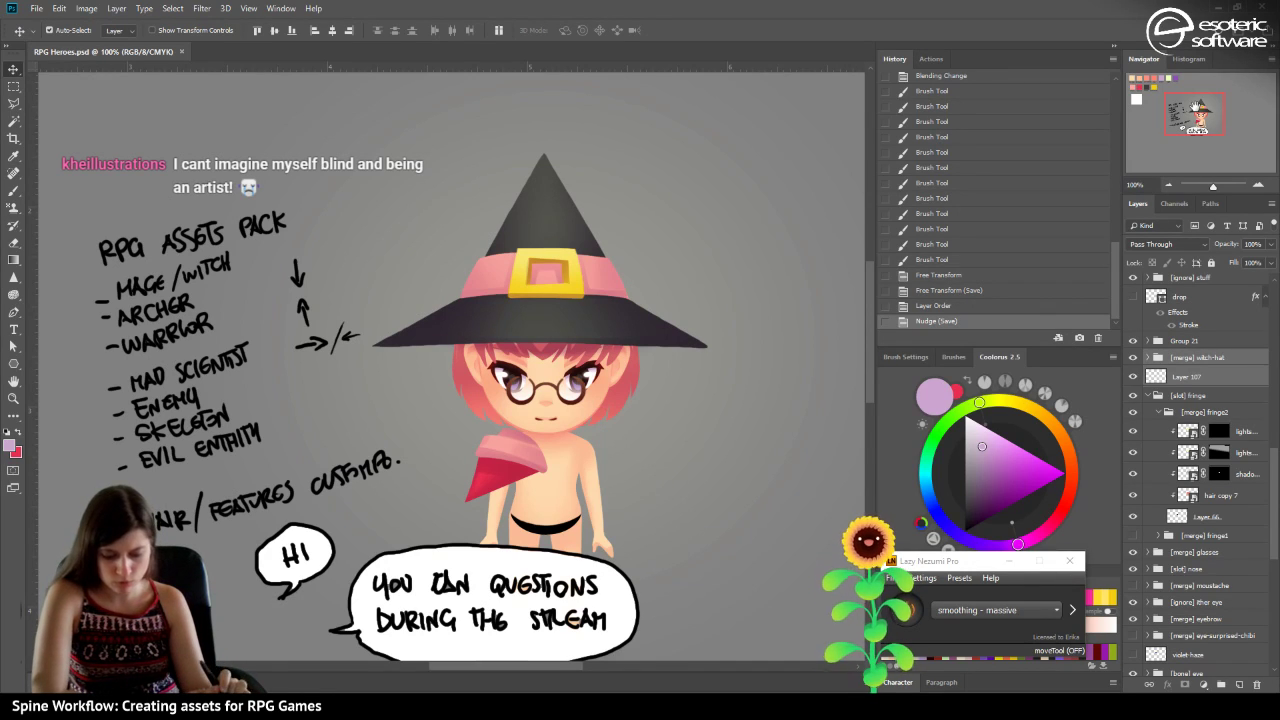
pyautogui.click(1180, 377)
pyautogui.click(1133, 357)
pyautogui.click(1133, 357)
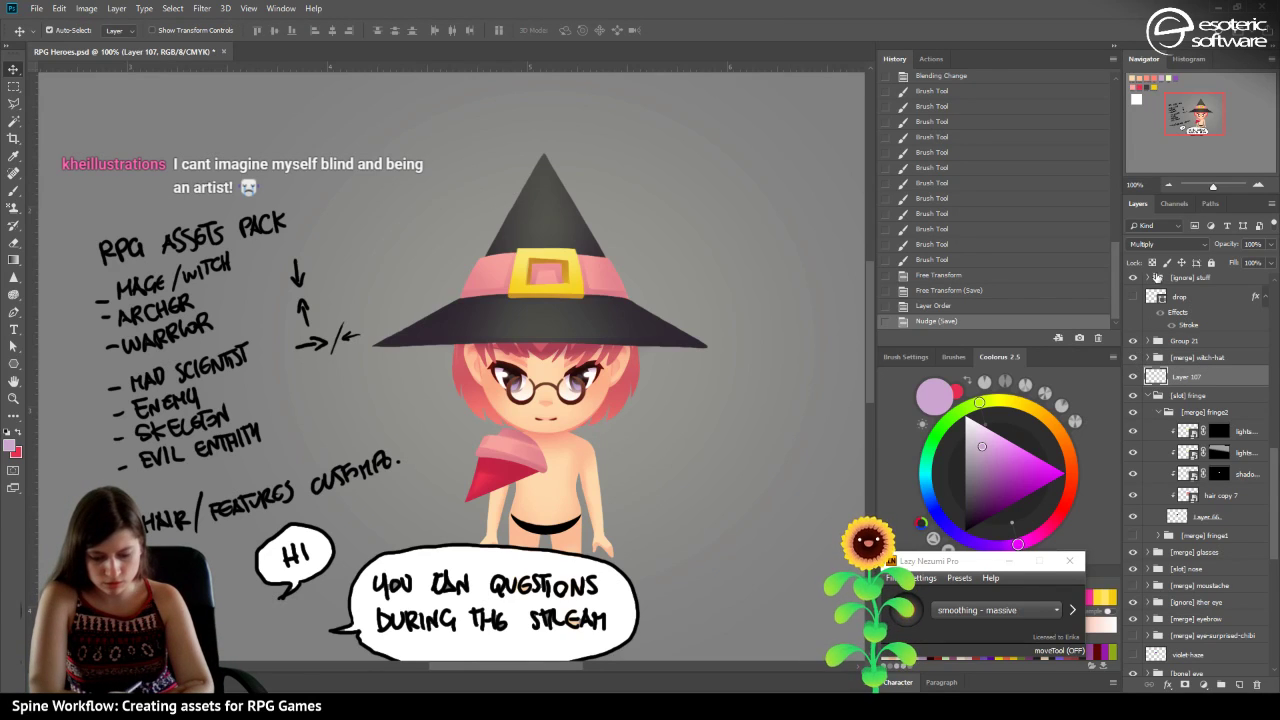
pyautogui.doubleClick(1183, 376)
pyautogui.write('h/ha')
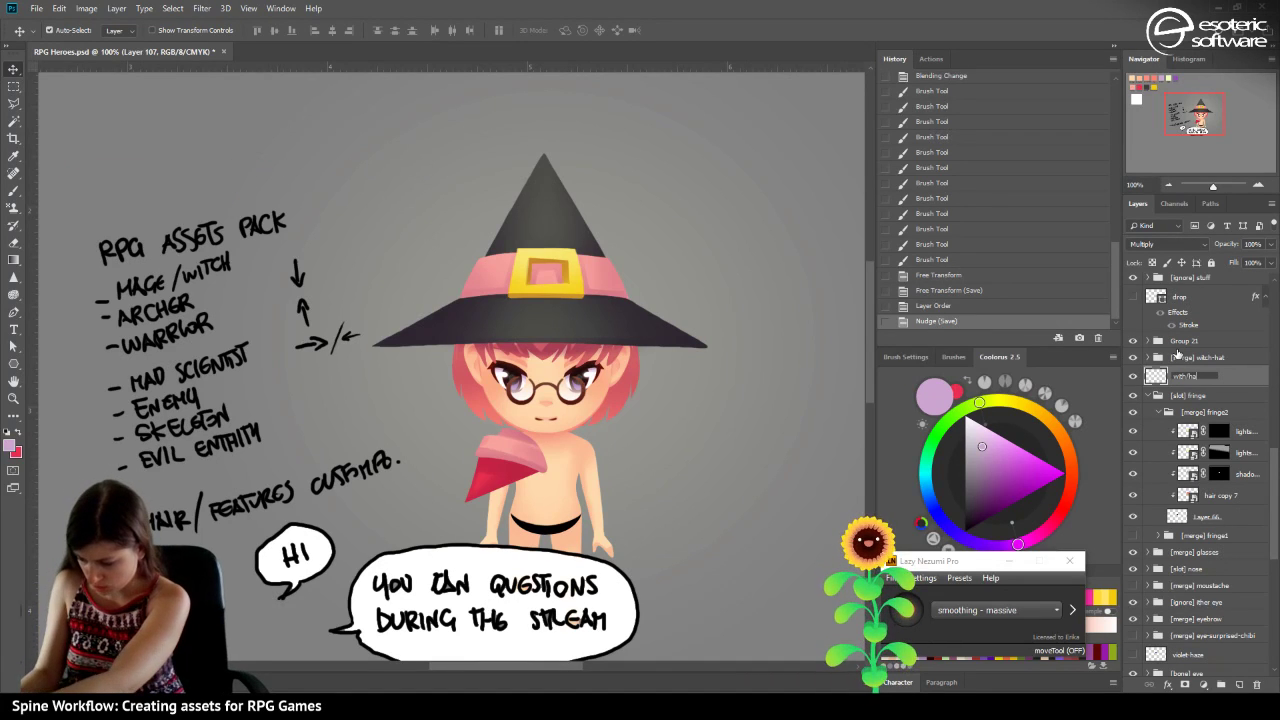
pyautogui.write('itch-hat-shadow')
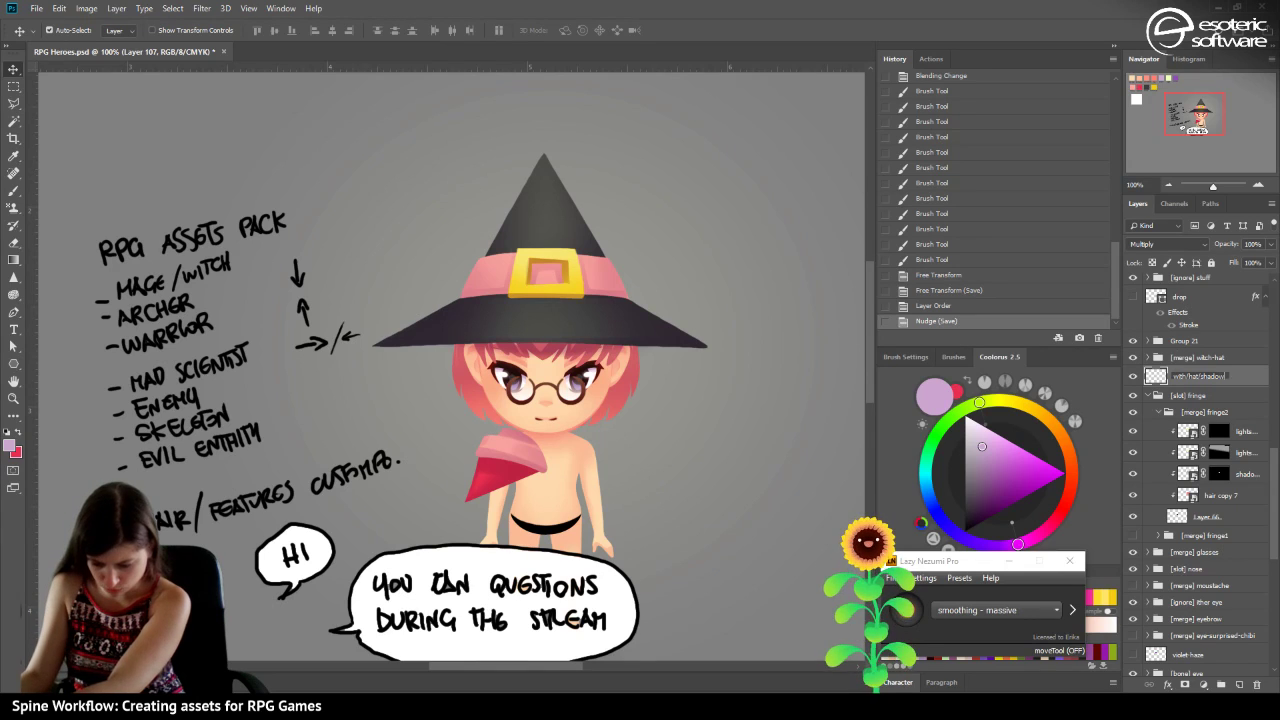
pyautogui.press('Return')
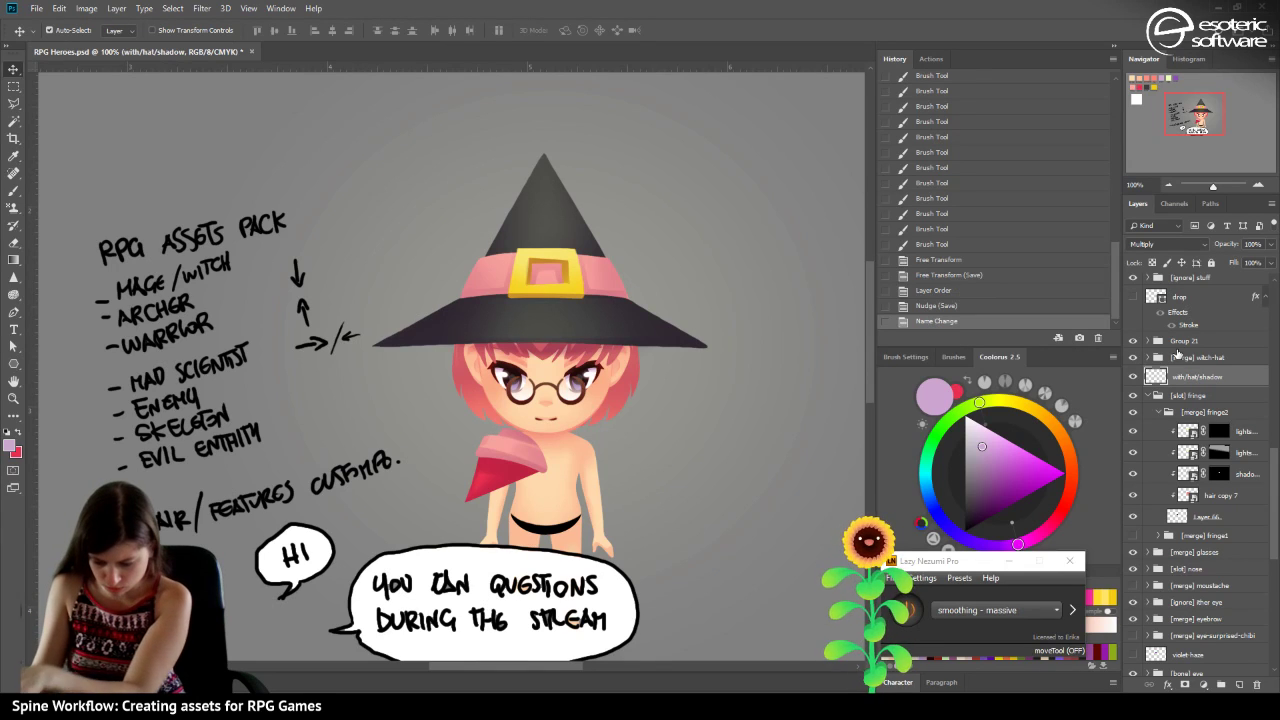
pyautogui.hotkey('ctrl', 's')
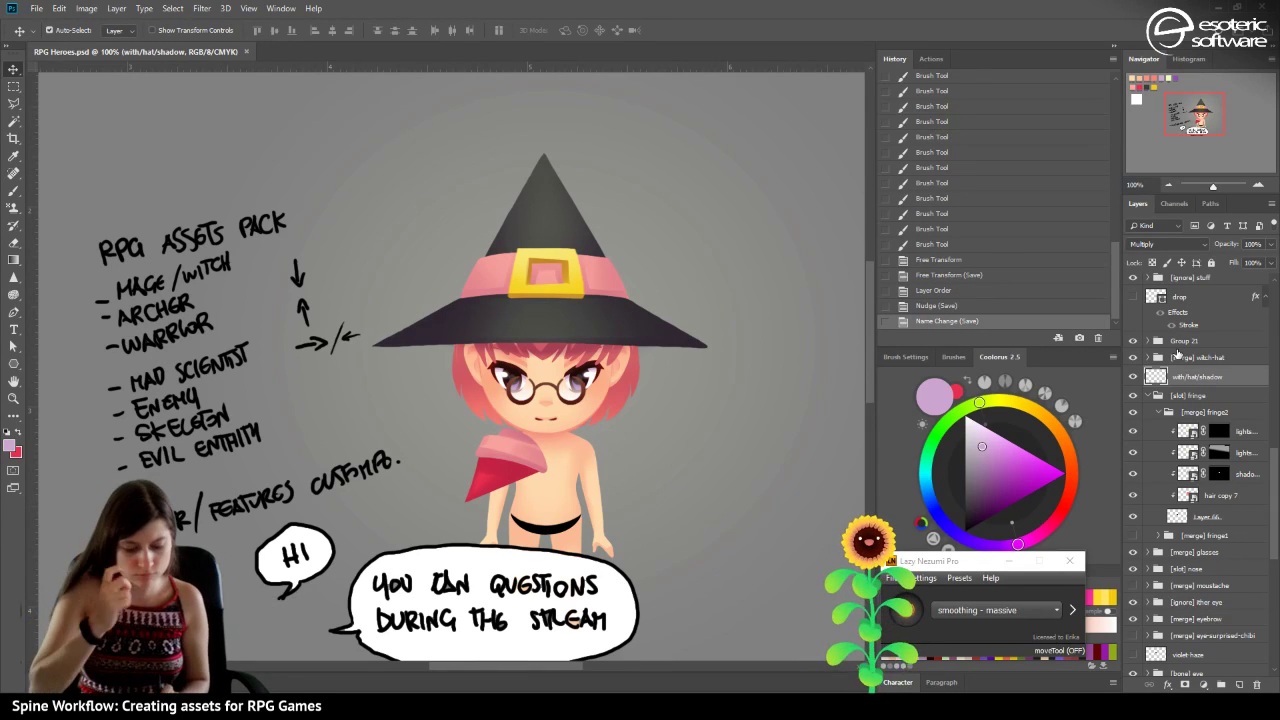
# Review the character wearing the lowered hat at 25% and 66.67% zoom.
pyautogui.moveTo(1184, 113)
pyautogui.mouseDown()
pyautogui.moveTo(1184, 97)
pyautogui.moveTo(1192, 107)
pyautogui.mouseUp()
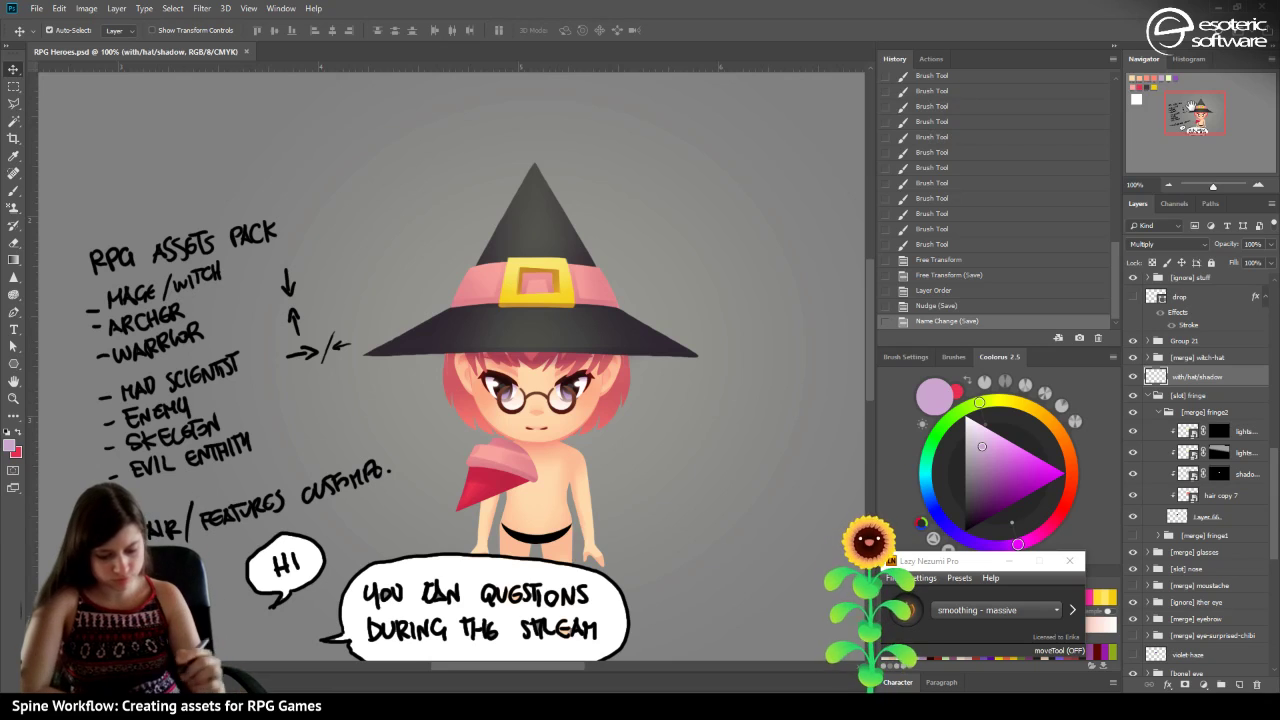
pyautogui.click(1164, 182)
pyautogui.click(1164, 182)
pyautogui.click(1164, 182)
pyautogui.click(1164, 182)
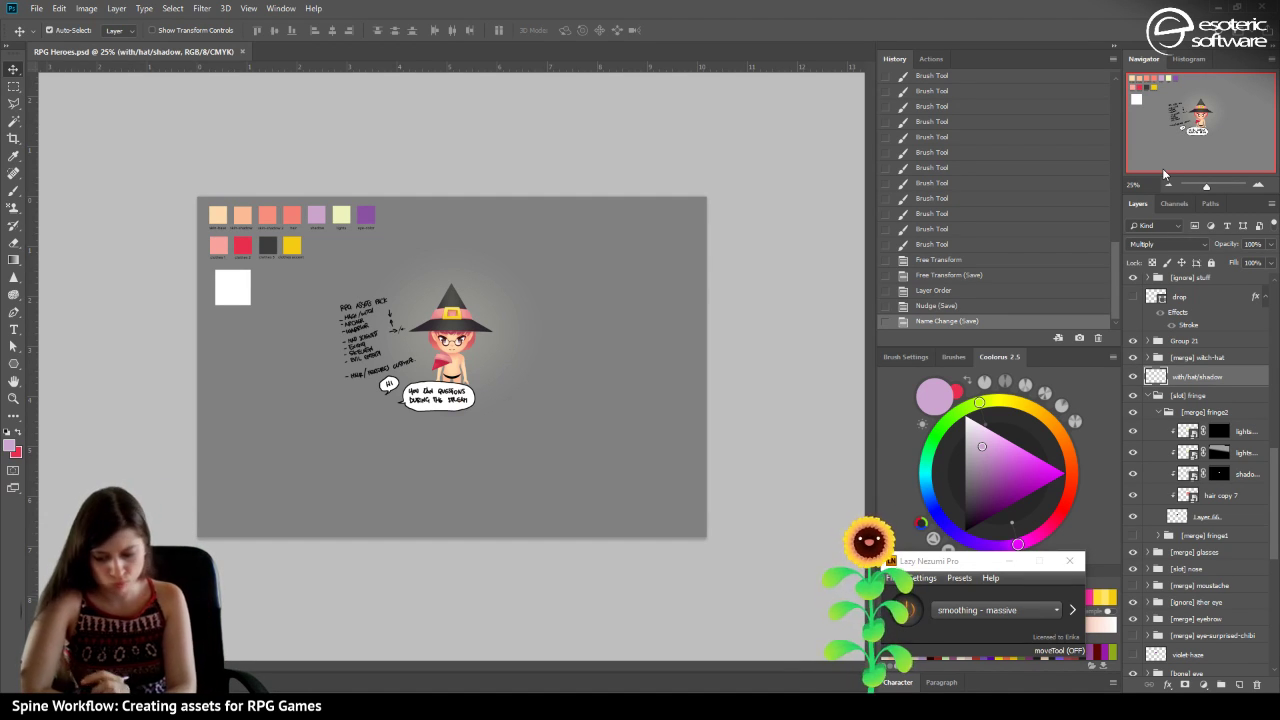
pyautogui.click(1258, 184)
pyautogui.click(1258, 184)
pyautogui.click(1258, 184)
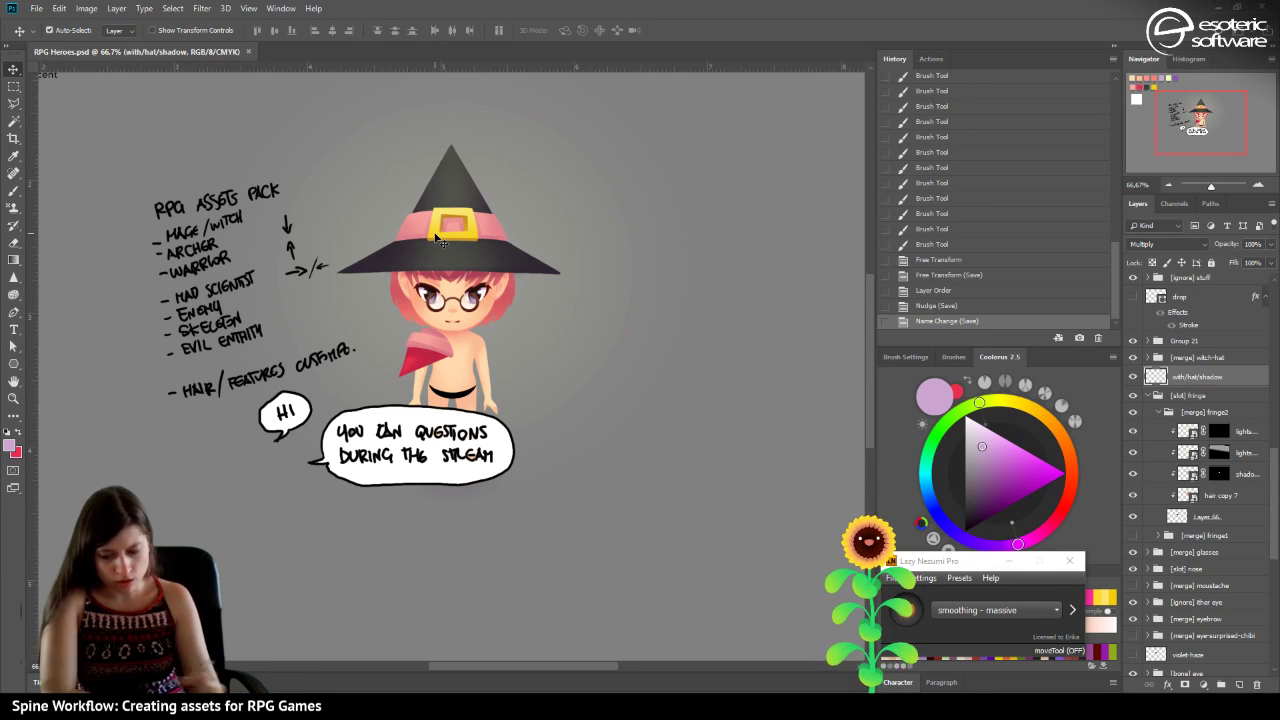
pyautogui.moveTo(1192, 116); pyautogui.dragTo(1175, 91)
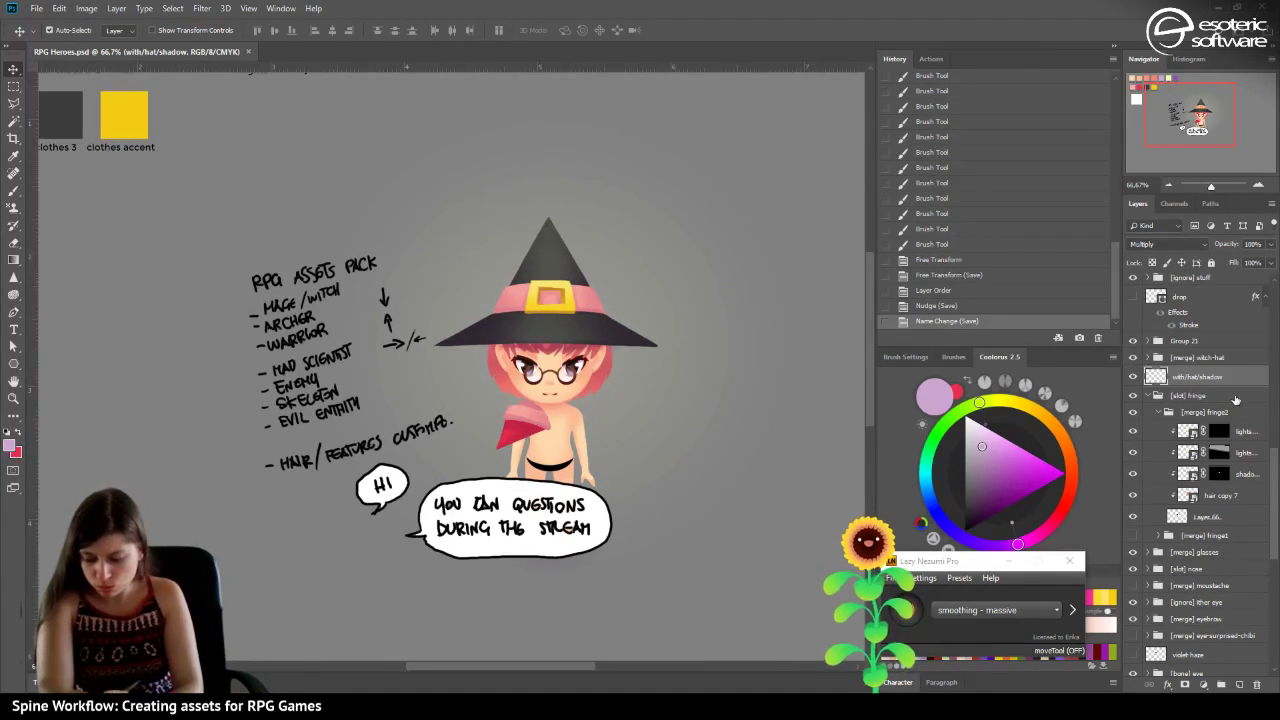
# Hide the witch-hat group and its shadow layer, and preview the violet-haze layer on the hair.
pyautogui.moveTo(1133, 378); pyautogui.dragTo(1130, 356)
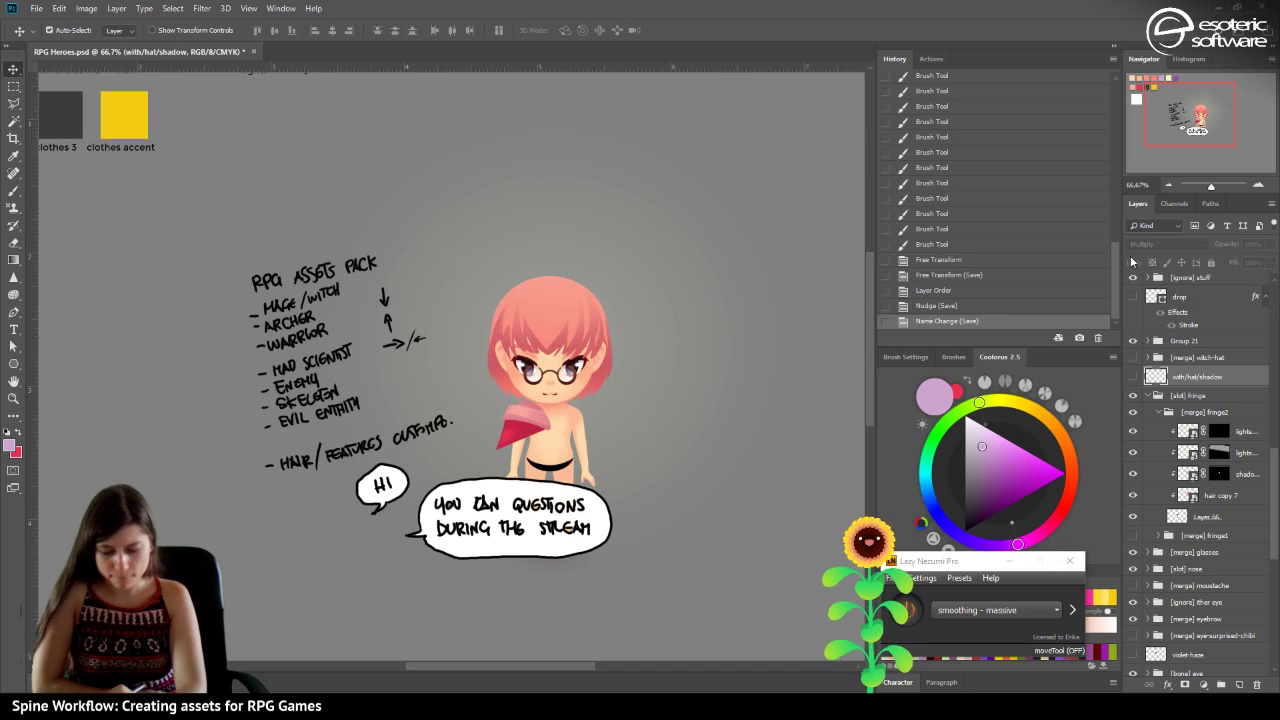
pyautogui.click(1163, 412)
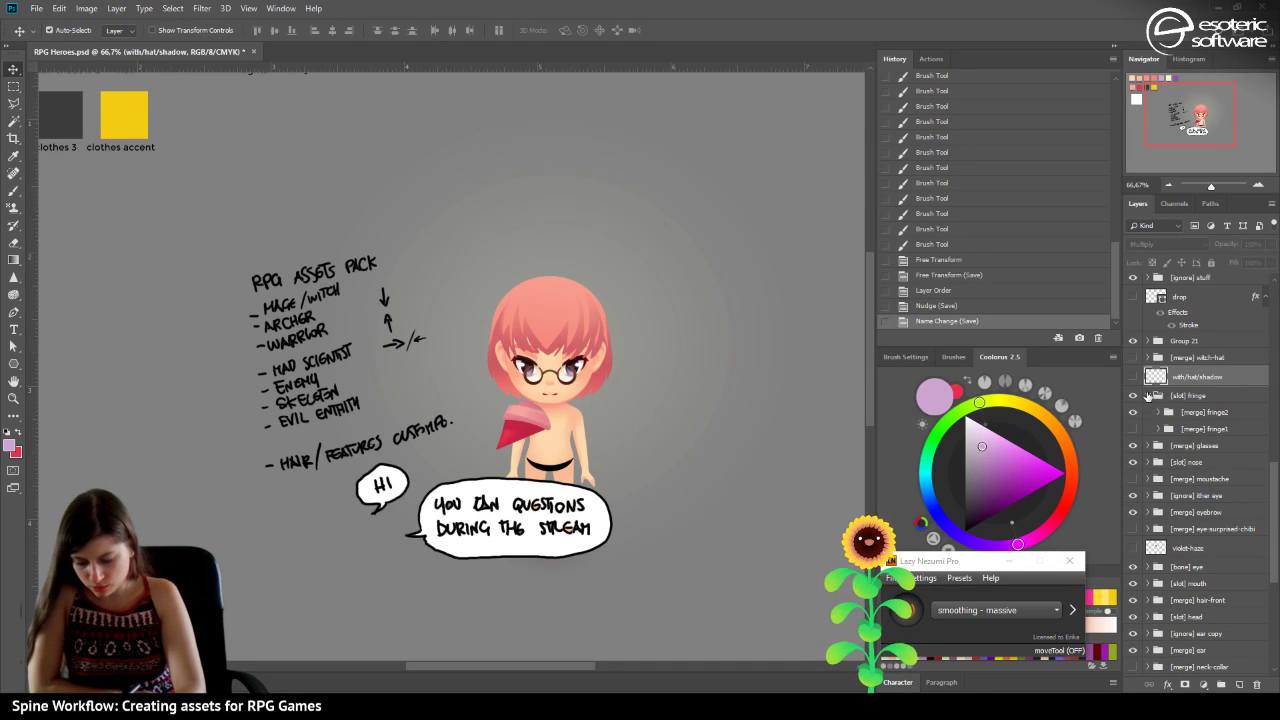
pyautogui.click(1148, 396)
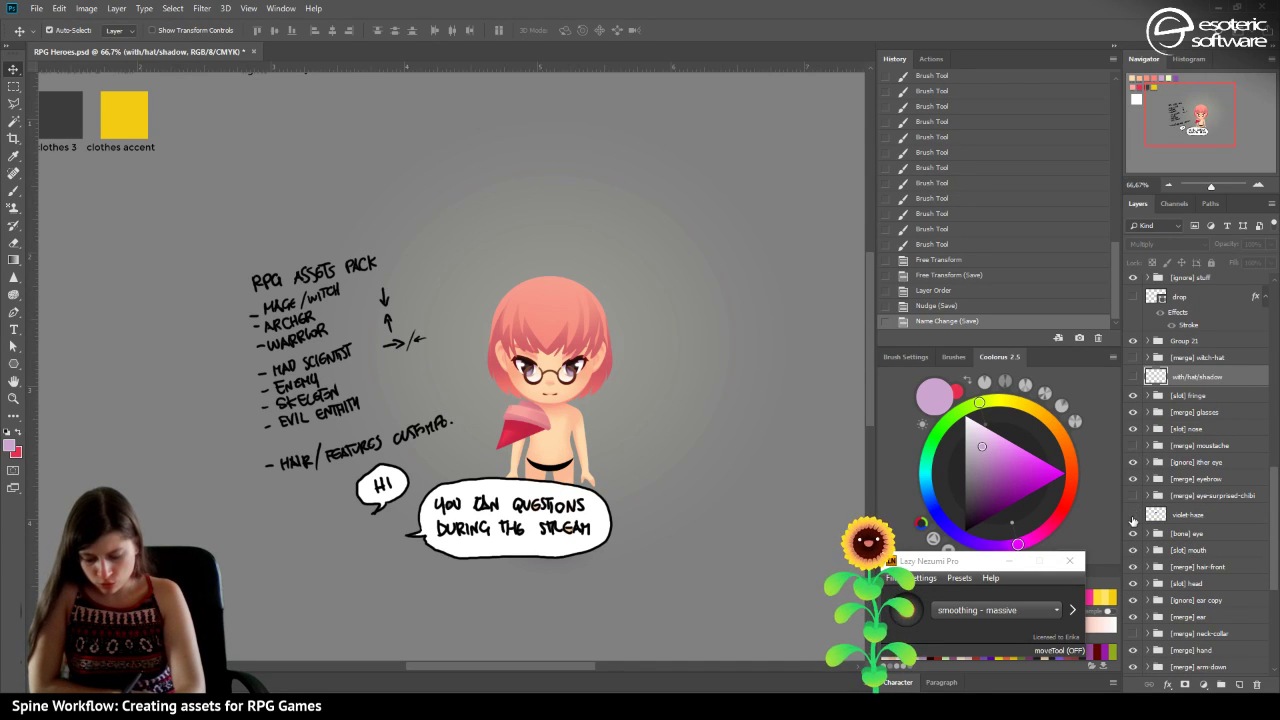
pyautogui.click(1133, 515)
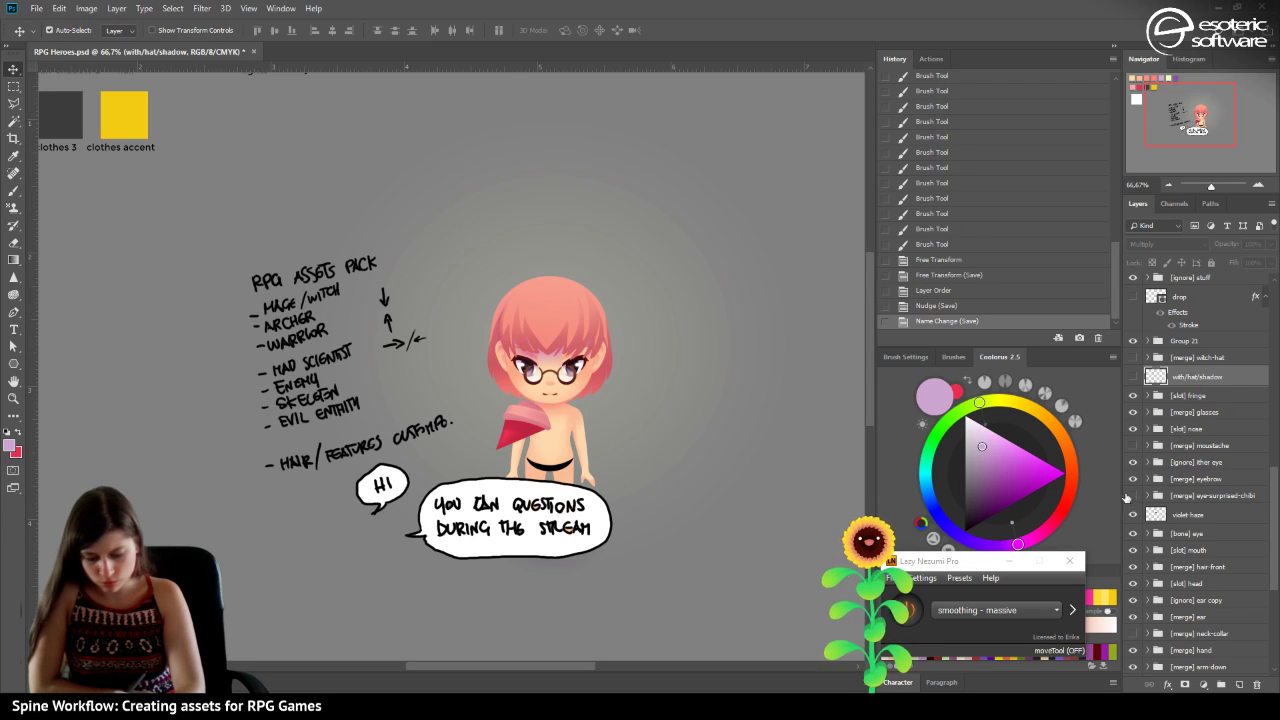
pyautogui.click(1133, 515)
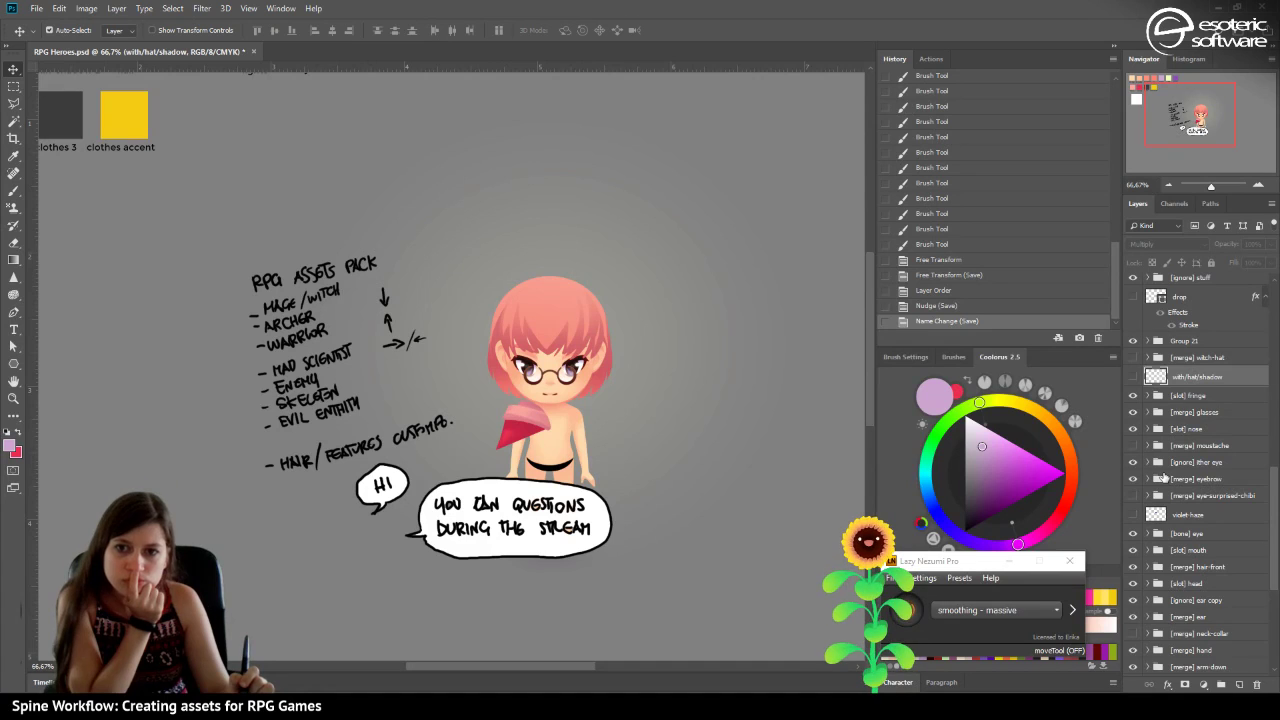
# Locate the red triangular clothing piece's layers in Group 21, toggling its shadow layer's visibility off and on.
pyautogui.click(520, 430)
pyautogui.click(1133, 446)
pyautogui.click(1133, 446)
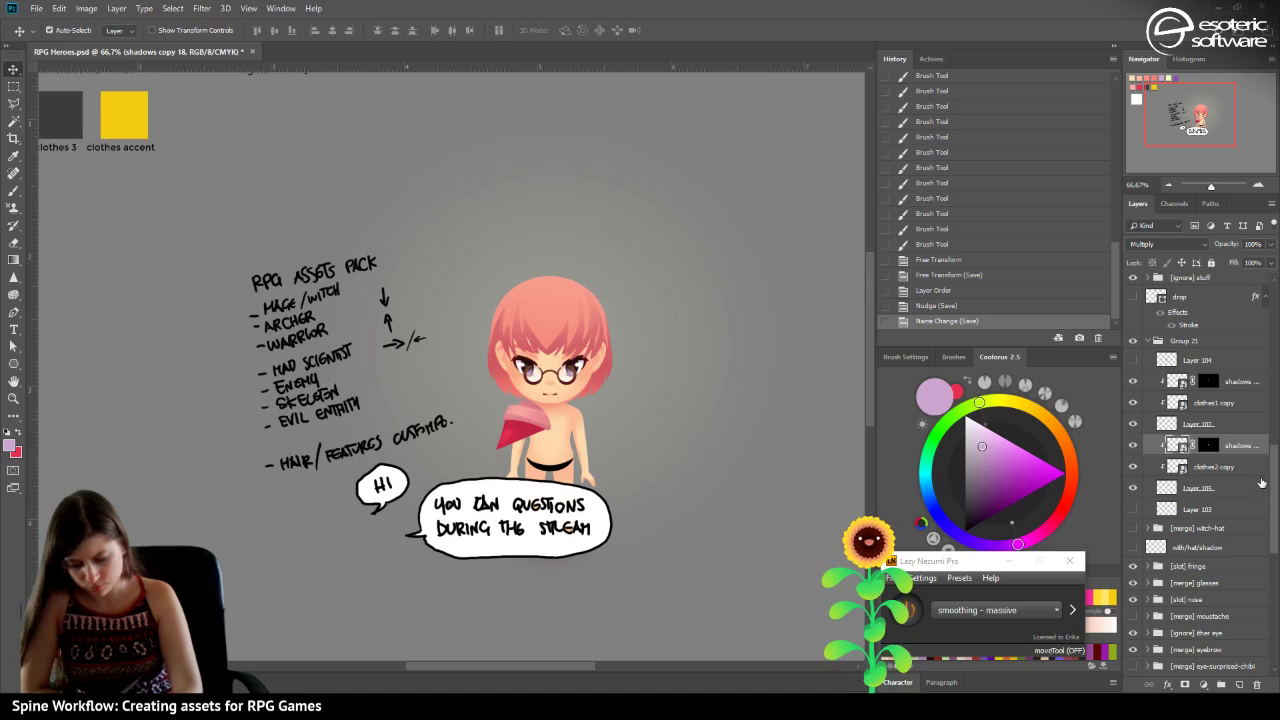
pyautogui.moveTo(1275, 490)
pyautogui.mouseDown()
pyautogui.moveTo(1275, 478)
pyautogui.moveTo(1275, 492)
pyautogui.mouseUp()
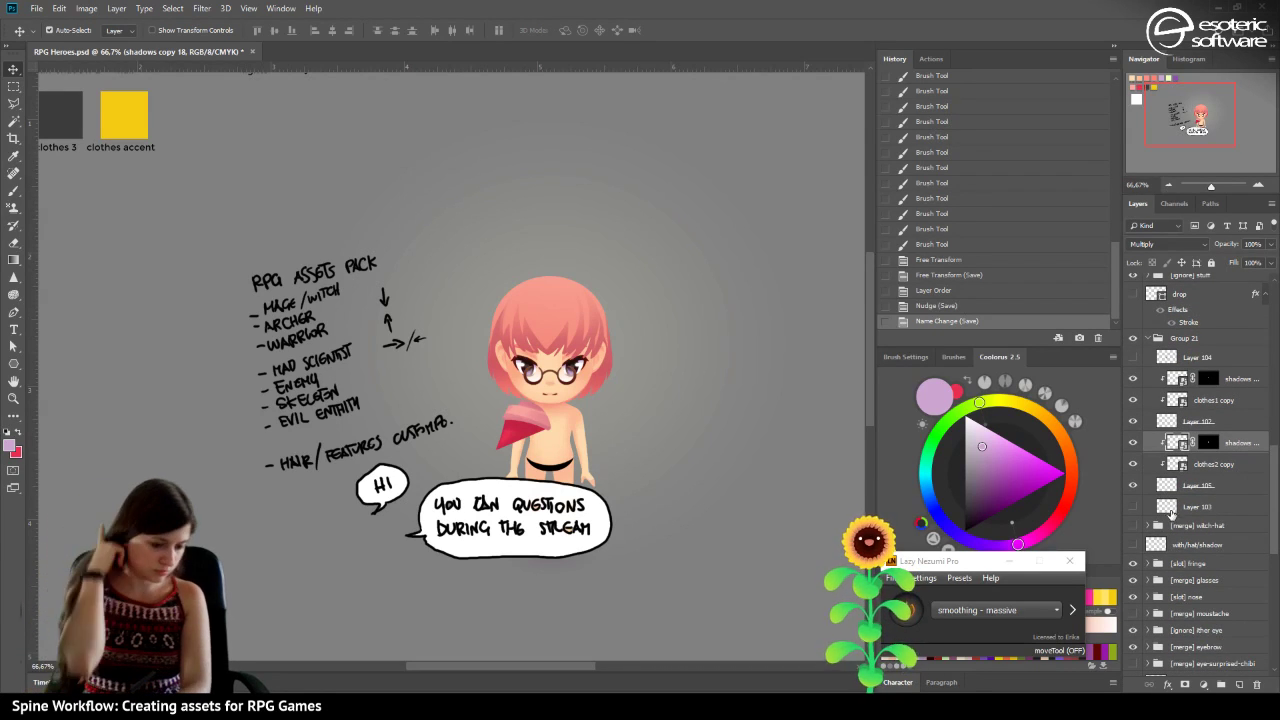
# Duplicate the clothes 3 swatch over the red triangular piece on the chest, and widen the copy to about 71.56% width.
pyautogui.moveTo(1186, 124); pyautogui.dragTo(1158, 108)
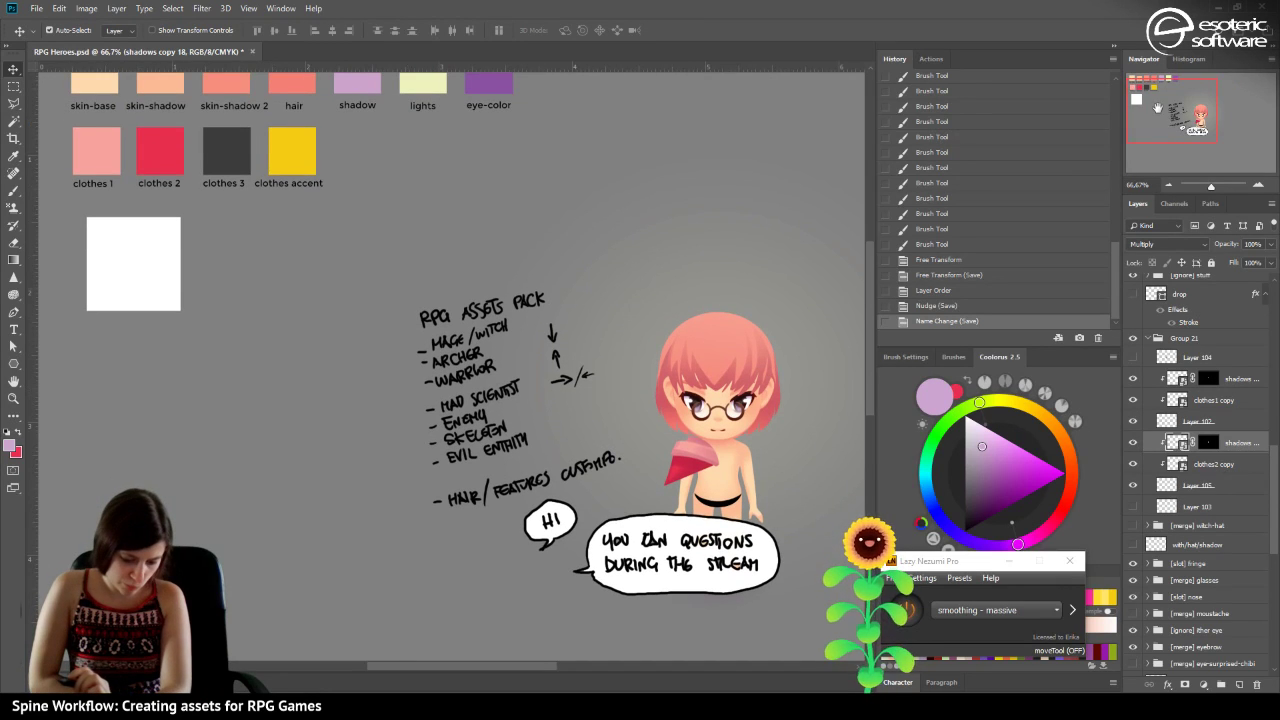
pyautogui.click(217, 152)
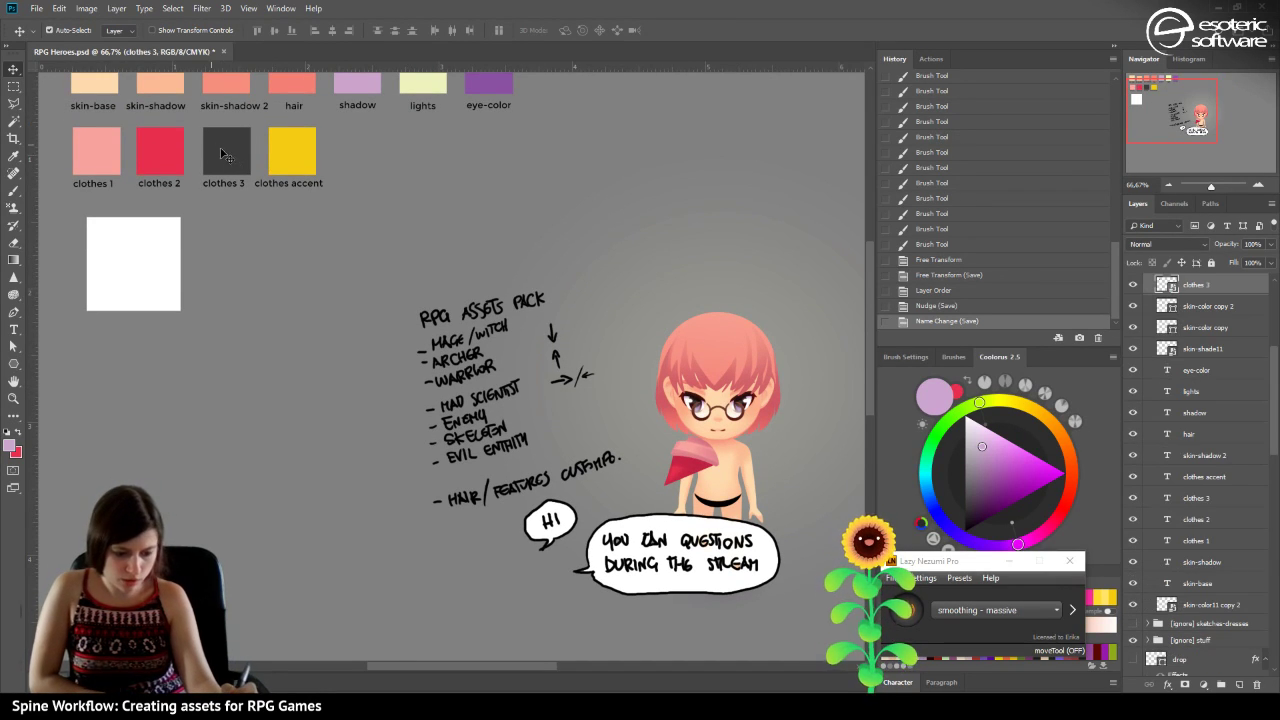
pyautogui.moveTo(222, 155); pyautogui.dragTo(728, 456)
pyautogui.hotkey('ctrl', 't')
pyautogui.click(466, 30)
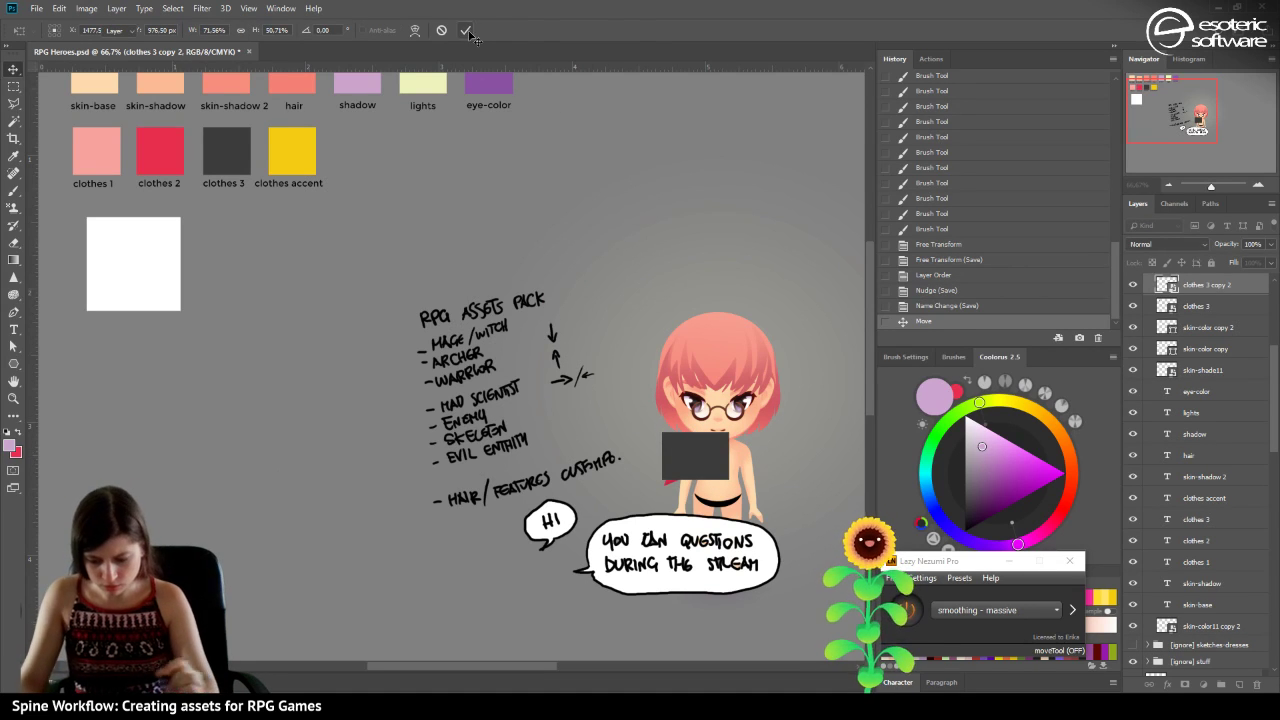
# Move the clothes 3 copy into Group 21, clipped to the lower triangular shape directly above the clothes2 copy.
pyautogui.moveTo(1178, 284); pyautogui.dragTo(1158, 558)
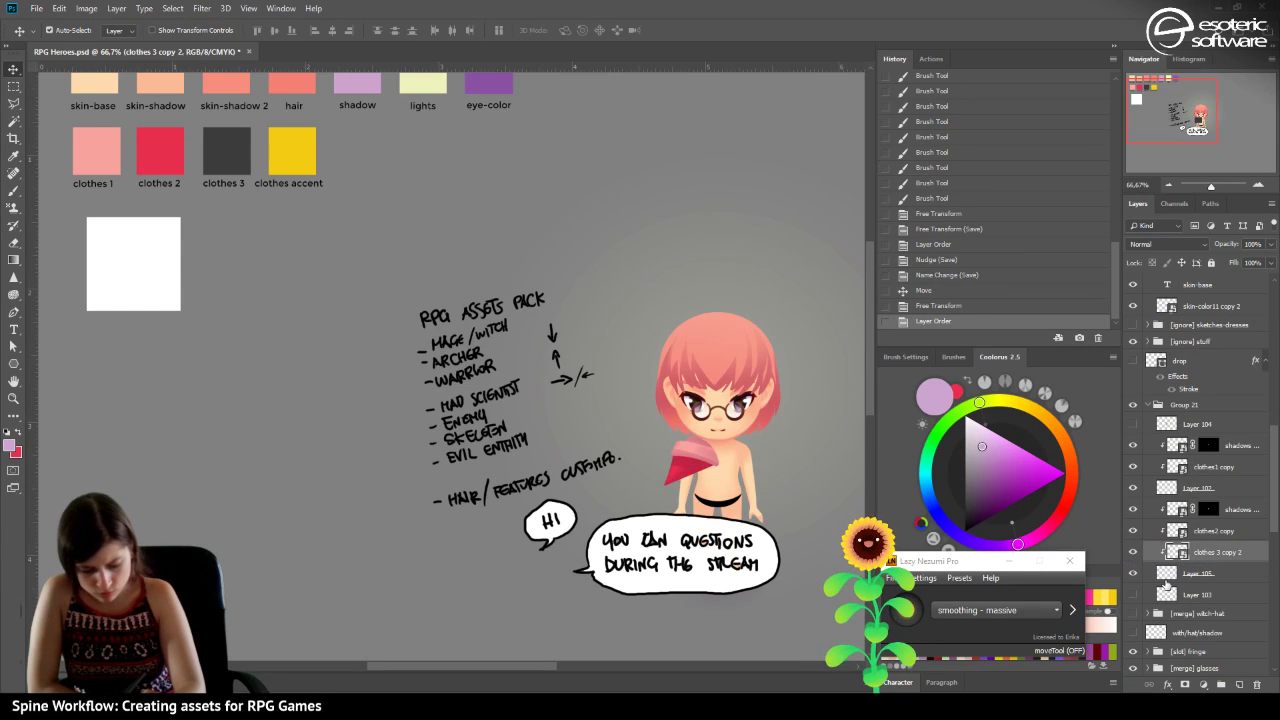
pyautogui.click(1135, 574)
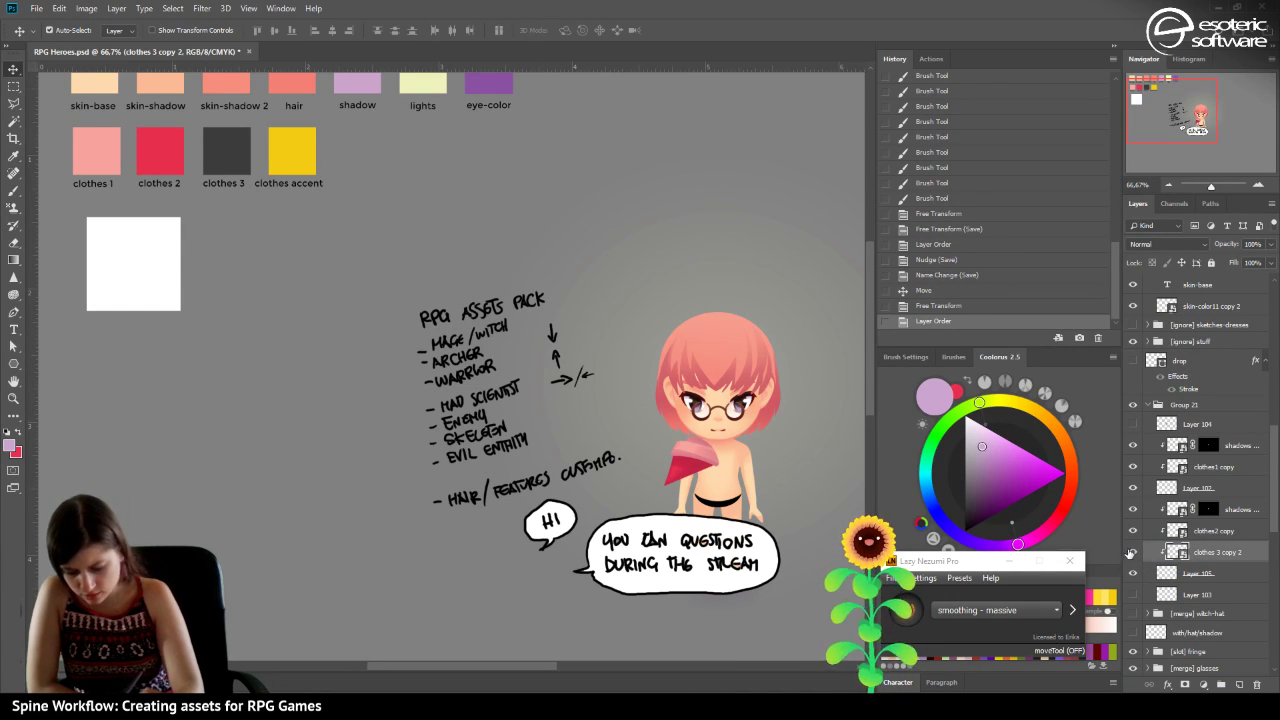
pyautogui.moveTo(1175, 552); pyautogui.dragTo(1192, 521)
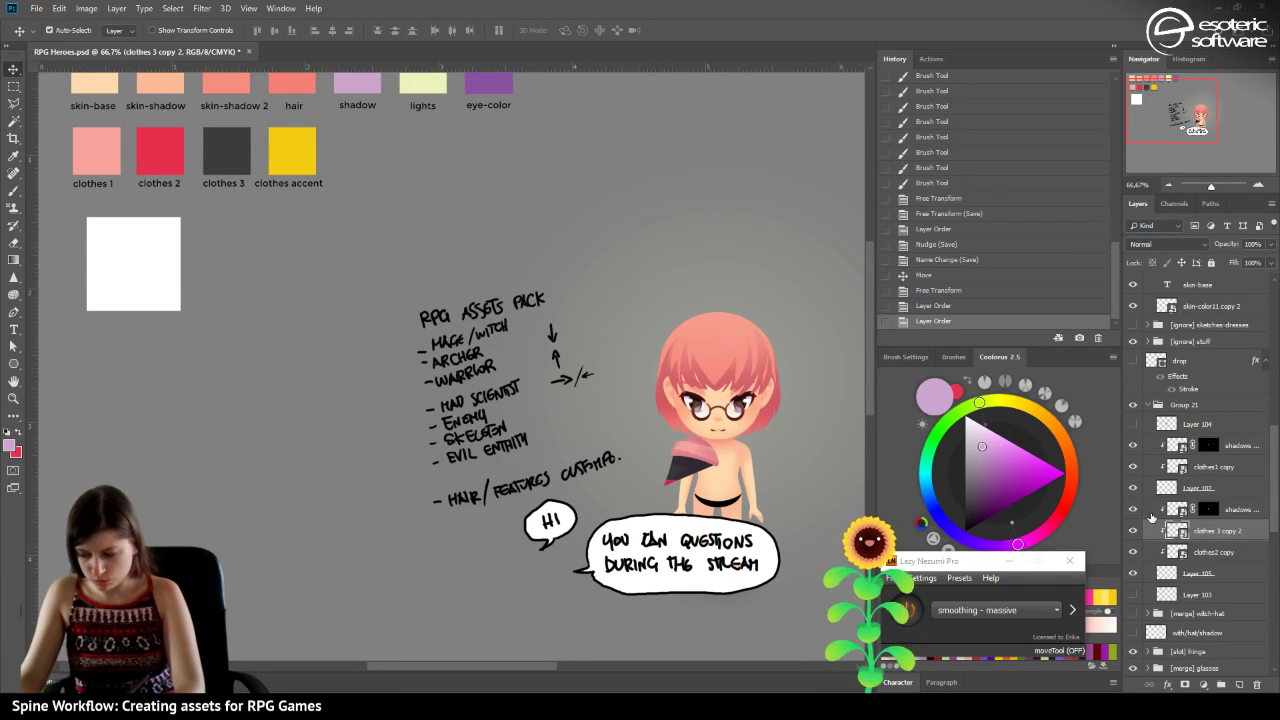
# Shift the clothes 3 copy slightly down and left to uncover a red strip along the triangle's upper edge.
pyautogui.hotkey('ctrl', 't')
pyautogui.moveTo(682, 462); pyautogui.dragTo(680, 466)
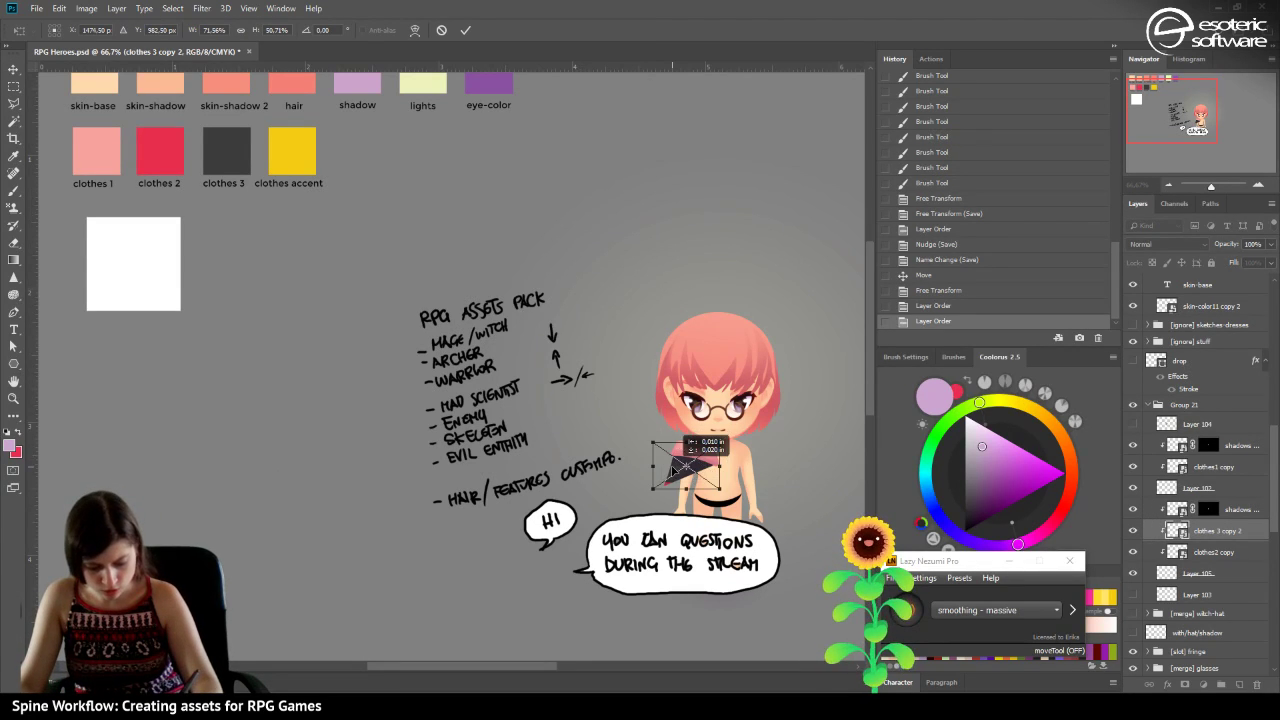
pyautogui.click(465, 30)
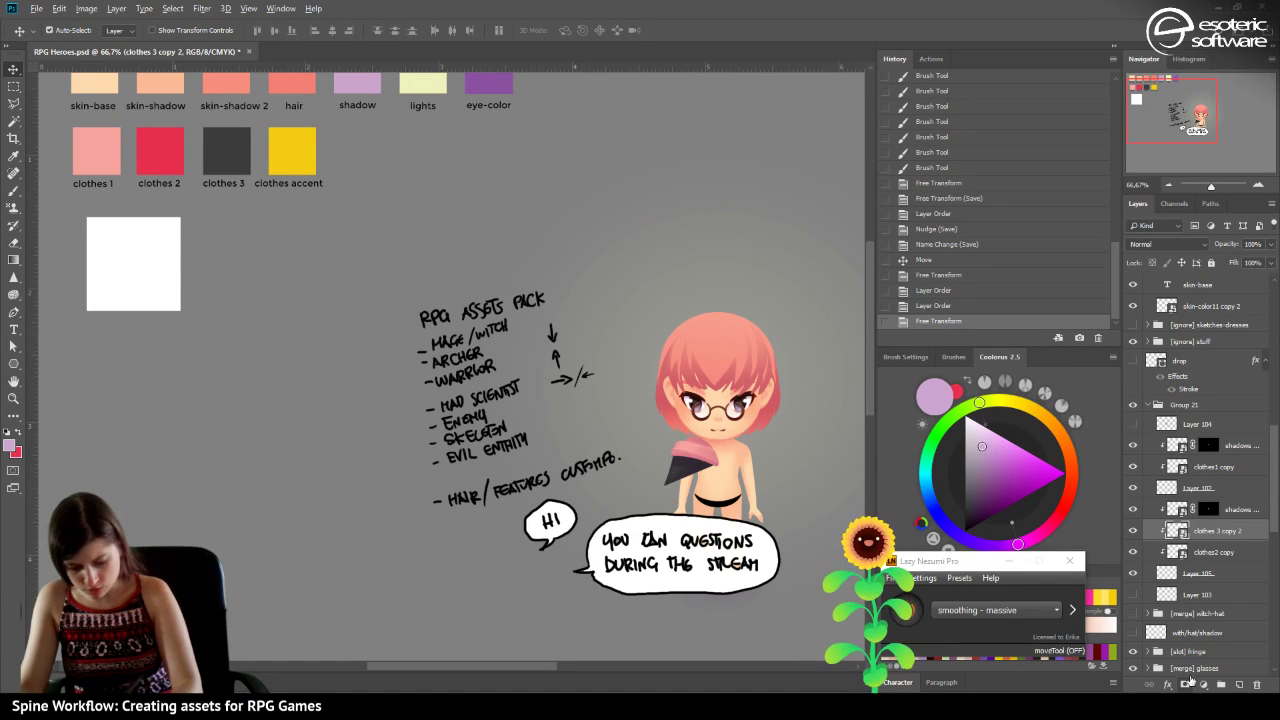
# Add a black layer mask to the clothes 3 copy 2 layer, hiding its dark colour over the red triangle.
pyautogui.keyDown('alt'); pyautogui.click(1187, 684); pyautogui.keyUp('alt')
pyautogui.scroll(6, 591, 382)
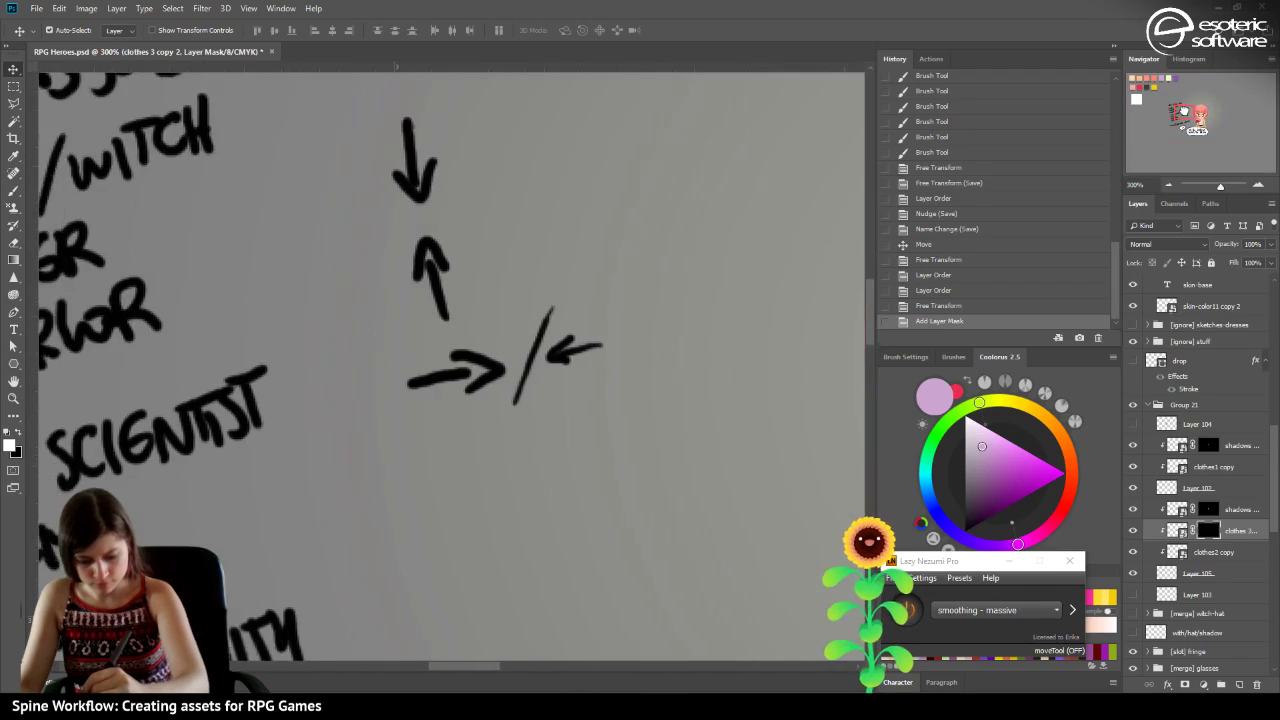
pyautogui.moveTo(600, 450)
pyautogui.mouseDown()
pyautogui.moveTo(186, 194)
pyautogui.moveTo(130, 180)
pyautogui.mouseUp()
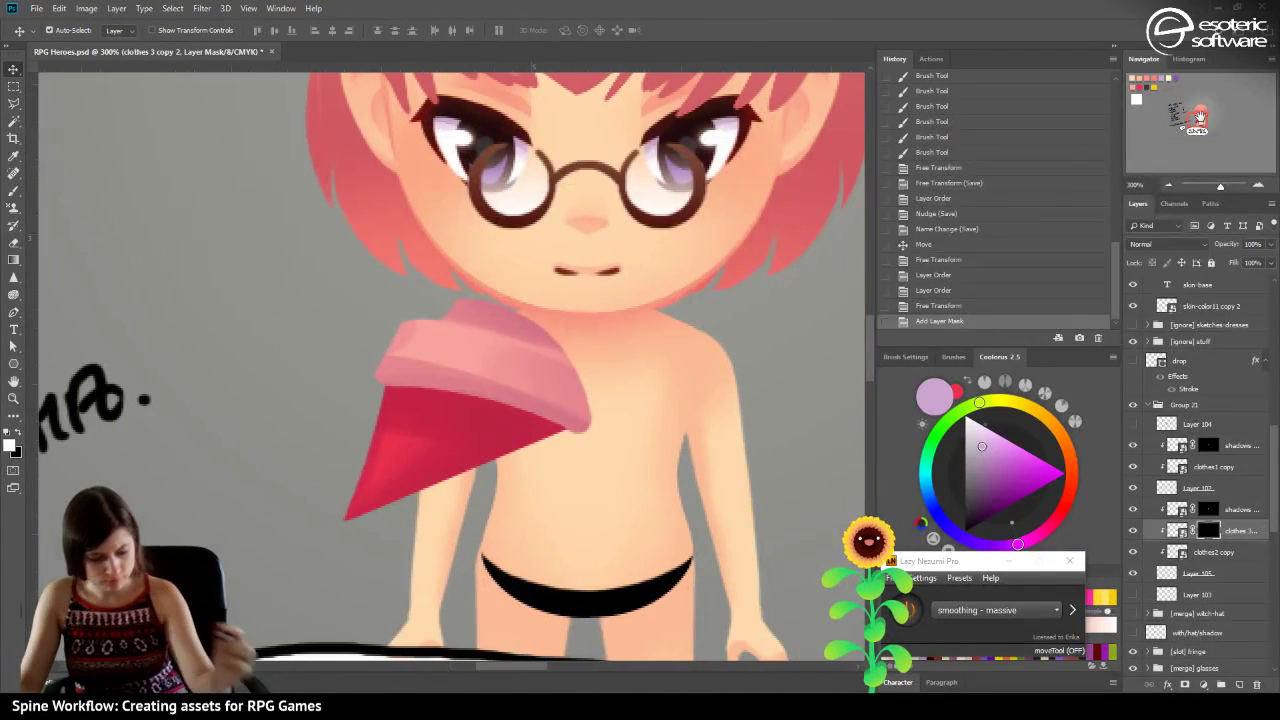
# Try revealing clothes 3 along the triangle's upper part with a soft 45 px brush on the mask, and undo the strokes.
pyautogui.click(13, 188)
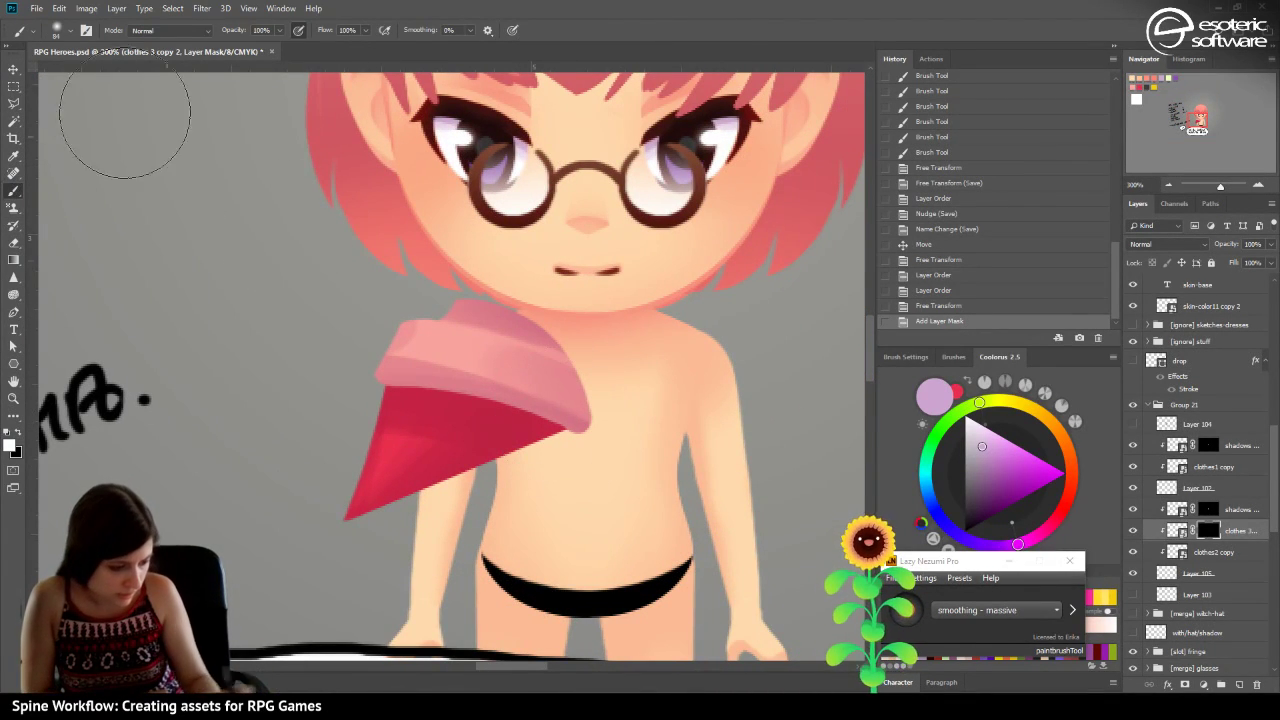
pyautogui.click(57, 30)
pyautogui.moveTo(97, 75); pyautogui.dragTo(90, 75)
pyautogui.moveTo(528, 386); pyautogui.dragTo(420, 440)
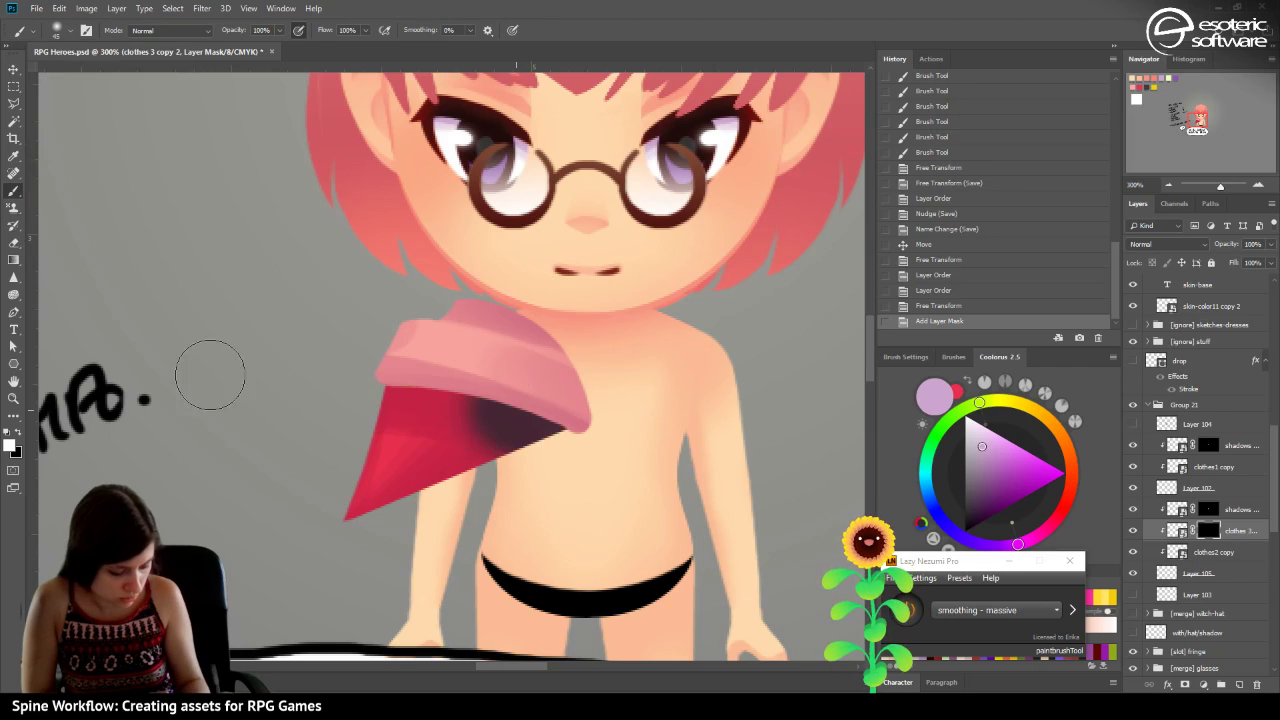
pyautogui.moveTo(329, 374); pyautogui.dragTo(538, 390)
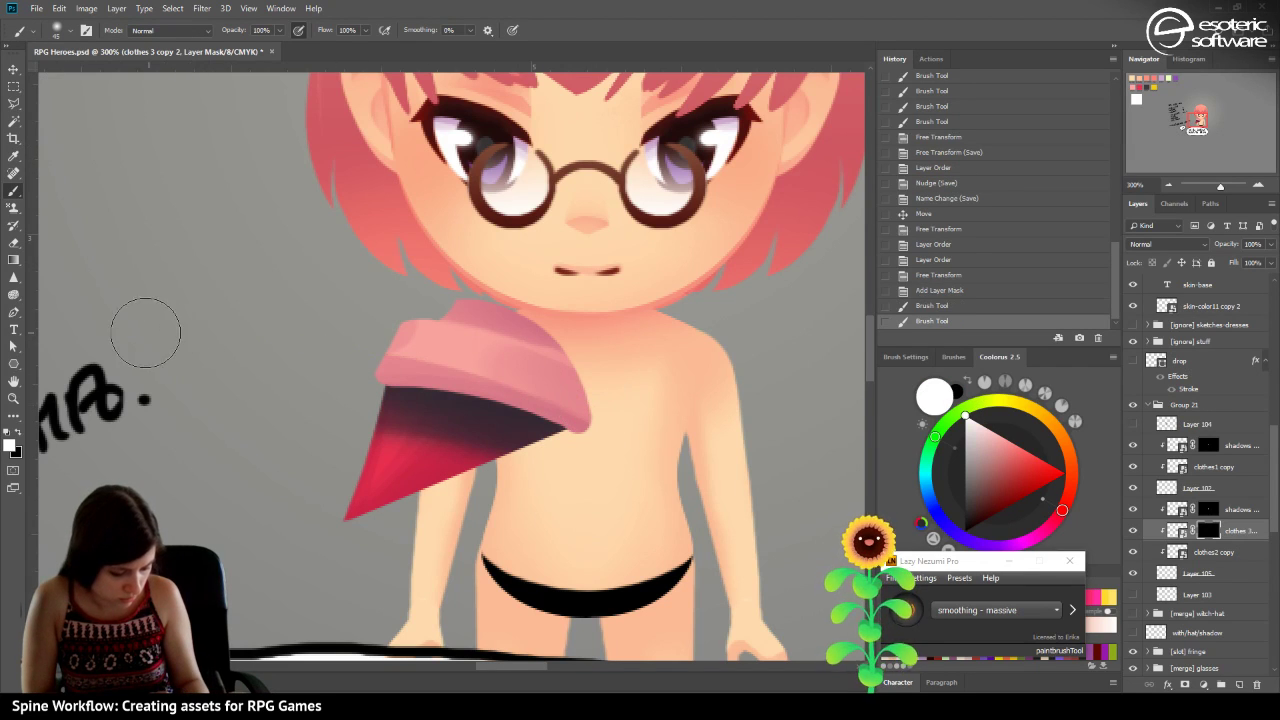
pyautogui.hotkey('ctrl', 'z')
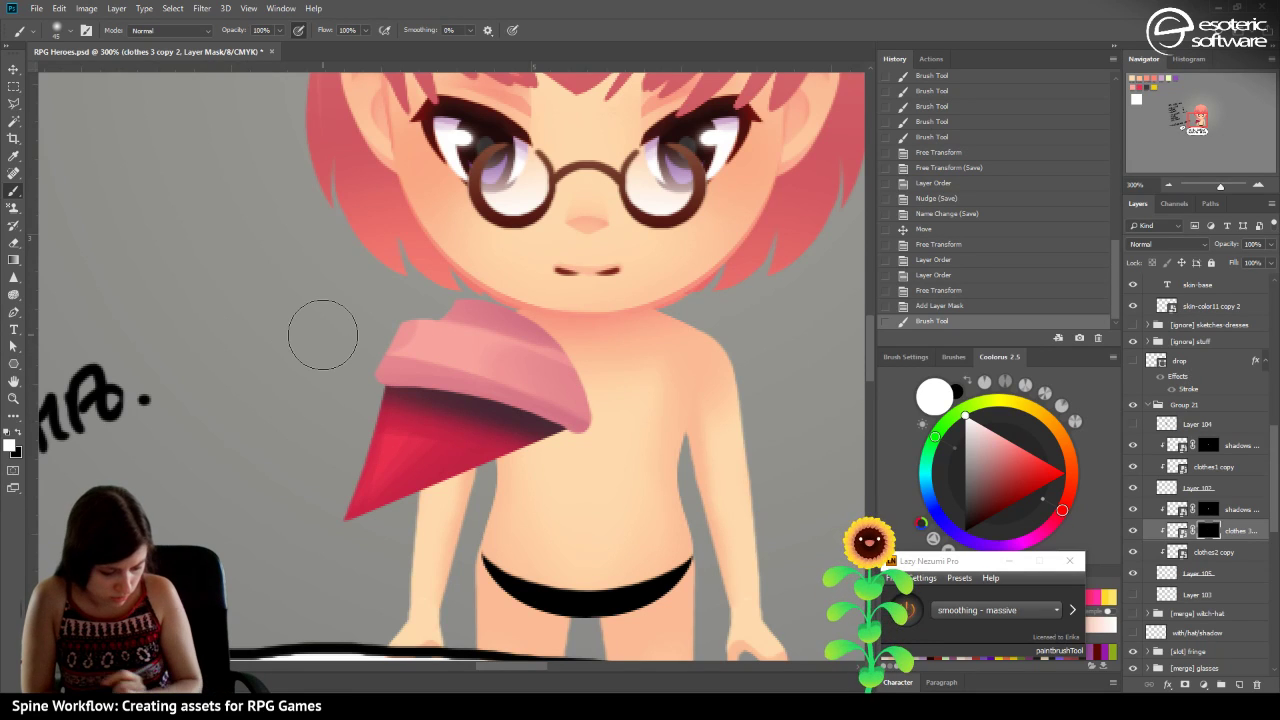
pyautogui.hotkey('ctrl', 'z')
# Paint dark clothes 3 bands on the mask along the triangle's upper and lower edges, using progressively smaller hard brushes.
pyautogui.click(58, 32)
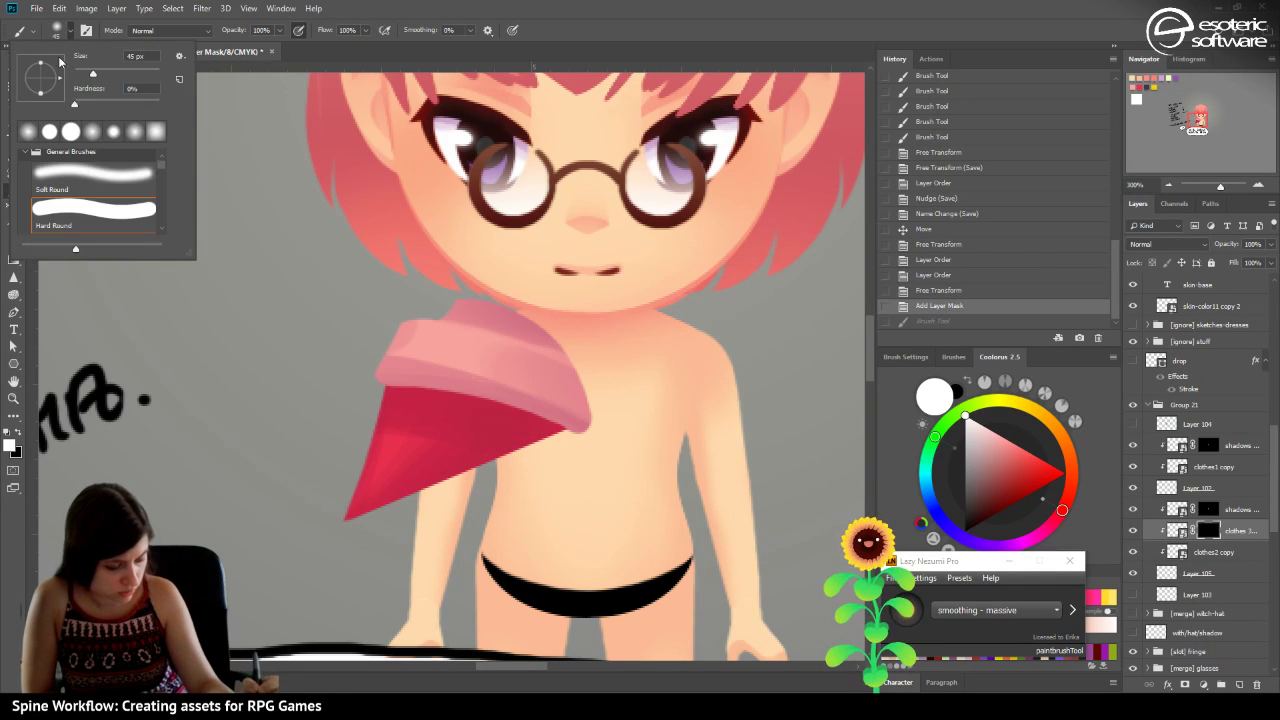
pyautogui.moveTo(96, 107); pyautogui.dragTo(158, 104)
pyautogui.moveTo(93, 73); pyautogui.dragTo(80, 73)
pyautogui.moveTo(595, 428)
pyautogui.mouseDown()
pyautogui.moveTo(423, 373)
pyautogui.moveTo(491, 371)
pyautogui.moveTo(177, 373)
pyautogui.mouseUp()
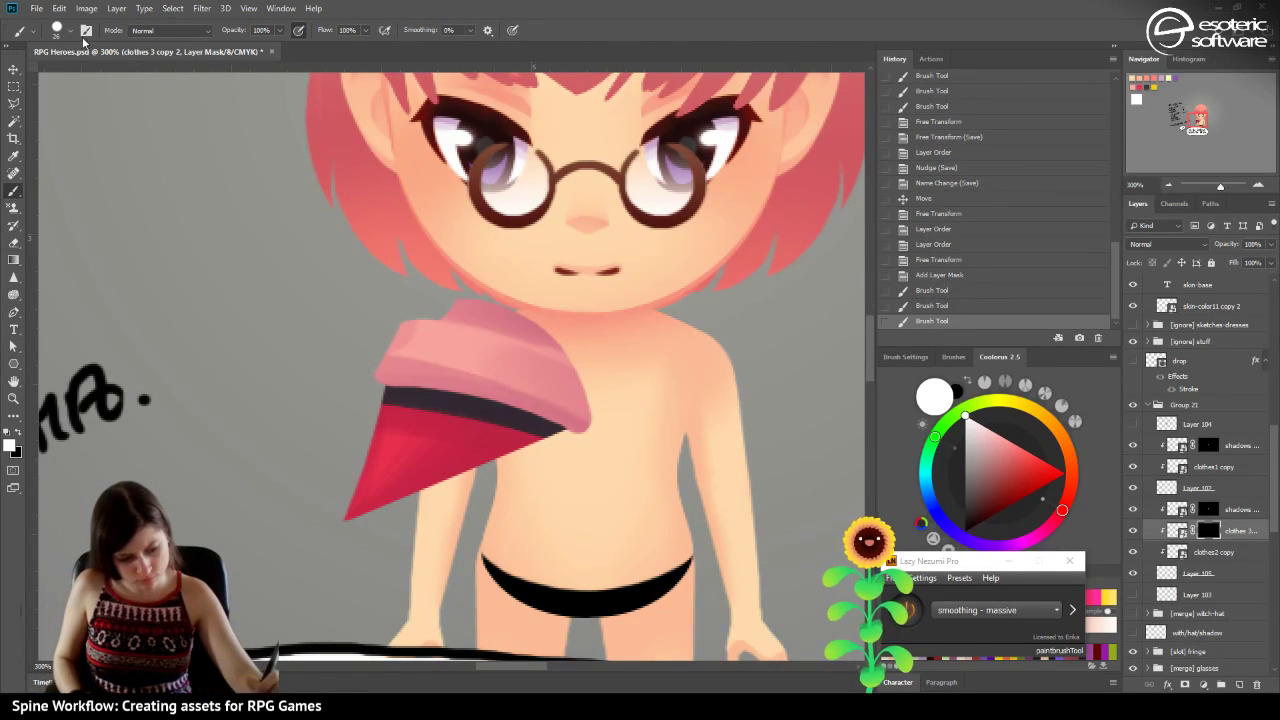
pyautogui.click(57, 30)
pyautogui.click(525, 445)
pyautogui.moveTo(540, 438)
pyautogui.mouseDown()
pyautogui.moveTo(284, 538)
pyautogui.moveTo(543, 437)
pyautogui.moveTo(311, 533)
pyautogui.moveTo(534, 429)
pyautogui.moveTo(445, 470)
pyautogui.mouseUp()
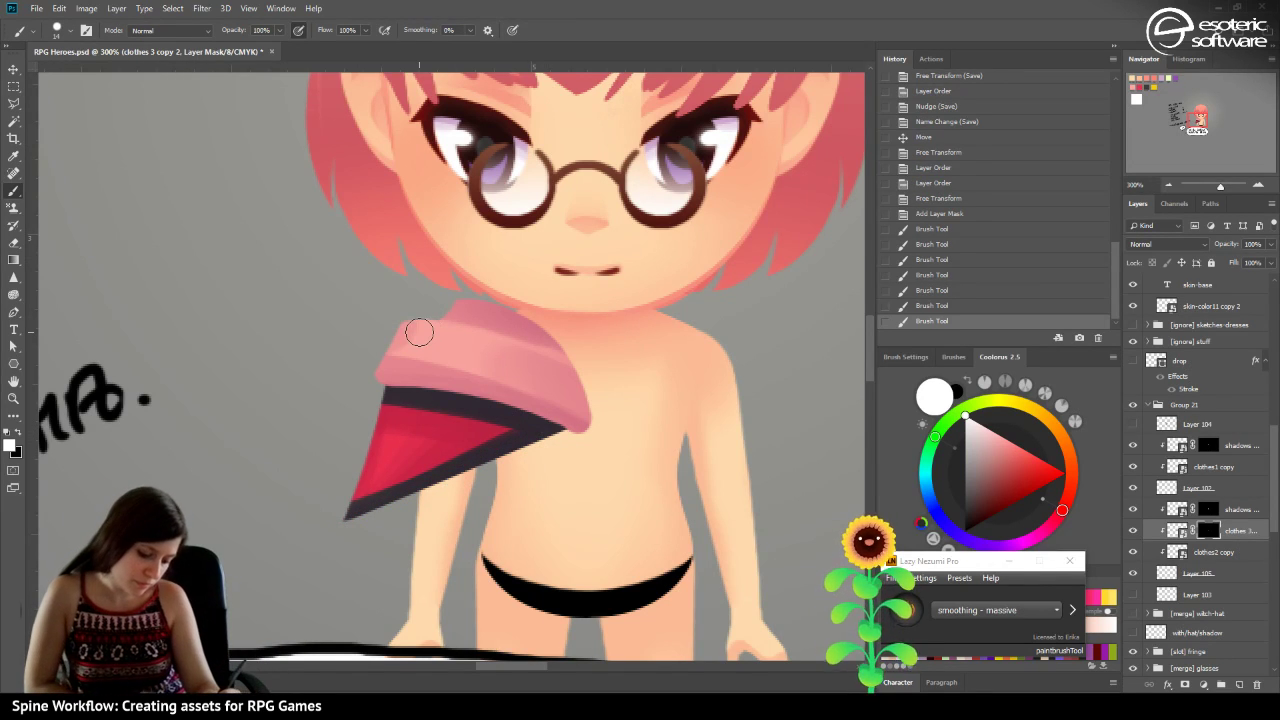
# Revert the clothes 3 mask to its state before any brush strokes.
pyautogui.click(1169, 186)
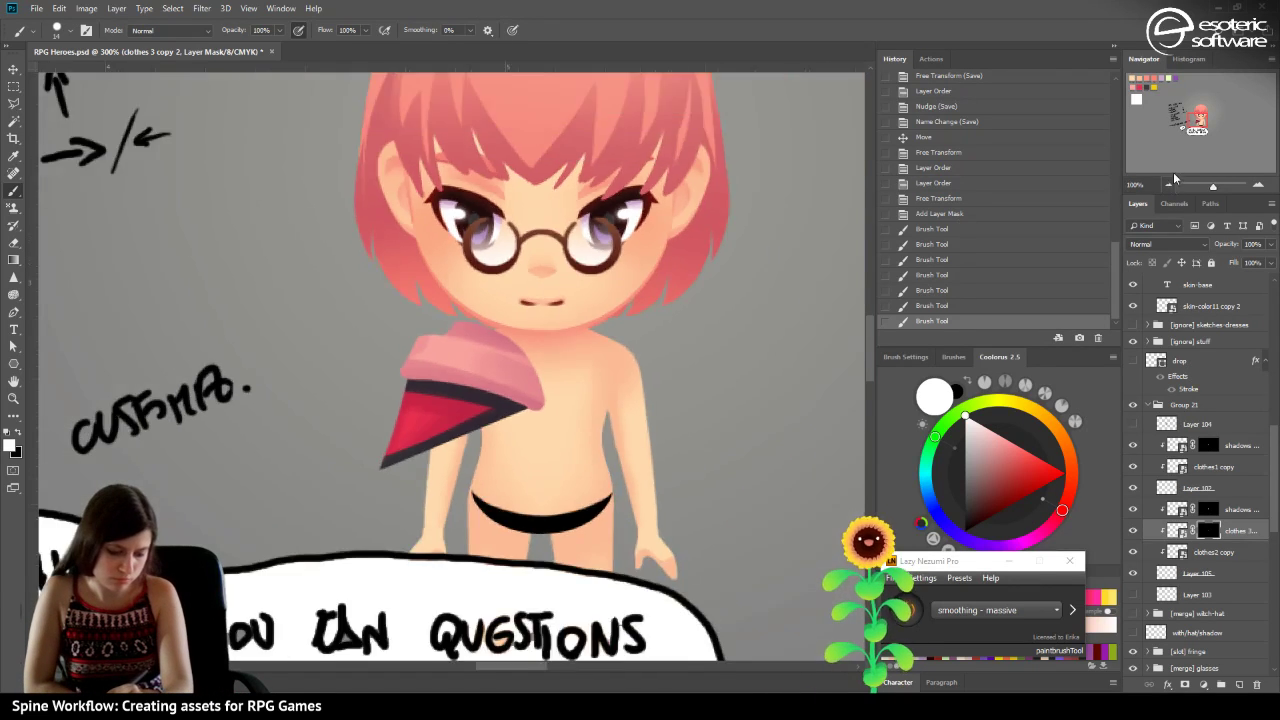
pyautogui.click(1169, 186)
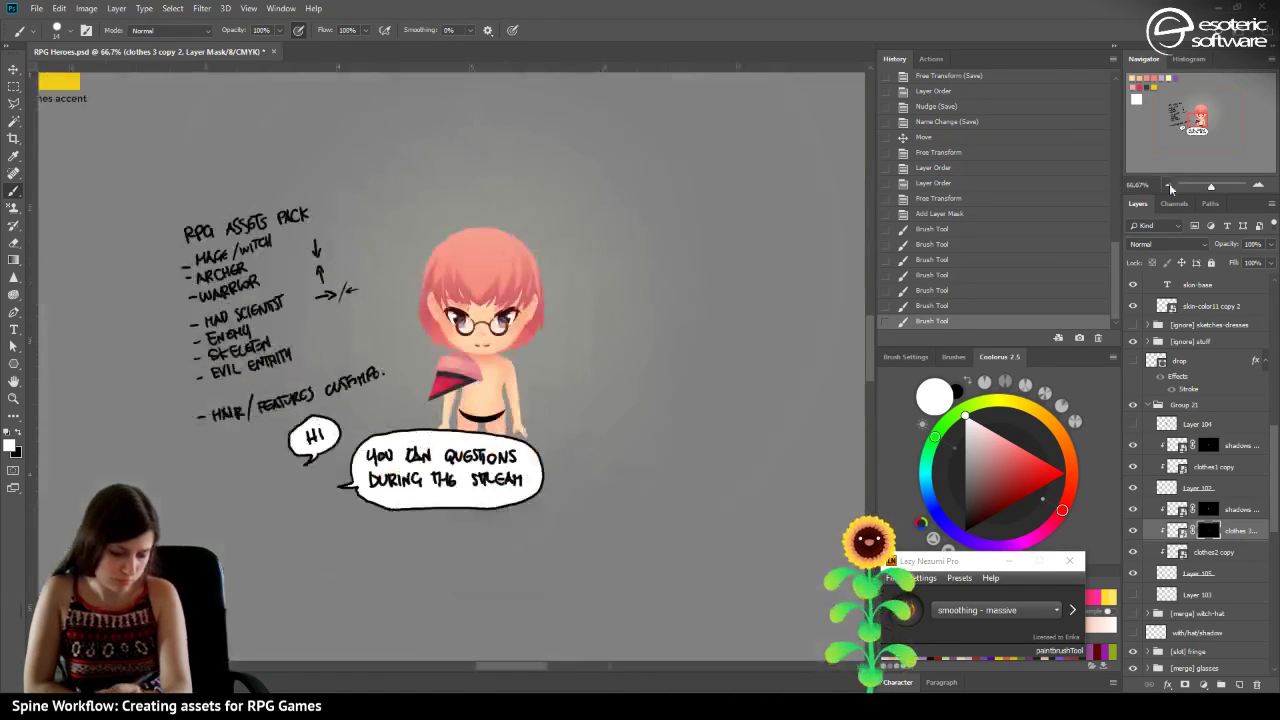
pyautogui.click(916, 214)
# Reveal a dark clothes 3 band along the triangle's lower edge with the hard brush, and undo the last stroke.
pyautogui.click(1258, 185)
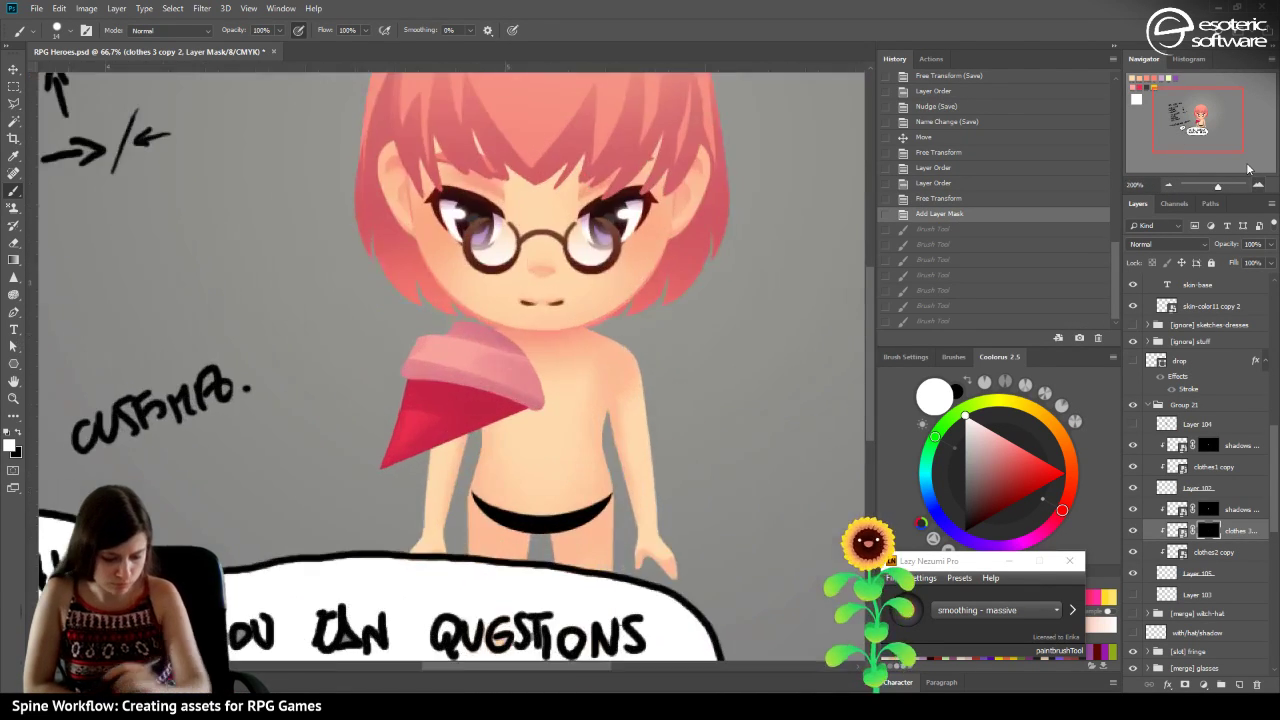
pyautogui.moveTo(521, 409)
pyautogui.mouseDown()
pyautogui.moveTo(376, 470)
pyautogui.moveTo(529, 396)
pyautogui.moveTo(356, 484)
pyautogui.moveTo(490, 412)
pyautogui.mouseUp()
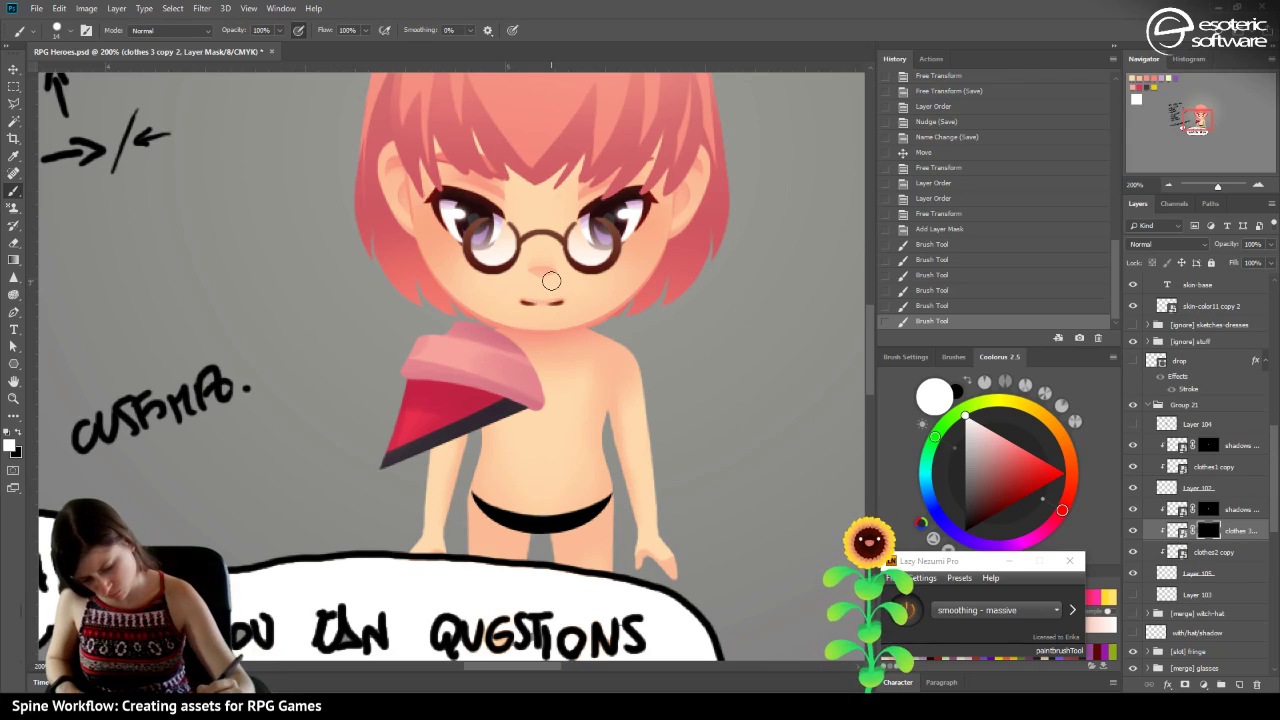
pyautogui.click(917, 308)
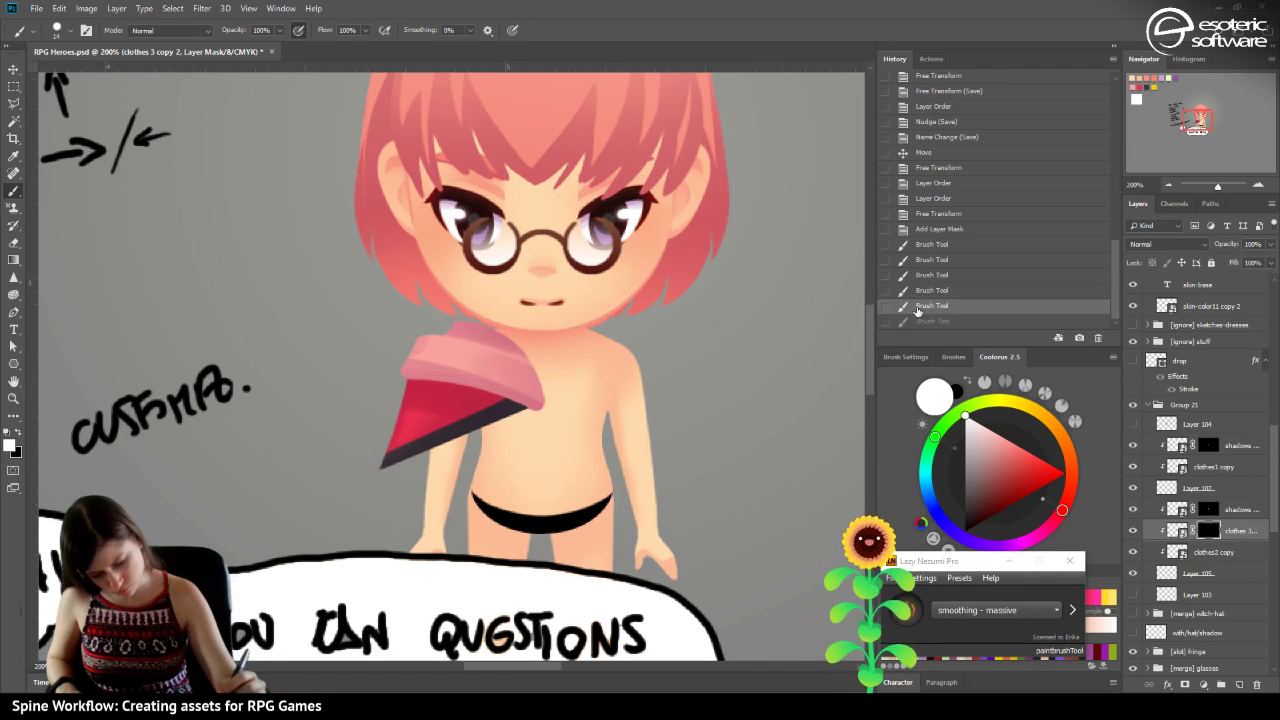
# Reveal a thinner dark stripe inside the triangle above the lower band with a smaller brush, and save the document.
pyautogui.click(62, 31)
pyautogui.moveTo(84, 74); pyautogui.dragTo(79, 74)
pyautogui.press('[')
pyautogui.click(499, 386)
pyautogui.moveTo(495, 388); pyautogui.dragTo(362, 446)
pyautogui.click(1169, 186)
pyautogui.click(1169, 186)
pyautogui.click(1169, 186)
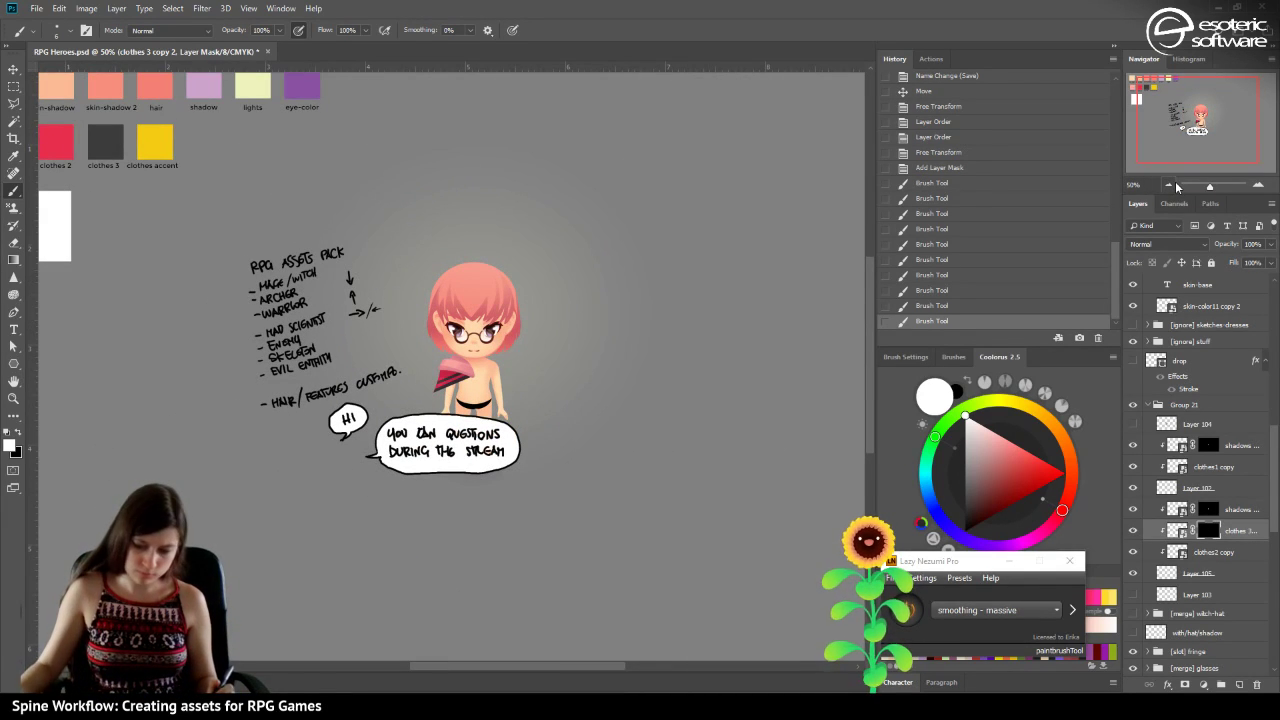
pyautogui.hotkey('ctrl', 's')
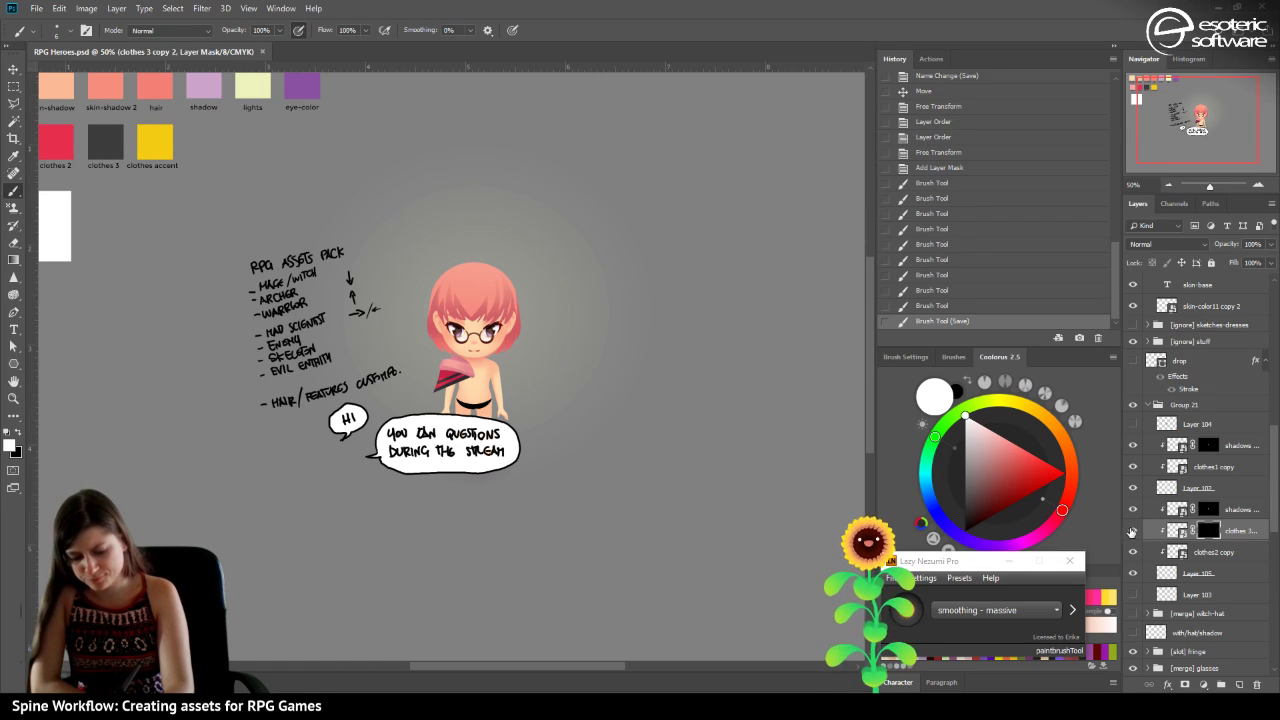
# Duplicate the striped clothes 3 copy 2 layer, hiding the original, and clip the shadows layer above the duplicate again.
pyautogui.rightClick(1236, 530)
pyautogui.press('Escape')
pyautogui.rightClick(1236, 526)
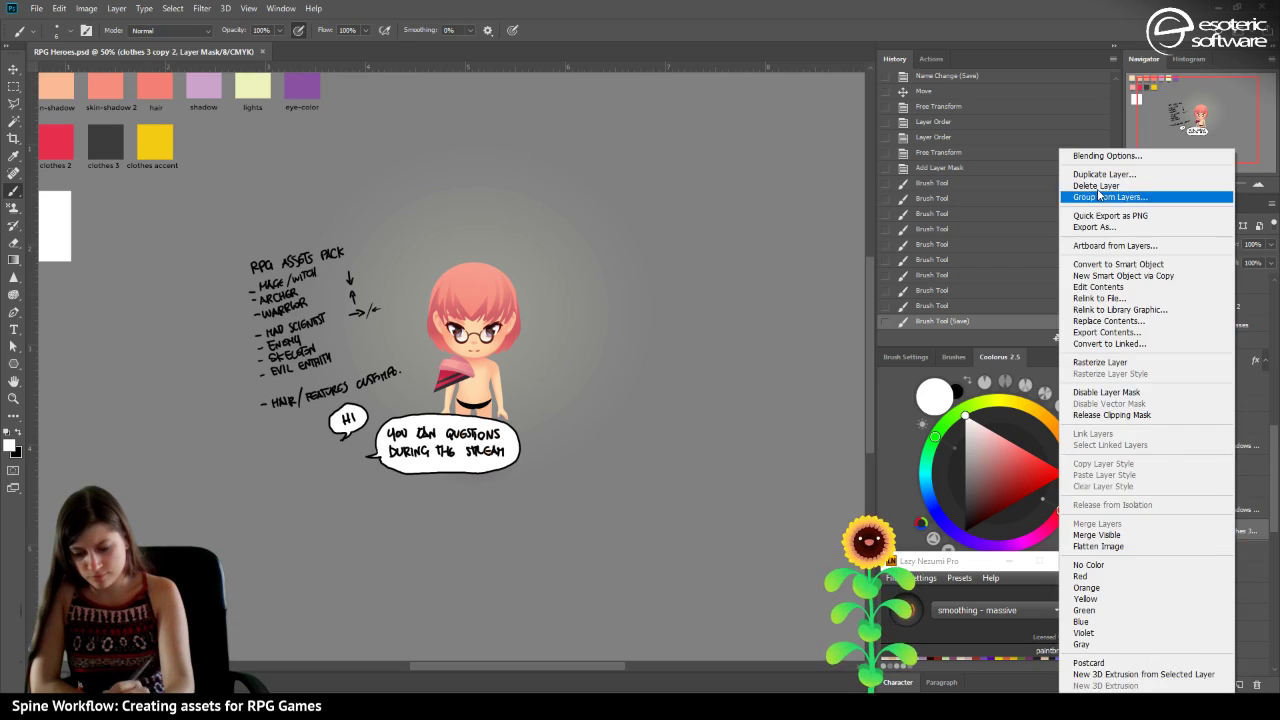
pyautogui.click(1094, 177)
pyautogui.press('Return')
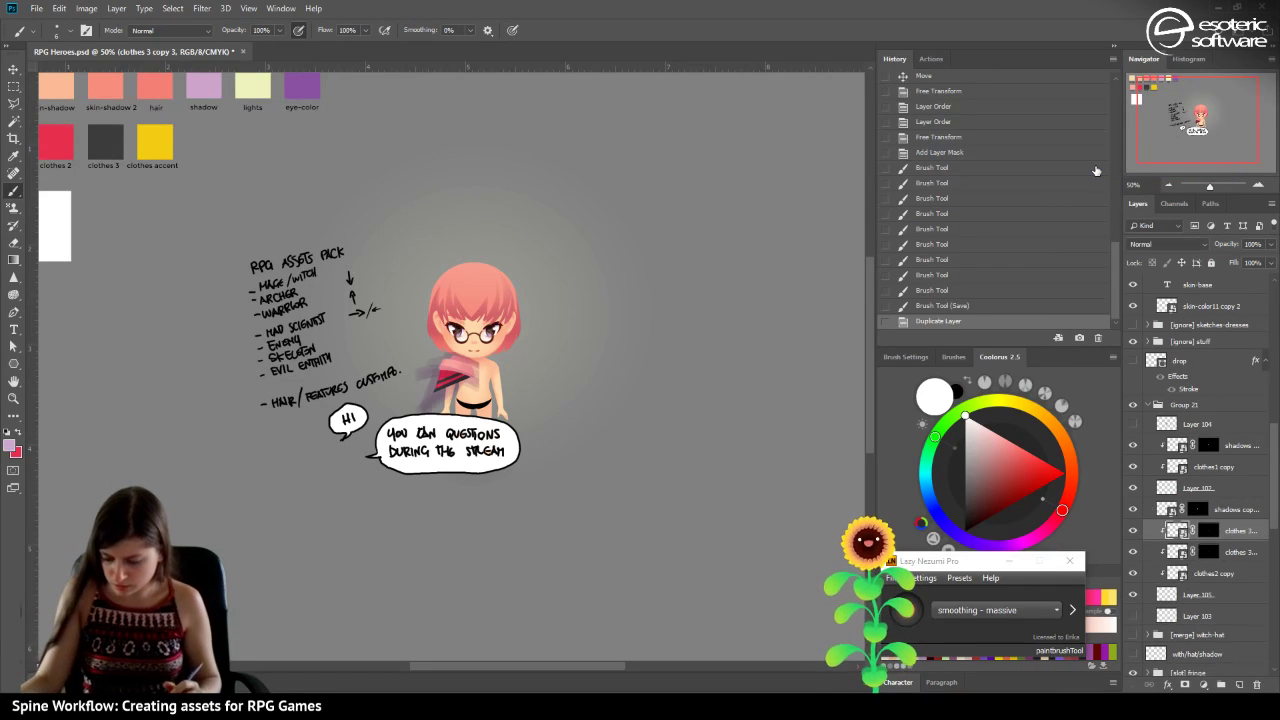
pyautogui.rightClick(1229, 510)
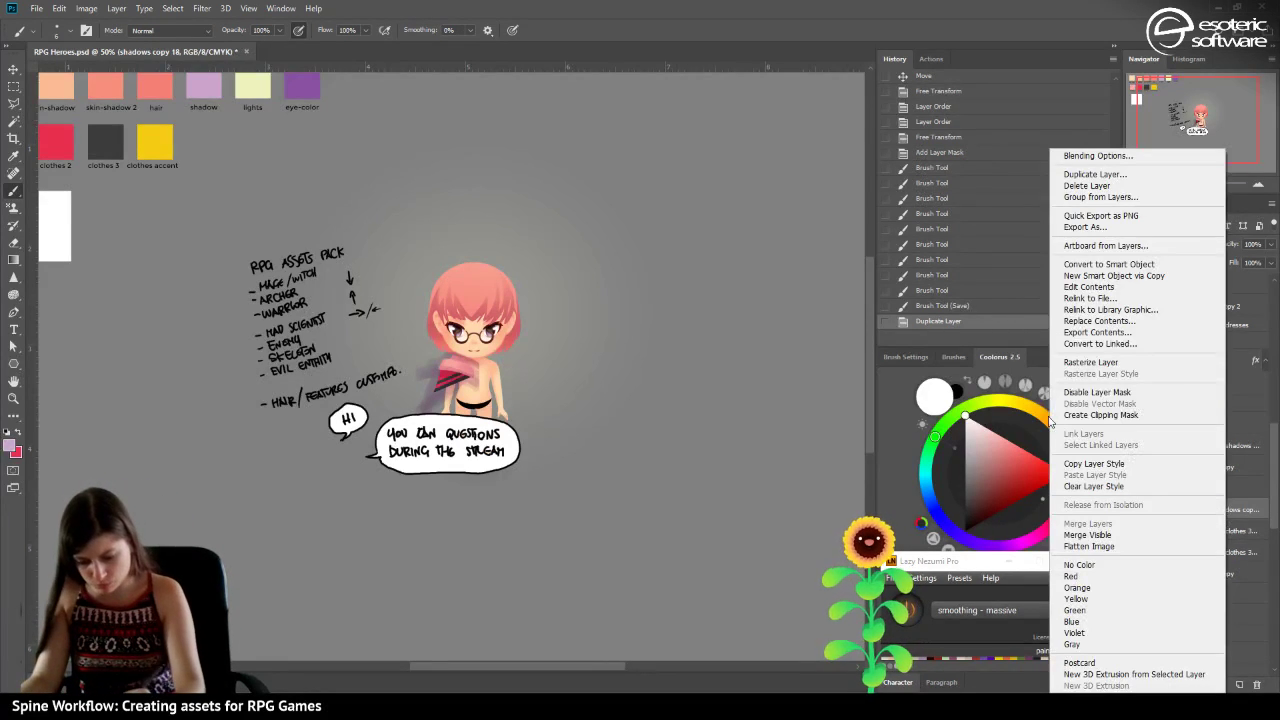
pyautogui.click(1100, 414)
pyautogui.click(1158, 532)
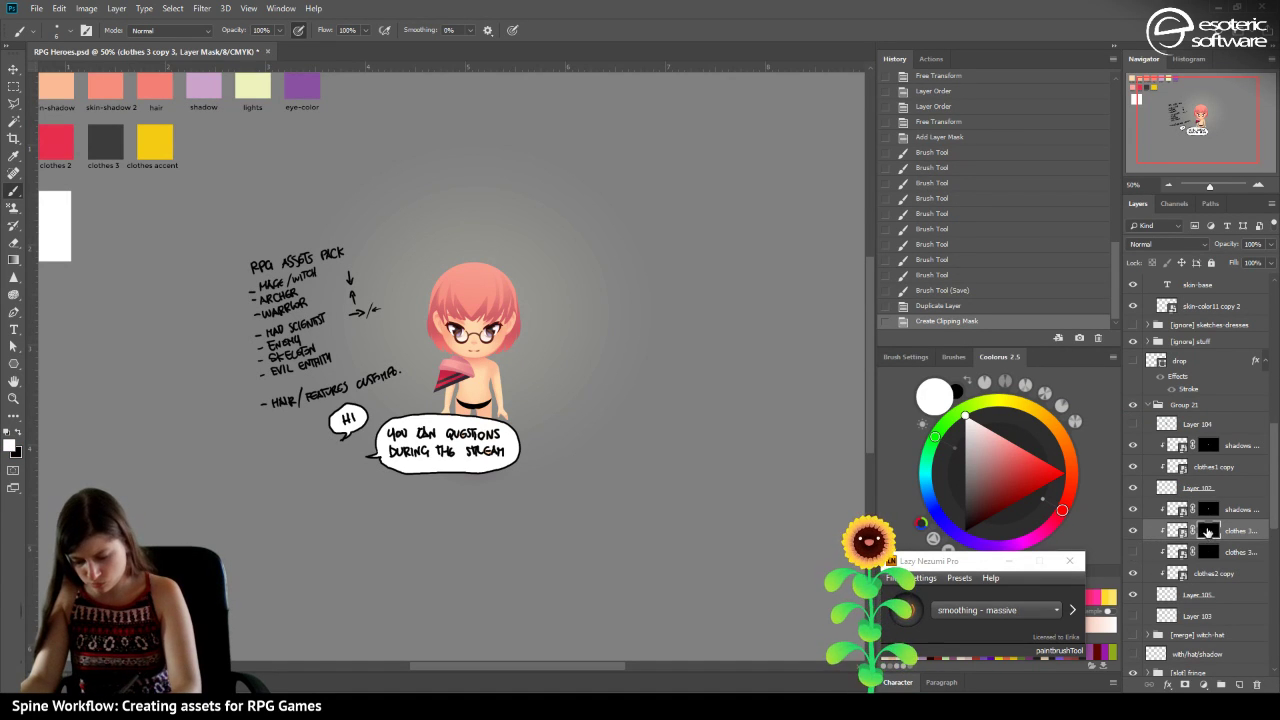
# Inspect the duplicate's layer mask on its own, undo the shadows layer's clipping, and return to the normal view.
pyautogui.keyDown('alt'); pyautogui.click(1209, 531); pyautogui.keyUp('alt')
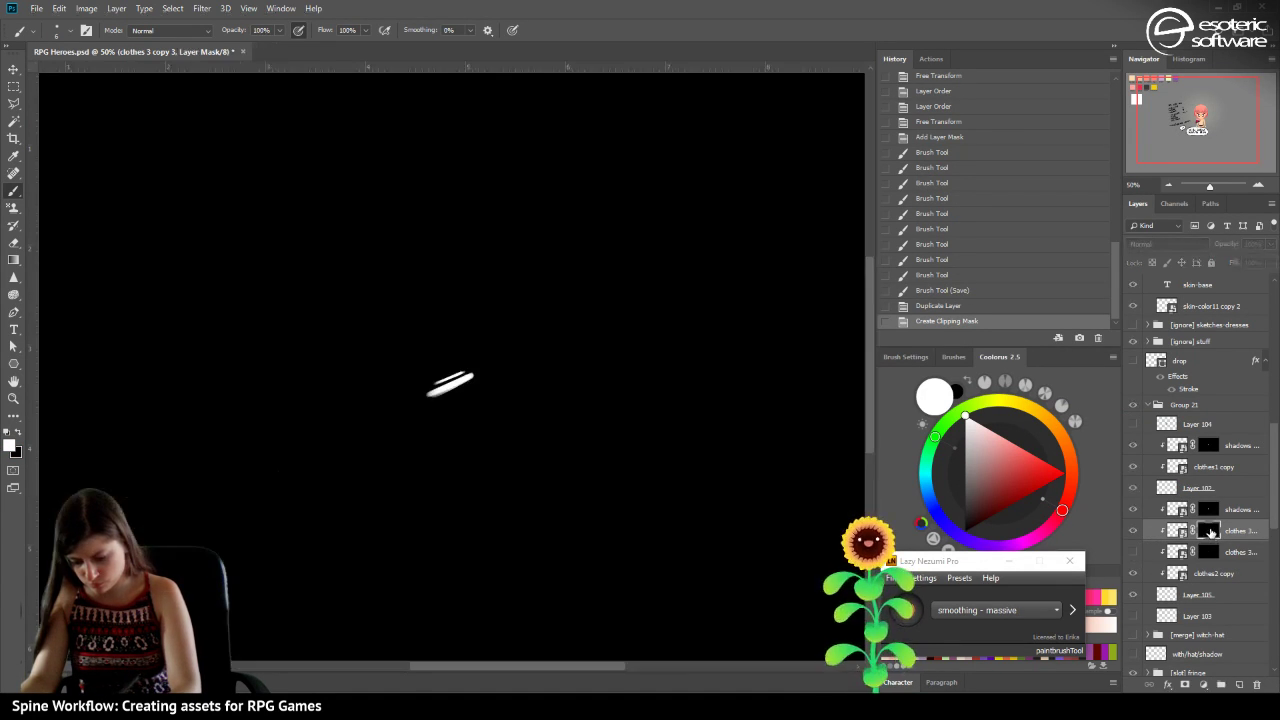
pyautogui.click(938, 306)
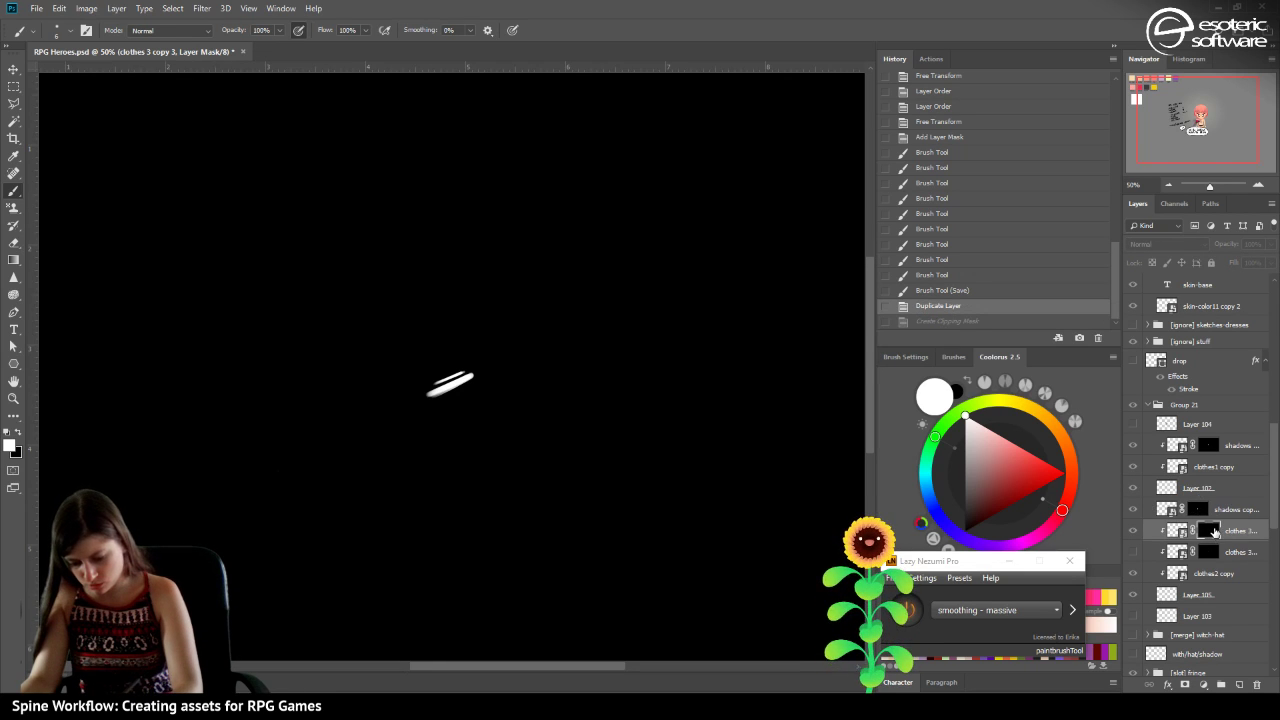
pyautogui.hotkey('ctrl', '2')
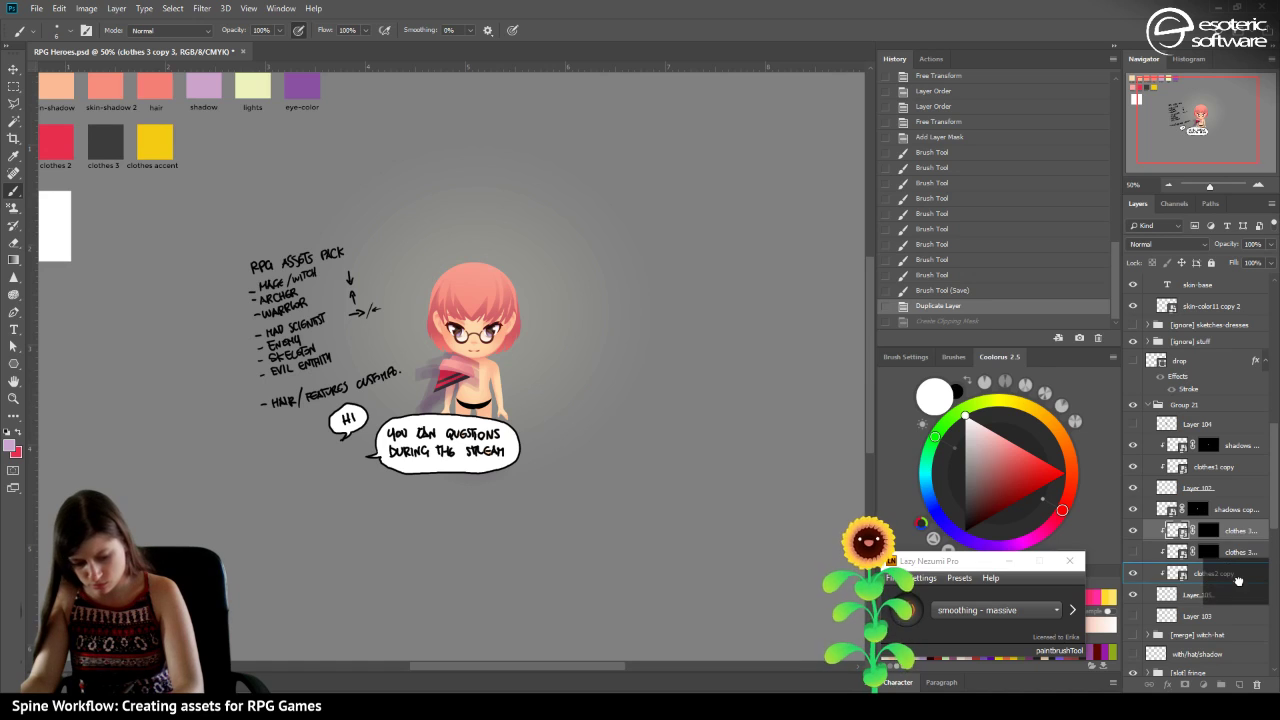
# Clip the shadows layer to the triangle again and replace the clothes 3 duplicate's mask with a new black one.
pyautogui.click(1209, 531)
pyautogui.rightClick(1209, 510)
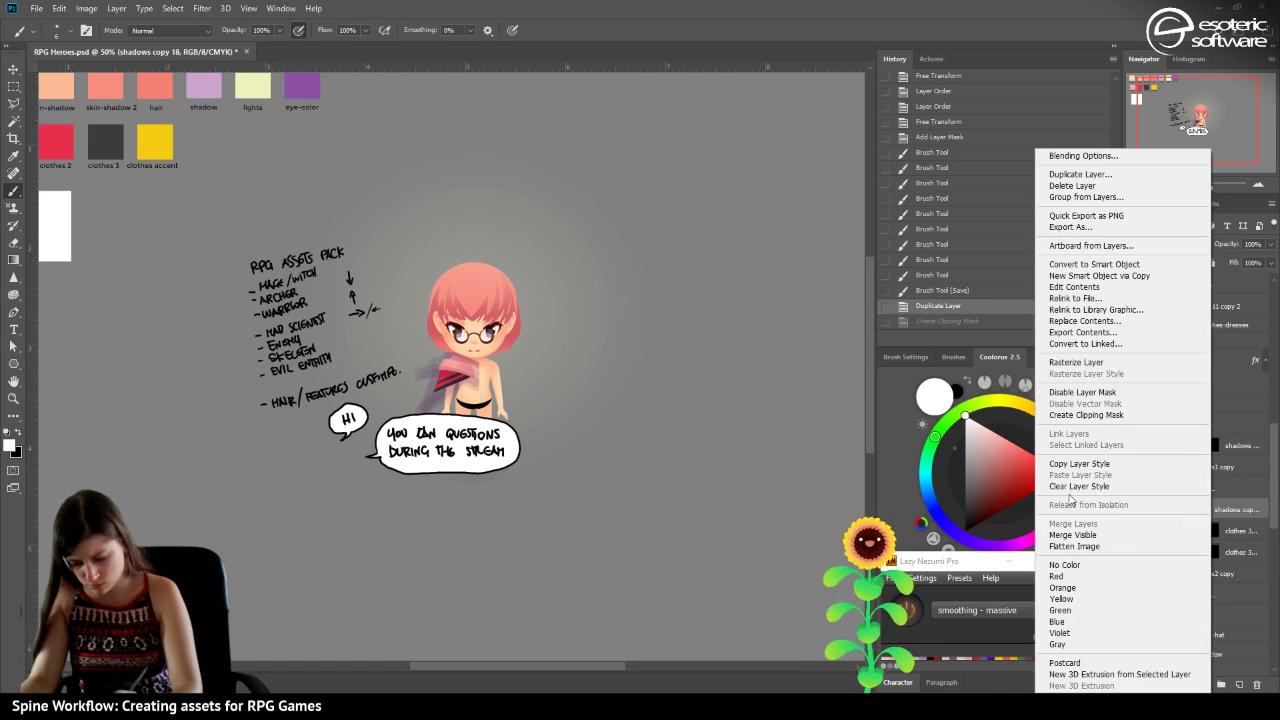
pyautogui.click(1100, 417)
pyautogui.moveTo(1209, 531); pyautogui.dragTo(1256, 684)
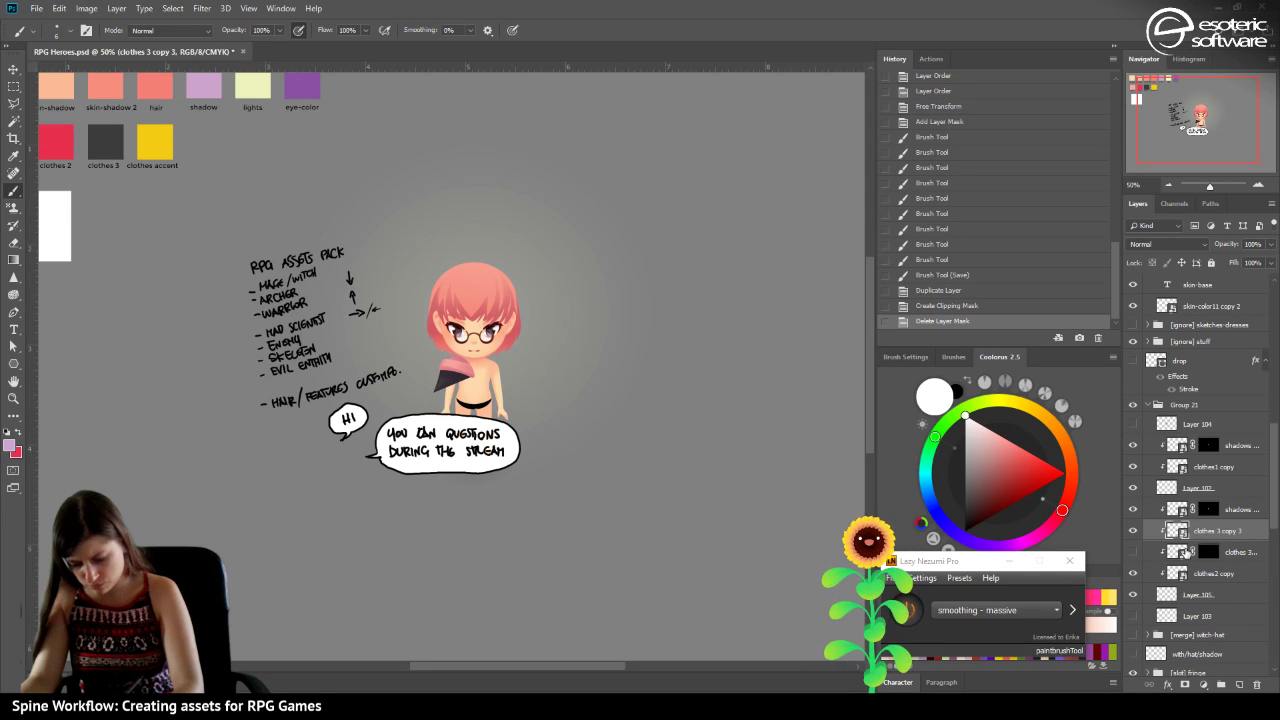
pyautogui.keyDown('alt'); pyautogui.click(1185, 685); pyautogui.keyUp('alt')
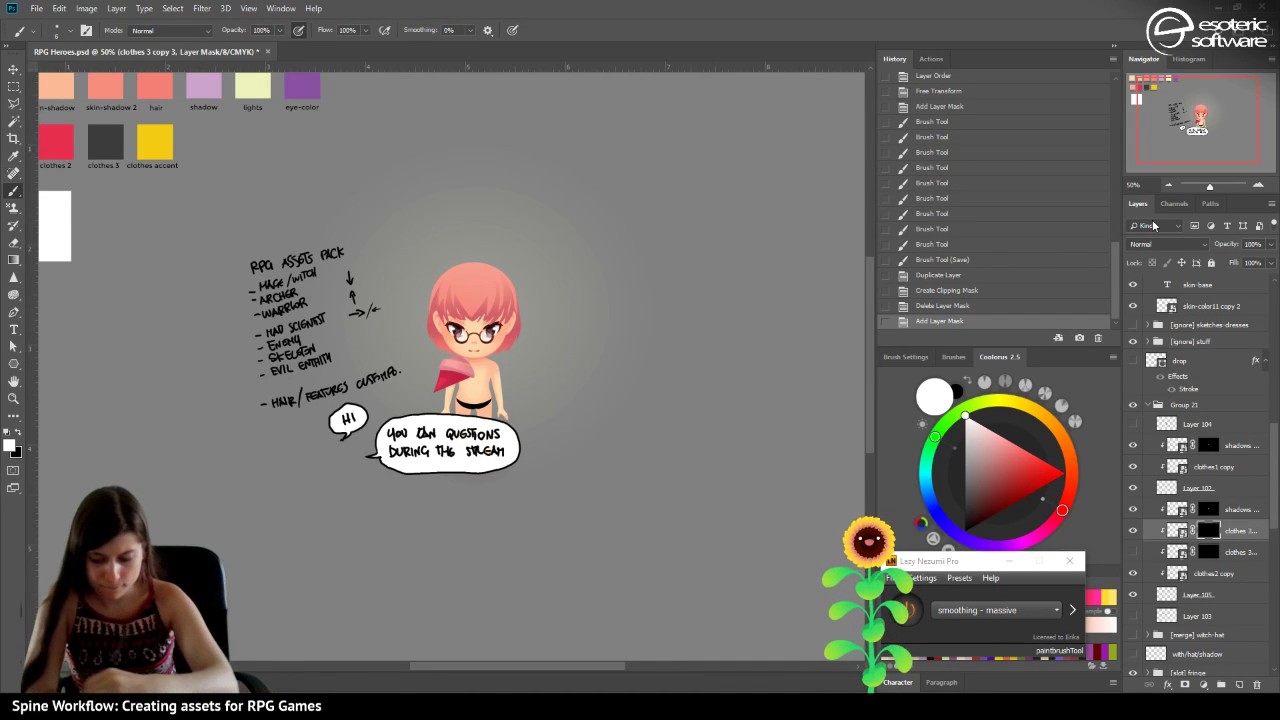
# Reveal a dark clothes 3 band along the triangle's upper edge, step back past the last strokes, and save the document.
pyautogui.click(1258, 185)
pyautogui.click(1258, 185)
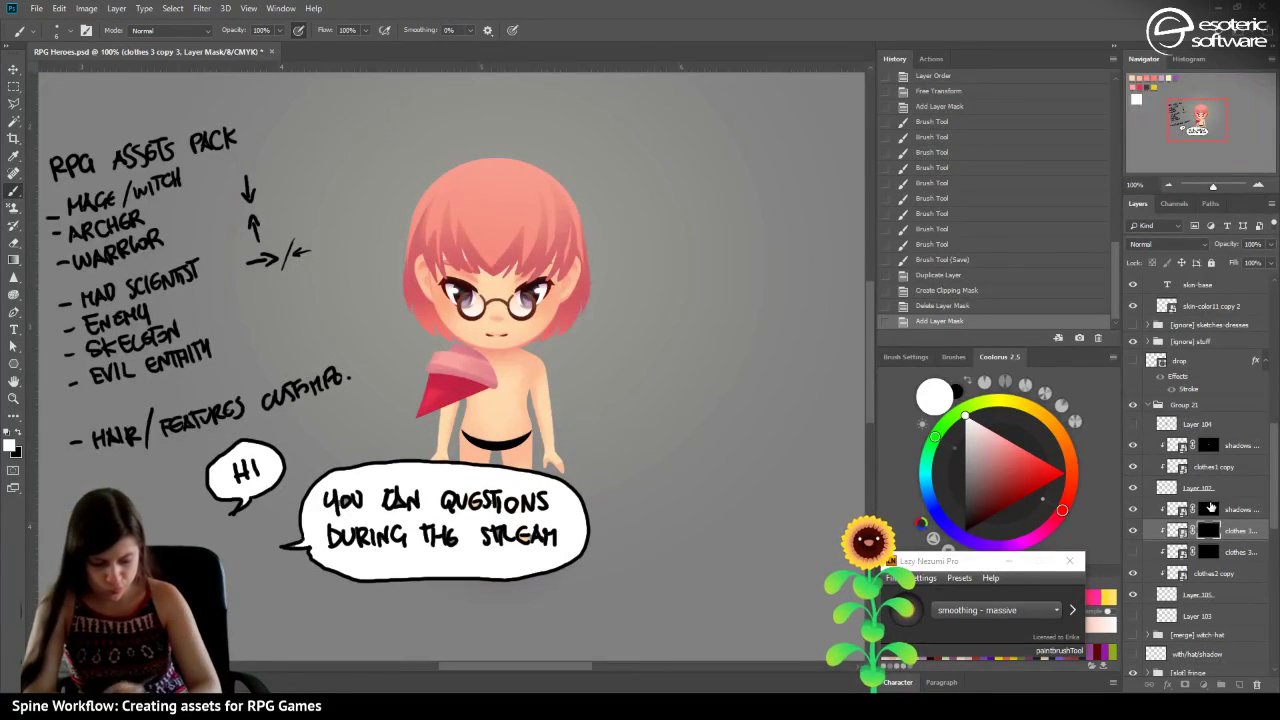
pyautogui.moveTo(432, 380)
pyautogui.mouseDown()
pyautogui.moveTo(494, 388)
pyautogui.moveTo(472, 378)
pyautogui.mouseUp()
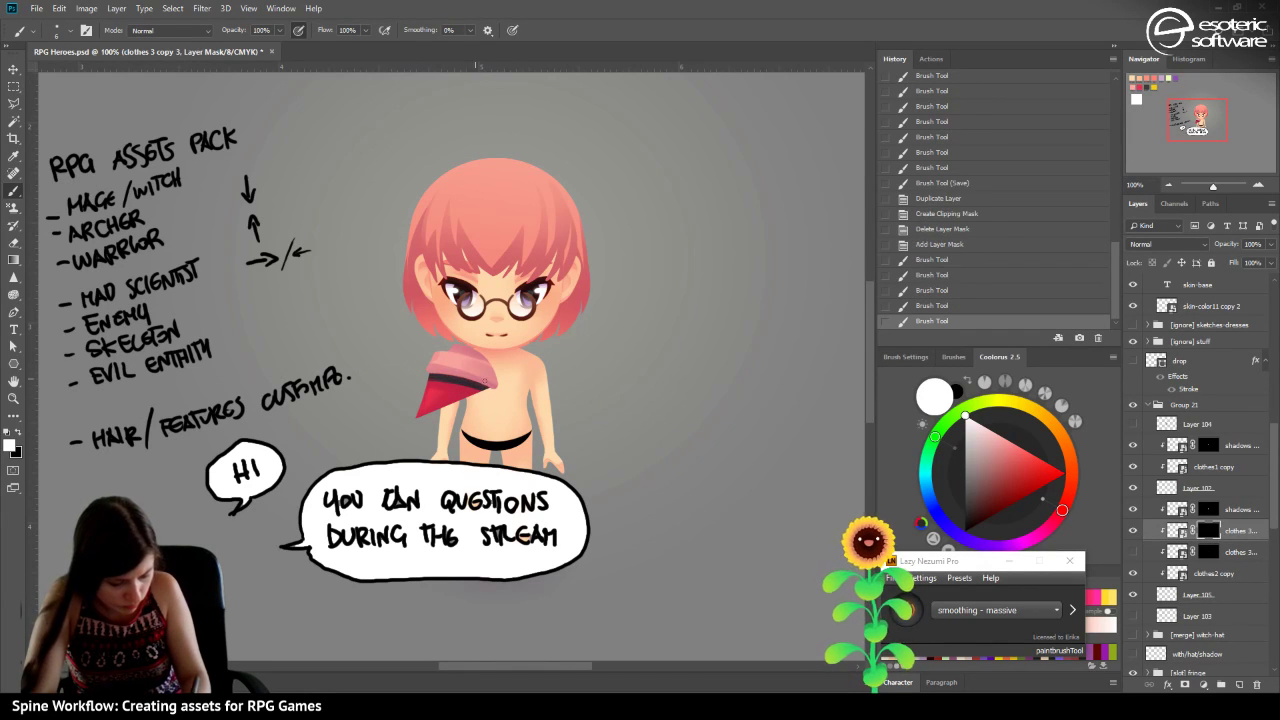
pyautogui.moveTo(364, 356); pyautogui.dragTo(354, 330)
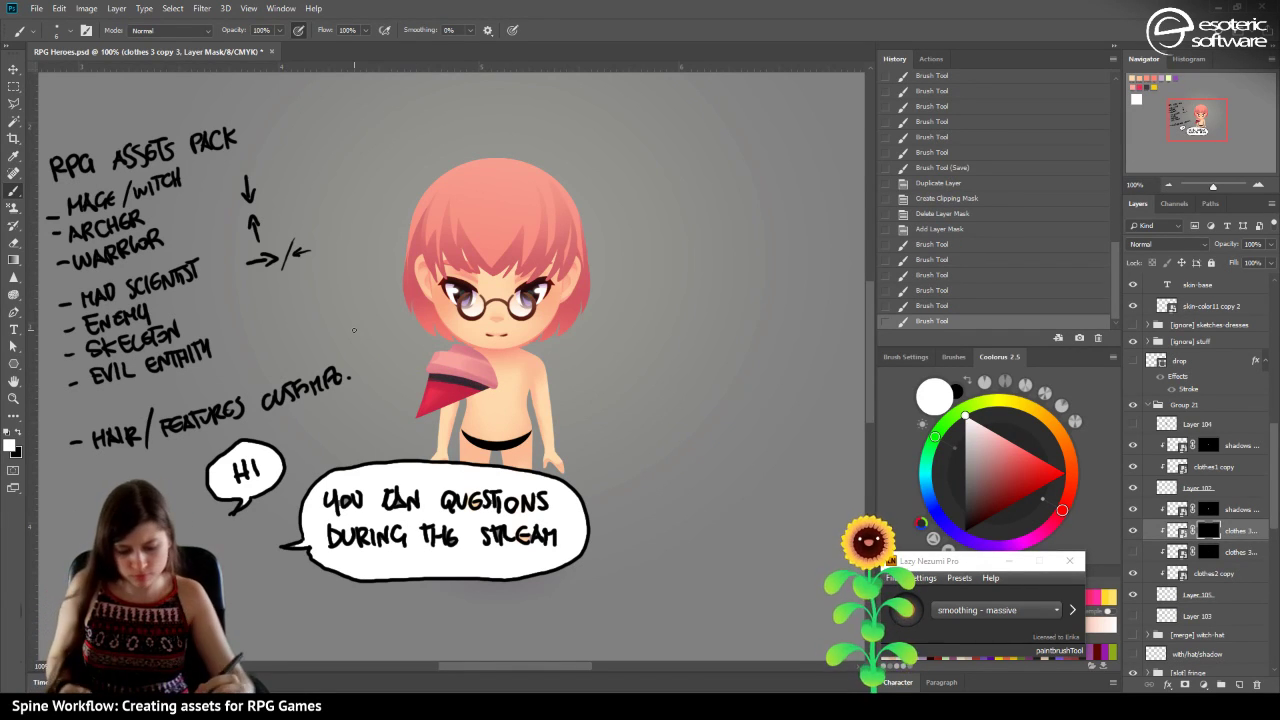
pyautogui.moveTo(434, 380)
pyautogui.mouseDown()
pyautogui.moveTo(486, 390)
pyautogui.moveTo(466, 388)
pyautogui.mouseUp()
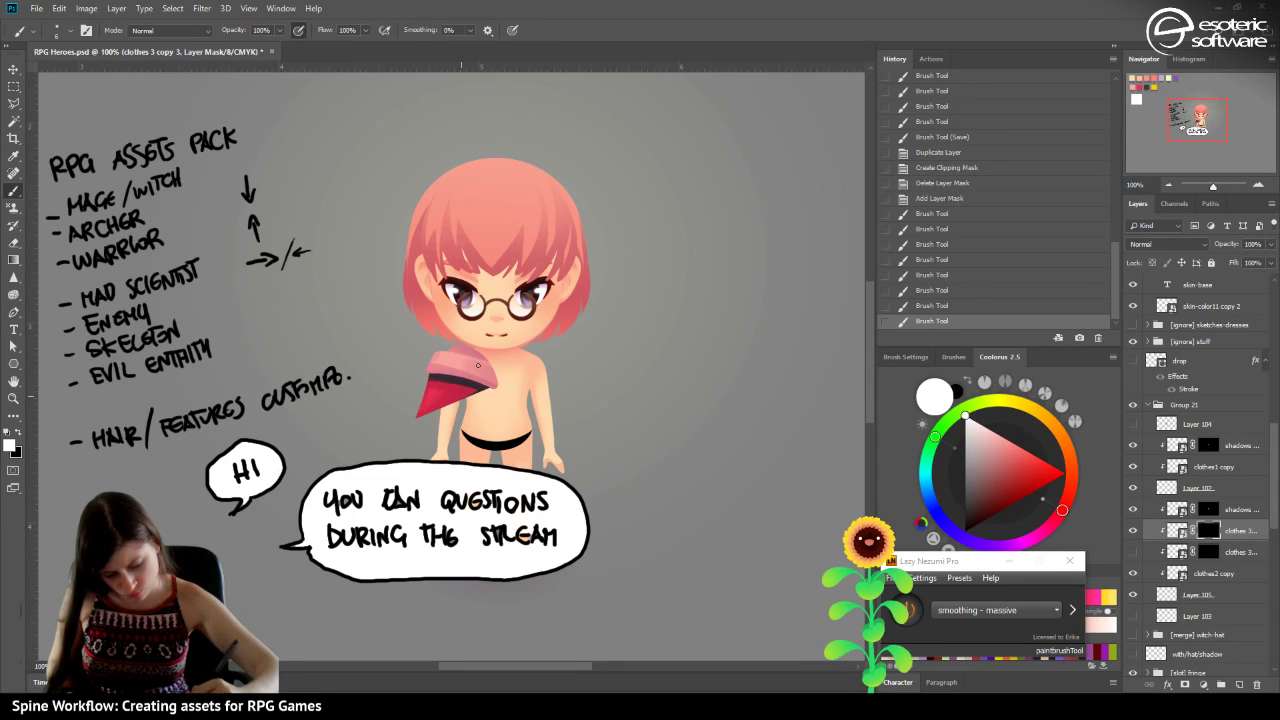
pyautogui.click(926, 290)
pyautogui.click(930, 275)
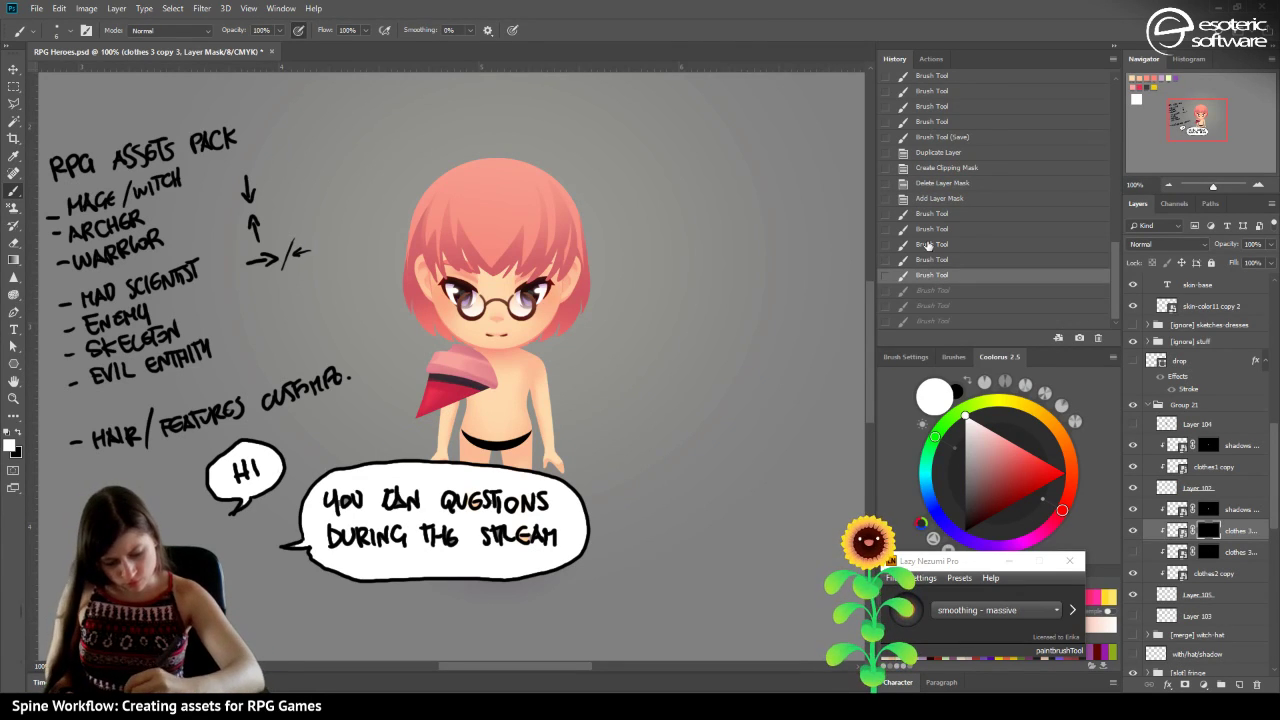
pyautogui.hotkey('ctrl', 's')
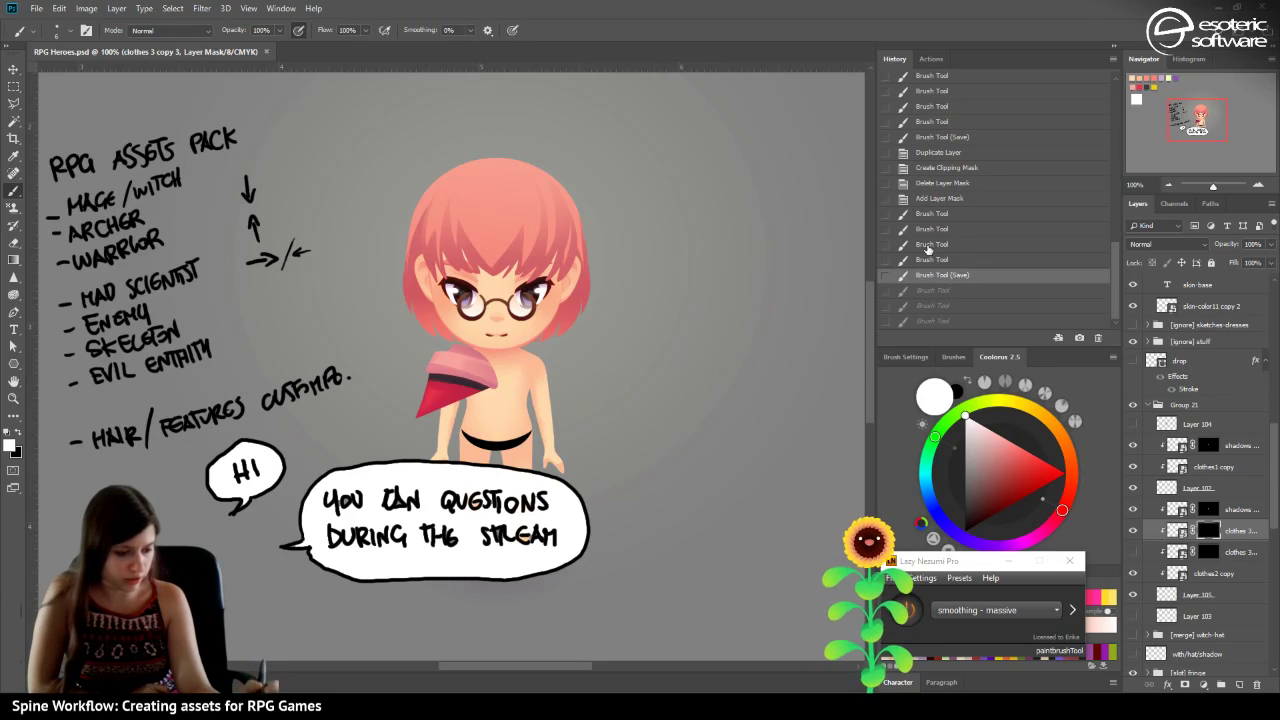
pyautogui.click(14, 69)
pyautogui.moveTo(1194, 108); pyautogui.dragTo(1190, 103)
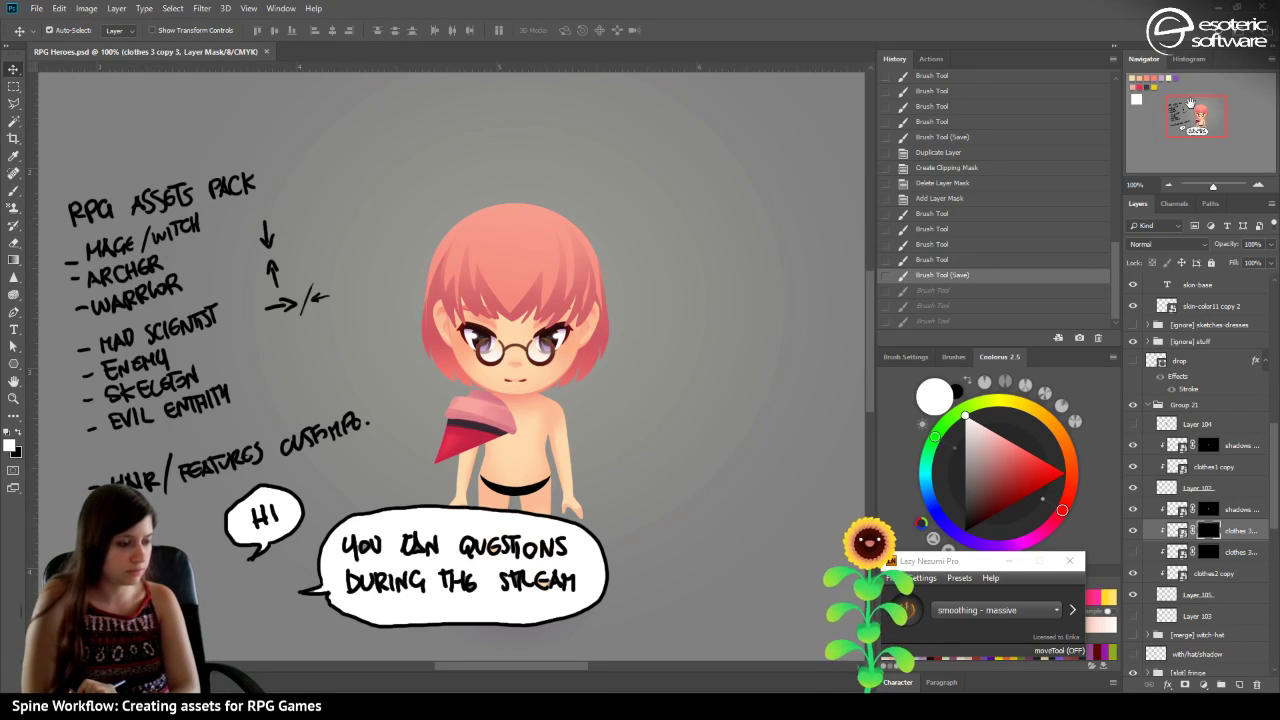
pyautogui.moveTo(1190, 103); pyautogui.dragTo(1193, 106)
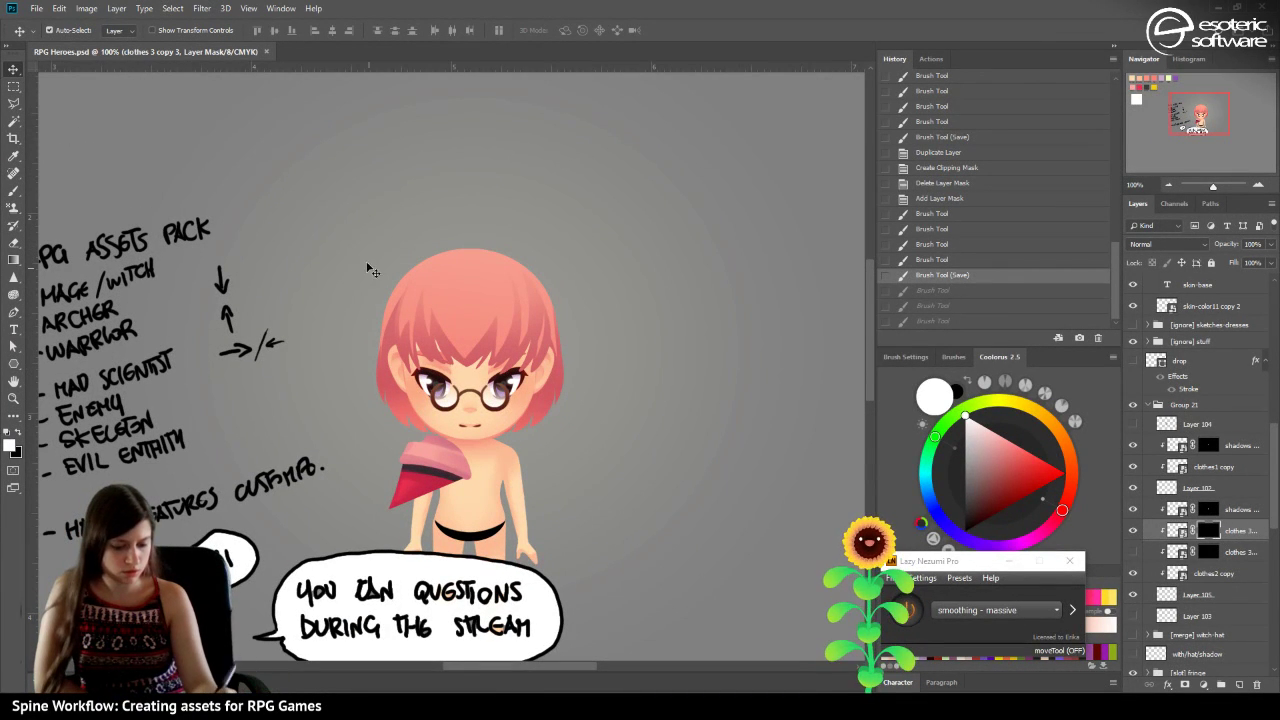
pyautogui.moveTo(1193, 105)
pyautogui.mouseDown()
pyautogui.moveTo(1188, 124)
pyautogui.moveTo(1203, 107)
pyautogui.mouseUp()
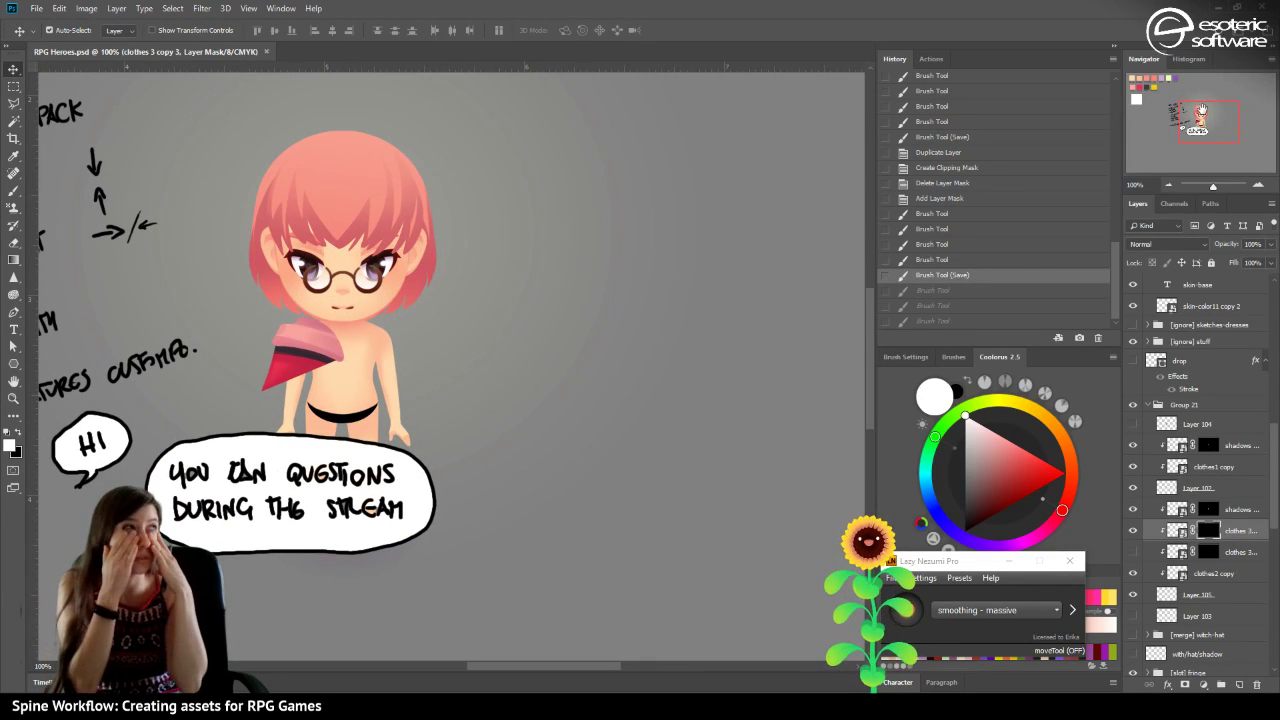
# Collapse Group 21 and toggle its visibility off and on to compare the character without and with the clothing piece.
pyautogui.moveTo(1201, 110); pyautogui.dragTo(1199, 130)
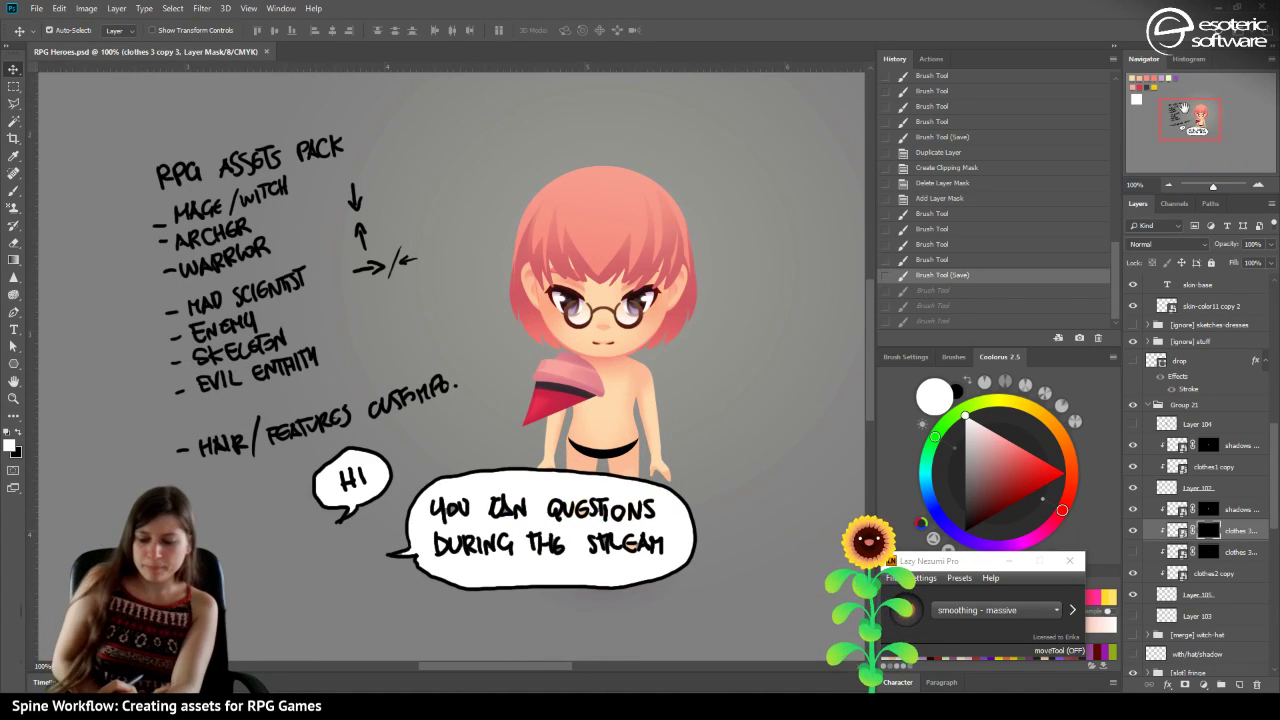
pyautogui.moveTo(1186, 114); pyautogui.dragTo(1193, 112)
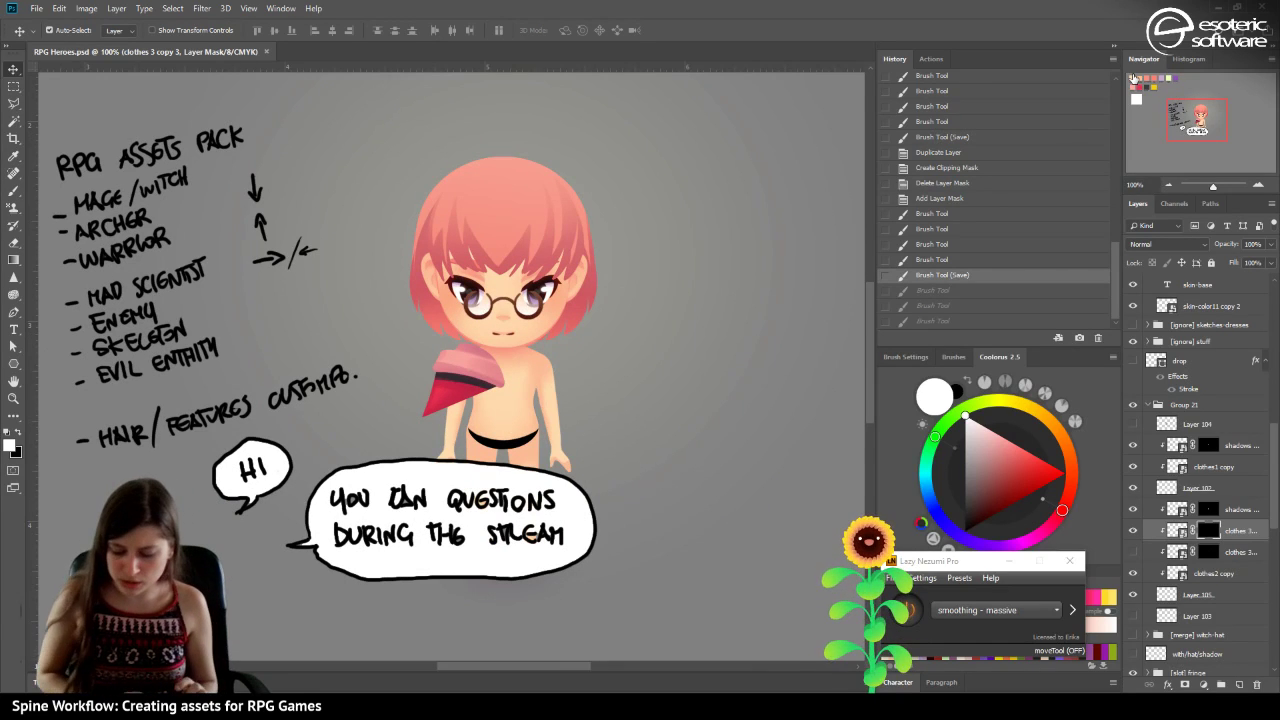
pyautogui.click(1140, 405)
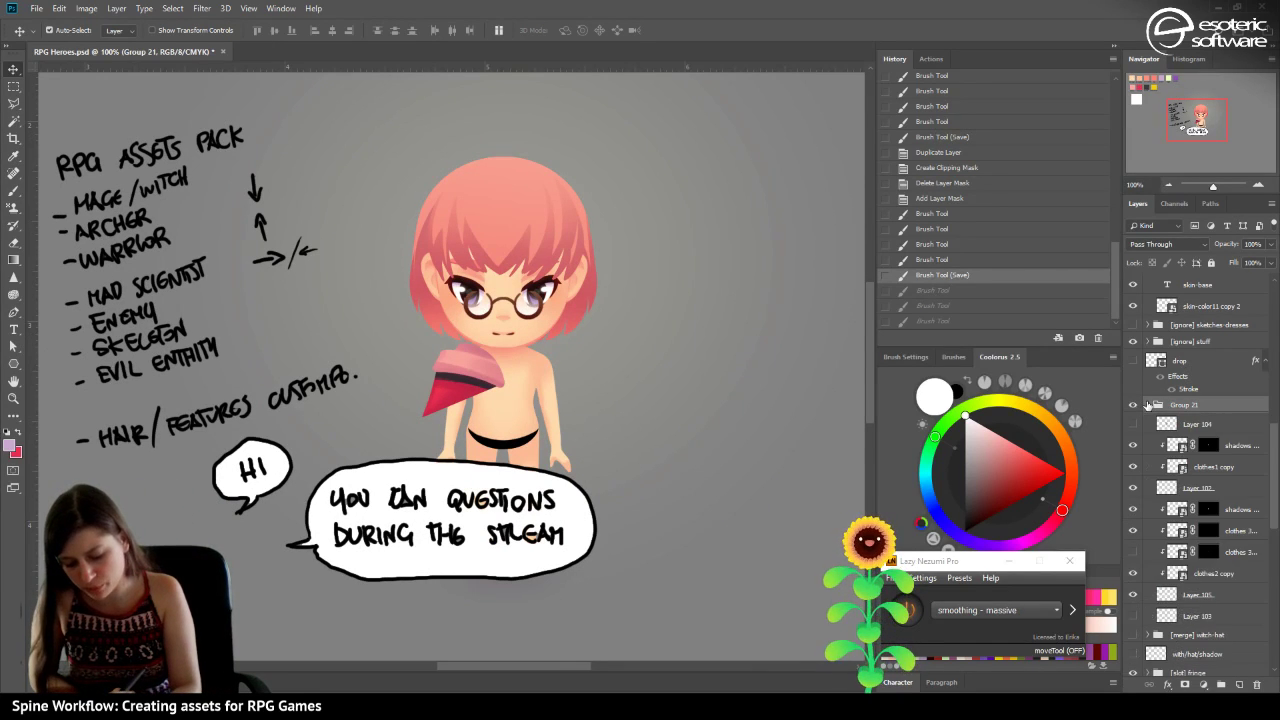
pyautogui.click(1146, 405)
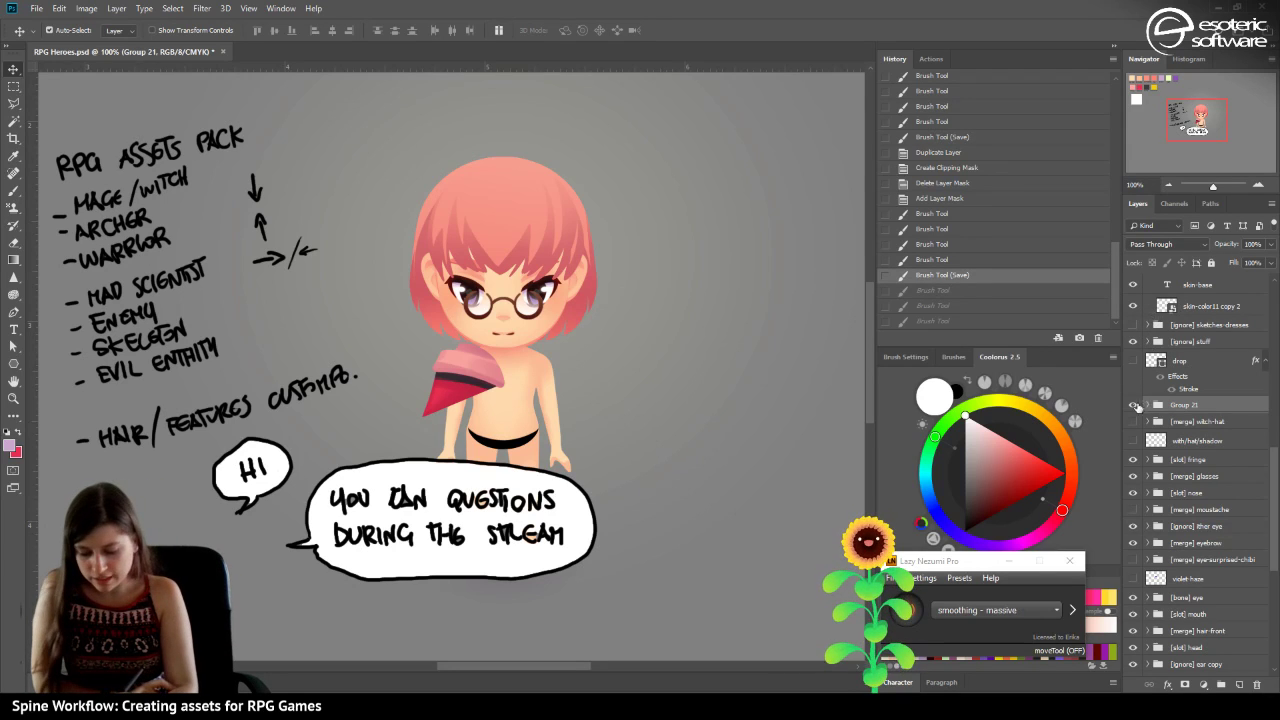
pyautogui.click(1134, 404)
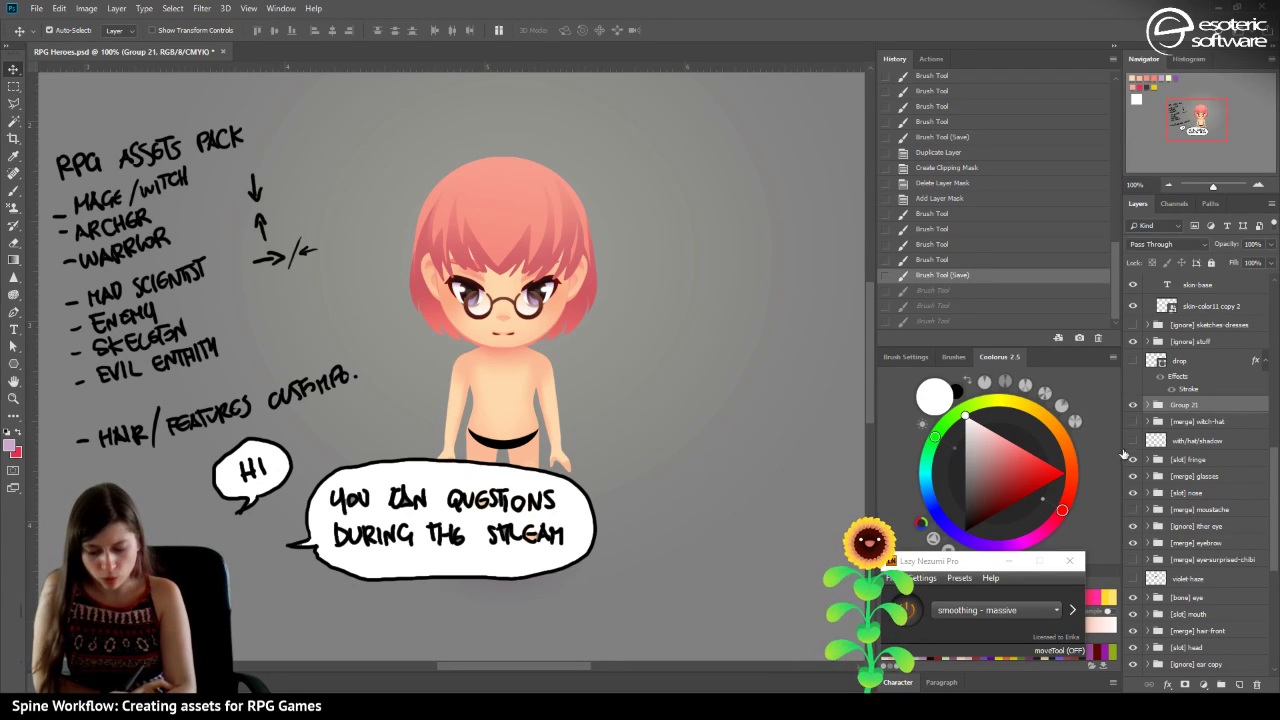
pyautogui.click(1134, 404)
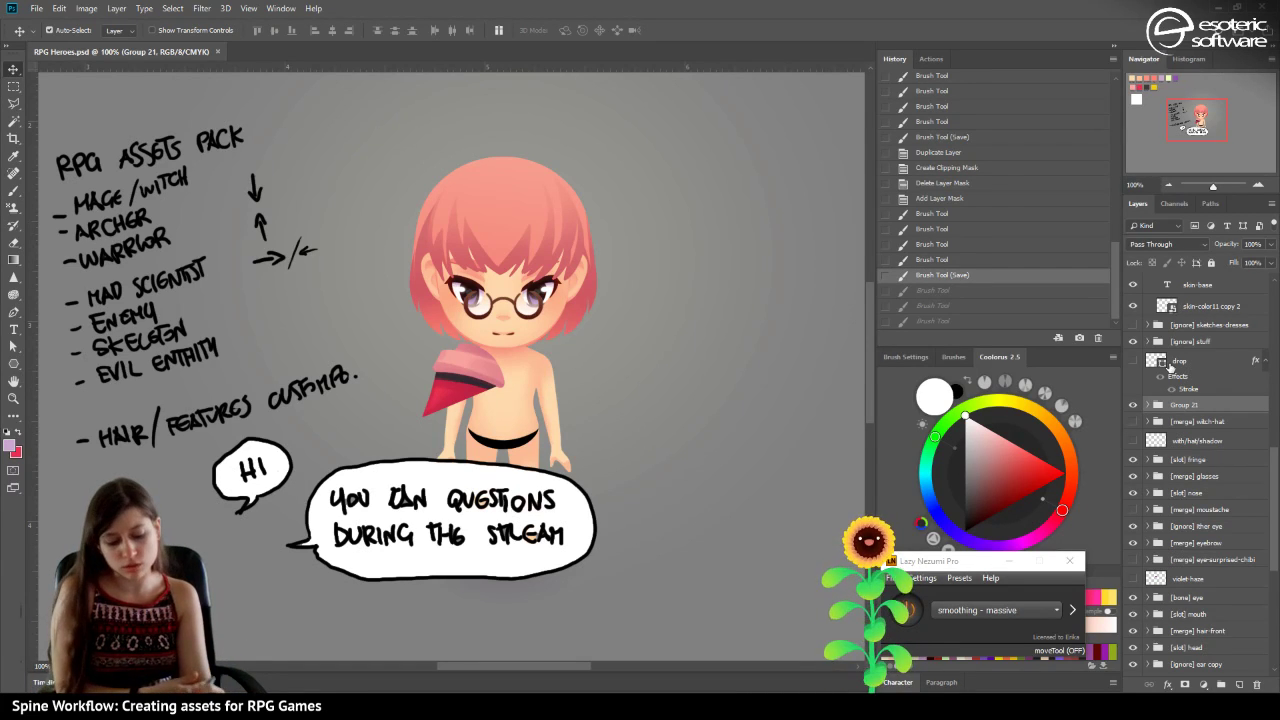
# Close the floating Lazy Nezumi Pro window.
pyautogui.moveTo(1185, 119)
pyautogui.mouseDown()
pyautogui.moveTo(1144, 104)
pyautogui.moveTo(1144, 91)
pyautogui.moveTo(1149, 118)
pyautogui.moveTo(1187, 103)
pyautogui.mouseUp()
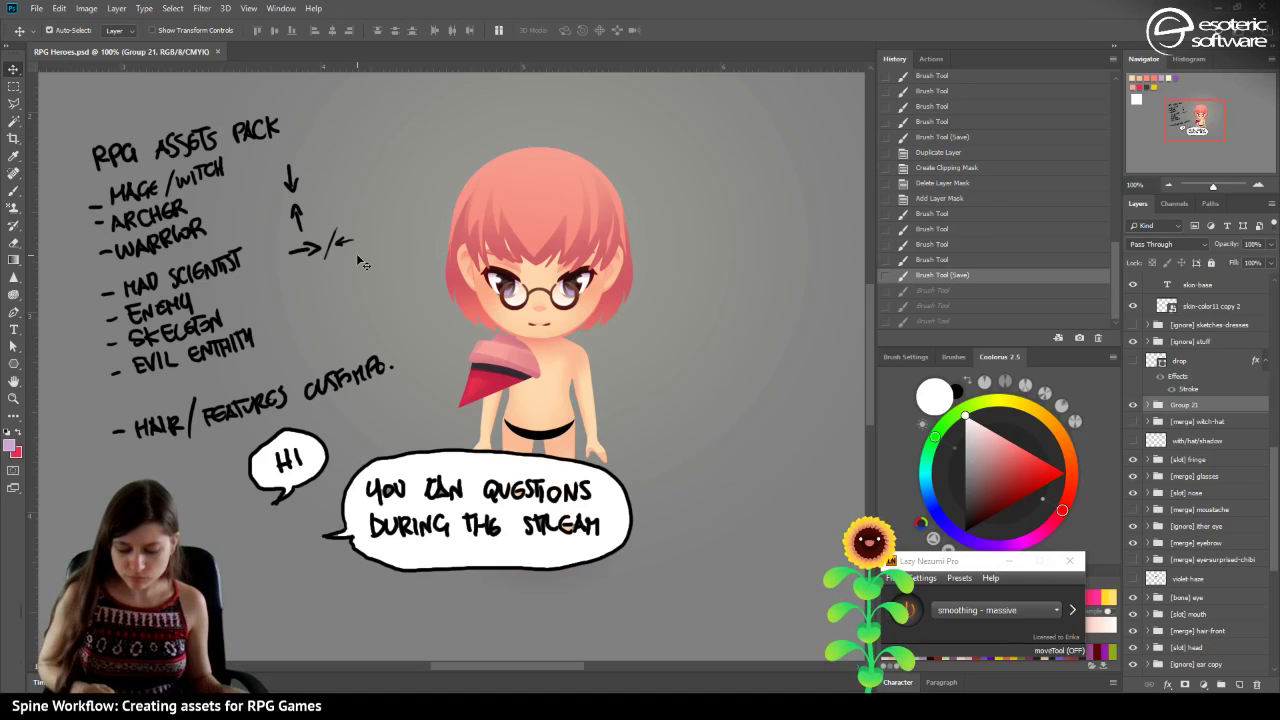
pyautogui.click(1069, 561)
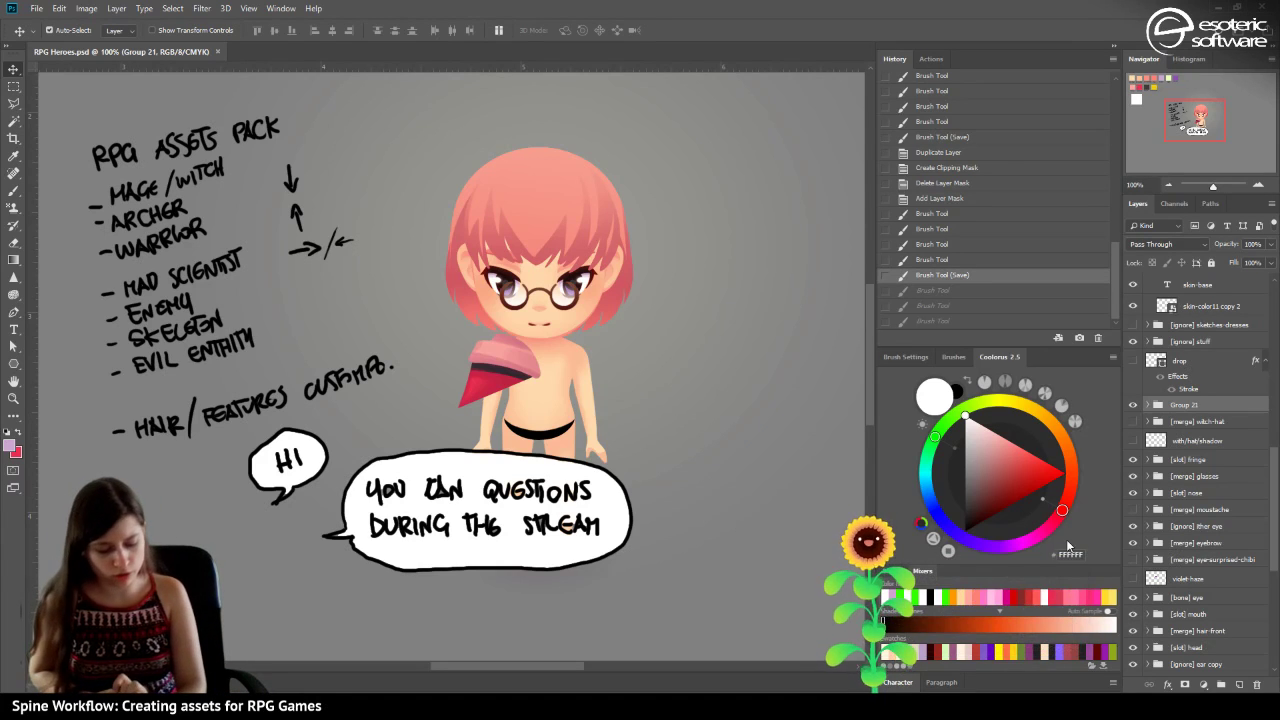